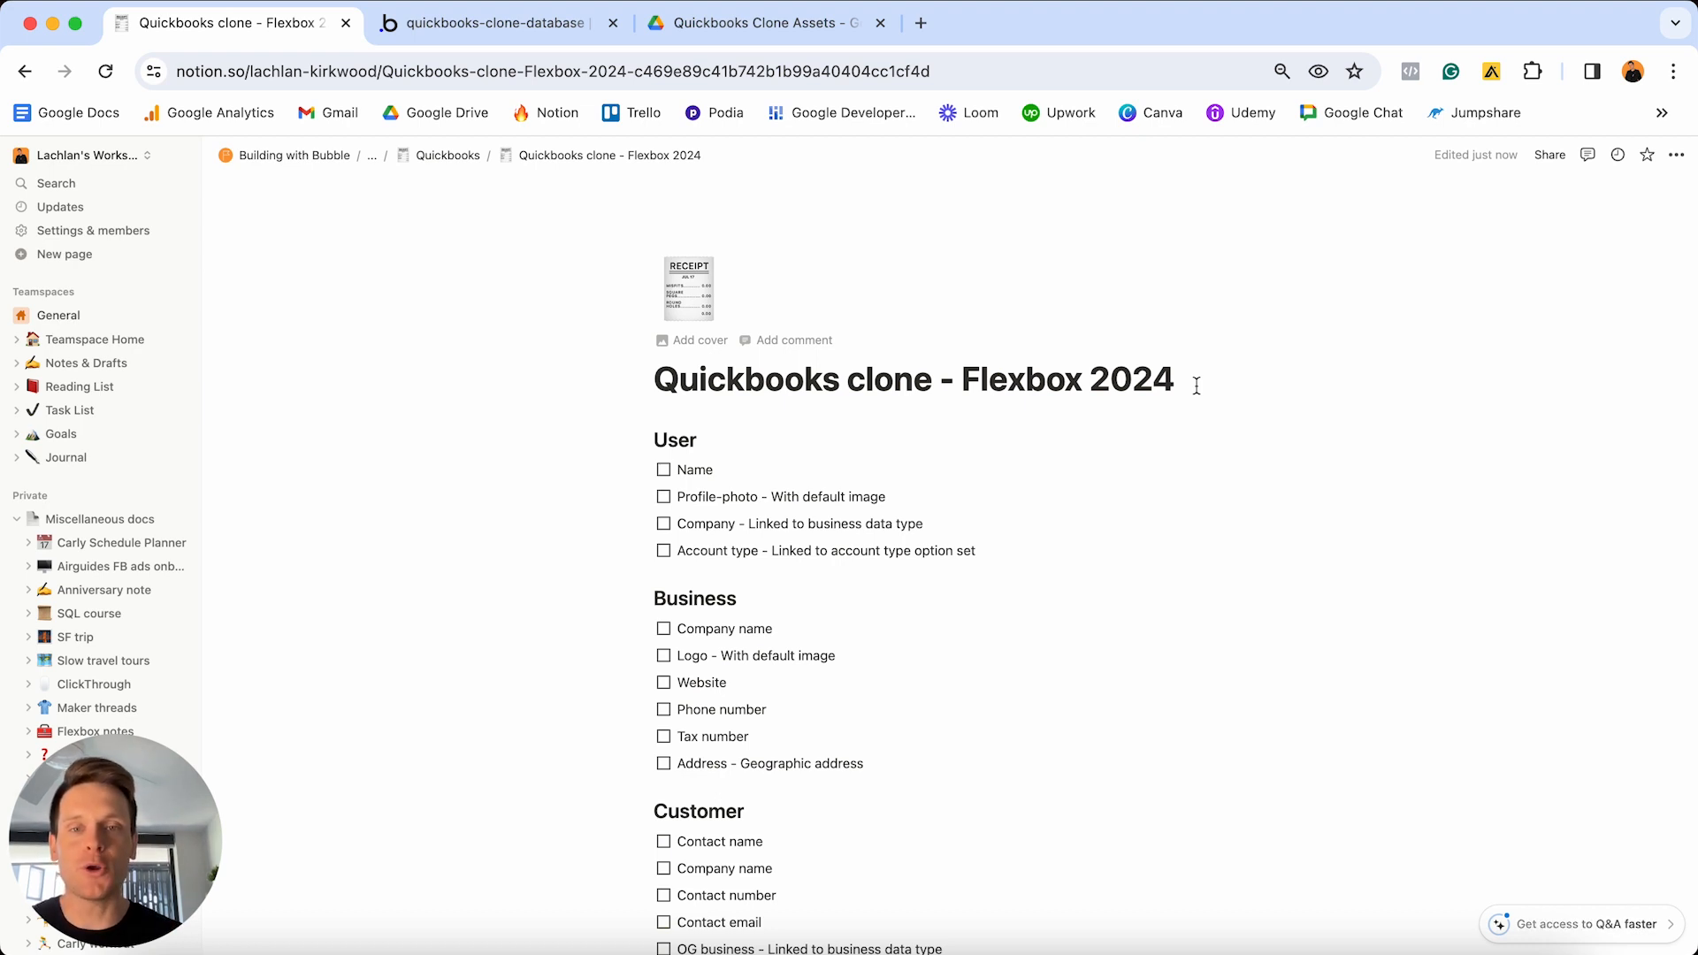
- Scroll through the Notion checklist, briefly ticking and unticking the Name and Profile-photo items under User
scroll(1196, 386, down, 5)
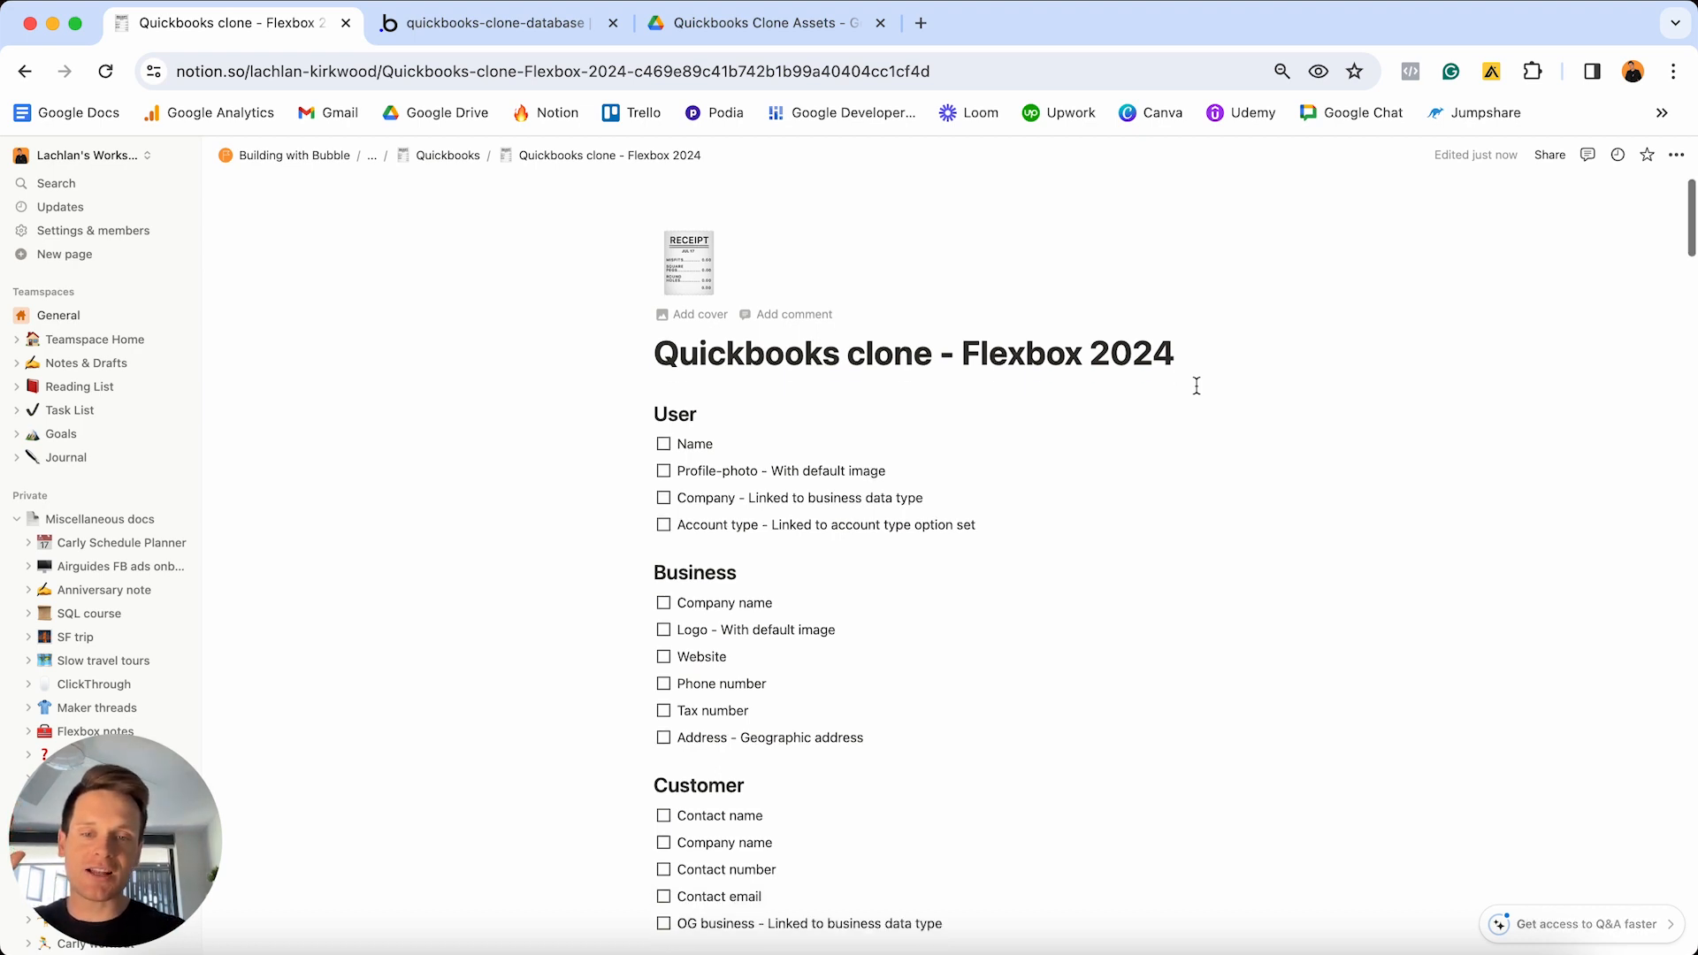
scroll(1196, 386, down, 5)
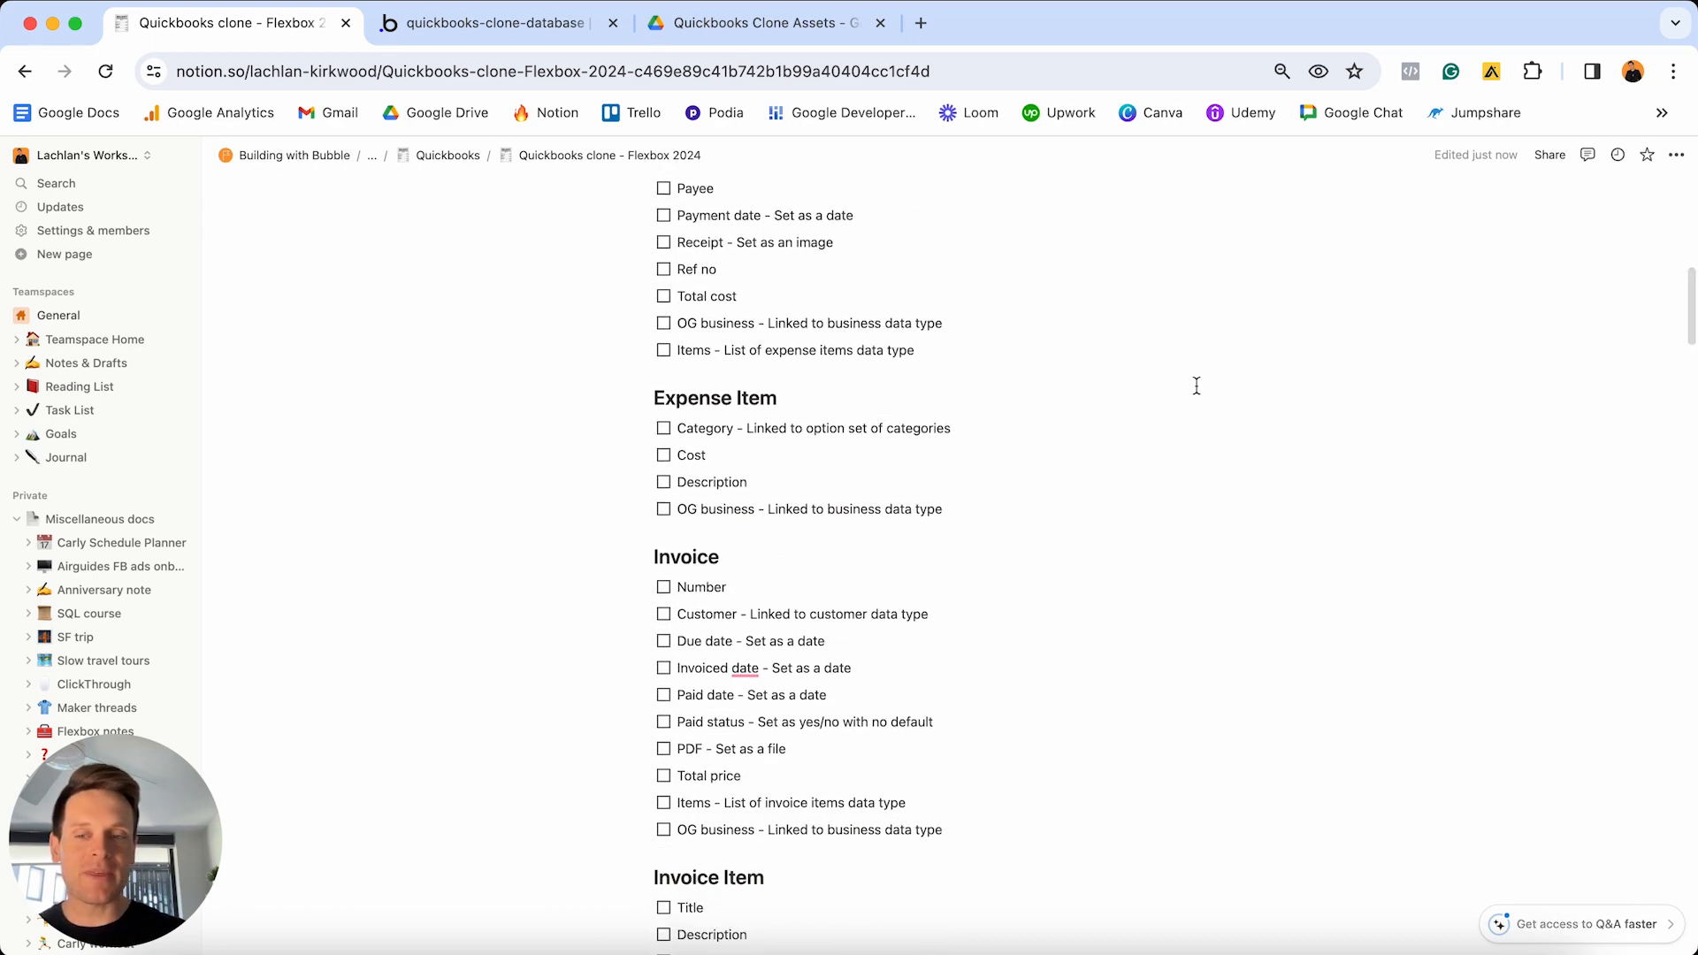
scroll(1196, 386, down, 11)
scroll(1196, 386, down, 15)
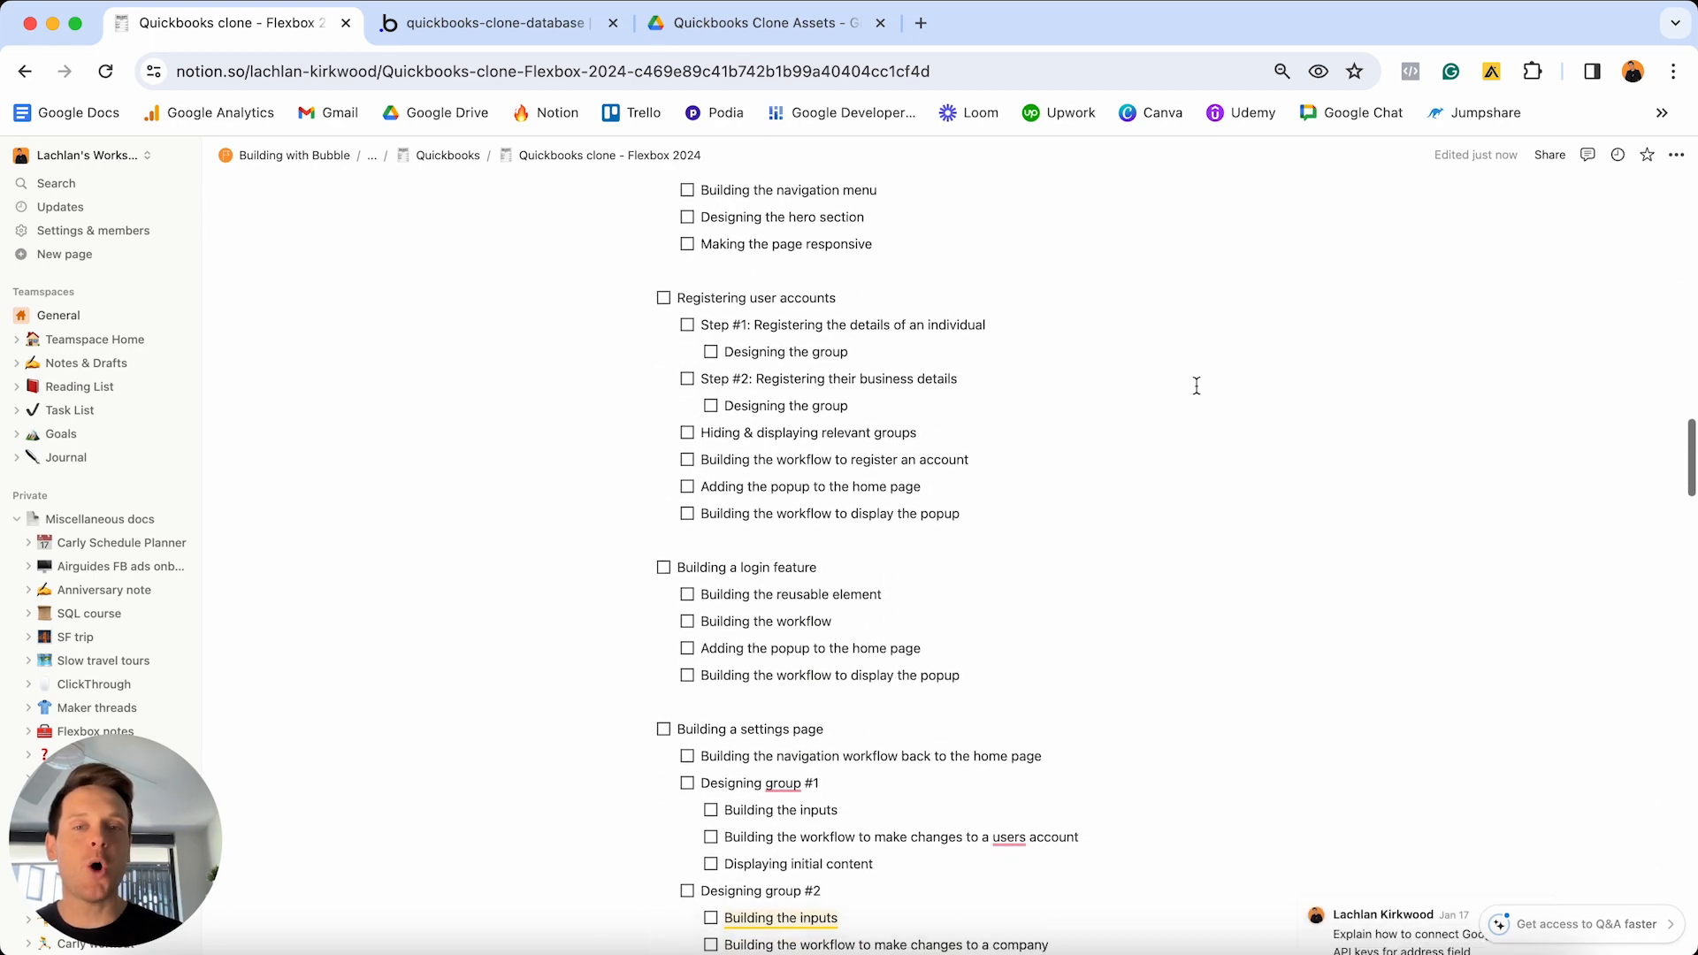
scroll(1196, 386, down, 18)
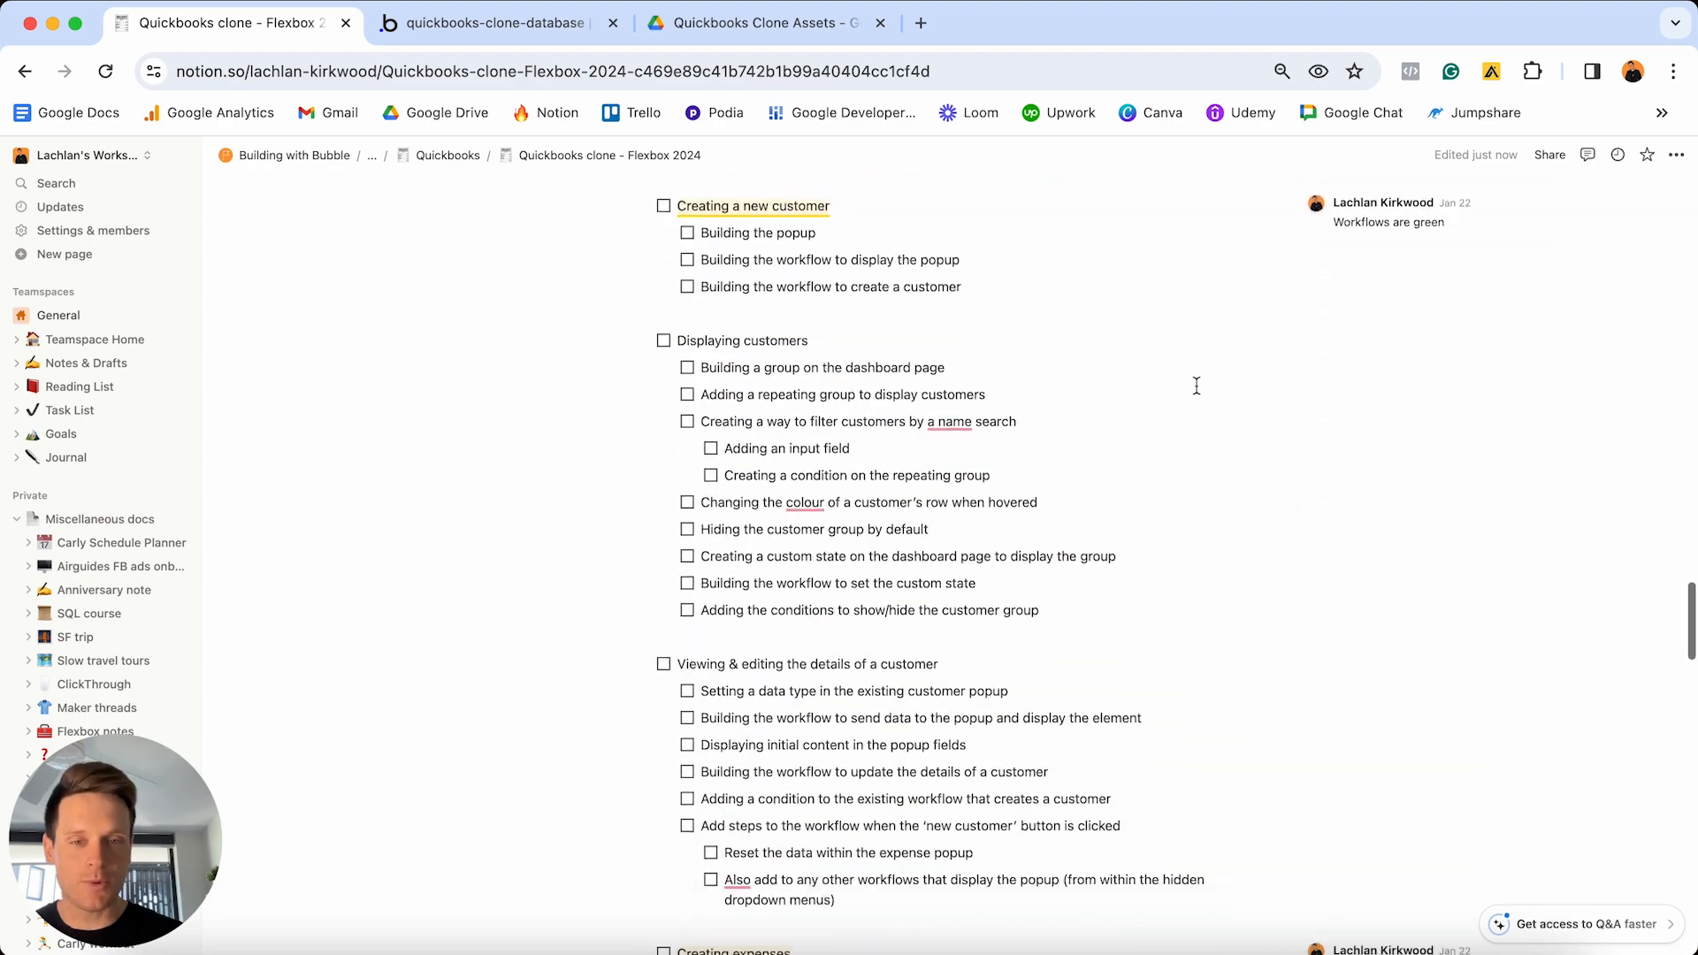
scroll(1196, 385, down, 7)
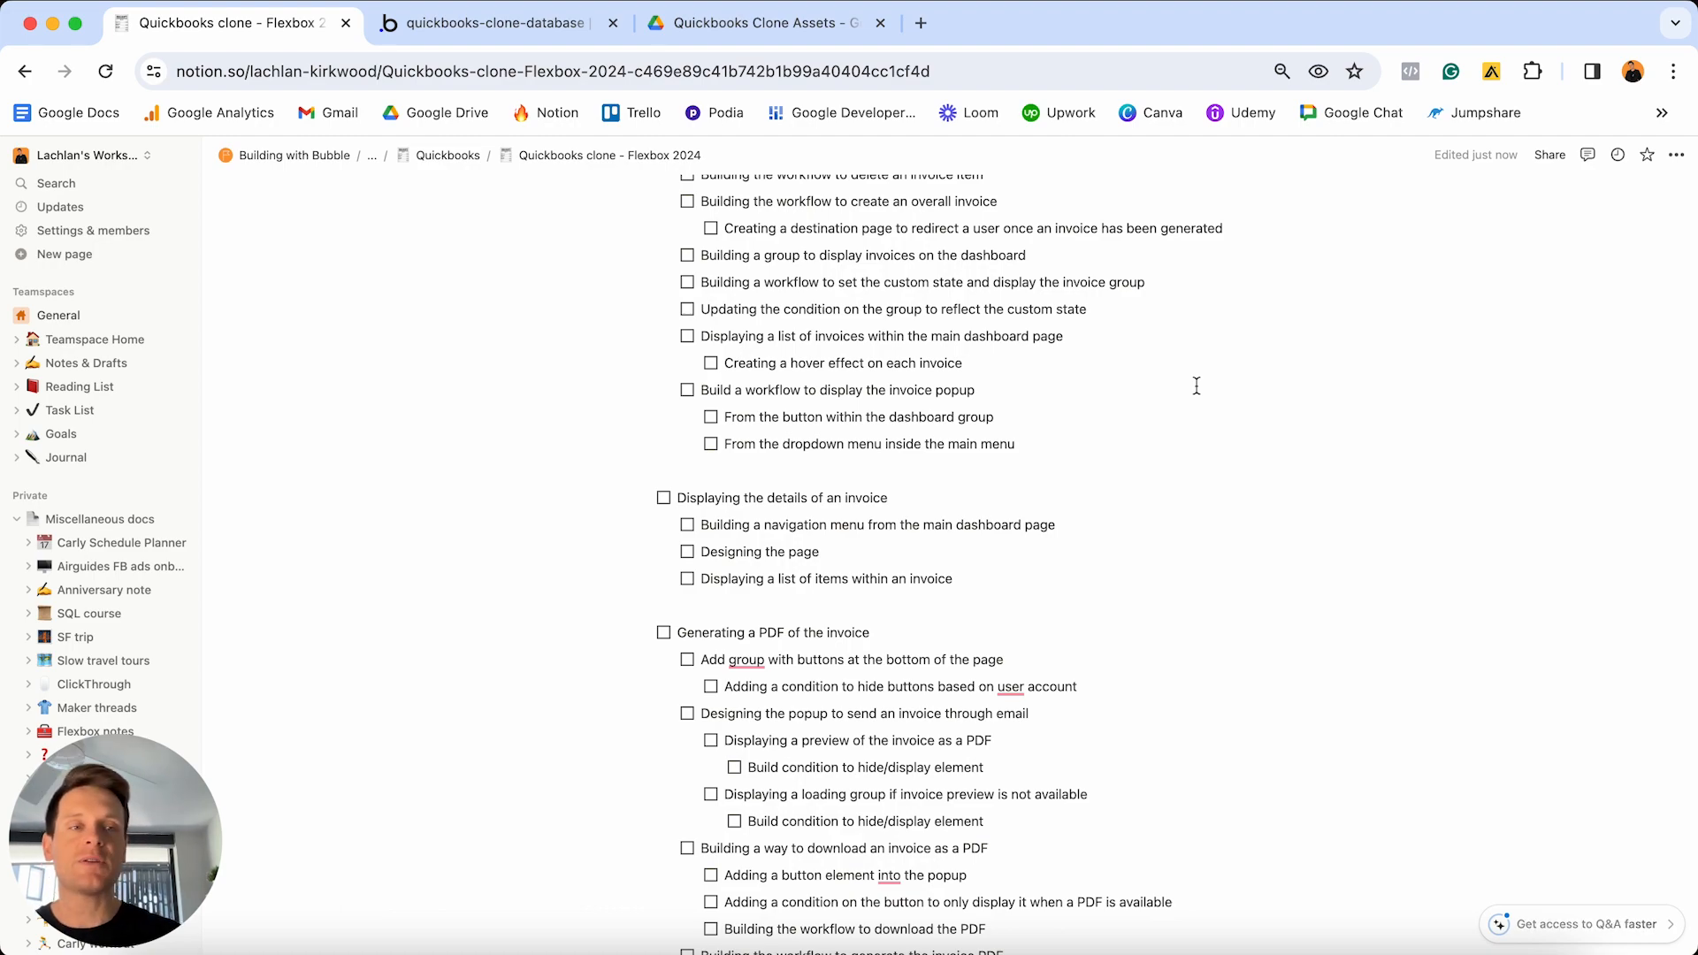
scroll(1196, 385, up, 20)
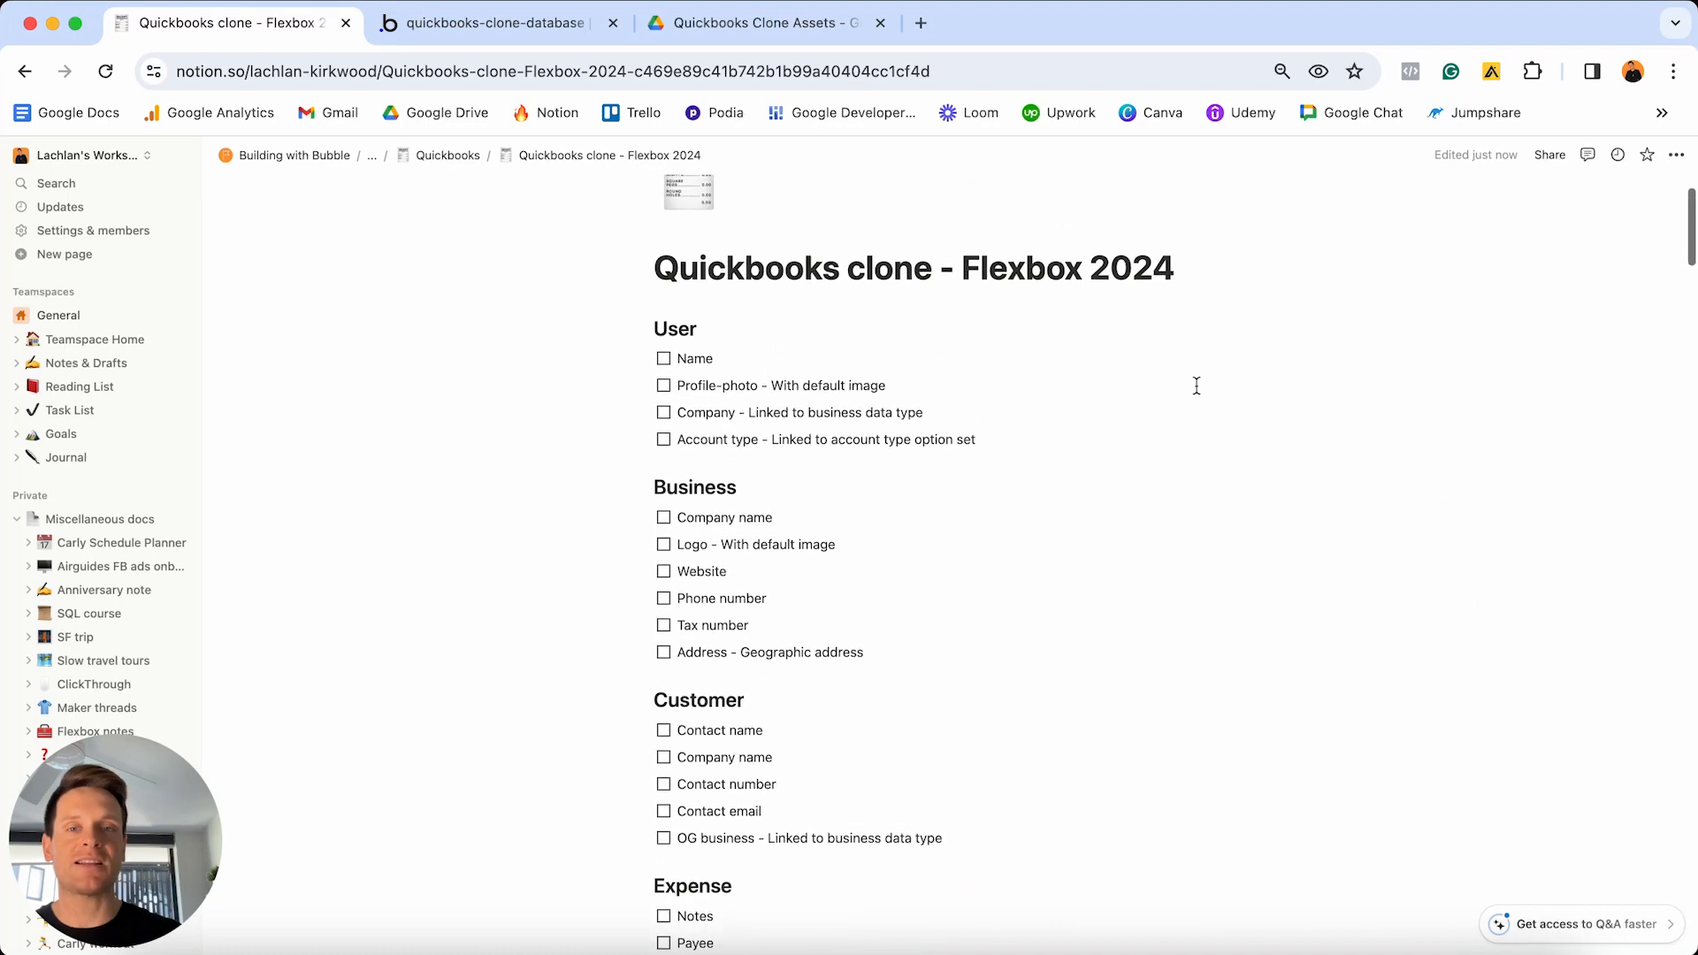
scroll(1196, 385, up, 3)
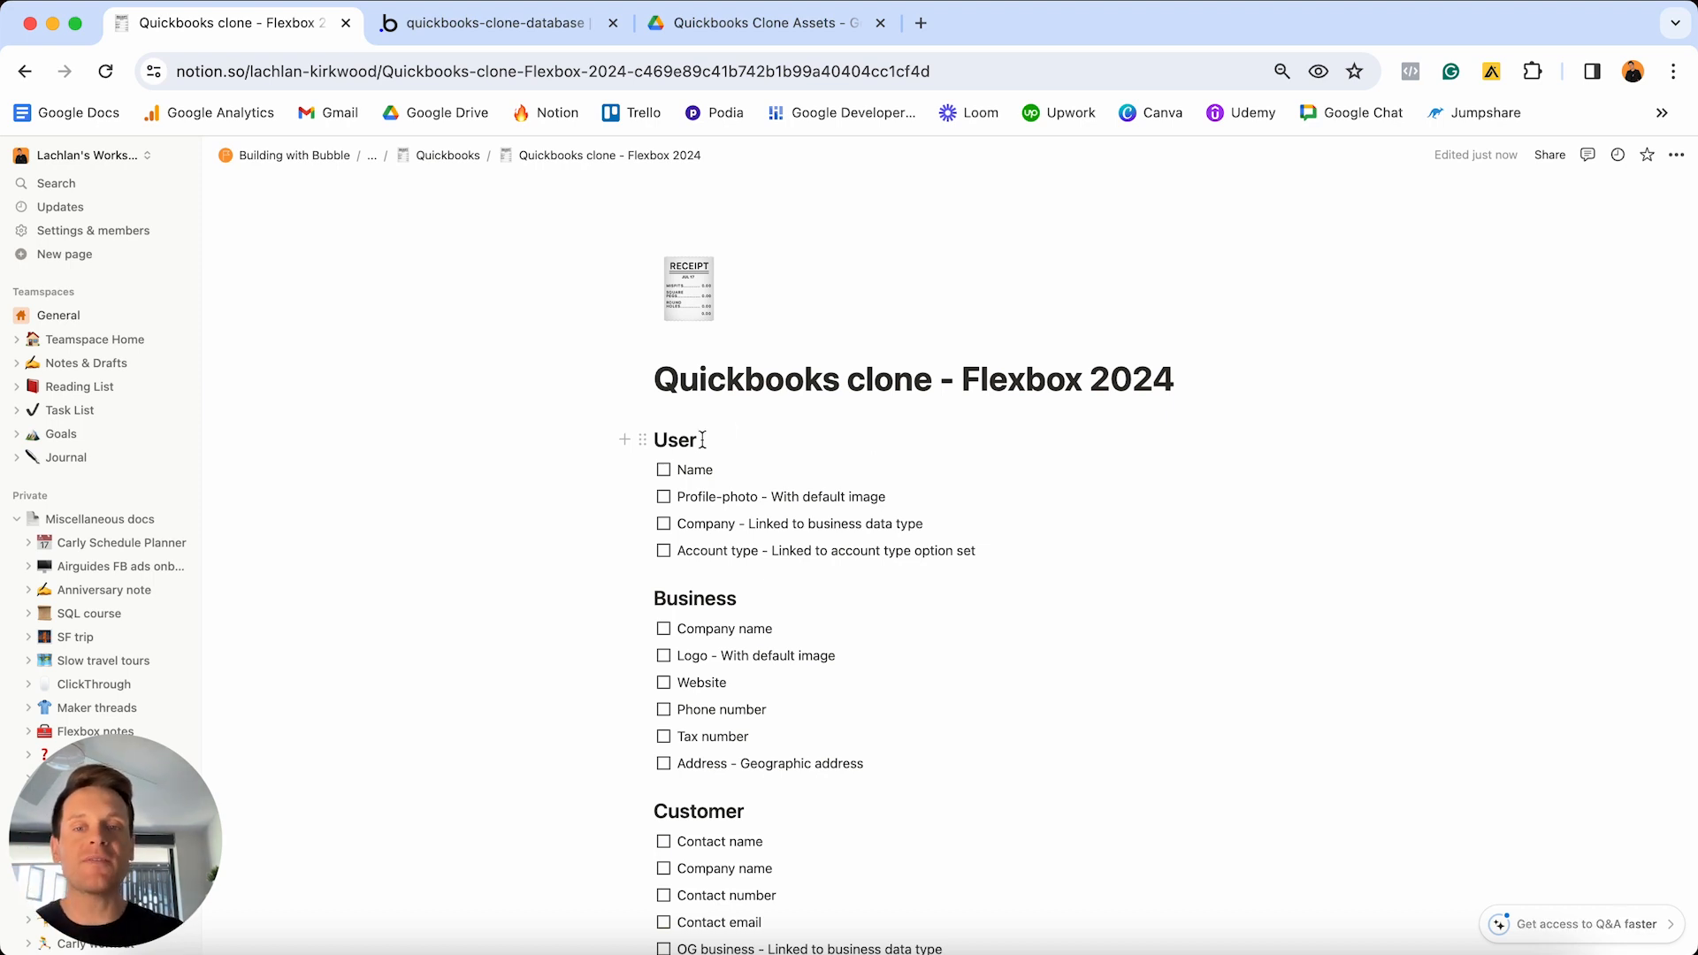
click(663, 470)
click(664, 497)
click(664, 497)
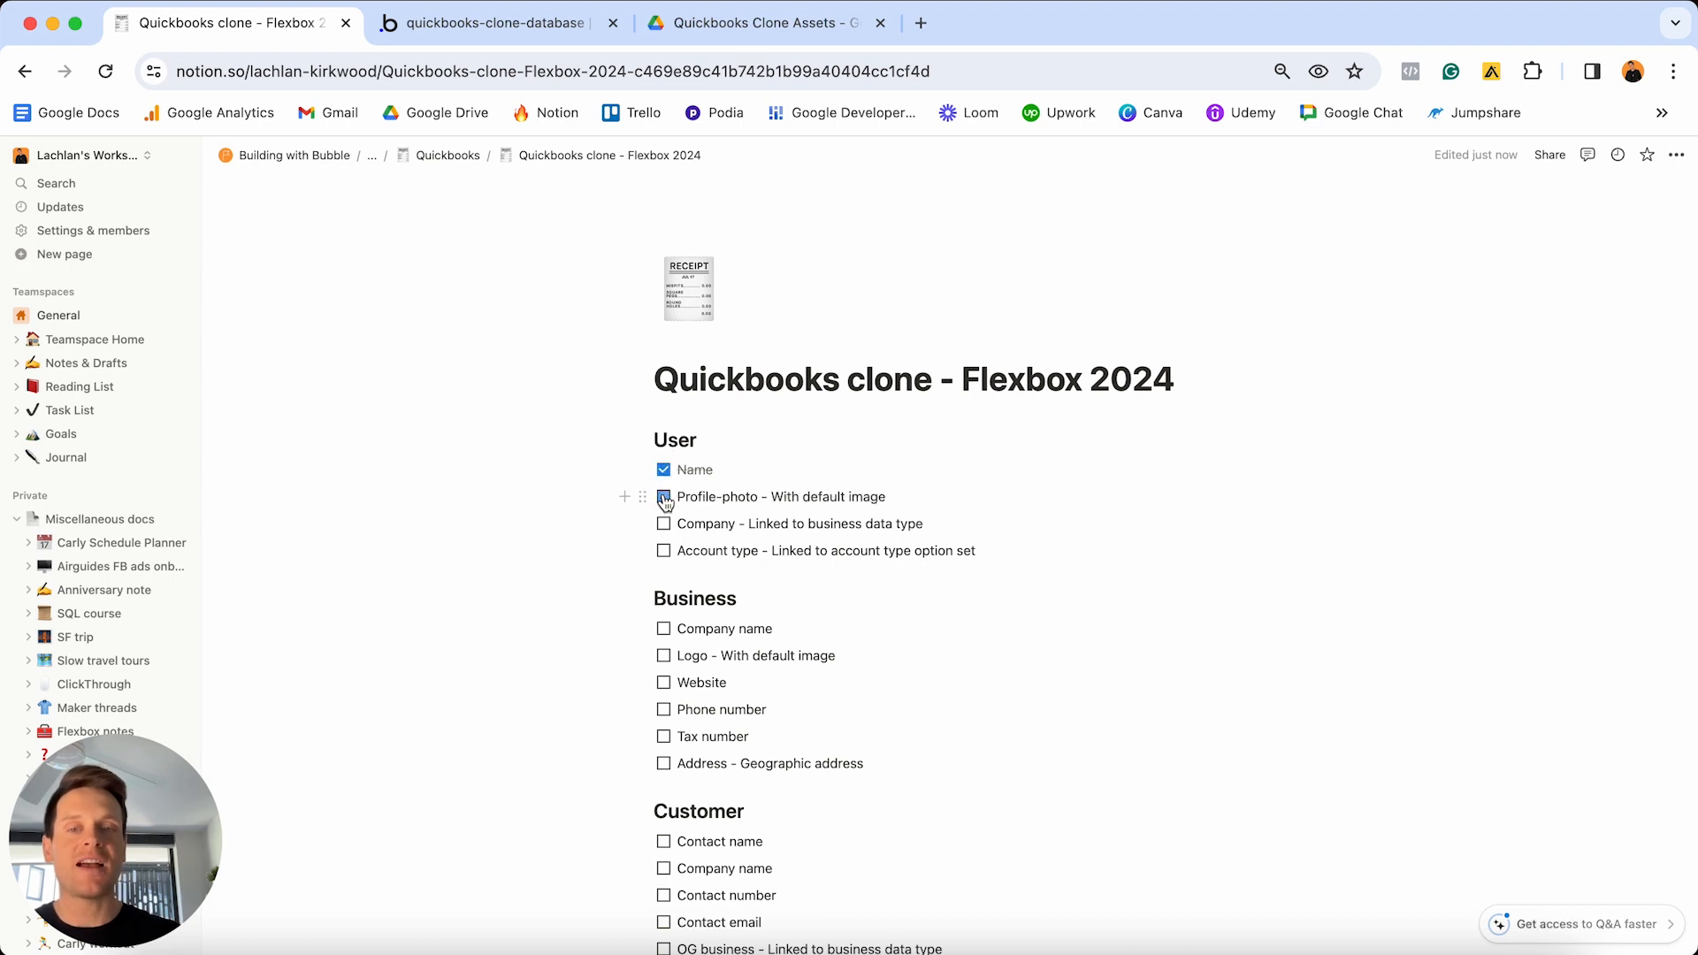
click(664, 469)
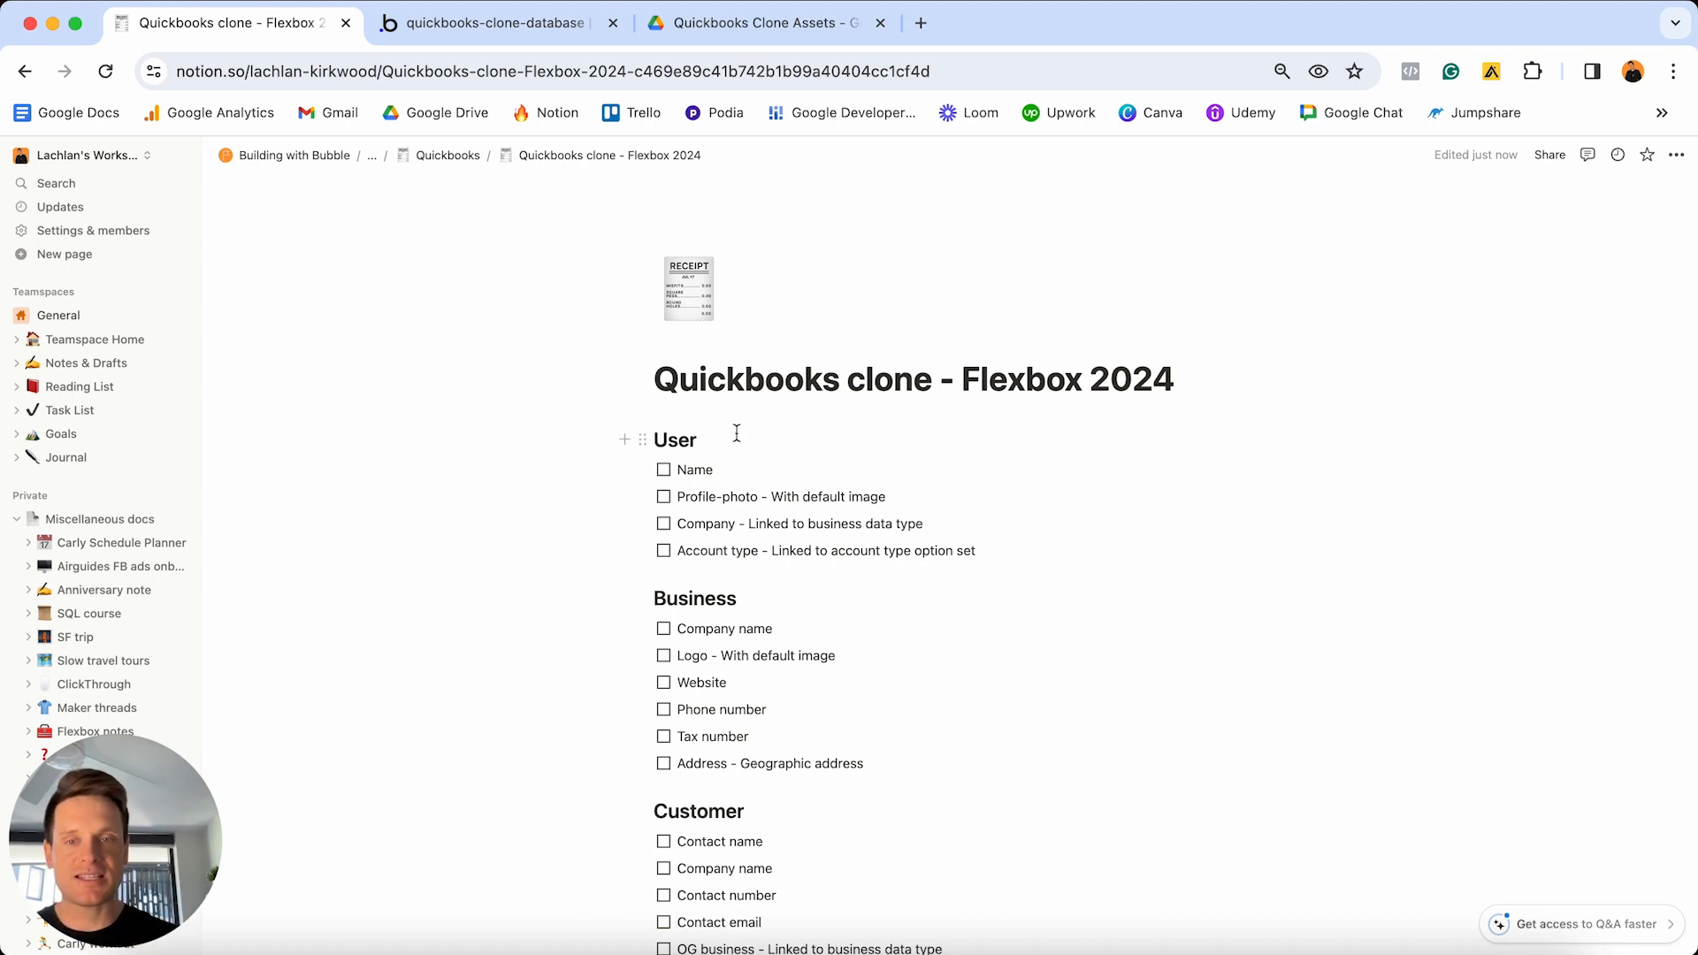
- Highlight the User, Business and Customer headings and the four User field lines in Notion
drag(737, 435, 637, 439)
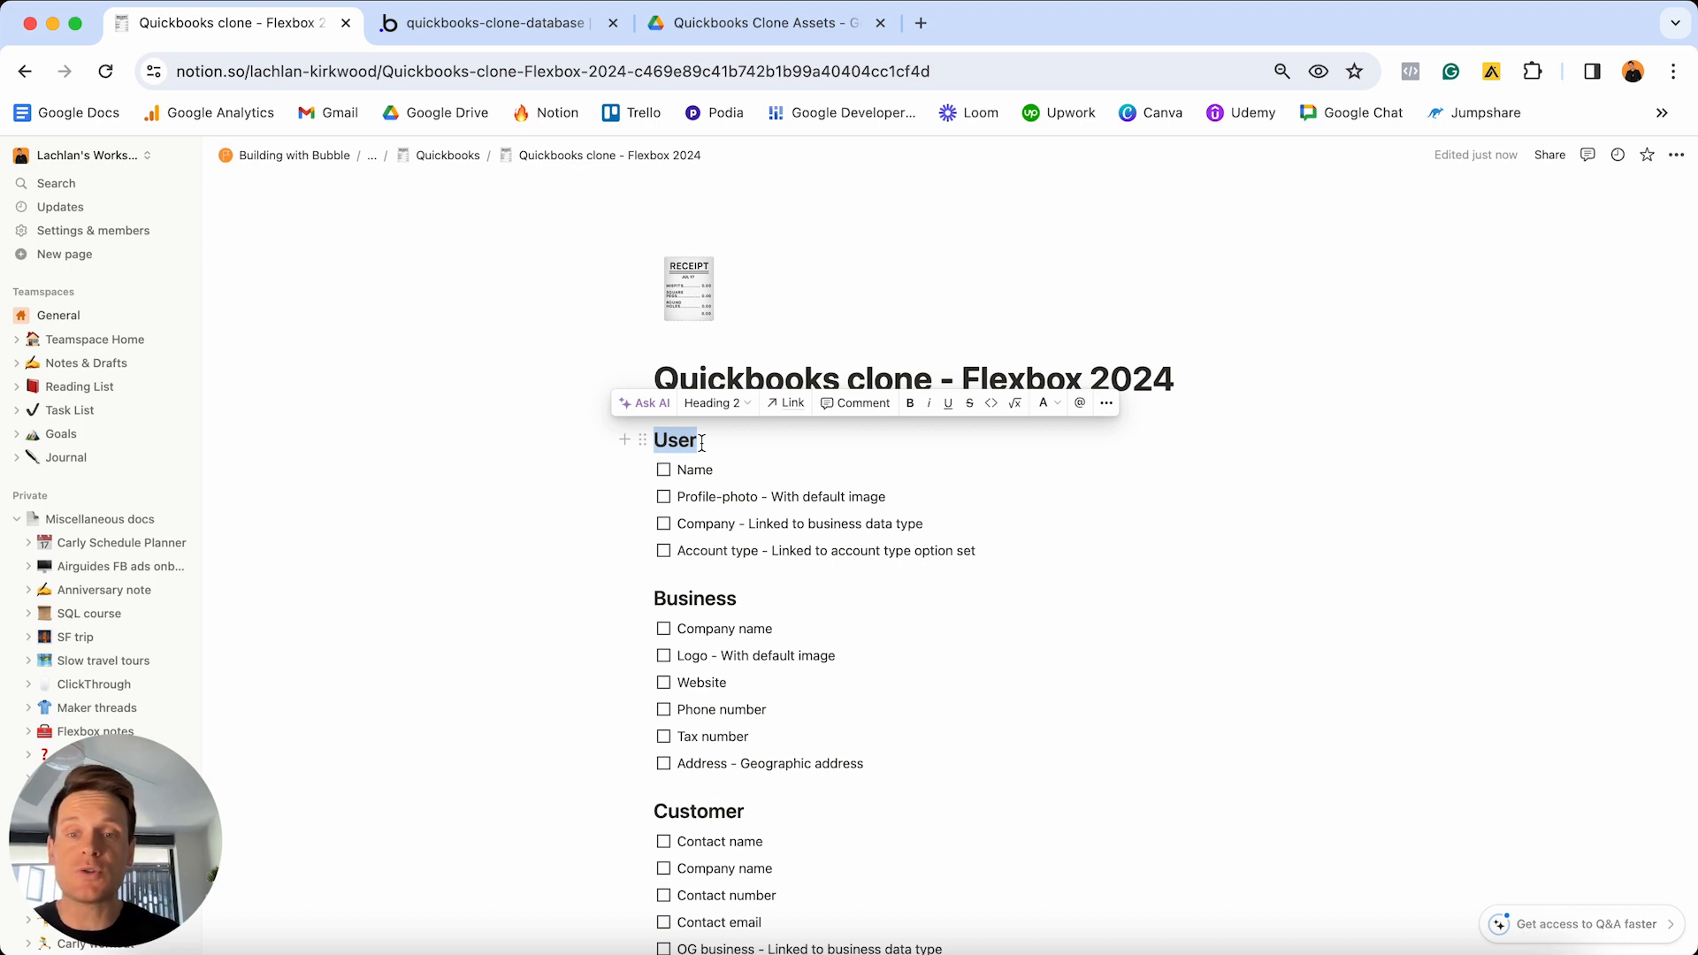
scroll(701, 443, down, 2)
click(759, 494)
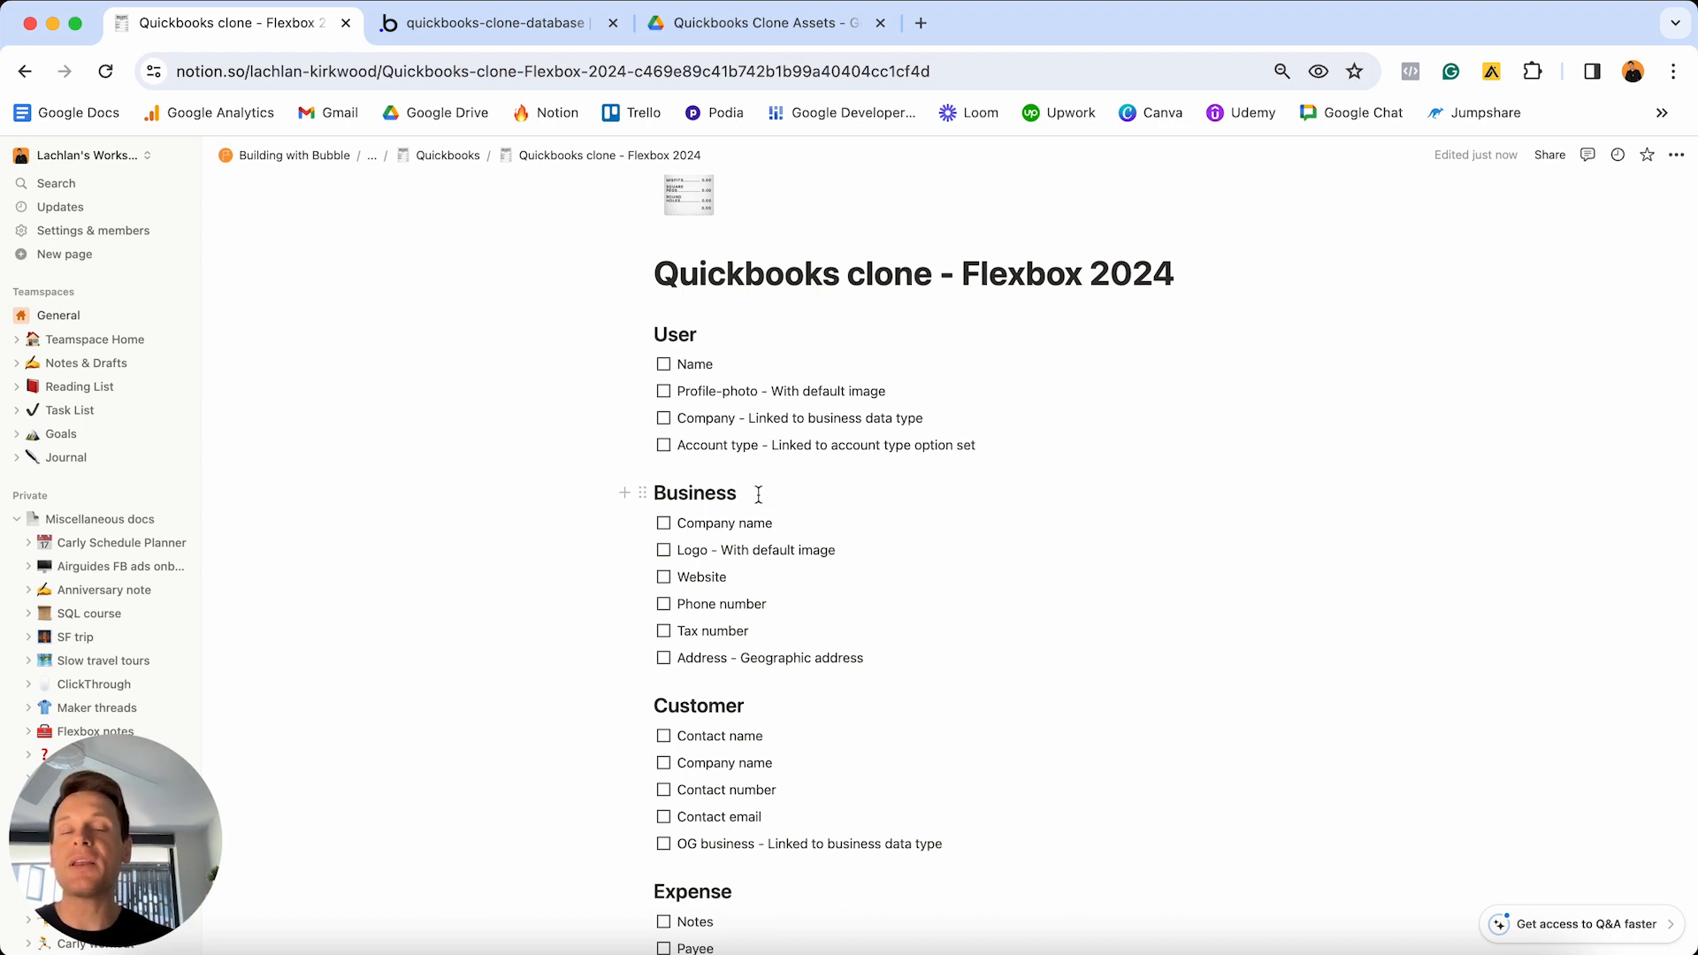
drag(759, 495, 651, 496)
scroll(748, 496, down, 3)
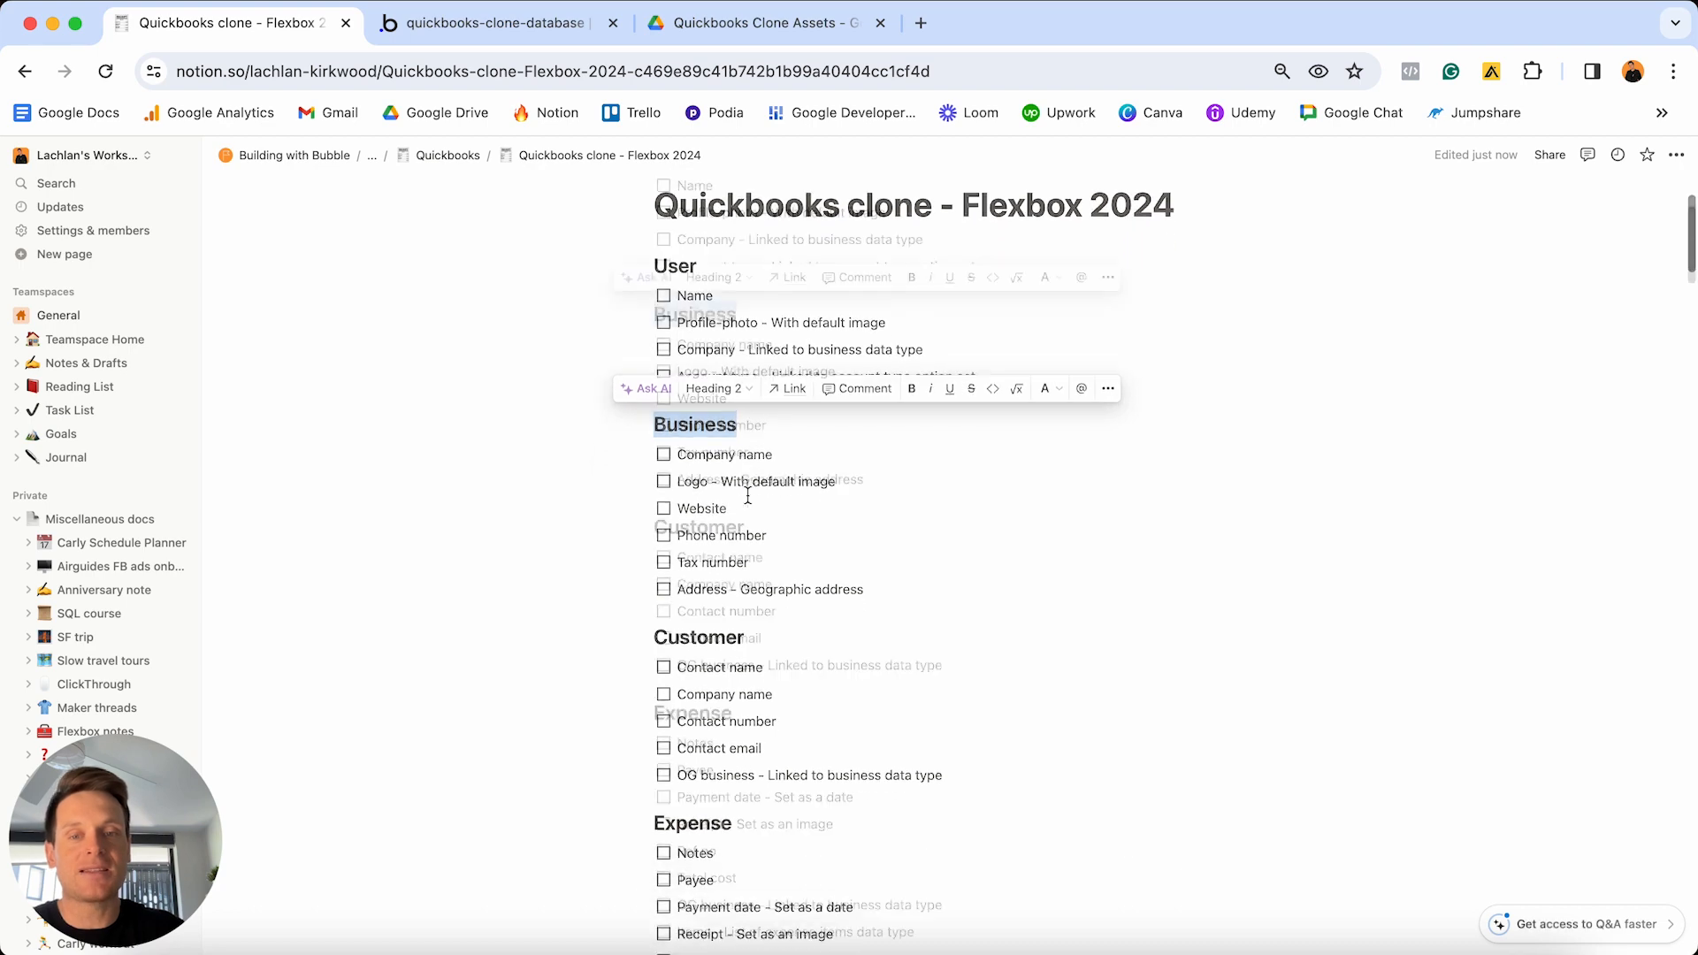
drag(780, 531, 641, 528)
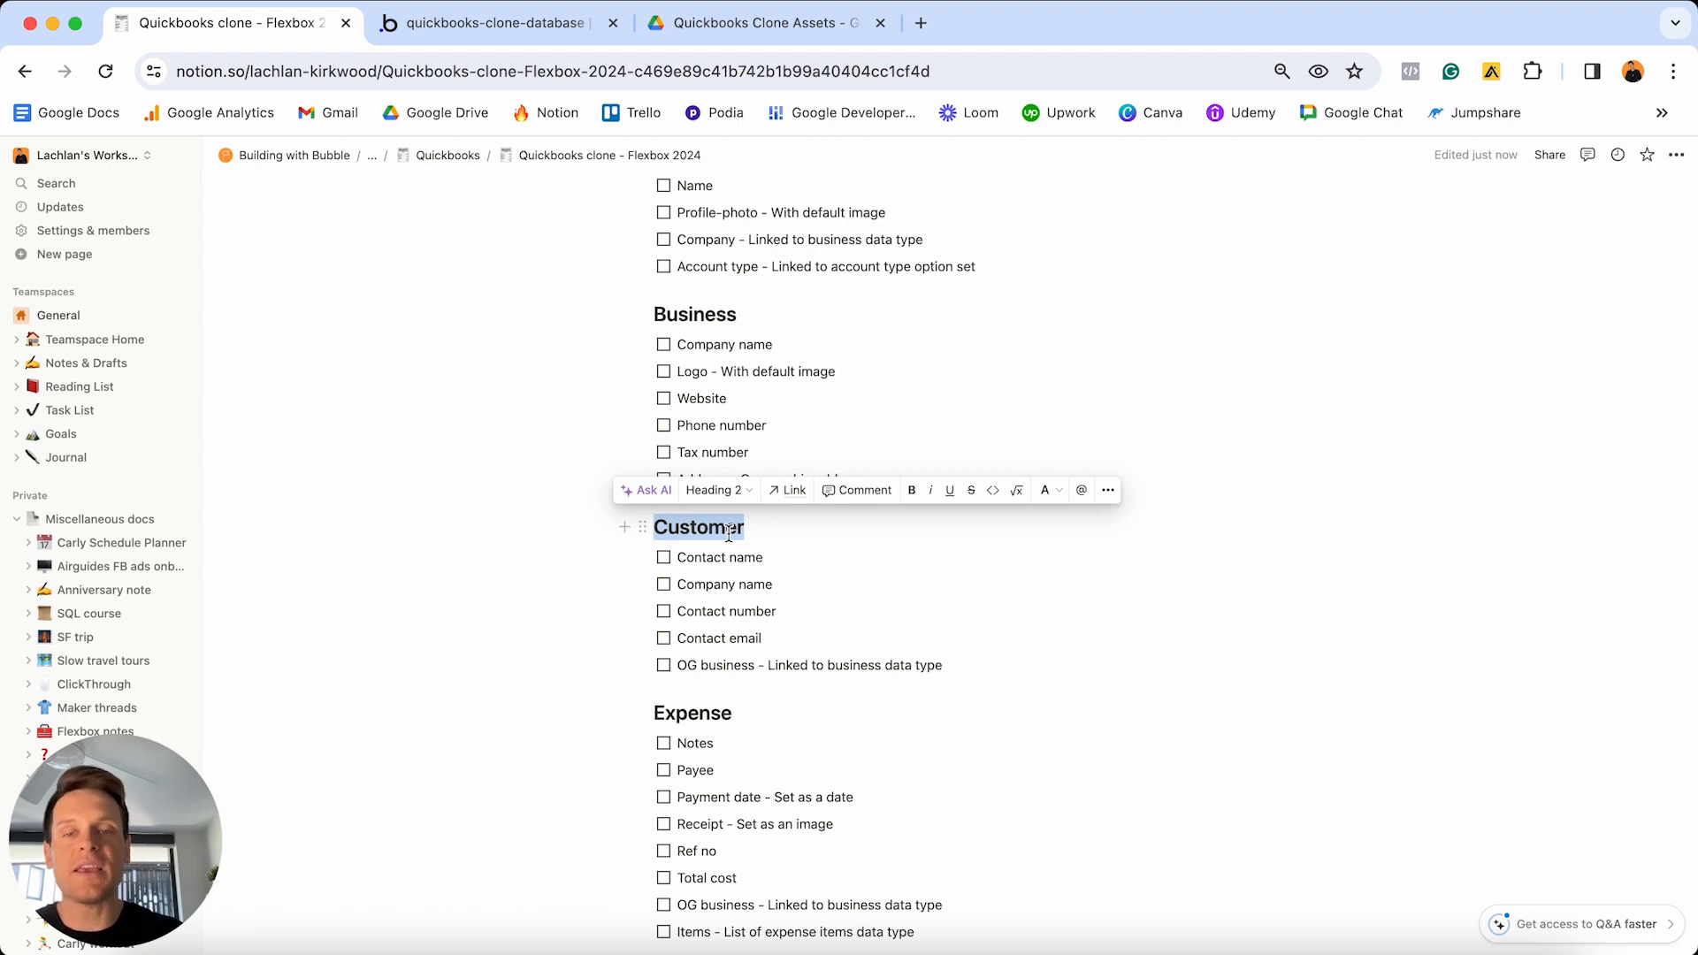
scroll(728, 531, up, 3)
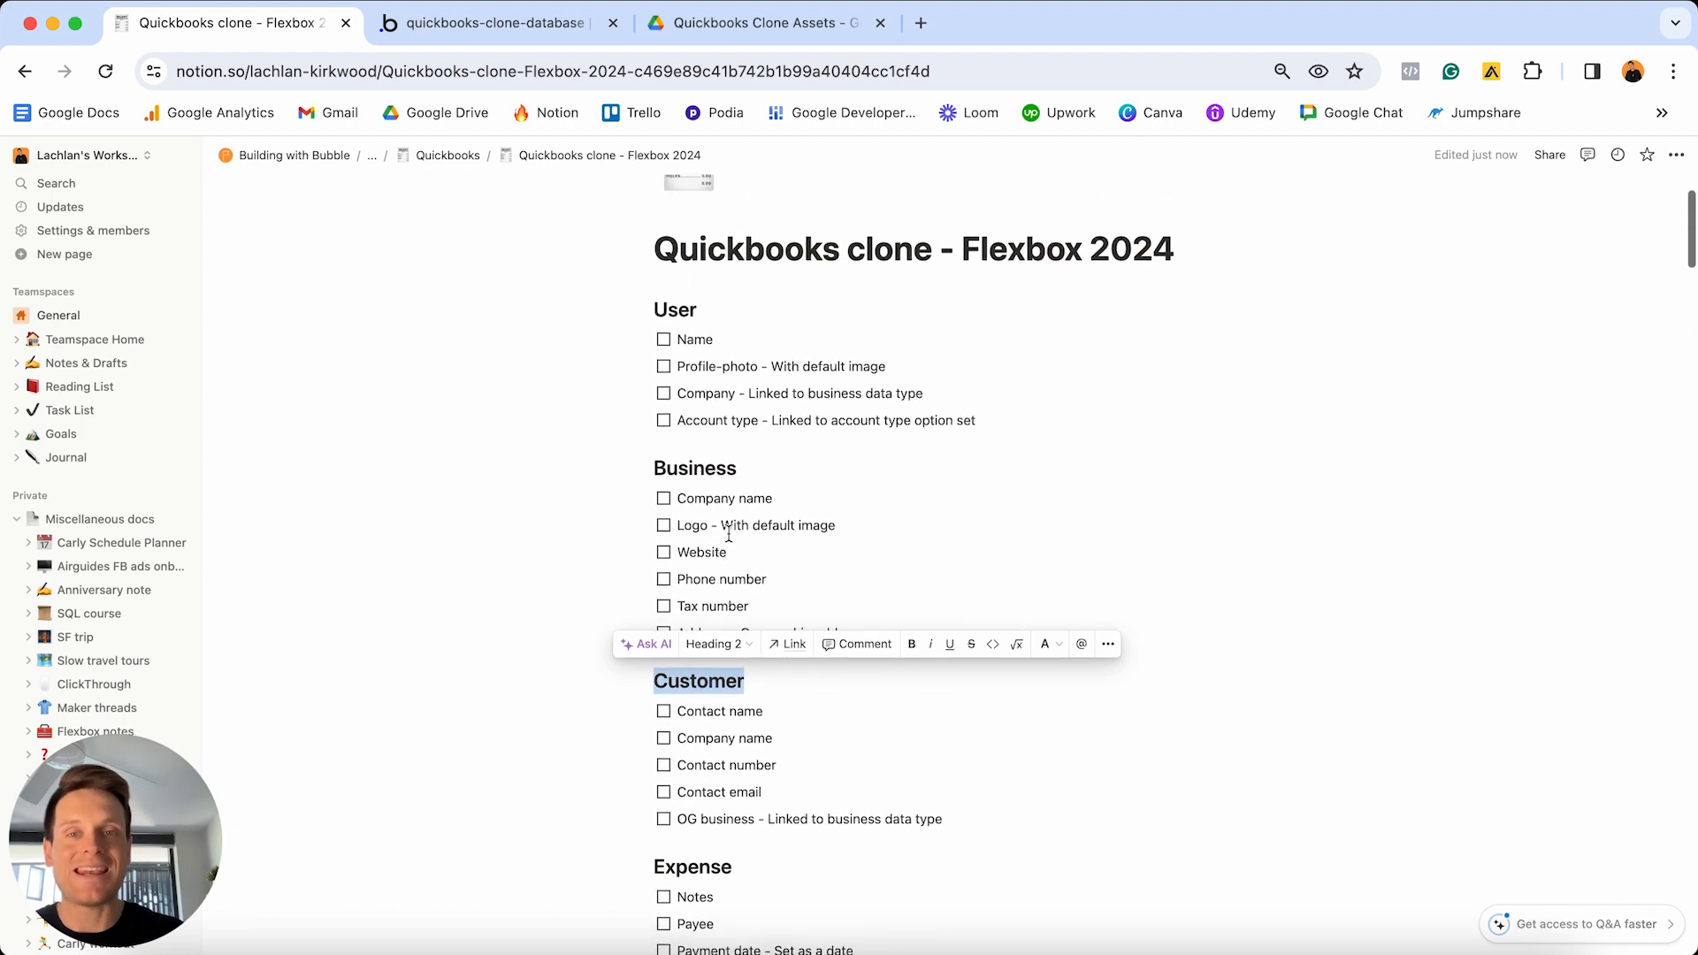
click(1006, 415)
drag(1006, 415, 682, 334)
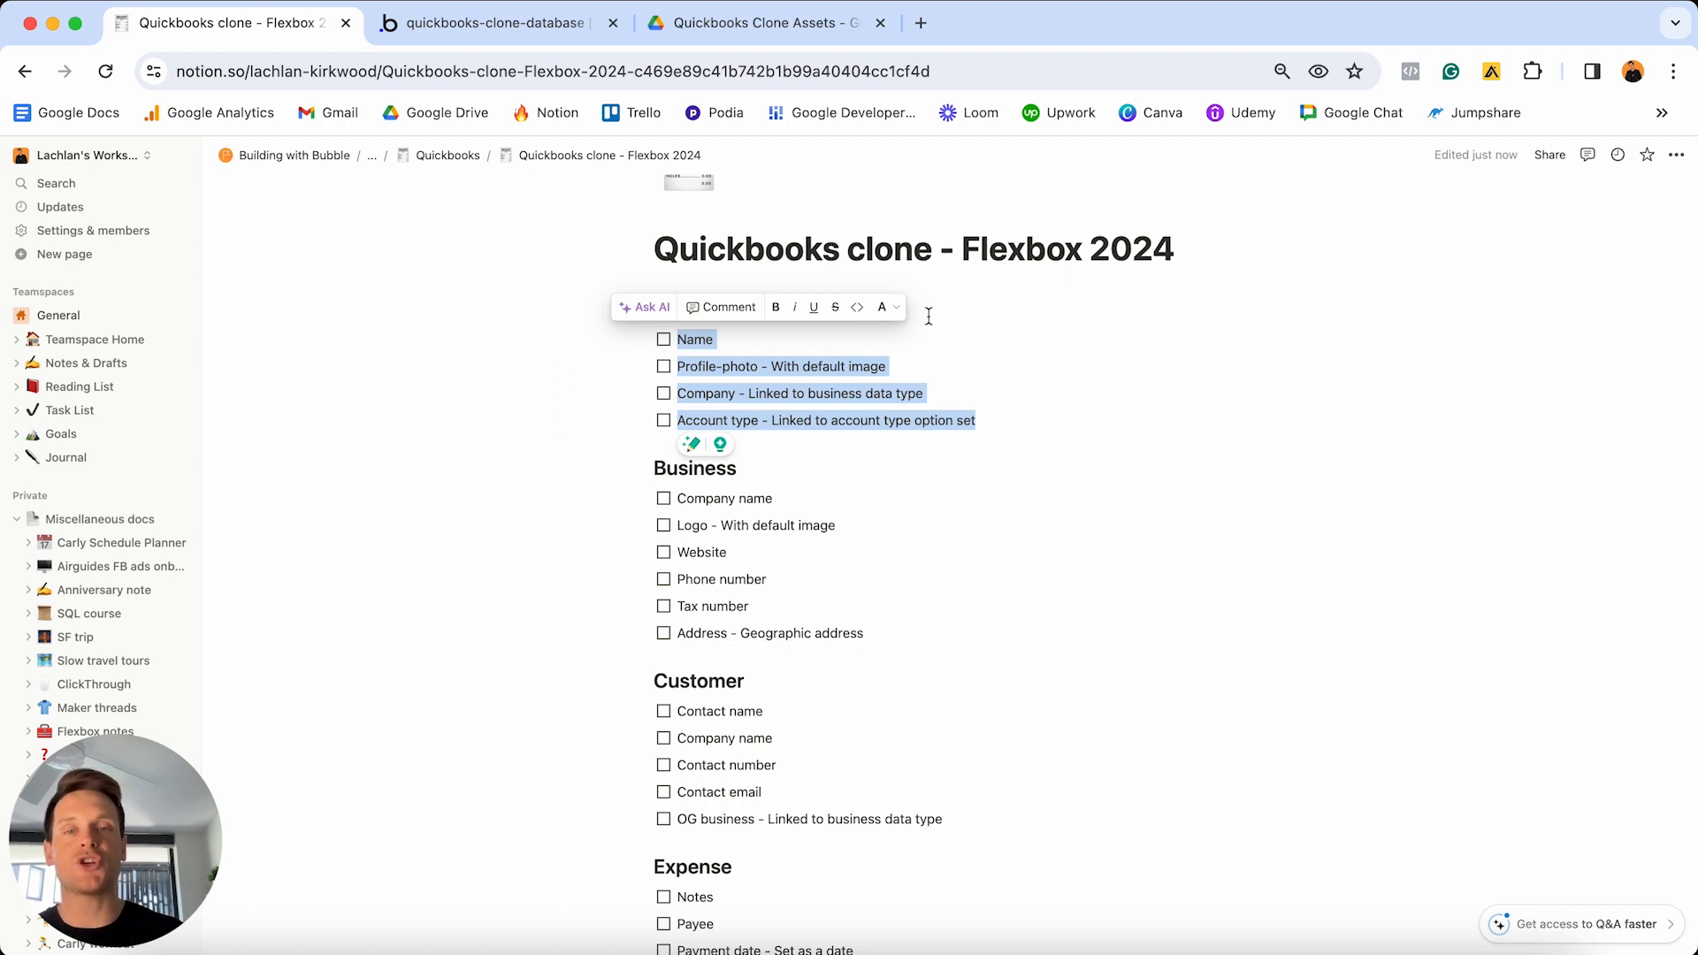
click(716, 339)
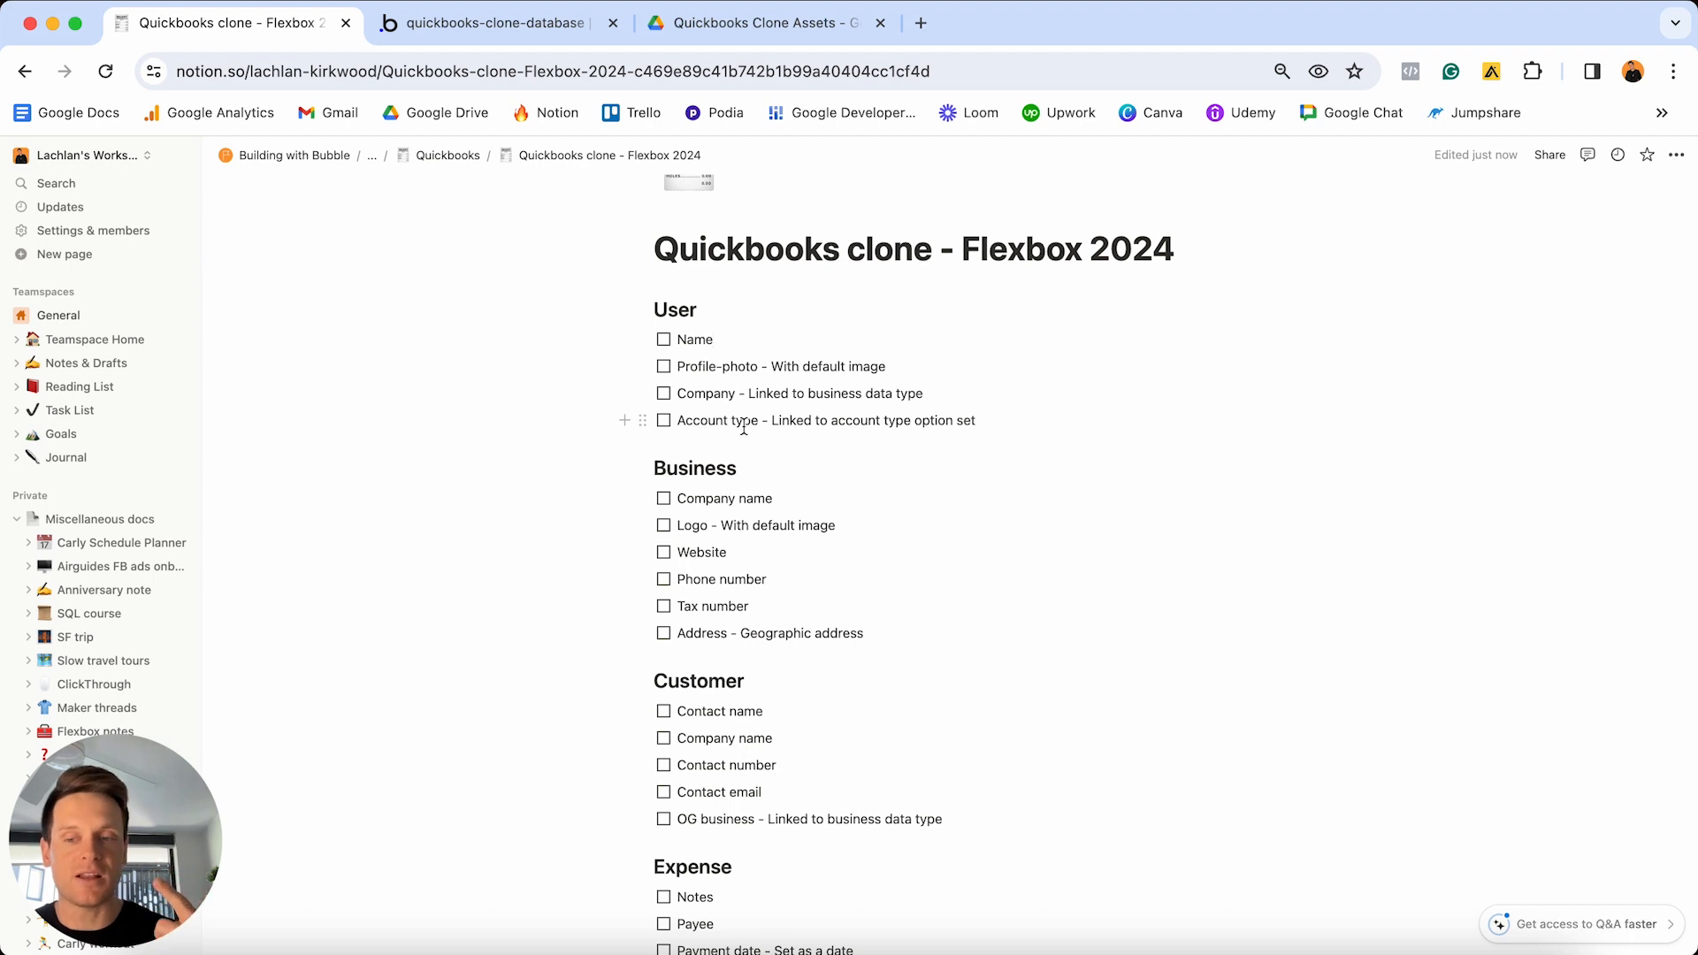
- Highlight the Business heading and Company name line, then open Bubble's Data types page
double_click(736, 474)
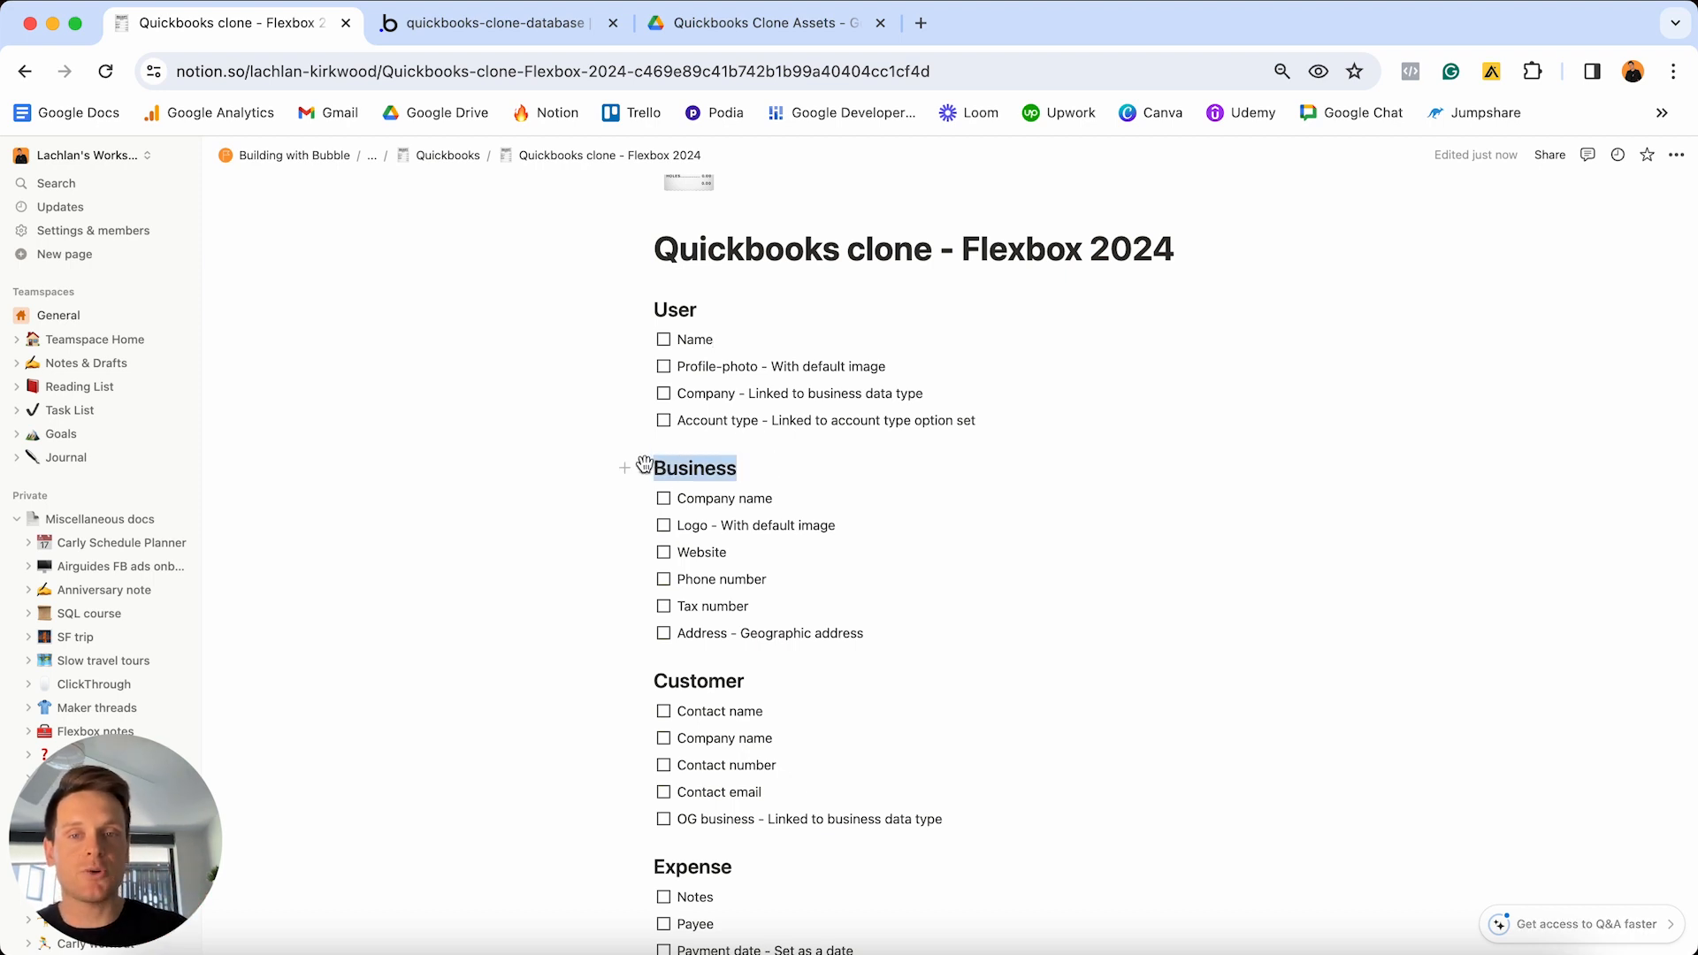
triple_click(778, 501)
click(819, 528)
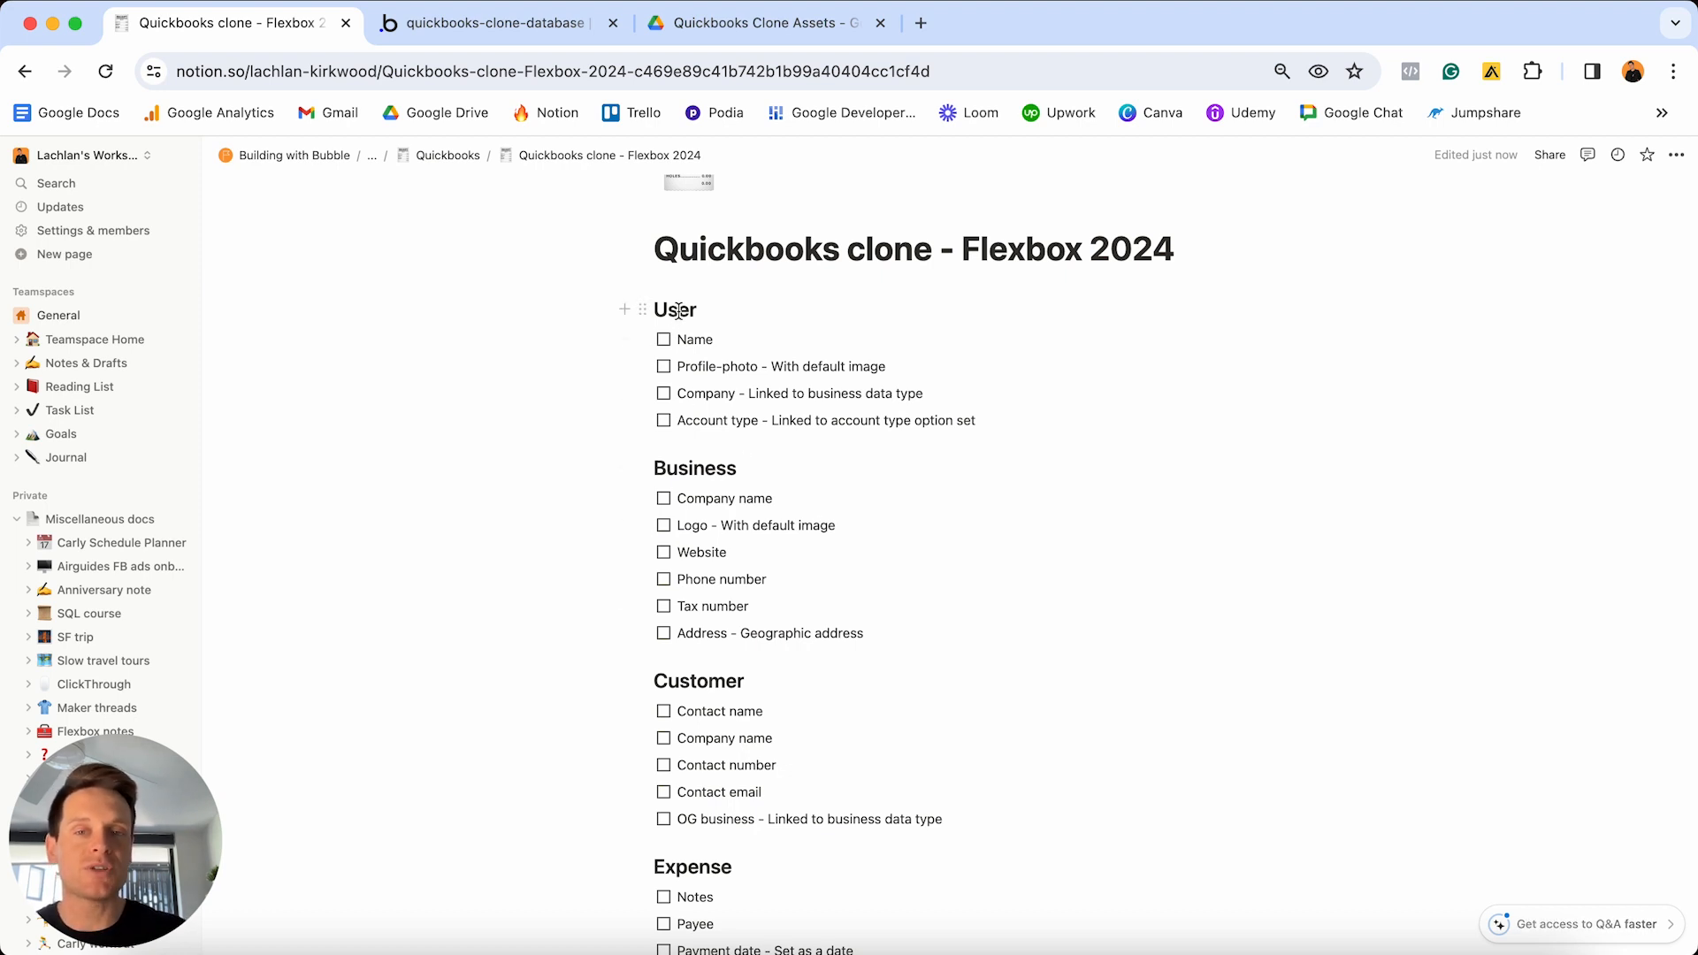
click(449, 29)
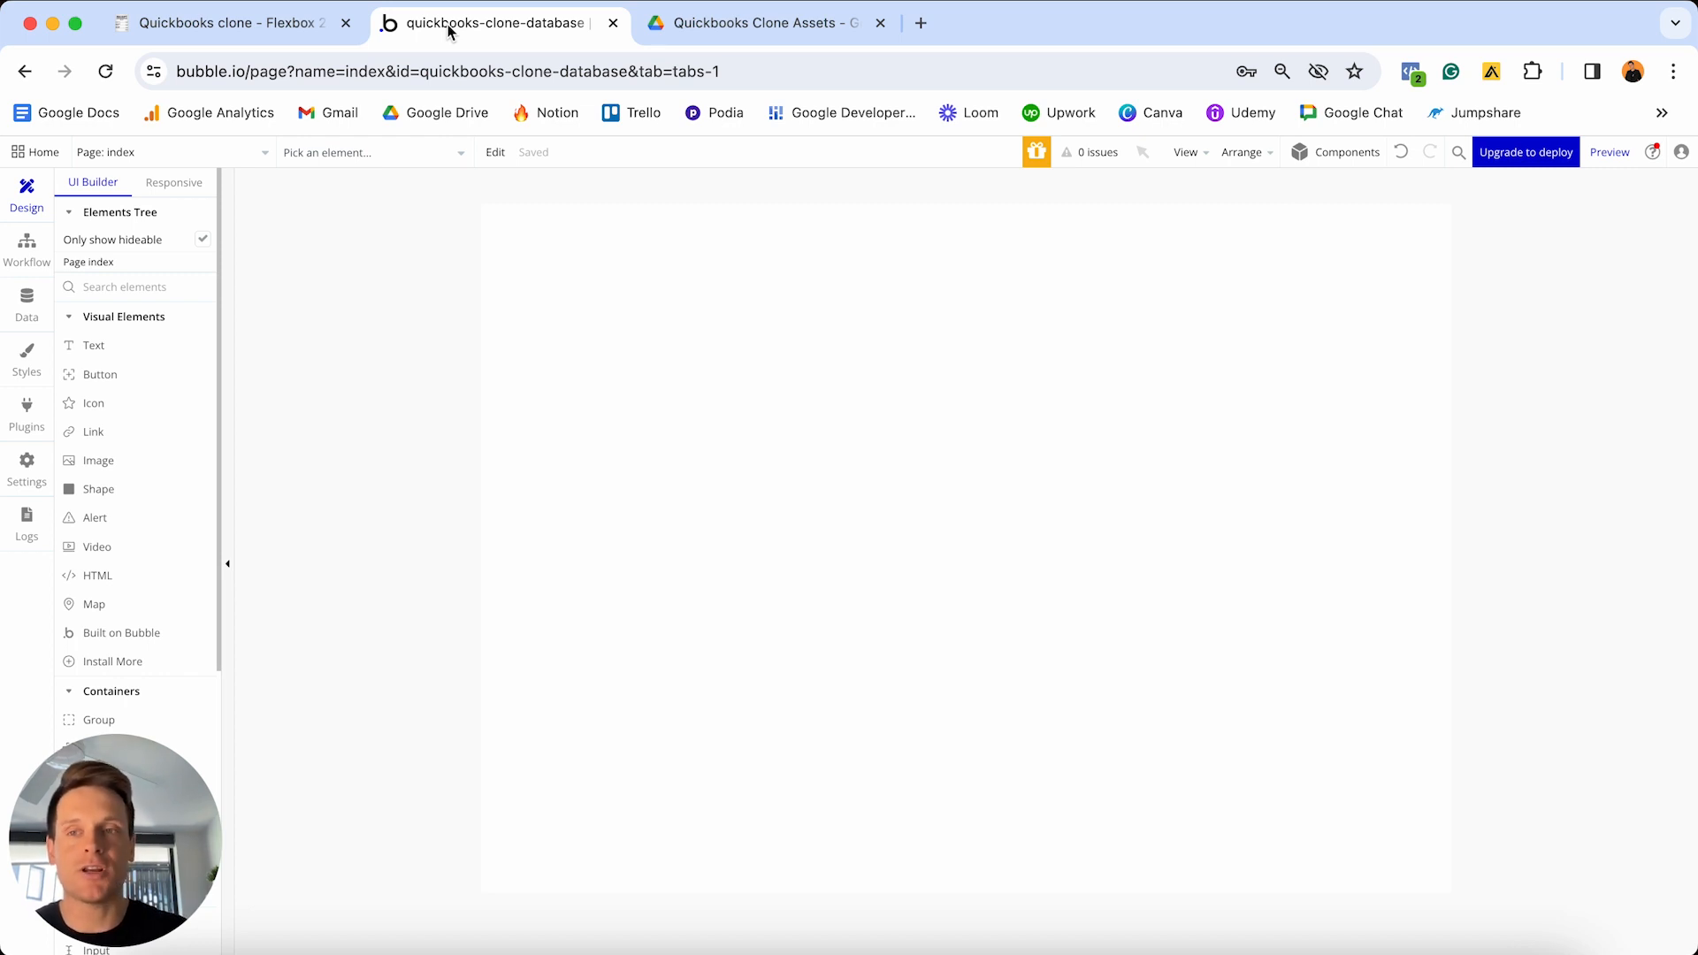
click(19, 304)
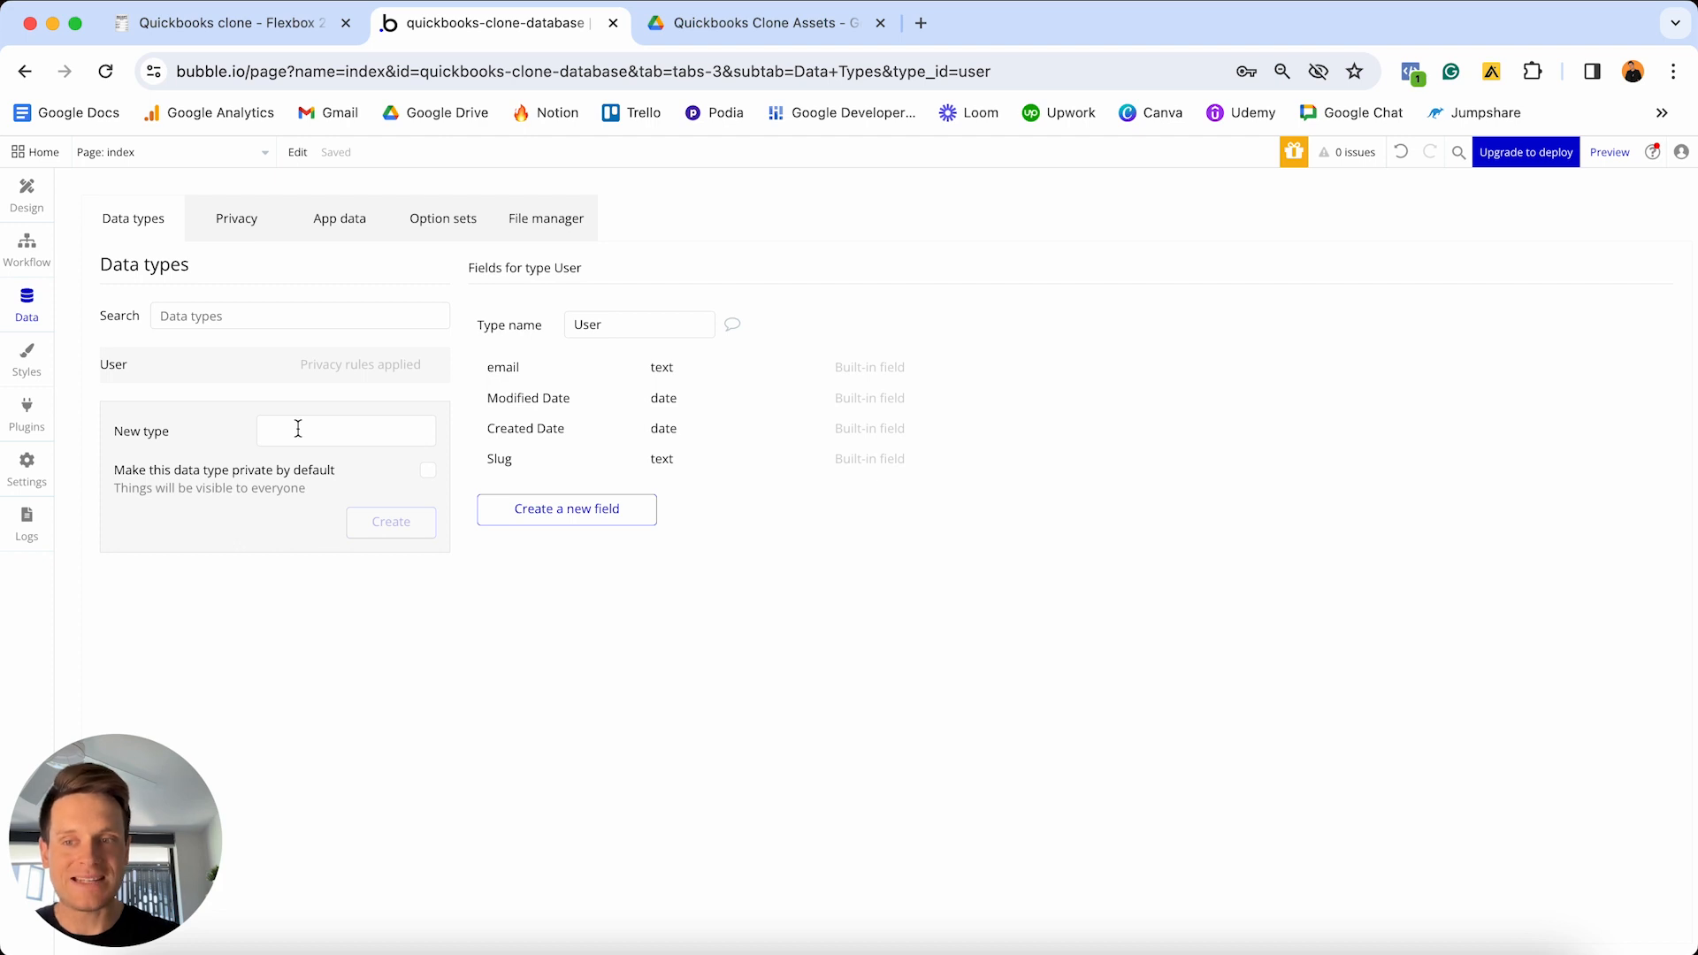
- Review the User heading on the Notion checklist
click(240, 30)
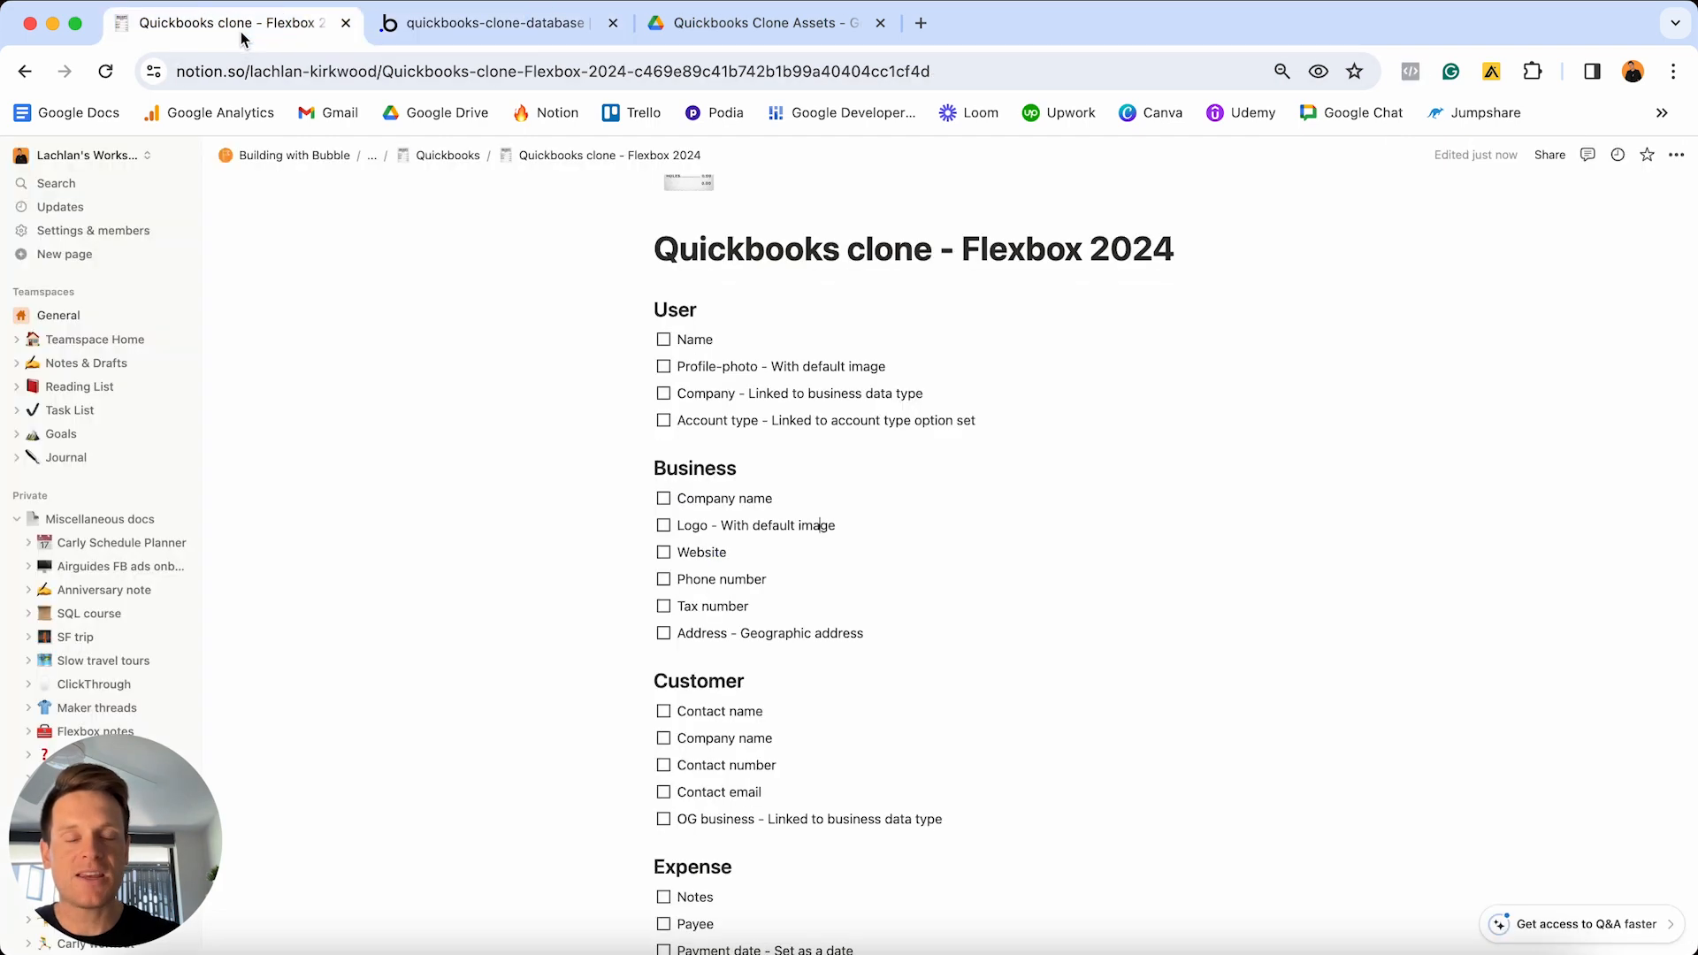
double_click(694, 307)
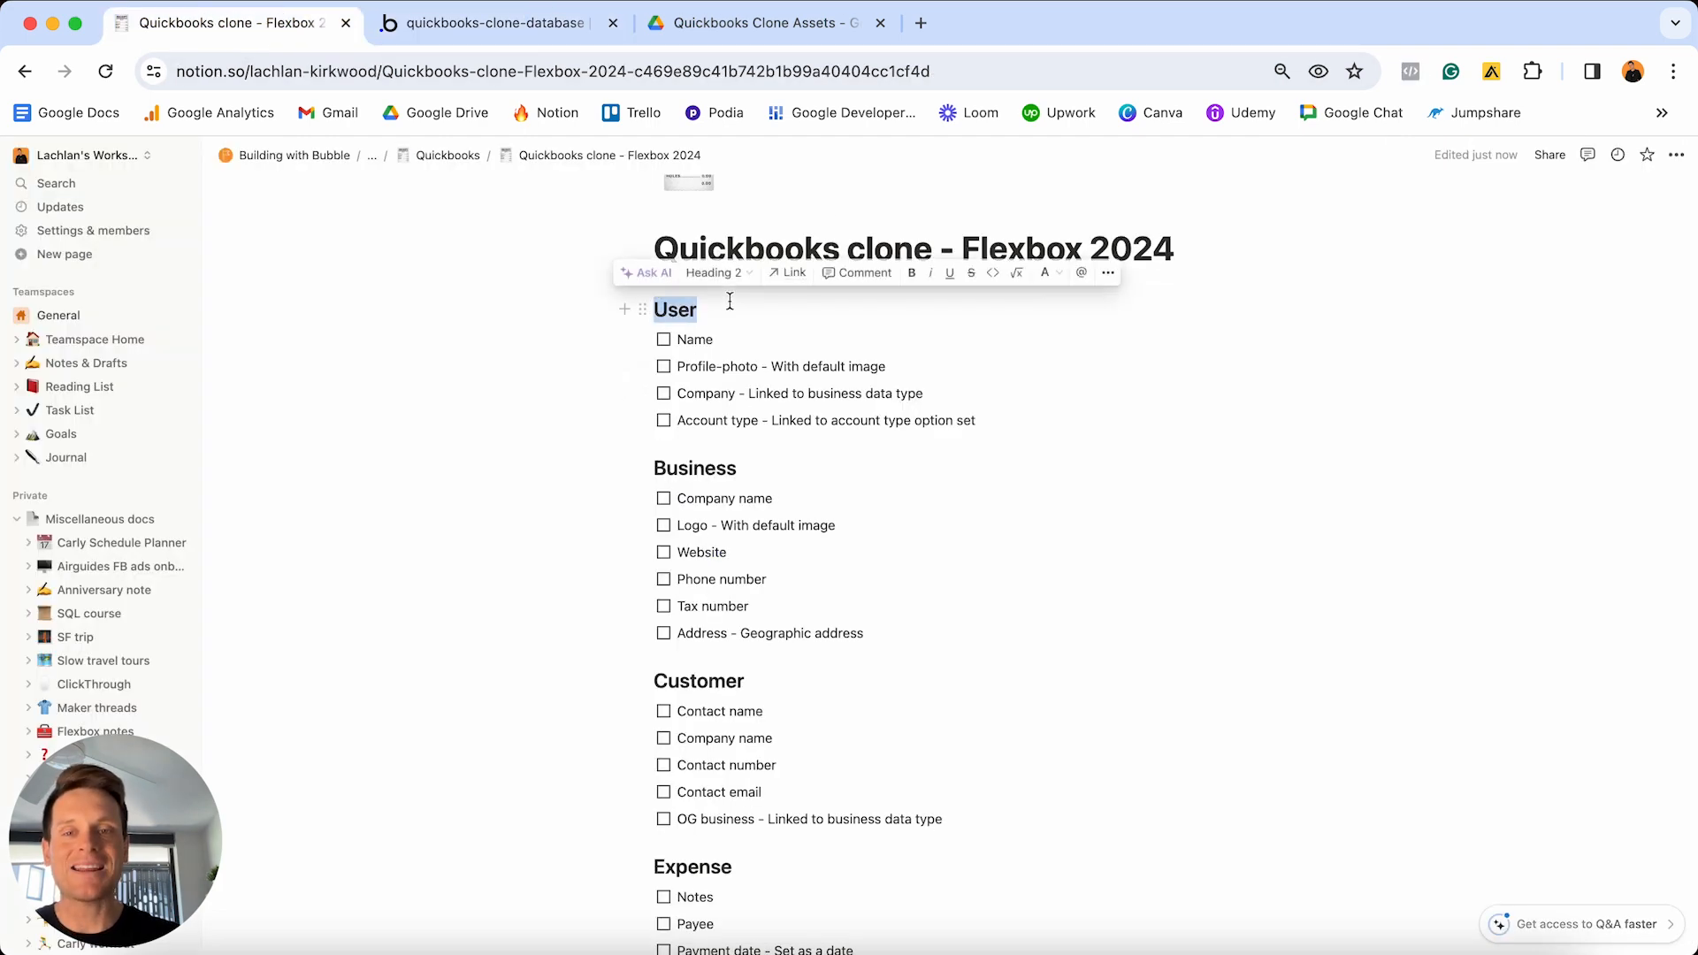
click(759, 465)
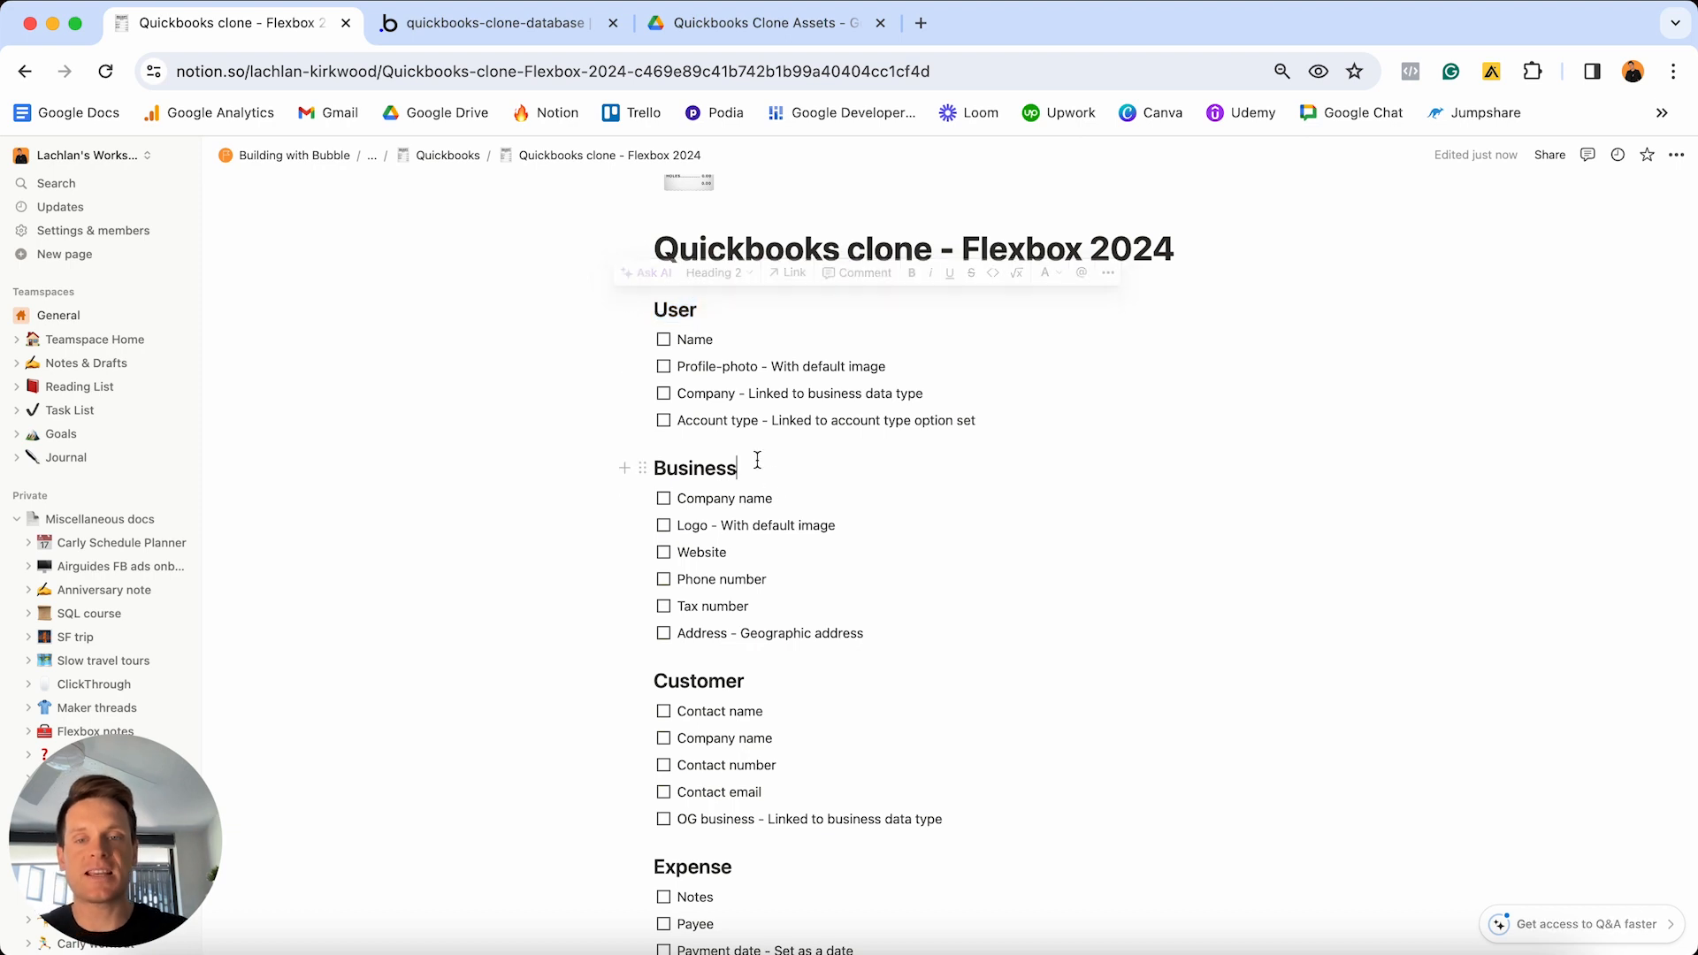
- Create a new data type named 'Business' in Bubble
click(500, 24)
click(354, 419)
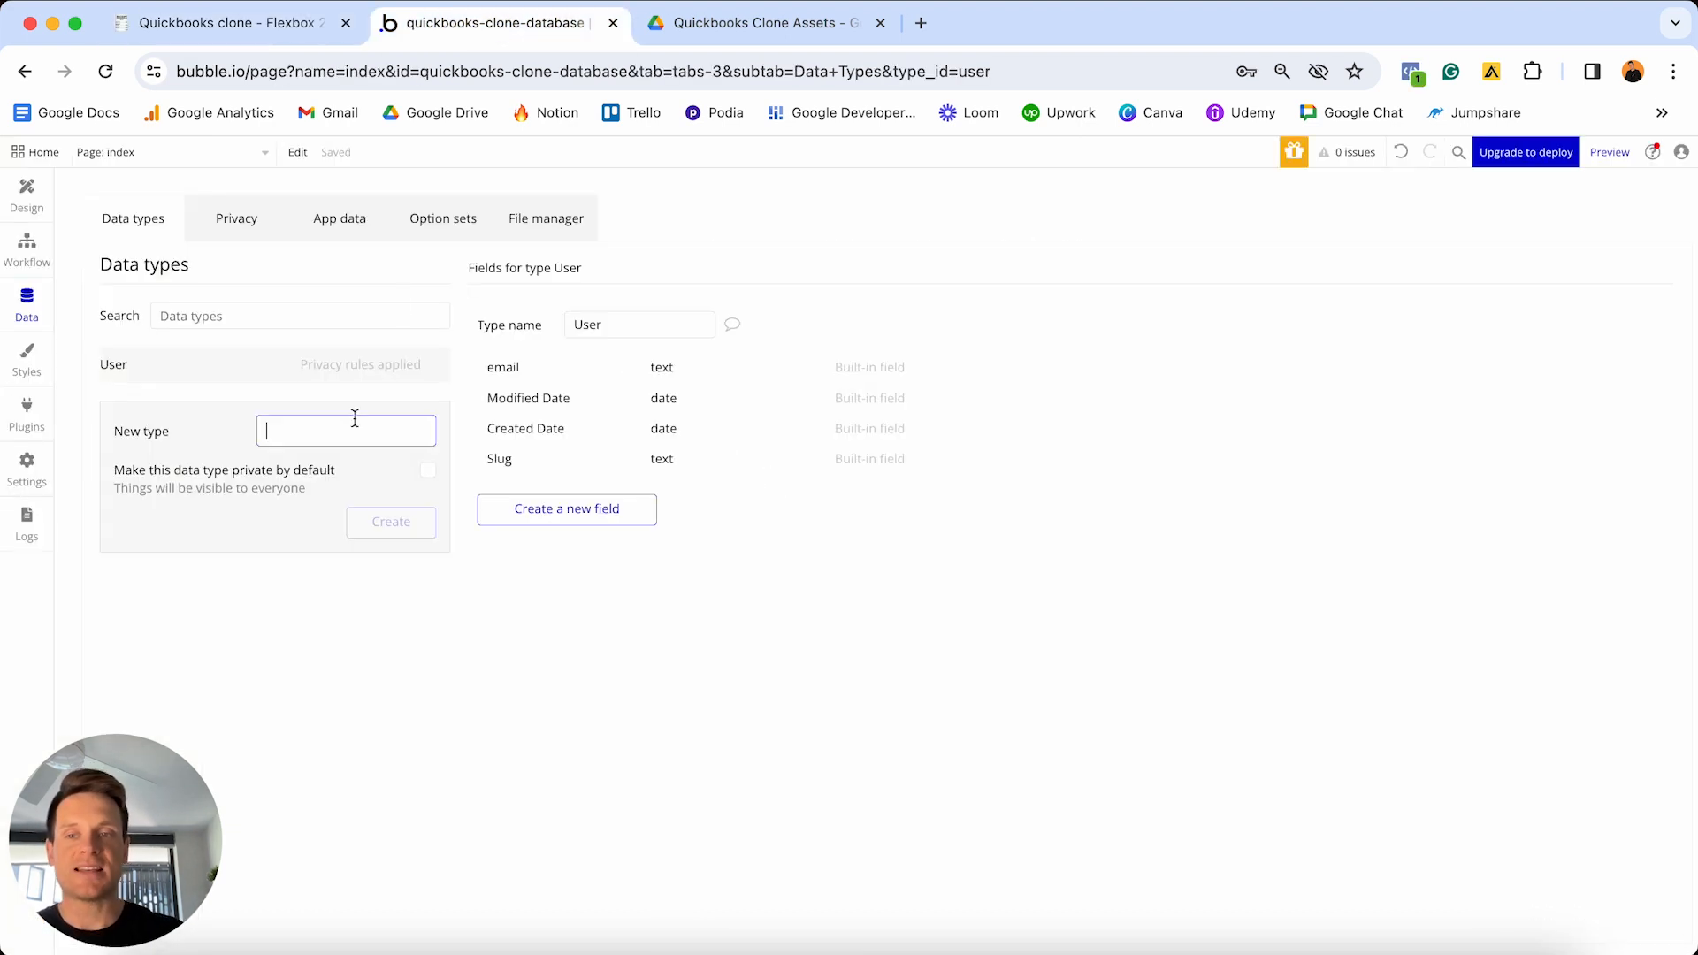
text(Business)
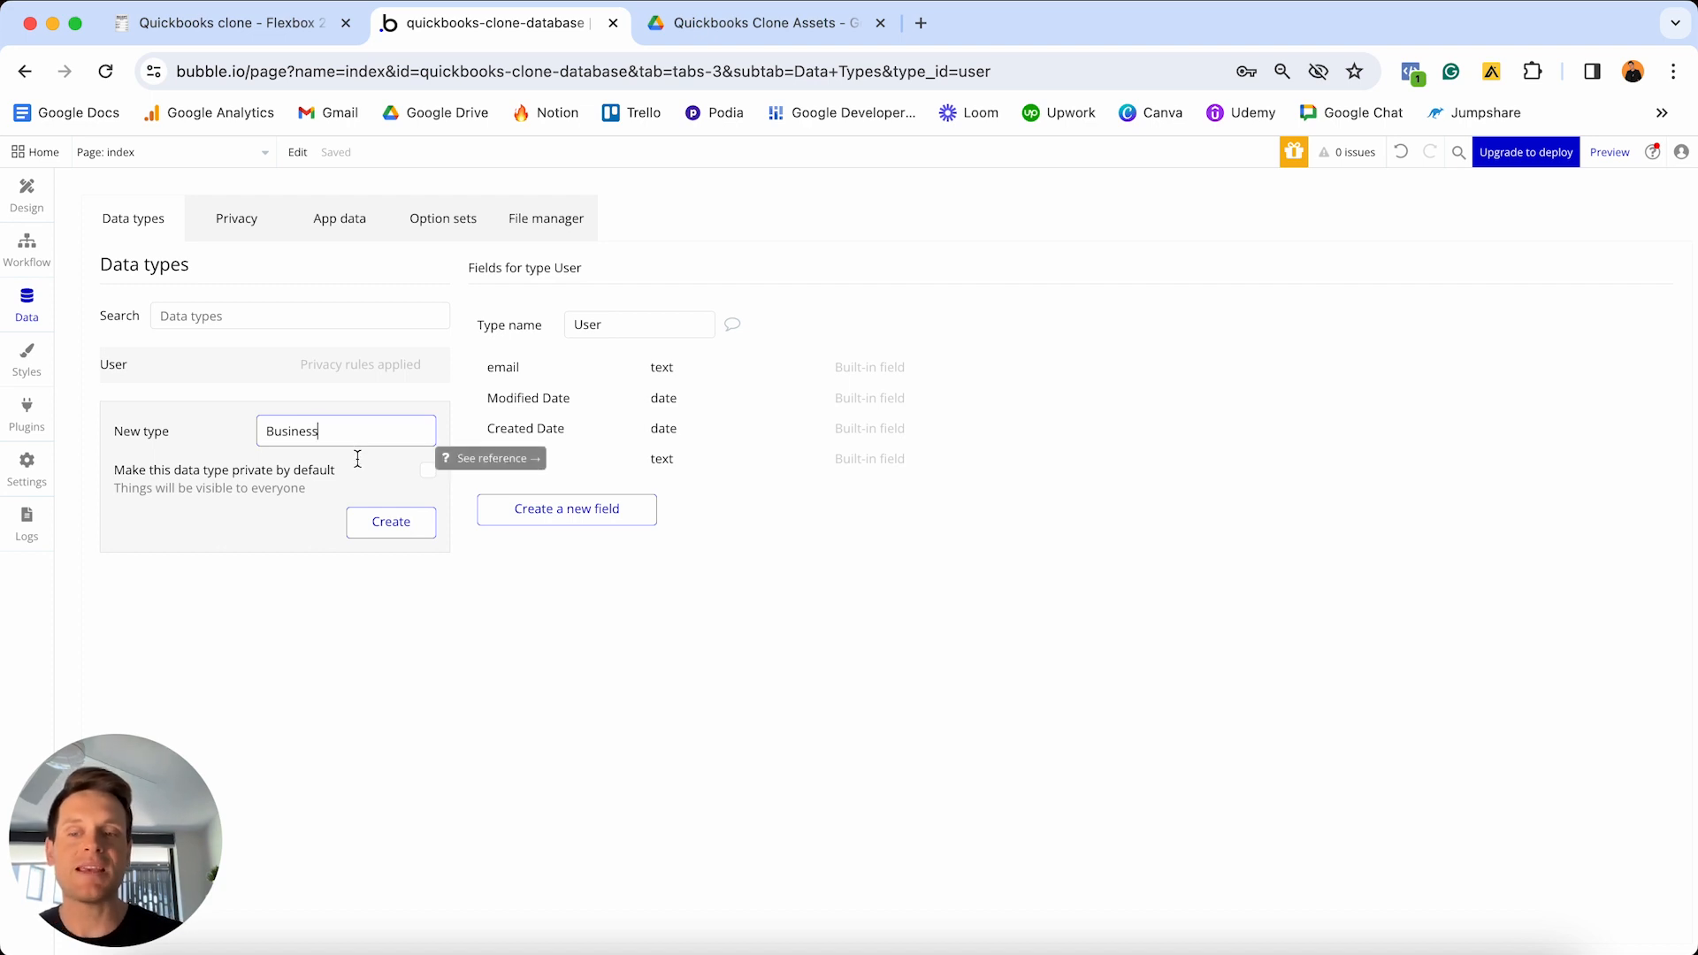
click(377, 522)
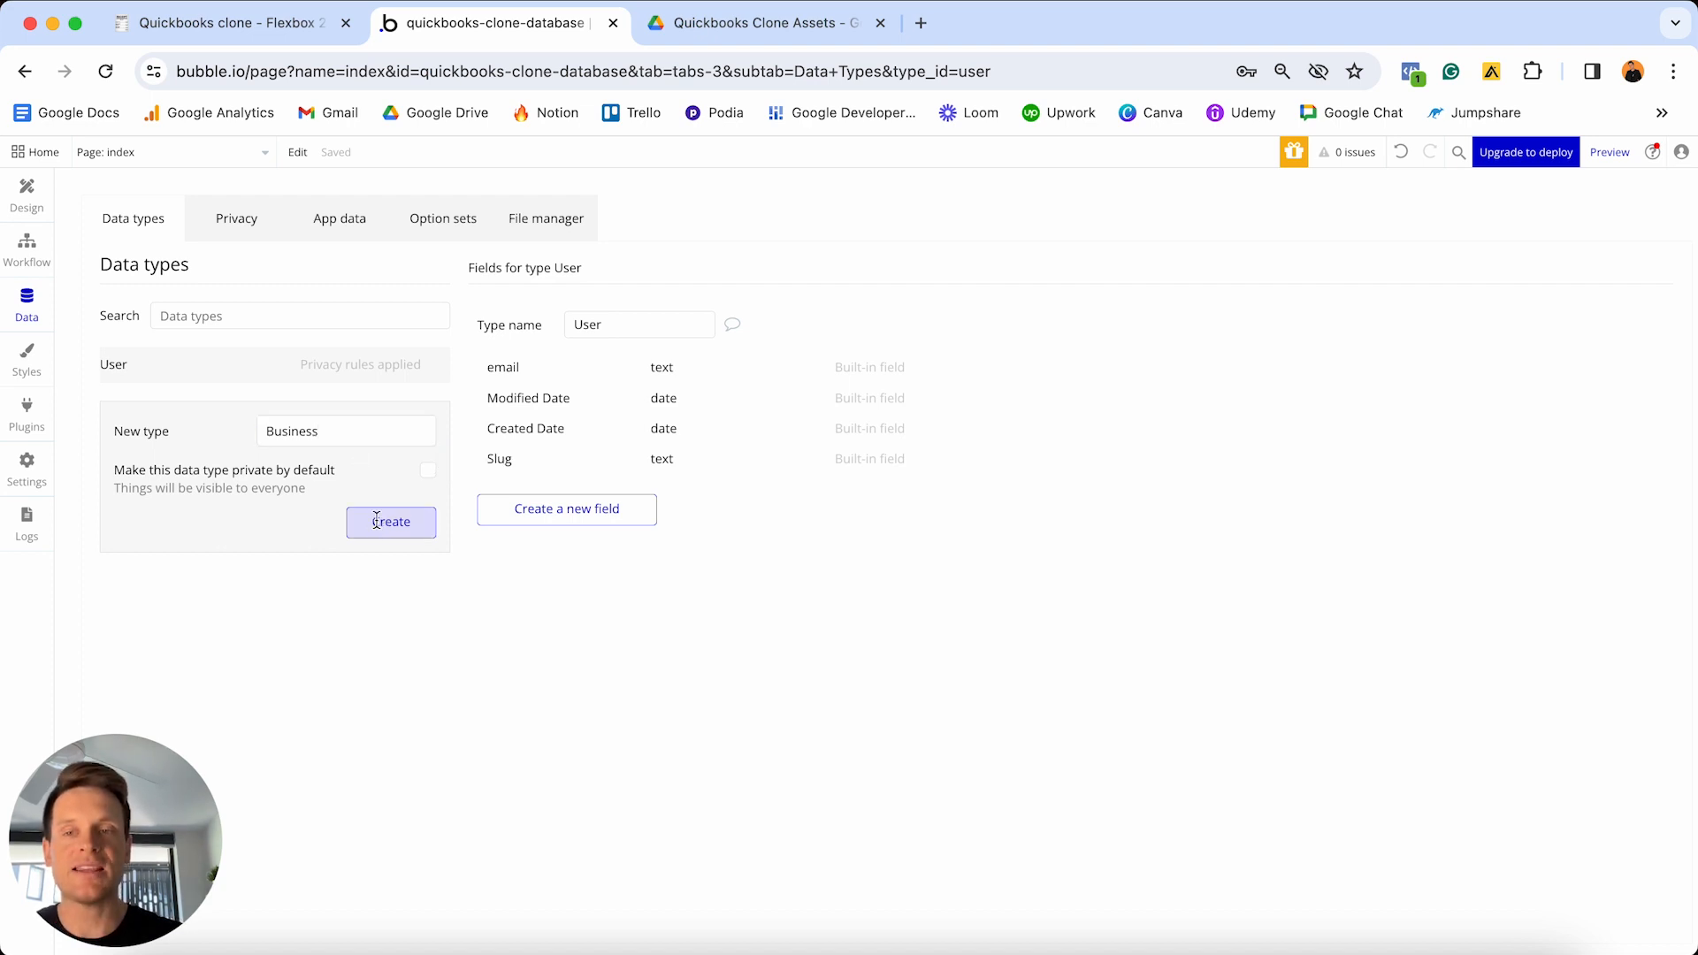
- Look up the Customer heading in Notion and add a 'Customer' data type in Bubble
click(292, 25)
scroll(748, 528, down, 2)
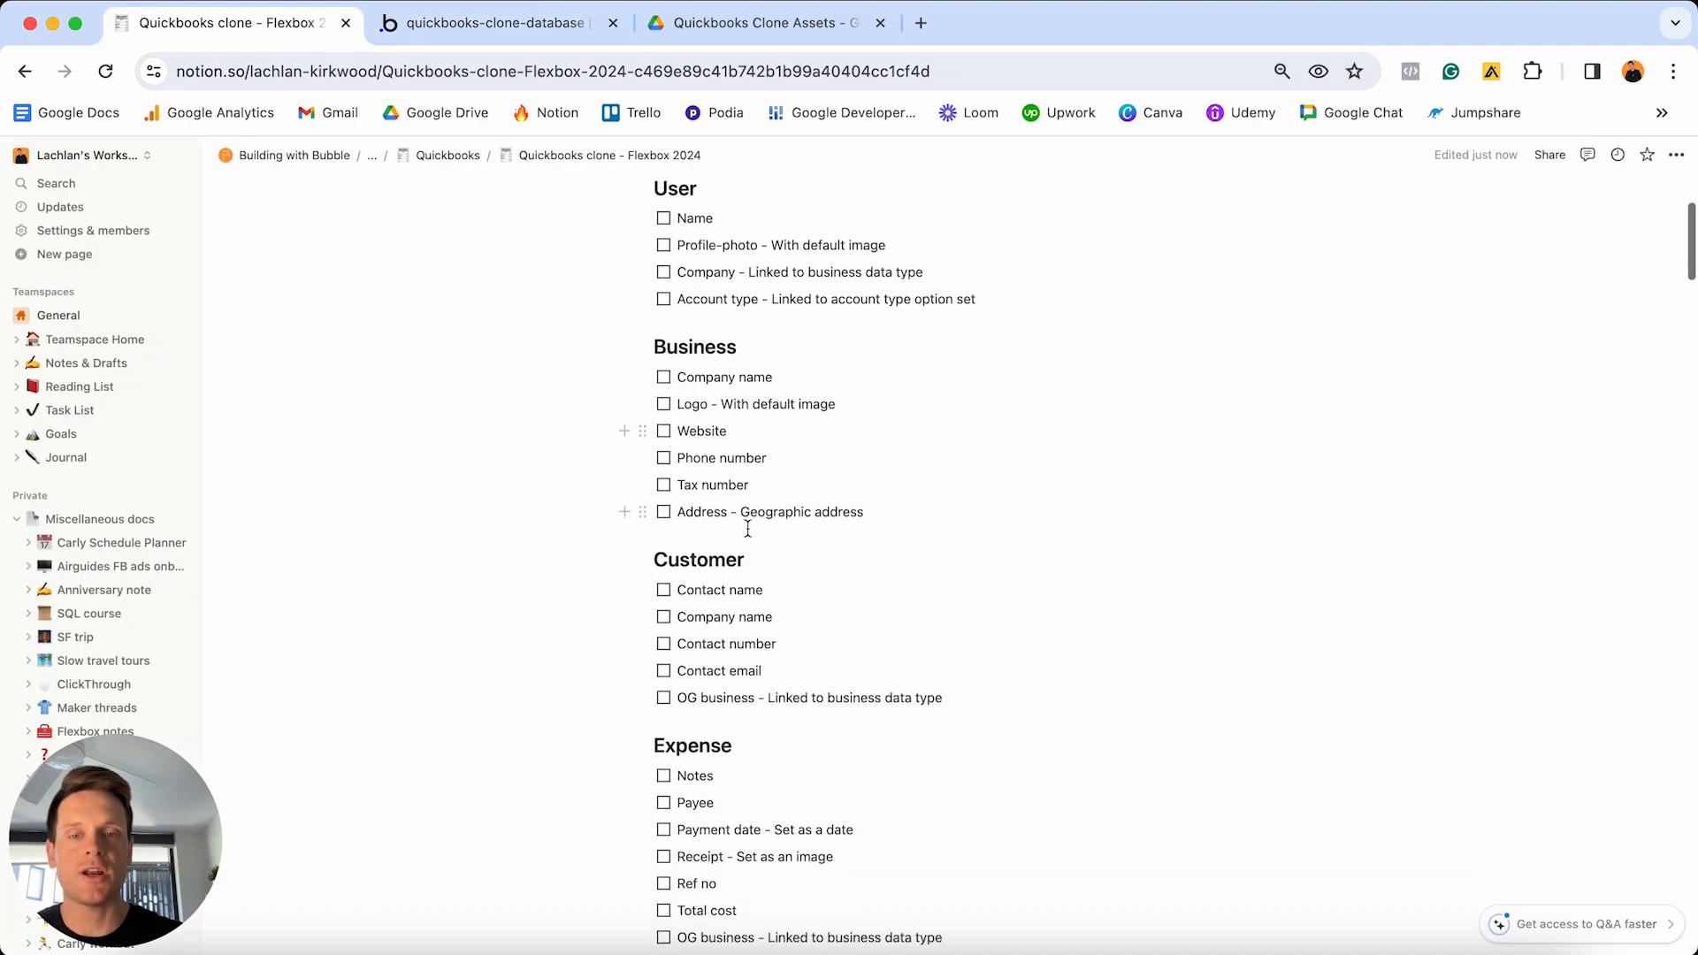
double_click(775, 566)
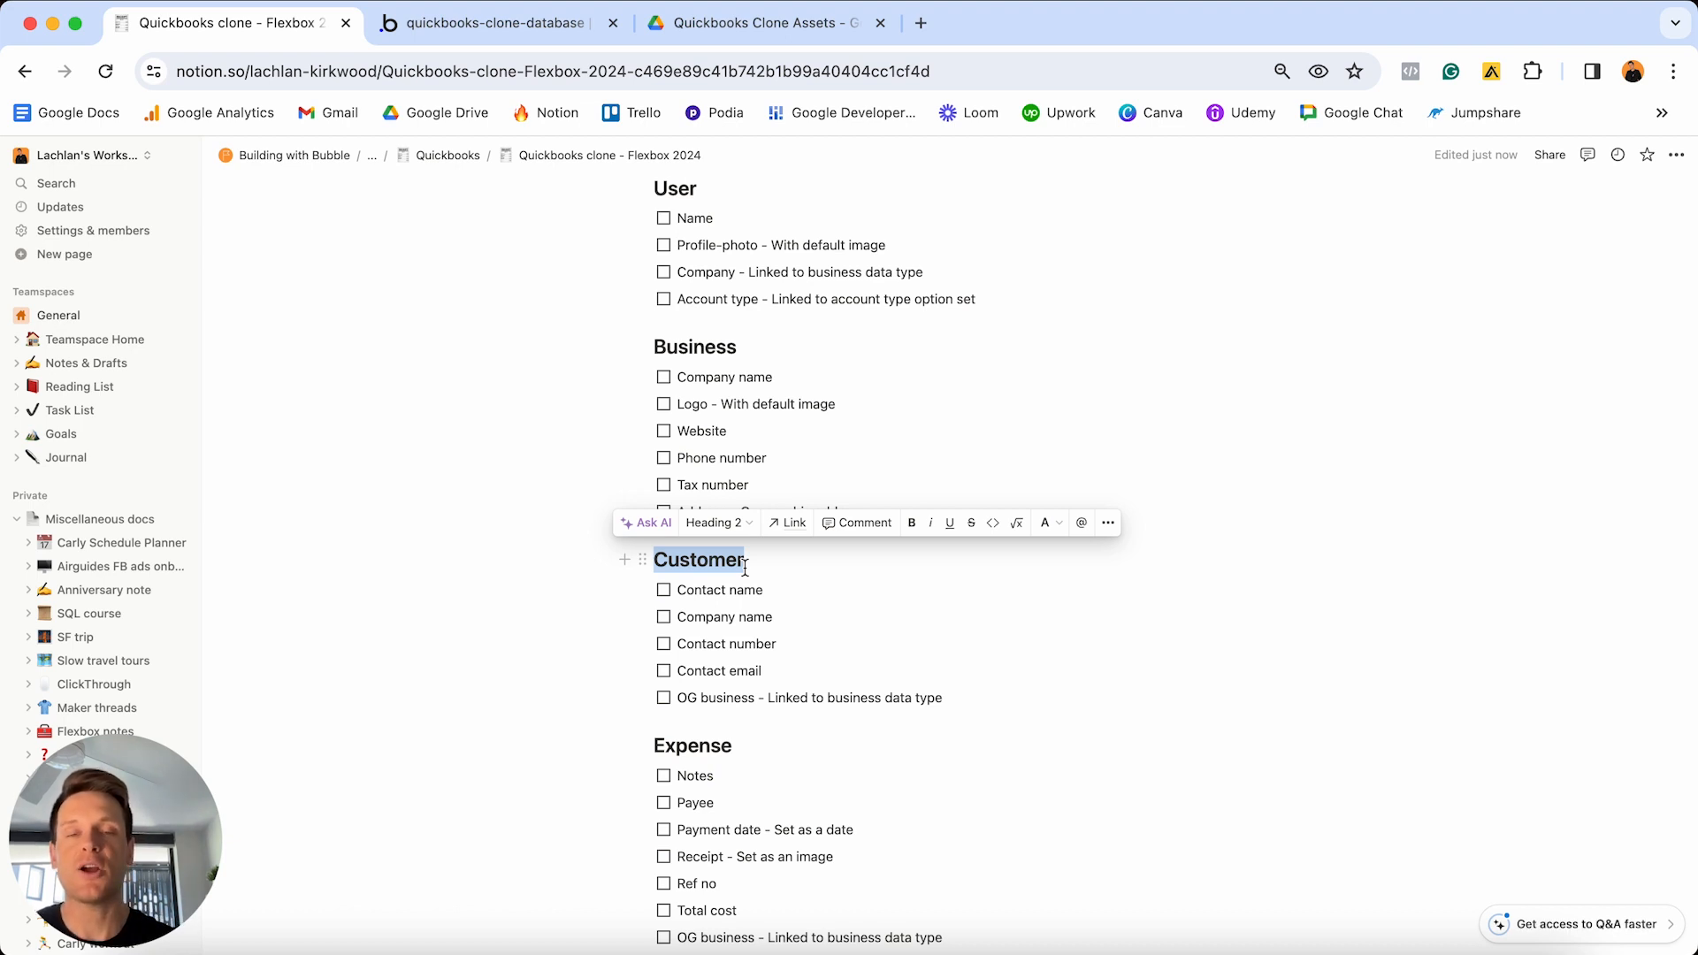
click(474, 23)
click(311, 470)
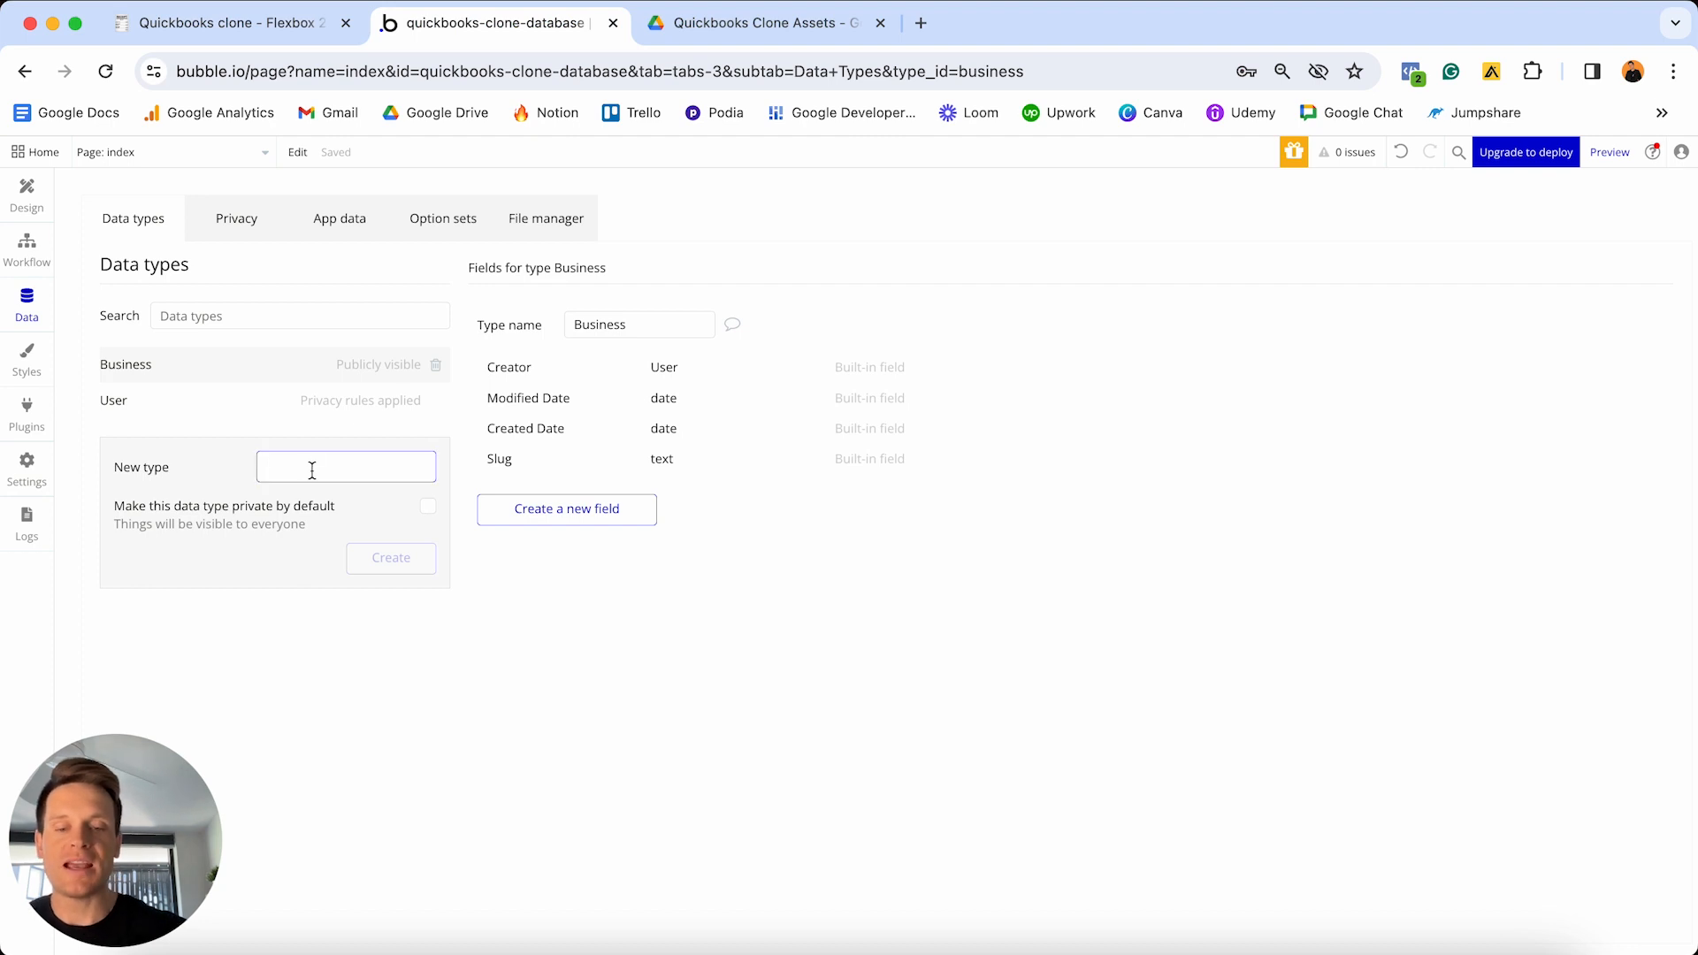
text(Customer)
key(Return)
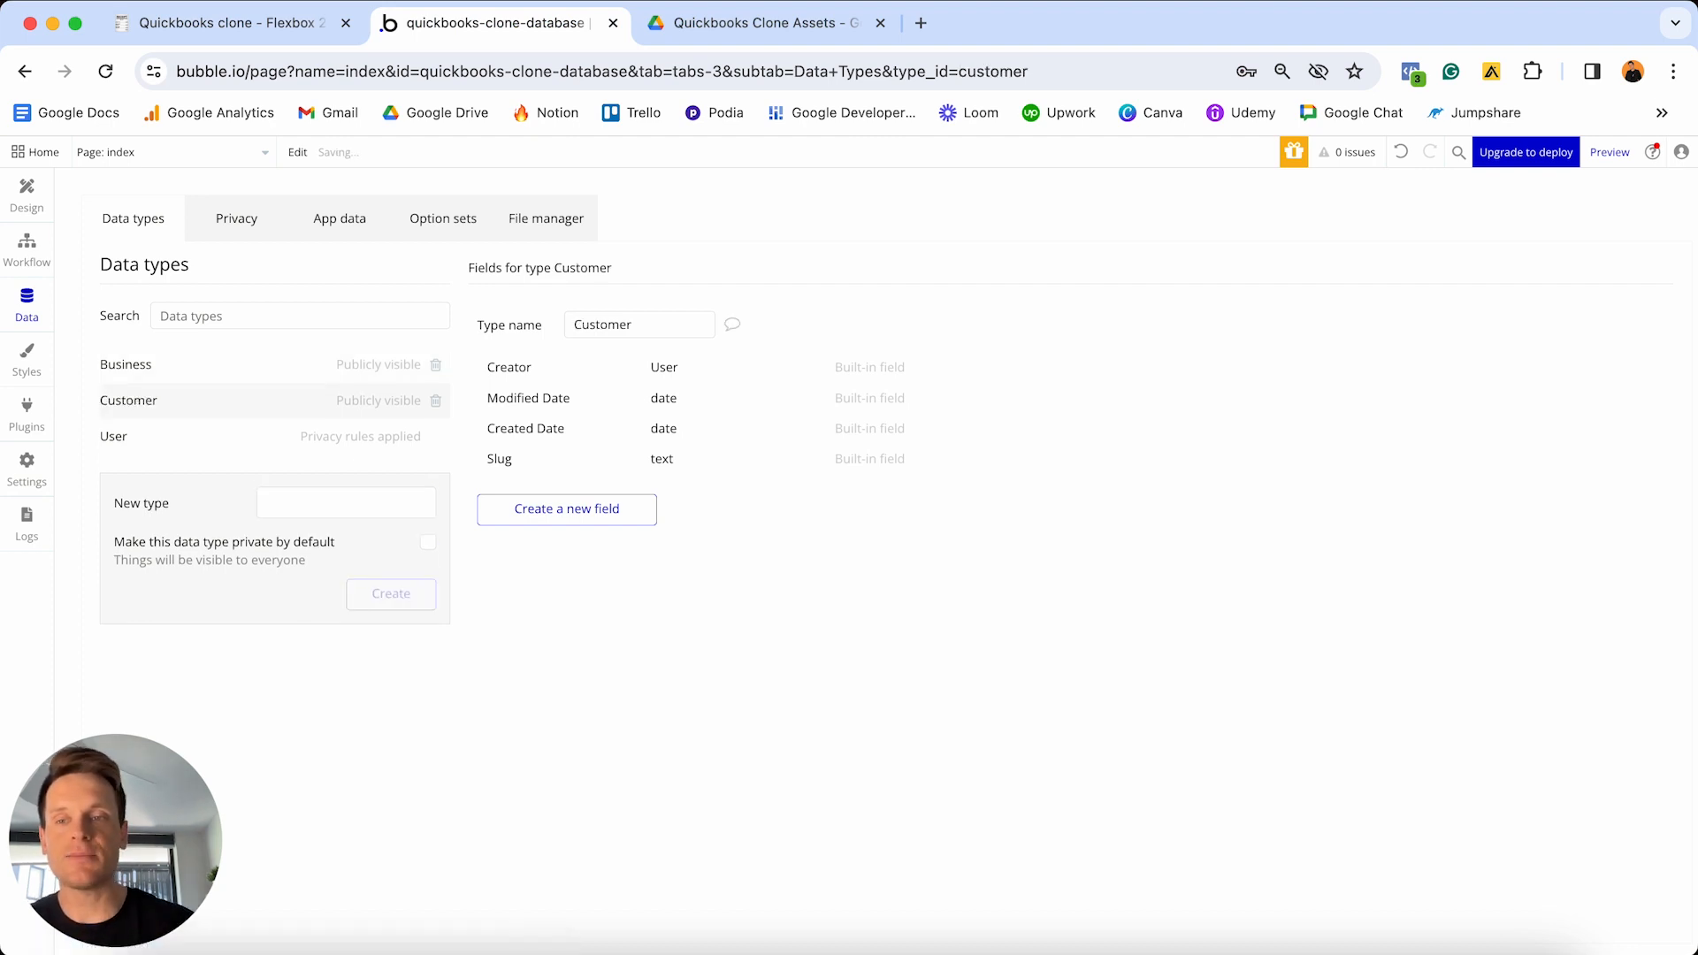
- Return to the Notion checklist and highlight the Expense heading
click(232, 25)
scroll(730, 614, down, 3)
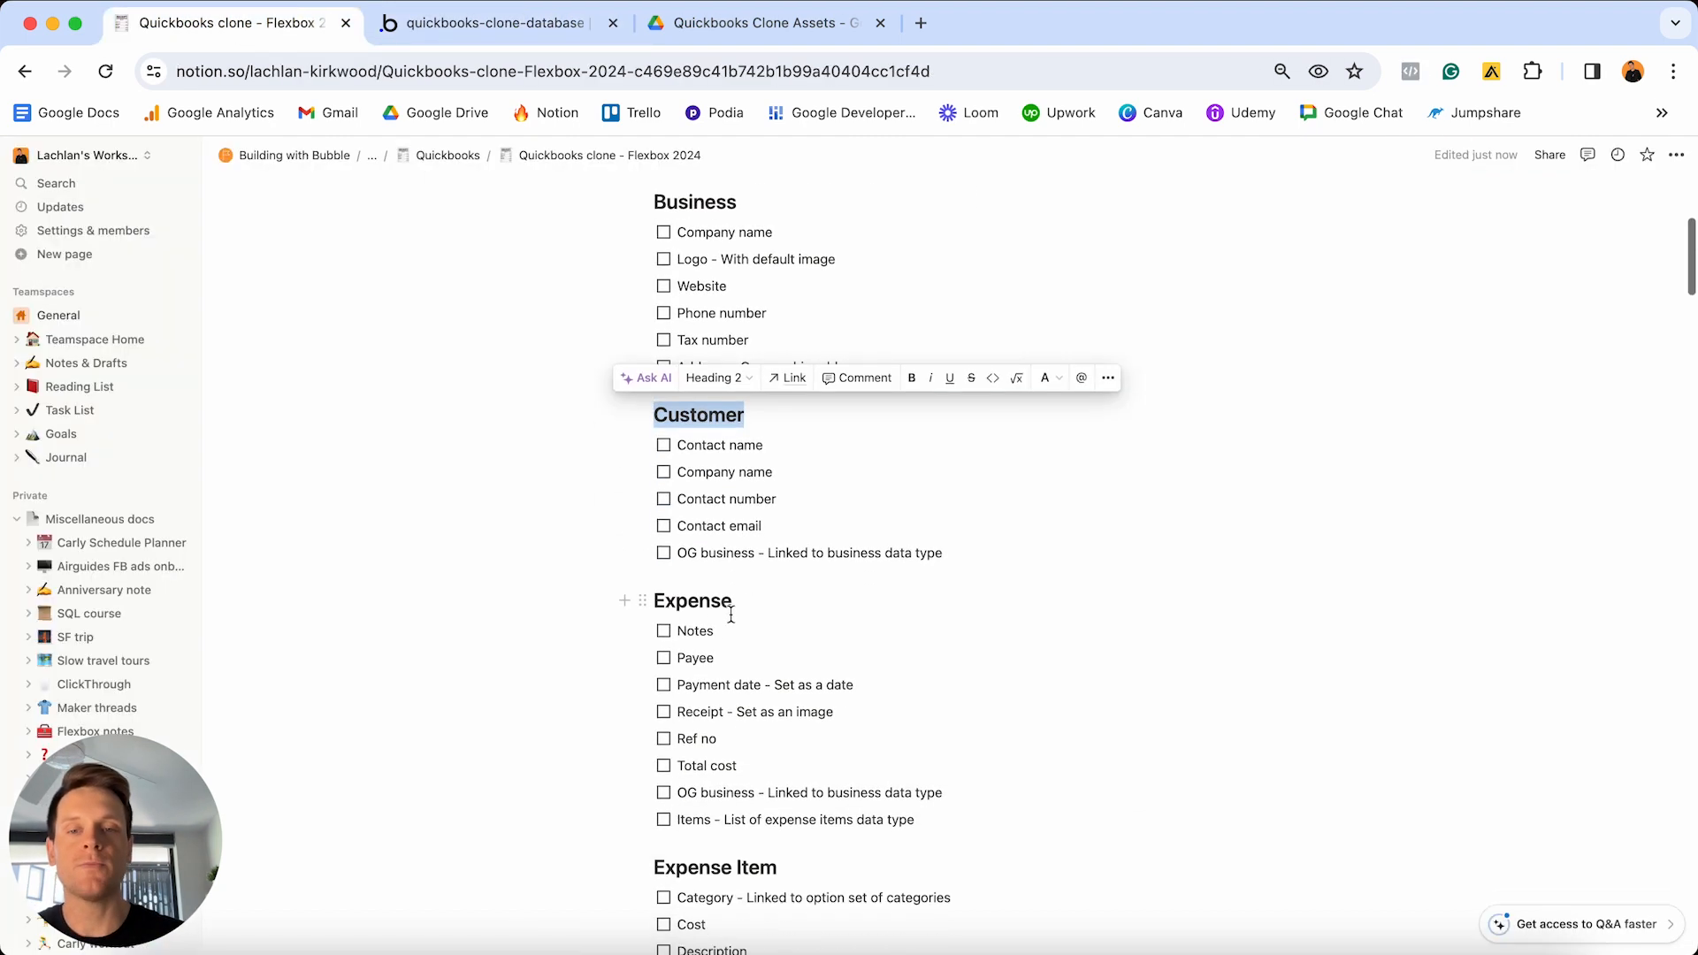
double_click(754, 602)
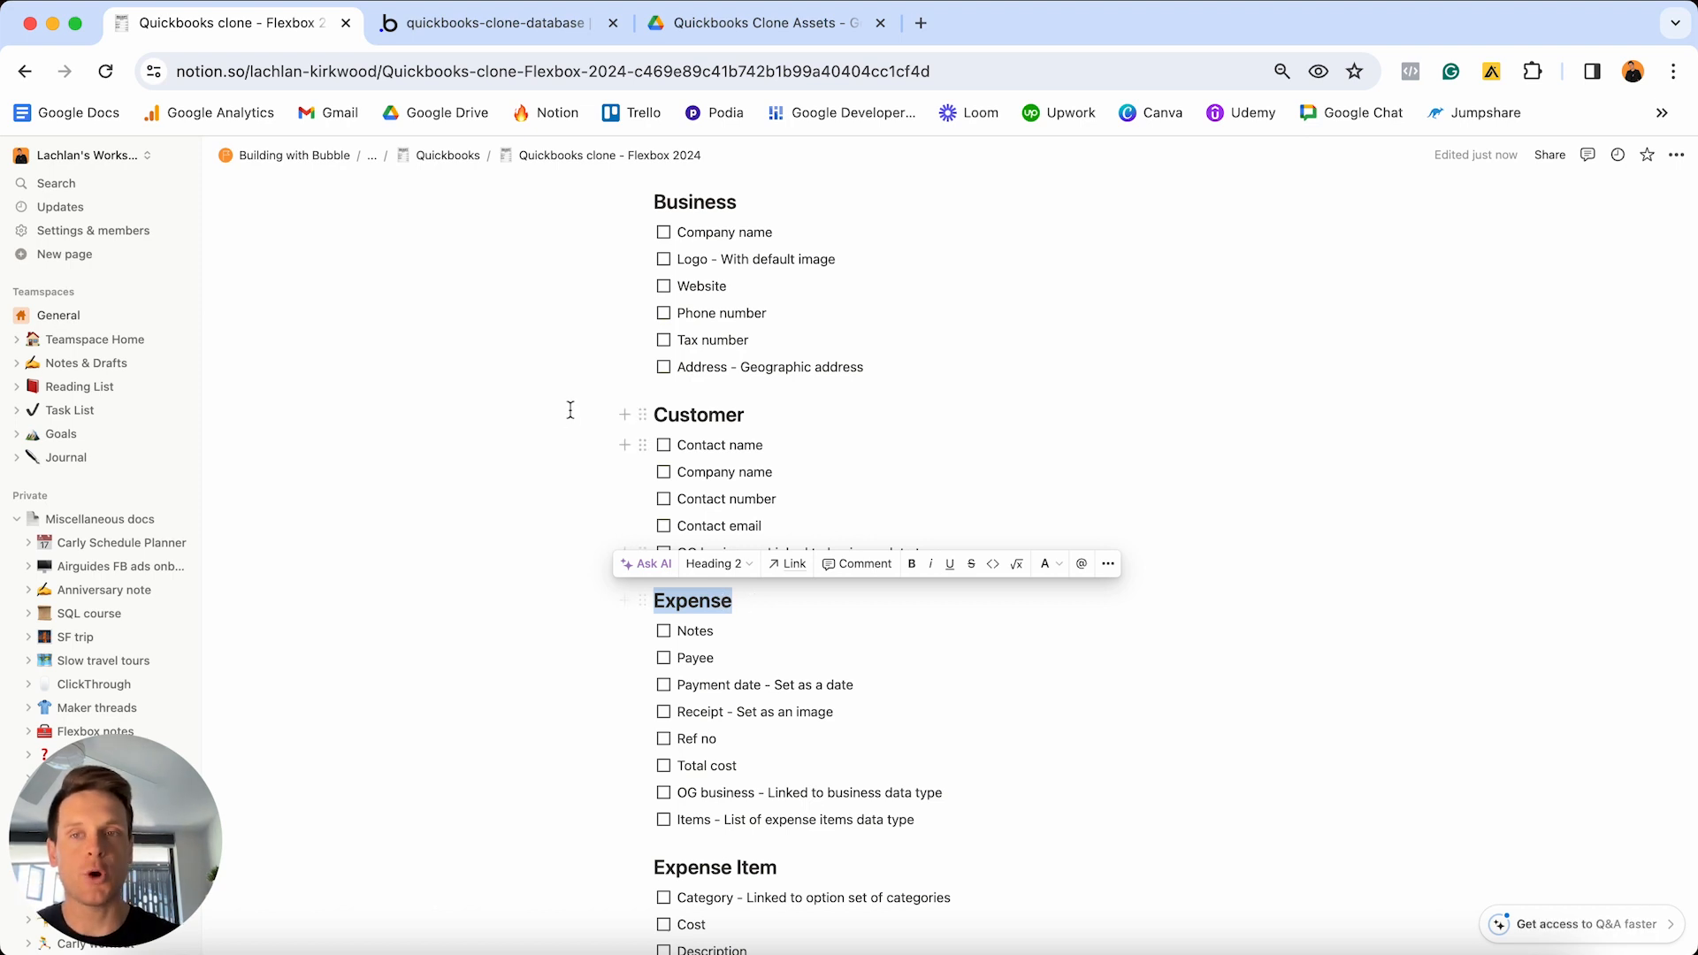
- Add an 'Expense' data type in Bubble, fixing a typo in the name, then return to Notion
click(478, 24)
click(327, 497)
text(Expn)
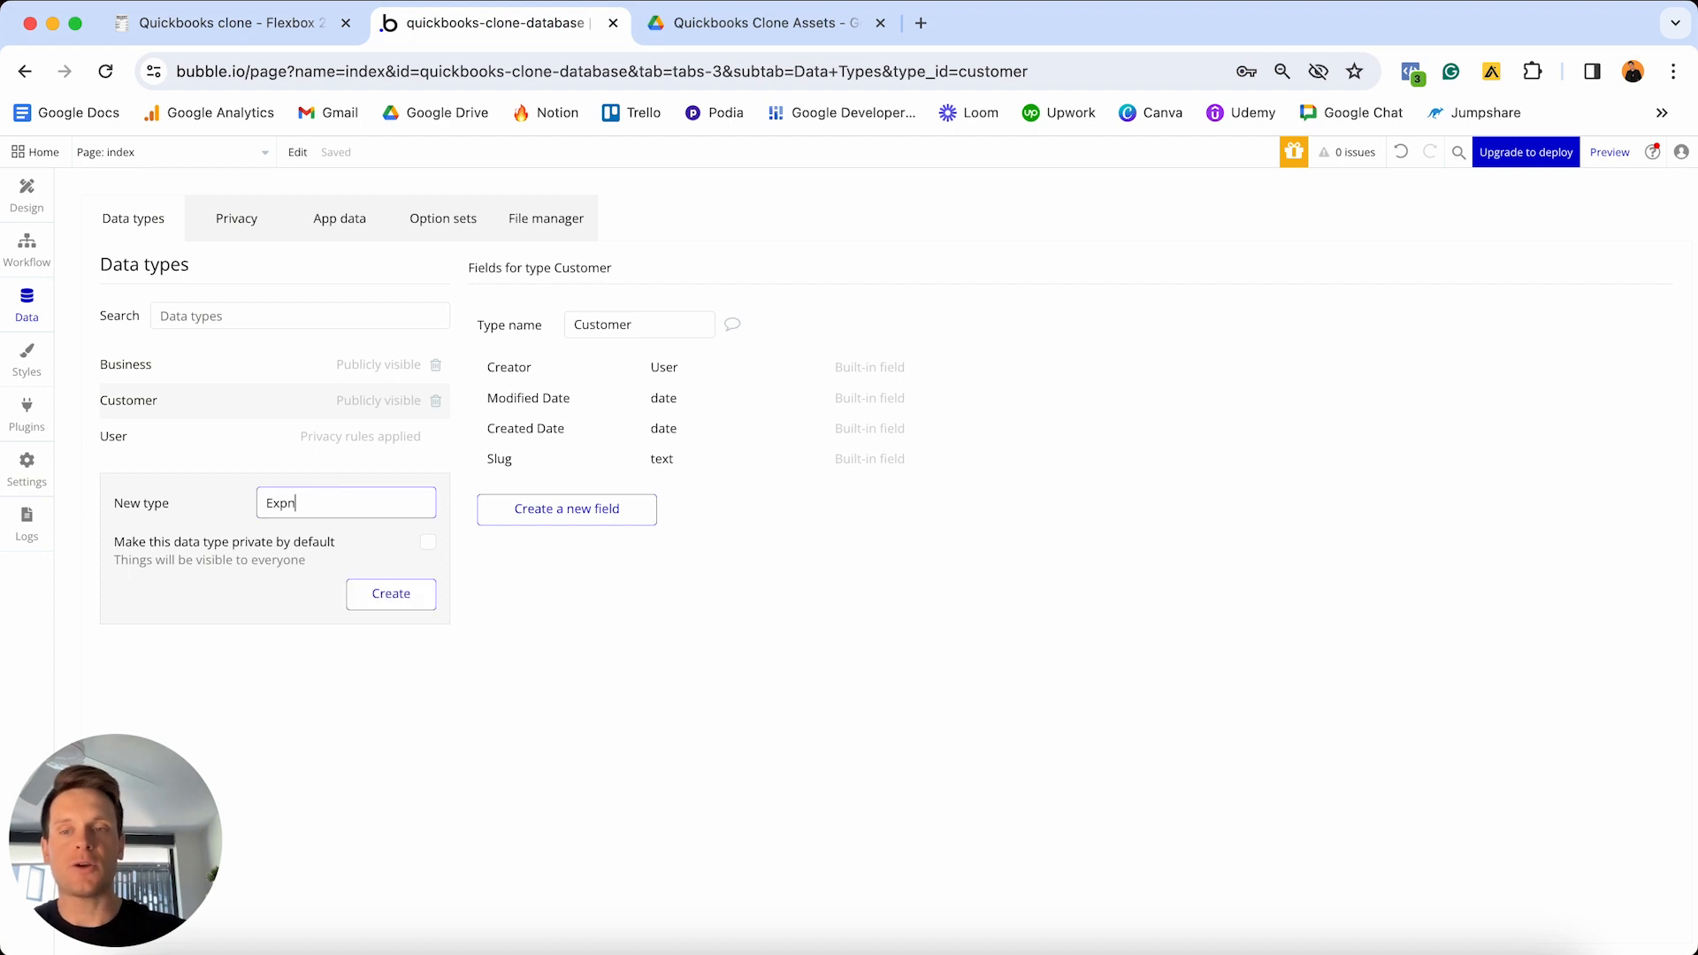
key(BackSpace)
text(ense)
key(Return)
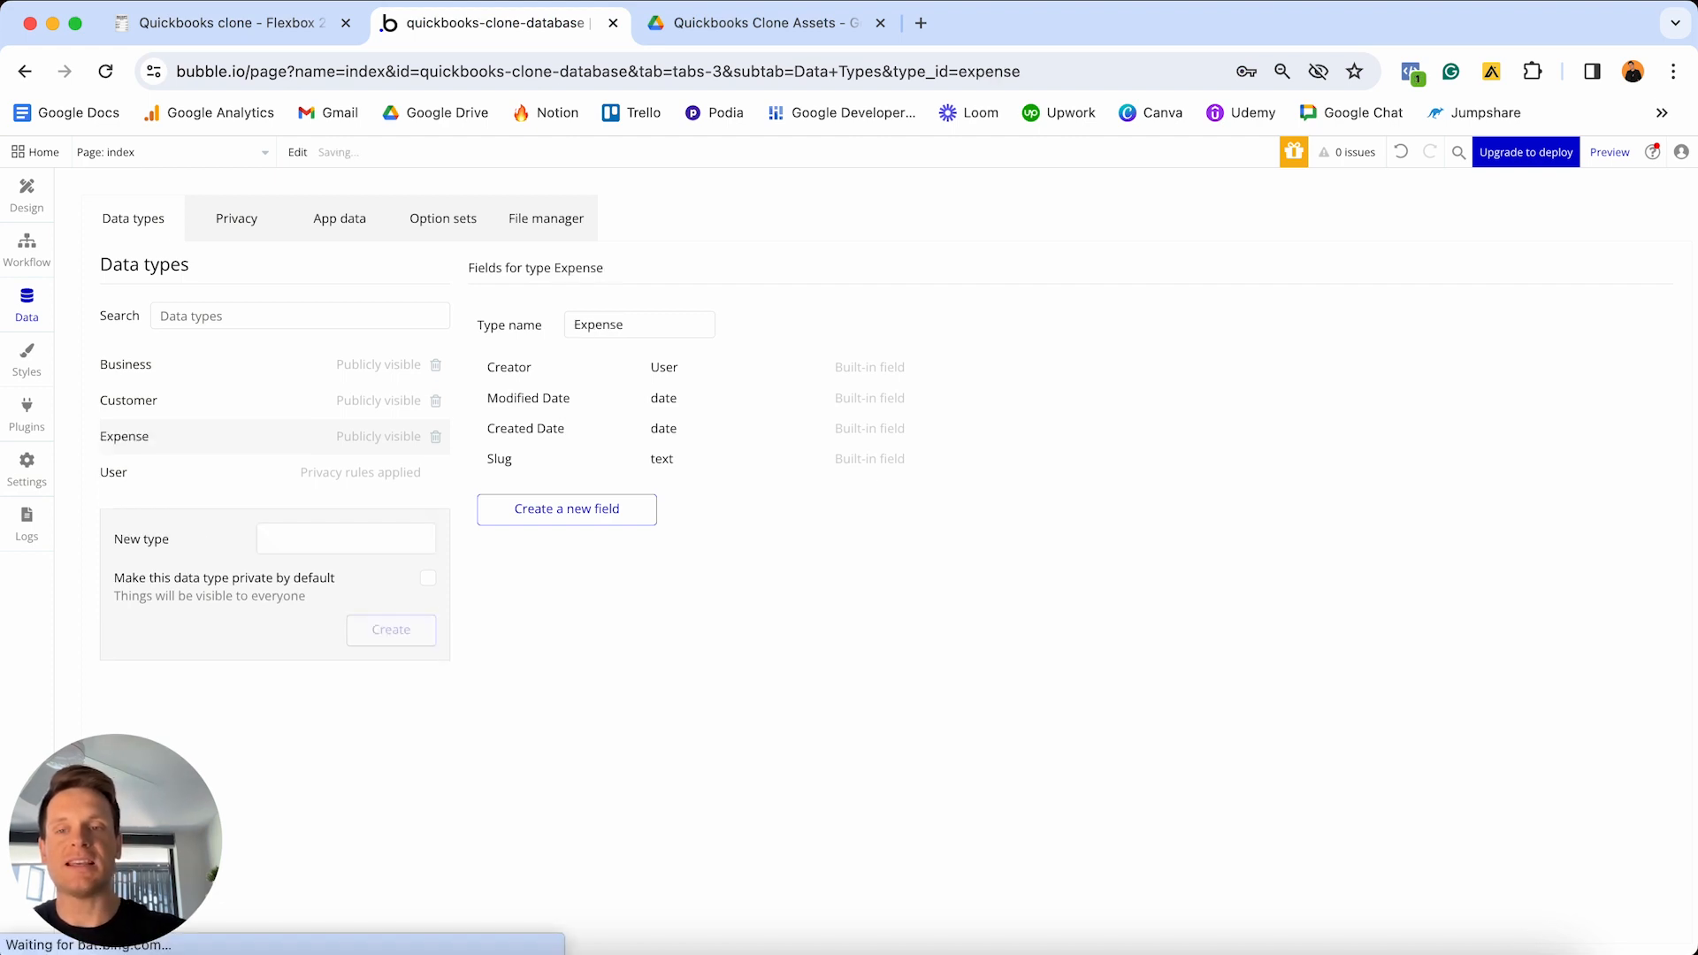
click(252, 23)
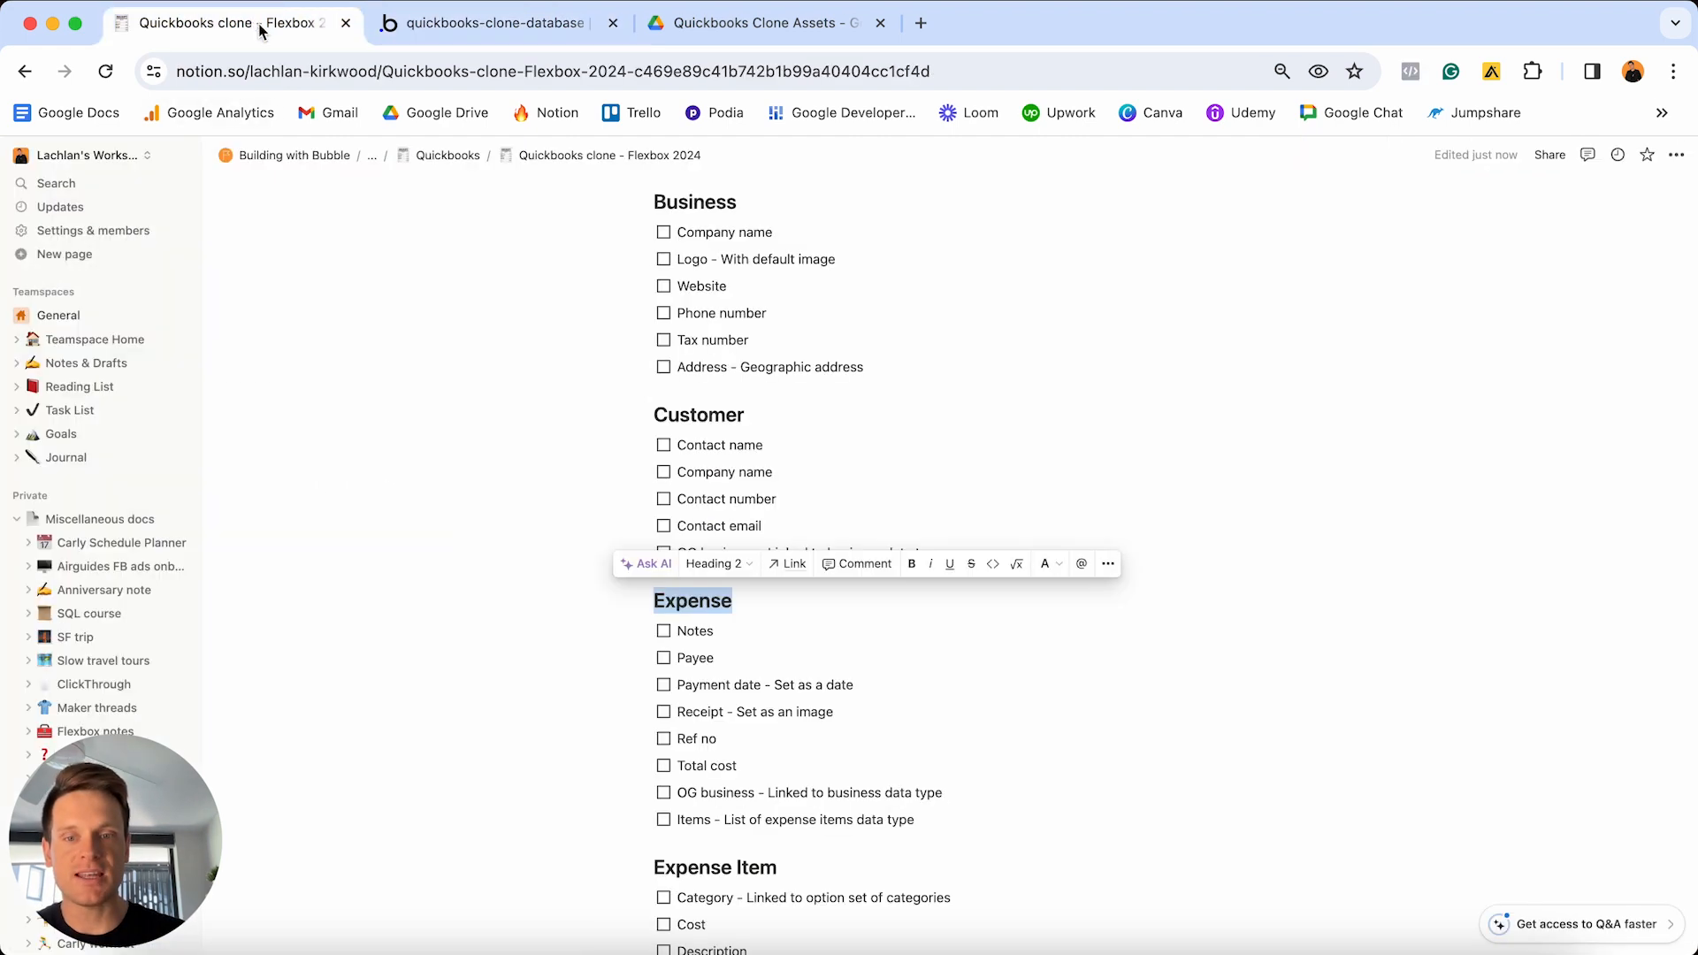
- Scroll down the Notion checklist and inspect the Category line of Expense Item
scroll(773, 735, down, 2)
scroll(773, 735, down, 1)
mouse_move(807, 706)
mouse_down()
mouse_move(808, 669)
mouse_move(805, 694)
mouse_up()
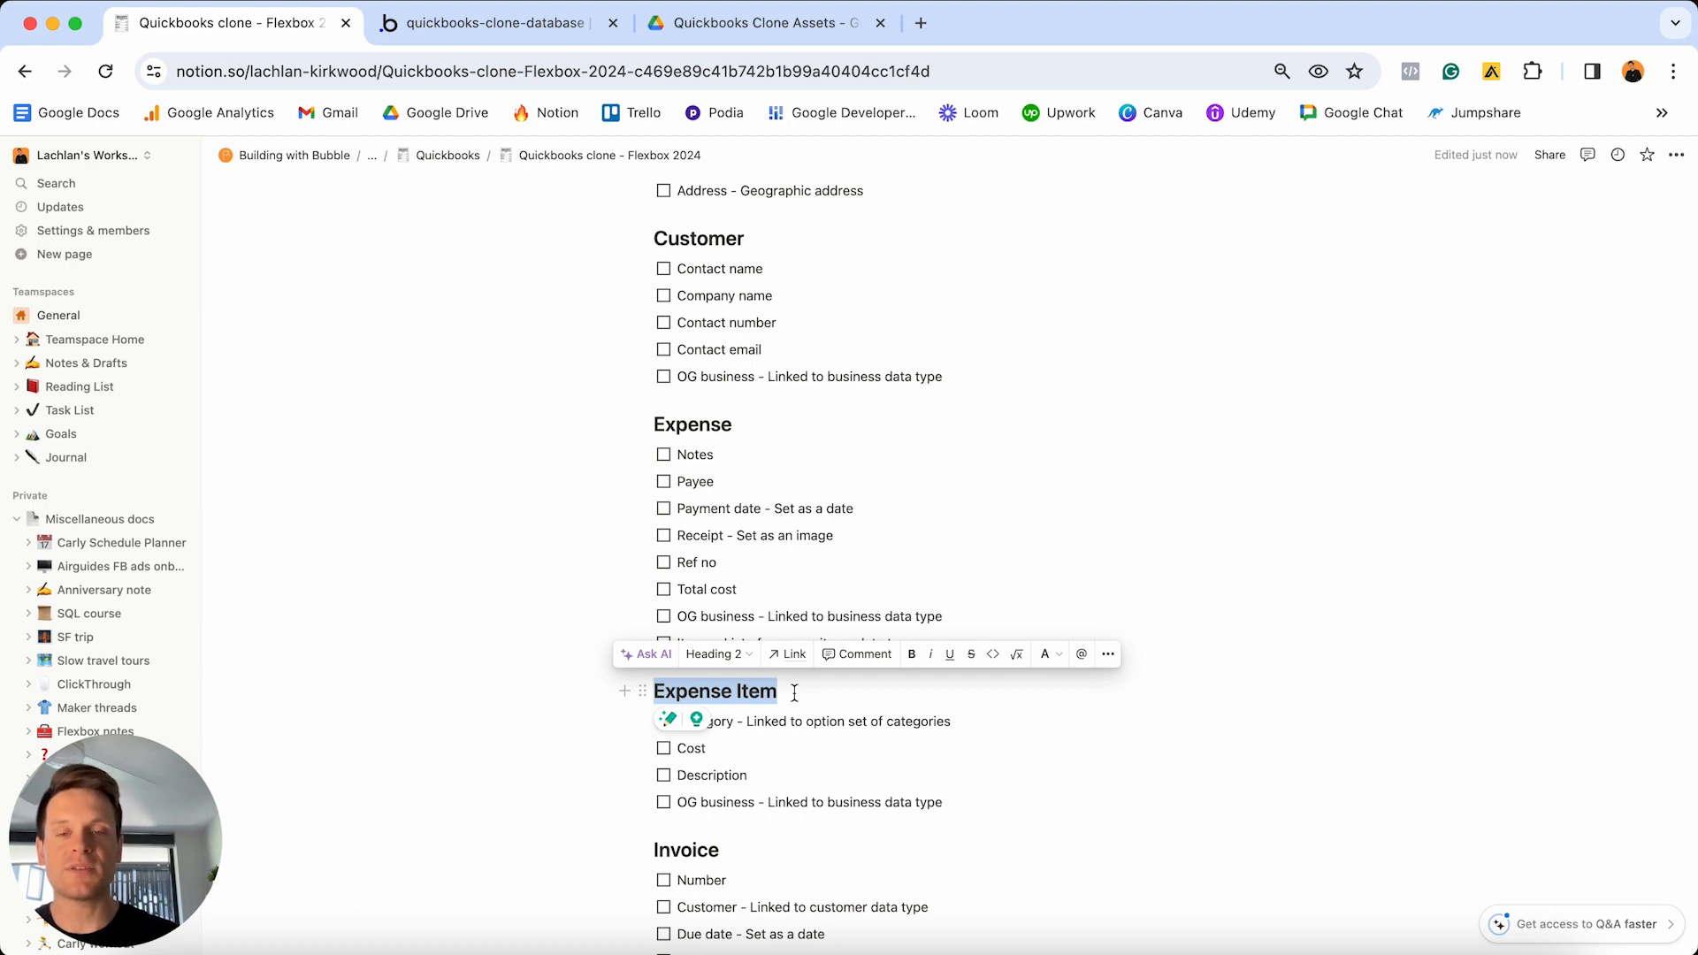
click(804, 722)
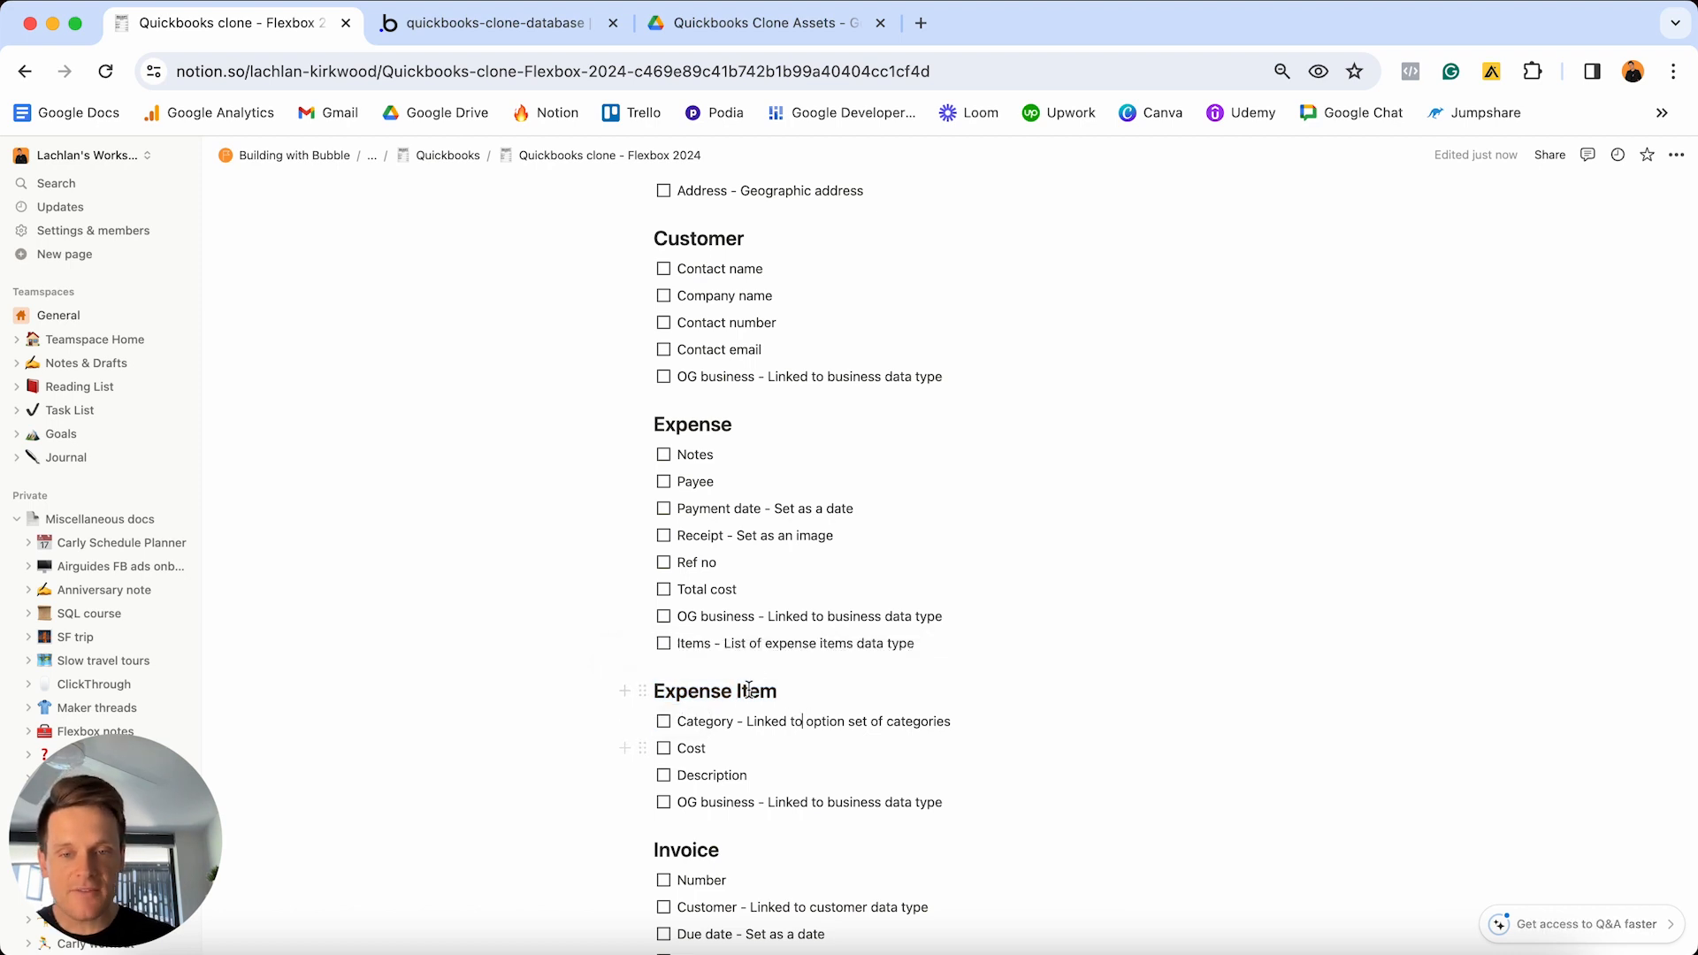
double_click(704, 721)
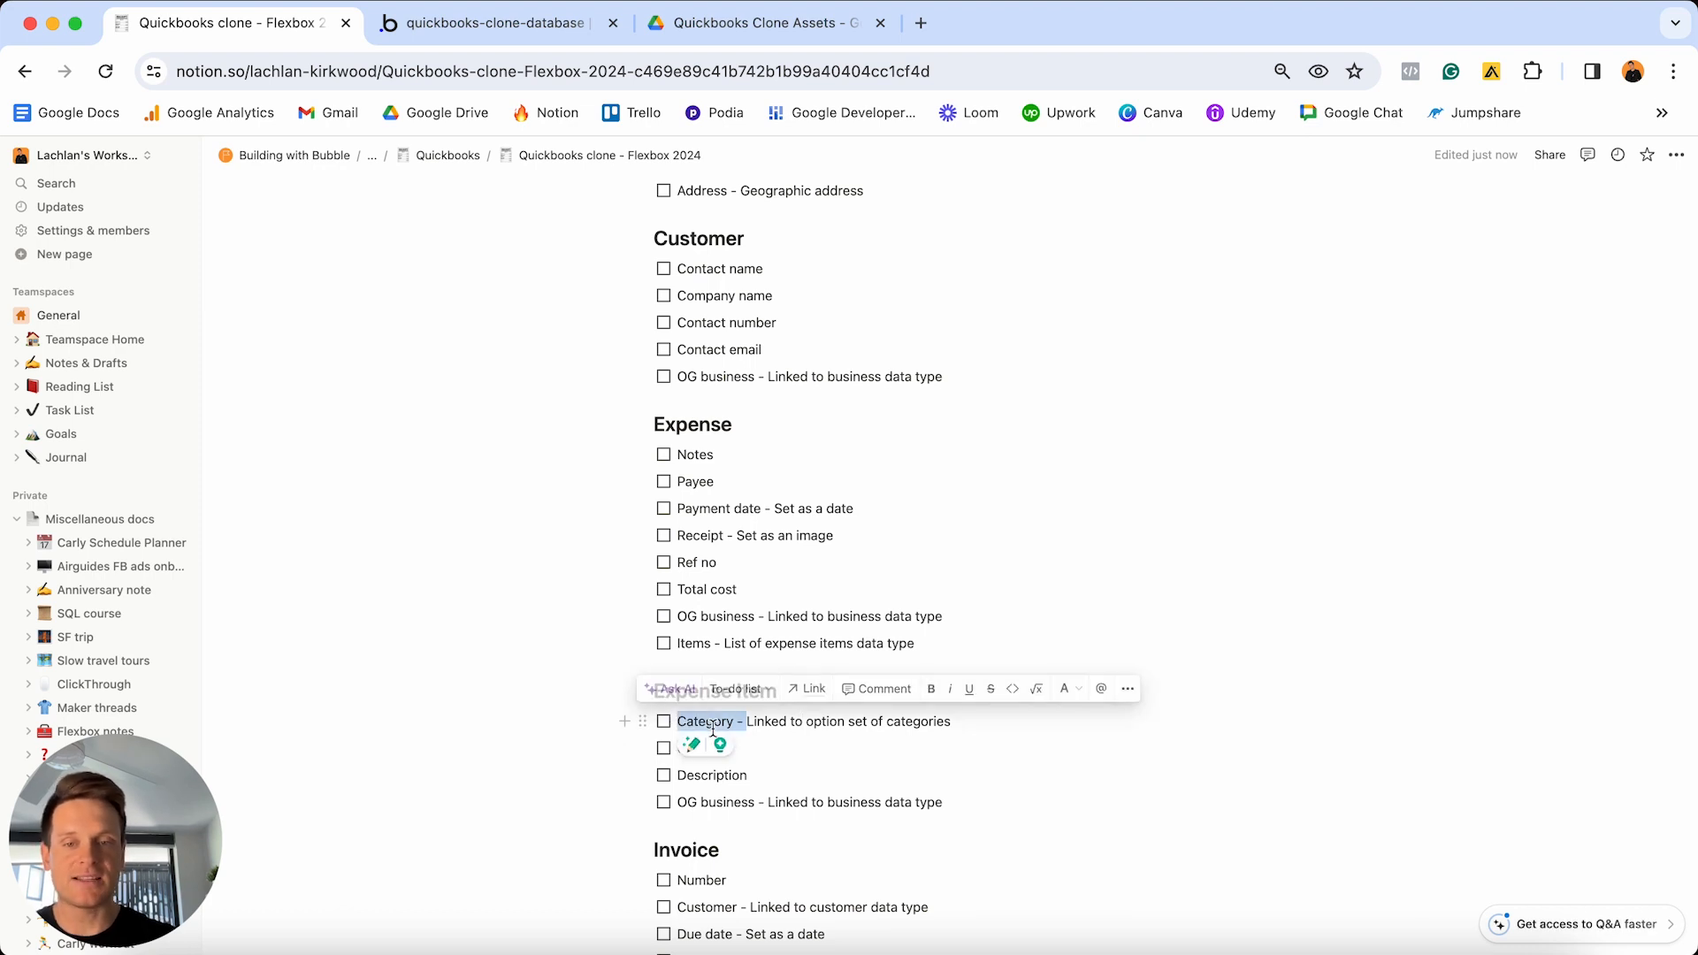
click(748, 749)
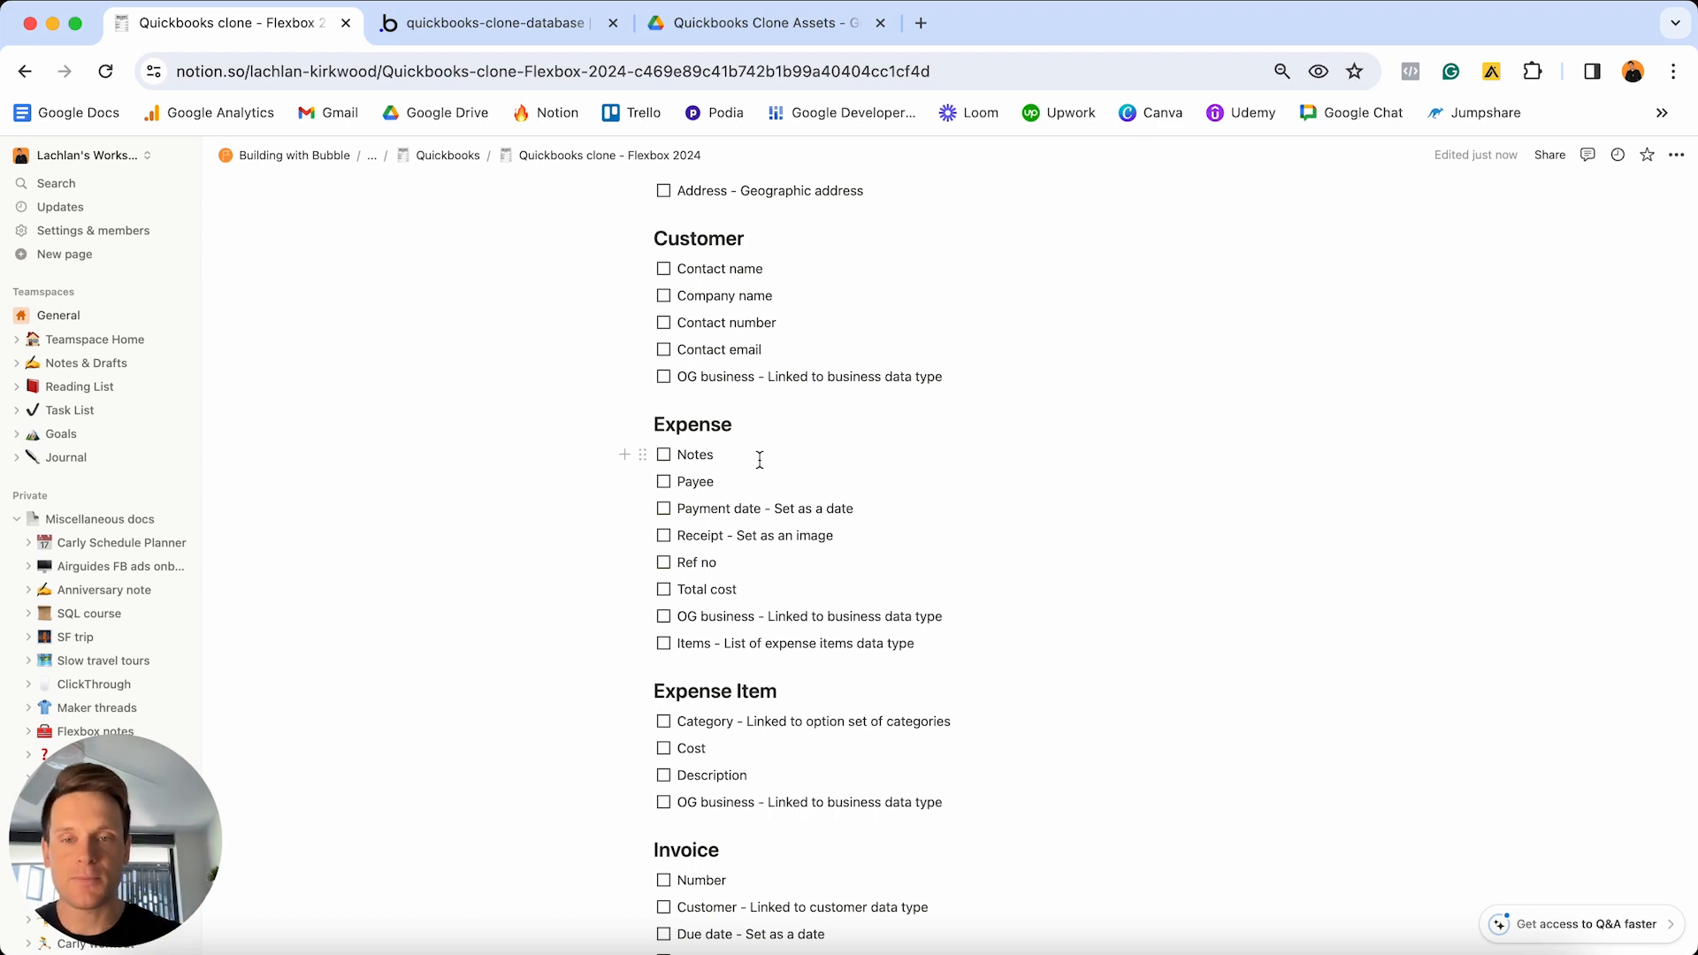
- Copy the Expense Item heading into Bubble as a new 'Expense Item' data type
drag(778, 691, 671, 692)
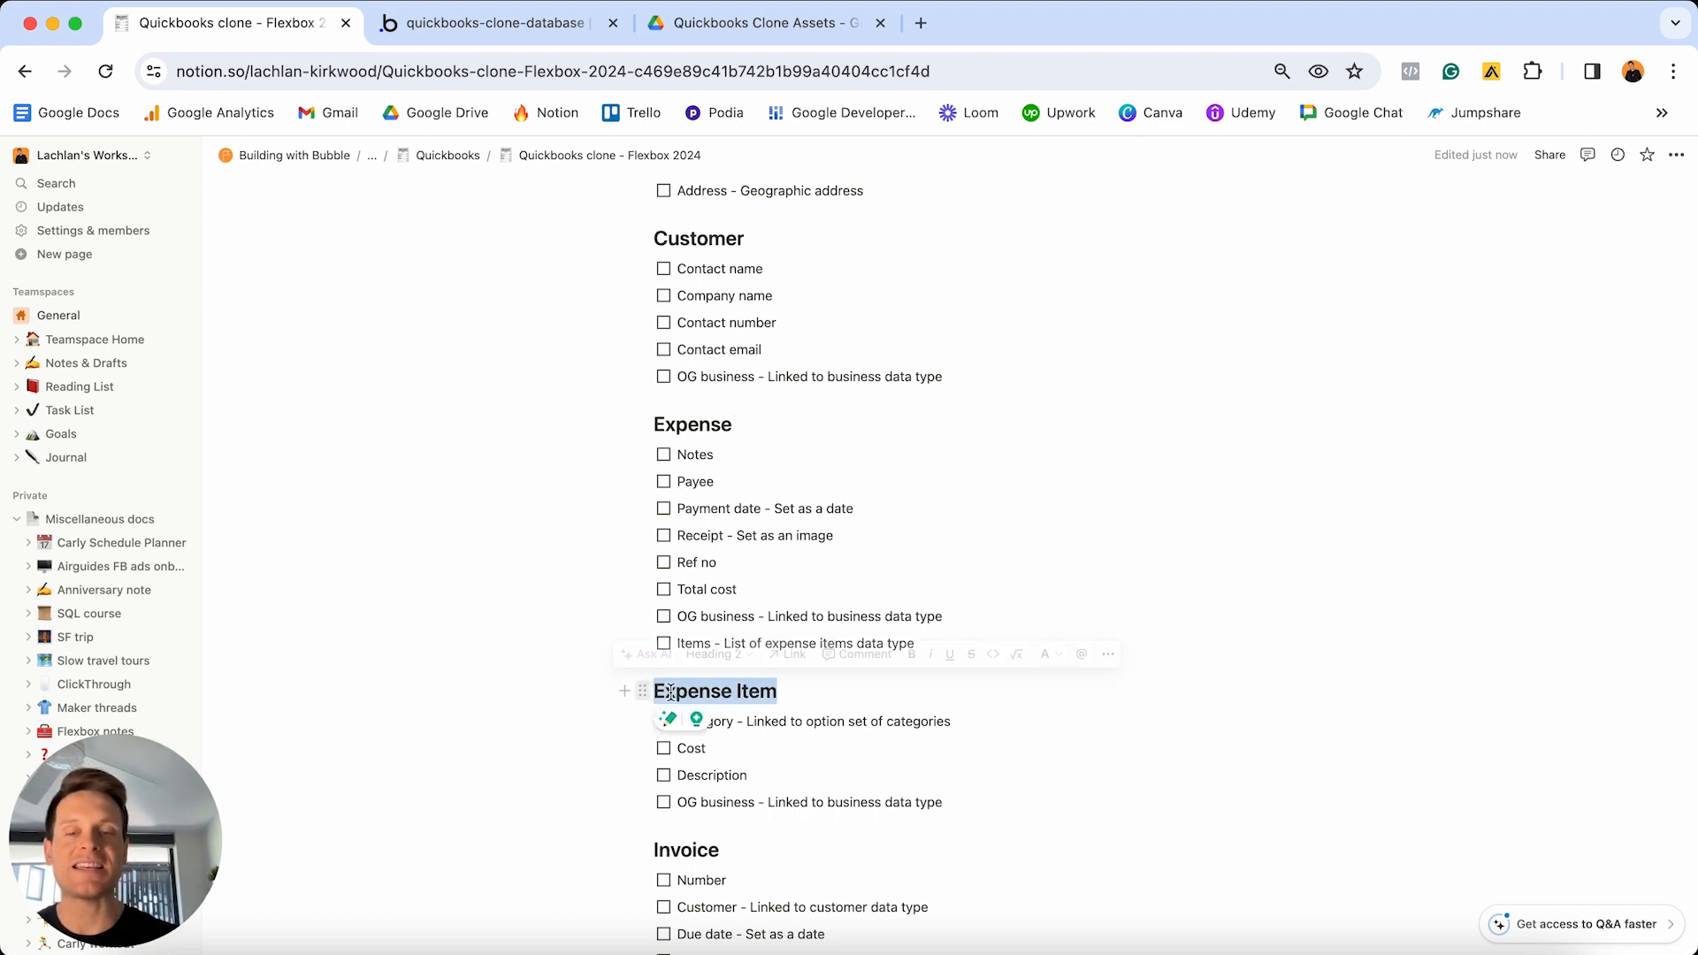
click(535, 27)
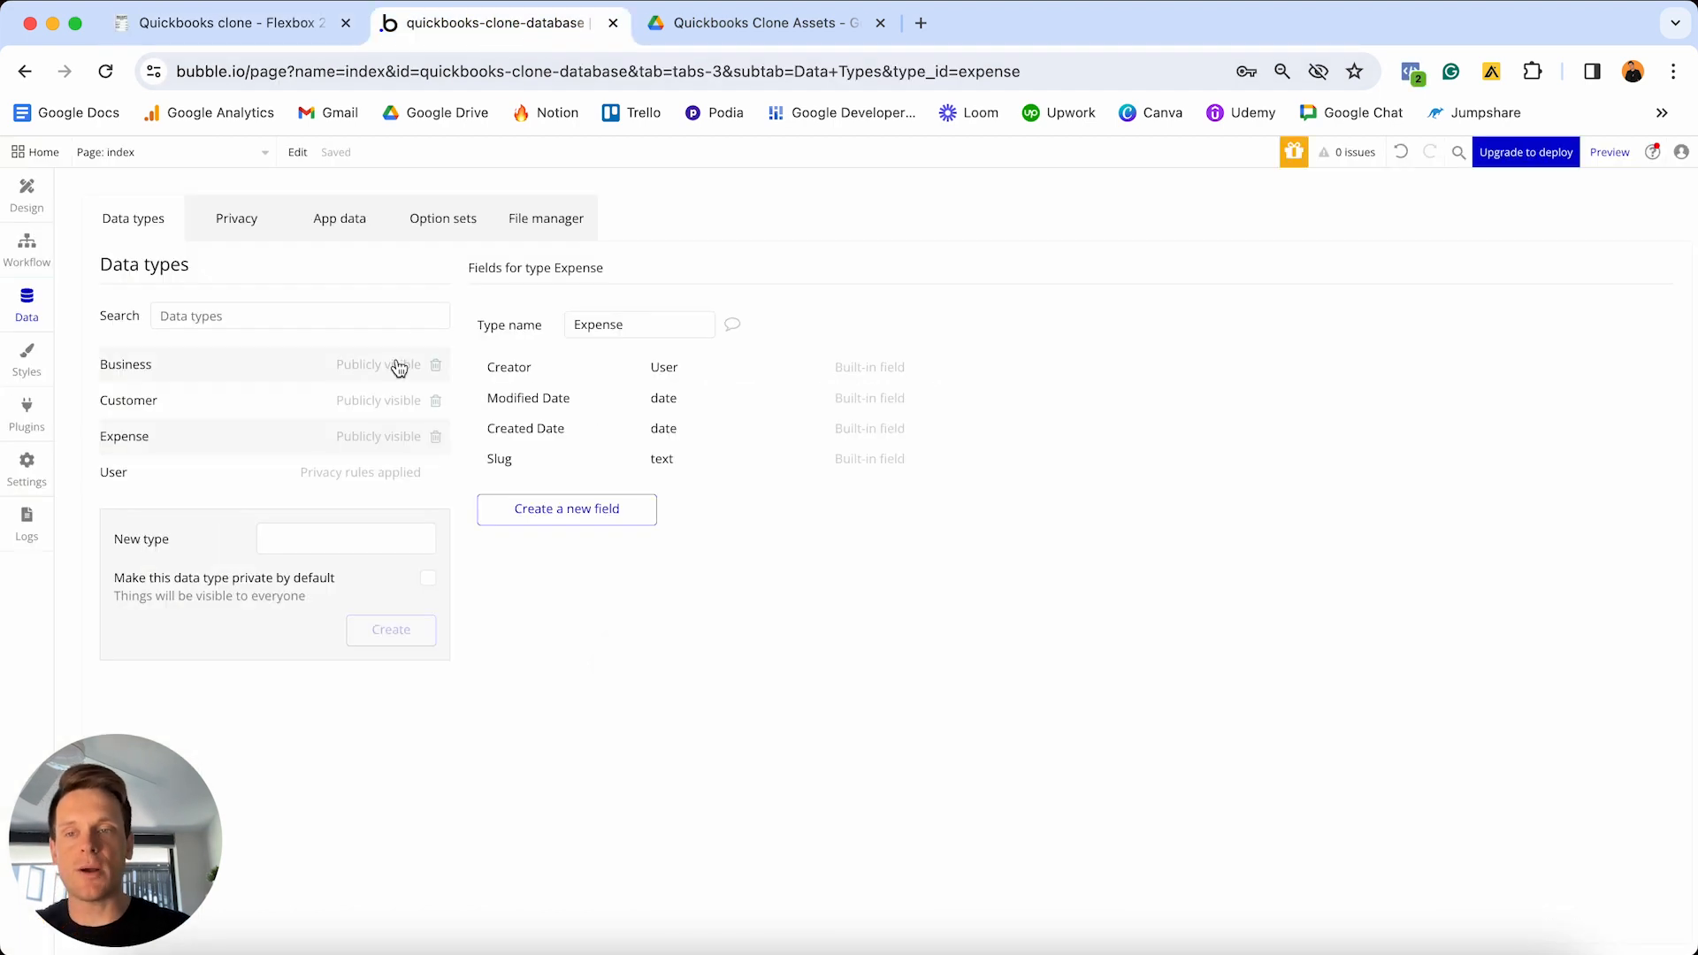
click(361, 539)
text(Expense Item)
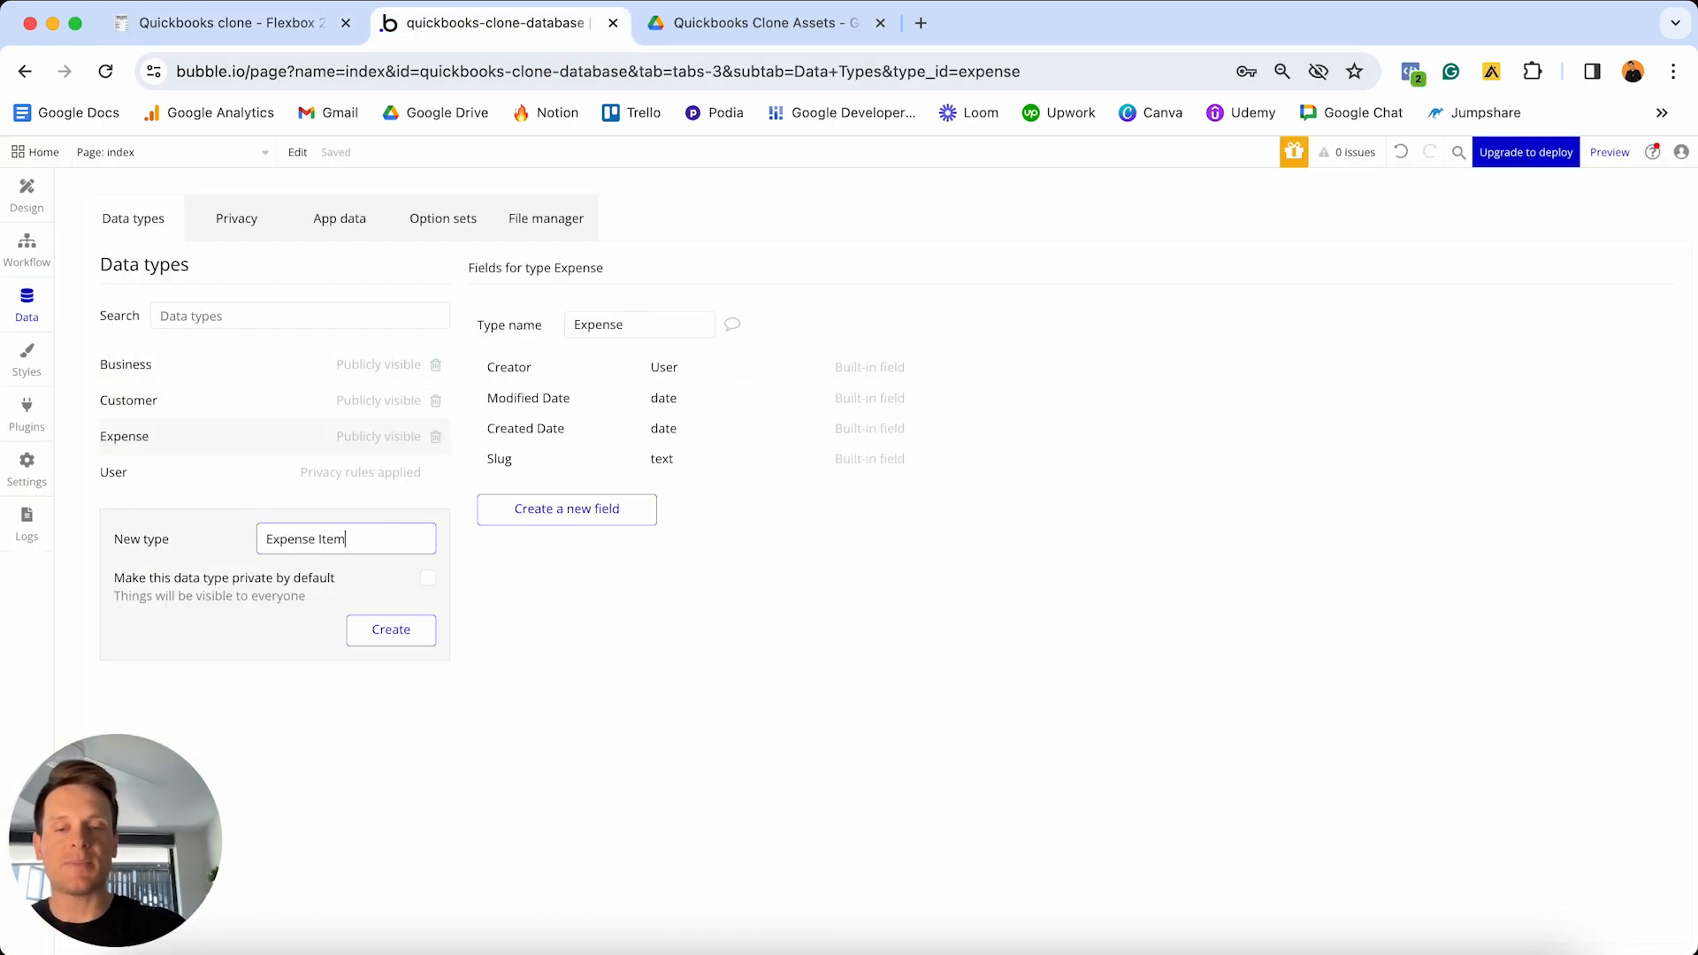
key(Return)
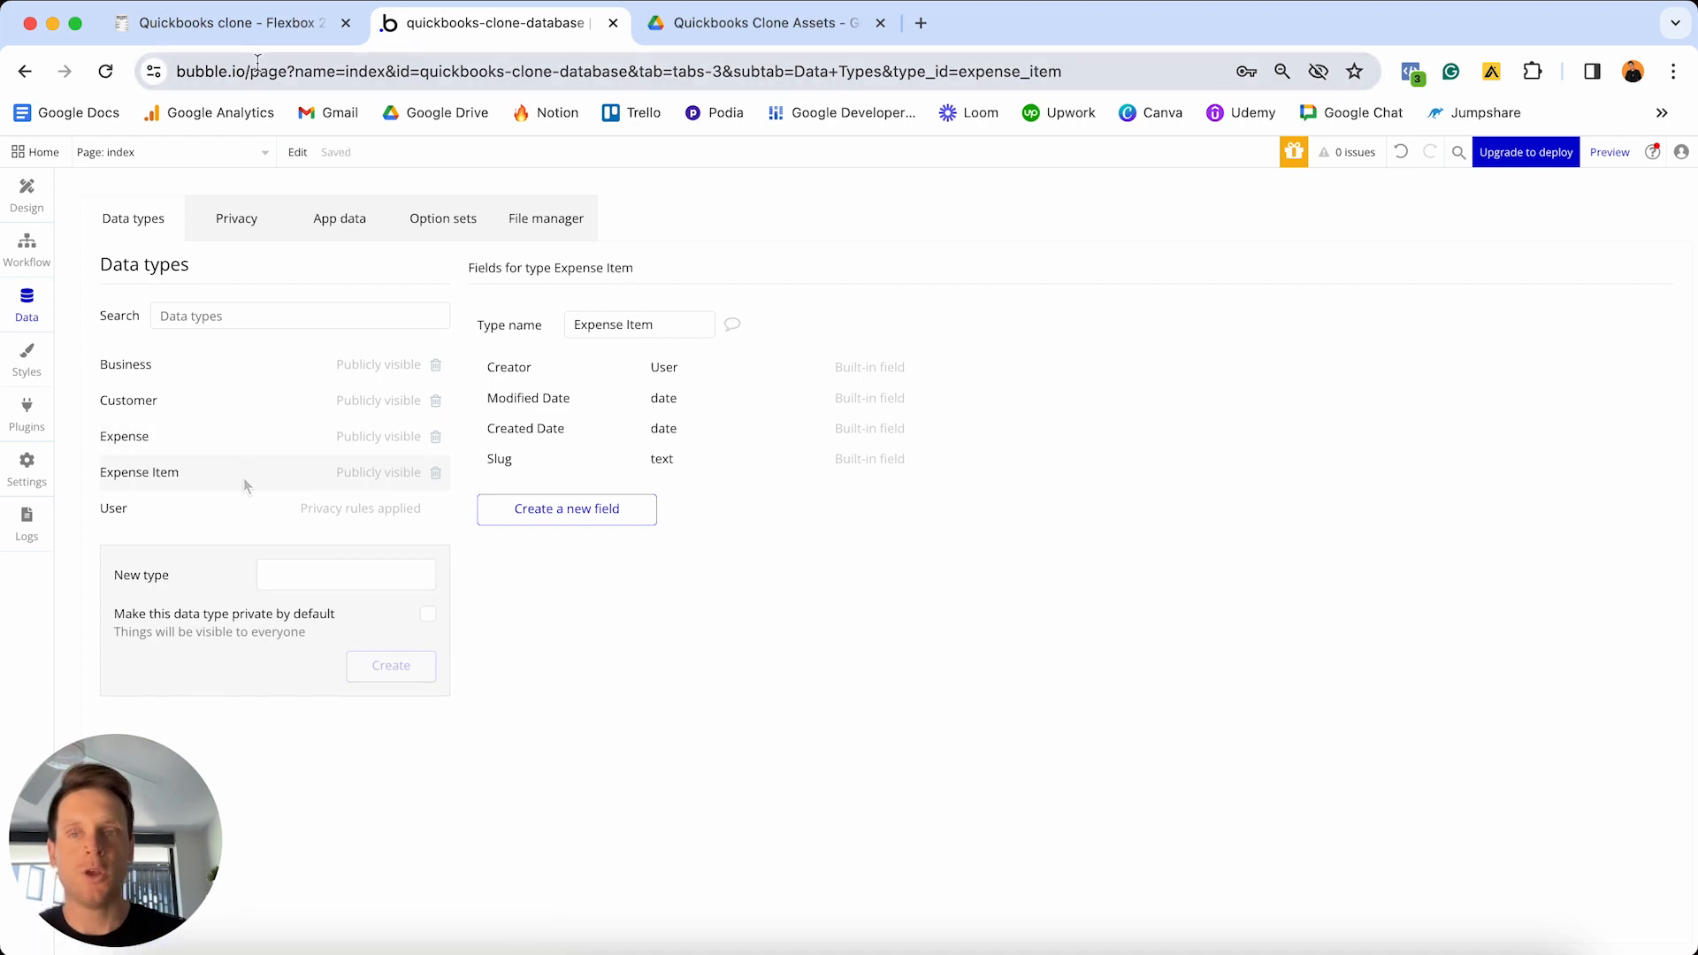
click(241, 30)
- Highlight the Invoice heading in Notion and create an 'Invoice' data type in Bubble
scroll(774, 592, down, 3)
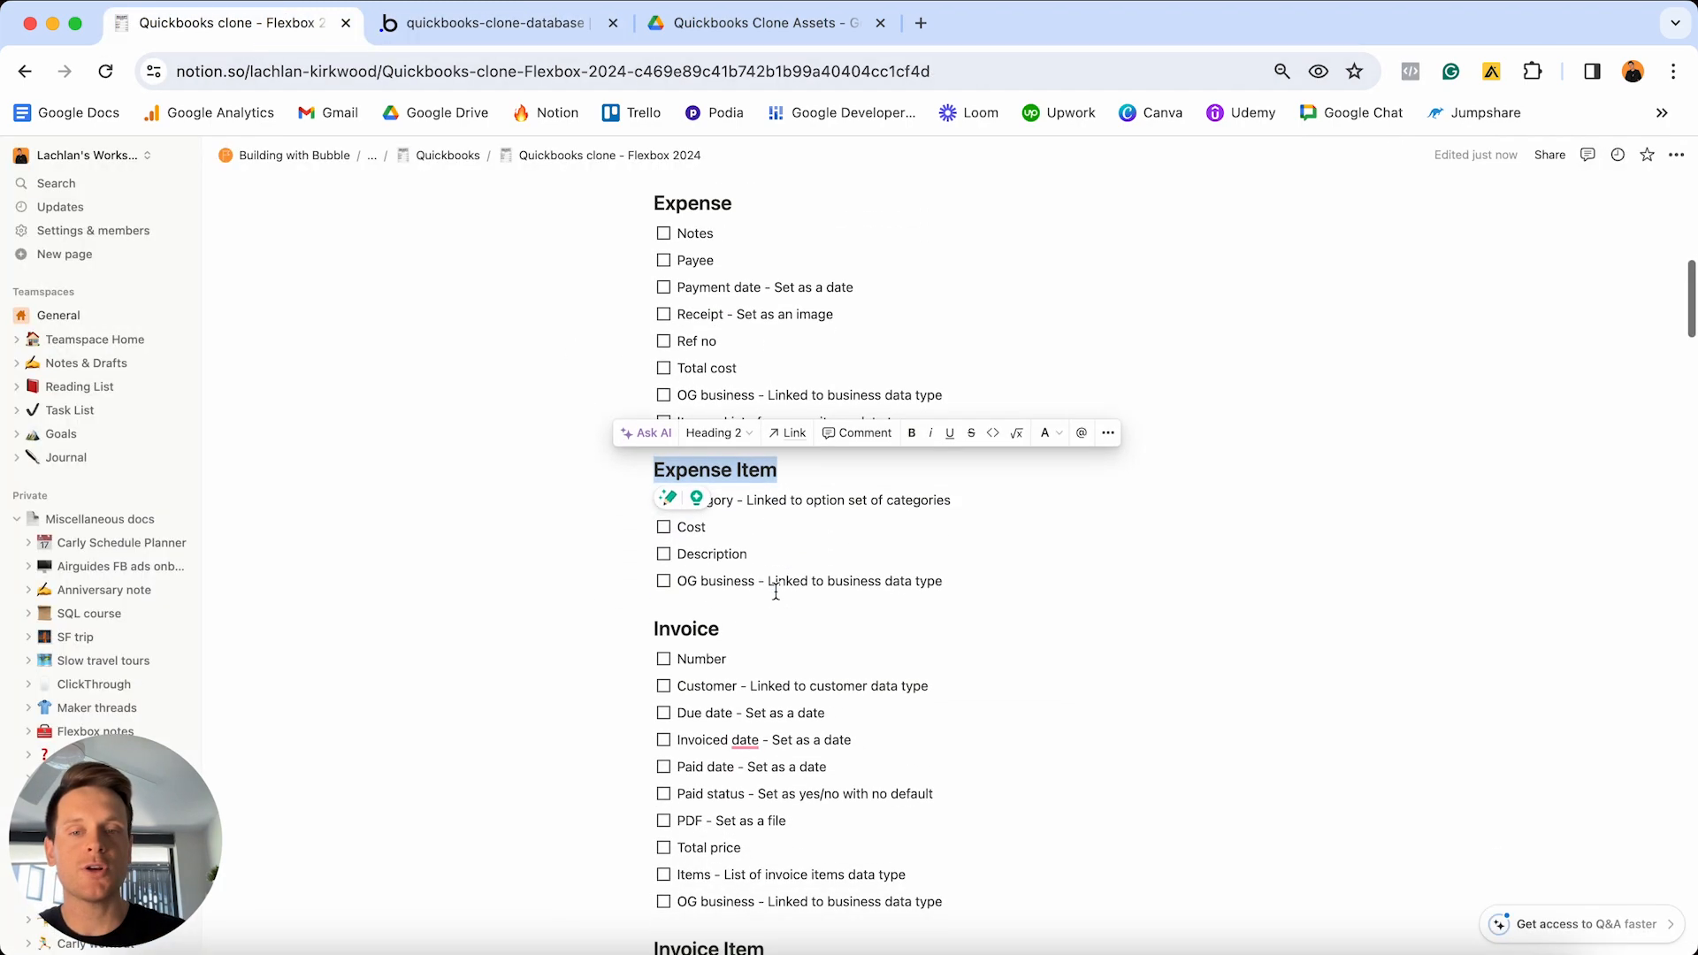
click(766, 622)
double_click(765, 624)
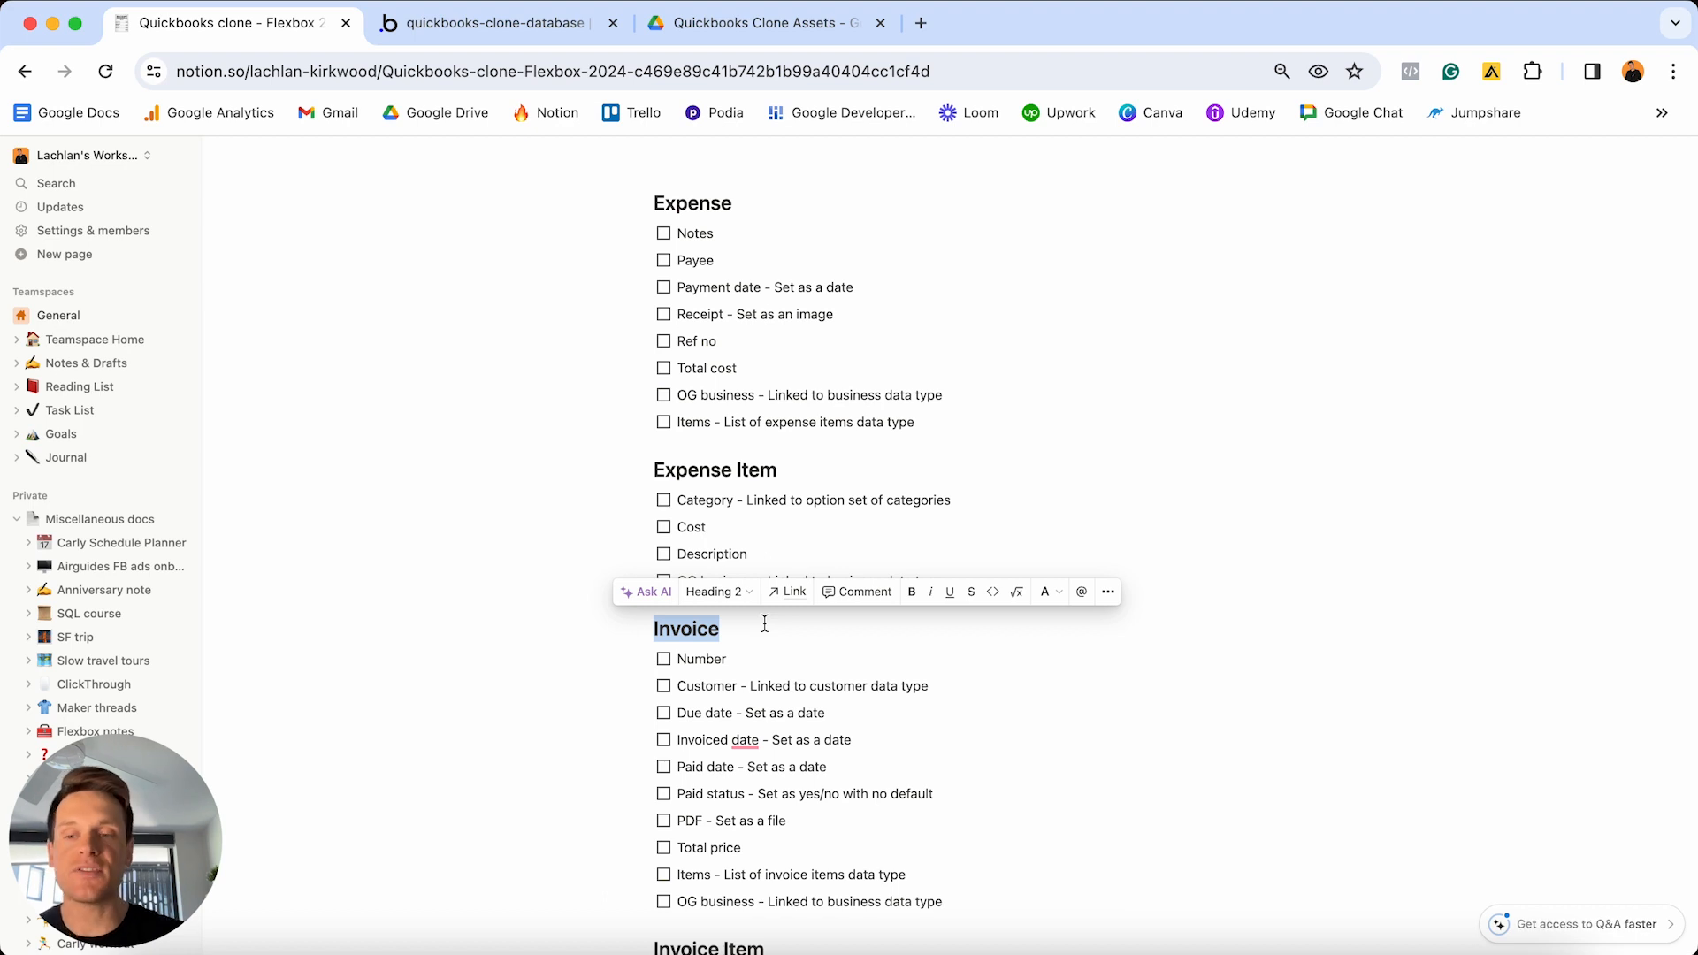
click(550, 25)
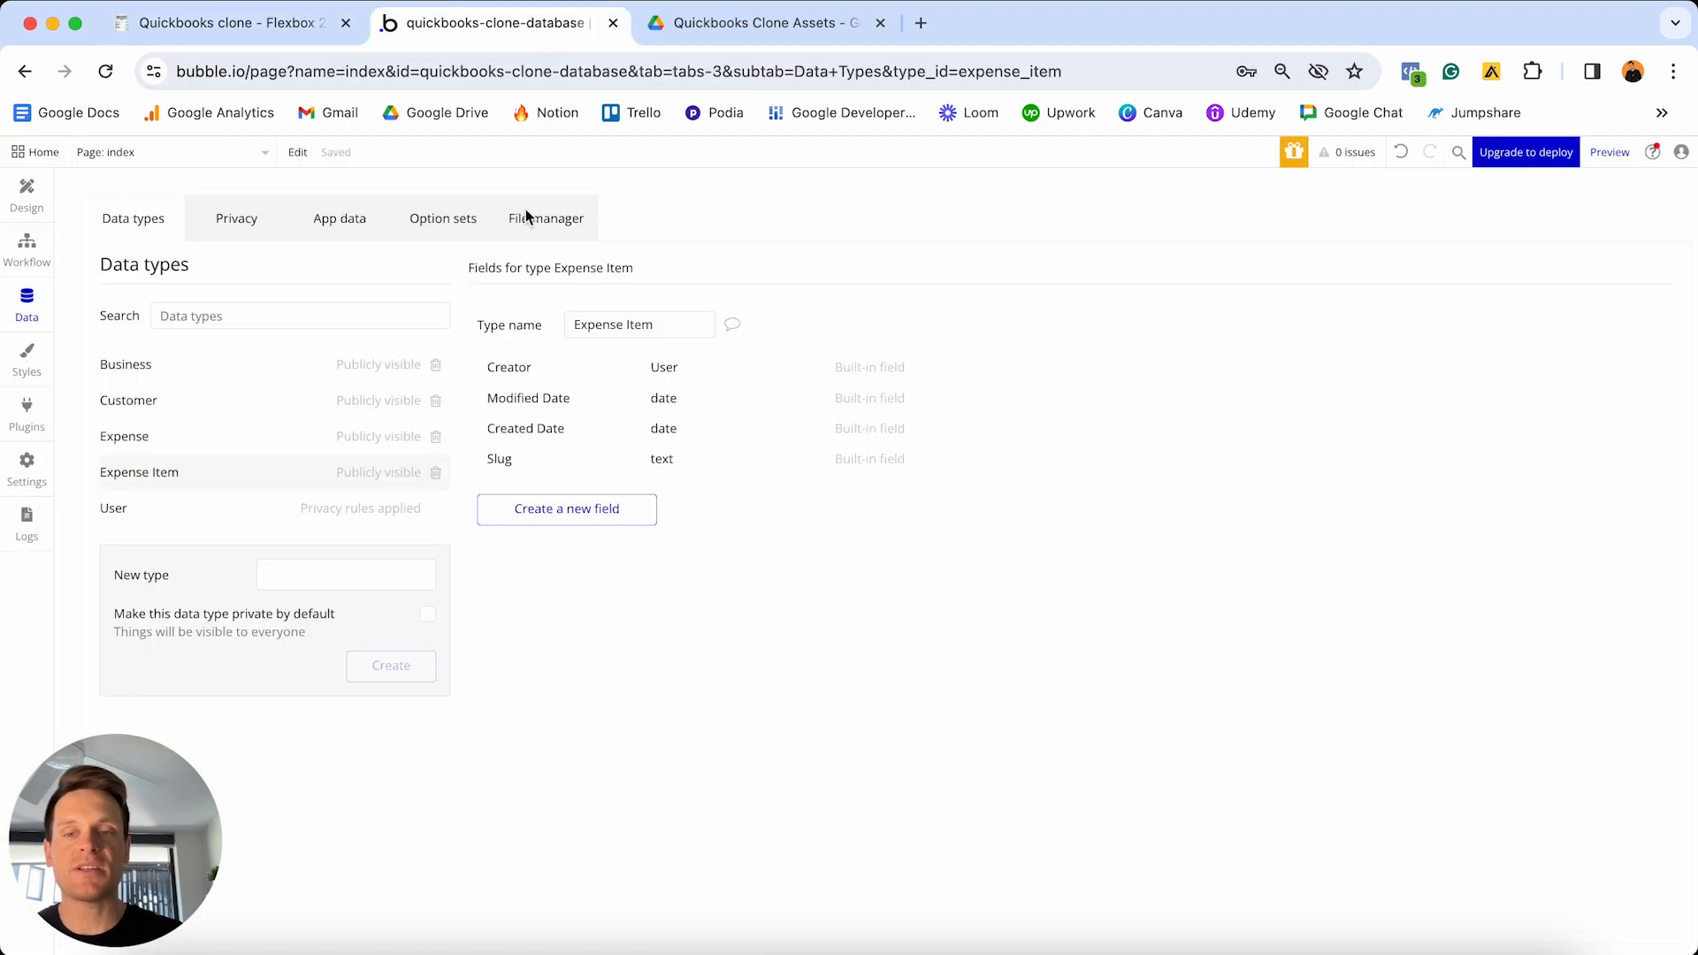
click(338, 572)
text(Invoice)
key(Return)
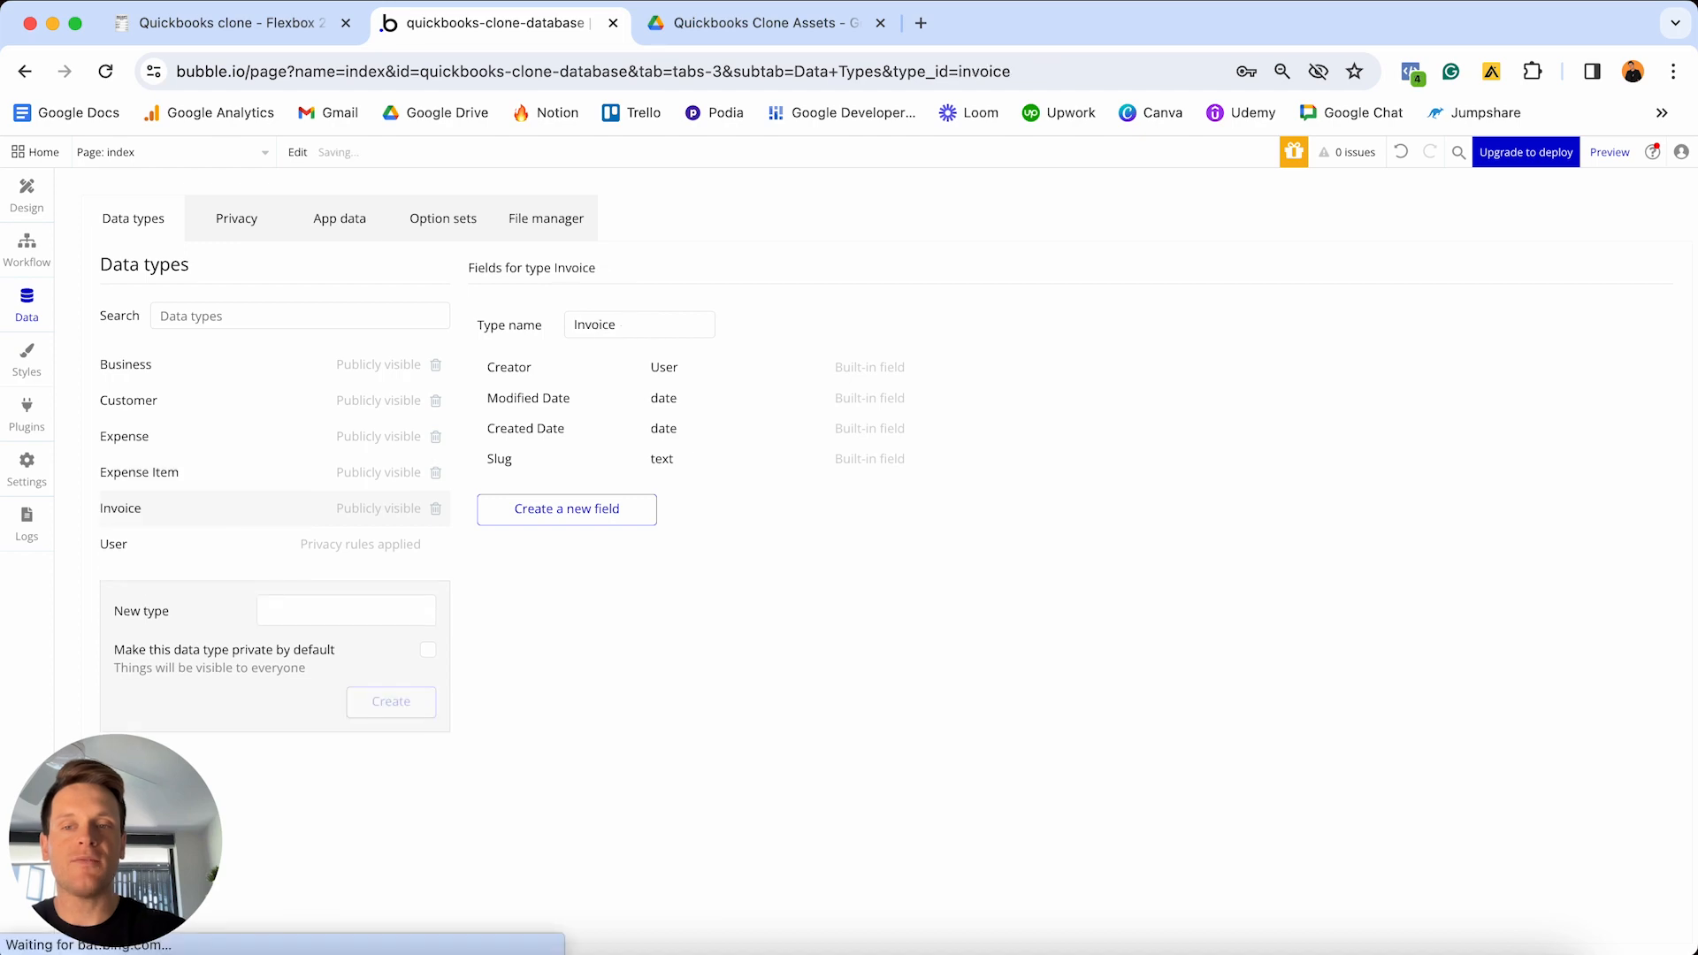
click(235, 23)
scroll(736, 516, down, 4)
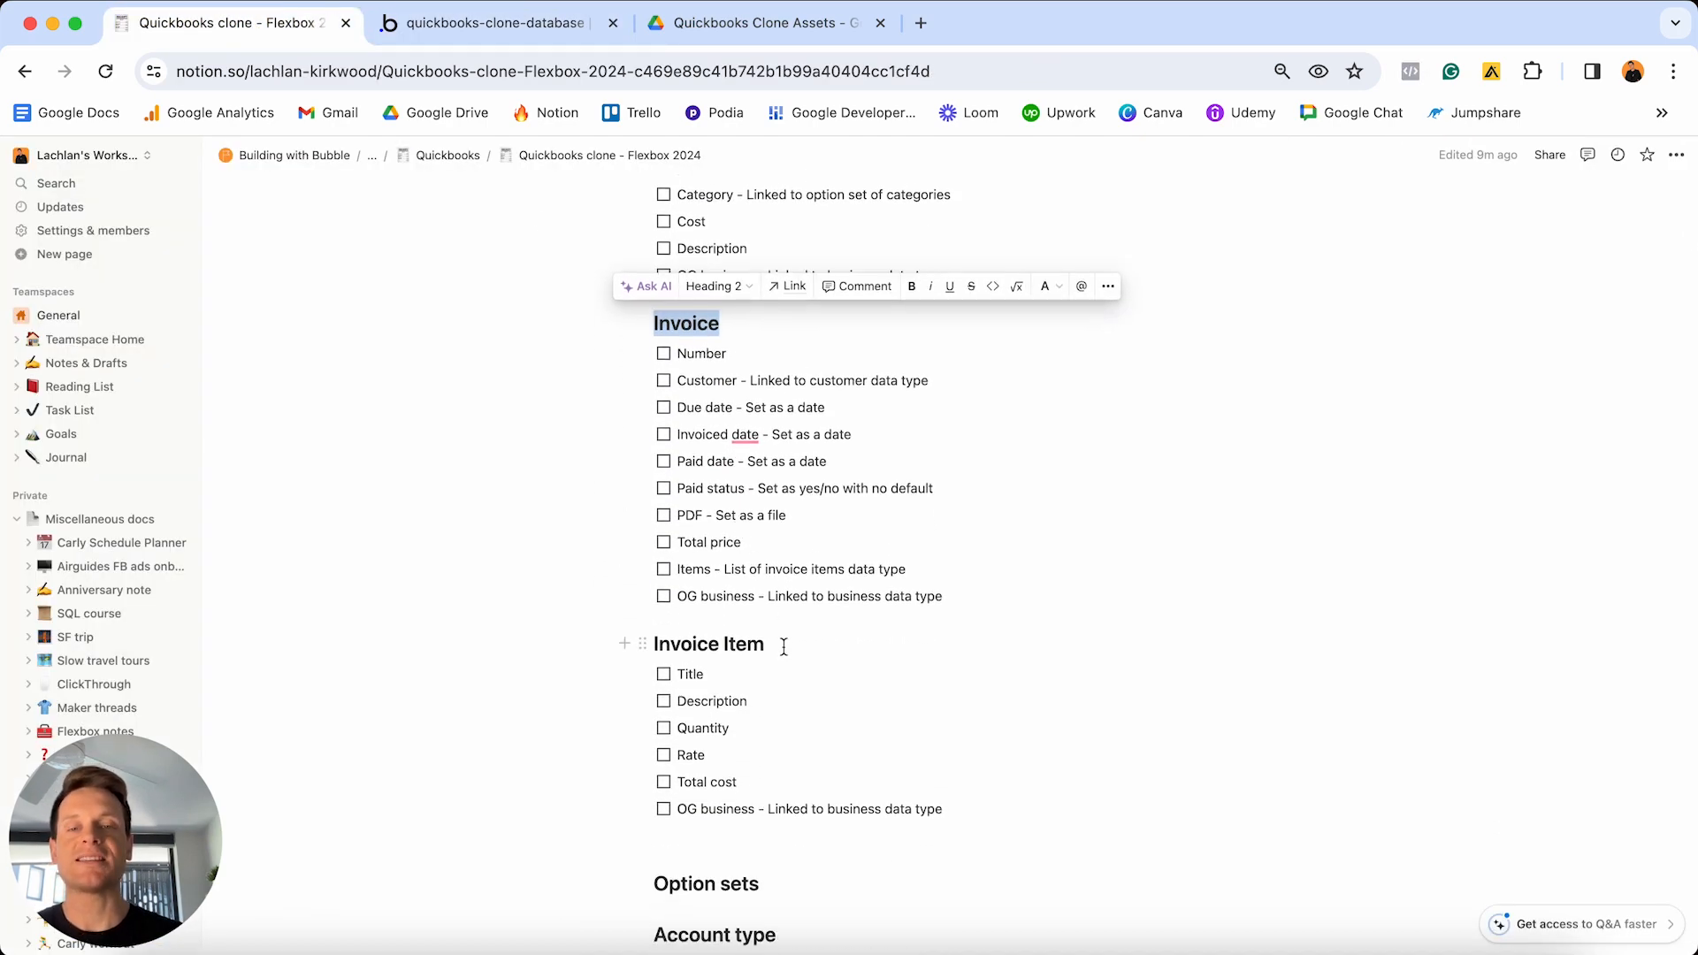
click(784, 646)
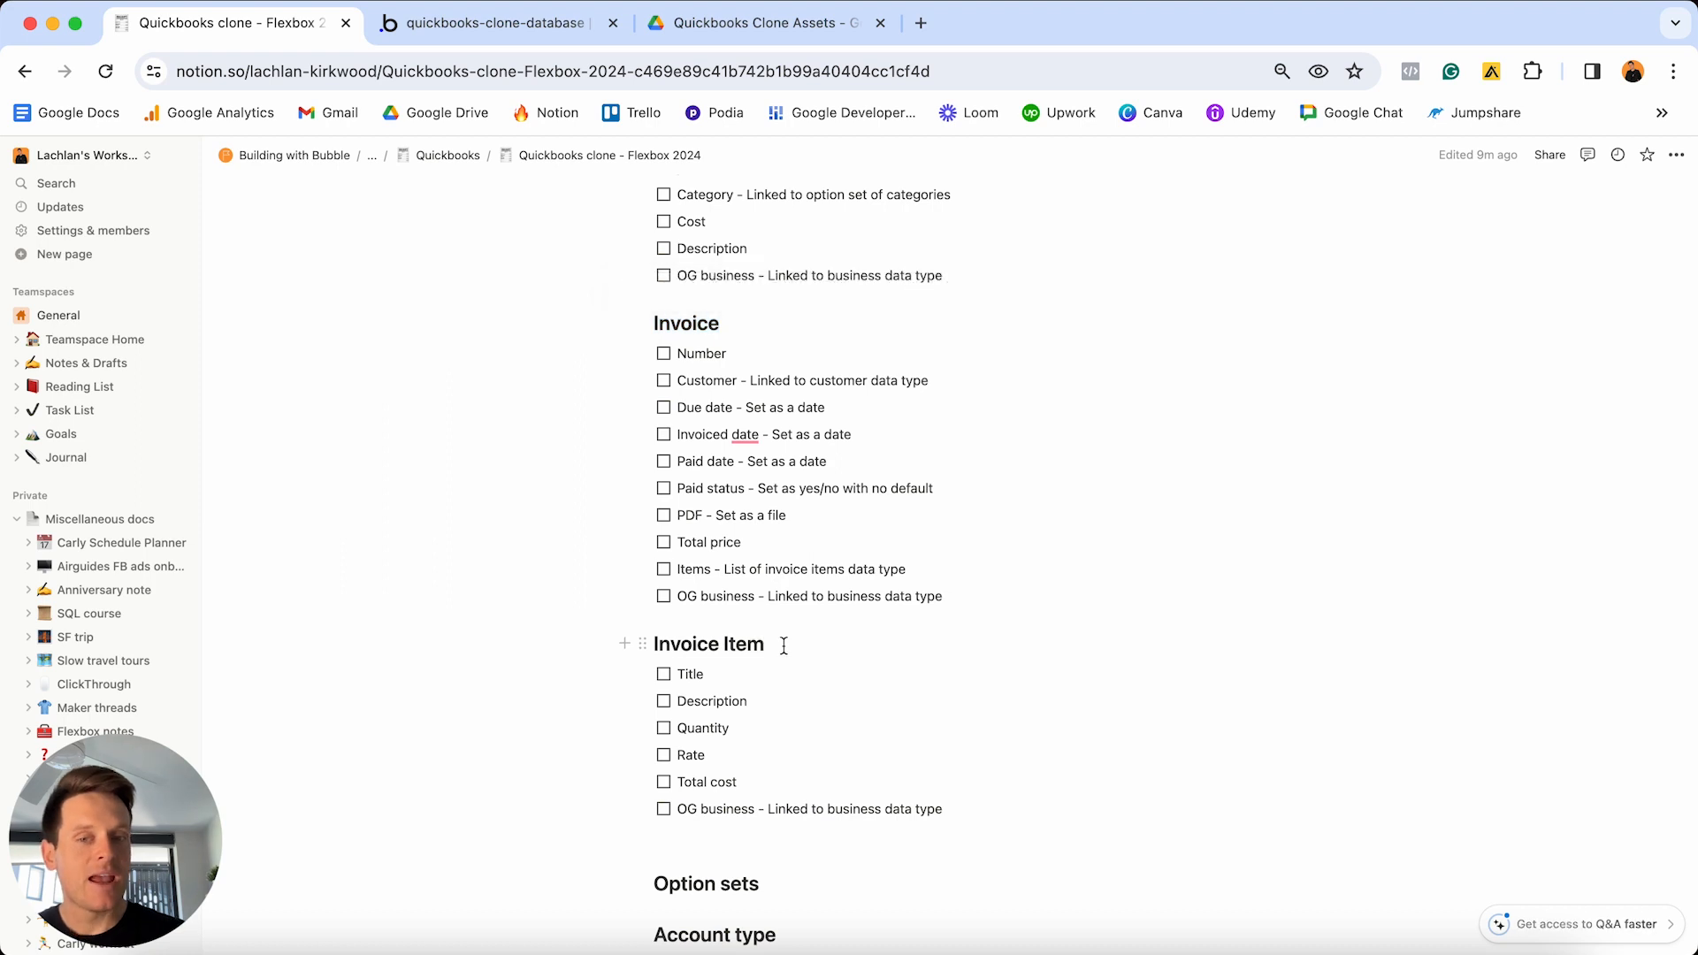
scroll(784, 646, up, 2)
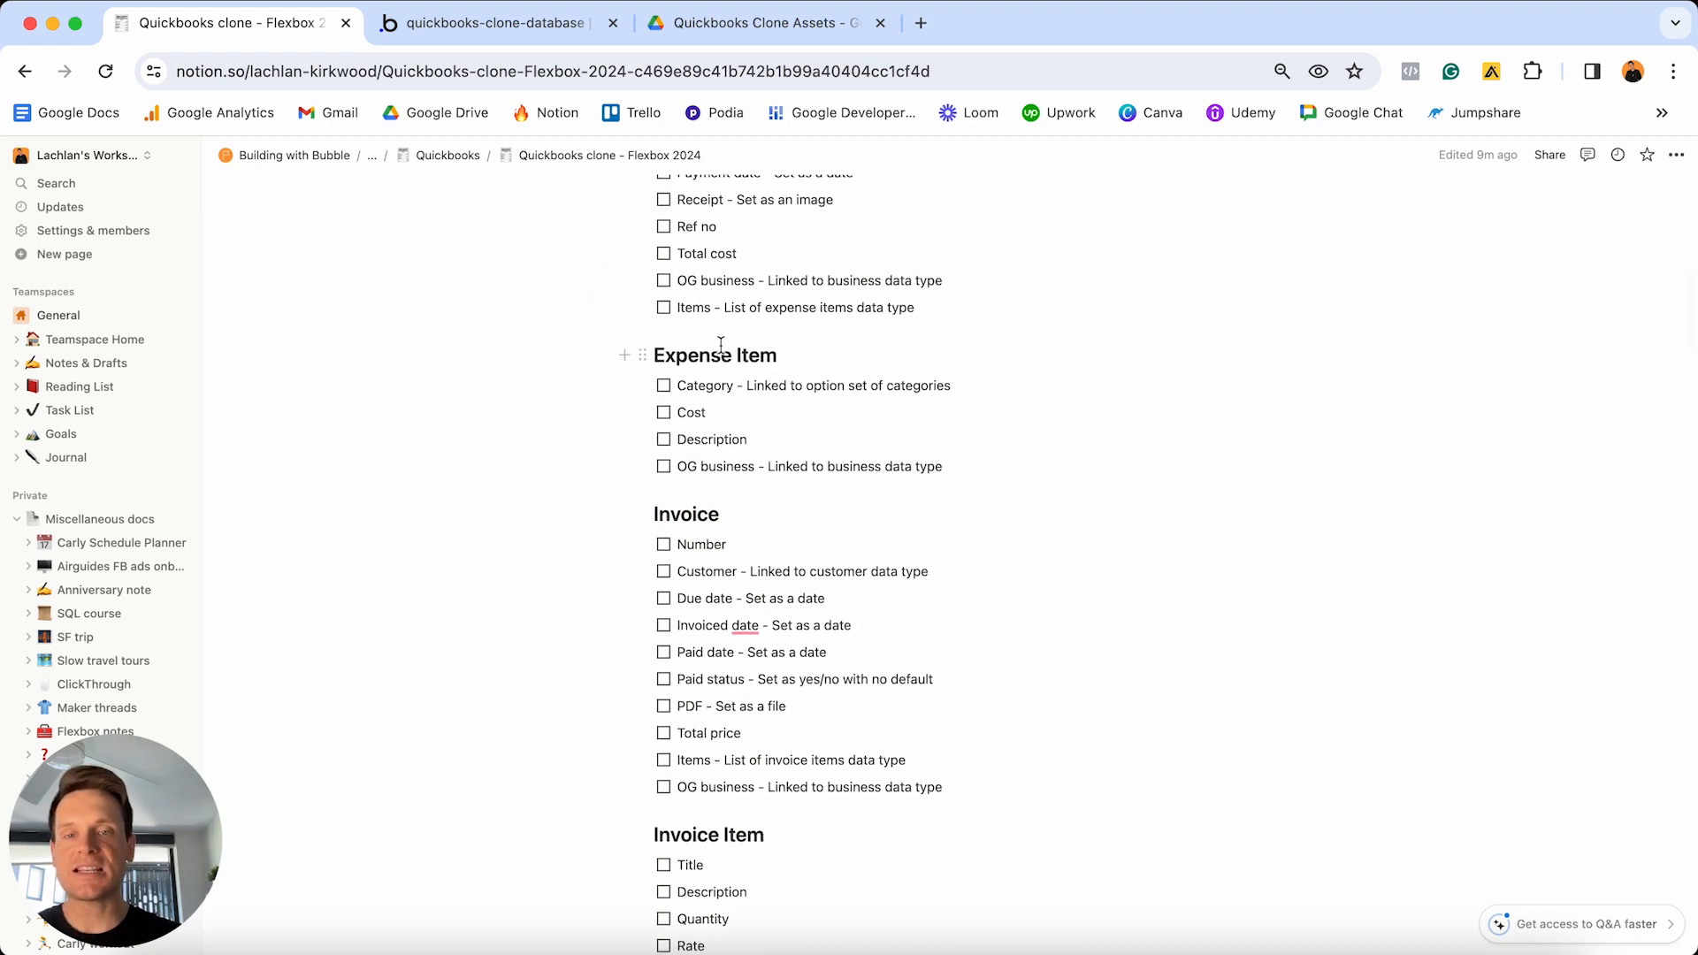
scroll(810, 829, down, 1)
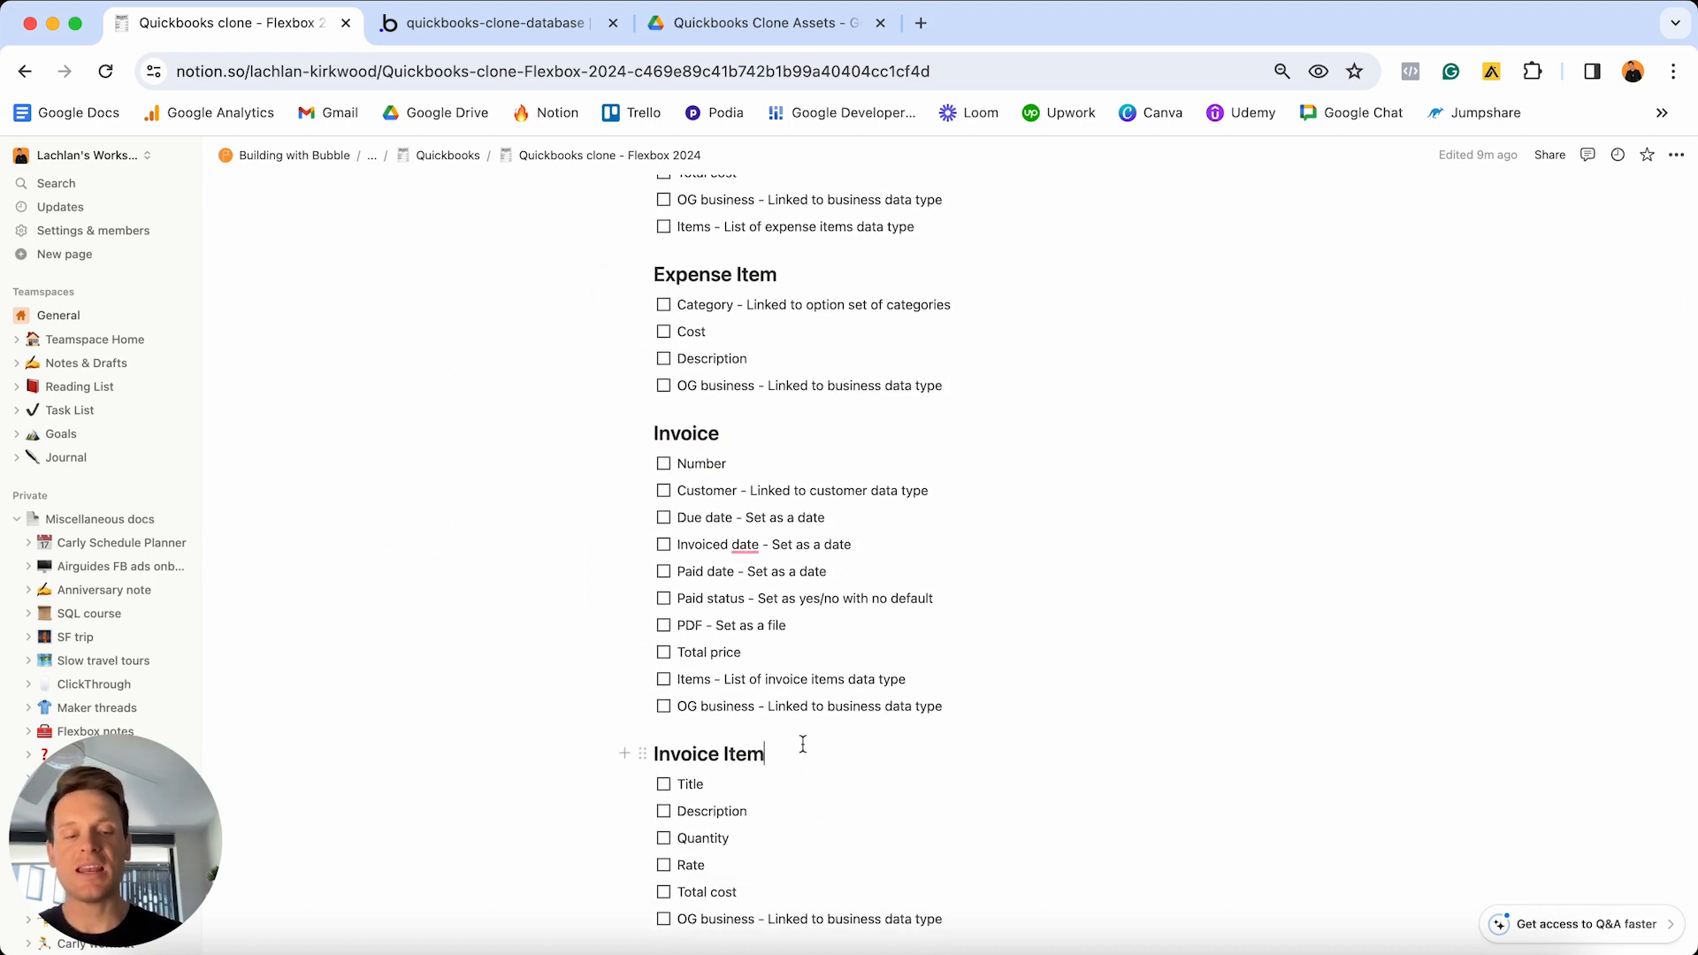
triple_click(804, 744)
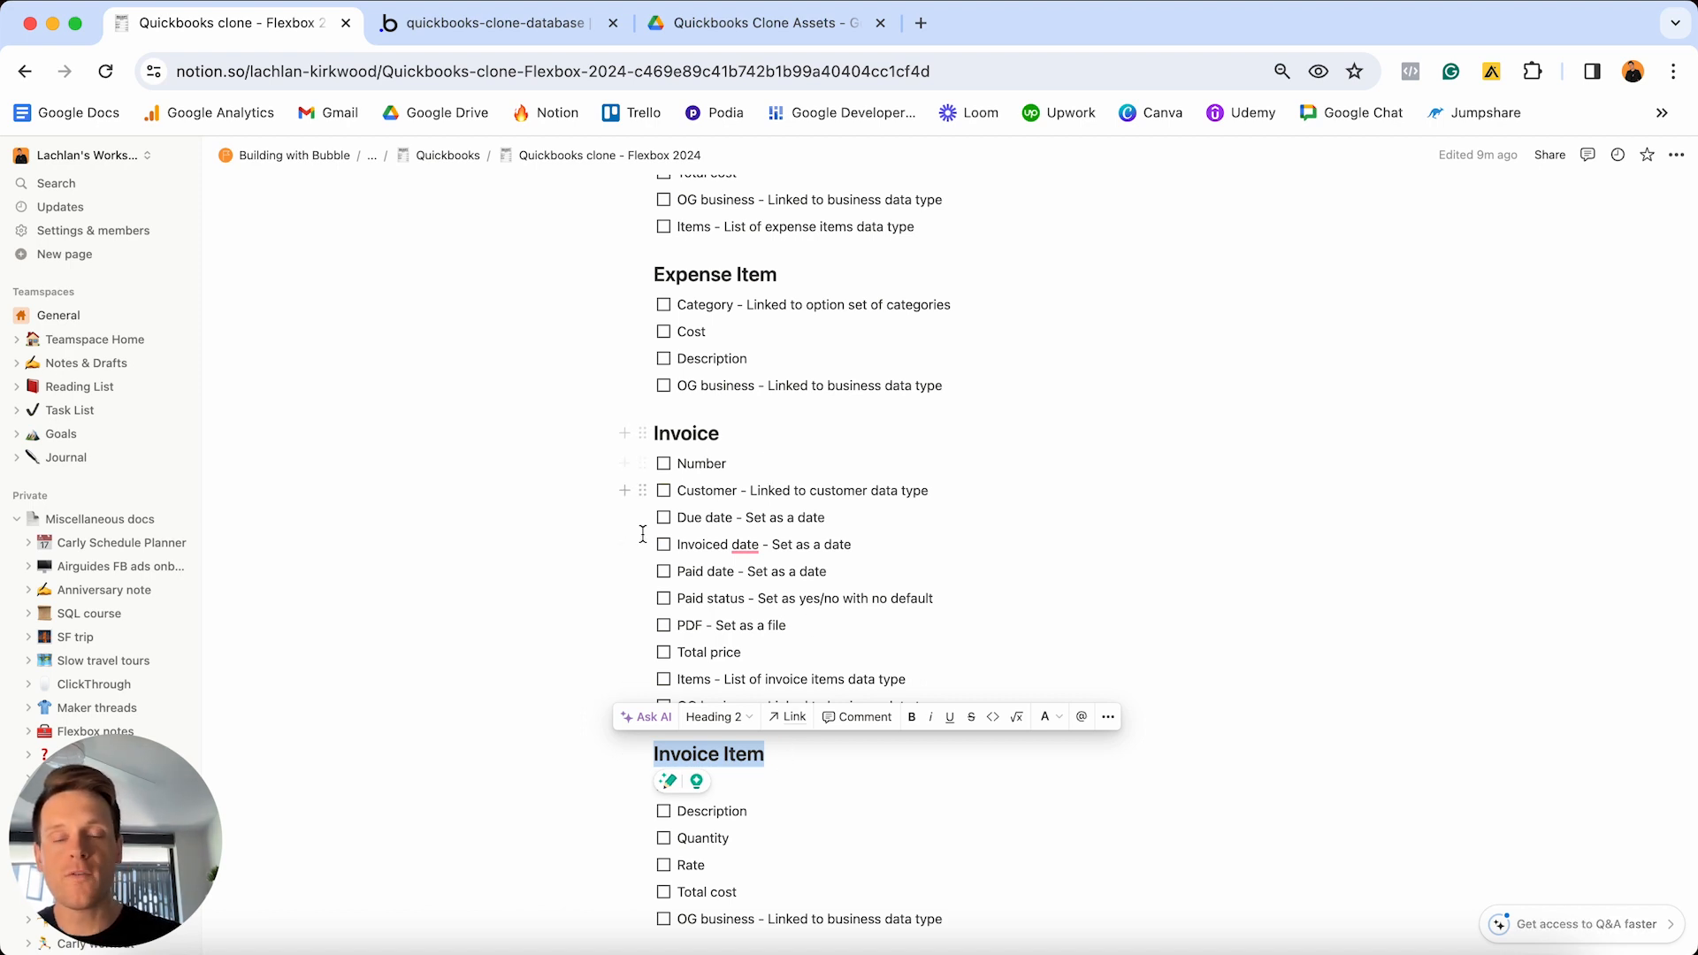
- Create an 'Invoice Item' data type in Bubble's Data types list
click(512, 36)
click(349, 610)
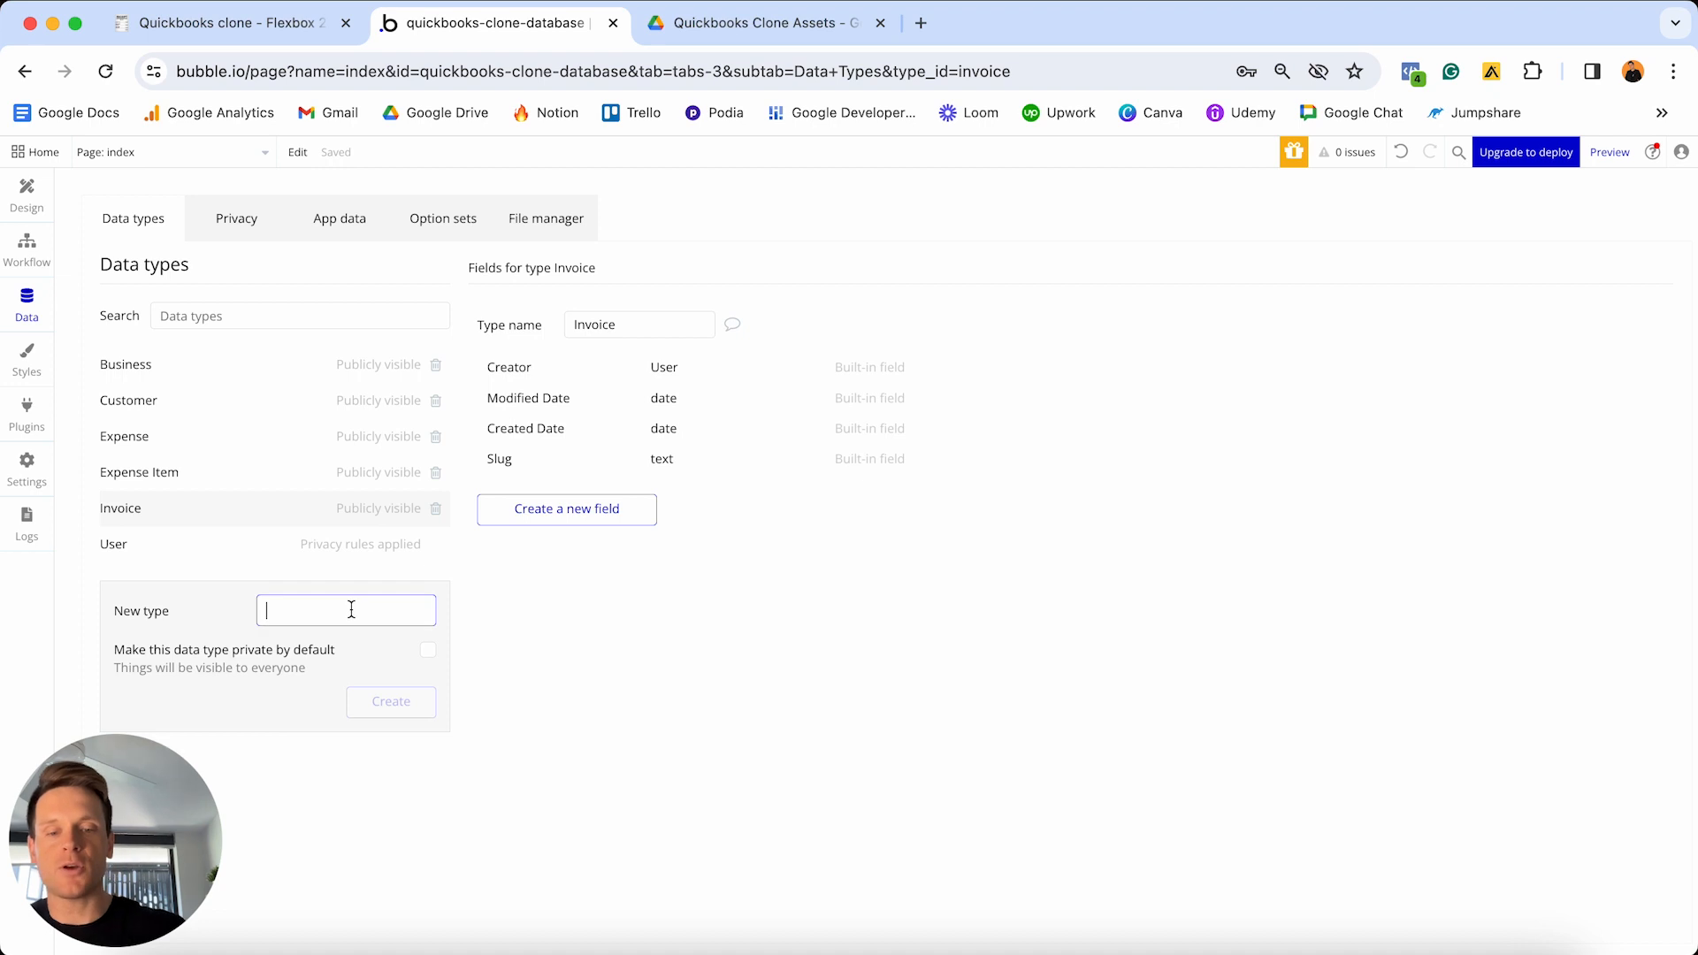
text(Invoice Item)
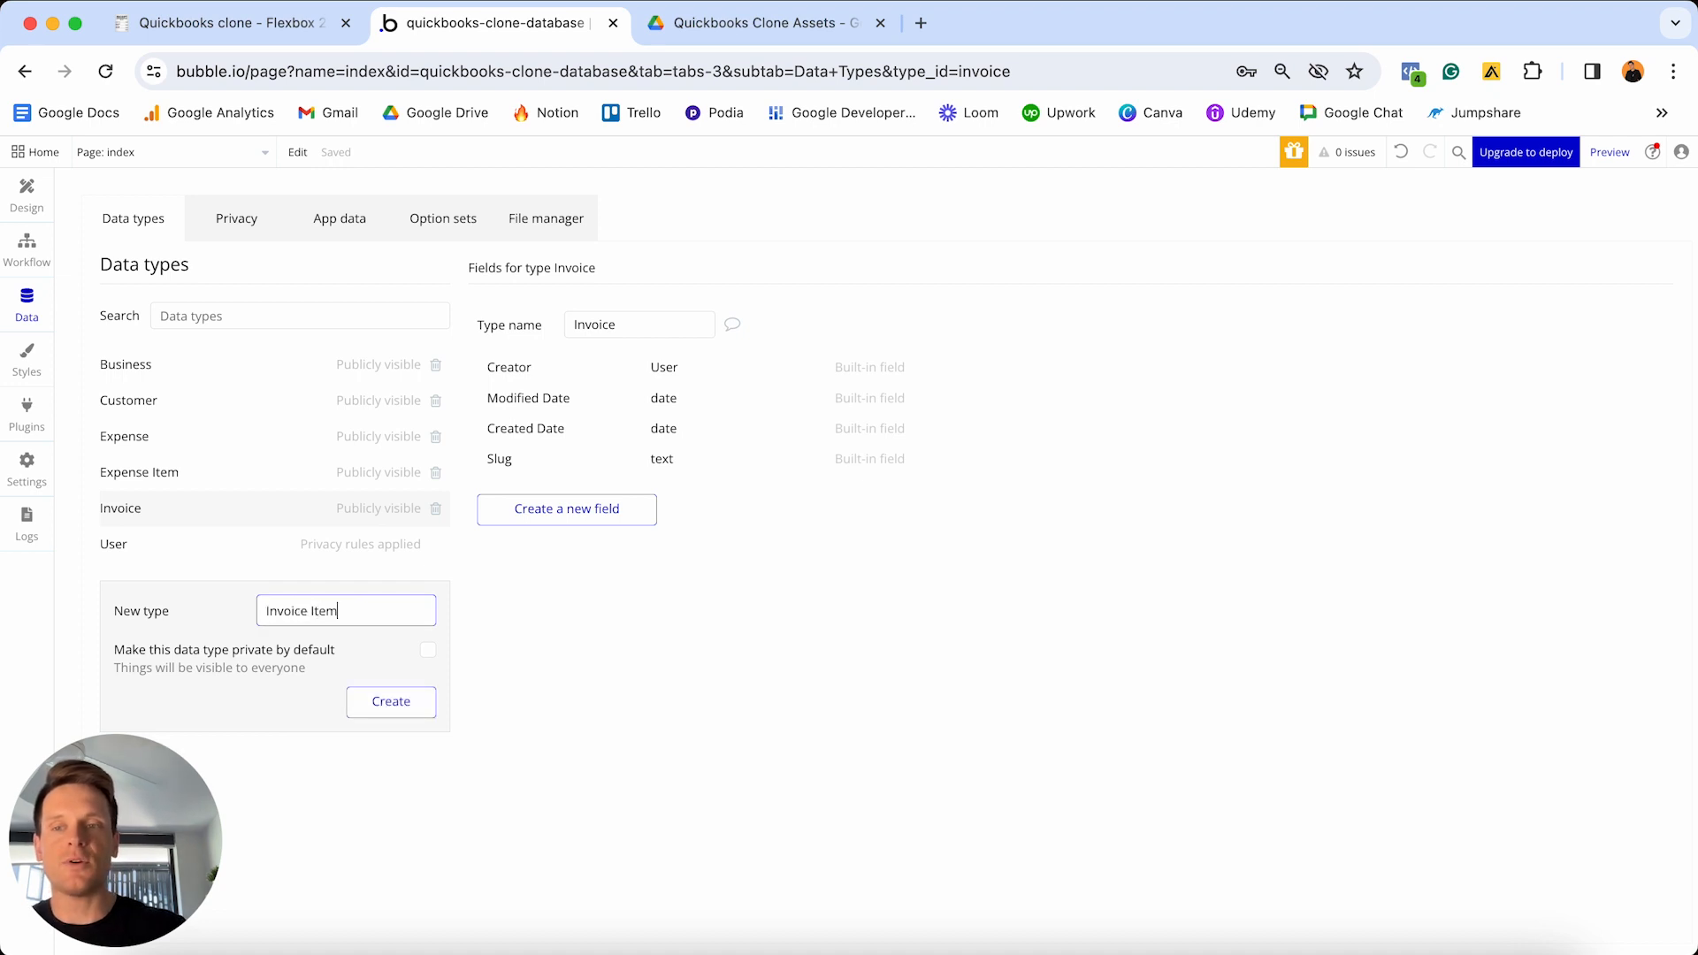
key(Return)
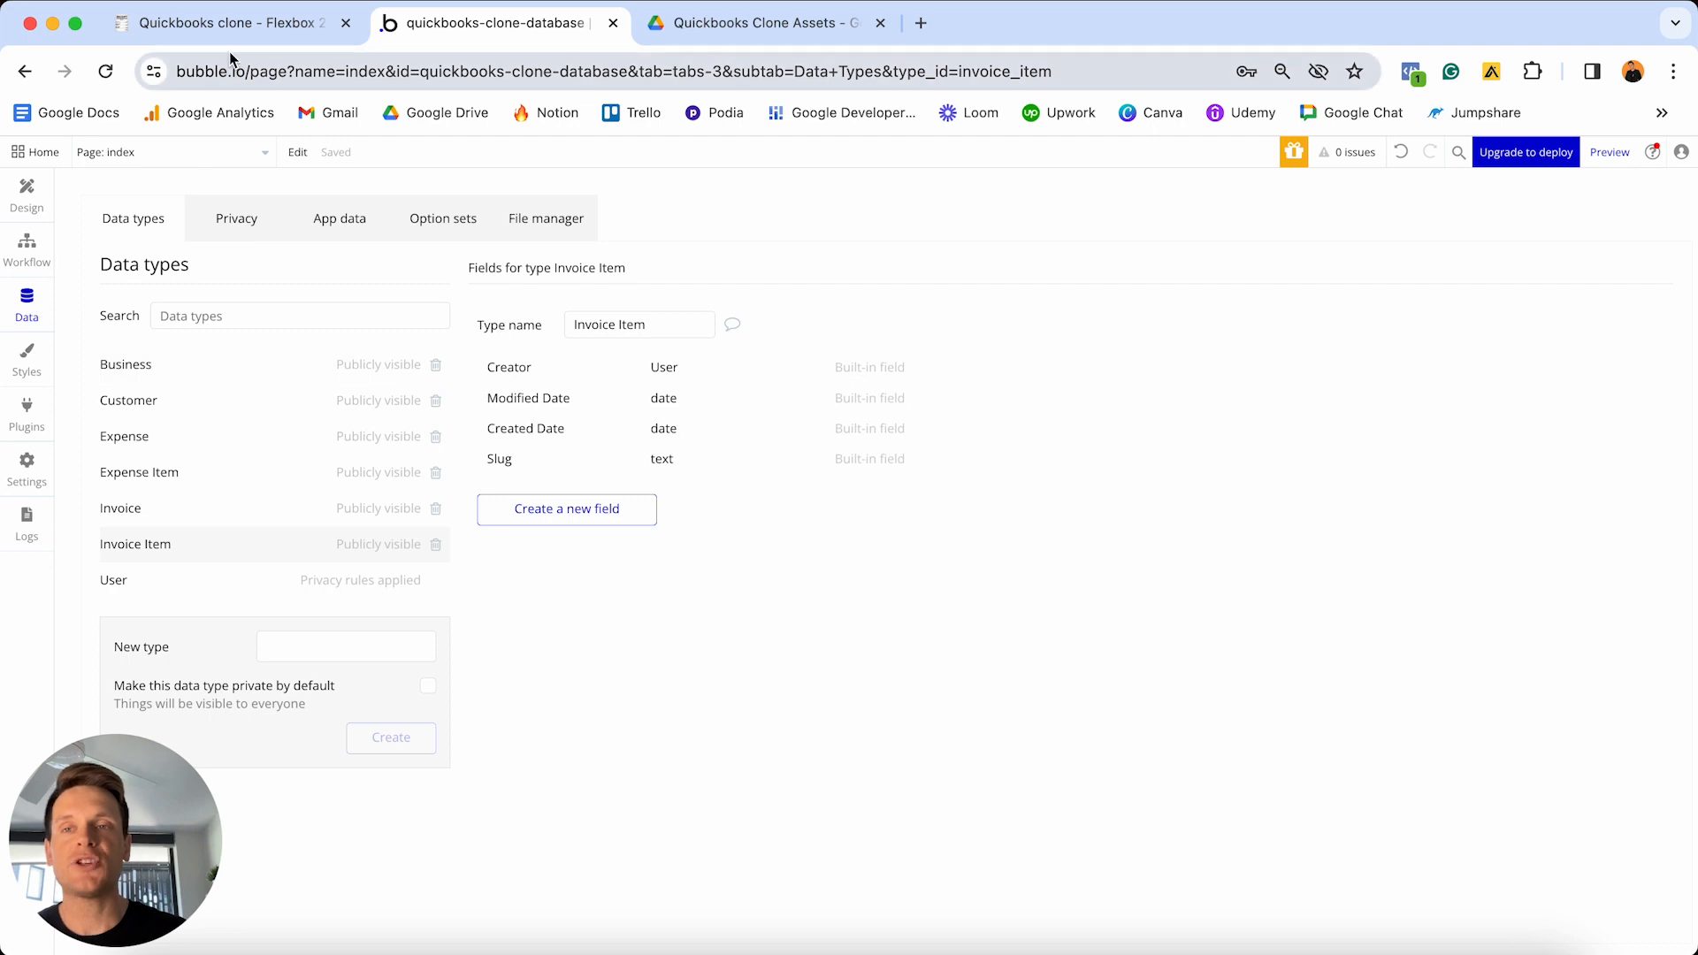
click(228, 27)
scroll(796, 442, down, 2)
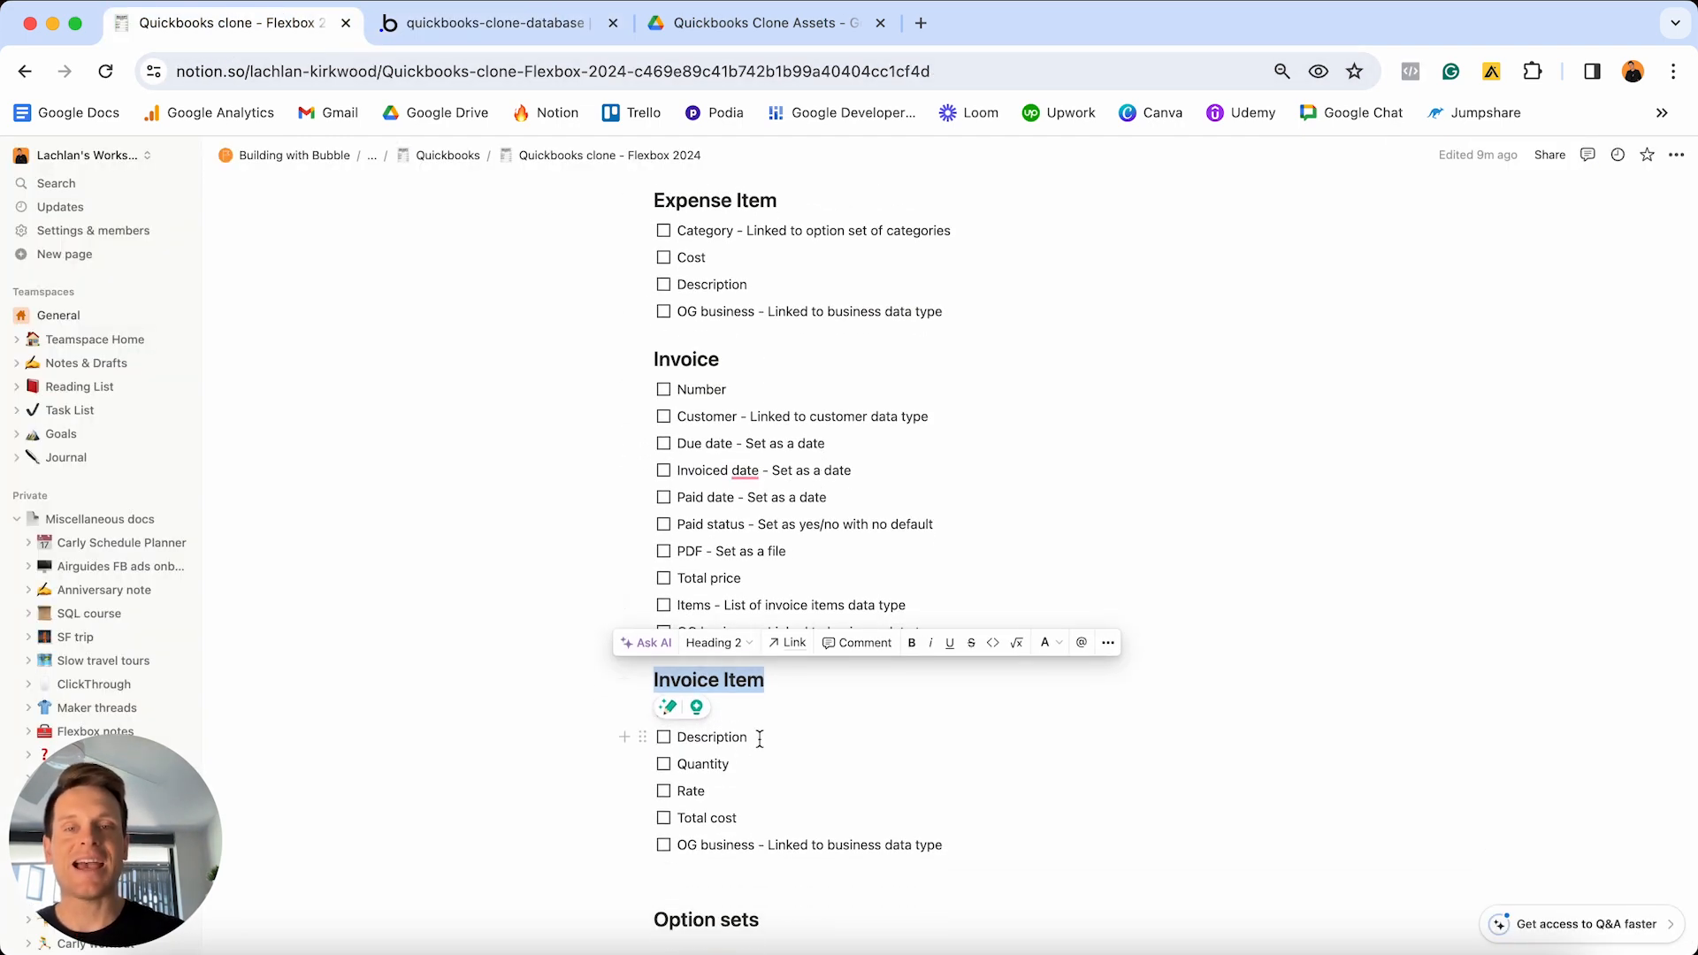
scroll(800, 434, up, 15)
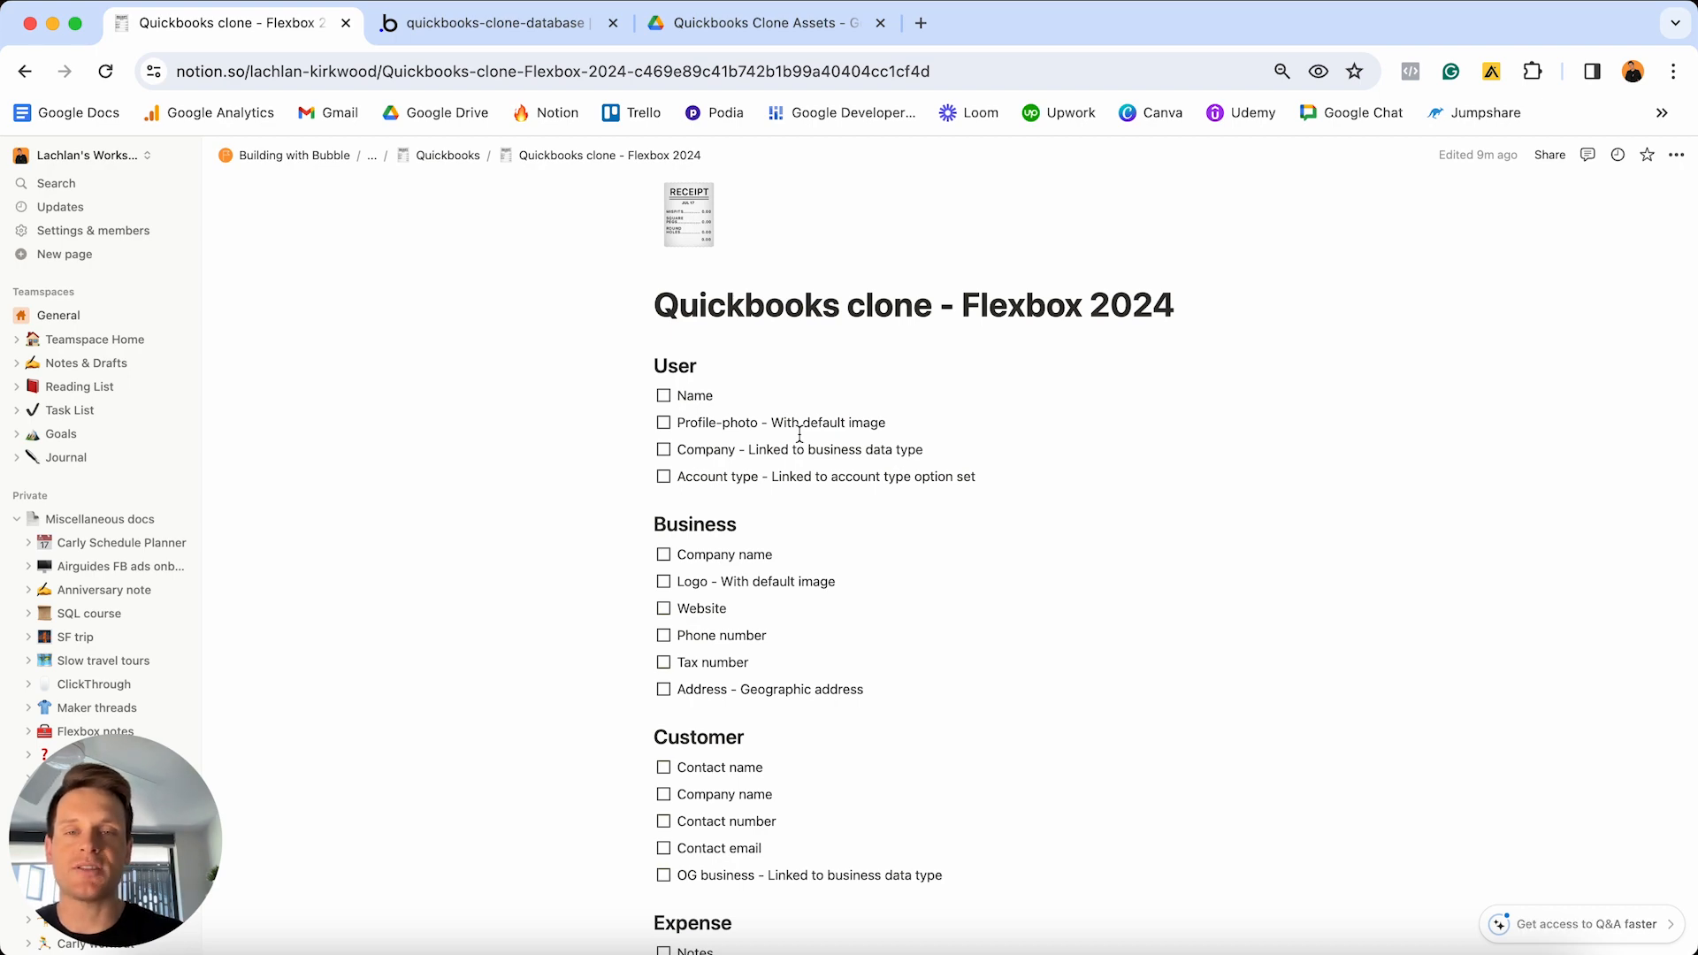
scroll(800, 433, down, 15)
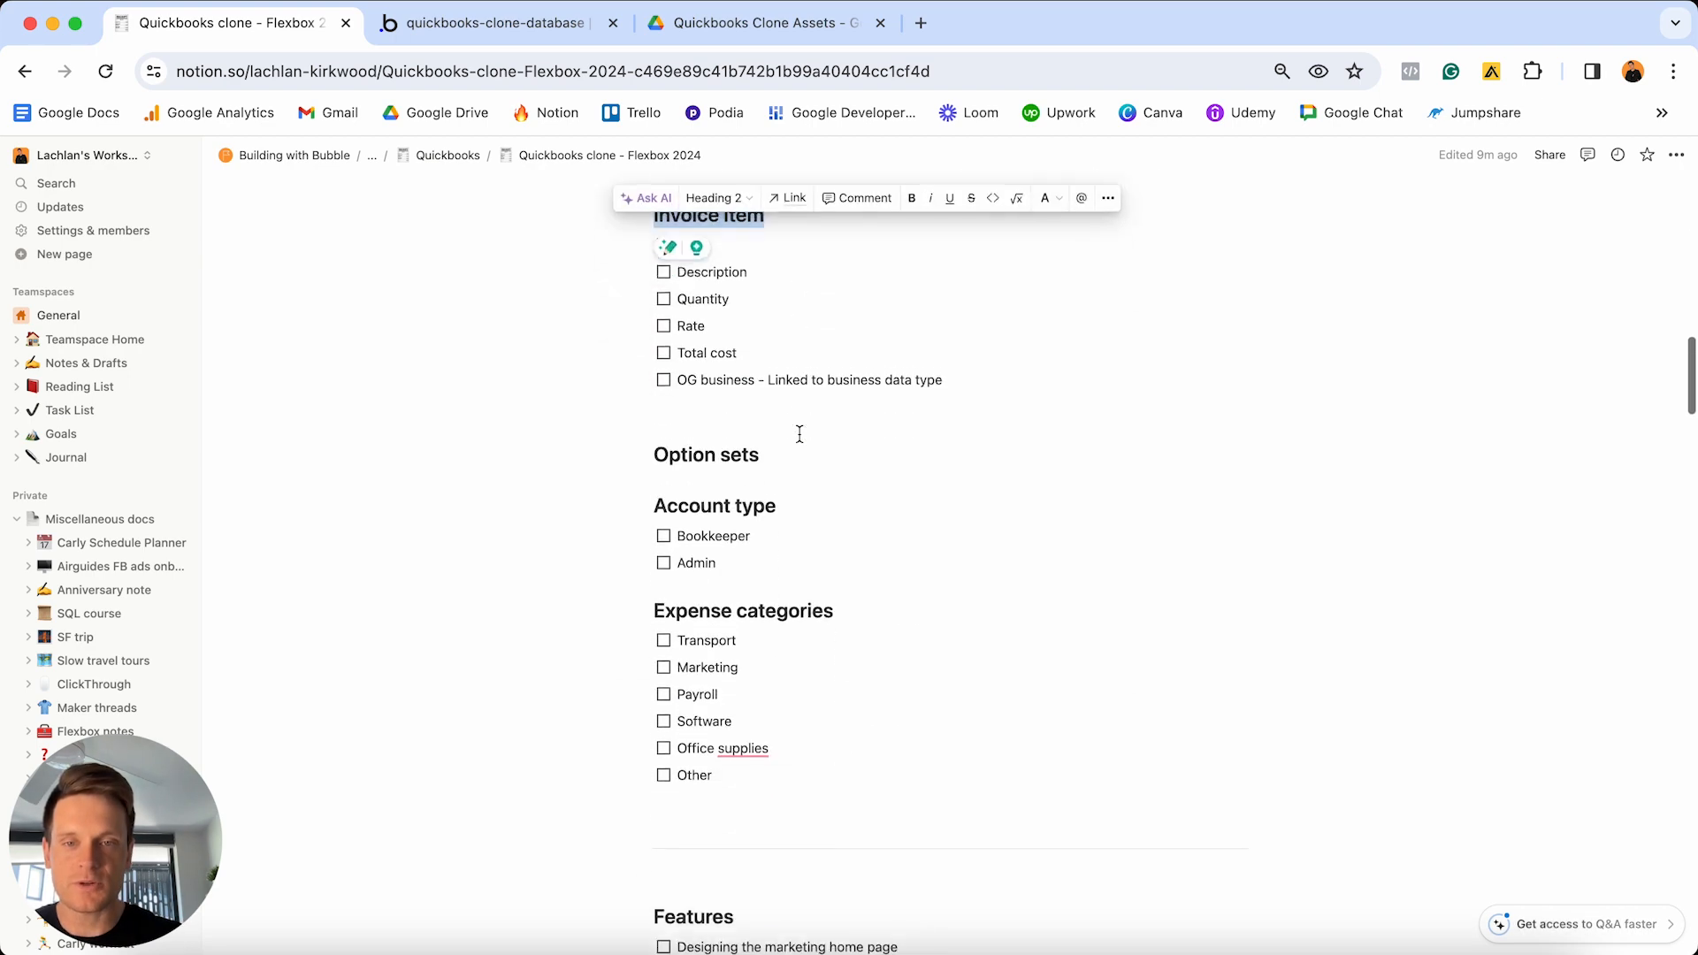
scroll(800, 434, down, 1)
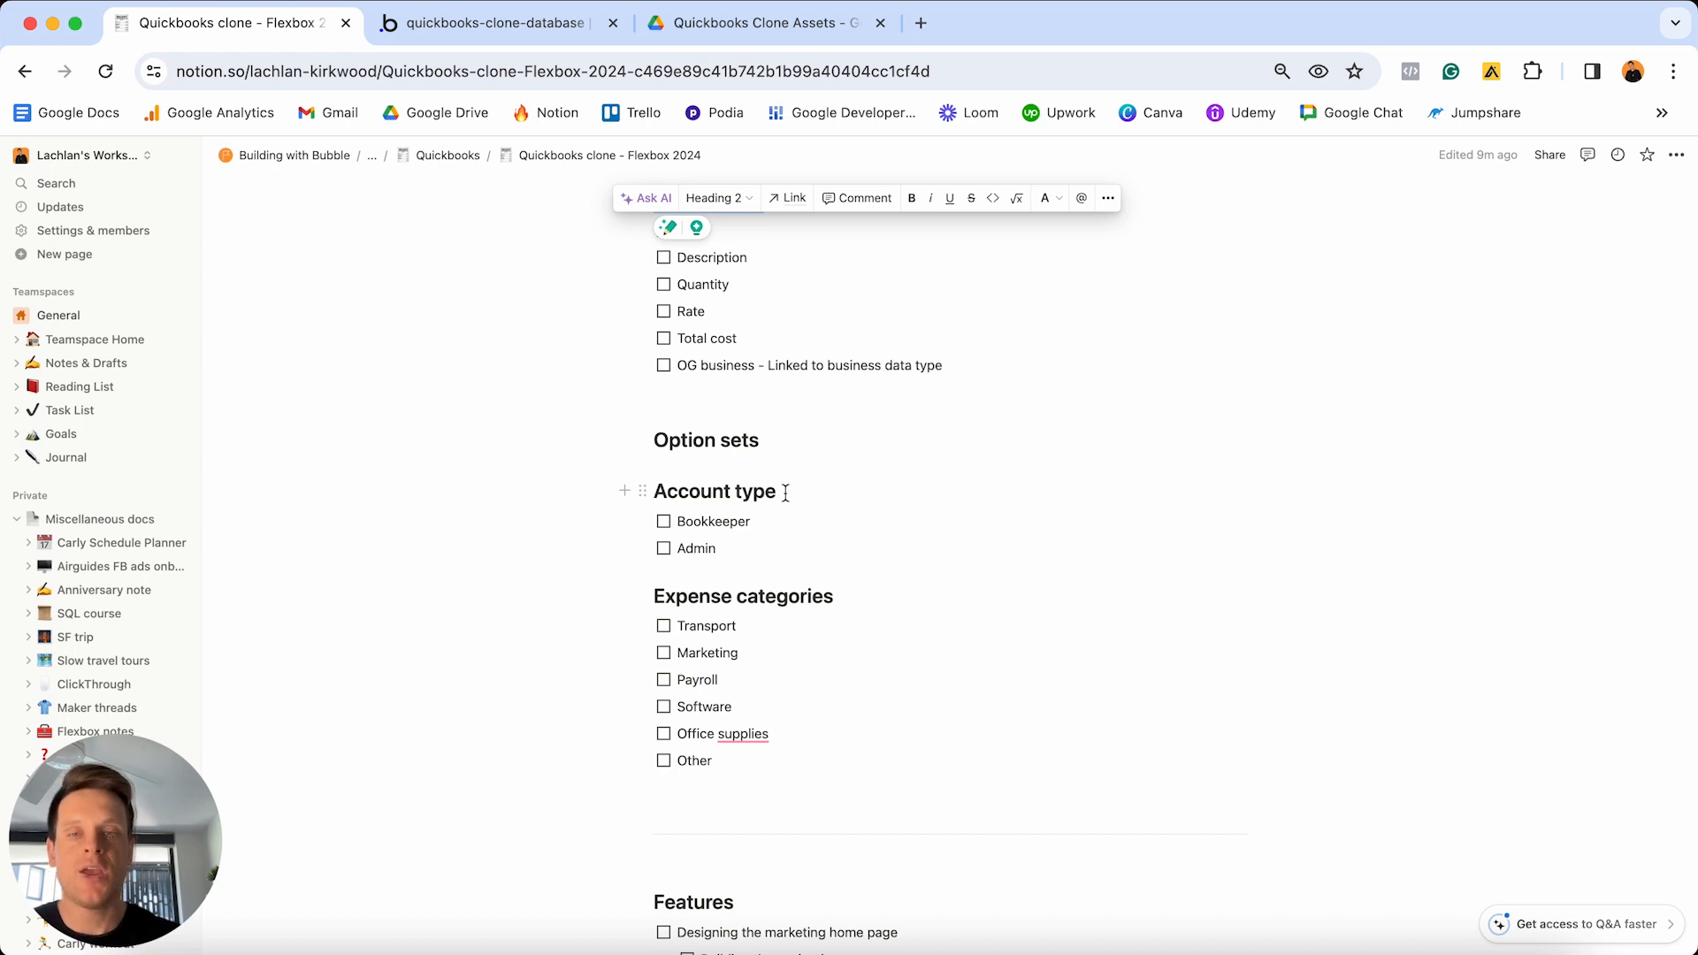
scroll(786, 493, up, 5)
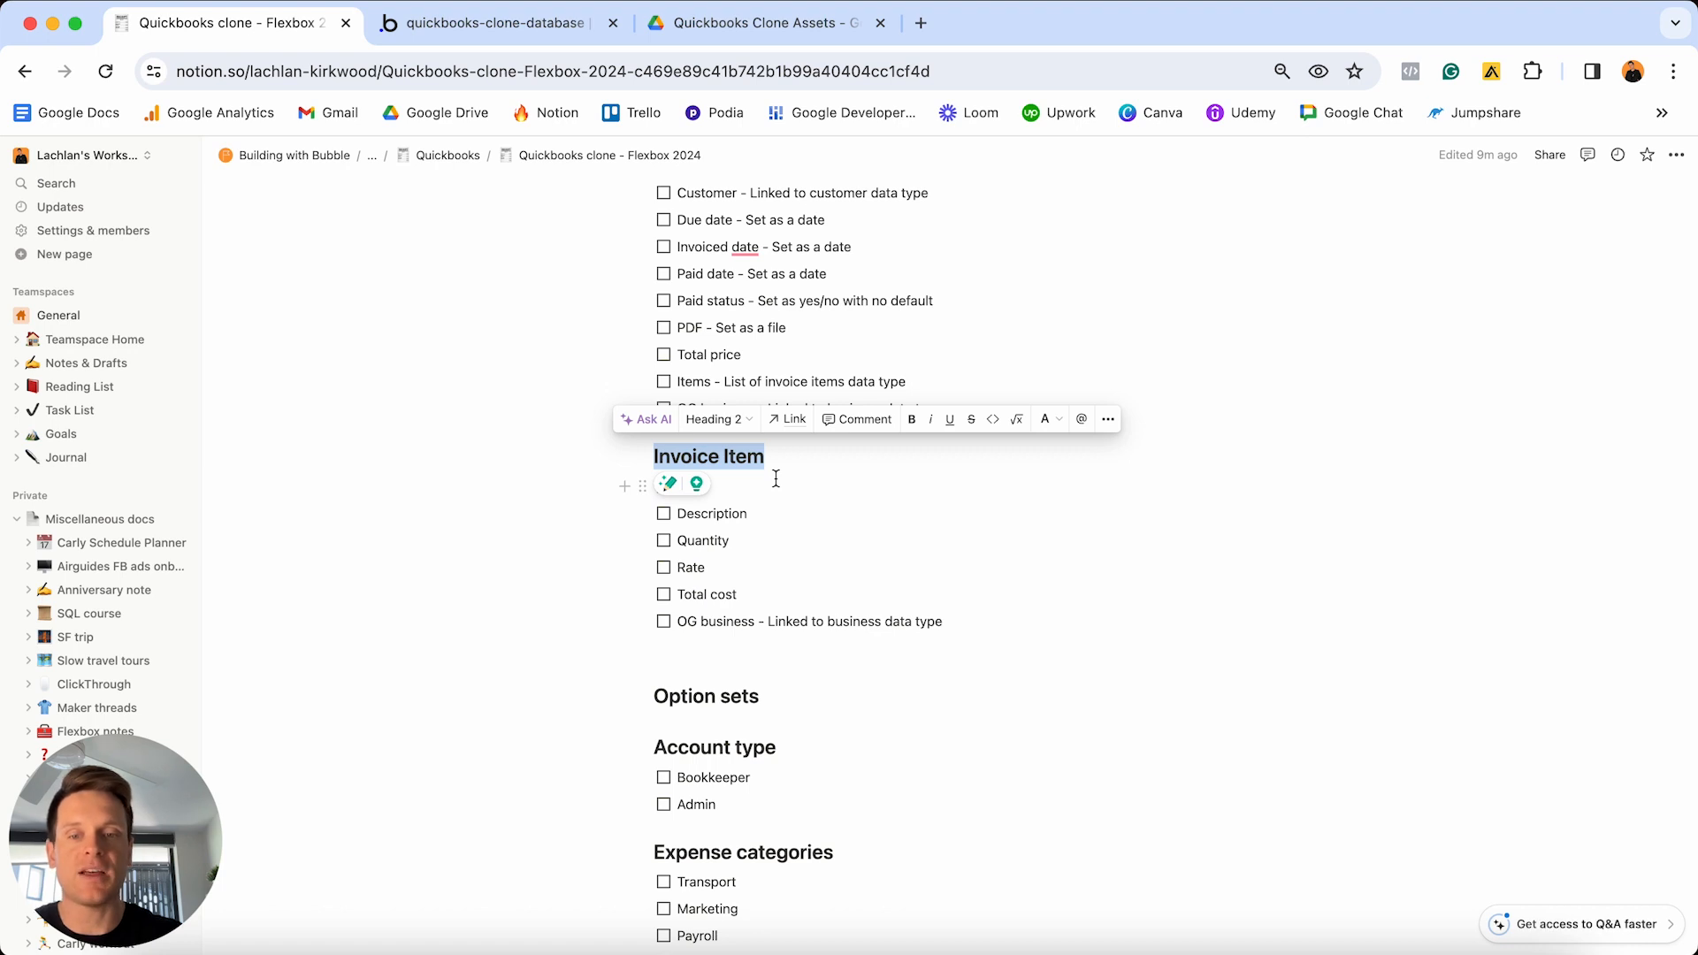
scroll(776, 479, down, 5)
drag(837, 610, 635, 610)
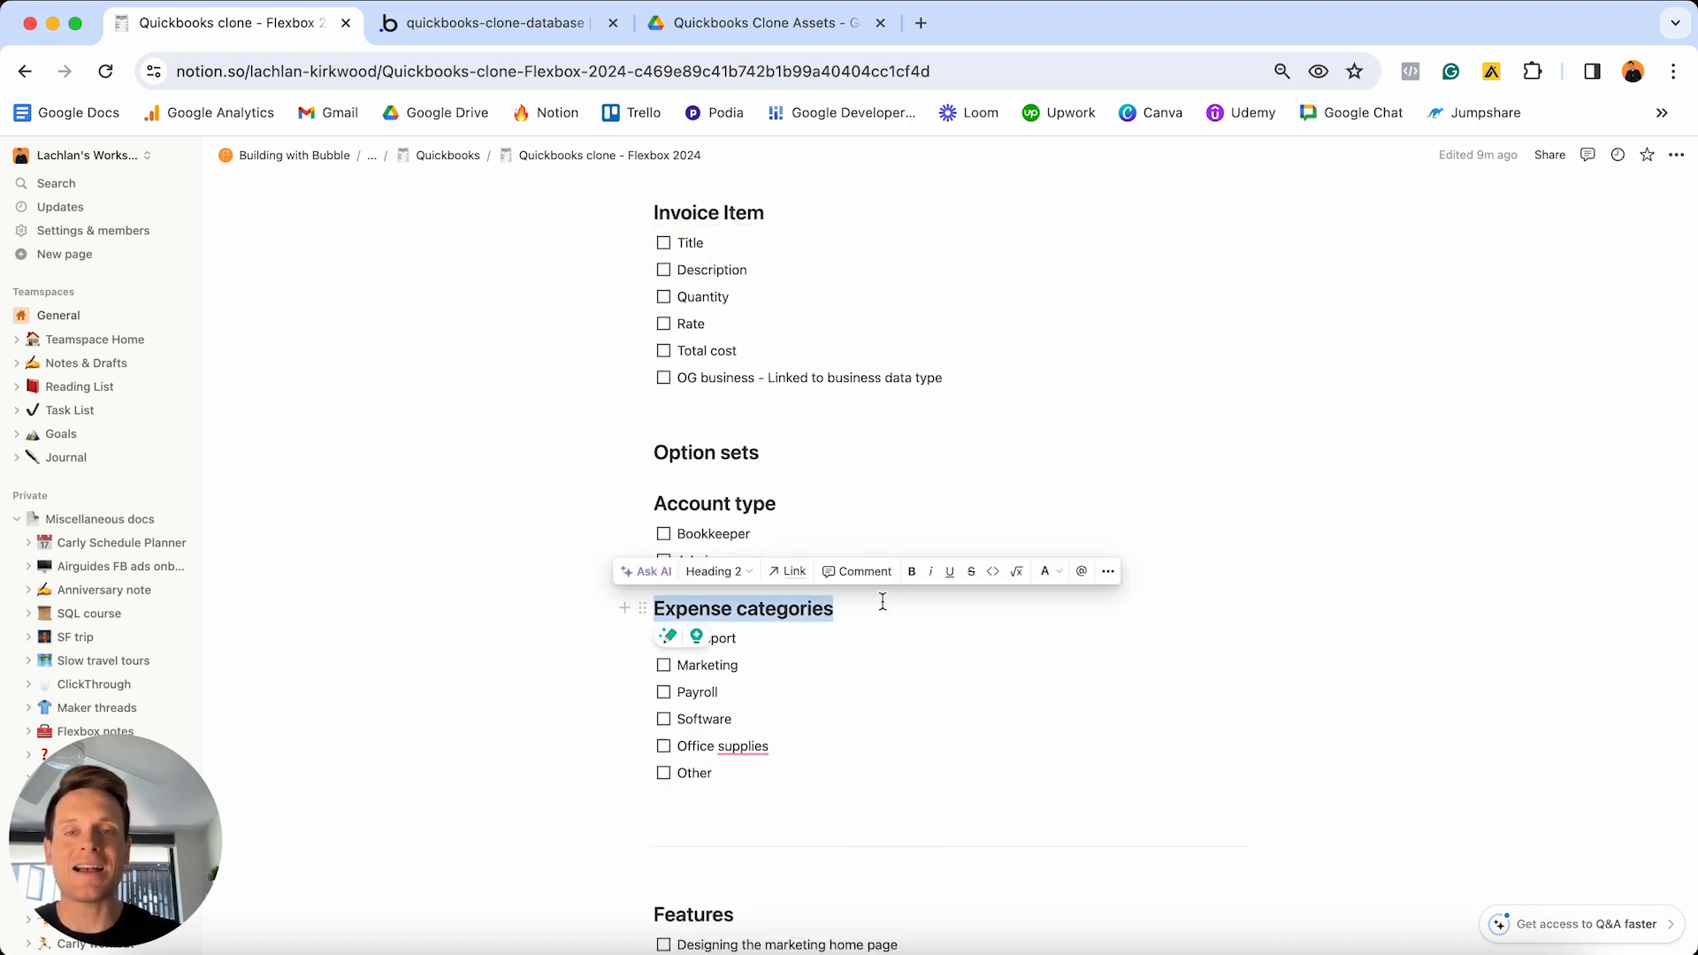
scroll(882, 601, up, 15)
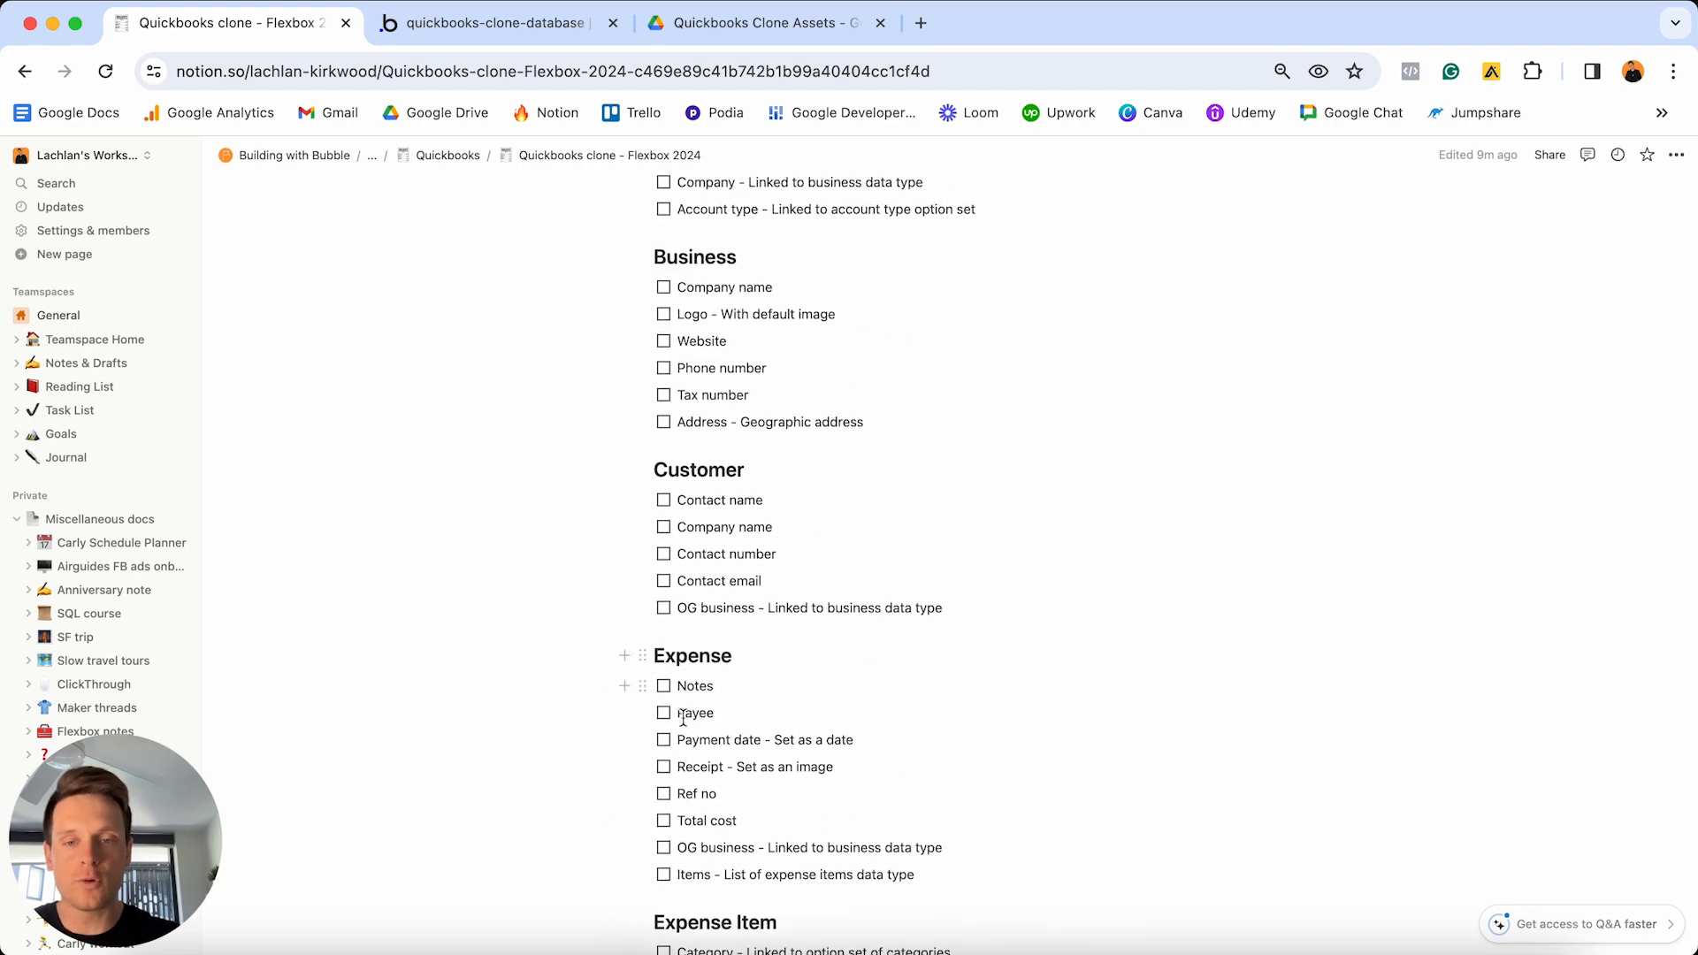
scroll(683, 719, down, 5)
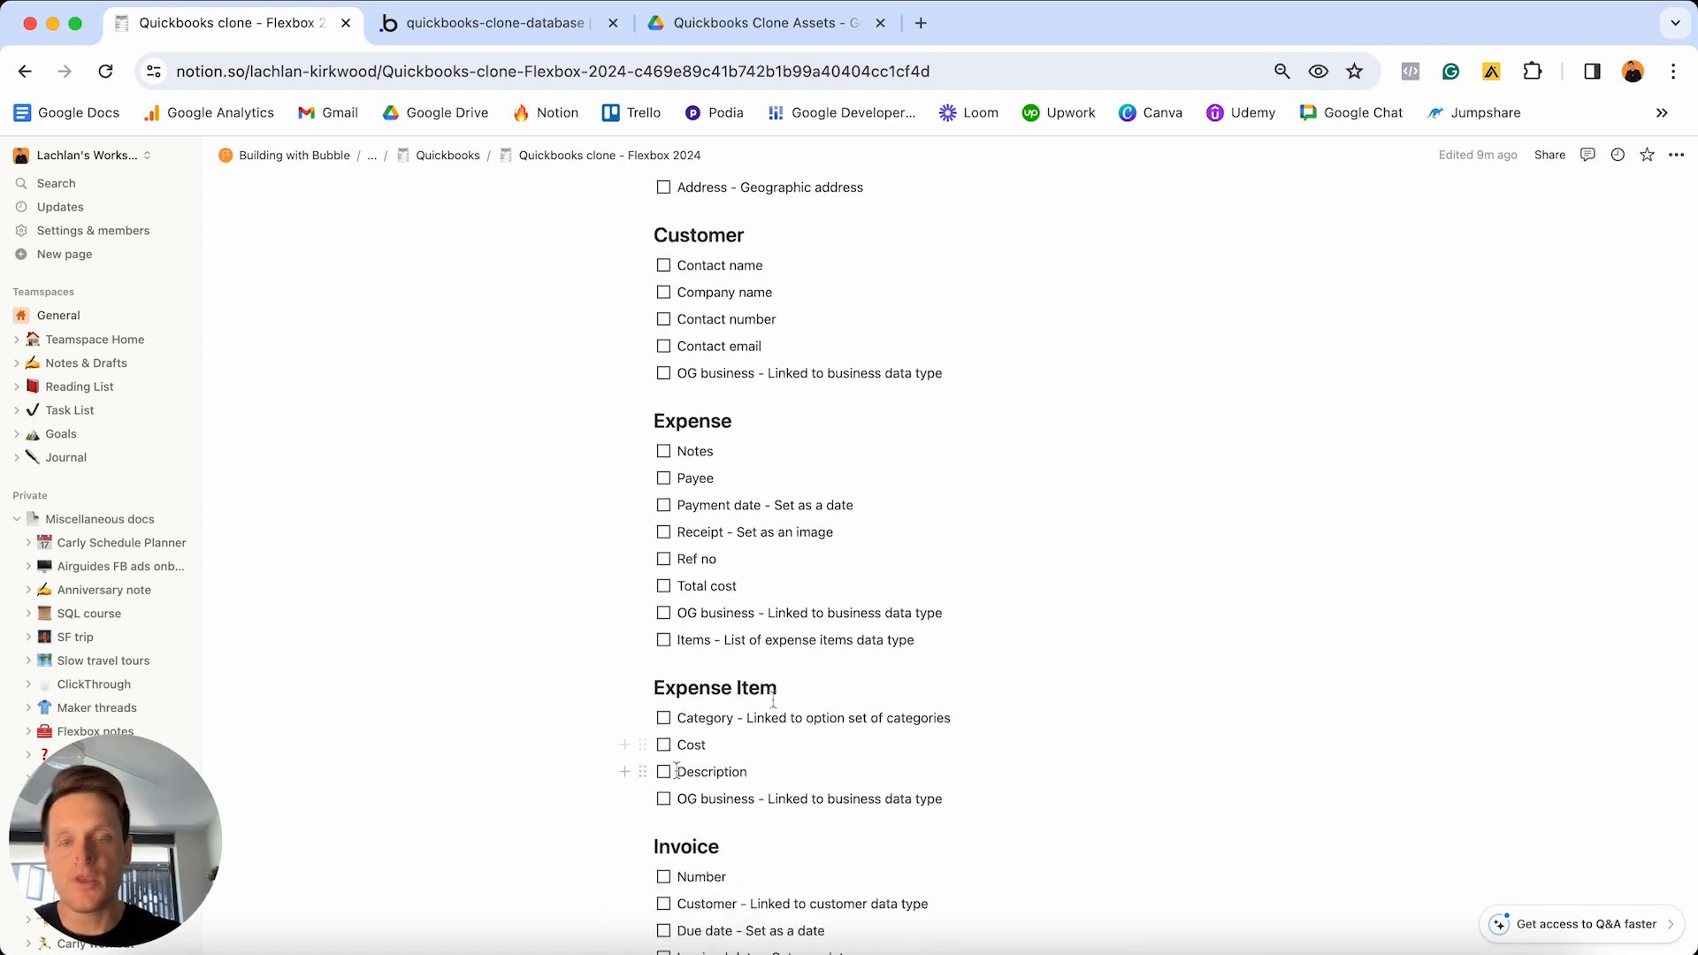
drag(747, 719, 677, 718)
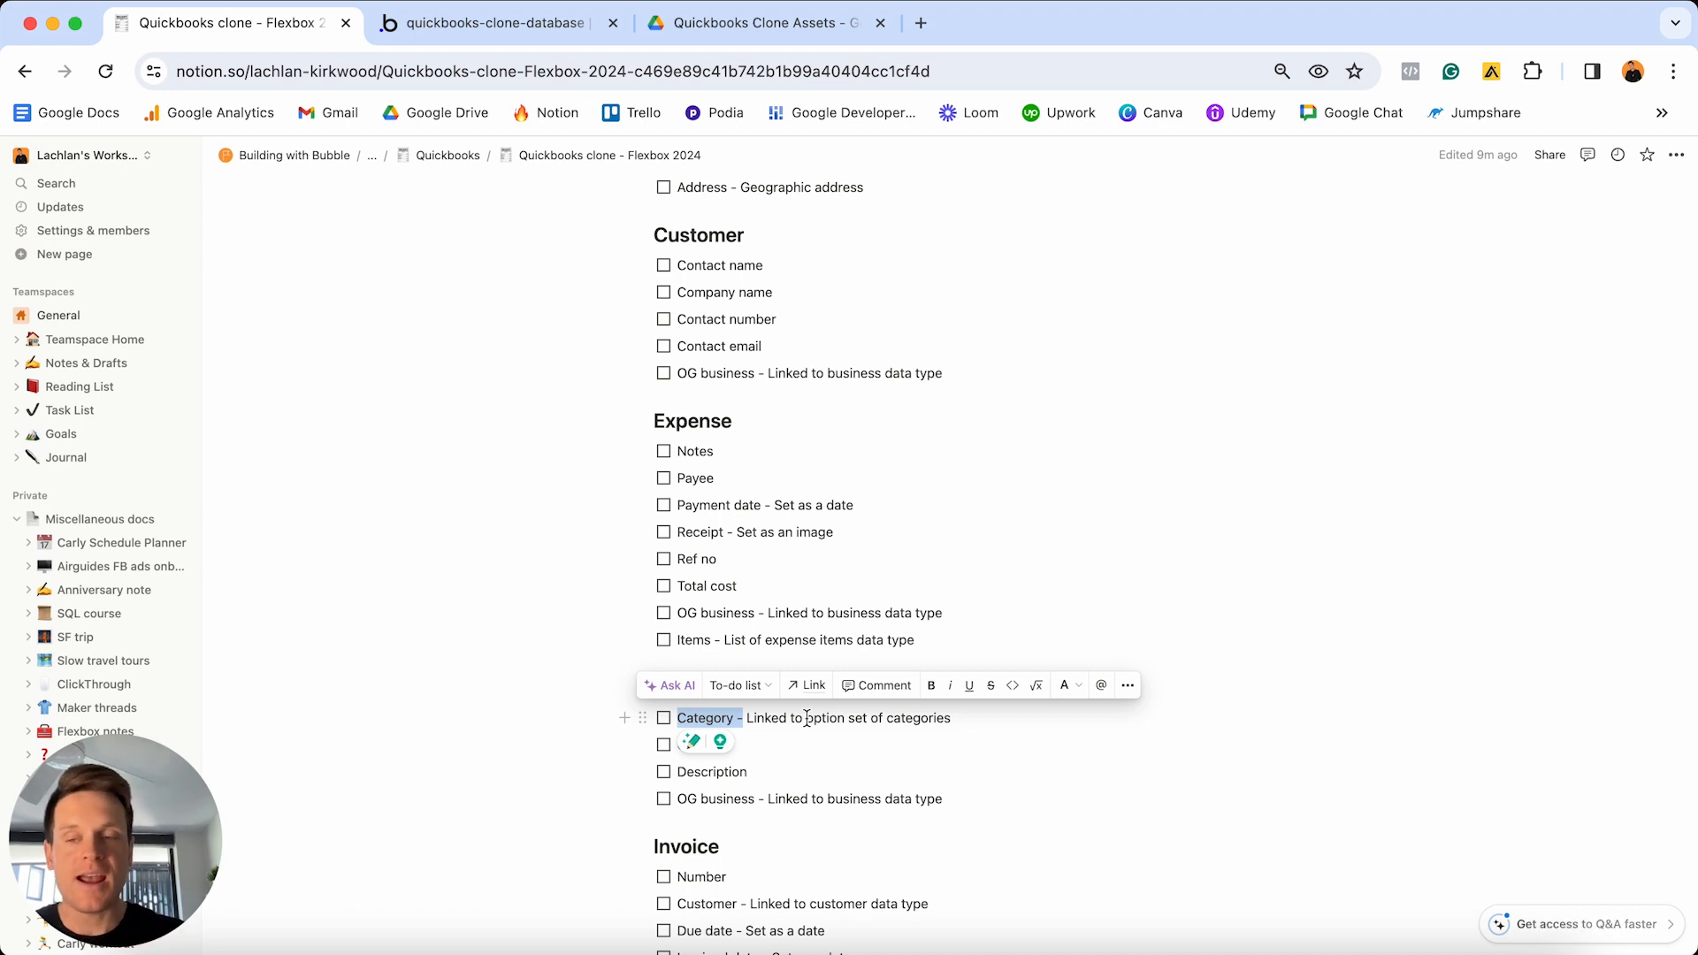
scroll(806, 719, down, 10)
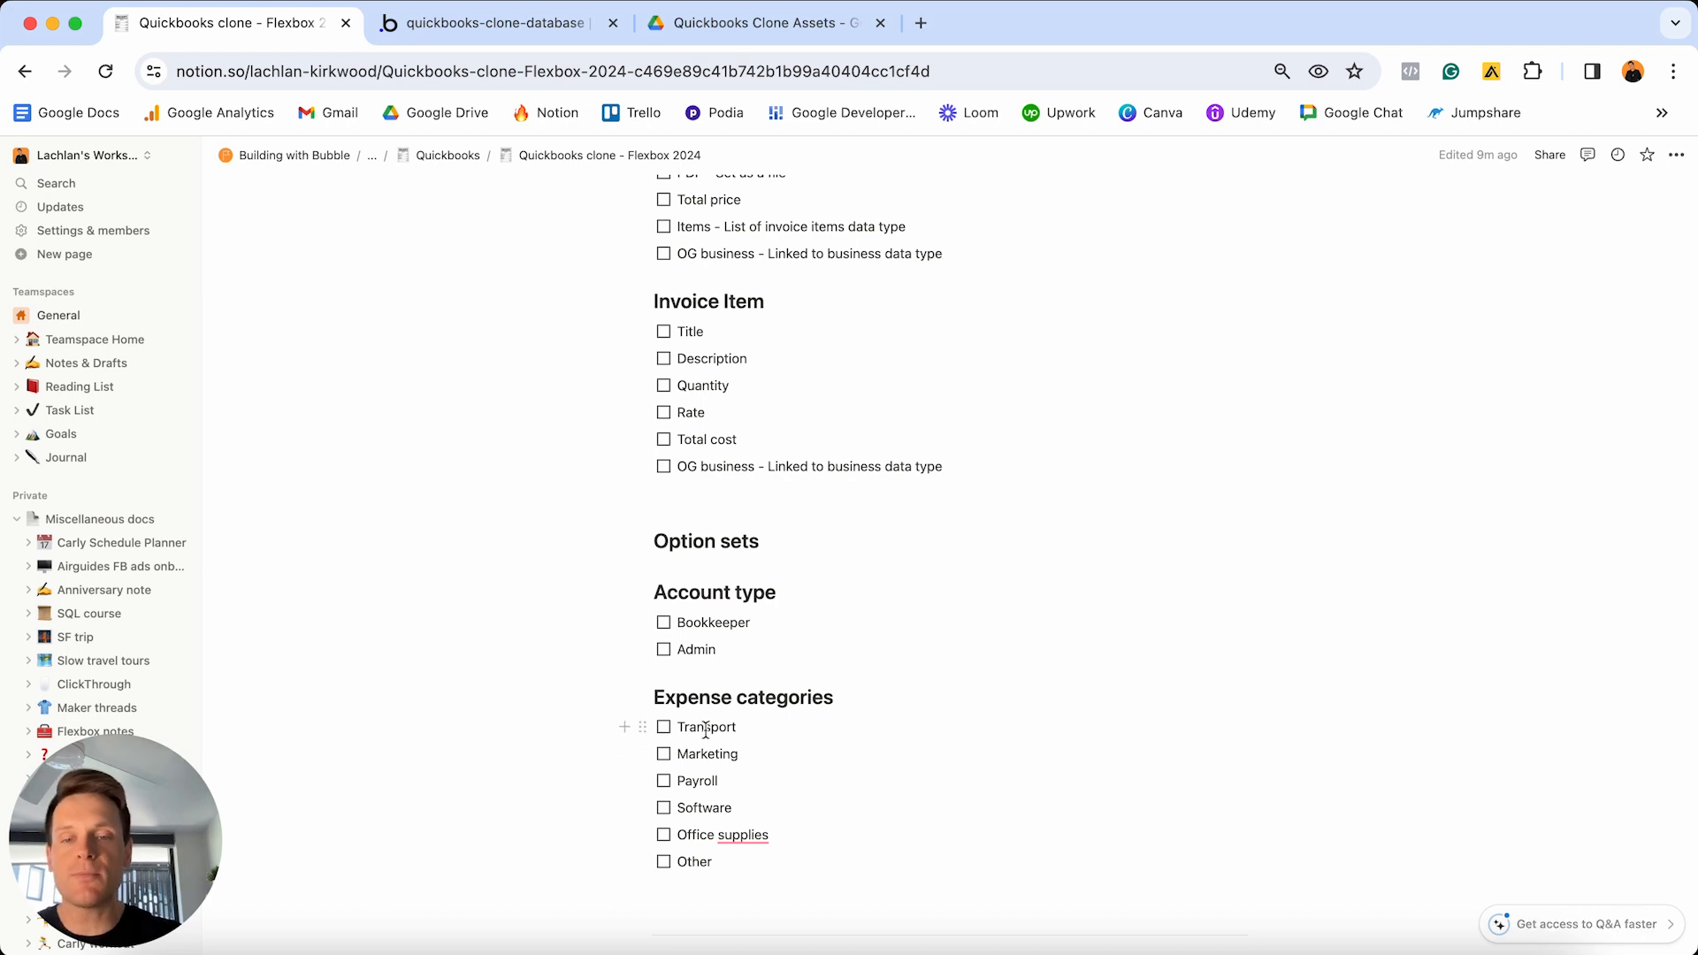
drag(741, 728, 683, 738)
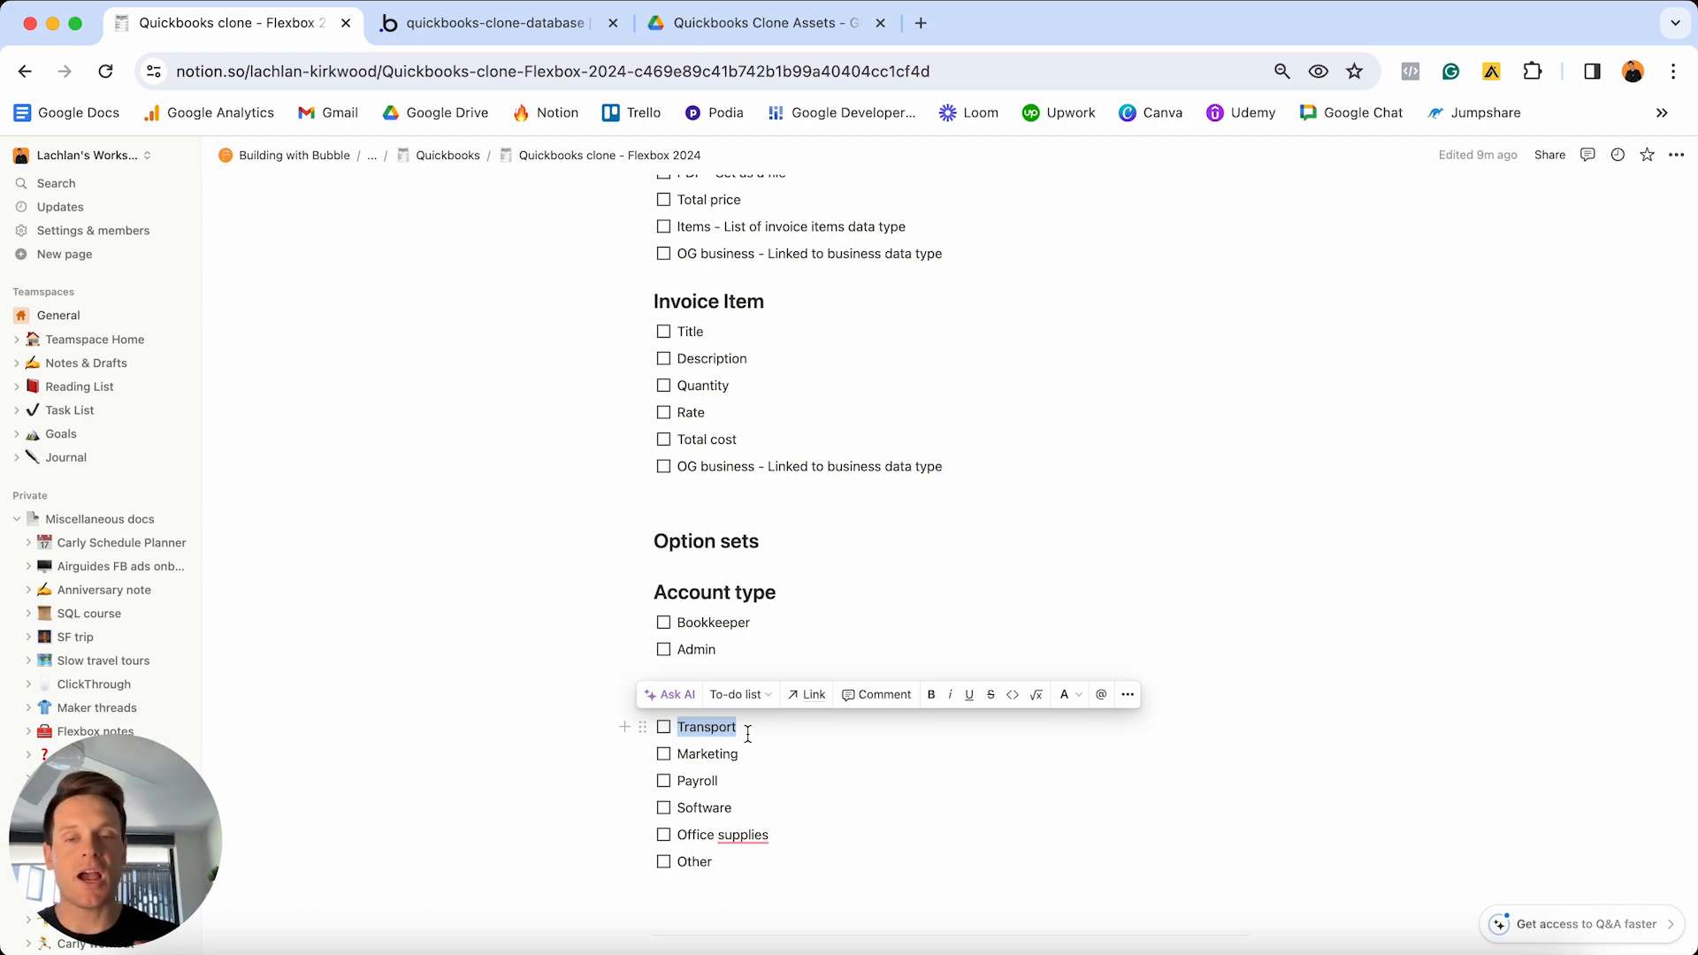
click(684, 722)
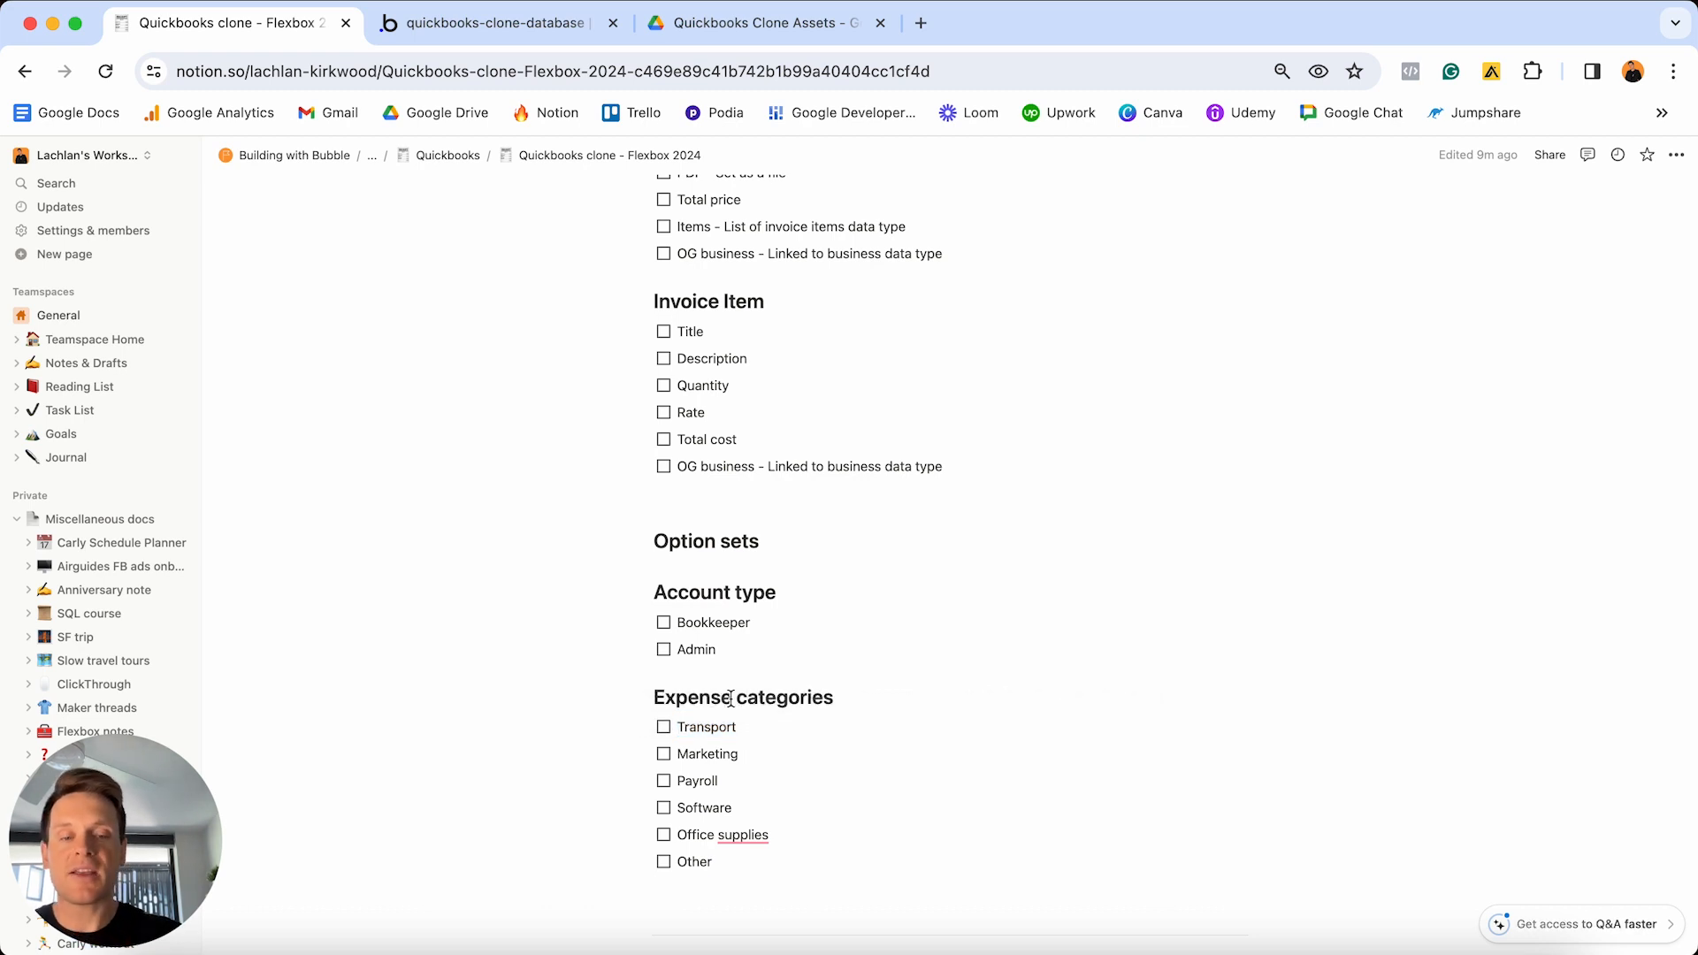
key(BackSpace)
text(t)
click(782, 724)
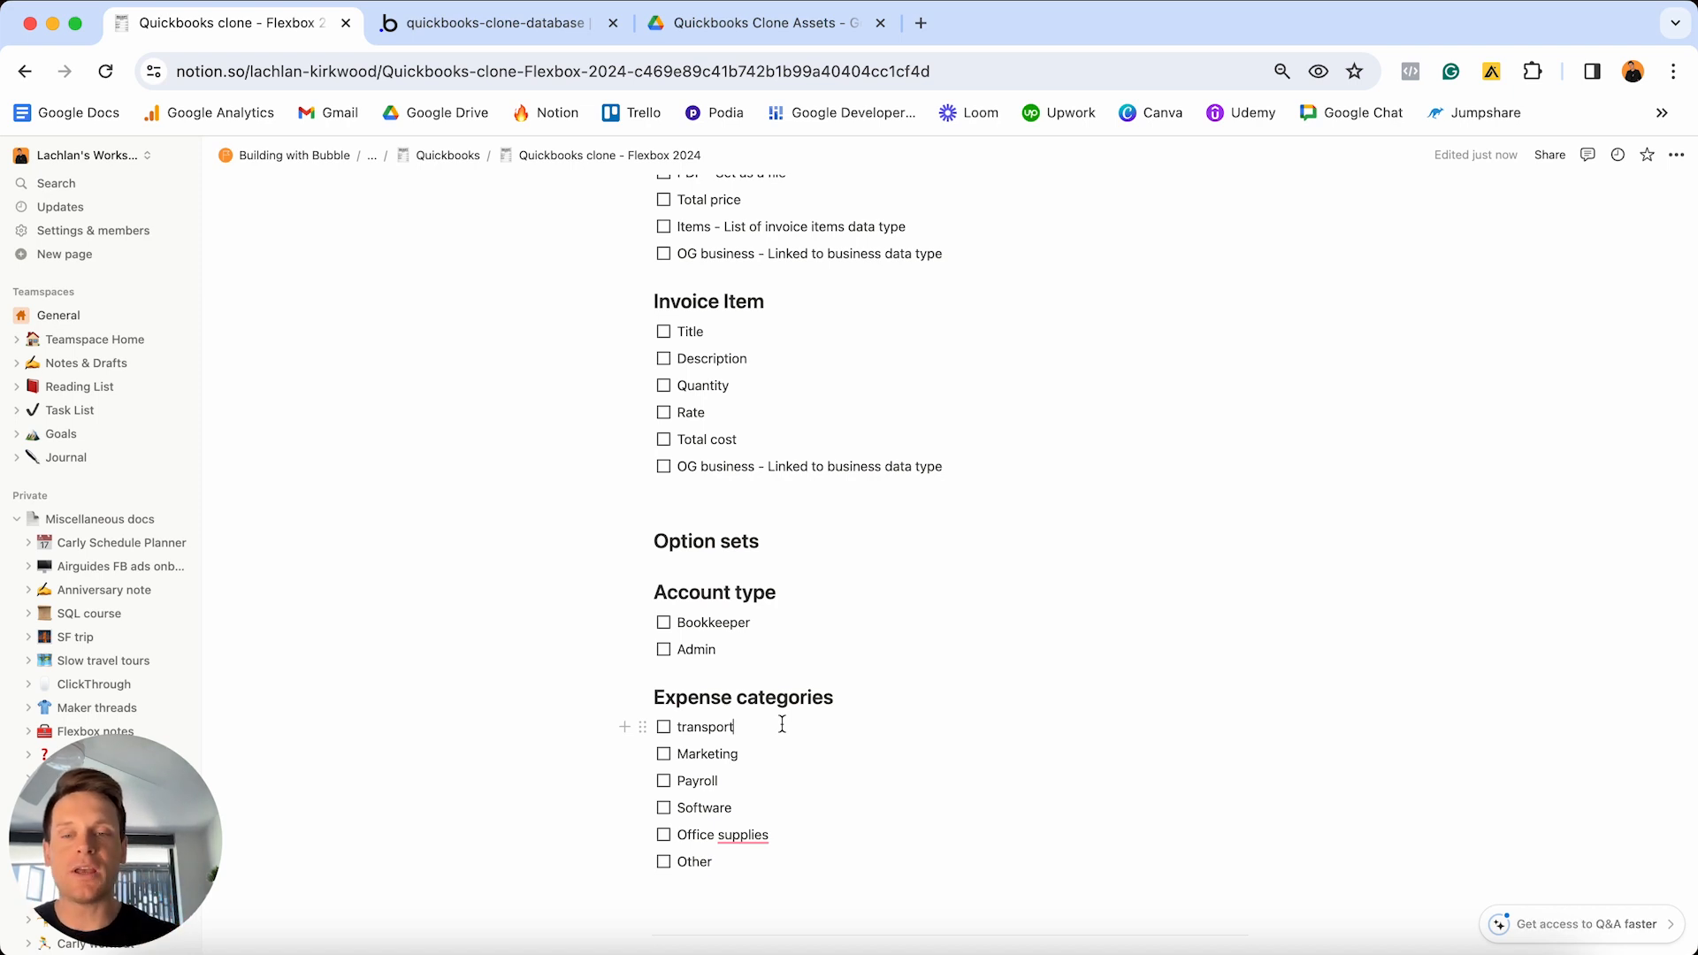
click(782, 725)
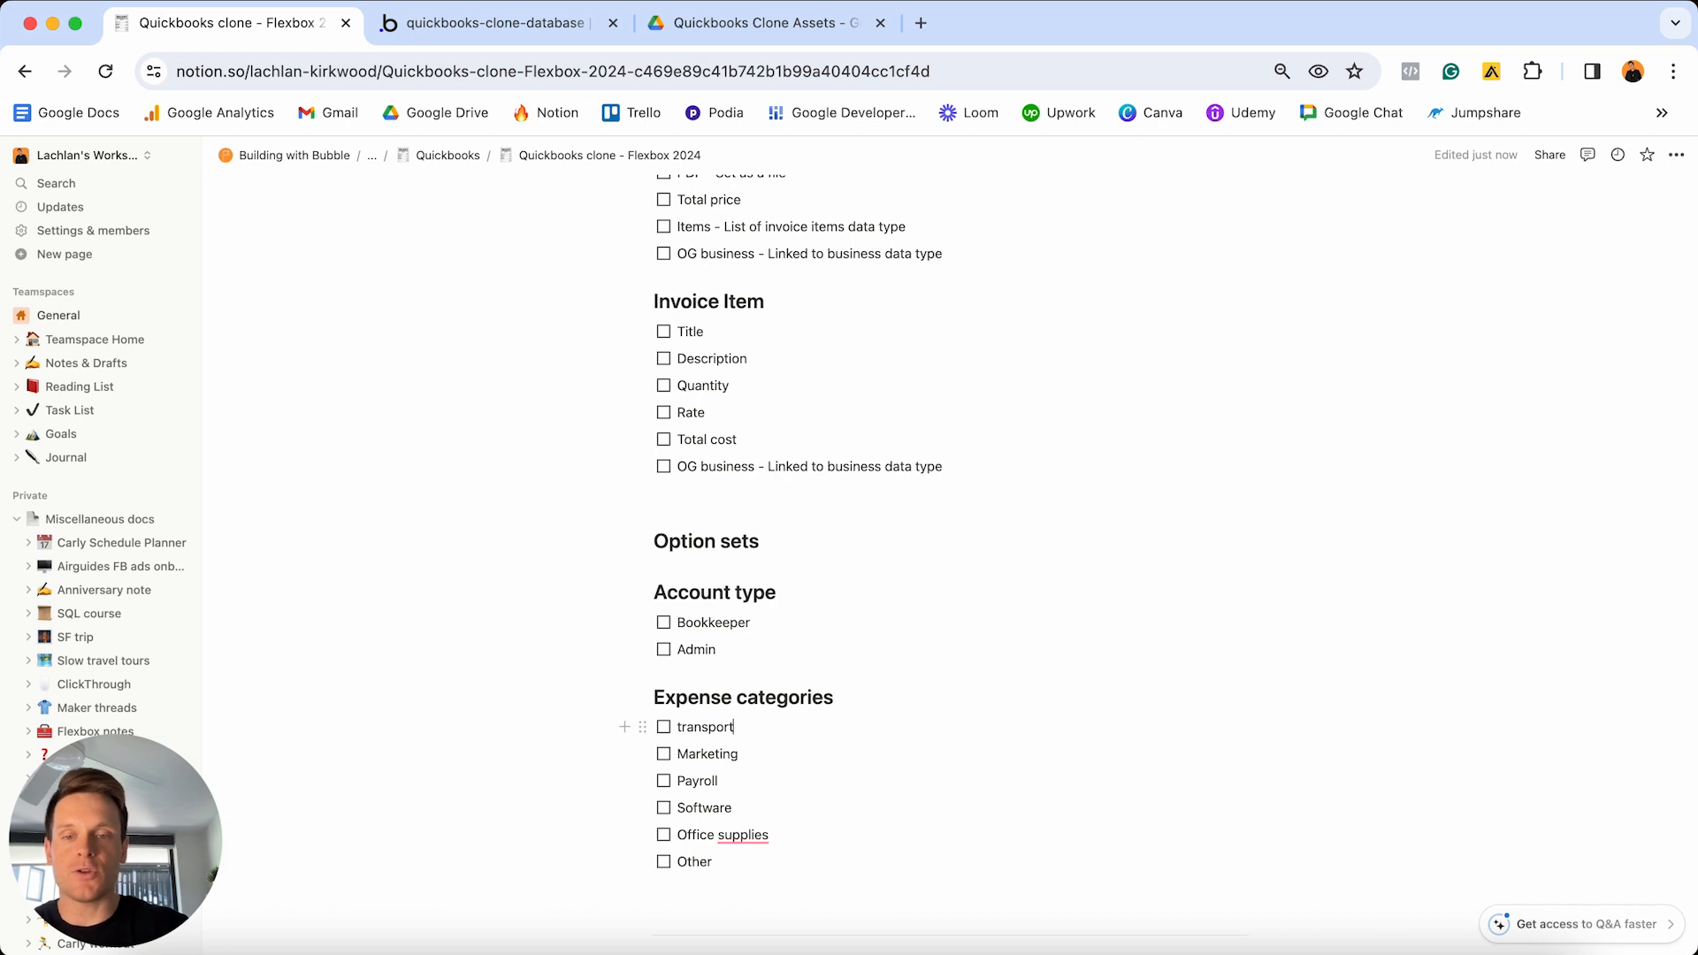
key(Return)
text(Transport)
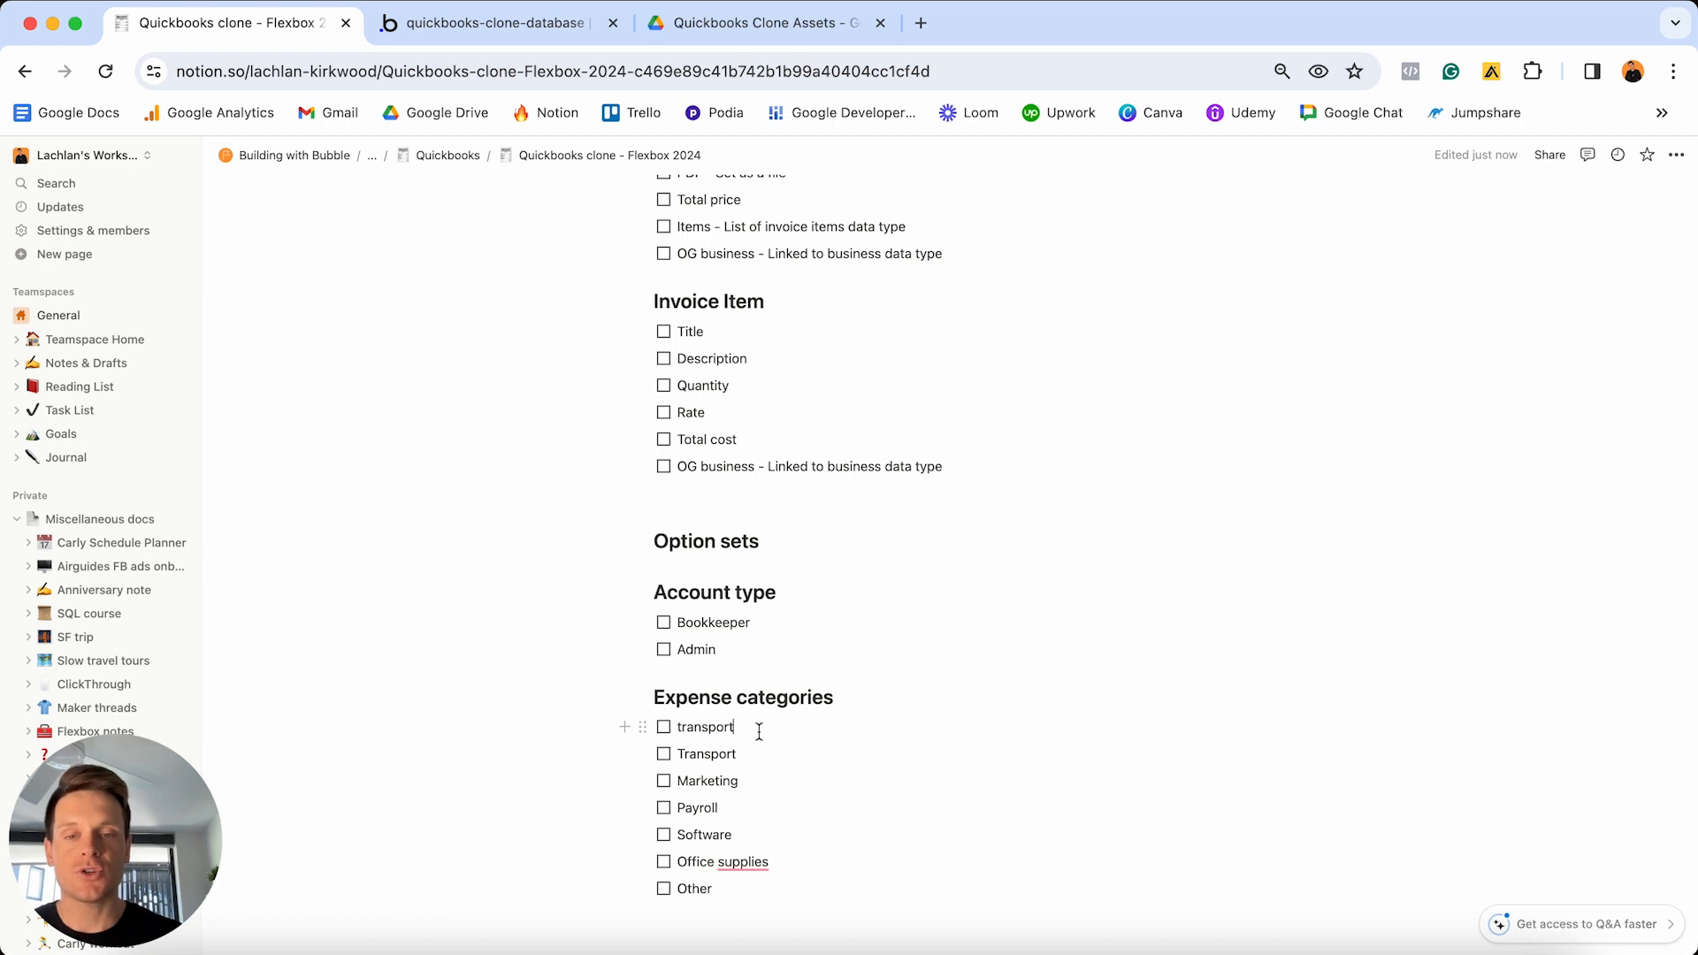
double_click(759, 733)
key(BackSpace)
key(BackSpace)
key(BackSpace)
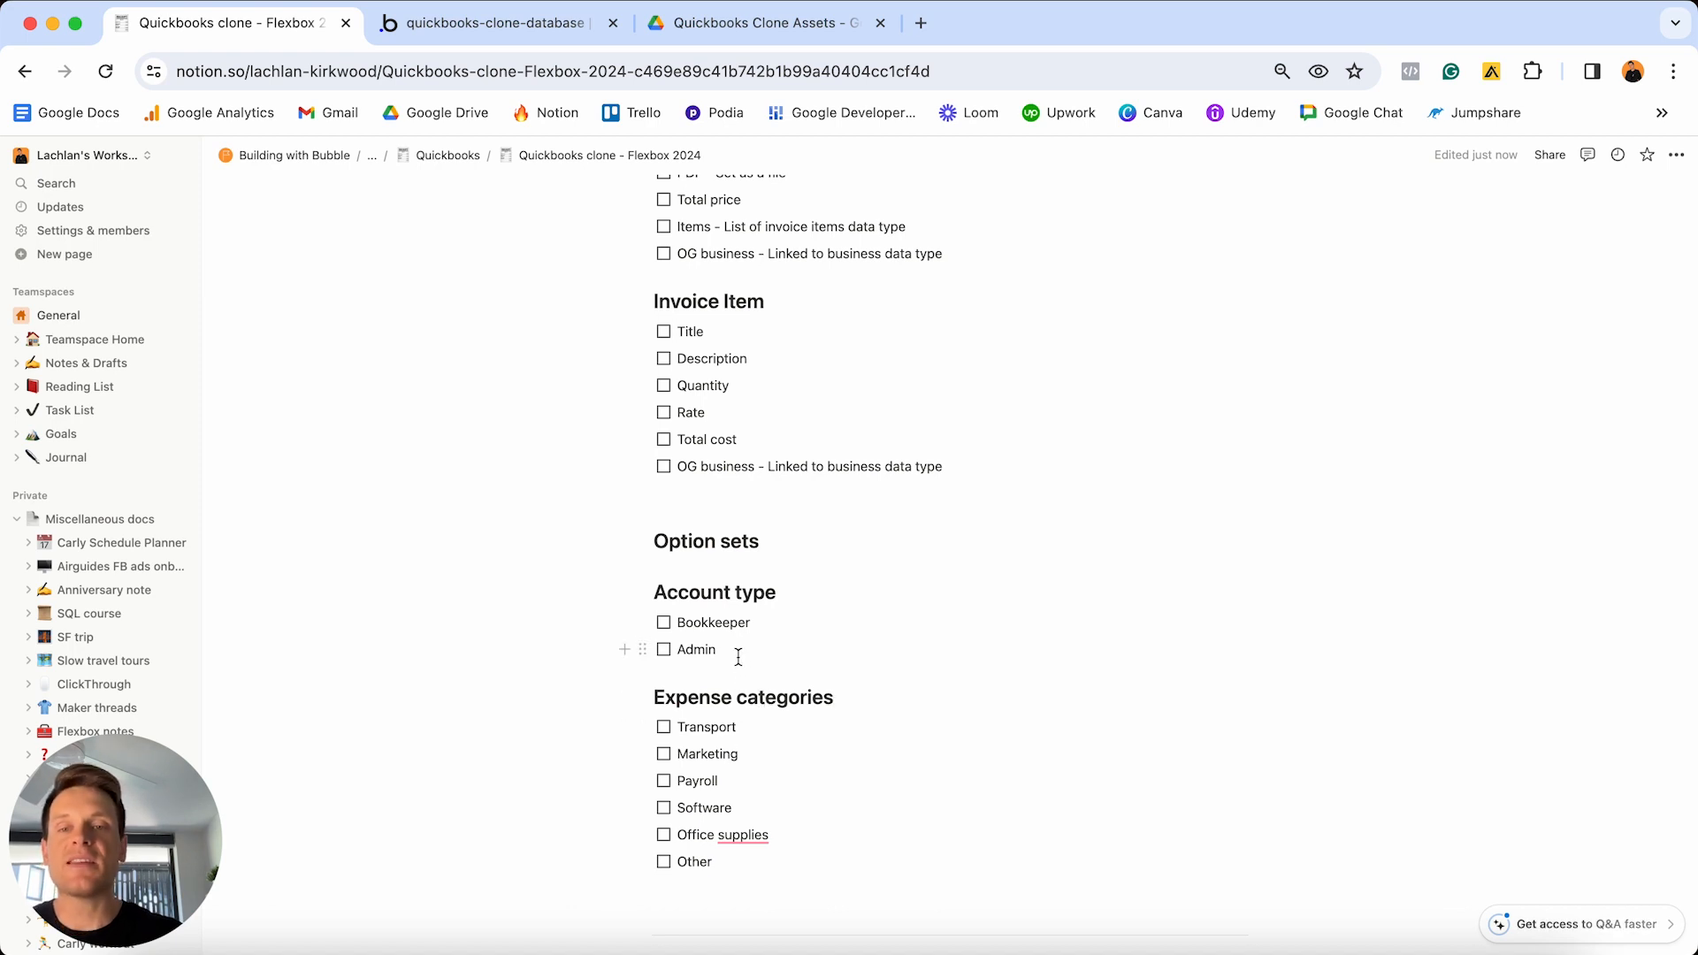
- Highlight the Account type heading and its Bookkeeper and Admin options in Notion, then return to Bubble
drag(738, 657, 787, 637)
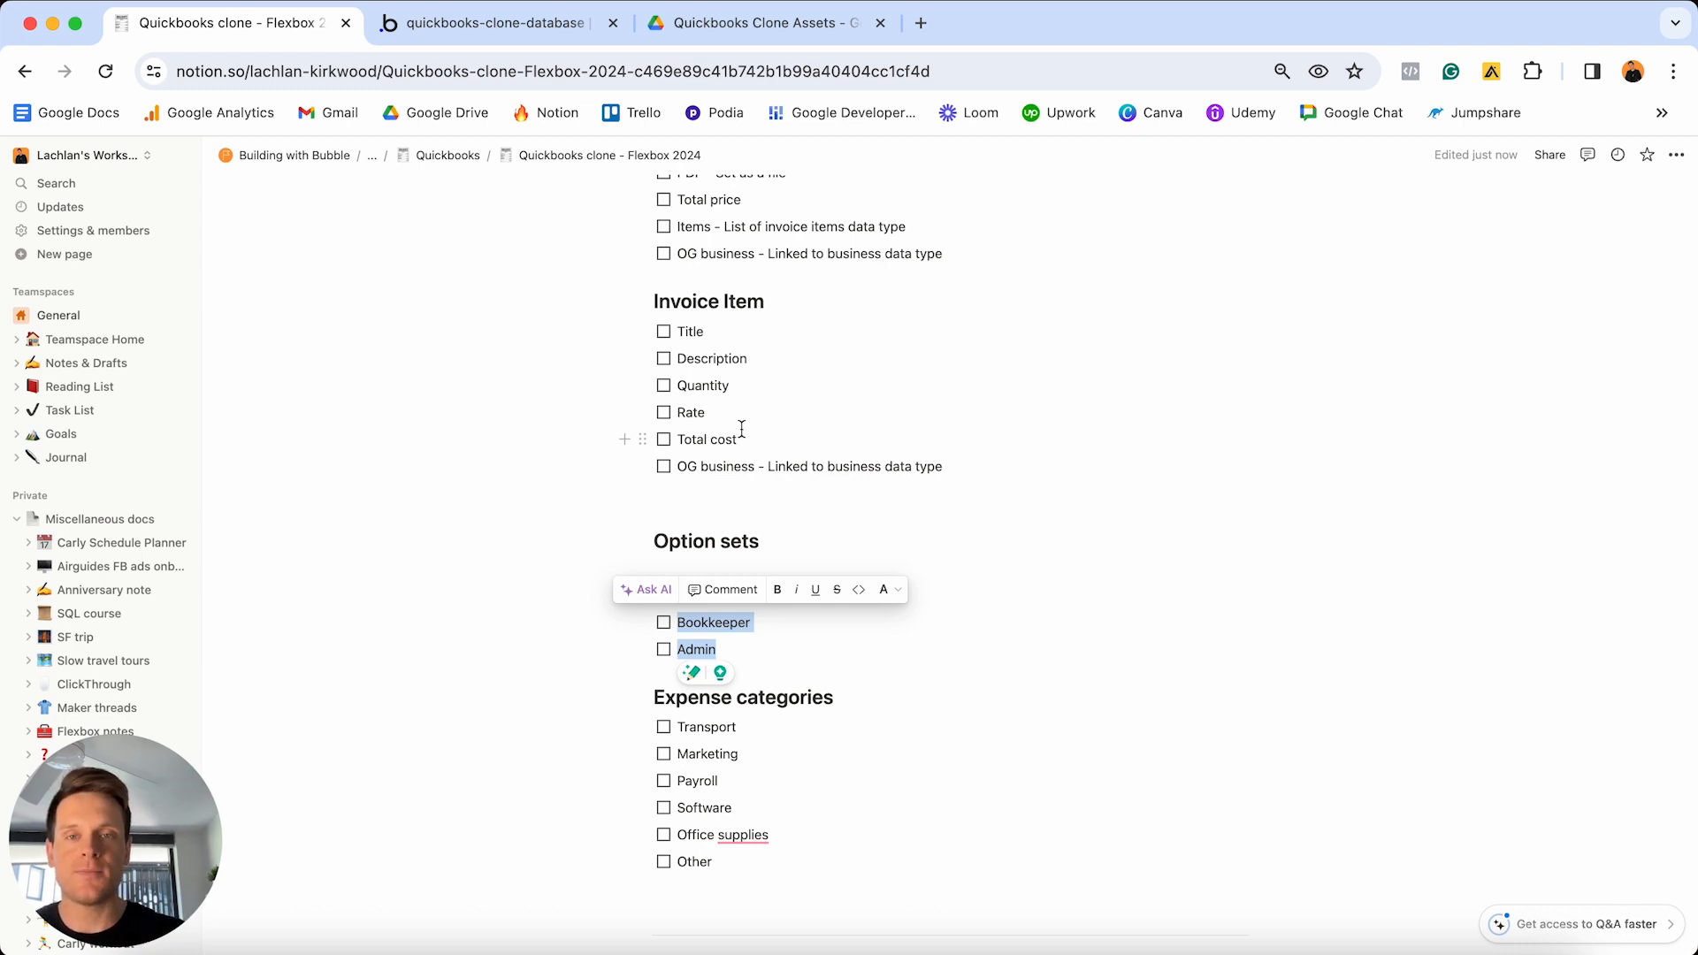
scroll(741, 429, up, 10)
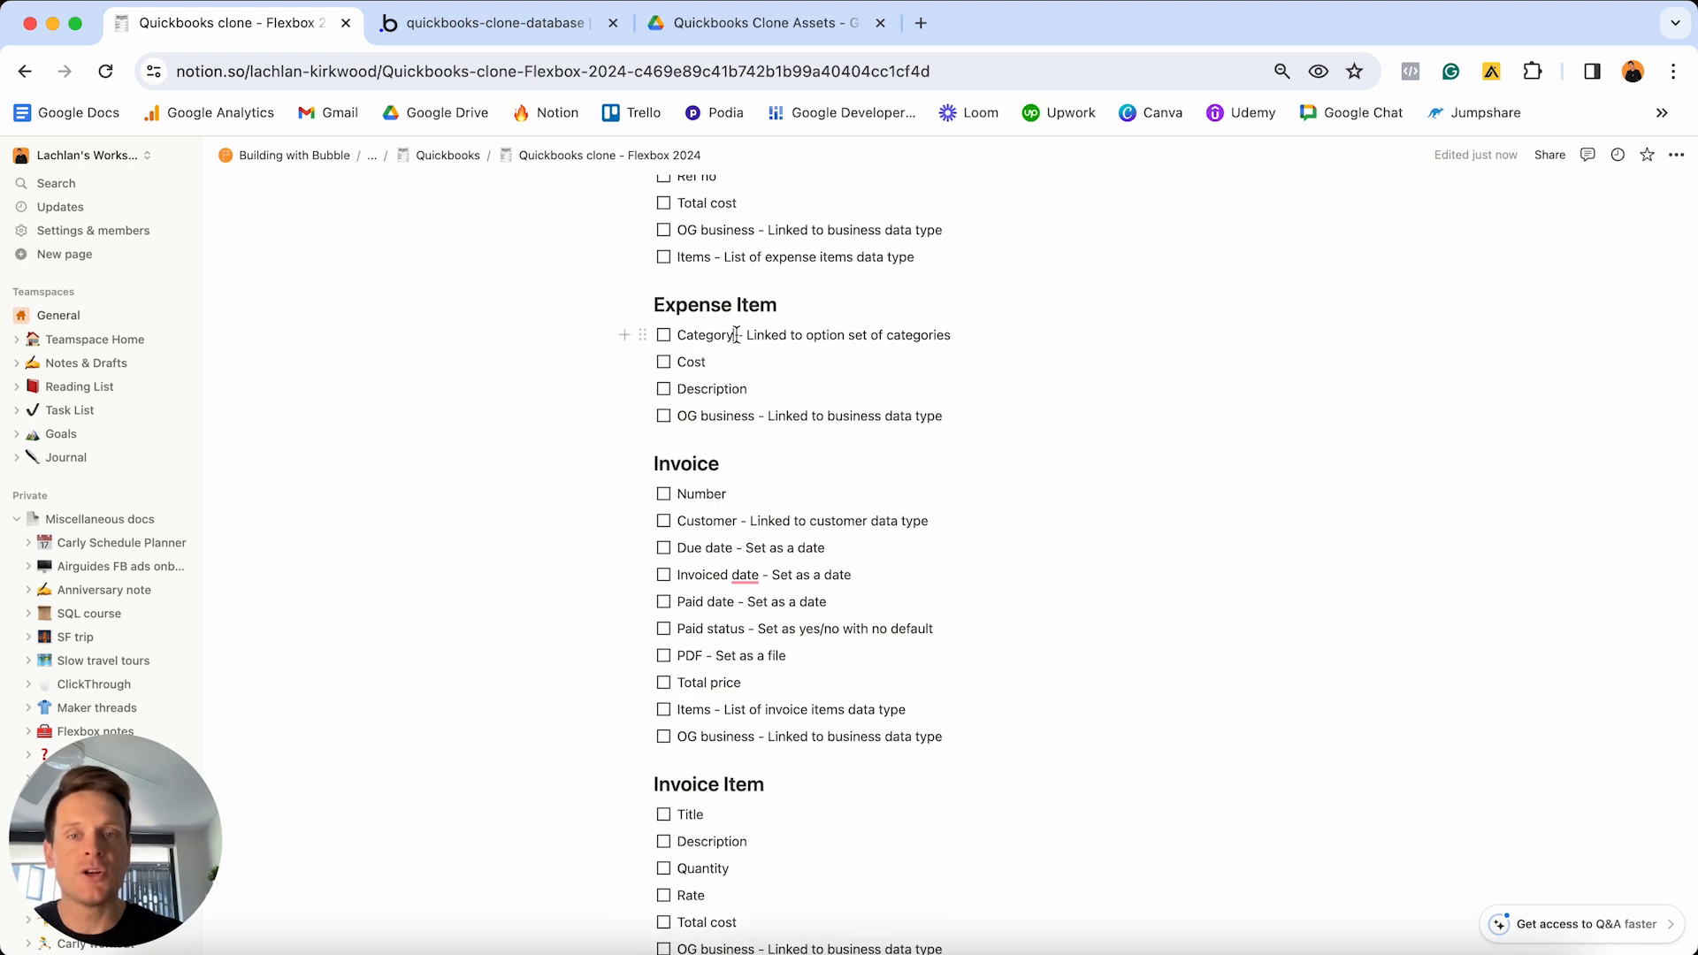
drag(735, 336, 676, 336)
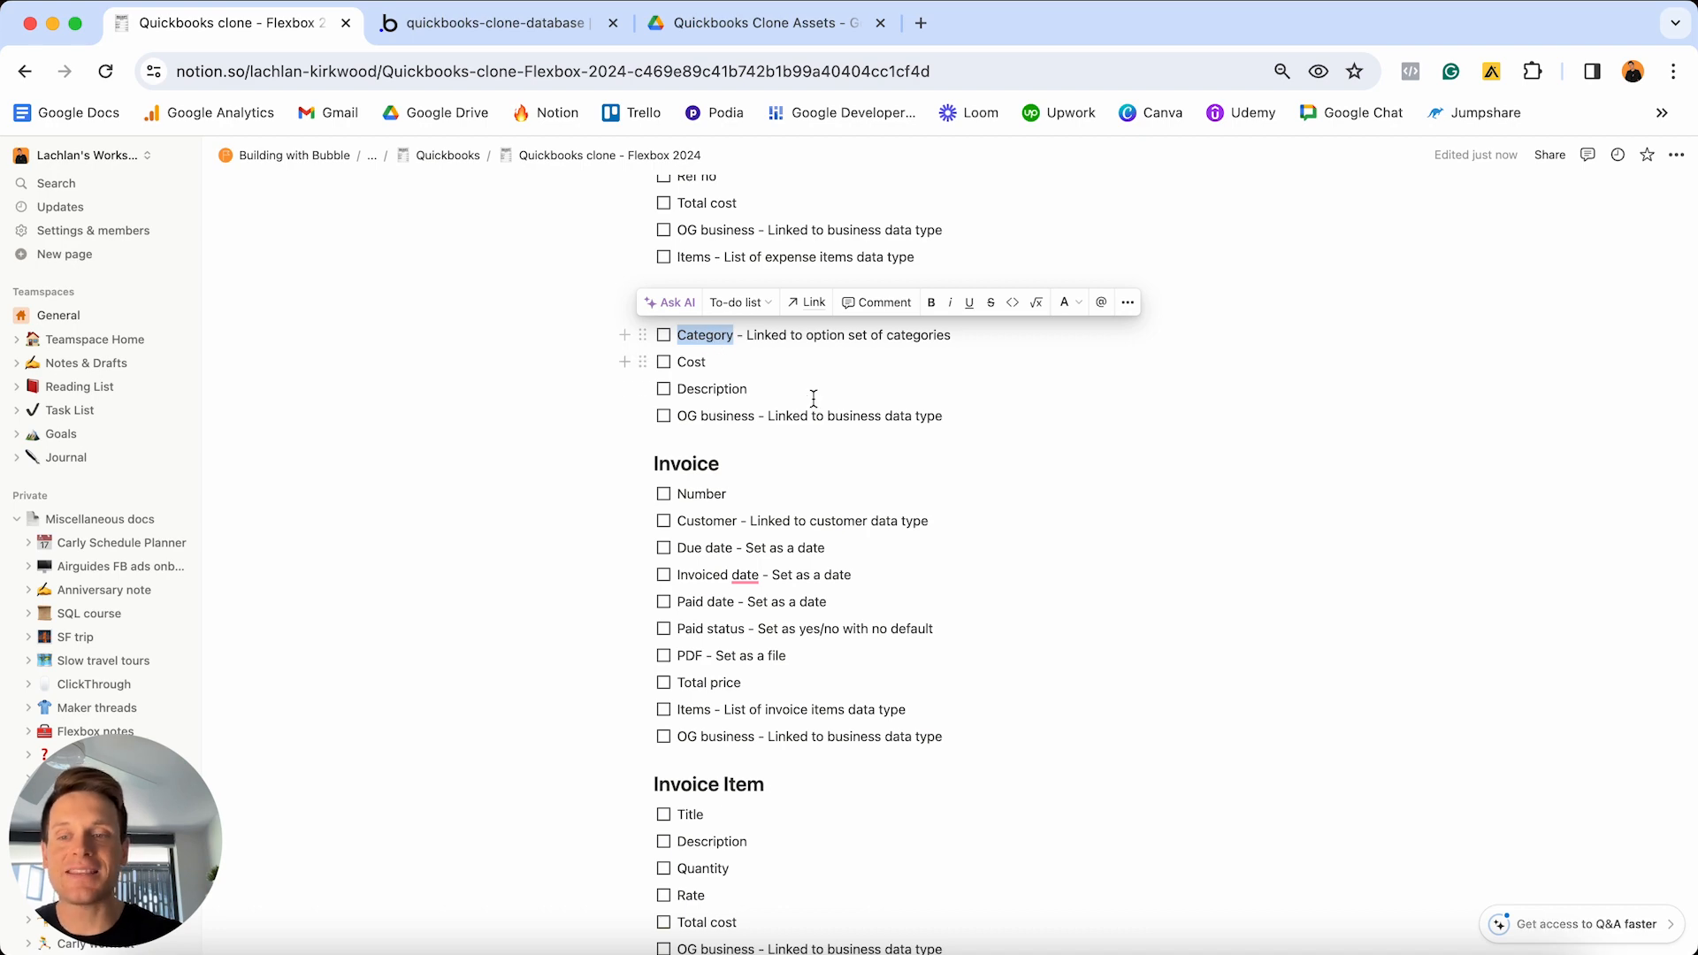
scroll(814, 402, down, 8)
scroll(814, 438, down, 5)
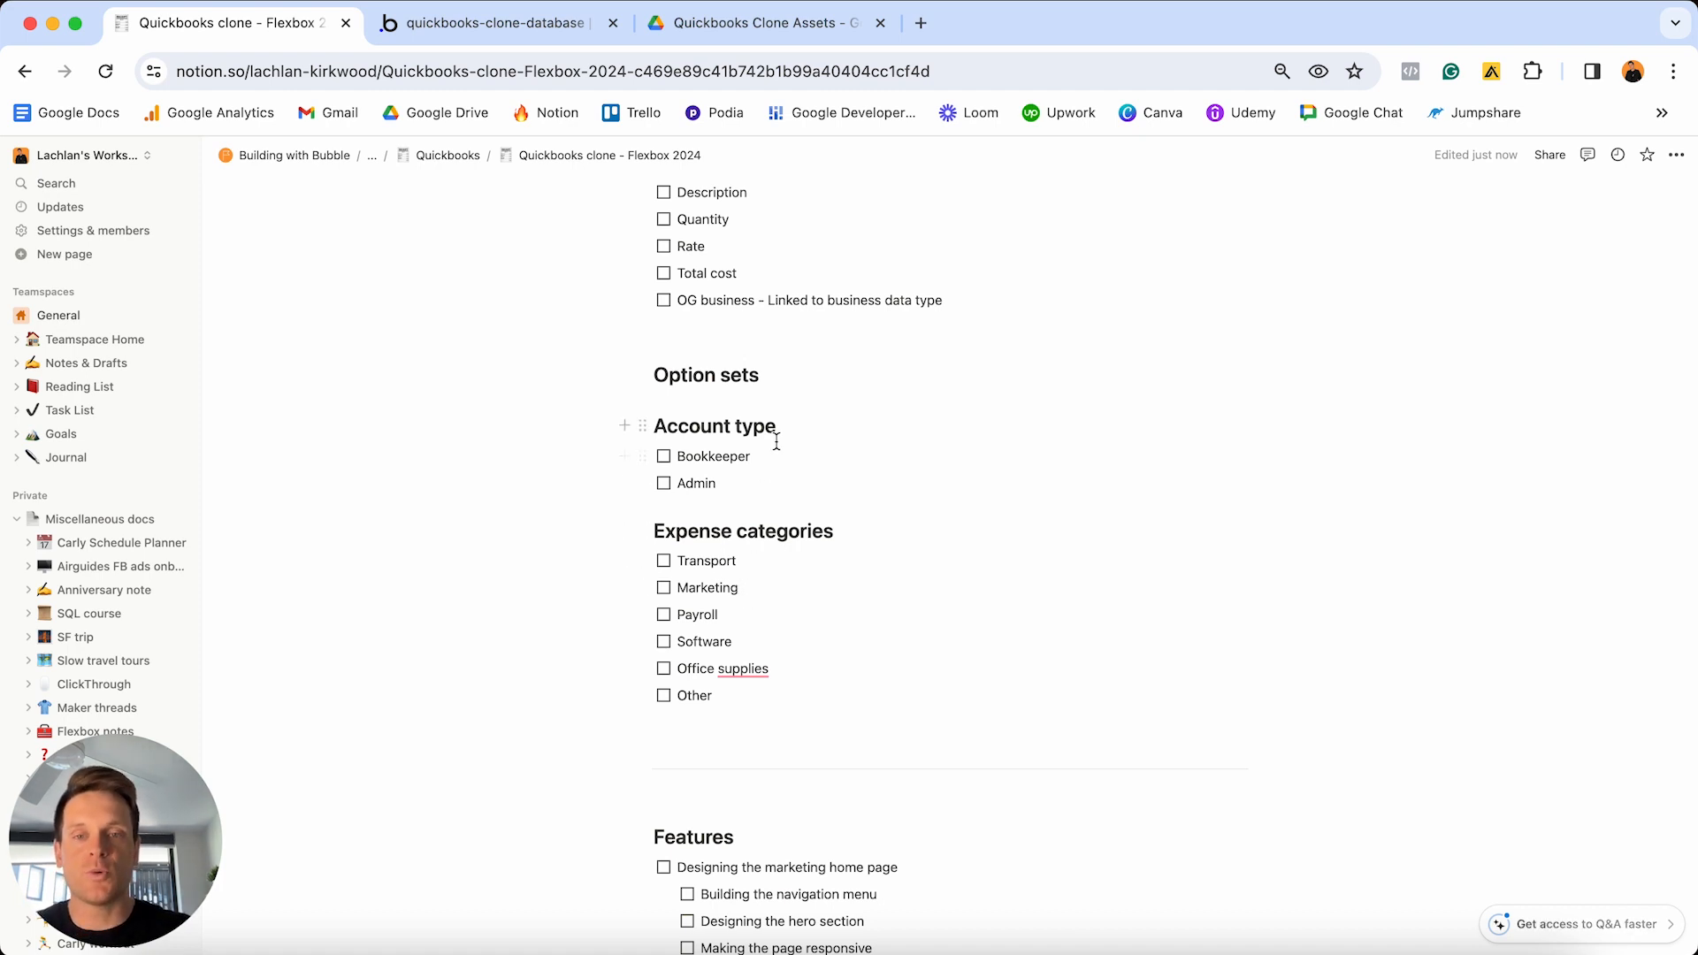
drag(786, 426, 644, 425)
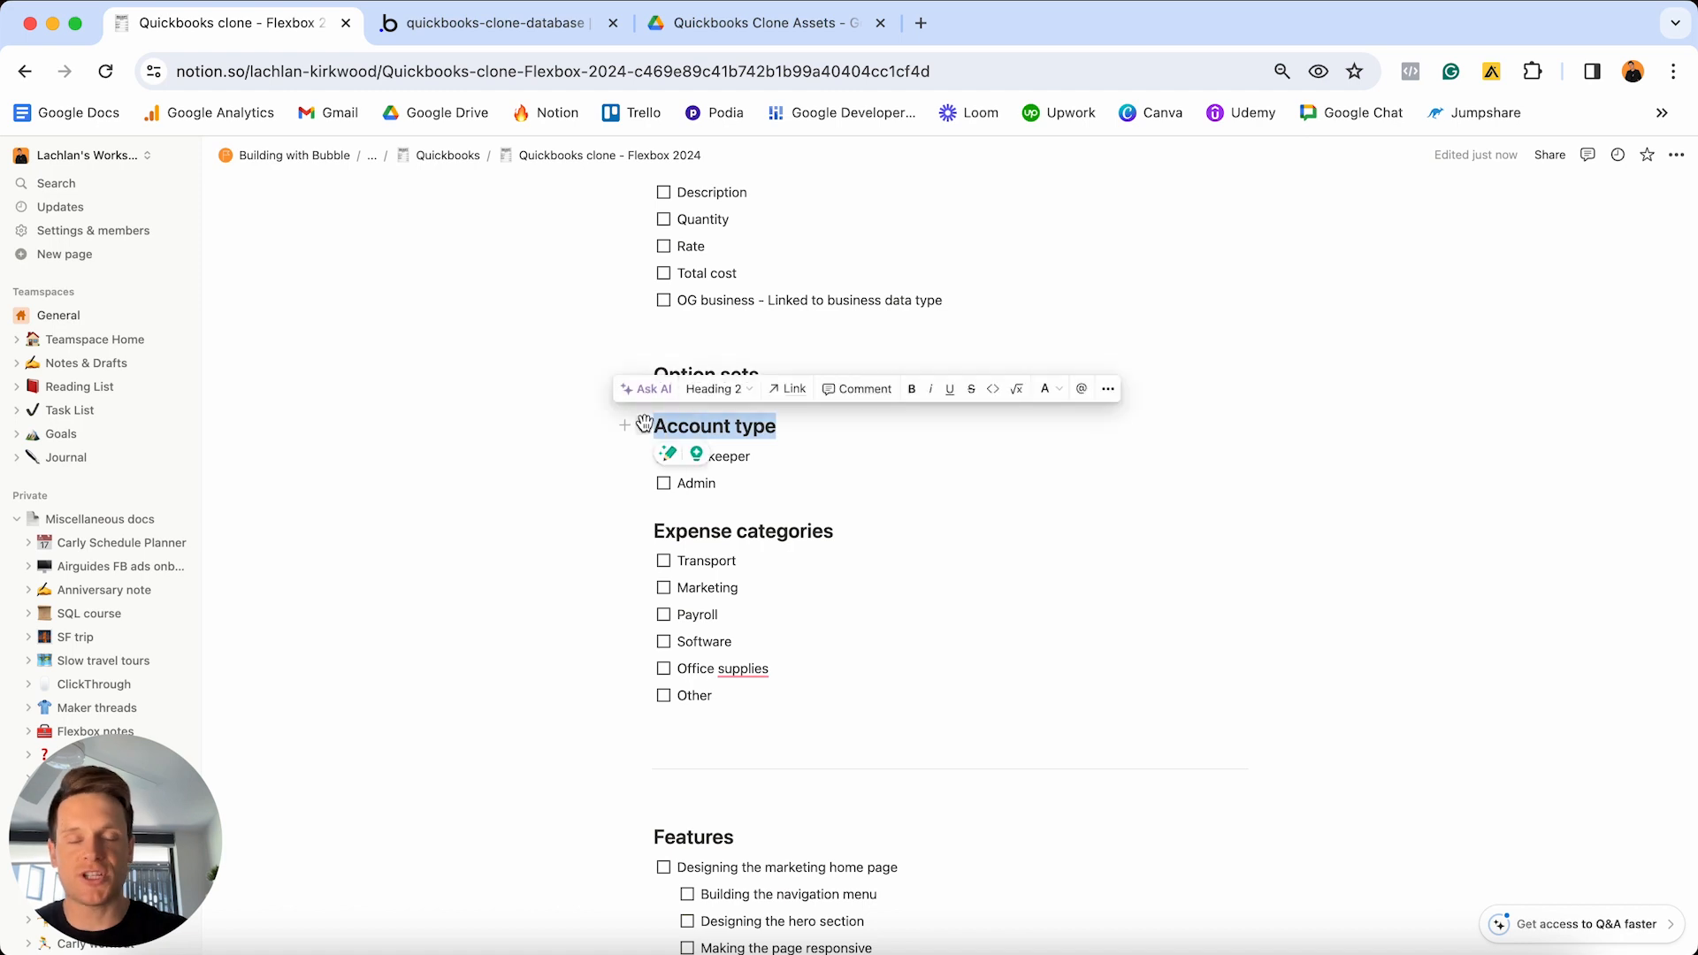
click(499, 24)
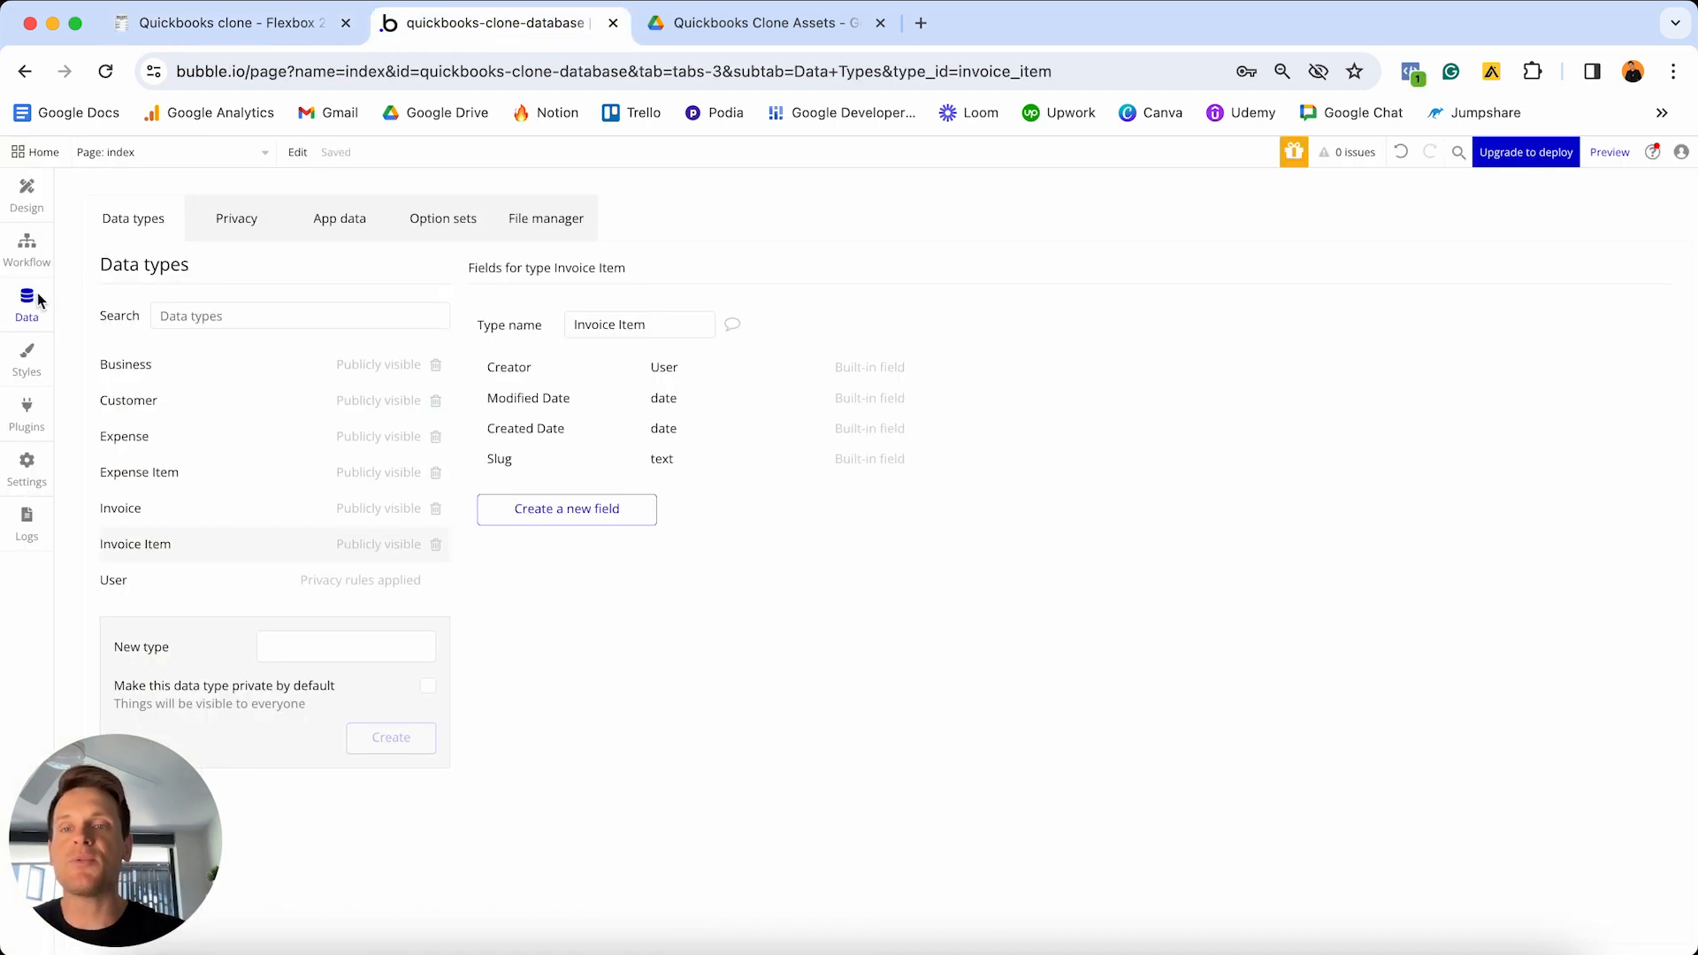
- Open Bubble's empty Option sets page, skip its intro tutorial, and check back with Notion
click(455, 220)
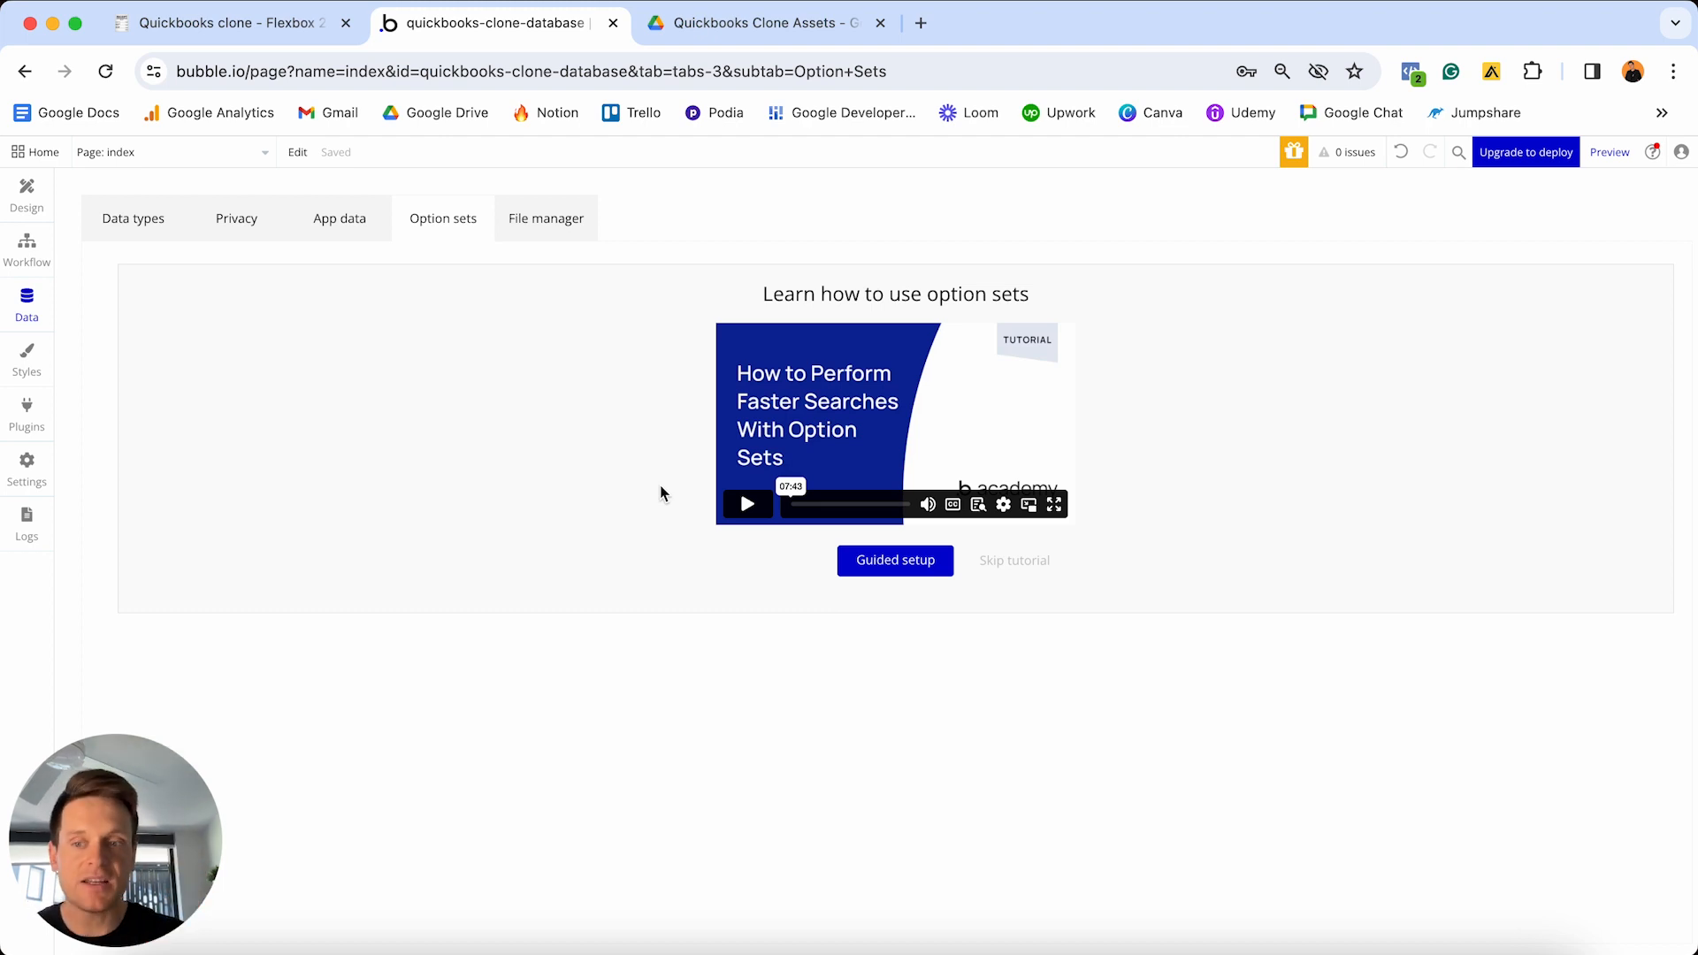
click(1026, 562)
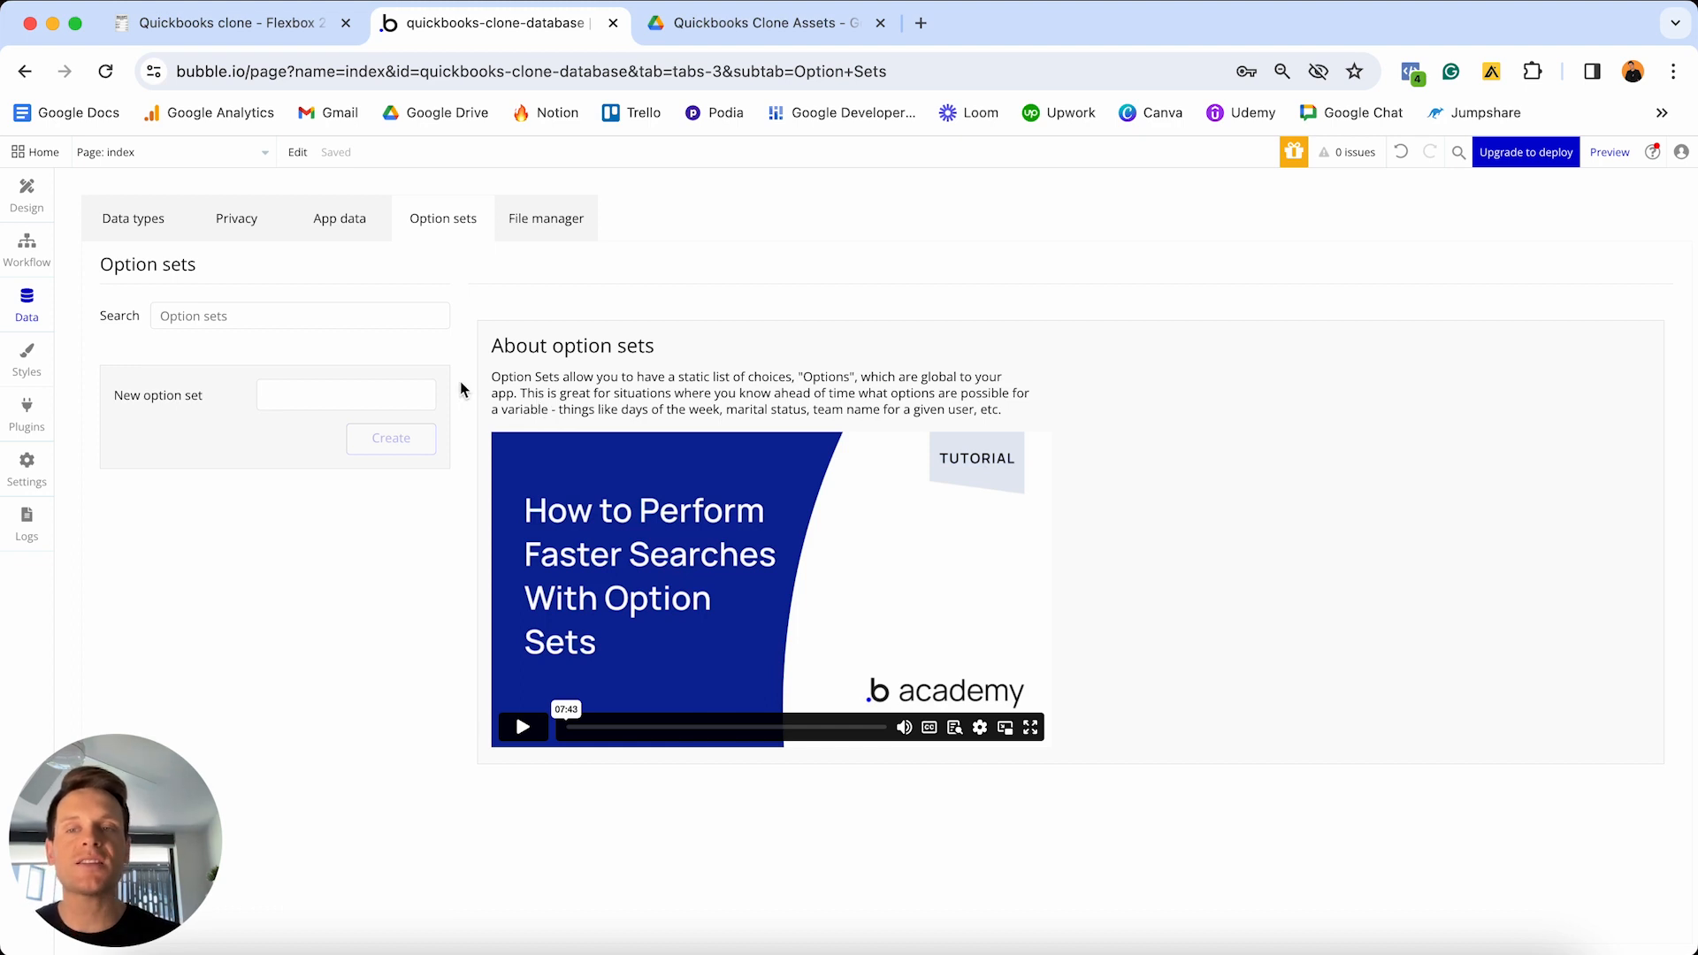
click(141, 228)
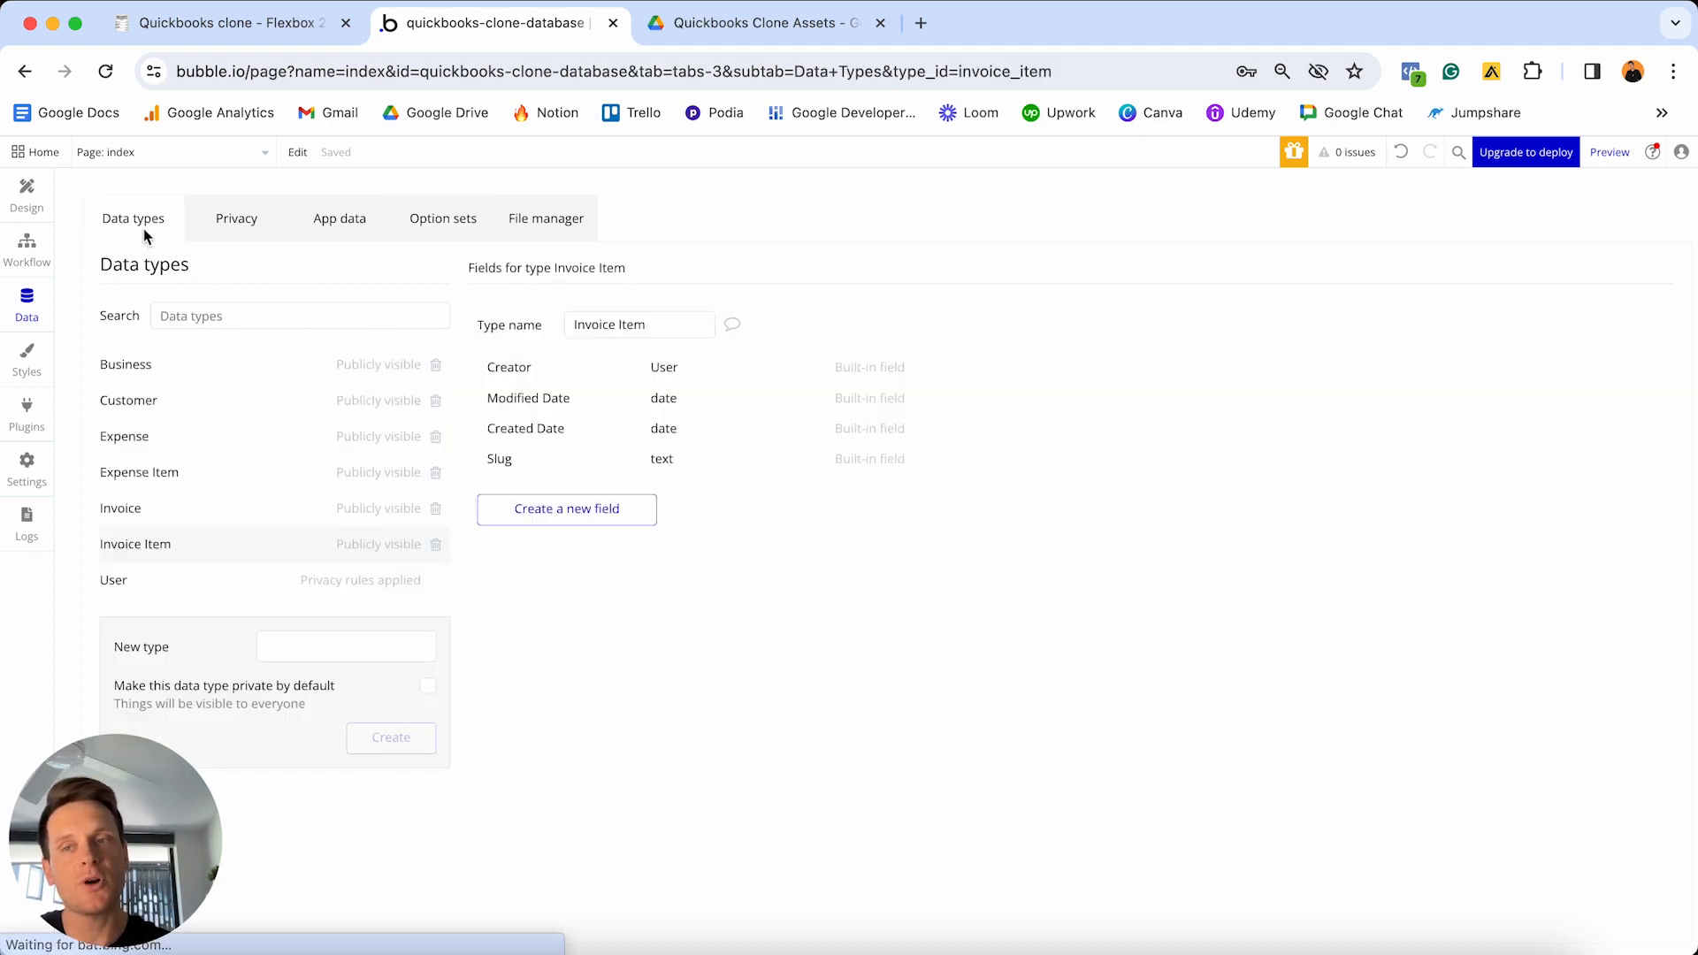
click(427, 218)
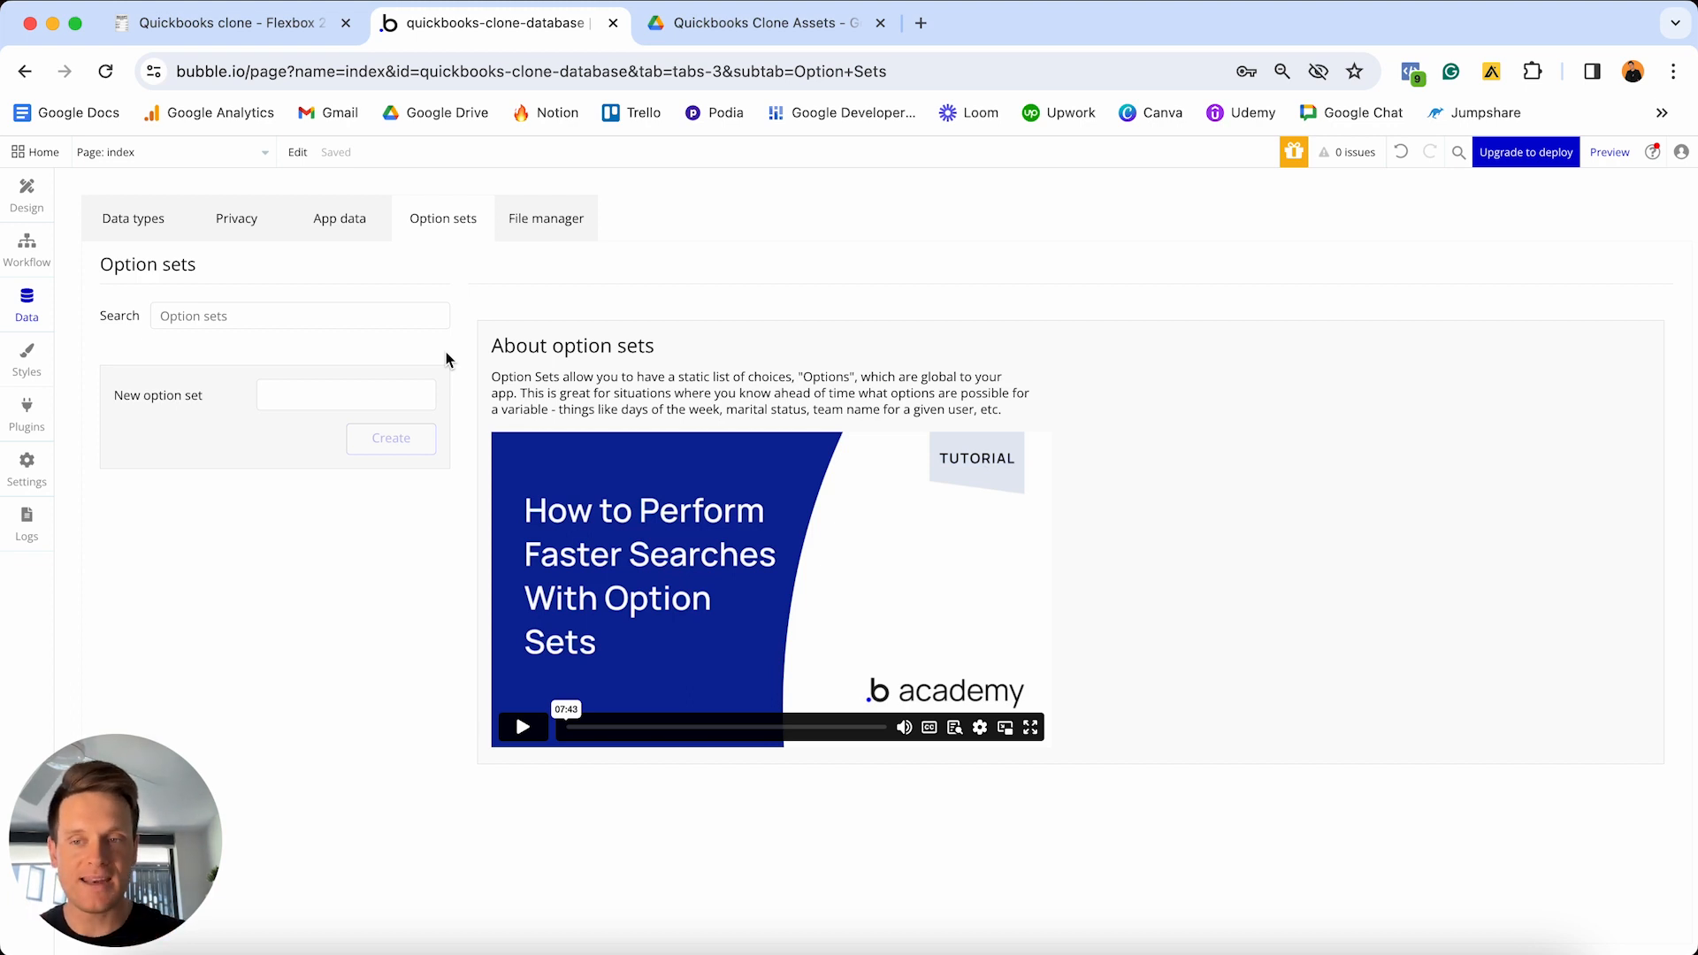
click(261, 22)
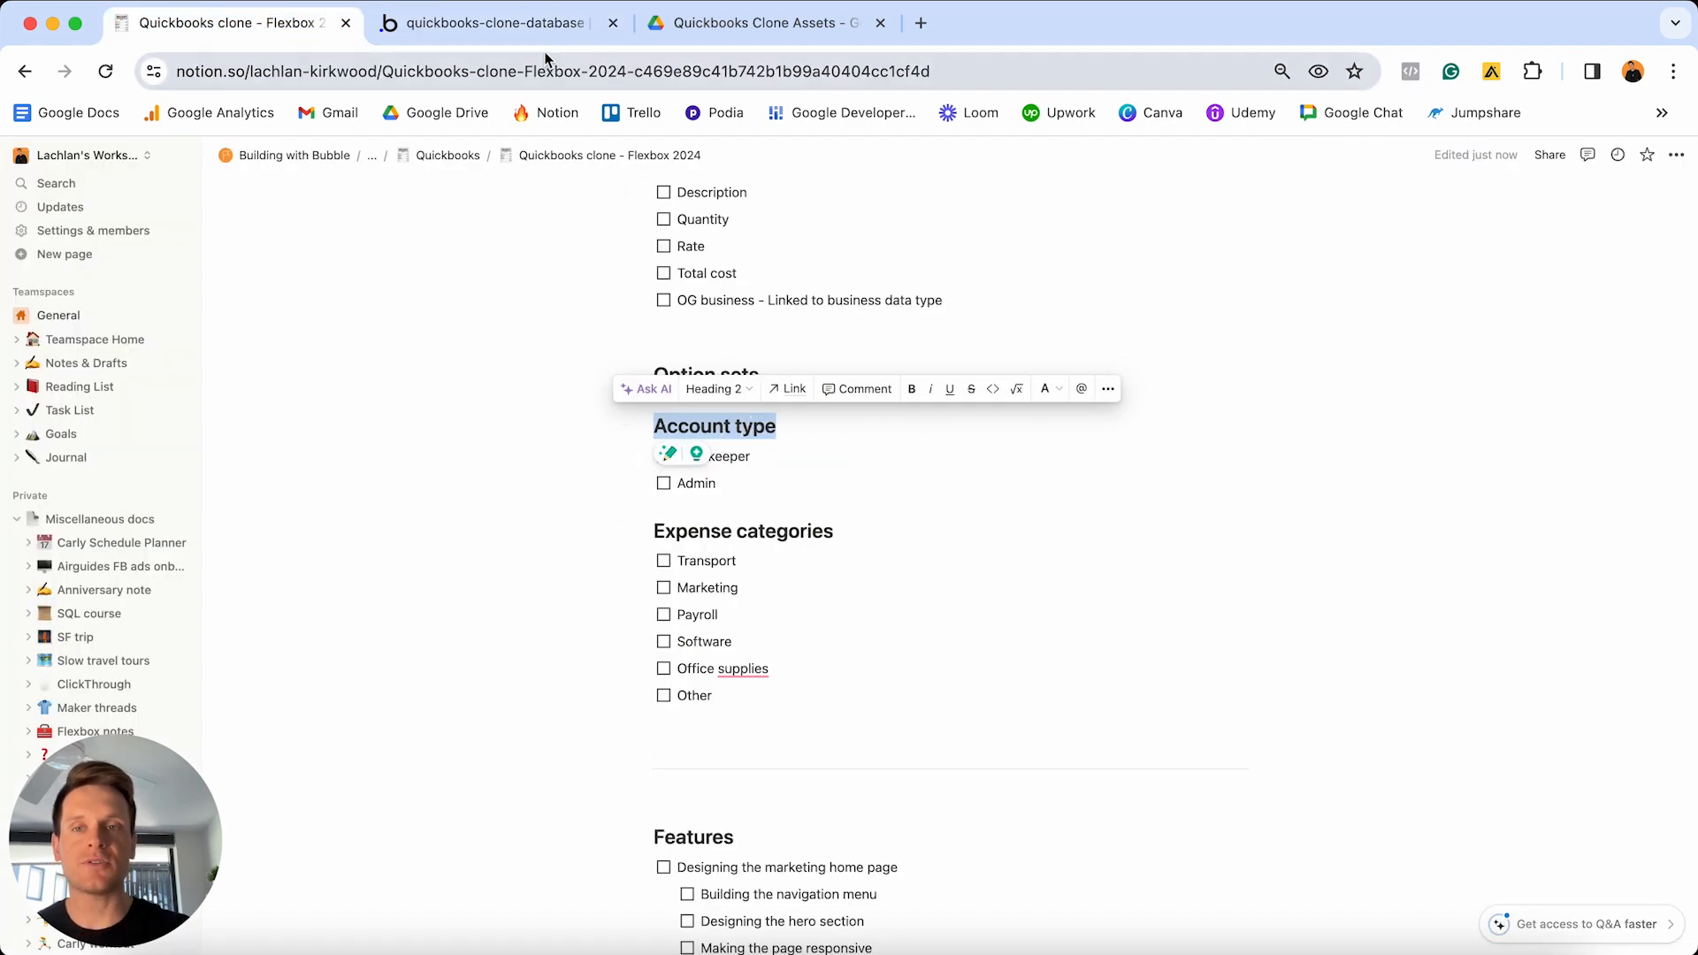
- Create an option set named 'Account type' in Bubble
click(495, 23)
click(352, 413)
text(Account)
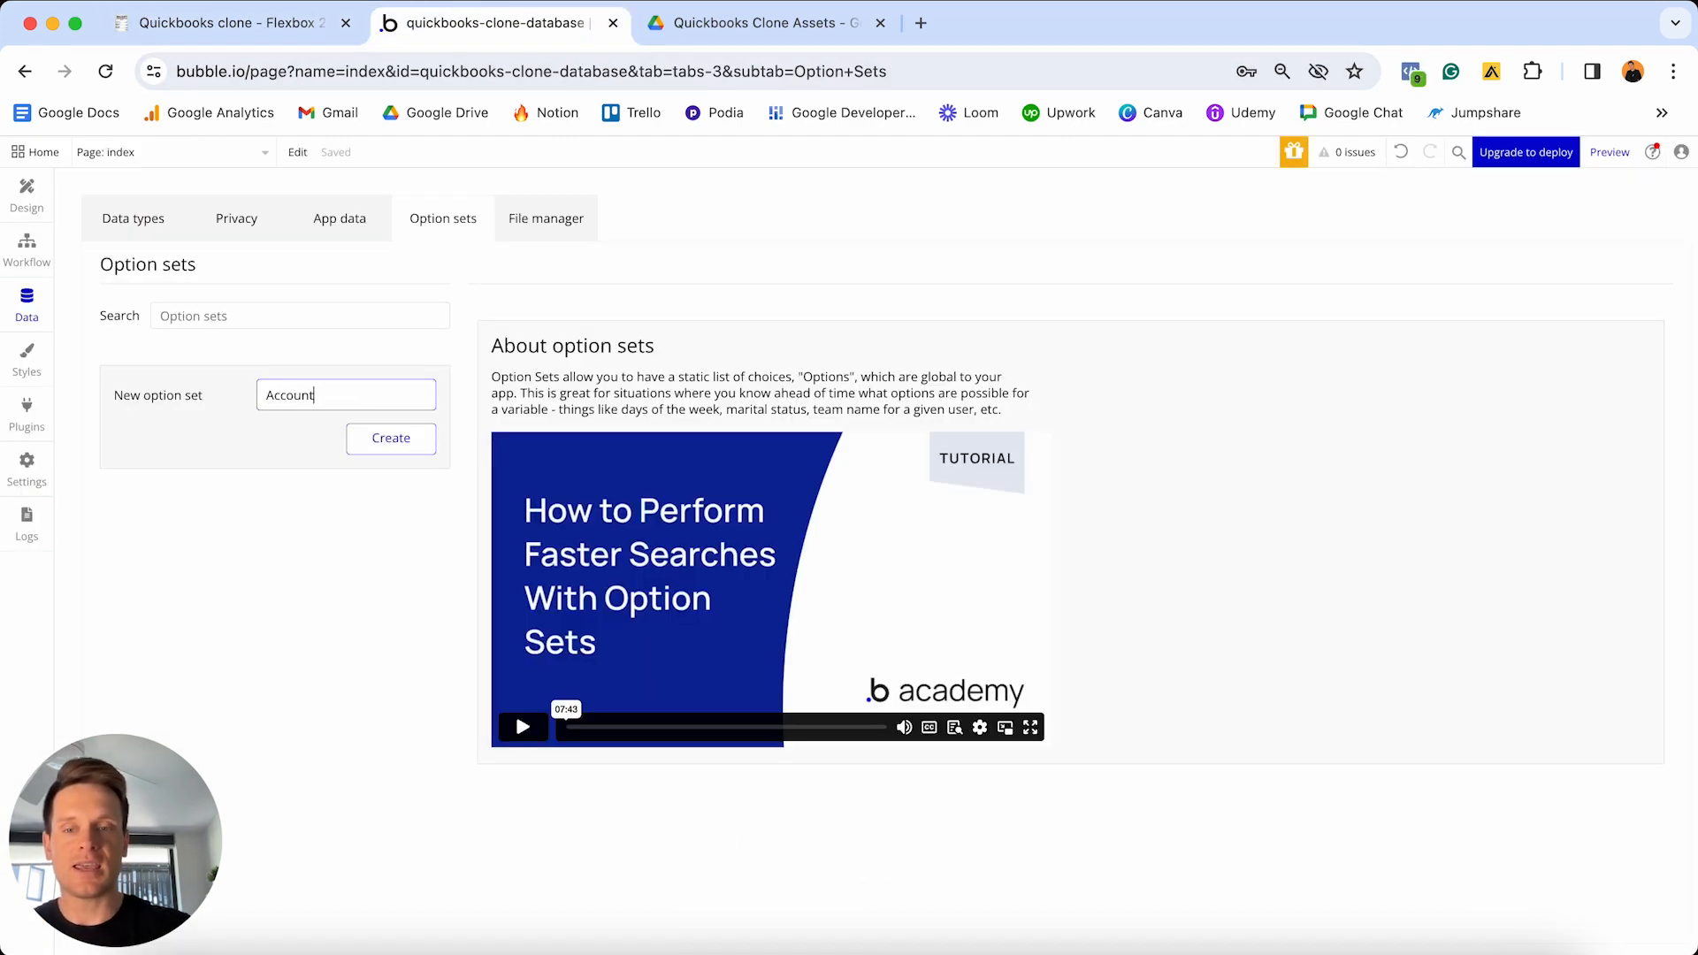
text( type)
click(368, 428)
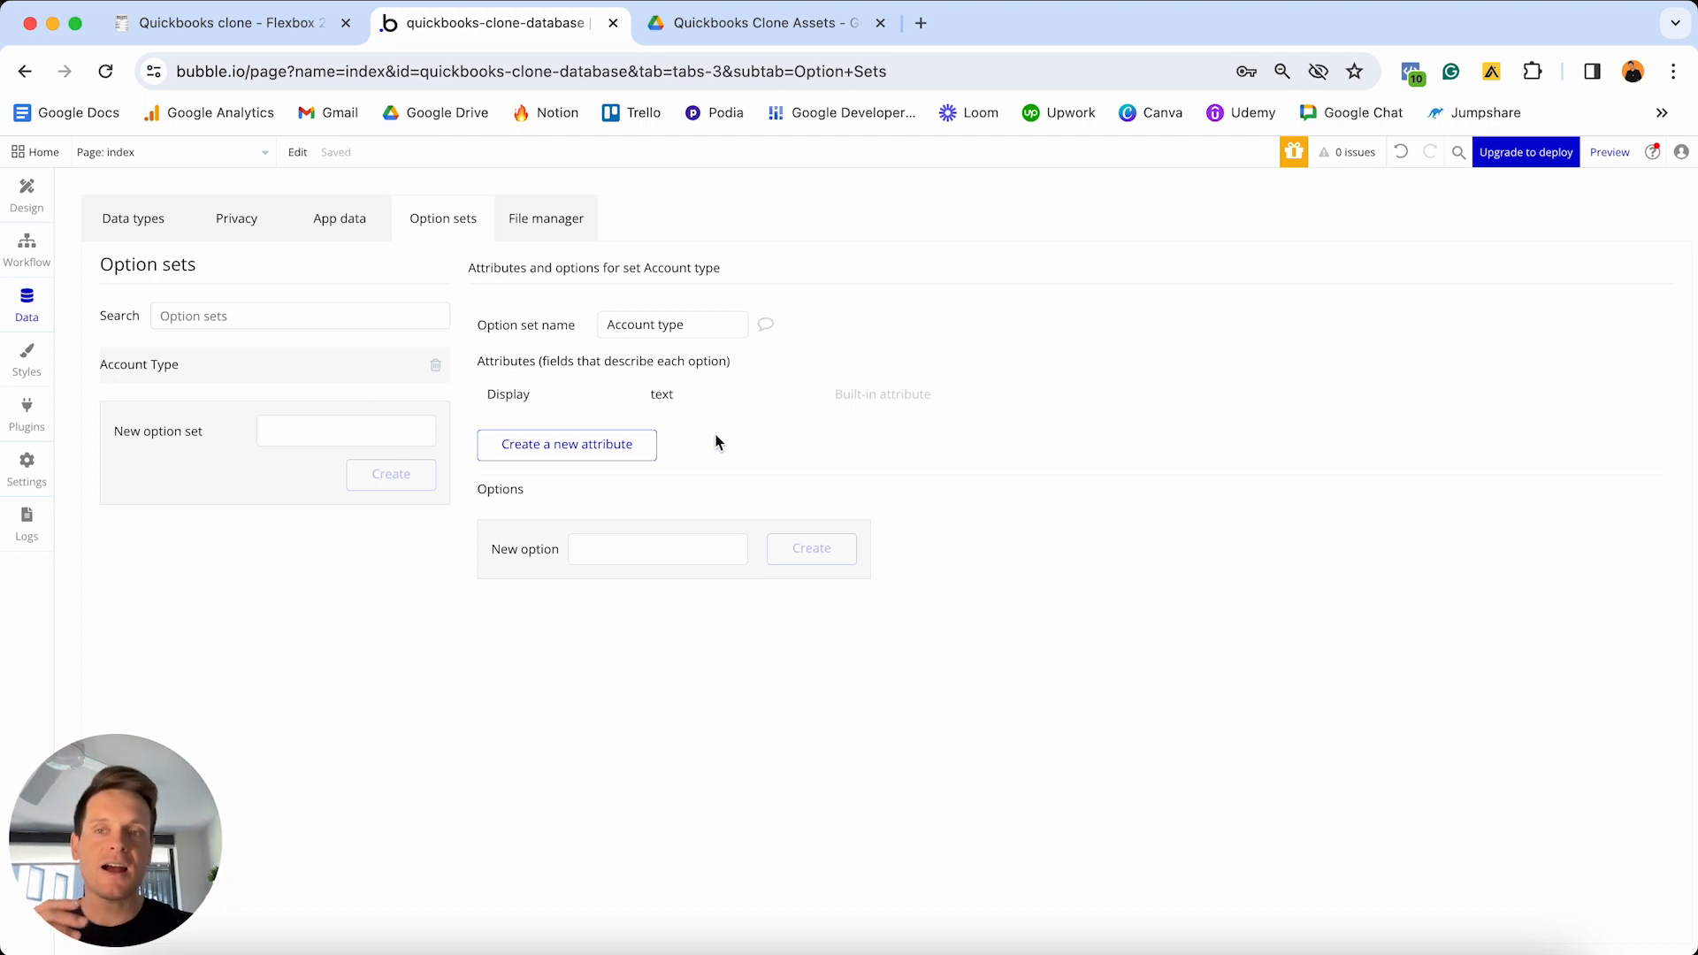
click(113, 232)
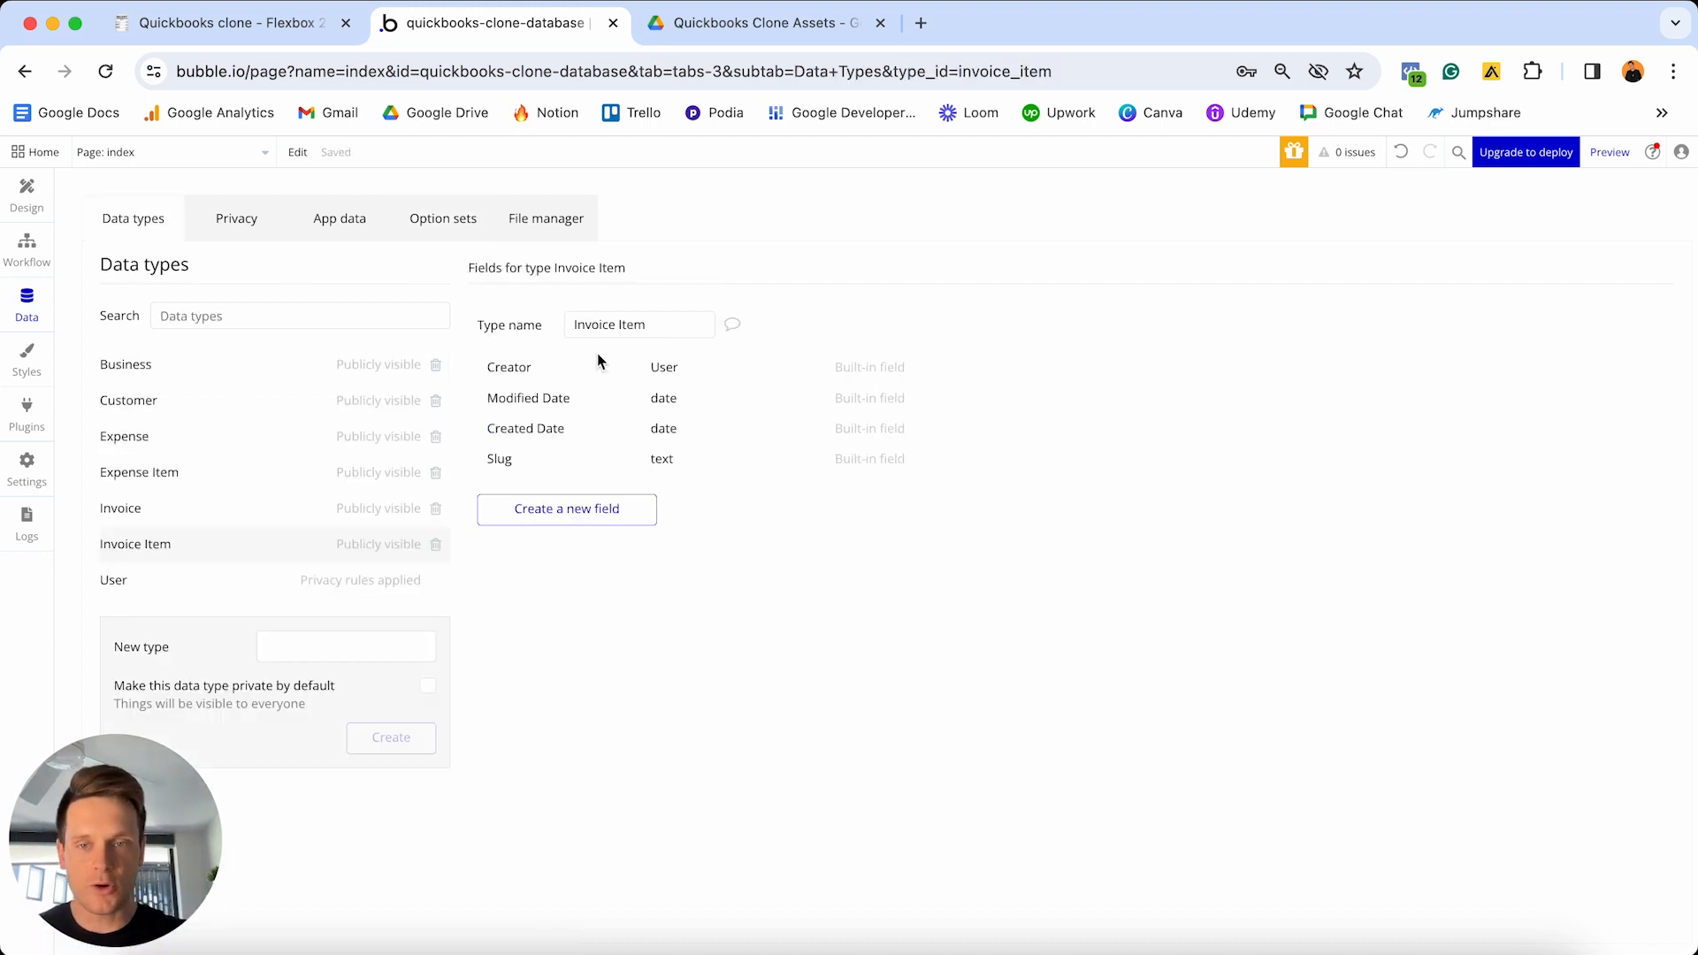
click(443, 221)
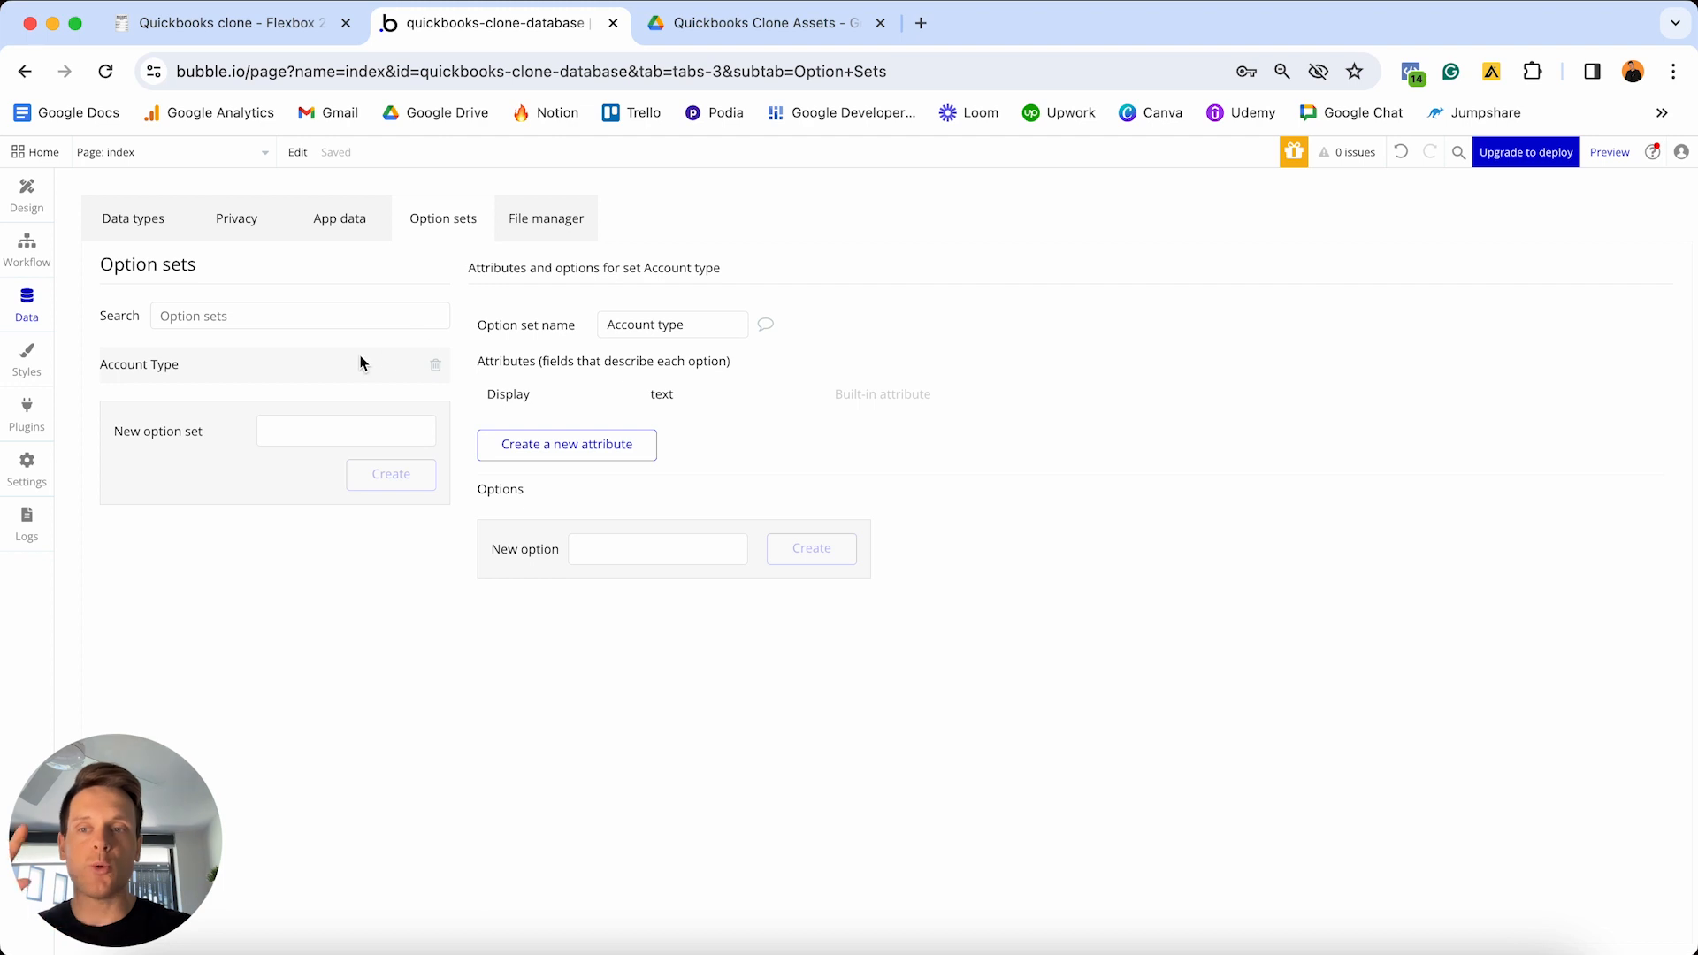
- Add Bookkeeper and Admin options to the Account type option set
click(595, 548)
text(B)
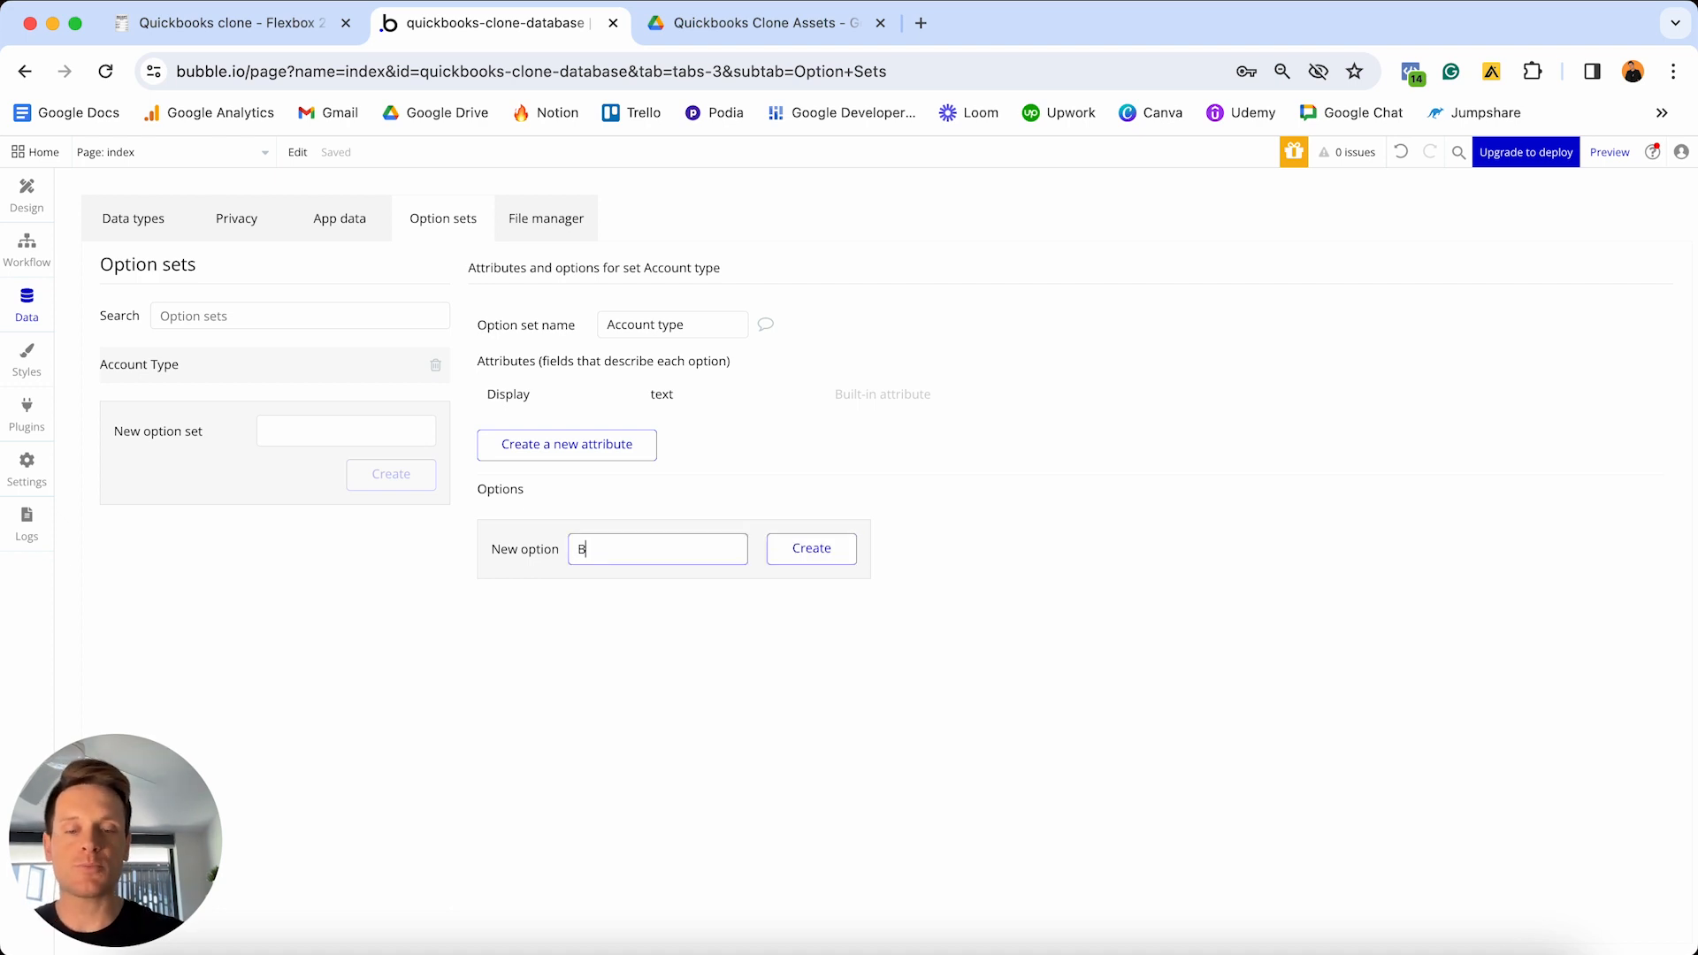
text(ookkeeper)
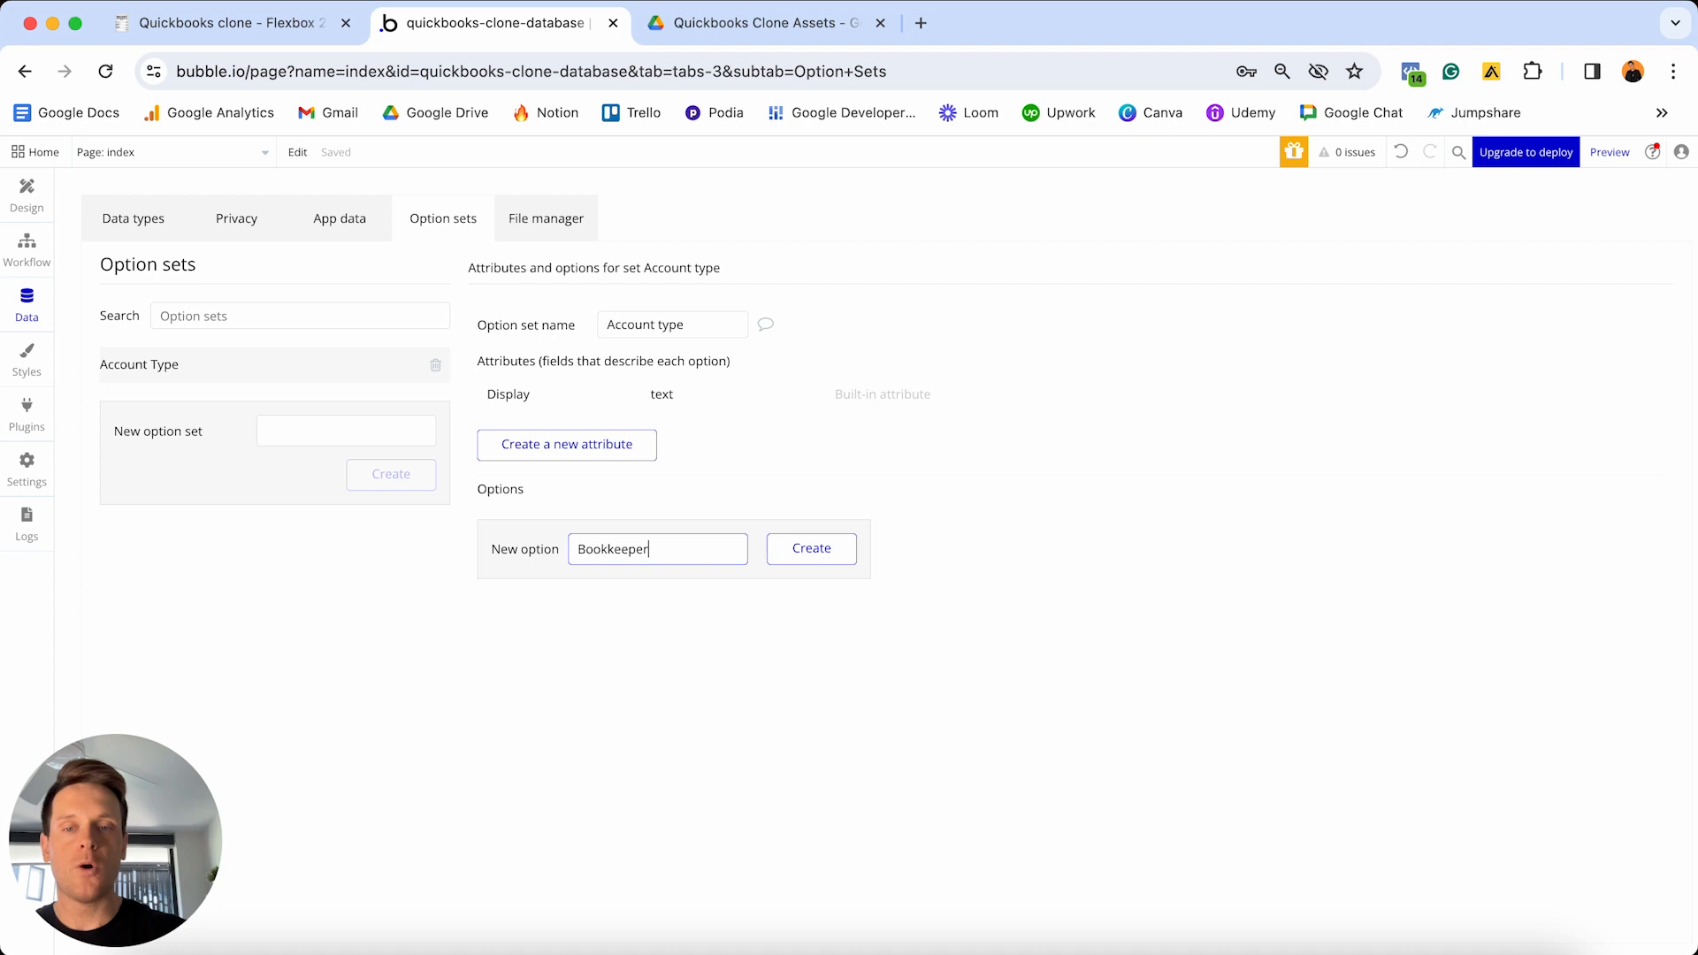
key(Return)
text(Admin)
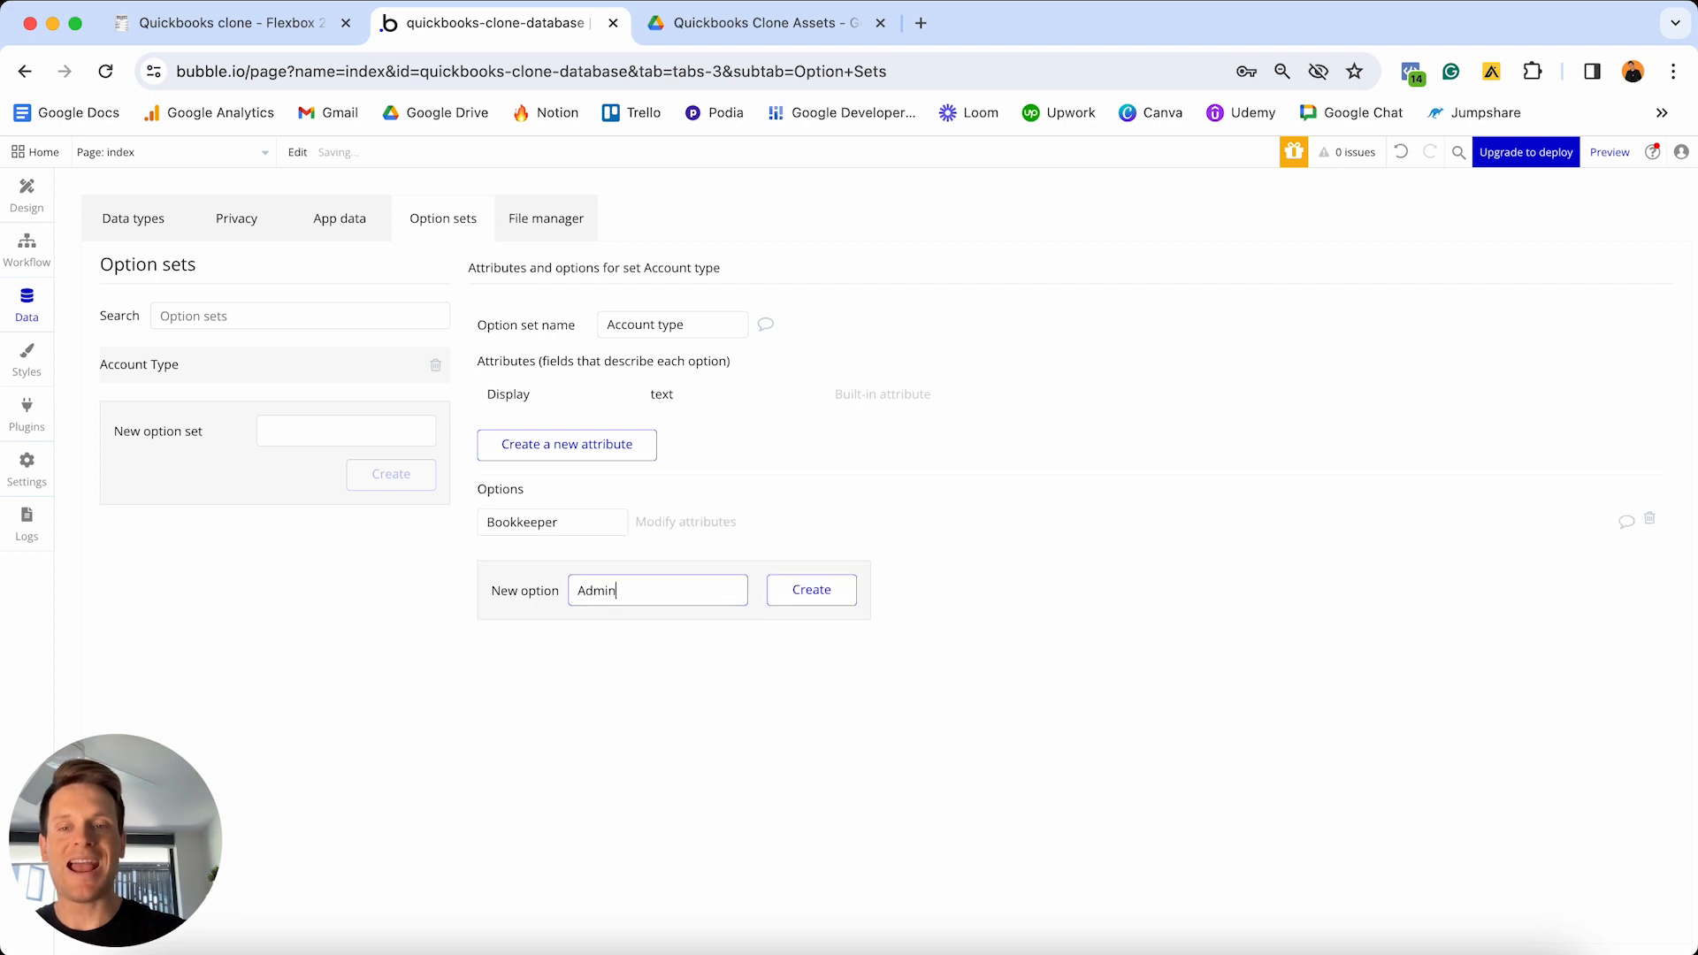
key(Return)
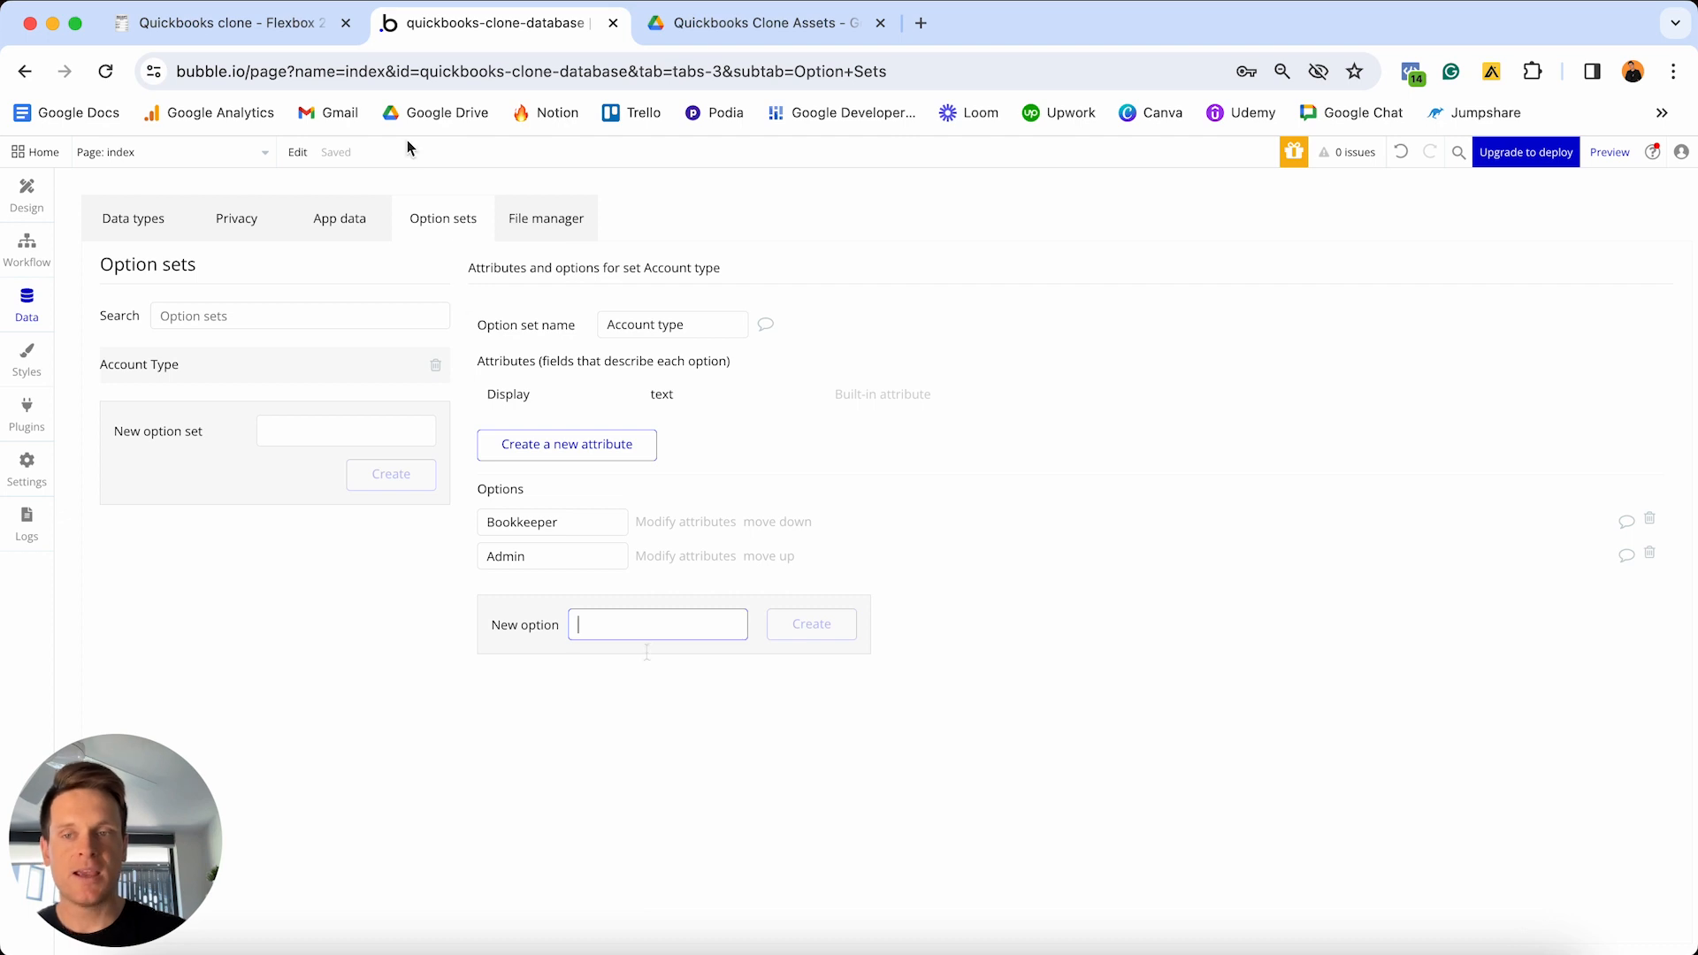
click(297, 36)
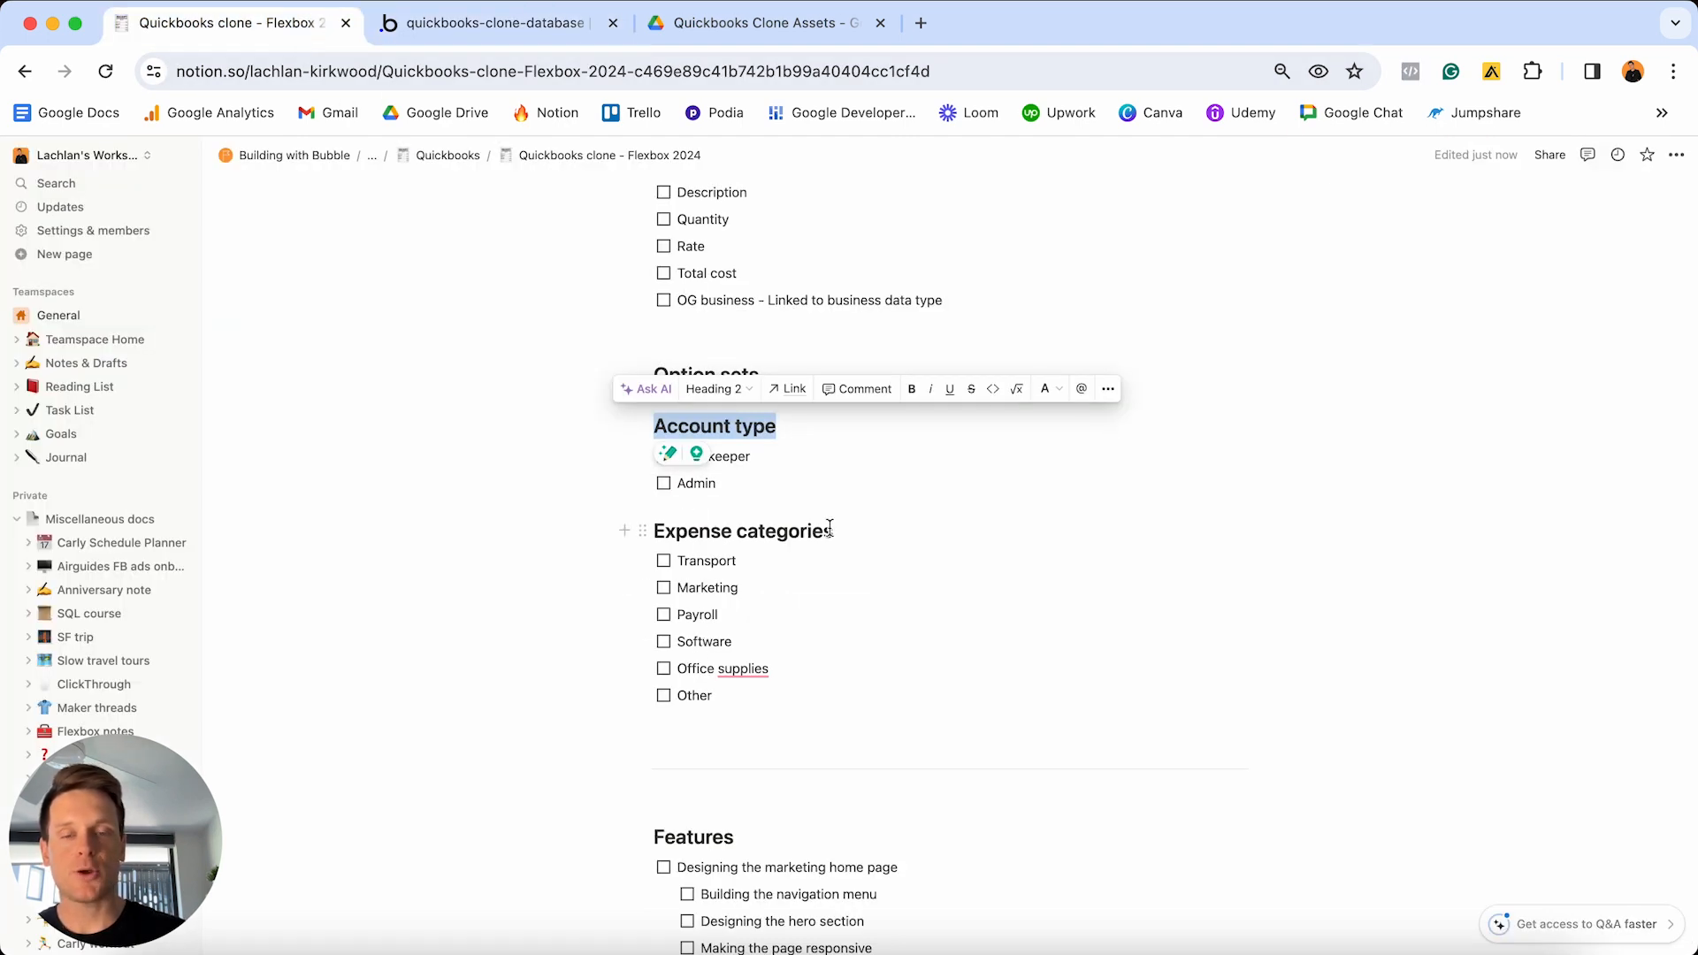
- Create an option set named 'Expense Categories', fixing the typo in its name
click(513, 34)
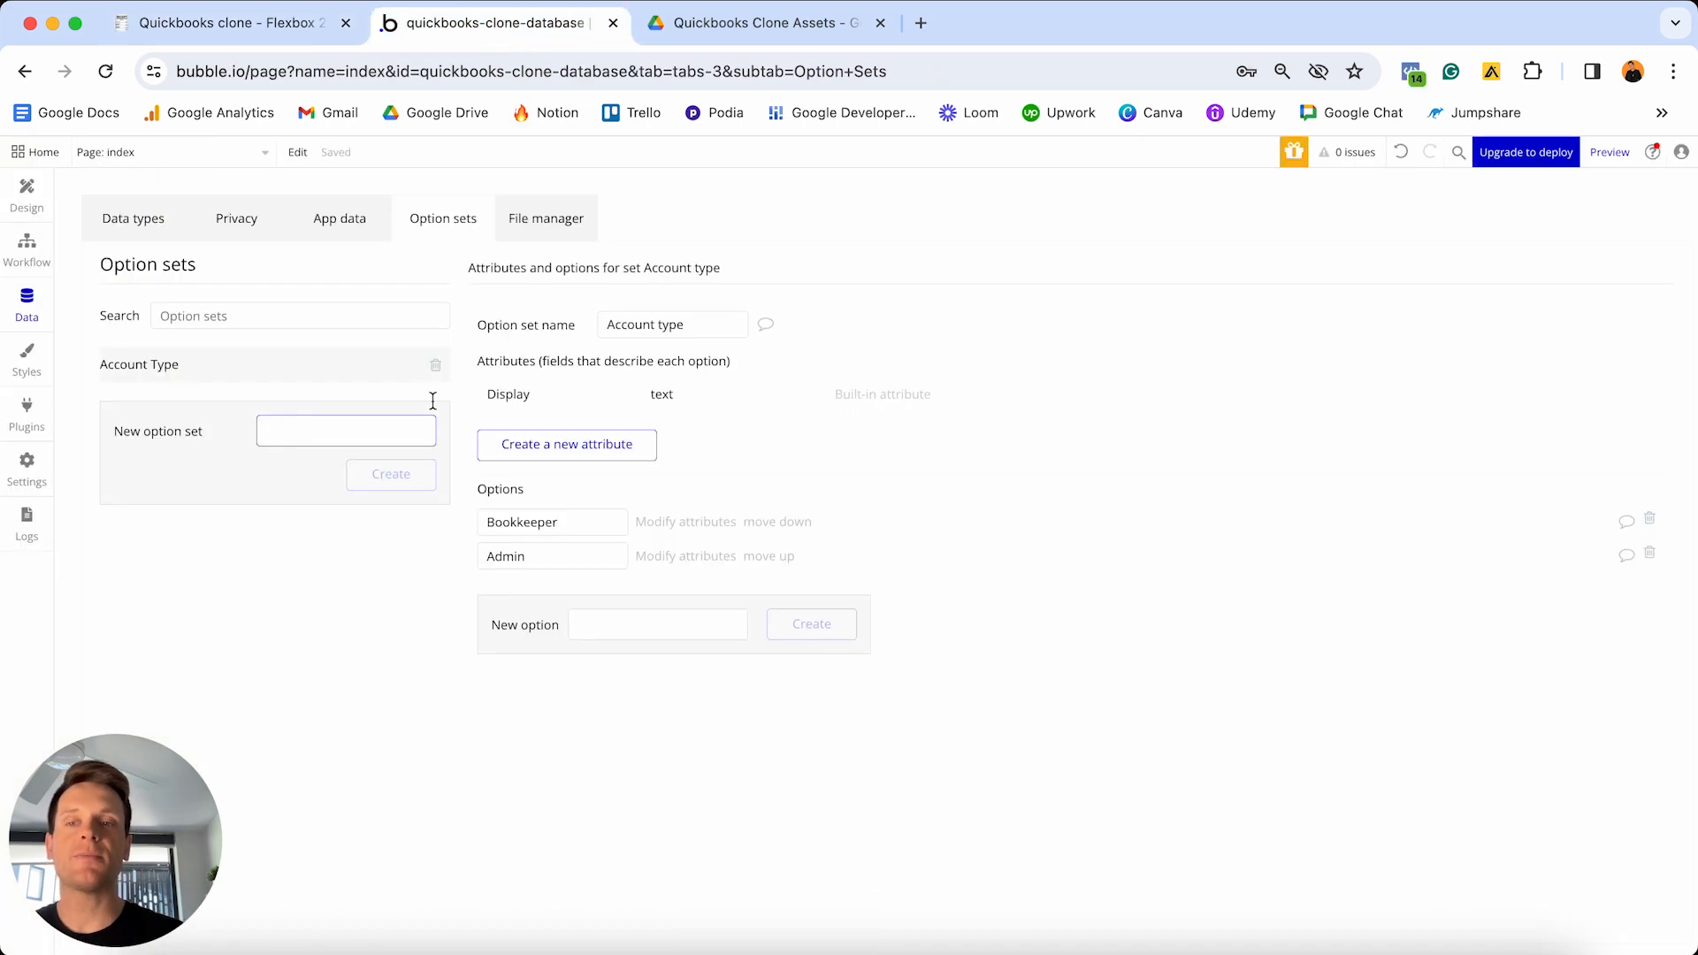
text(Expen)
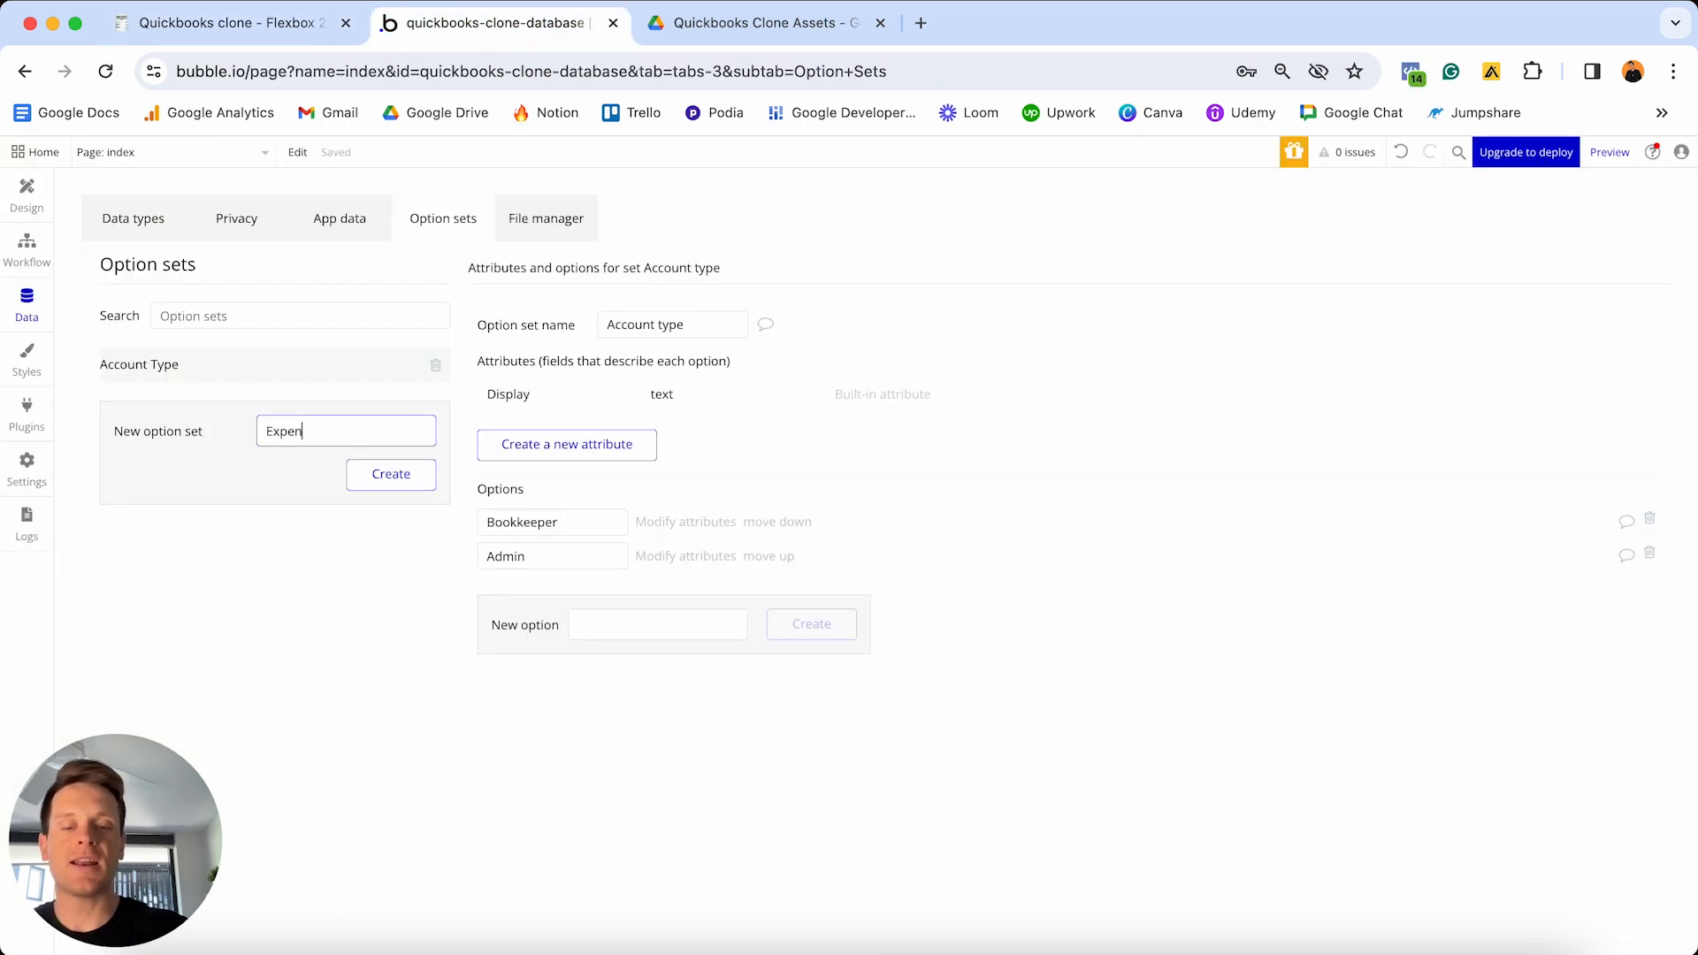
text(se Caegories)
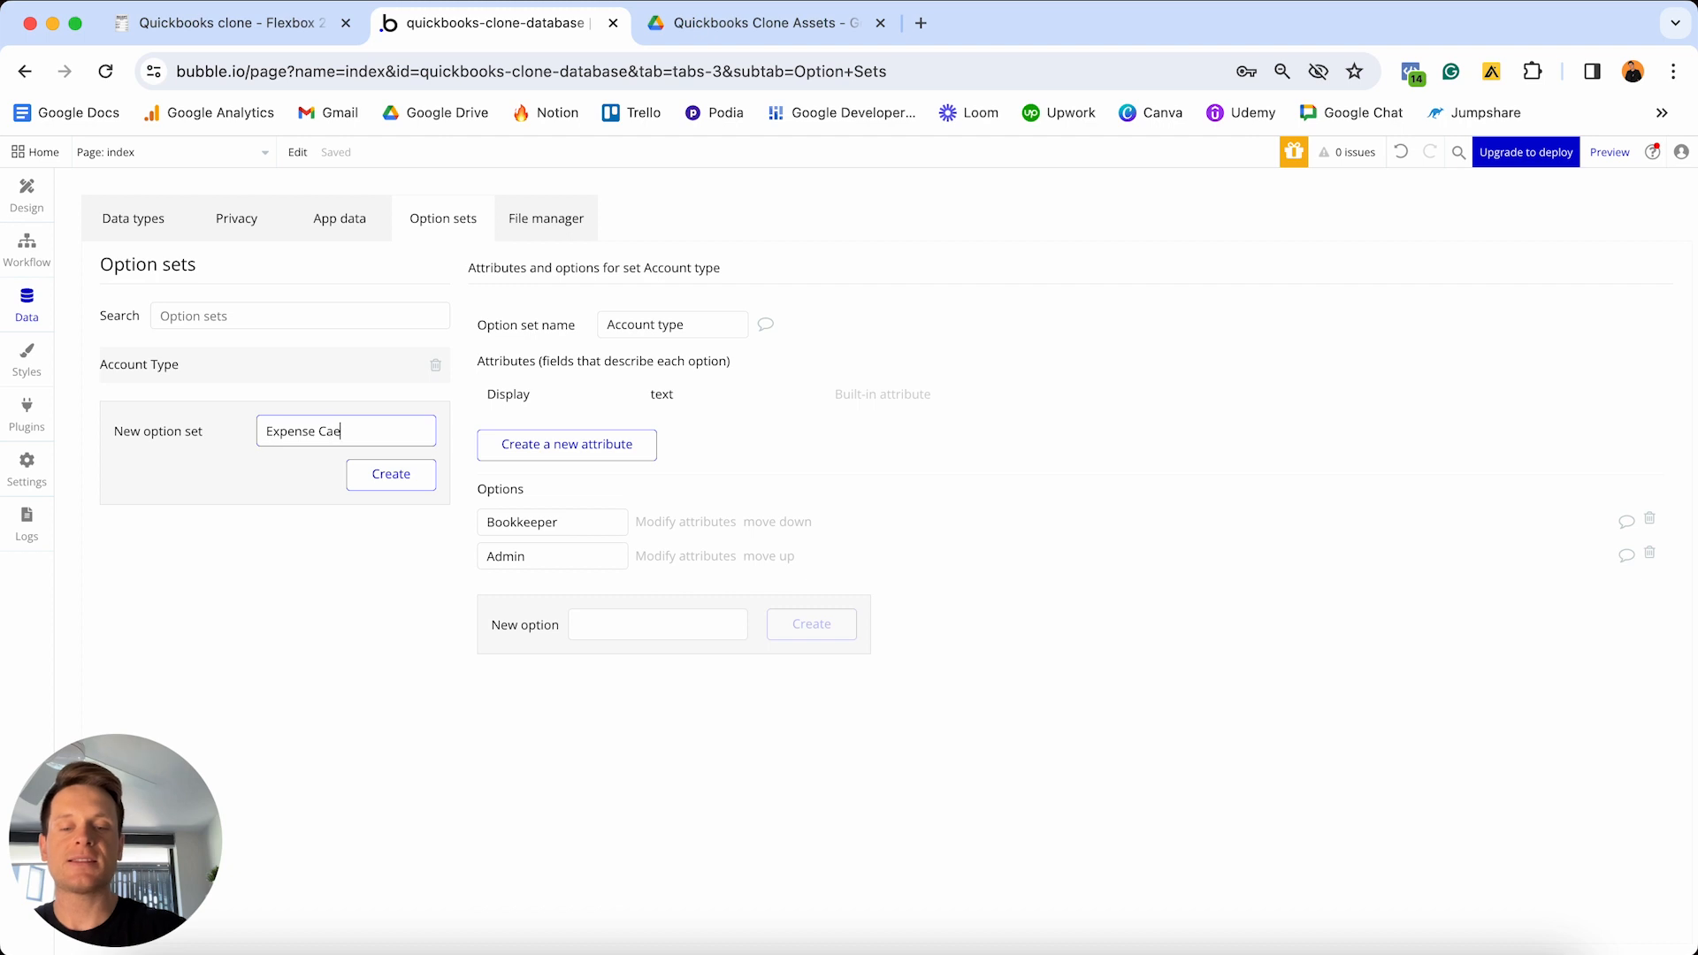
key(Return)
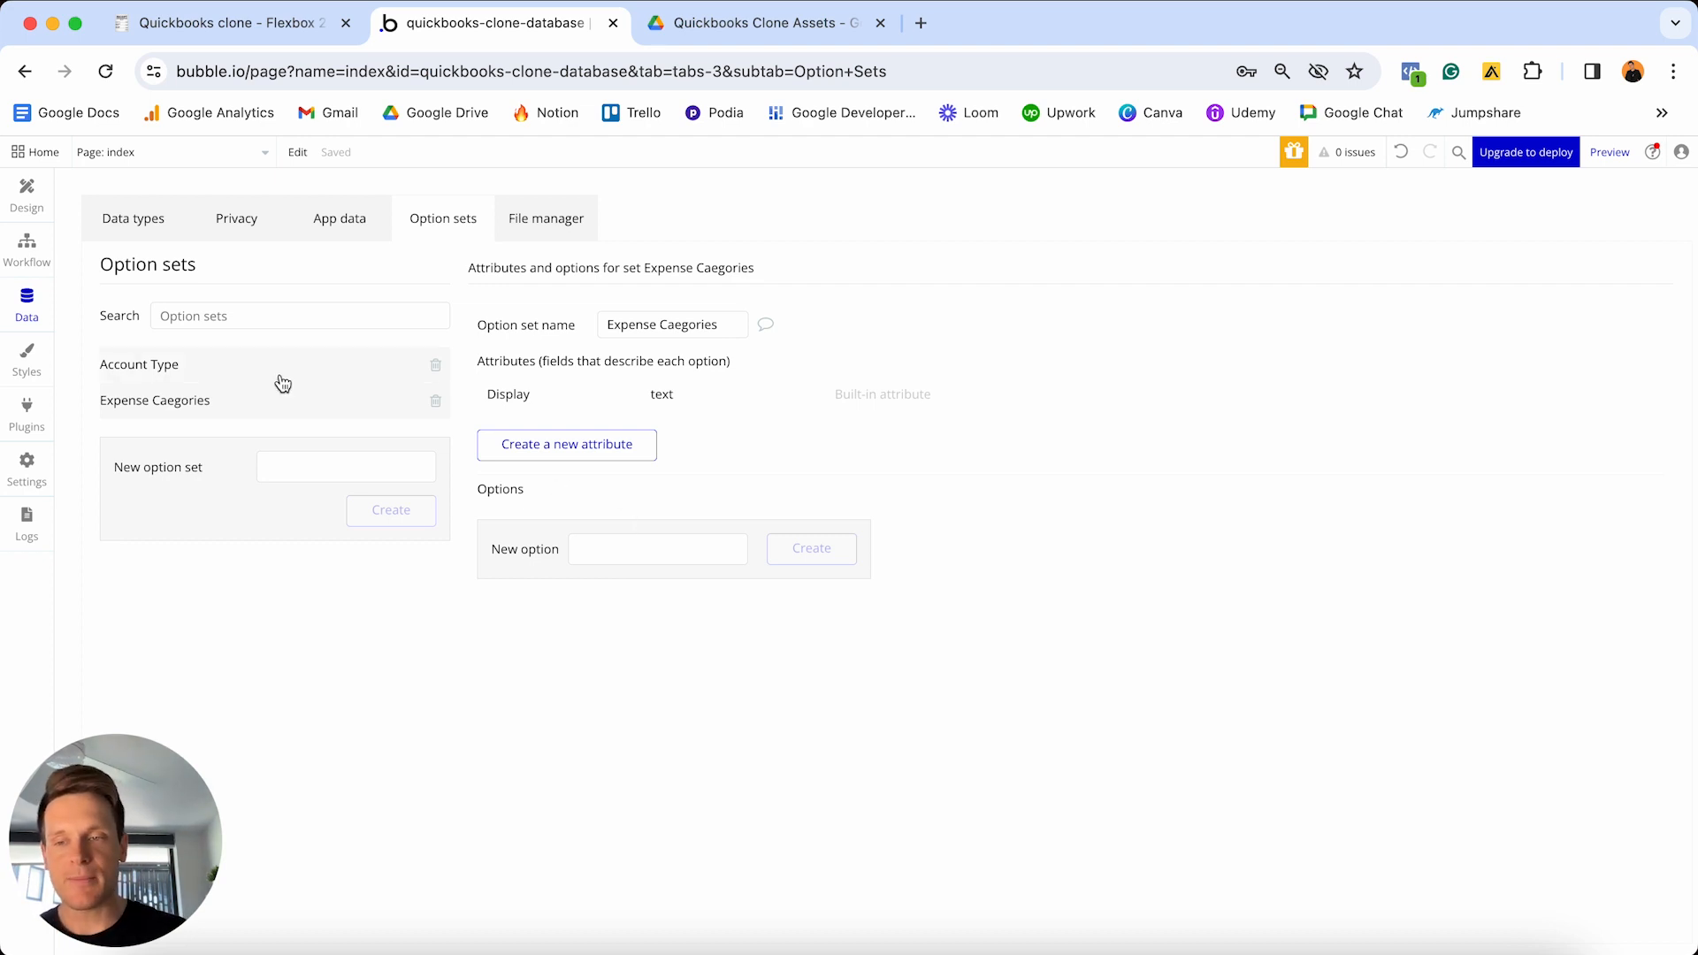
click(673, 326)
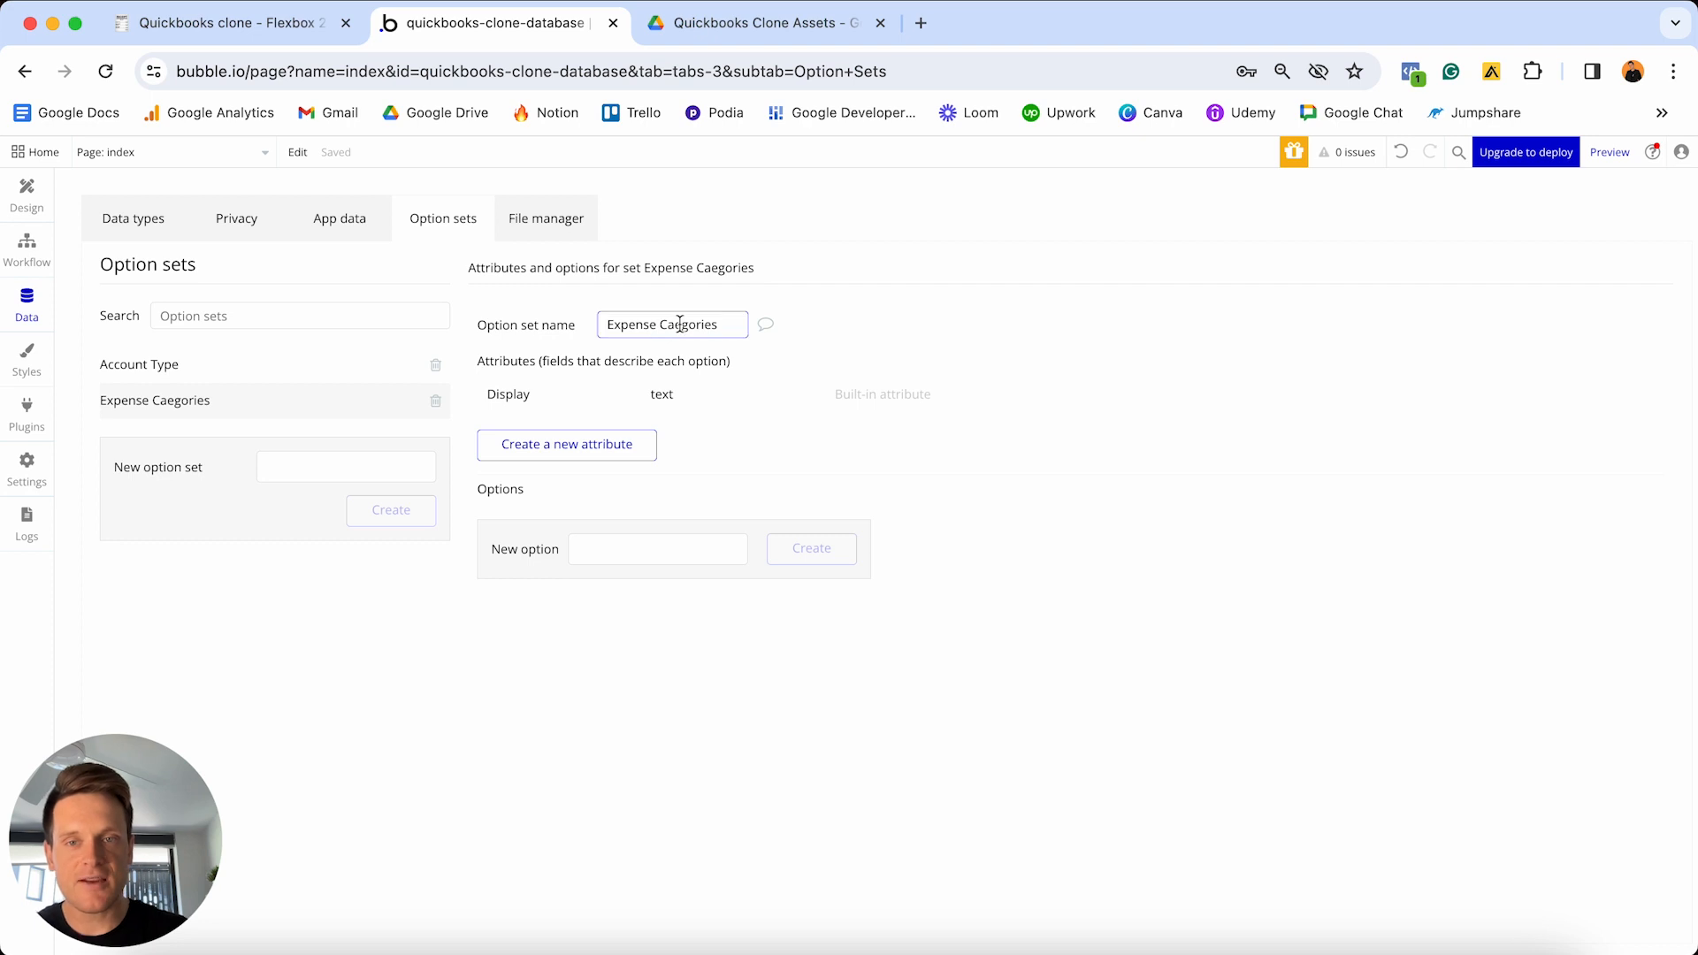
text(t)
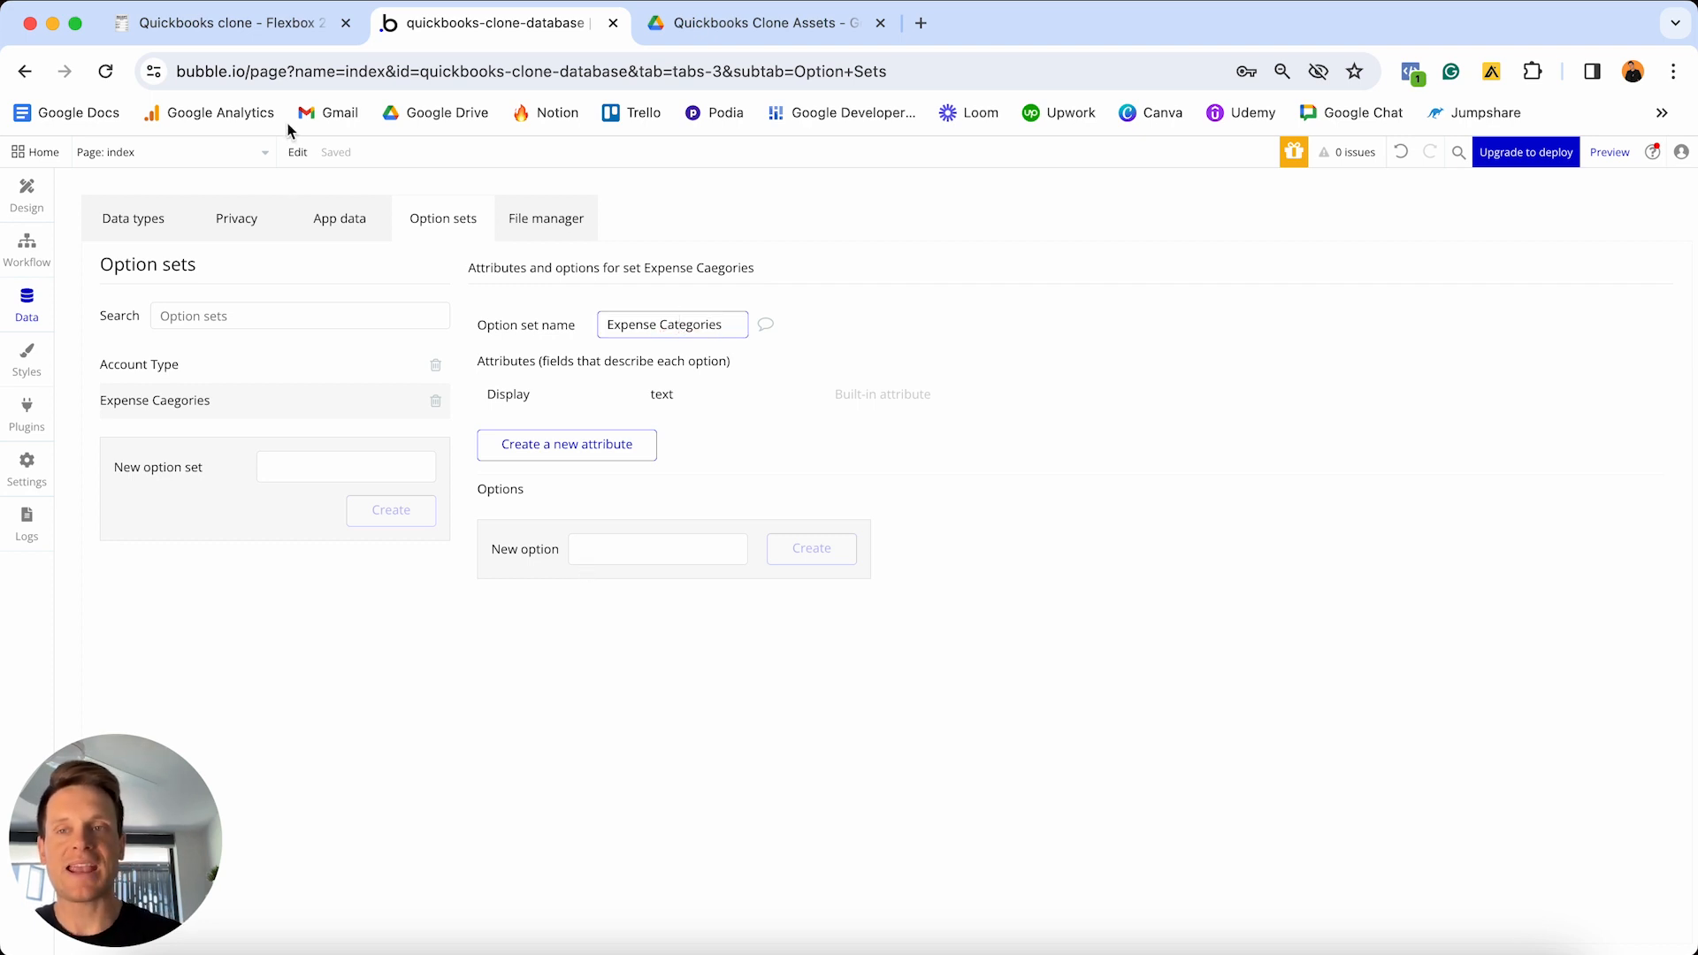
- Add the options Transport, Marketing, Payroll, Software, Office supplies and Other, checking Notion's list
click(284, 29)
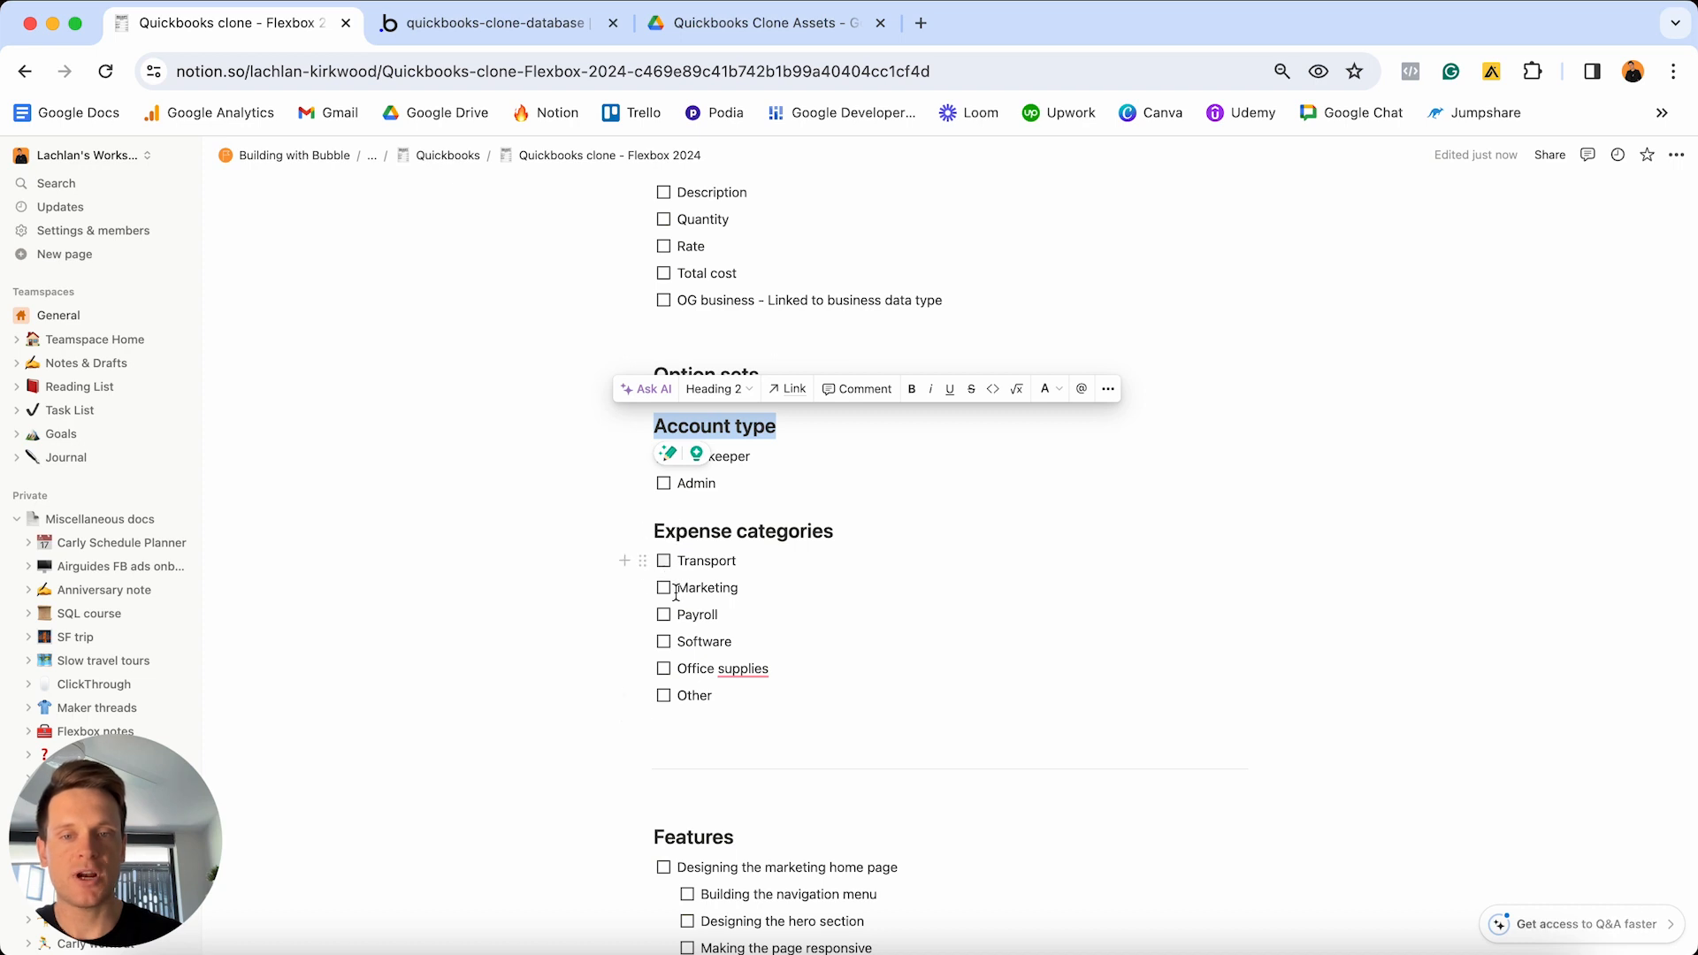
click(513, 33)
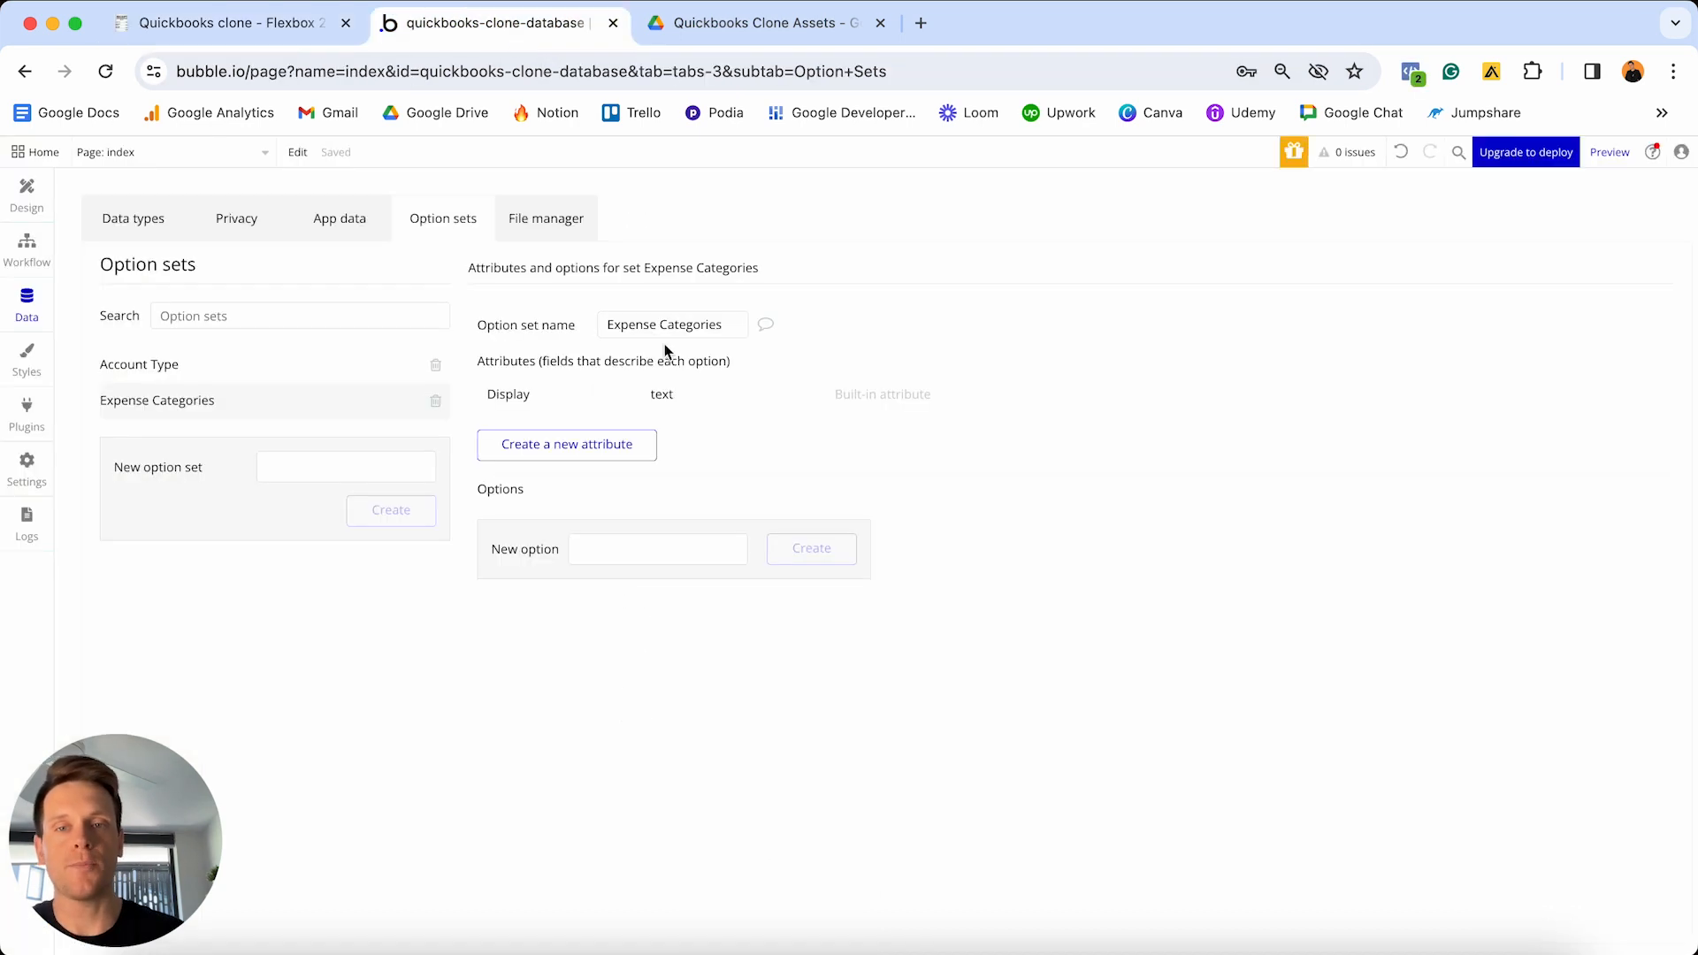
click(655, 544)
text(Transport)
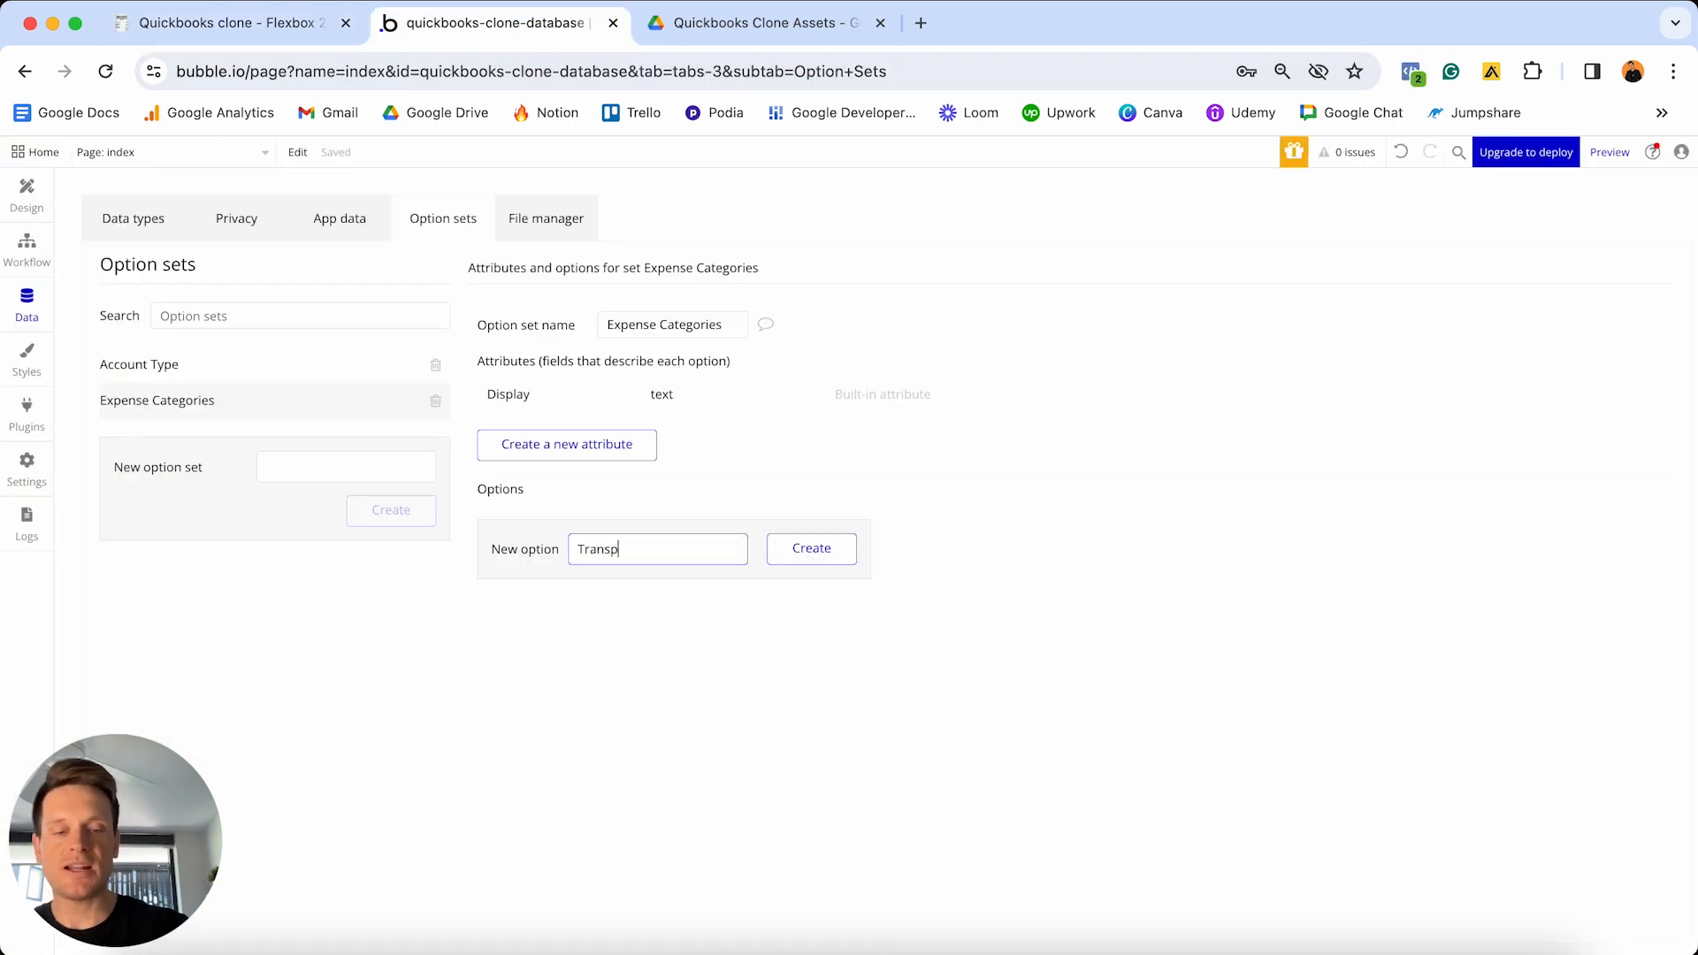
key(Return)
text(Marketing)
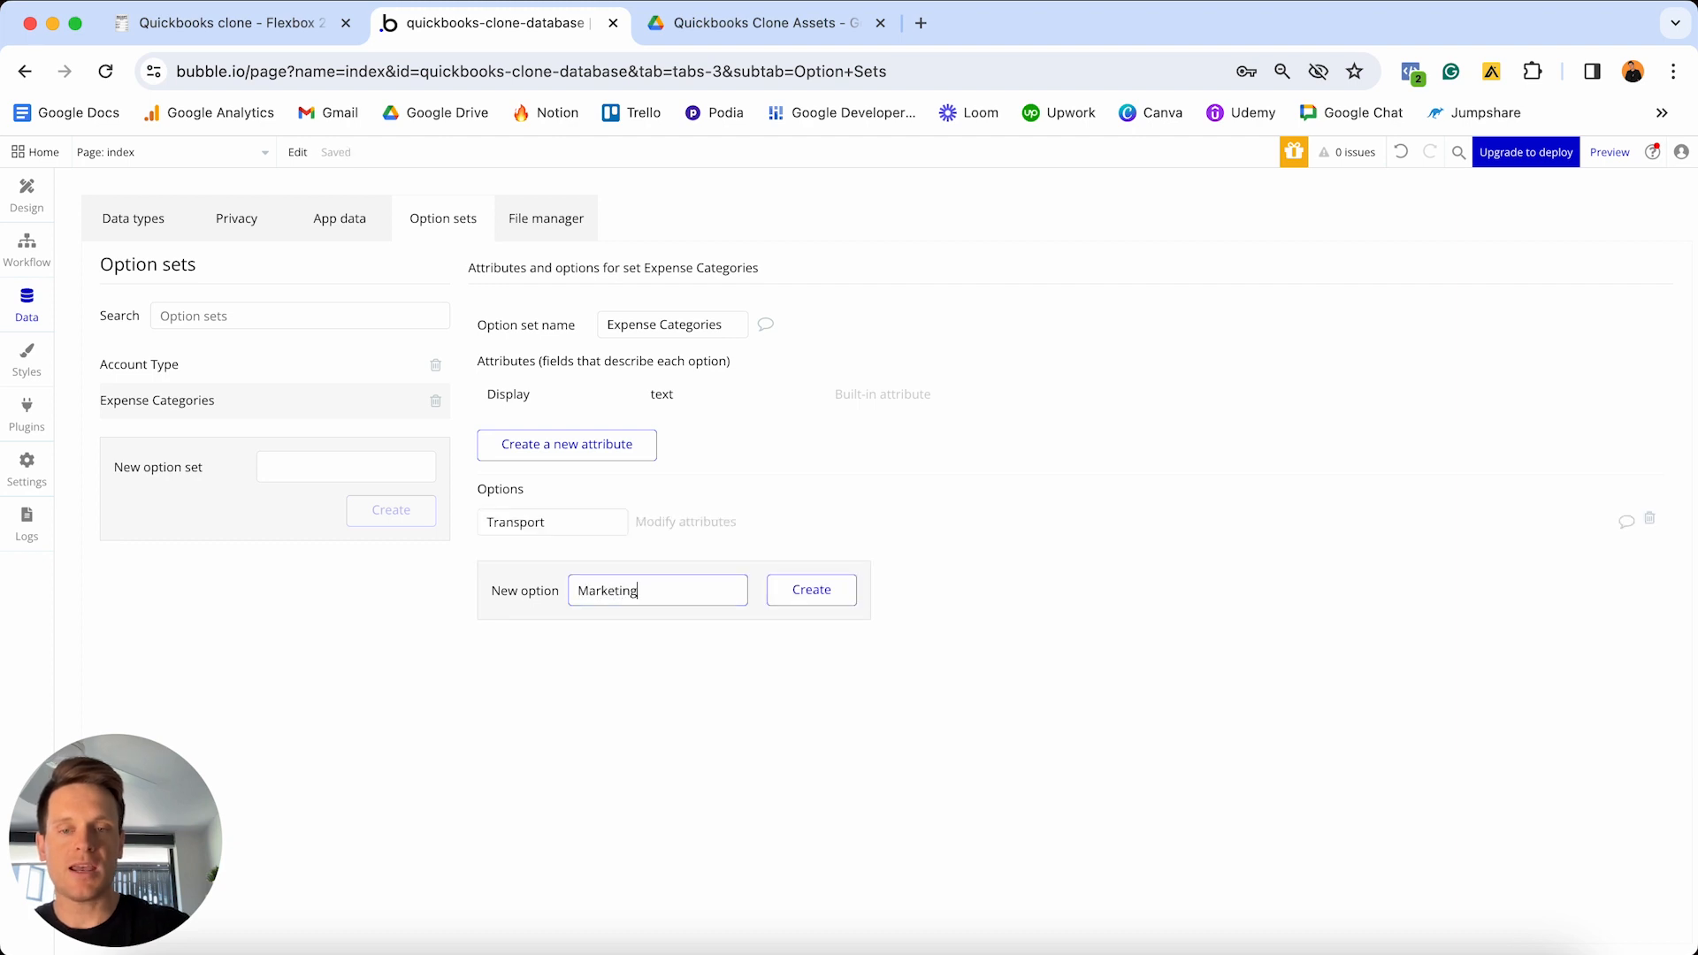
key(Return)
text(Payroll)
key(Return)
text(Software)
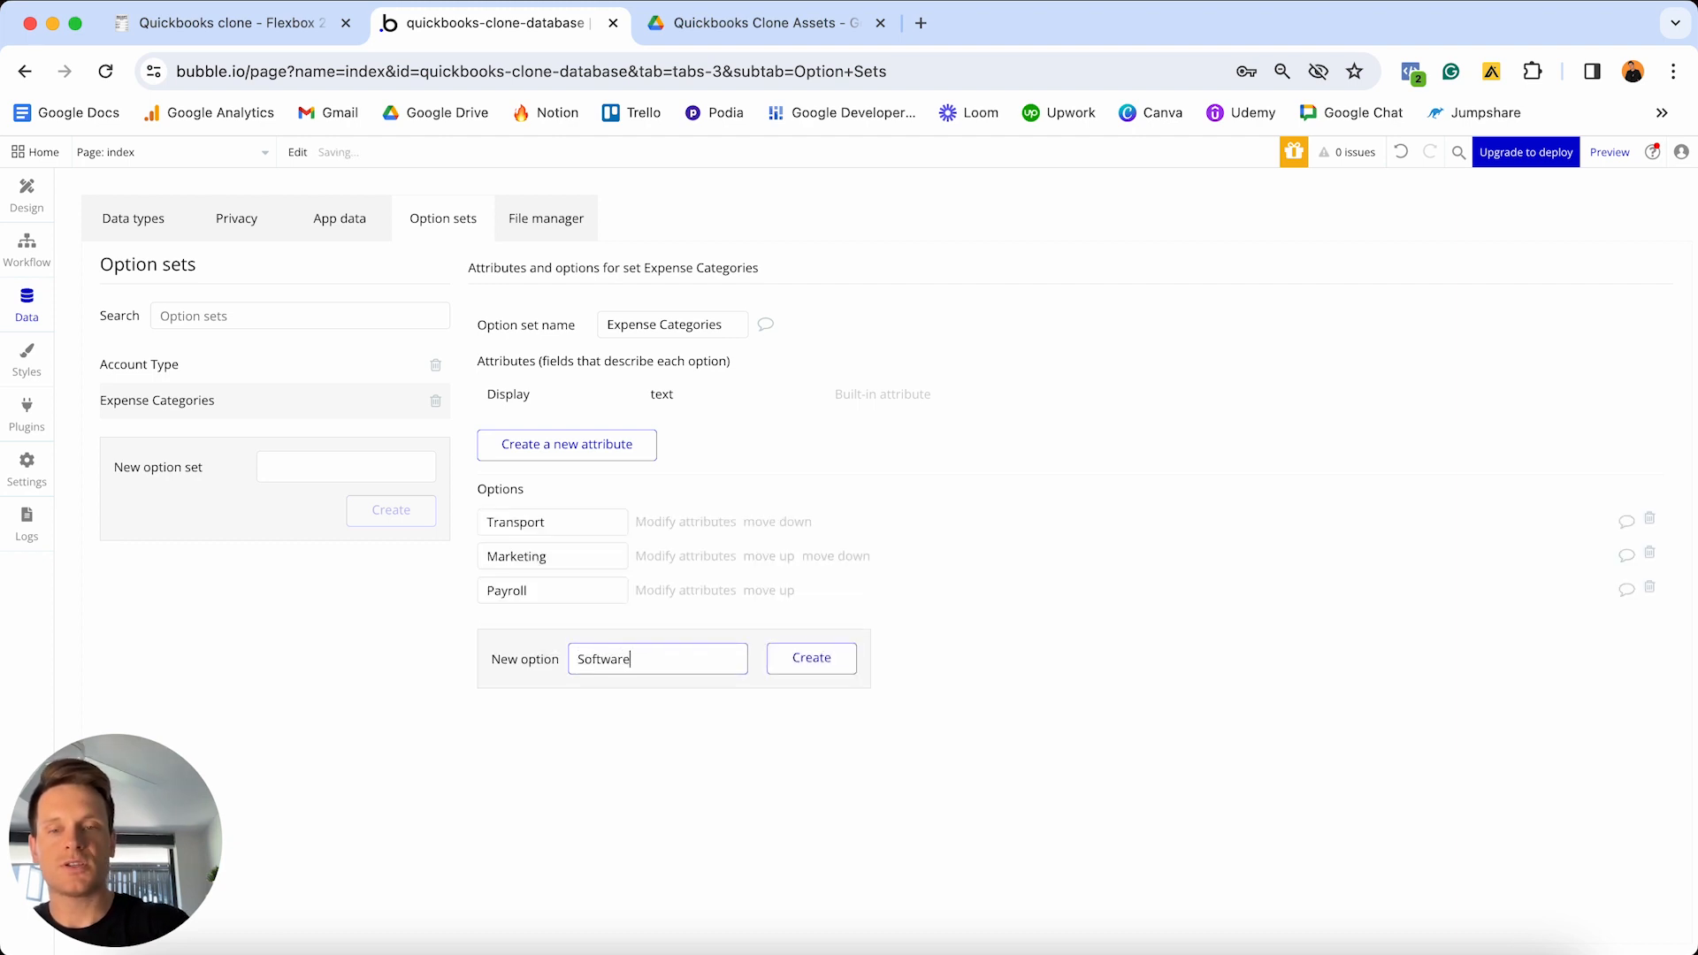
key(Return)
text(Of)
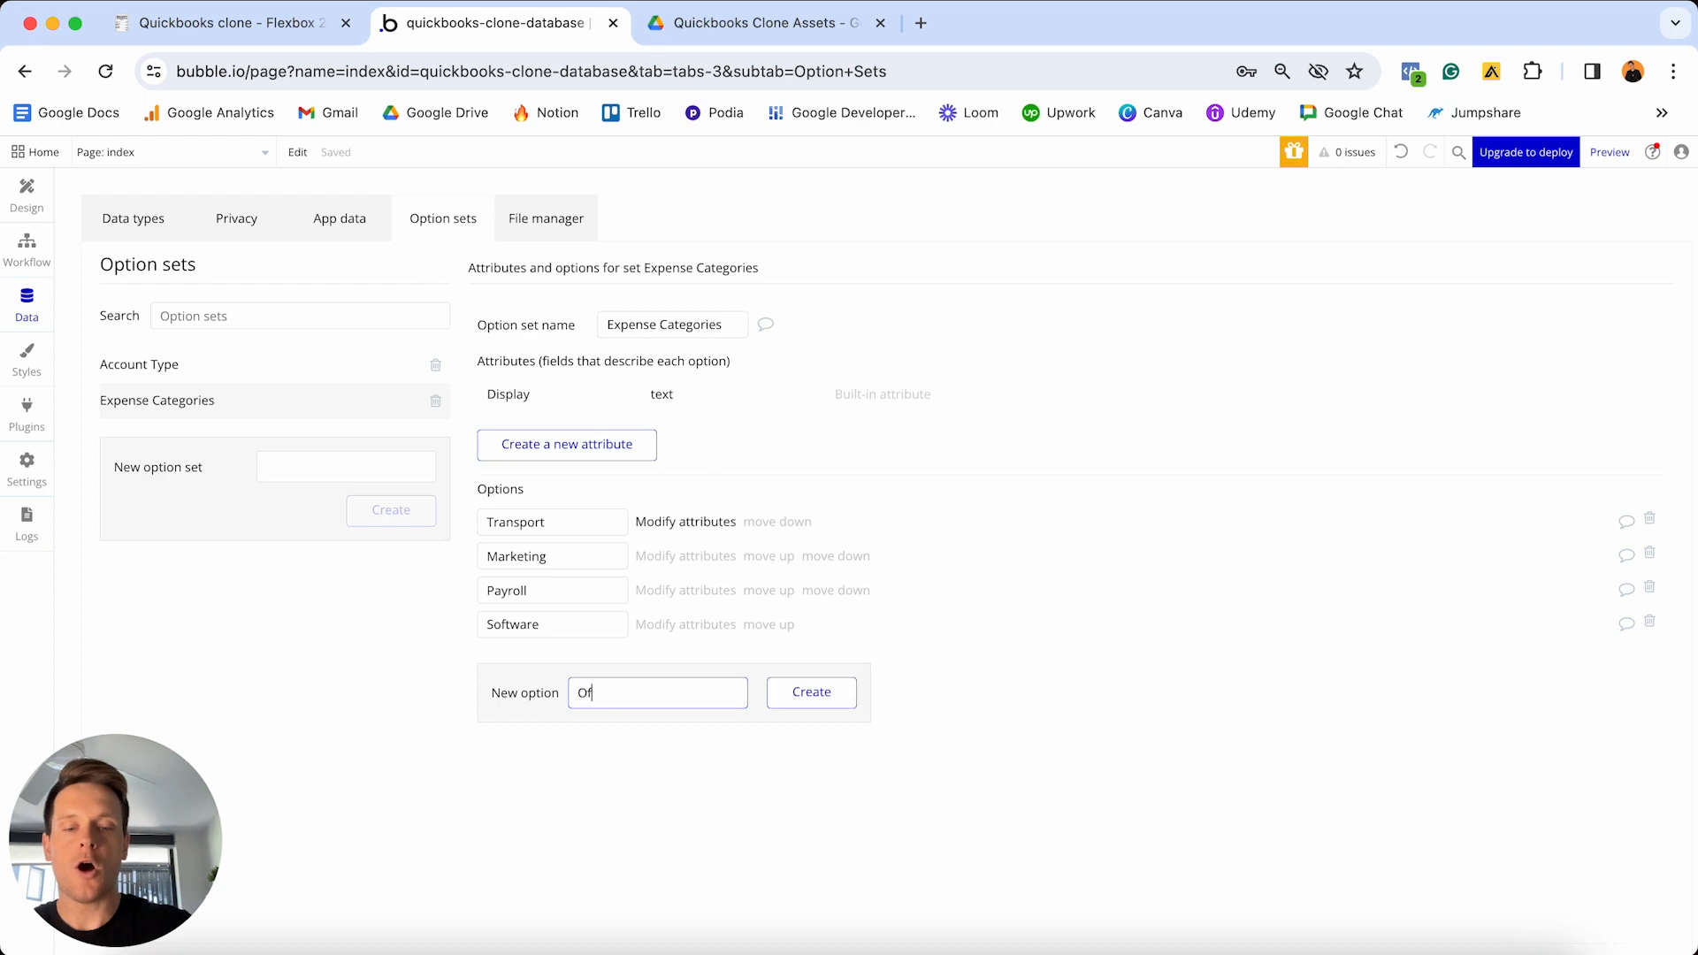
text(fice supplies)
key(Return)
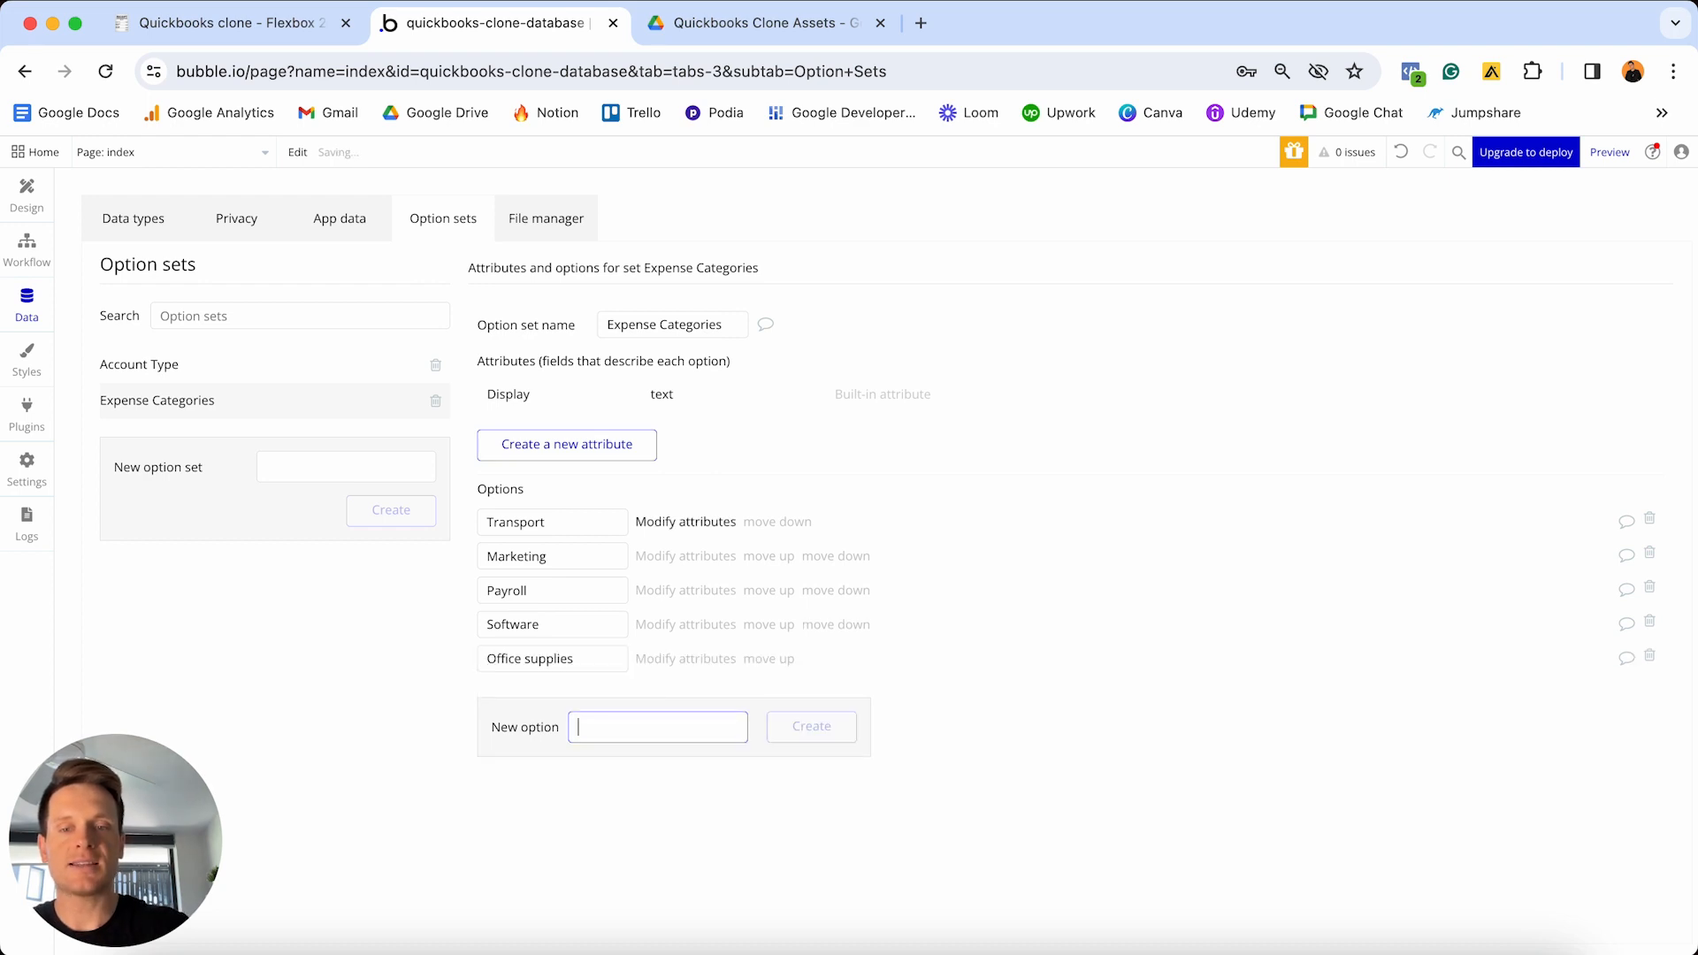
text(Other)
key(Return)
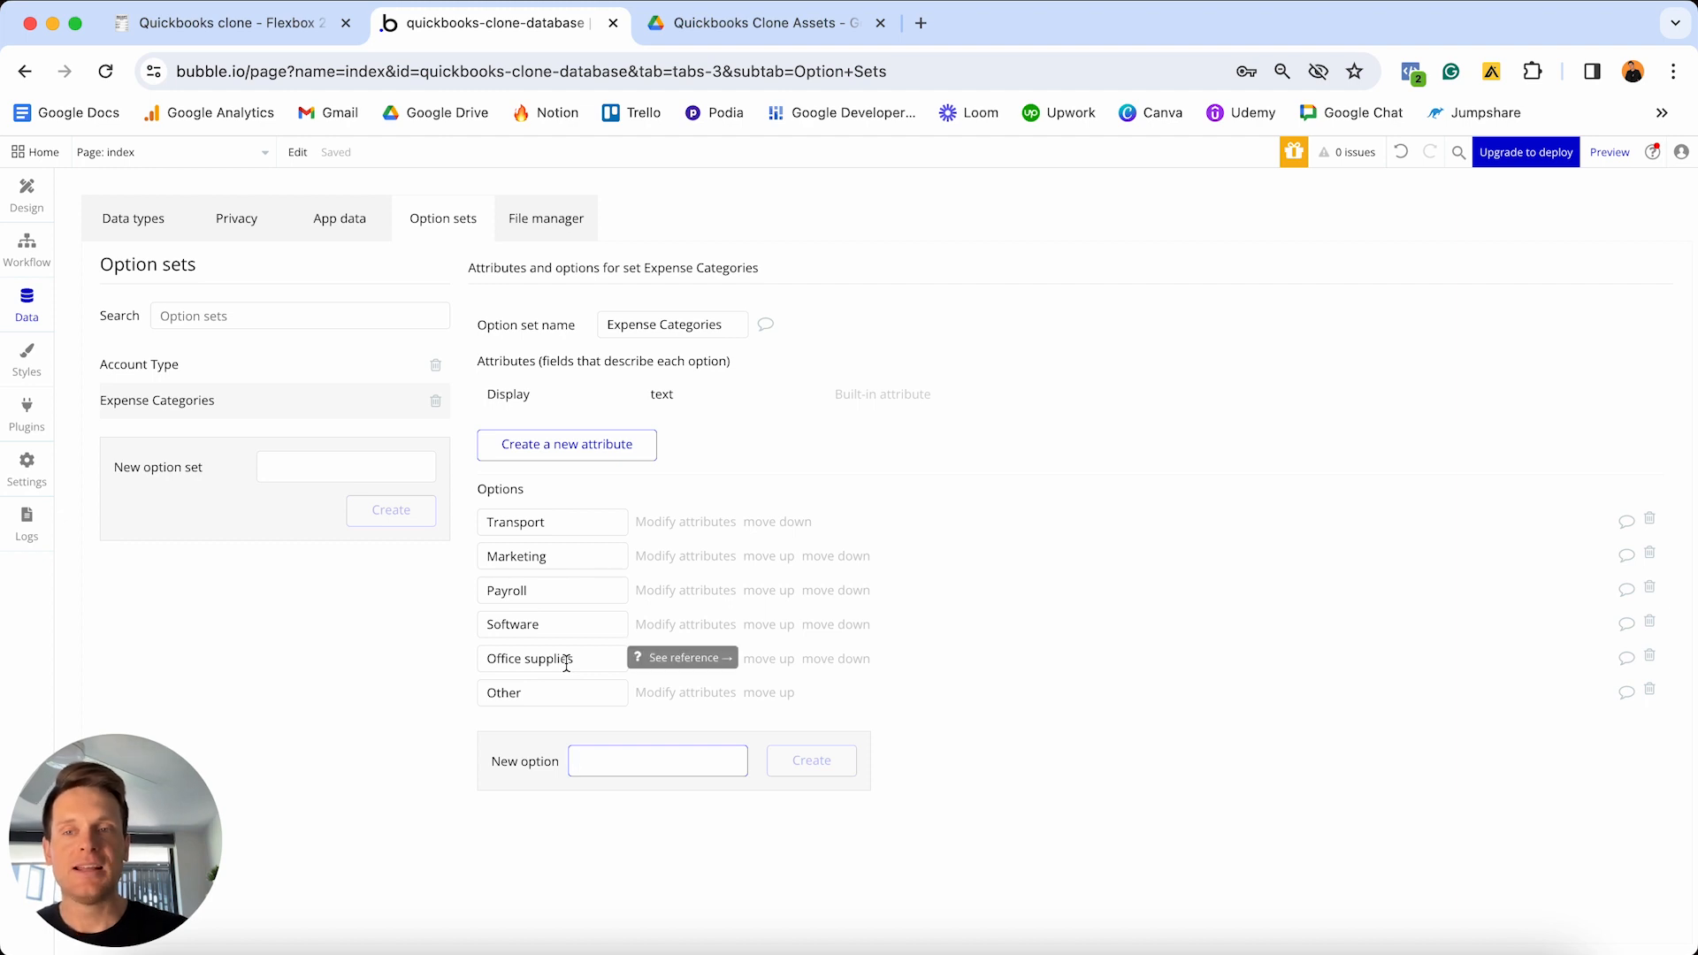
click(285, 27)
- Tick off Admin, Bookkeeper and the six Expense categories items in the Notion checklist
click(663, 483)
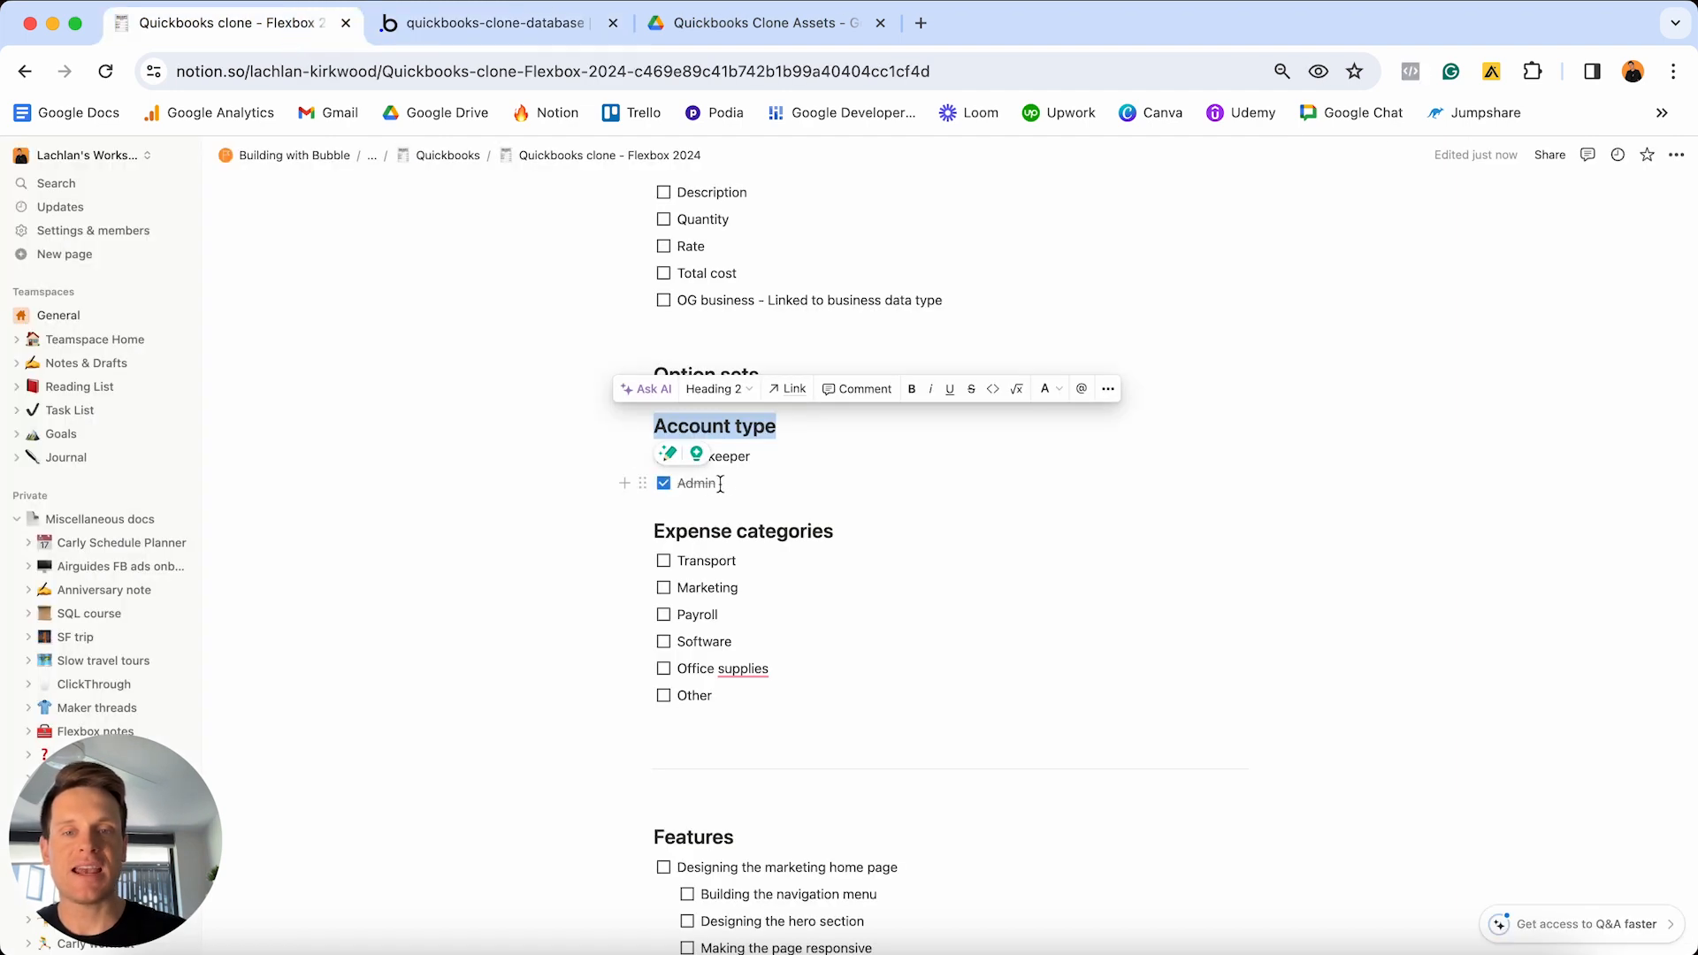
click(721, 483)
click(663, 456)
click(664, 561)
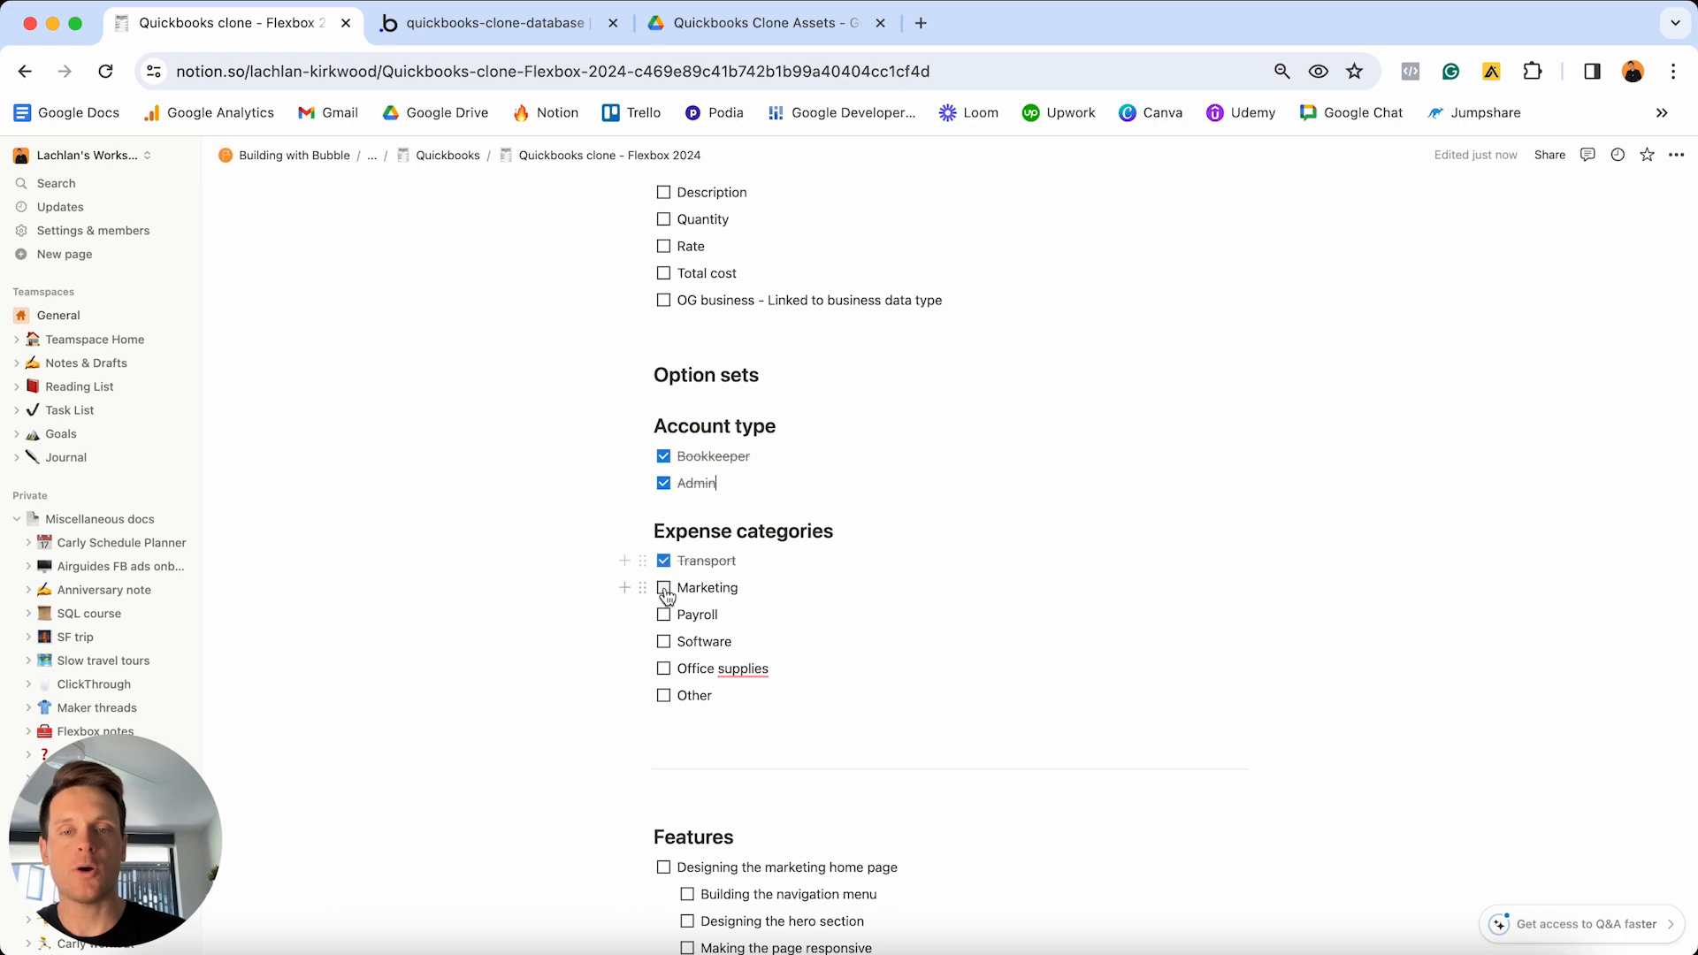
click(663, 587)
click(663, 615)
click(664, 642)
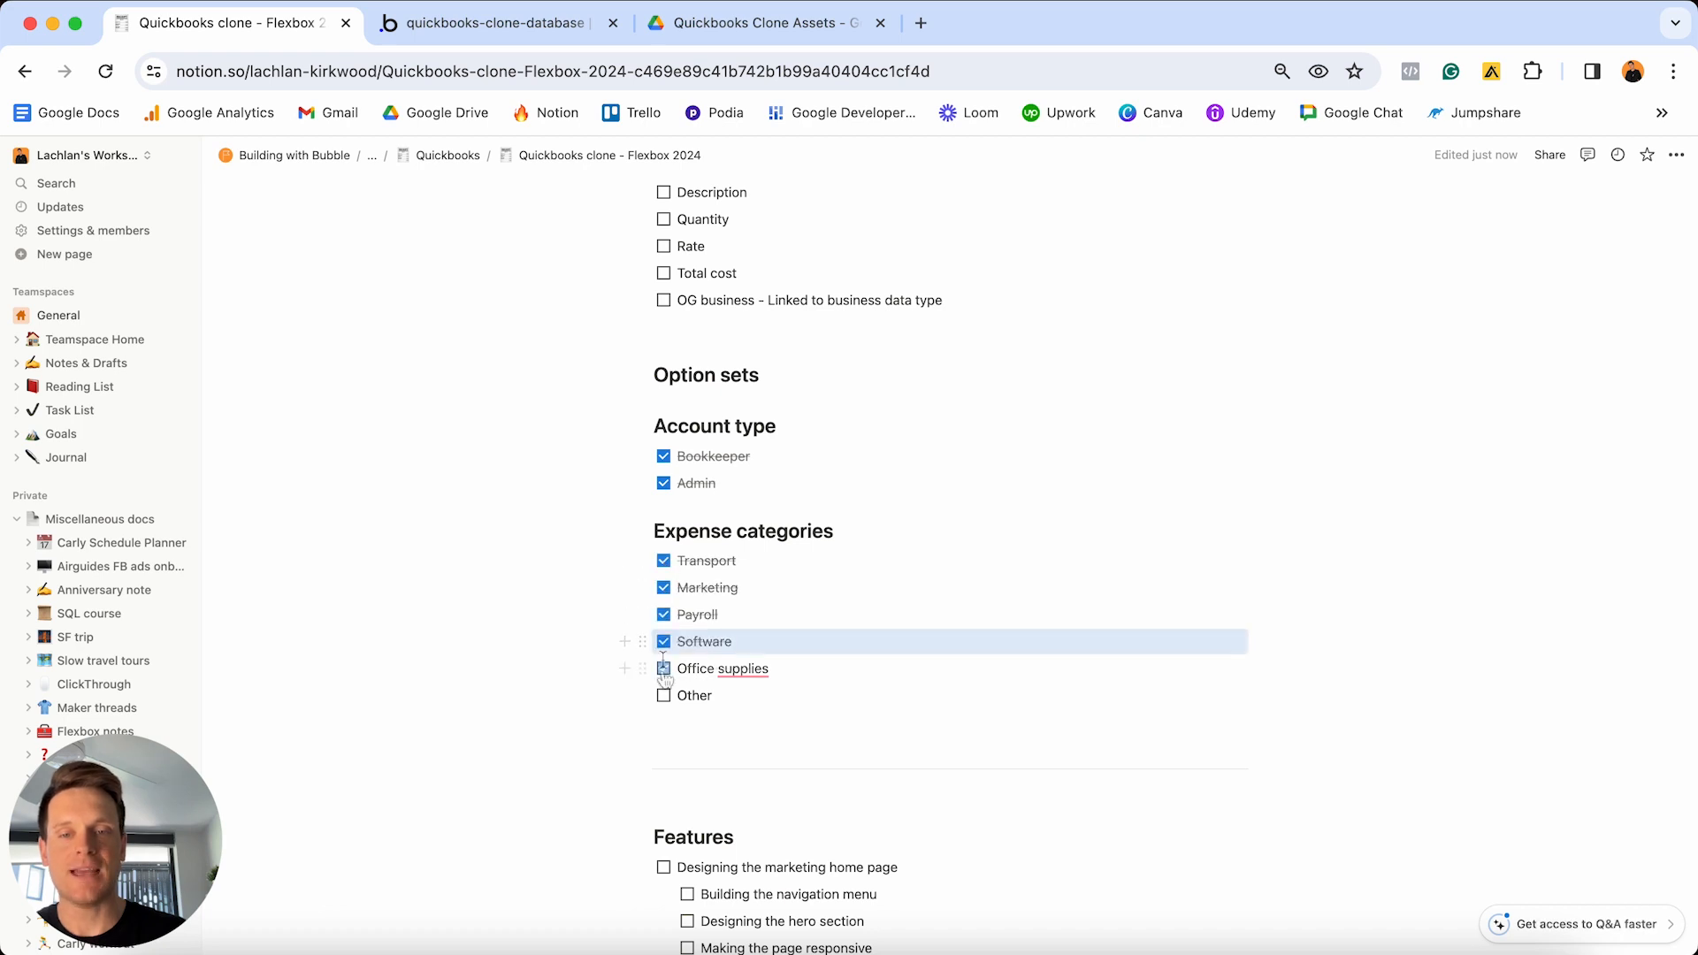
click(664, 668)
click(664, 697)
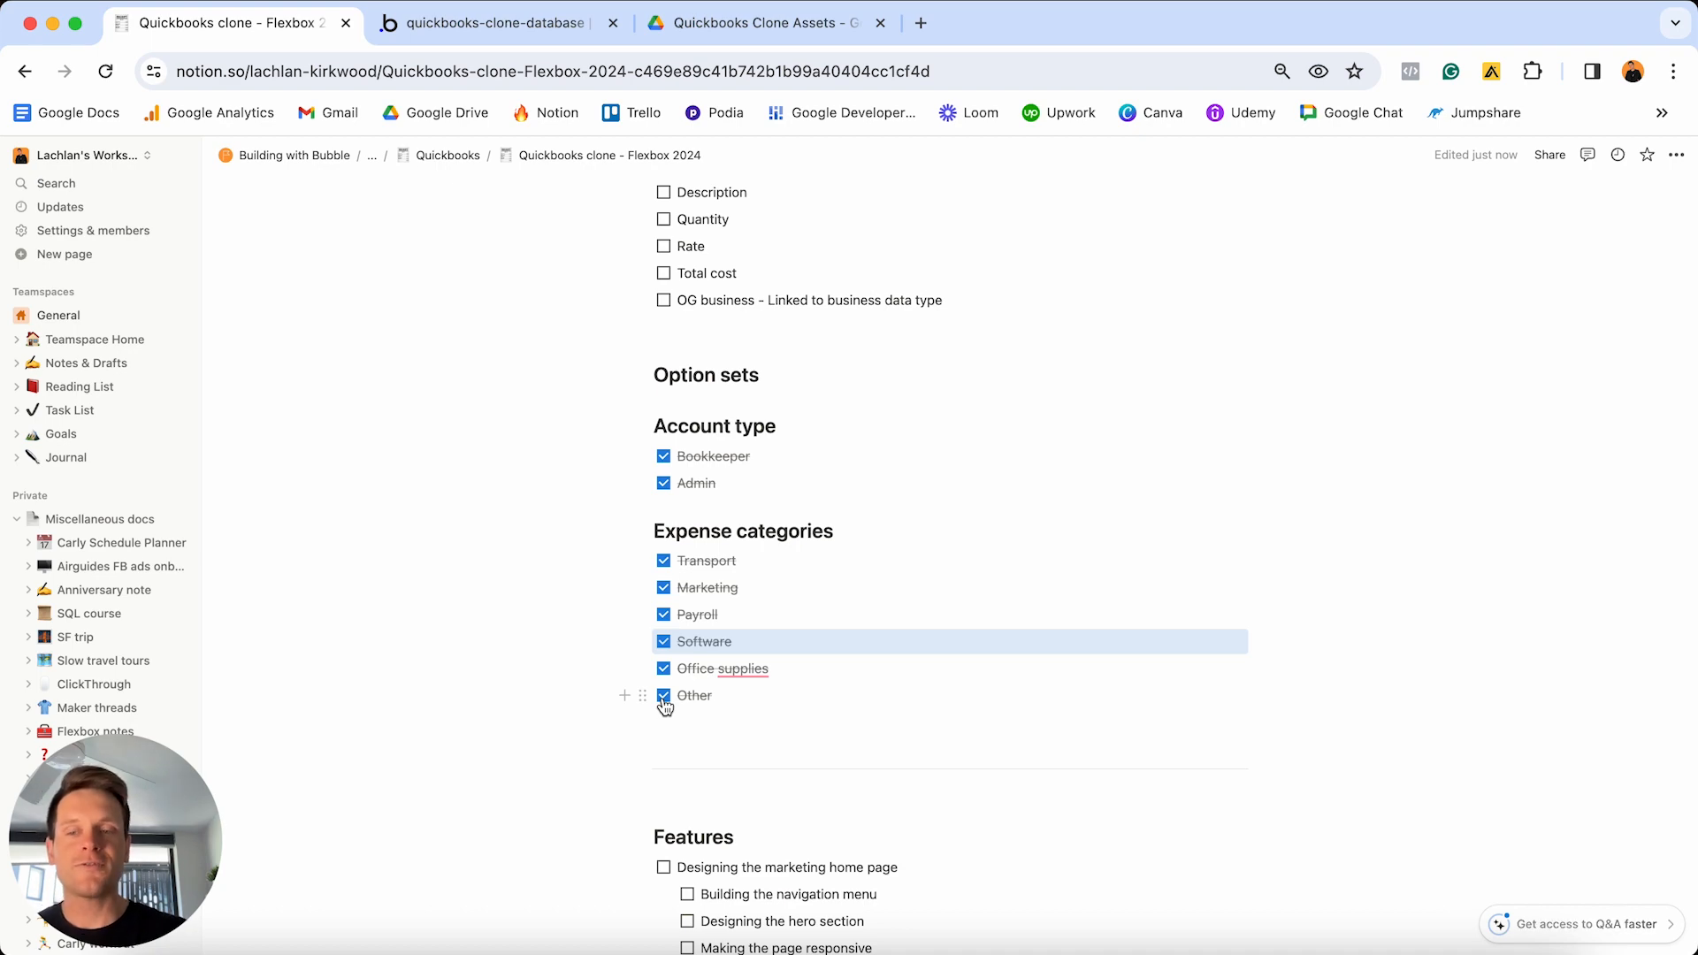
- Highlight the User field list at the top of the Notion checklist
scroll(663, 702, up, 20)
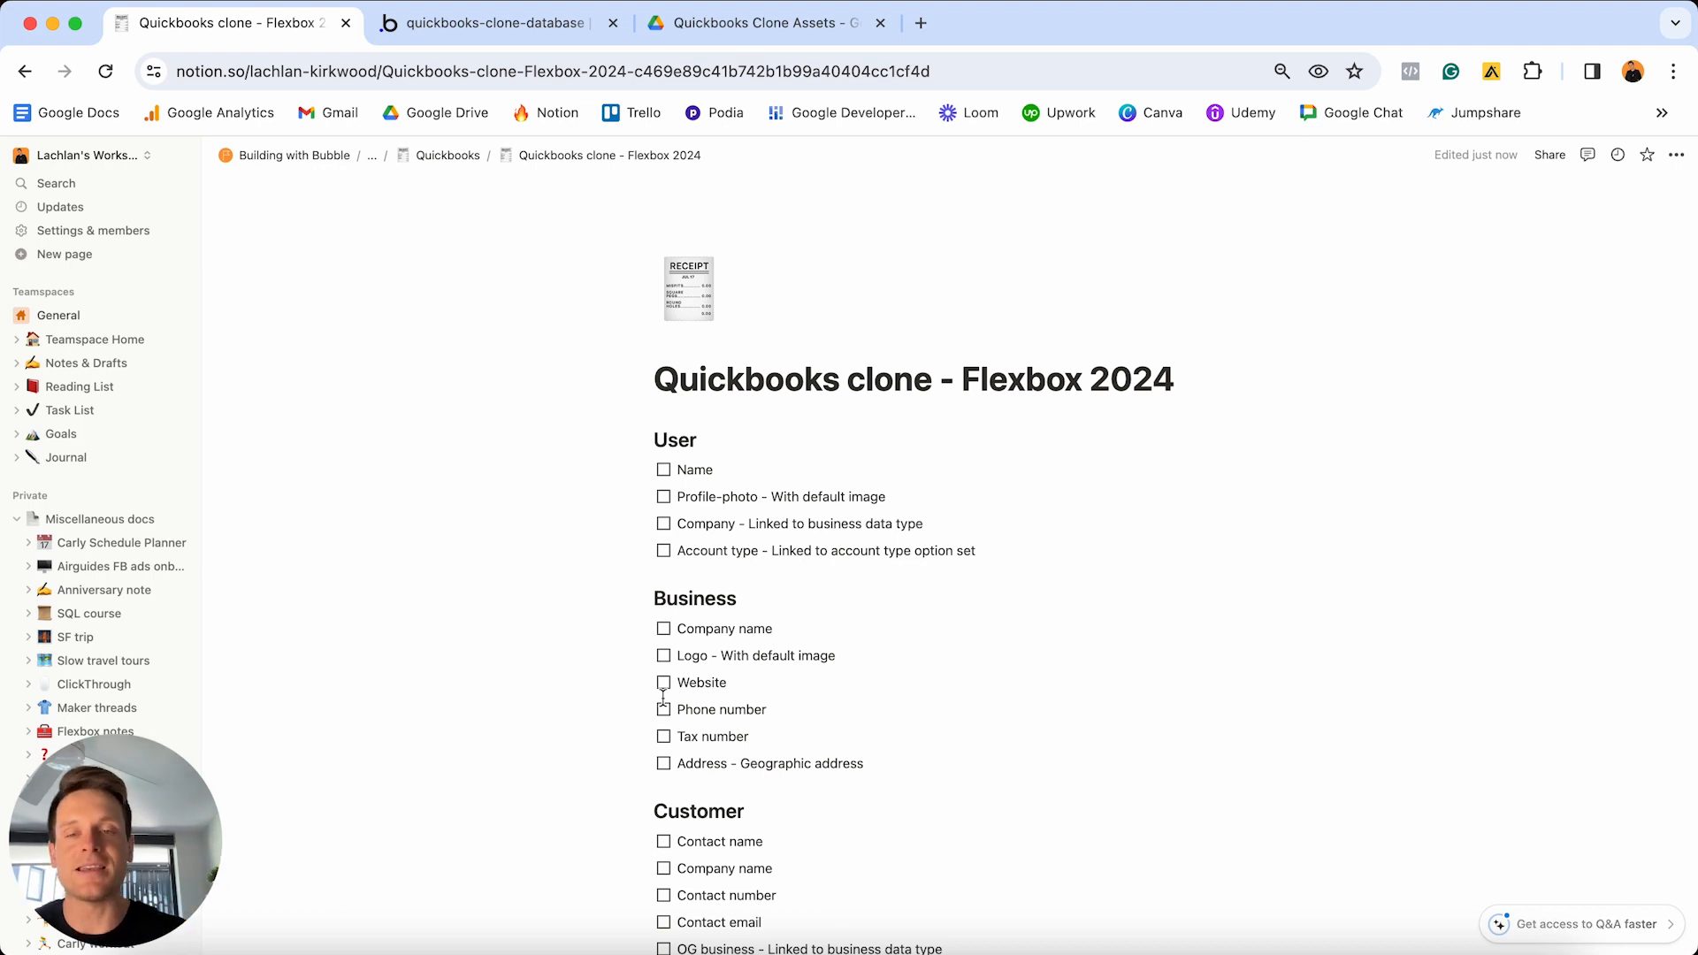
drag(975, 550, 676, 470)
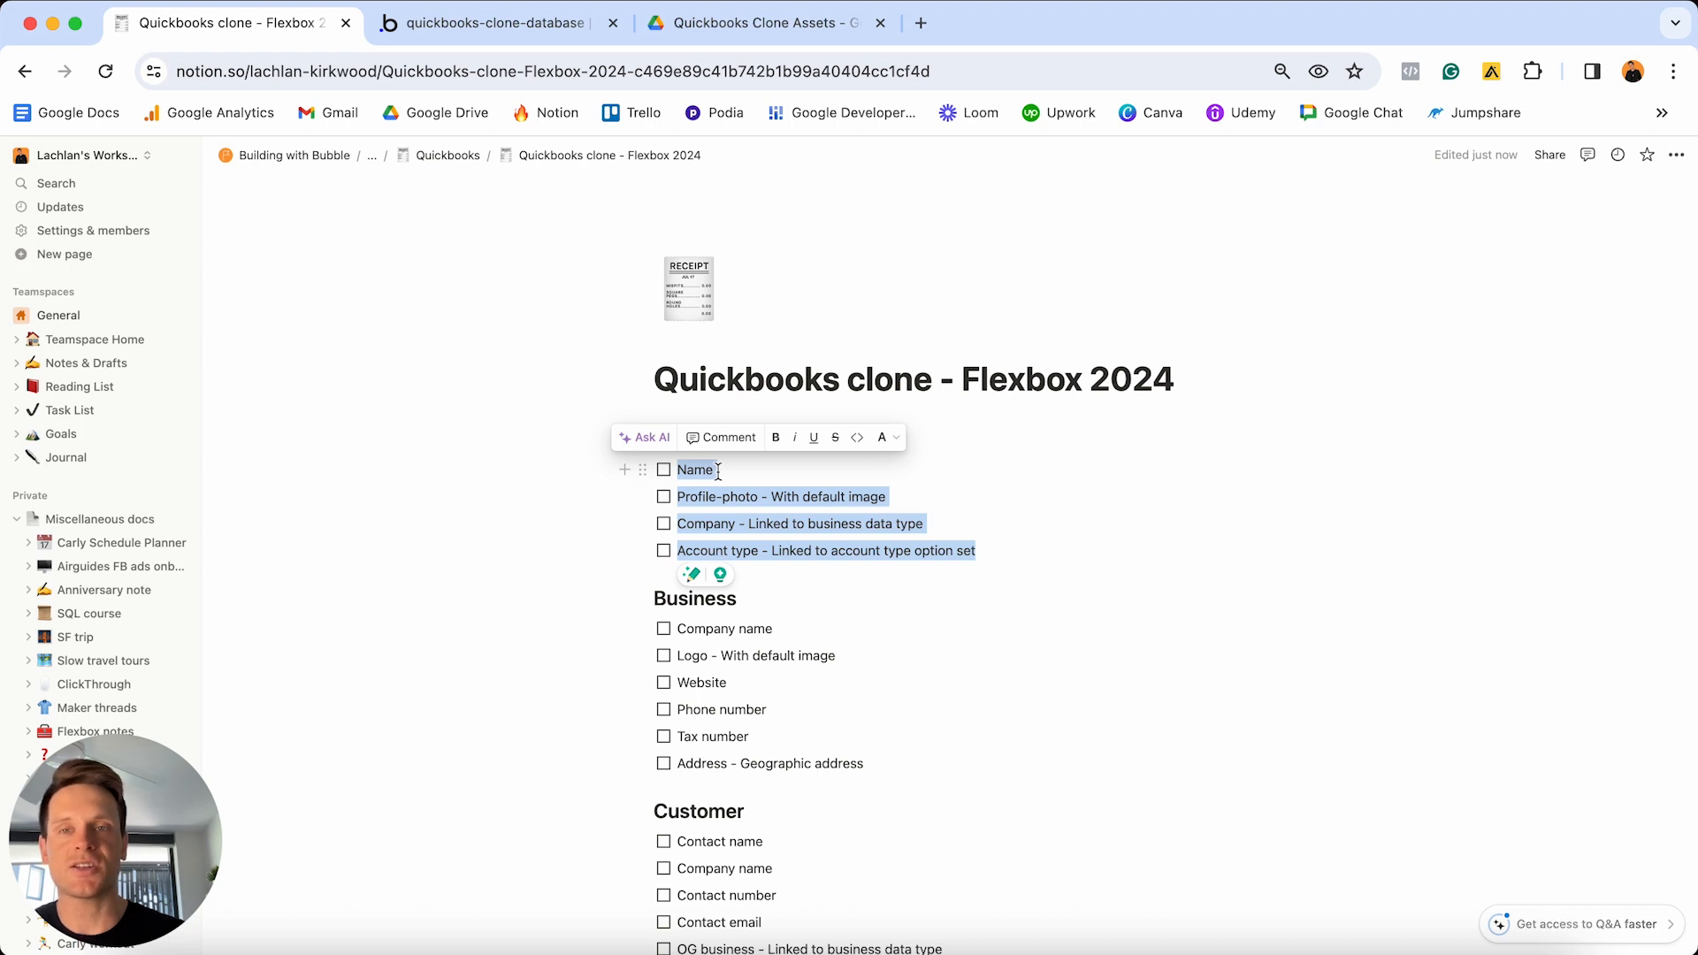
click(488, 35)
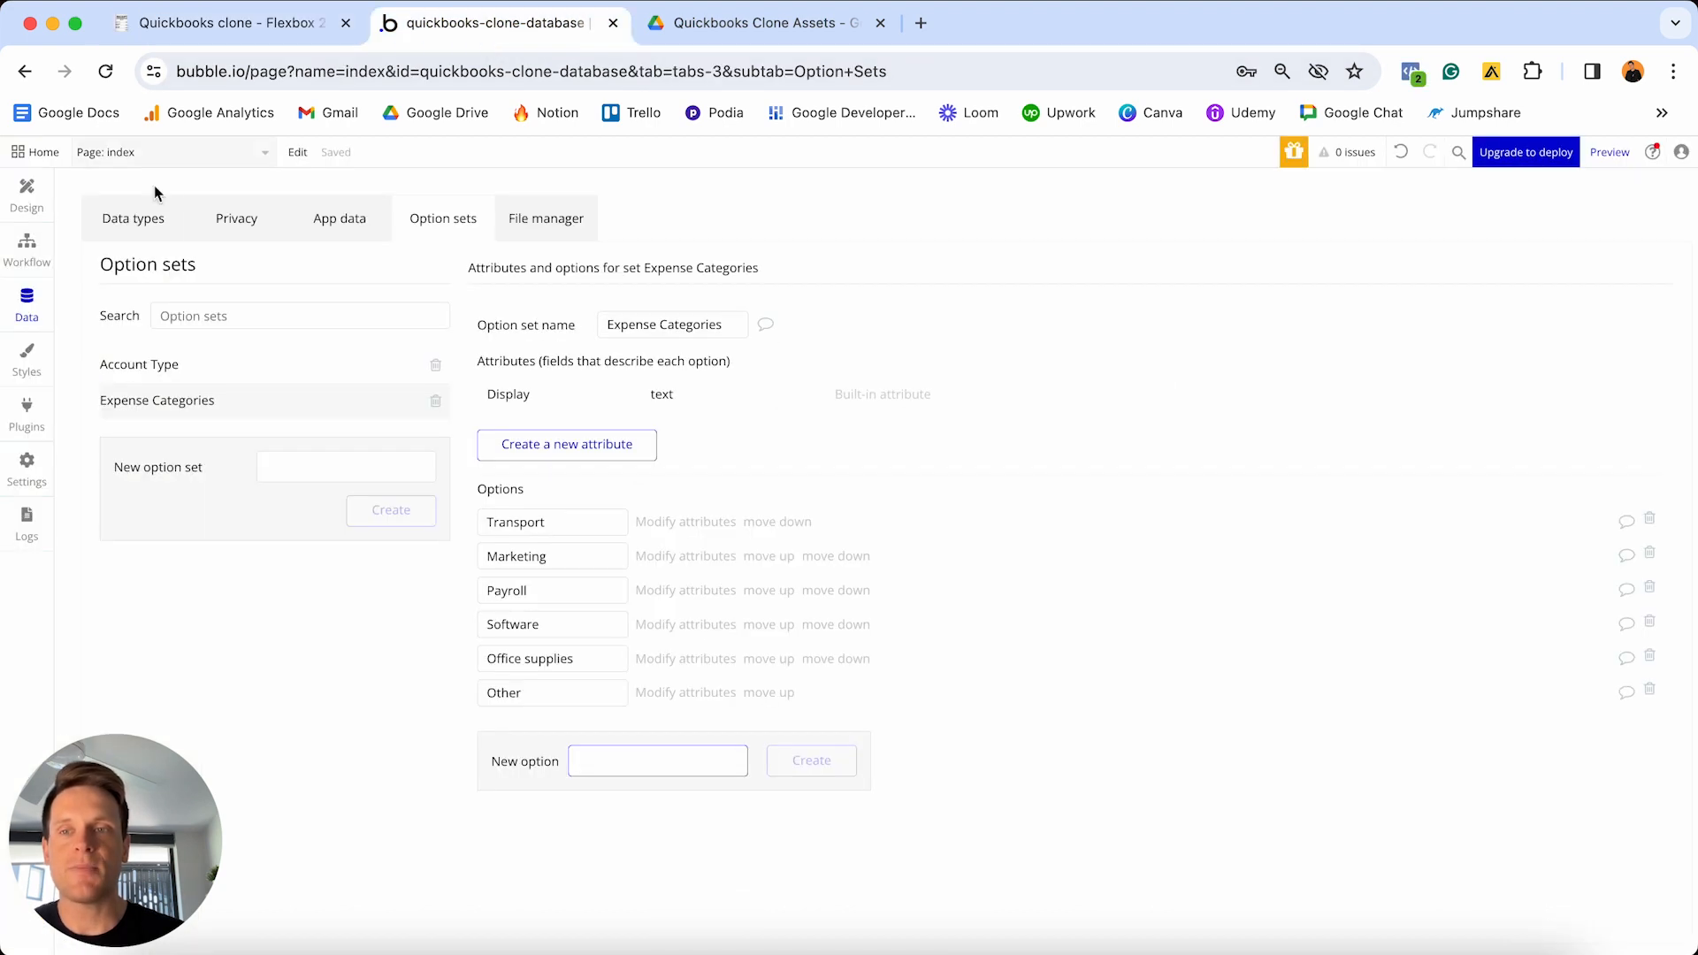
- Open the User data type and add a field named Name of type text
click(135, 219)
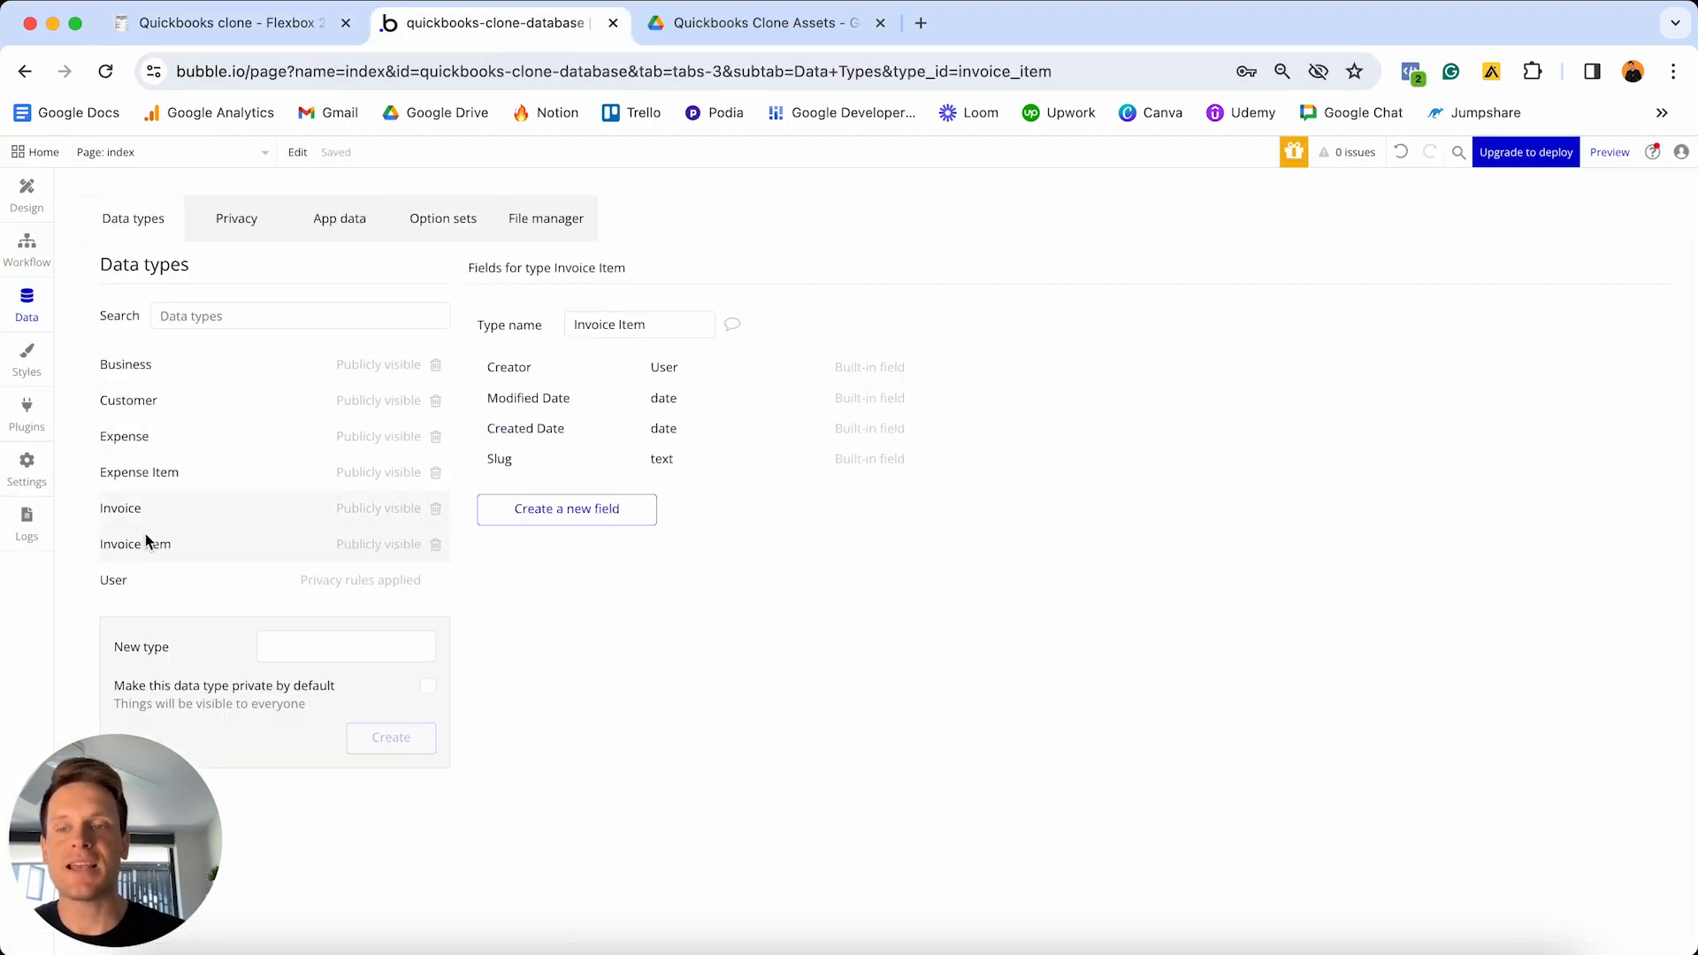
click(135, 582)
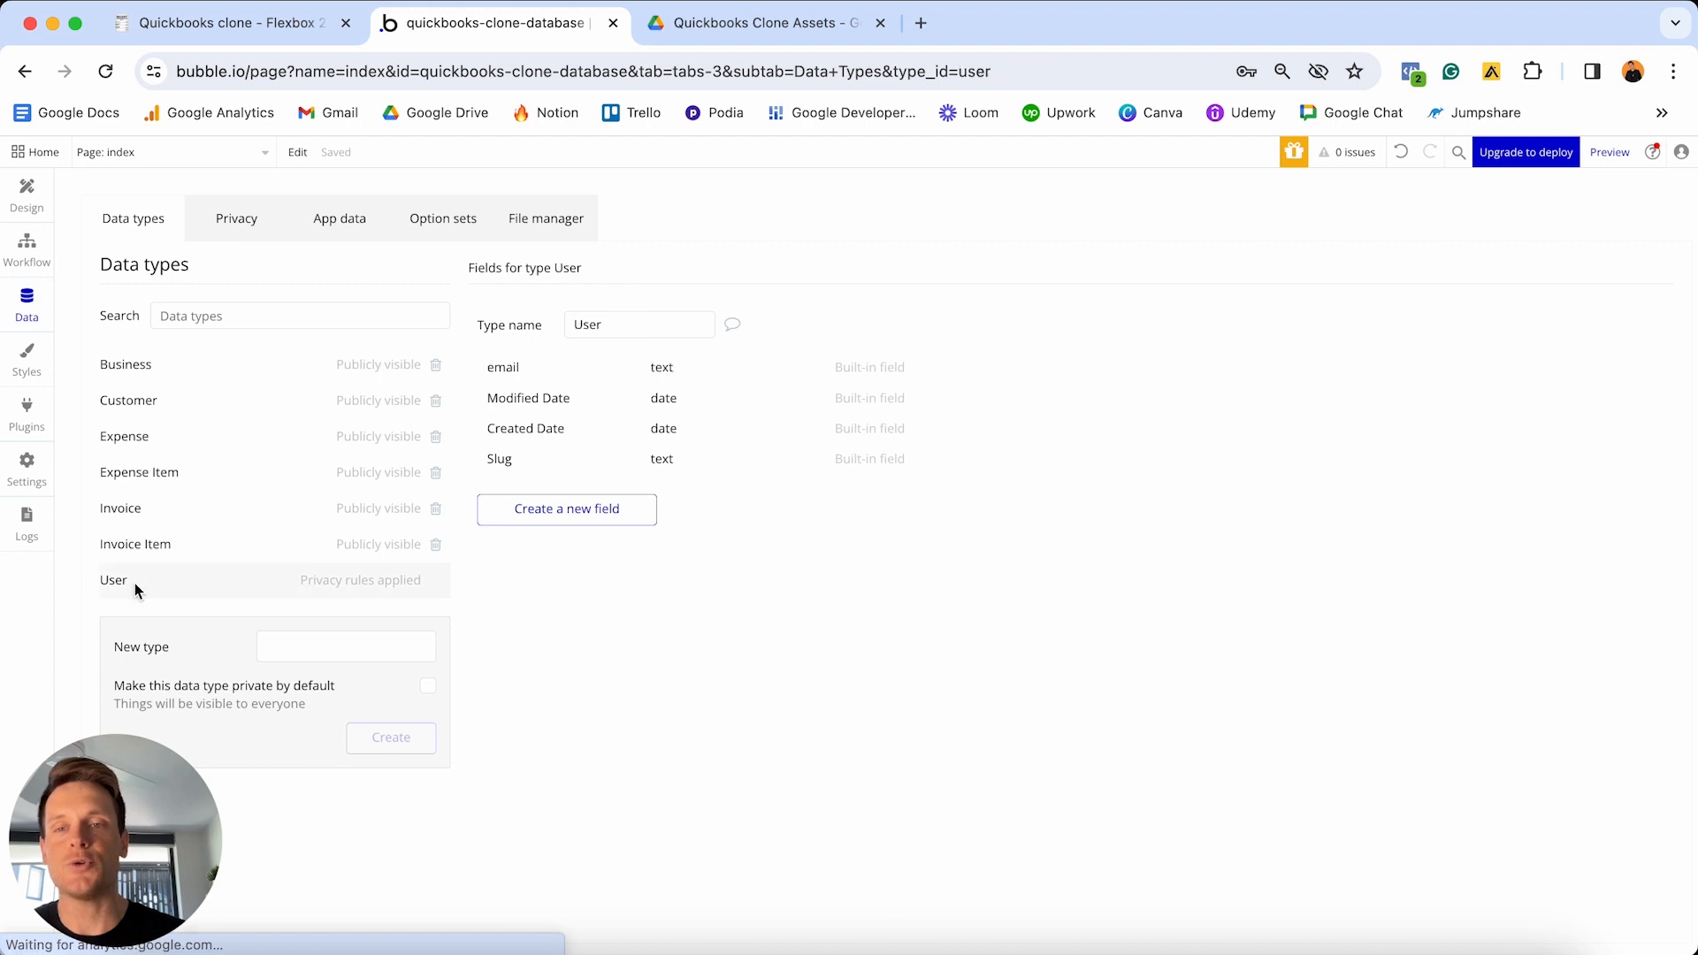
click(591, 514)
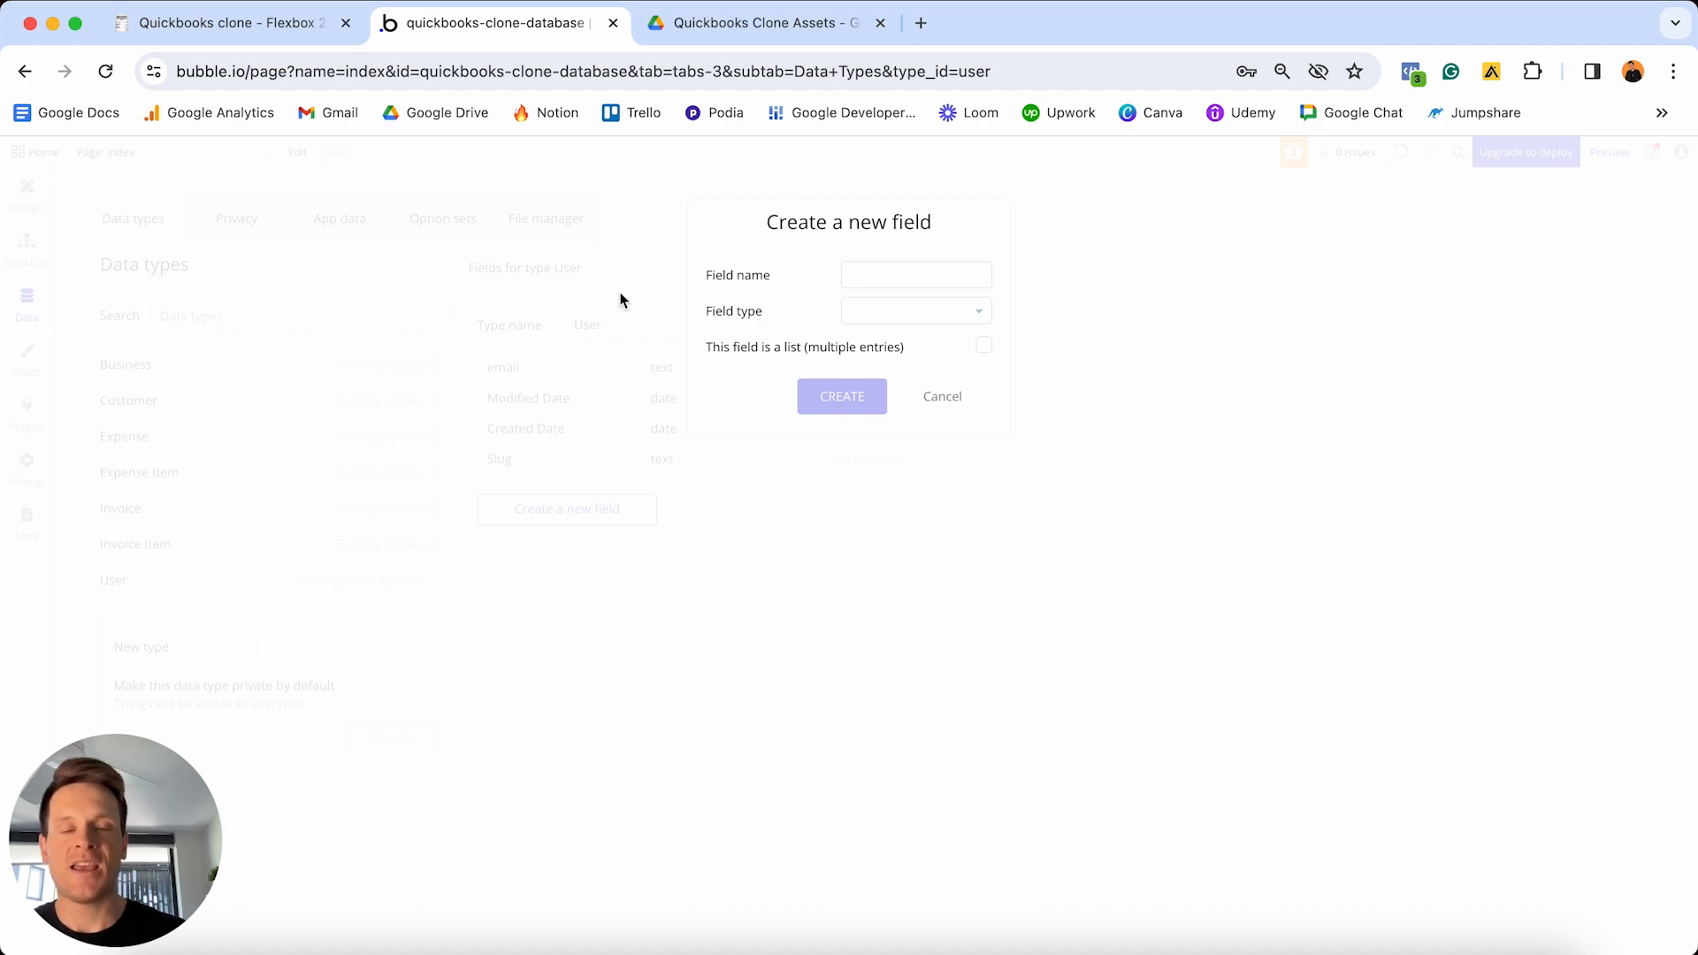
click(868, 273)
text(Name)
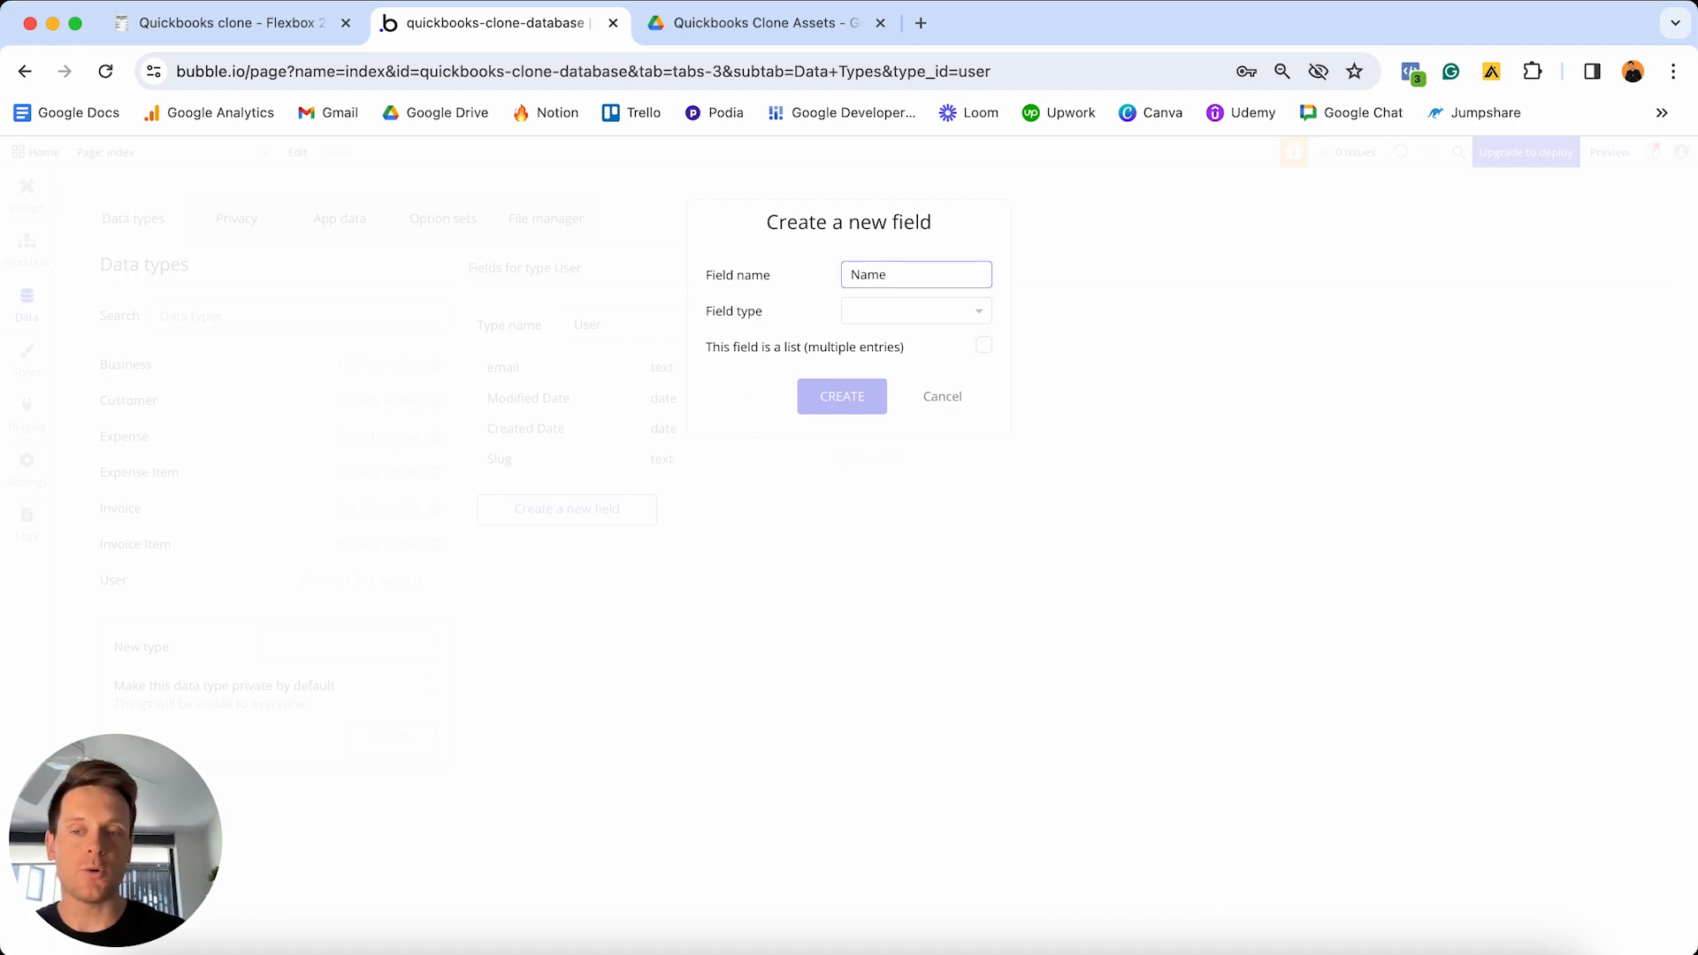
click(883, 312)
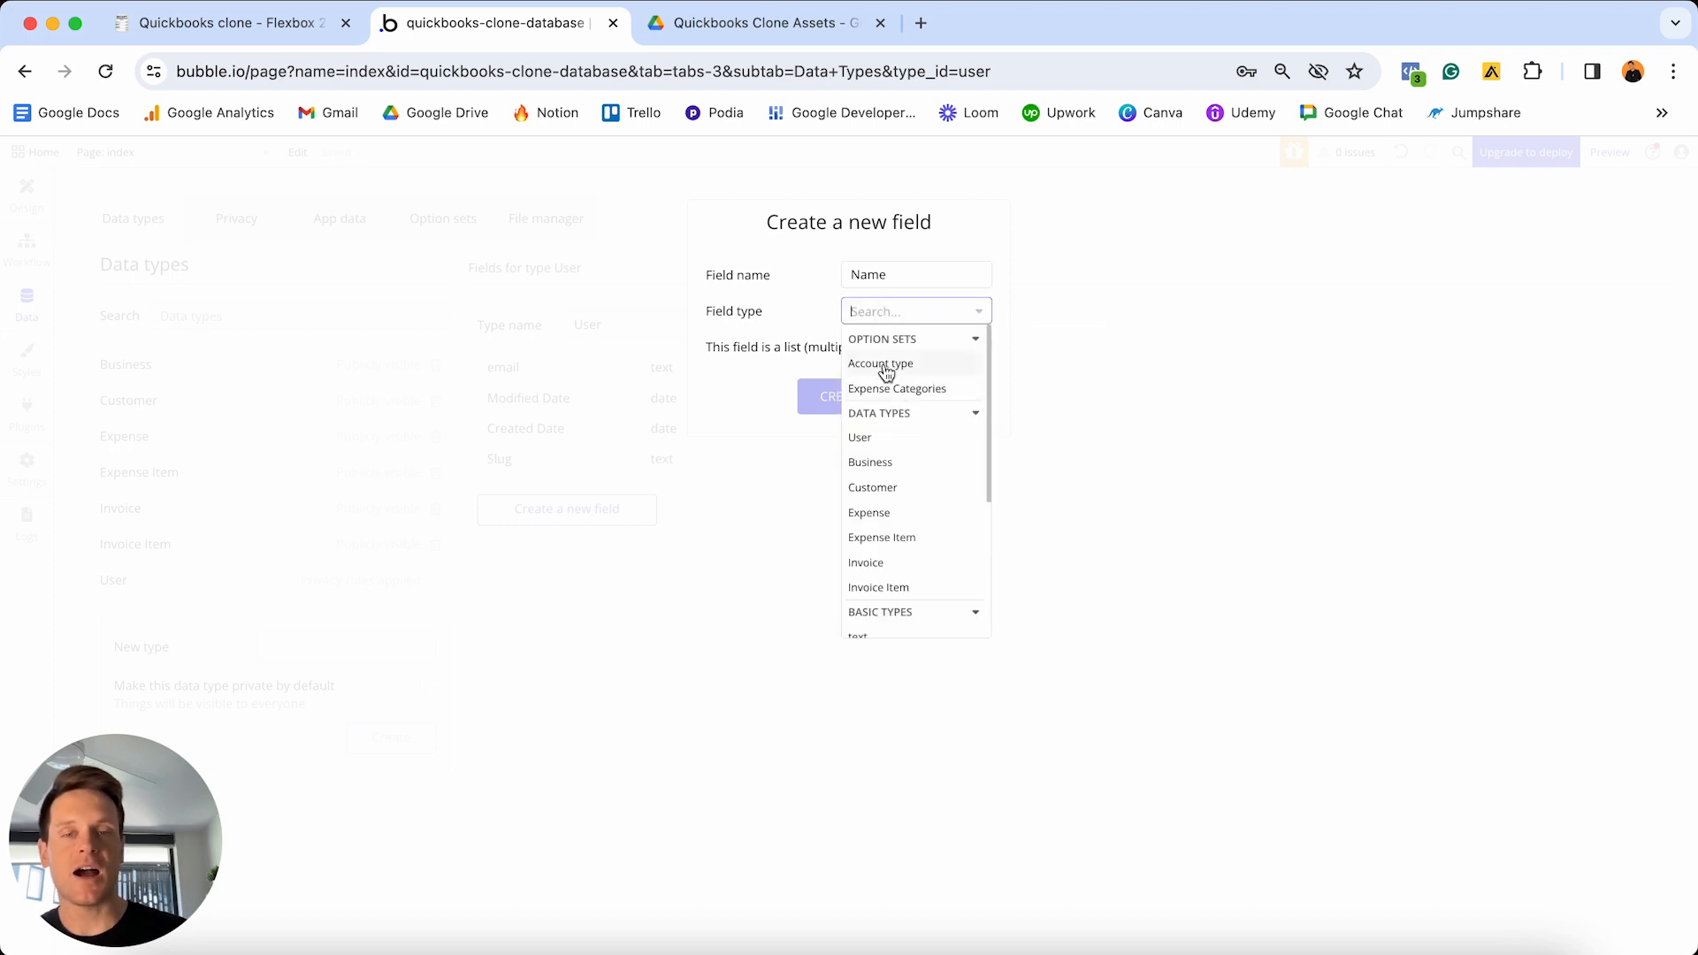
scroll(892, 389, down, 5)
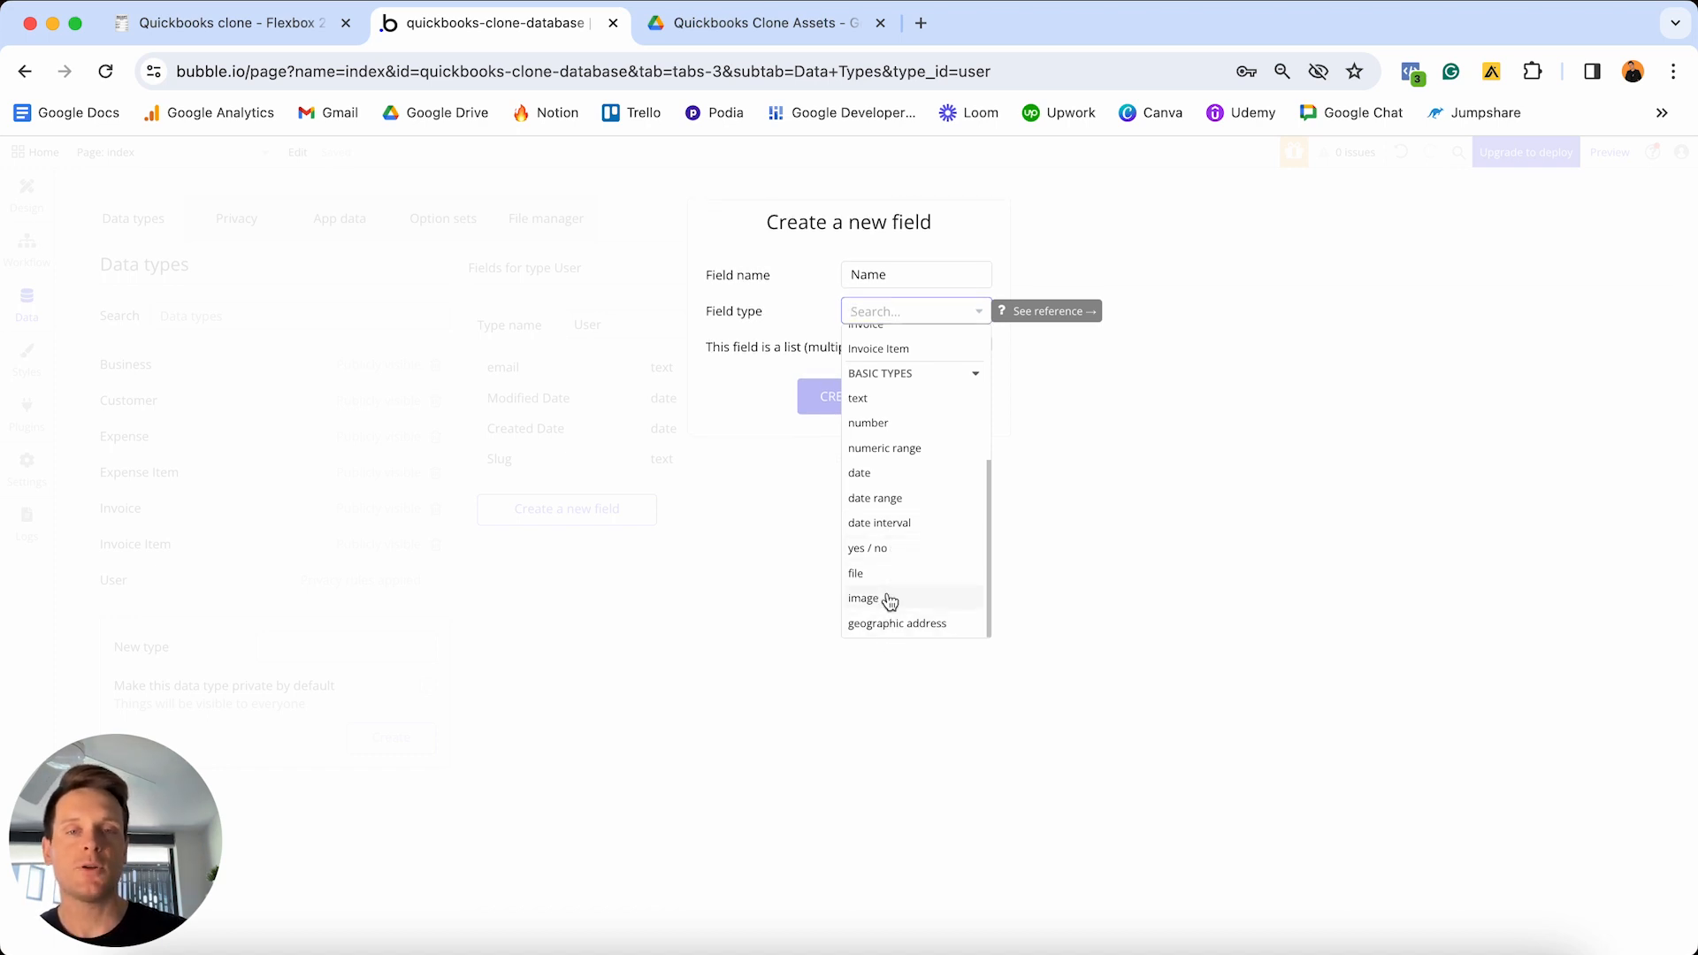
click(887, 408)
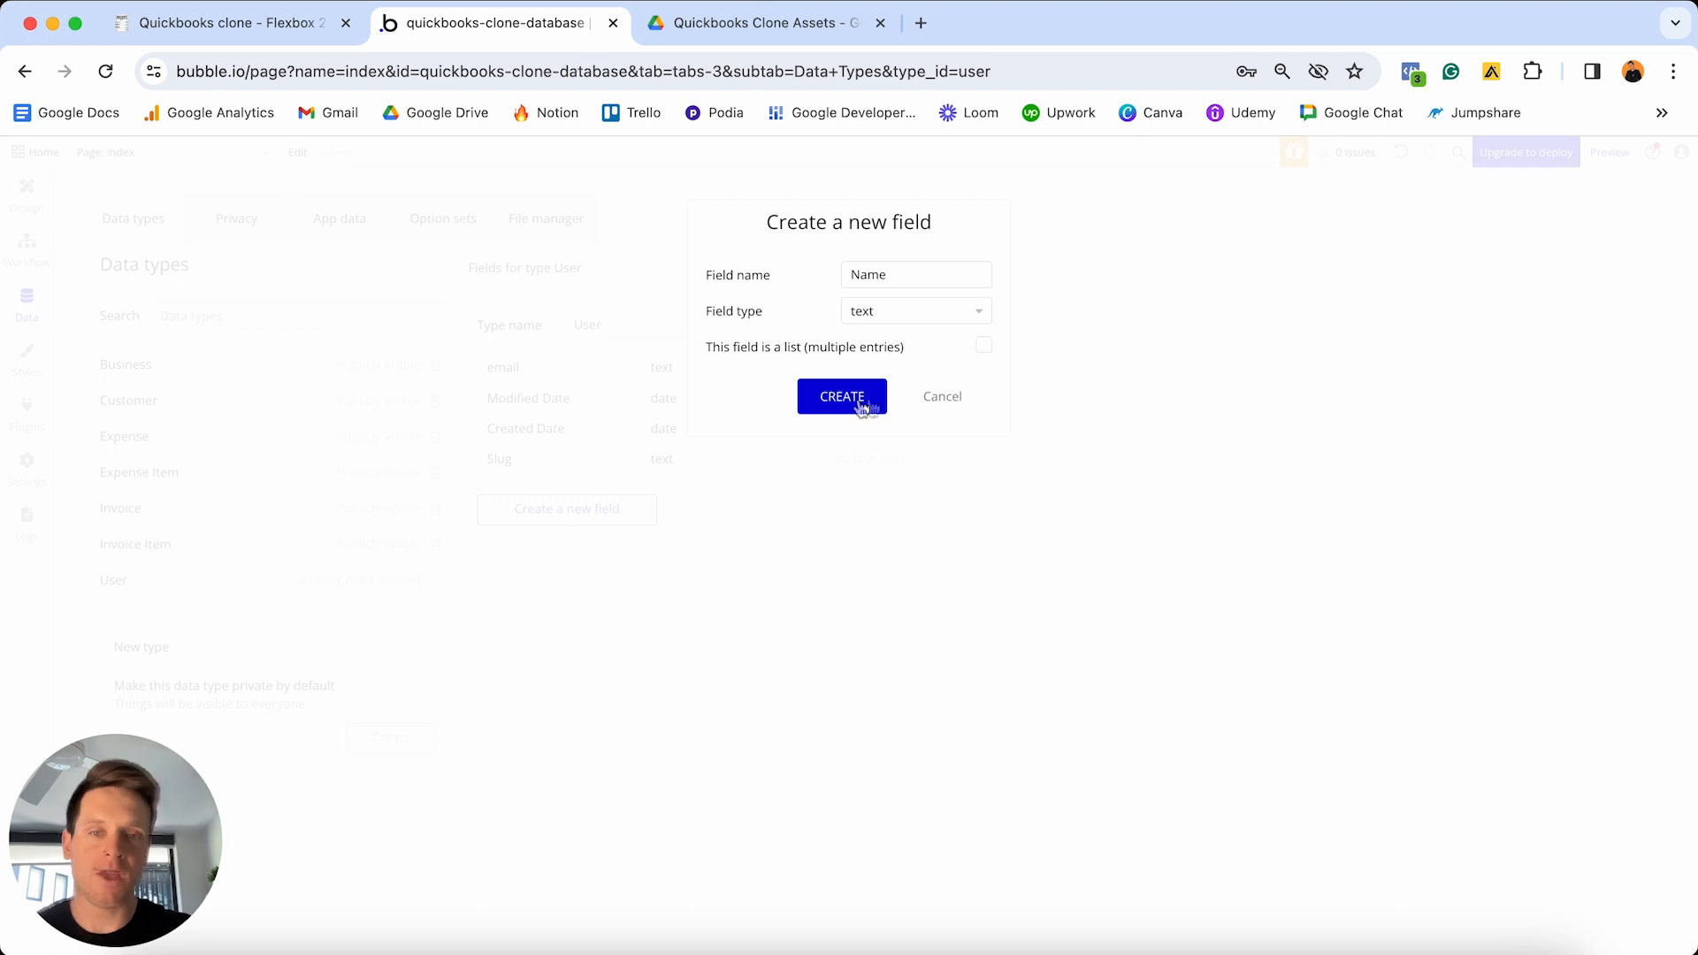
click(867, 403)
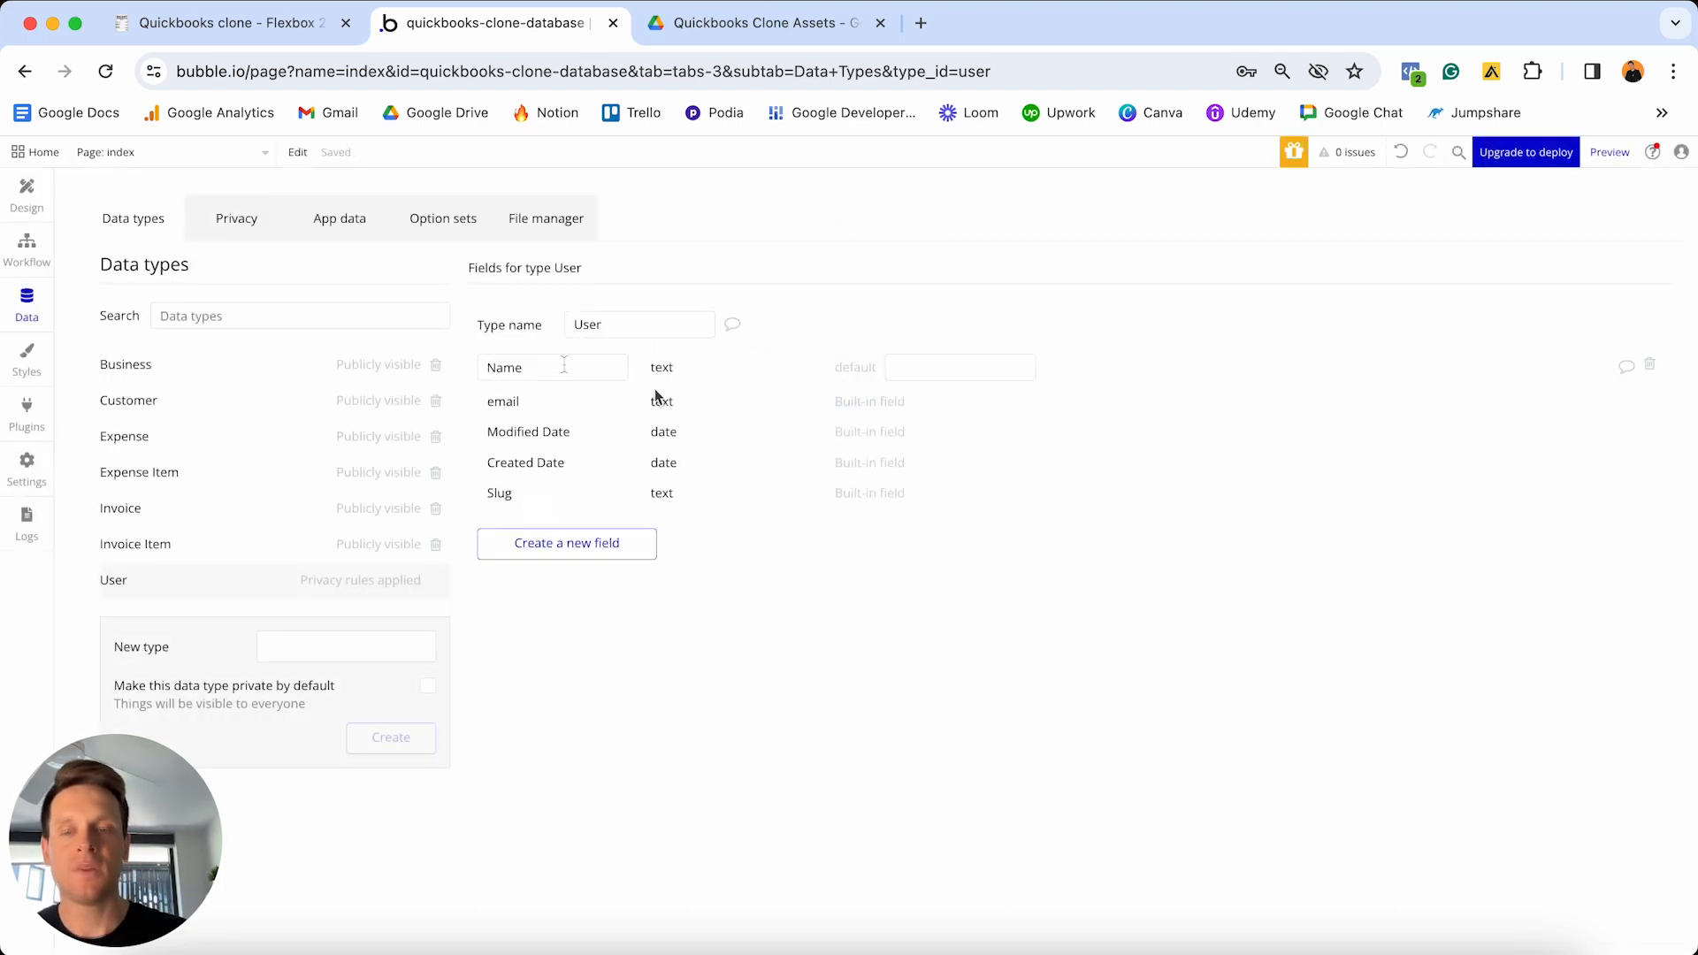
click(603, 540)
- Add a Profile-photo field of type image to the User data type
text(Profile-photo)
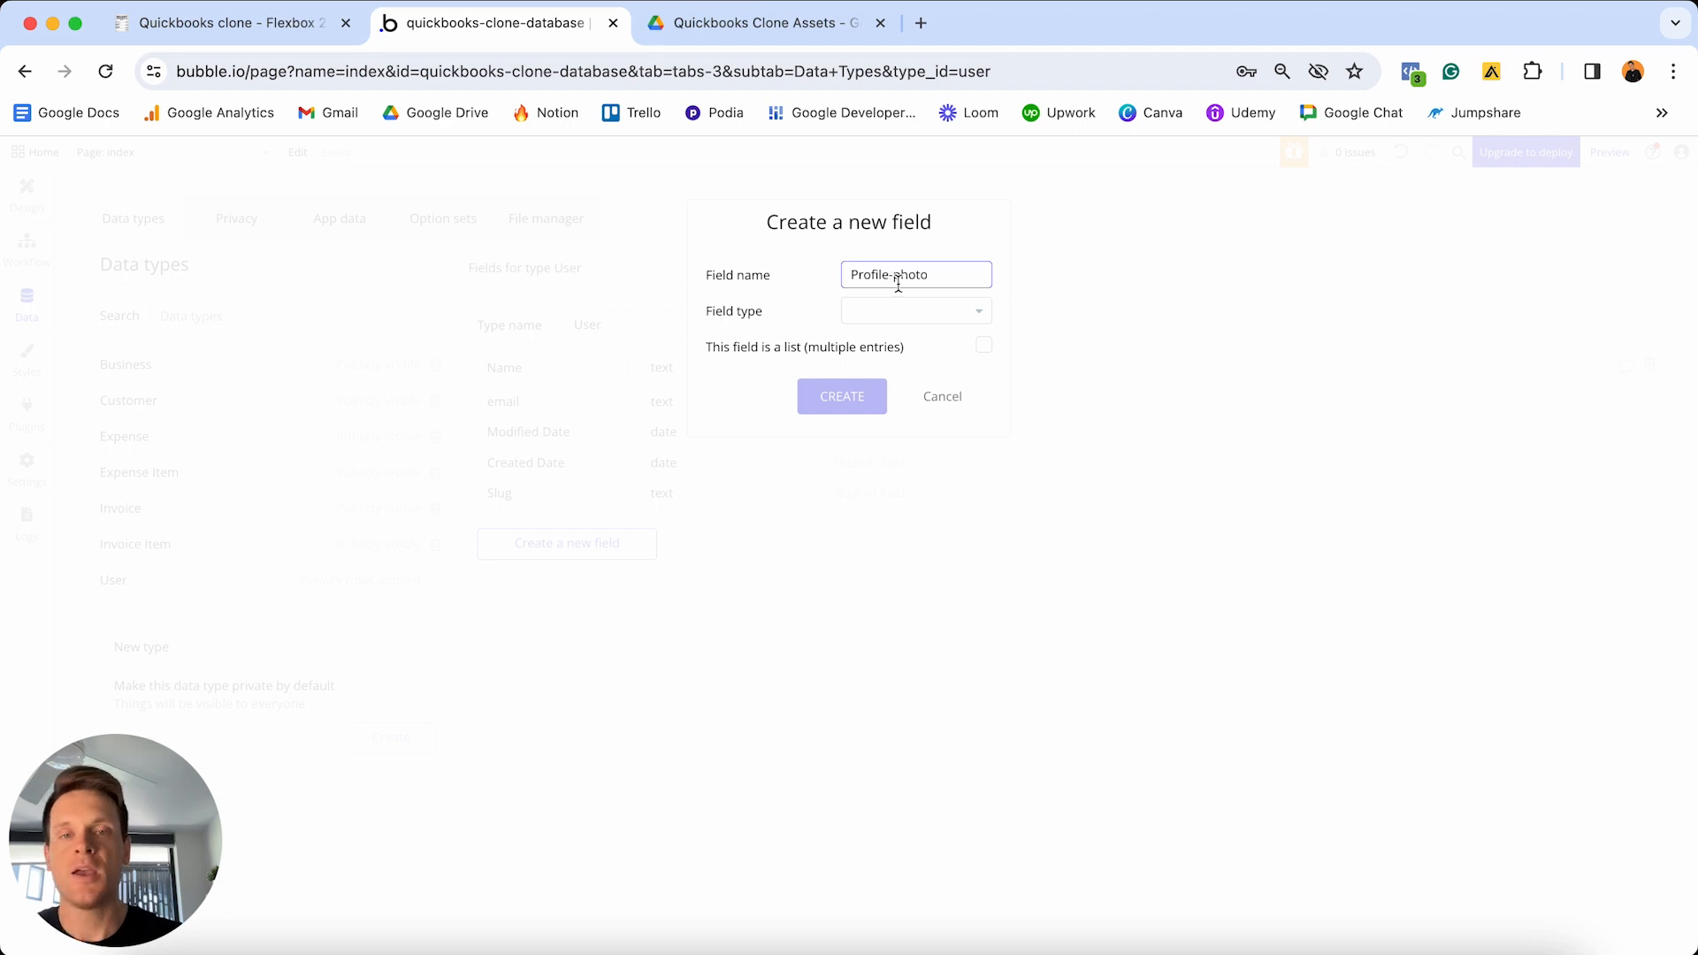
click(925, 315)
scroll(906, 382, down, 3)
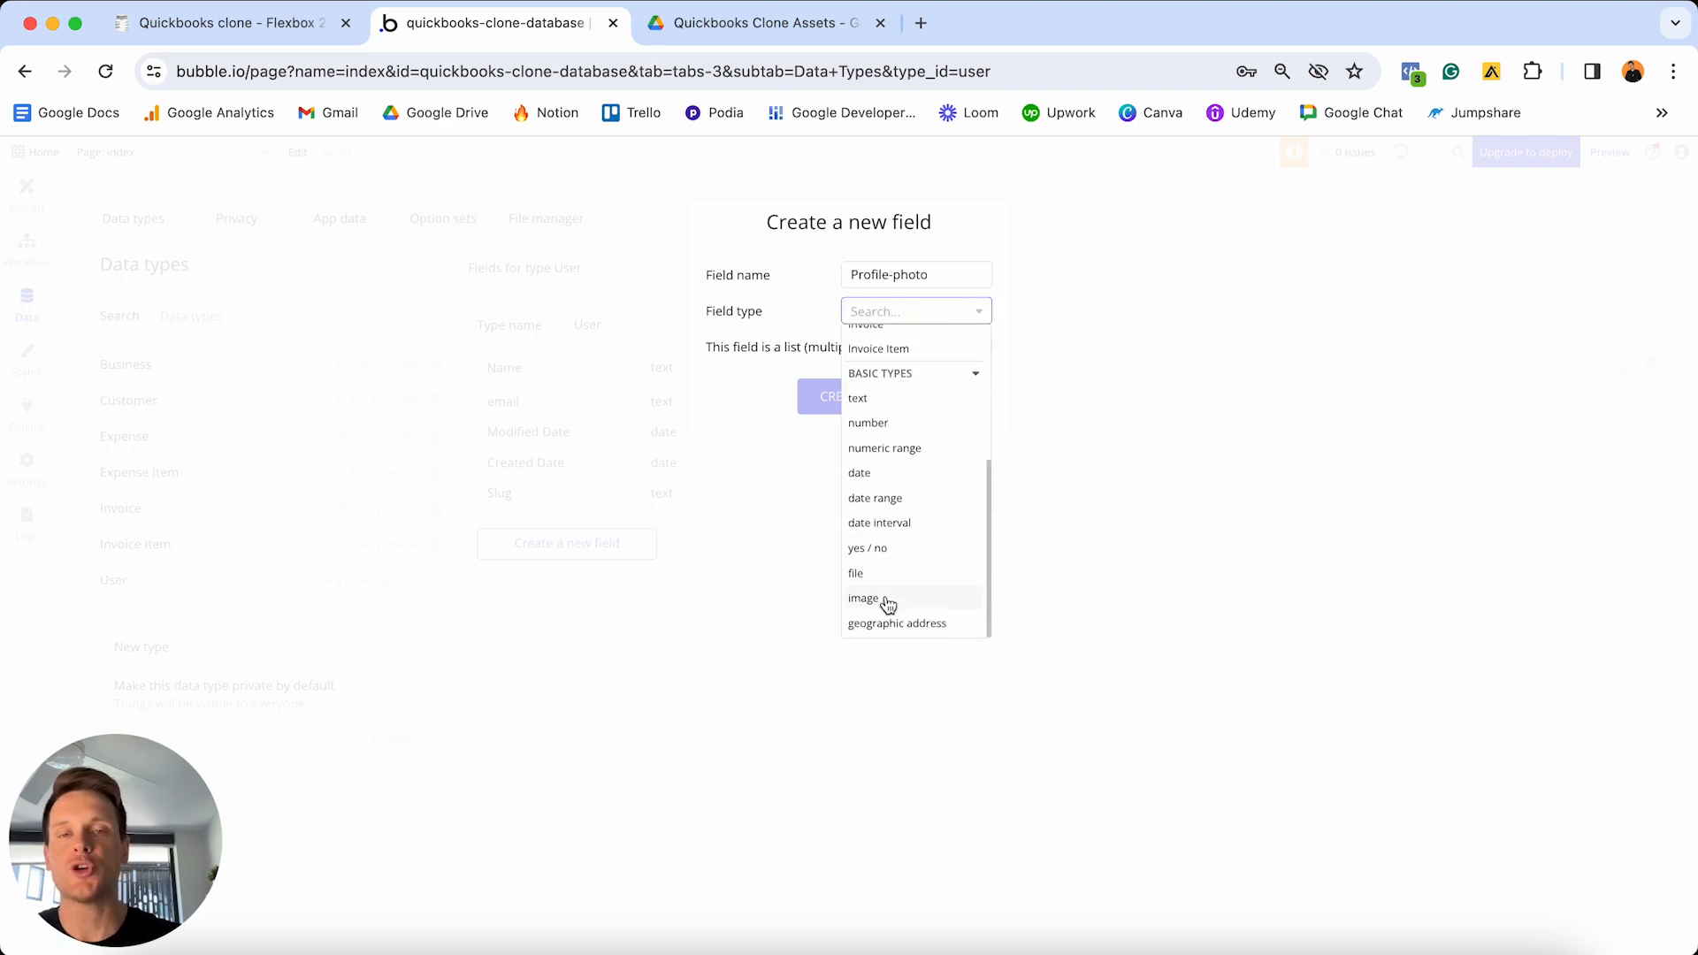
click(886, 601)
click(844, 403)
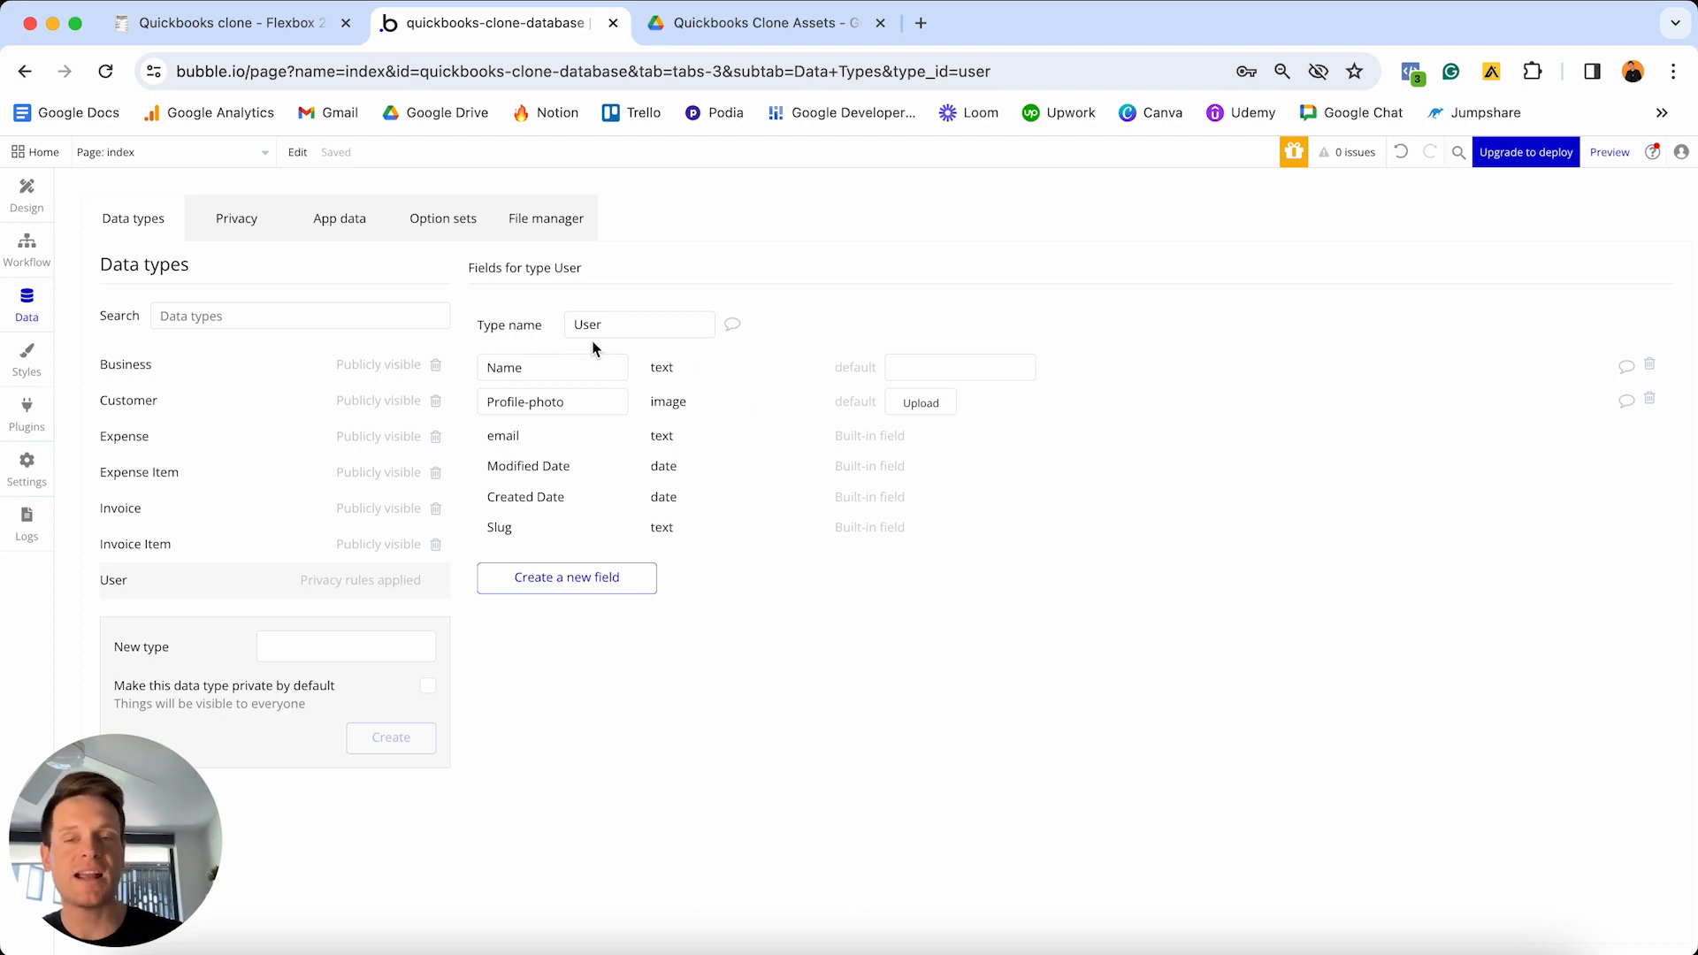
triple_click(573, 404)
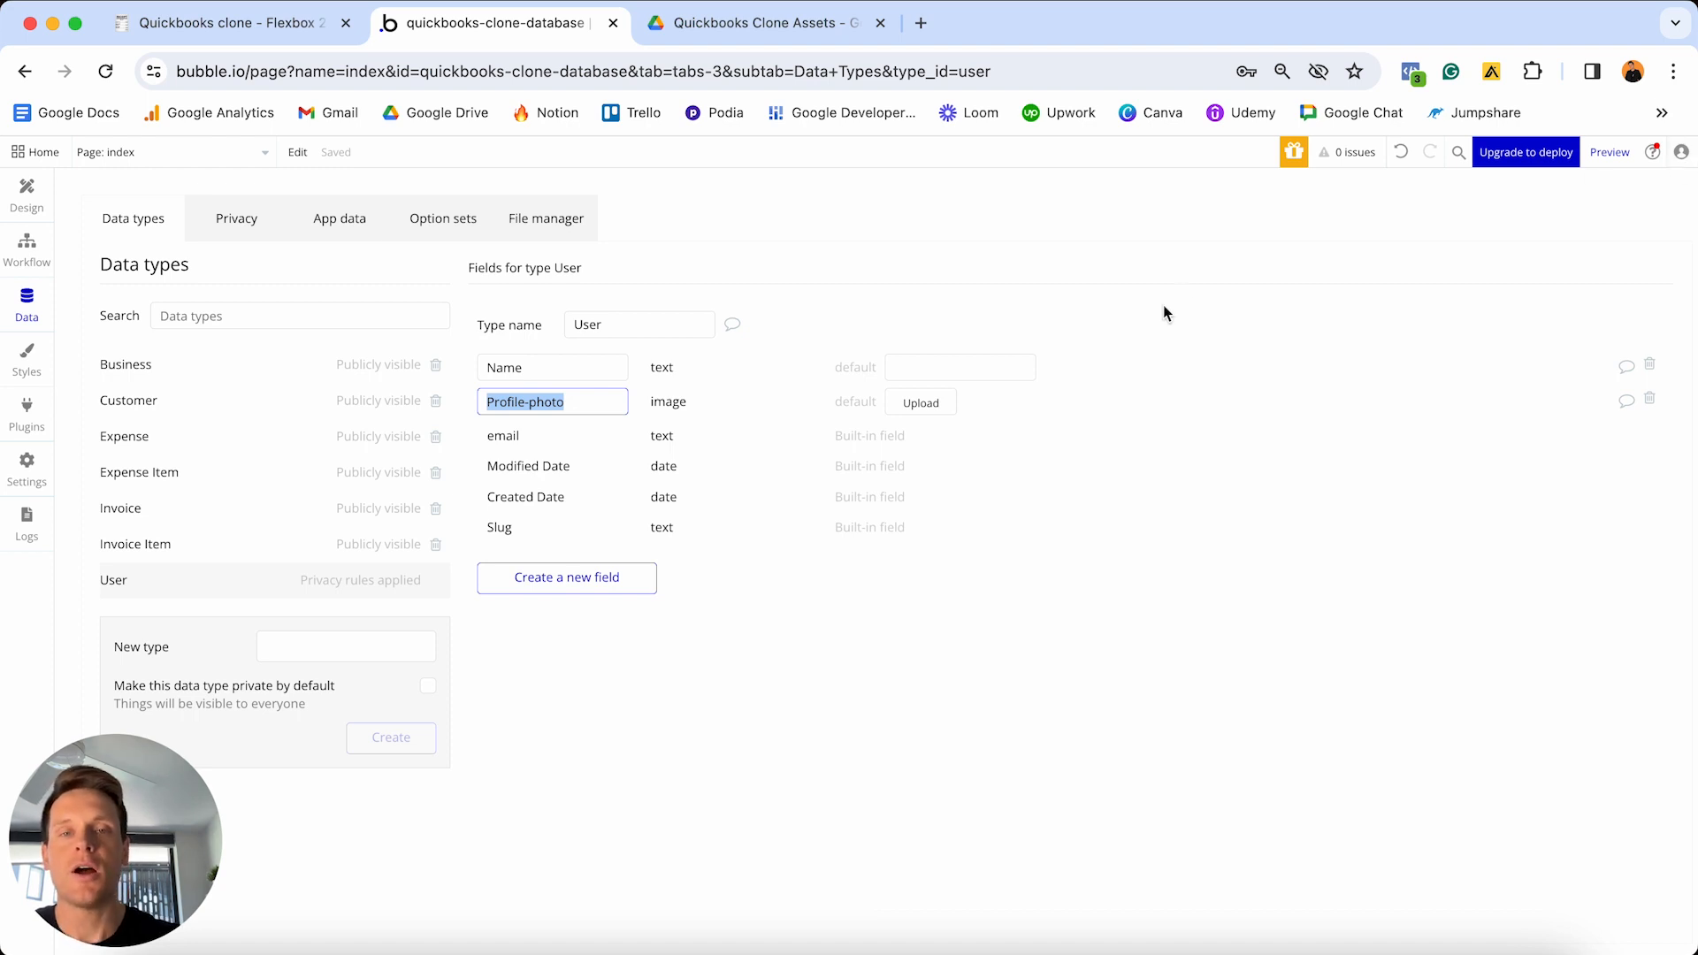
- Preview User-Photo.png in the Google Drive assets folder, then go back to Bubble
click(767, 25)
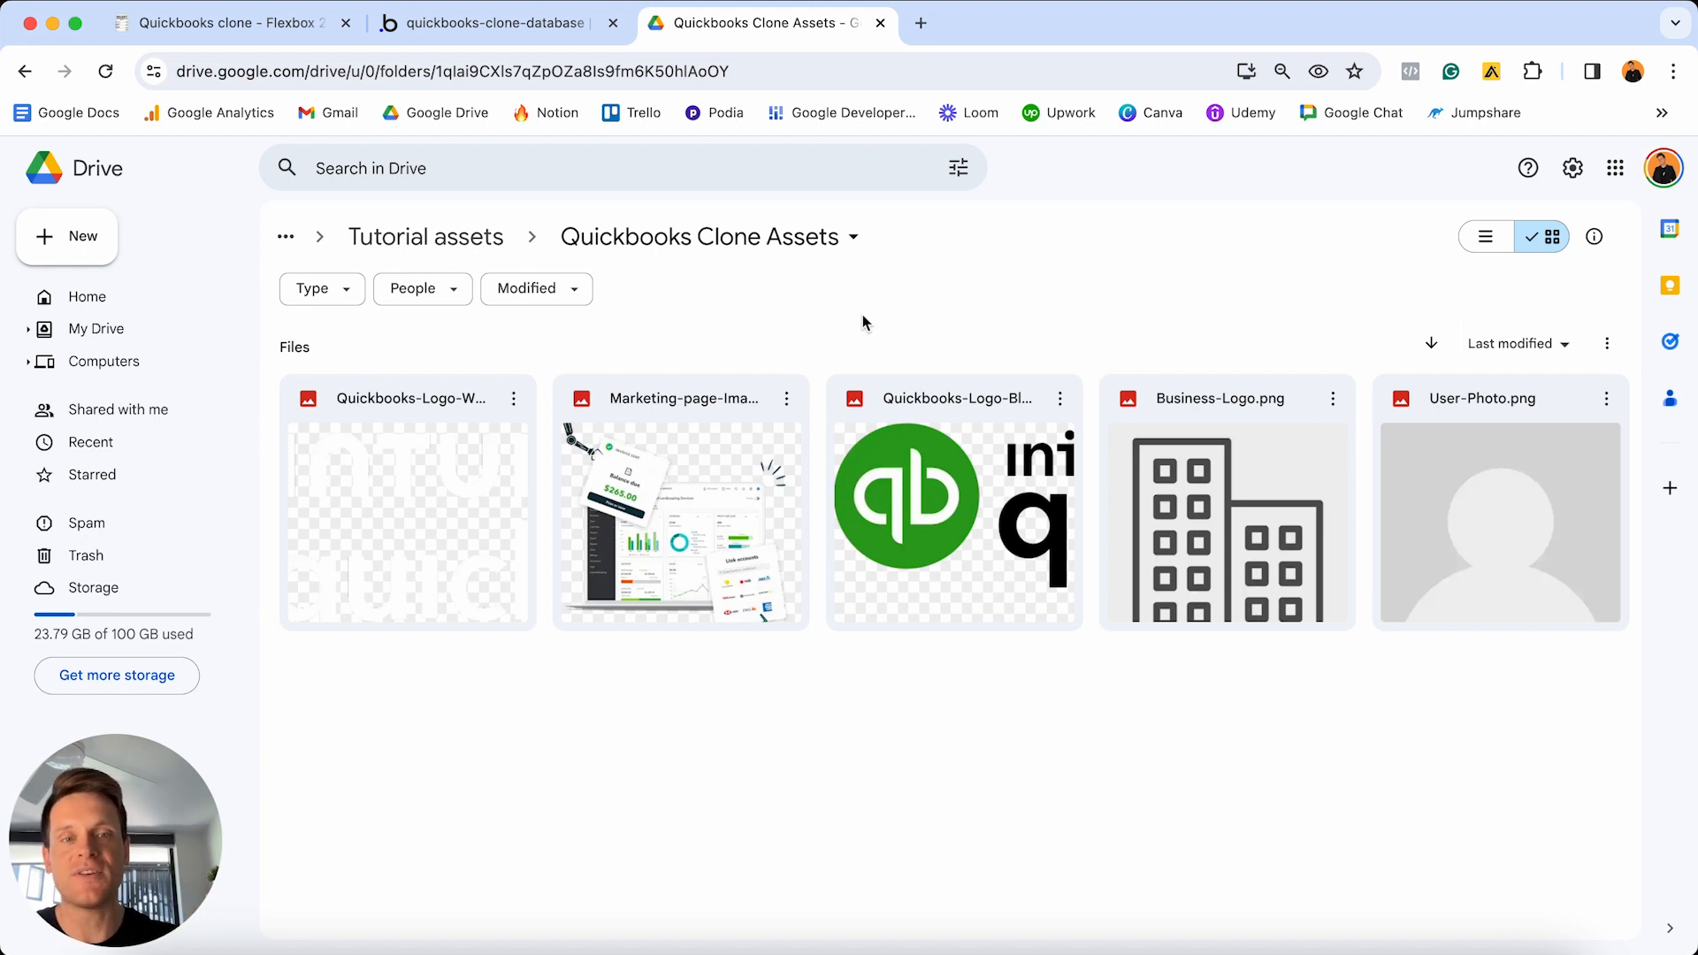
double_click(1499, 545)
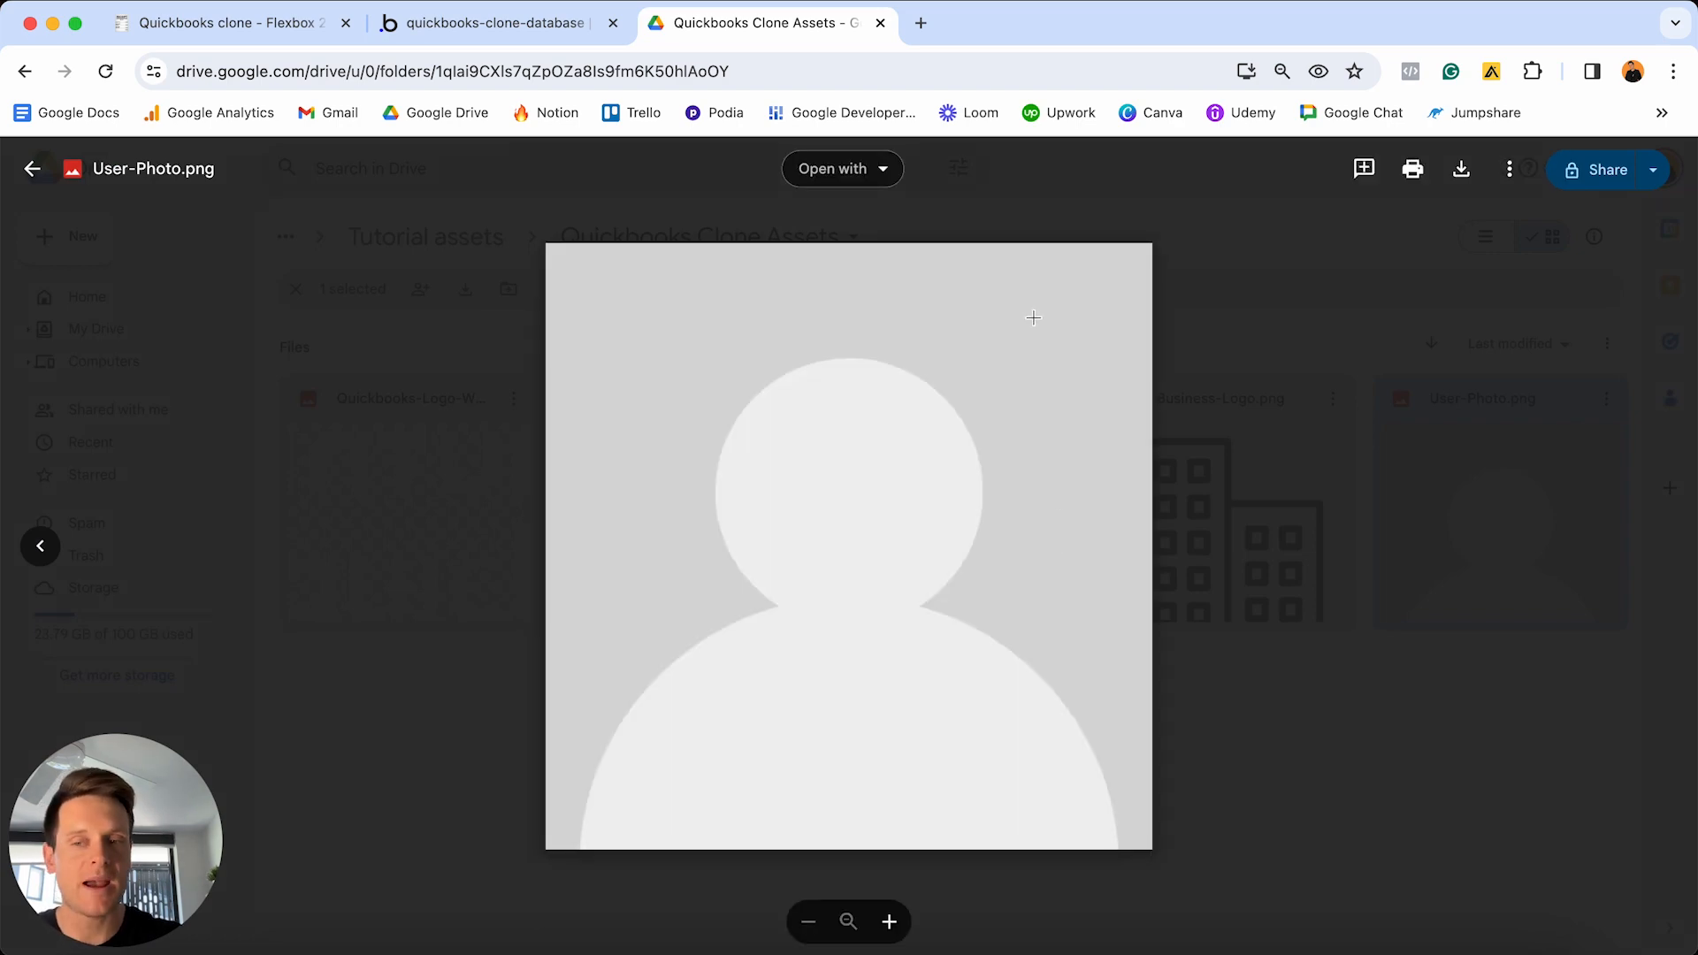
click(1372, 307)
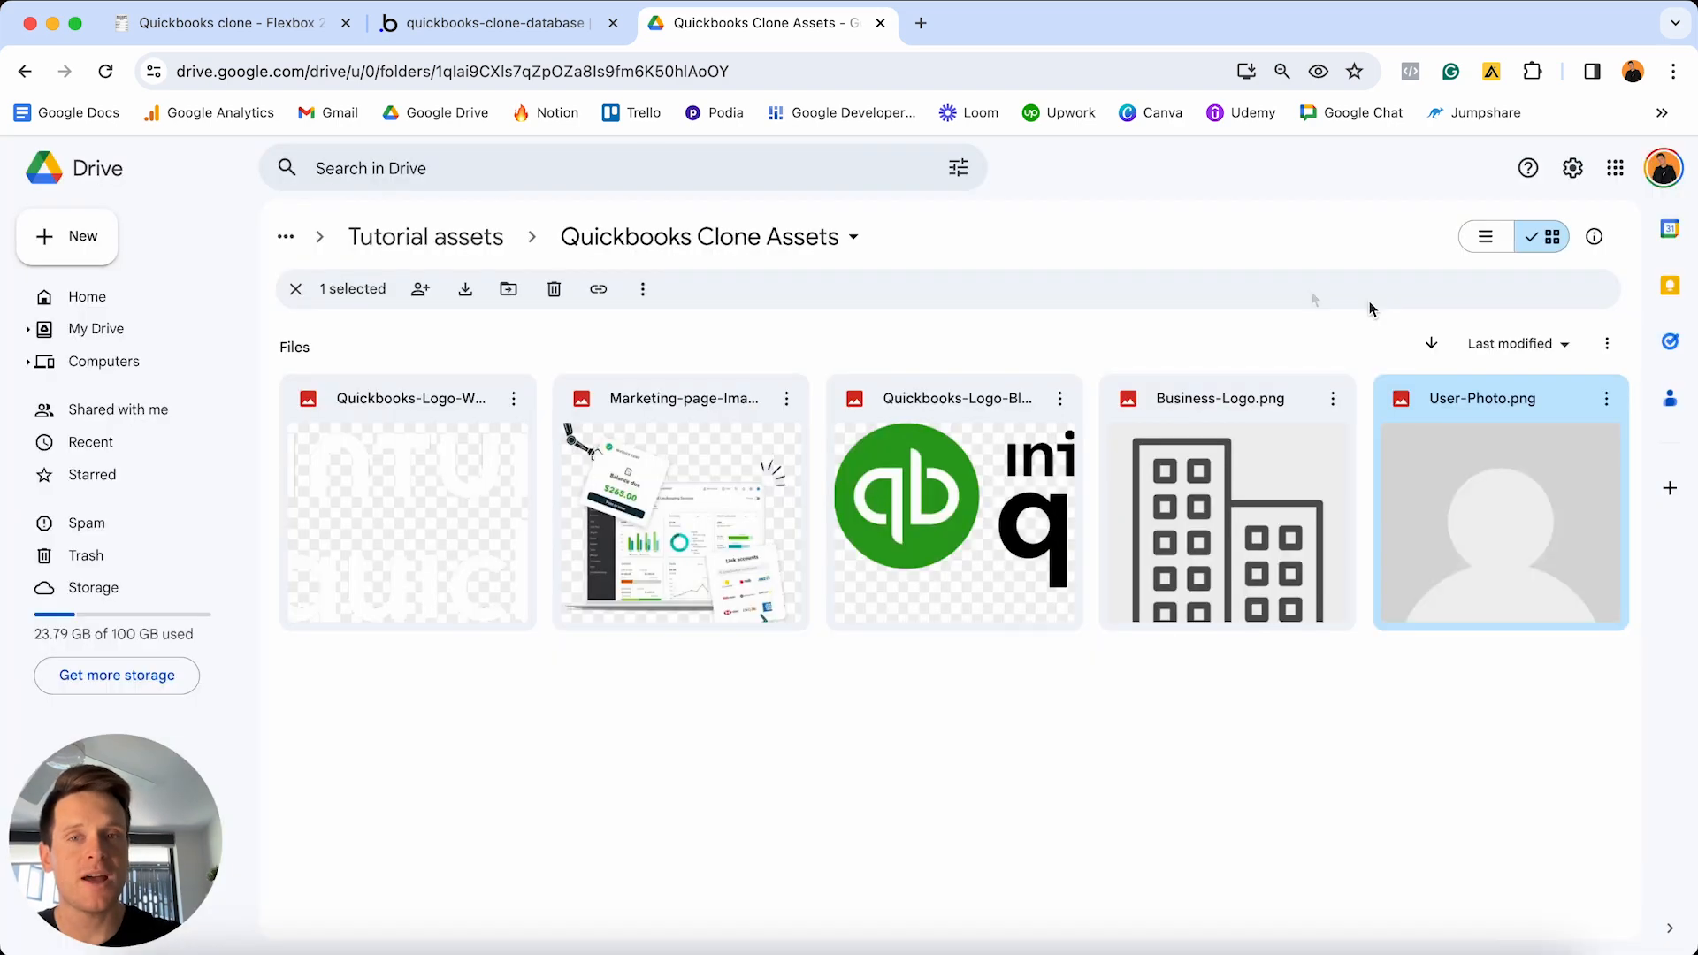
click(544, 25)
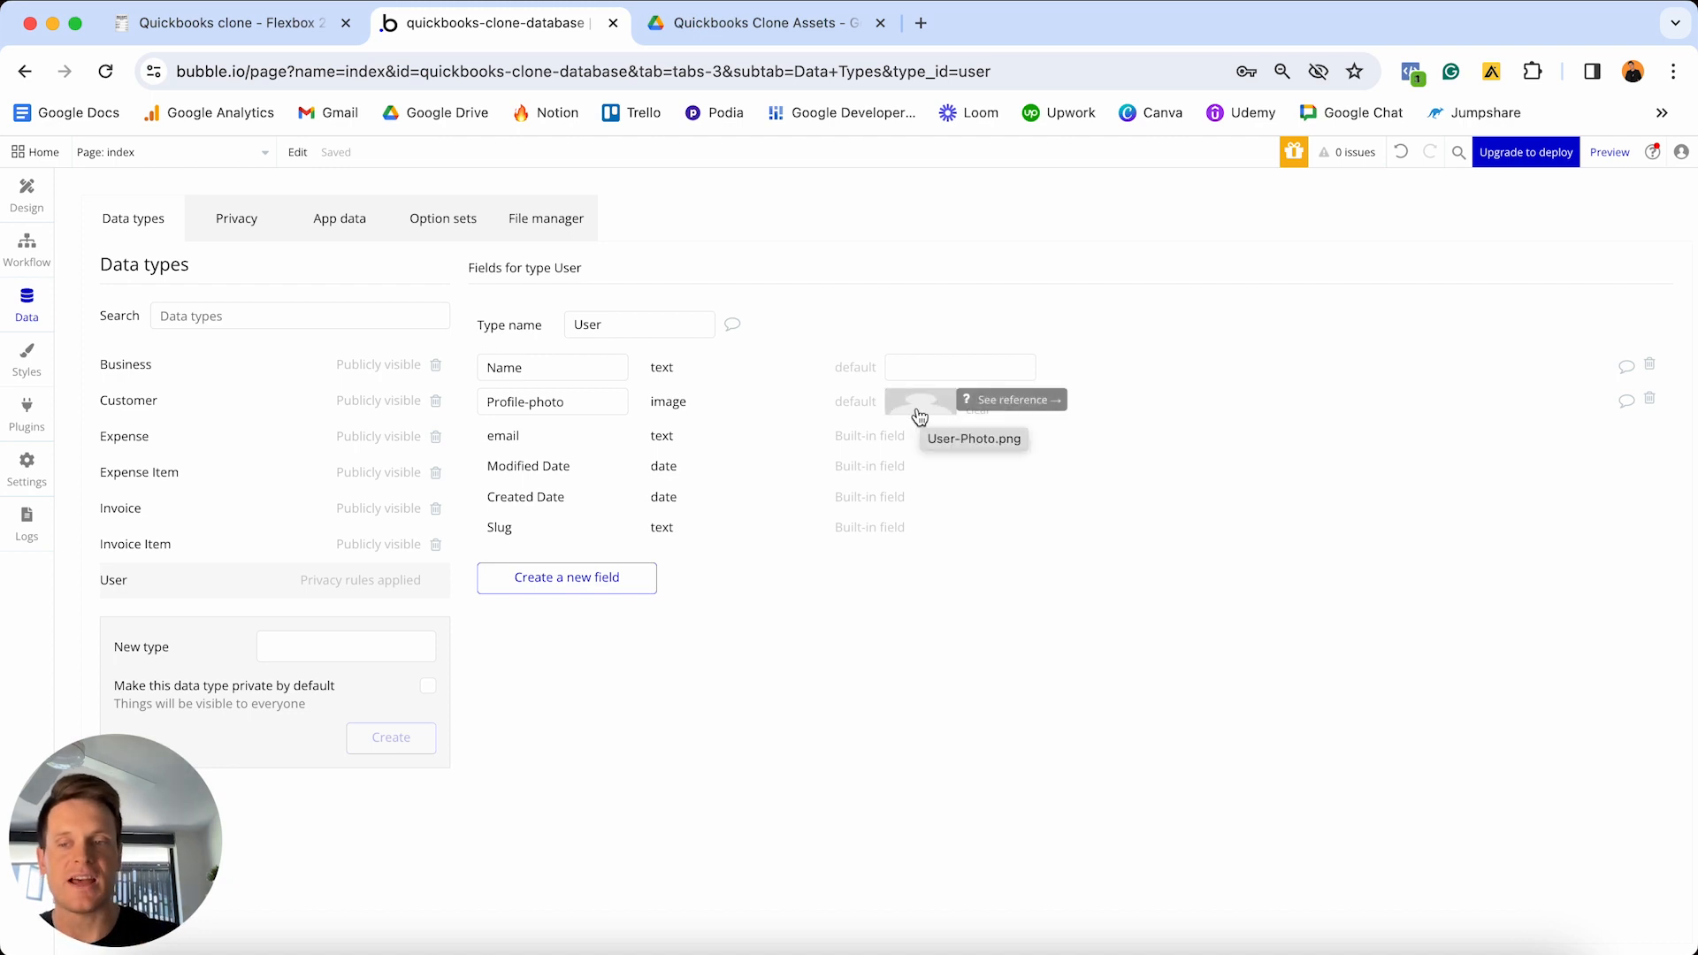
- Add a Company field to User whose type is the Business data type
click(605, 591)
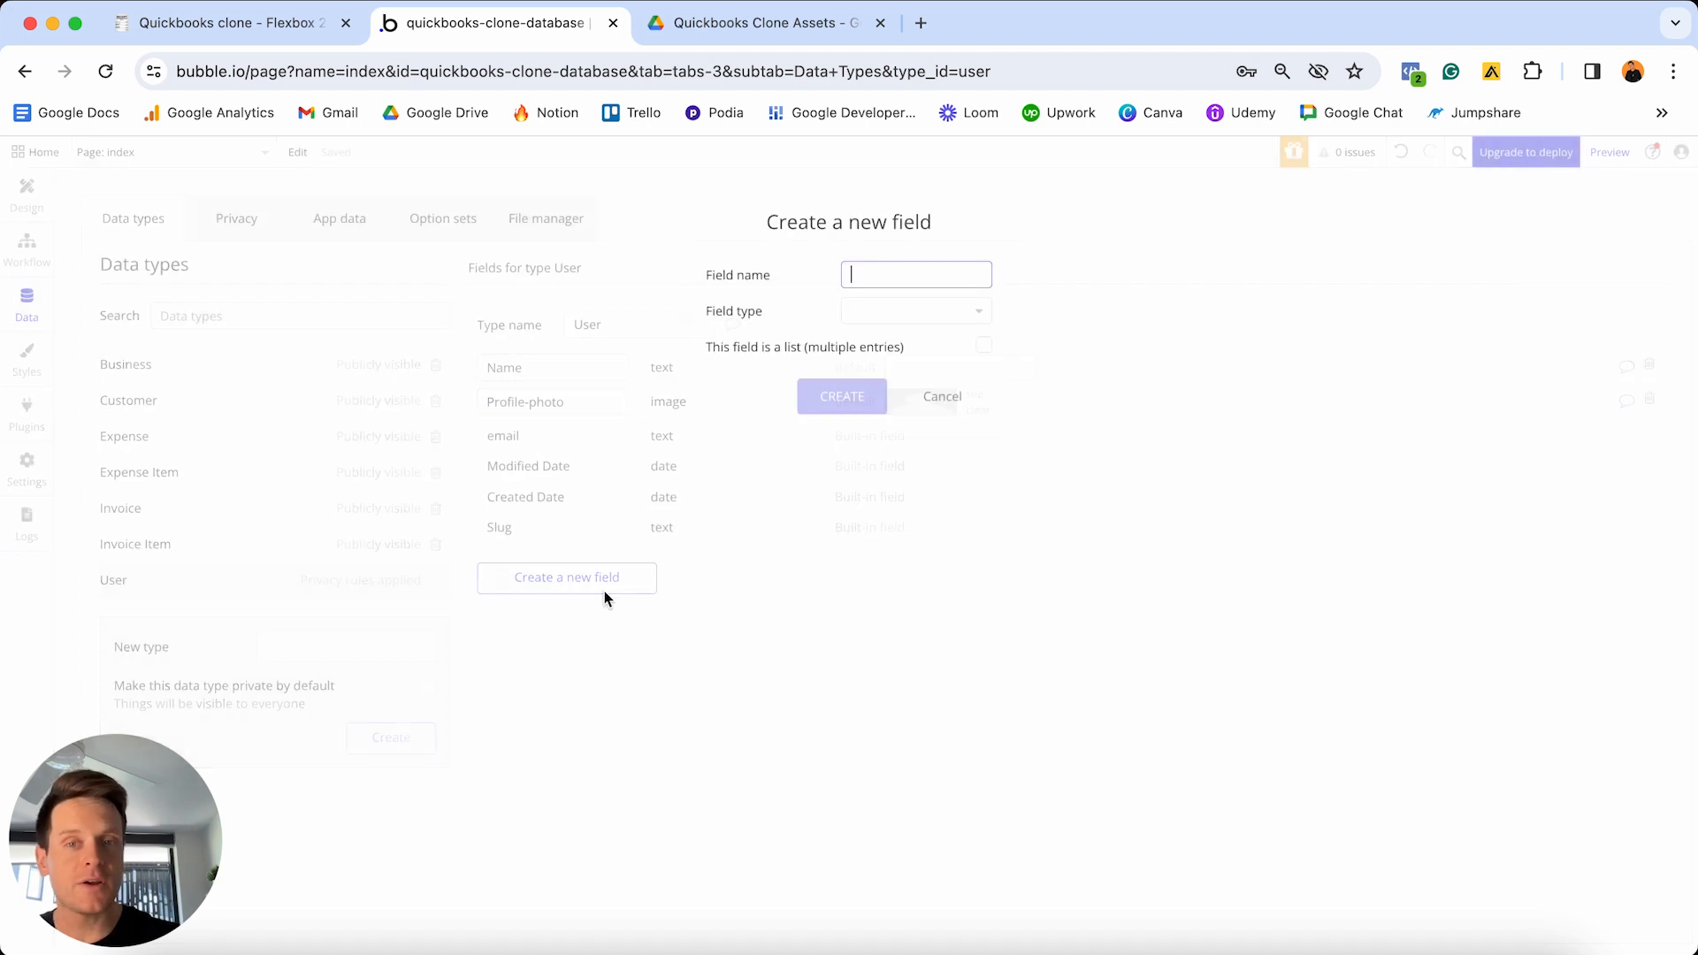
text(Company)
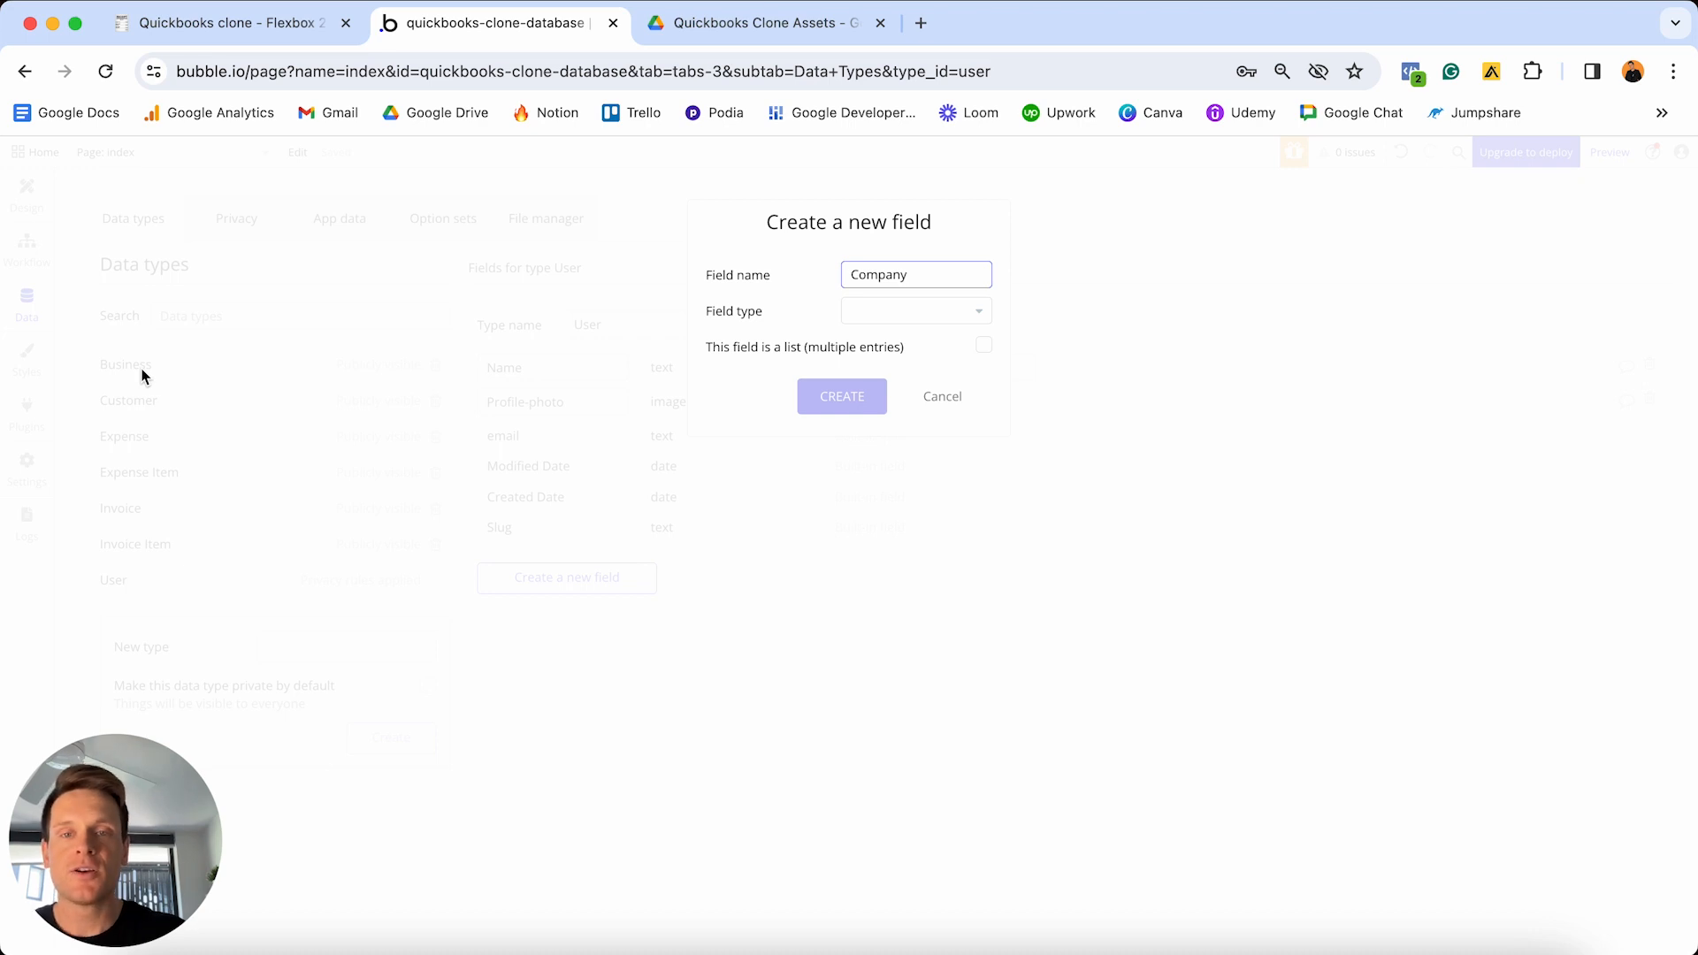
click(888, 314)
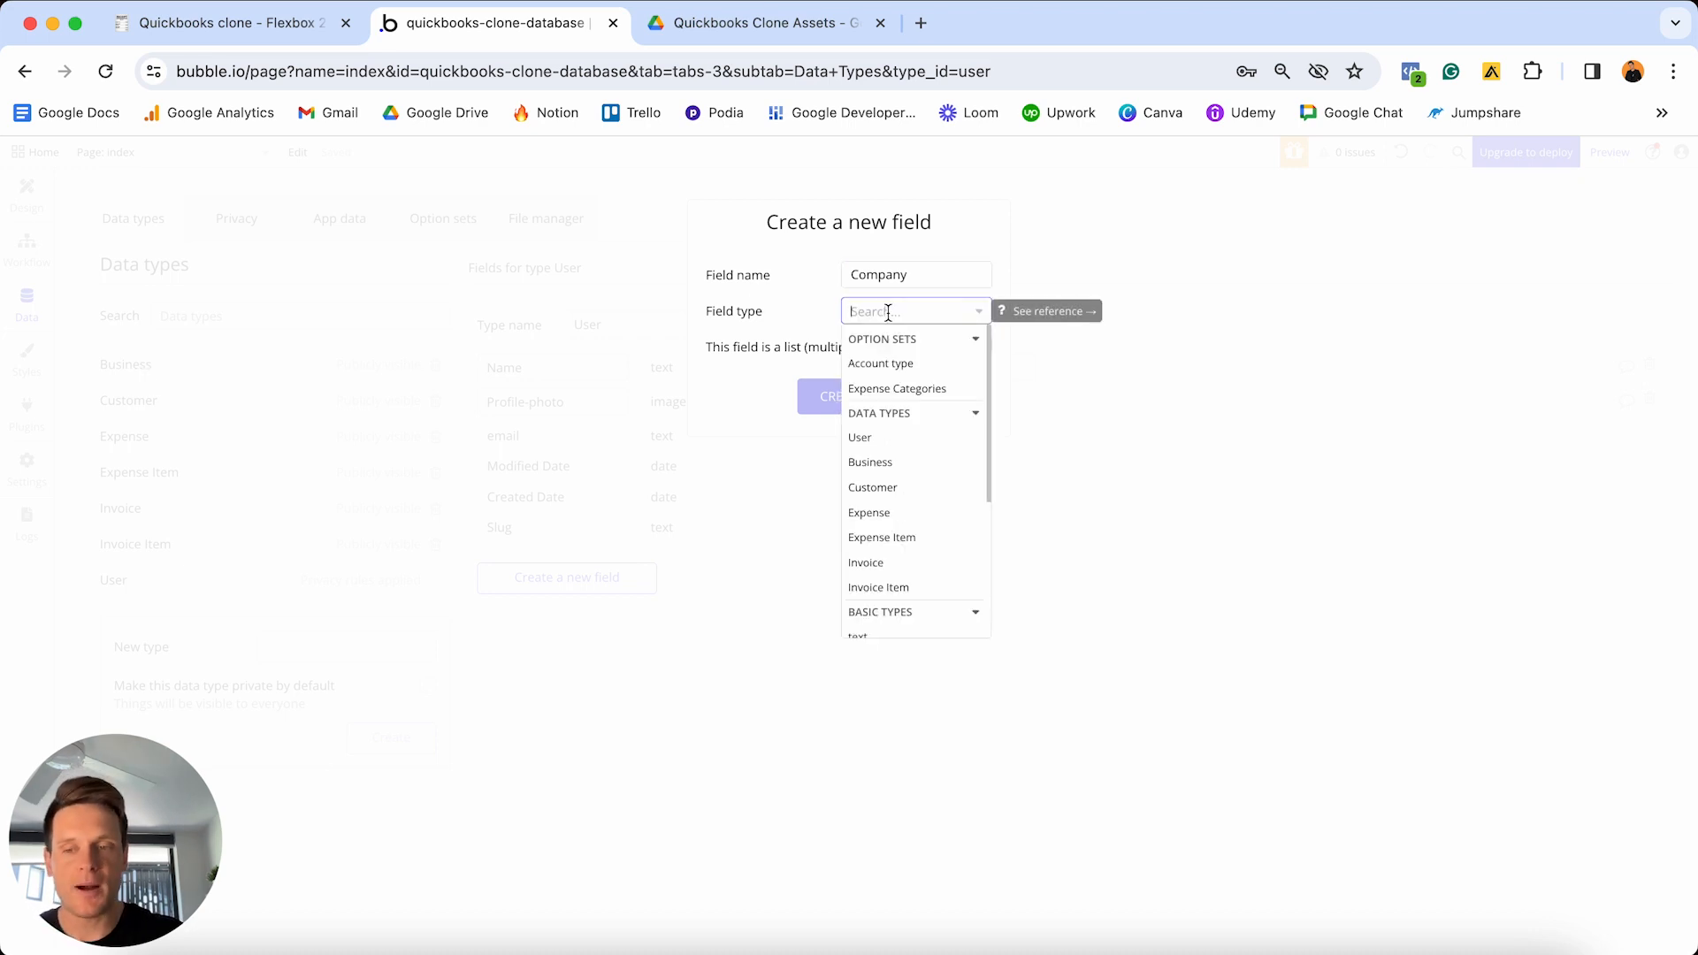
click(884, 469)
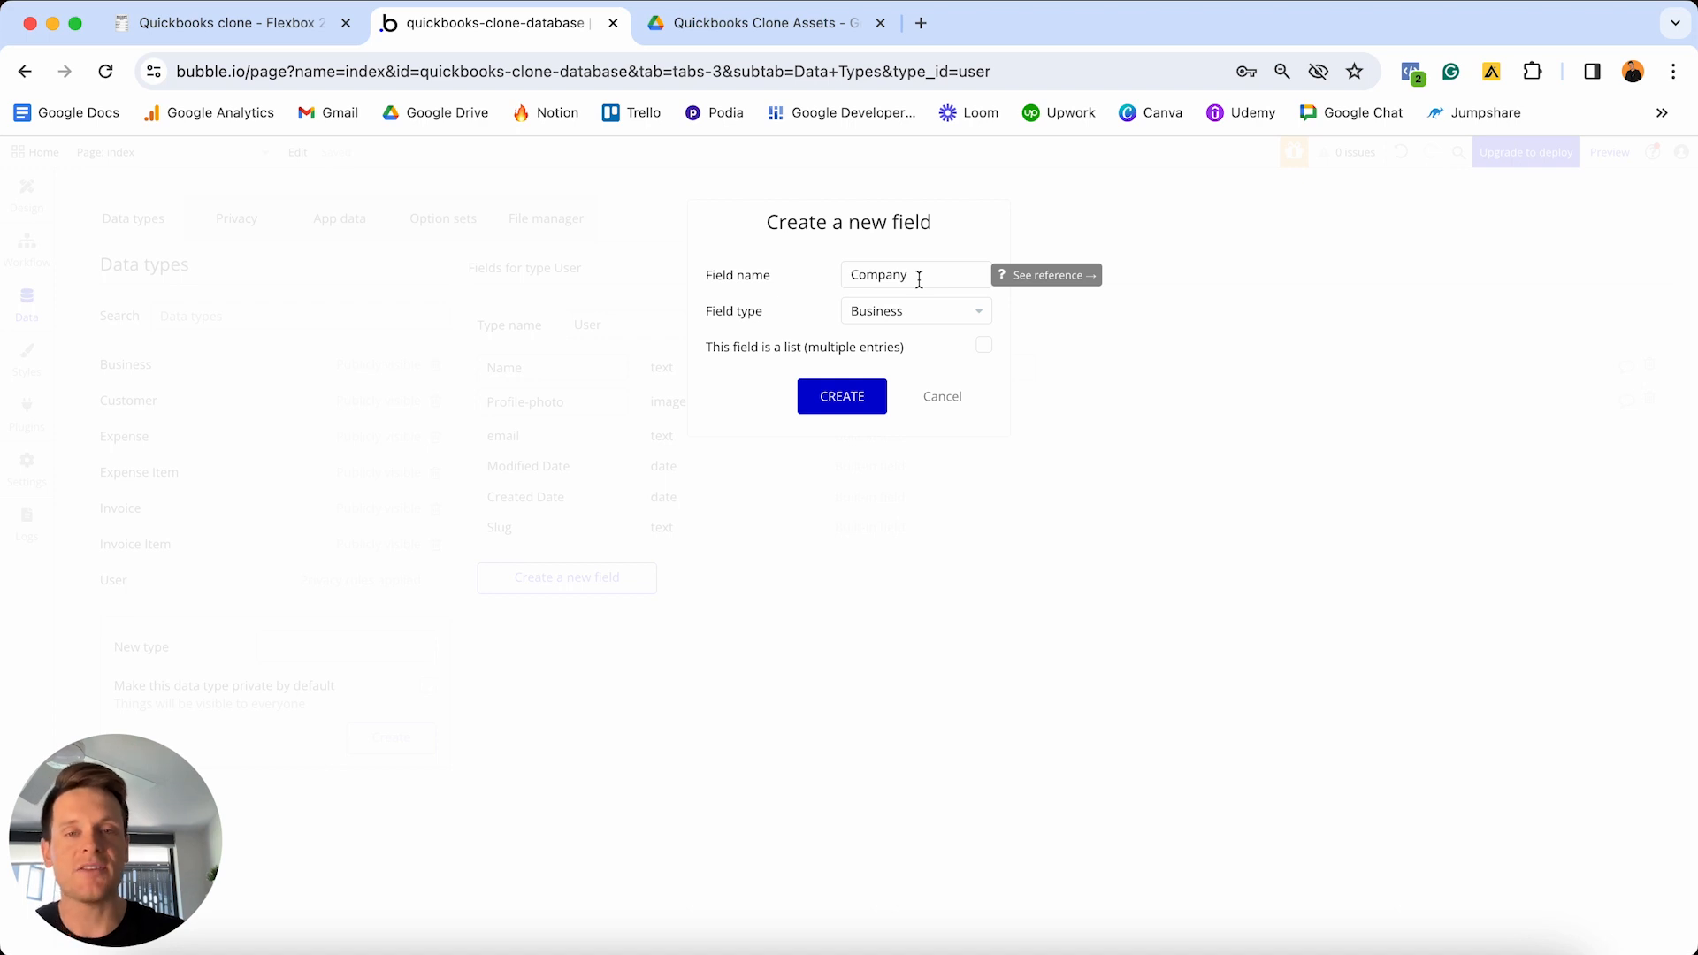
click(842, 396)
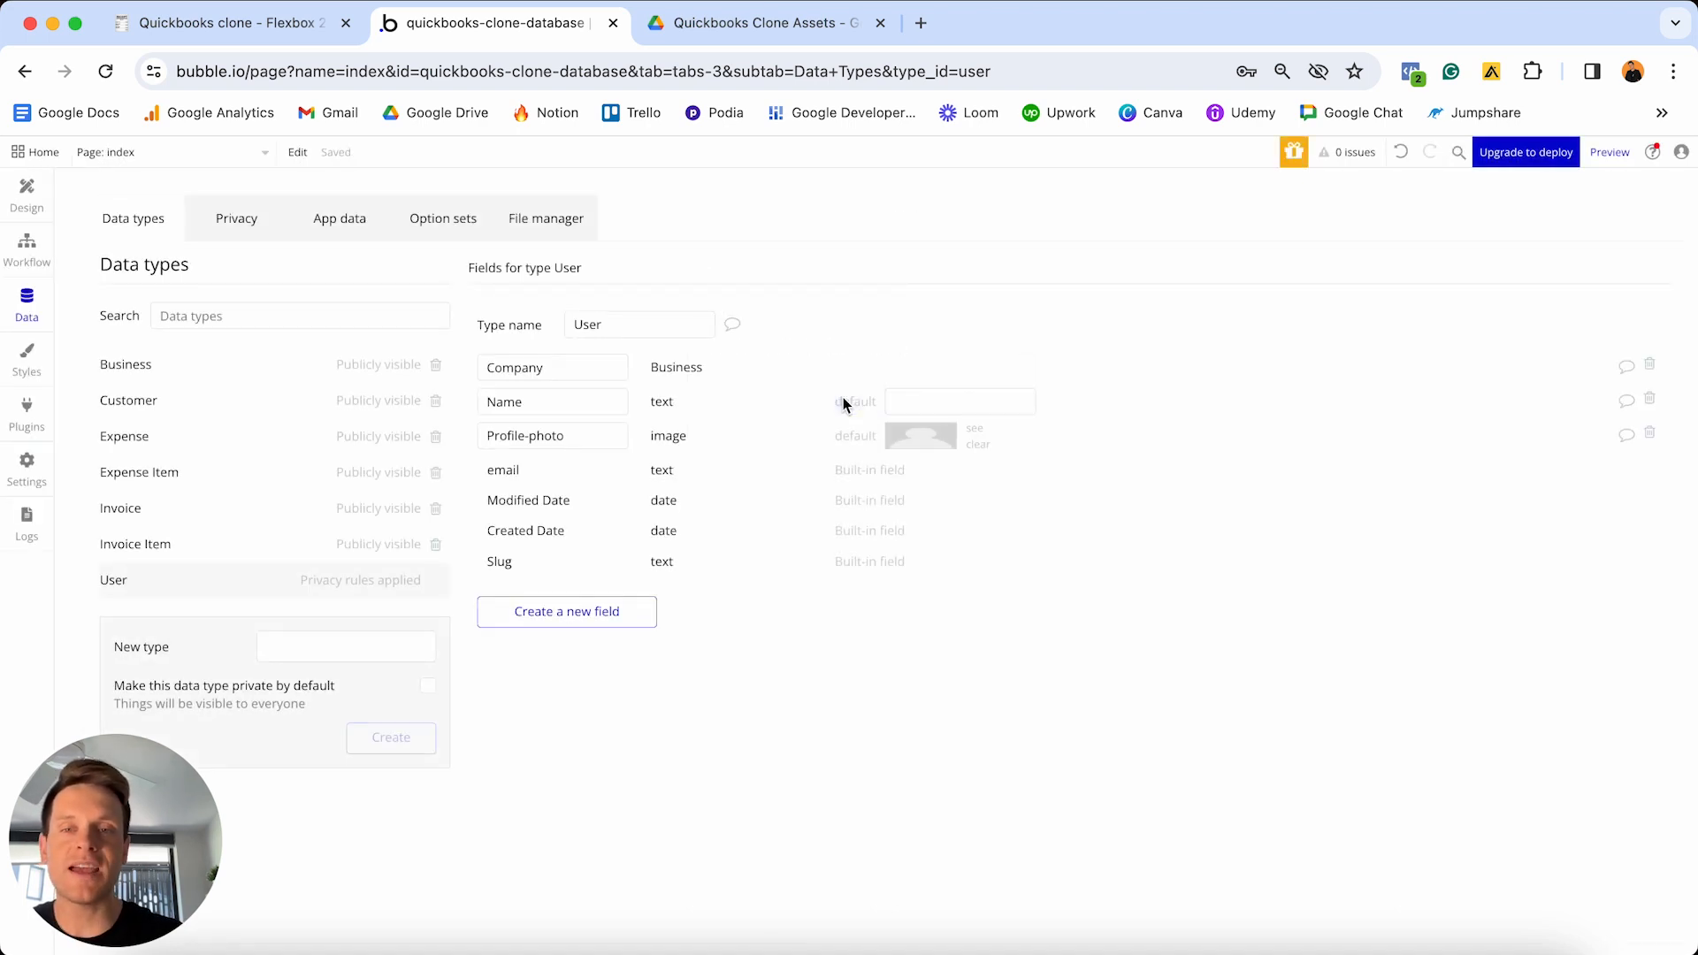
- Add an Account-type field to User using the Account type option set
click(604, 617)
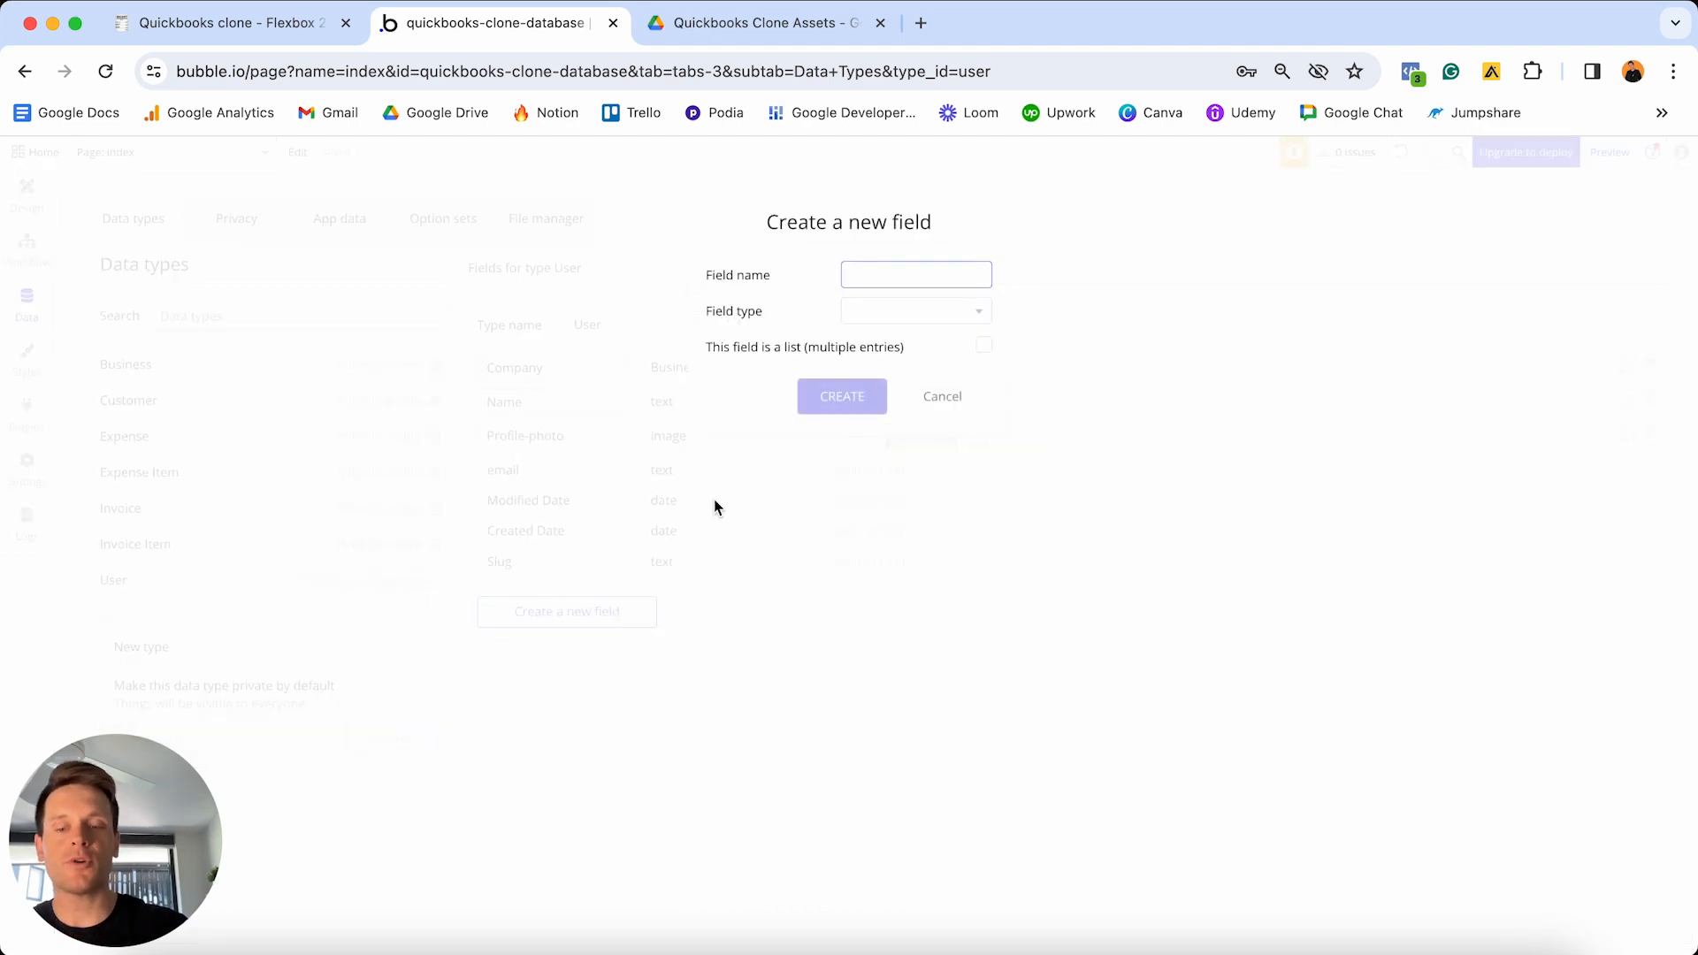
text(Account-tyoe)
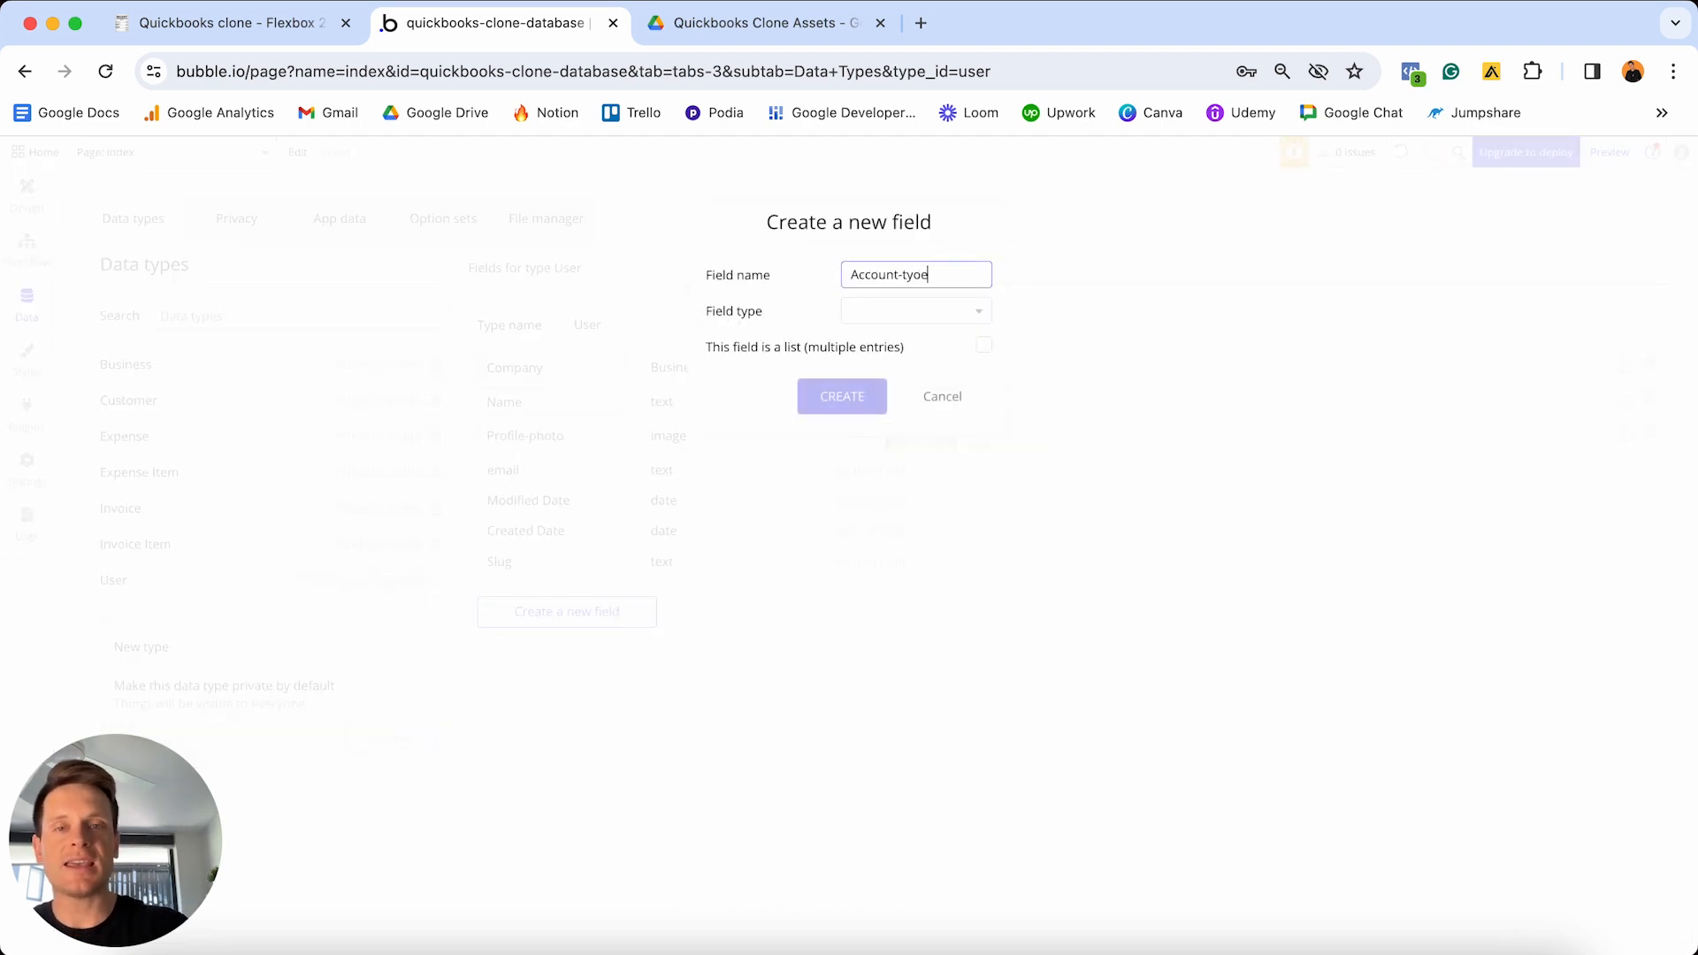
key(BackSpace)
key(BackSpace)
text(pe)
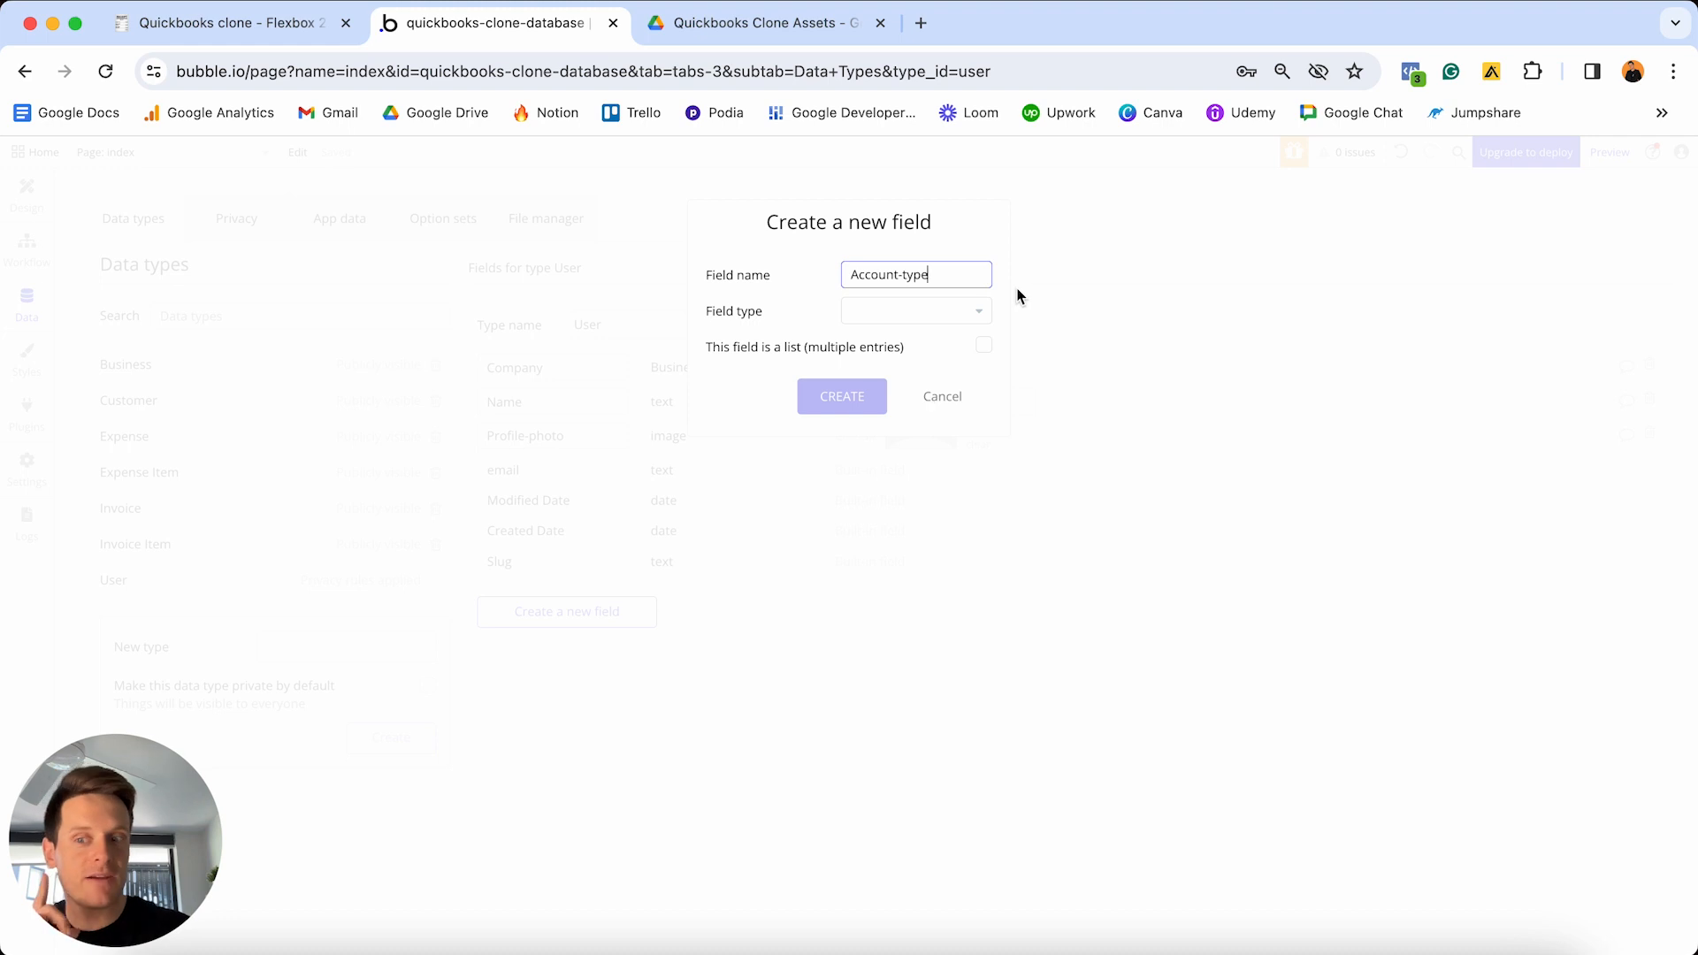
click(934, 305)
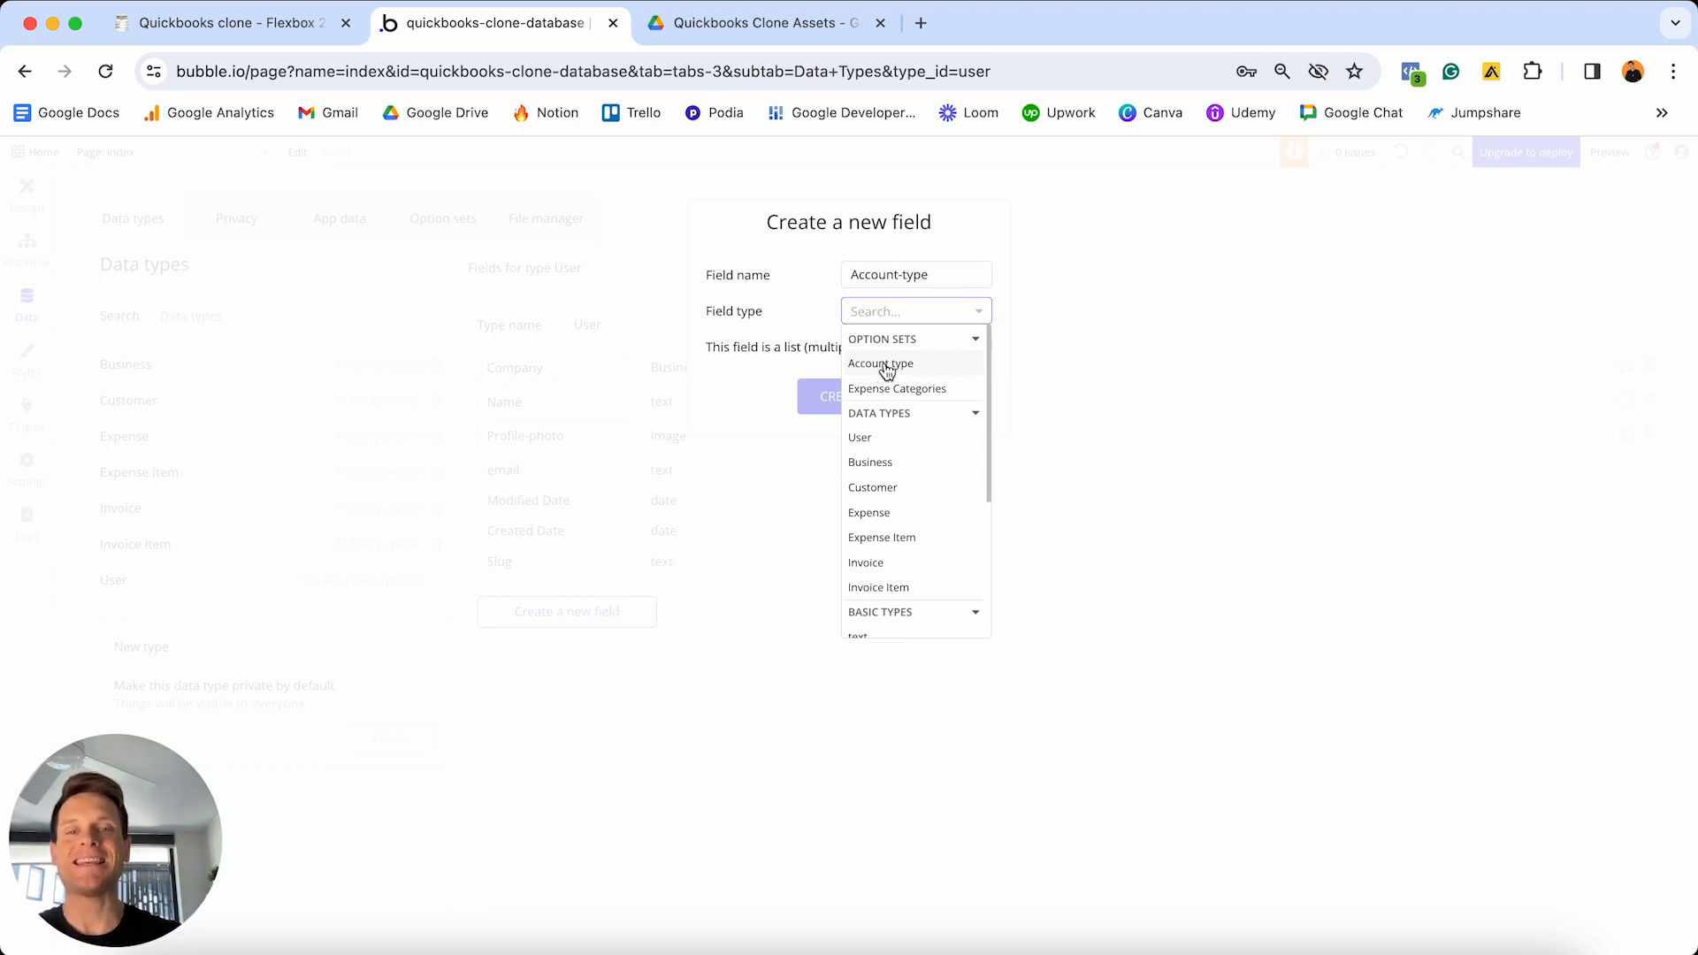
click(891, 370)
click(849, 396)
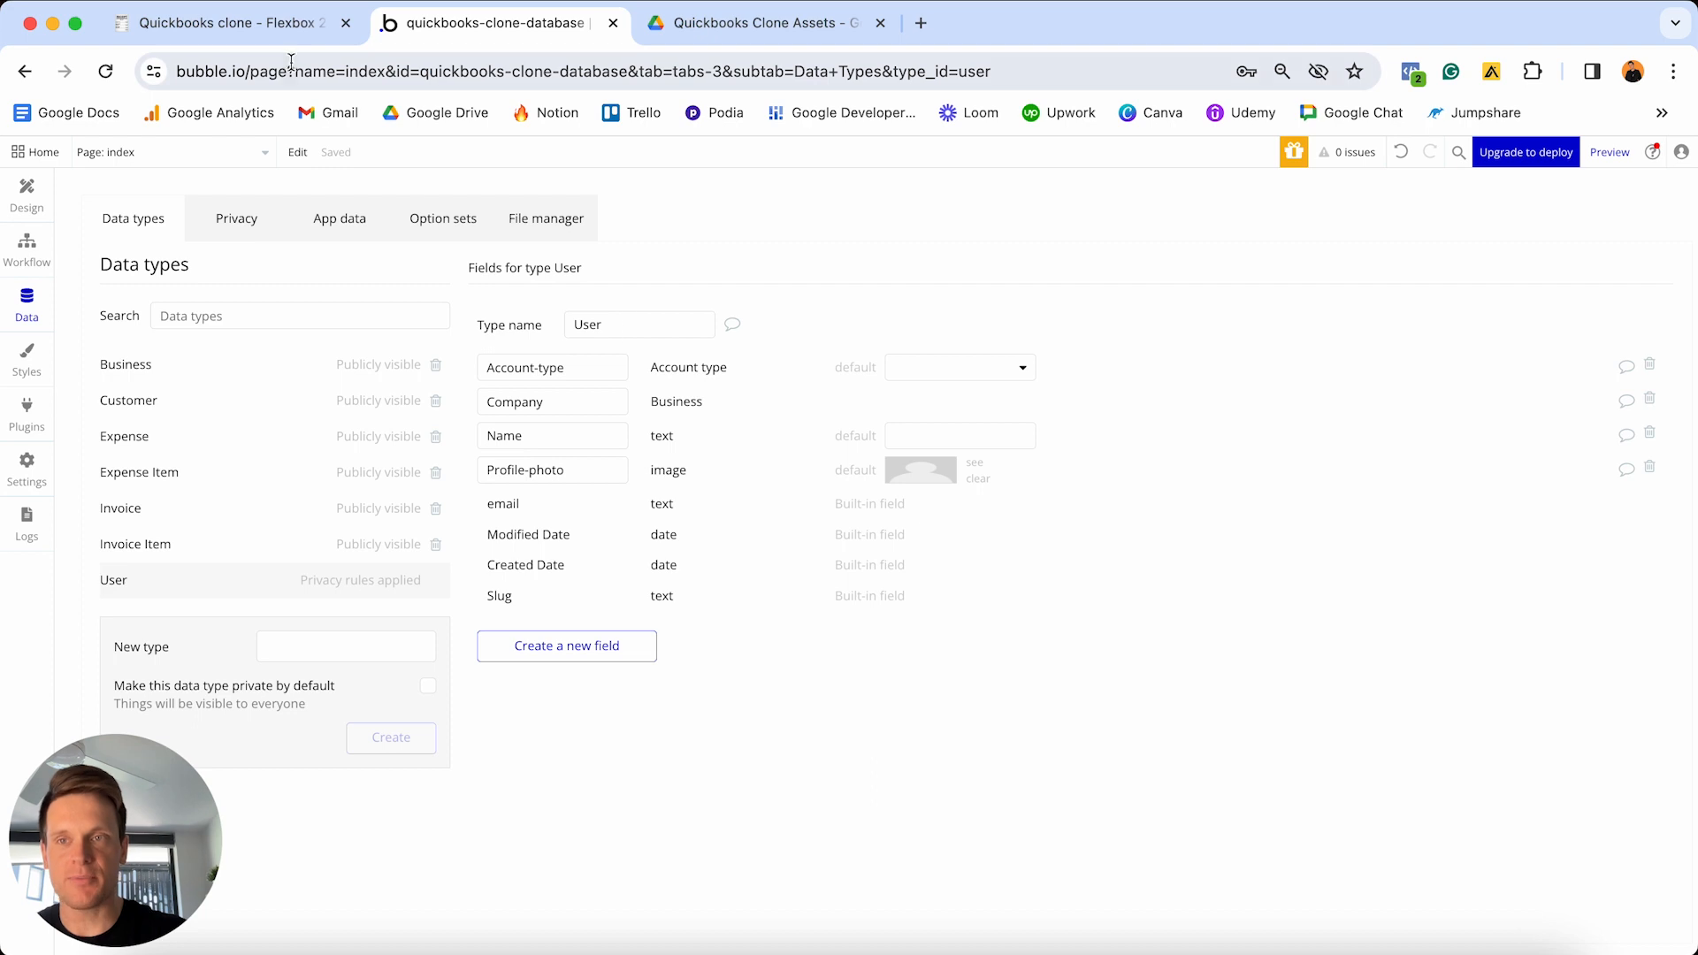
click(294, 27)
- Tick the four User to-dos and select the Business to-dos from Company name to Address
click(663, 470)
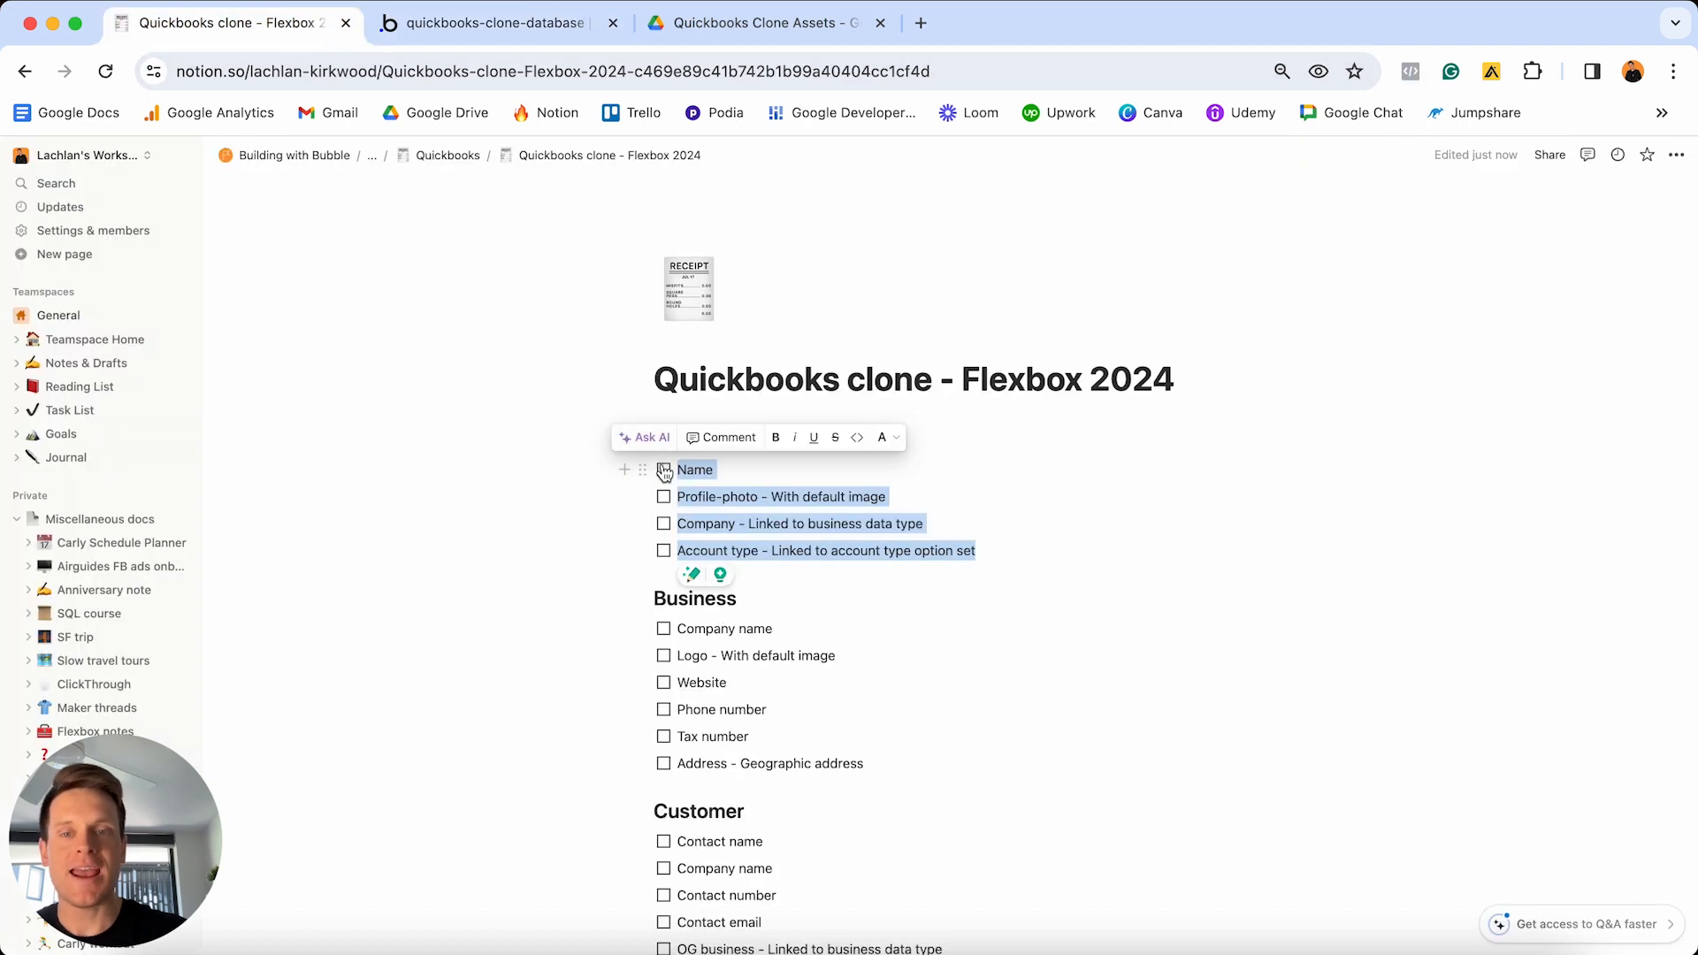
click(762, 512)
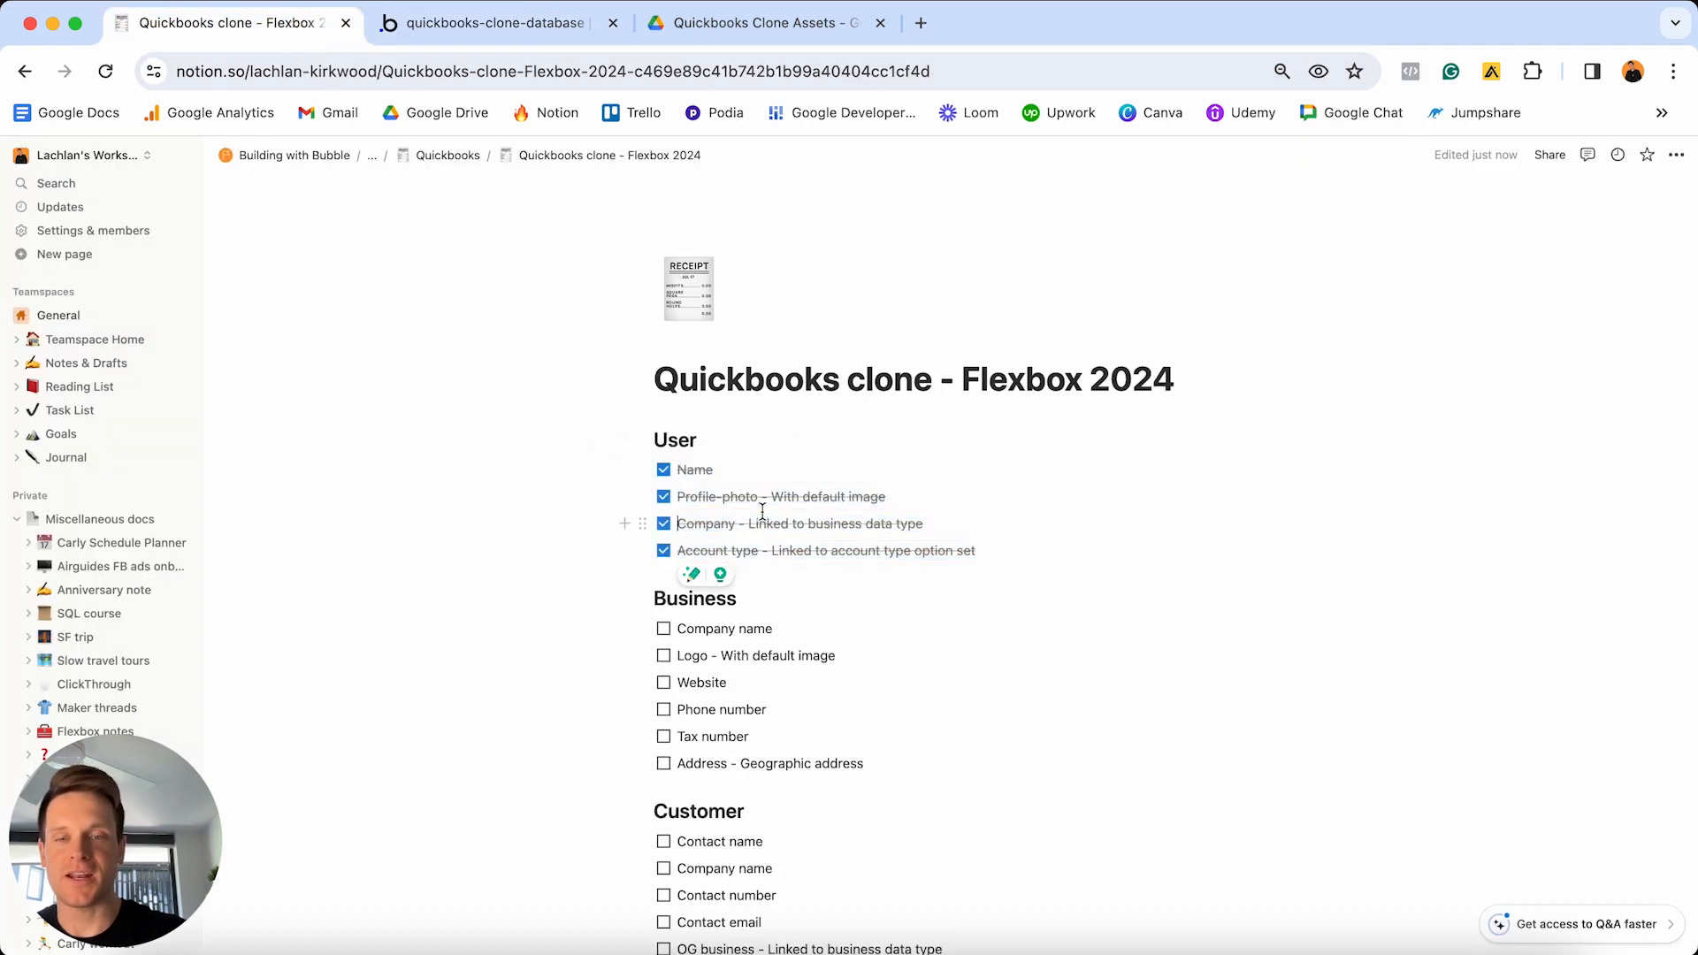
scroll(763, 511, down, 3)
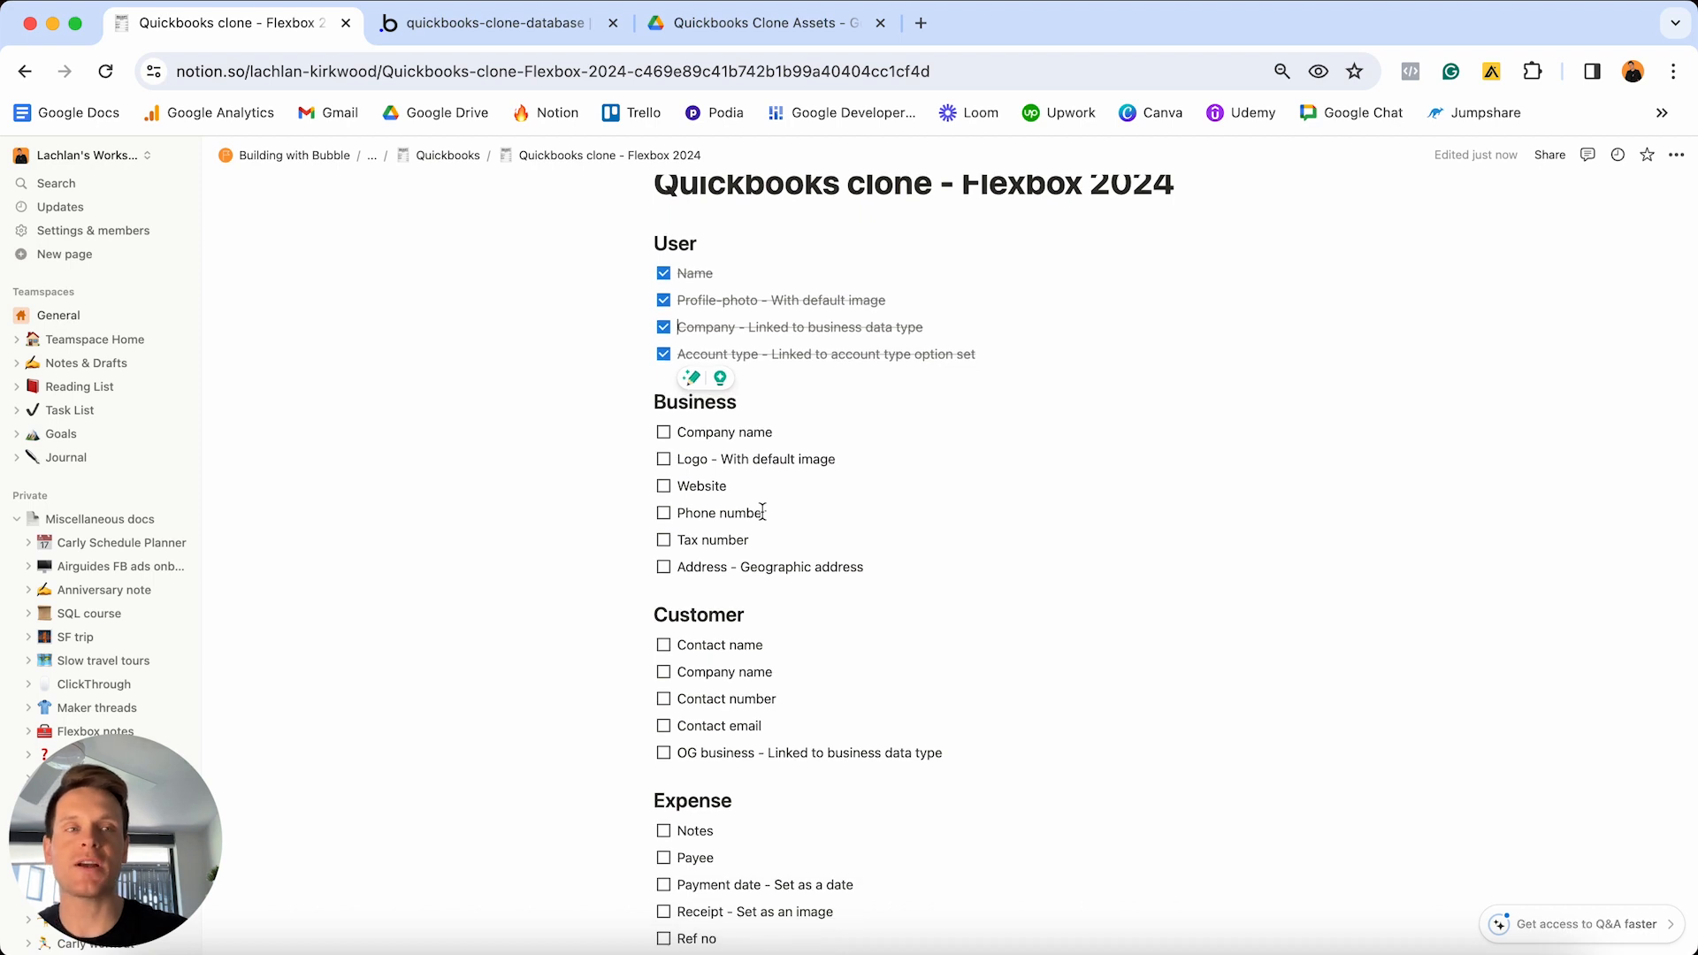
click(876, 565)
drag(877, 566, 674, 429)
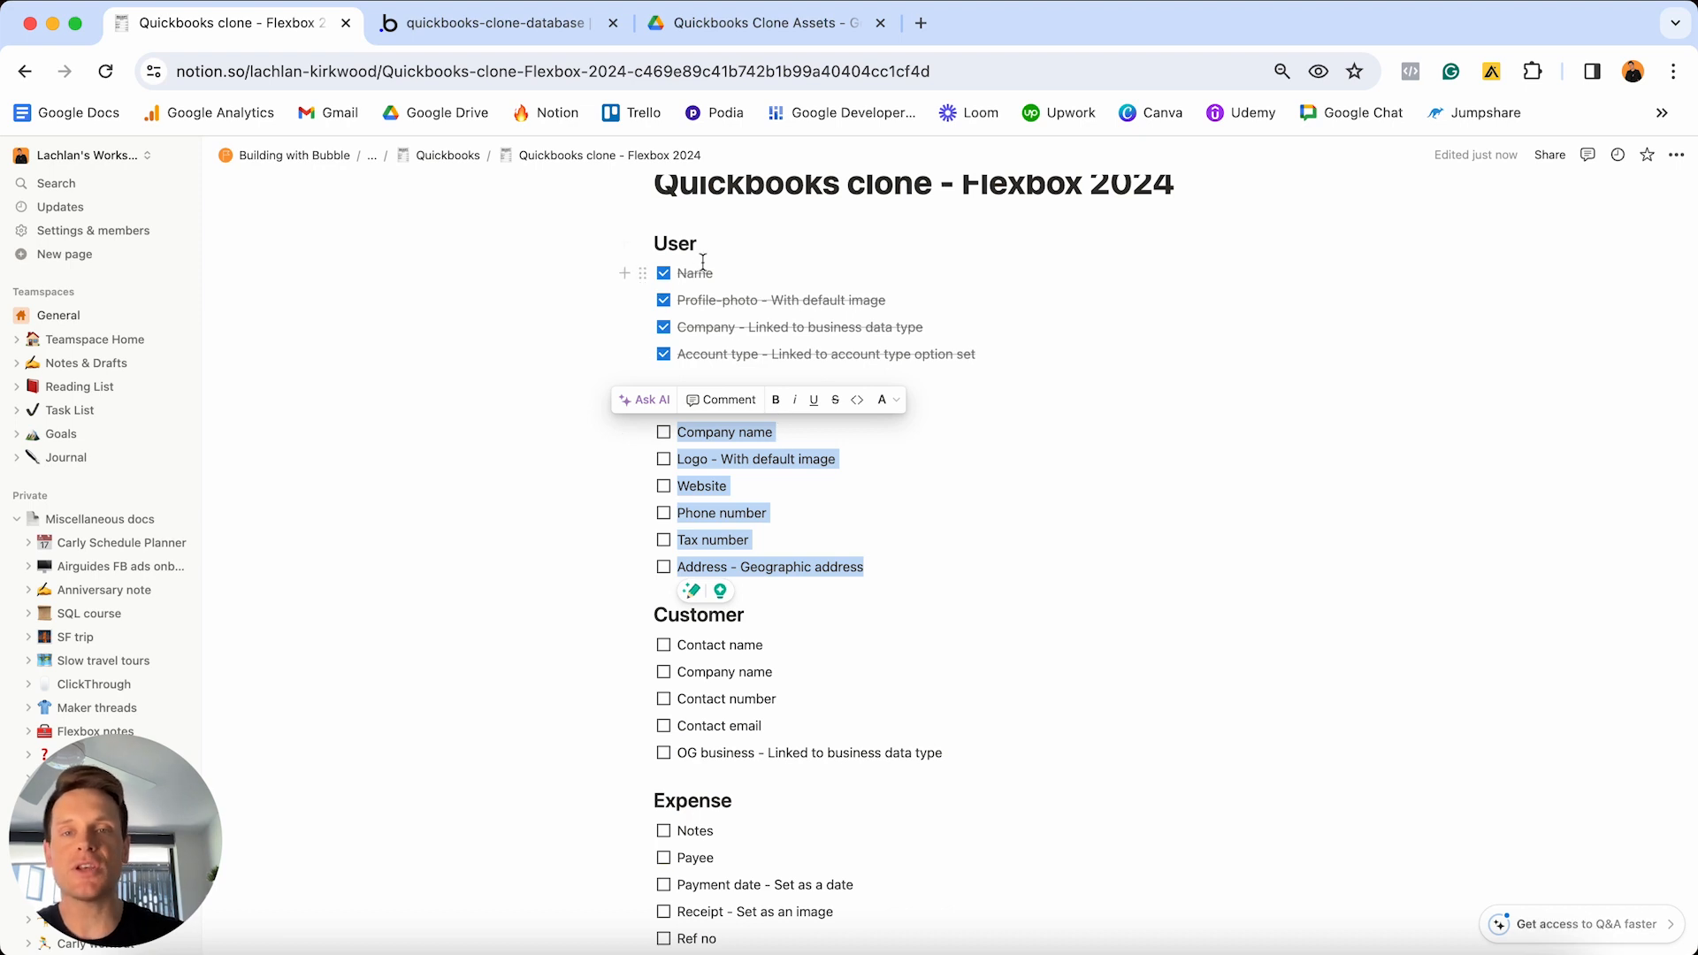
click(511, 24)
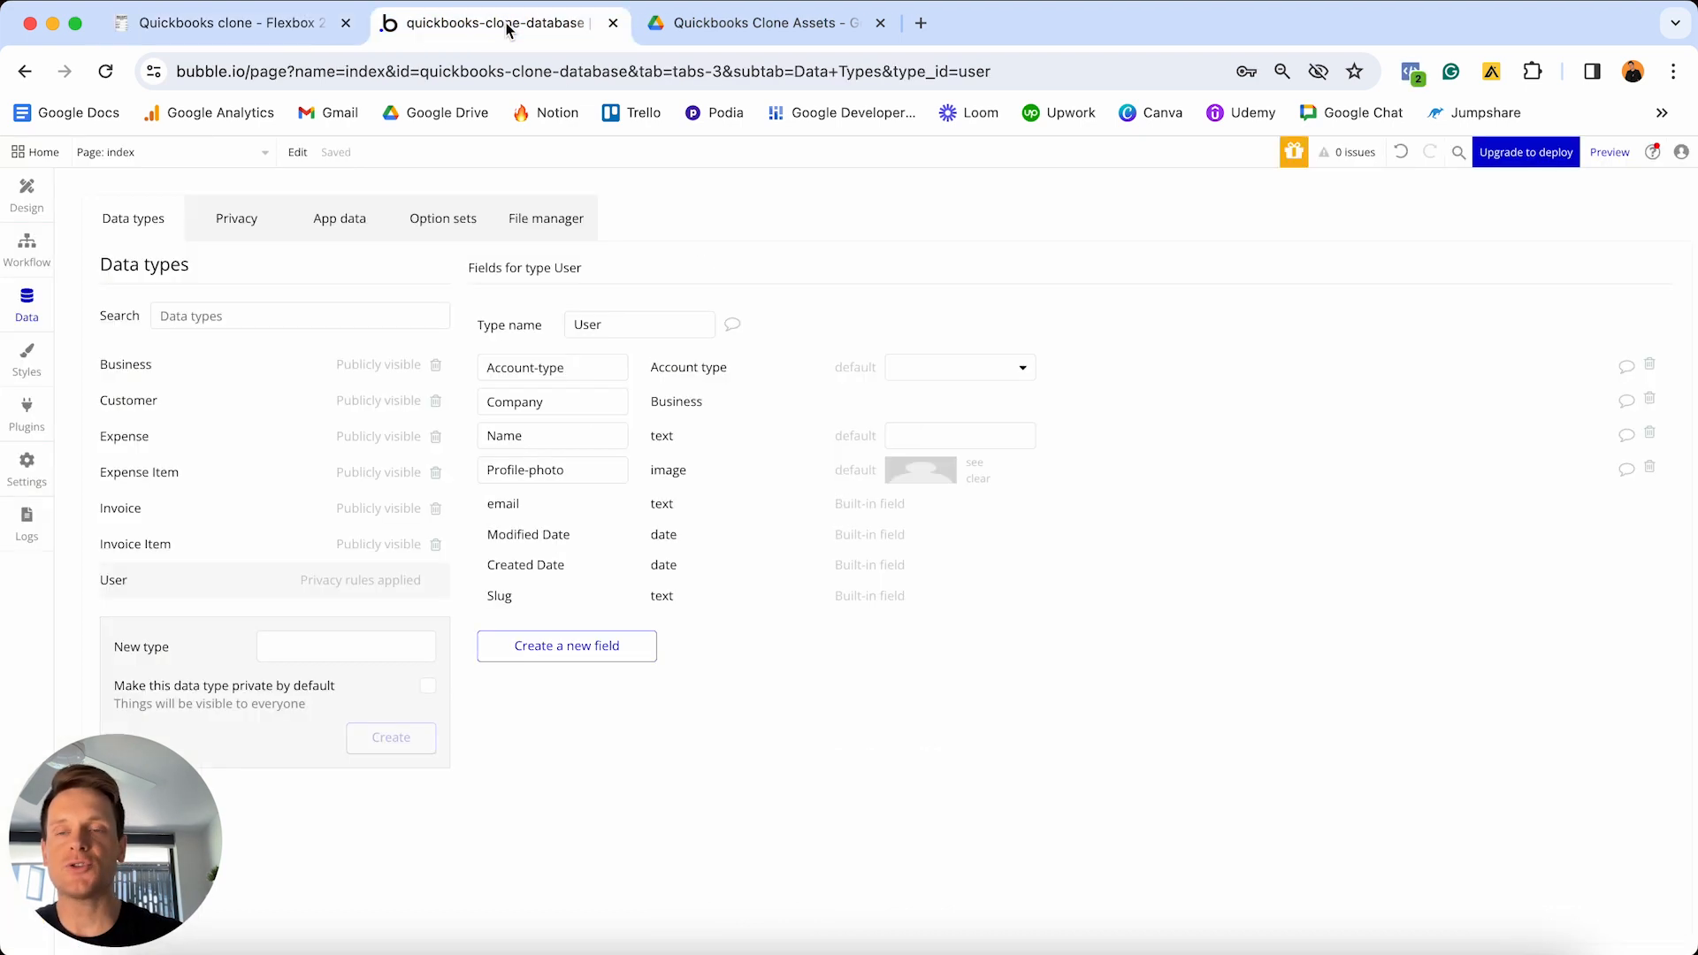
- Open the Business data type and add a Company-name field of type text
click(154, 371)
click(563, 511)
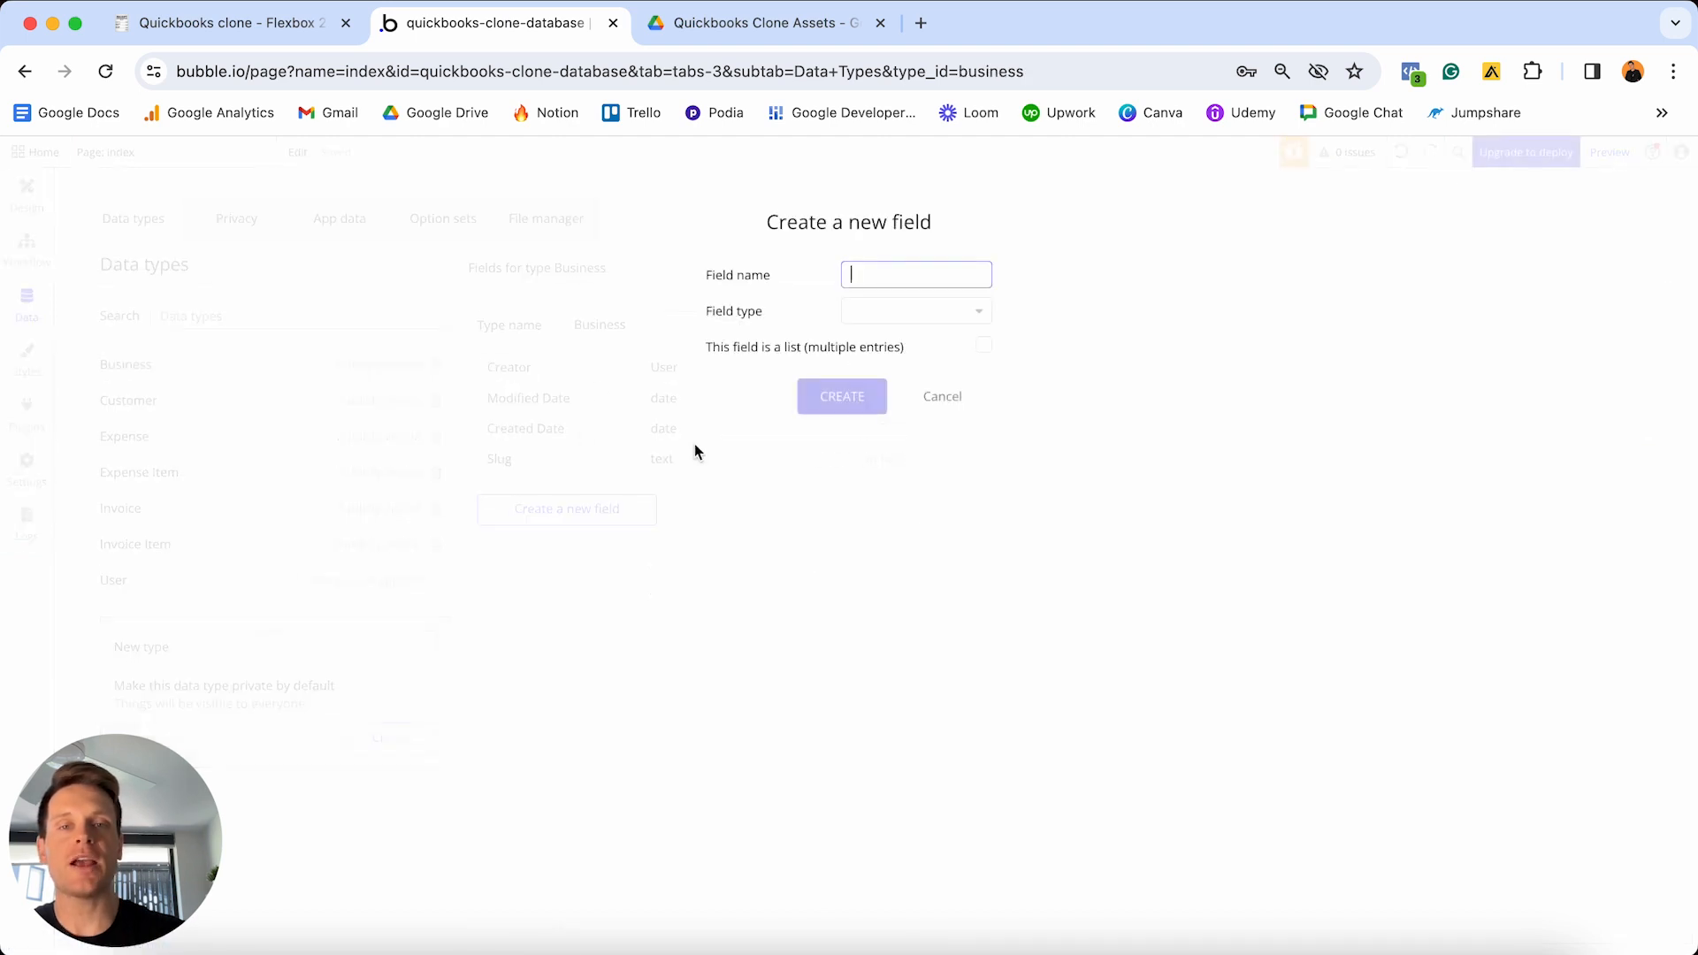
text(Company-)
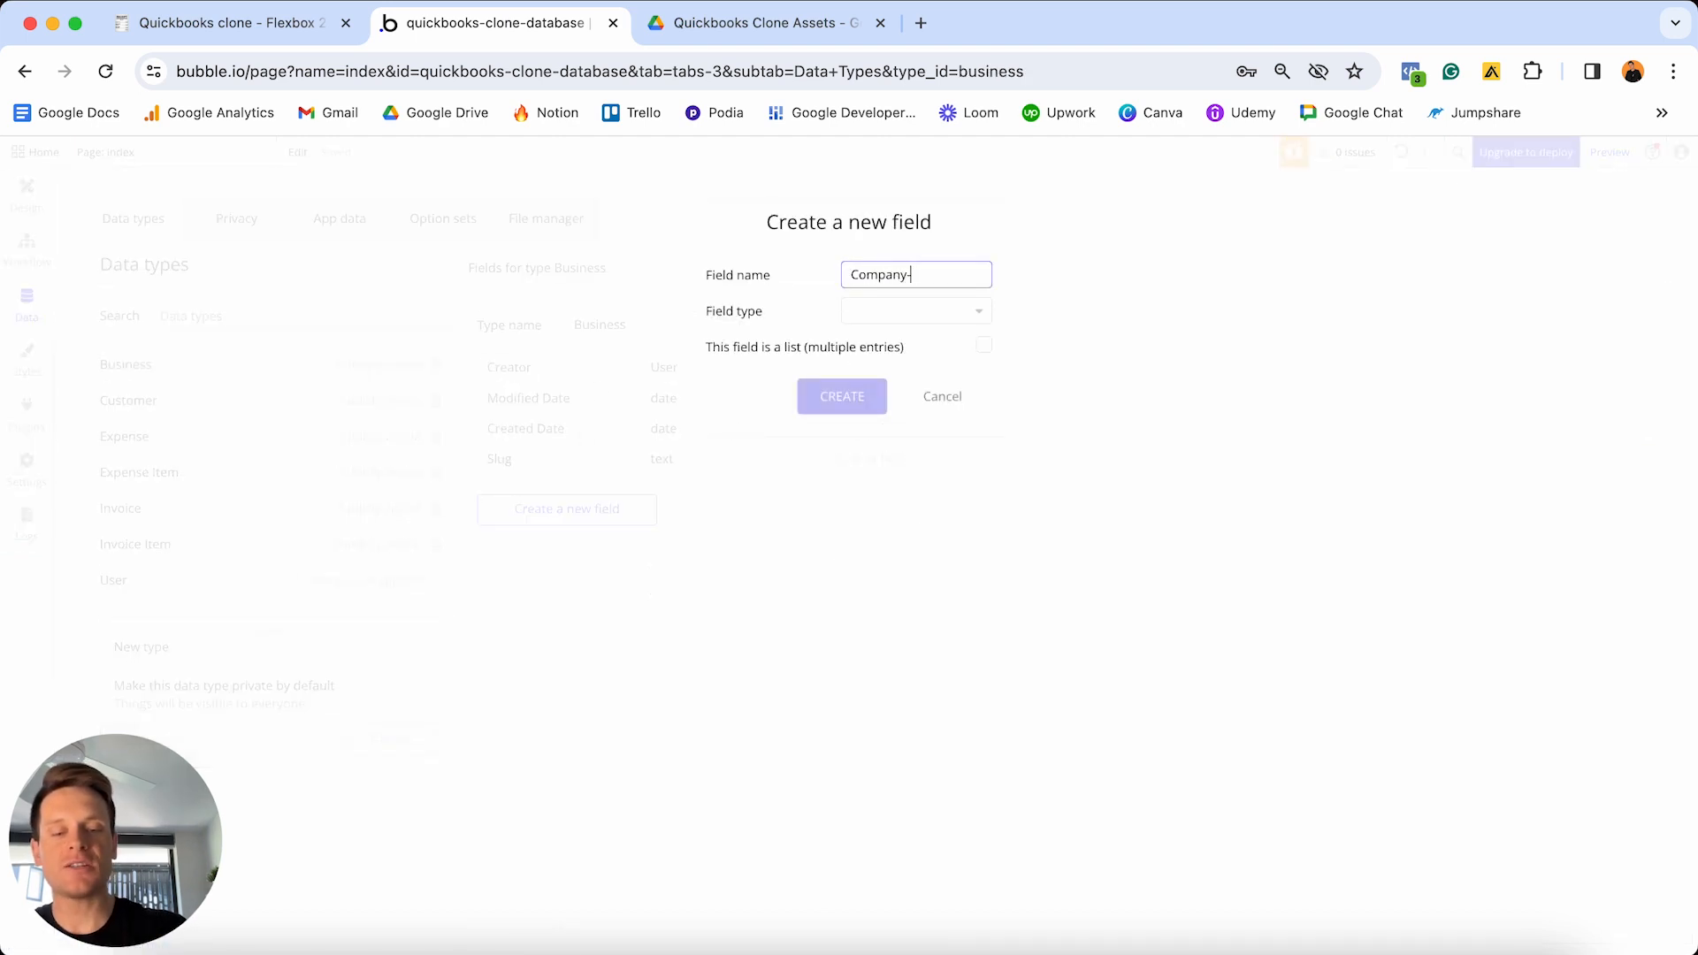
text(name)
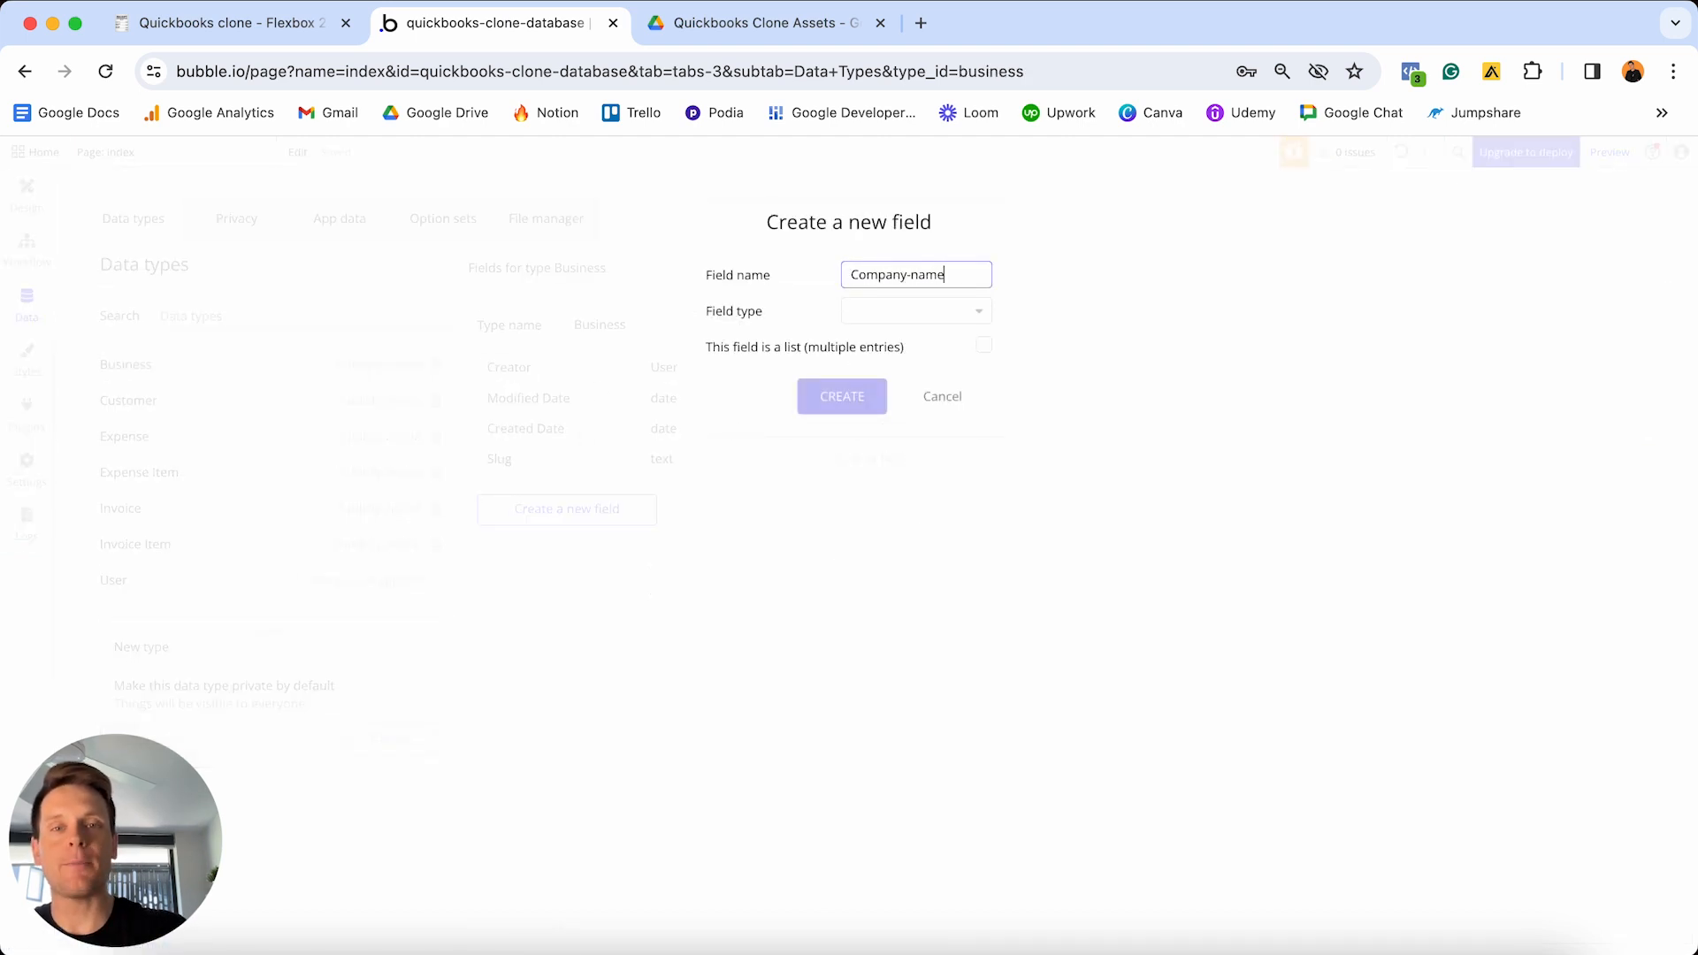
click(932, 314)
scroll(884, 425, down, 4)
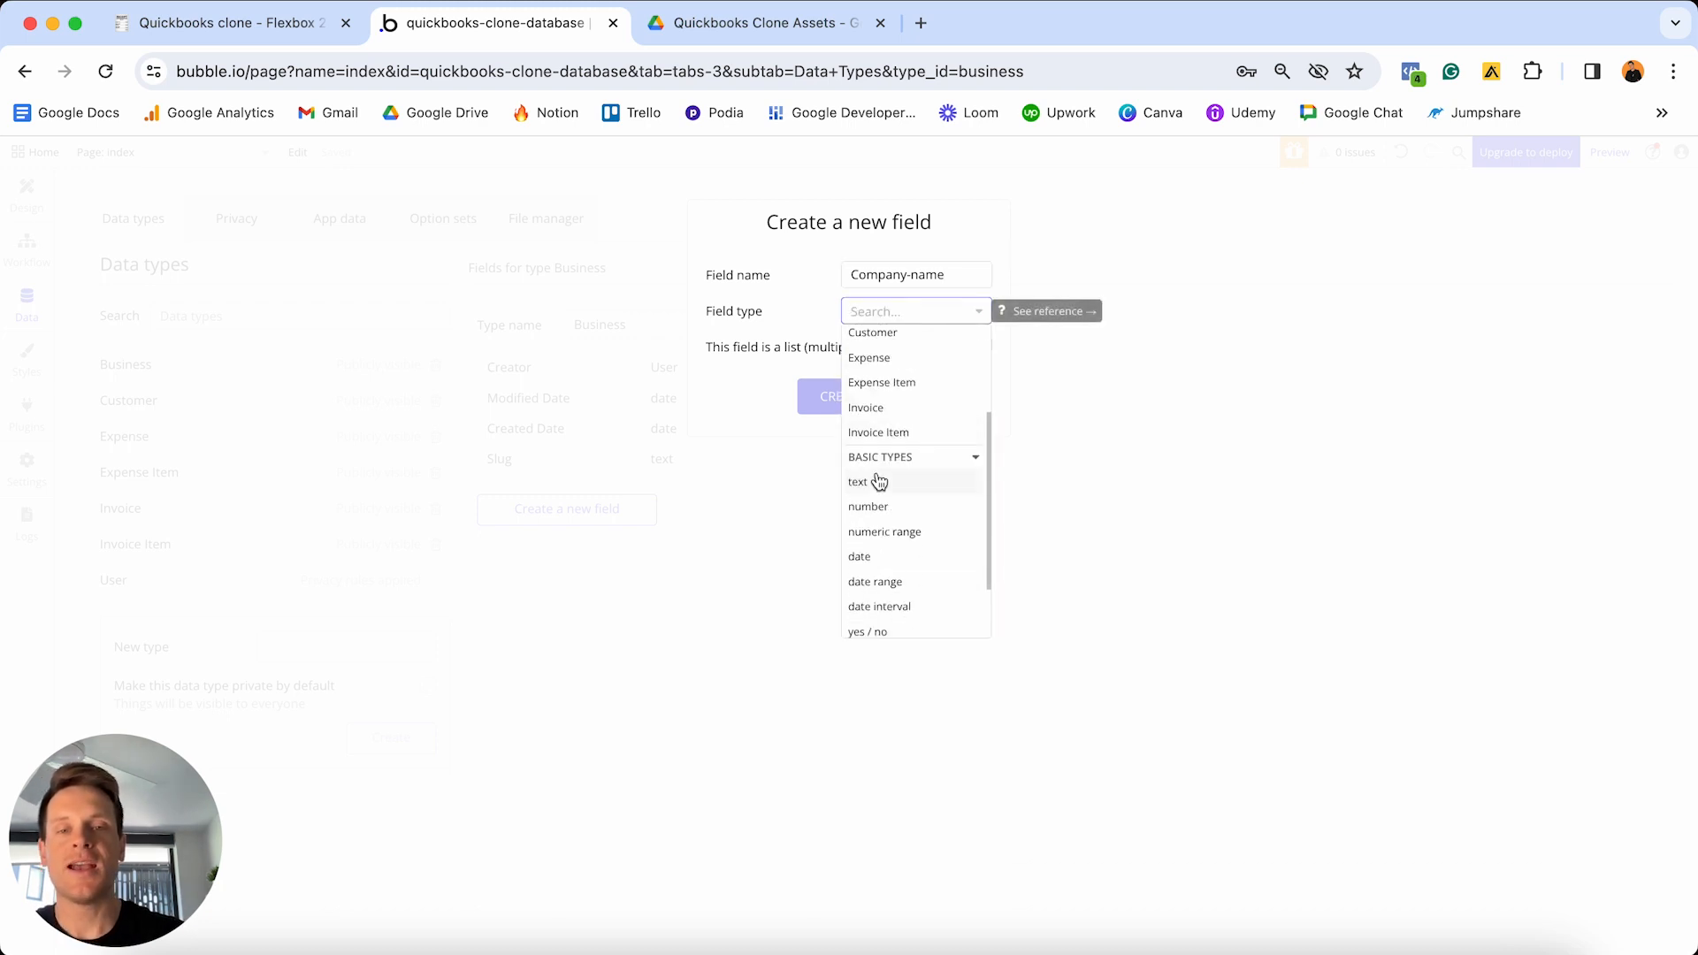
click(876, 483)
click(837, 408)
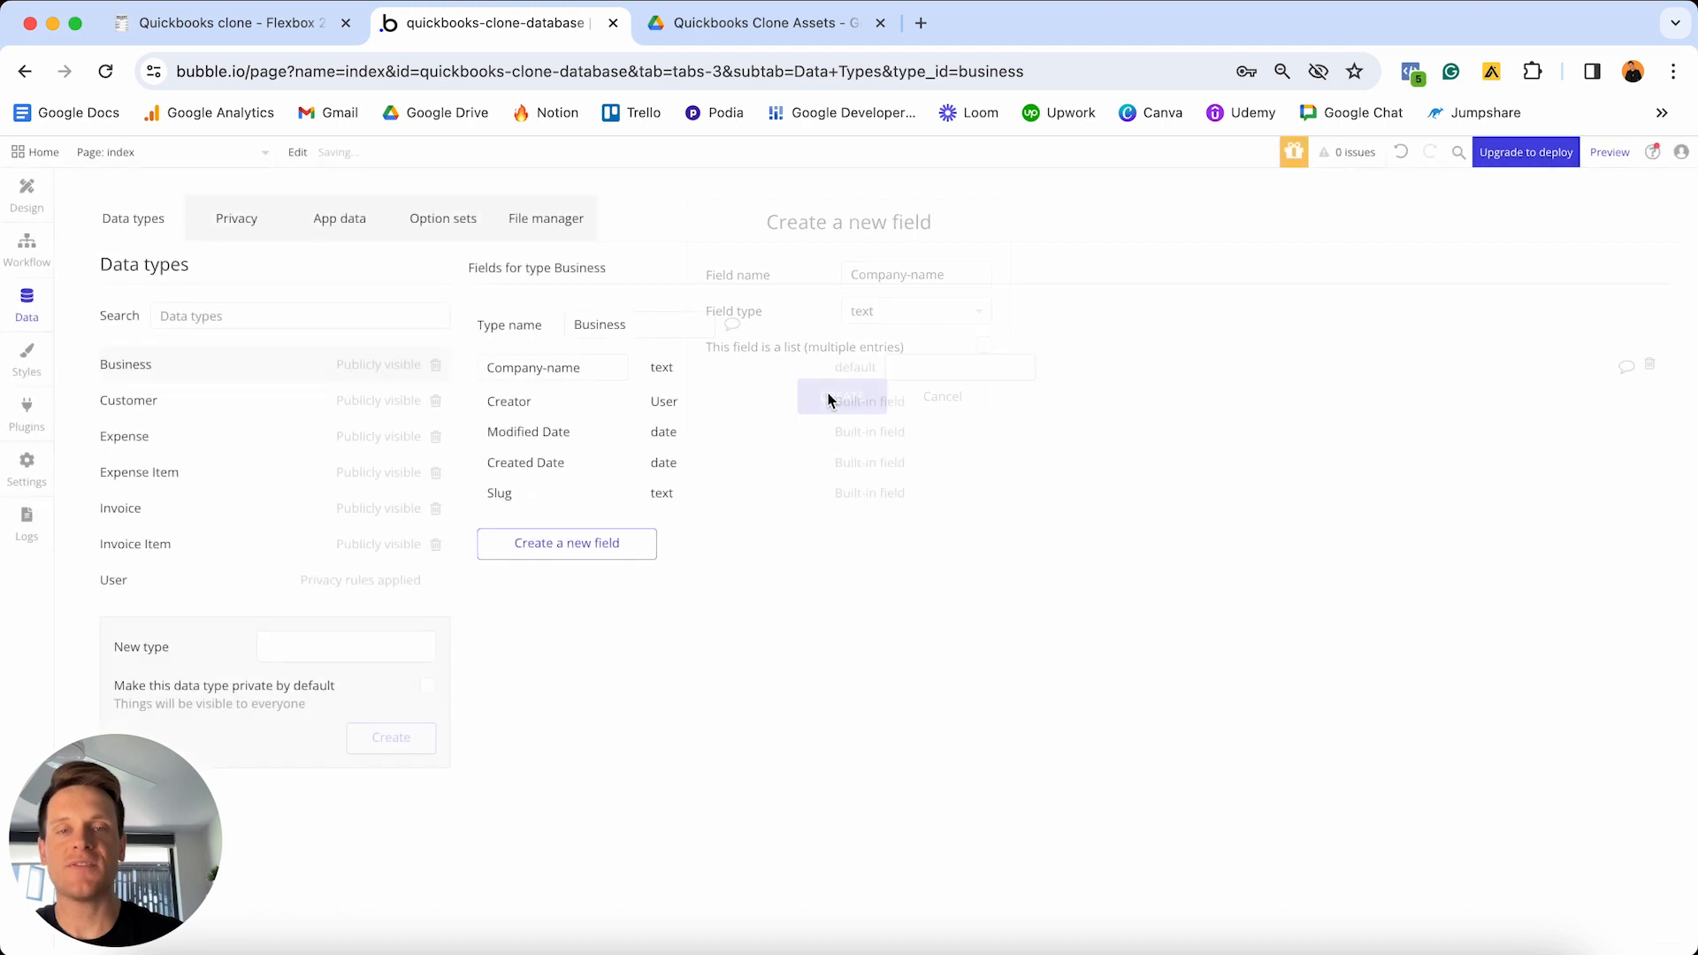
- Add a Logo field of type image and preview Business-Logo.png in Google Drive
click(607, 542)
text(Logo)
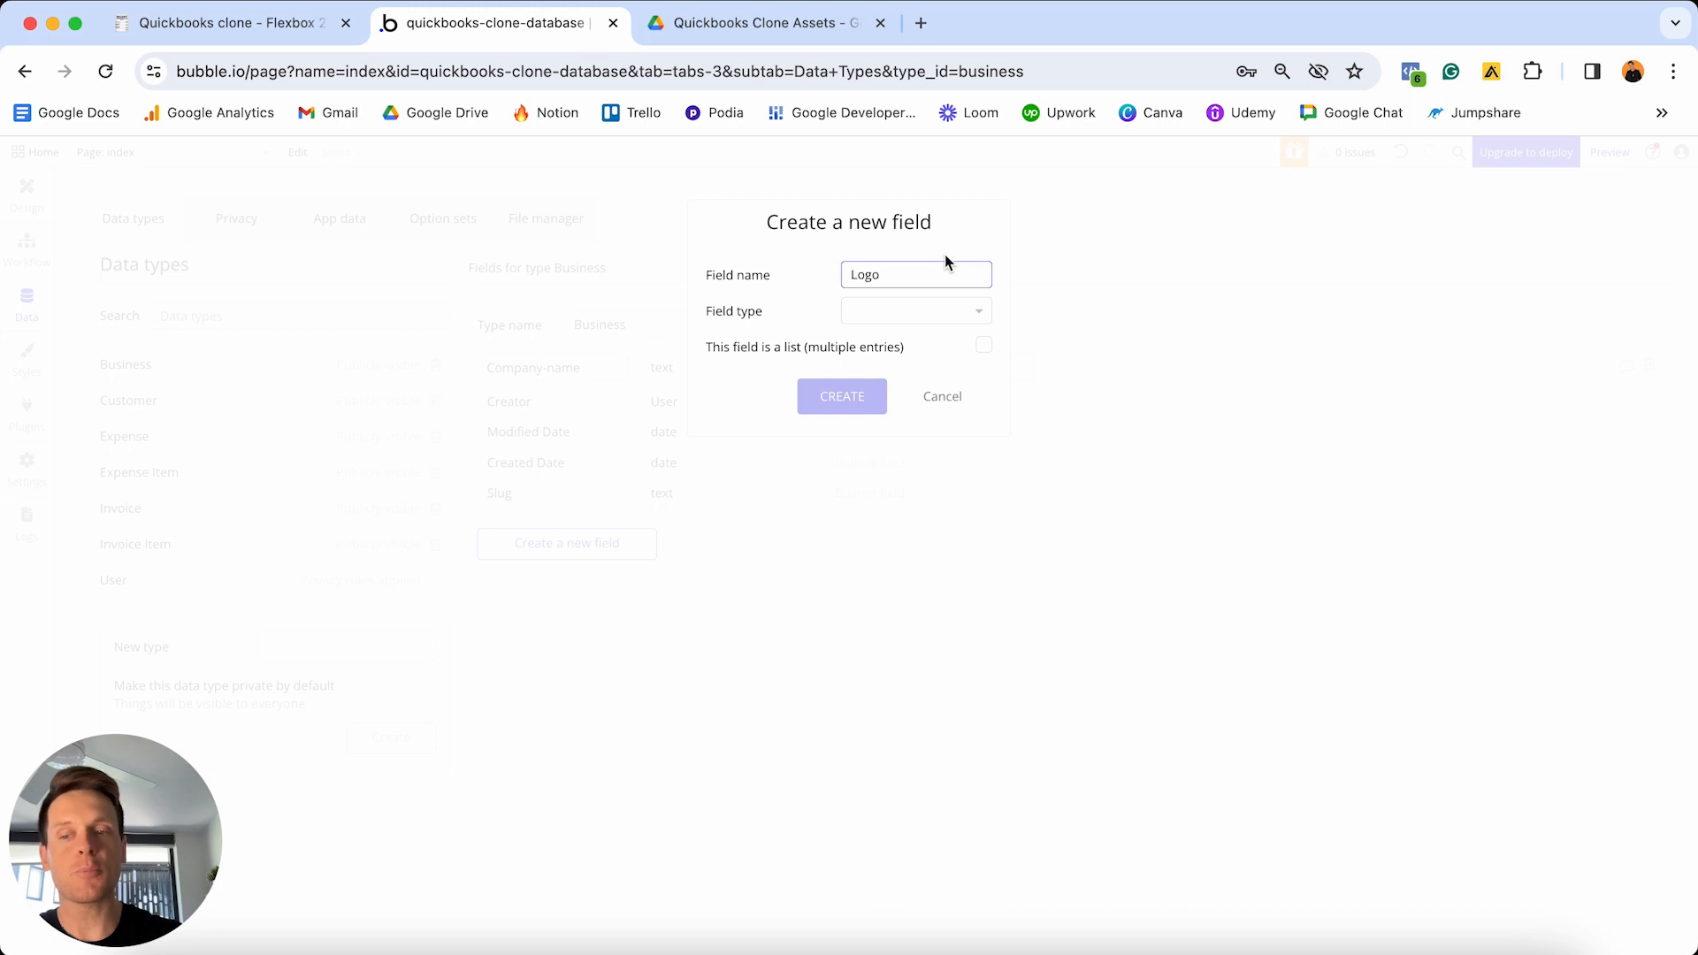
click(917, 317)
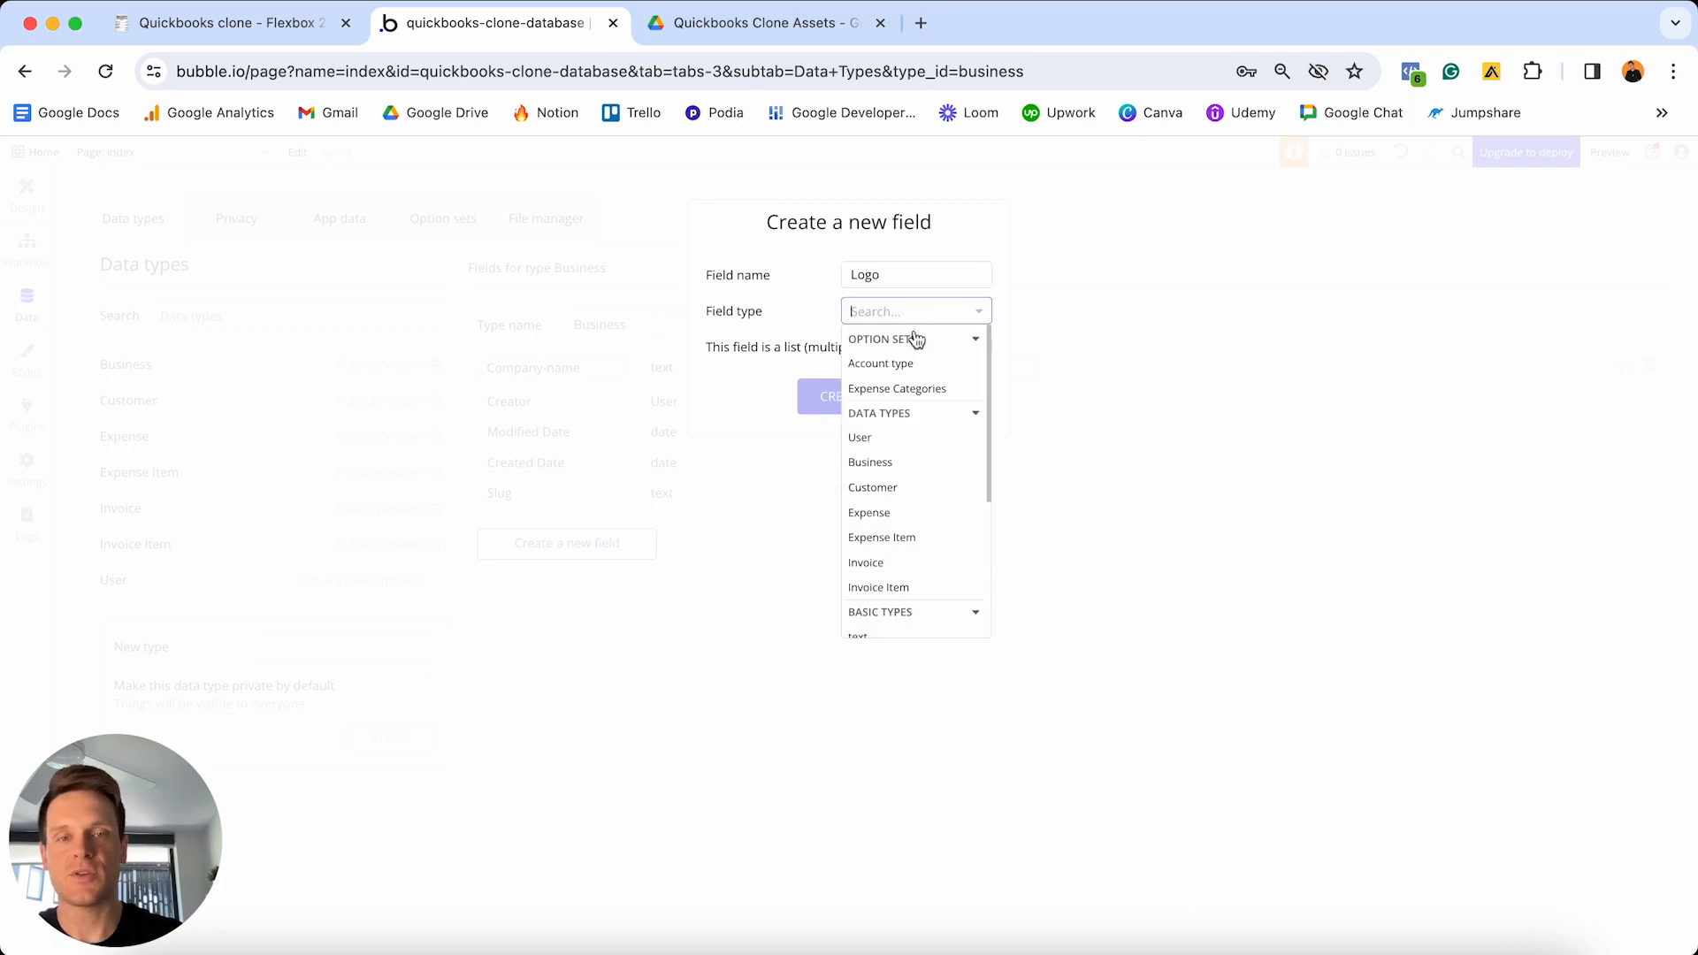
scroll(896, 493, down, 3)
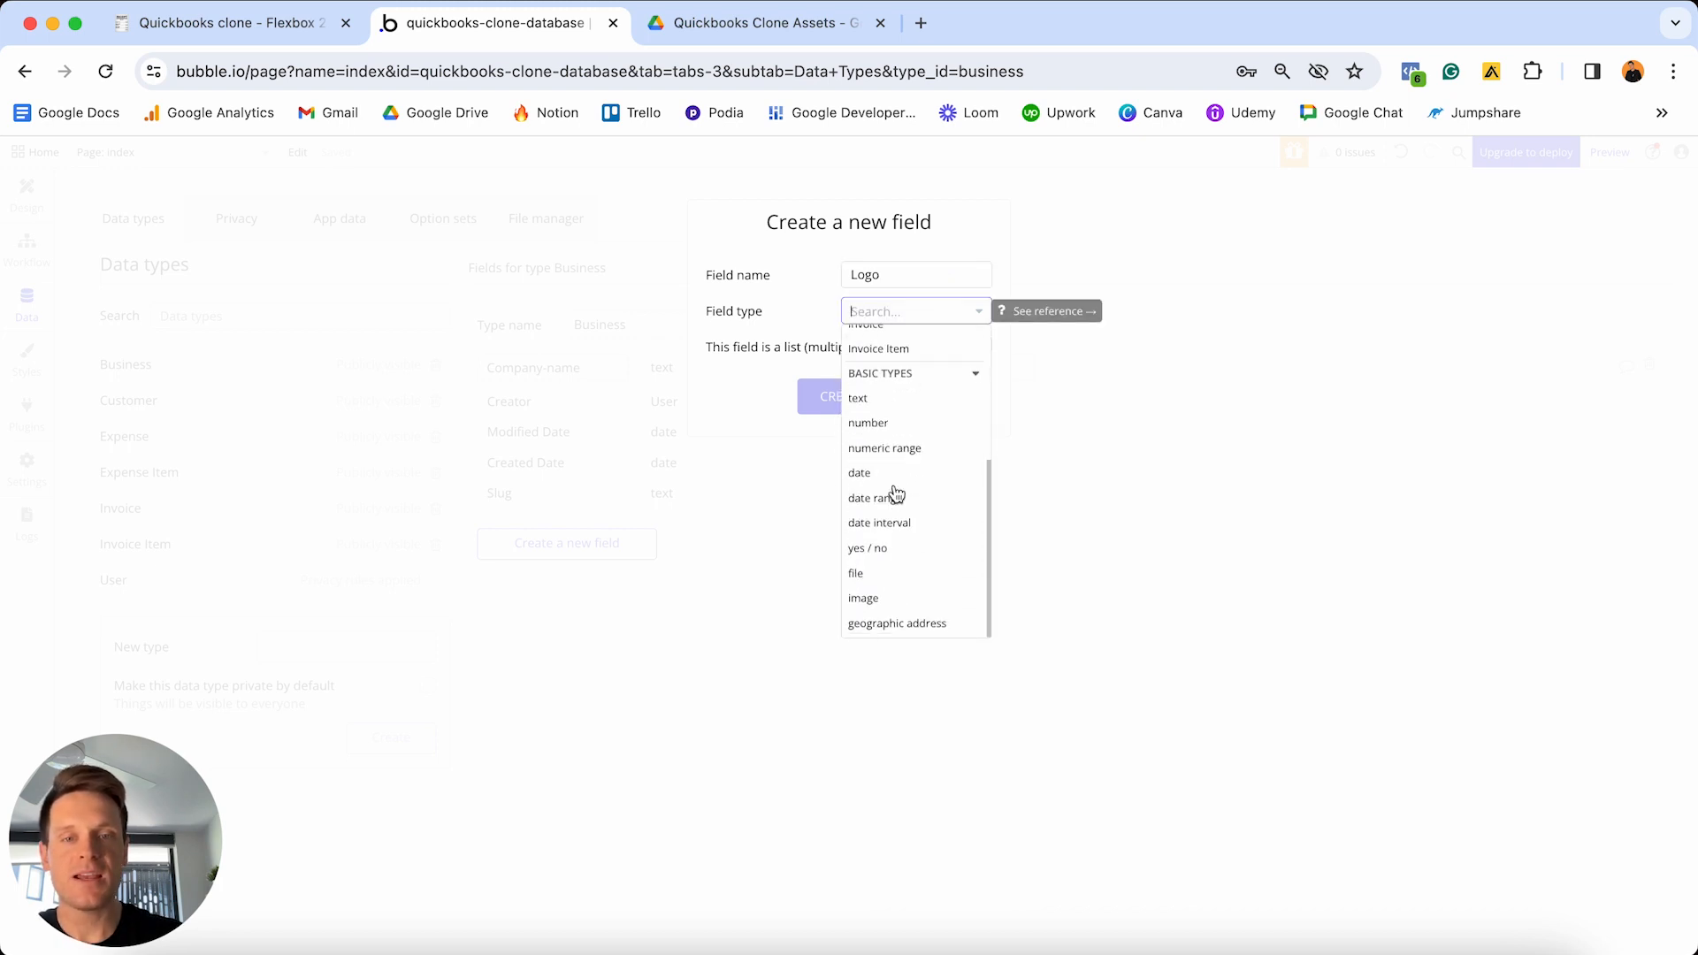
click(874, 598)
click(836, 396)
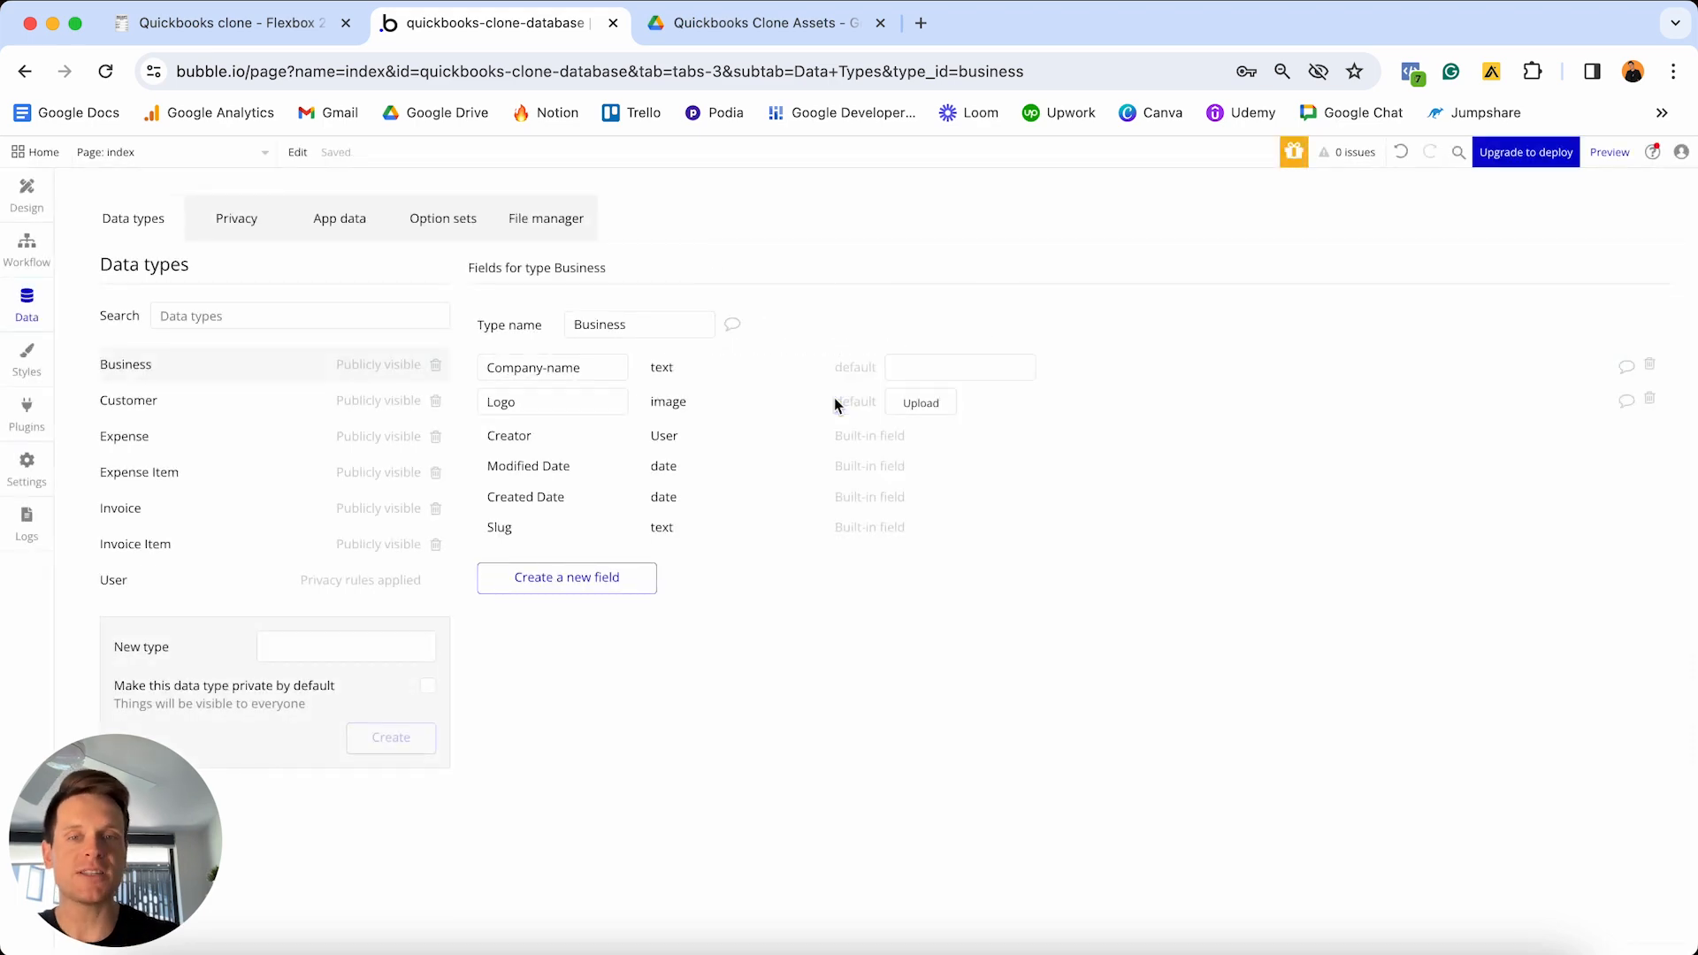
click(793, 28)
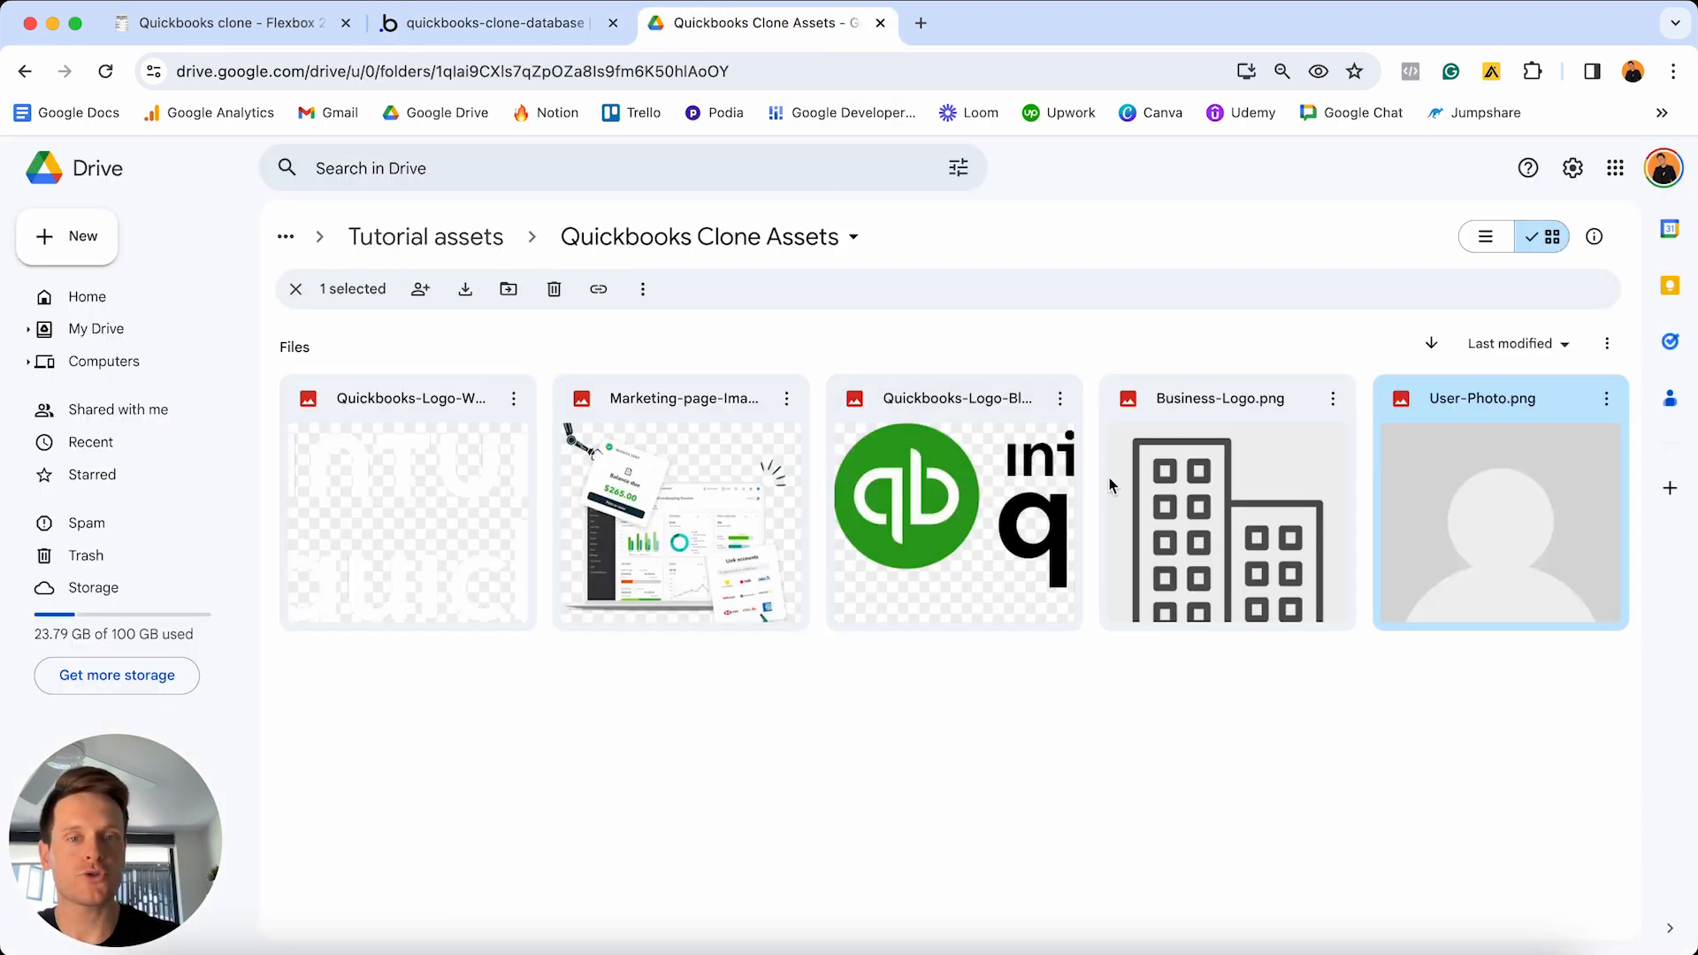
double_click(1139, 476)
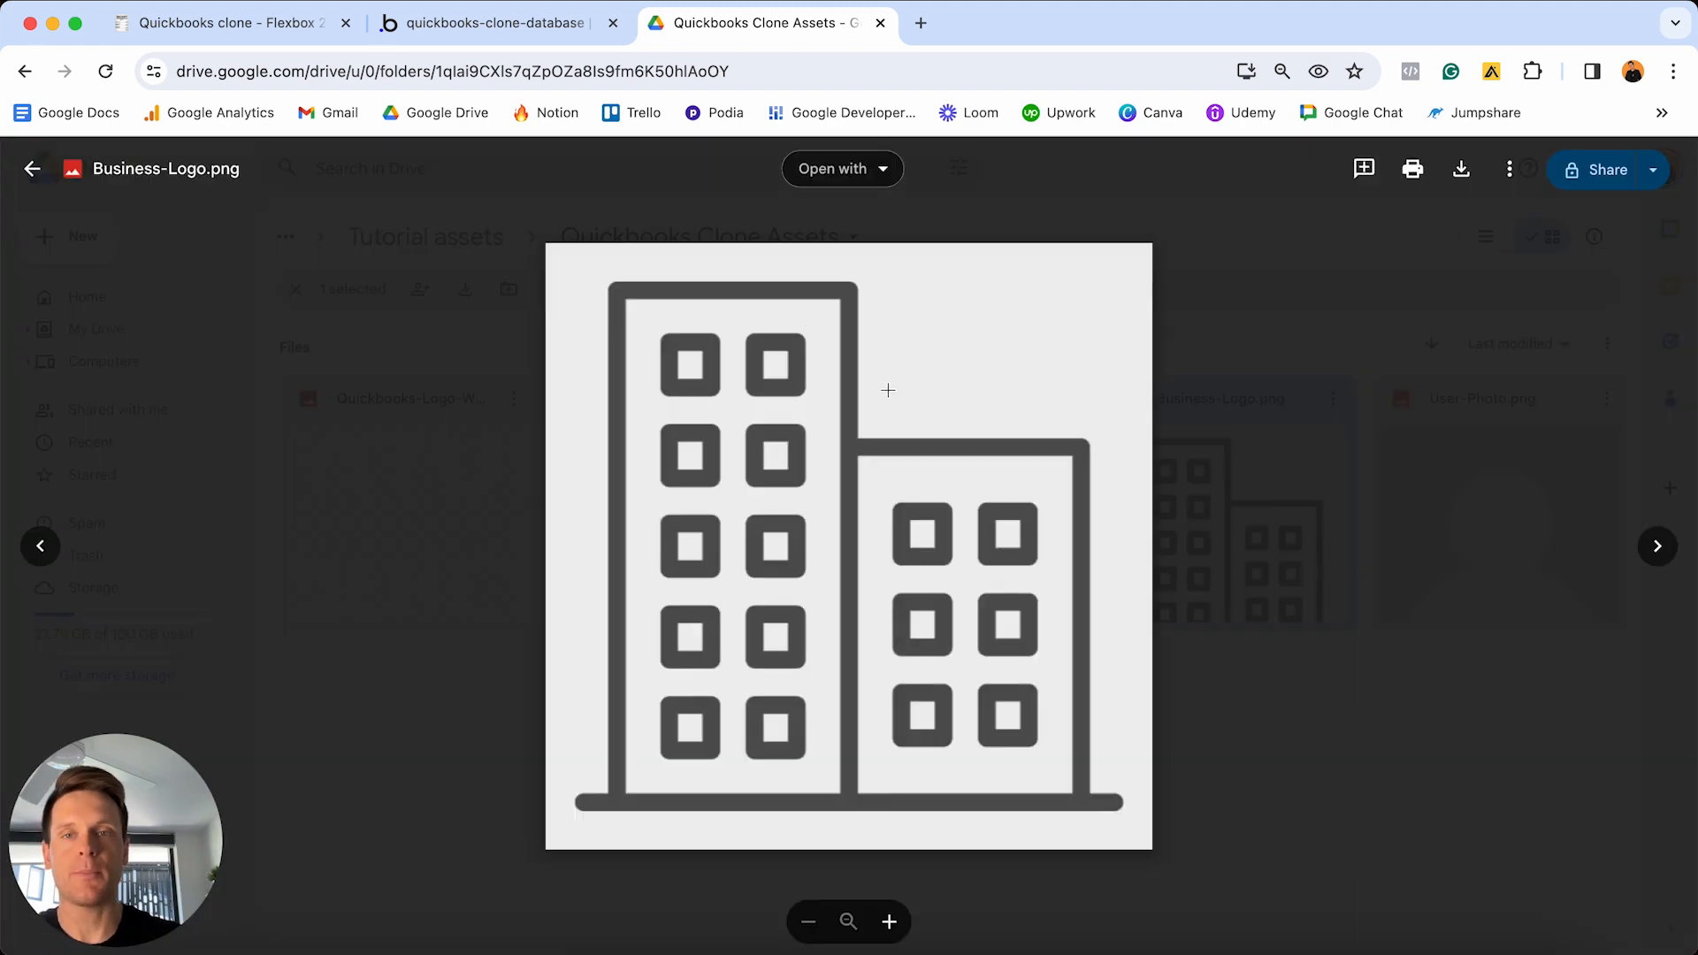
click(495, 25)
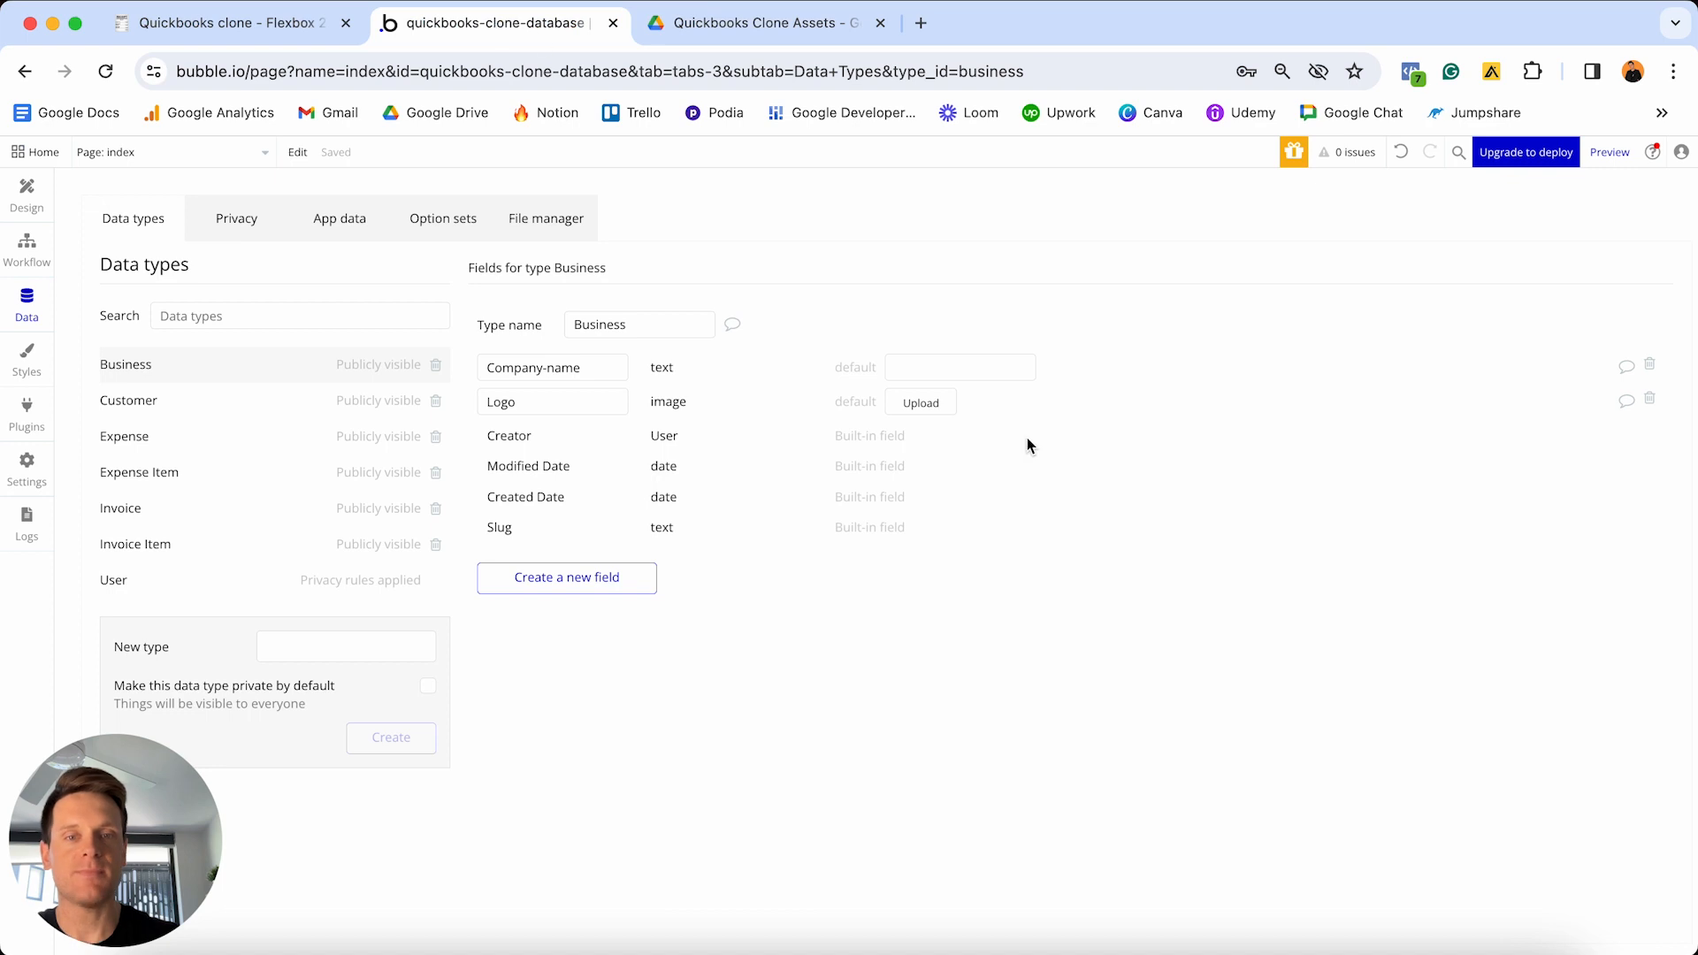
- Set the building logo as Logo's default image and add a Website text field
click(930, 404)
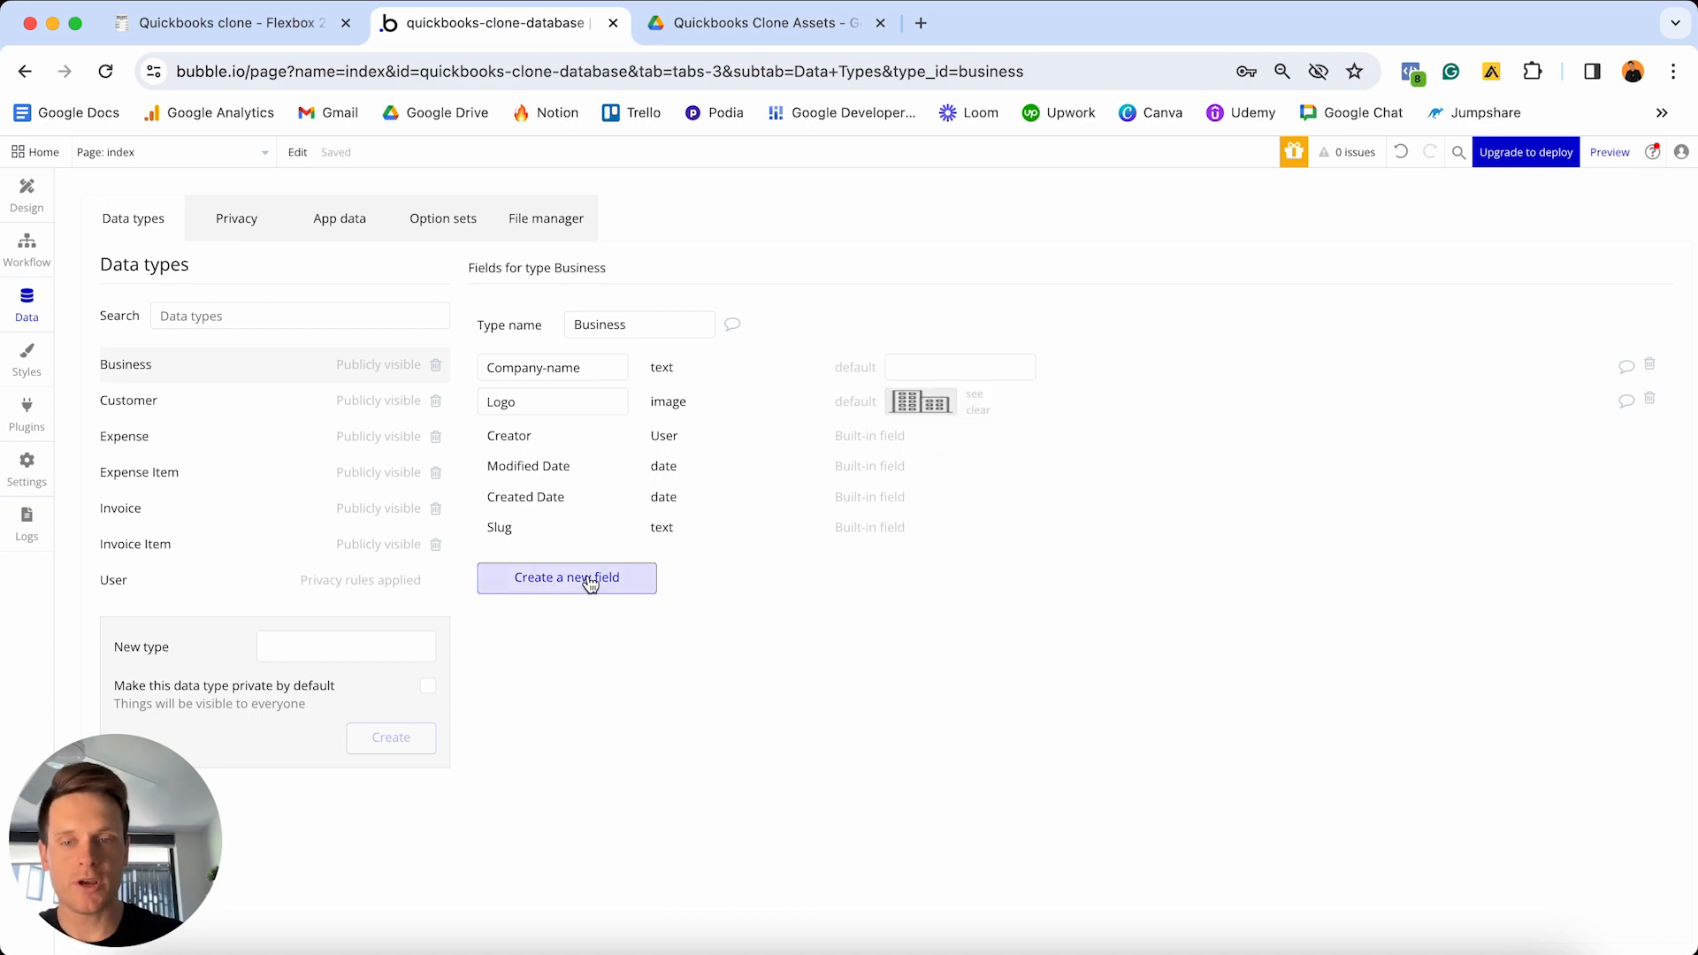
click(590, 584)
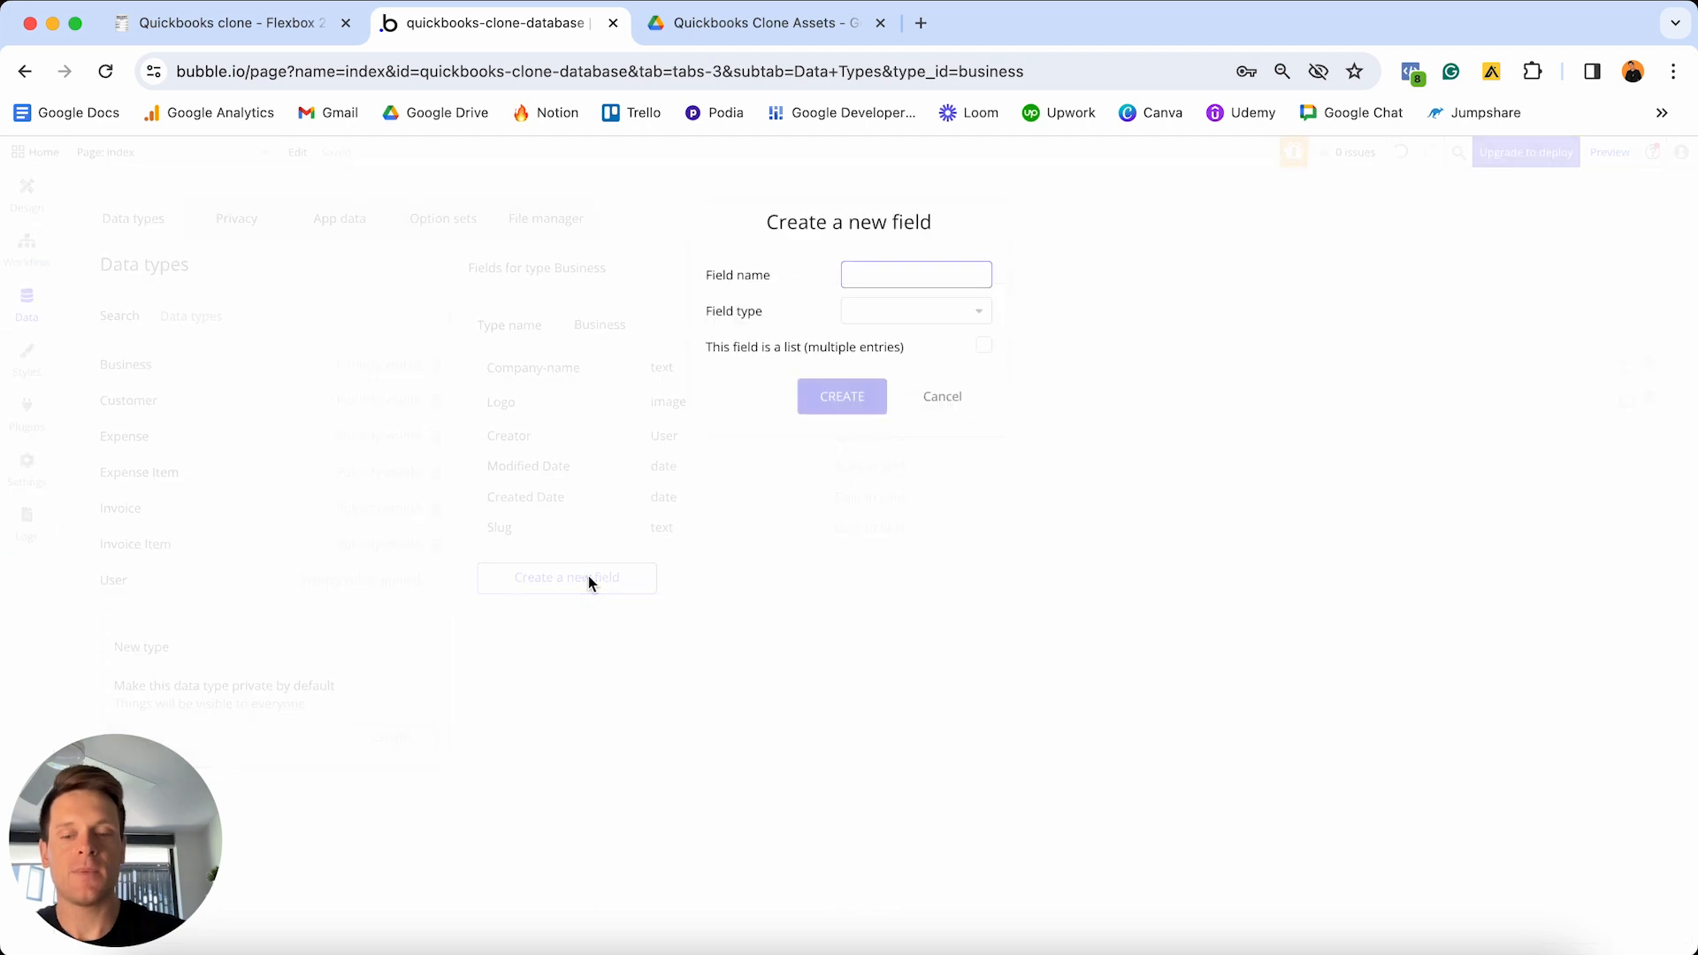
text(Website)
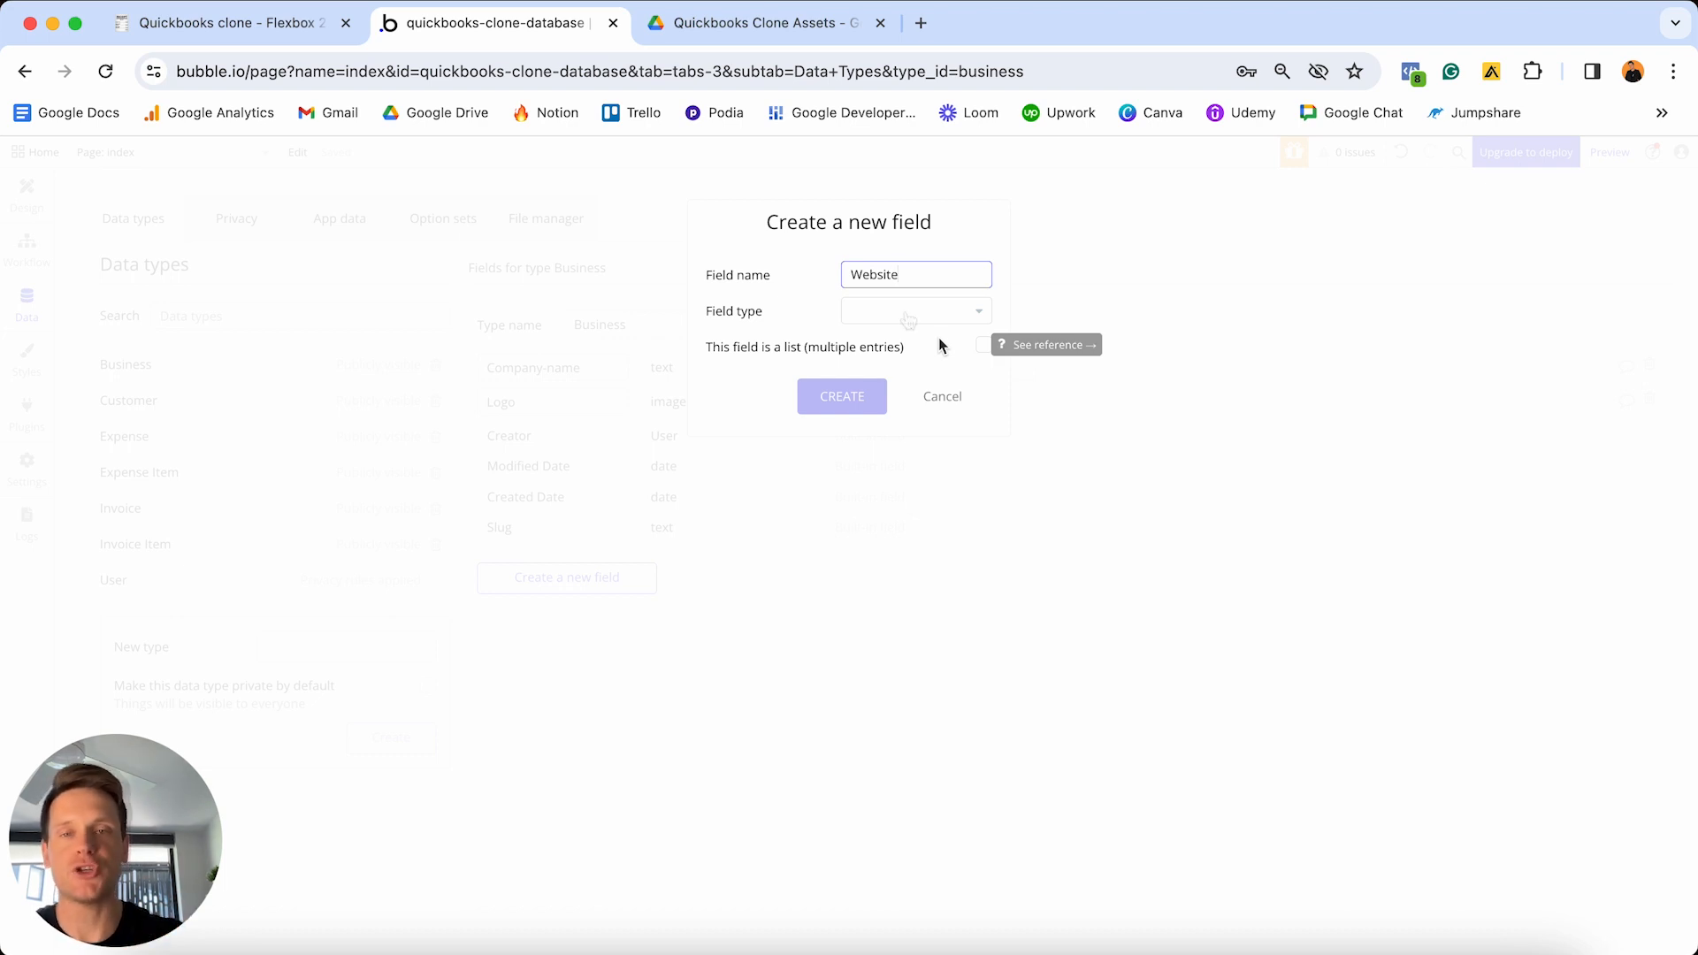
click(911, 312)
scroll(891, 415, down, 5)
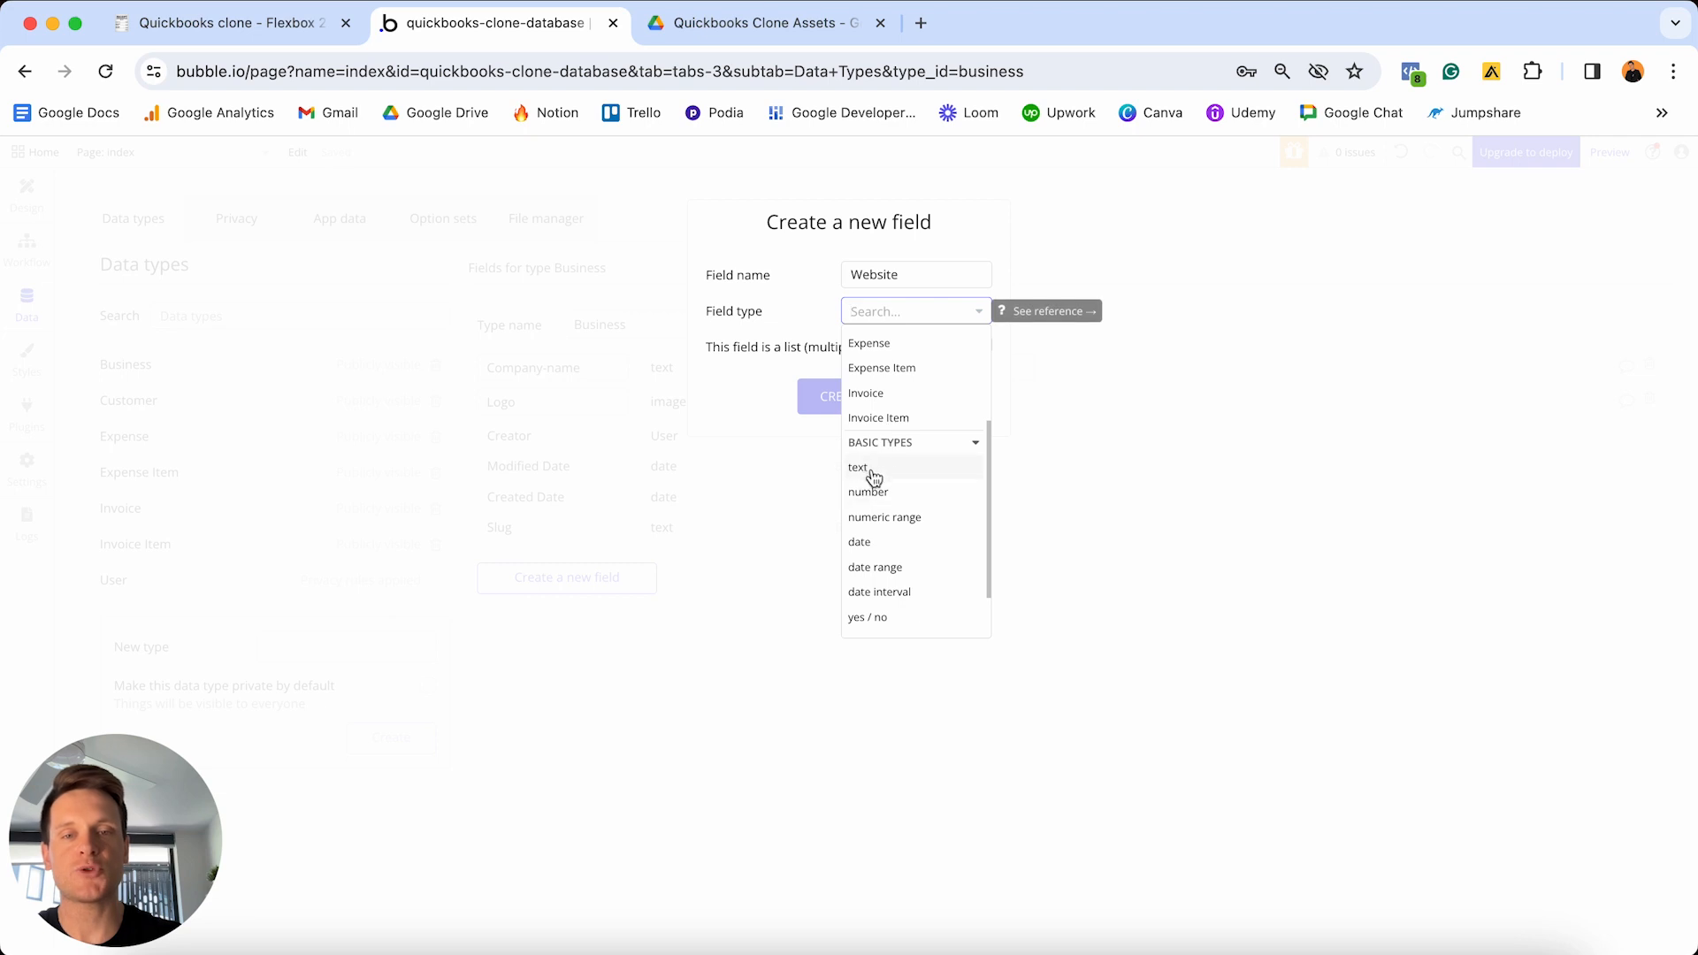
click(885, 471)
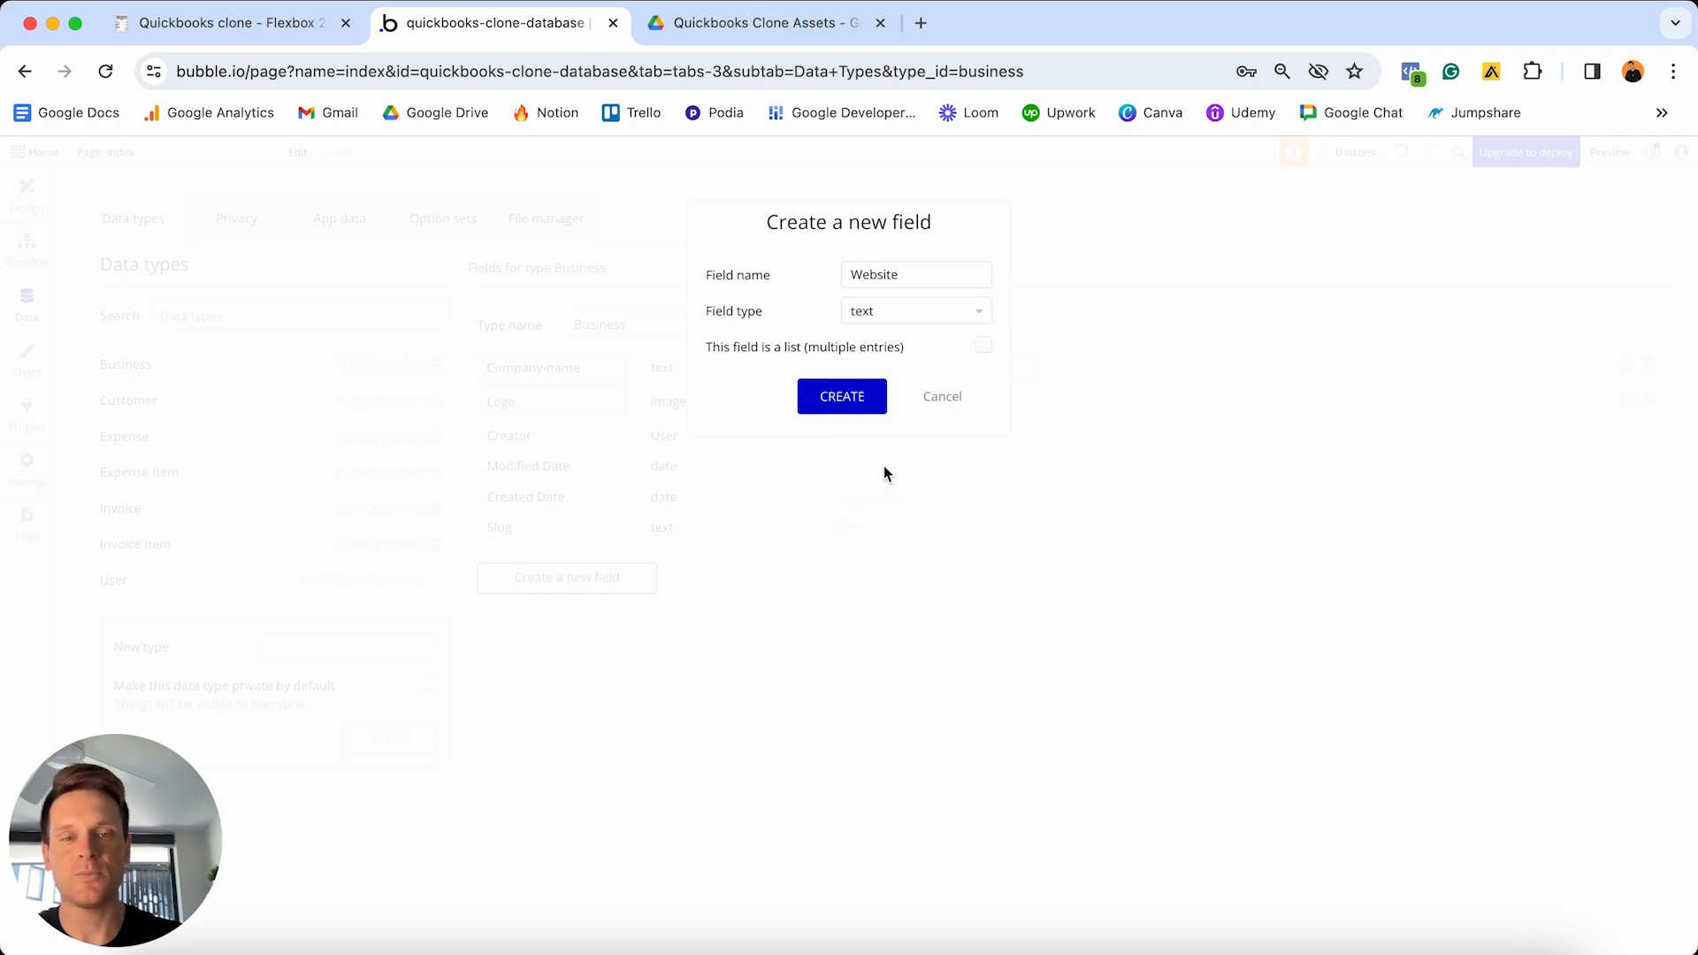
click(845, 400)
- Add a Phone-number field of type text to the Business data type
click(538, 612)
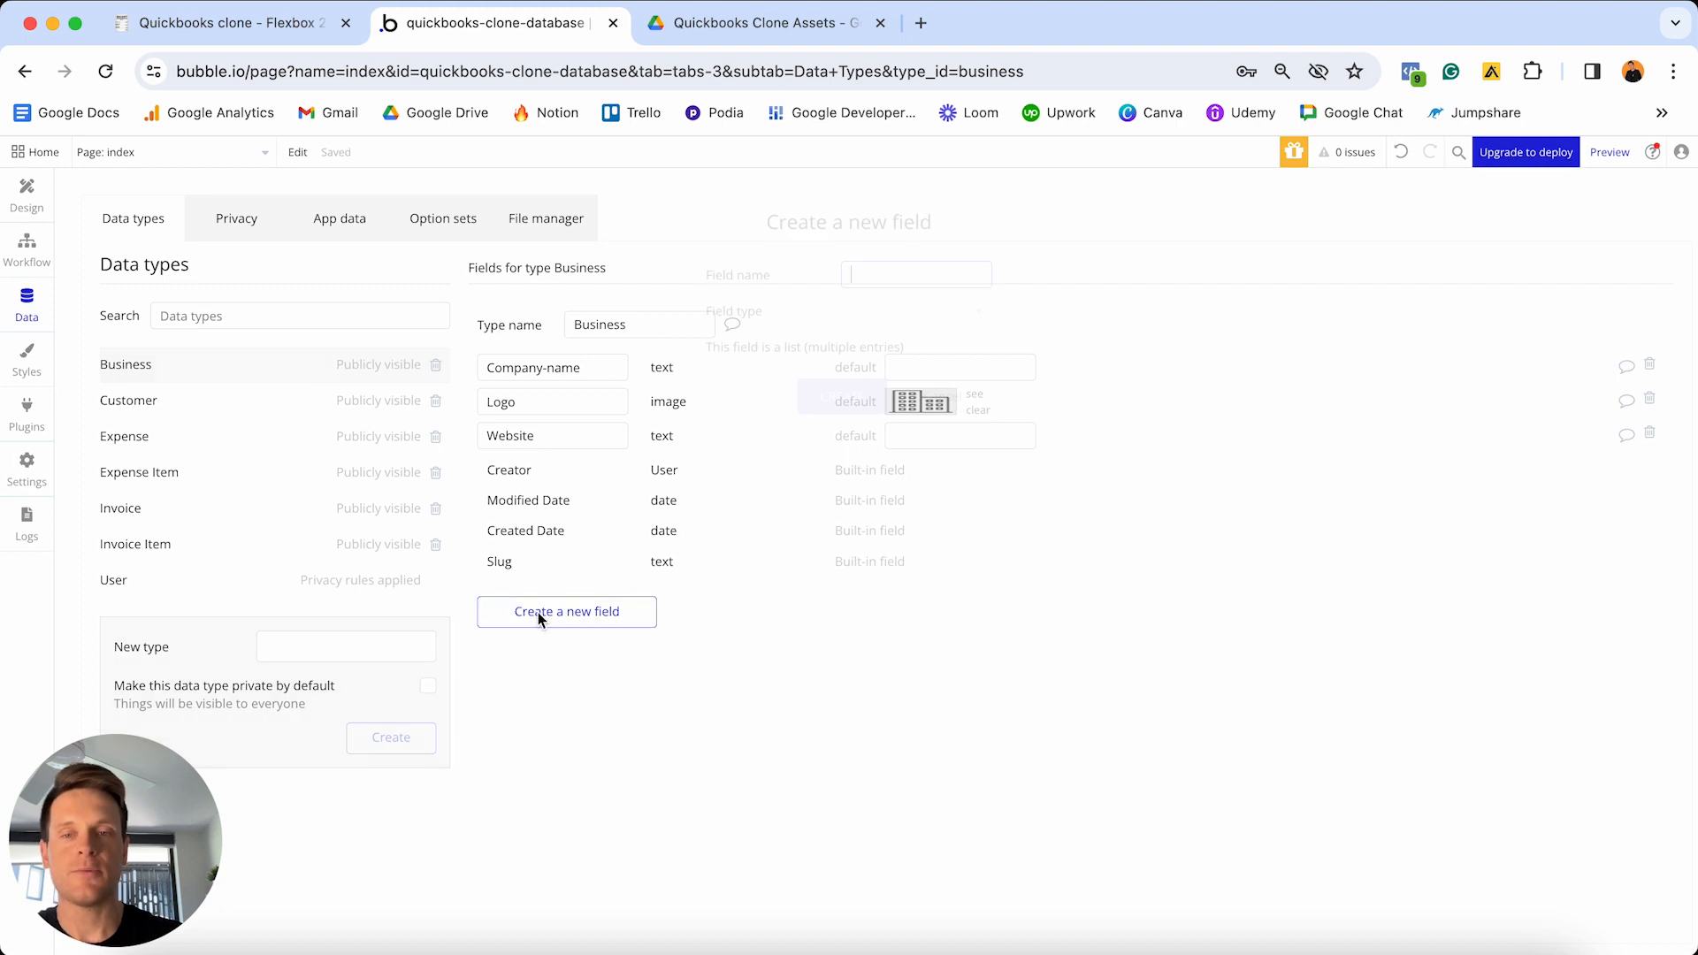
text(Phone-n)
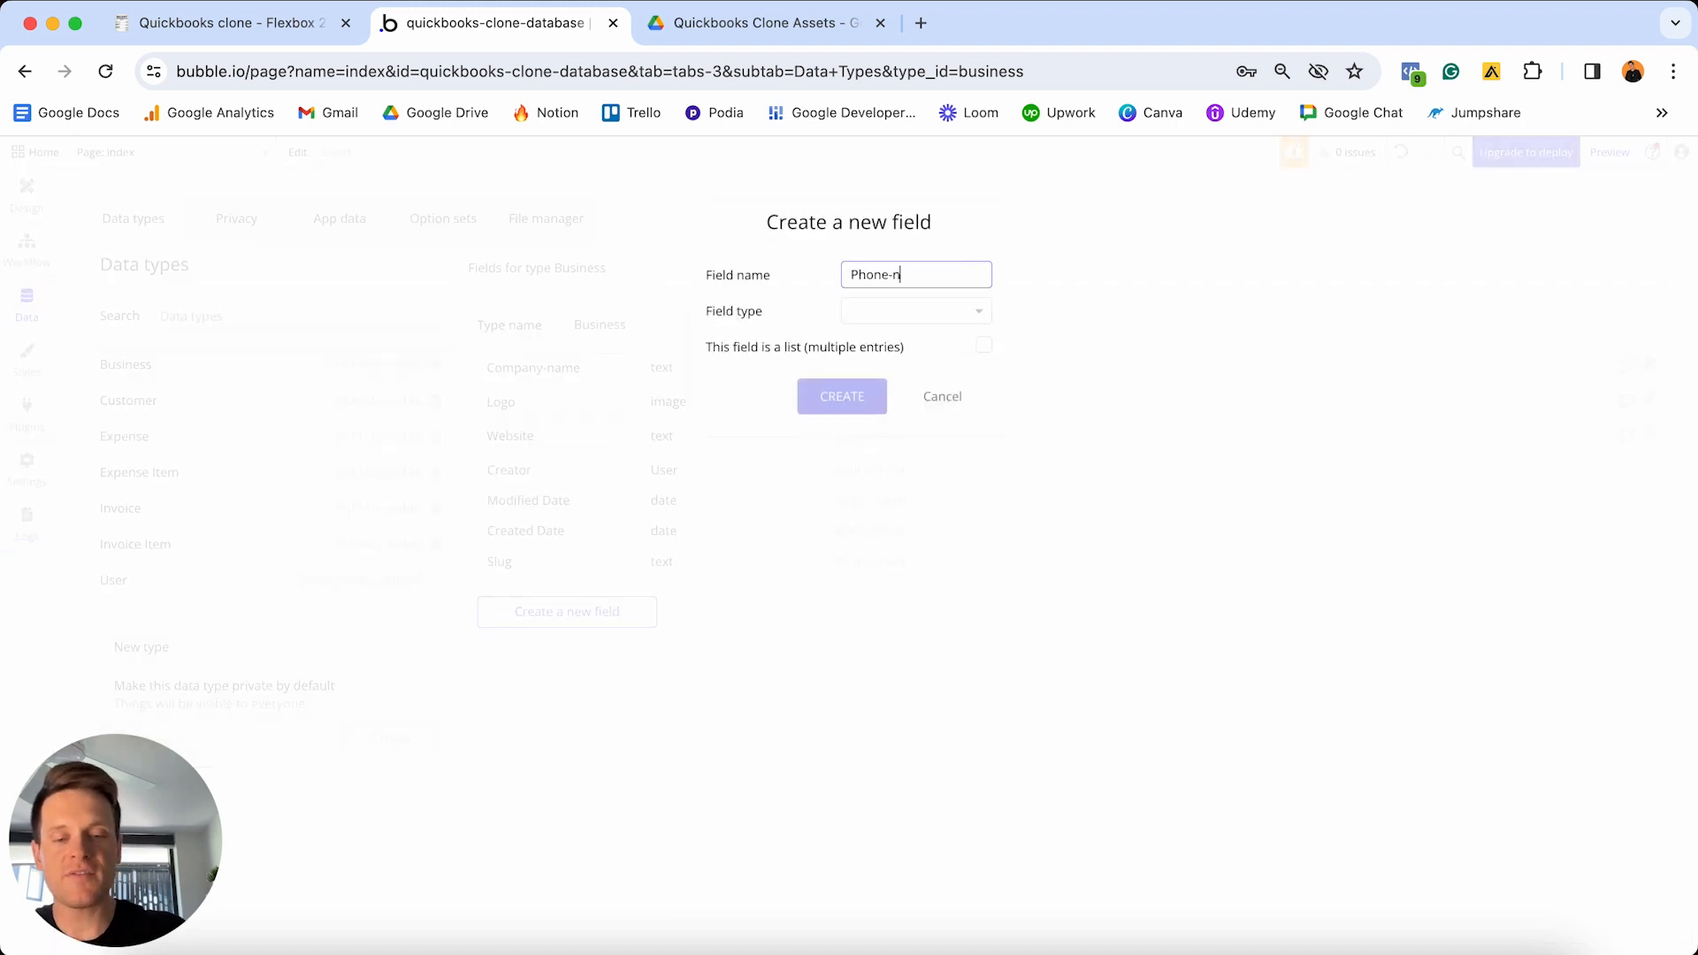
text(umber)
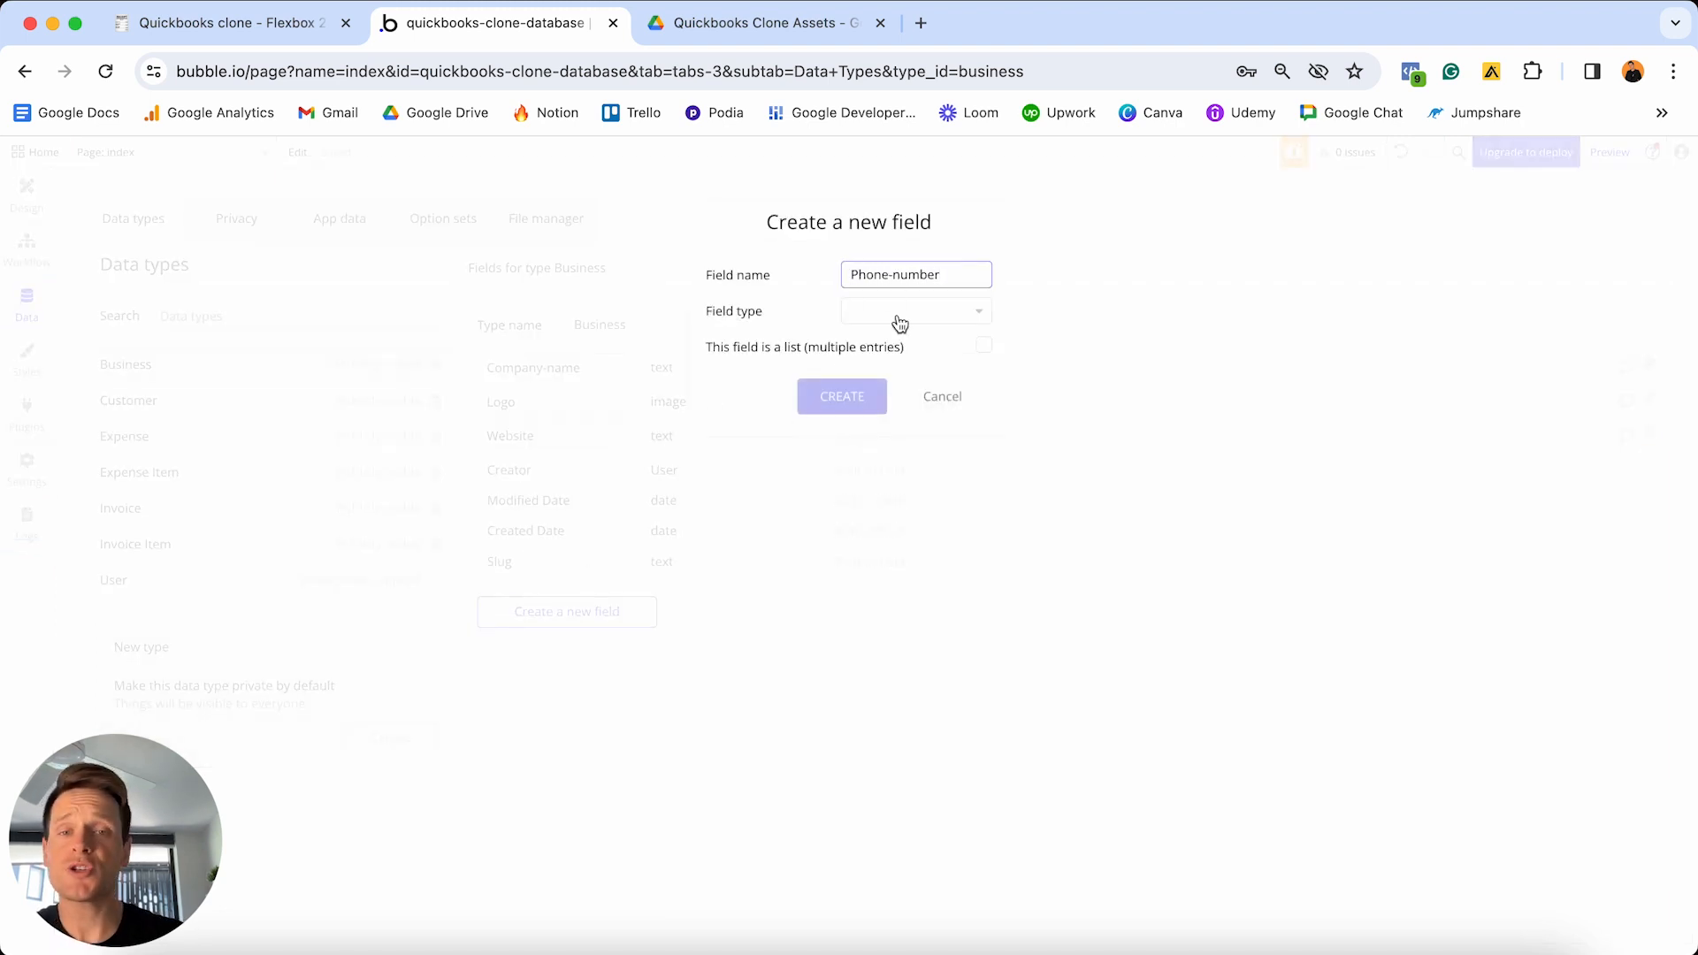
click(900, 323)
scroll(899, 443, down, 4)
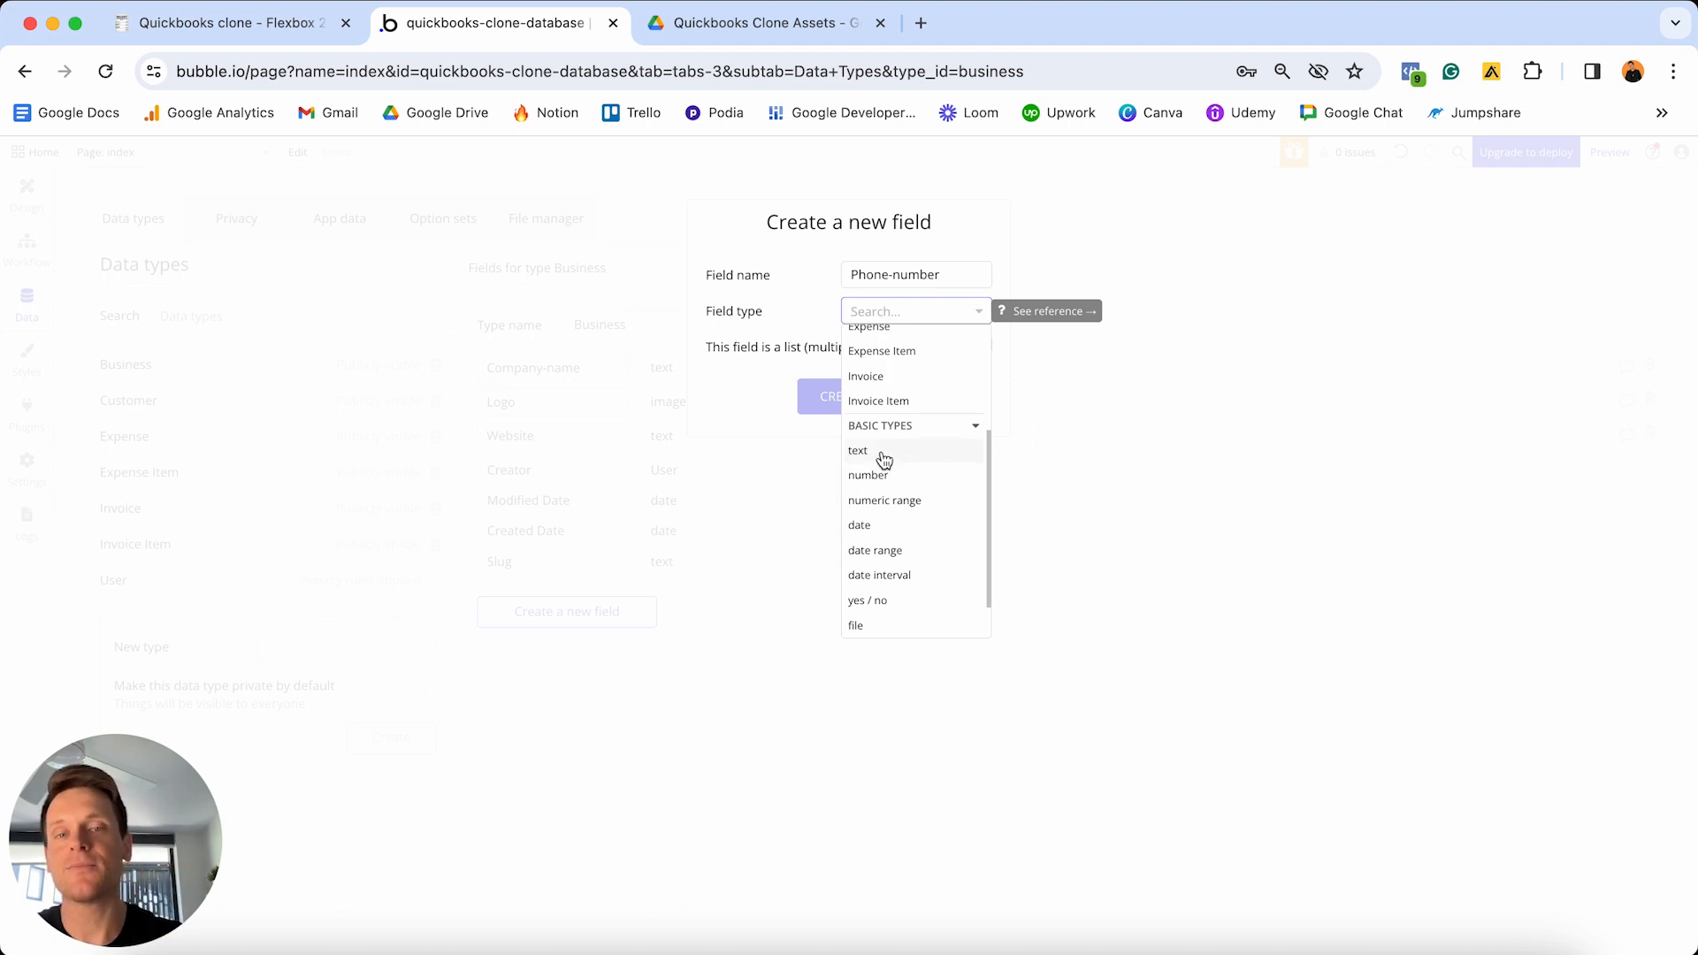
click(883, 452)
click(849, 400)
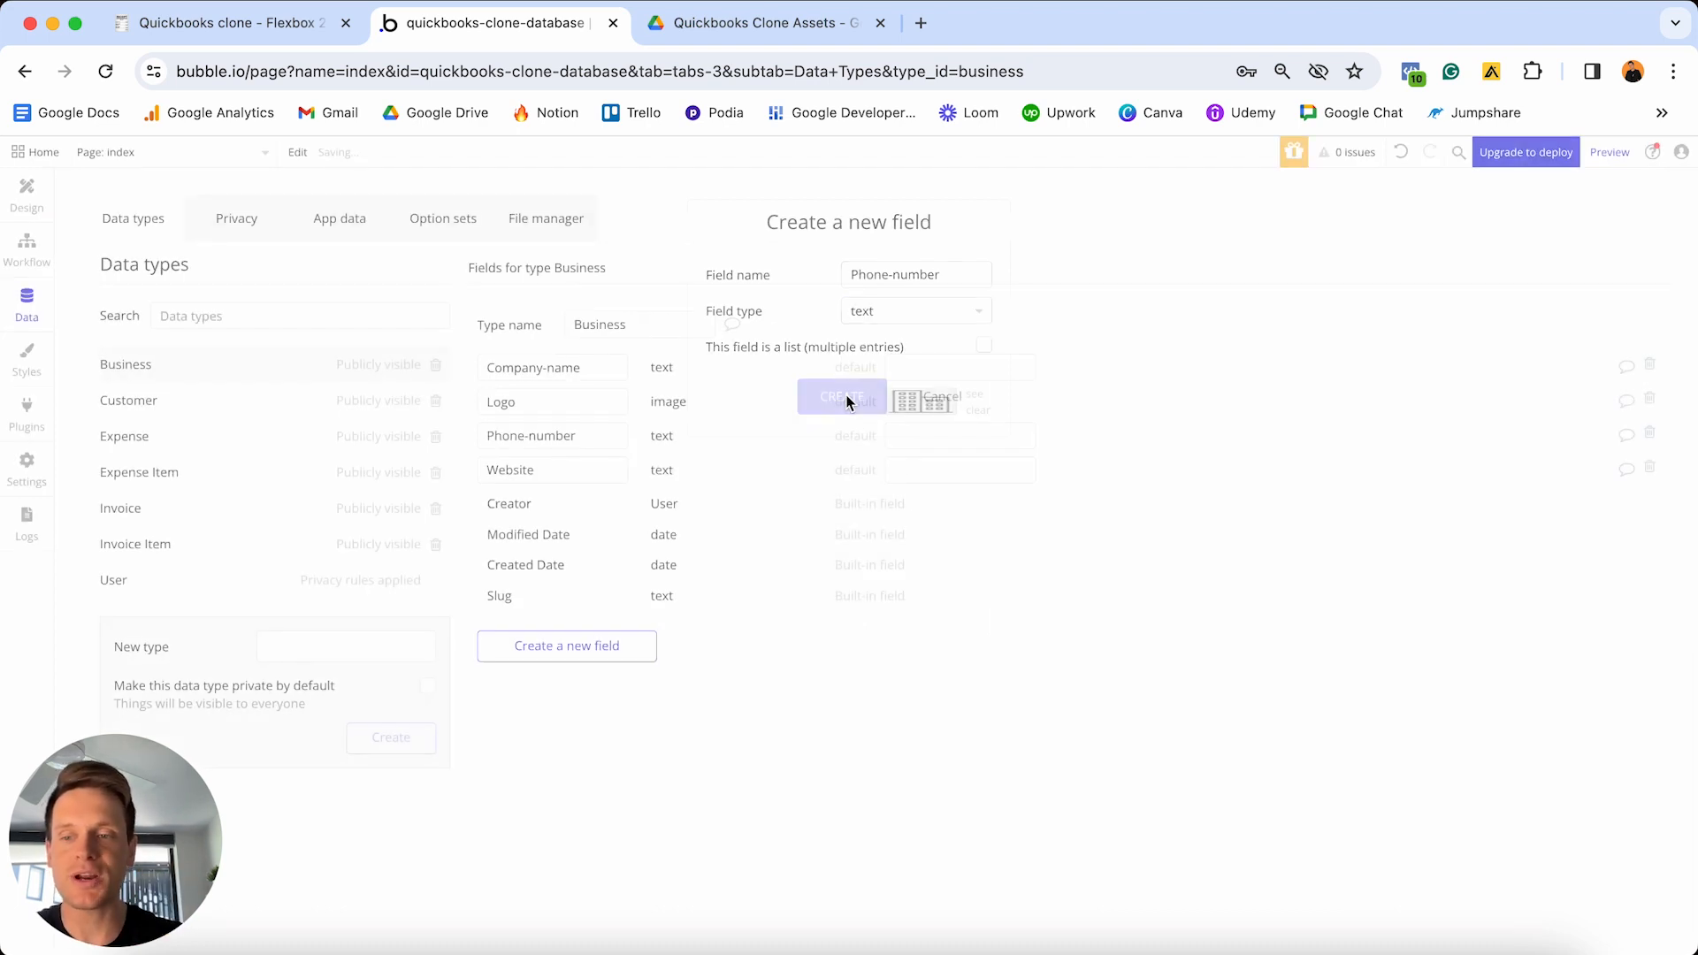
- Add a Tax-number text field and an Address geographic address field to Business
click(607, 650)
text(Ta)
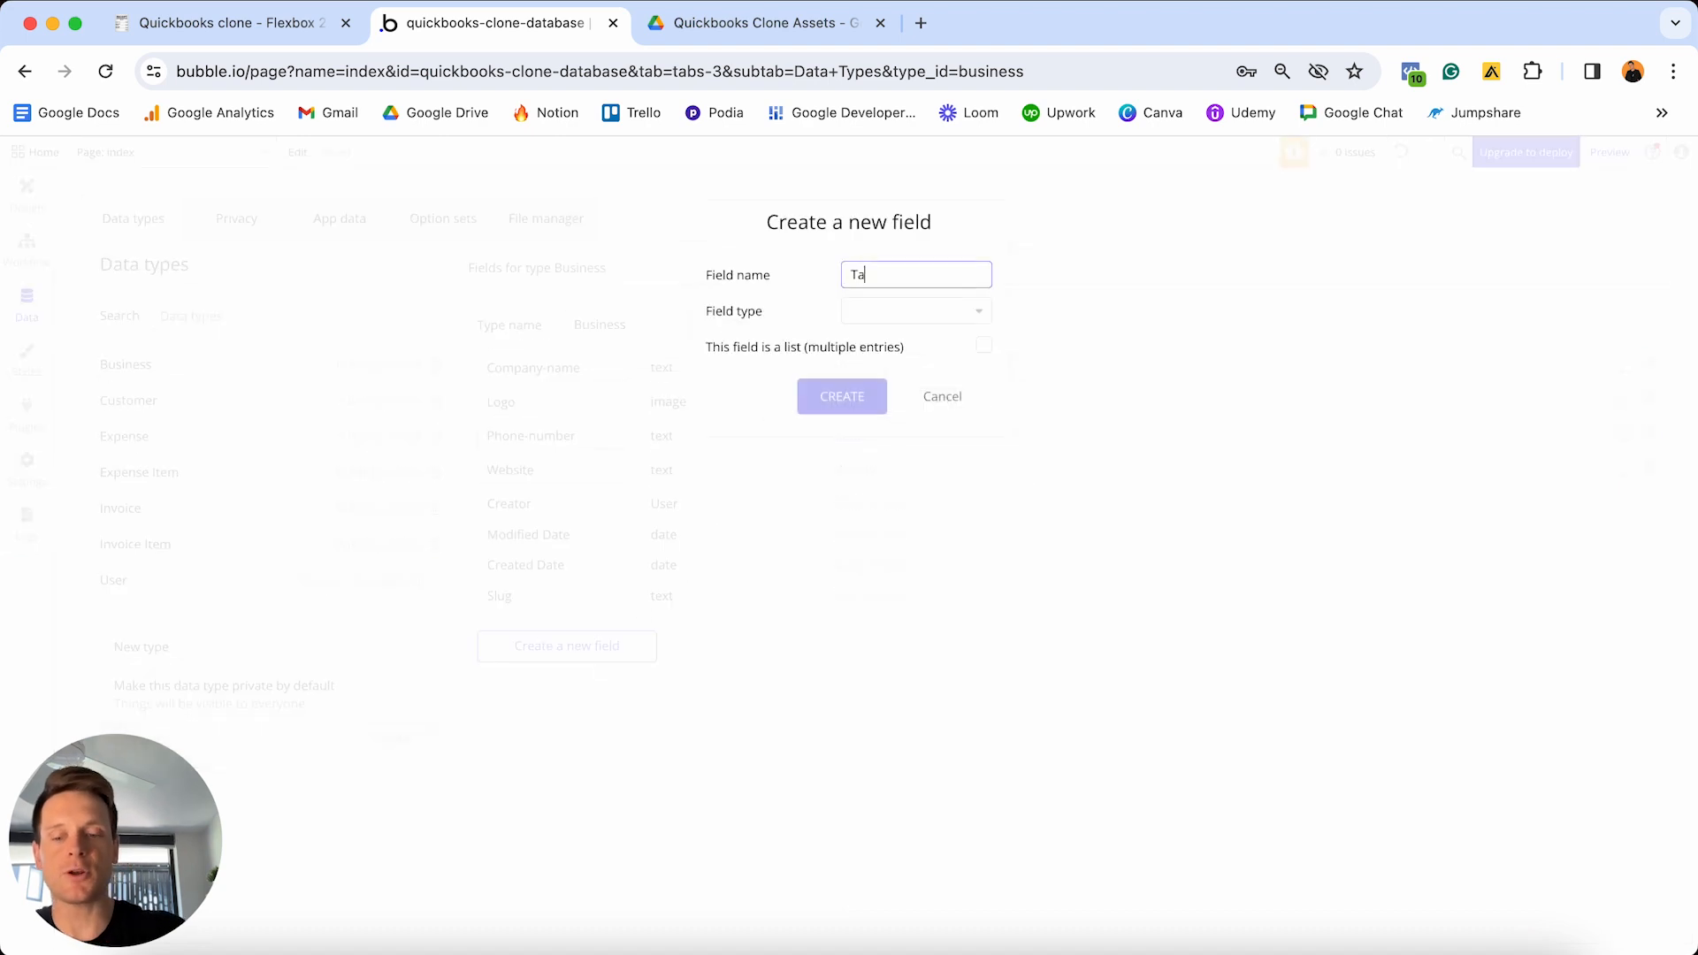
text(x-number)
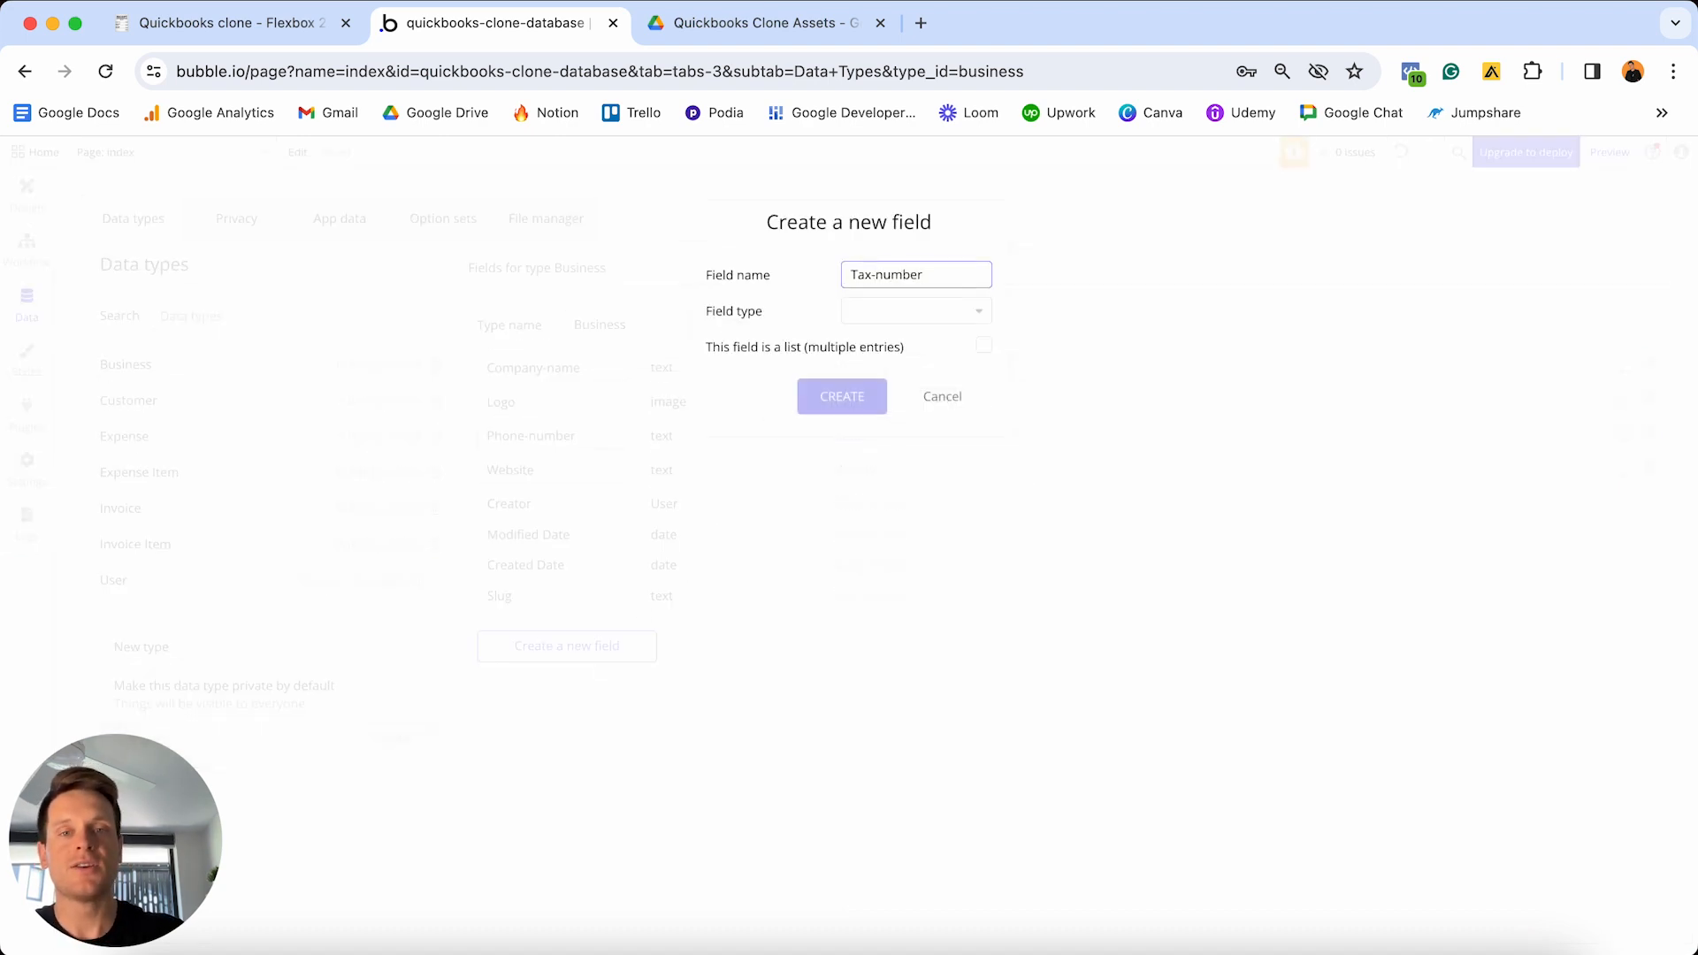
click(943, 311)
scroll(915, 402, down, 2)
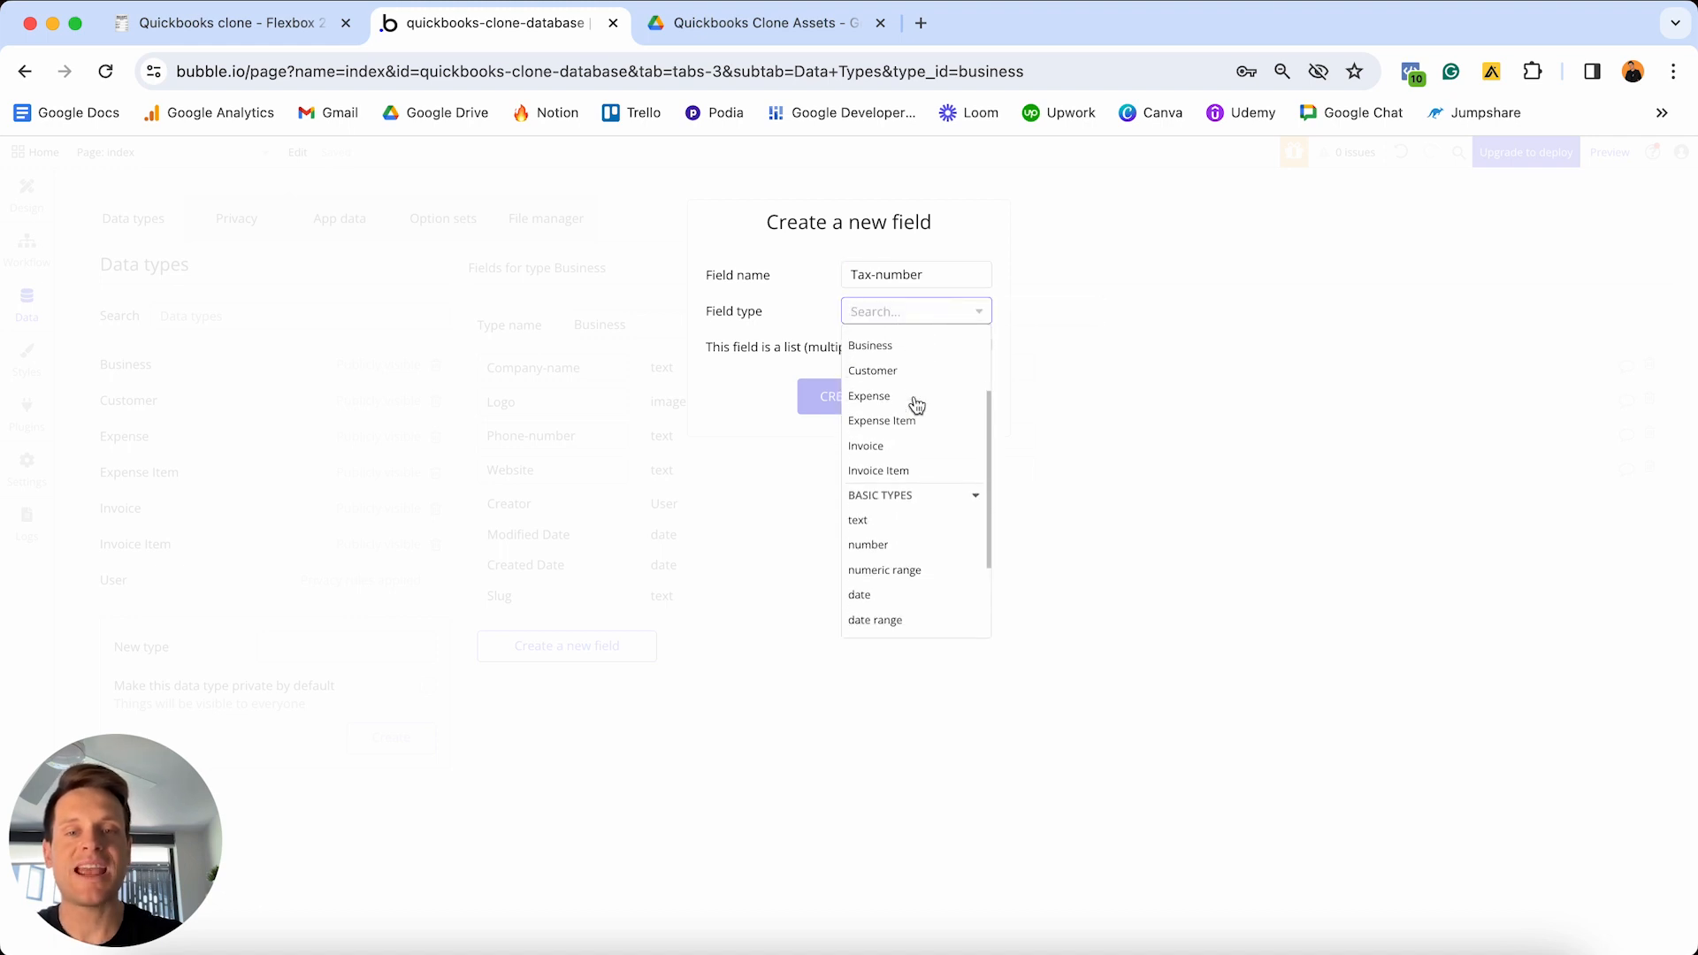
click(879, 525)
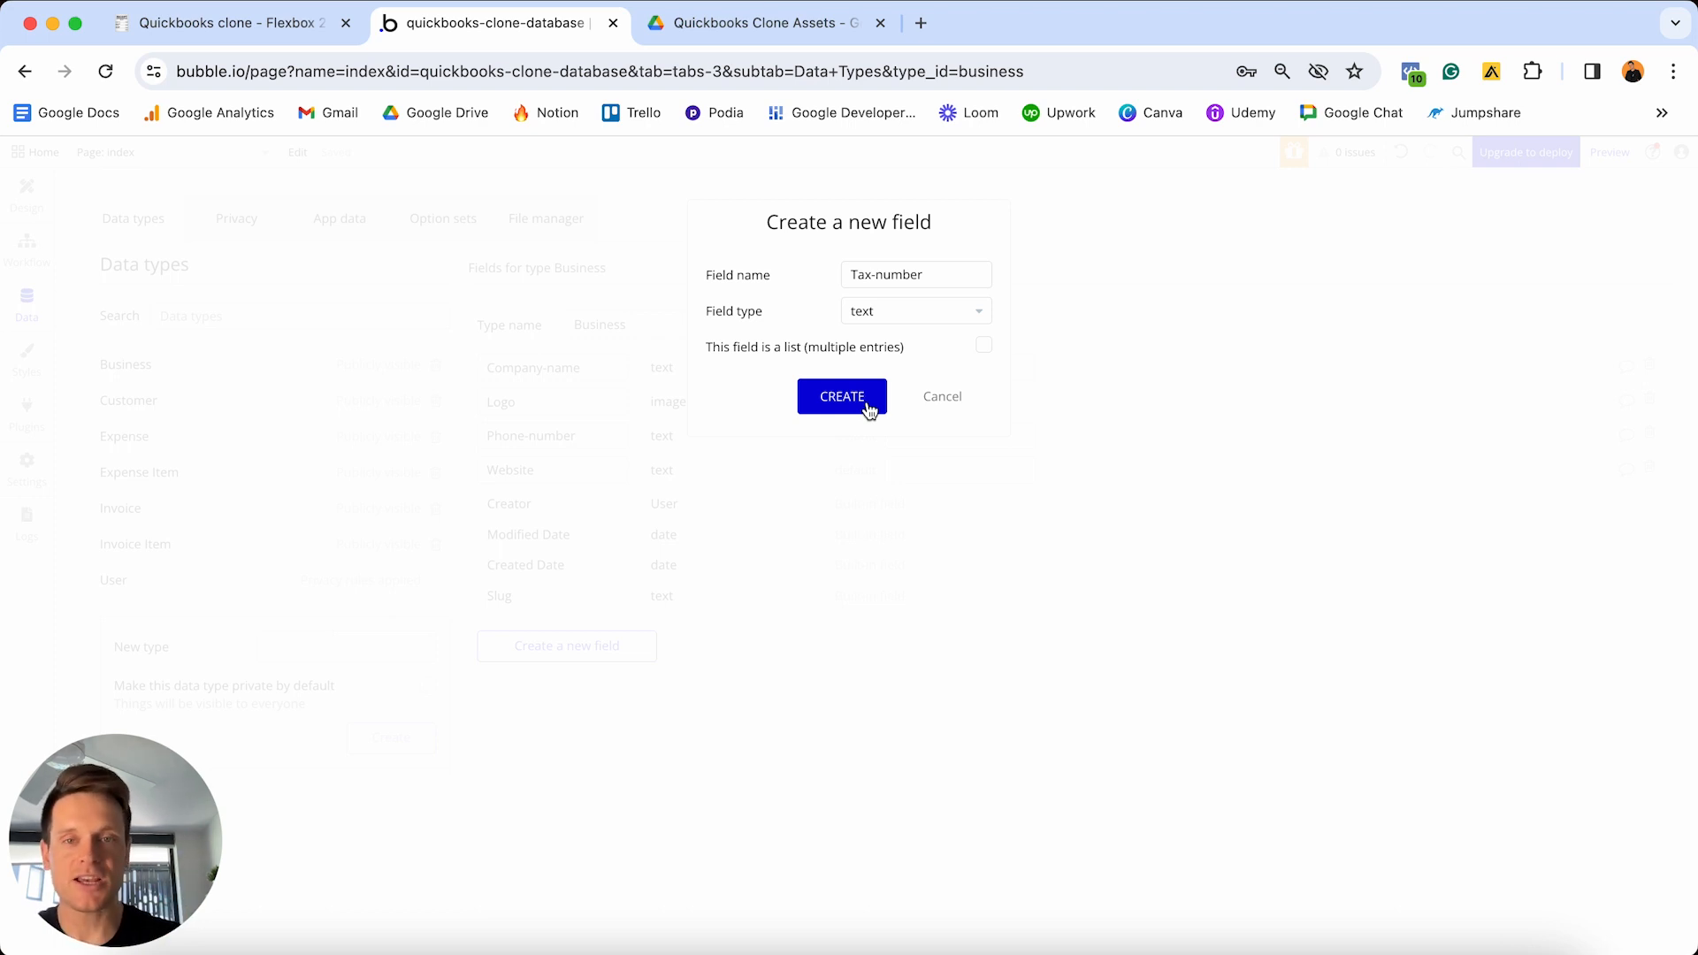
click(869, 405)
click(607, 679)
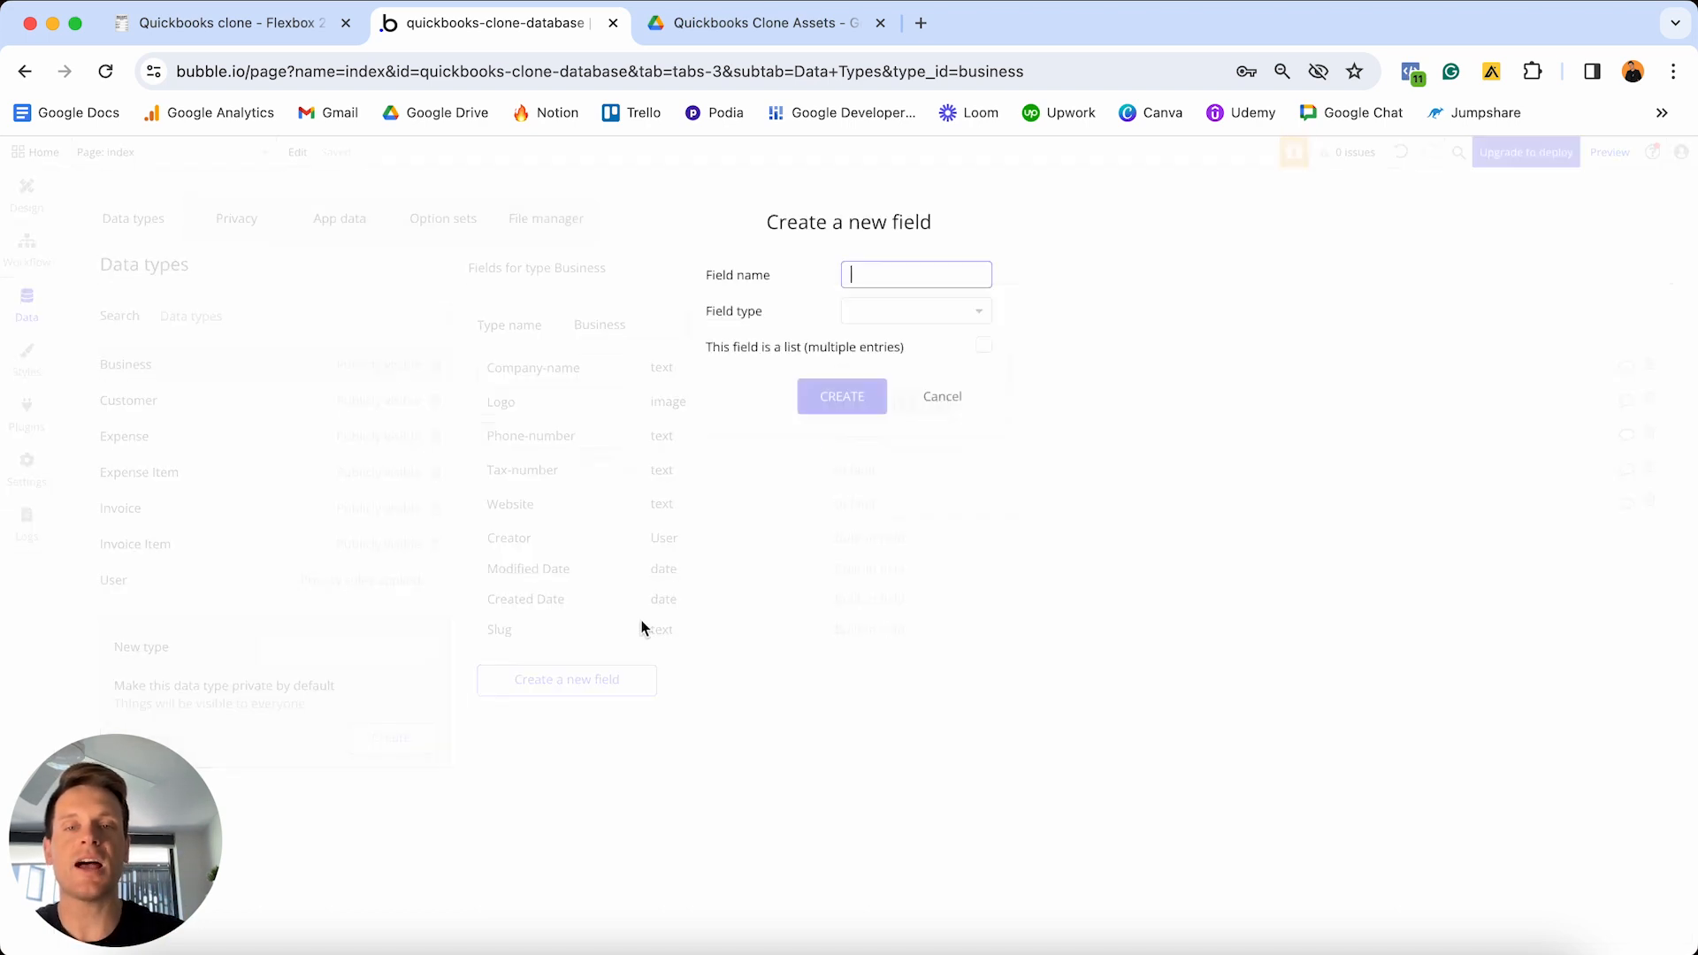
text(Address)
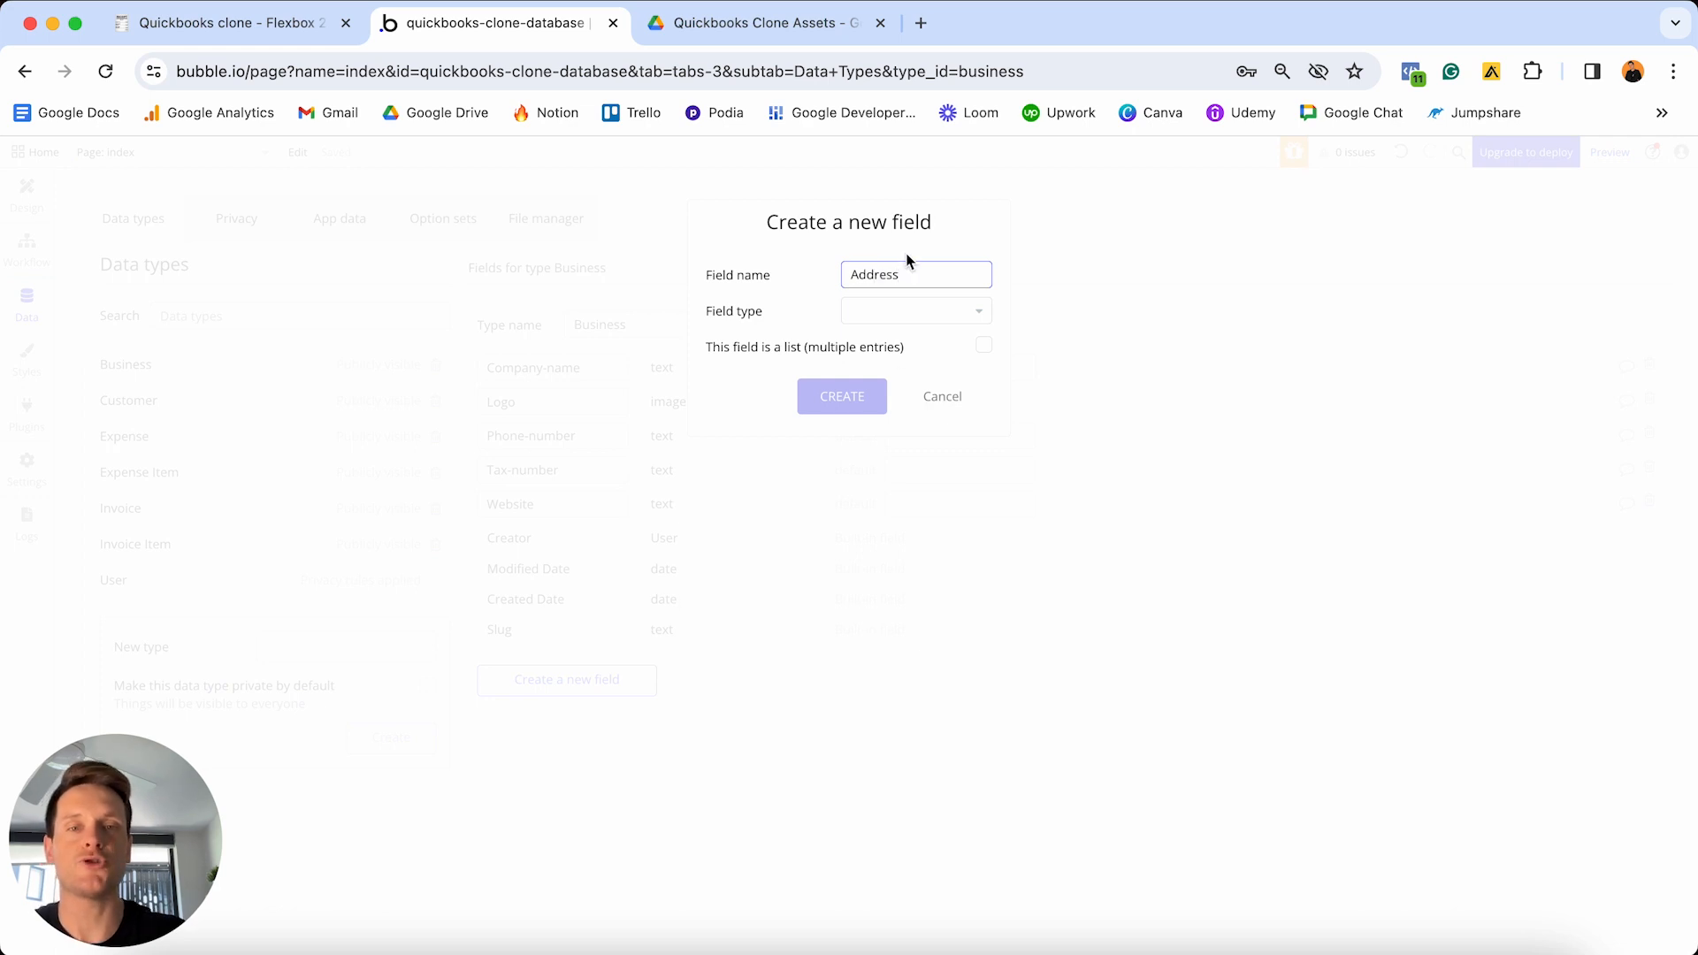
click(902, 321)
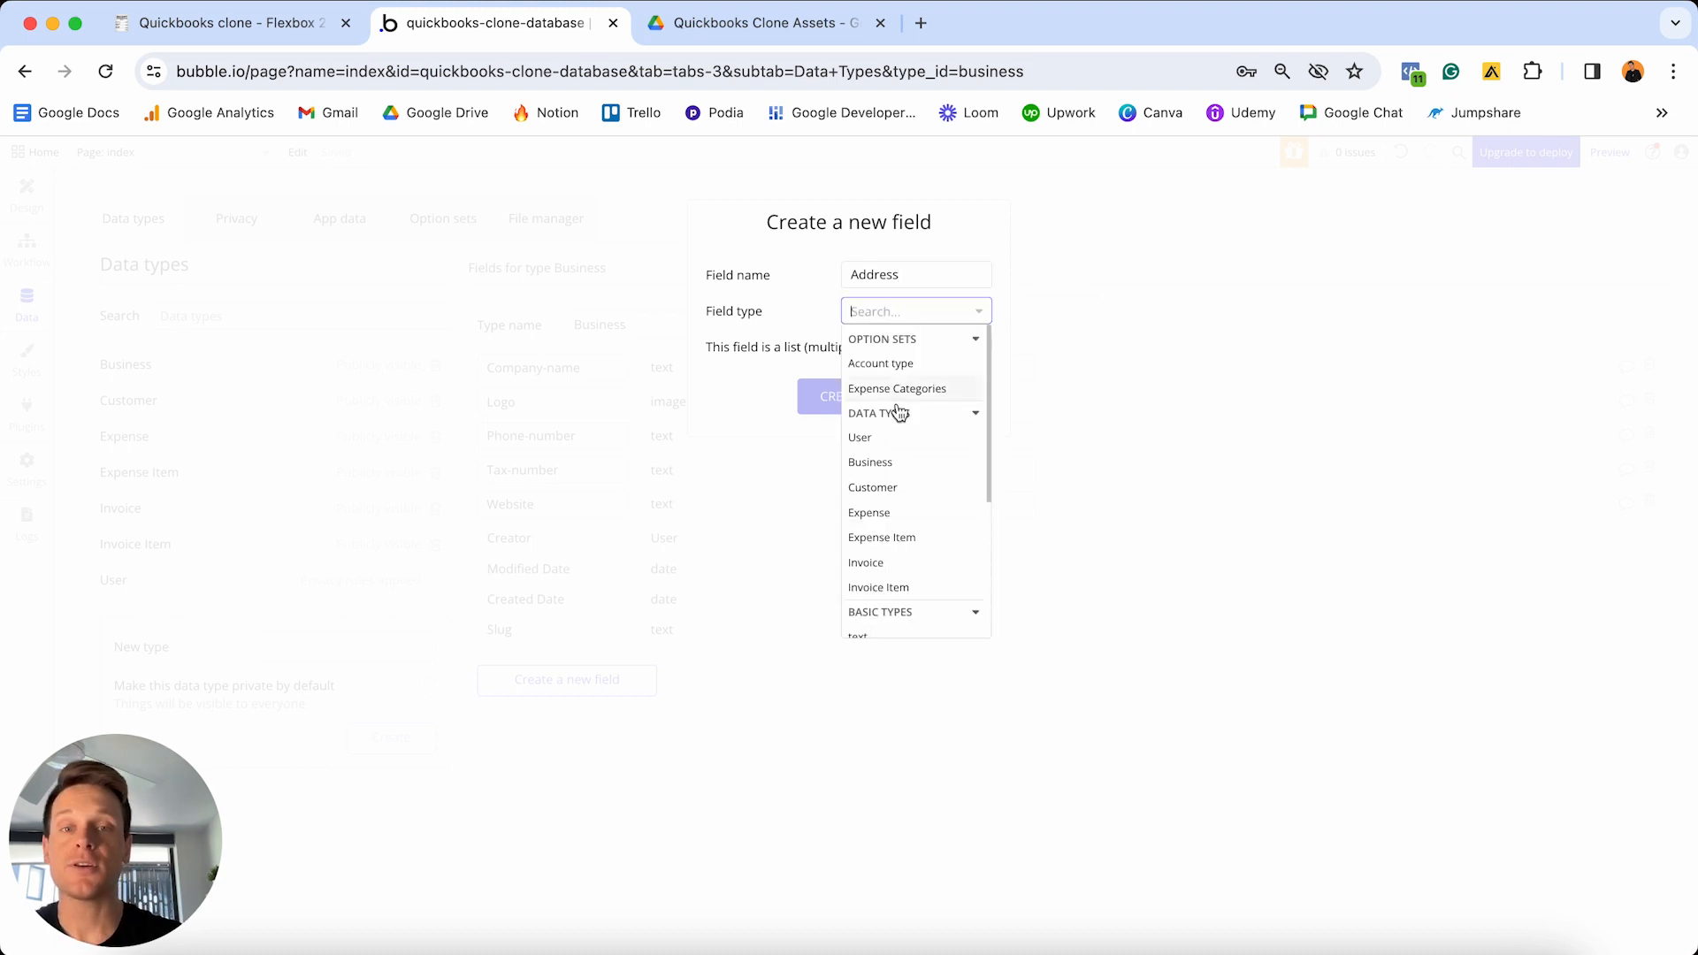
scroll(899, 412, down, 4)
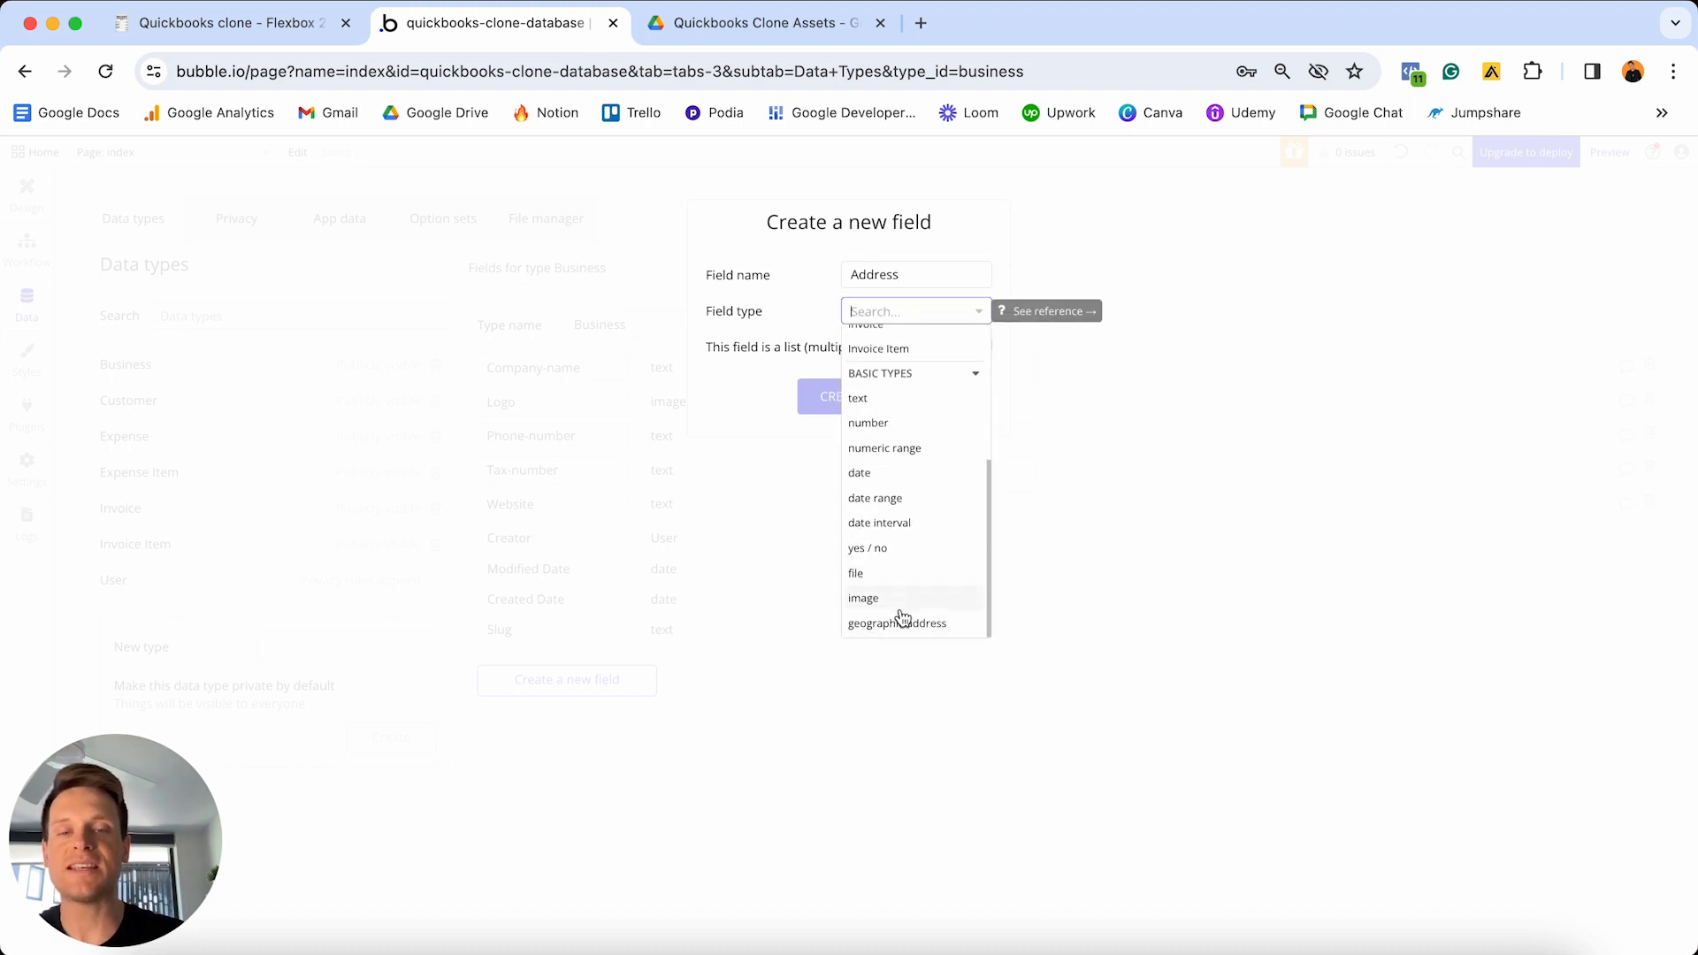
click(899, 625)
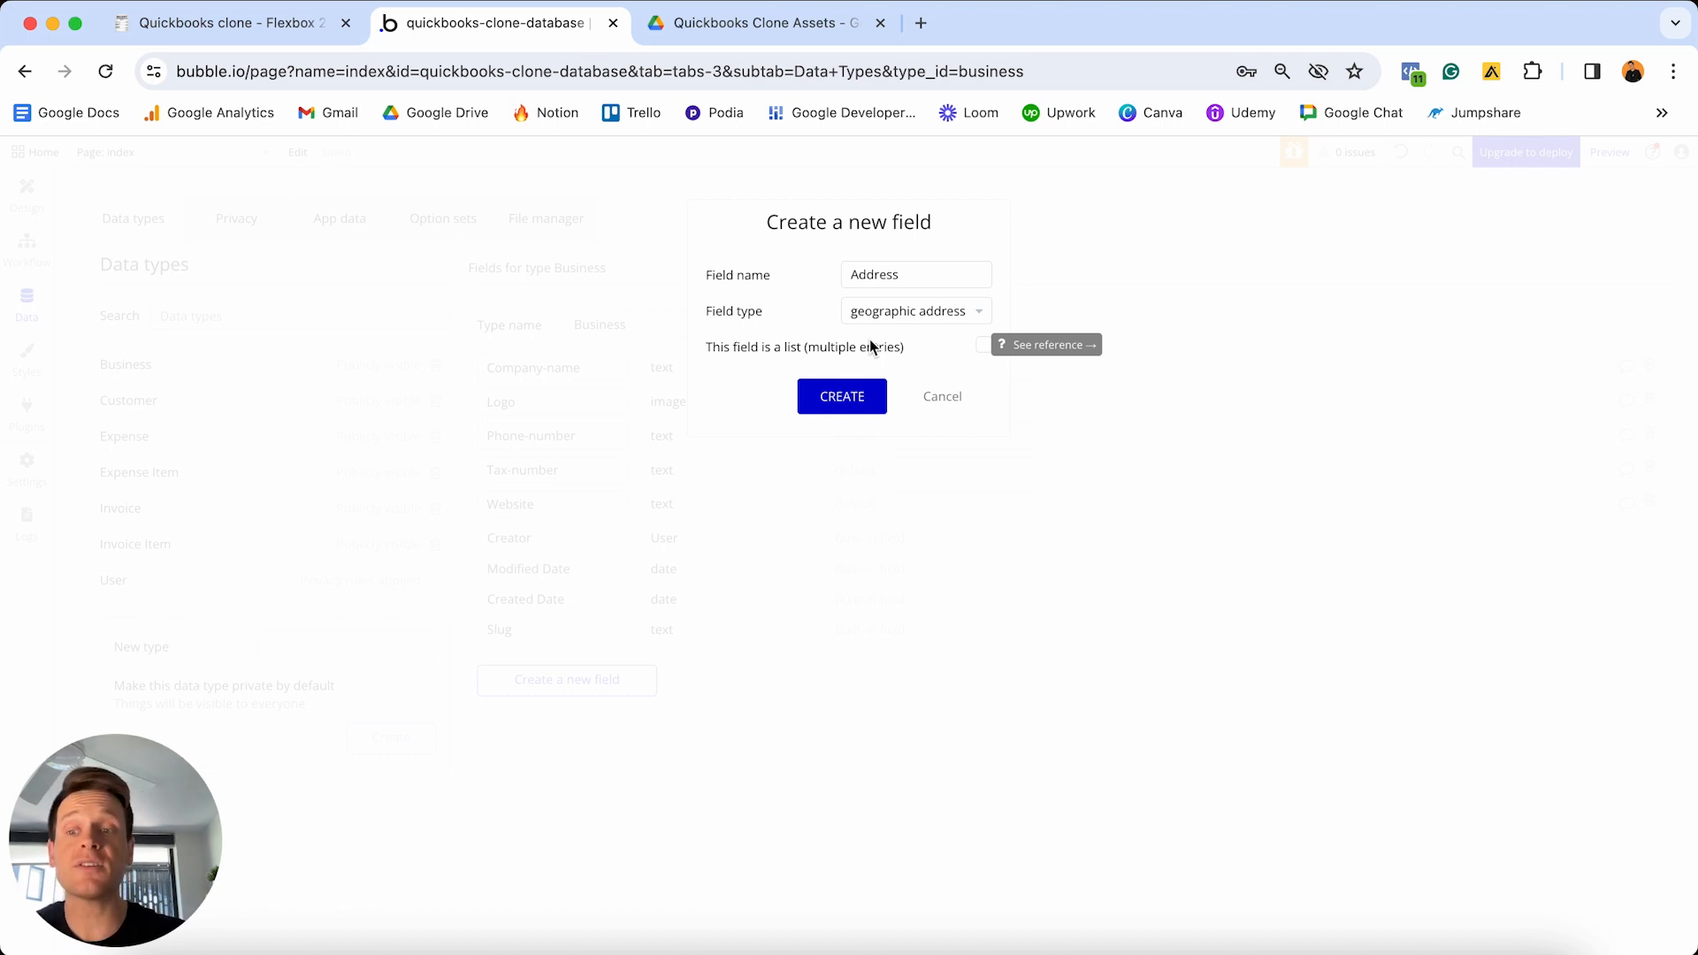
click(844, 397)
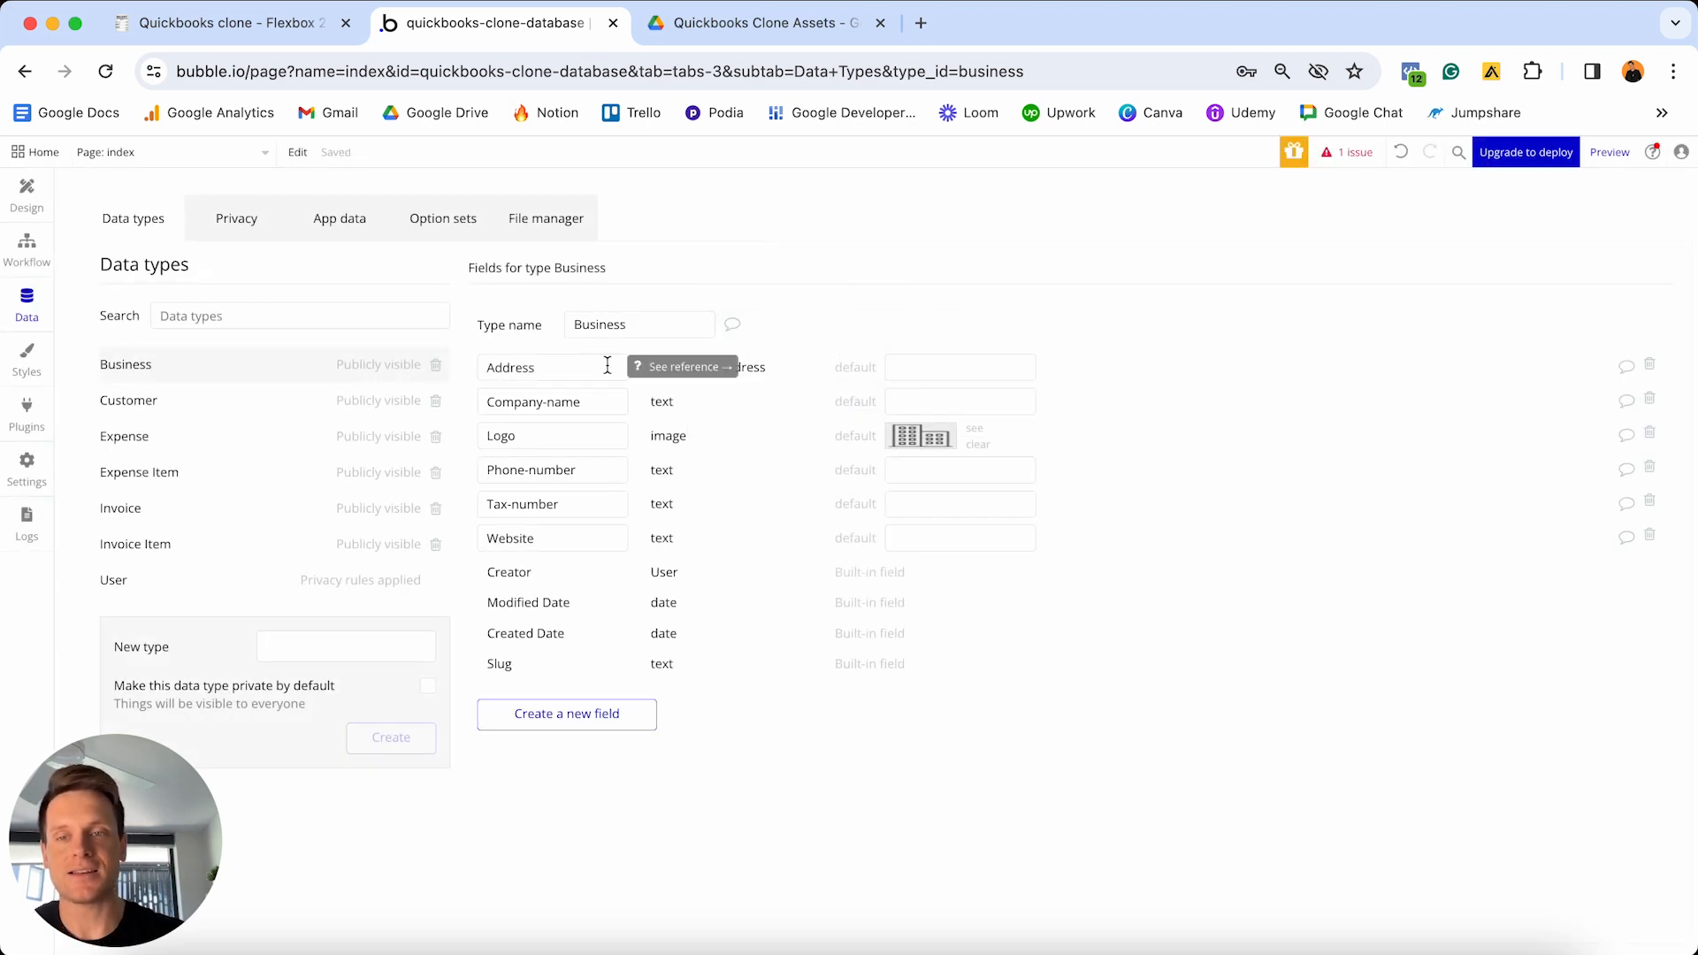
- Mark the six Business to-dos done in the Notion checklist, then go back to Bubble
click(260, 23)
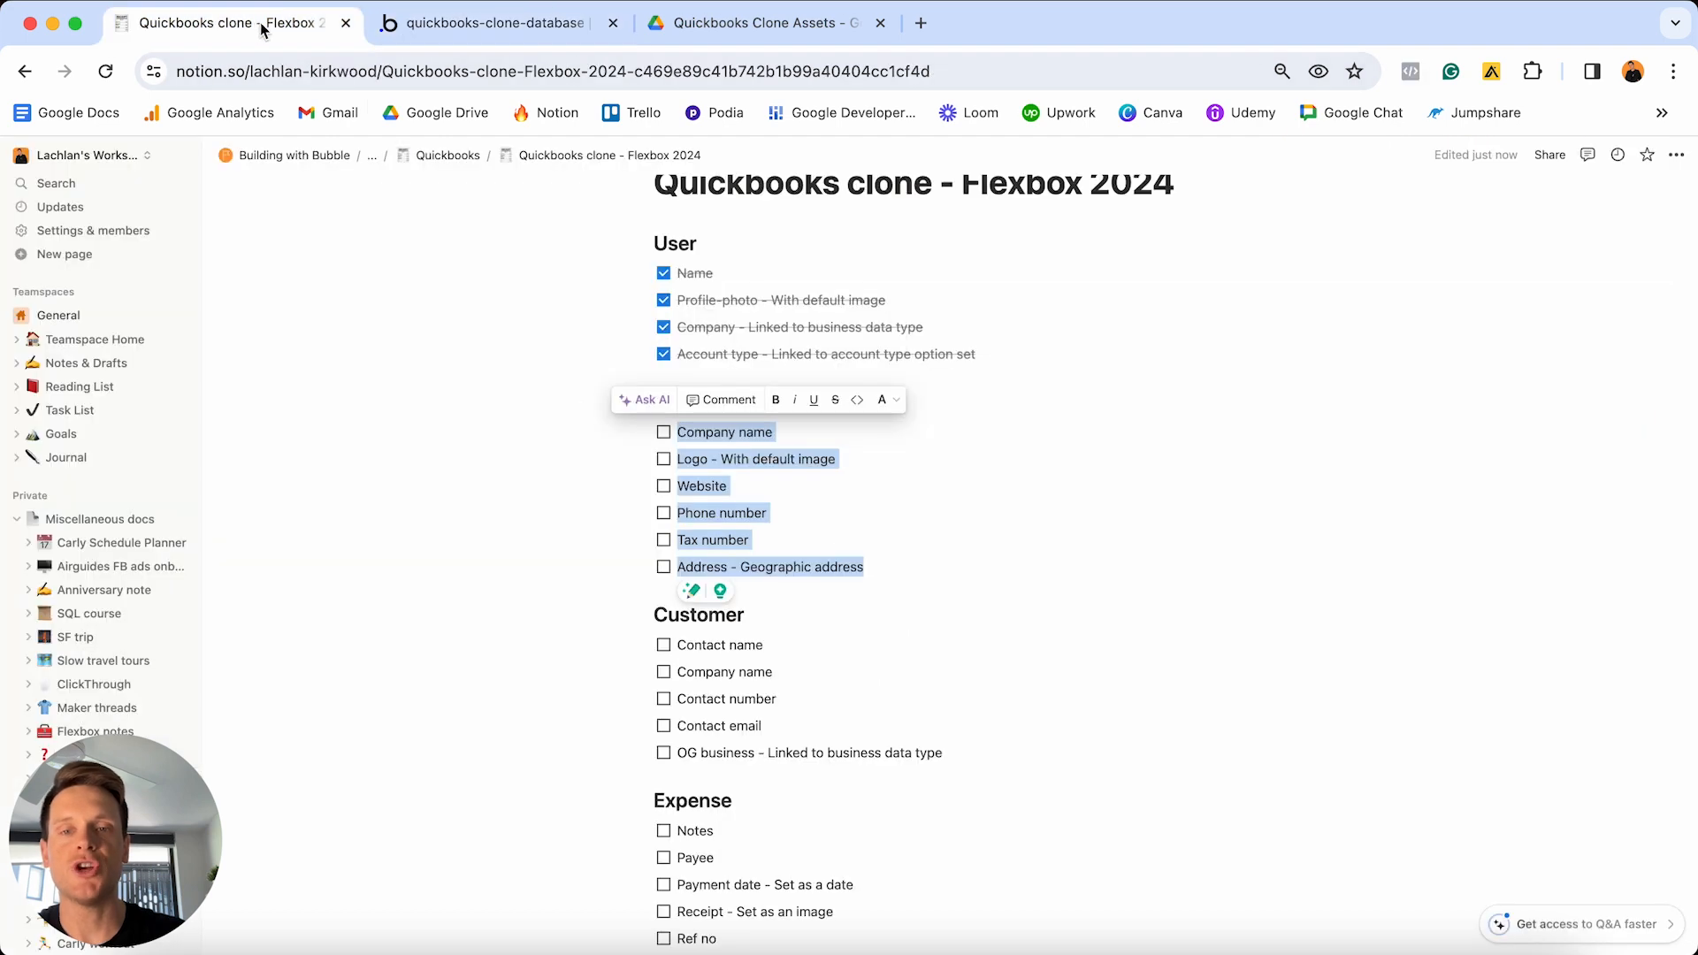
click(664, 432)
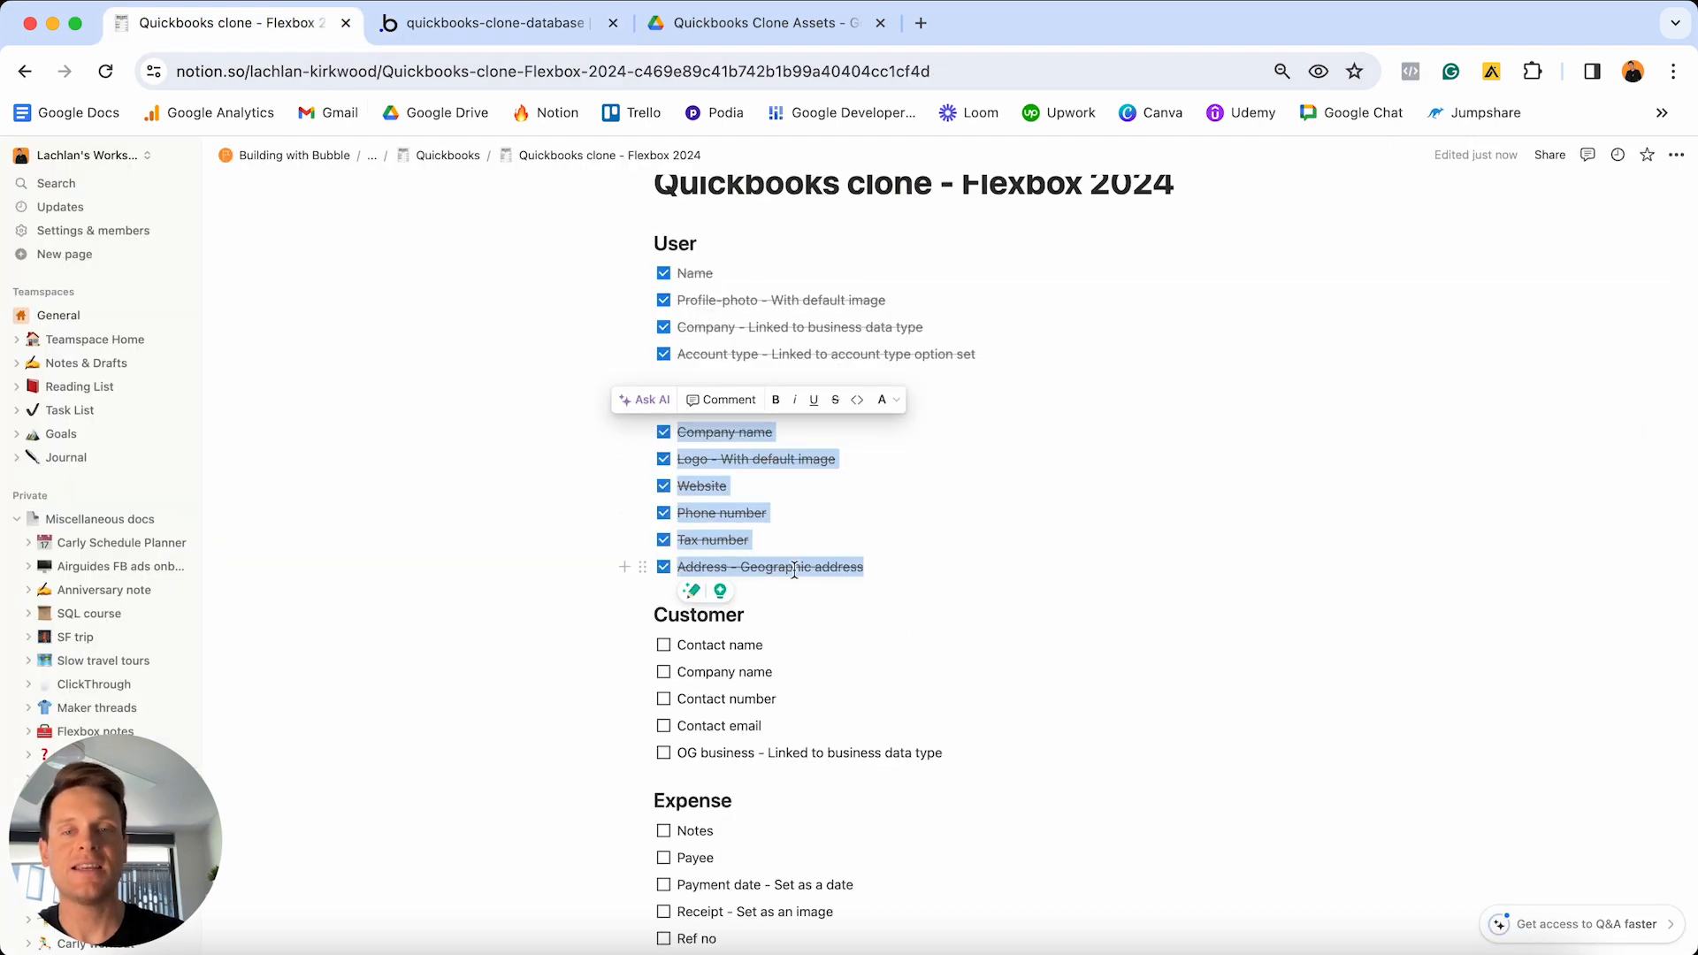
scroll(795, 570, down, 2)
click(932, 647)
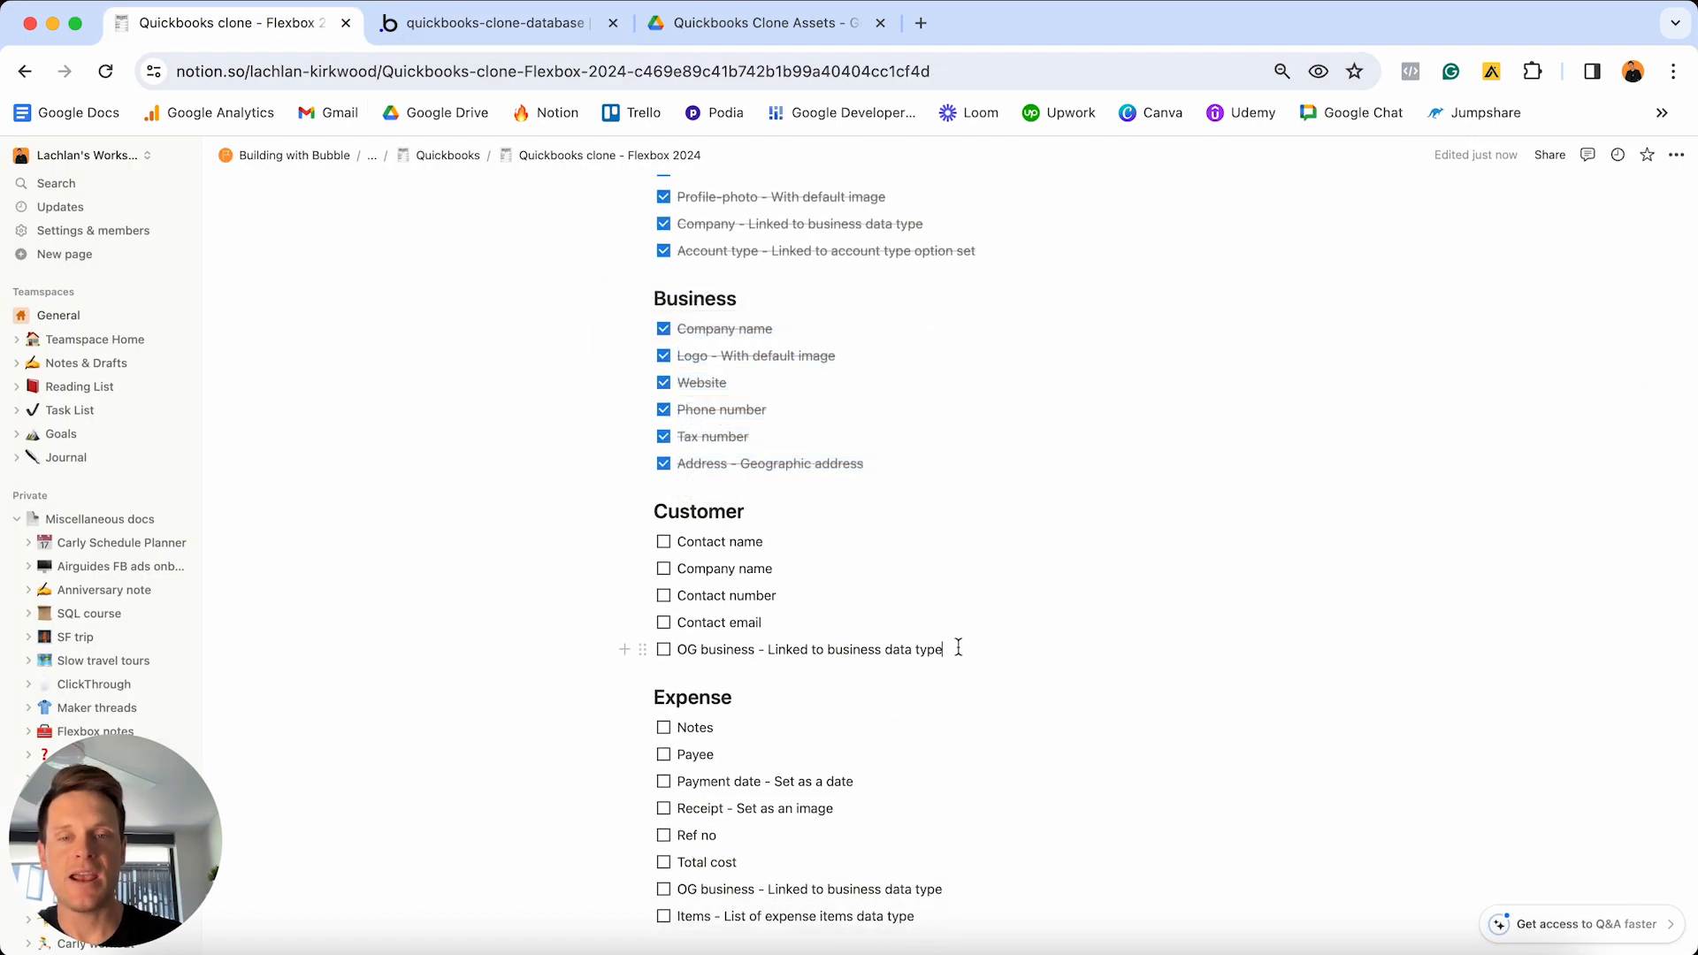
drag(959, 646, 676, 537)
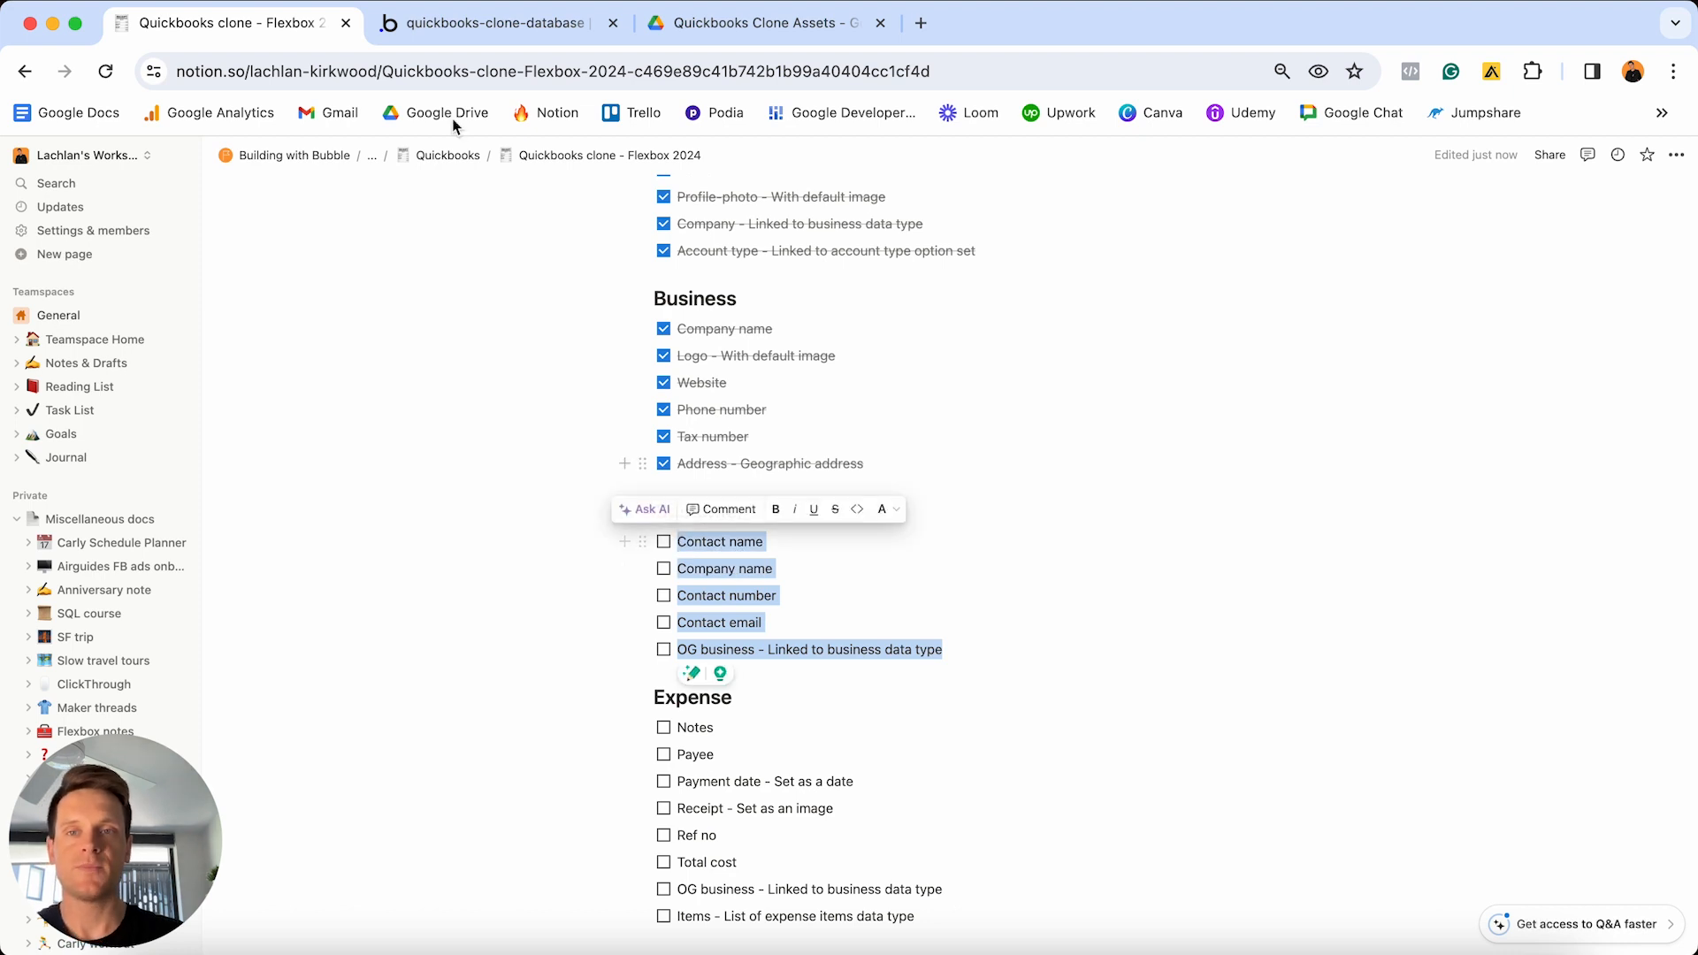
click(446, 26)
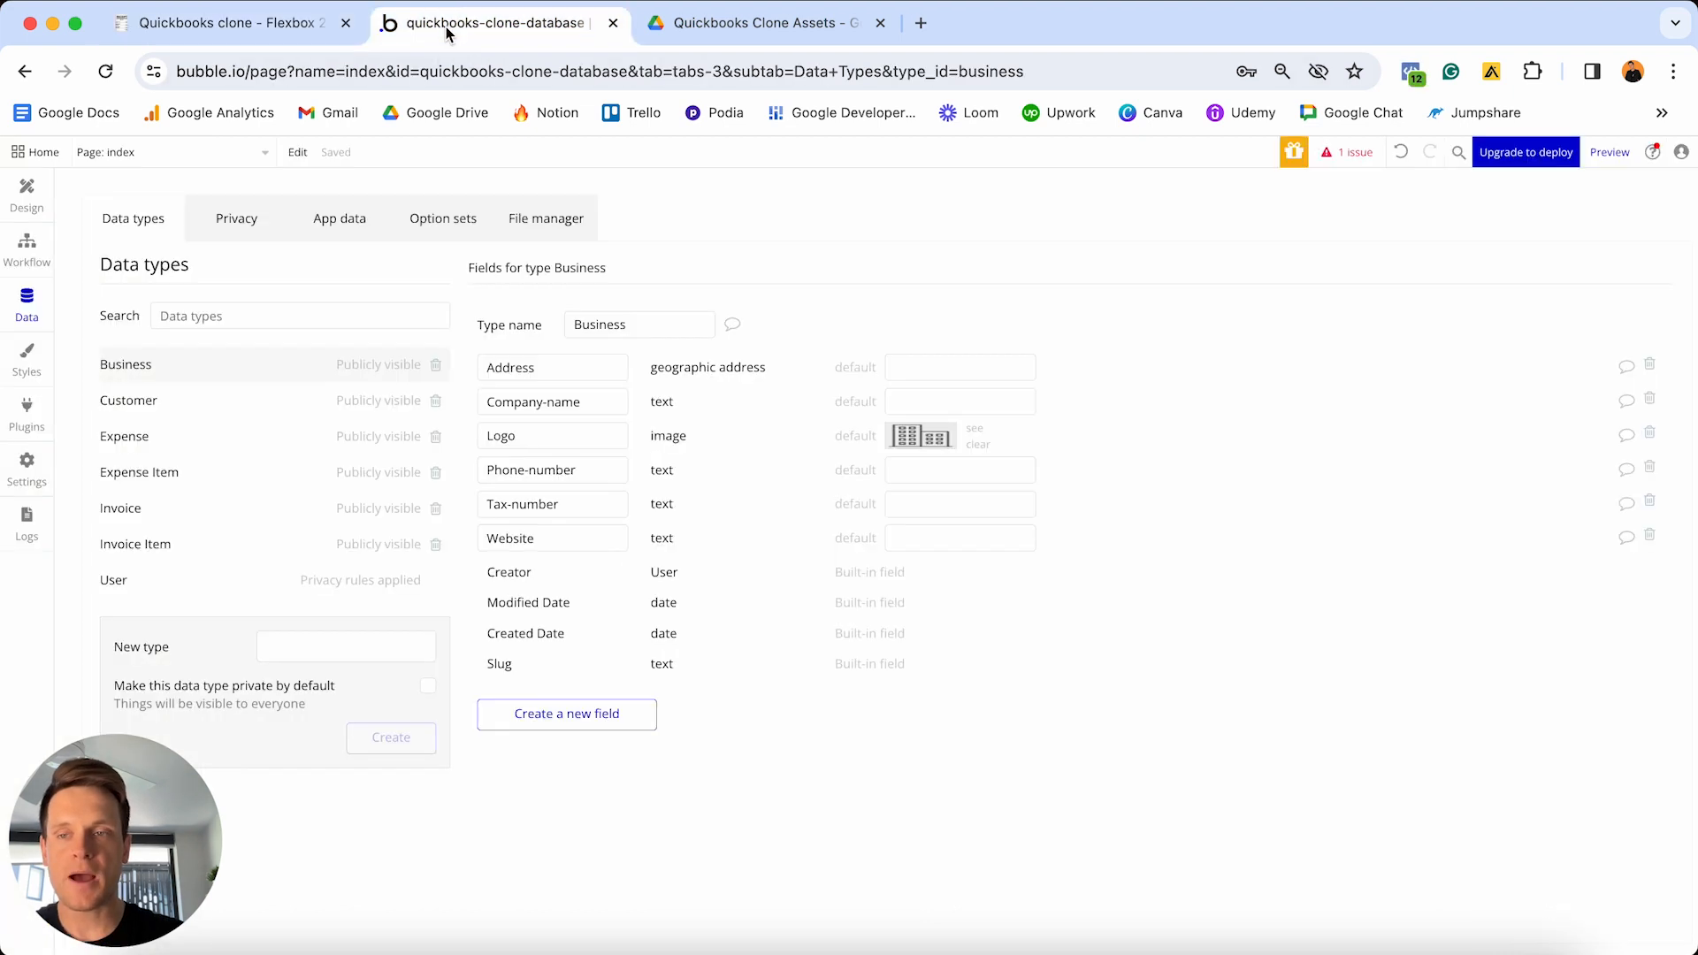
- Open the Customer data type and add Contact-name and Company-name as text fields
click(175, 405)
click(554, 508)
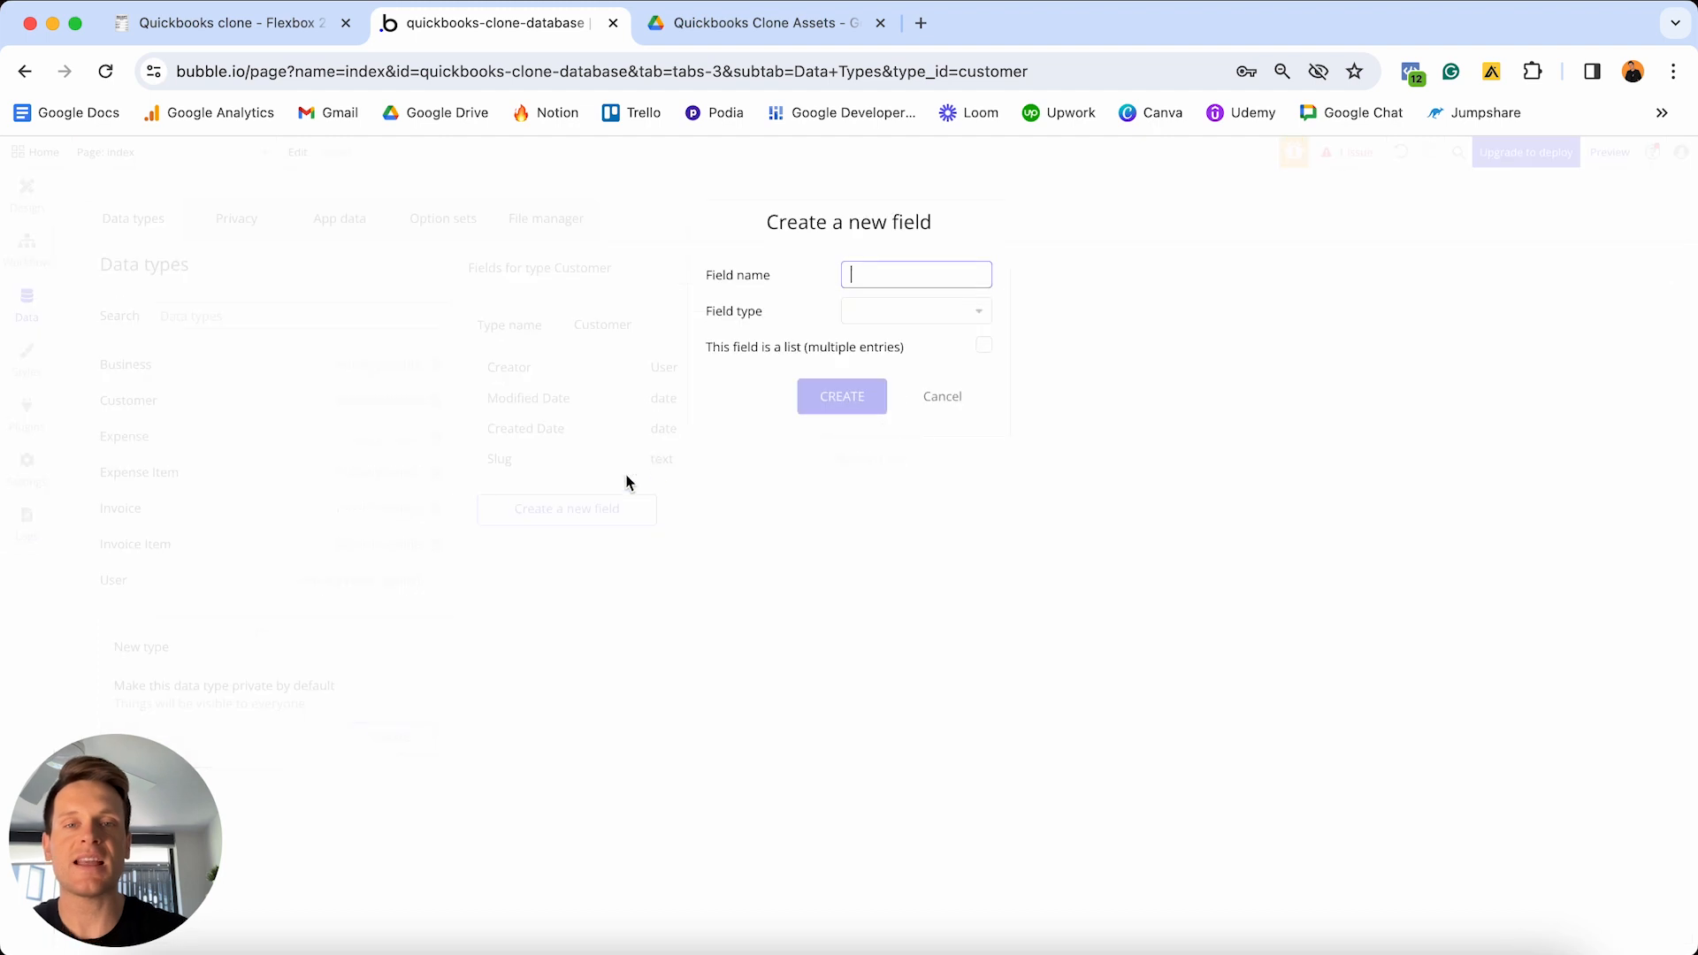
text(Contact-name)
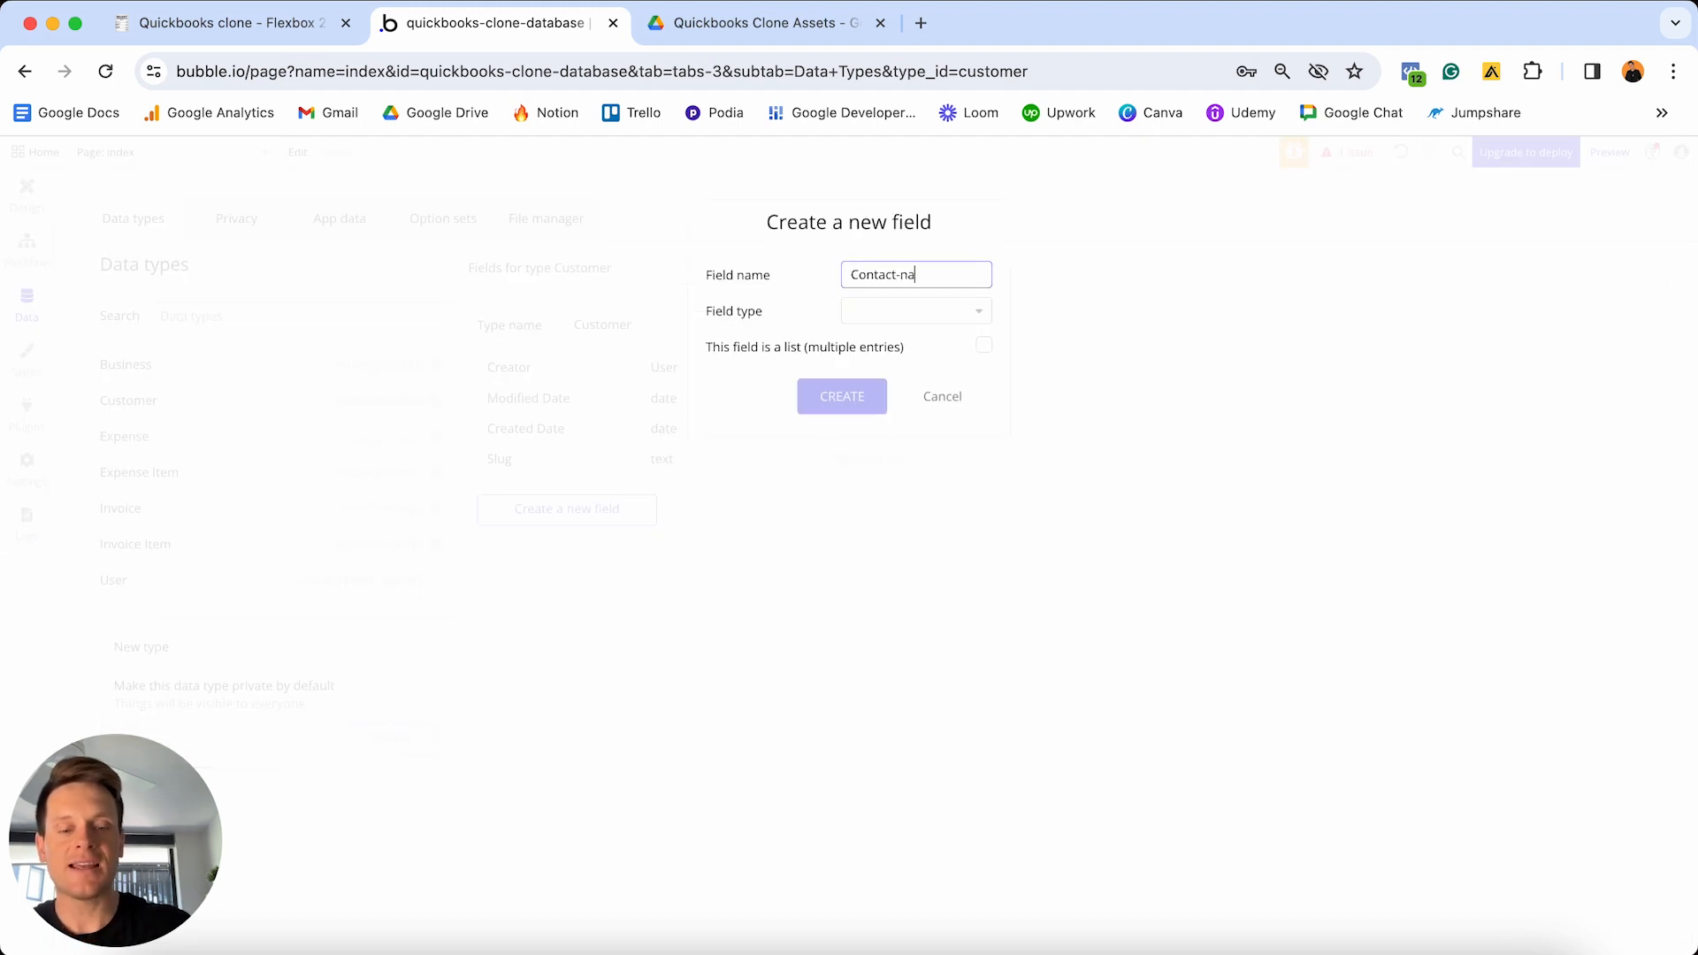
click(871, 318)
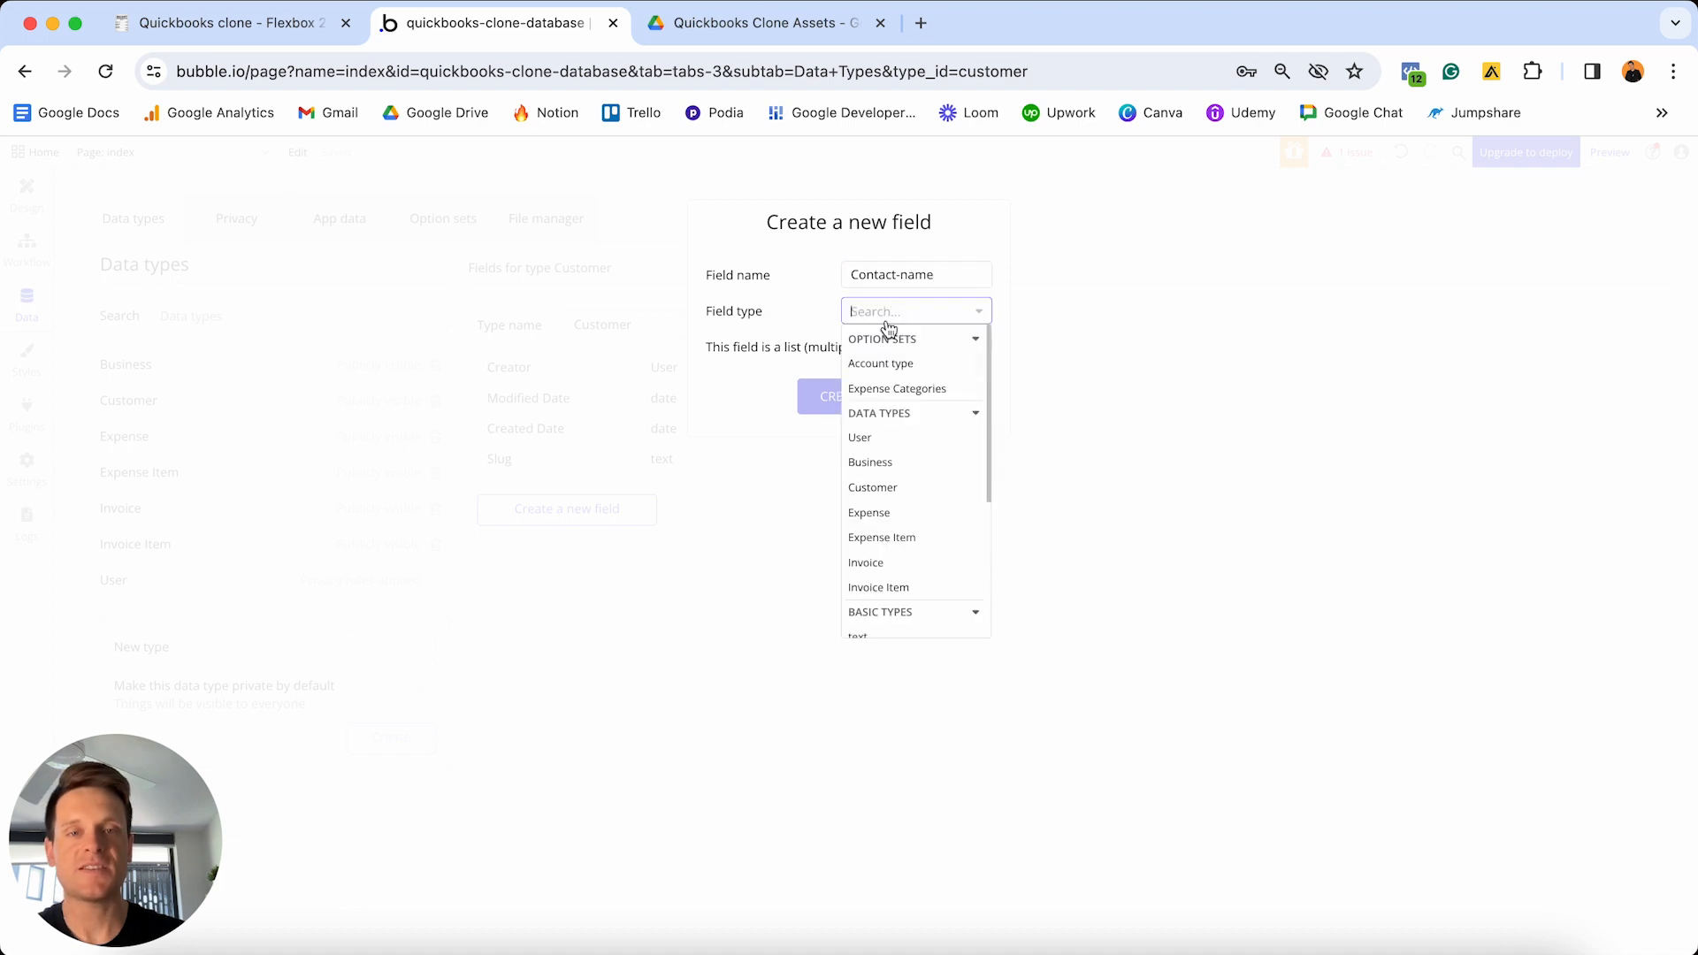
scroll(887, 460, down, 3)
click(887, 538)
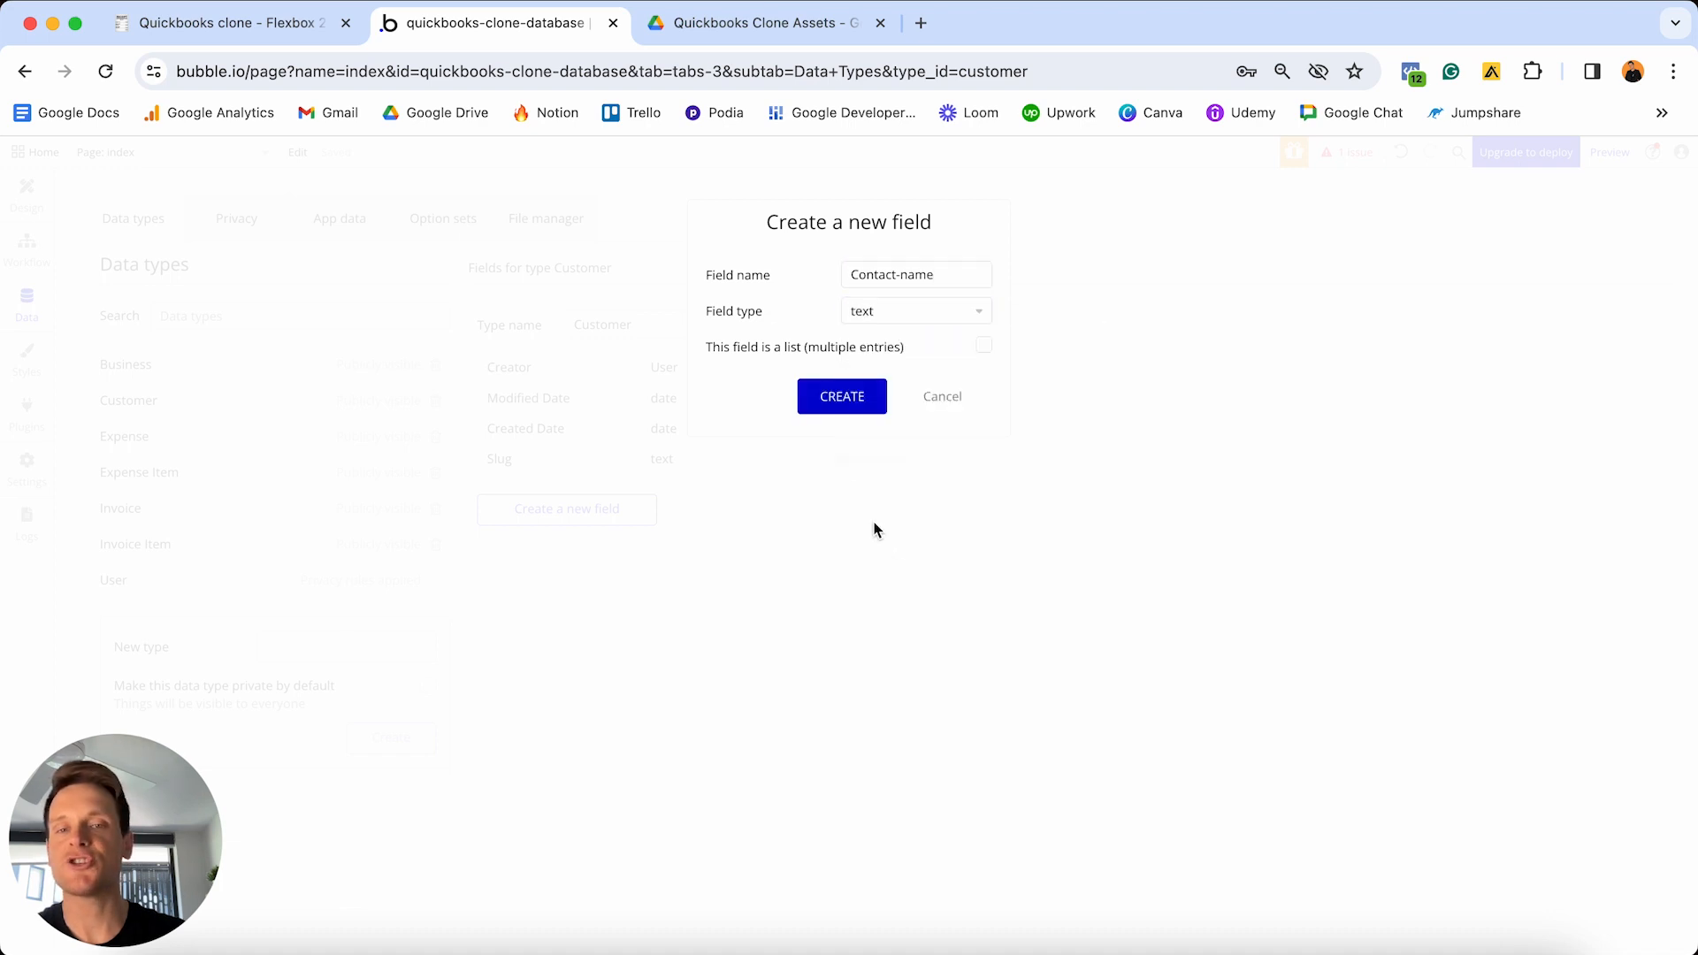
click(833, 397)
click(591, 543)
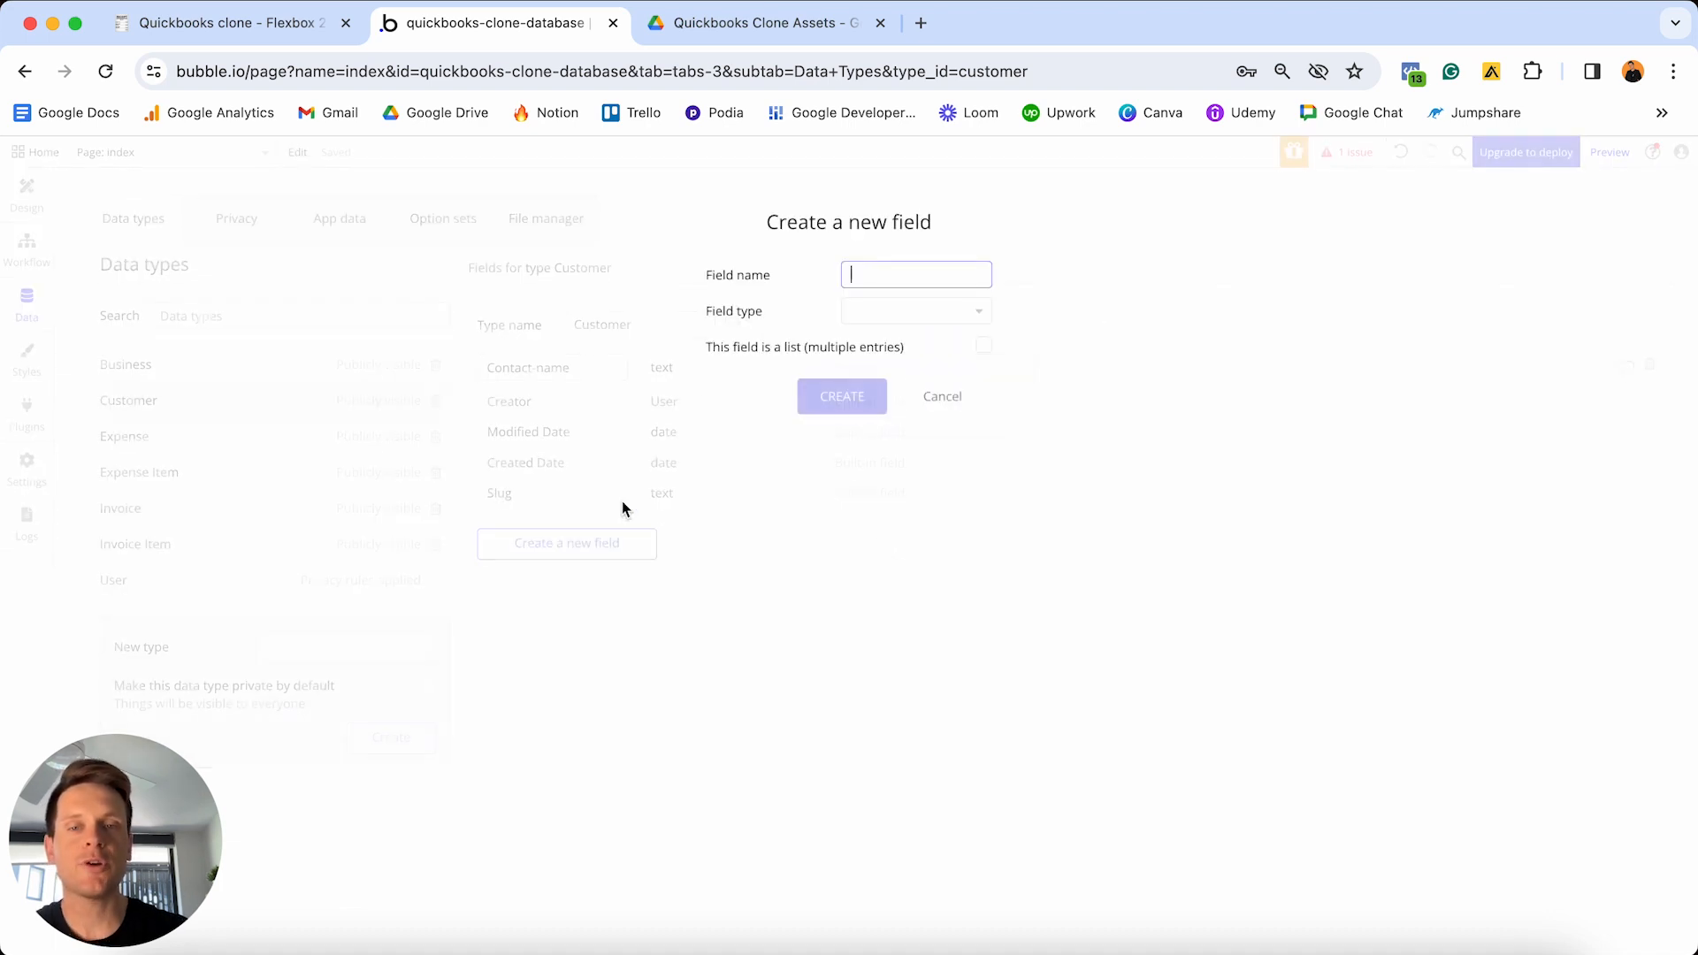
text(Company)
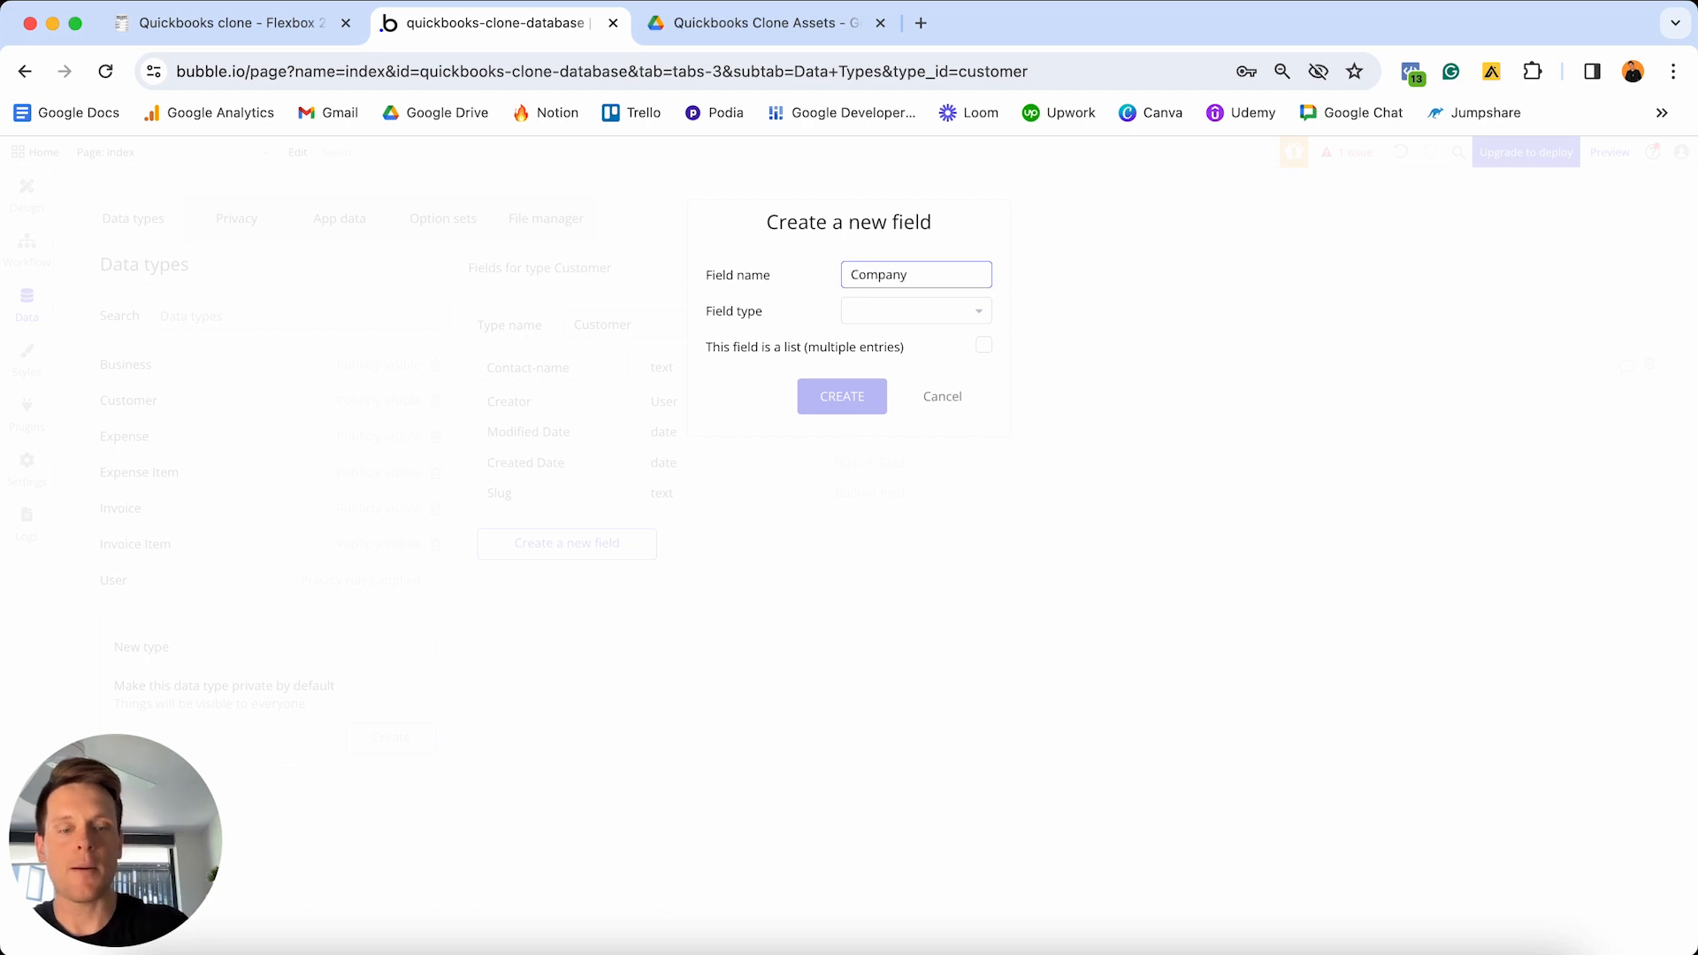
text(-name)
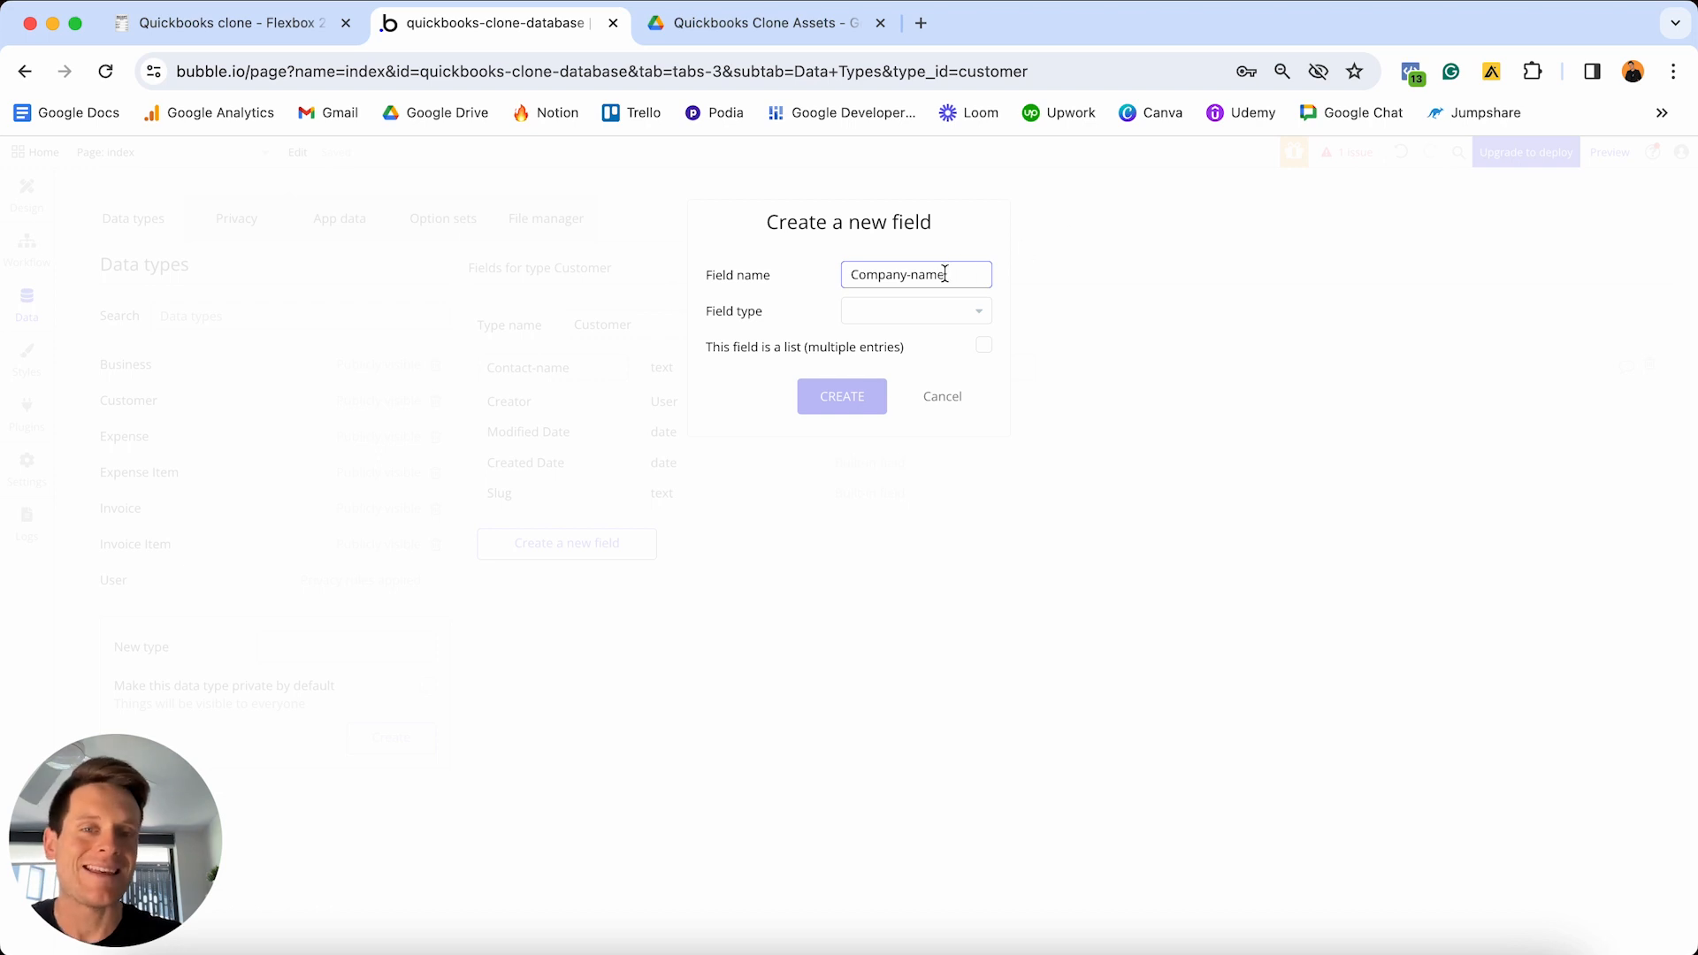
click(923, 311)
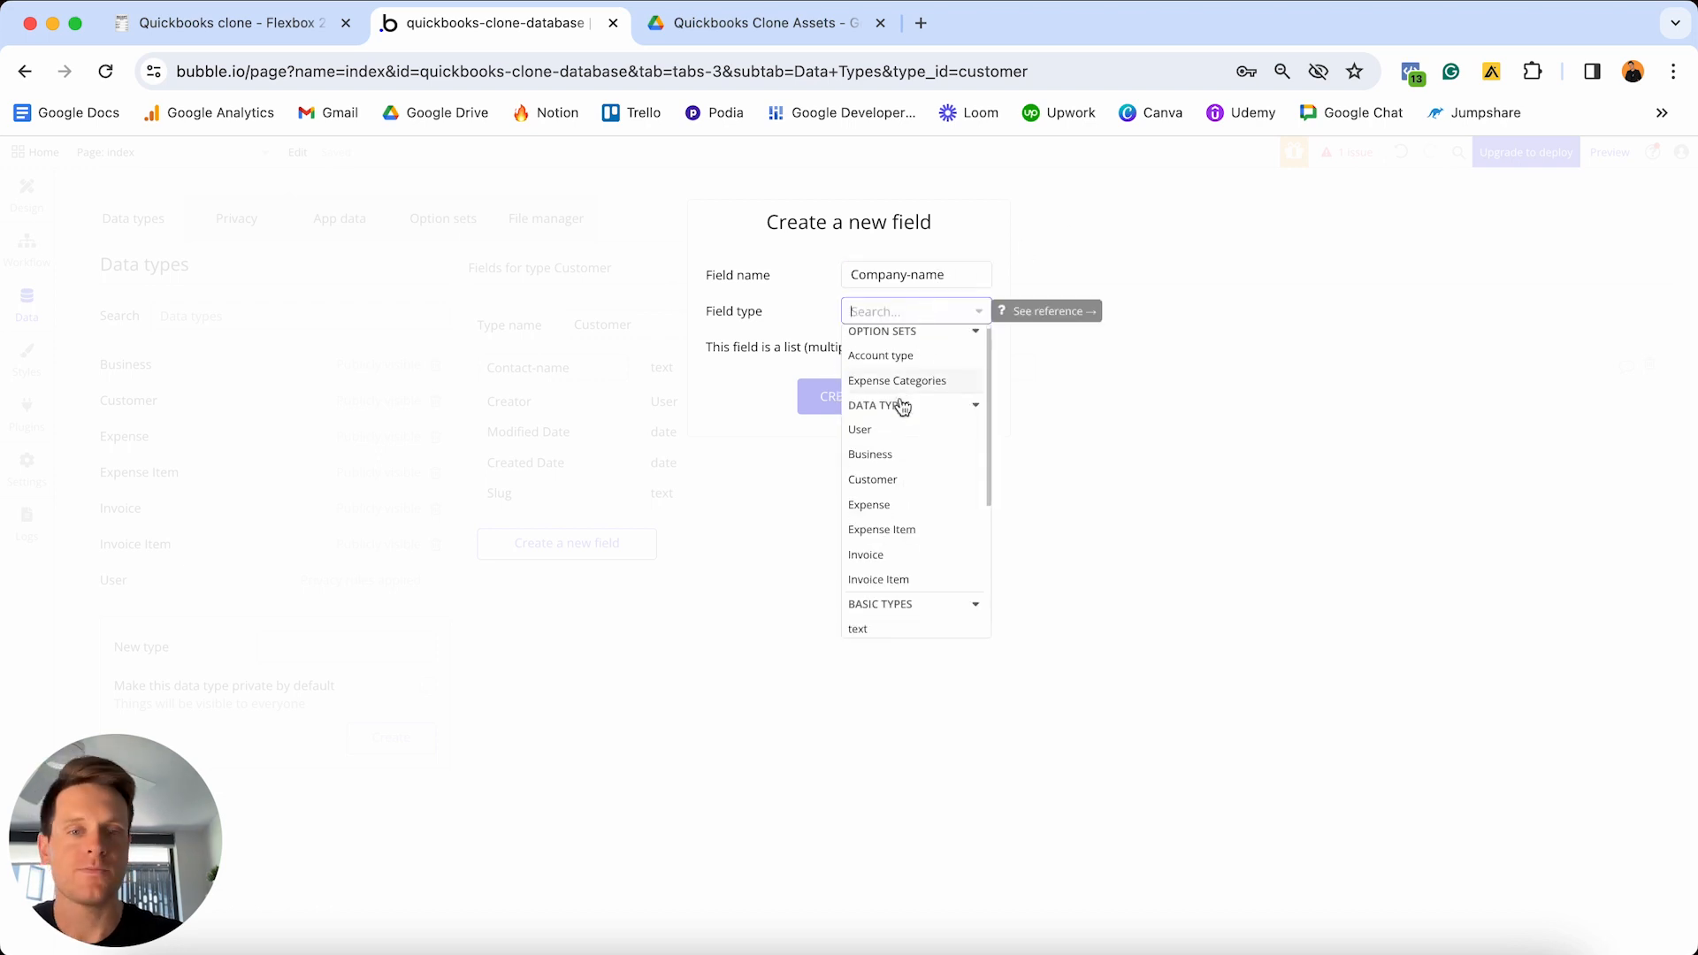
scroll(898, 404, down, 3)
click(871, 522)
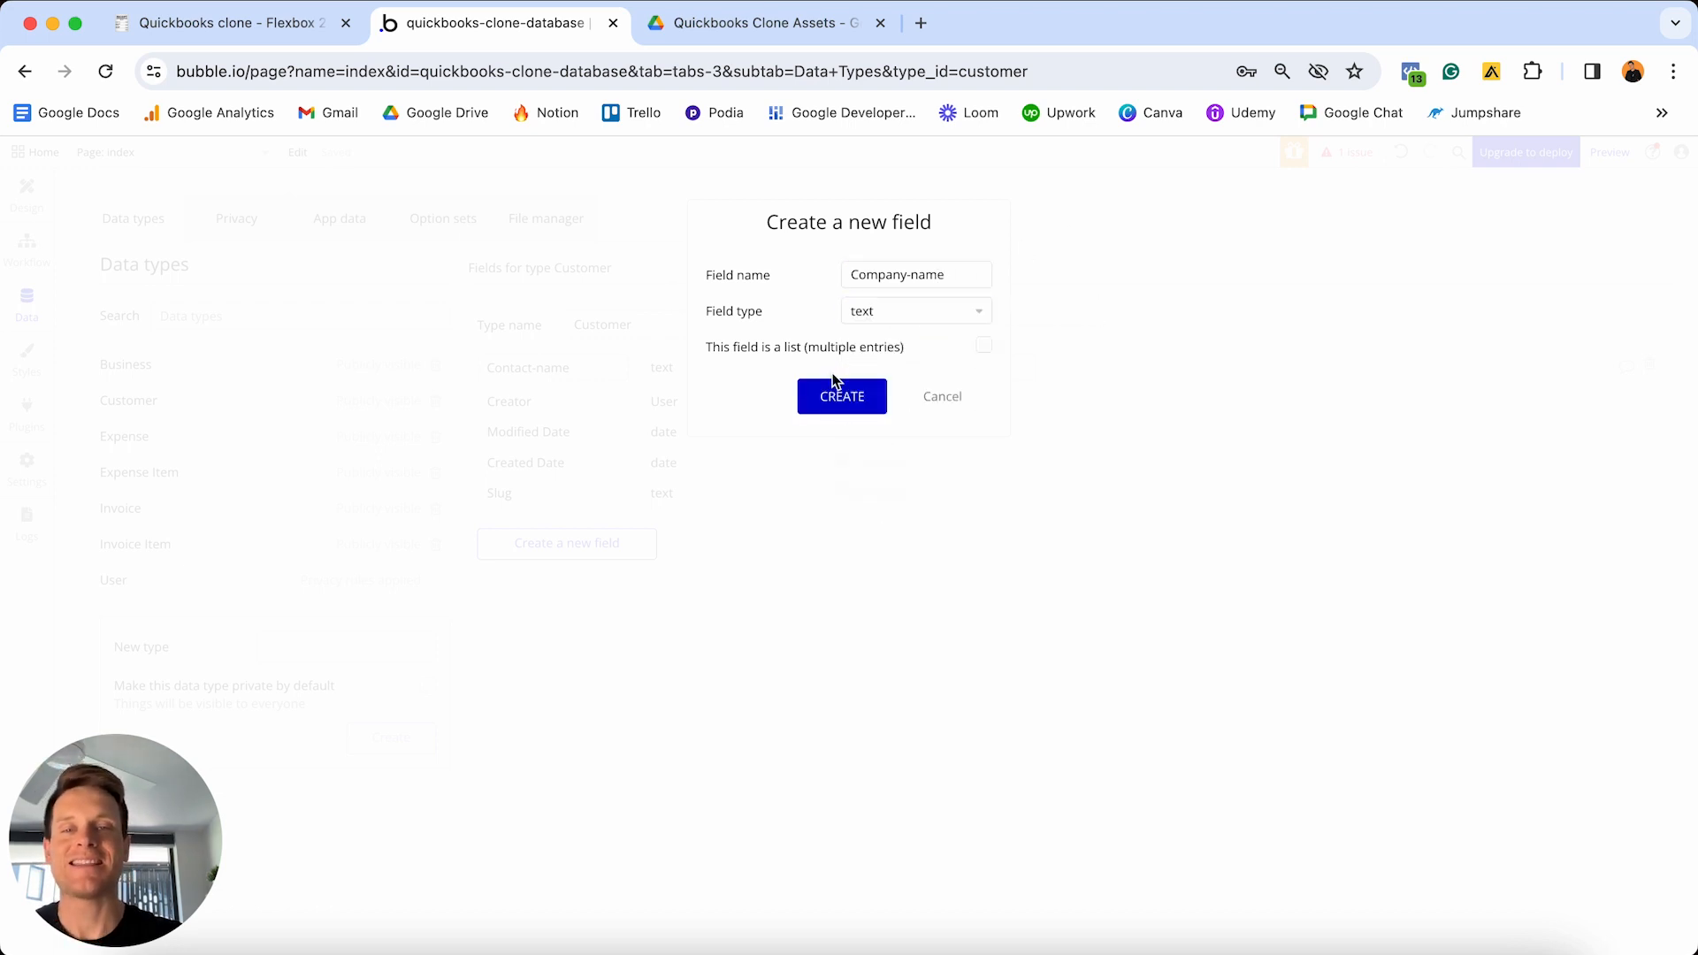
click(838, 395)
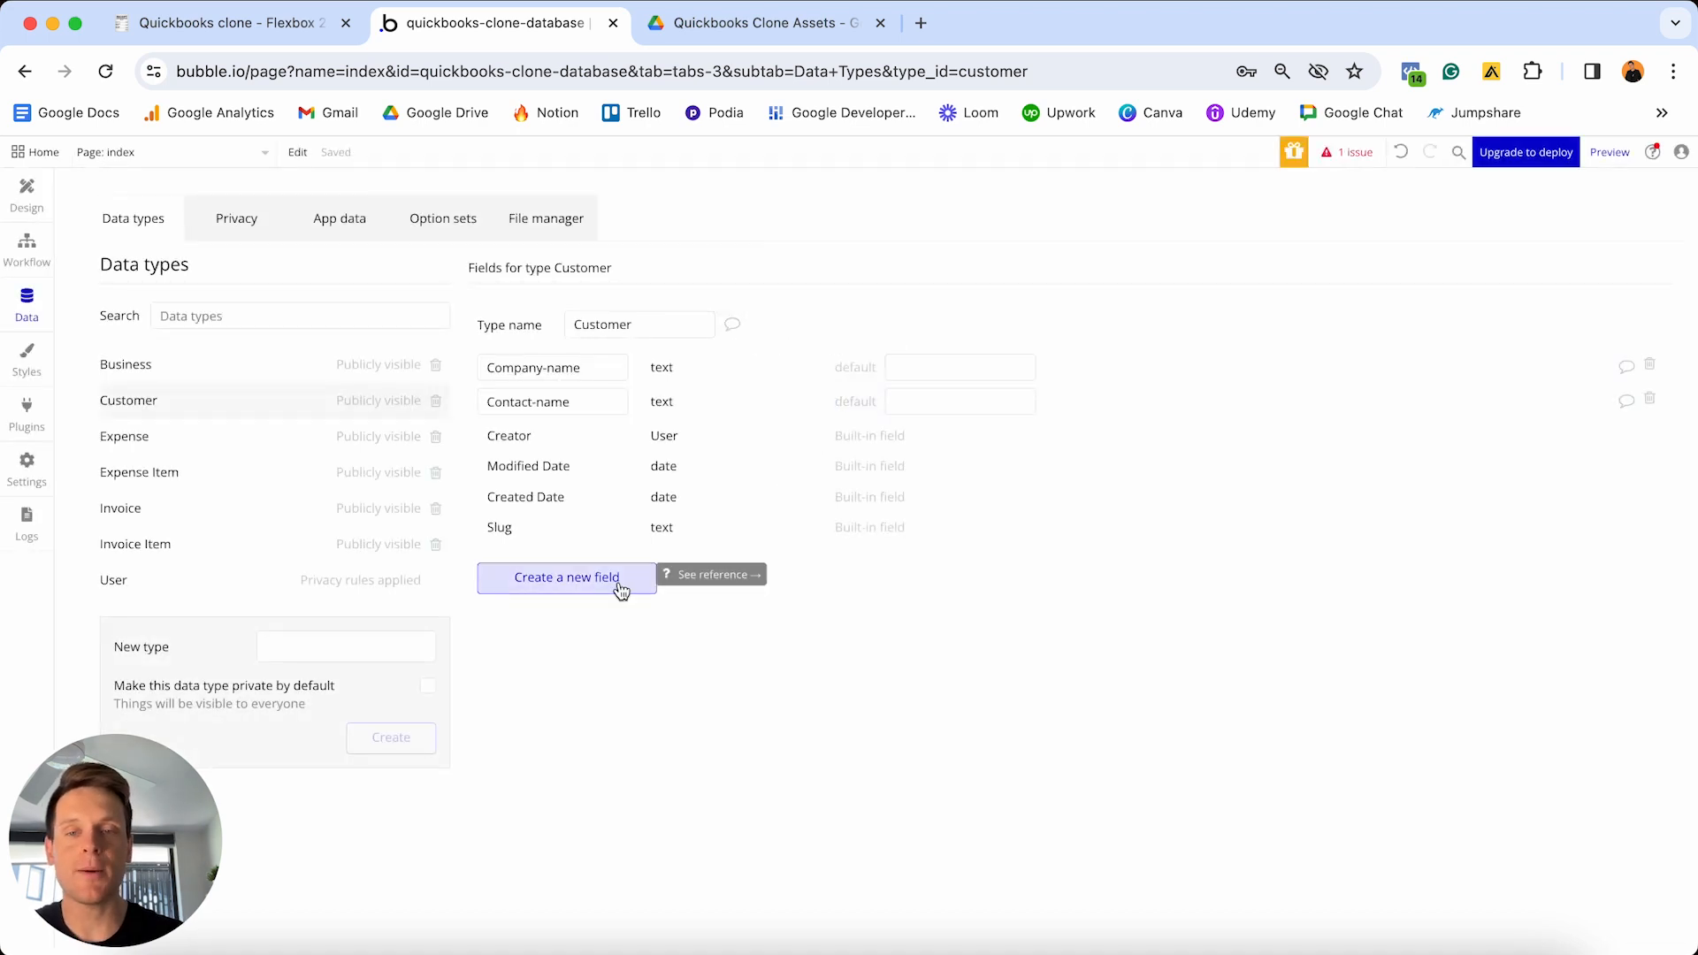
- Add Contact-email and Contact-number text fields to Customer
click(622, 586)
text(Contact)
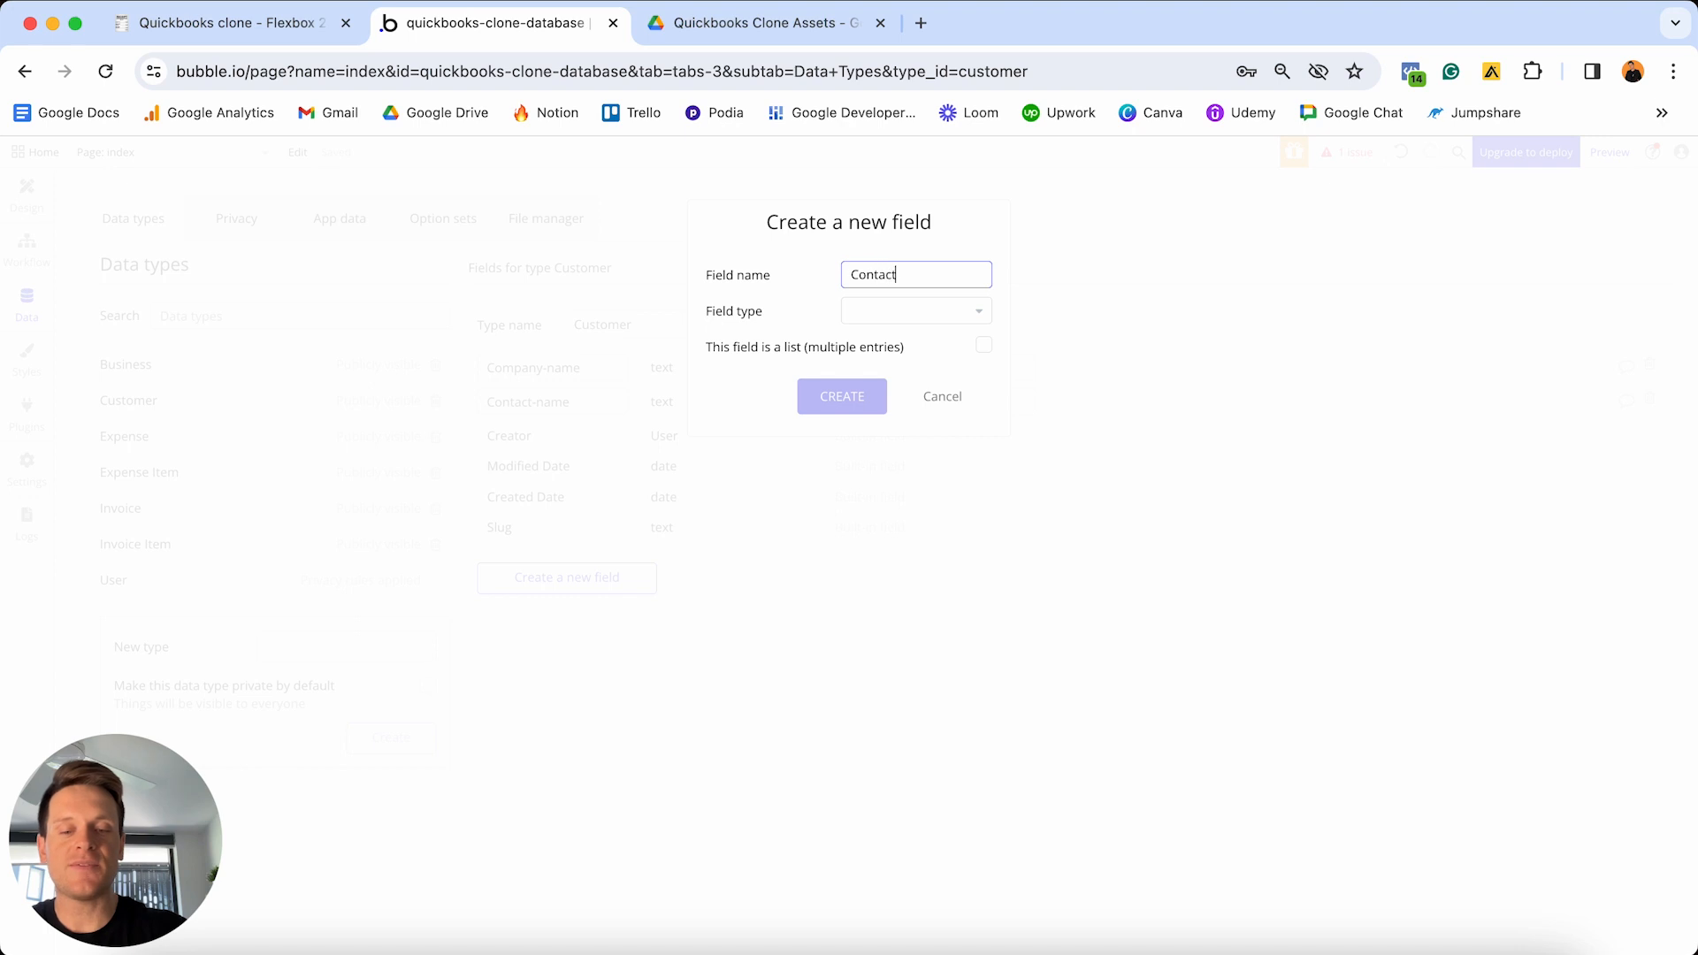
text(-email)
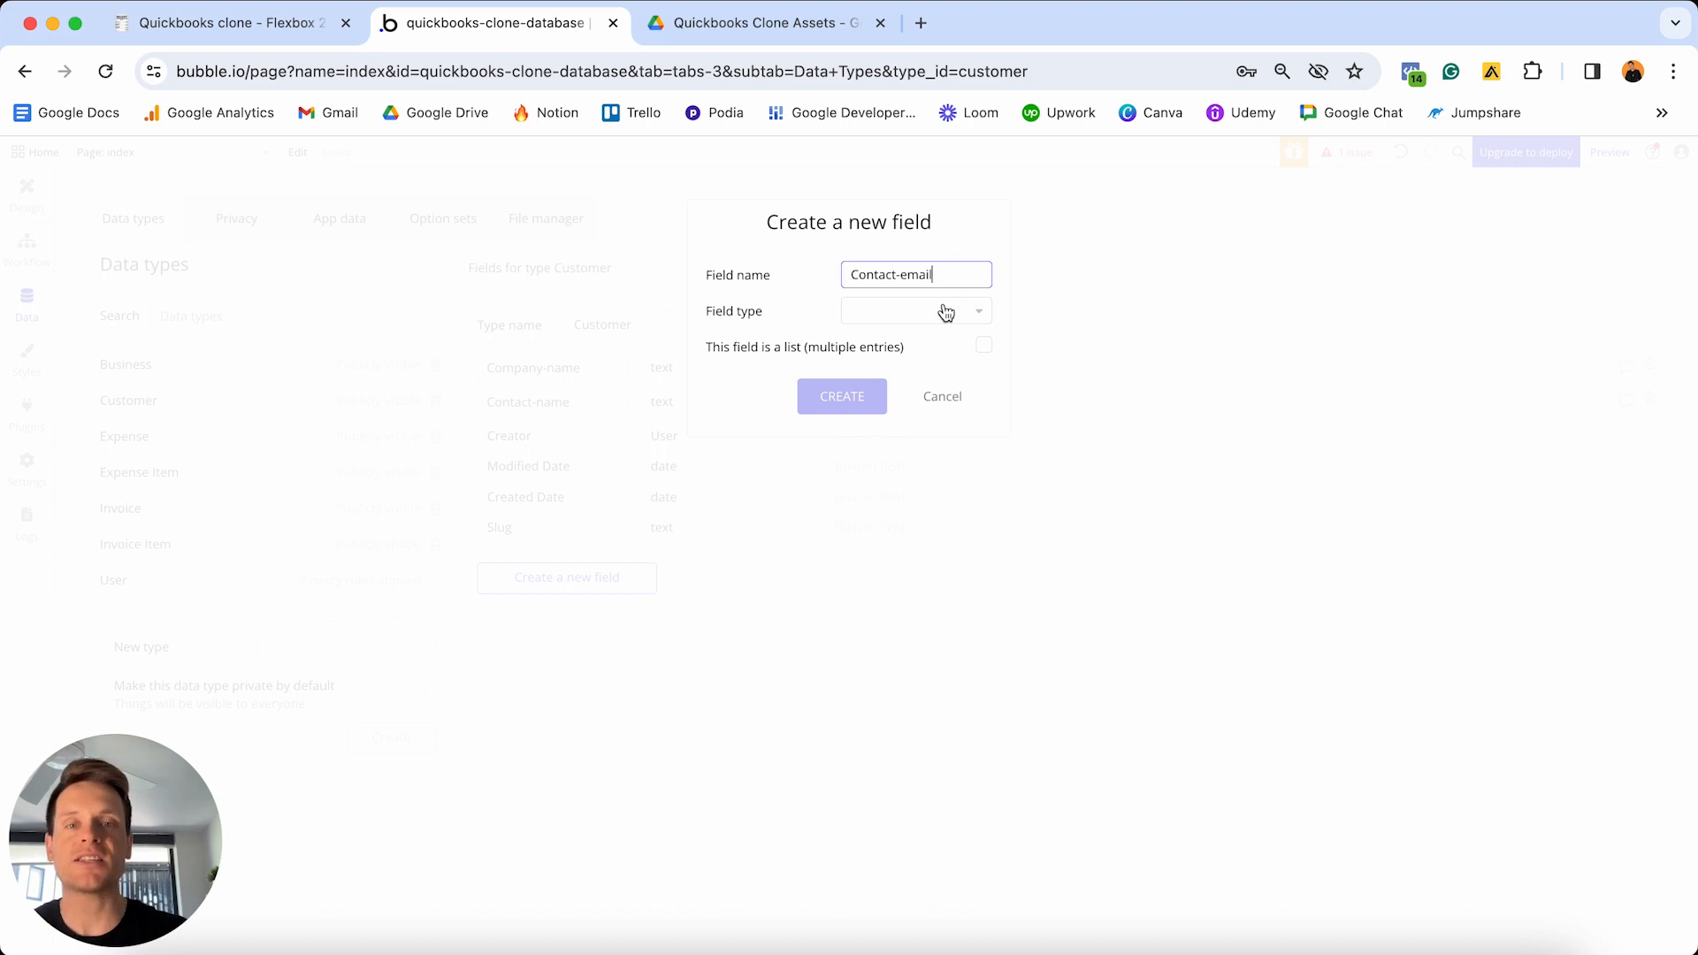
click(943, 311)
scroll(898, 406, down, 4)
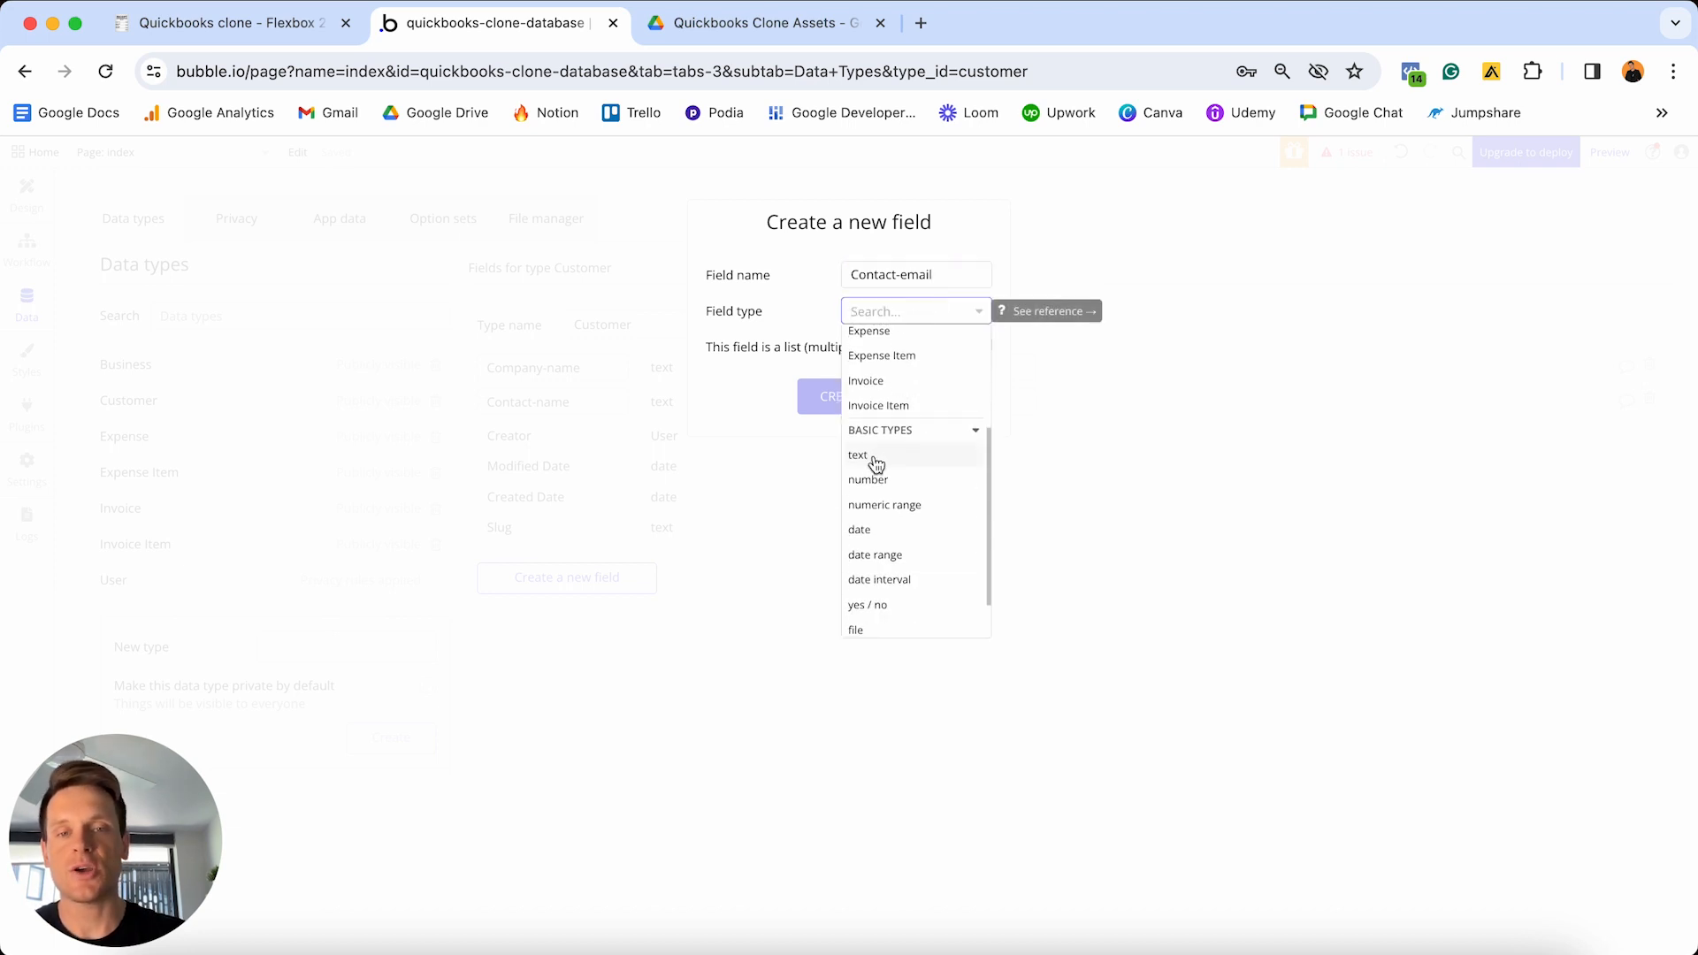
click(872, 458)
click(843, 398)
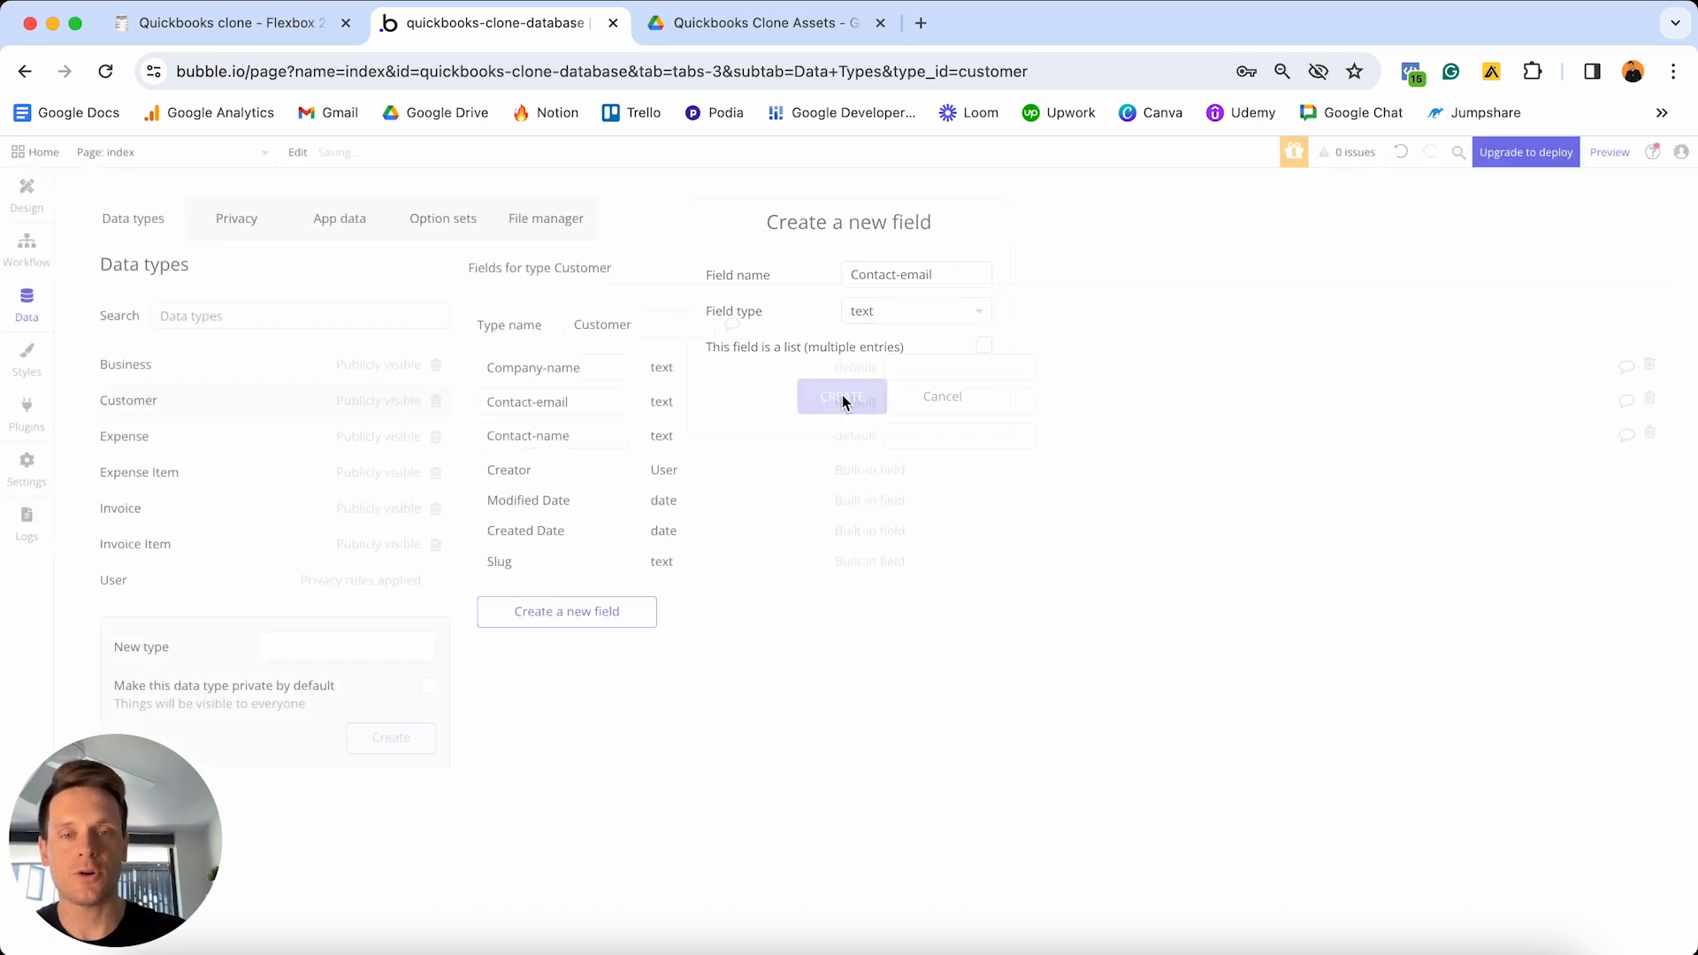
click(549, 613)
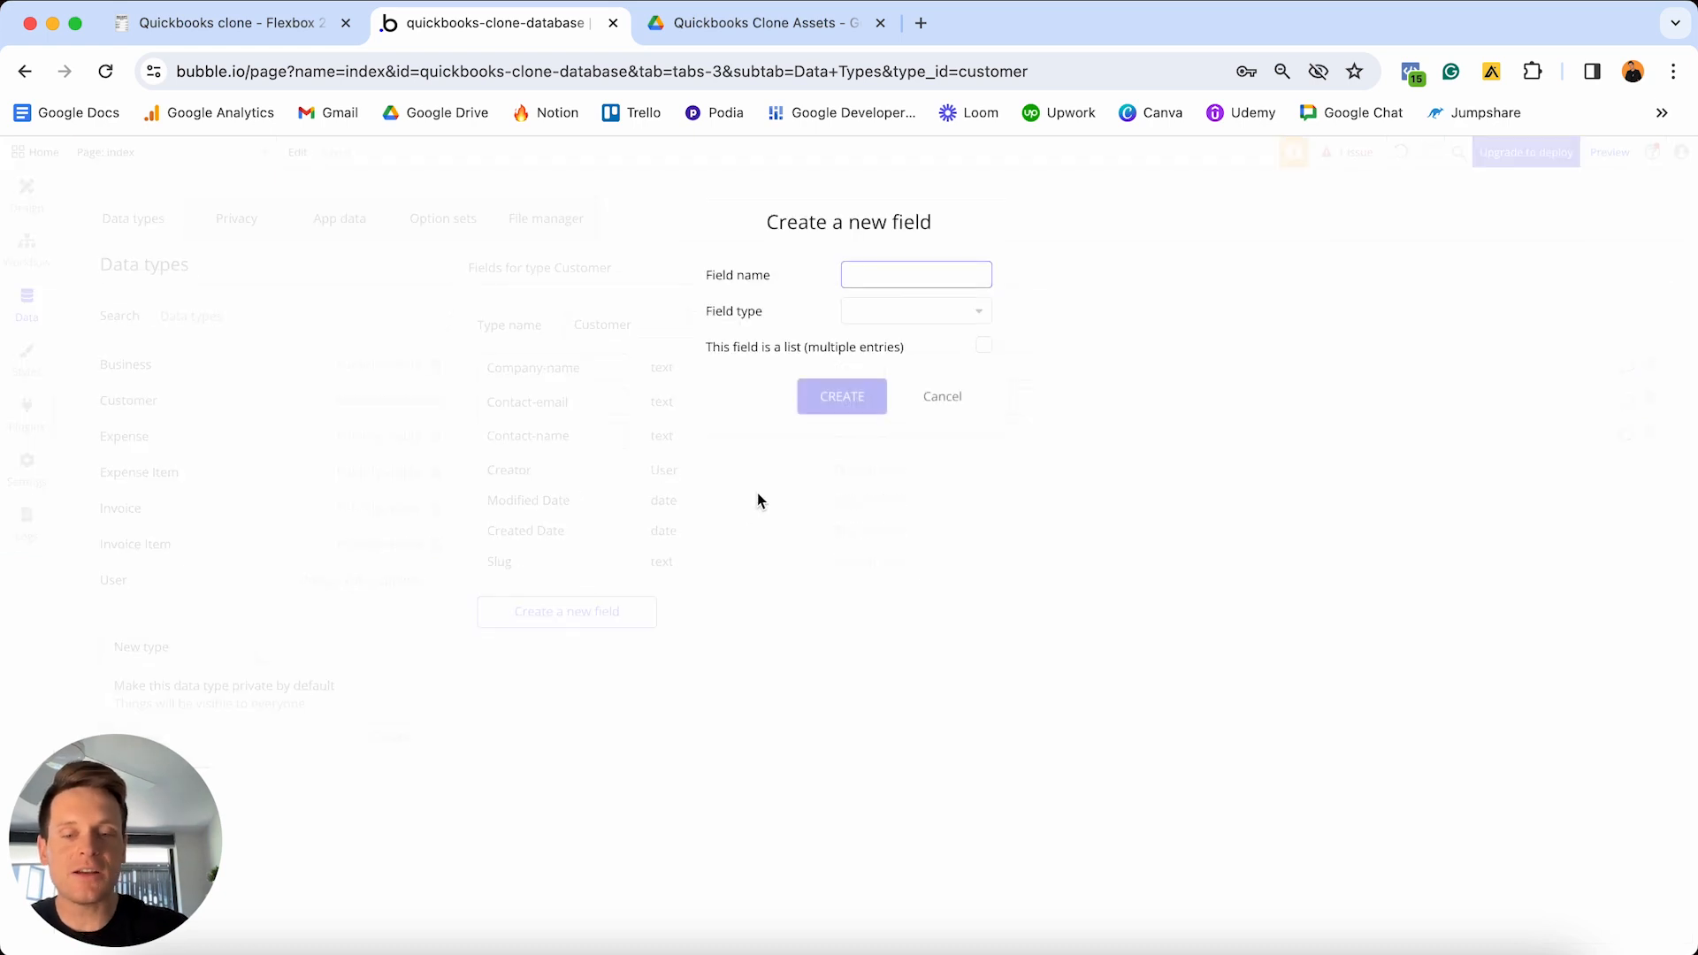
text(Contact-number)
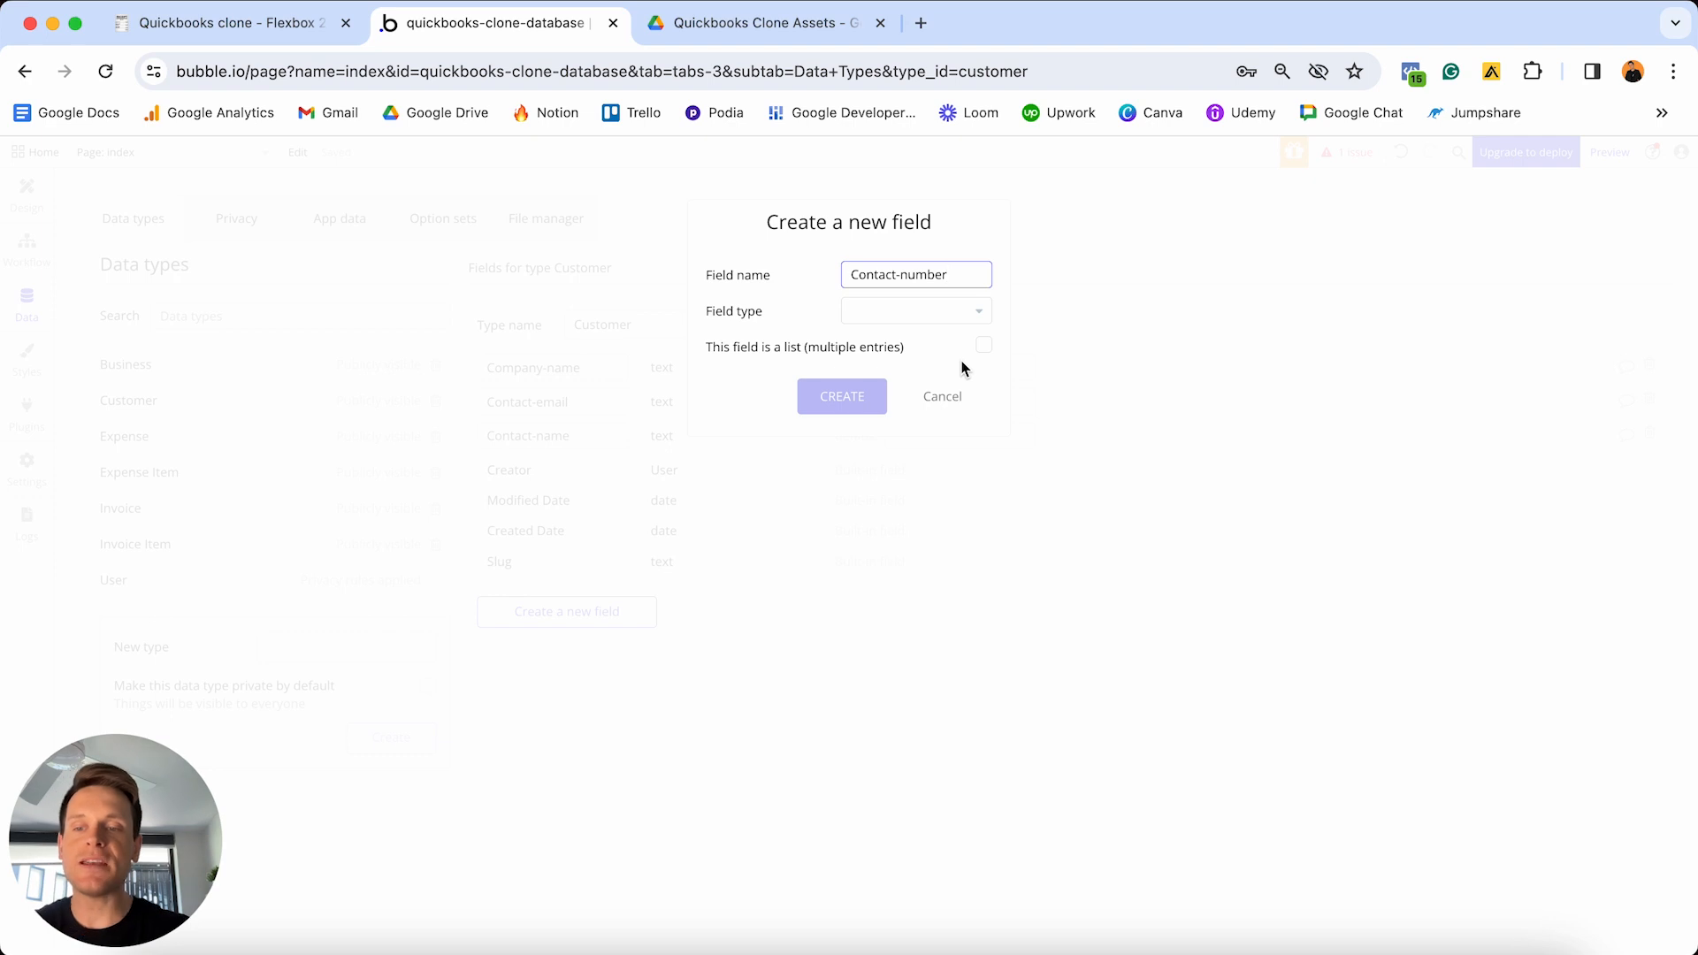
click(941, 310)
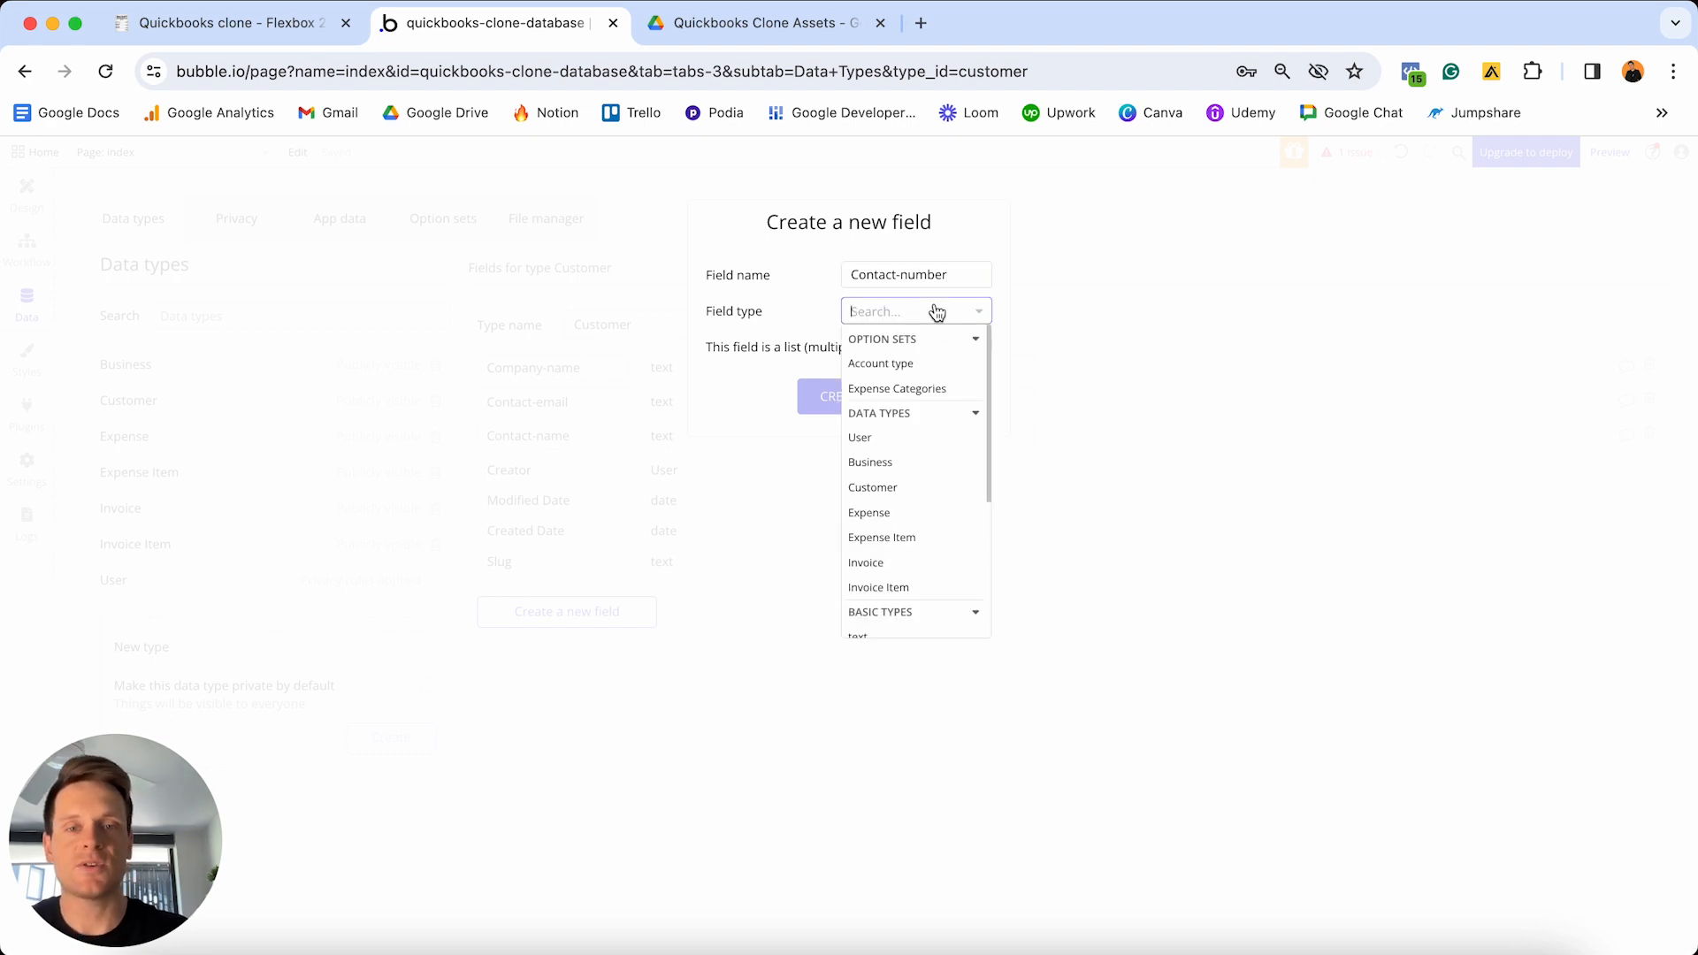
scroll(910, 387, down, 3)
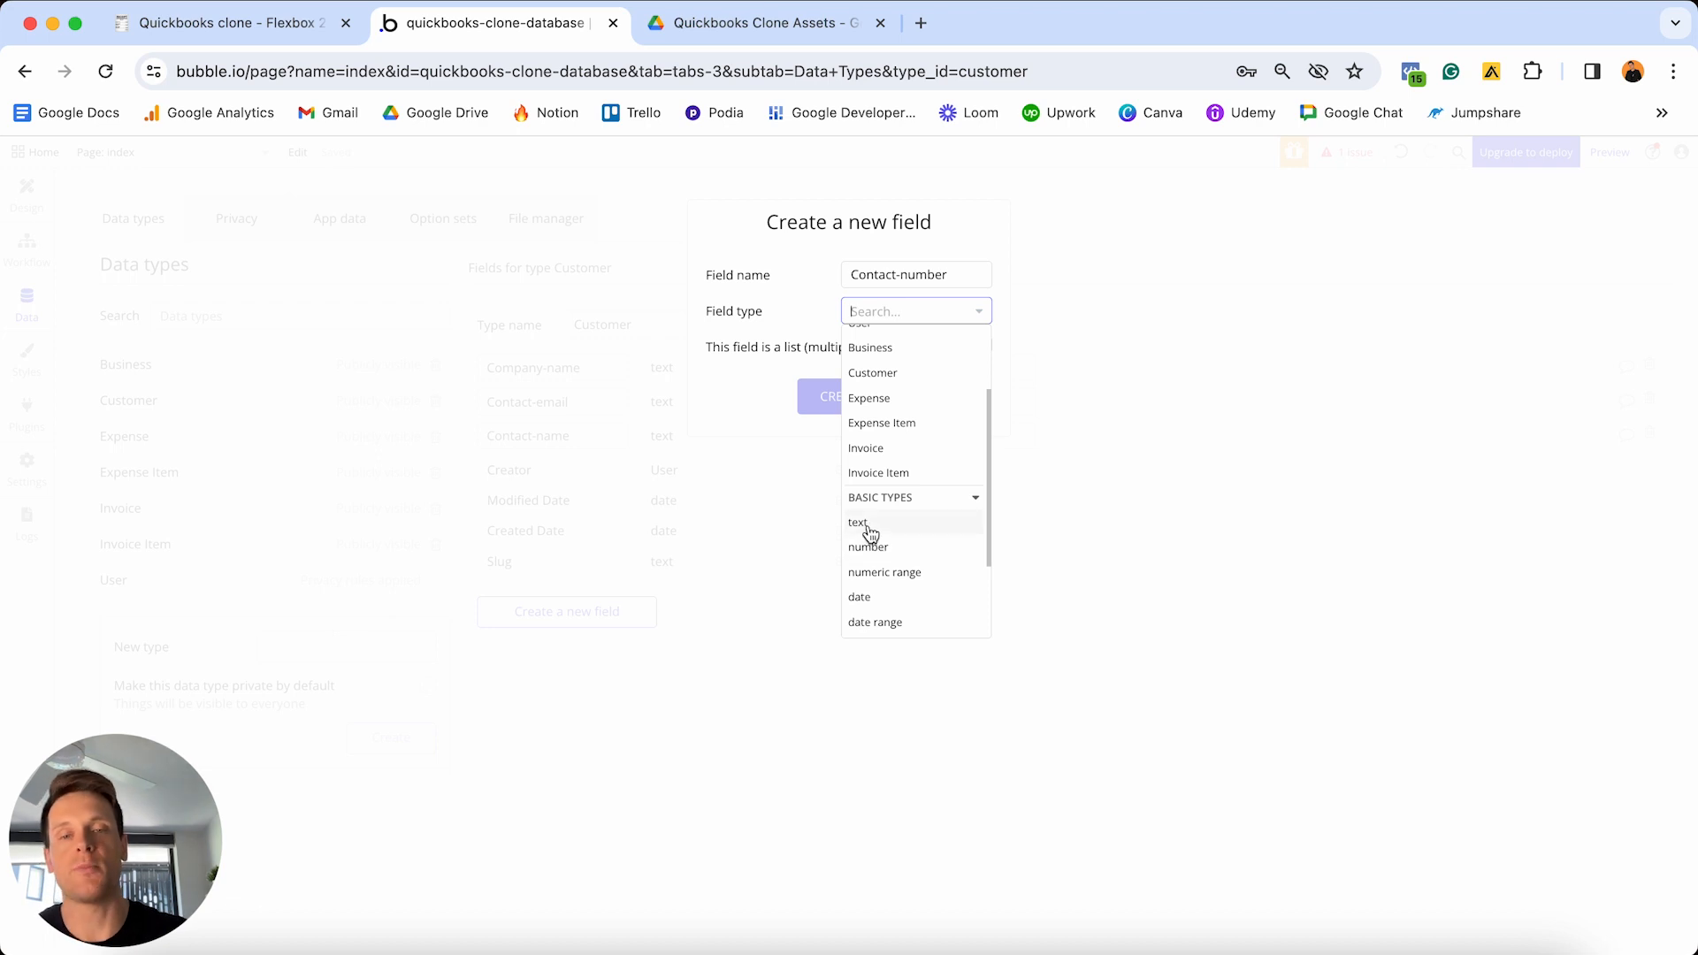
click(868, 529)
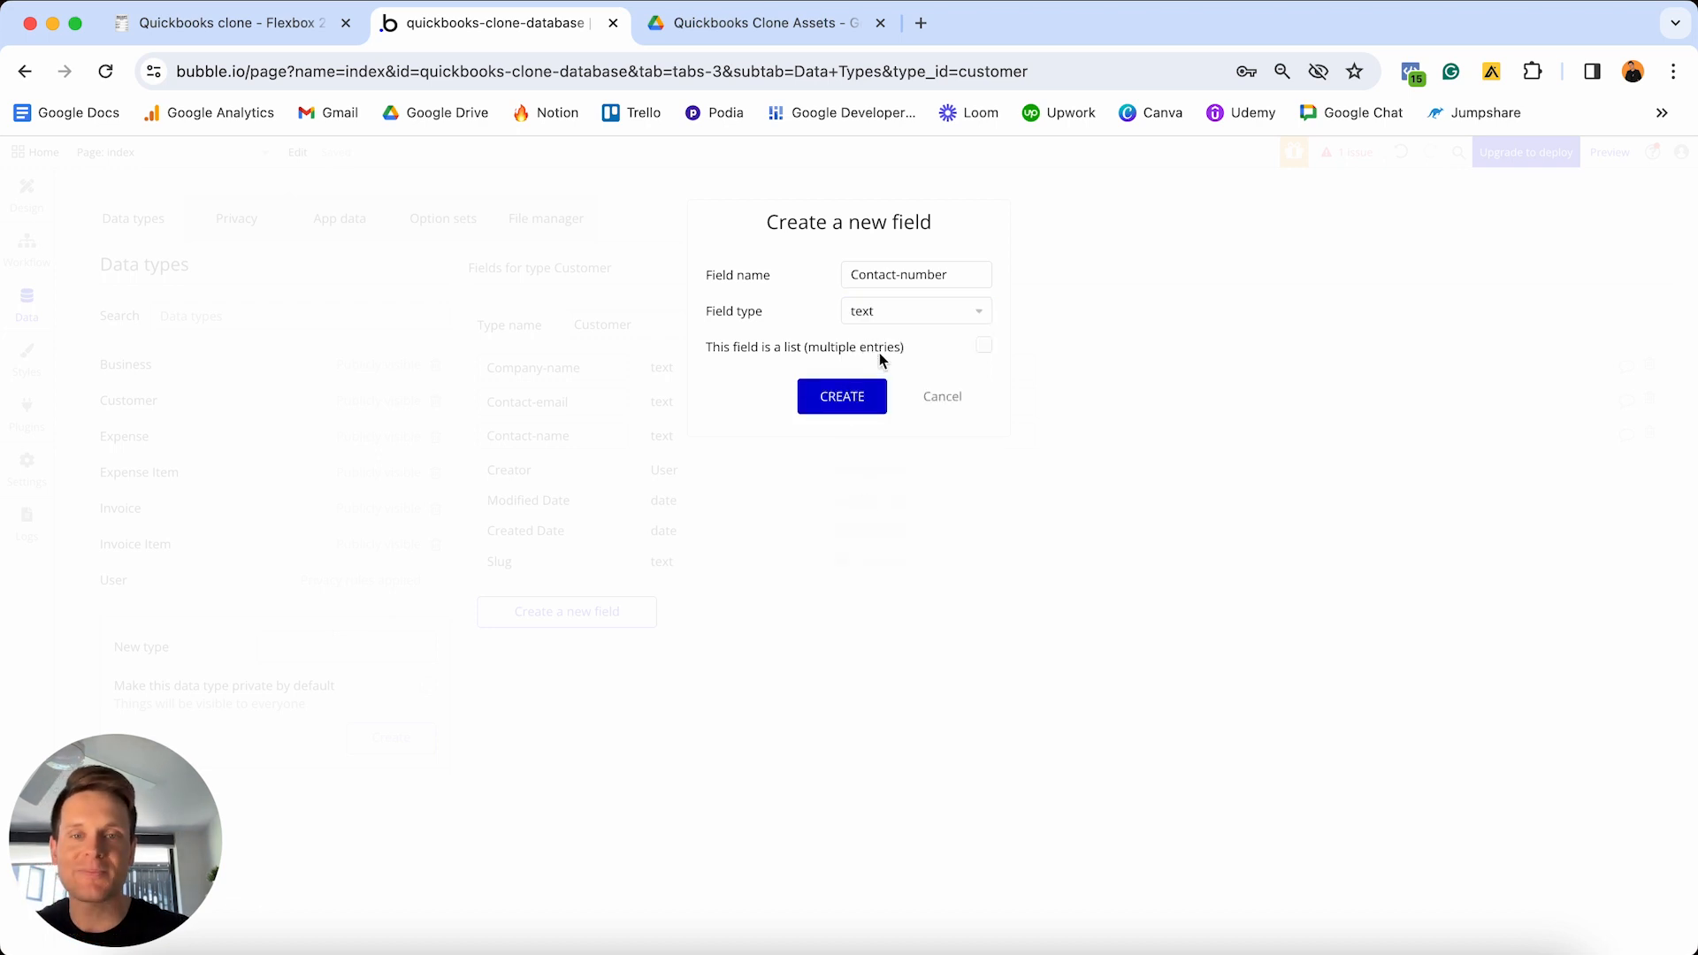
click(858, 405)
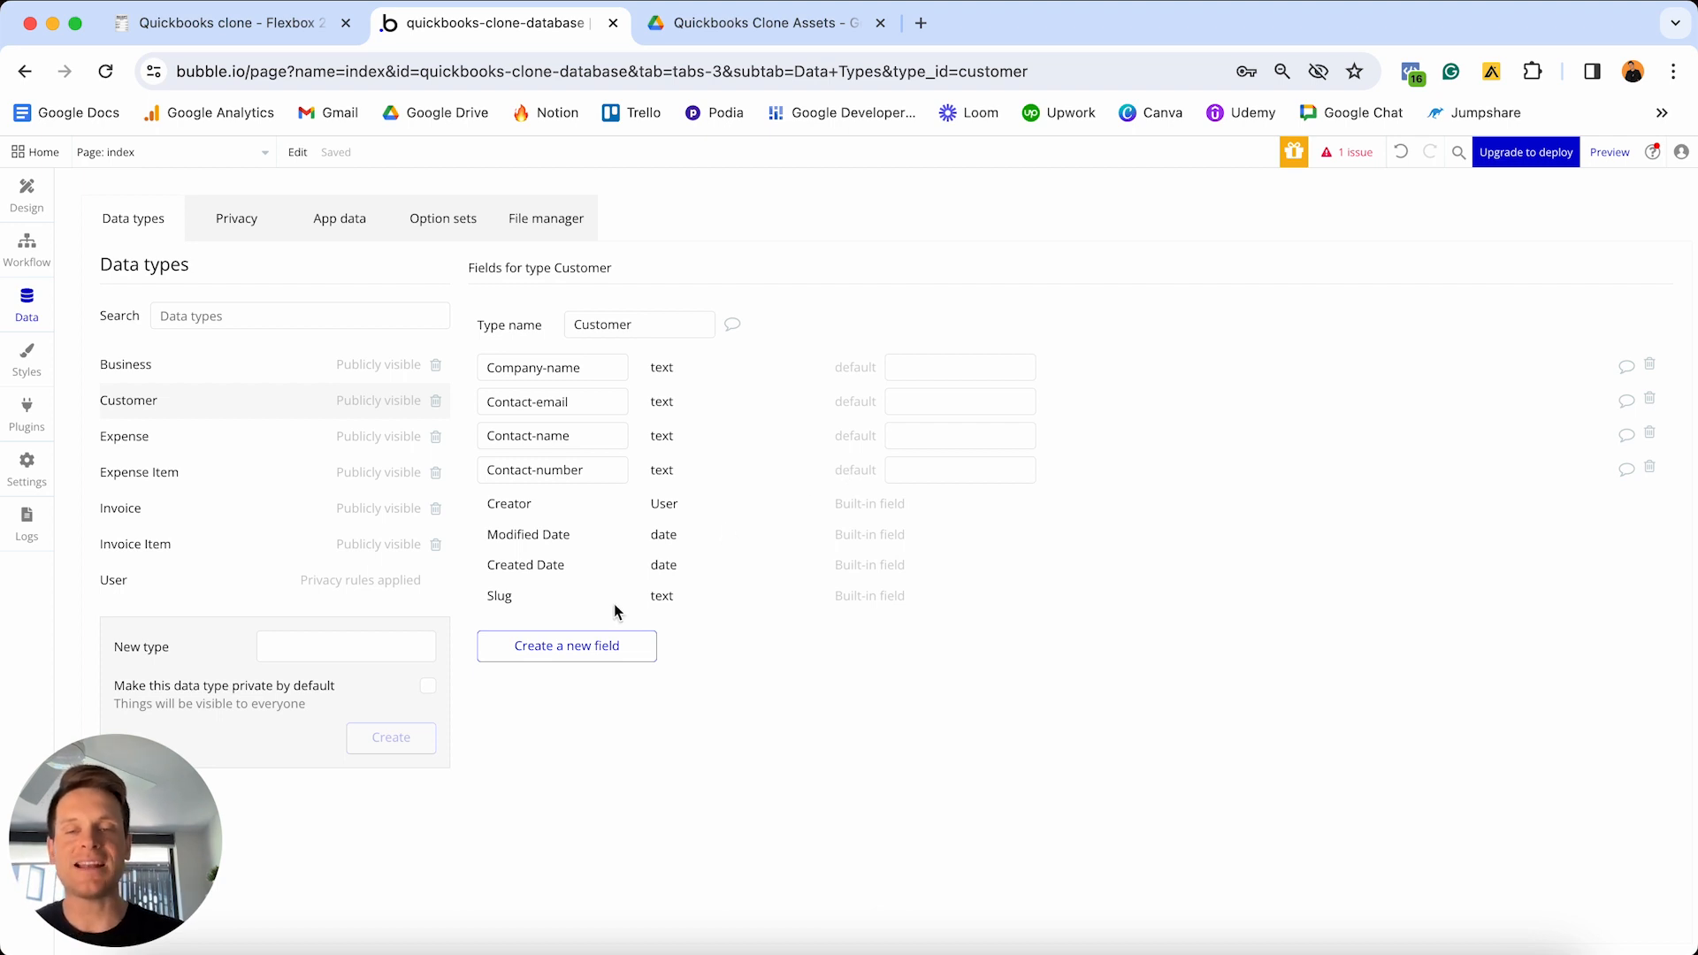
click(591, 651)
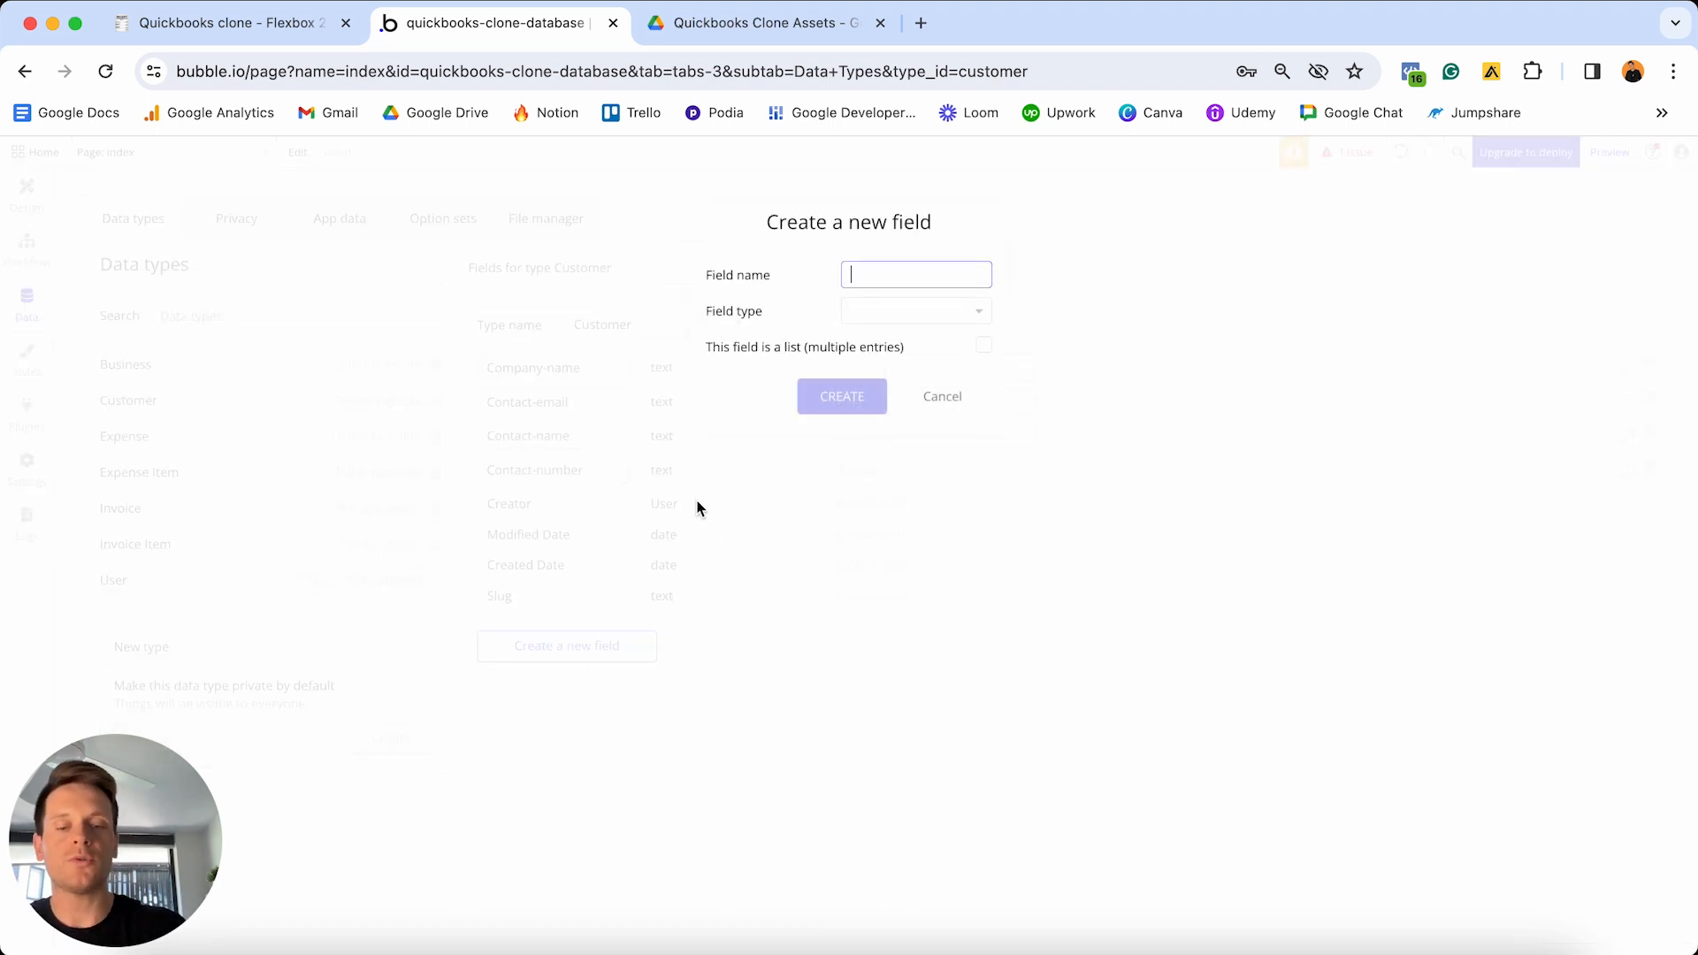
- Name the new Customer field OG-business, link it to Business, and switch to Notion
text(OG)
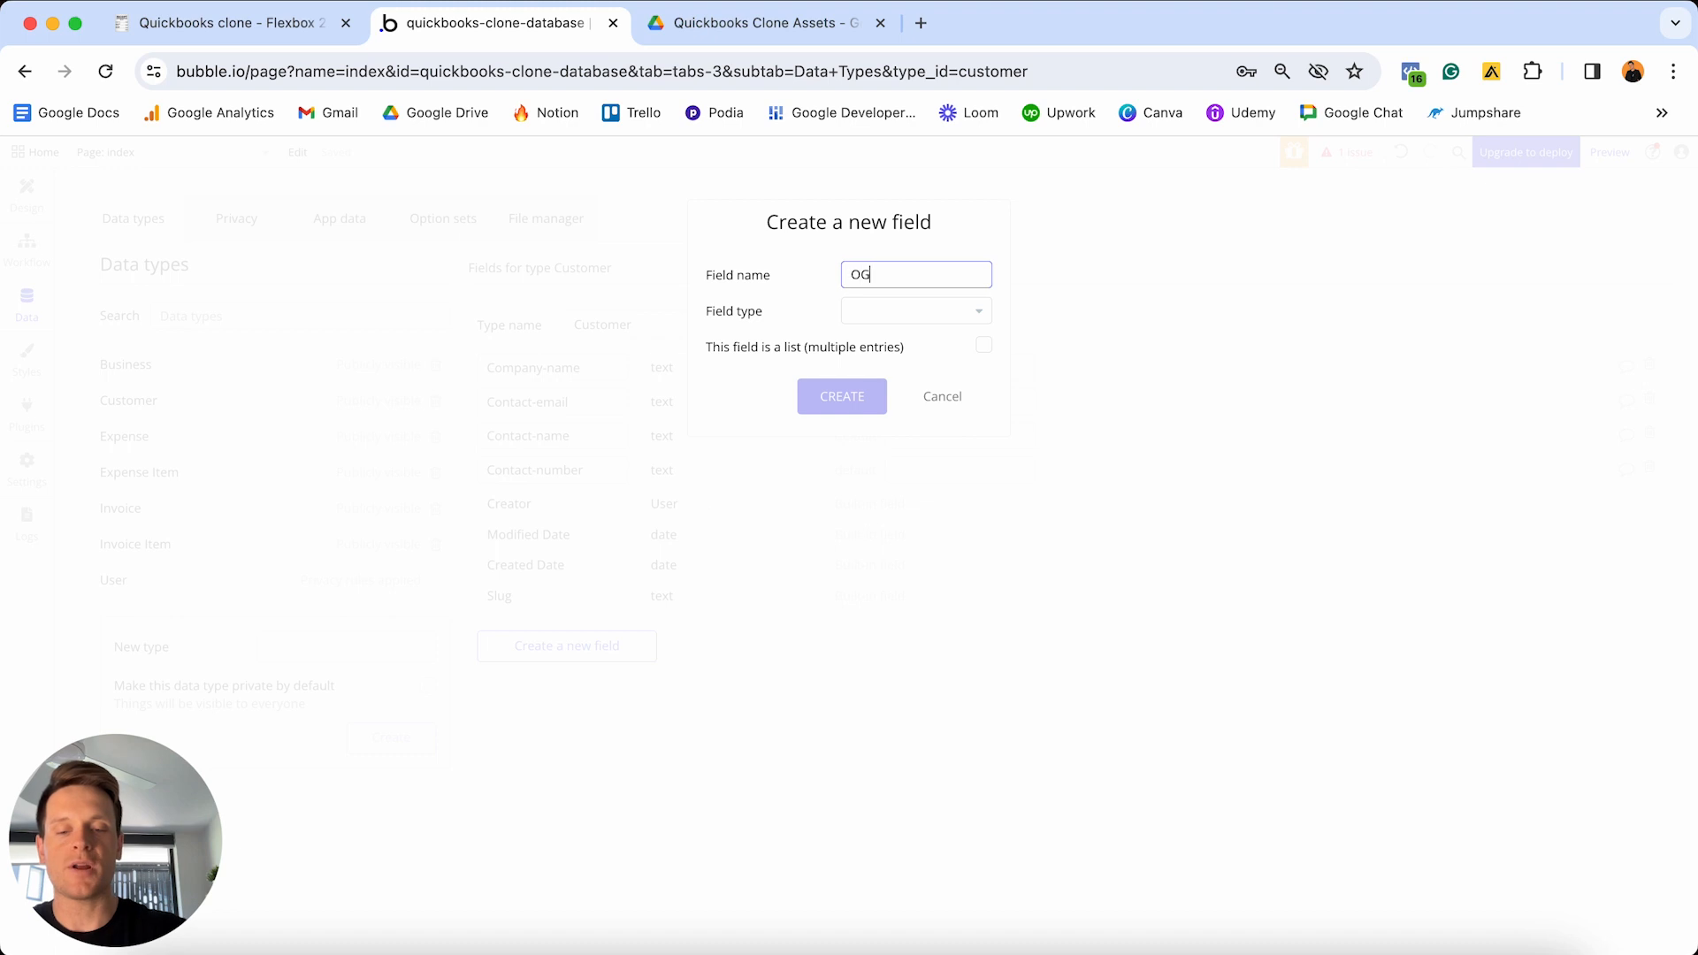
text(-business)
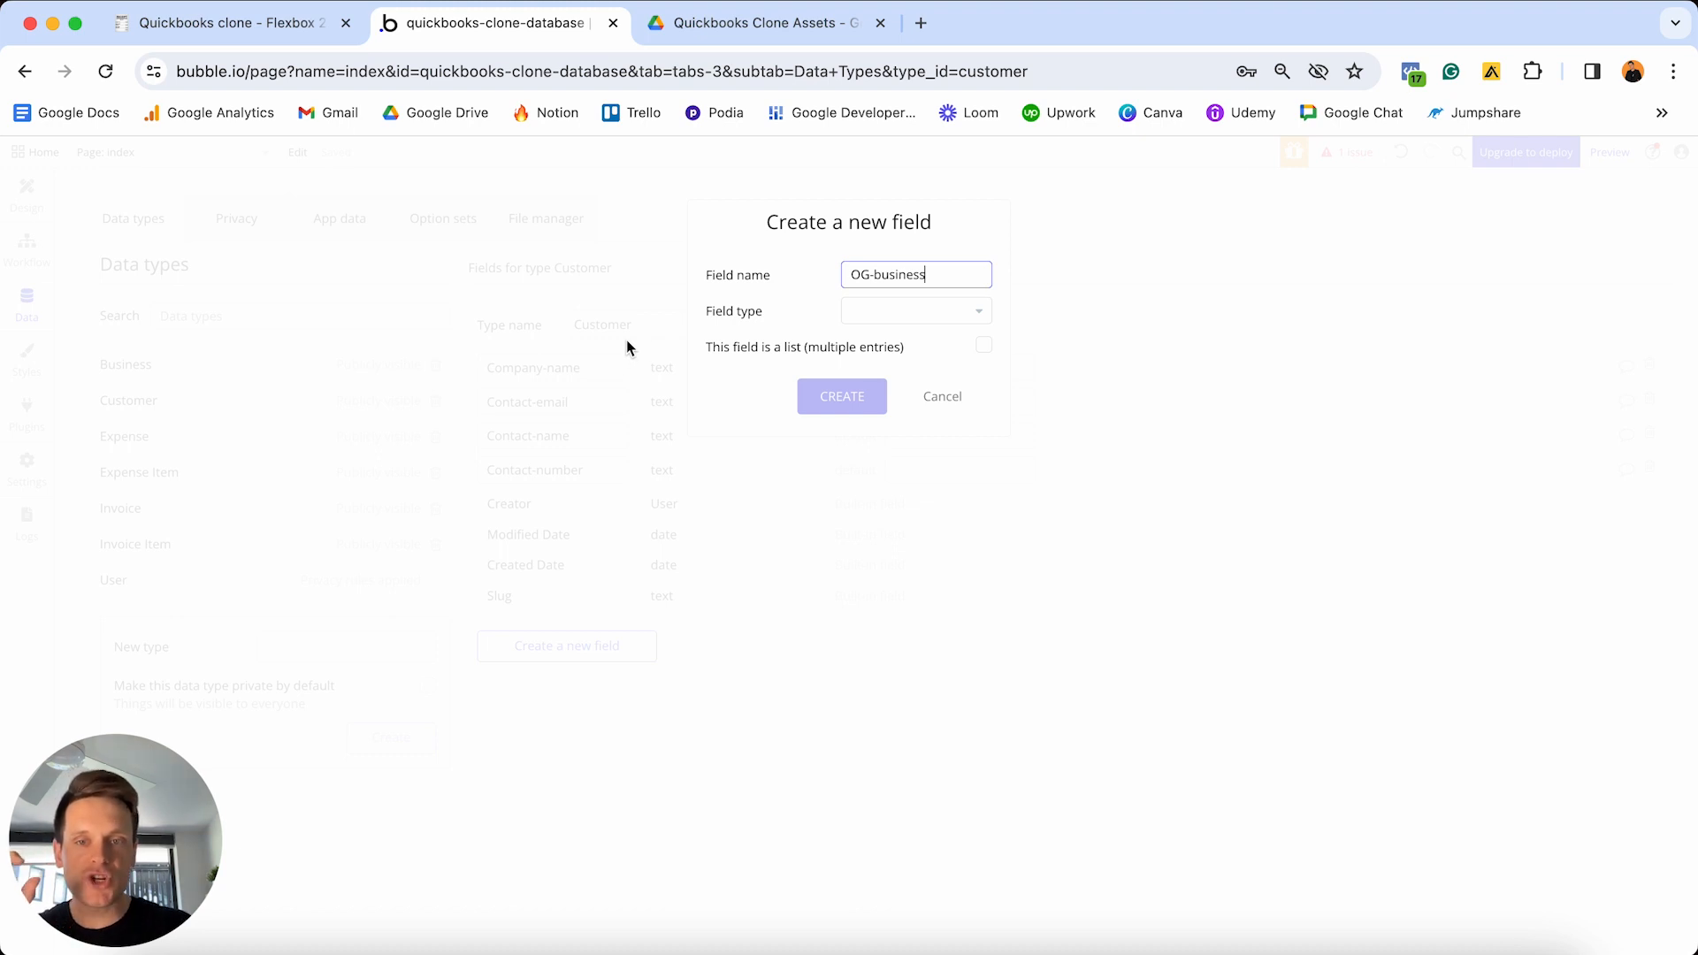
click(884, 309)
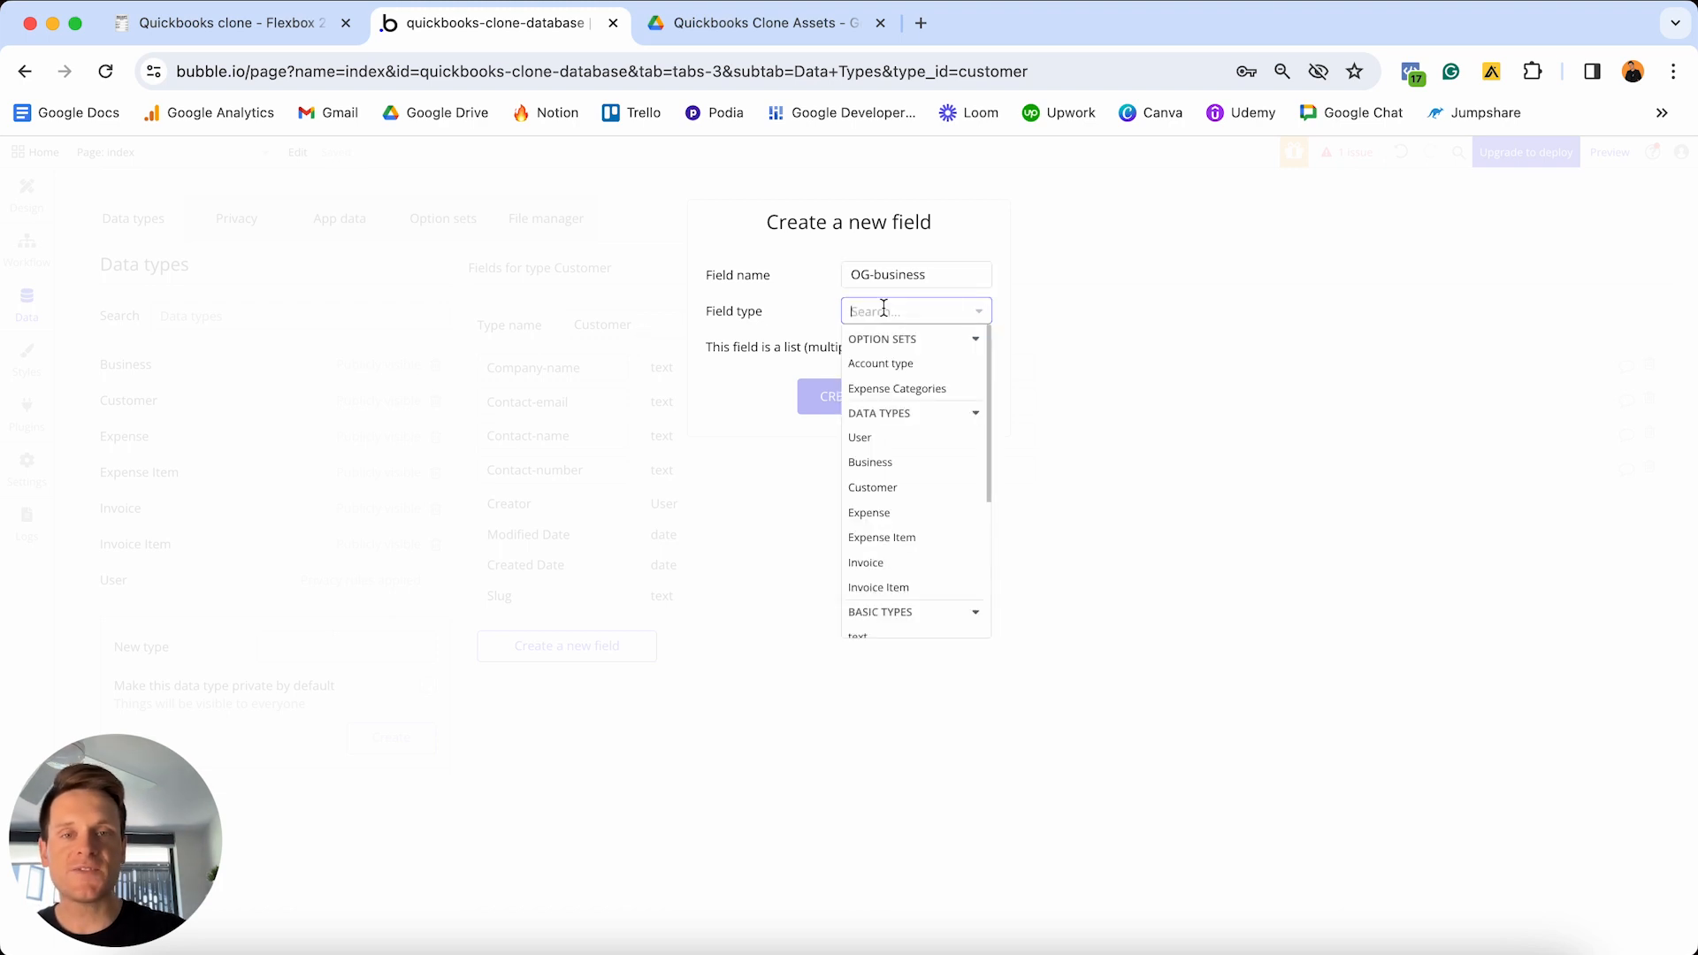
click(876, 463)
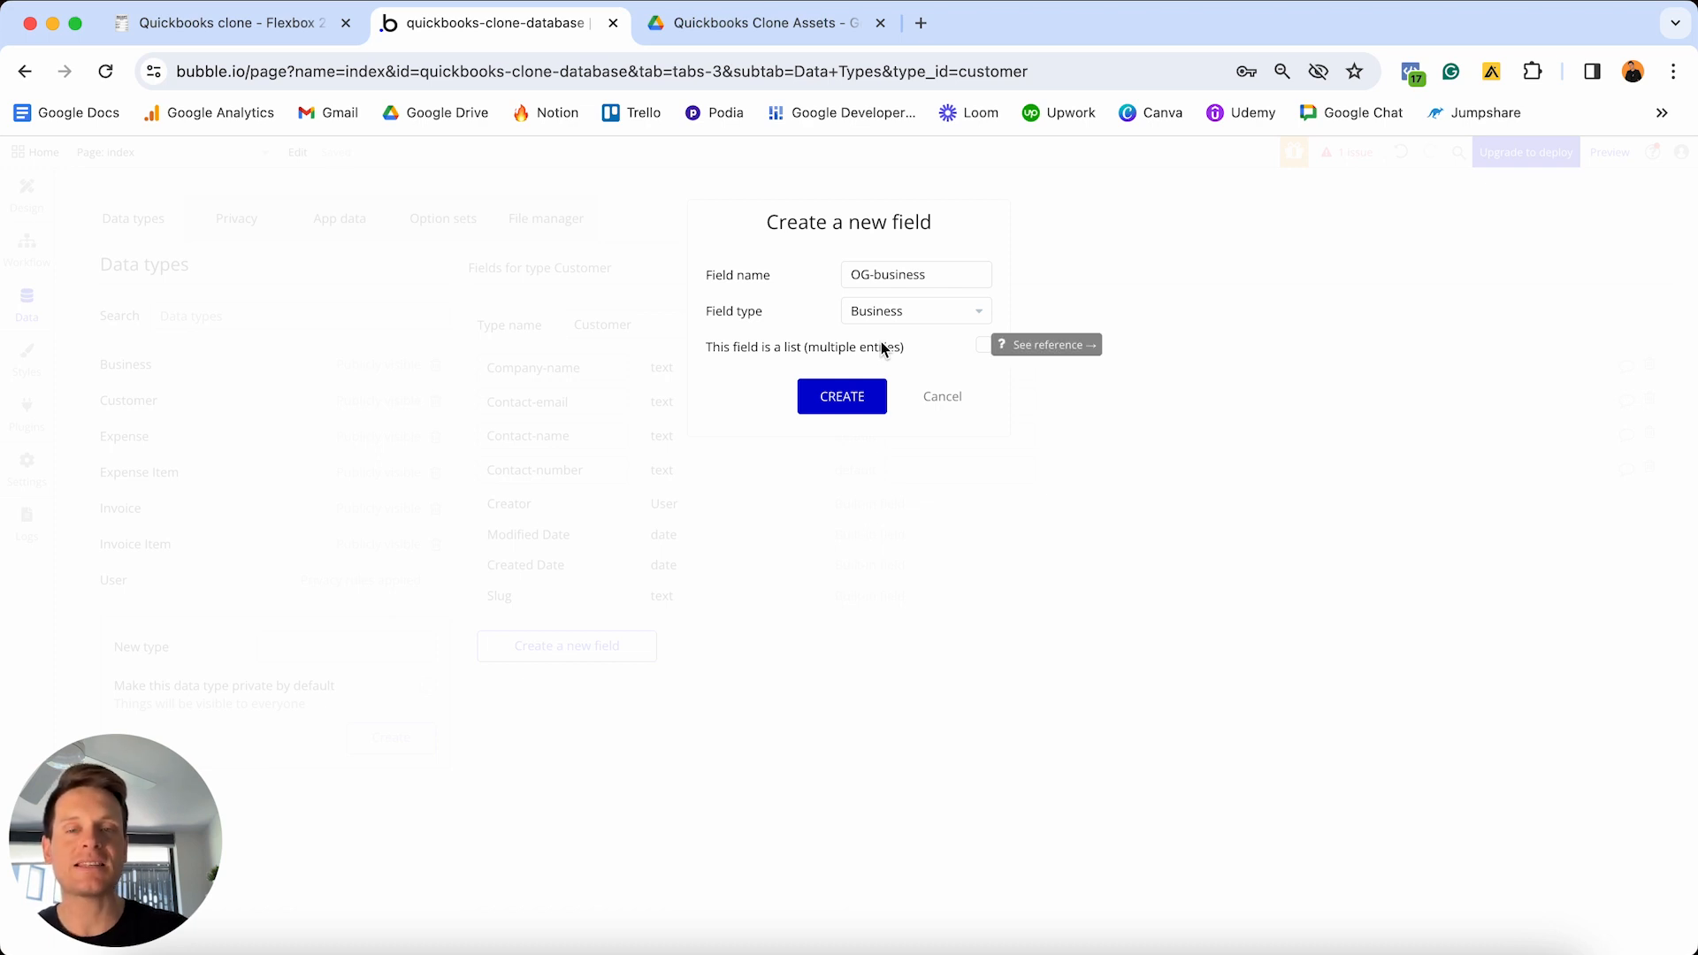
click(841, 398)
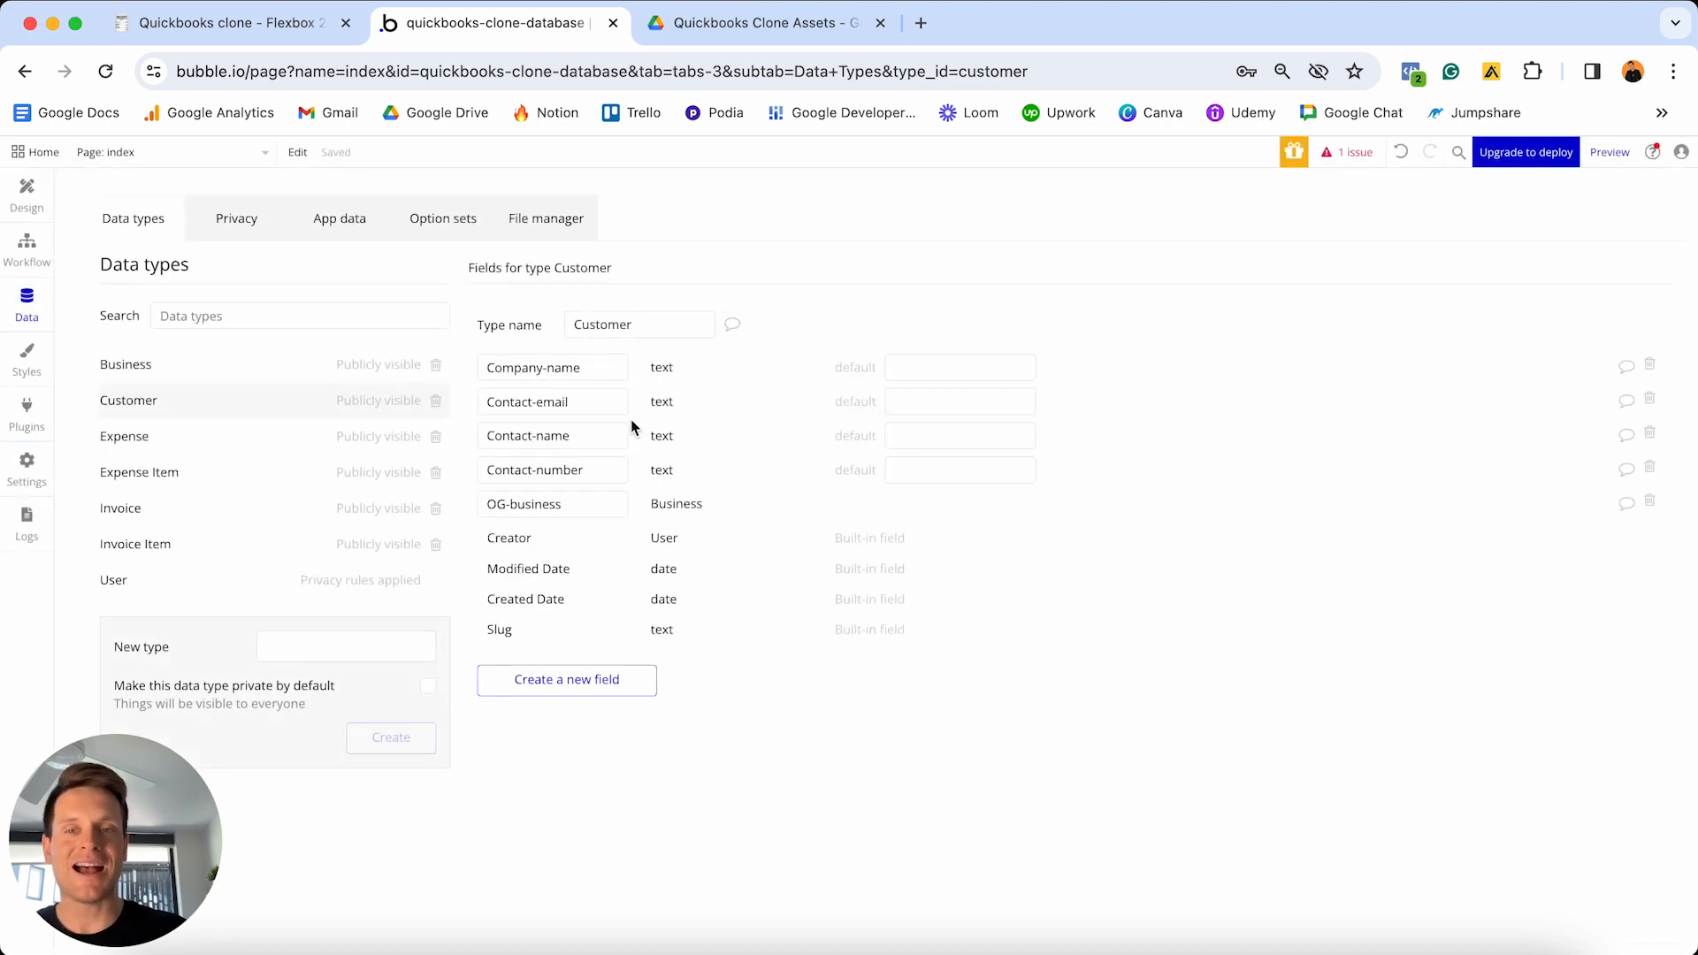
click(279, 23)
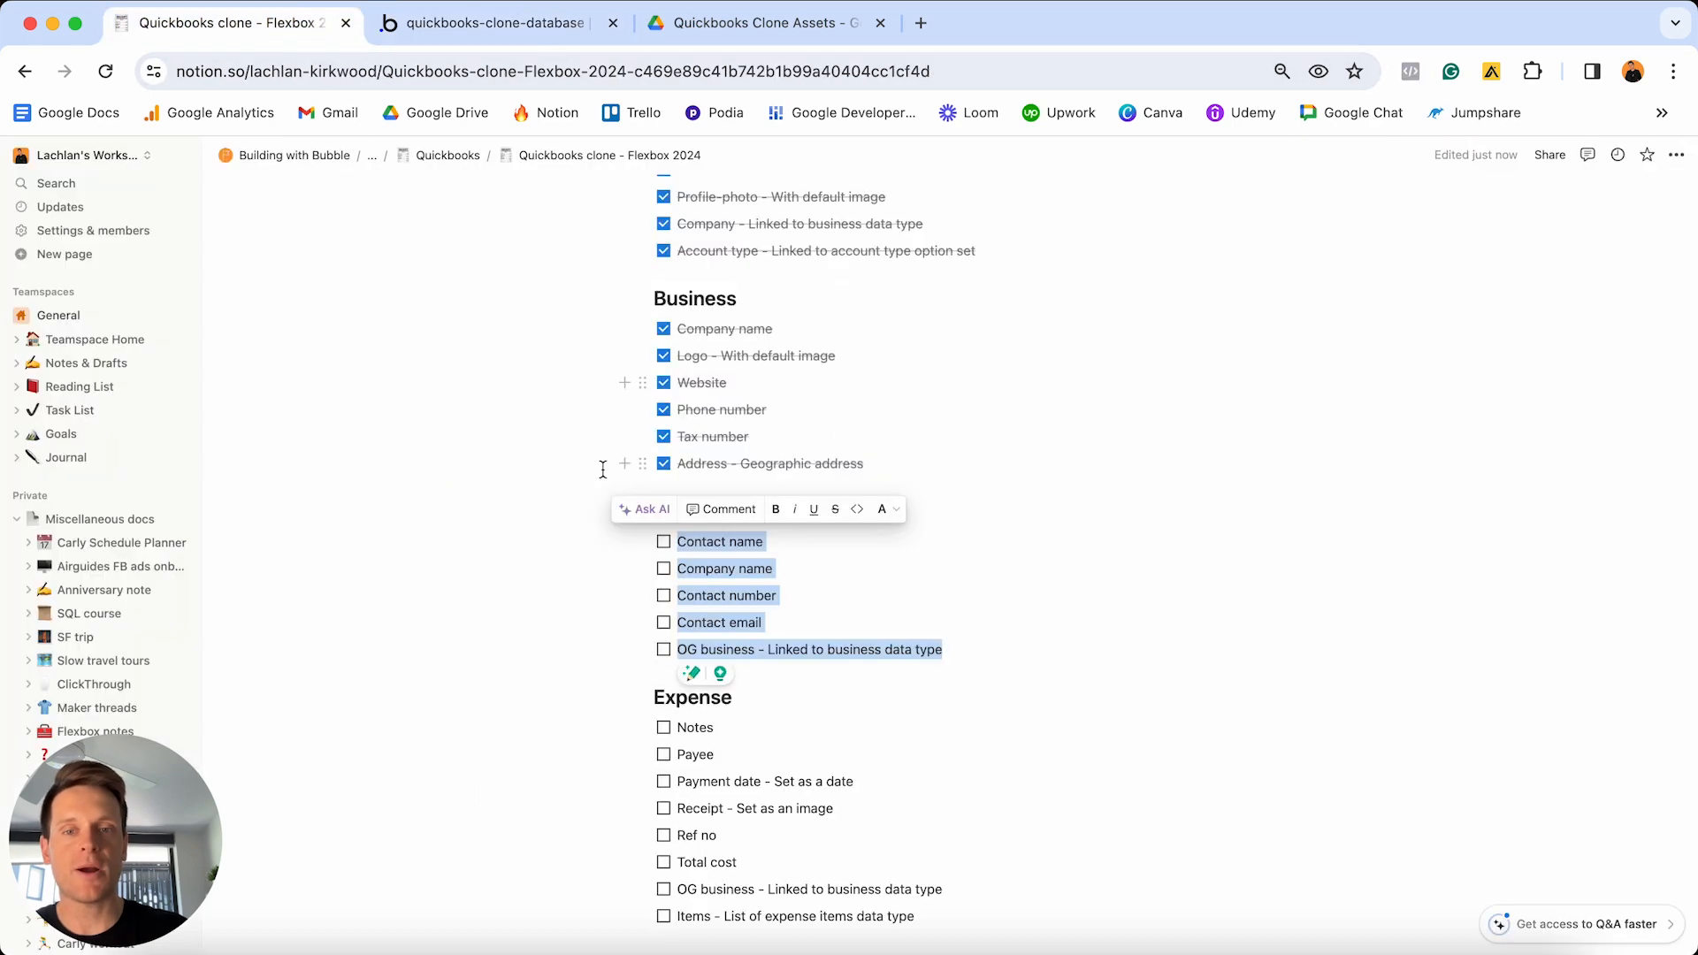
- Tick the Customer to-dos, select the Expense checklist items, and return to Bubble
click(664, 568)
scroll(700, 575, down, 3)
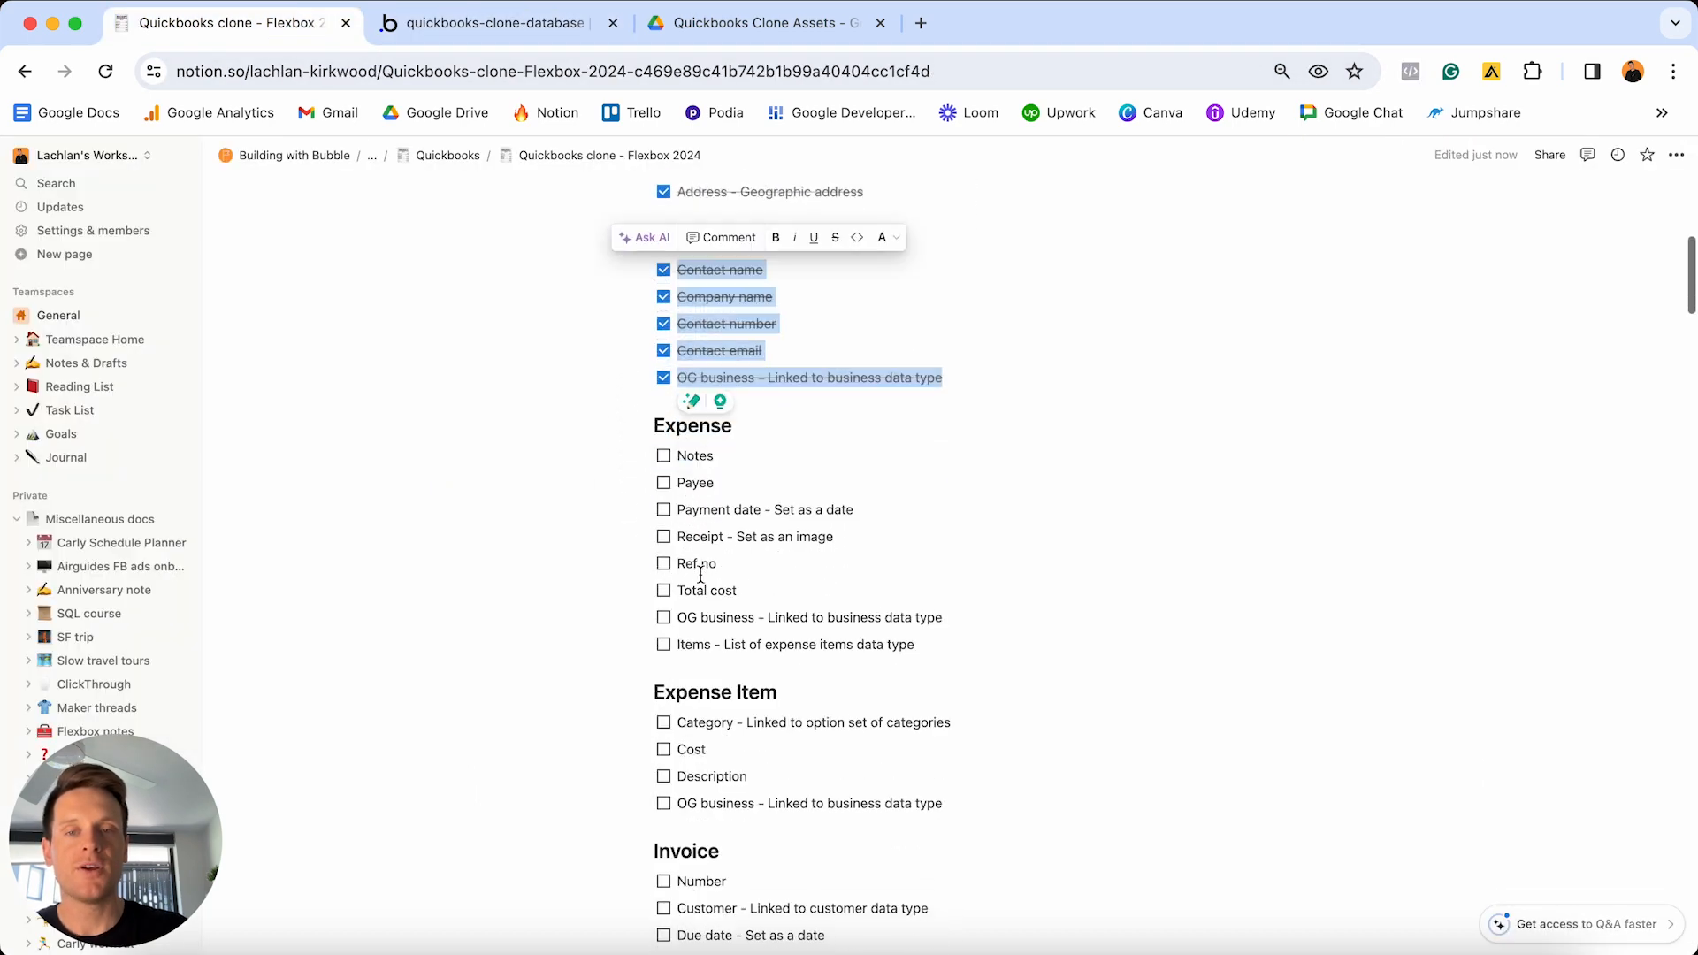
drag(917, 645, 673, 461)
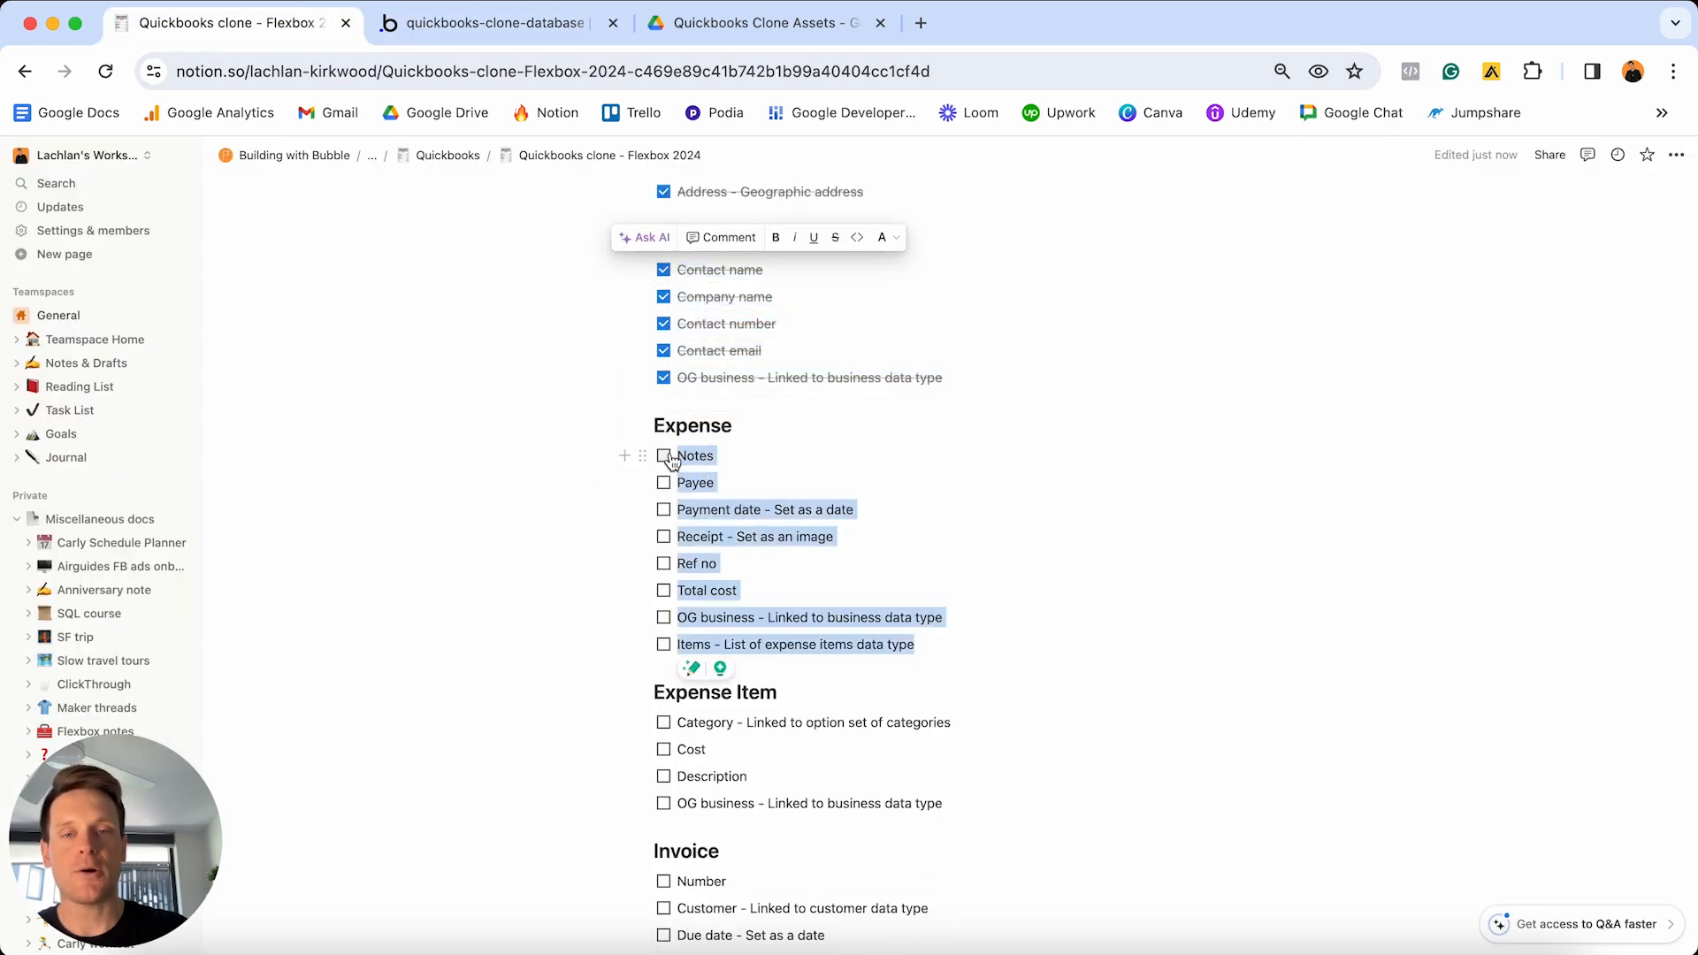
click(493, 25)
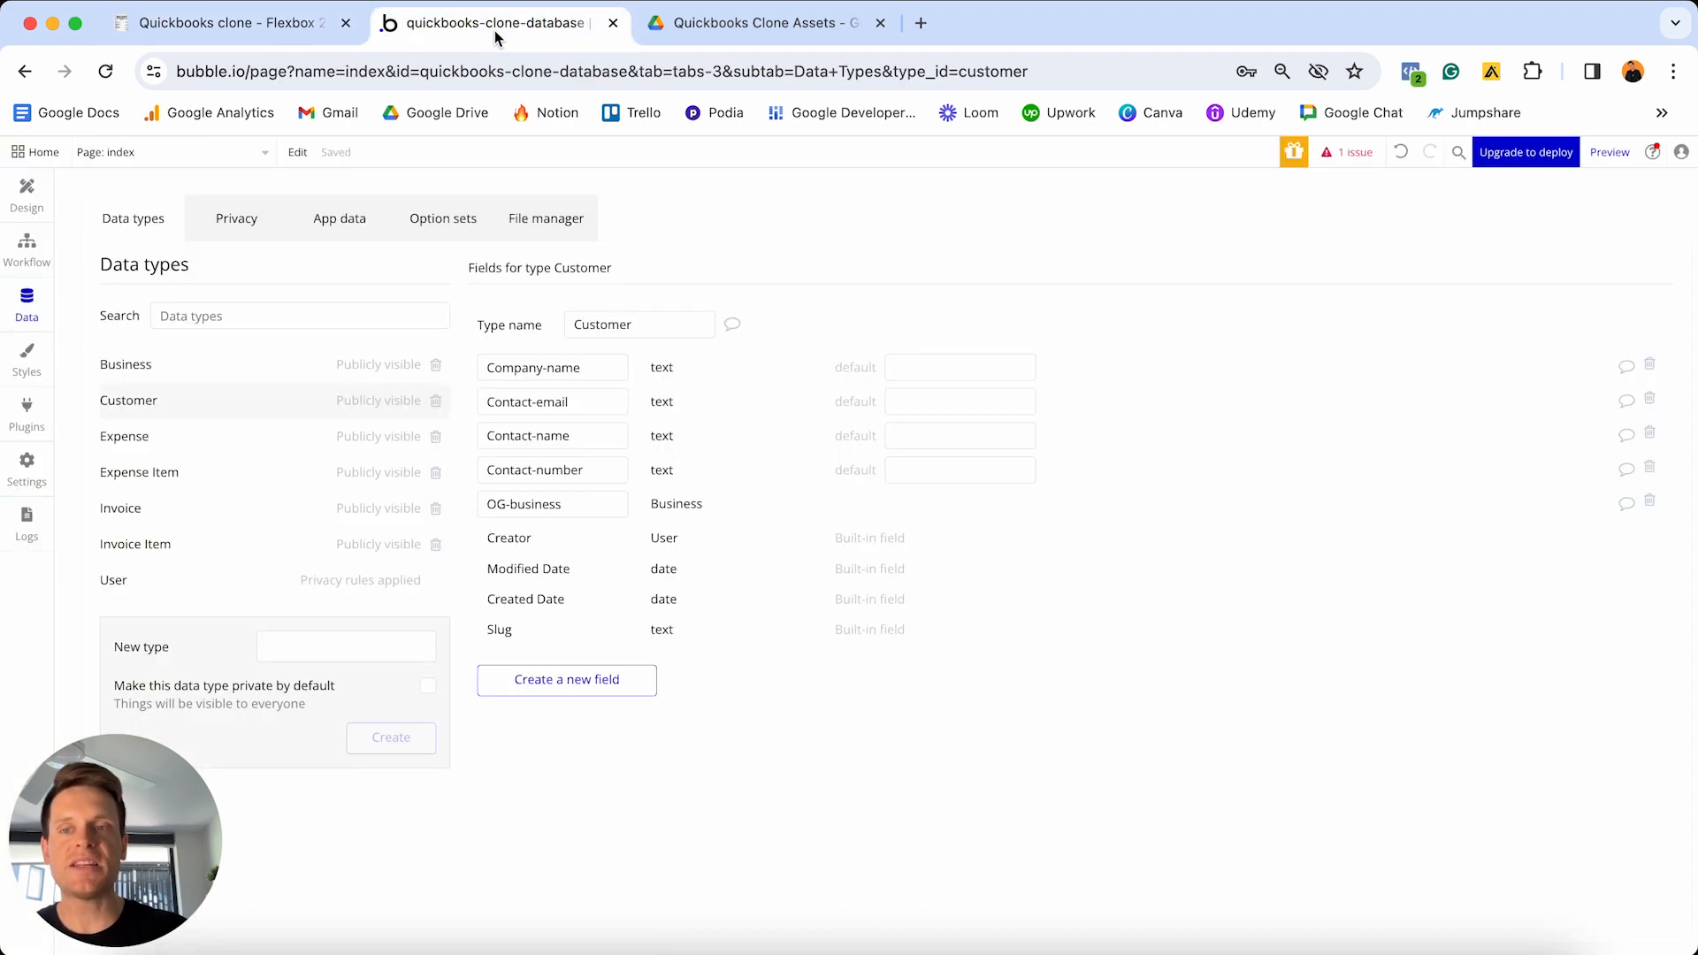
- Open the Expense data type and add a Payee text field and a Payment-date date field
click(190, 437)
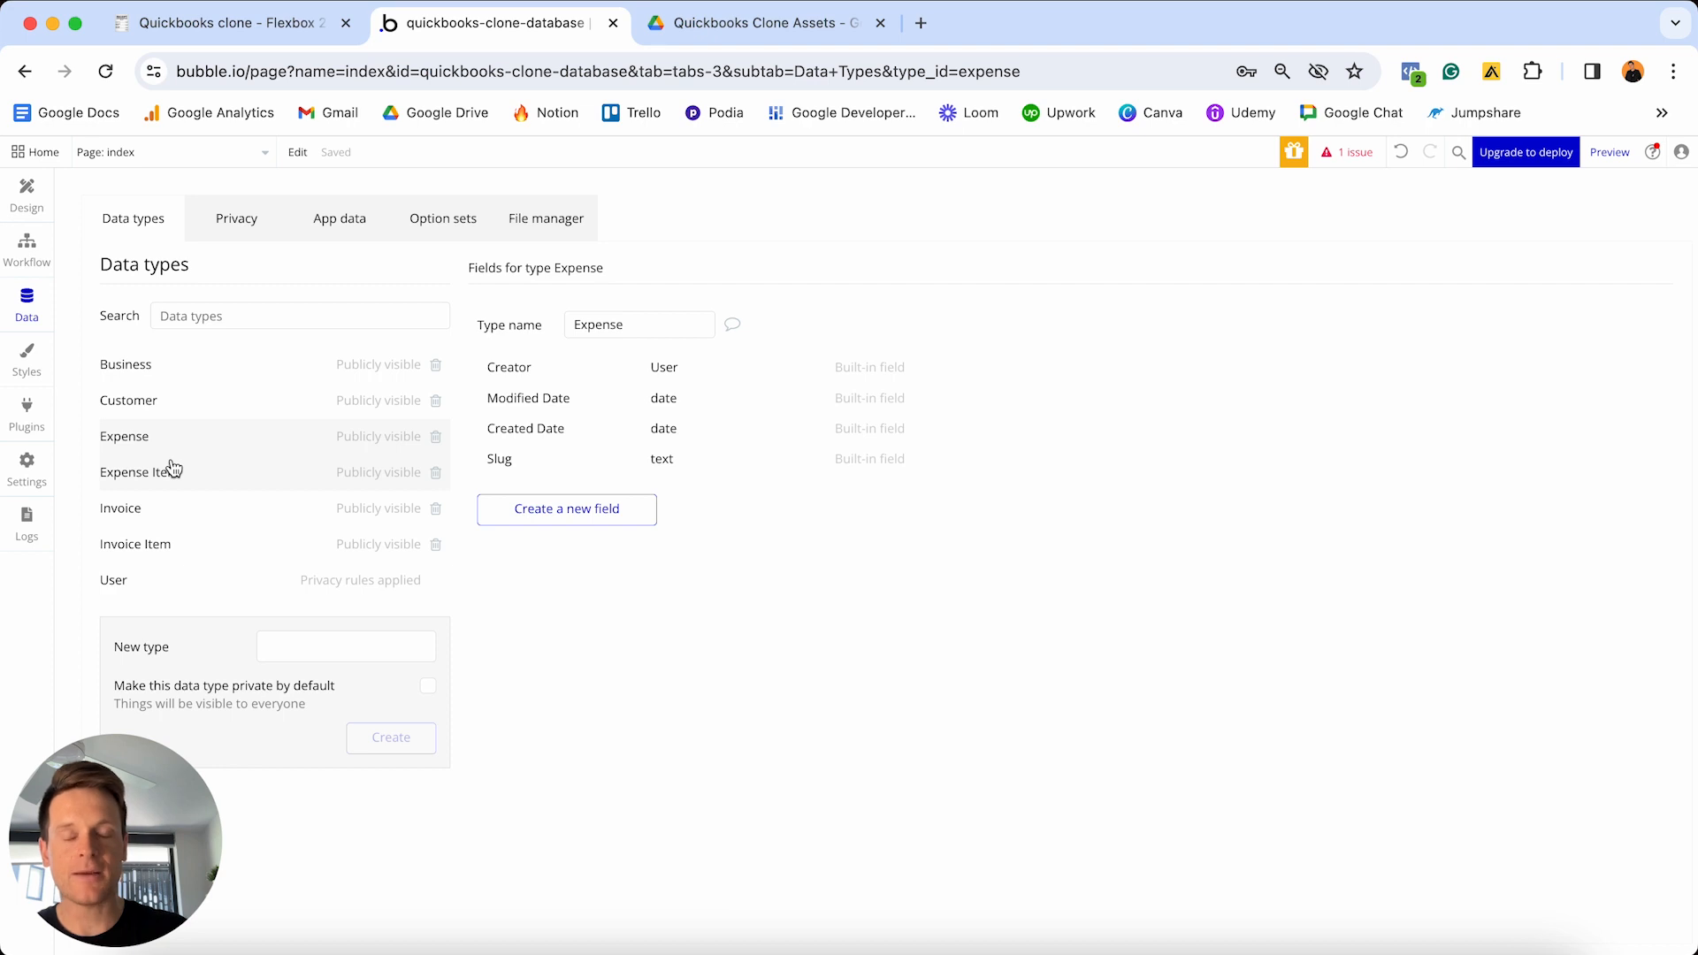
click(591, 516)
text(Pay)
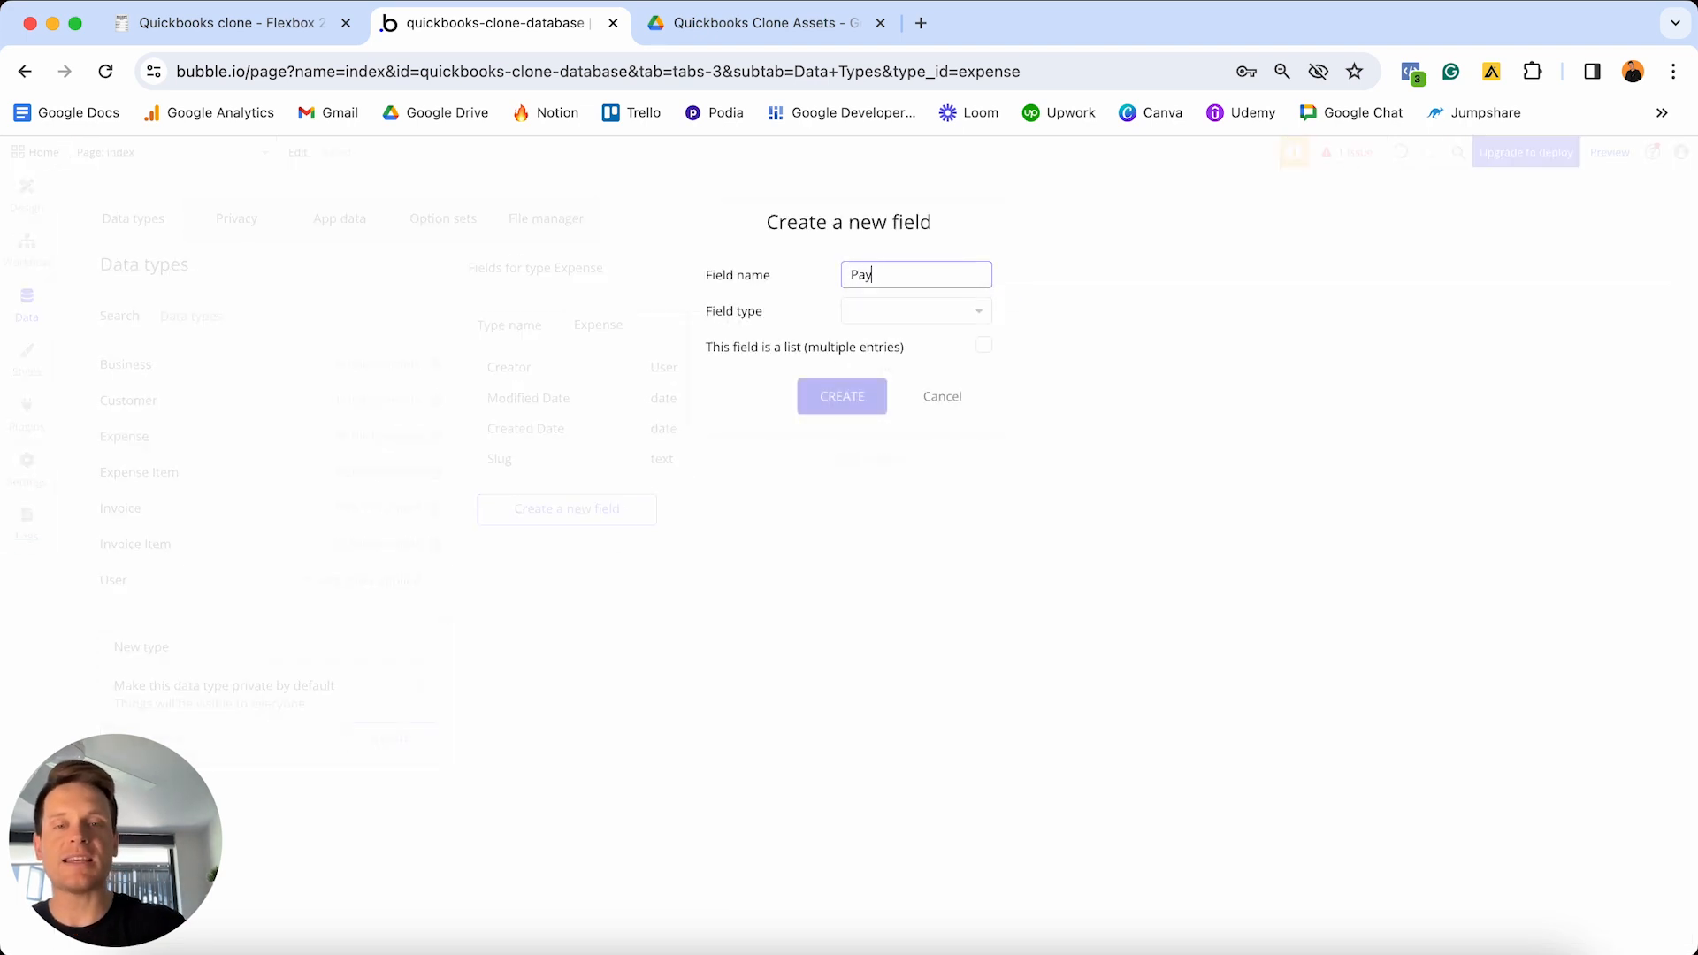
text(ee)
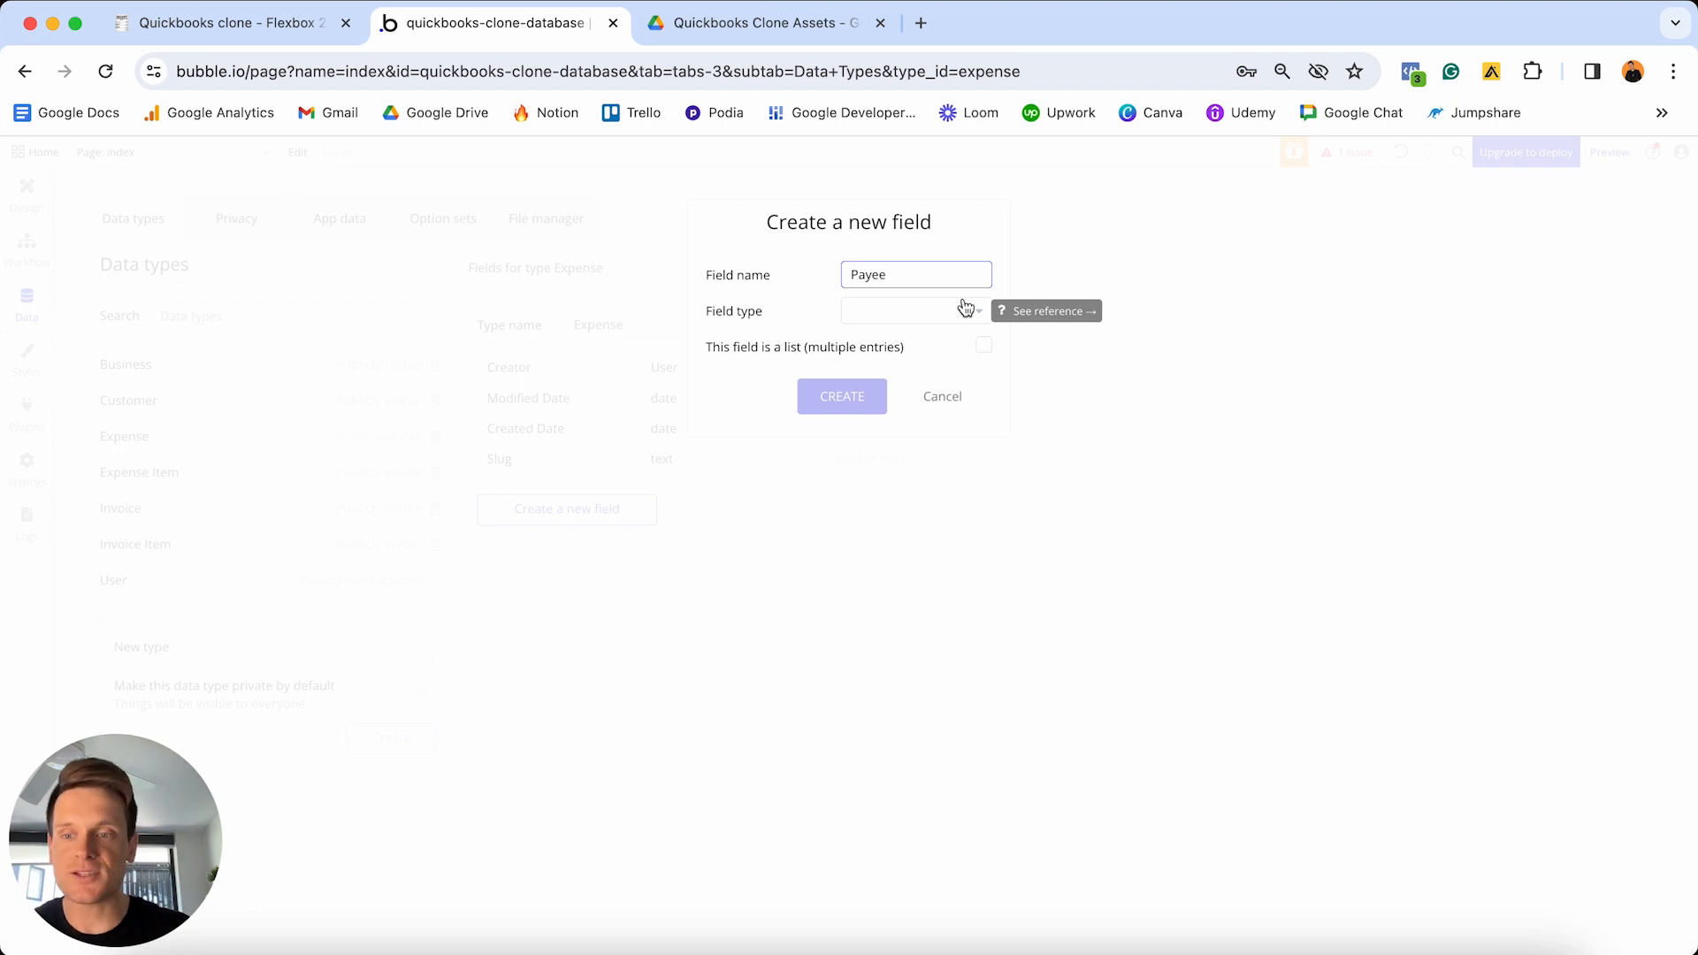
click(965, 308)
scroll(896, 418, down, 2)
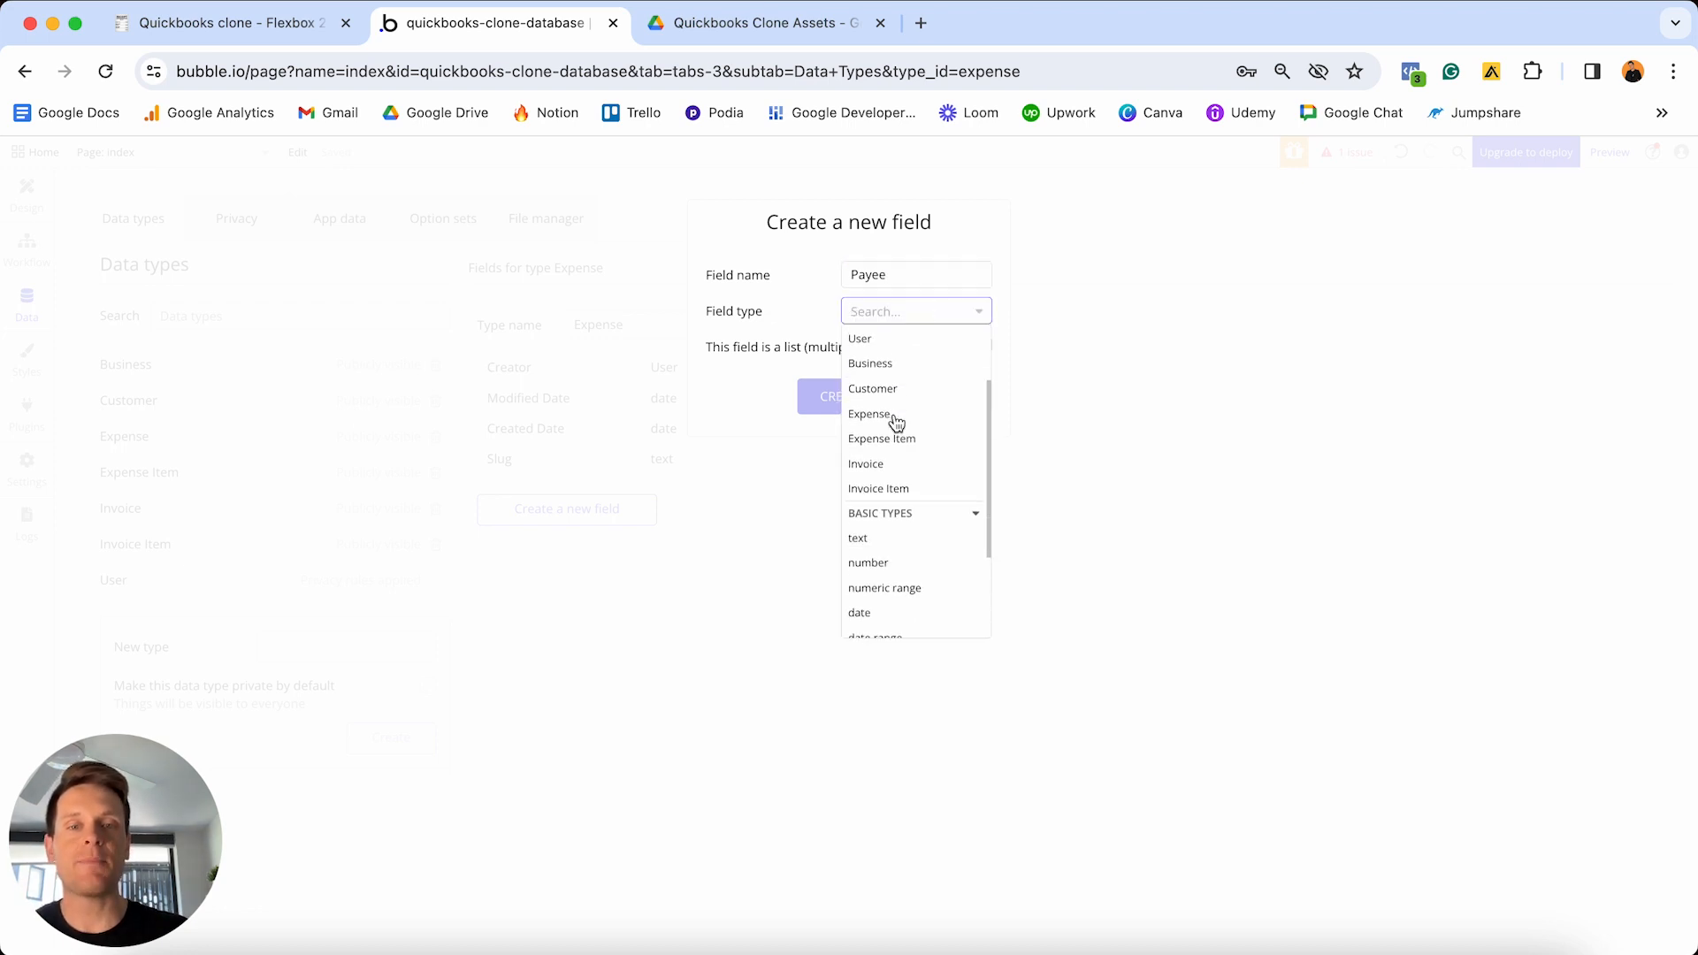
click(875, 537)
click(840, 395)
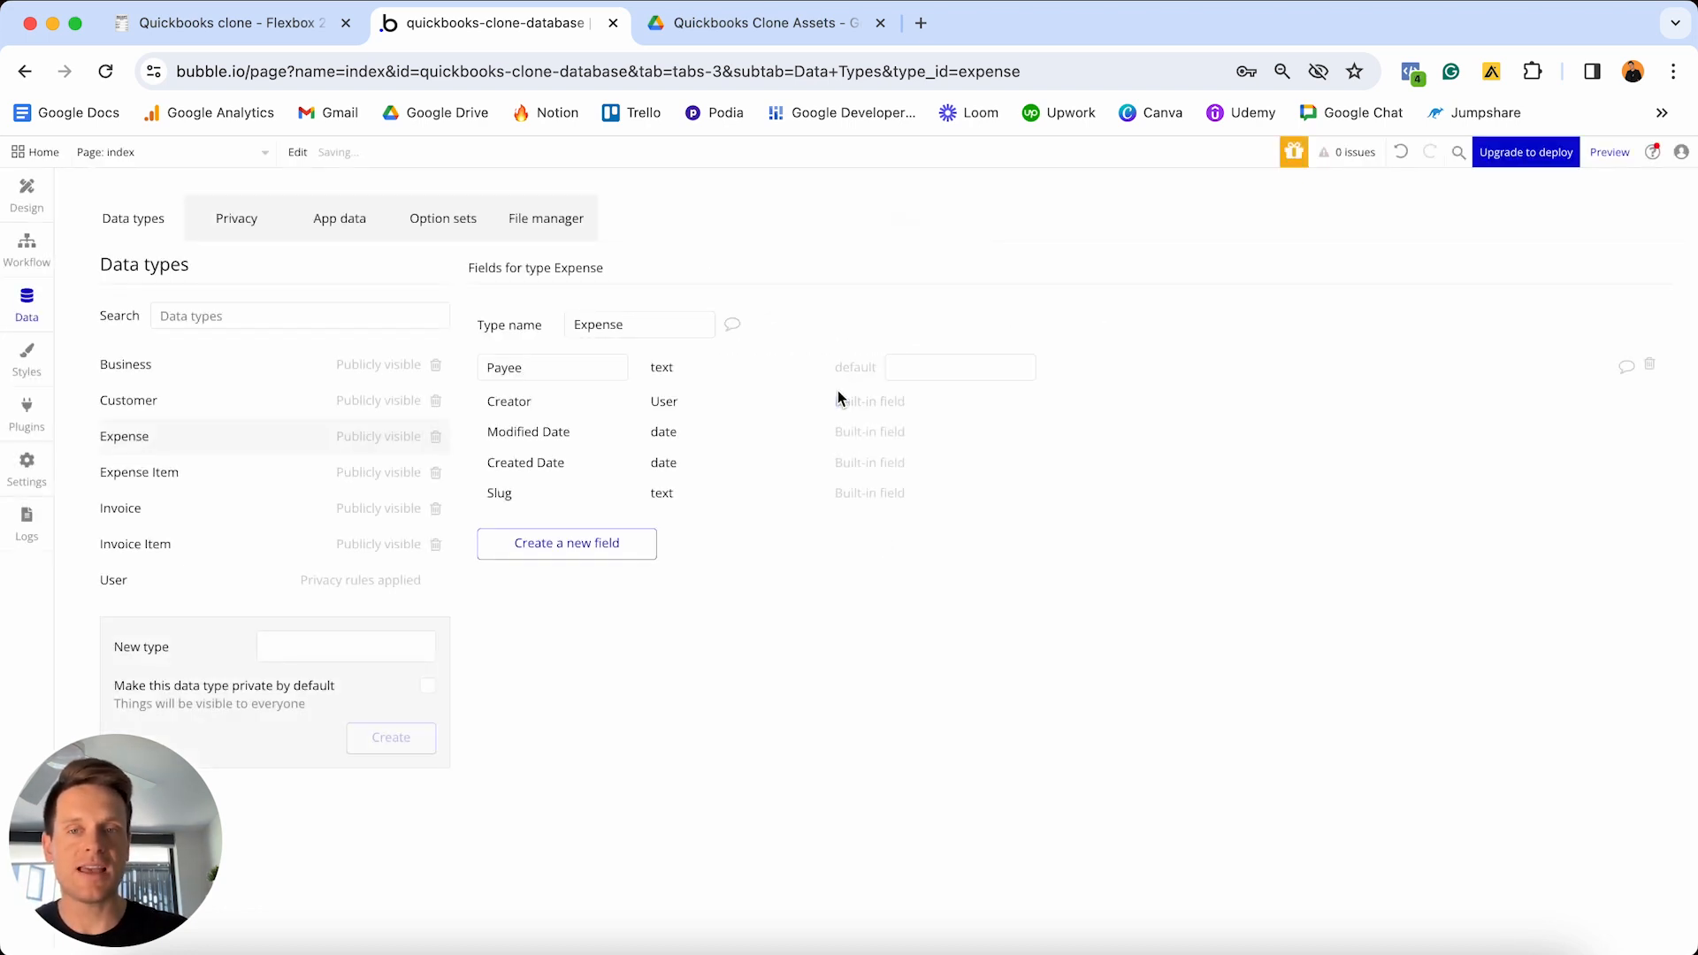
click(535, 551)
text(Payme)
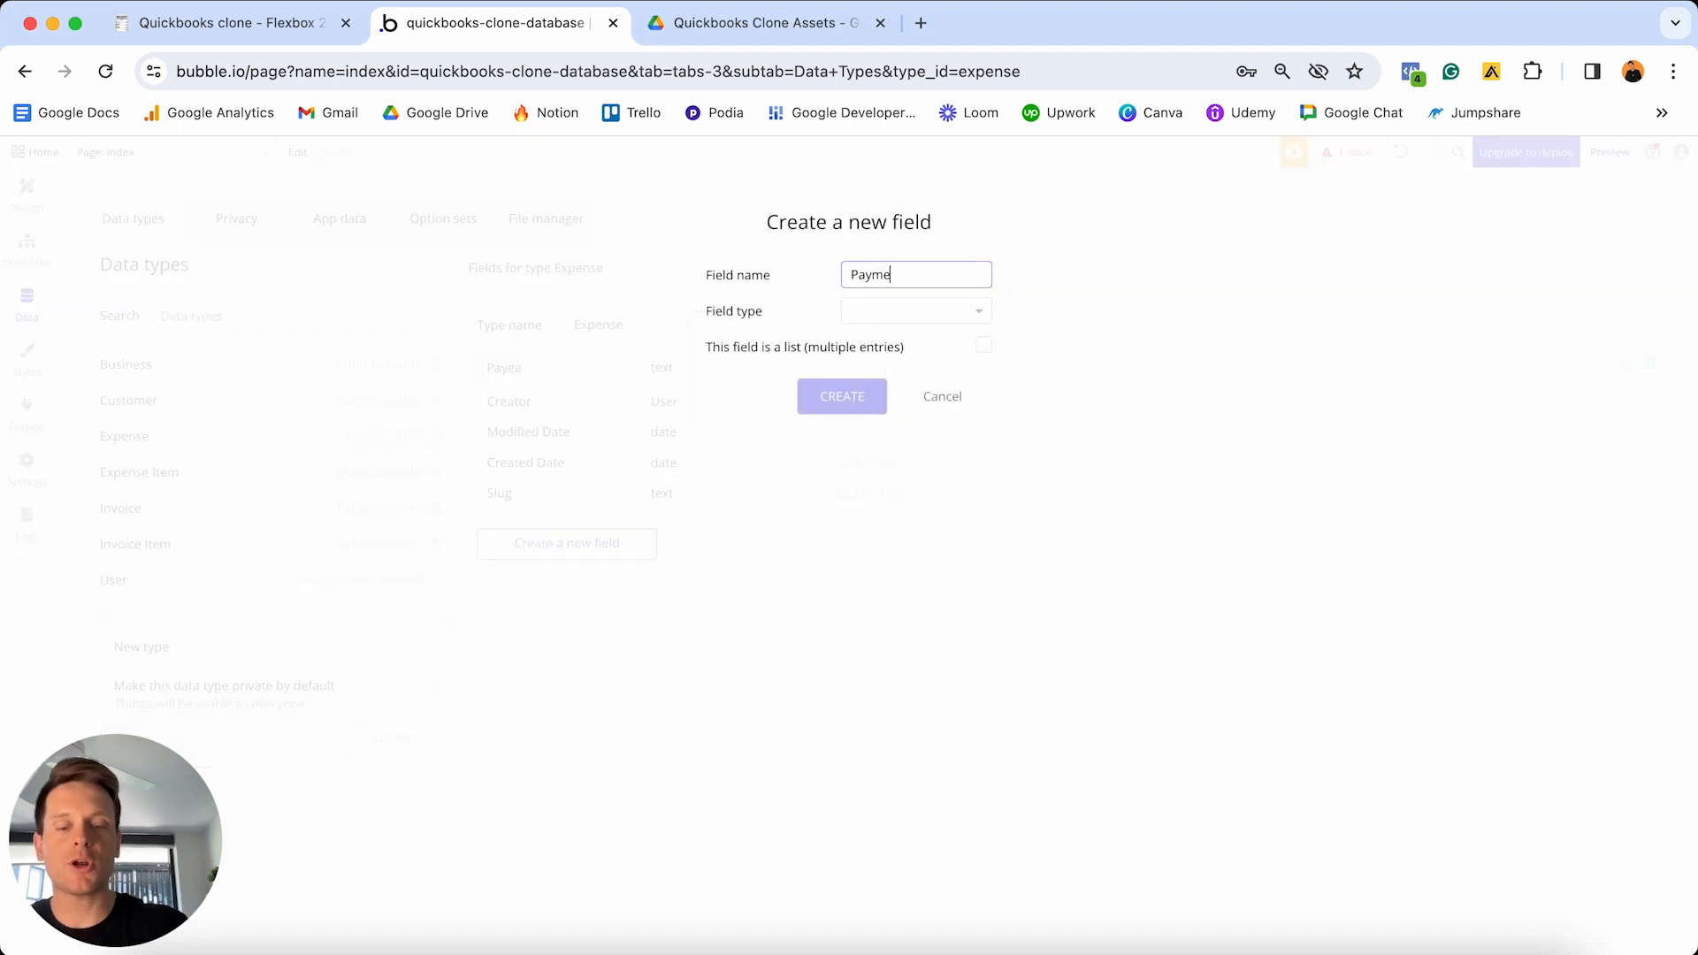
text(nt-date)
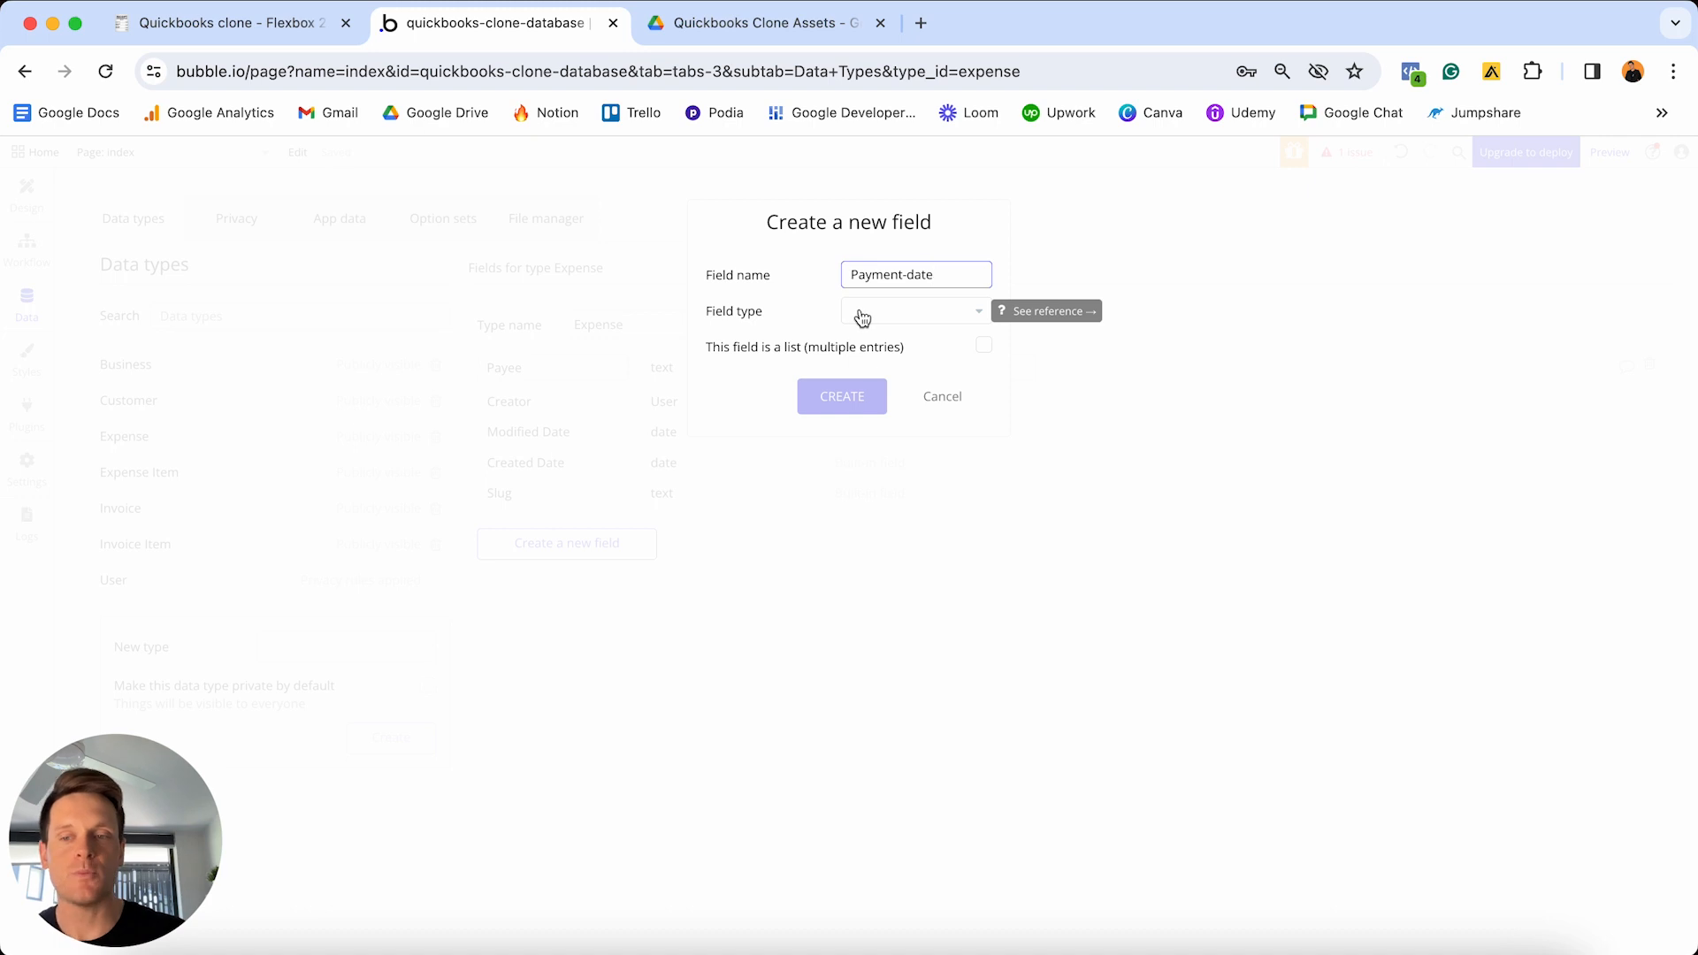
click(889, 311)
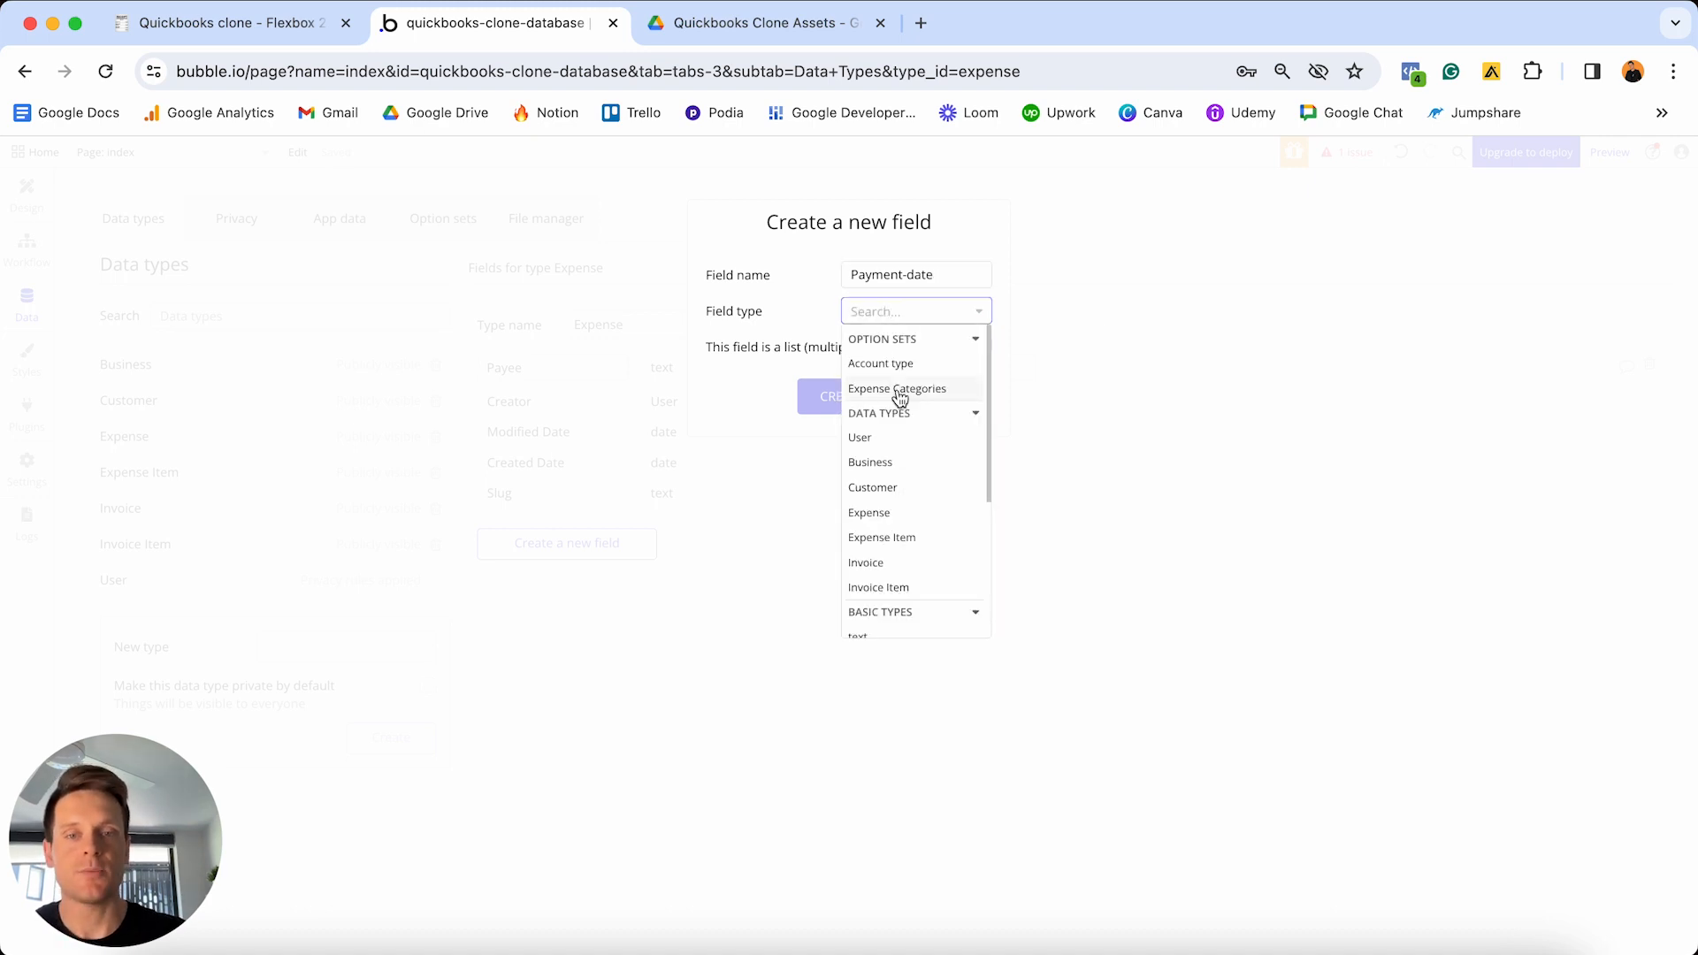
scroll(895, 390, down, 5)
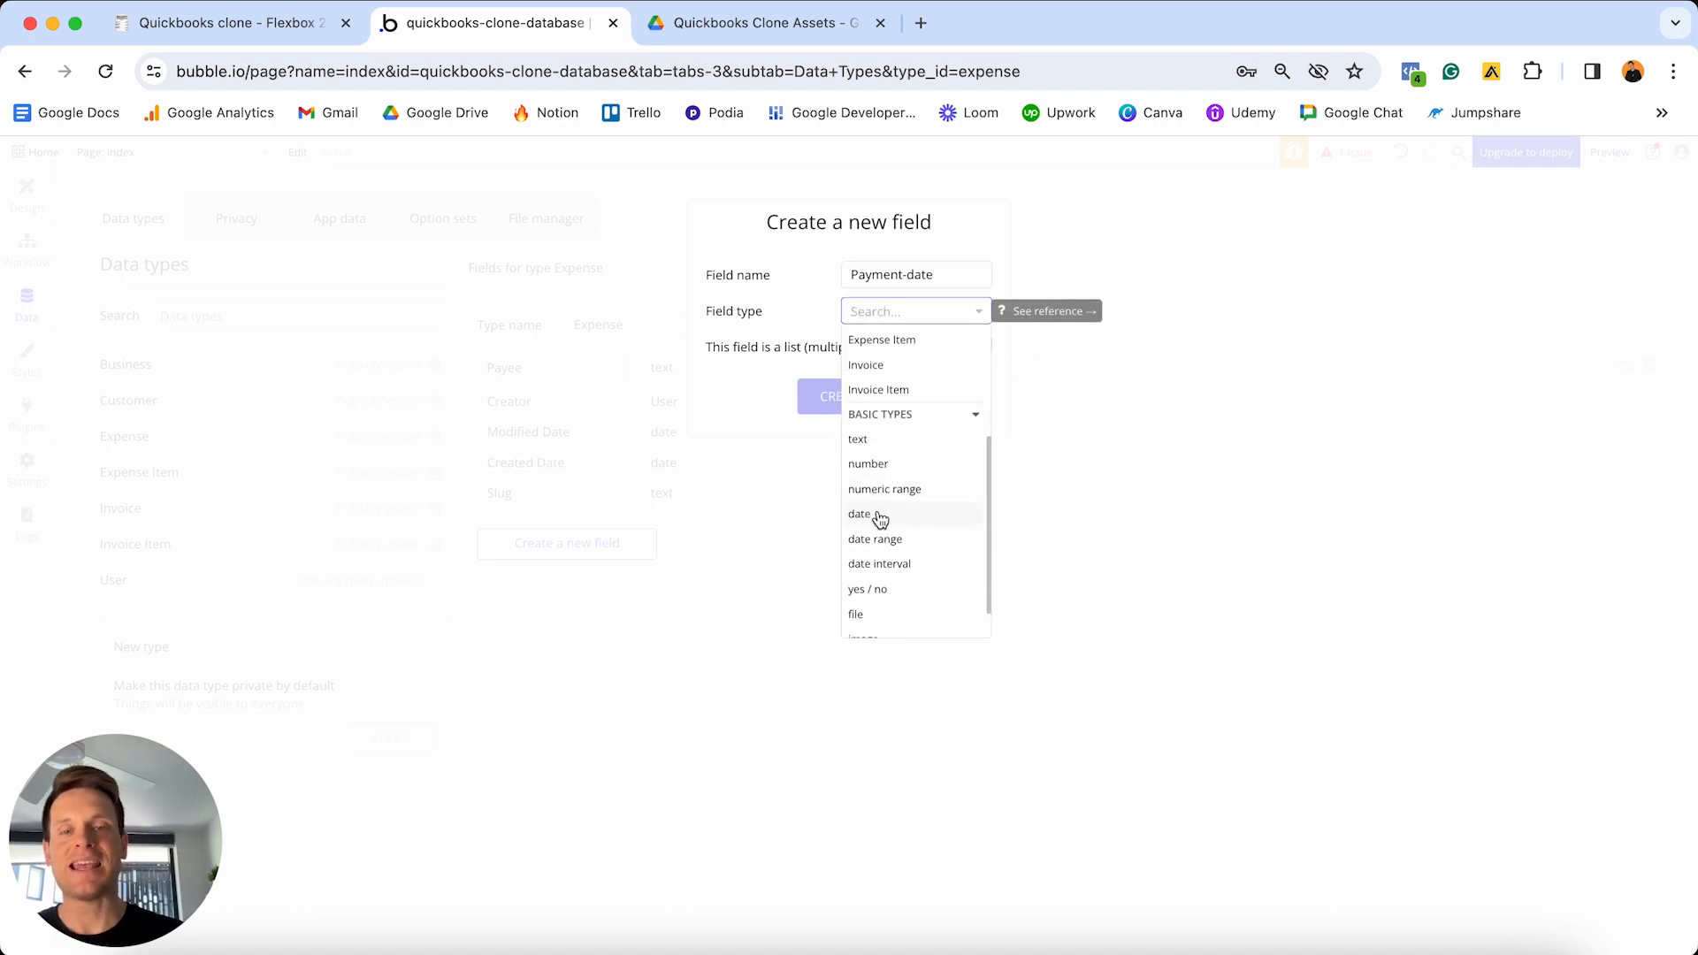
click(878, 513)
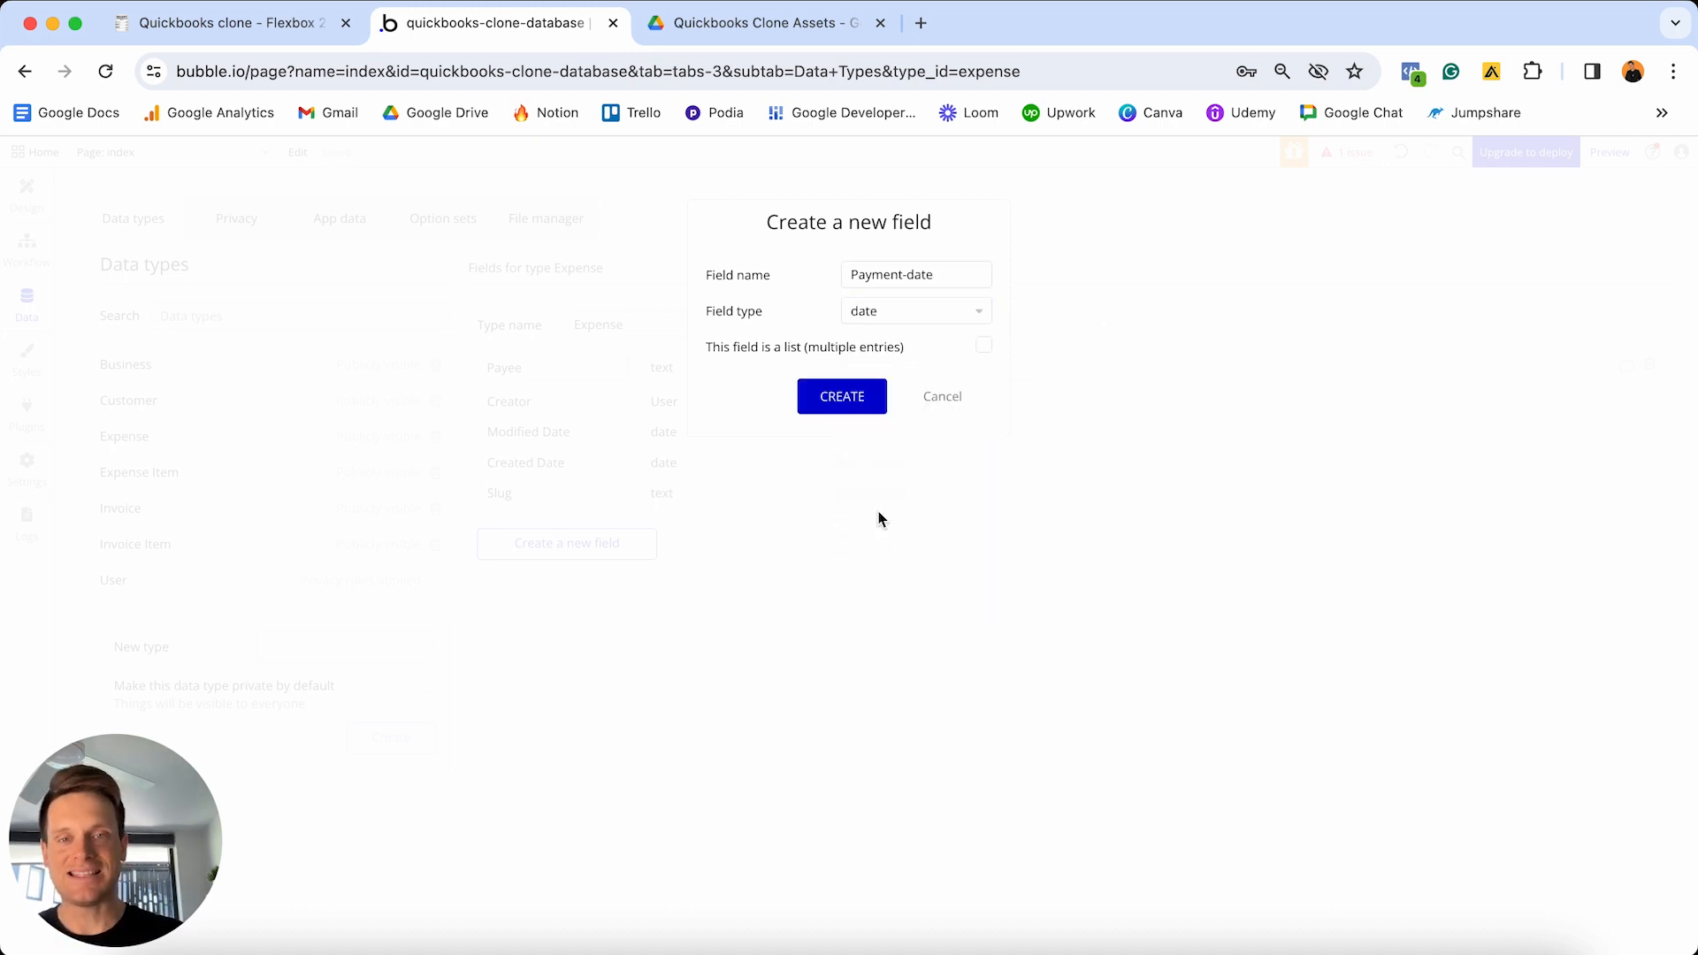
click(854, 405)
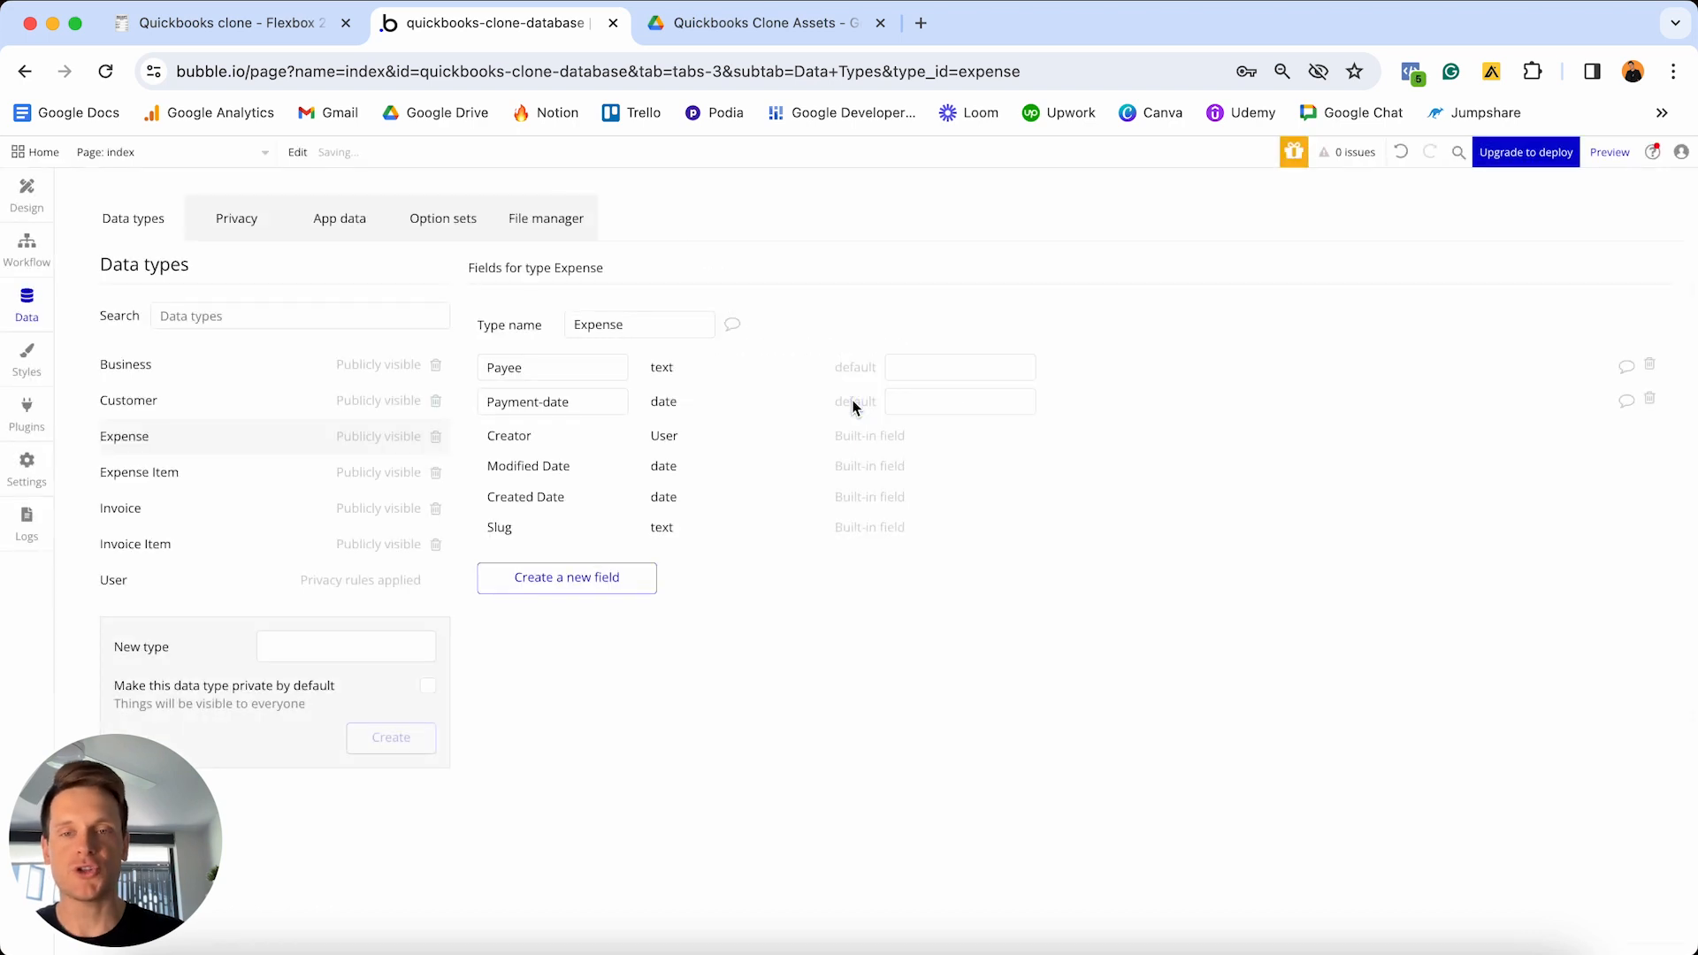
- Add a Ref-no text field and a Total-cost number field to Expense
click(566, 579)
text(Ref-no)
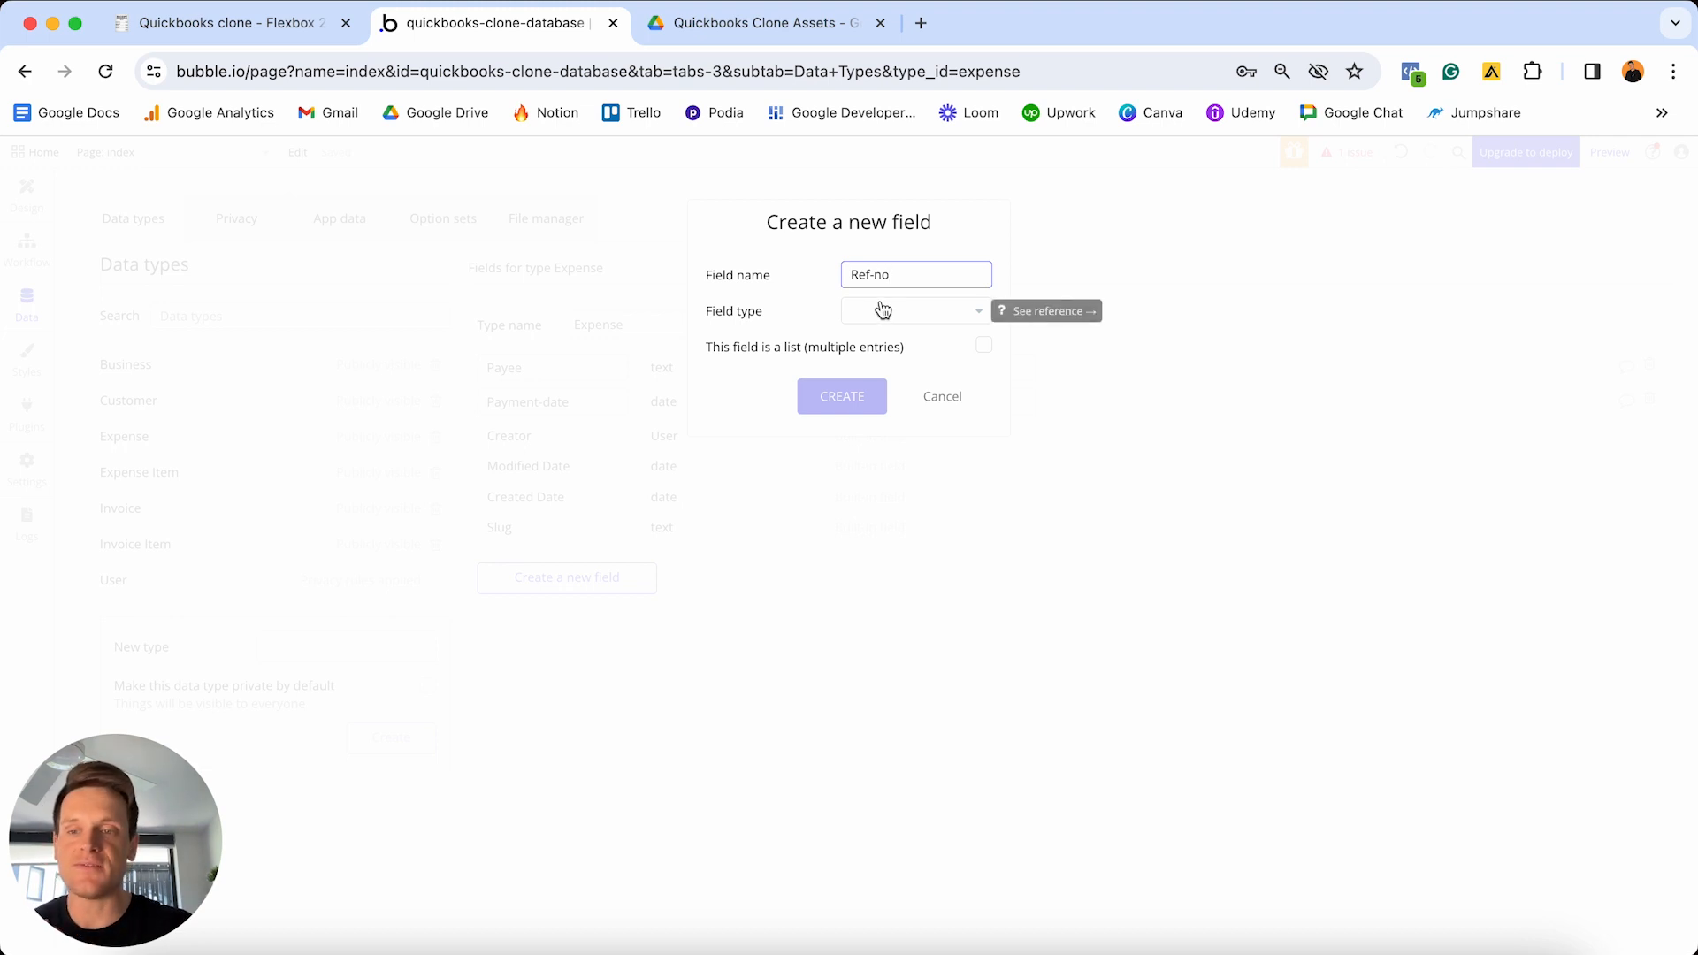
click(883, 309)
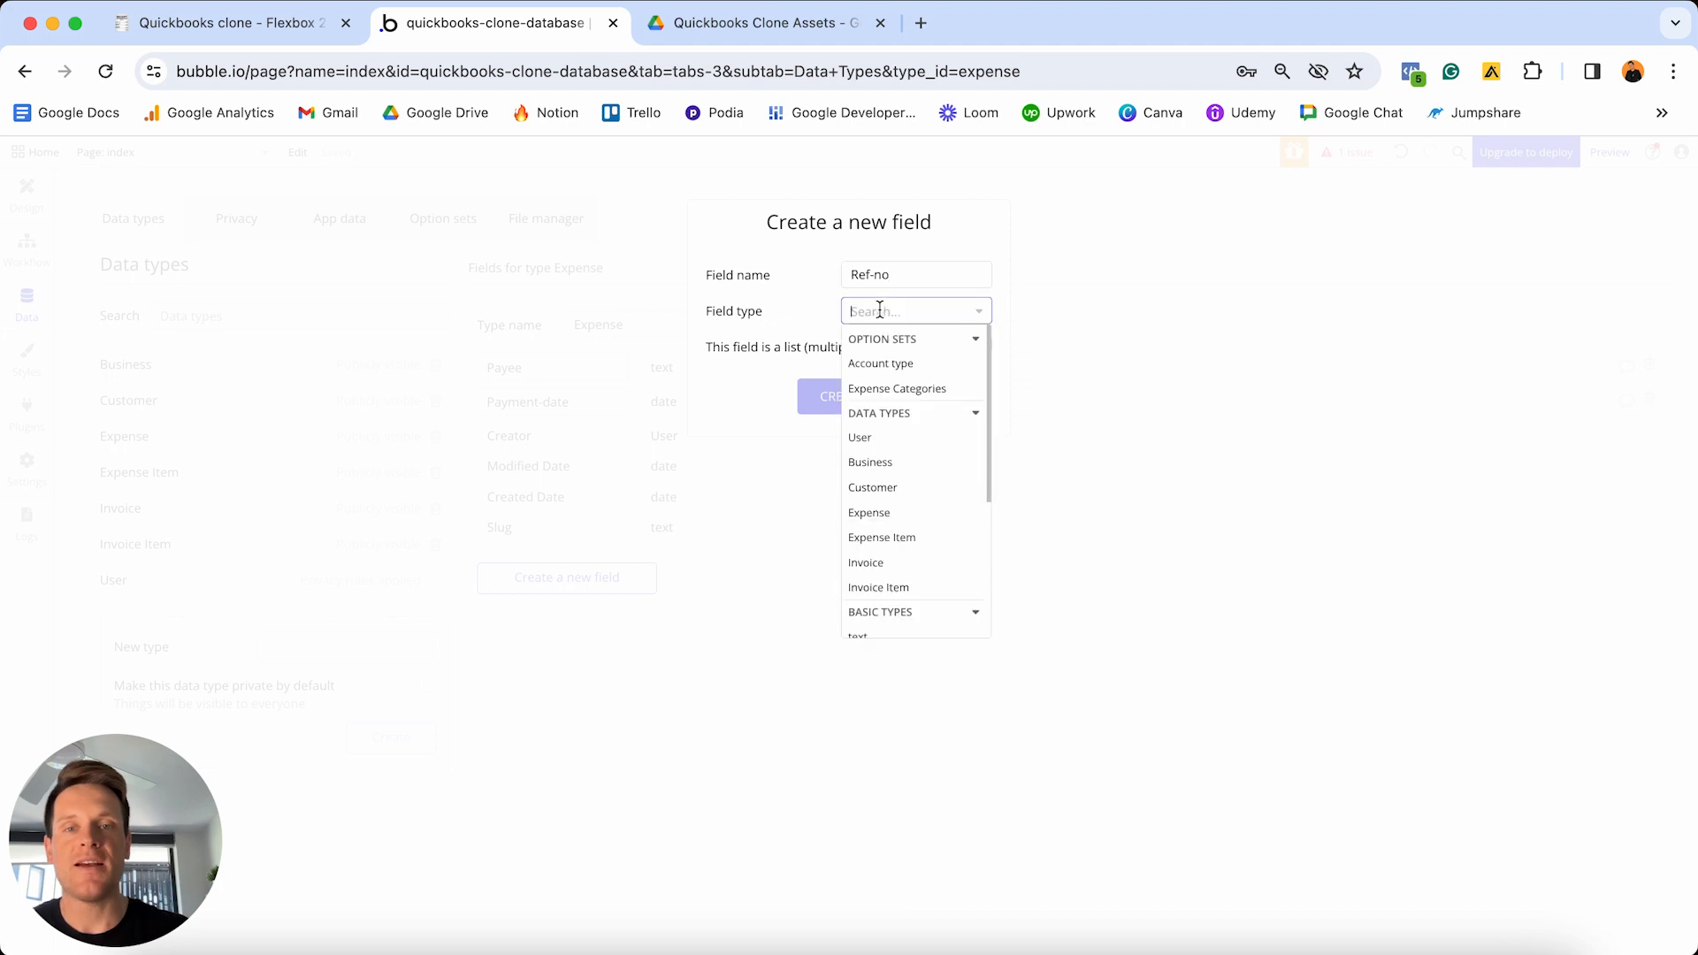
scroll(898, 466, down, 2)
click(888, 580)
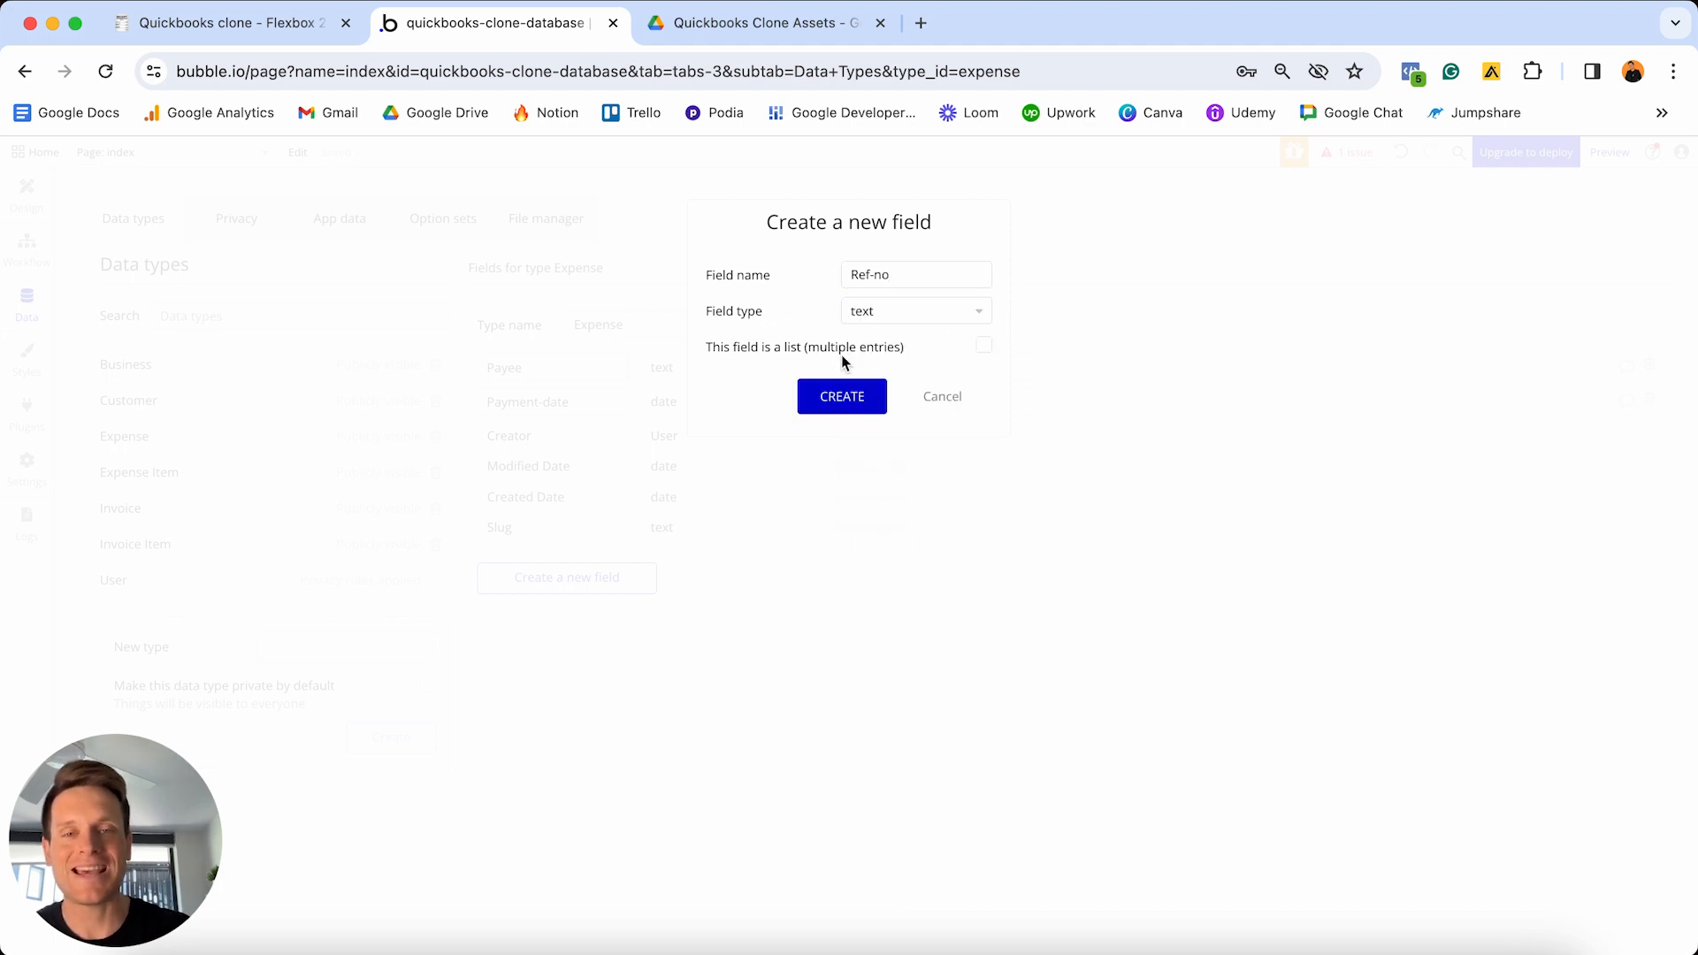
click(845, 396)
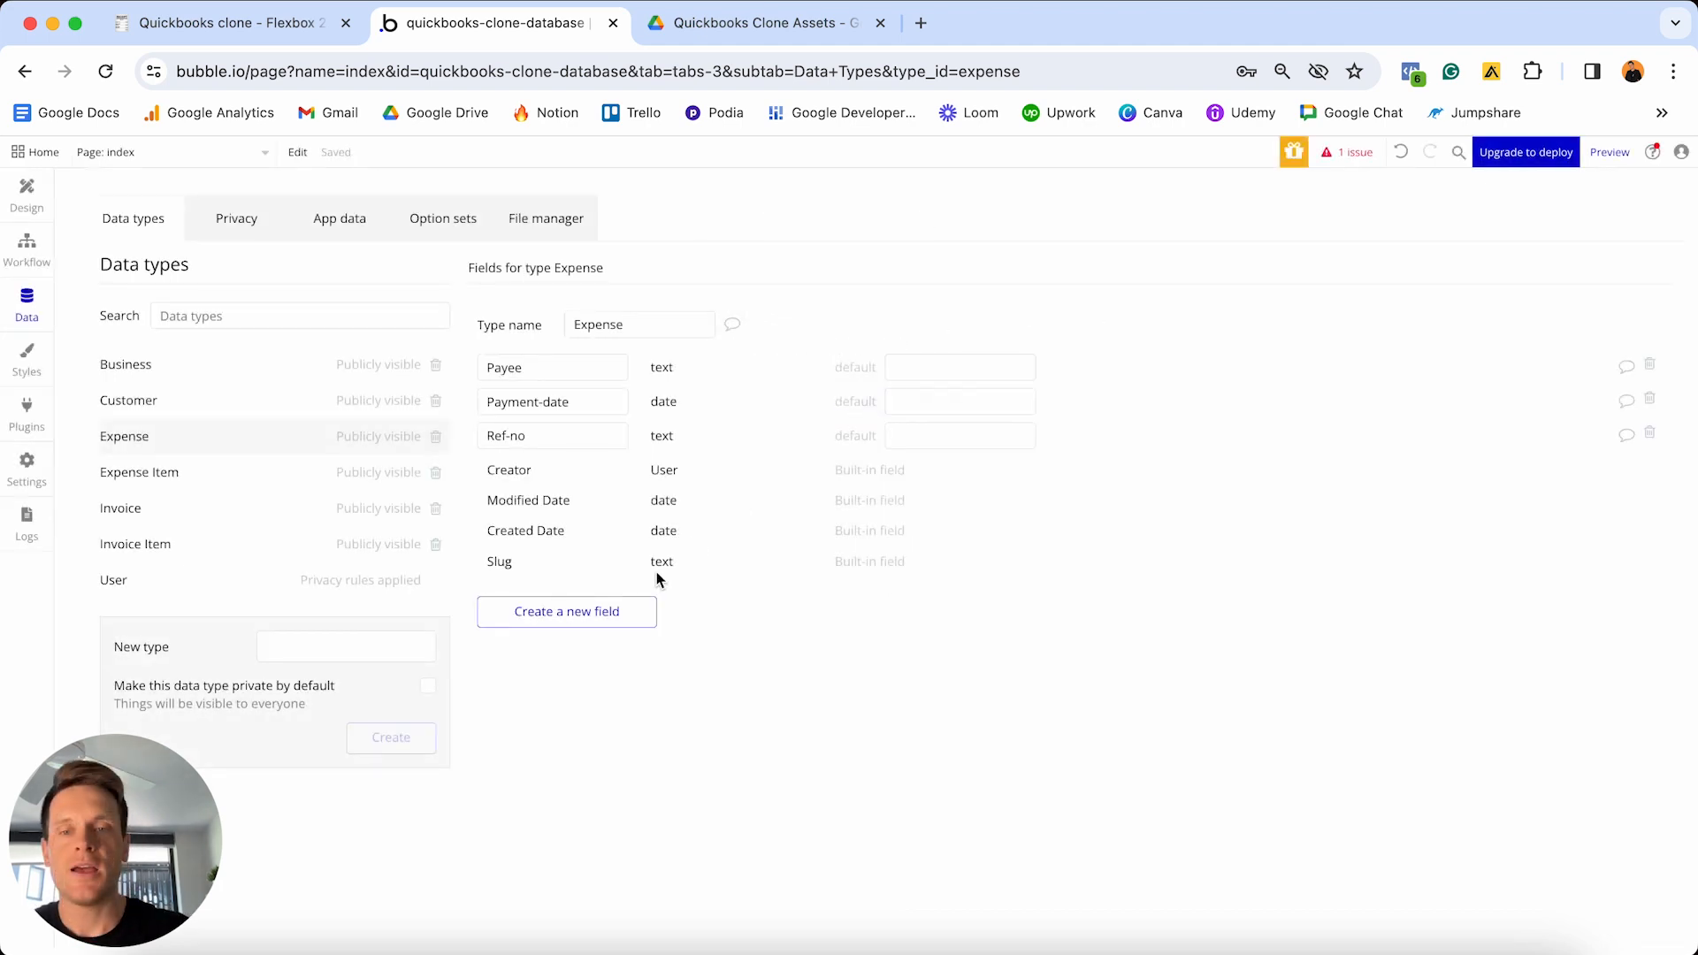
click(622, 616)
text(Tota)
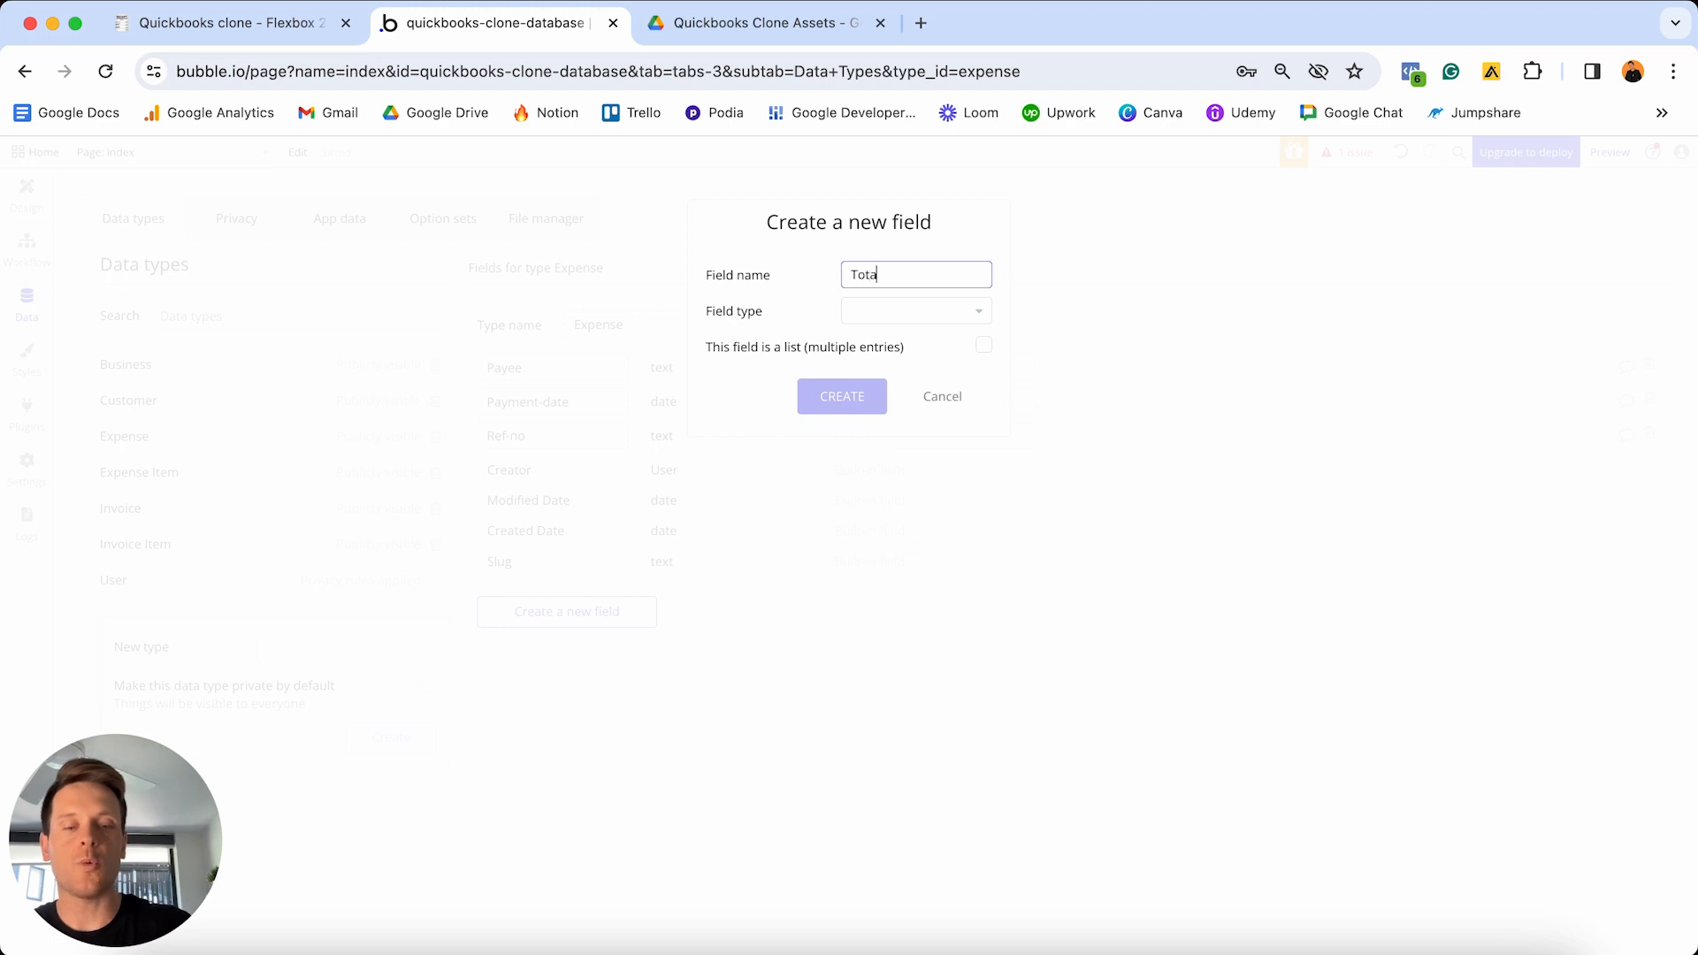
text(l-cost)
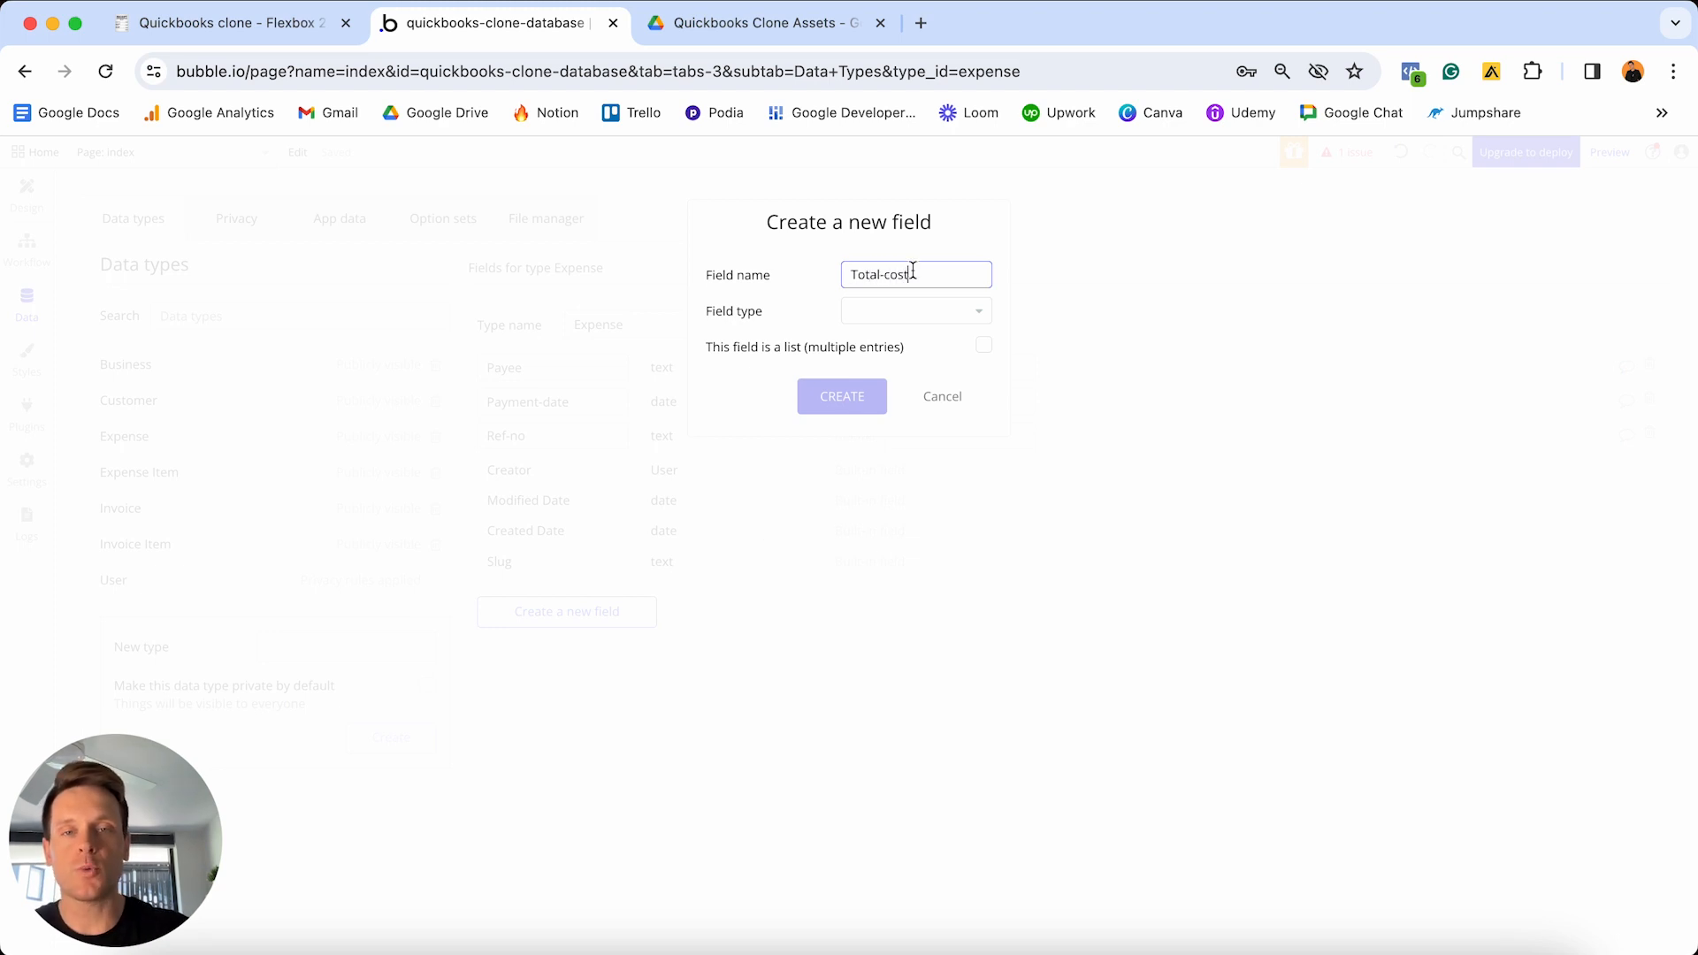
click(918, 315)
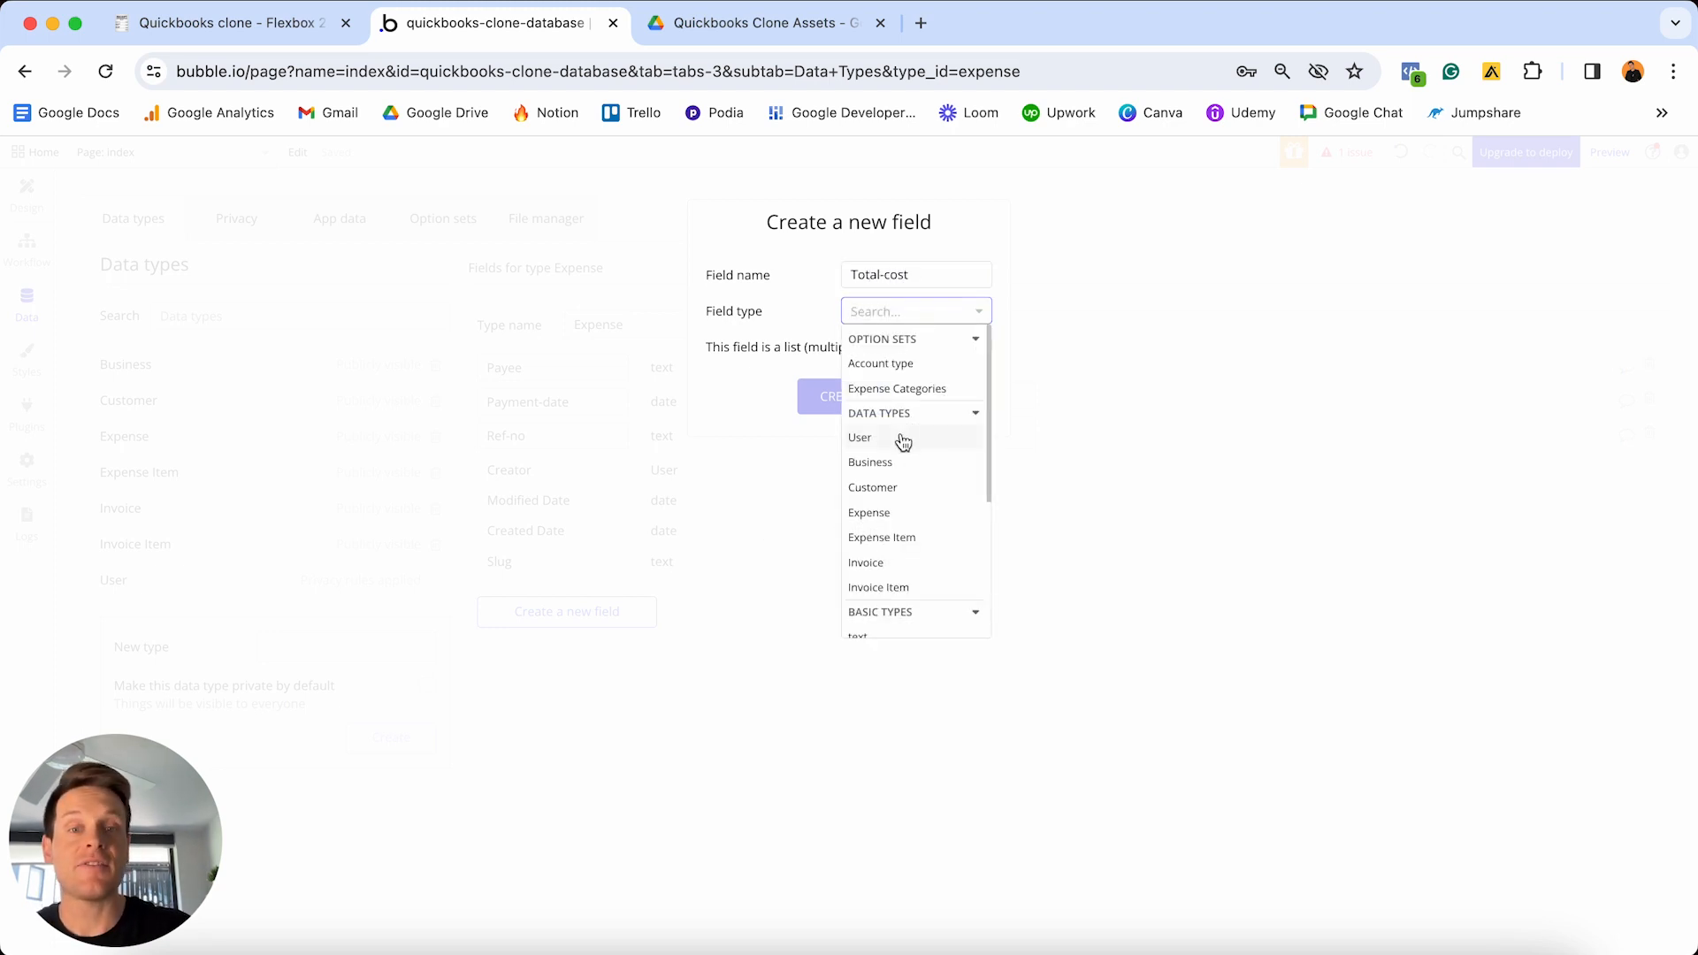
scroll(901, 442, down, 1)
scroll(900, 443, down, 1)
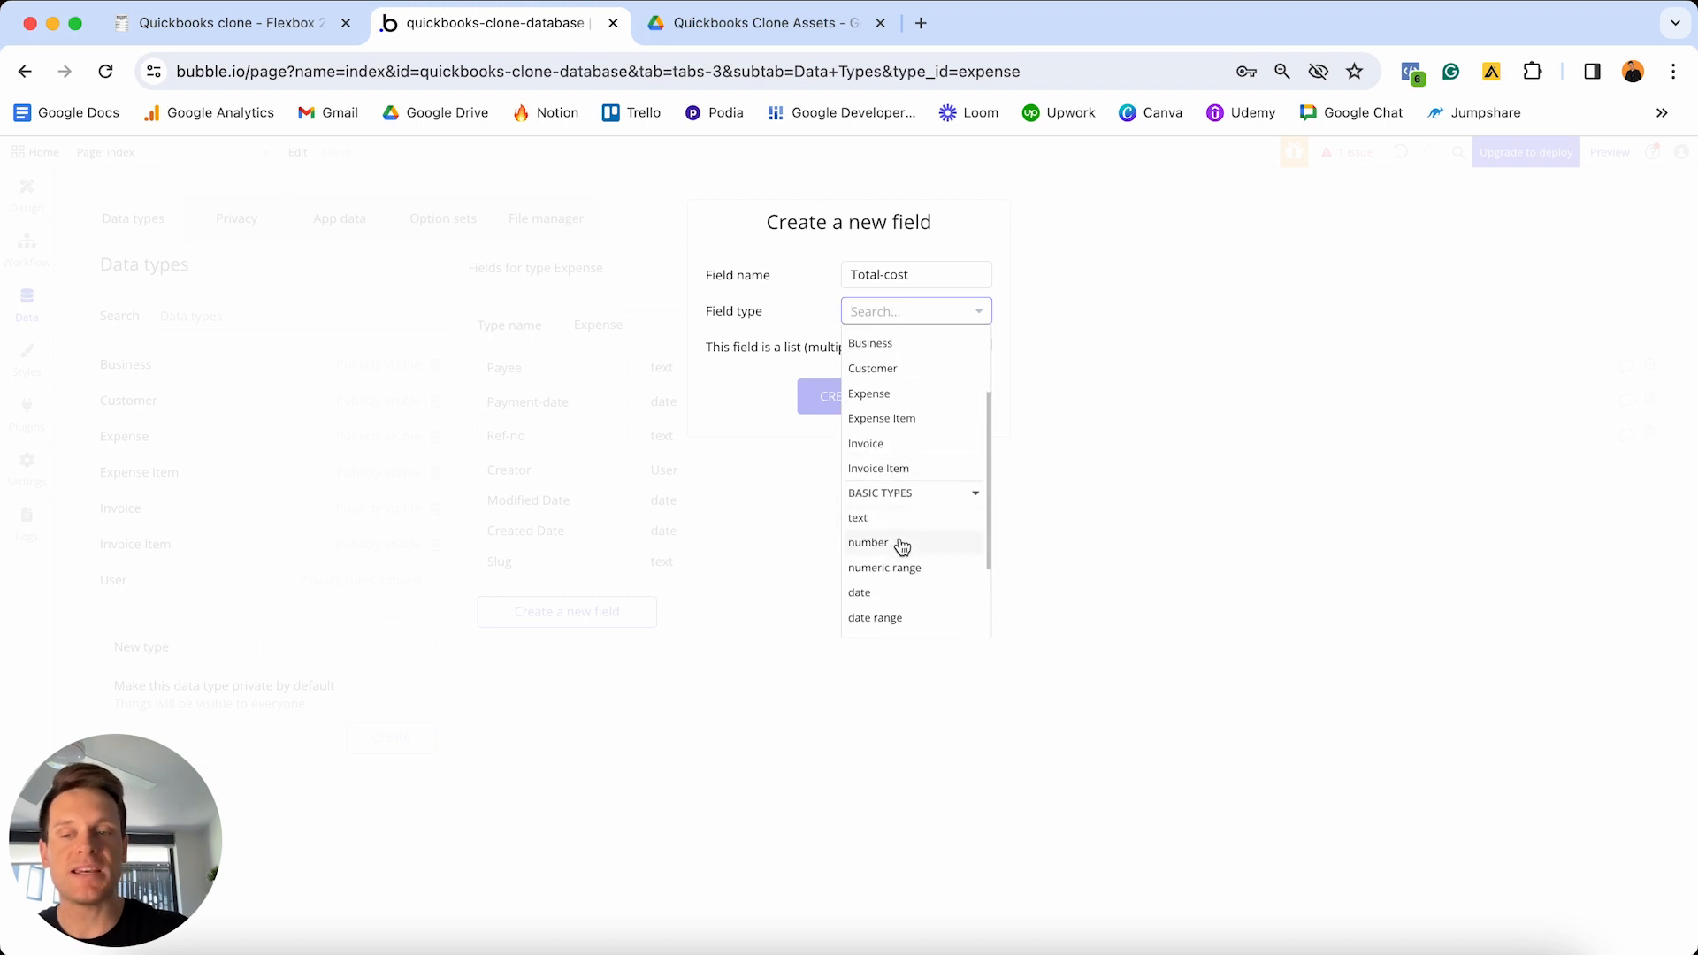
click(900, 544)
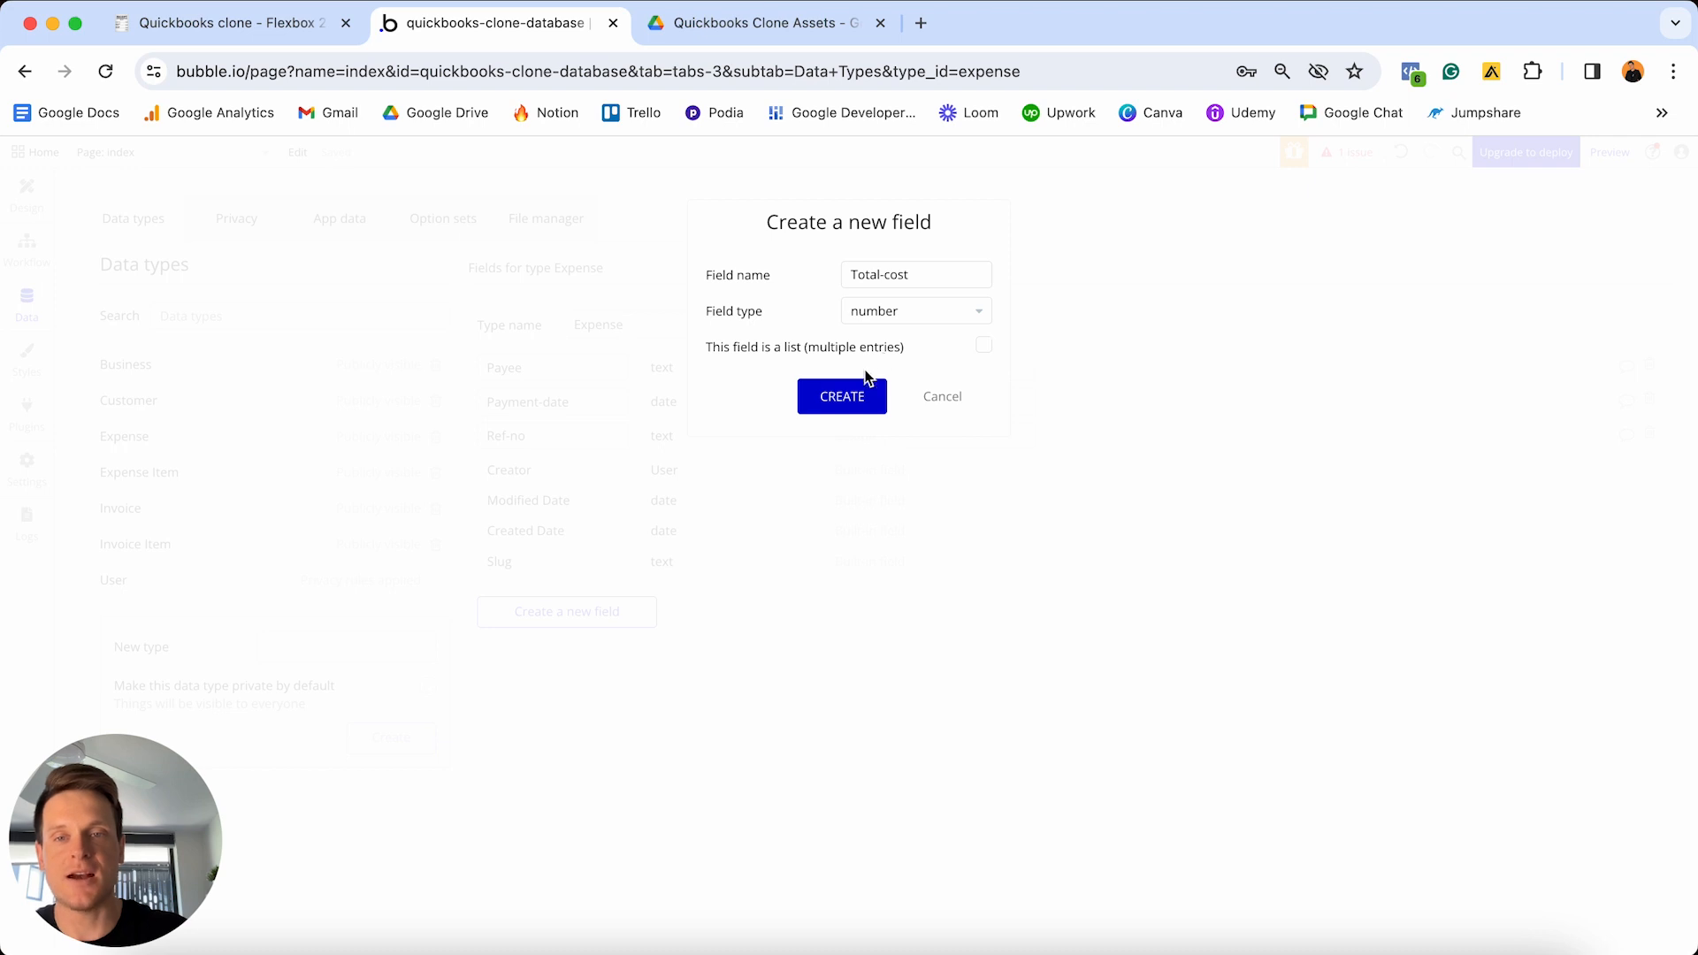
click(838, 406)
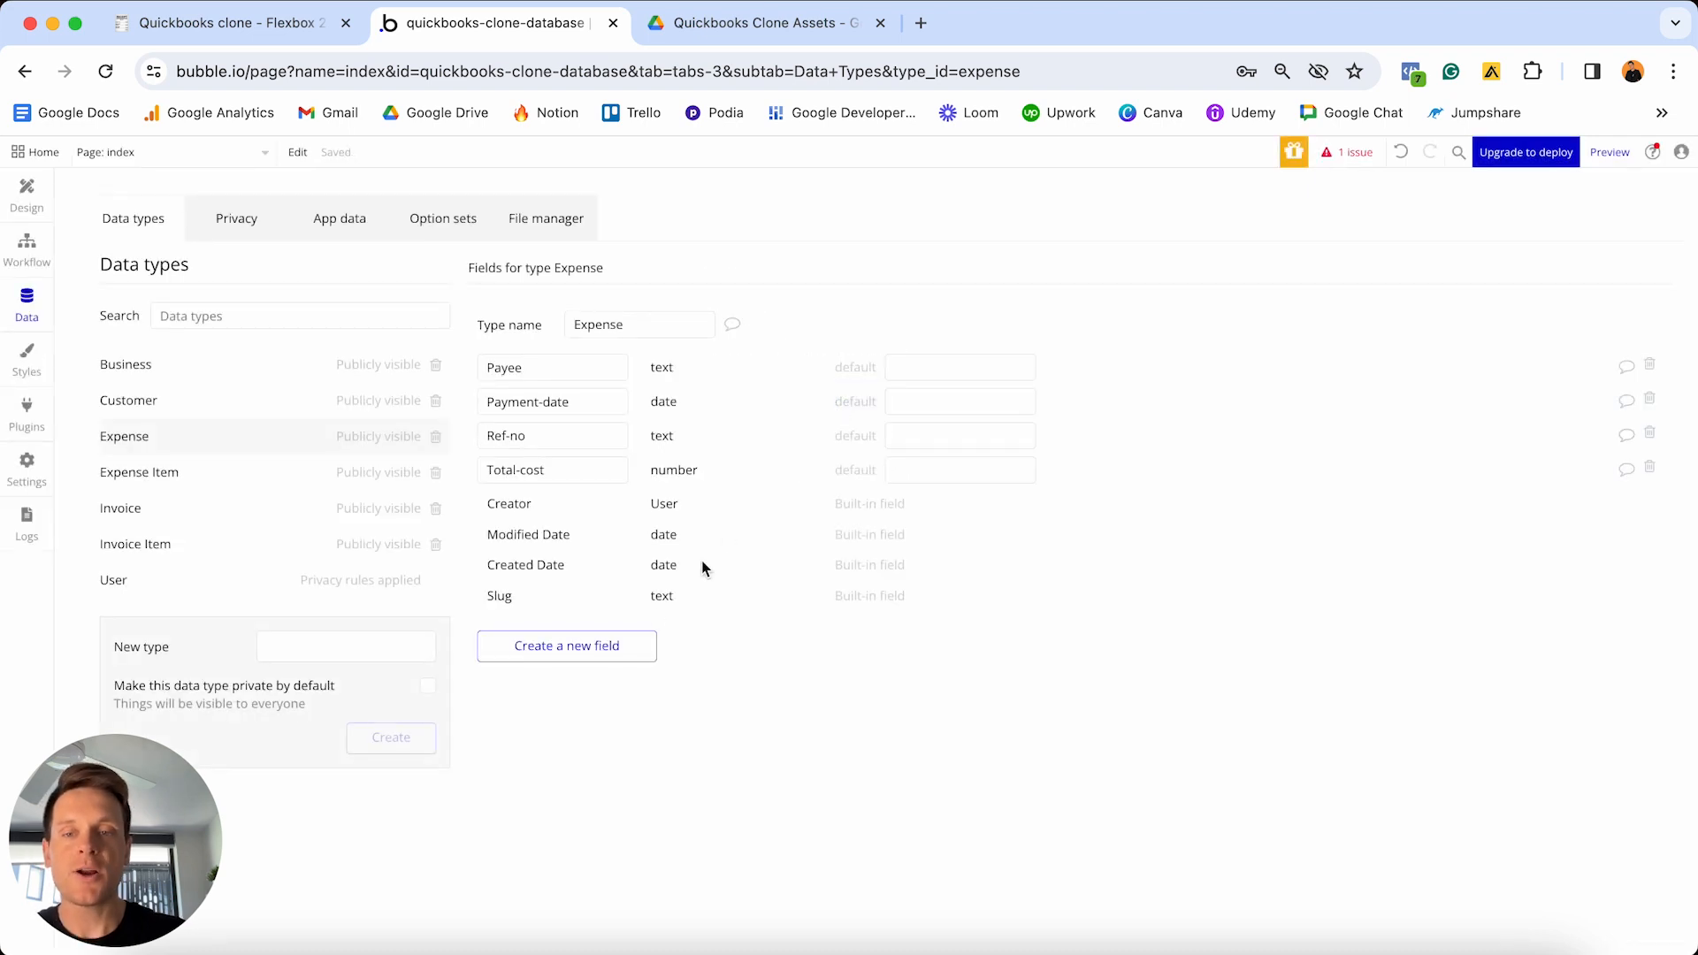
- Add a Receipt field of type image and a Notes field of type text to Expense
click(619, 646)
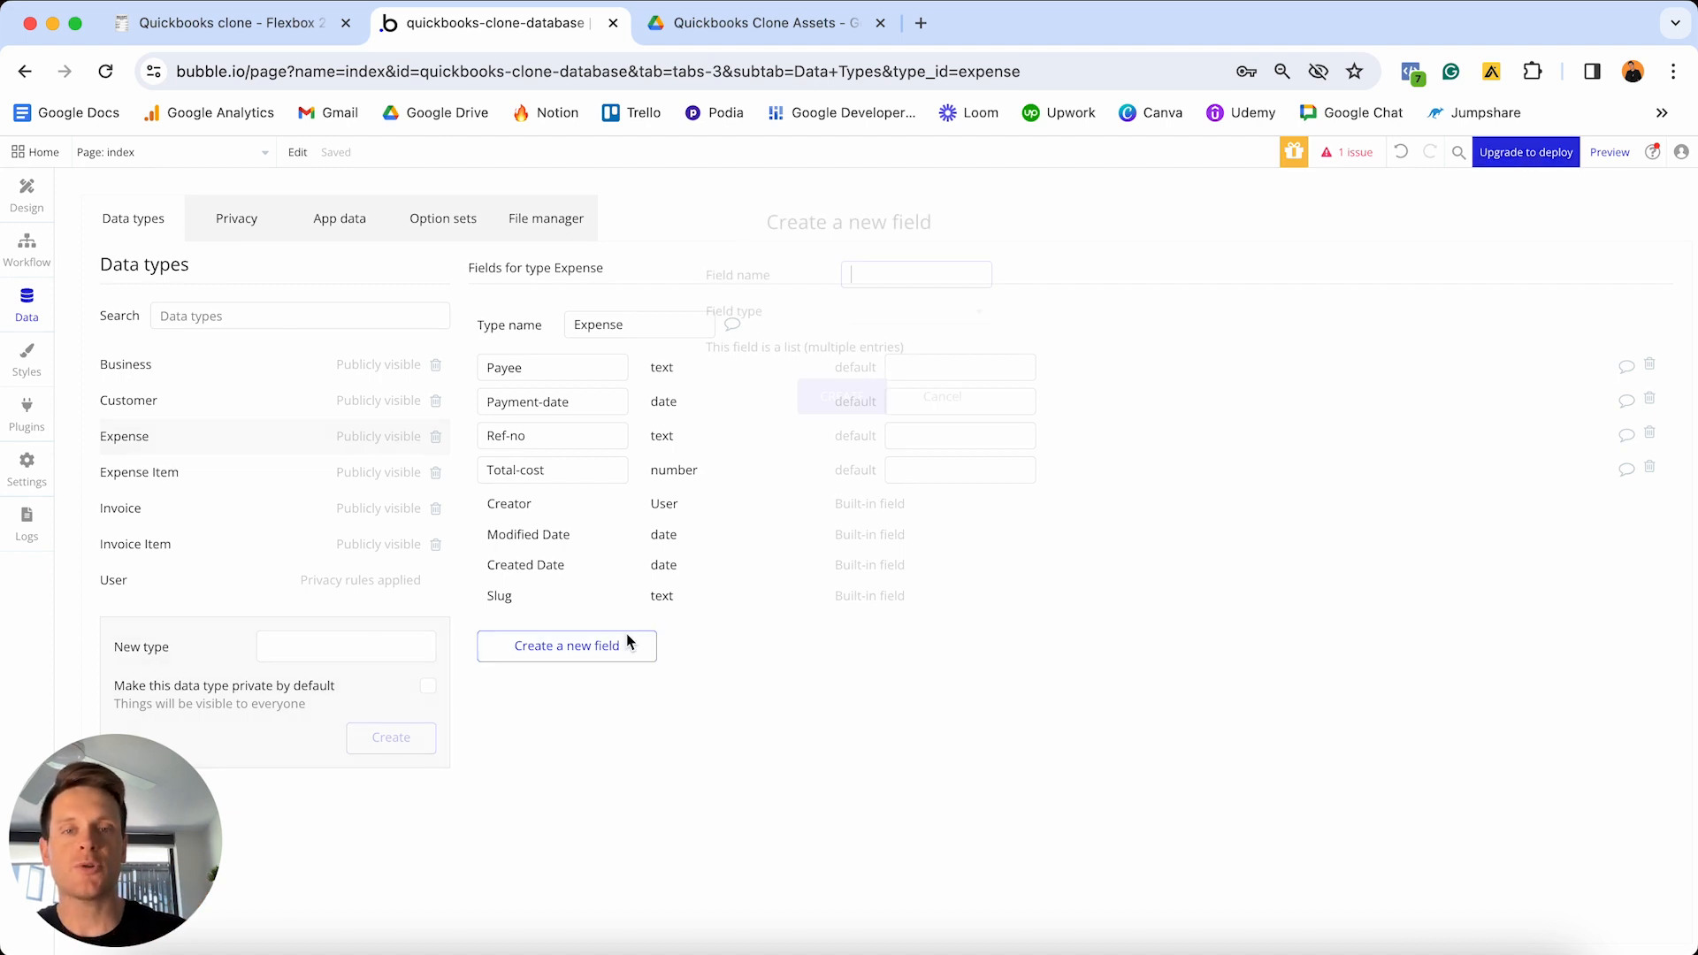
text(Receipt)
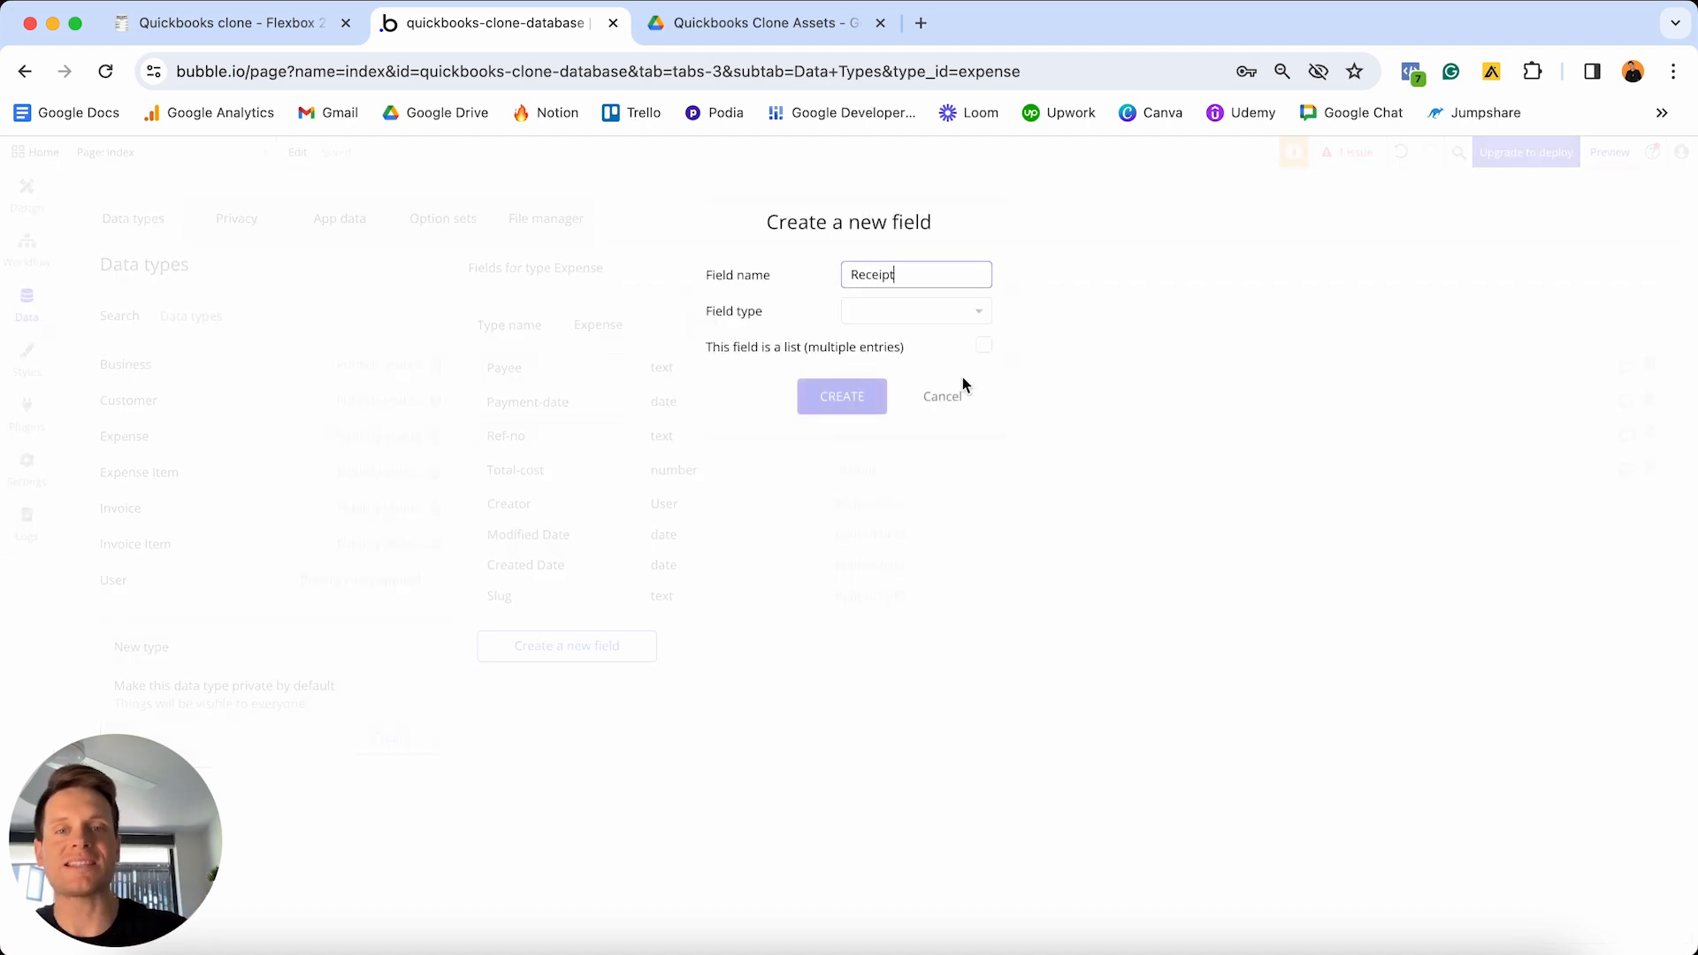
click(969, 314)
scroll(941, 442, down, 5)
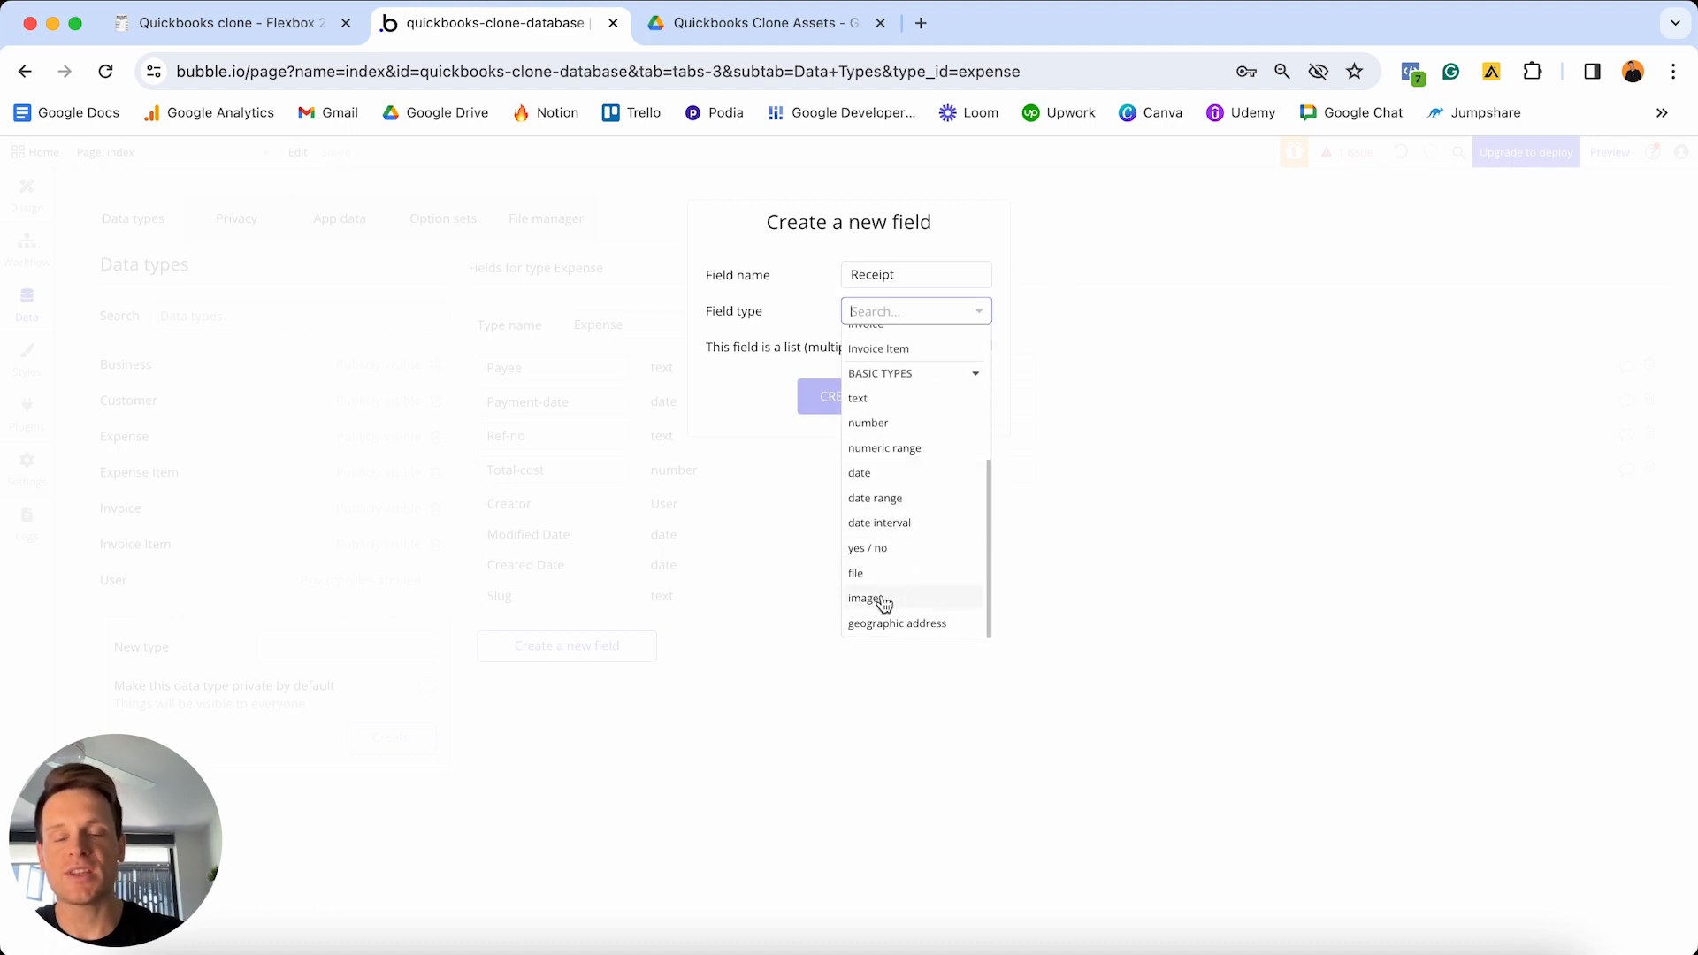
click(867, 599)
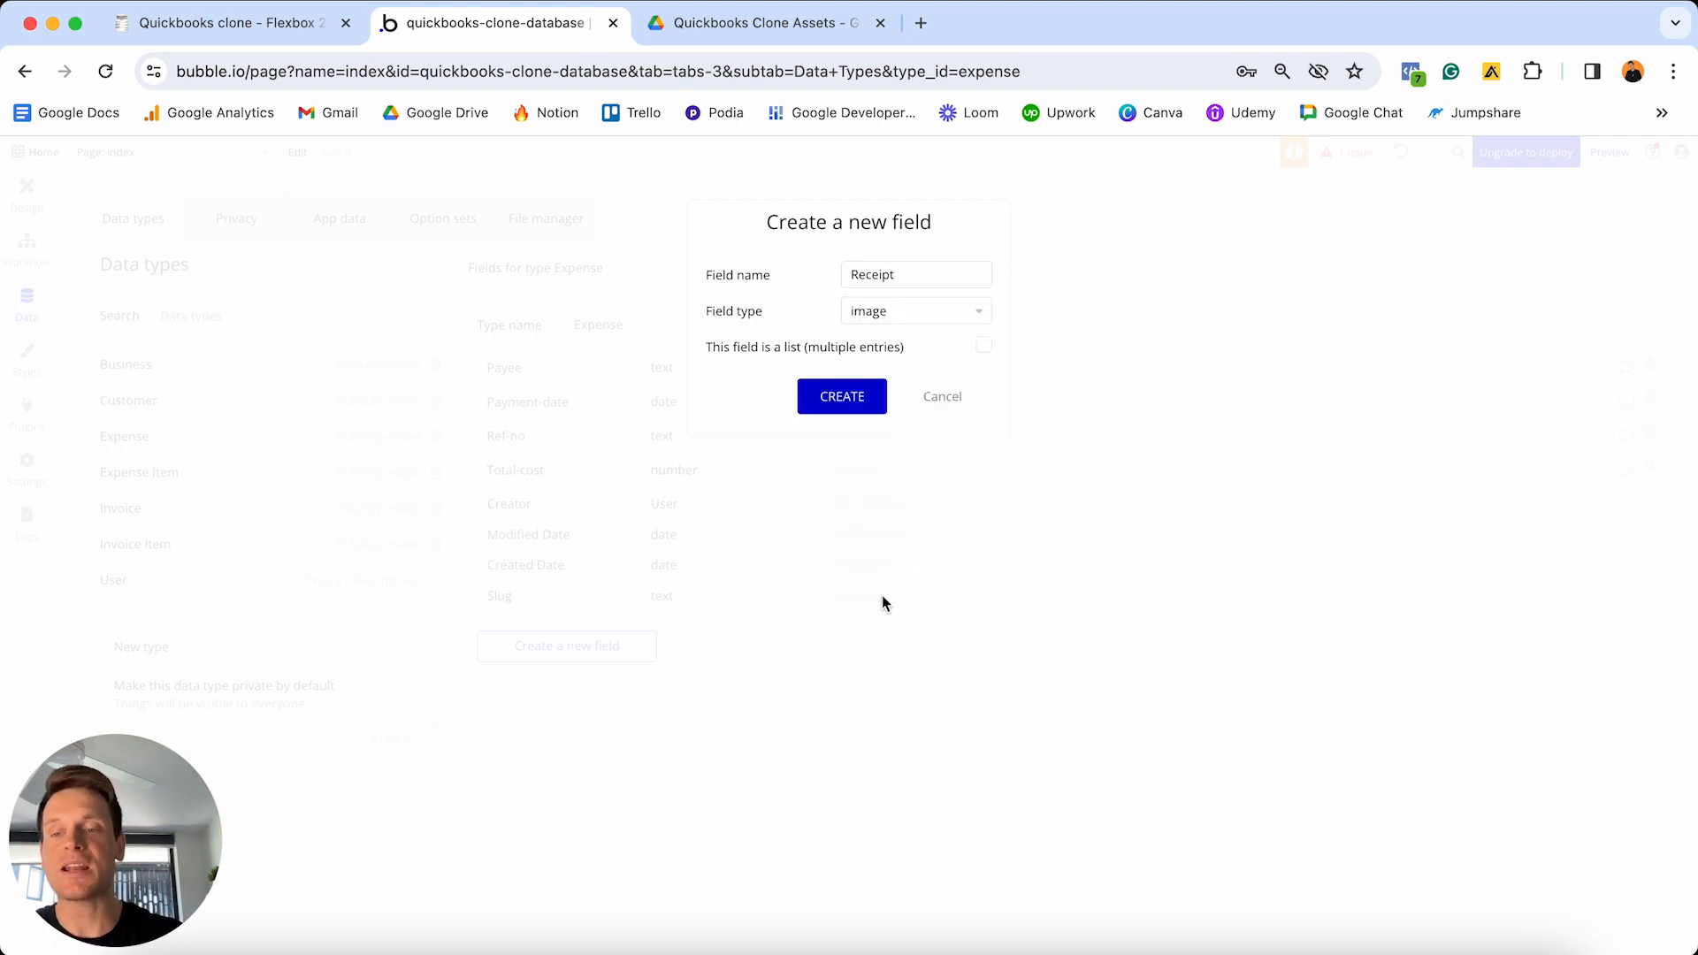
click(836, 403)
click(637, 679)
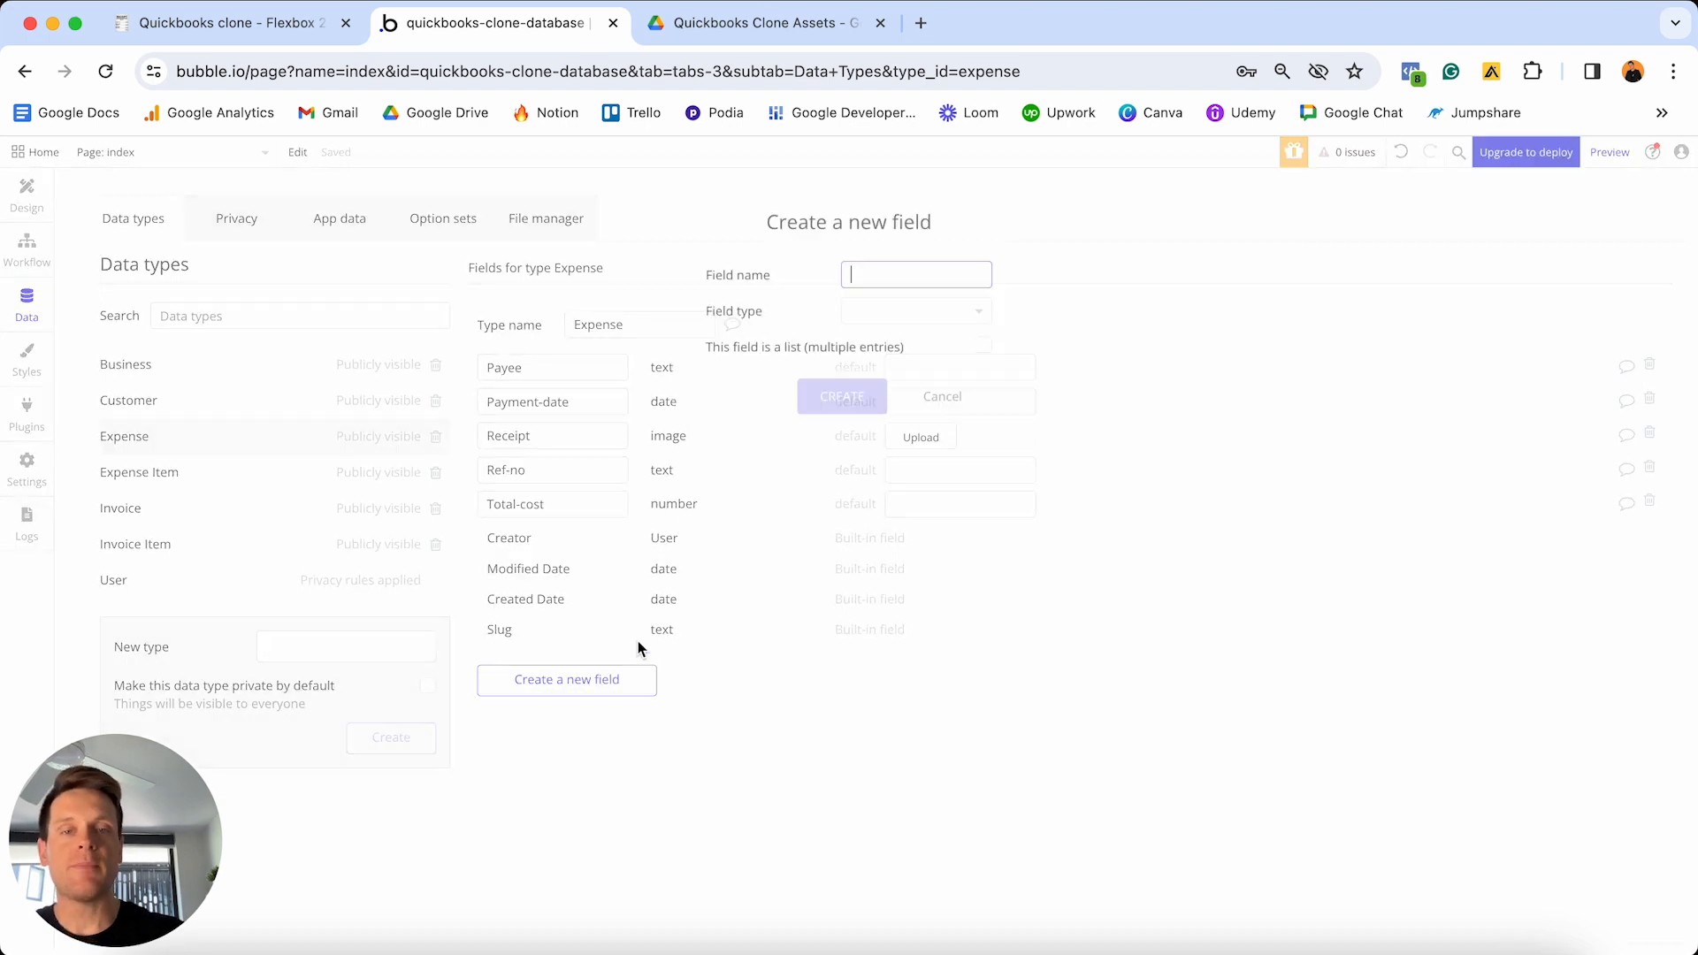
text(Notes)
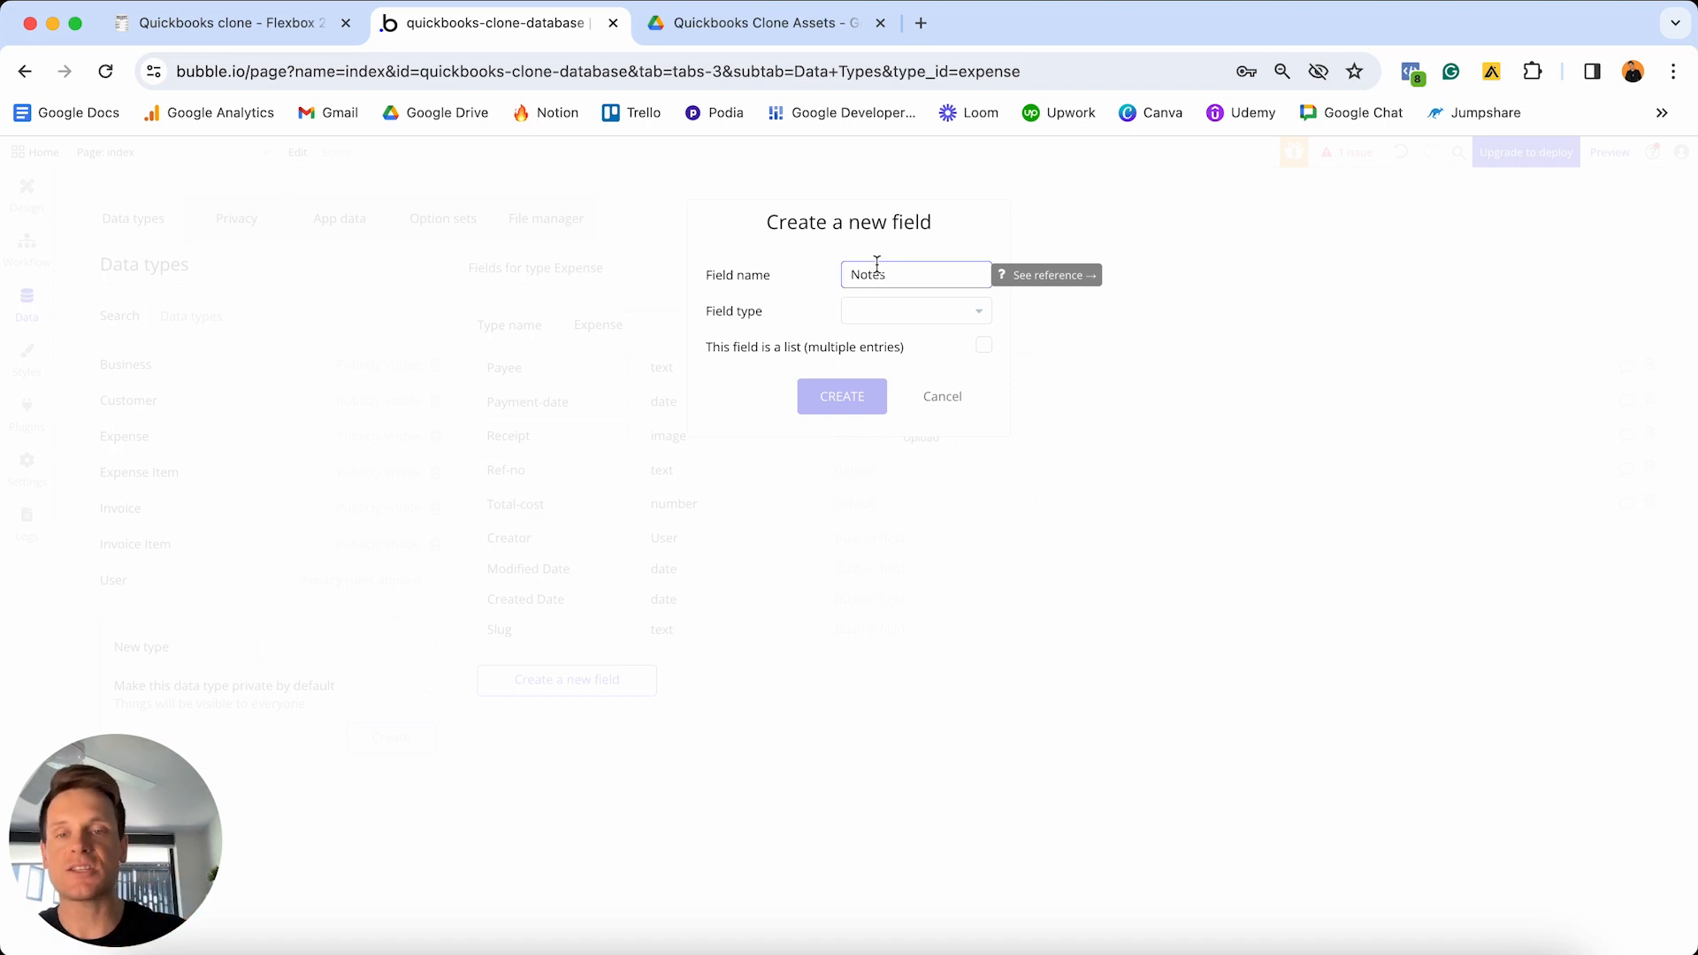
click(897, 312)
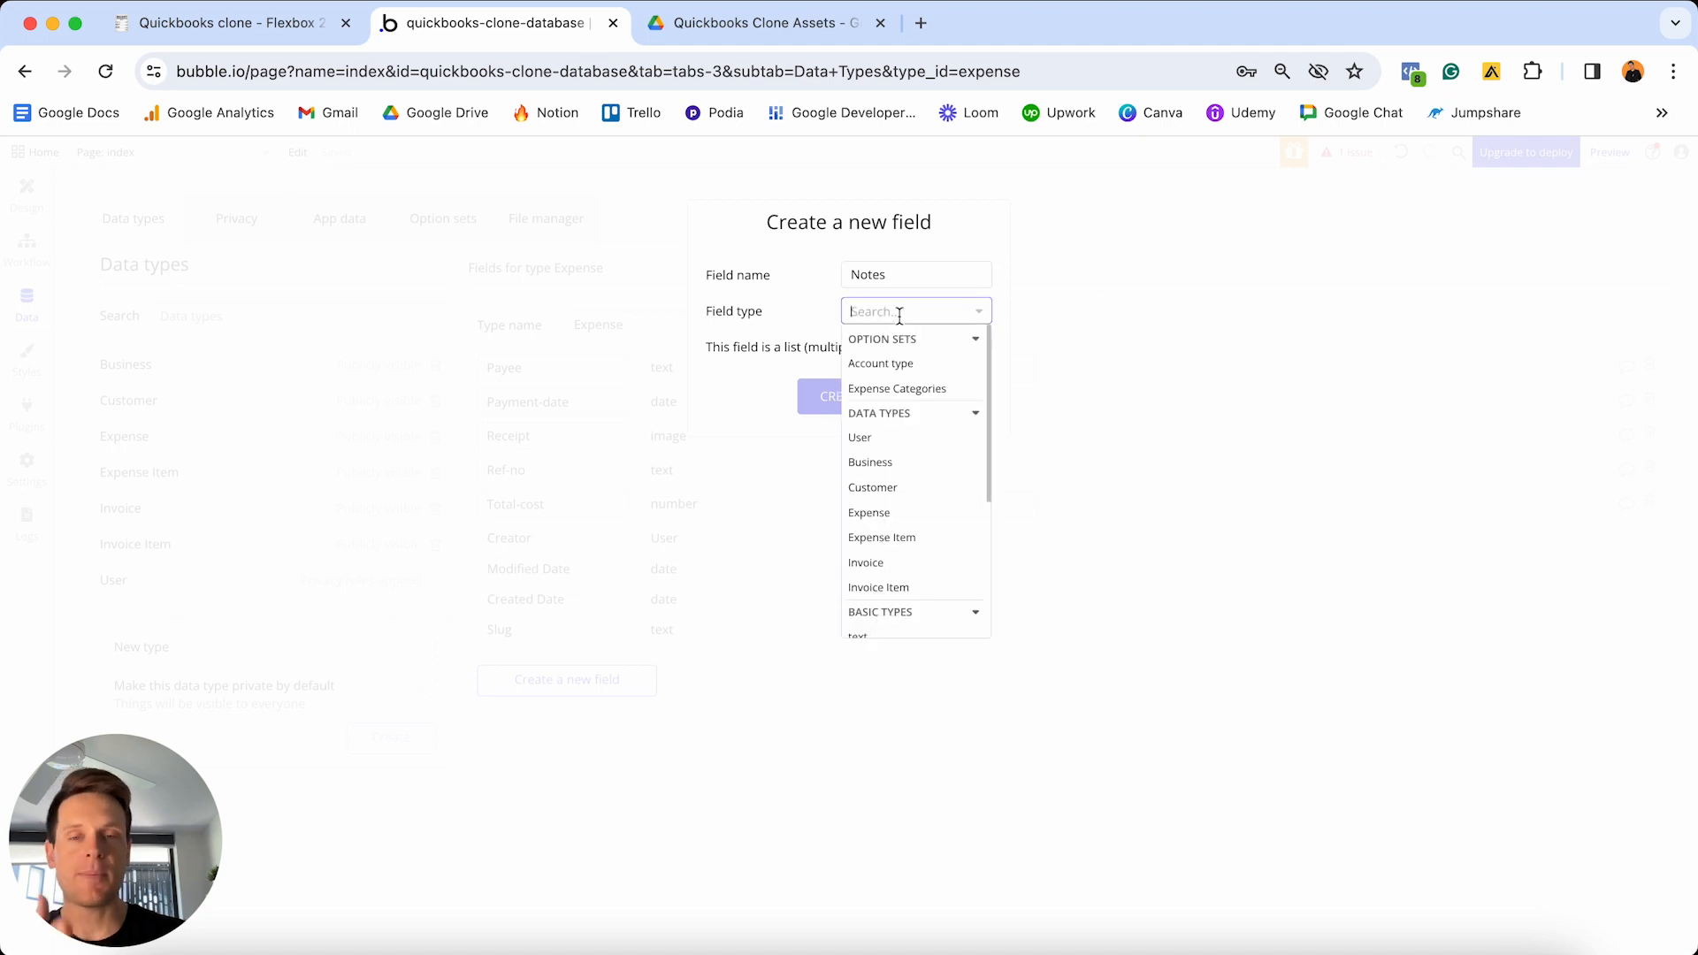
scroll(933, 398, down, 3)
click(876, 479)
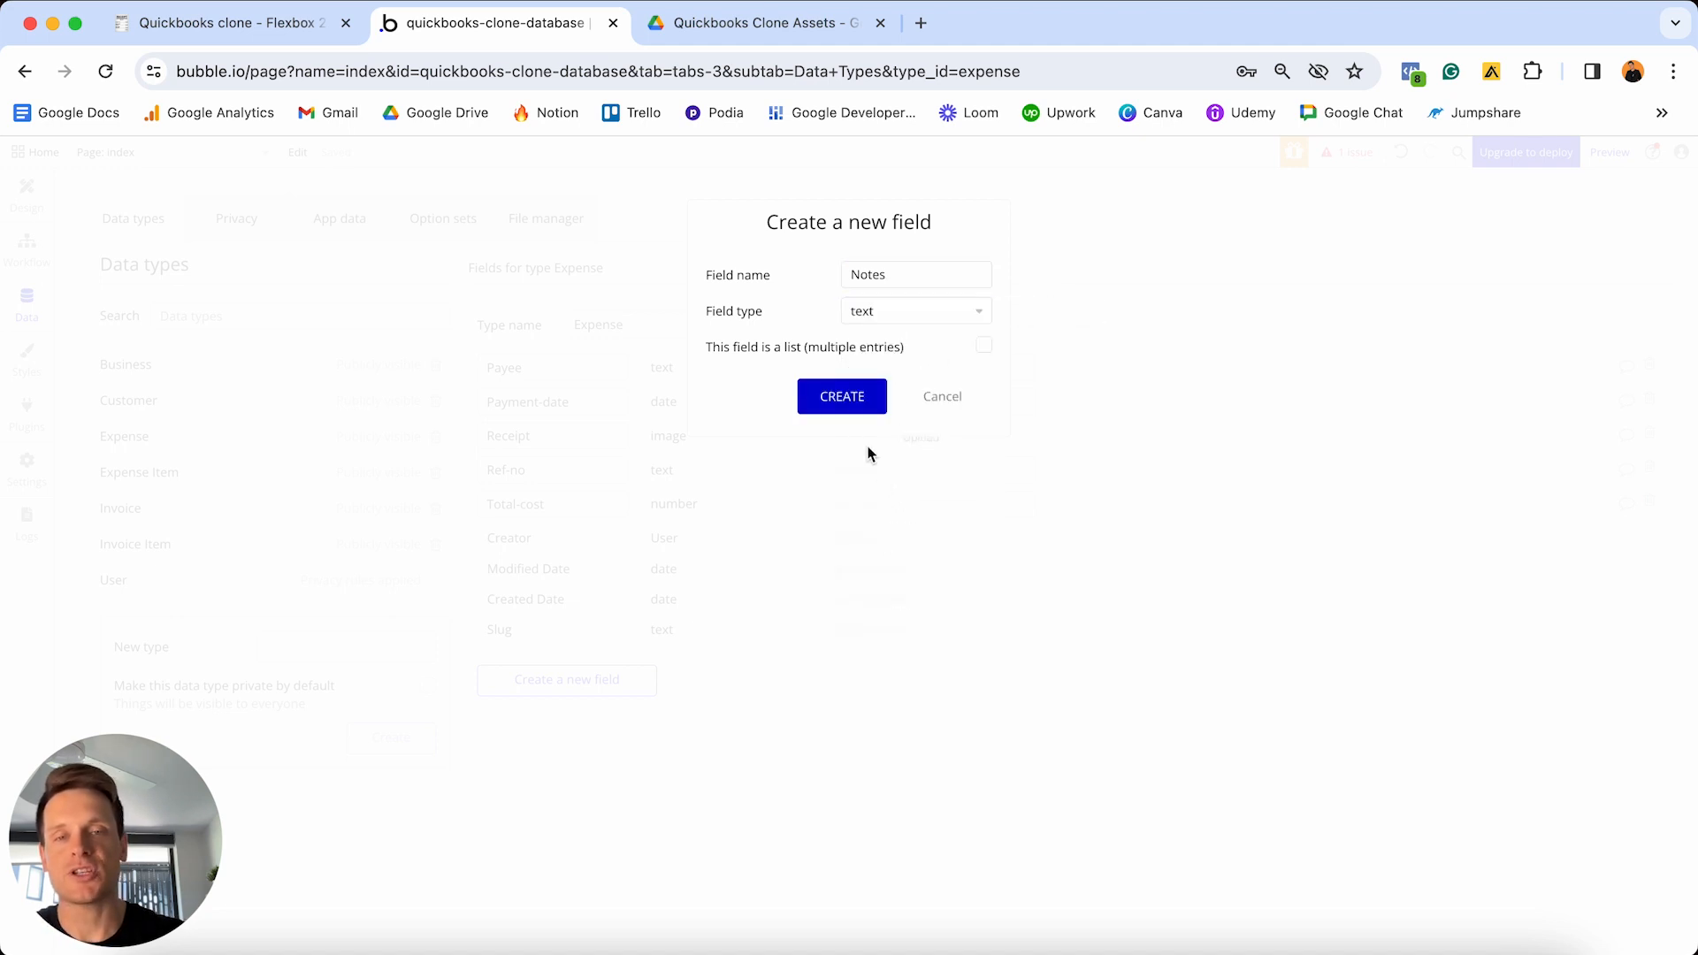
click(842, 402)
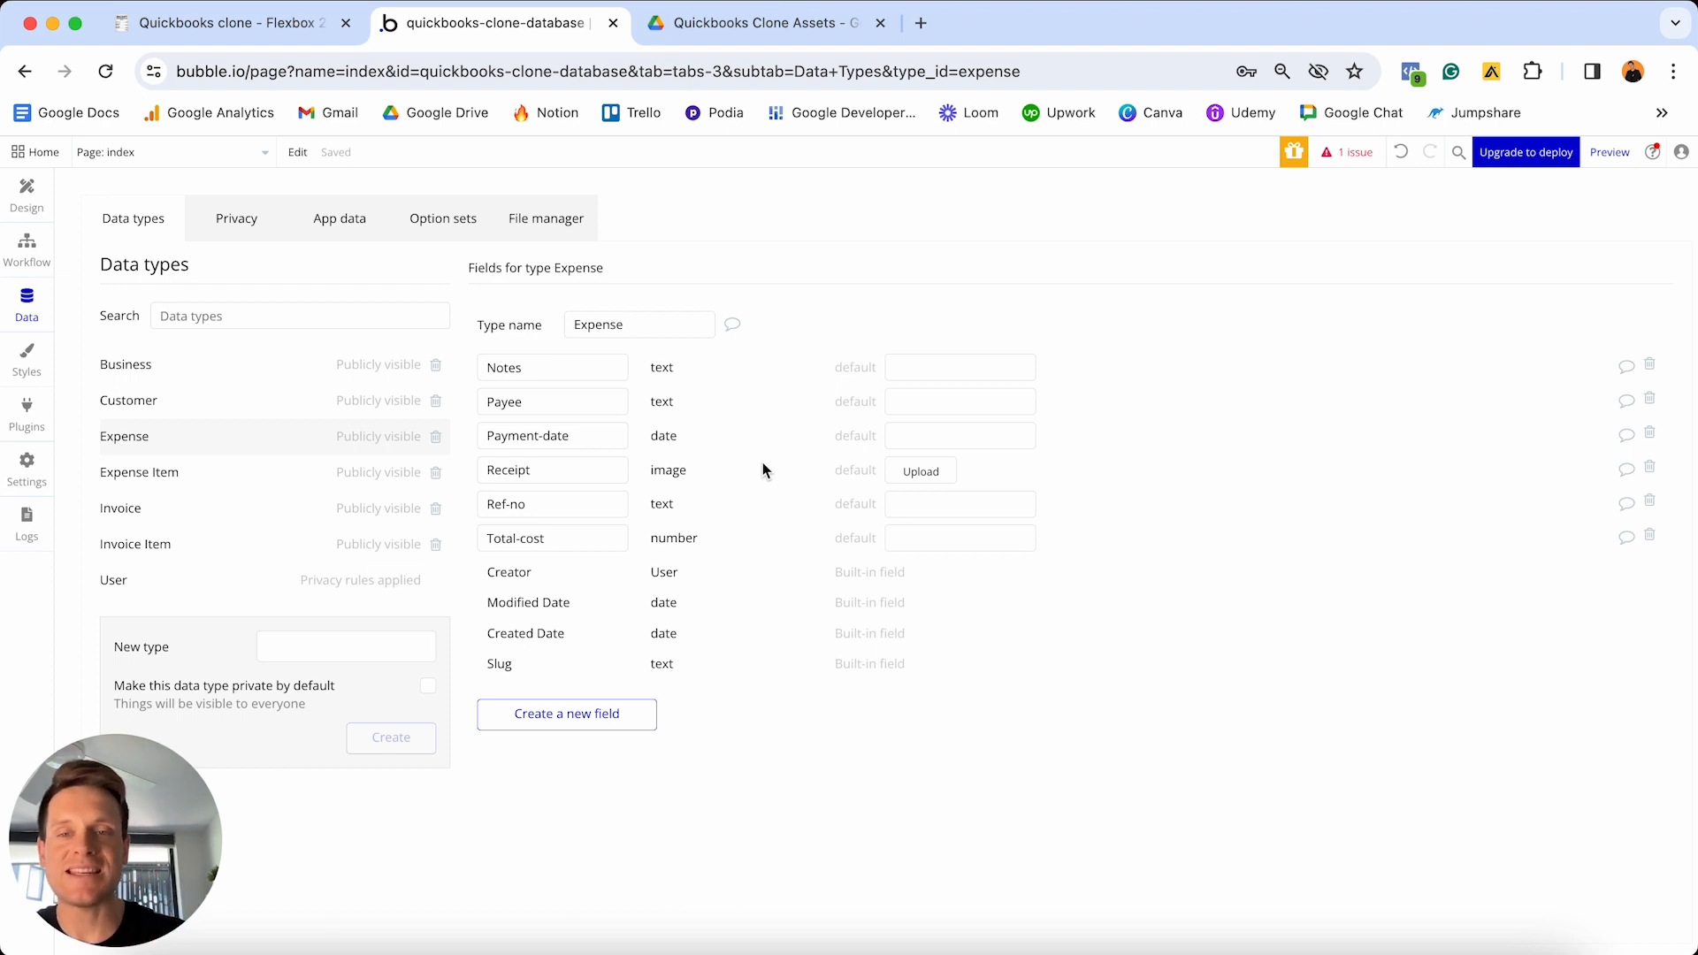
- Create an Items field on Expense typed Expense Item, marked as a list
click(575, 714)
text(It)
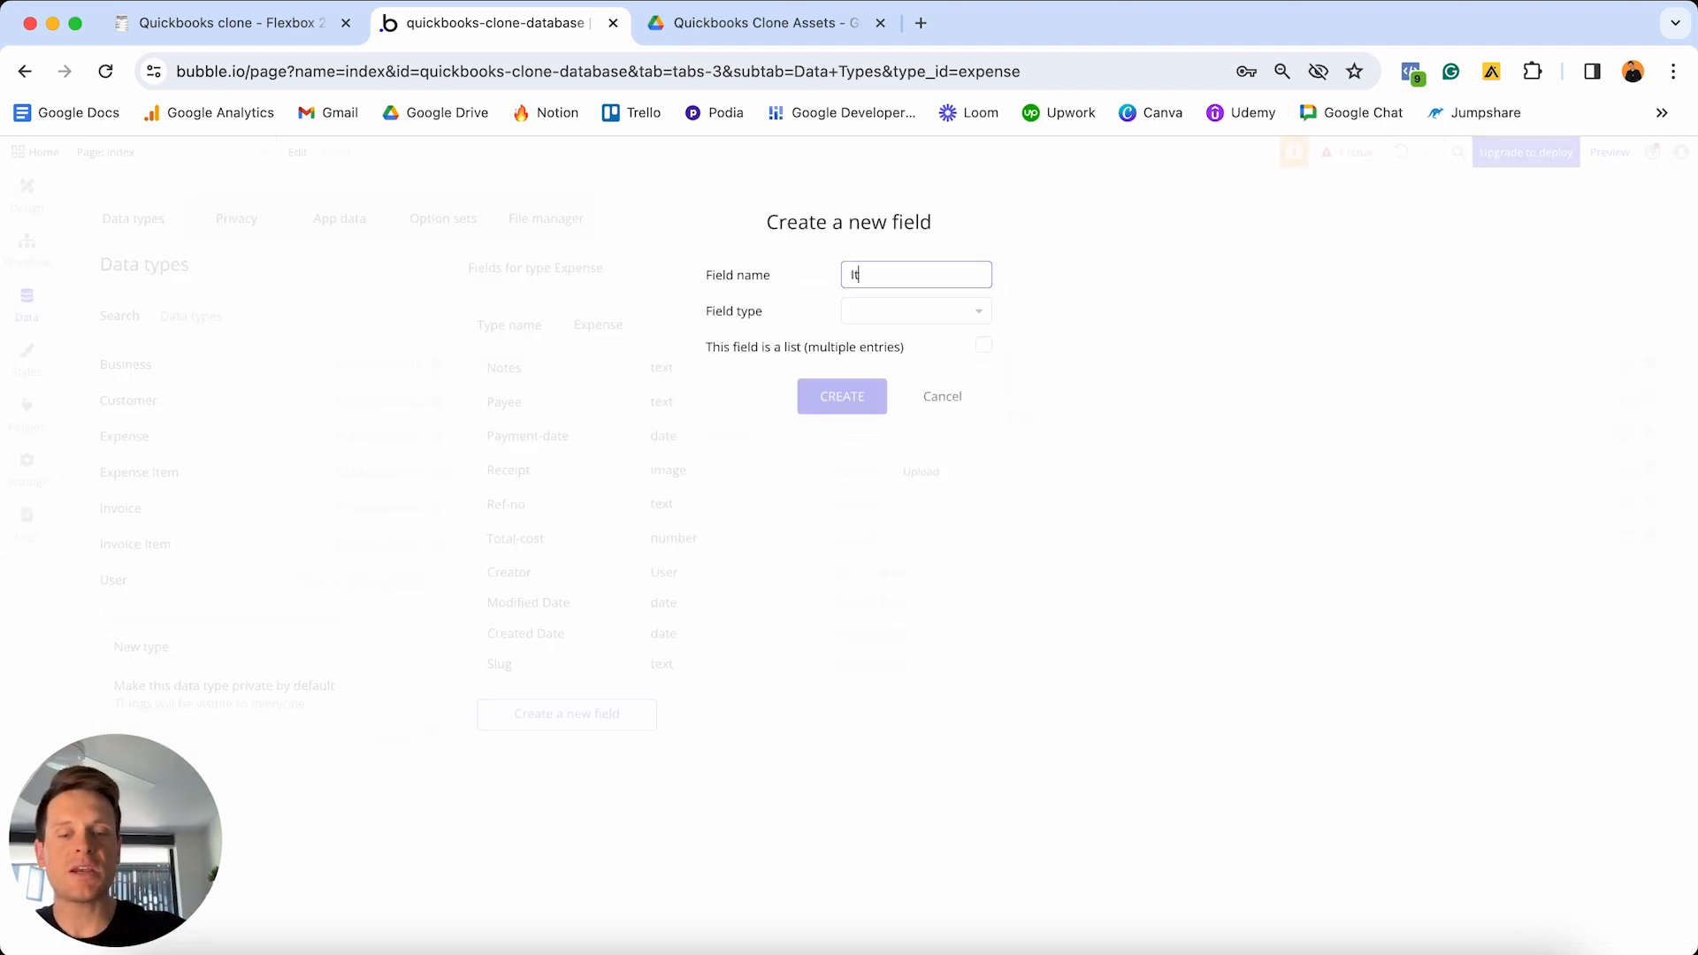
text(ems)
click(924, 313)
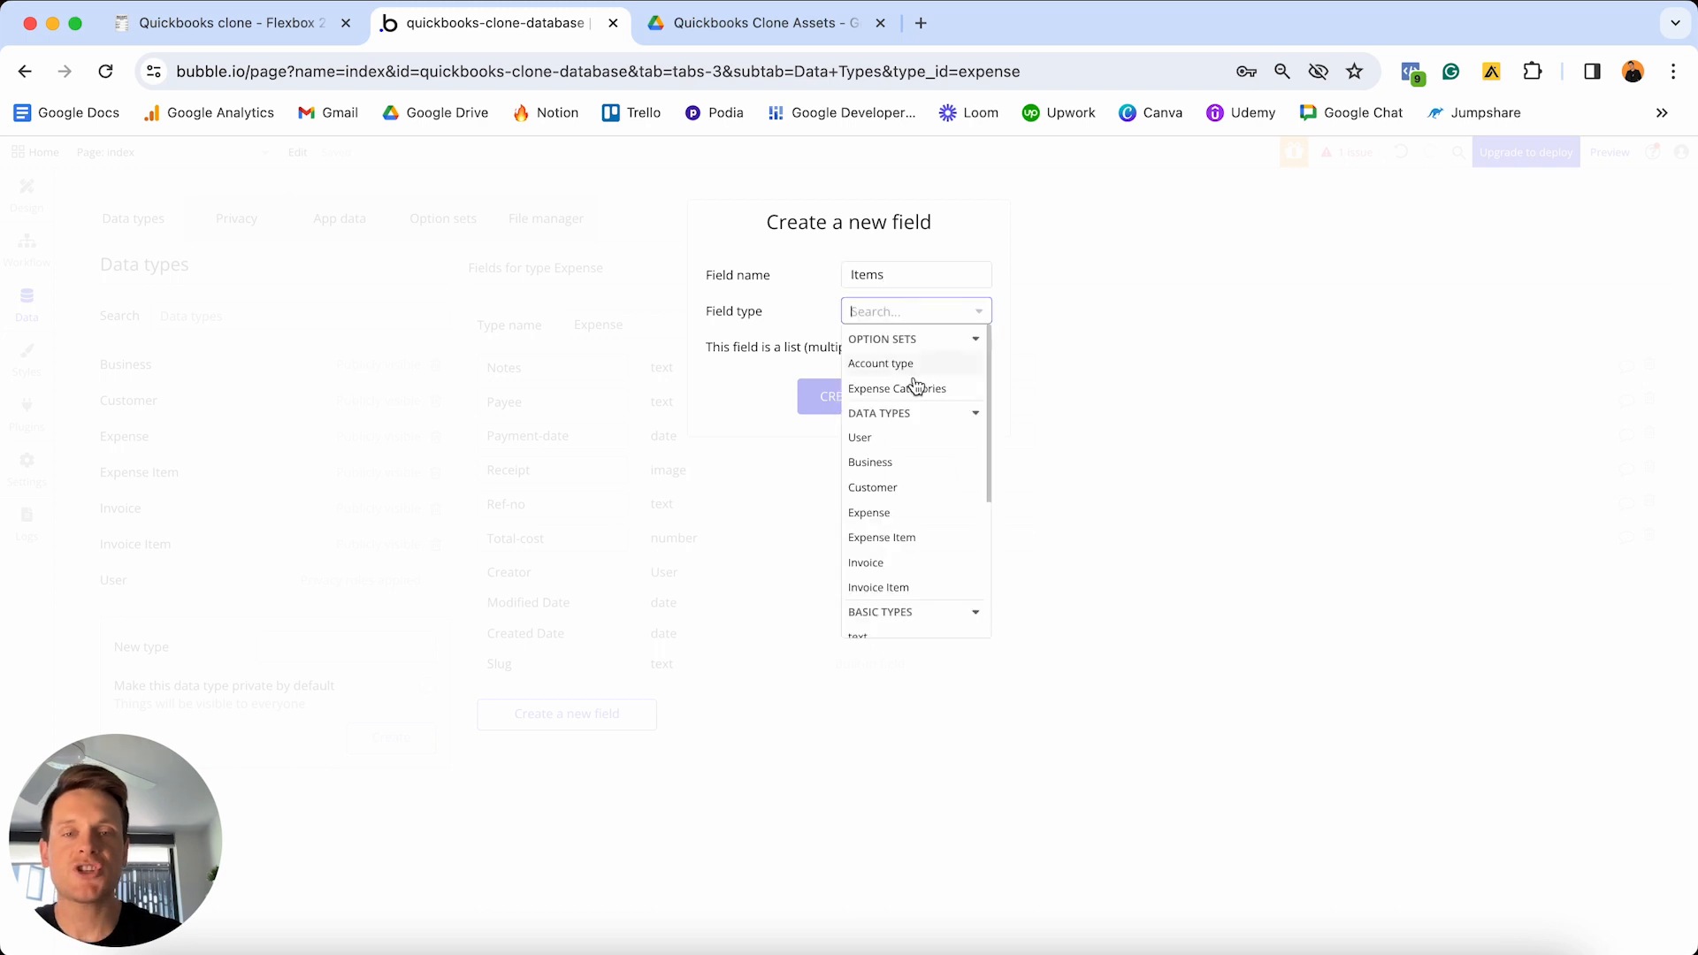
scroll(914, 424, down, 2)
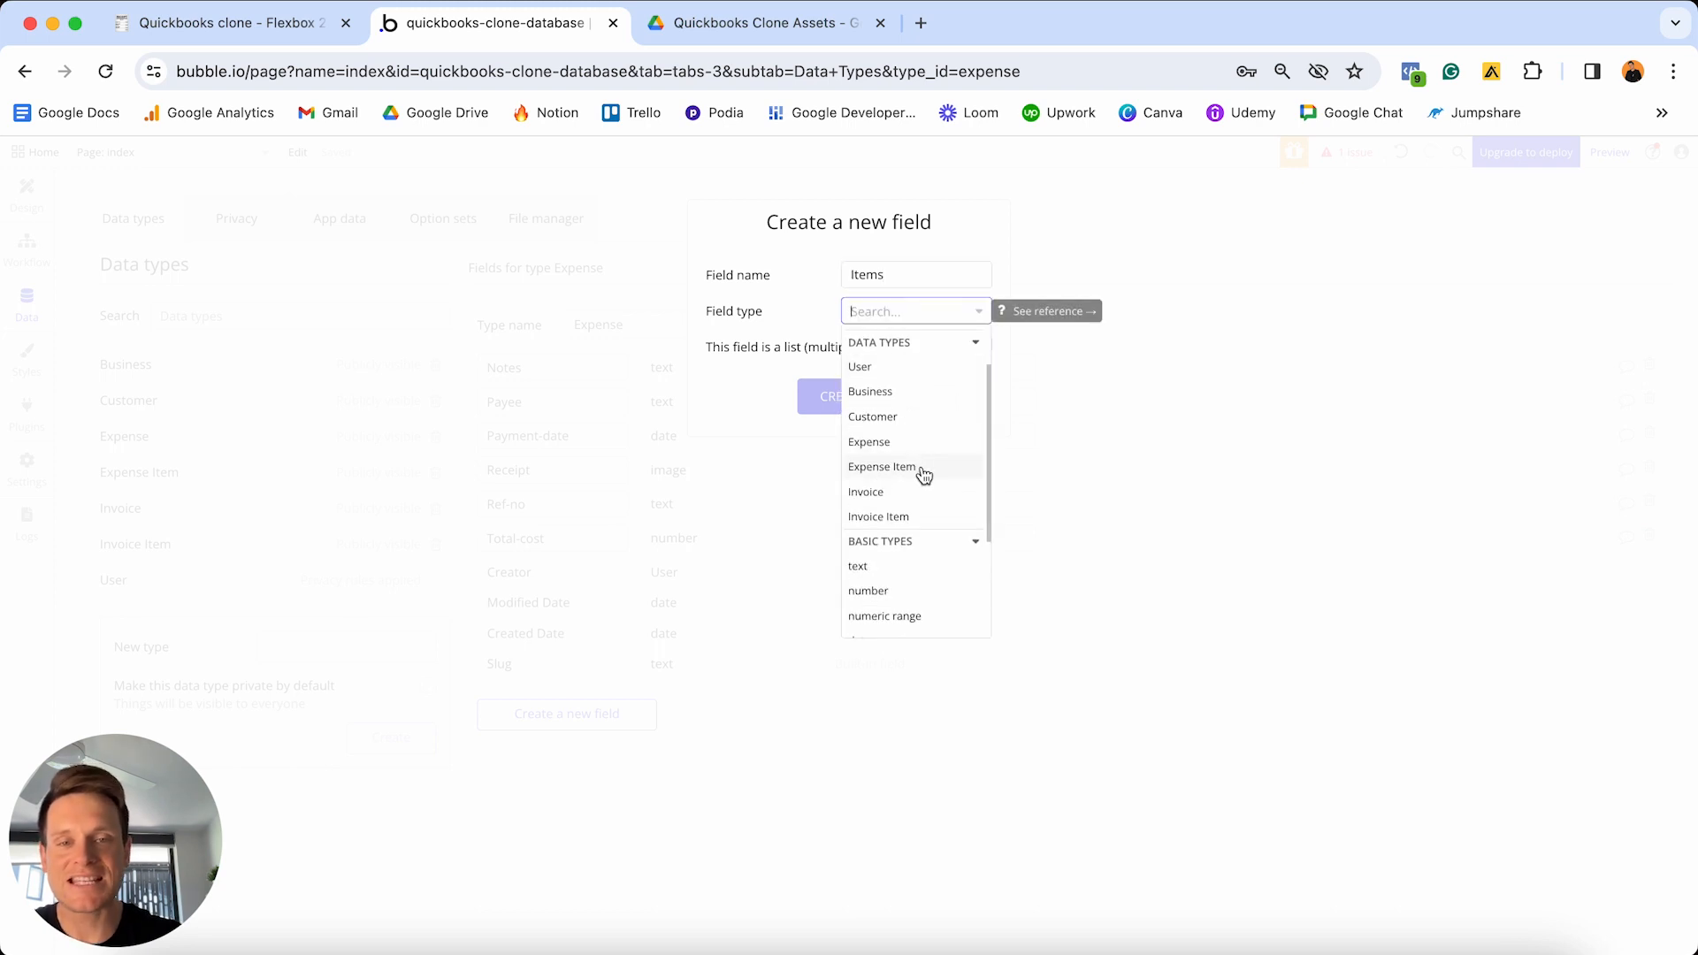
click(923, 469)
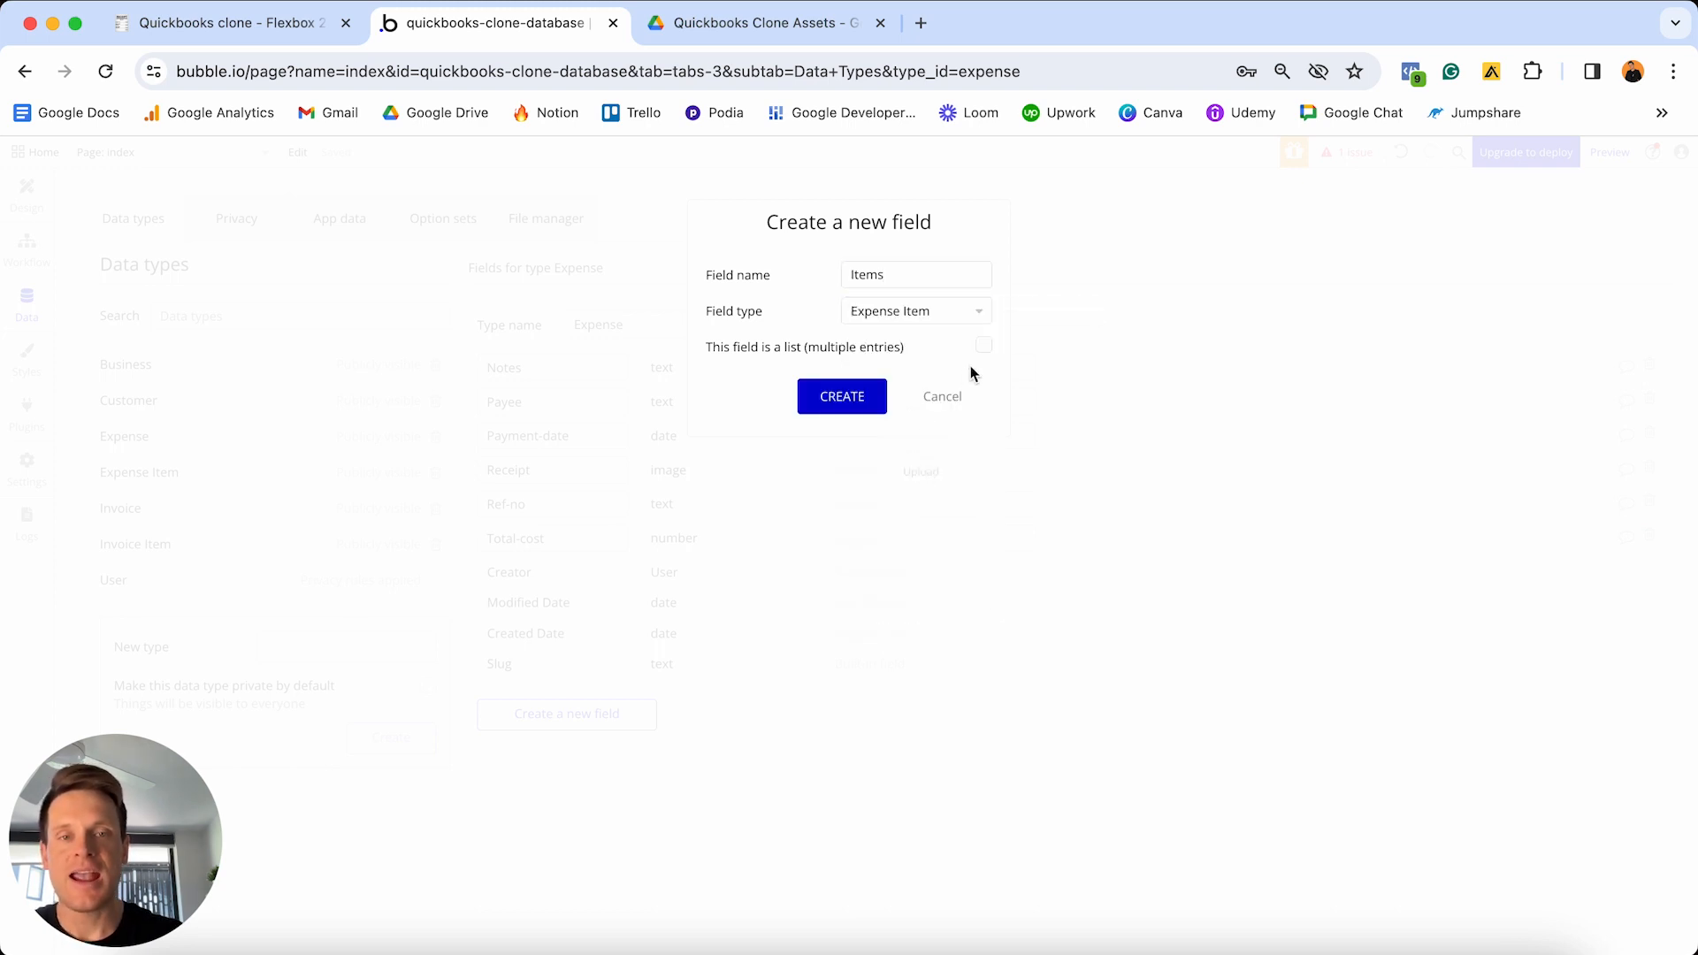
click(983, 346)
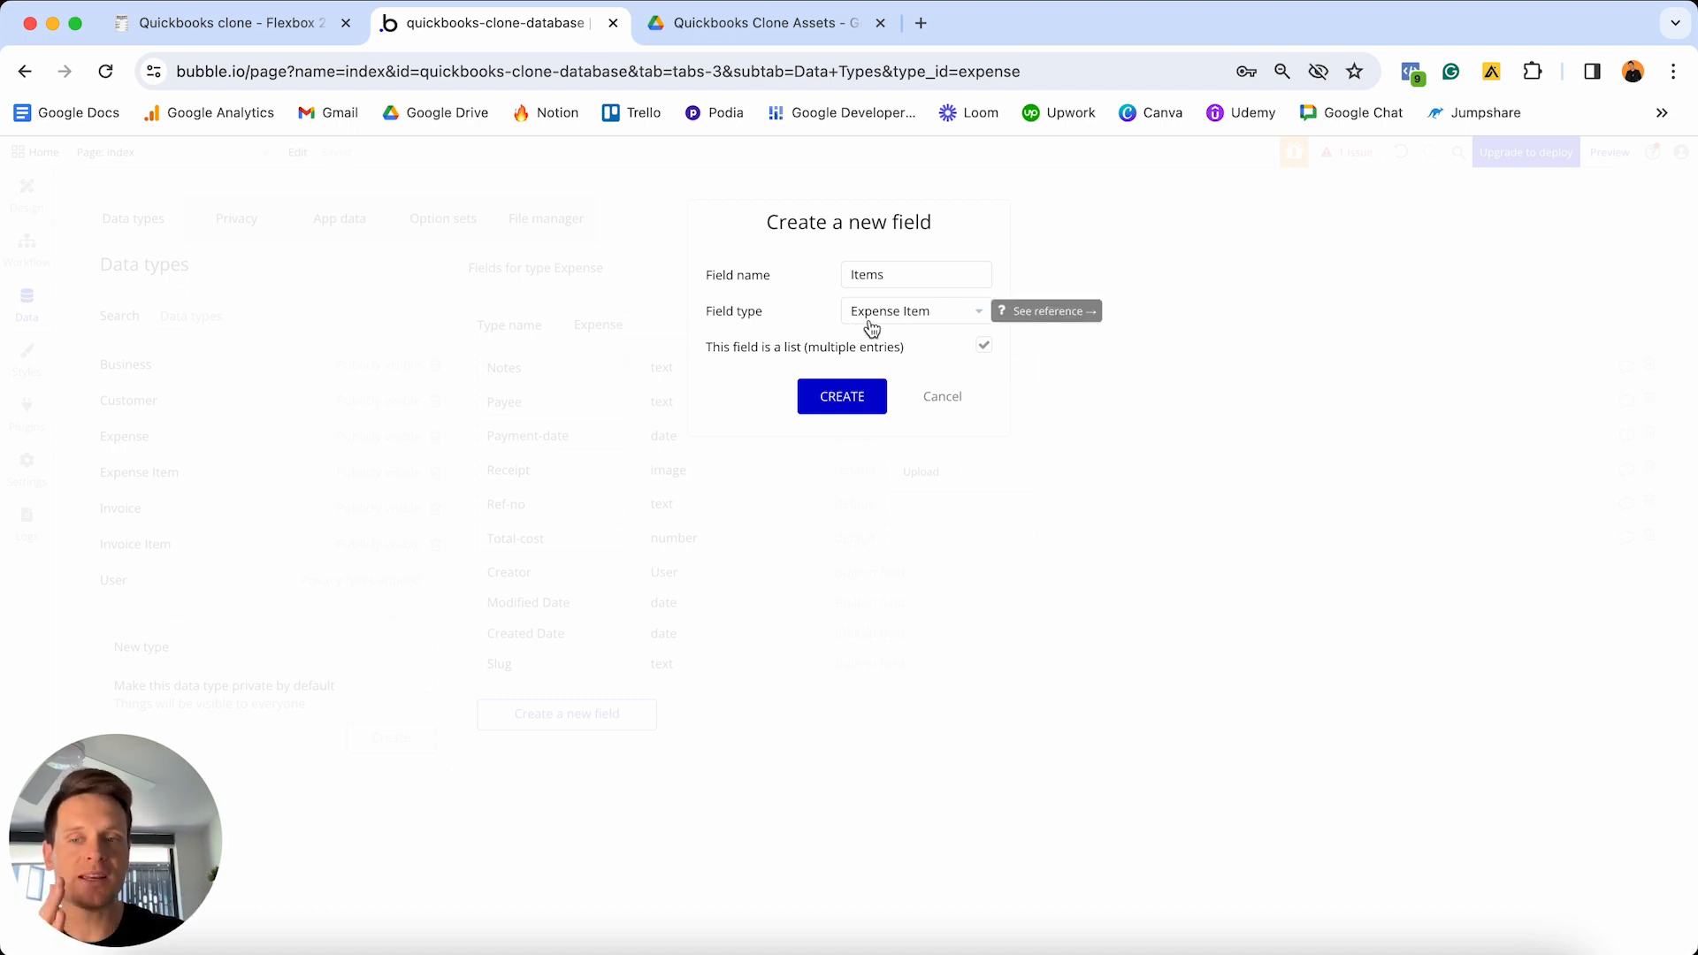
click(836, 400)
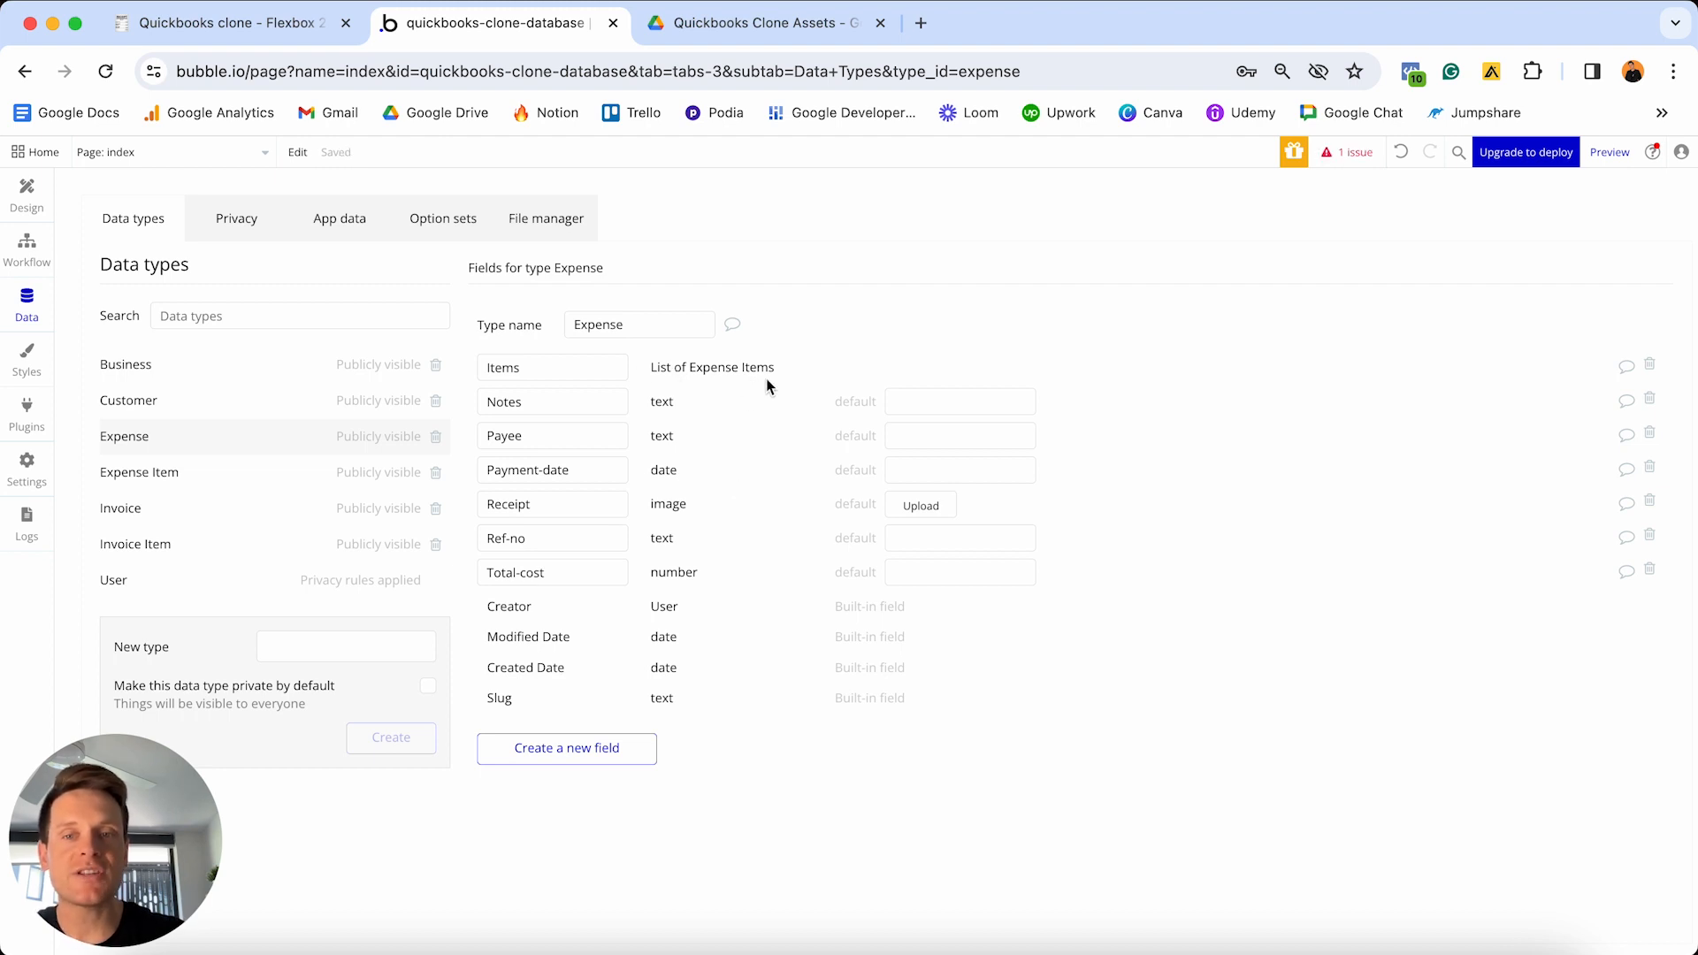
drag(570, 573, 459, 579)
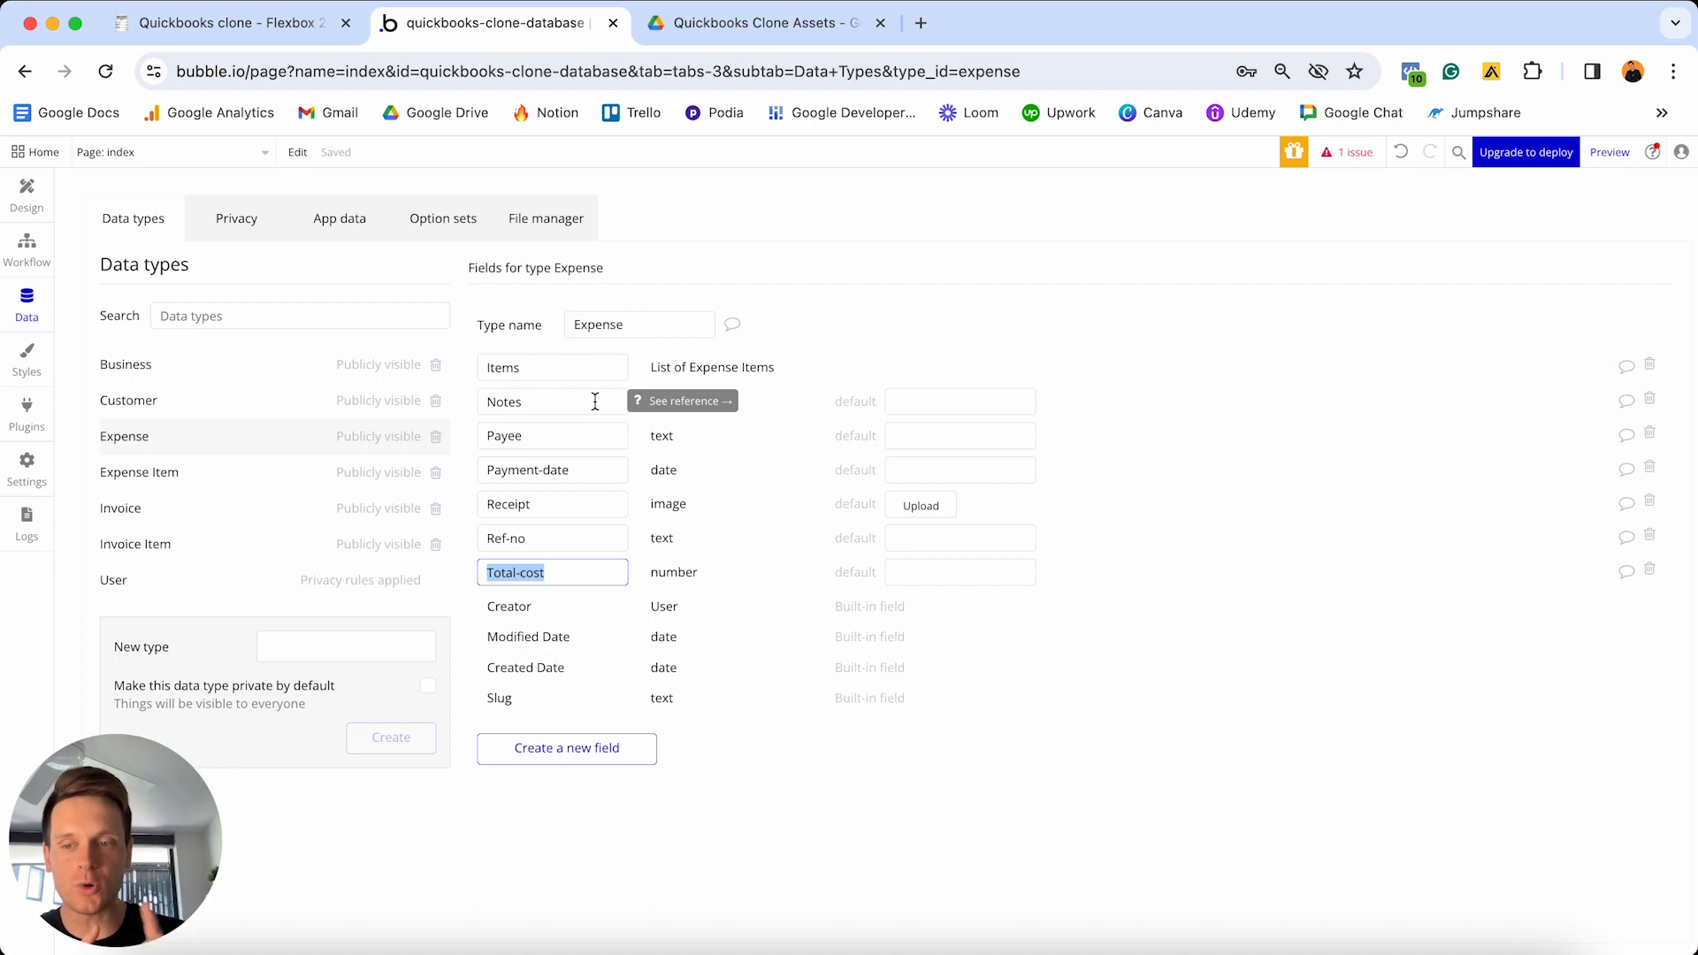
- Add an OG-business field linked to Business on Expense, fixing the name's capital G
click(569, 748)
text(O)
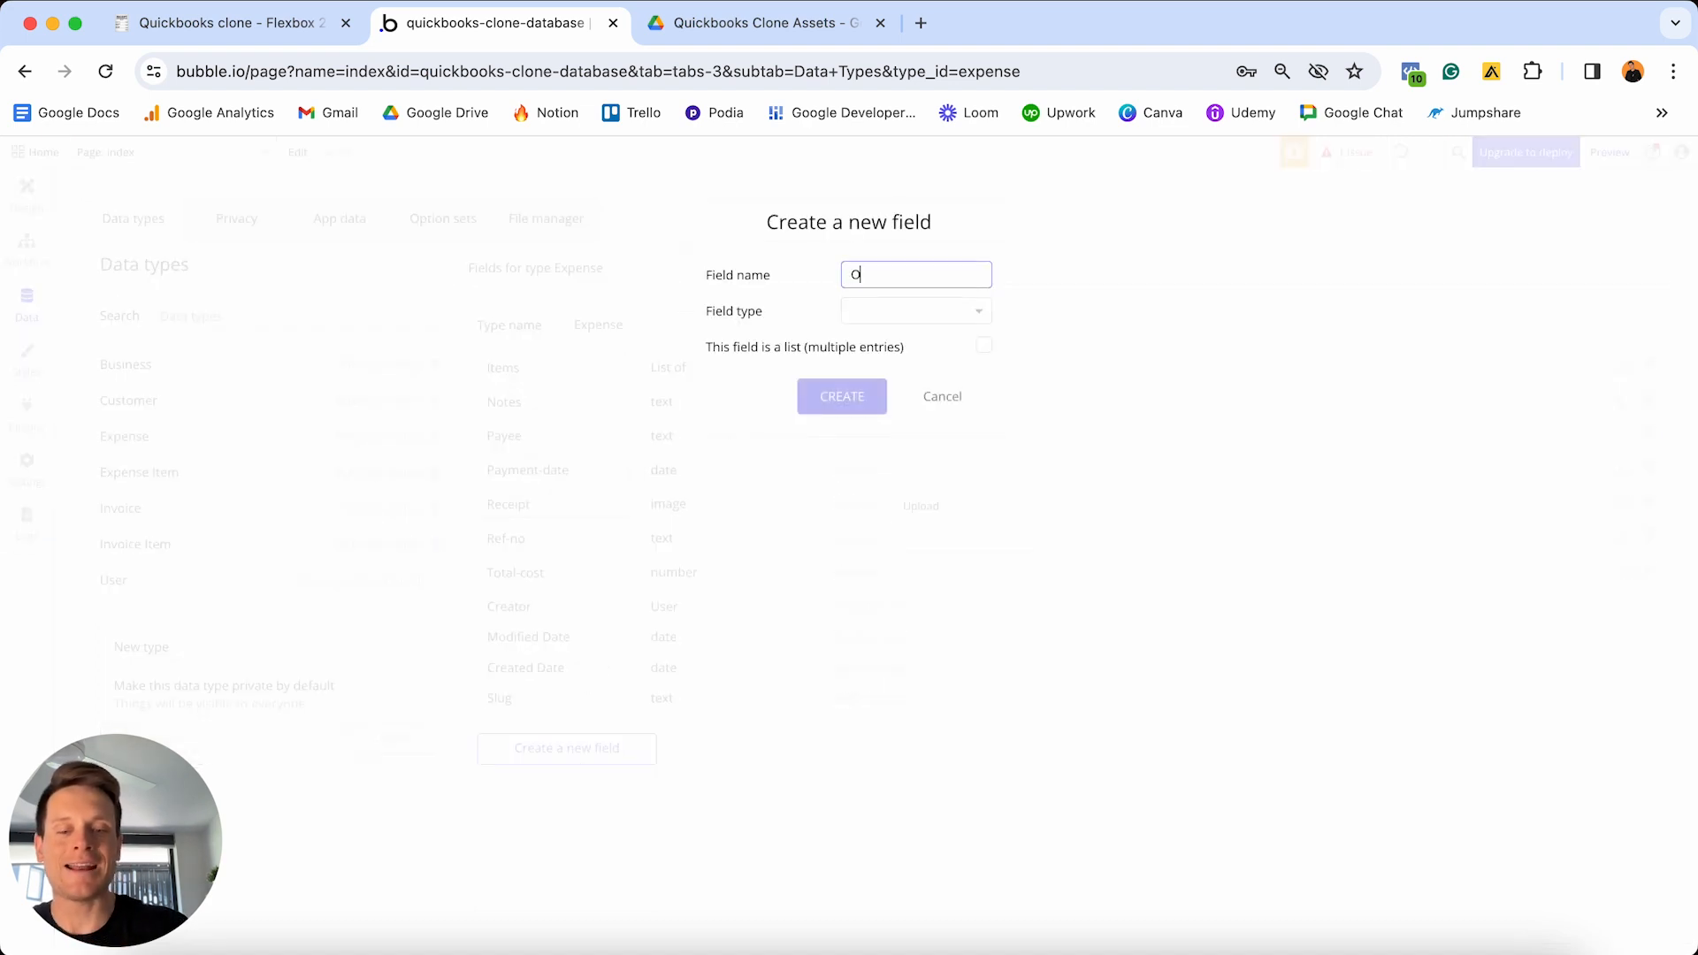
text(g-business)
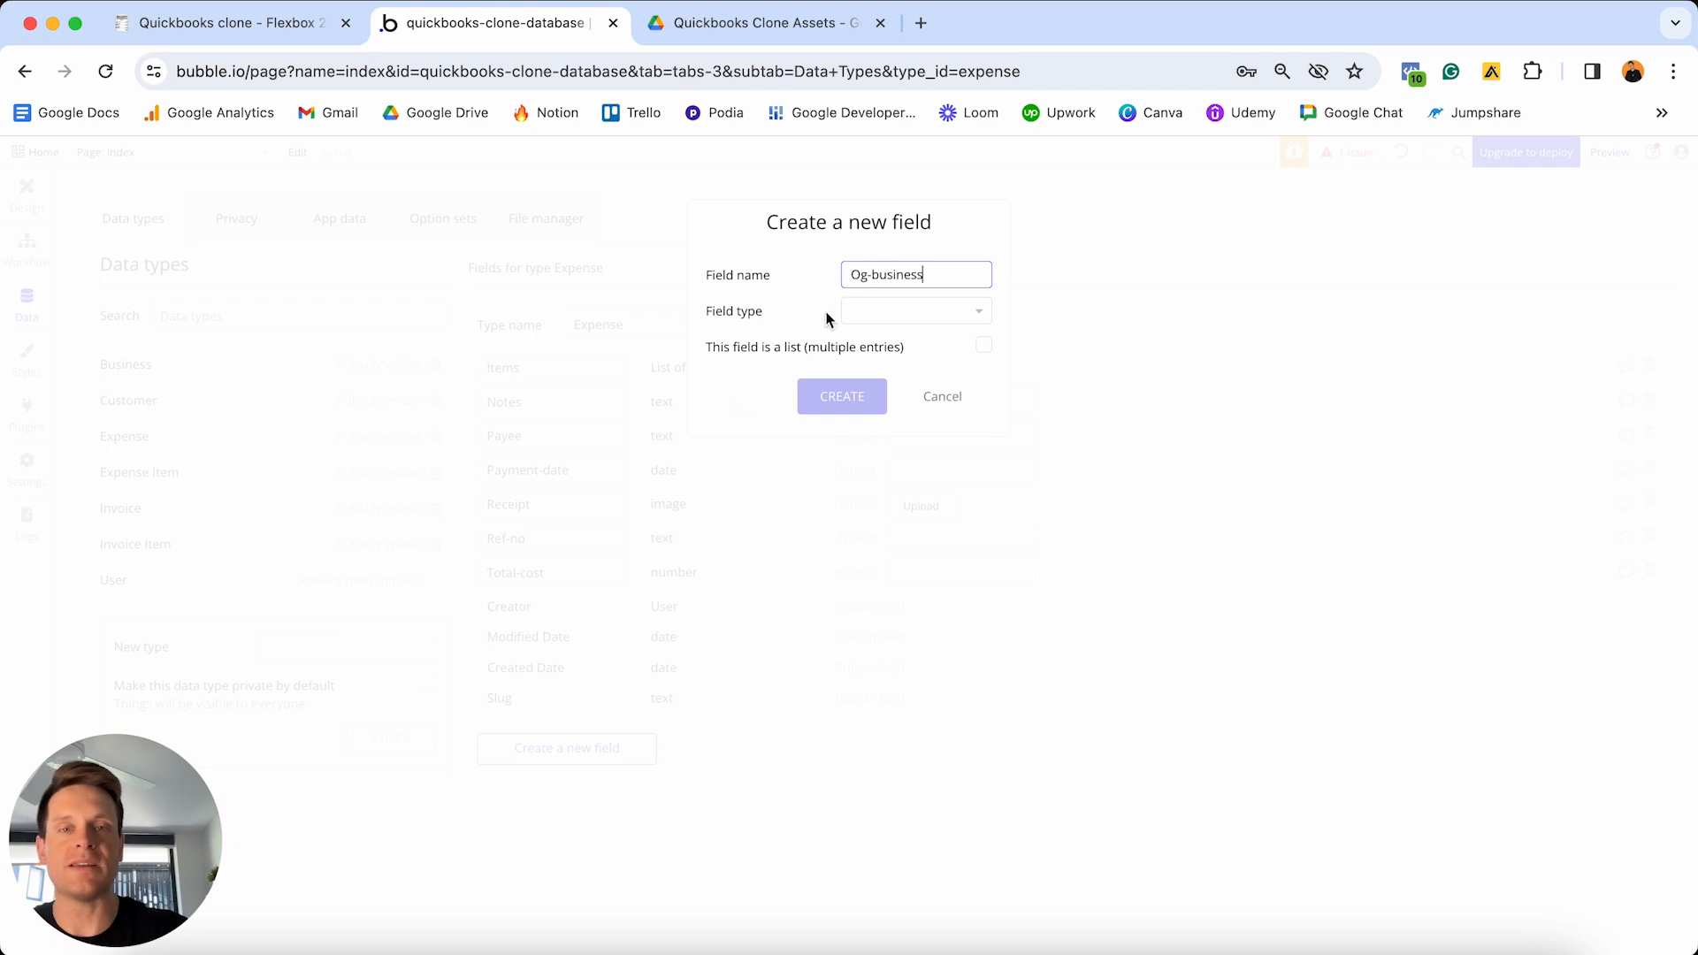
click(866, 272)
key(BackSpace)
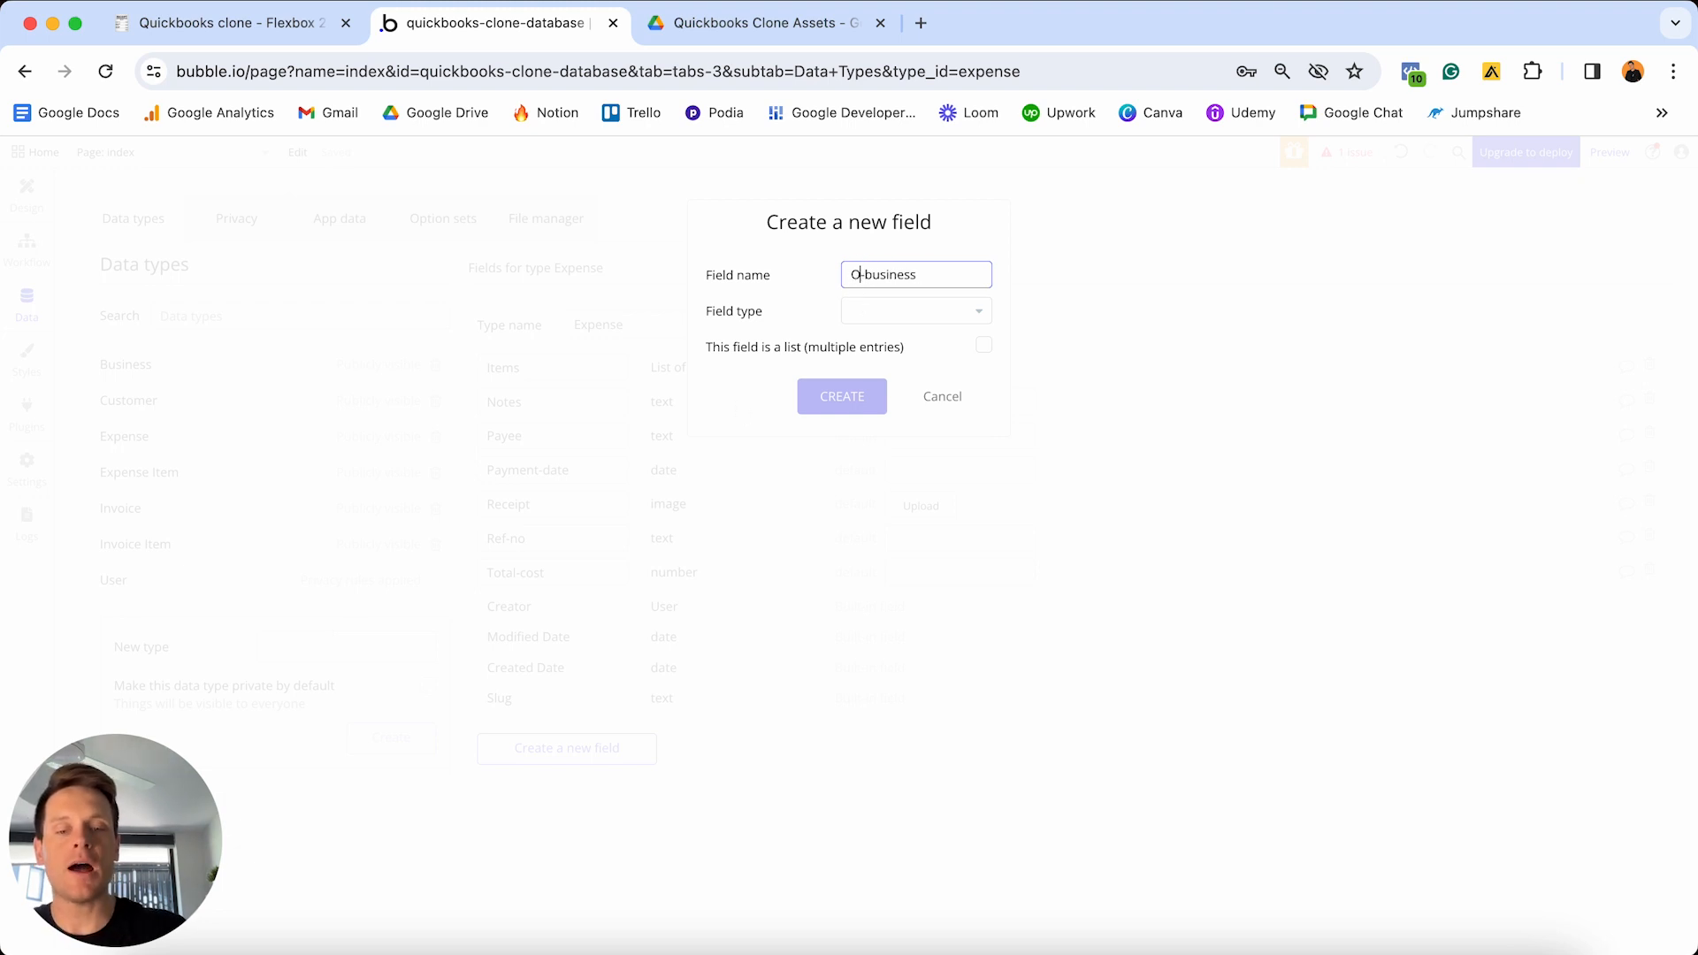
text(G)
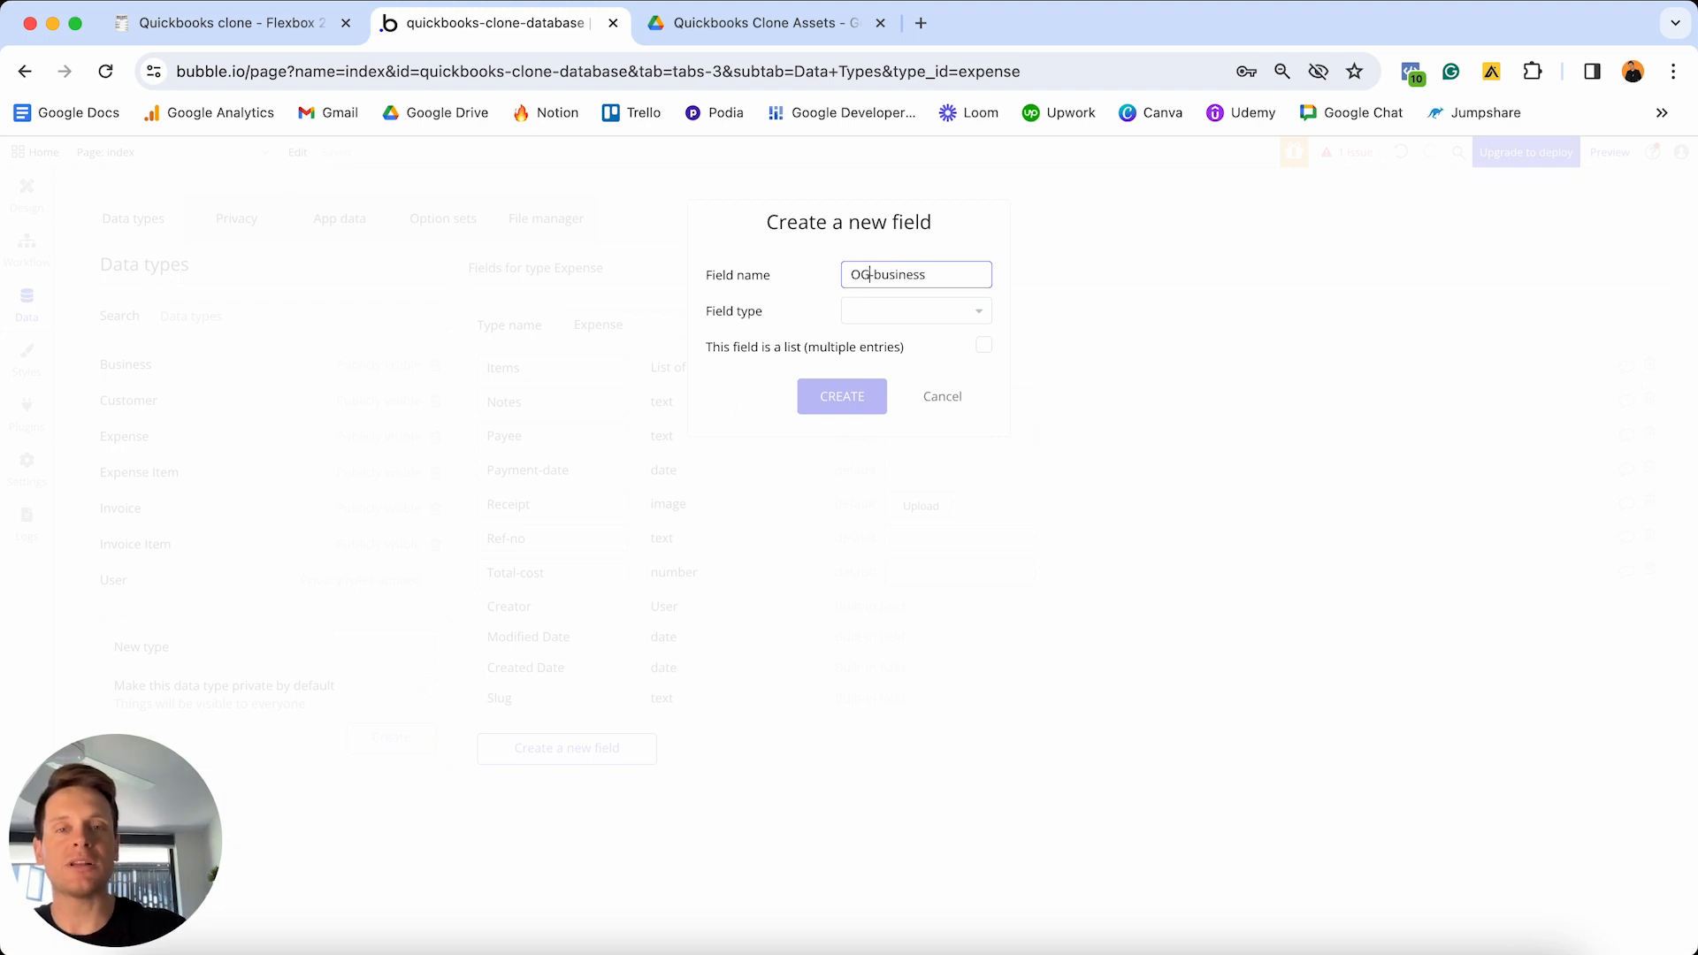
click(942, 316)
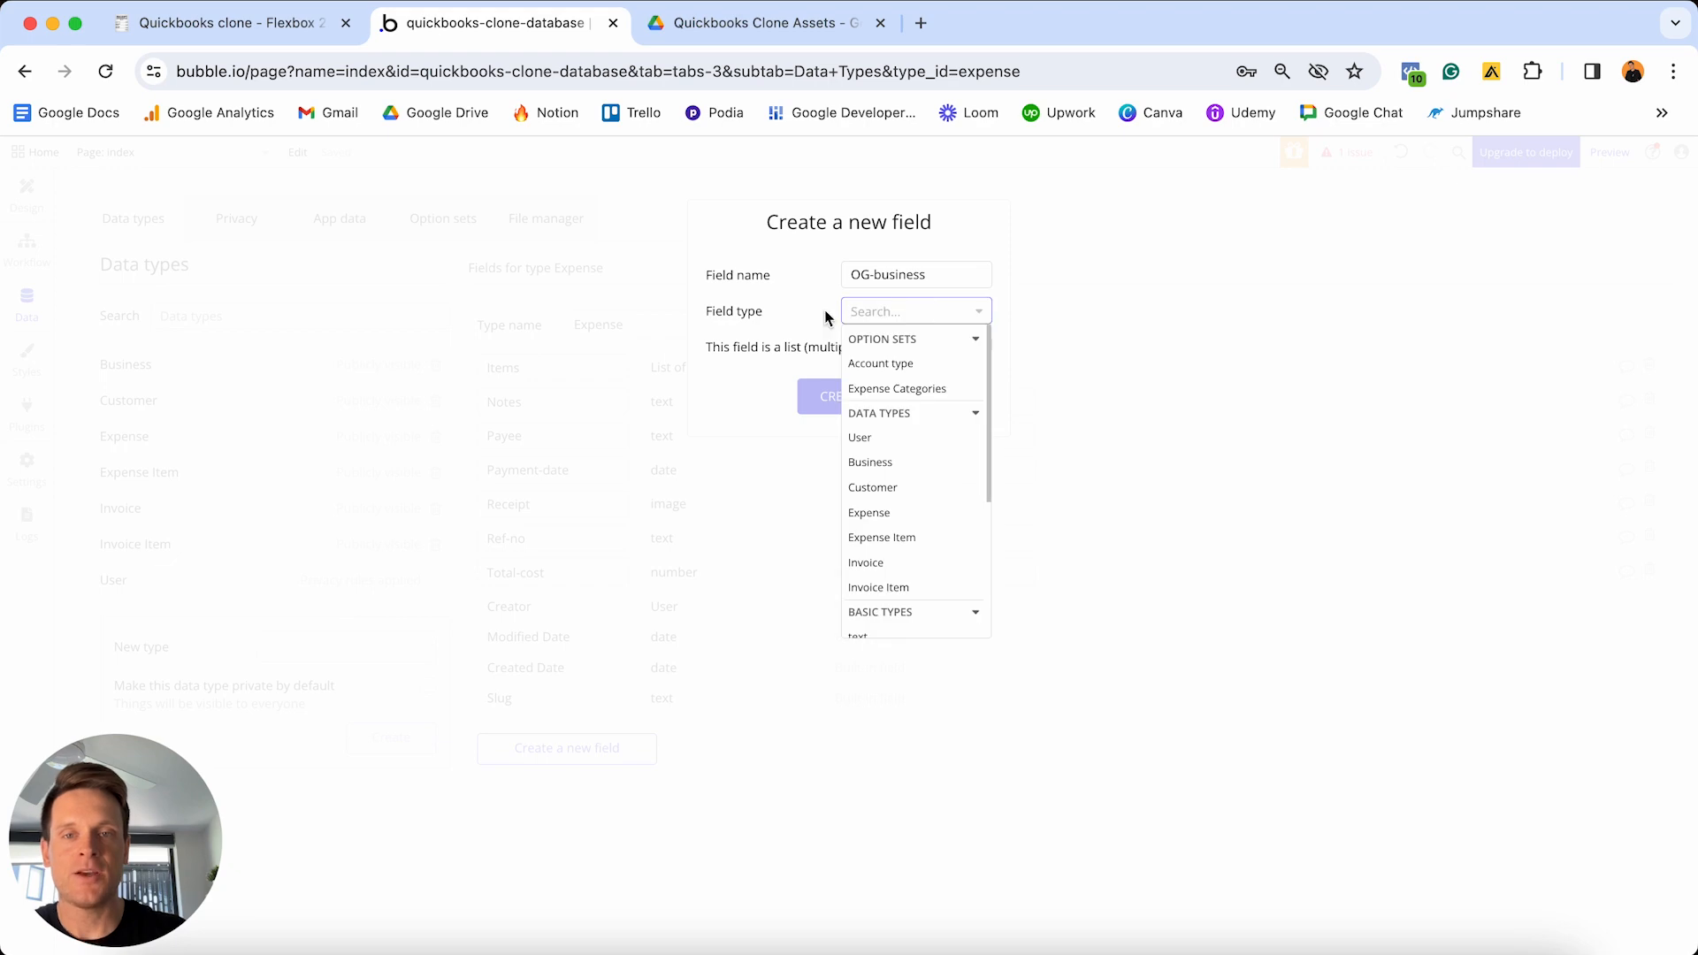
click(882, 464)
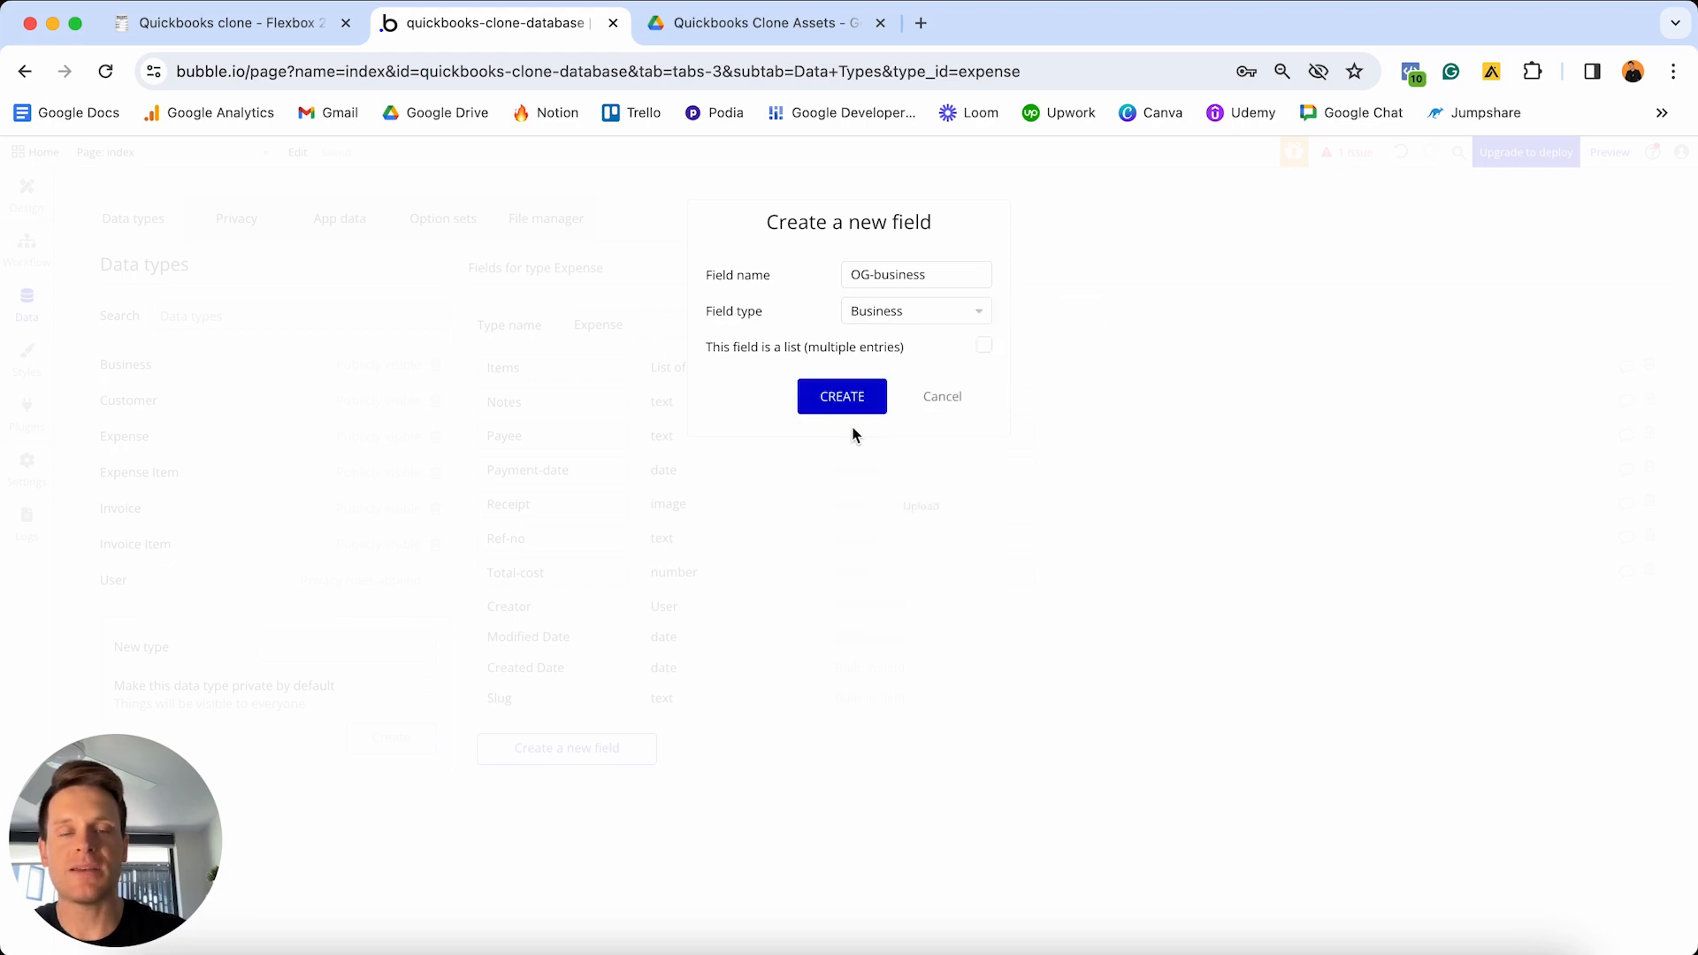
click(838, 395)
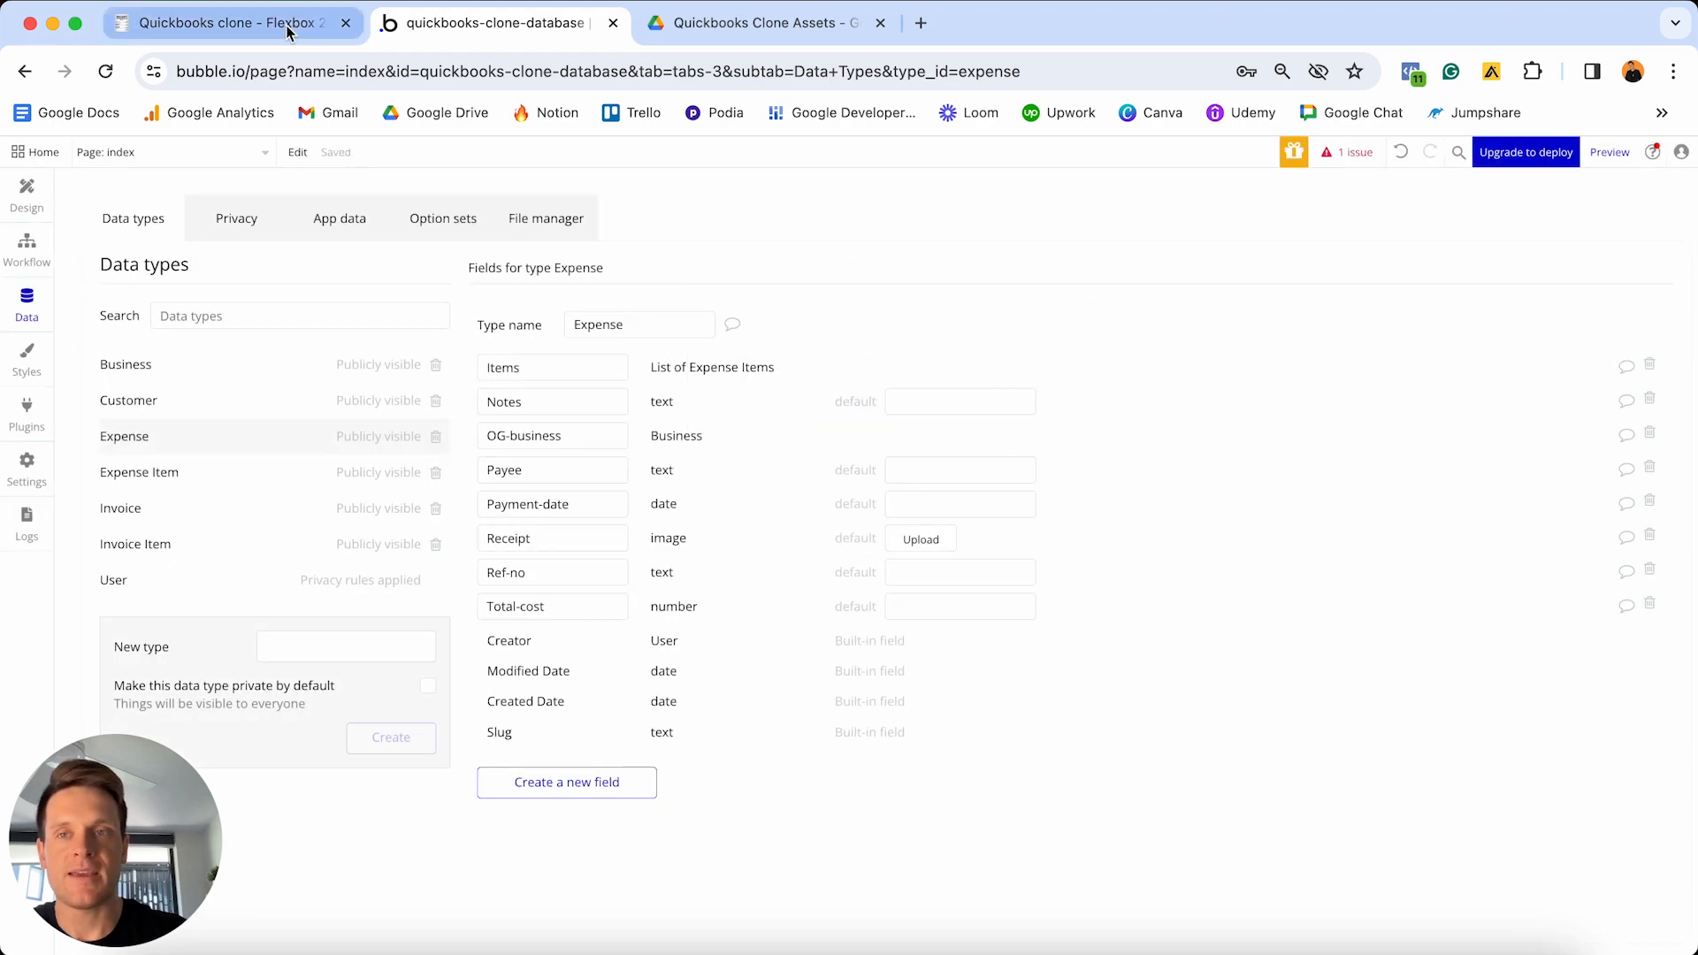
click(287, 33)
- Tick off Notes, Payee, Payment date, Receipt, Ref no, Total cost, OG business and Items
click(663, 455)
click(663, 483)
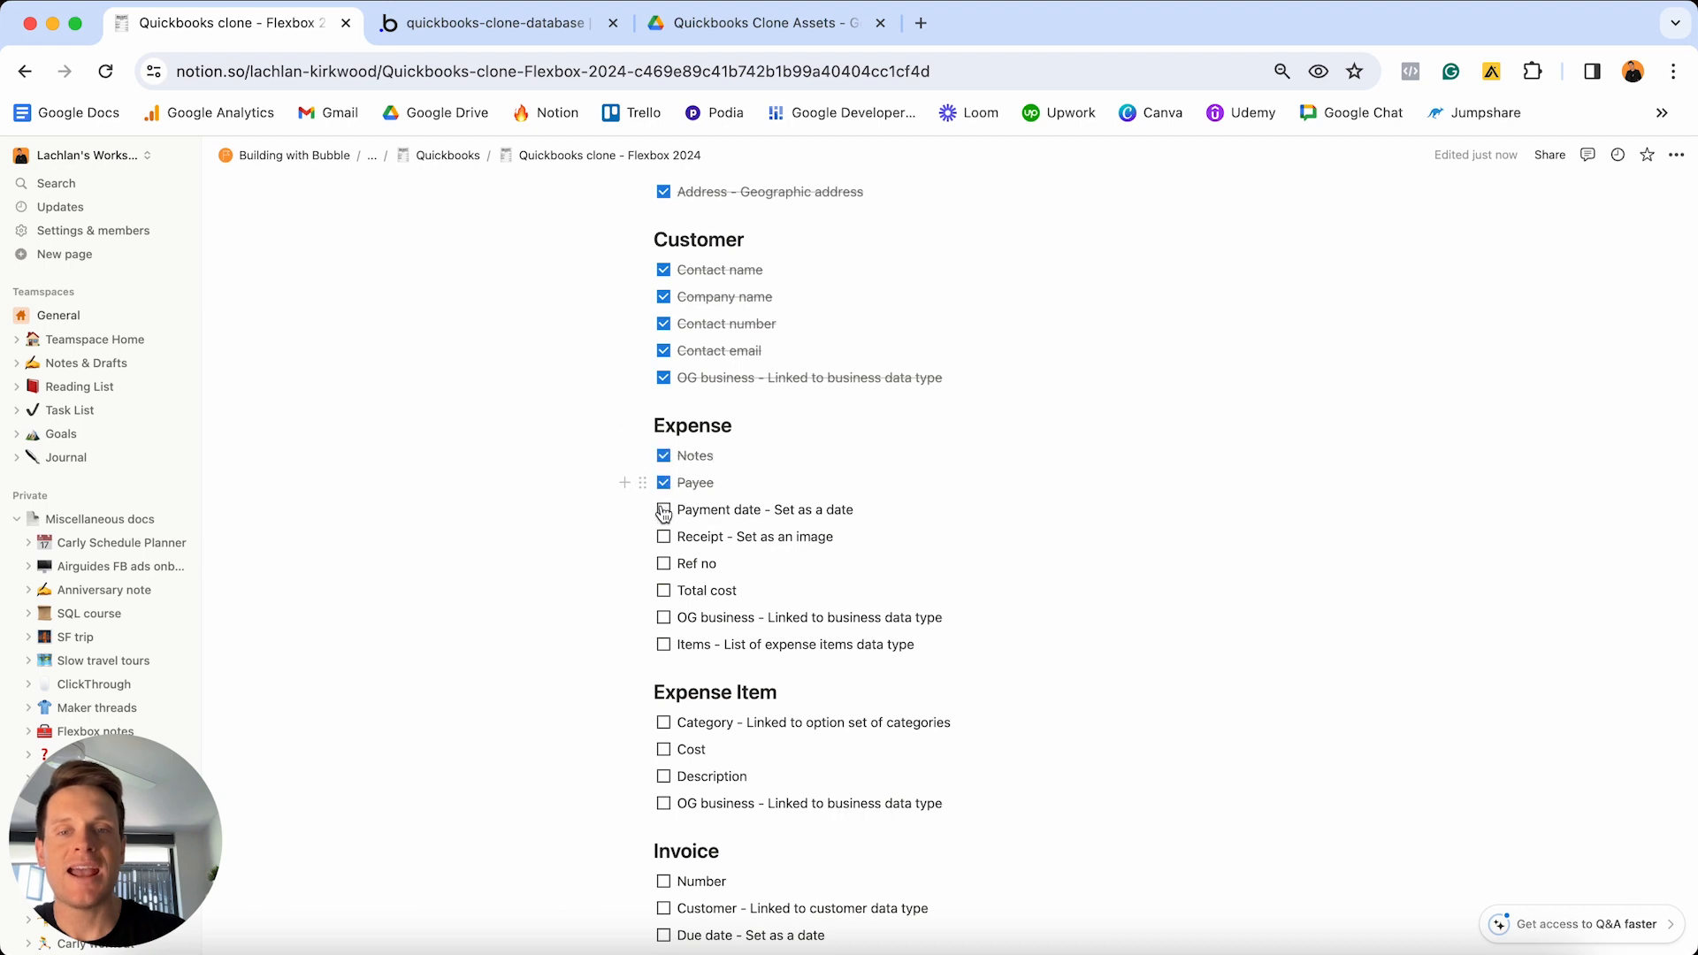
click(663, 510)
click(663, 537)
click(663, 564)
click(663, 591)
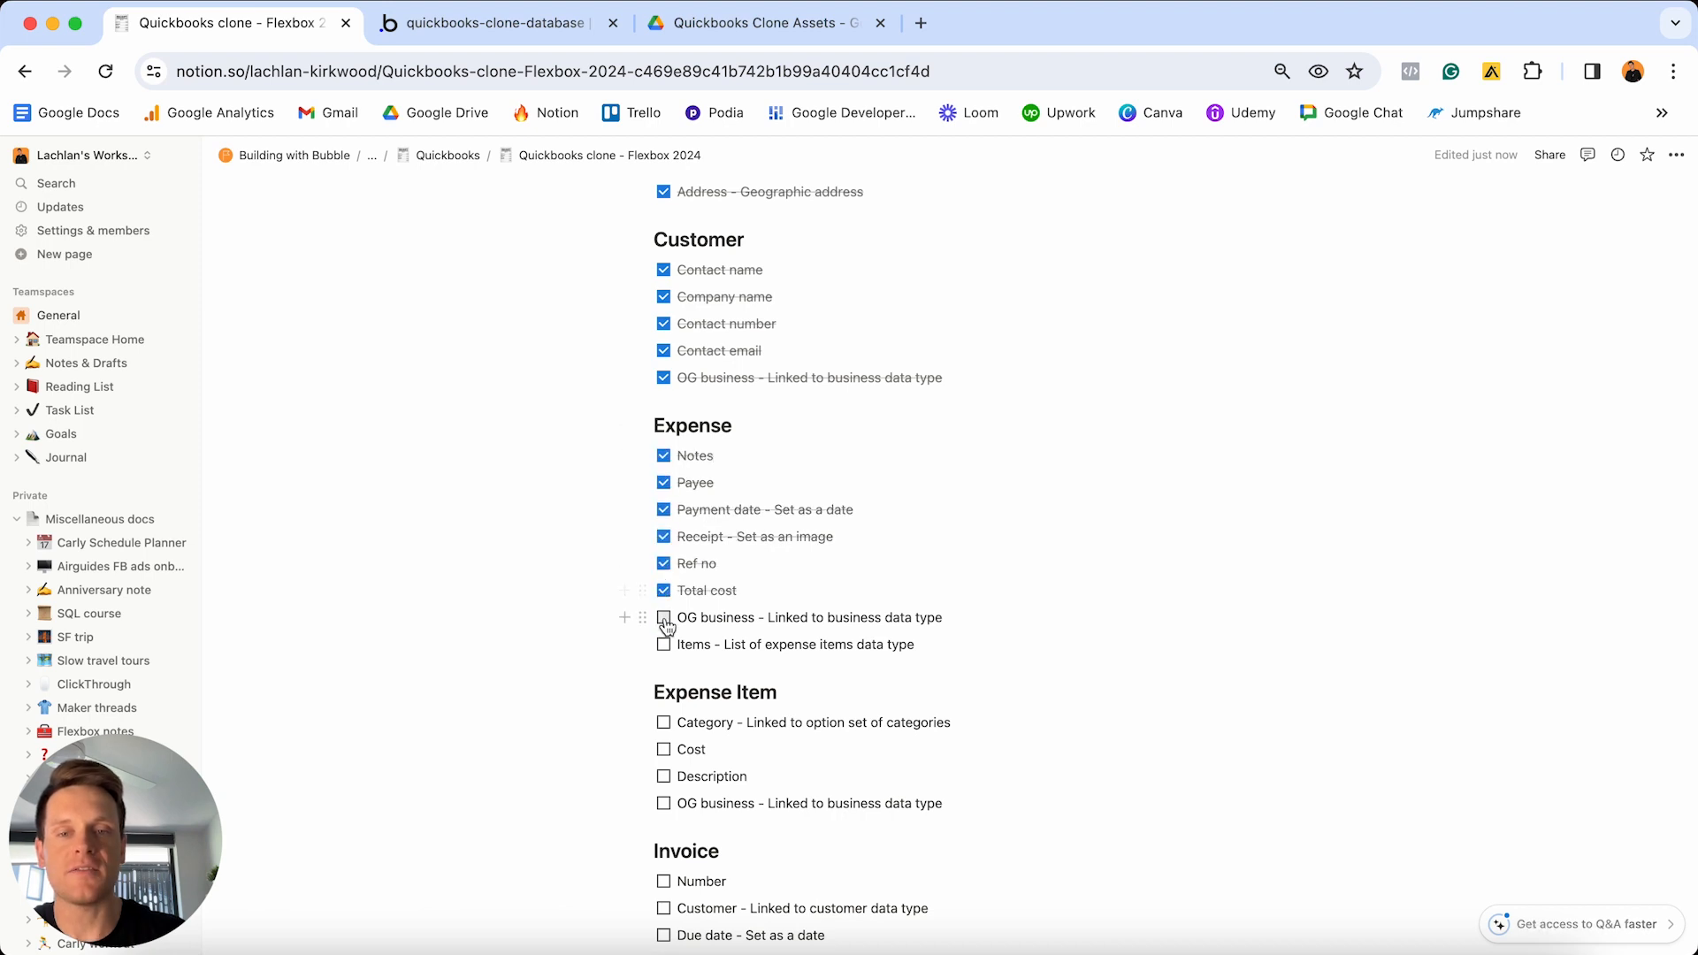
click(663, 618)
click(663, 645)
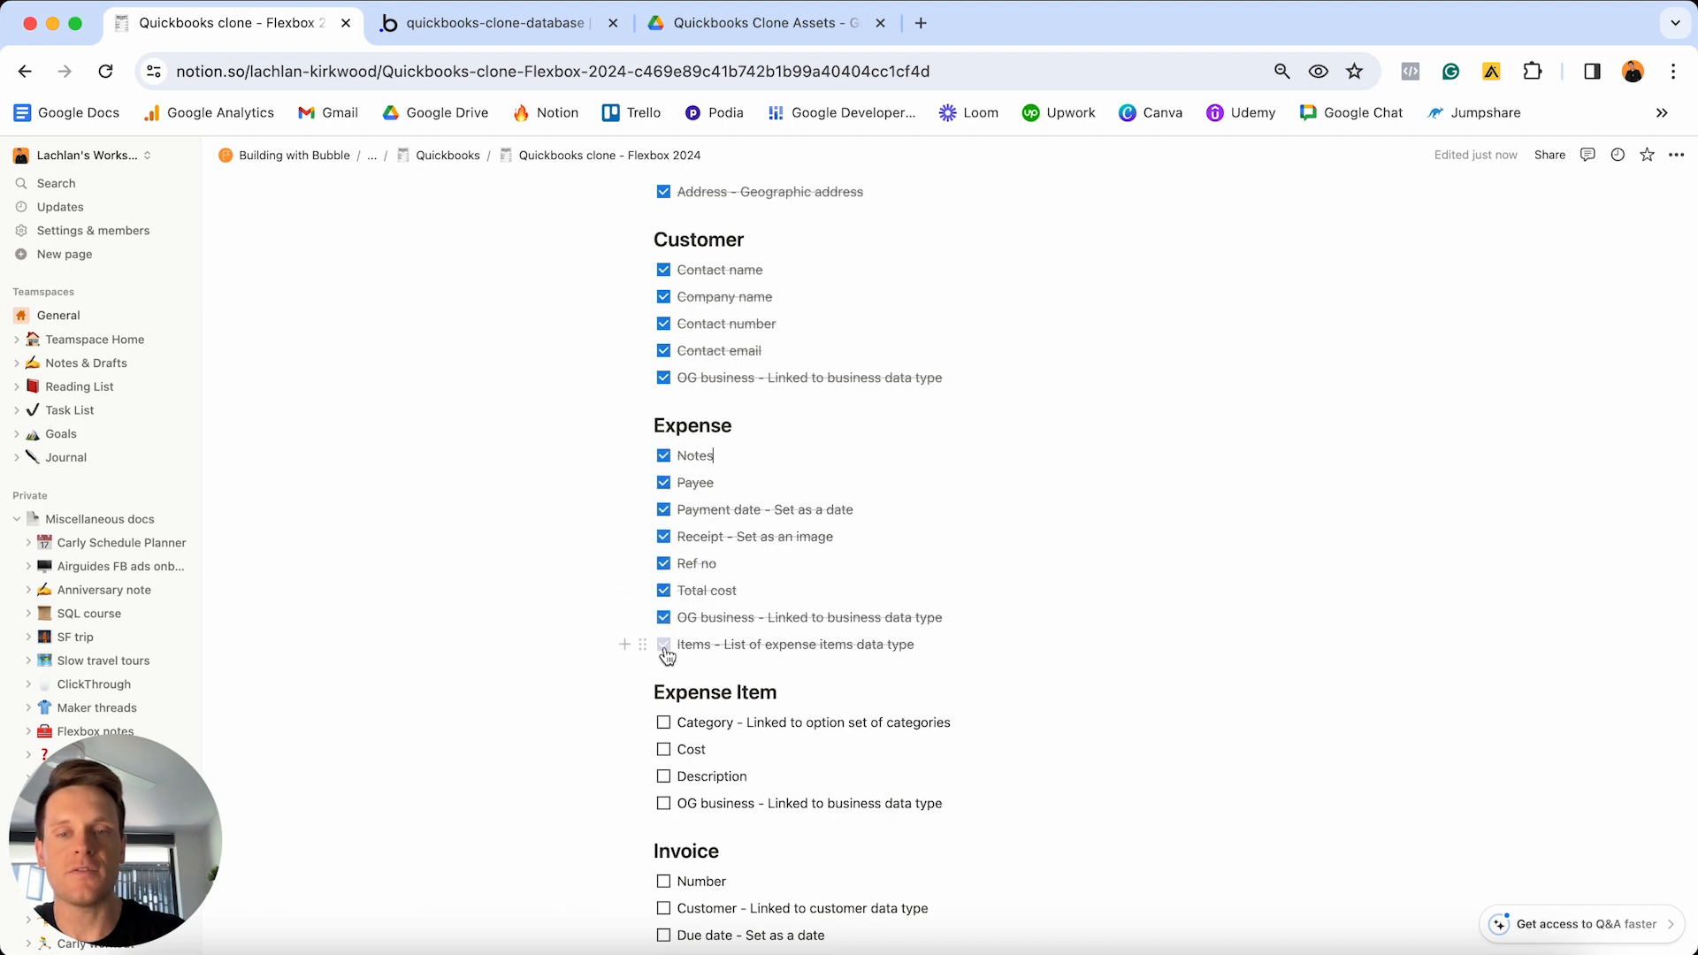
- Select the Expense Item heading and its four field lines, then return to Bubble
triple_click(836, 699)
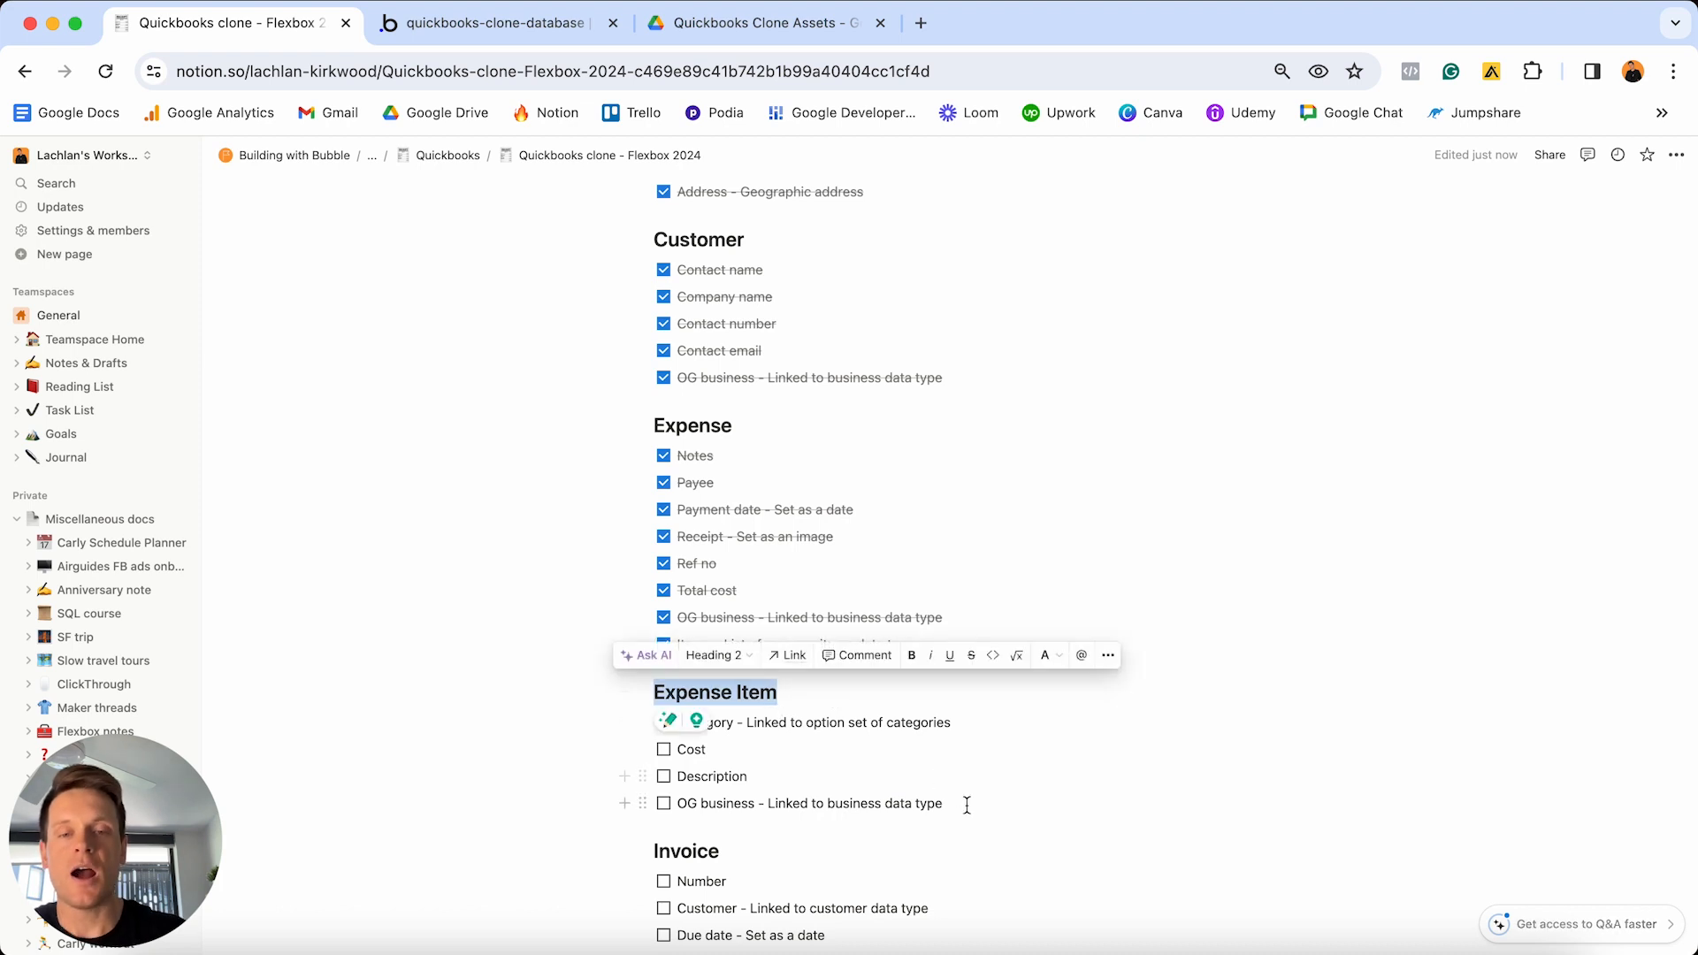
drag(967, 805, 708, 723)
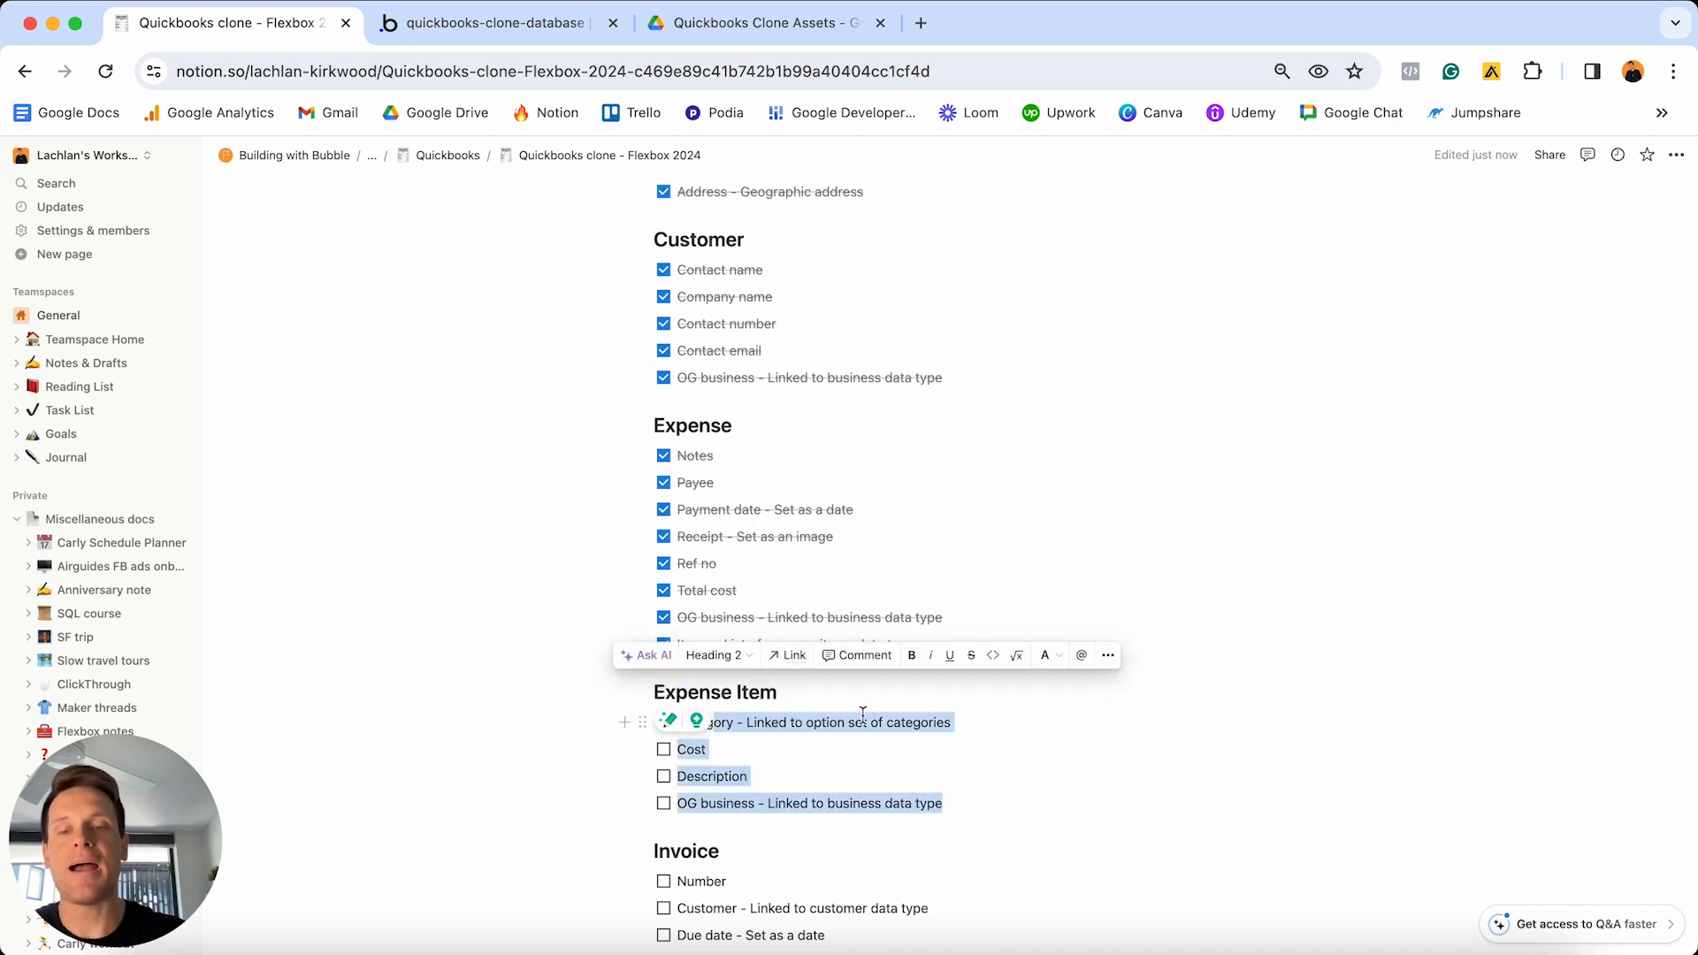
scroll(863, 715, up, 7)
click(550, 27)
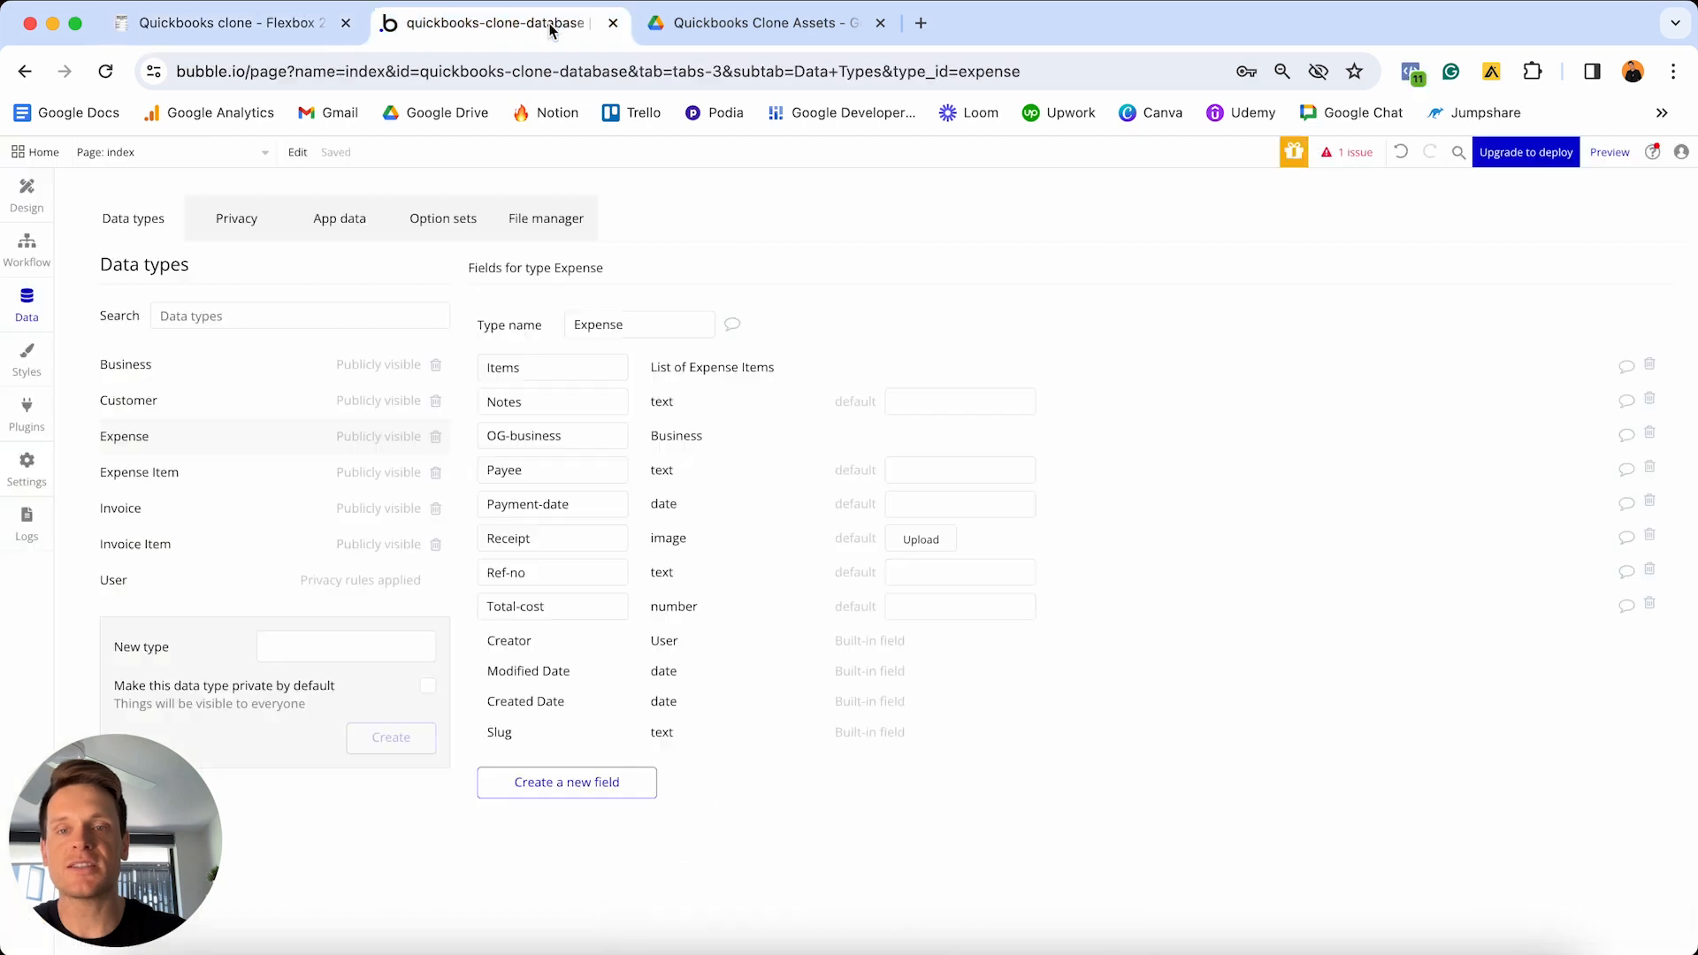
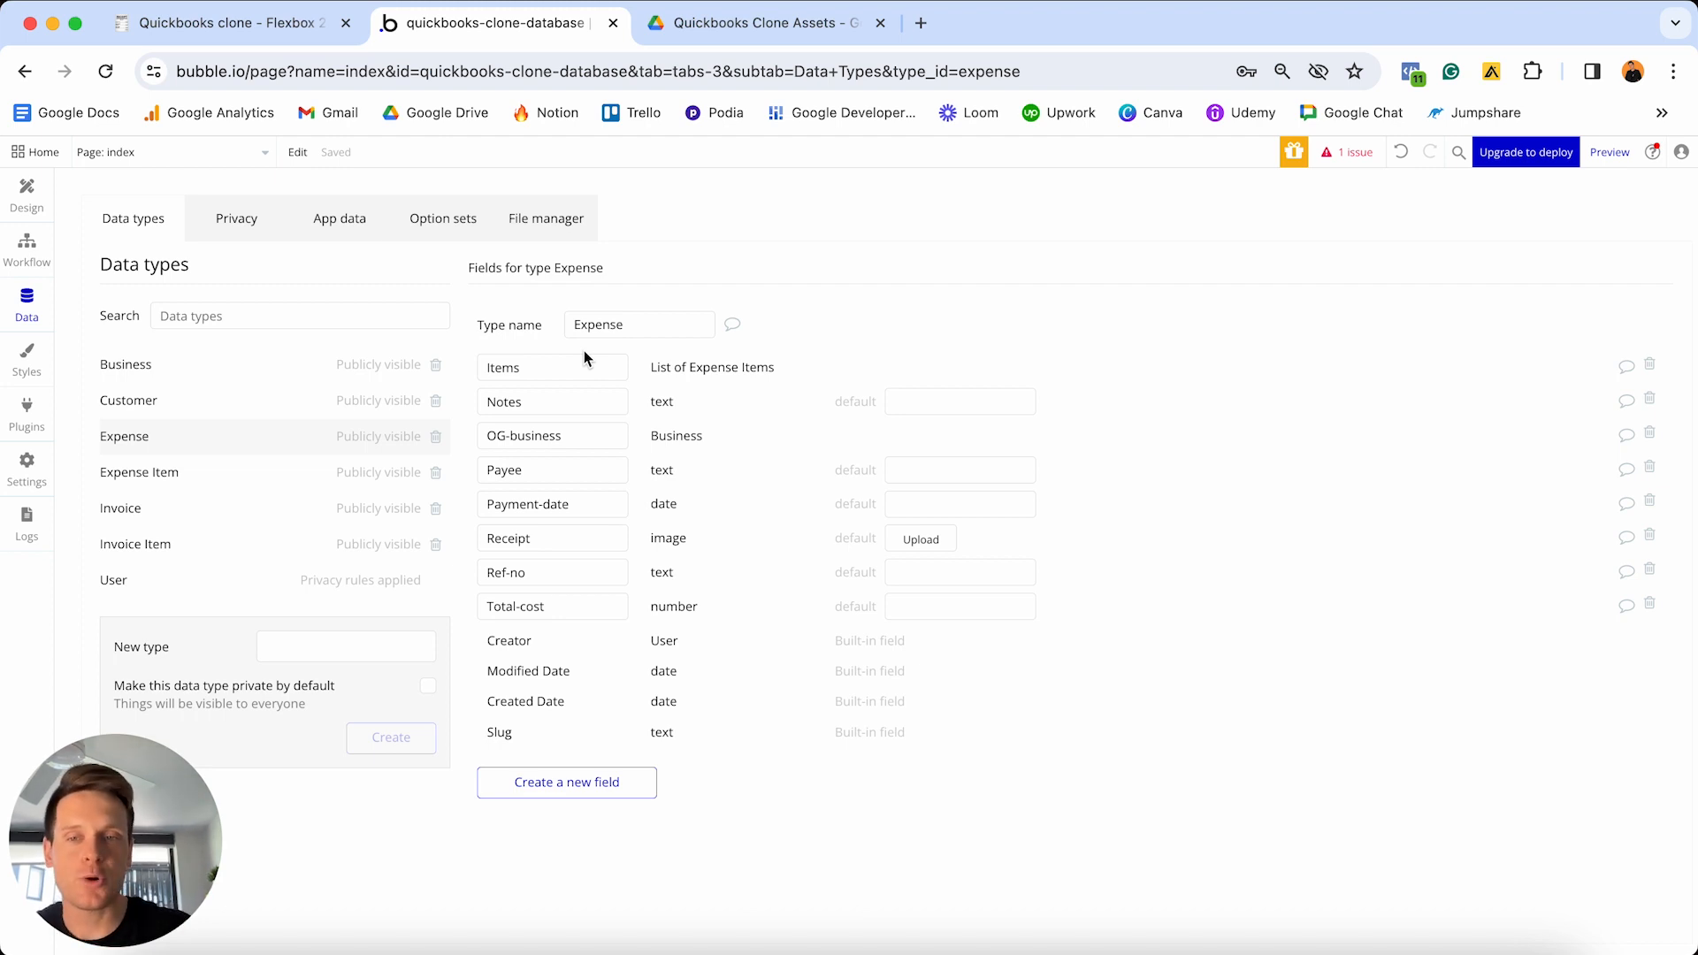
- Add a Category field using the Expense Categories option set to Expense Item
click(163, 475)
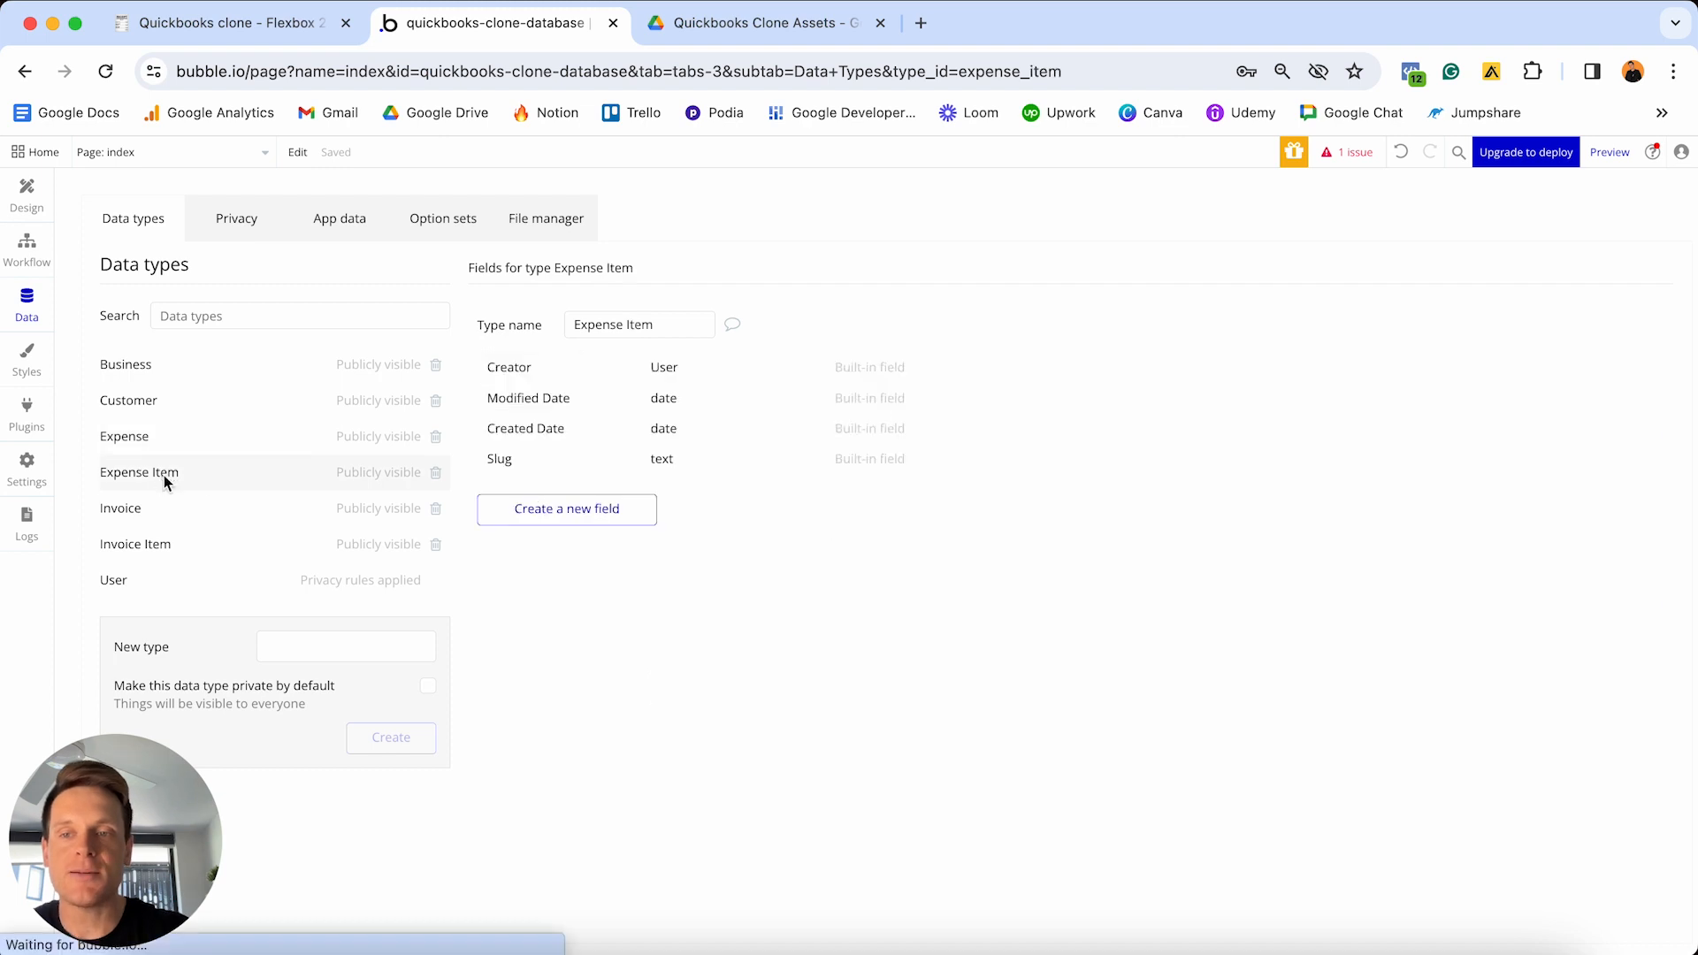
click(505, 519)
text(Cat)
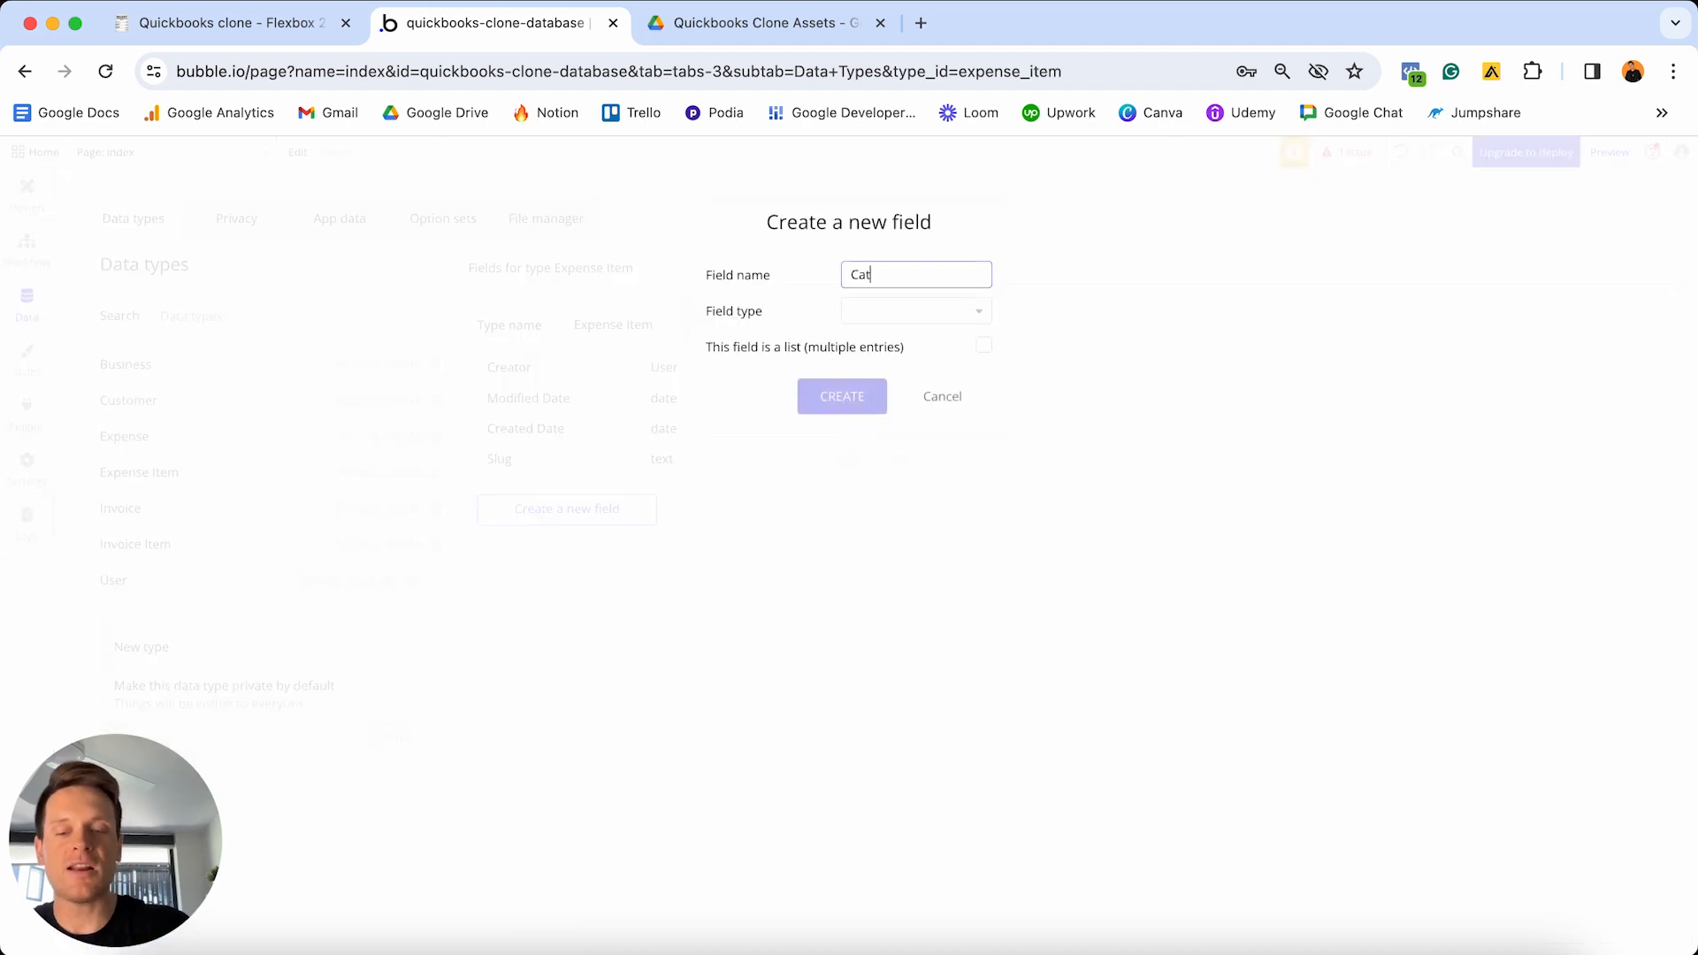
text(egory)
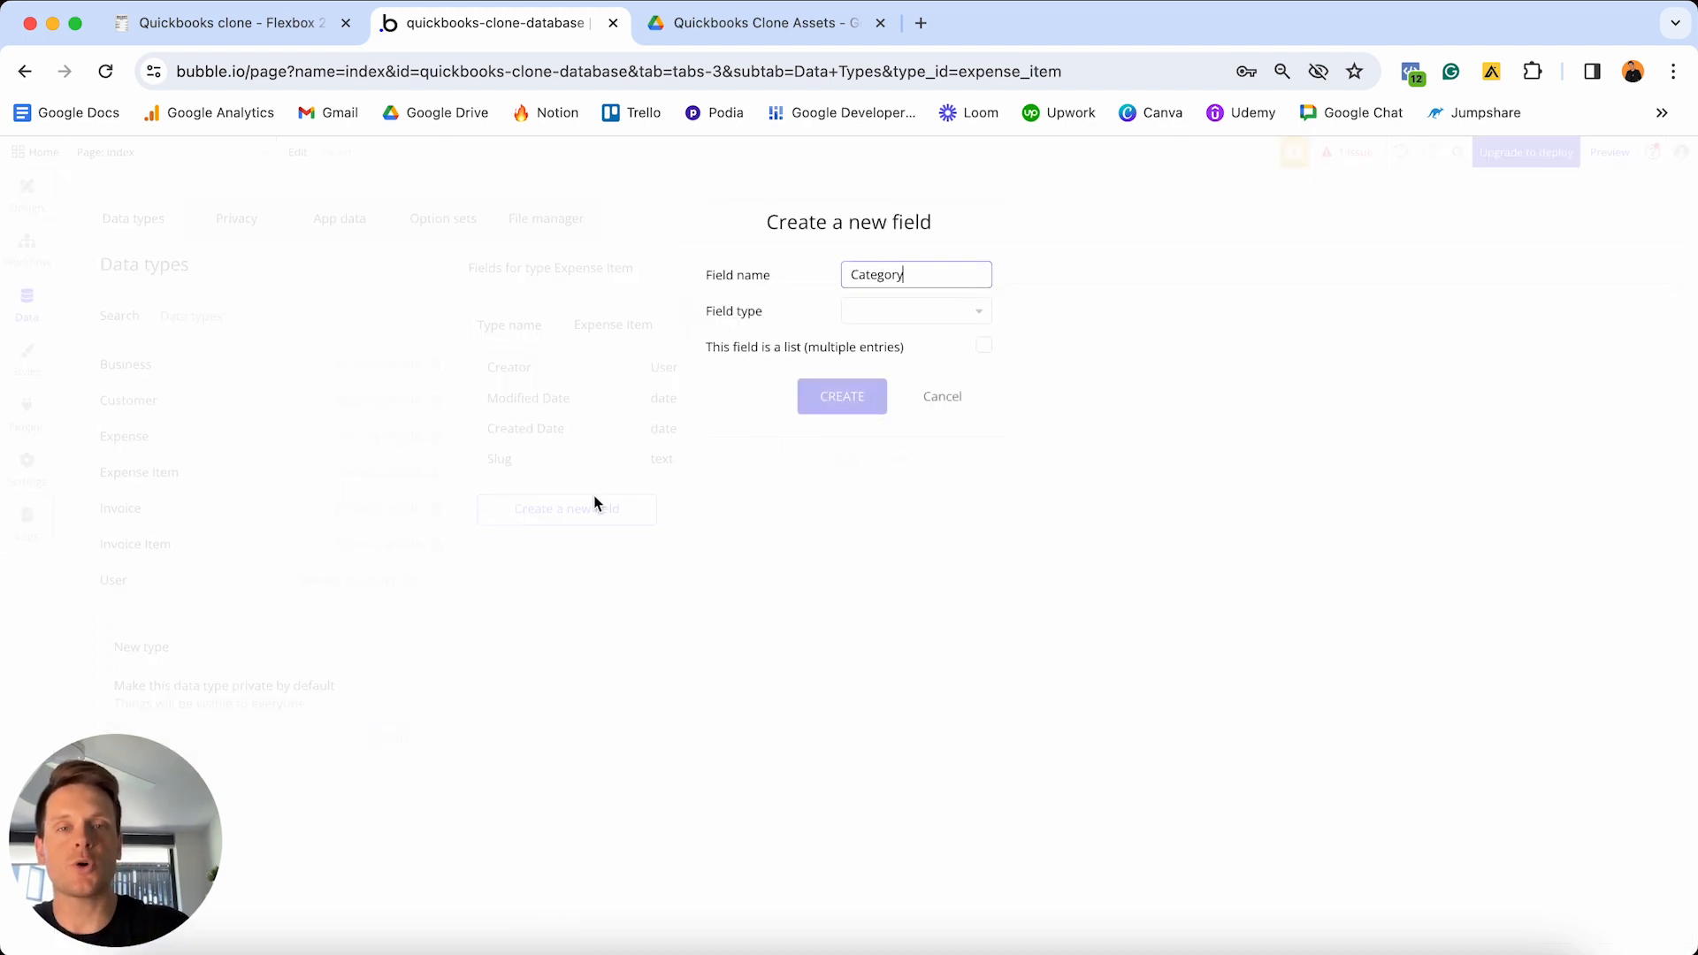
click(963, 311)
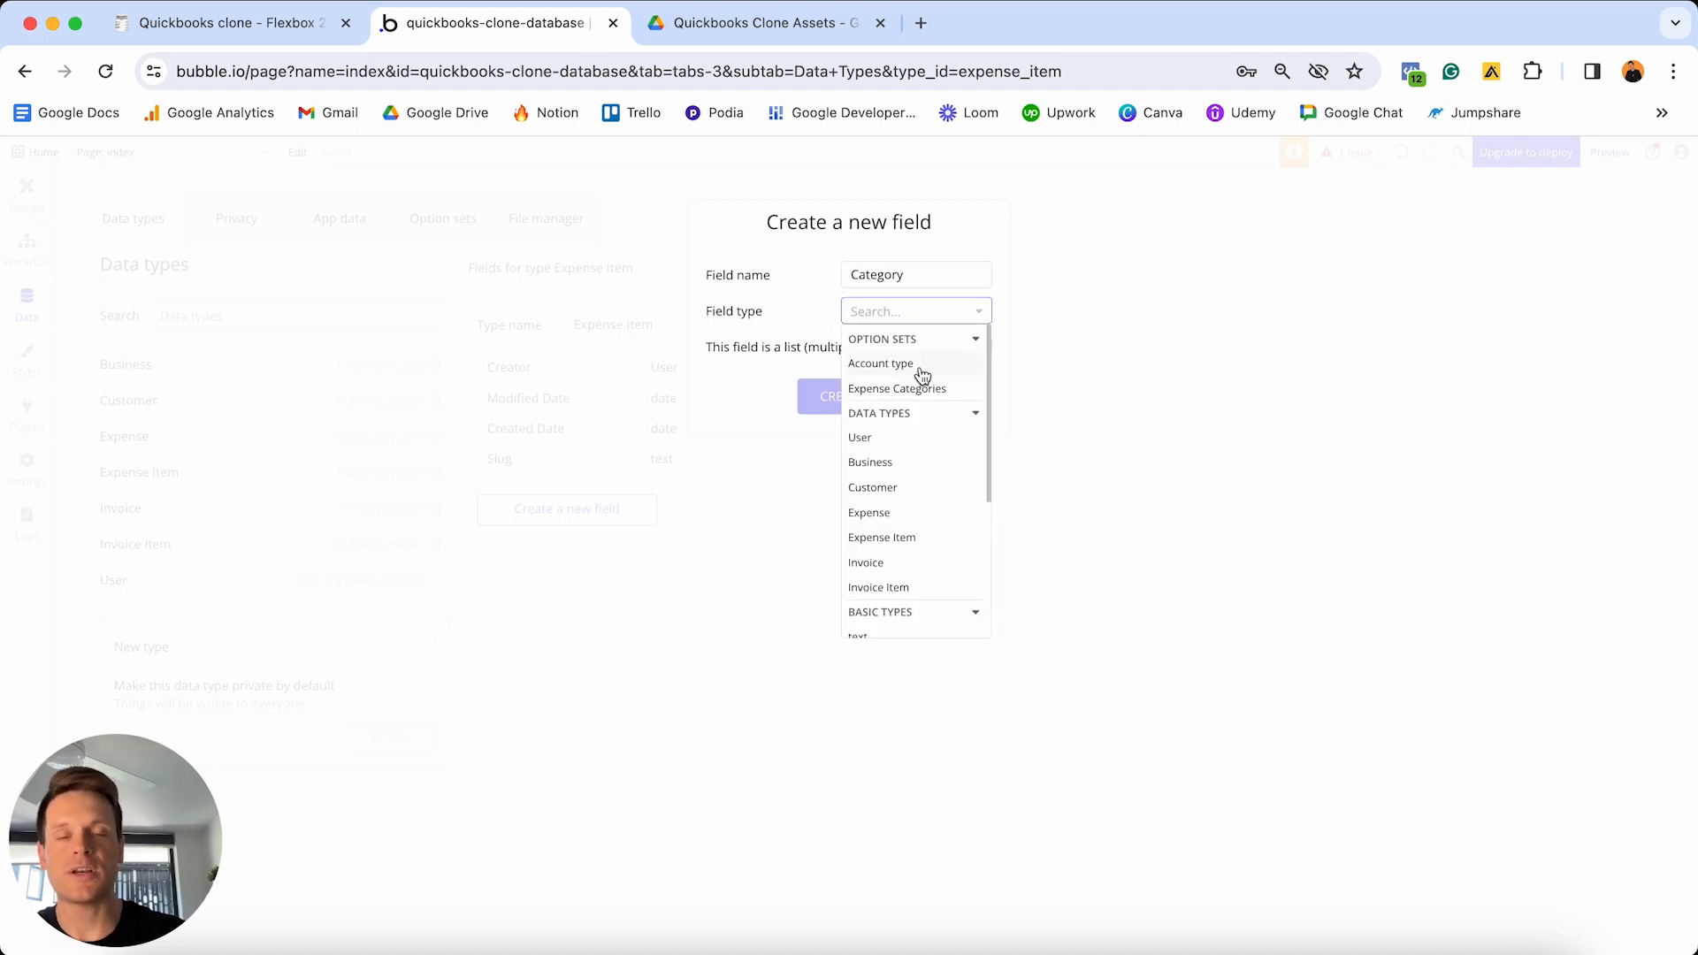
click(895, 390)
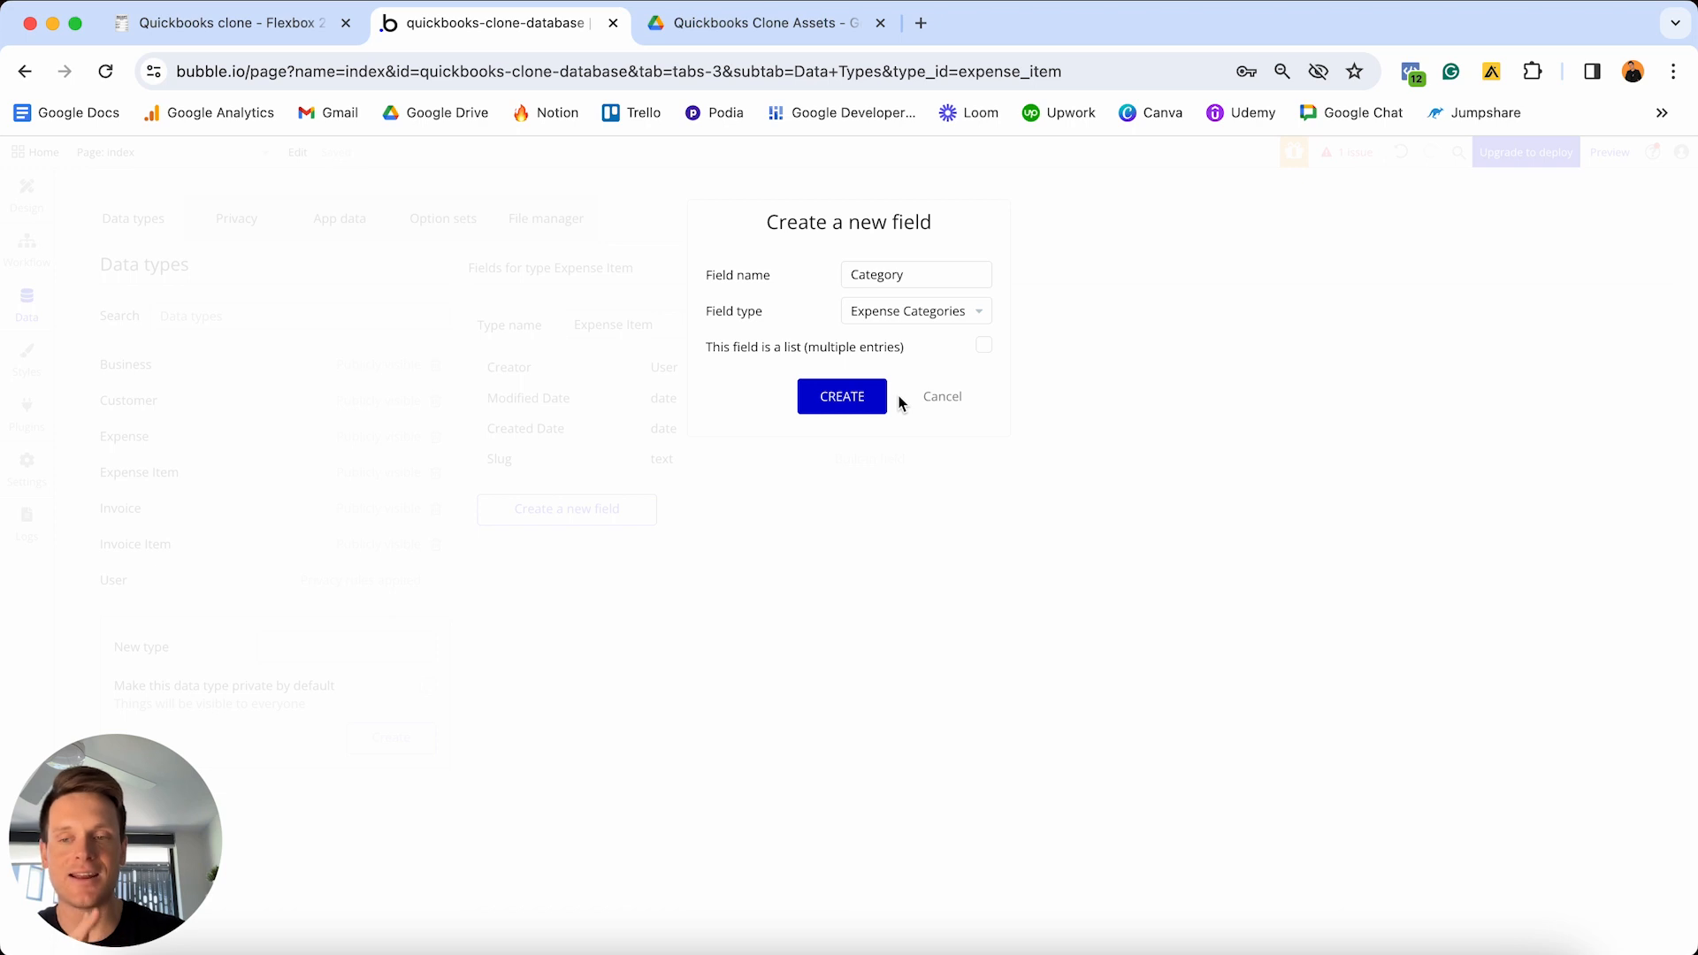
click(838, 399)
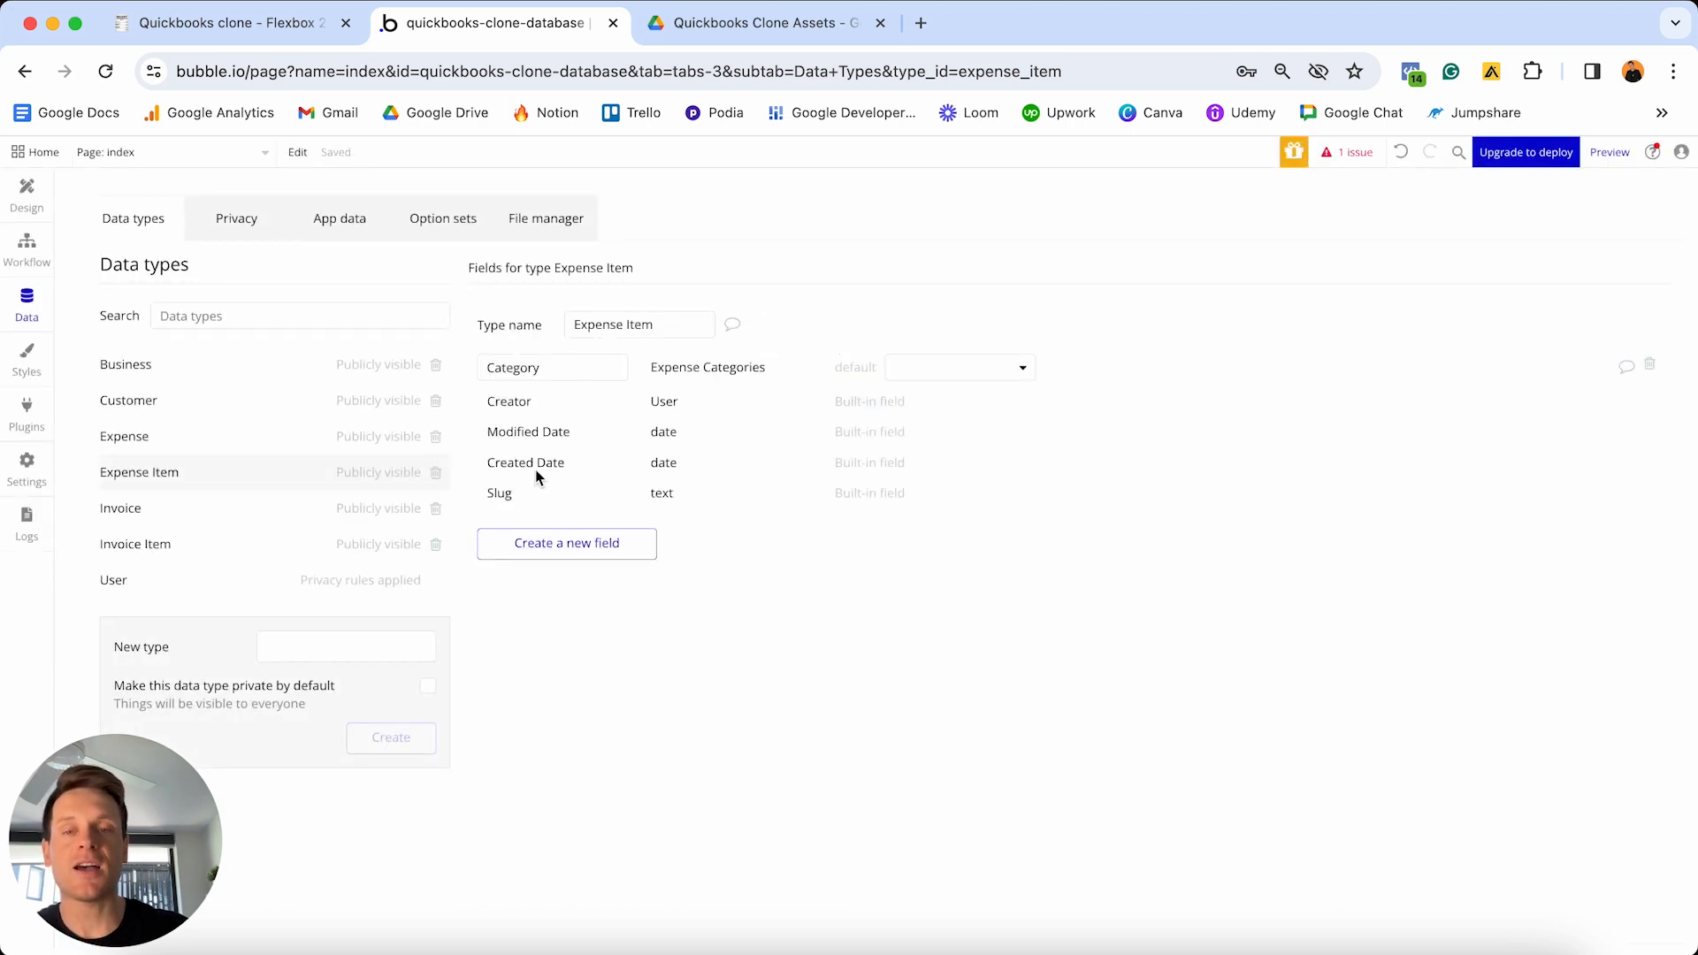
- Add a Cost number field to Expense Item
click(553, 543)
text(z)
key(BackSpace)
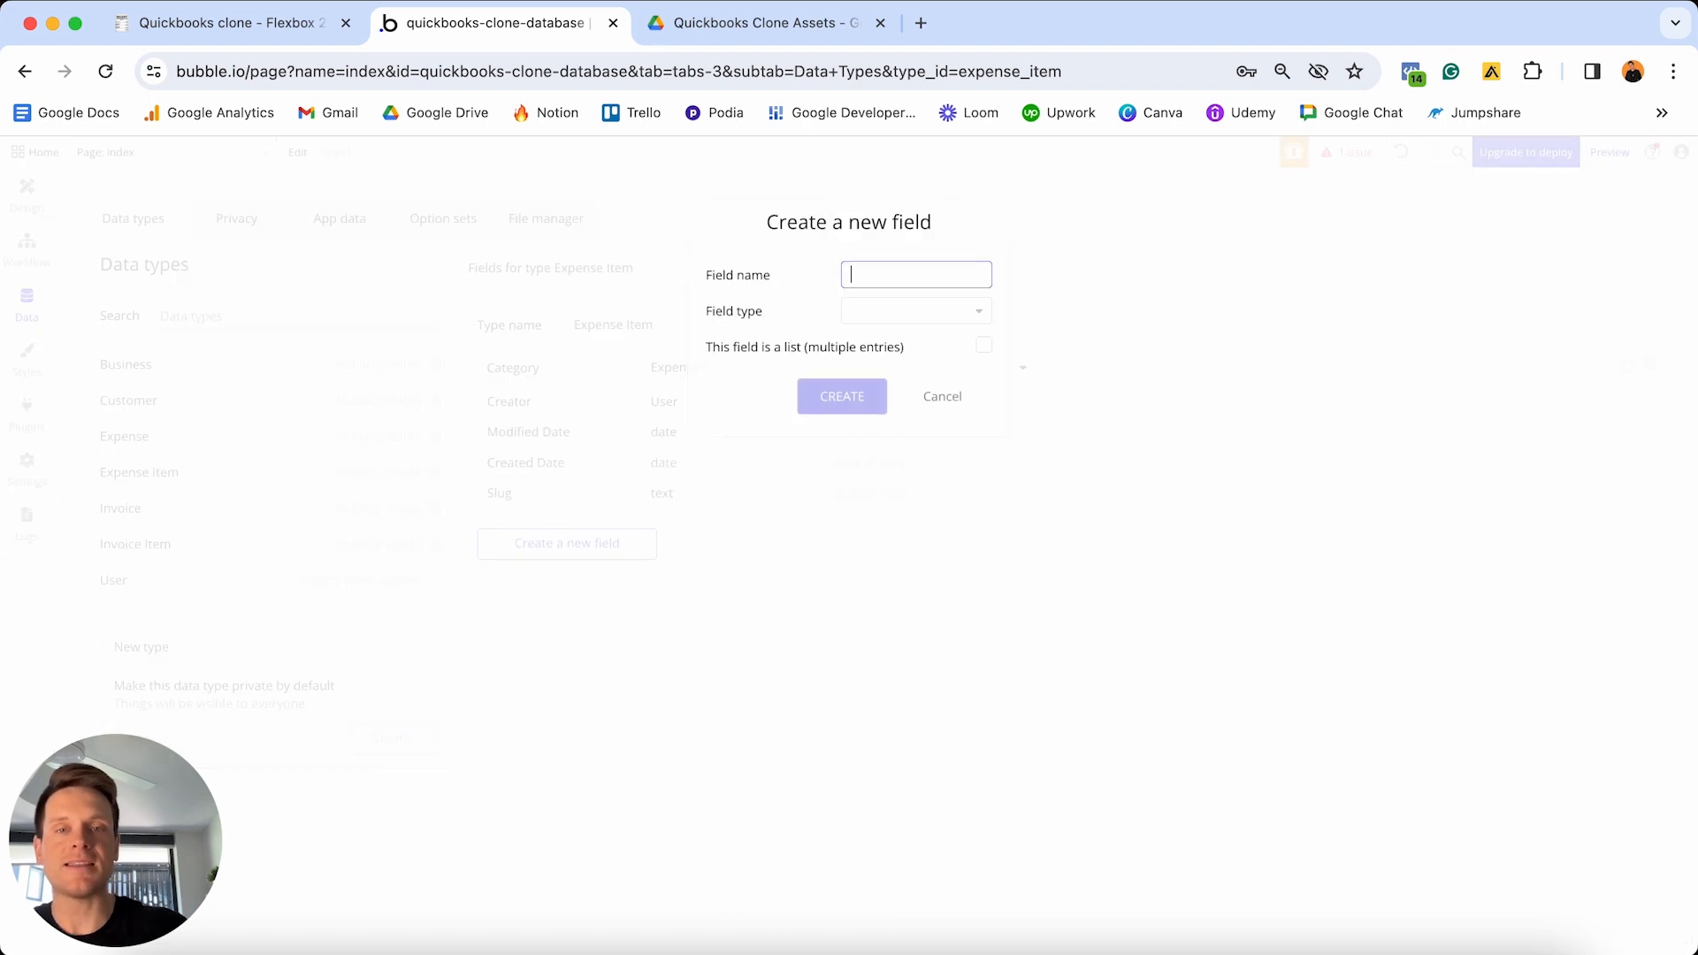
text(Cost)
click(881, 310)
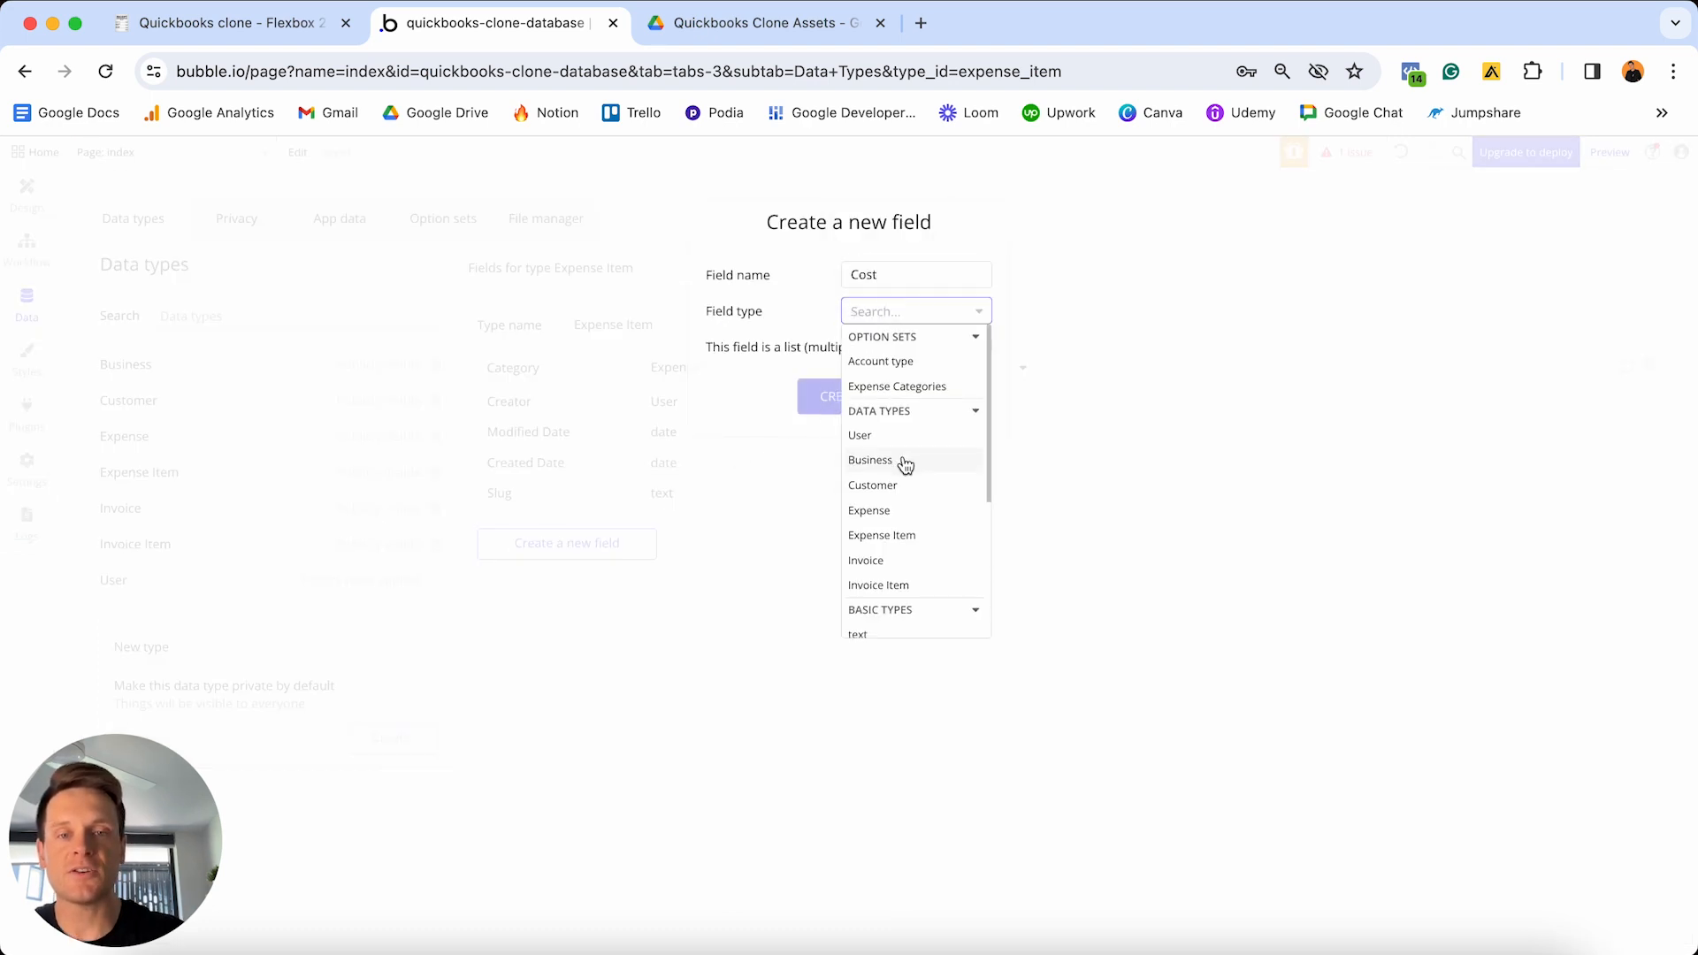
scroll(903, 463, down, 3)
click(890, 527)
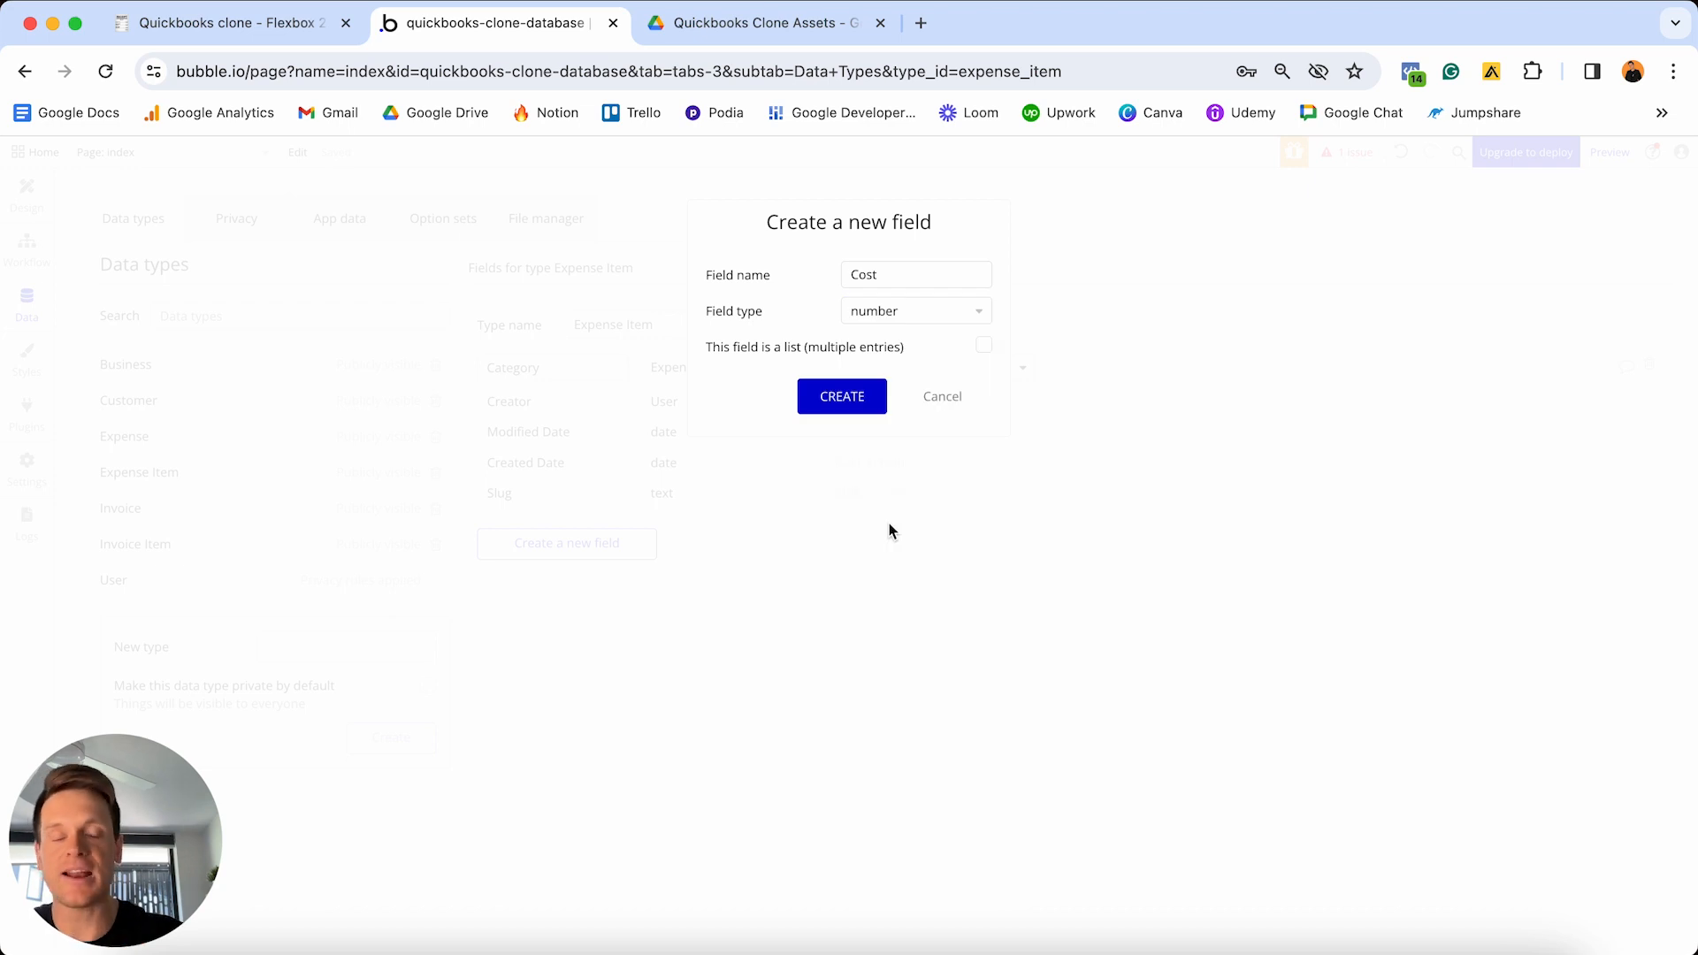
click(845, 400)
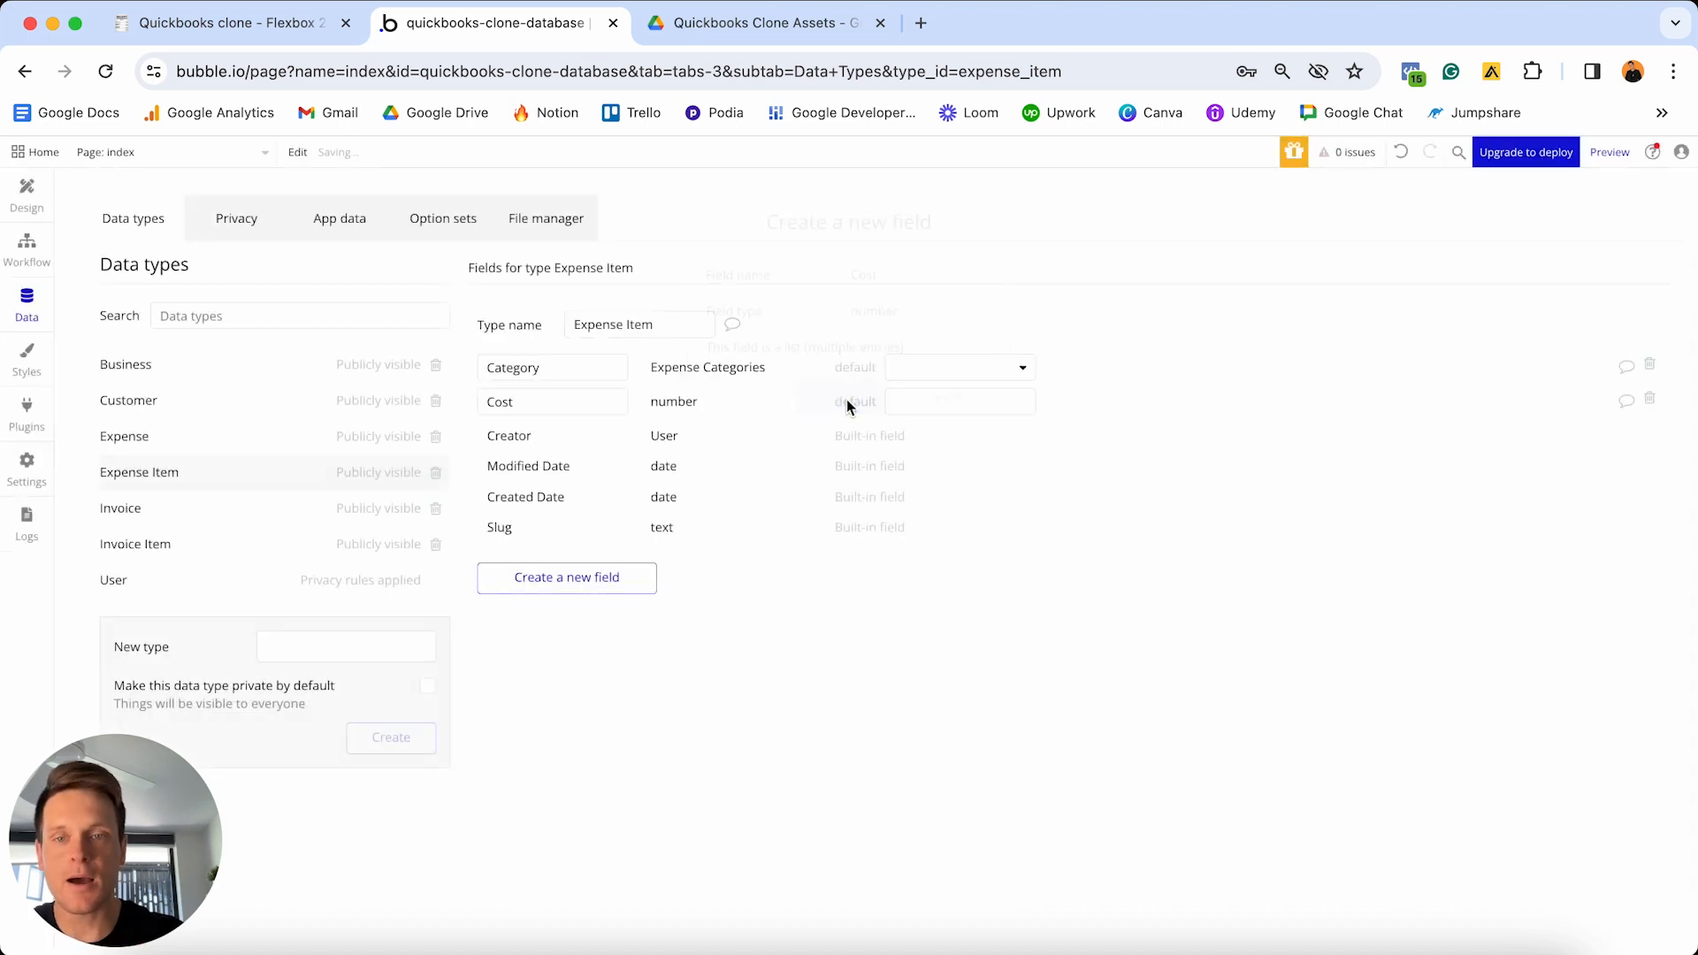
- Add a Description text field to Expense Item
click(571, 577)
text(Des)
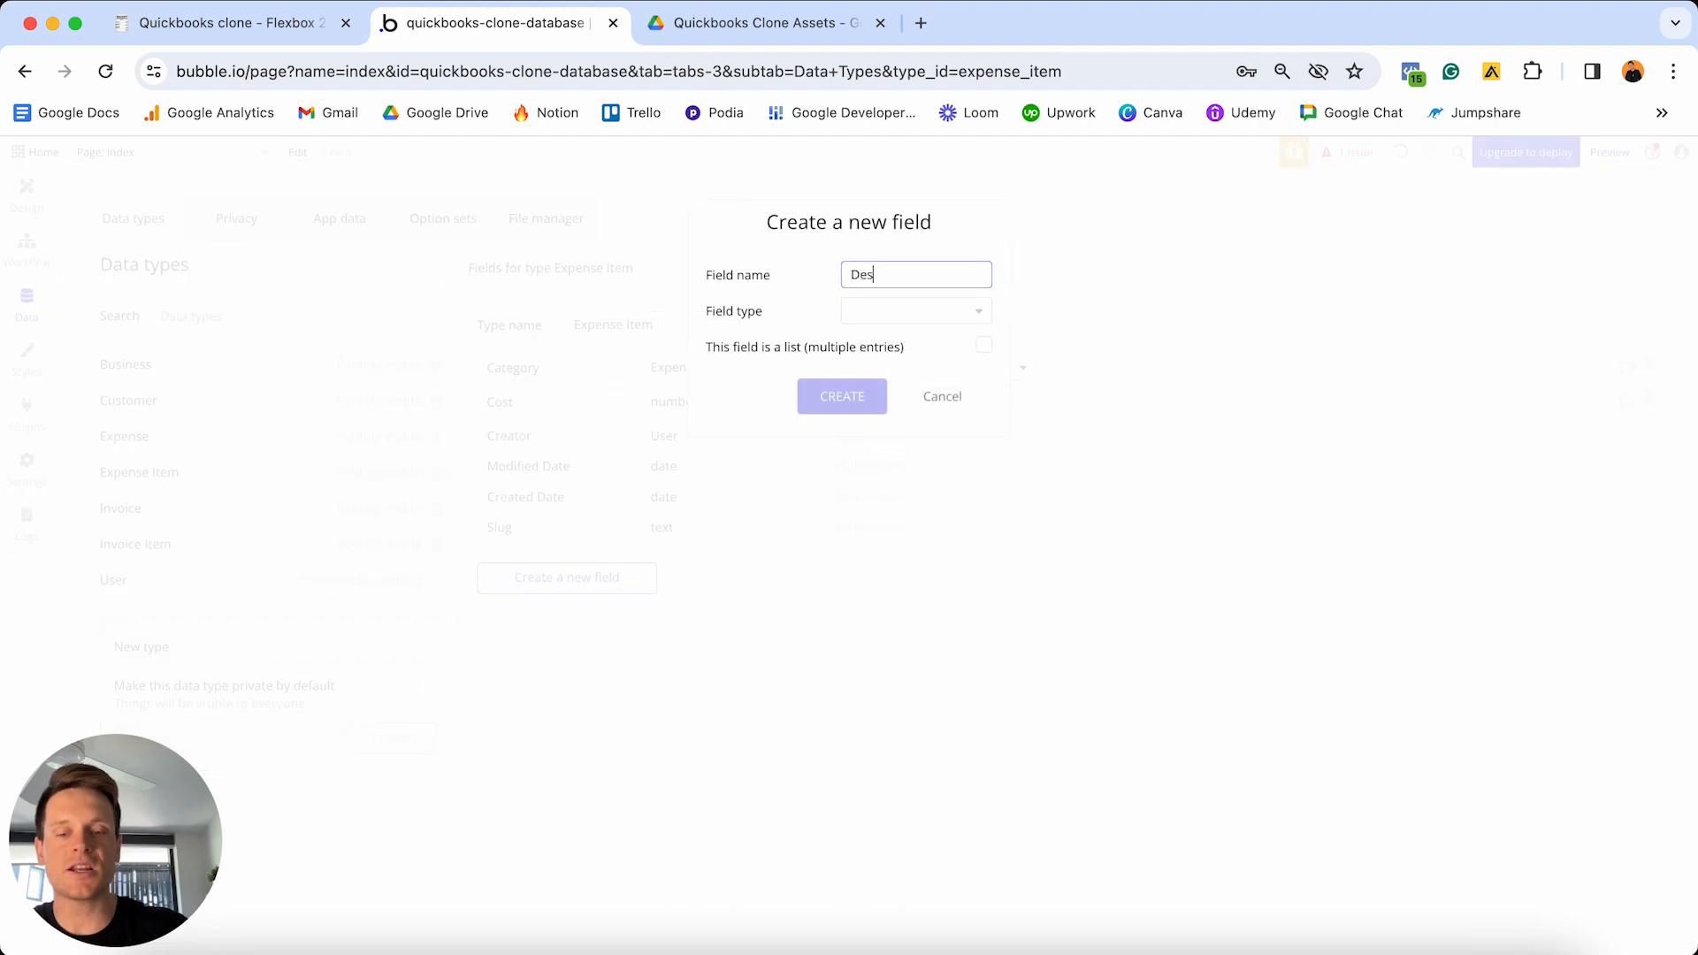
text(cription)
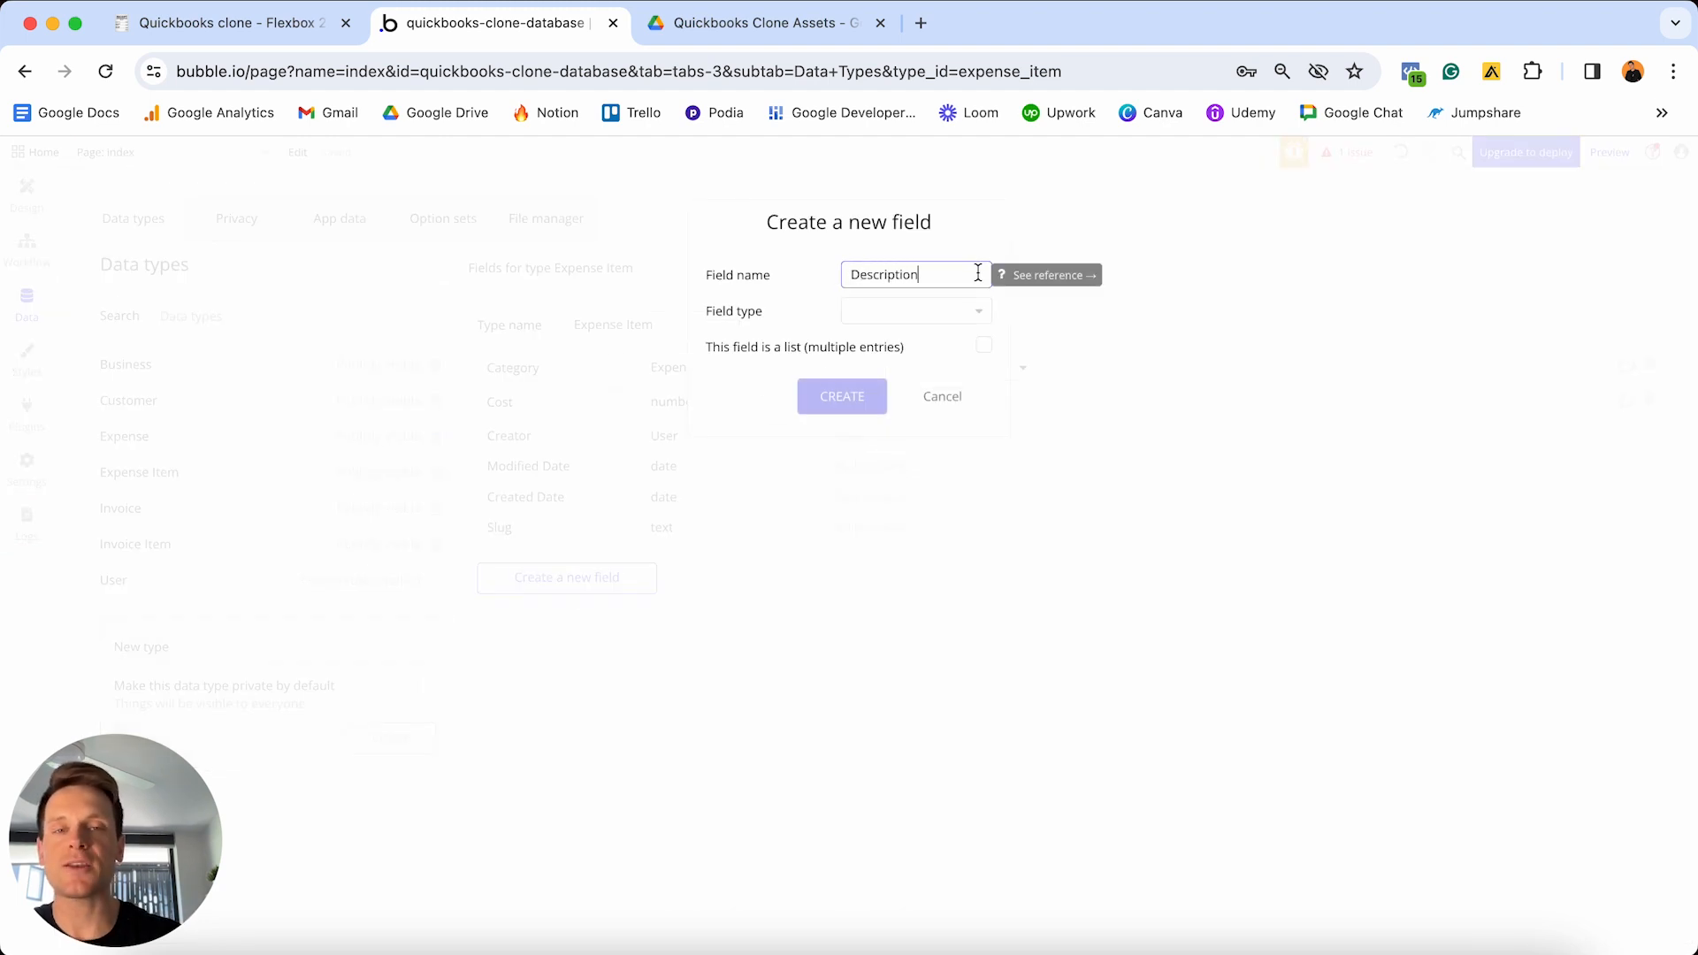
click(960, 315)
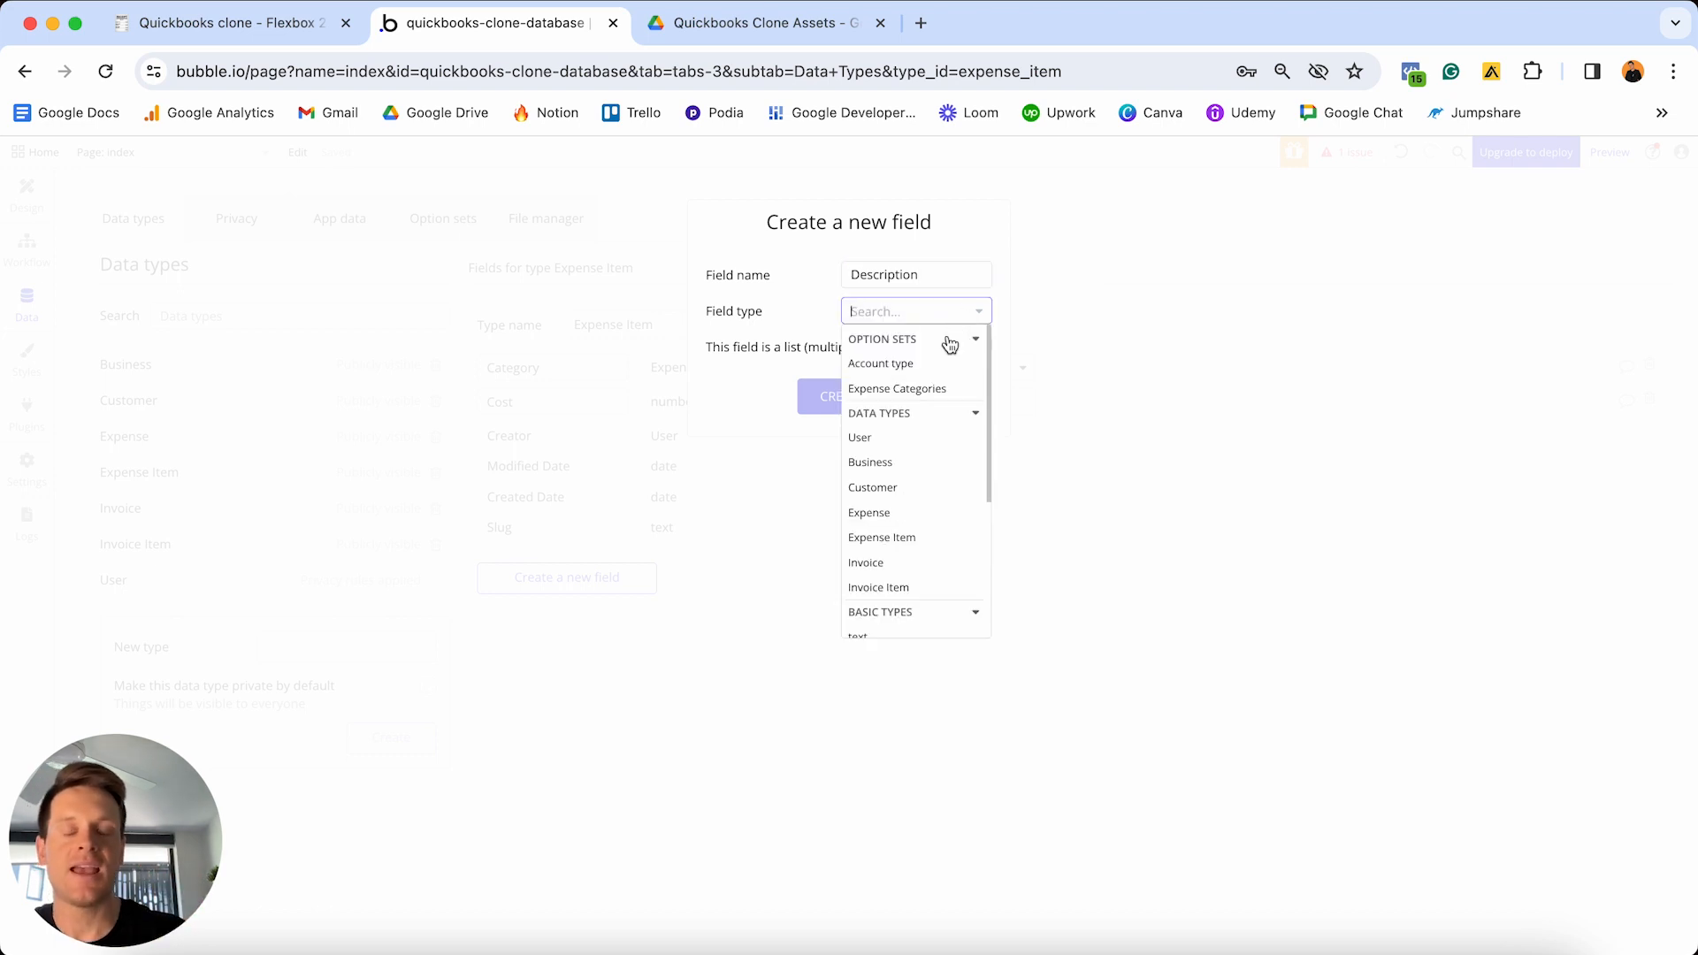
scroll(936, 428, down, 3)
click(898, 522)
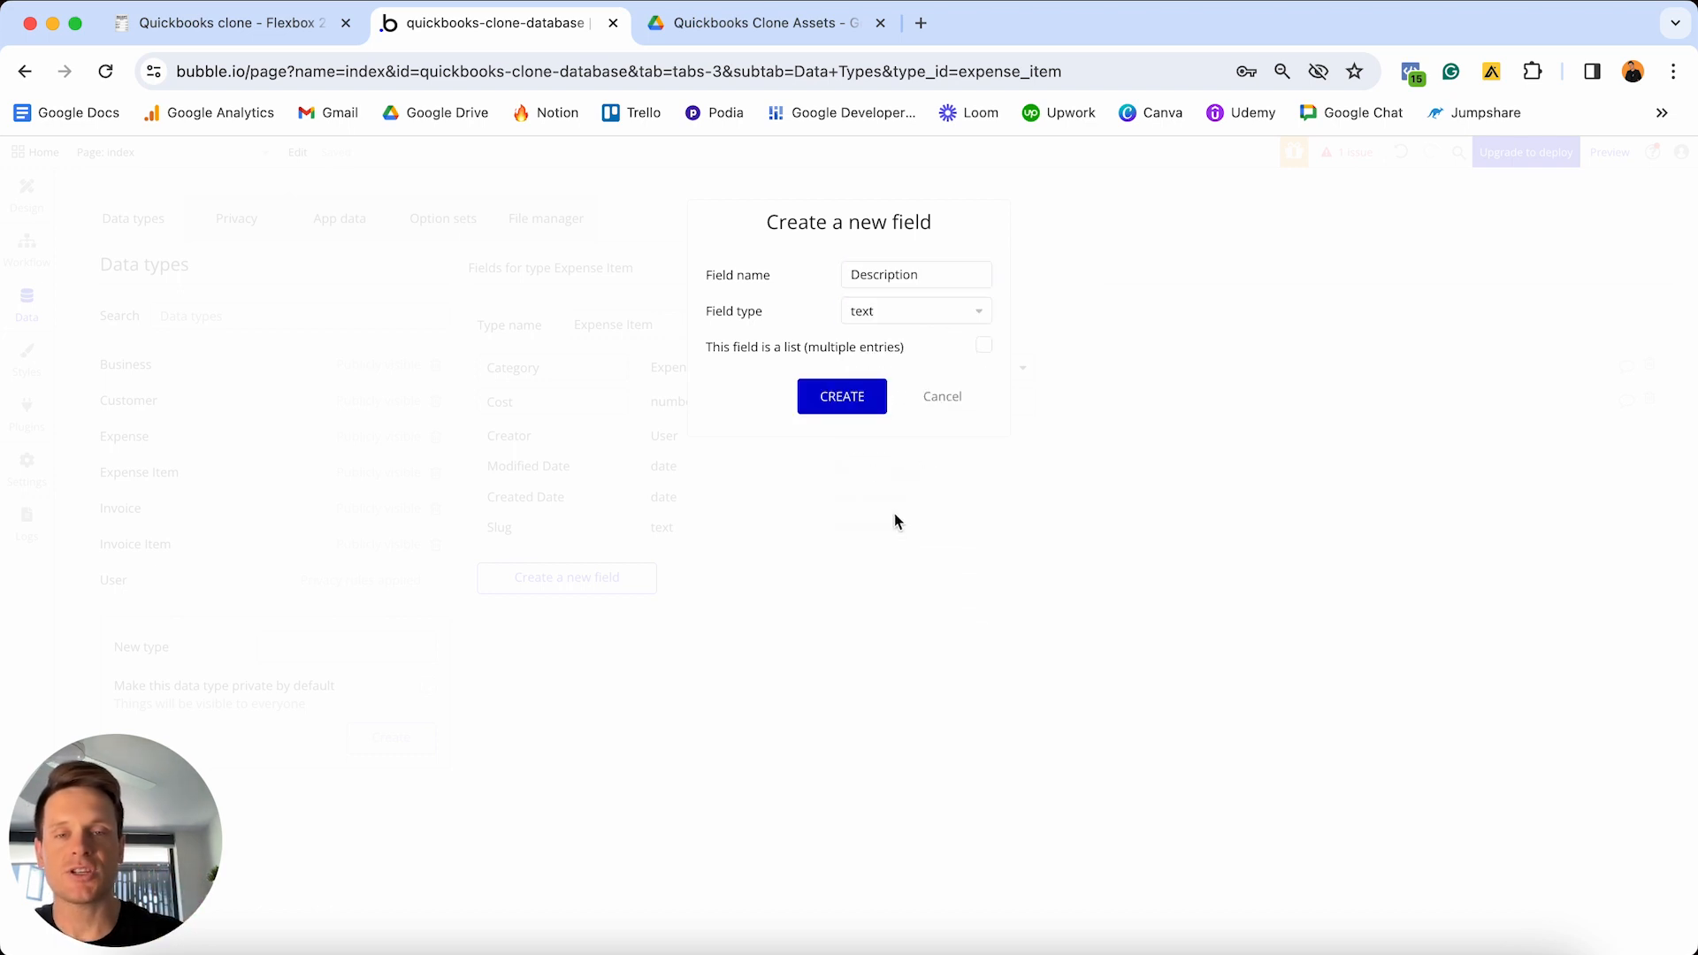
click(852, 400)
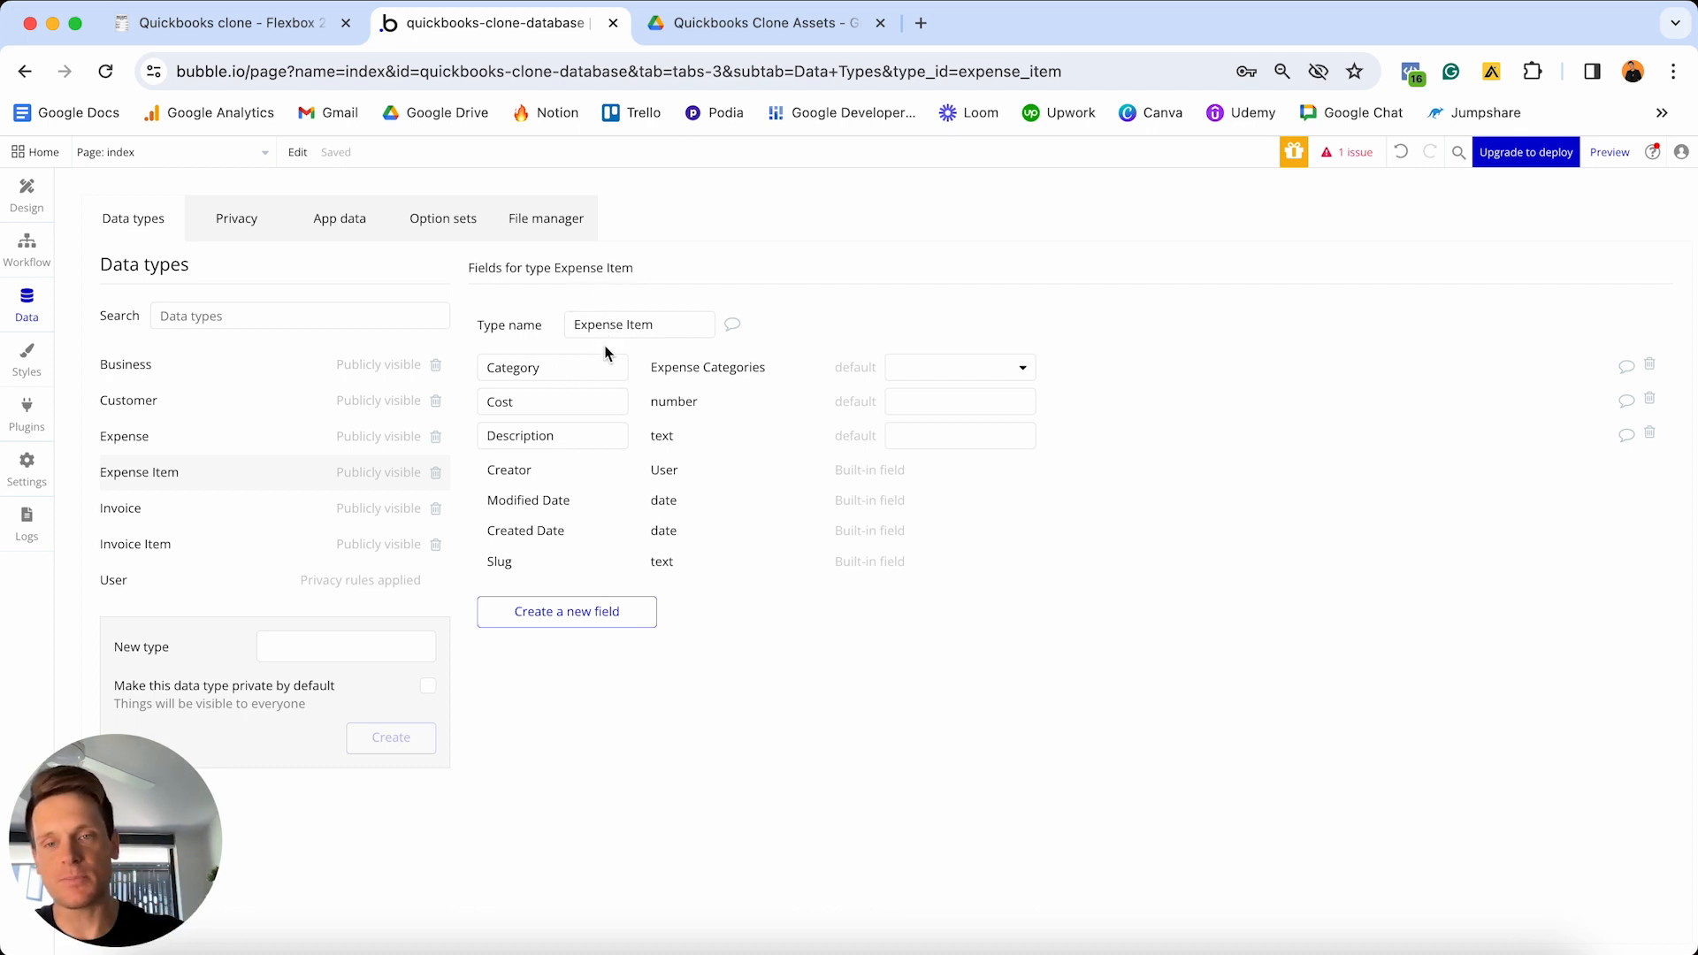
- Add an OG-business field of type Business to Expense Item
click(575, 616)
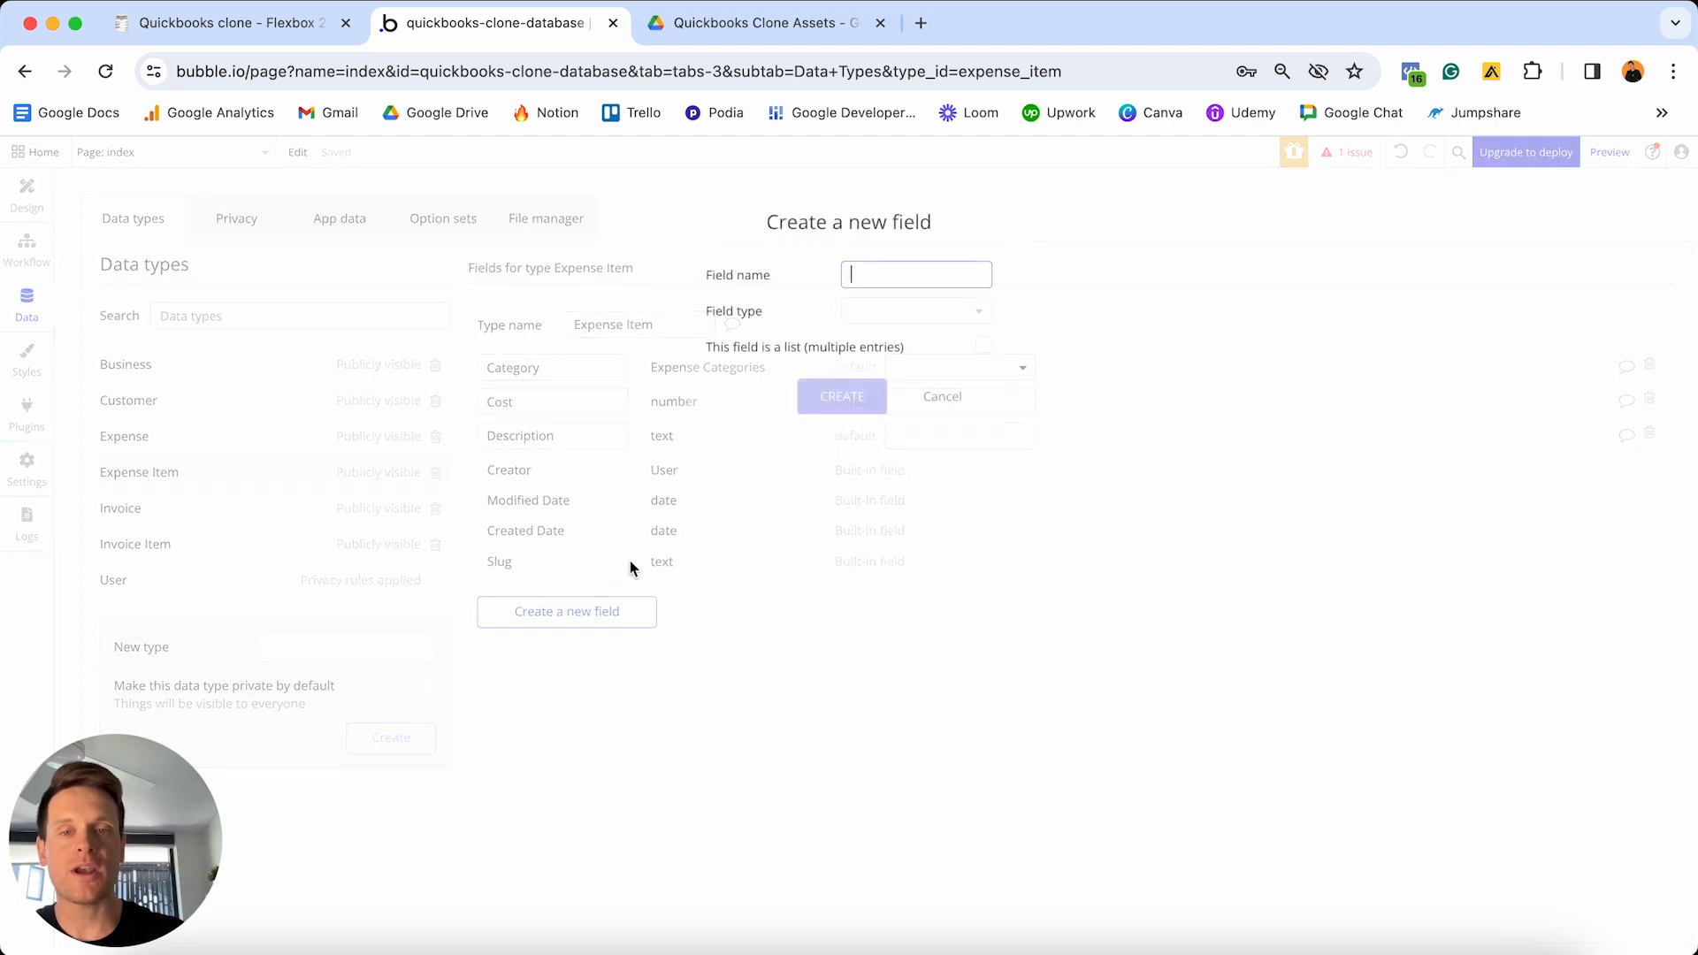
text(OG-business)
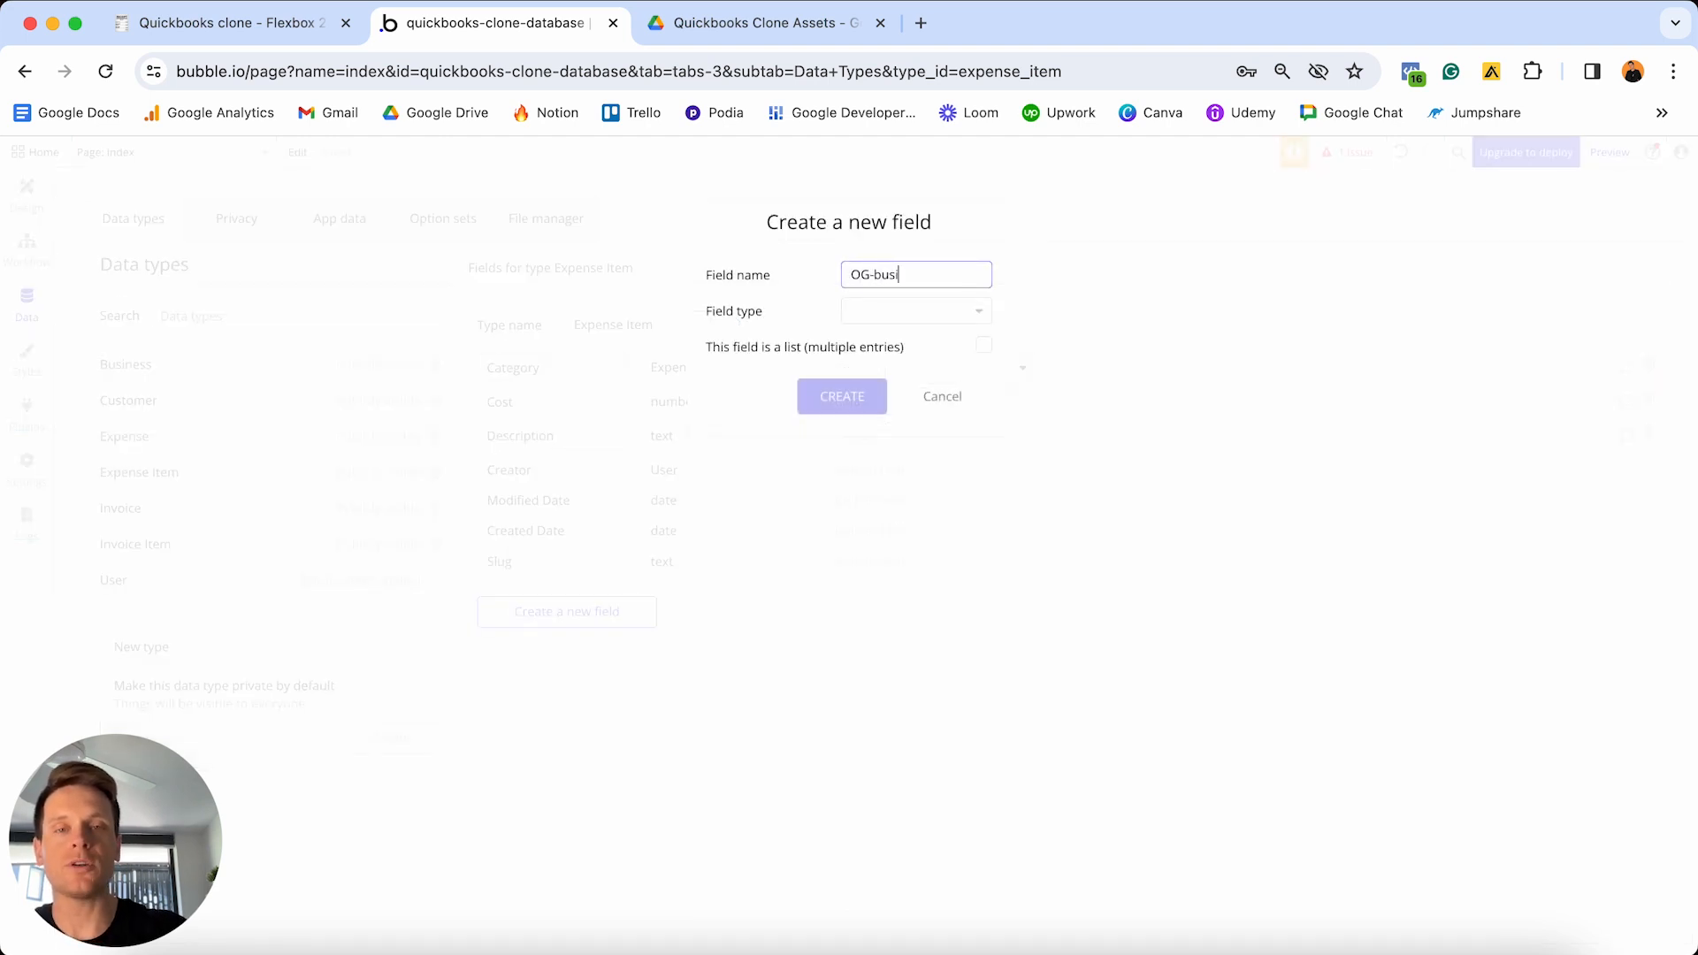
click(908, 317)
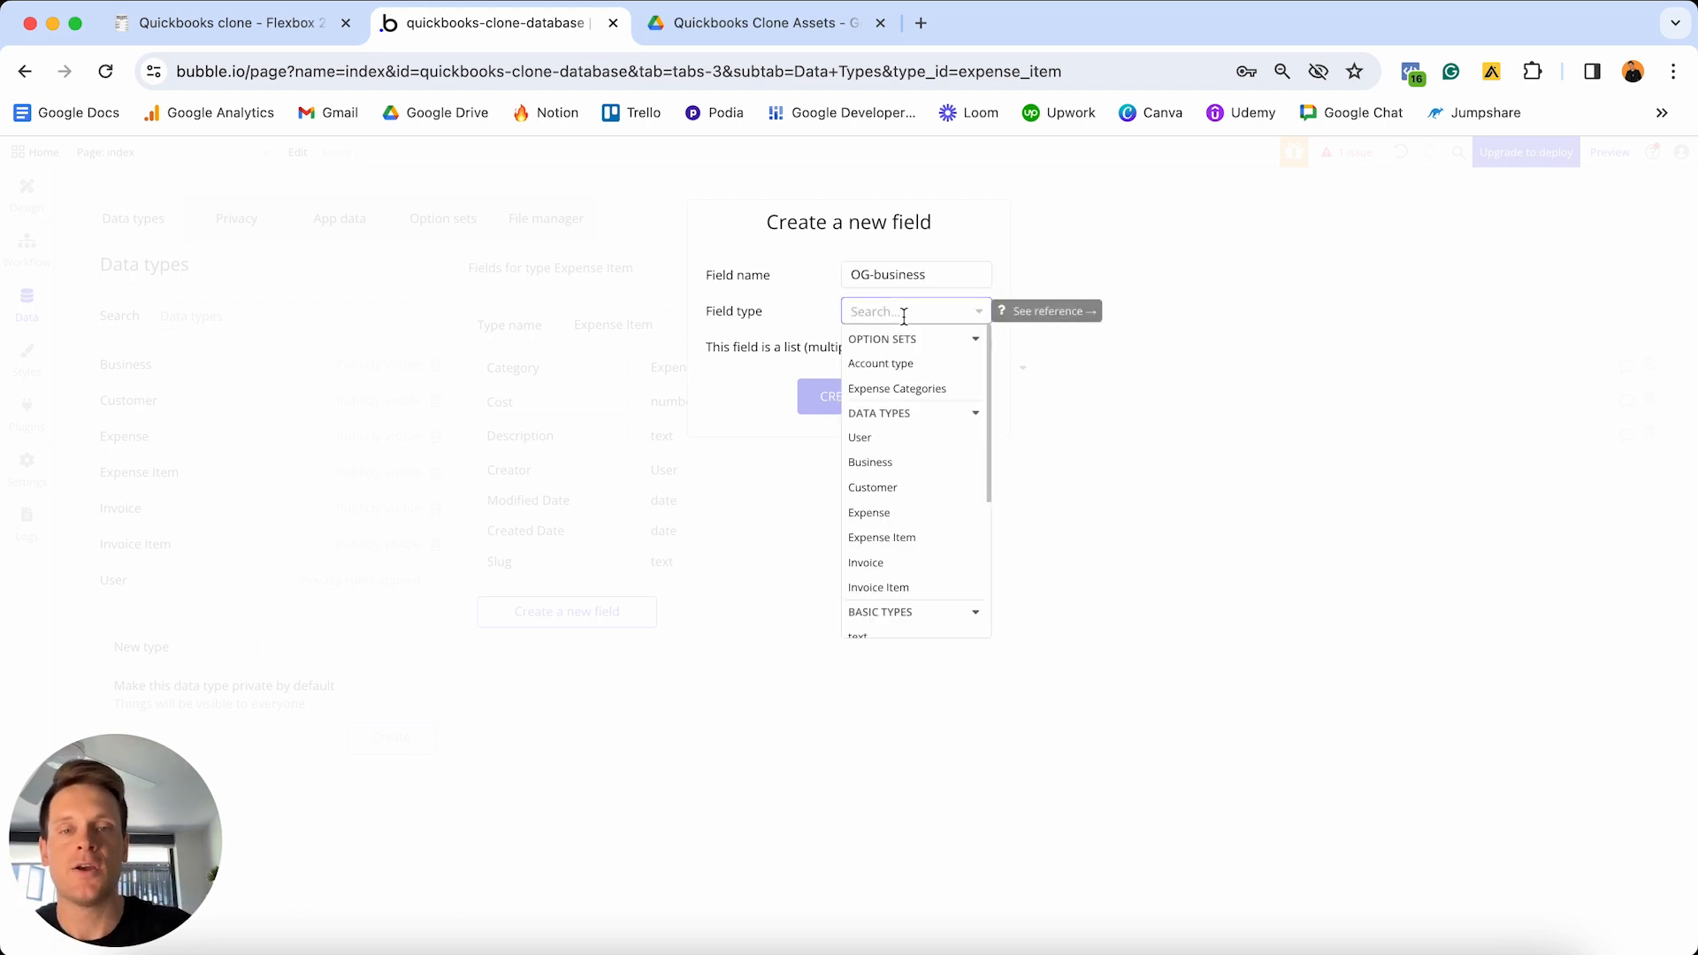
click(883, 471)
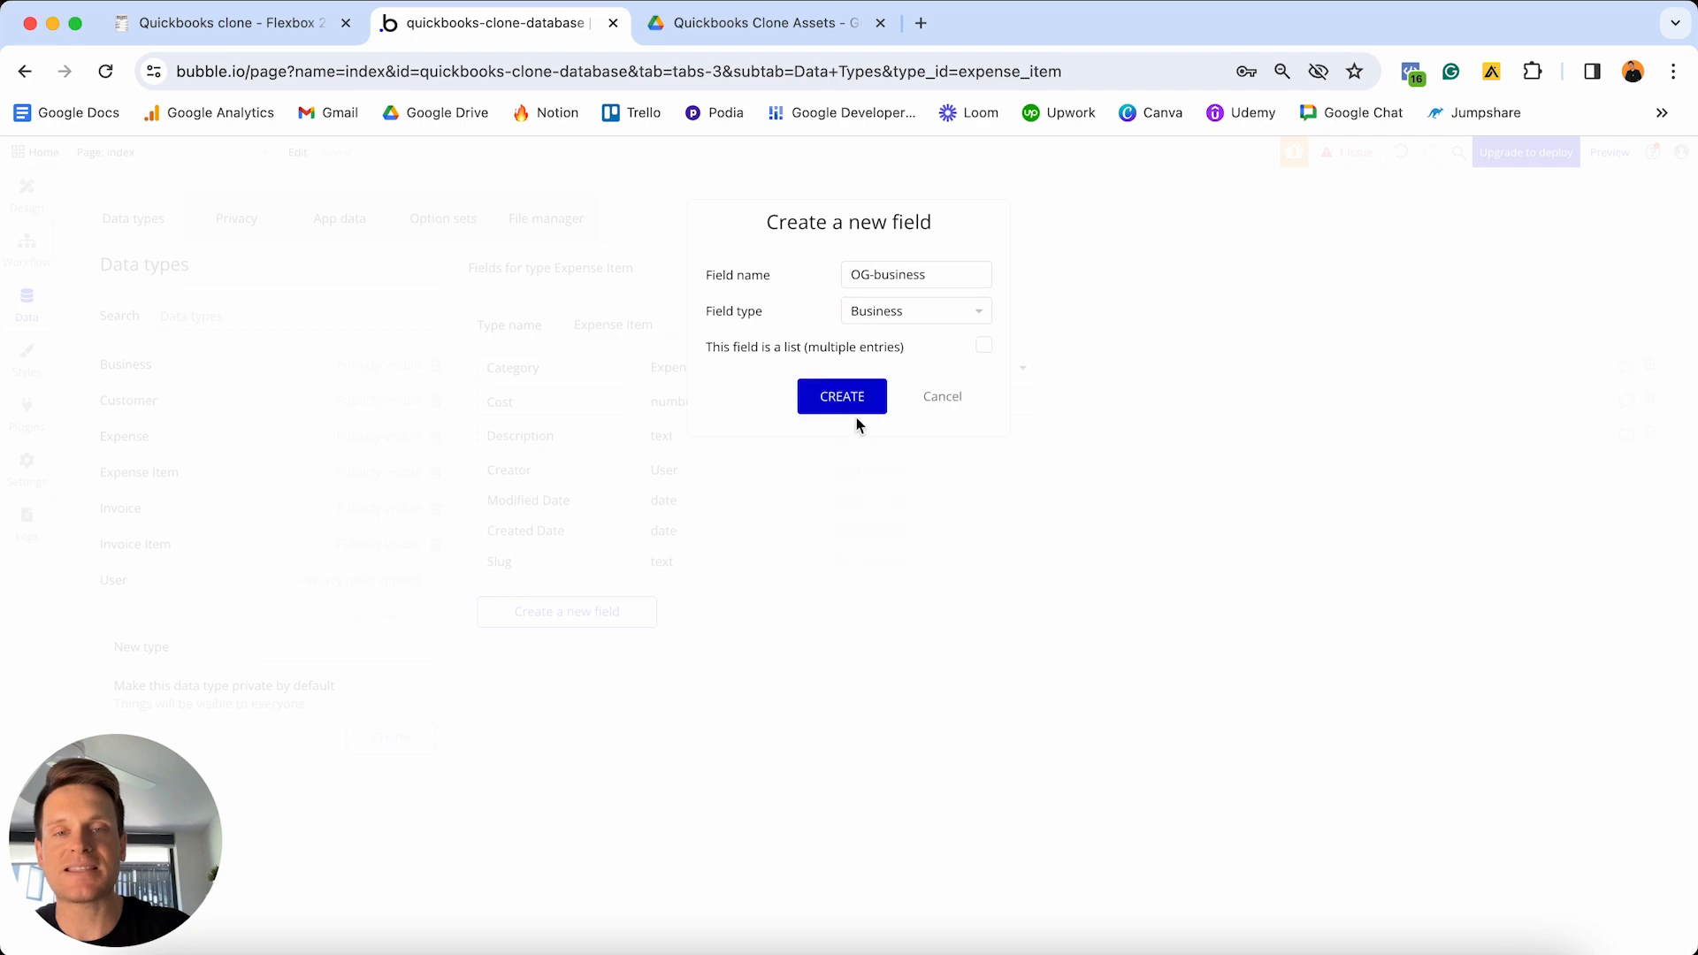
click(834, 396)
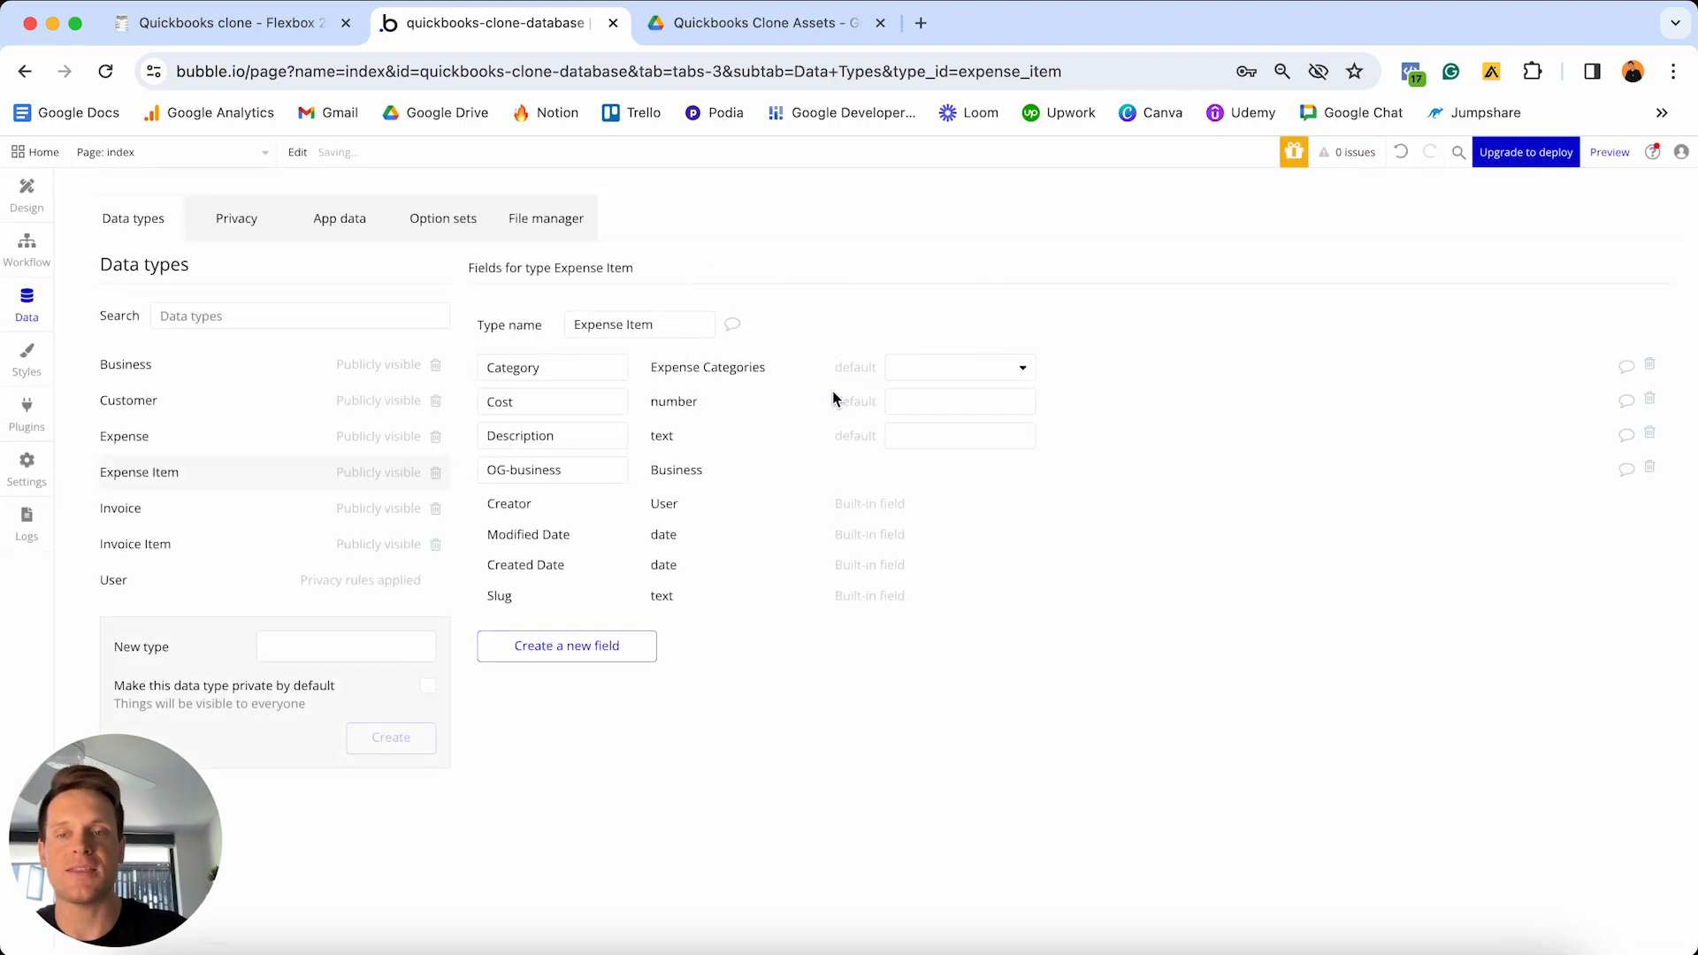
click(278, 30)
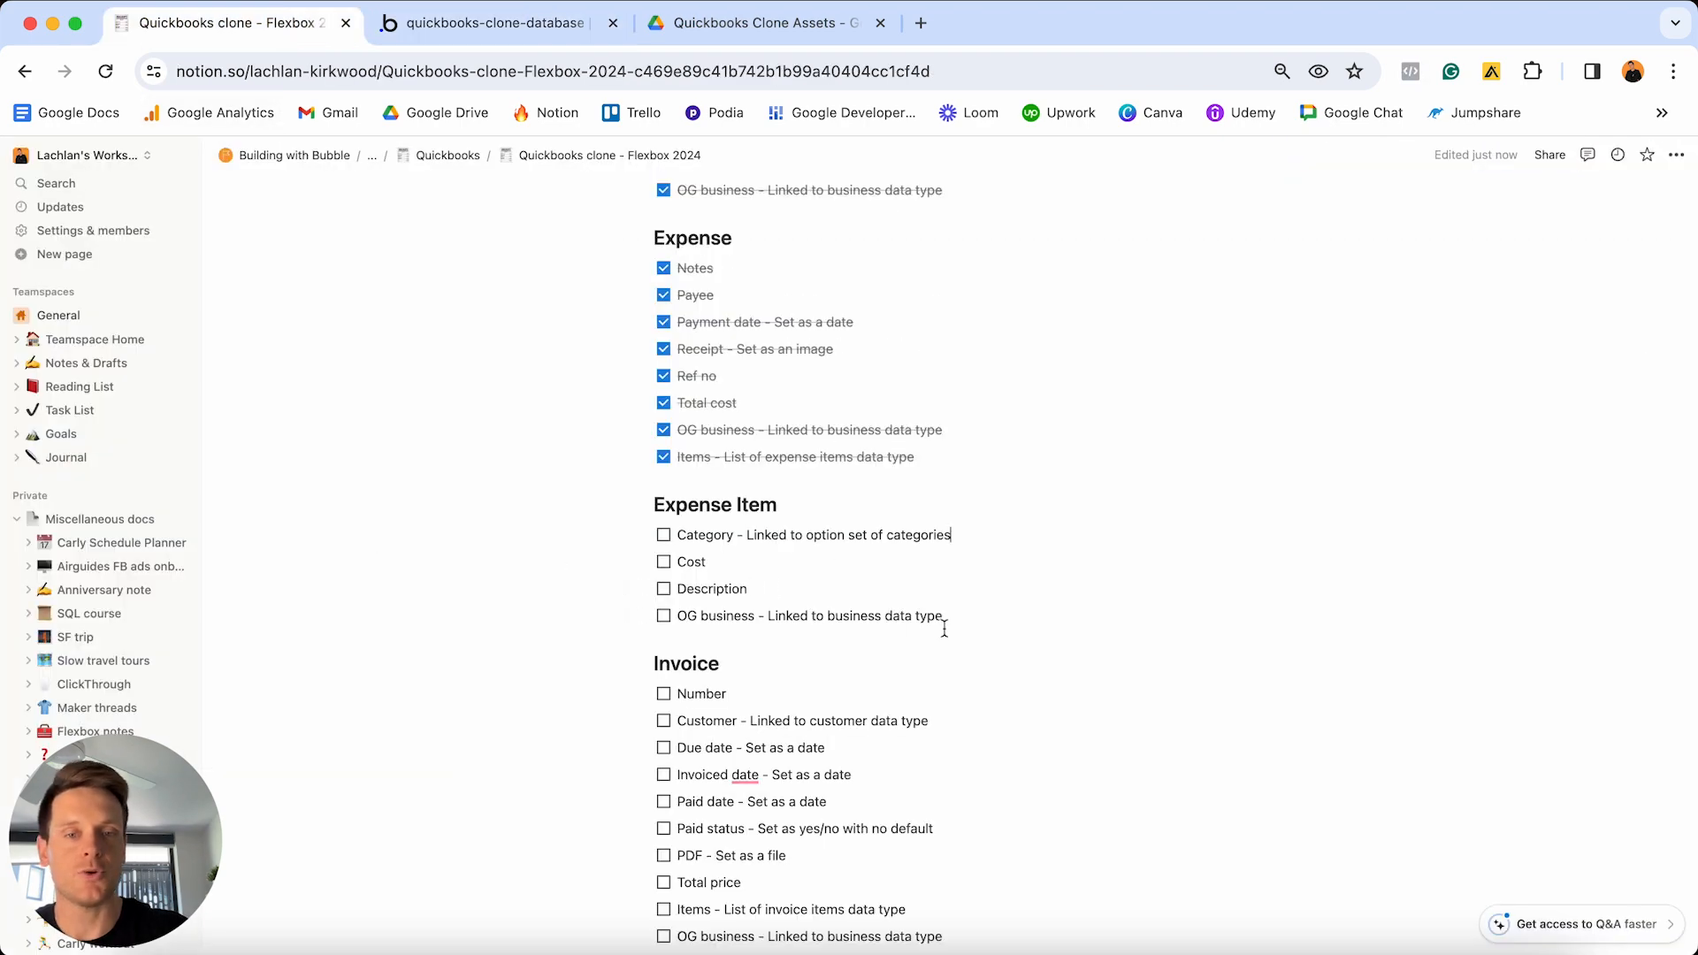
- Tick off the four Expense Item tasks in the Notion checklist
drag(945, 625, 678, 530)
click(664, 561)
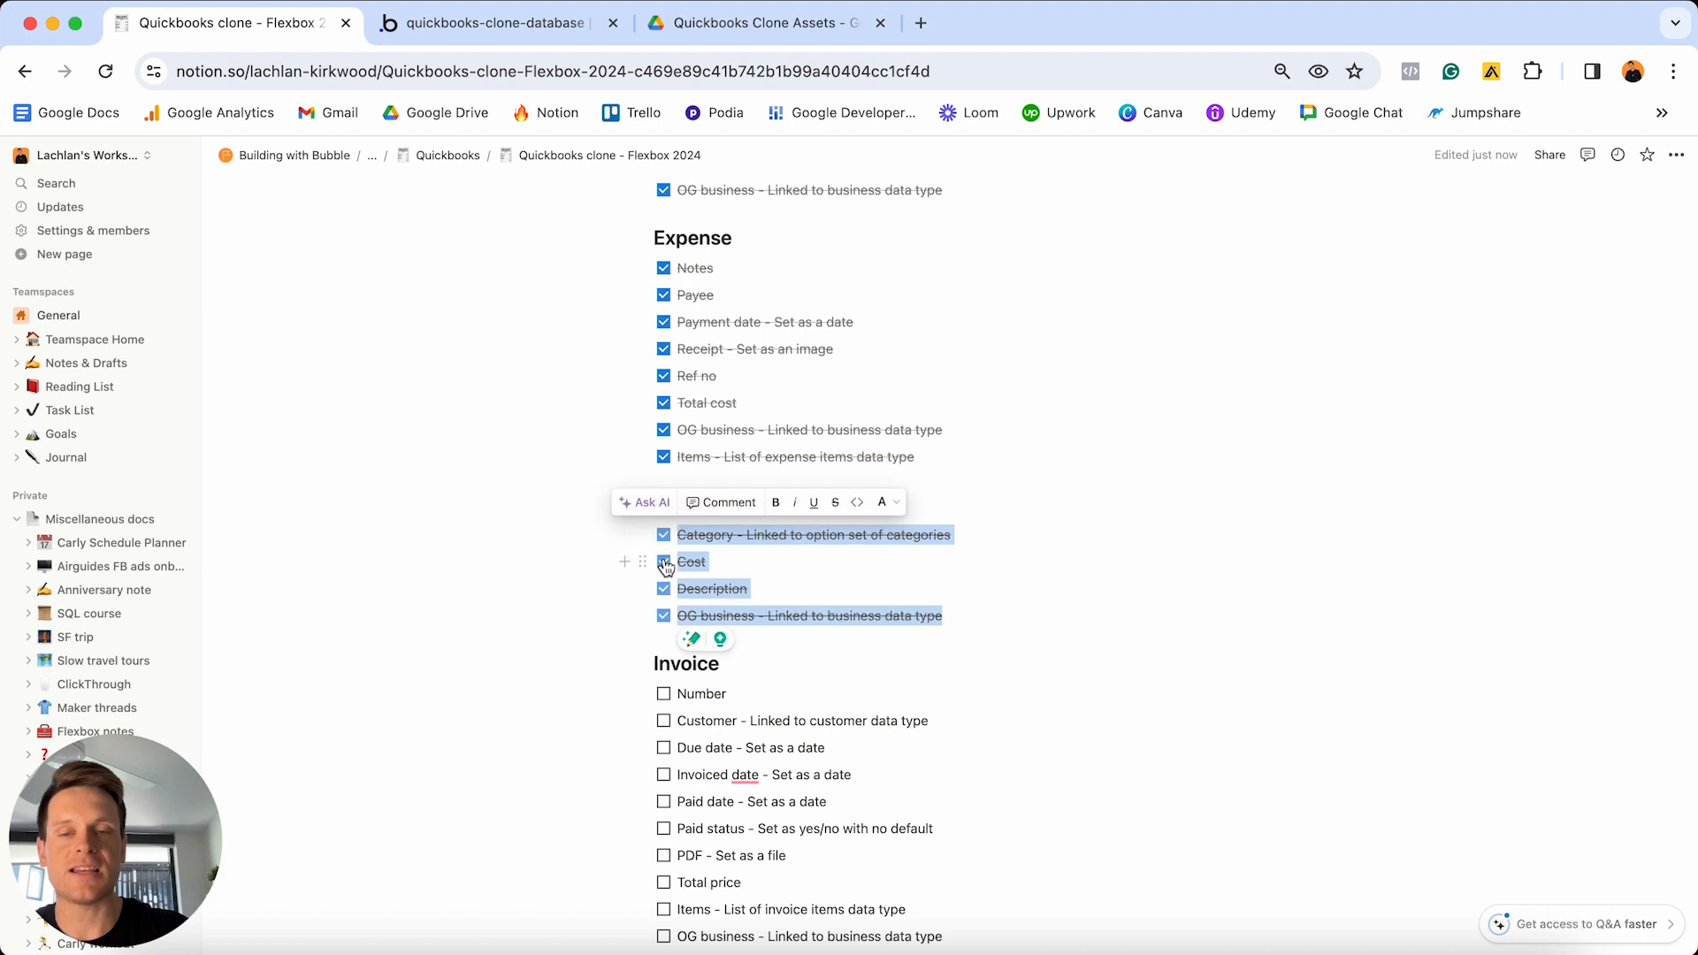
click(708, 564)
- Select the ten Invoice checklist lines and return to Bubble
scroll(726, 571, down, 4)
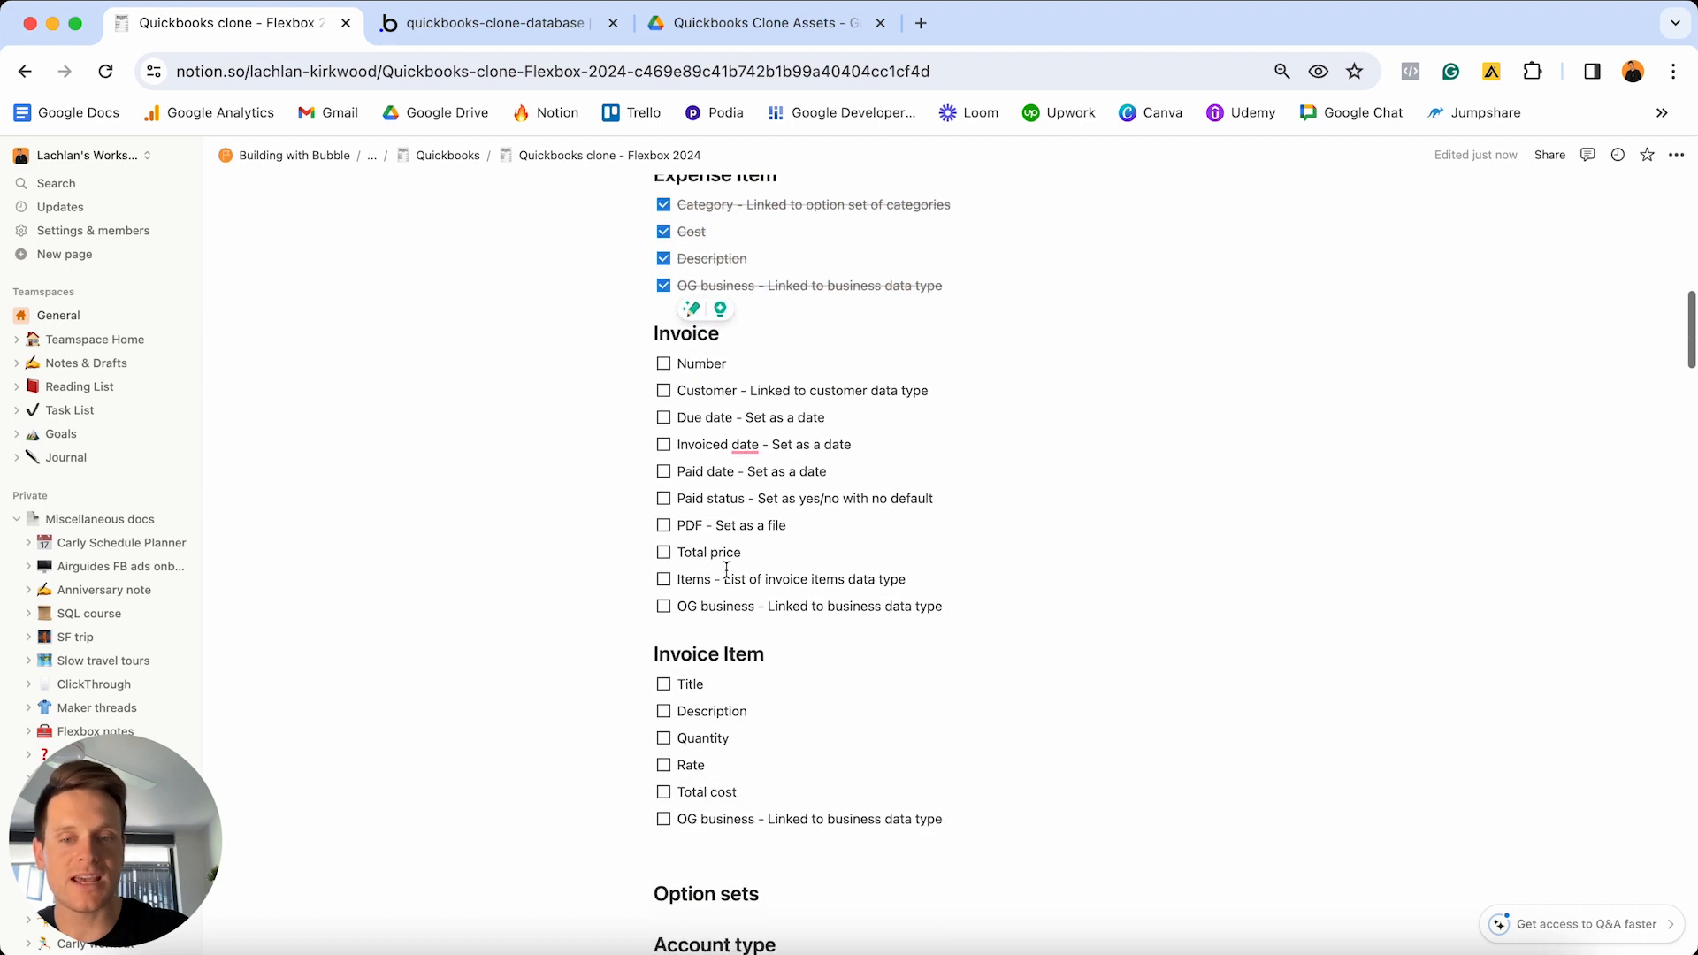
scroll(726, 570, up, 1)
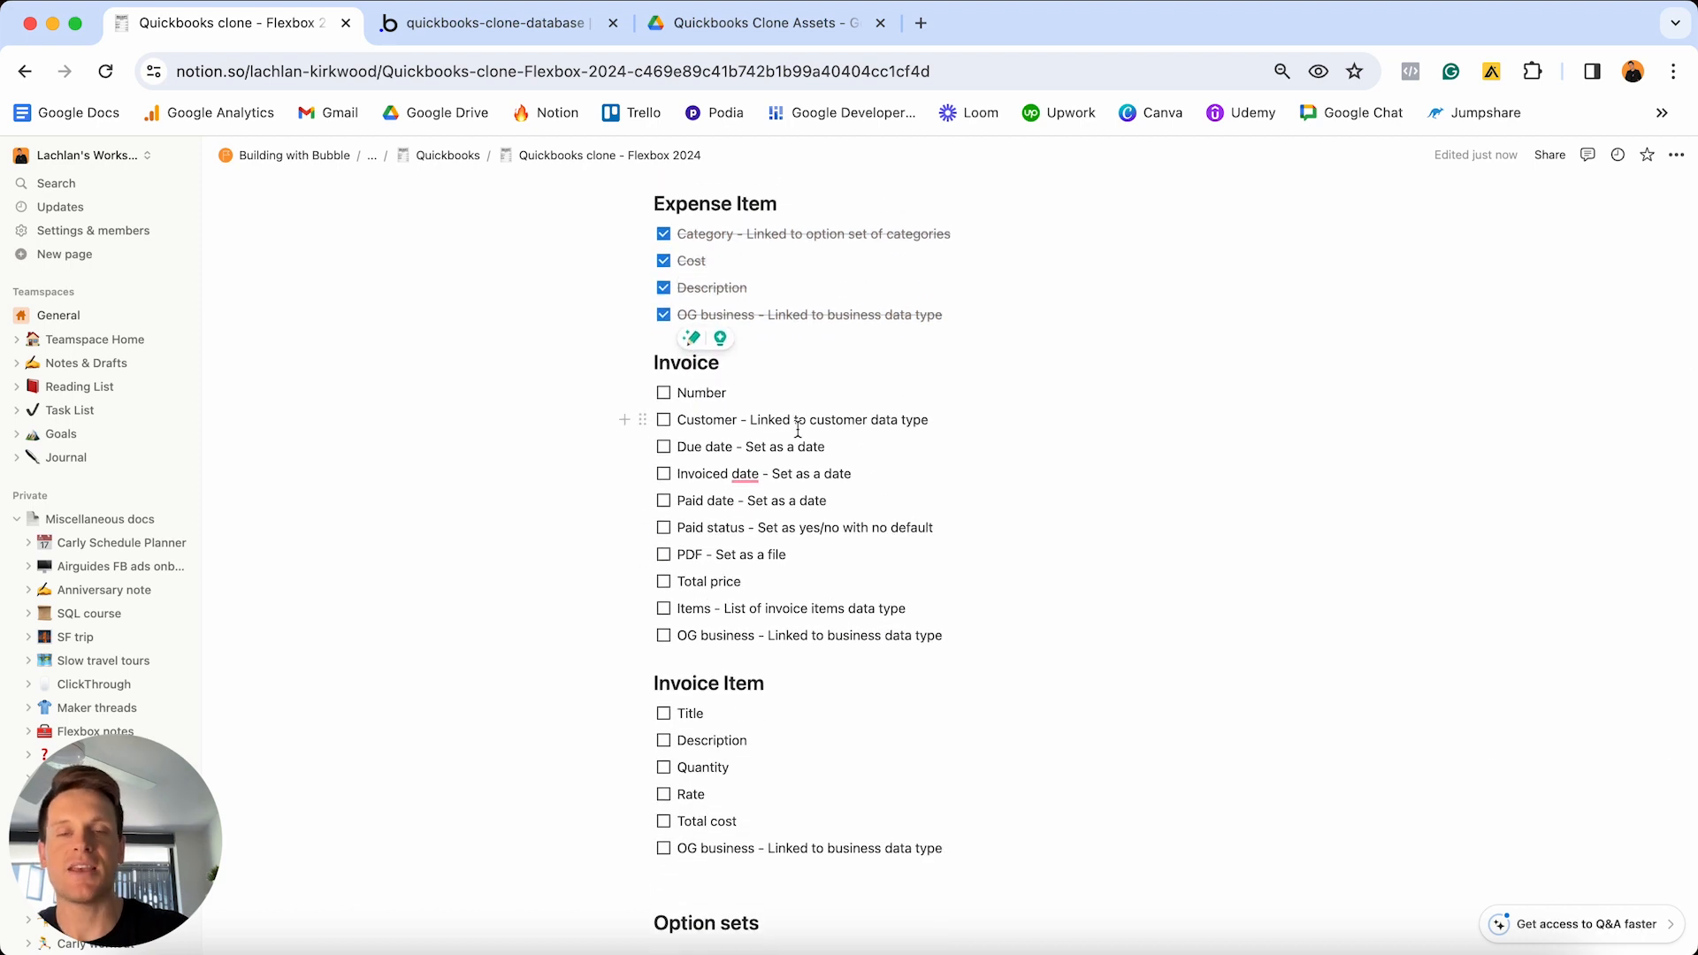
drag(973, 638, 819, 390)
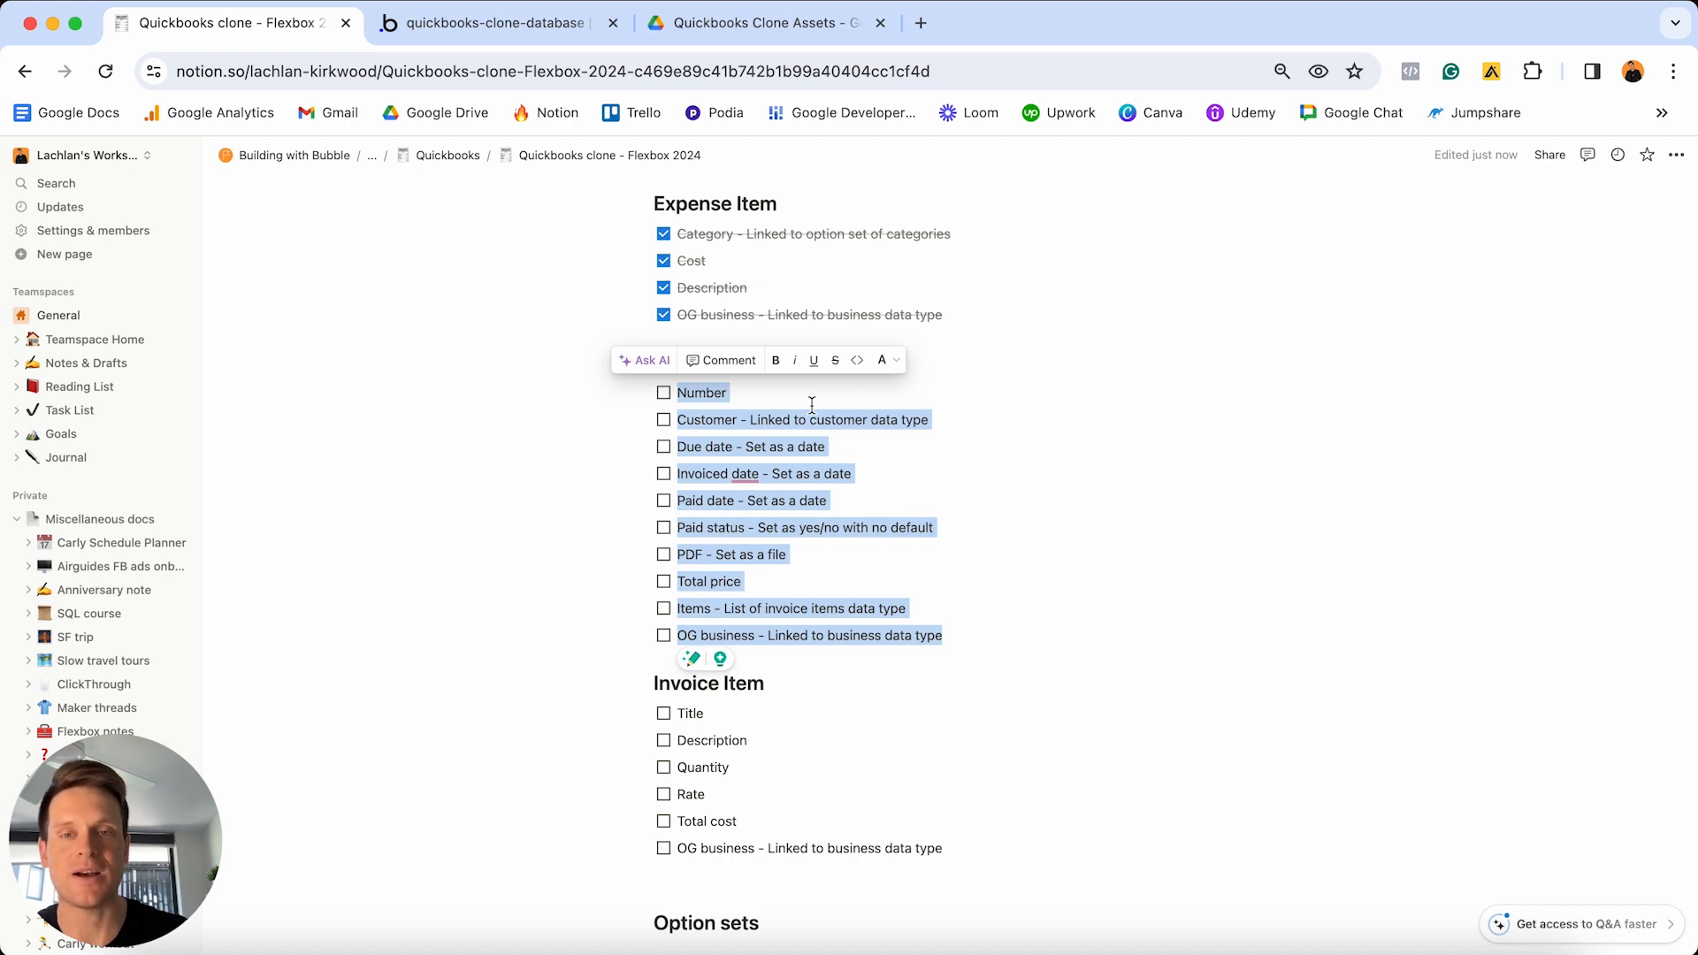
click(512, 31)
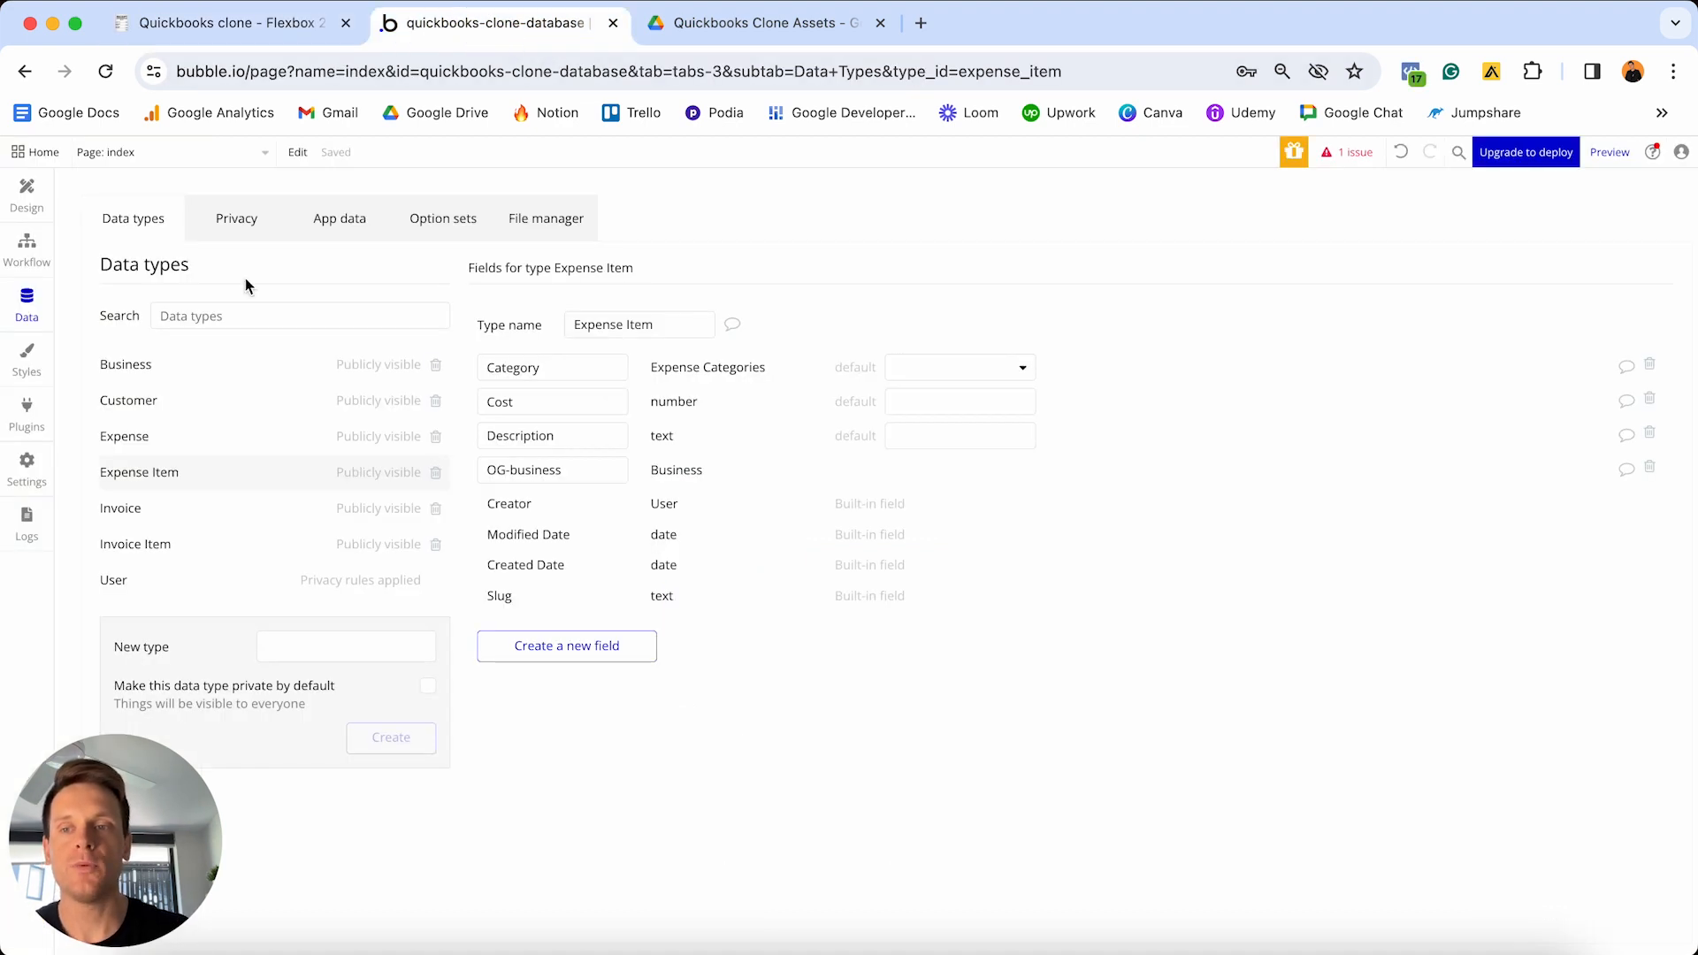
- Add a Number text field to the Invoice data type
click(171, 522)
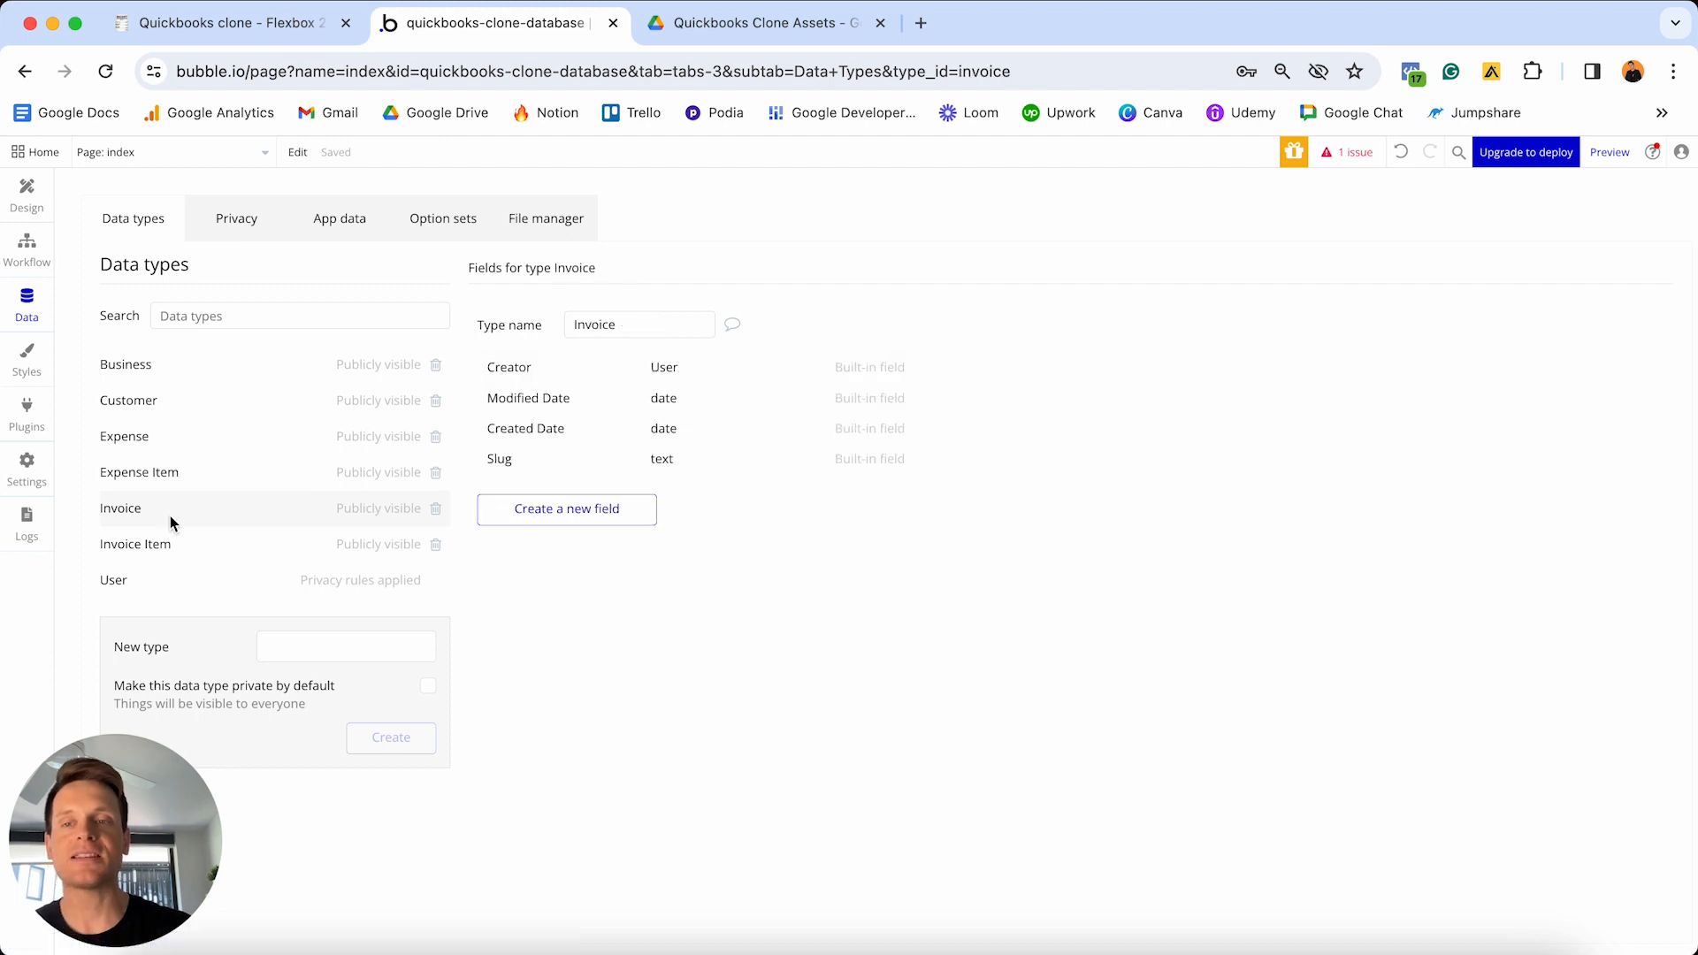
click(531, 507)
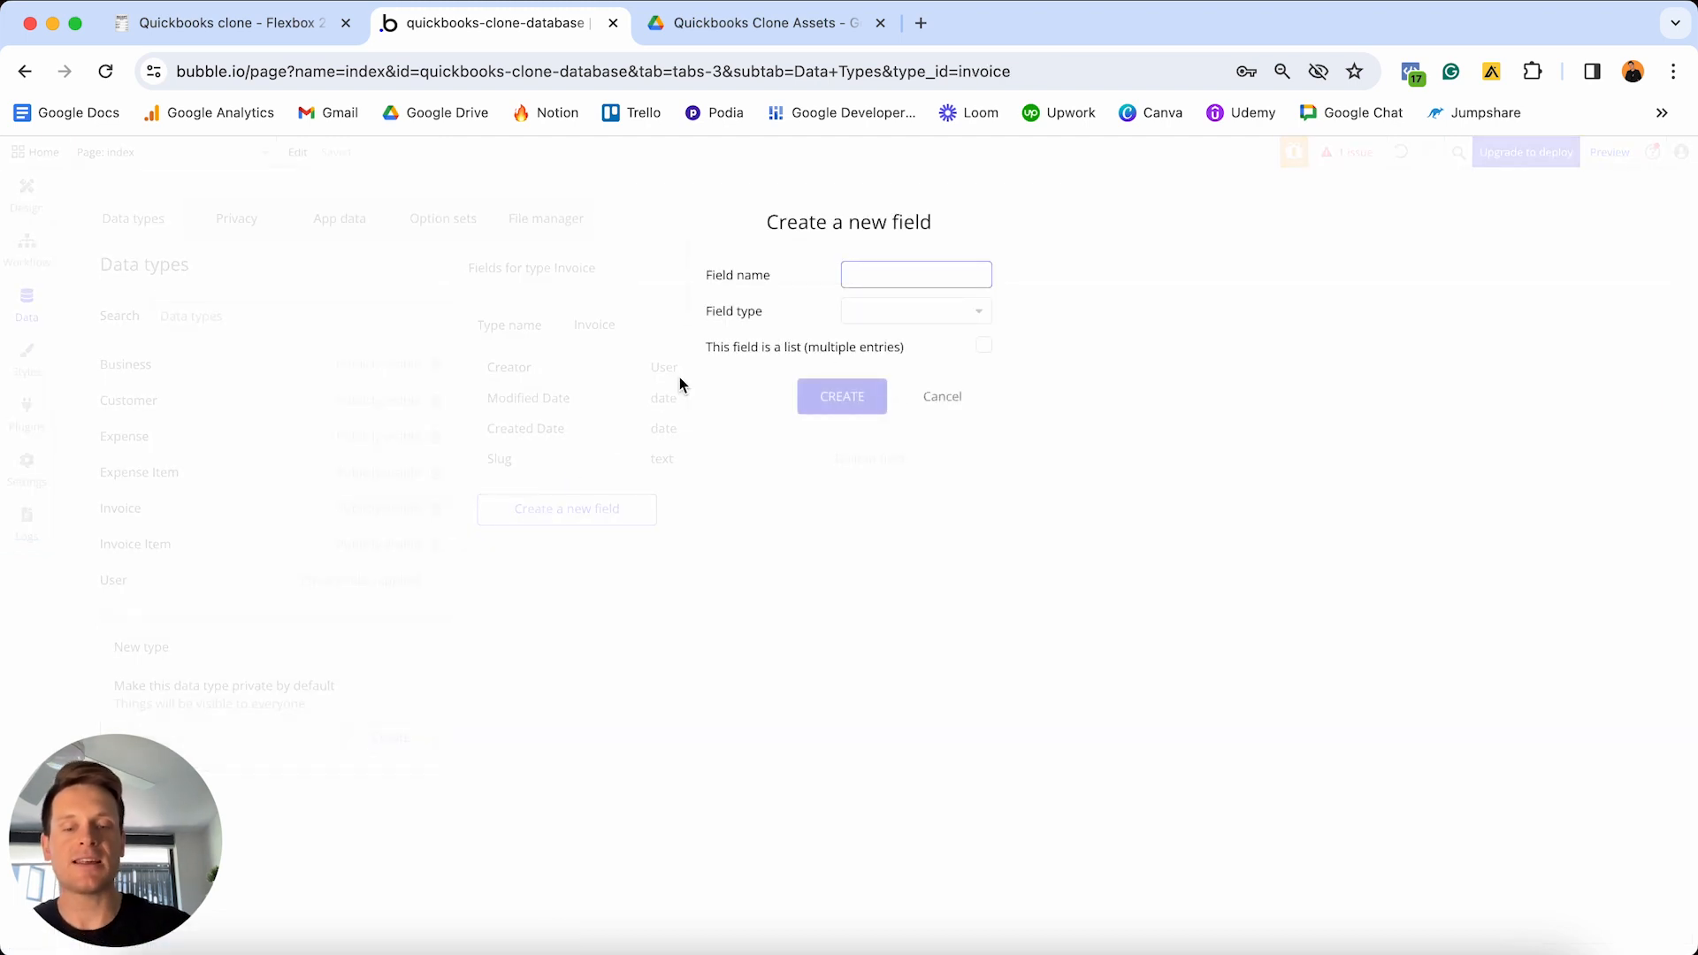
text(Number)
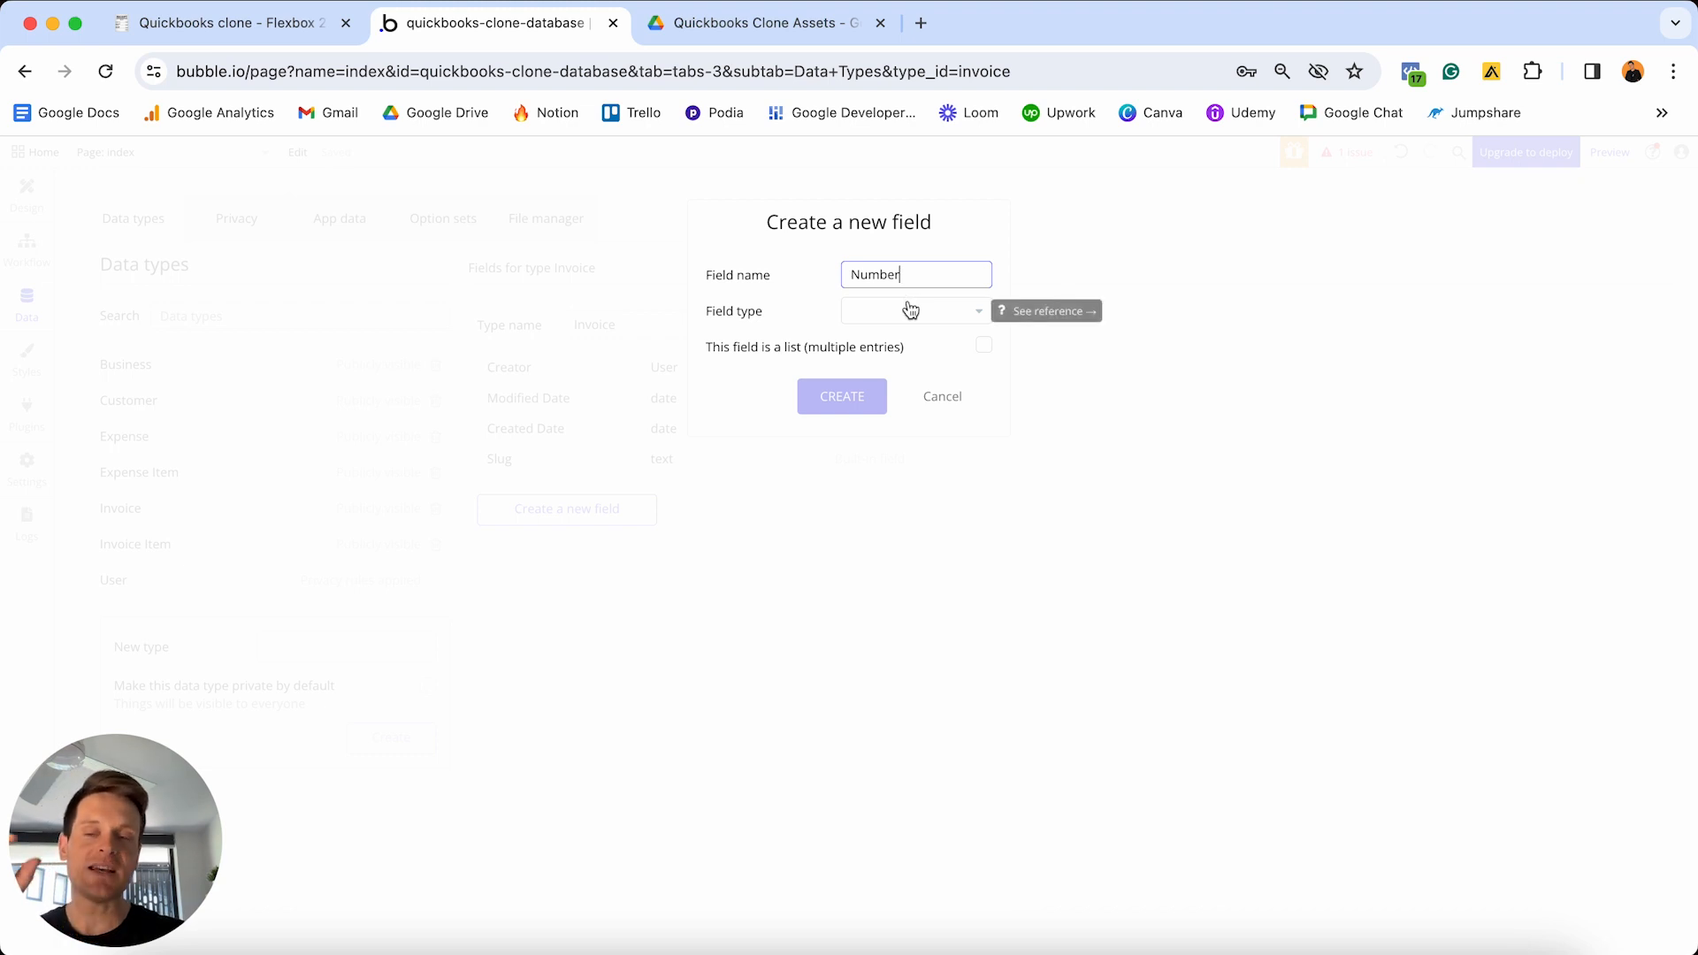
click(911, 310)
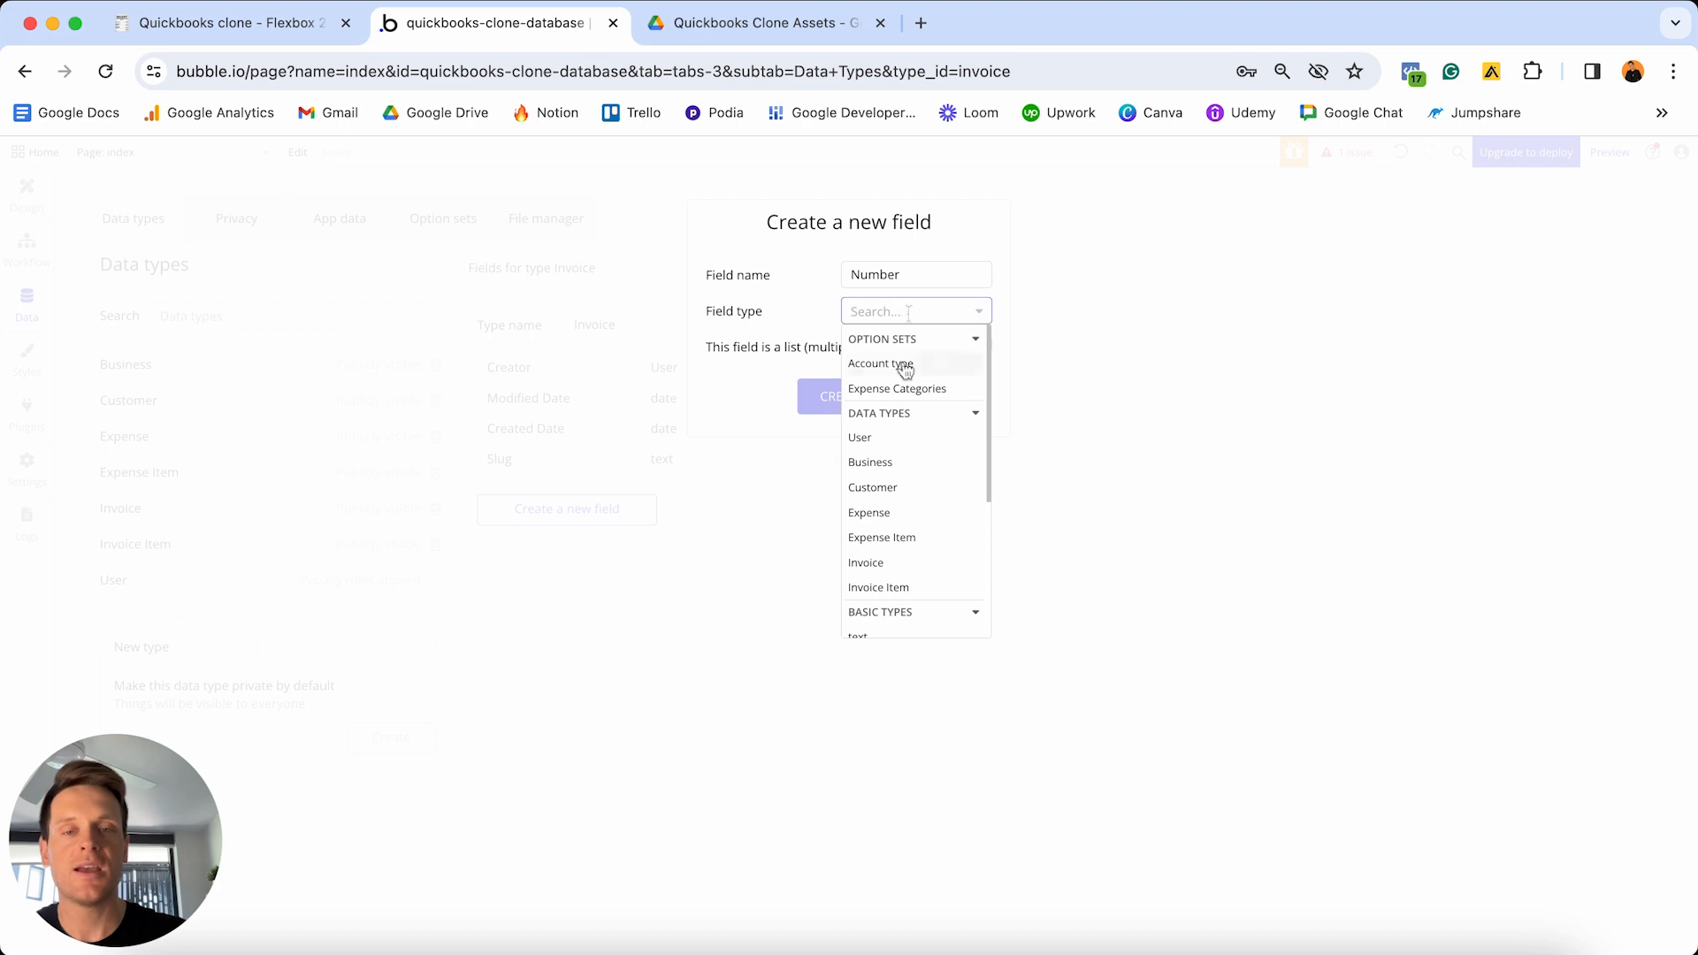
scroll(902, 368, down, 2)
click(884, 564)
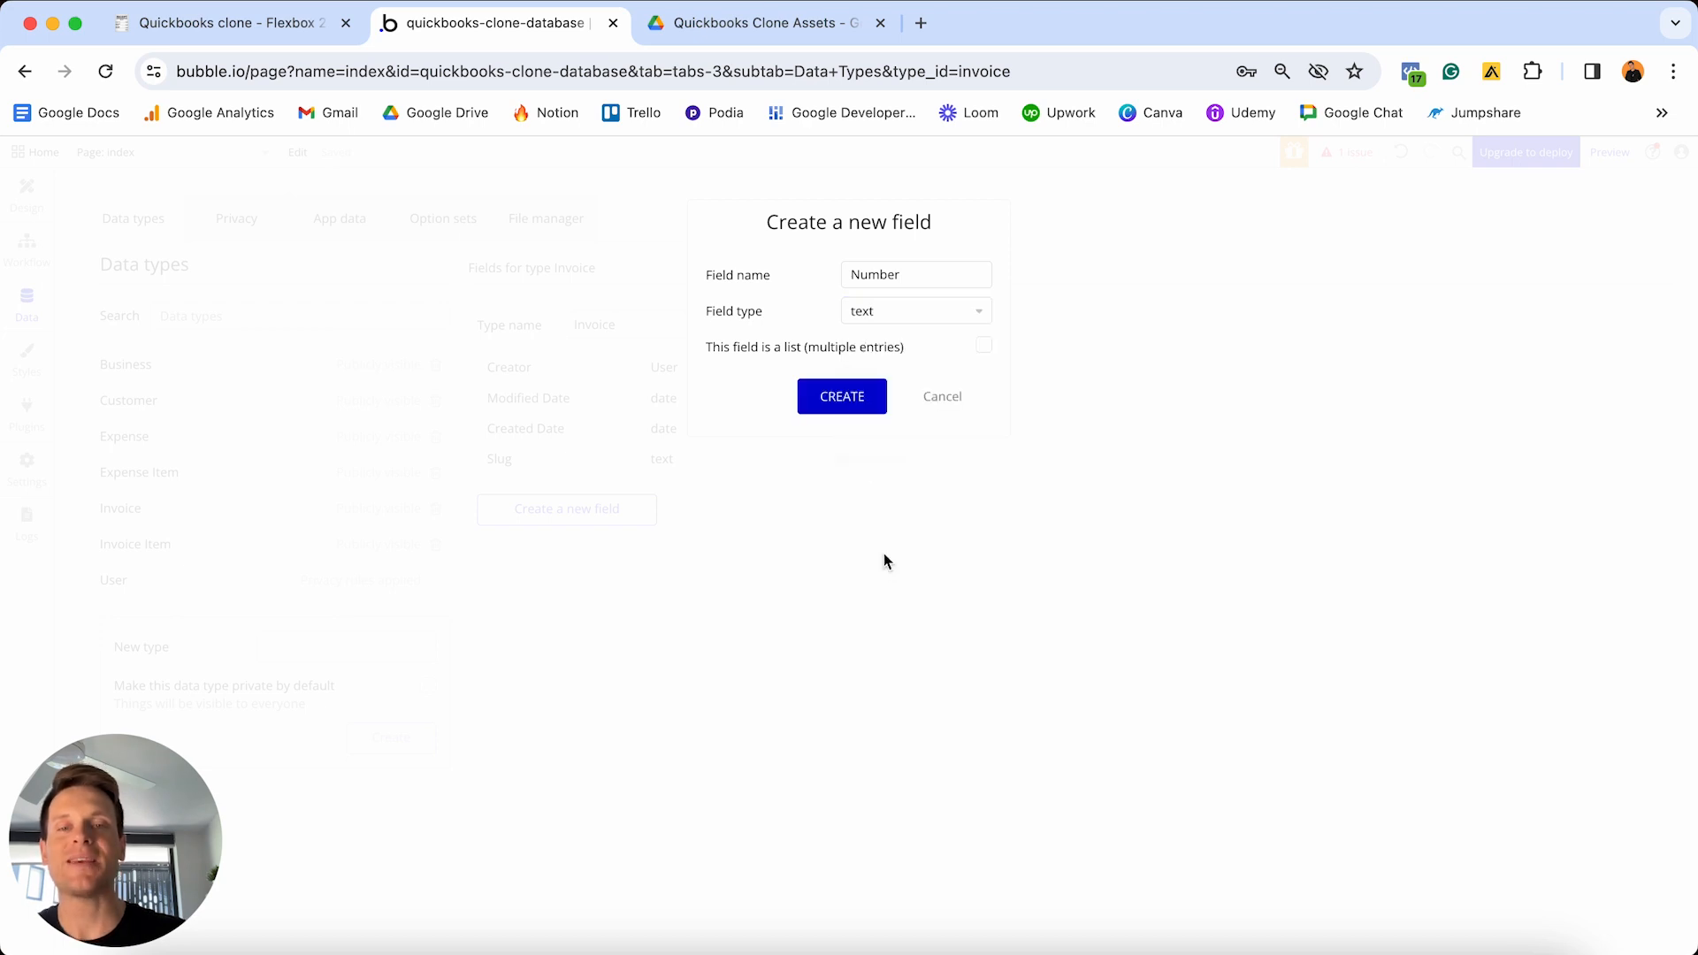
click(855, 405)
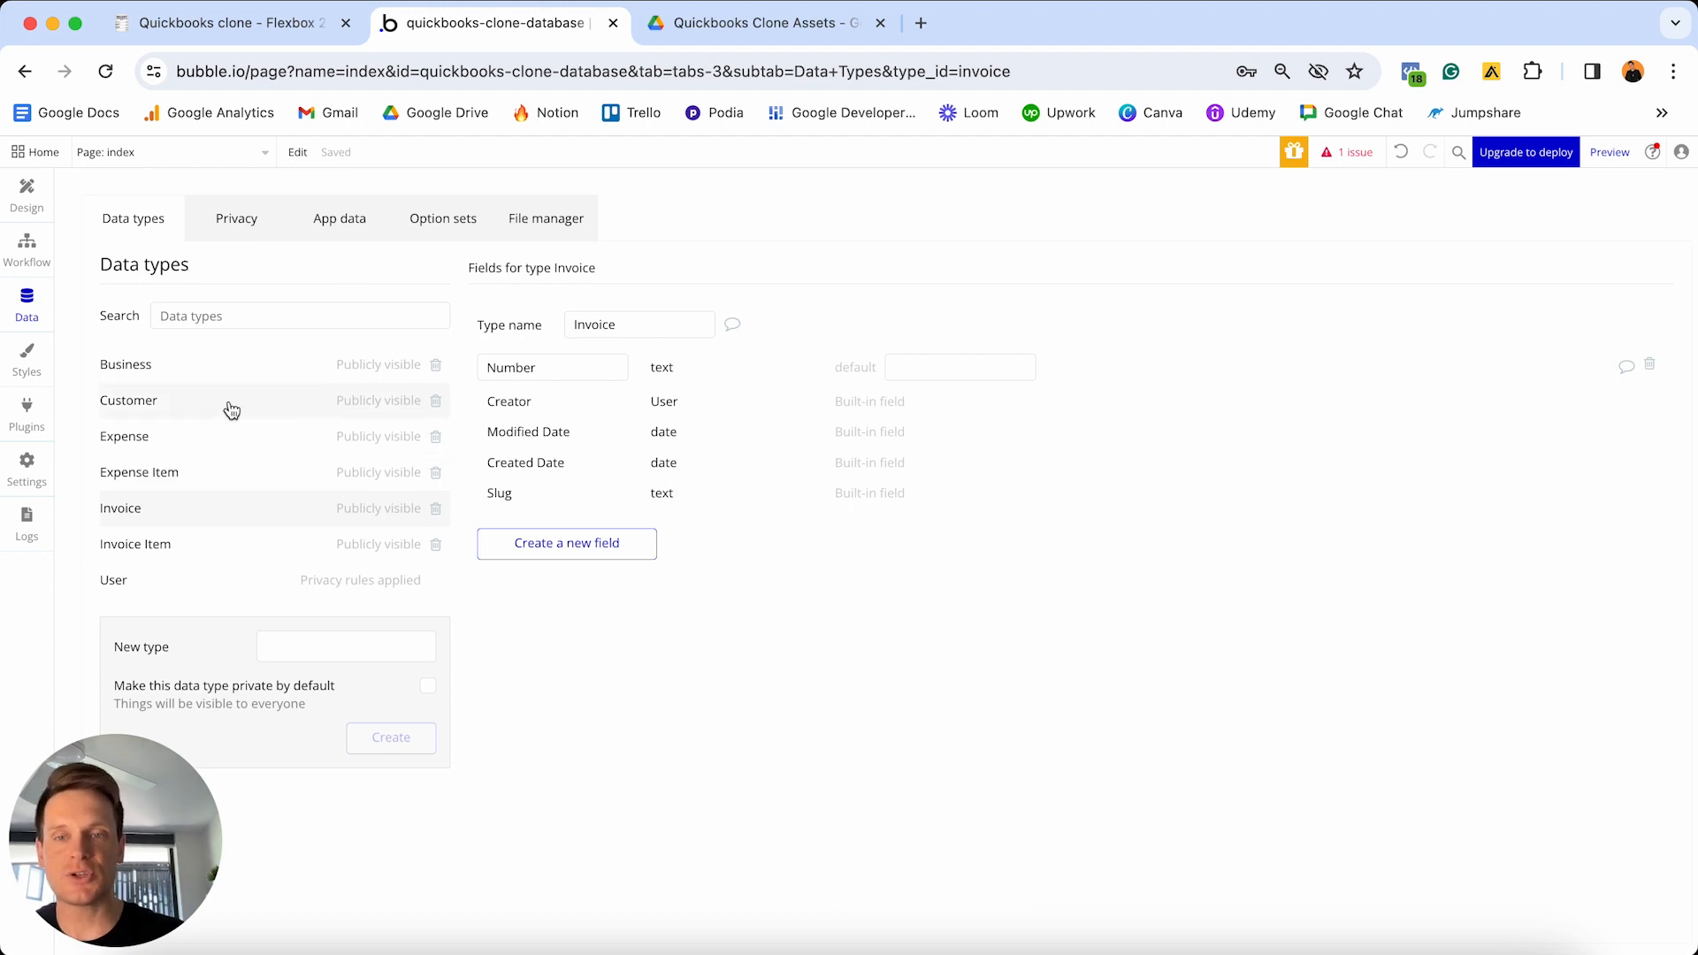
- Add a Customer field of type Customer to Invoice
click(534, 544)
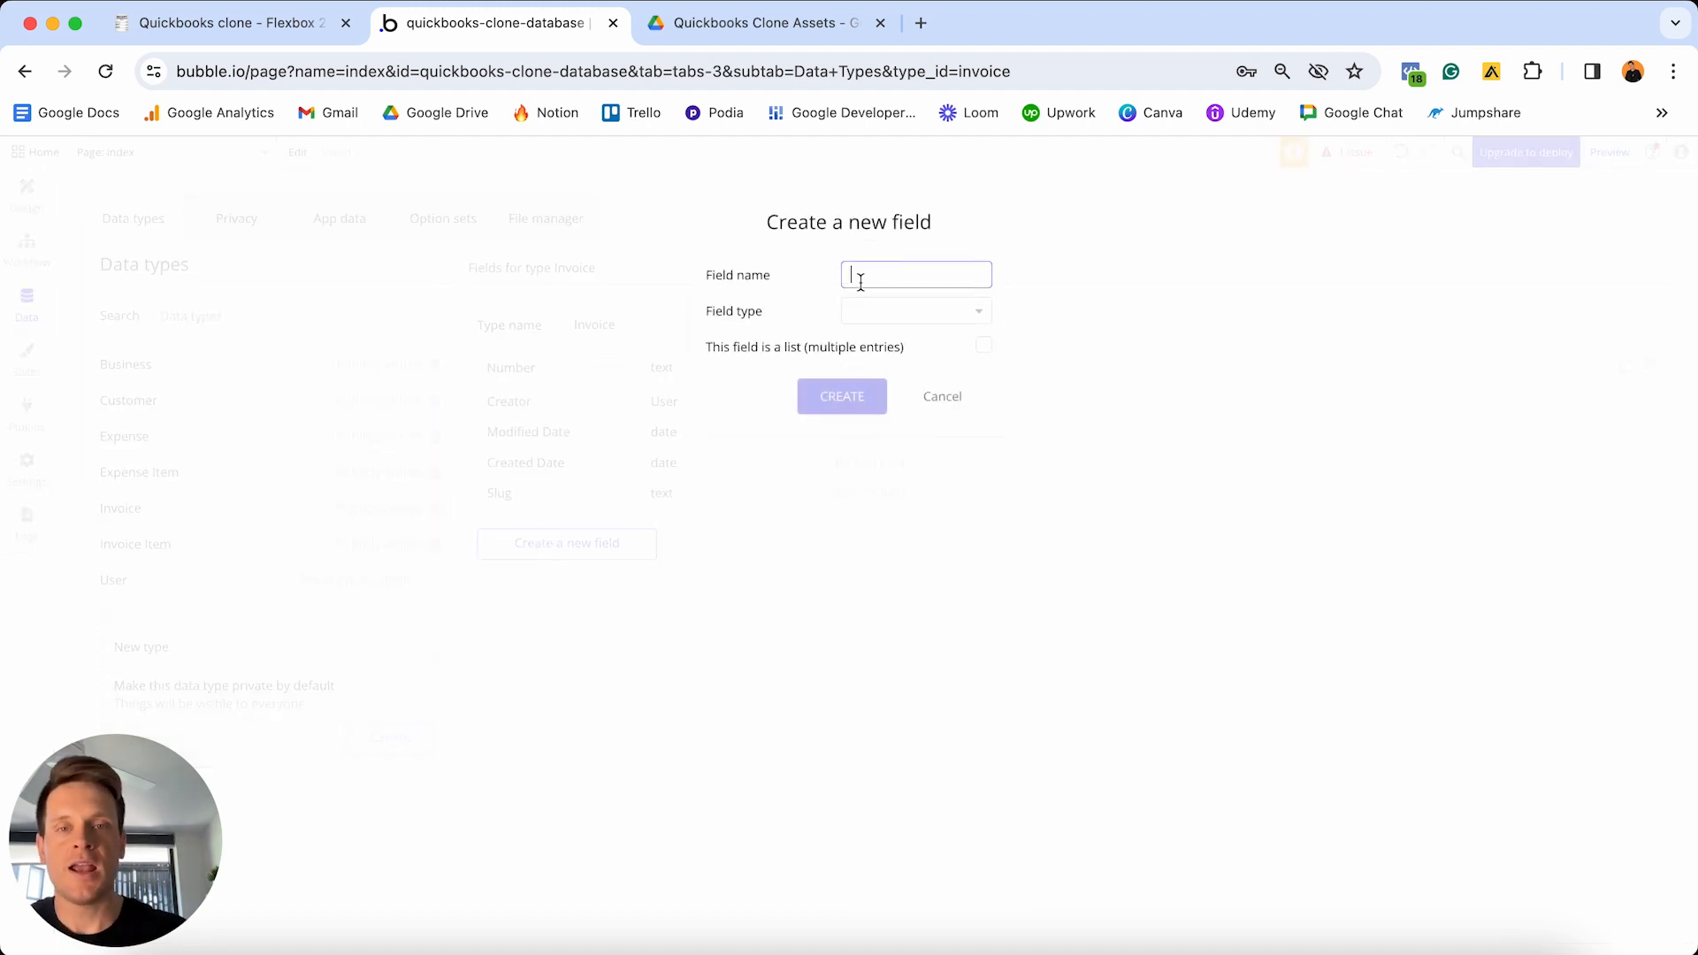
text(Customer)
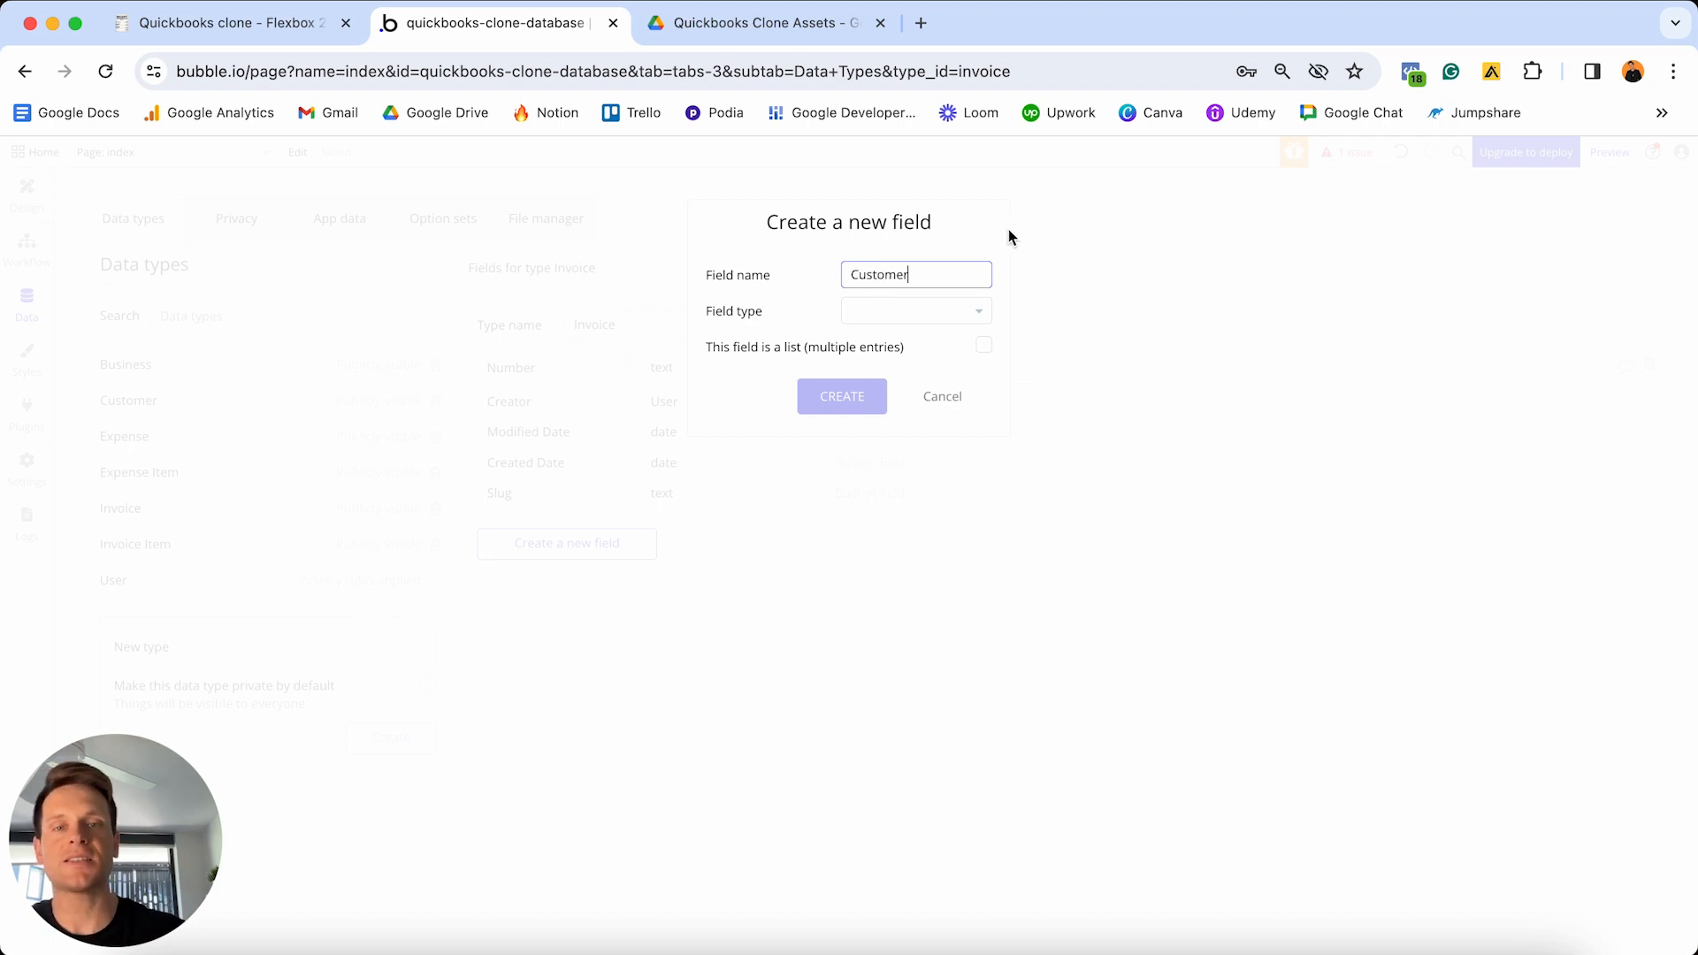
click(931, 317)
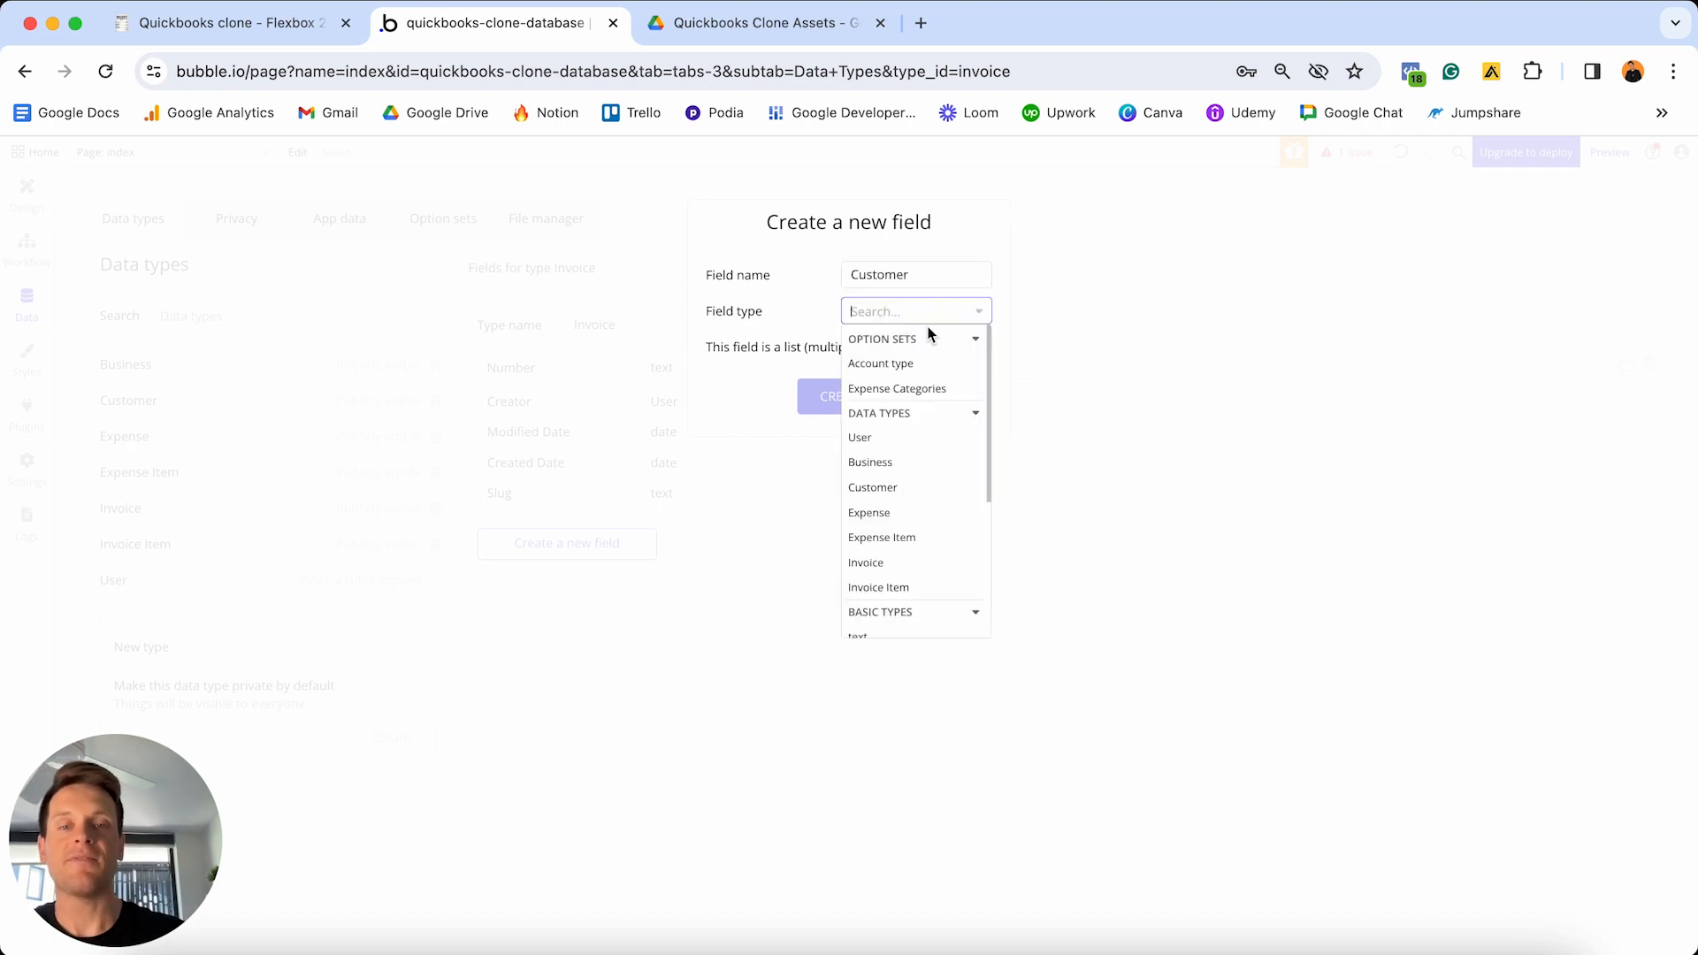
click(897, 495)
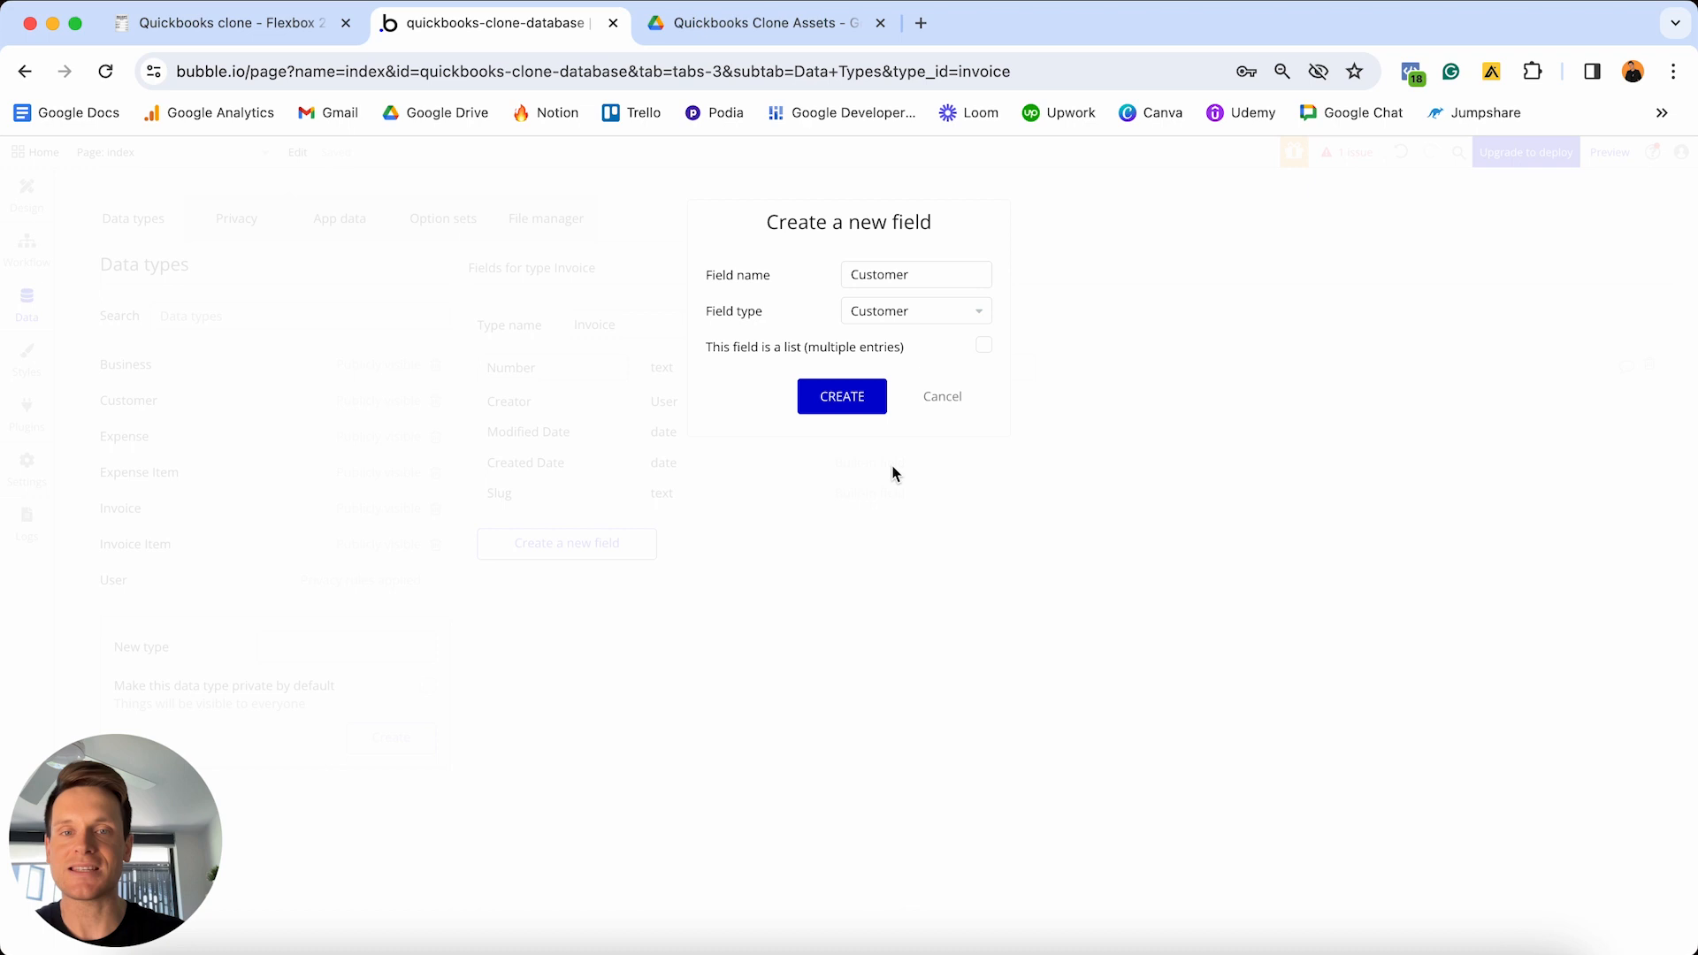
click(844, 397)
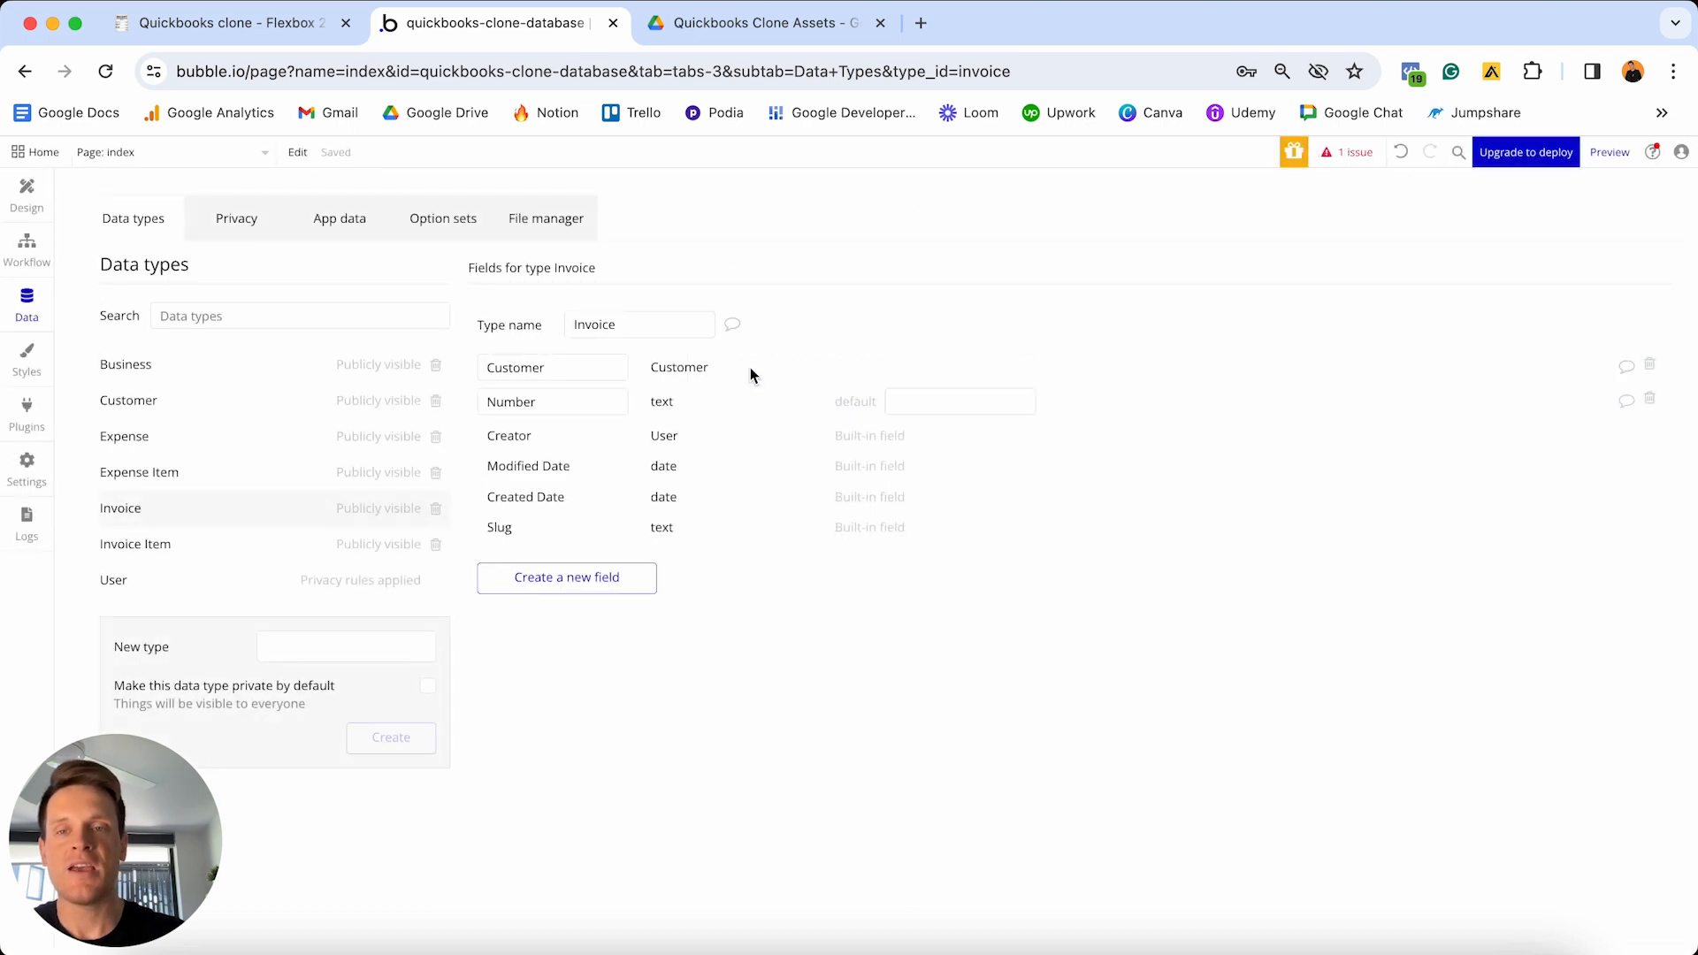
- Add an Invoiced-date date field to Invoice
click(601, 584)
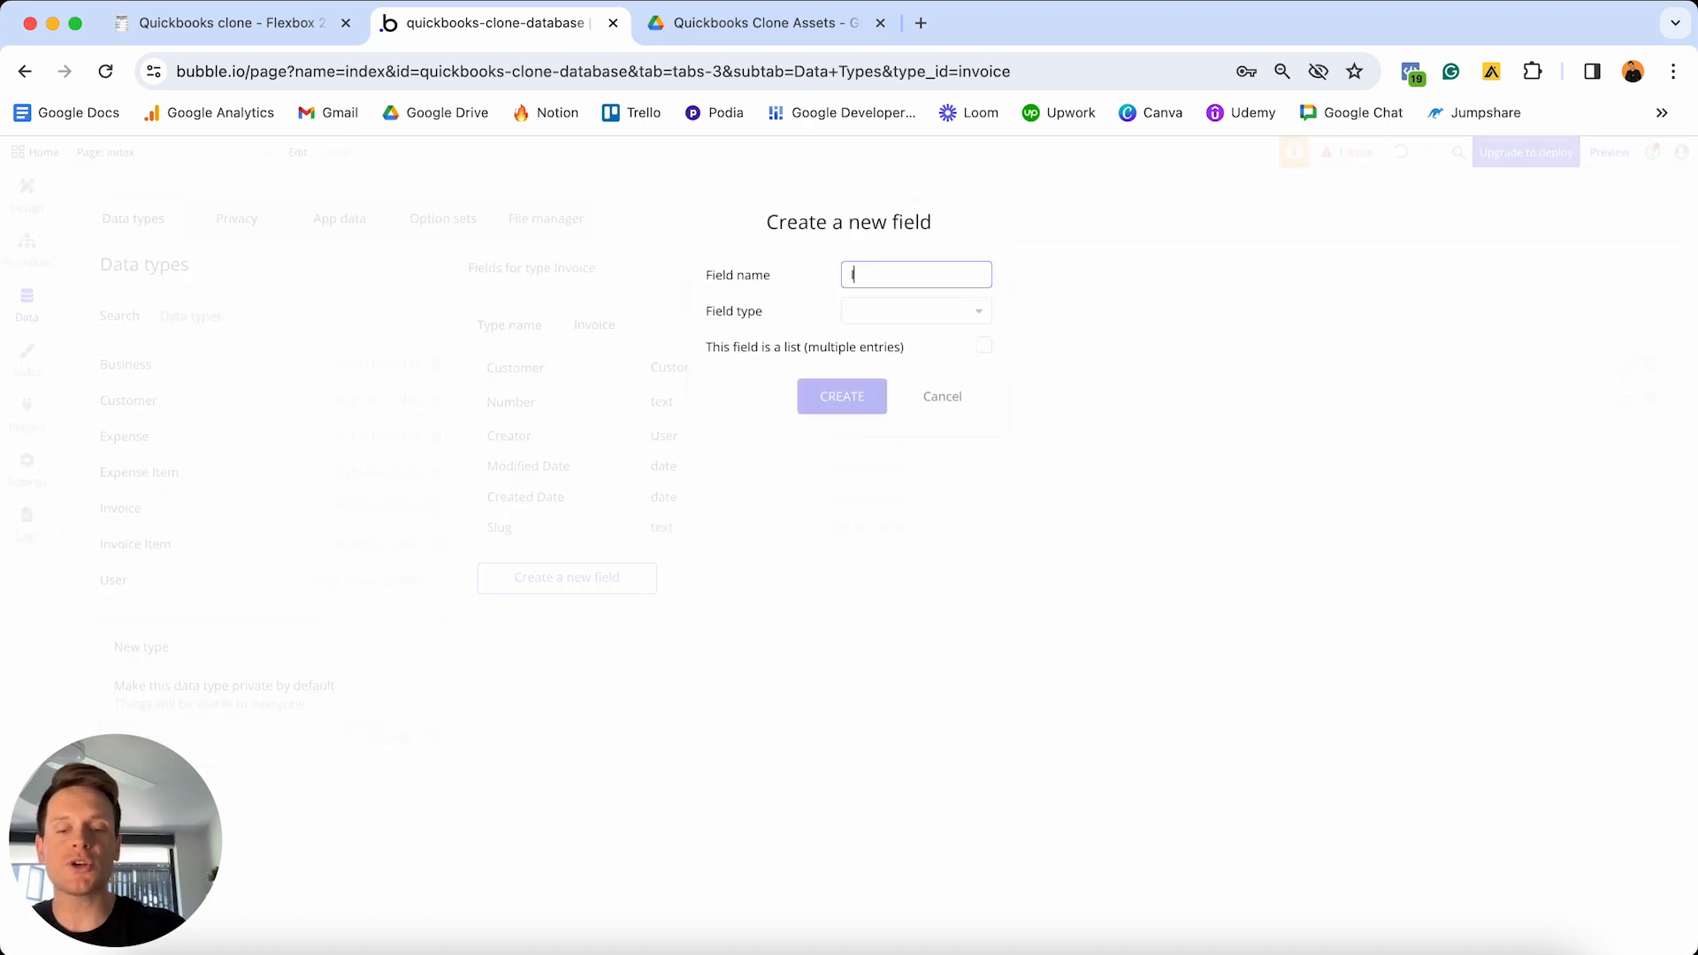
text(Invoiced)
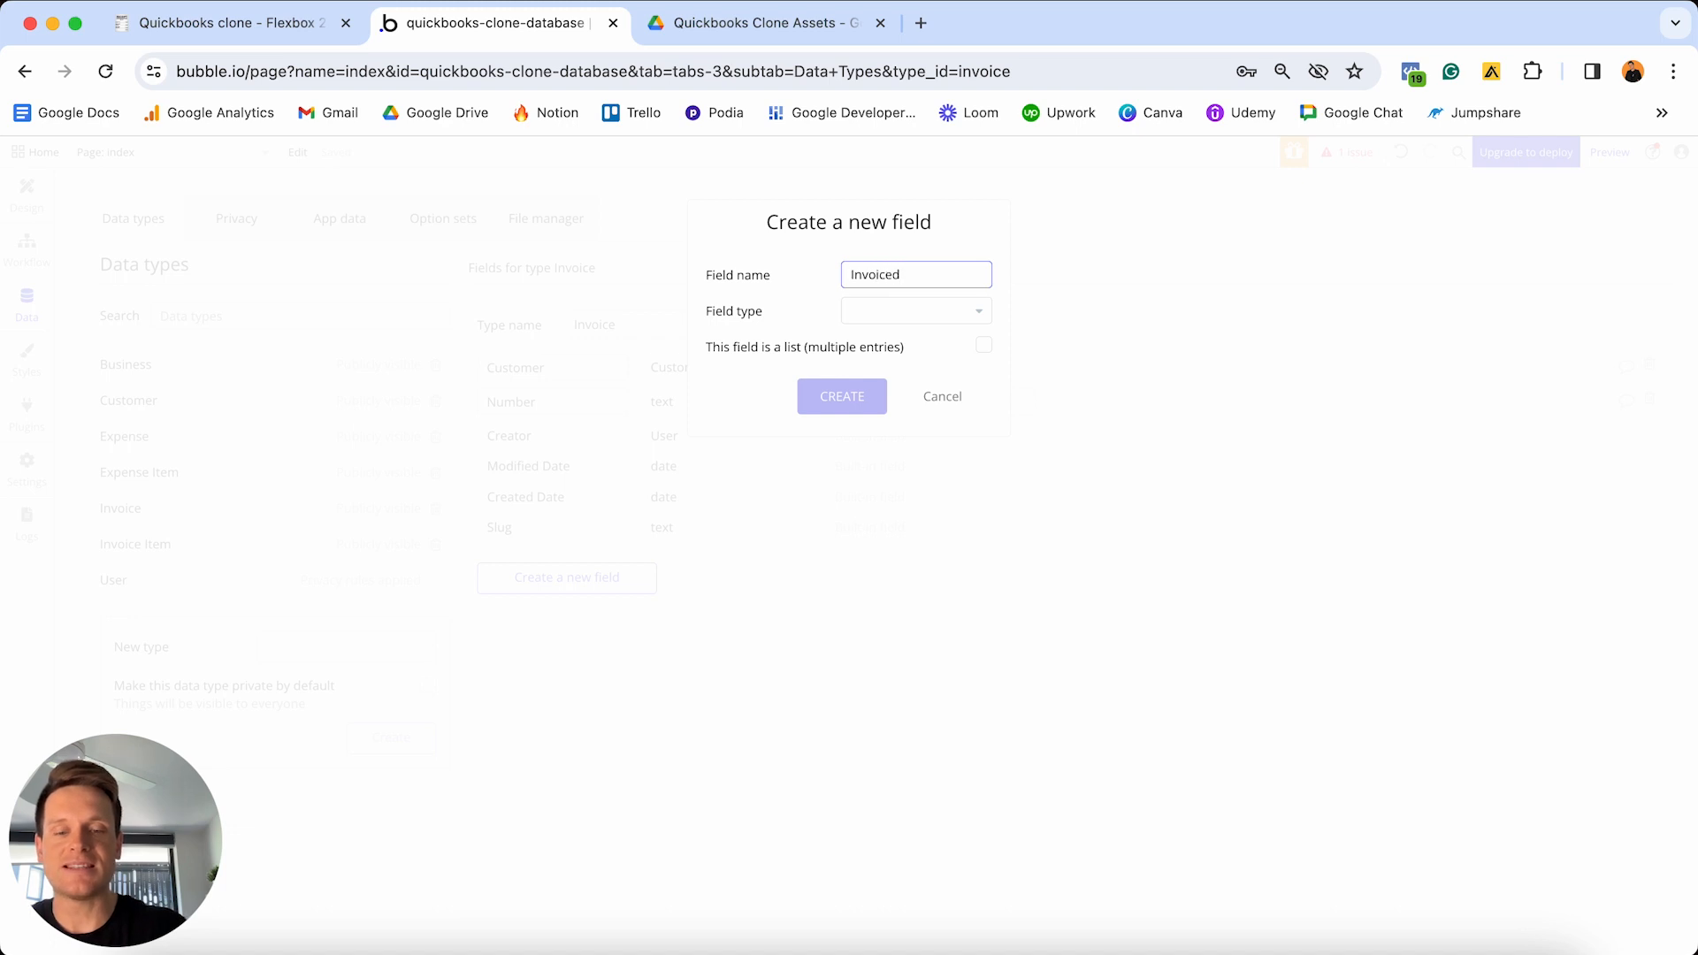
text(-date)
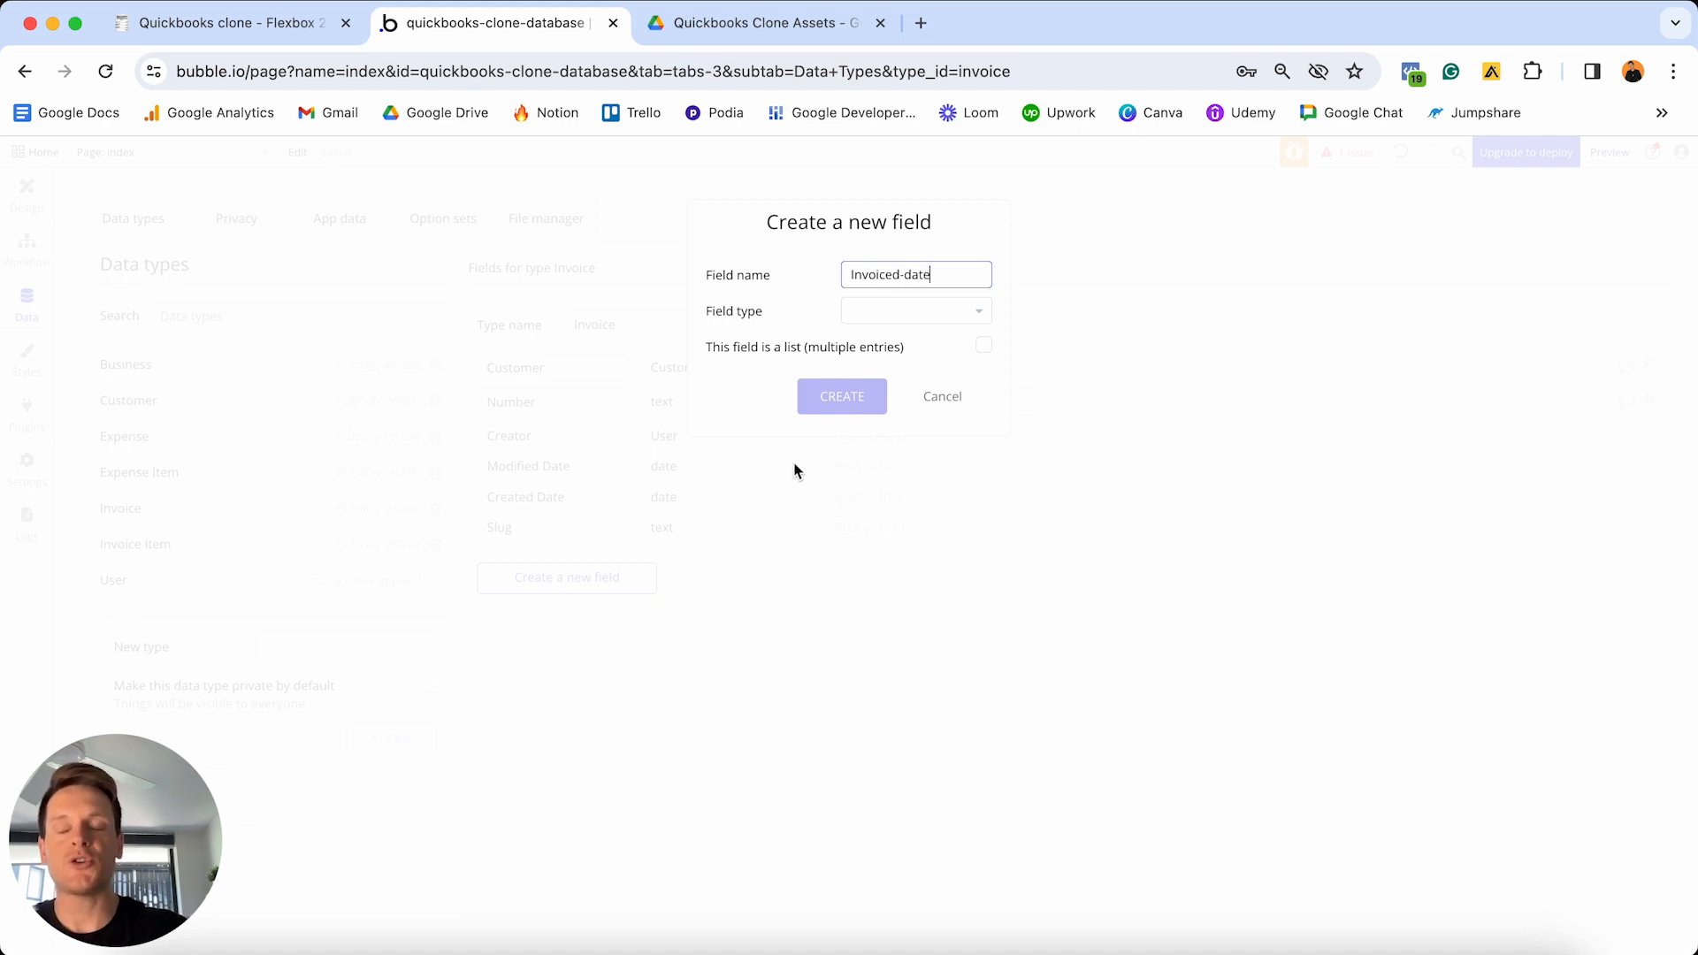
click(889, 325)
scroll(902, 414, down, 1)
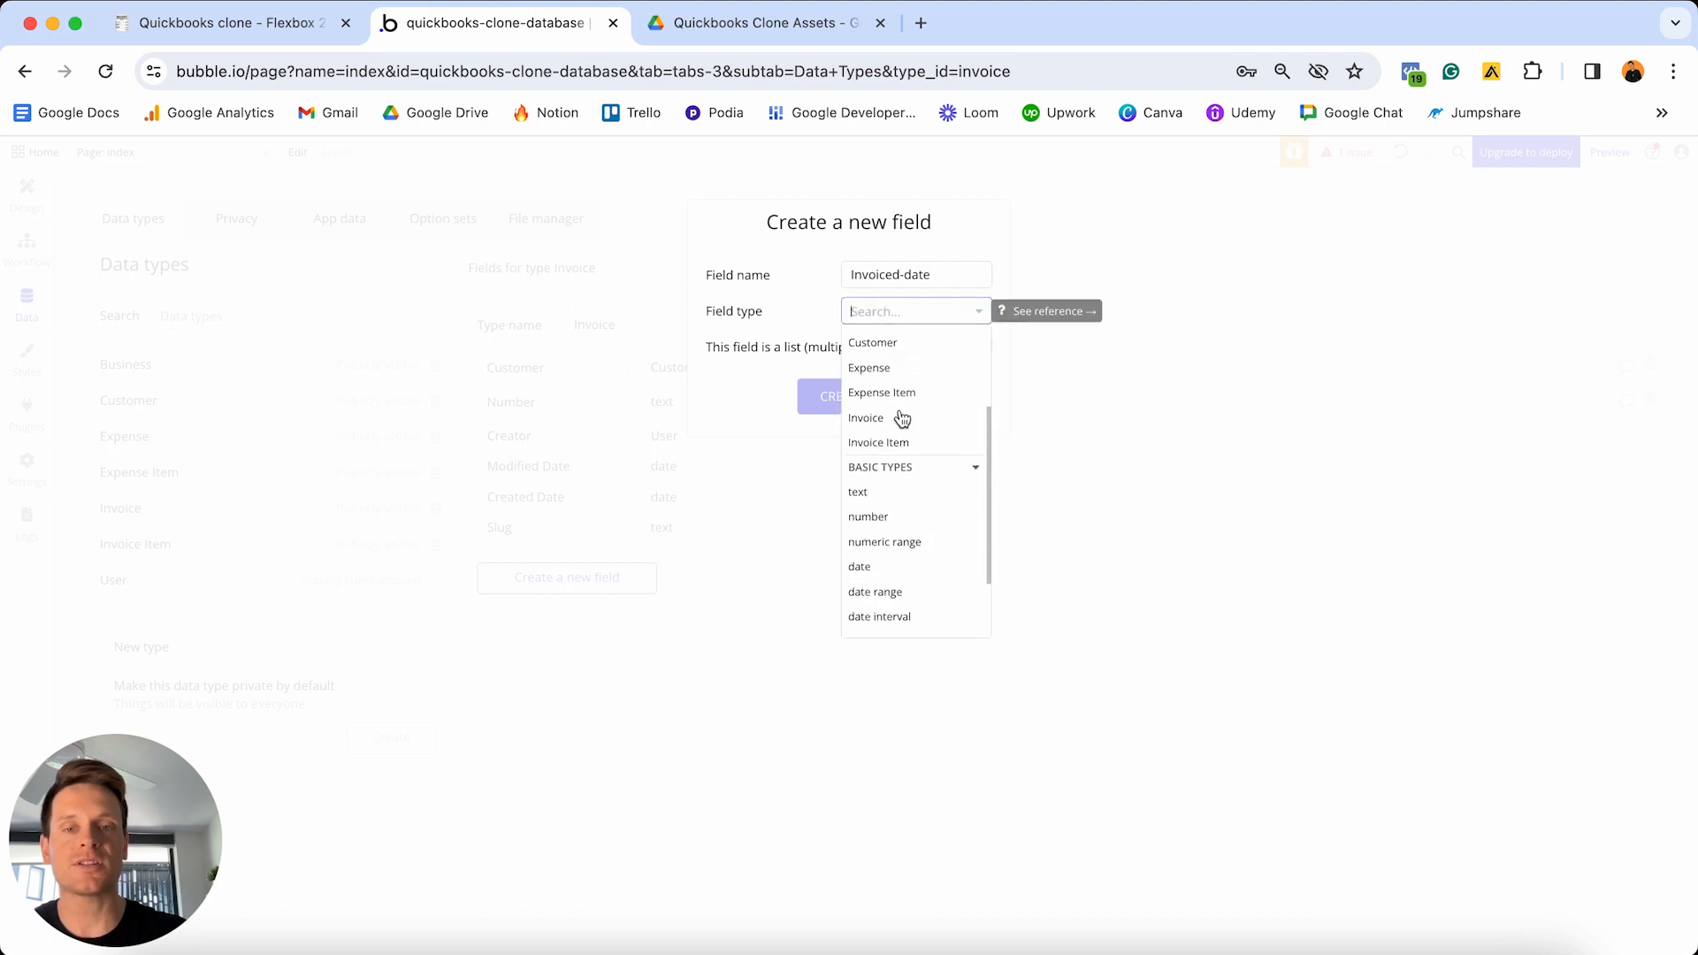
click(873, 569)
click(845, 397)
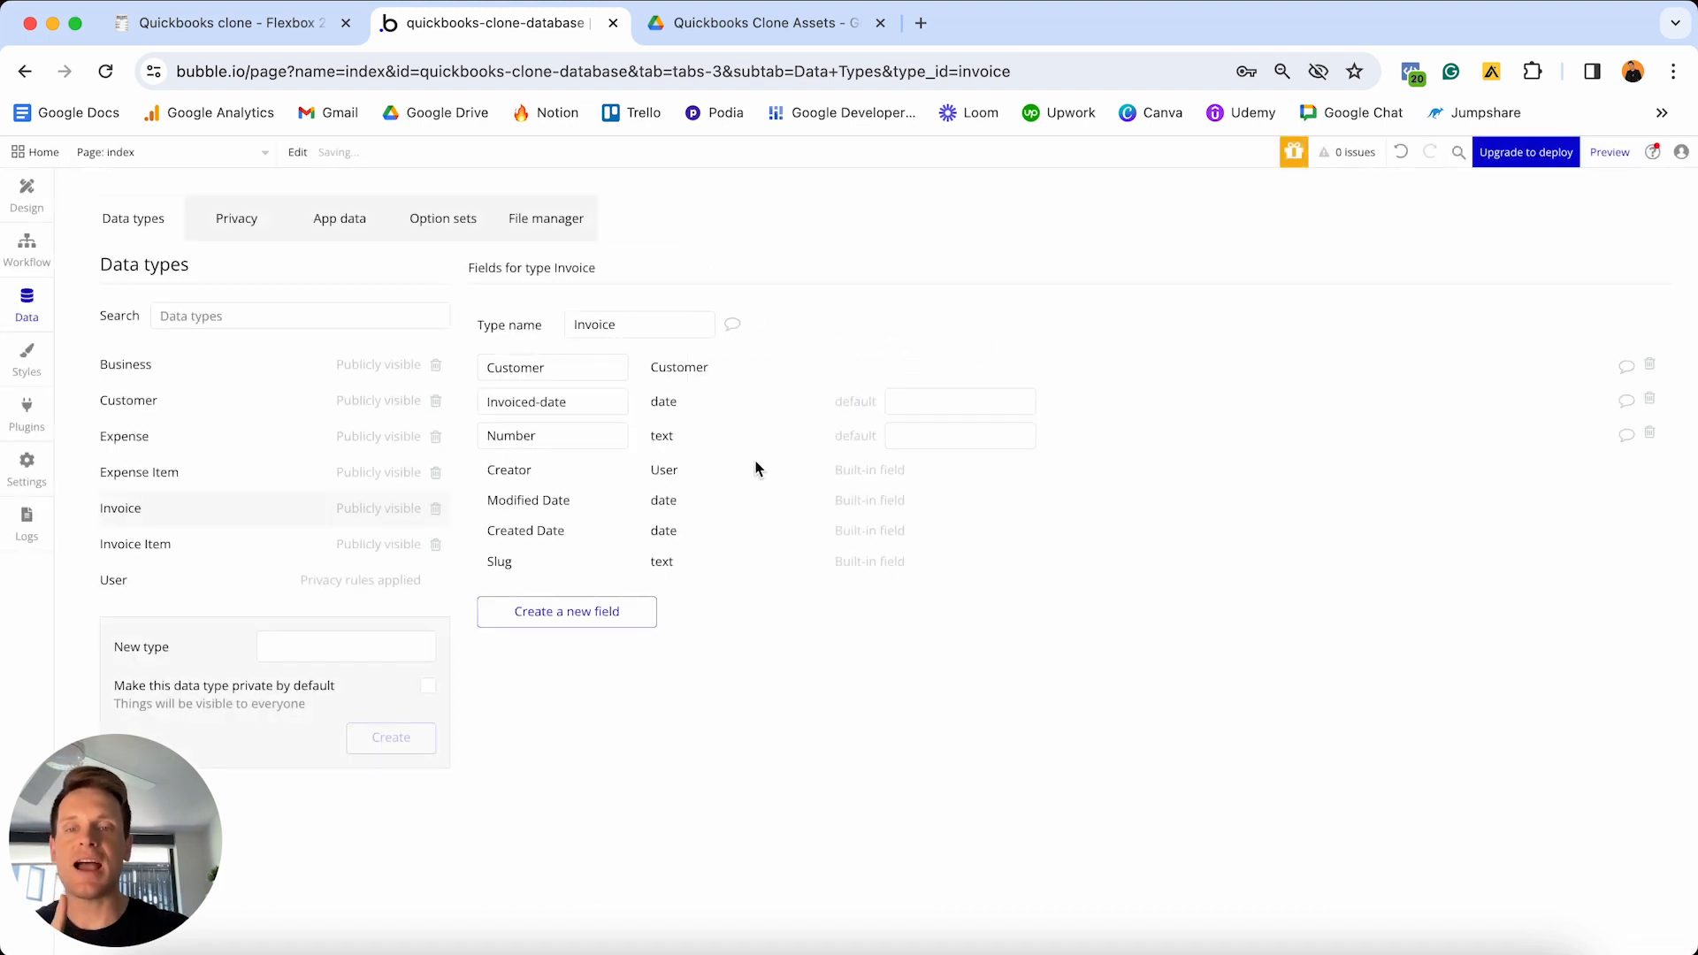
- Add a Due-date date field to Invoice
click(597, 611)
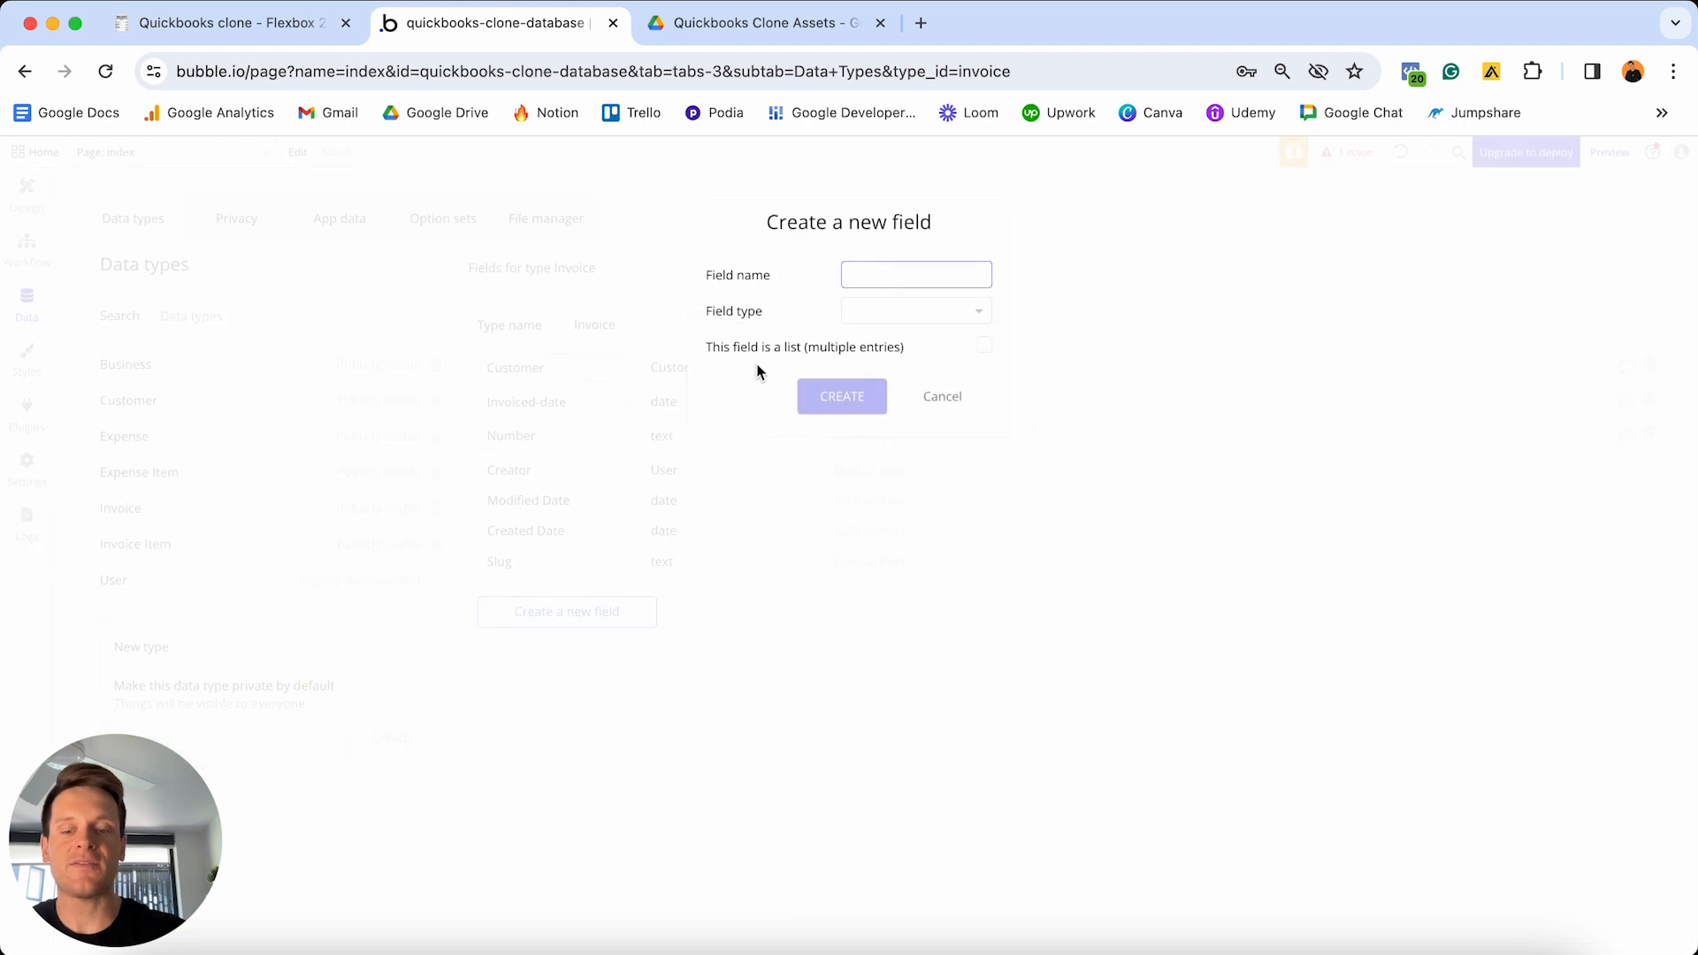
text(Due-date)
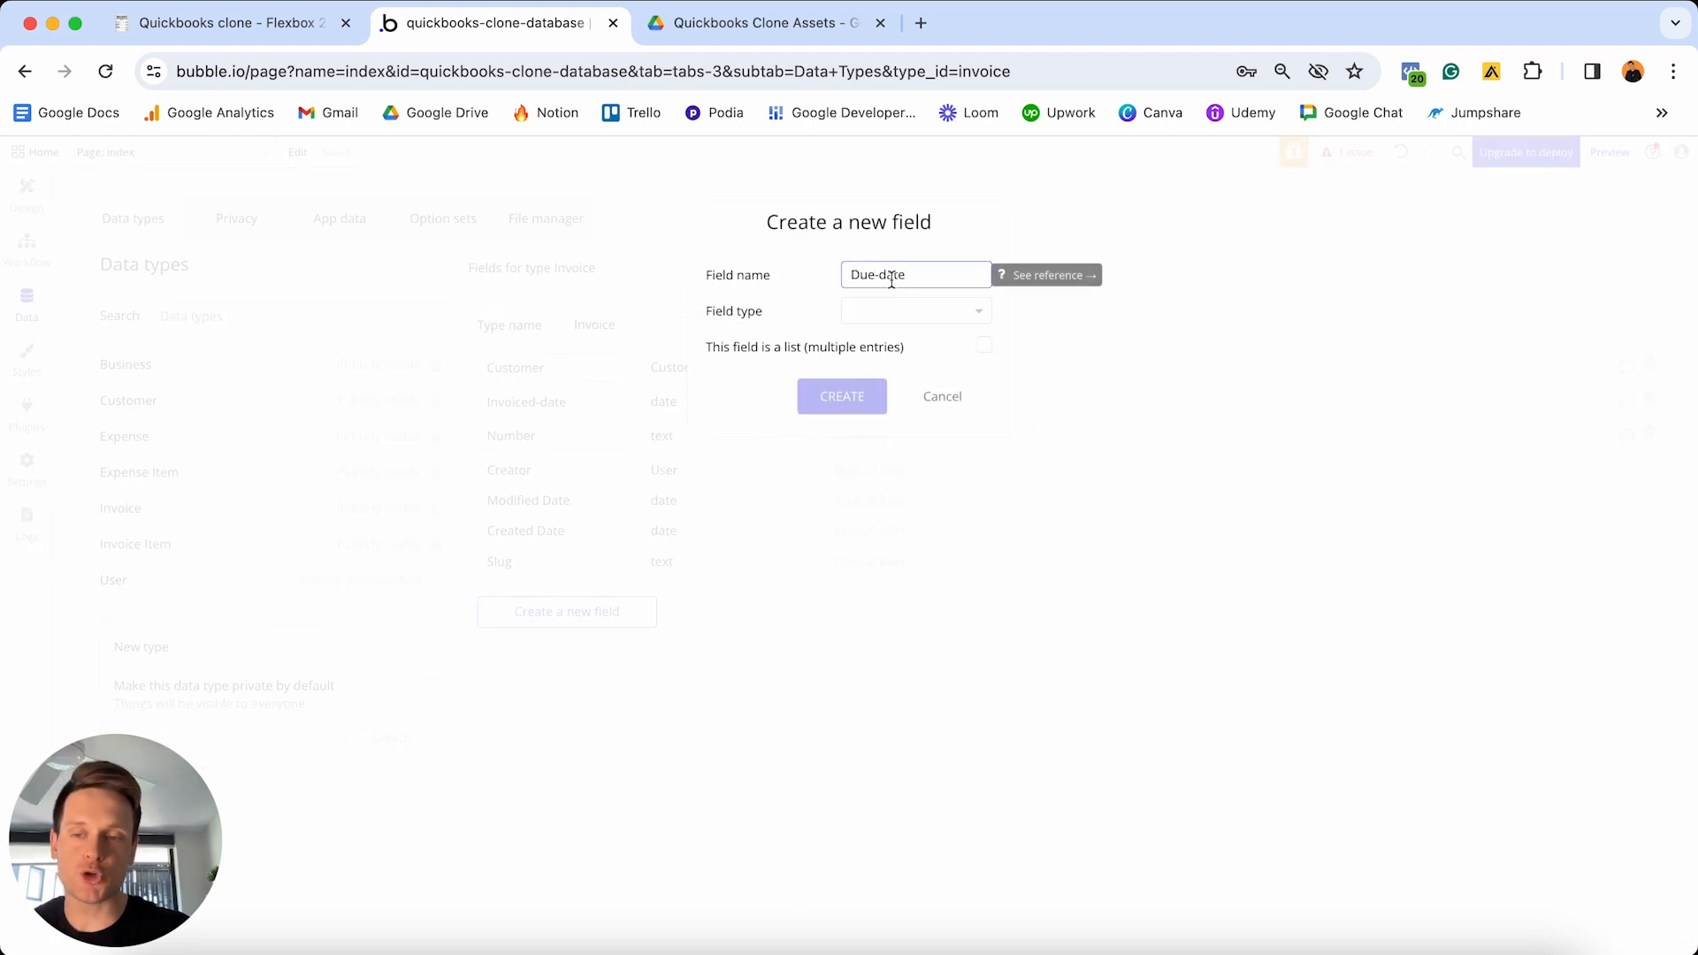
click(891, 310)
scroll(883, 403, down, 3)
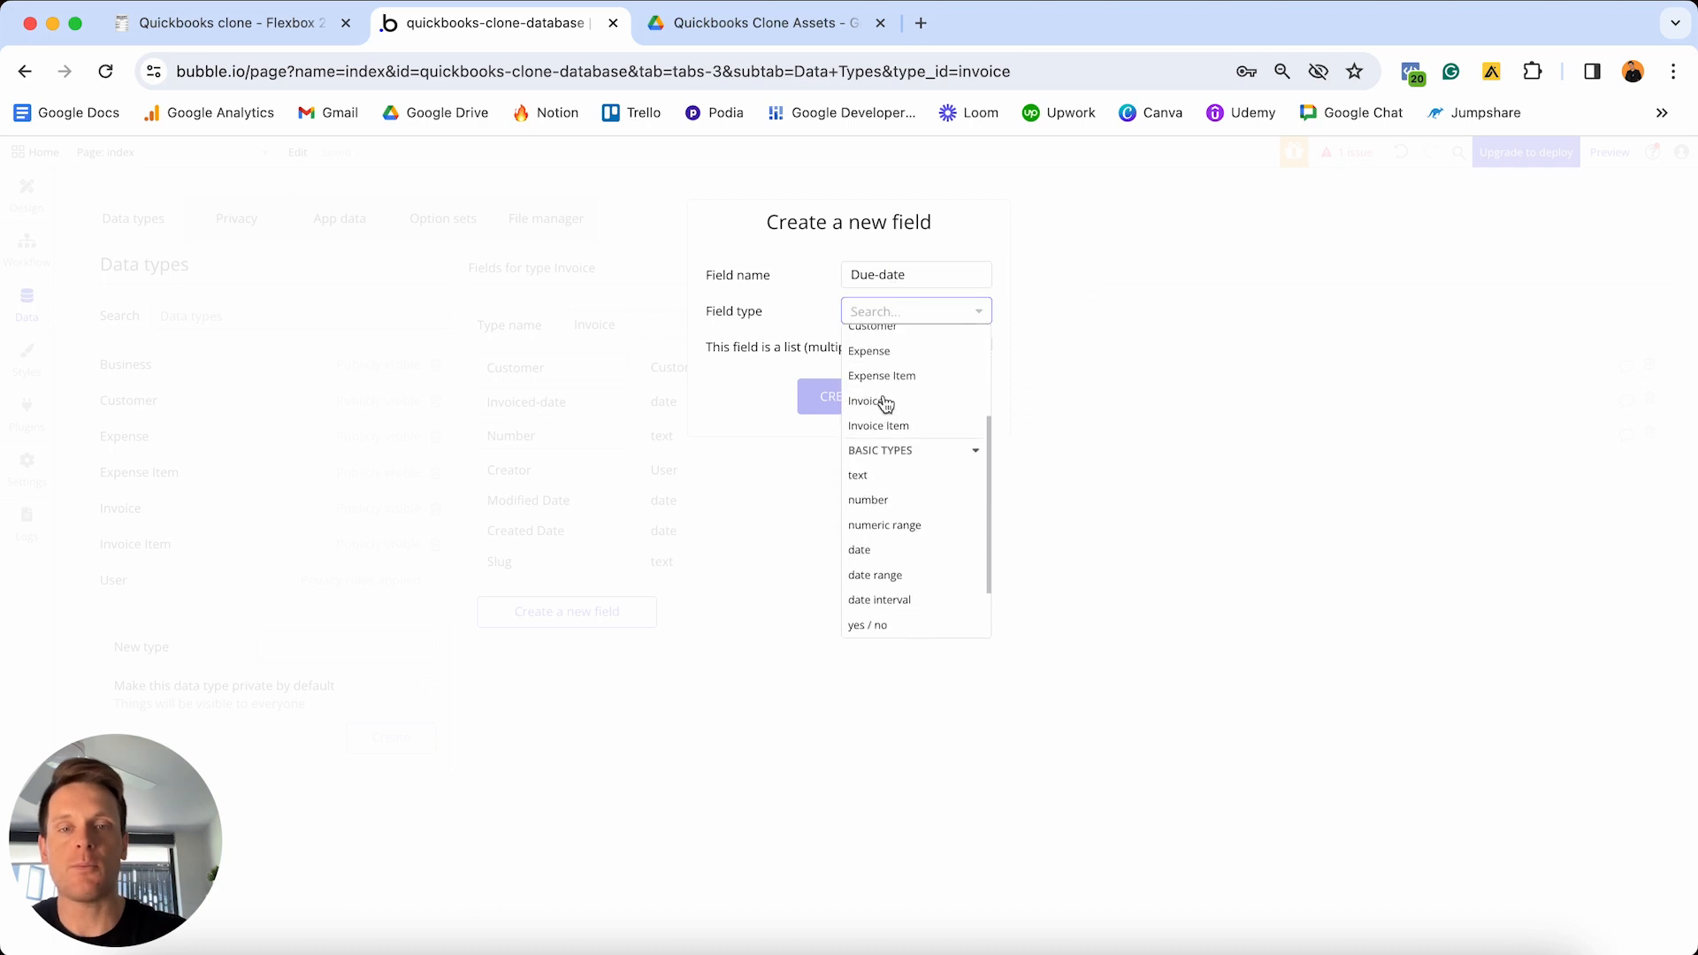
click(871, 548)
click(846, 397)
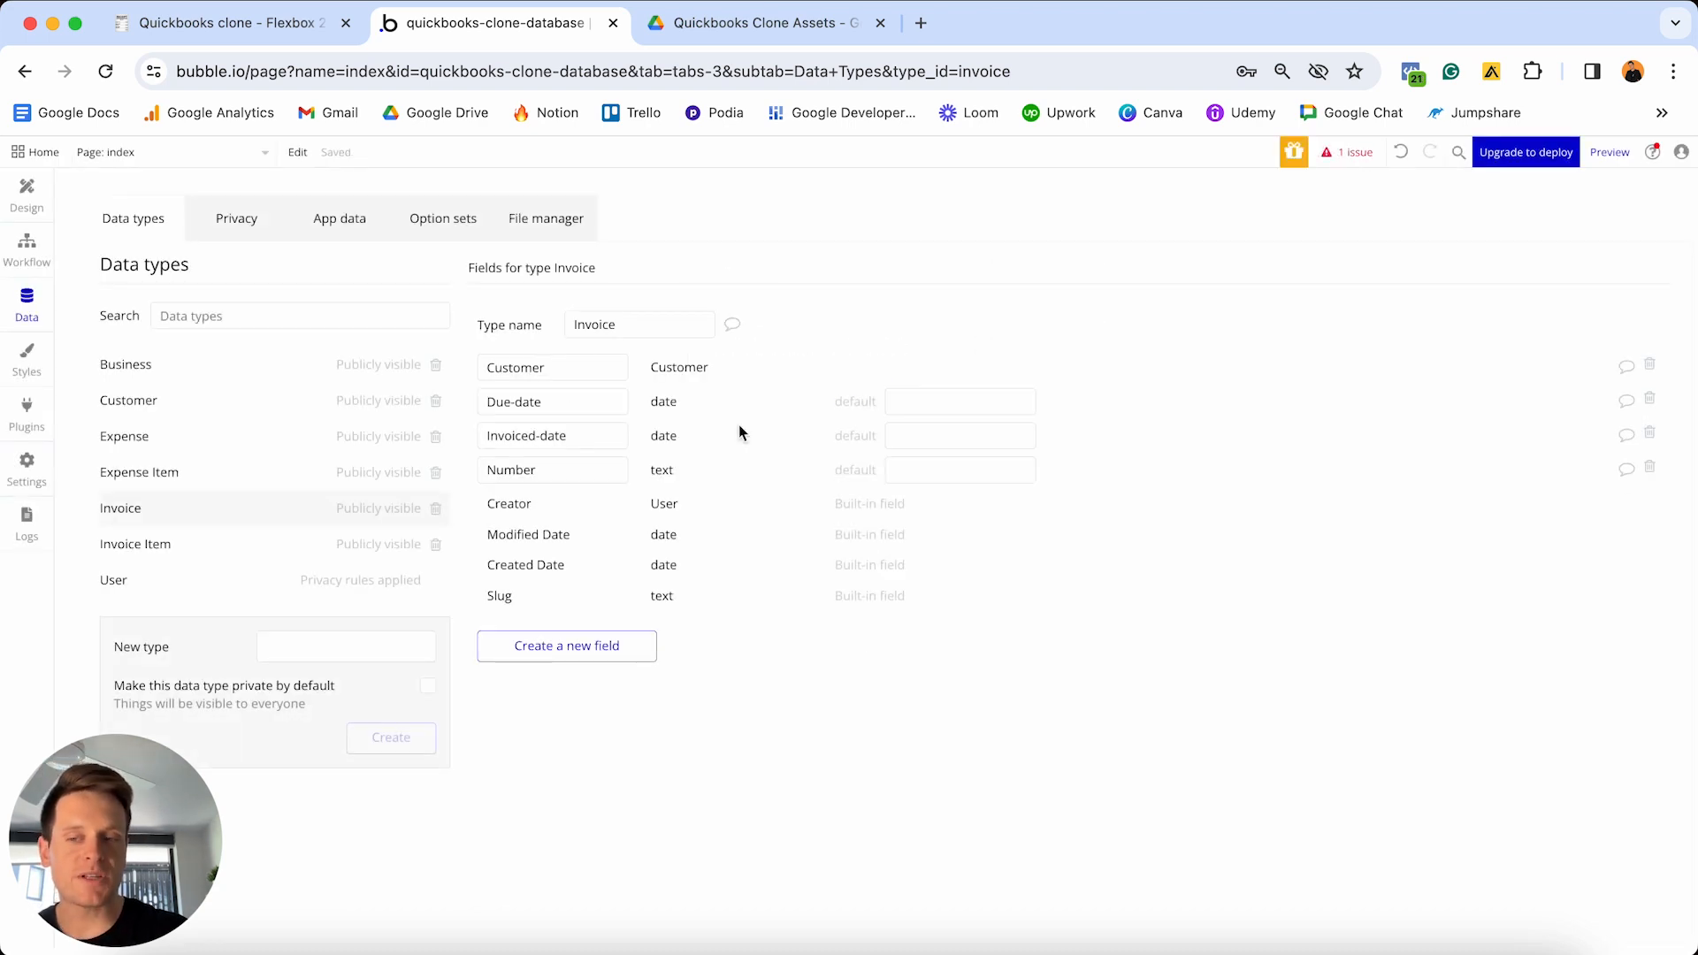
- Set up a Paid-date field of type date on Invoice
click(607, 647)
text(Paid-date)
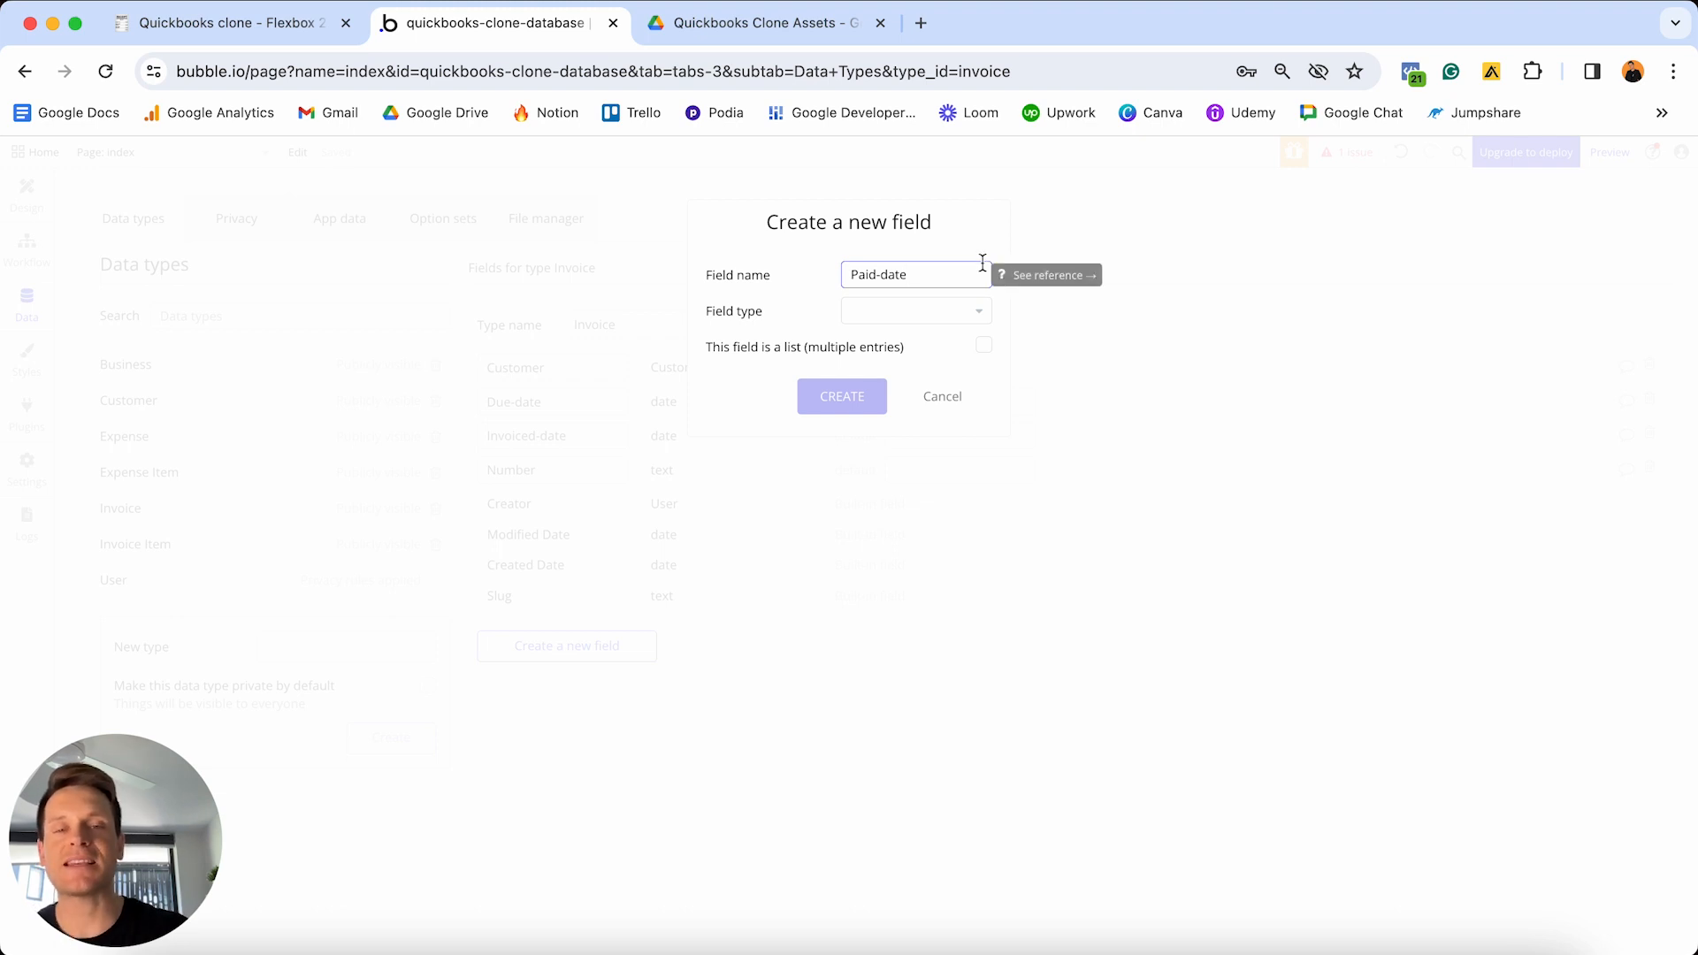
click(951, 313)
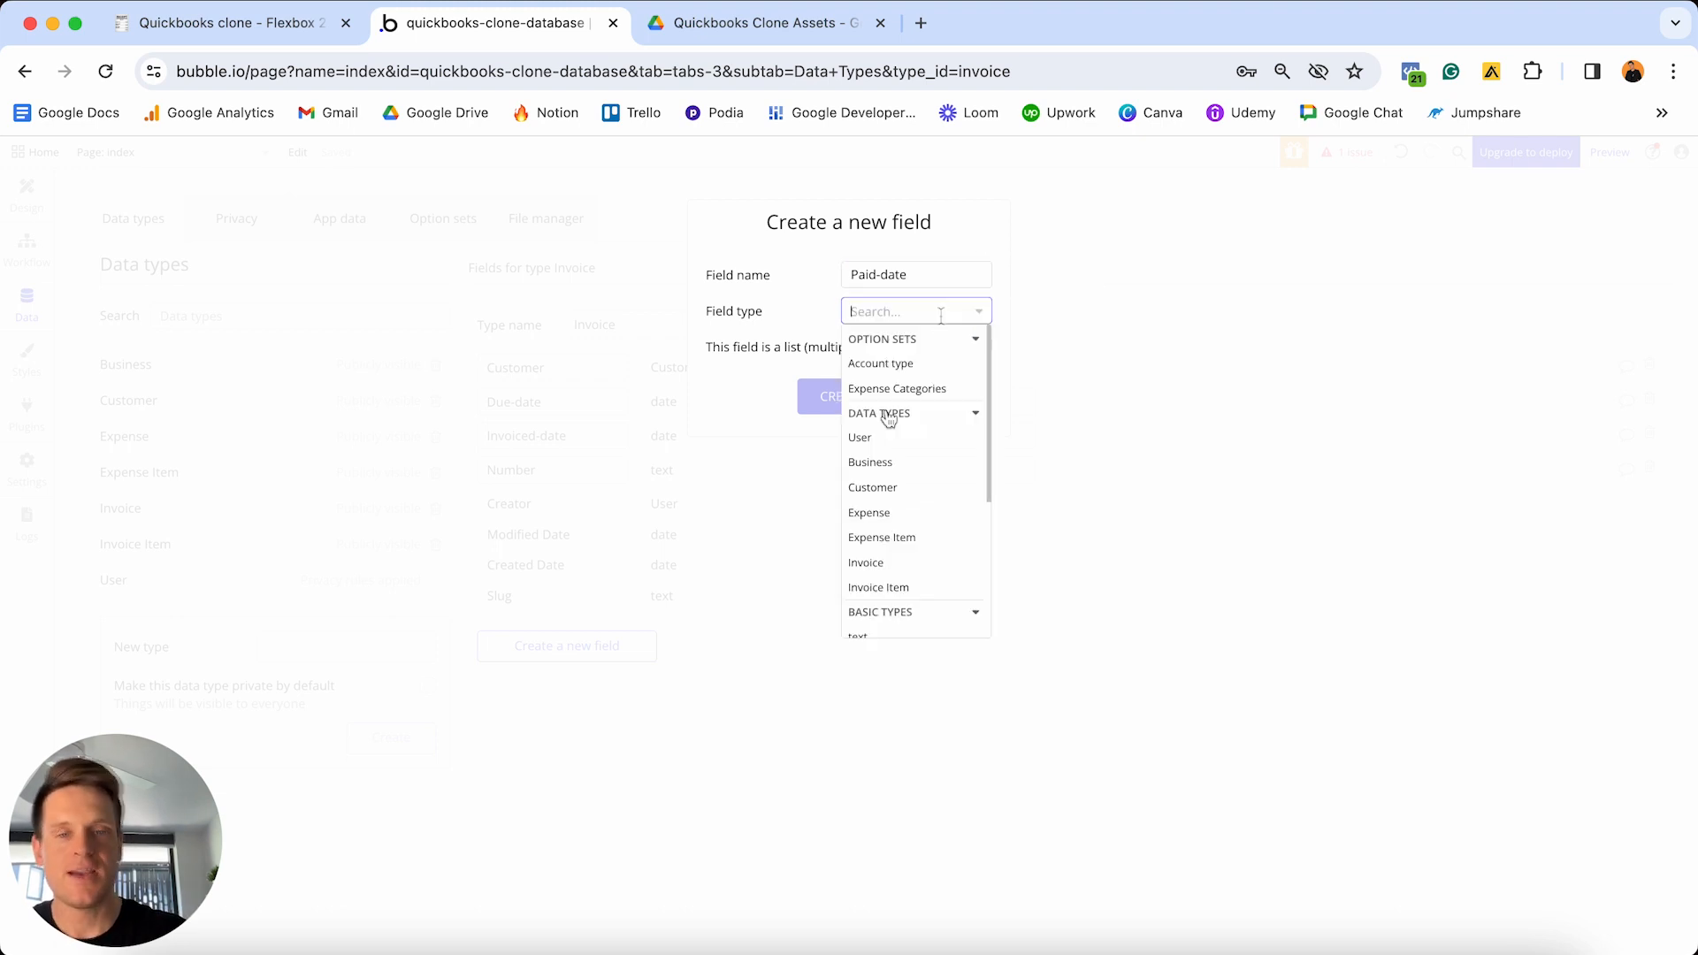
scroll(887, 416, down, 3)
click(877, 568)
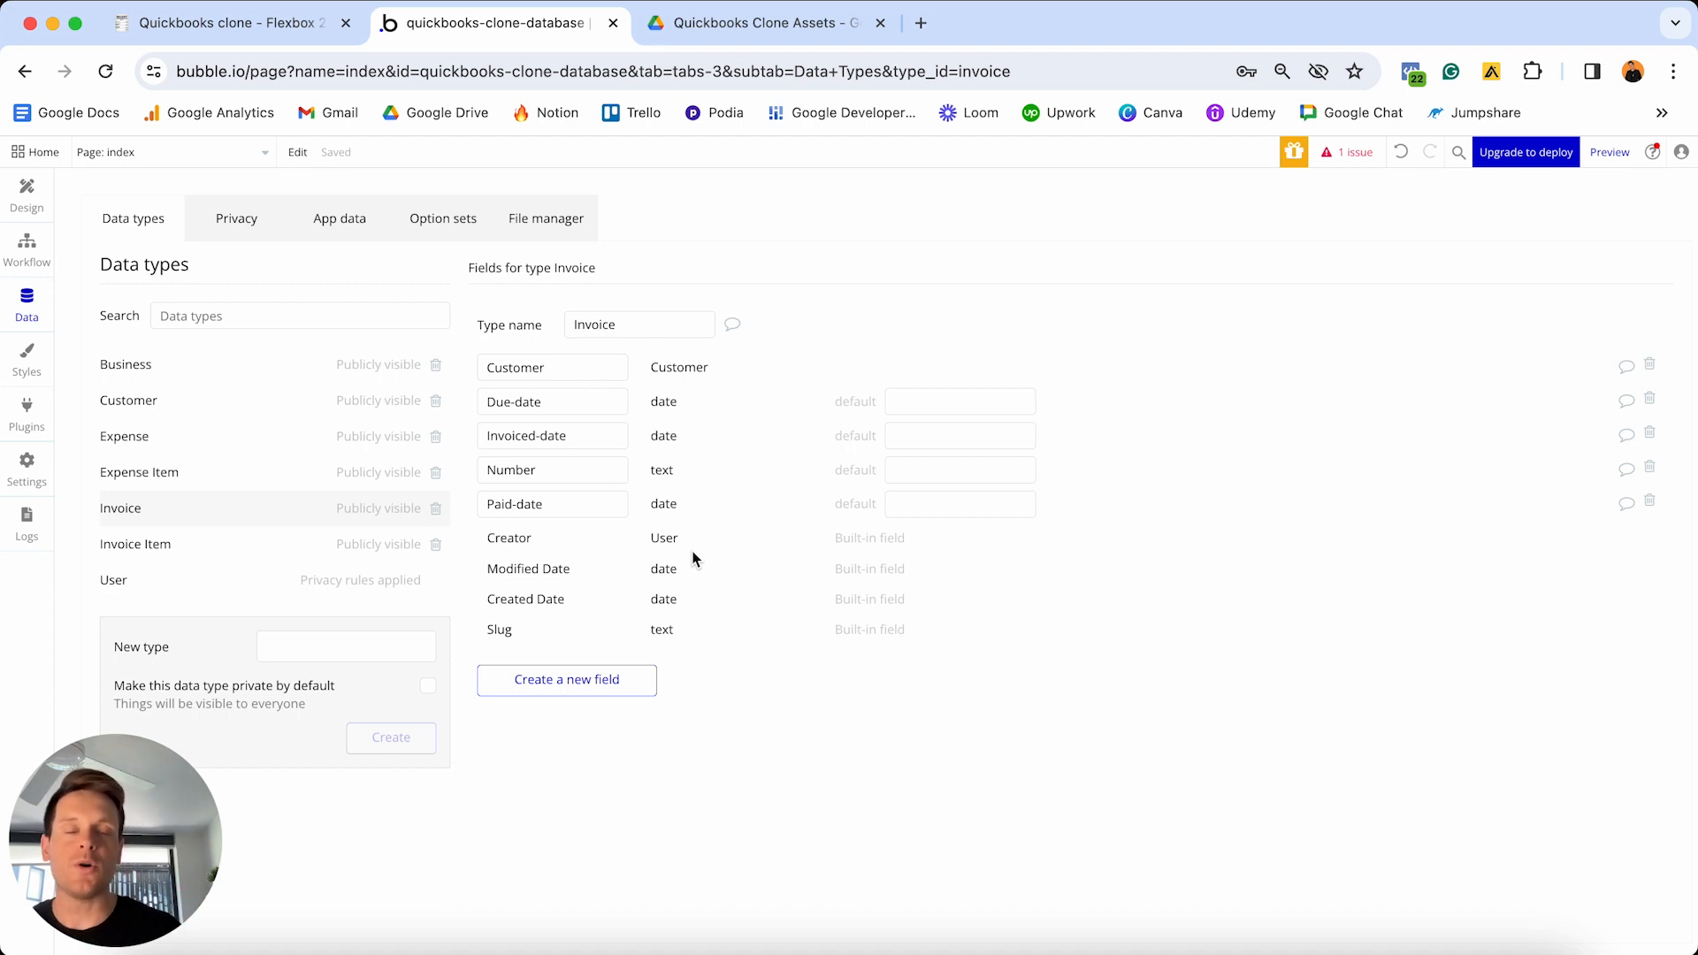
- Add a Paid-status yes / no field to Invoice with default value no
click(591, 677)
text(Paid-stat)
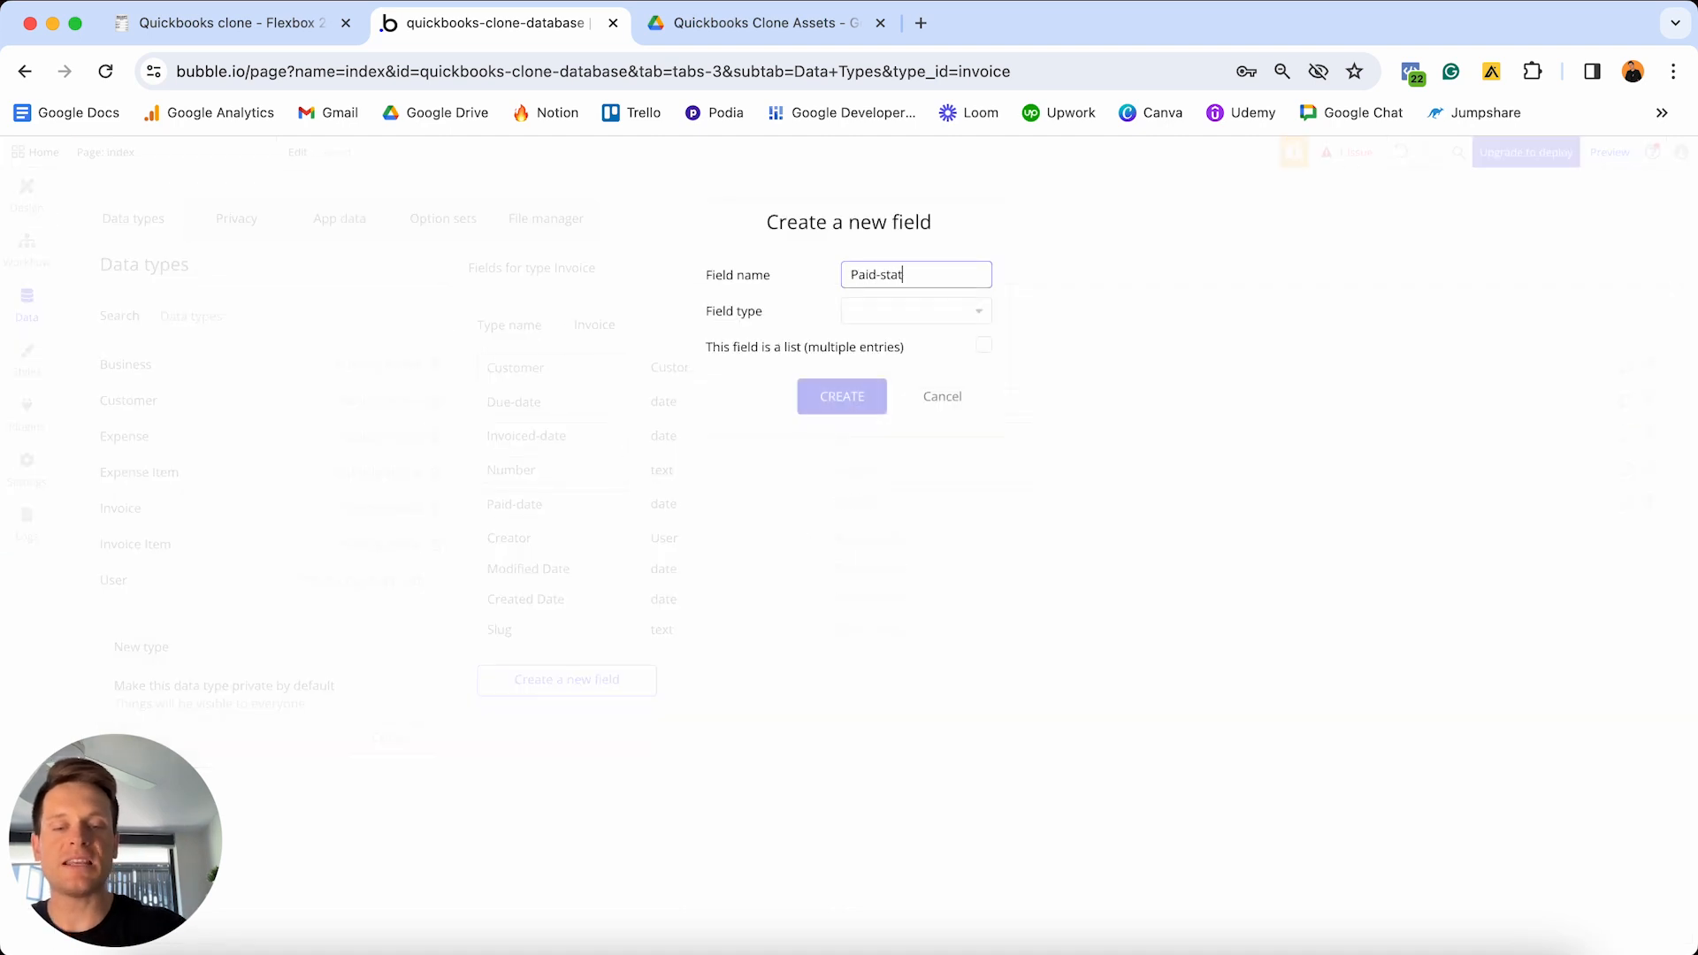
text(us)
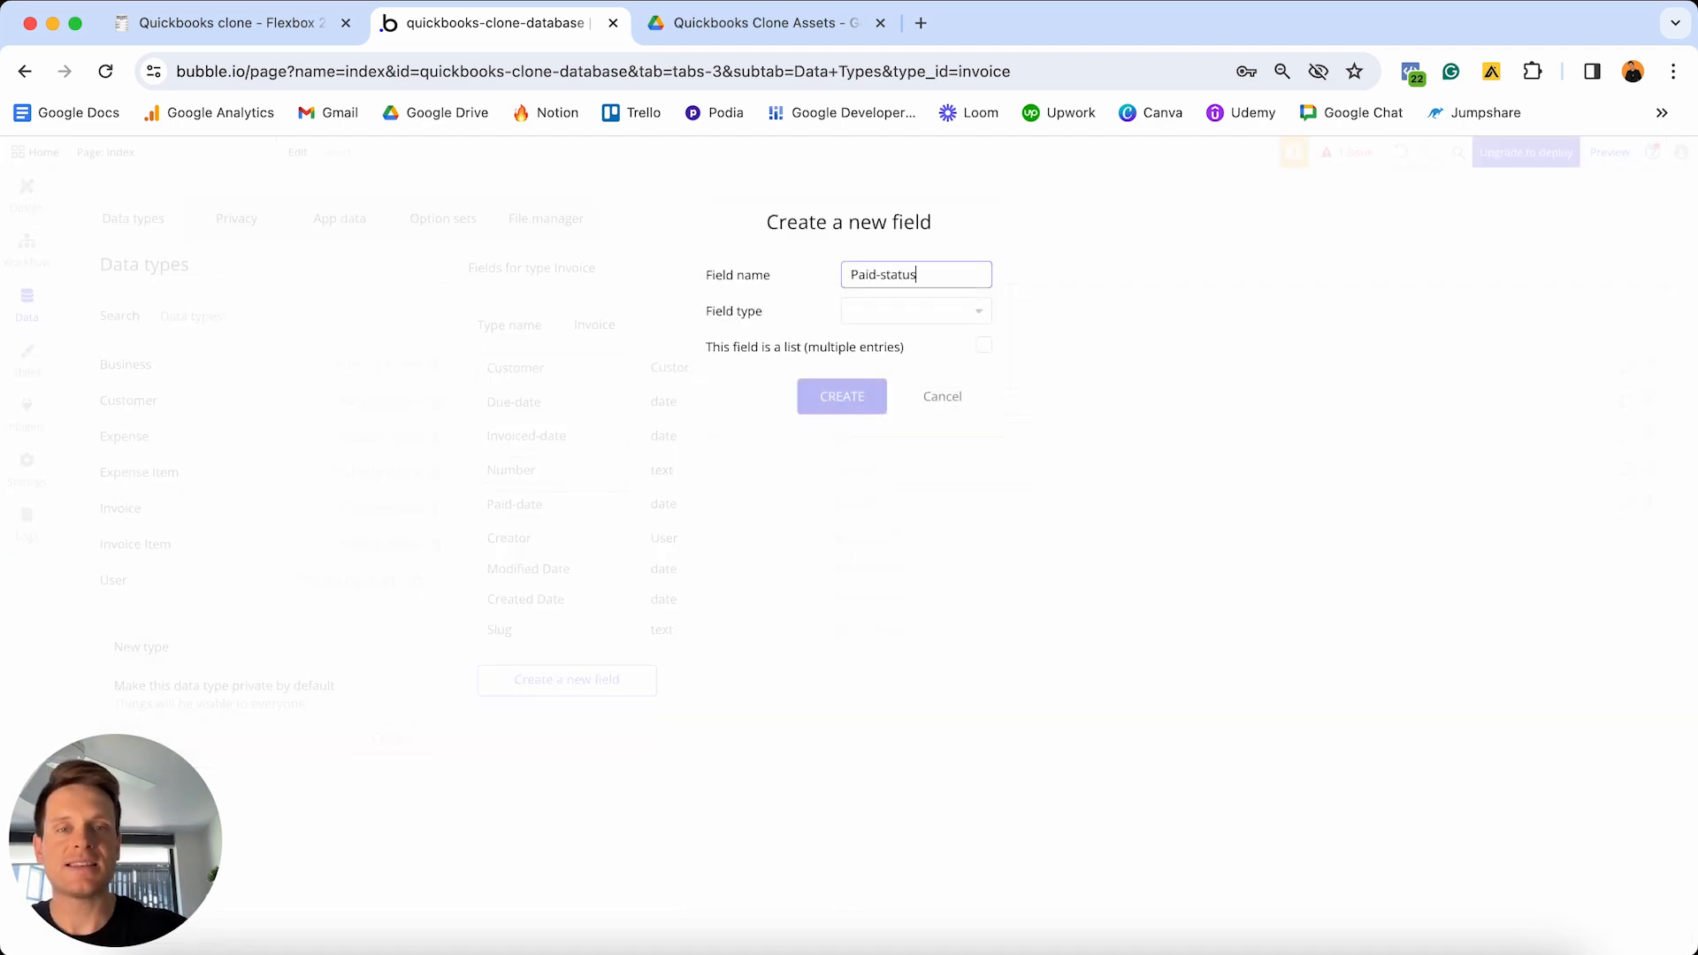
click(942, 311)
scroll(920, 442, down, 5)
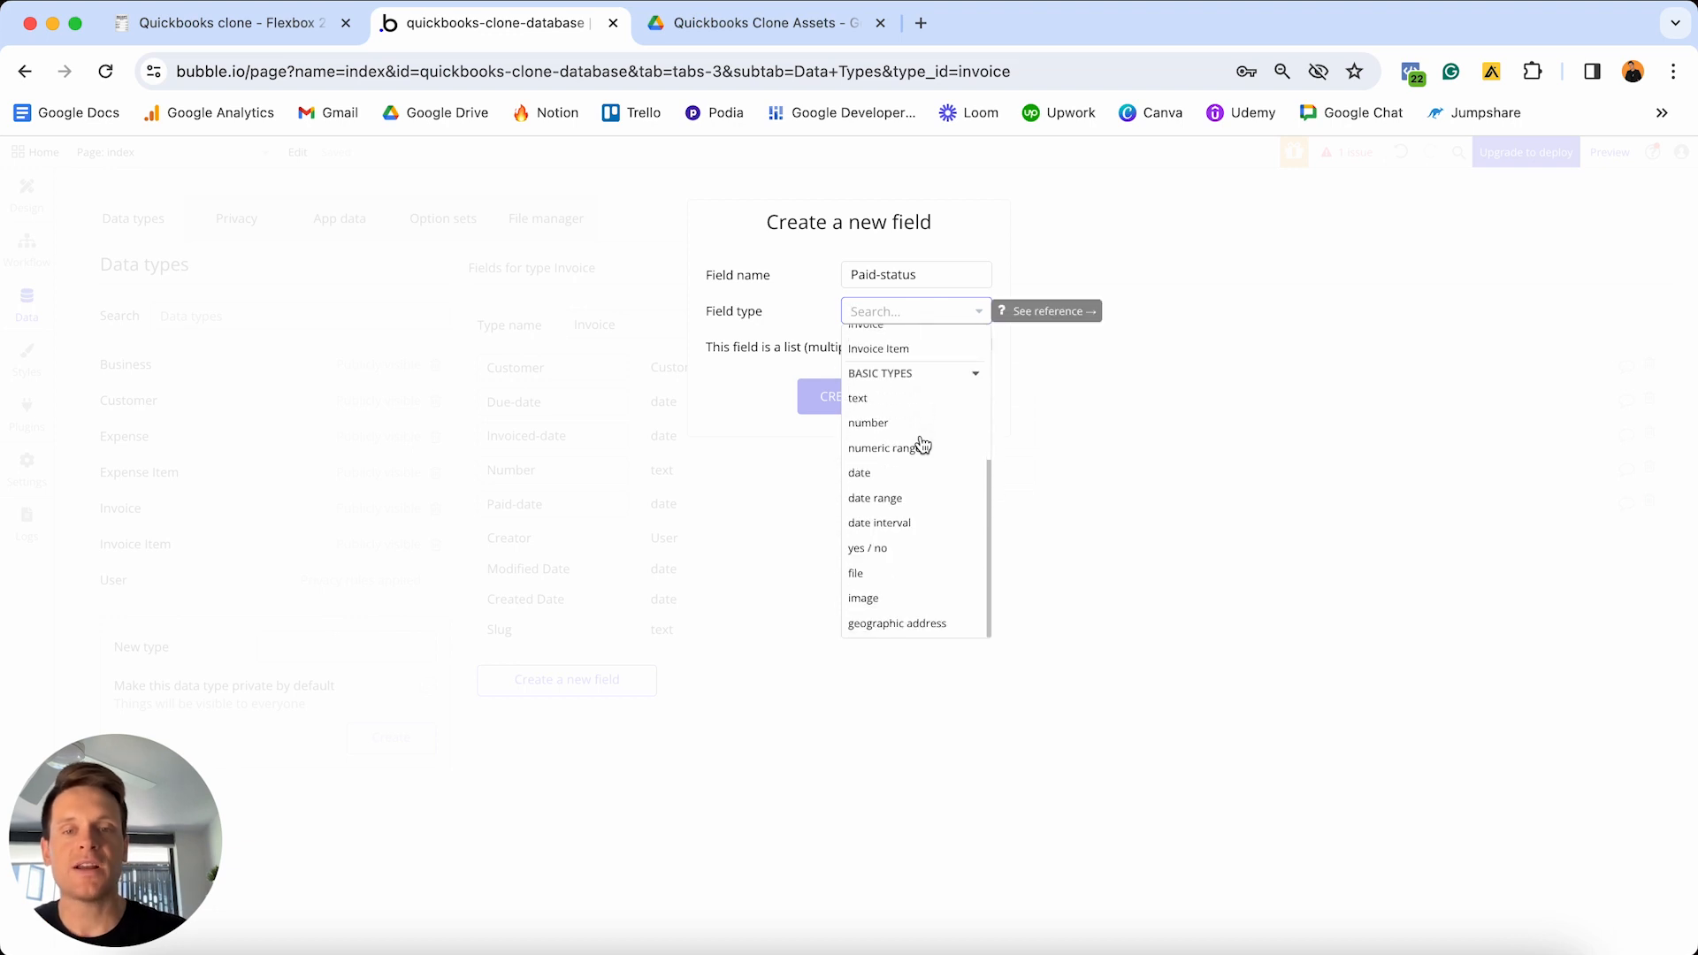
click(876, 552)
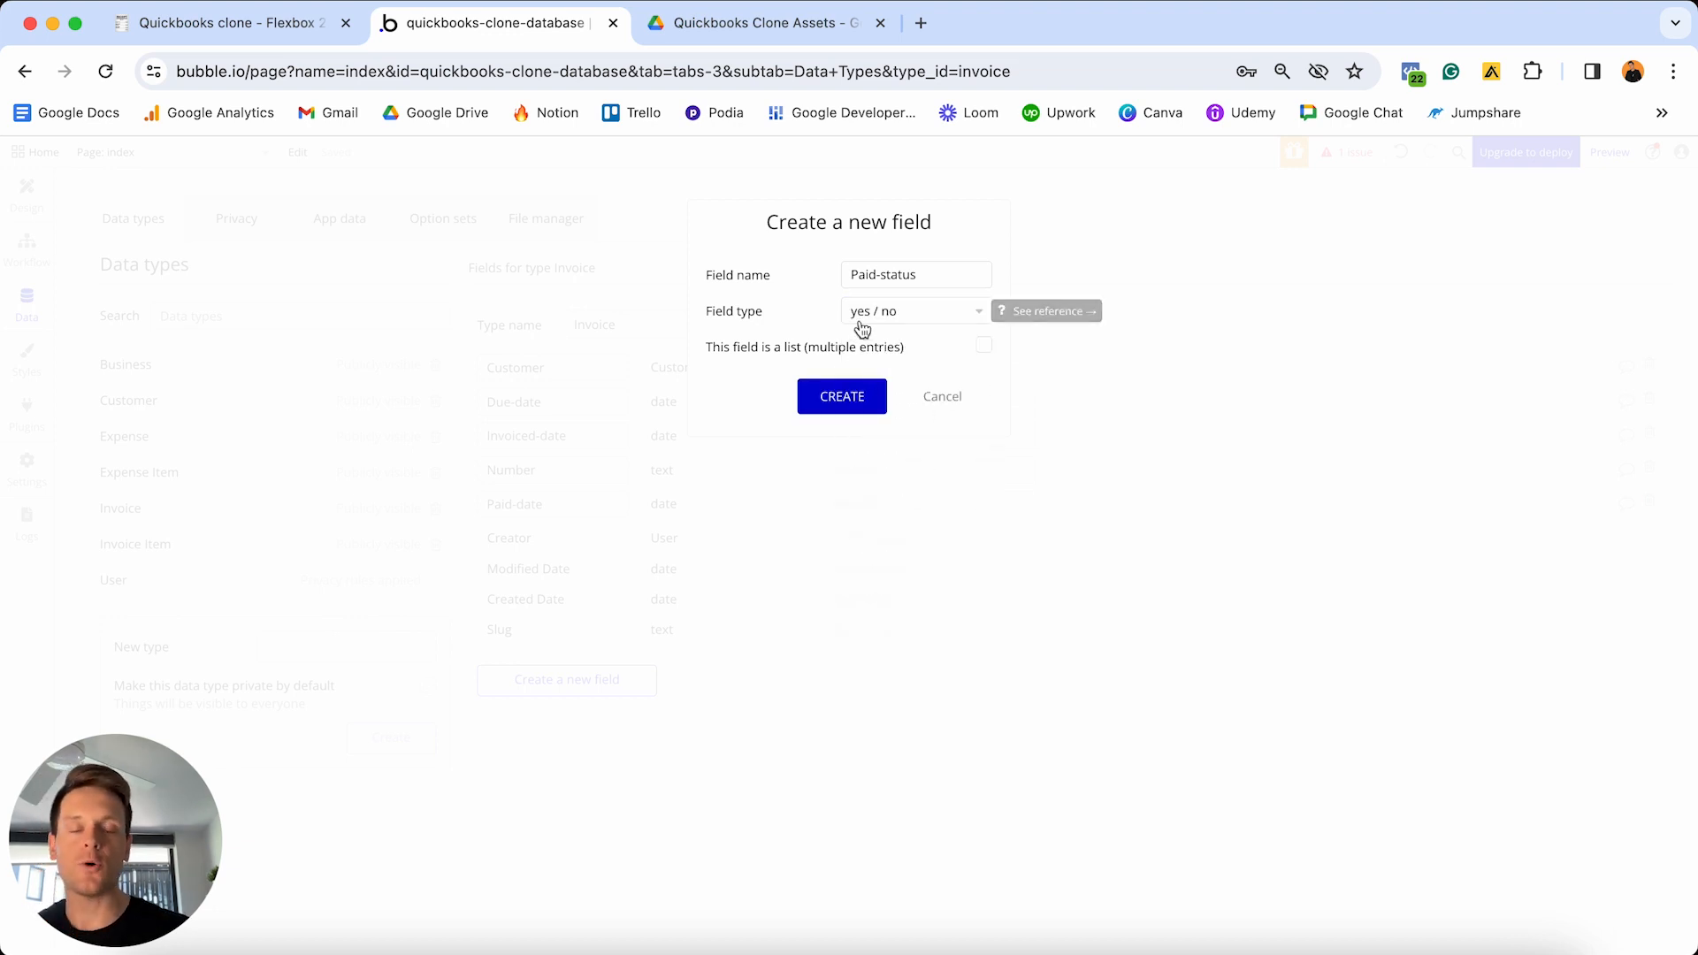
click(862, 397)
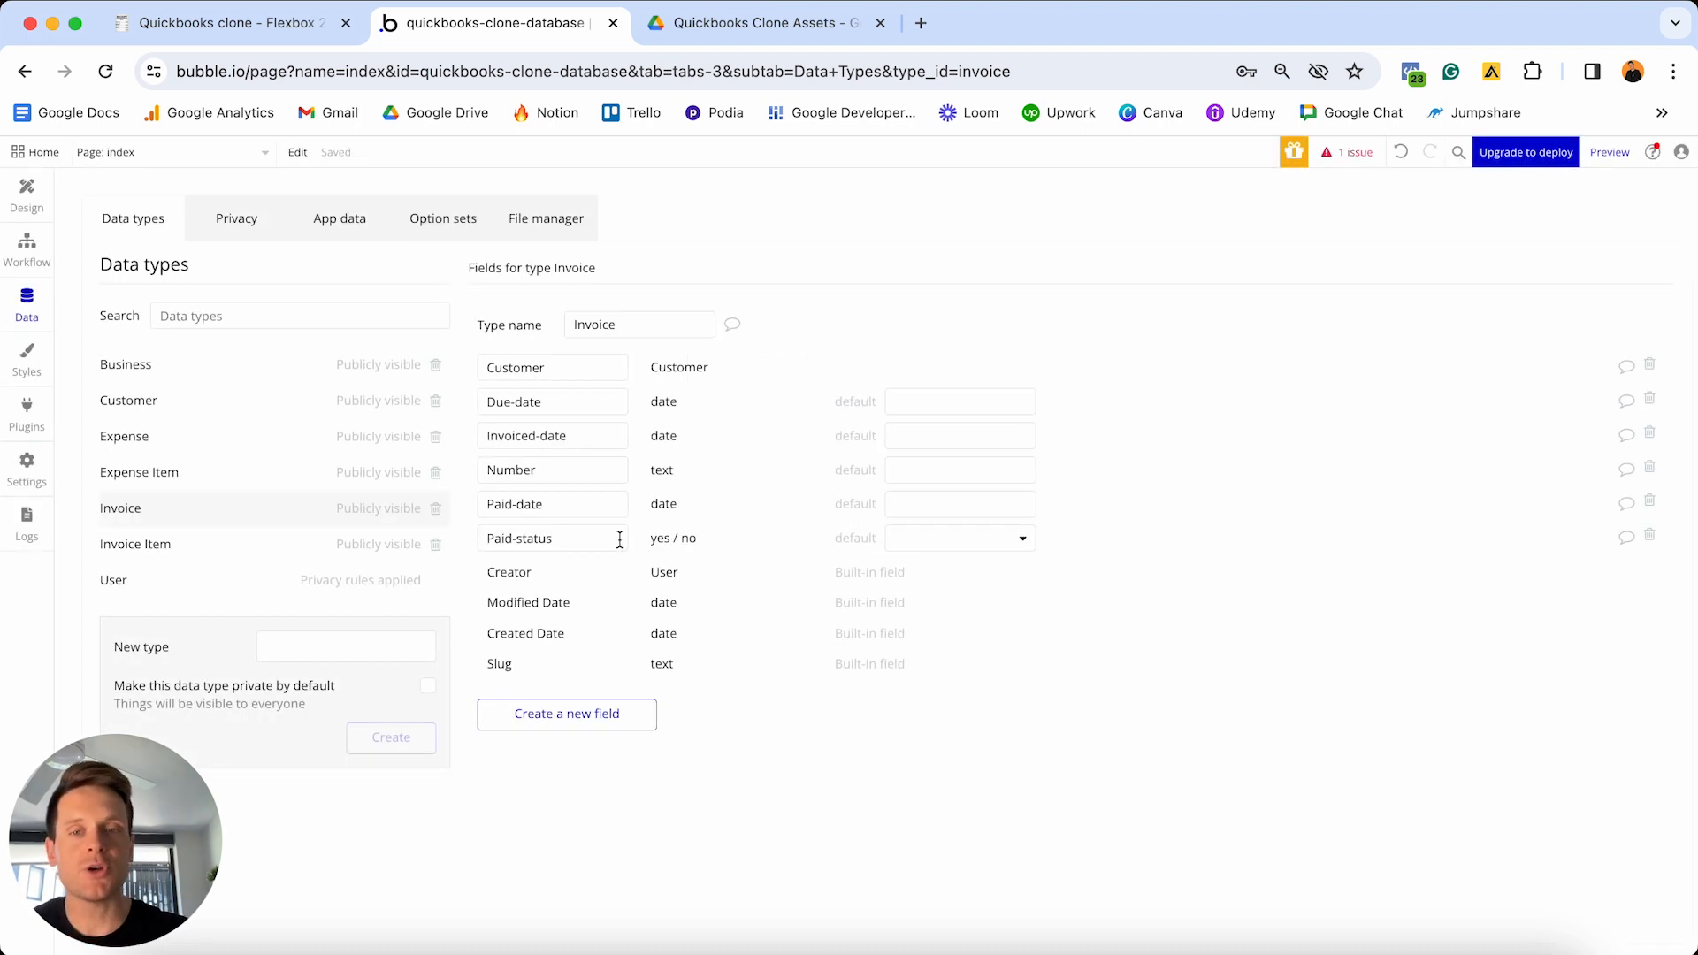
click(943, 544)
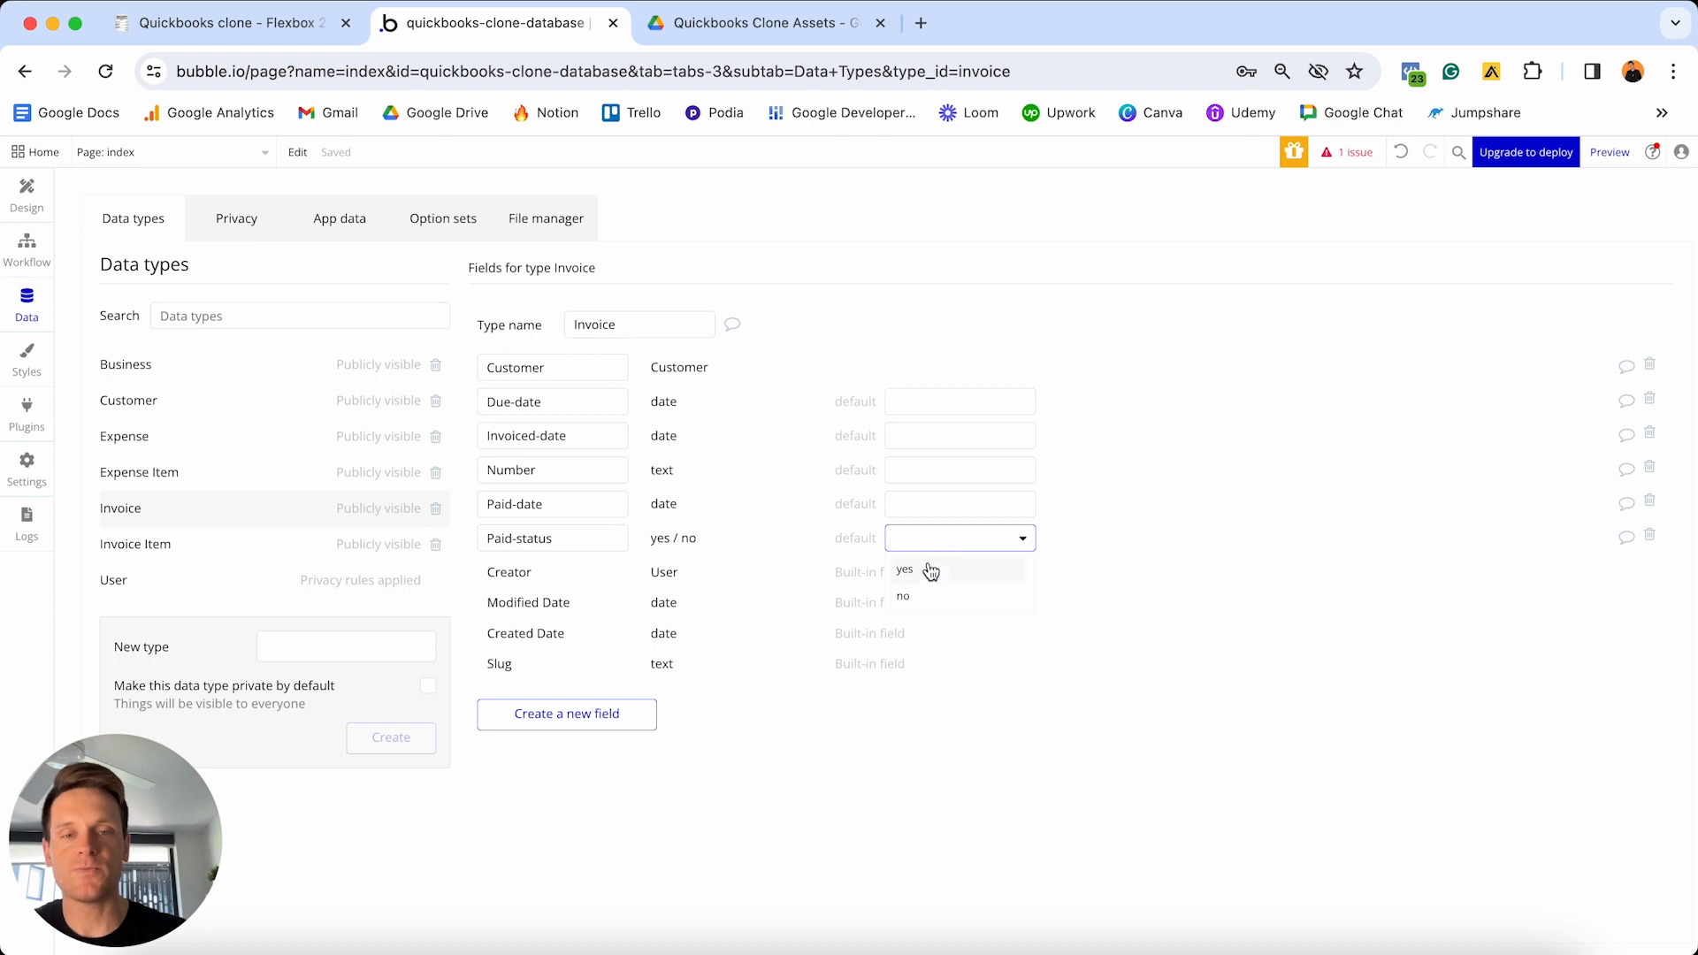
click(906, 597)
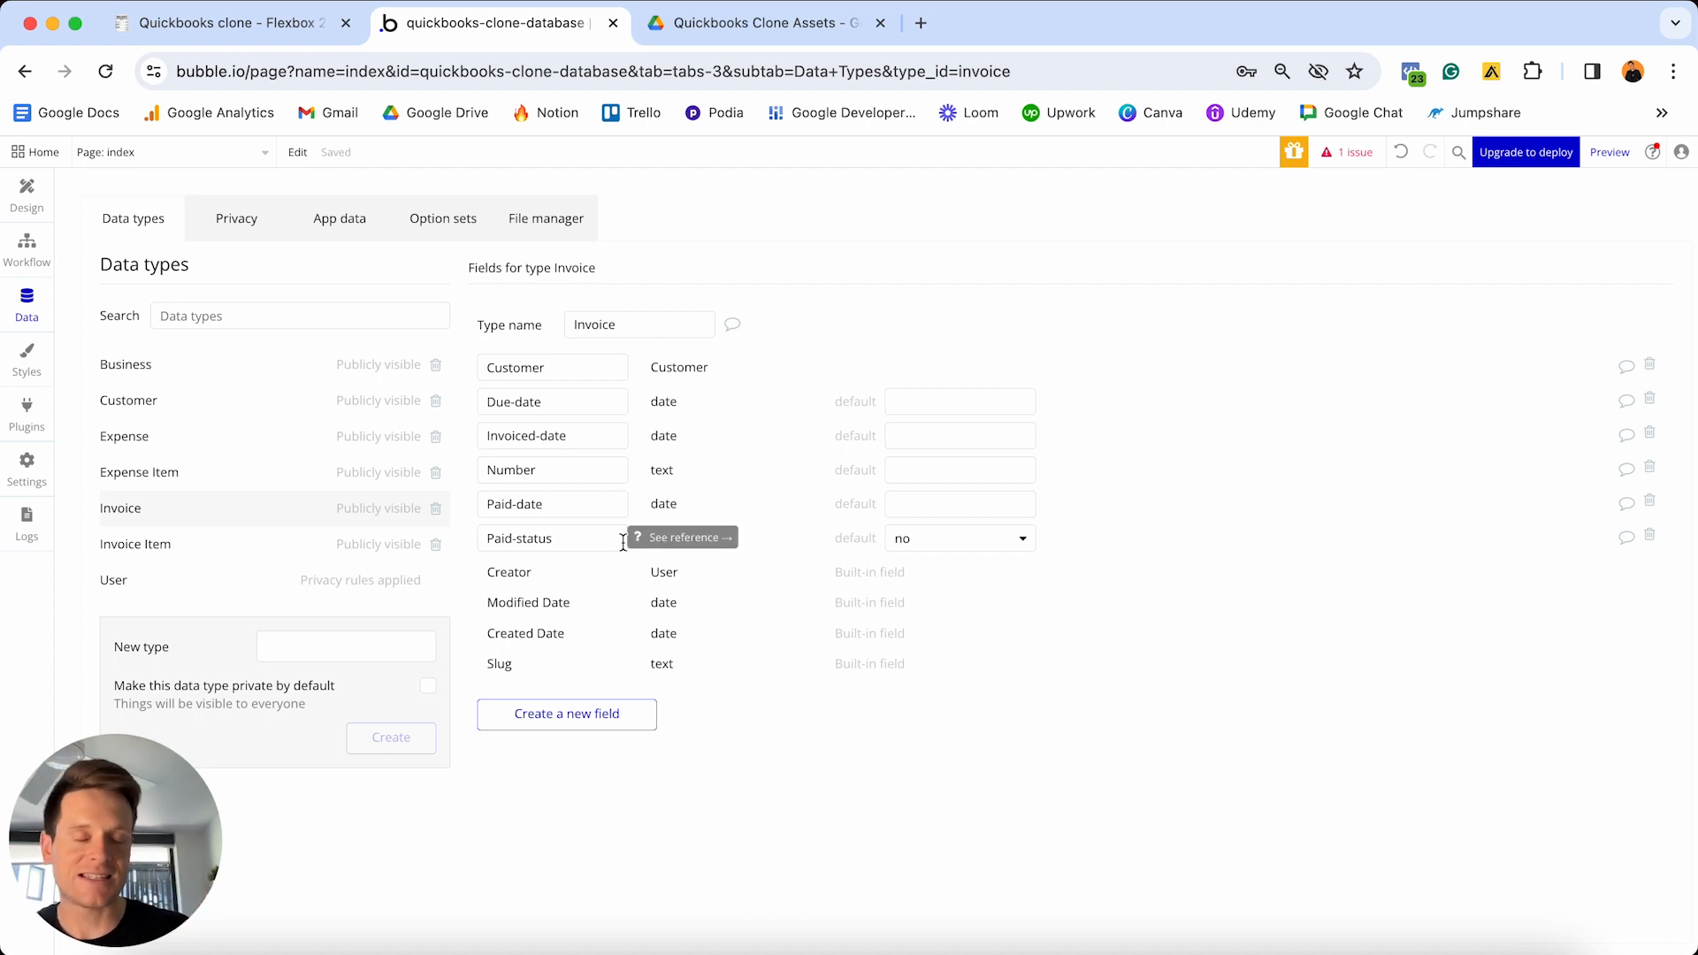
click(597, 713)
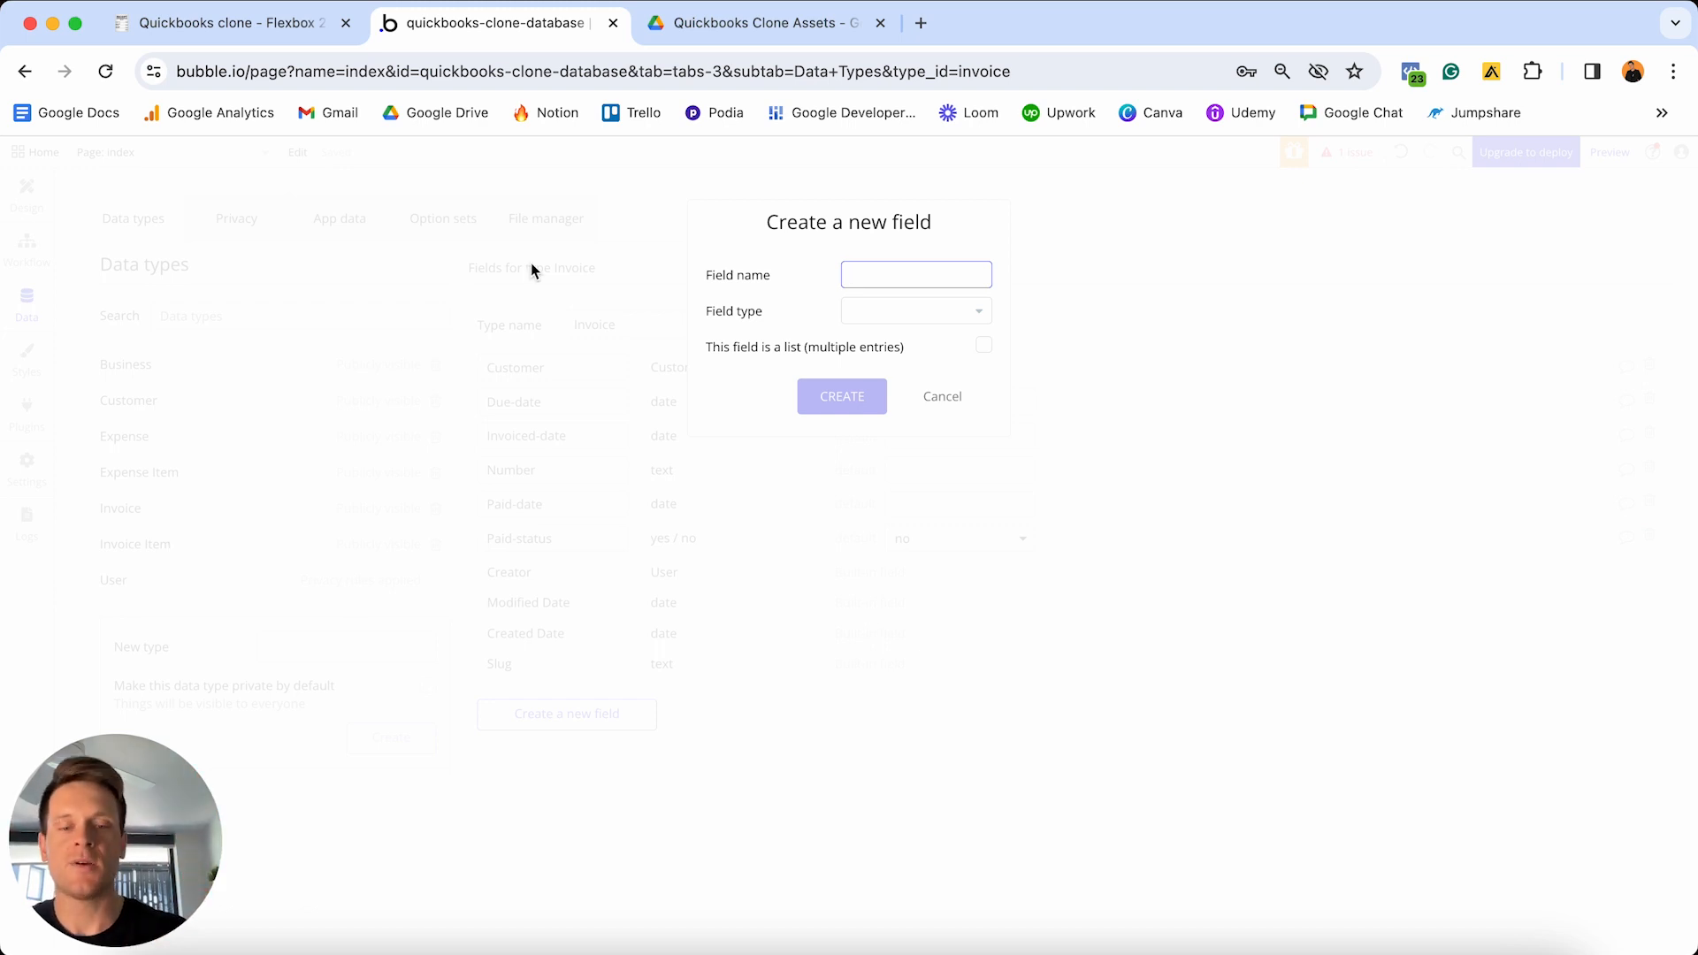
- Add an Items field holding a list of Invoice Items to Invoice
text(Items)
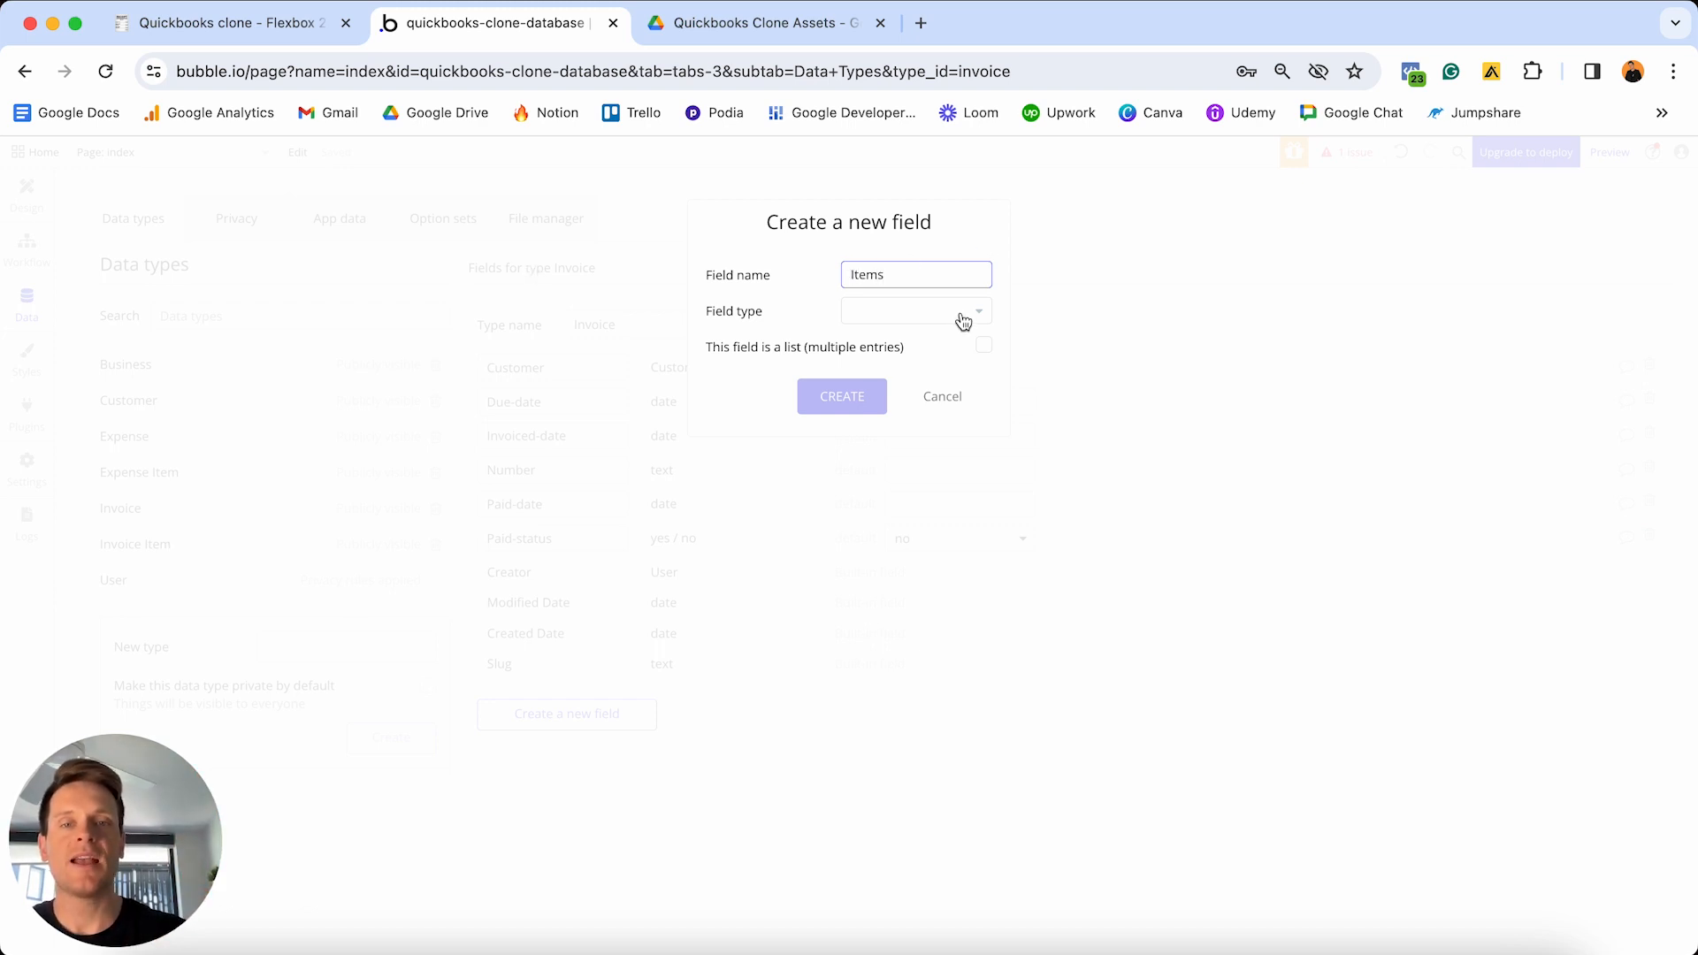
click(962, 316)
scroll(921, 436, down, 2)
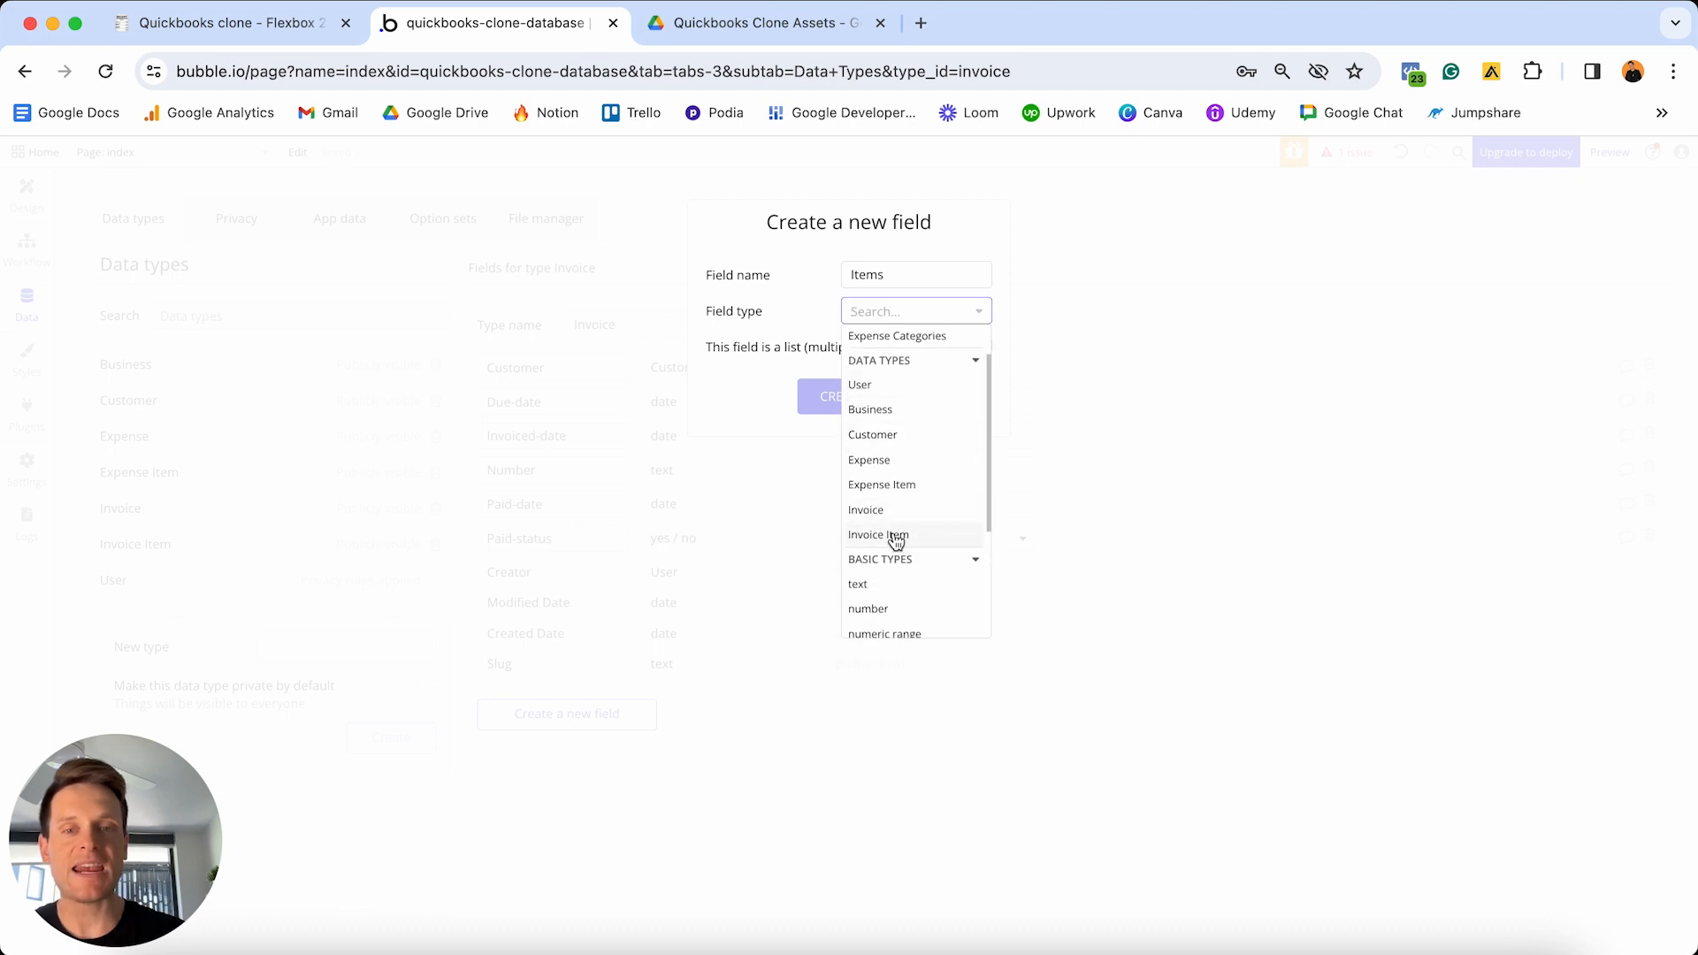
click(897, 536)
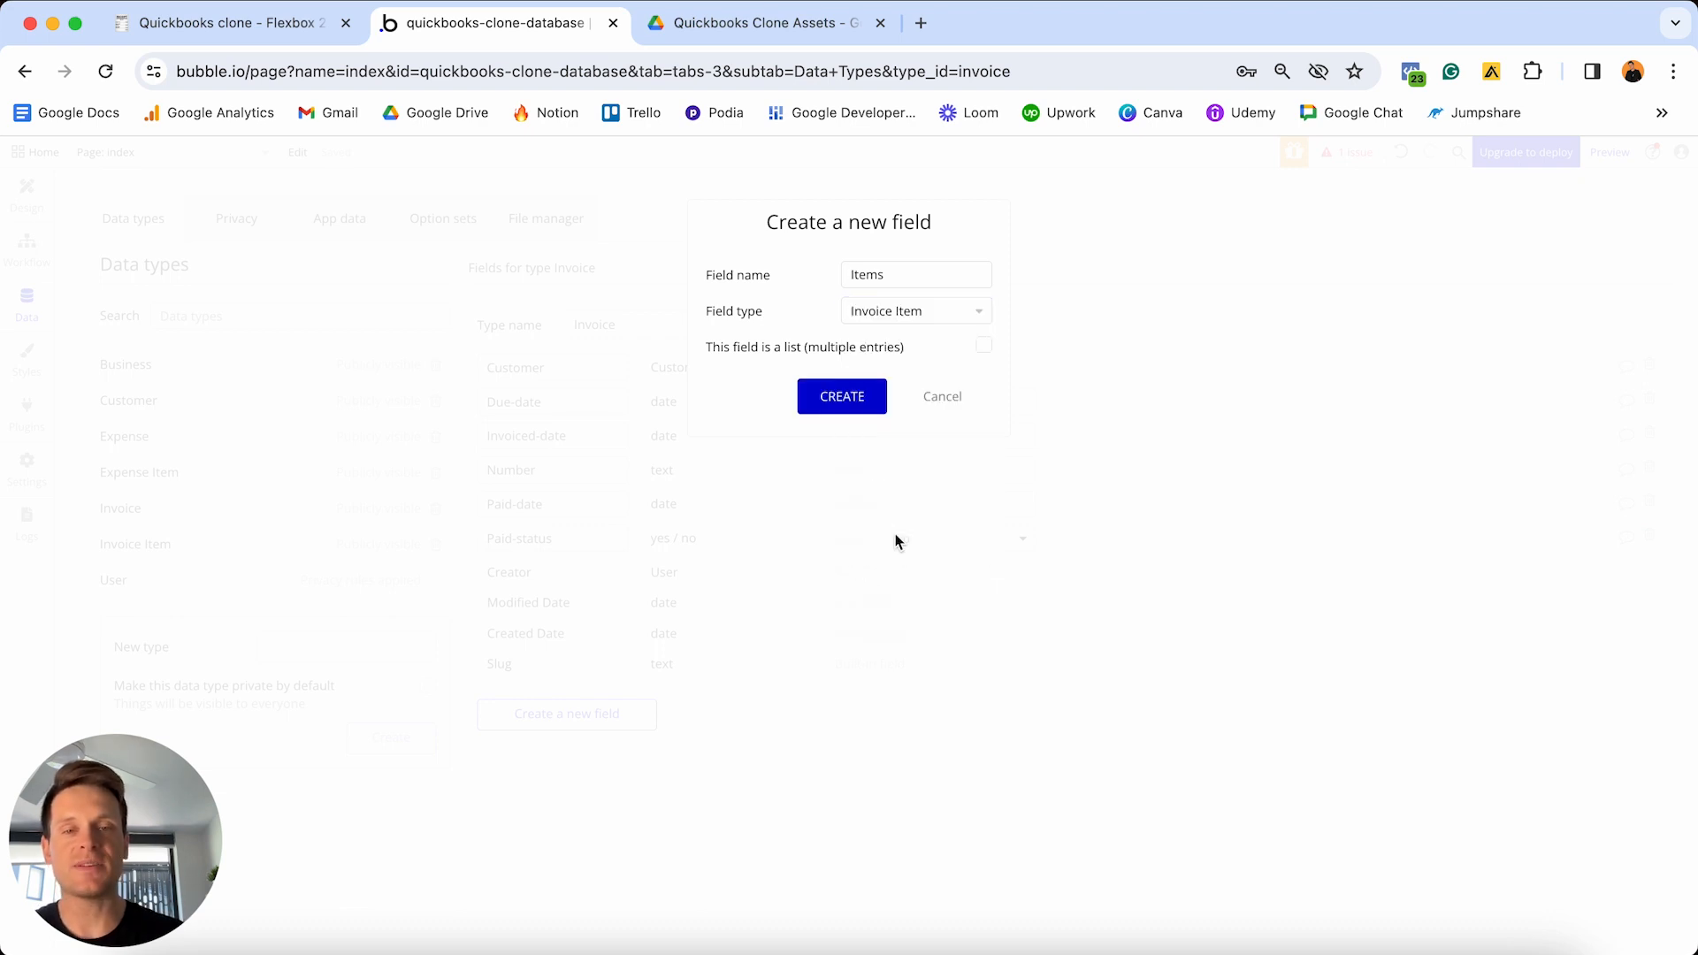
click(982, 350)
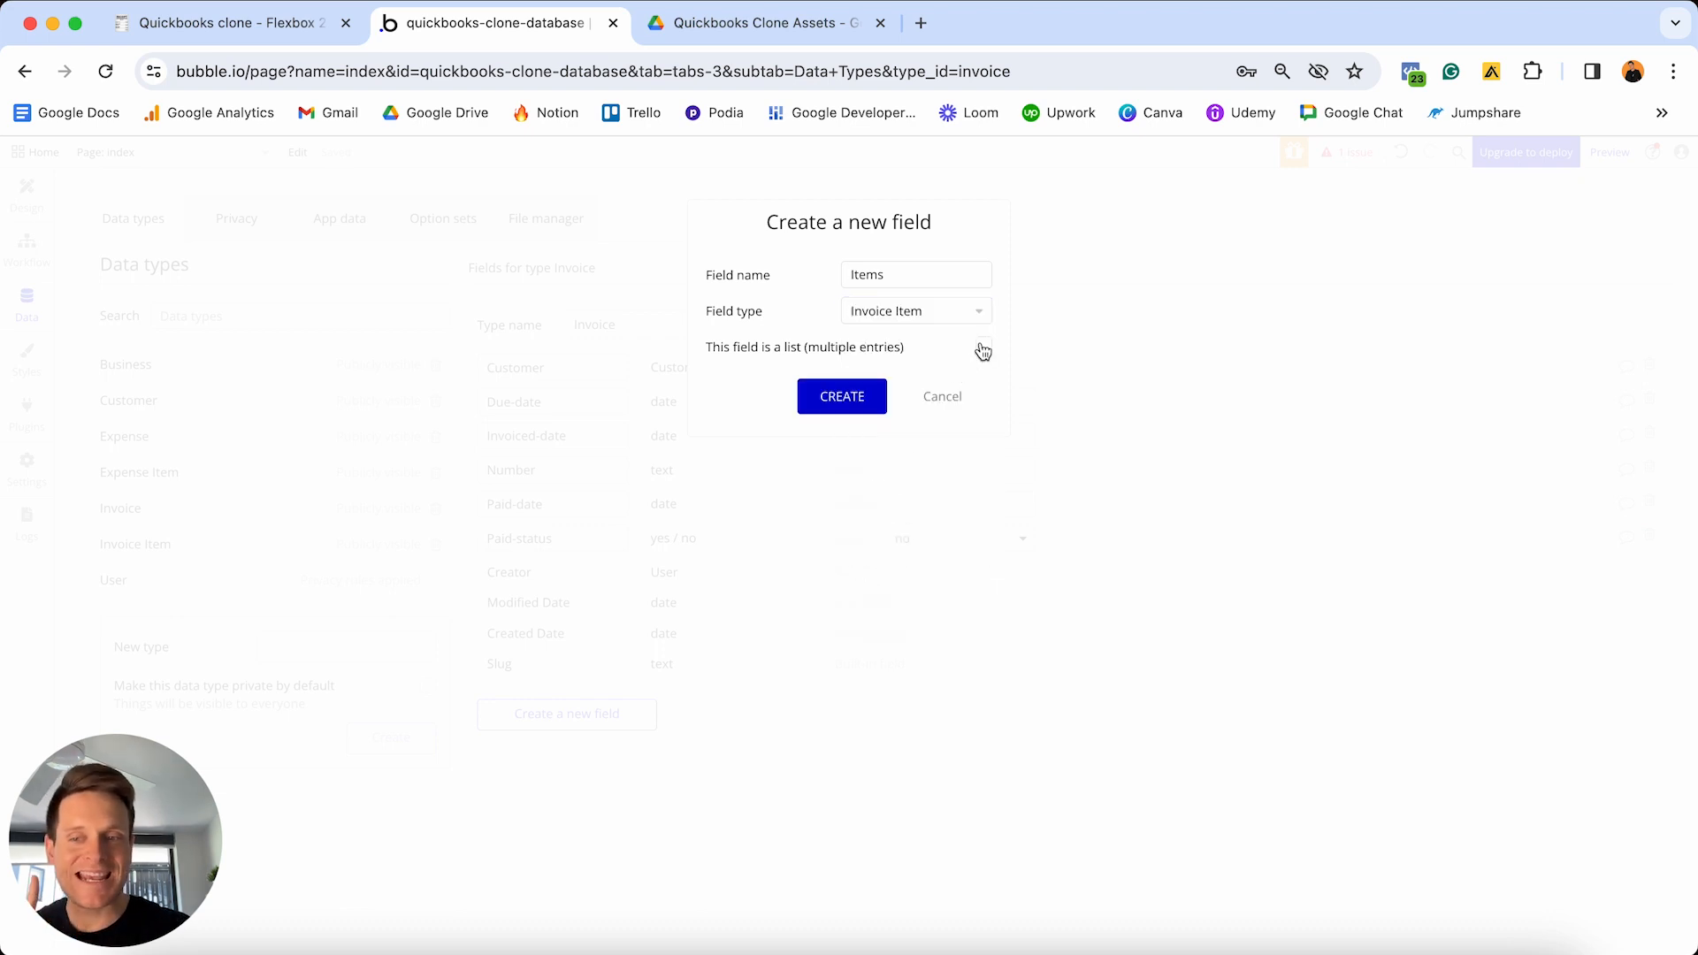
click(847, 398)
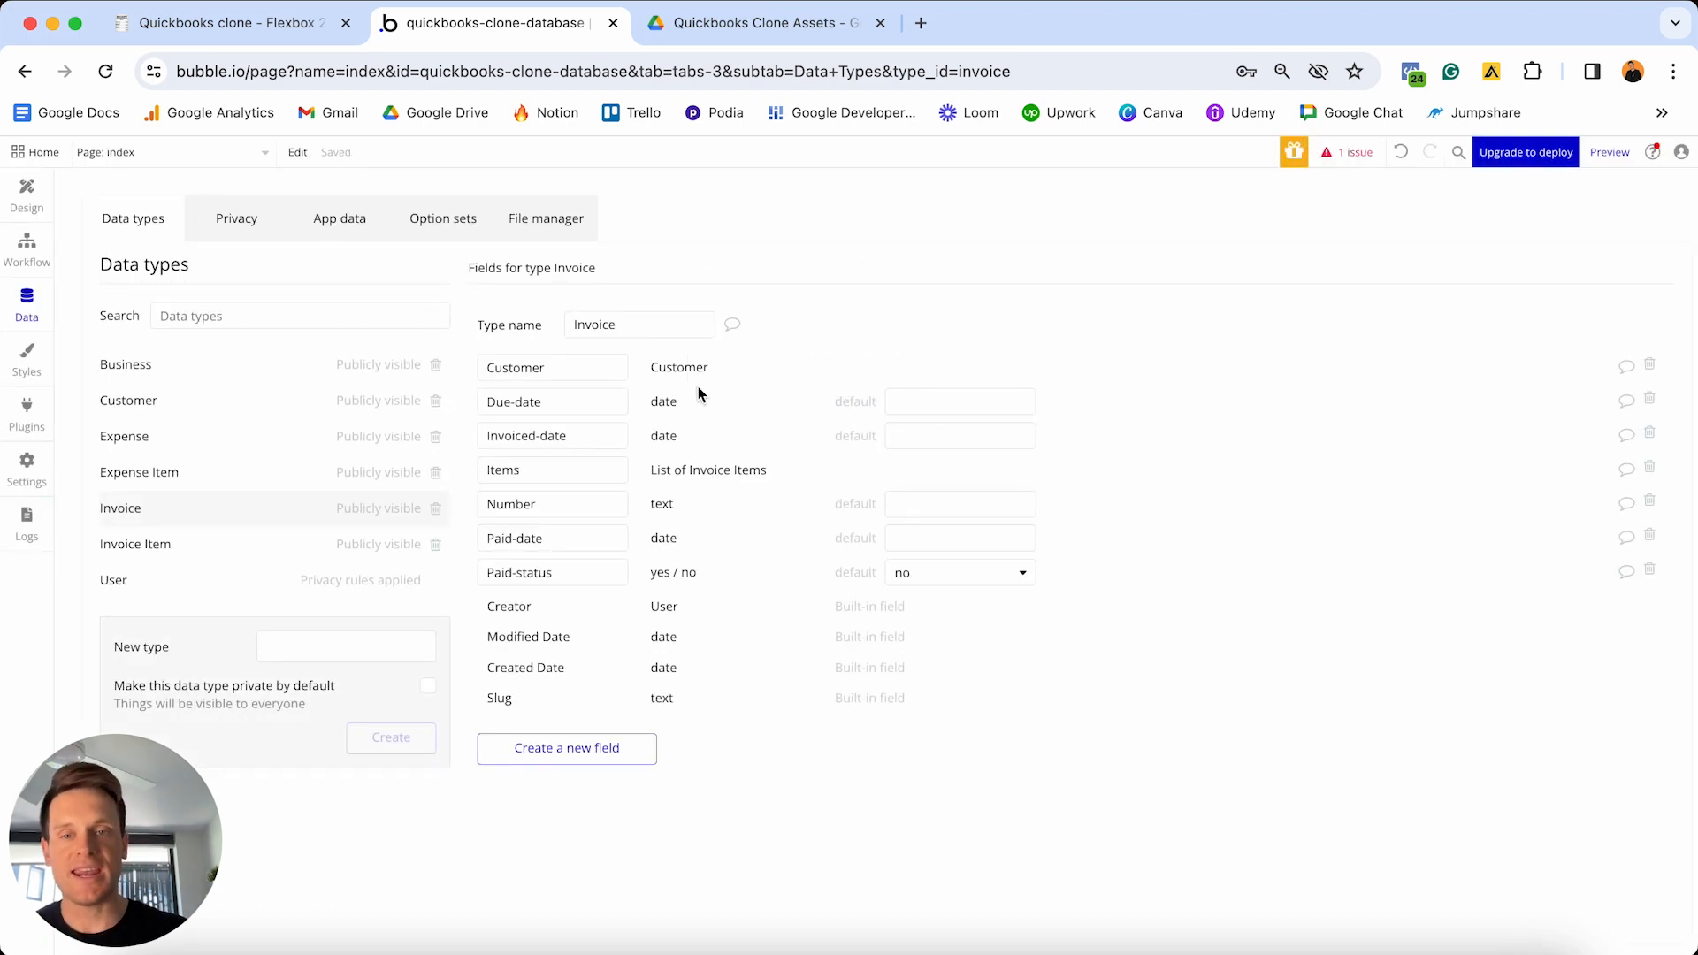
- Add a Total-price number field to Invoice and name the next field PDF
click(580, 753)
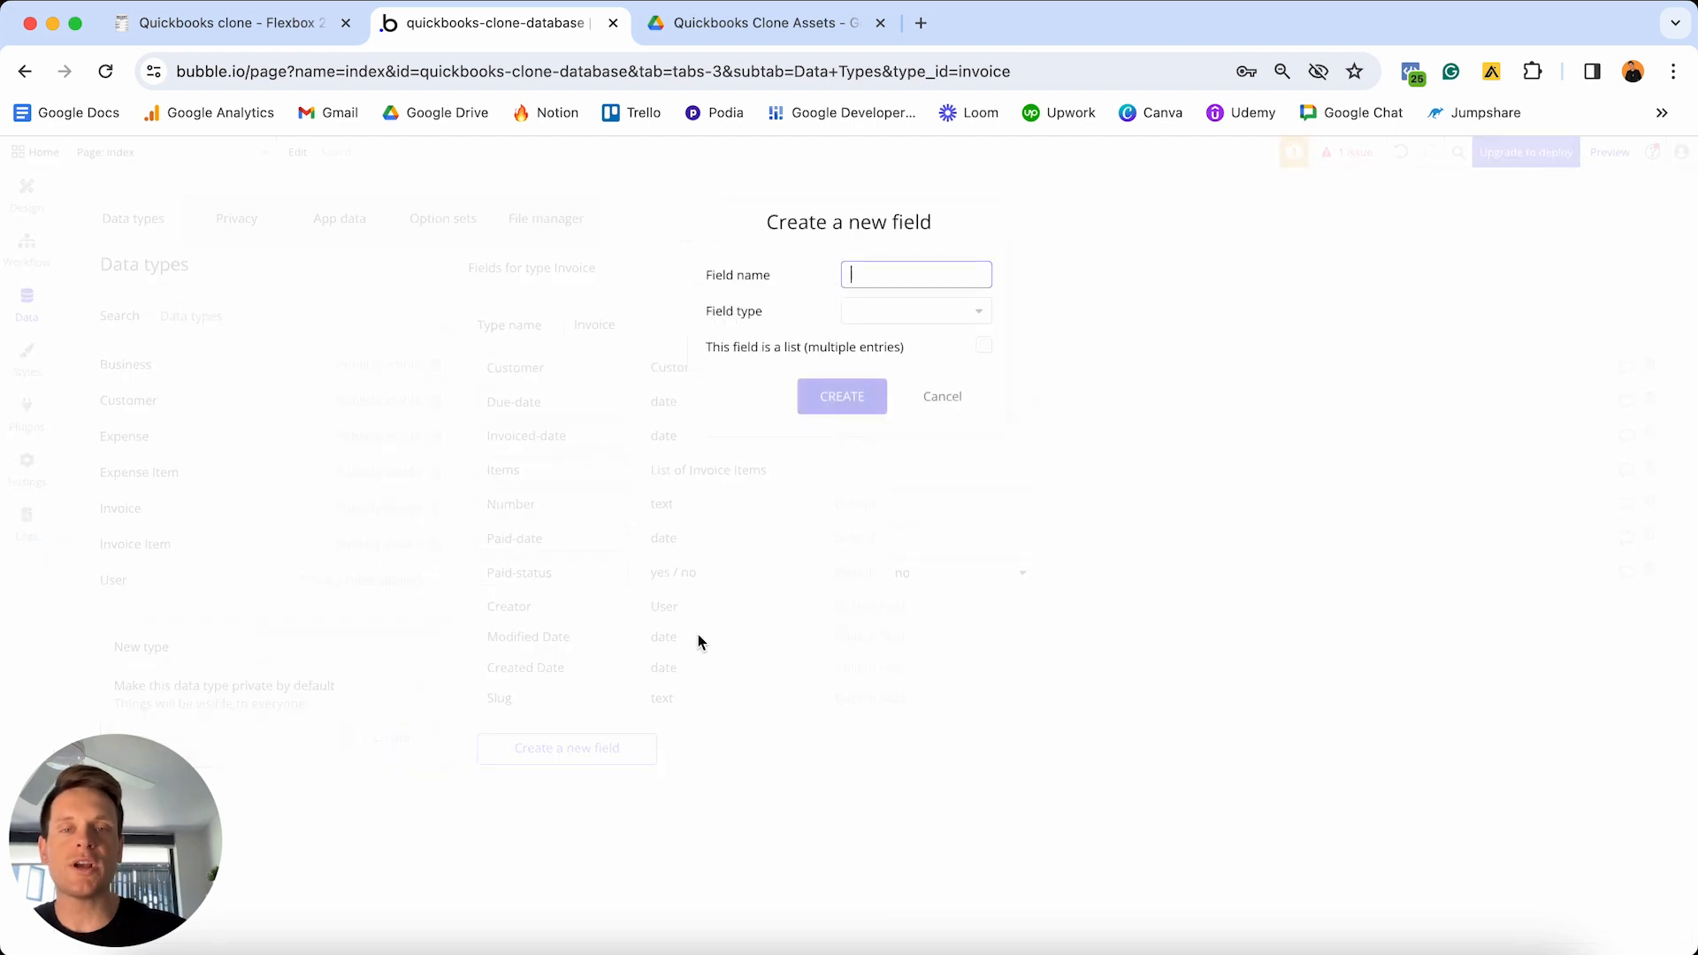
text(Total-price)
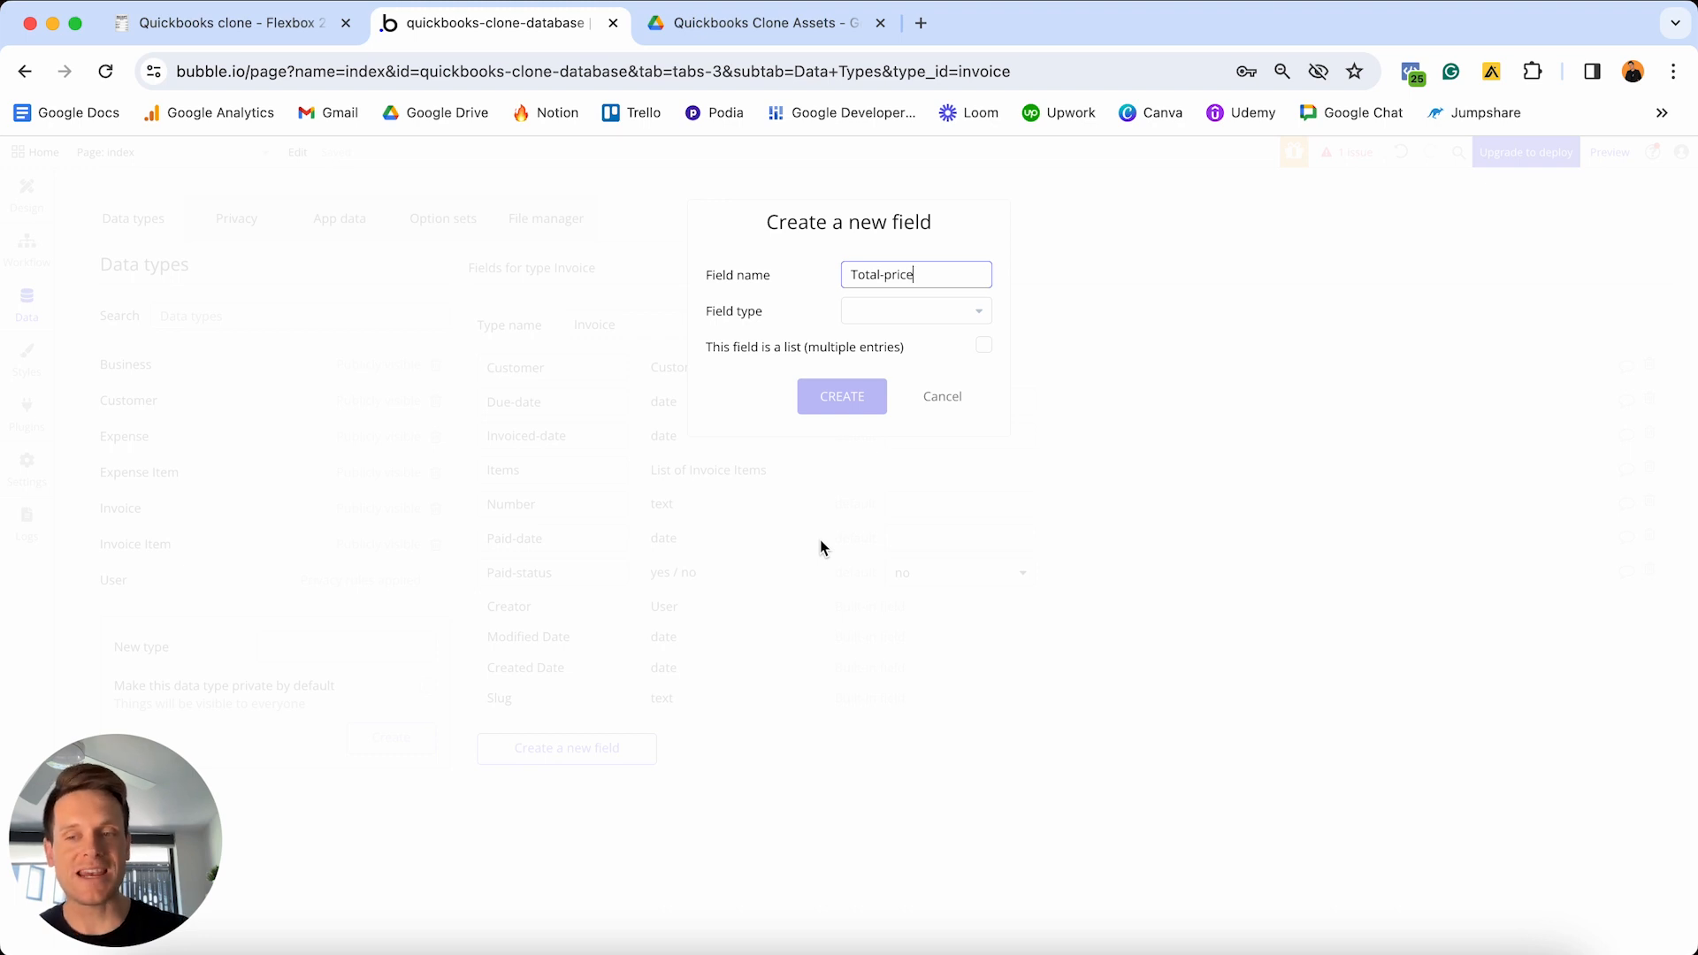
click(911, 311)
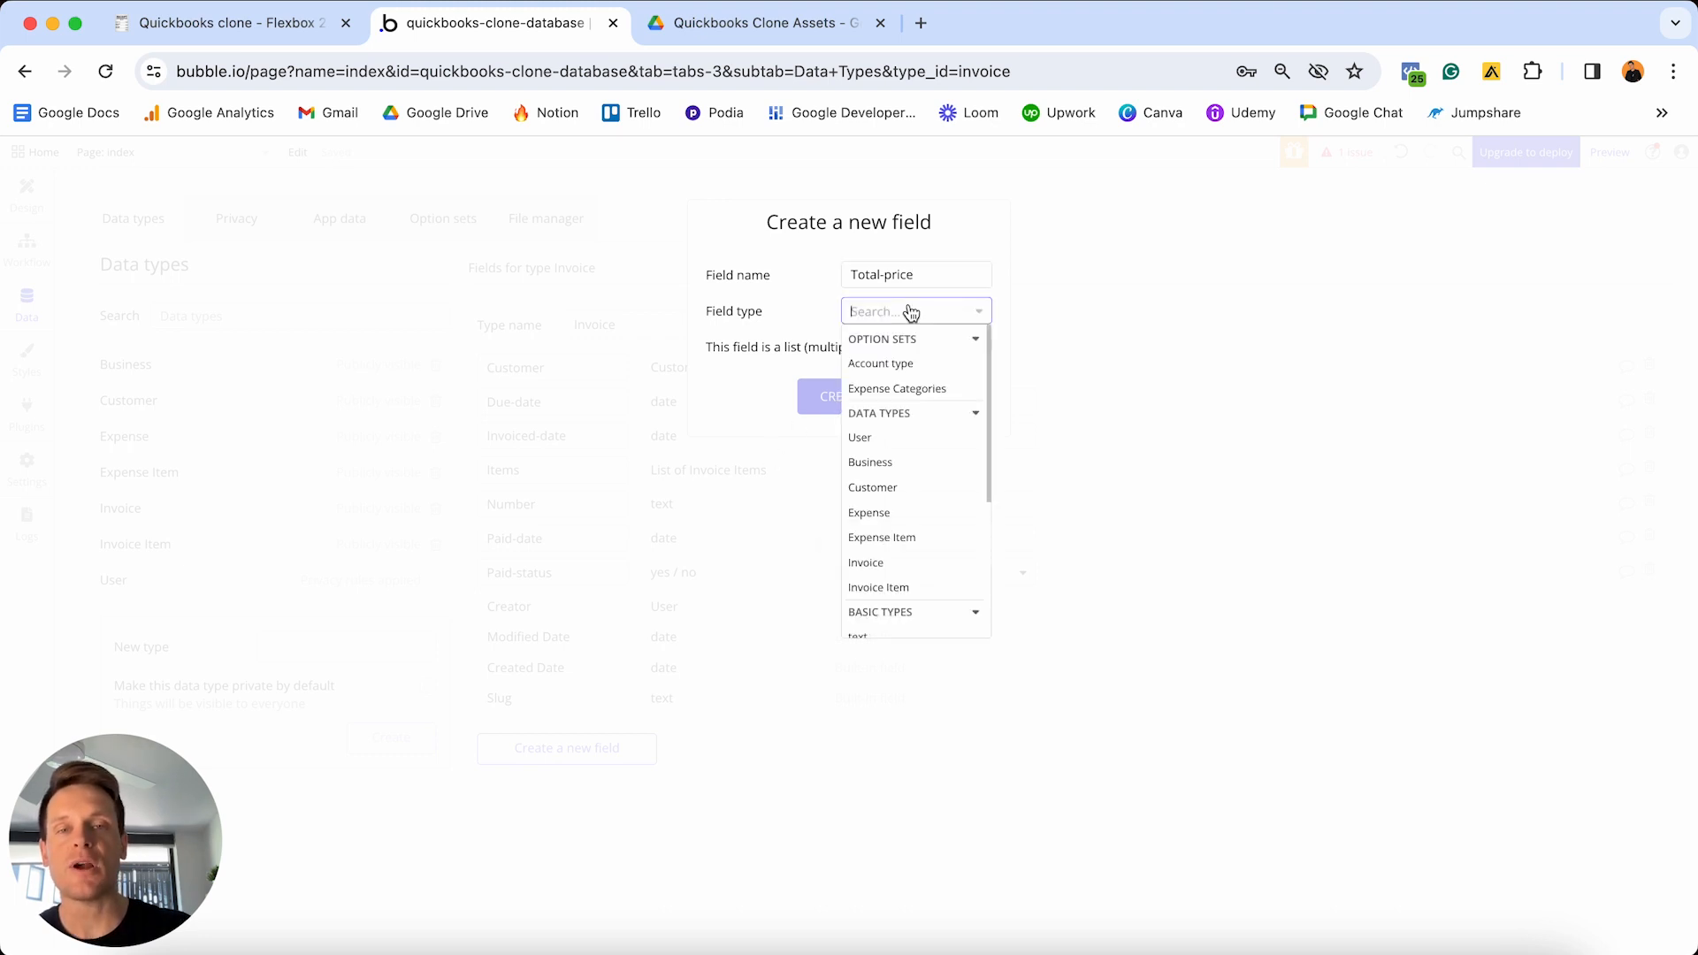
scroll(895, 394, down, 3)
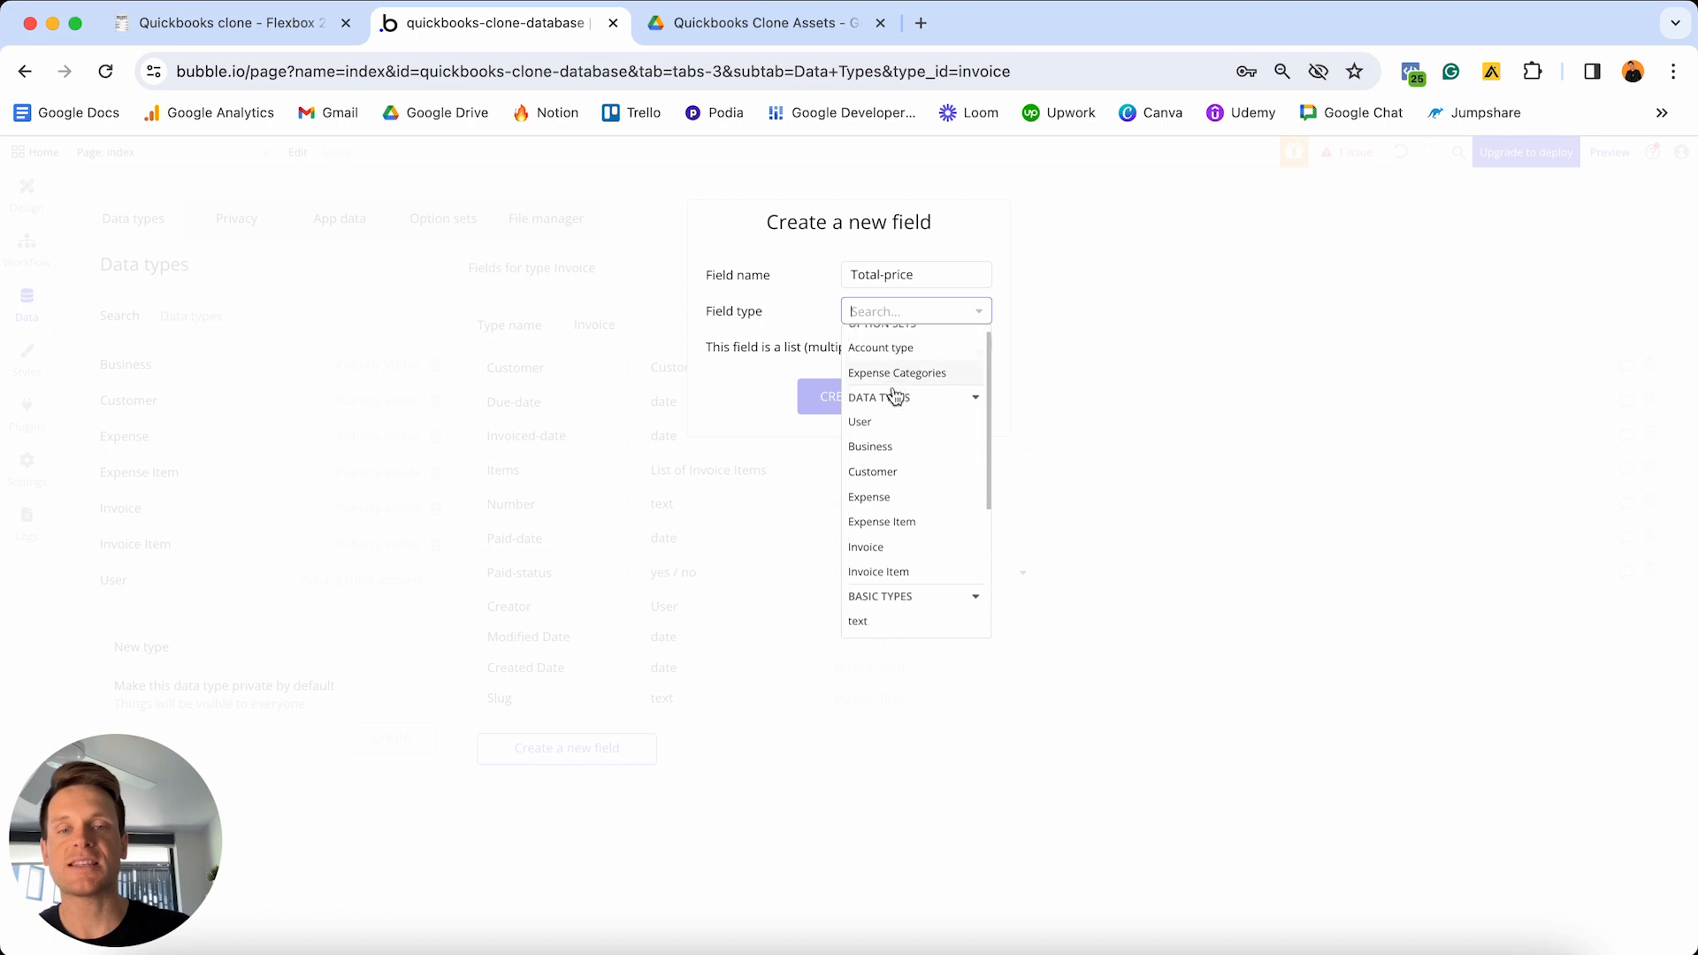
scroll(896, 394, down, 1)
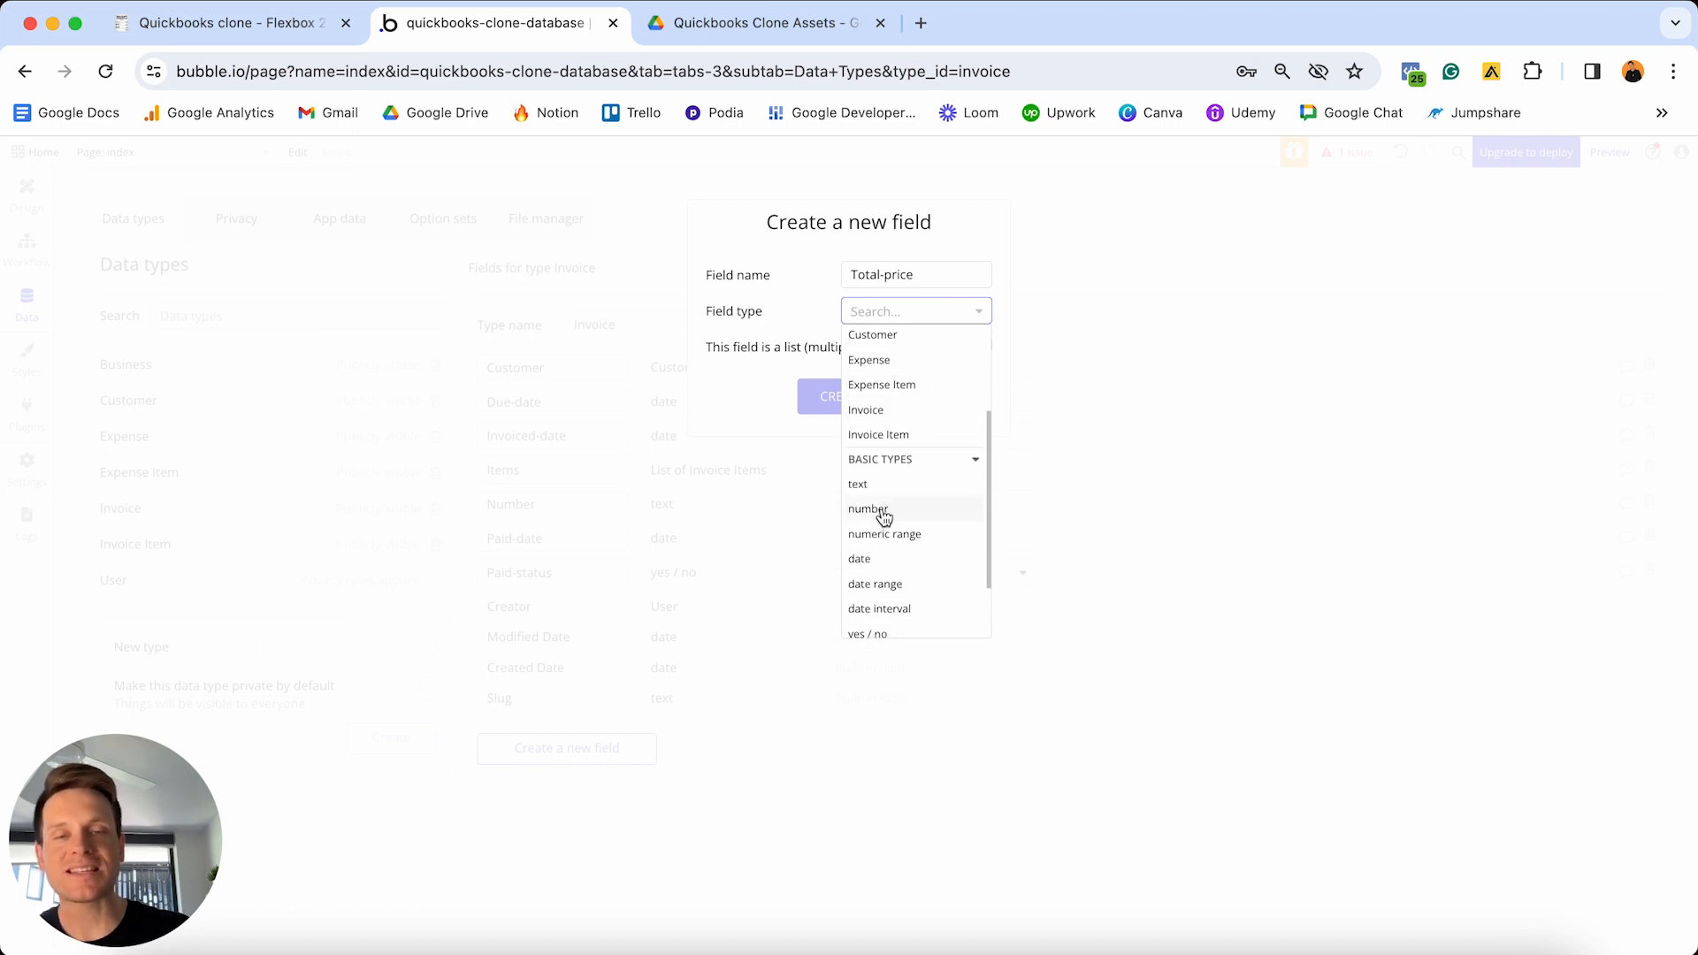
click(884, 517)
click(852, 399)
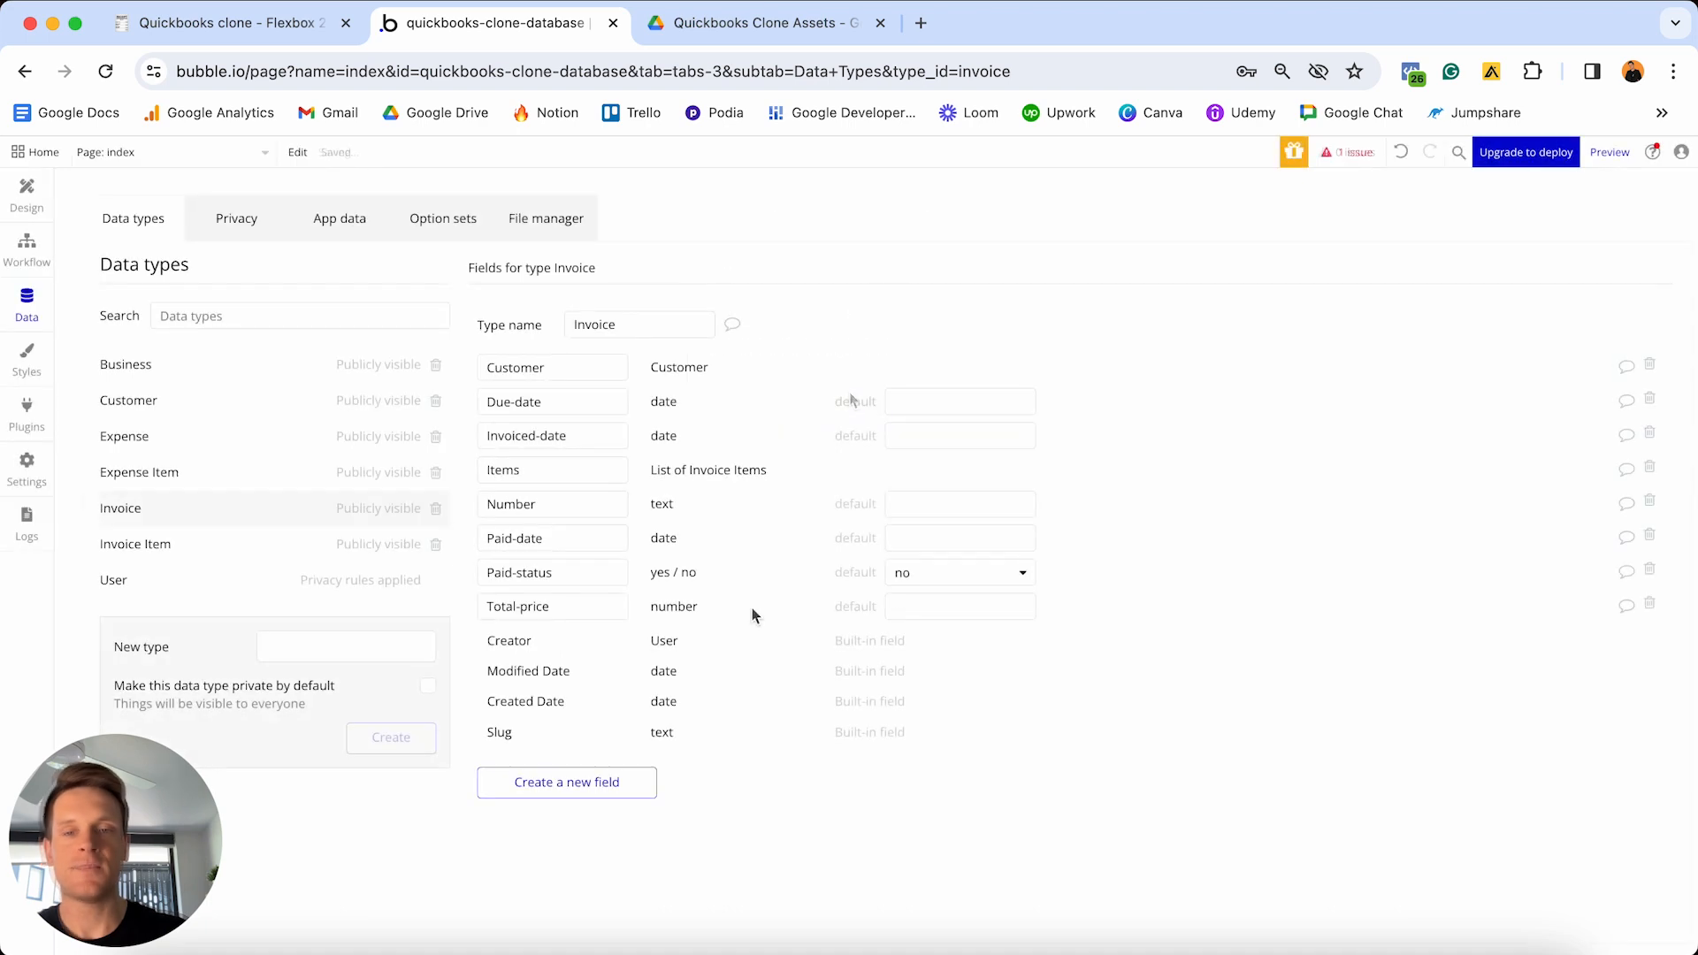
click(593, 786)
text(PDF)
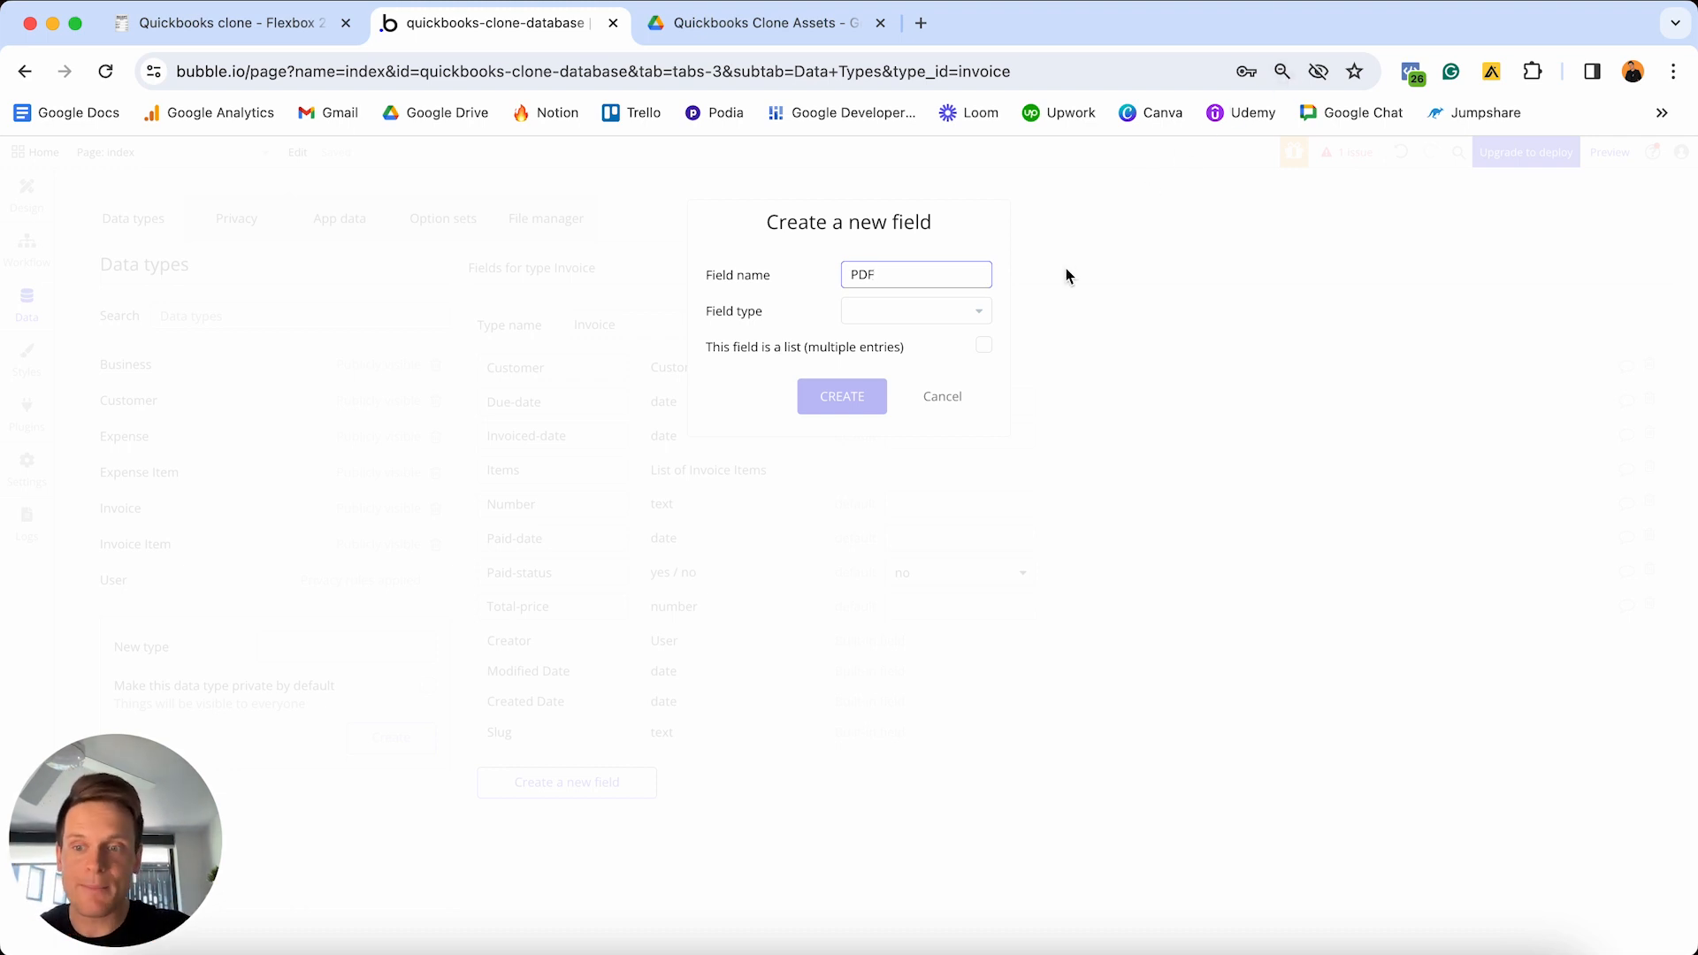
- Make PDF a file field and add it to Invoice
click(943, 312)
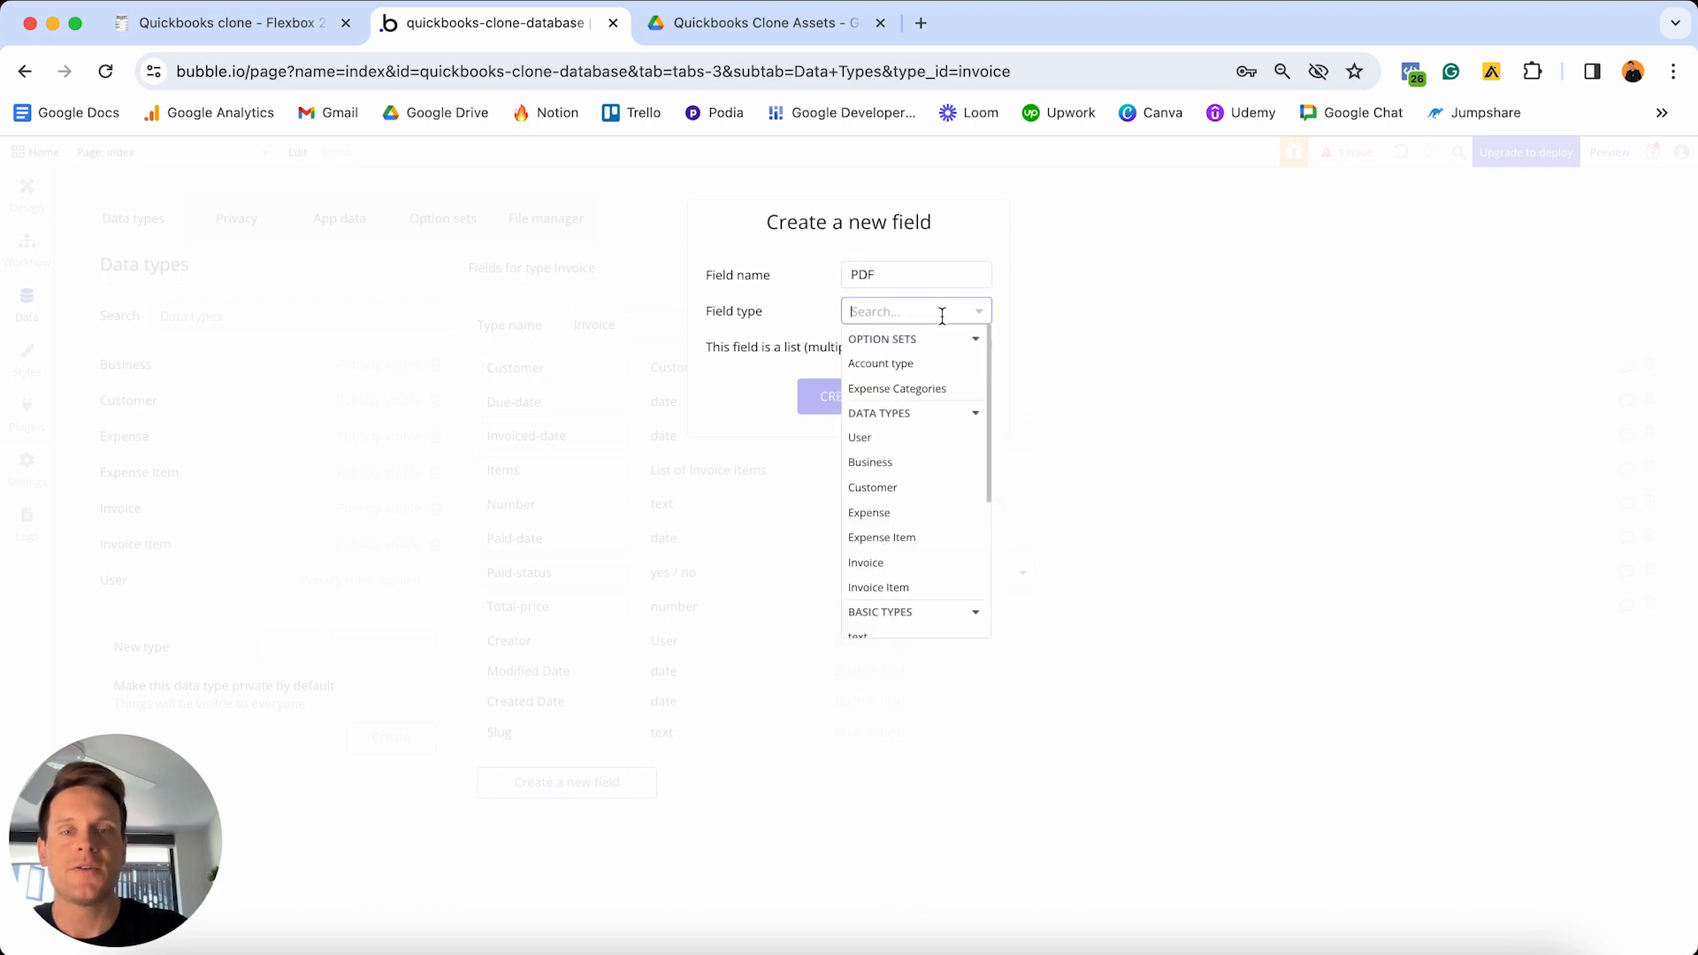
scroll(911, 420, down, 1)
scroll(912, 422, down, 5)
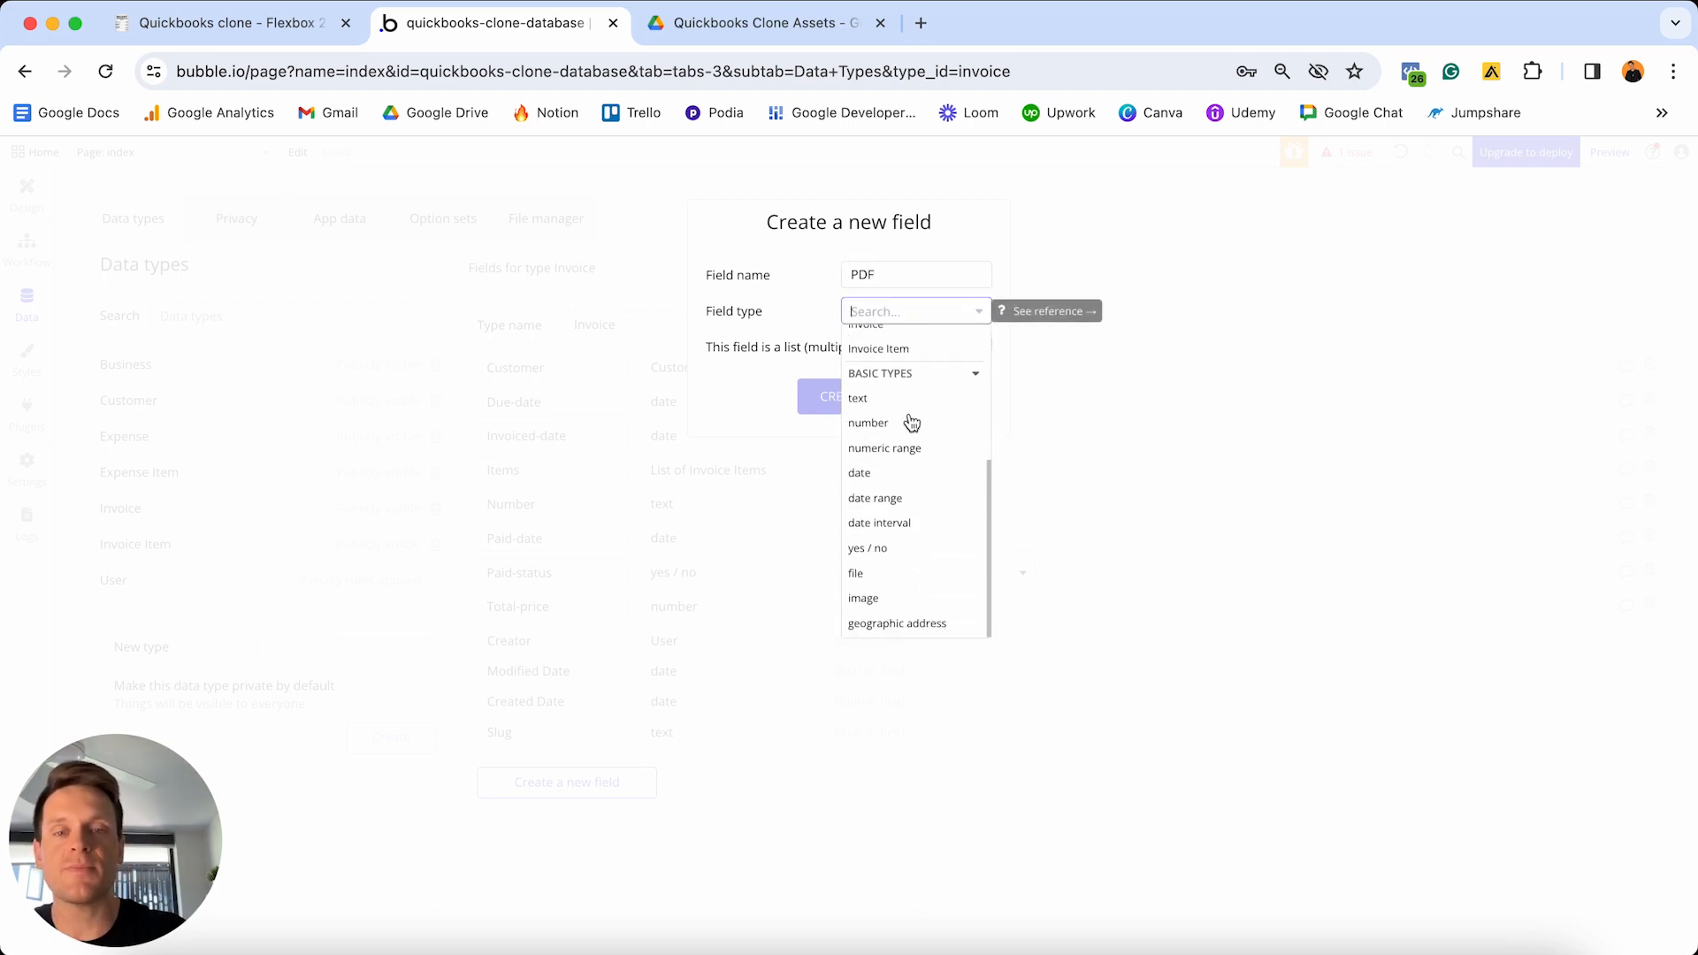
click(858, 575)
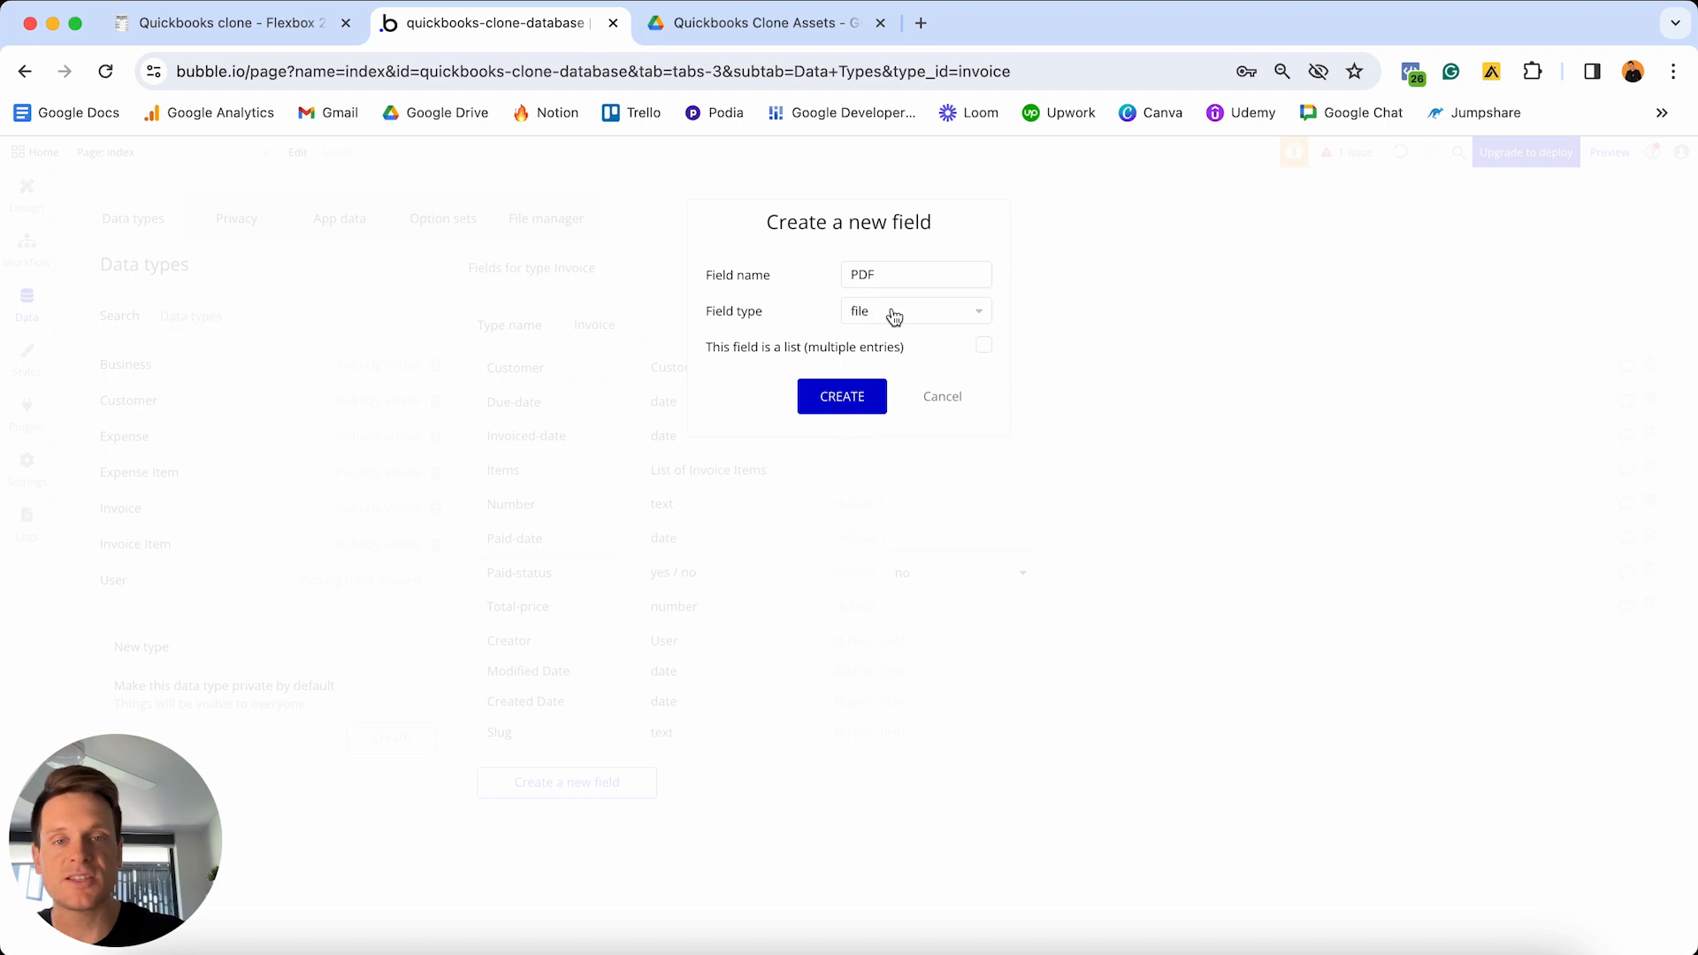
click(845, 398)
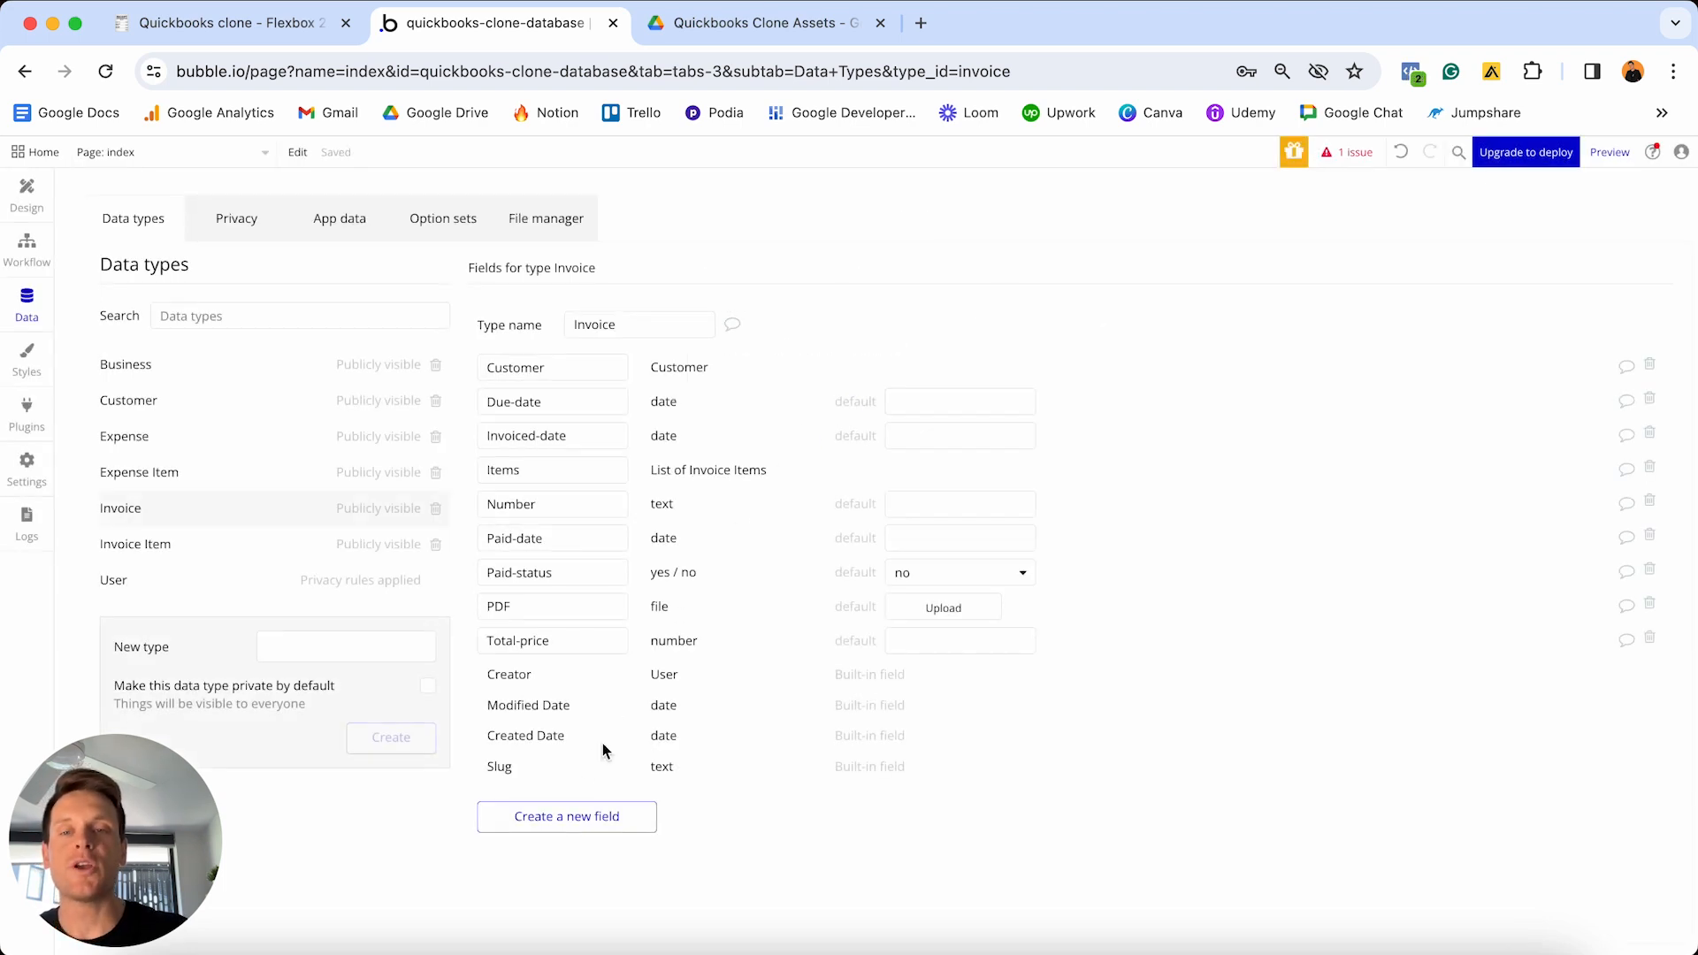
- Add an OG-business field of type Business to Invoice
click(582, 823)
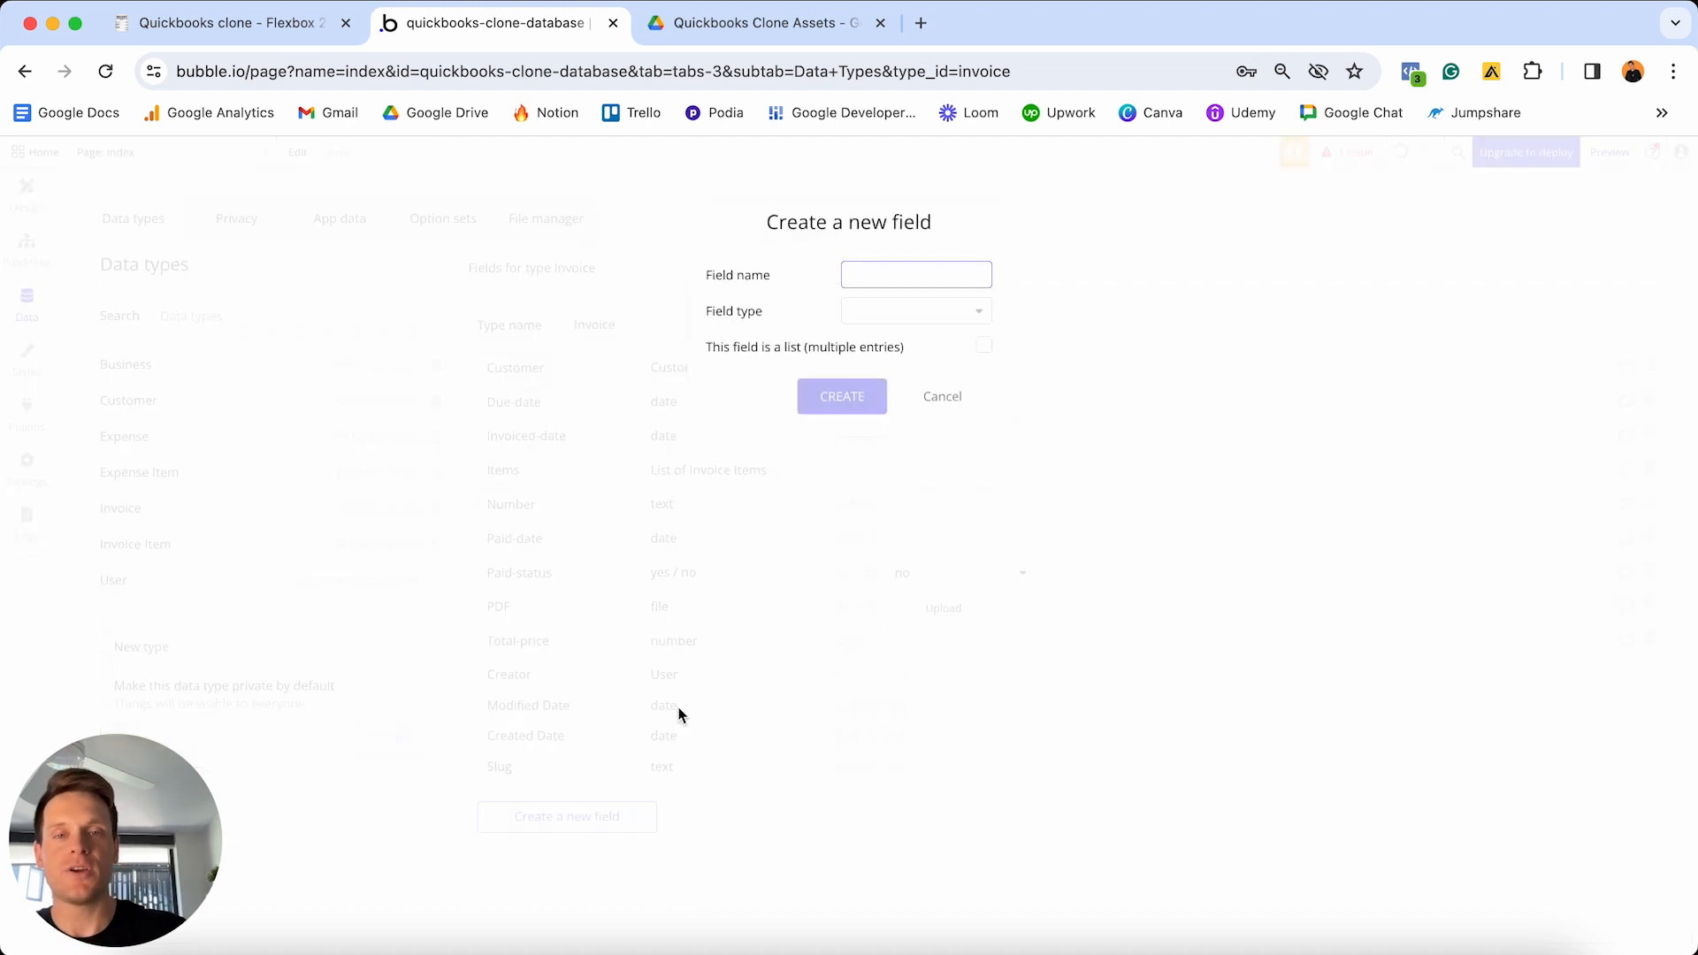
text(OG-business)
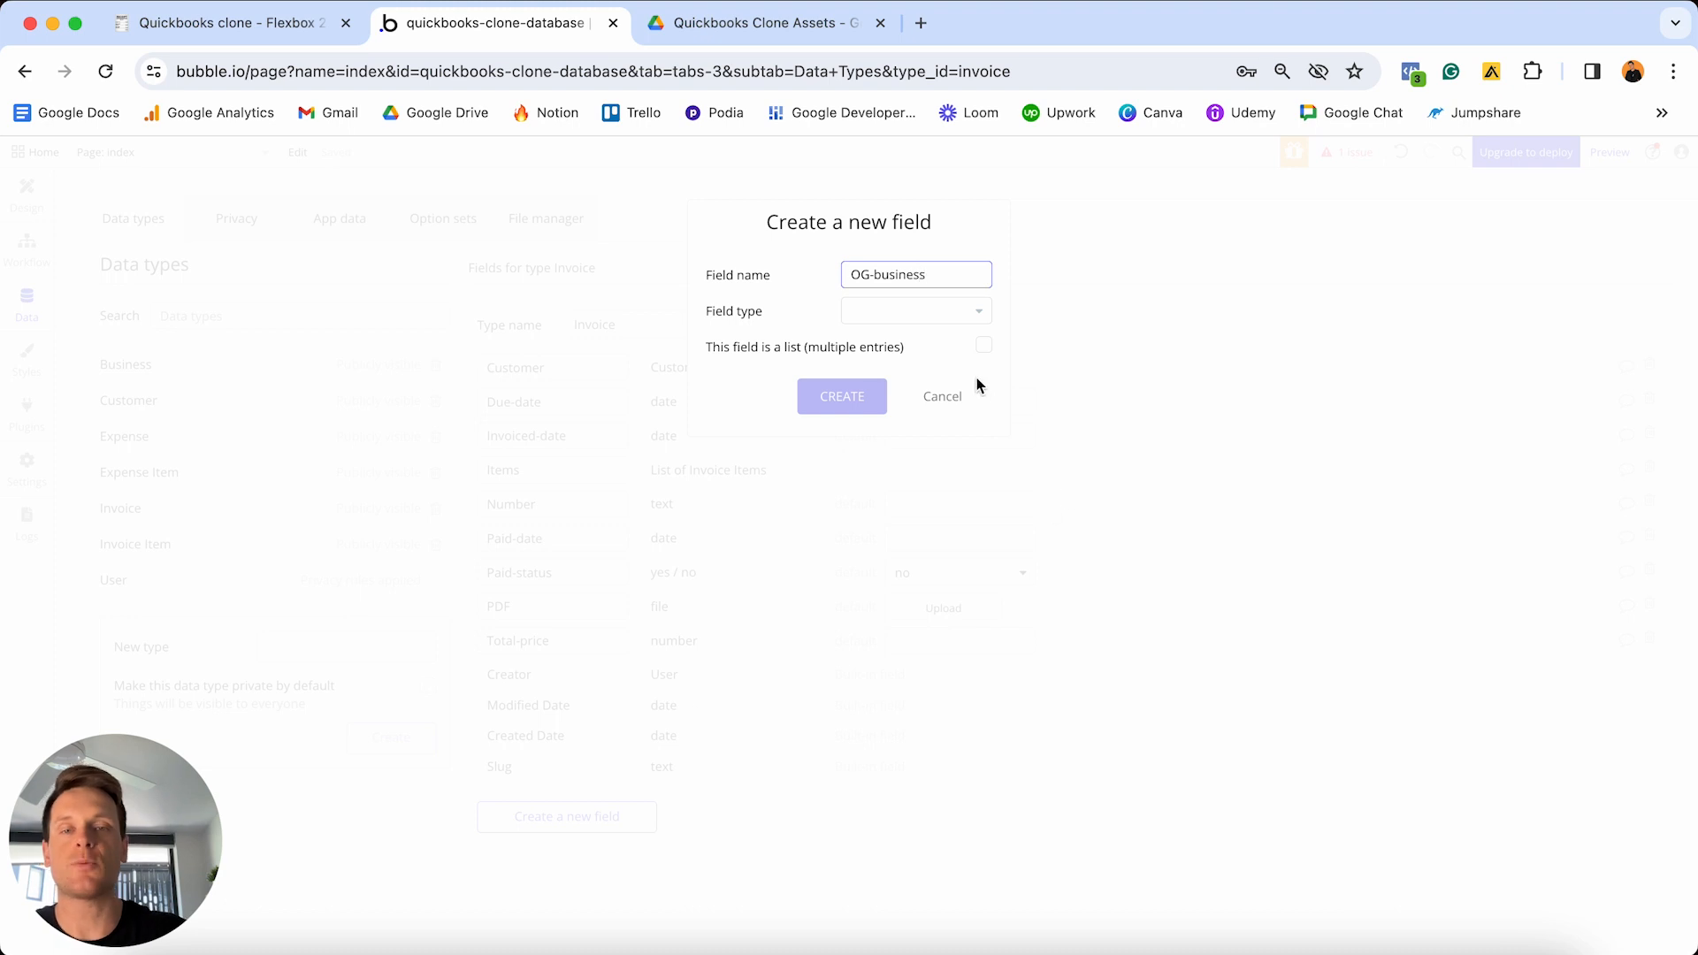
click(941, 315)
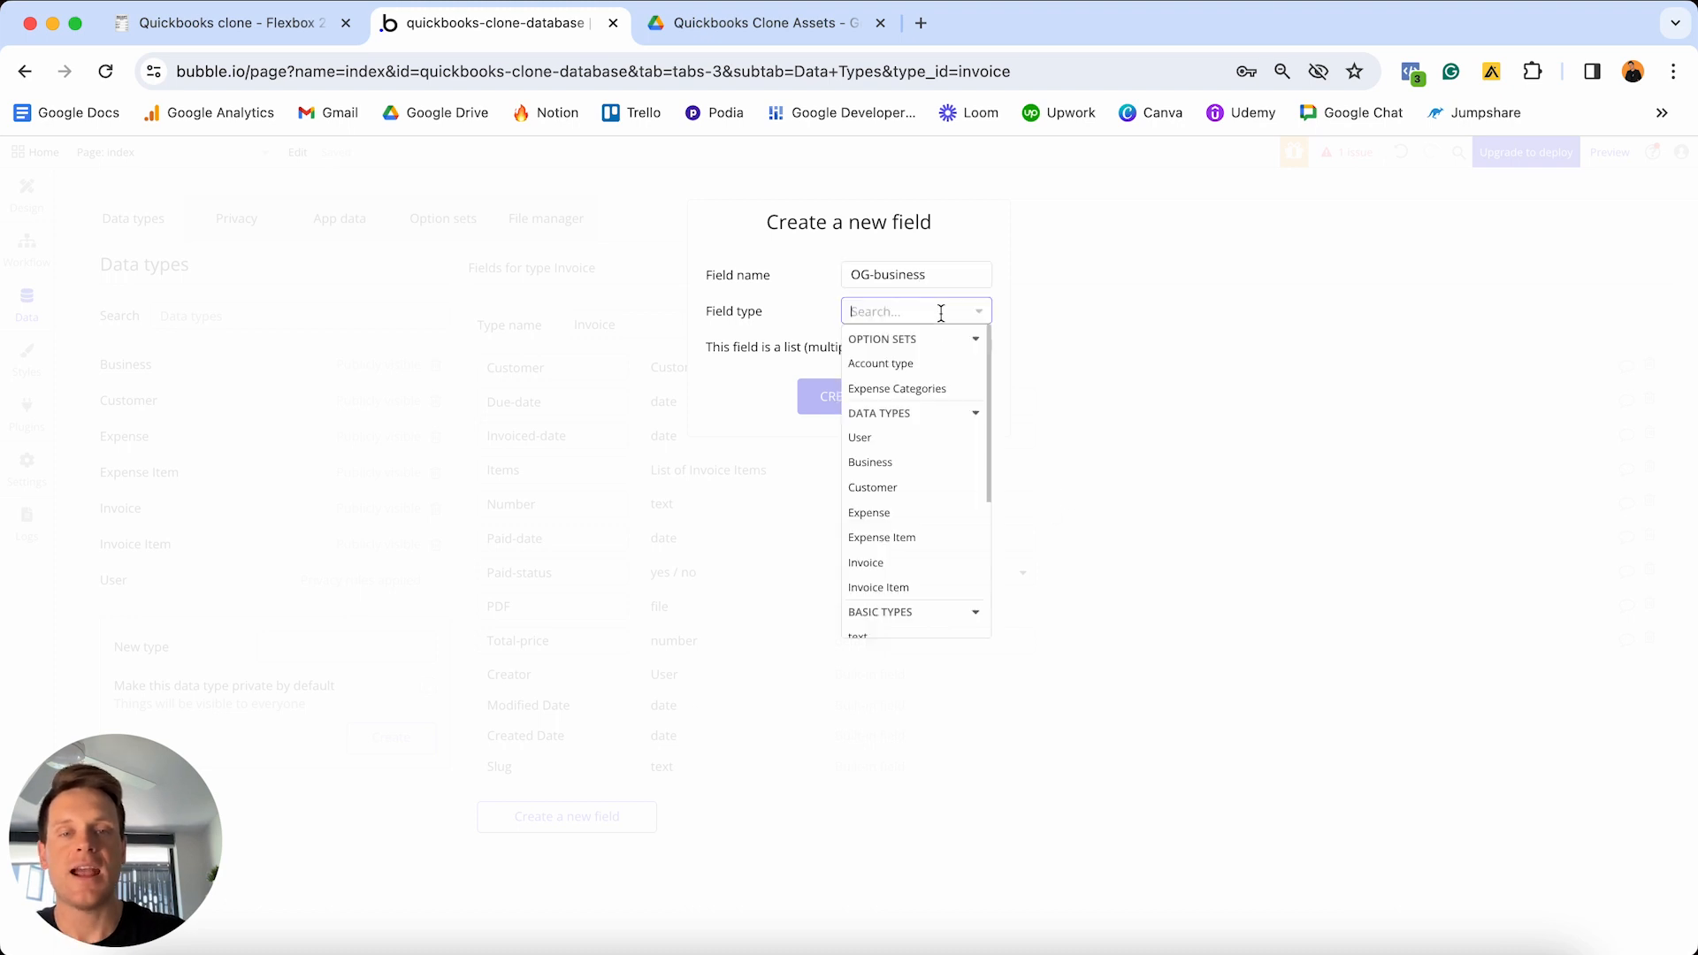
click(877, 469)
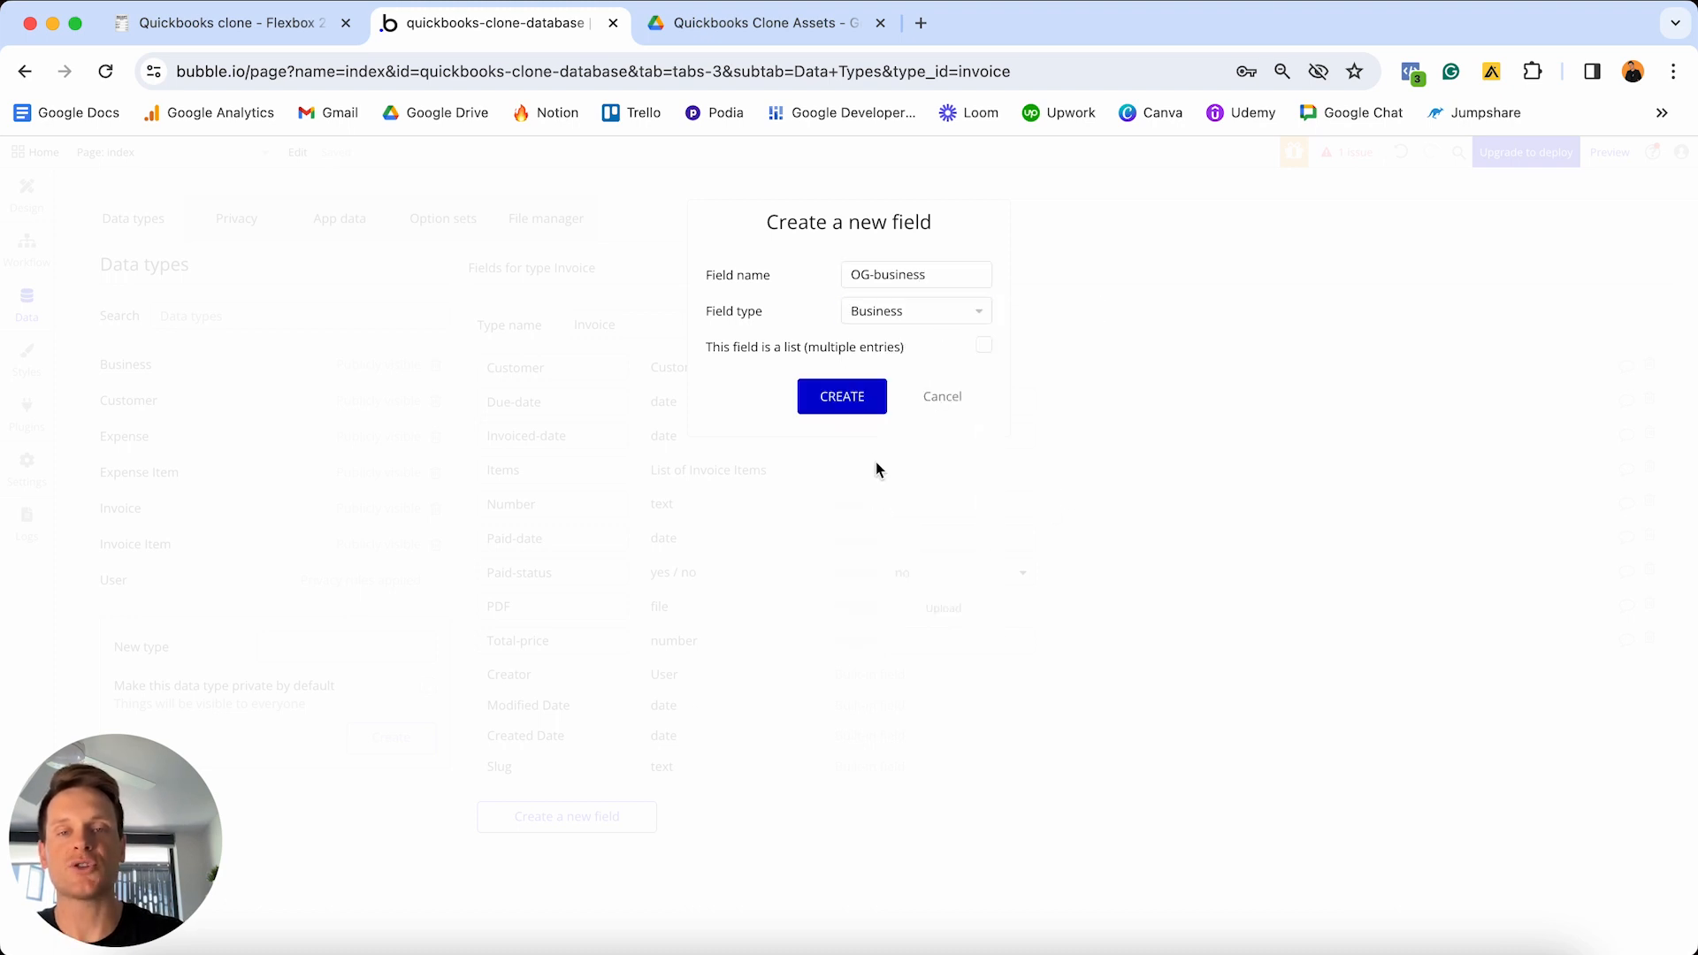
click(828, 397)
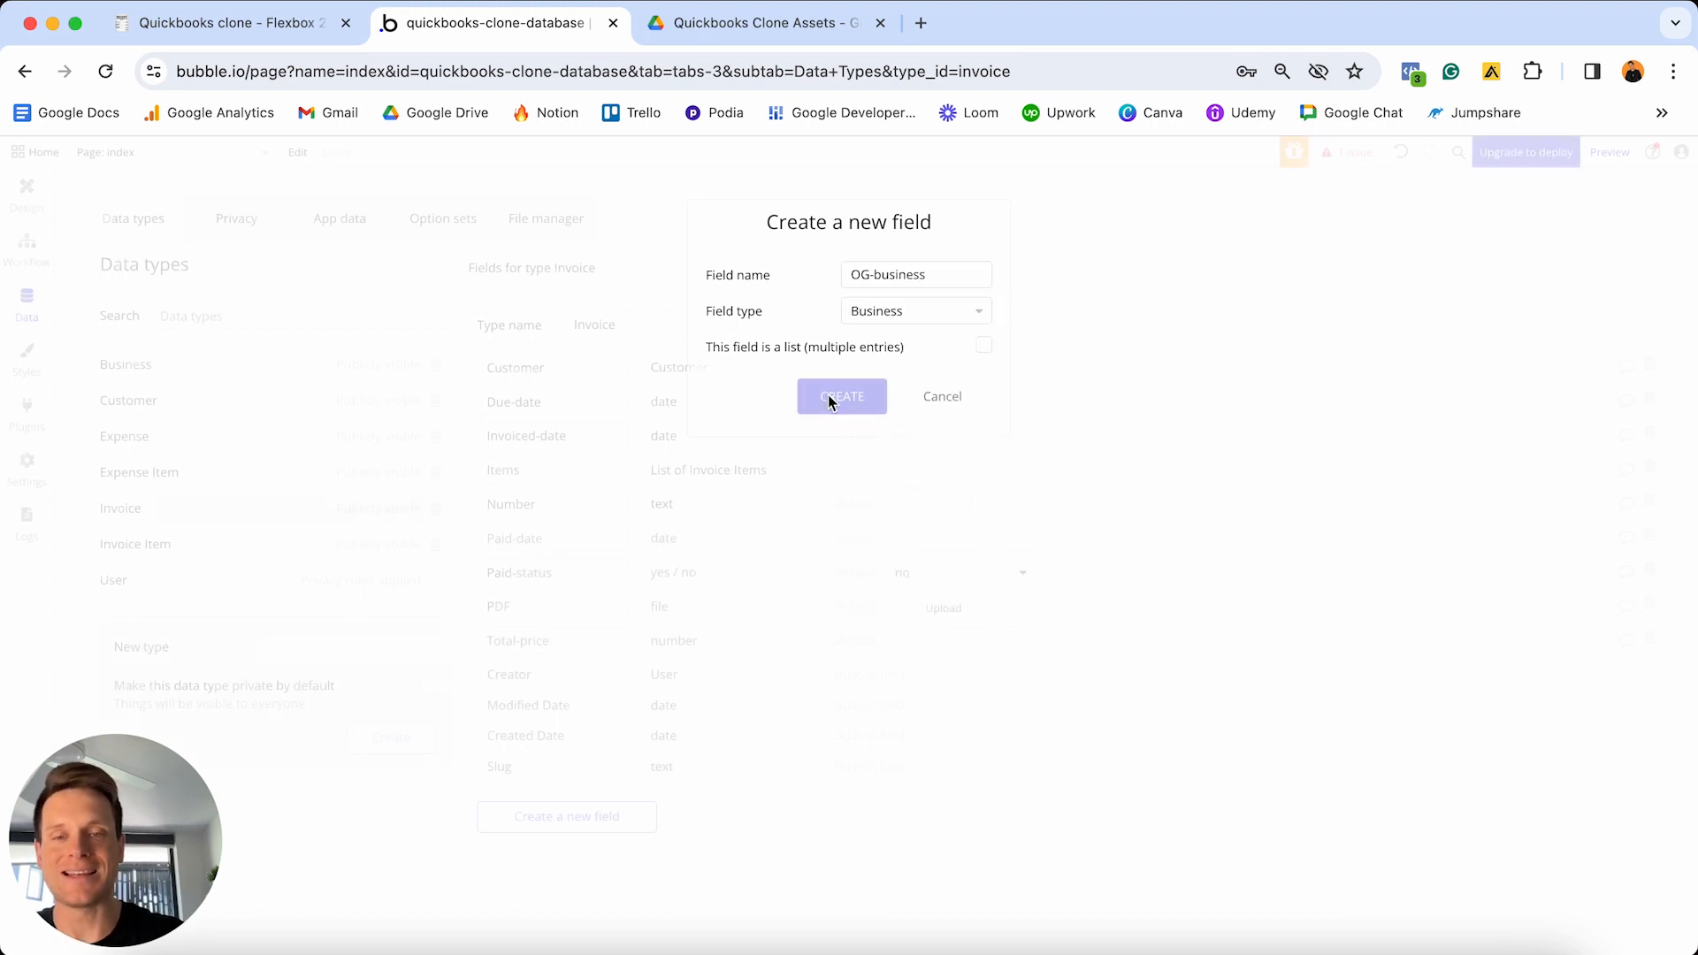
click(299, 24)
- Tick off the Invoice to-dos, select the six Invoice Item lines, then return to Bubble
key(super+Return)
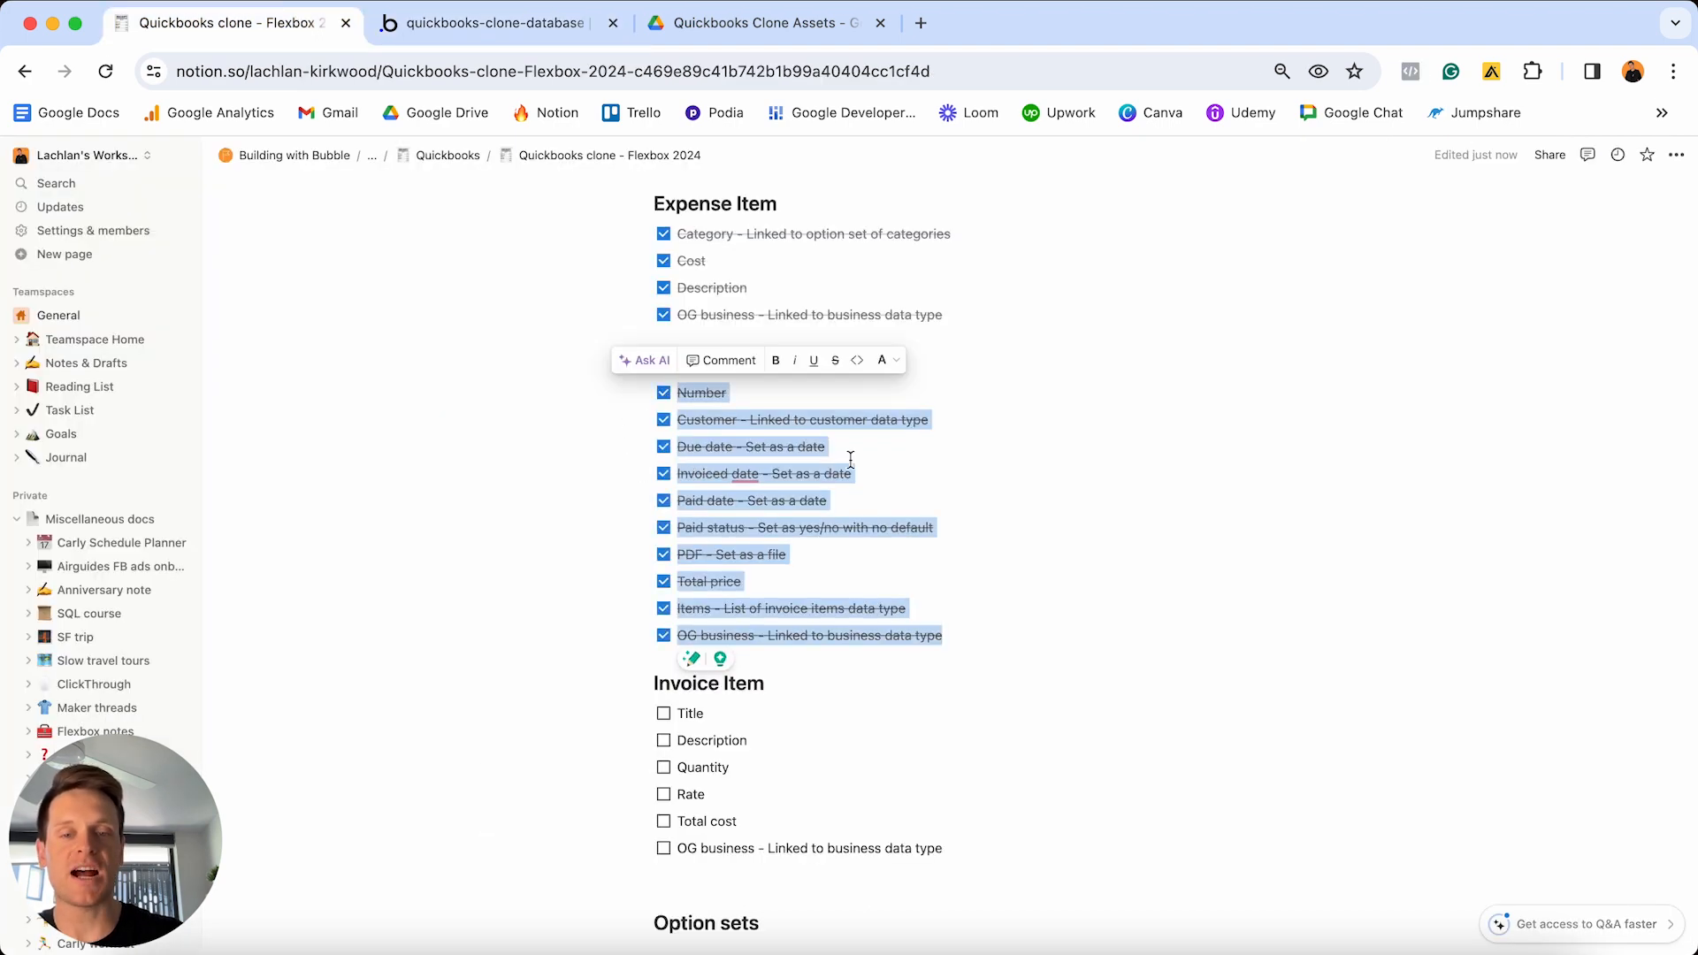
click(956, 847)
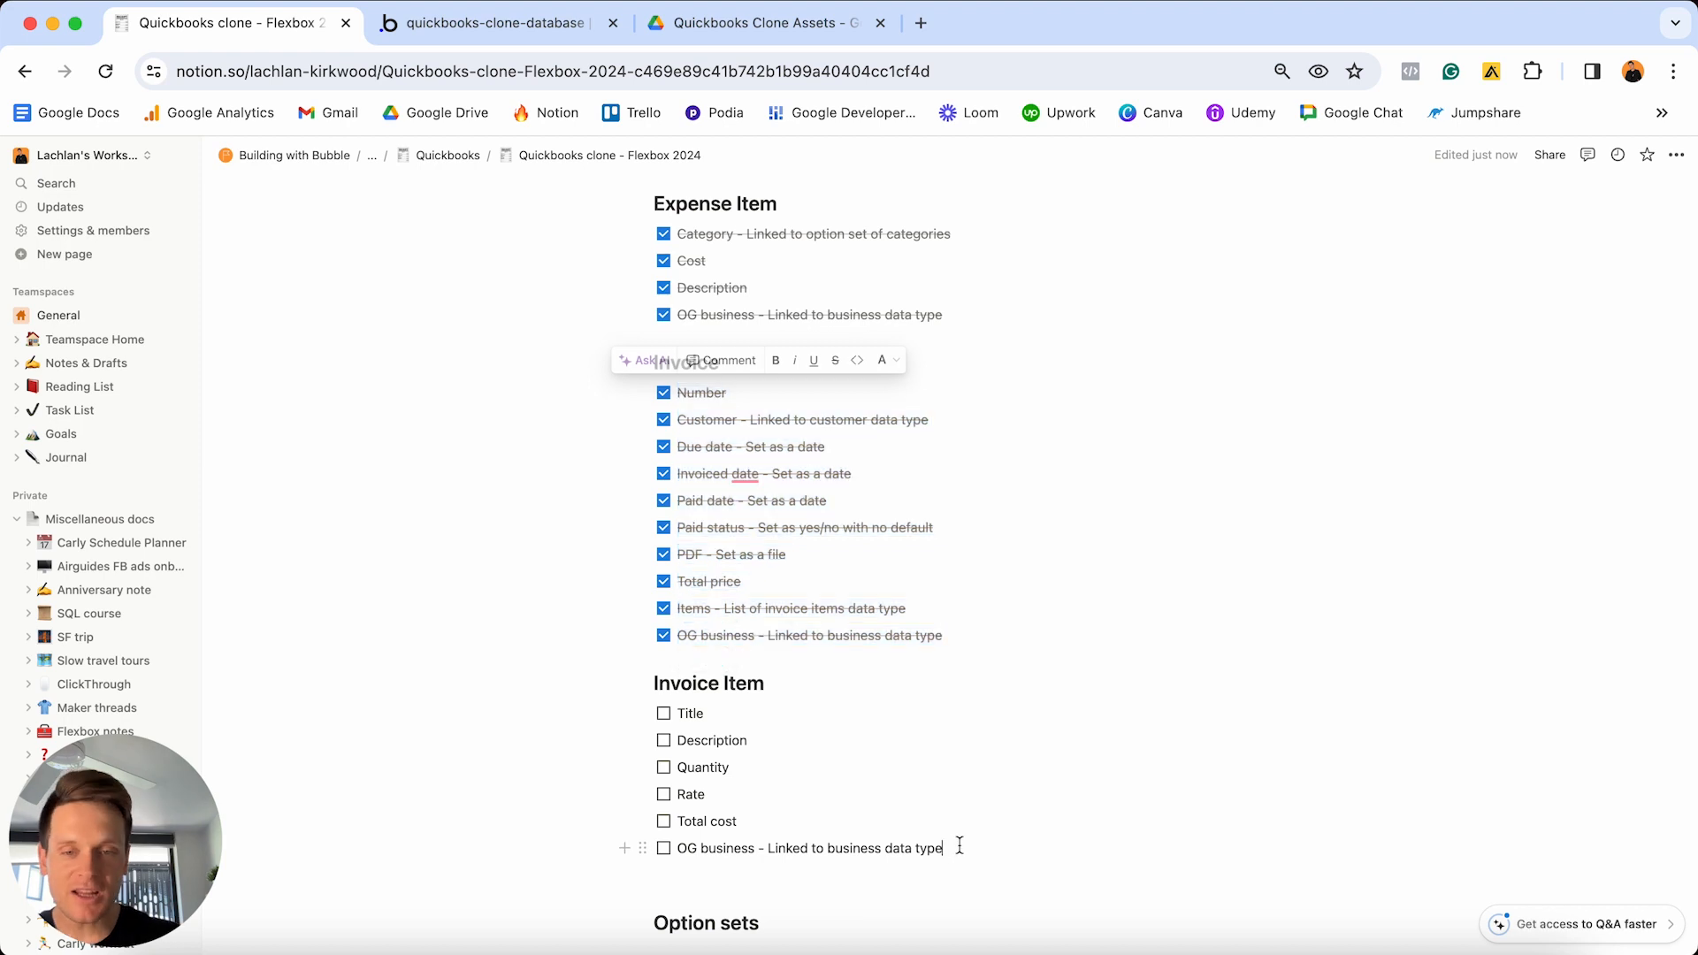
drag(956, 847, 665, 712)
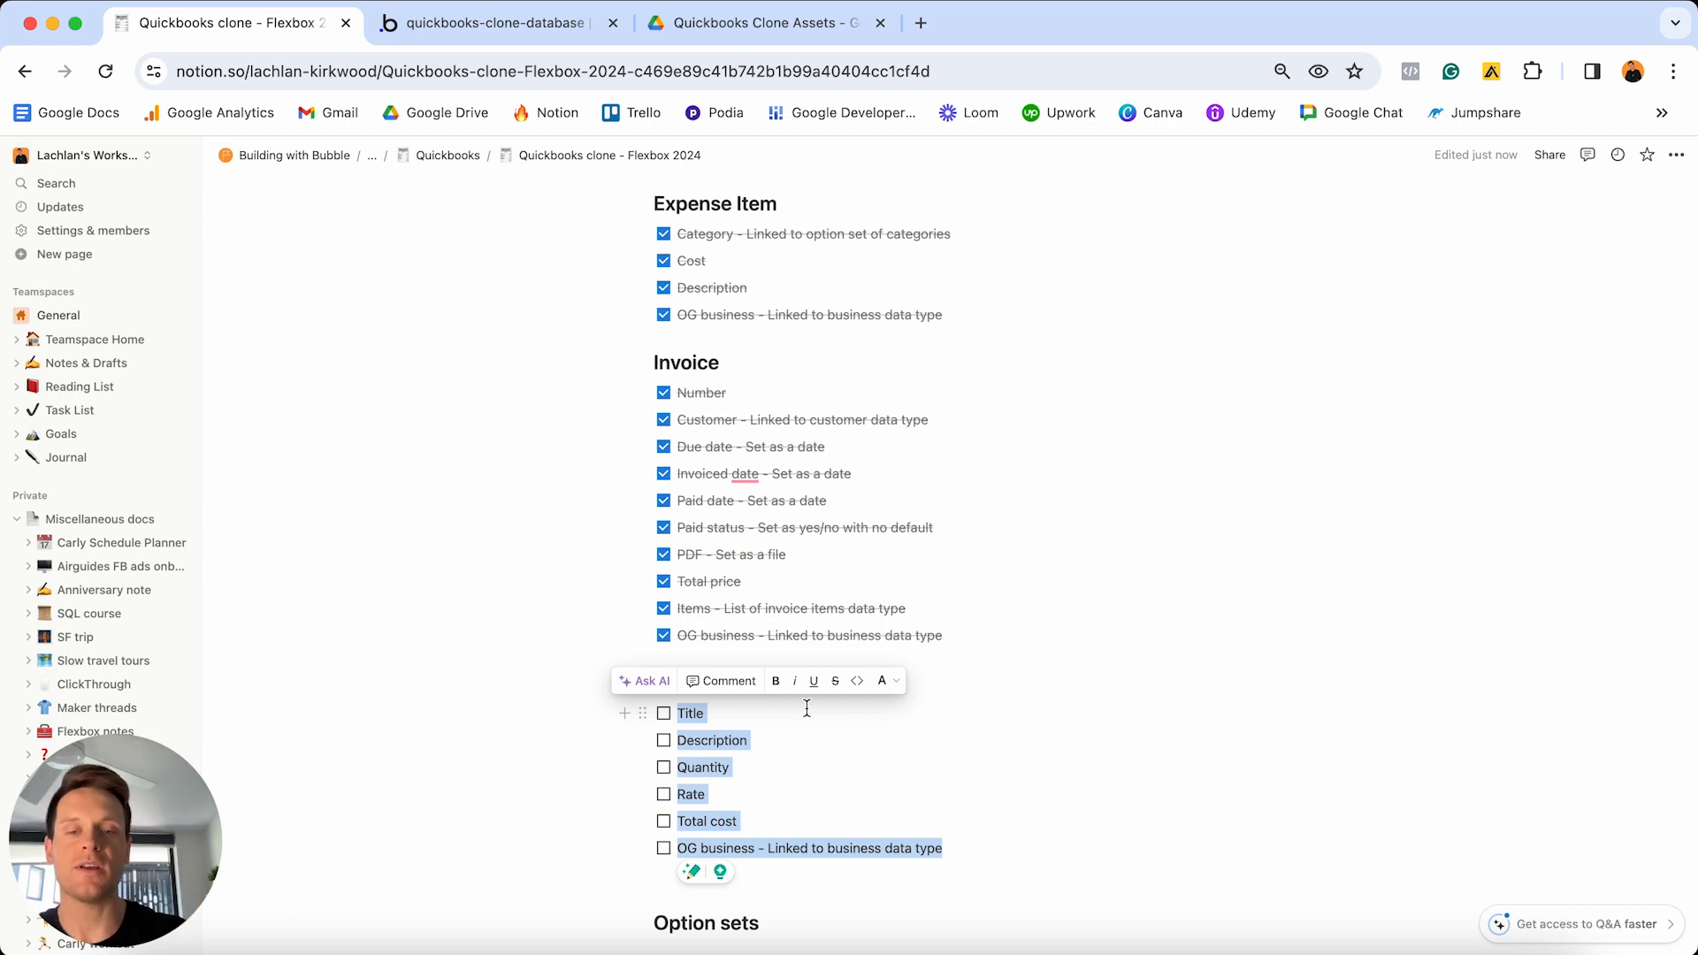
click(476, 25)
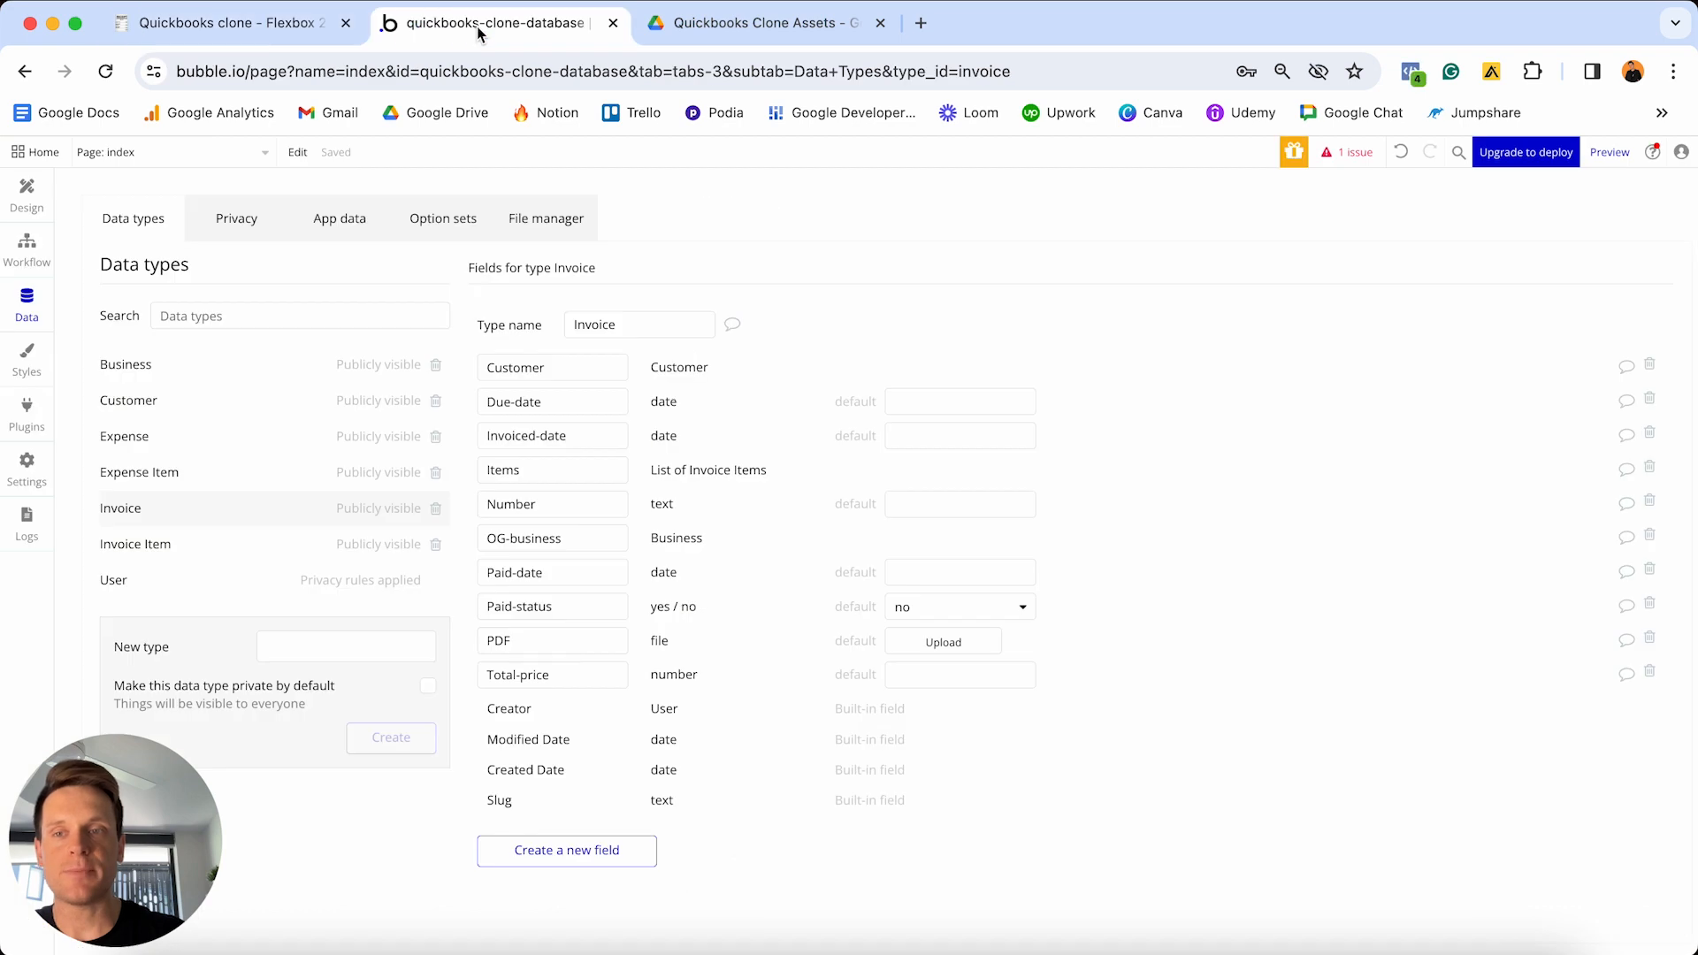
- Add Title and Description text fields to the Invoice Item data type
click(169, 552)
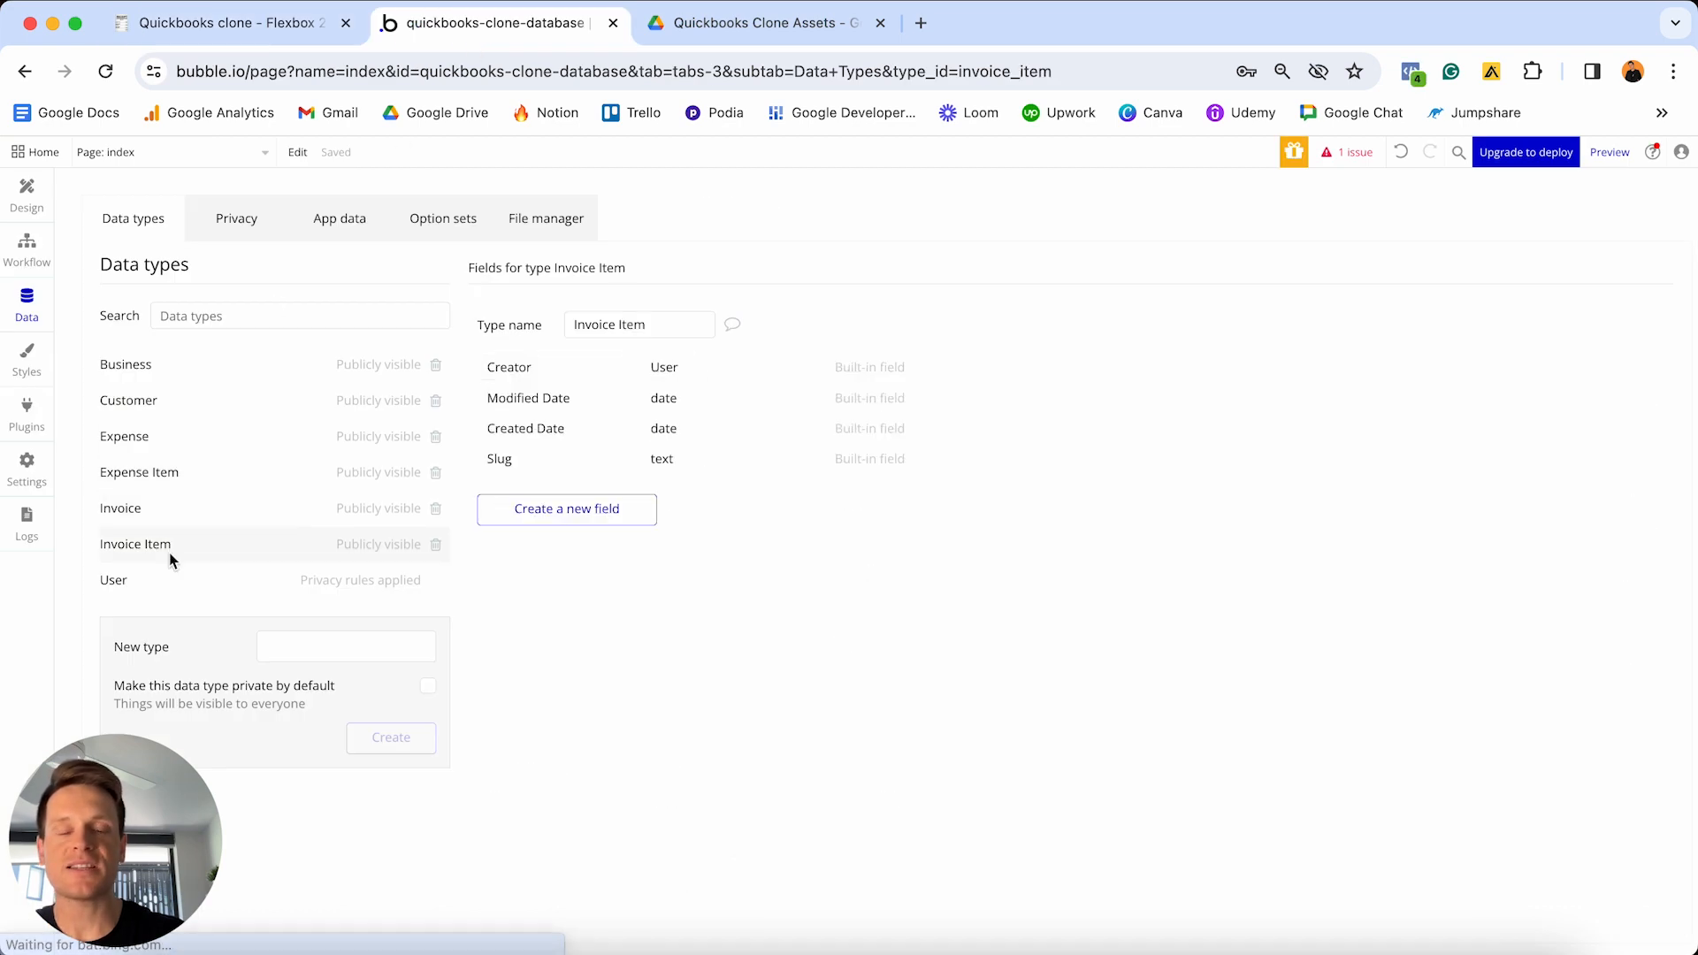
click(514, 508)
text(Title)
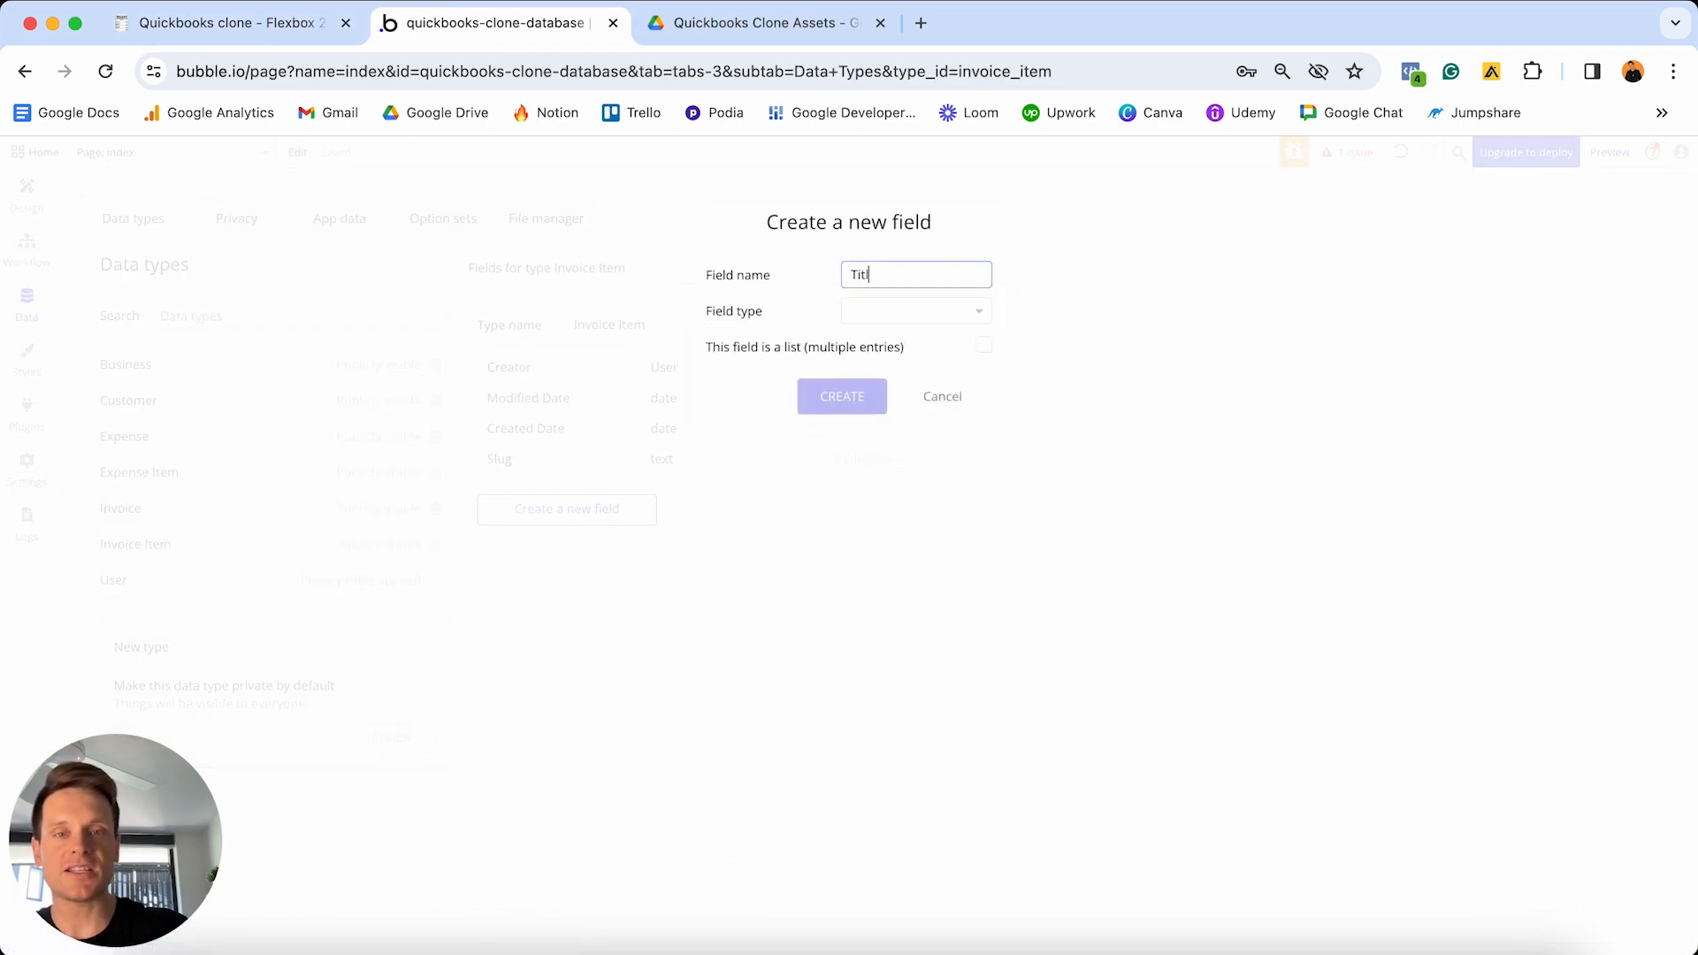
click(916, 314)
scroll(899, 443, down, 2)
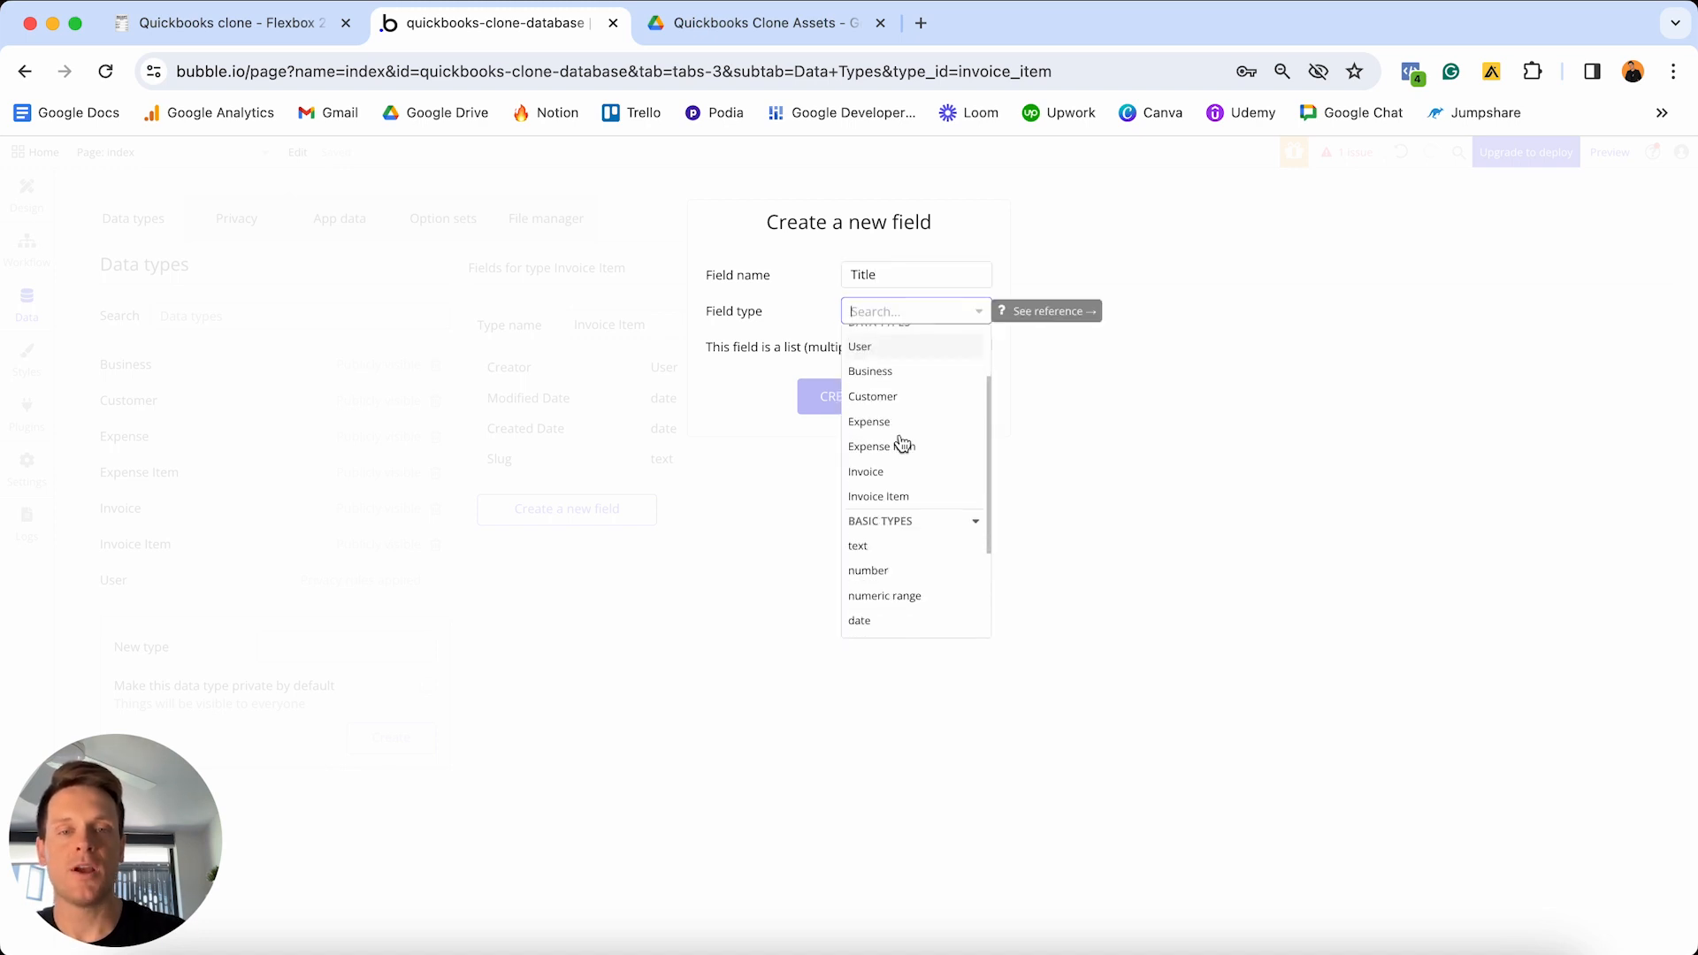
click(884, 542)
click(846, 396)
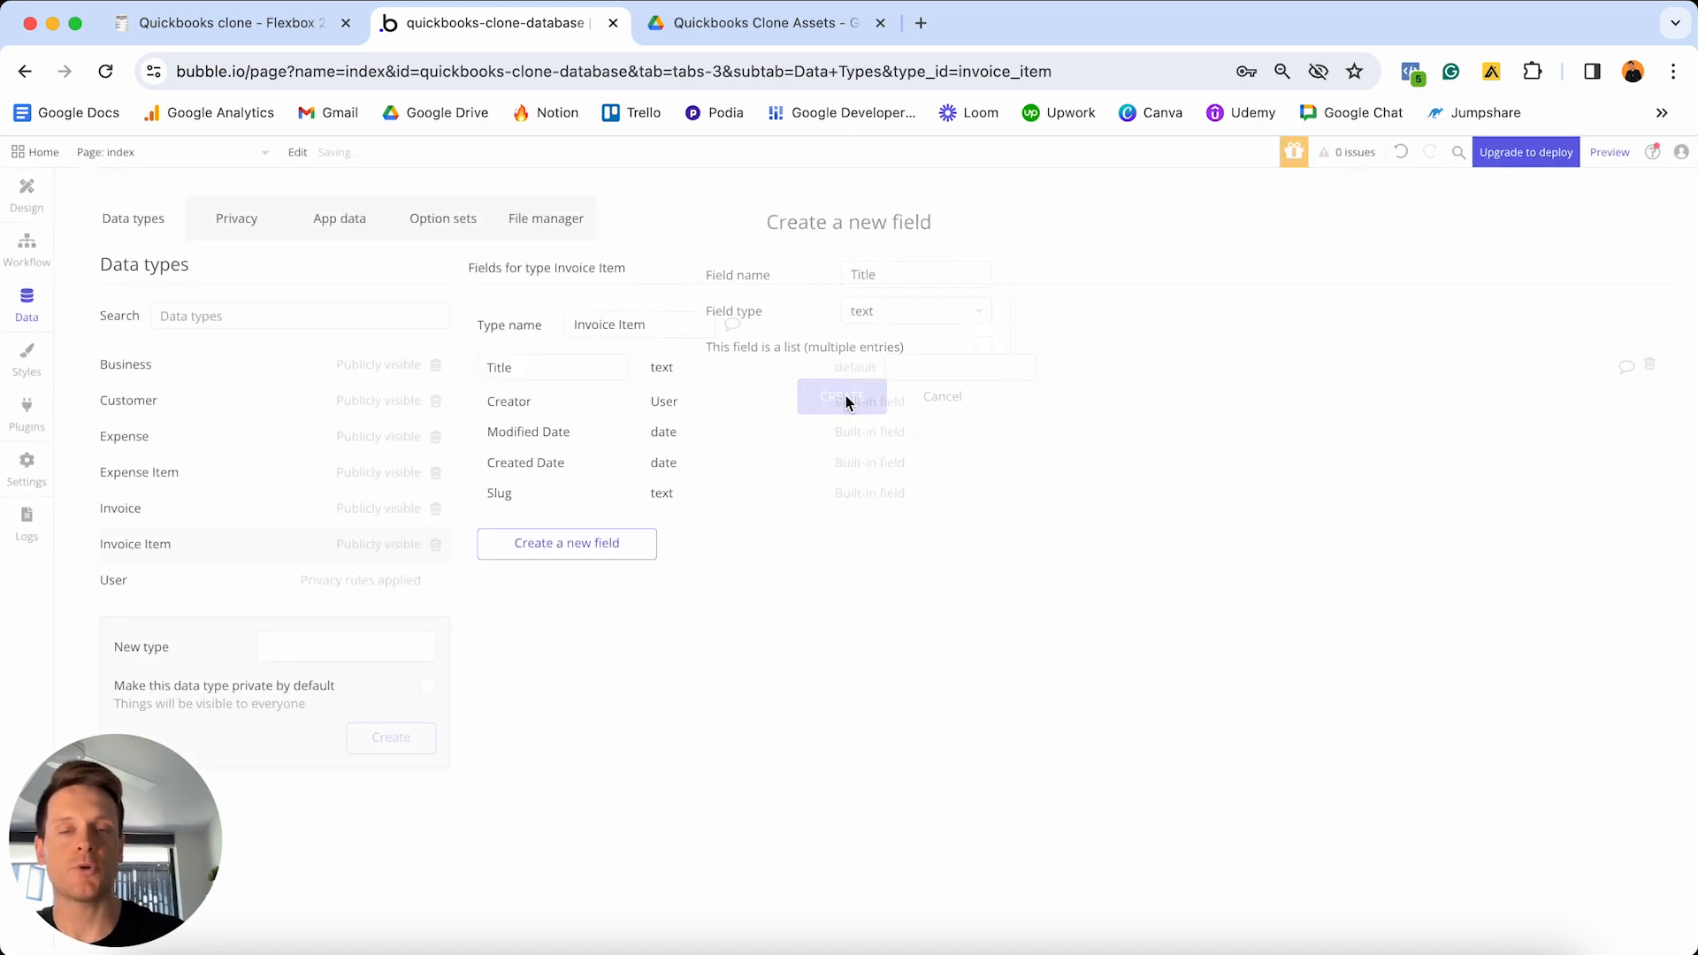
click(607, 546)
text(Description)
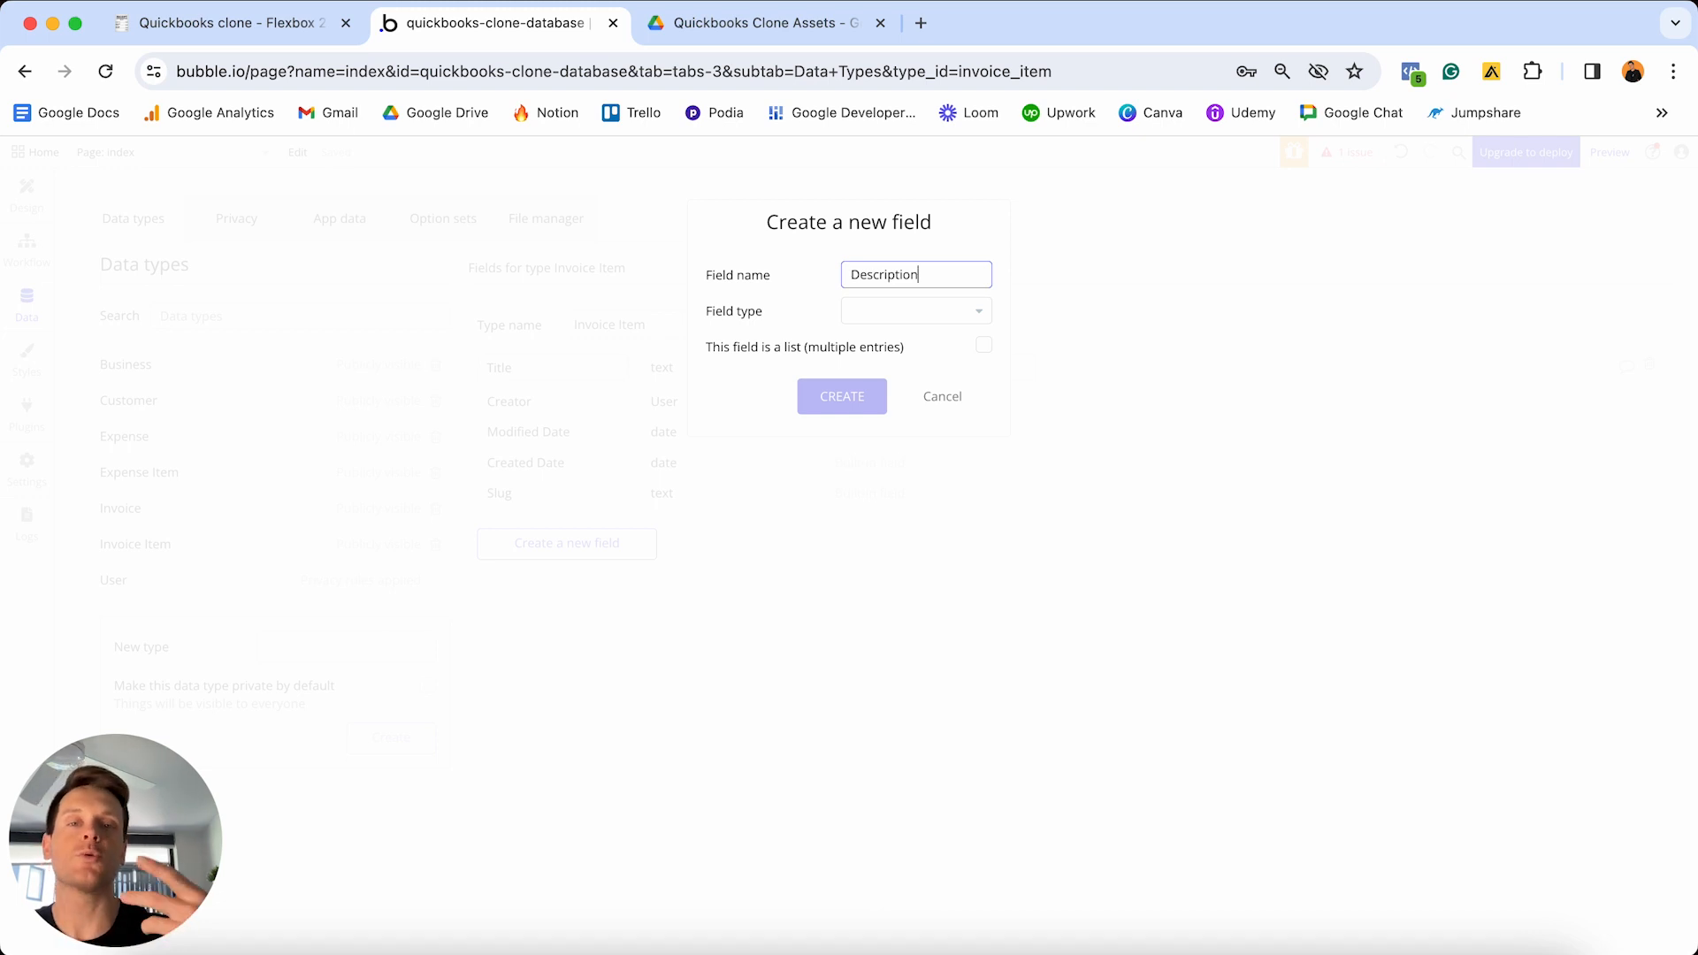
click(932, 305)
scroll(899, 380, down, 5)
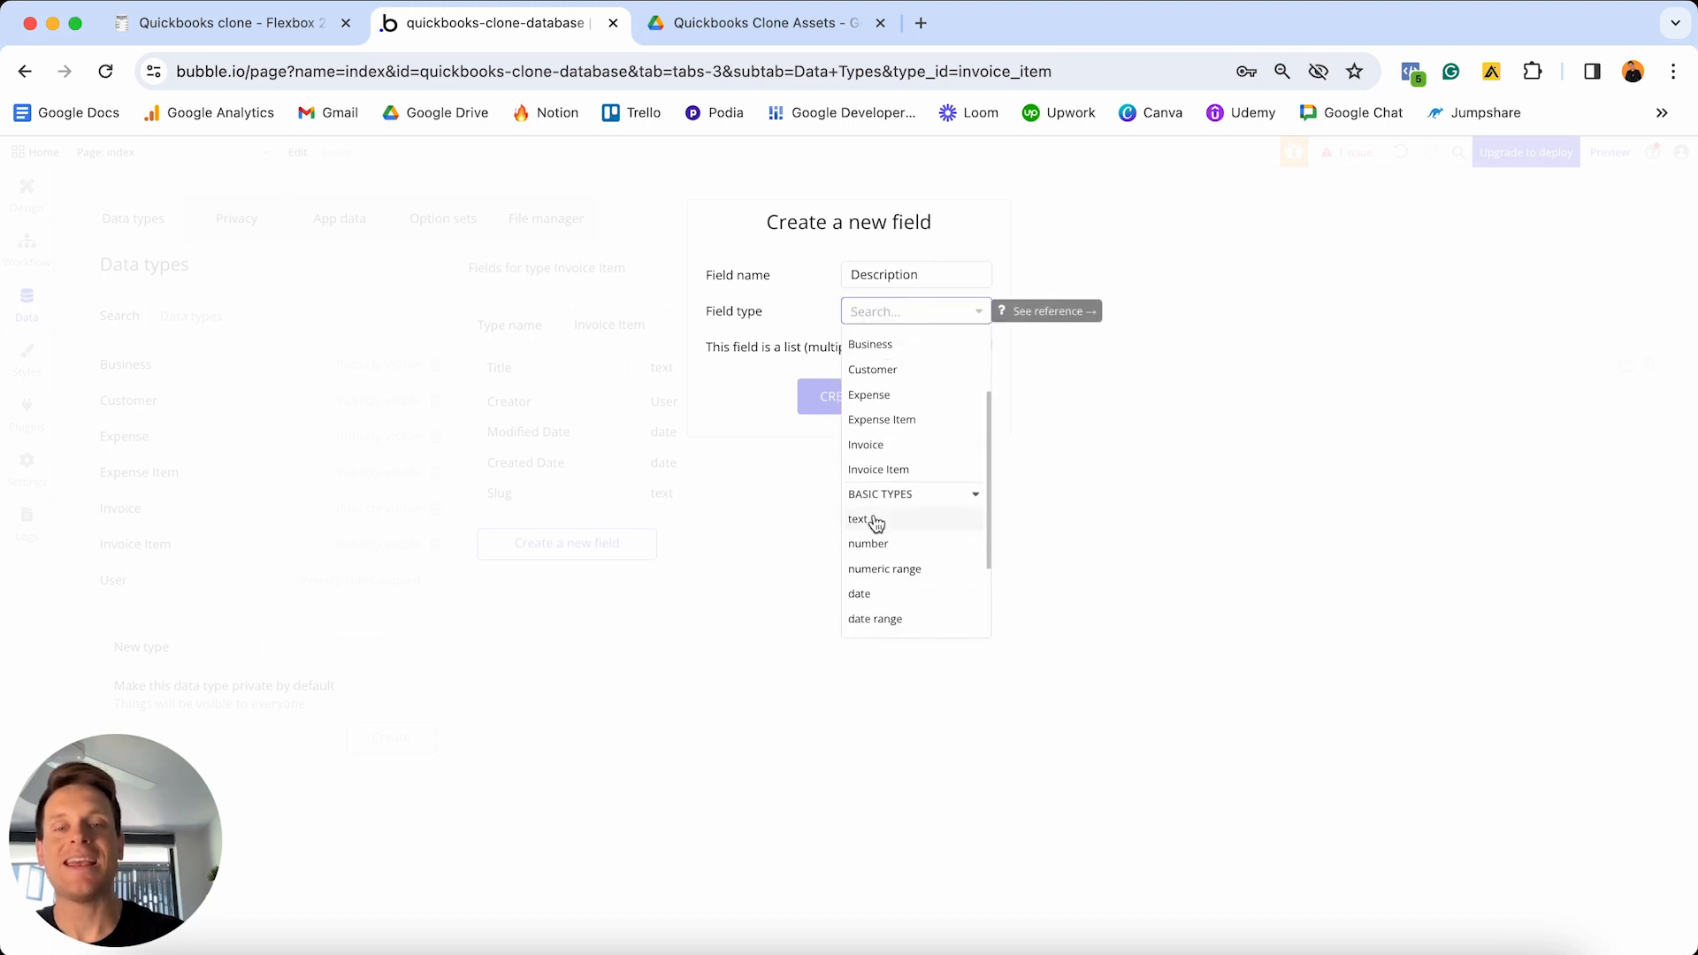
click(875, 522)
click(855, 394)
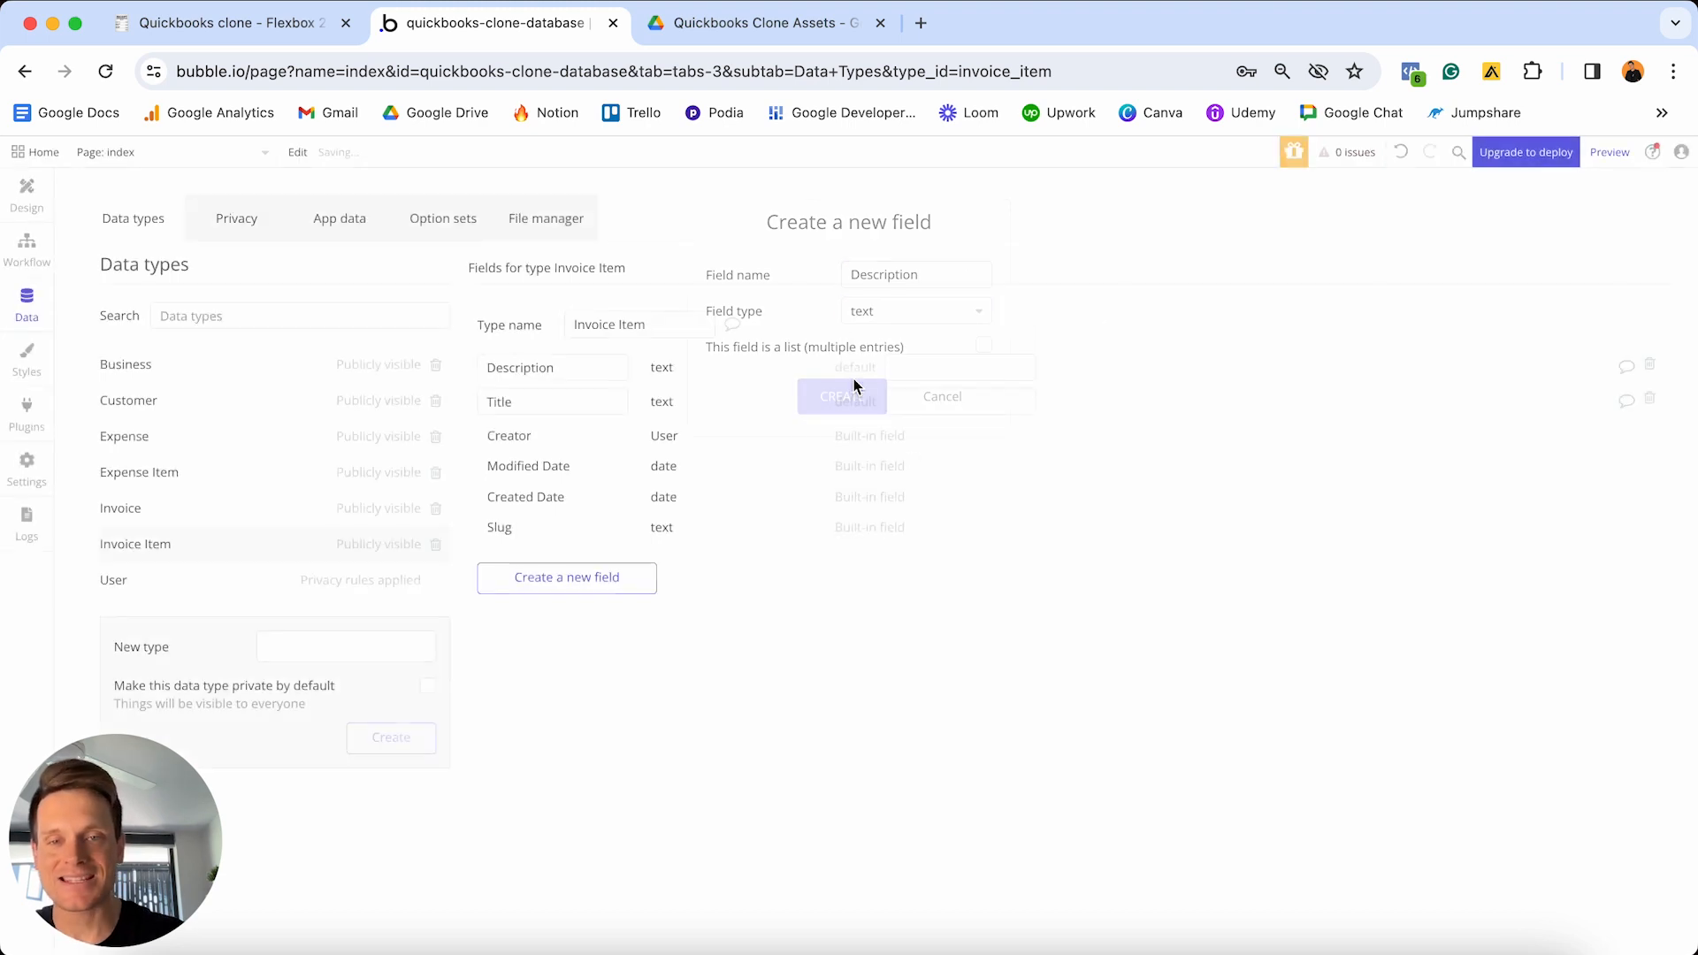
- Add Rate and Quantity number fields to Invoice Item
click(604, 575)
text(a)
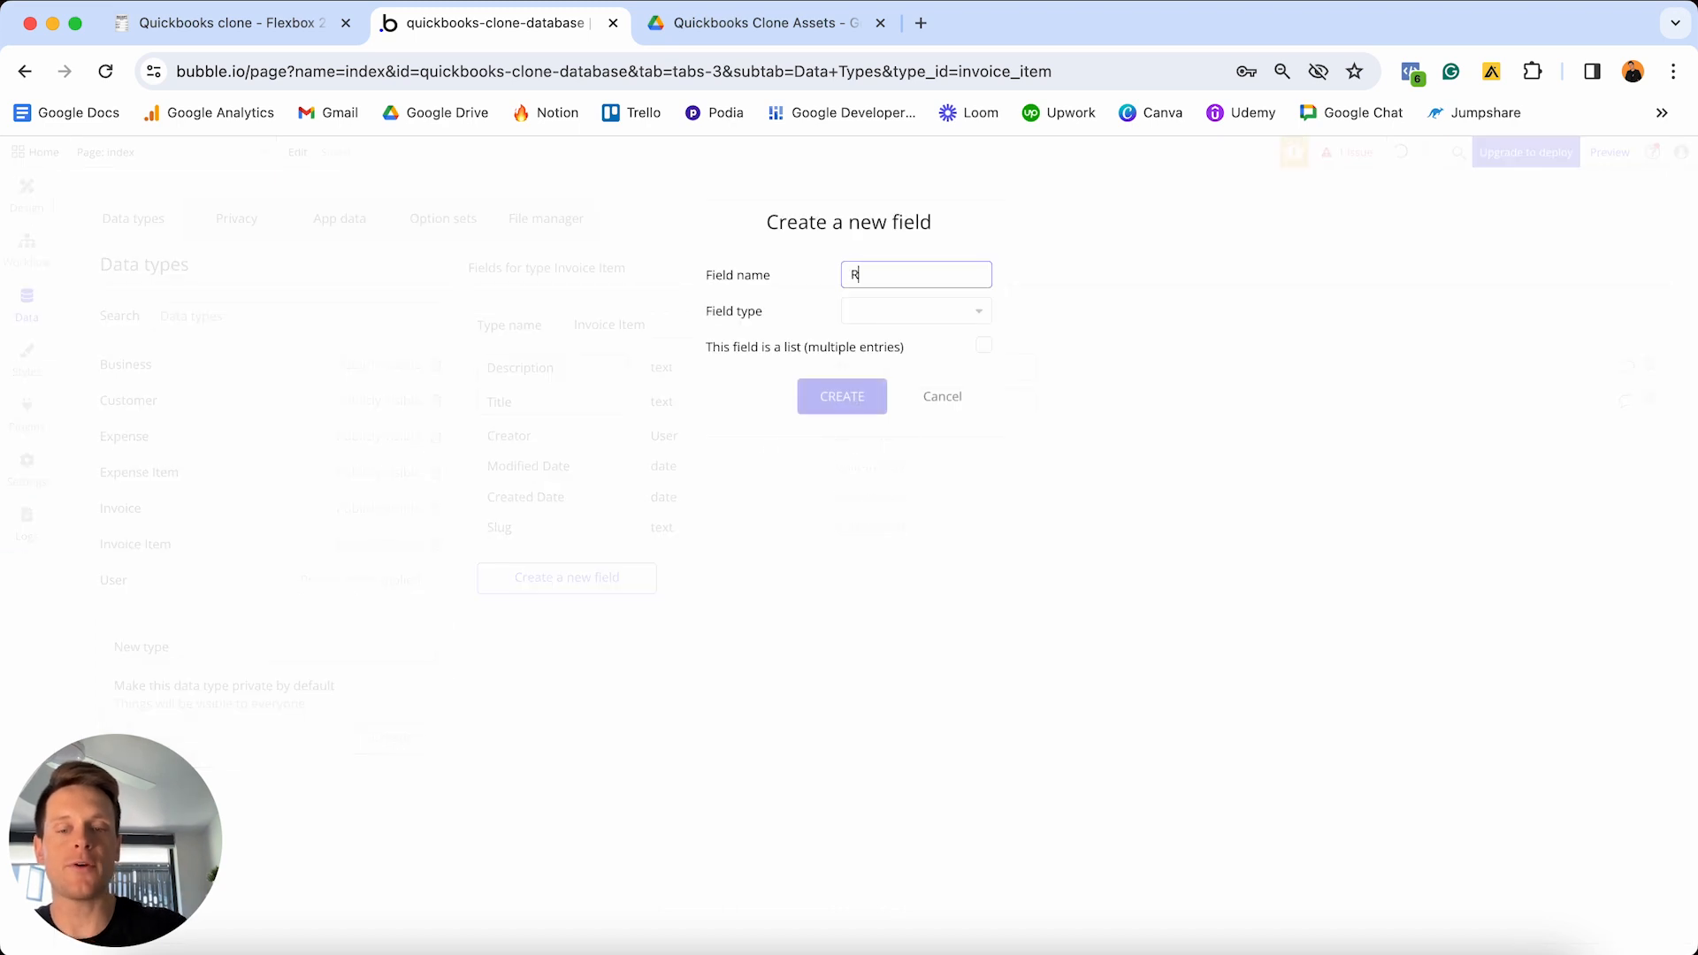
text(ate)
click(931, 312)
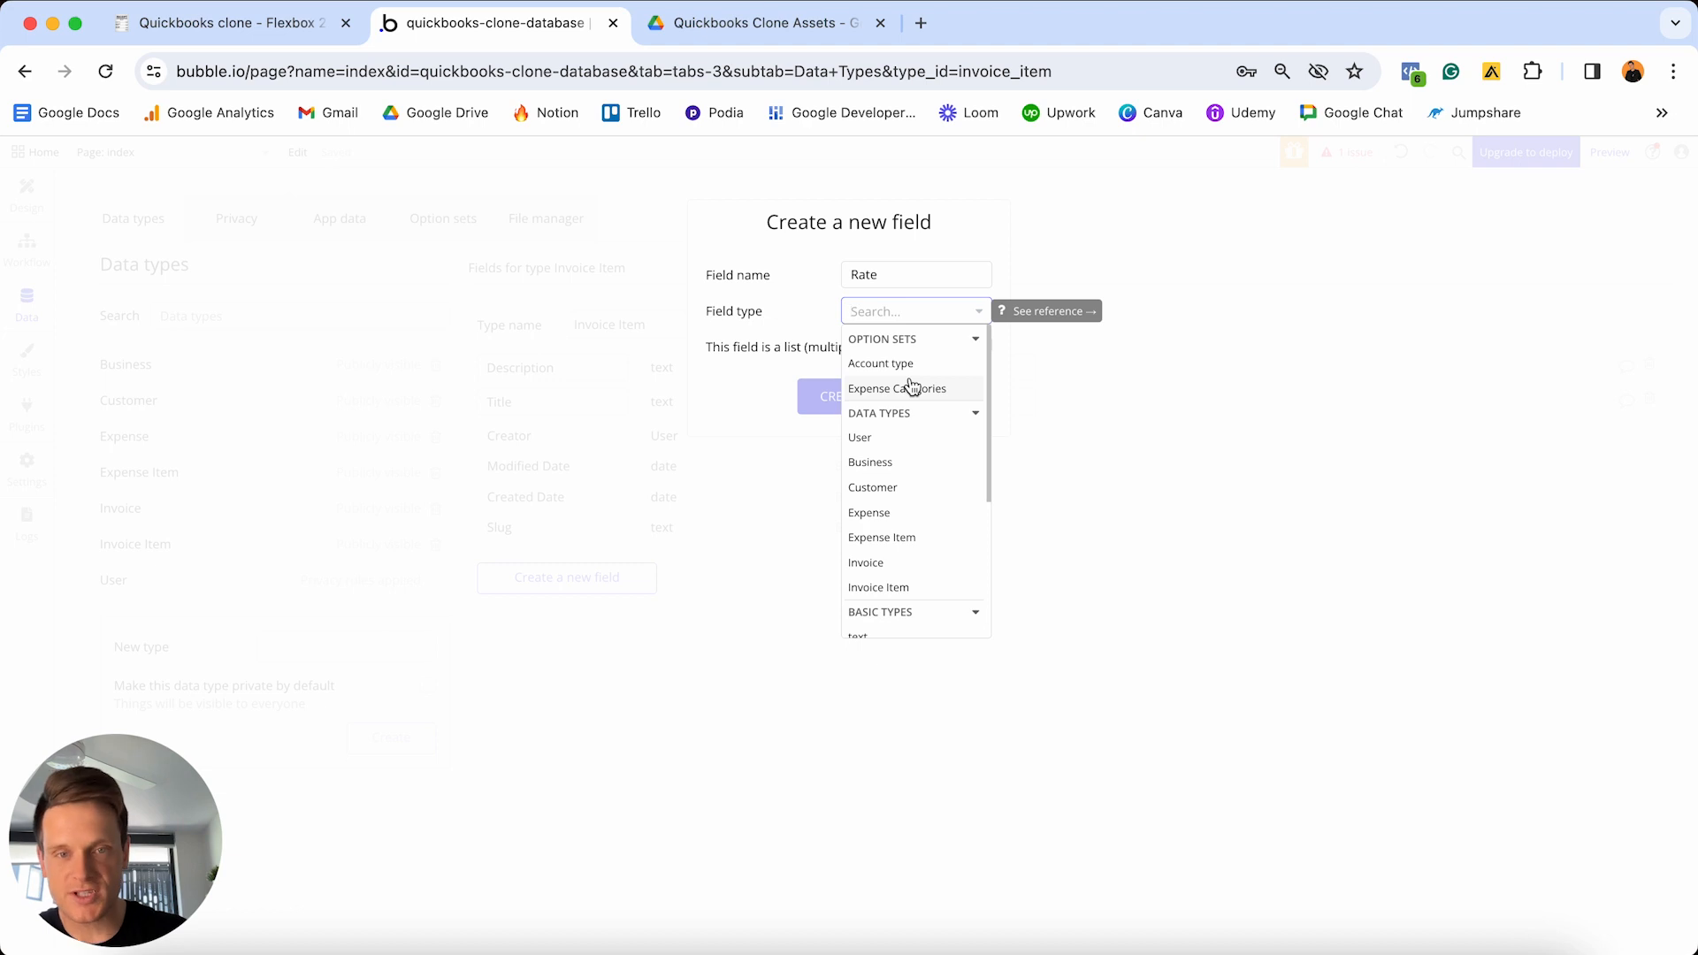
scroll(911, 386, down, 5)
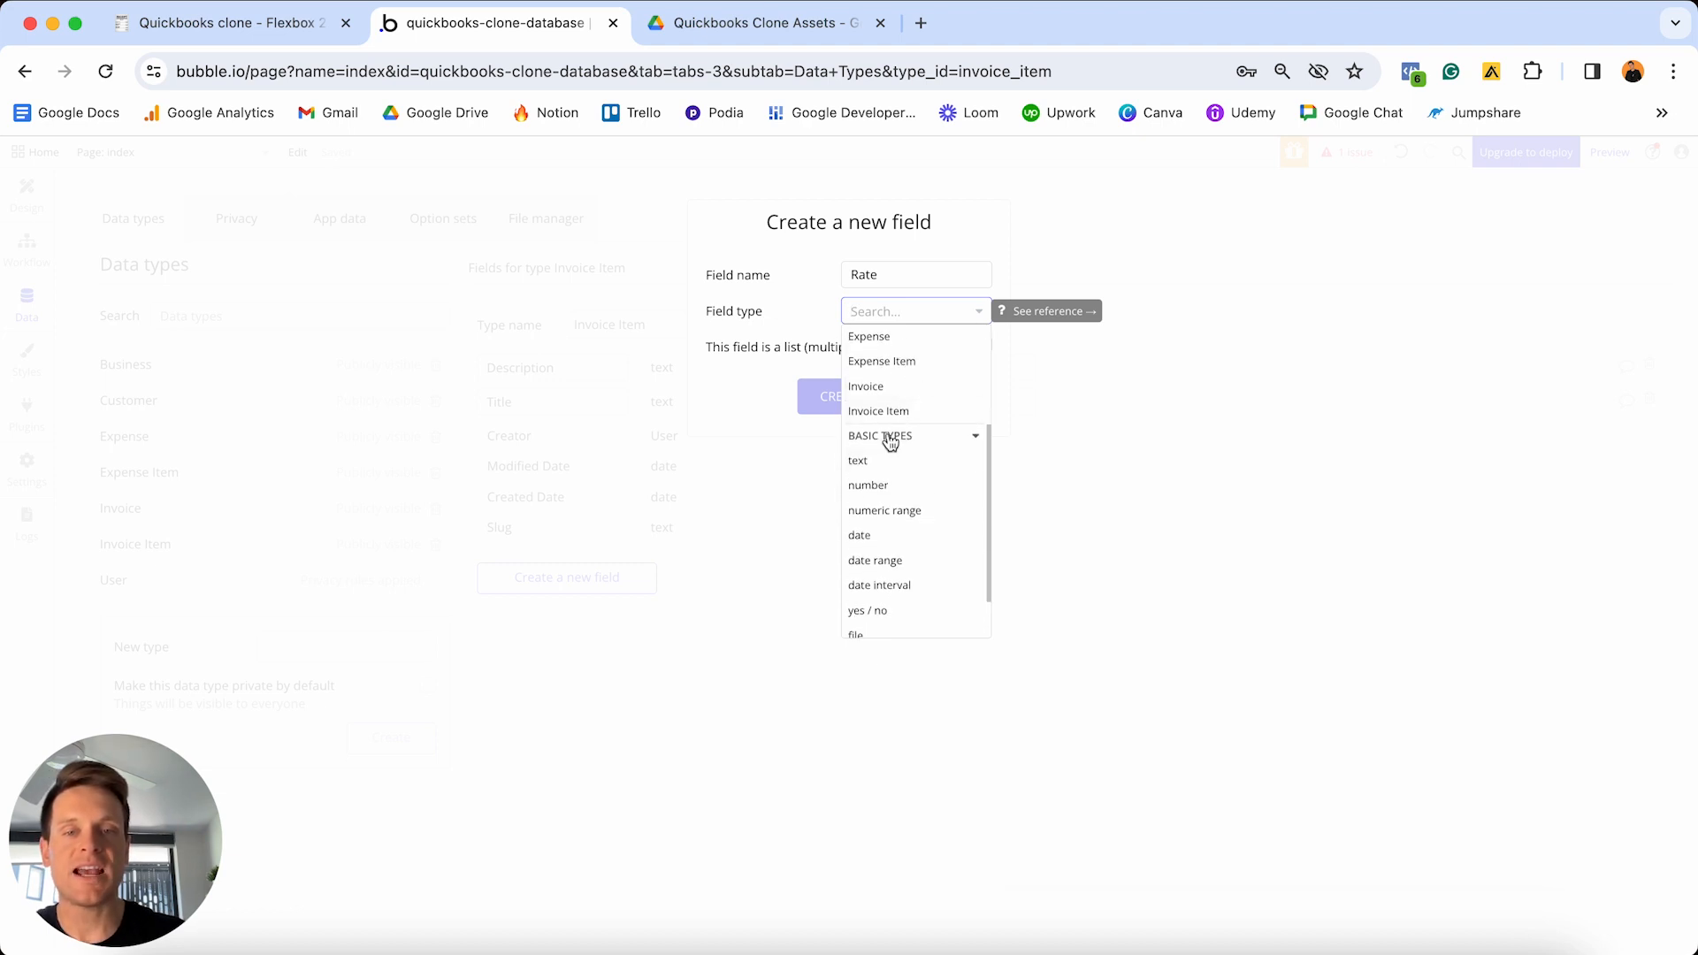
click(900, 486)
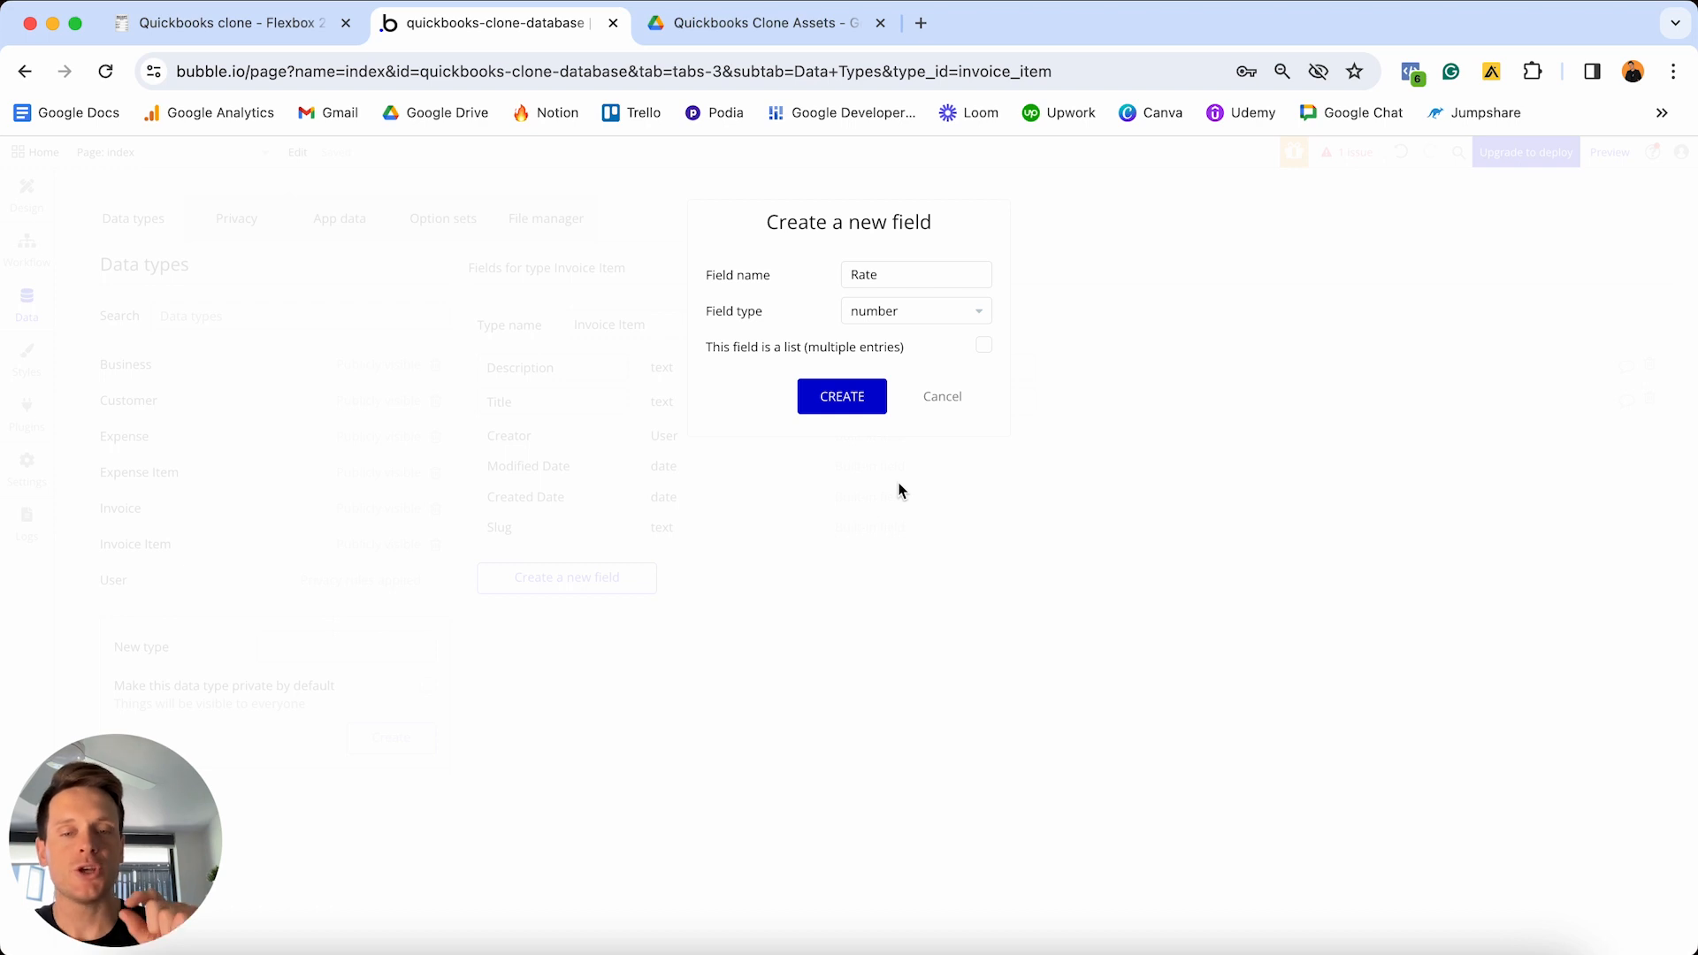
click(842, 397)
click(605, 609)
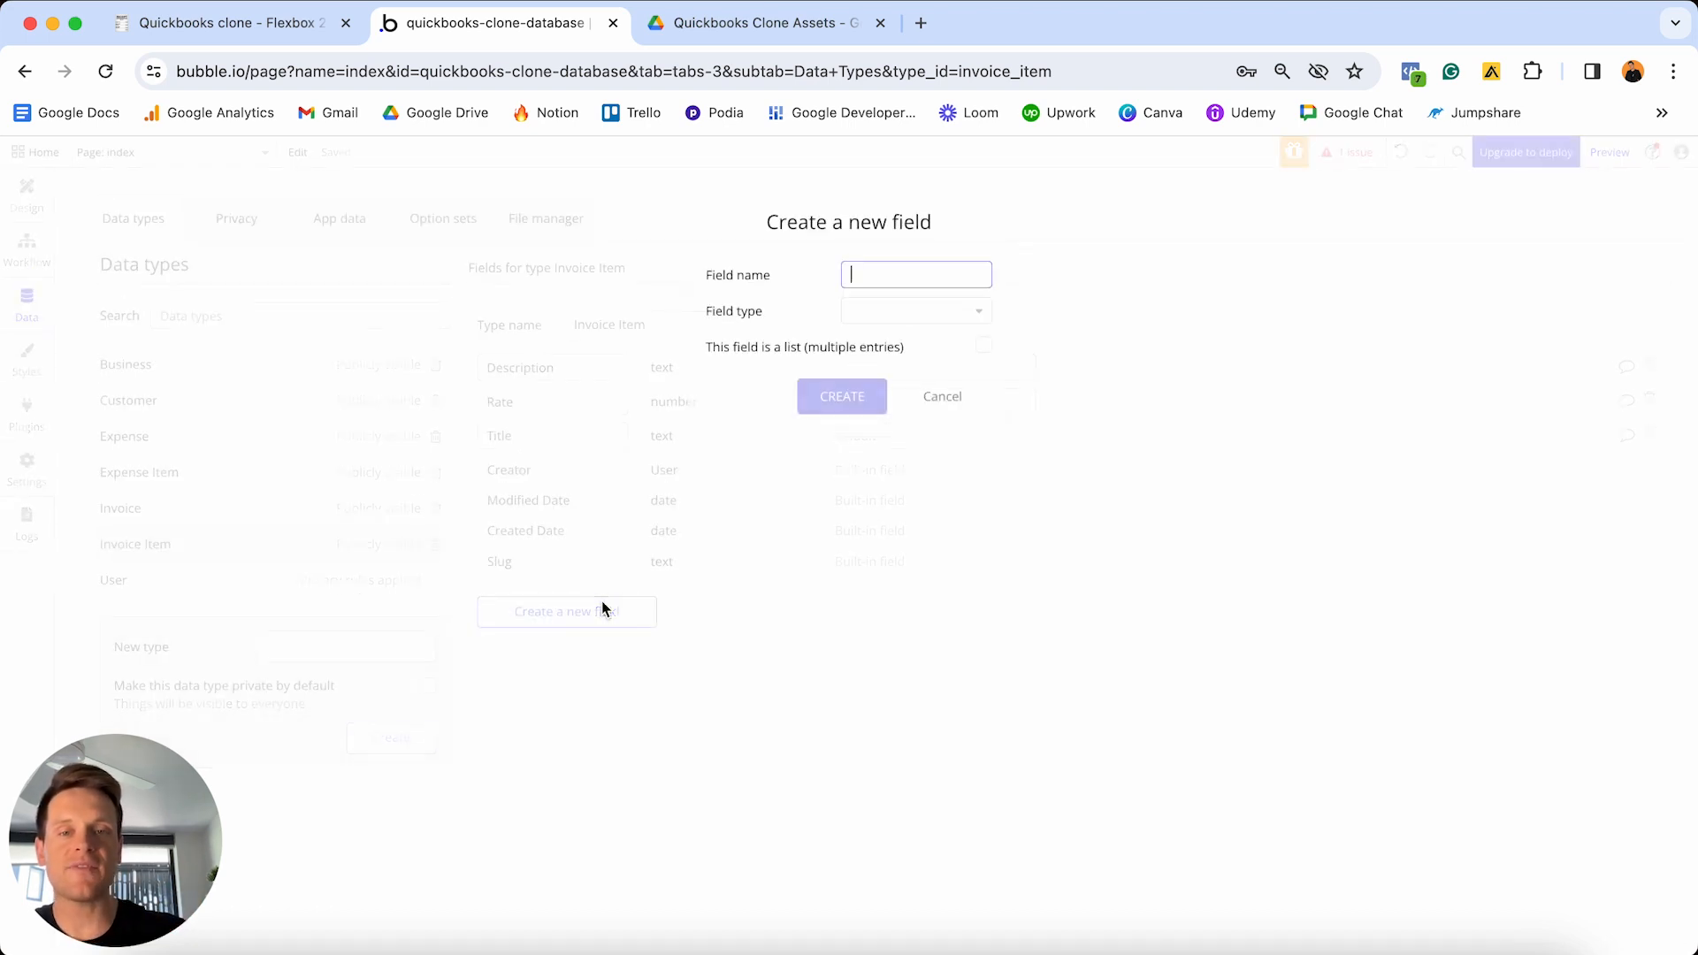
text(Quantity)
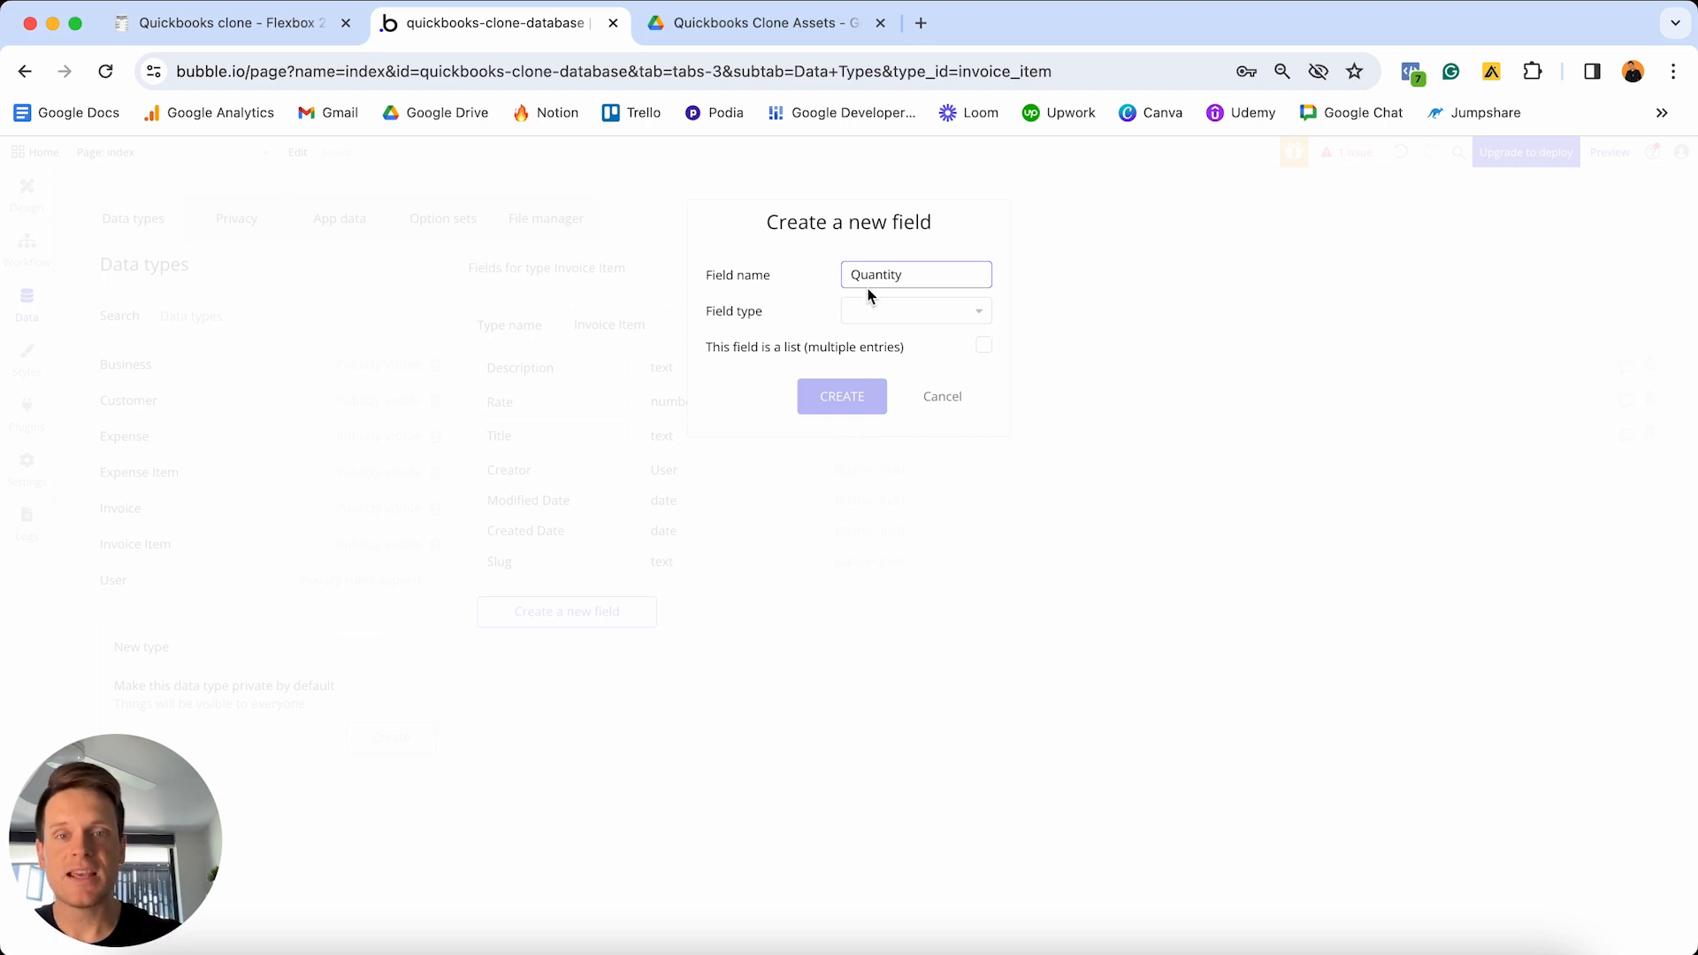
click(915, 312)
scroll(894, 390, down, 5)
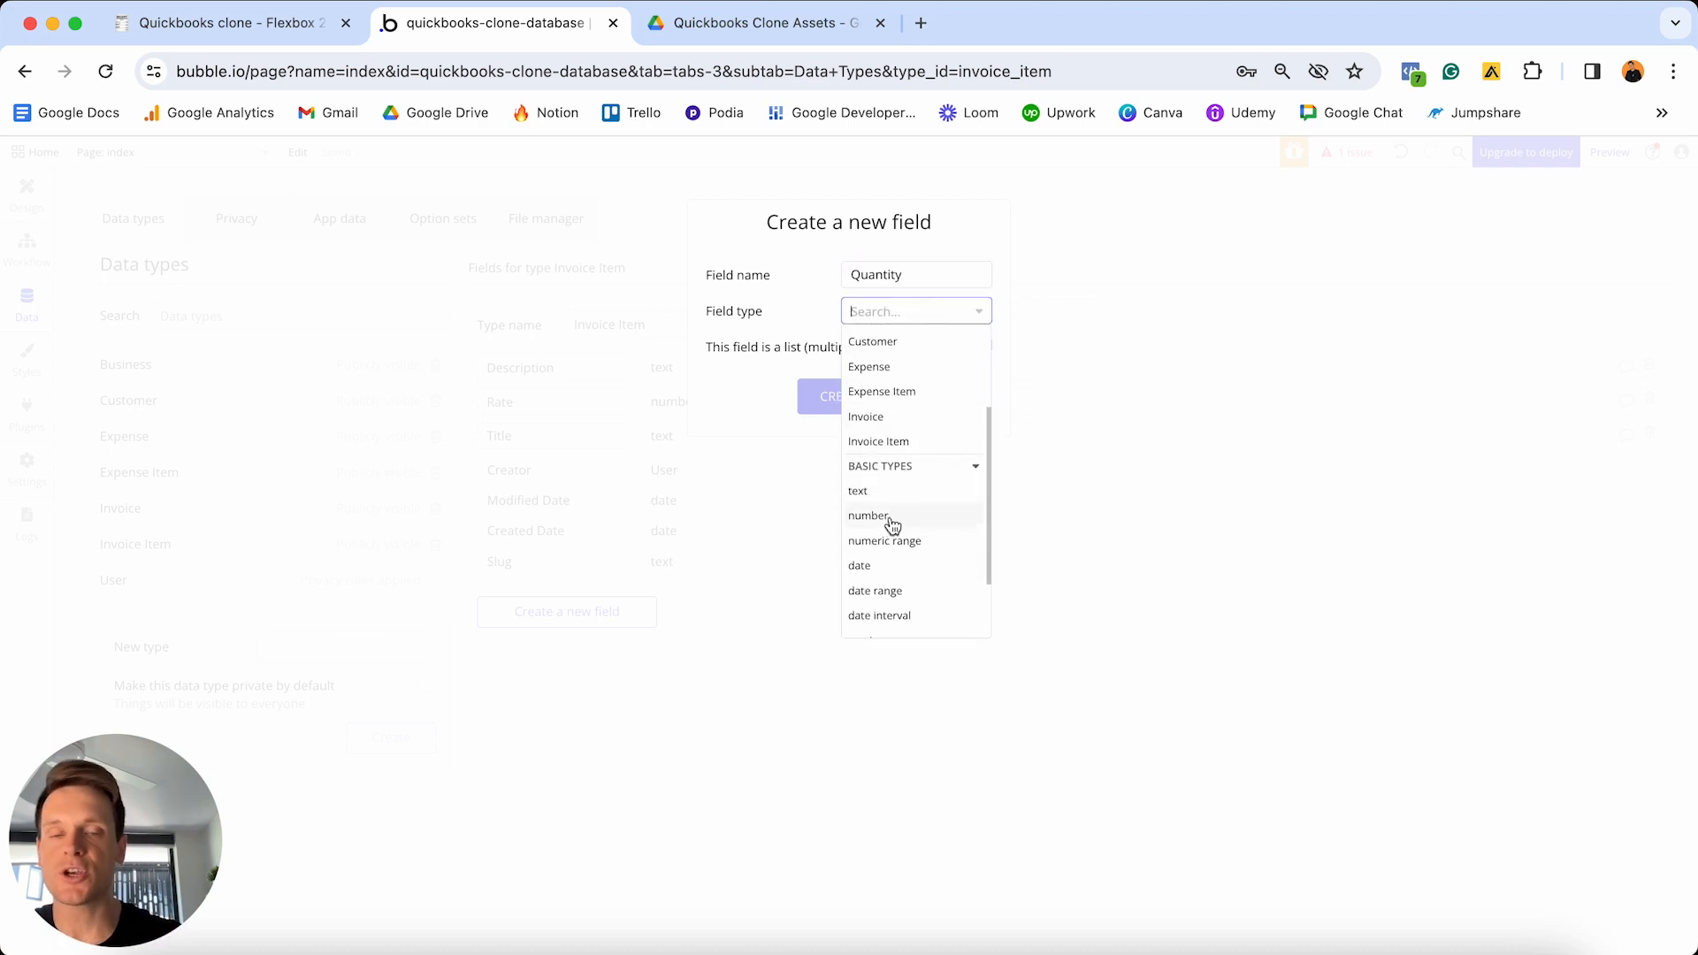
click(893, 526)
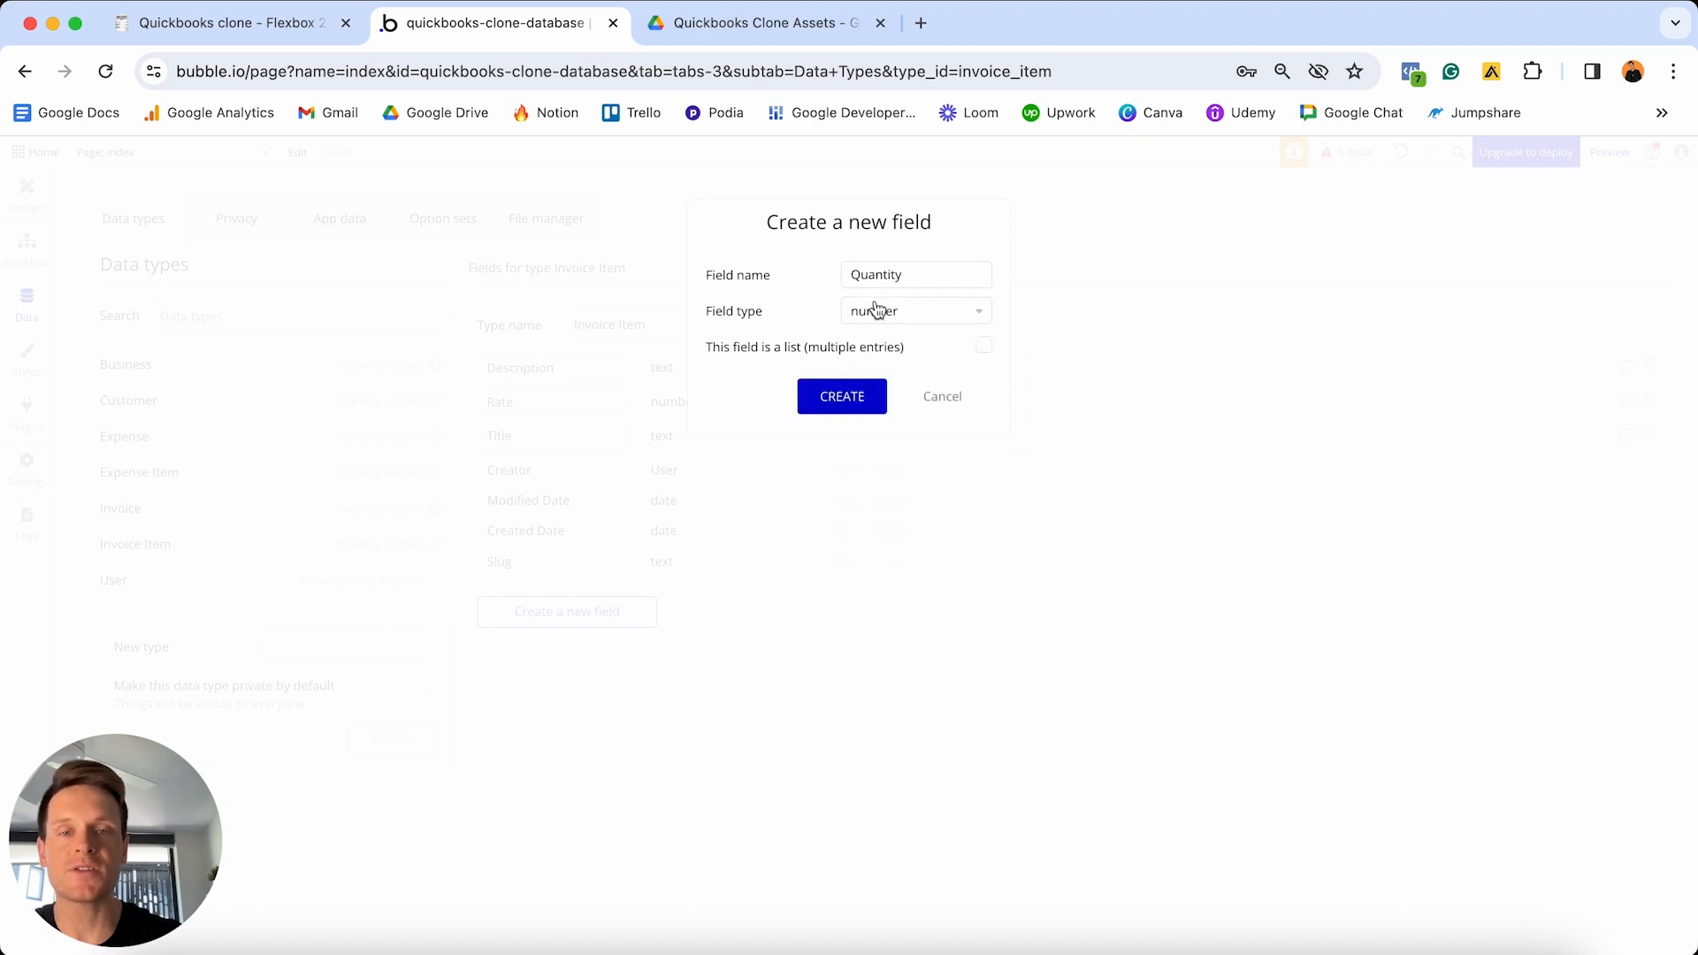
click(834, 400)
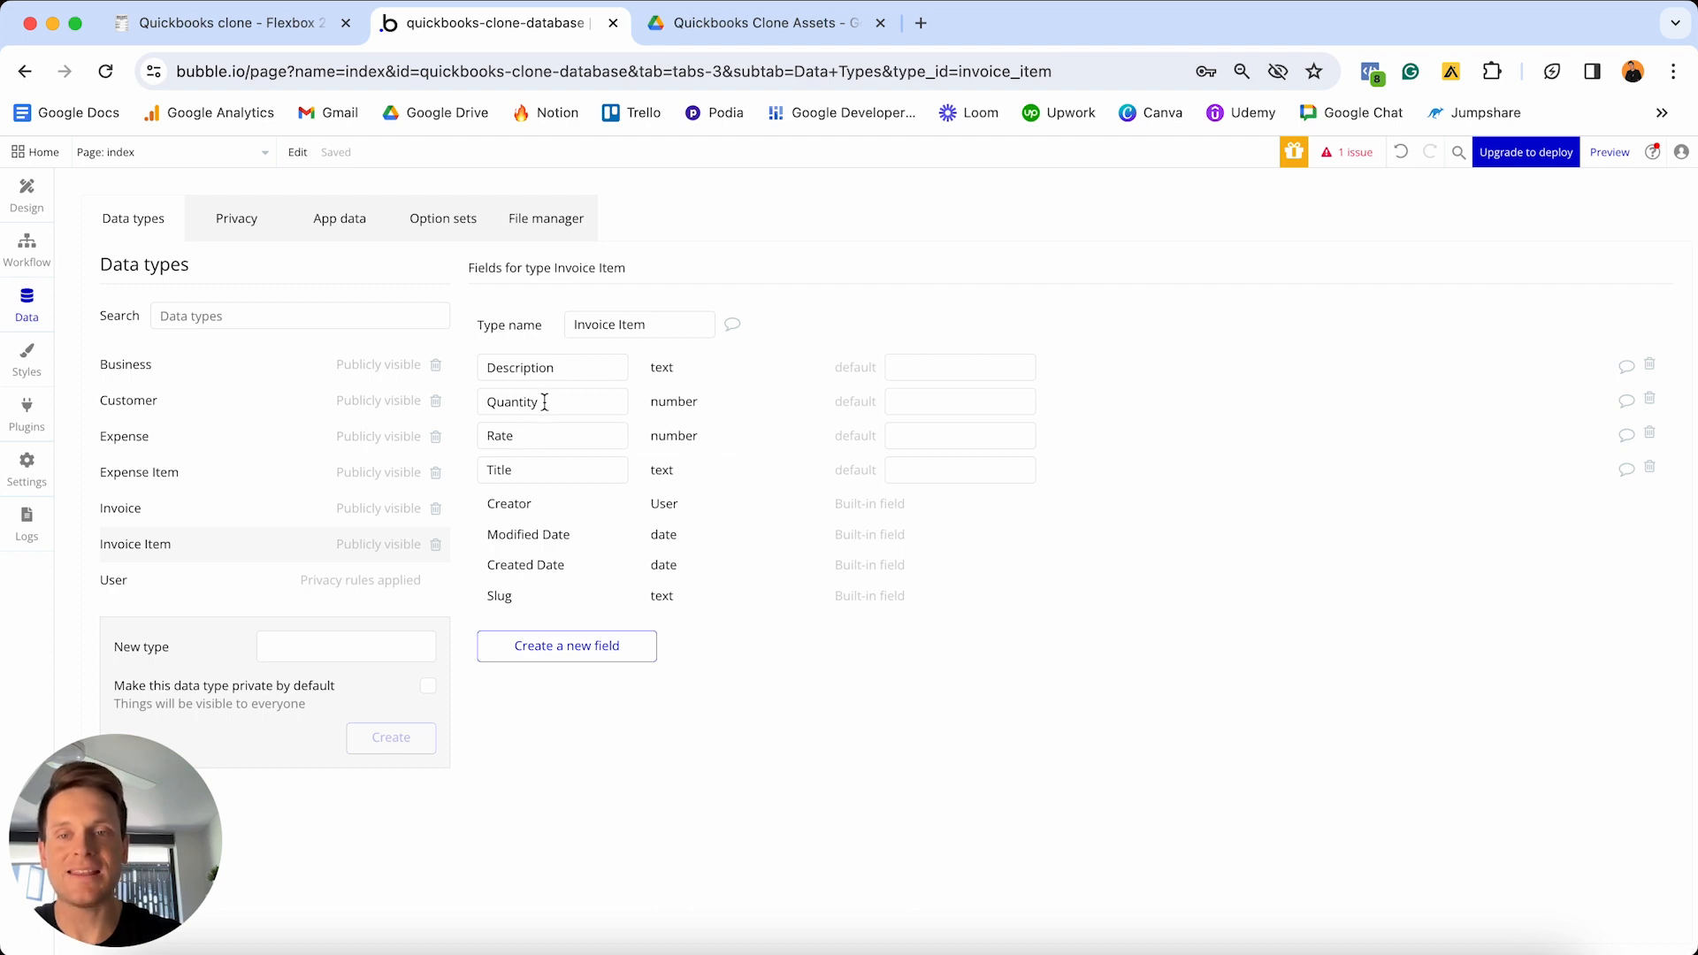
- Add a Total-cost number field to Invoice Item
click(570, 646)
text(T)
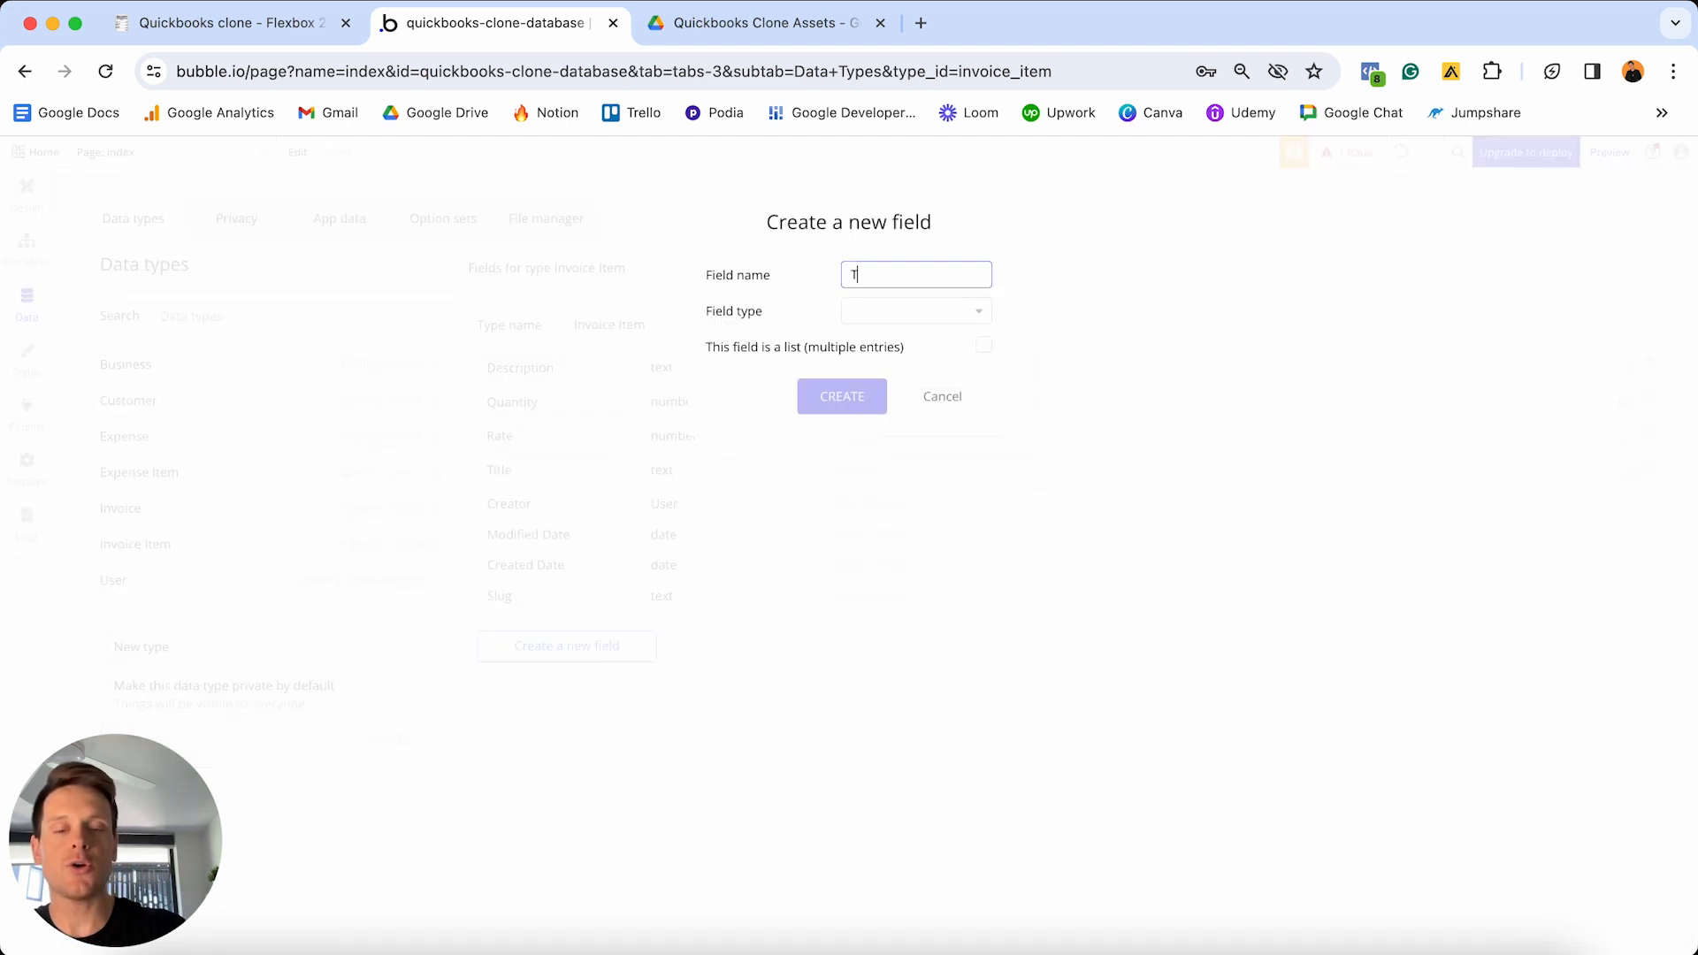
text(otal-cost)
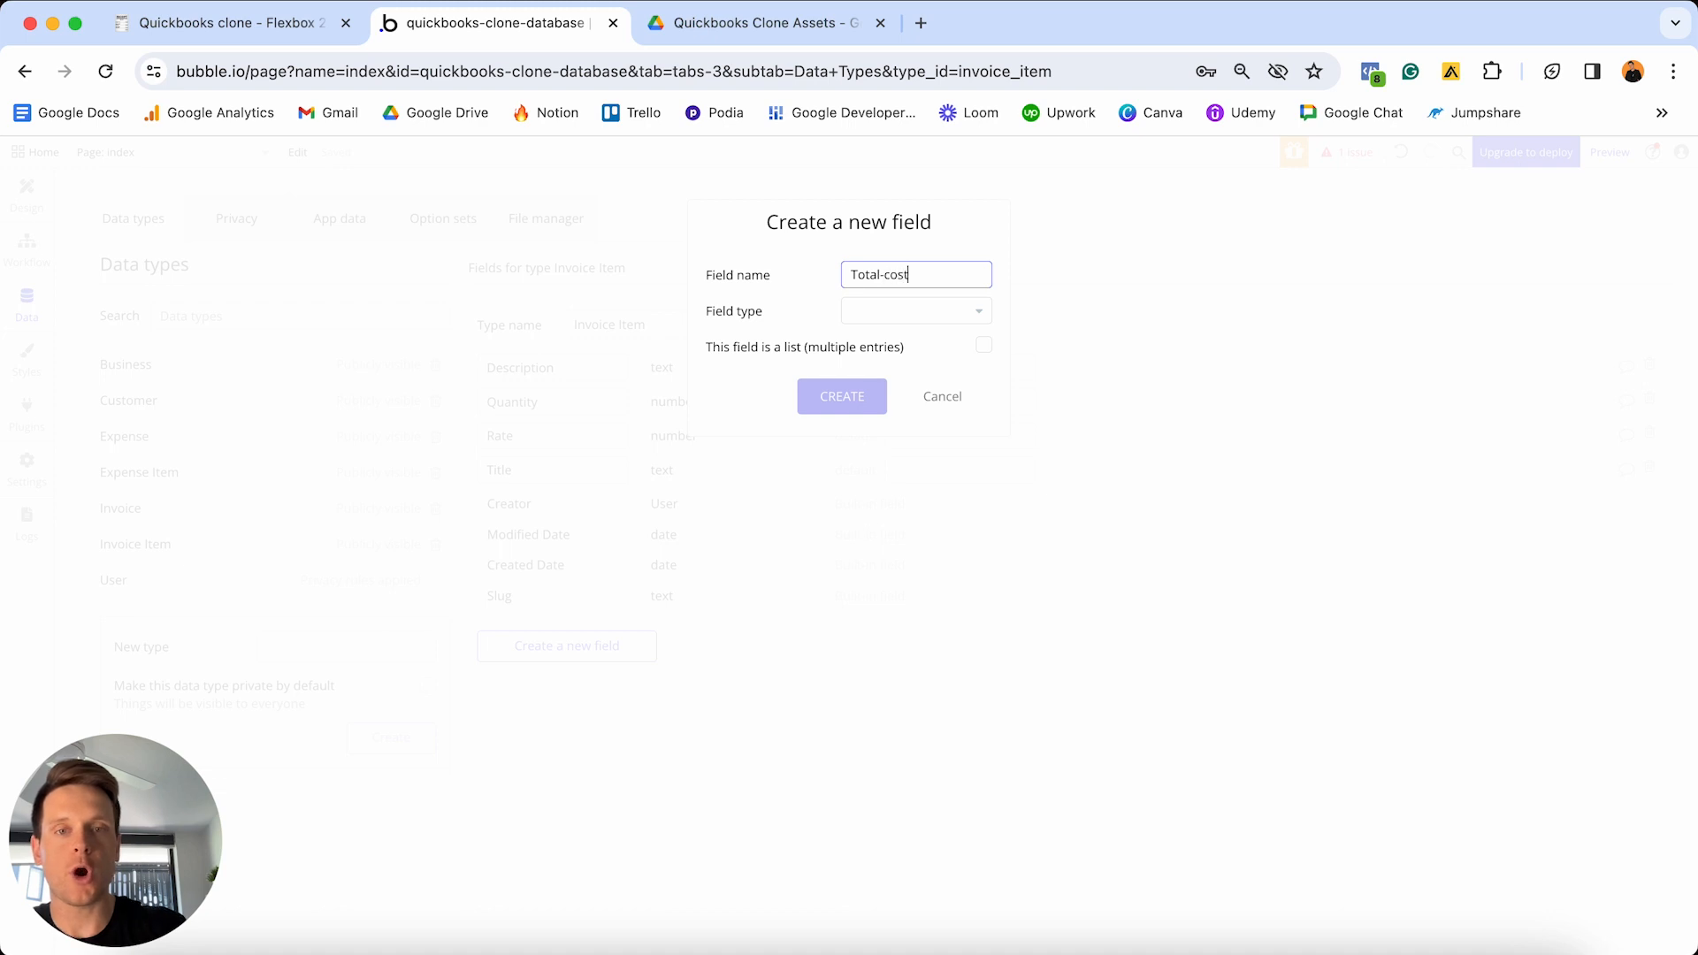
click(895, 313)
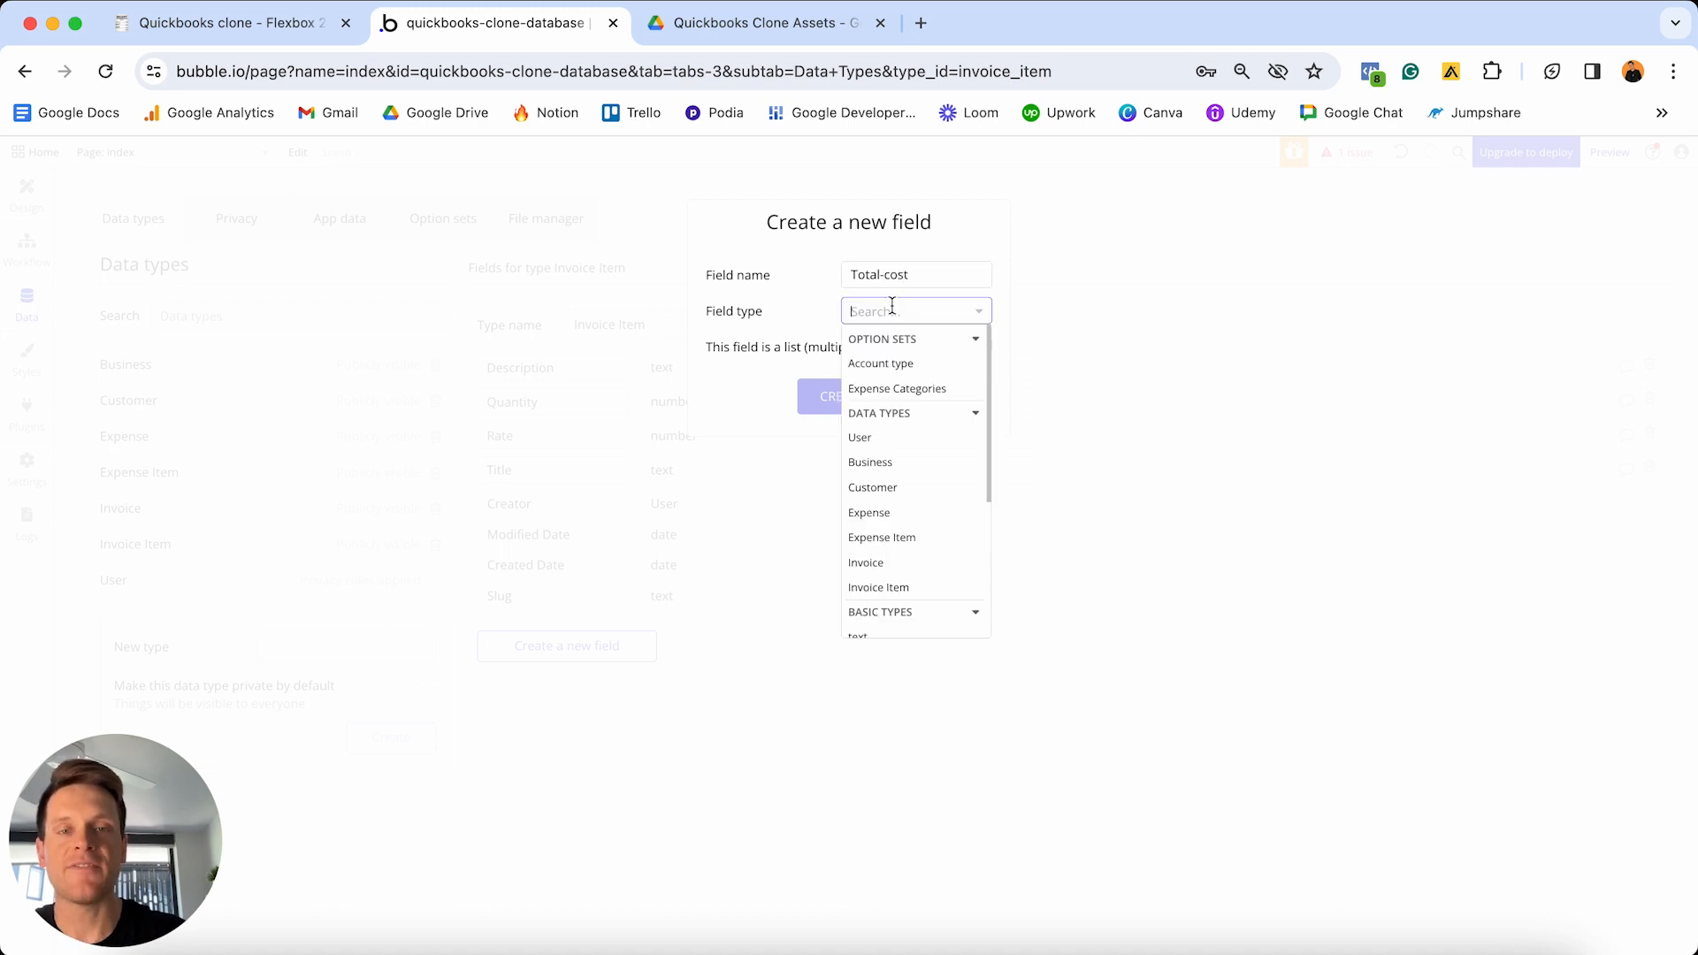
scroll(916, 510, down, 2)
click(883, 517)
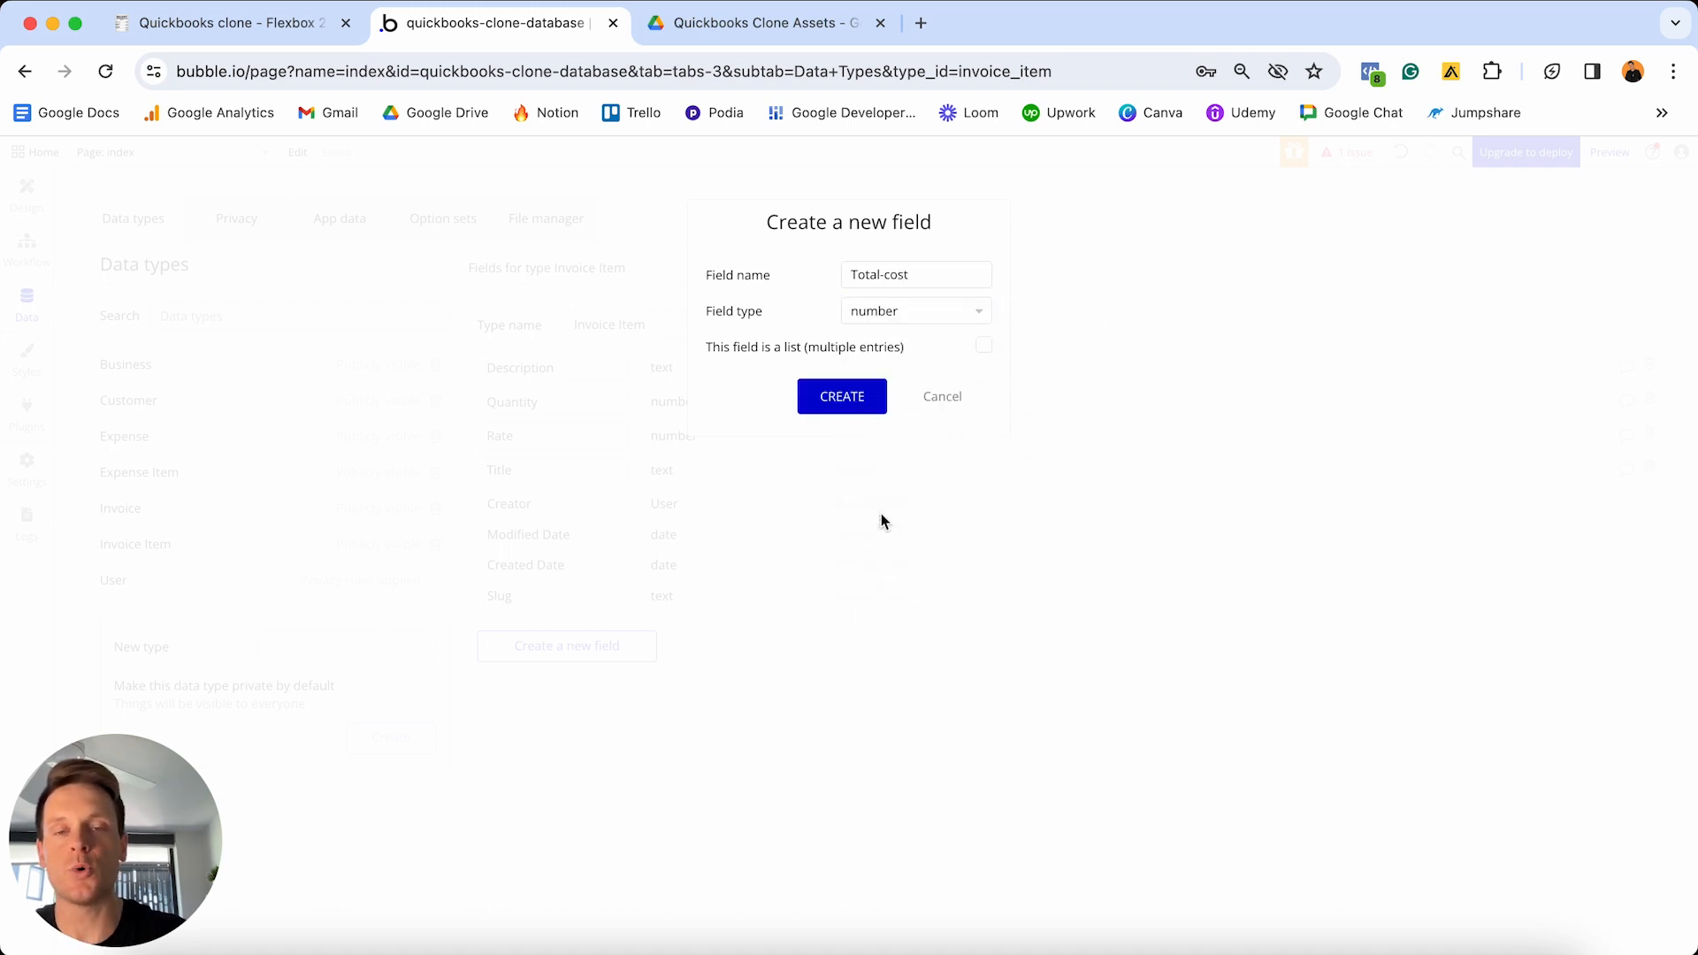
click(835, 400)
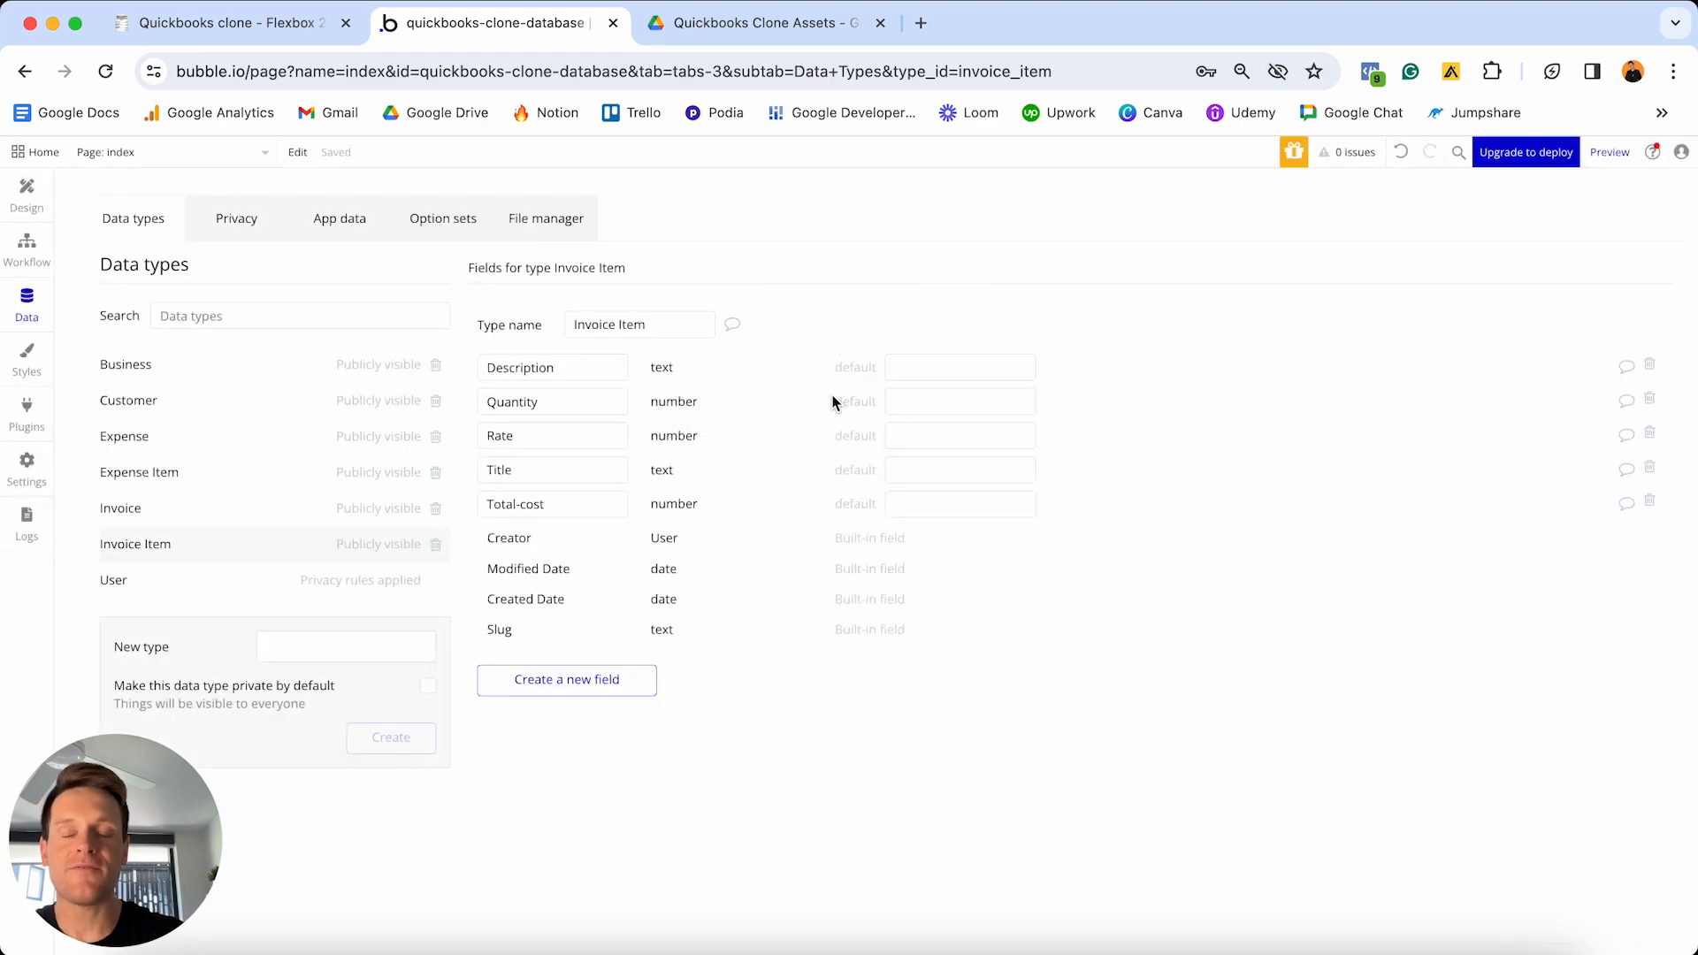
- Add an OG-business field to Invoice Item, linked to the Business data type
click(600, 678)
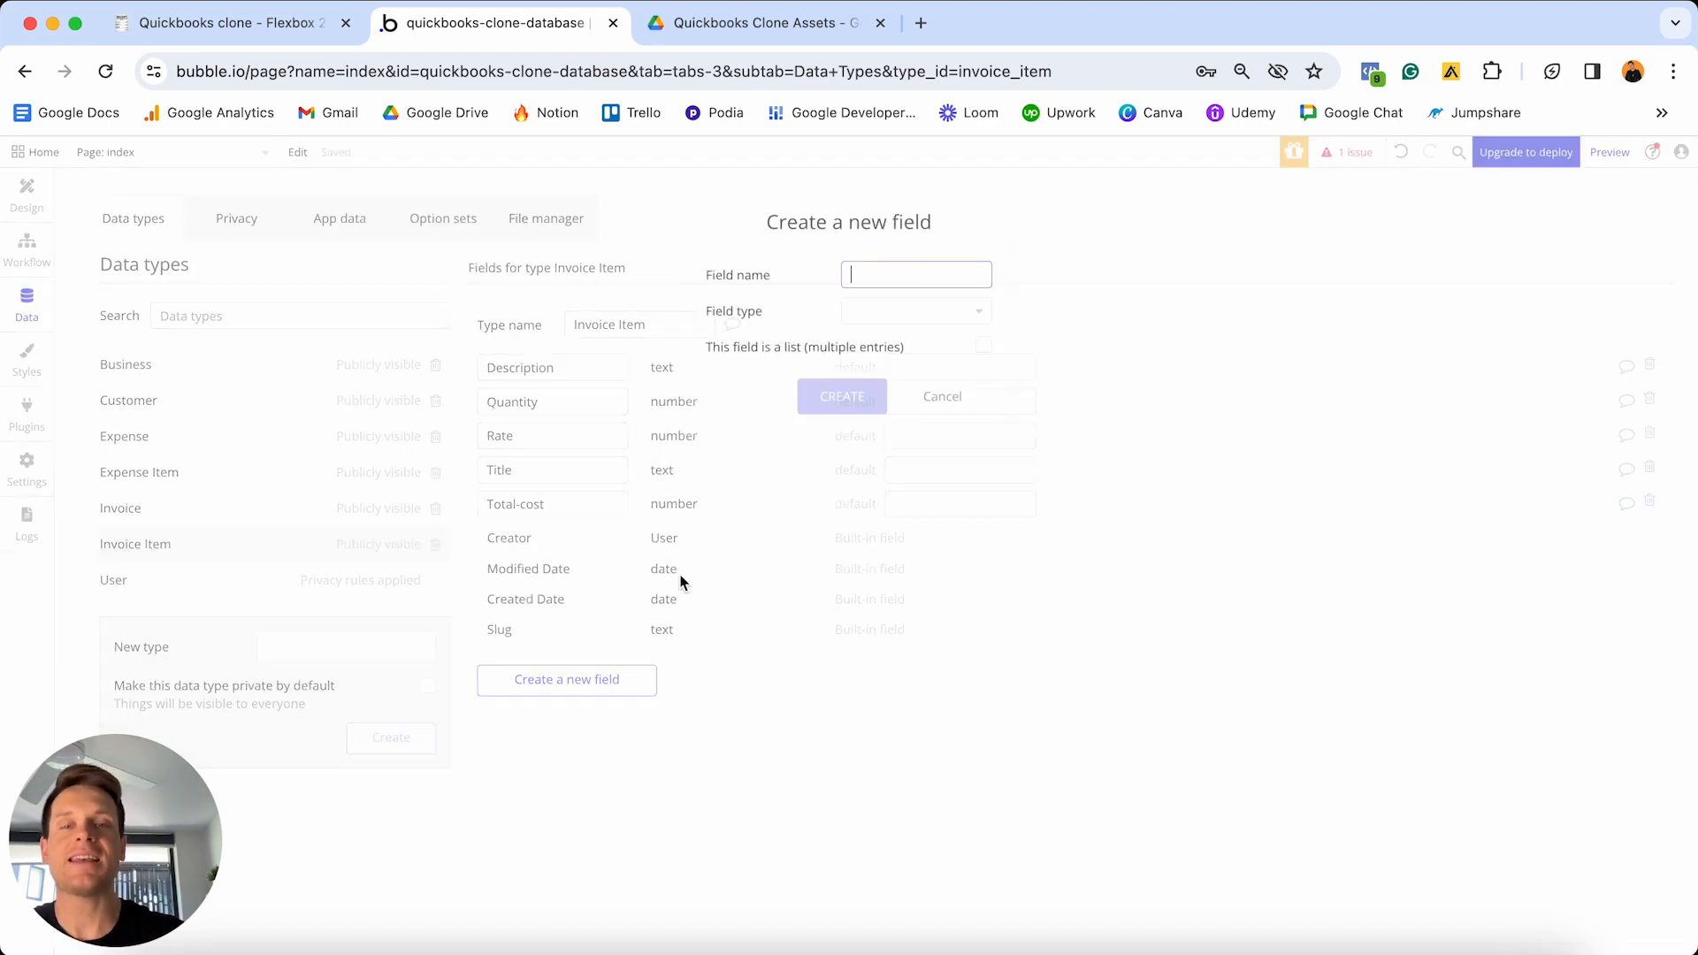
text(Og-business)
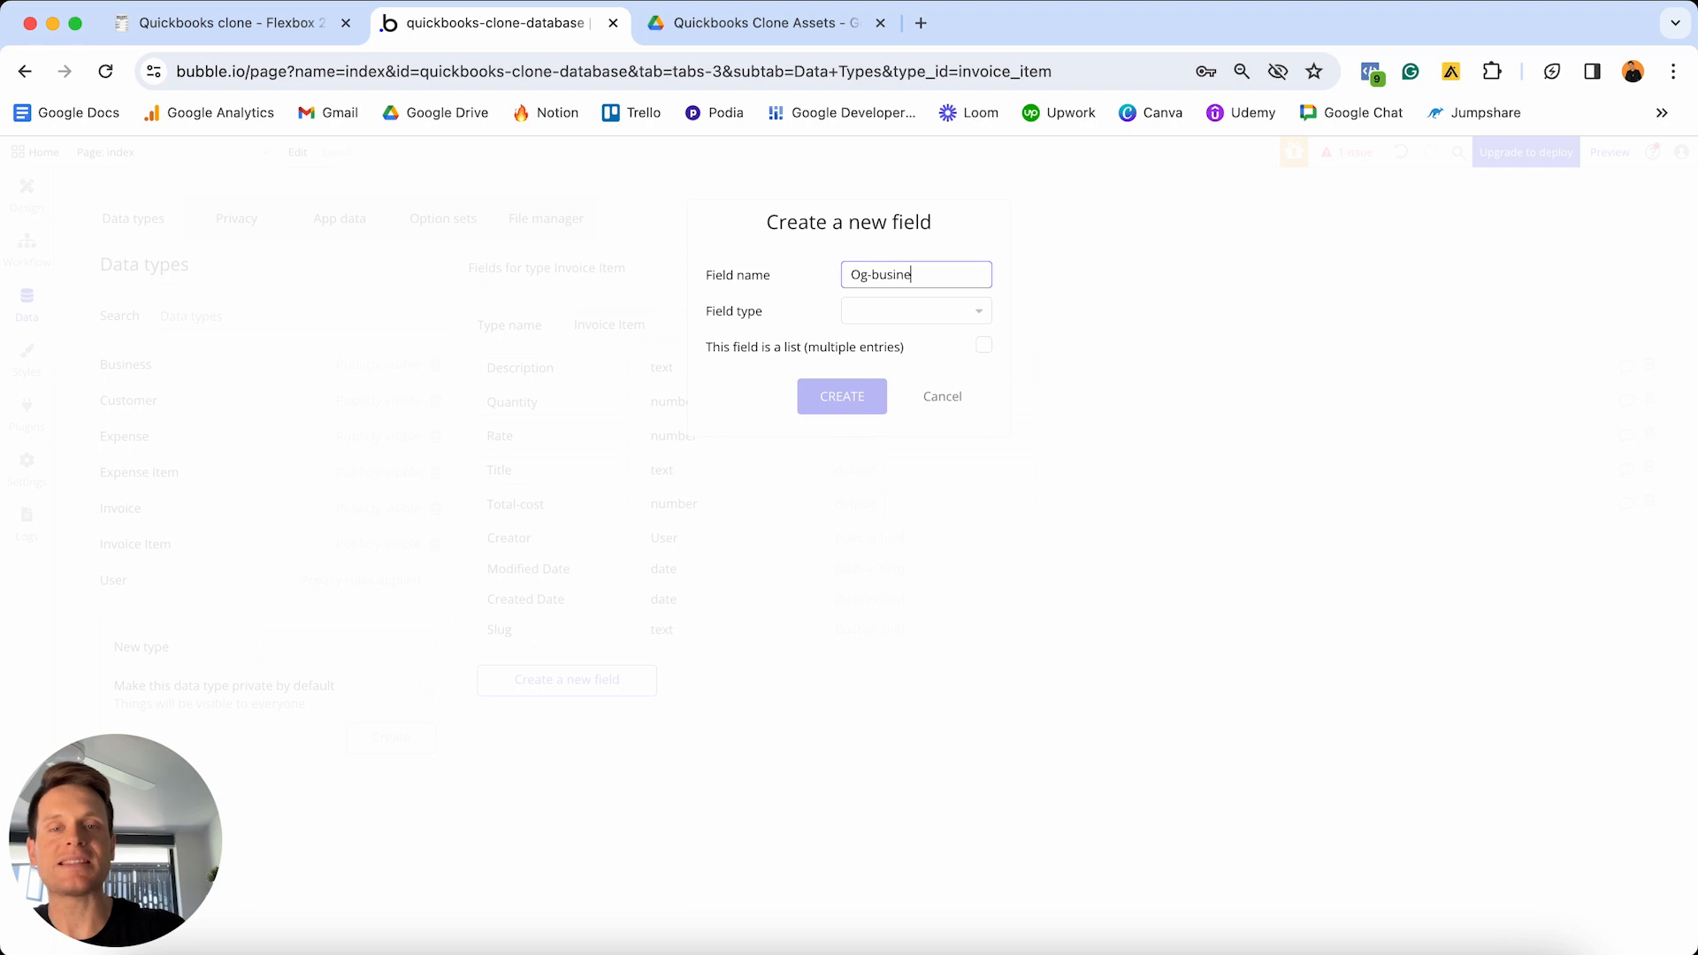
key(Right)
key(Right)
key(BackSpace)
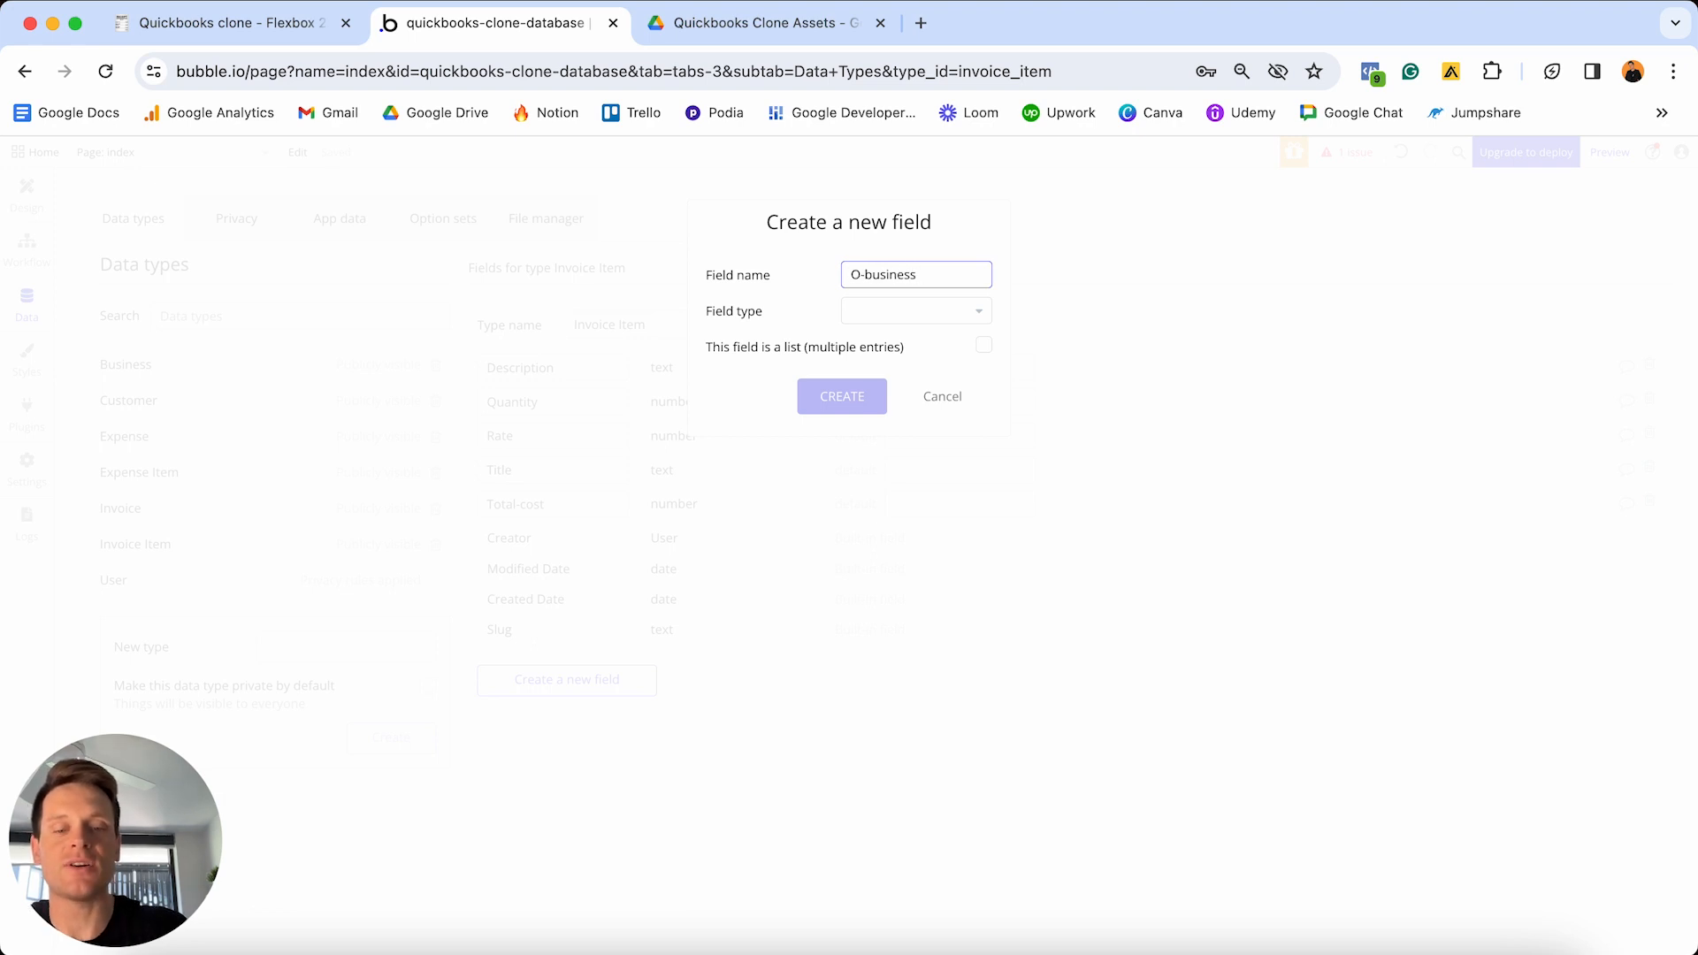
text(G)
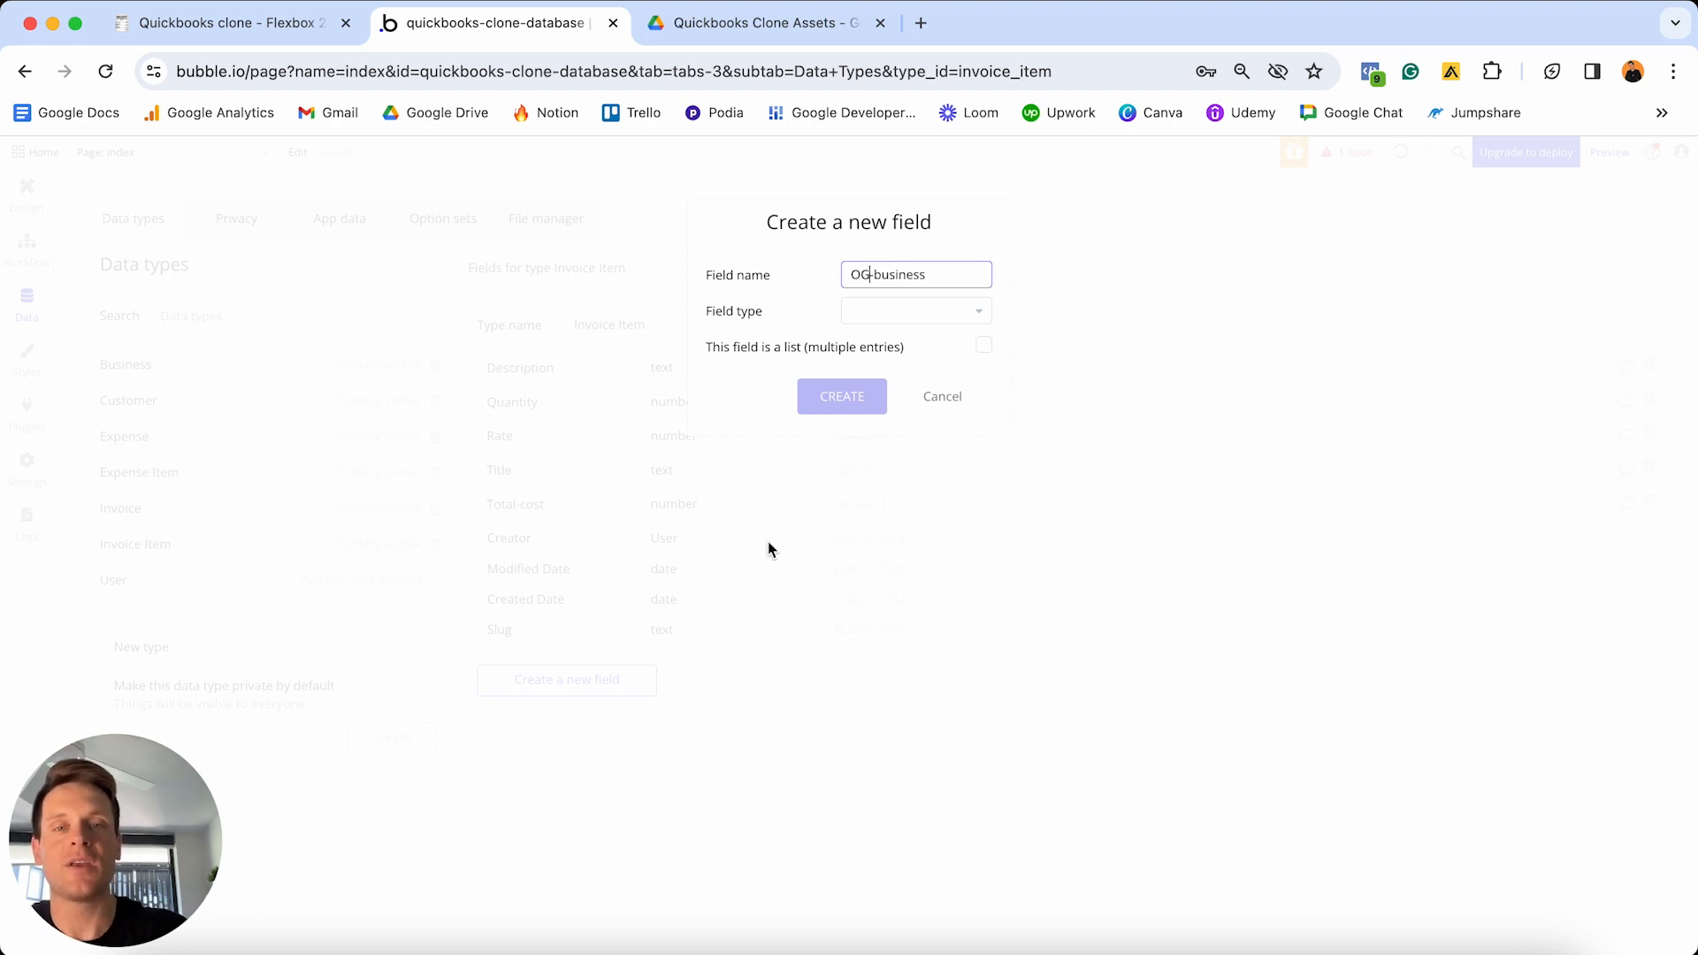
click(963, 320)
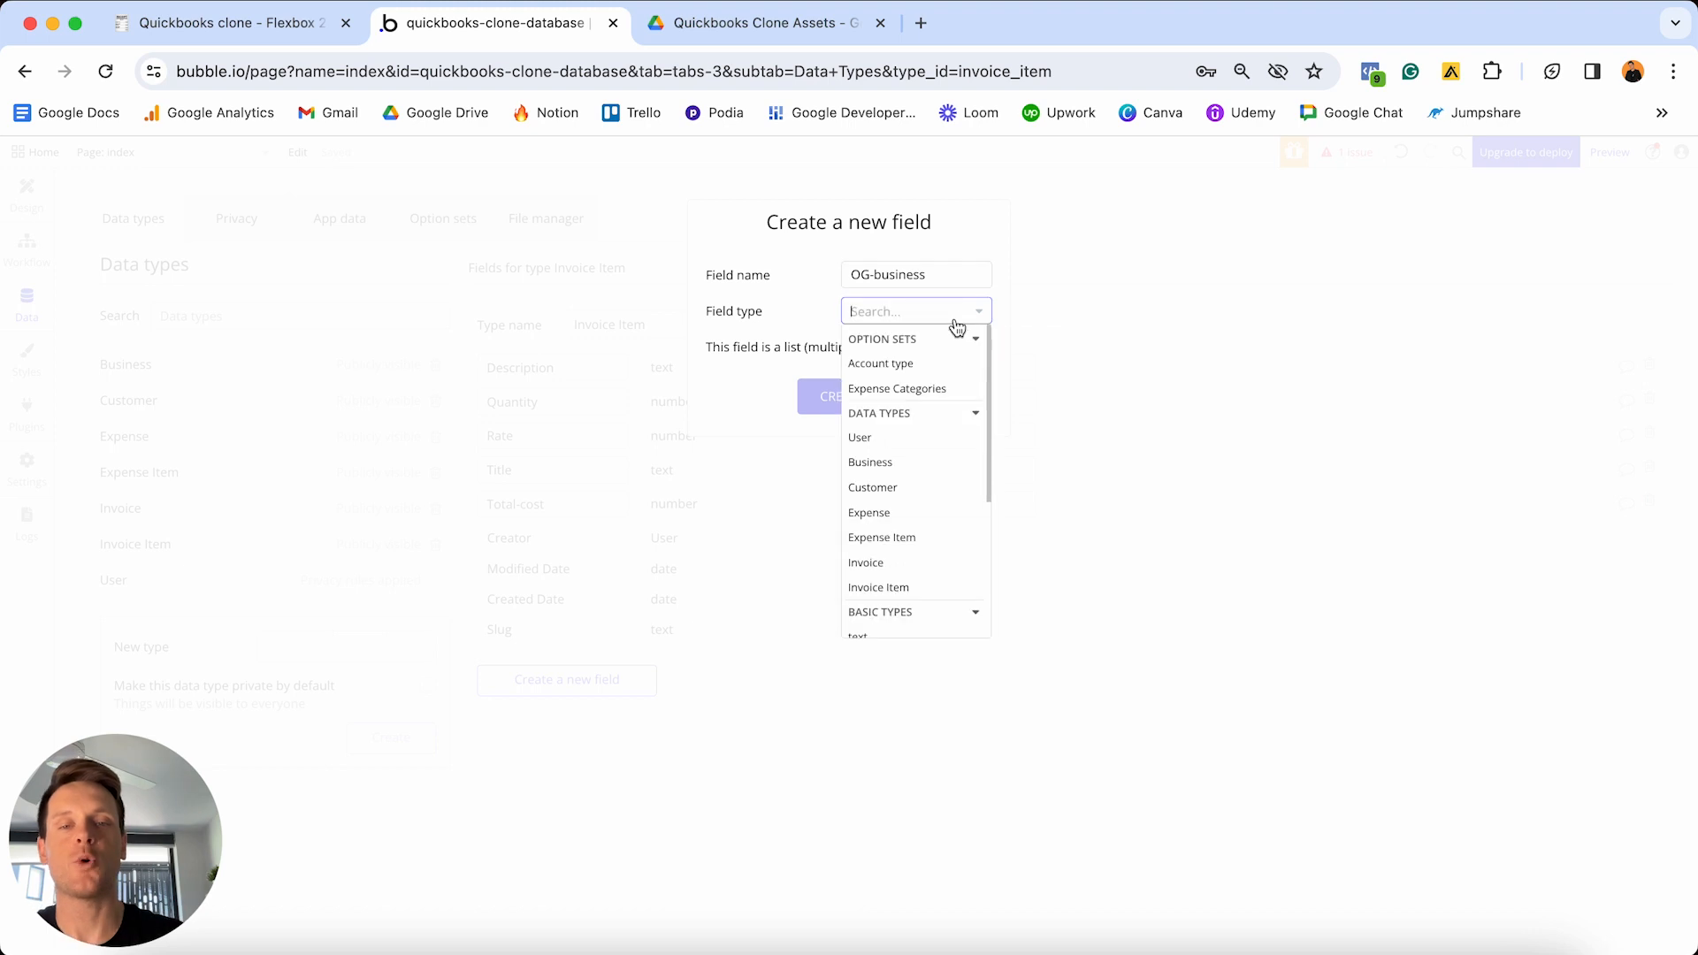
click(885, 470)
click(847, 406)
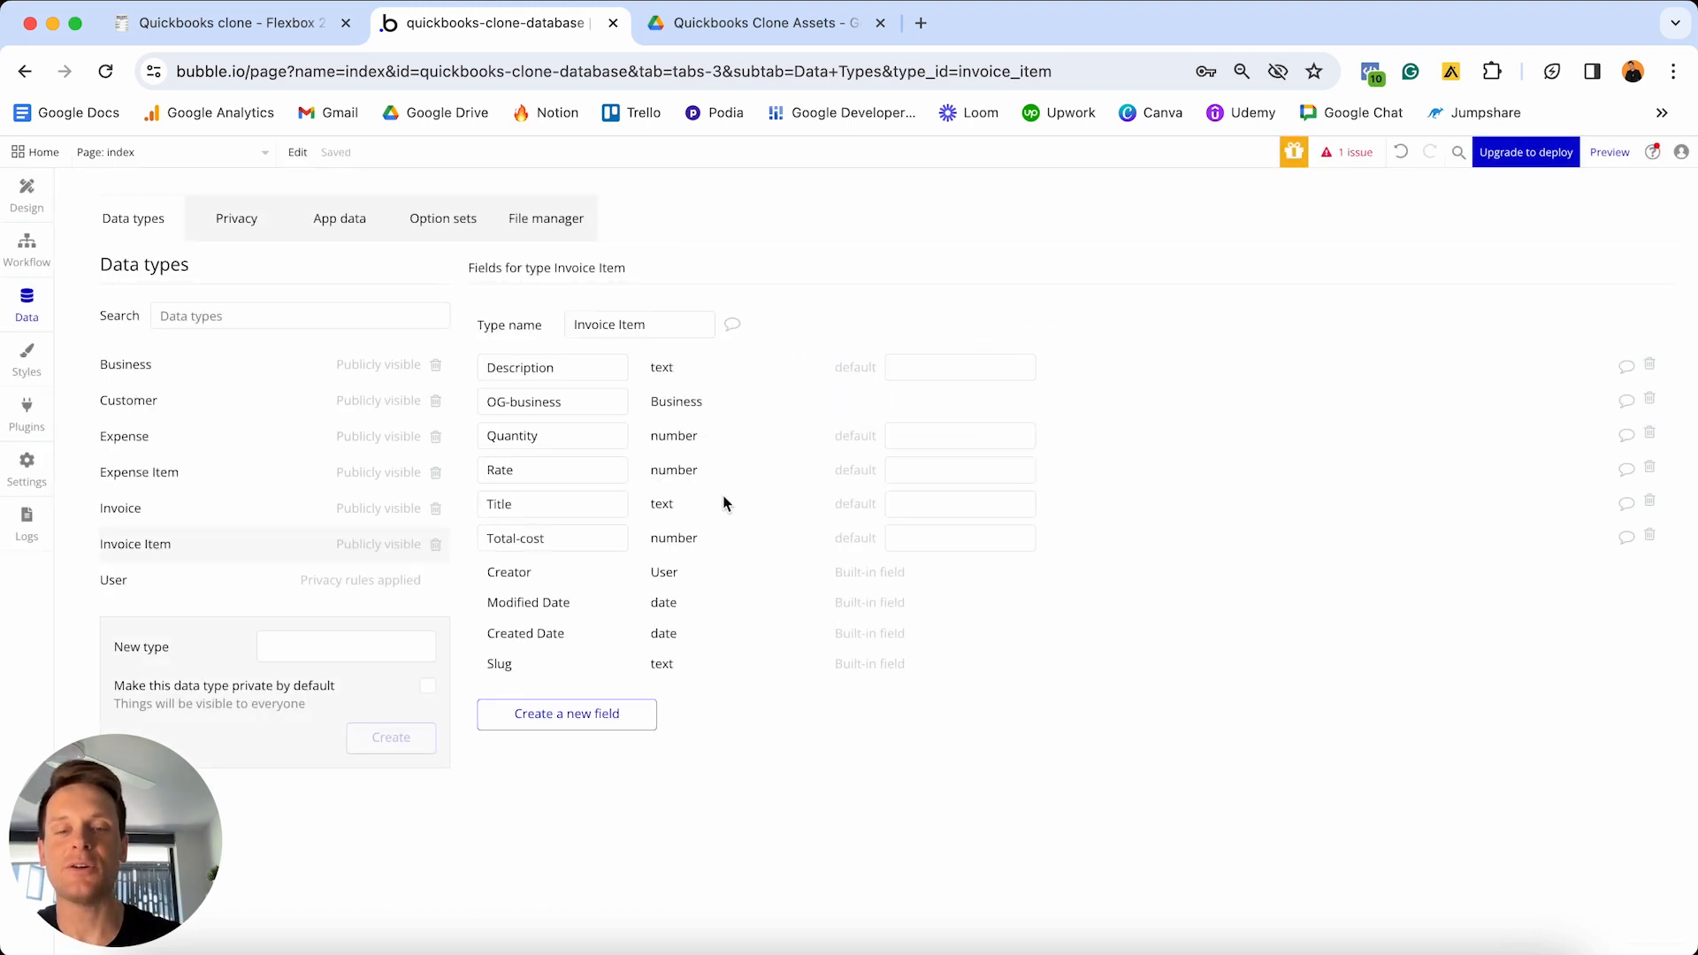
click(305, 25)
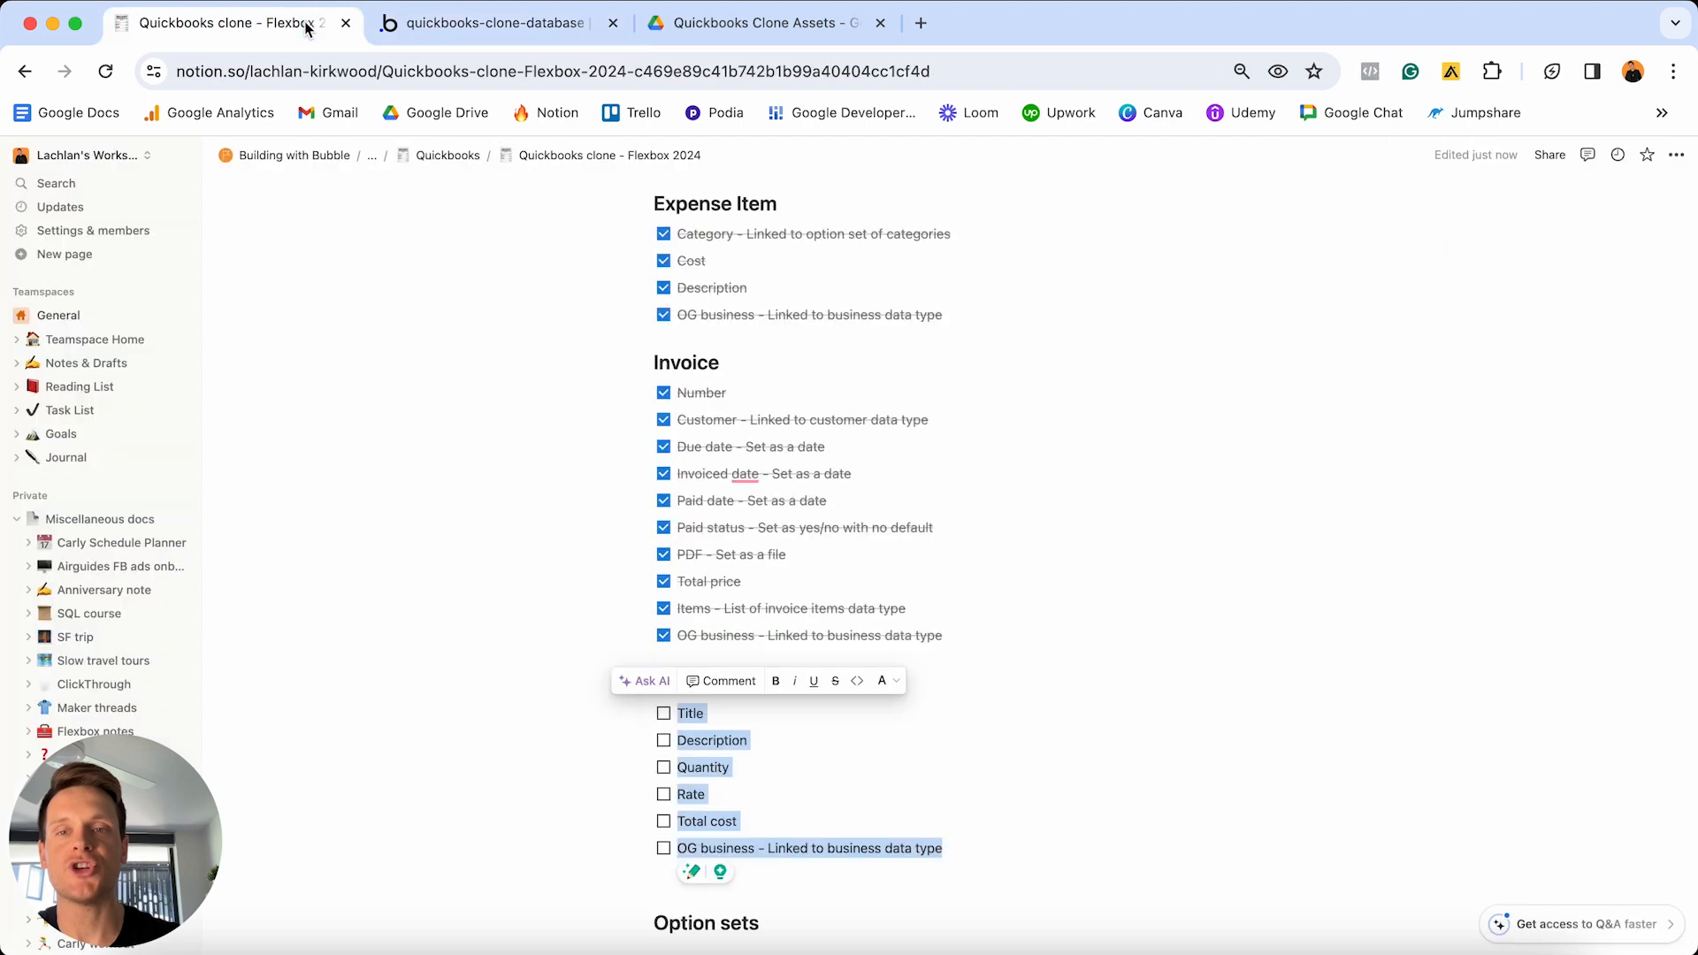
- Check off the six Invoice Item tasks, Title through OG business, in the Notion checklist
click(664, 713)
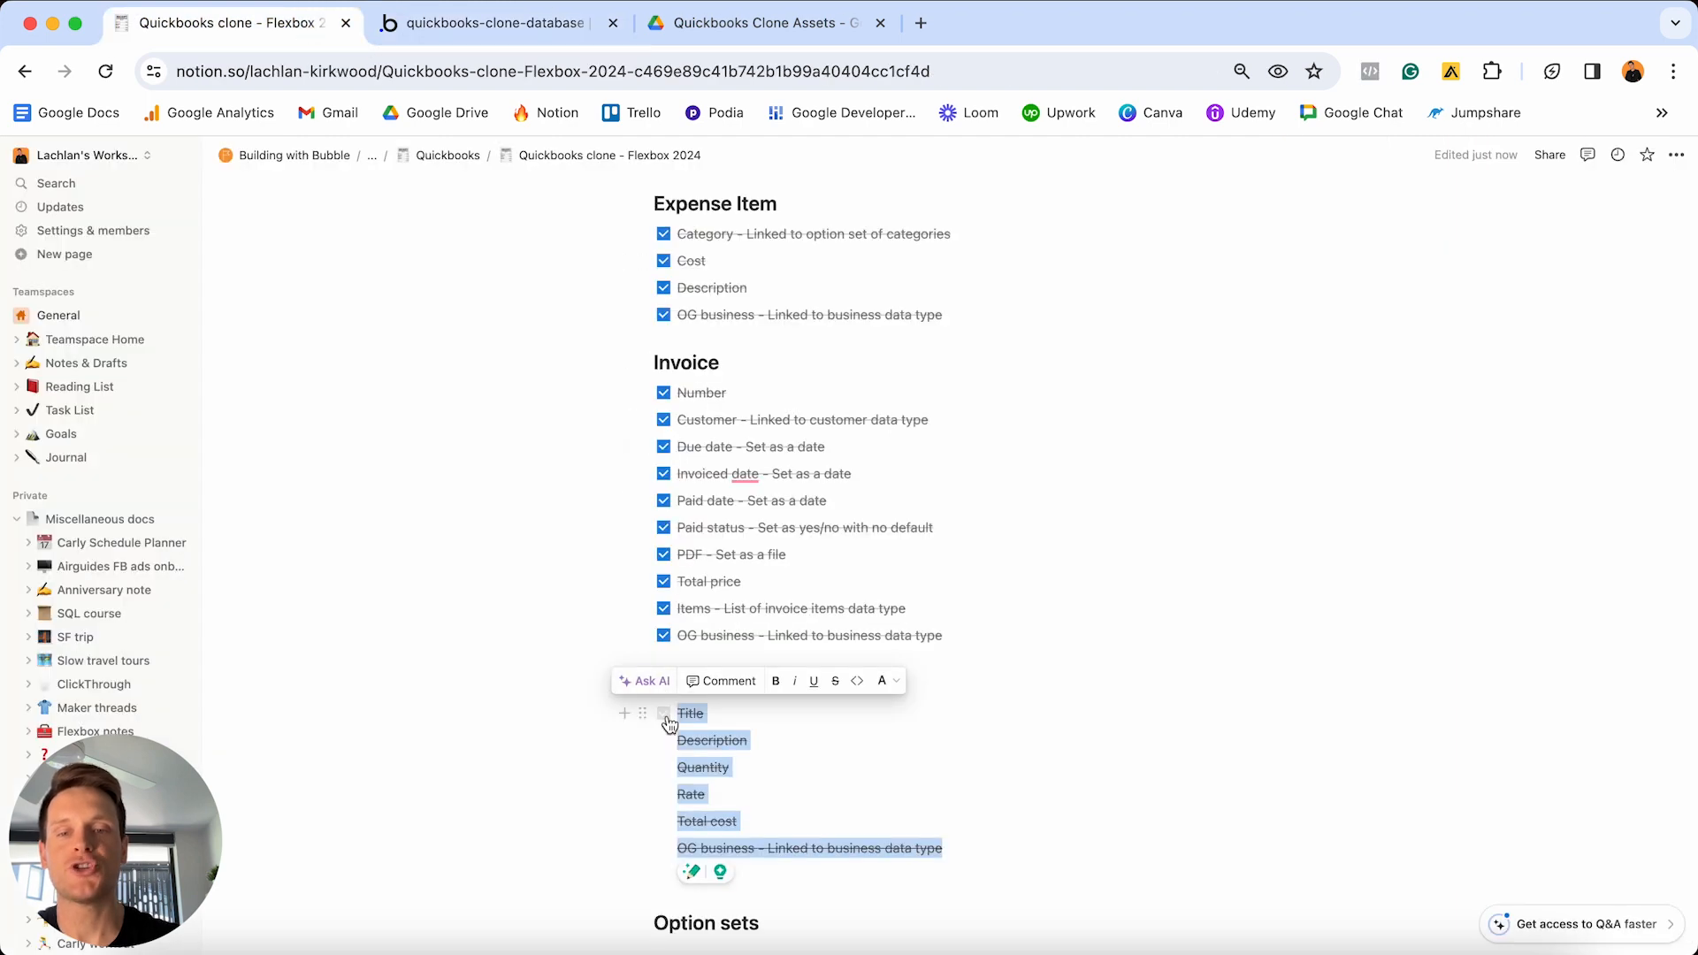
click(761, 748)
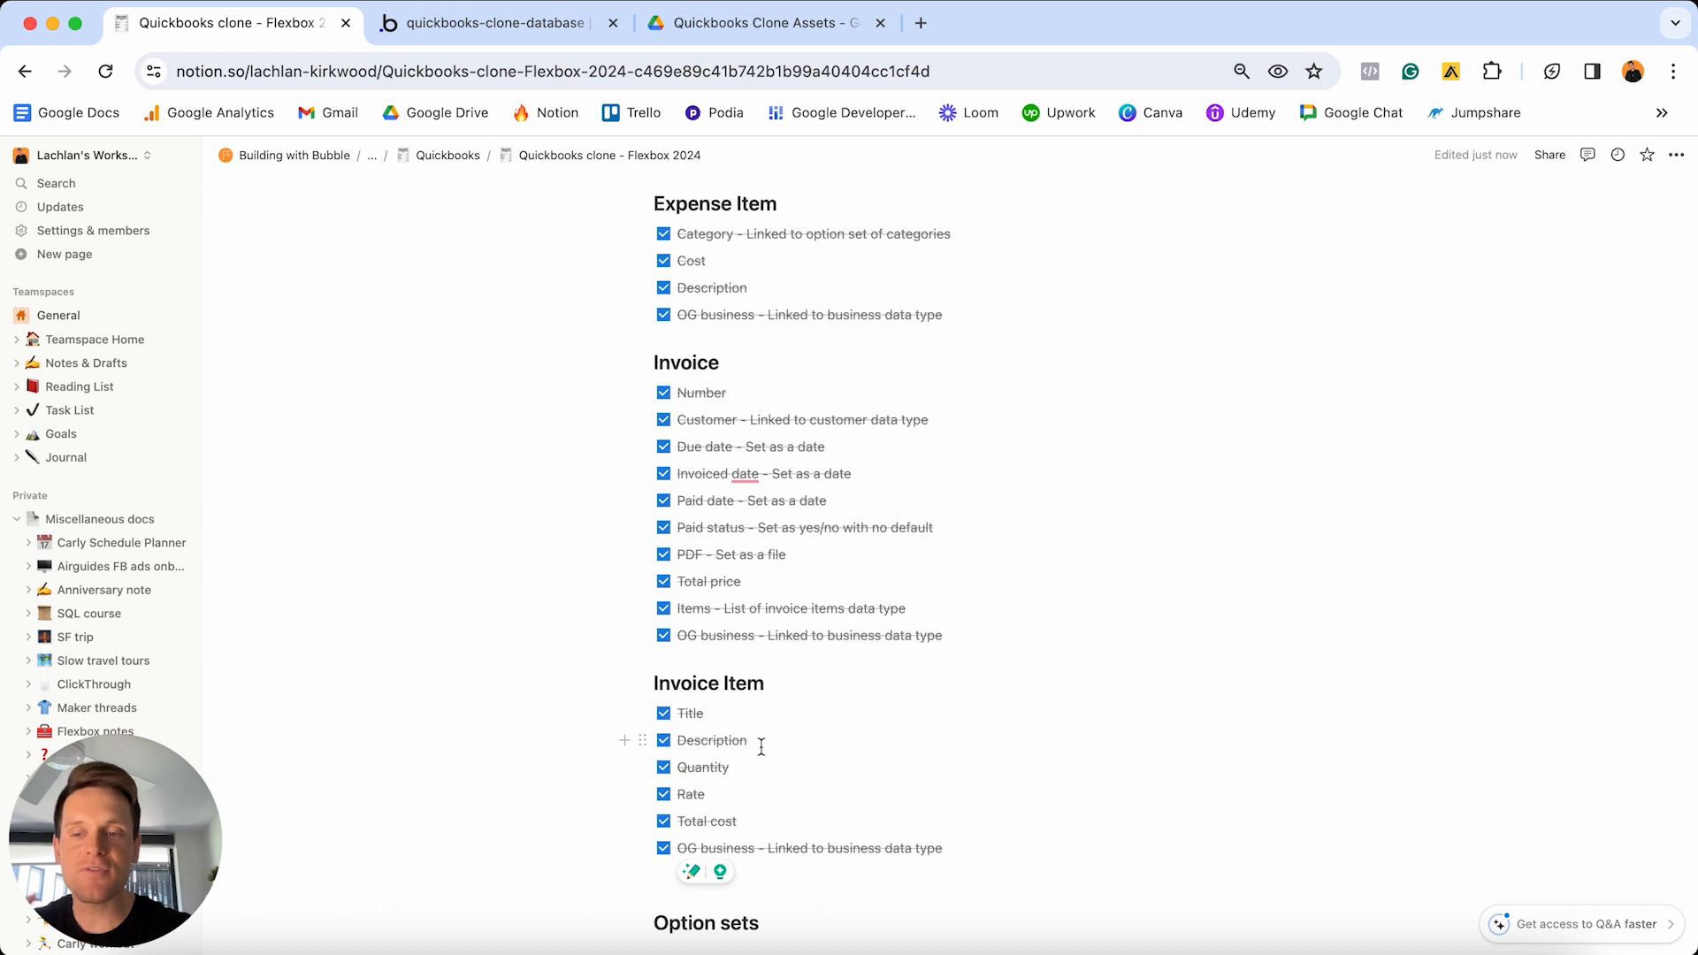
scroll(761, 748, up, 3)
scroll(761, 748, up, 5)
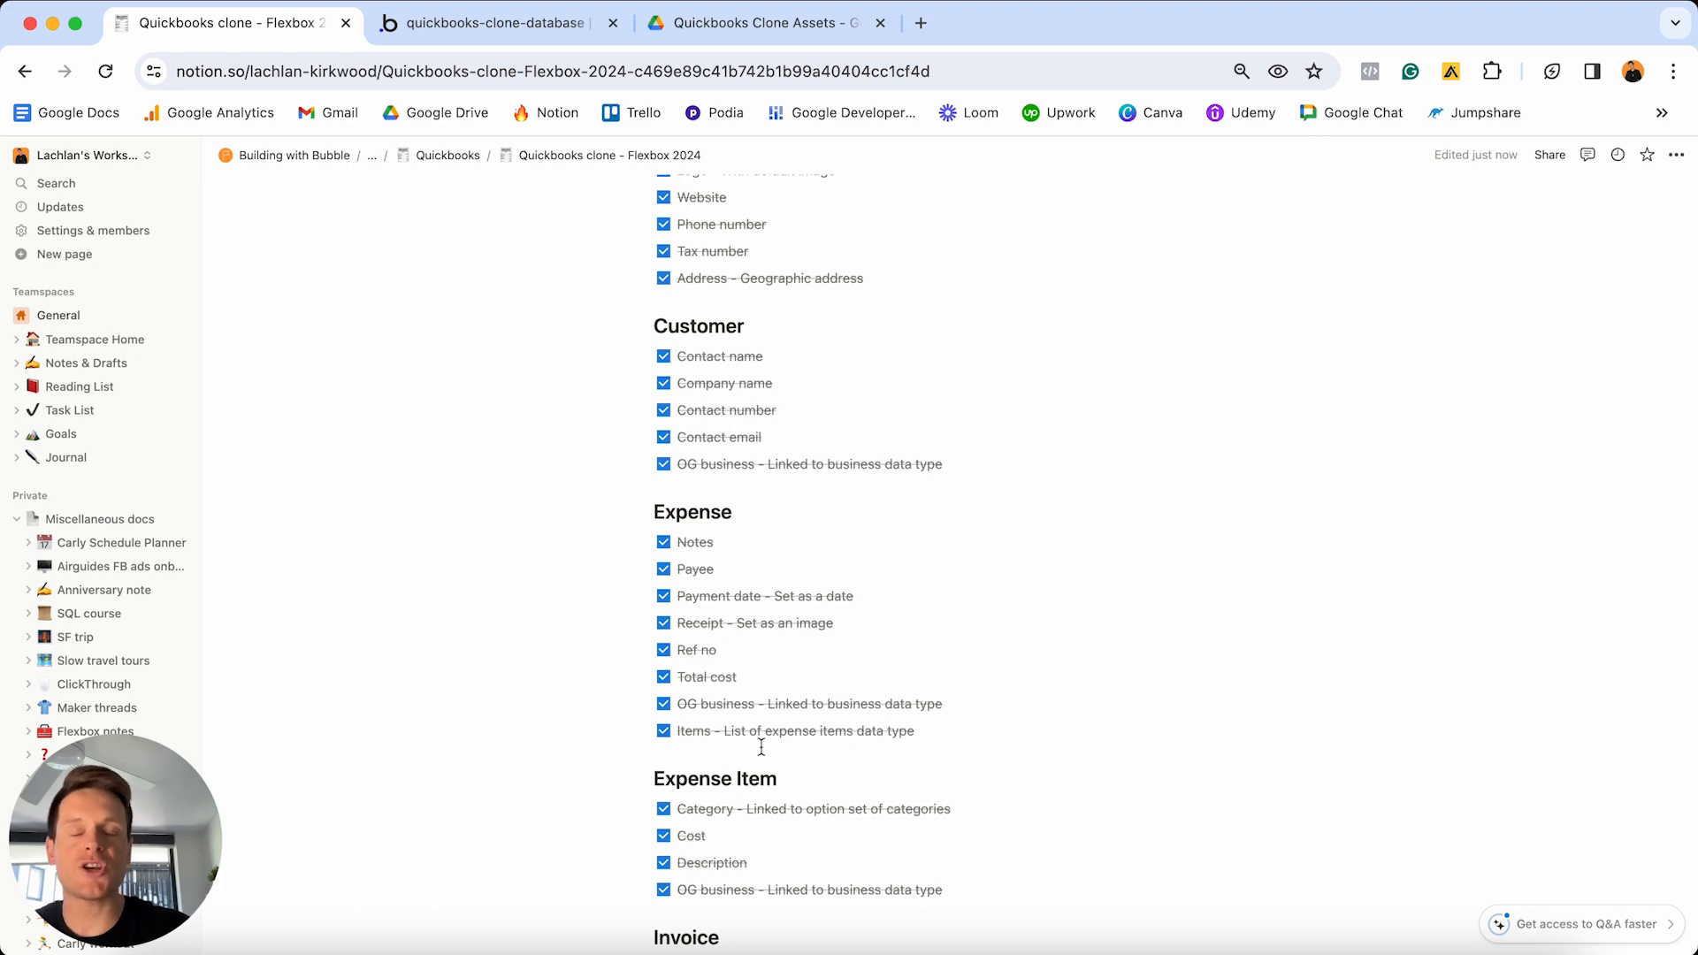
click(501, 32)
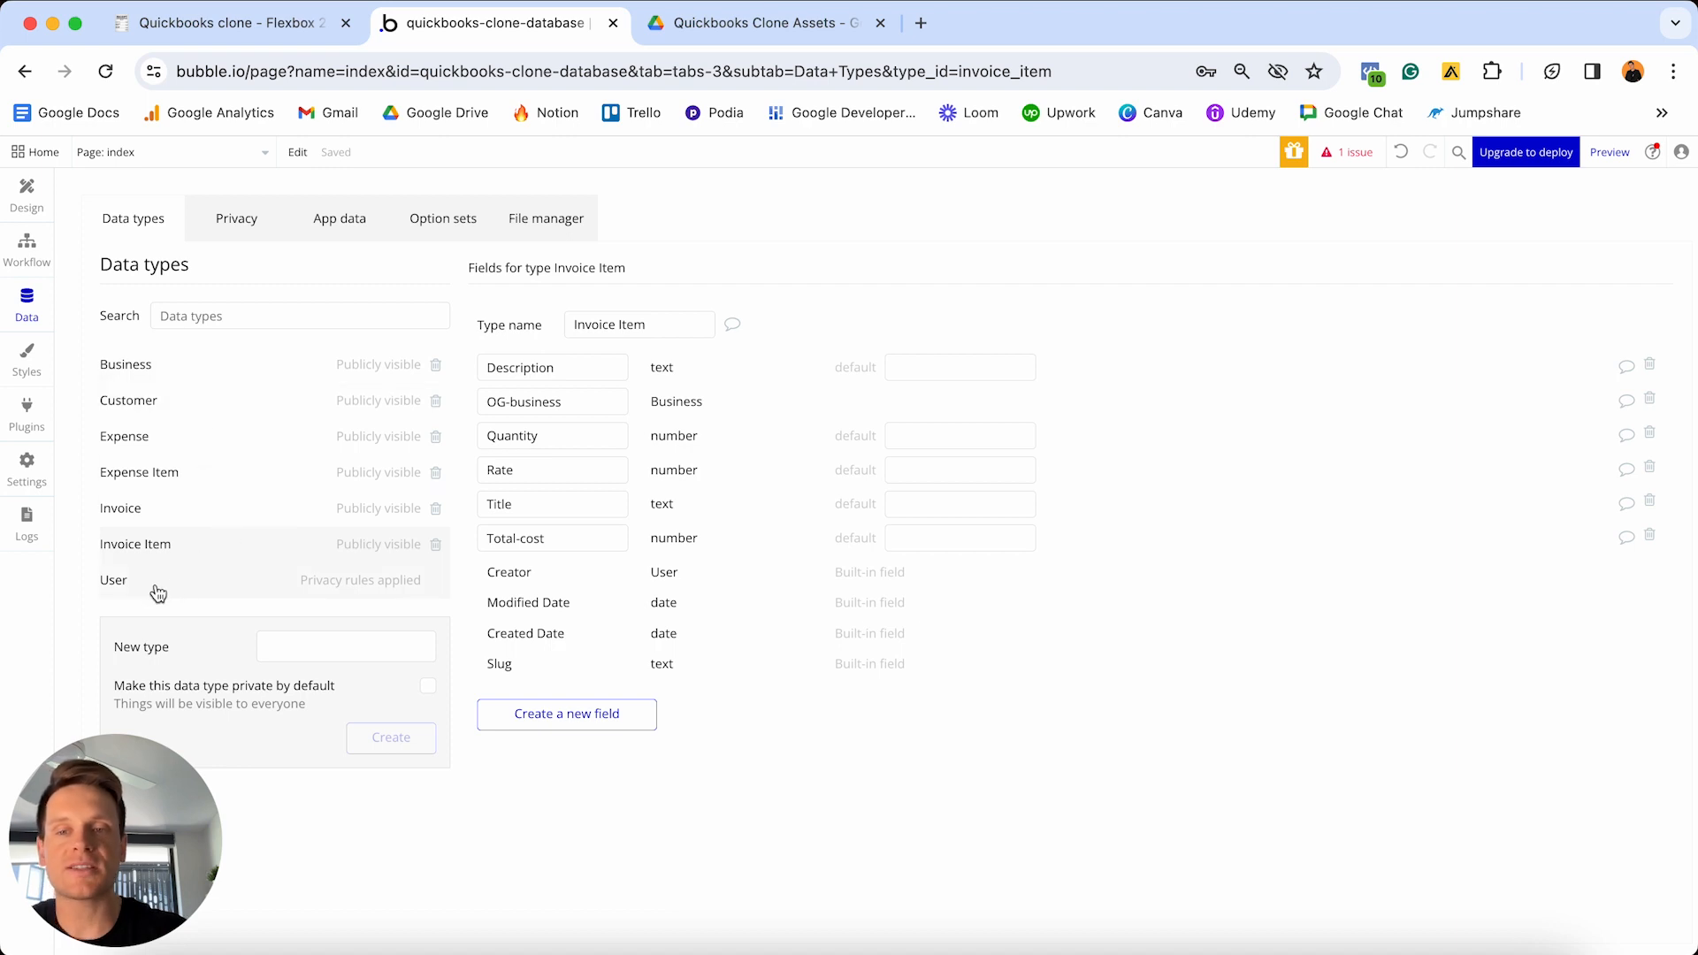
- Delete the 'User's own data' privacy rule from the User data type
click(354, 583)
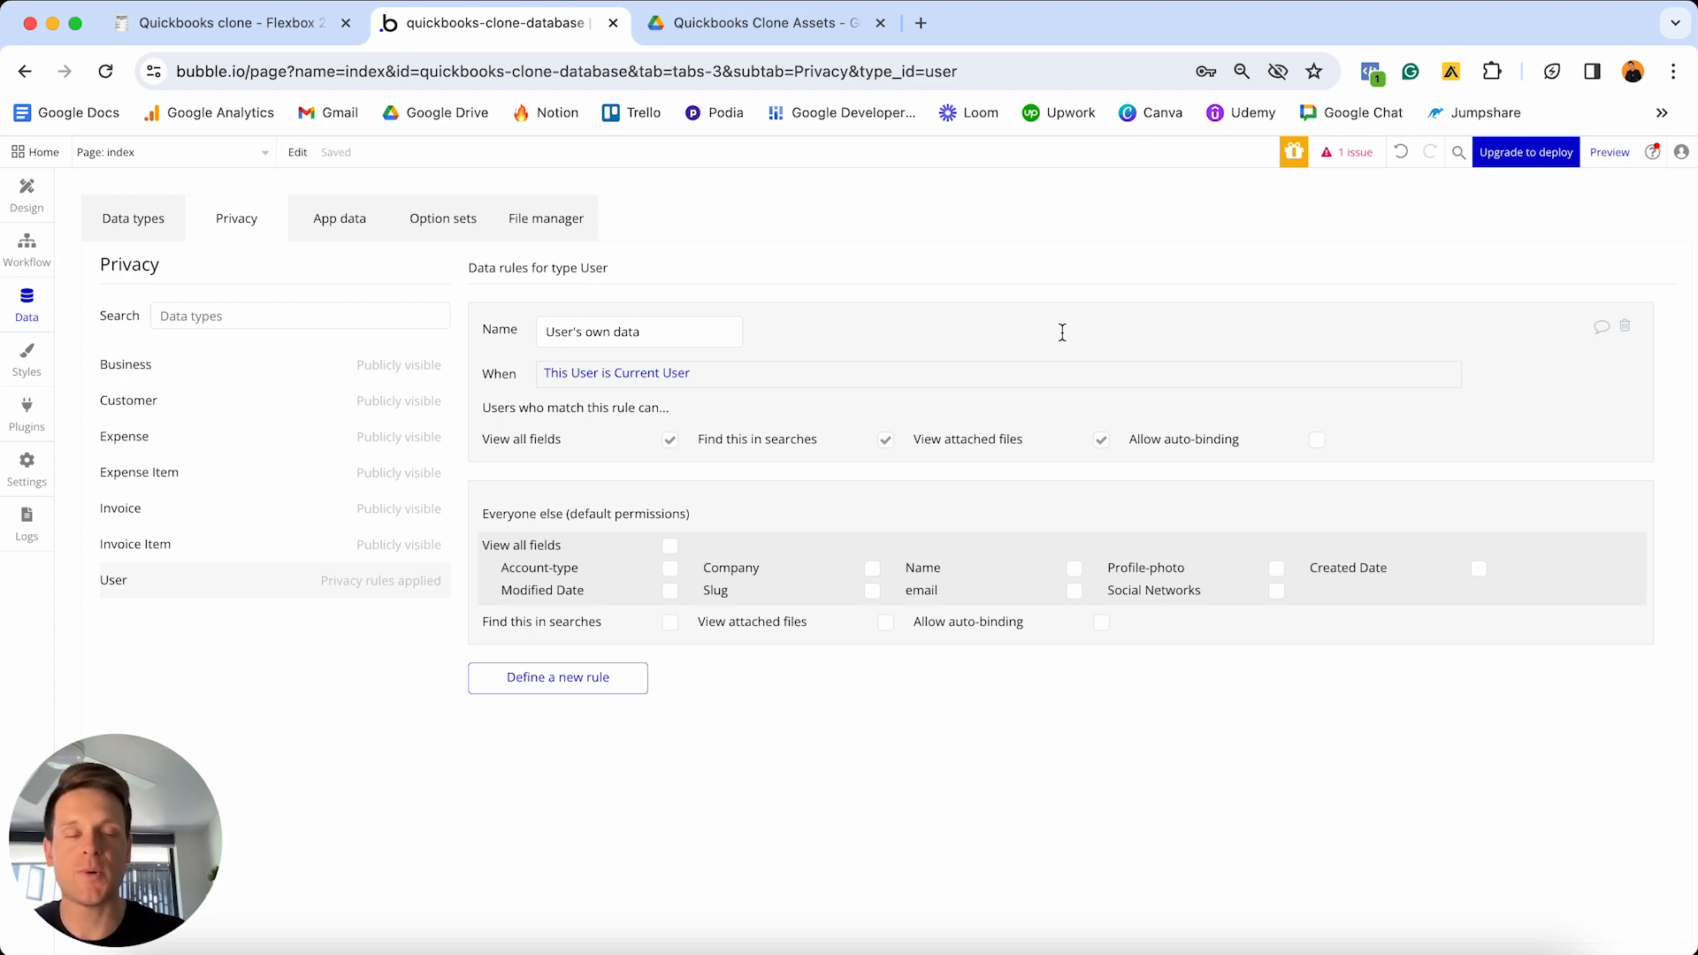
click(1628, 332)
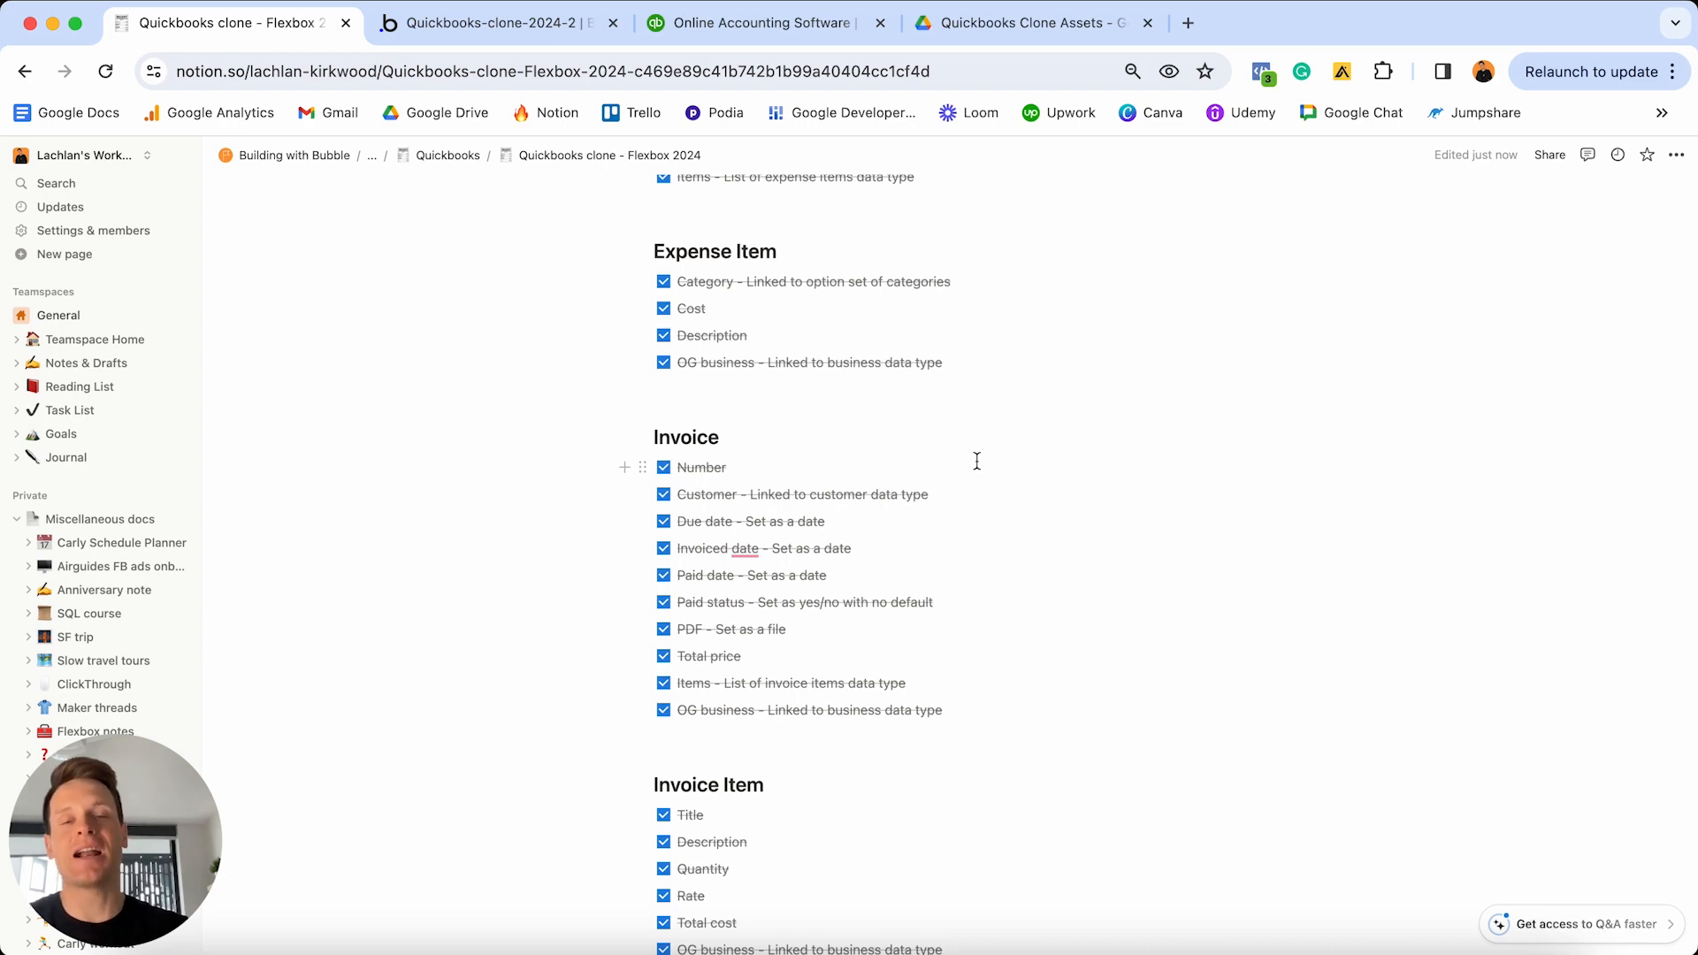
- Scroll the Notion plan to Features and select 'Designing the marketing home page'
scroll(977, 461, down, 1)
scroll(976, 461, down, 15)
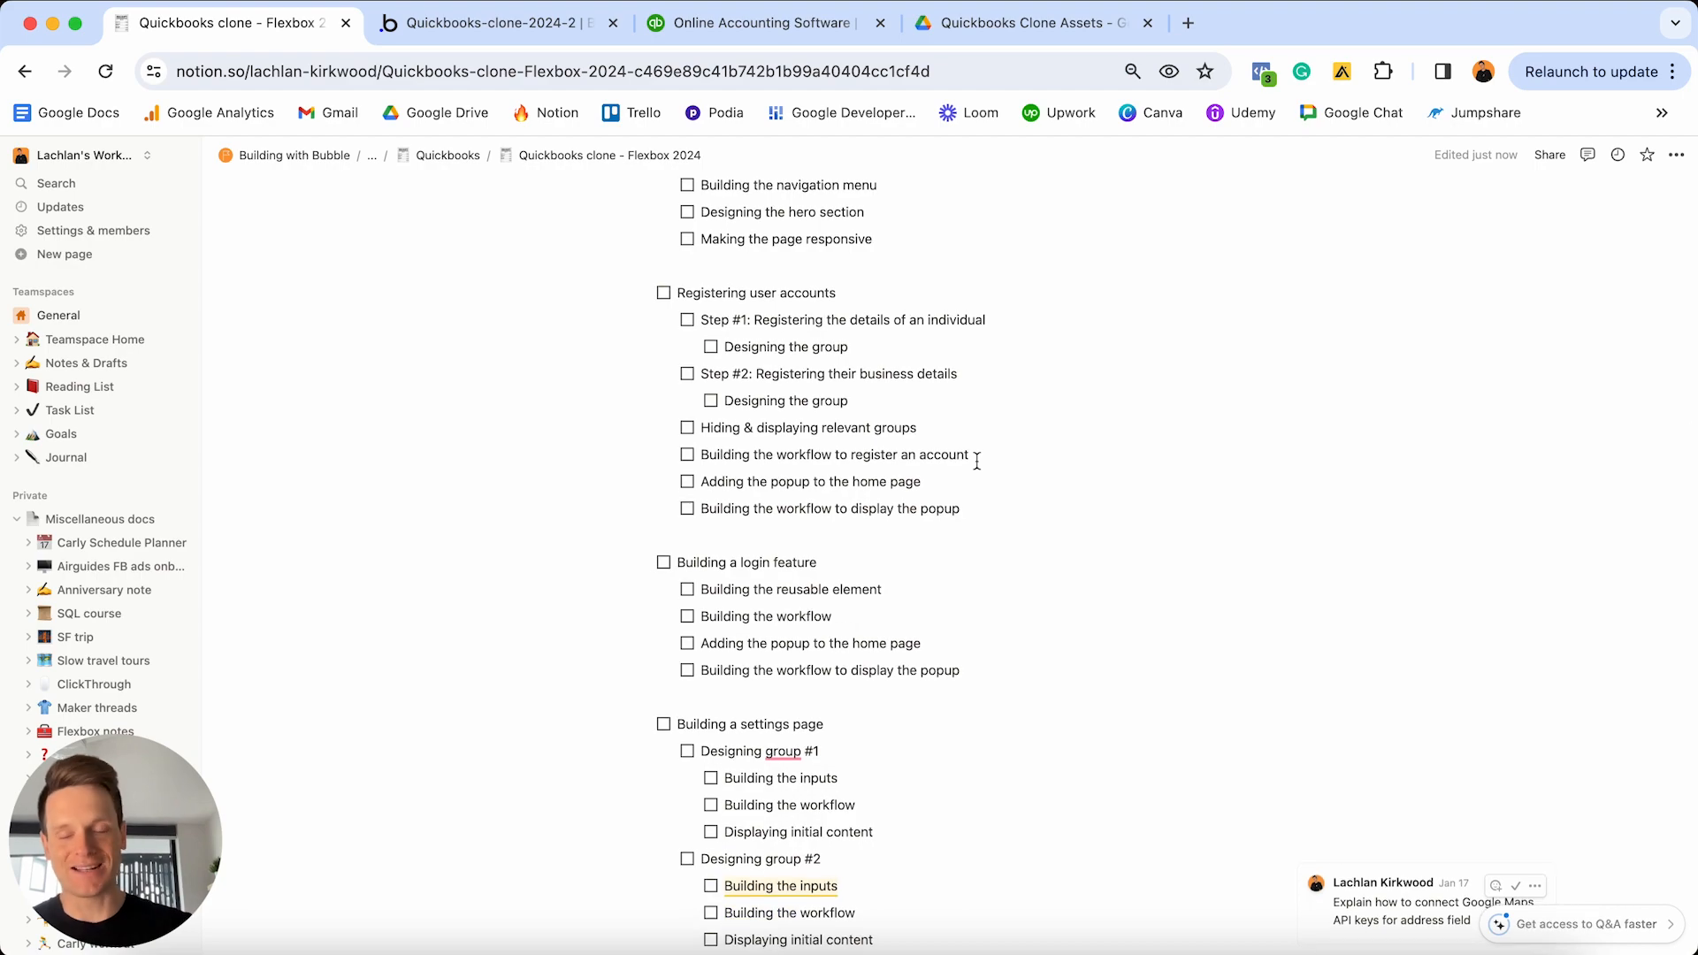
scroll(976, 461, down, 20)
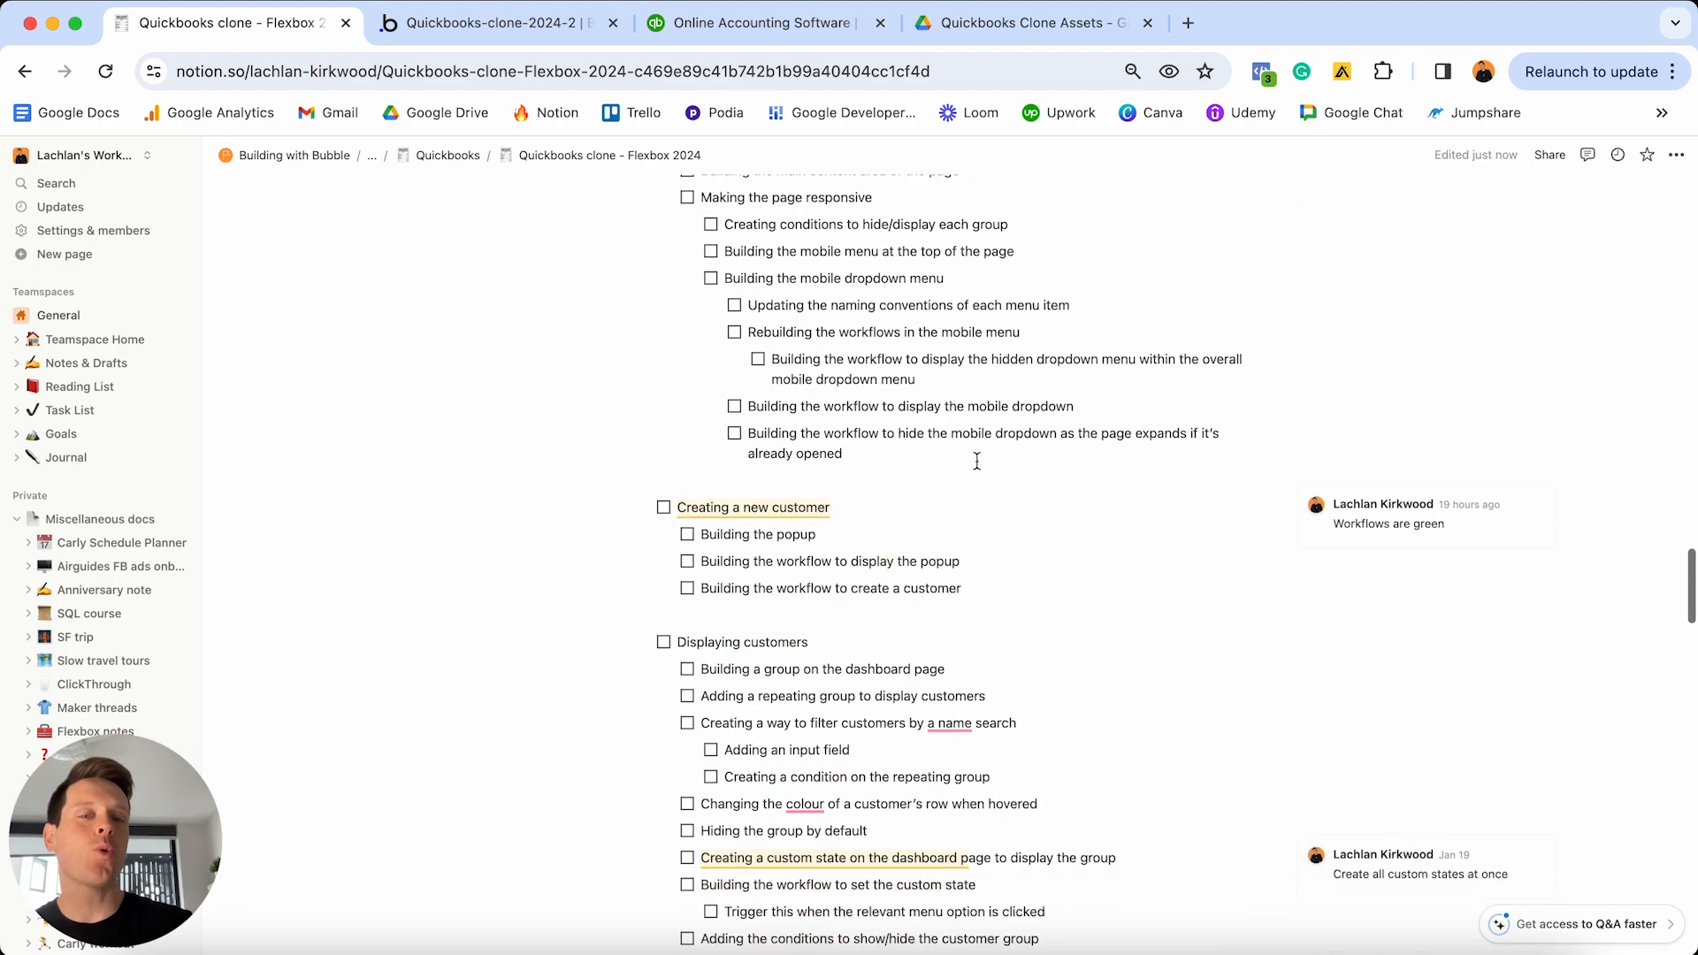
scroll(976, 461, down, 4)
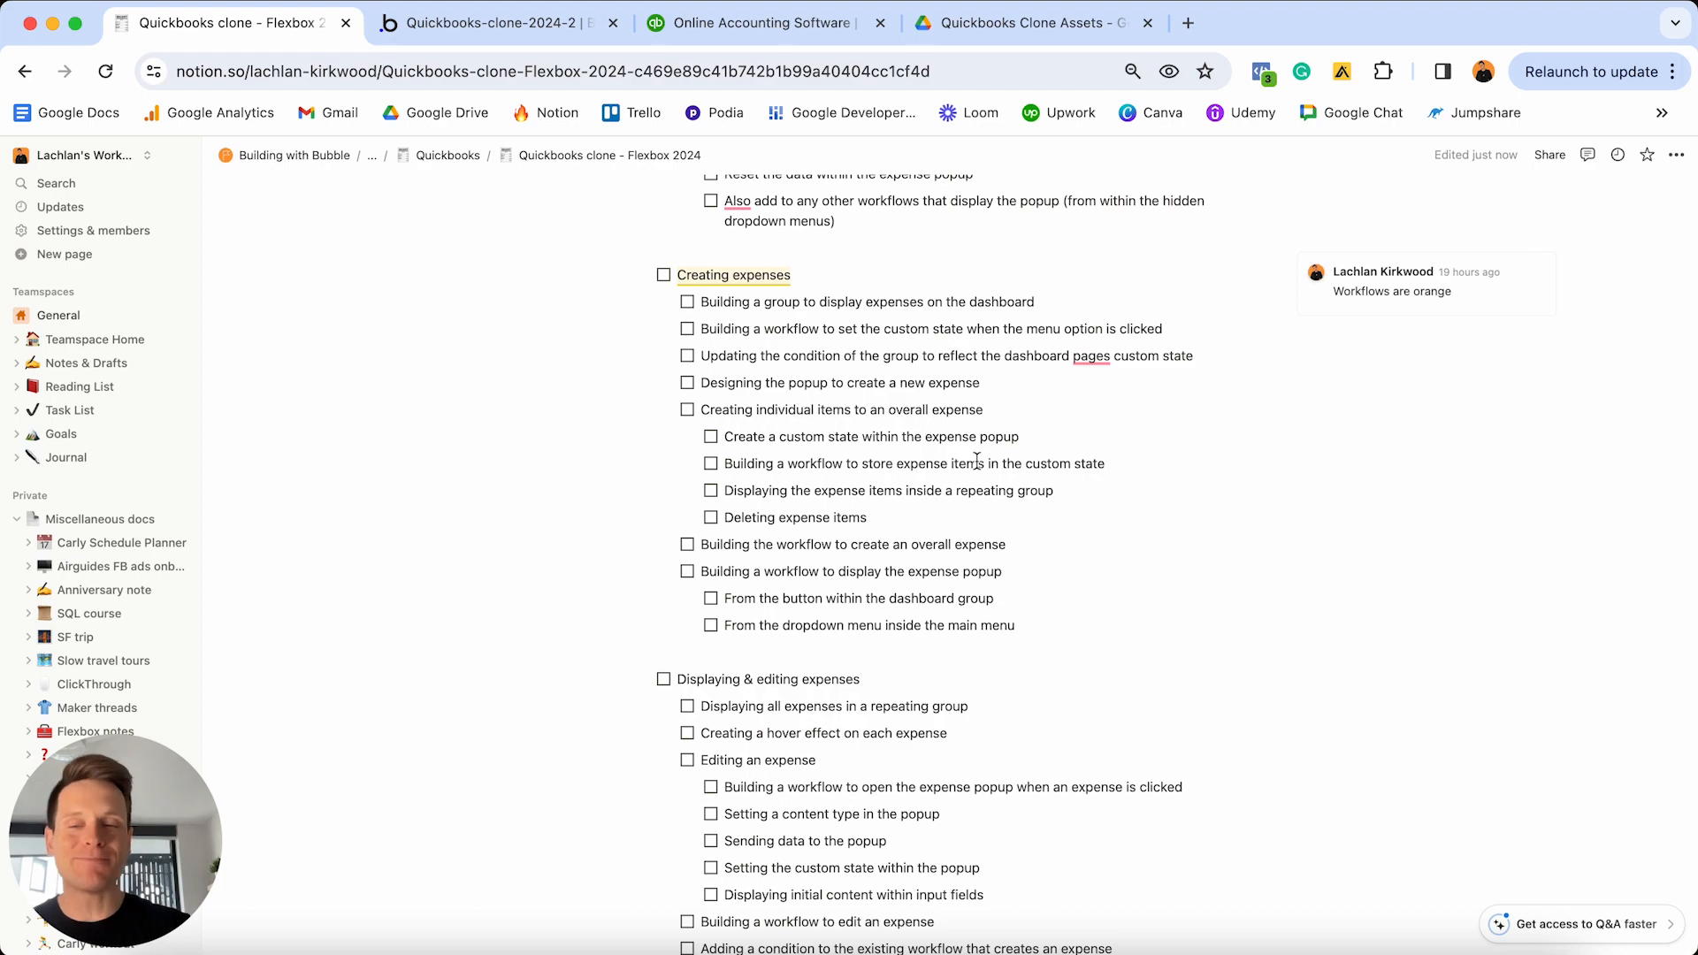
scroll(977, 461, up, 20)
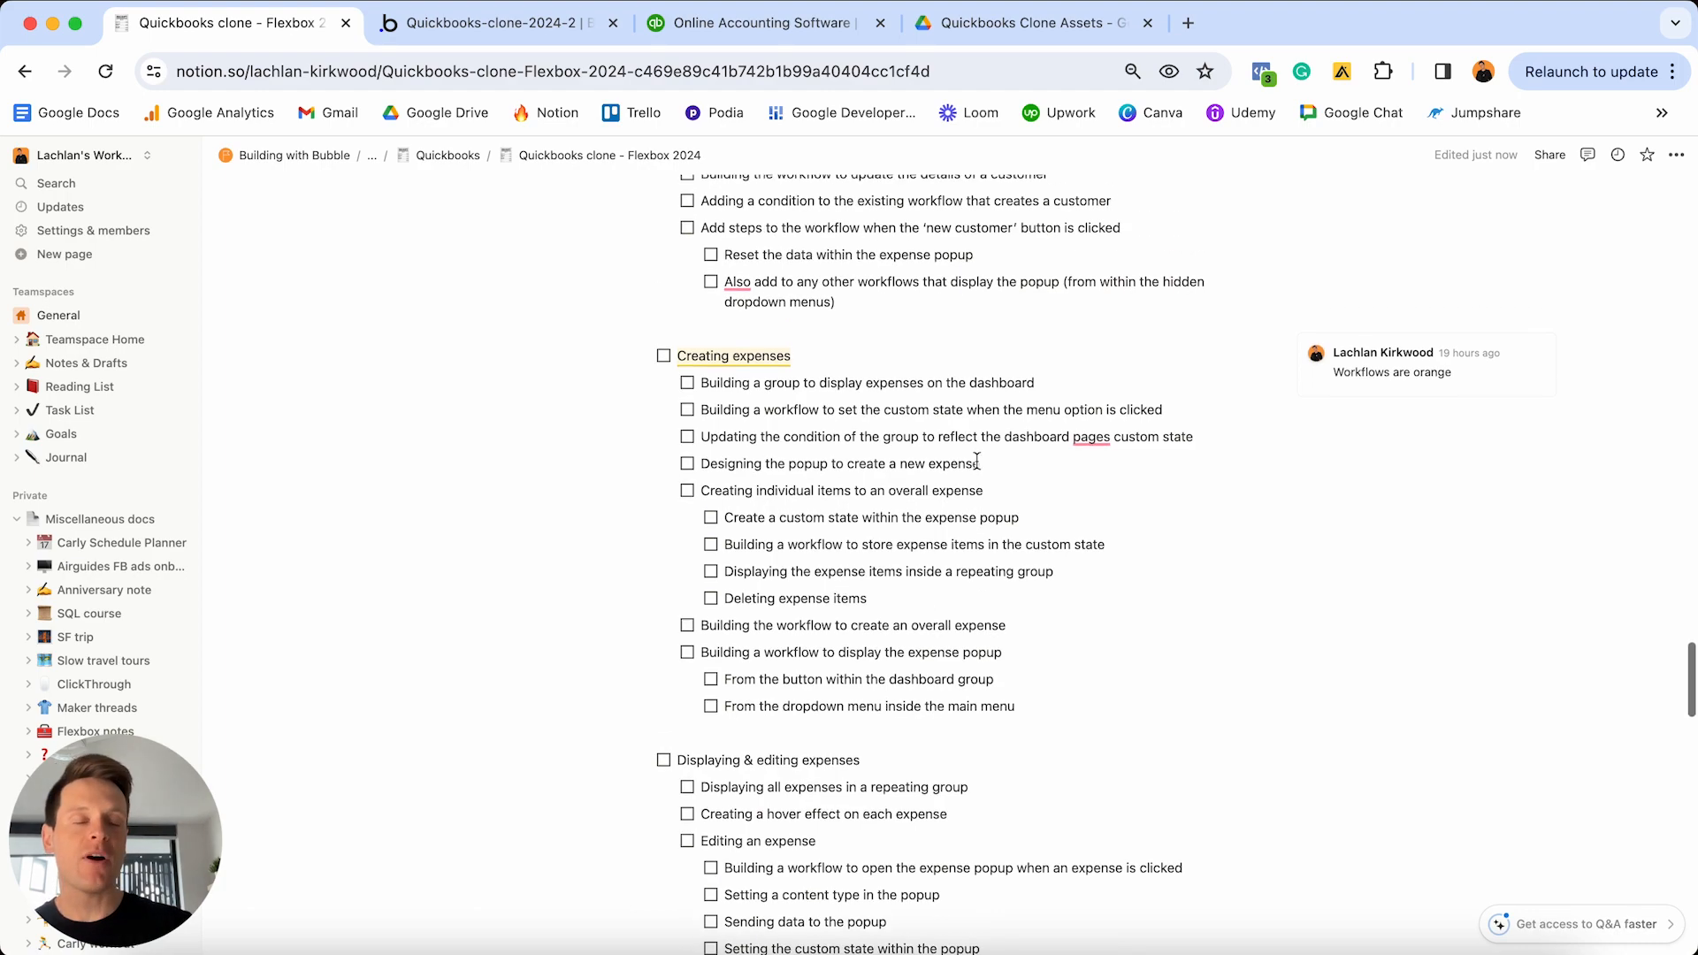
scroll(977, 461, up, 20)
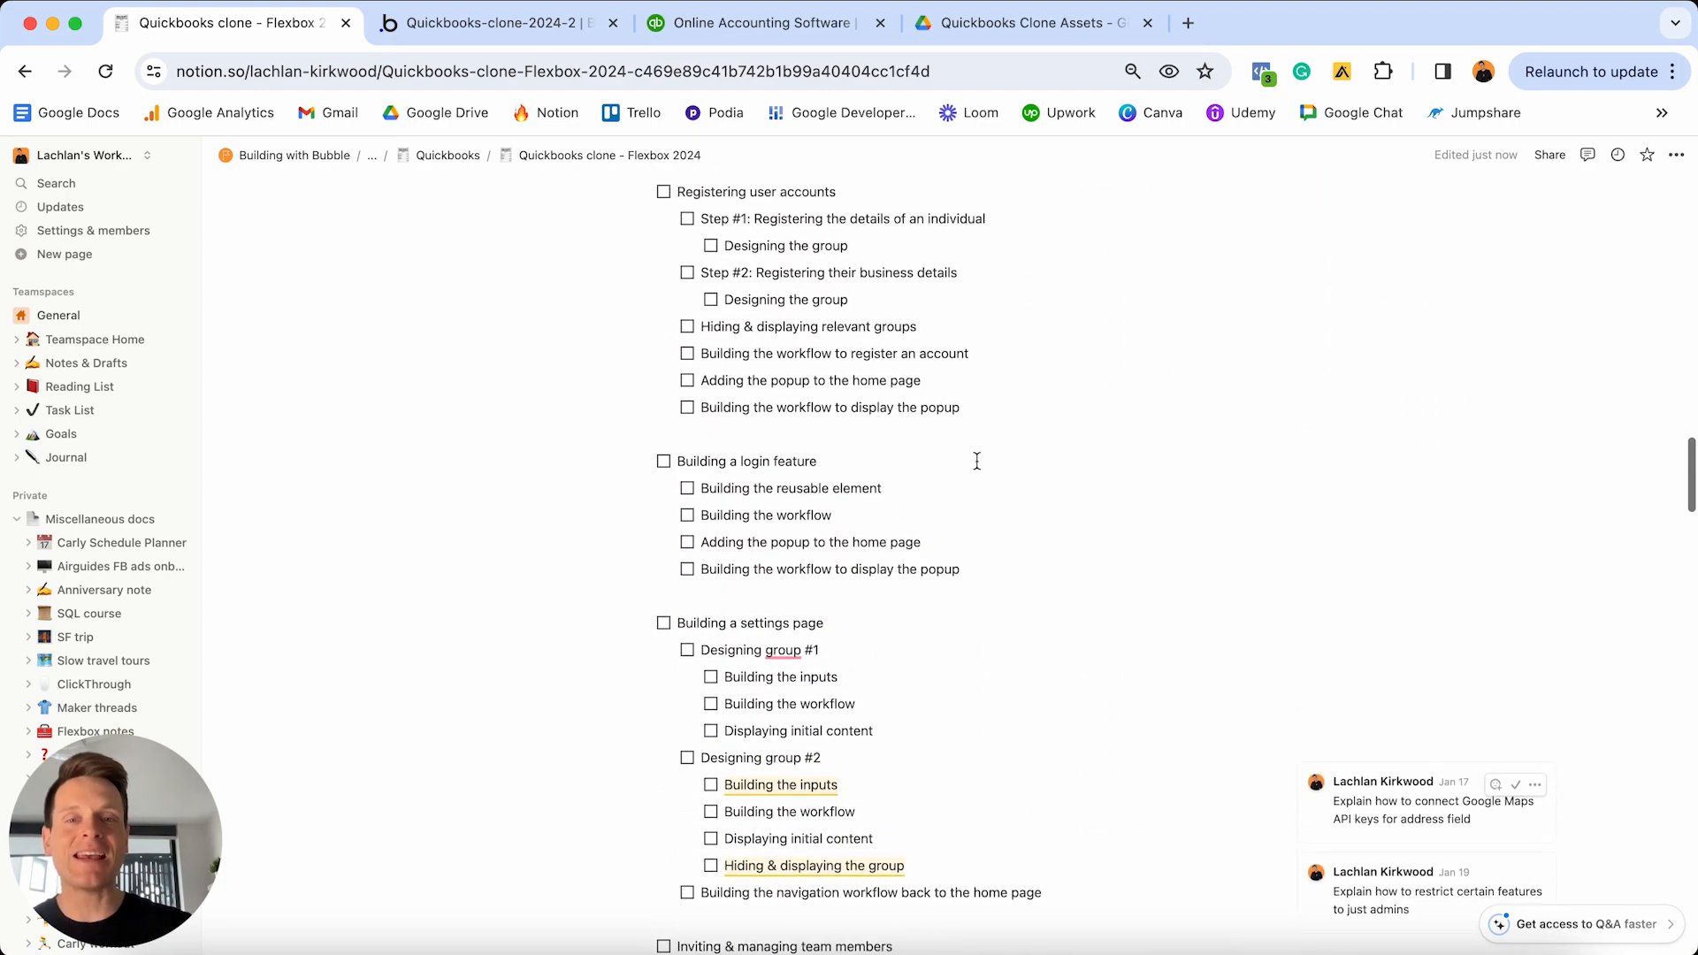
scroll(976, 461, down, 1)
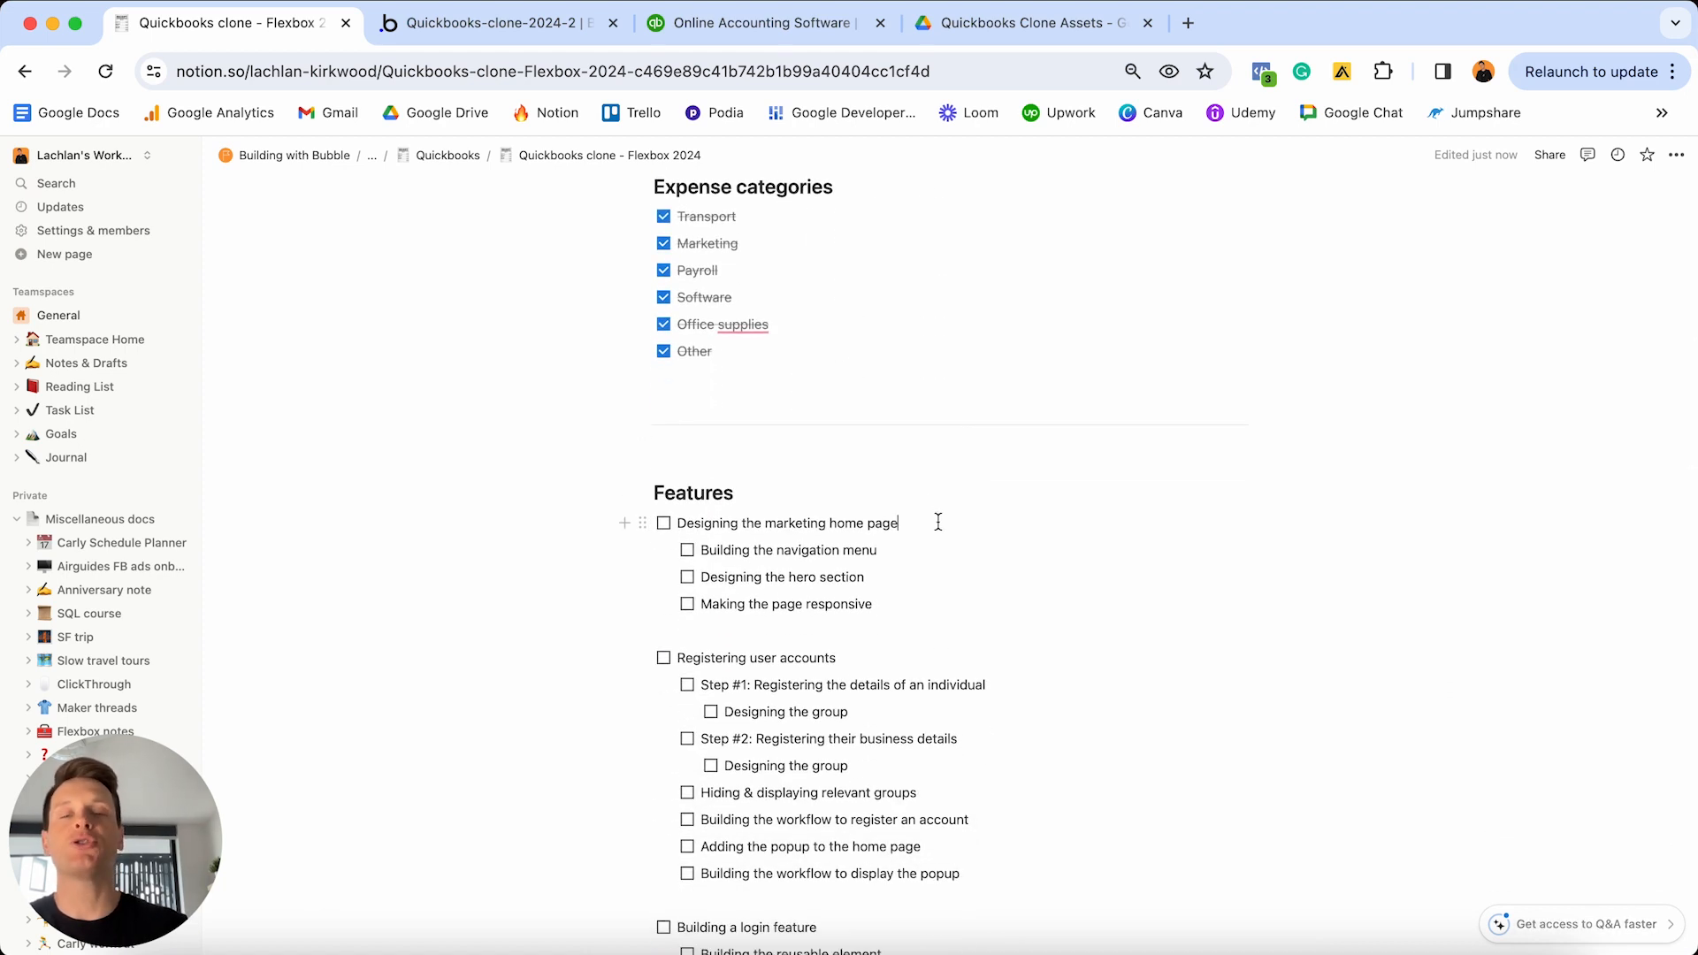
triple_click(939, 523)
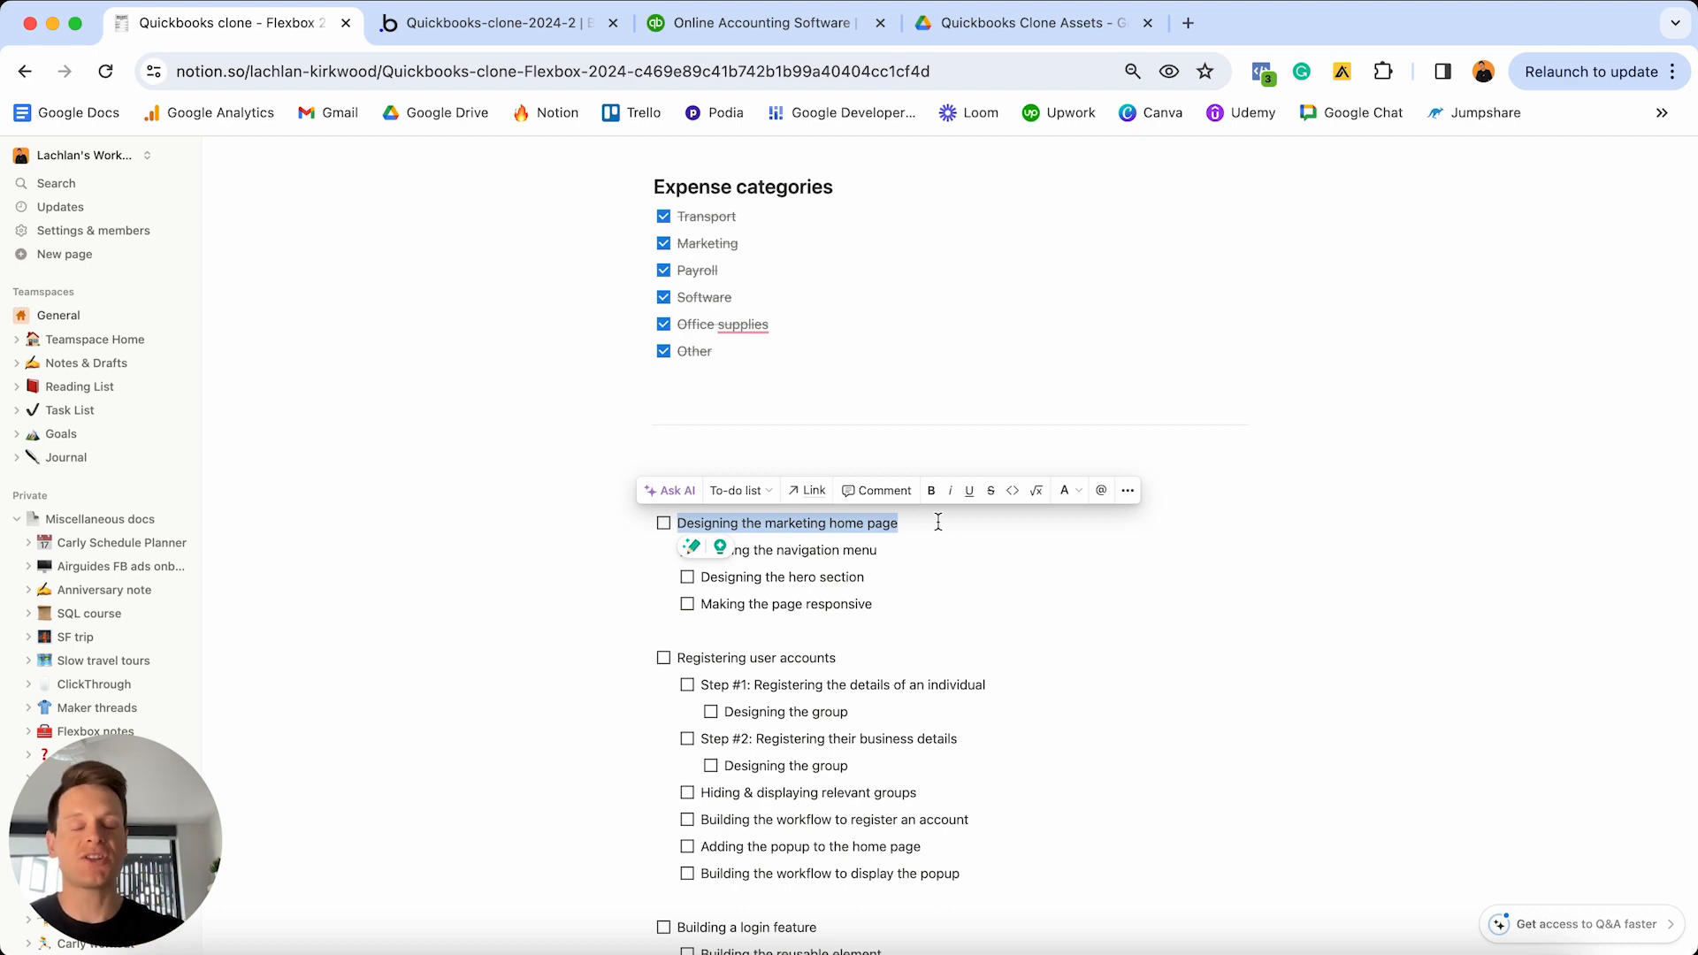
click(761, 25)
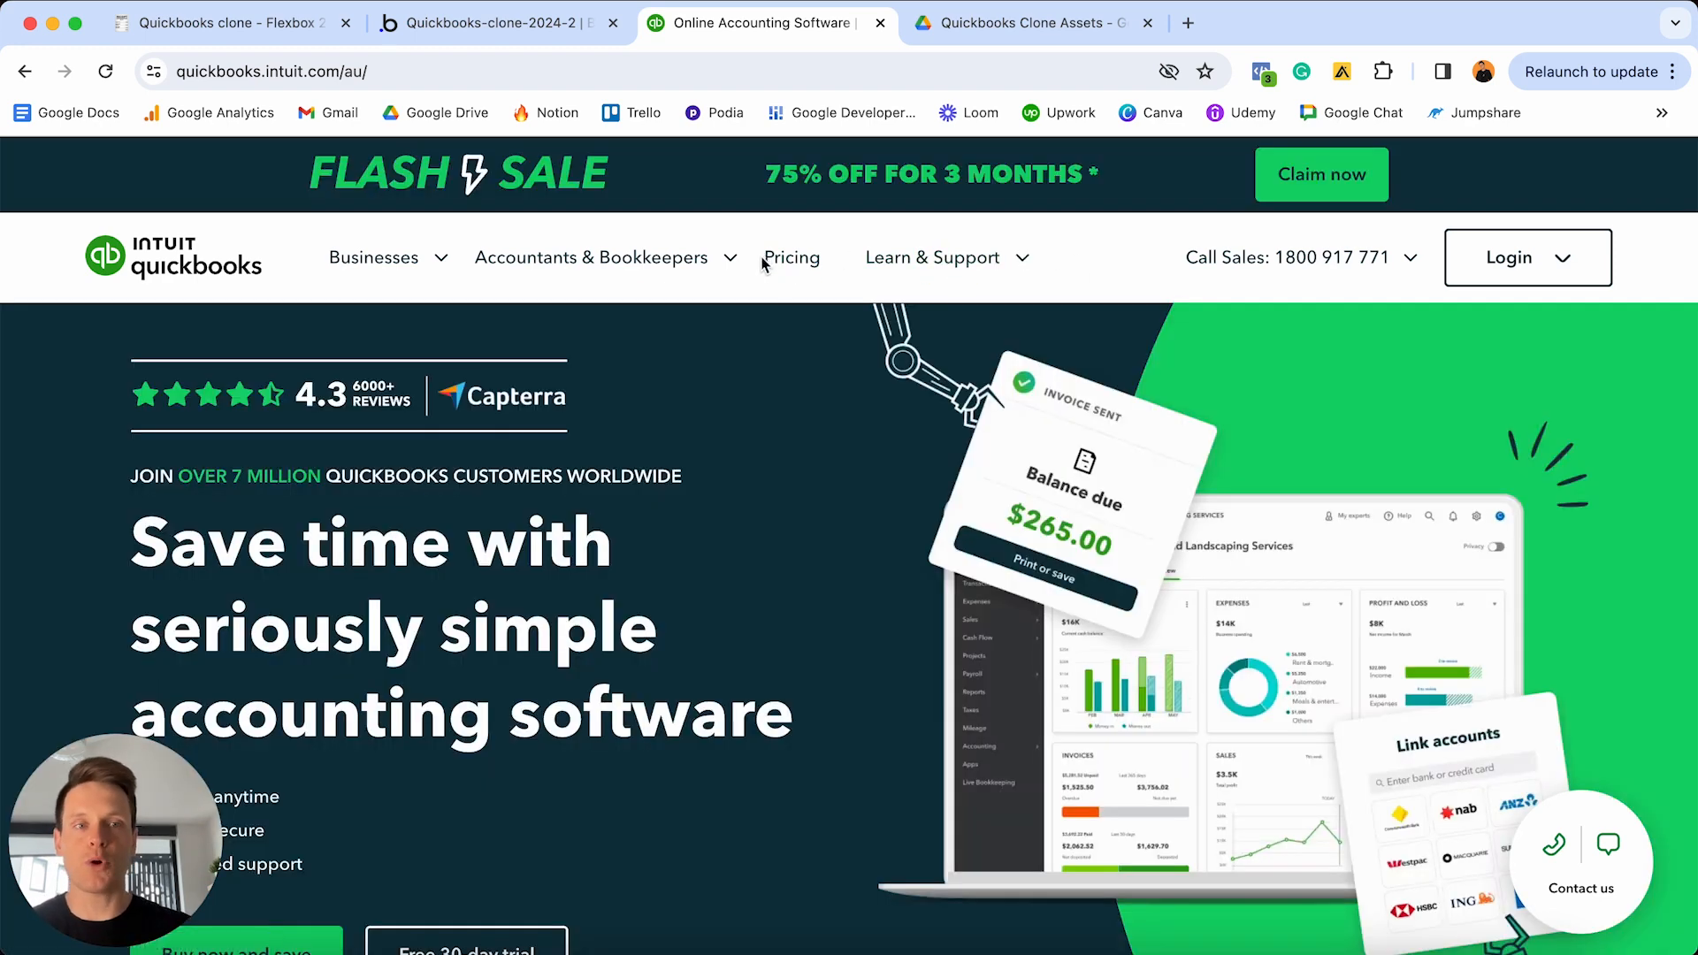
- Scroll through the QuickBooks Australia homepage sections and return to its hero
scroll(766, 381, down, 2)
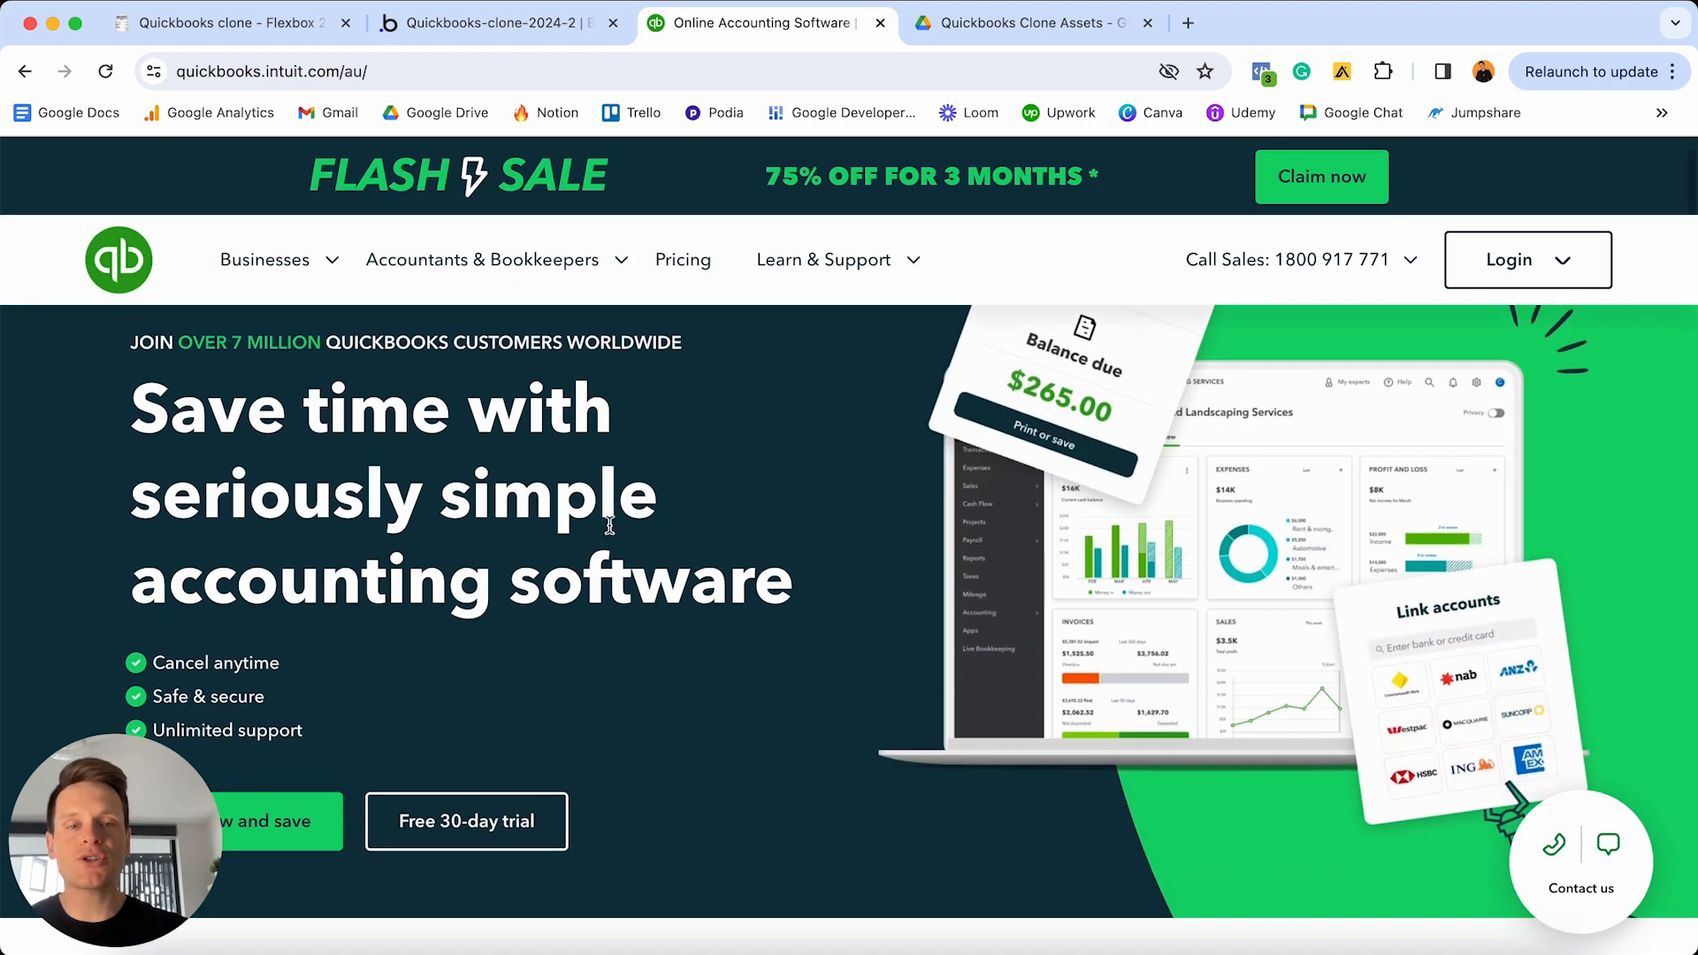
scroll(536, 503, down, 3)
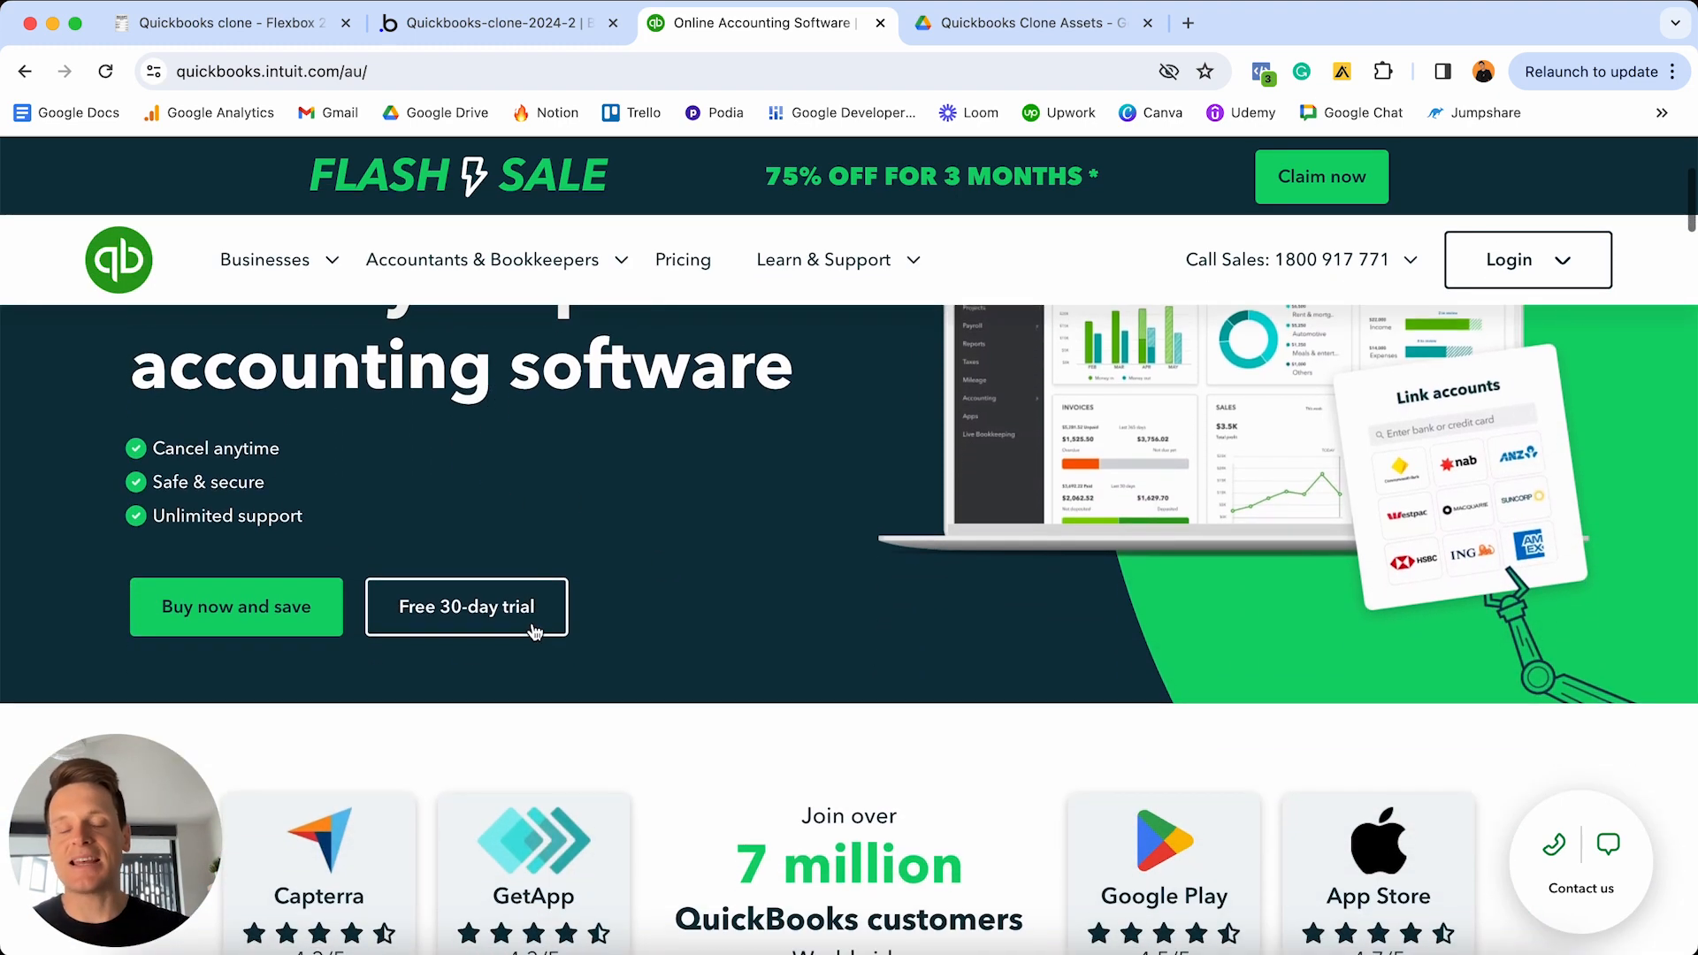
scroll(662, 617, down, 2)
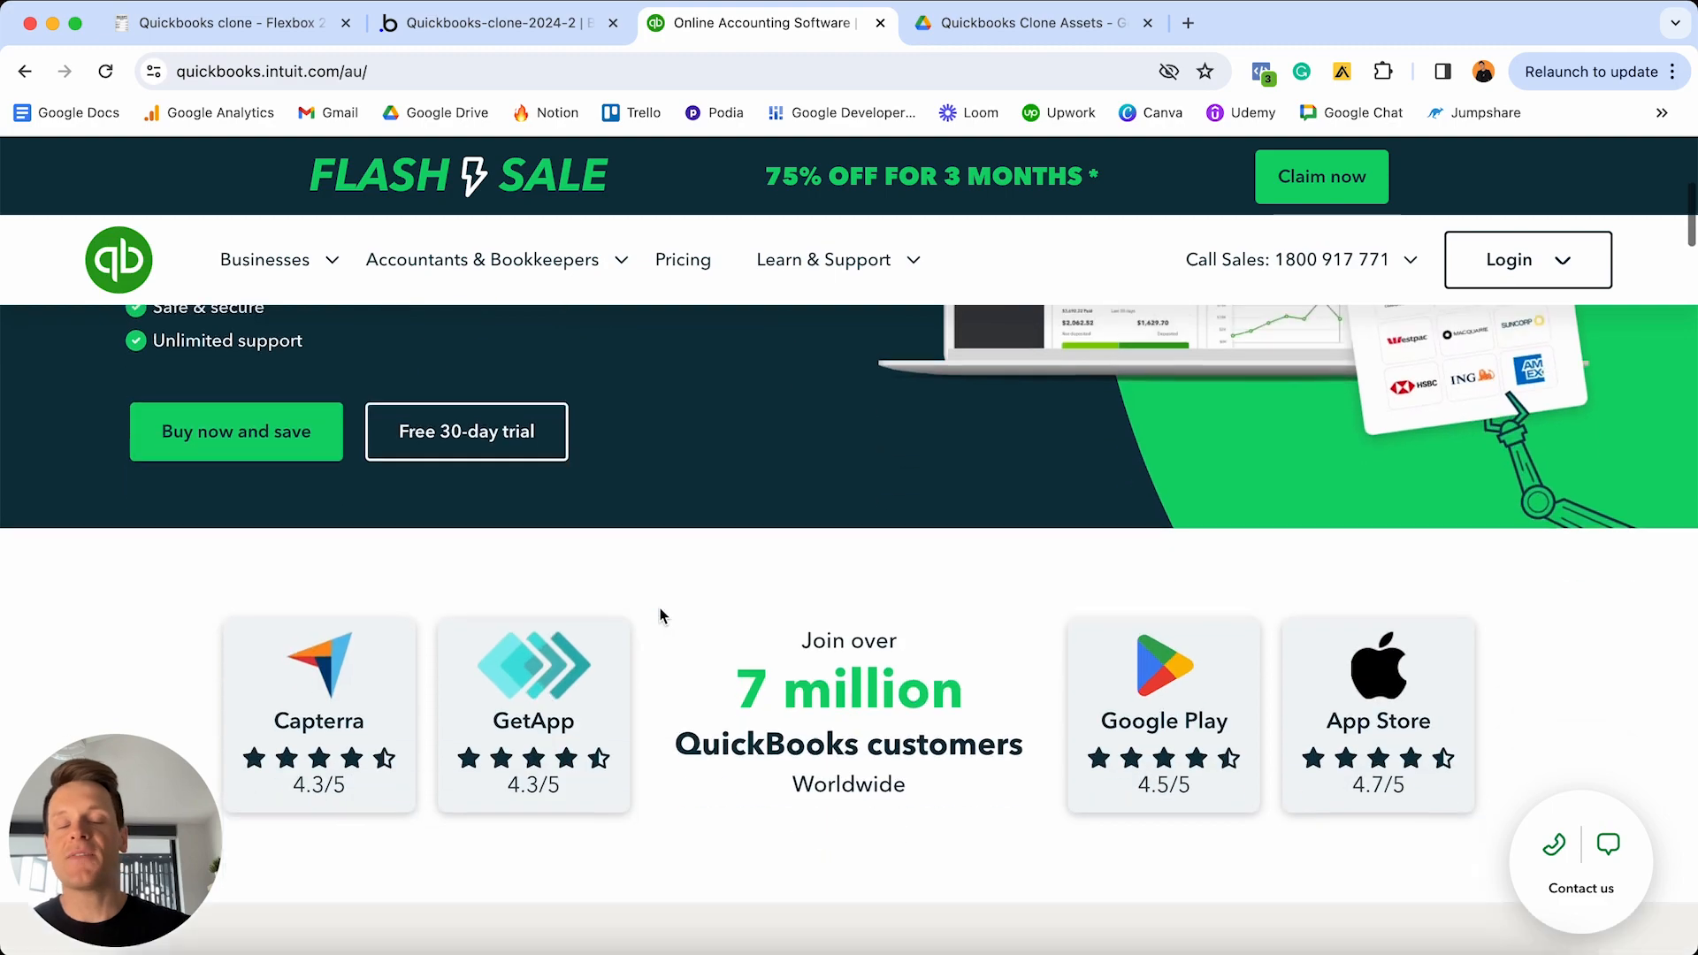
scroll(662, 617, down, 20)
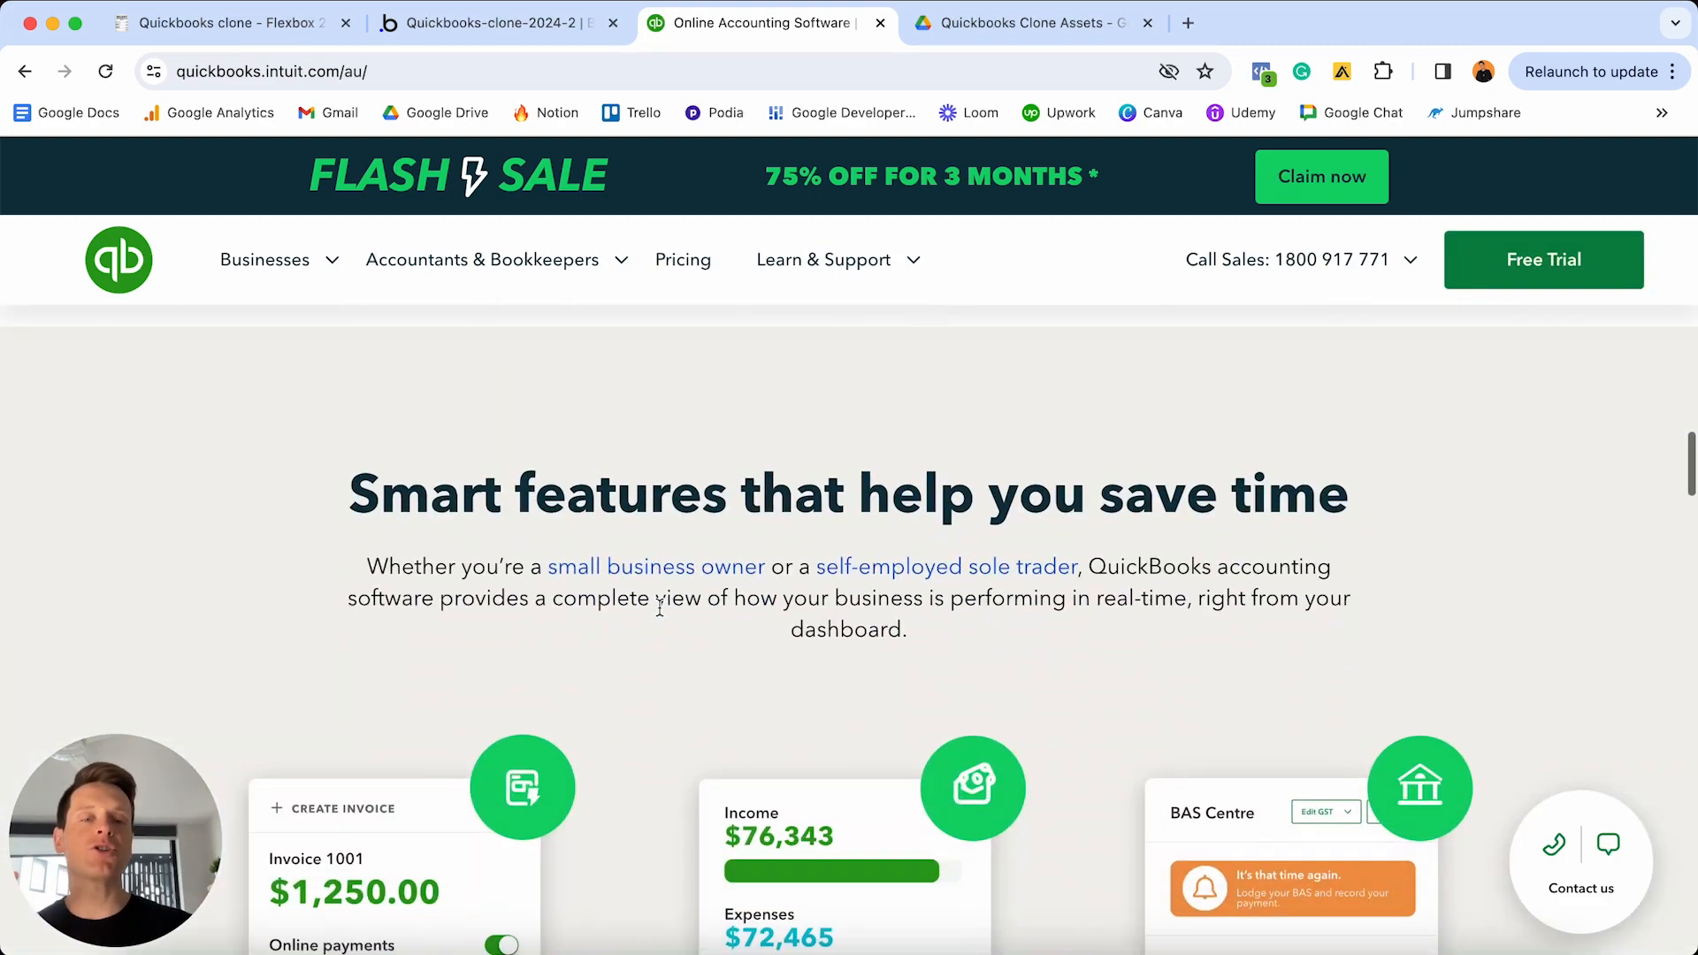
scroll(660, 607, down, 7)
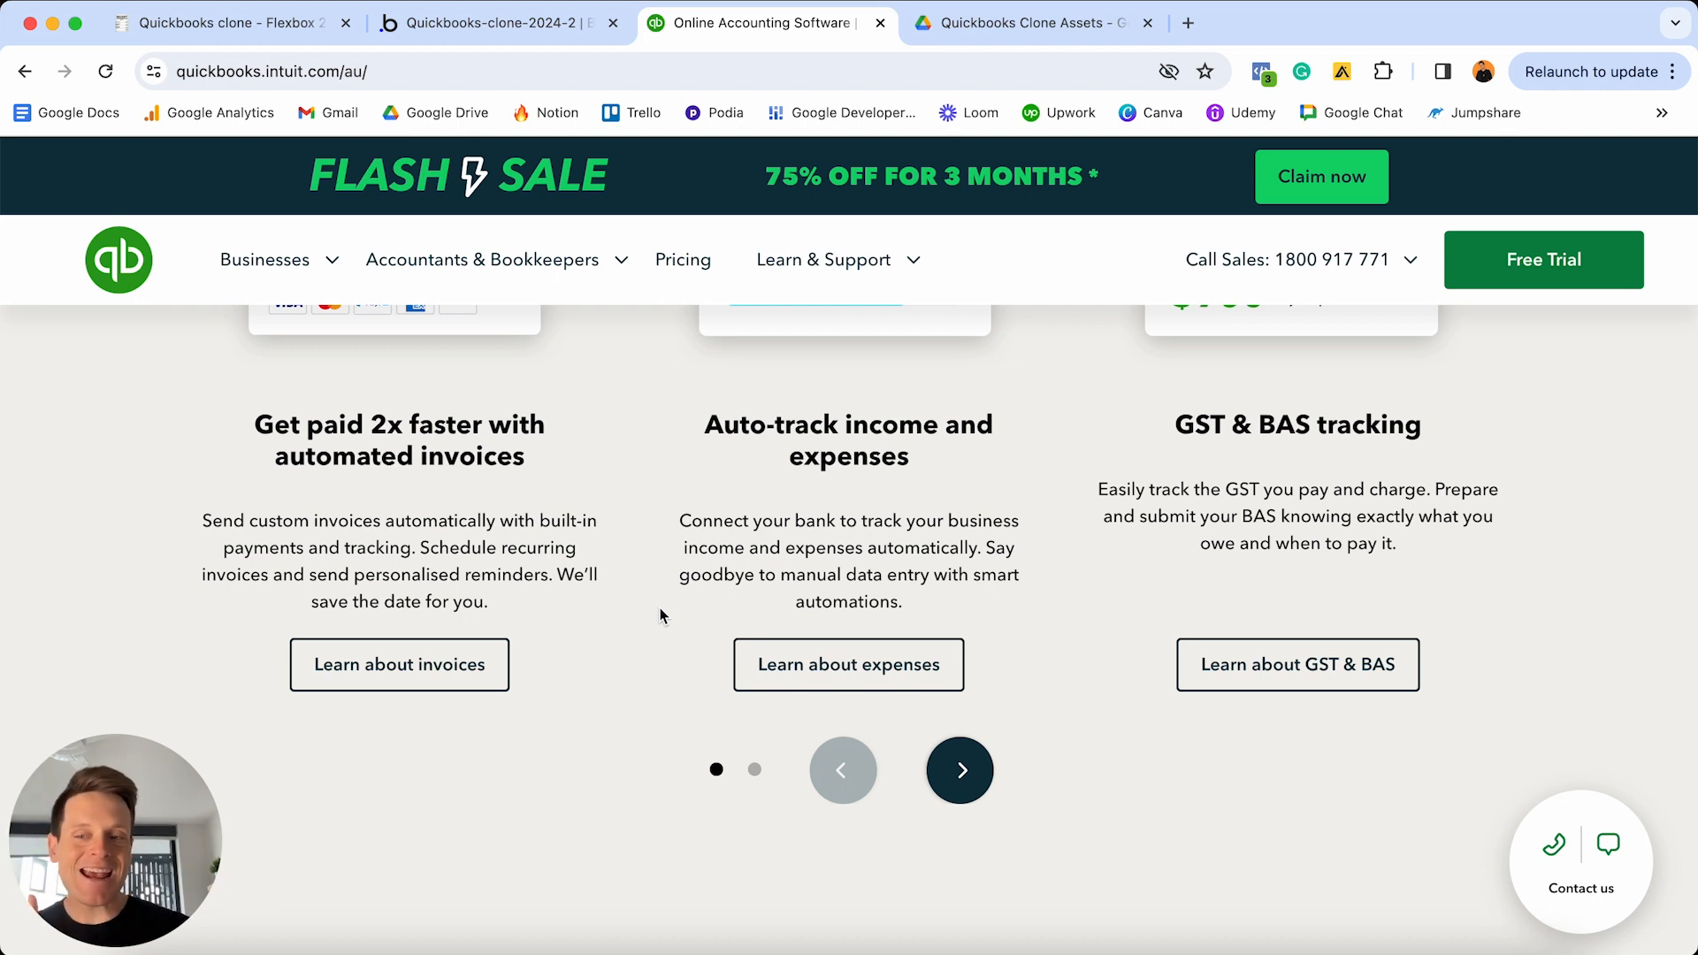
scroll(660, 608, up, 20)
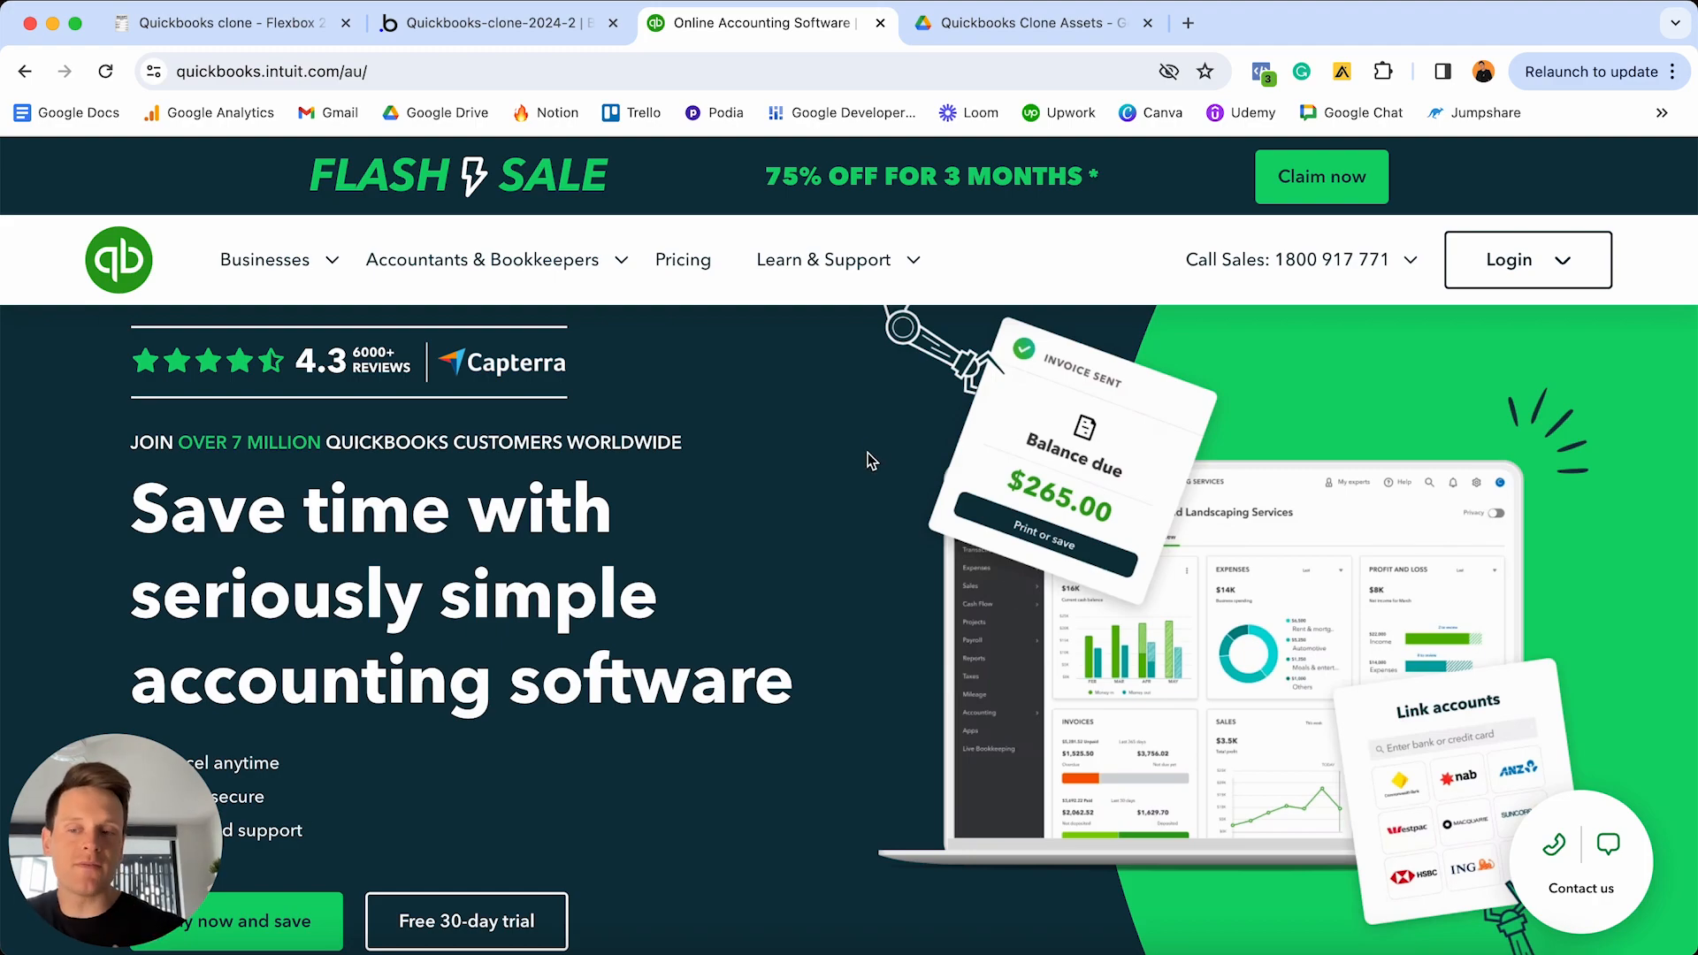
scroll(868, 453, down, 20)
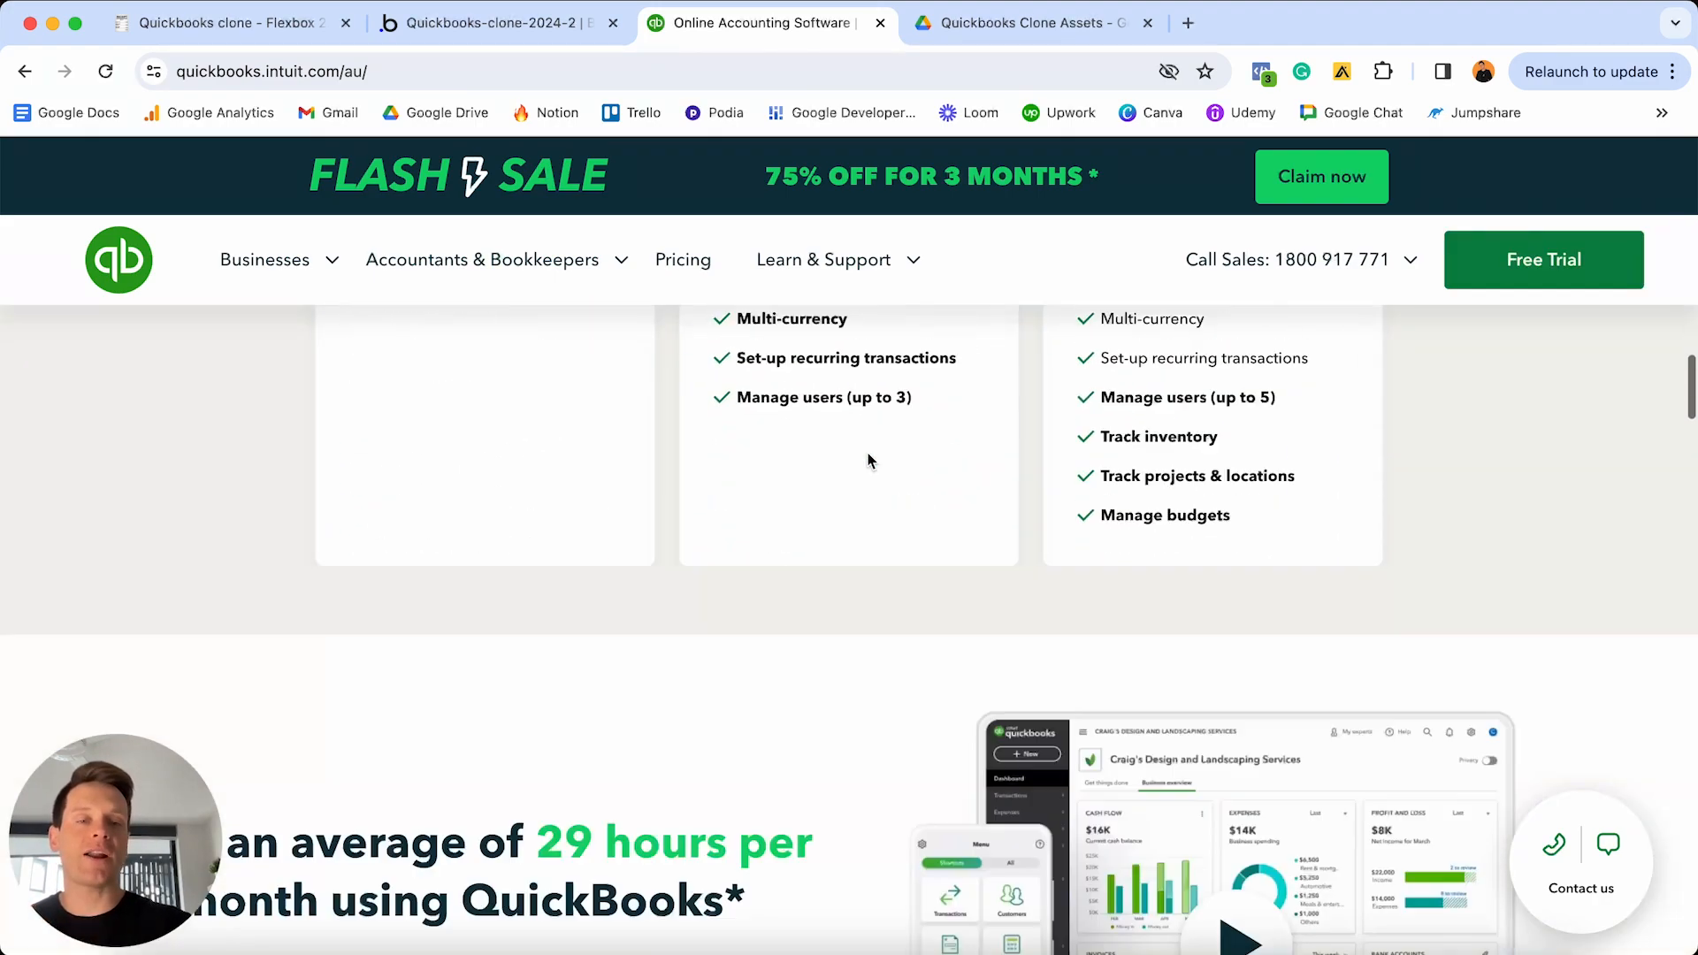
scroll(867, 453, down, 15)
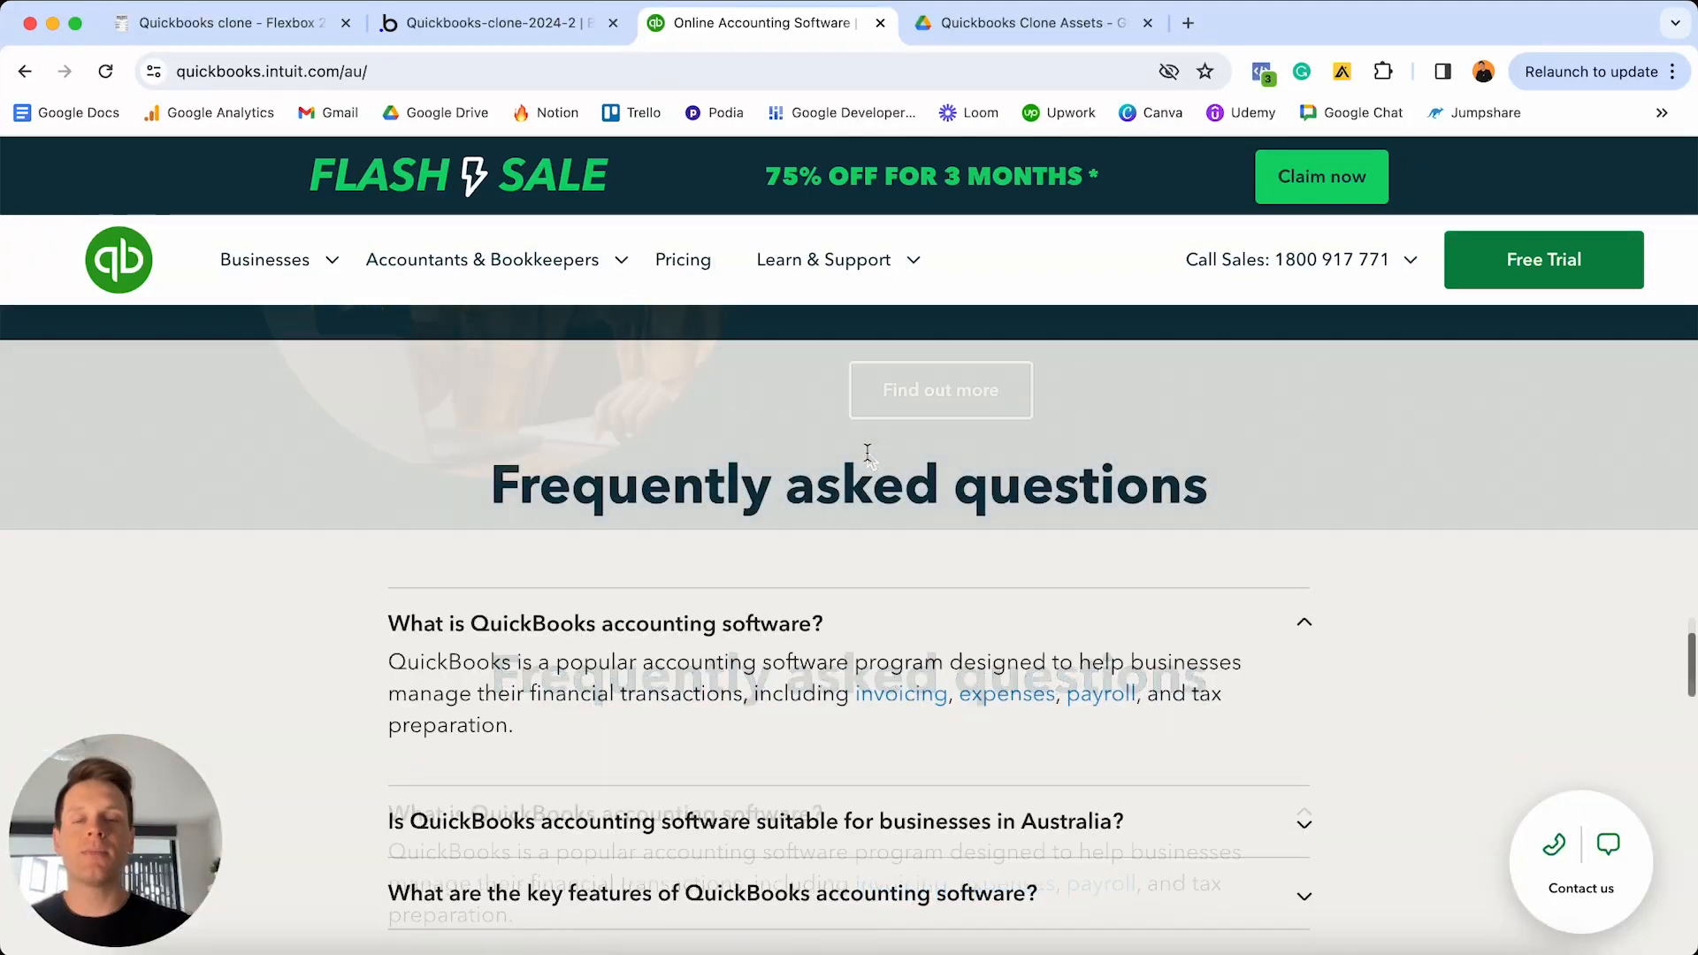
scroll(867, 453, down, 10)
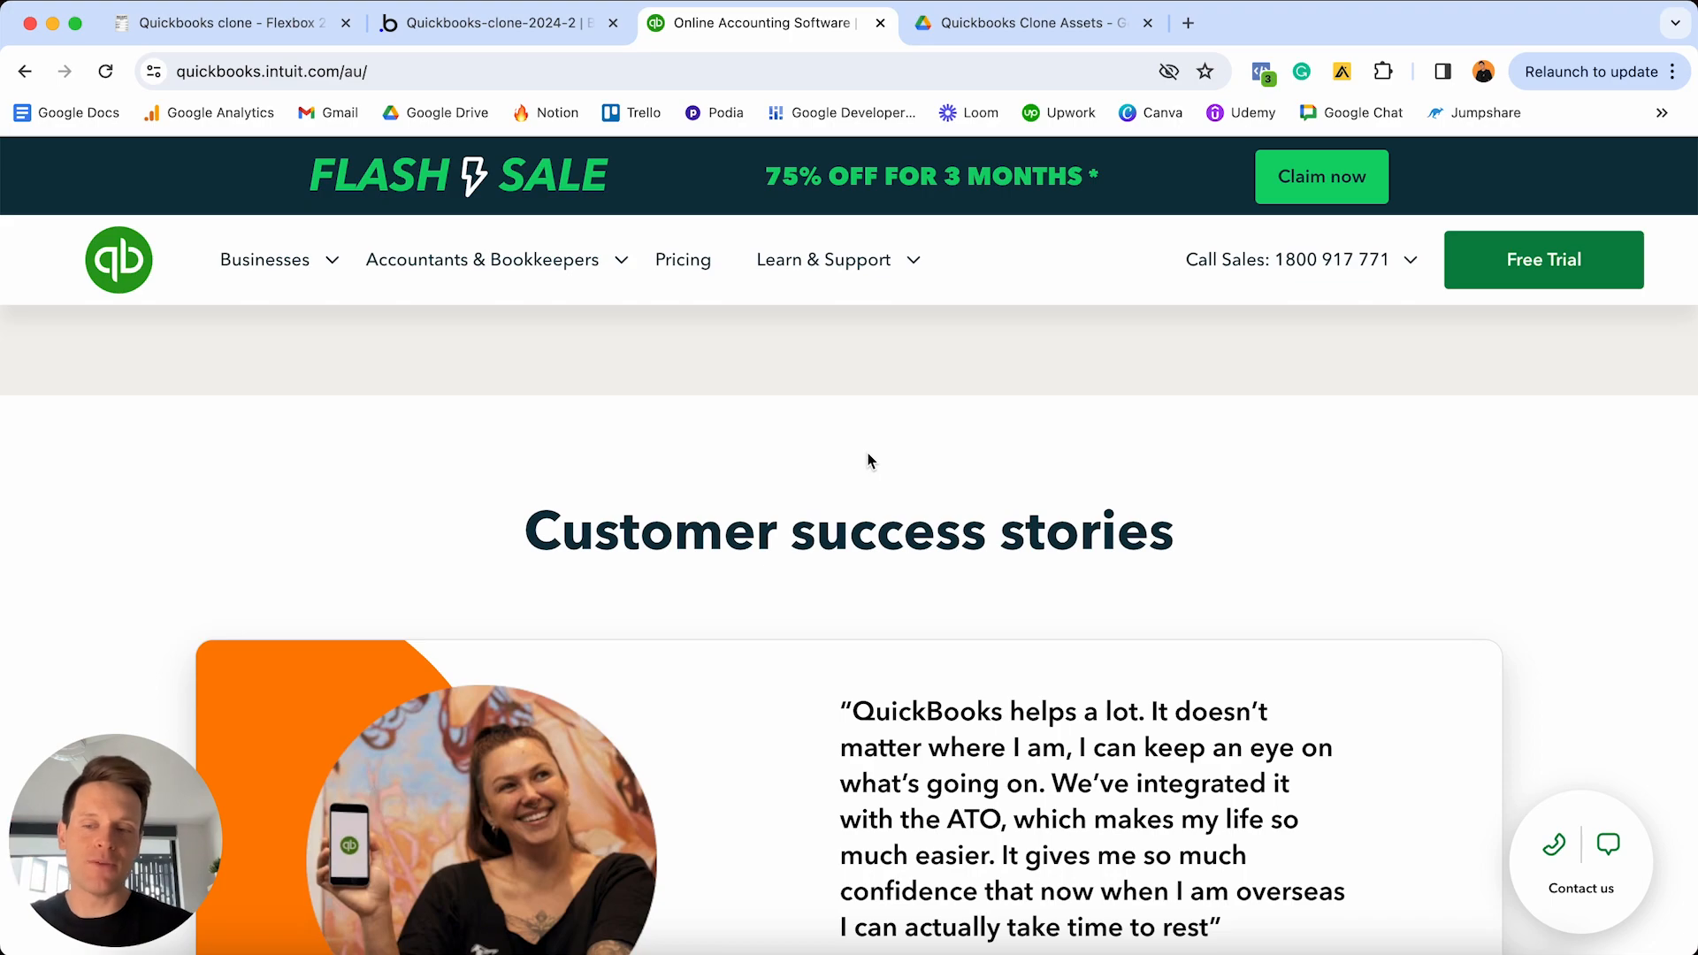
scroll(868, 458, up, 20)
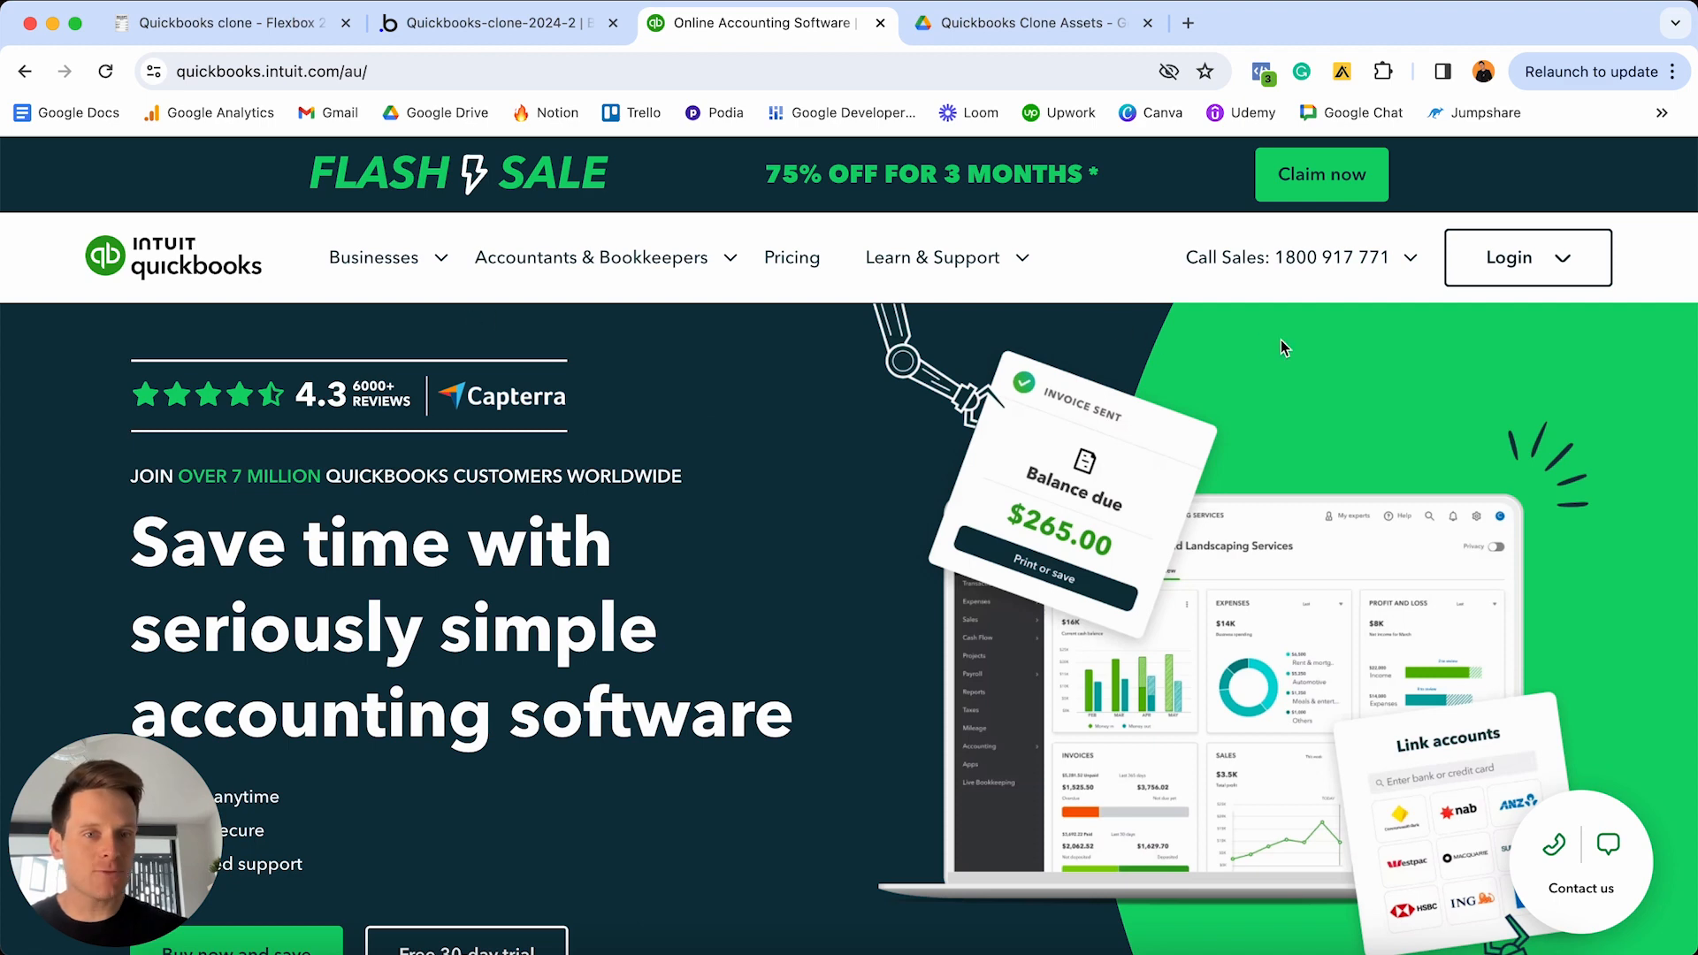
scroll(1300, 339, down, 3)
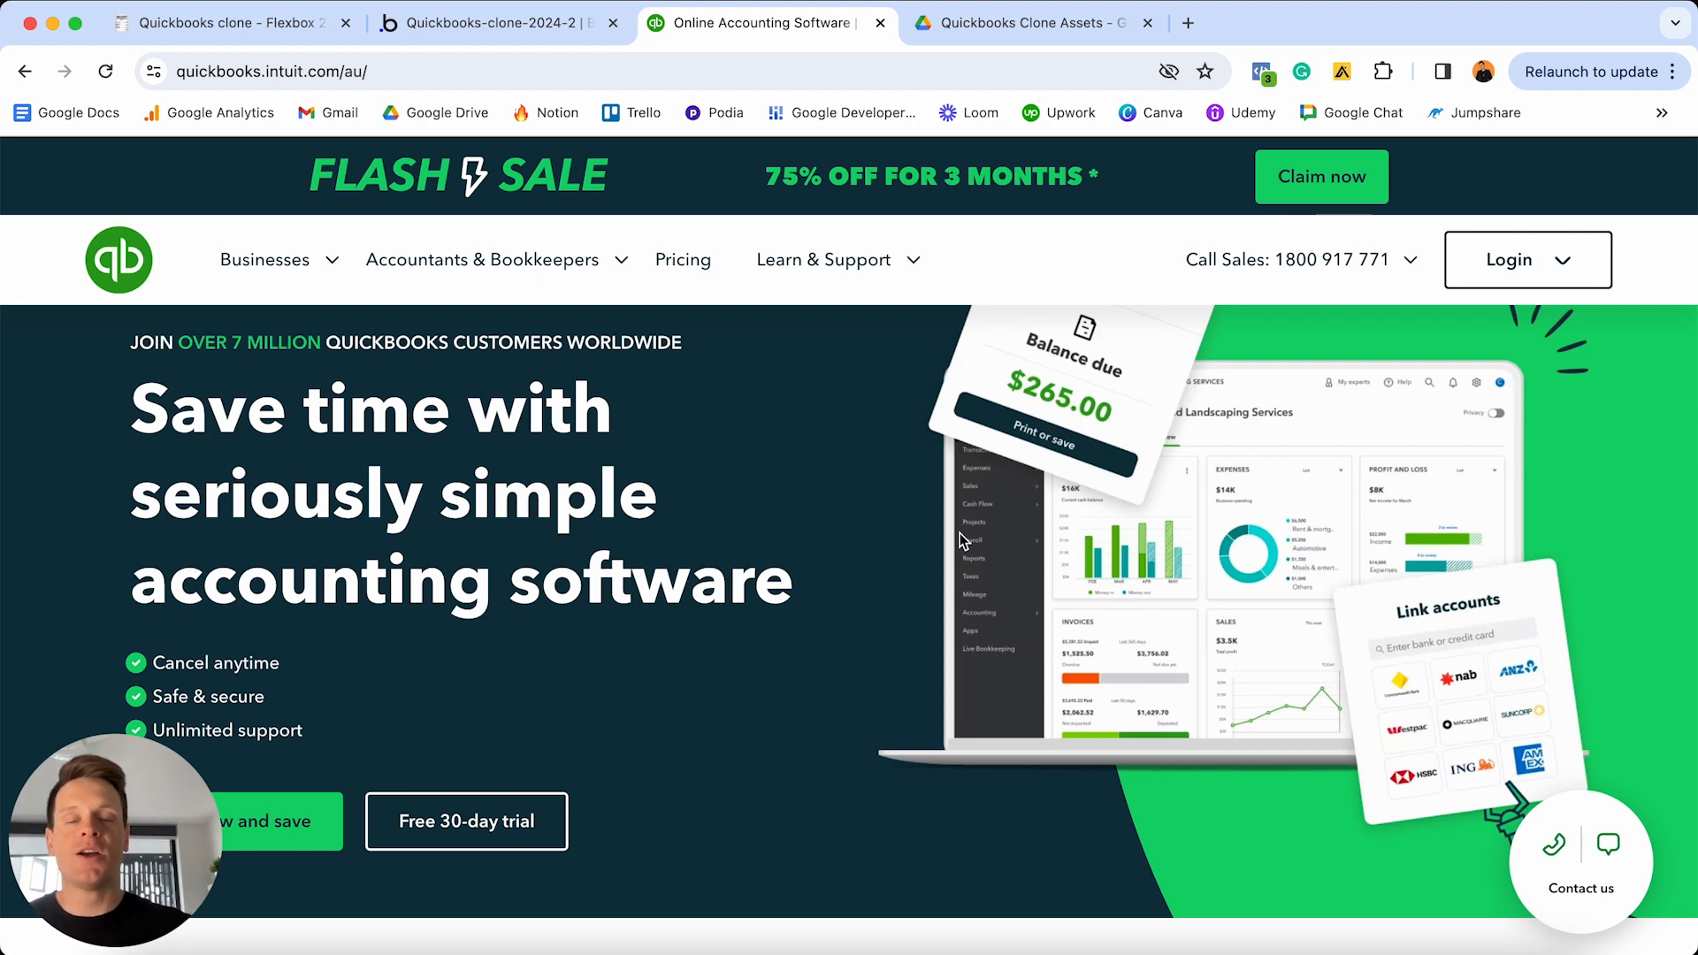
- Open the blank index page of the Quickbooks-clone-2024-2 app in the Bubble editor
click(561, 35)
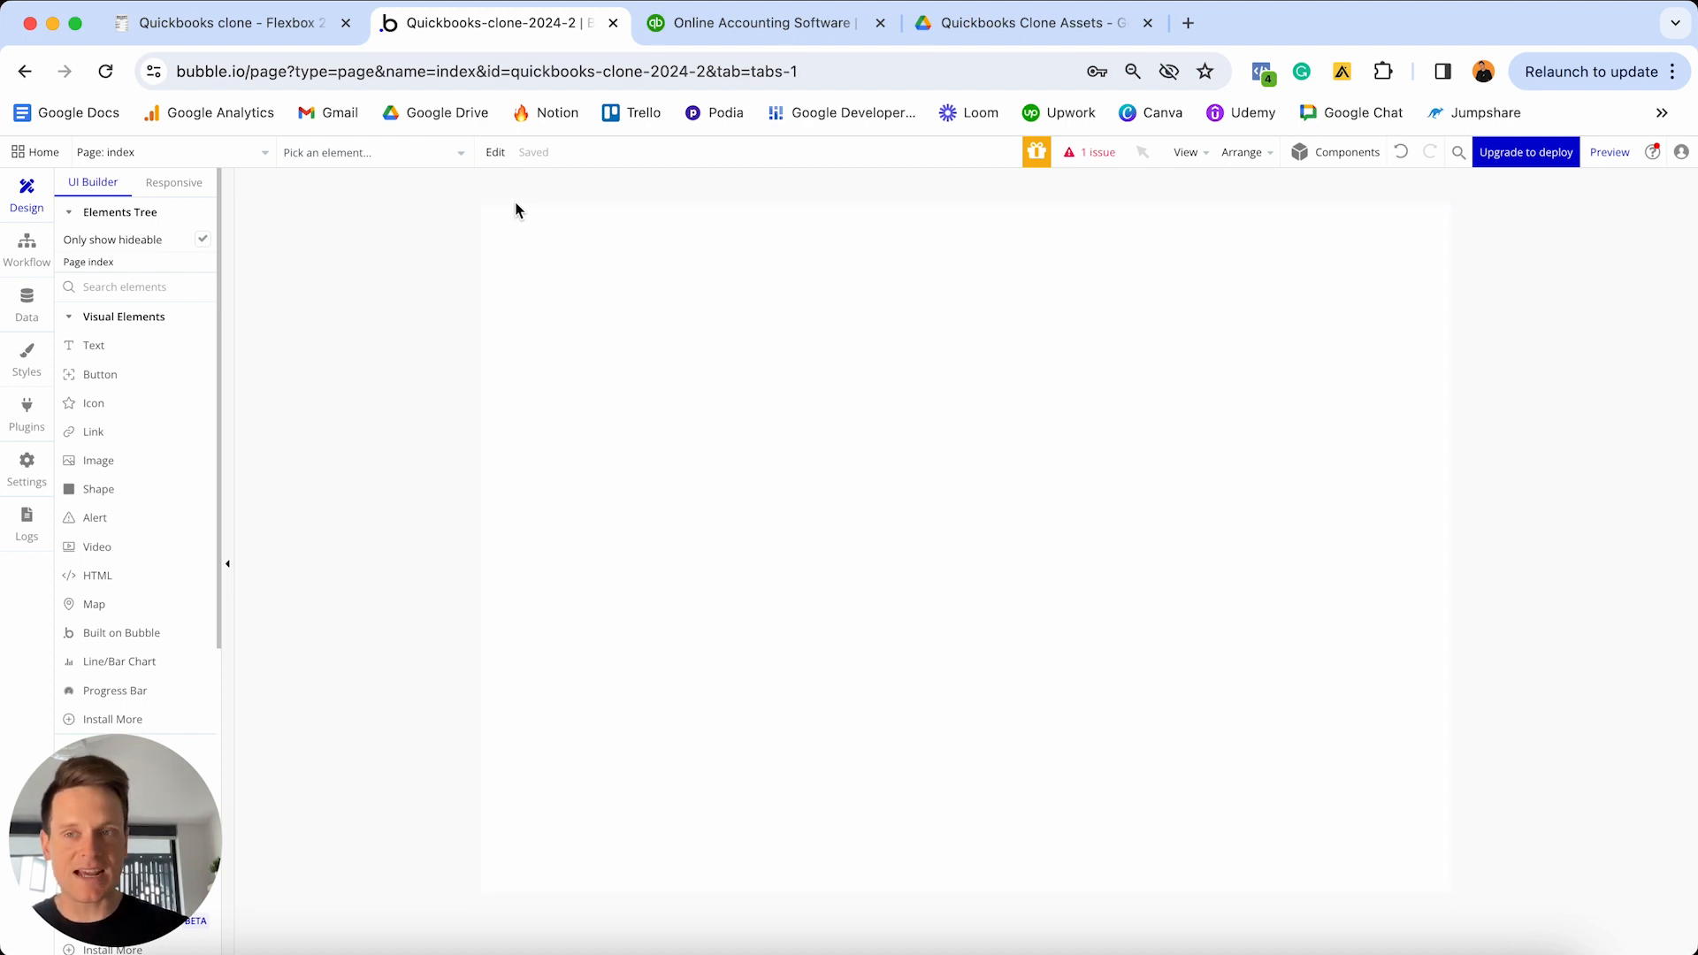
click(223, 152)
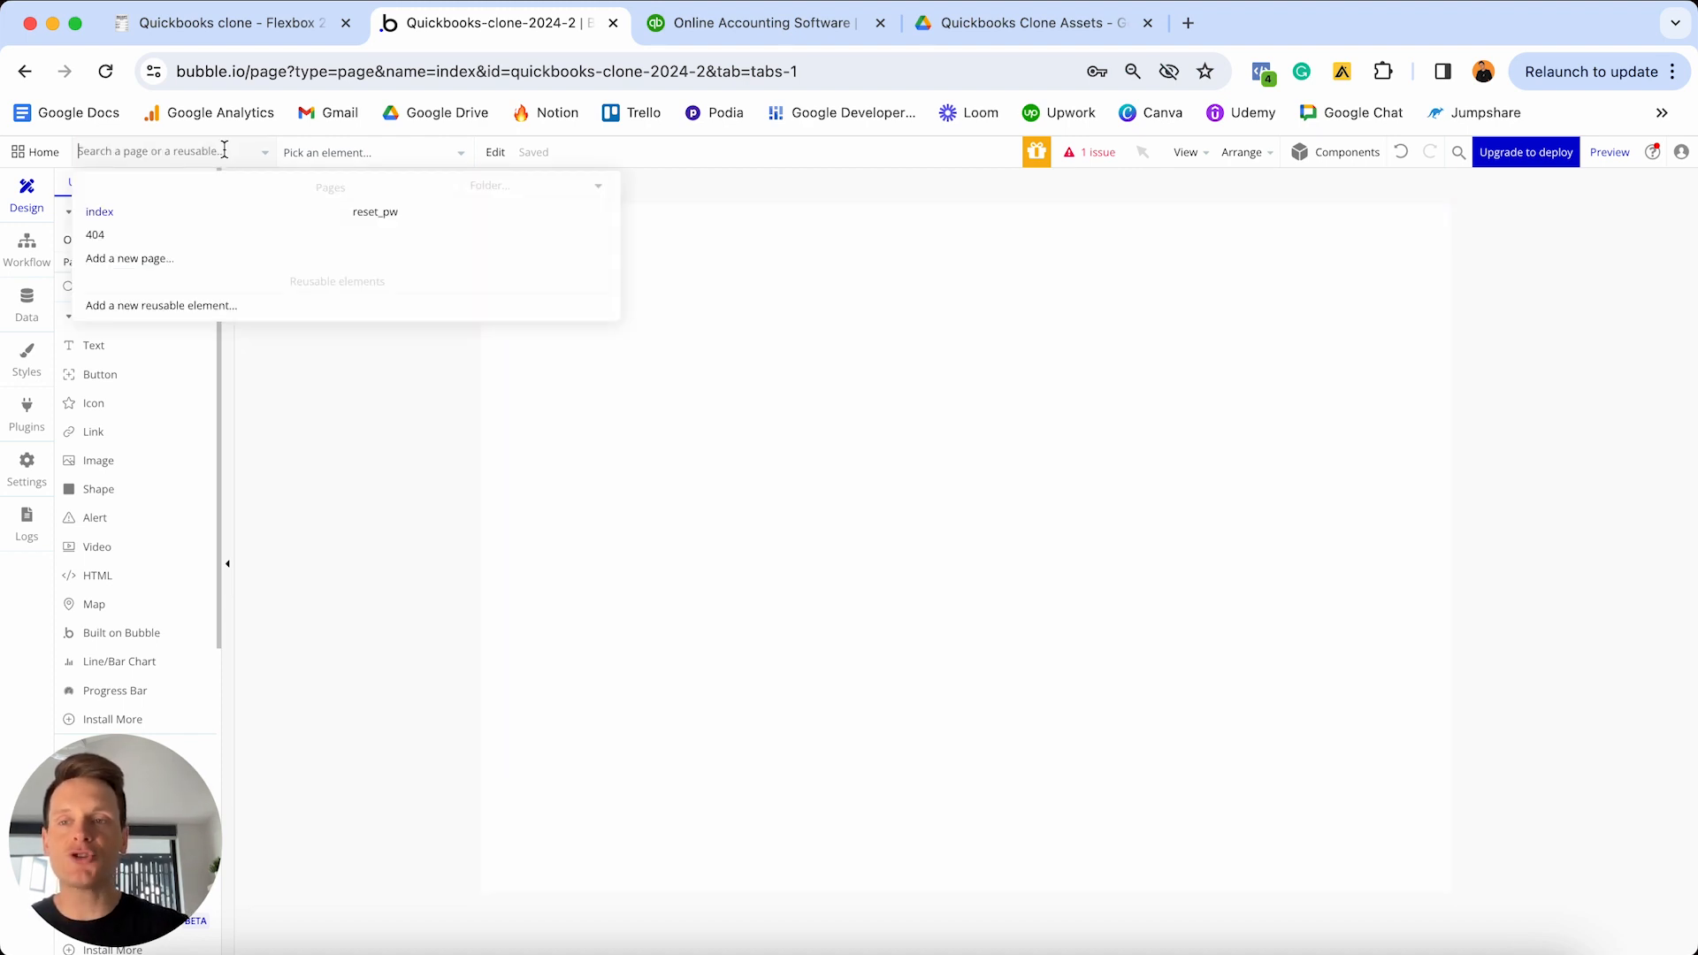
mouse_move(140, 219)
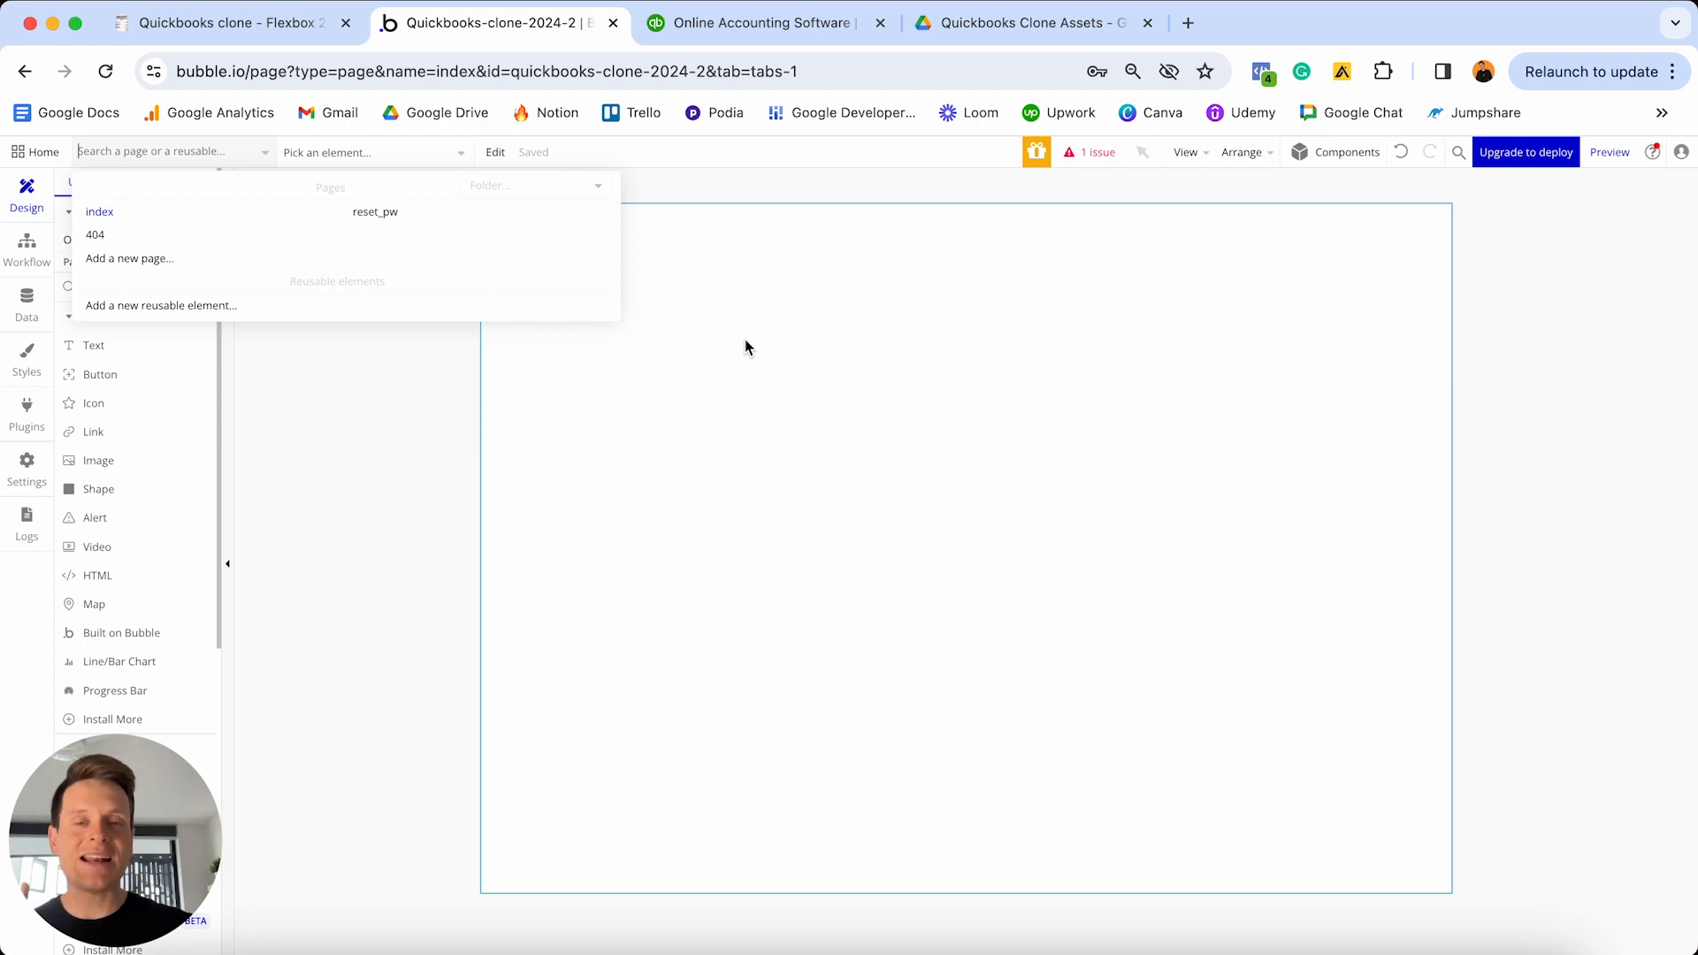
click(746, 340)
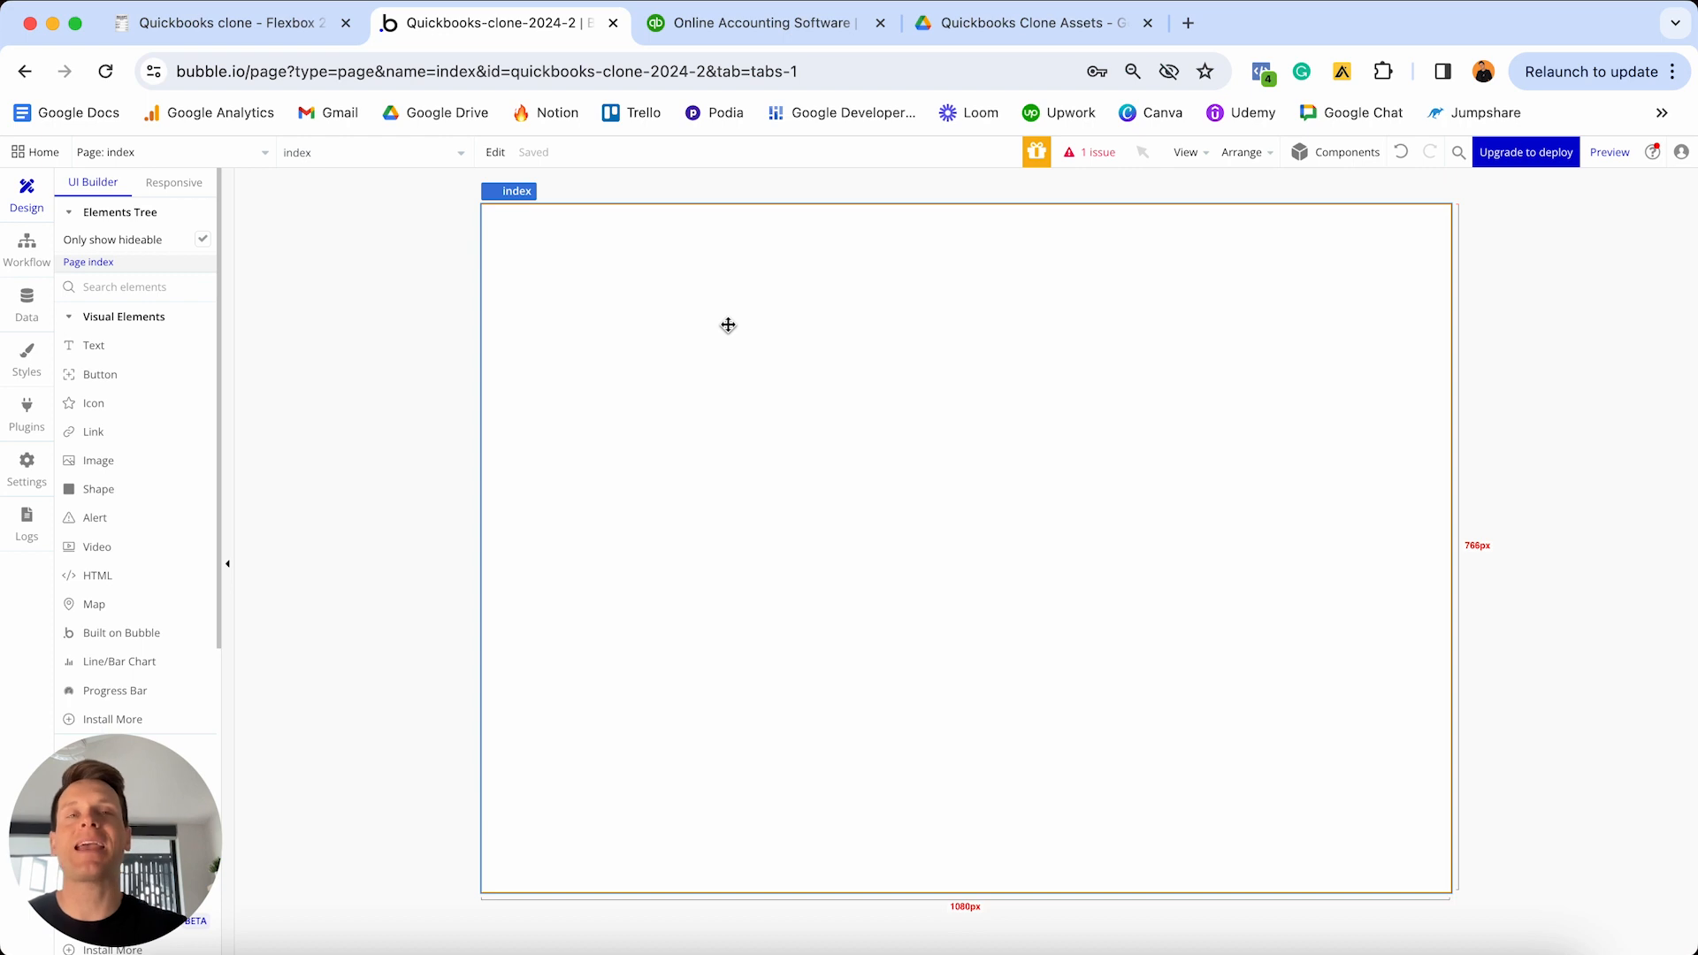
- Inspect the index page's layout settings: Fixed, 1080 × 766
double_click(925, 335)
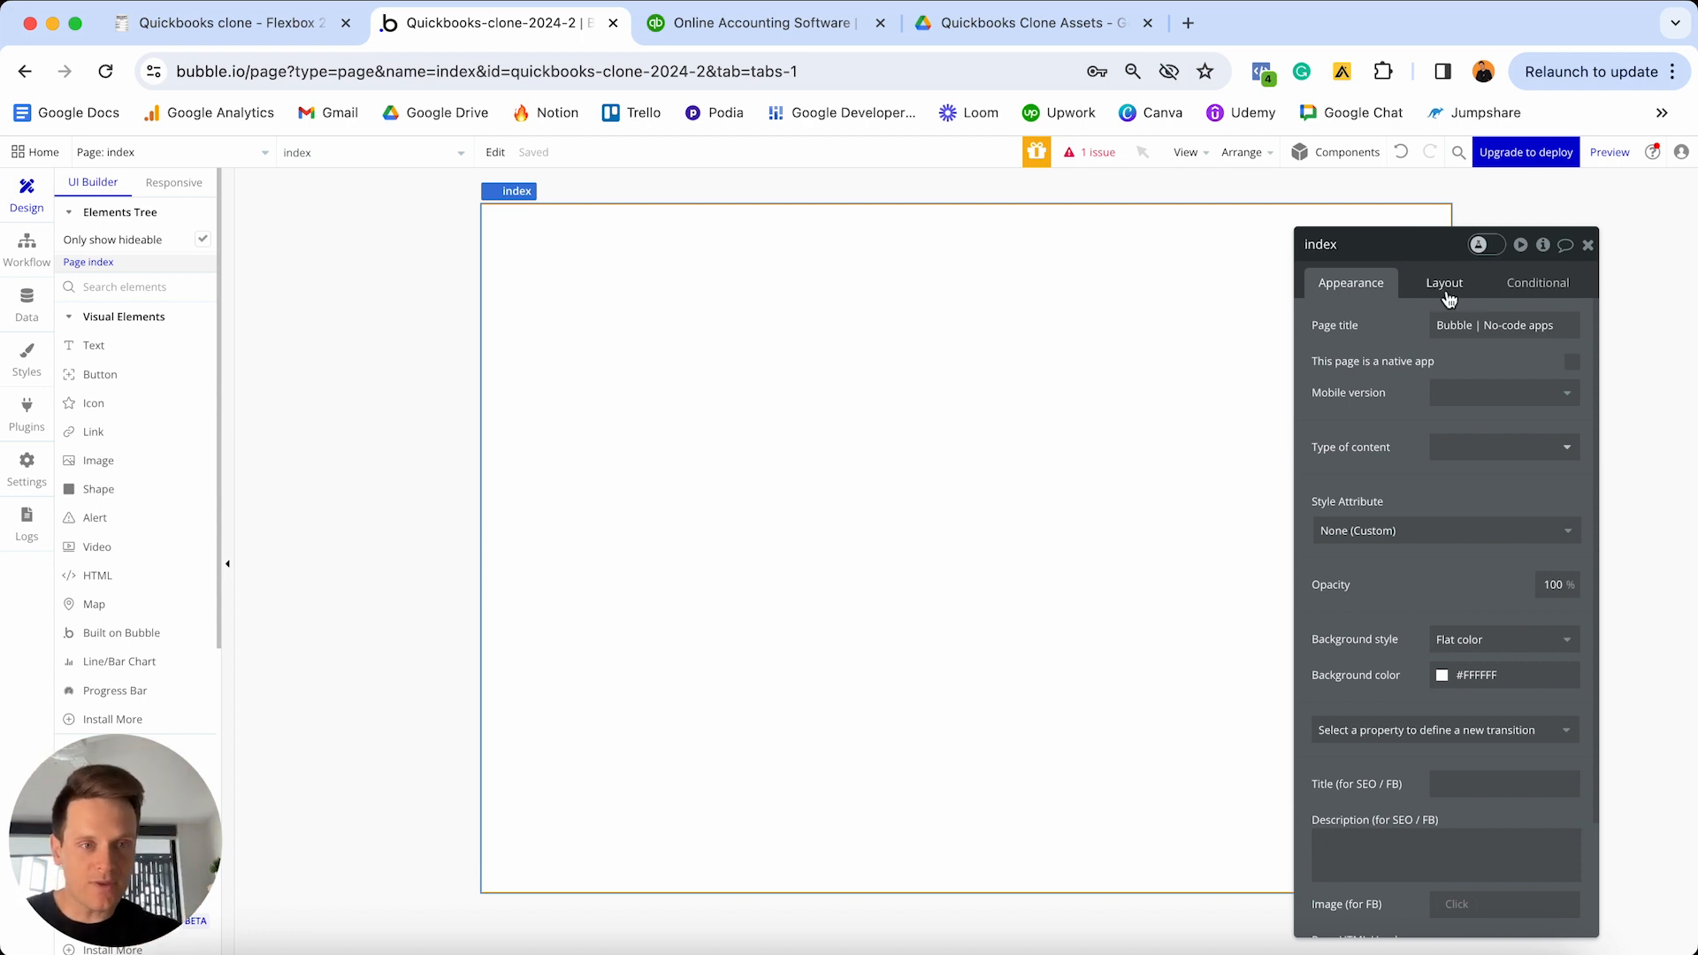
mouse_move(1434, 244)
mouse_down()
mouse_move(916, 244)
mouse_move(1439, 227)
mouse_up()
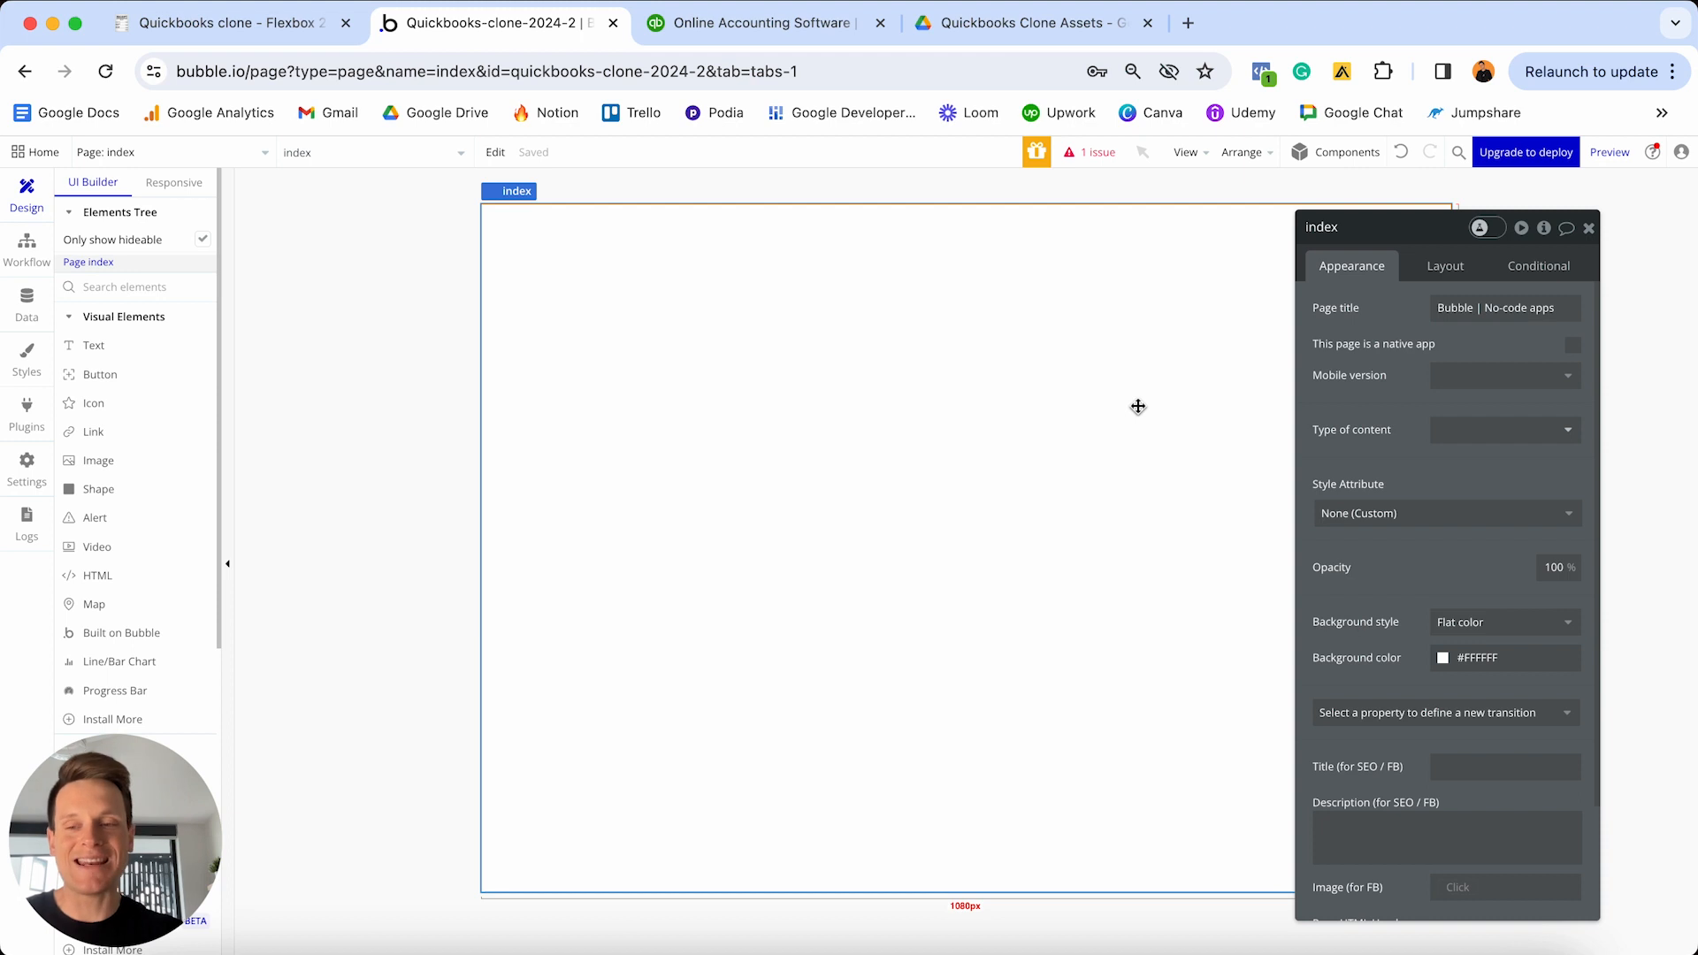
click(1451, 266)
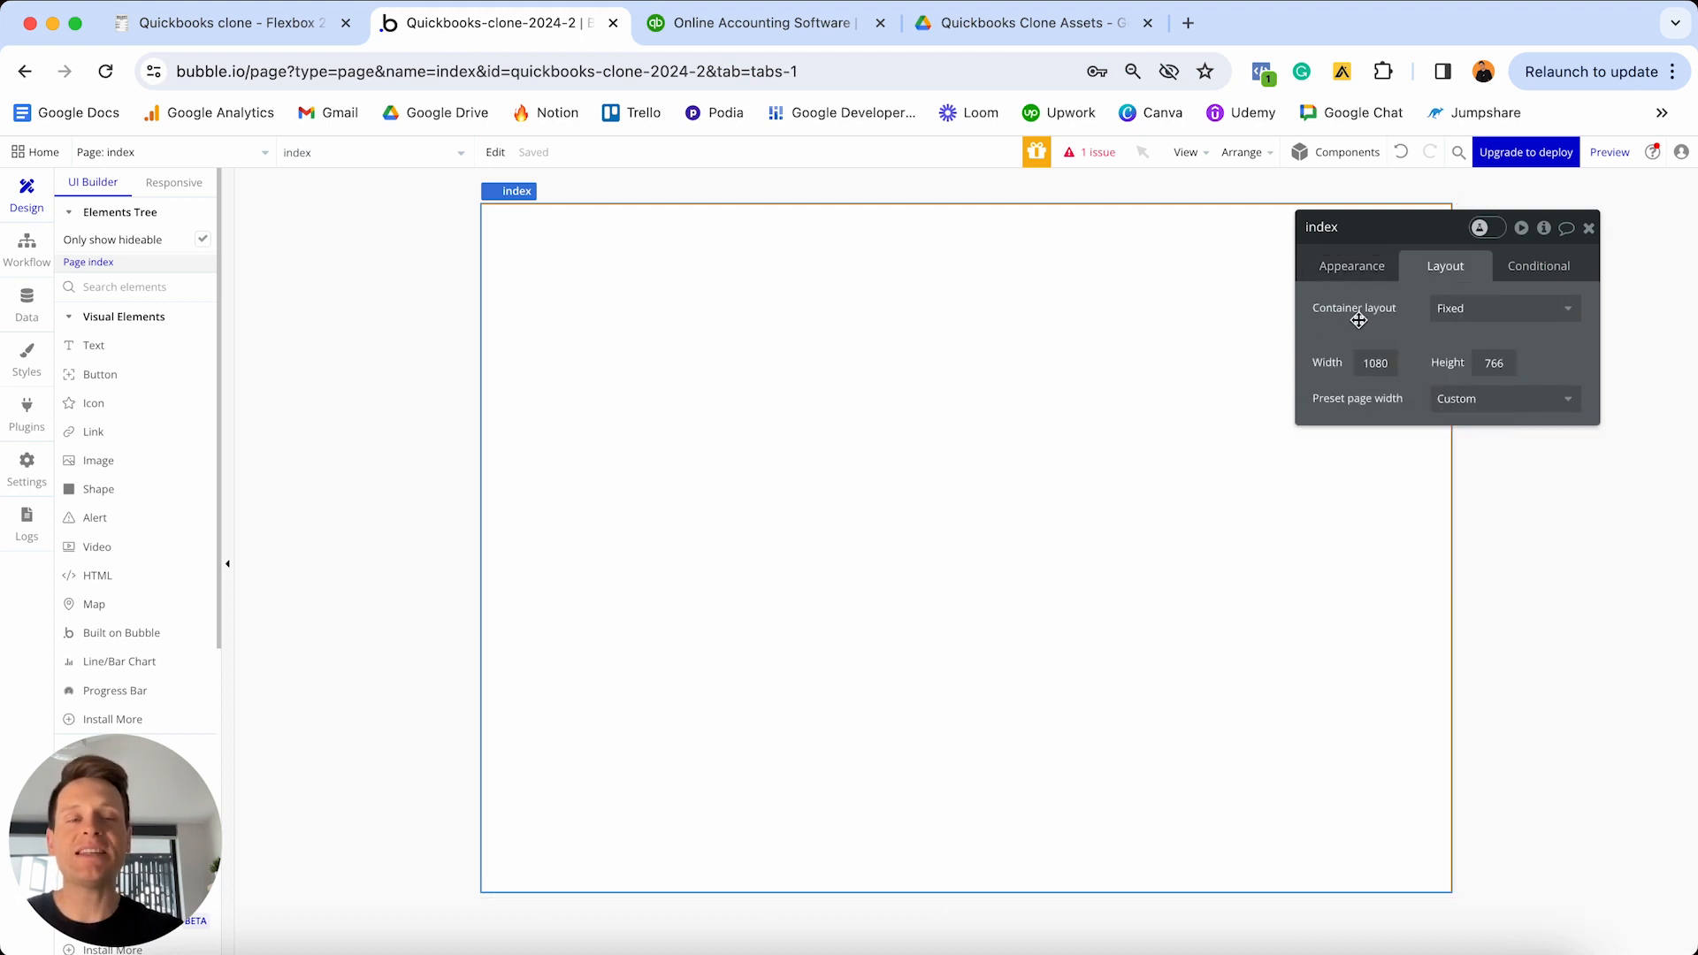
mouse_move(1389, 319)
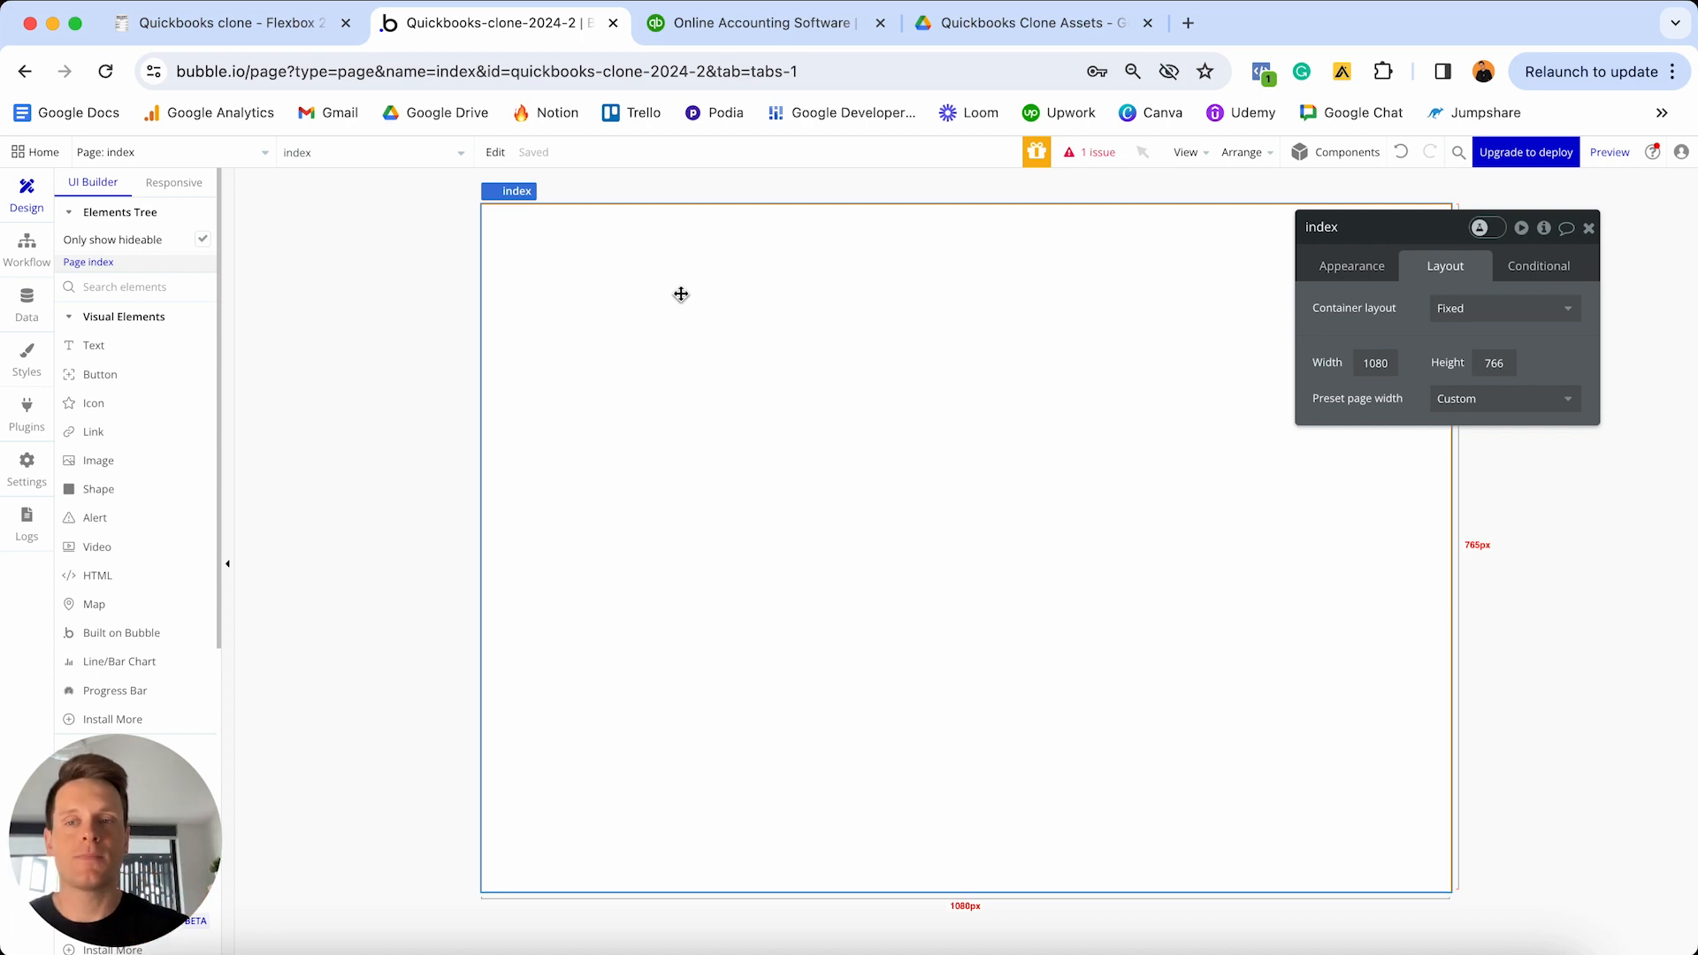
click(136, 375)
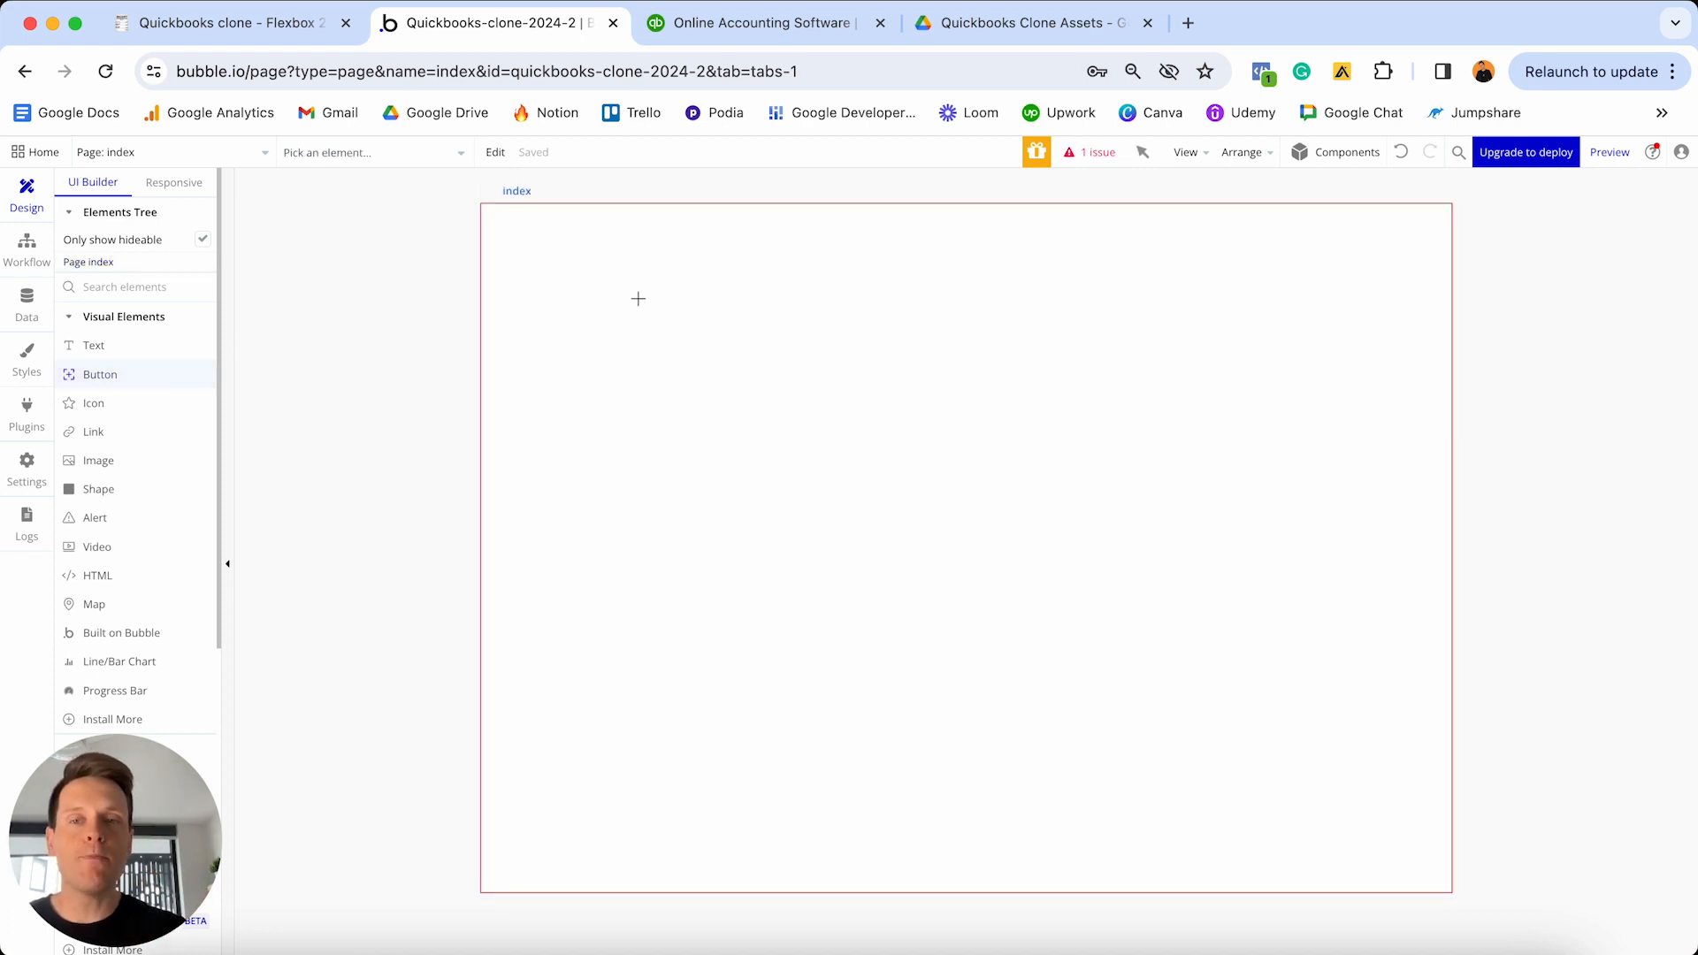
- Place two buttons on the index page, moving the second one to the right
click(666, 295)
click(129, 377)
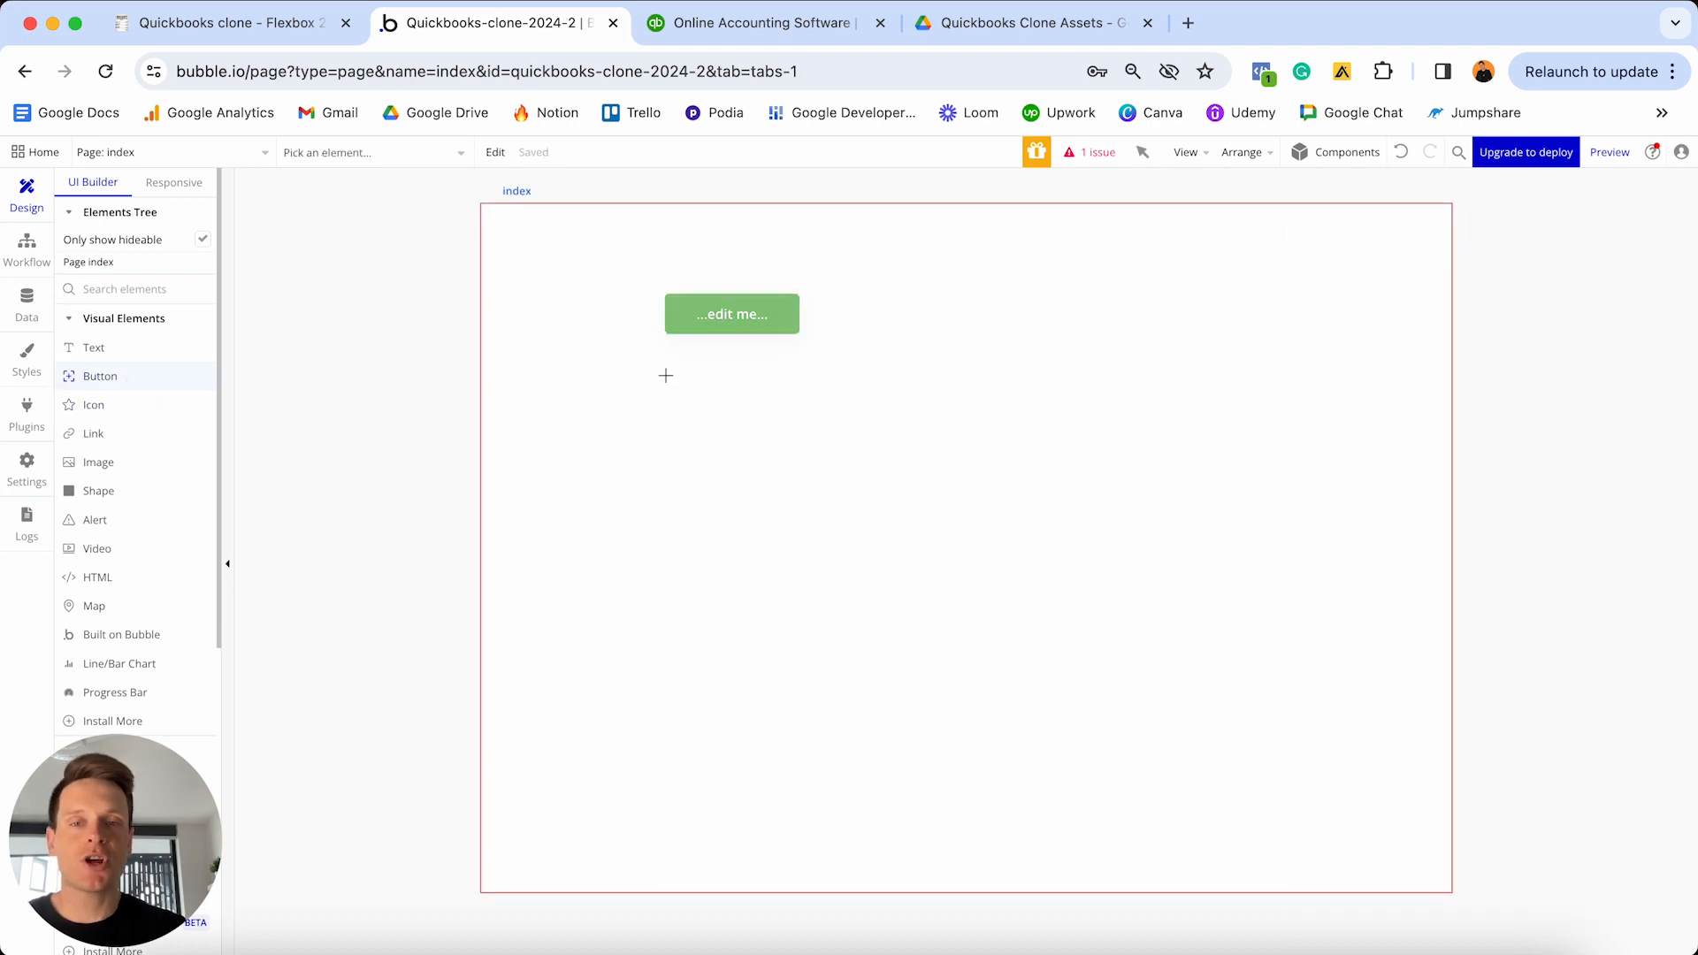
click(691, 382)
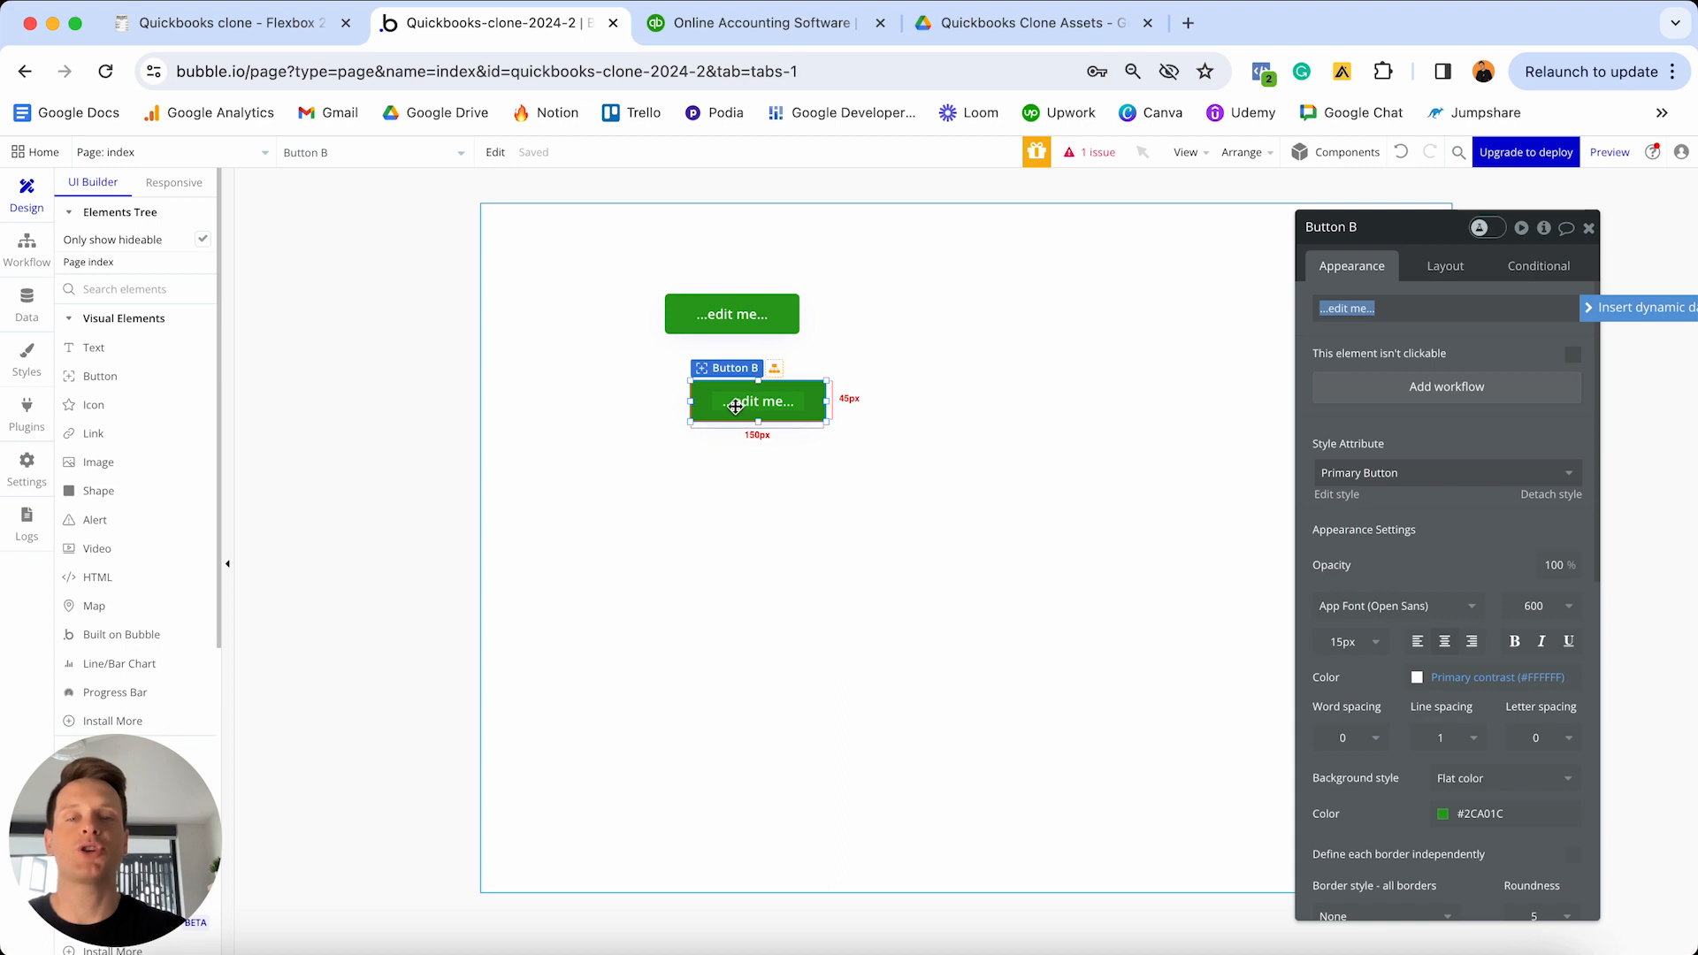
drag(735, 405, 995, 486)
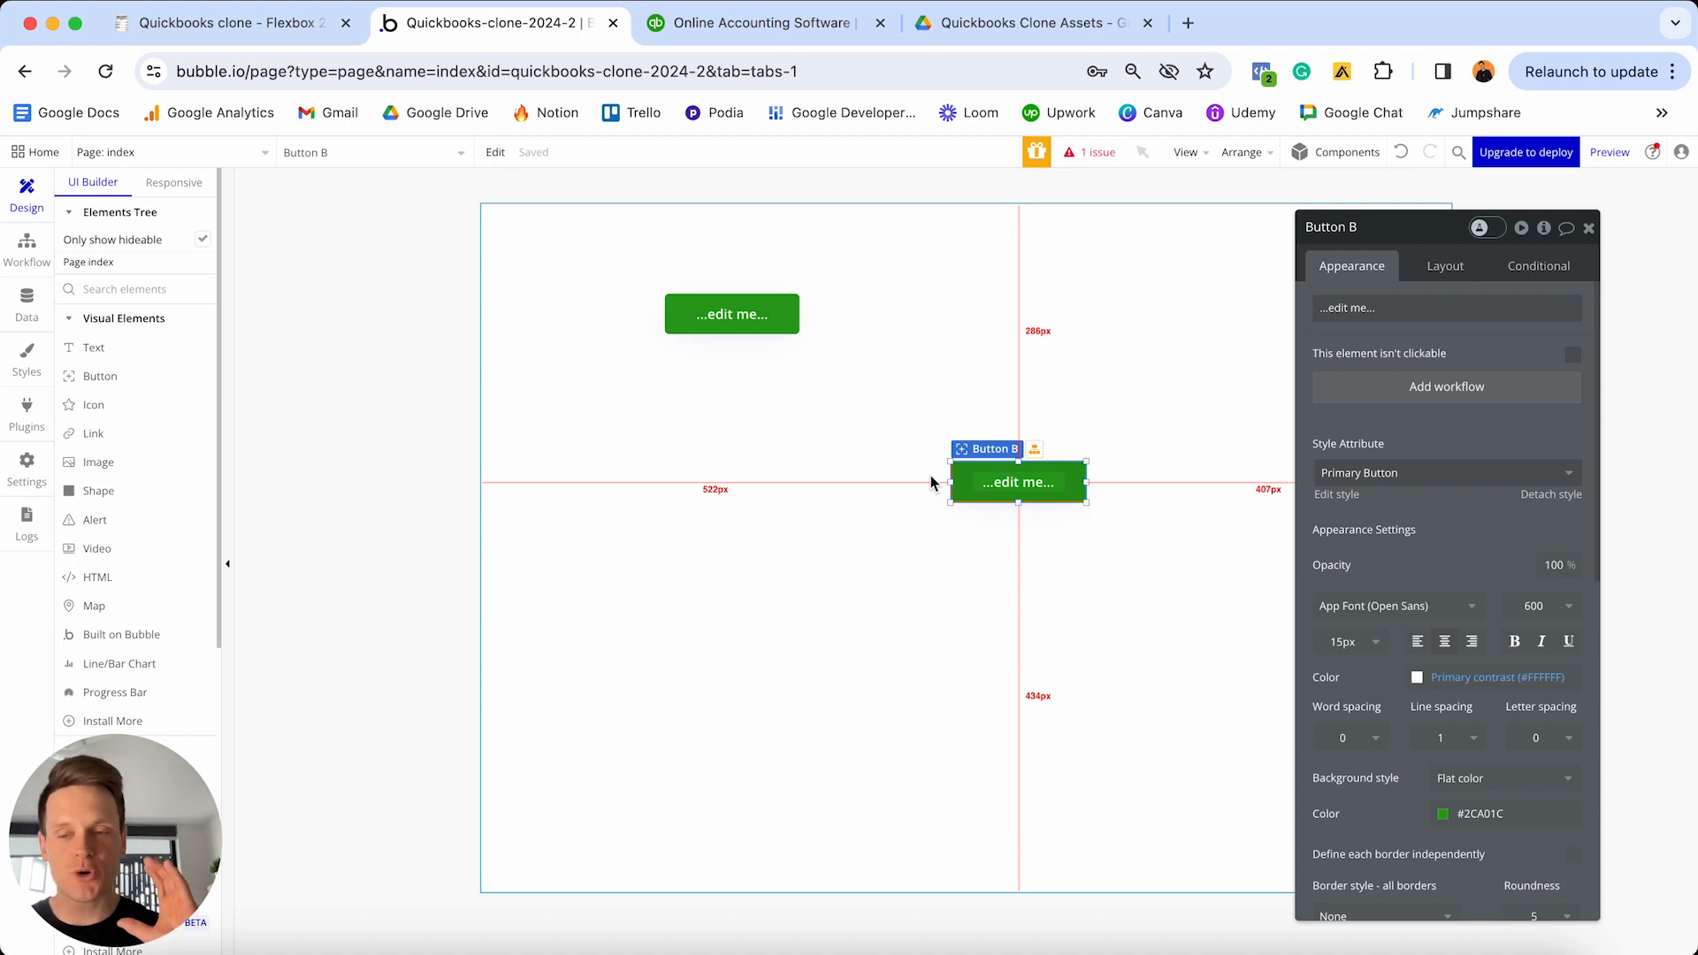
click(956, 416)
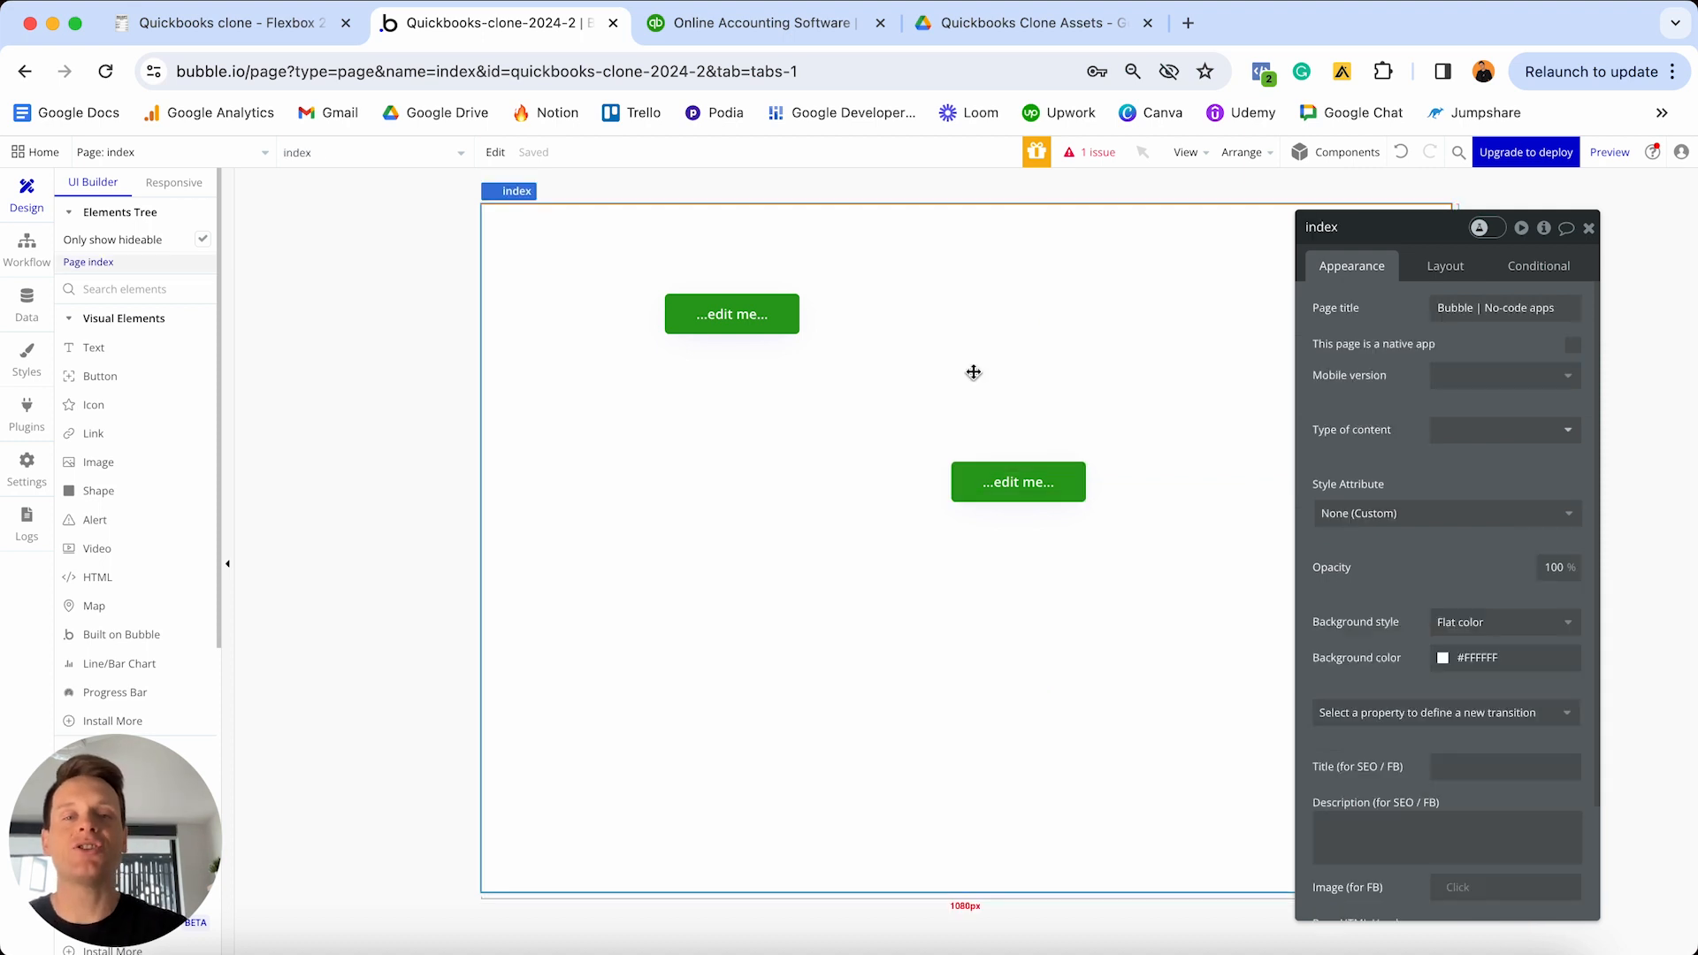
click(1444, 270)
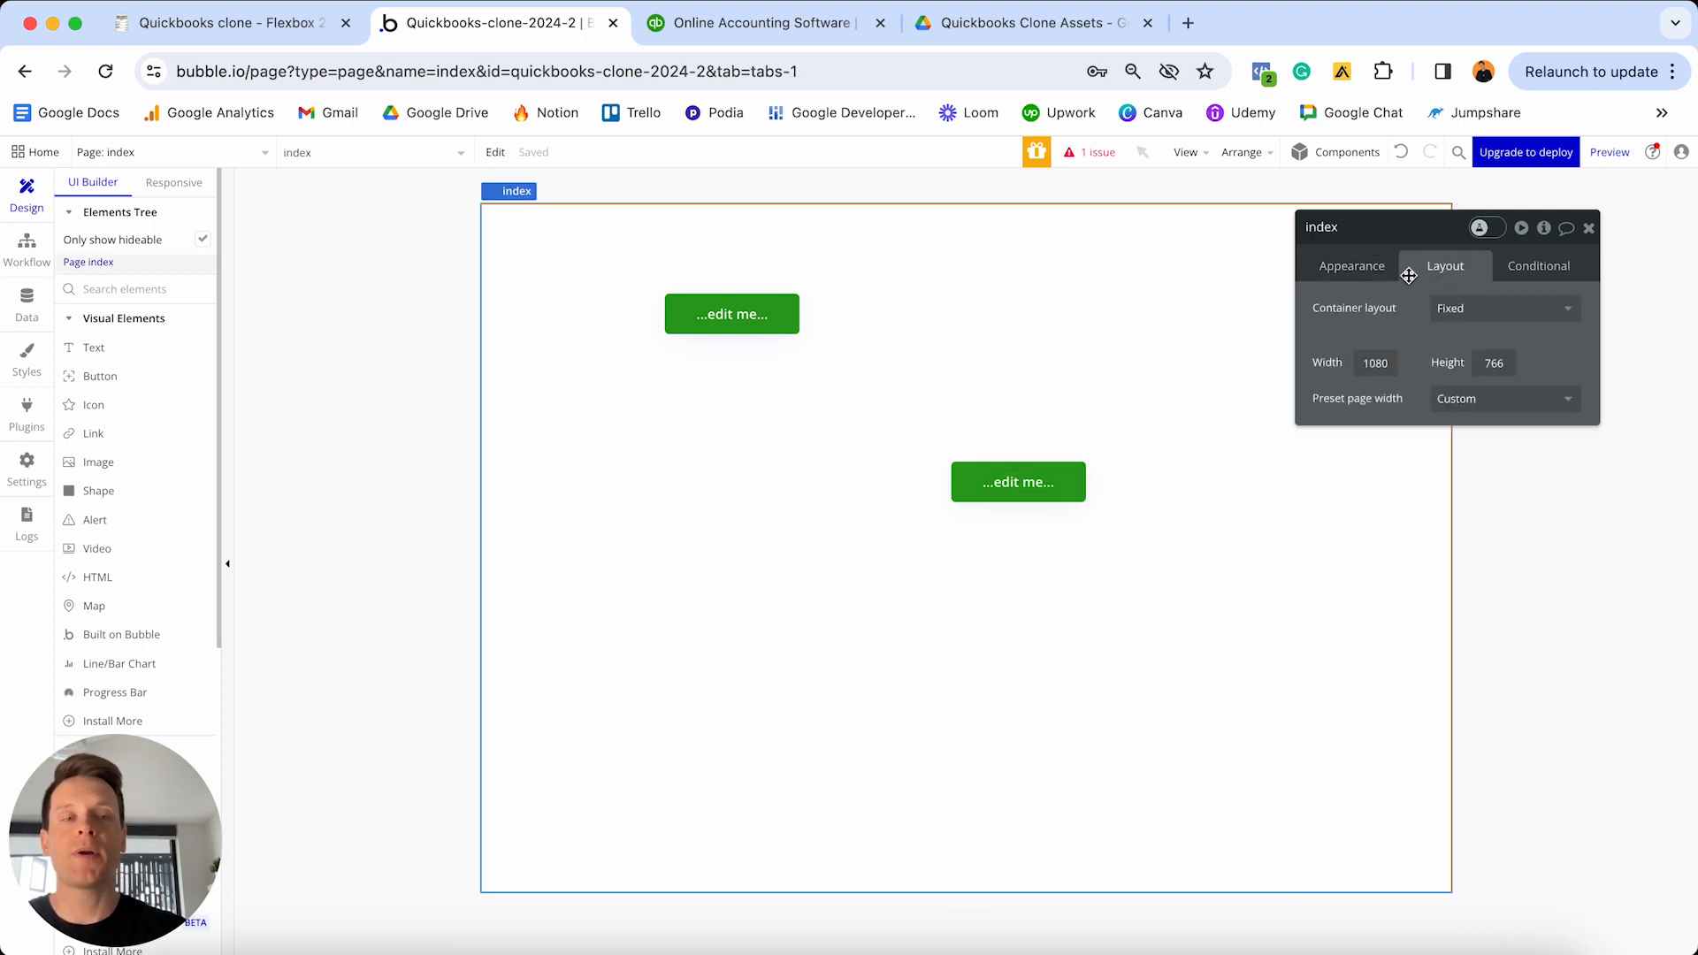
click(1457, 316)
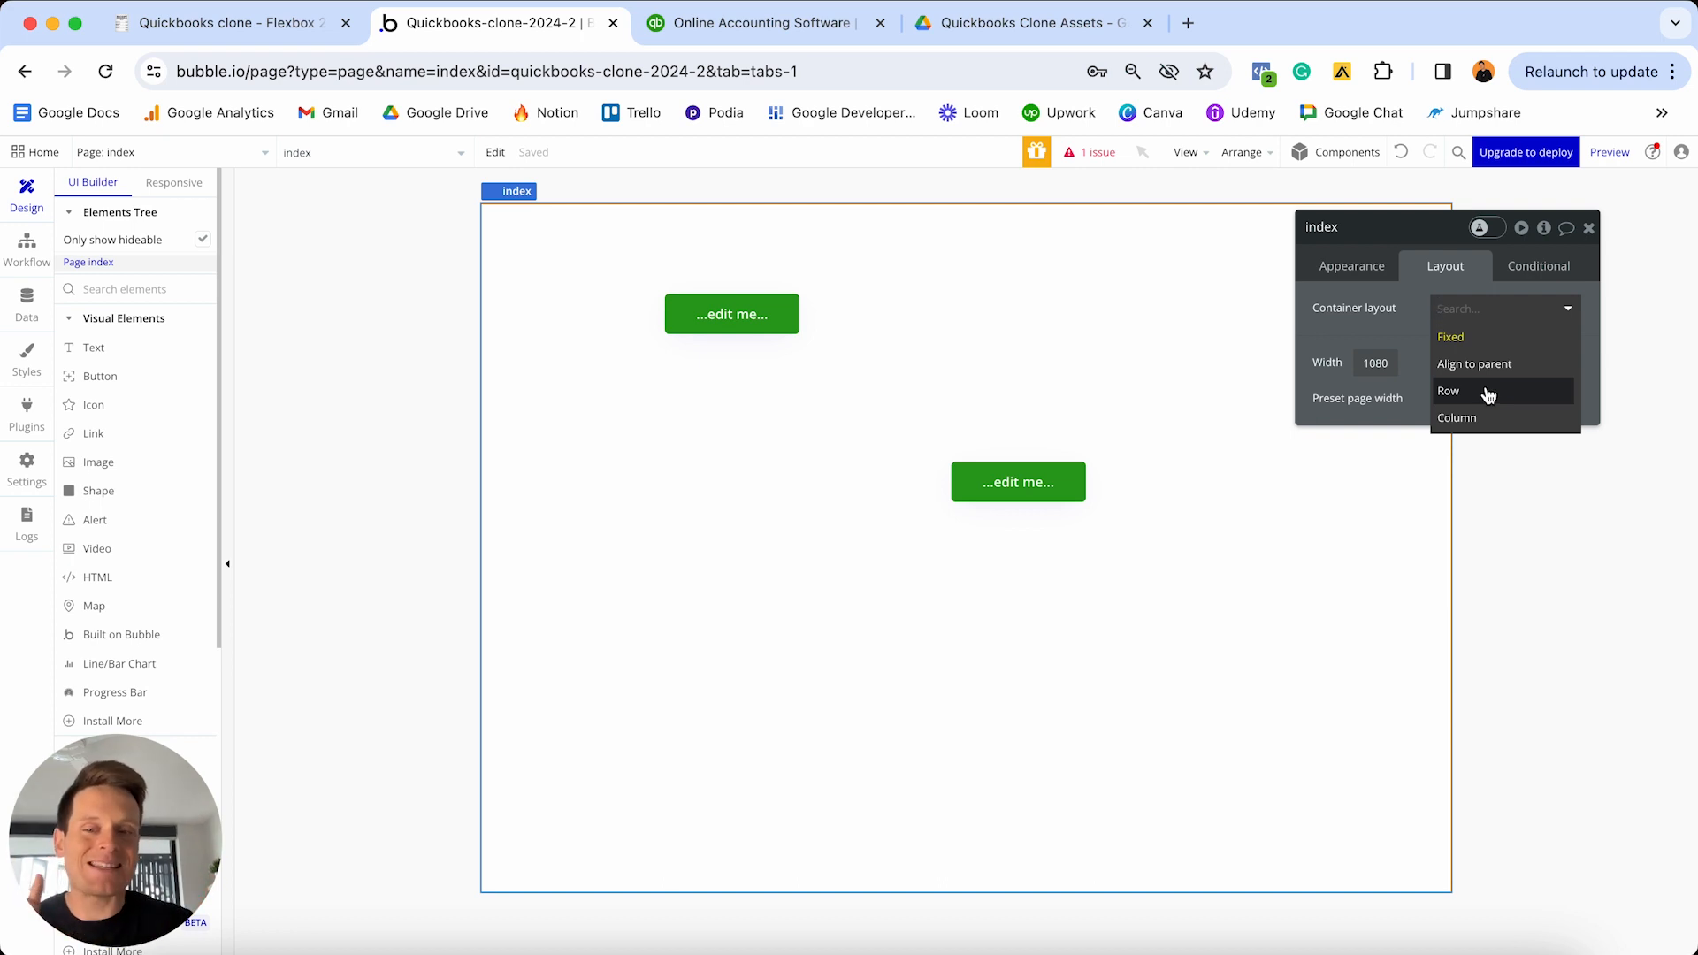
- Try Row, then Column container layout on the index page, testing how the buttons arrange
click(1489, 394)
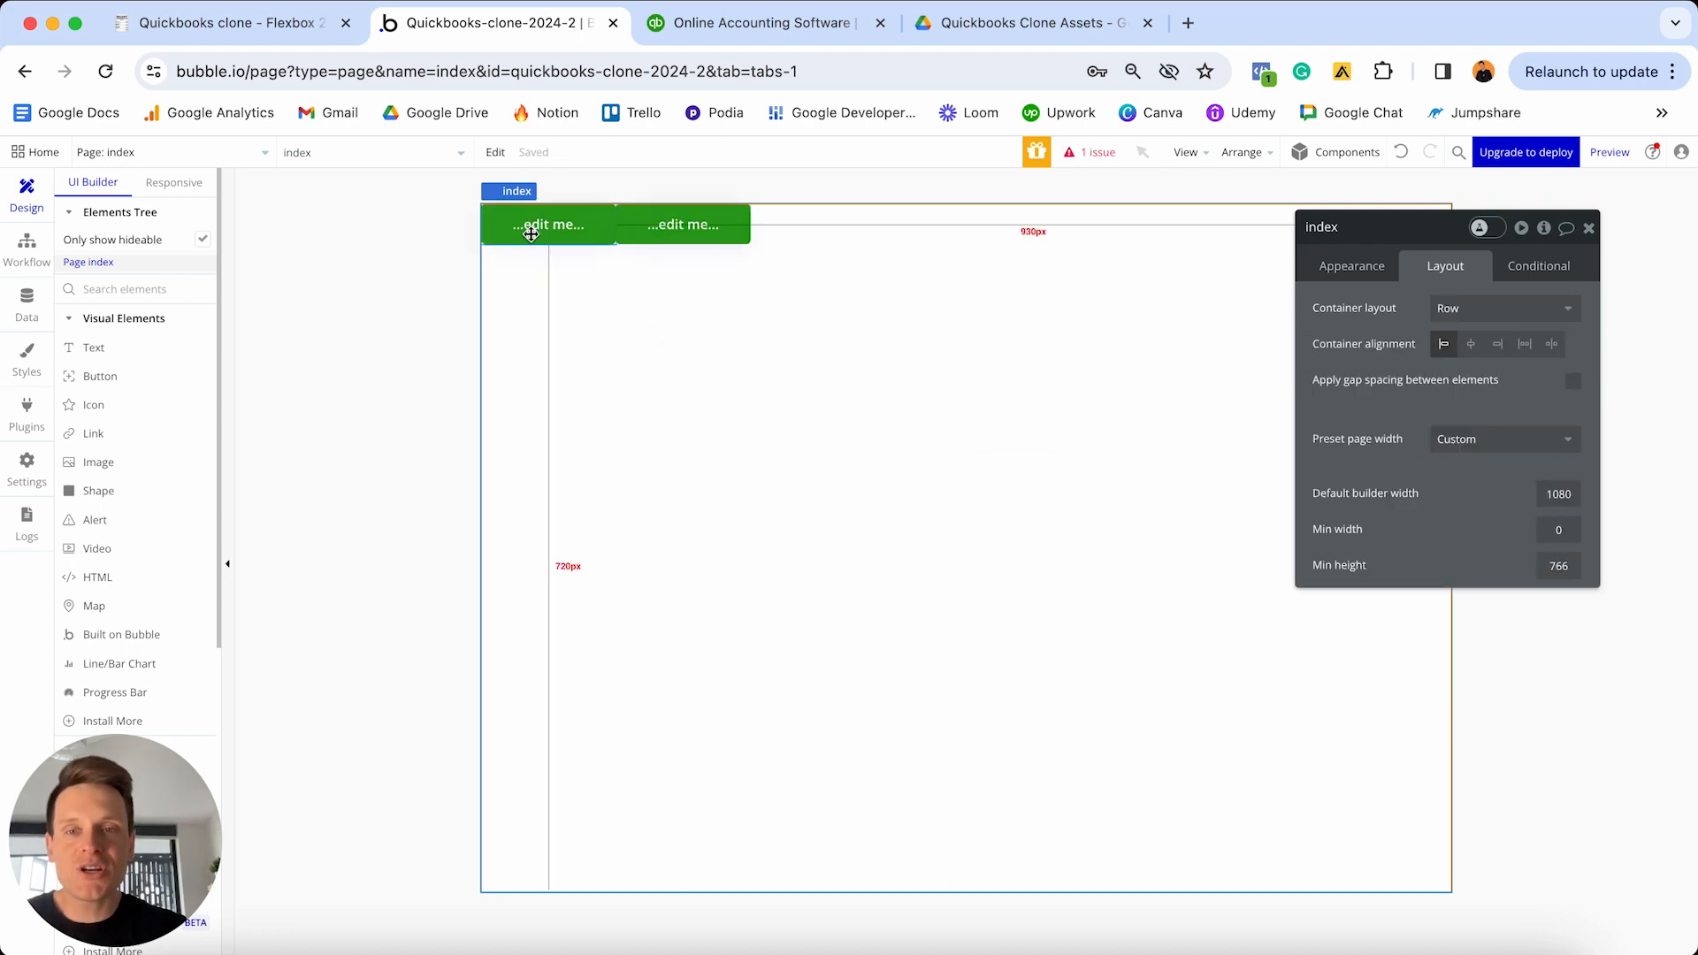
drag(531, 230, 652, 242)
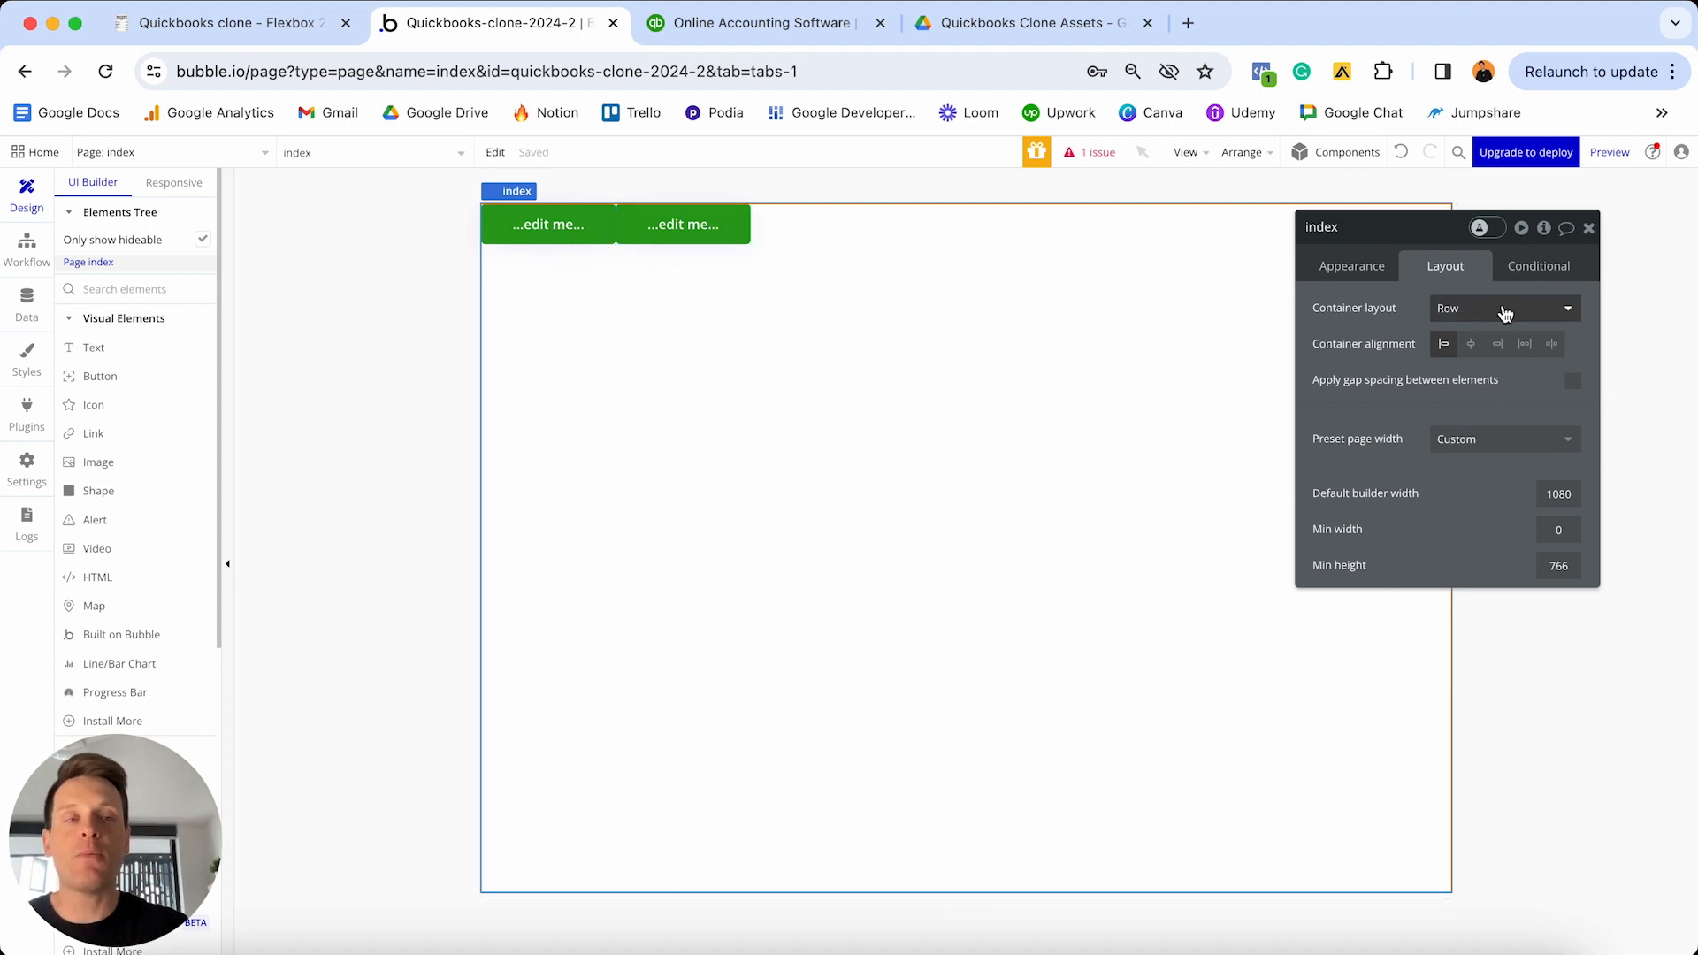
click(1504, 310)
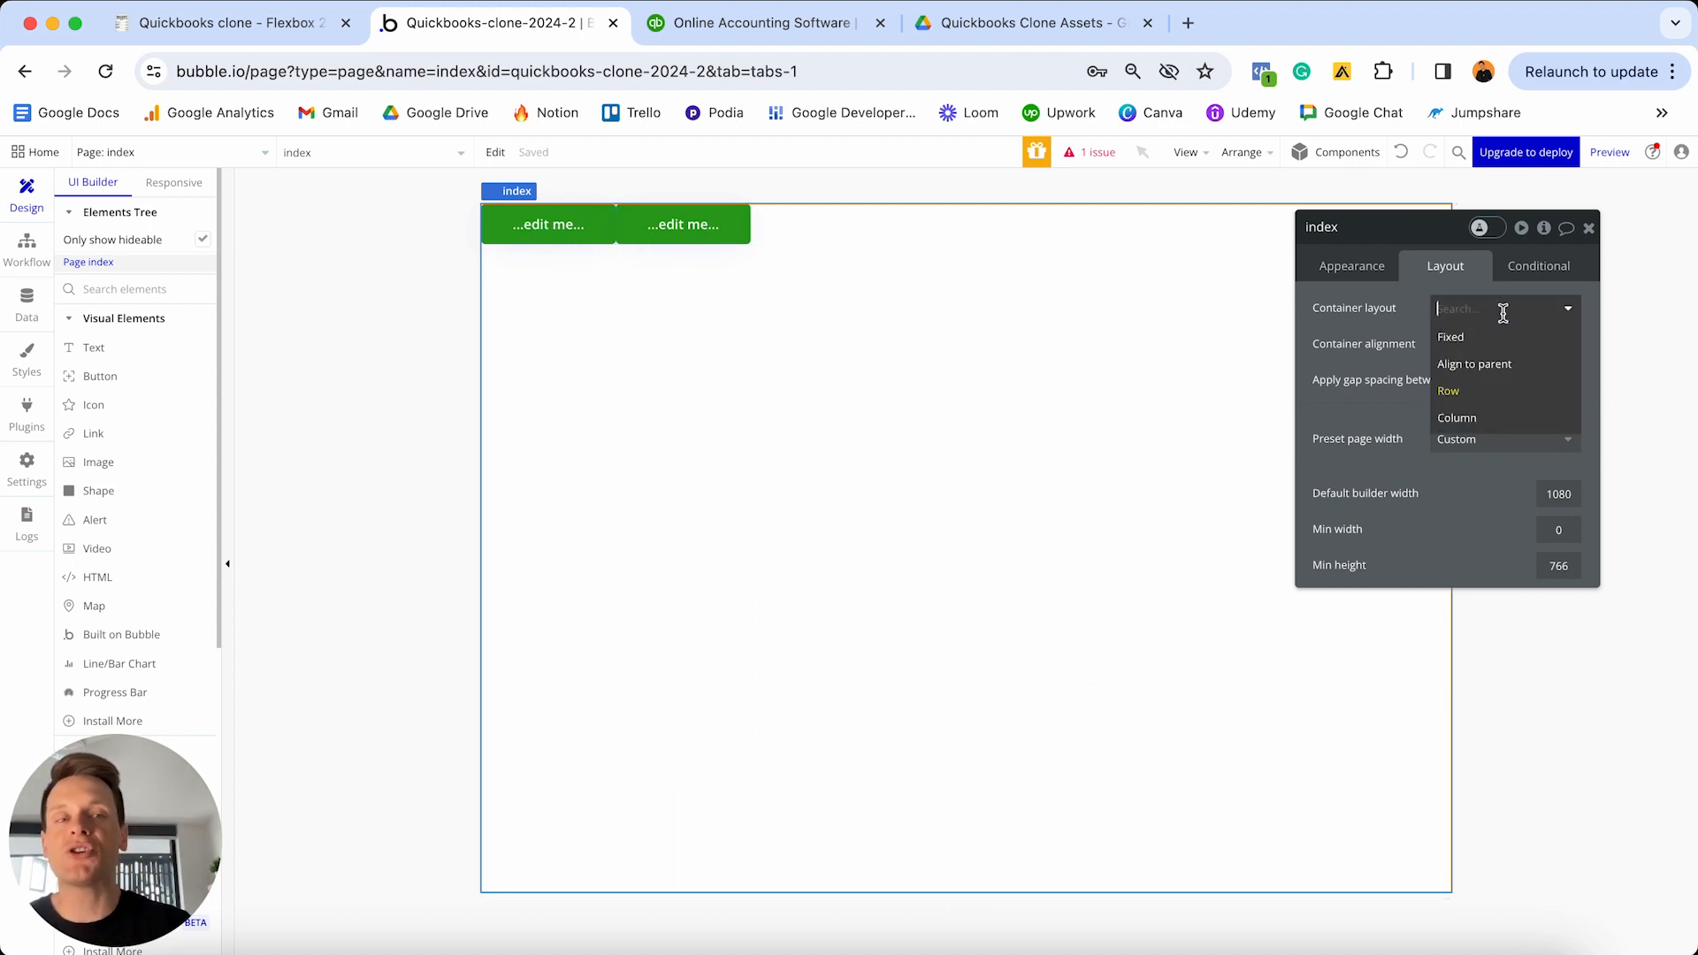
click(1472, 417)
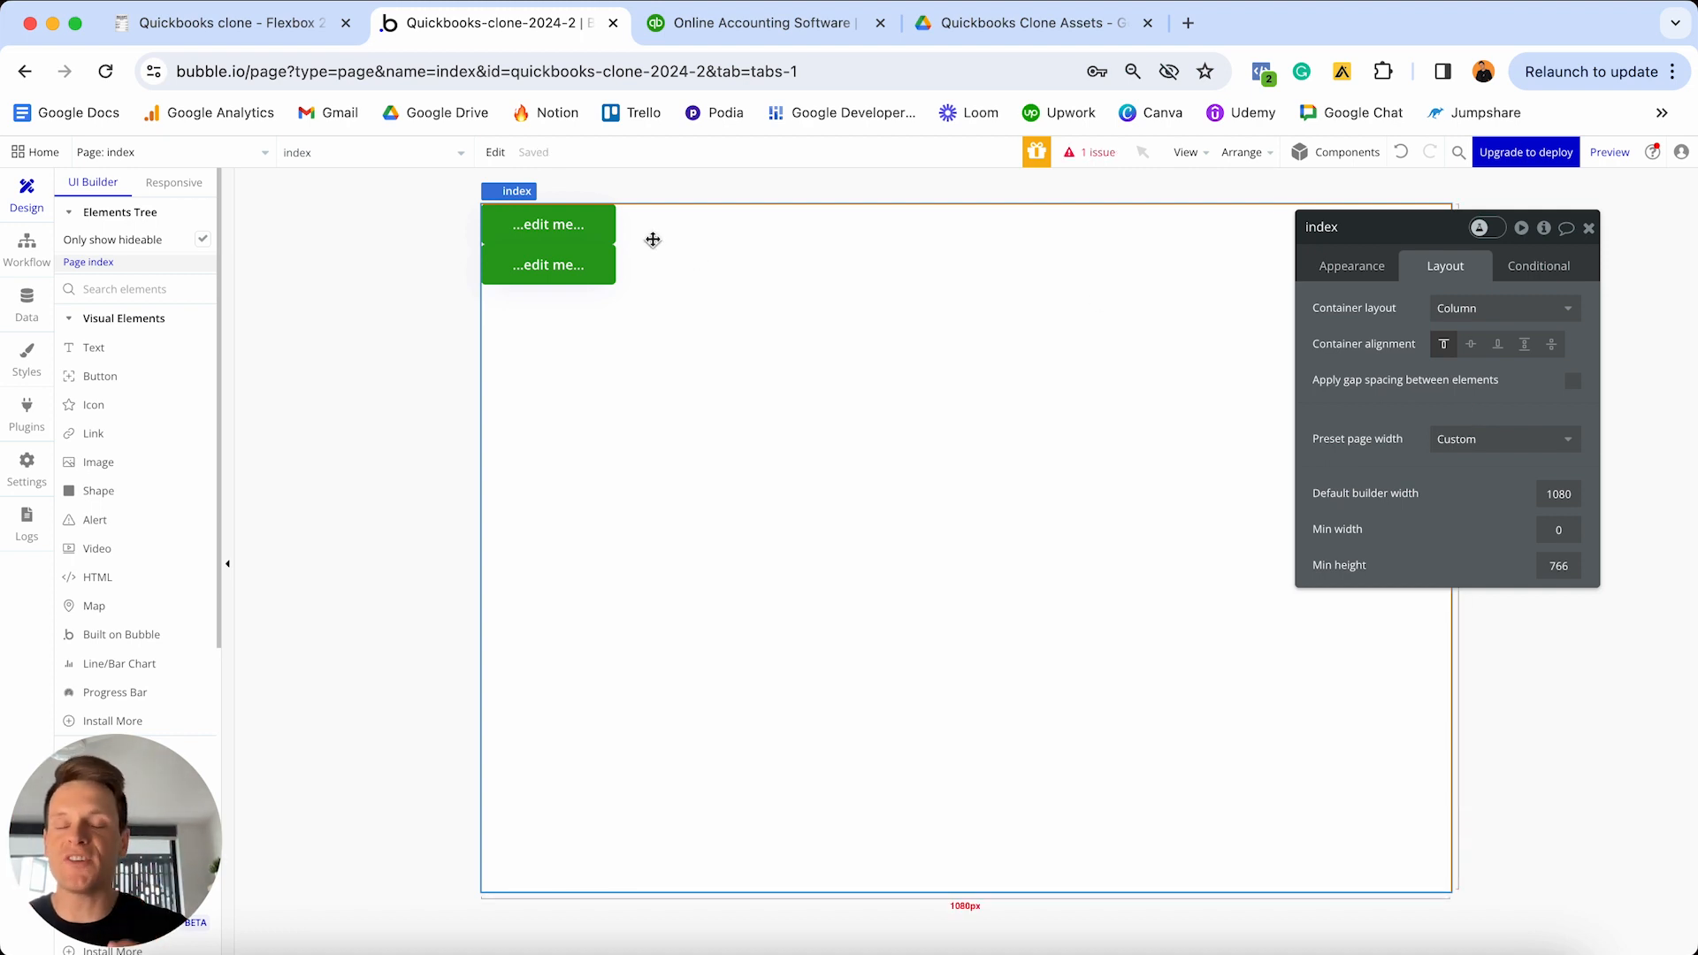
drag(548, 266, 967, 731)
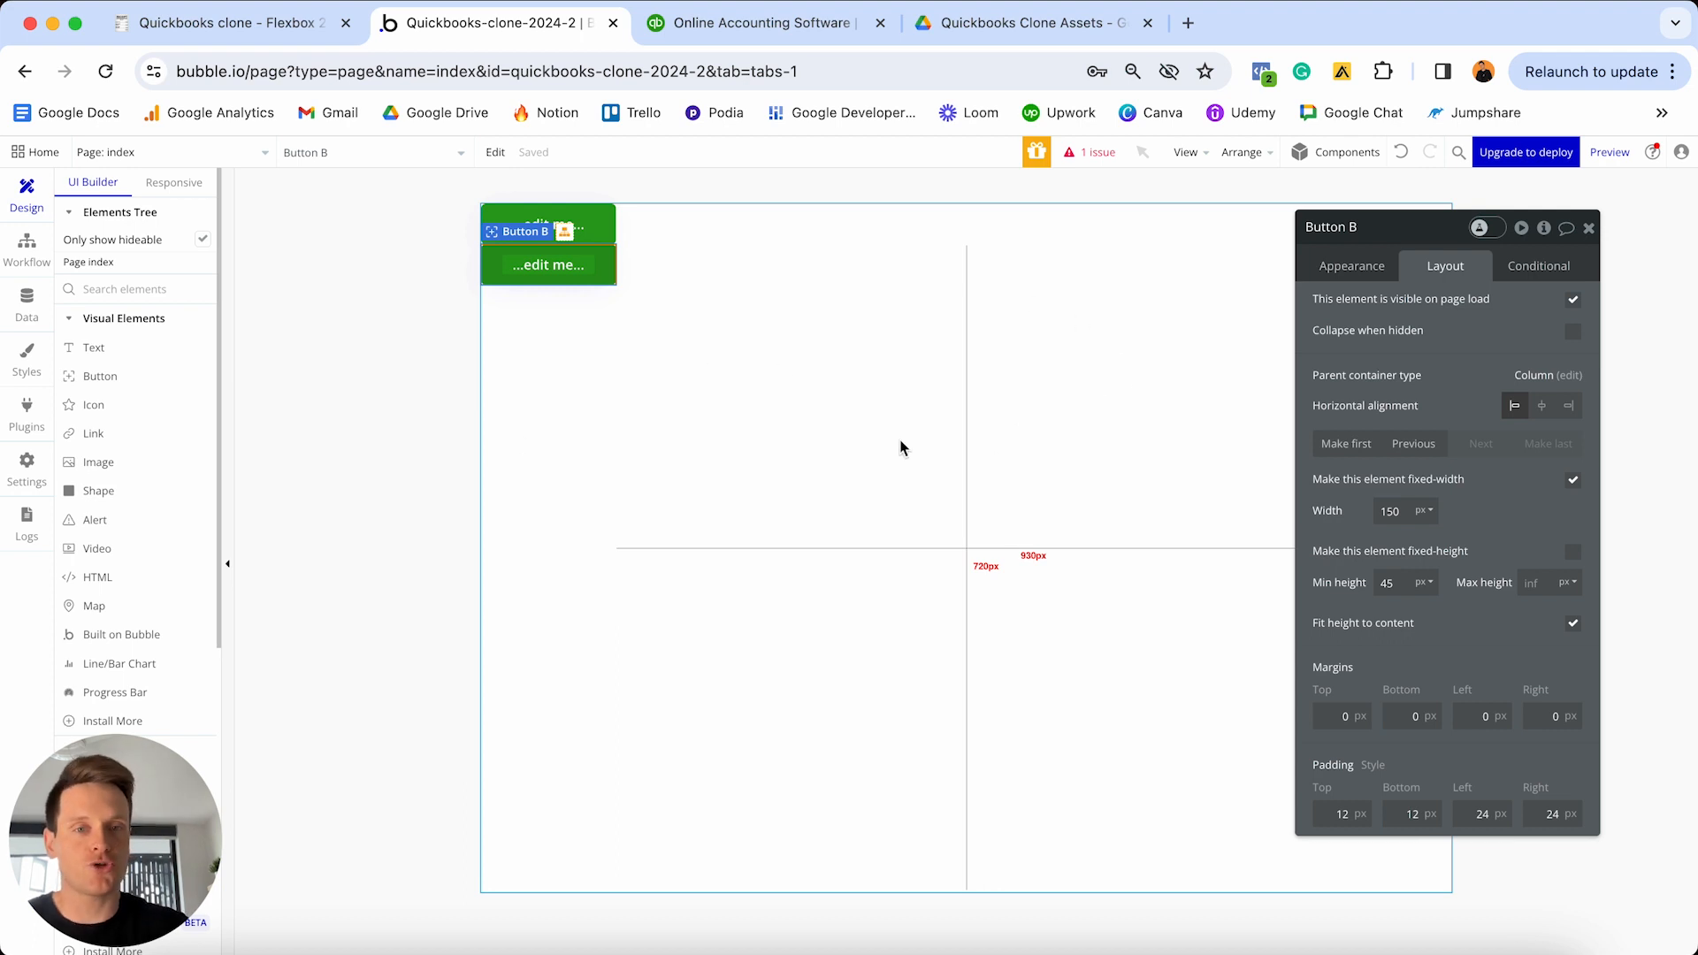
click(1016, 471)
click(1473, 308)
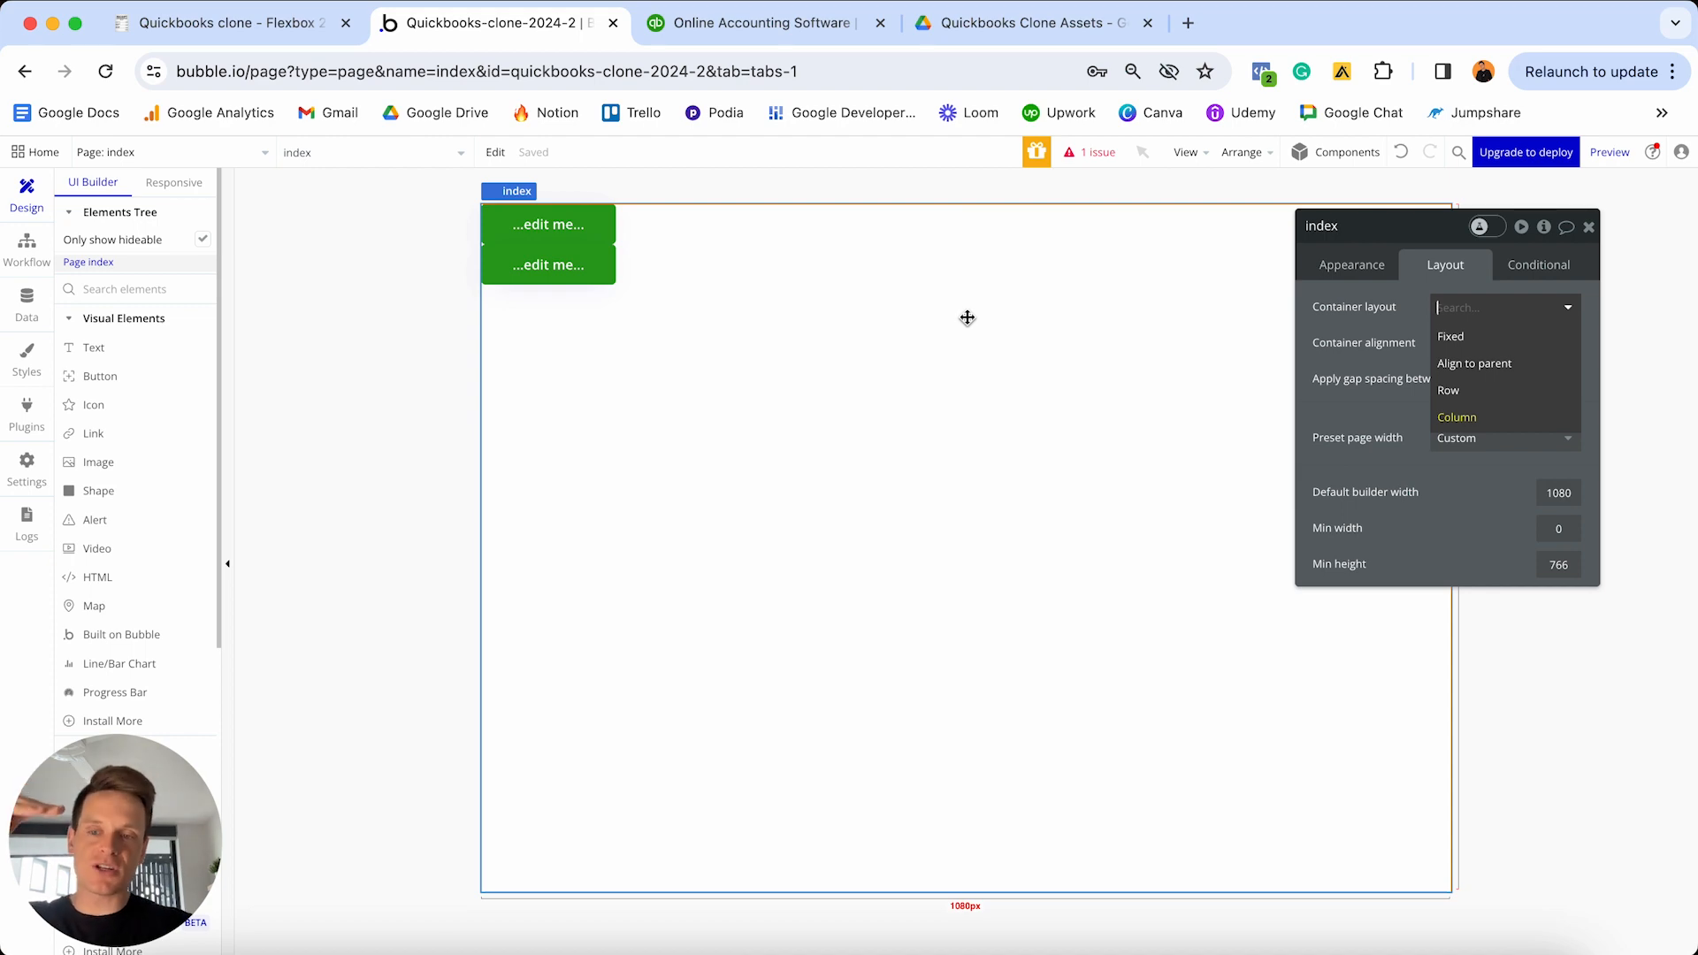
click(816, 25)
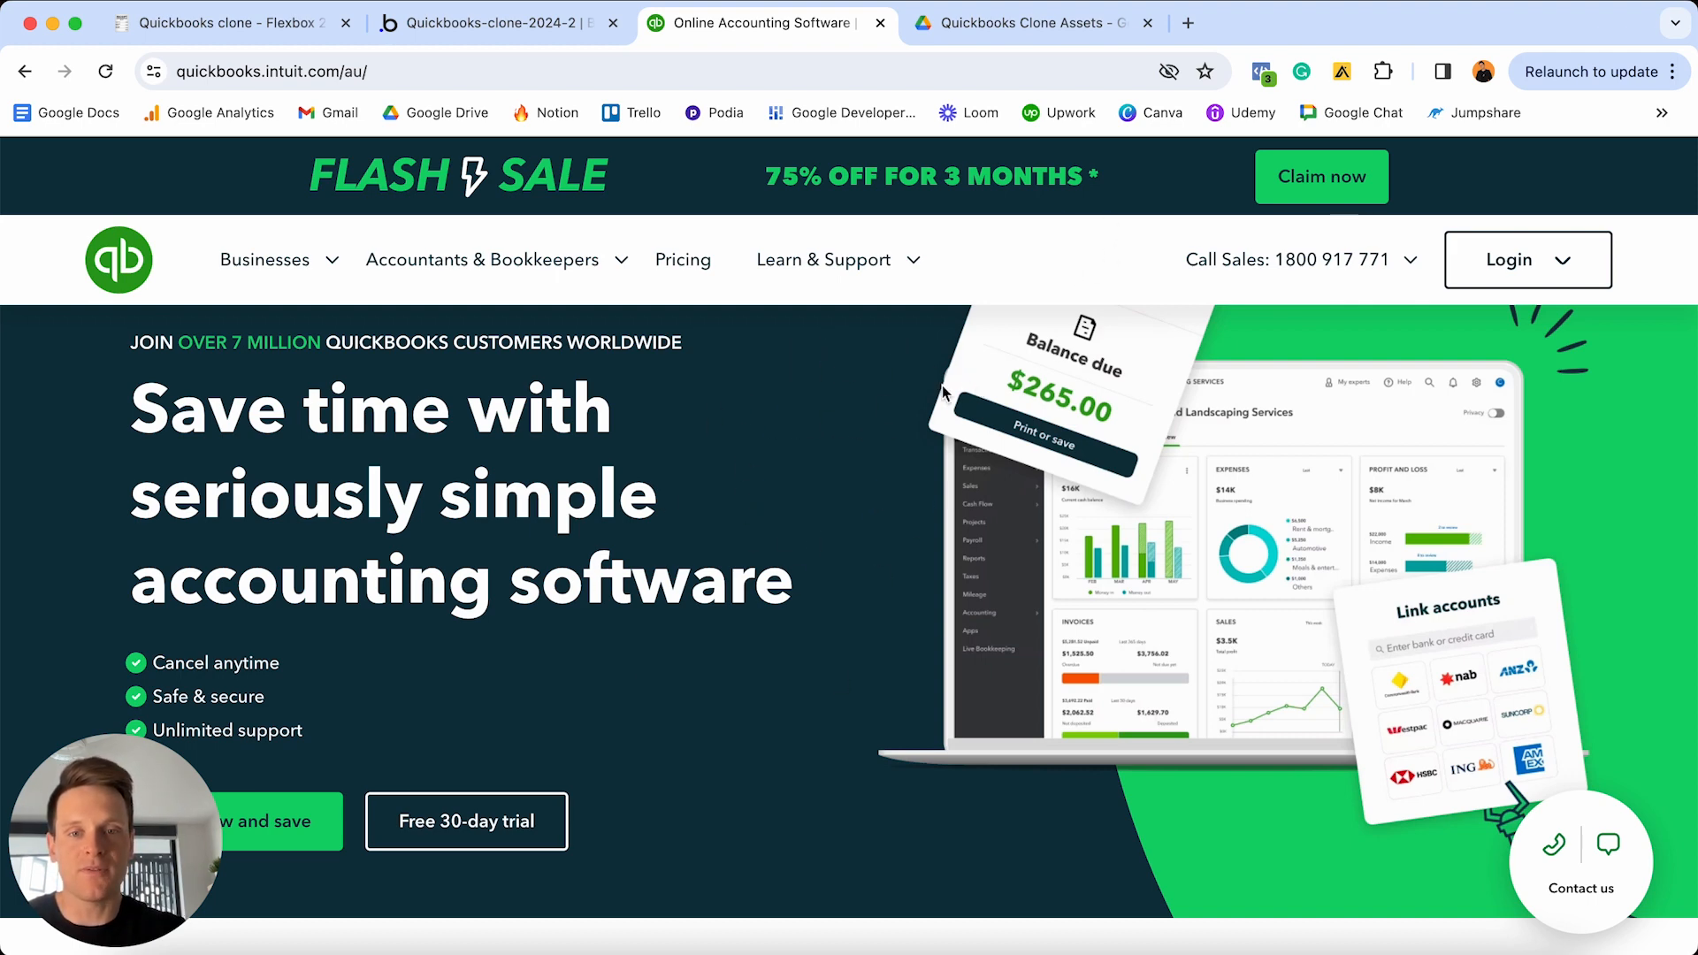
- Set the index page's container layout to Column
scroll(1002, 557, down, 5)
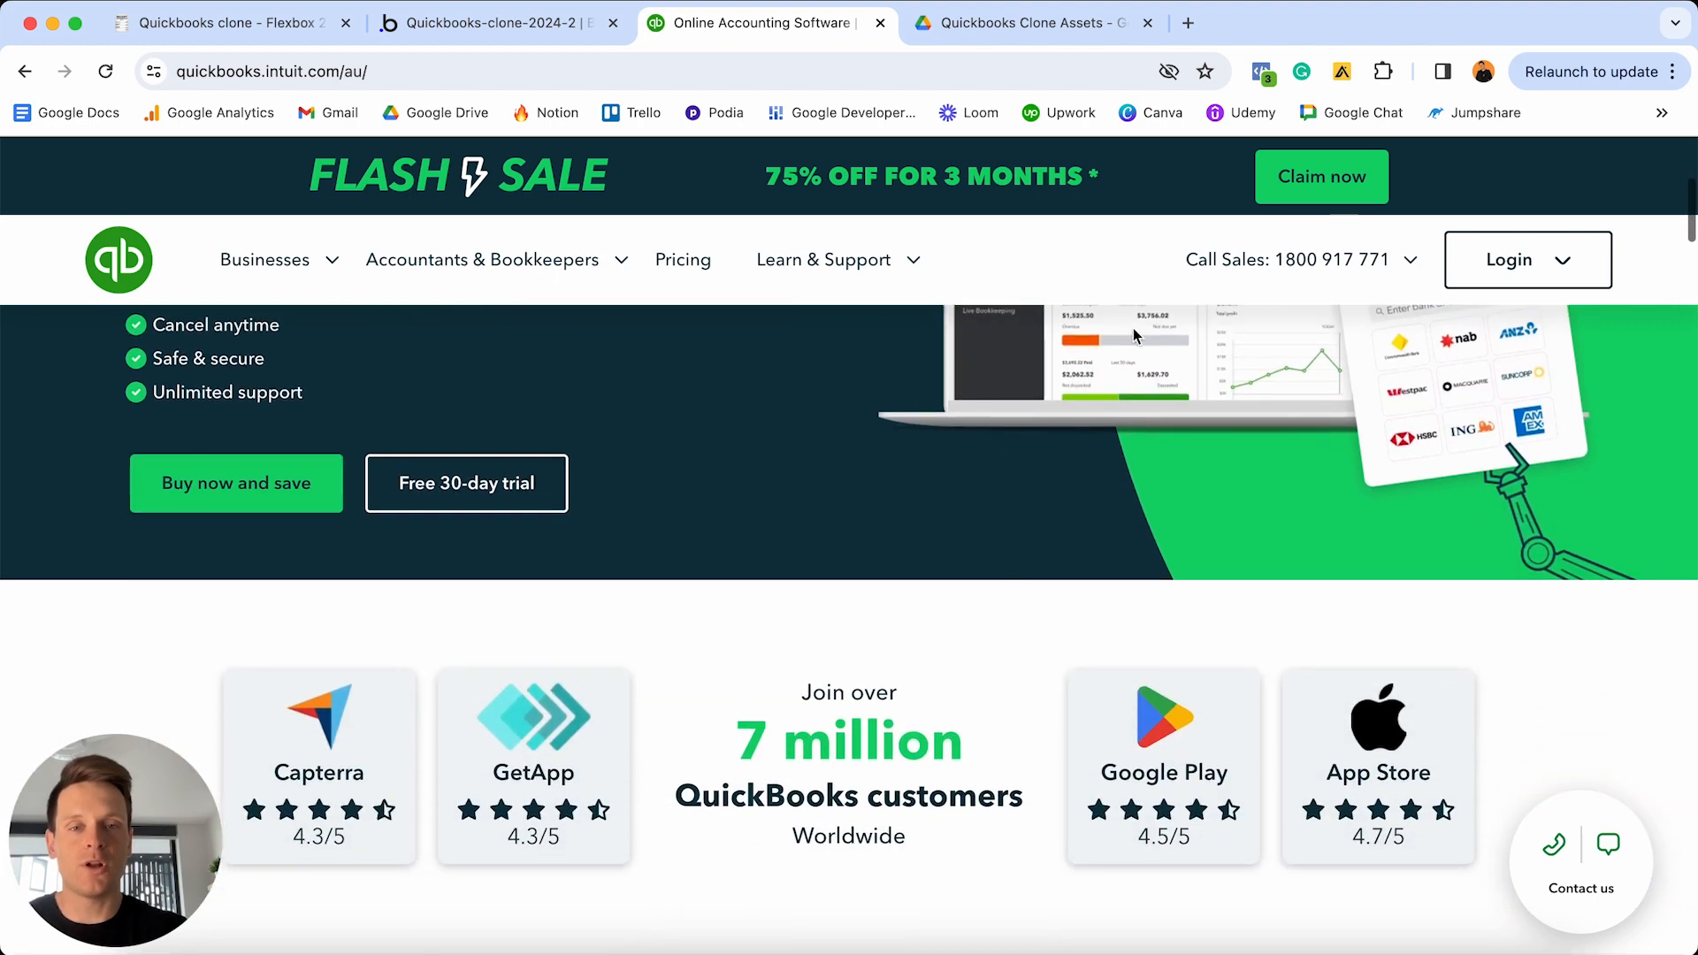
scroll(970, 380, down, 3)
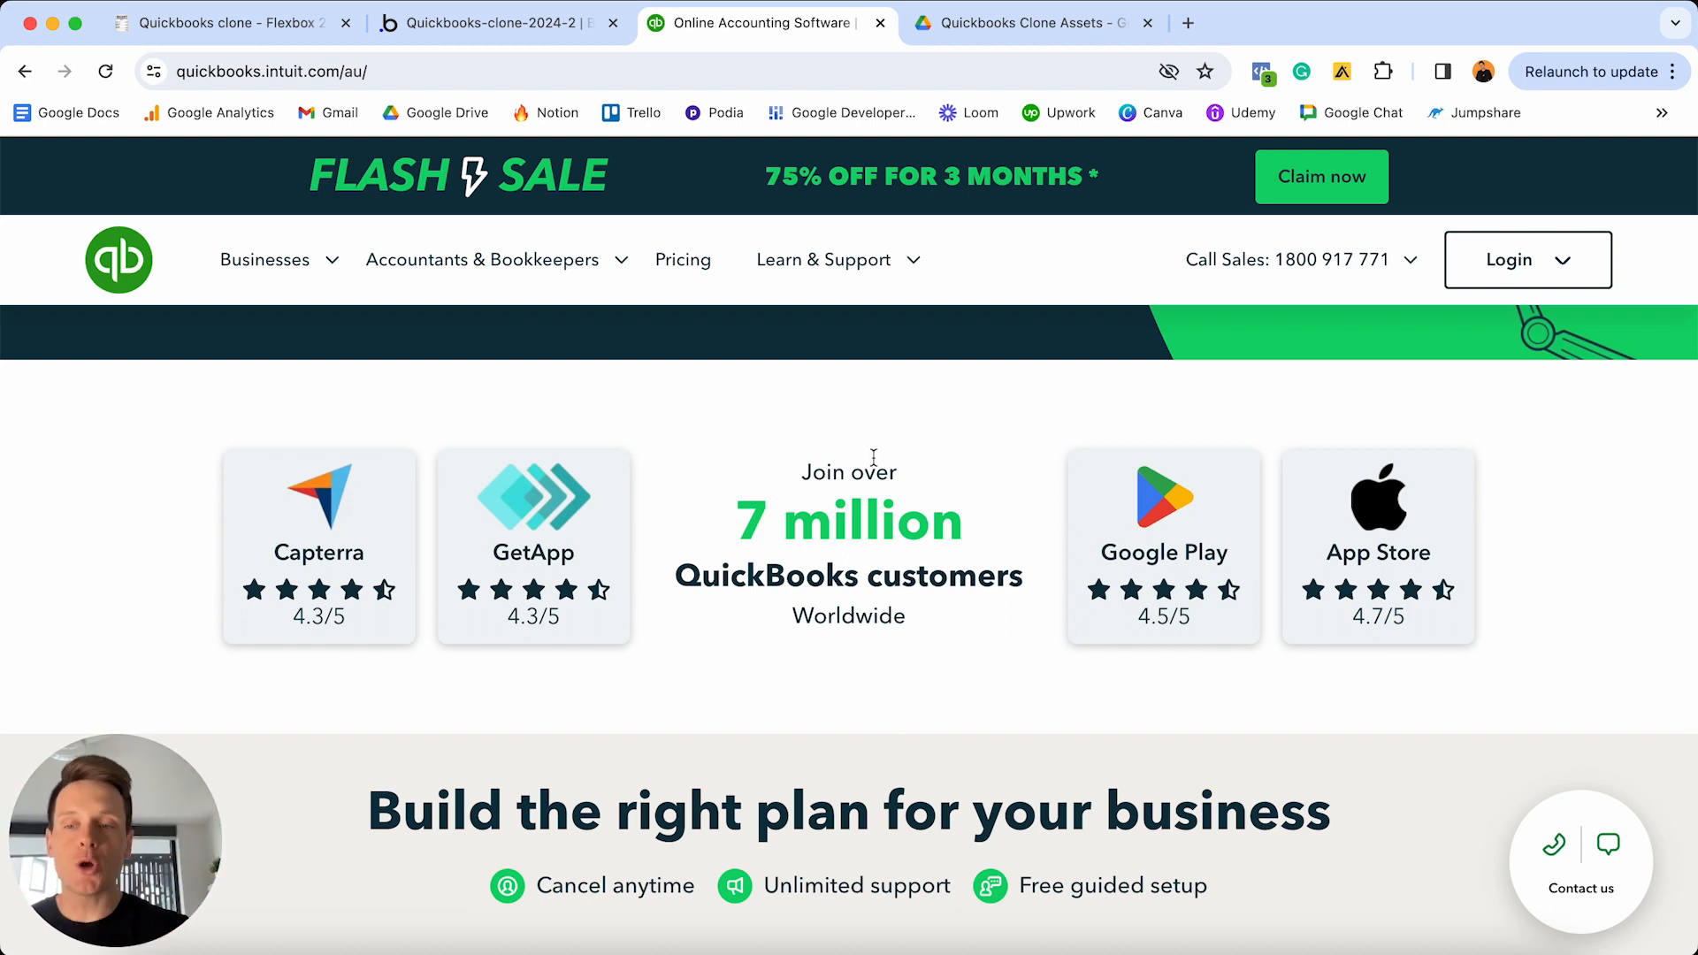
click(522, 23)
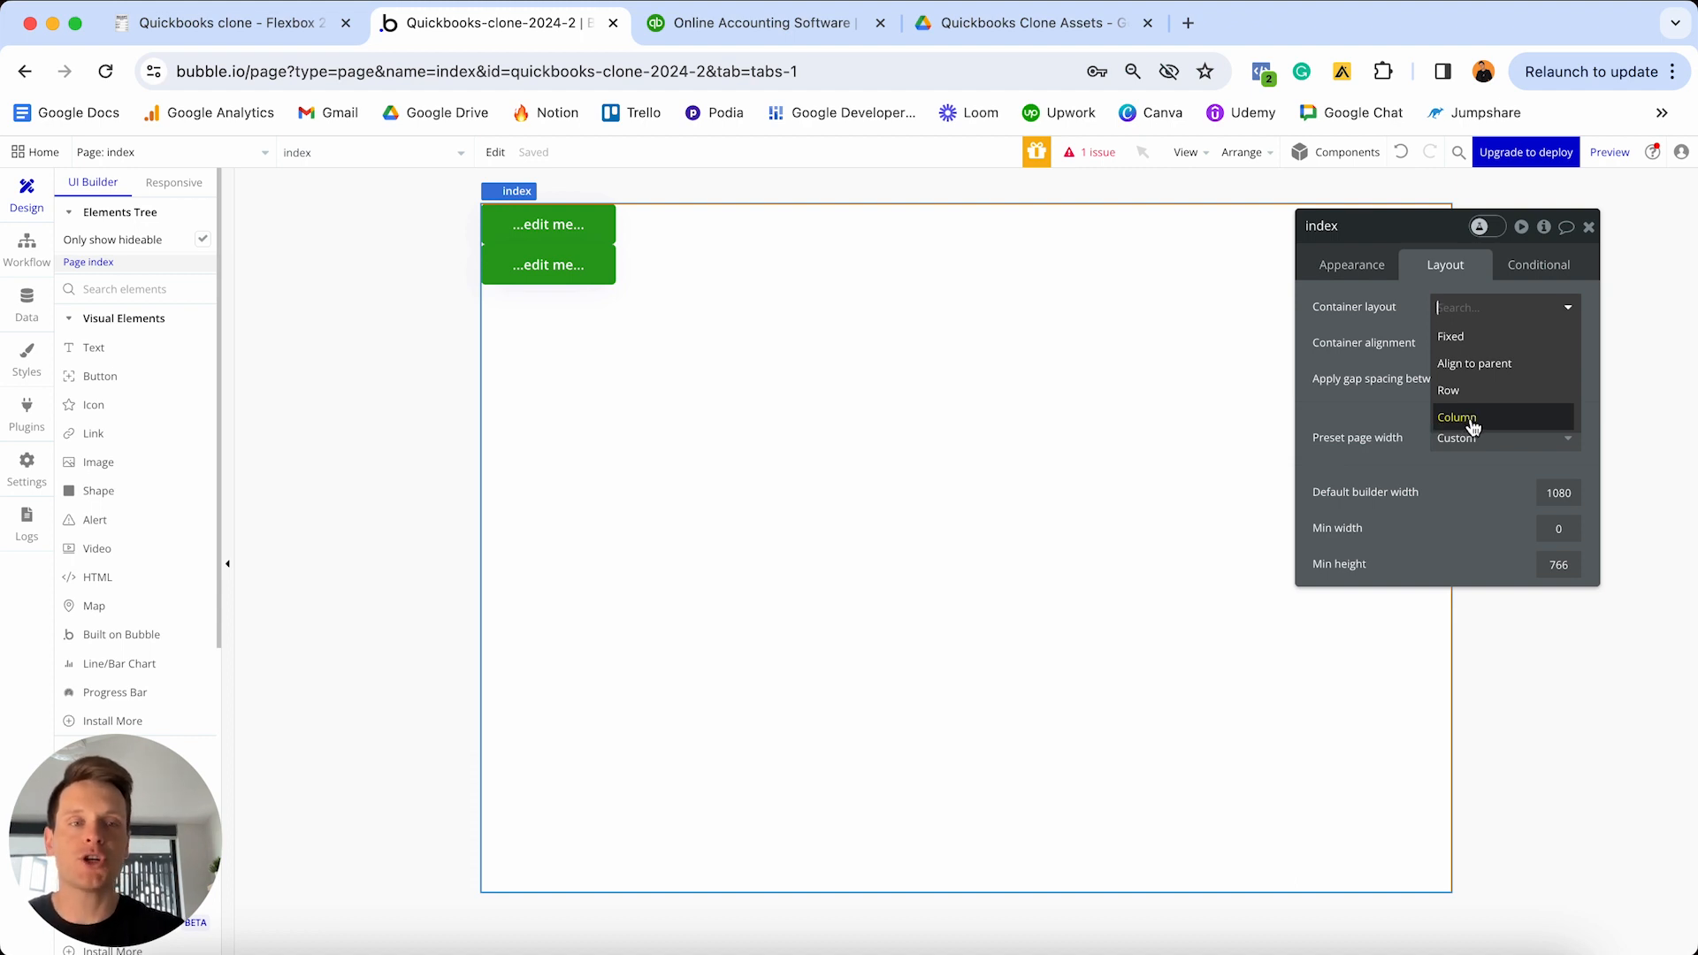
click(1469, 420)
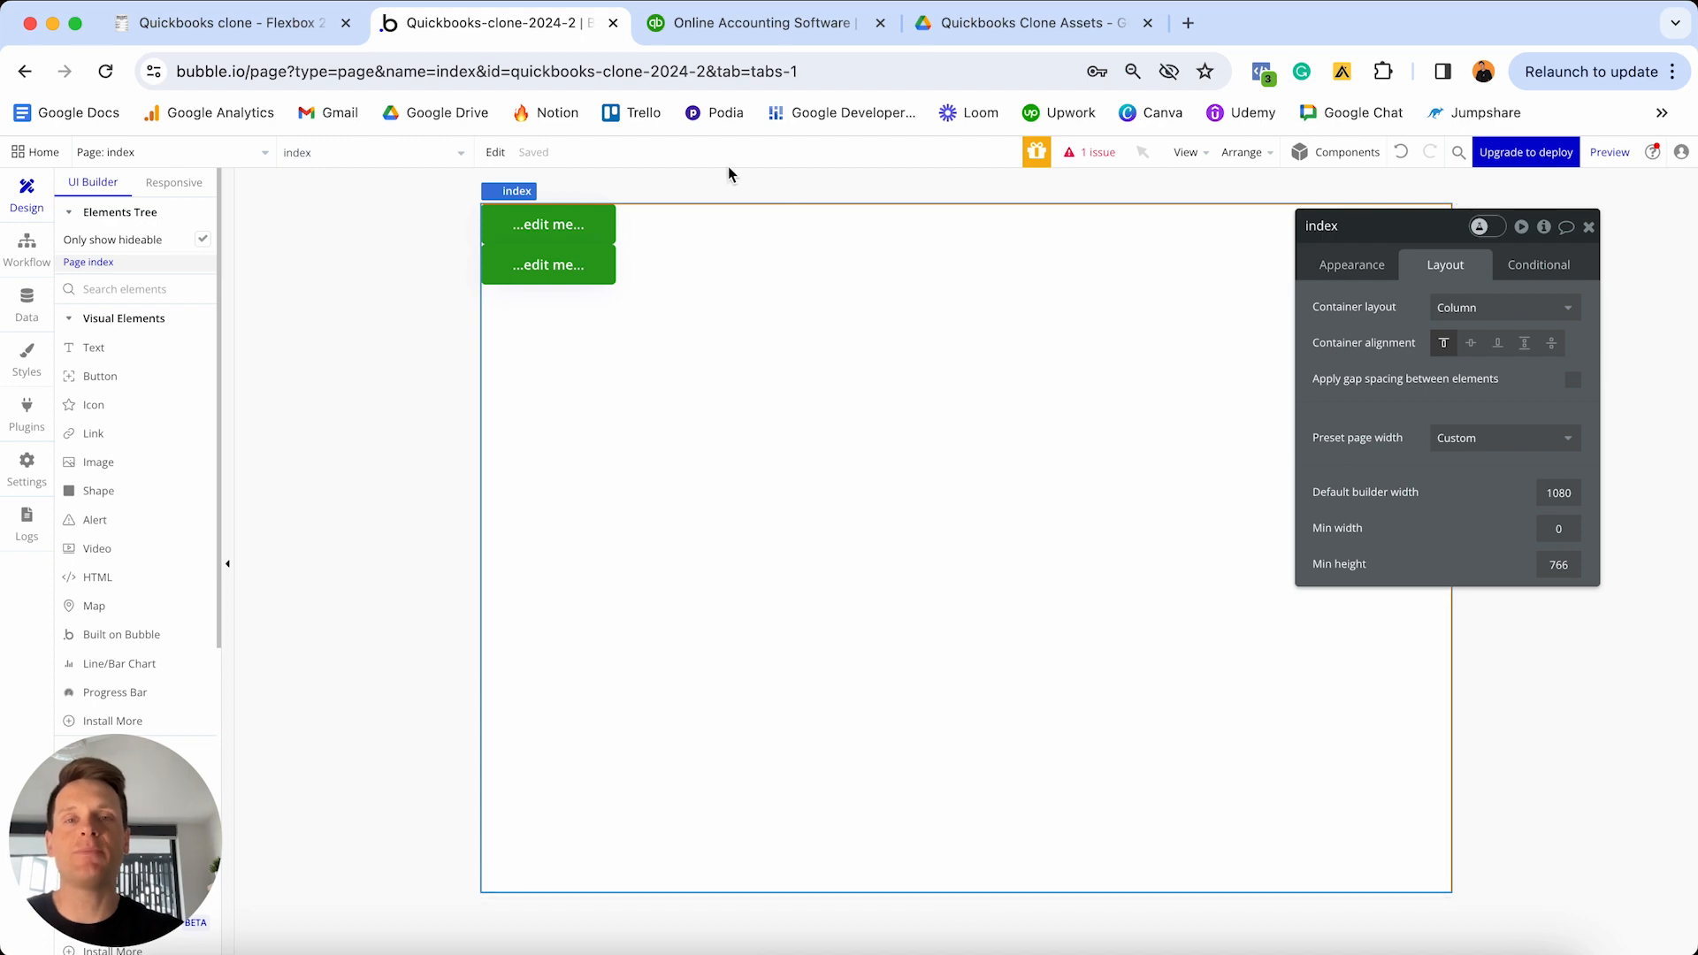
- Study the QuickBooks homepage header as a reference for the clone's header
click(721, 25)
mouse_move(761, 259)
scroll(745, 431, up, 10)
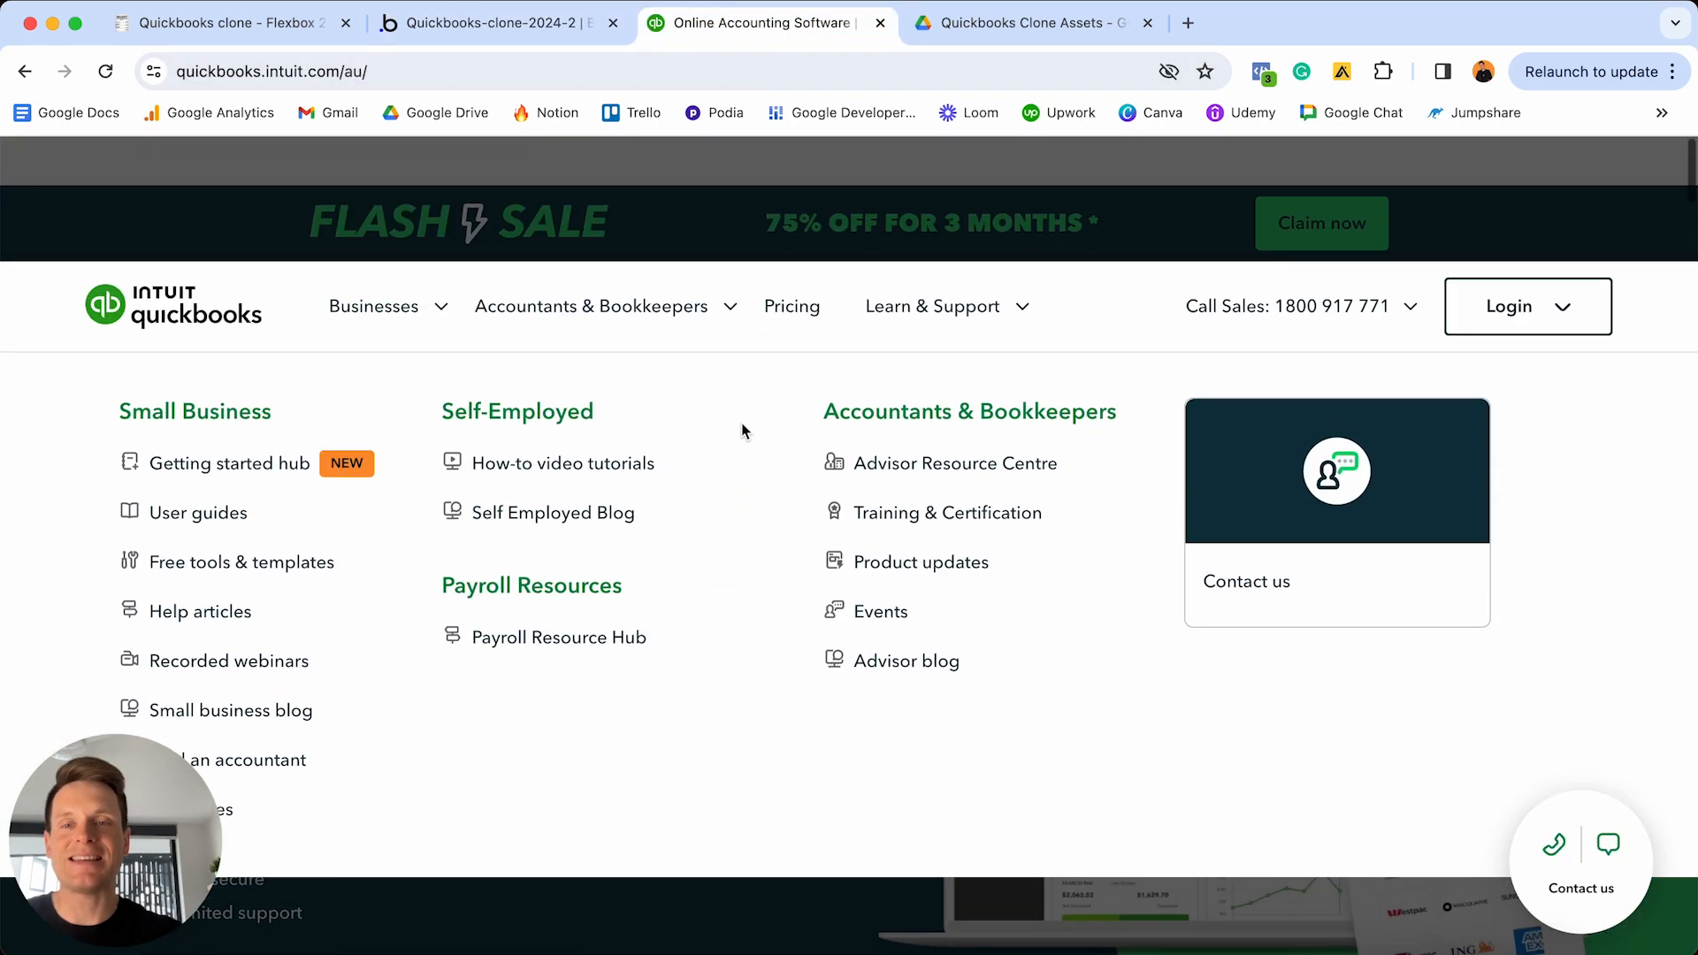
mouse_move(860, 276)
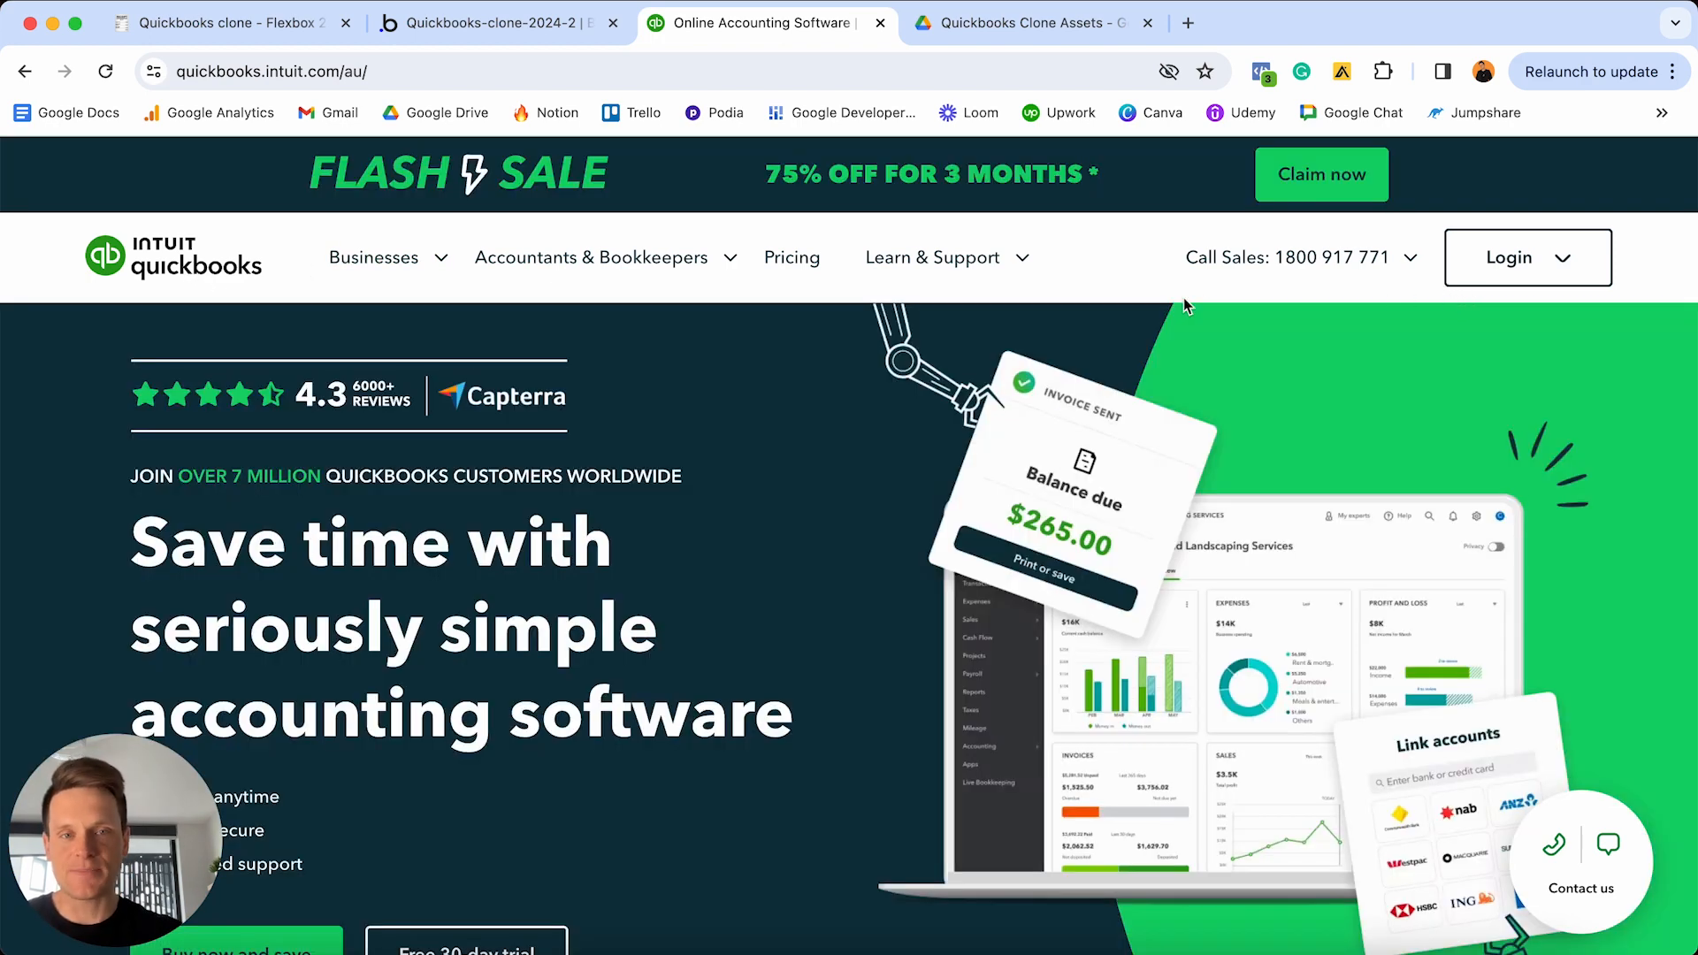
click(546, 40)
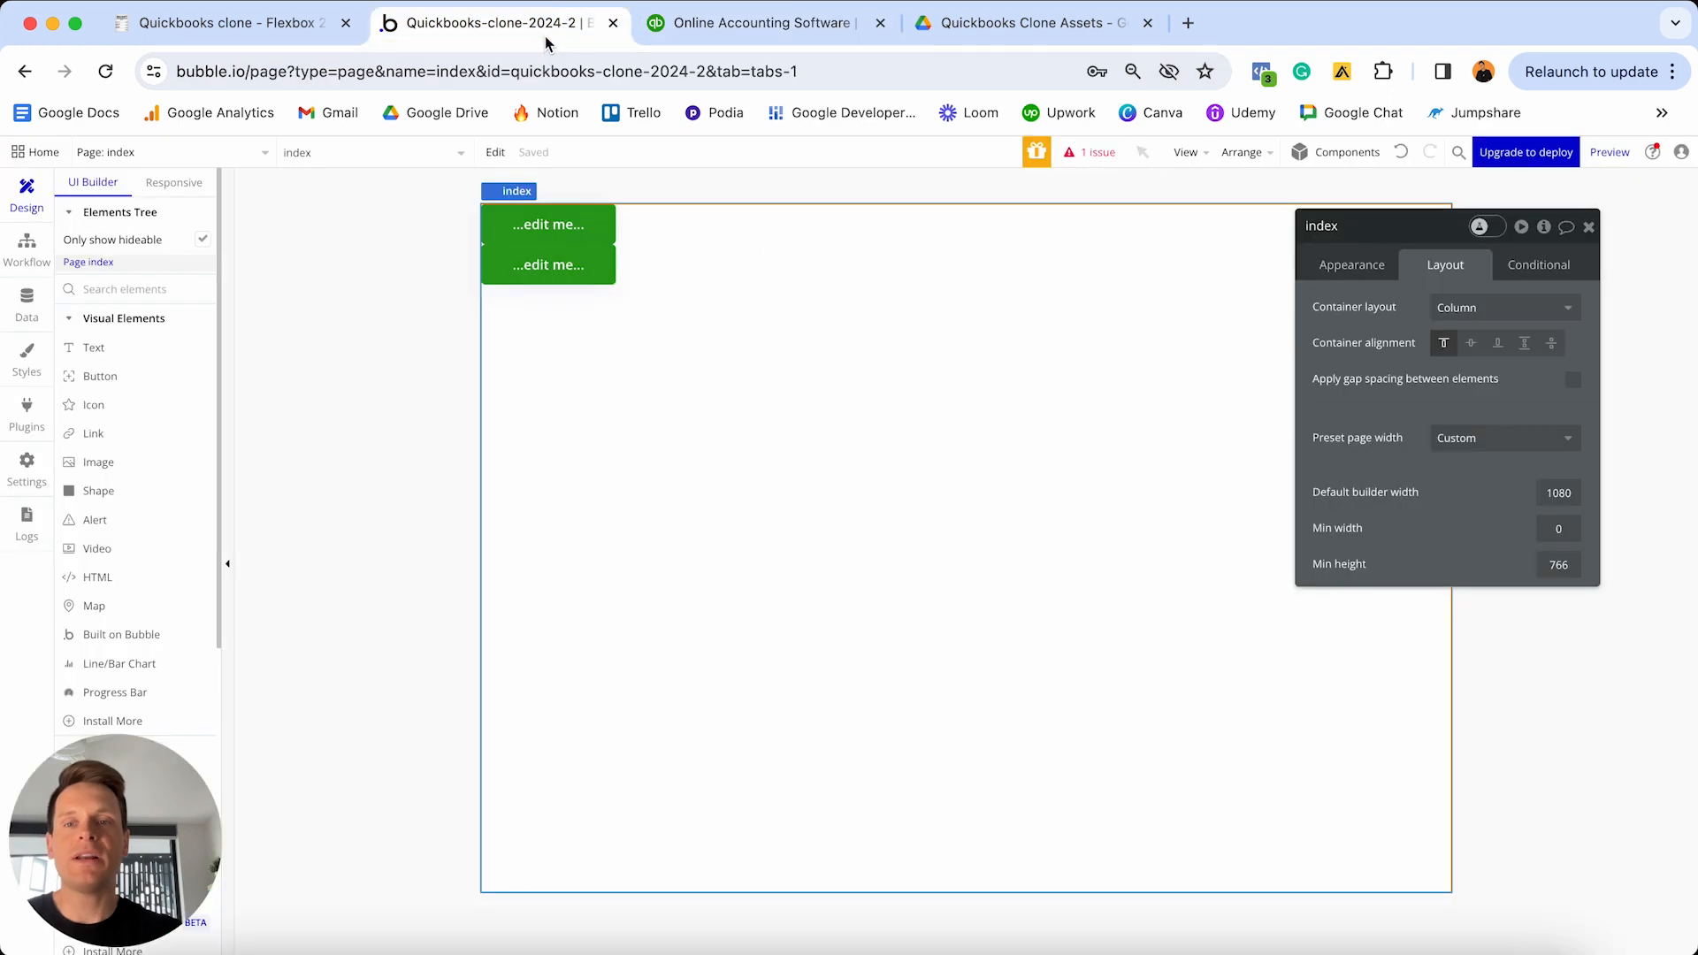
- Delete both green buttons from the page
click(556, 228)
shift+click(563, 264)
key(Delete)
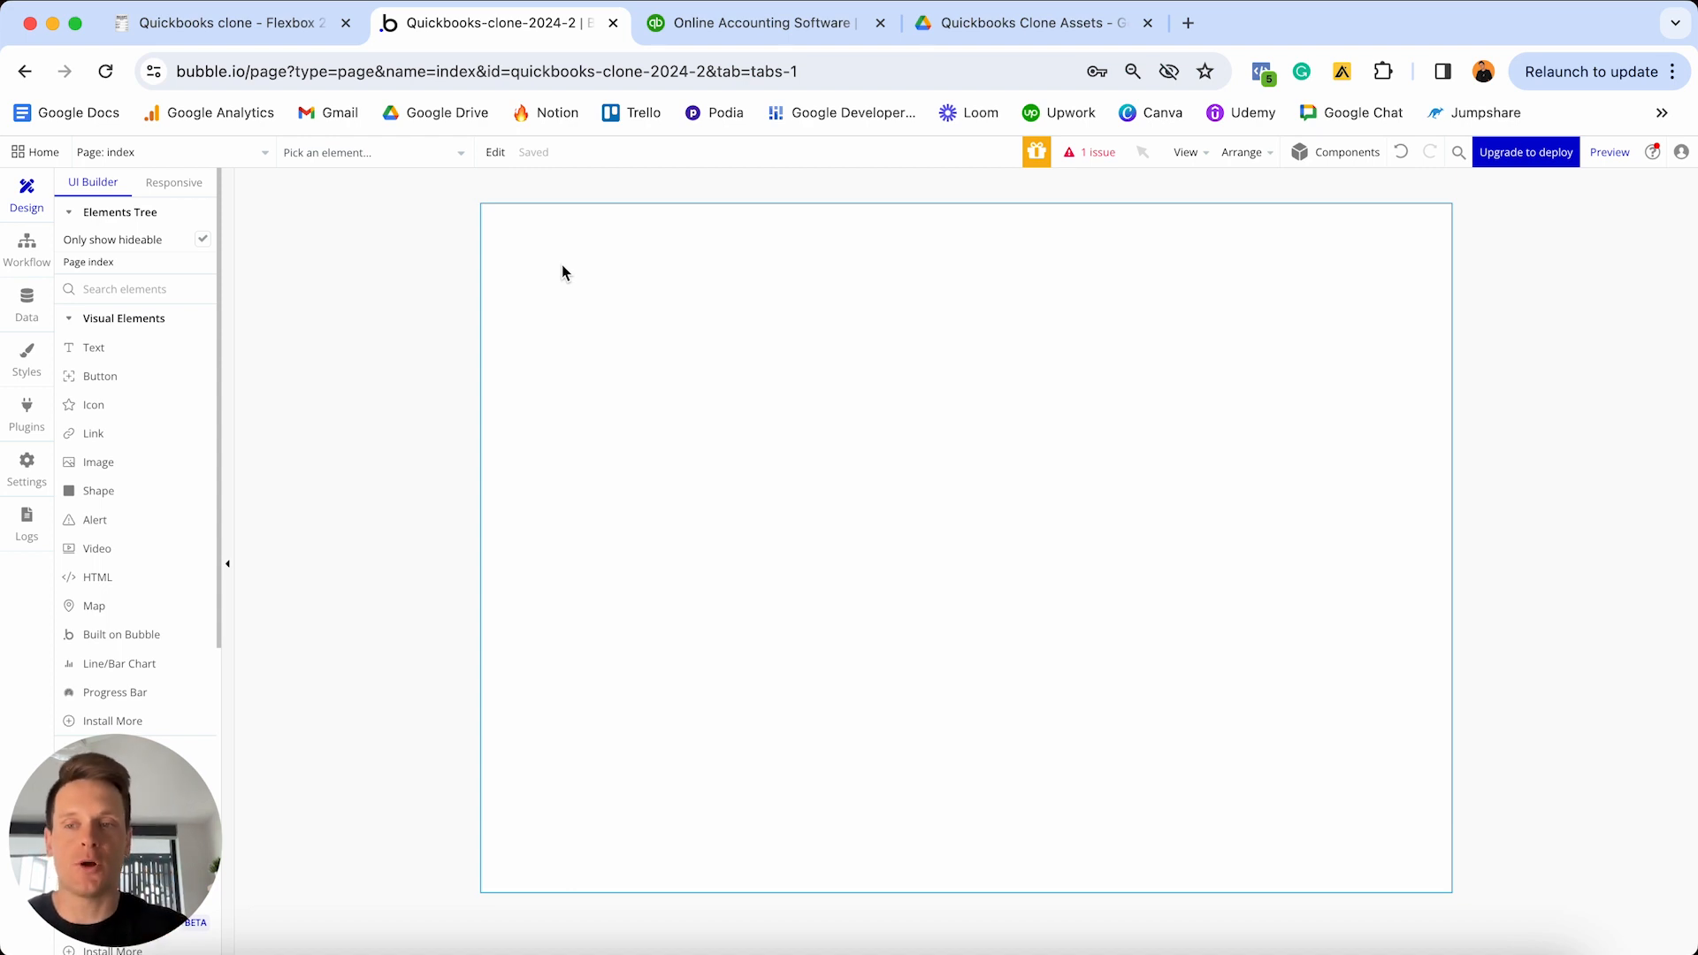
- Place a new 280×280 Group A at the page's top-left, then view the QuickBooks site
scroll(128, 369, down, 3)
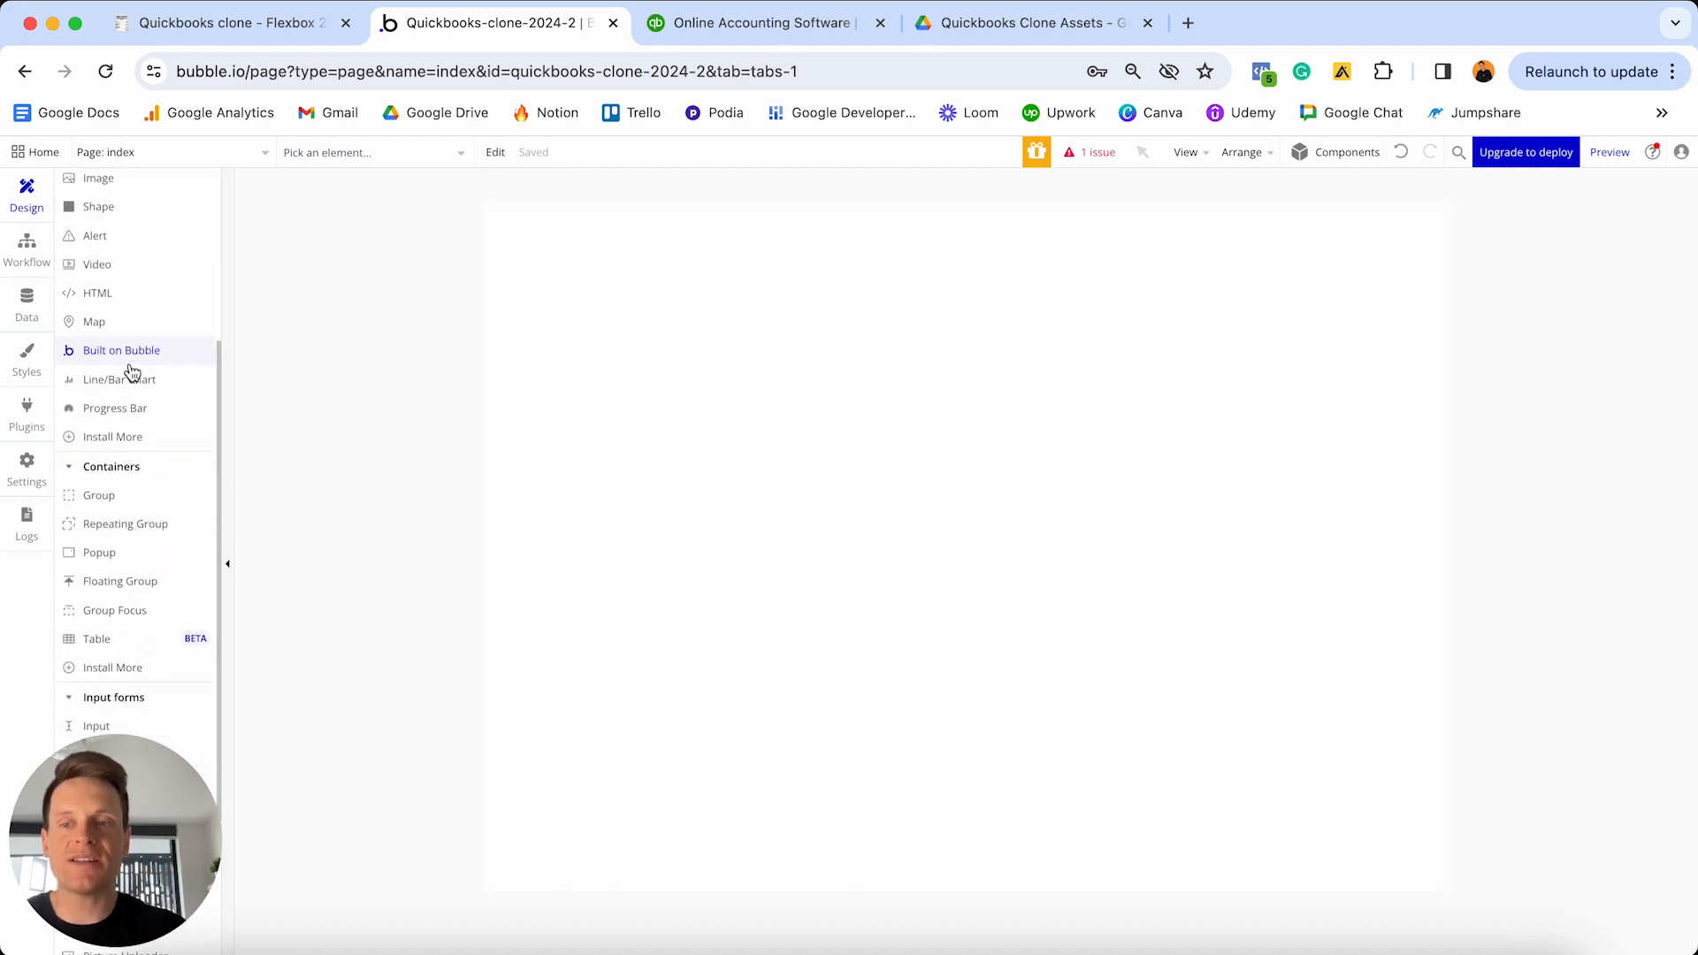
scroll(132, 371, down, 1)
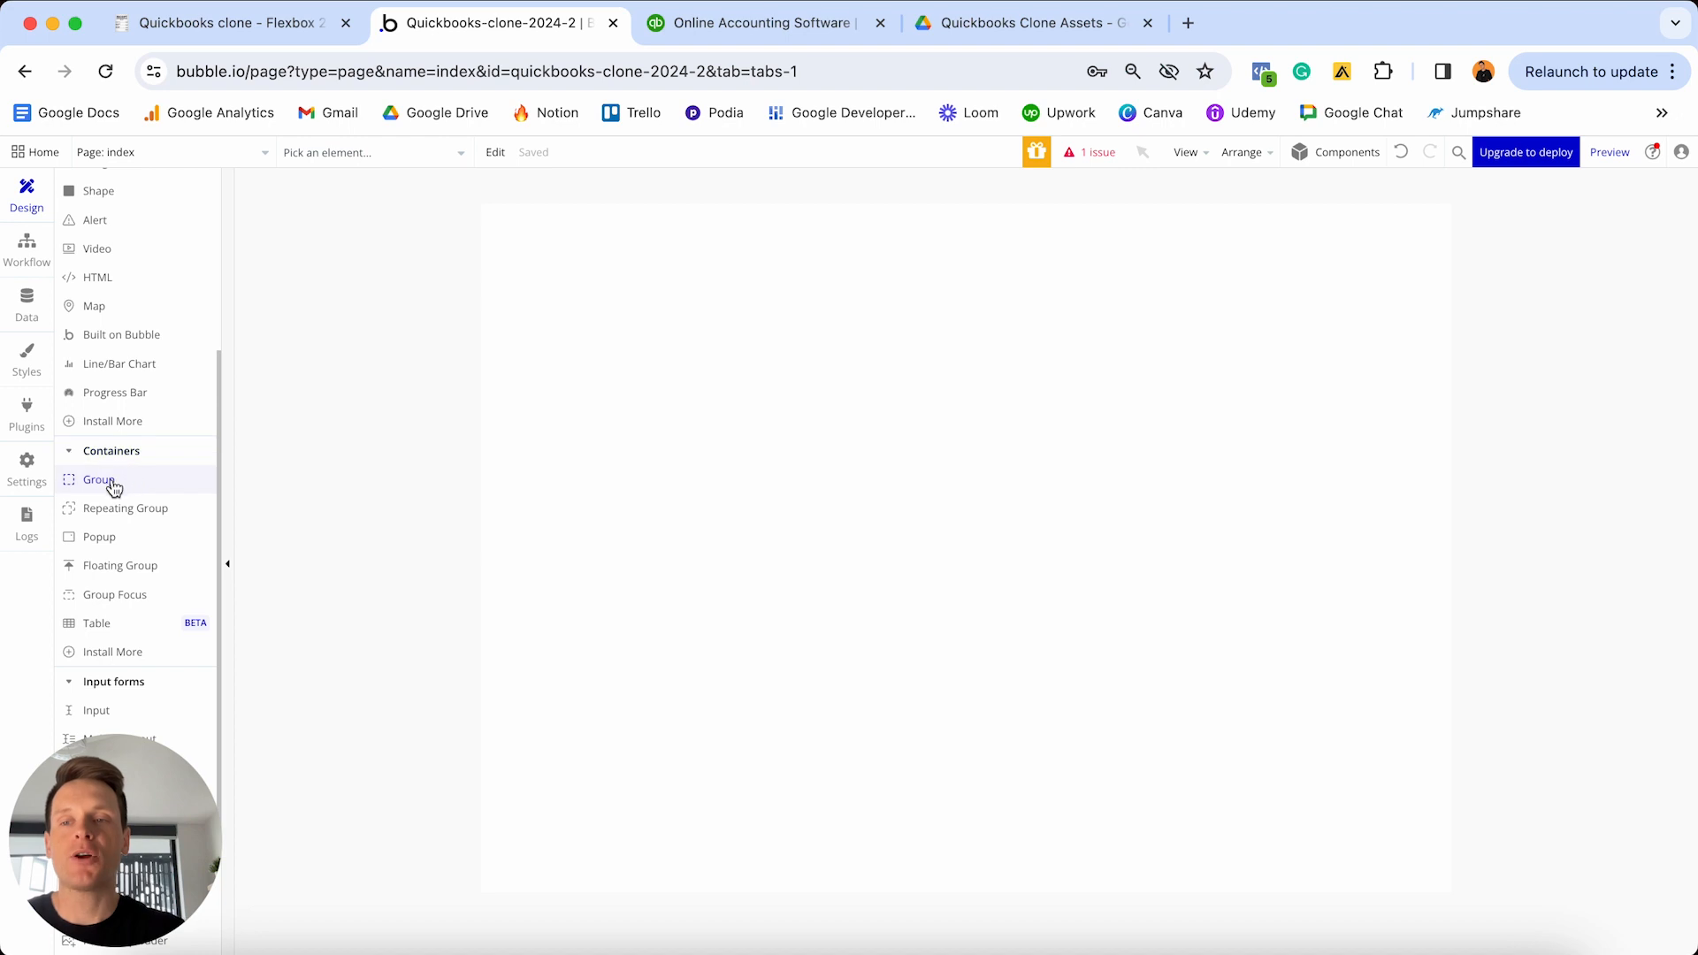
click(111, 485)
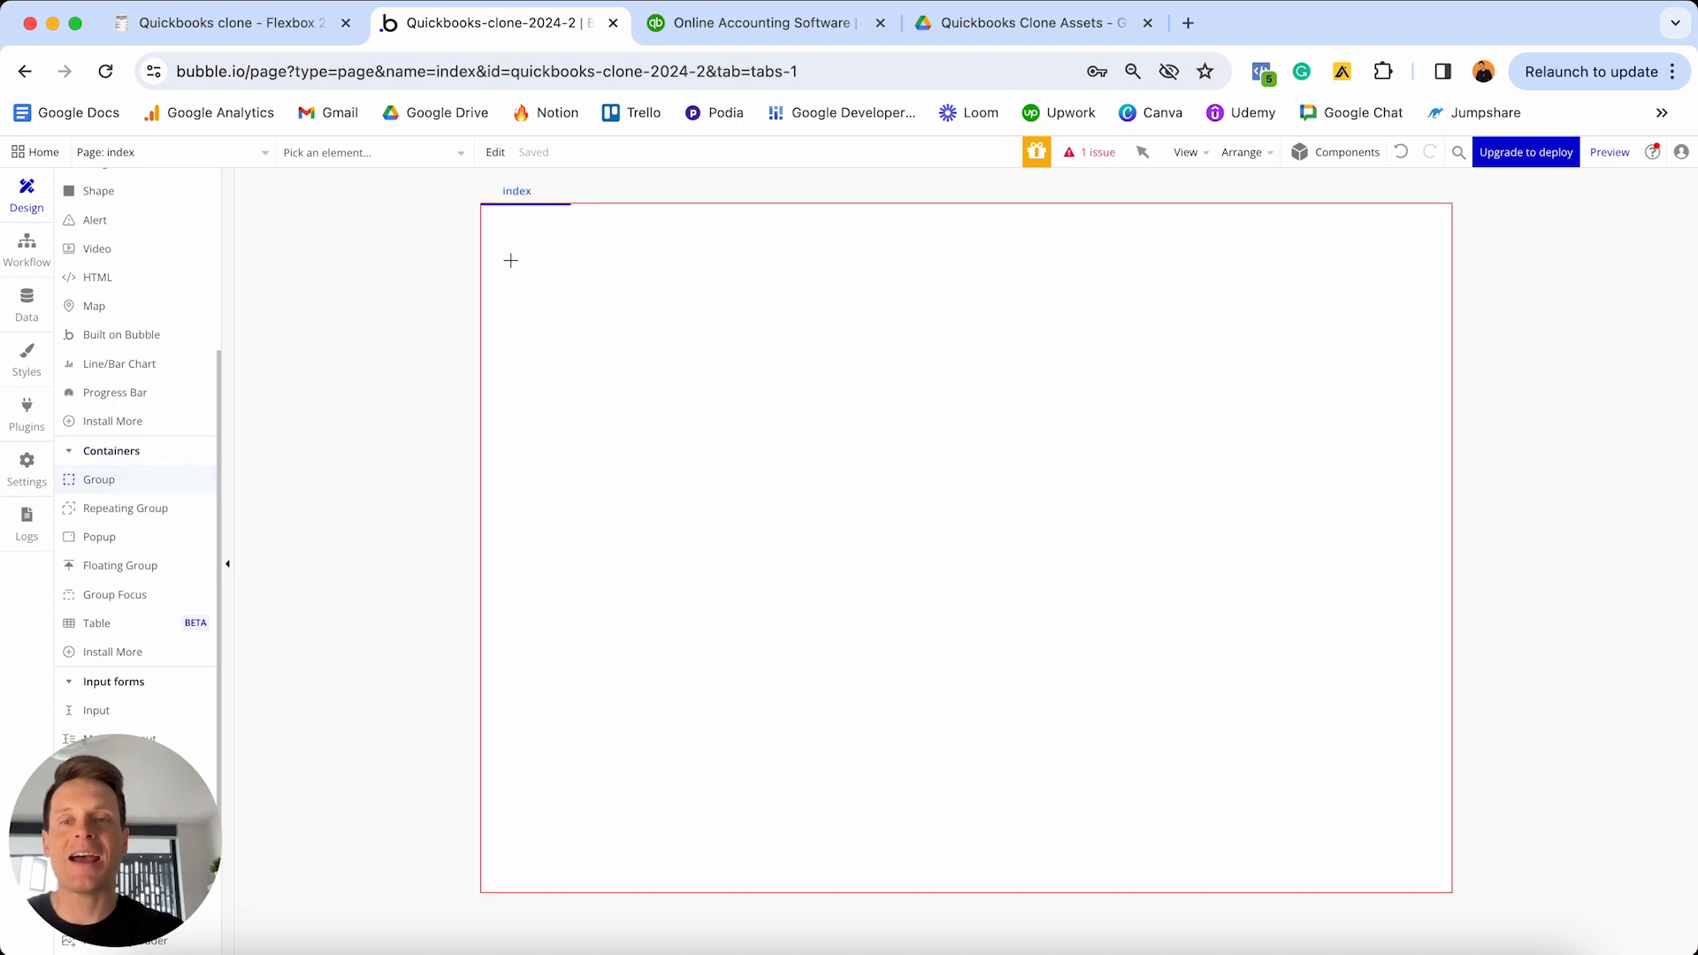
click(510, 260)
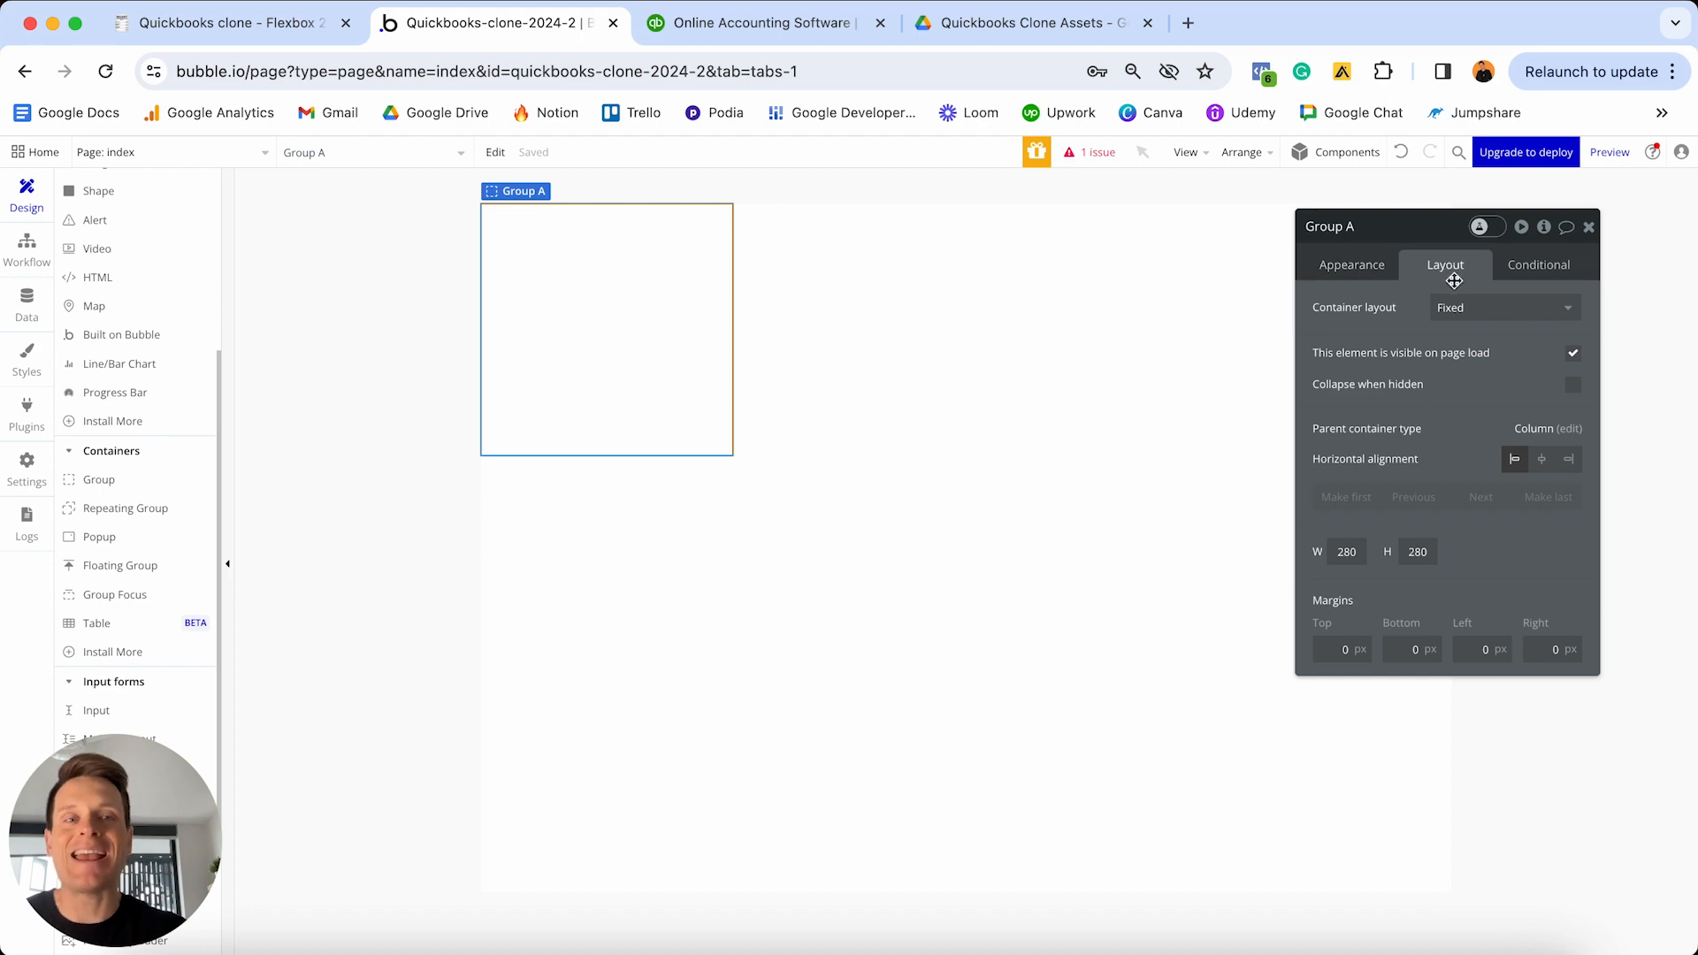
click(775, 34)
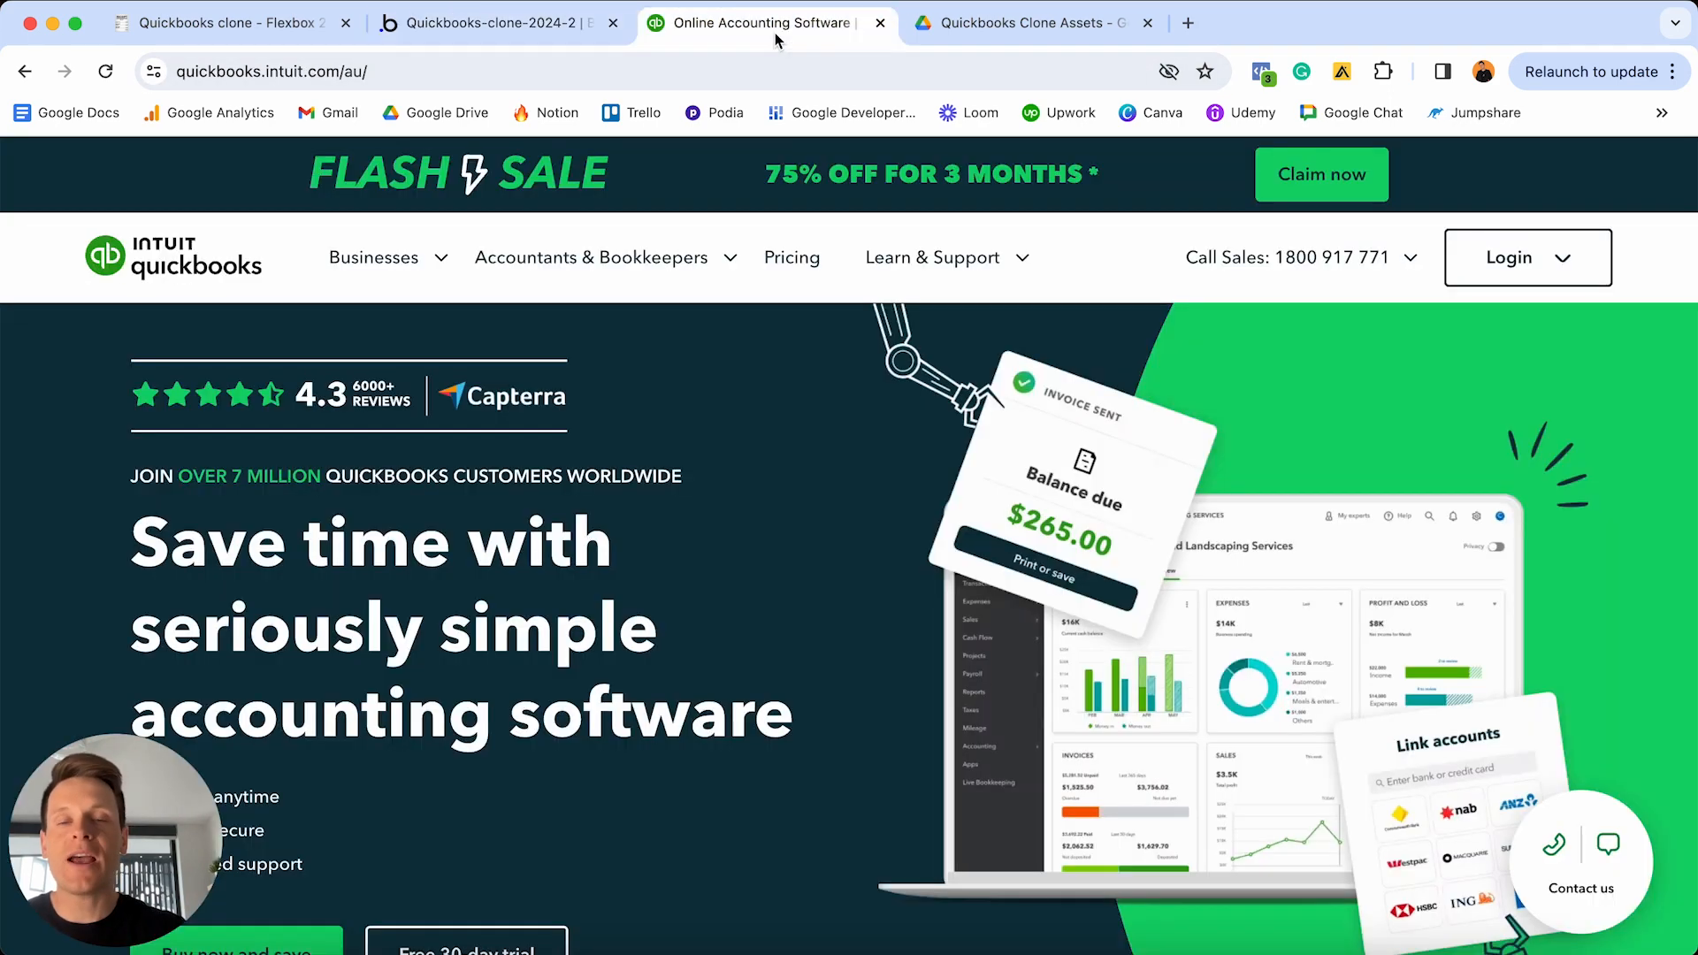
- Browse QuickBooks' Businesses and Accountants & Bookkeepers menus, then return to the Bubble editor
click(323, 265)
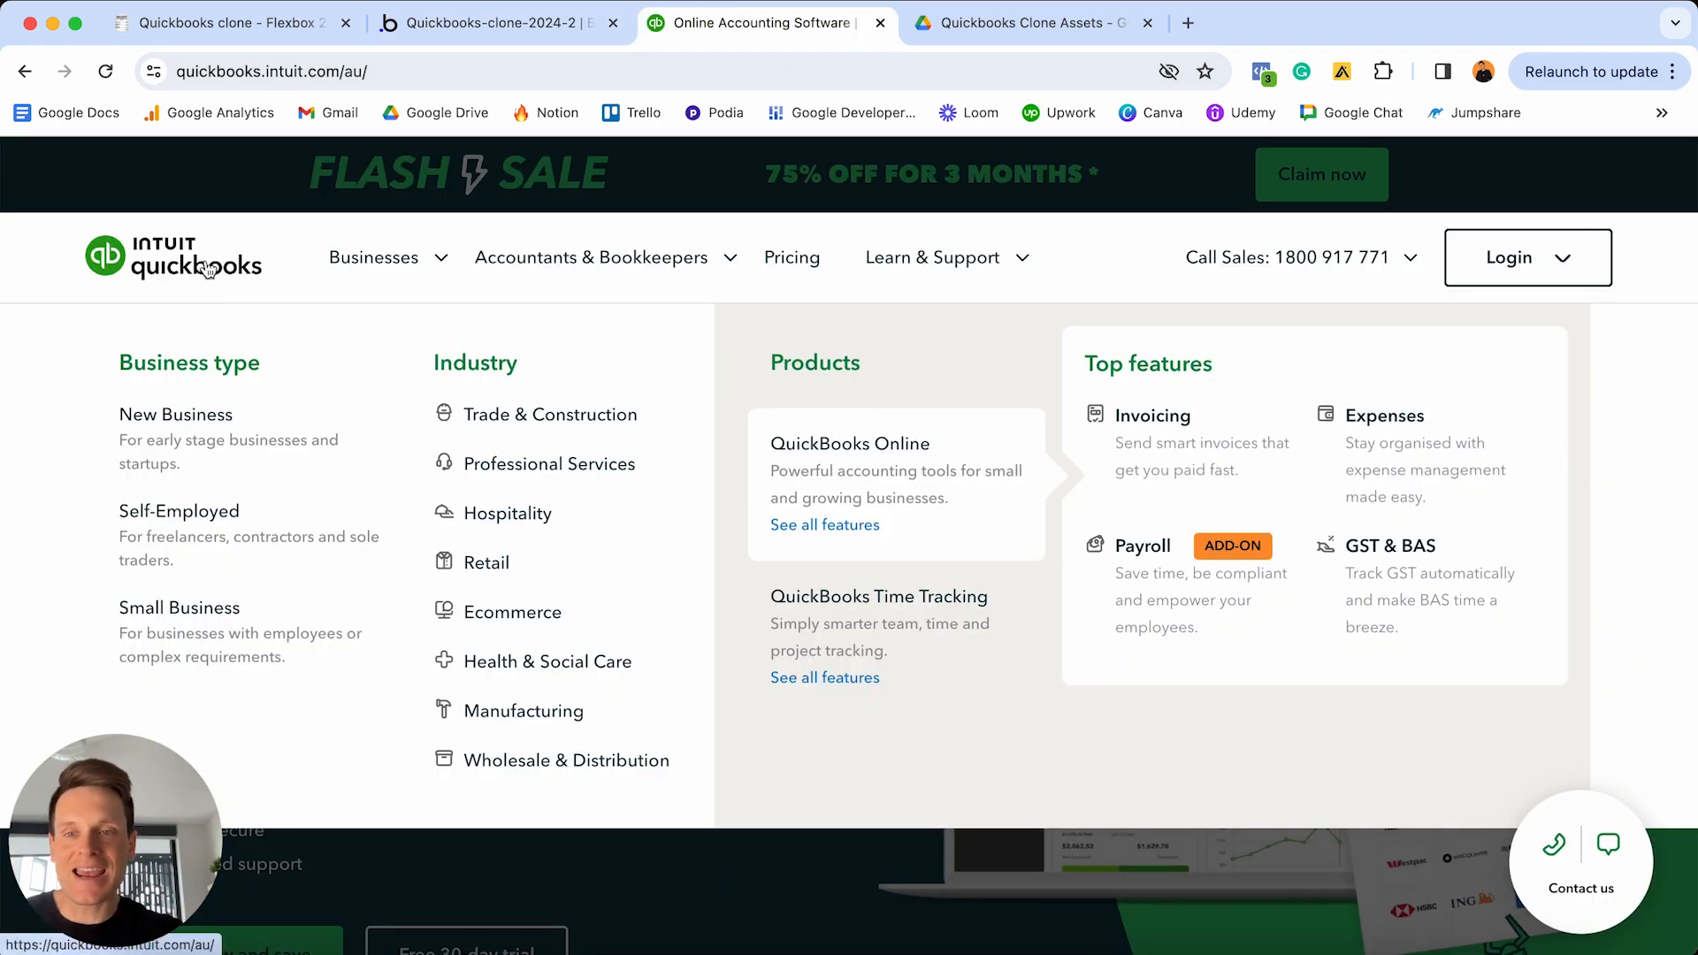
click(482, 258)
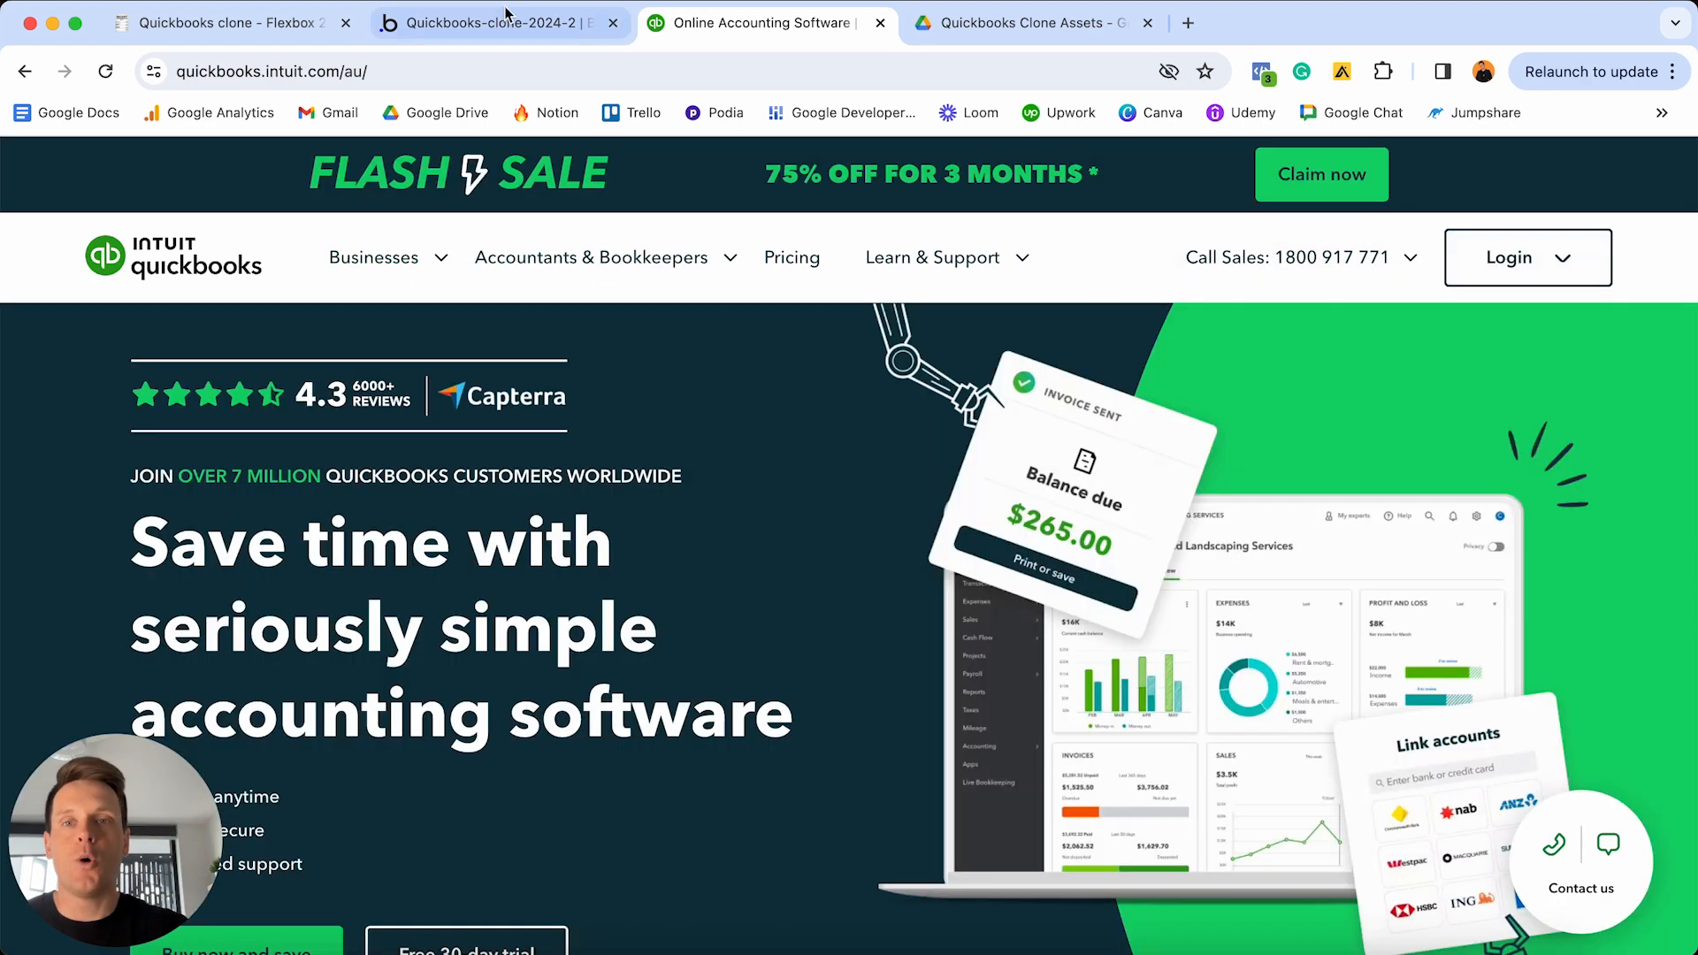
click(489, 22)
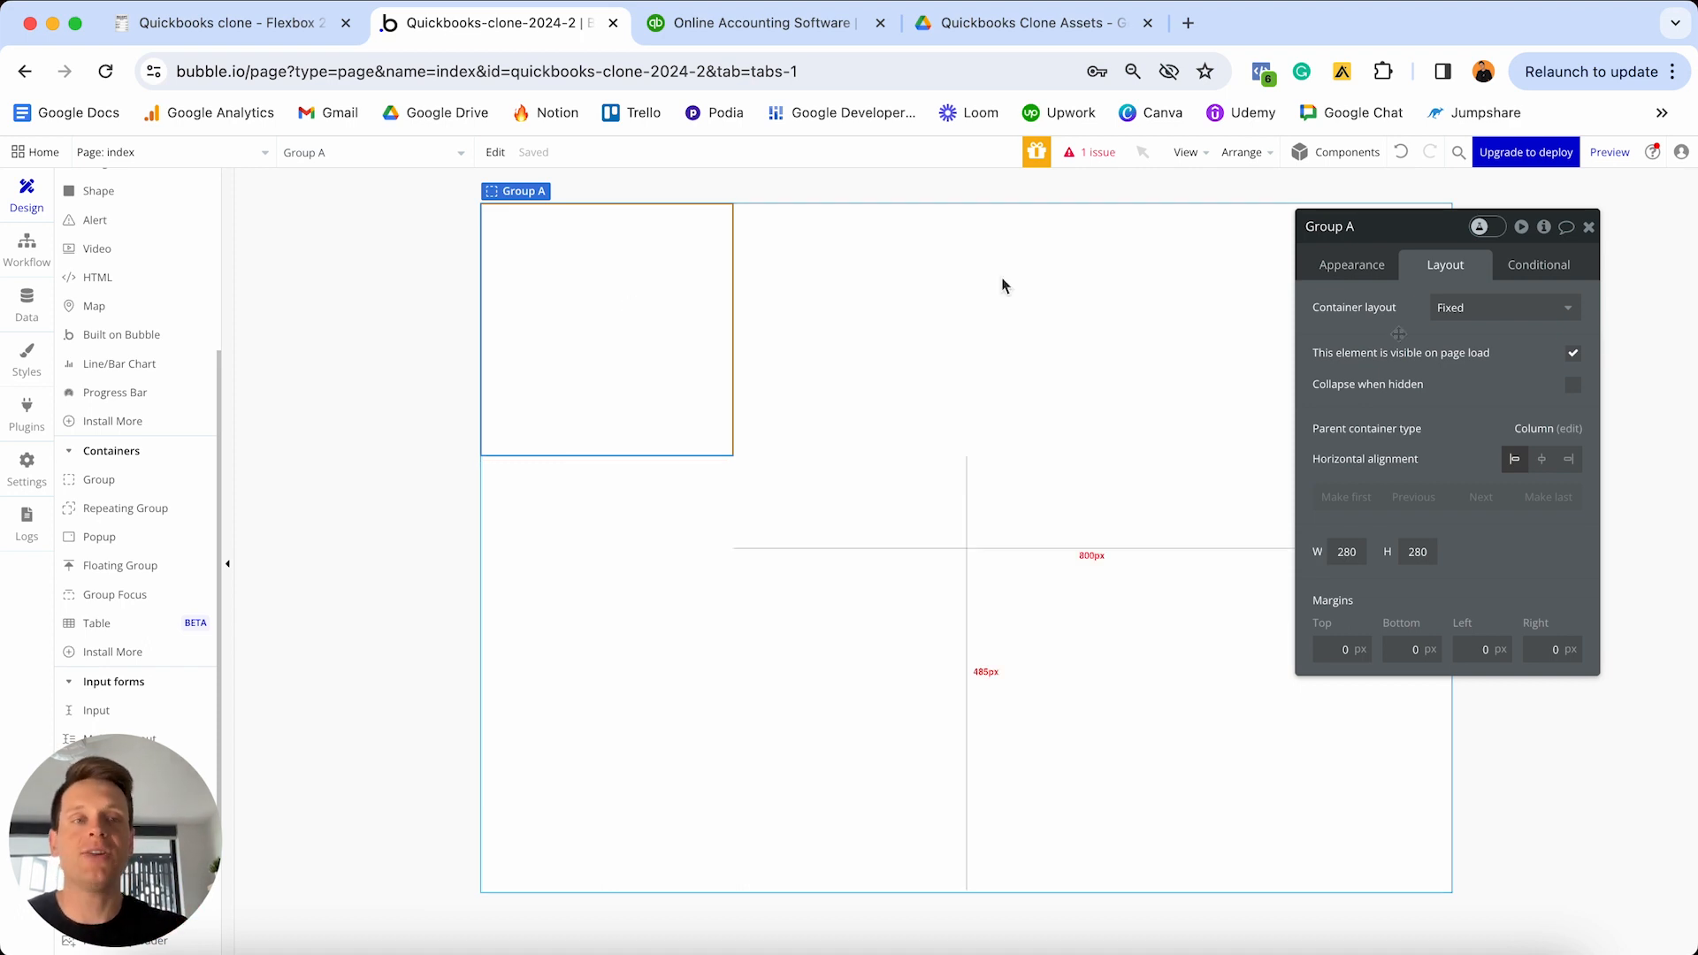
- Set Group A's container layout to Row
click(1471, 307)
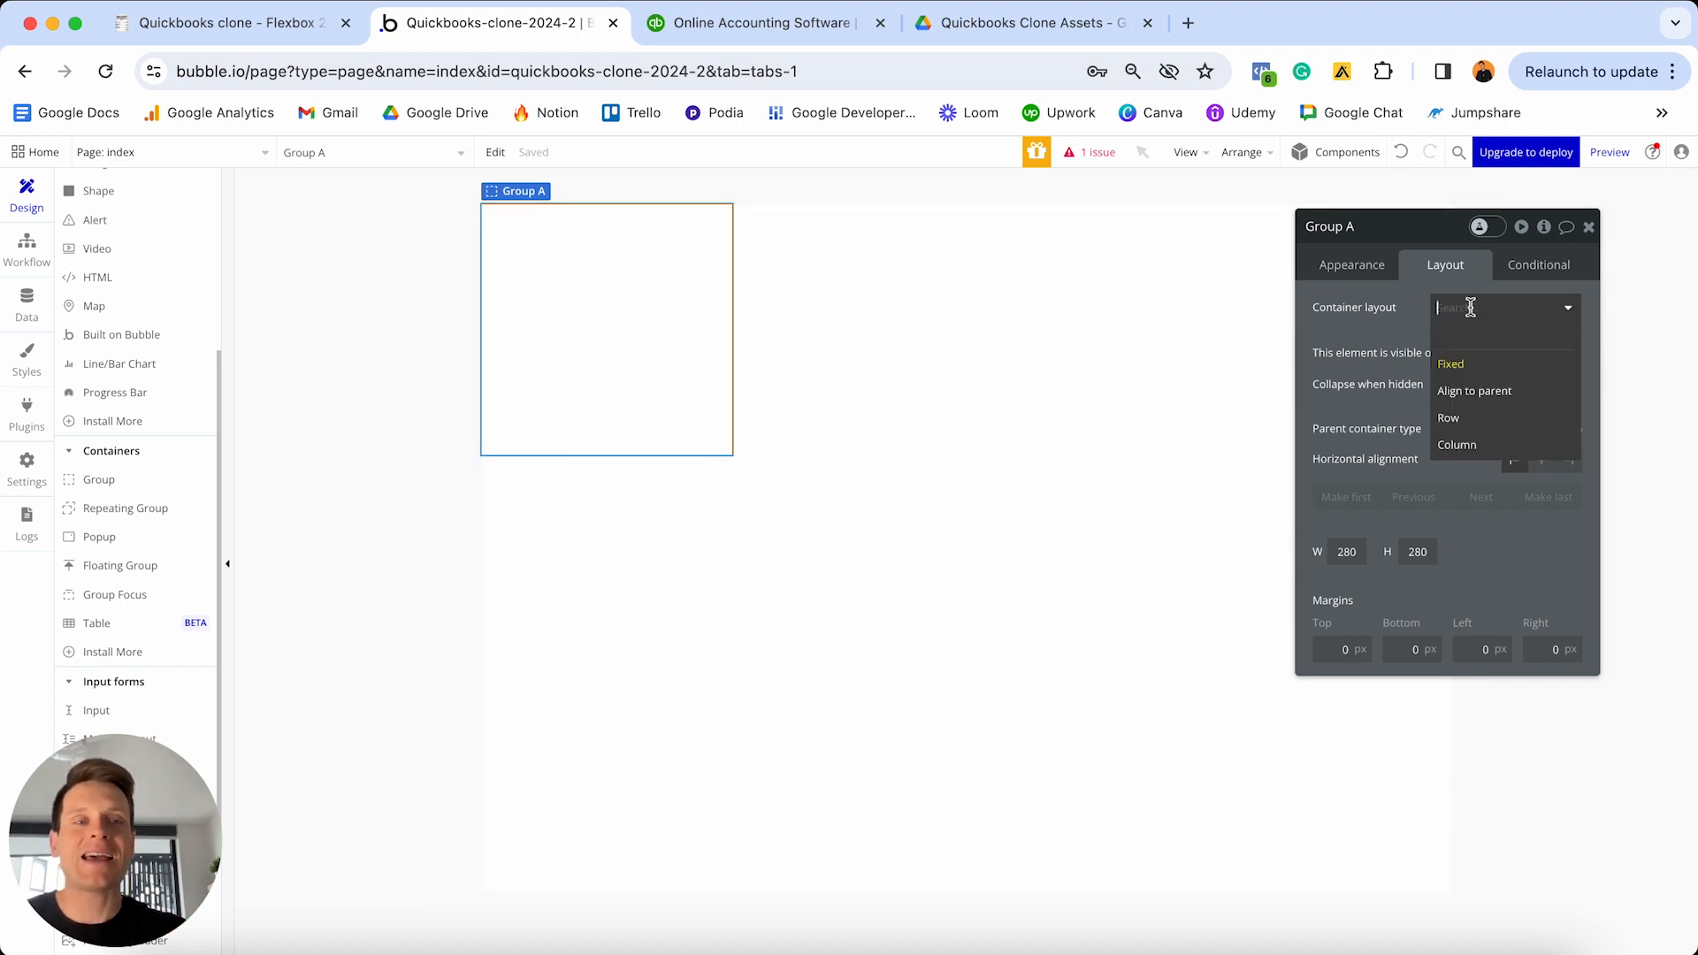
click(1455, 419)
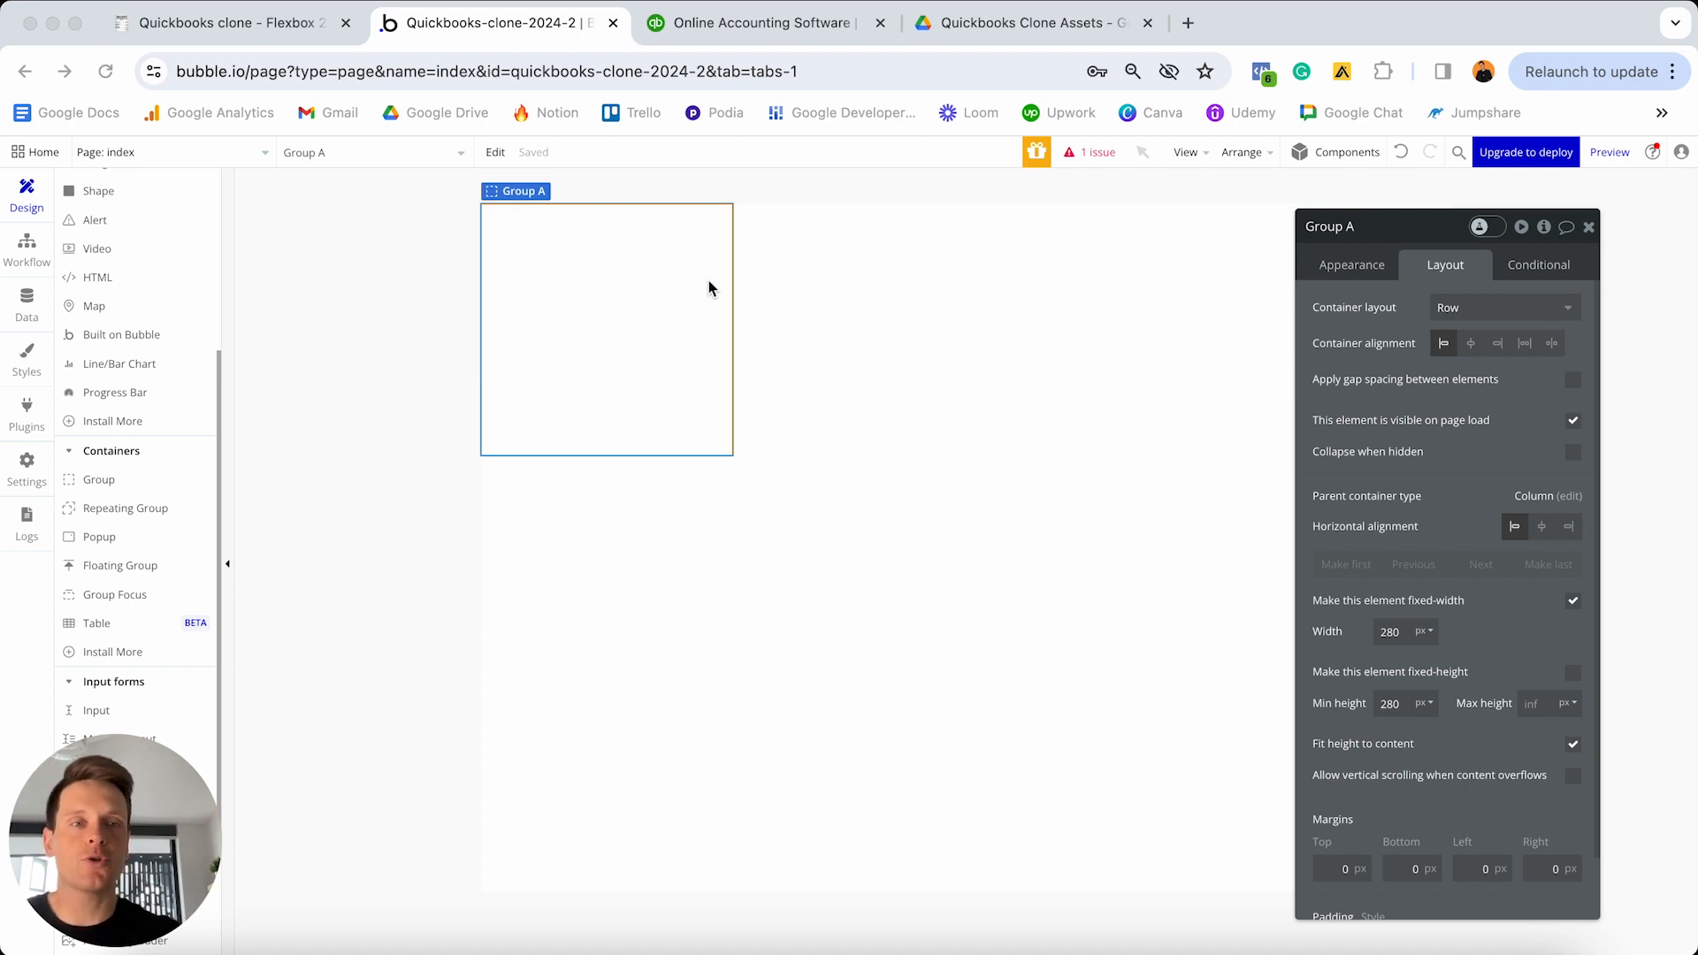
- Rename Group A to 'Group - Menu-header'
click(1345, 233)
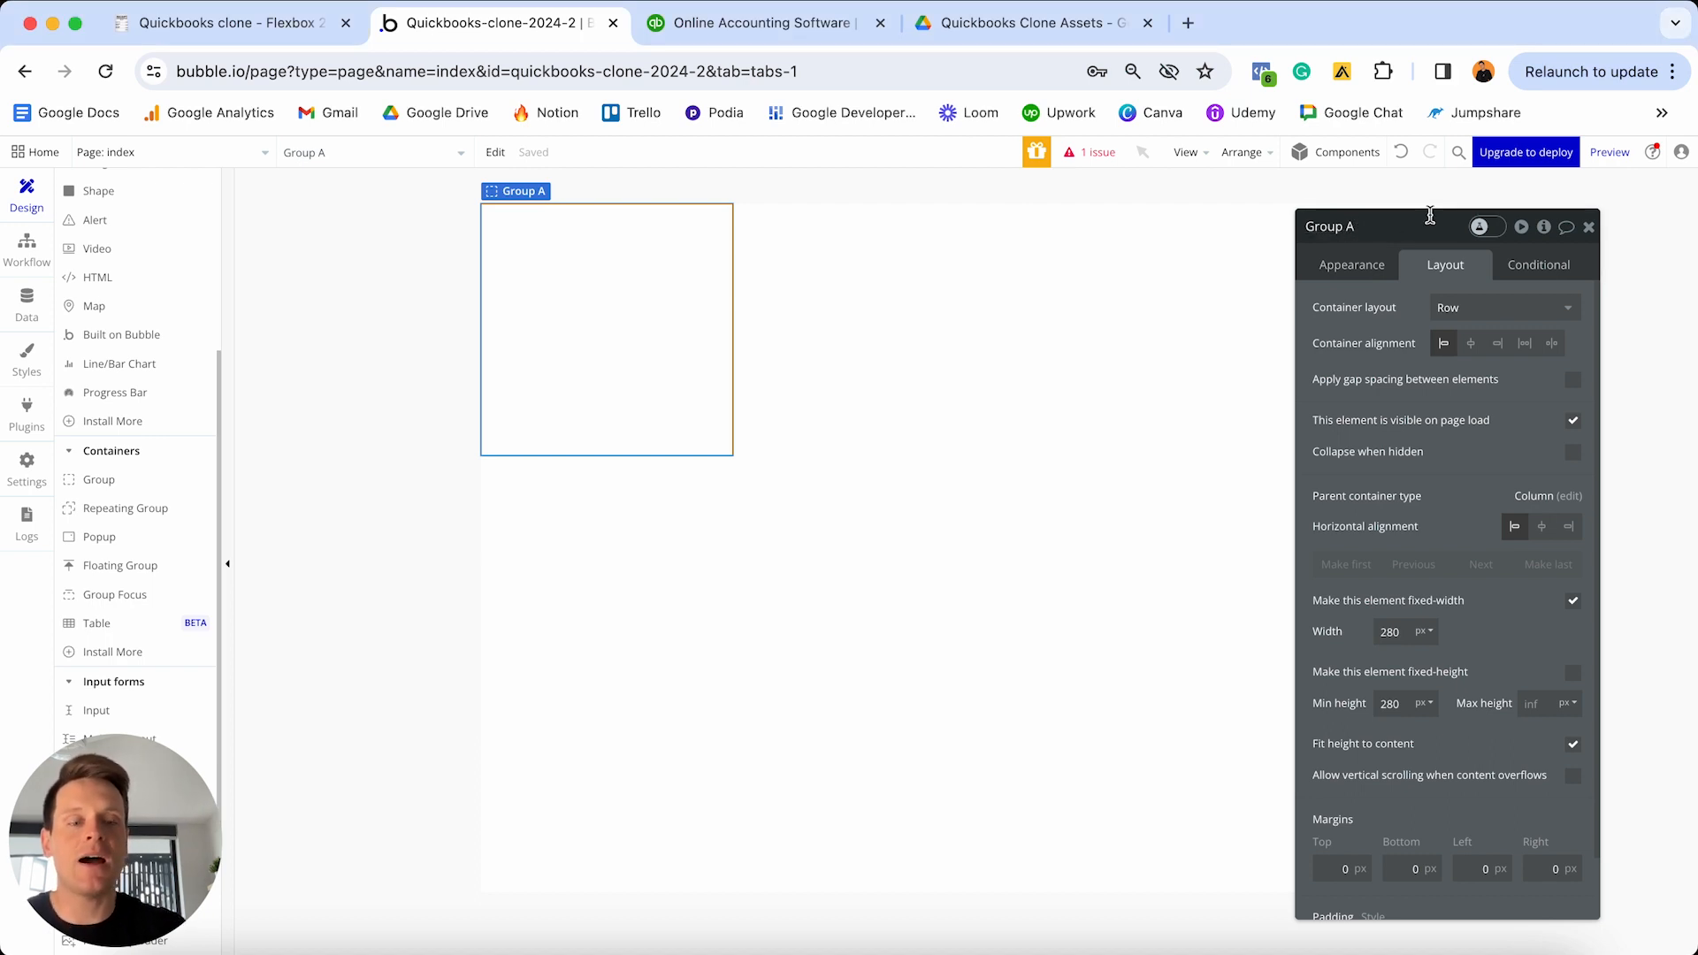
key(BackSpace)
text(-)
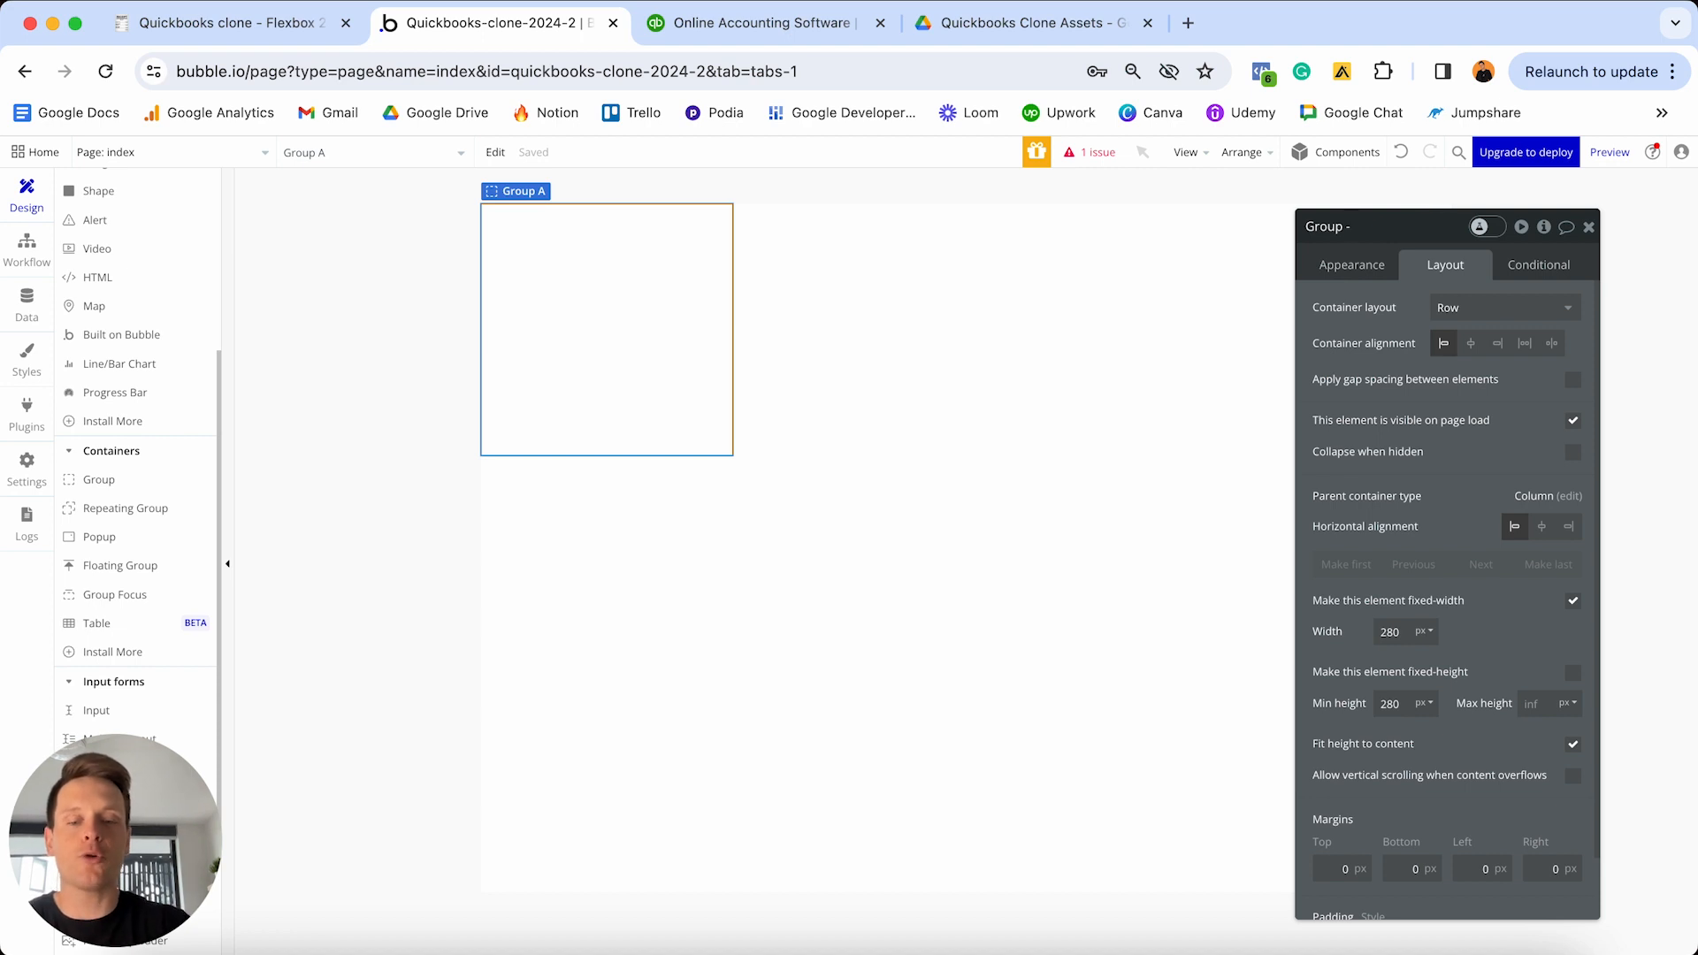
text( Menu-hea)
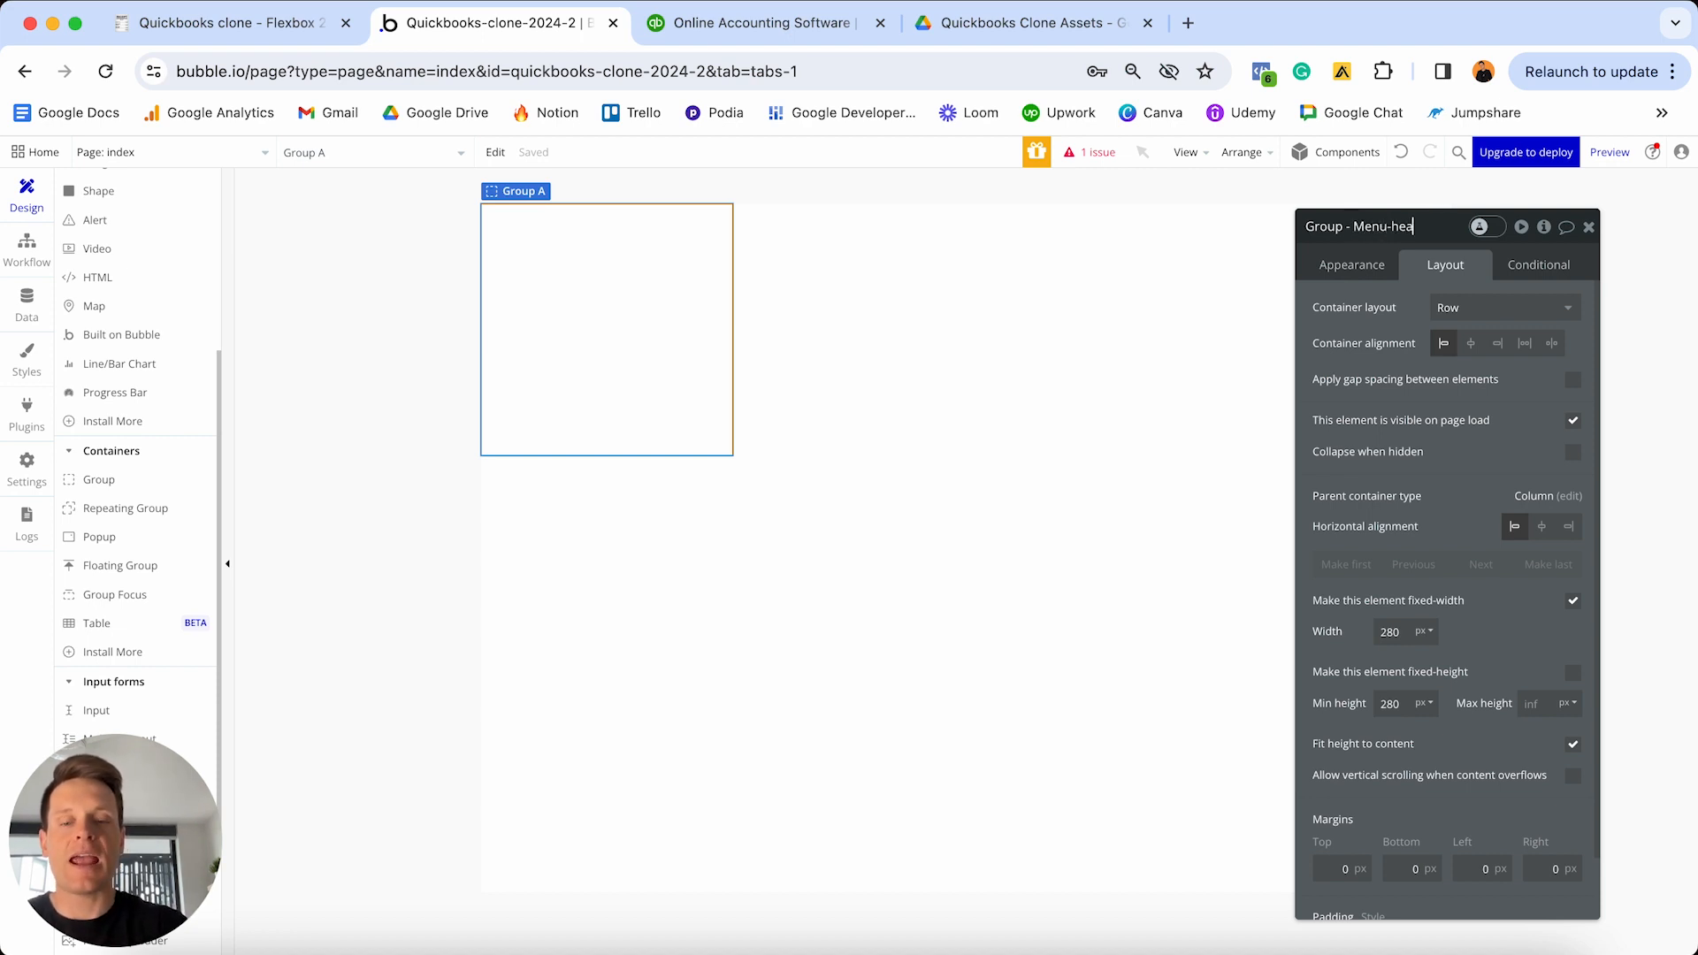
text(der)
click(1353, 266)
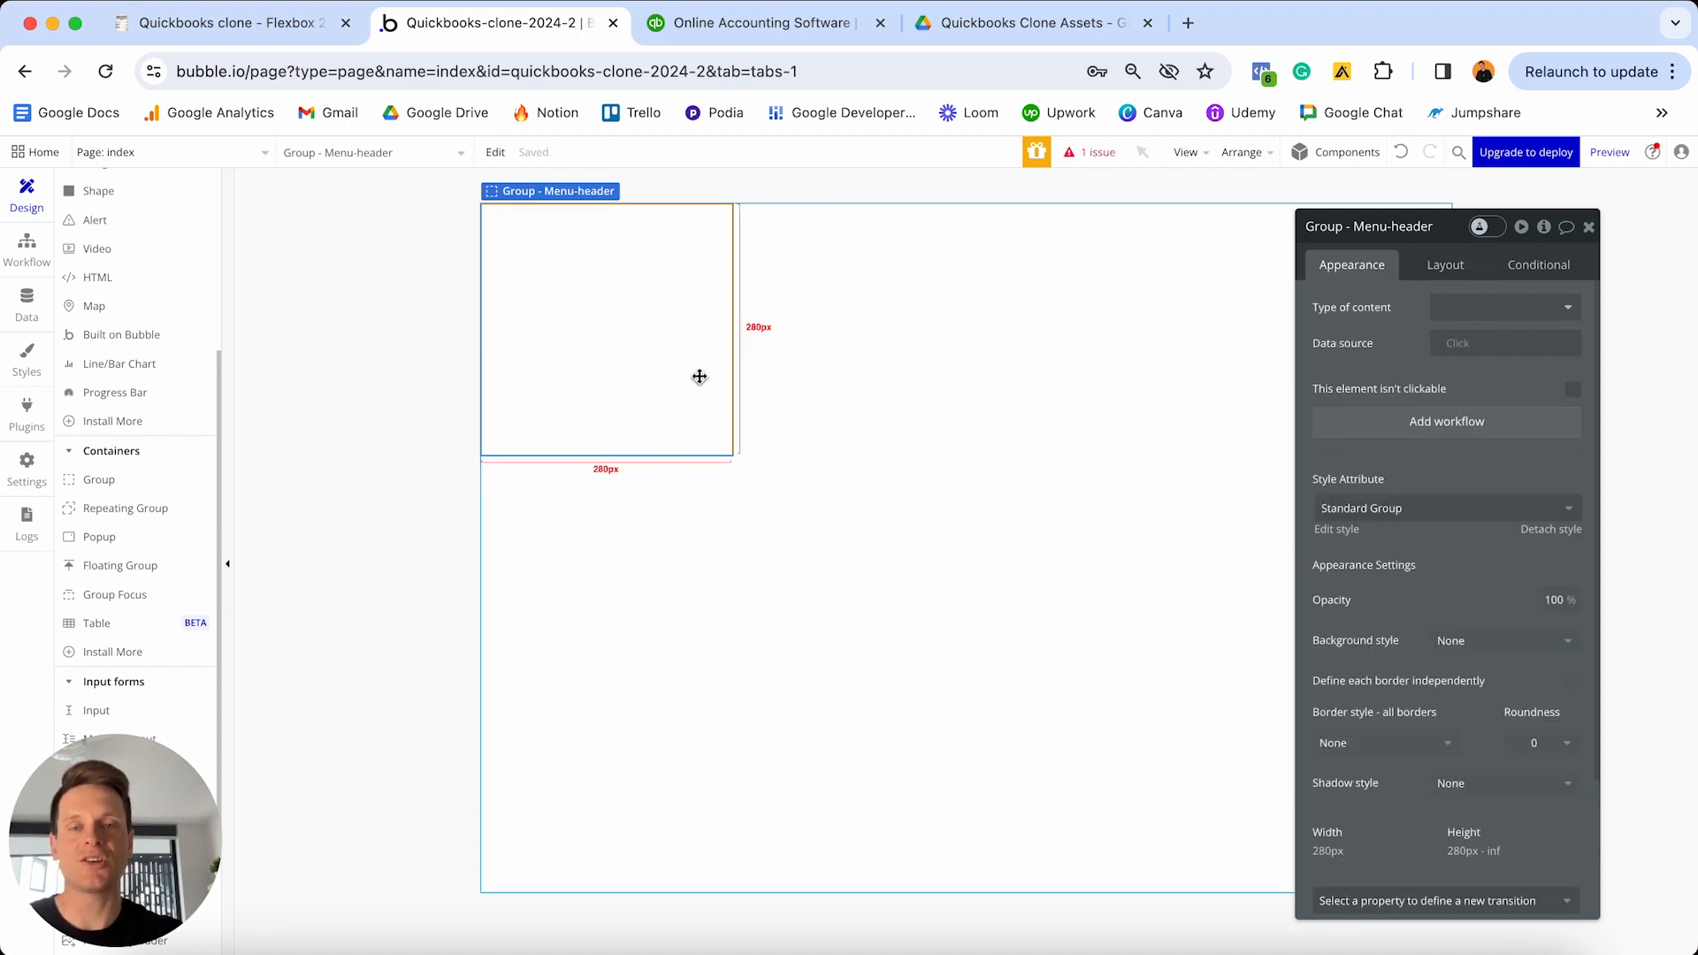
click(1077, 473)
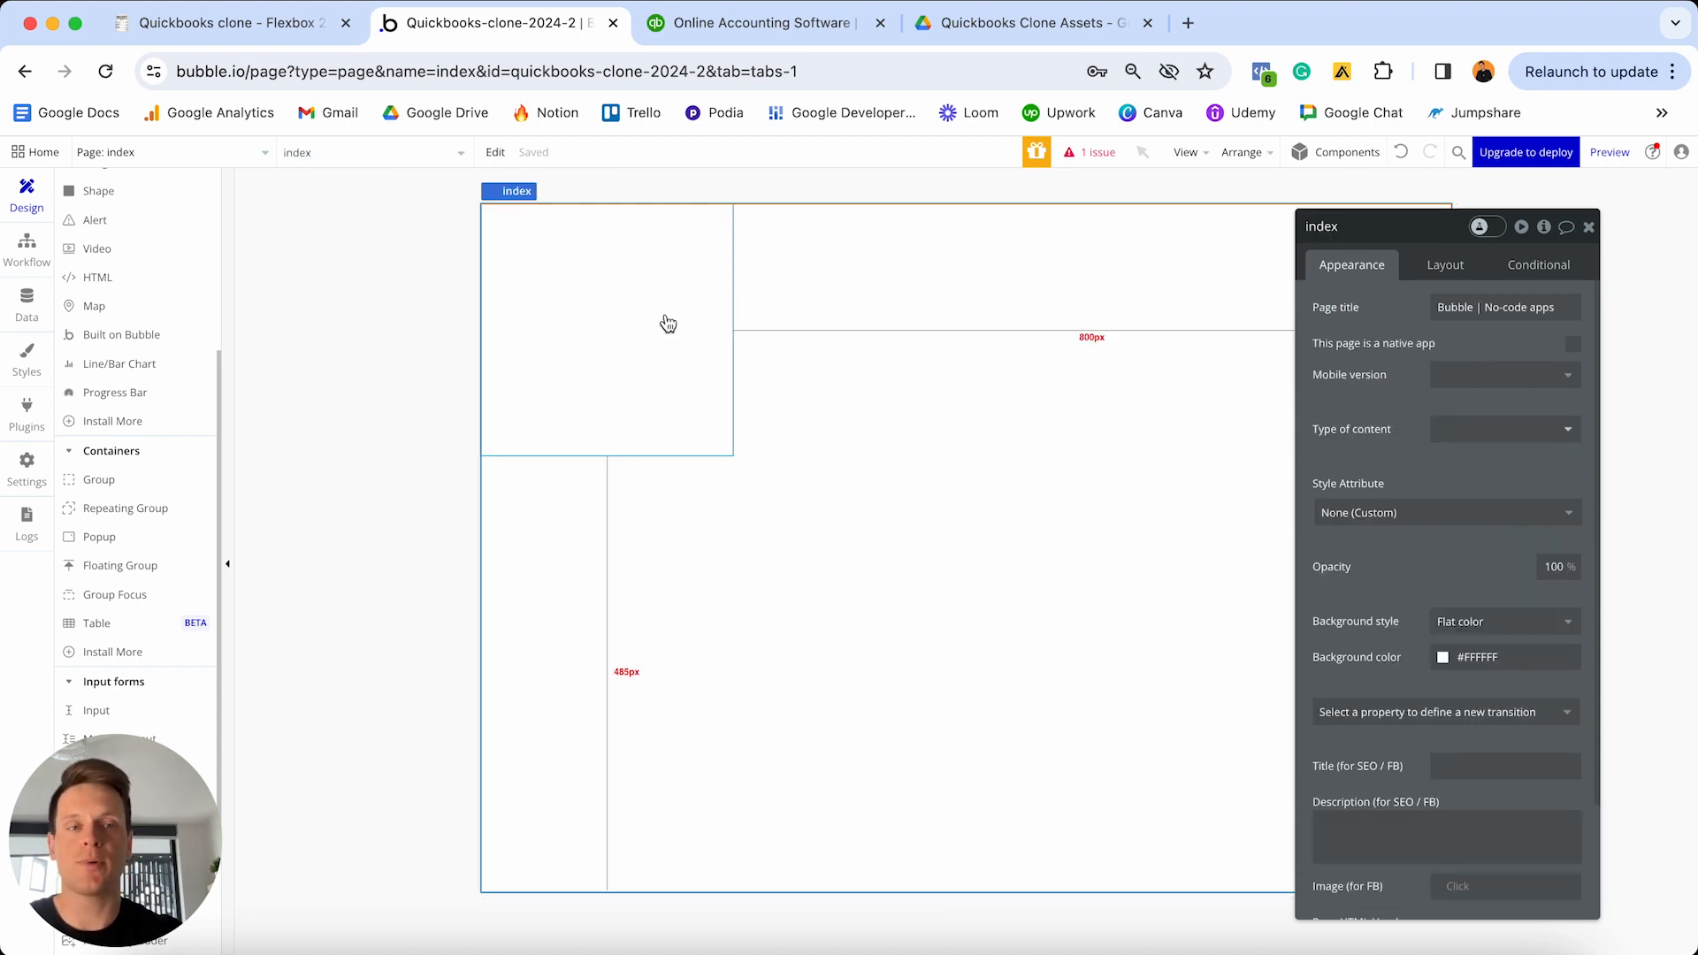
- Detach Group - Menu-header's style to None (Custom) and give it a solid border on all sides
click(574, 298)
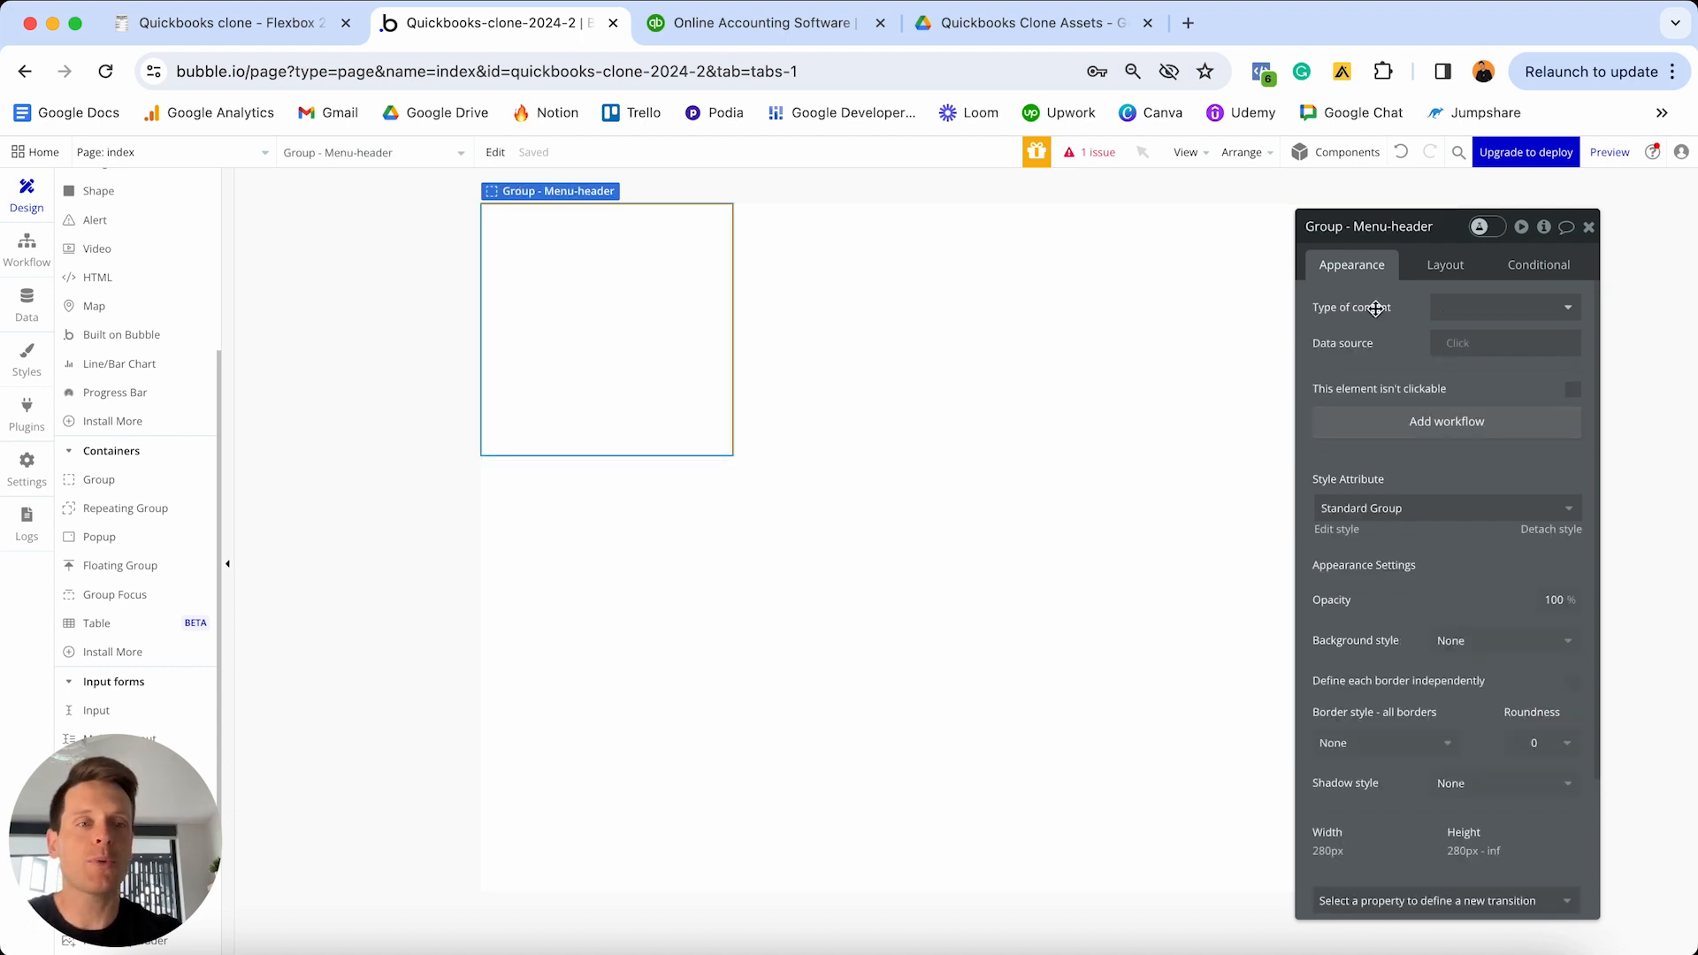
scroll(1394, 307, down, 1)
scroll(1394, 307, down, 2)
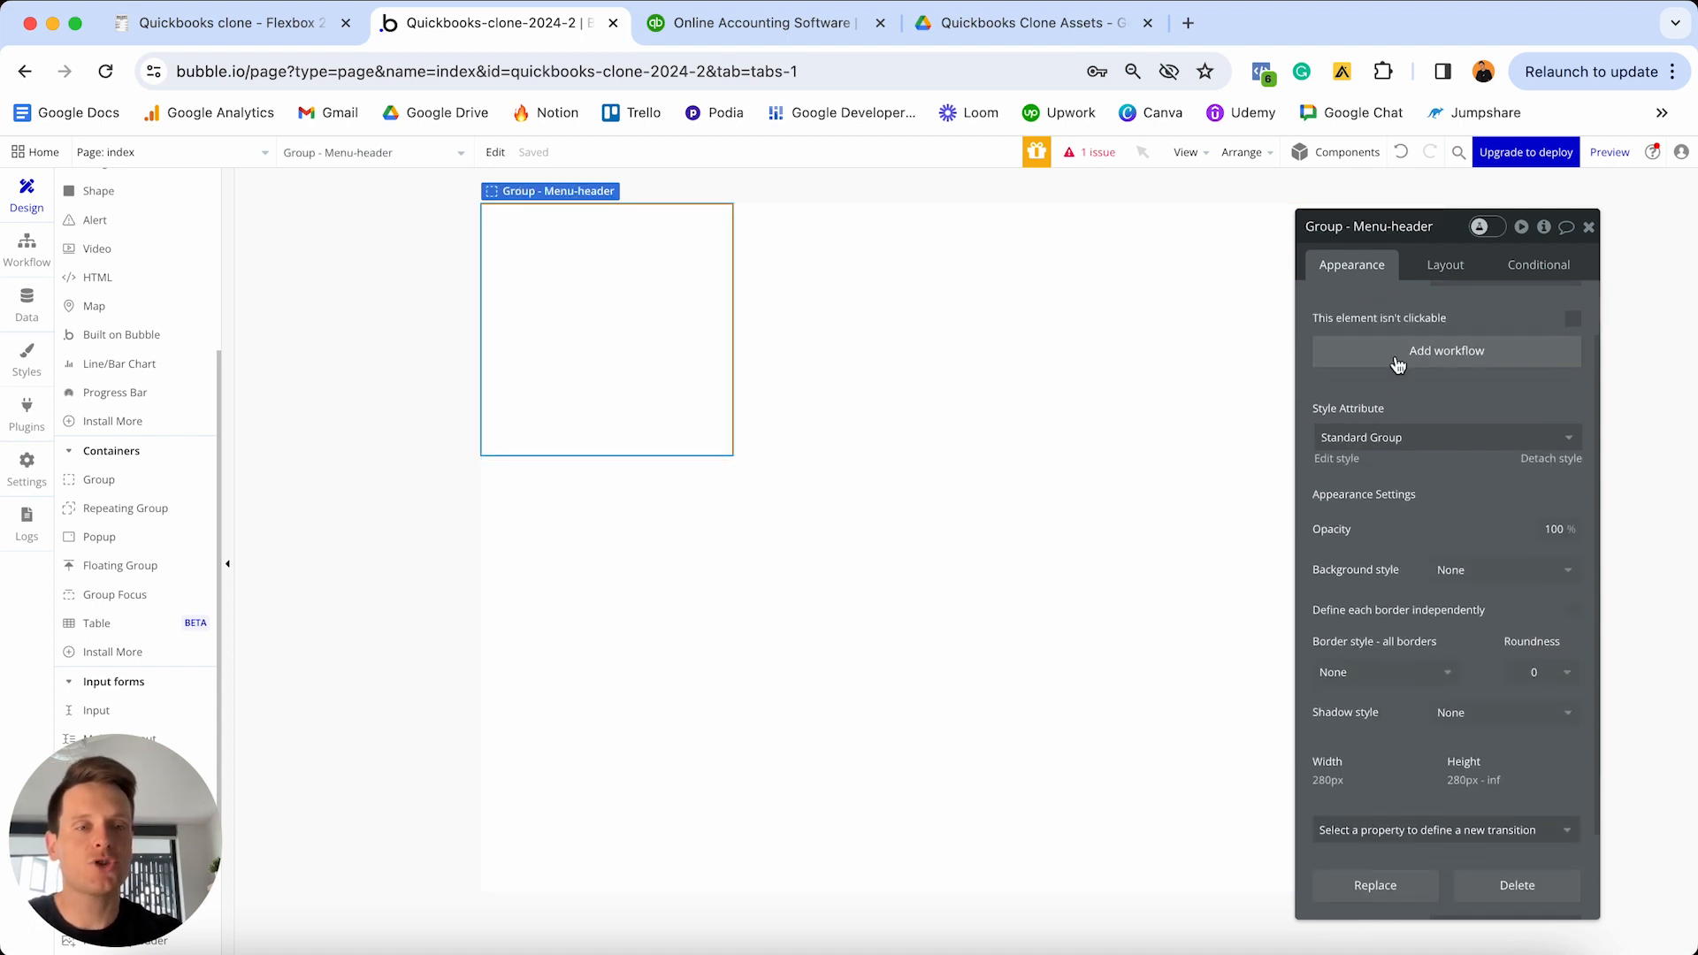
click(1570, 466)
scroll(1385, 473, down, 2)
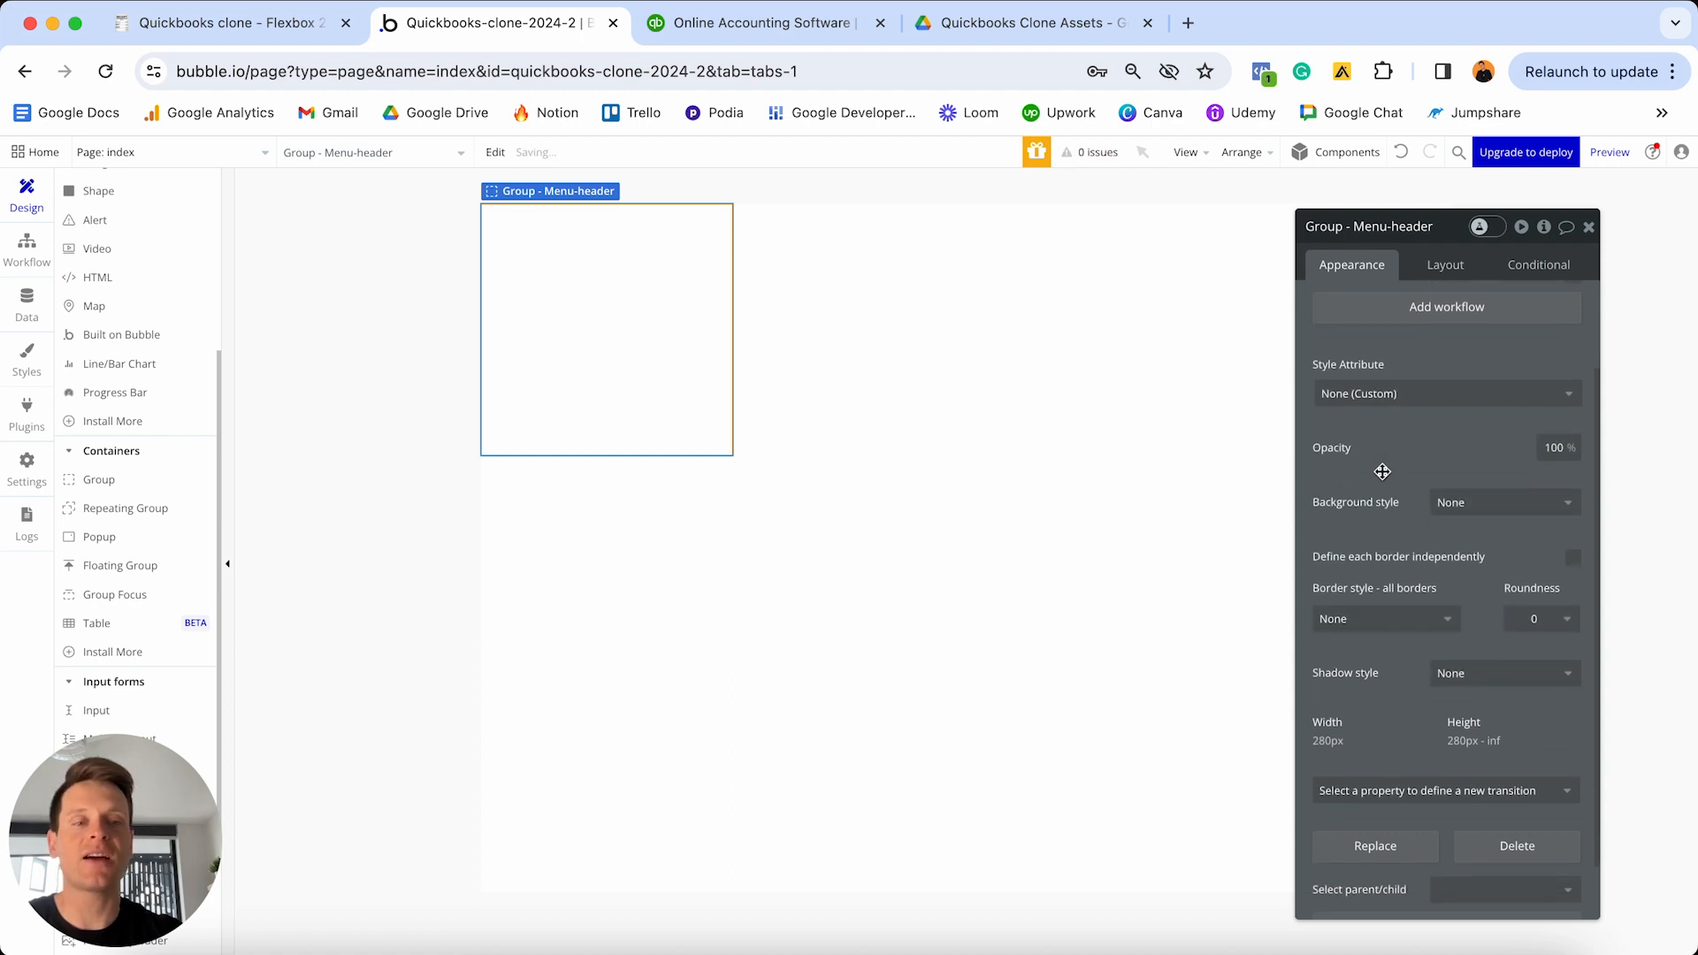
click(1382, 580)
click(1353, 622)
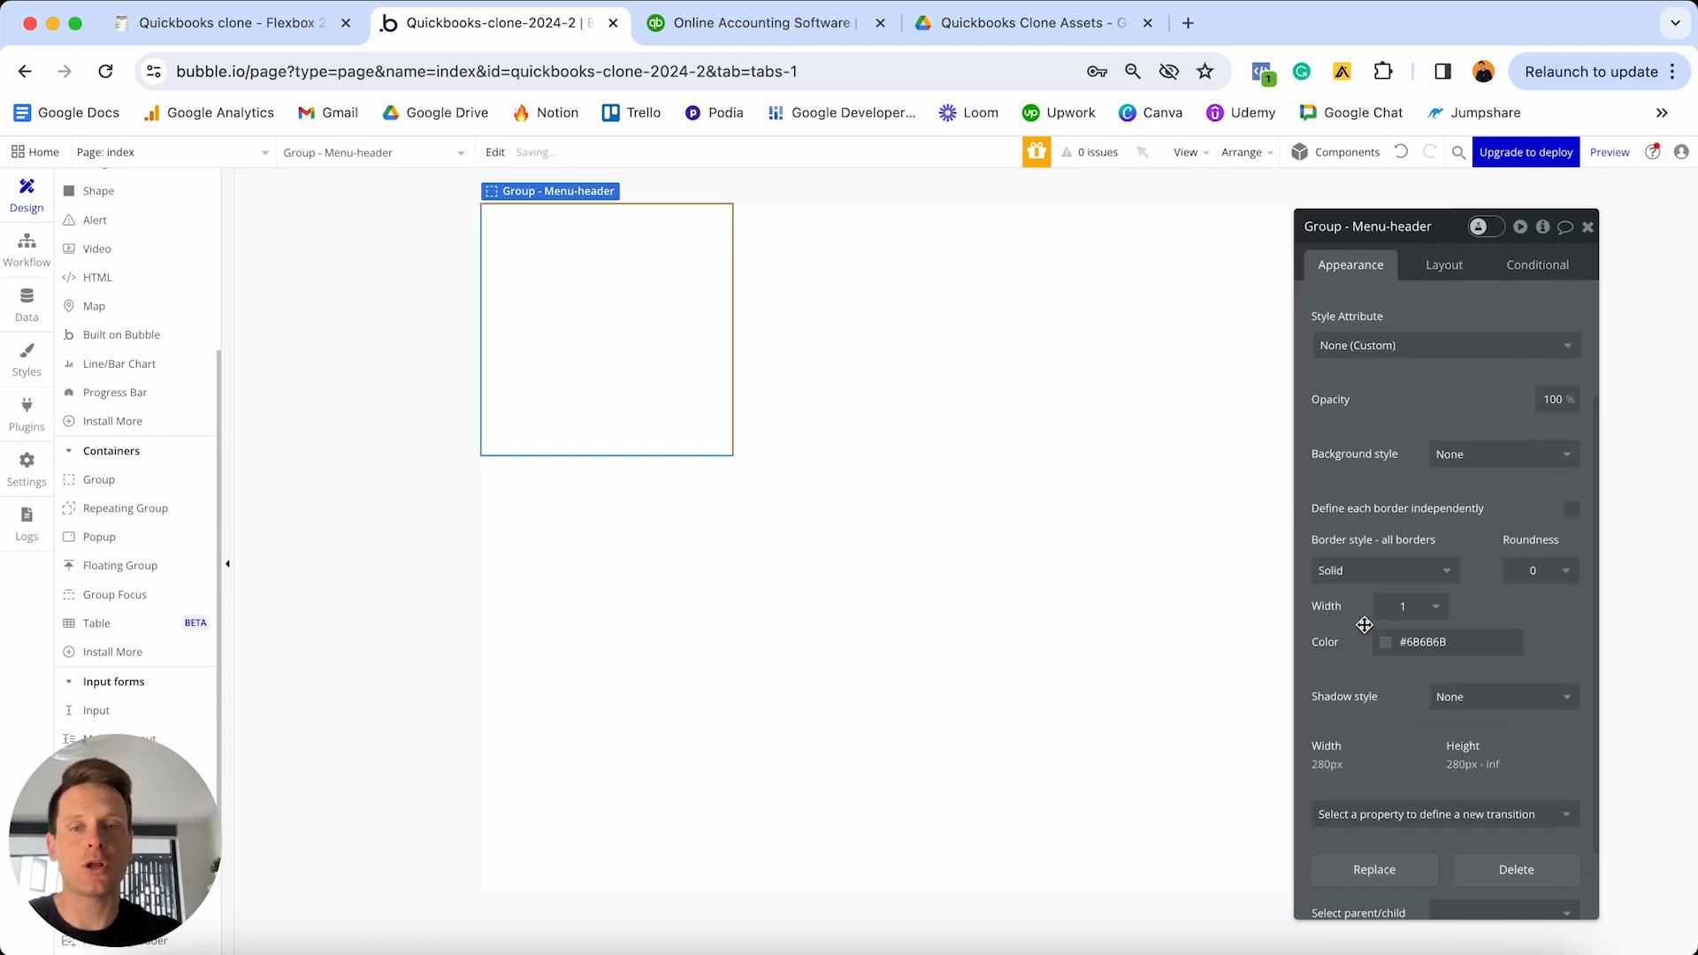
click(865, 548)
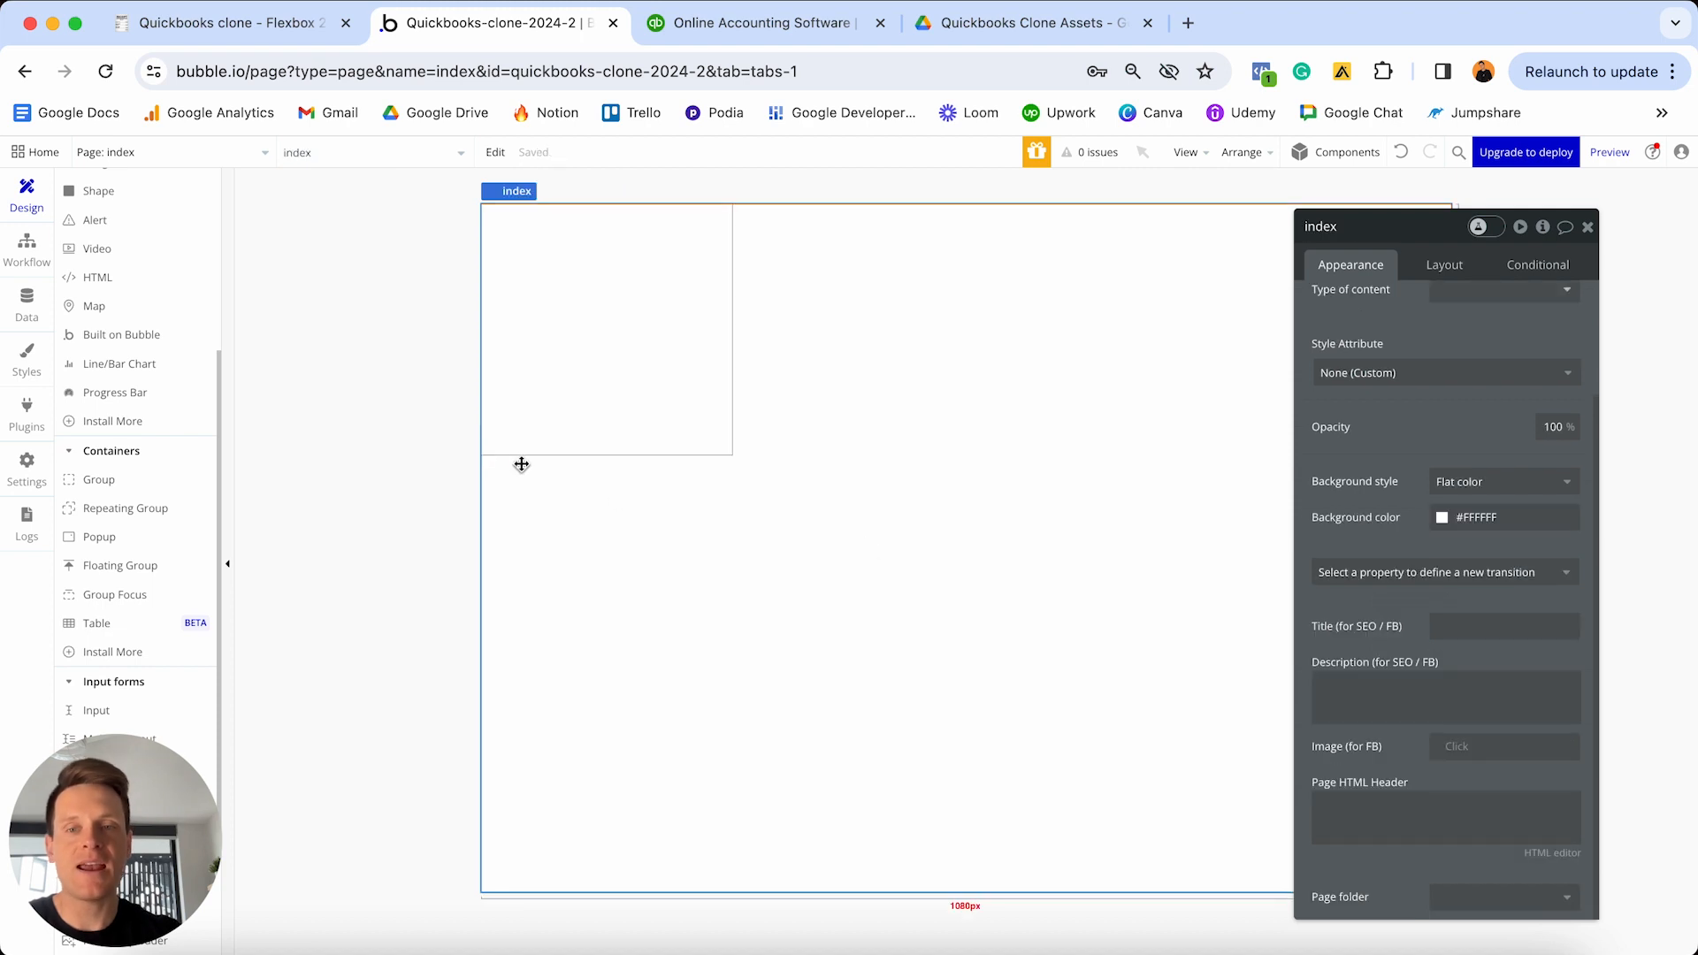
click(606, 413)
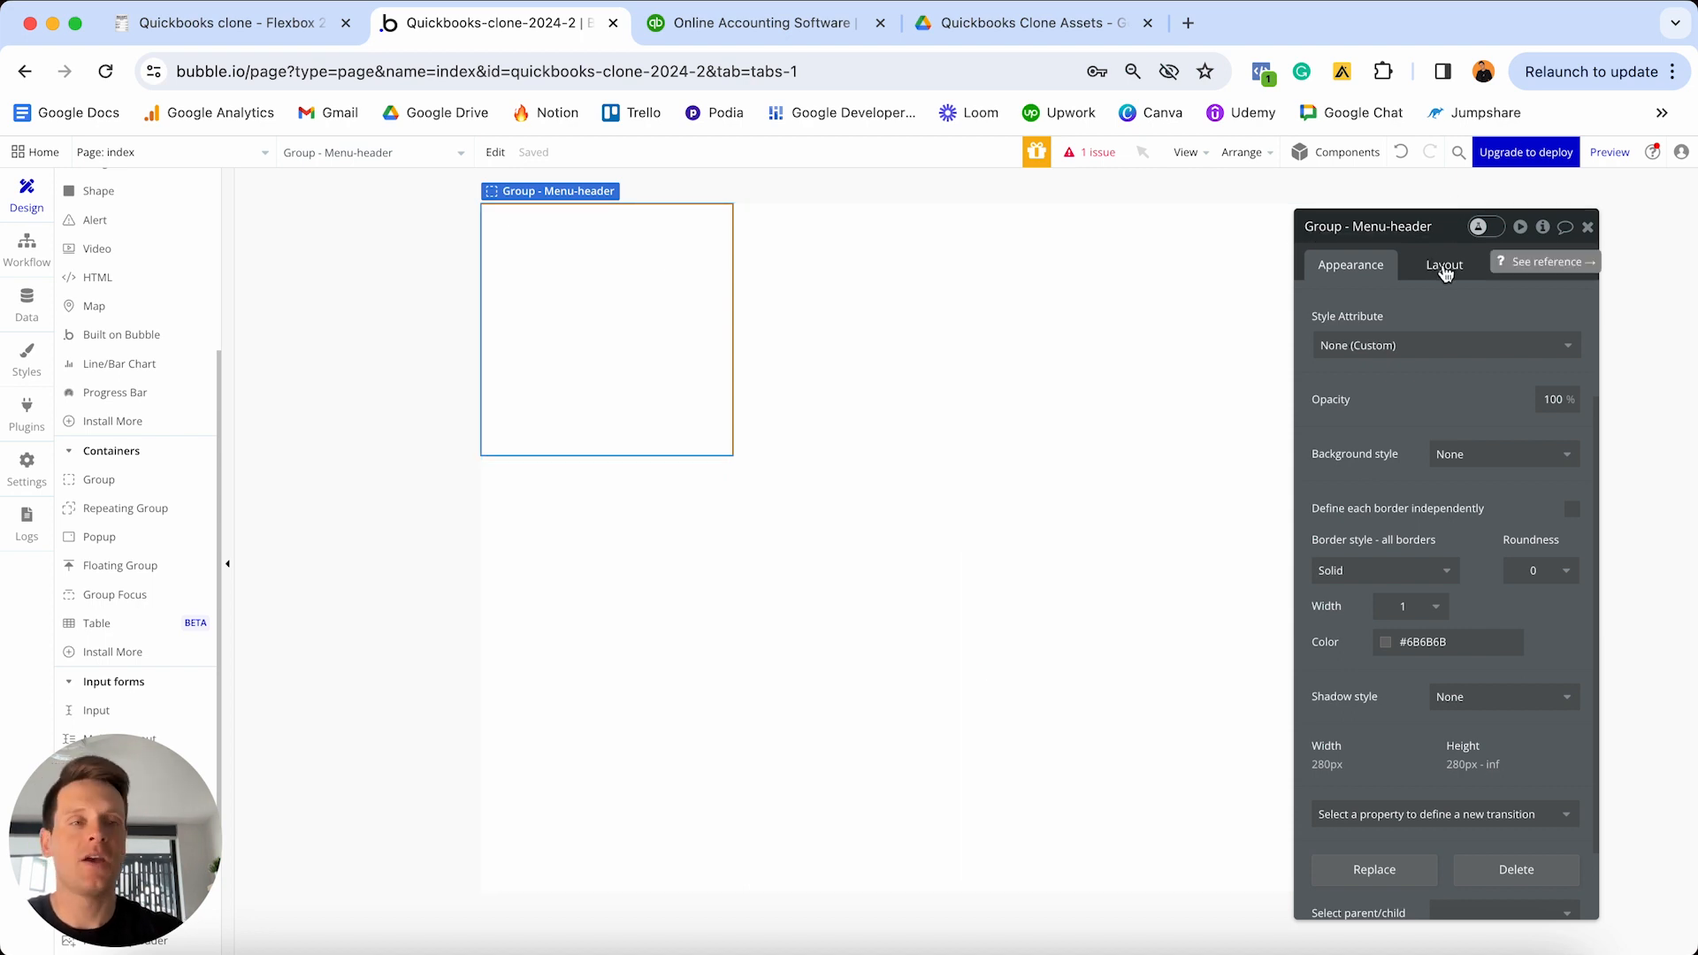
- Review the group's Layout settings: Row, fixed 280px width, 280 min height, zero margins
click(1445, 267)
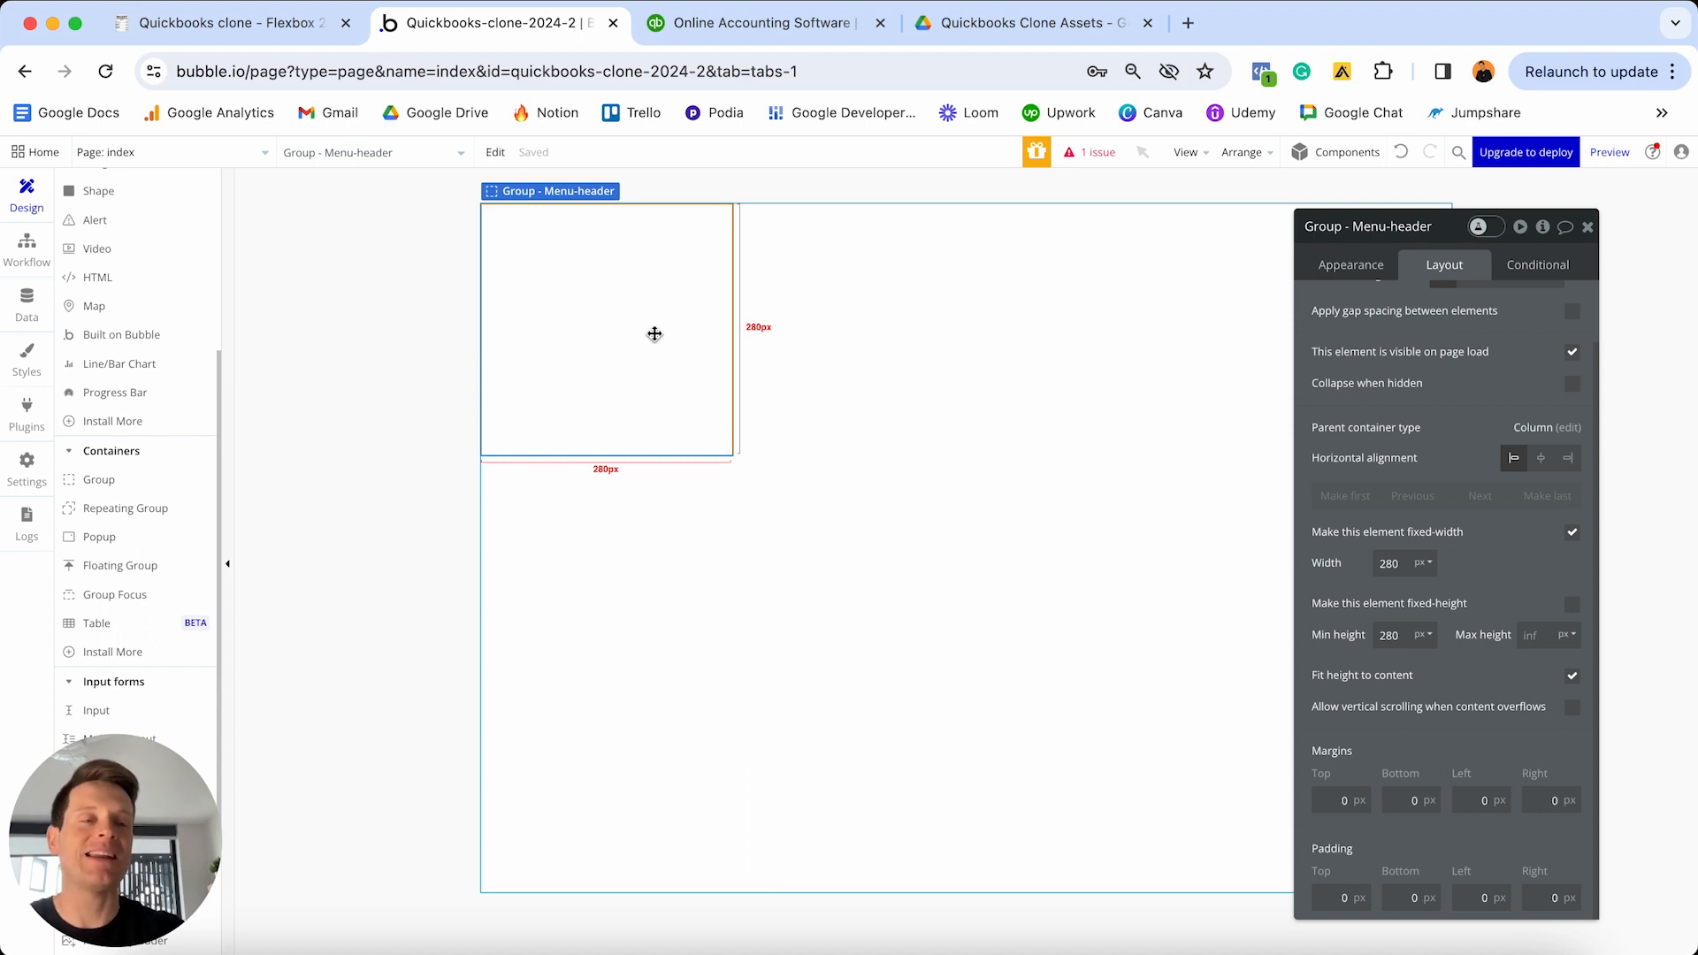
scroll(1495, 424, up, 2)
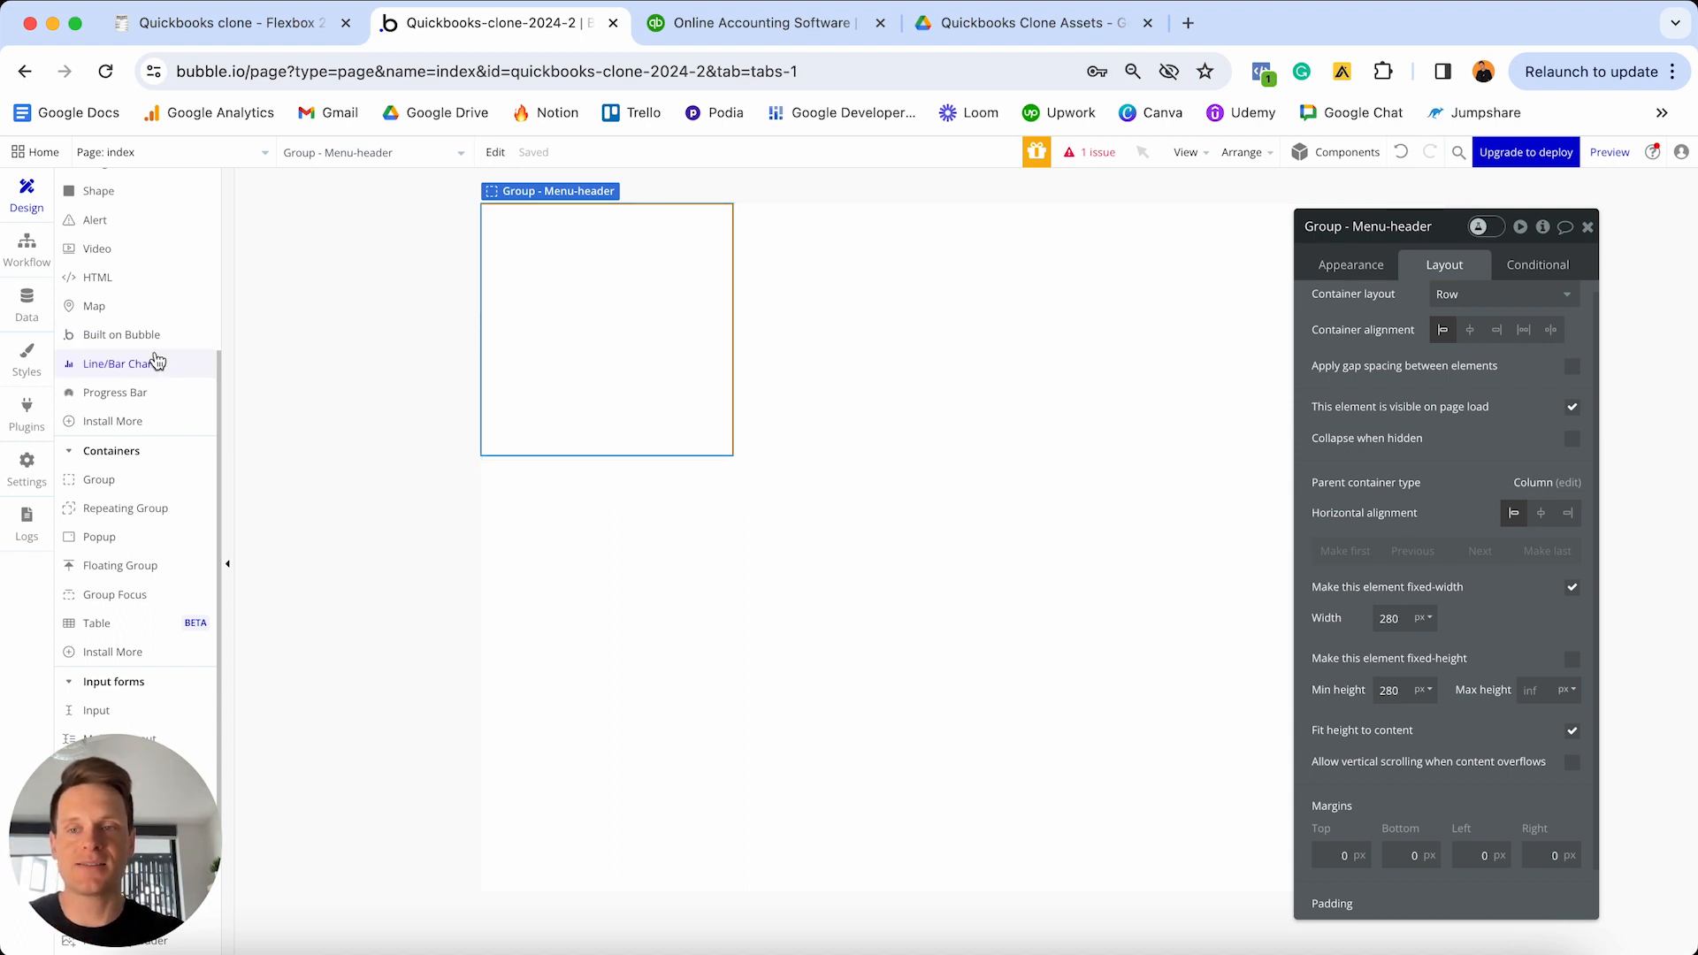
scroll(137, 363, up, 5)
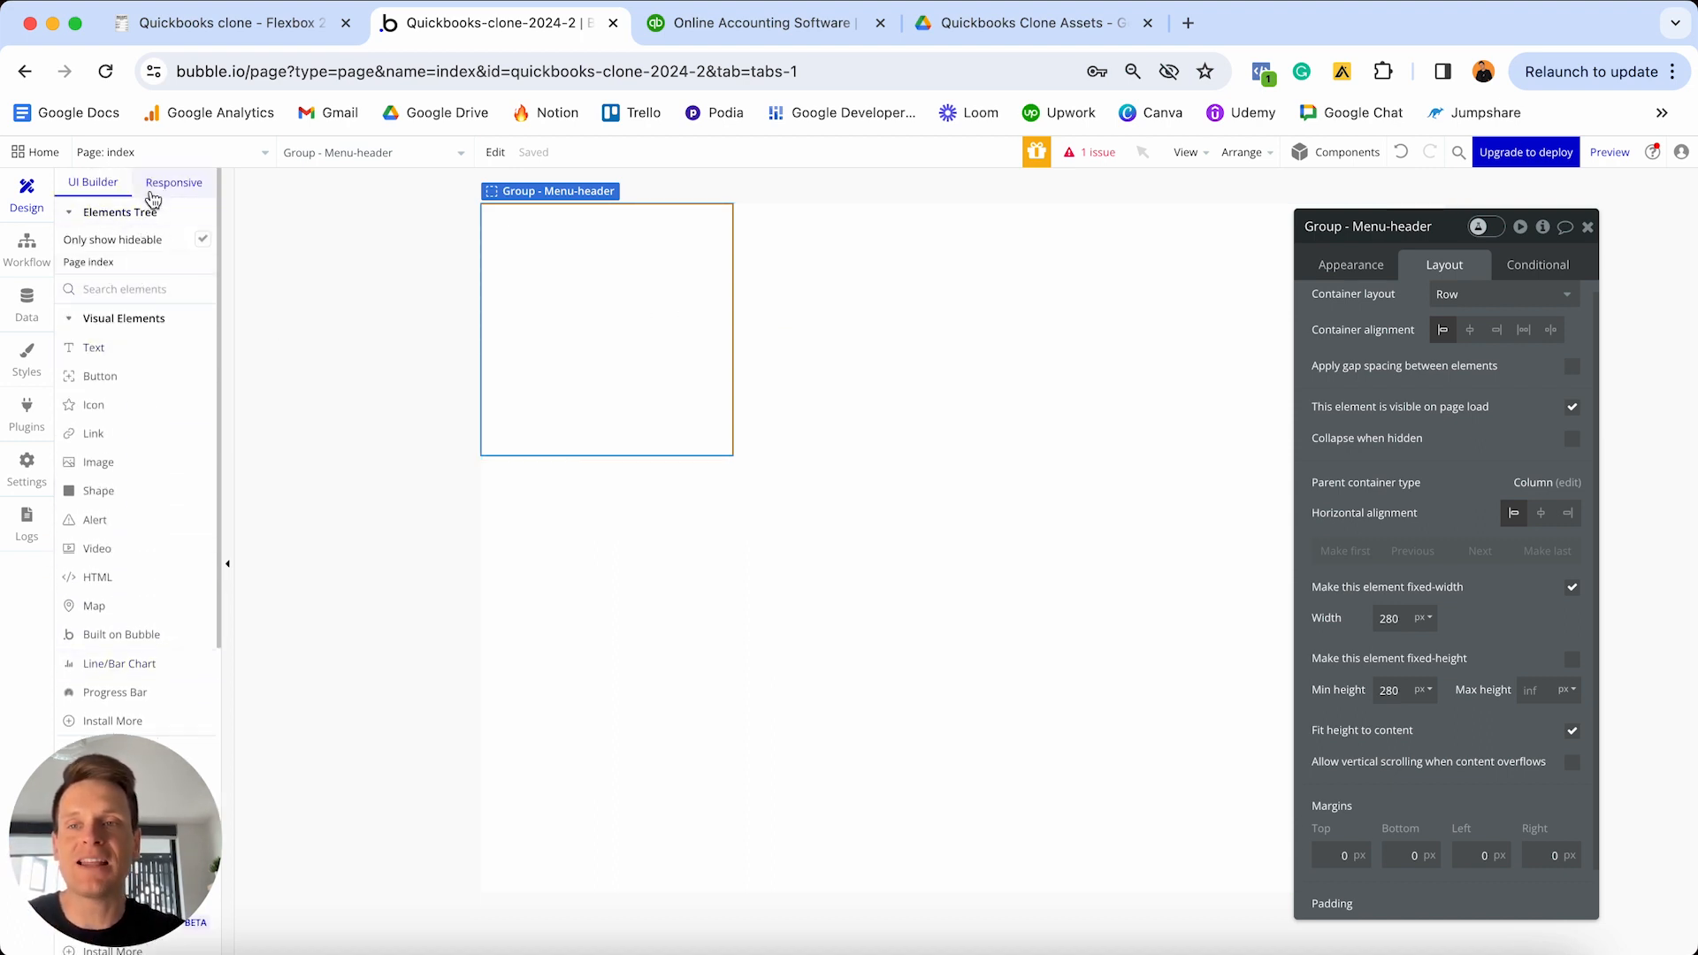
- Narrow the responsive preview toward phone width to check the 280px group, then return to UI Builder
click(174, 184)
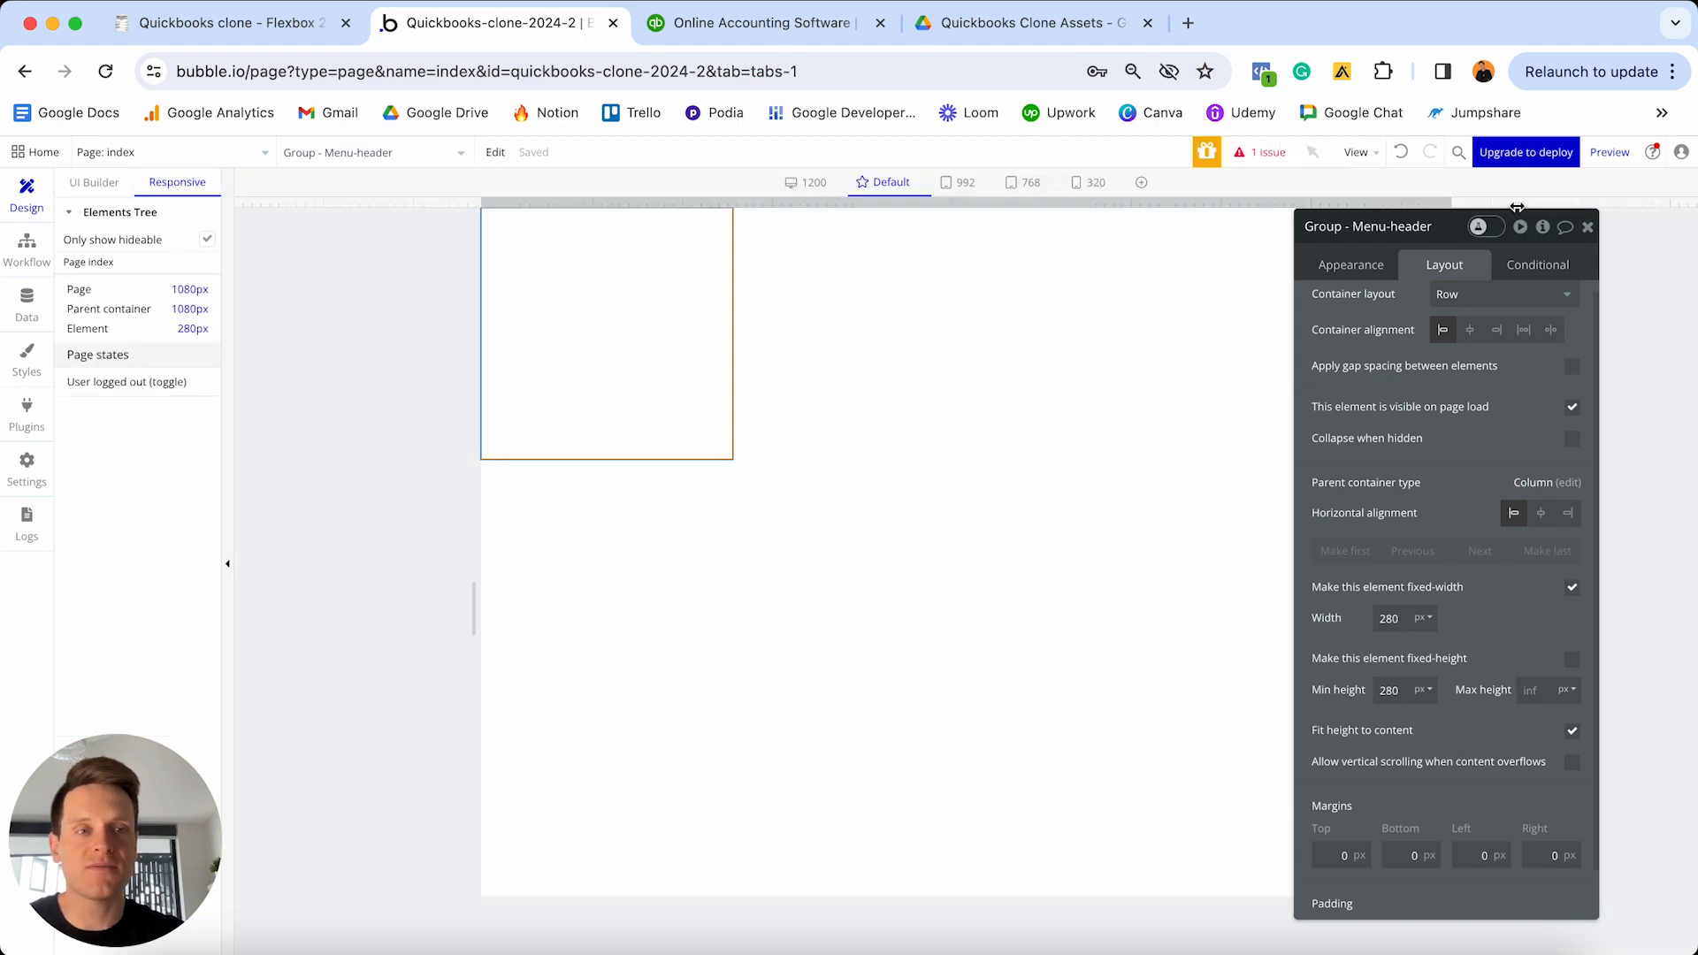
click(1590, 230)
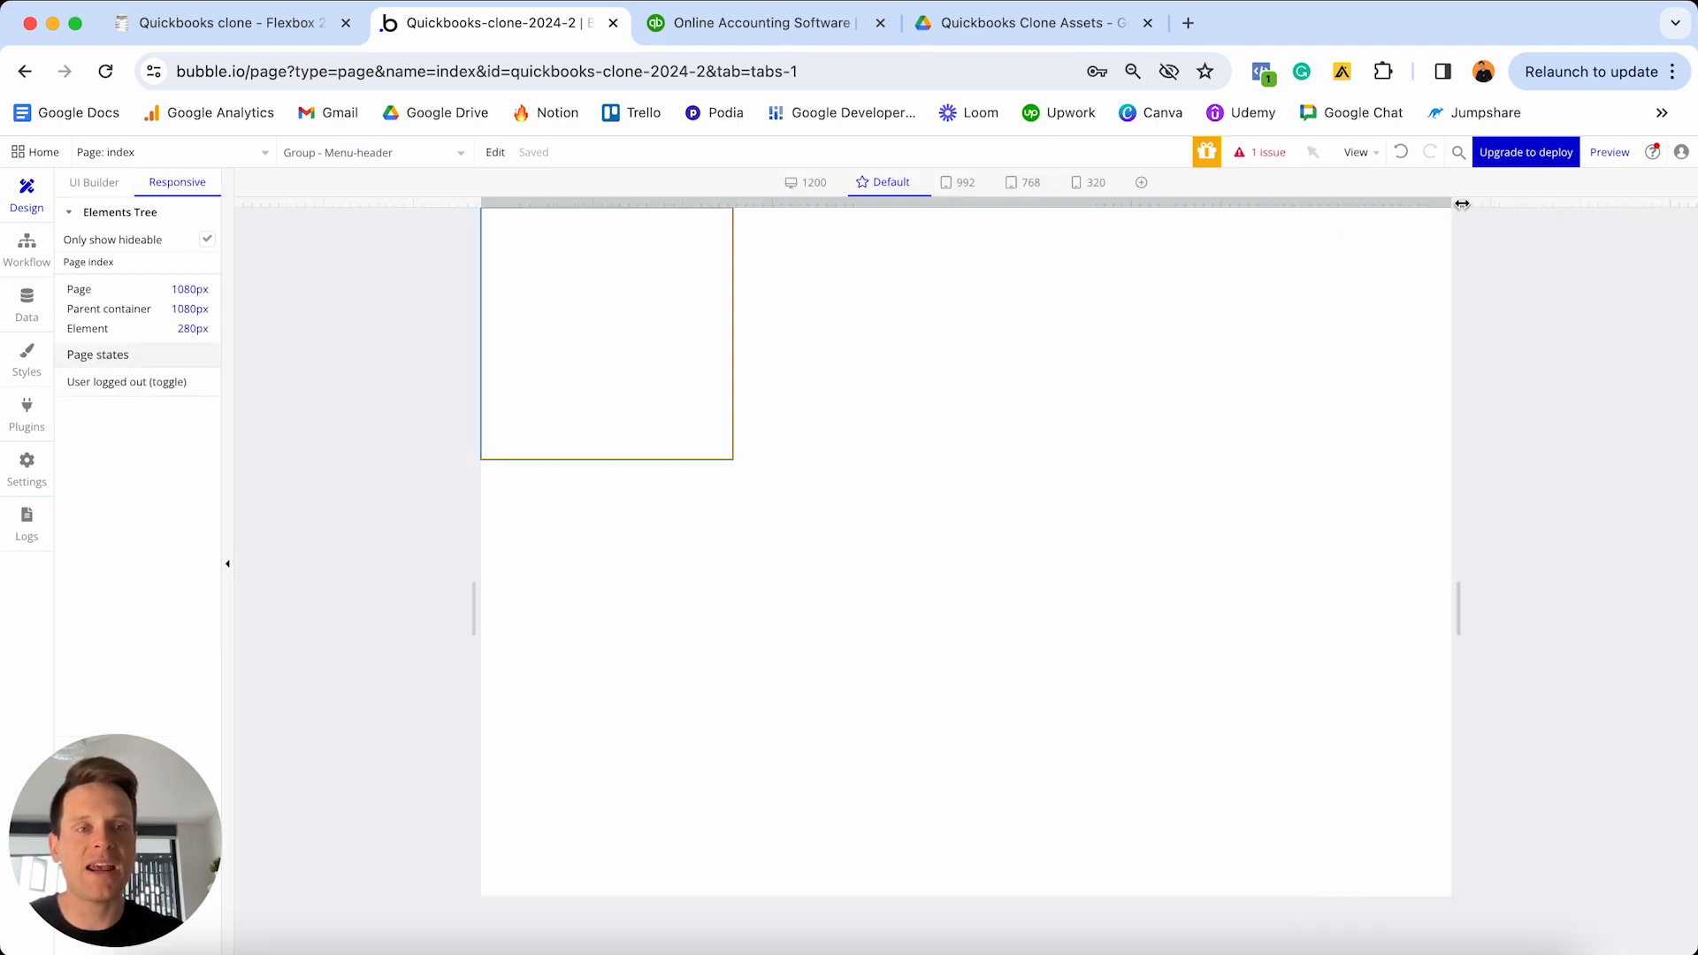
drag(1452, 204, 1179, 206)
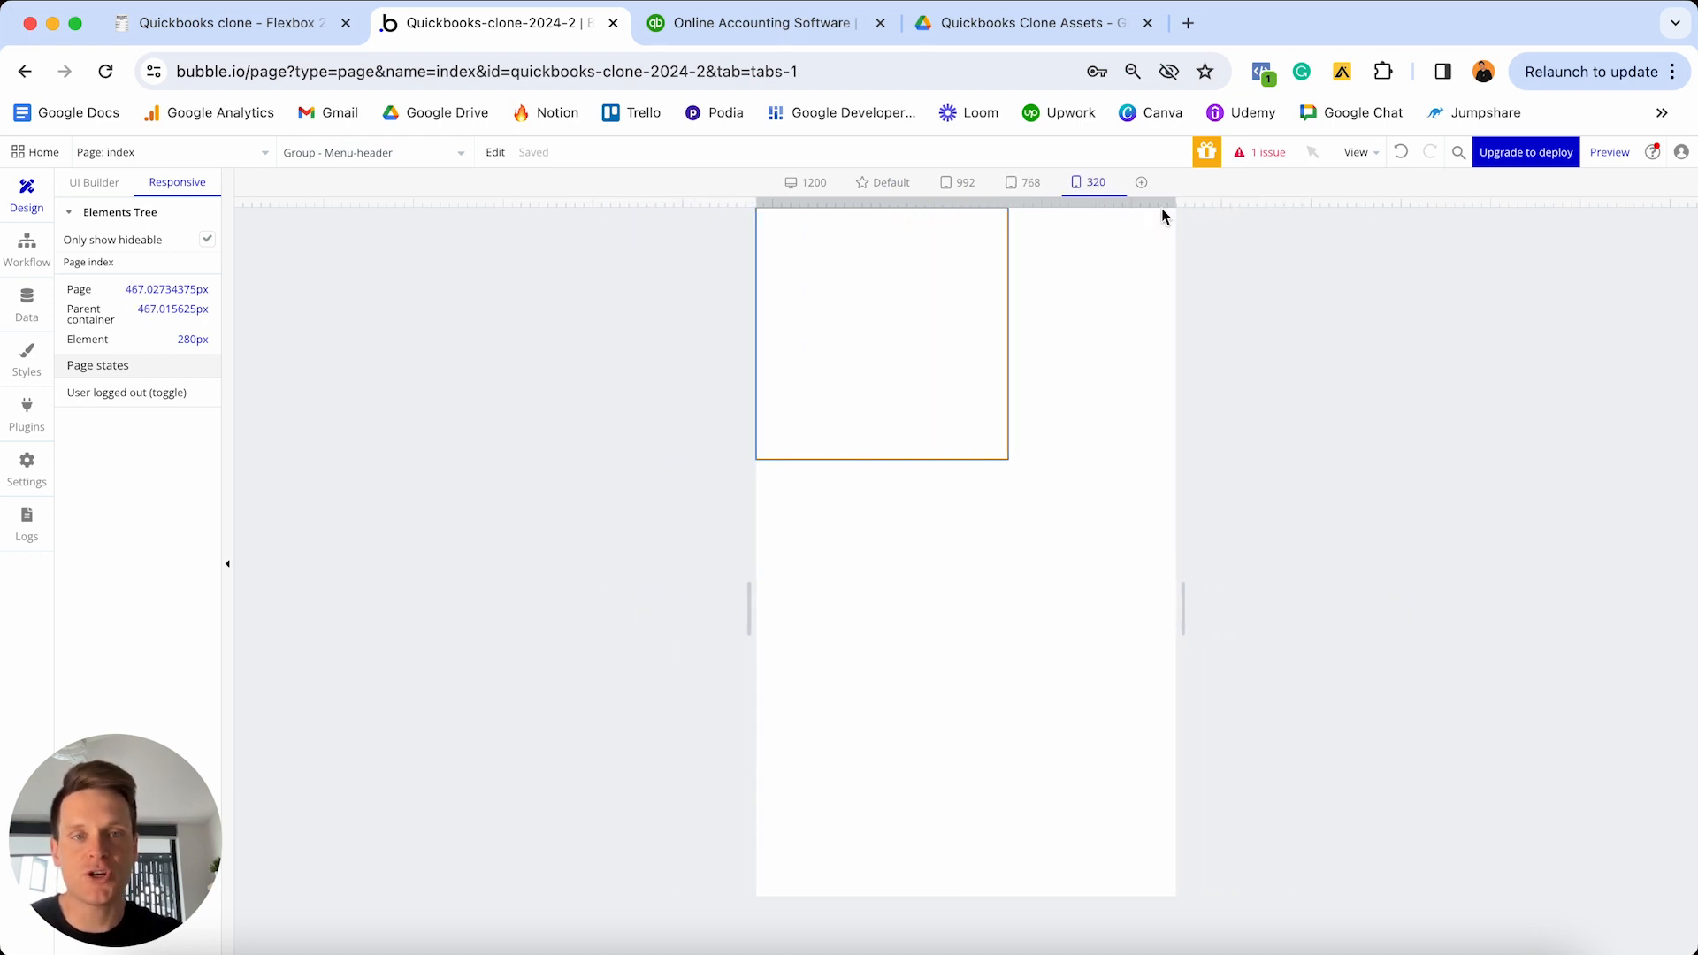
drag(1179, 205, 1083, 220)
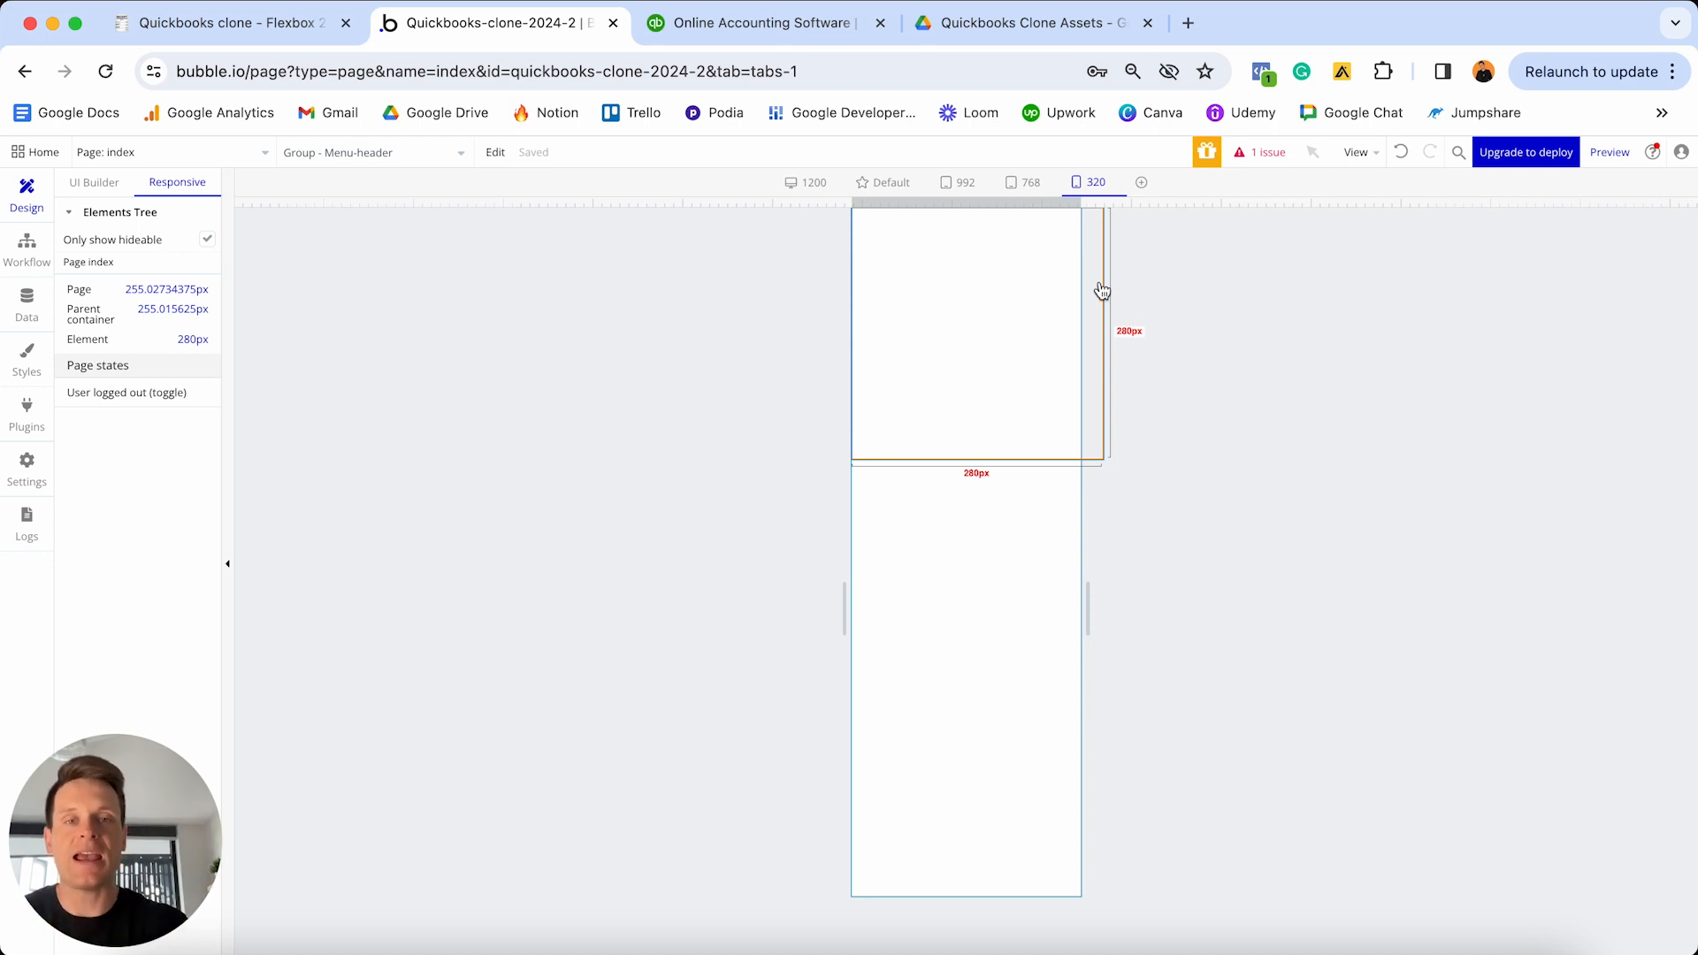
click(95, 184)
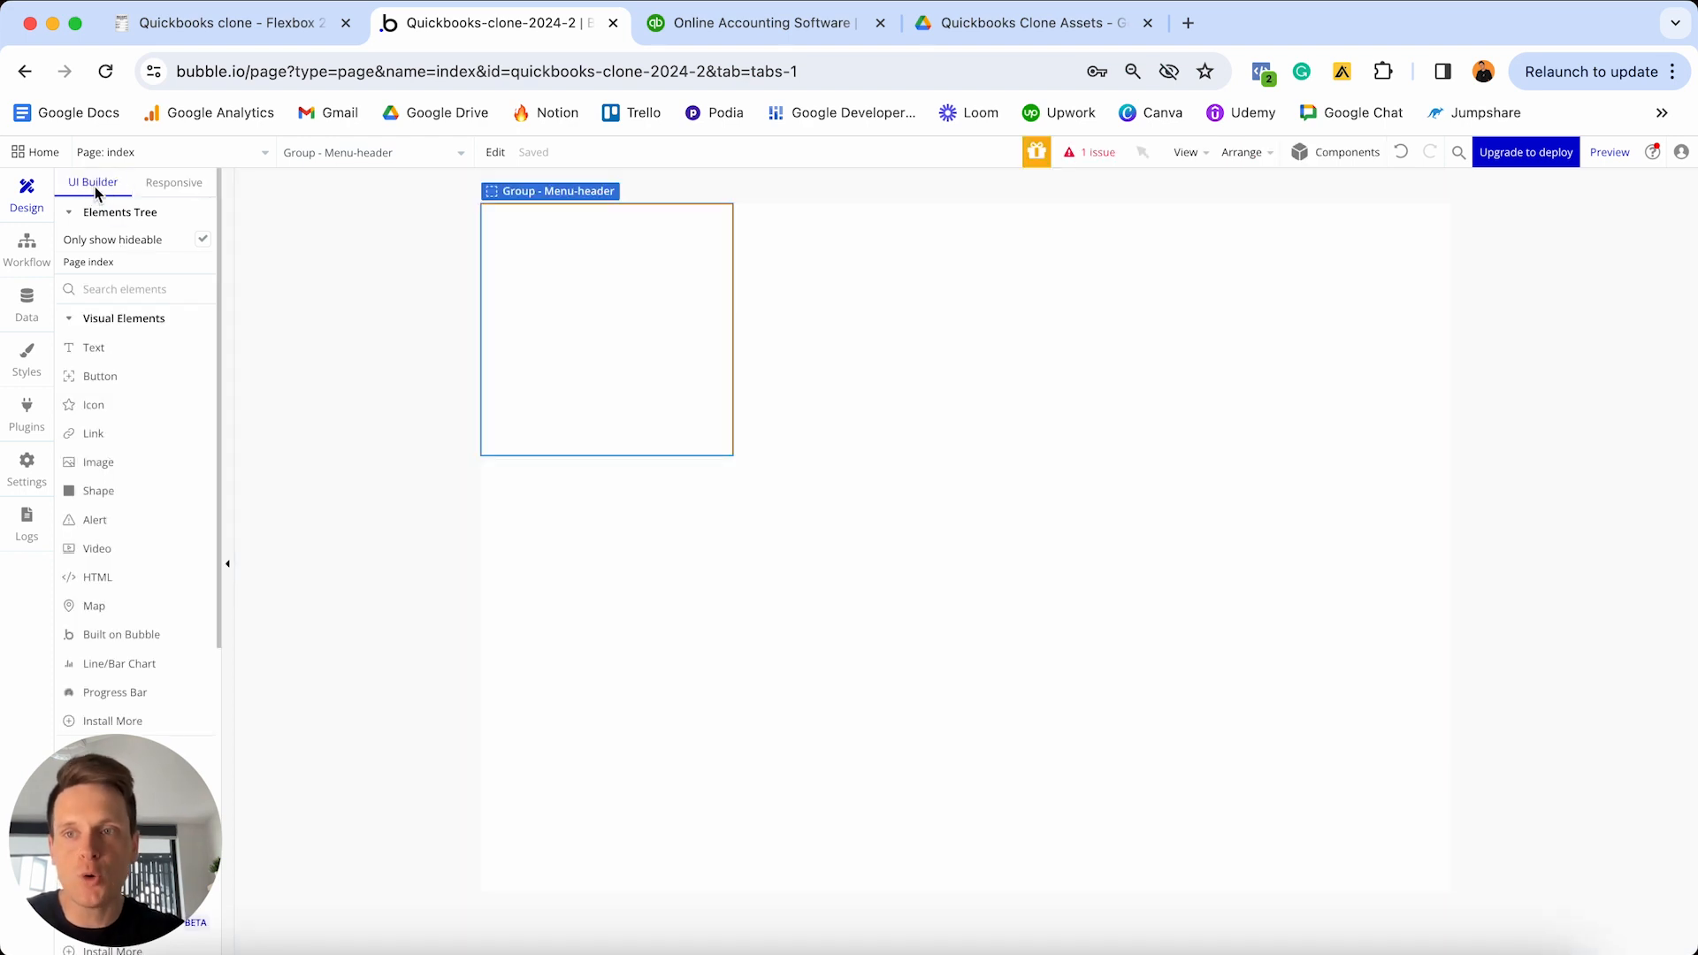
- Uncheck fixed-width on Group - Menu-header and set its min width to 0
double_click(618, 304)
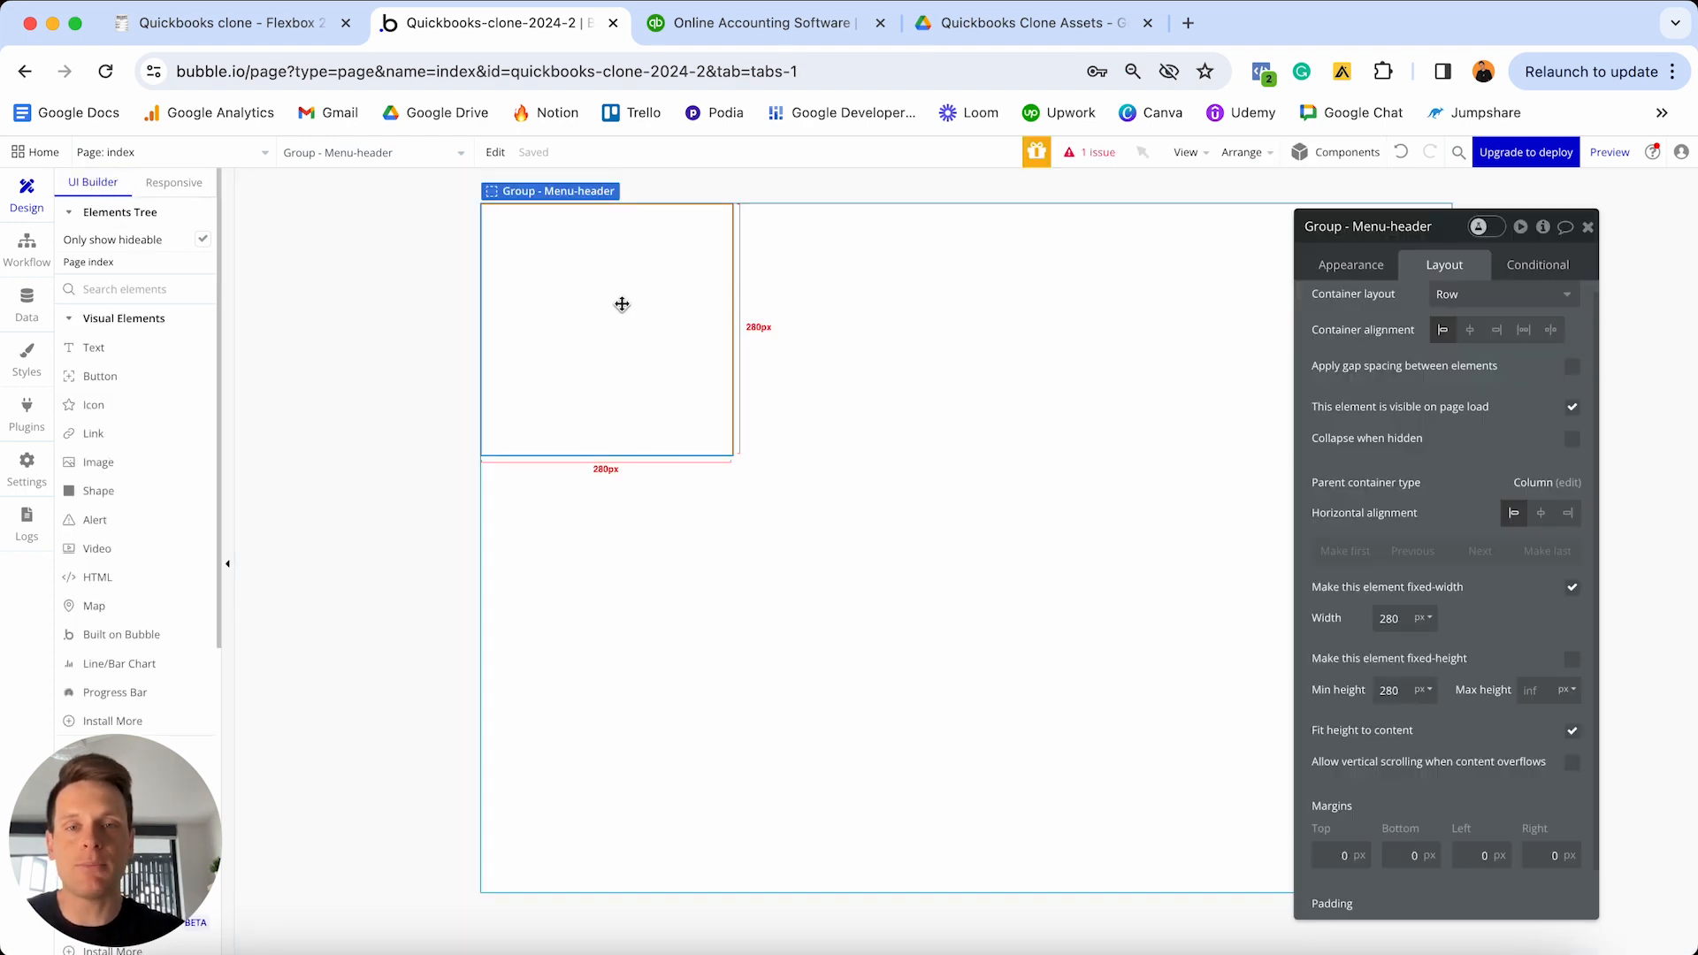
click(1573, 589)
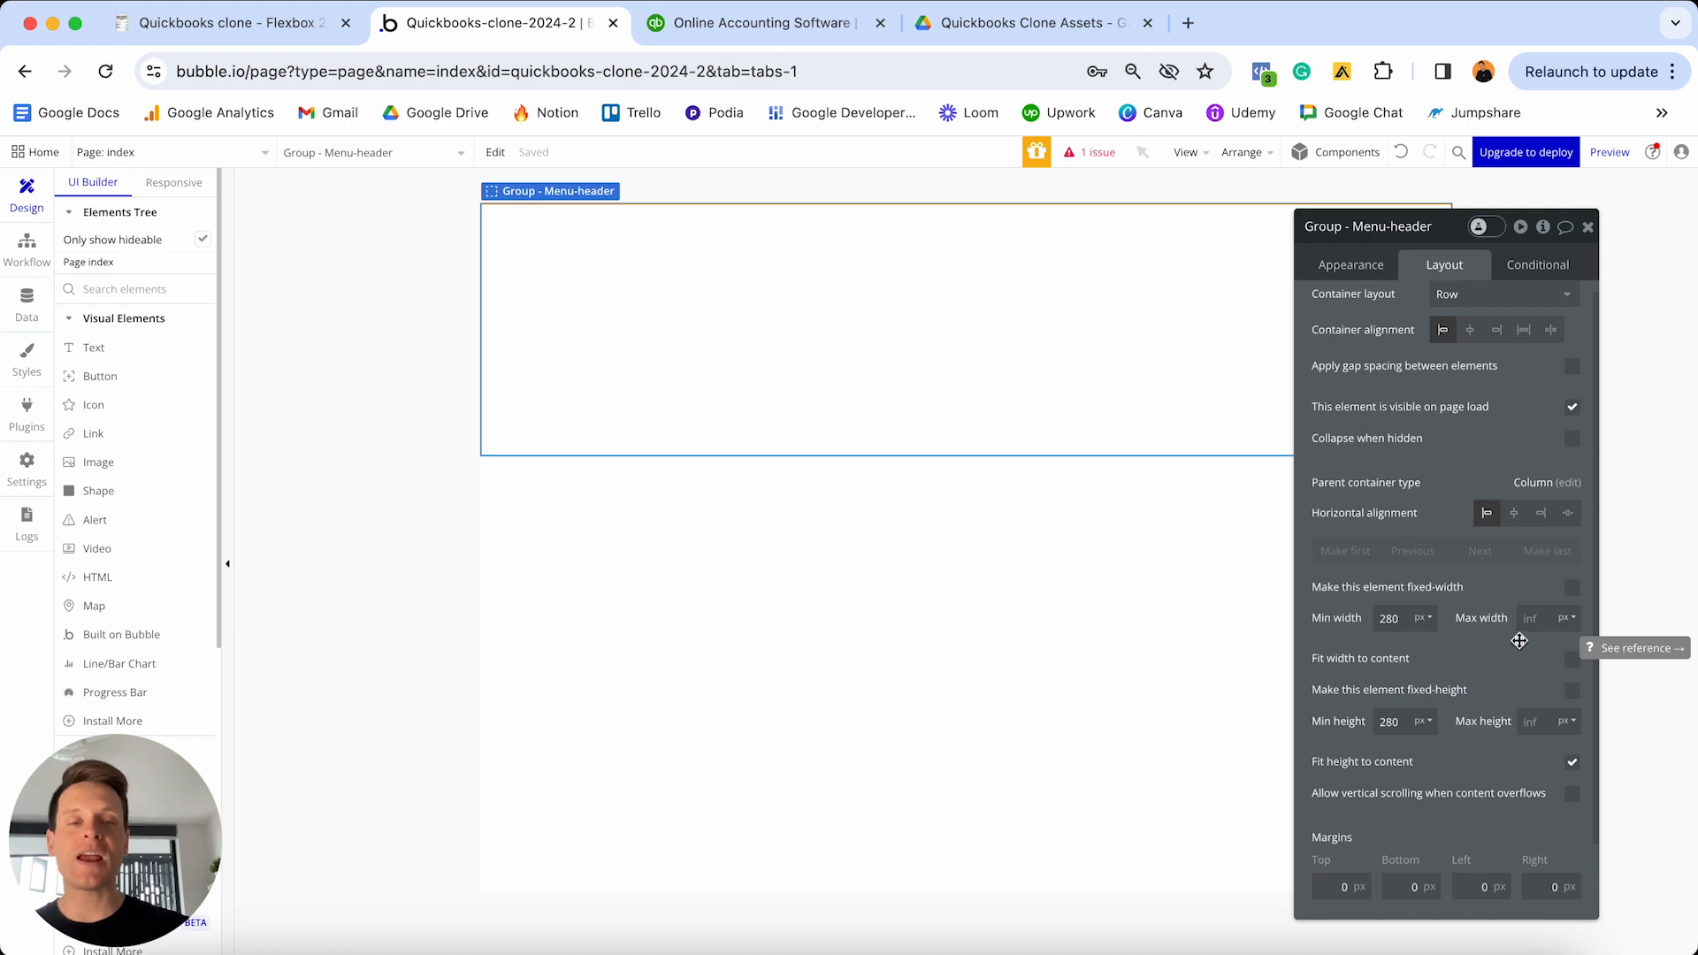
double_click(1418, 618)
text(0)
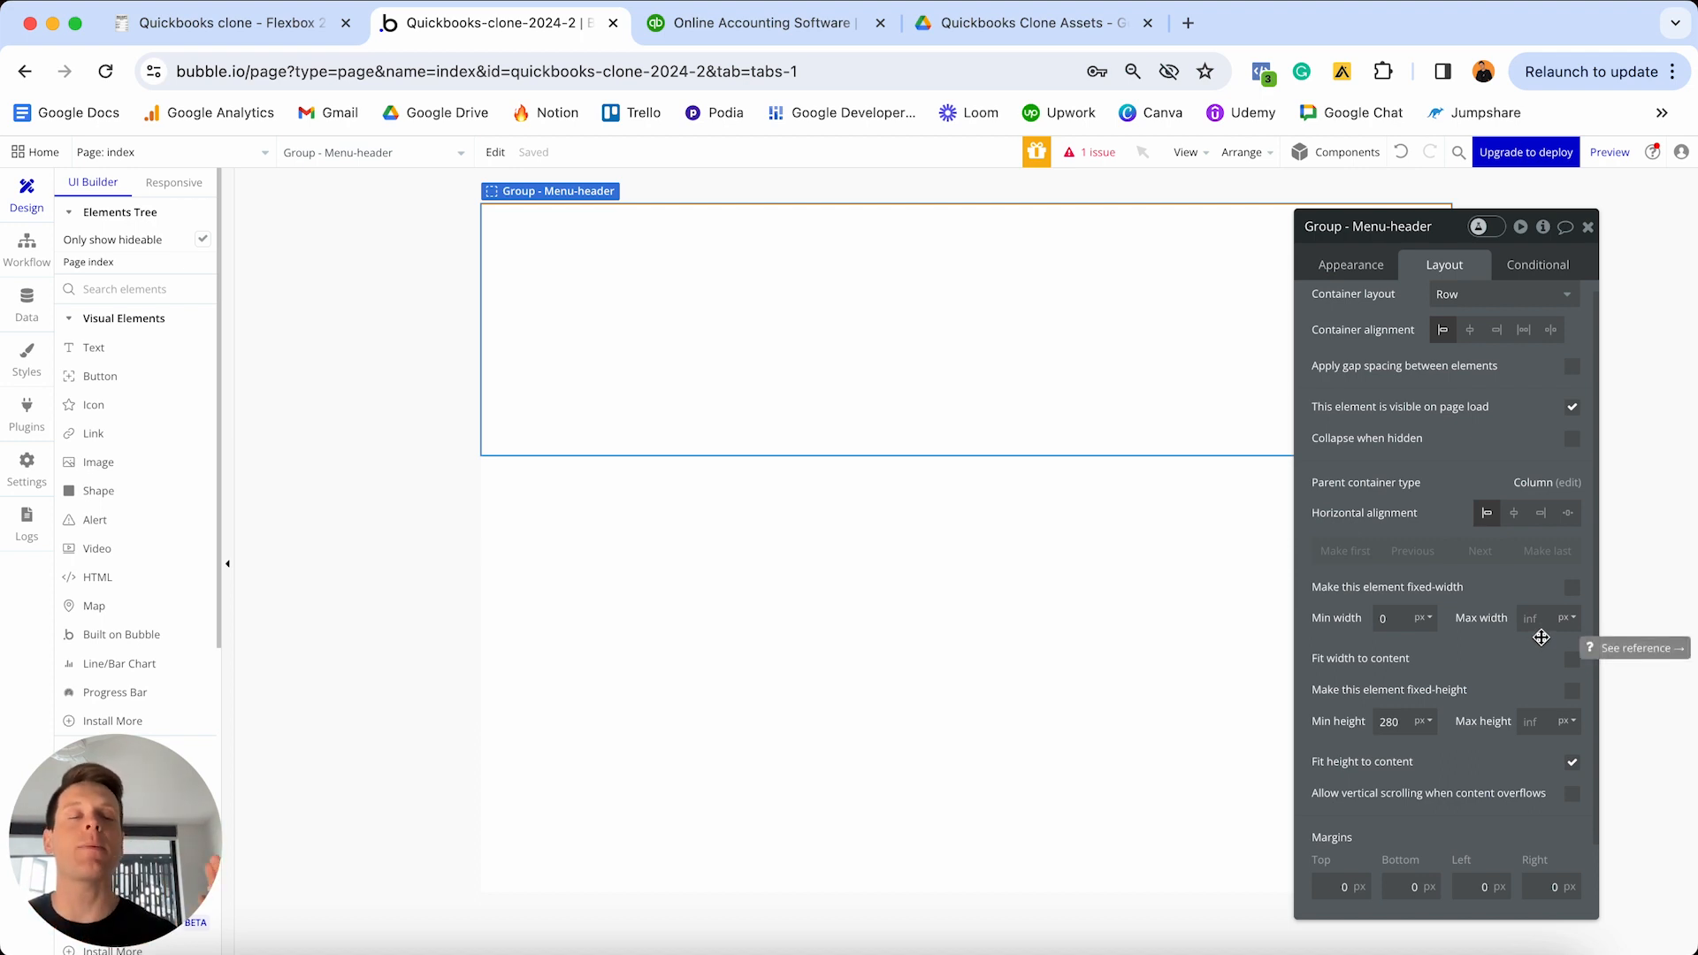
click(168, 183)
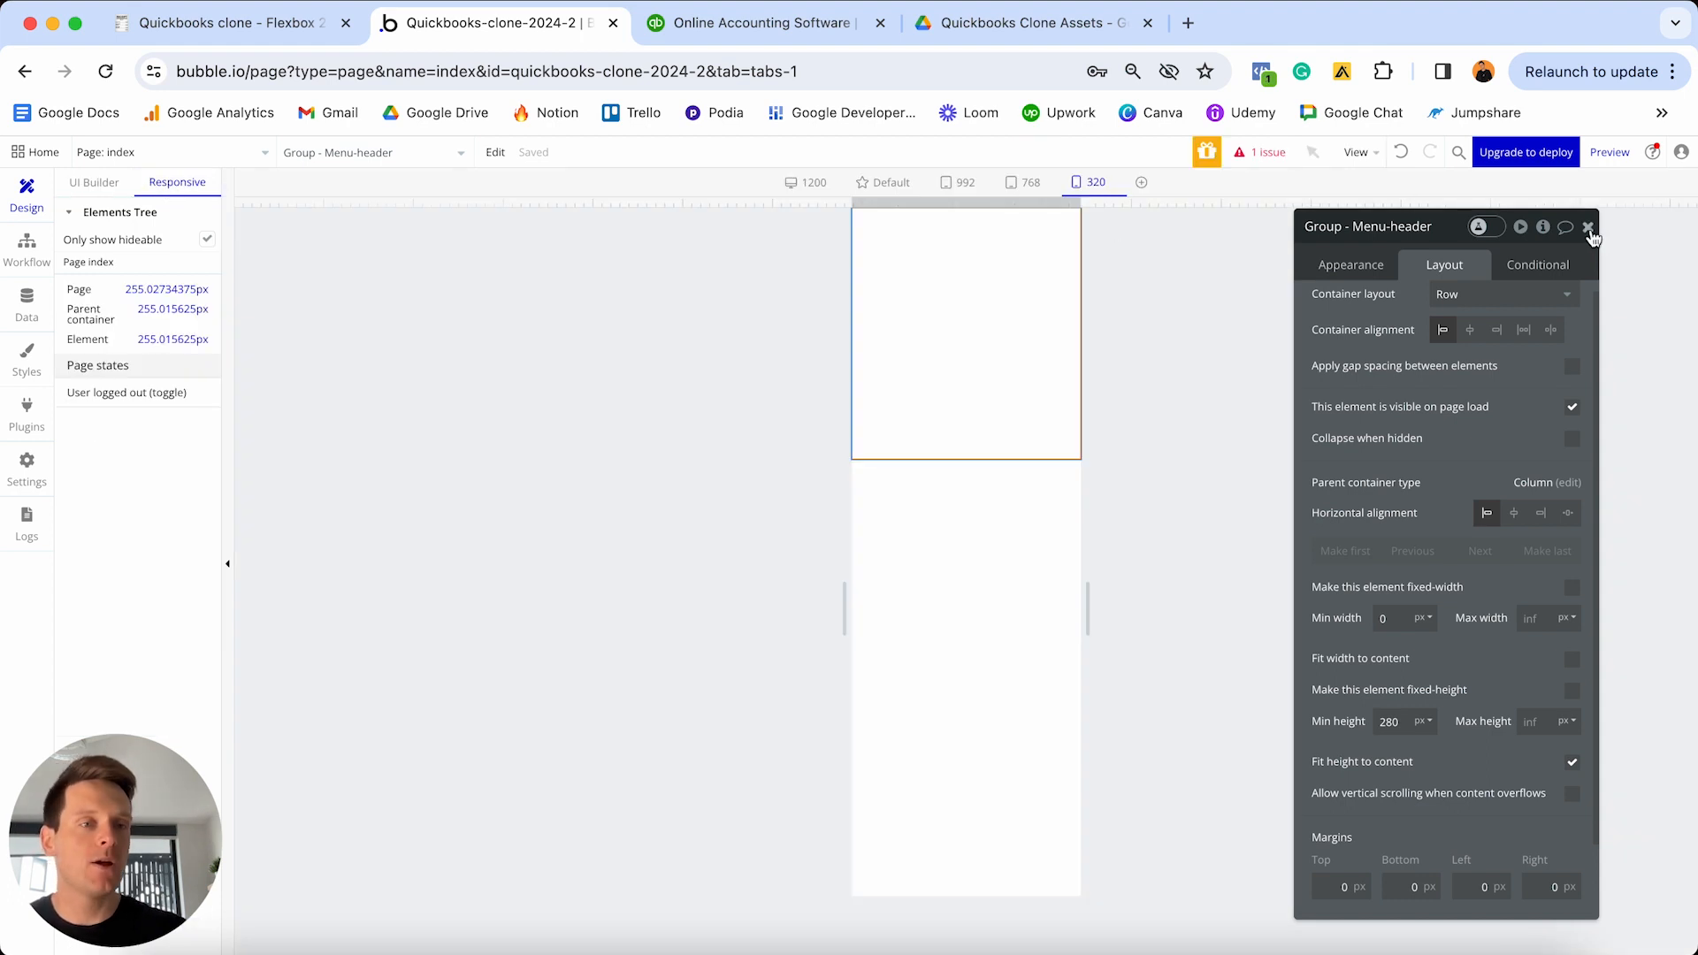
click(1588, 227)
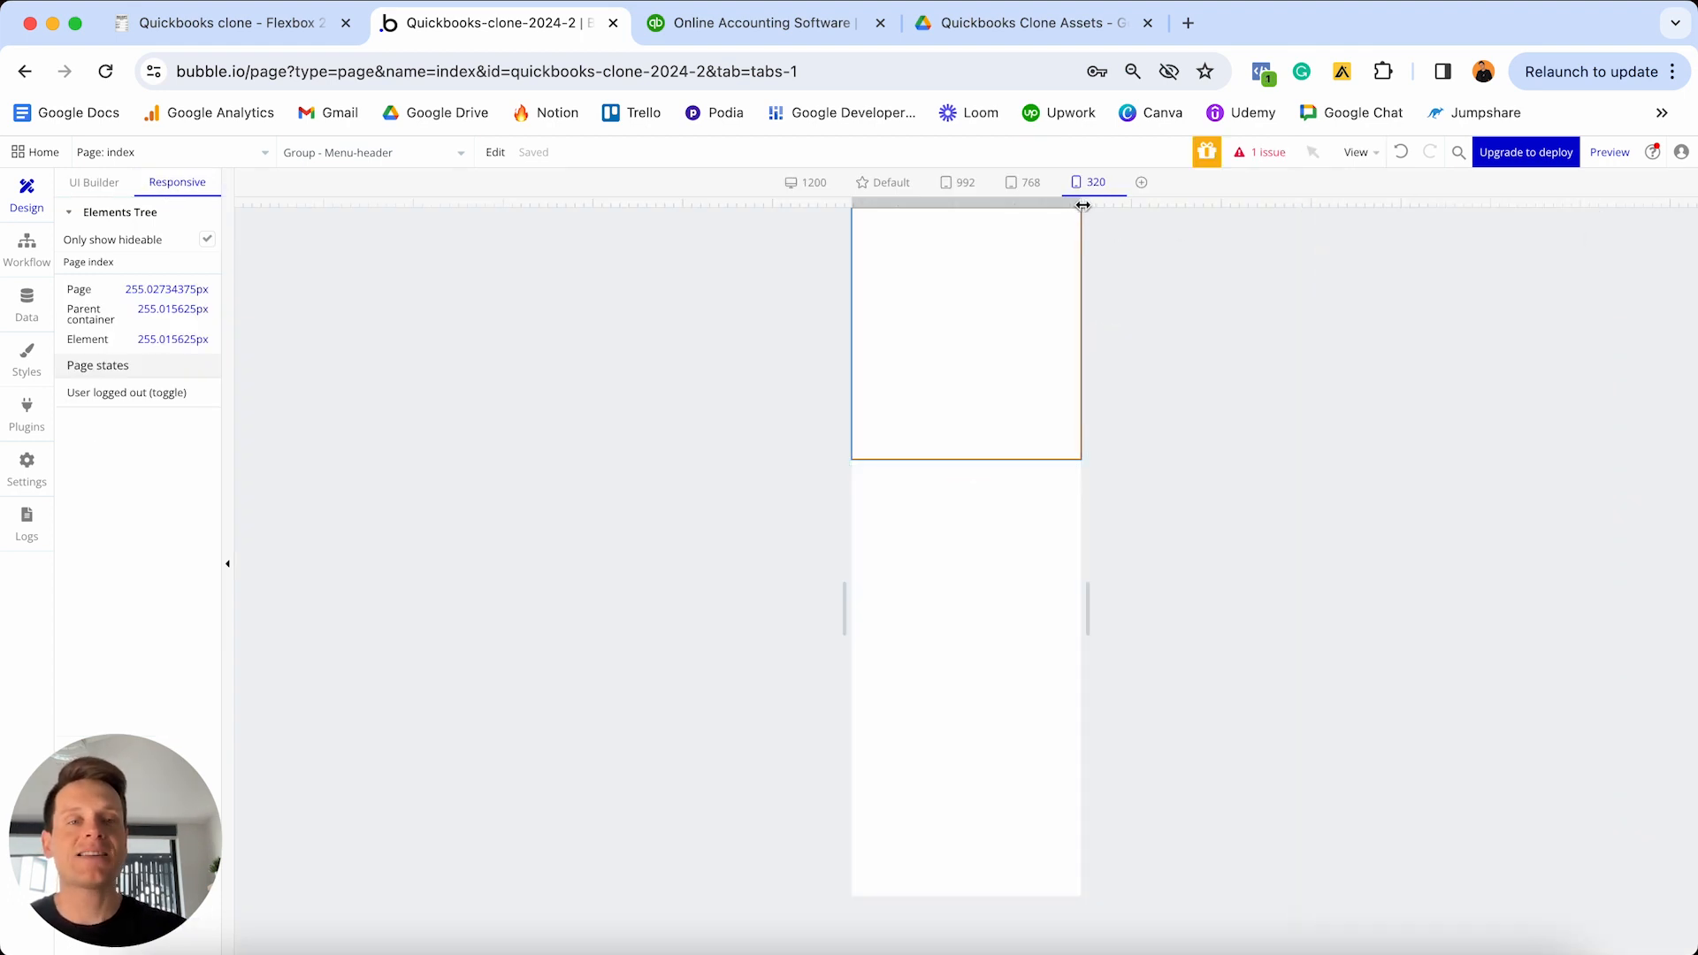
drag(1081, 202, 1559, 174)
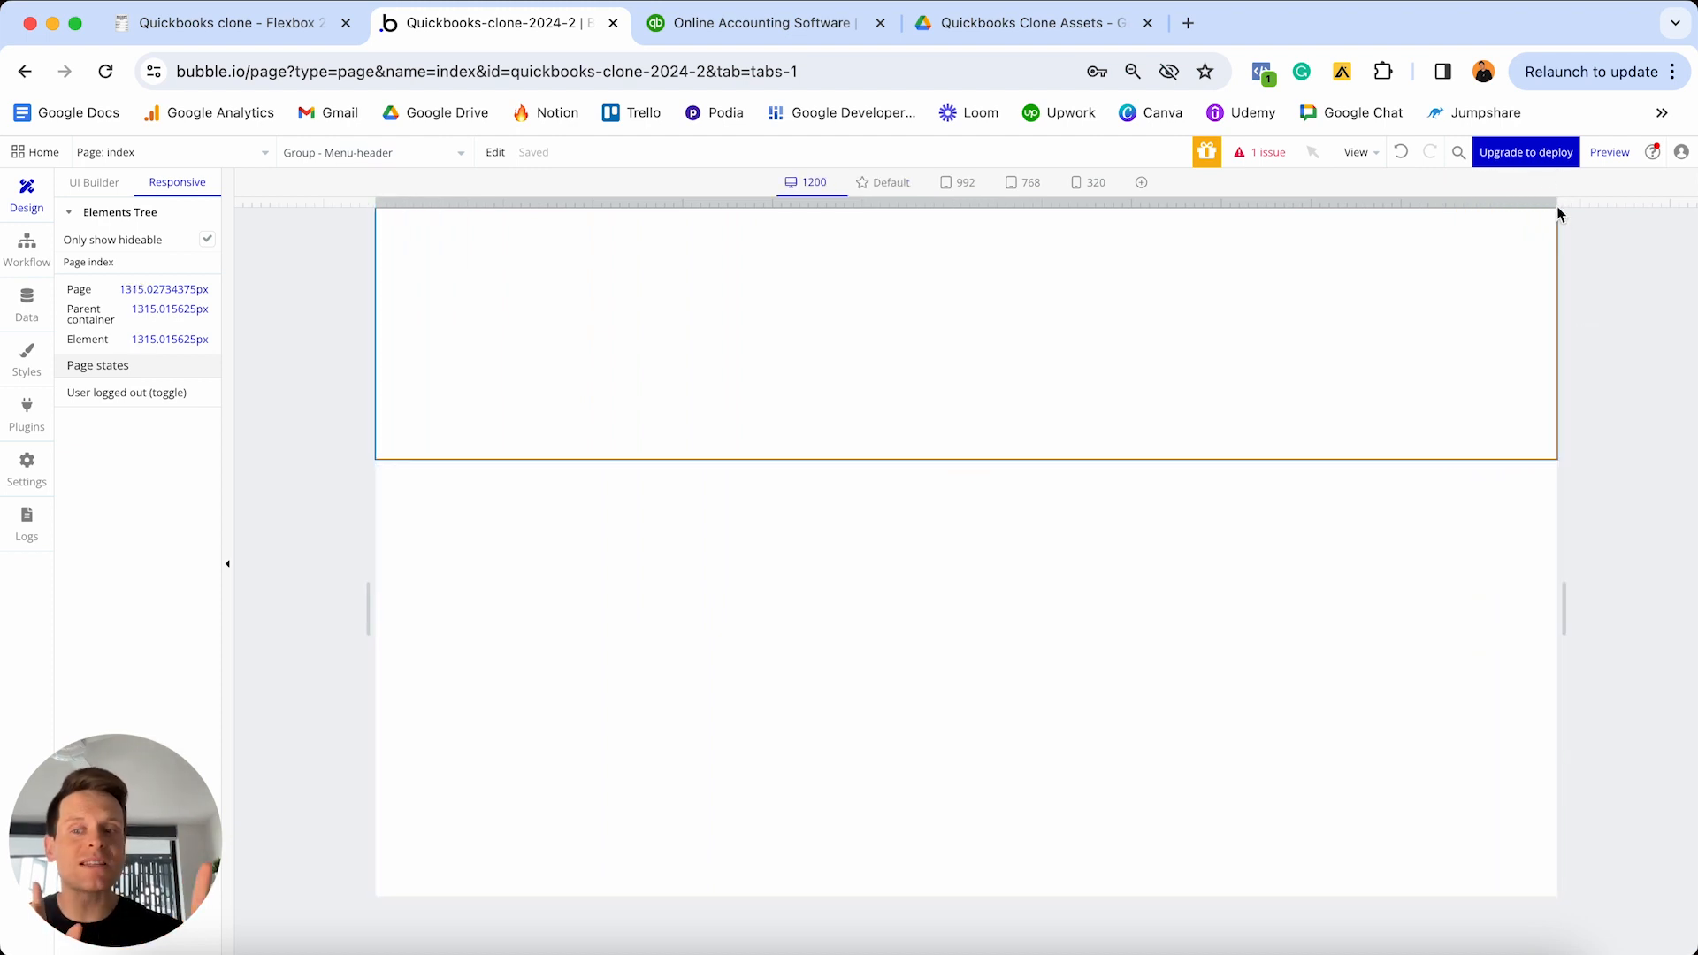
drag(1560, 215, 974, 186)
click(1026, 182)
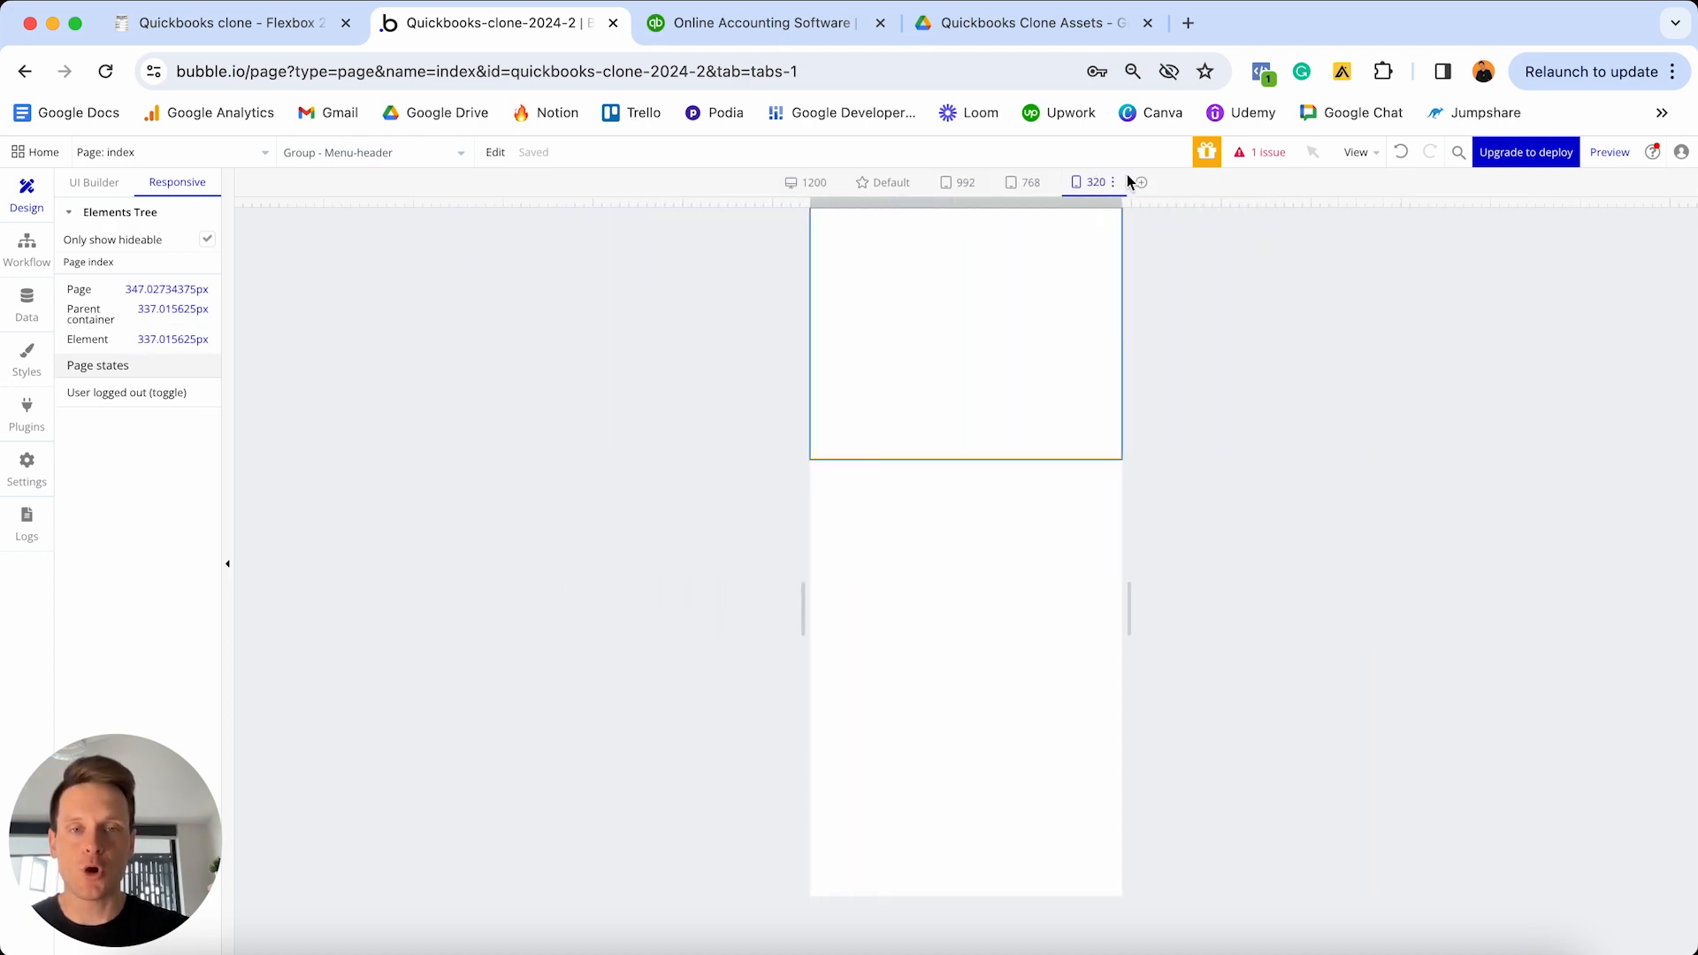
drag(1370, 179, 1520, 158)
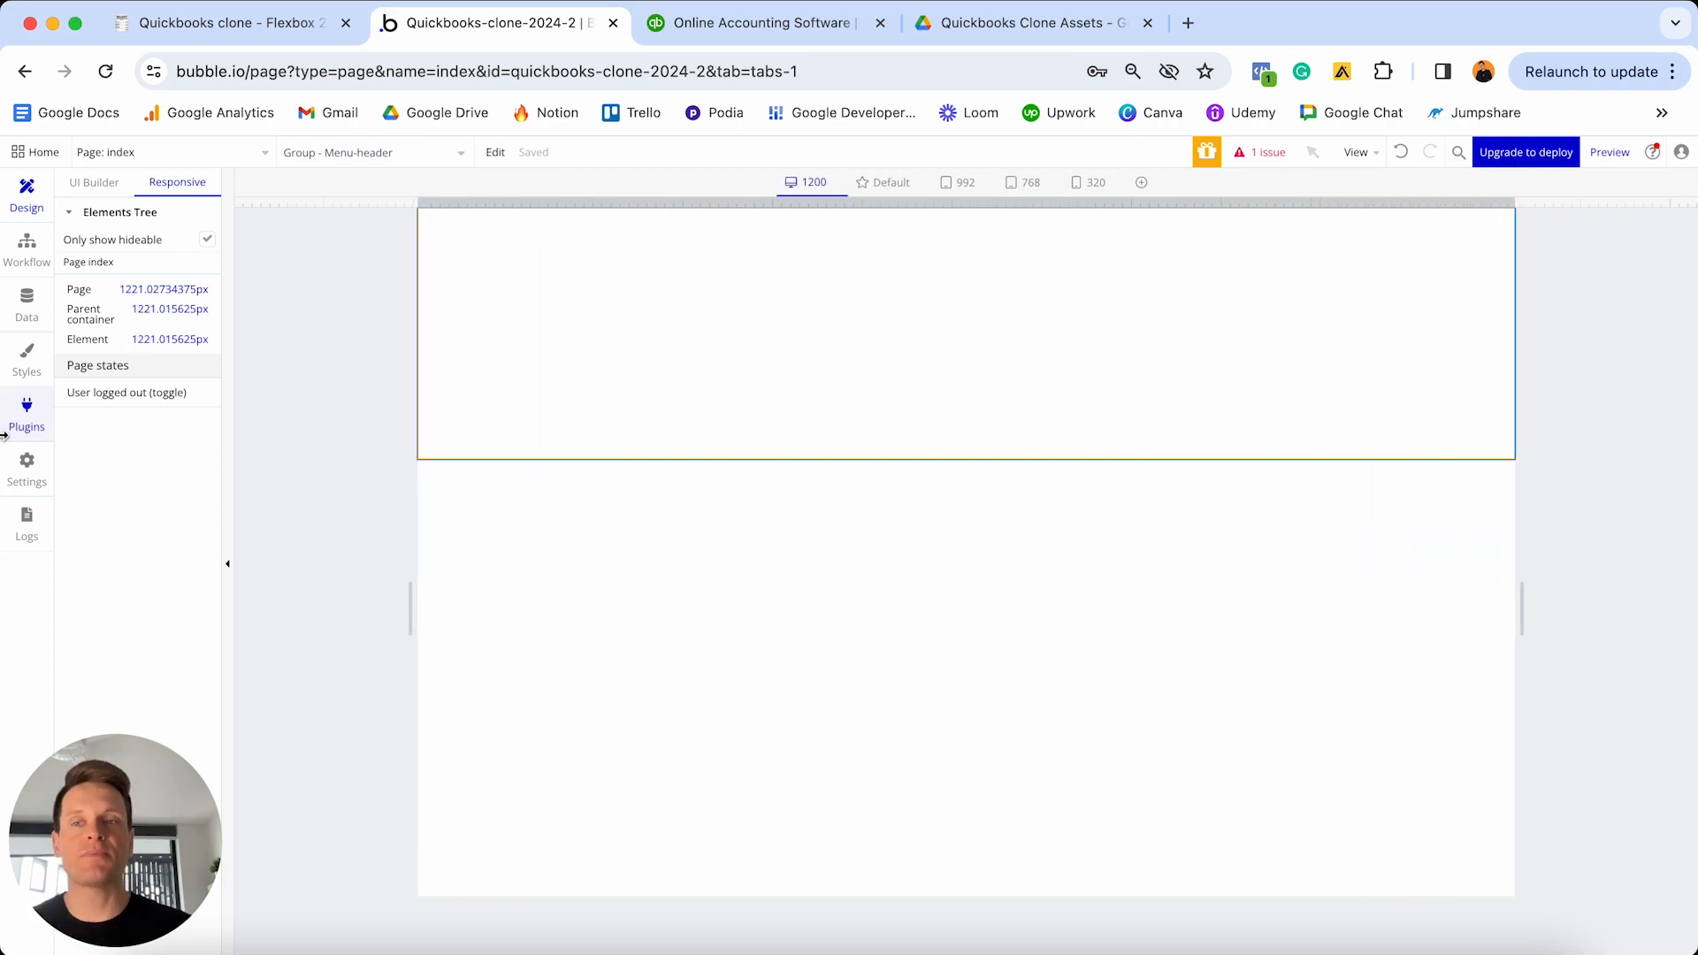
double_click(817, 372)
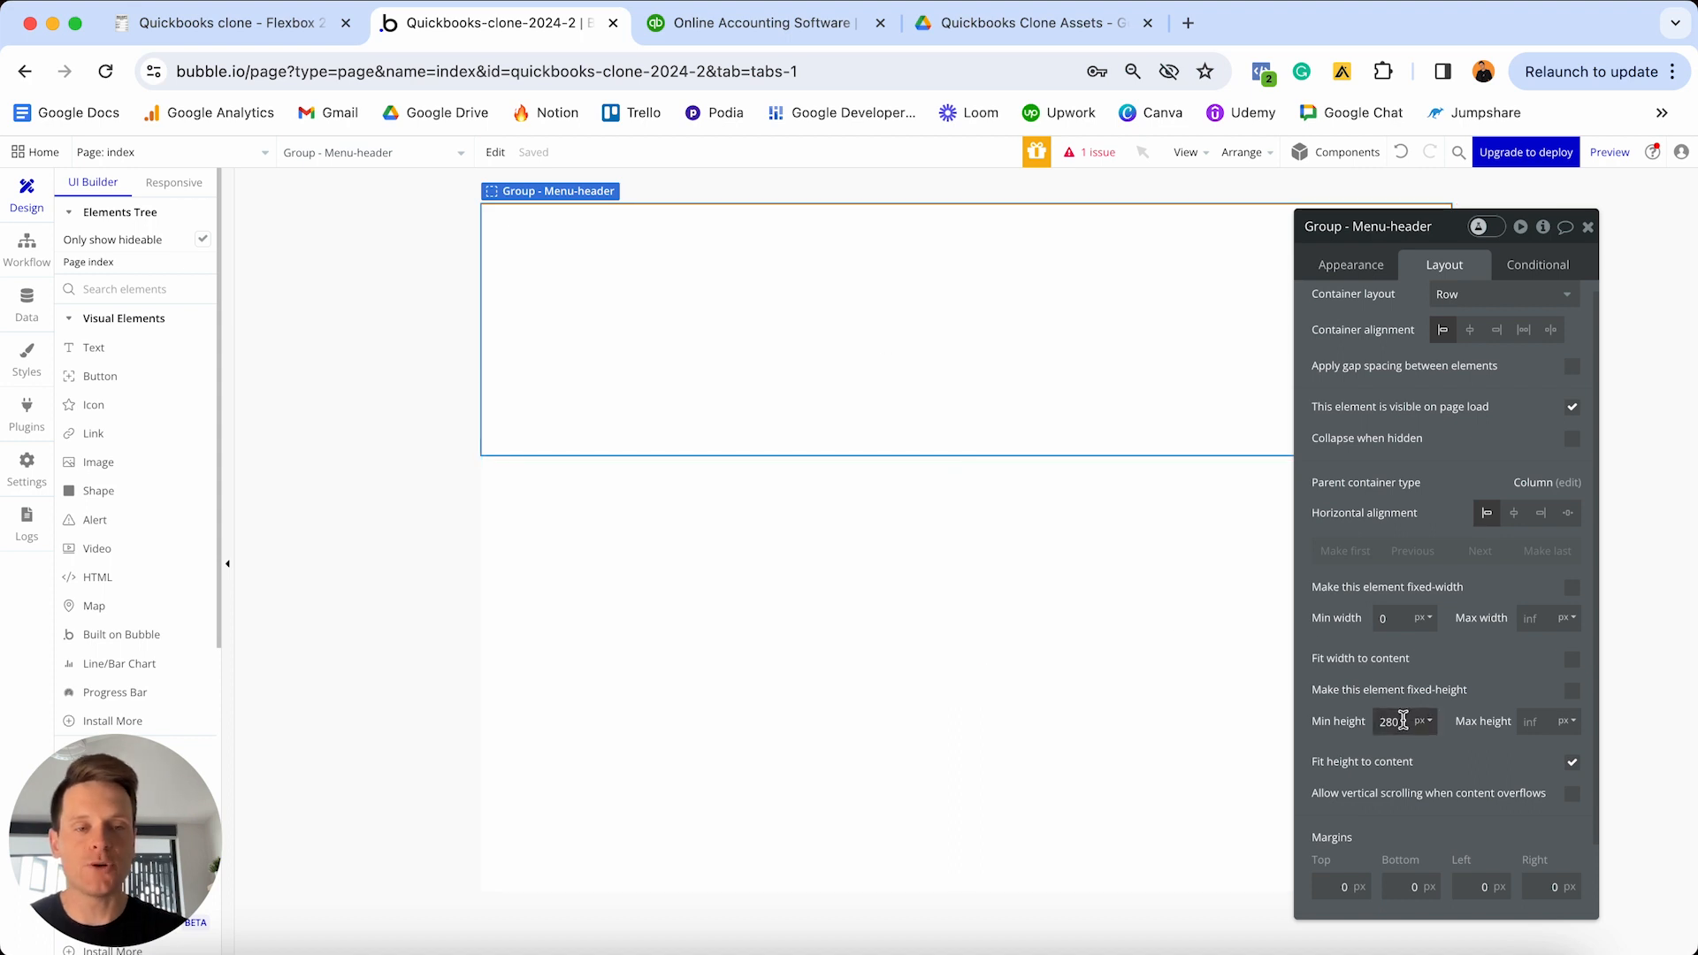
- Try a 0 min height on the group, undo it, and compare with QuickBooks' header
double_click(1403, 715)
text(0)
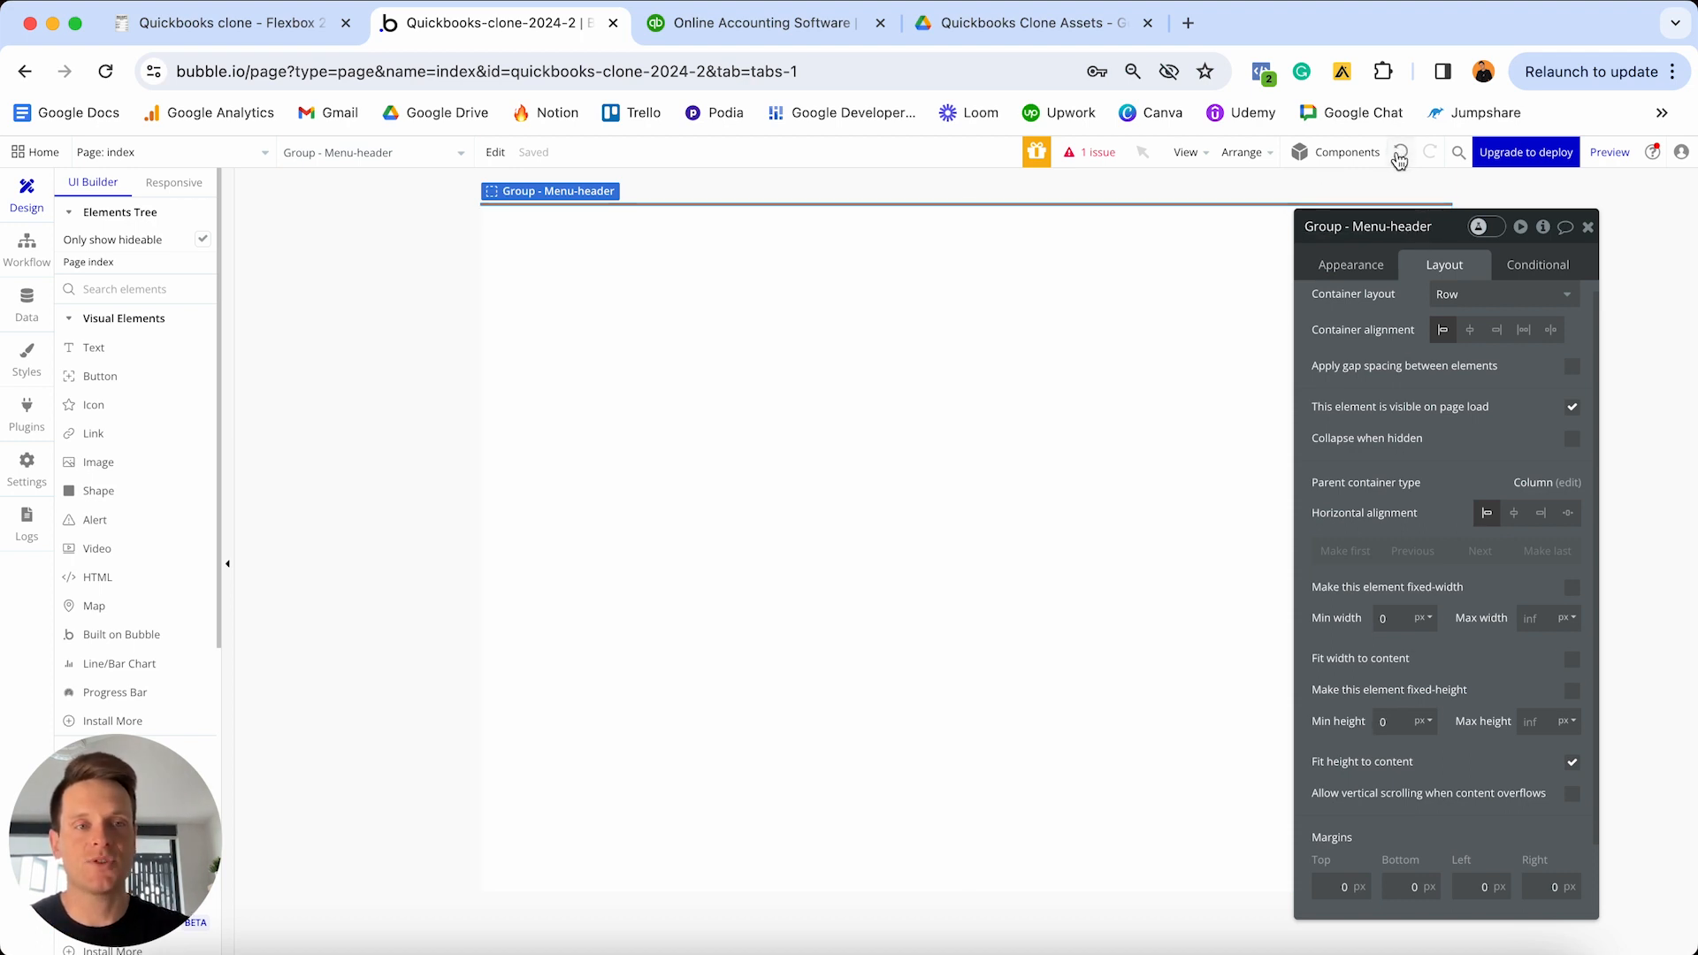
click(1401, 155)
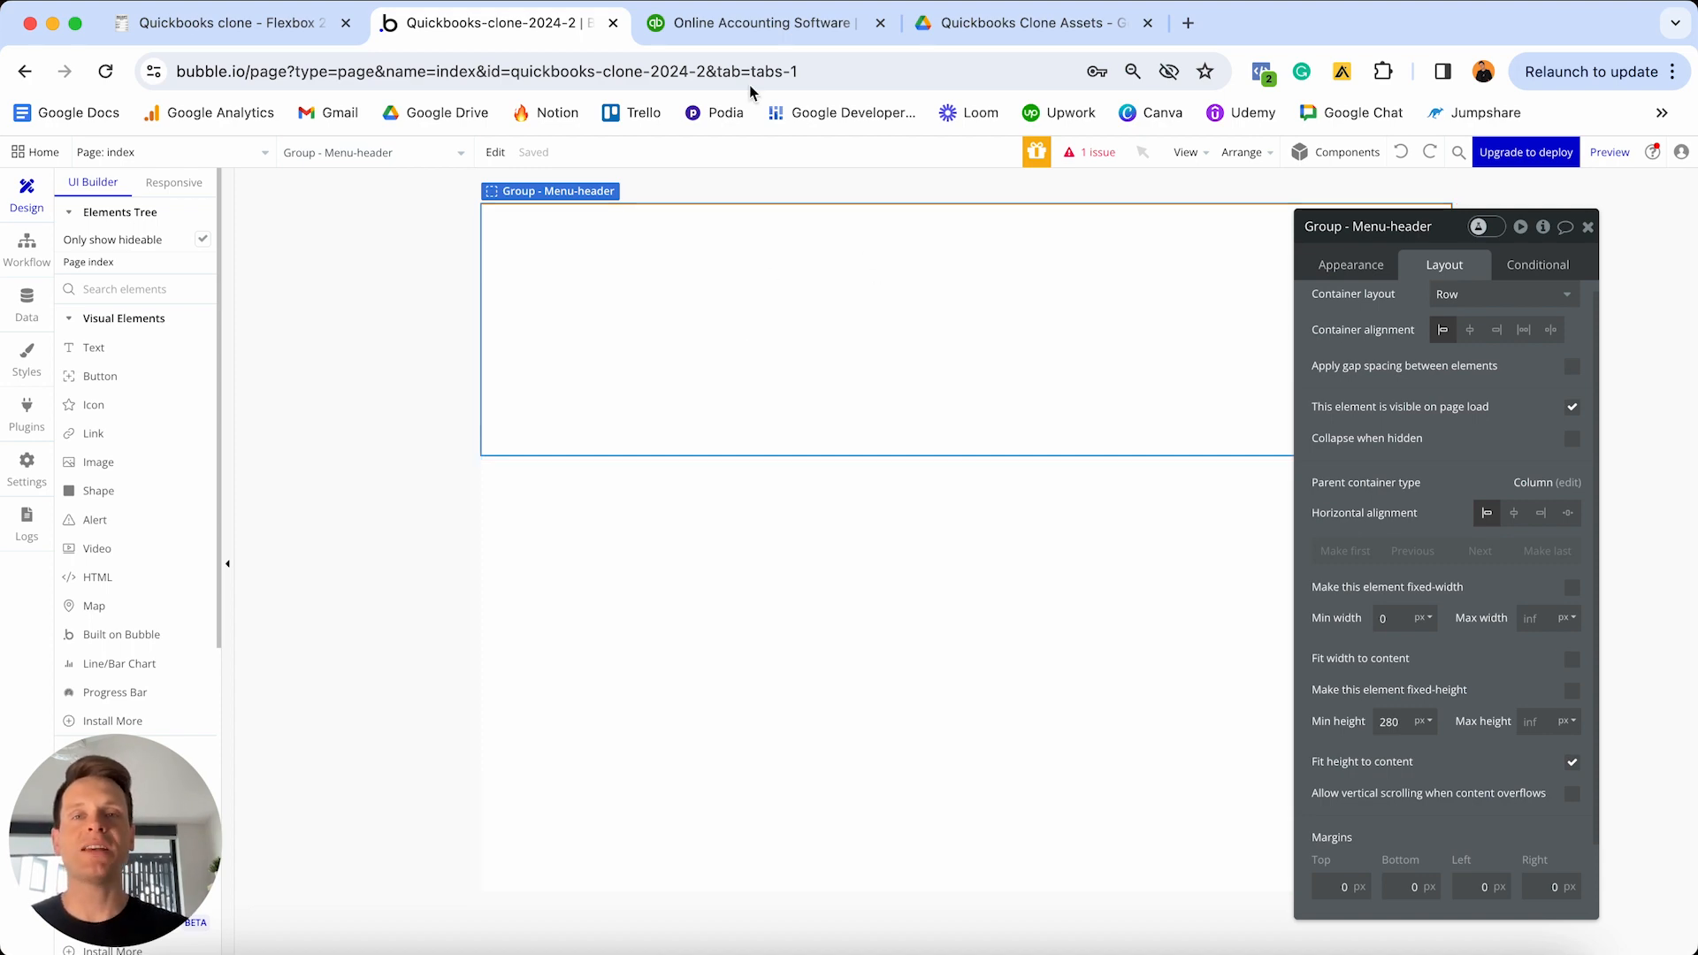
click(738, 22)
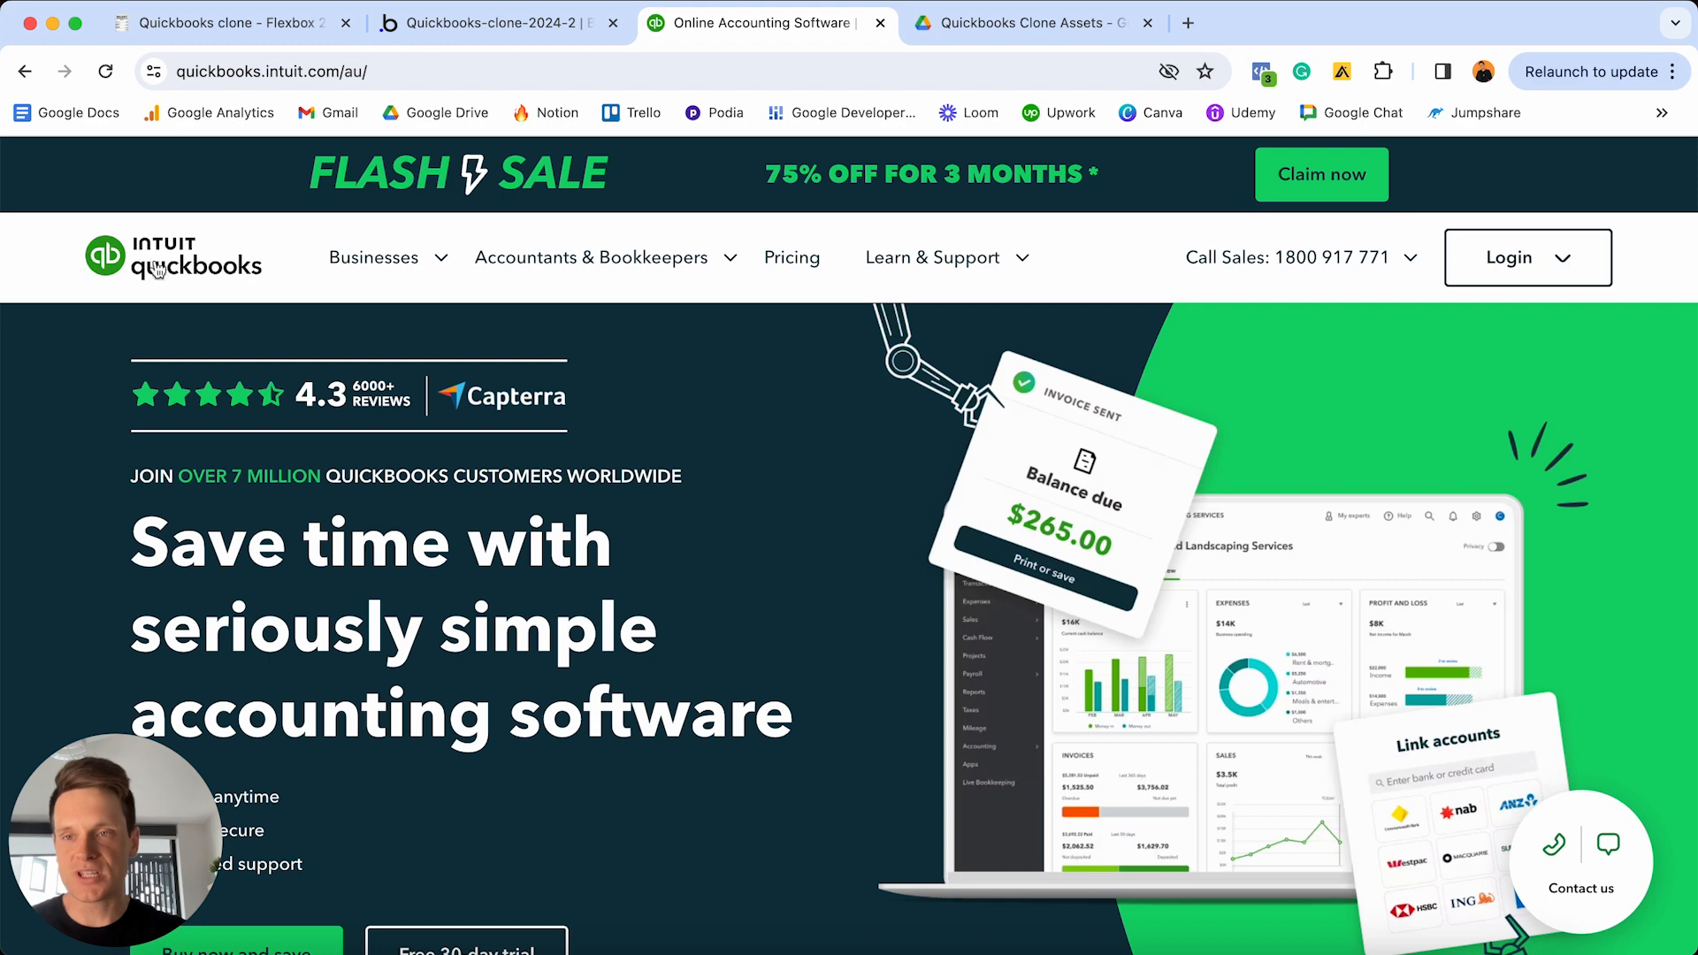
click(492, 24)
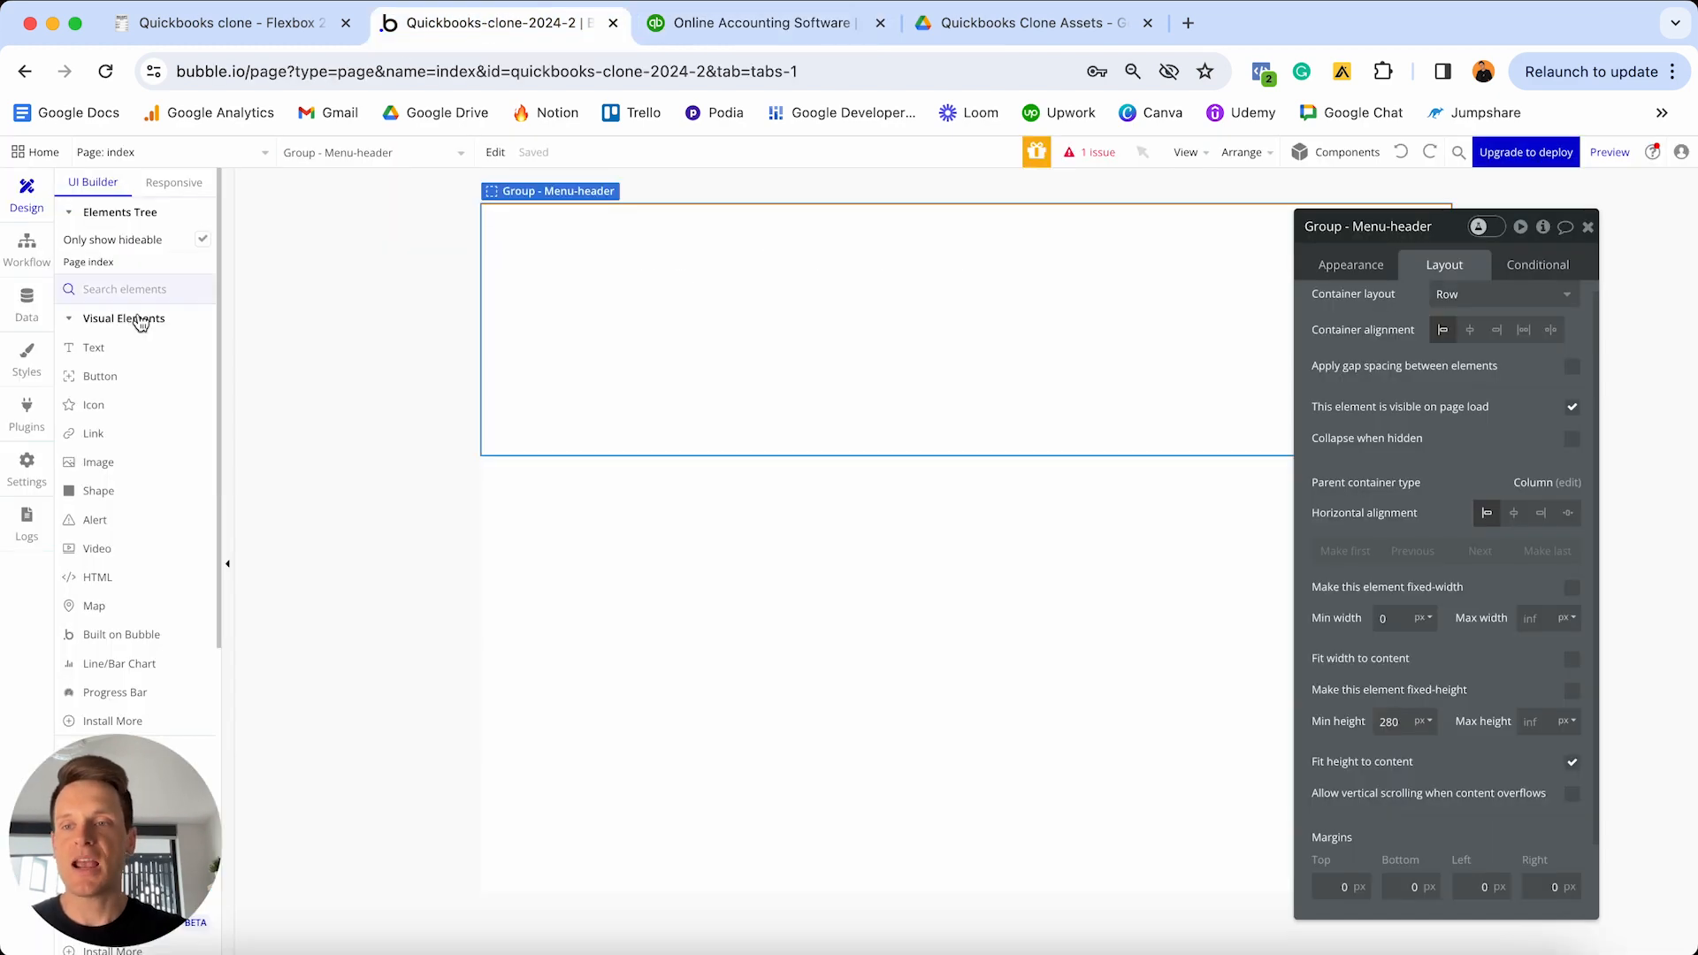
- Draw a new Image A inside the Menu-header group, then open the Drive assets folder
click(99, 462)
click(584, 271)
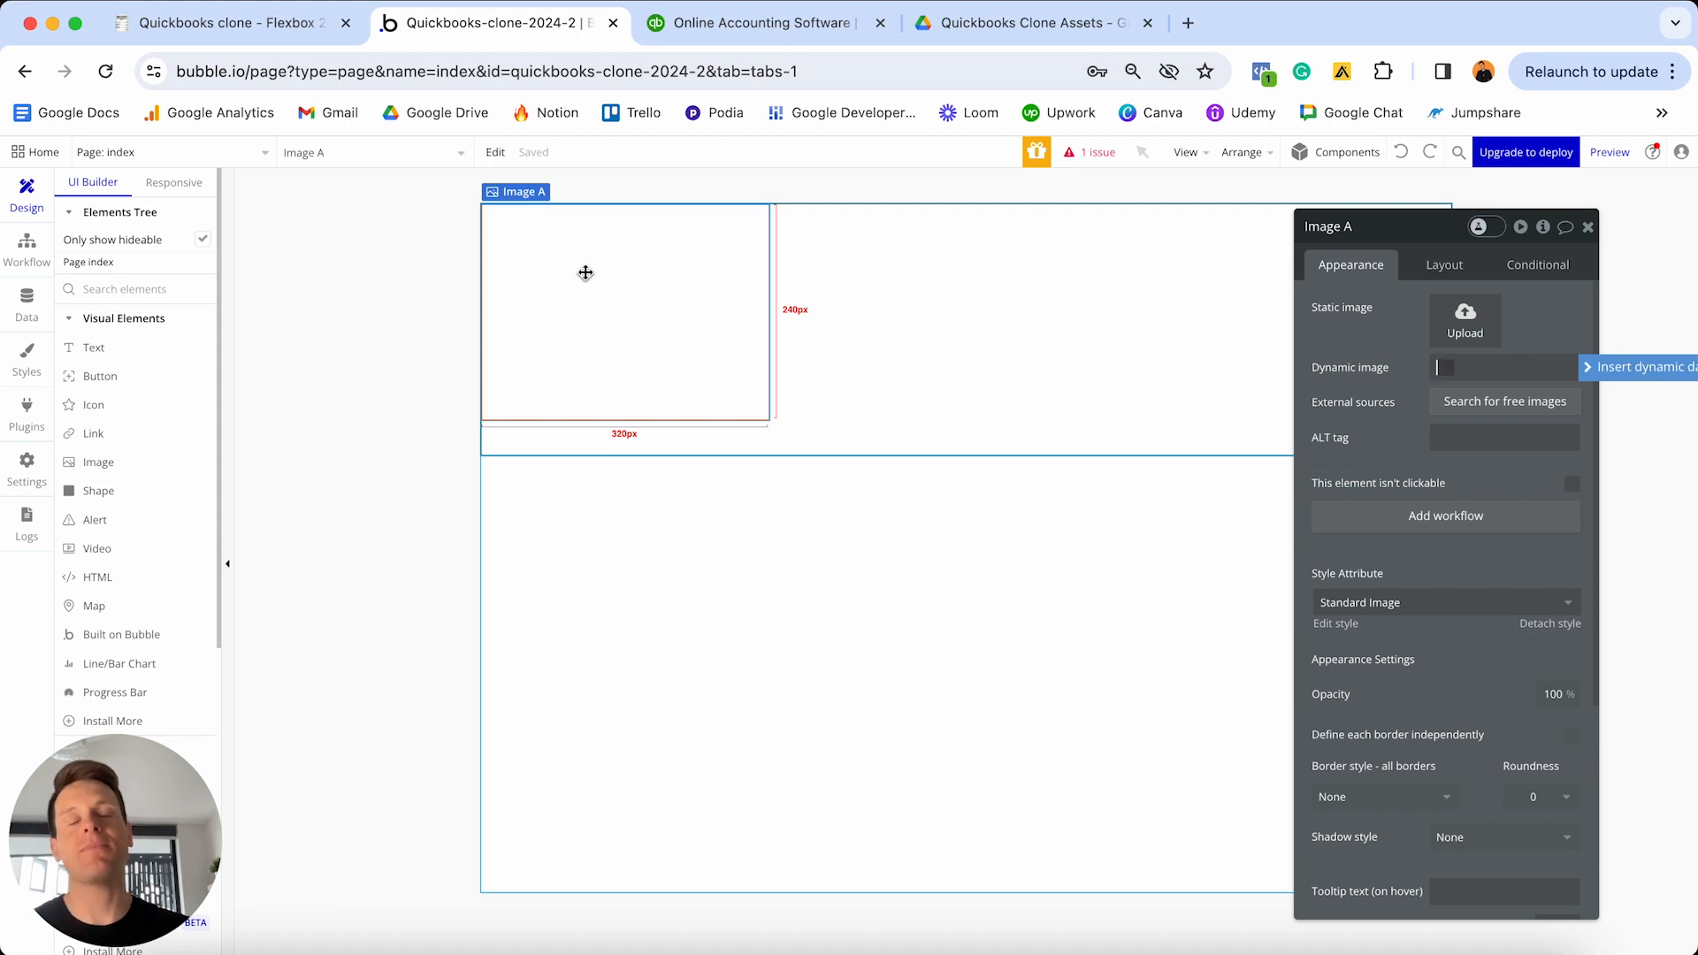
click(1004, 25)
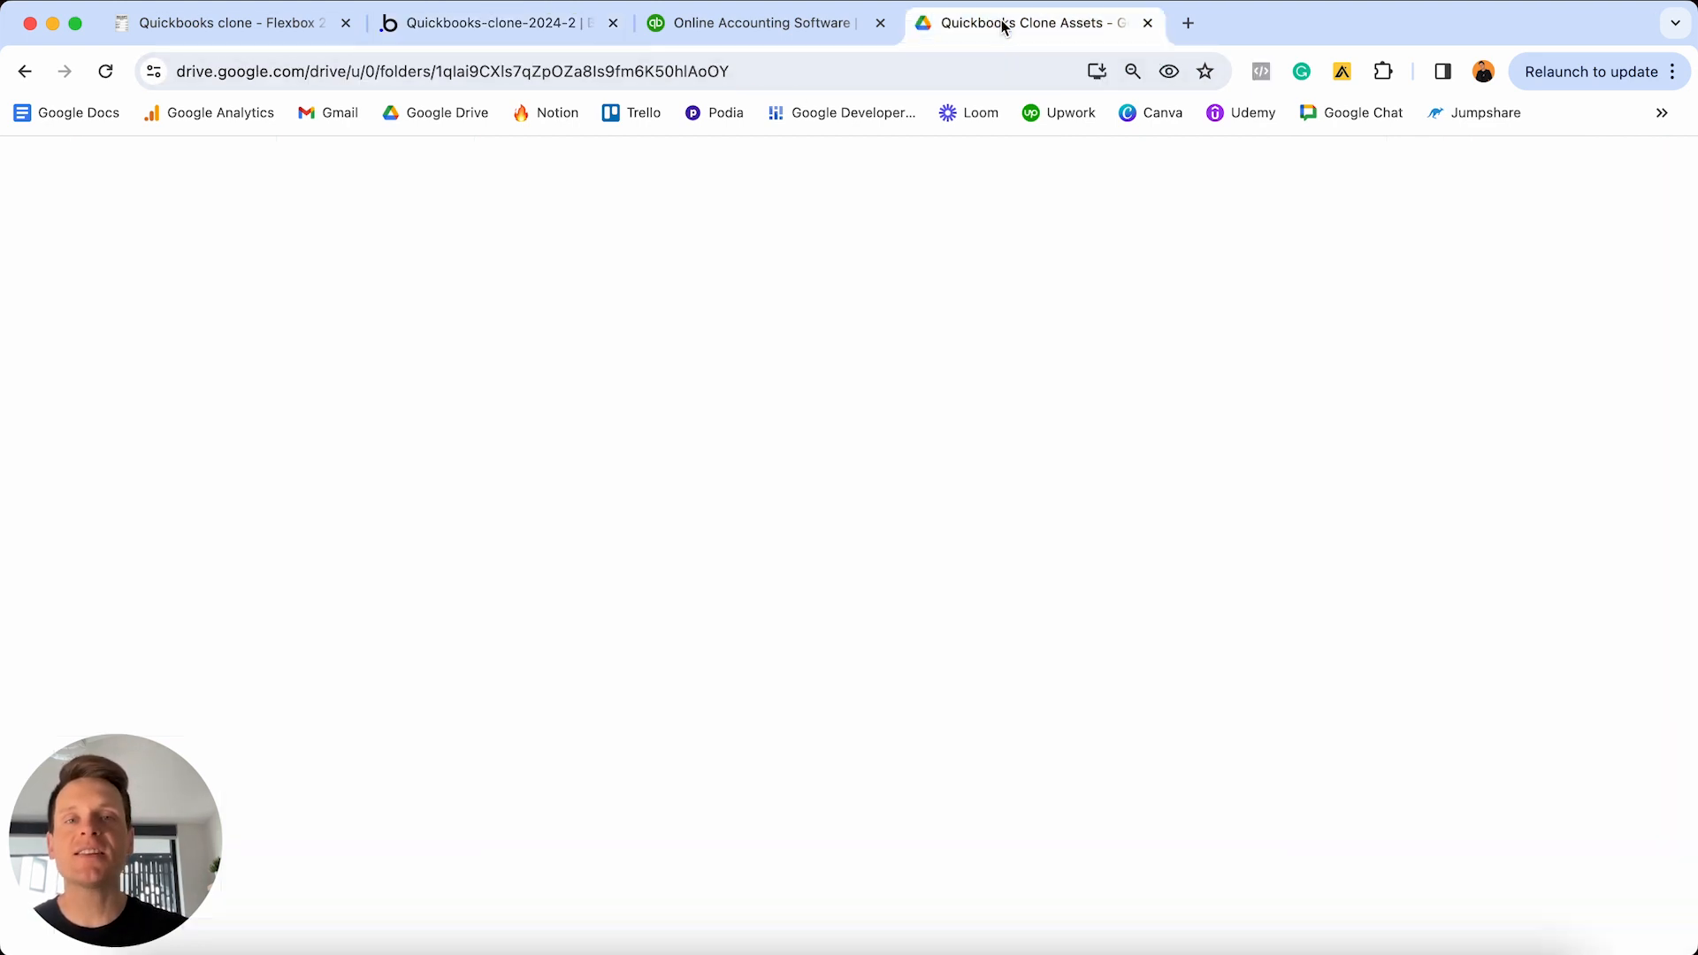
- Dismiss Drive's uploads notice and return to Bubble, where Image A shows Quickbooks-Logo-Black
click(1649, 687)
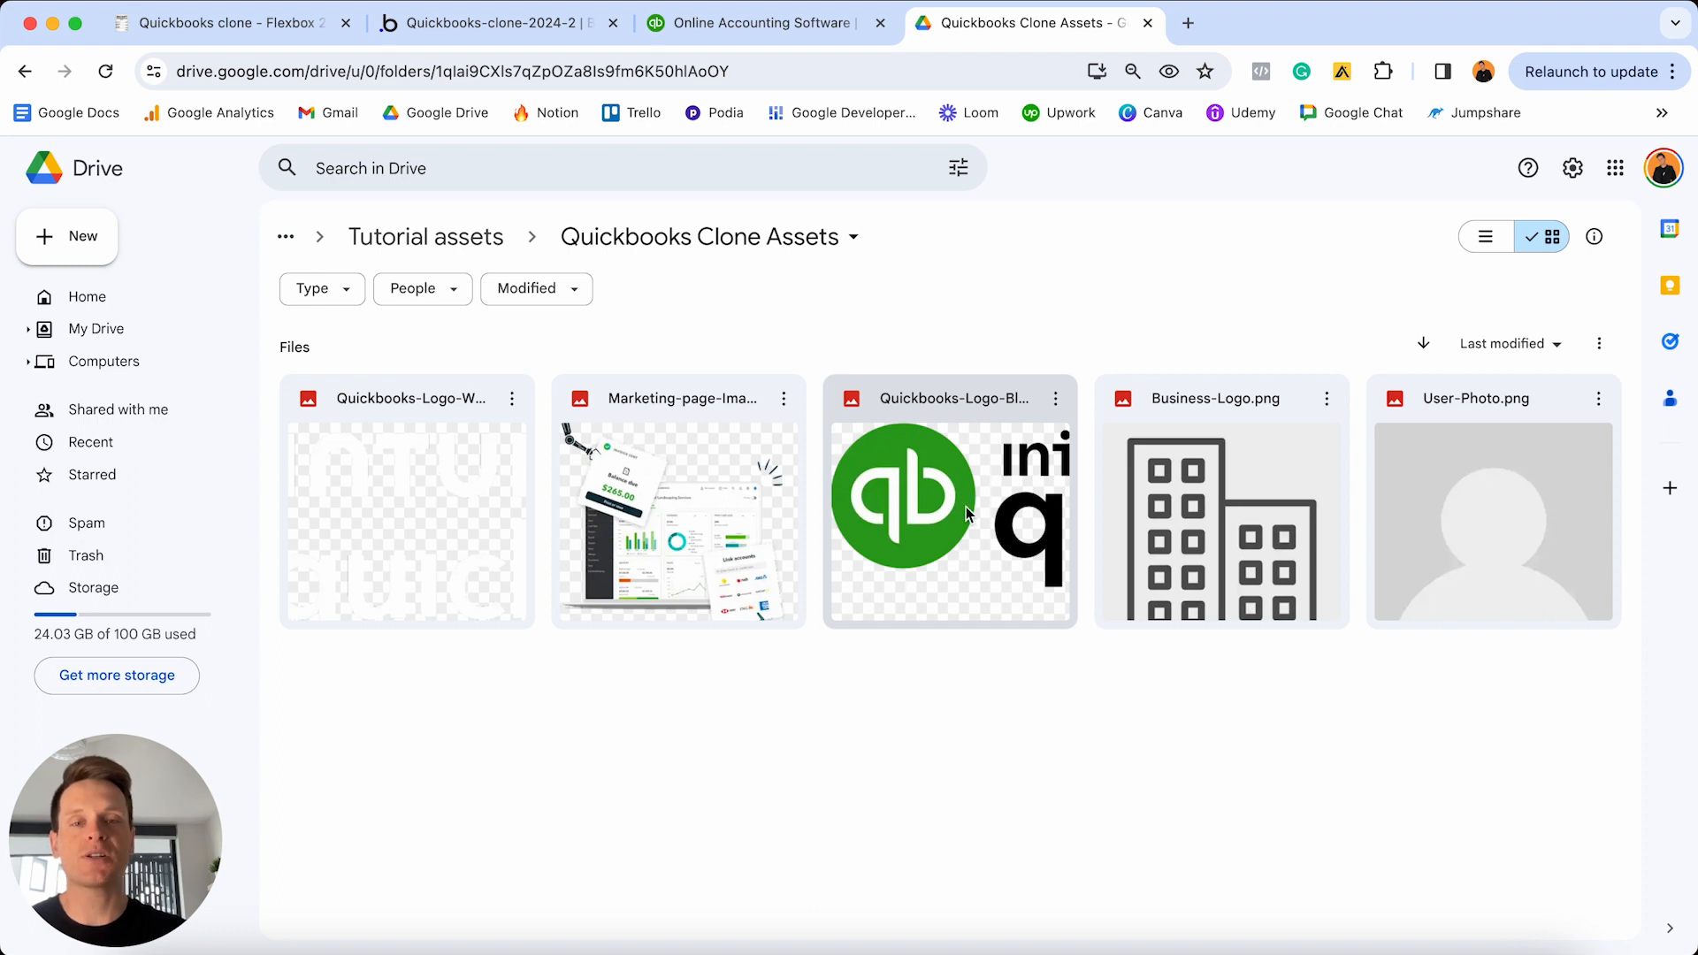
click(514, 28)
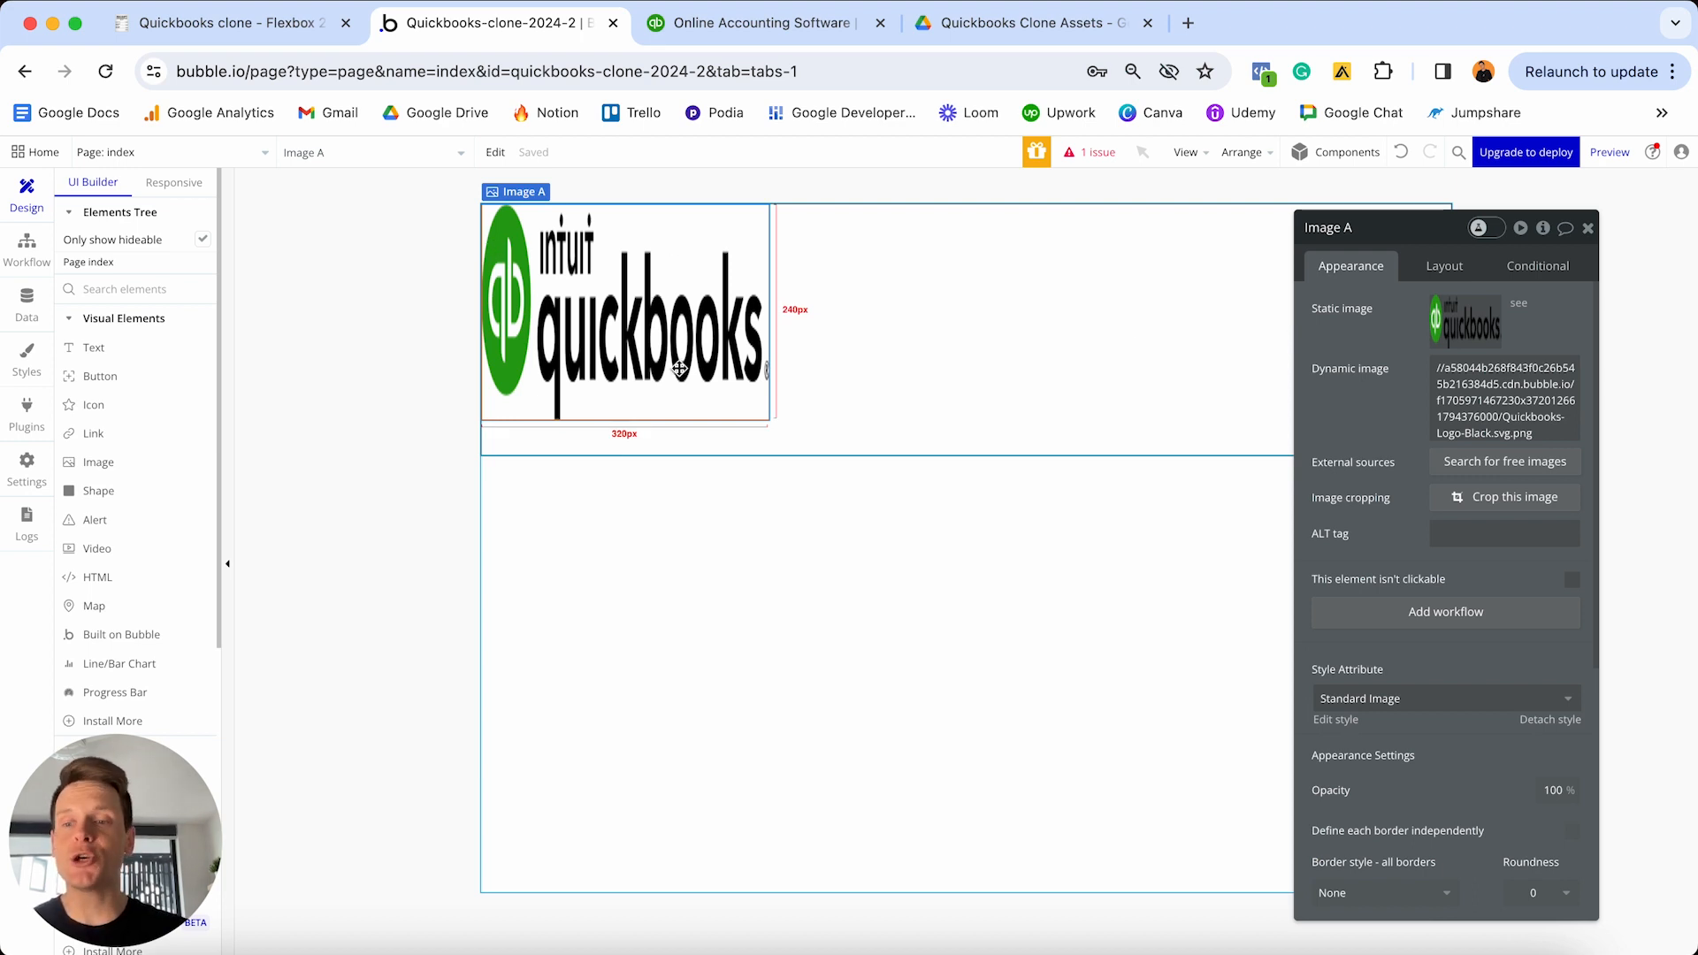
- Make Image A 250 px wide, lock its 1280×247 aspect ratio, and centre it vertically
click(1458, 266)
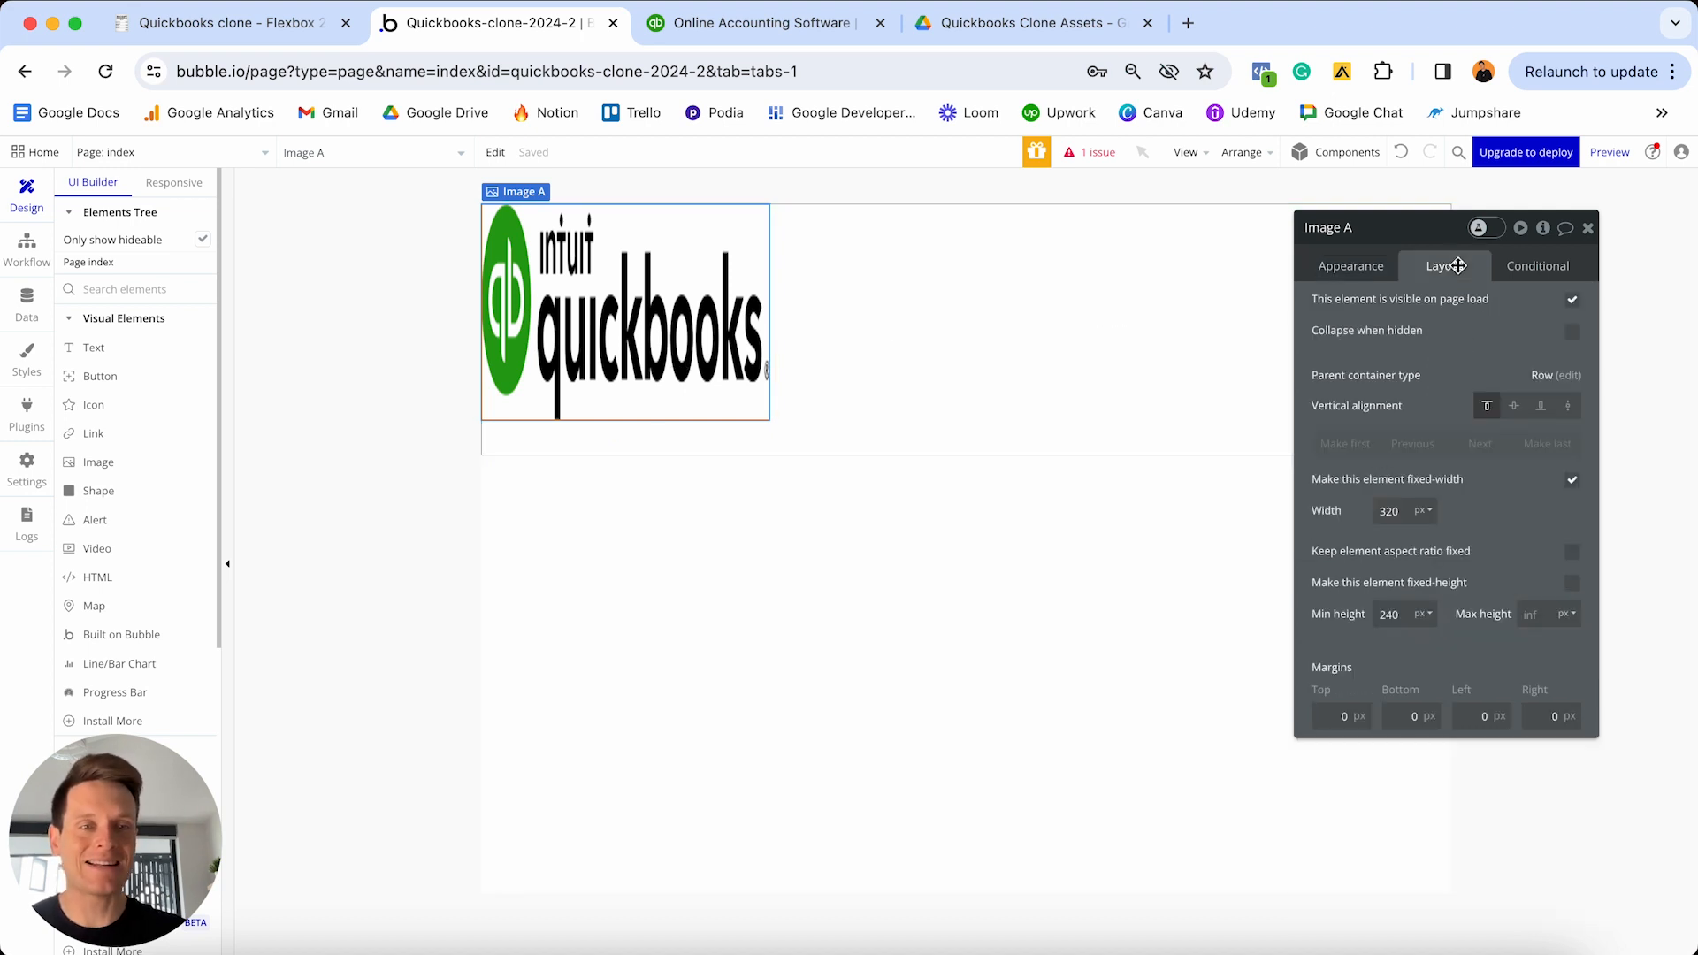
click(1397, 510)
text(25)
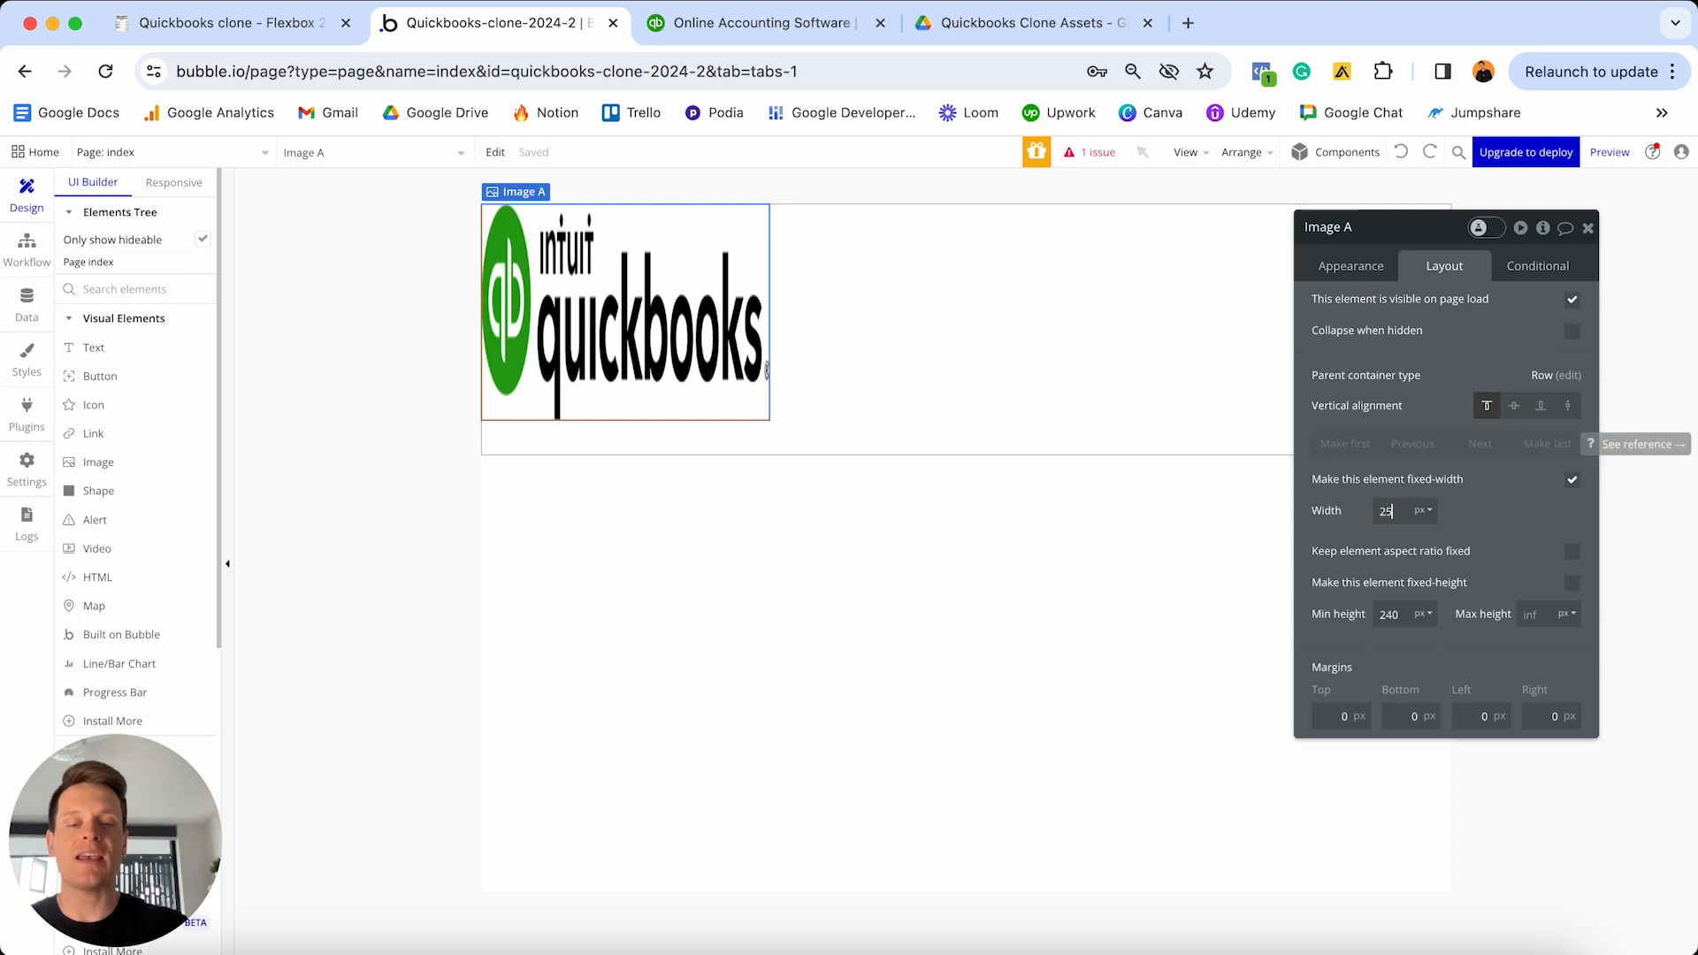
text(0)
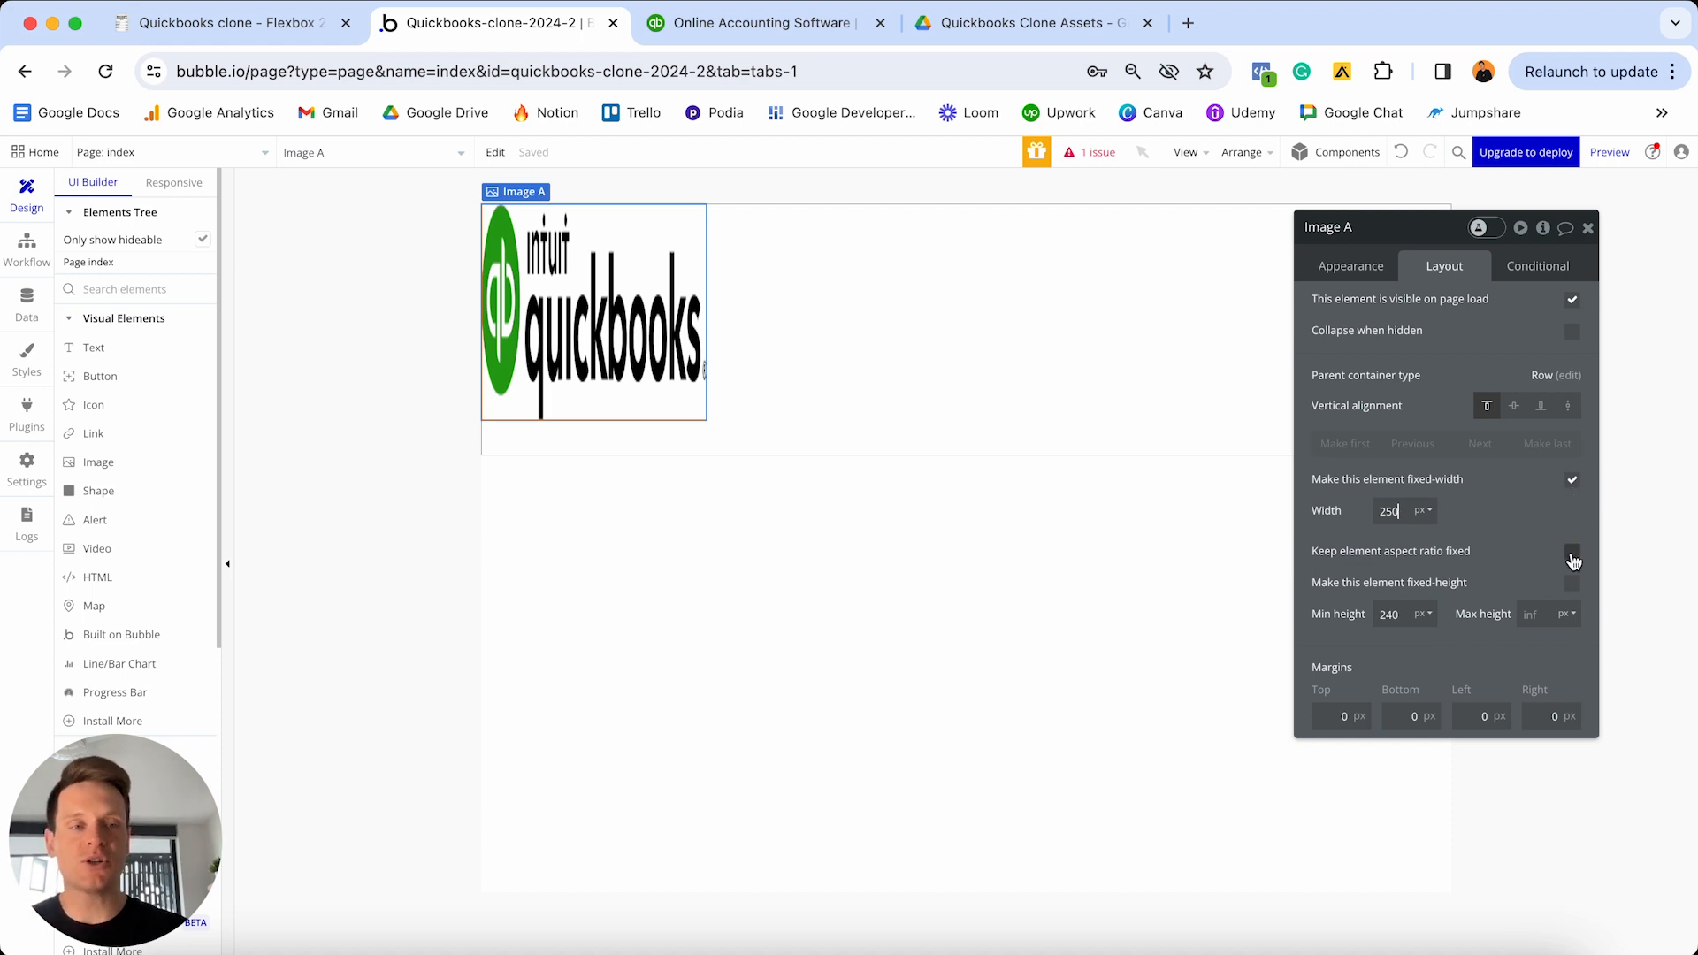
click(1573, 553)
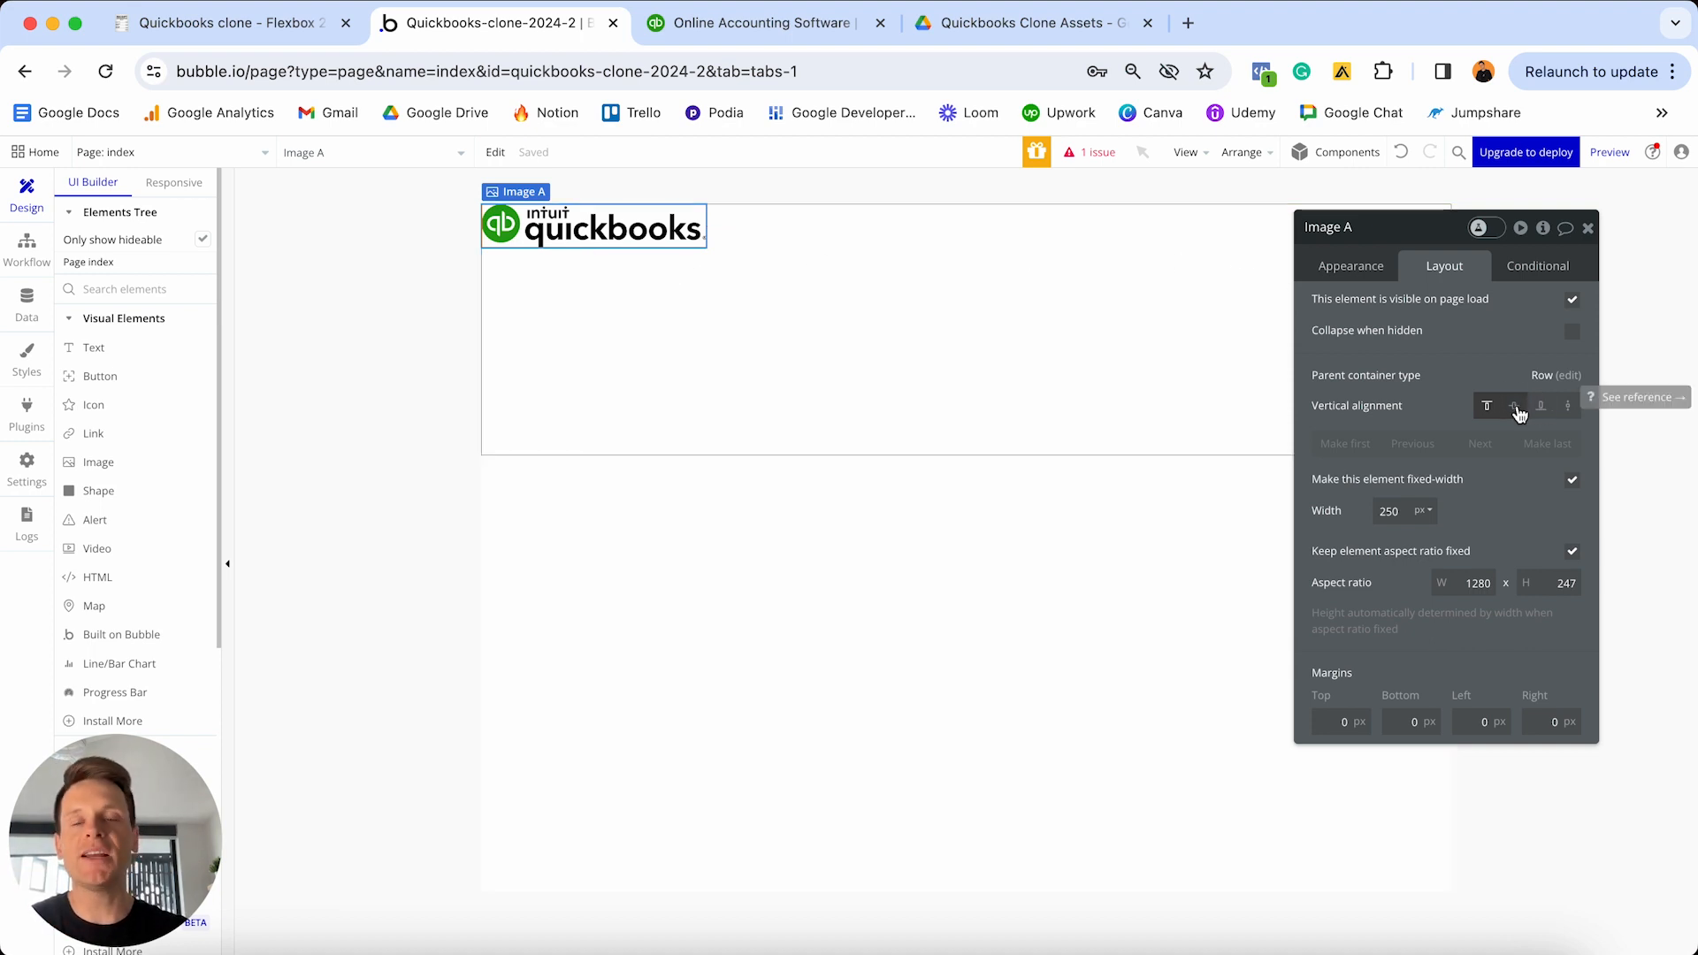
click(1515, 407)
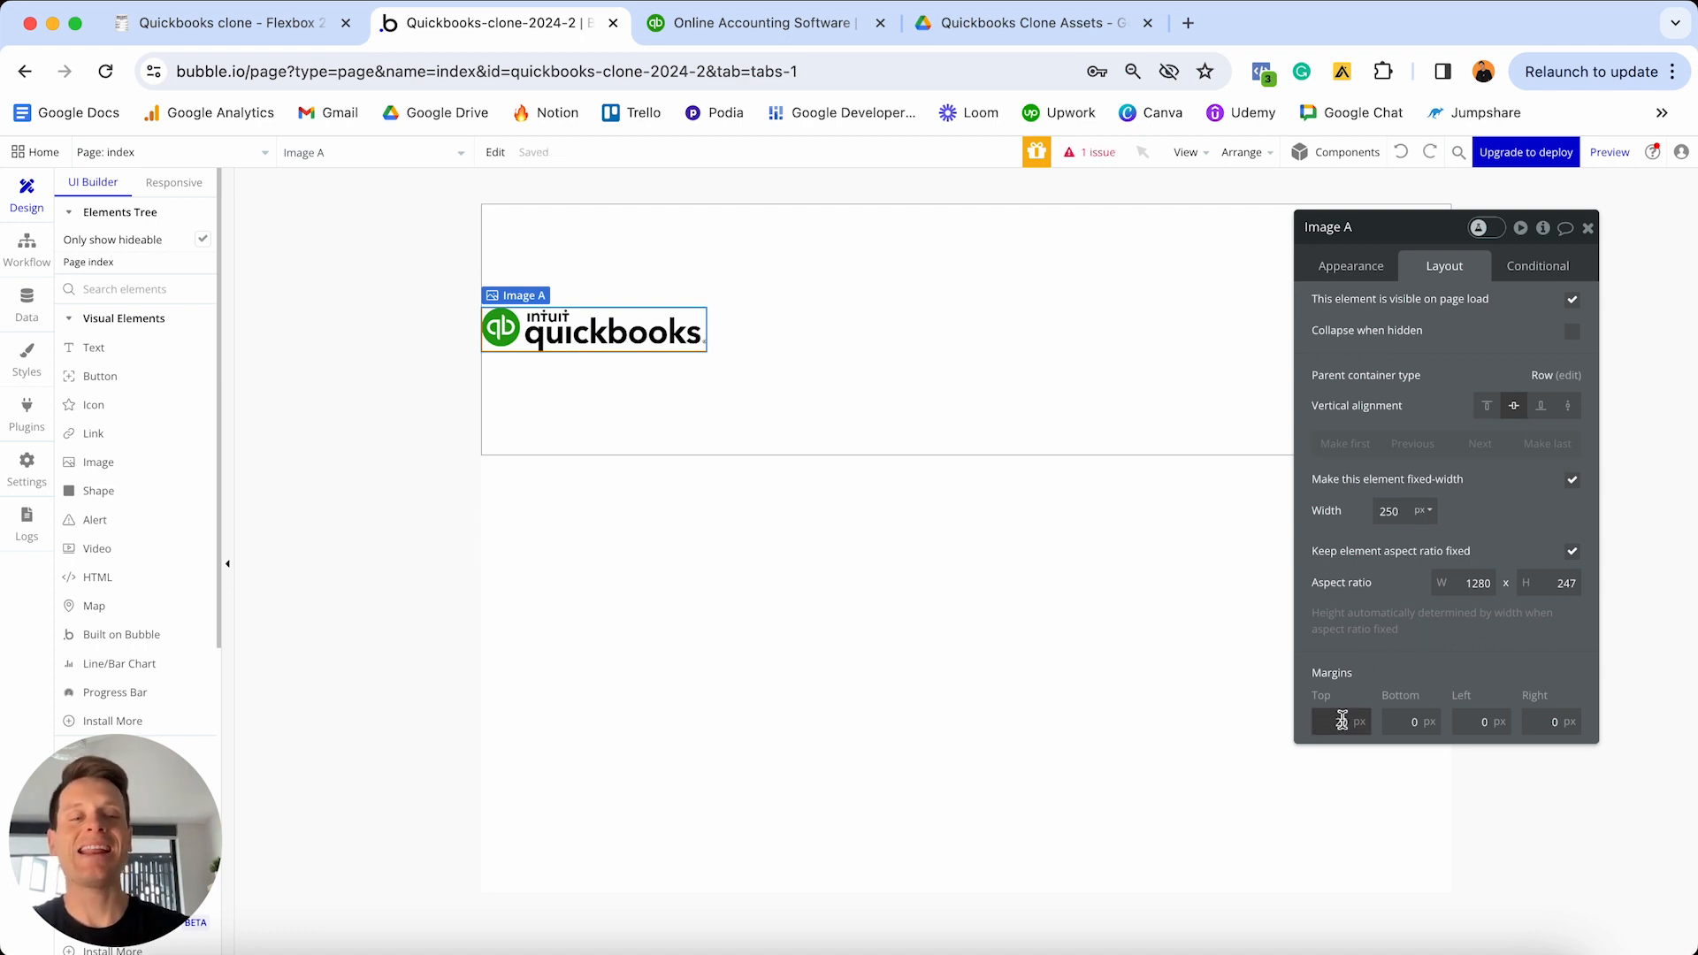
- Give the logo 20 px margins on the top, bottom, left and right
click(1407, 718)
text(2)
click(1470, 721)
text(2)
click(1538, 721)
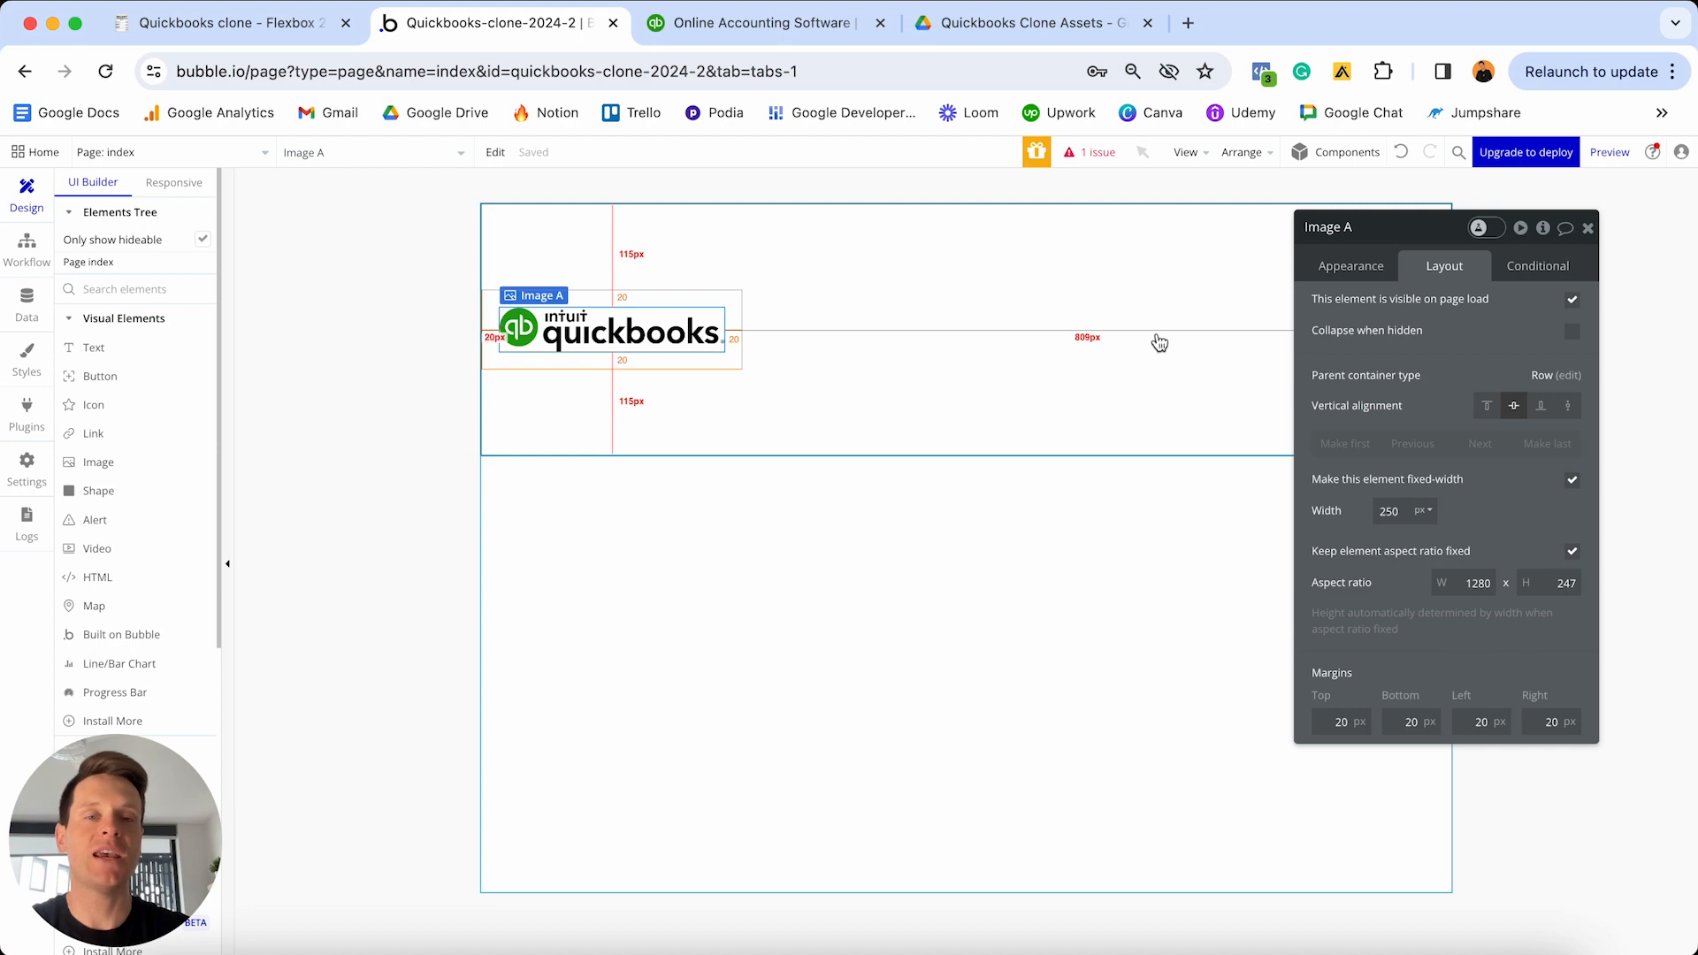
- Compare against the live QuickBooks site header and its Learn & Support menu, then return to Bubble
click(784, 24)
click(881, 256)
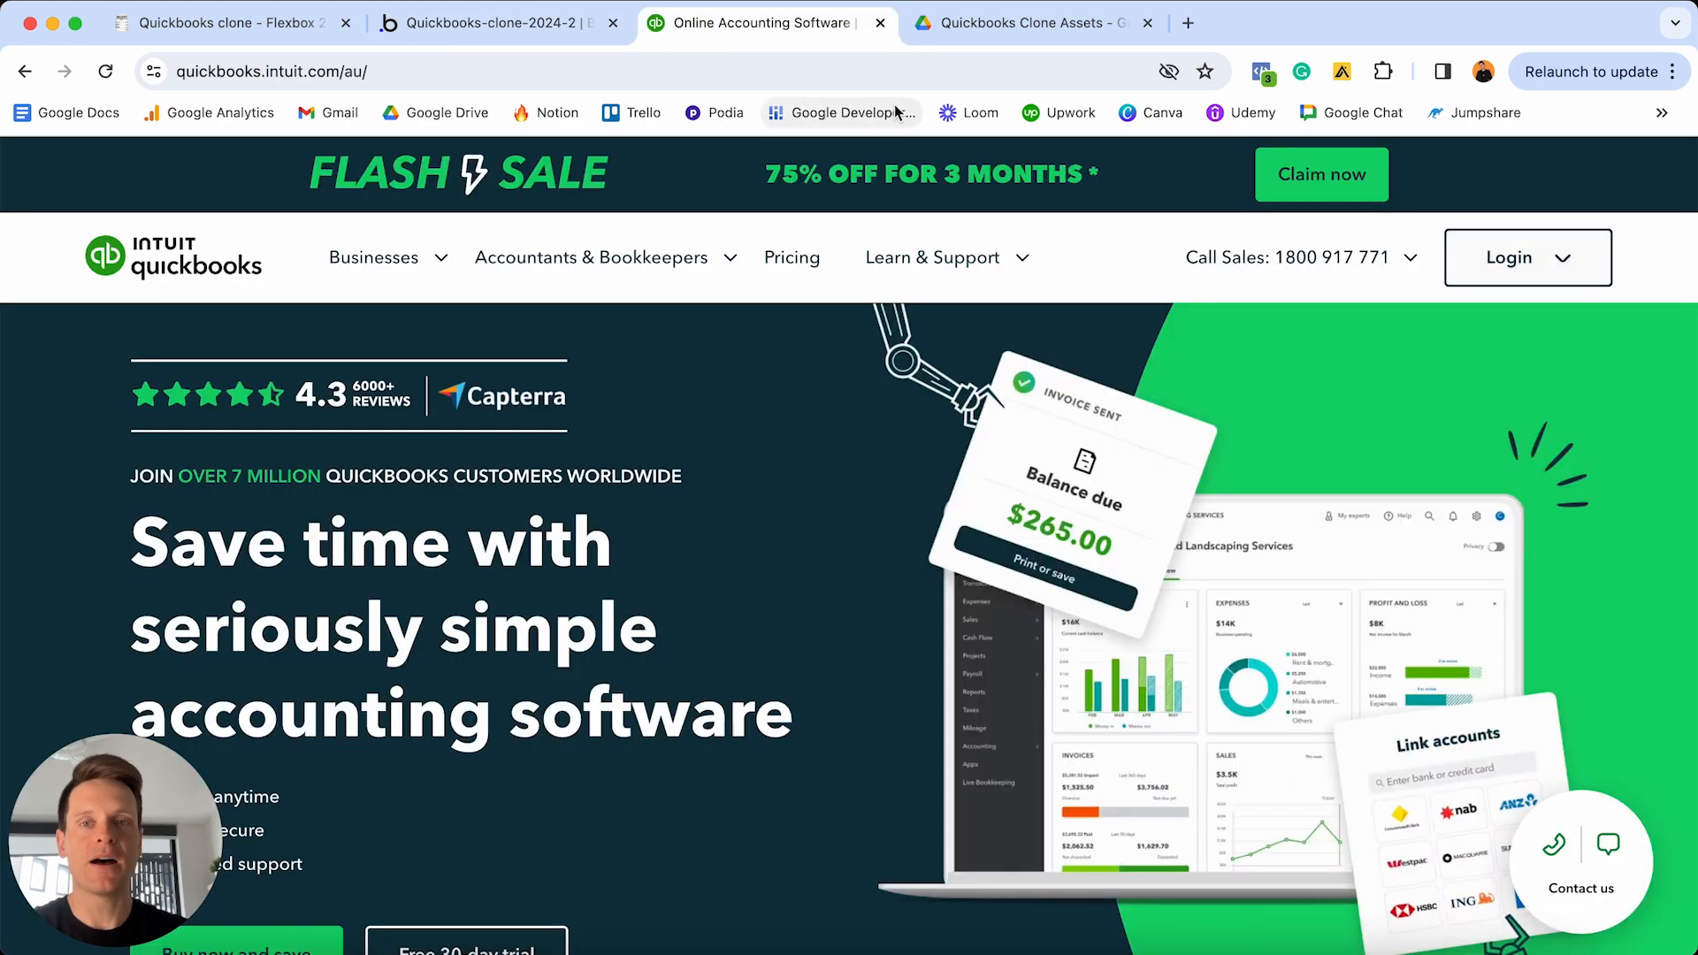
click(487, 24)
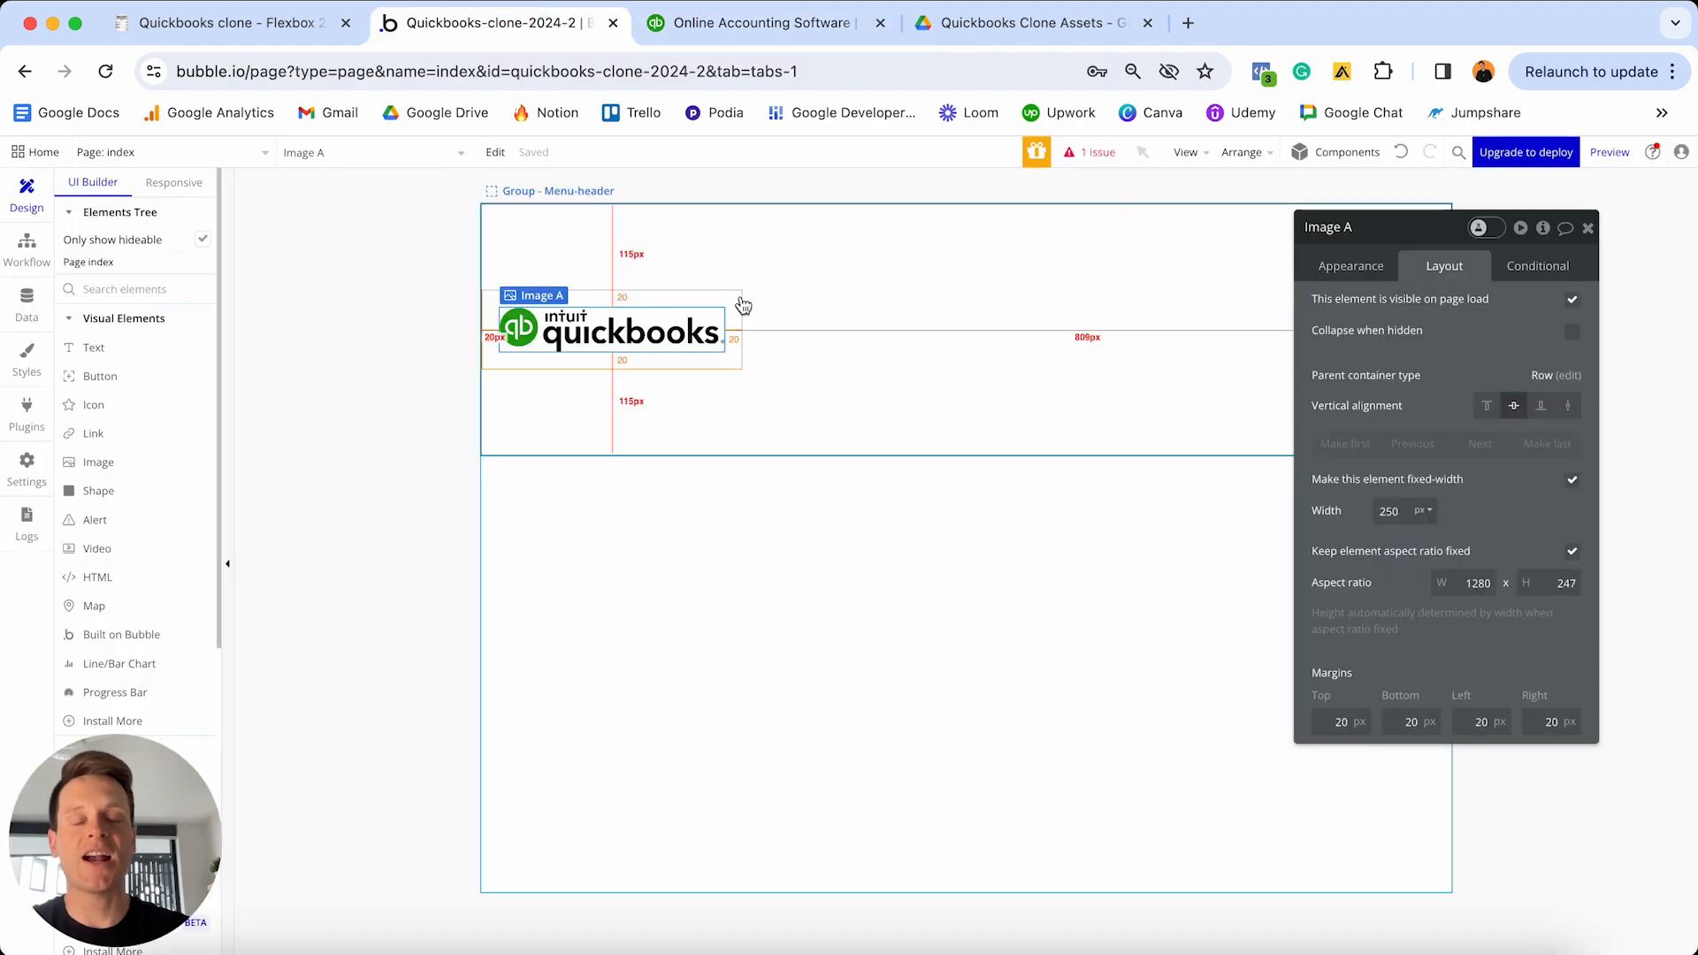
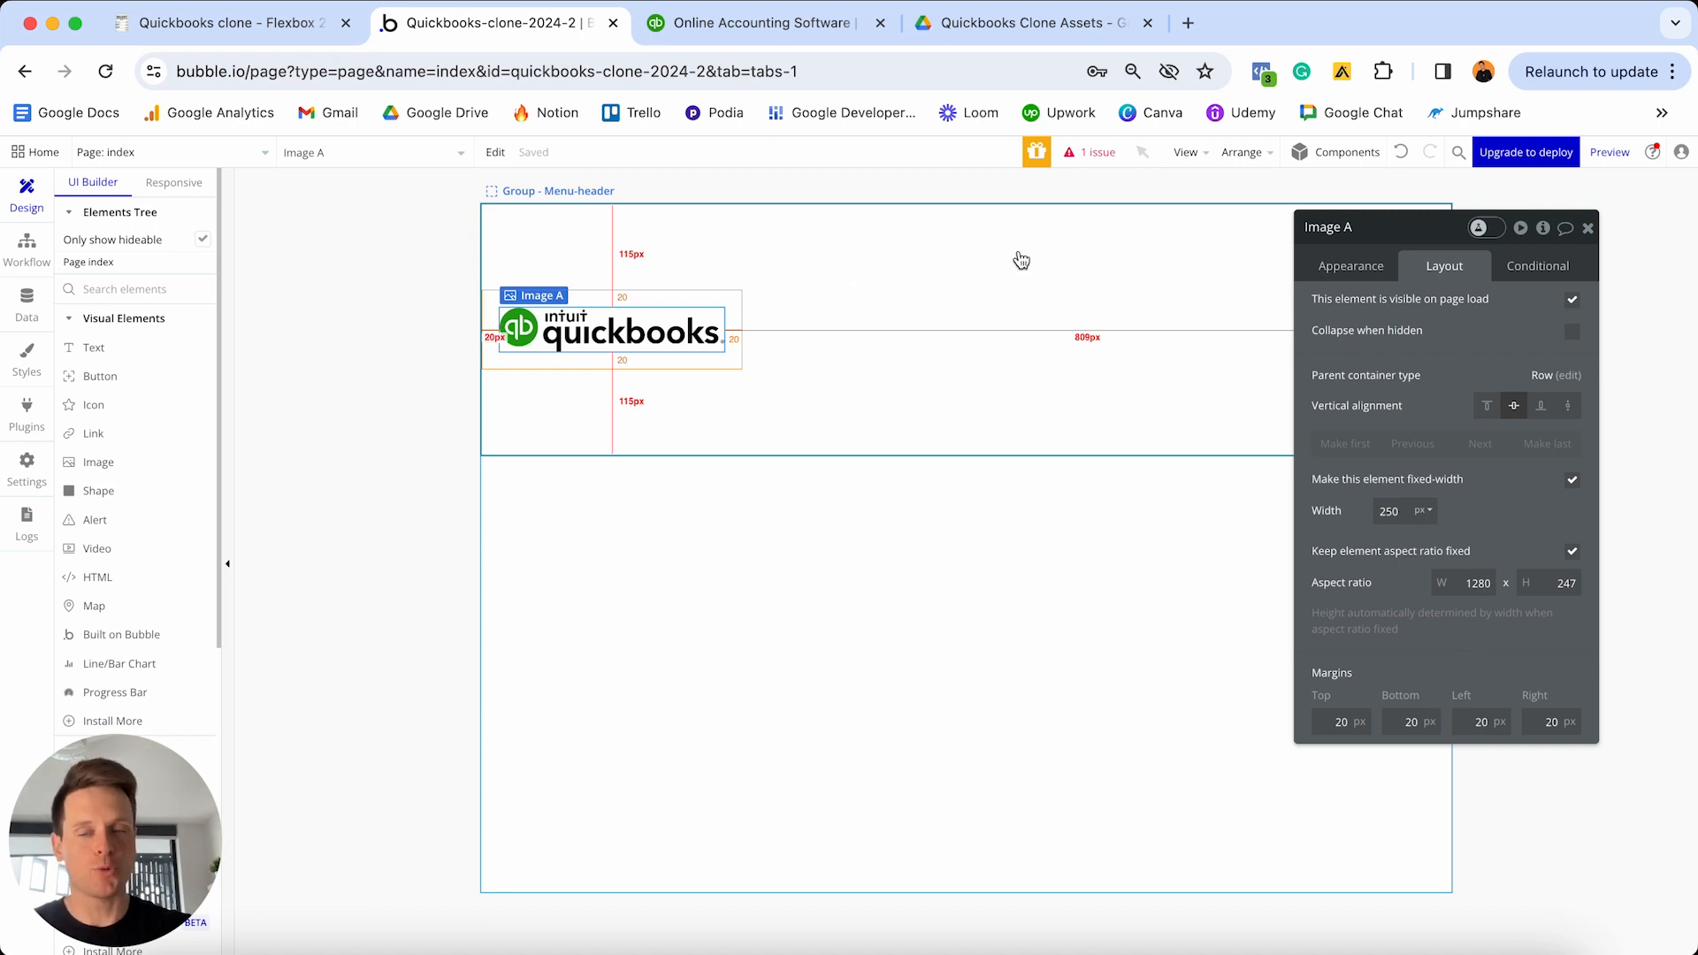
- Add a new group beside the QuickBooks logo in the header and detach it from its style
scroll(114, 394, down, 6)
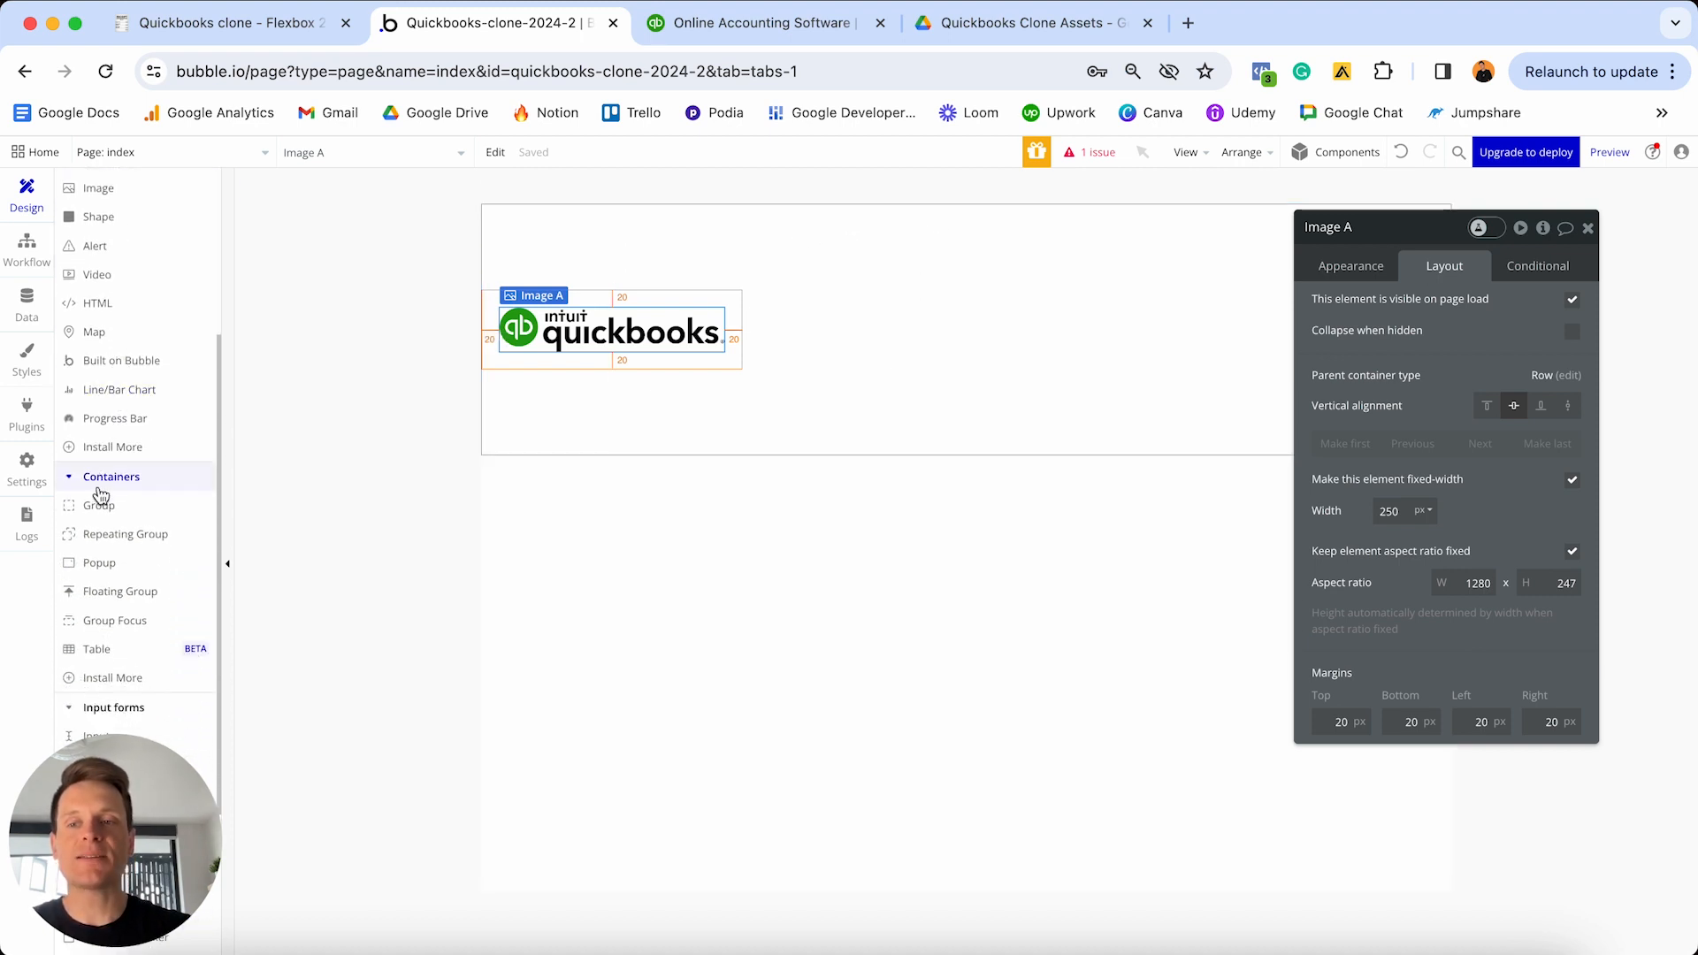
click(112, 505)
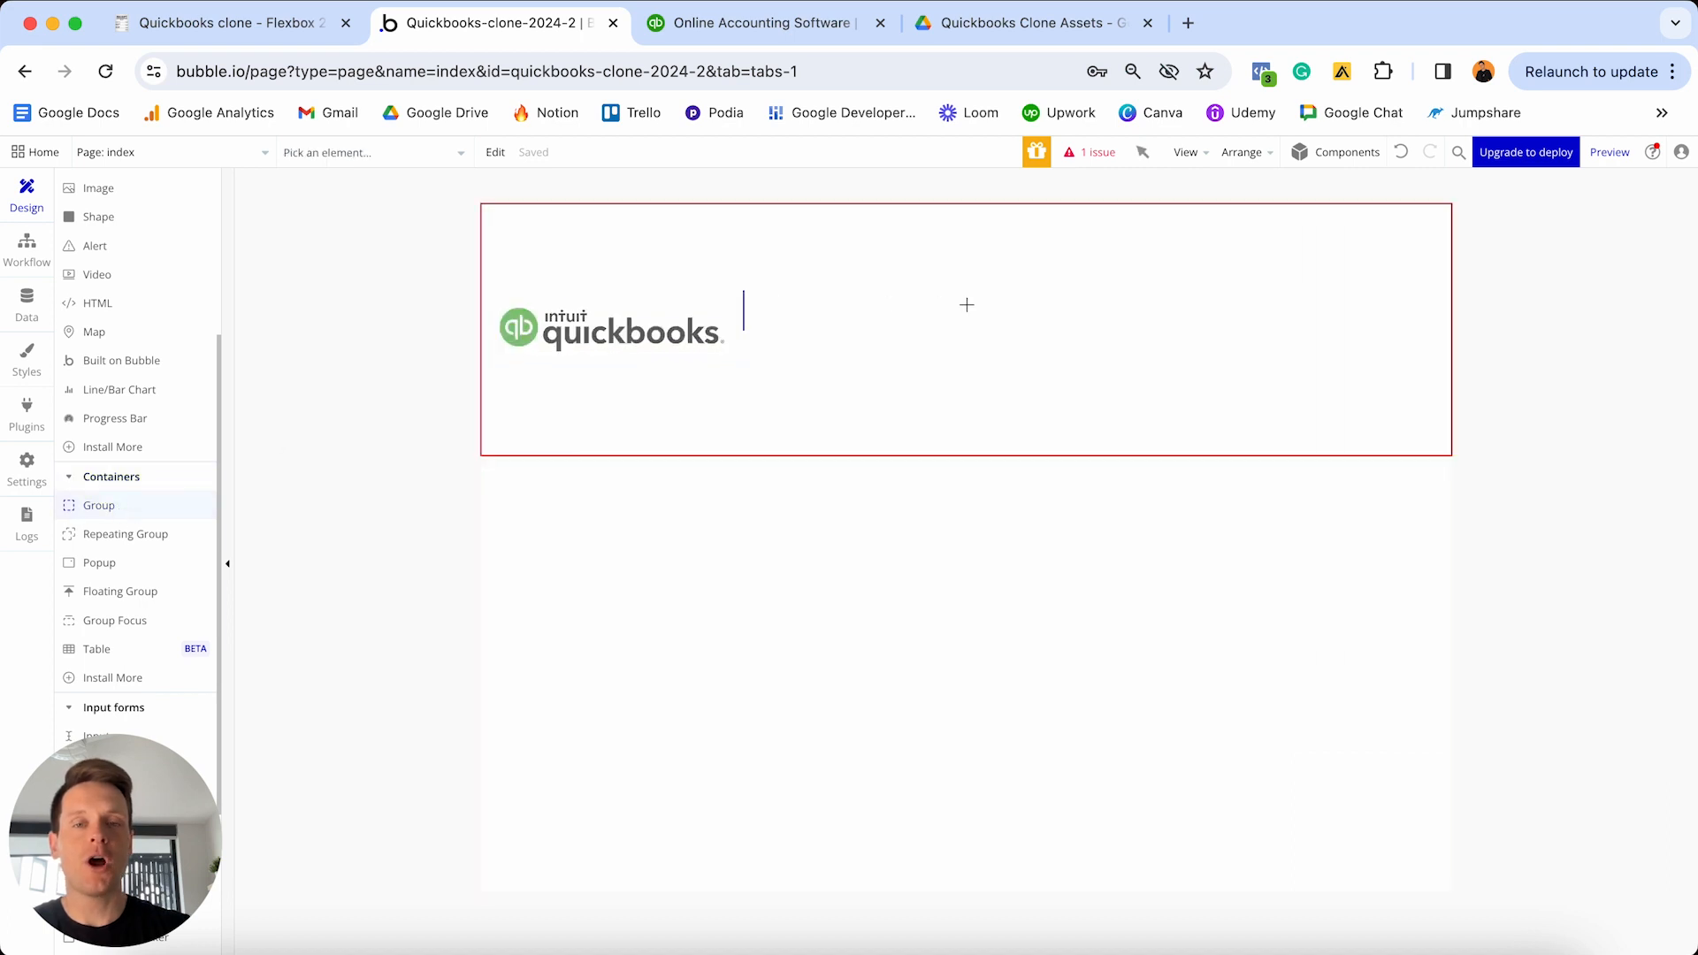
click(967, 304)
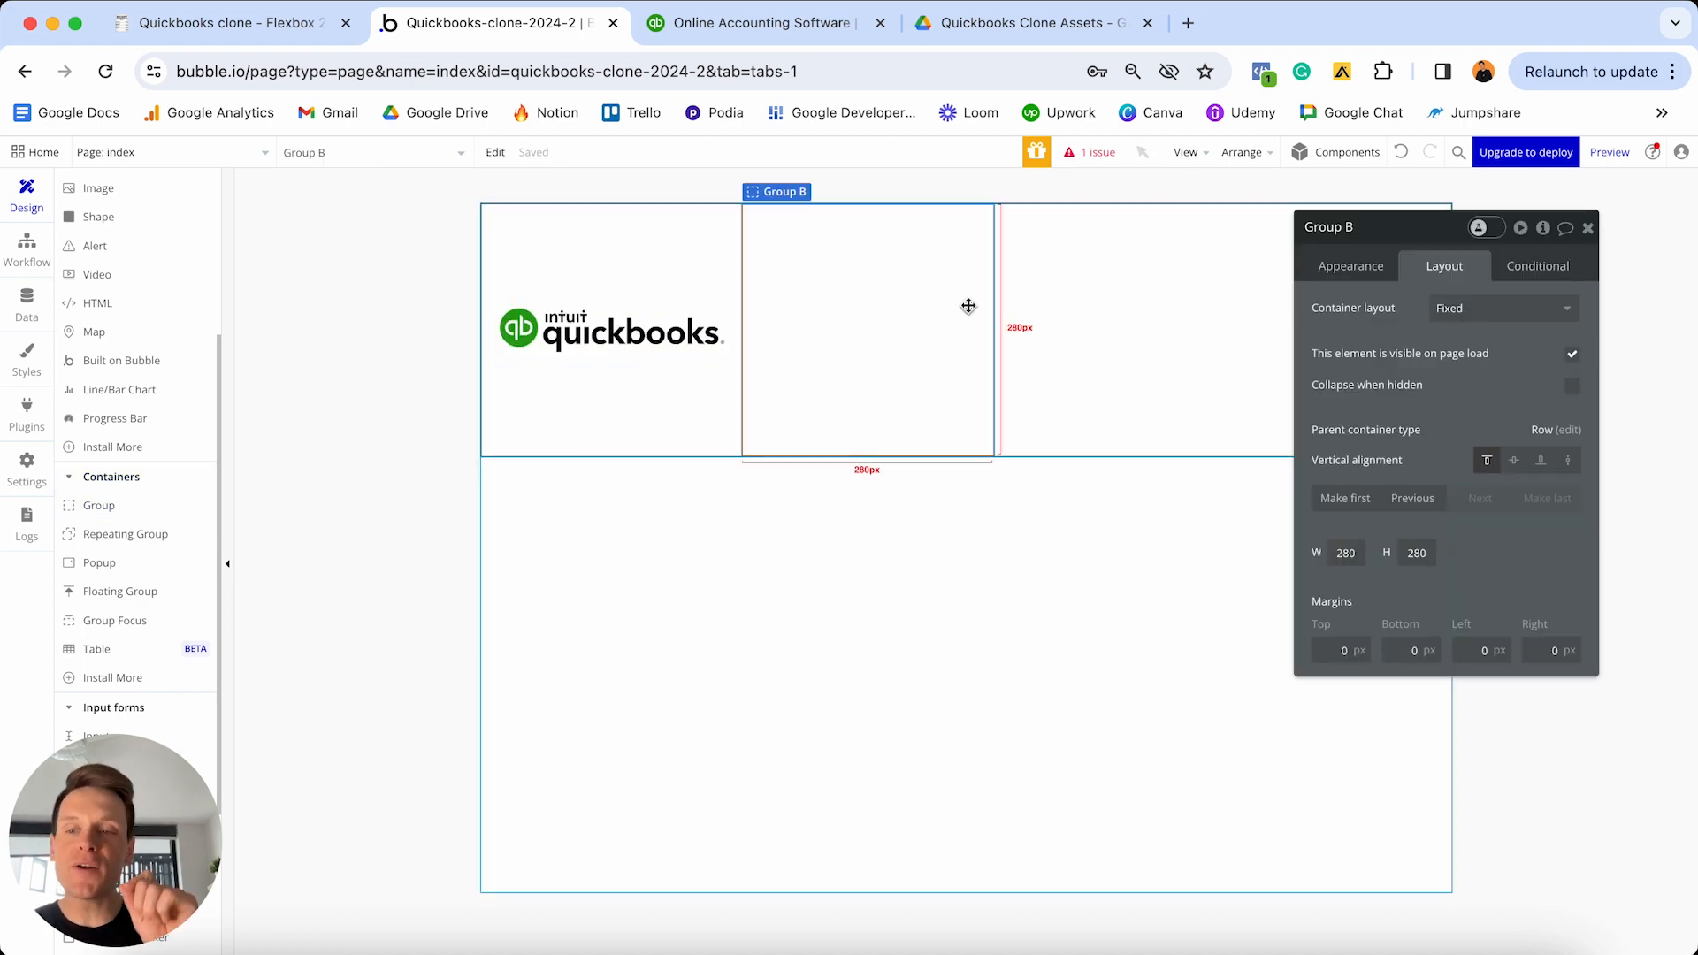
click(1352, 270)
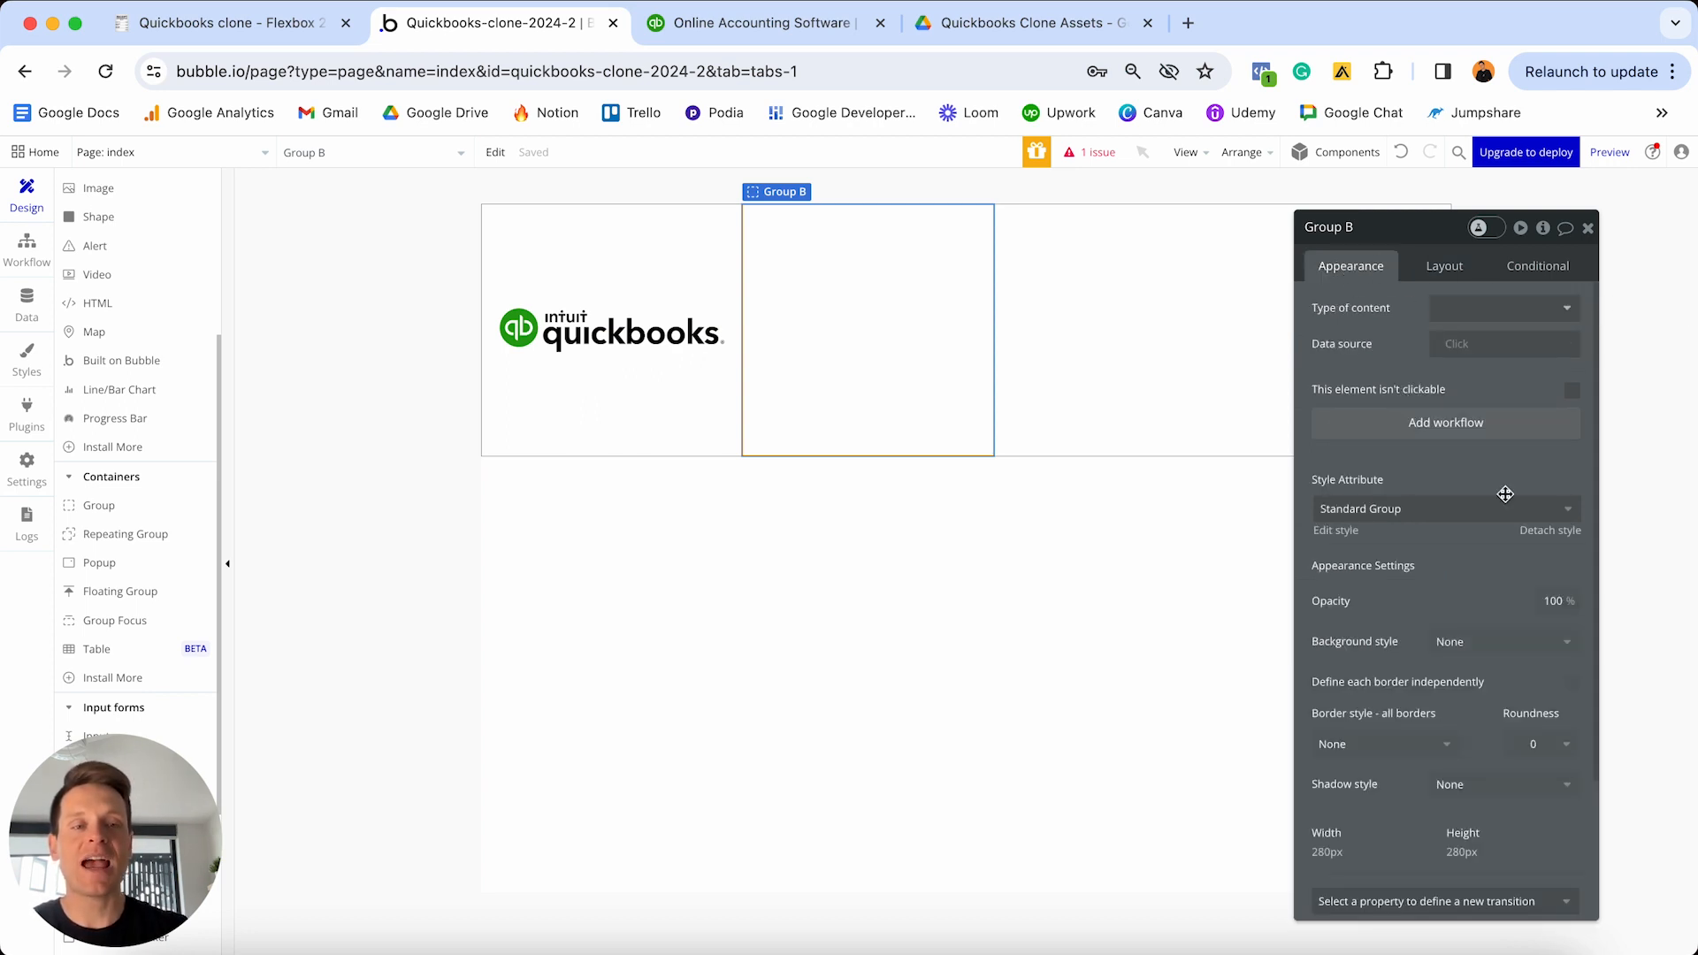
click(1549, 530)
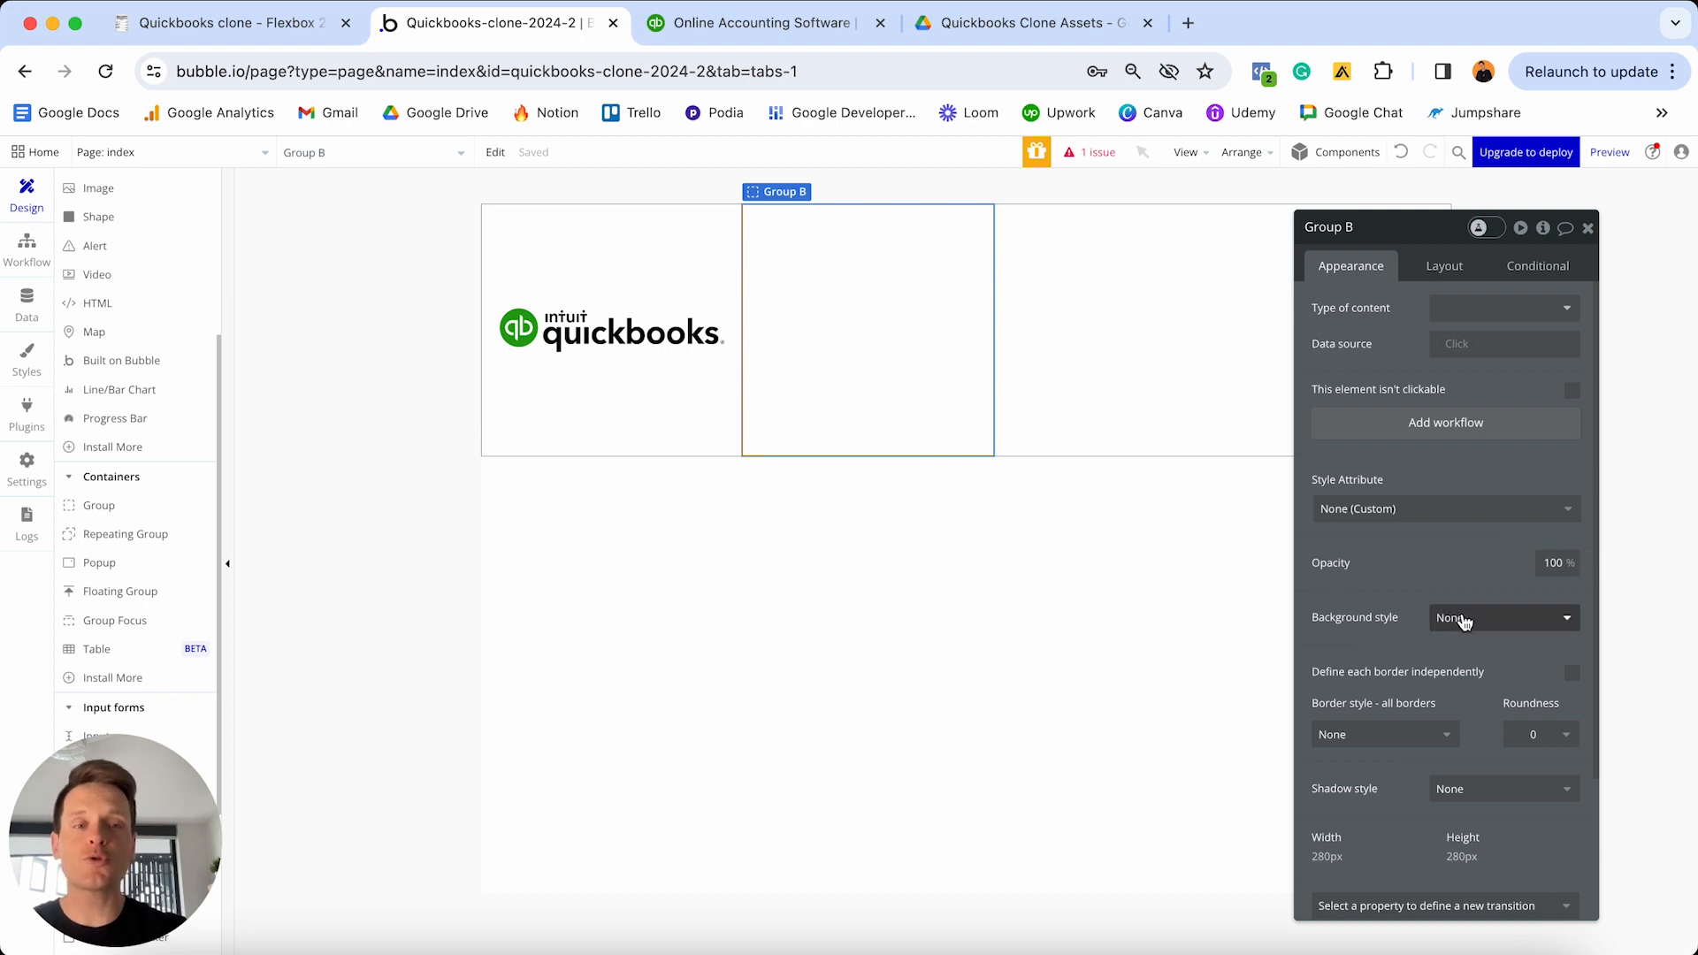
- Try a flat pale pink #FFE7E7 background on the group, then set the background back to None
click(1461, 617)
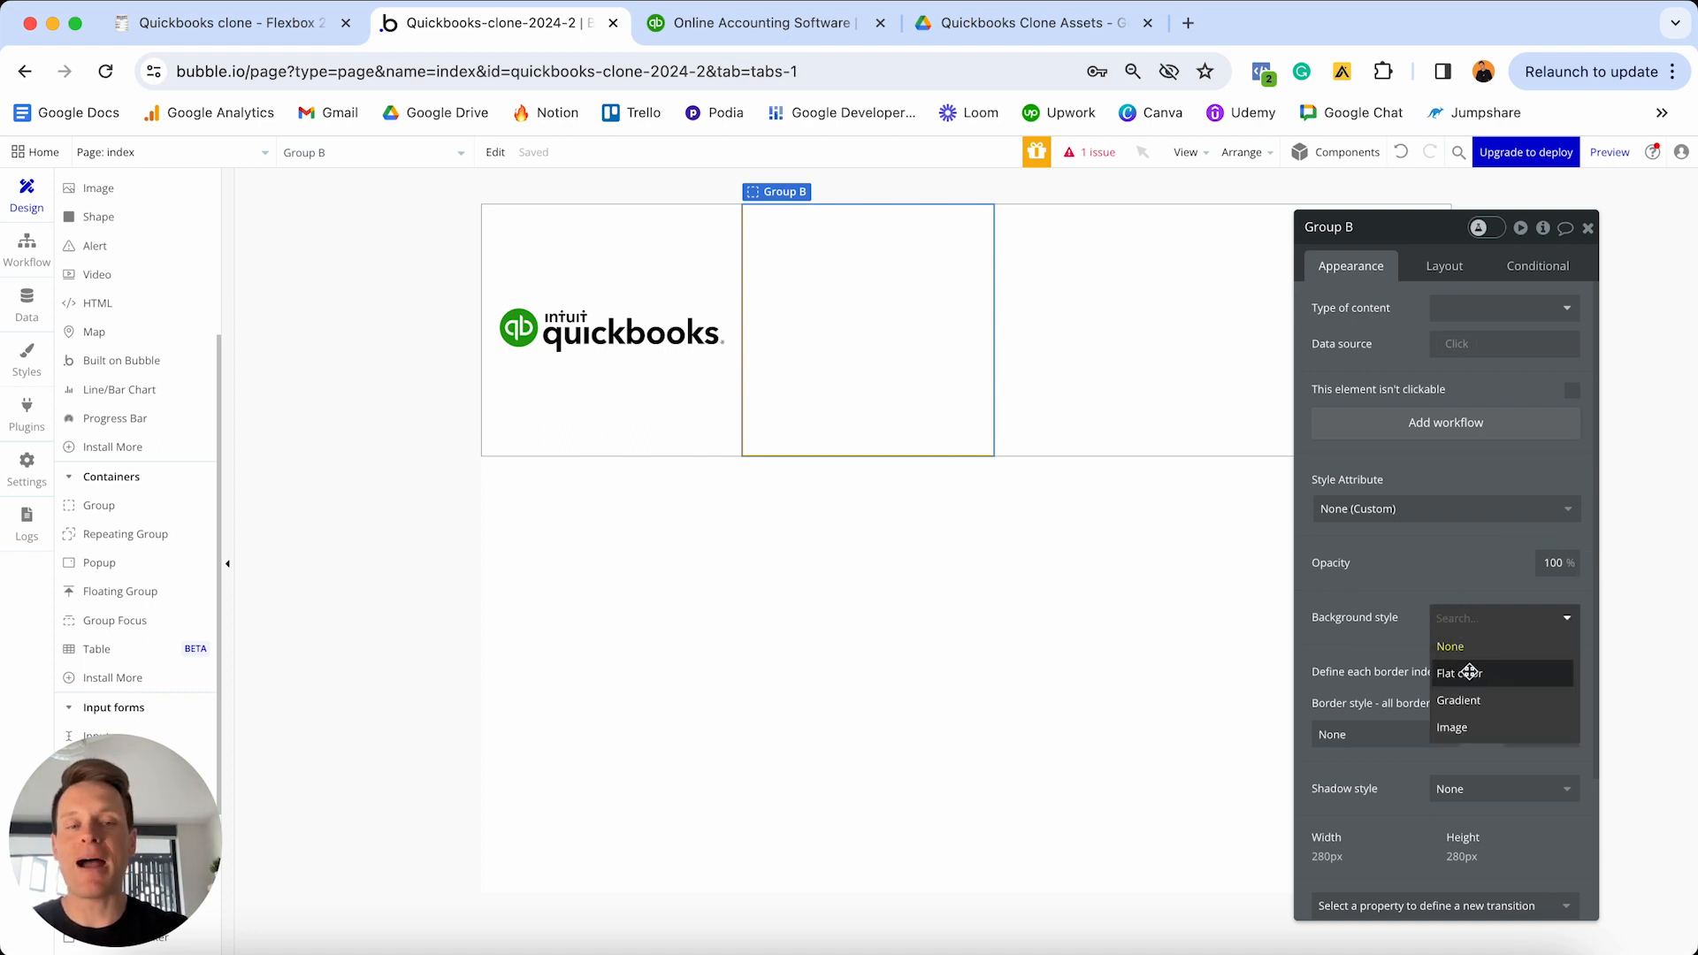
click(1442, 674)
click(1462, 654)
drag(1462, 669, 1447, 668)
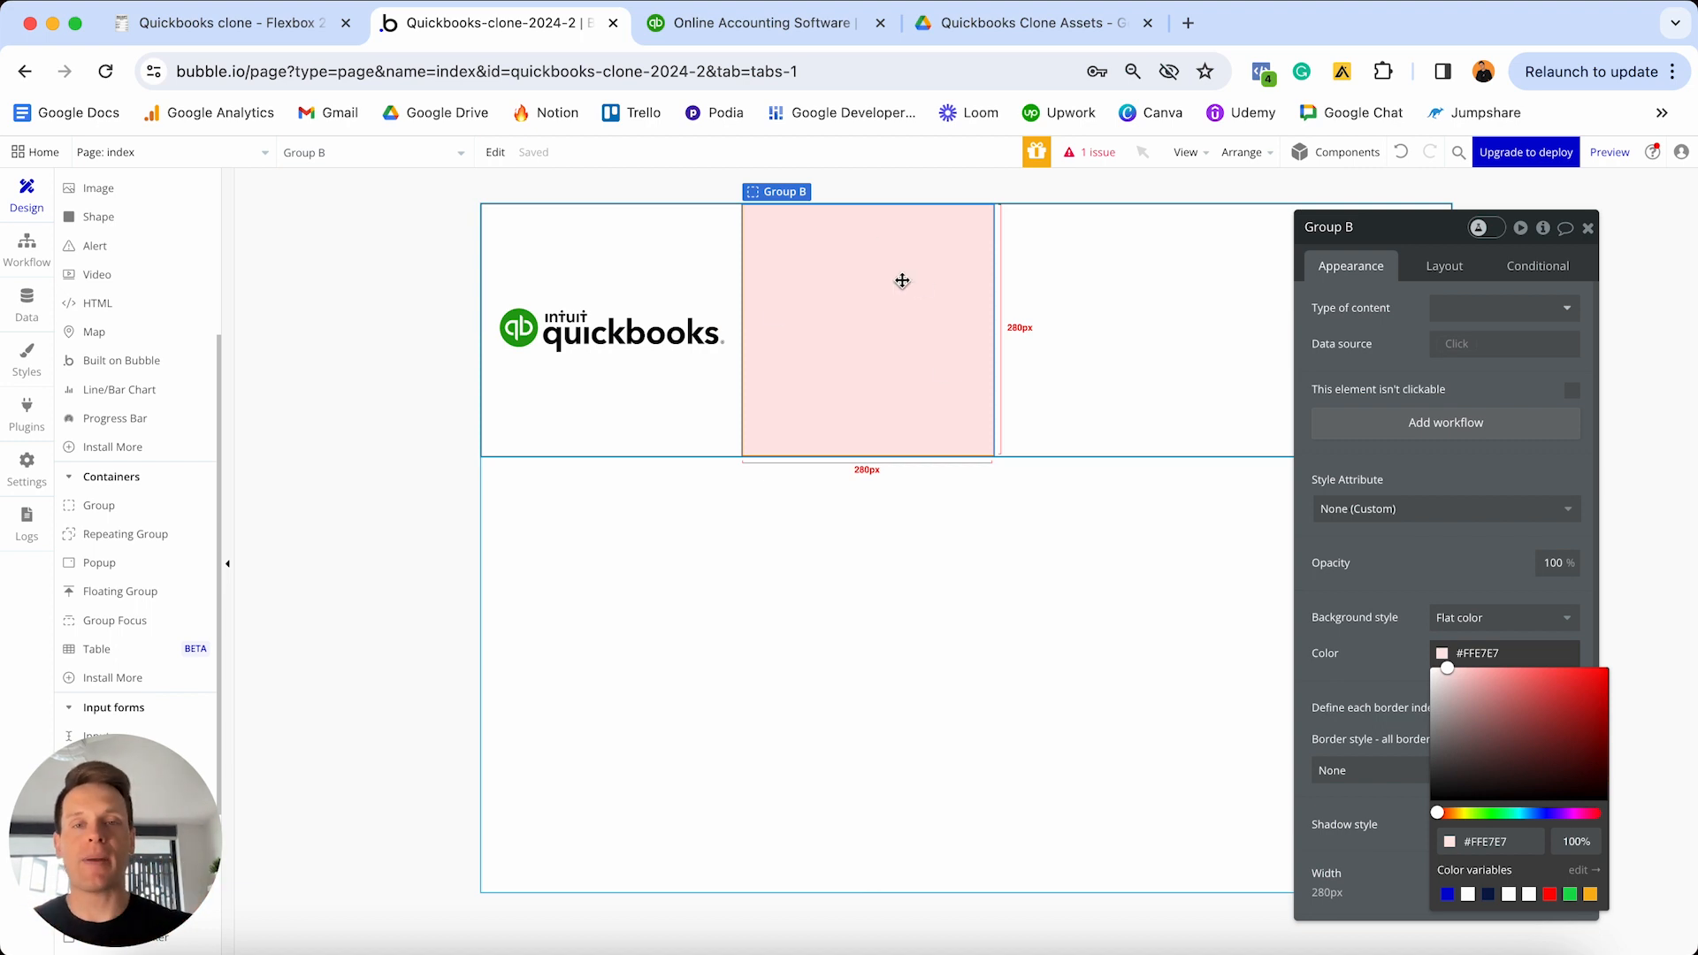
click(1495, 617)
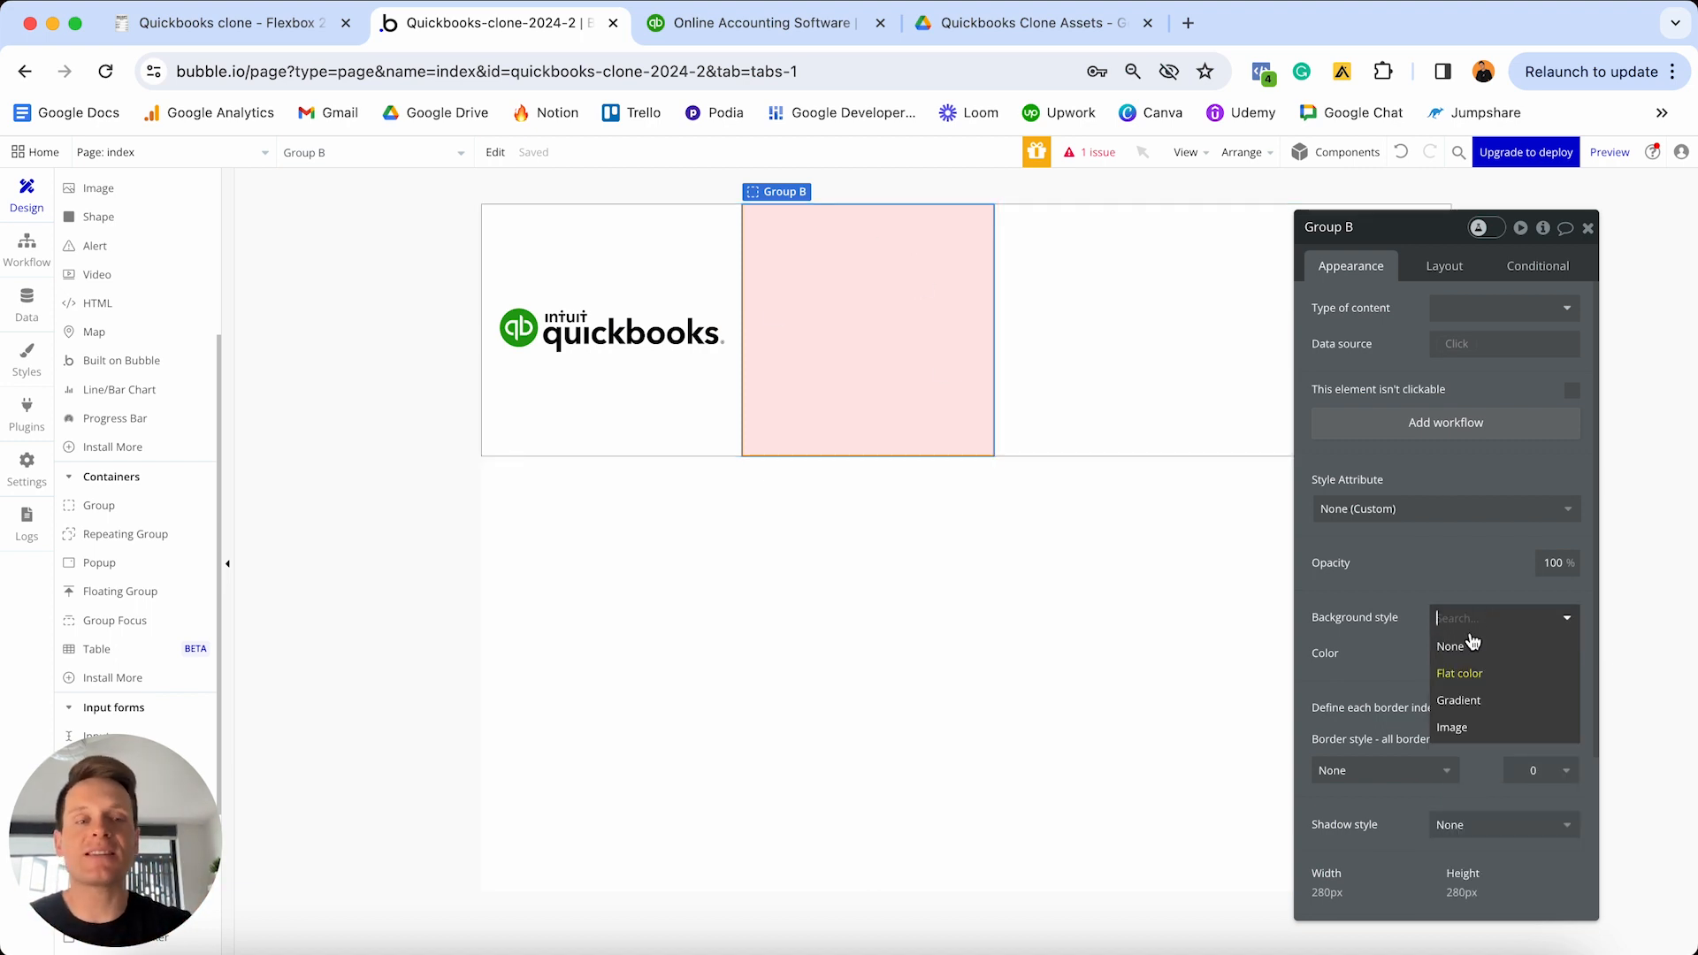
click(1449, 639)
click(1141, 596)
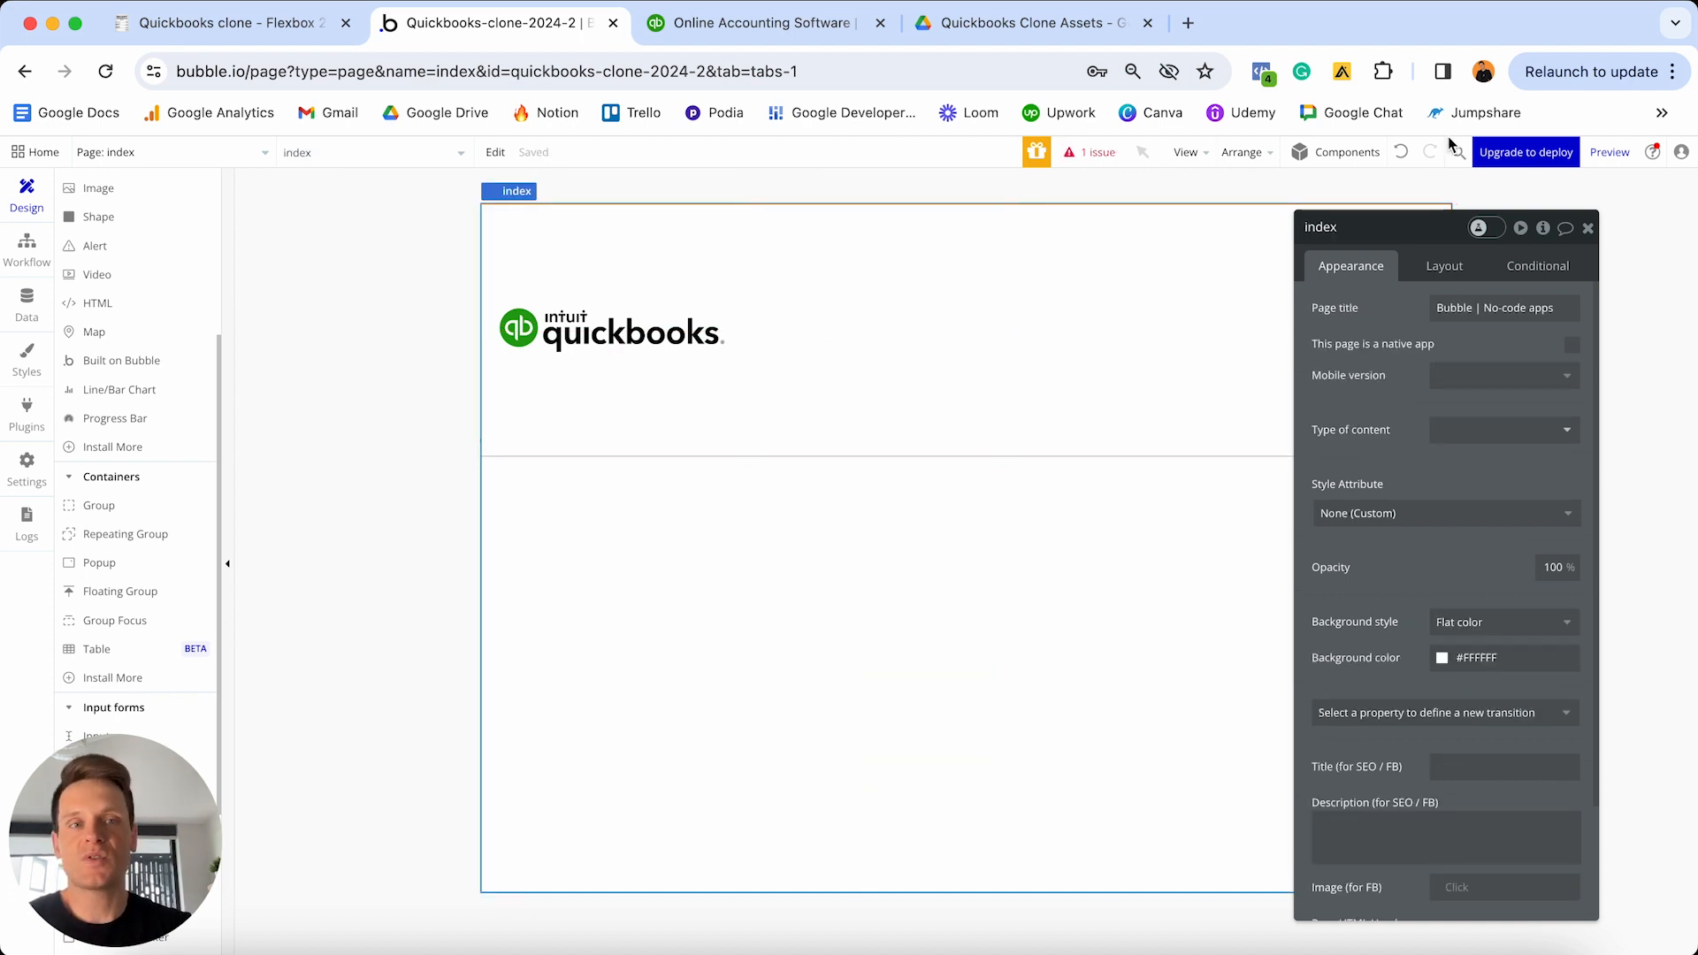
- Undo to bring back Group B's pale pink #FFE7E7 fill and reselect it
click(1401, 153)
click(951, 317)
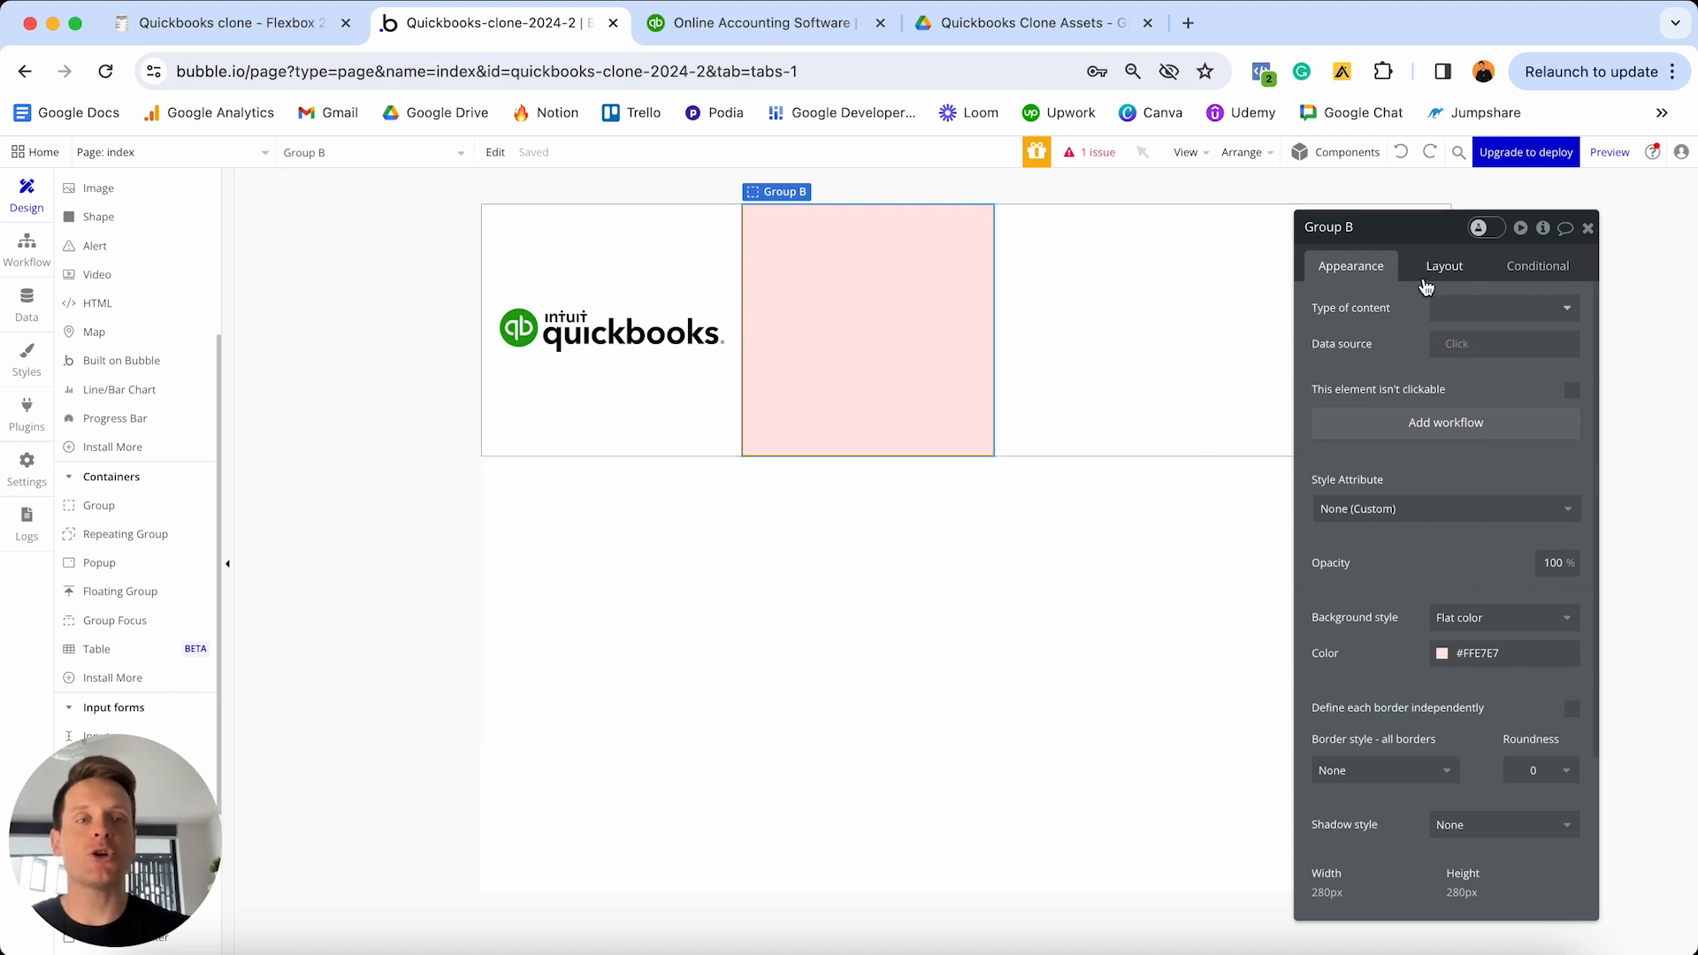
click(1434, 274)
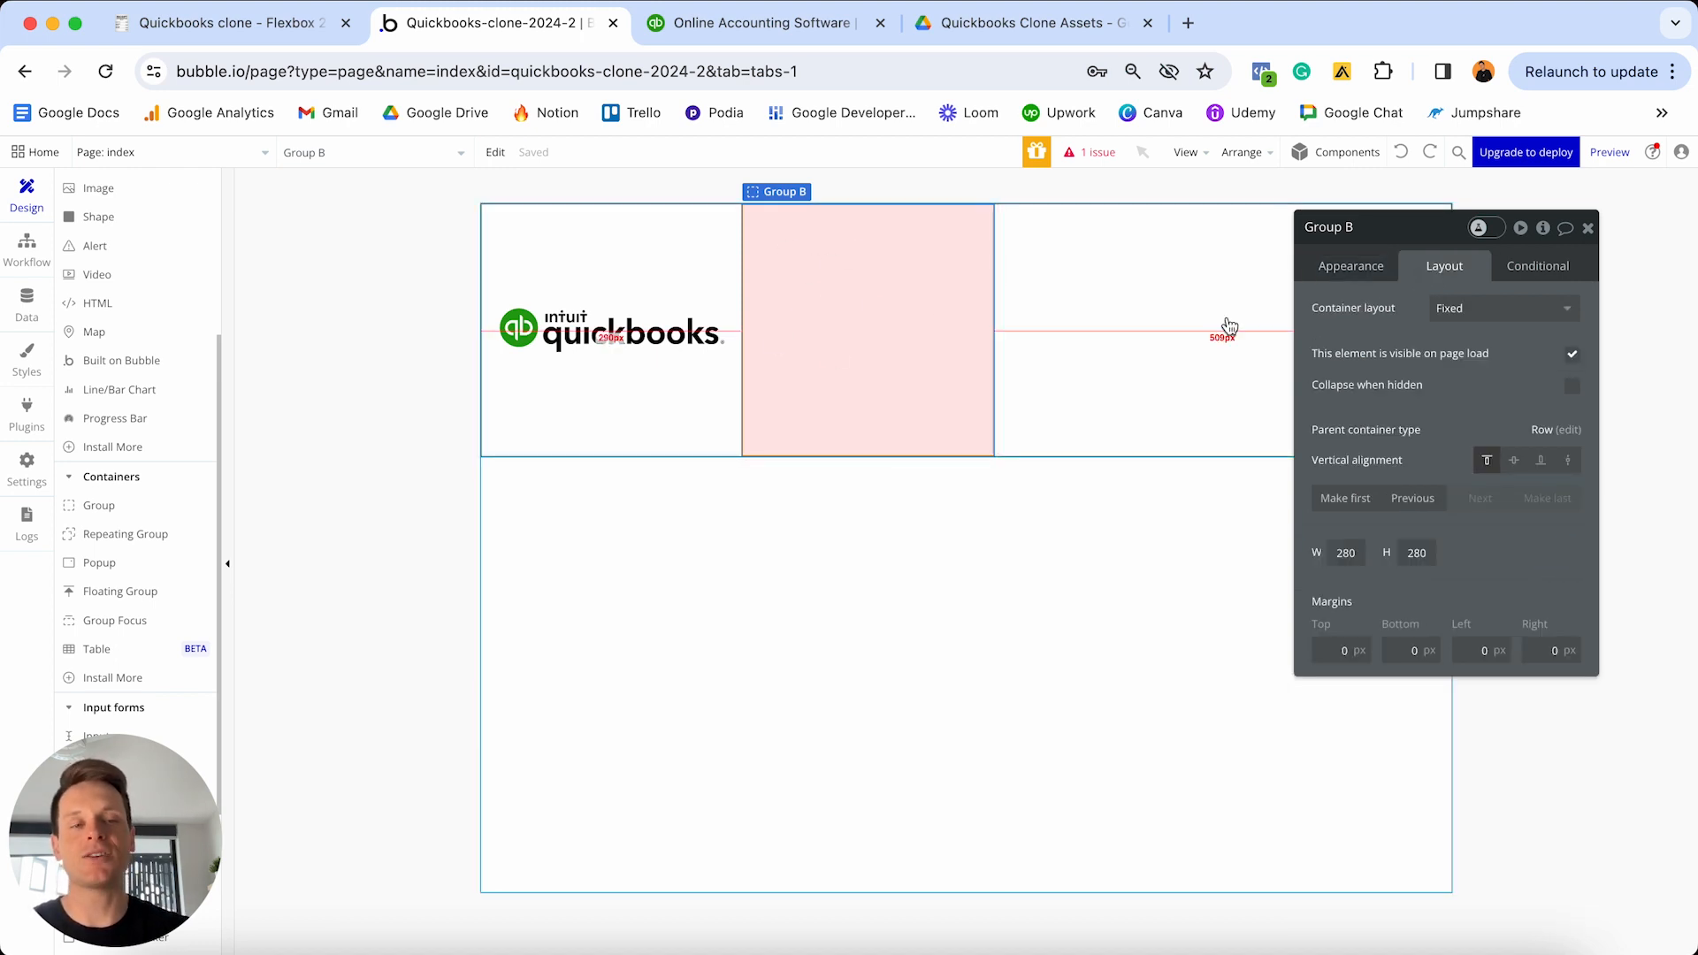
- Check the finished reference project, then return to Group B's container layout options
key(ctrl+Up)
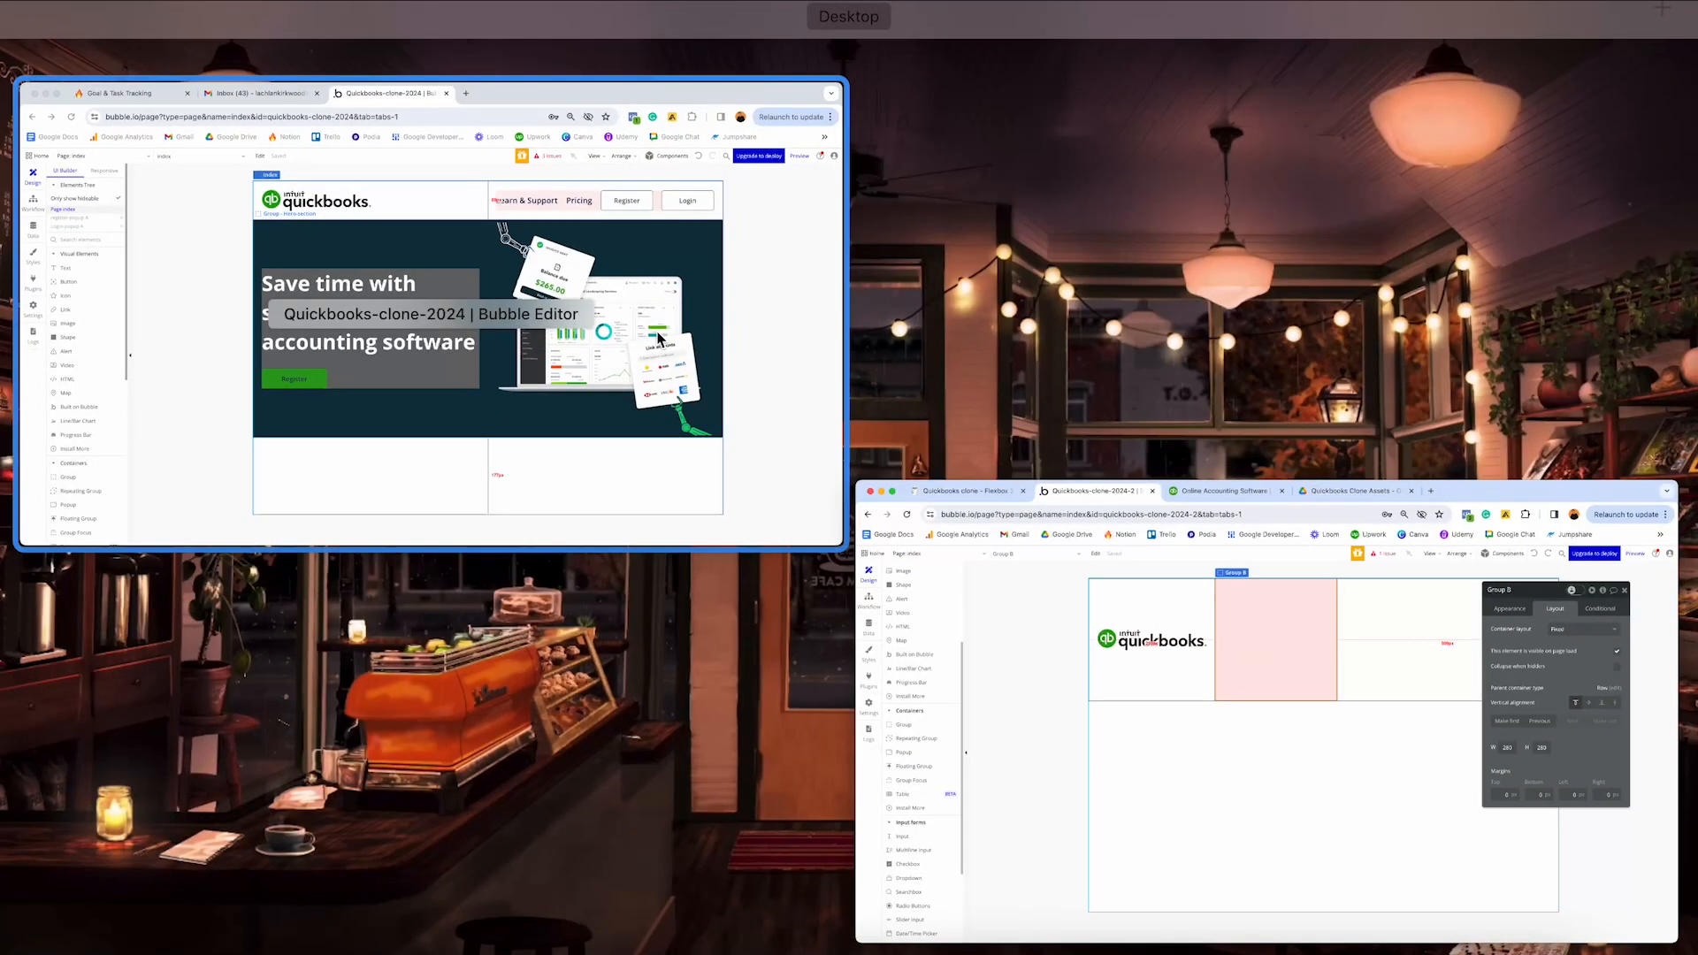
click(752, 323)
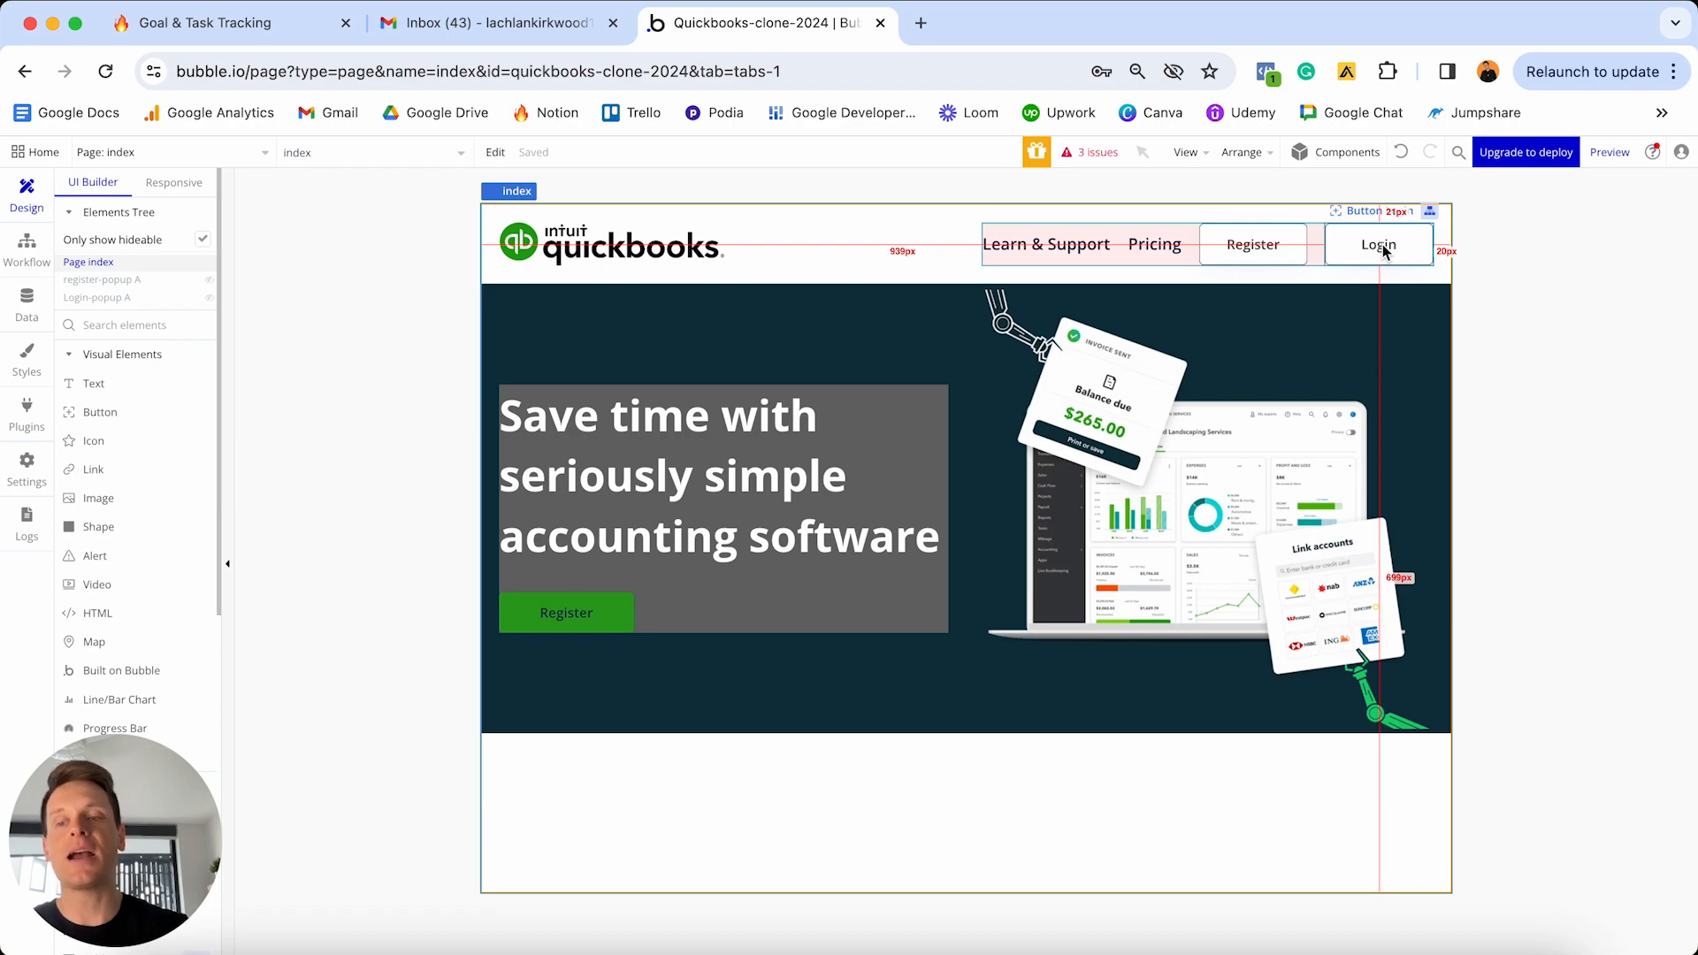
key(ctrl+Up)
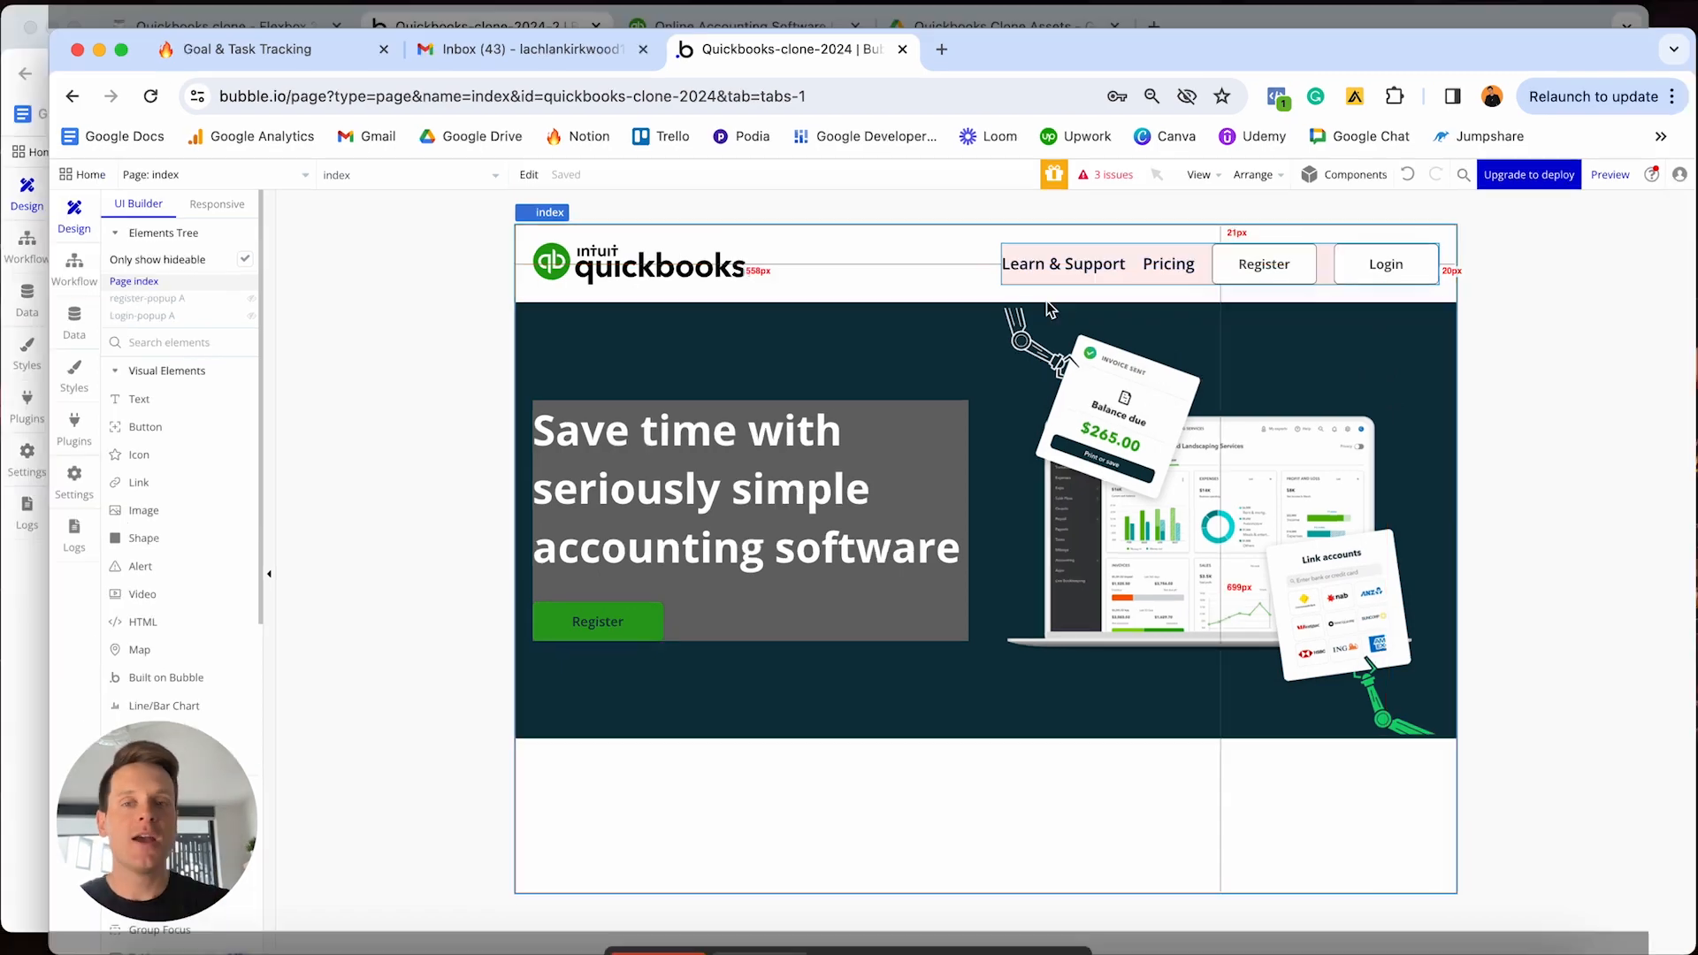
click(330, 430)
click(1474, 312)
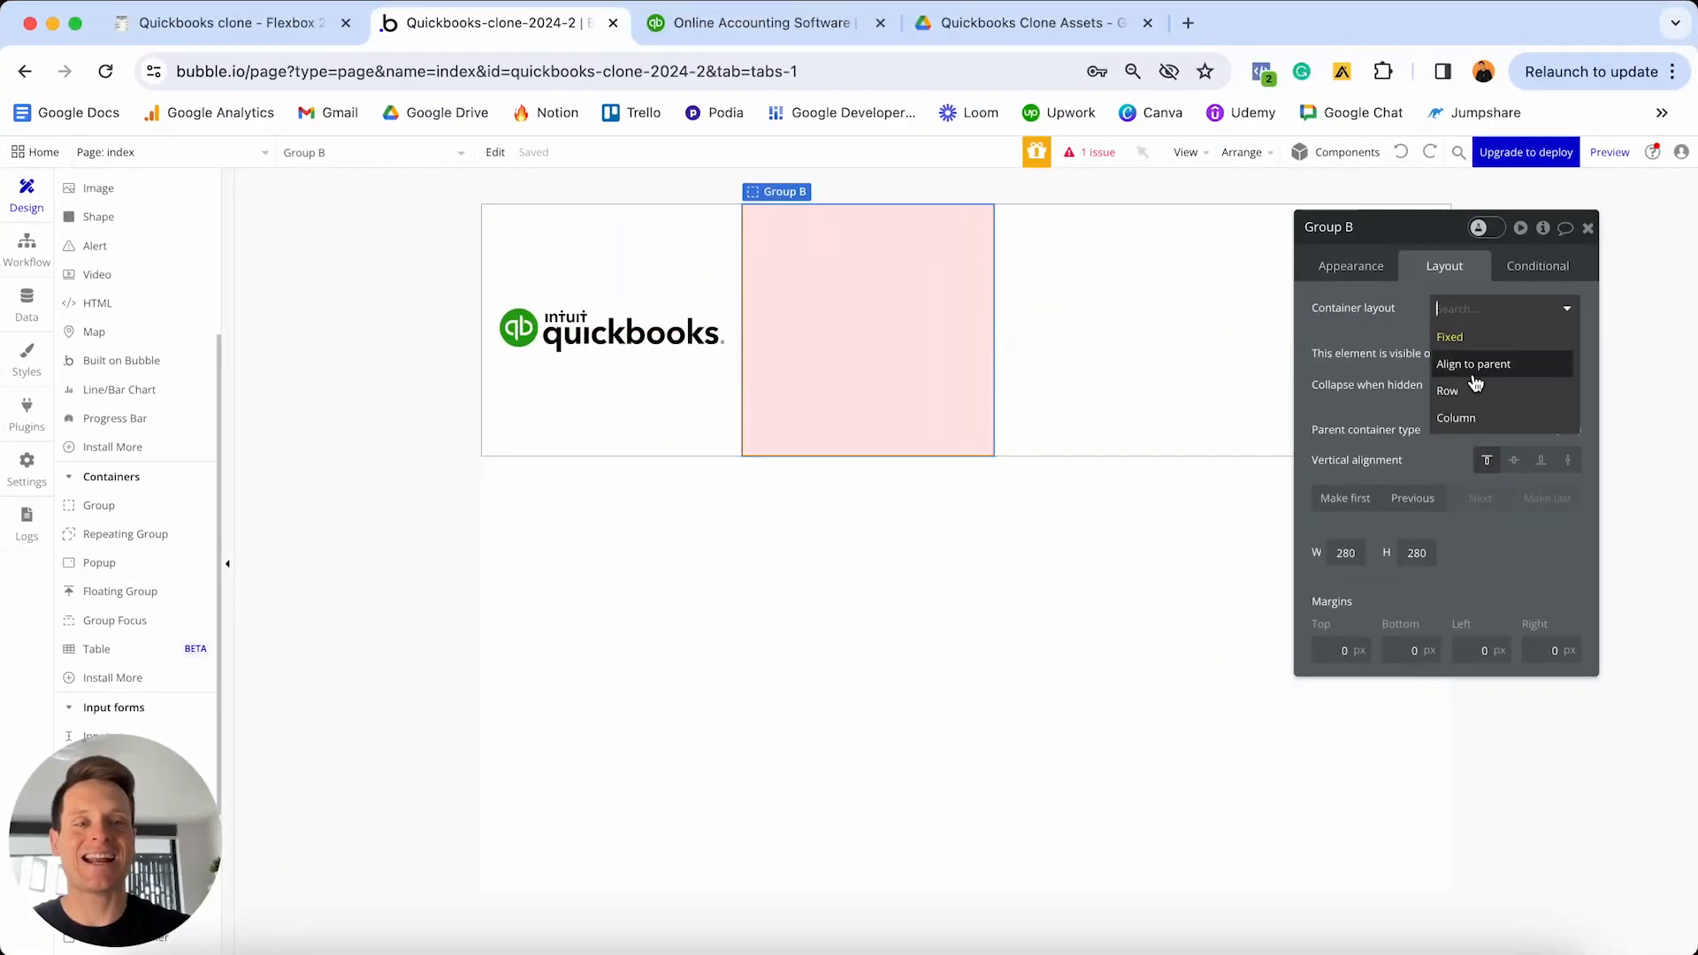
- Make Group B a Row container with no fixed width and a minimum width of 0
click(1466, 398)
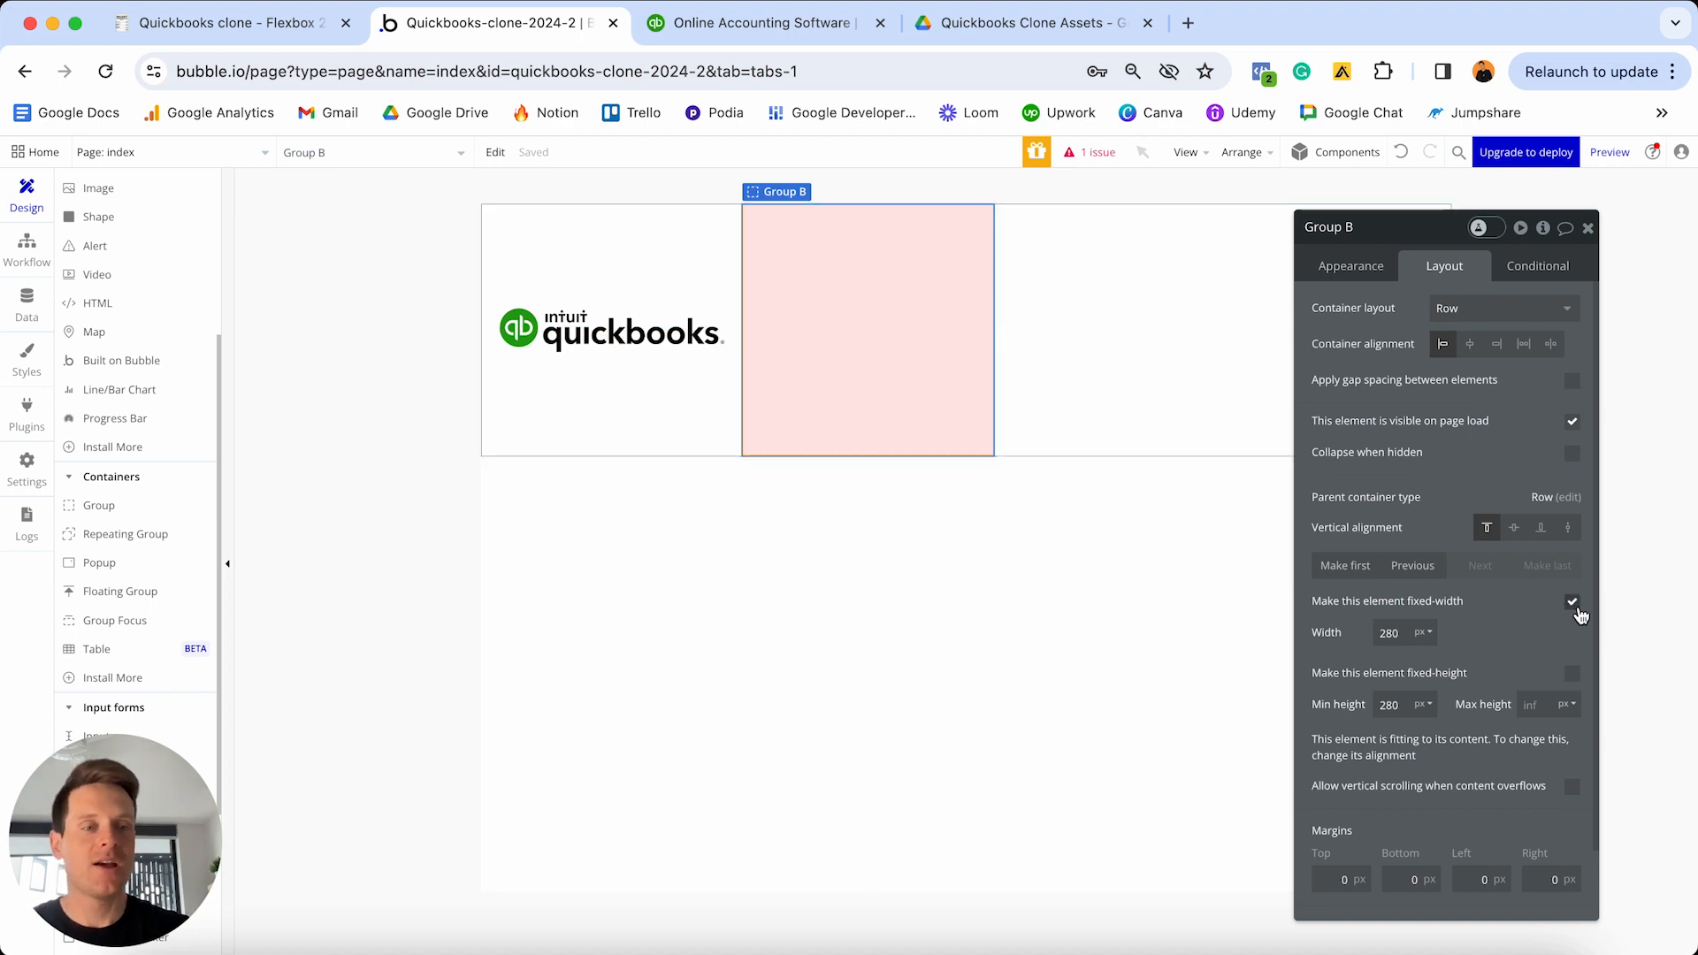
click(1573, 605)
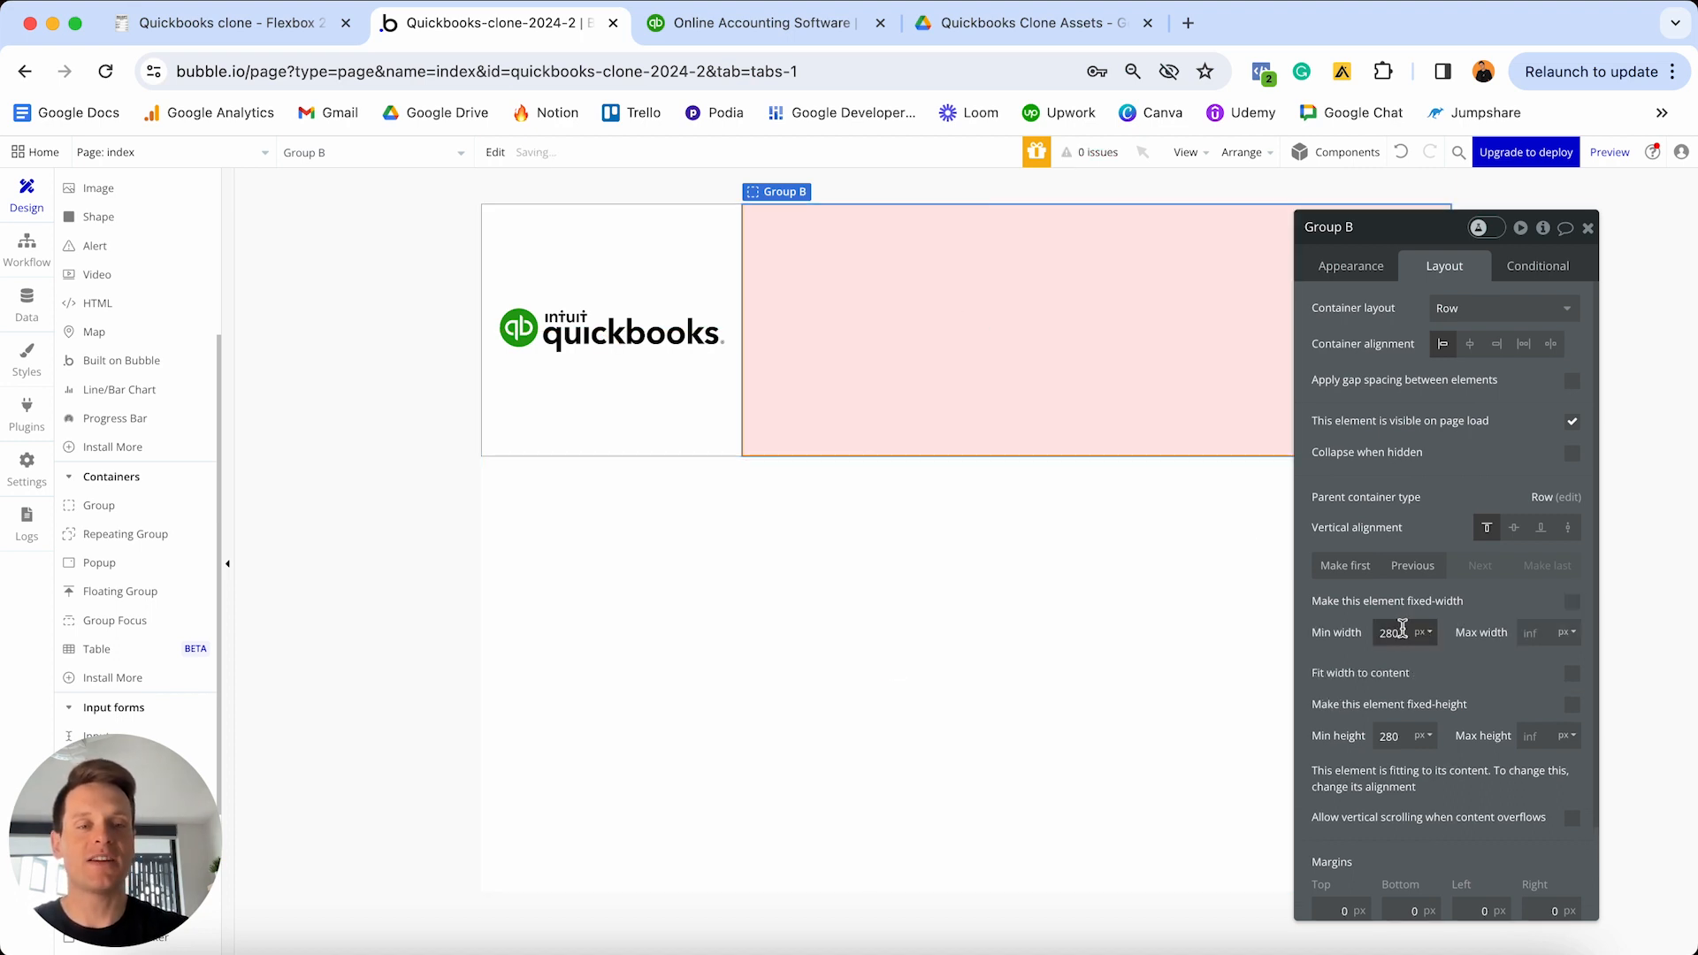
double_click(1393, 632)
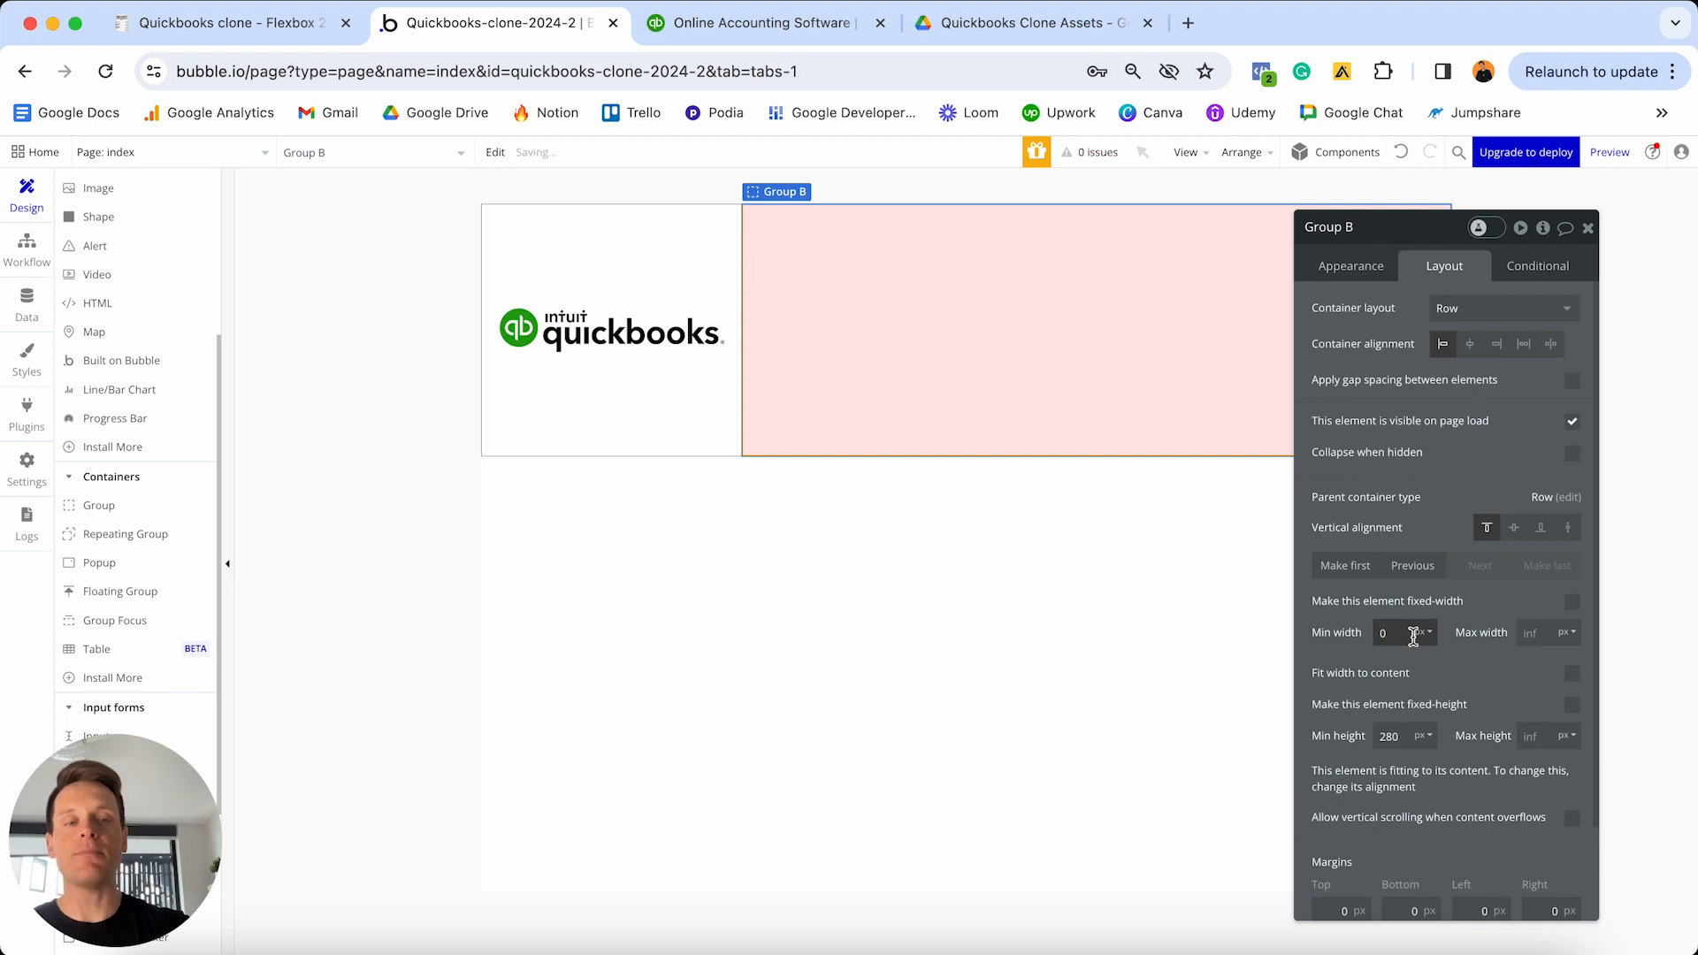
text(0)
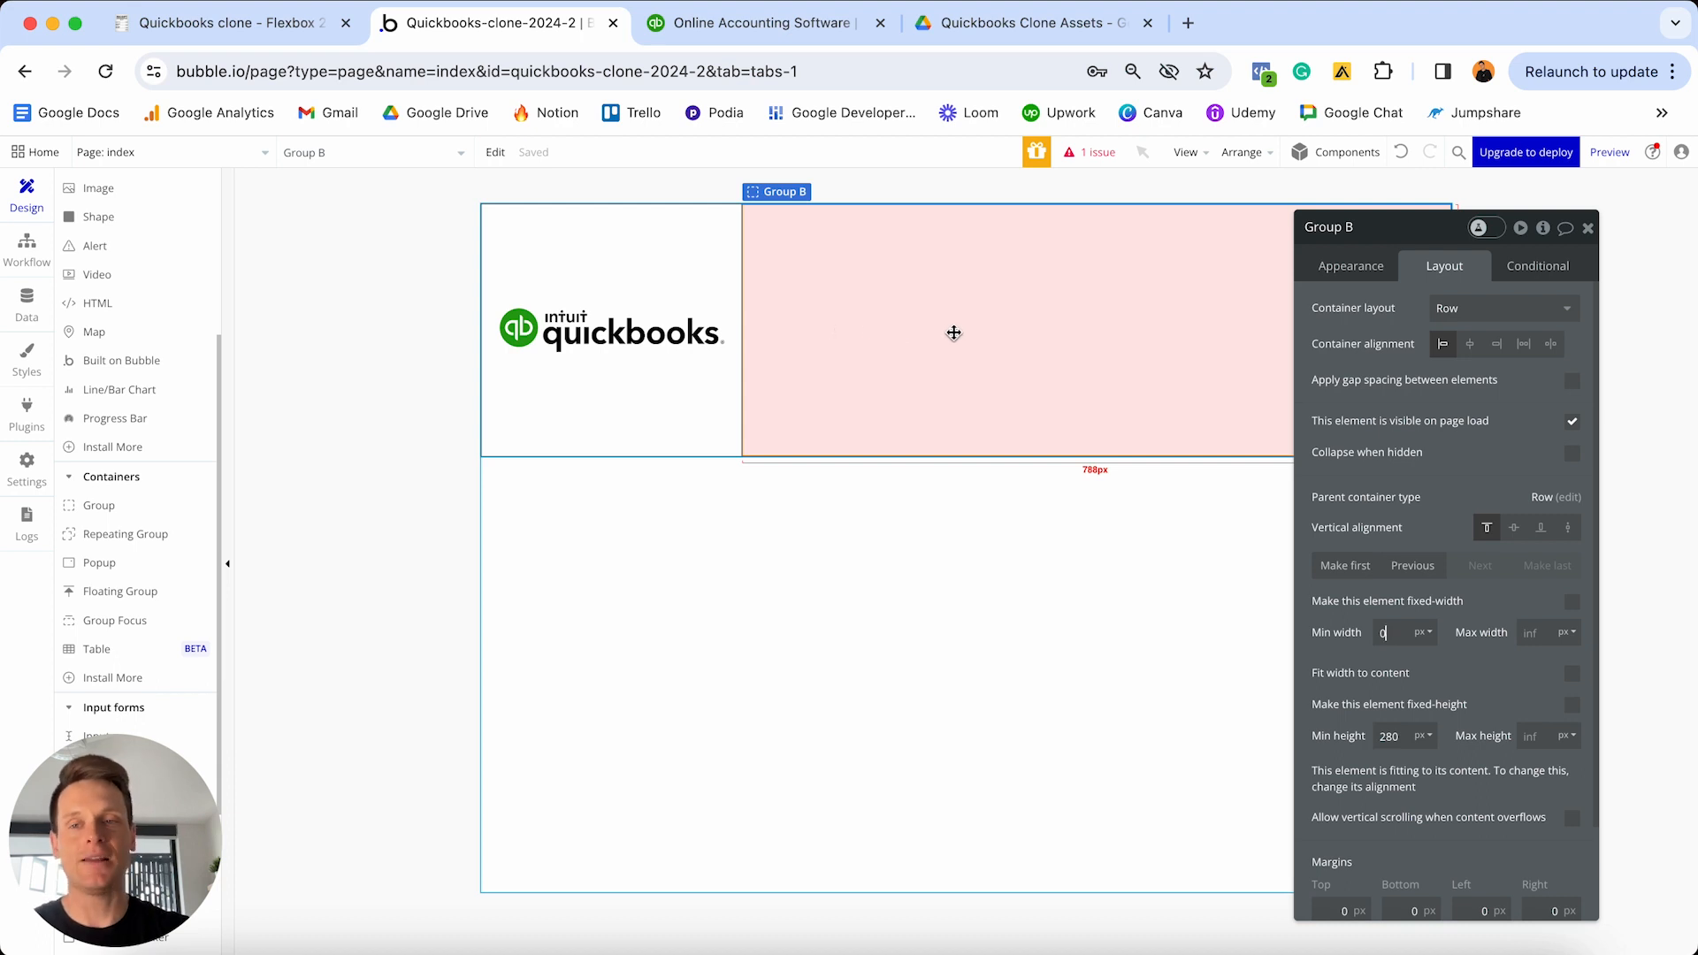
scroll(115, 469, up, 5)
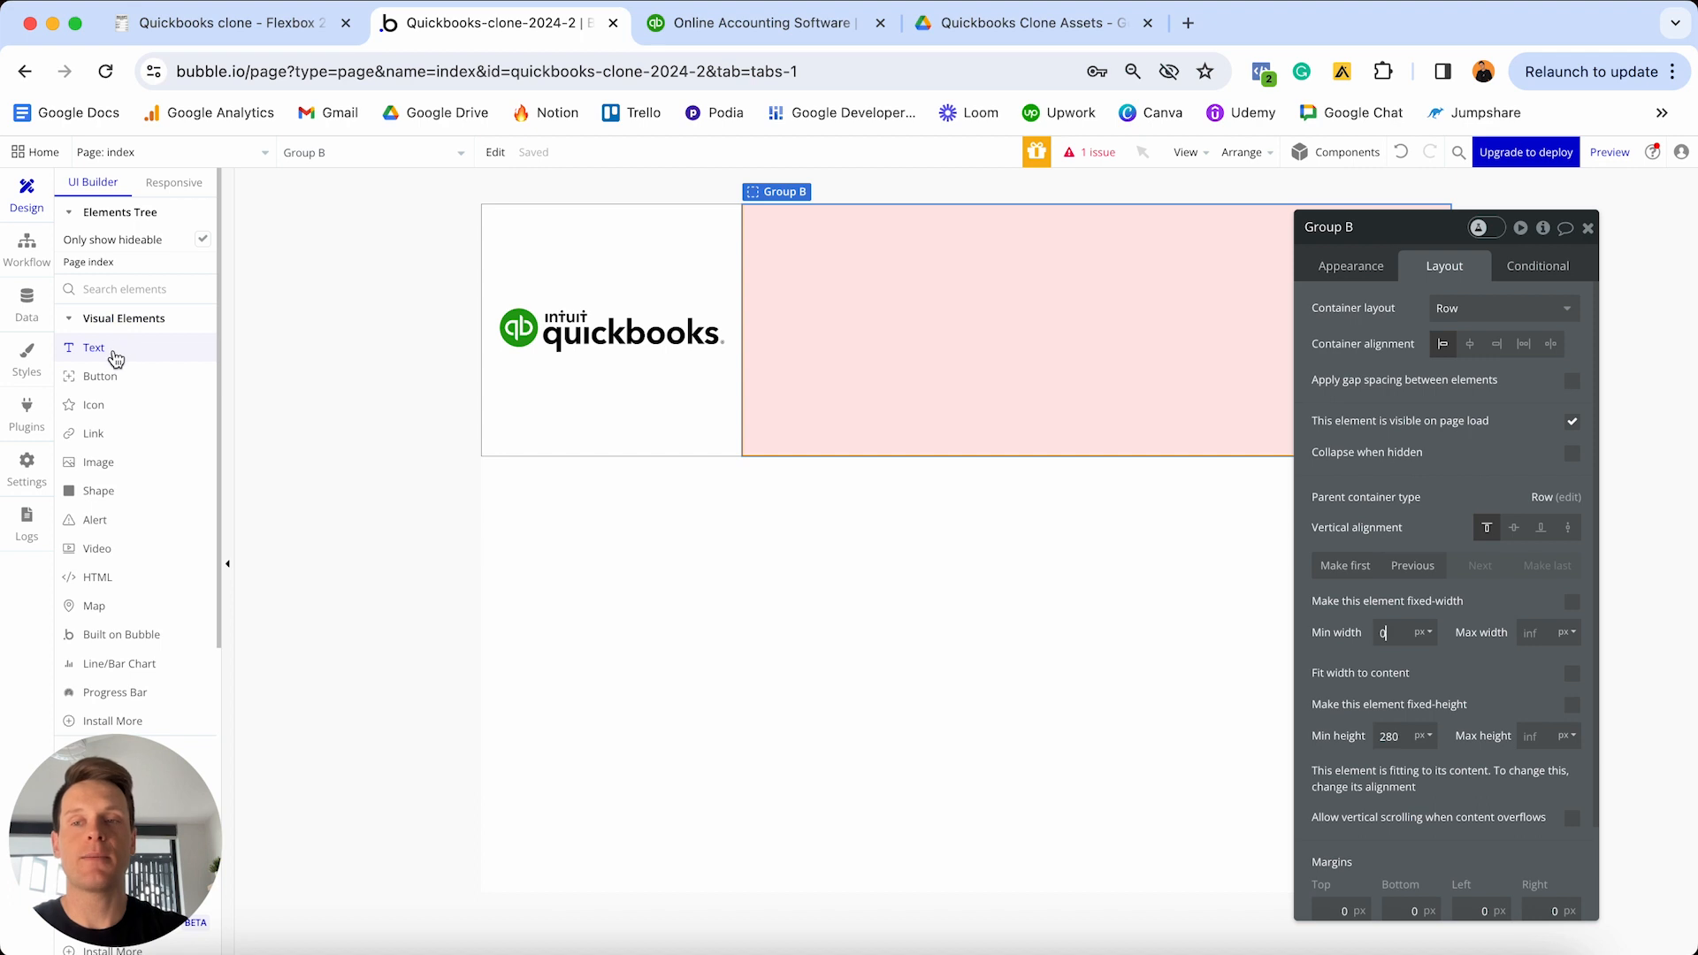
- Add a text element reading 'Learn & Support' inside the pink group
click(112, 351)
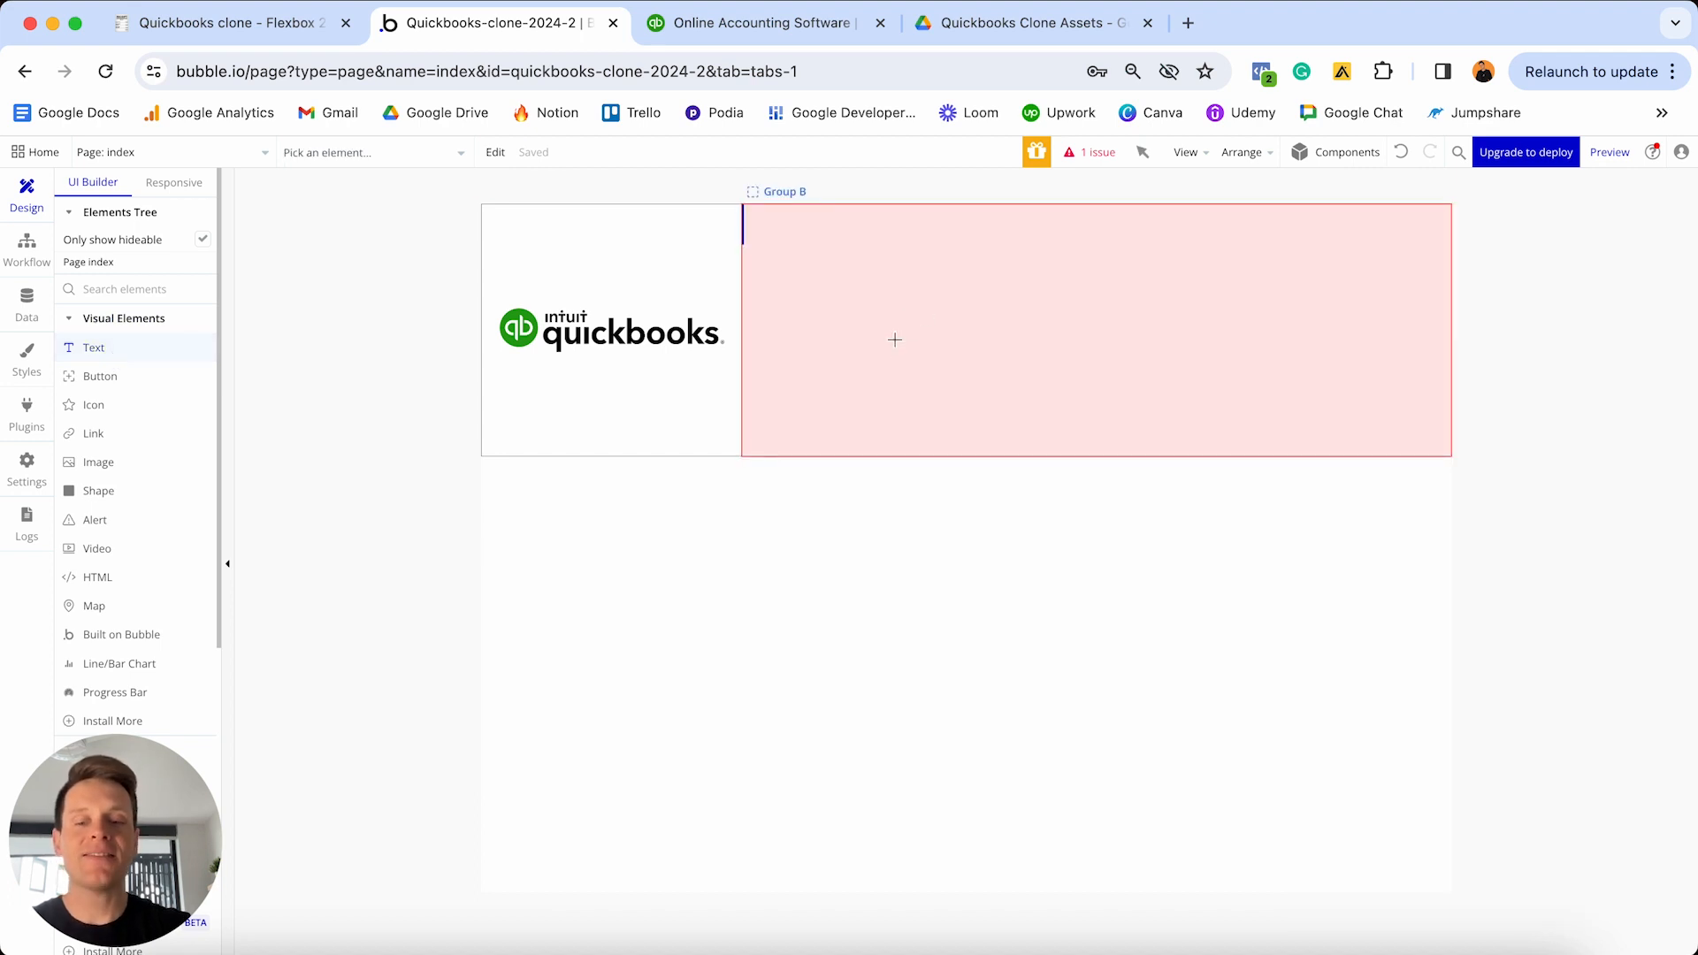
click(895, 339)
text(Learn & Support)
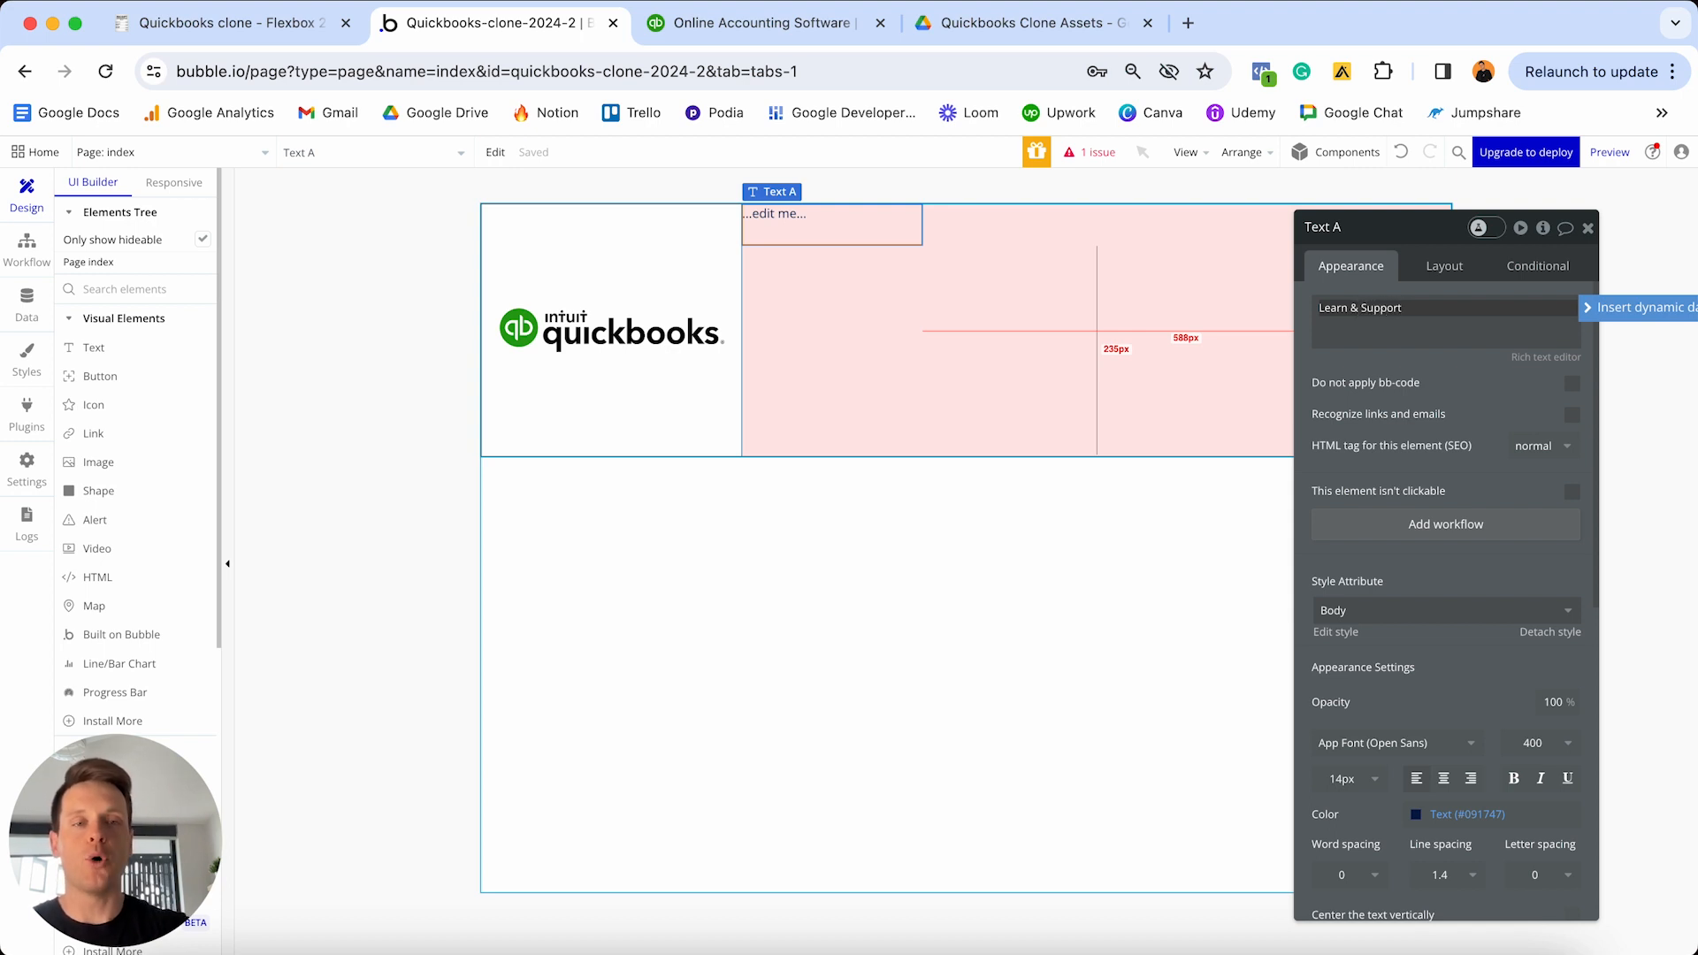
click(1417, 357)
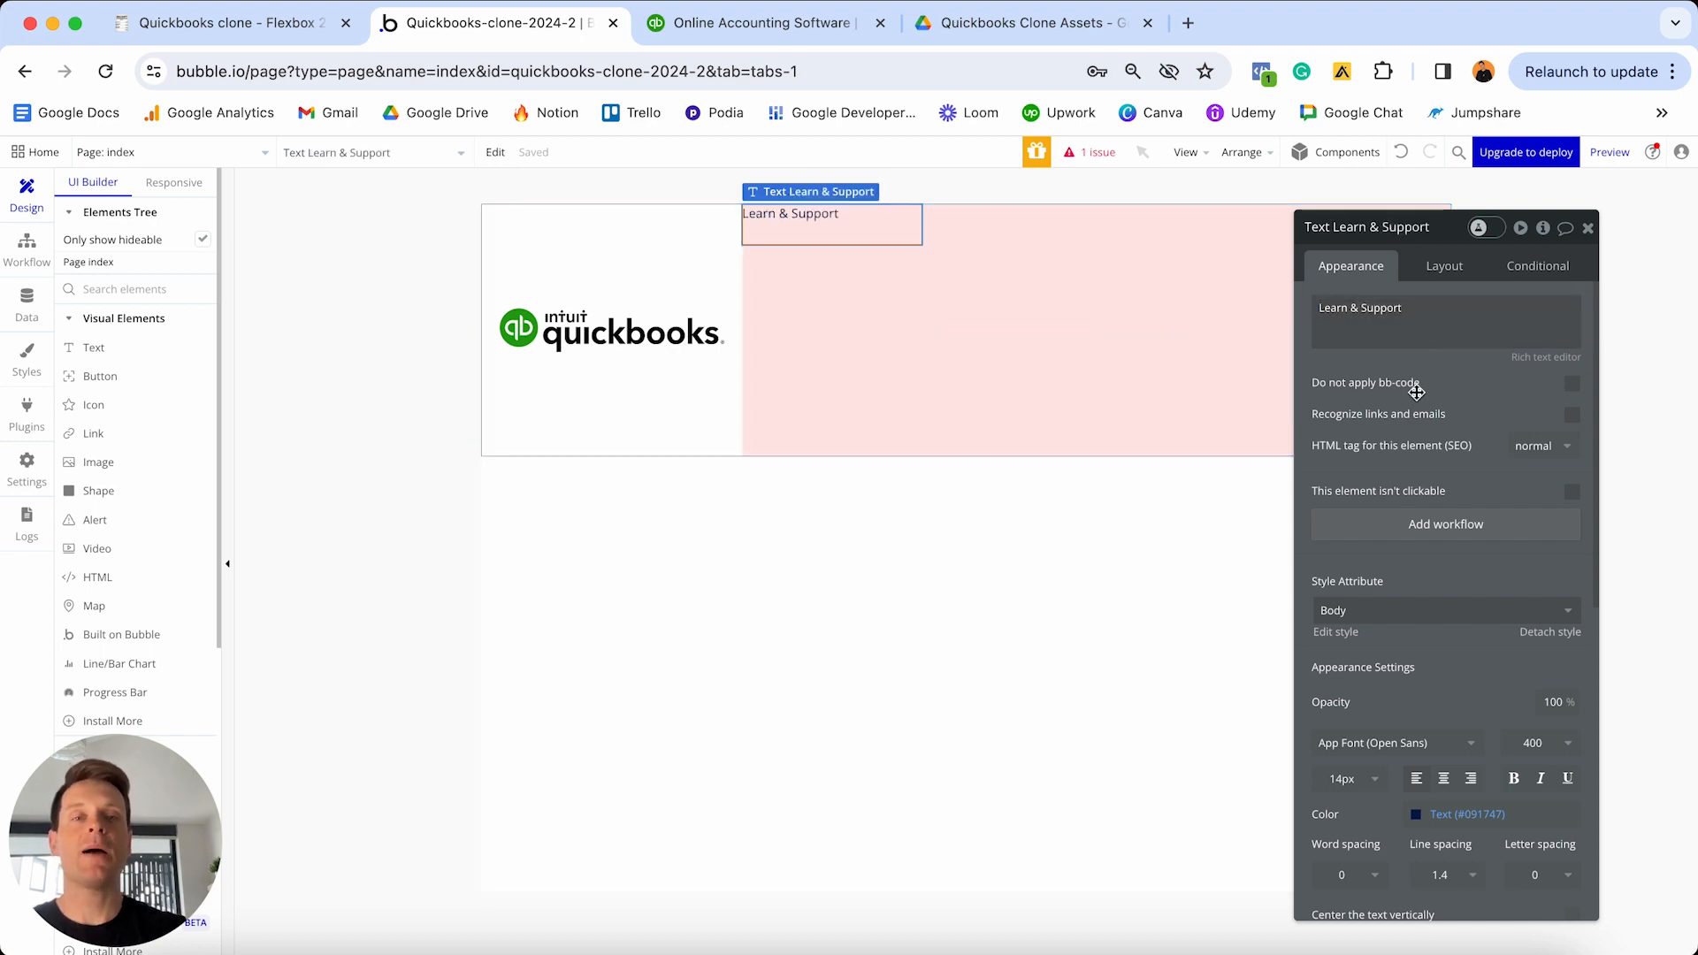
scroll(1417, 409, down, 2)
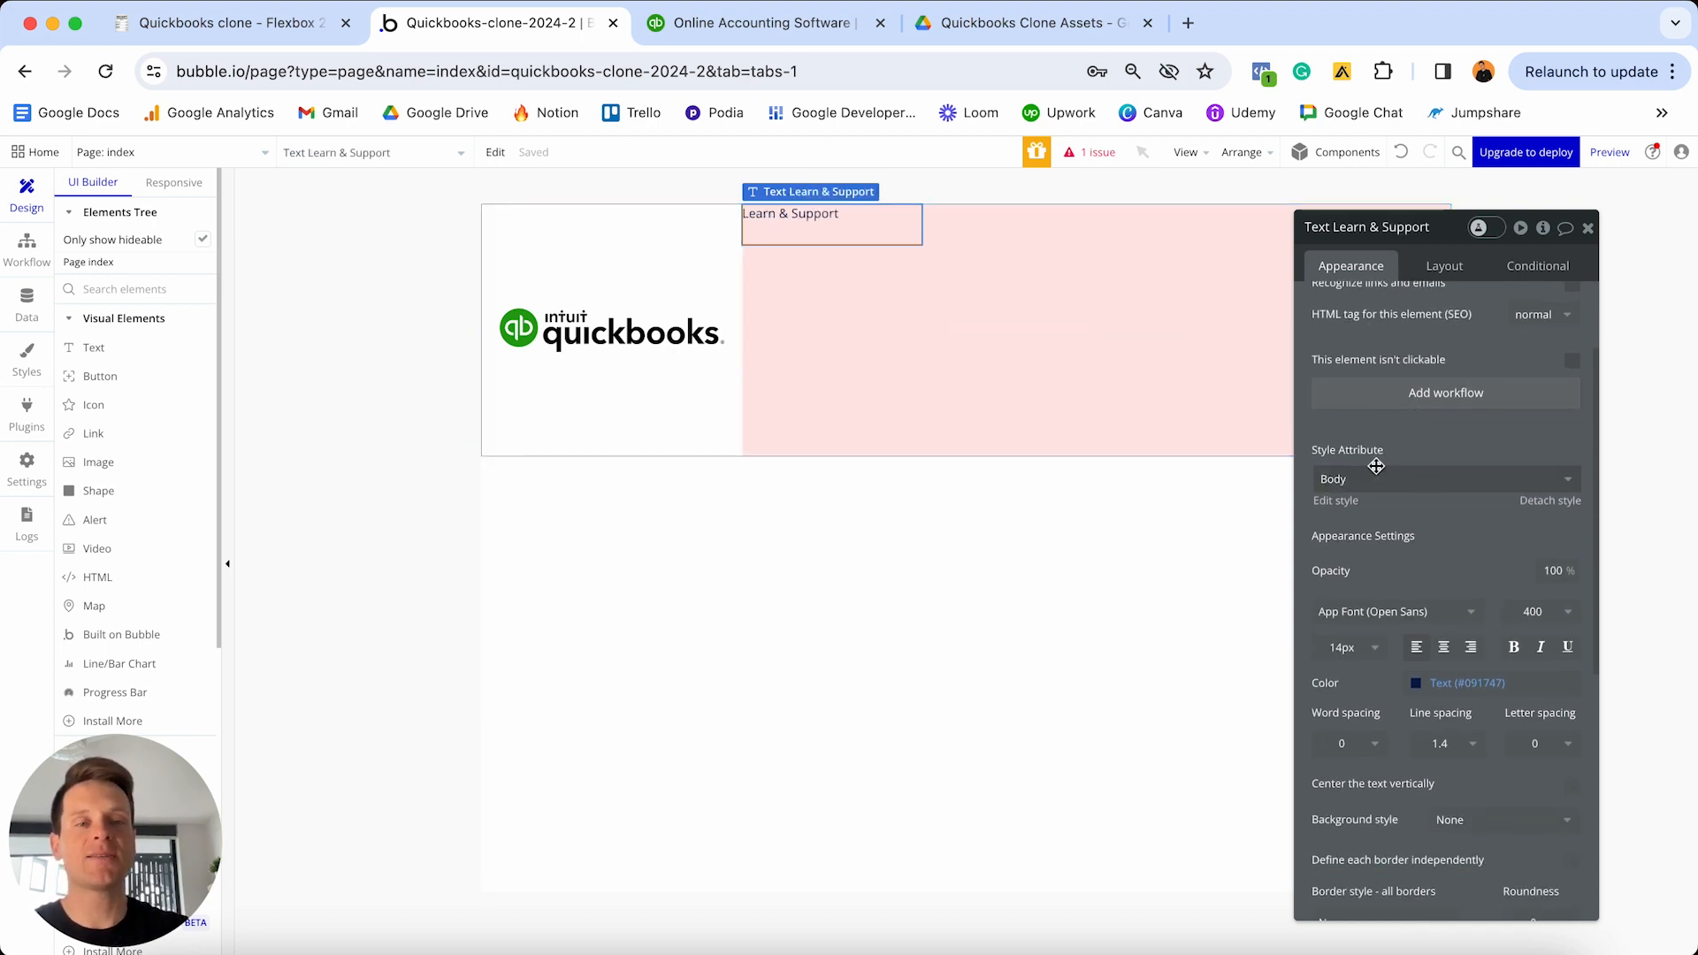
- Detach the Learn & Support text from the Body style and make it bold 18 px
click(1557, 500)
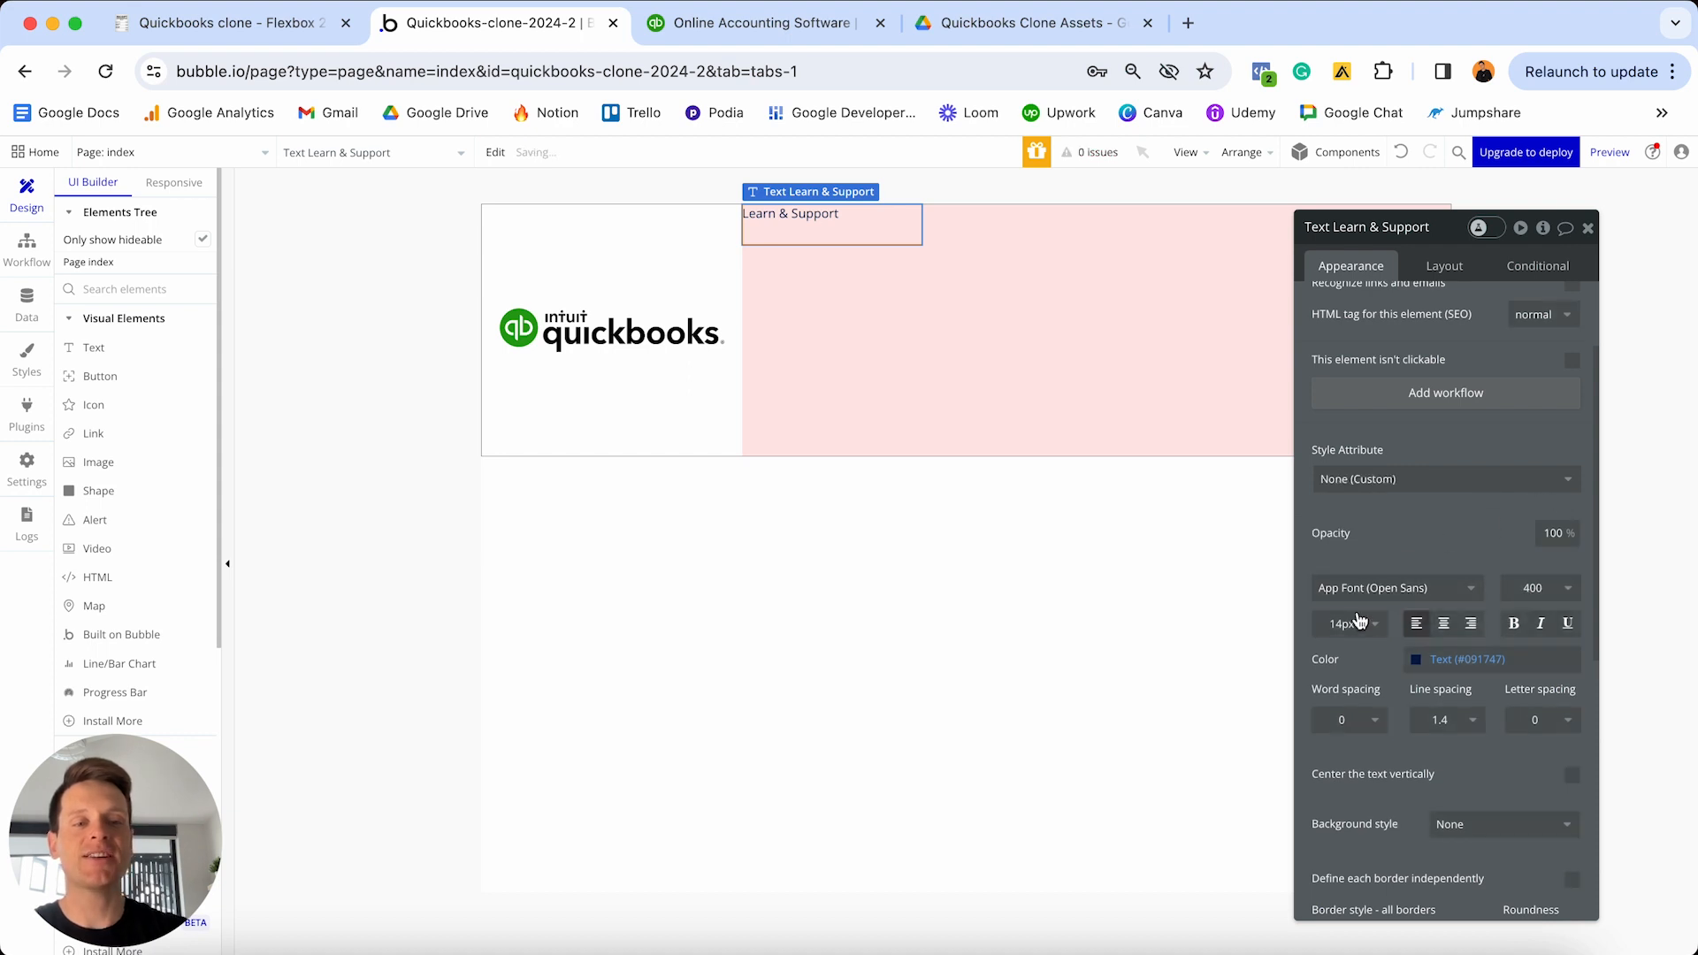
click(1349, 631)
text(18)
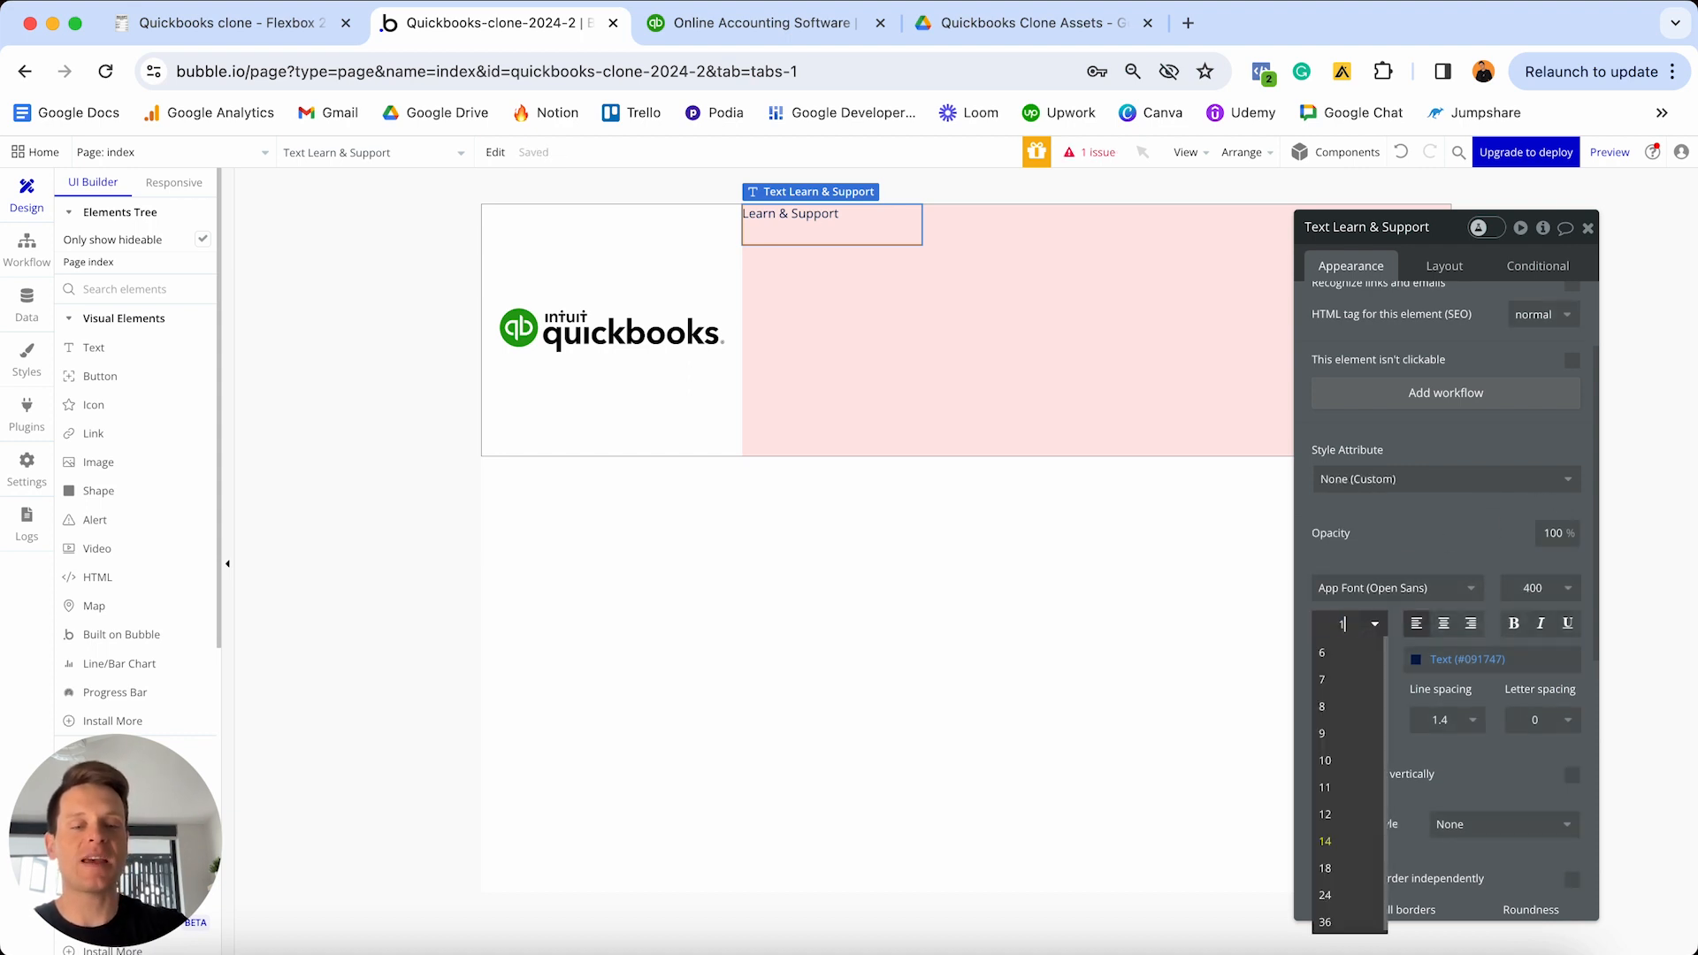
key(Return)
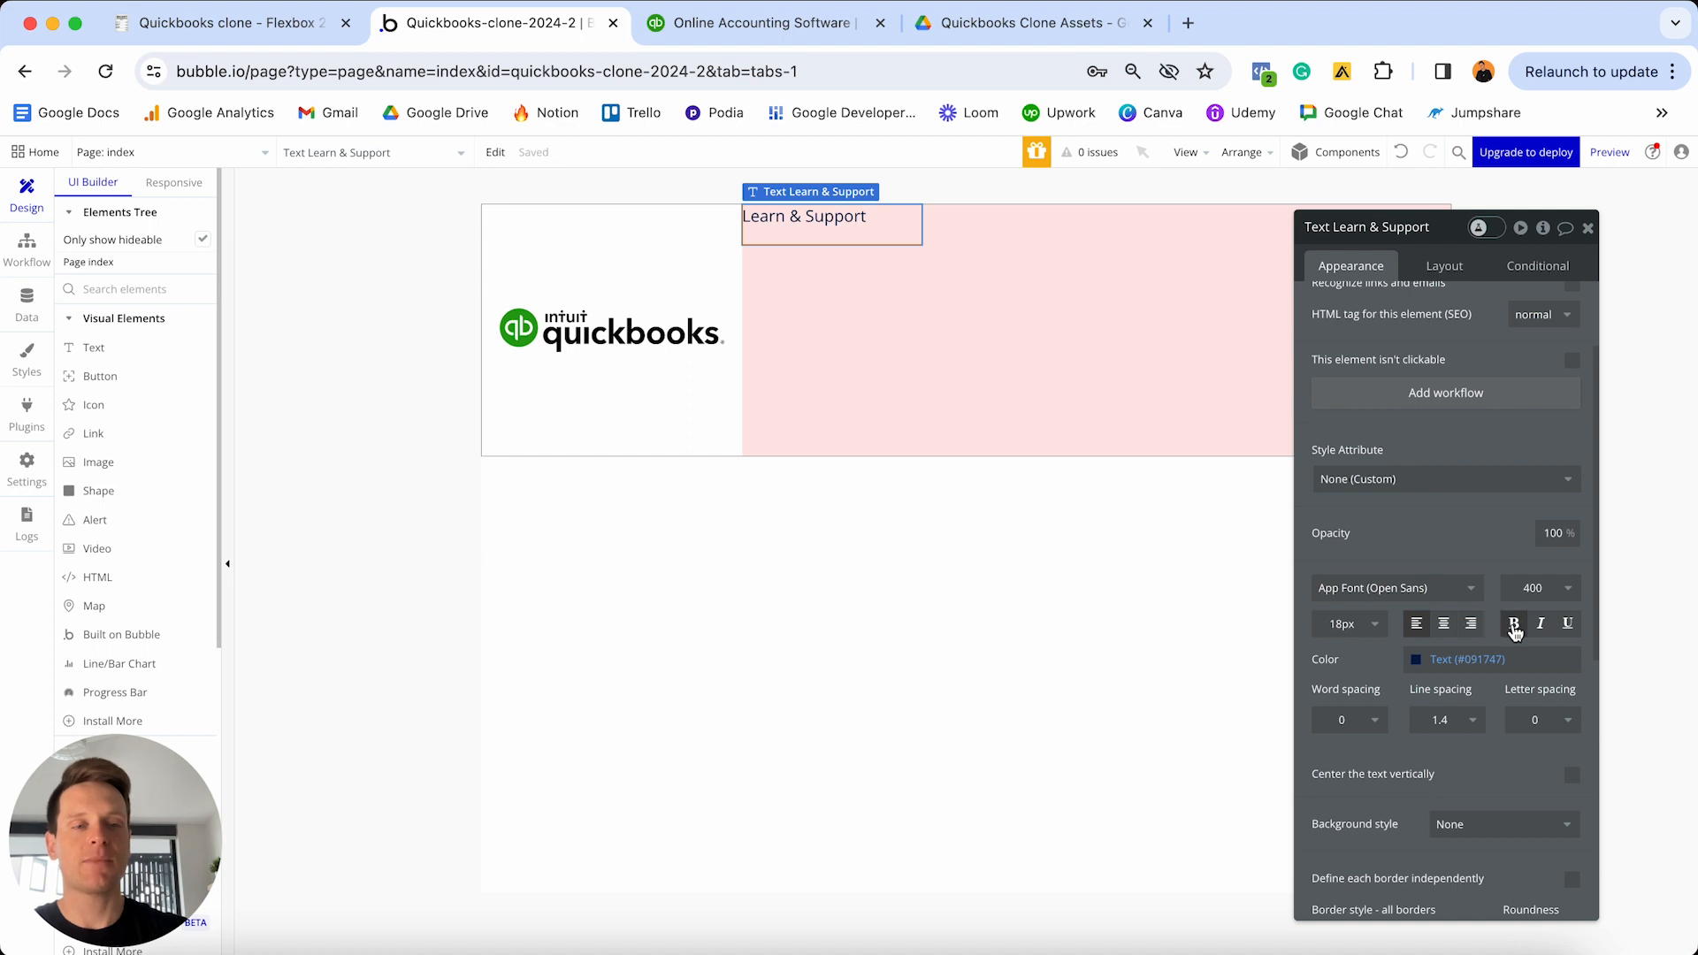
click(1513, 625)
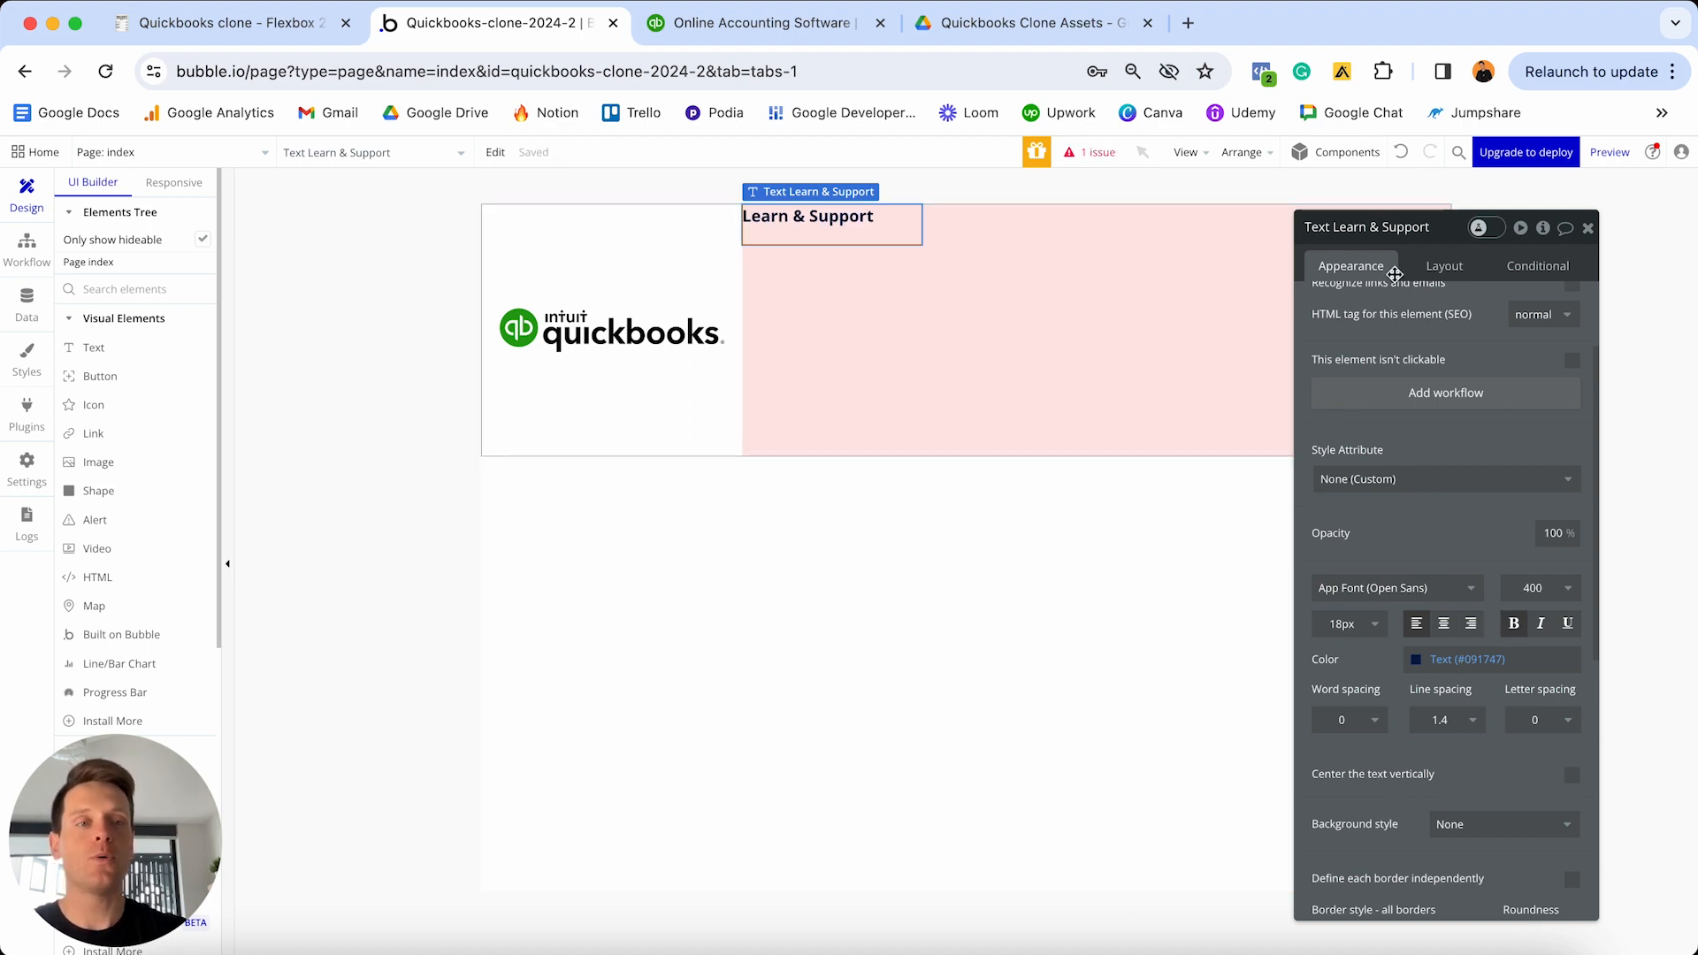
click(1435, 275)
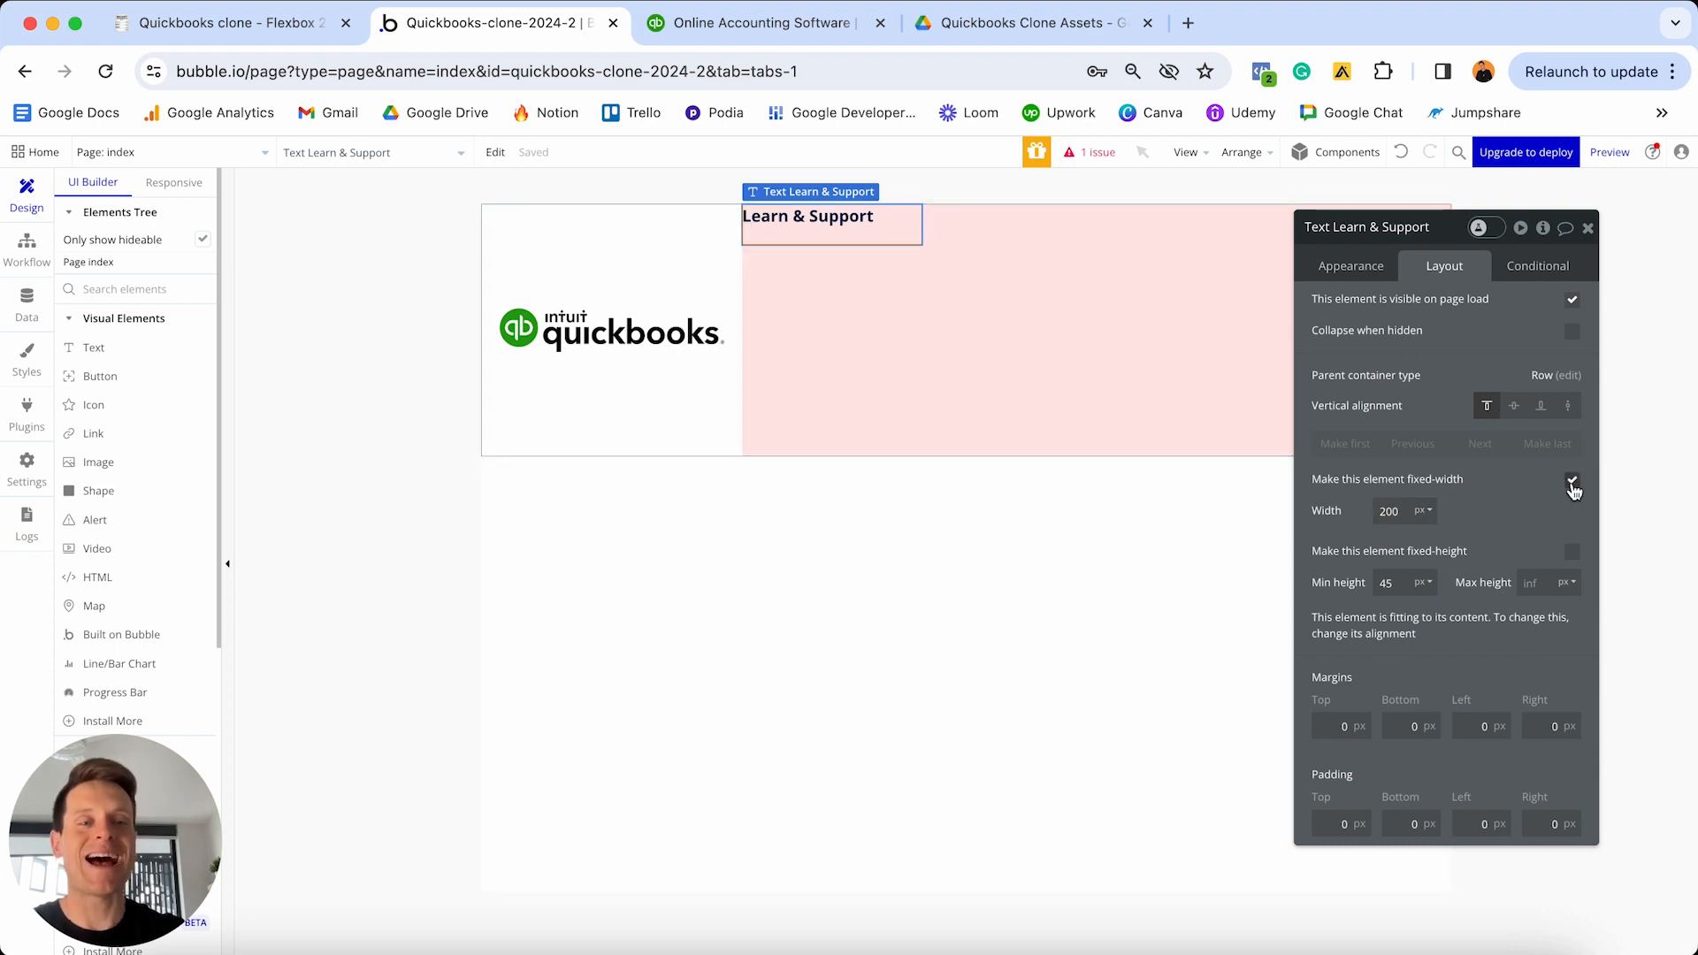
- Make Learn & Support fit its content width, with minimum width and height 0, vertically centred
click(1572, 482)
click(1415, 512)
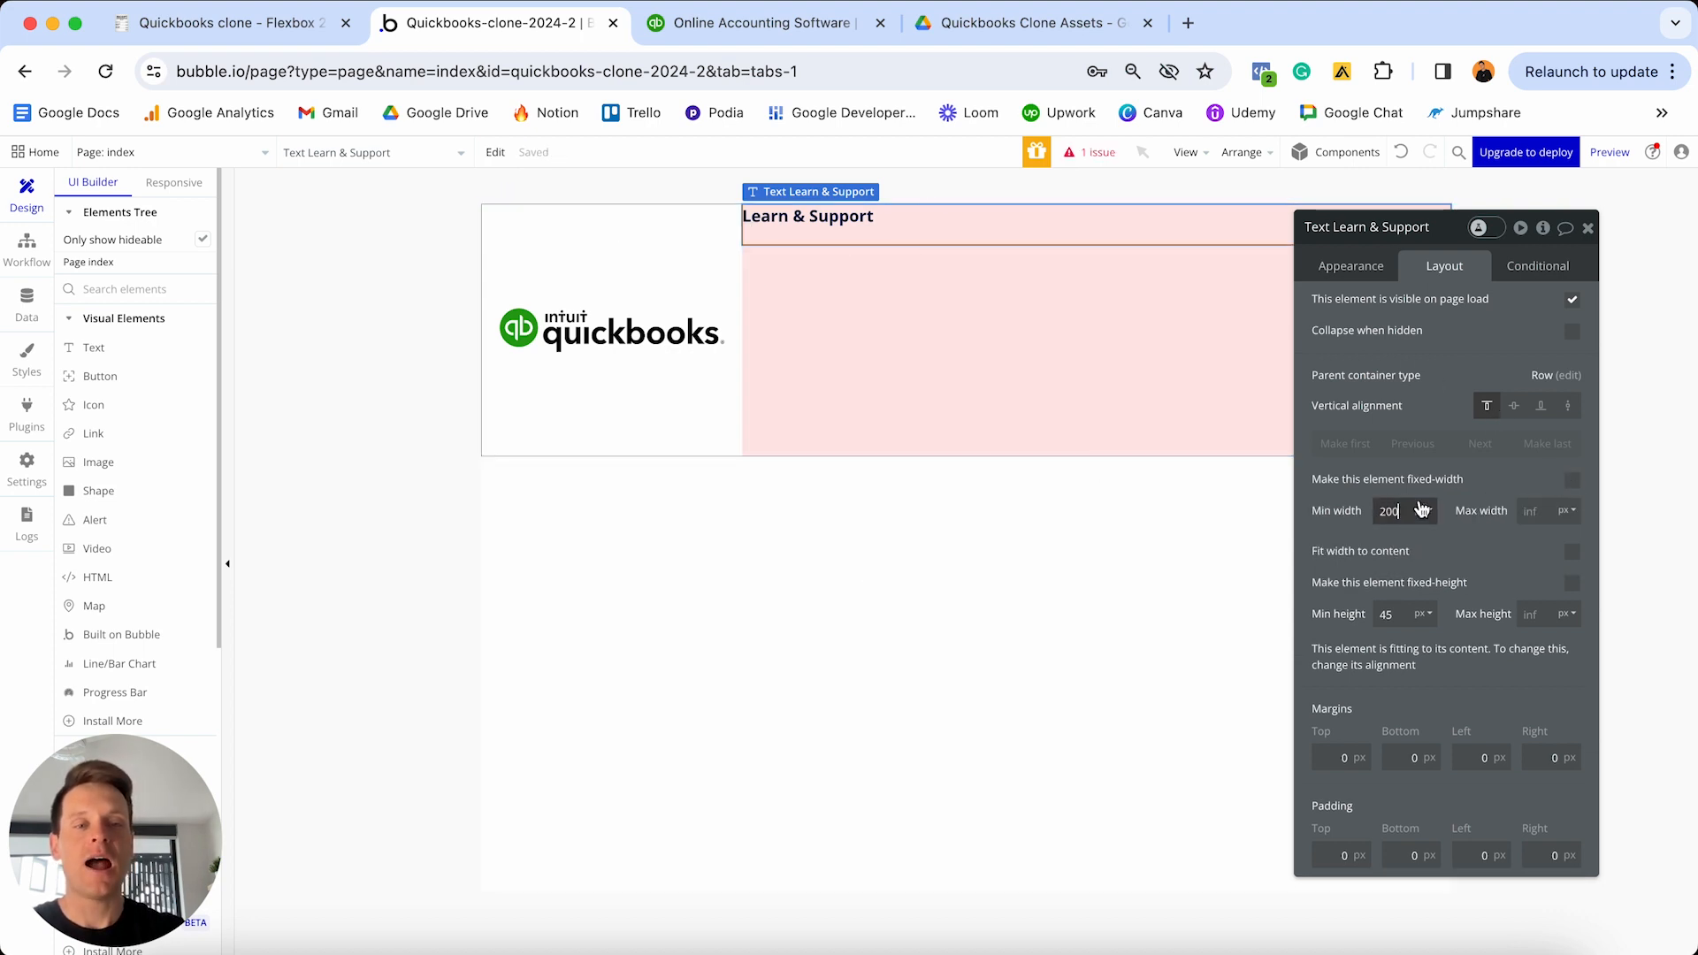
key(BackSpace)
key(BackSpace)
key(BackSpace)
text(0)
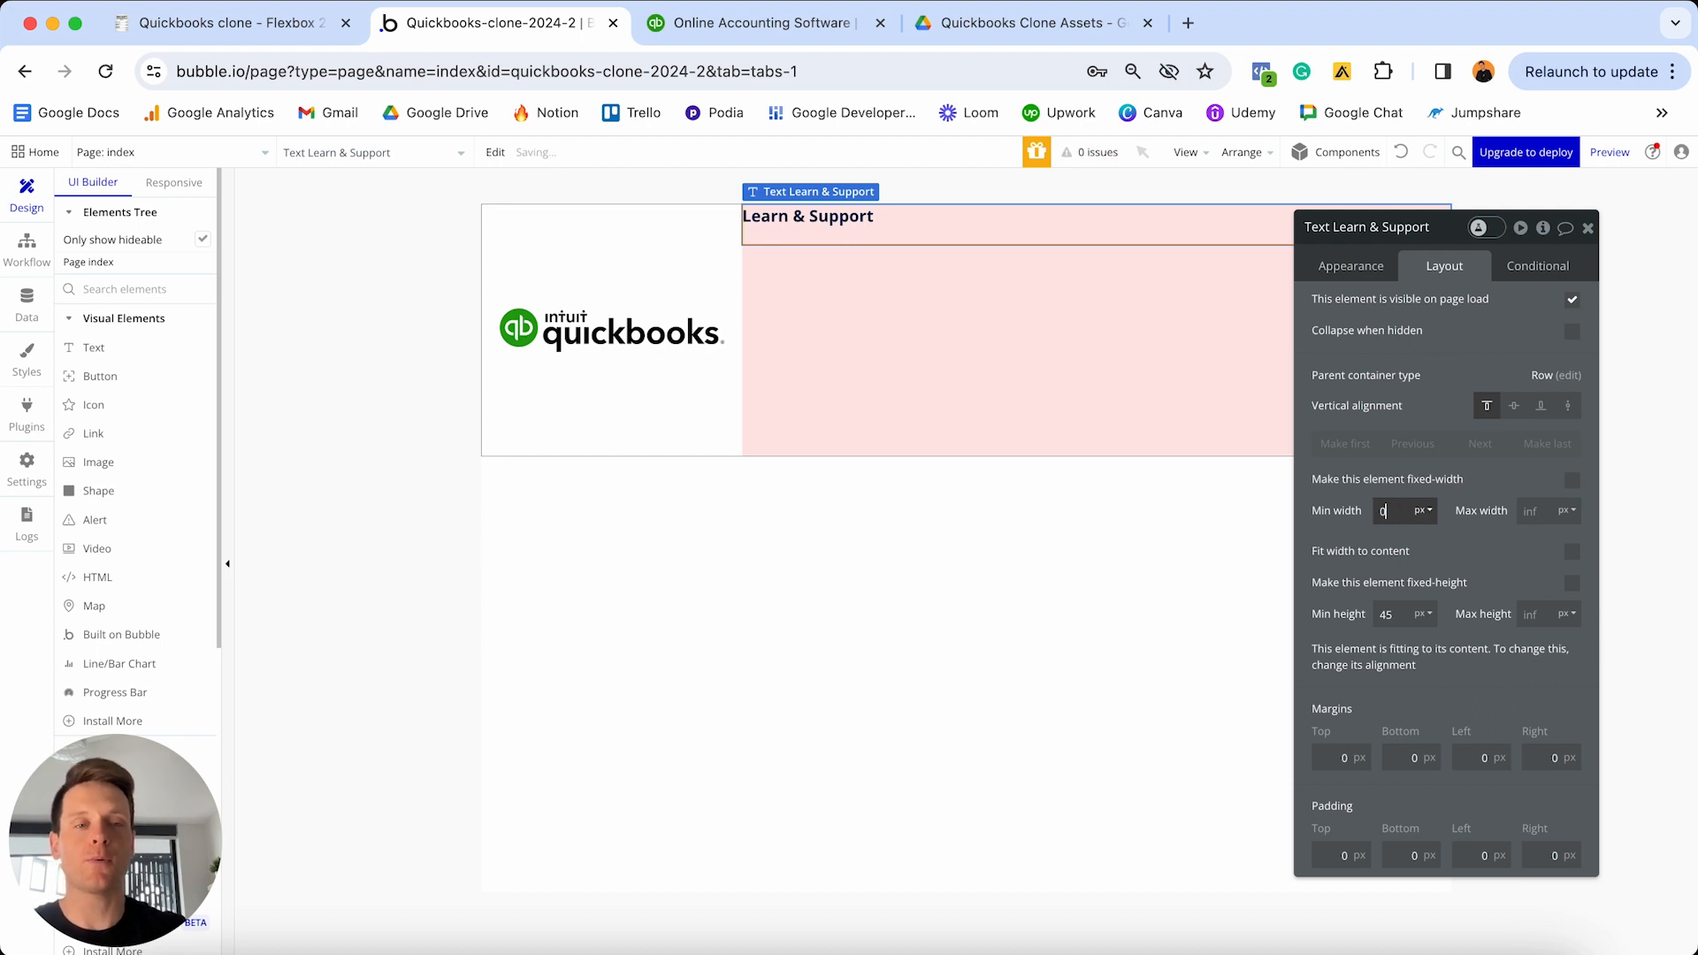
click(1497, 534)
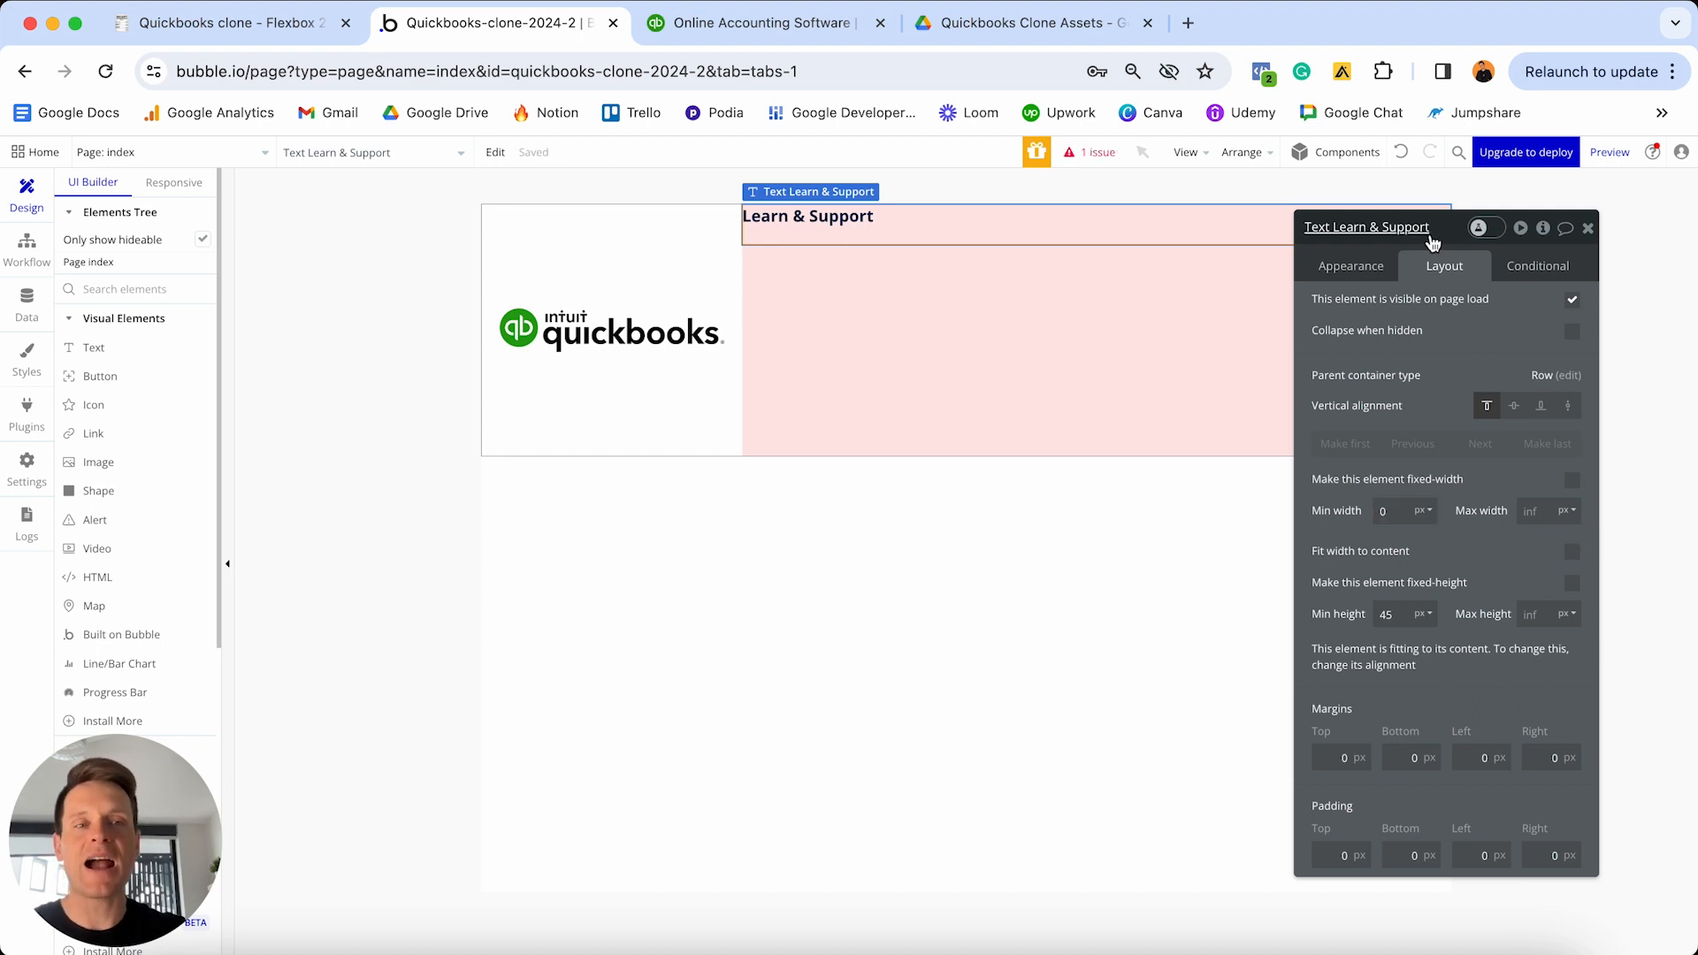
drag(1440, 239, 1447, 315)
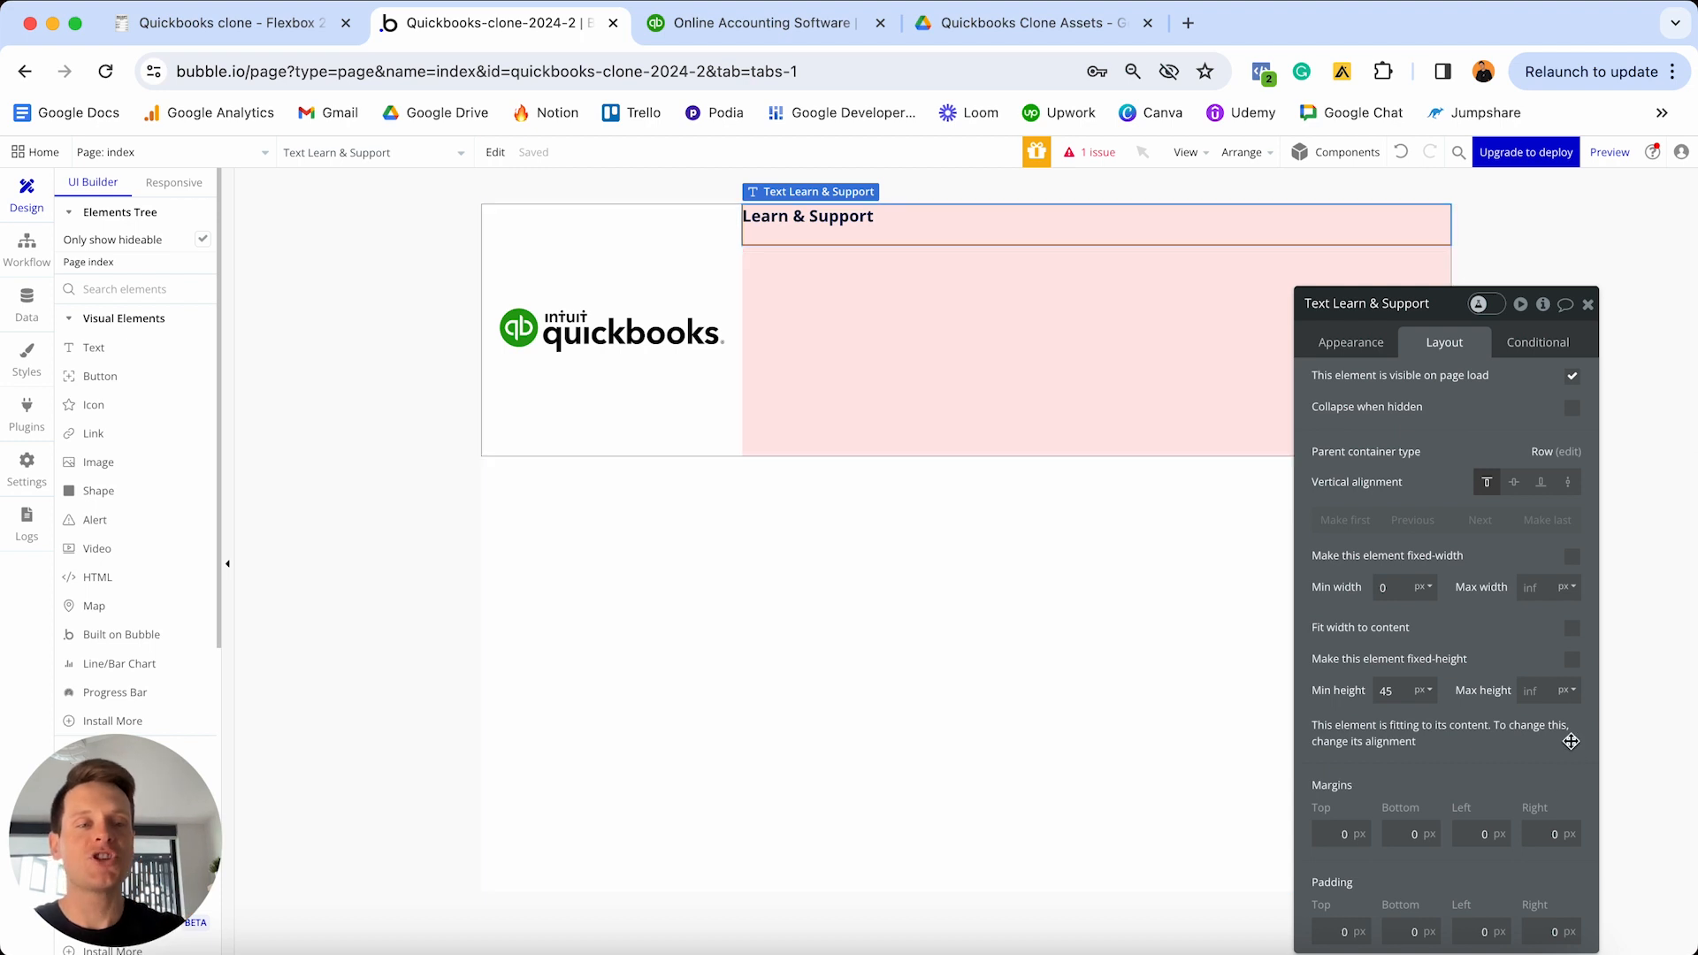
click(1572, 629)
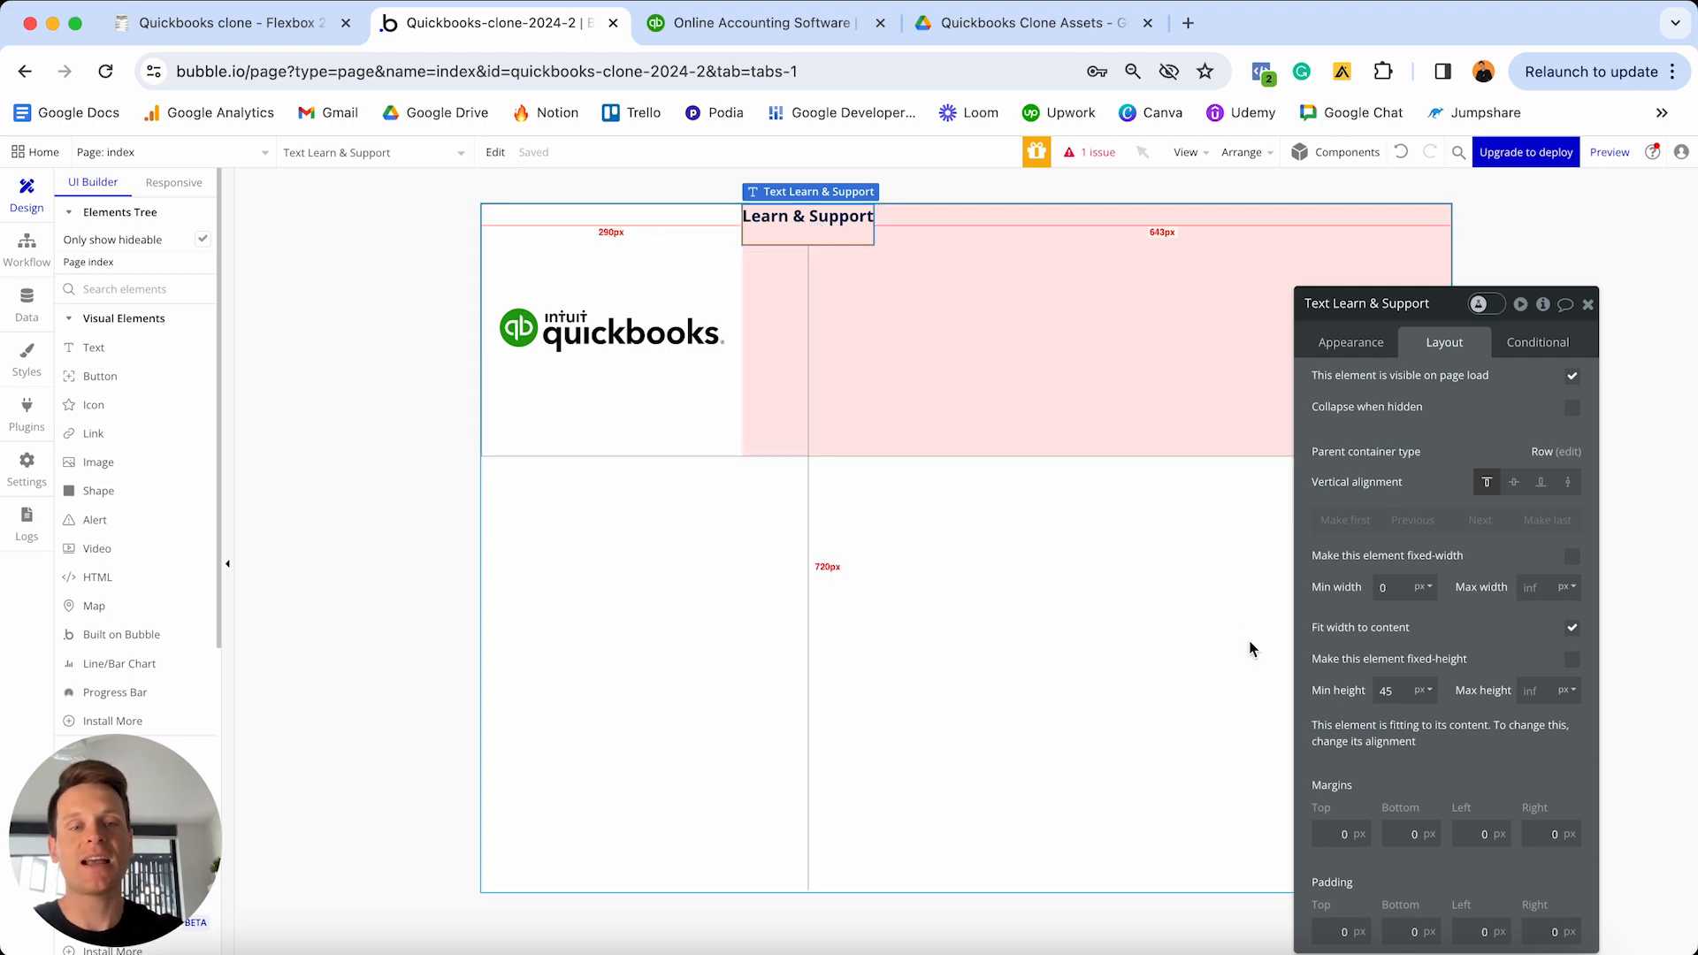
text(0)
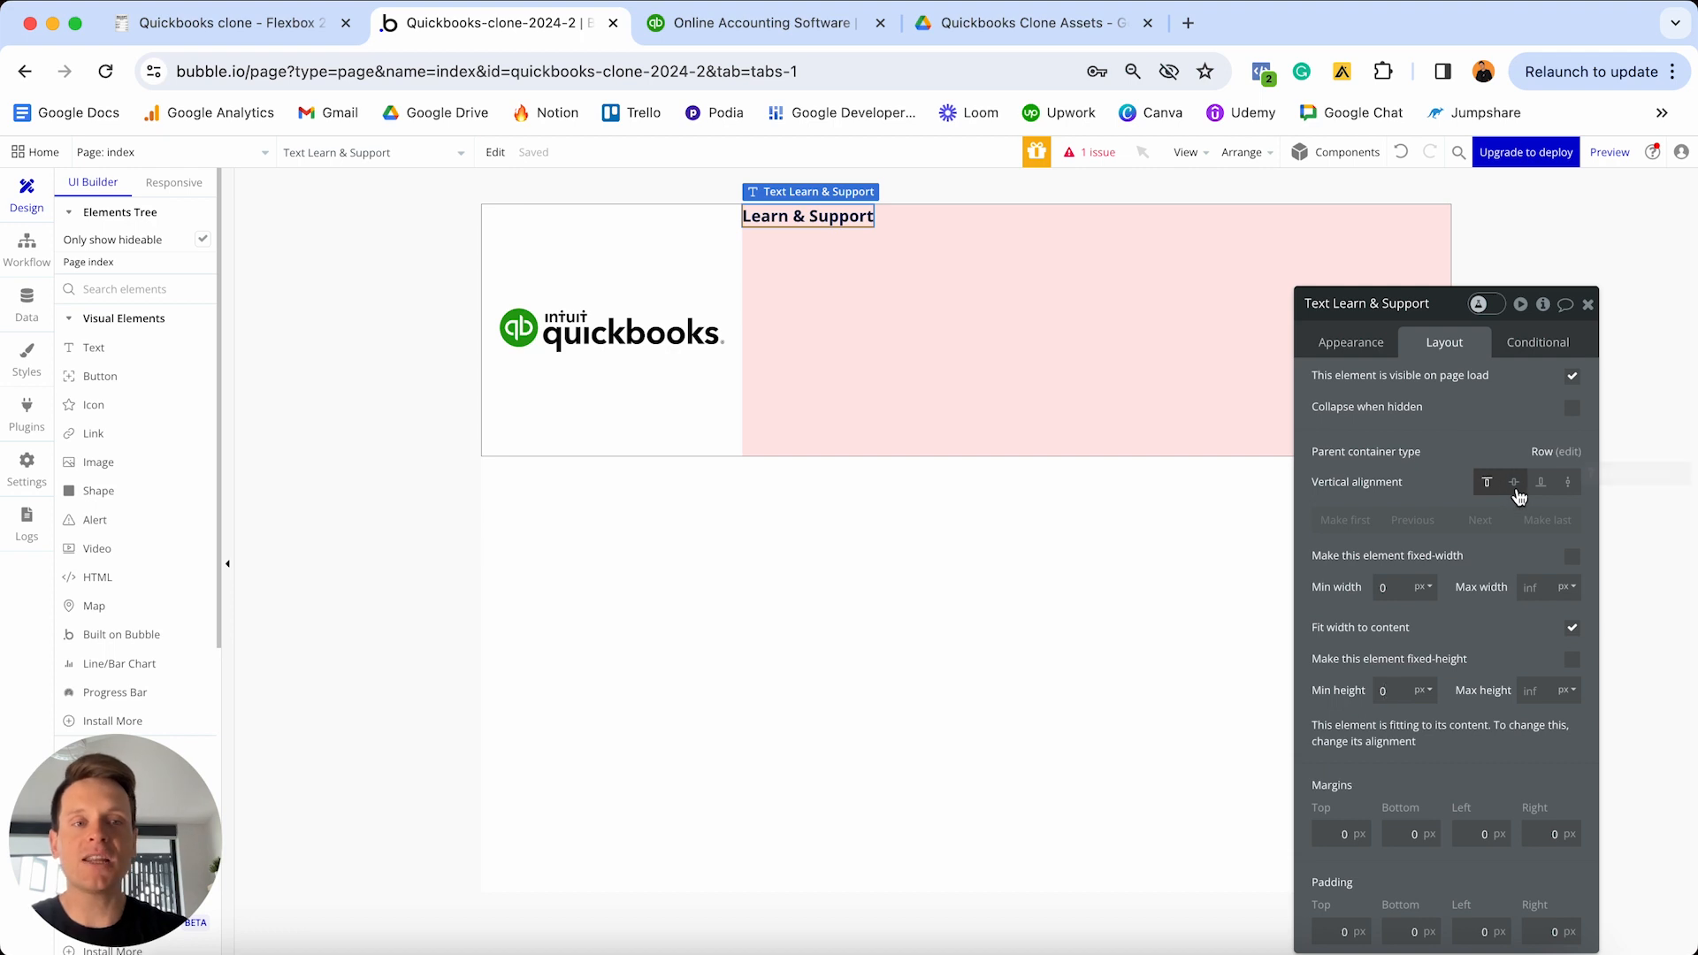
click(1514, 485)
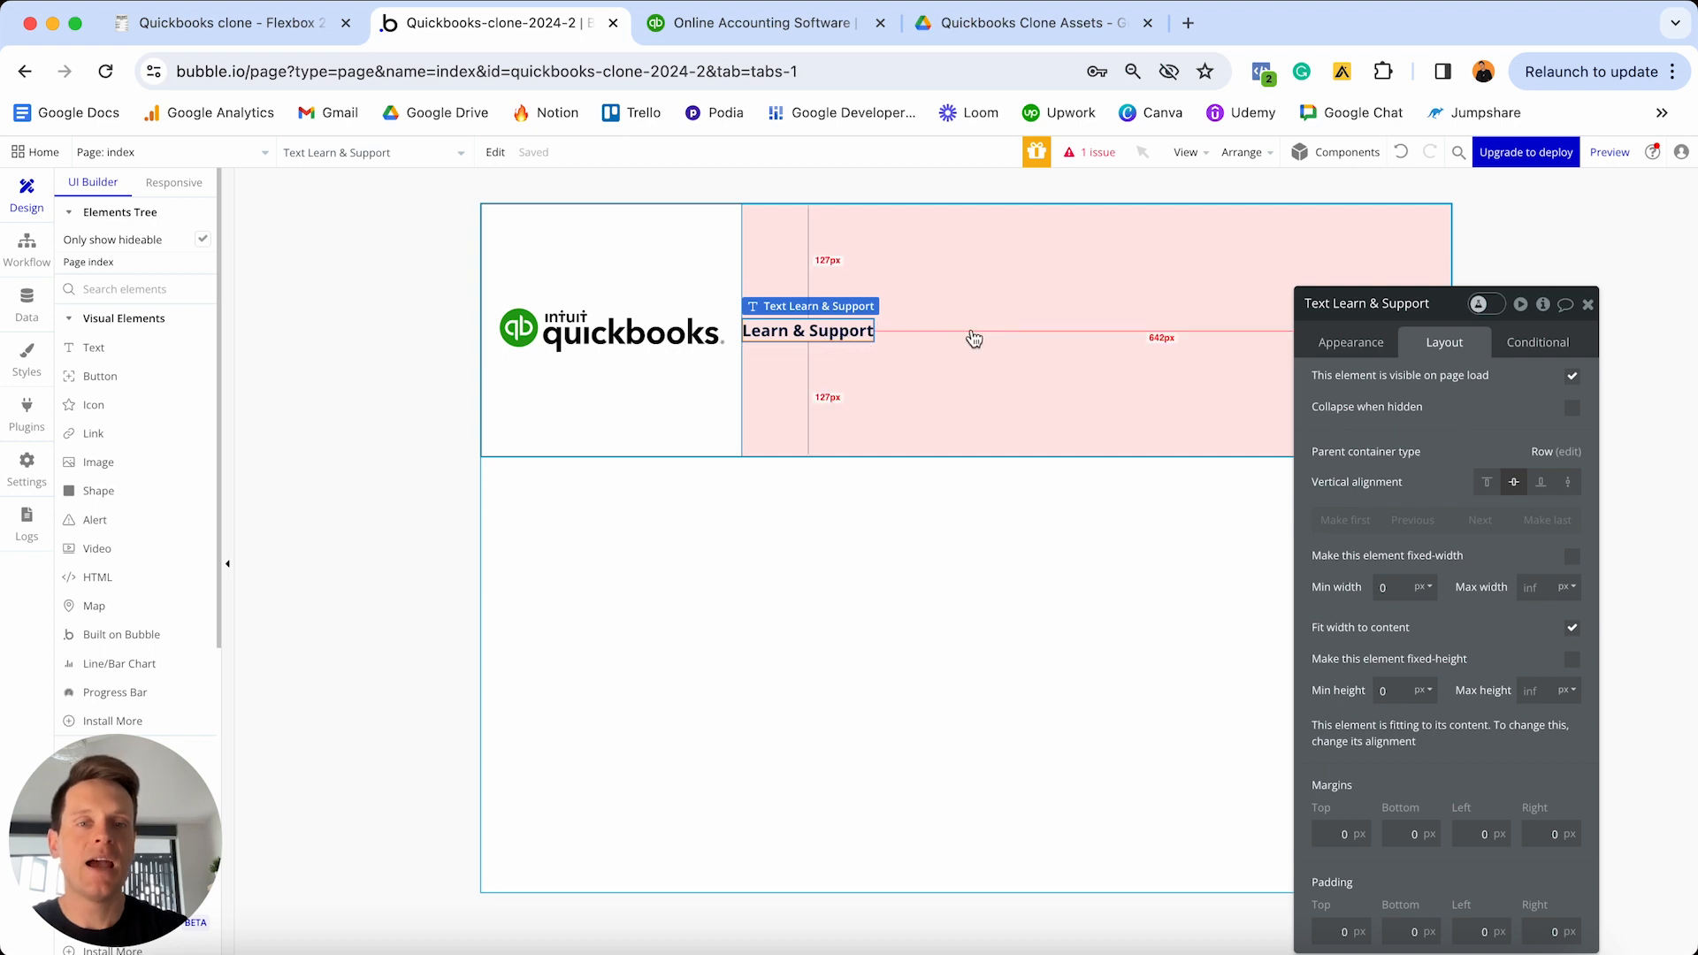
- Paste a copy of the Learn & Support text into Group B and change it to 'Pricing'
click(973, 331)
key(ctrl+v)
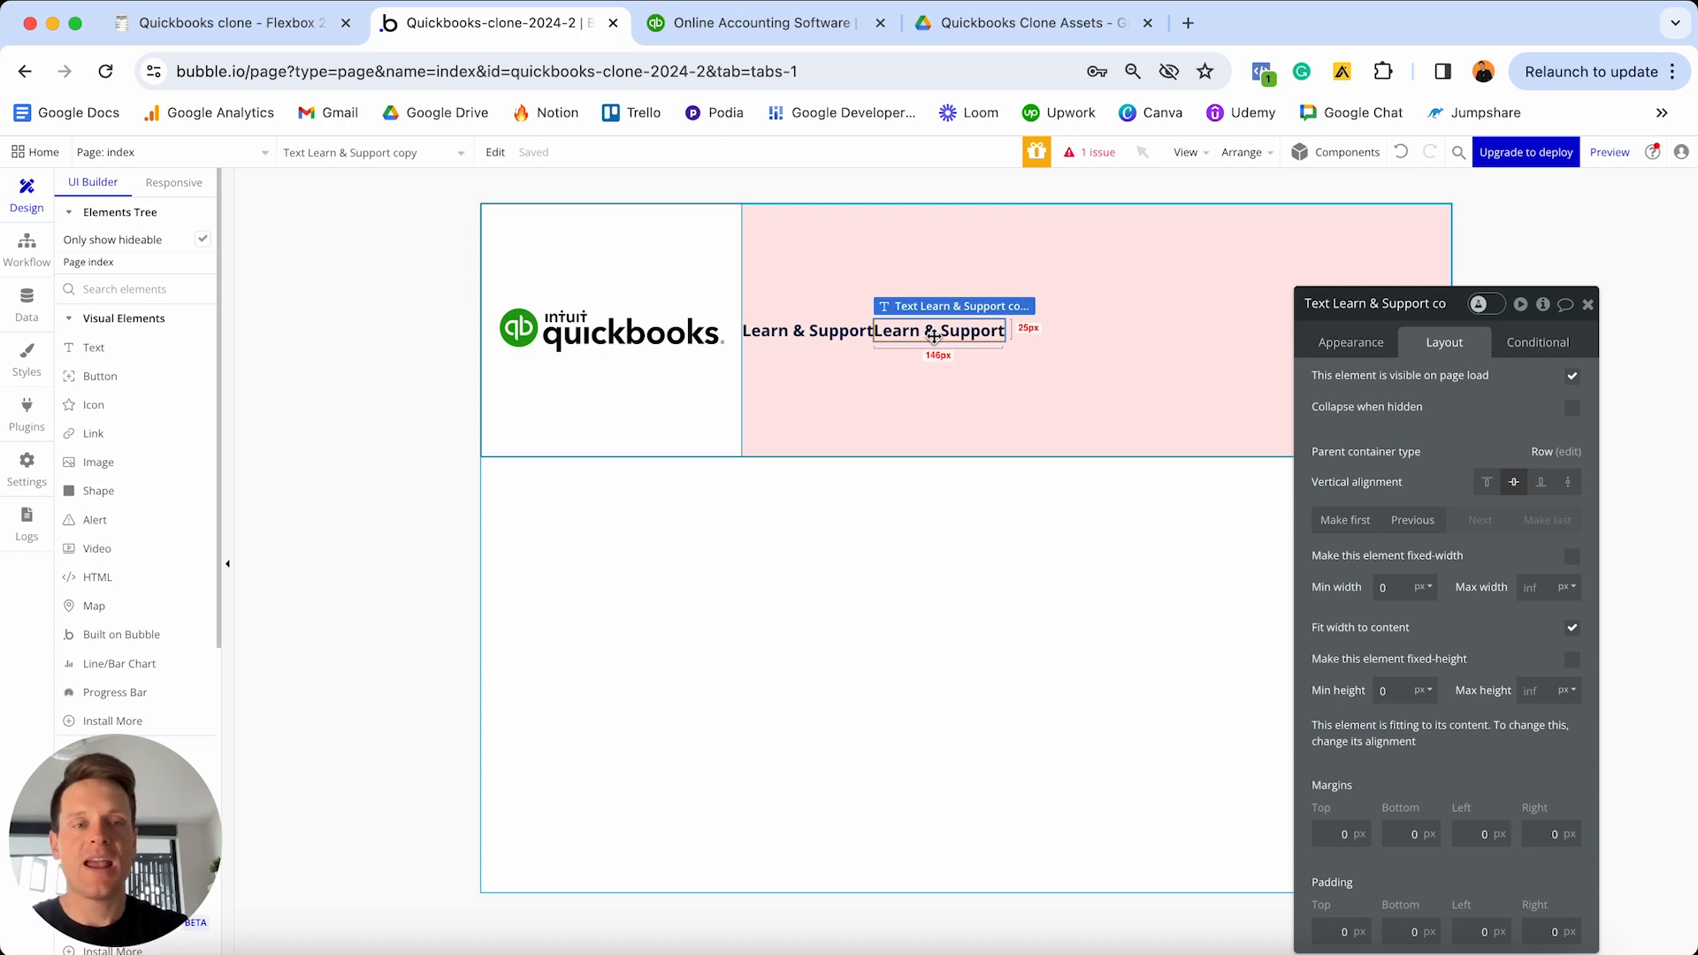
click(1355, 345)
triple_click(1443, 385)
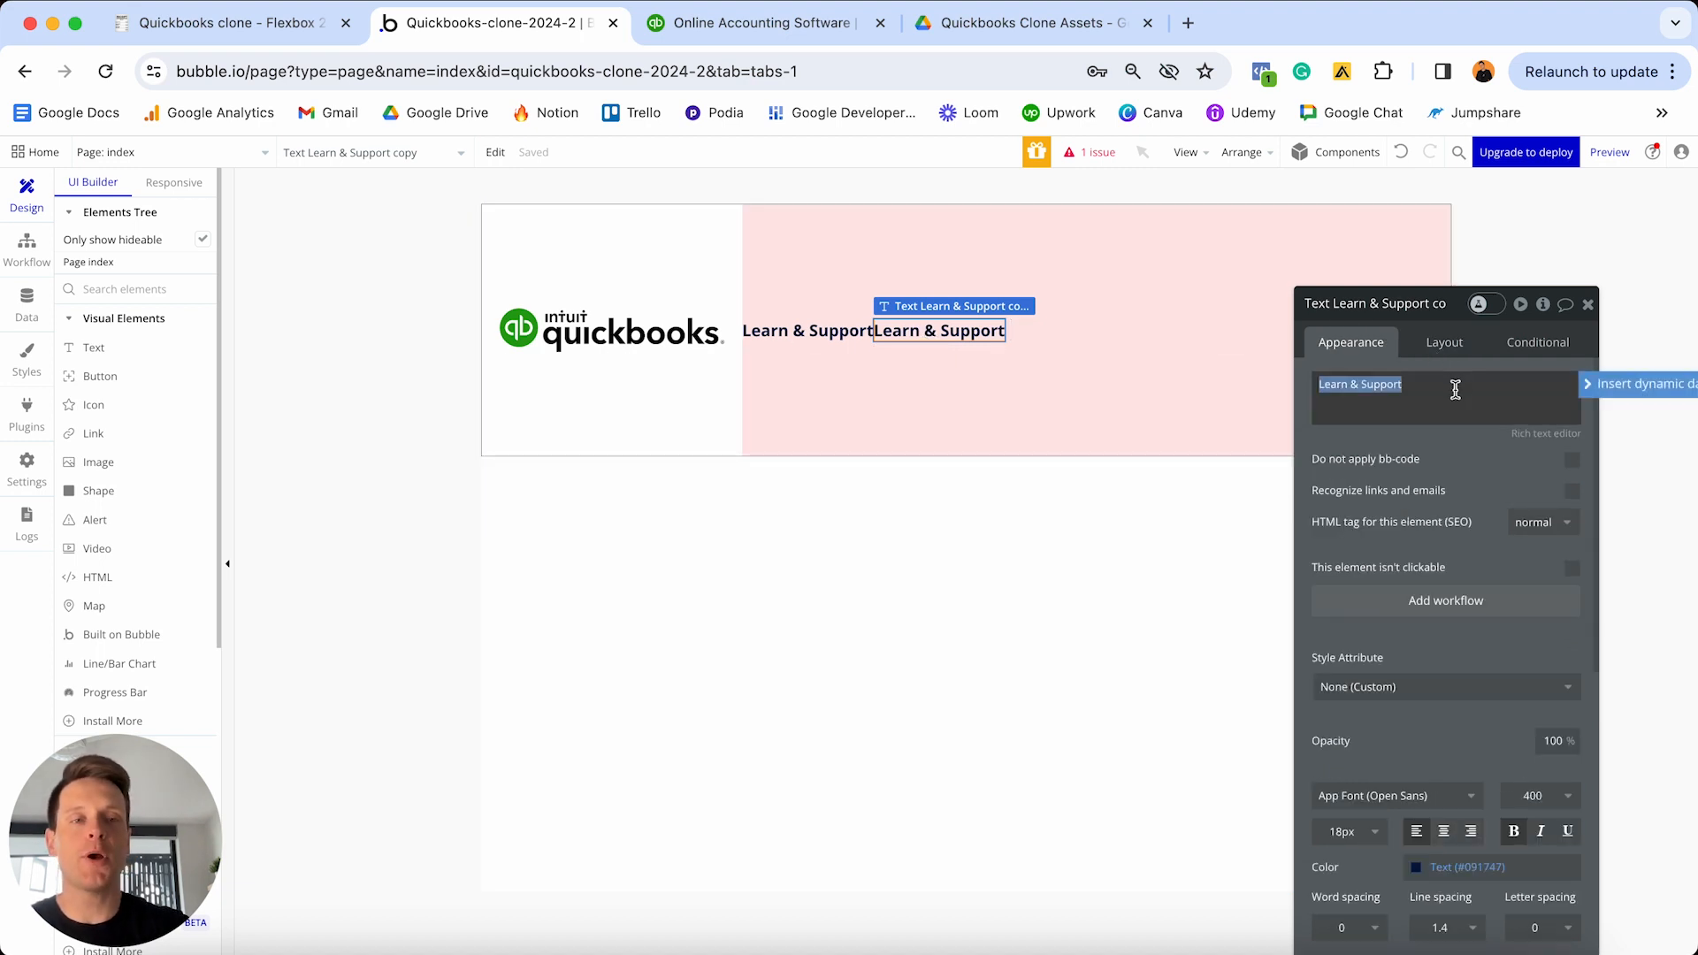
text(Pricing)
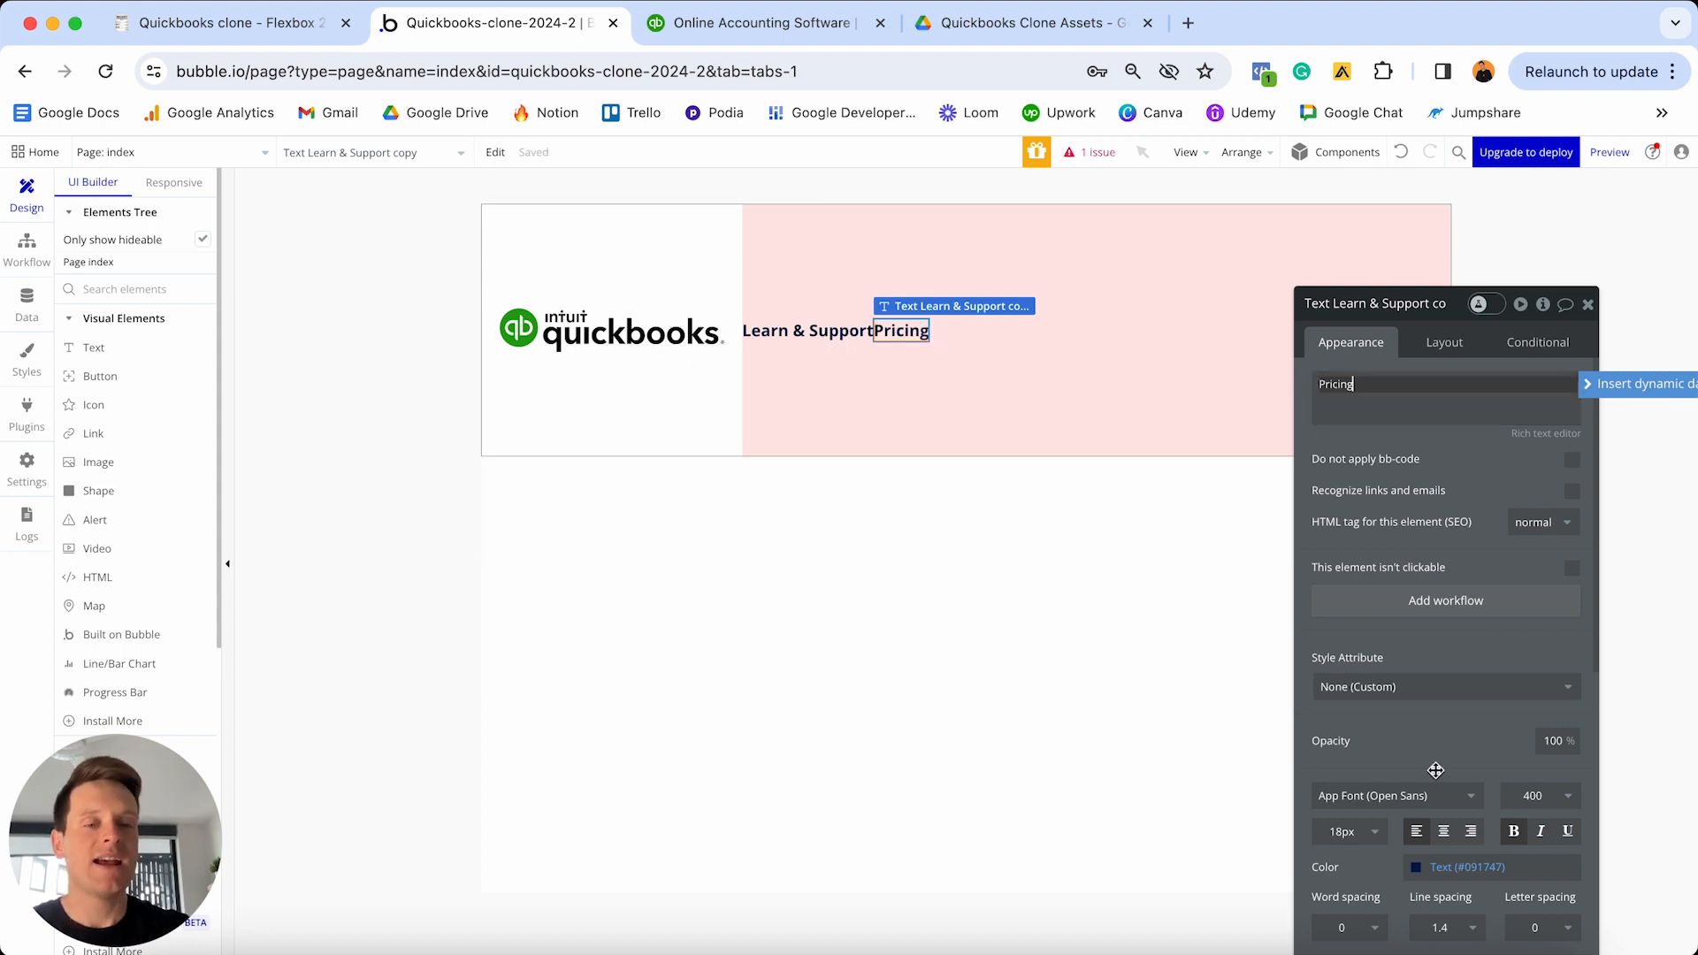
- Give the Pricing text a 20 px left margin
click(1458, 347)
drag(1462, 314, 1431, 176)
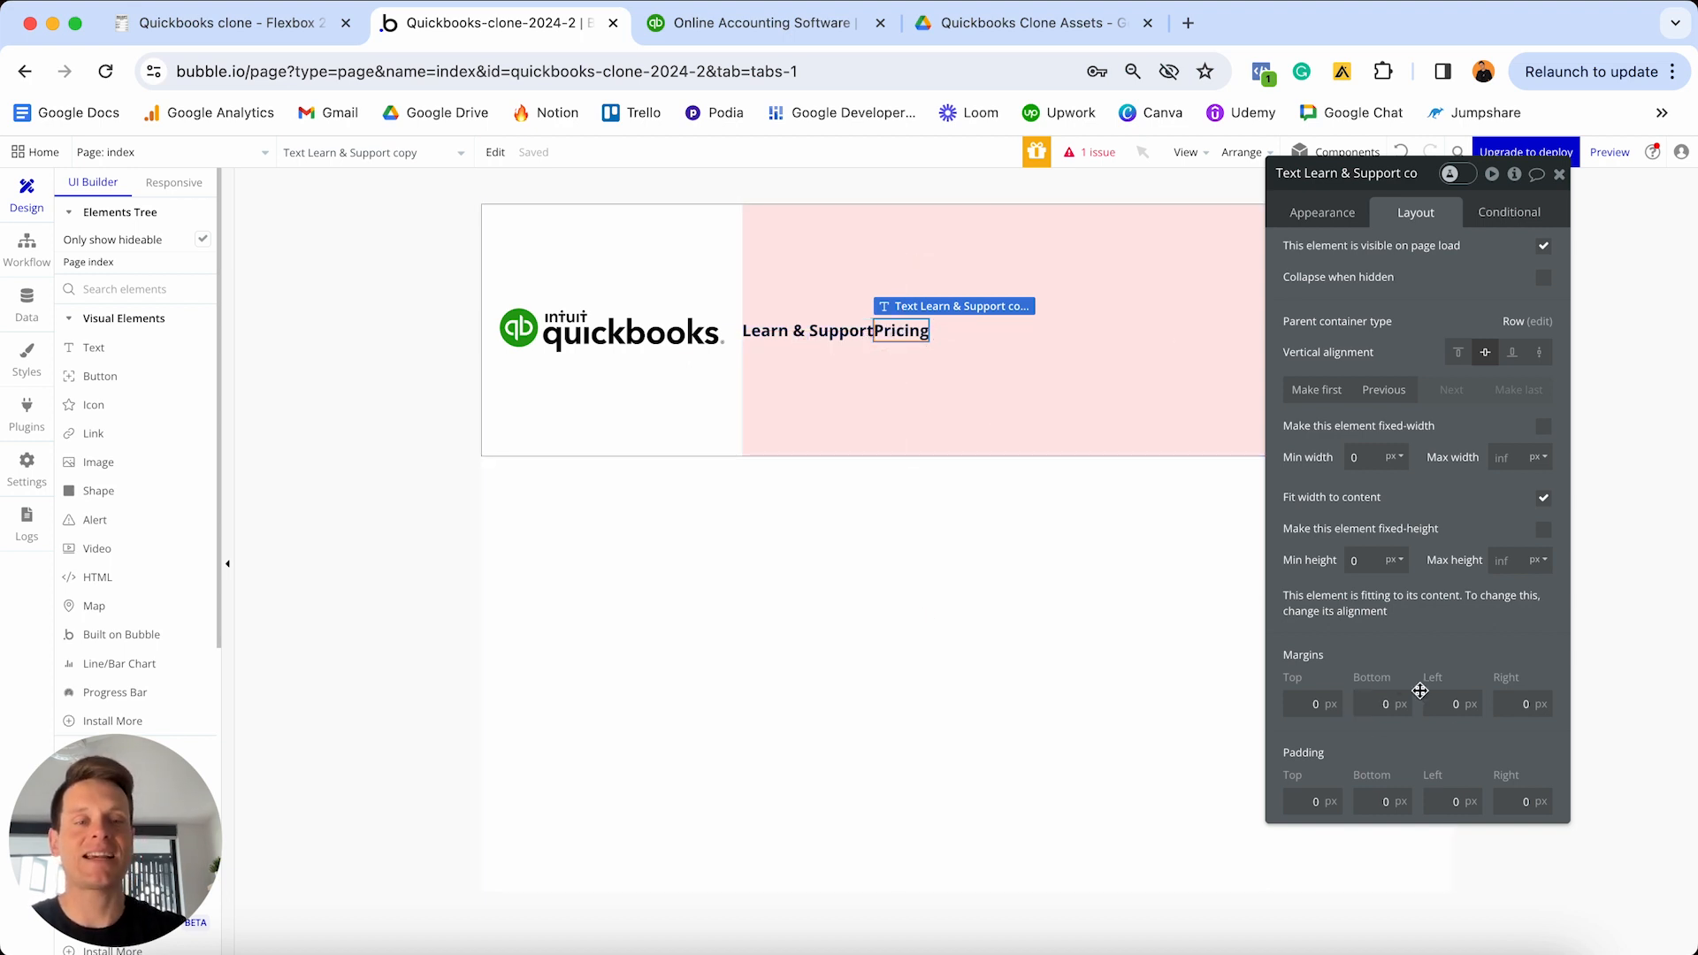
click(1454, 704)
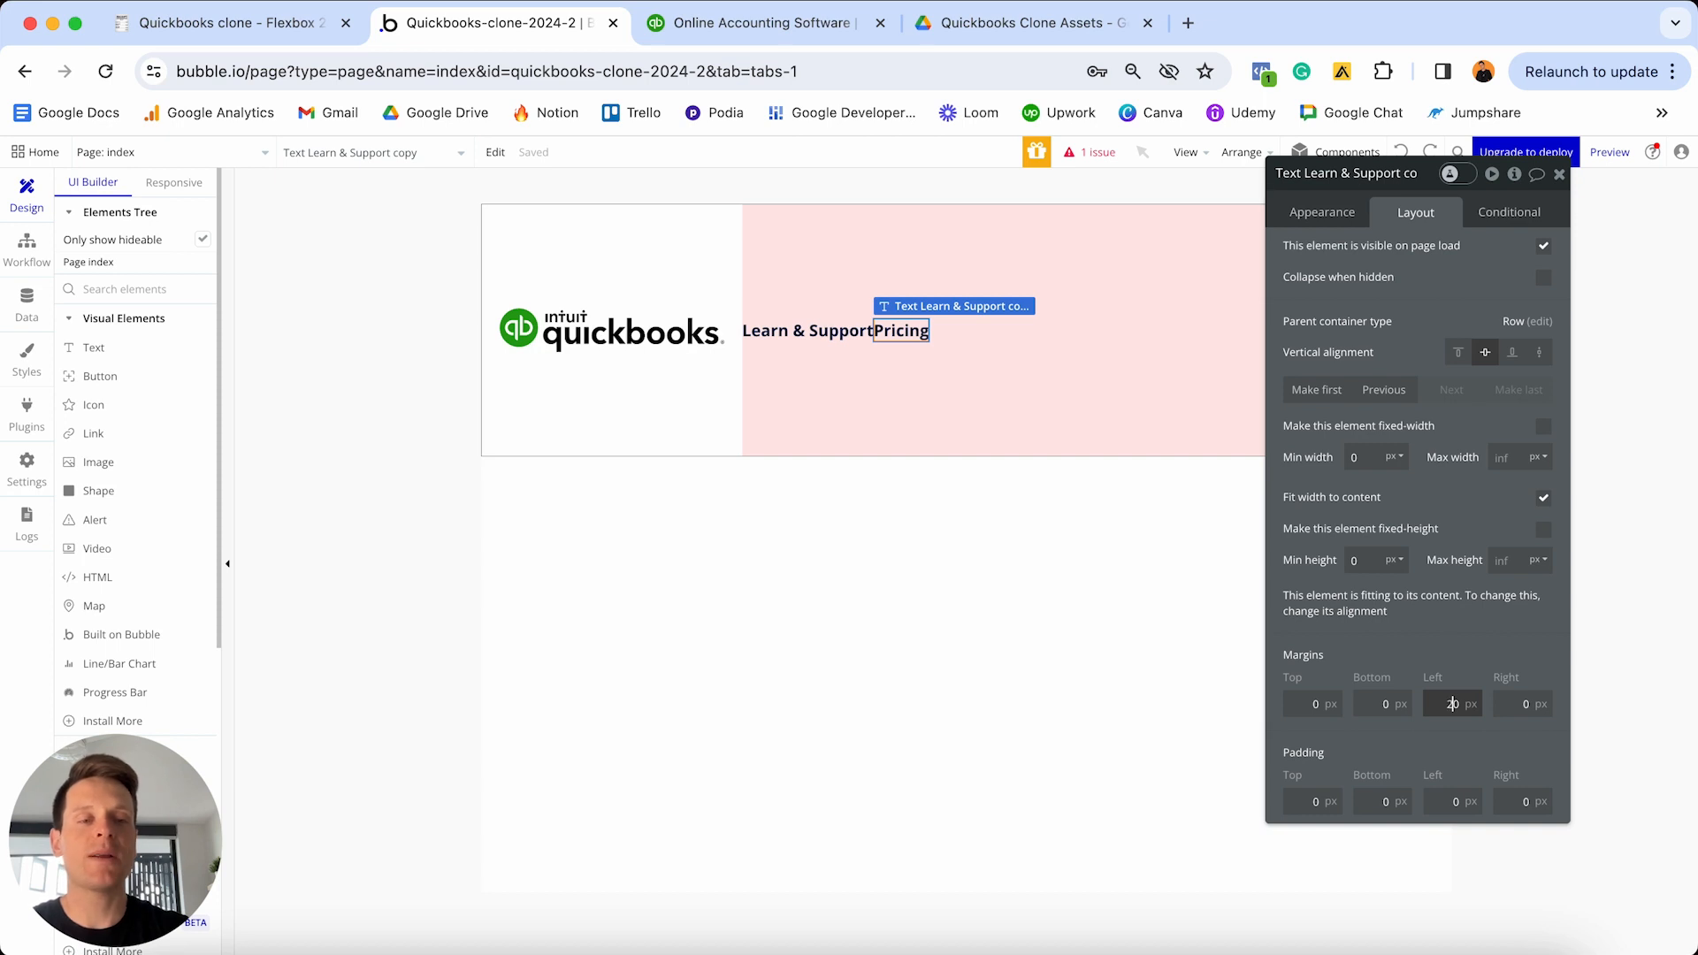
key(Return)
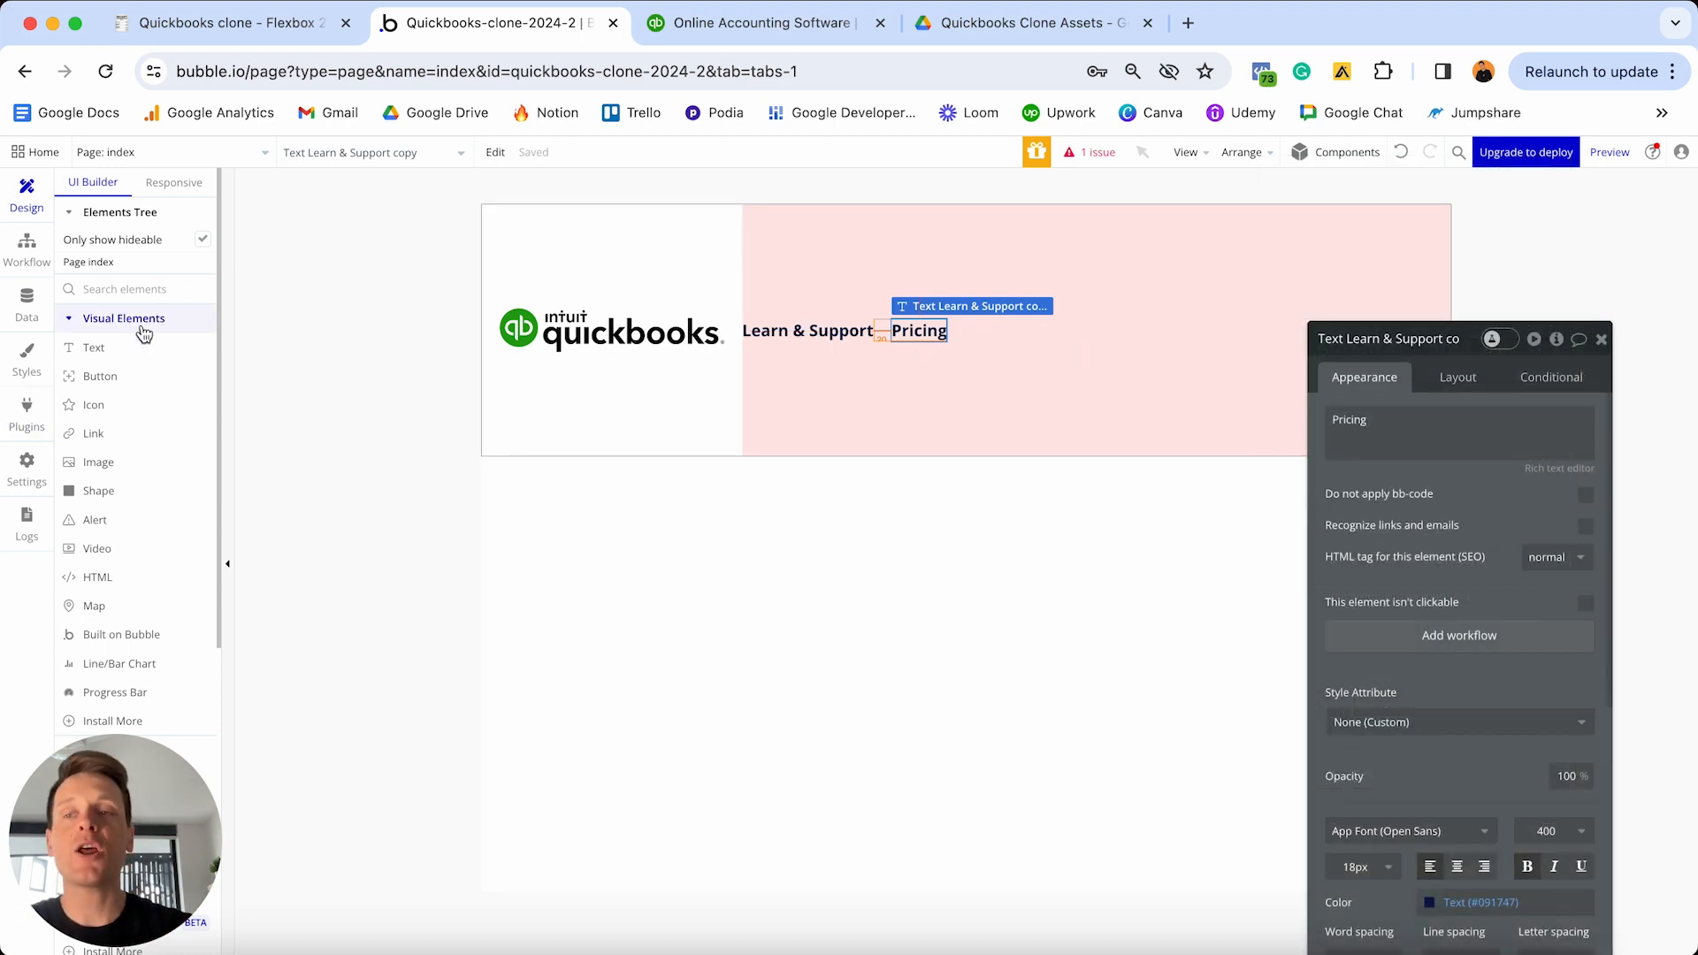
- Add a button labelled 'Register' inside the pink header group
click(98, 380)
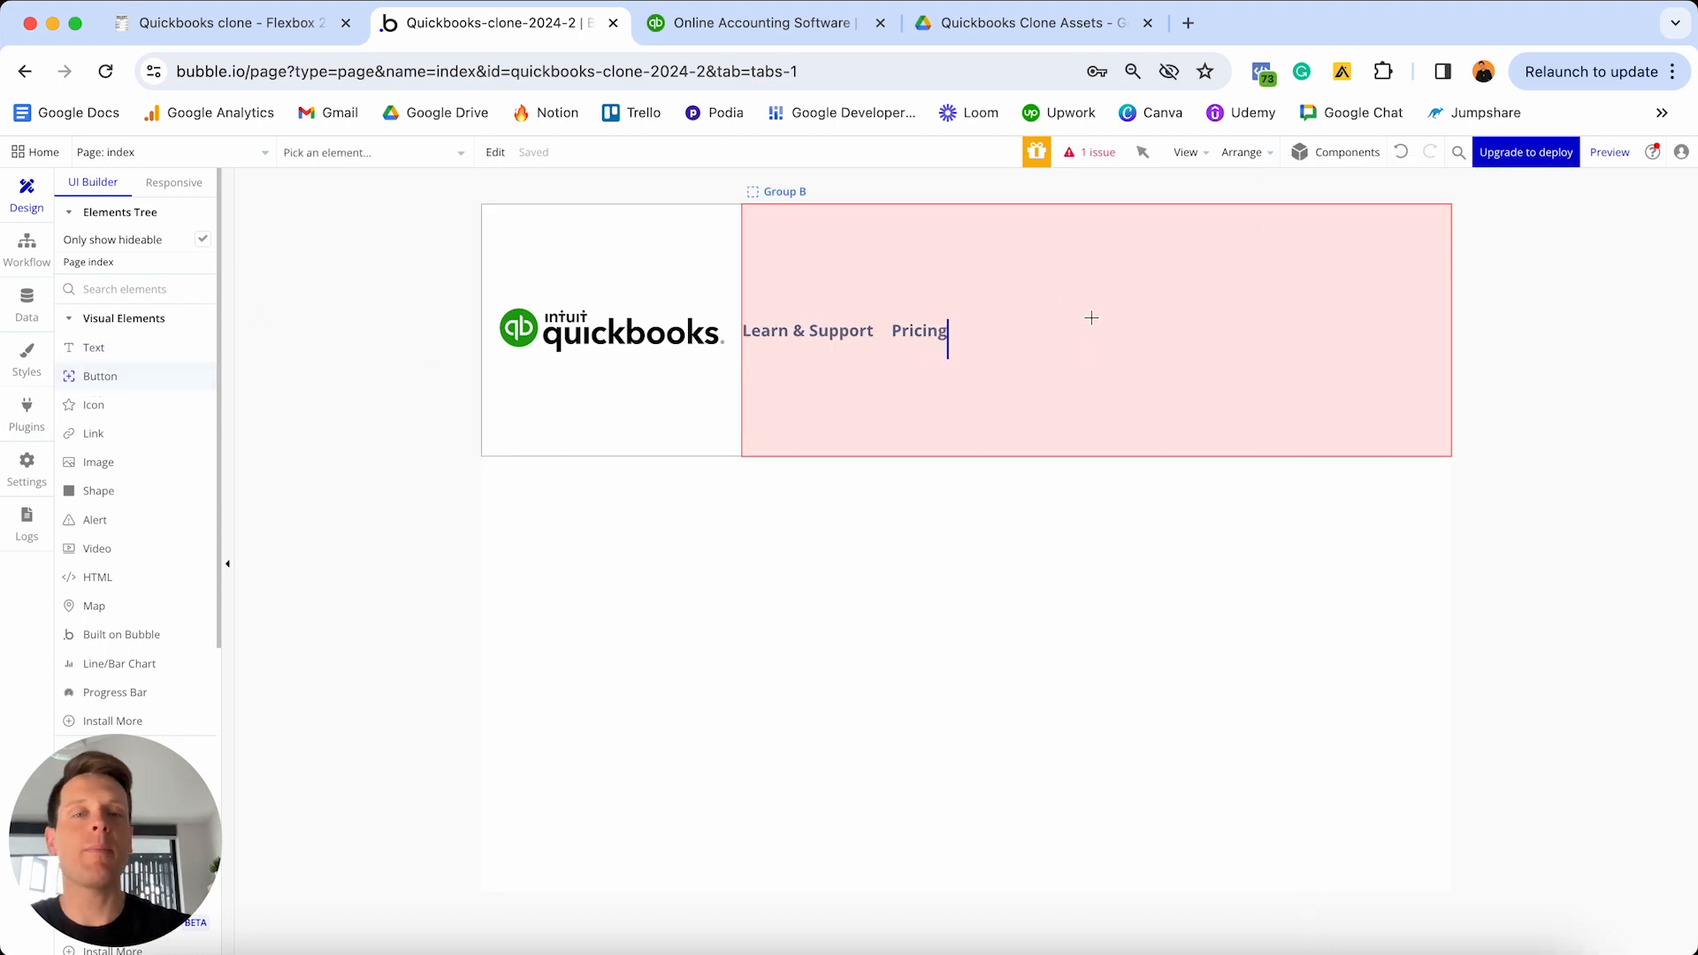
click(1073, 337)
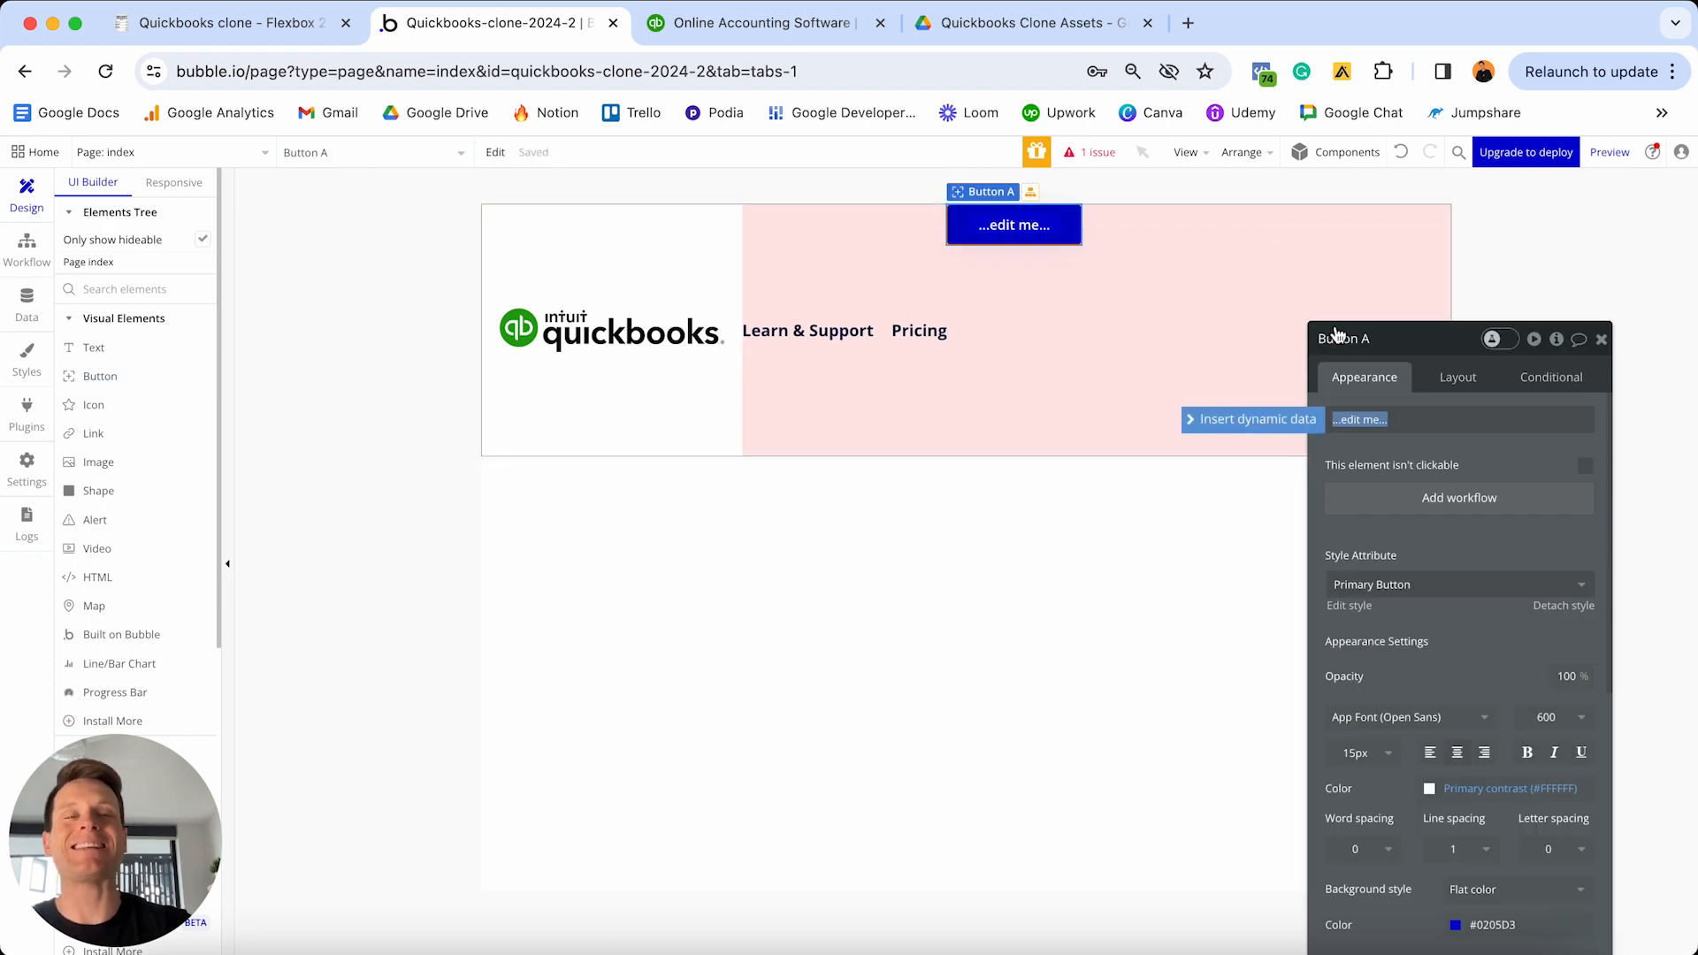
text(Fegister)
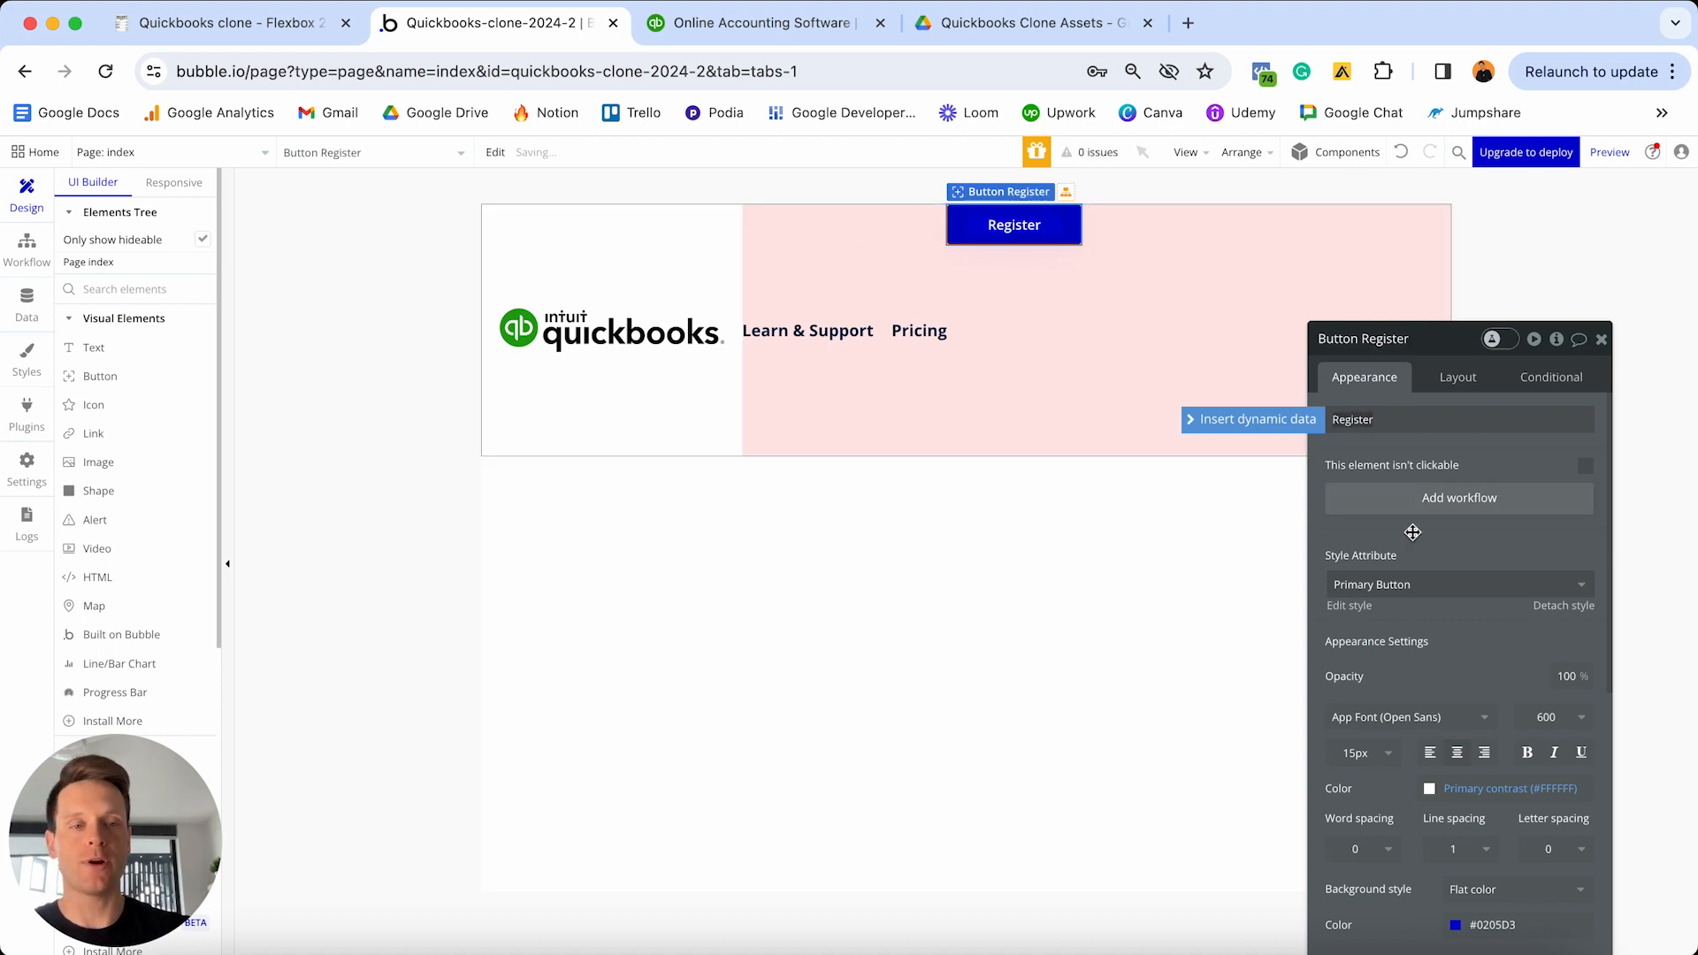
drag(1452, 359, 1430, 226)
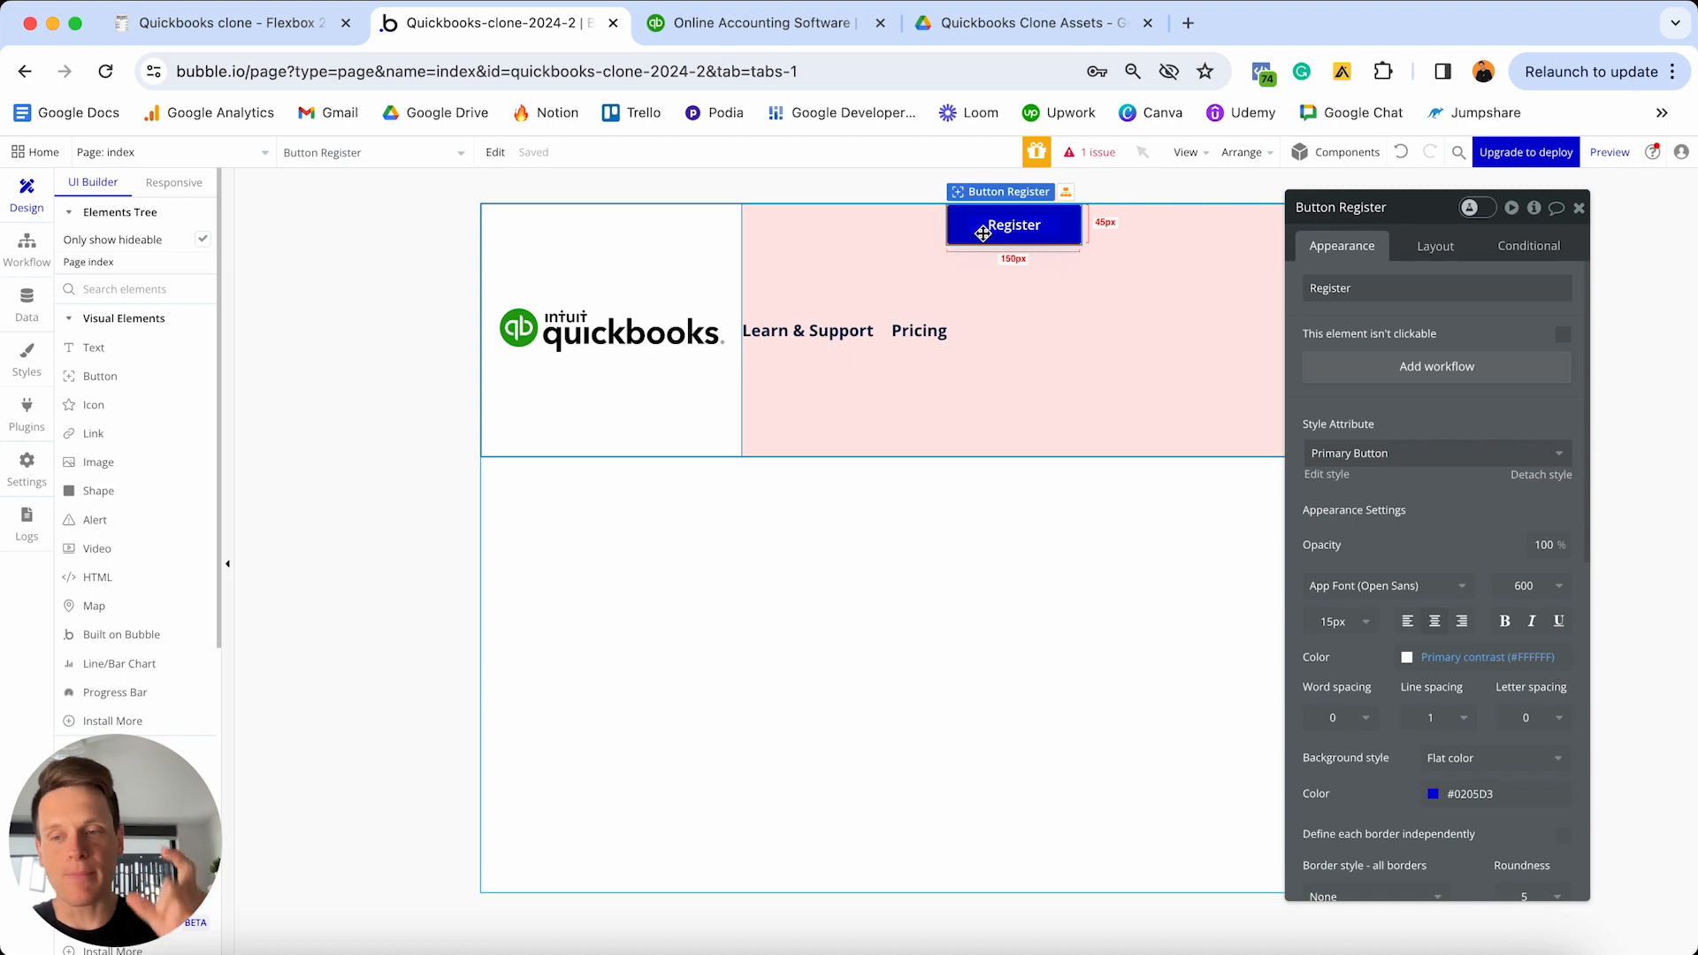
- Try a detached green background on Register, then undo back to the Primary Button style
click(1540, 476)
click(1472, 784)
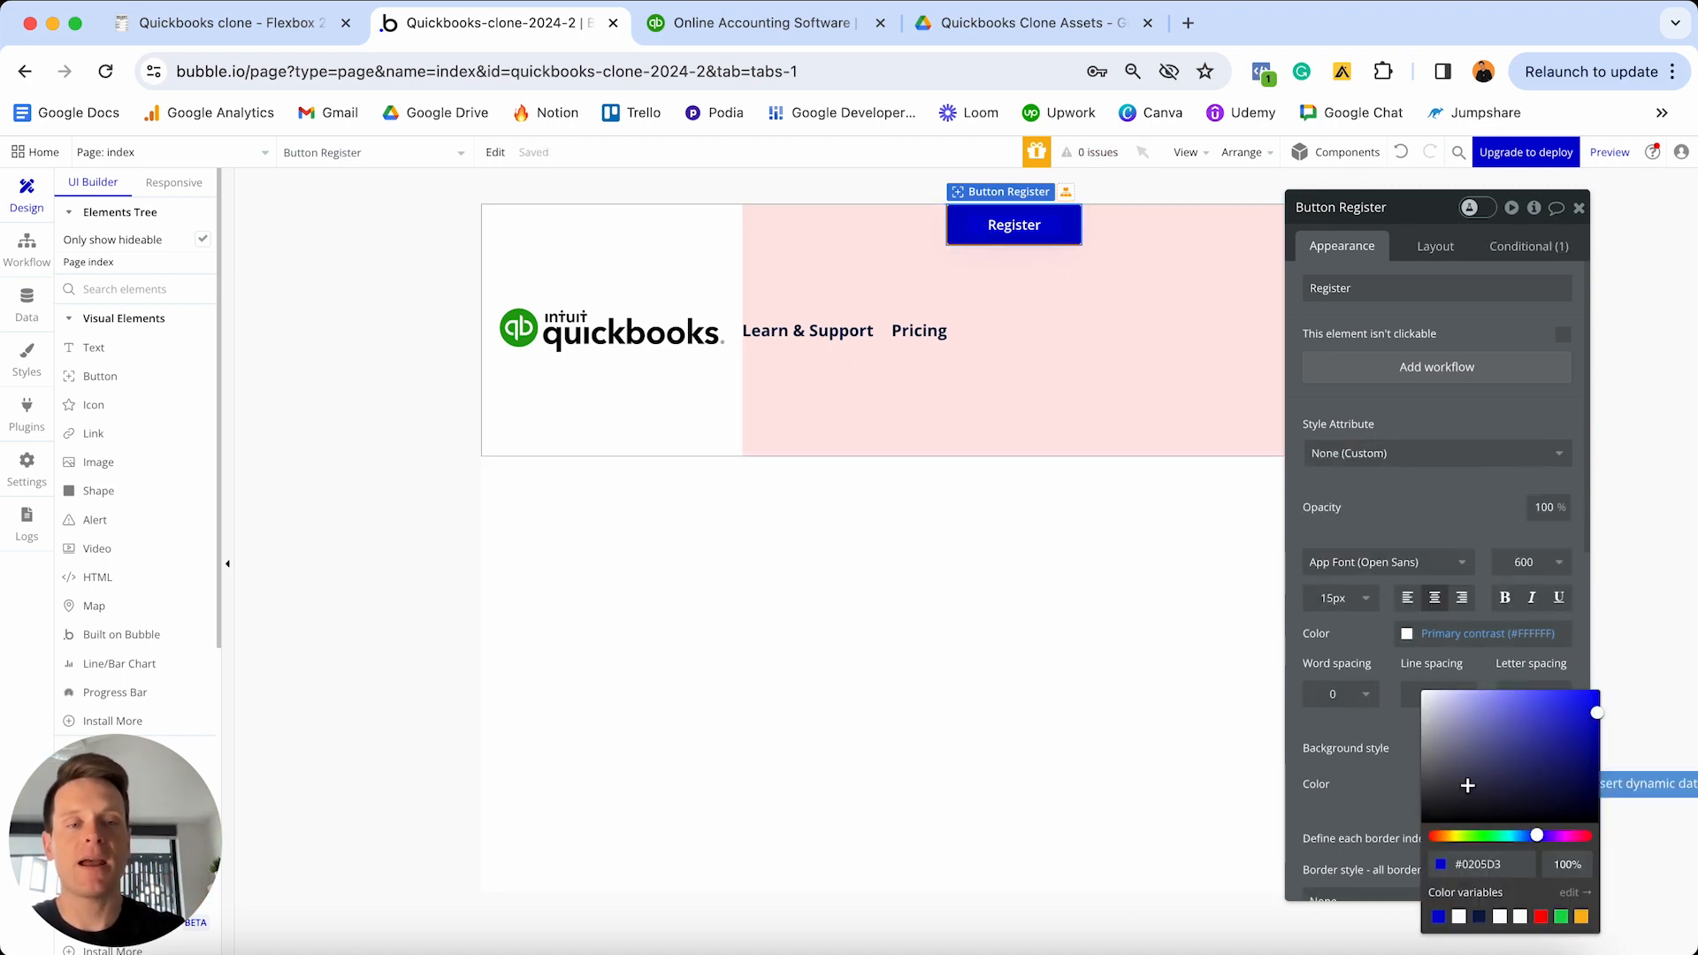
click(1494, 836)
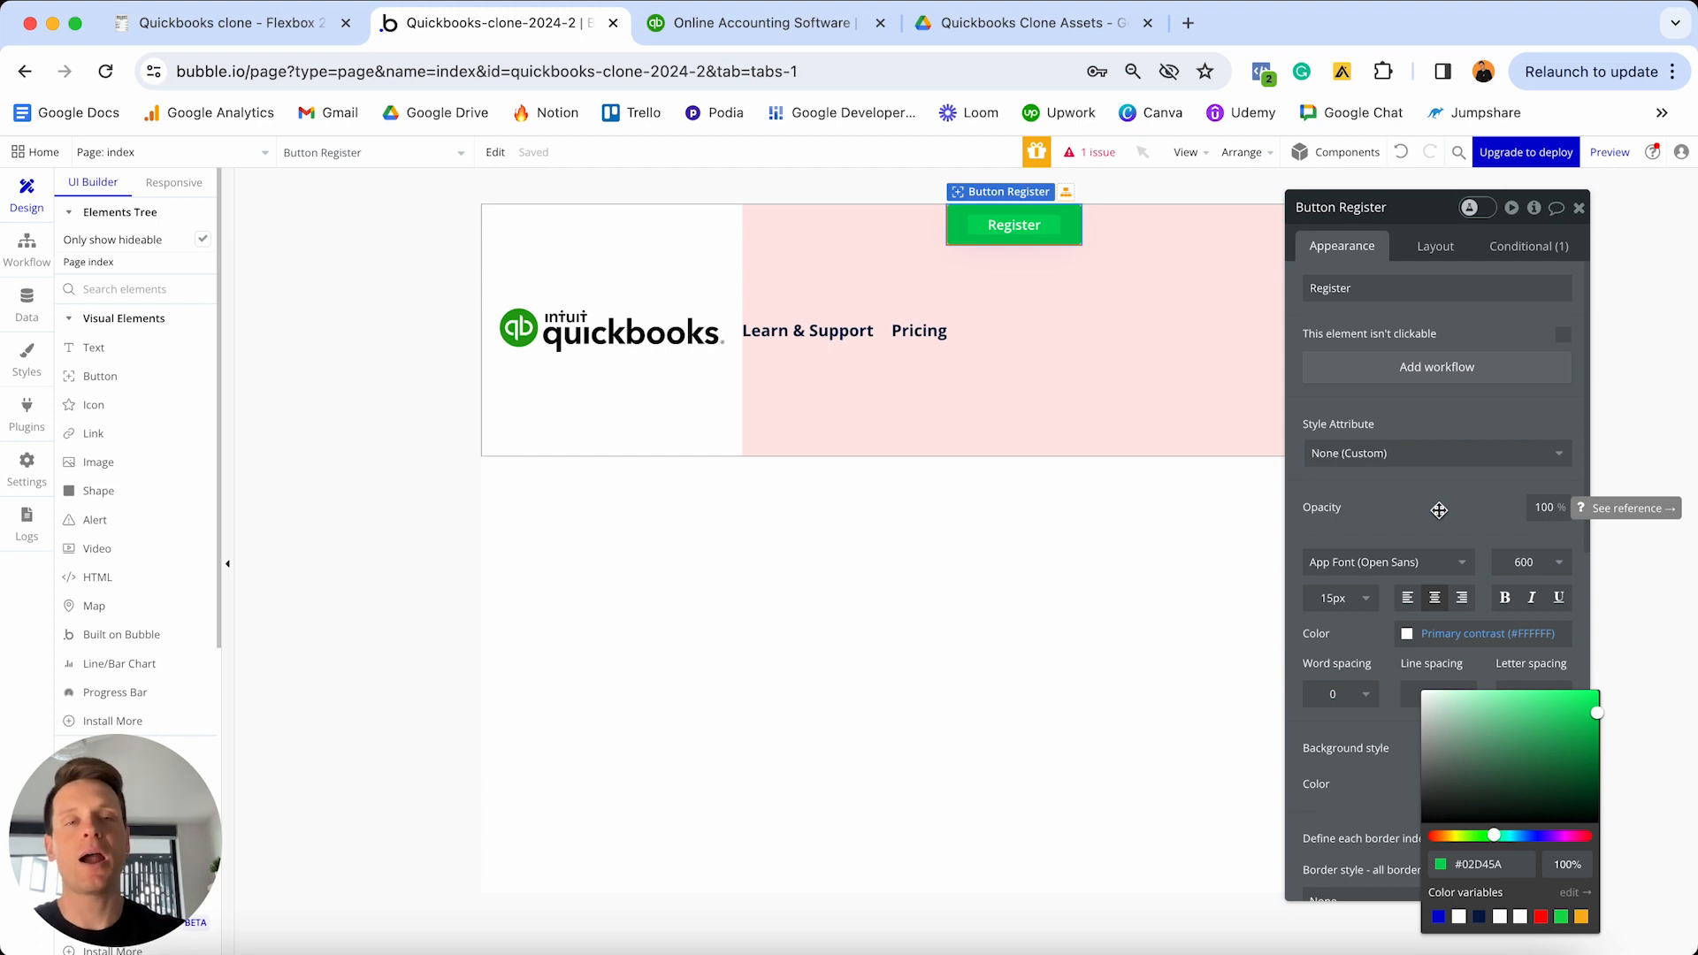
click(1402, 154)
click(1402, 154)
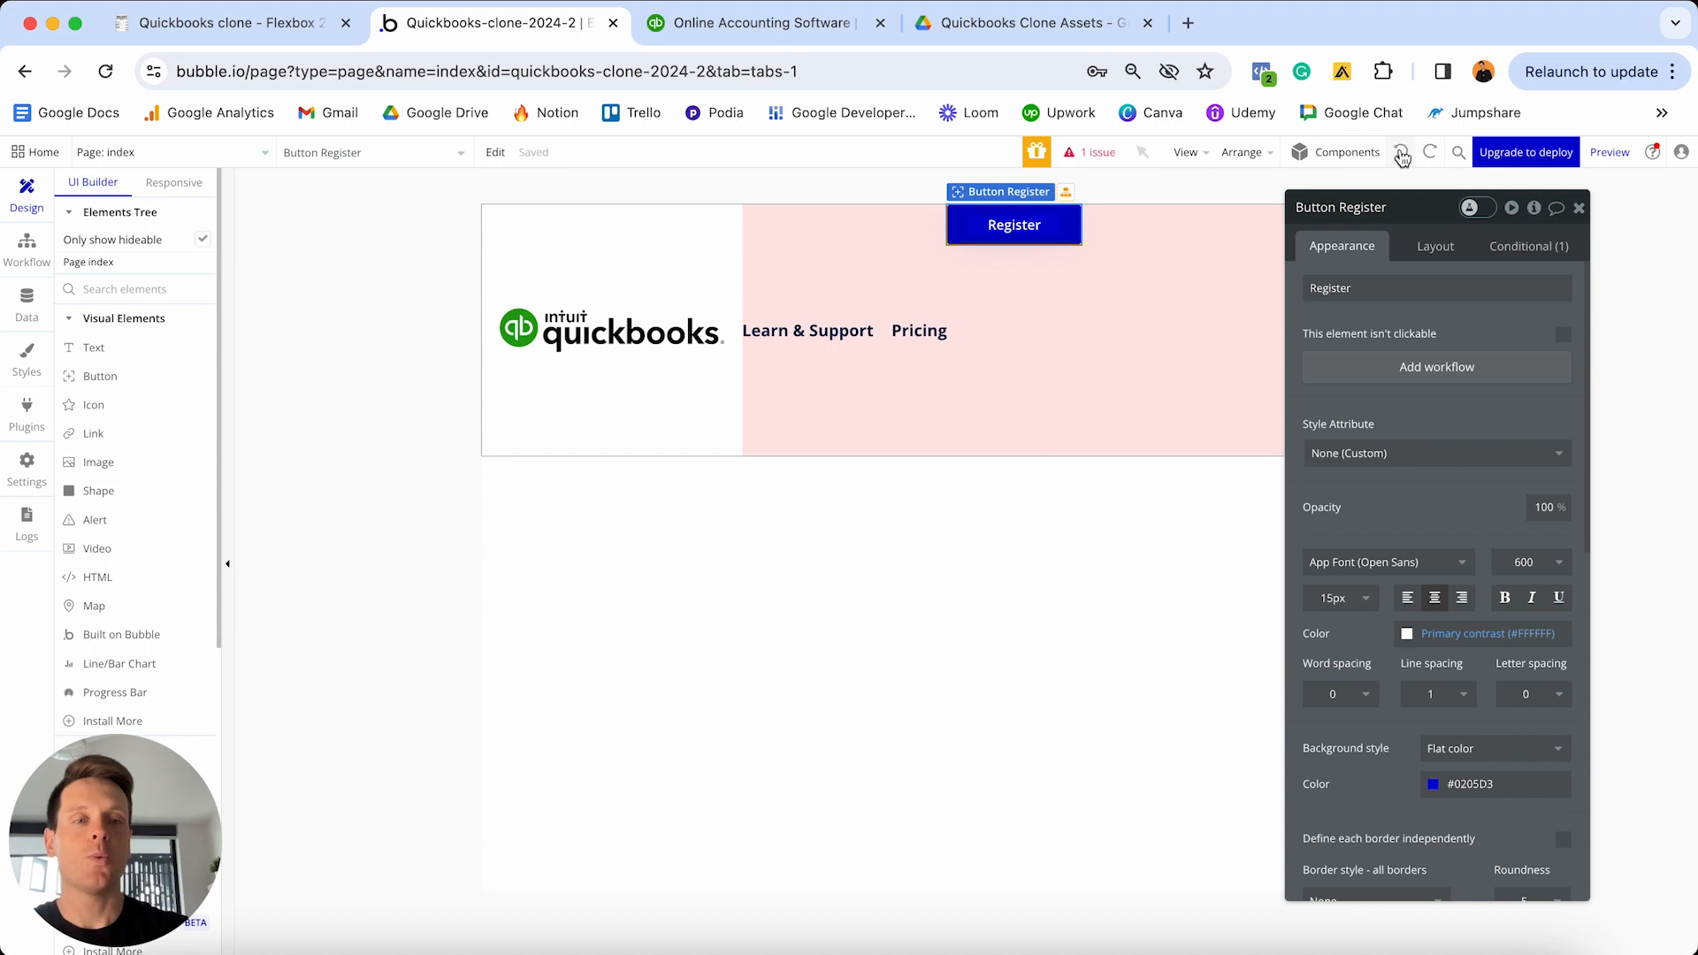
click(1458, 455)
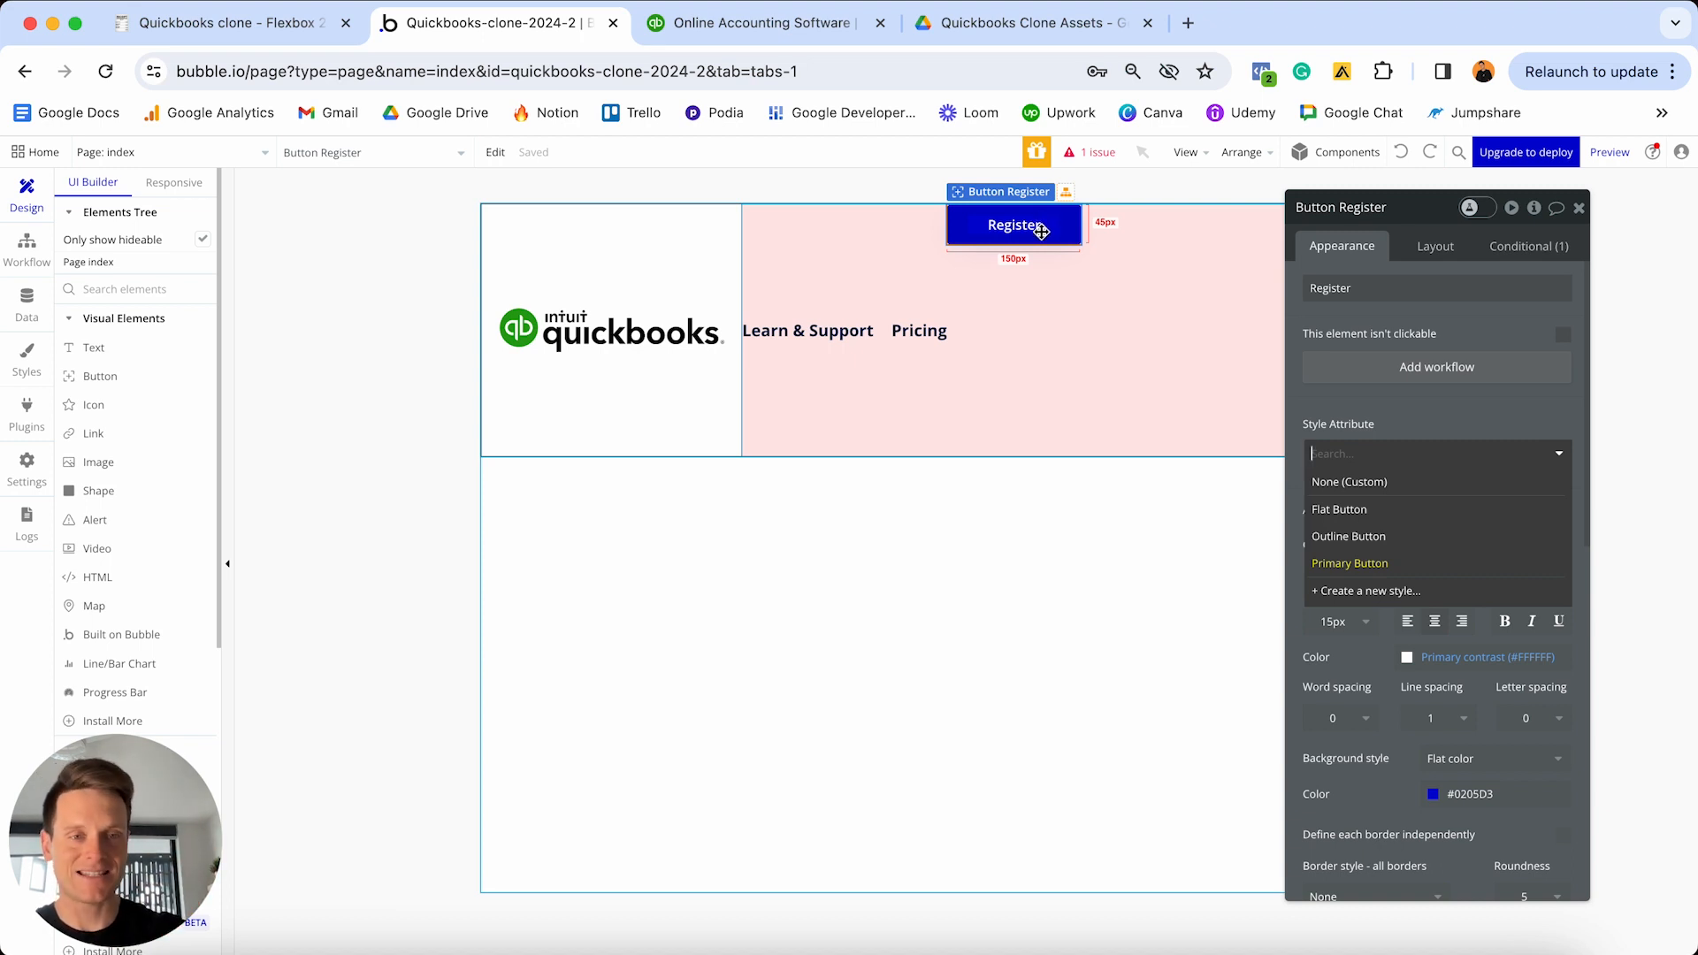
- Switch the Register button to the Outline Button style
click(1364, 541)
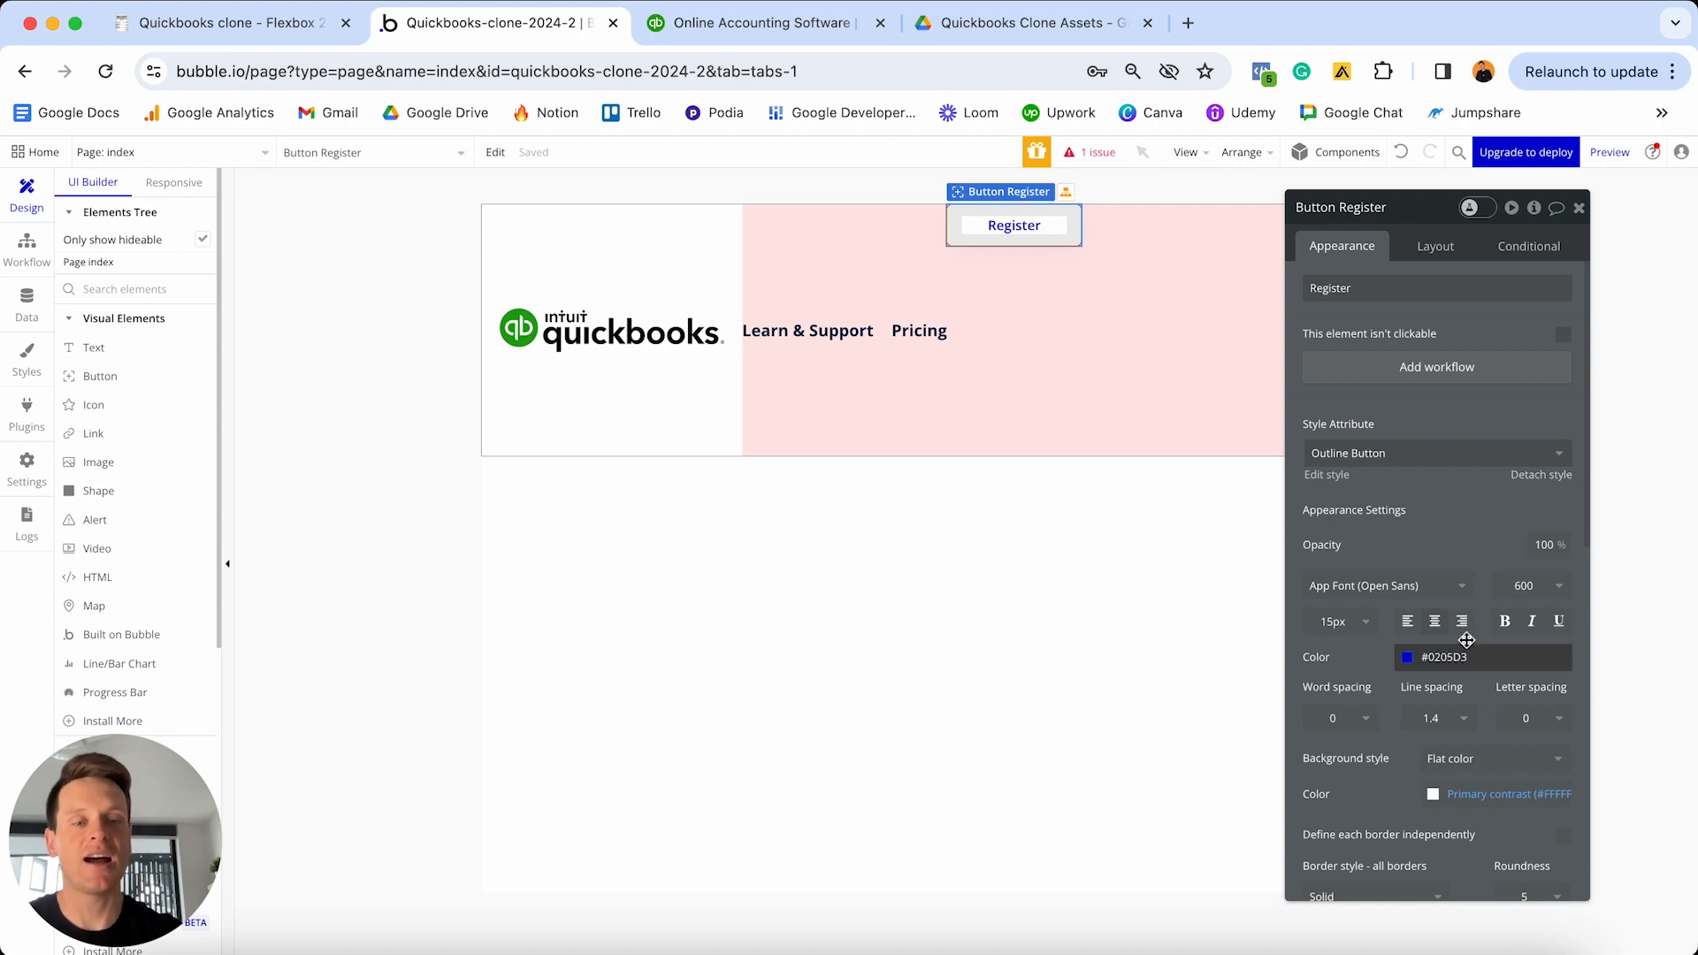
- Set the Outline Button style's text colour to #434343
click(1325, 476)
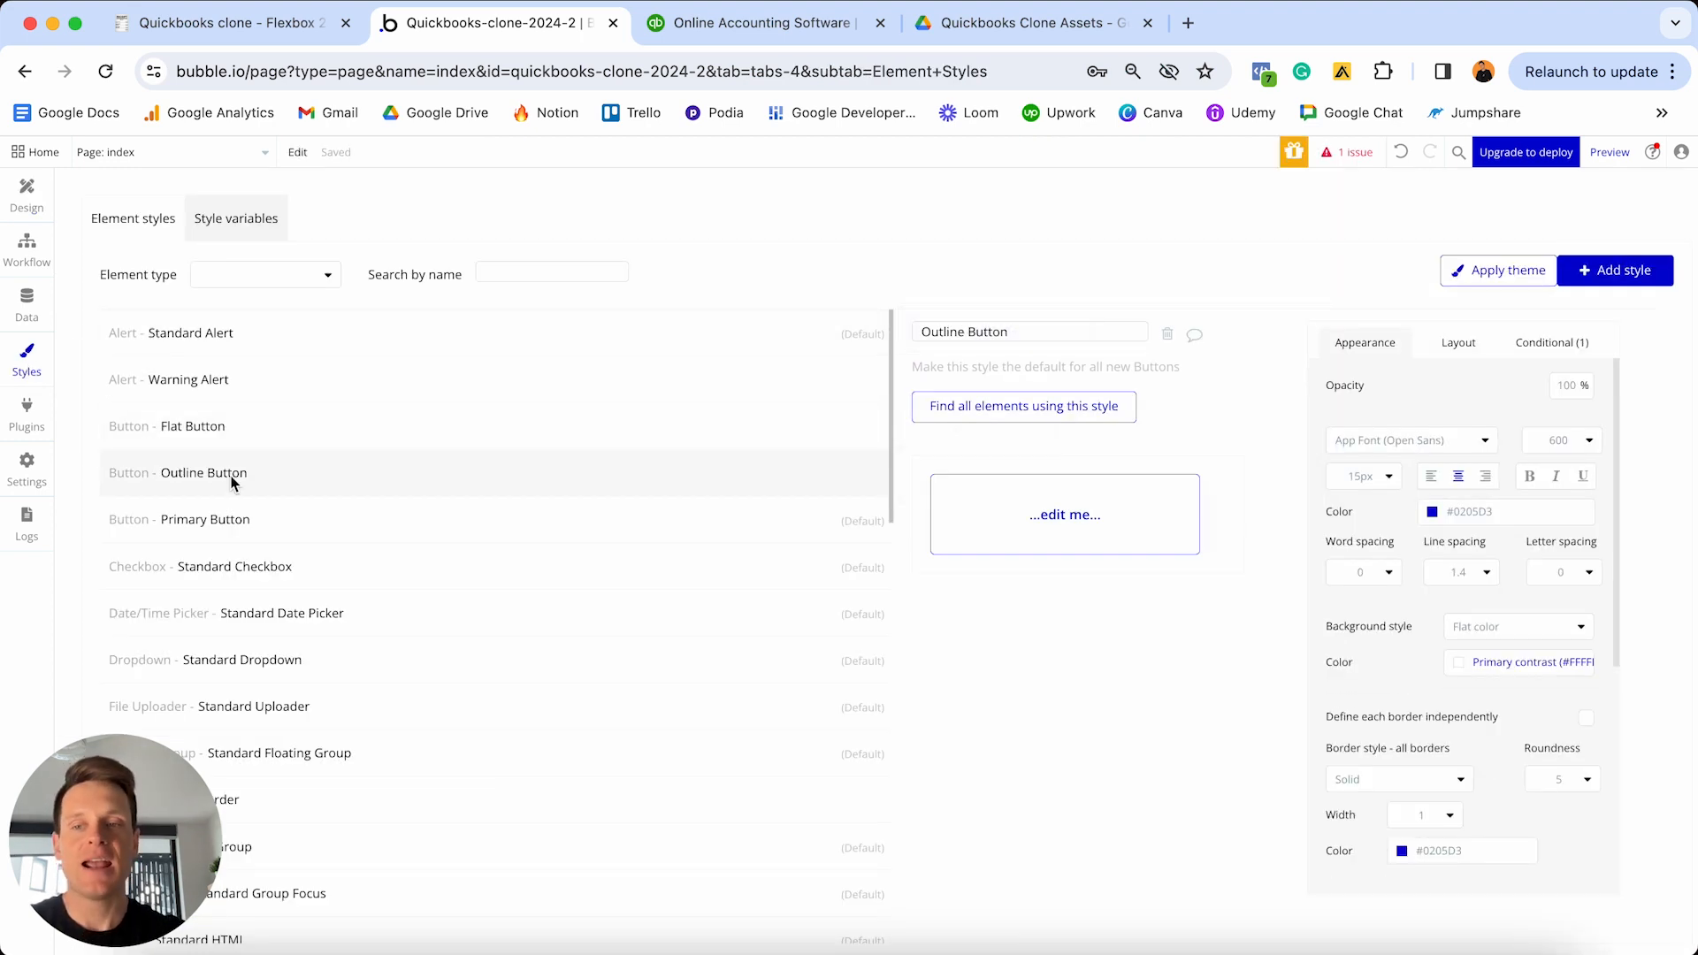
scroll(359, 476, down, 5)
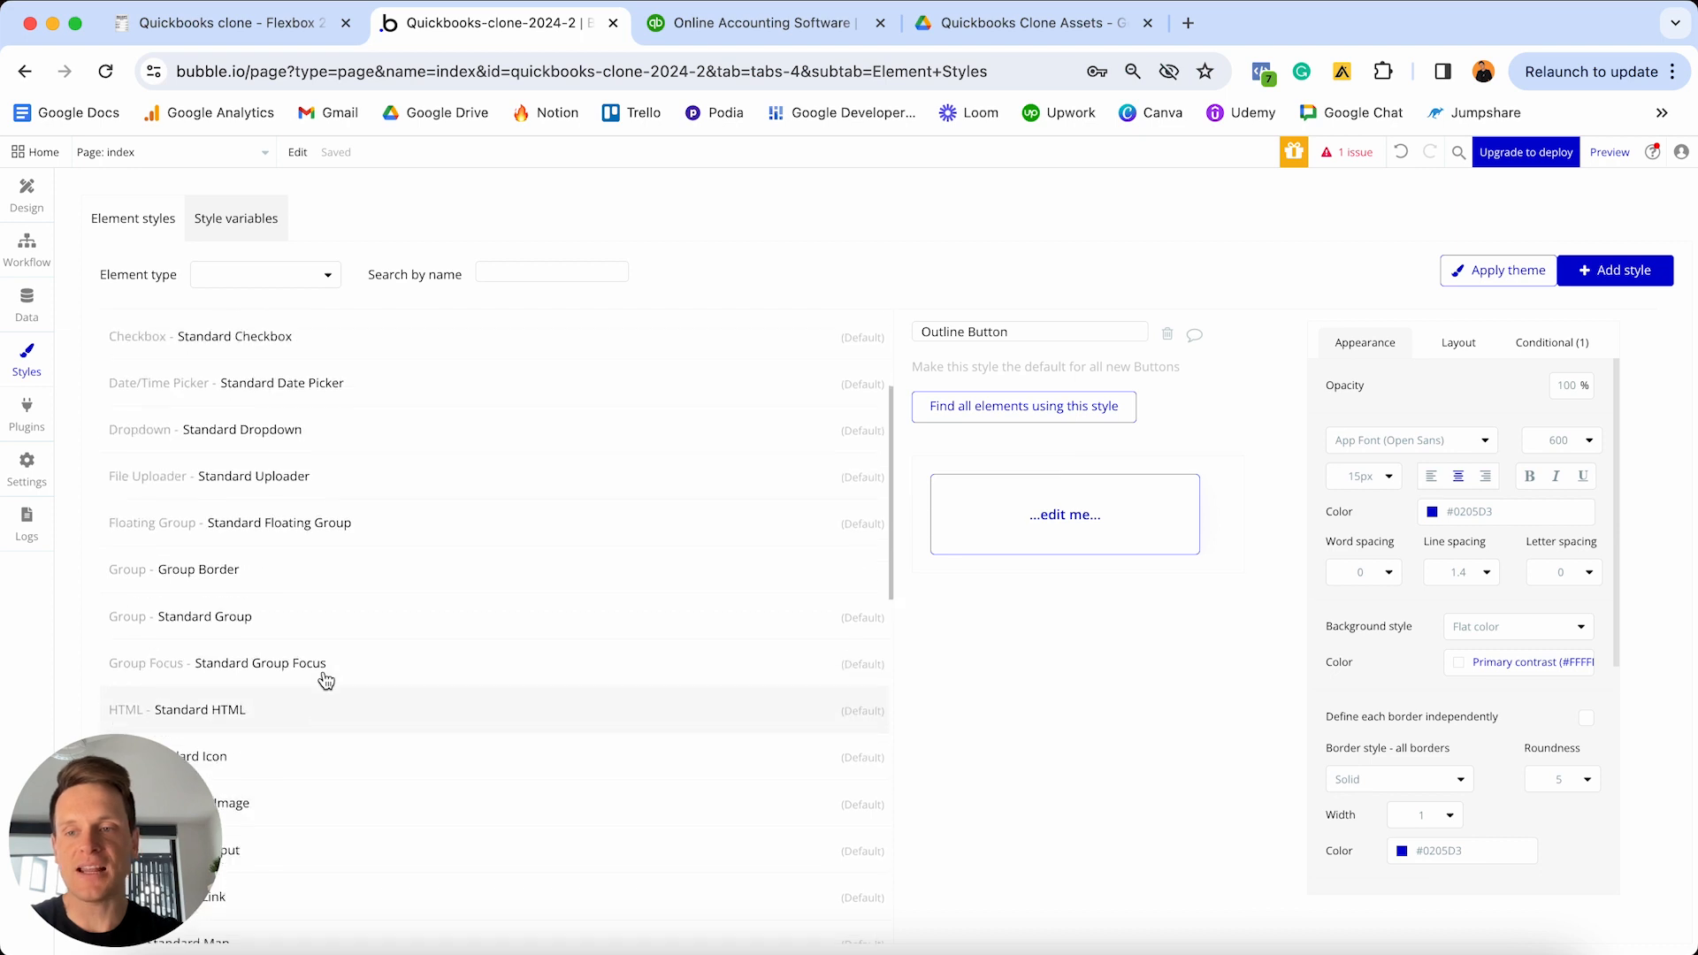
scroll(326, 679, up, 5)
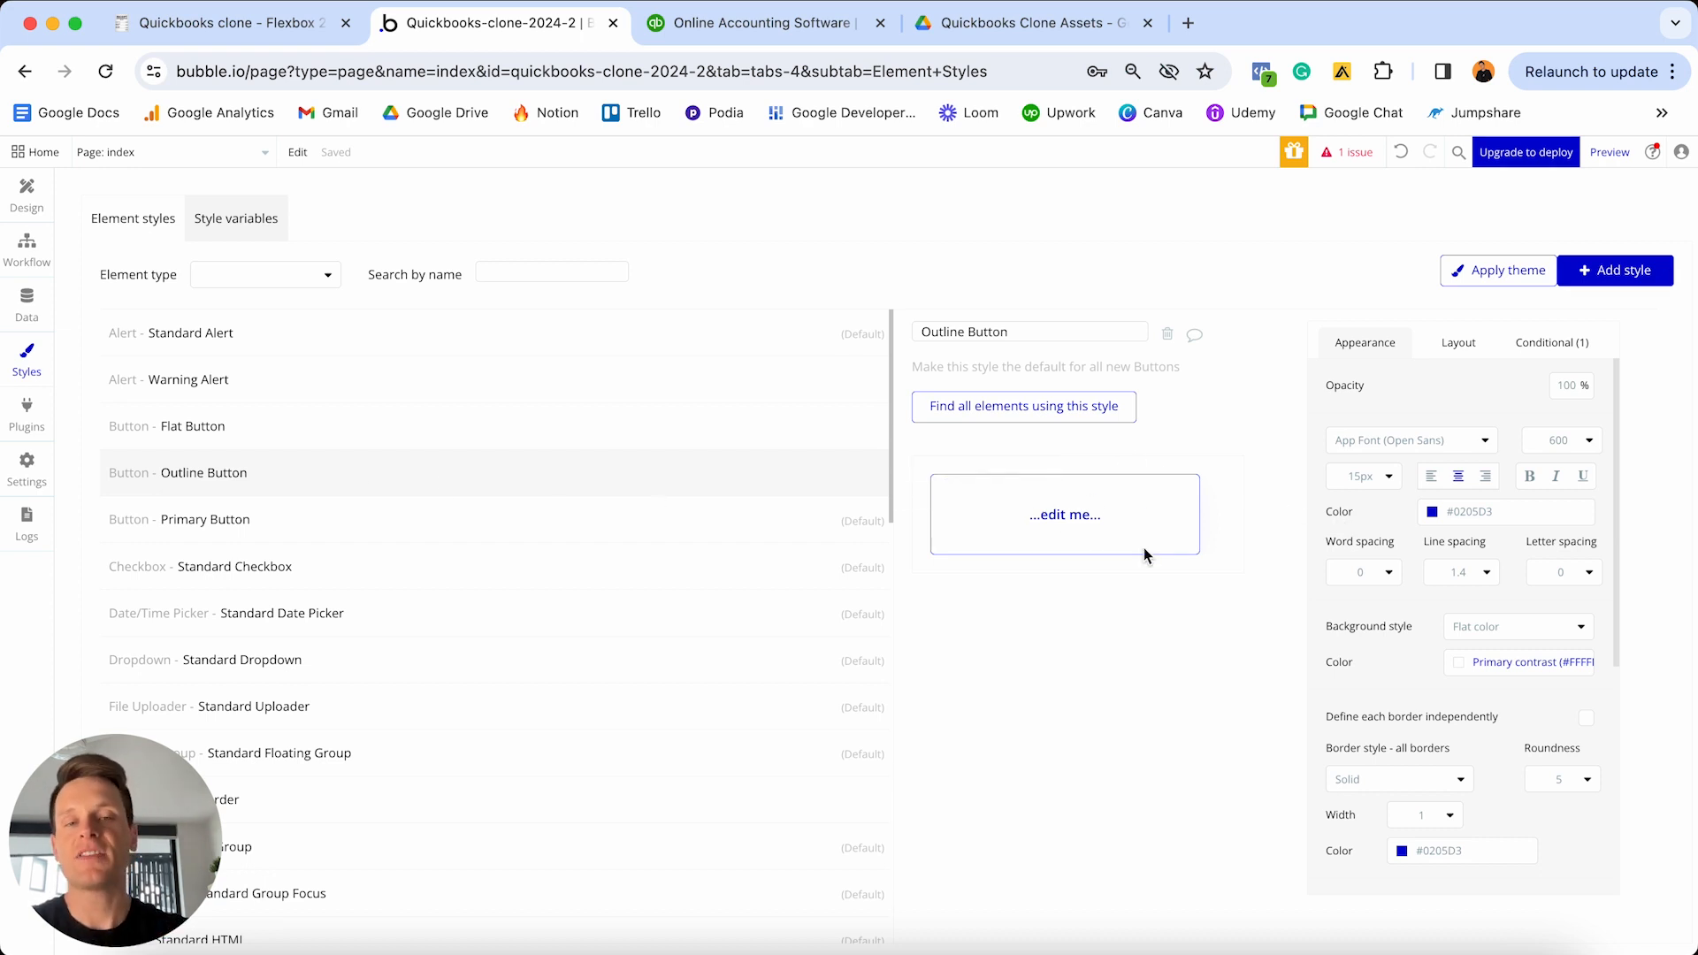
click(1526, 509)
key(super+a)
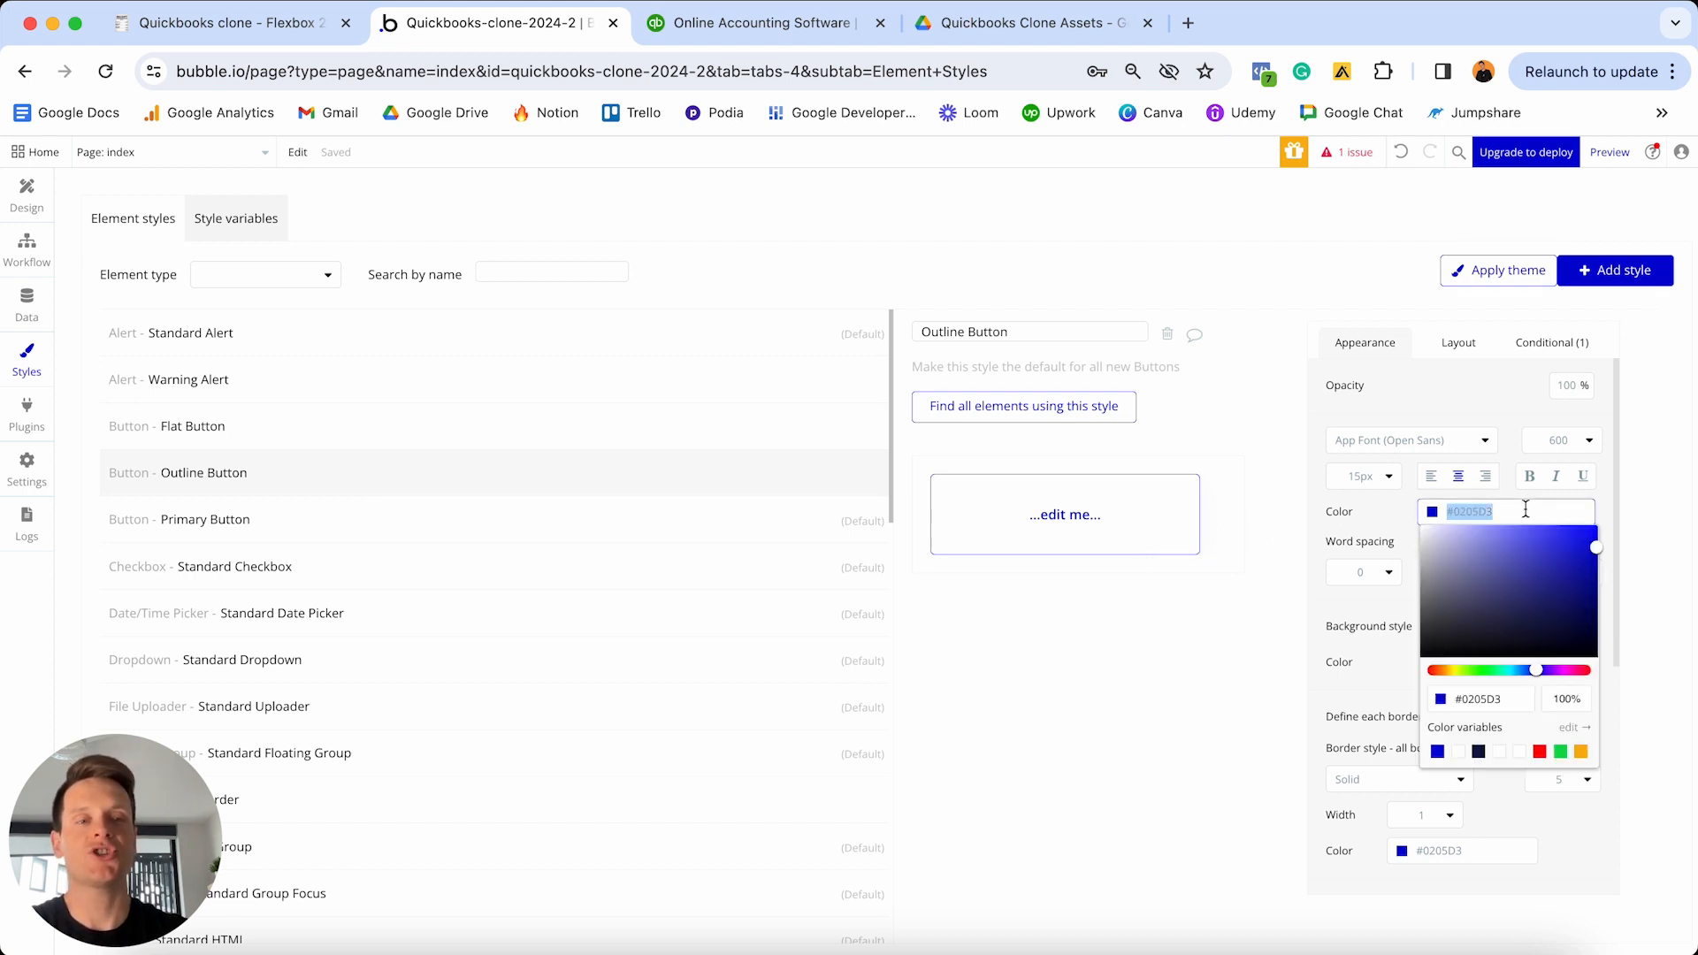
text(#434343)
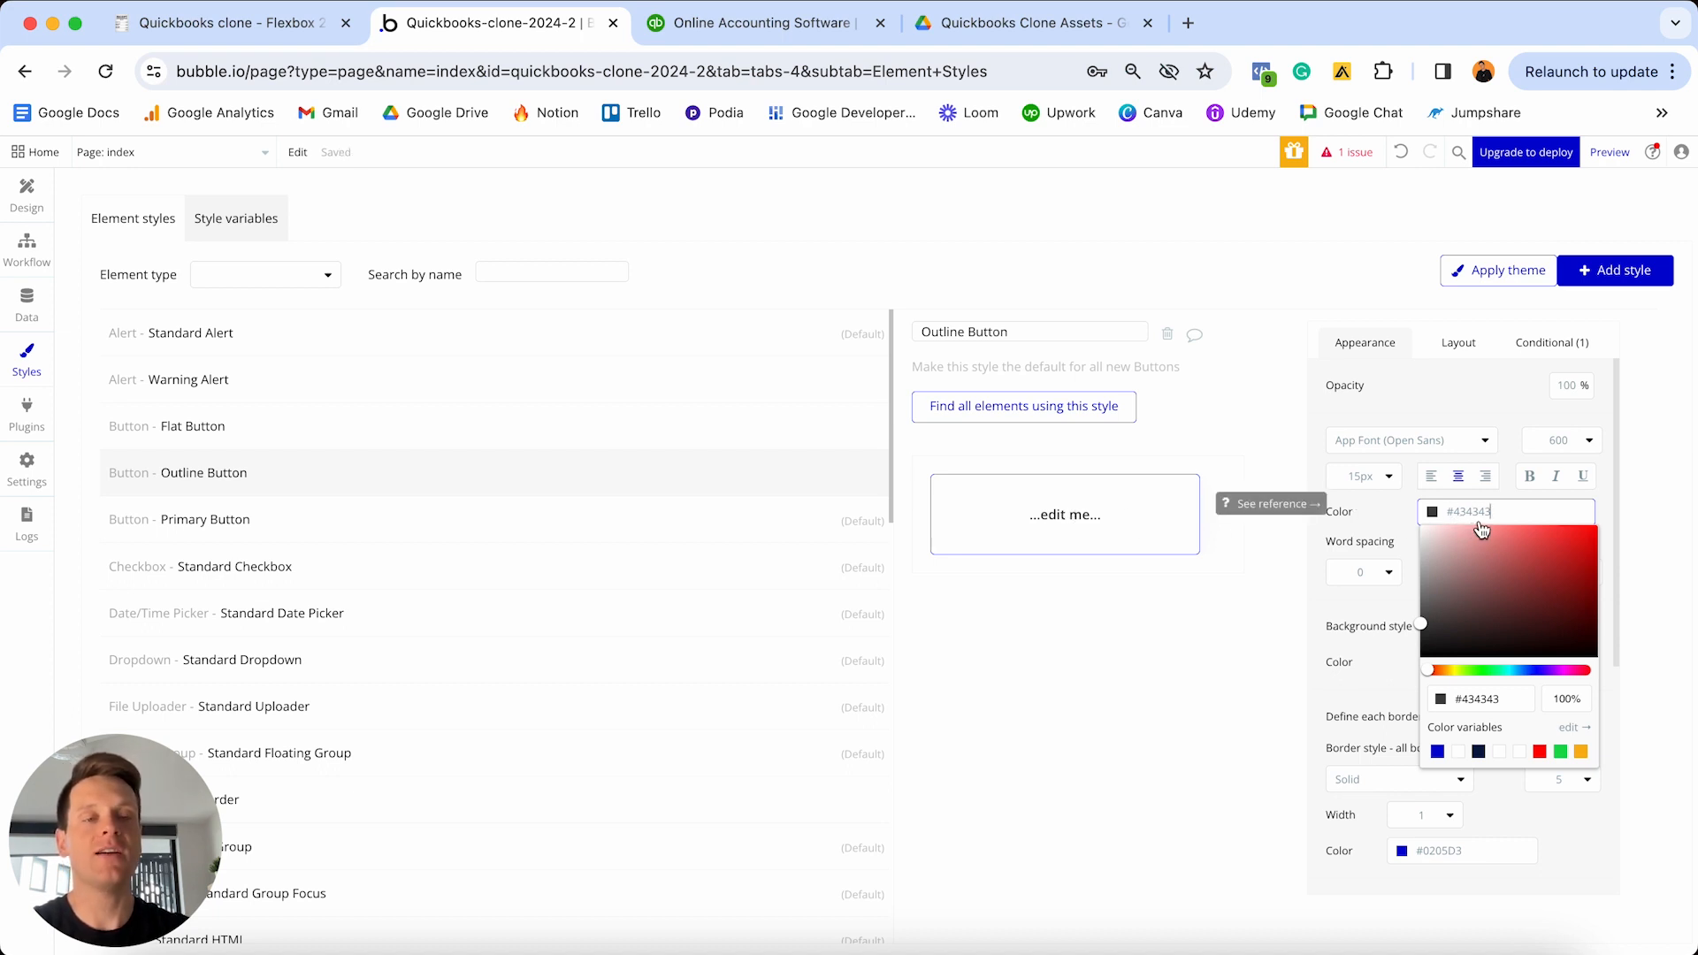
click(1383, 515)
- Change the Outline Button style's border colour to #434343 and return to the page design
scroll(1383, 521, down, 2)
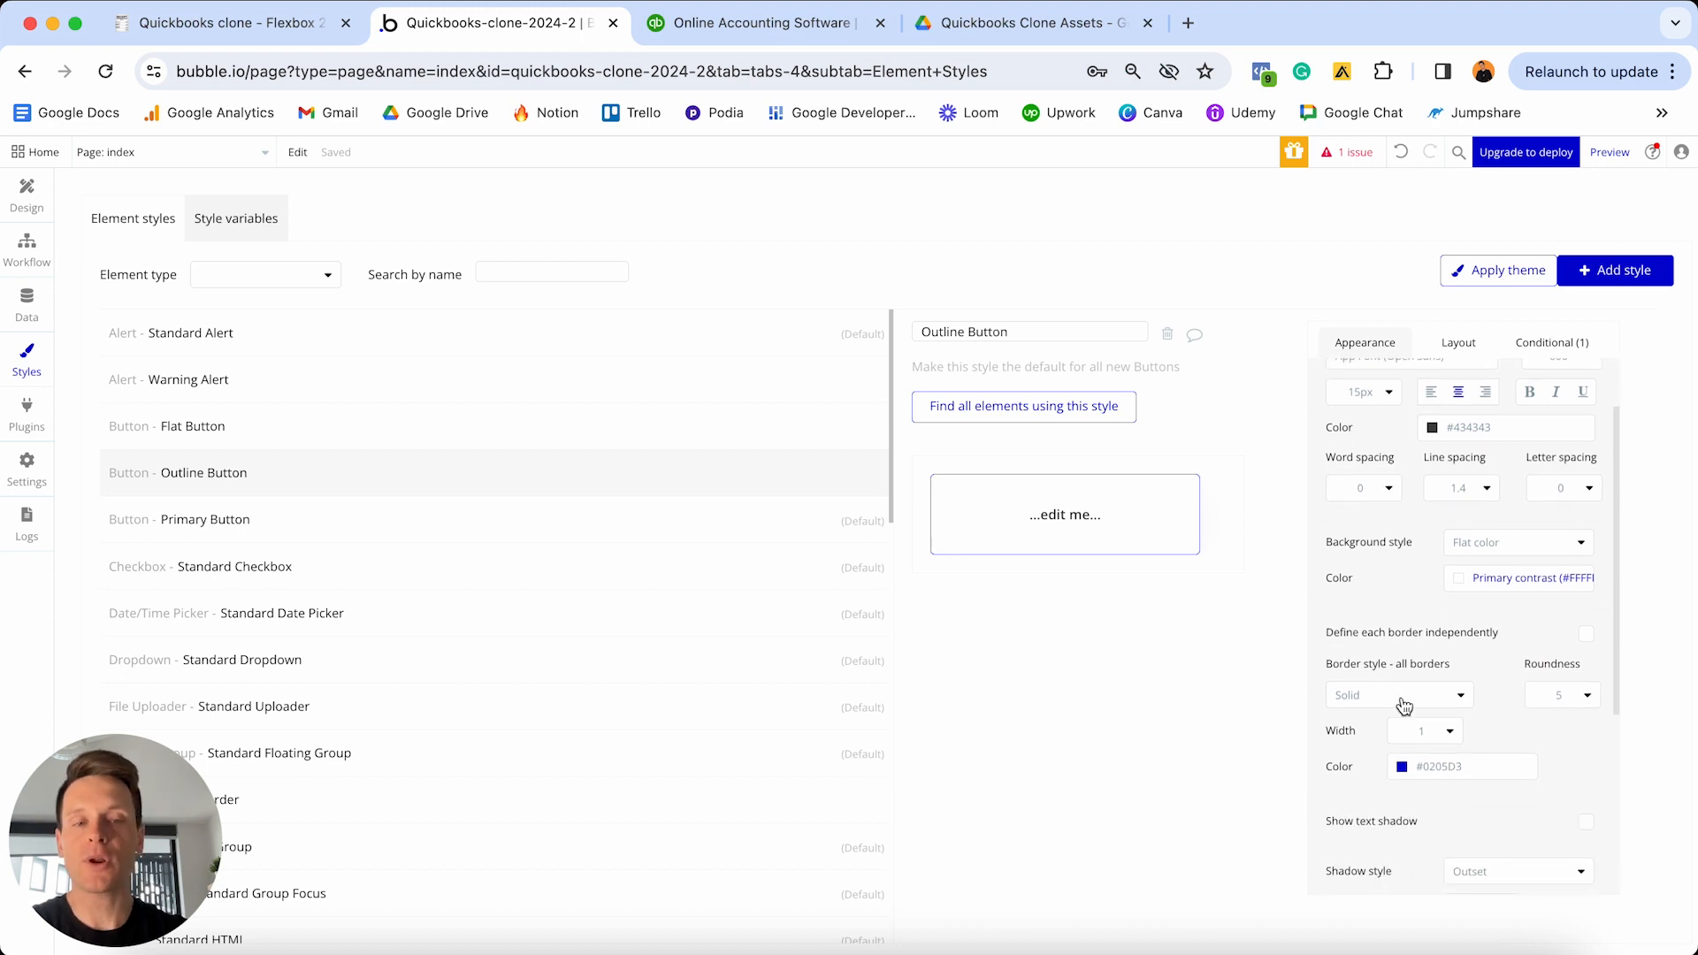
click(1468, 768)
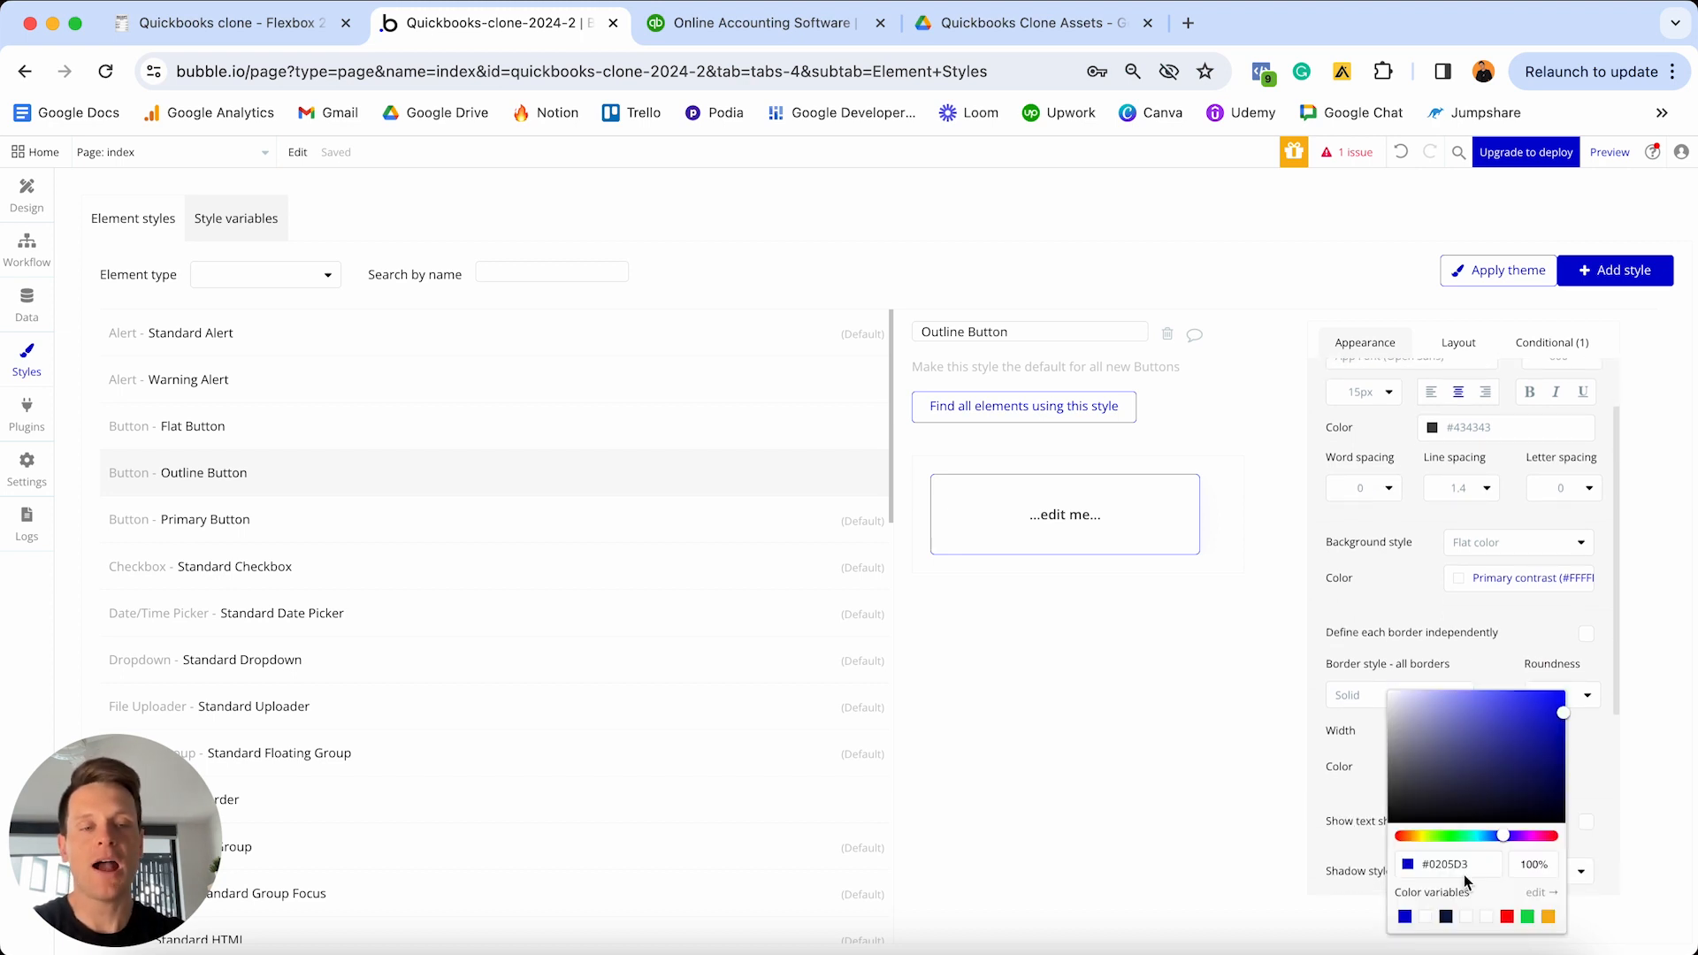
click(1475, 864)
text(#434343)
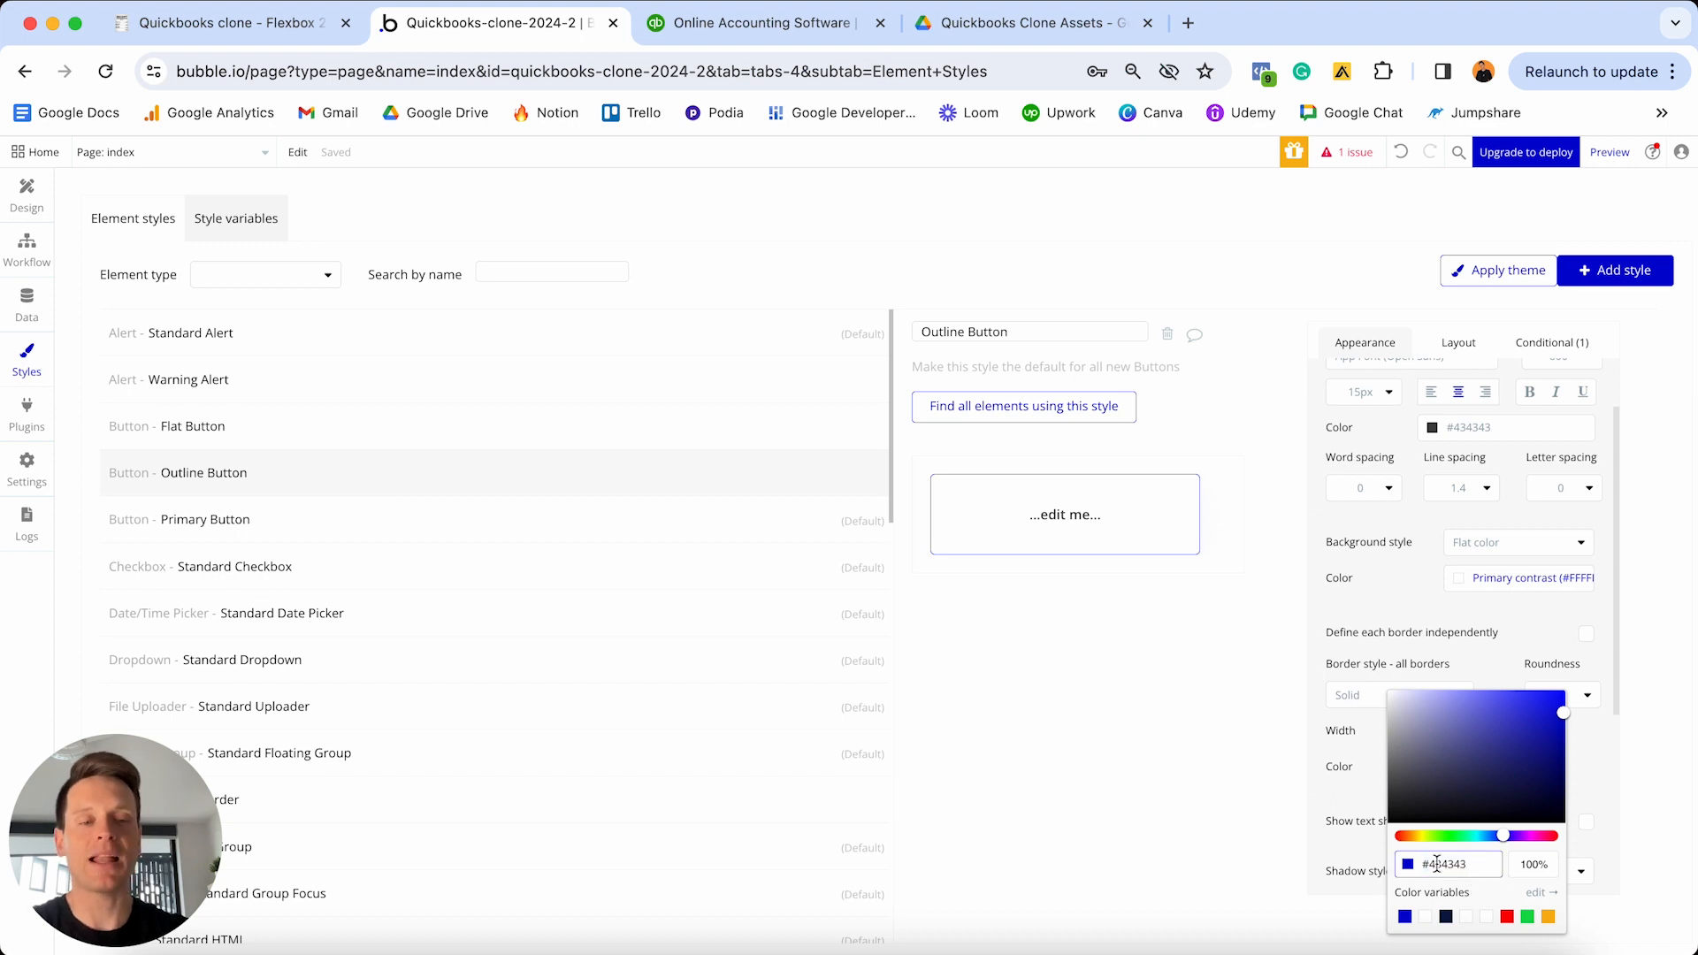
key(Return)
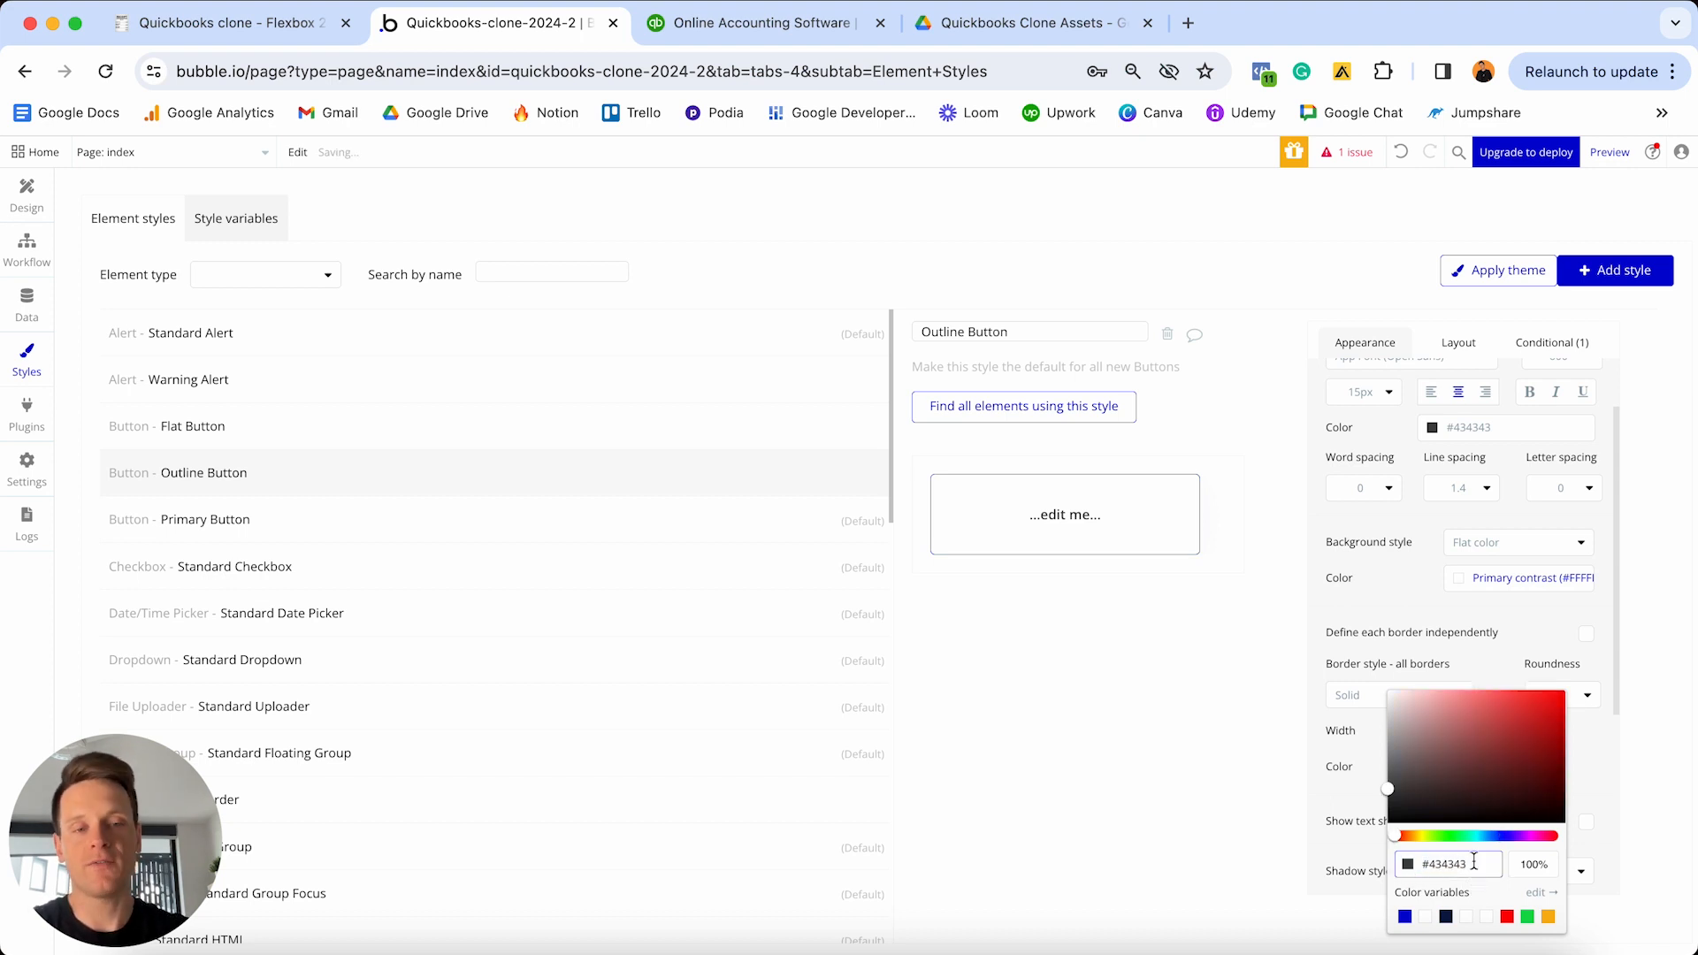
click(1386, 588)
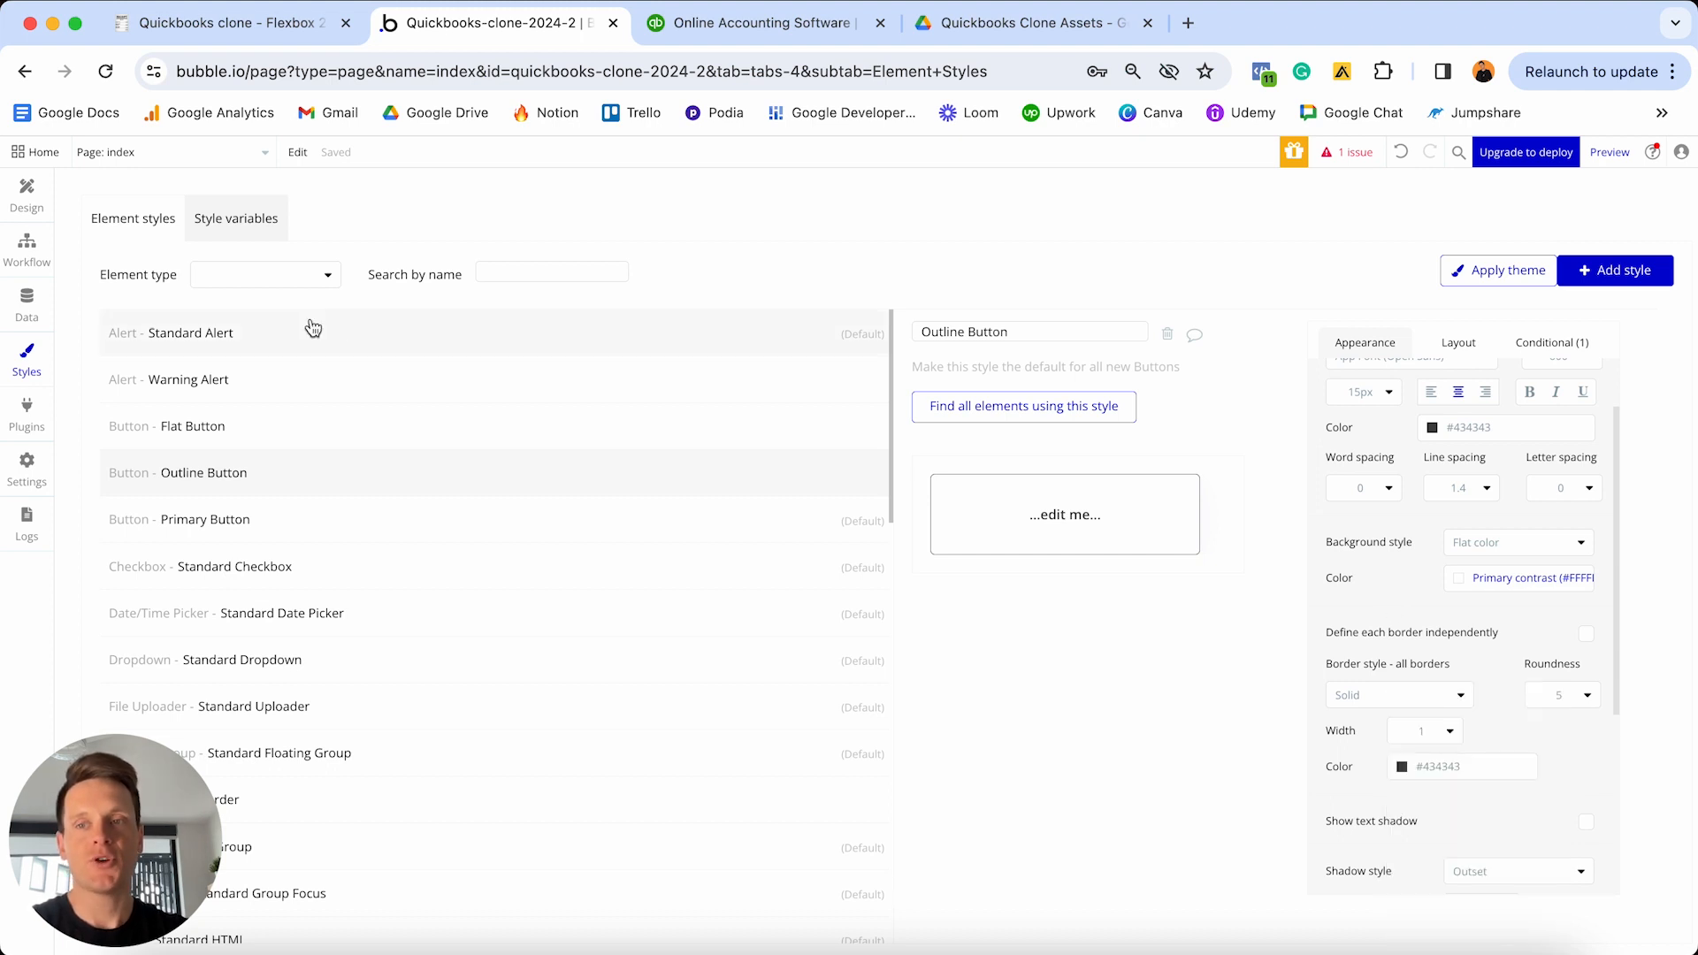
click(27, 194)
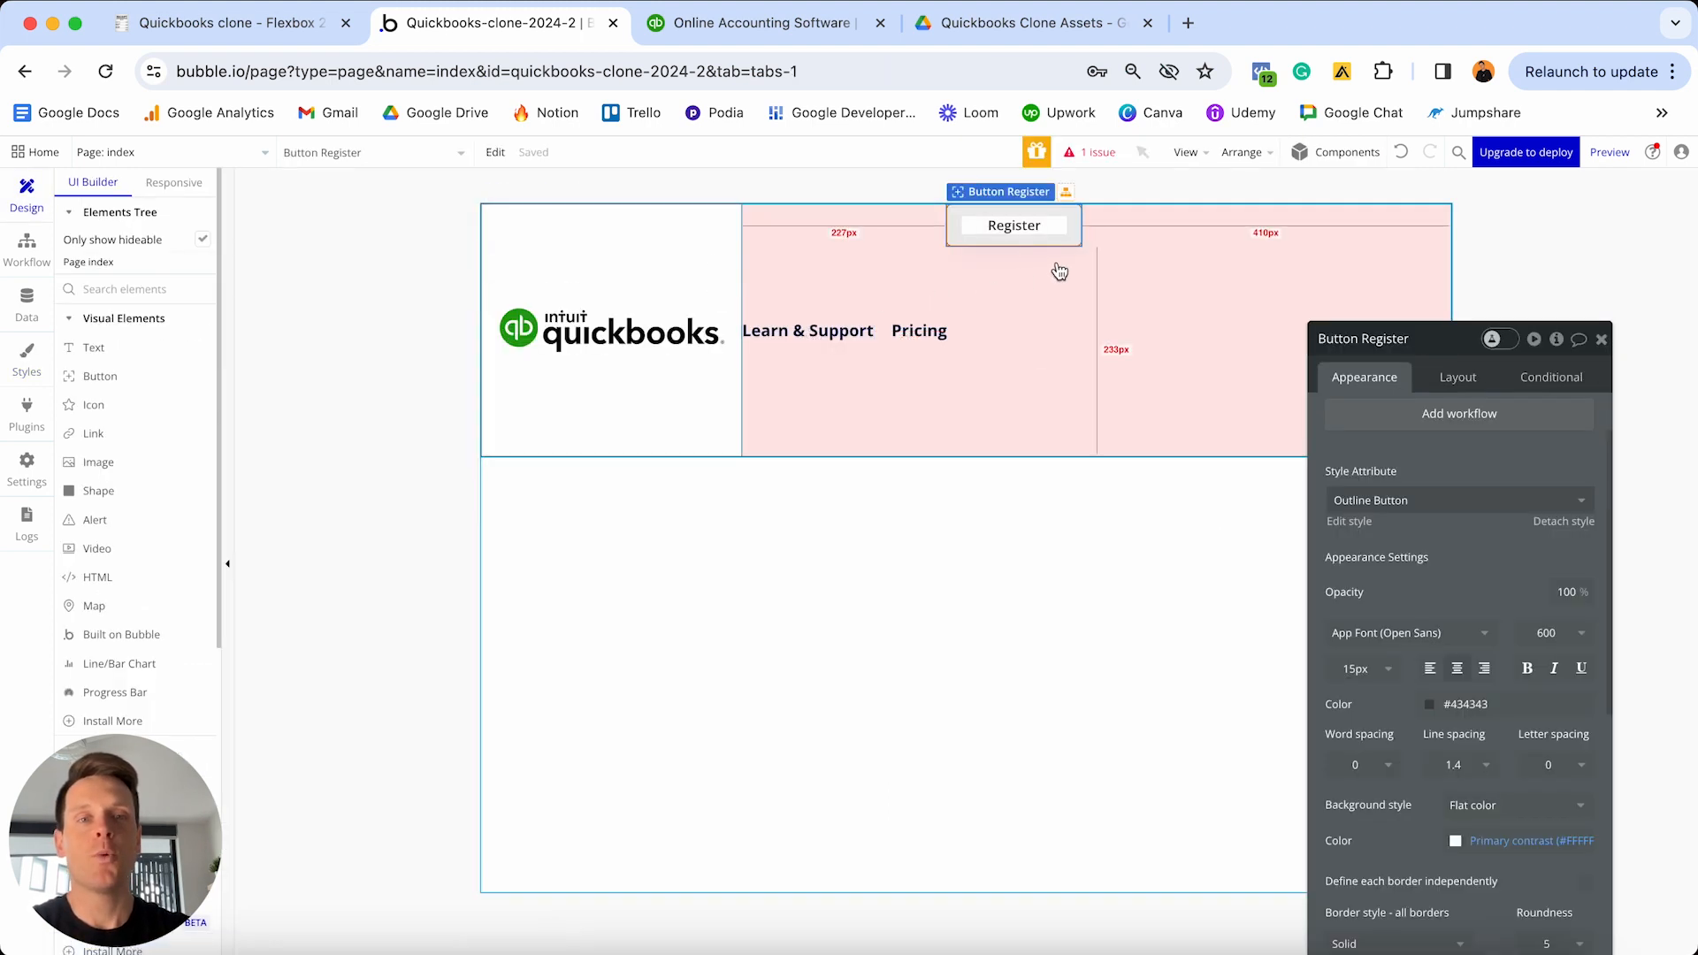
- Centre the Register button vertically, make it 120 px wide, and give it a 20 px left margin
click(1015, 500)
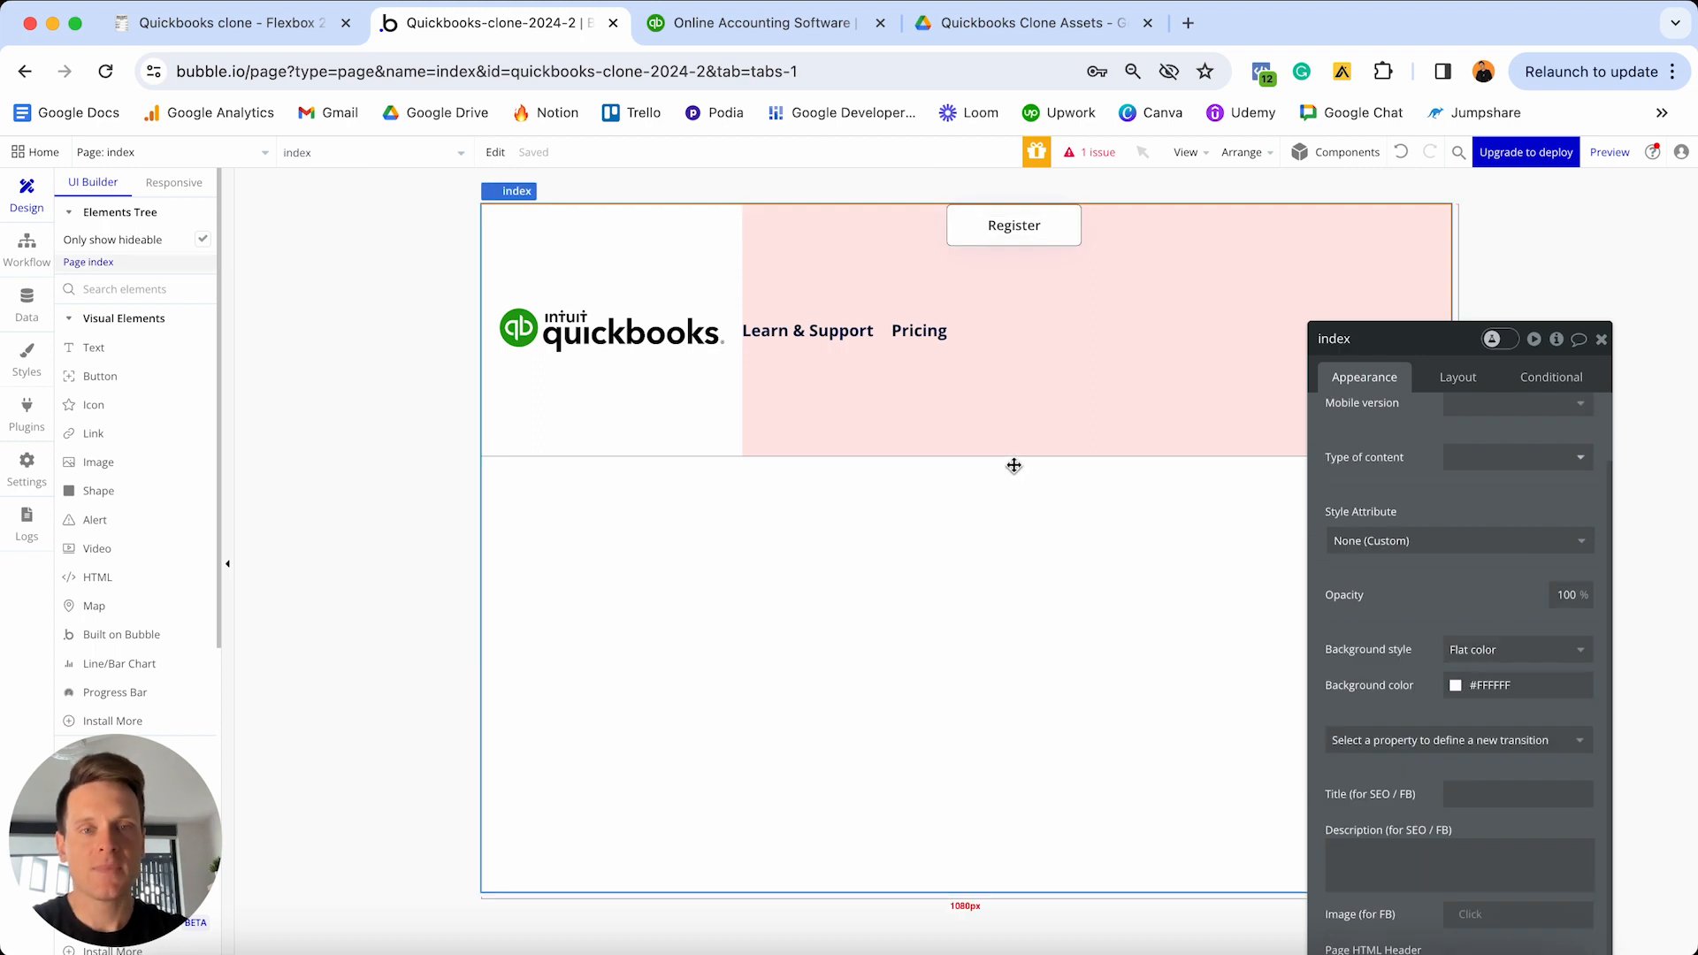
click(1017, 228)
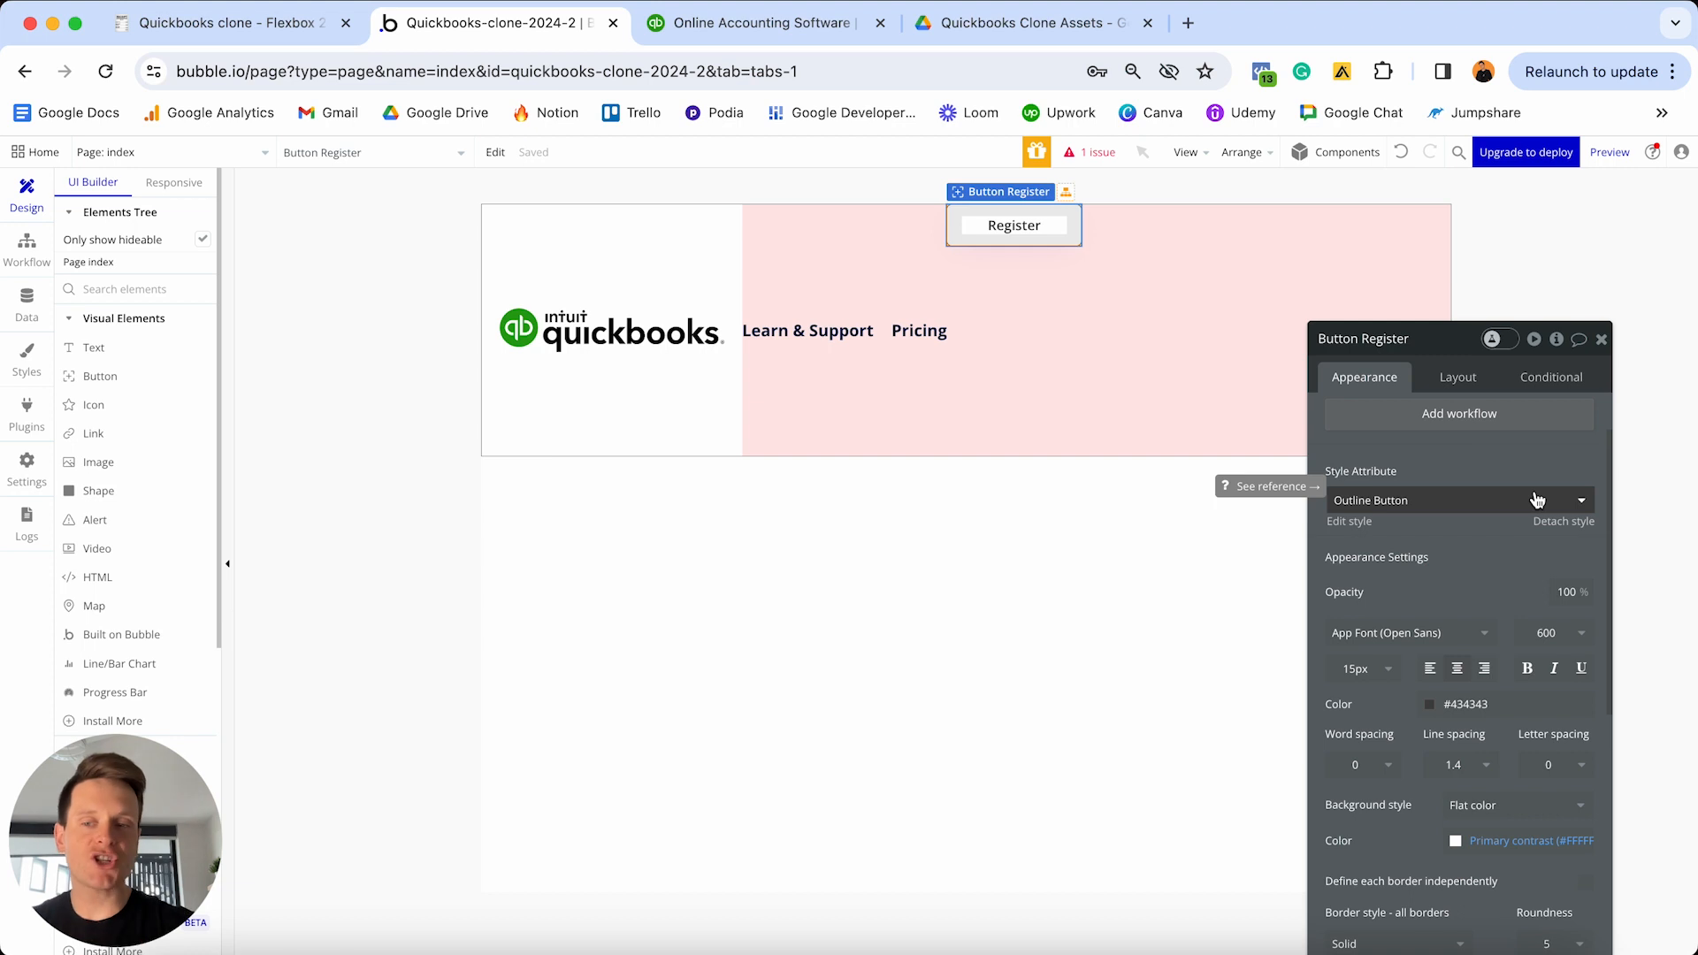
click(1463, 376)
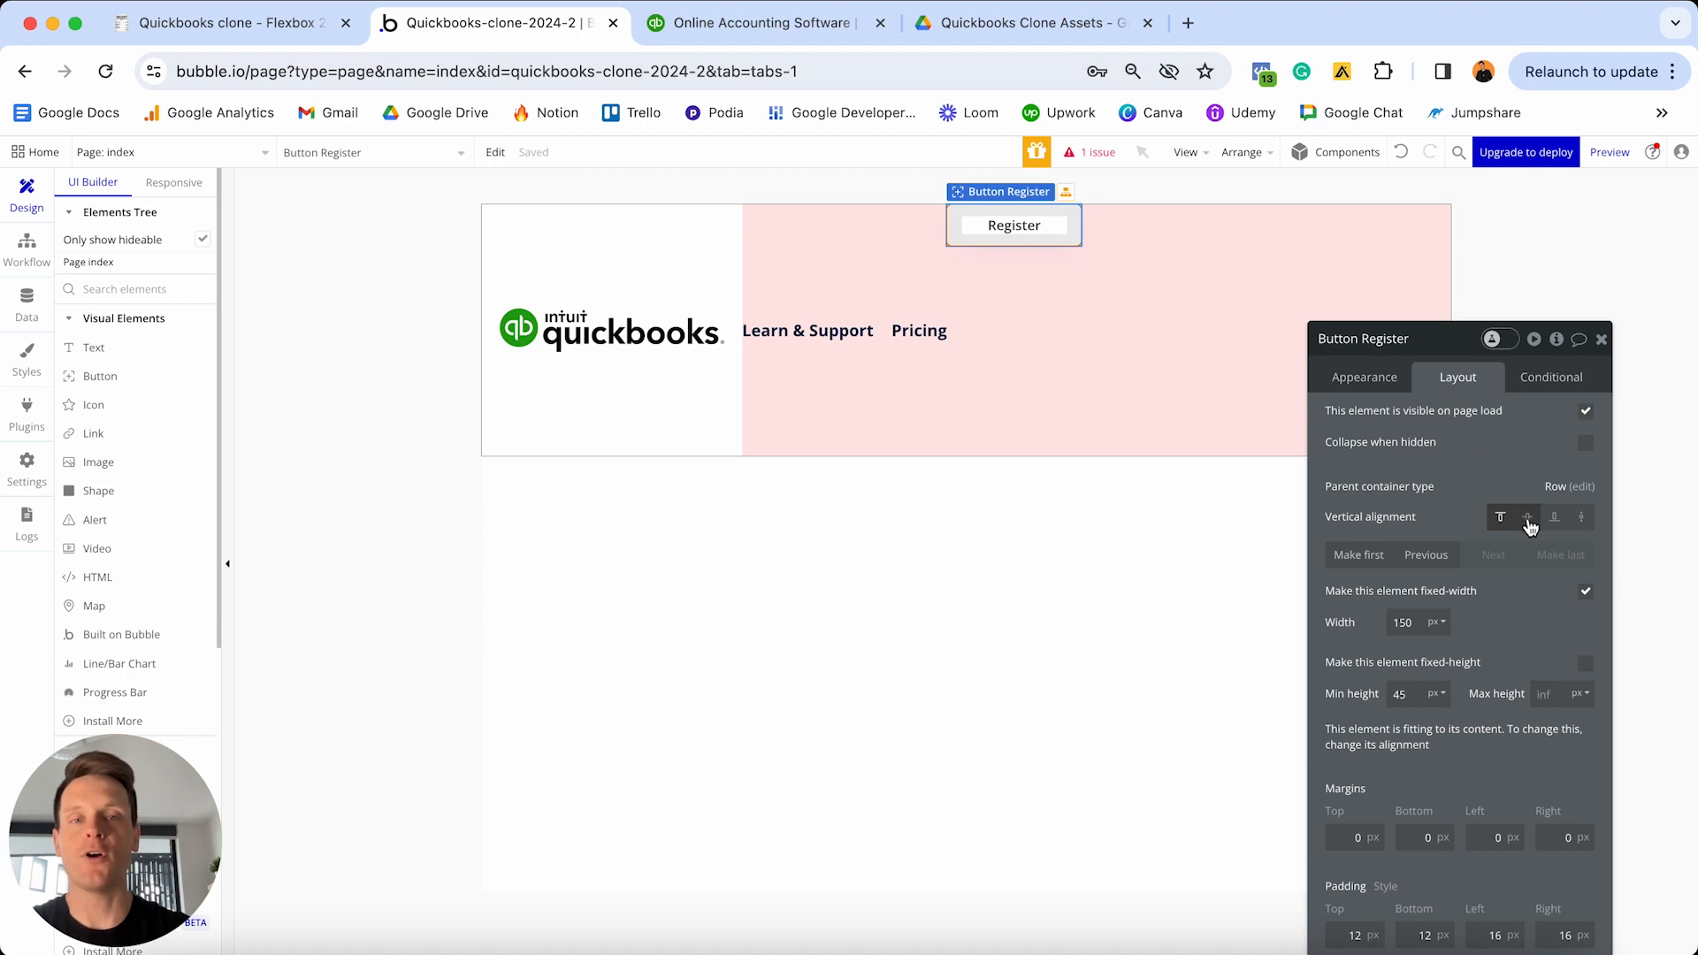
click(1528, 519)
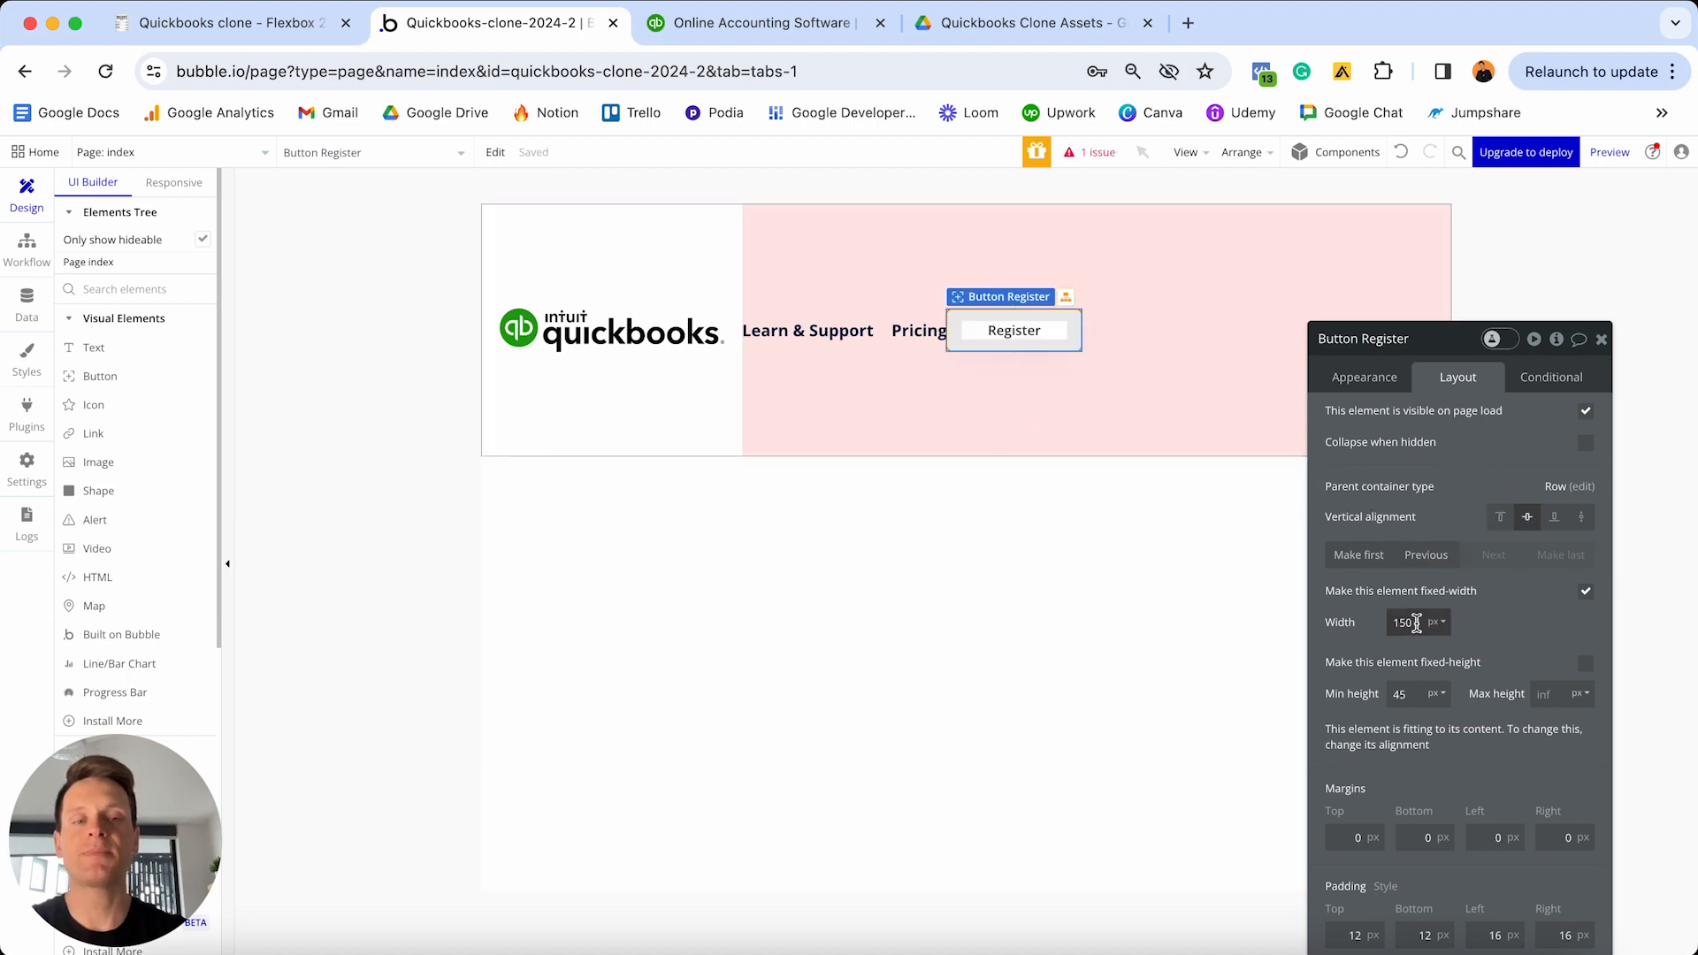
double_click(1416, 623)
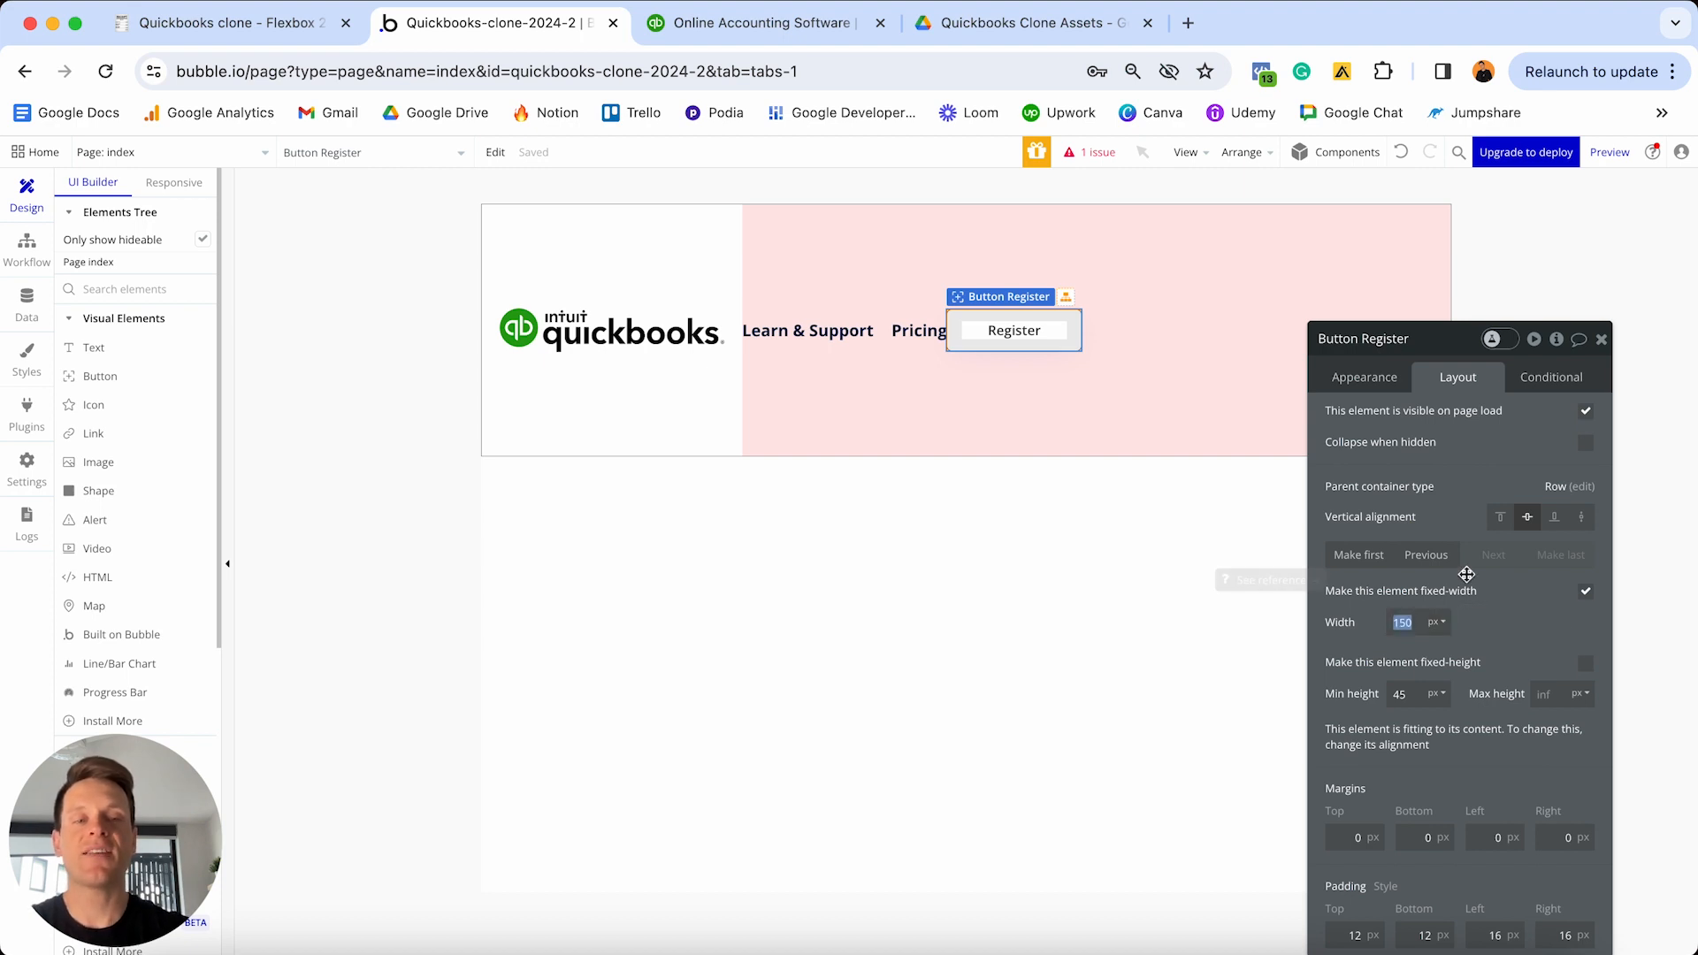
text(120)
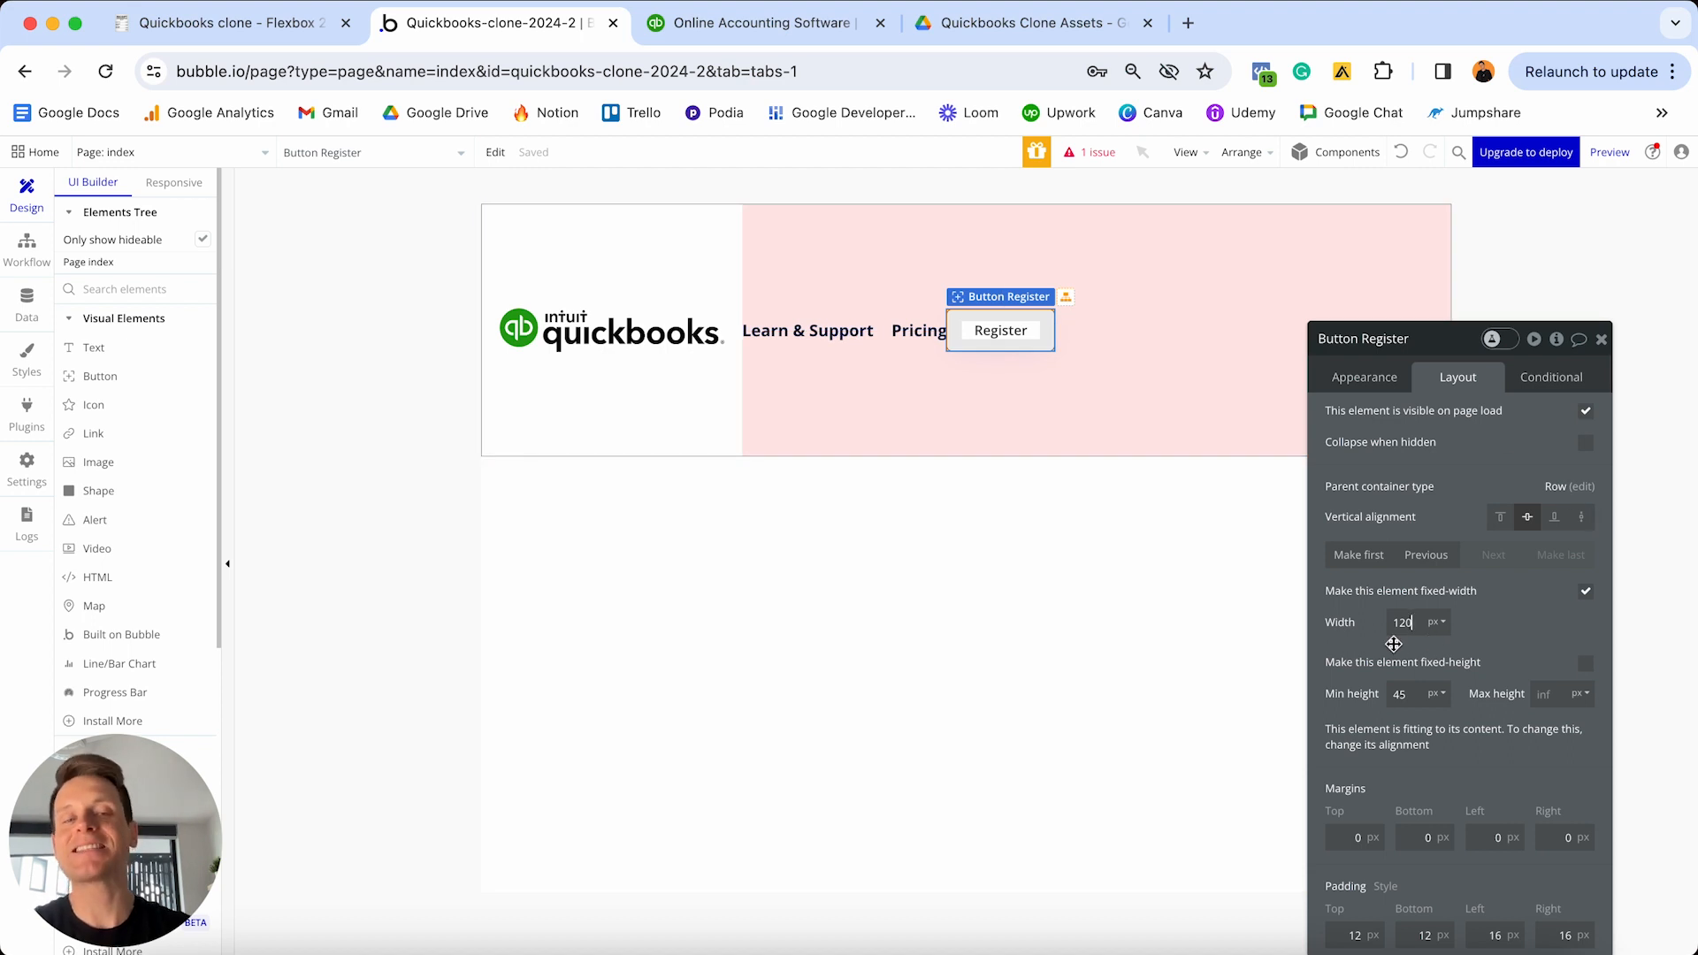
click(1399, 638)
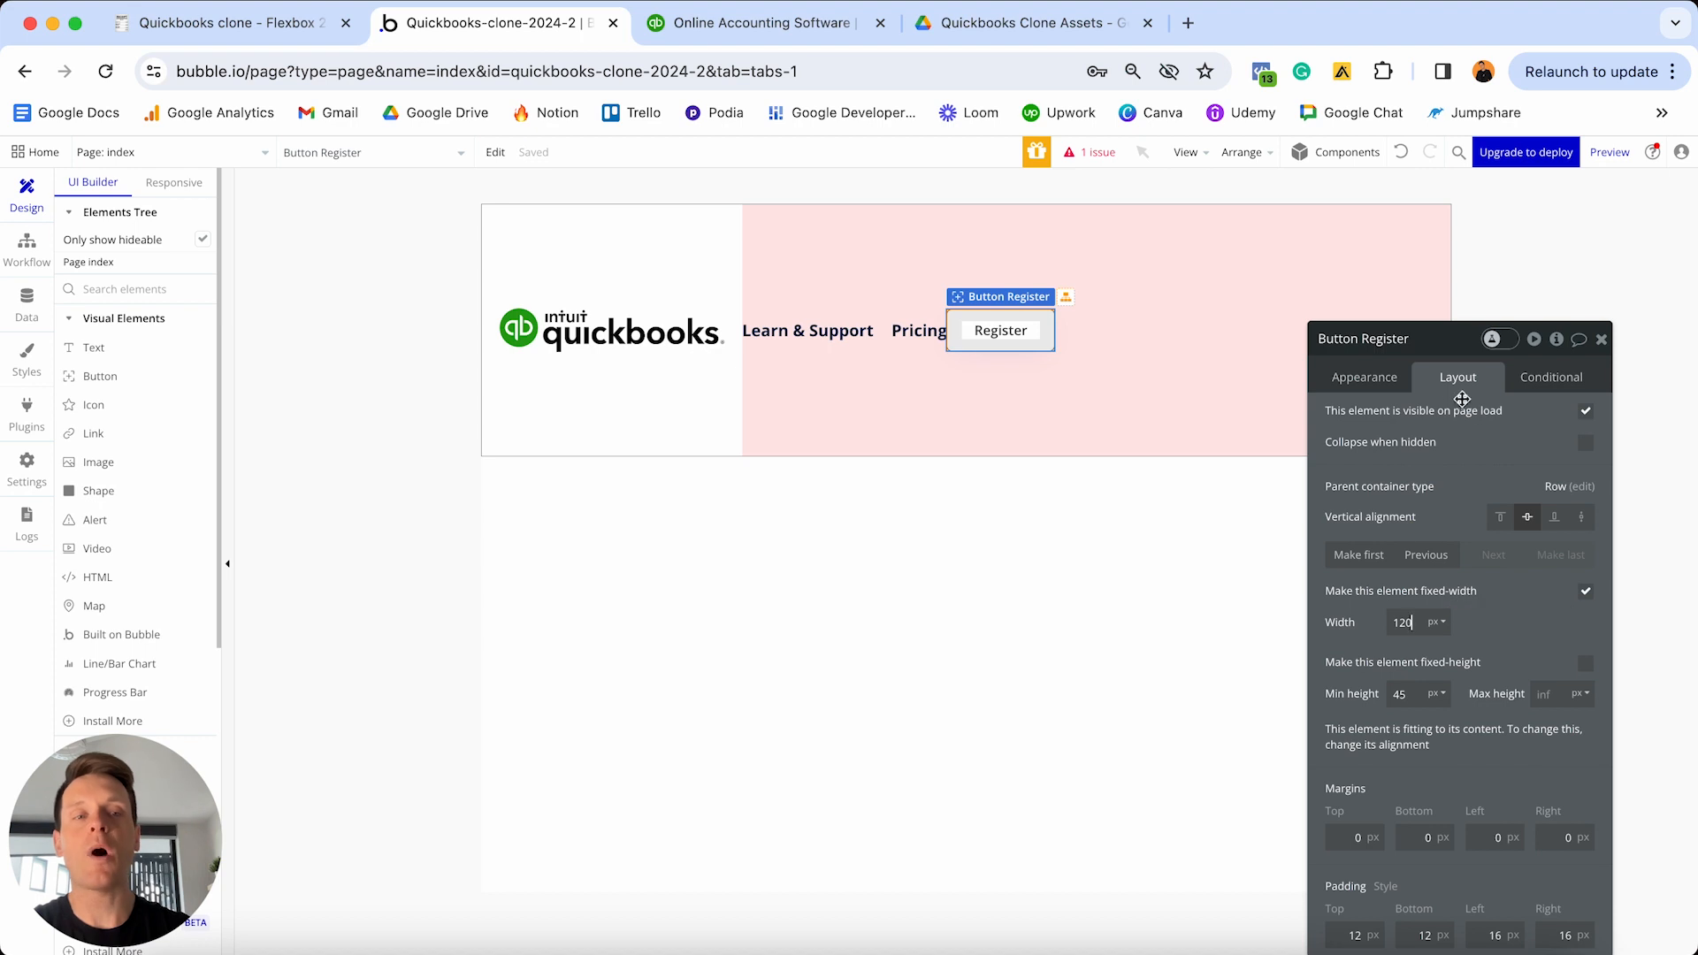
click(1493, 836)
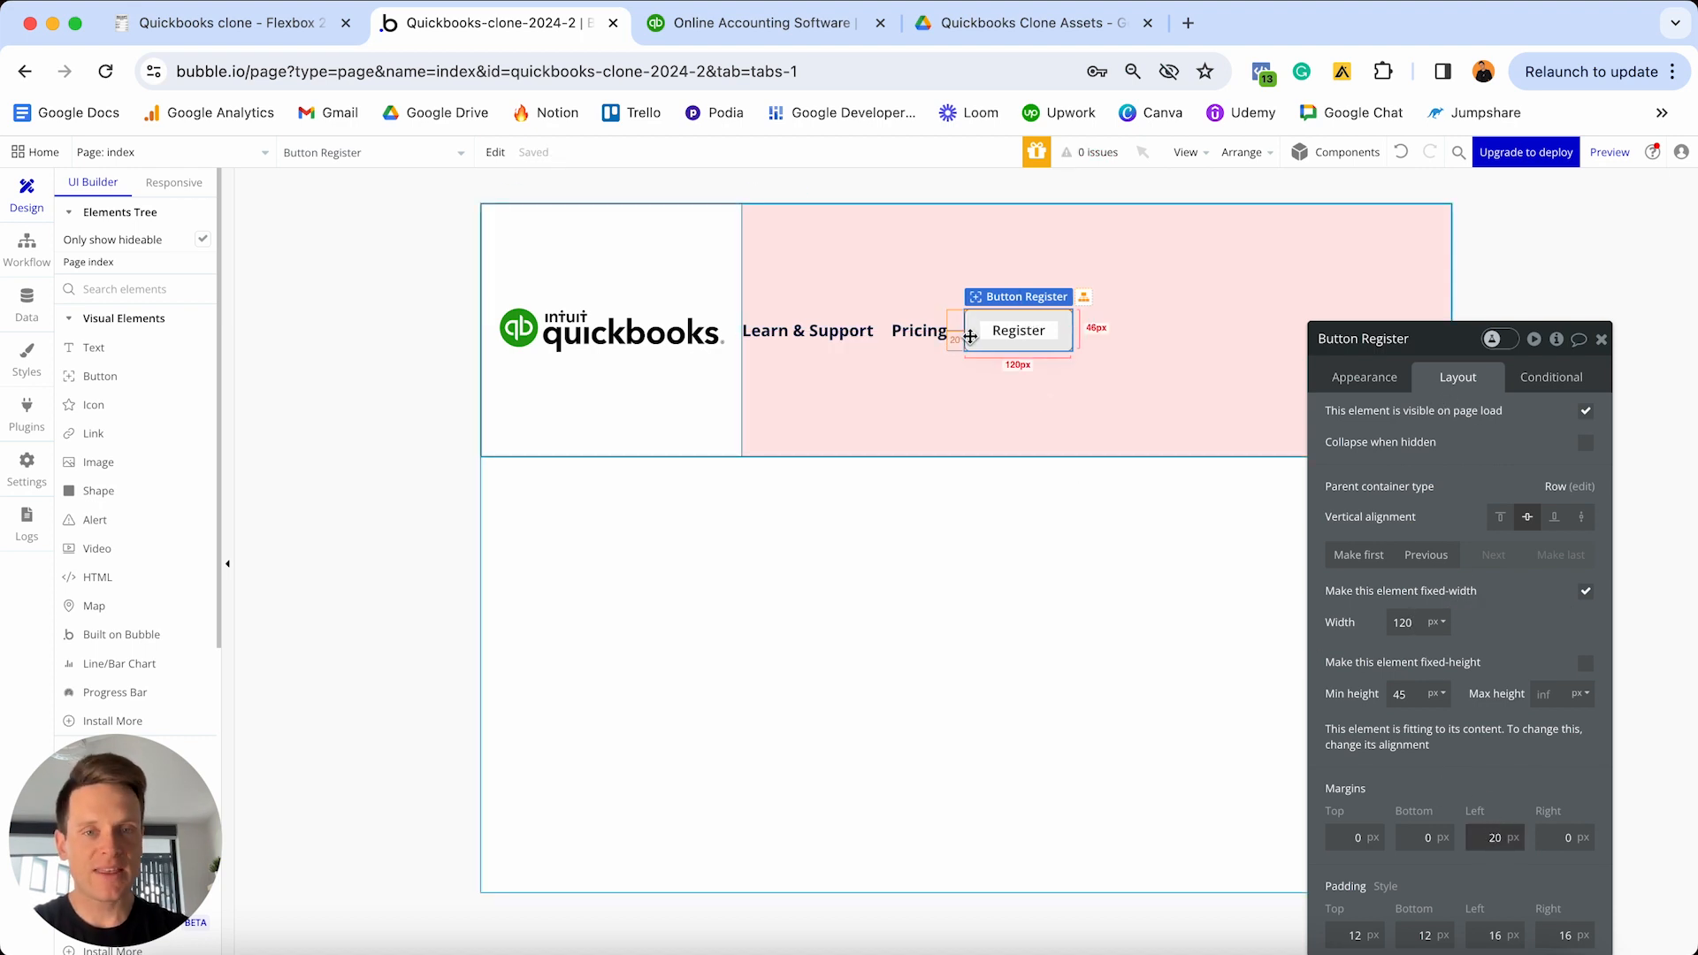
- Duplicate the Register button and relabel the copy 'Login' in its Appearance settings
click(1031, 334)
key(super+c)
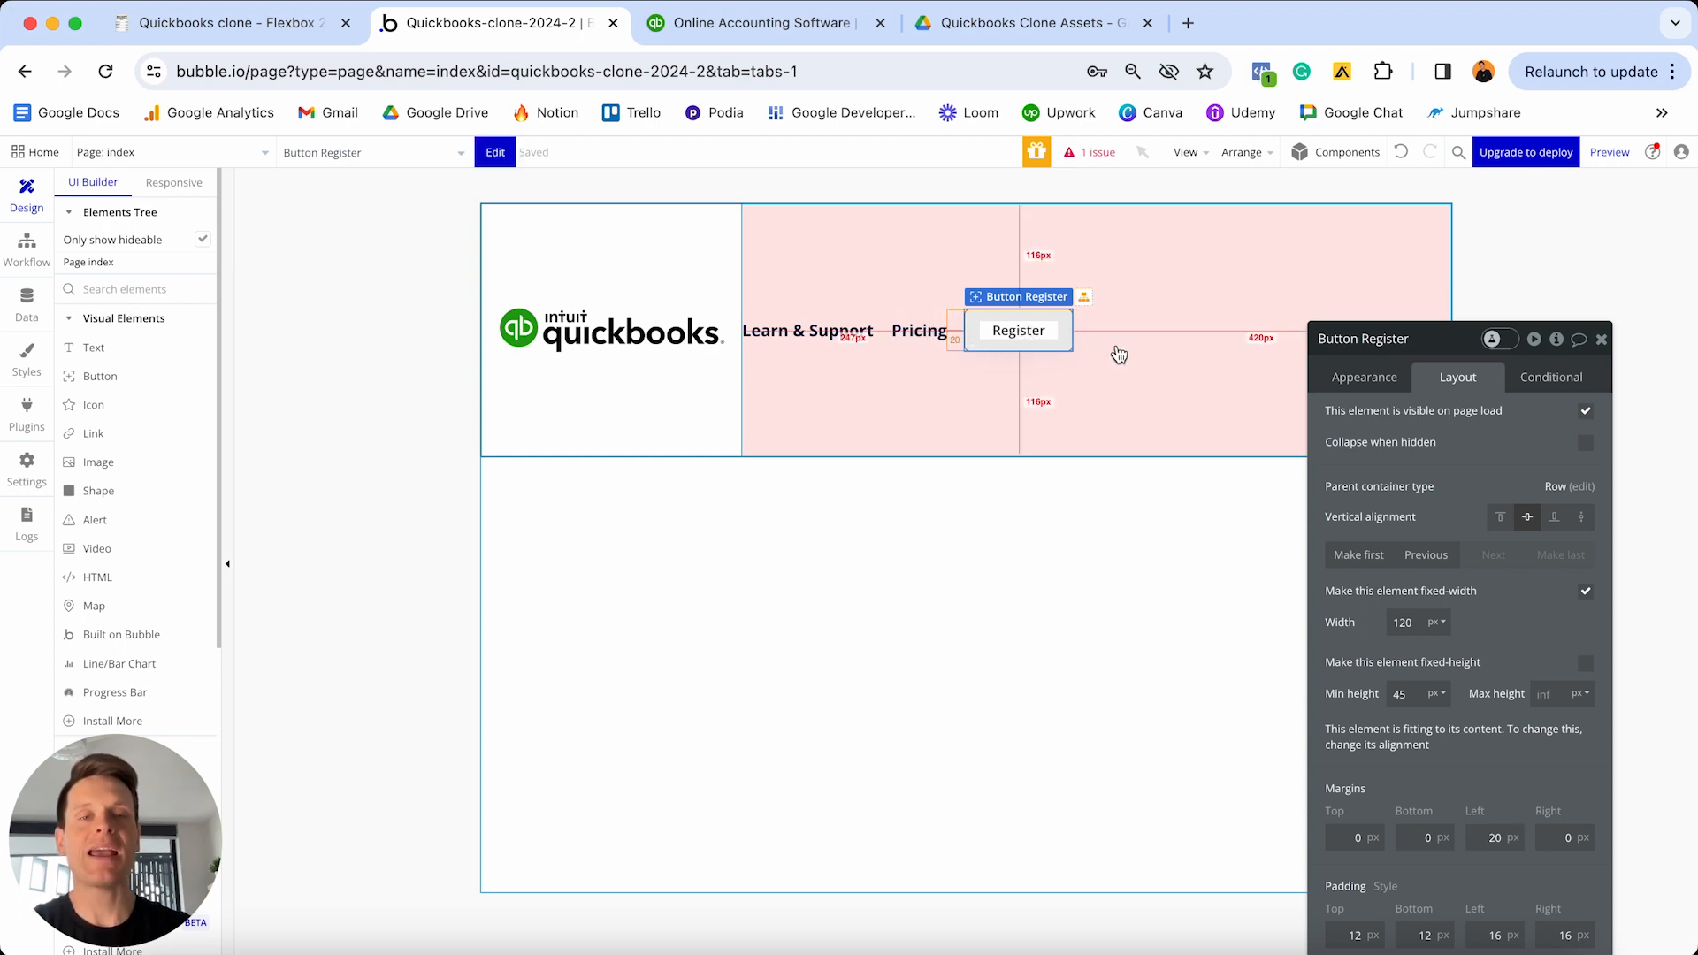
key(super+v)
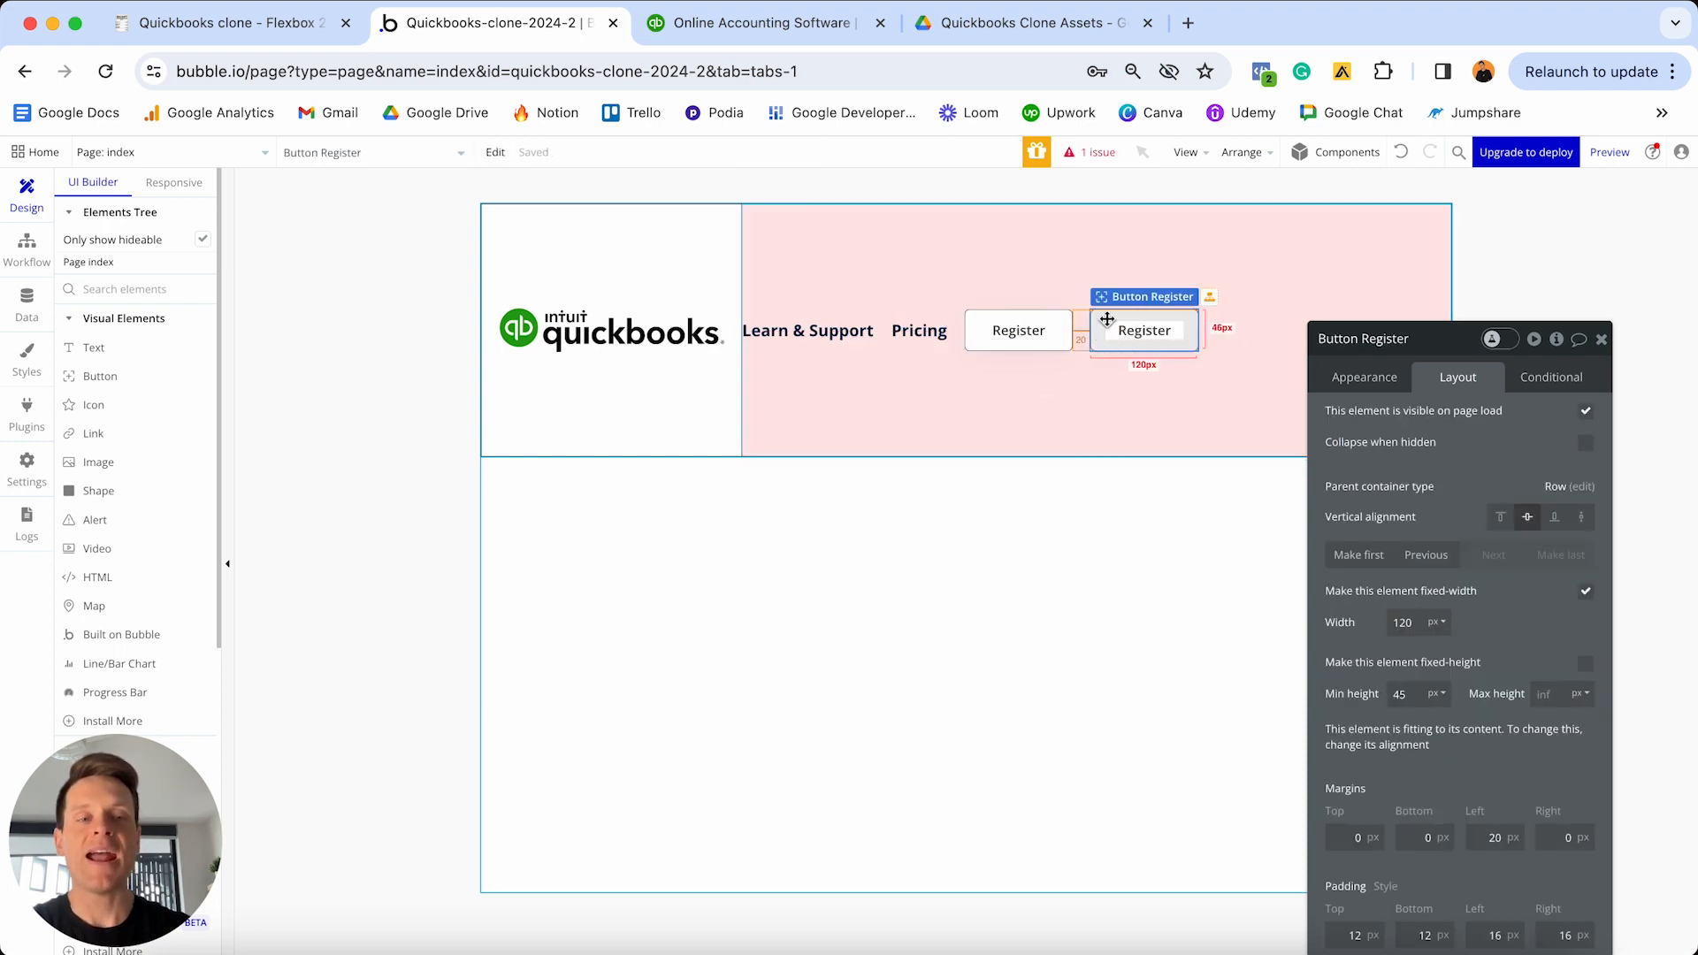
click(1369, 385)
double_click(1404, 427)
text(Login)
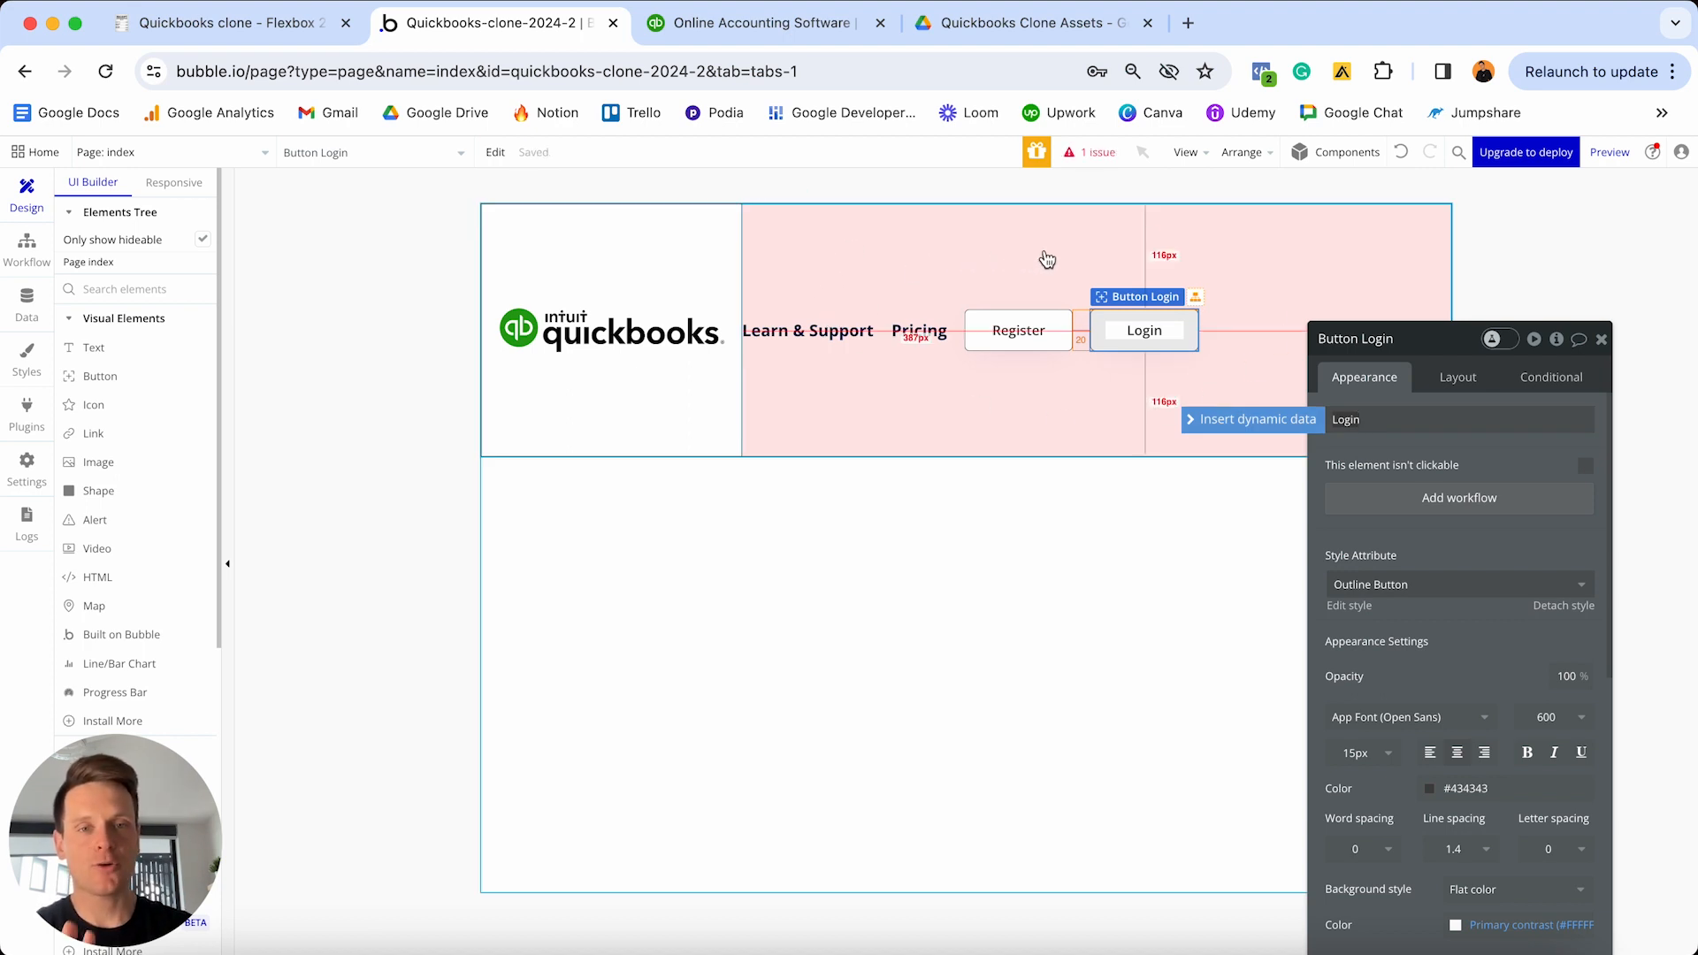
click(978, 272)
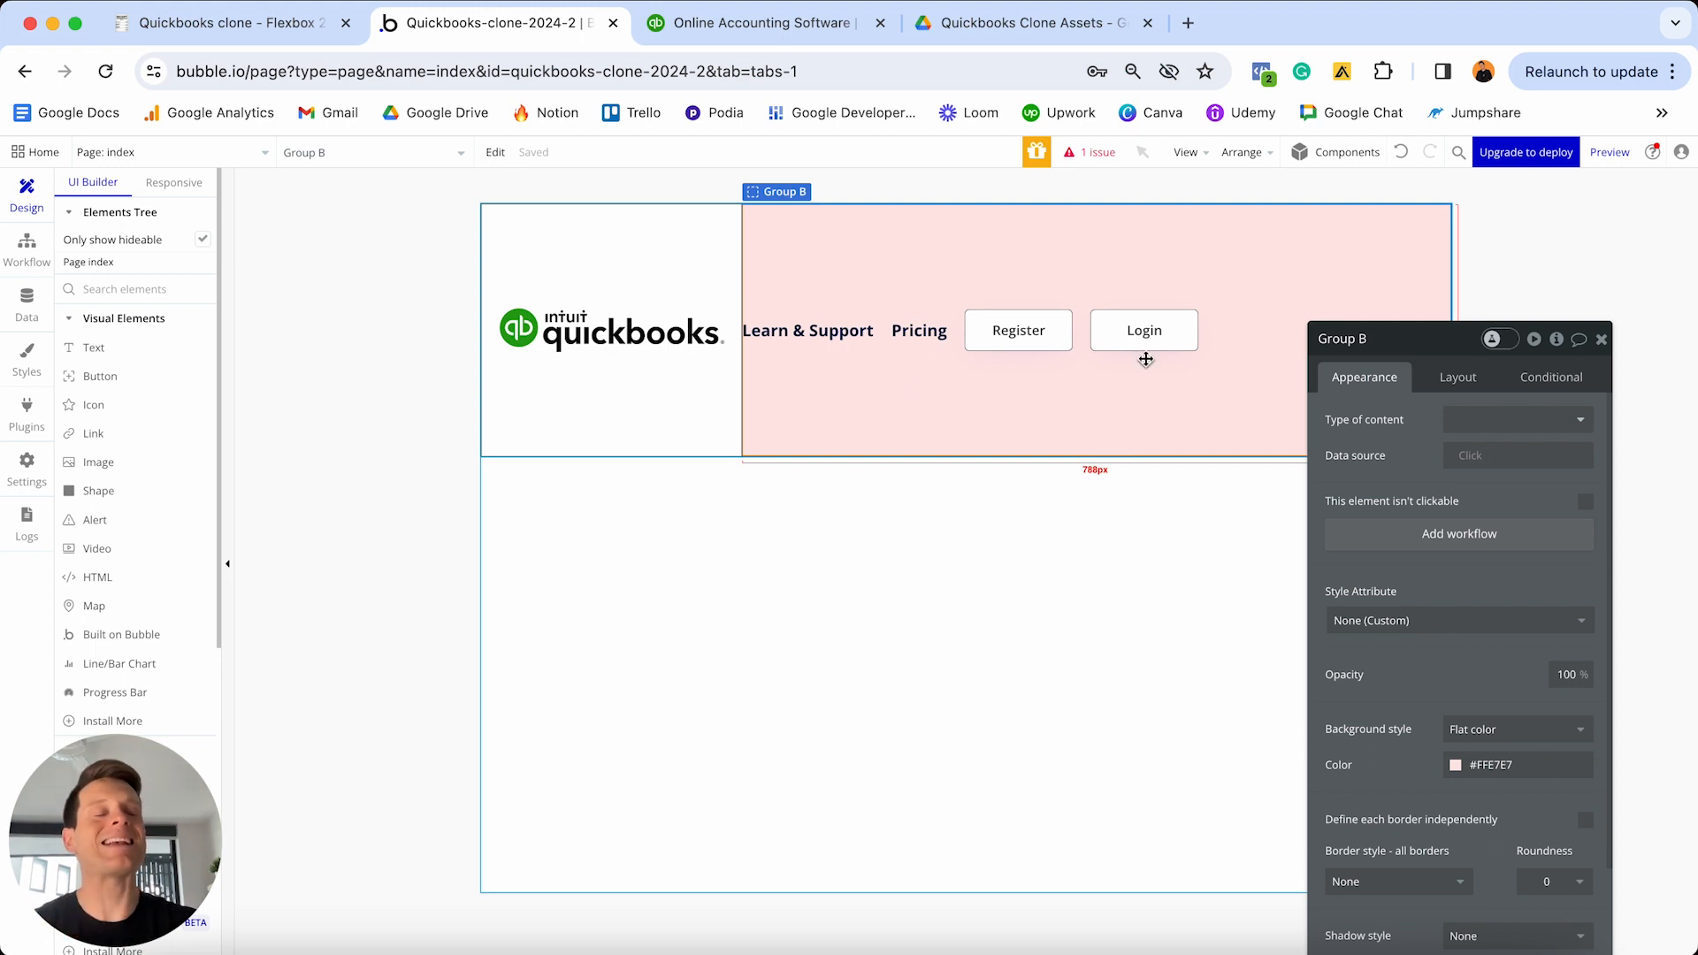
- Set Group B's minimum height to 0 and make it fit its width to content
click(1456, 378)
drag(1453, 355, 1411, 244)
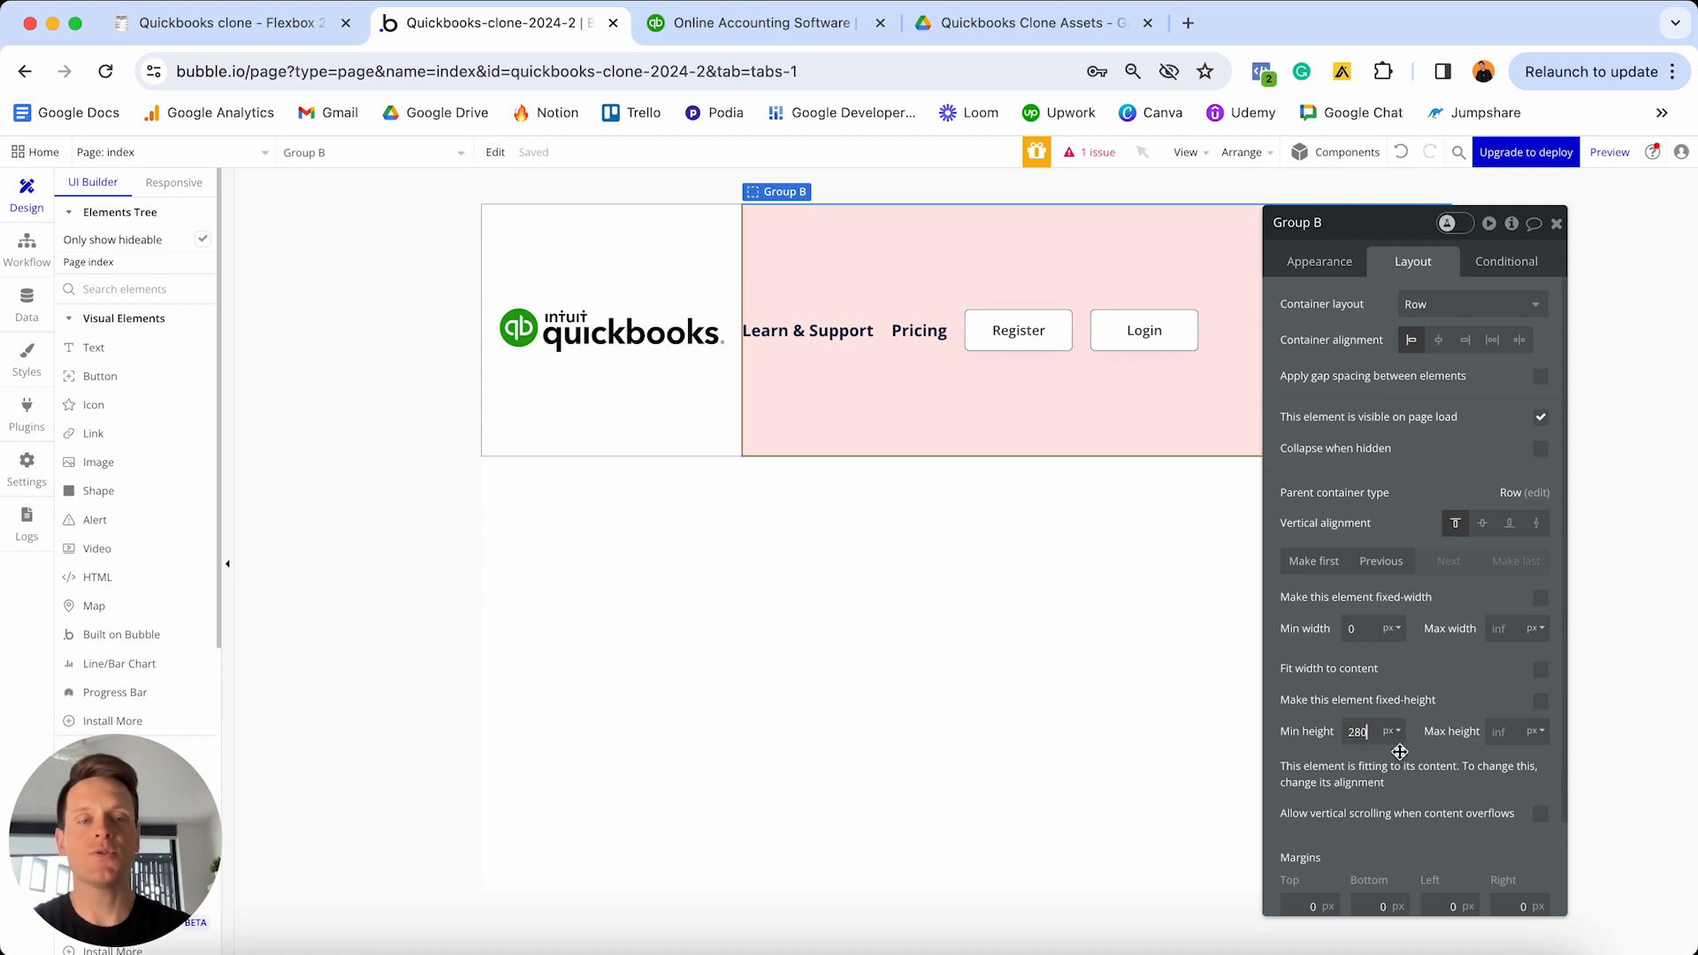
key(super+a)
text(0)
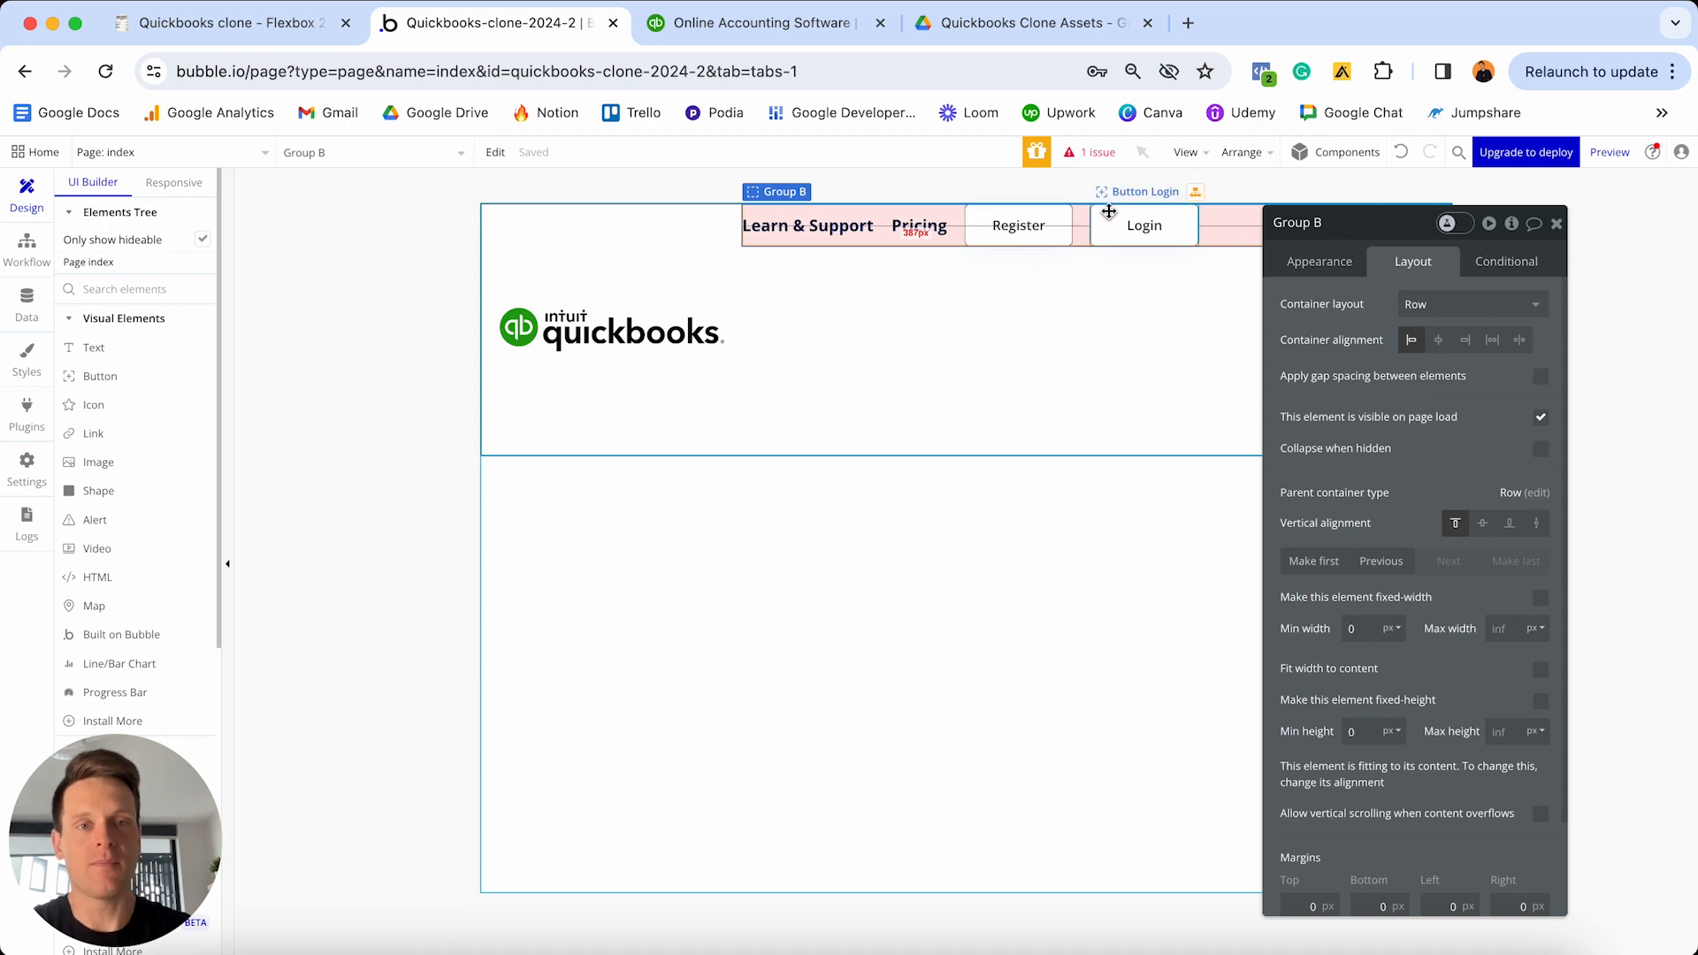
drag(1360, 233, 1300, 307)
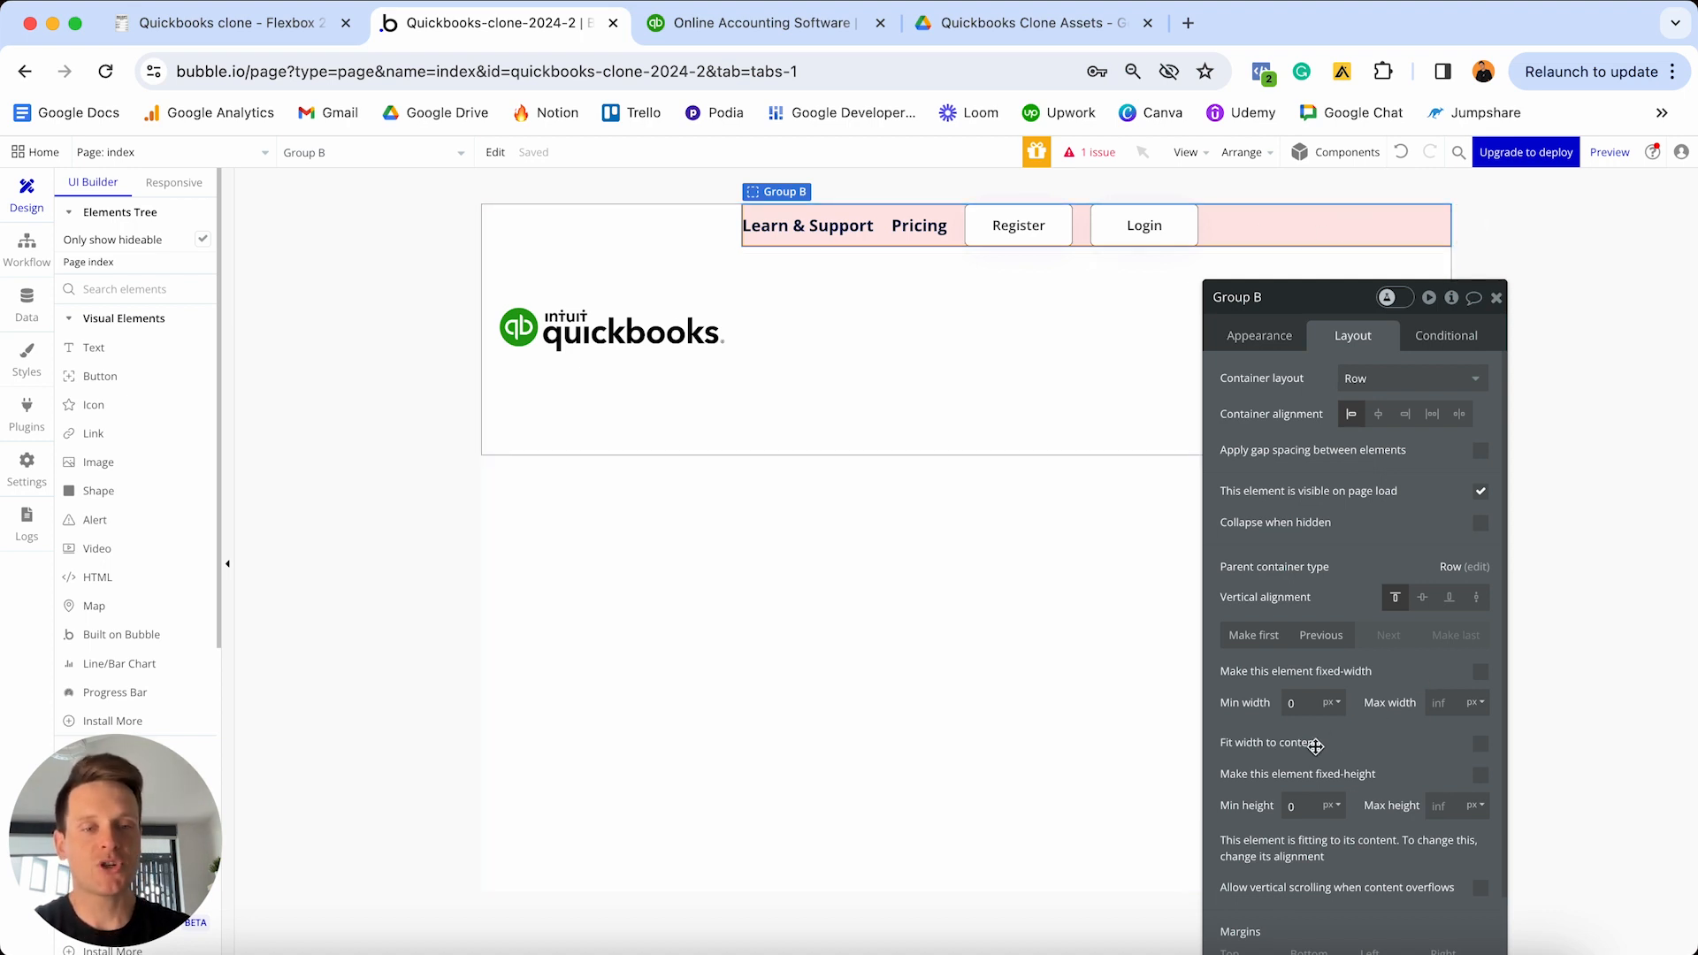
click(1481, 745)
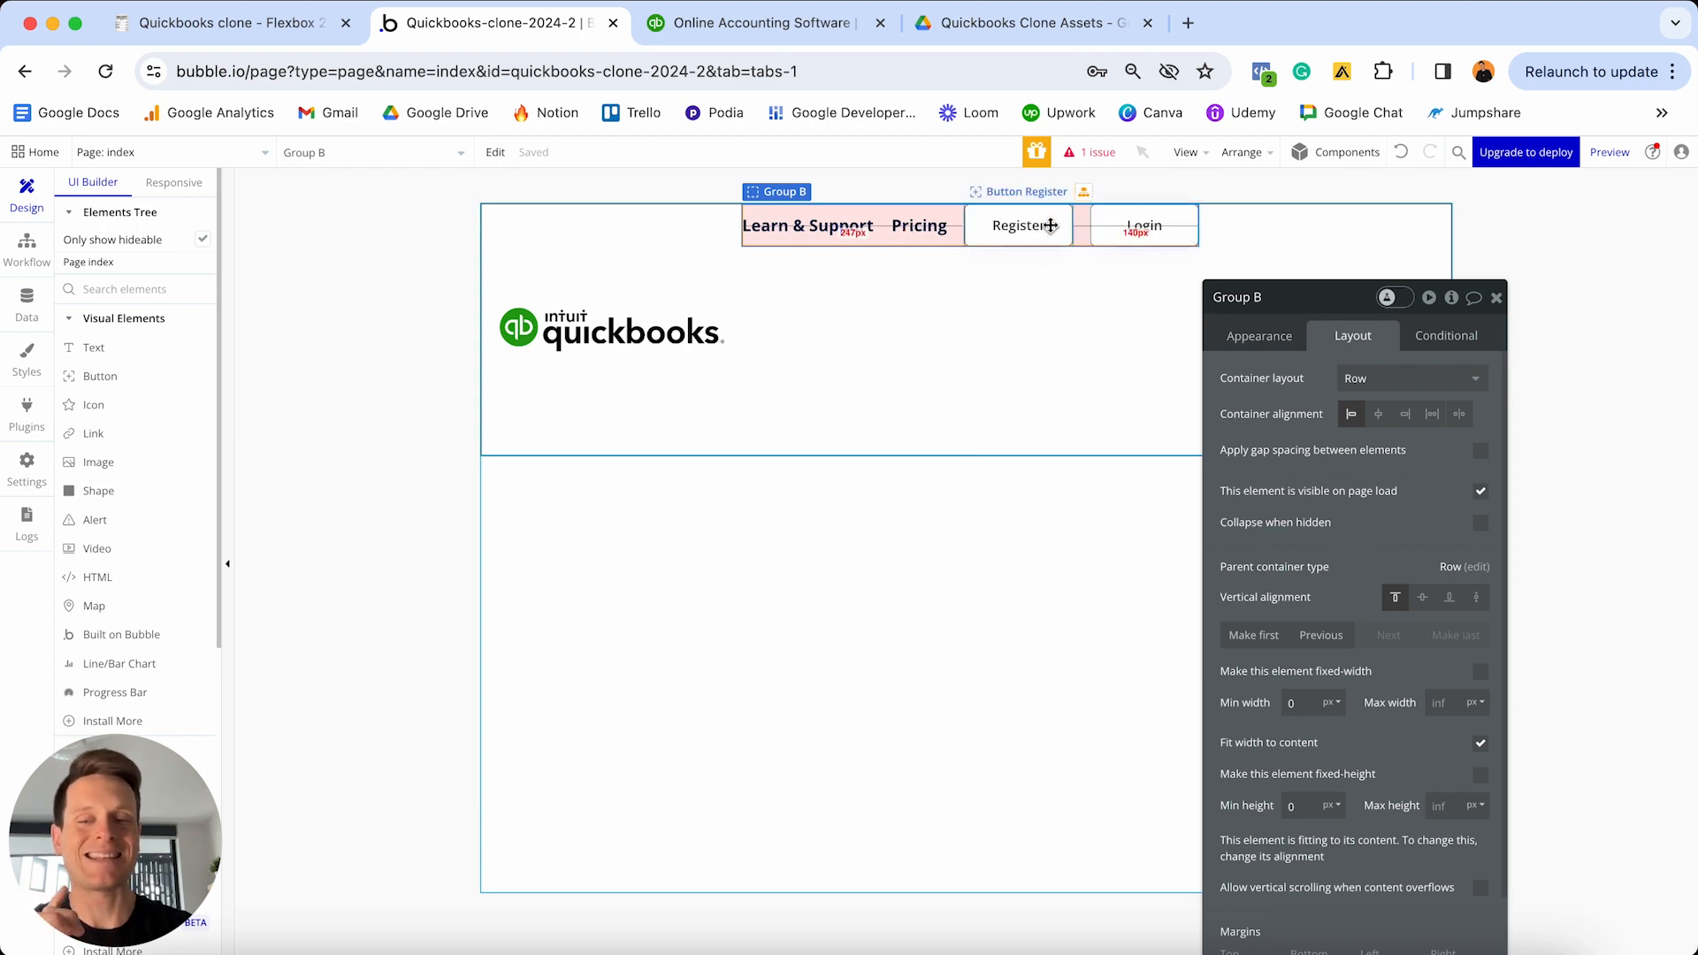
drag(1051, 225, 983, 228)
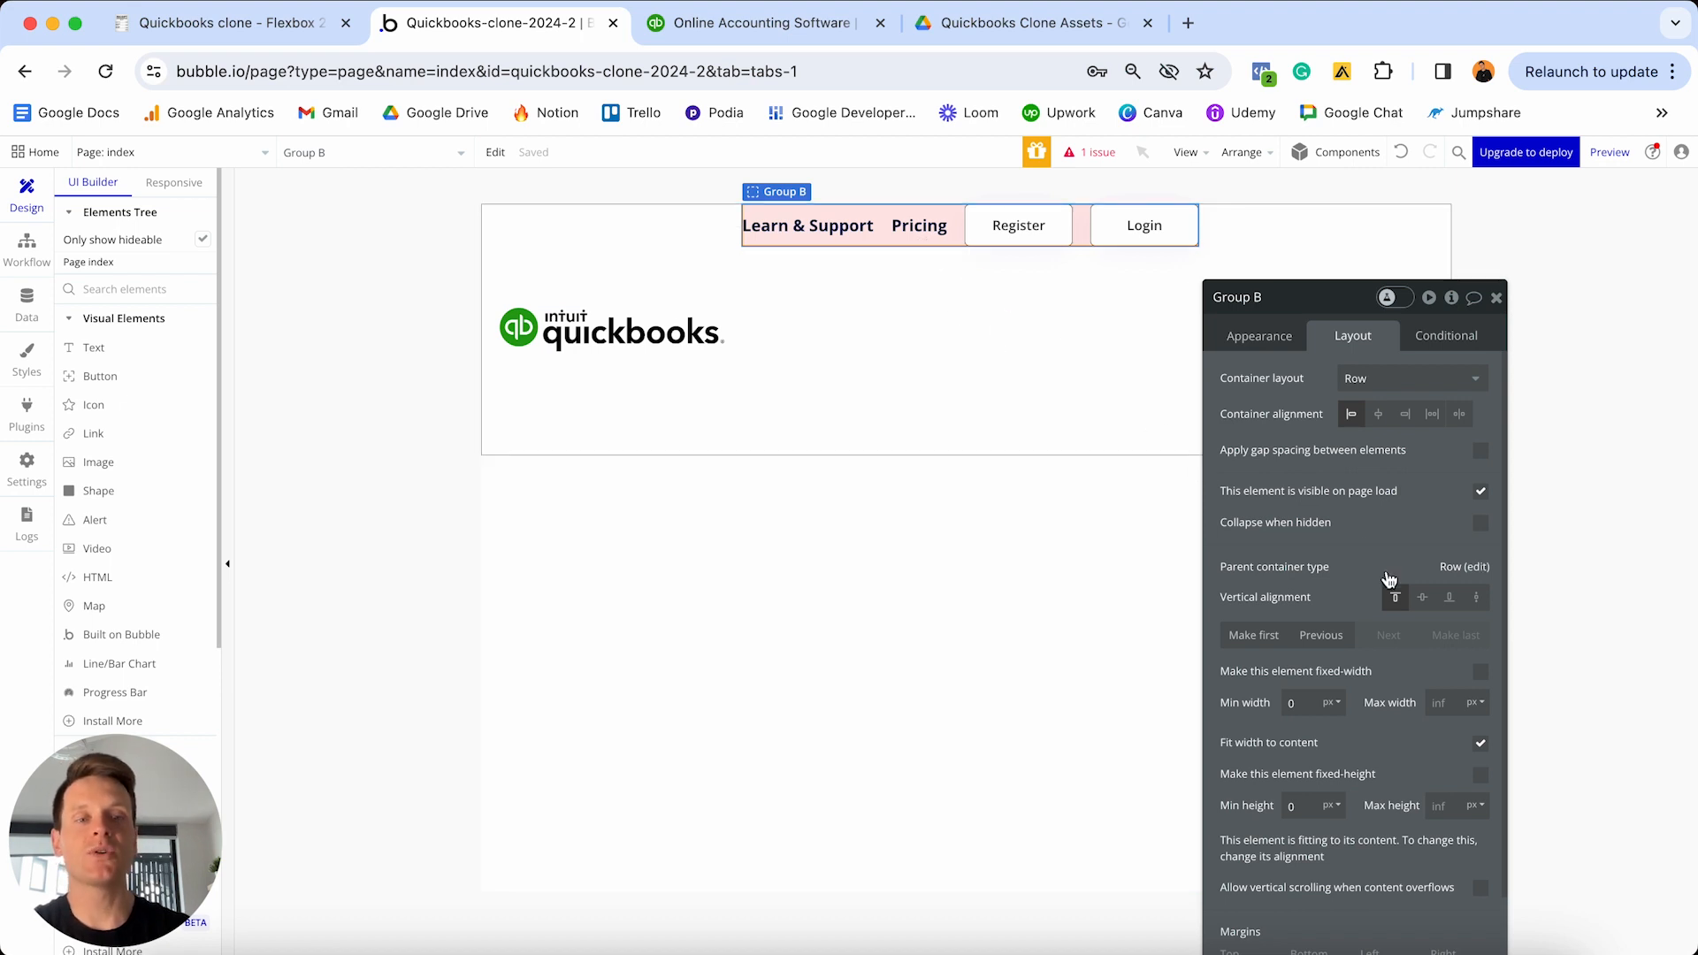
- Centre Group B vertically and give it 20 px top, bottom and right margins
click(1422, 599)
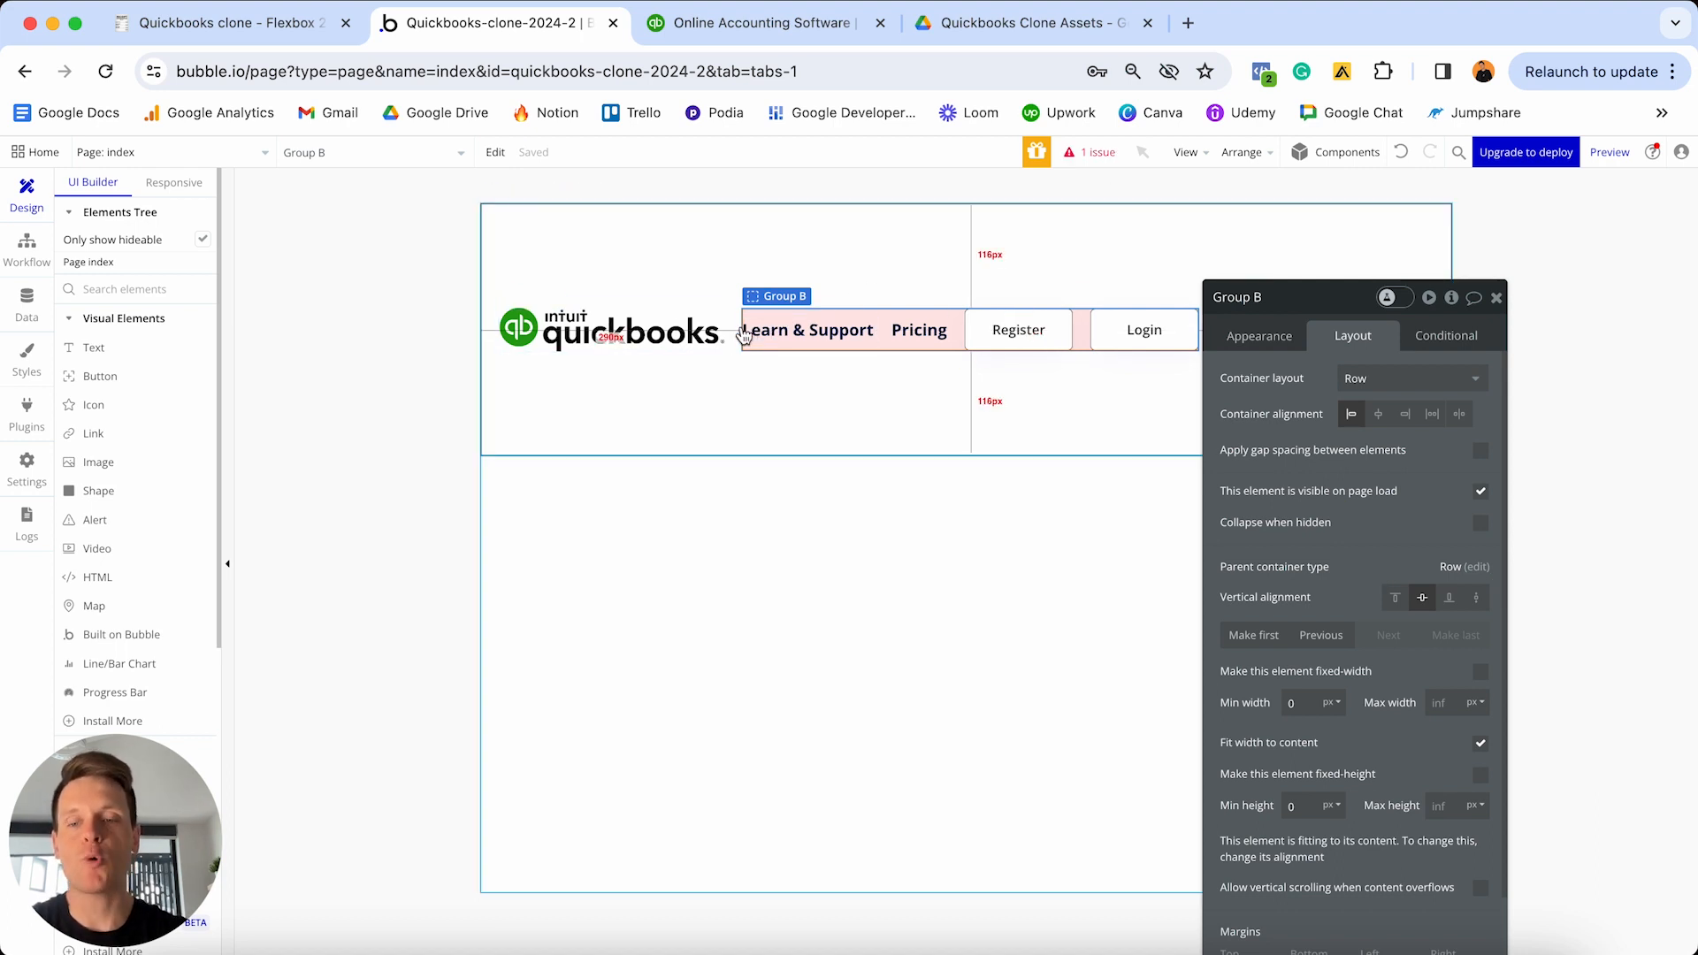
drag(1335, 309, 1356, 183)
scroll(1376, 495, down, 2)
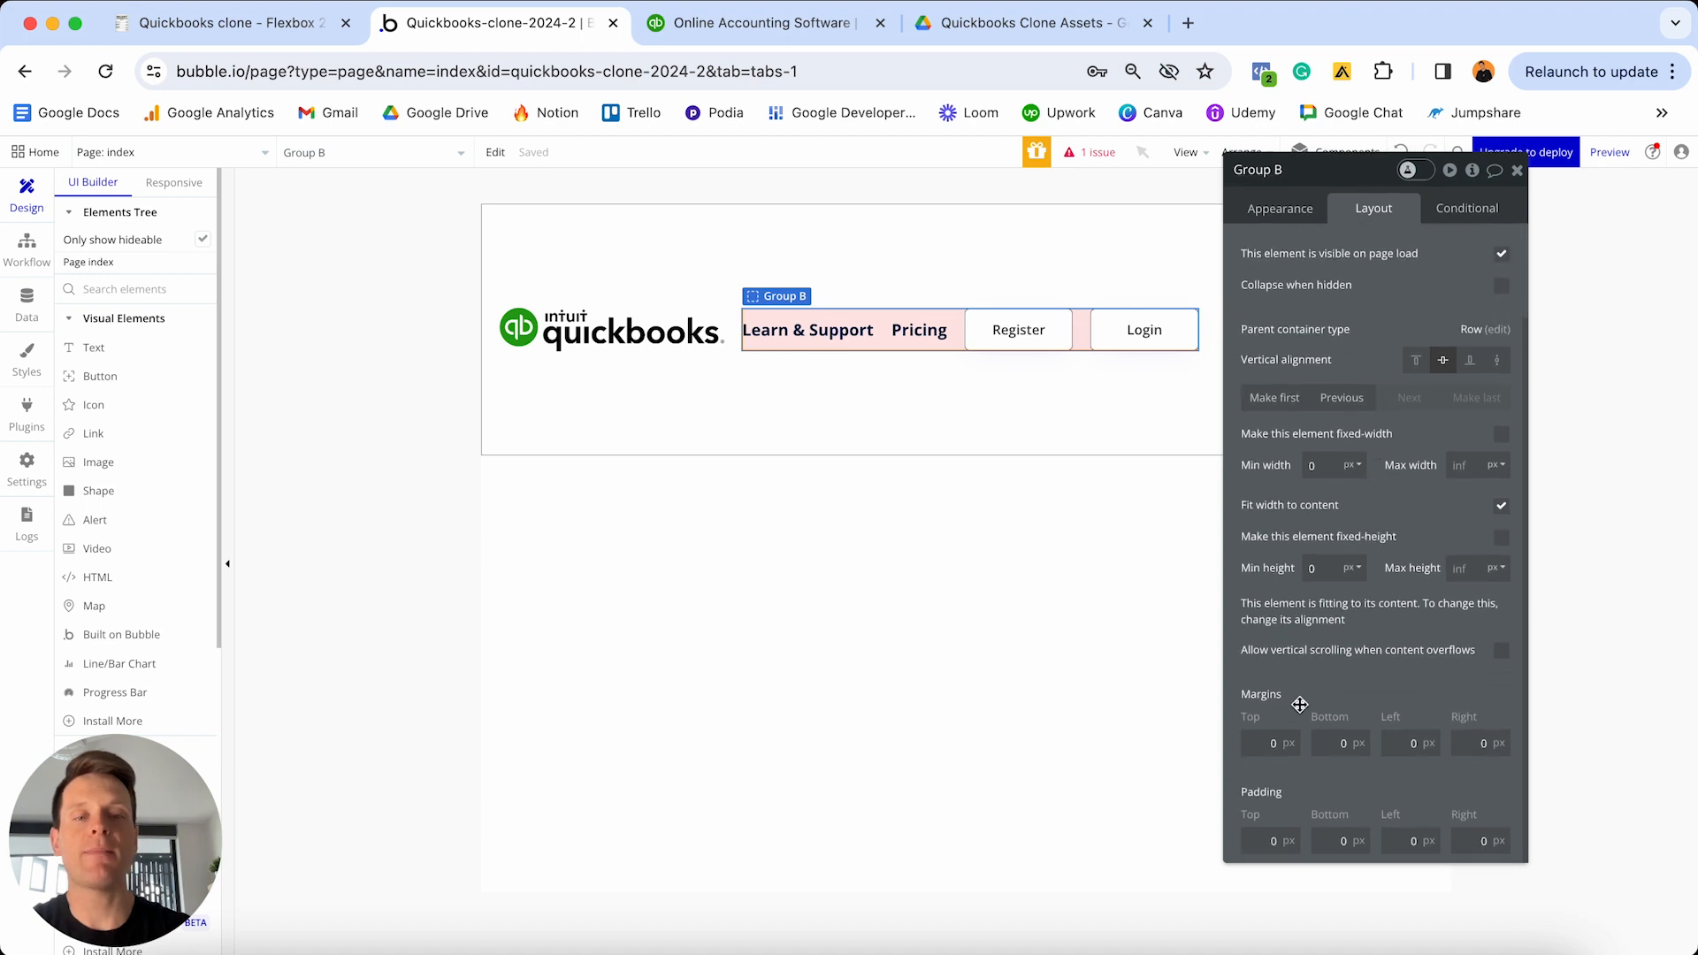
click(1249, 740)
text(20)
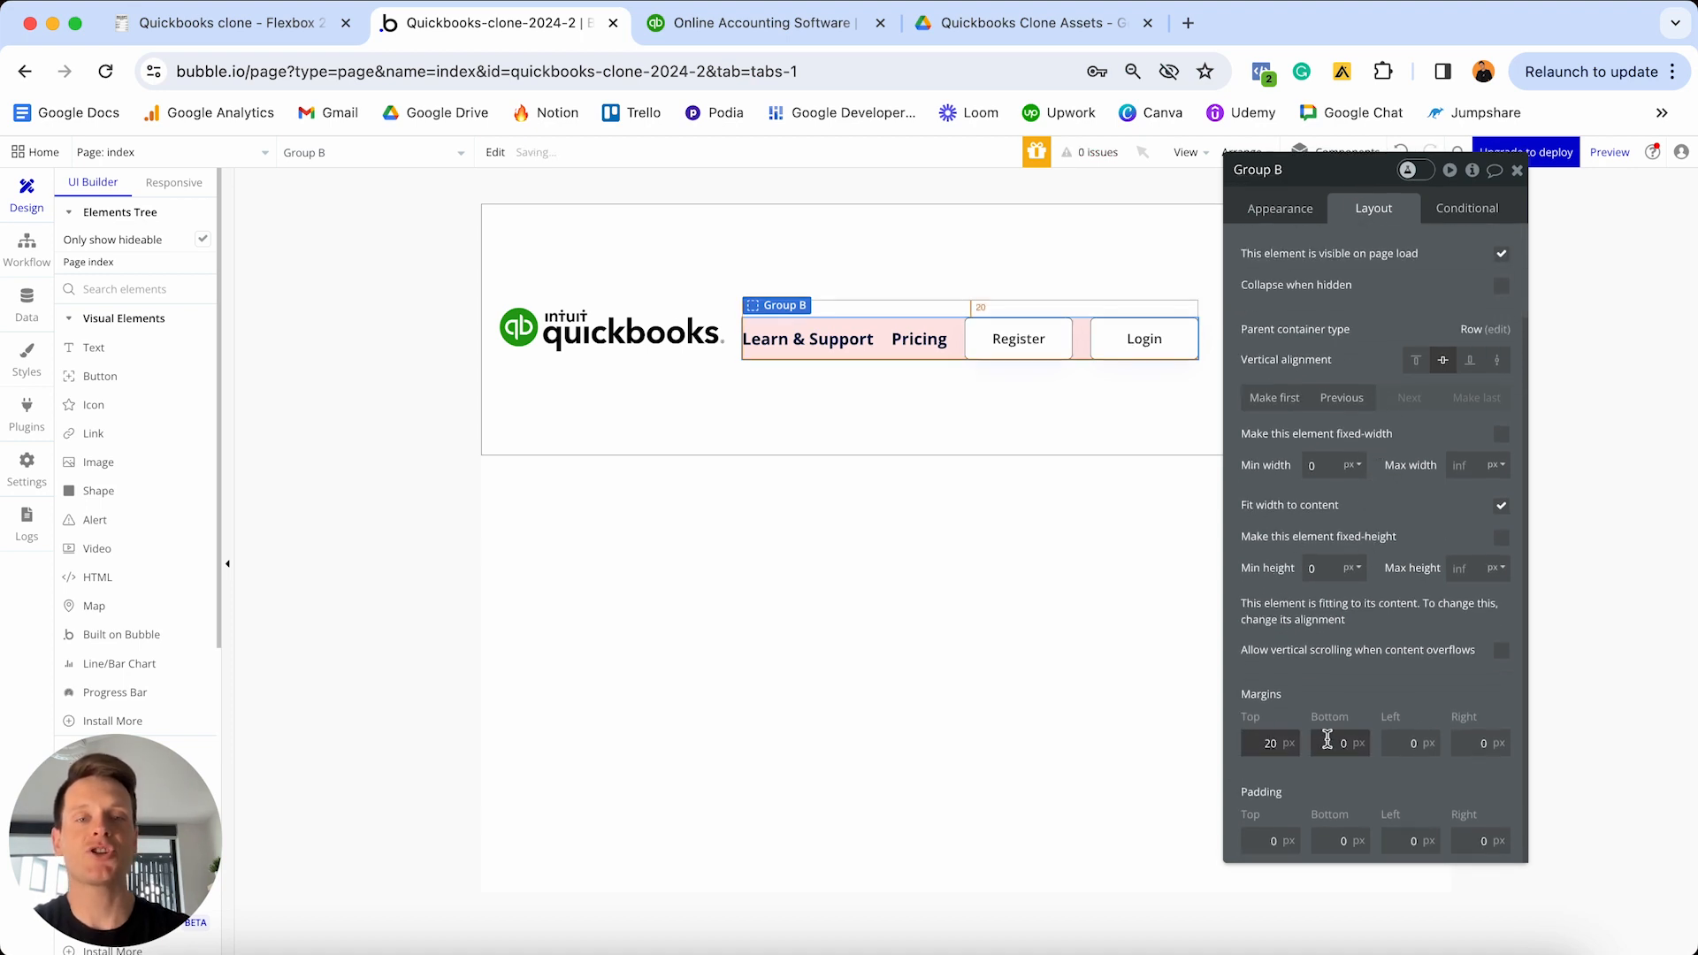
click(1330, 742)
text(20)
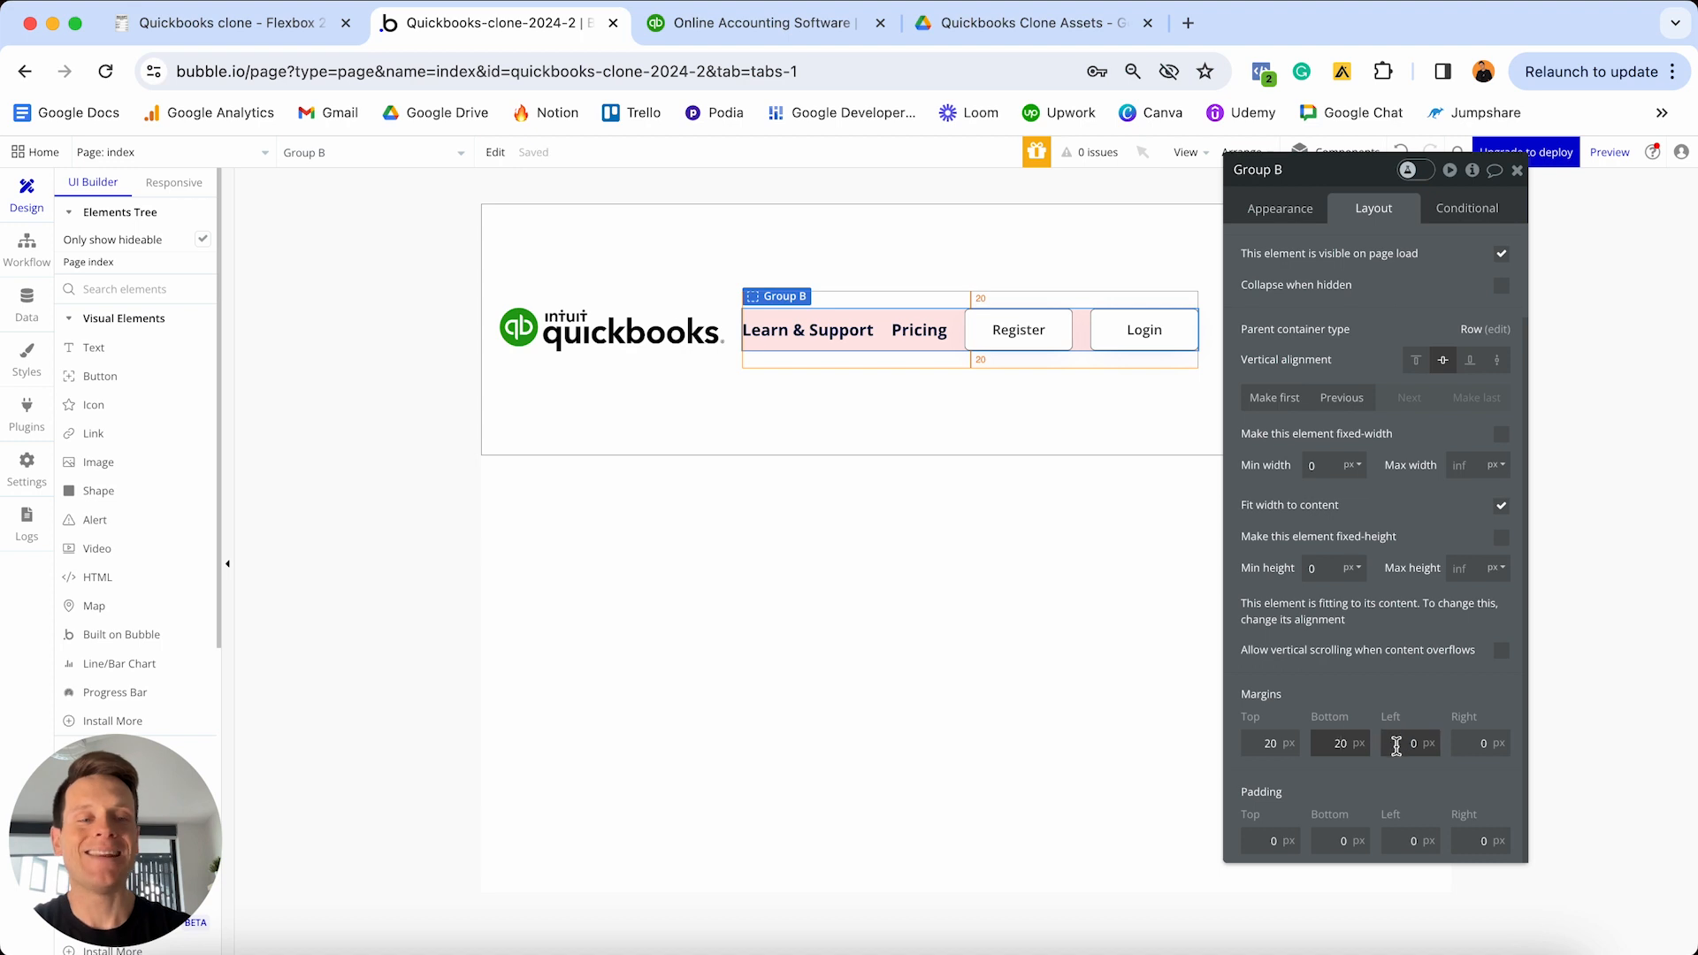
click(1480, 743)
text(20)
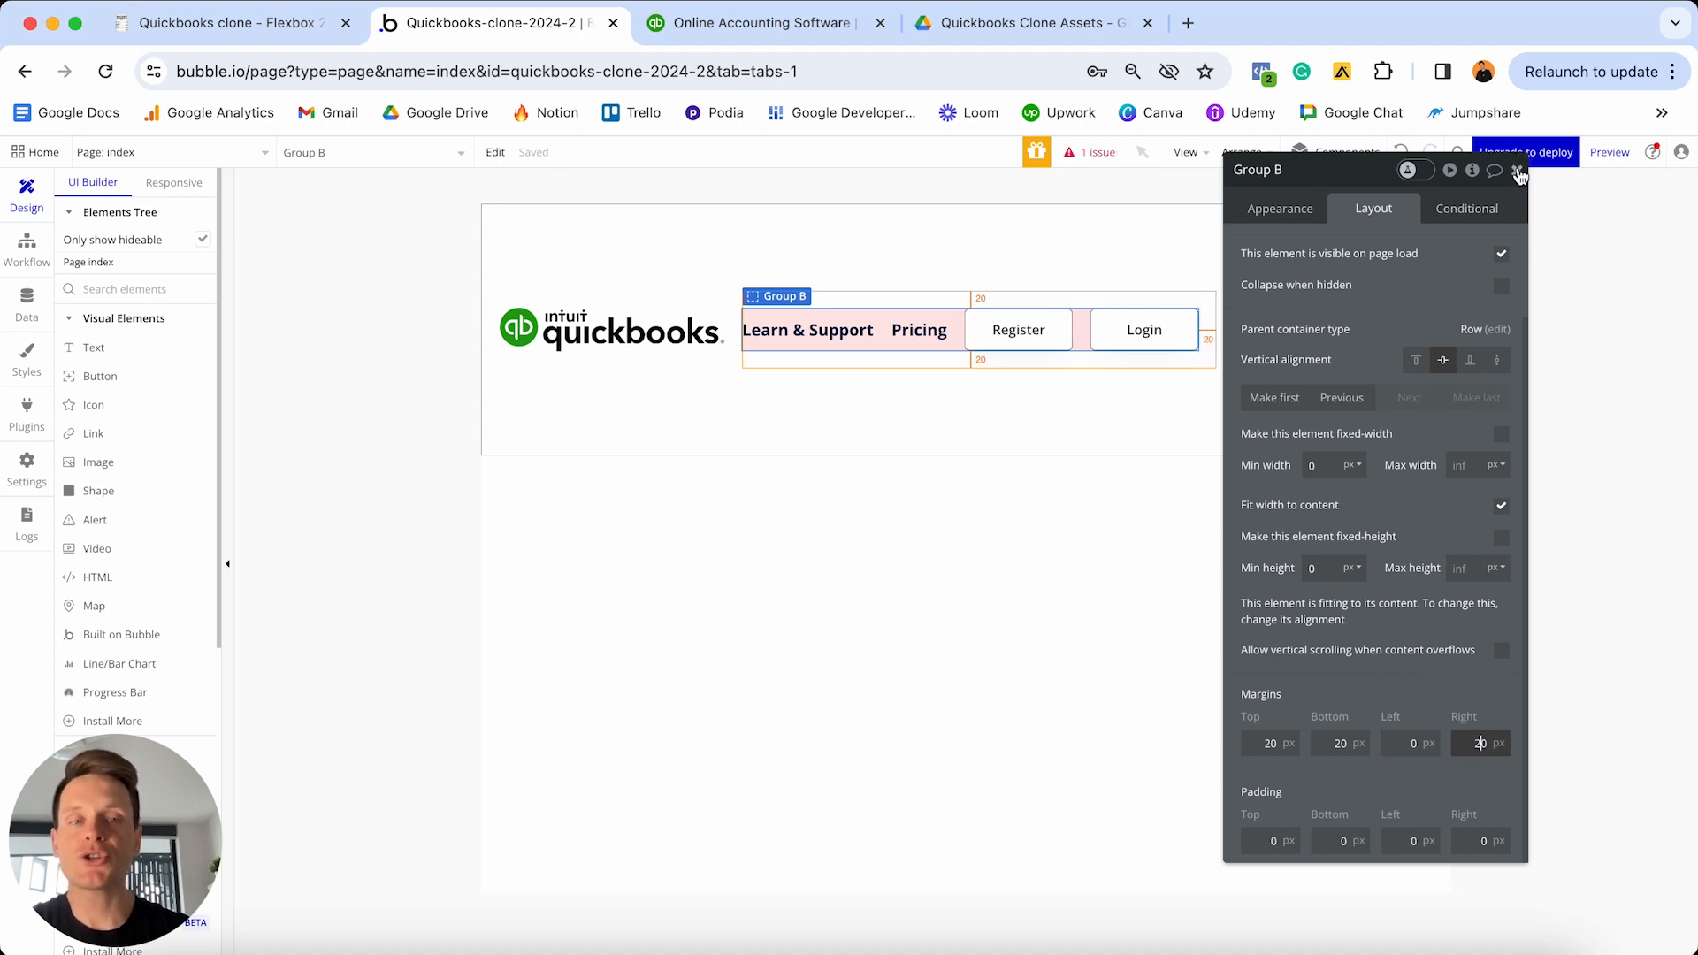
click(1519, 174)
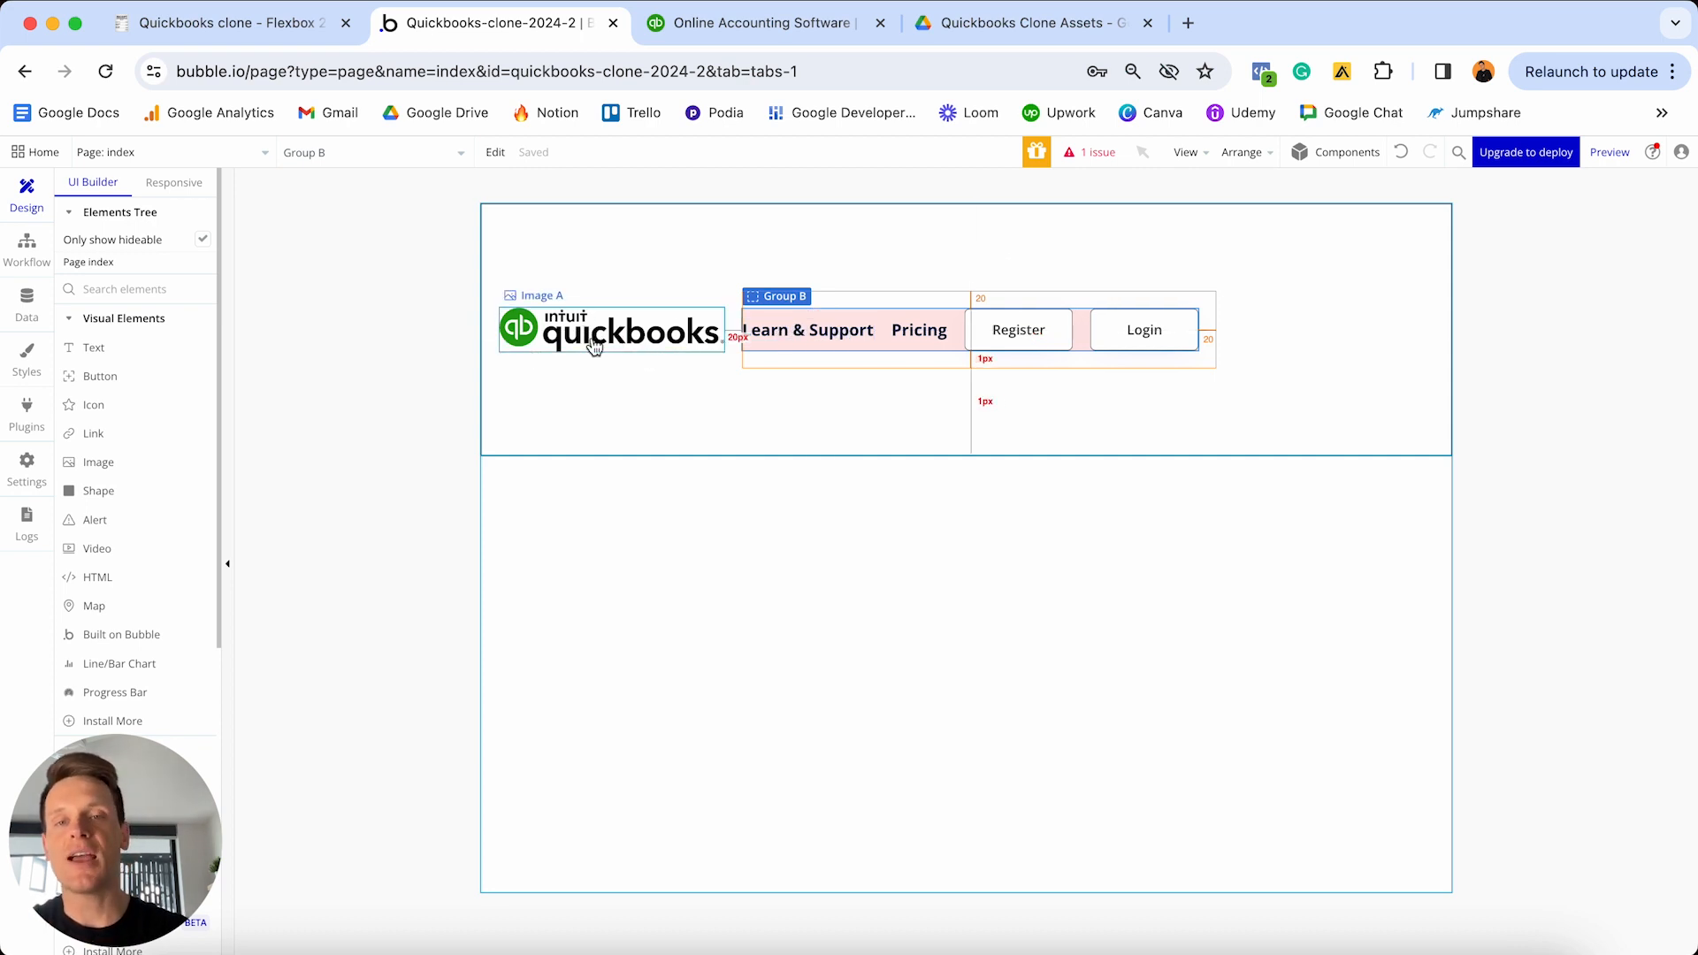
- Bring up Group - Menu-header's Layout settings, showing its Row layout and 280 px minimum height
double_click(1305, 266)
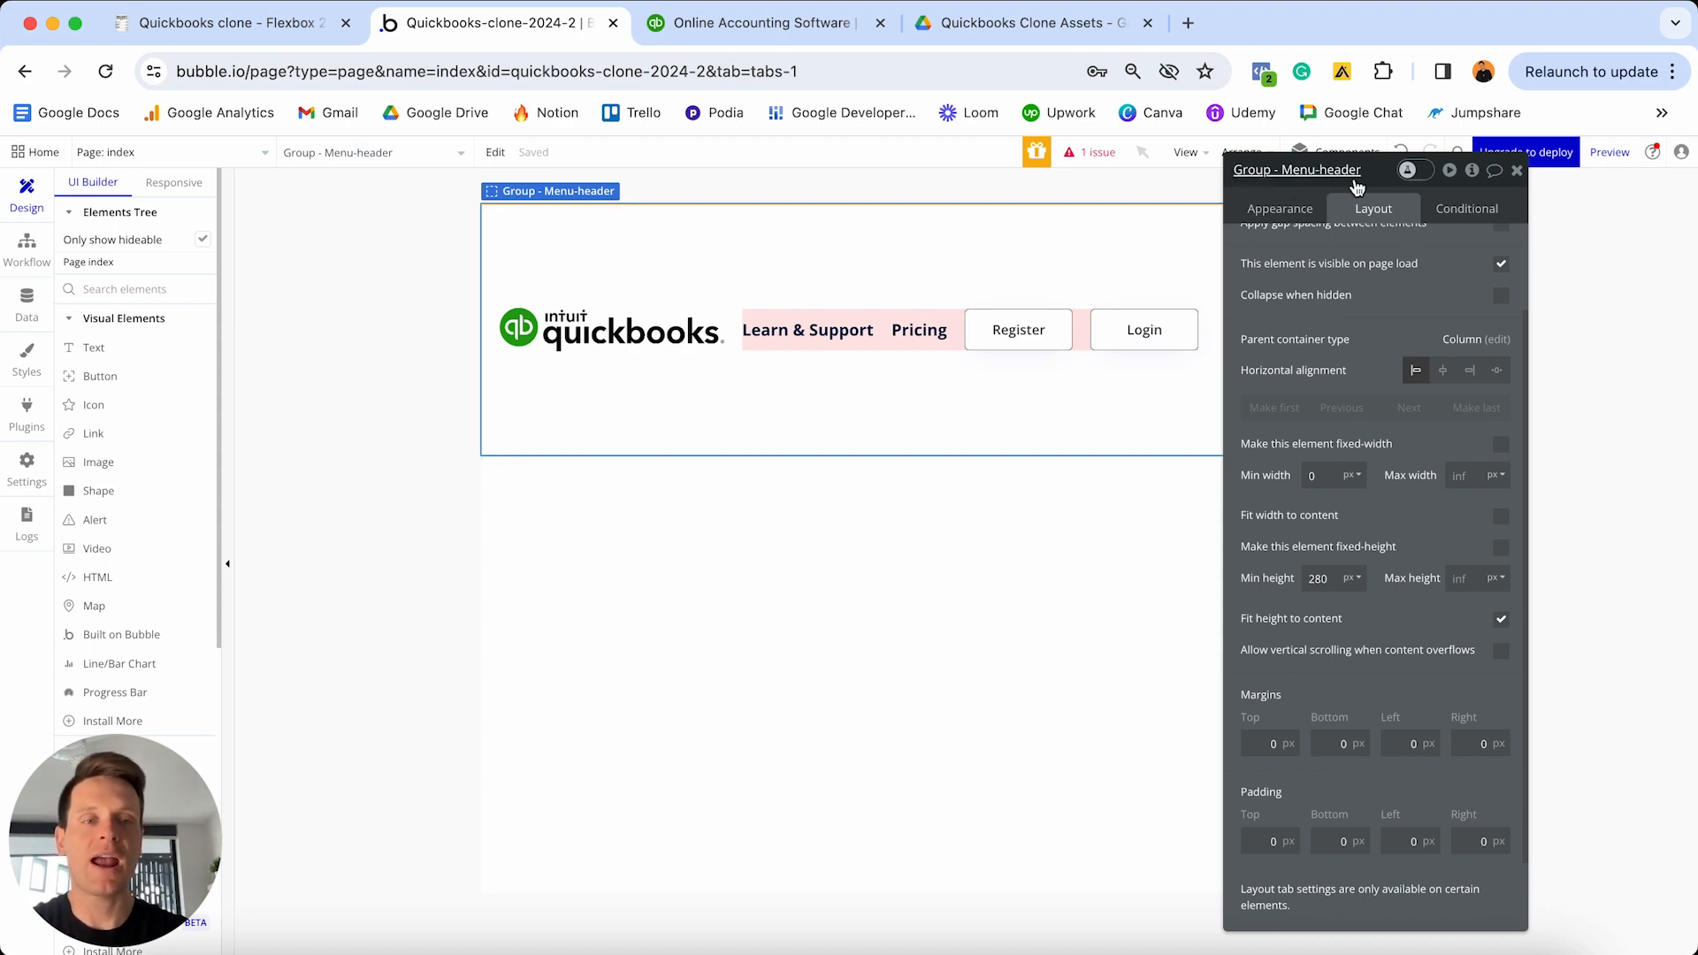
scroll(1338, 344, up, 2)
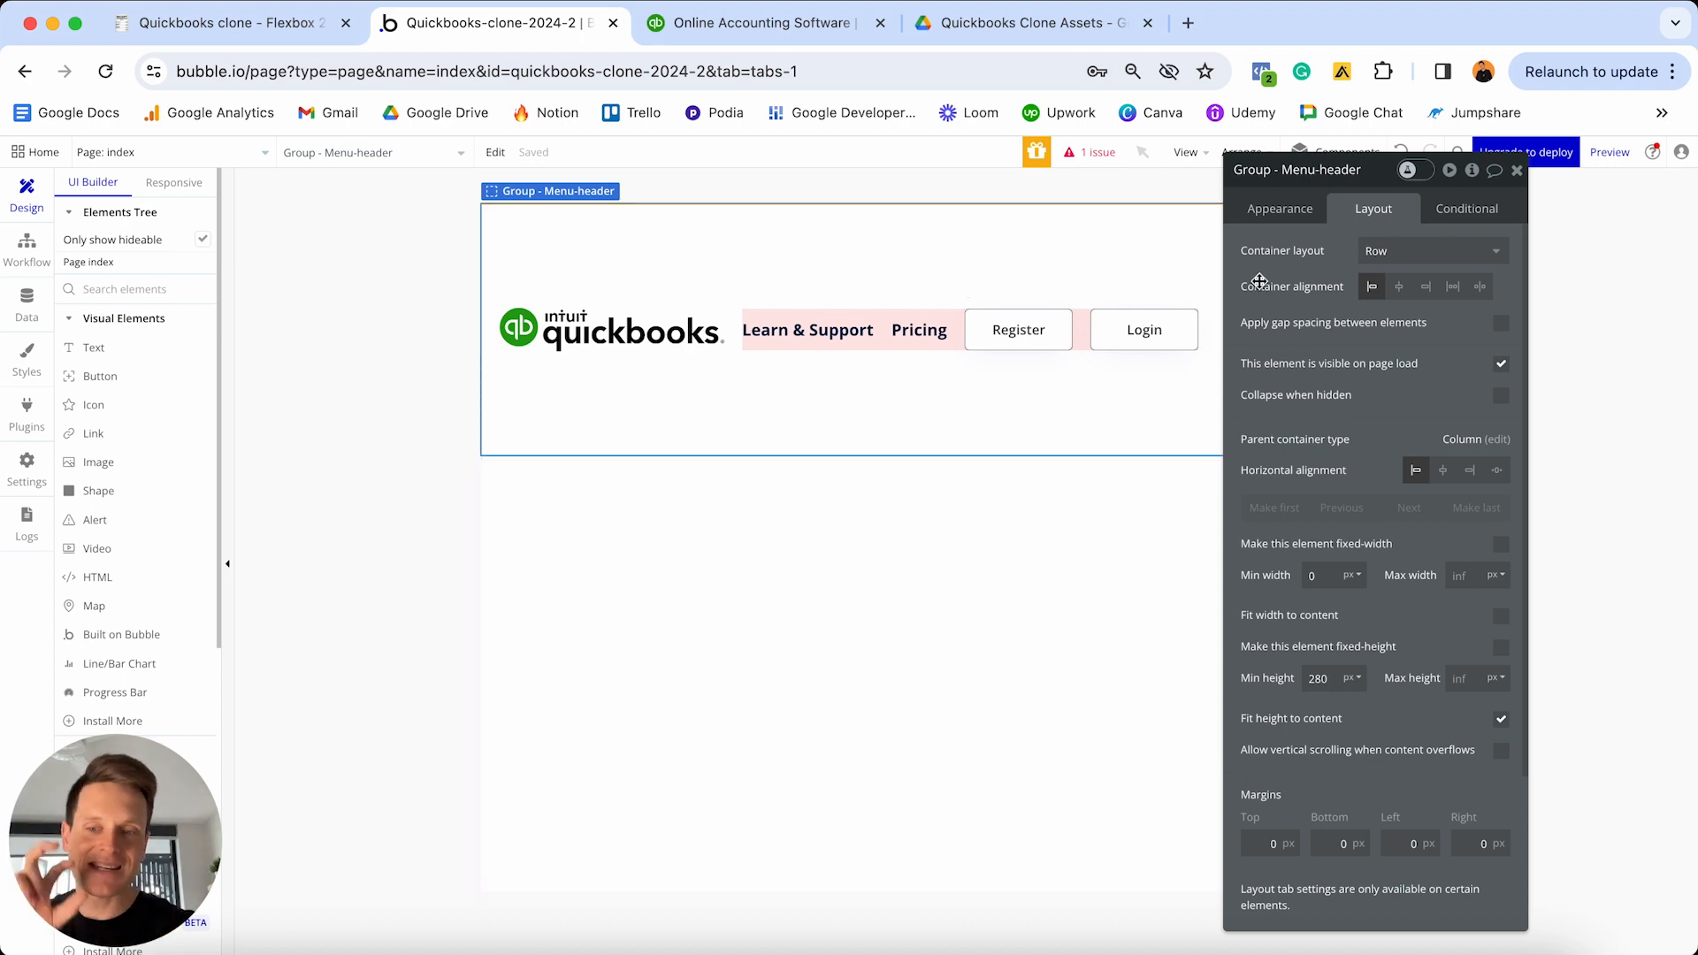
mouse_move(1260, 281)
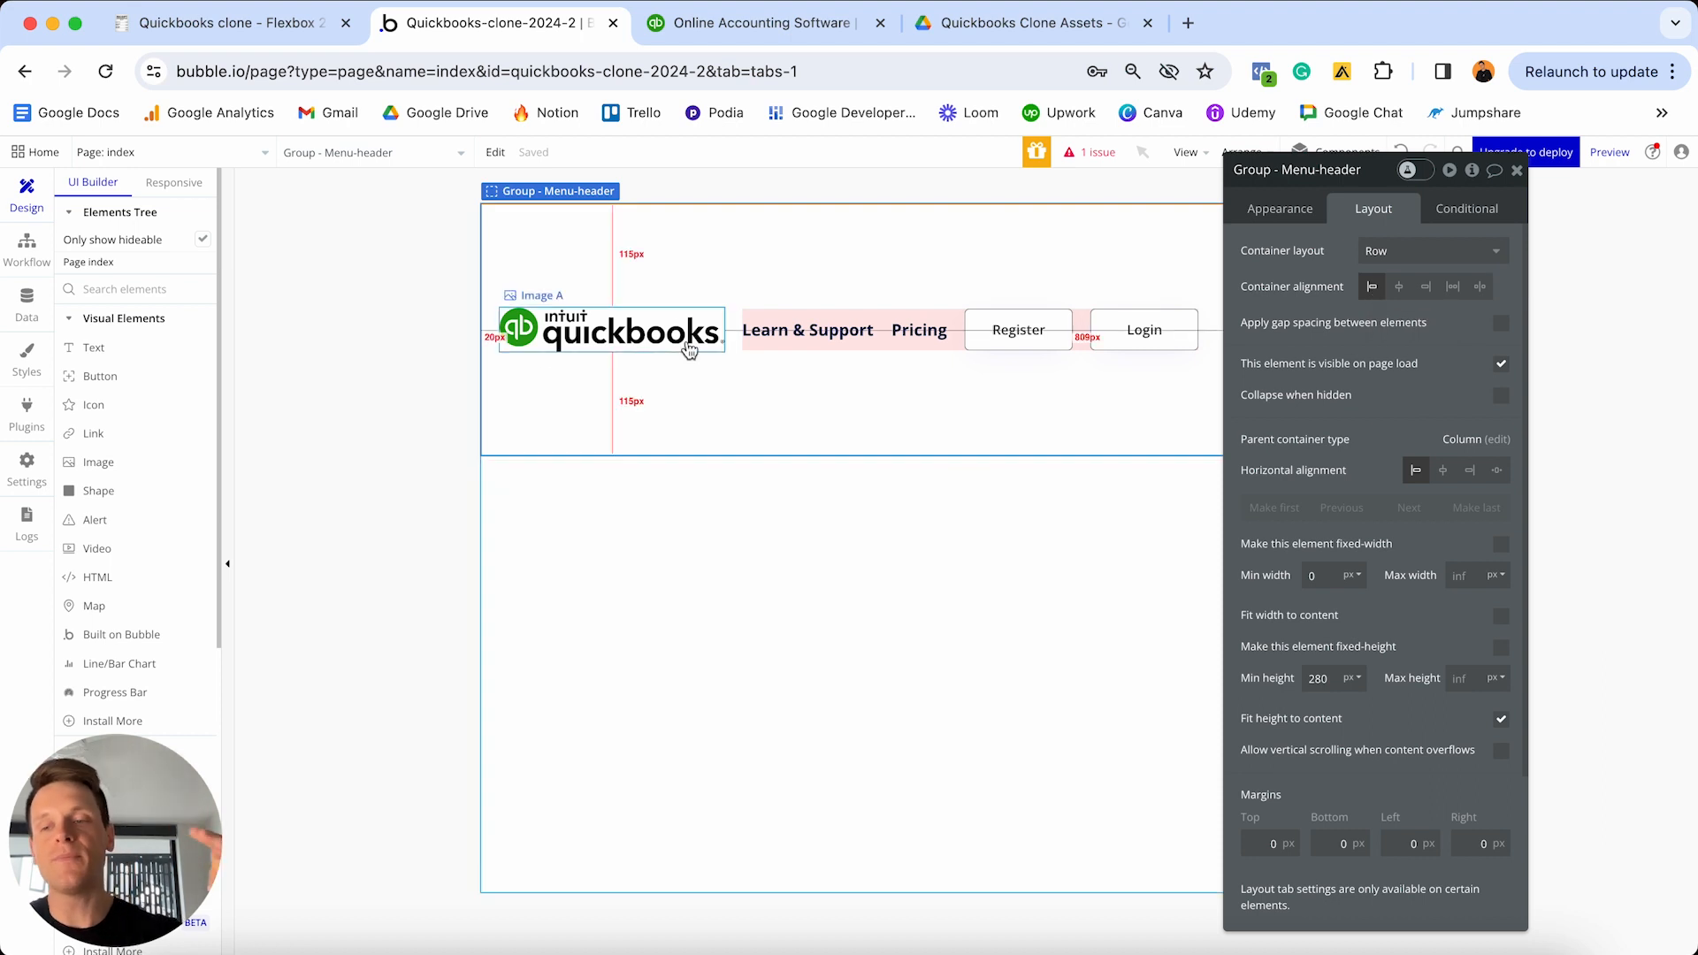
- Set the Menu-header's container alignment to space between and its minimum height to 0
click(1399, 295)
drag(1362, 170, 1323, 415)
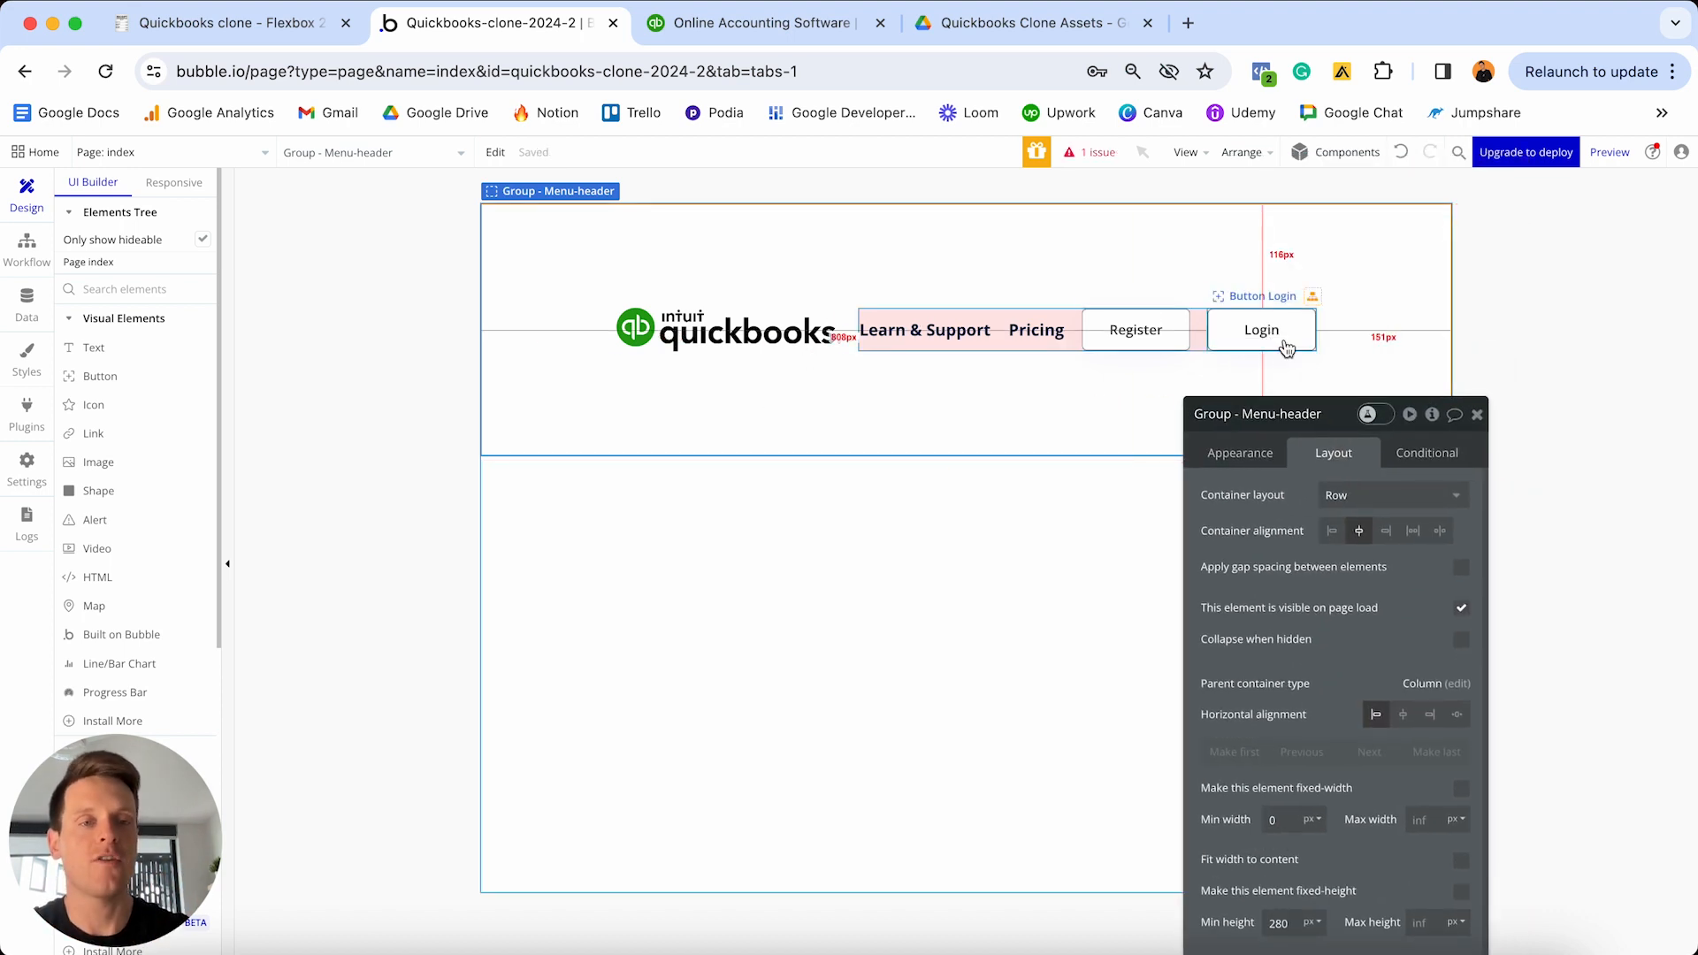
click(1441, 531)
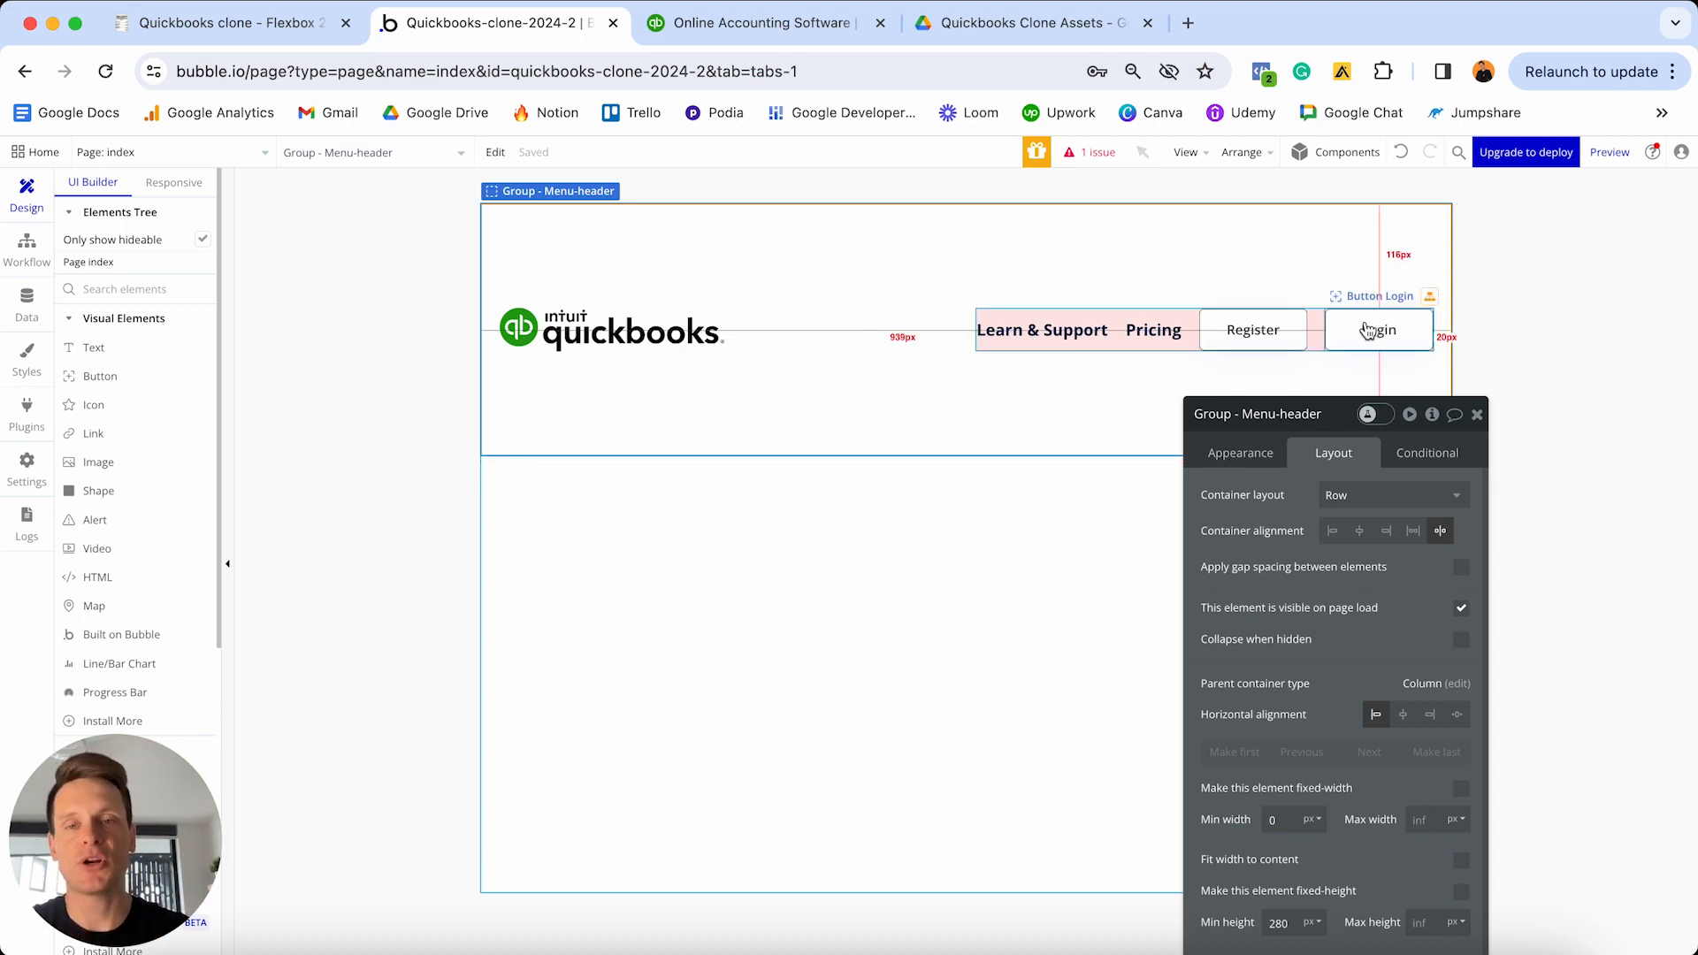
drag(1338, 416, 1390, 191)
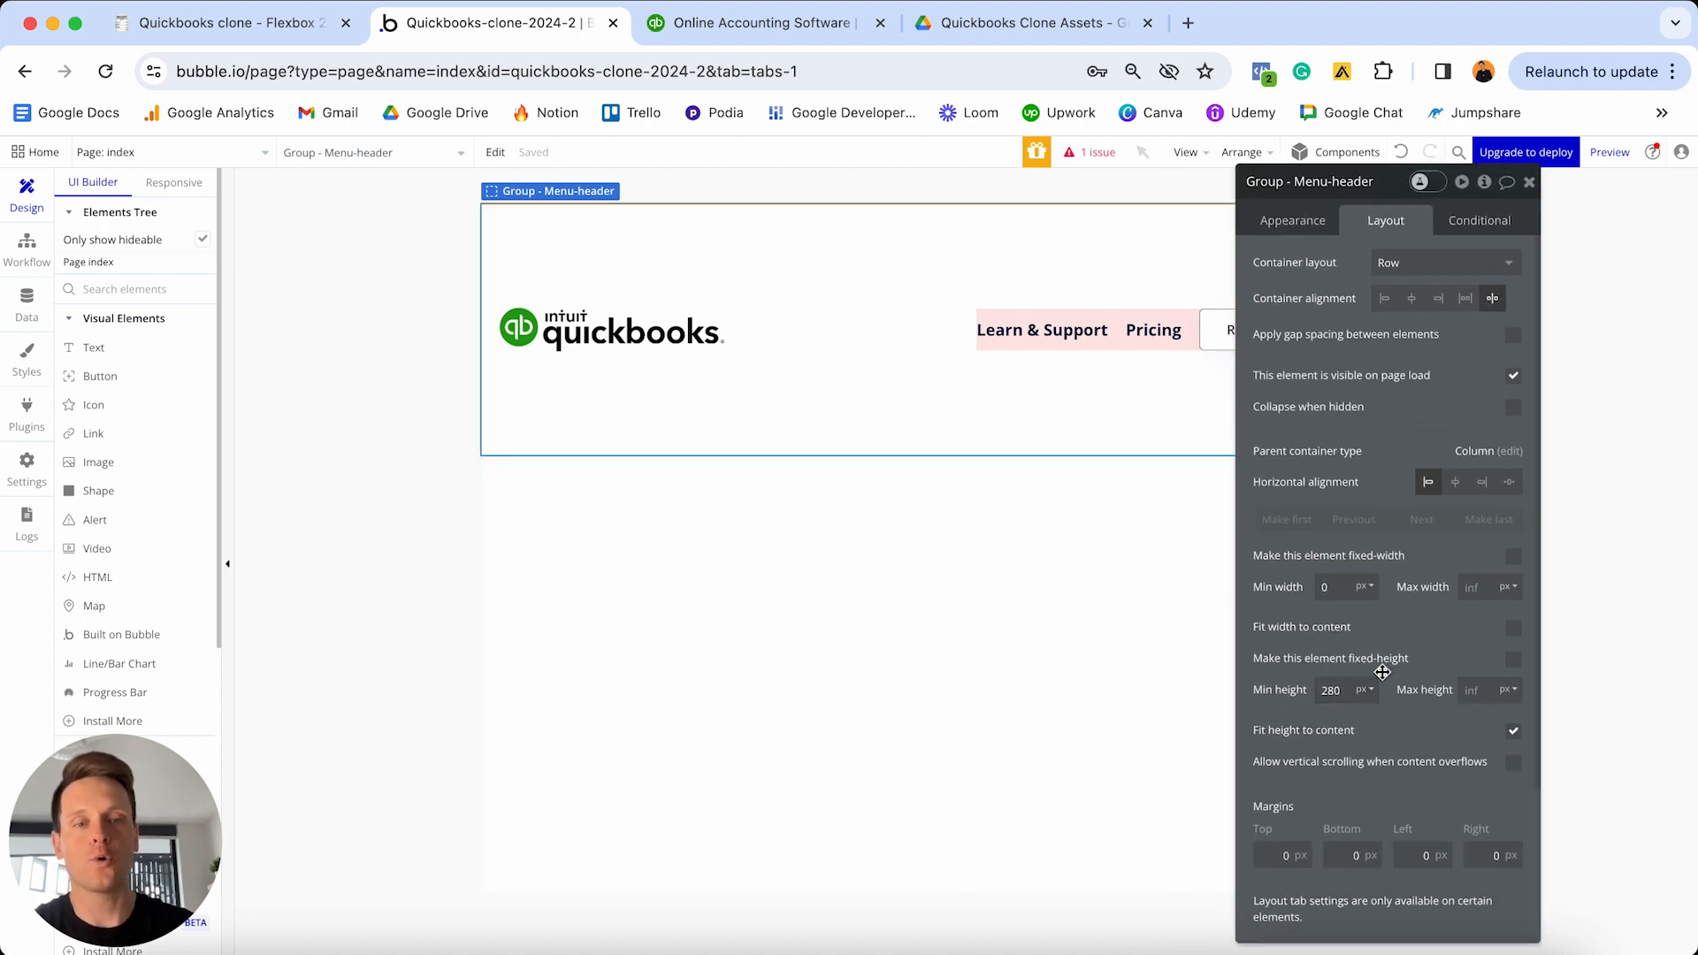
double_click(1337, 690)
text(0)
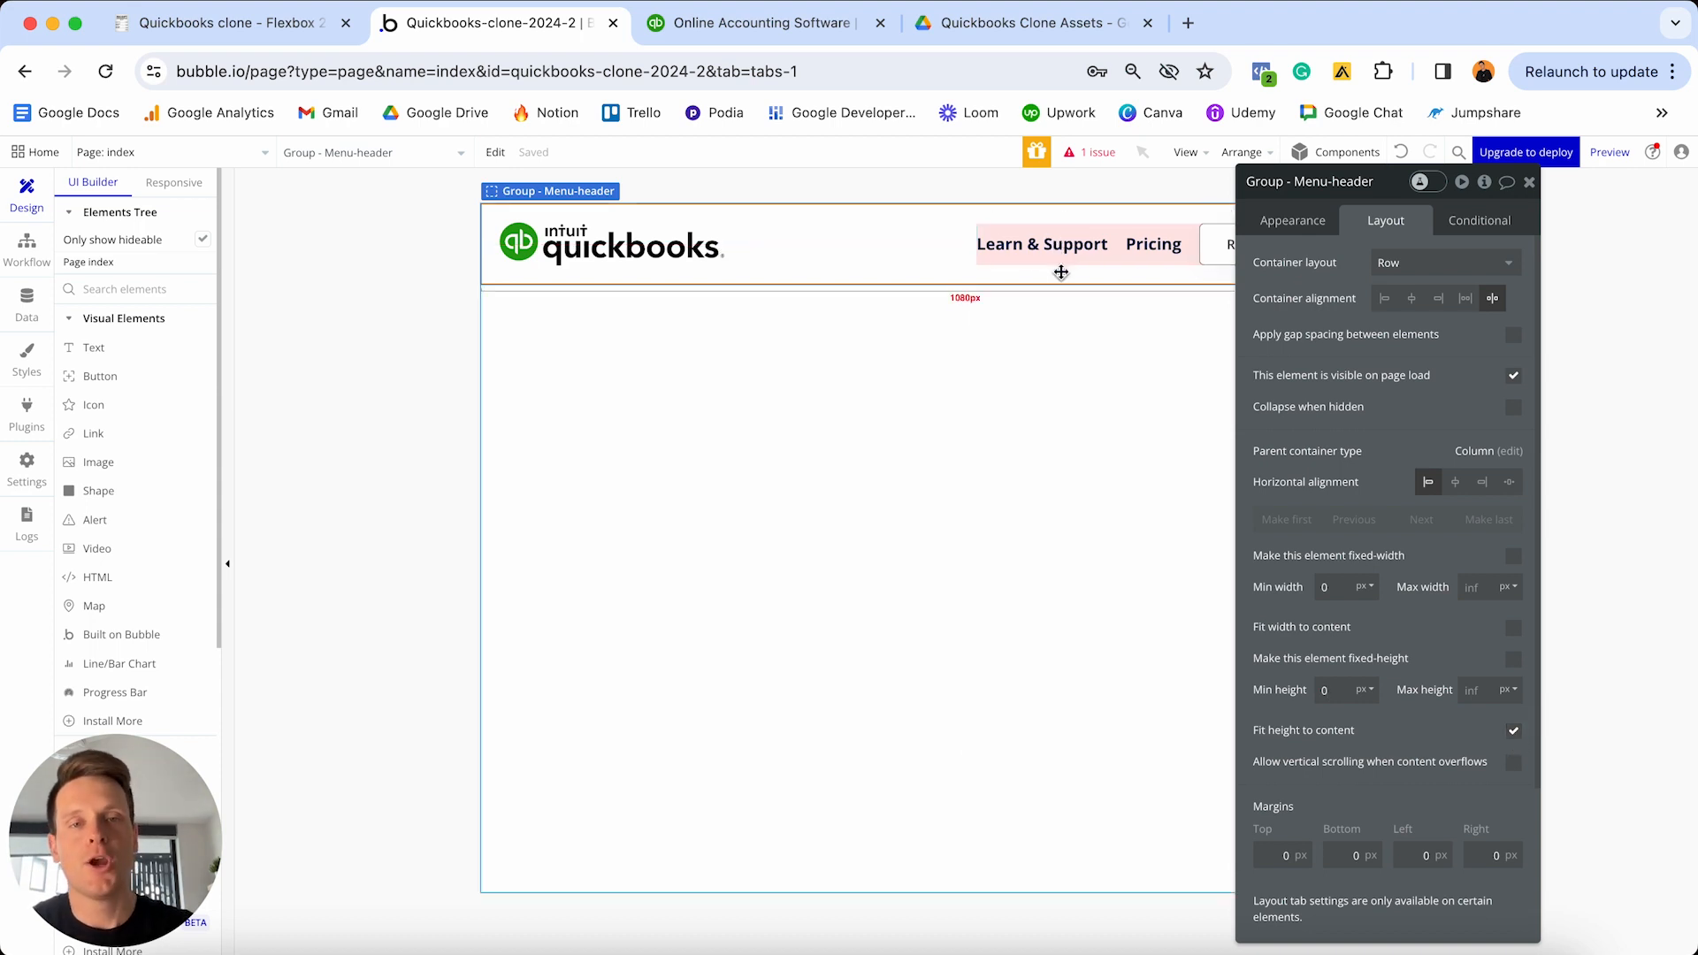
click(1529, 182)
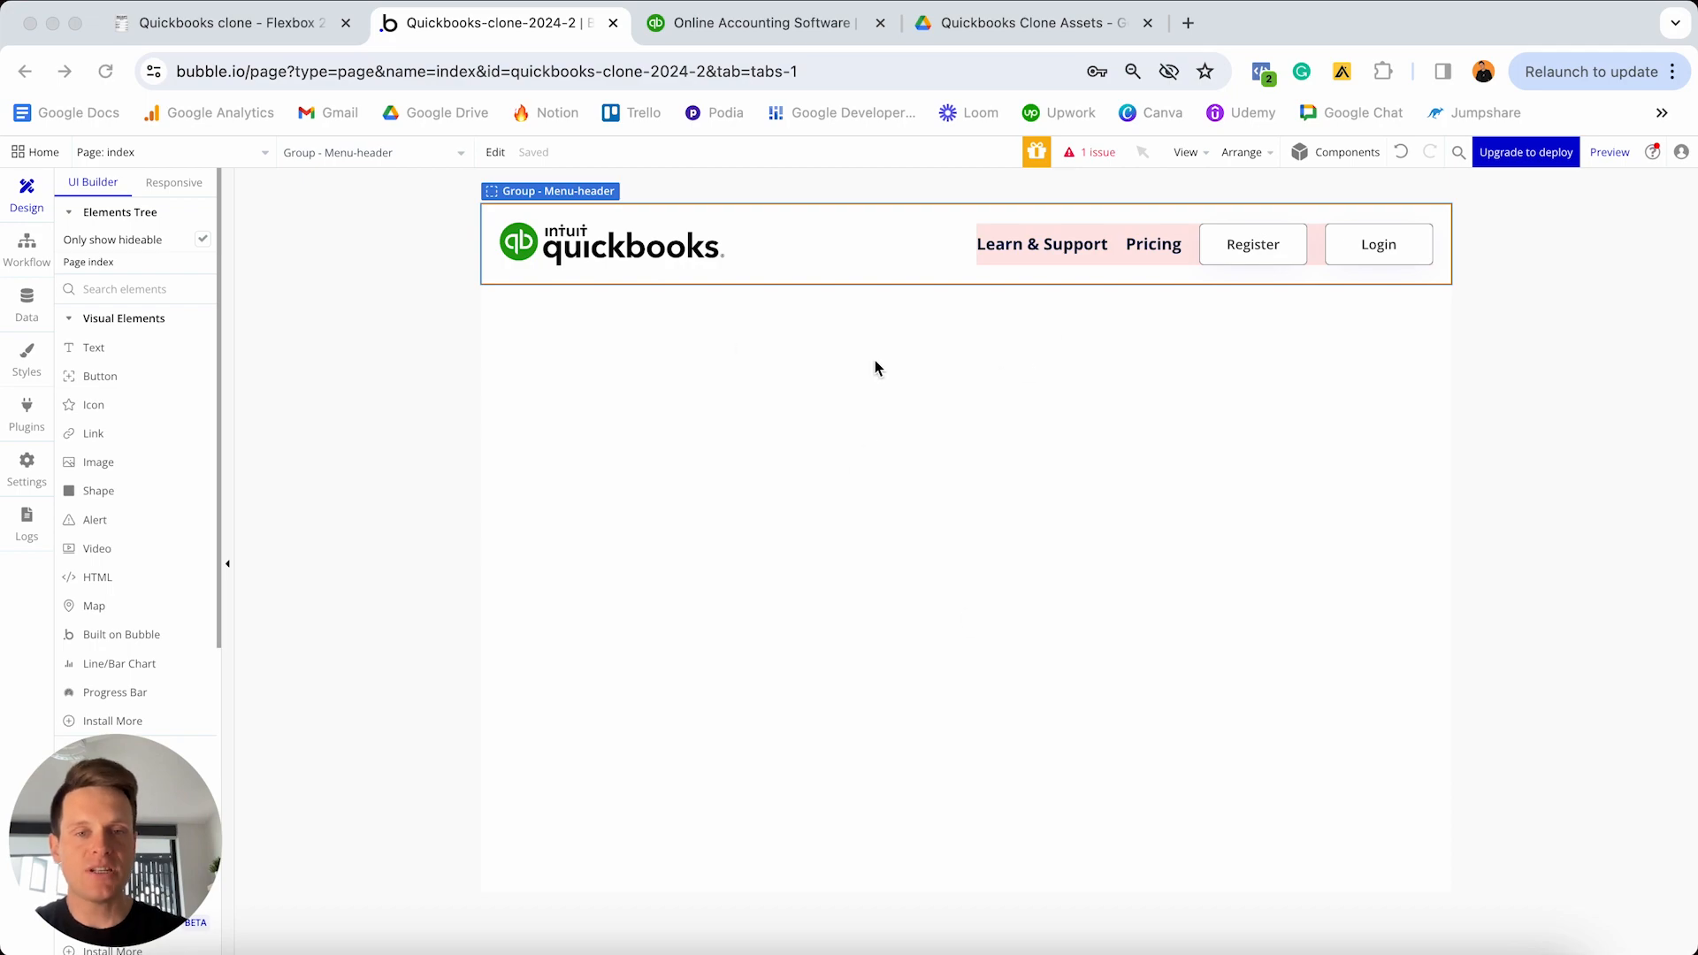
- Check the finished quickbooks-clone-2024 editor, then return to the quickbooks-clone-2024-2 editor
key(ctrl+Up)
click(733, 405)
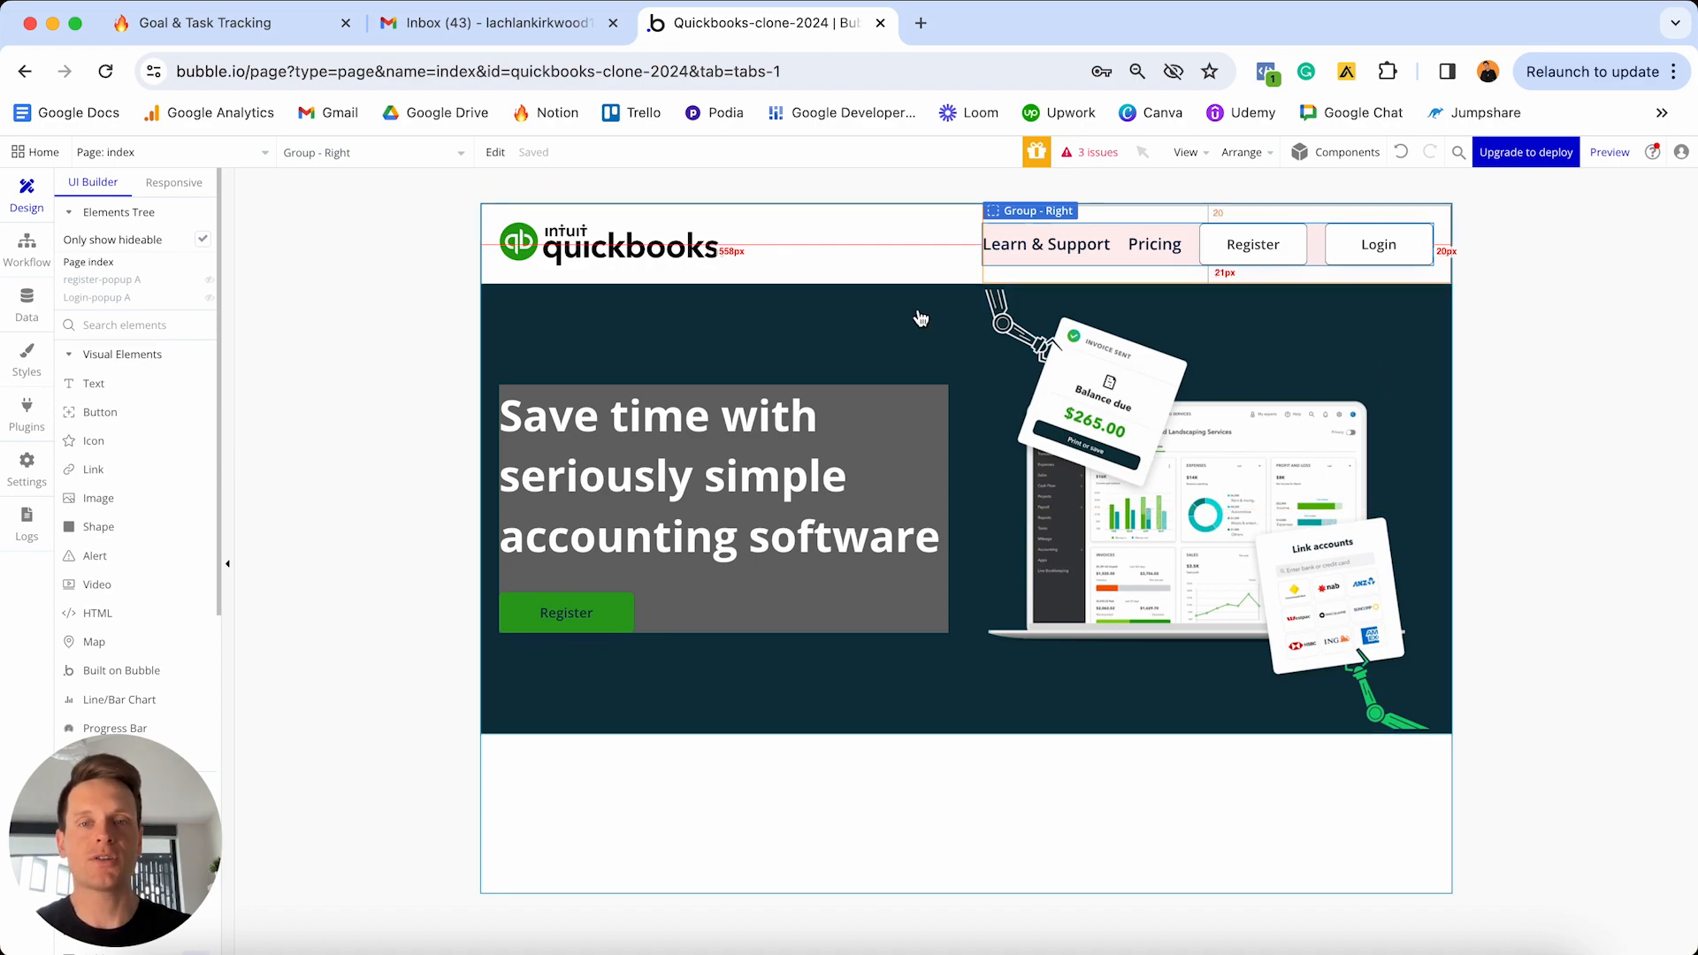
key(ctrl+Up)
click(545, 356)
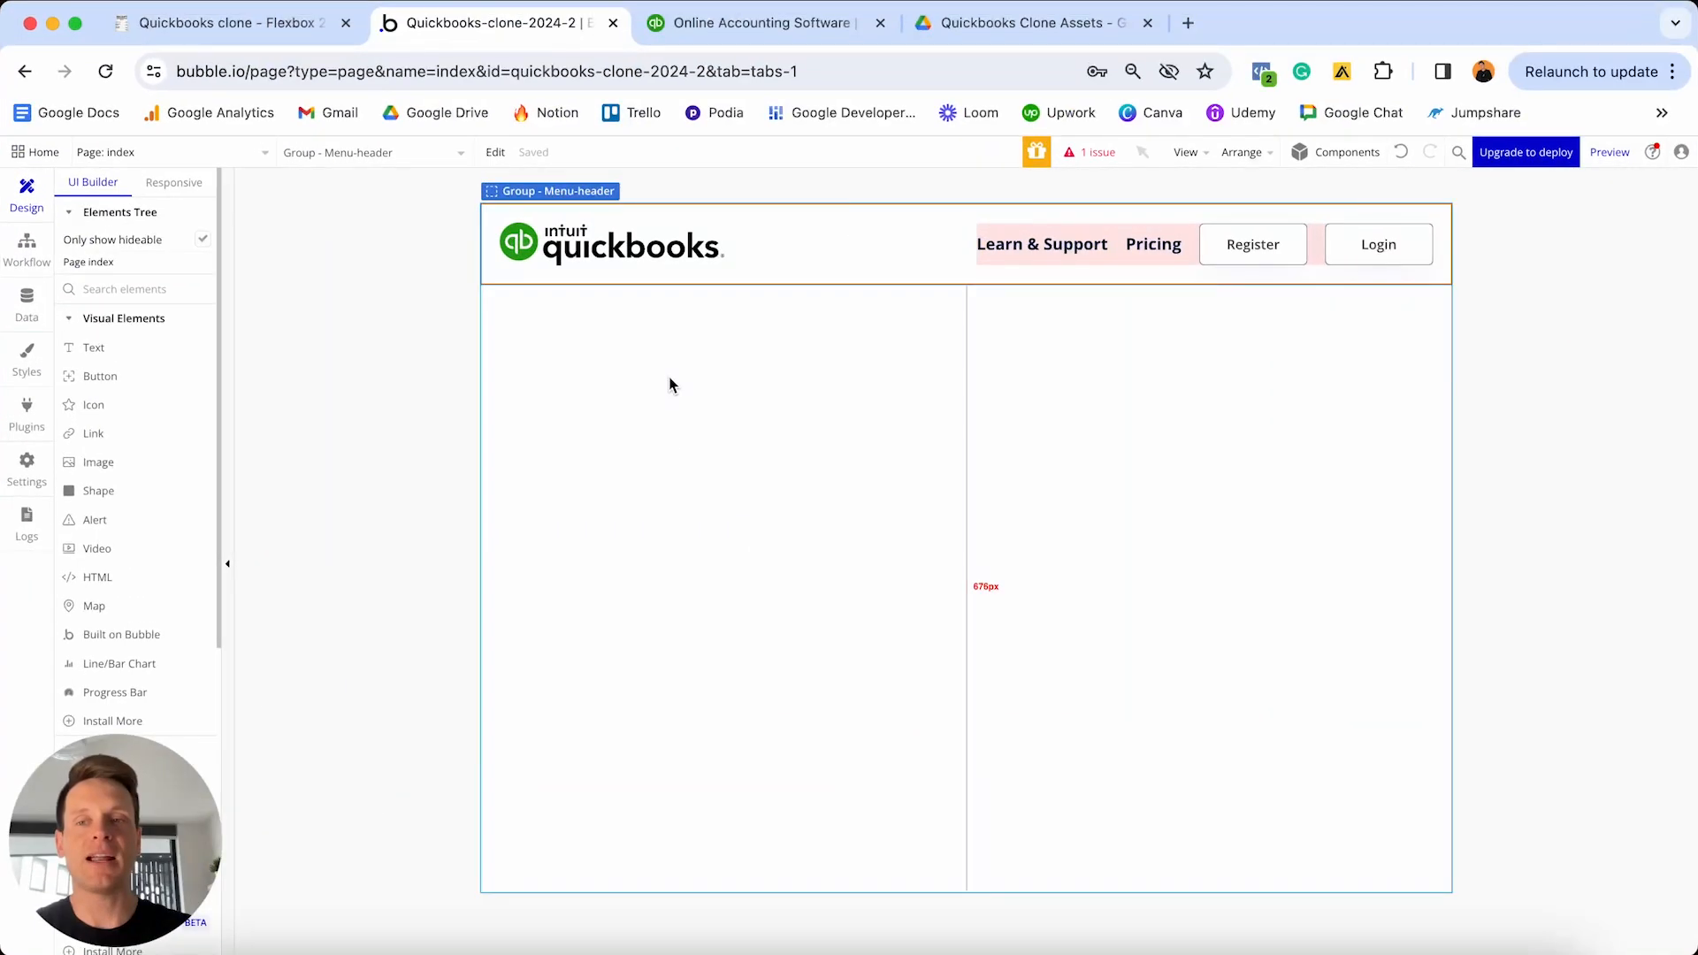
scroll(177, 416, down, 5)
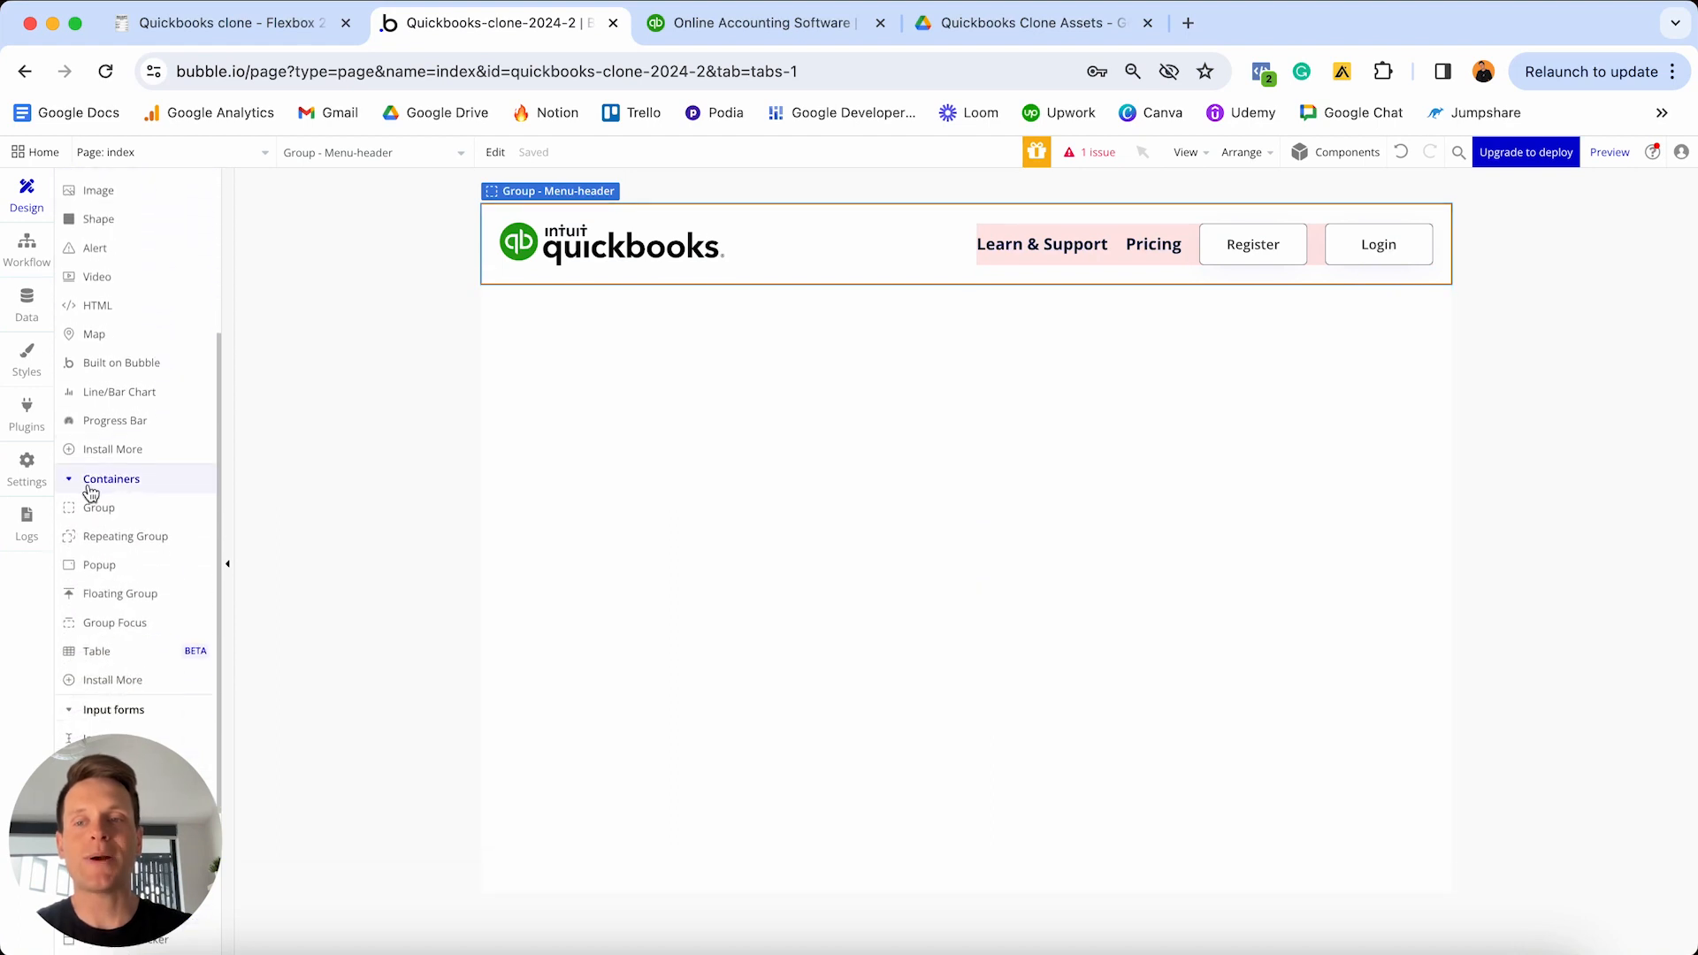
- Place a new group below the header and detach it from its standard style
click(107, 504)
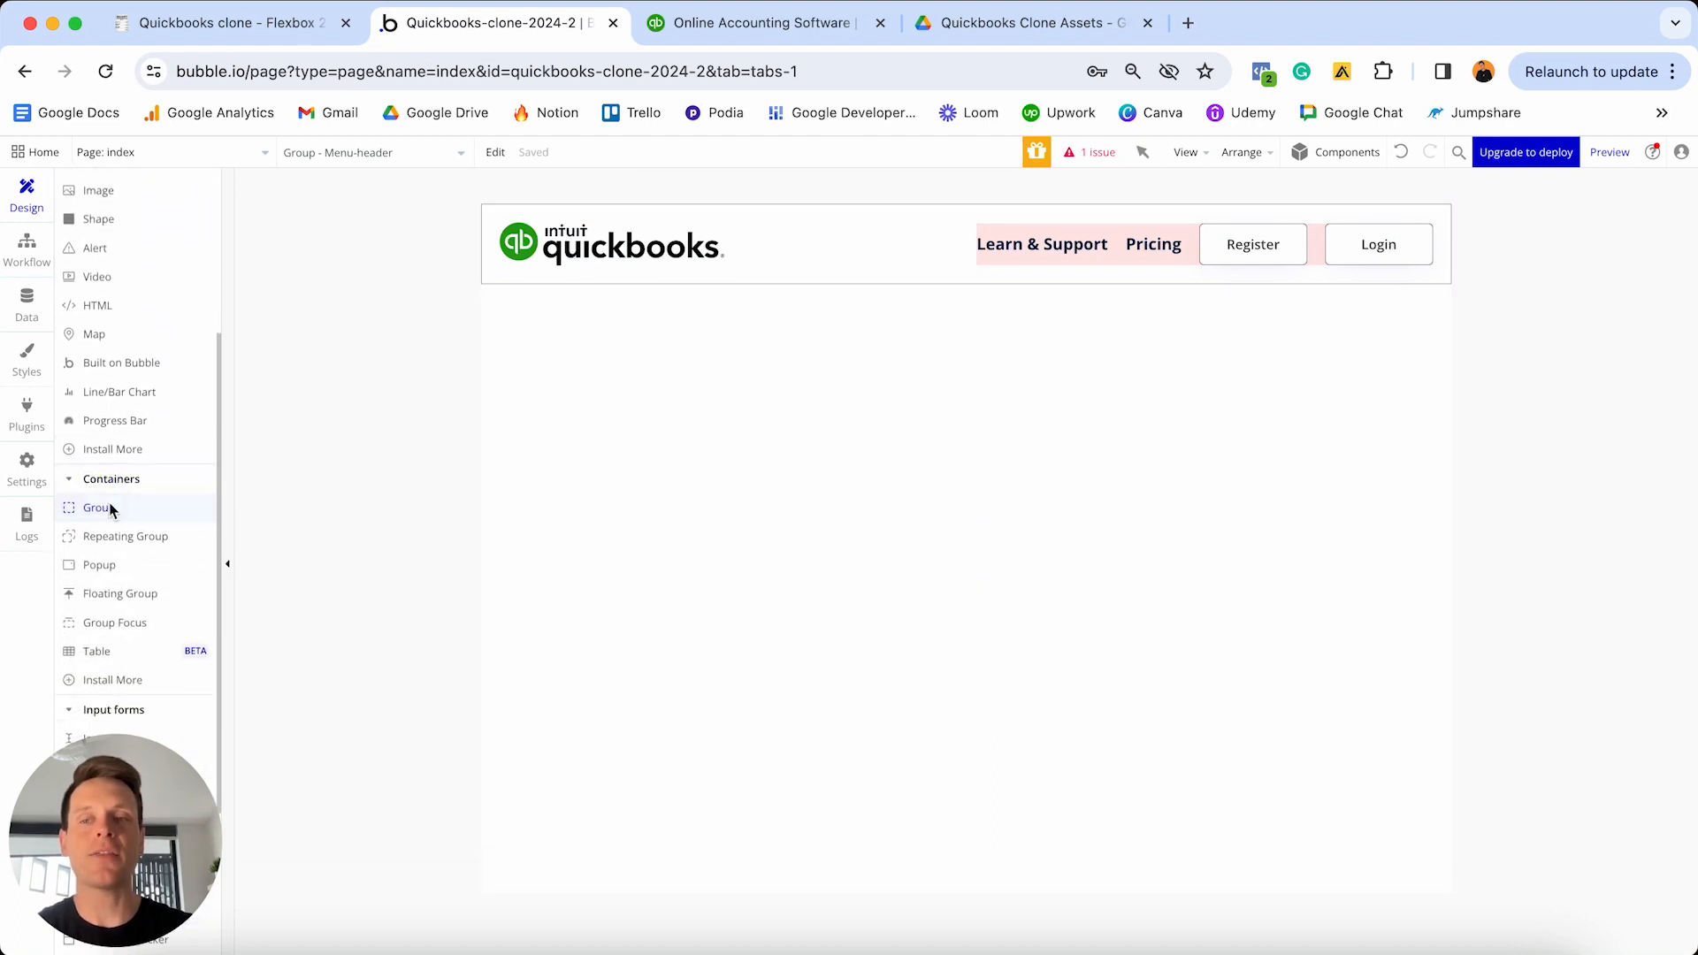
click(677, 476)
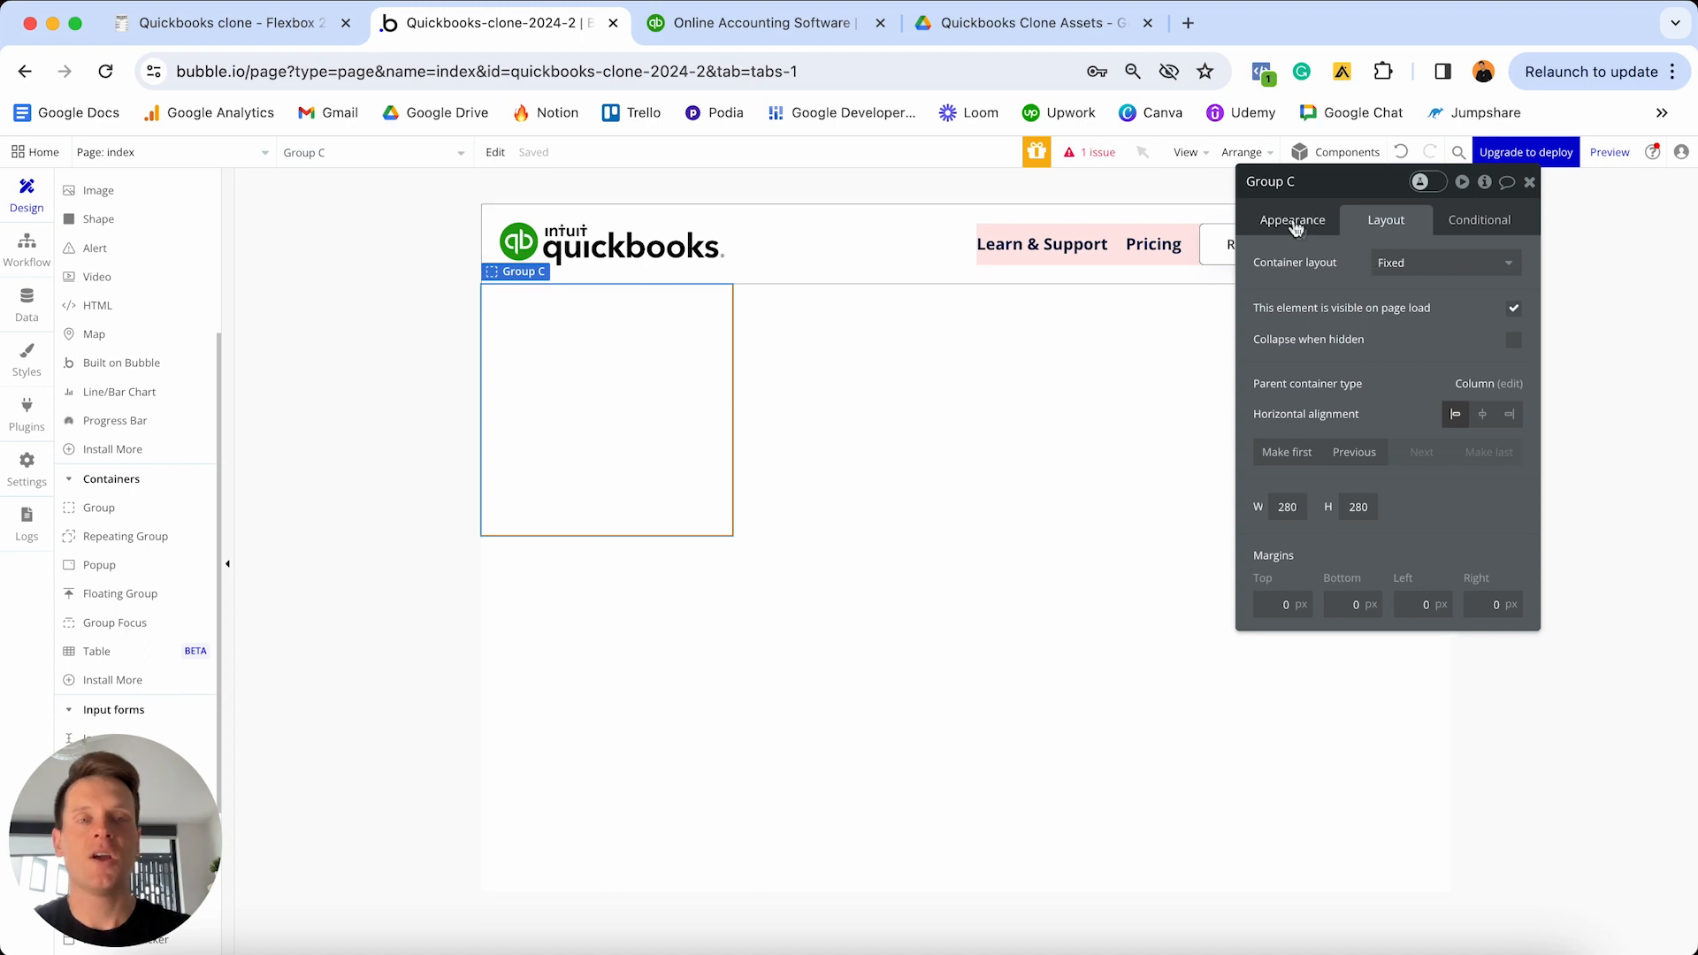
click(1289, 227)
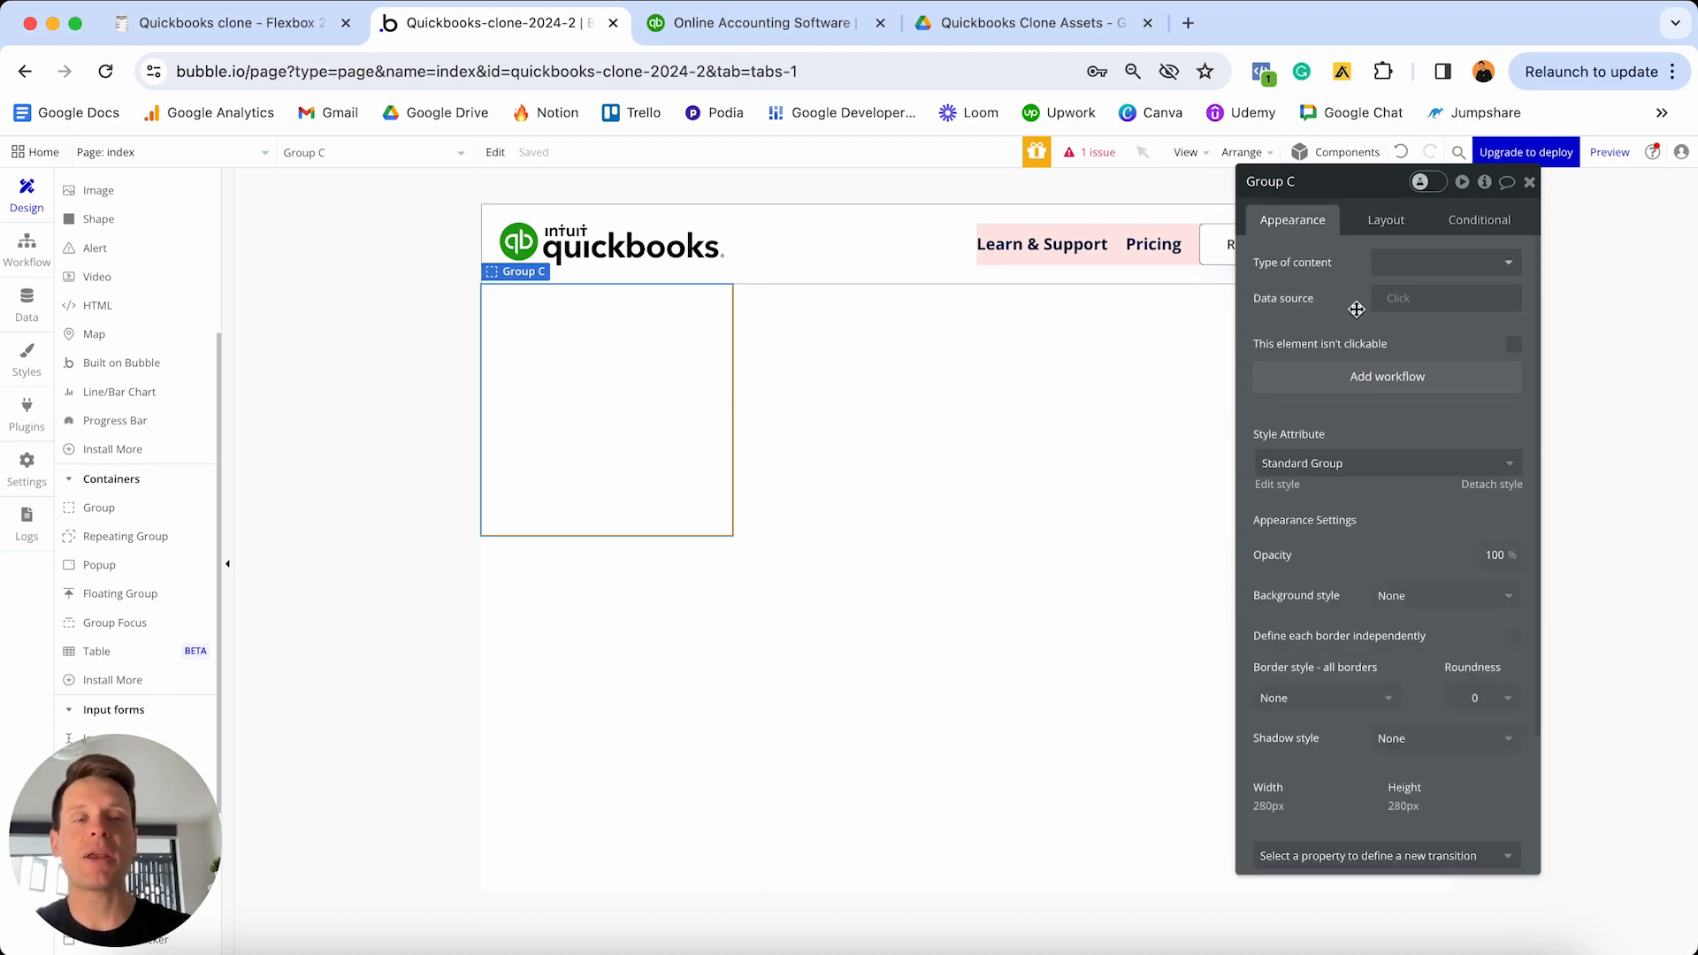
scroll(1518, 292, down, 2)
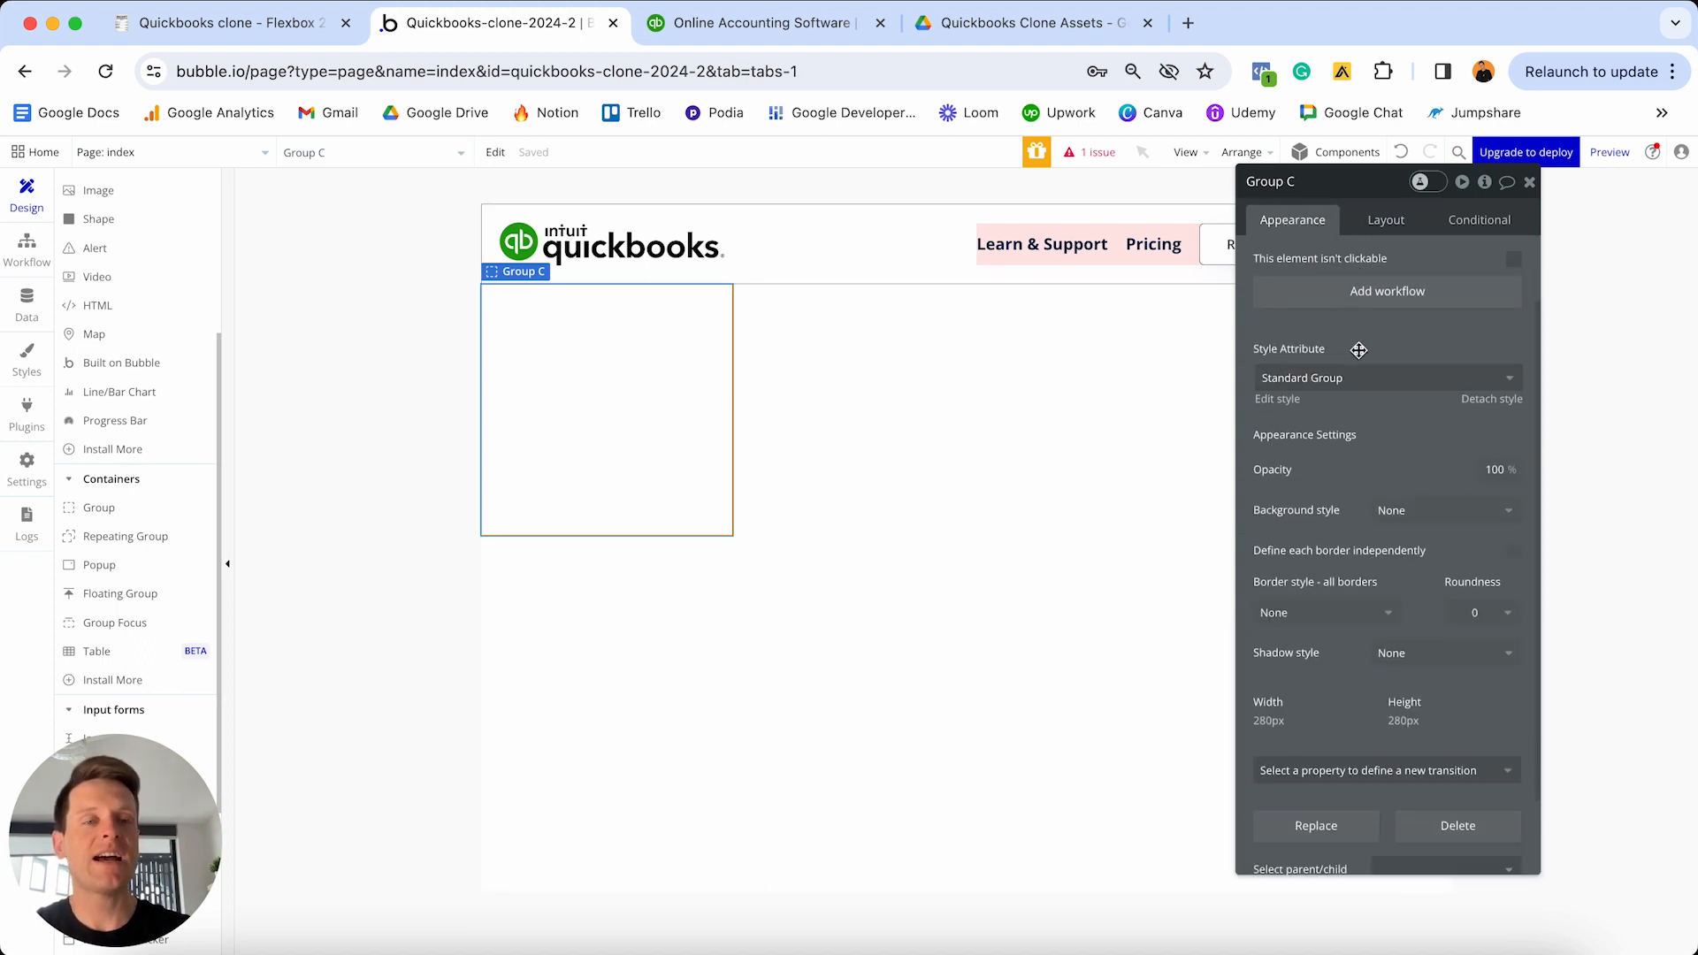
click(1515, 400)
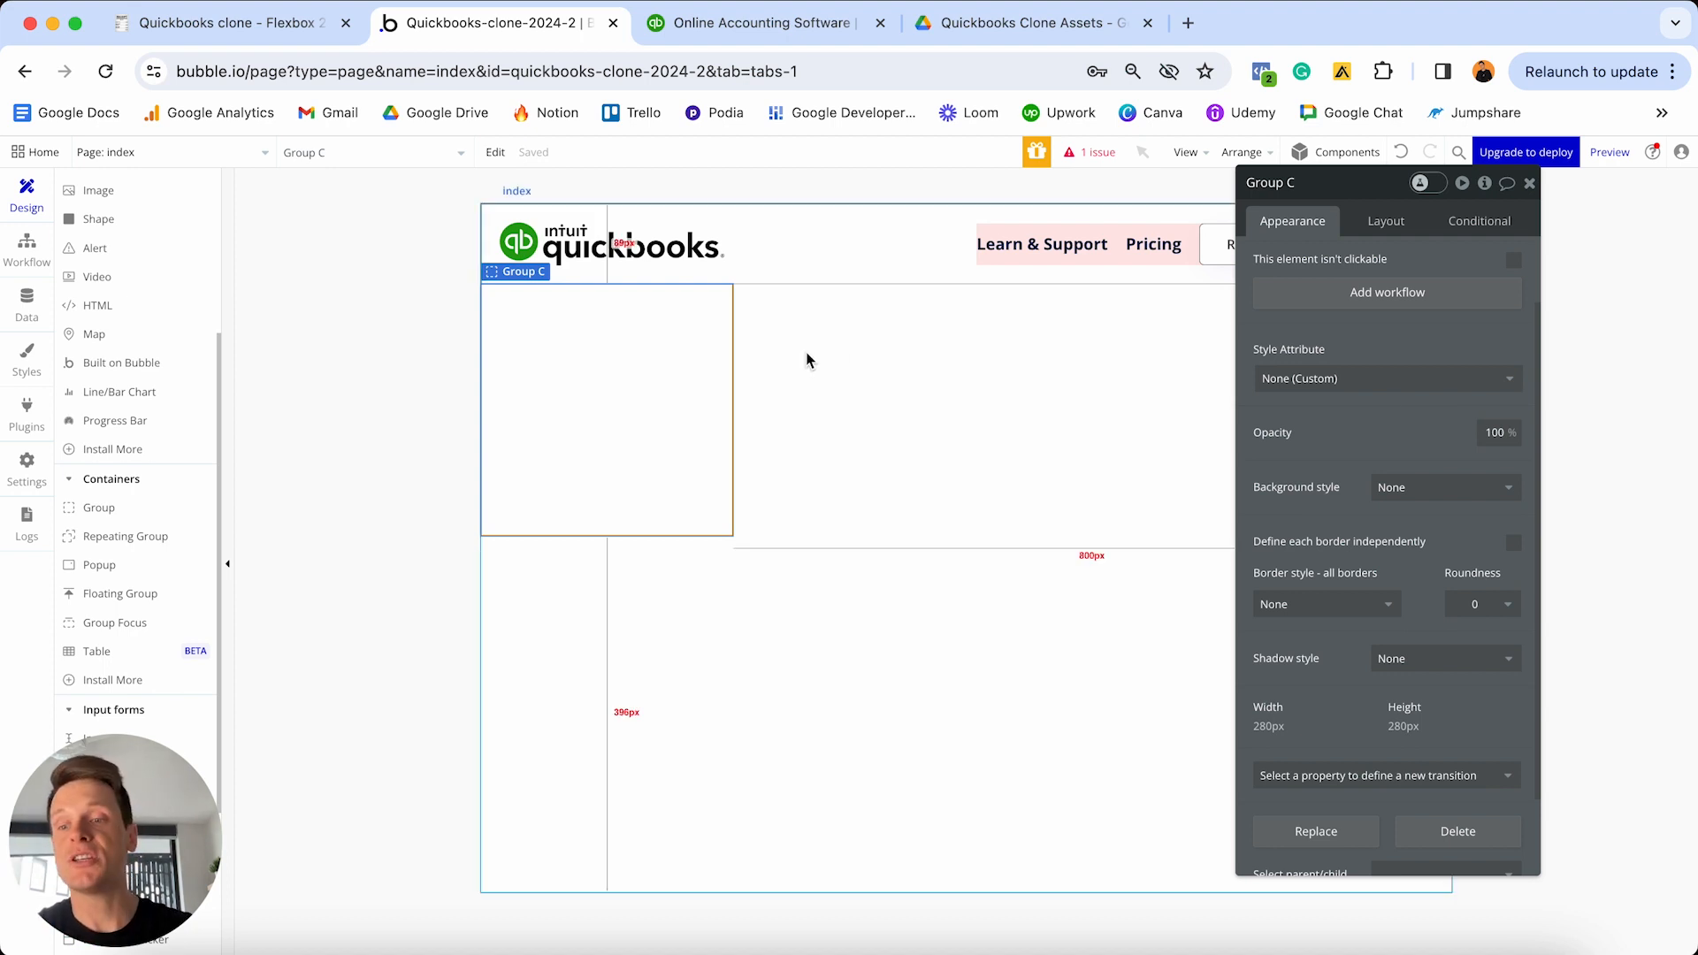
- Give the new group a flat colour background of #0D333F
click(1400, 504)
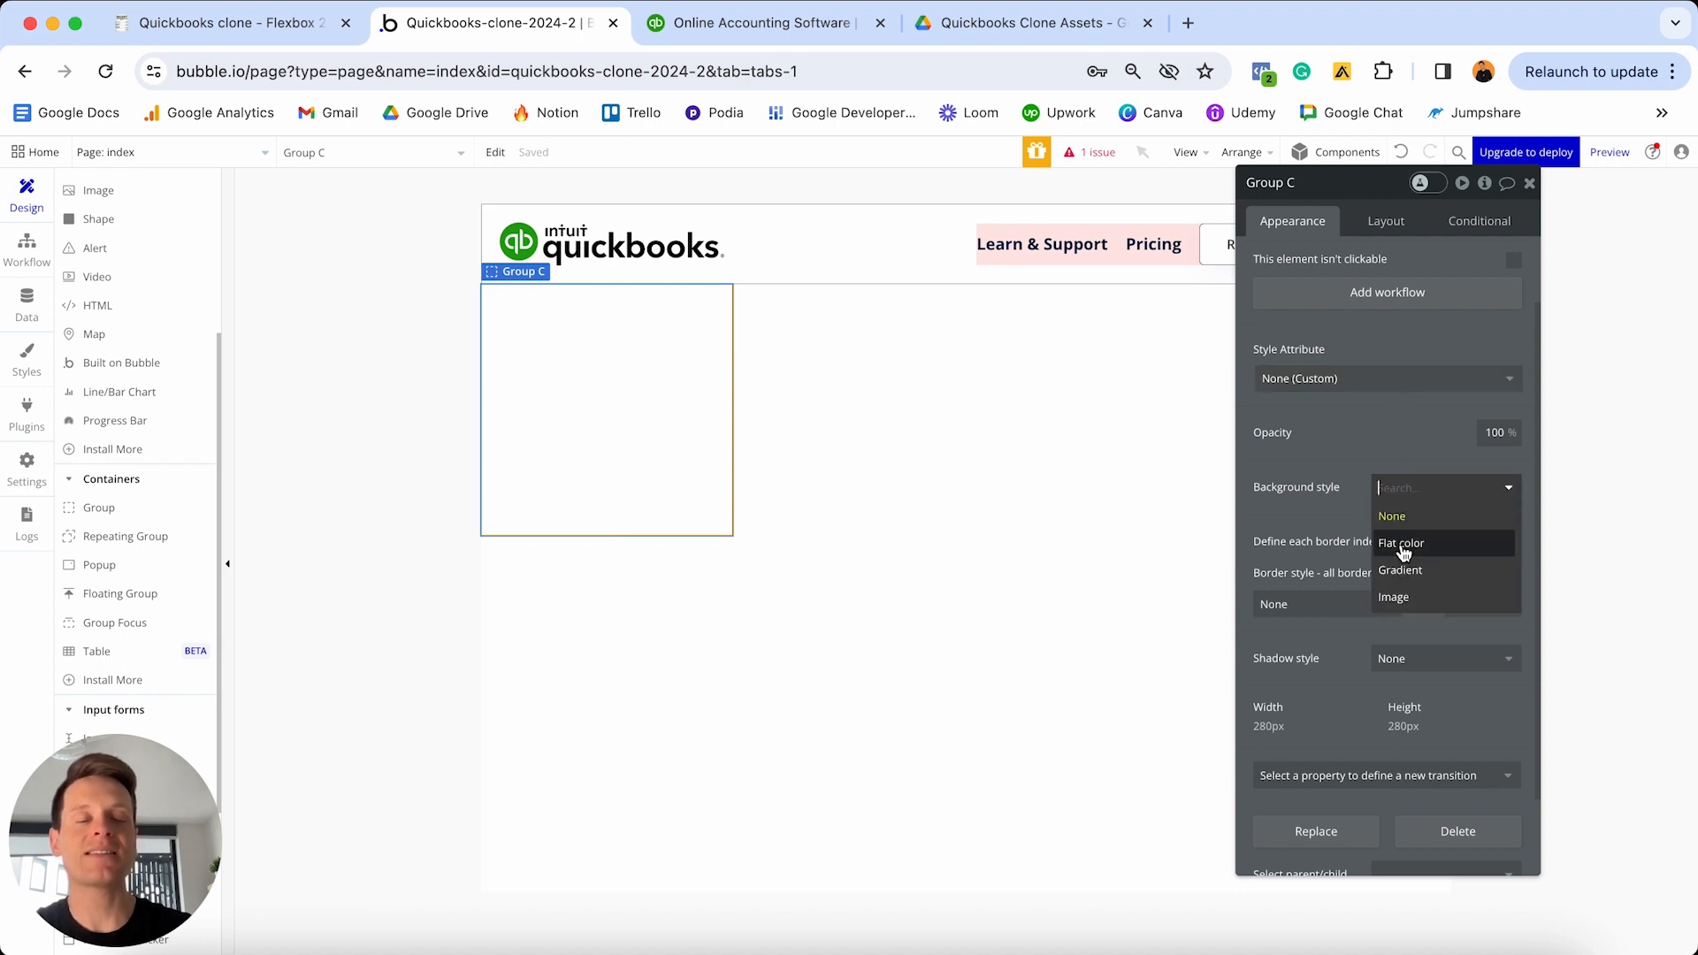
click(1403, 547)
click(1411, 527)
key(super+a)
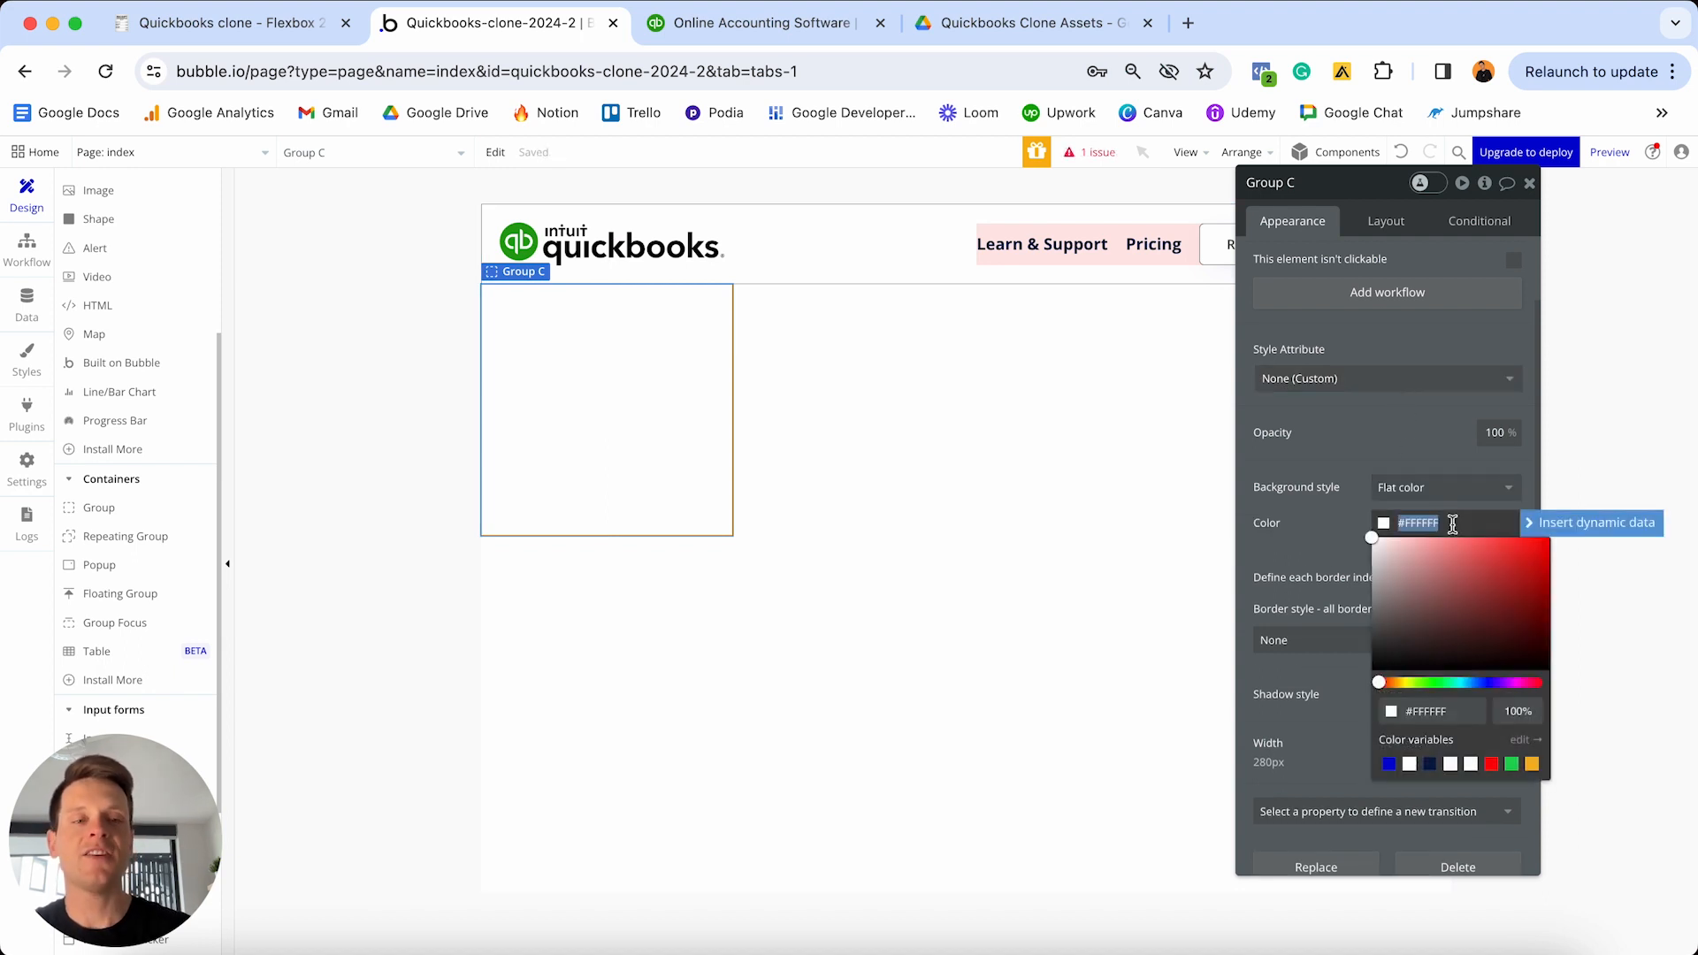
text(#0D333F)
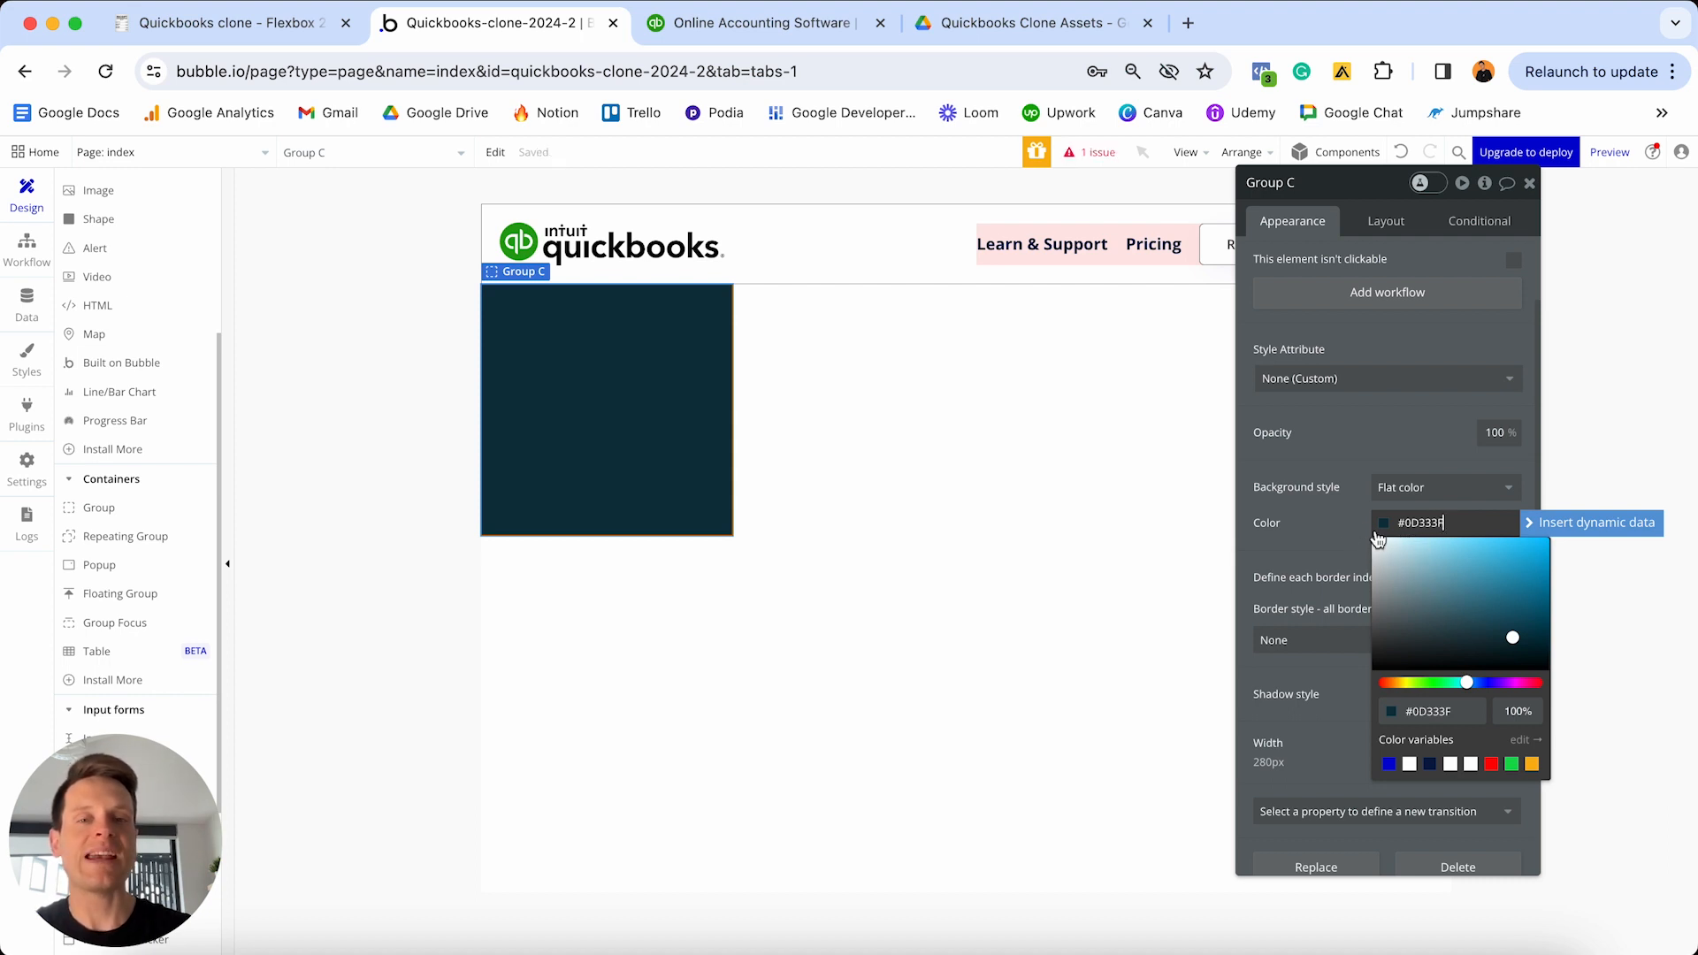
click(1386, 220)
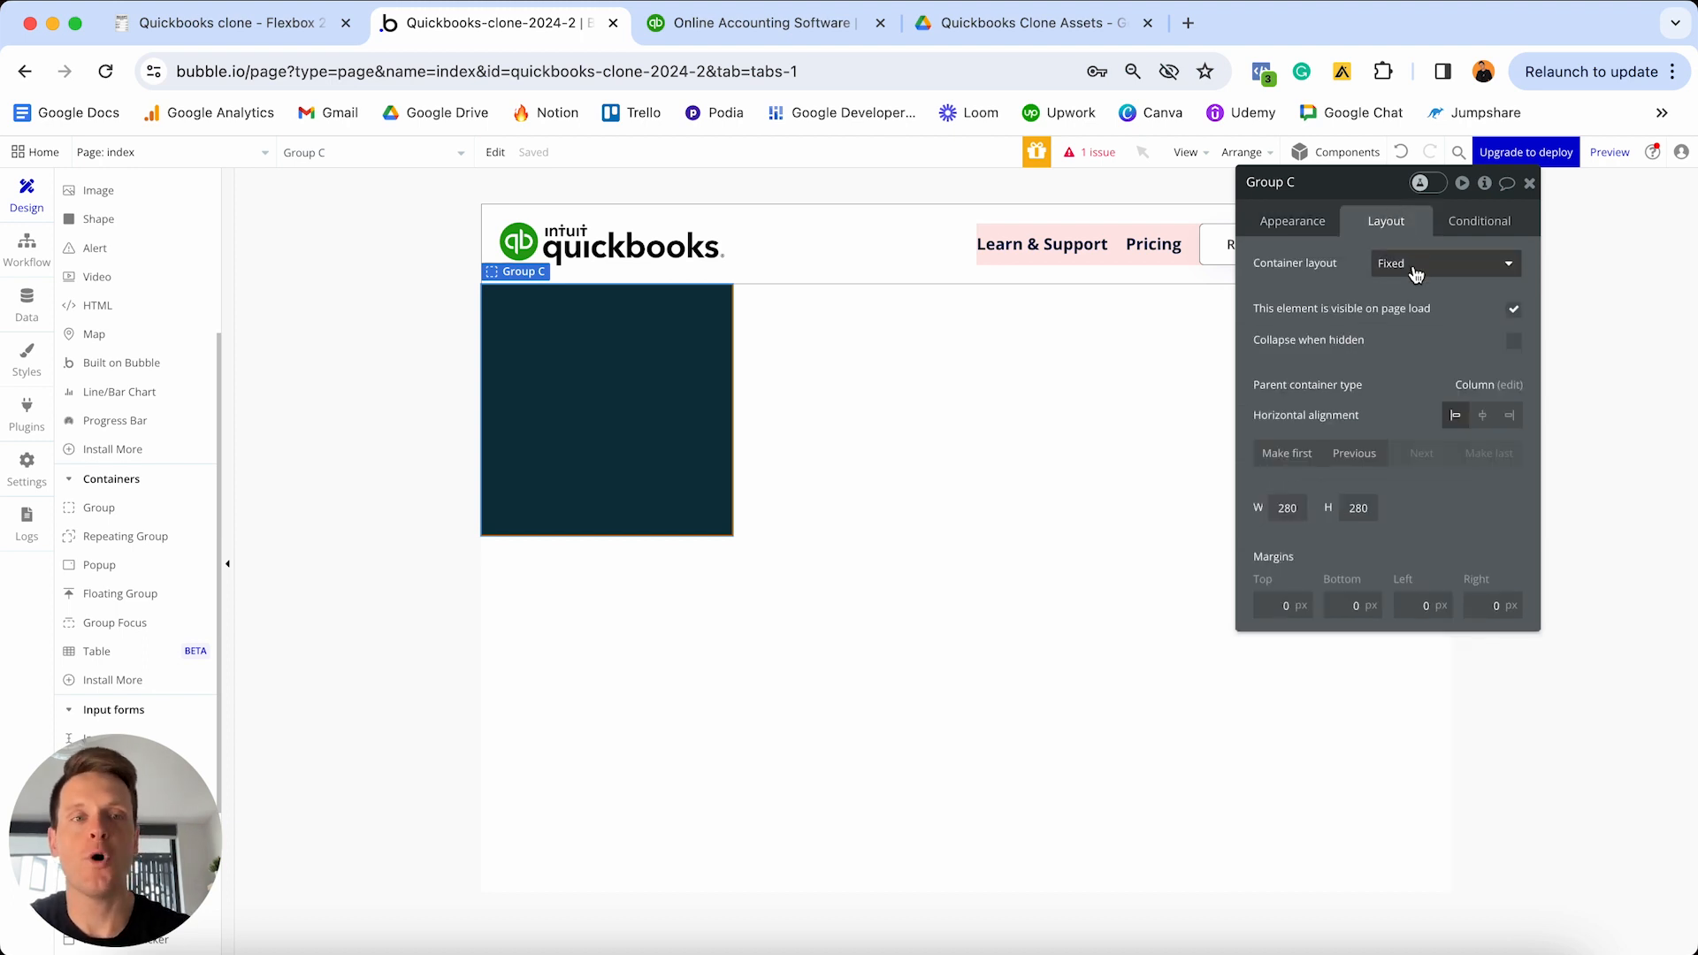
- Make Group C a Row container without fixed width, with minimum width 0
click(1409, 263)
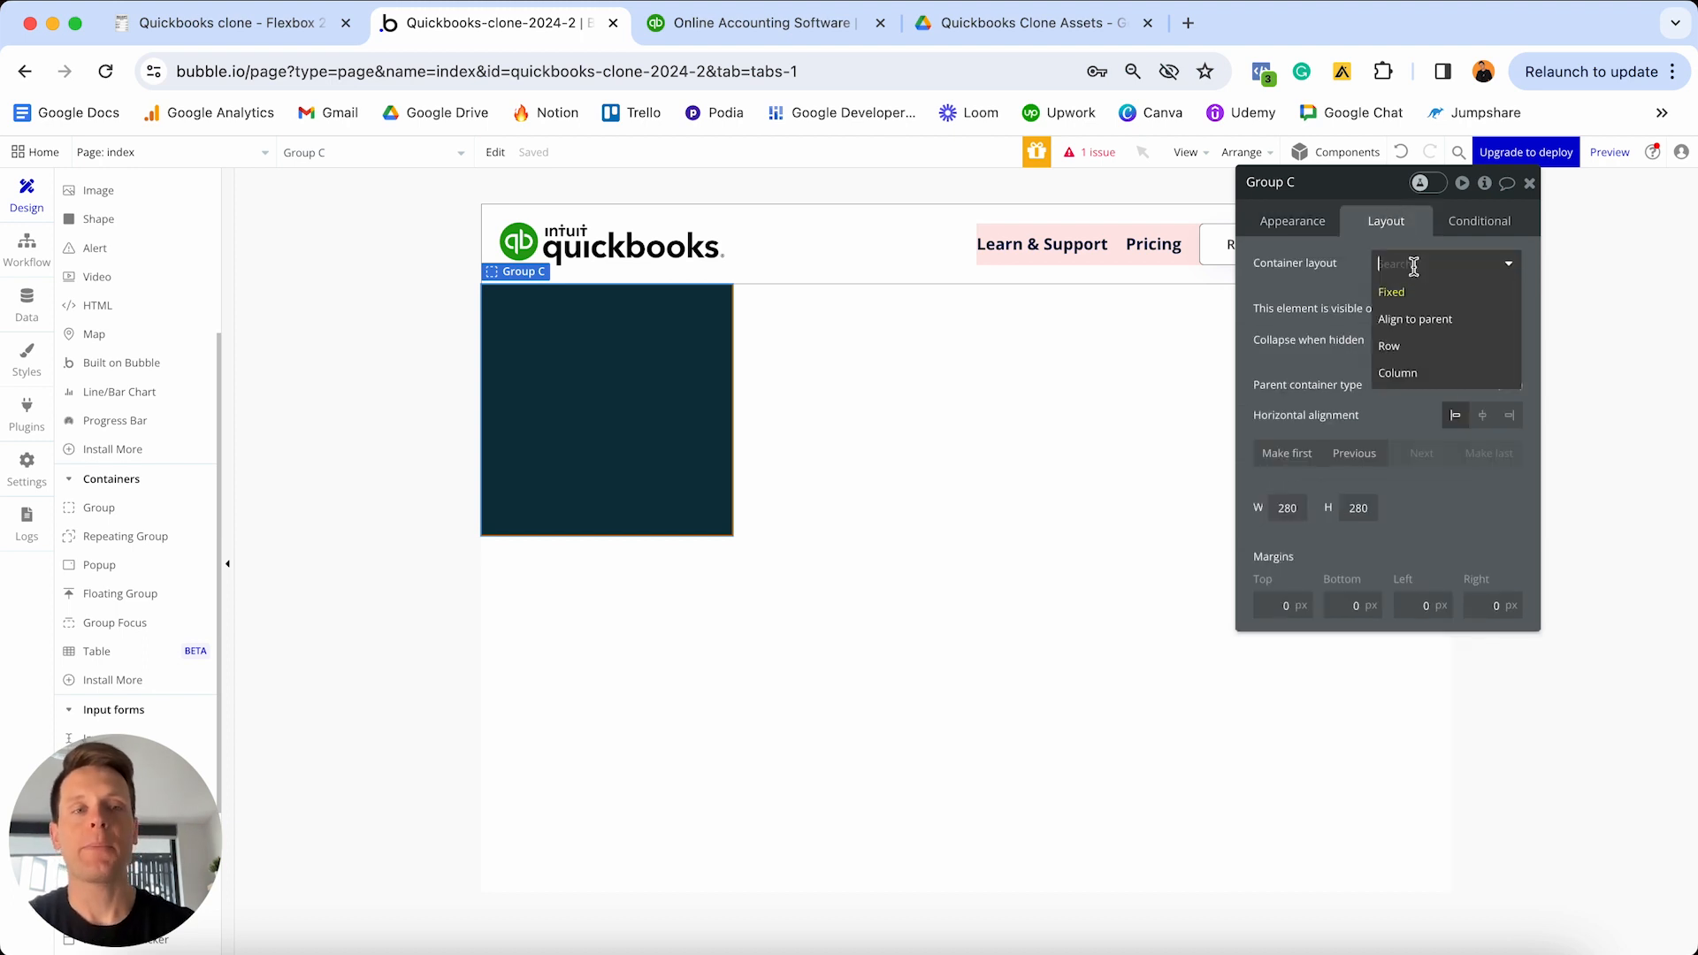
click(1406, 348)
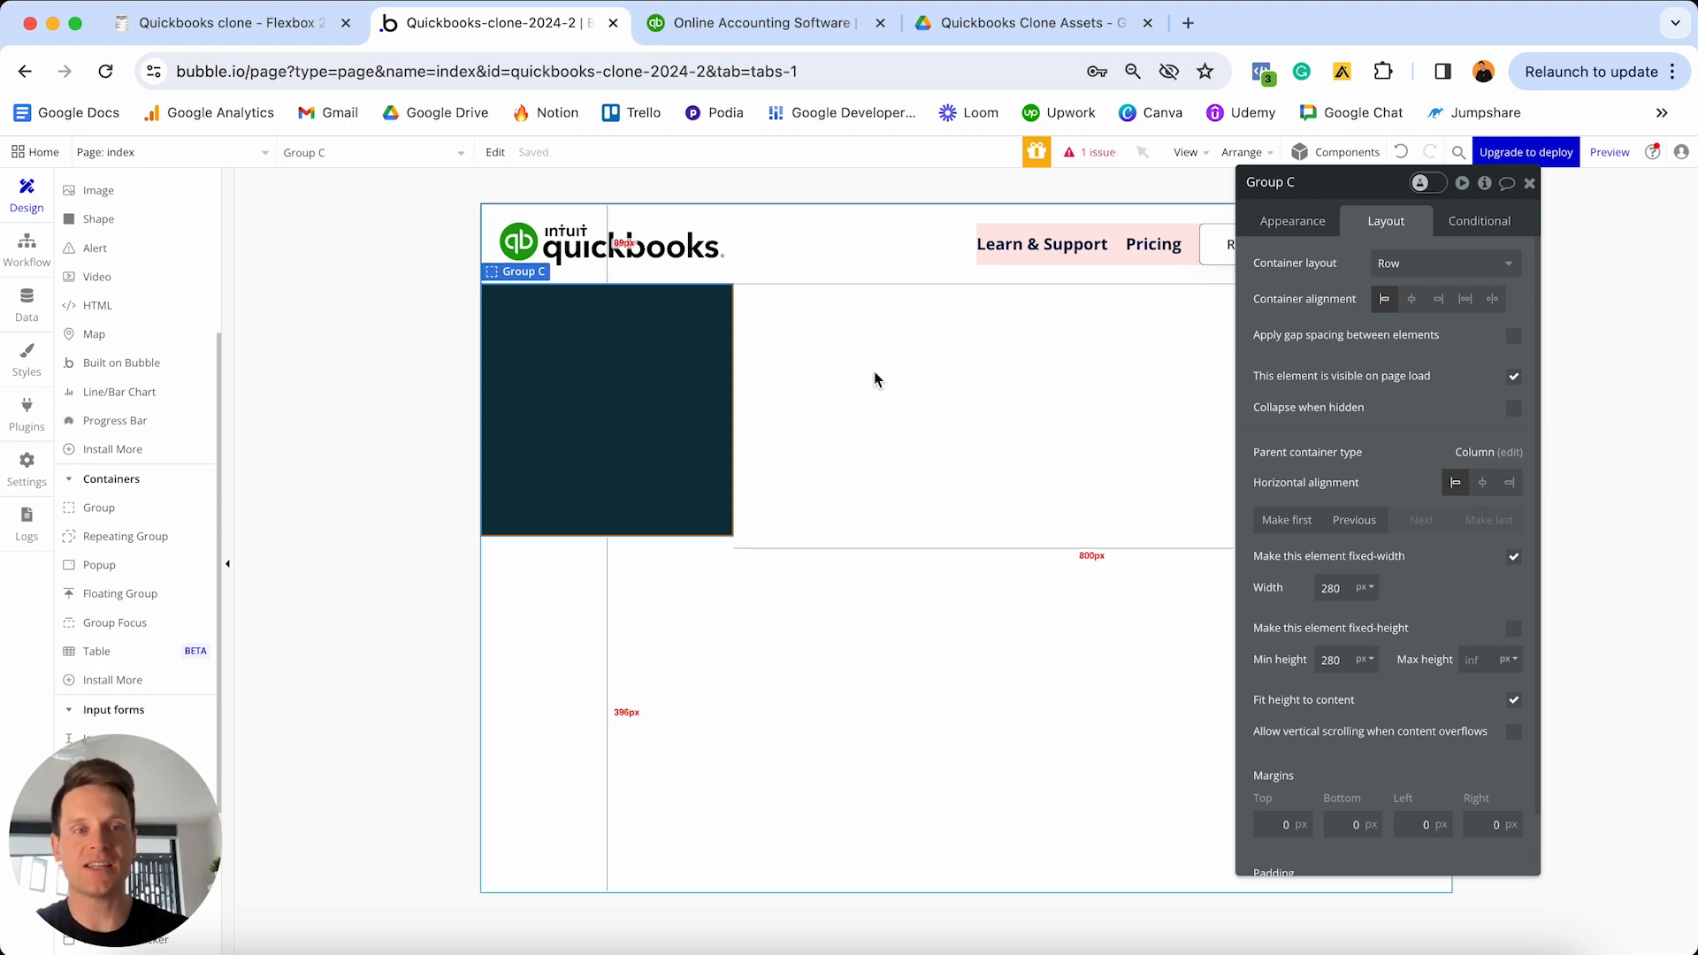
click(1515, 559)
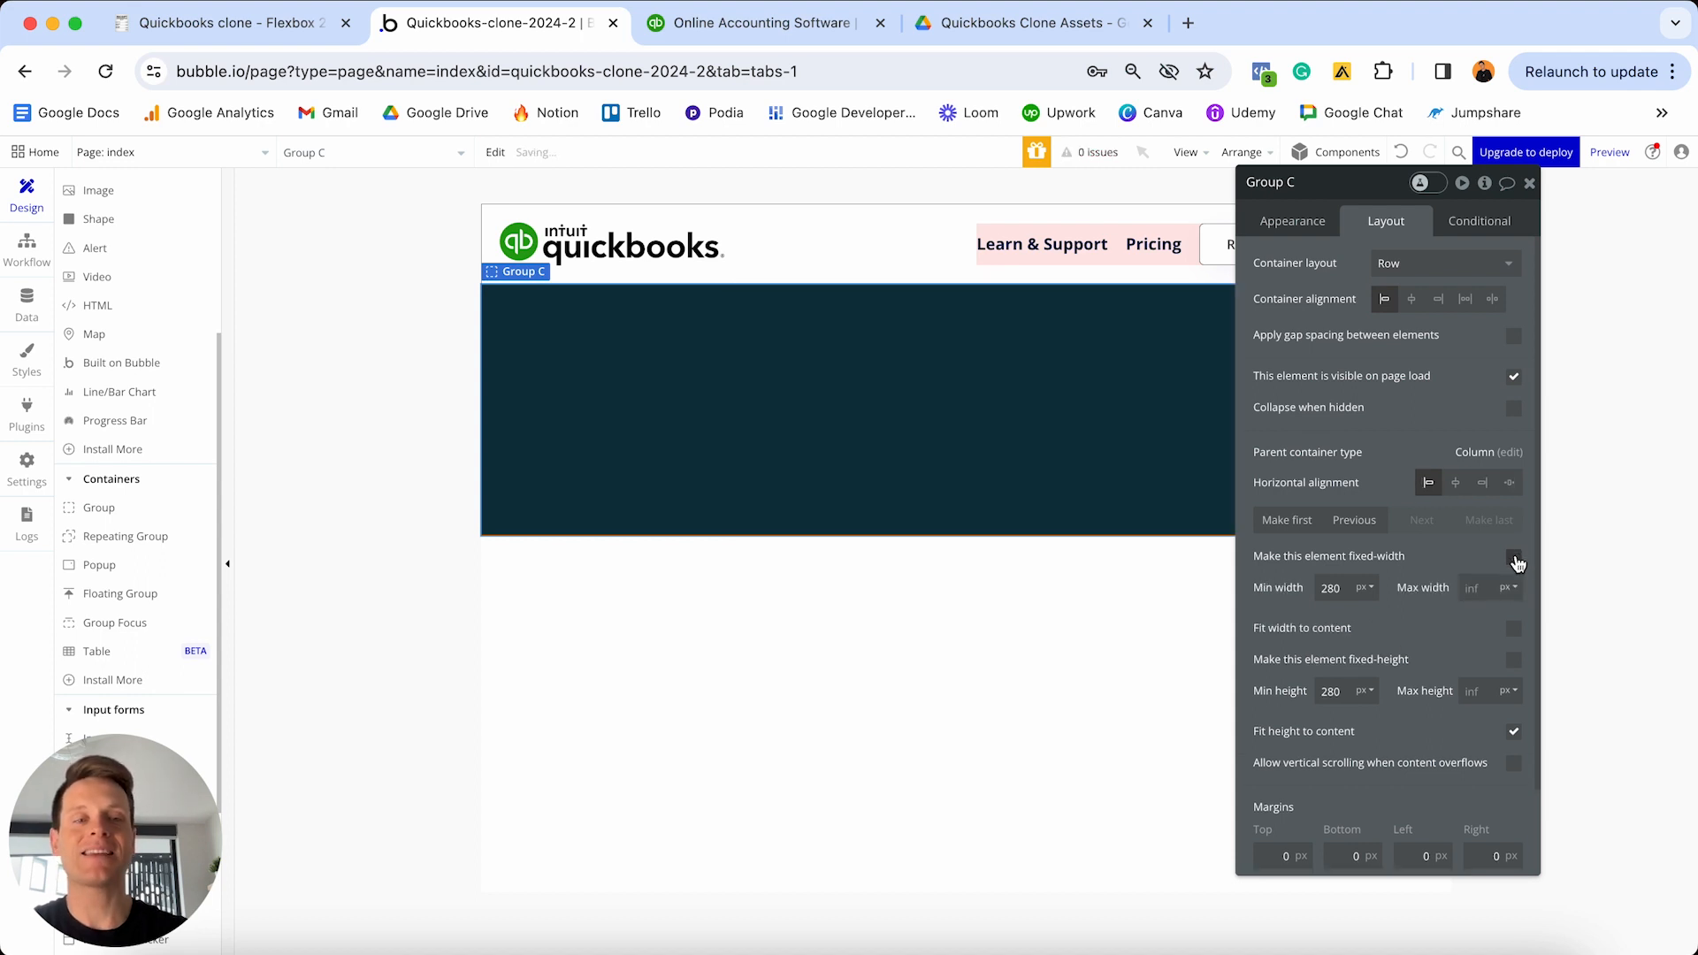
double_click(1348, 588)
key(BackSpace)
text(0)
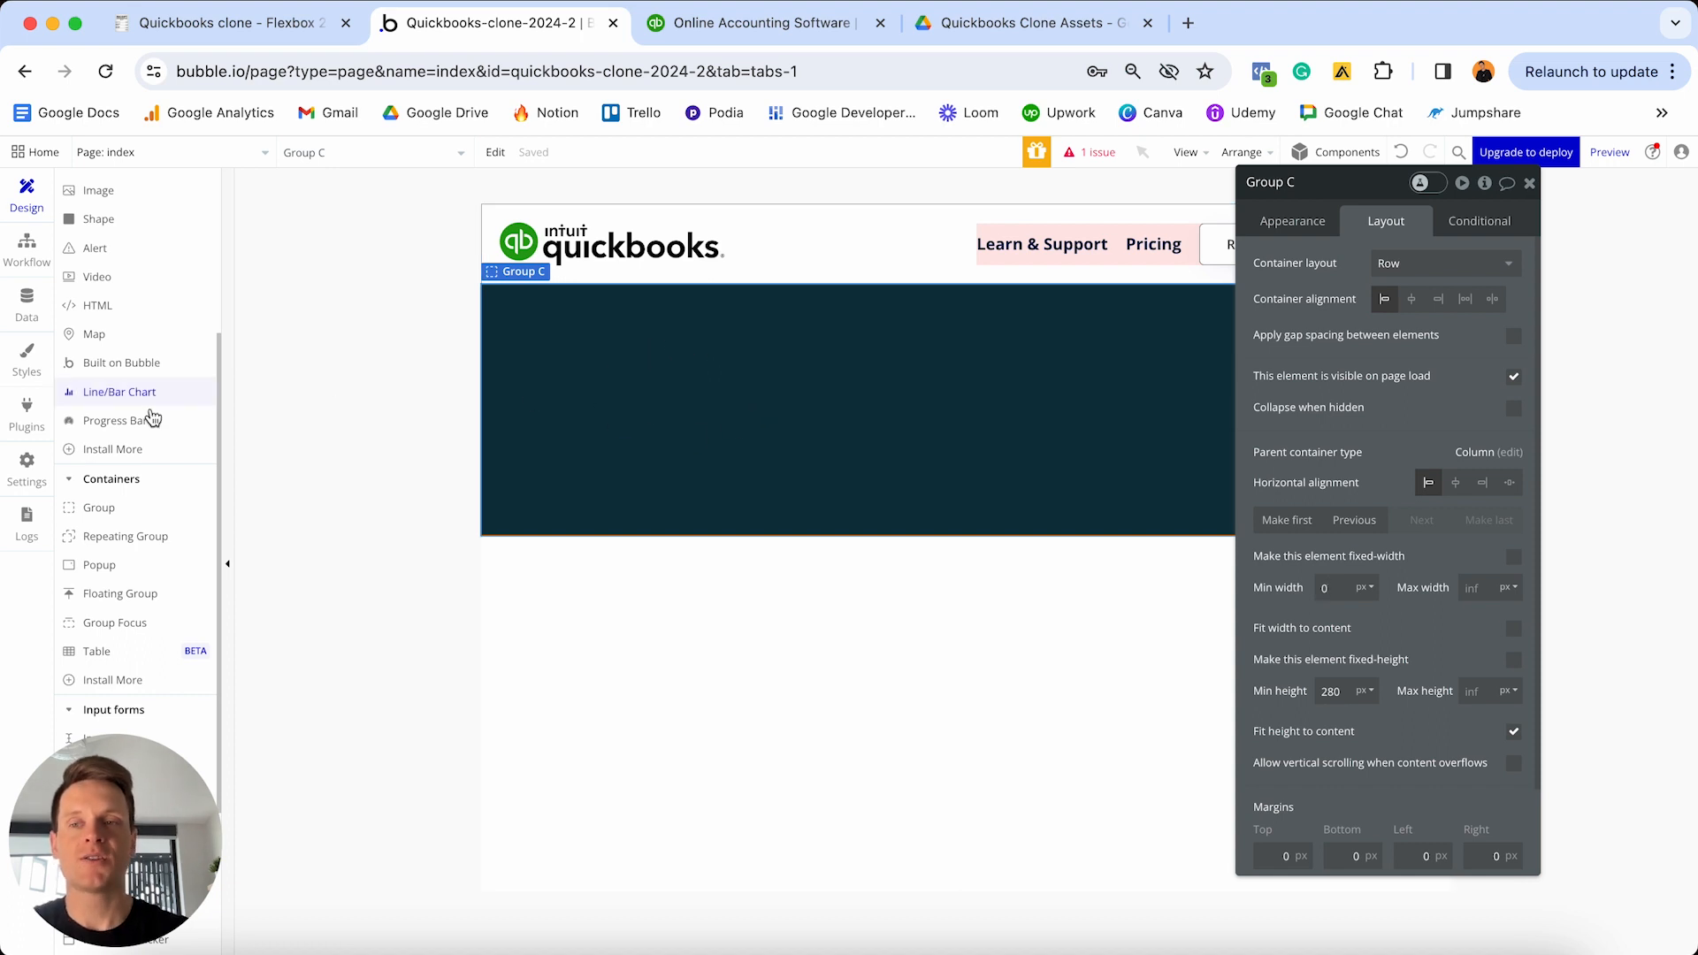
scroll(124, 409, up, 3)
- Add an image showing Marketing-page-Image.png to the hero, then place a second group beside it
click(98, 313)
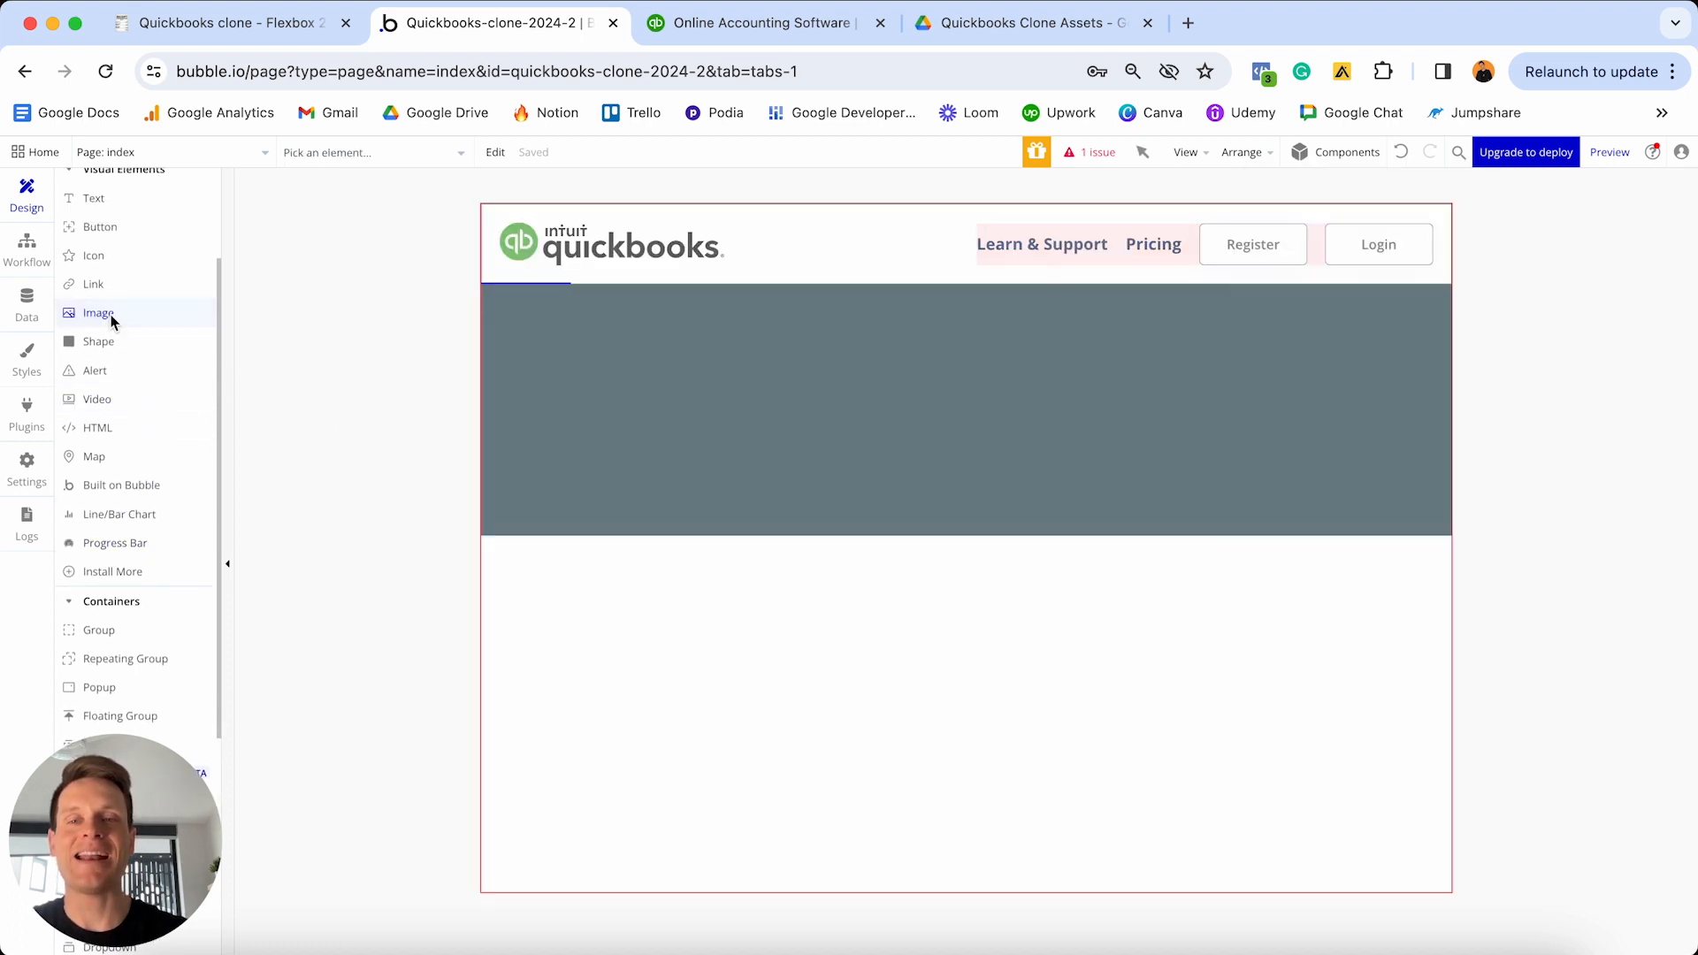
click(594, 346)
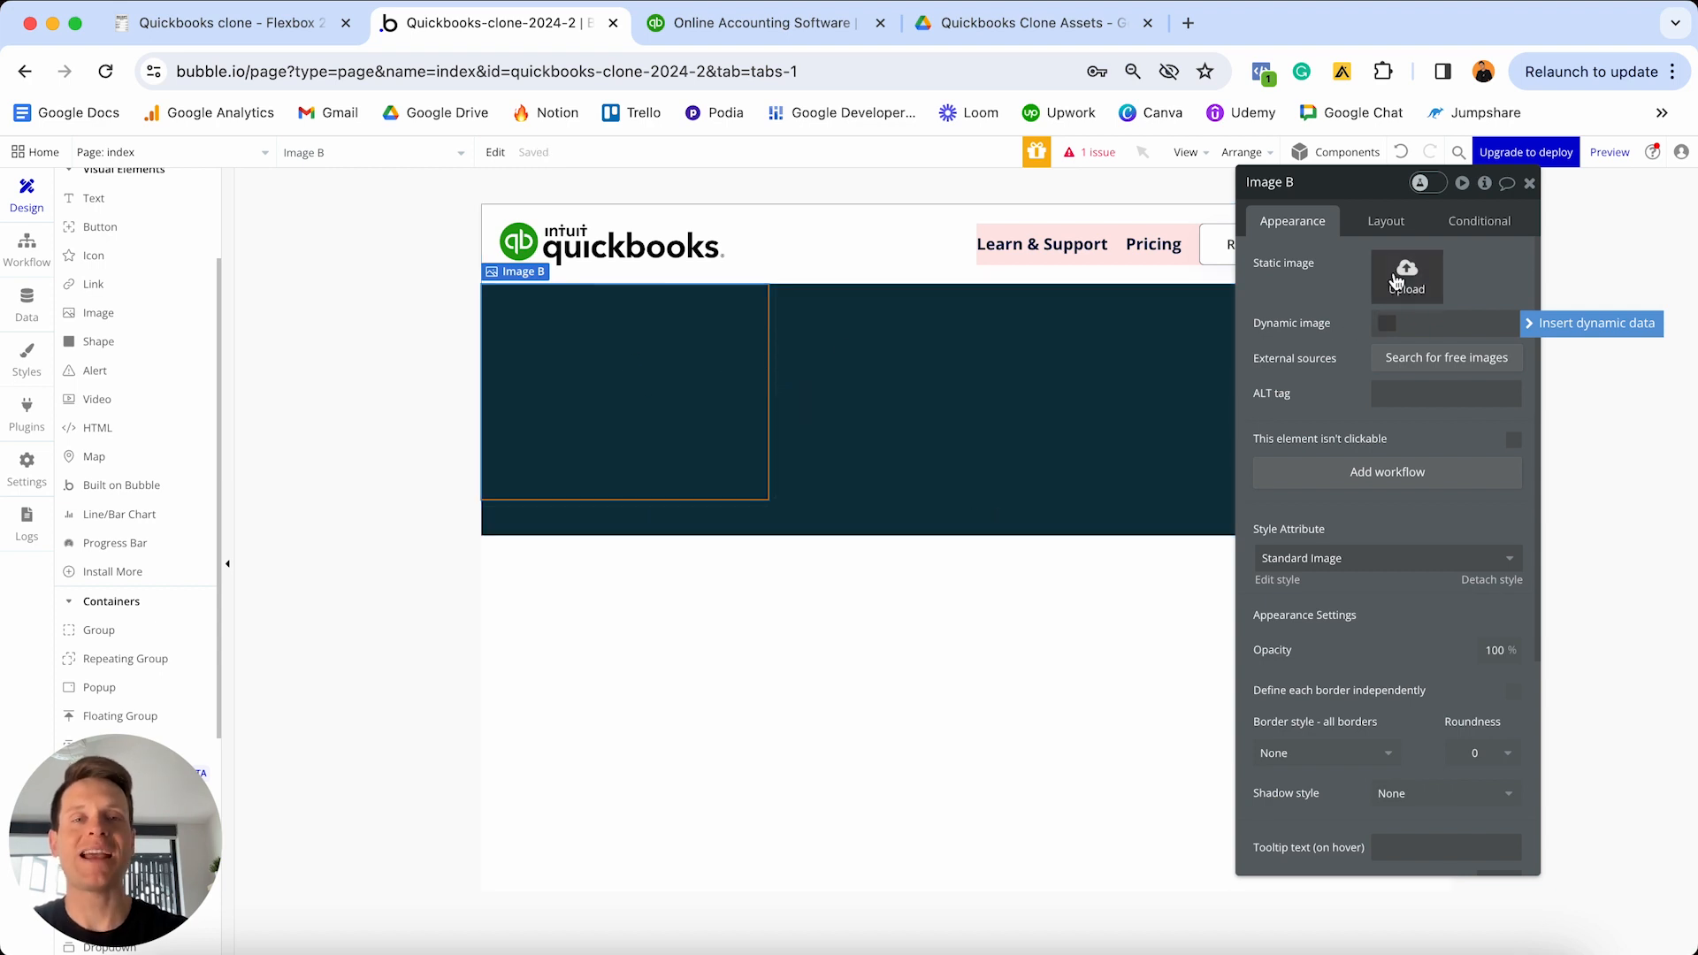
click(1020, 27)
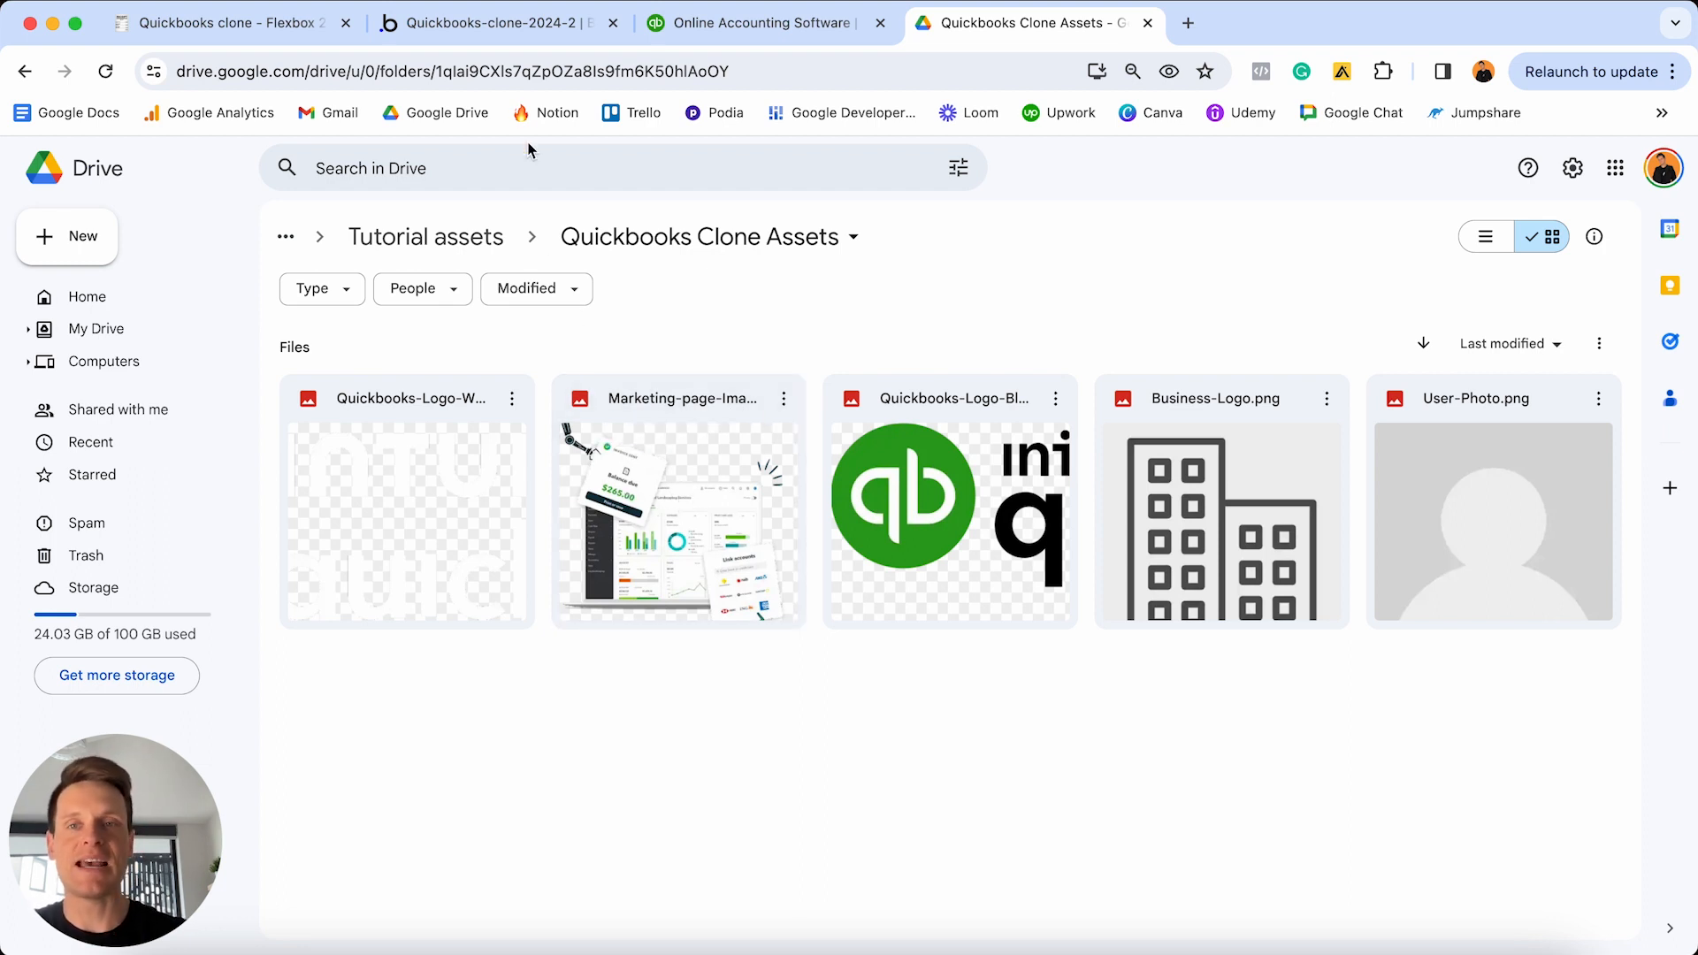
click(529, 23)
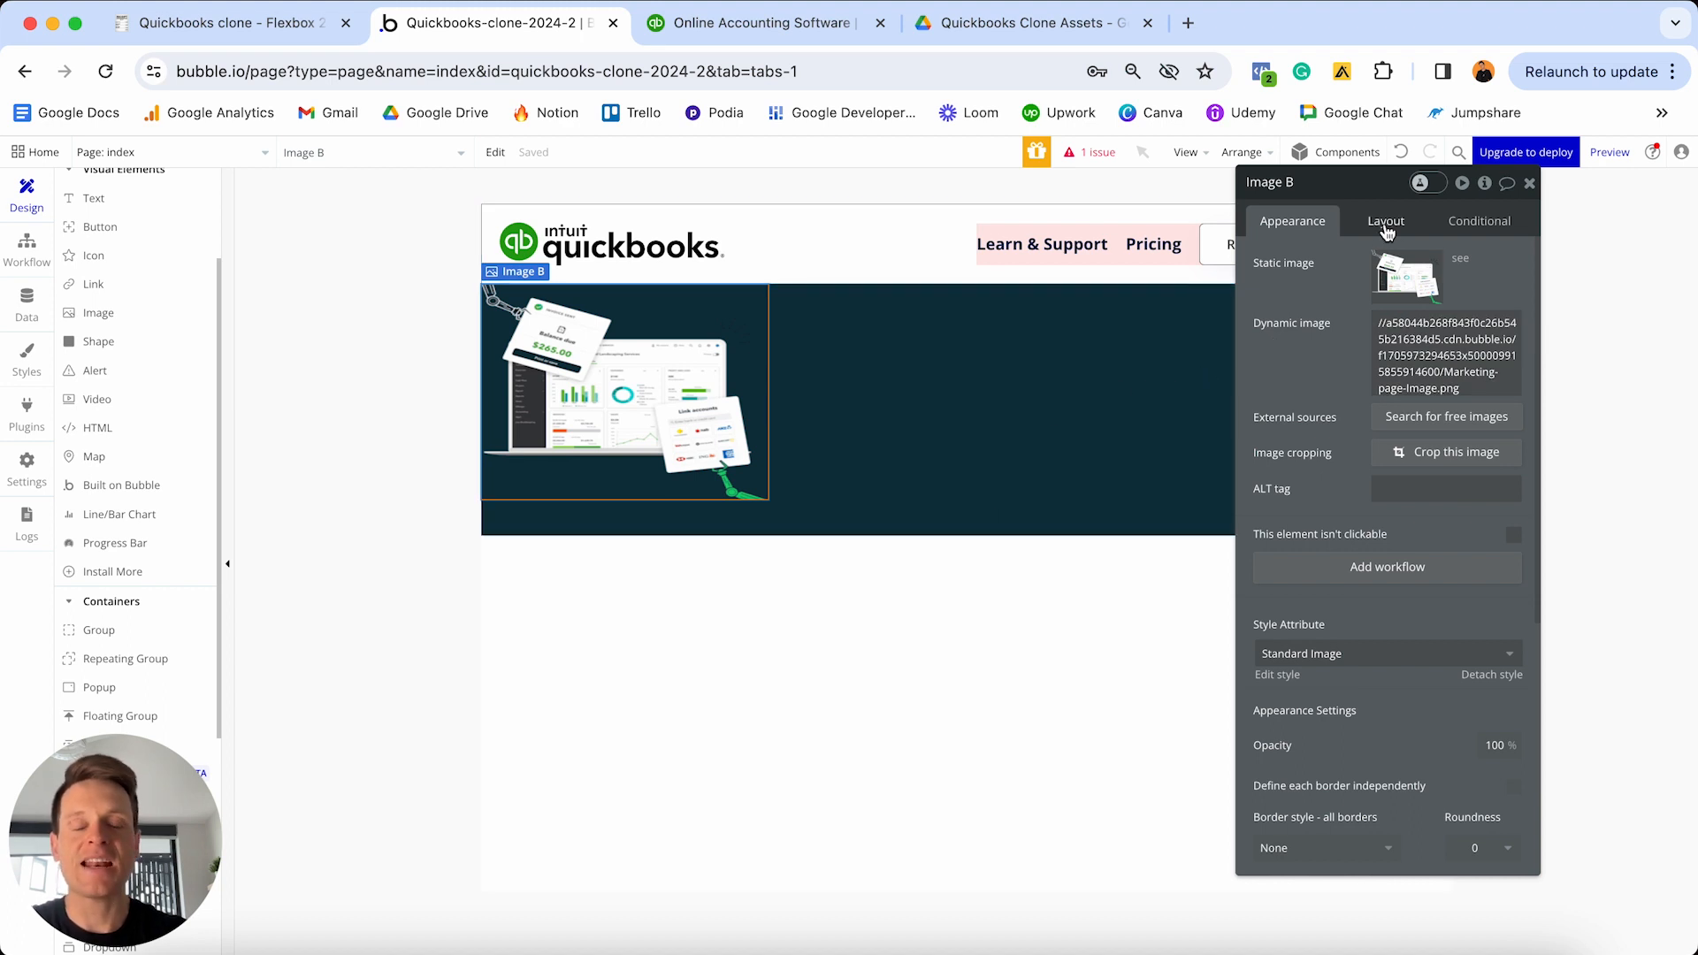
click(177, 633)
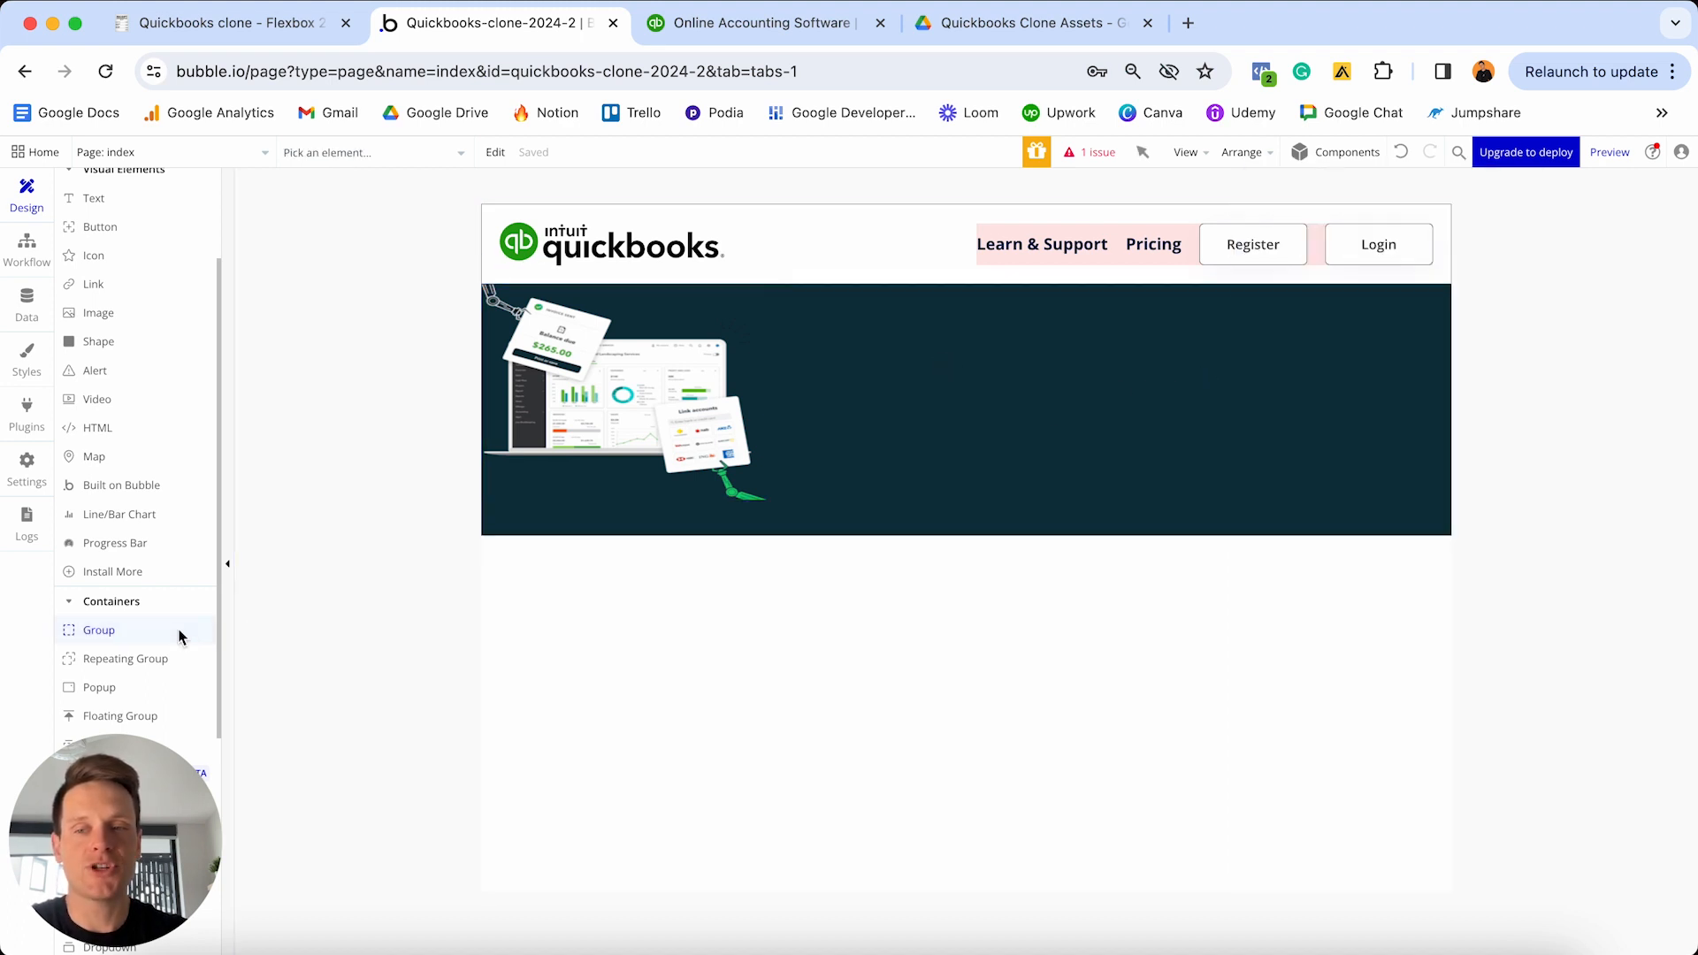
click(943, 385)
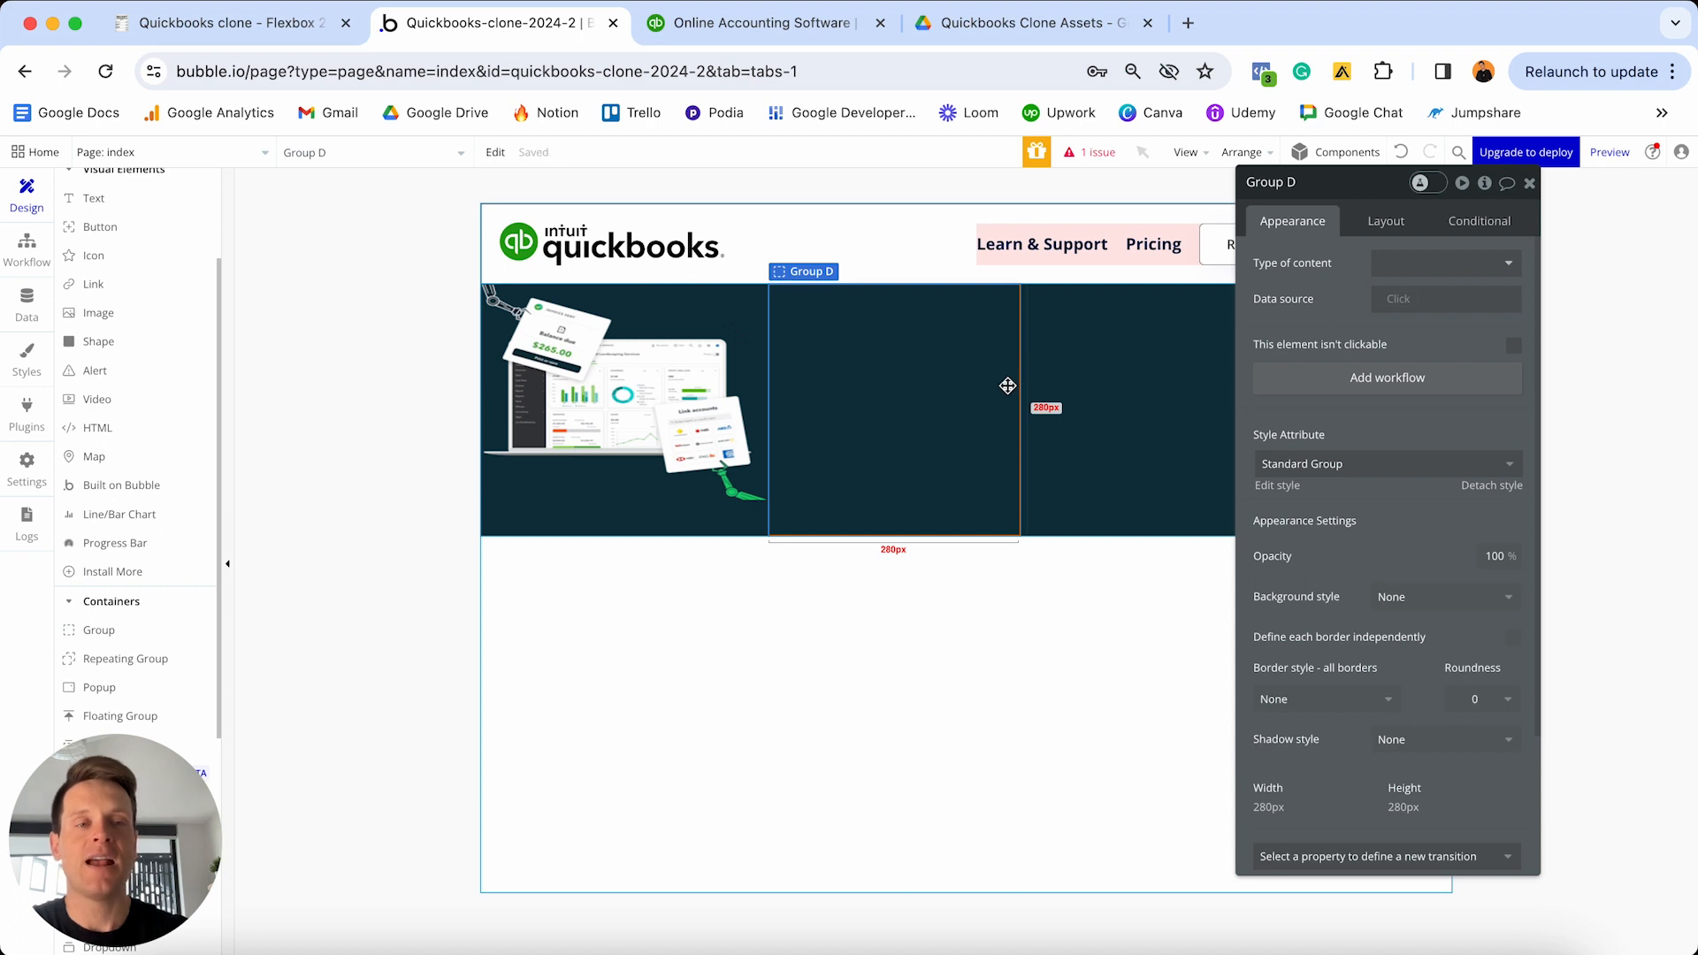
- Detach Group D's style and give it a flat grey #B5B5B5 background, undoing an accidental removal
click(1507, 491)
click(1416, 570)
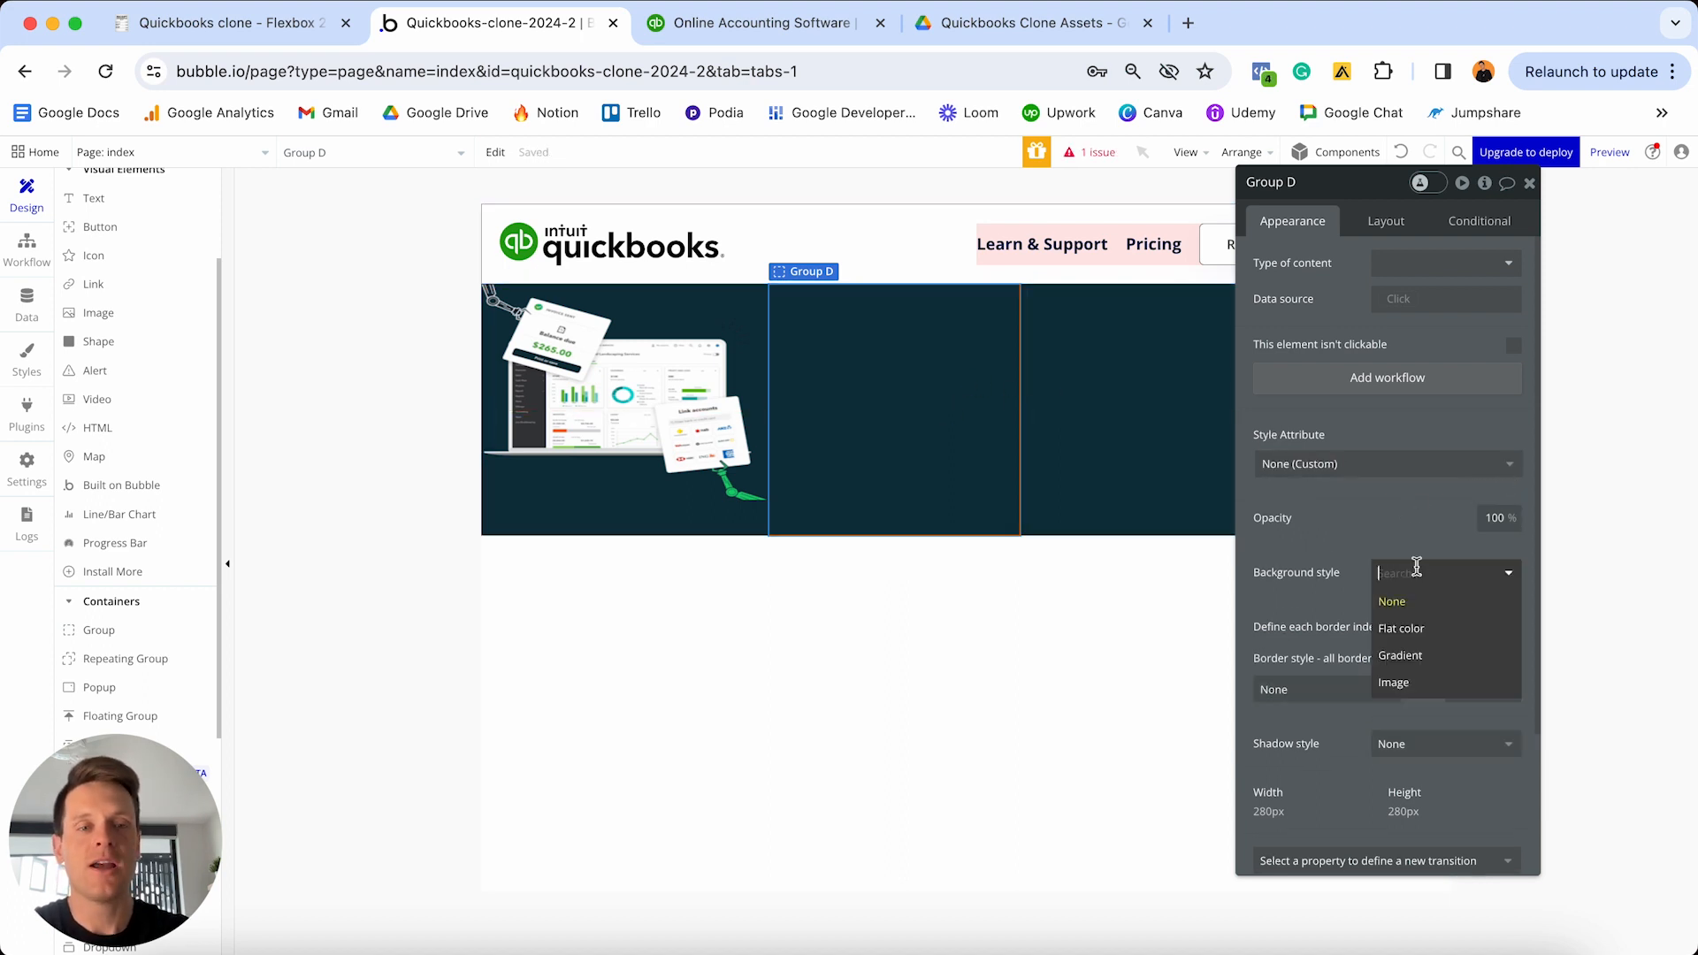
click(1413, 628)
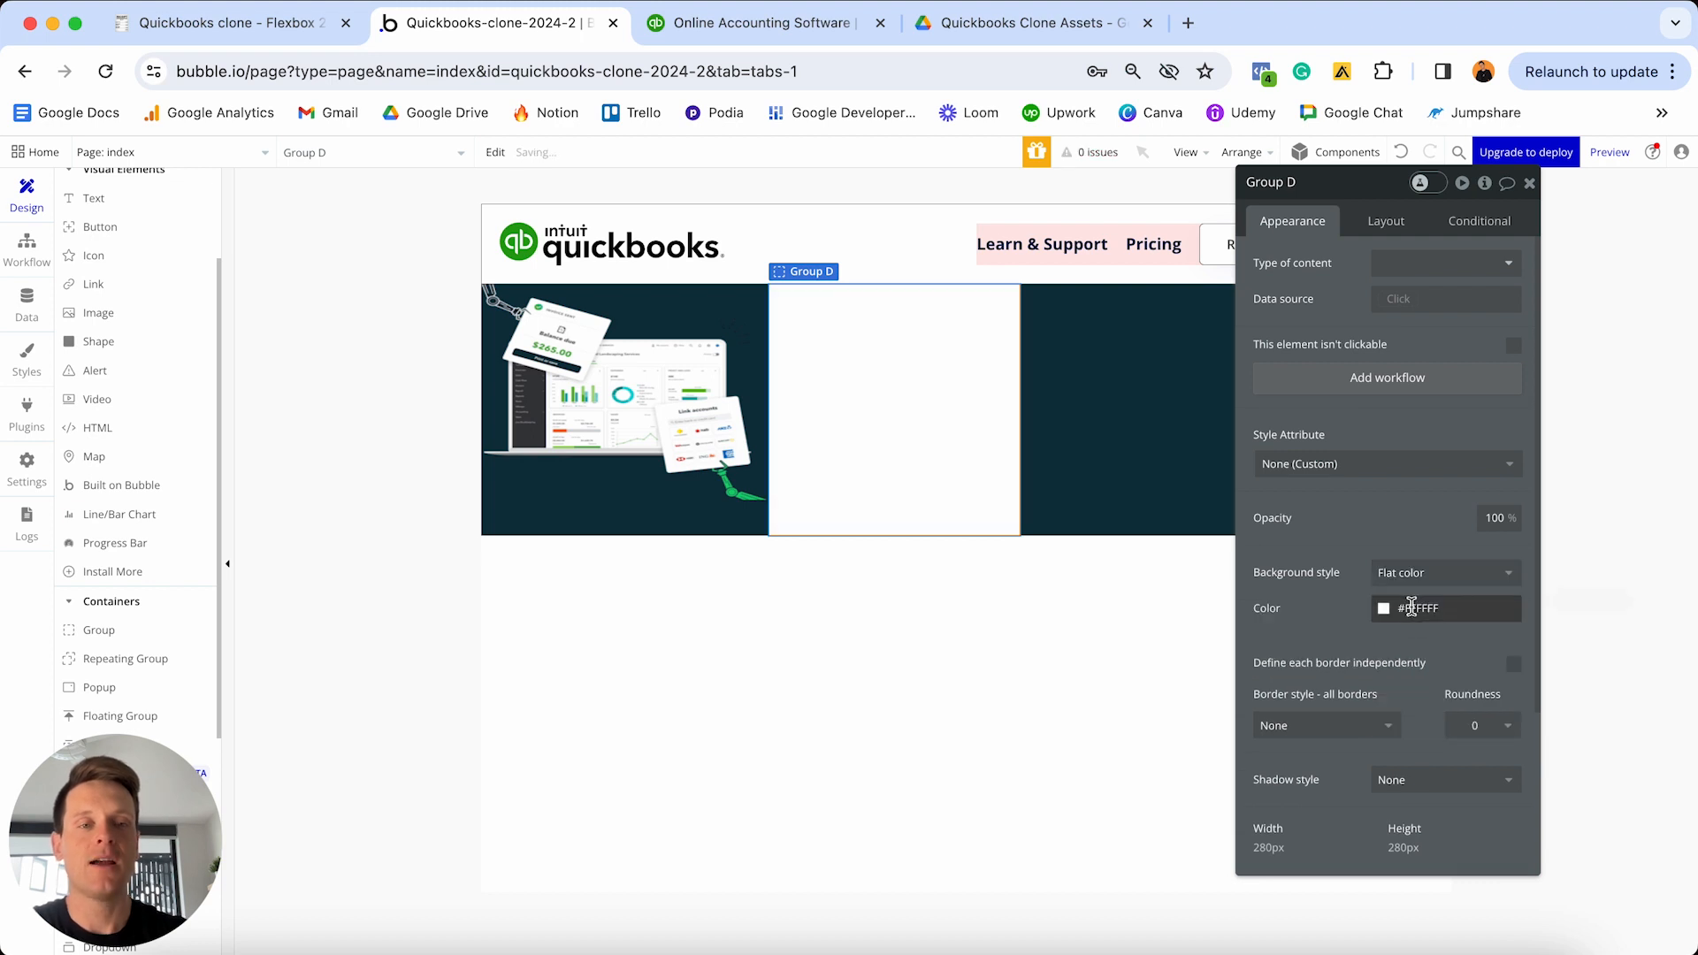
click(1412, 608)
click(1412, 606)
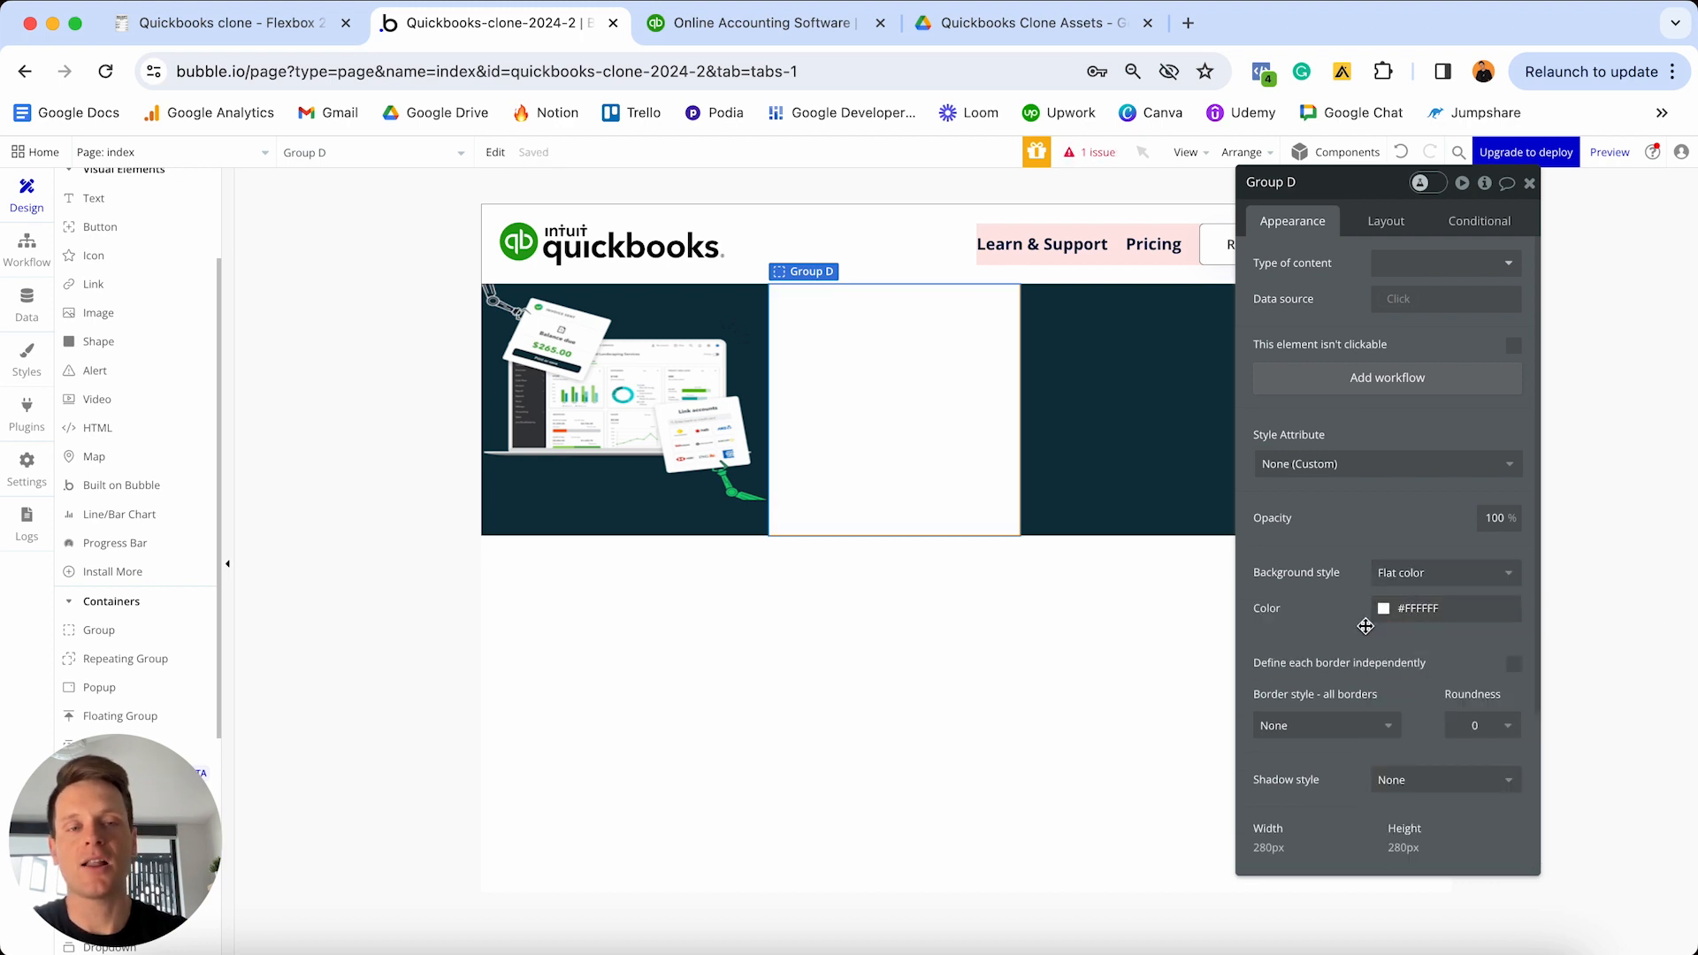
click(1413, 607)
drag(1377, 628, 1355, 665)
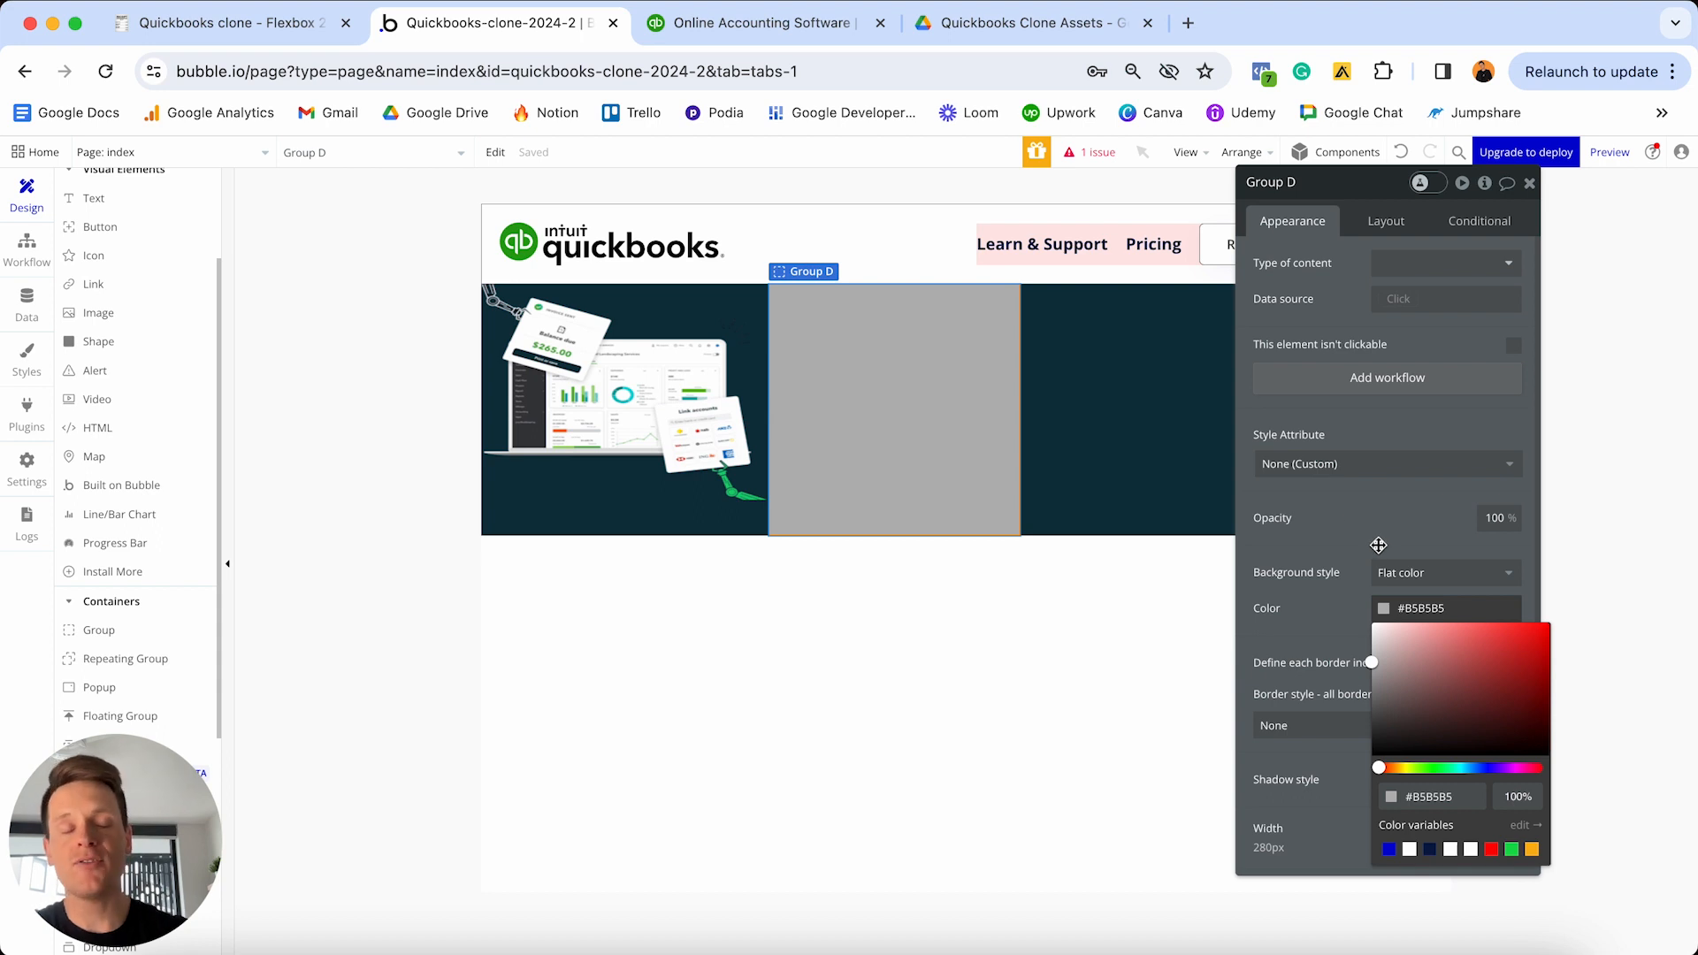
click(1415, 573)
click(1410, 596)
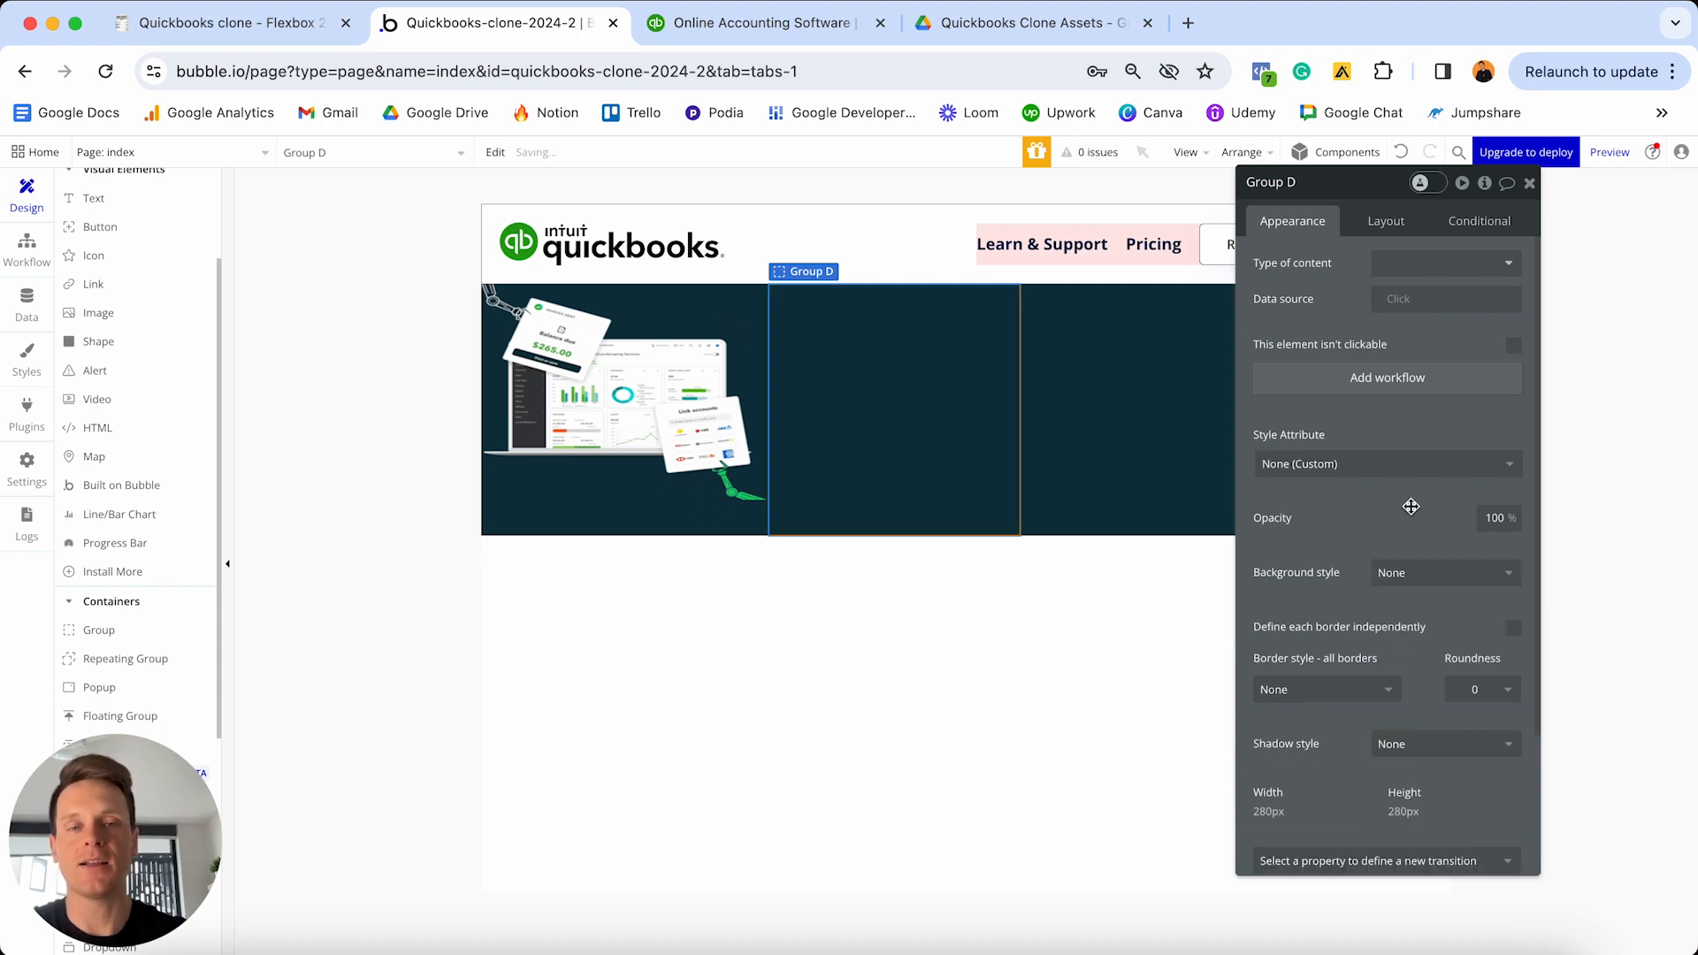
click(1403, 153)
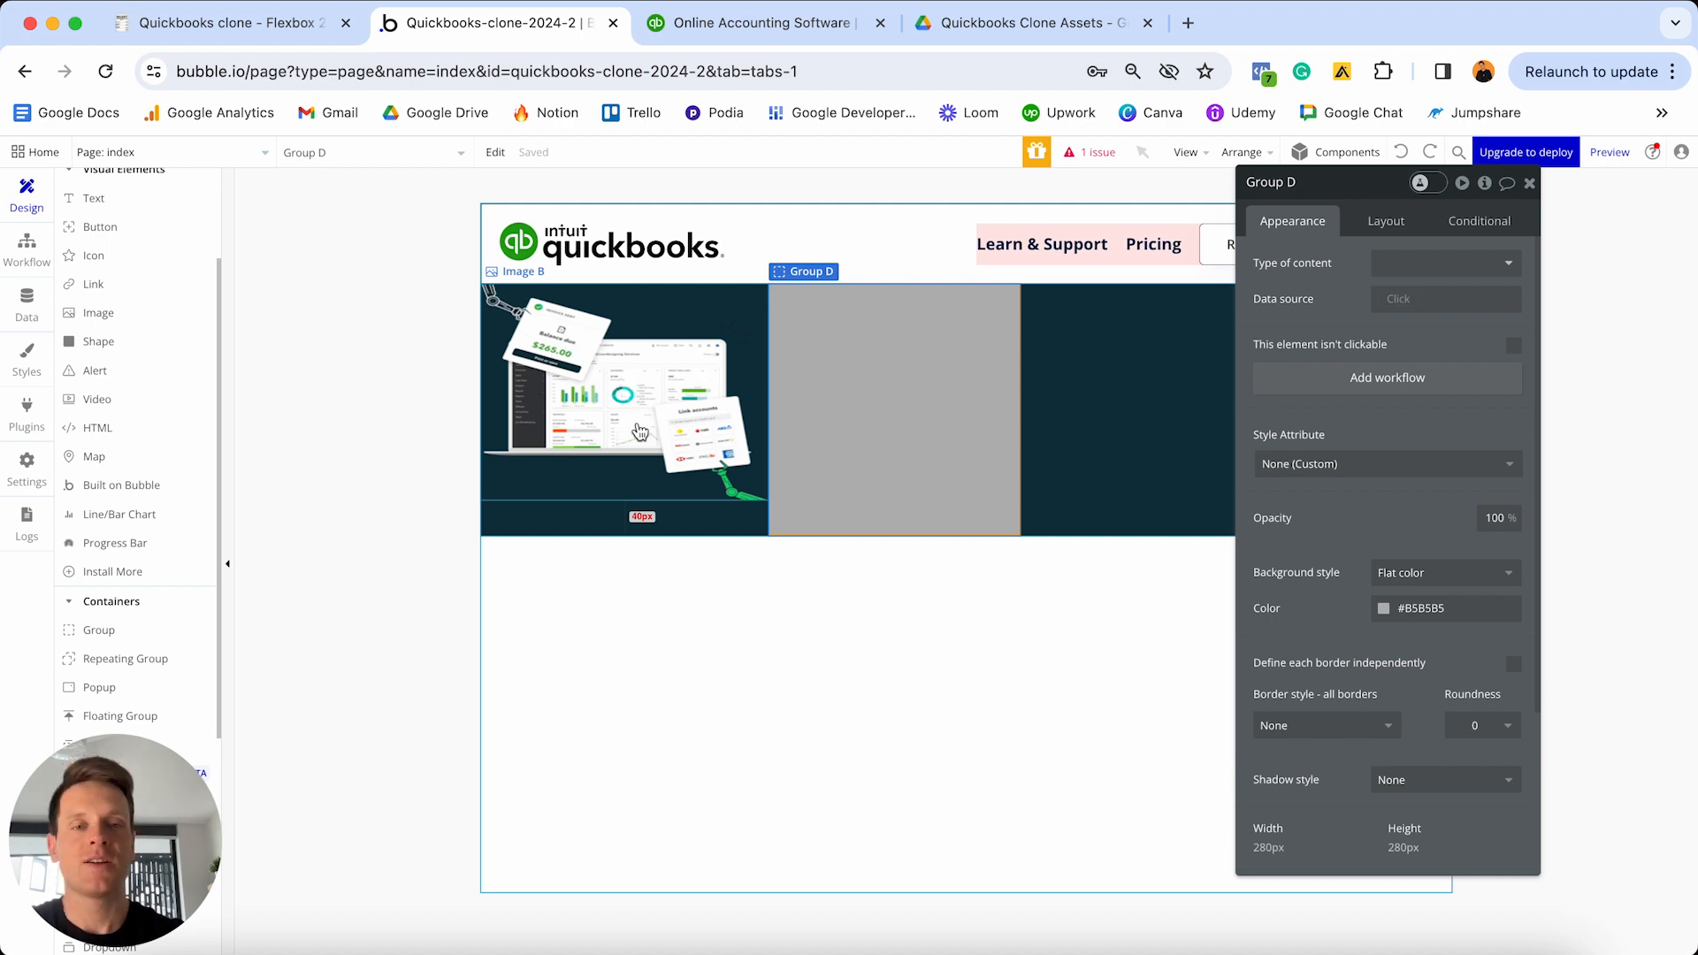
- Move Image B after the grey group and centre it vertically in the hero row
click(623, 388)
click(1394, 226)
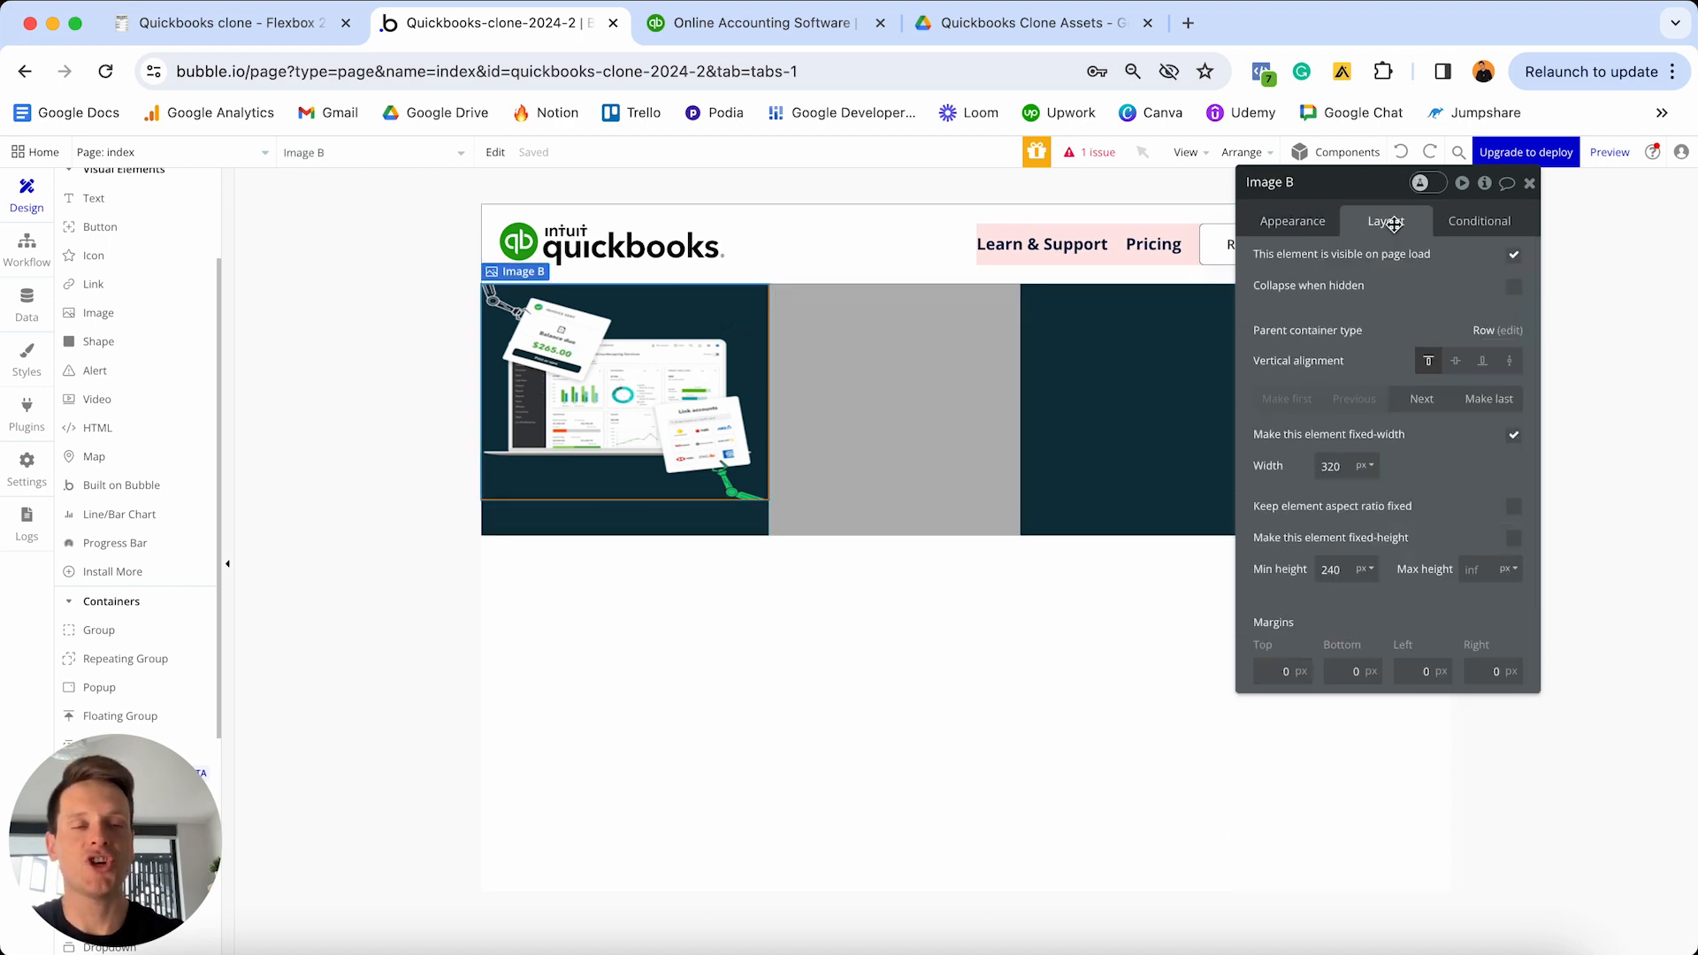
click(1419, 399)
drag(1386, 189, 1419, 394)
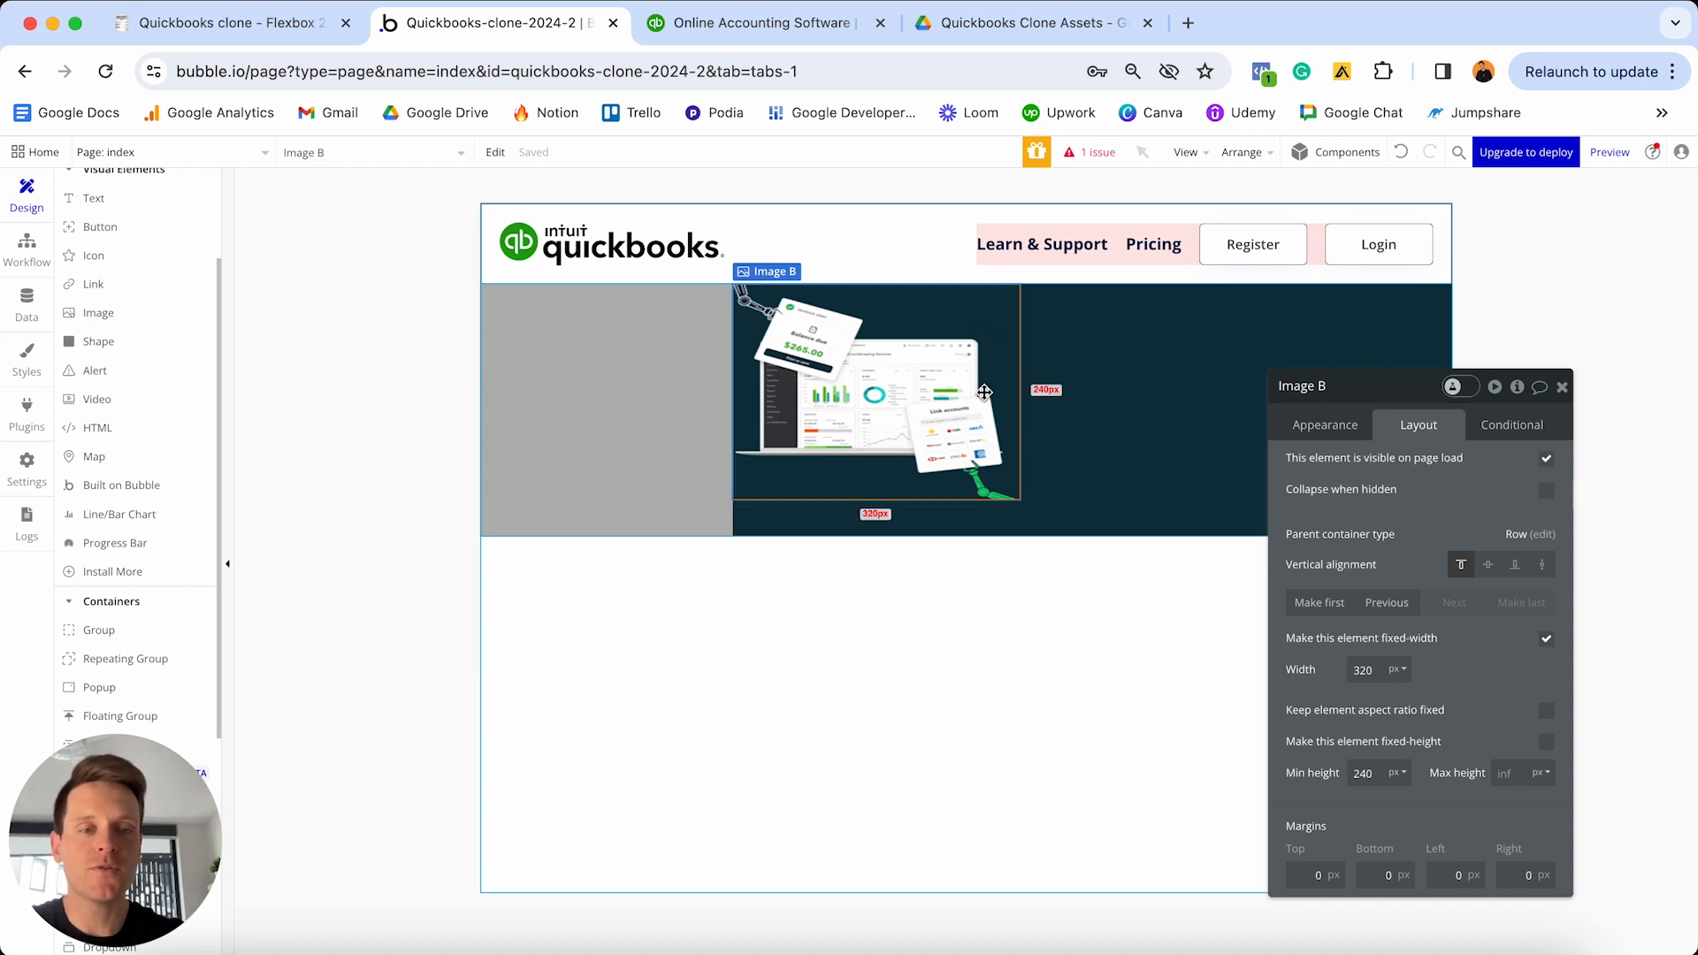
click(1490, 566)
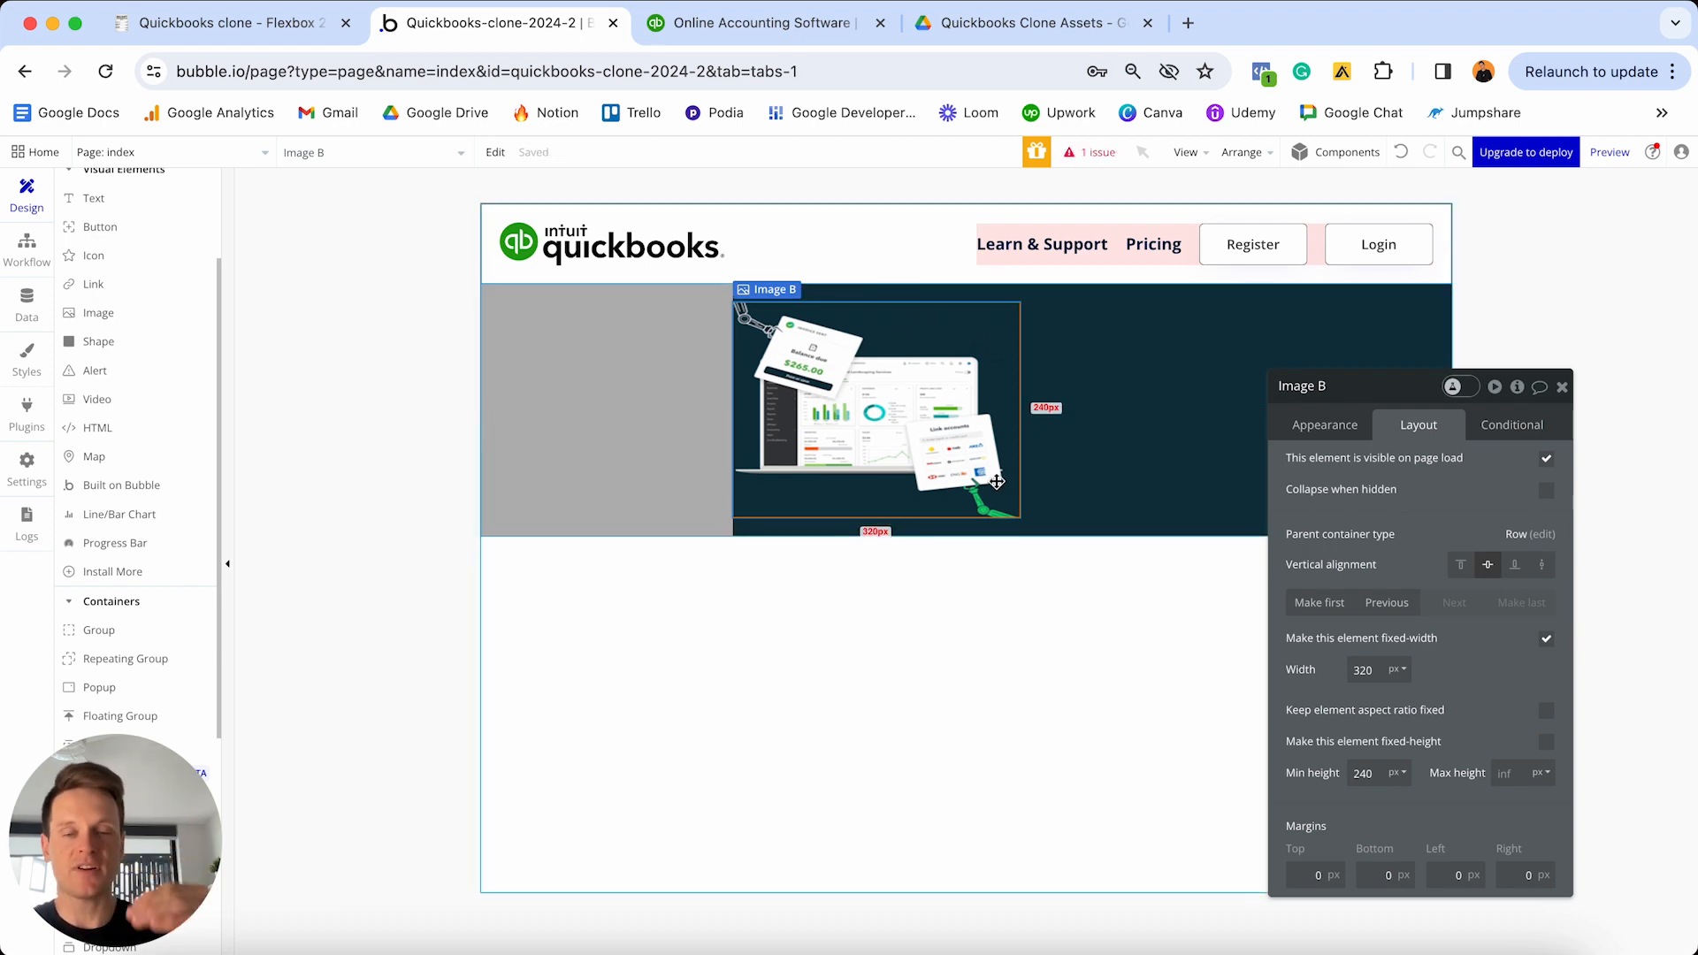
- Let Image B stretch across the remaining width with 0 min width and a fixed aspect ratio
click(1547, 641)
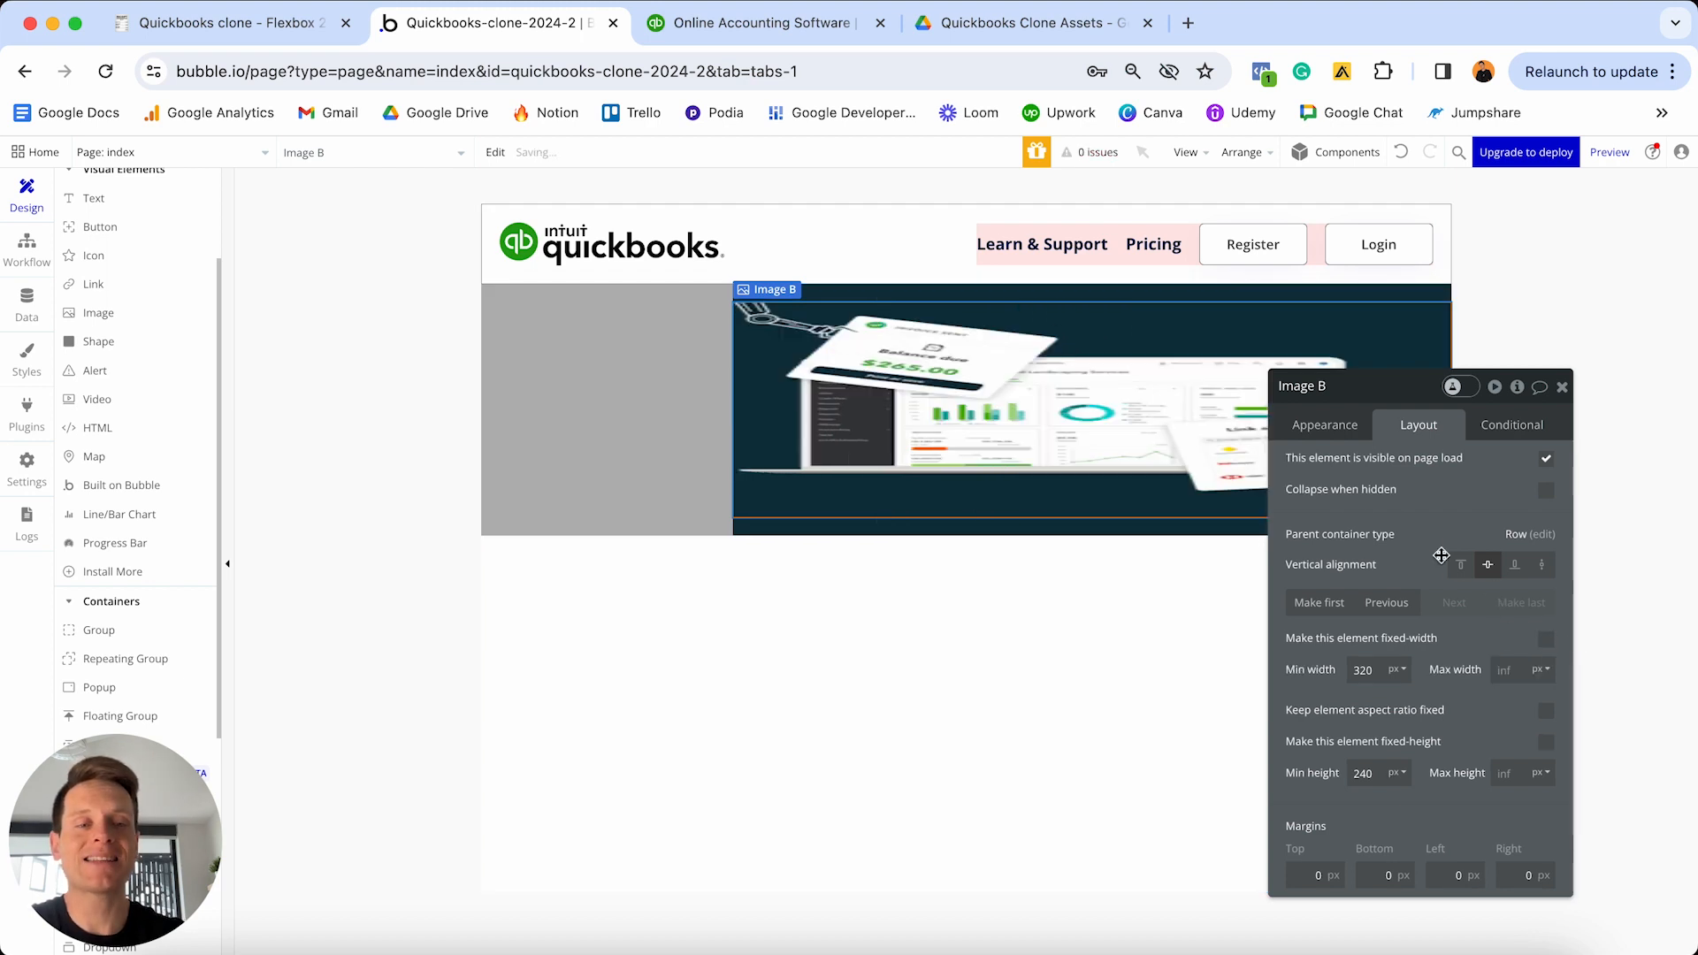
drag(1395, 406, 1395, 260)
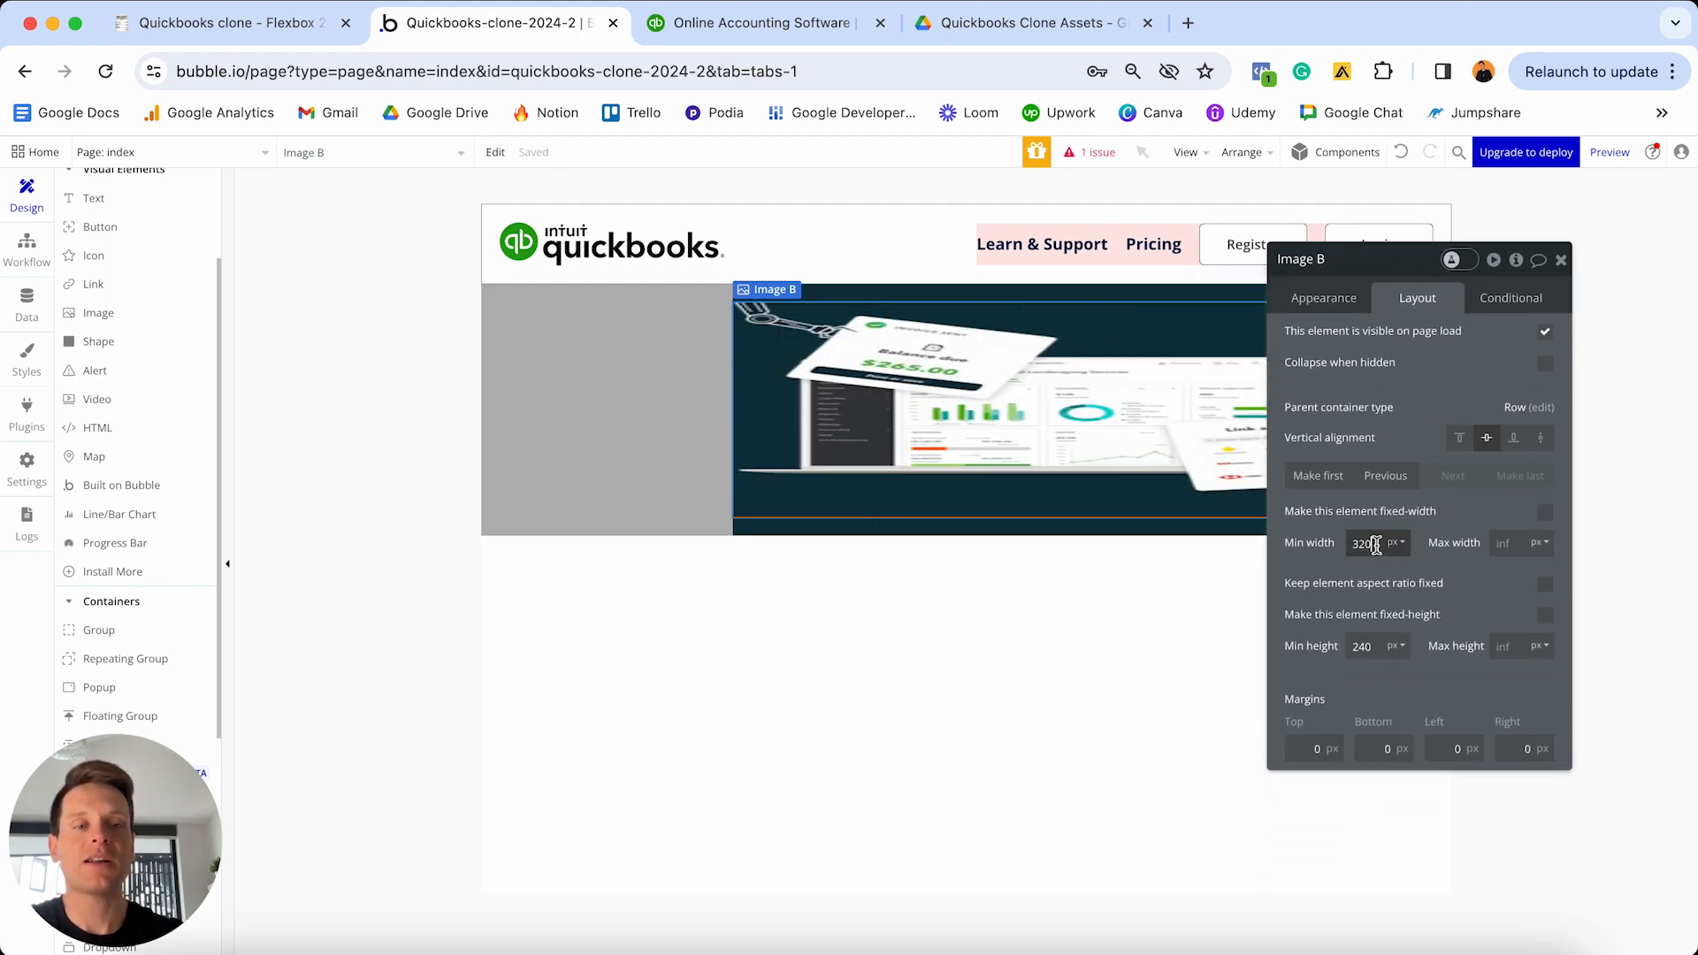
text(0)
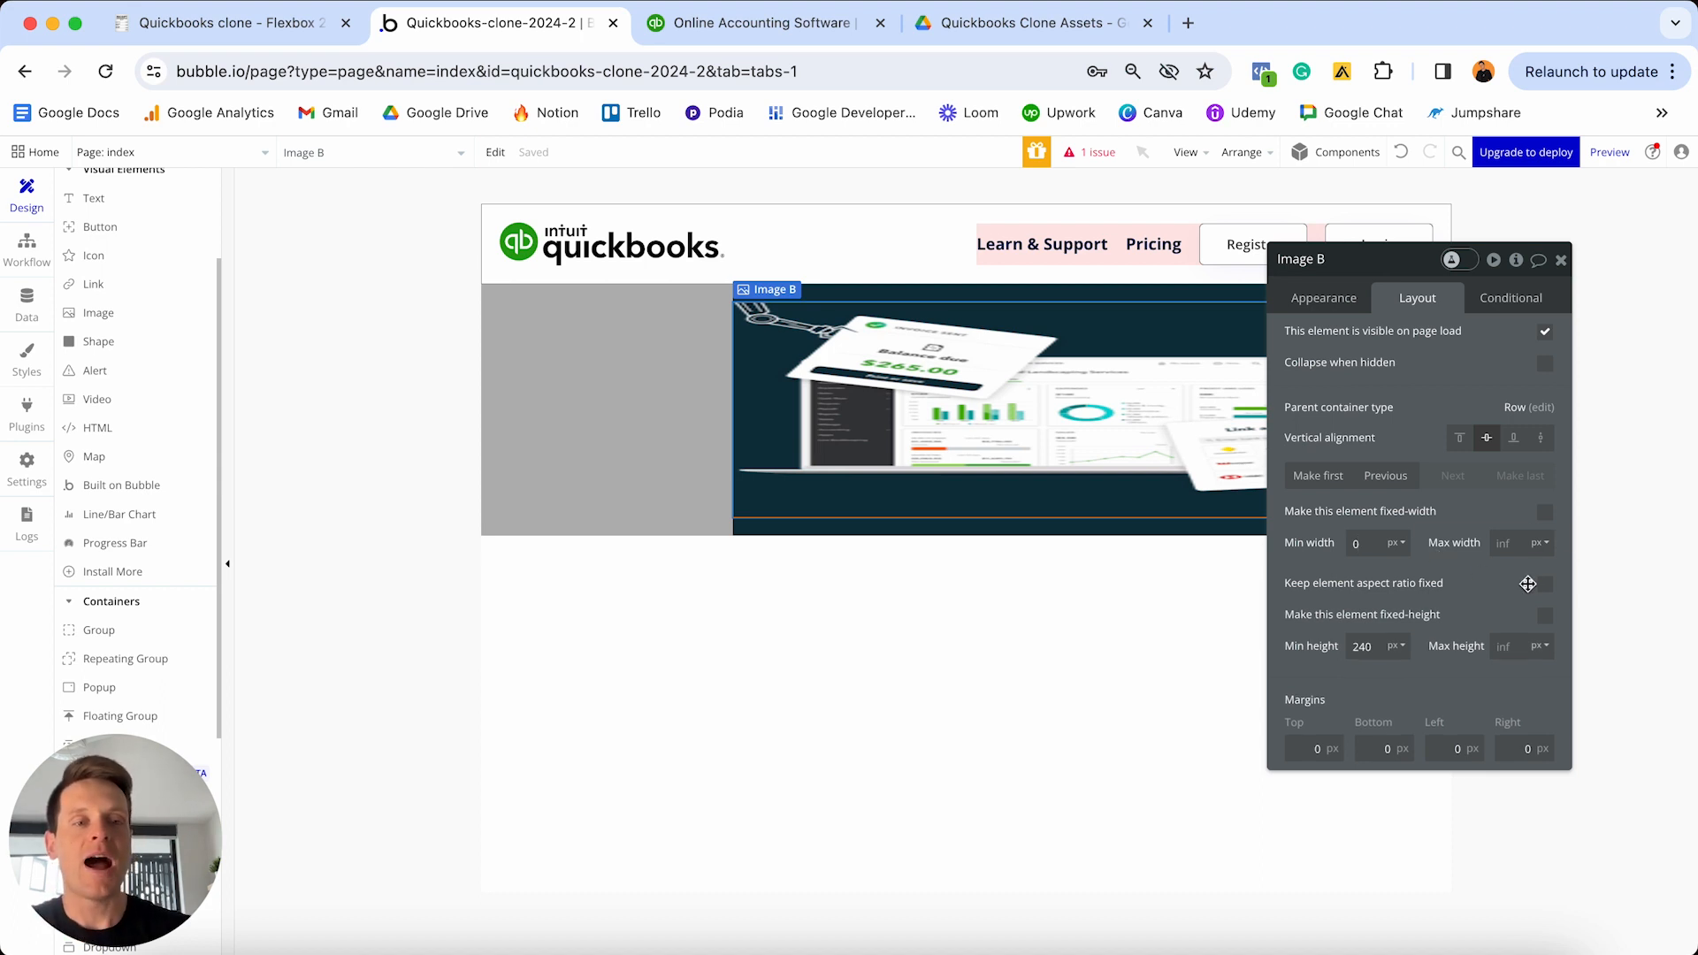
click(1544, 585)
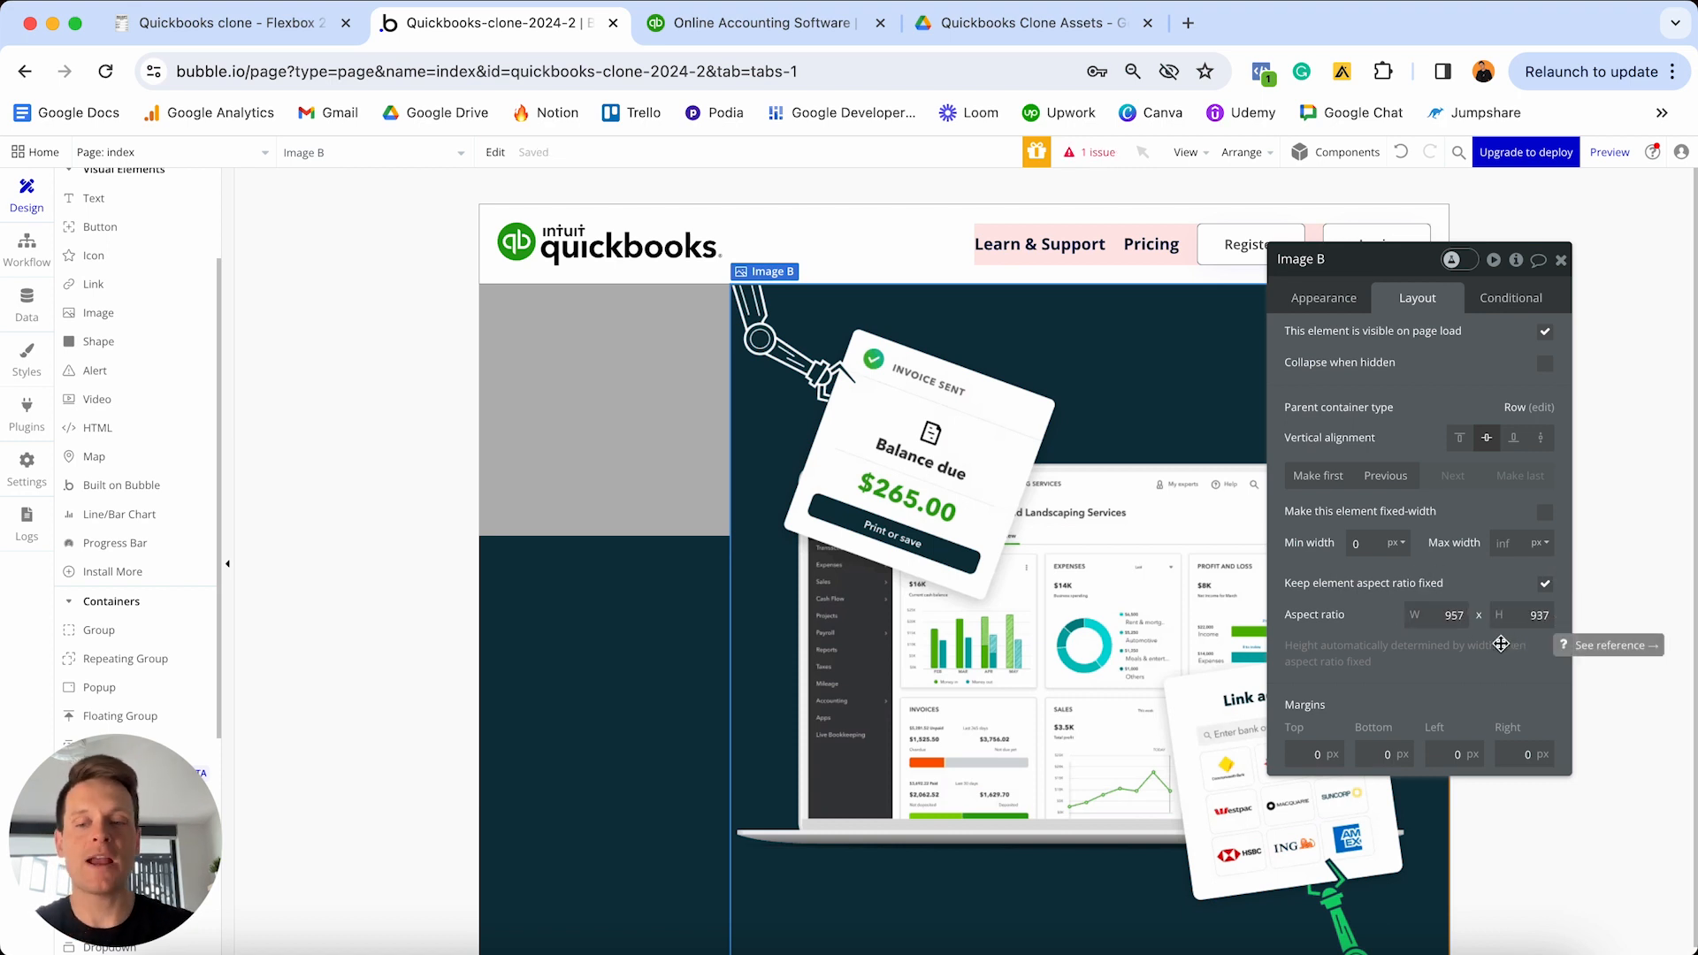
- Give Image B 20 px left and right margins and close its property panel
click(1443, 747)
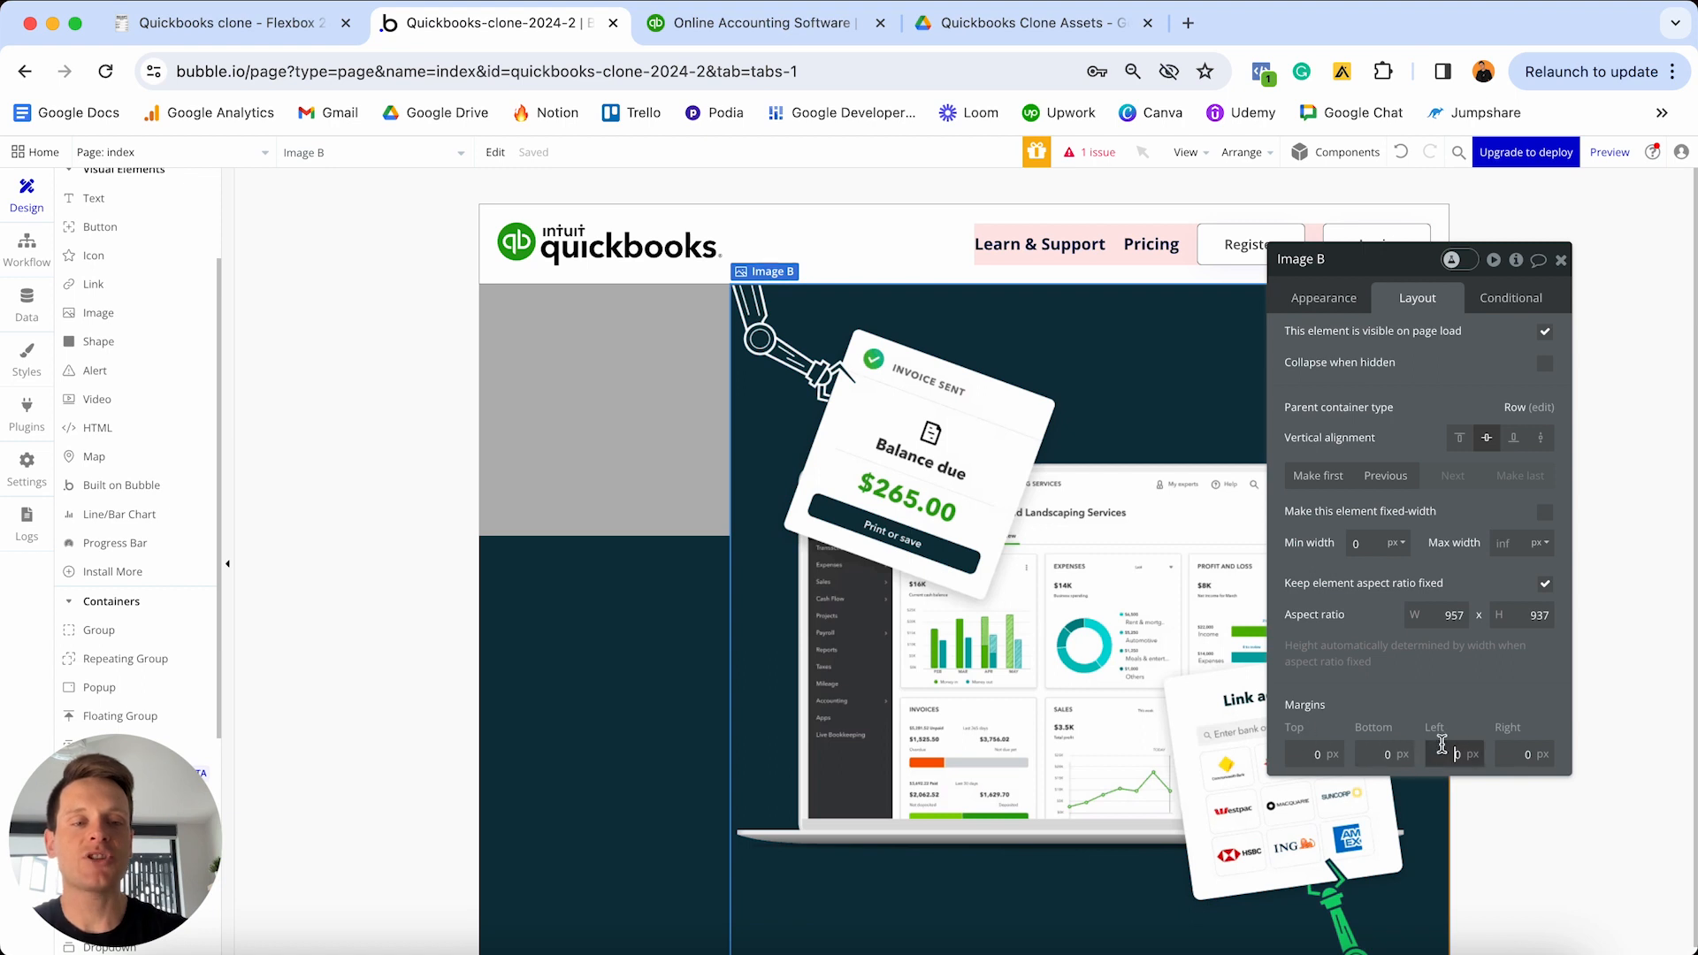
click(1512, 754)
text(2)
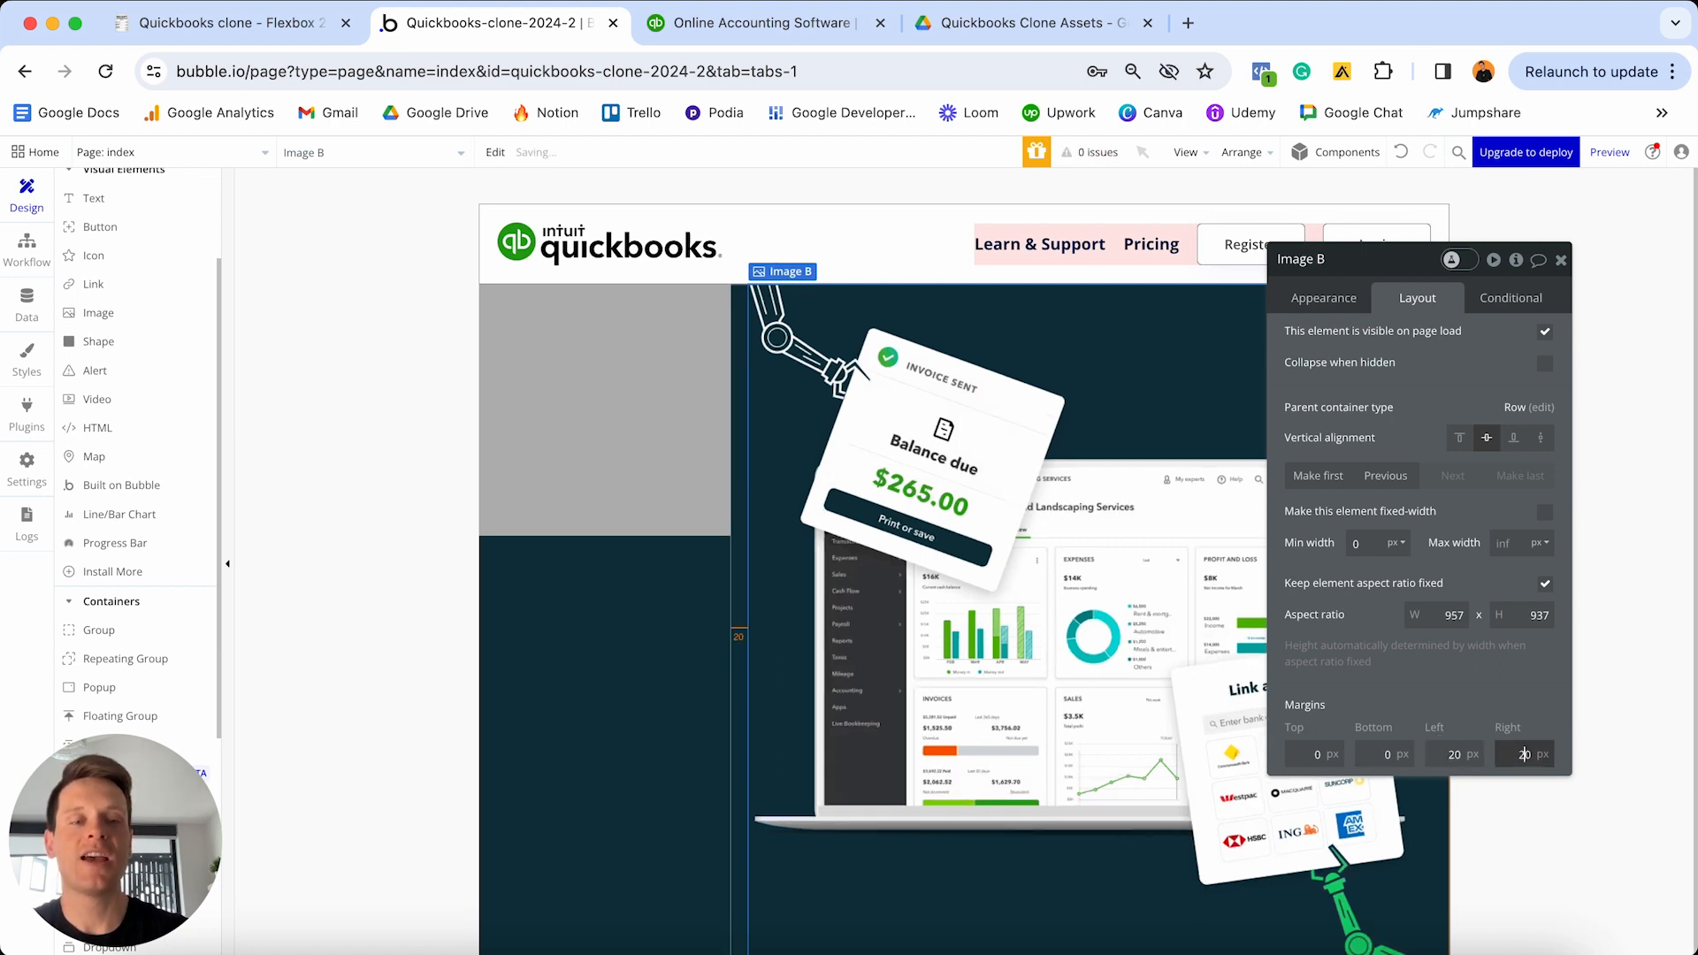
click(1562, 259)
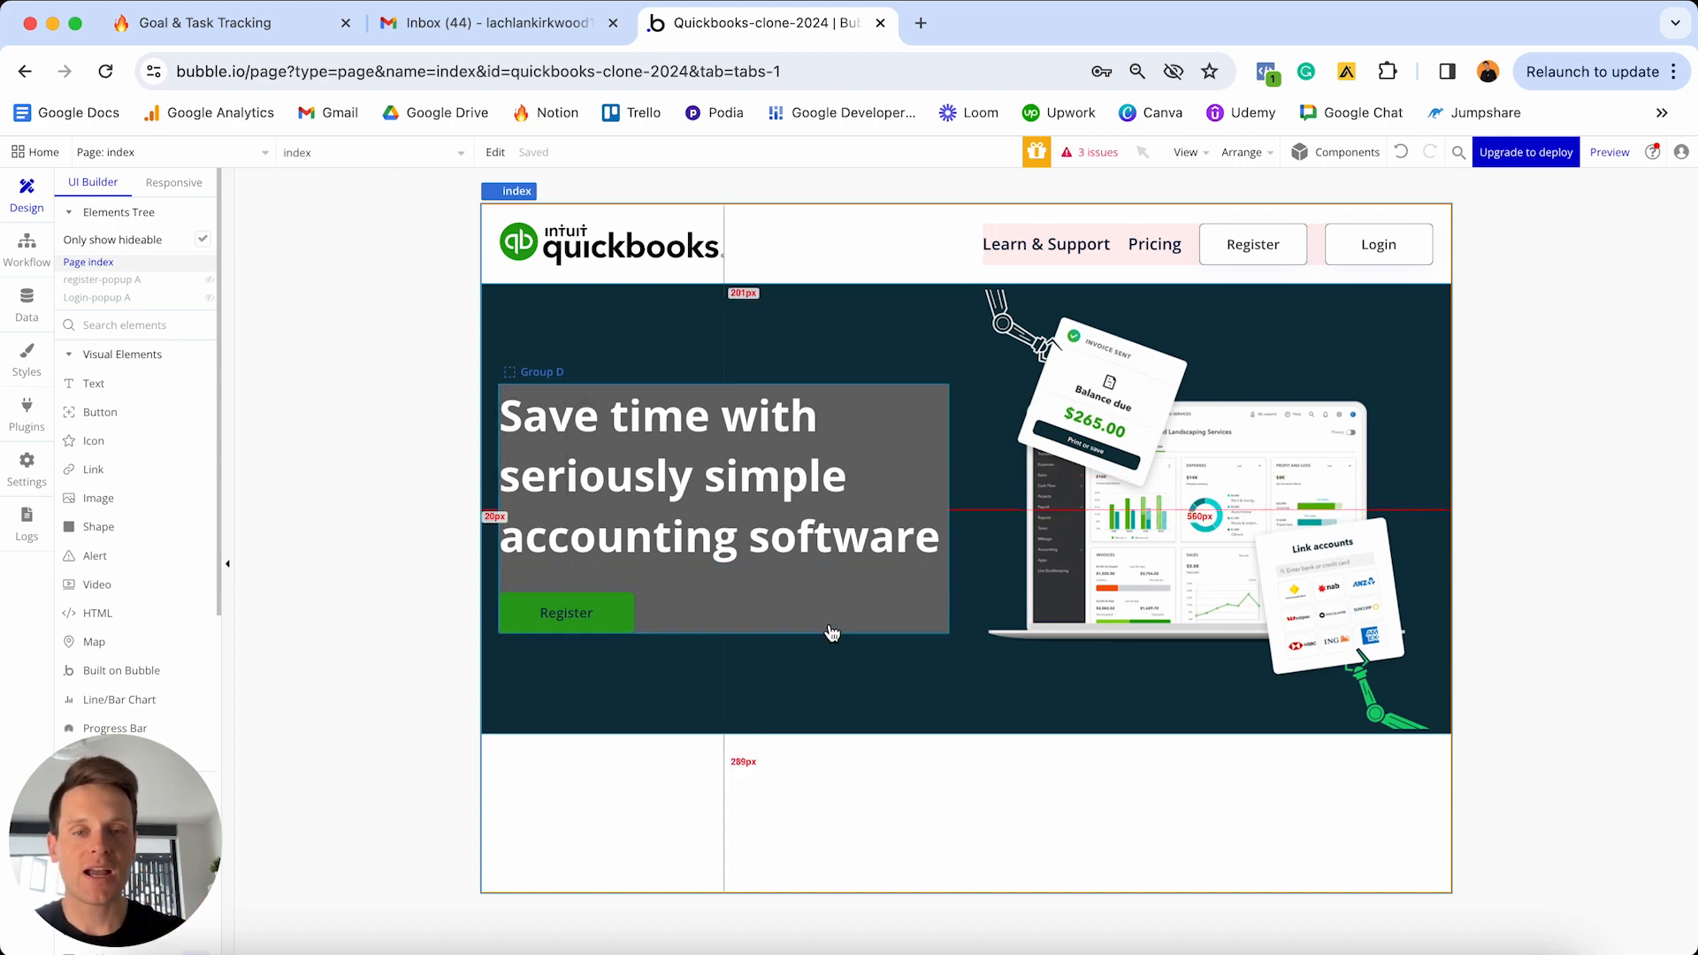
- Return to the Bubble editor window and open Group D's properties
key(ctrl+Up)
click(601, 491)
double_click(599, 372)
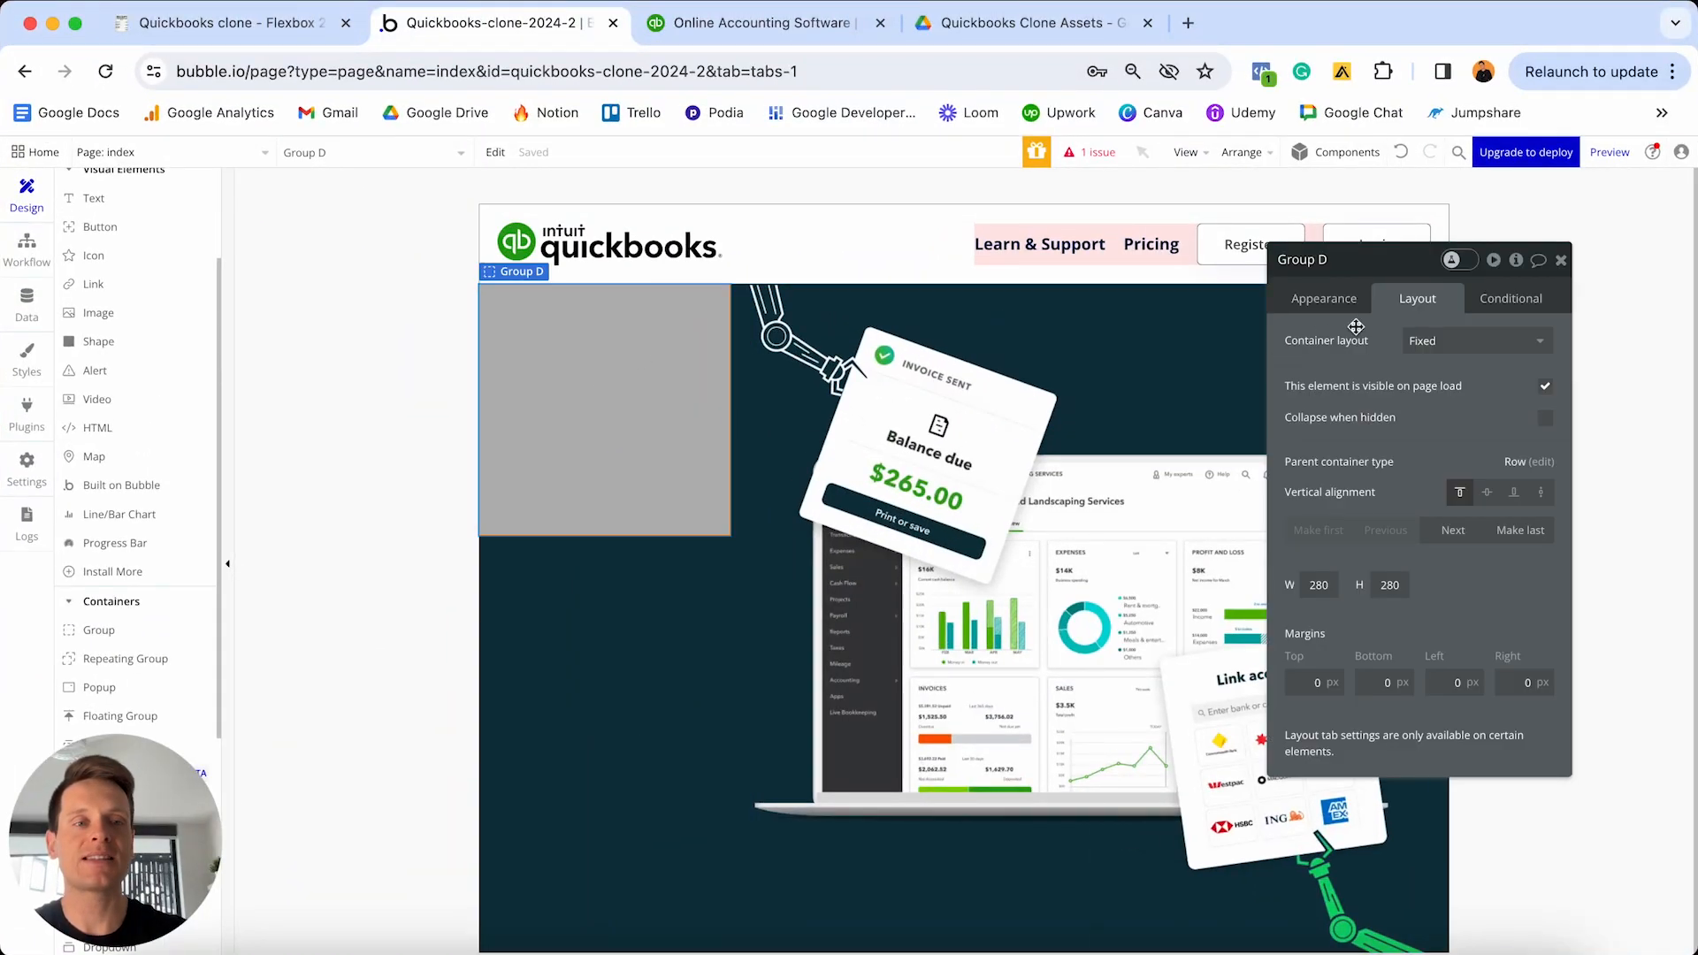
- Make Group D a Column container that is not fixed-width, with min width 0
click(1426, 342)
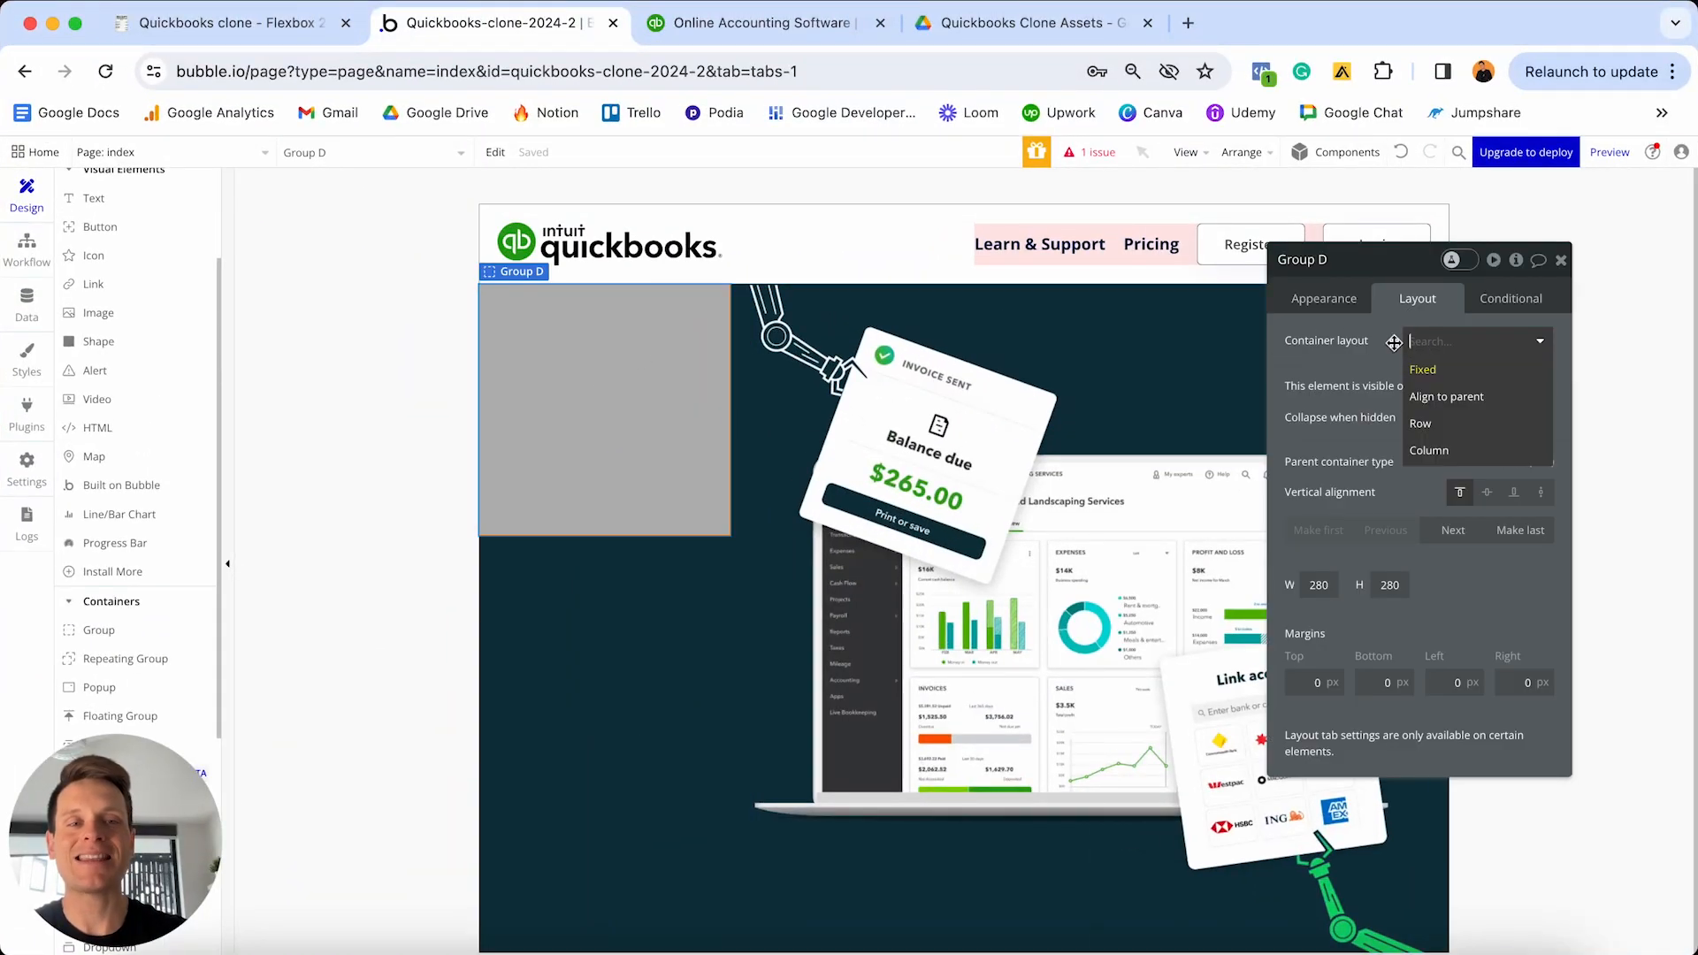
click(1447, 451)
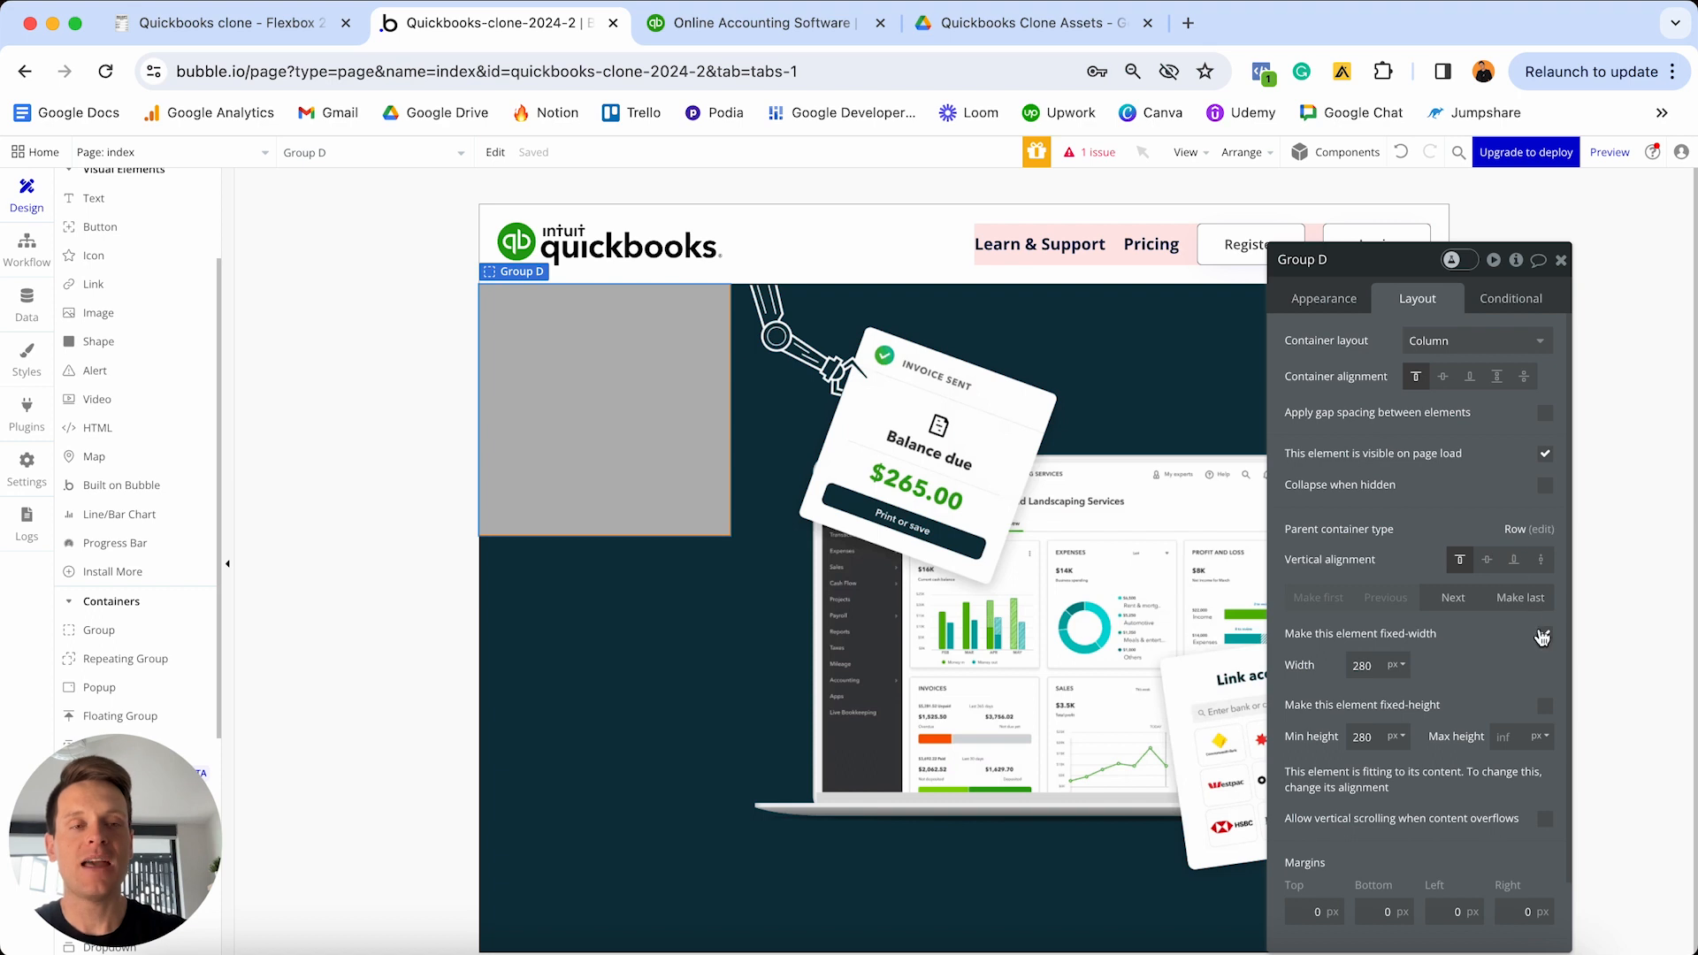
click(1544, 634)
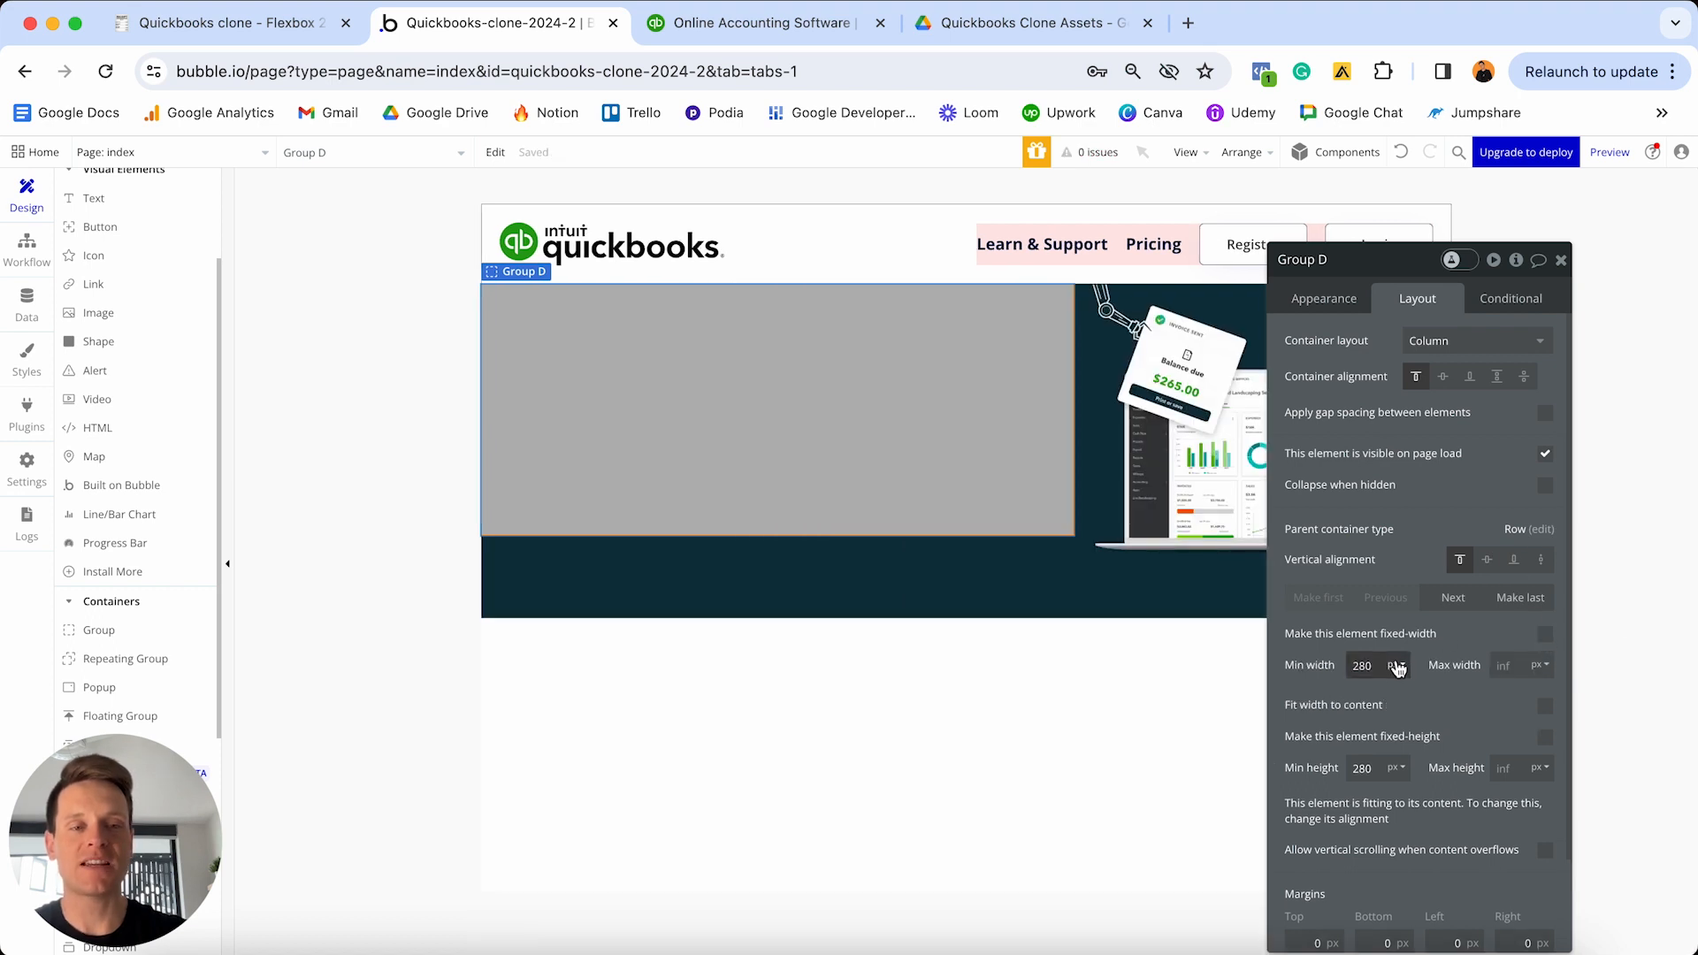
double_click(1381, 667)
text(0)
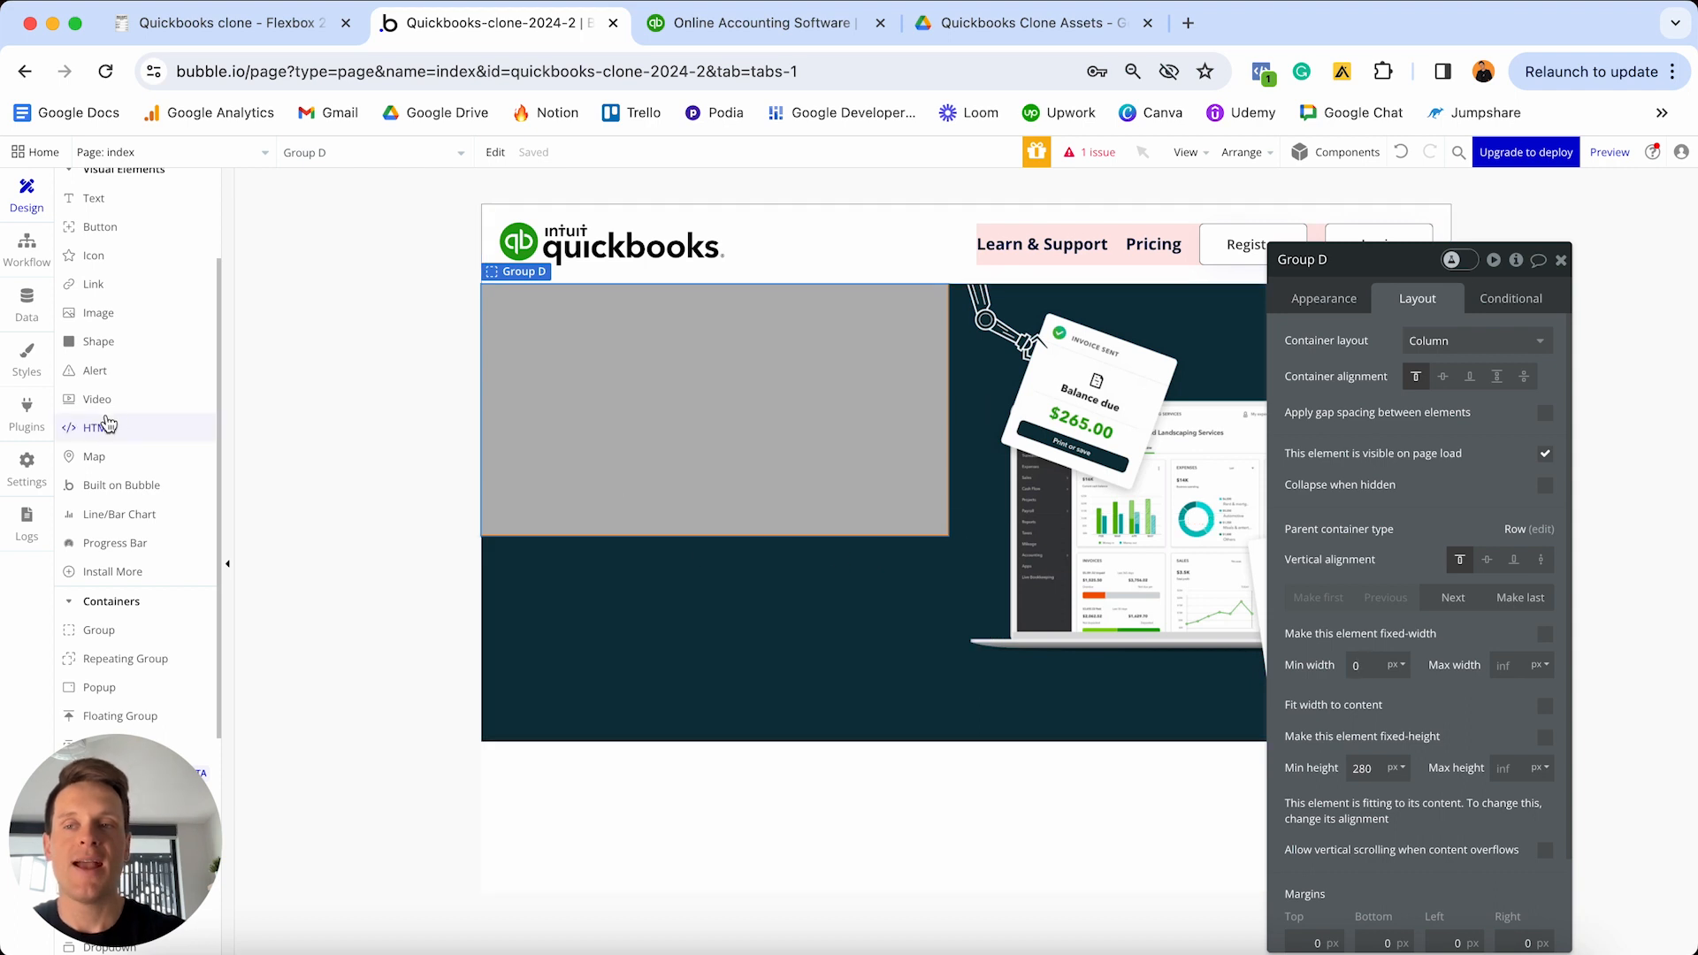
- Add a Text element in Group D reading 'Save time with seriously simple accounting software'
scroll(106, 425, up, 3)
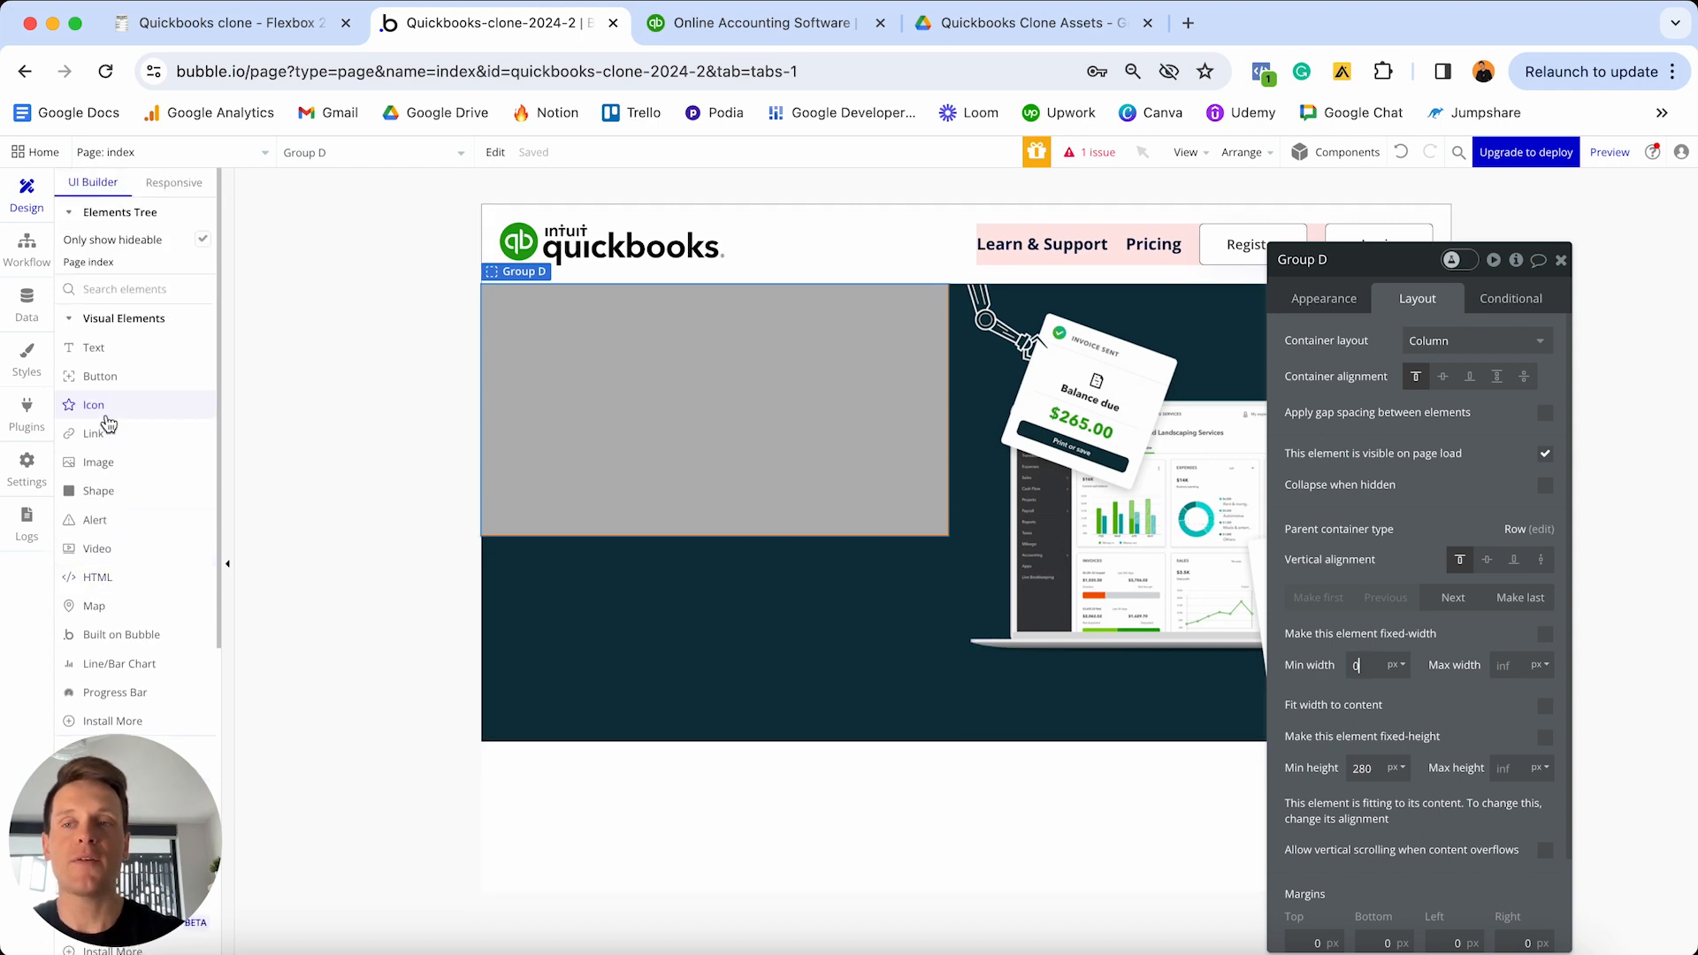
click(135, 351)
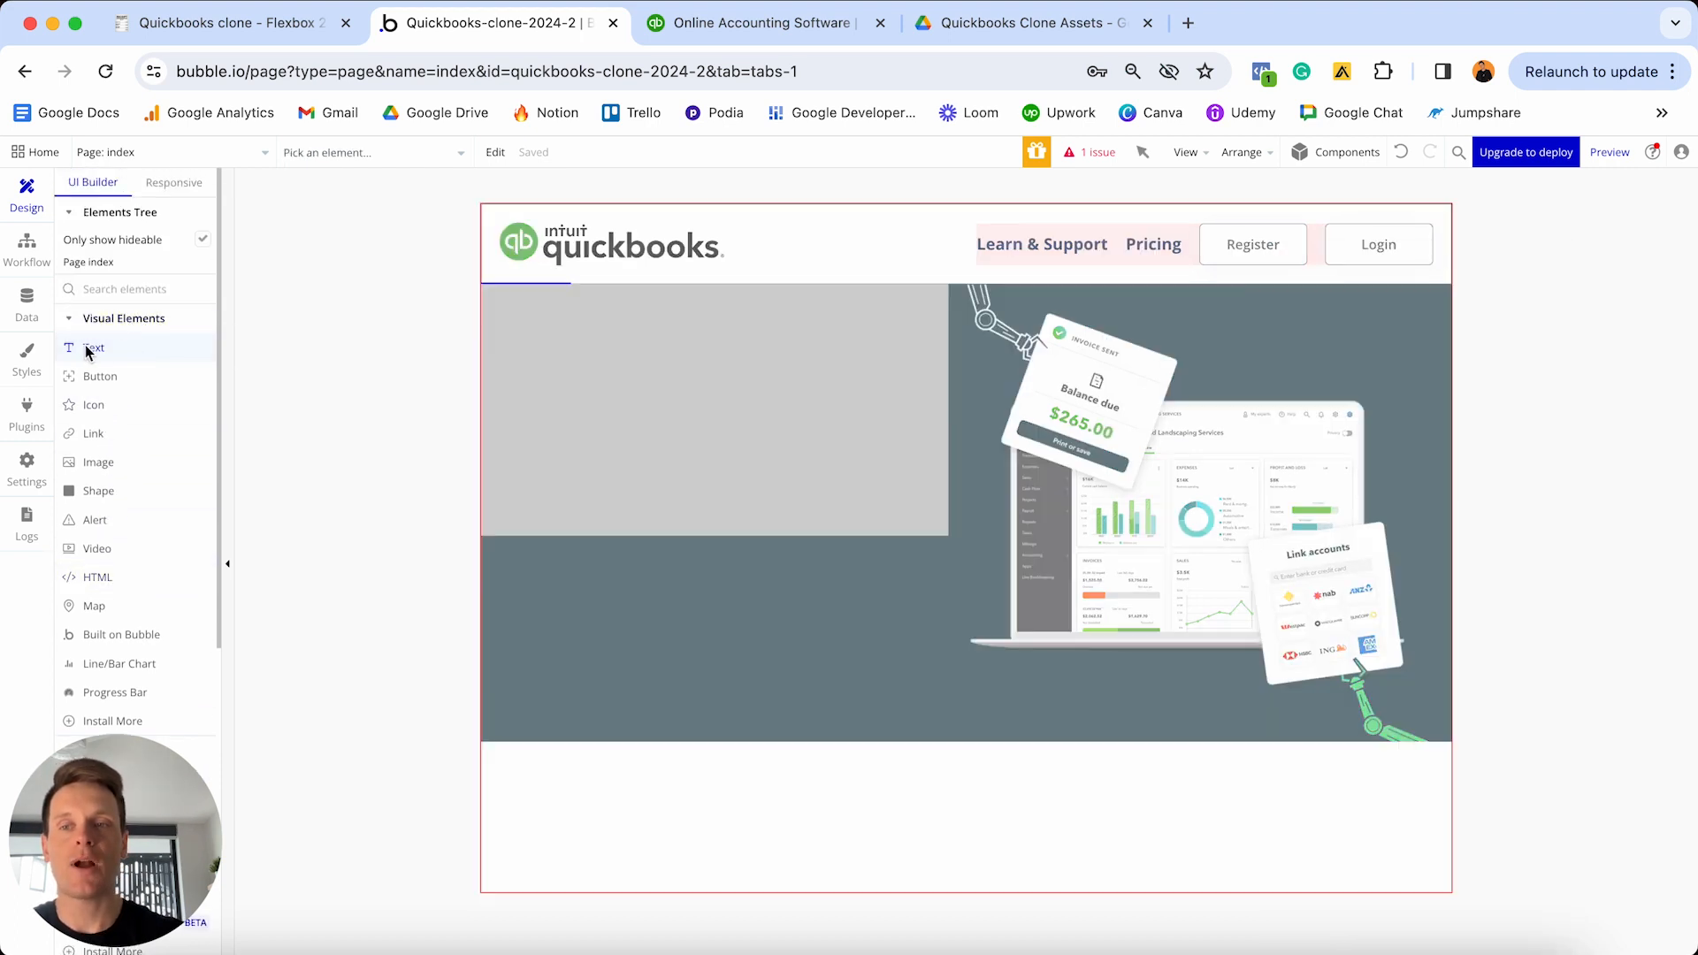
click(612, 377)
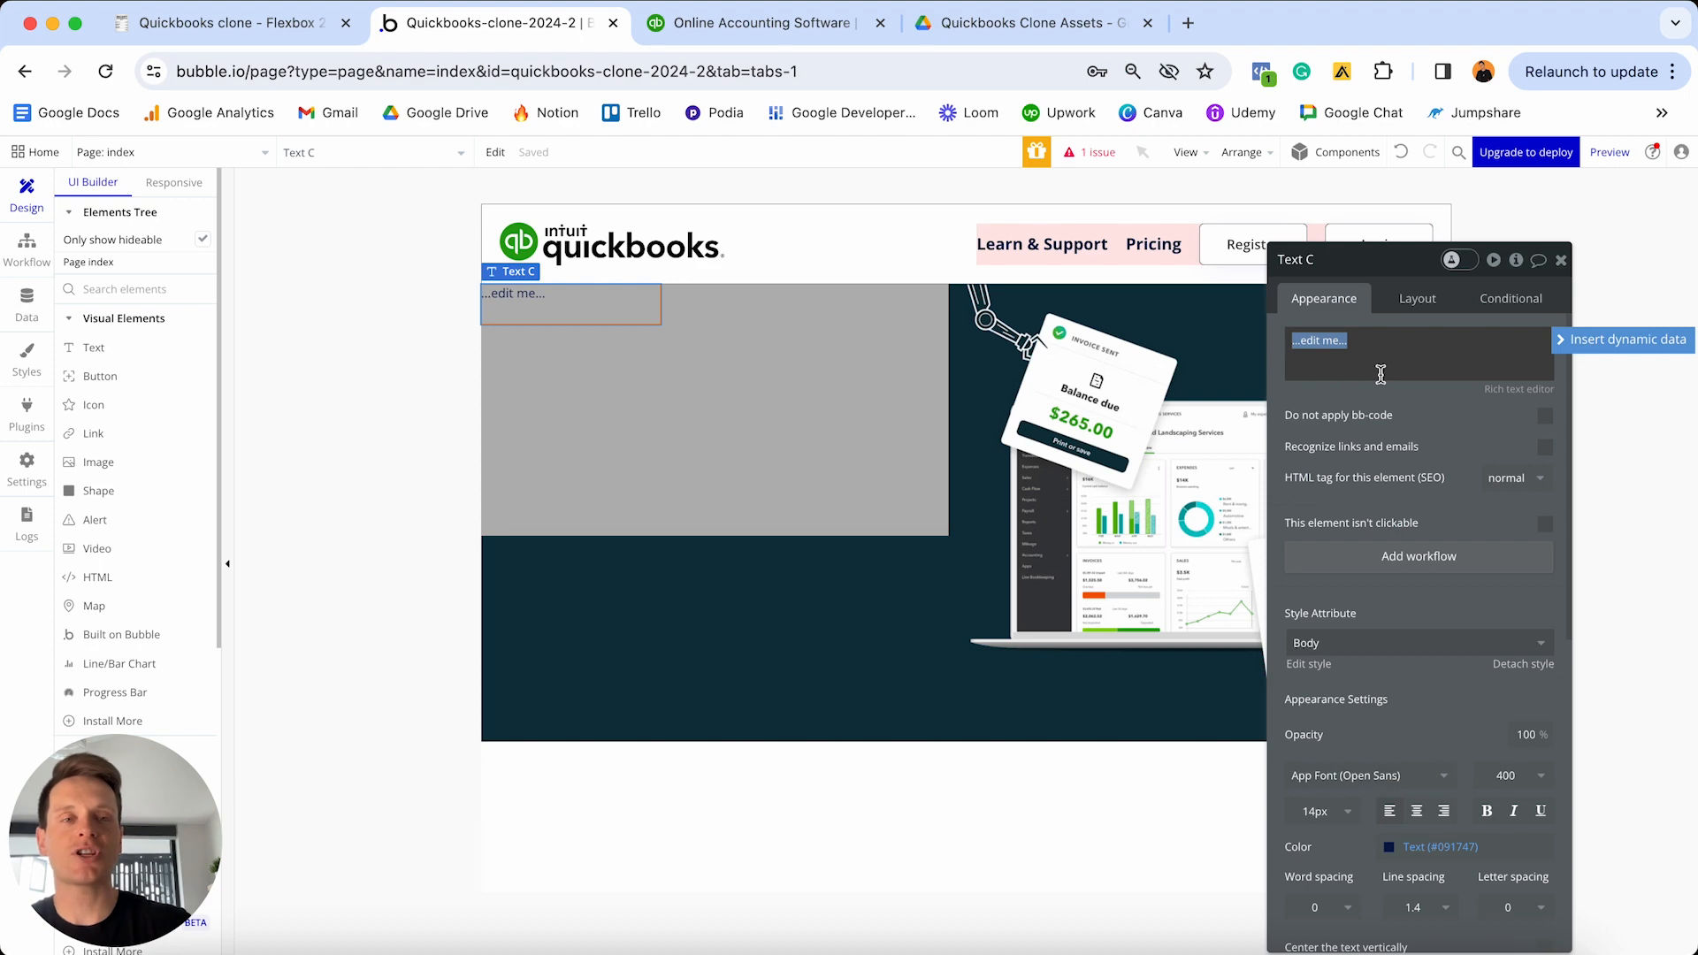
click(752, 23)
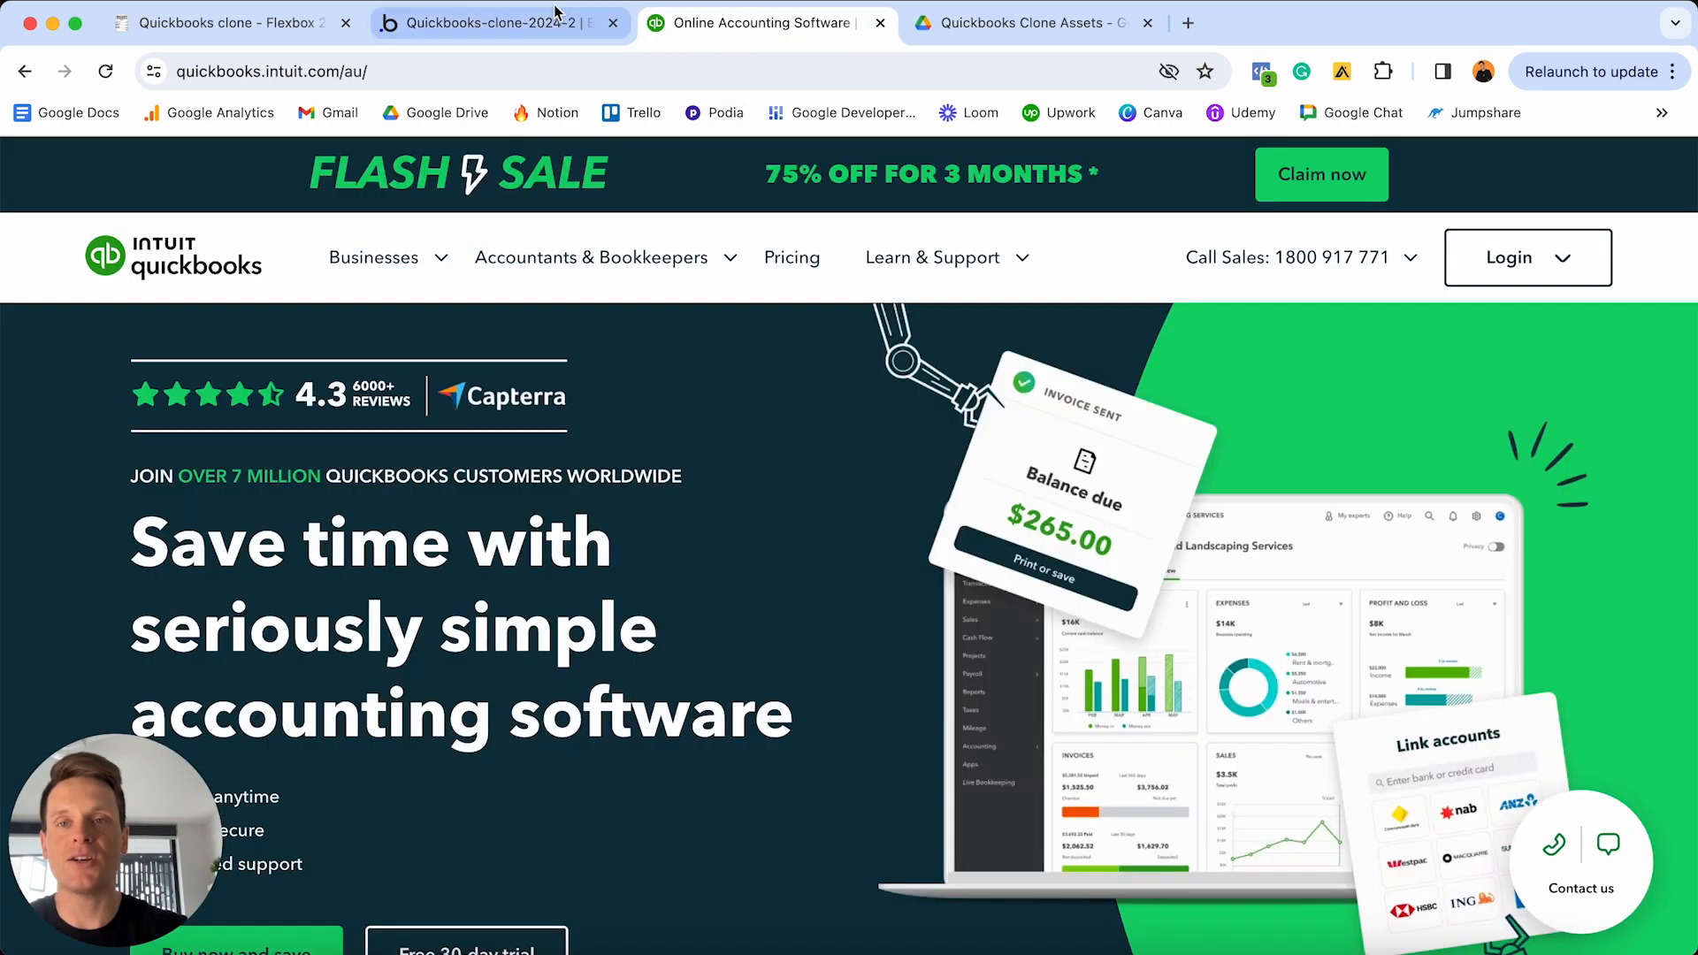
click(561, 21)
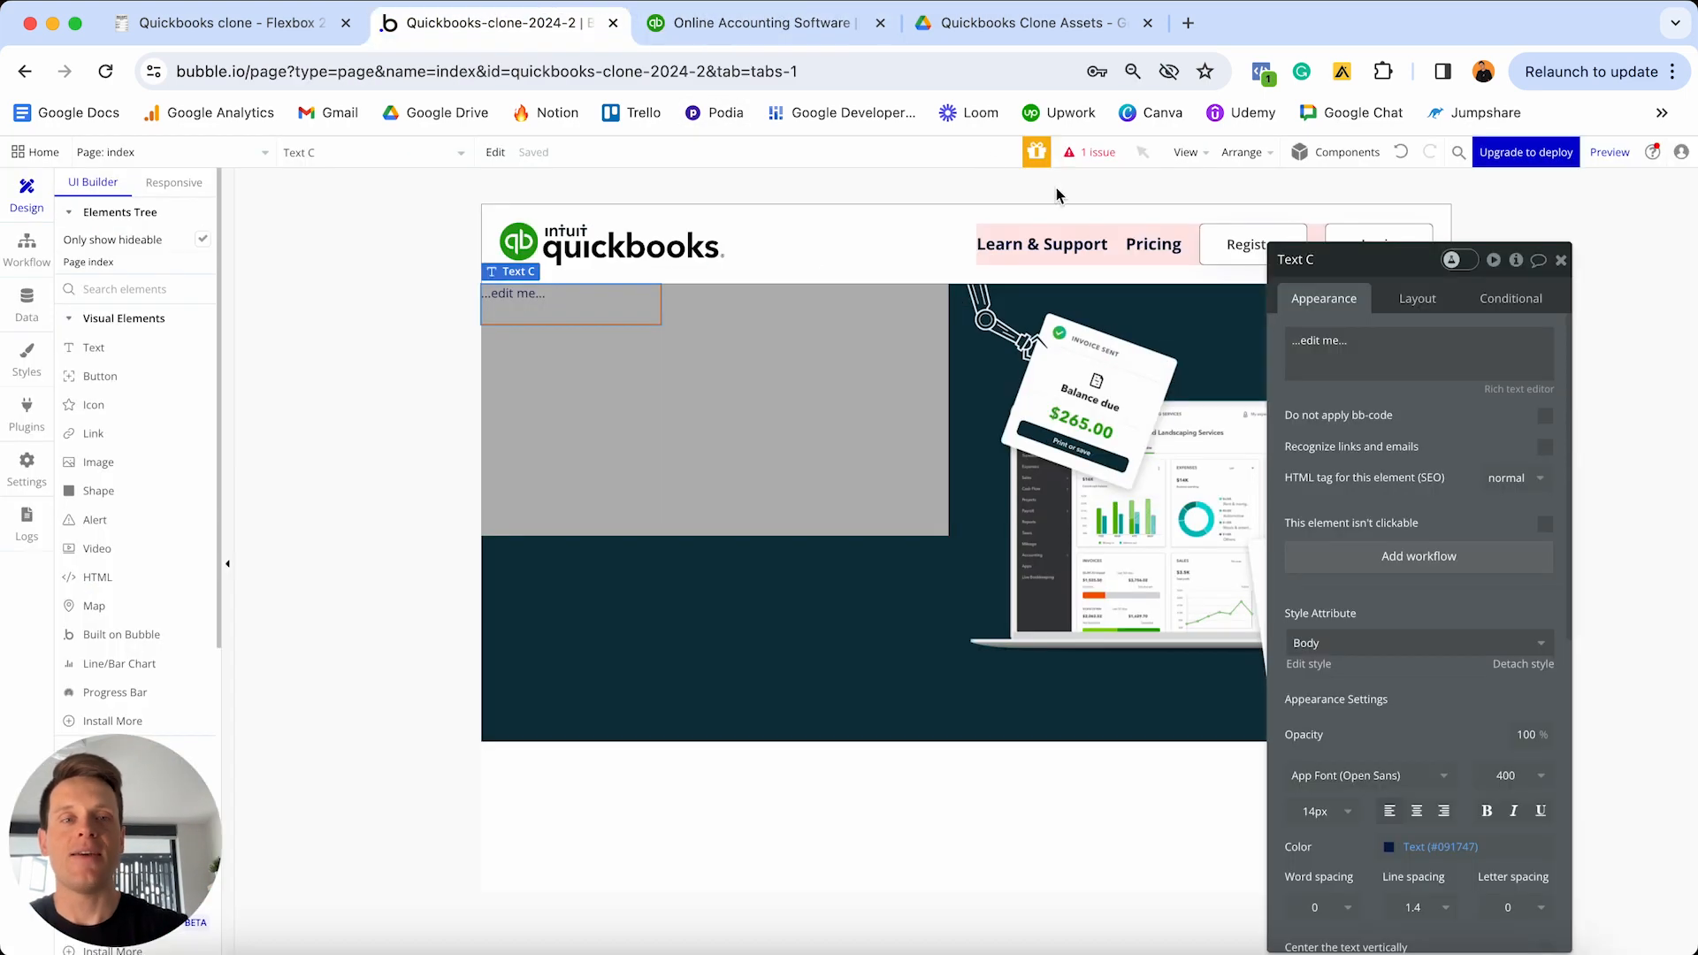
triple_click(1432, 351)
text(Save time)
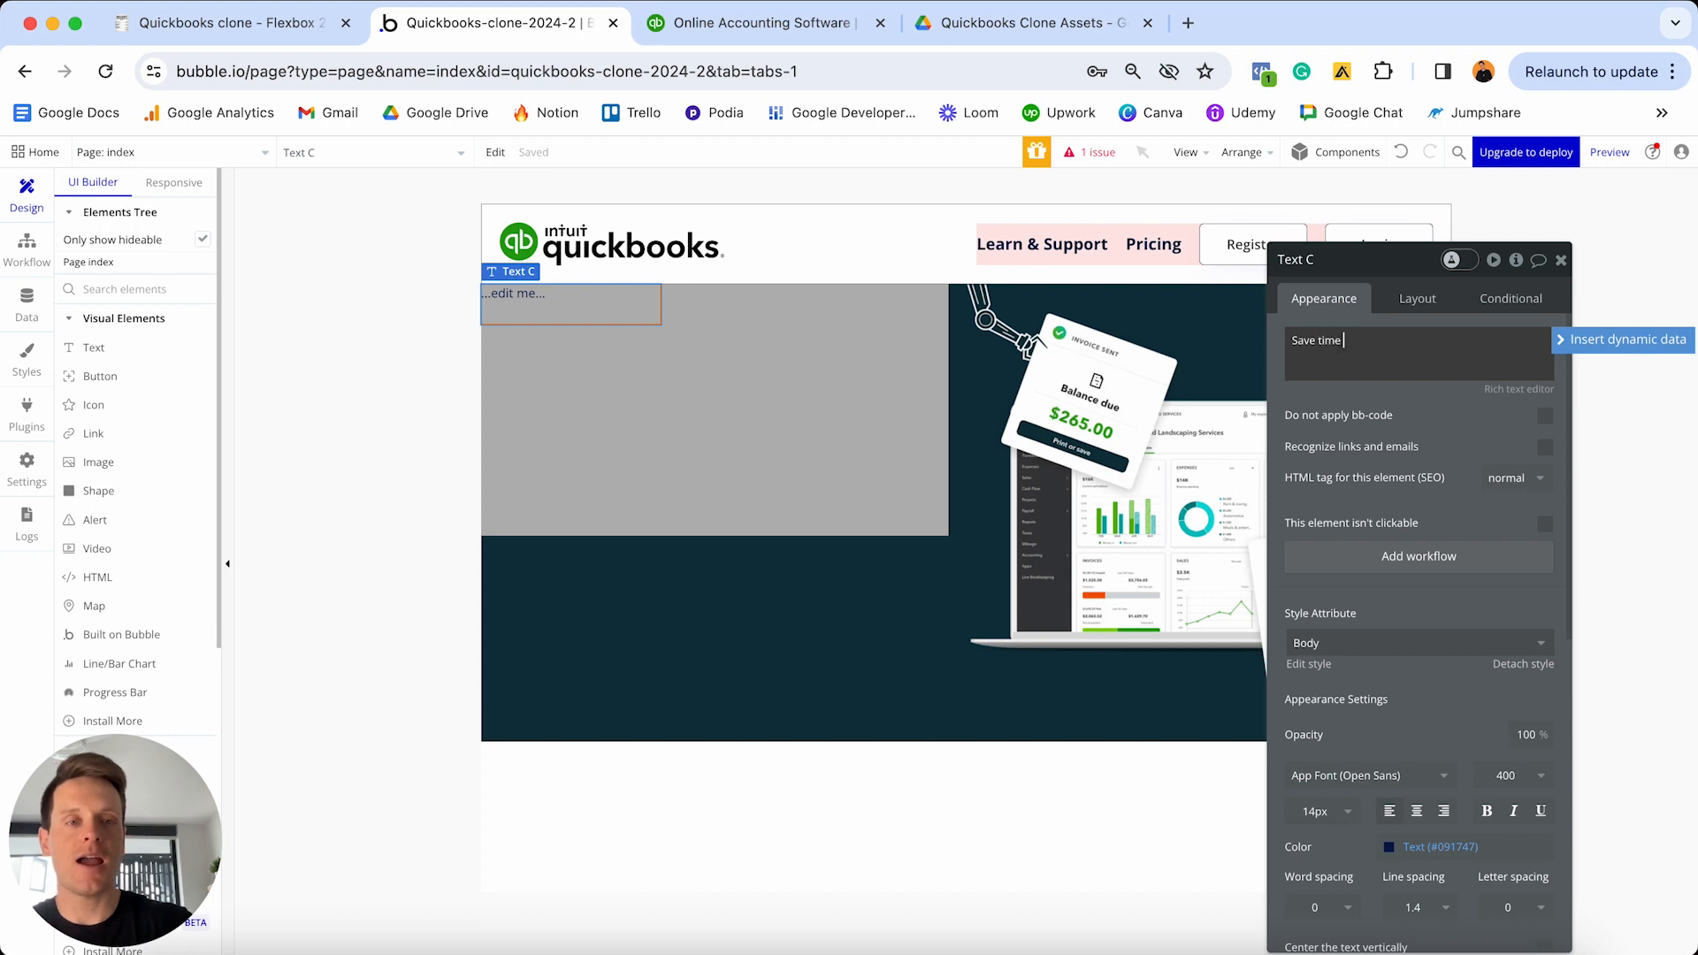
text( with seriously simple)
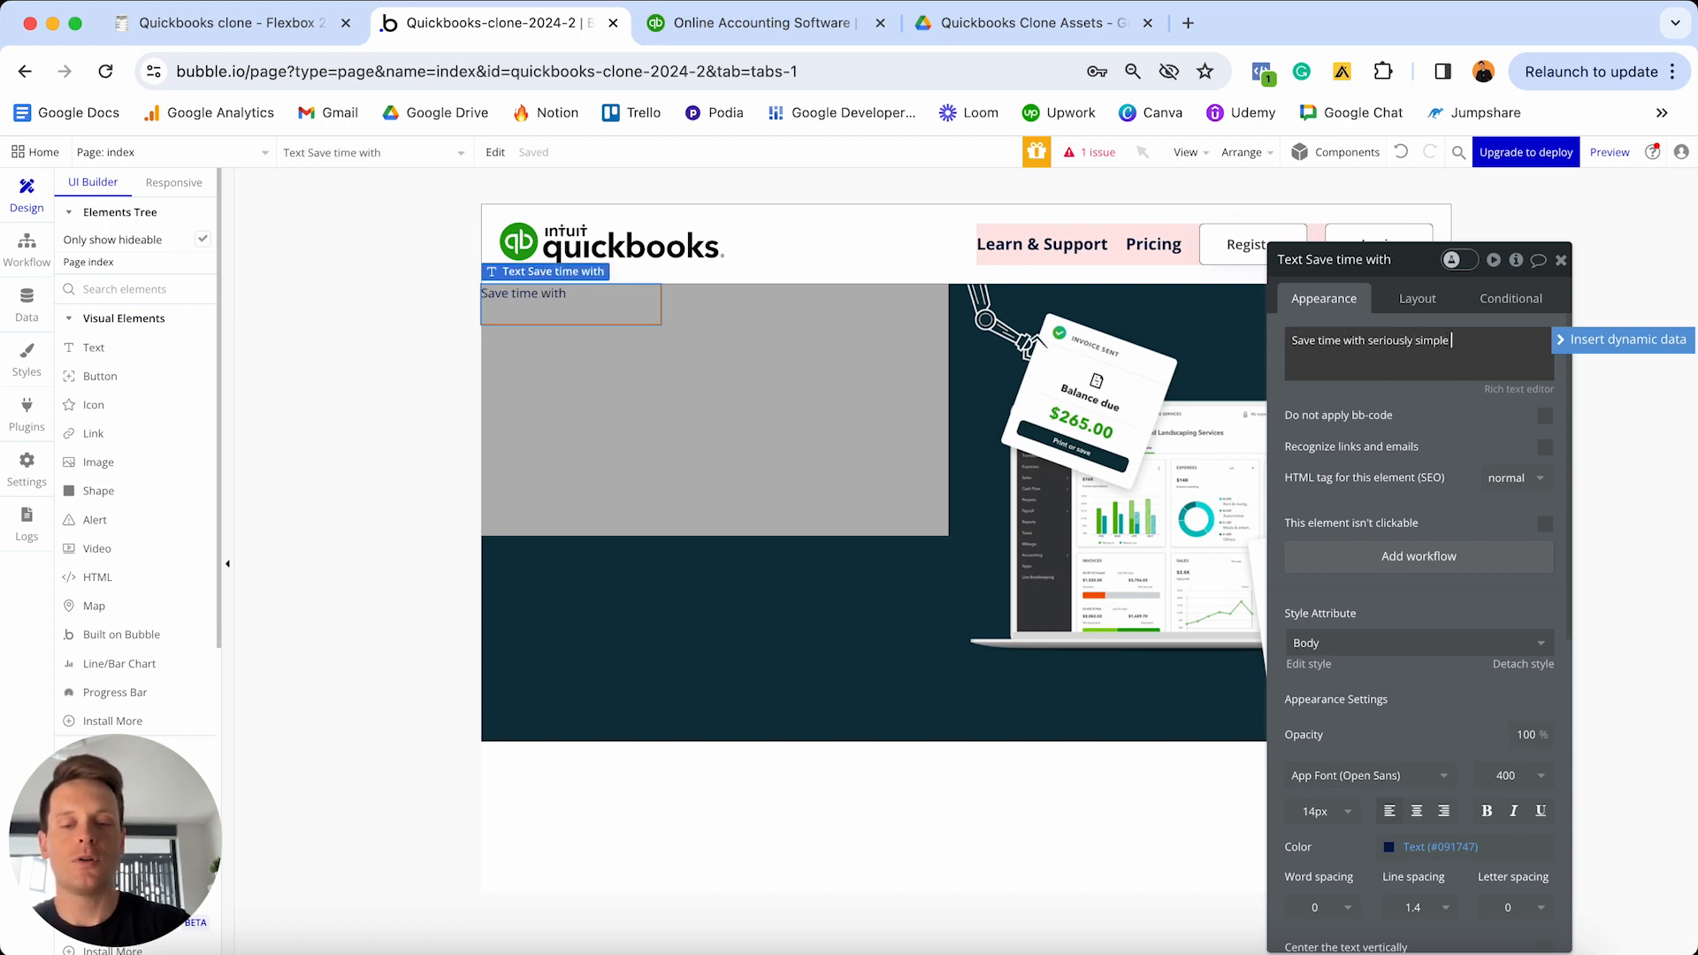
text( accounting sofwt)
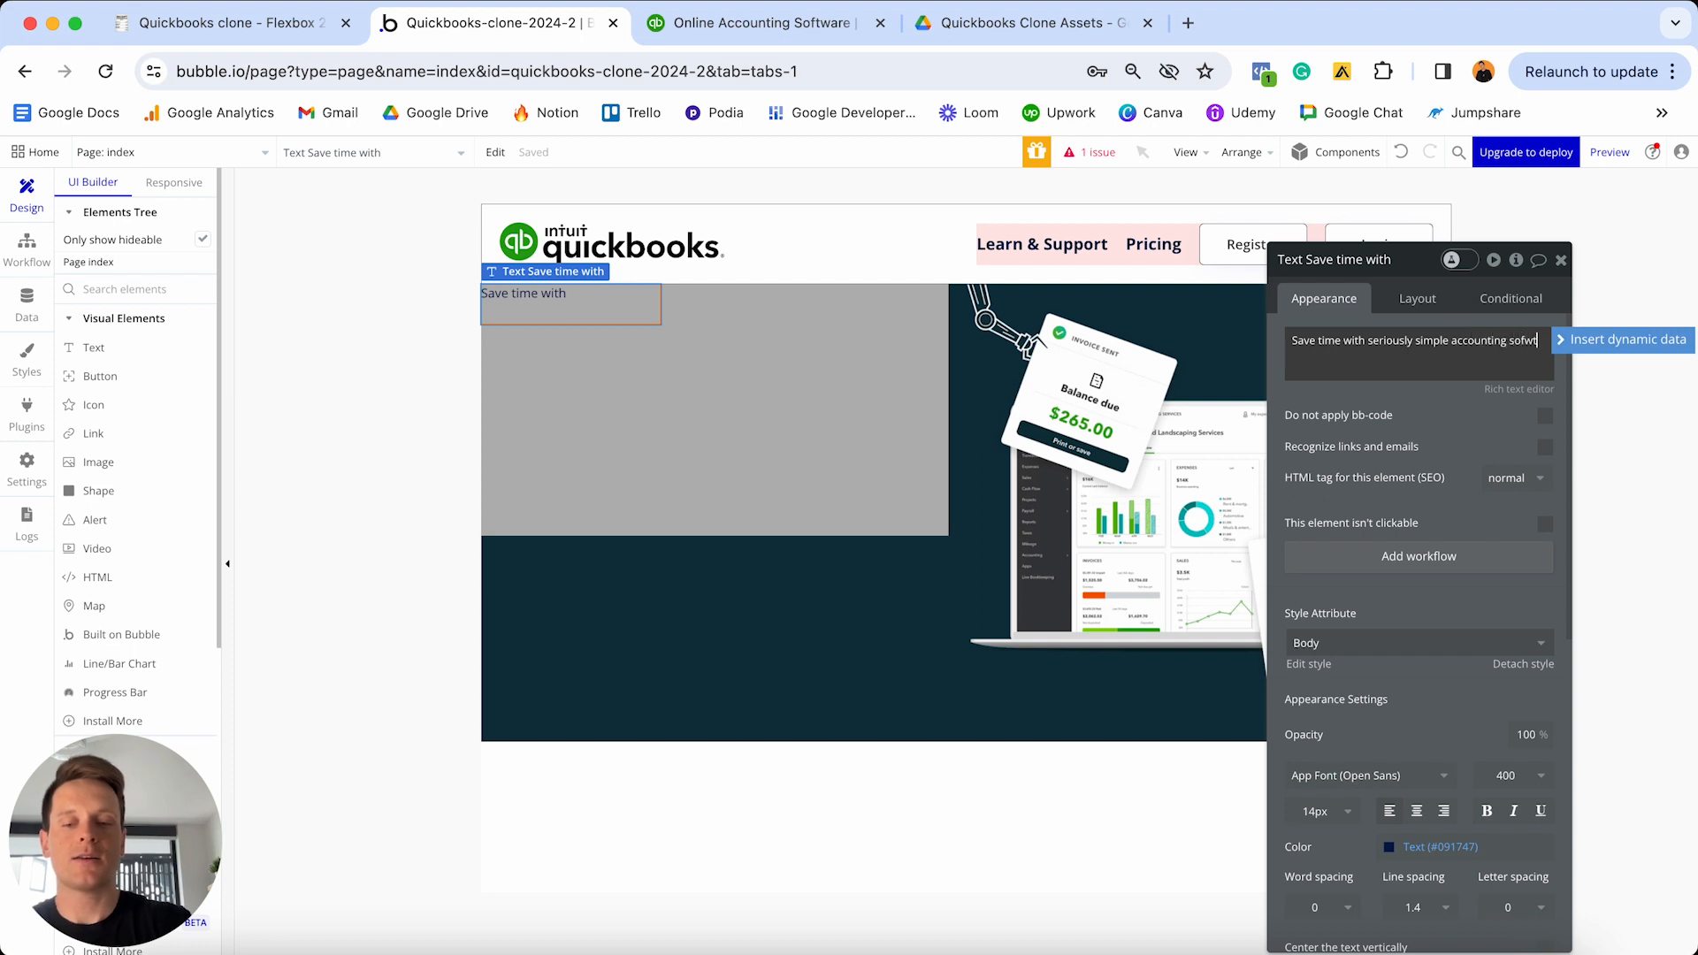
text(are)
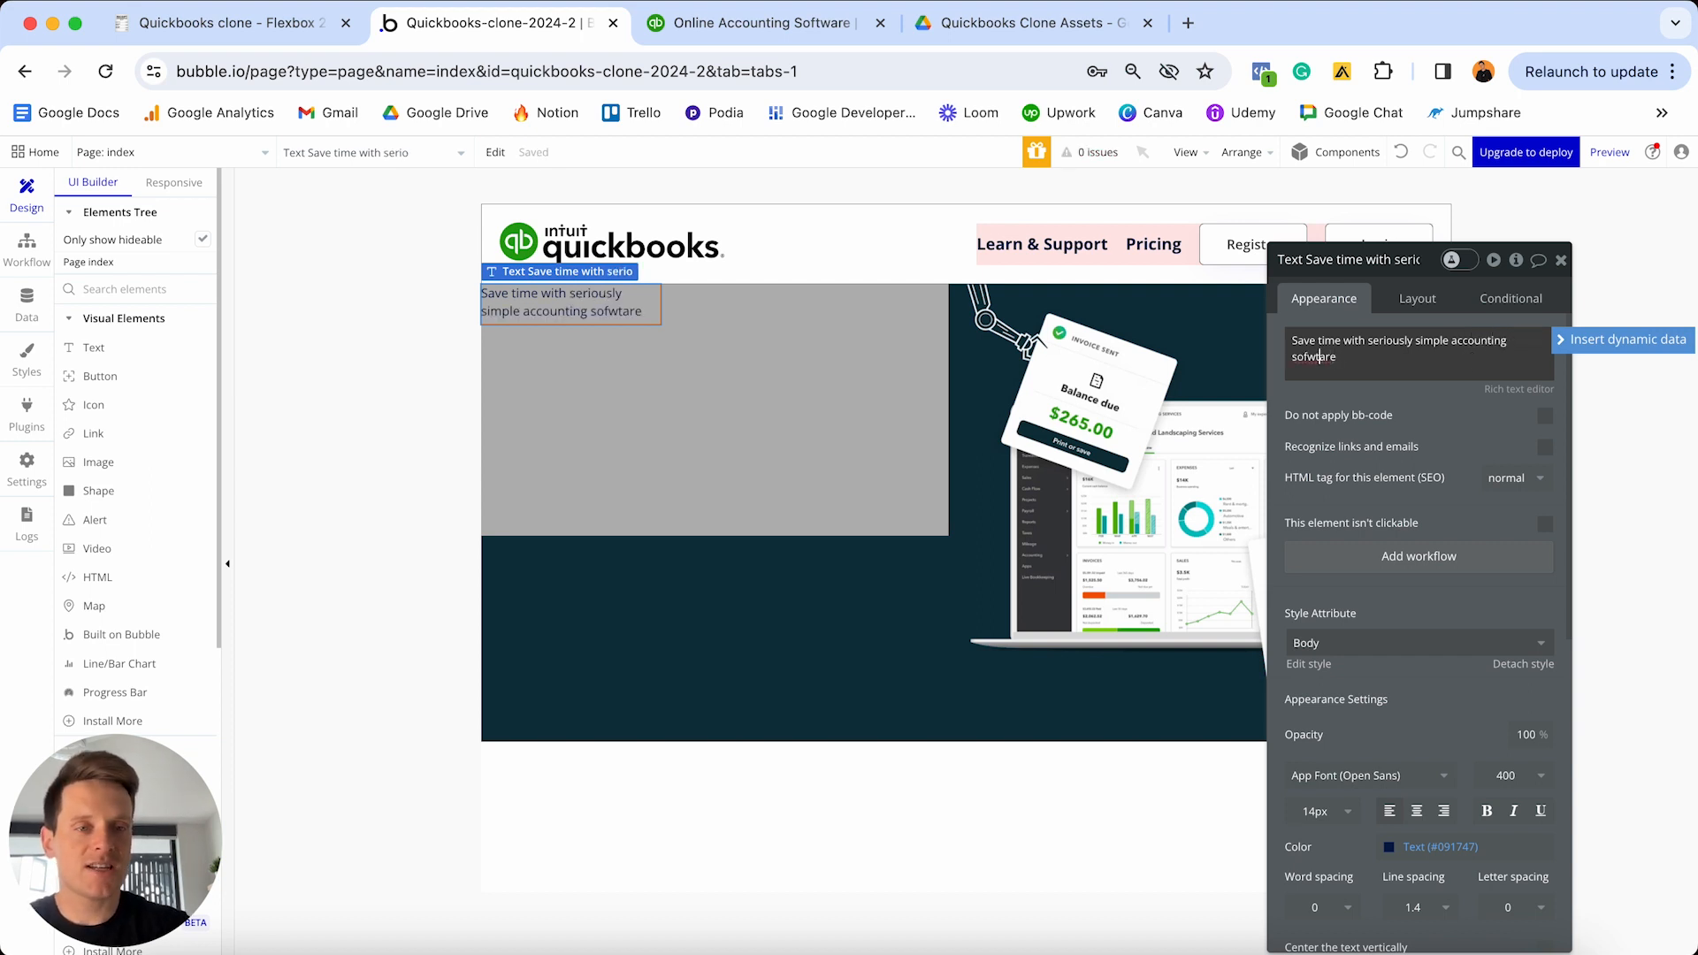
key(BackSpace)
key(BackSpace)
text(tw)
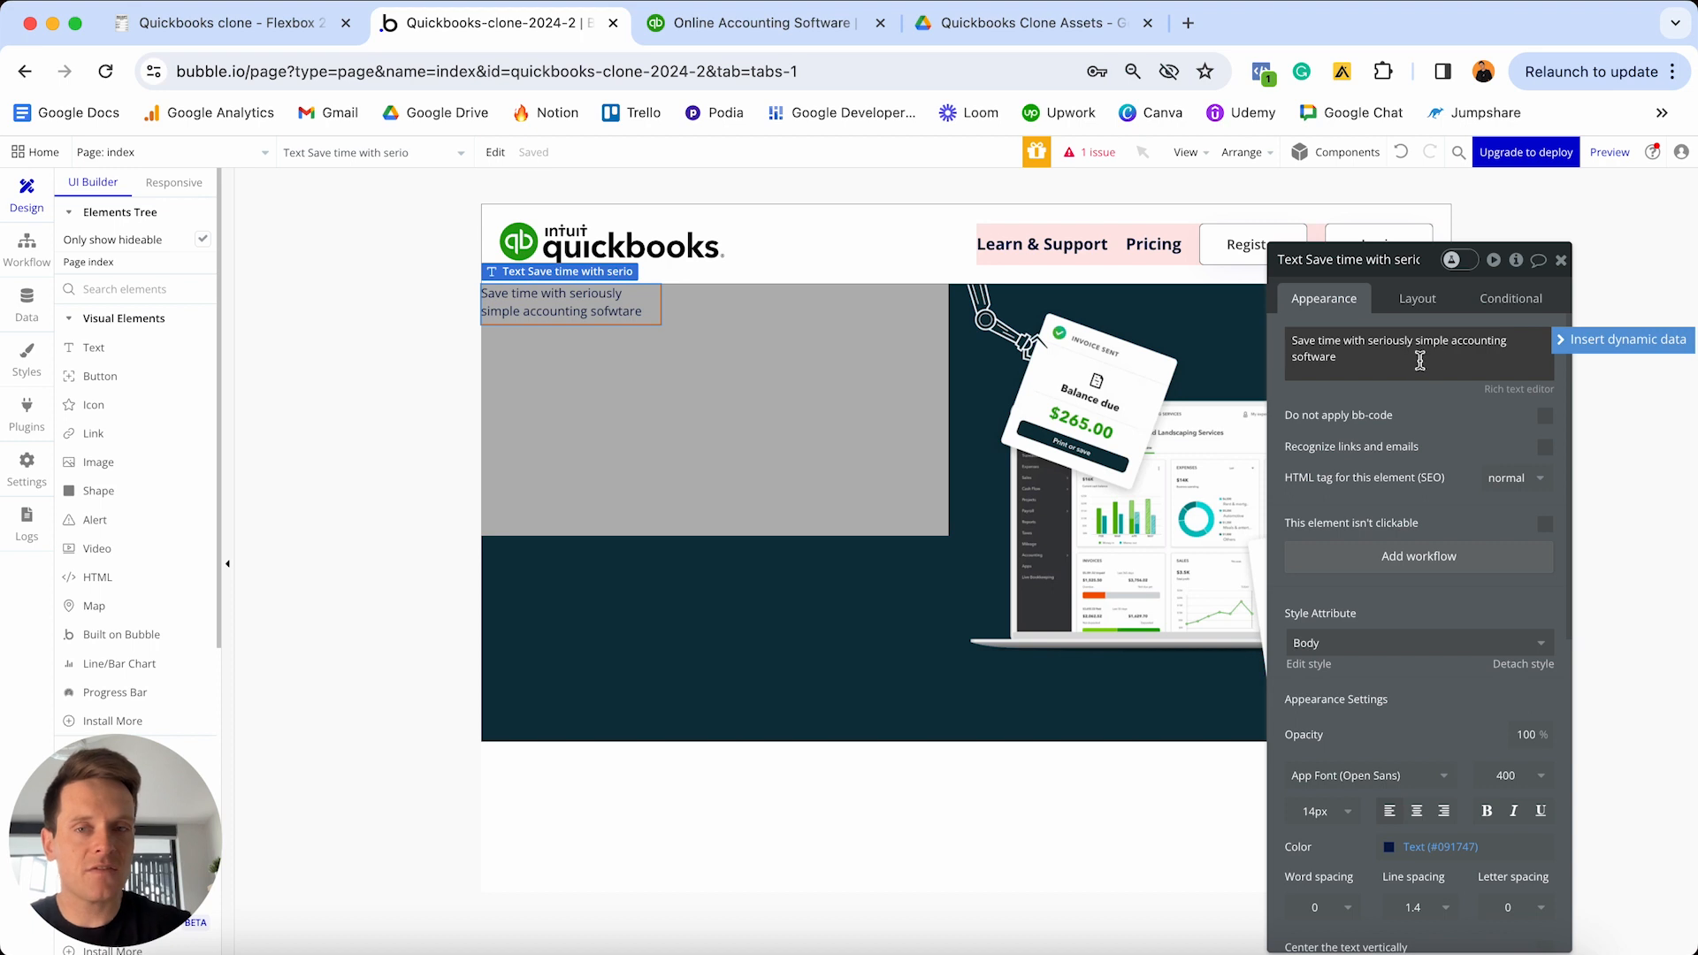
- Detach the heading's Body style and make it 48px, white #FFFFFF and bold
scroll(1411, 482, down, 2)
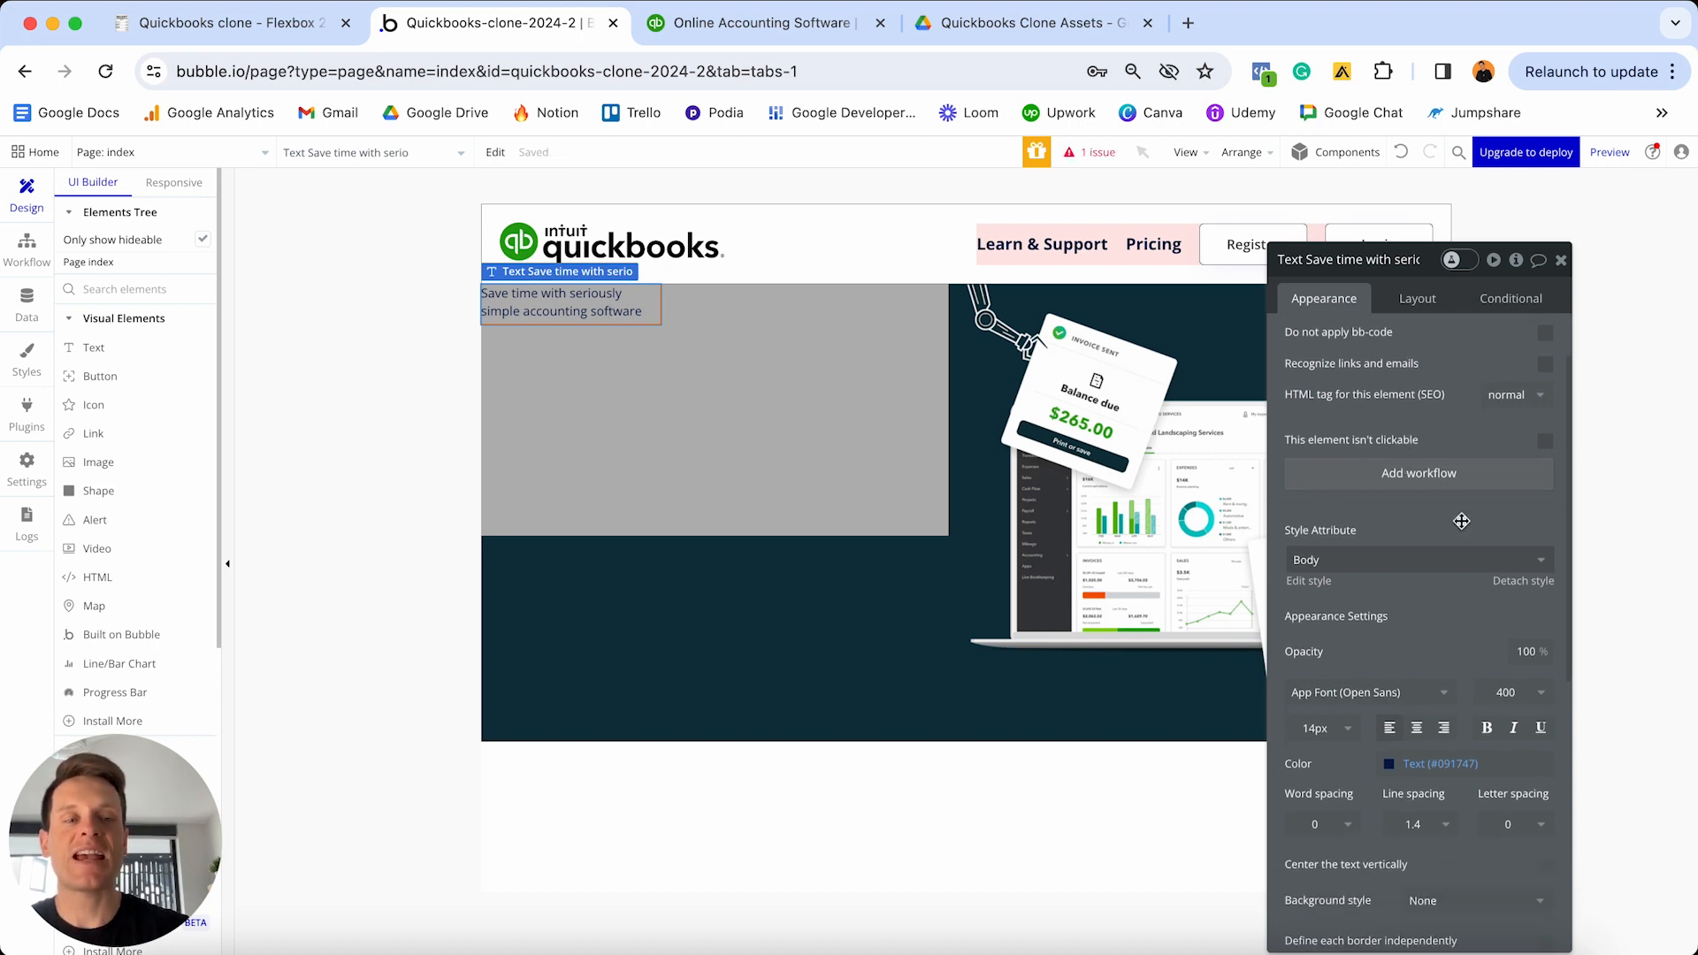
click(1515, 582)
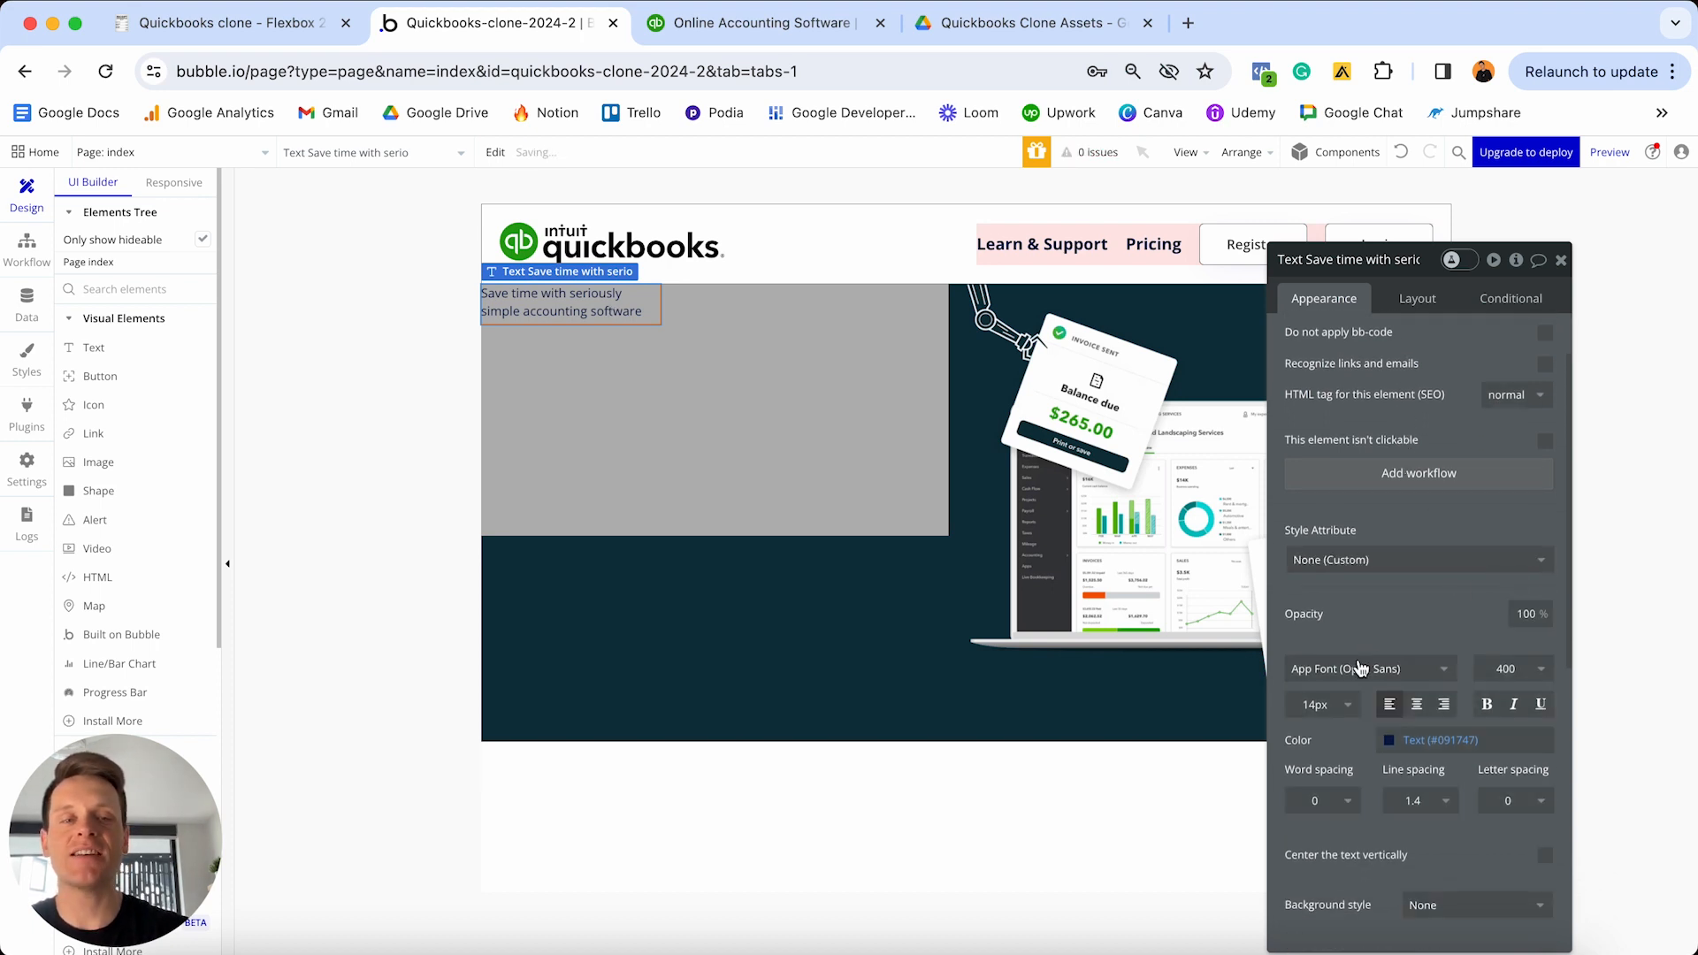
scroll(1371, 663, down, 2)
click(1320, 622)
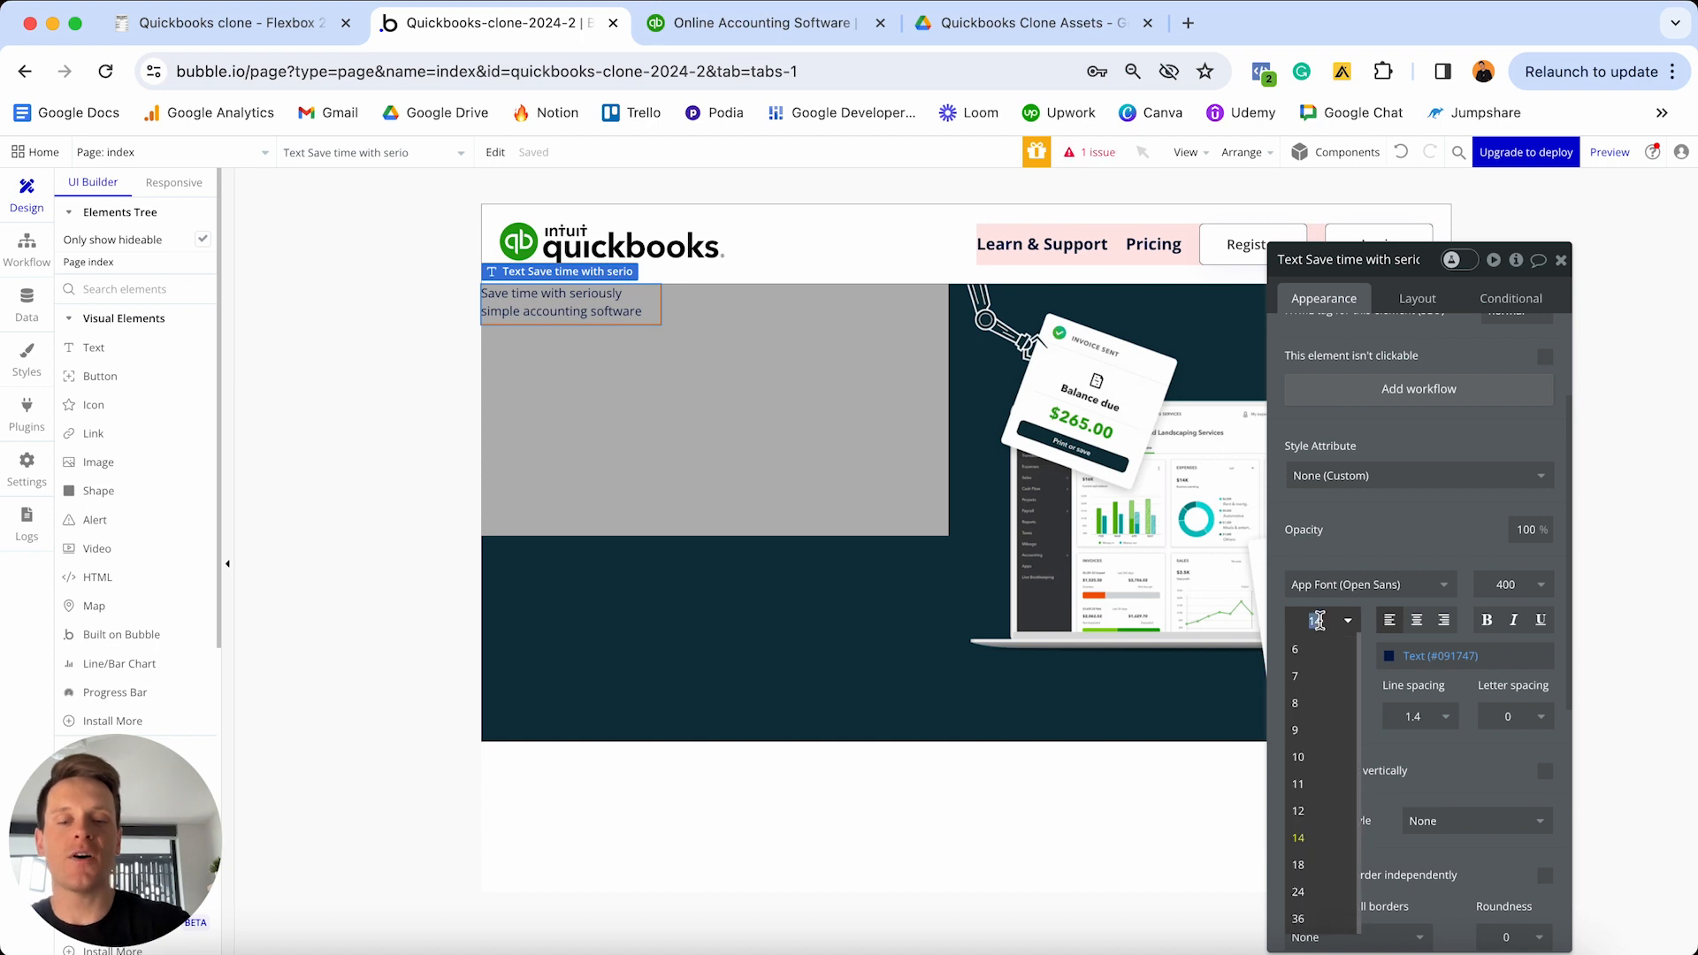
text(48)
key(Return)
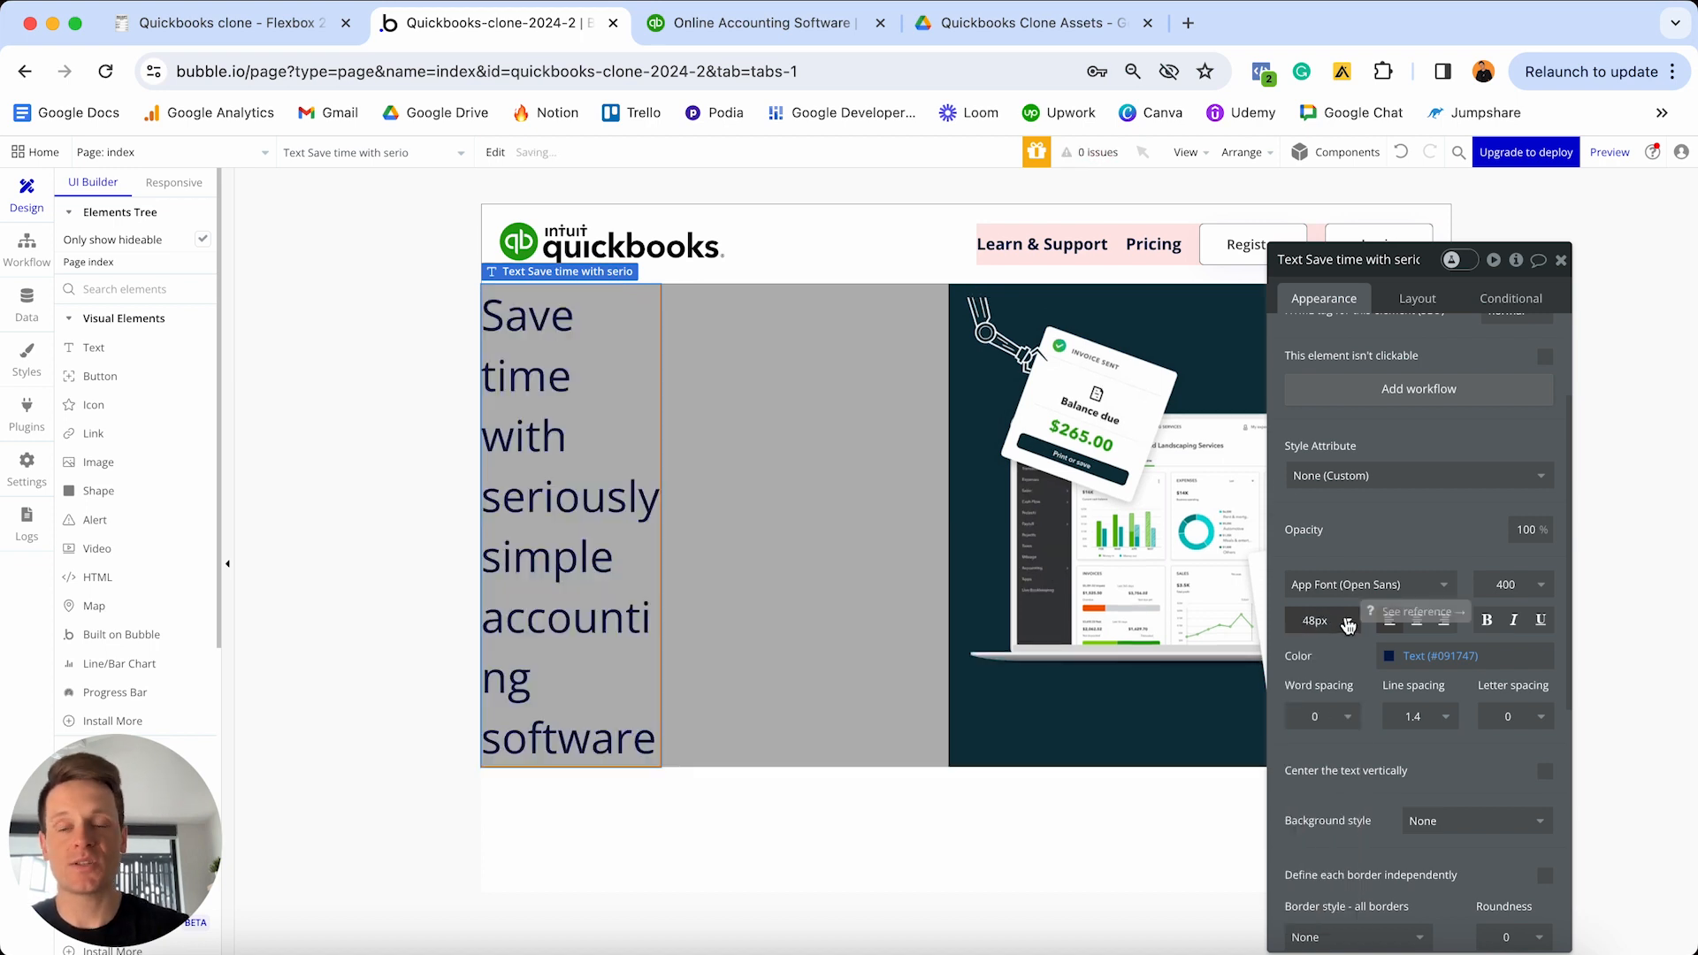
click(1441, 655)
click(1406, 679)
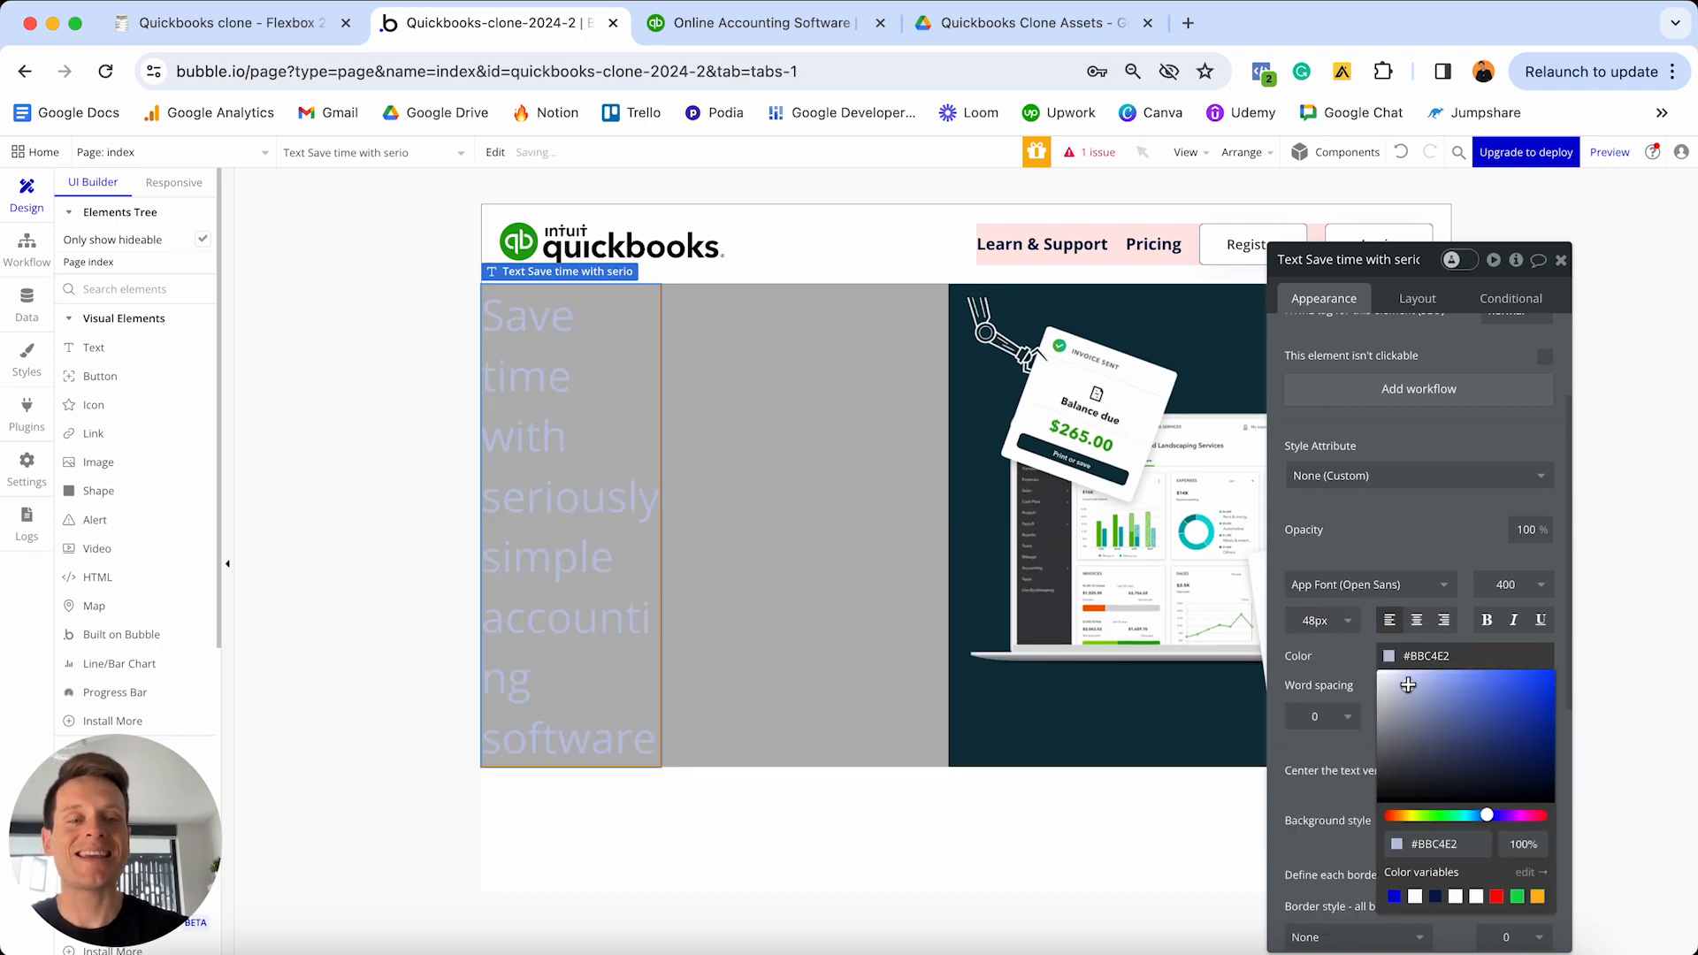
click(1487, 621)
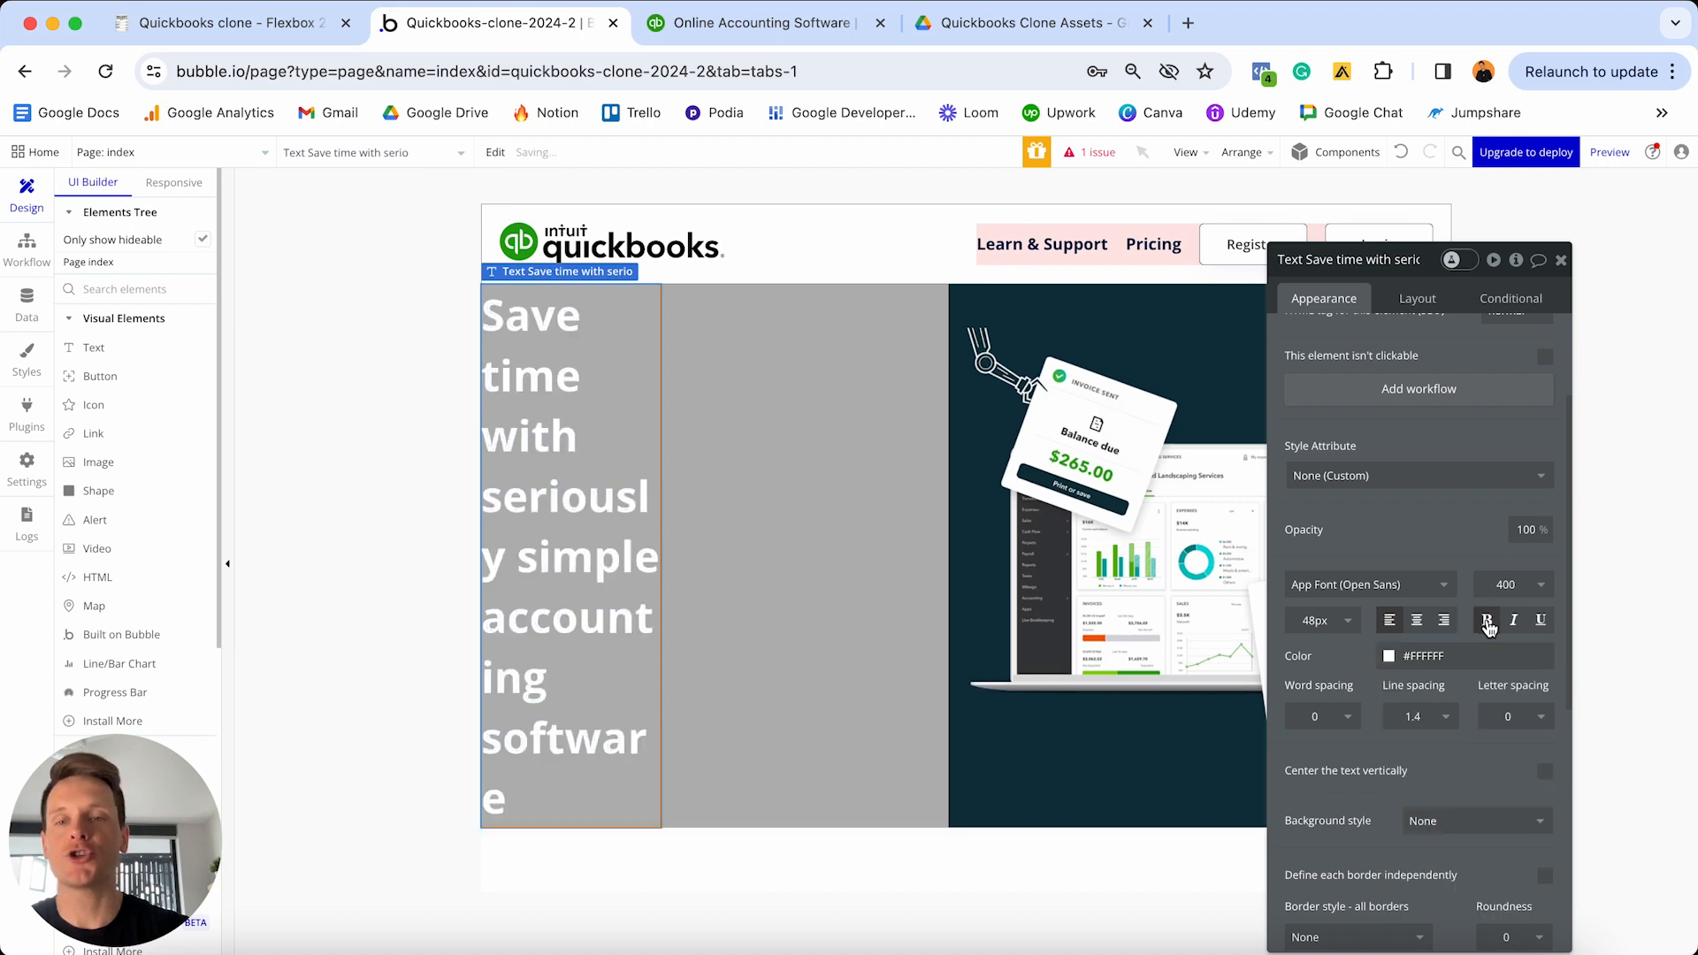
click(1416, 299)
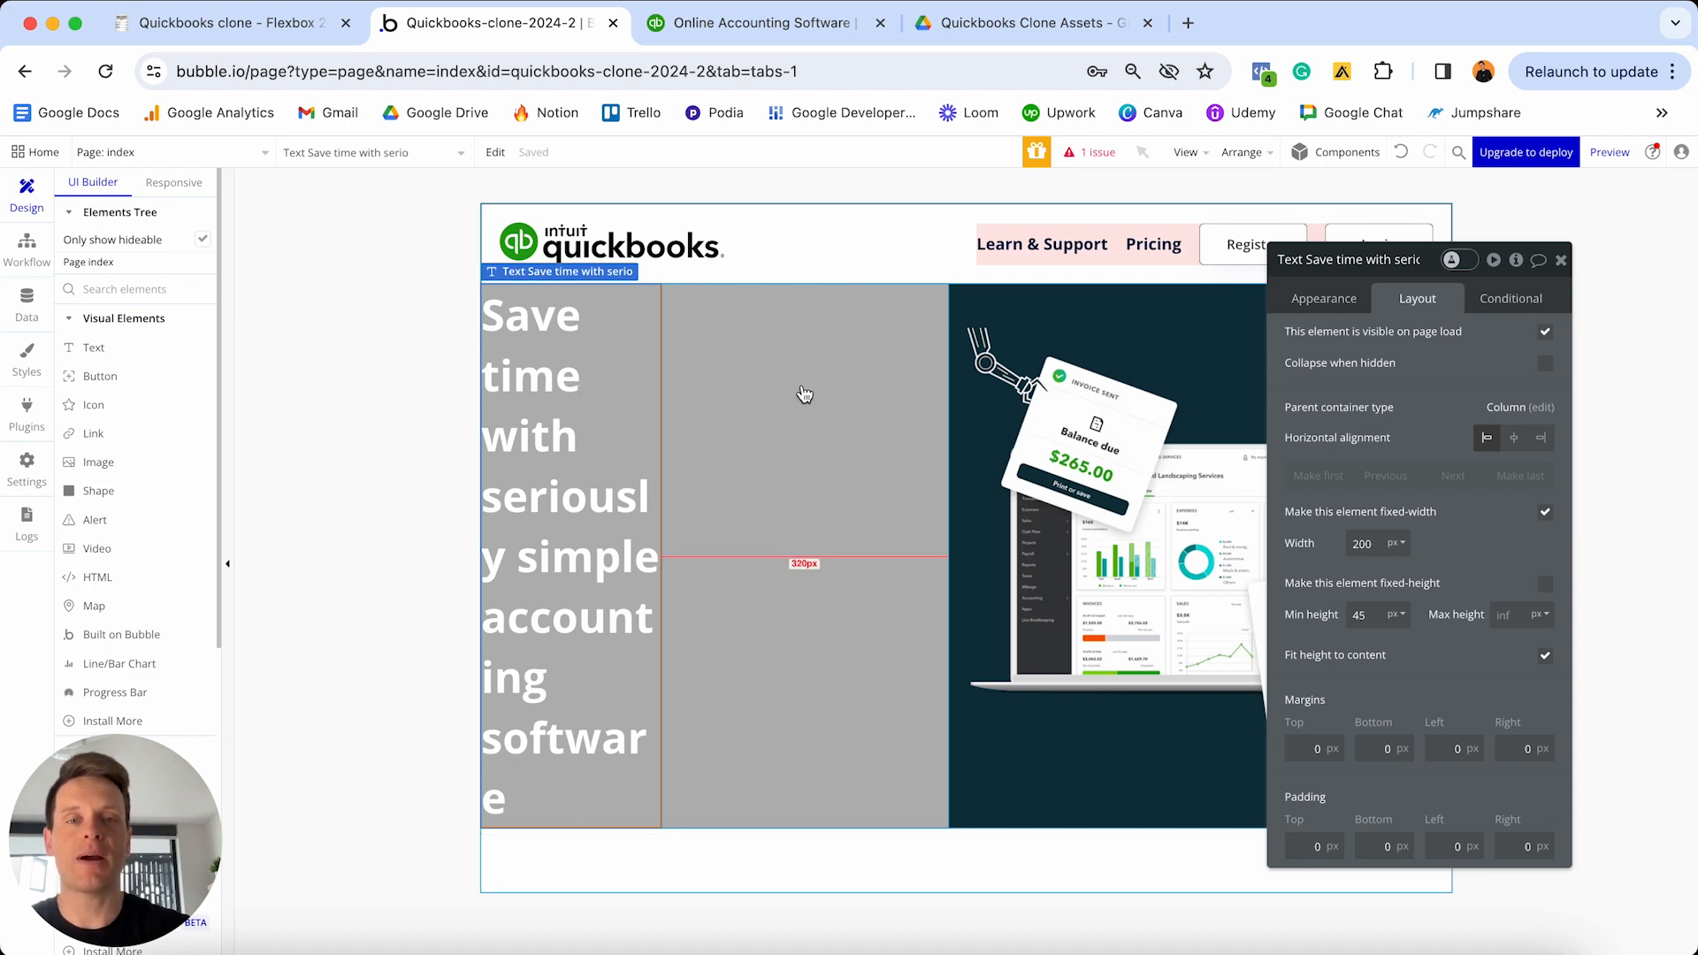
- Let the heading stretch to Group D's width, with min width 0 and min height 0
click(1545, 515)
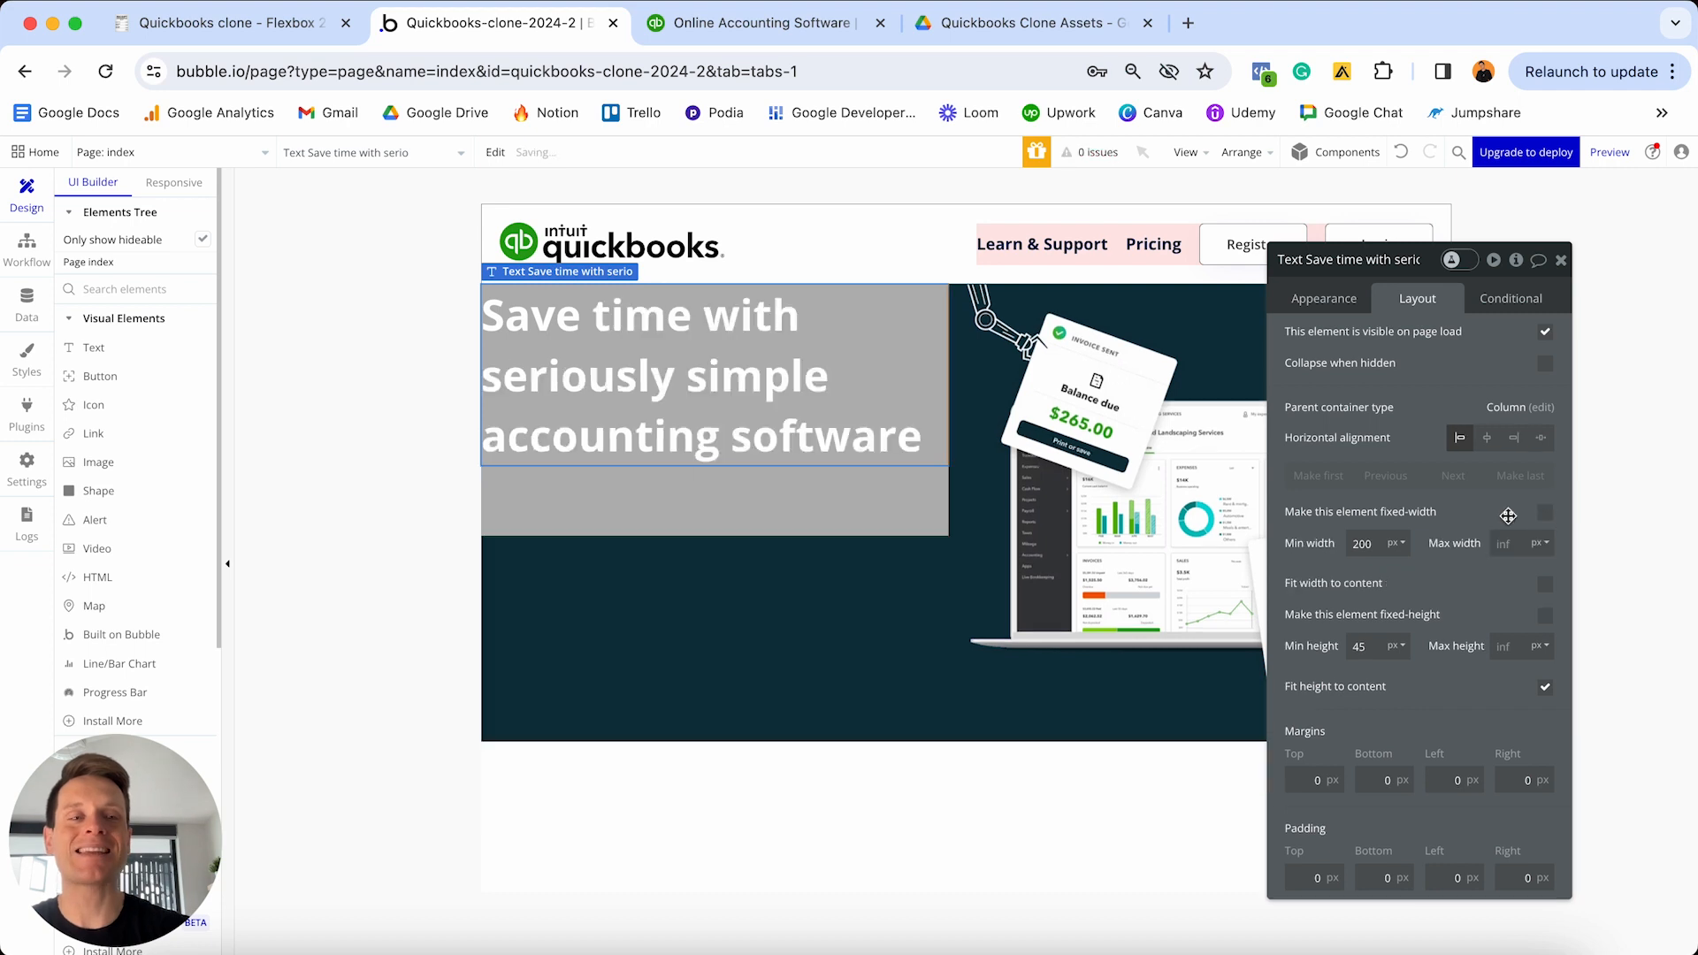
double_click(1367, 543)
text(0)
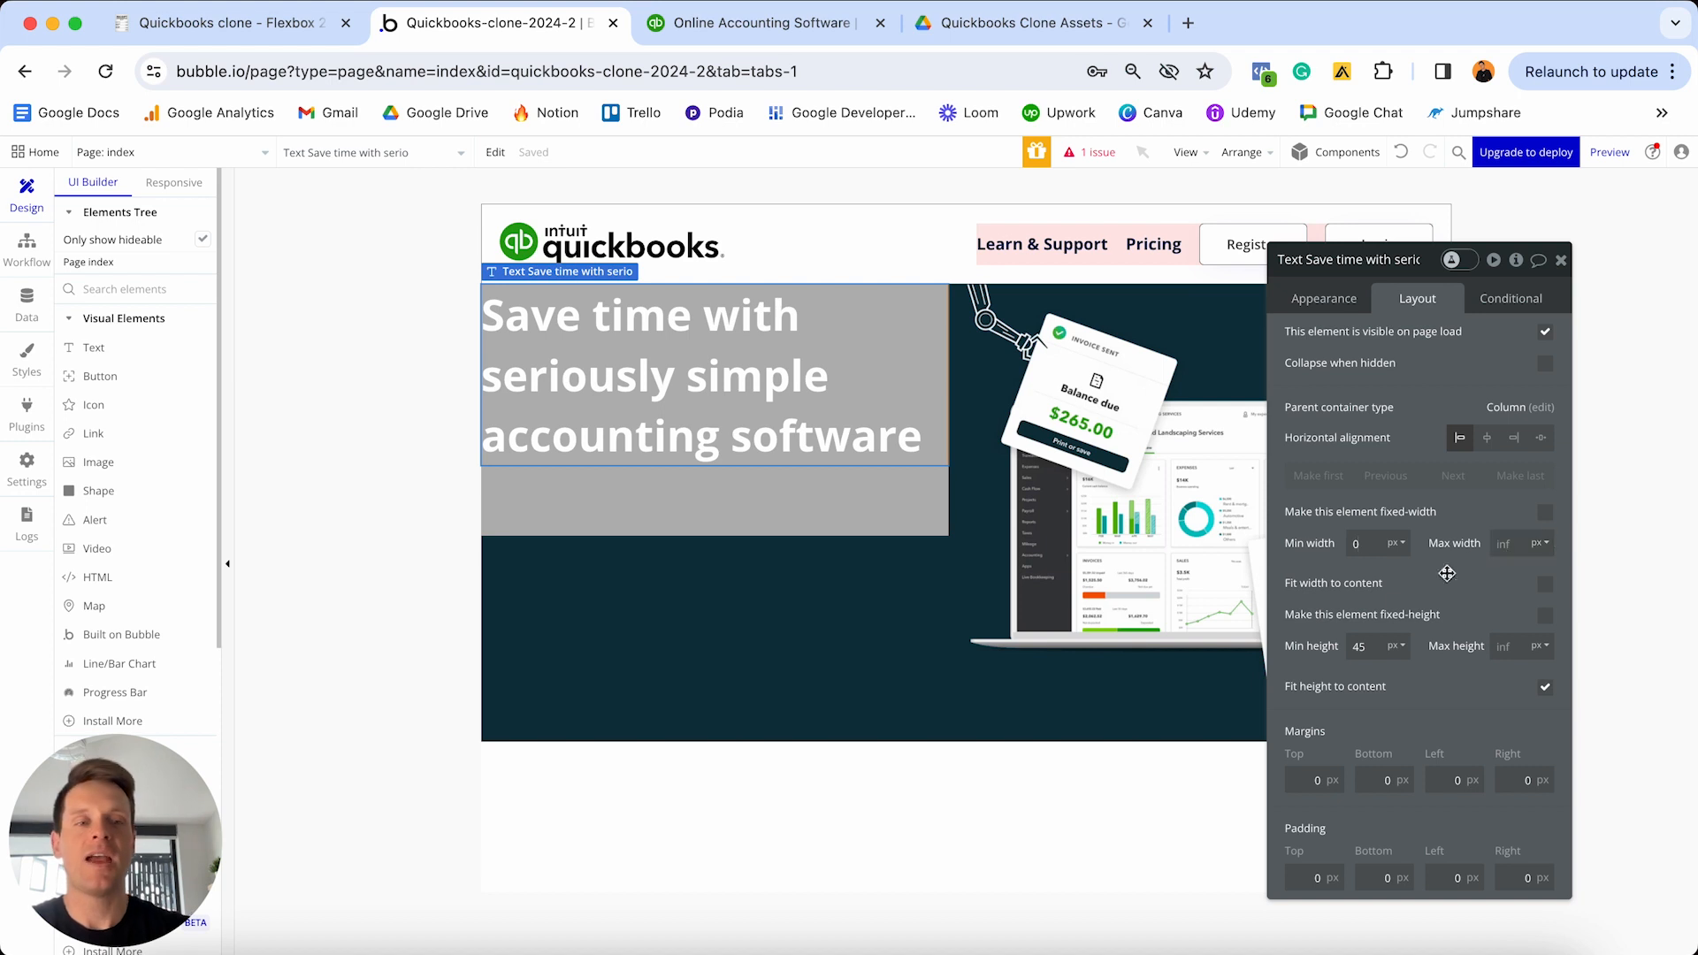
text(0)
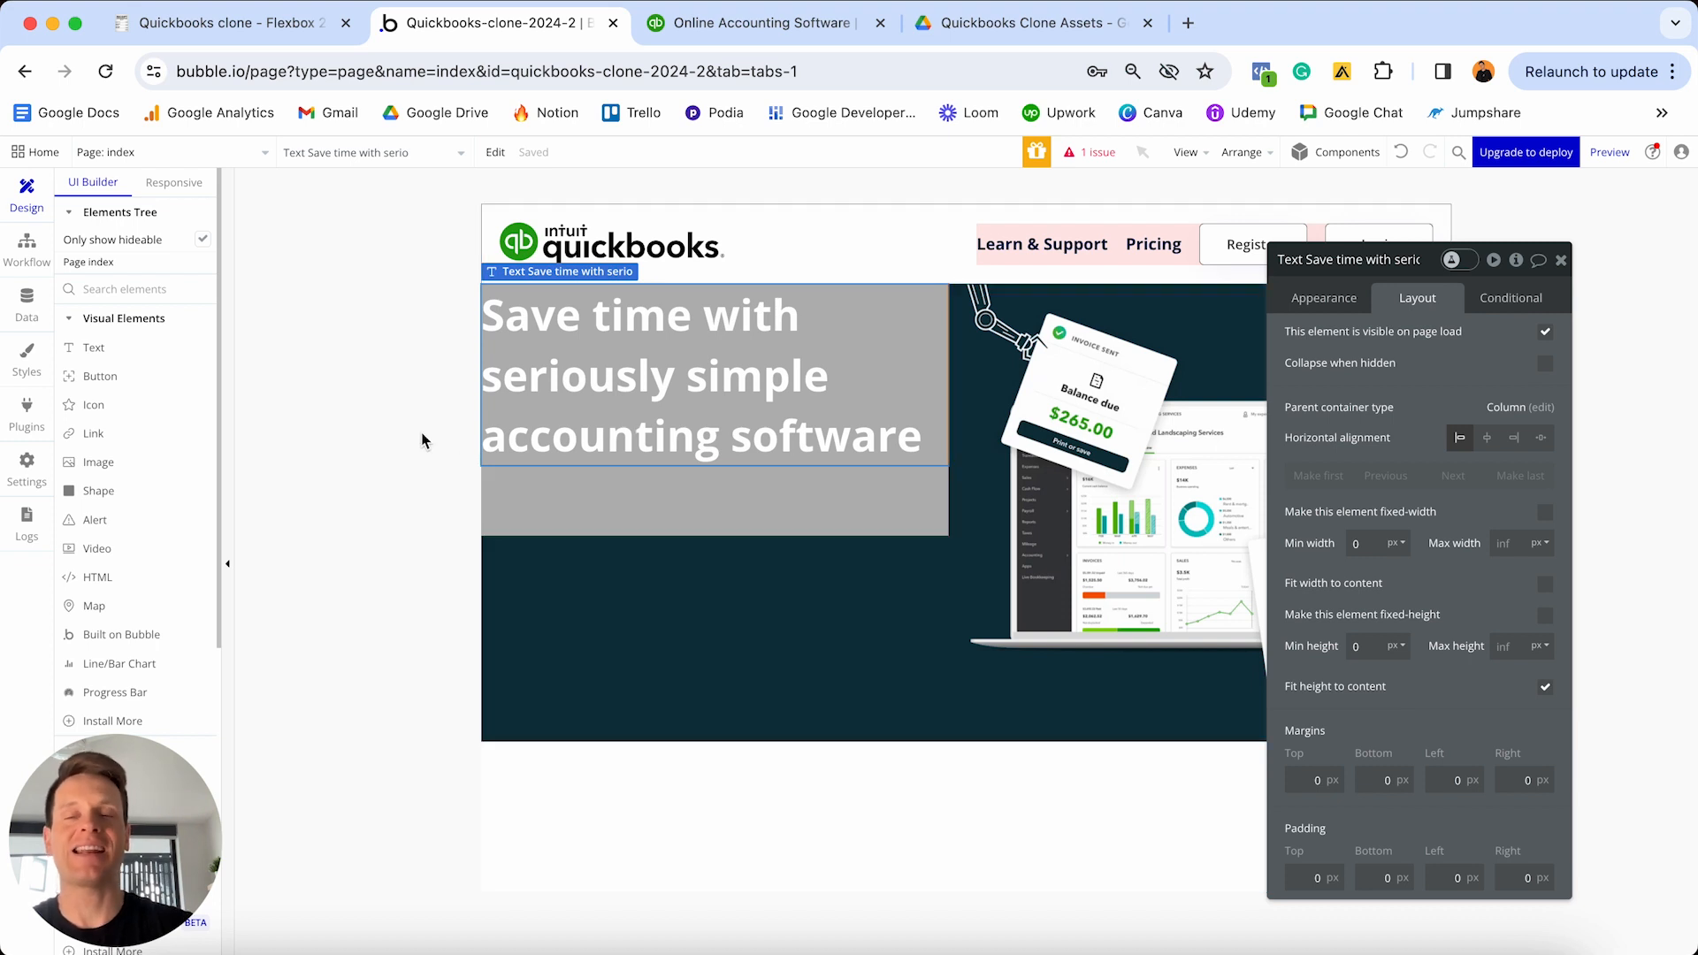
click(123, 379)
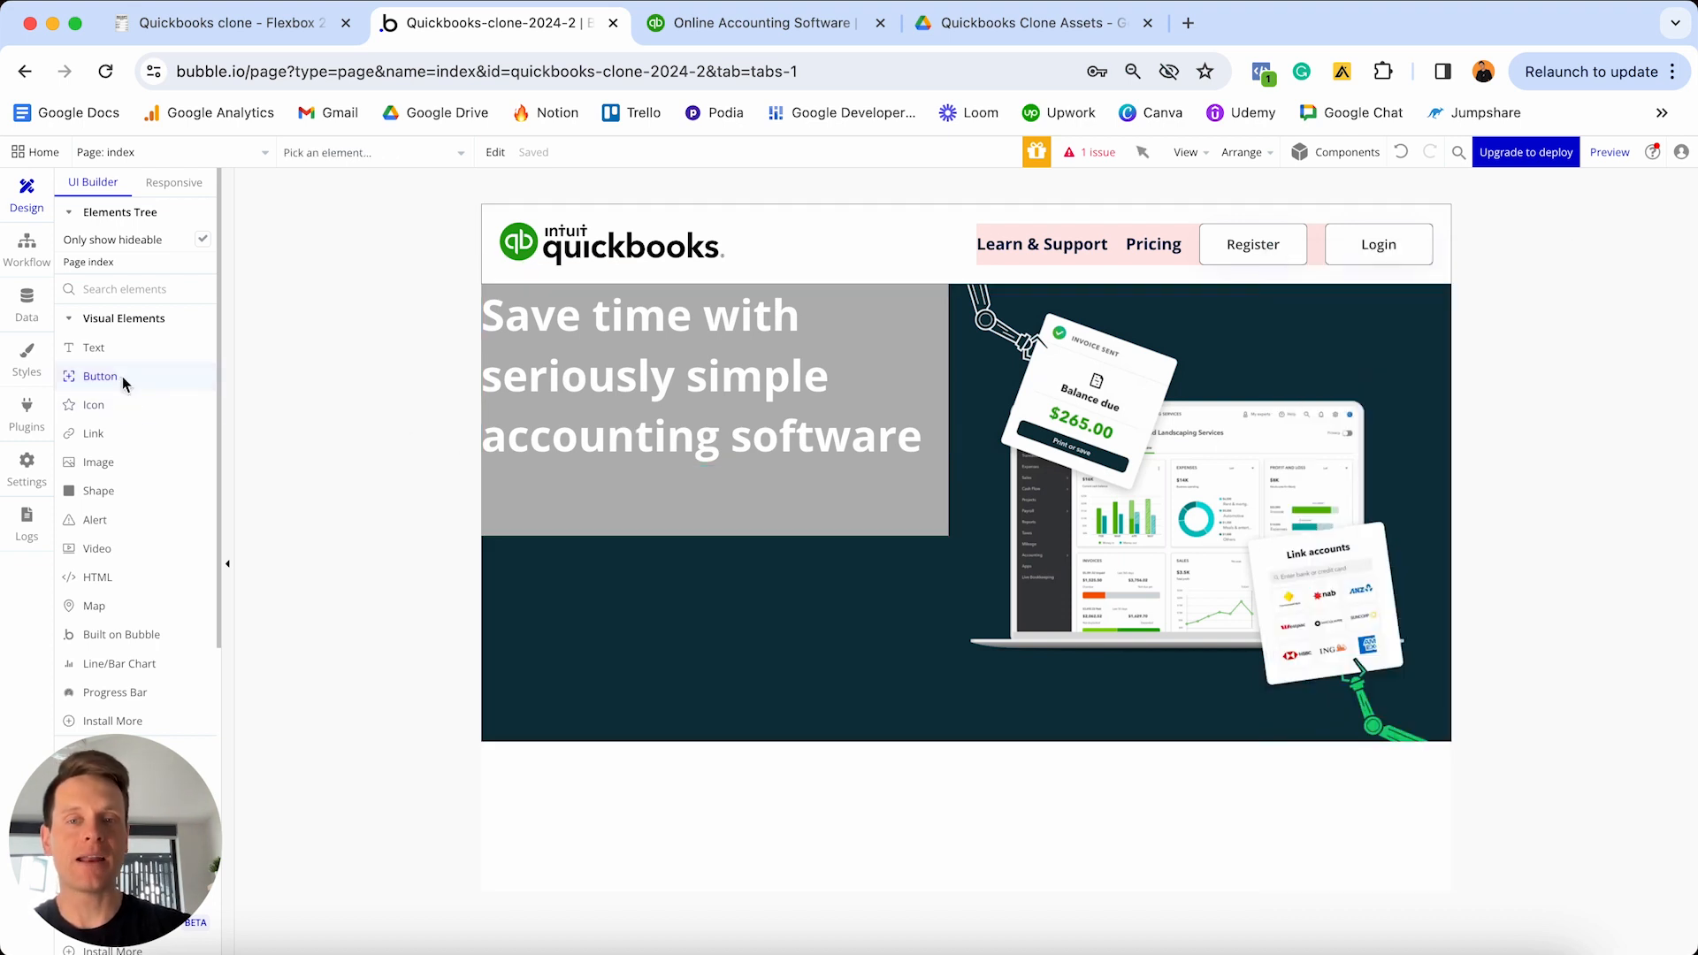
- Place a Button under the heading in Group D and label it 'Register'
click(549, 477)
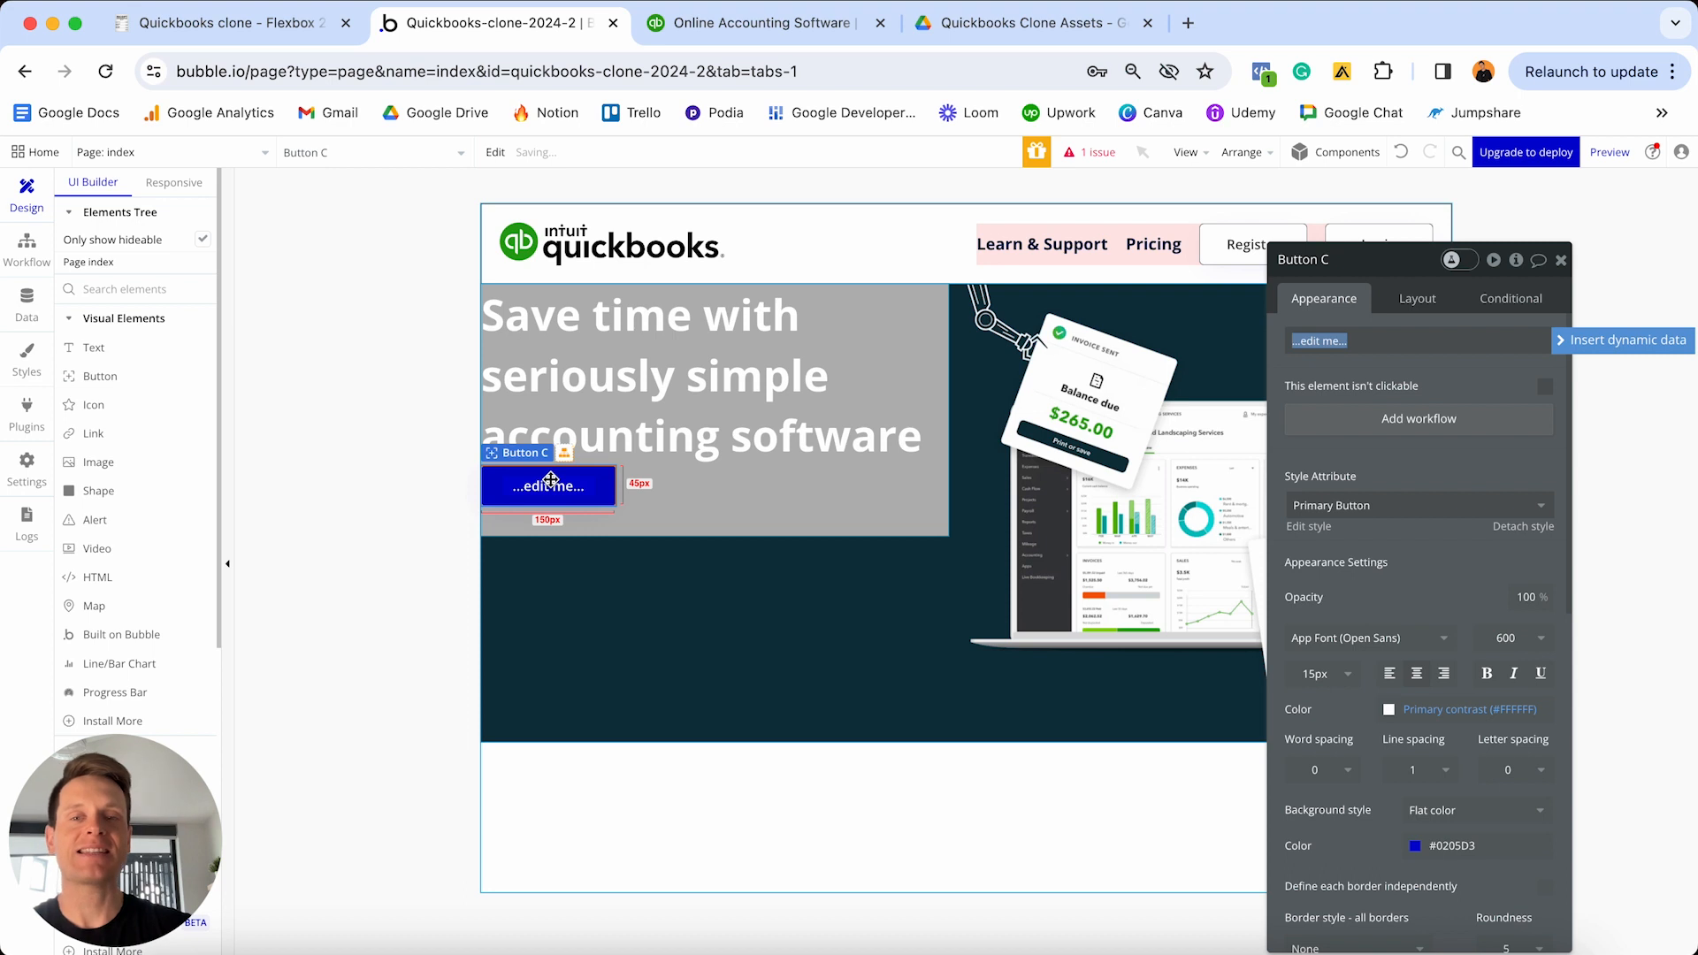
text(Registe)
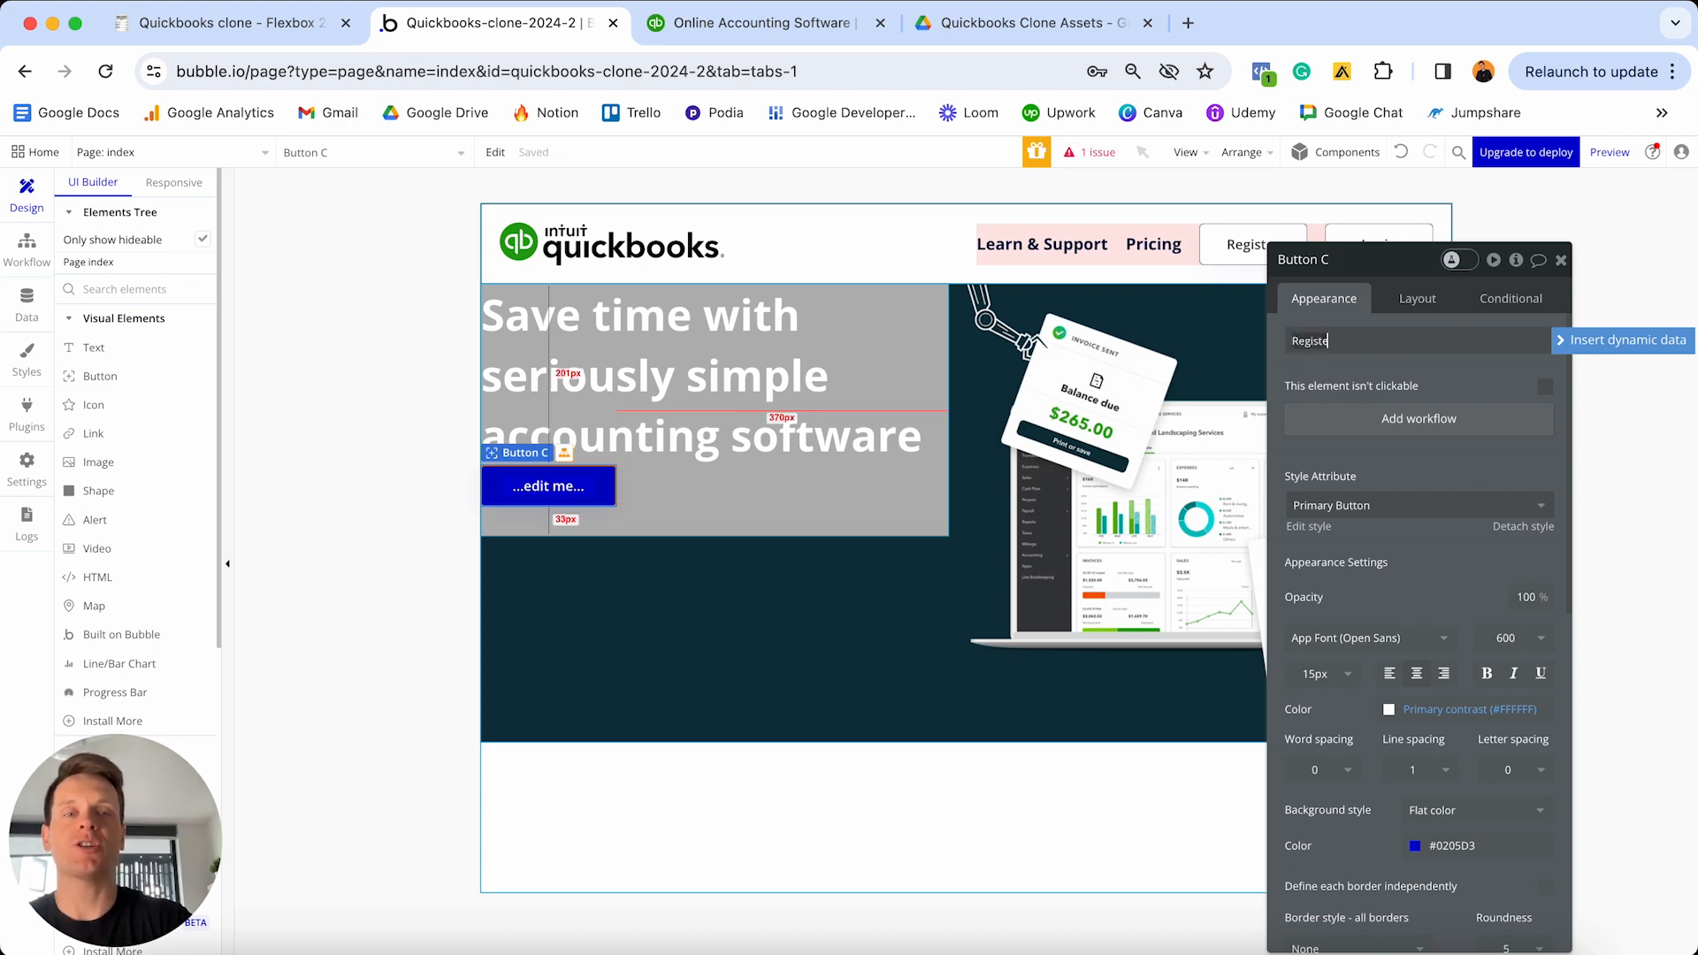
text(r)
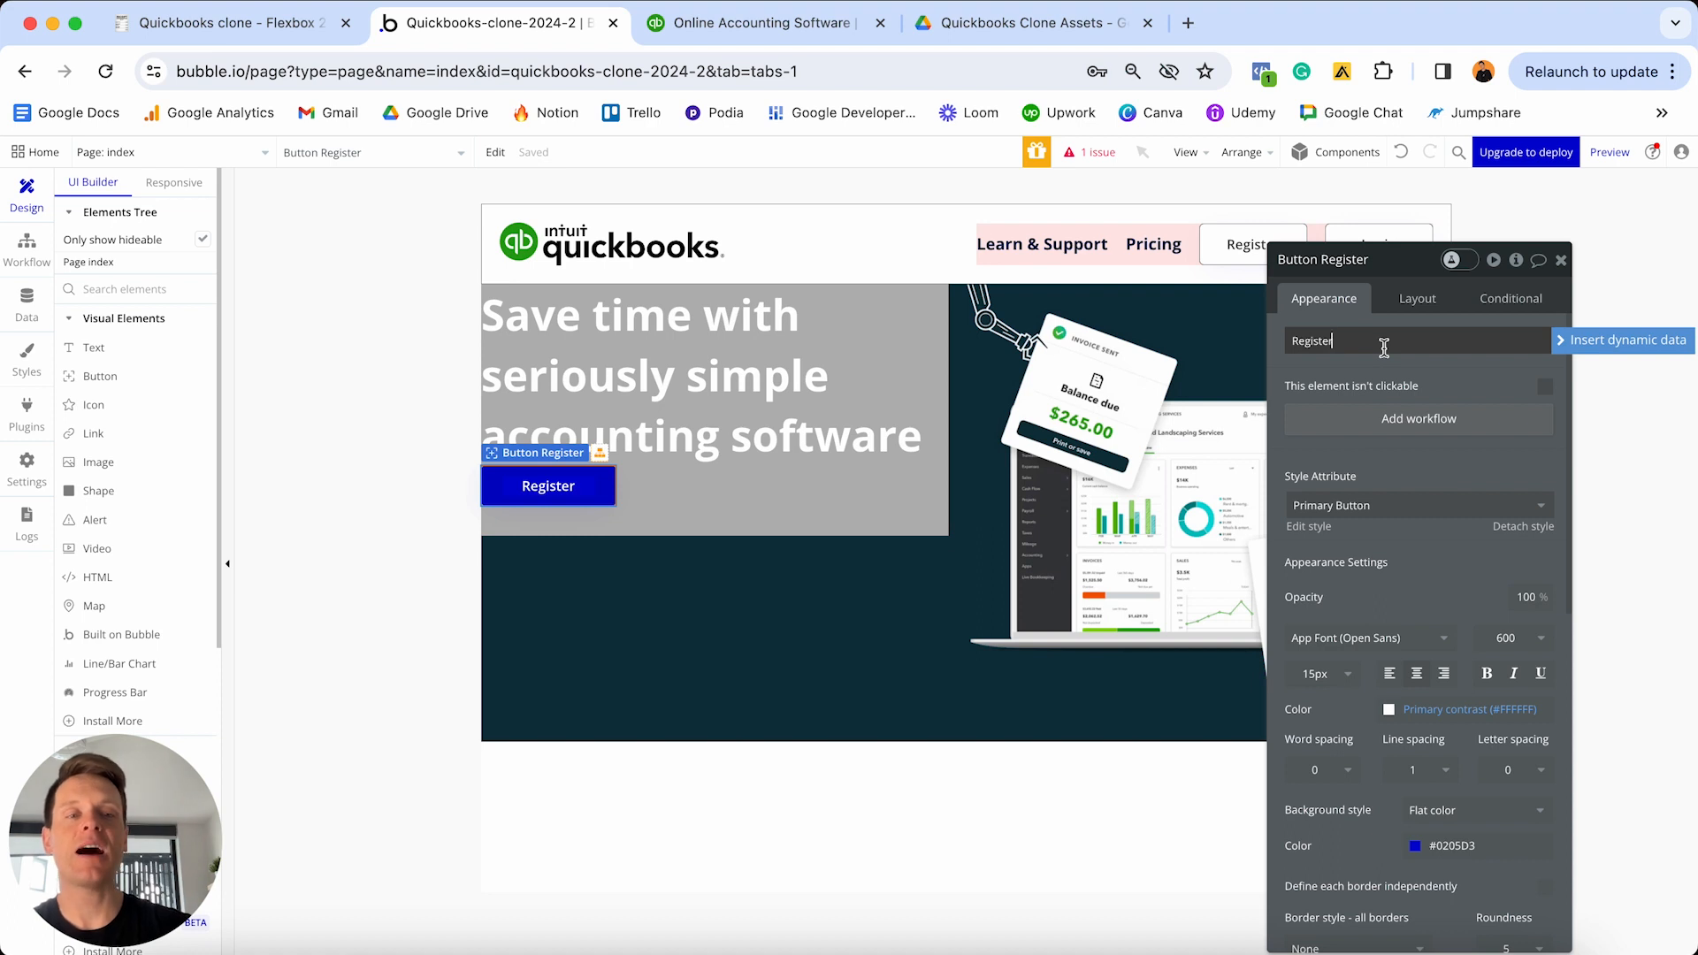
- Detach the Register button's style and give it #0D333F text on a #2CA01C green background
click(1539, 528)
scroll(1418, 543, down, 2)
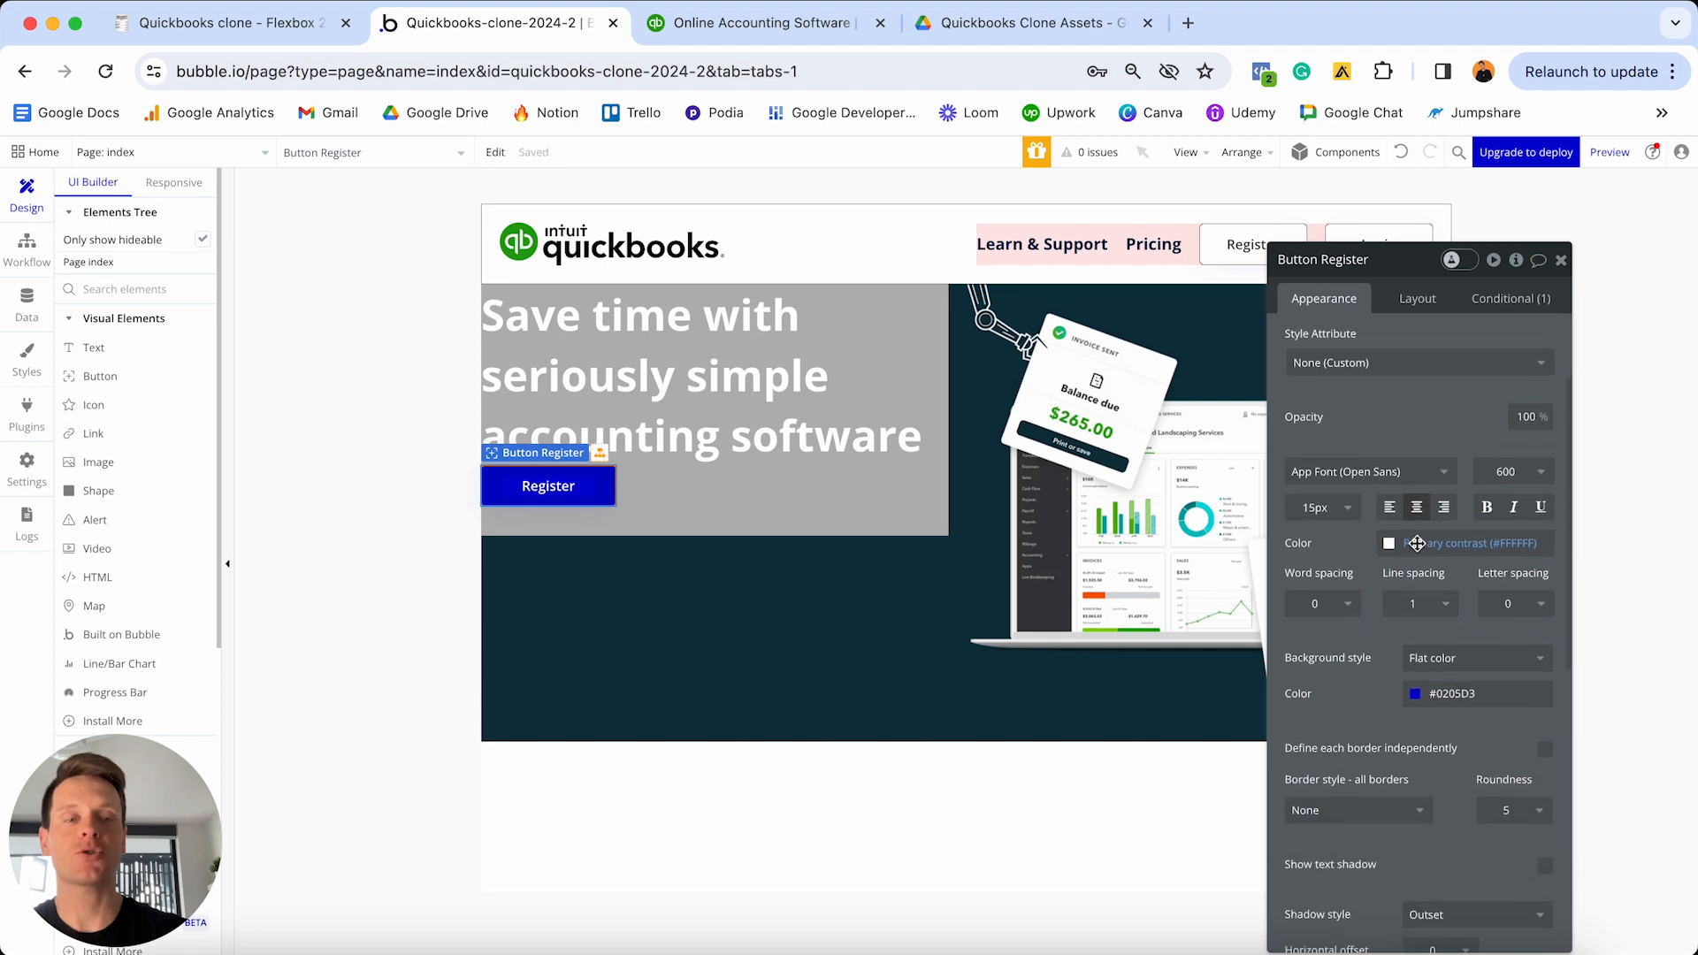
scroll(1418, 543, down, 1)
click(1443, 473)
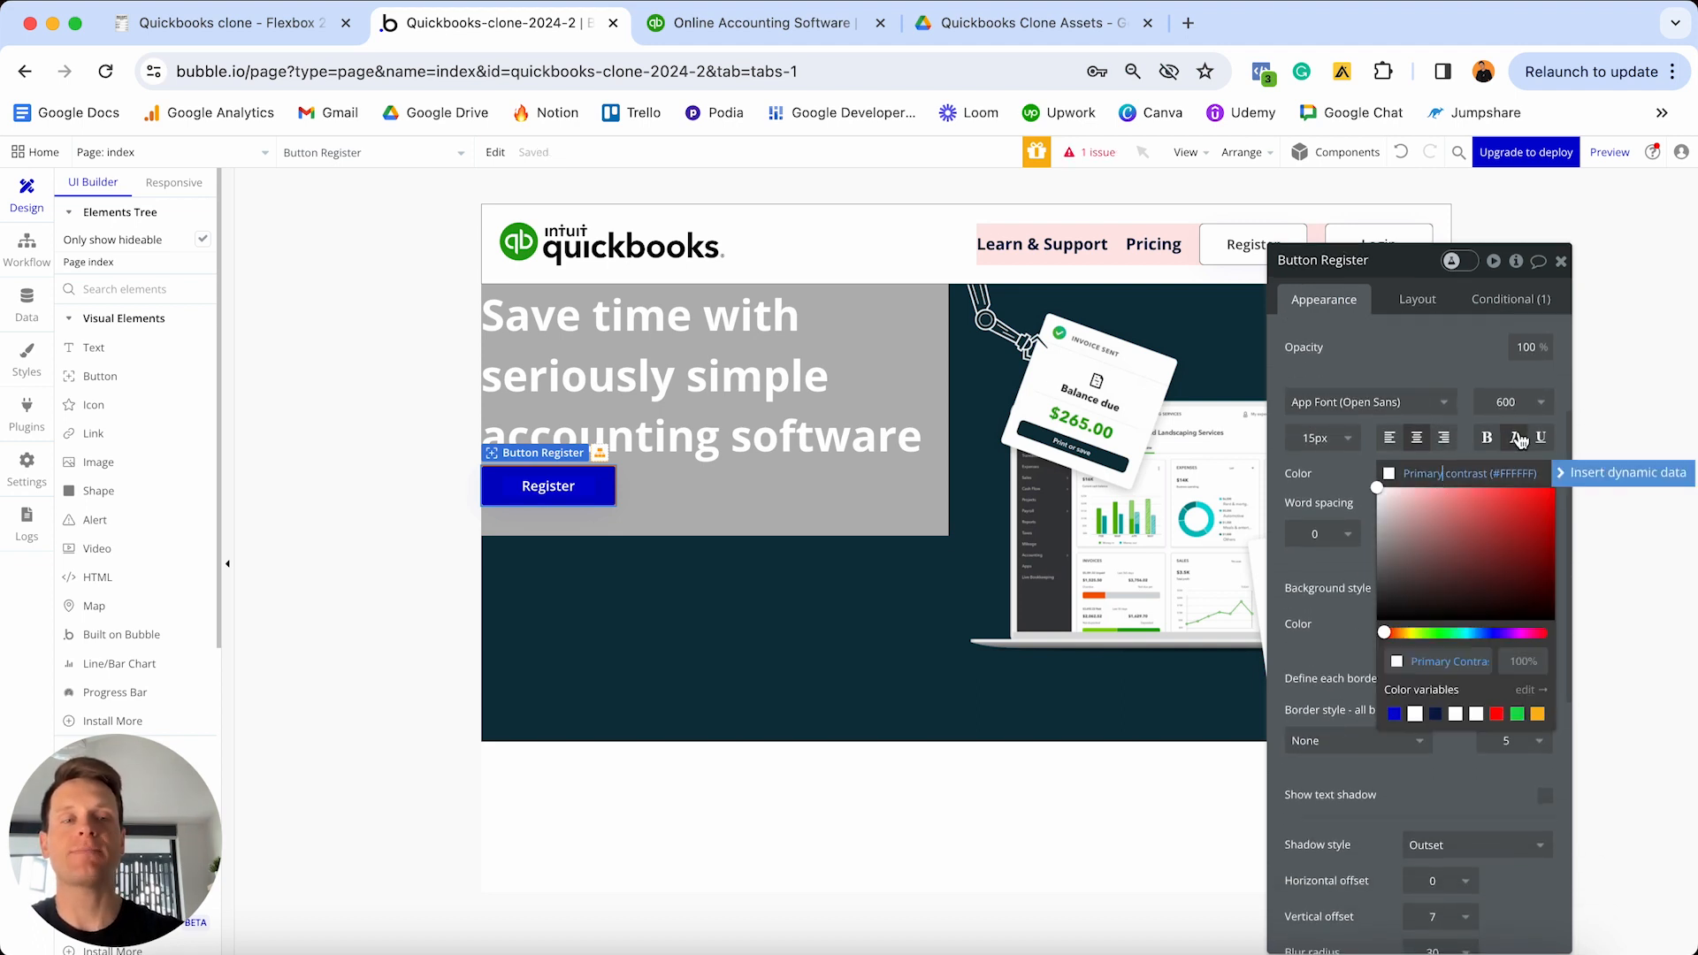
text(#0D333F)
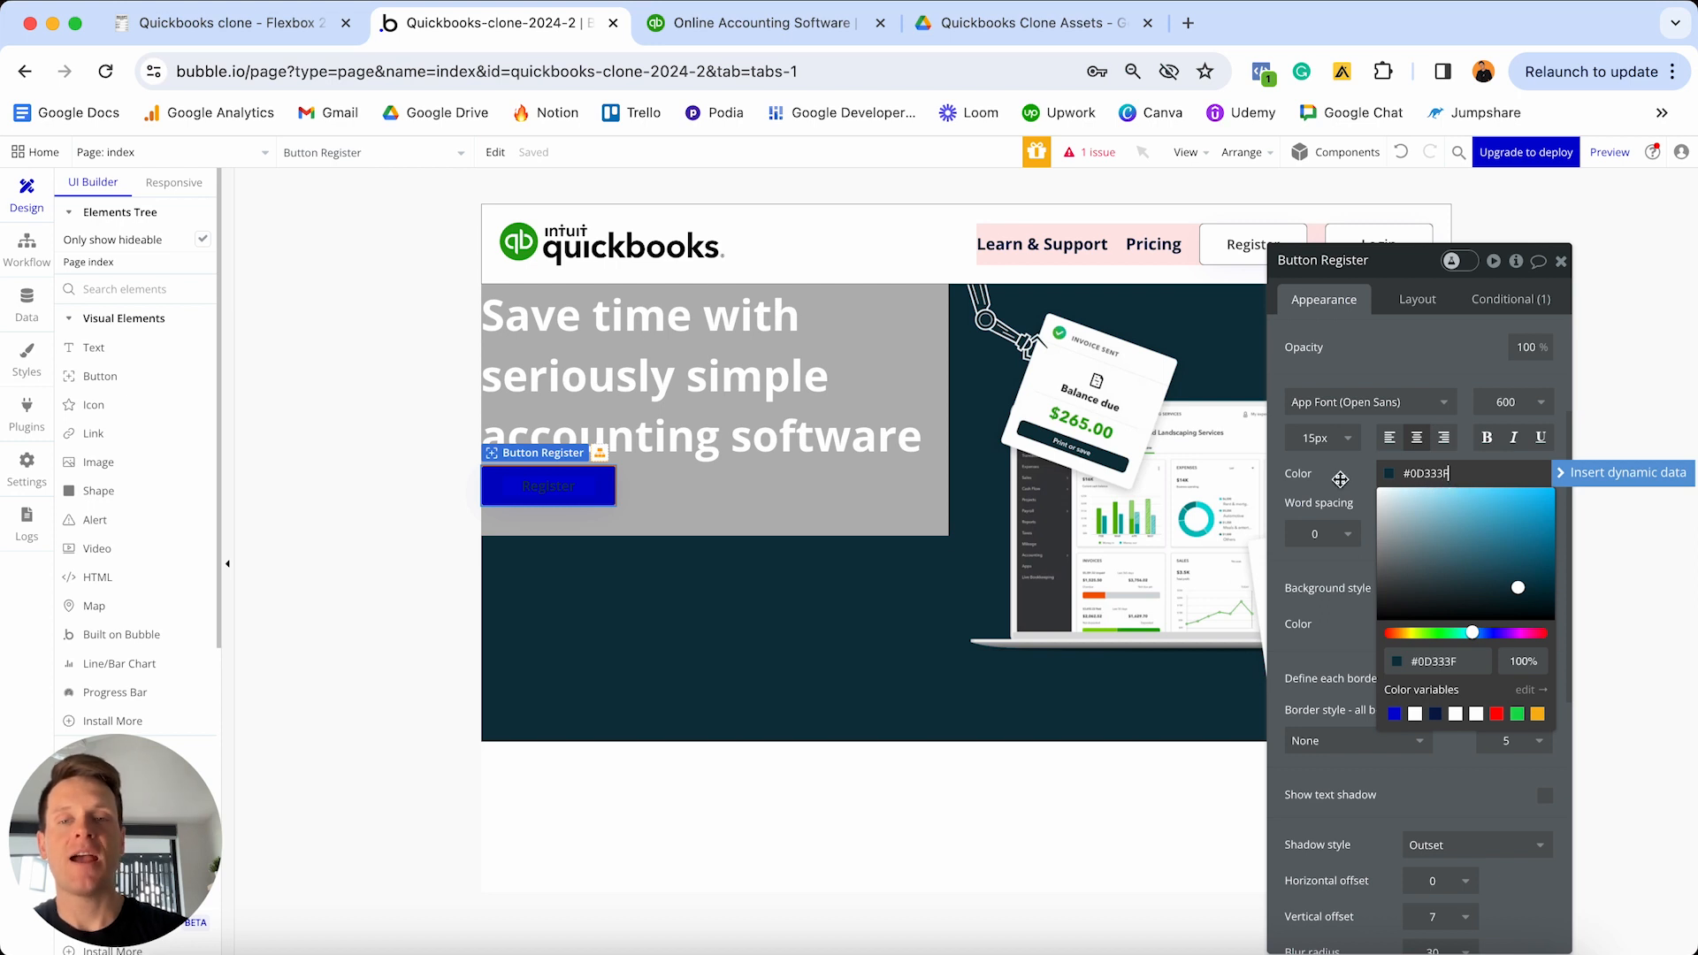
click(1337, 478)
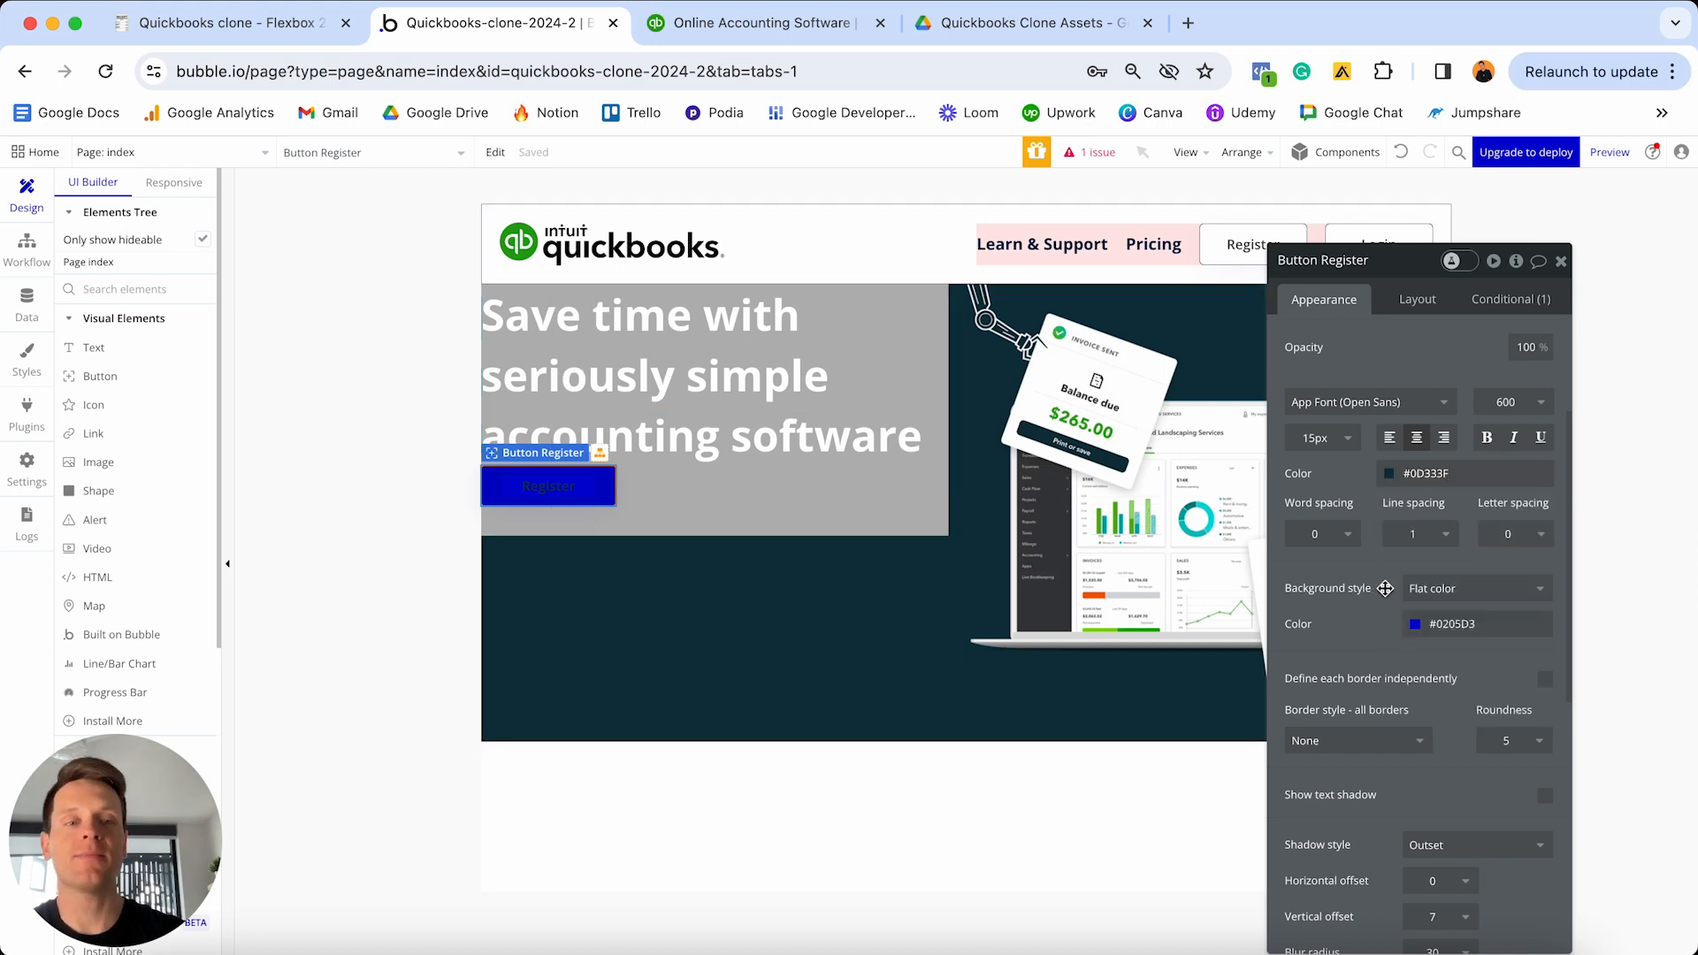
click(1491, 623)
key(super+a)
text(#2CA01C)
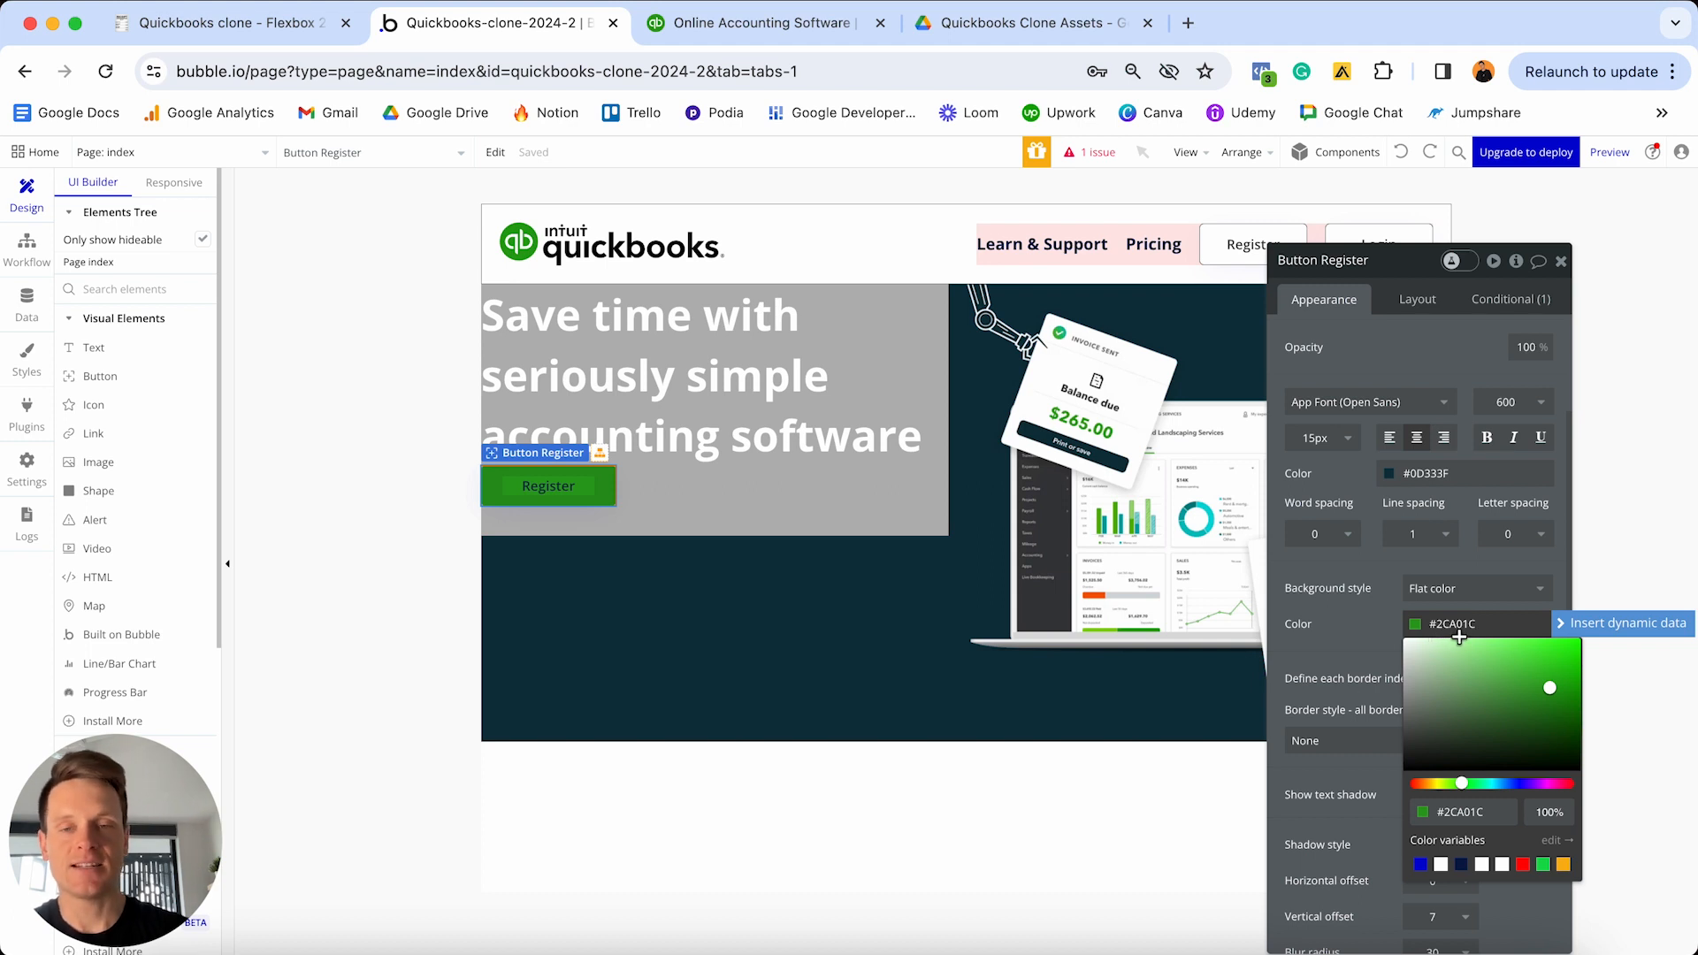
click(1354, 637)
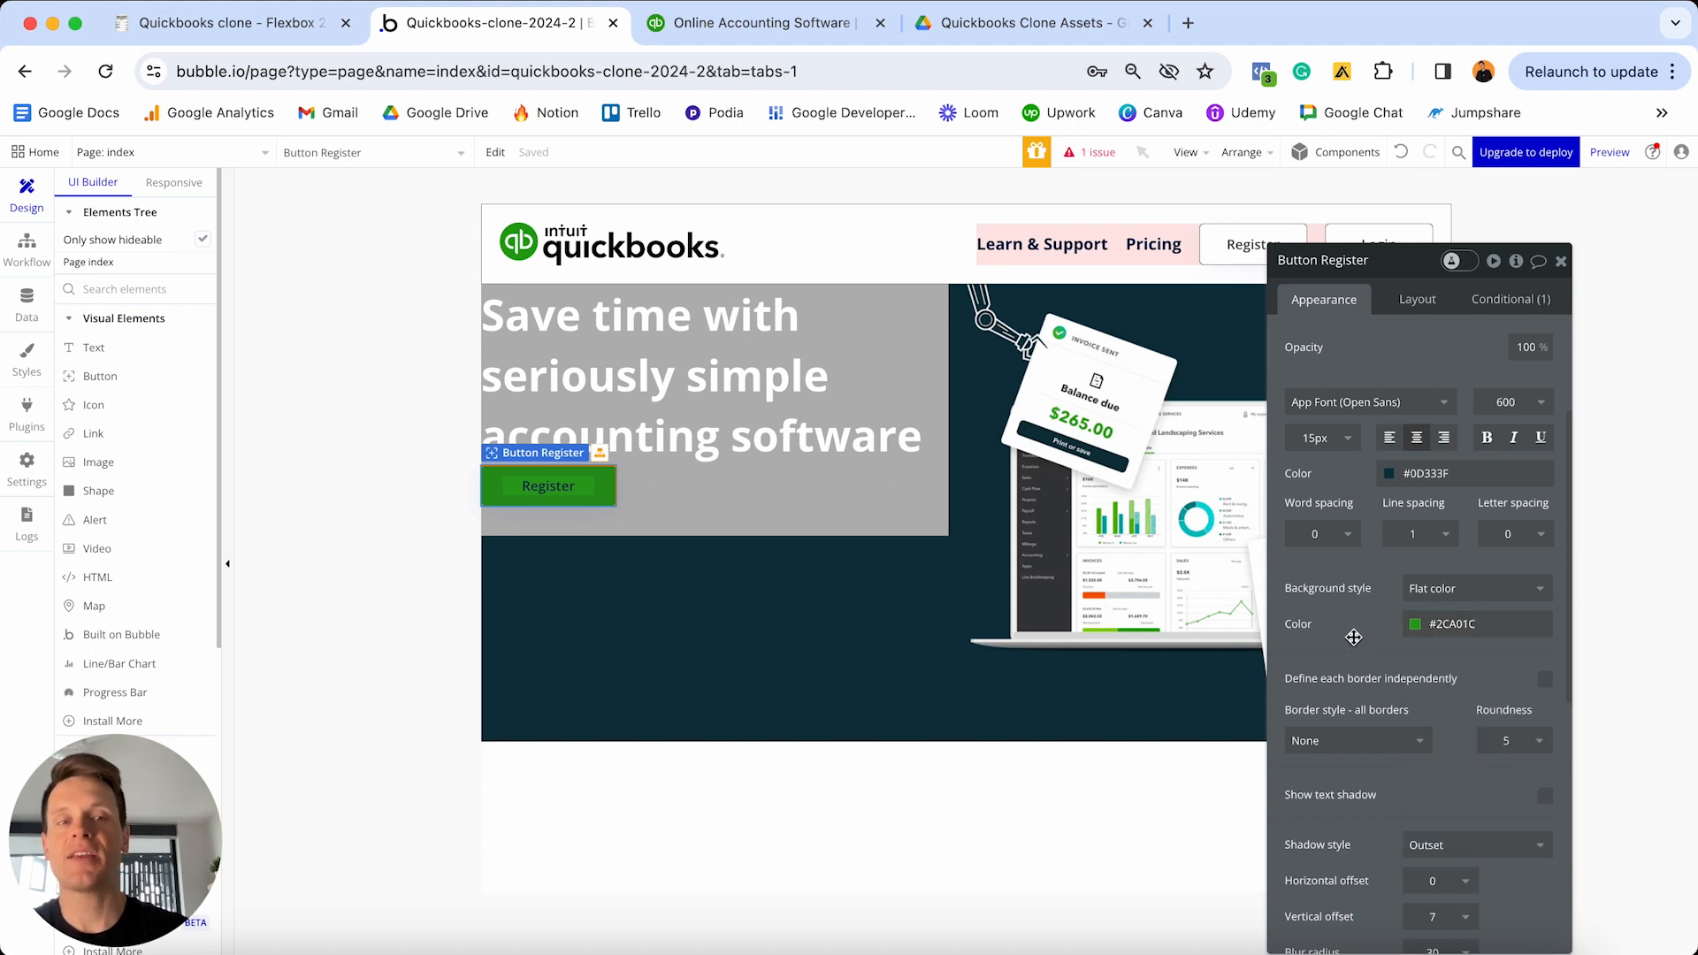
click(1496, 301)
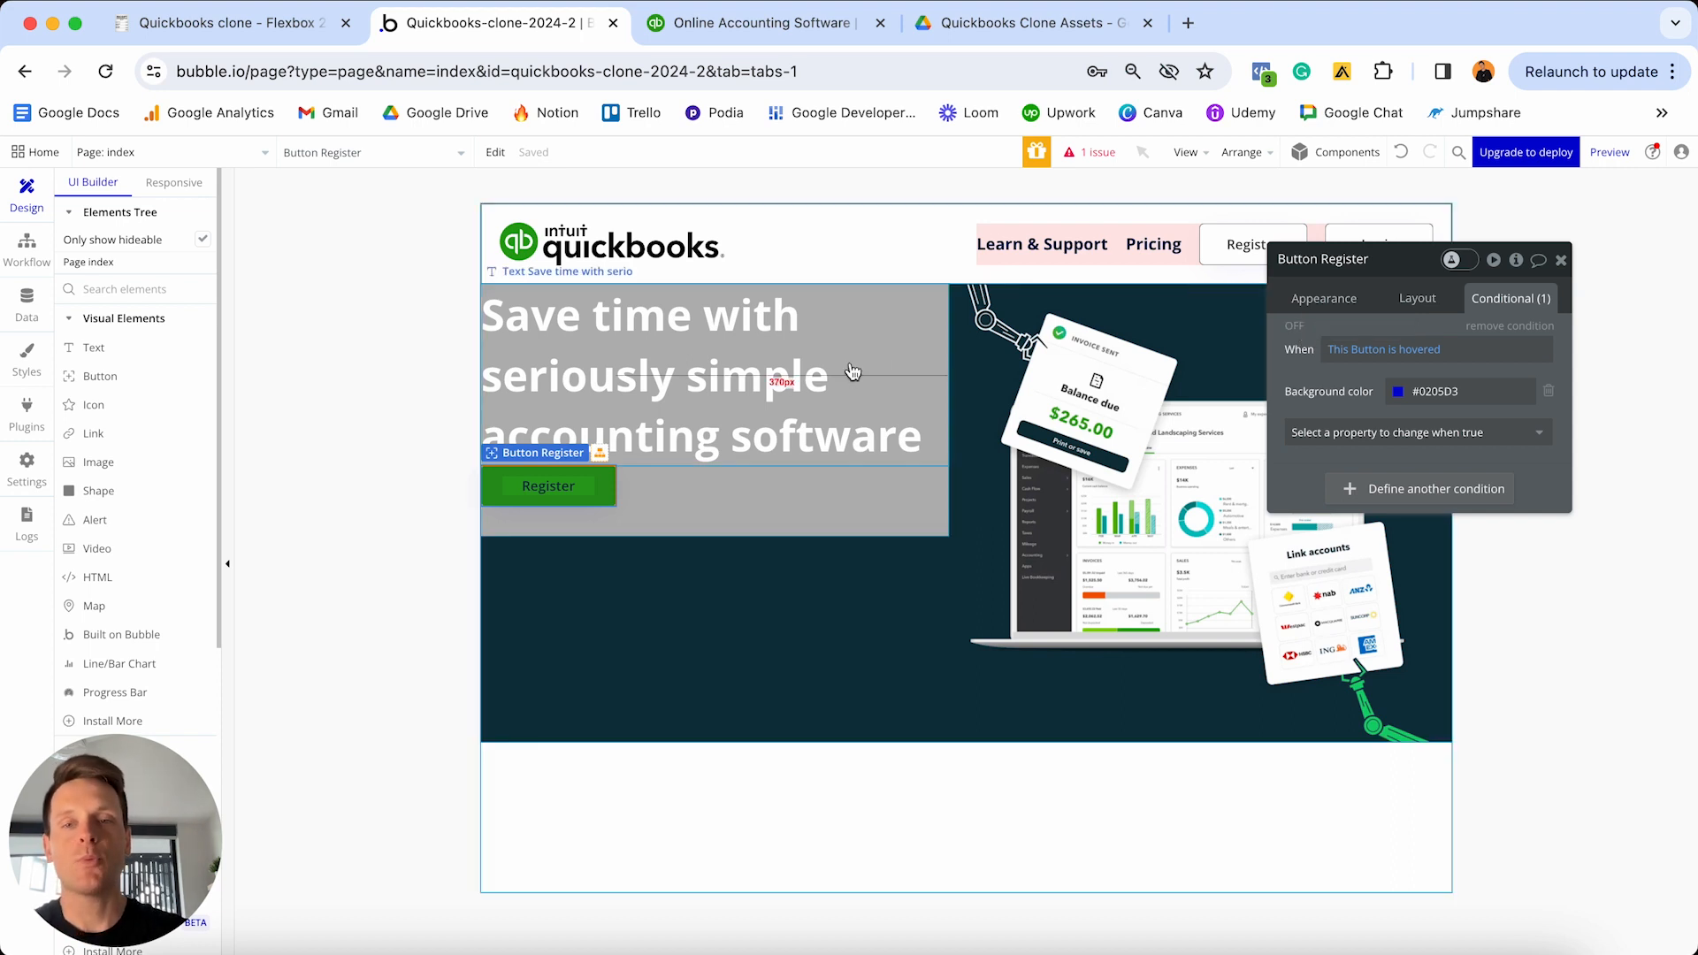
- Preview, then delete the Register button's hover background condition
click(1290, 326)
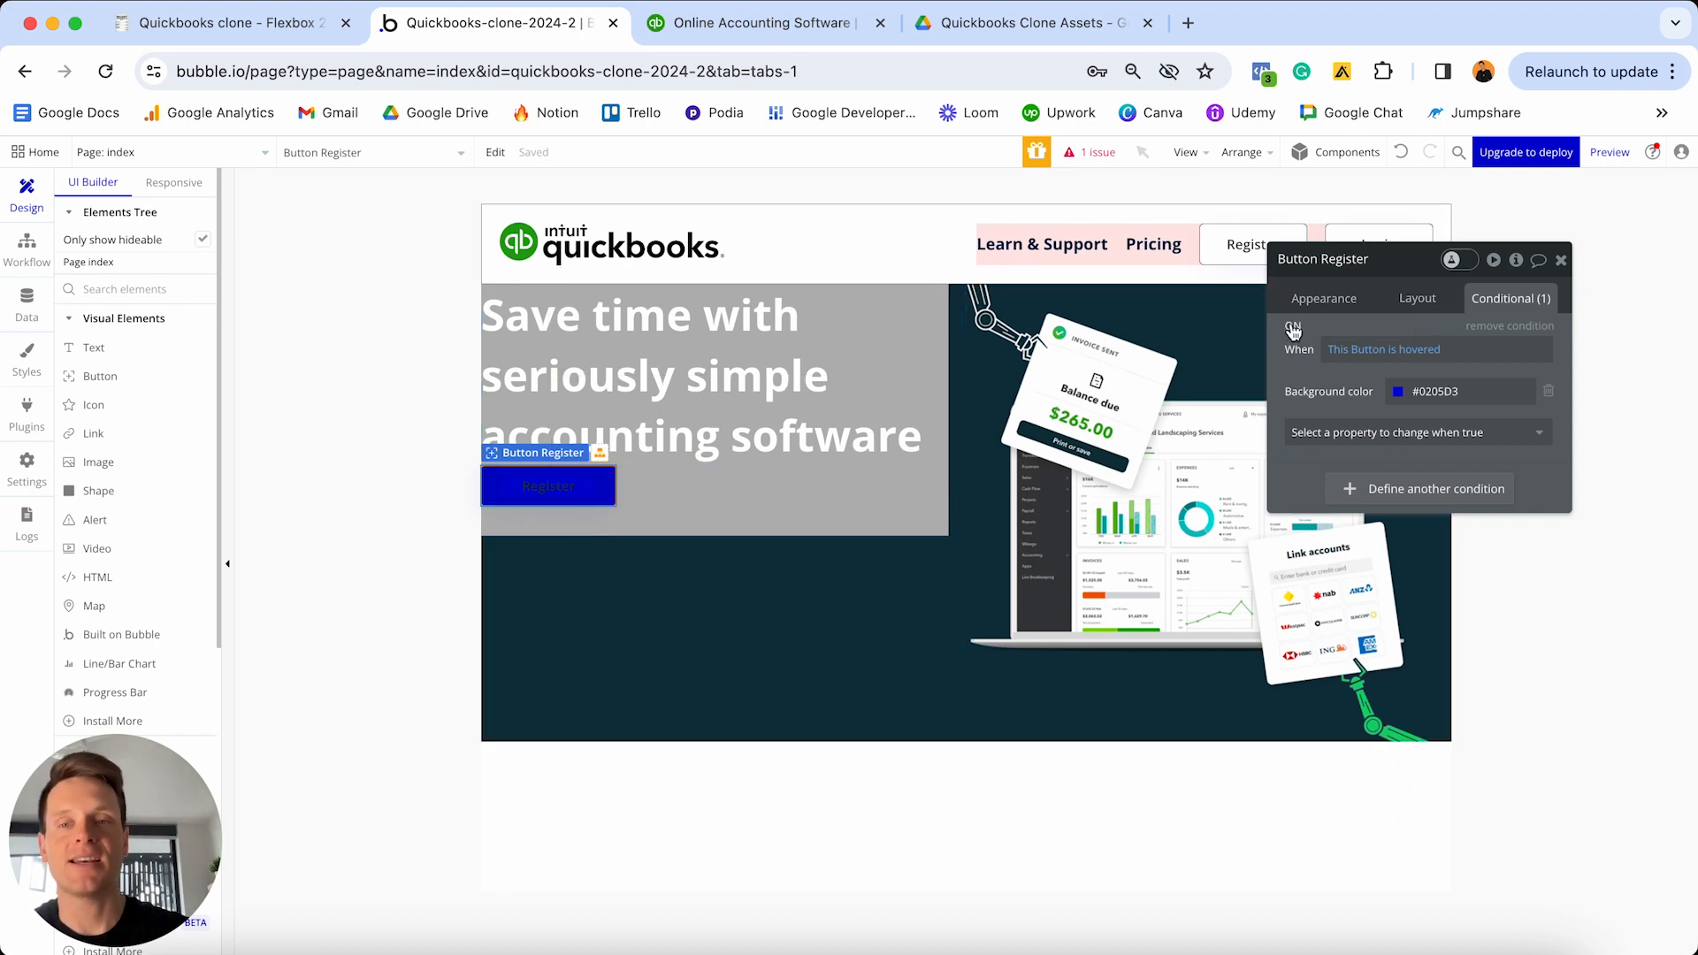
click(1292, 328)
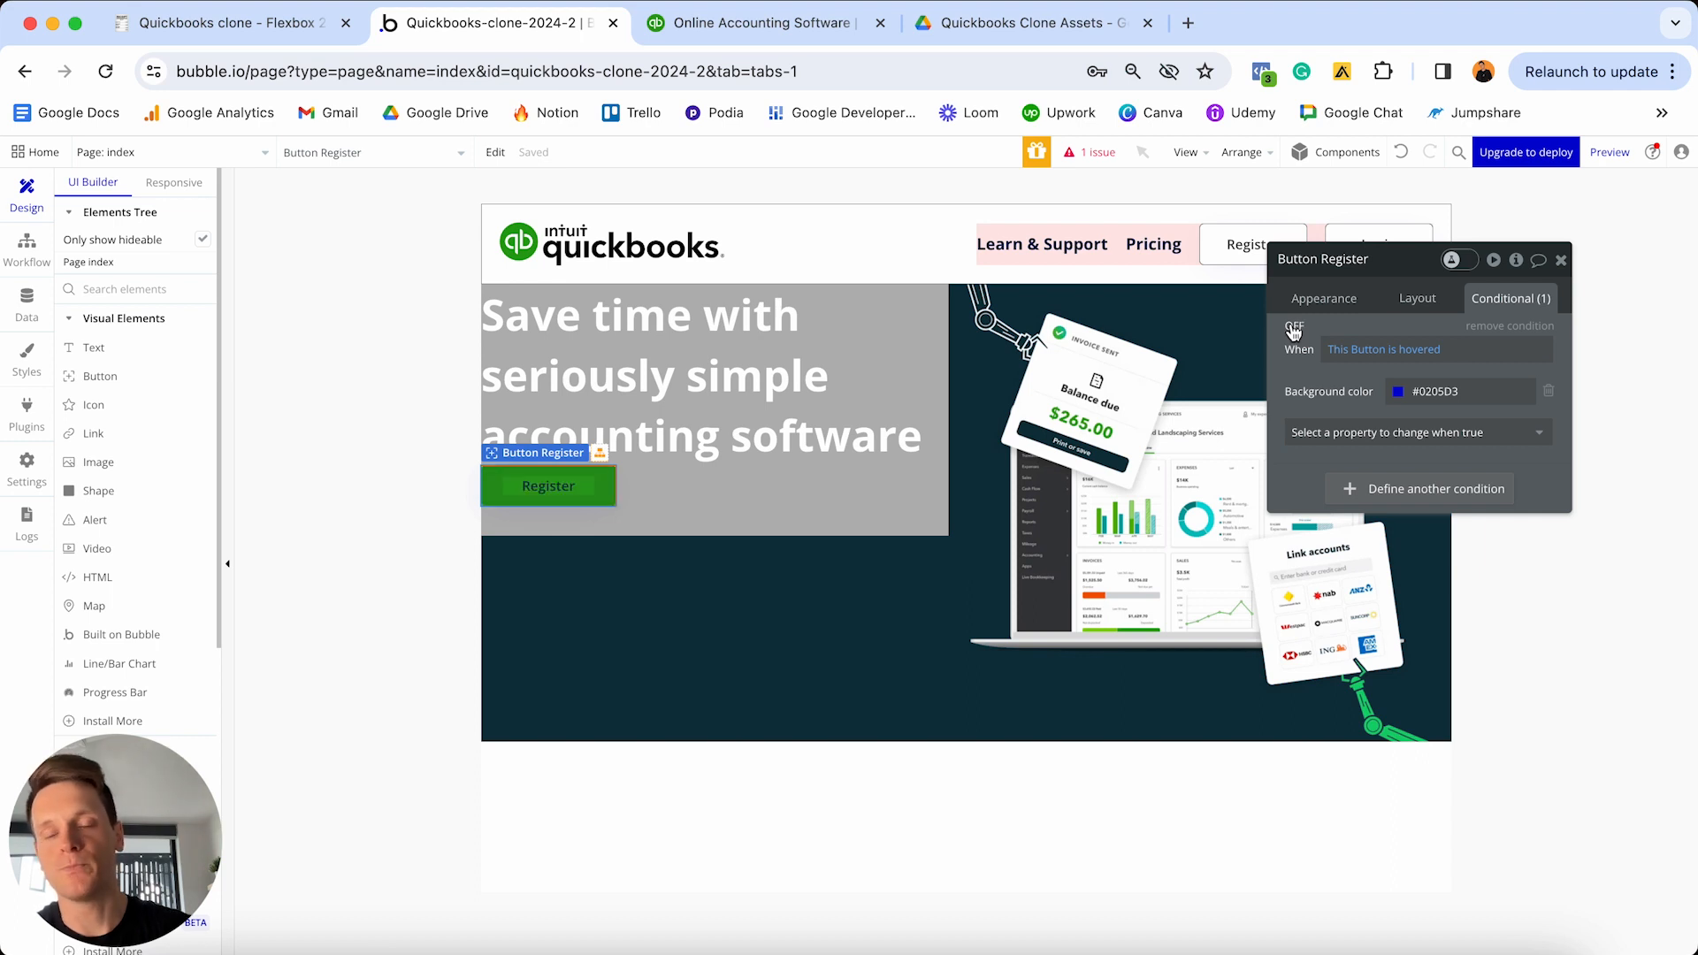
click(1495, 328)
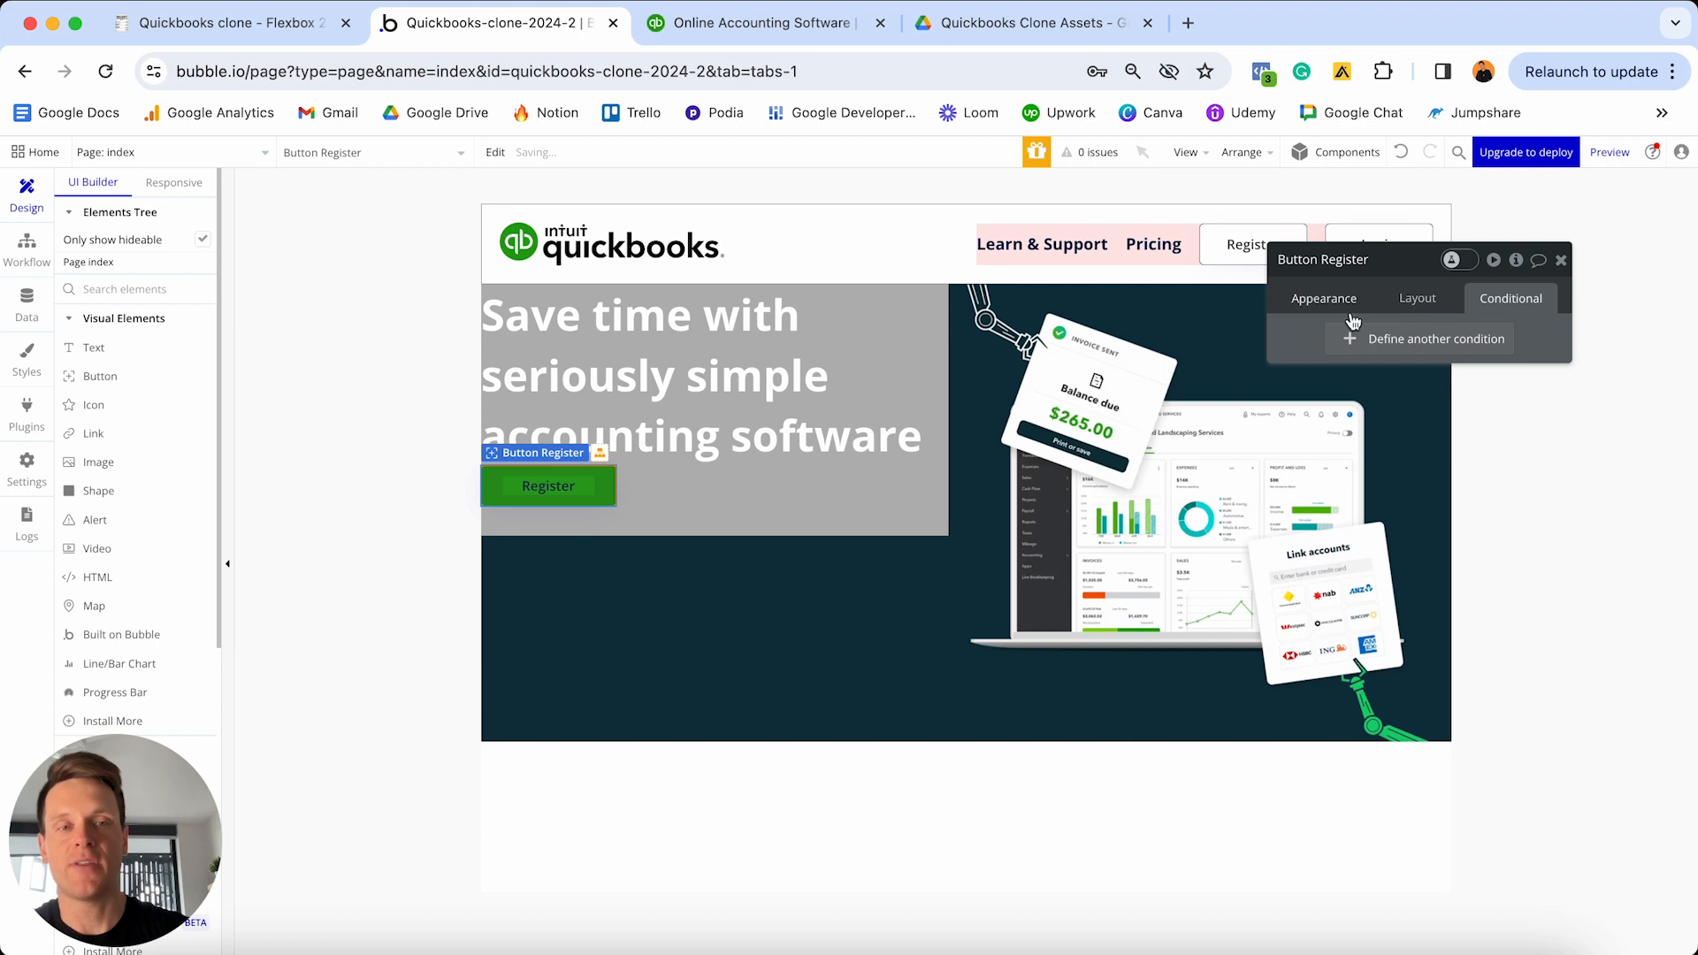
click(1414, 308)
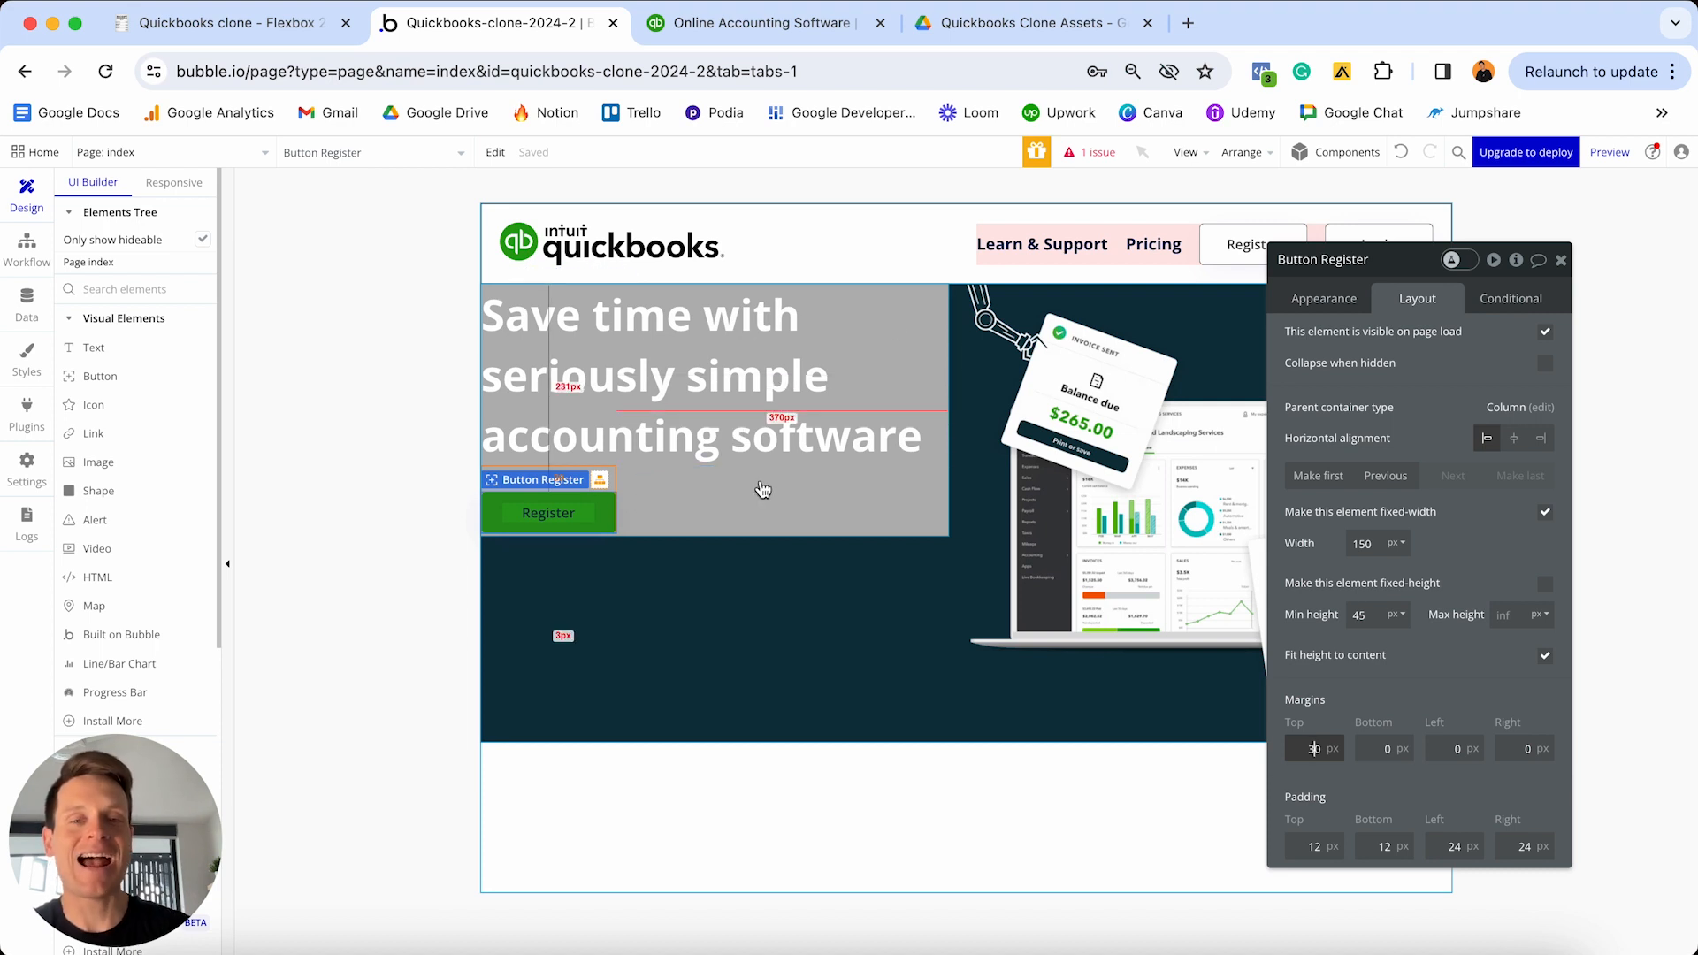
- Set Group D's min height to 0 and centre it vertically in the hero
click(750, 522)
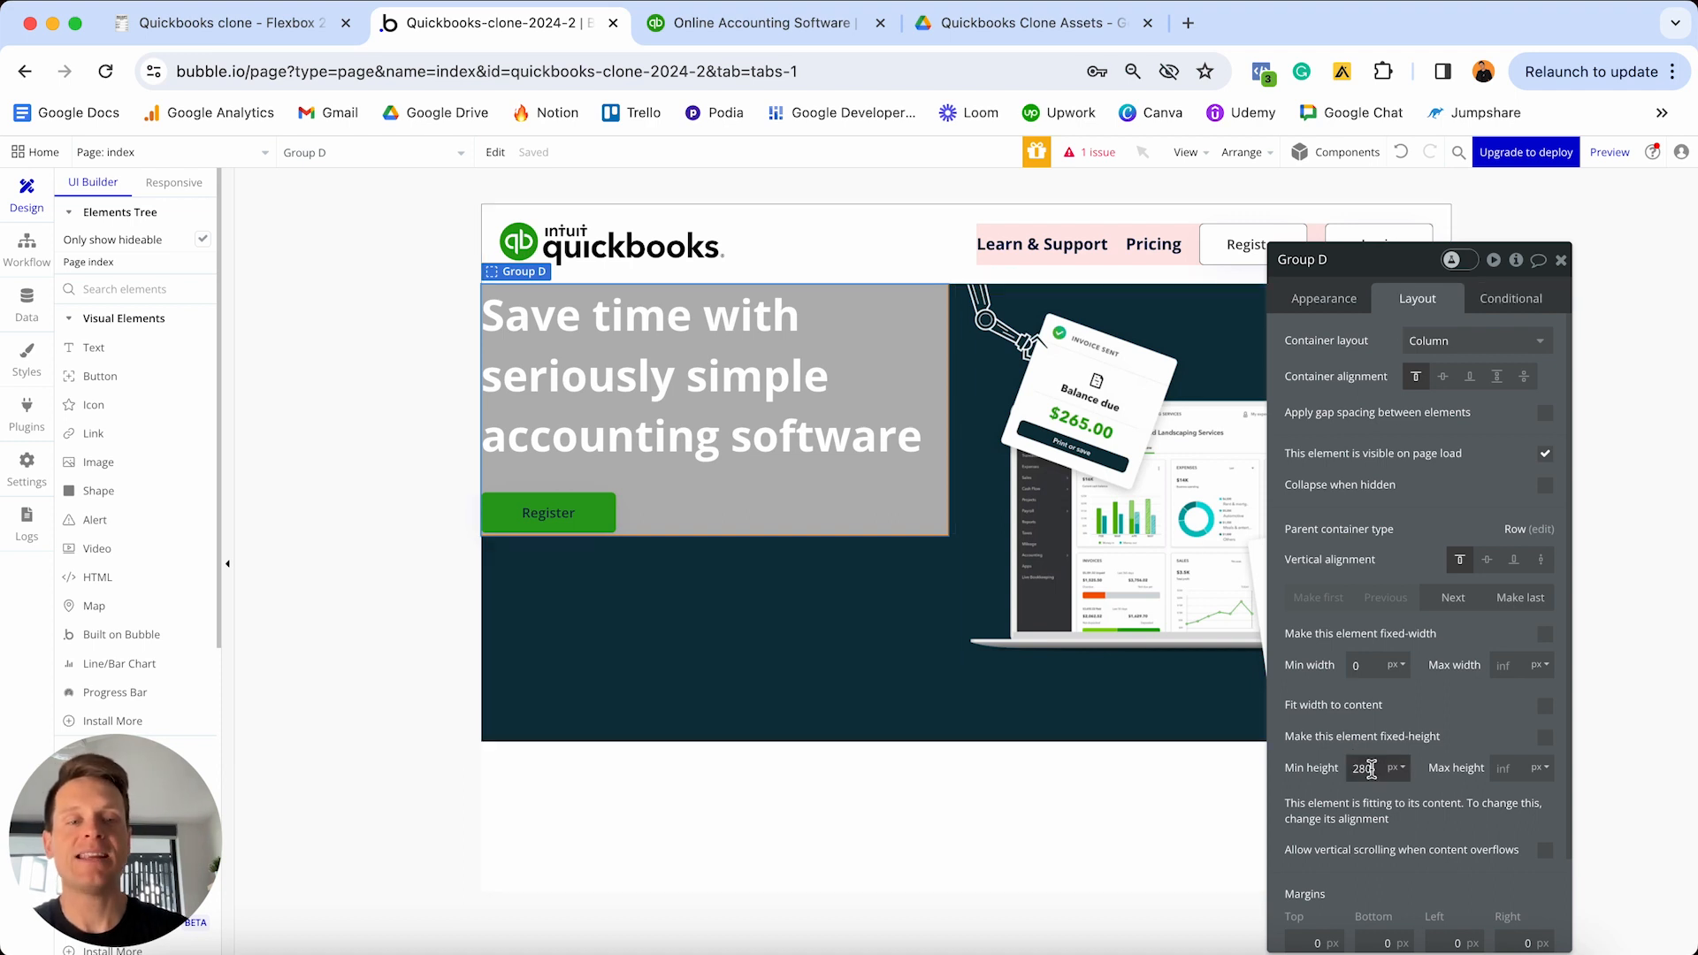
double_click(1374, 768)
text(0)
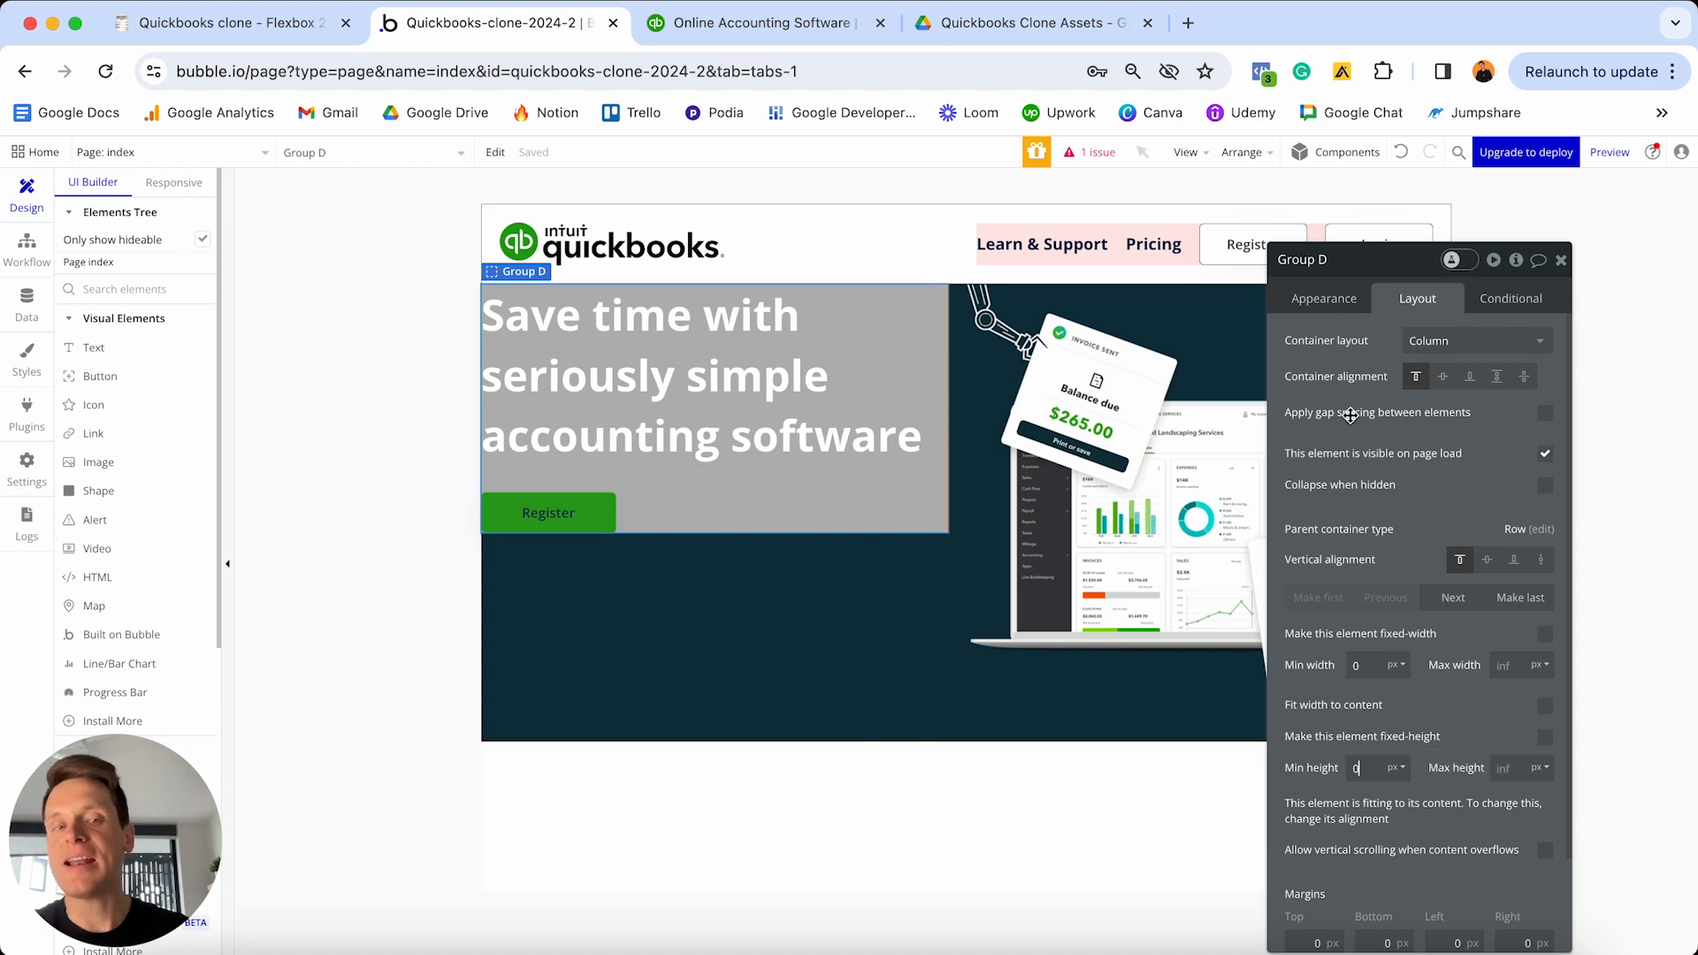
click(1487, 564)
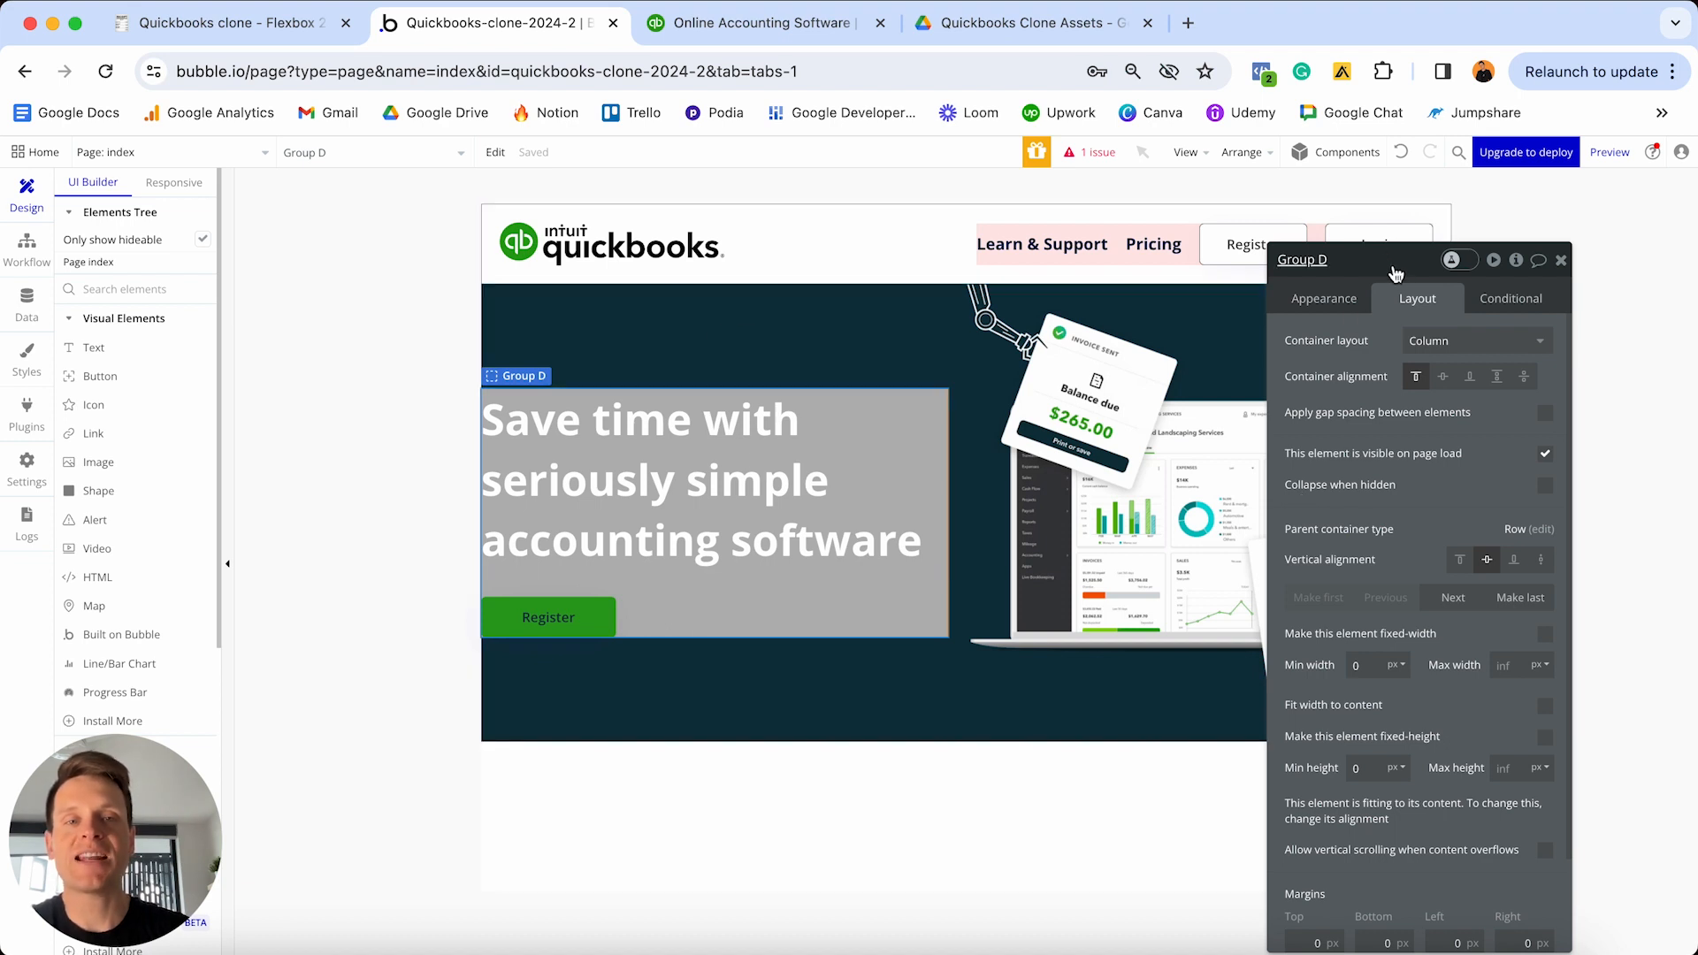
- Enter Group D's margins: top 50, bottom 50, left 20, right 20, then close its panel
drag(1395, 265, 1380, 176)
scroll(1402, 649, down, 3)
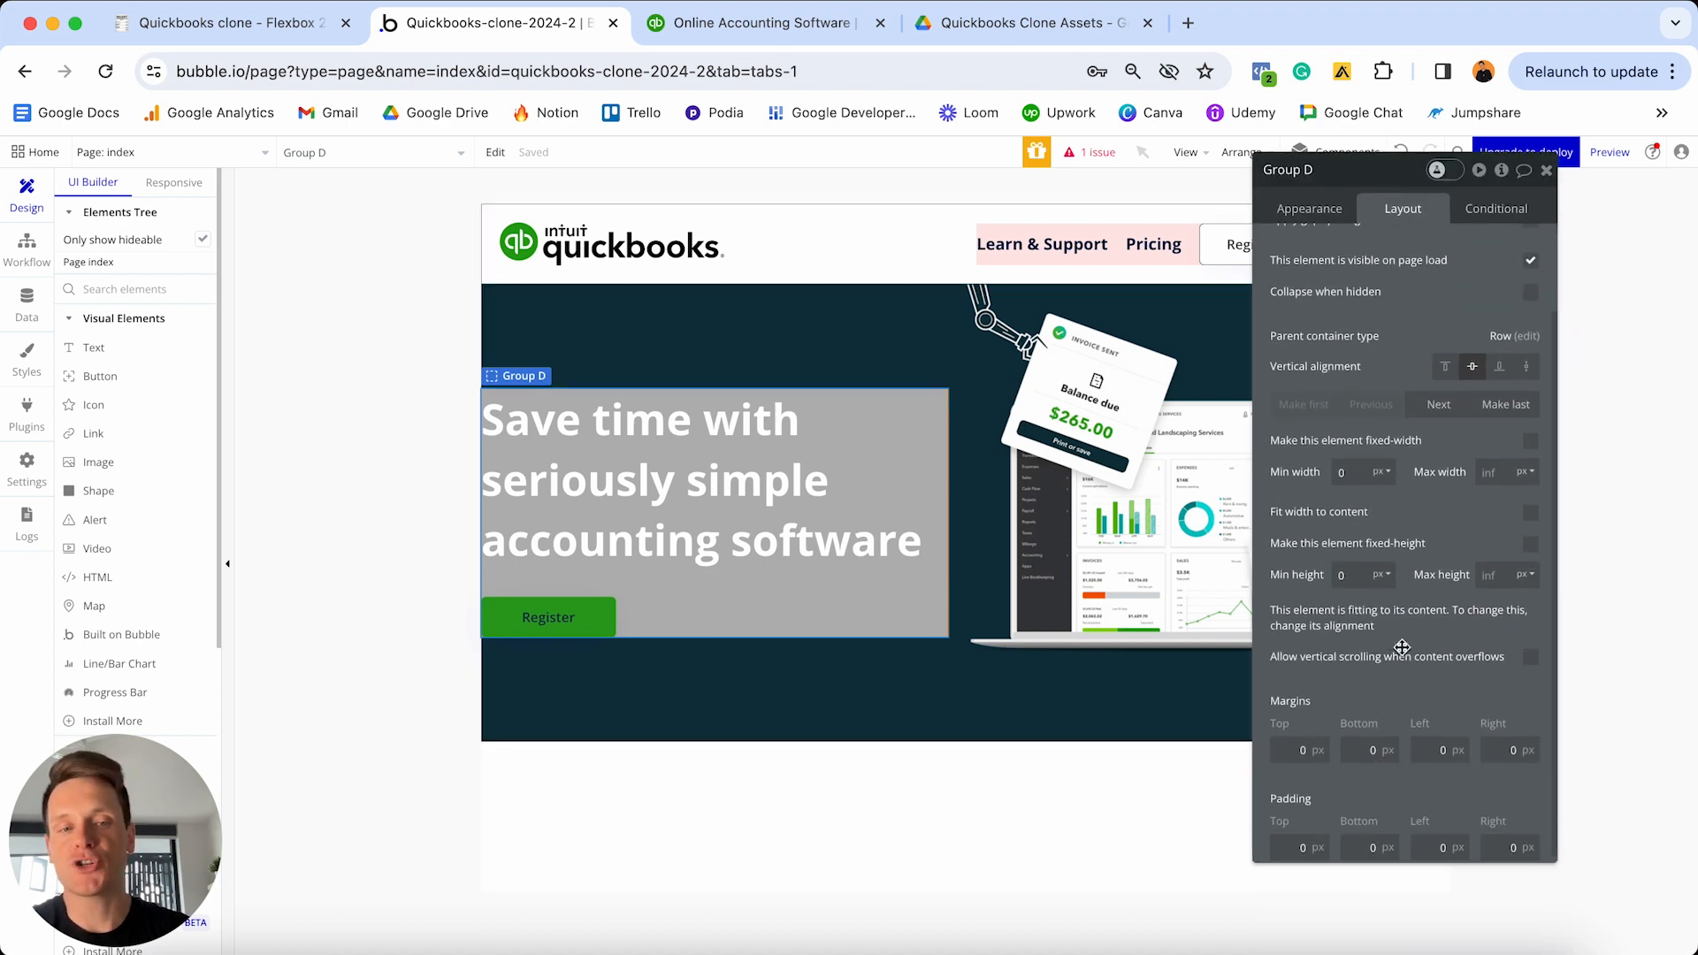
click(1290, 749)
text(50)
click(1361, 746)
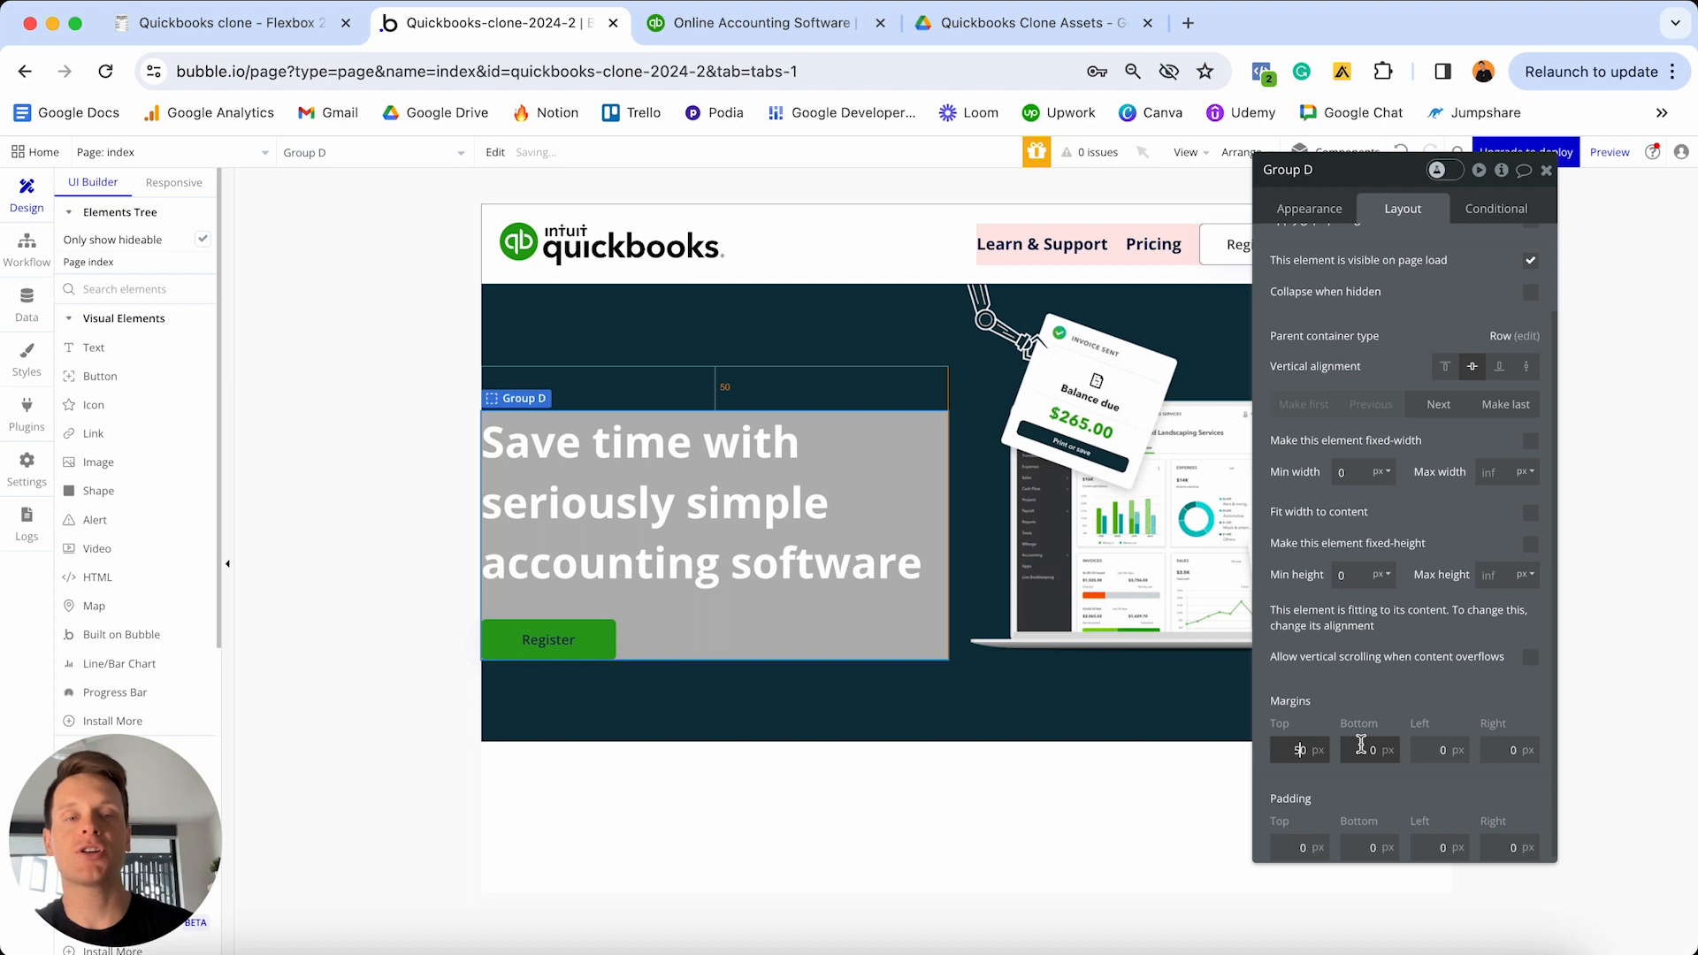
text(50)
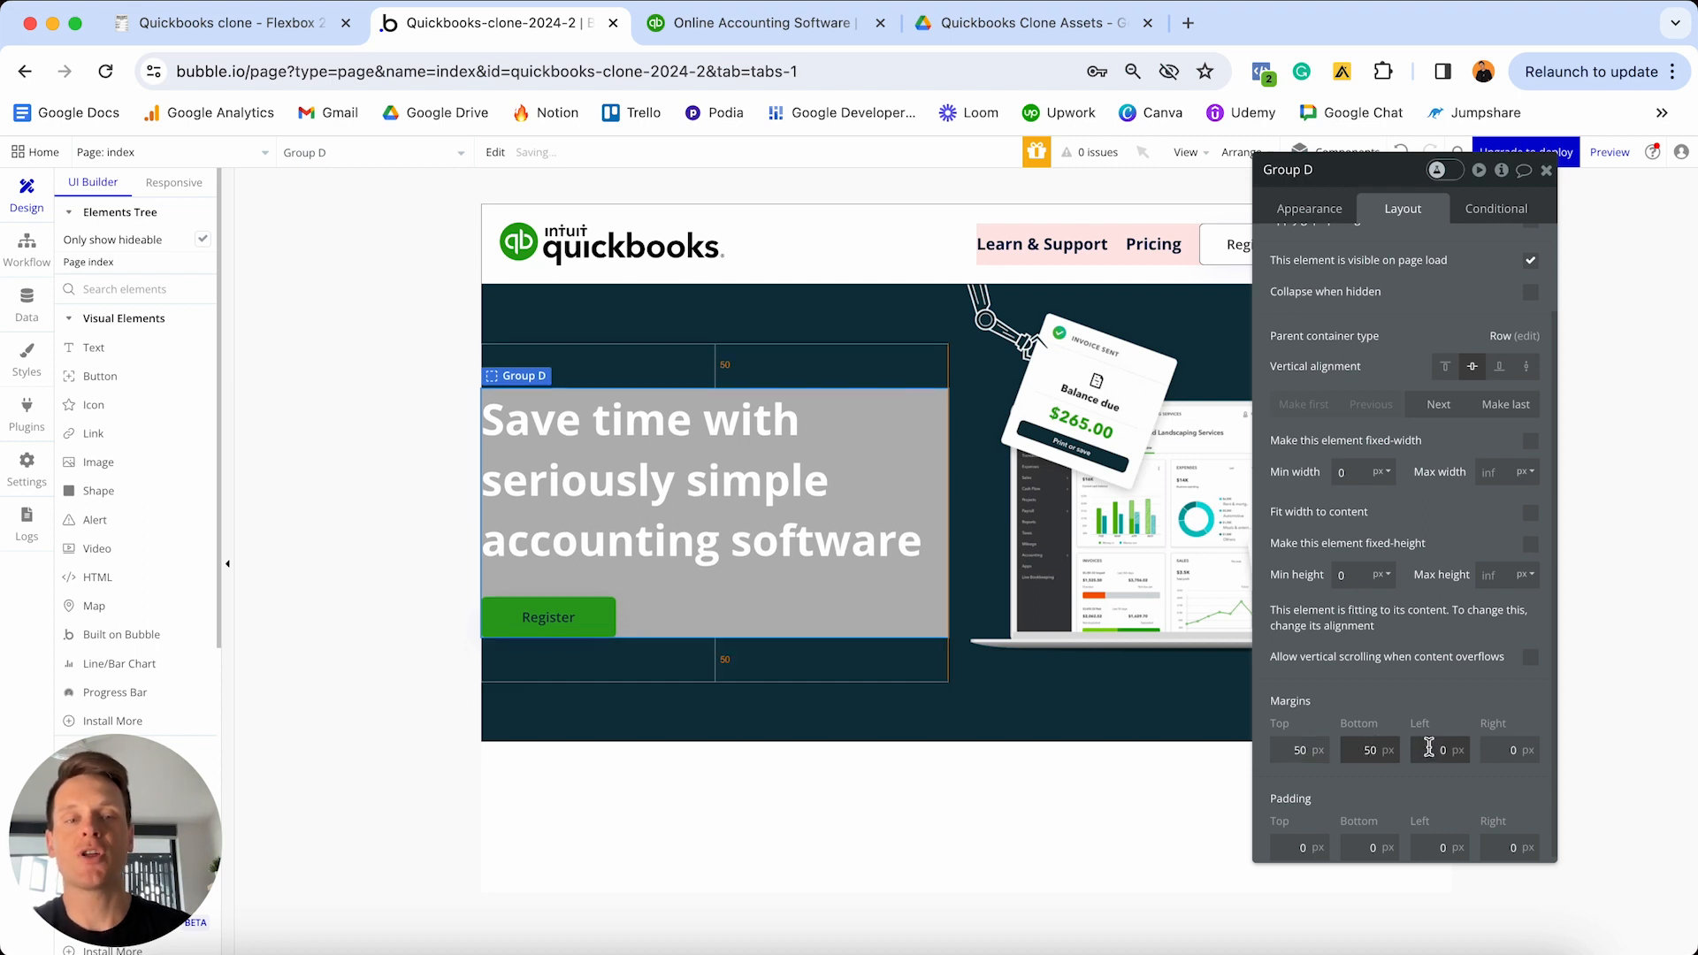
click(1434, 749)
text(20)
click(1486, 749)
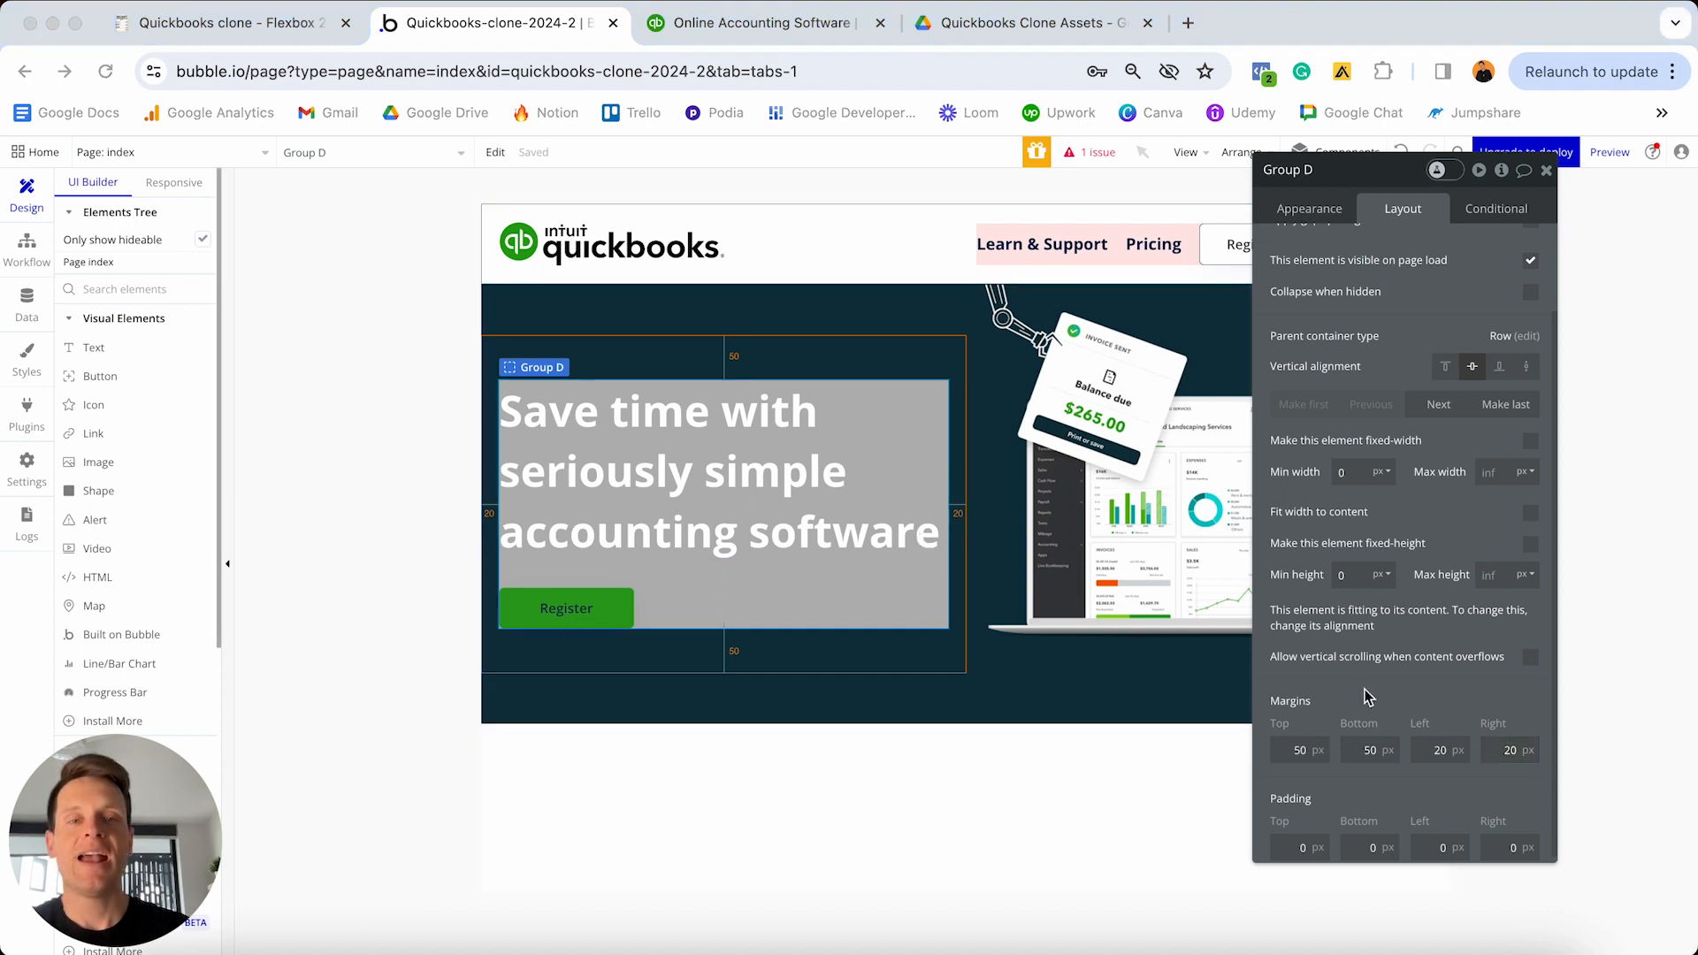
click(1548, 170)
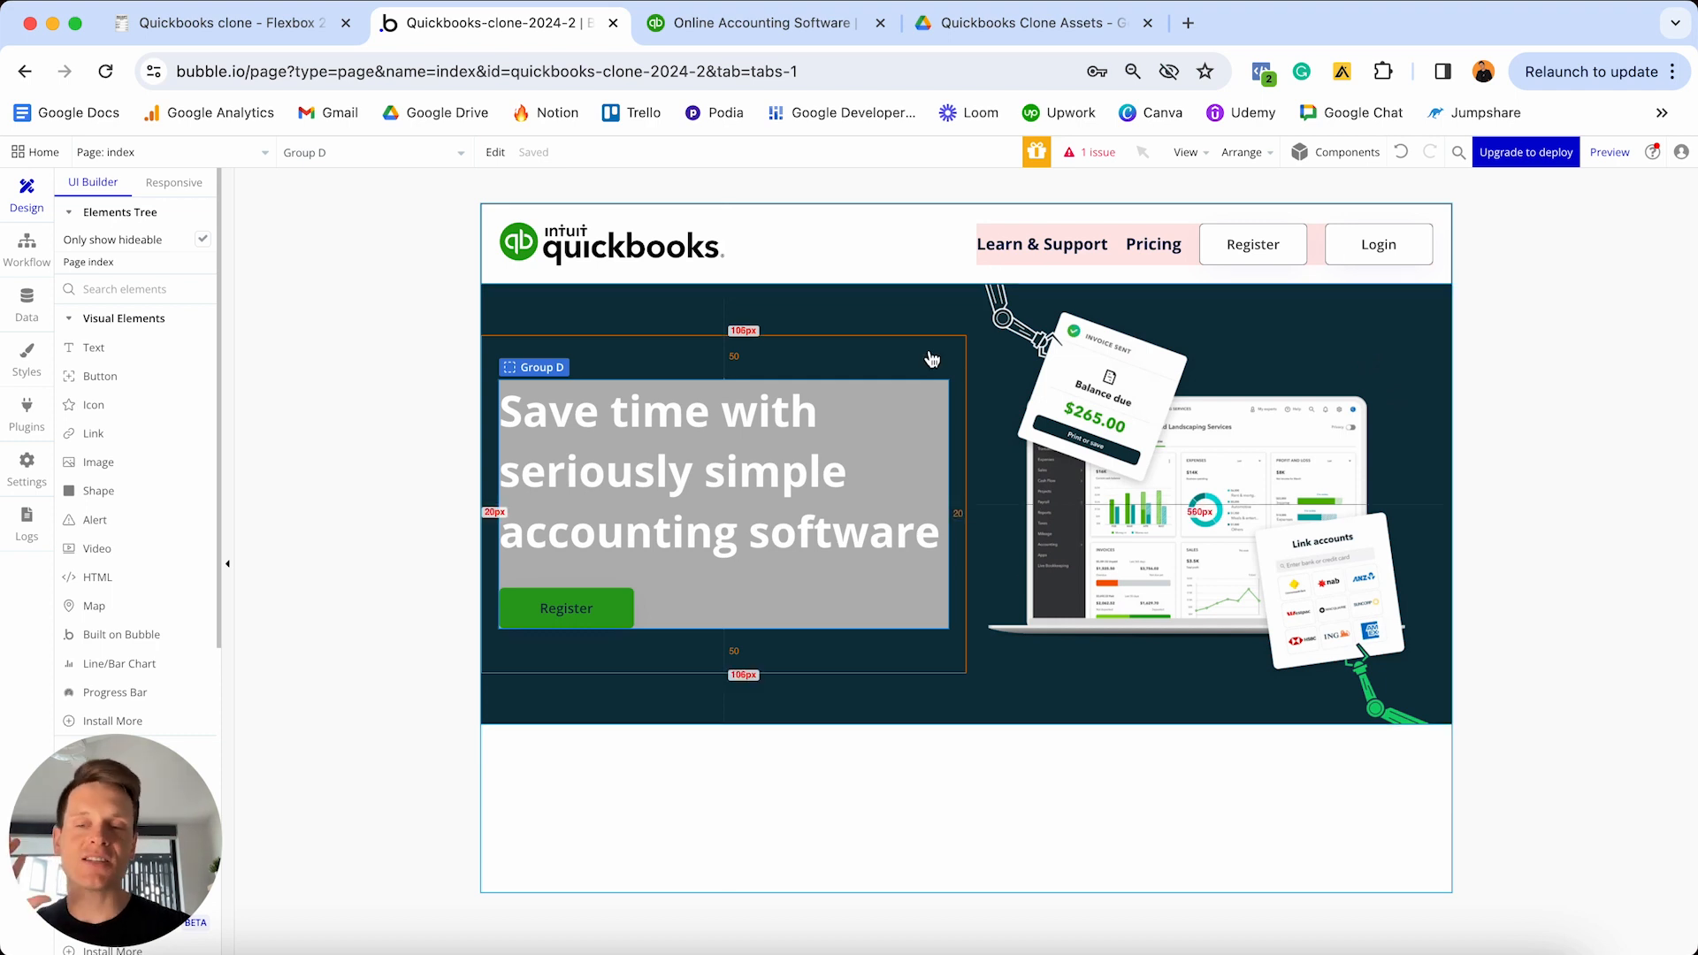
click(774, 23)
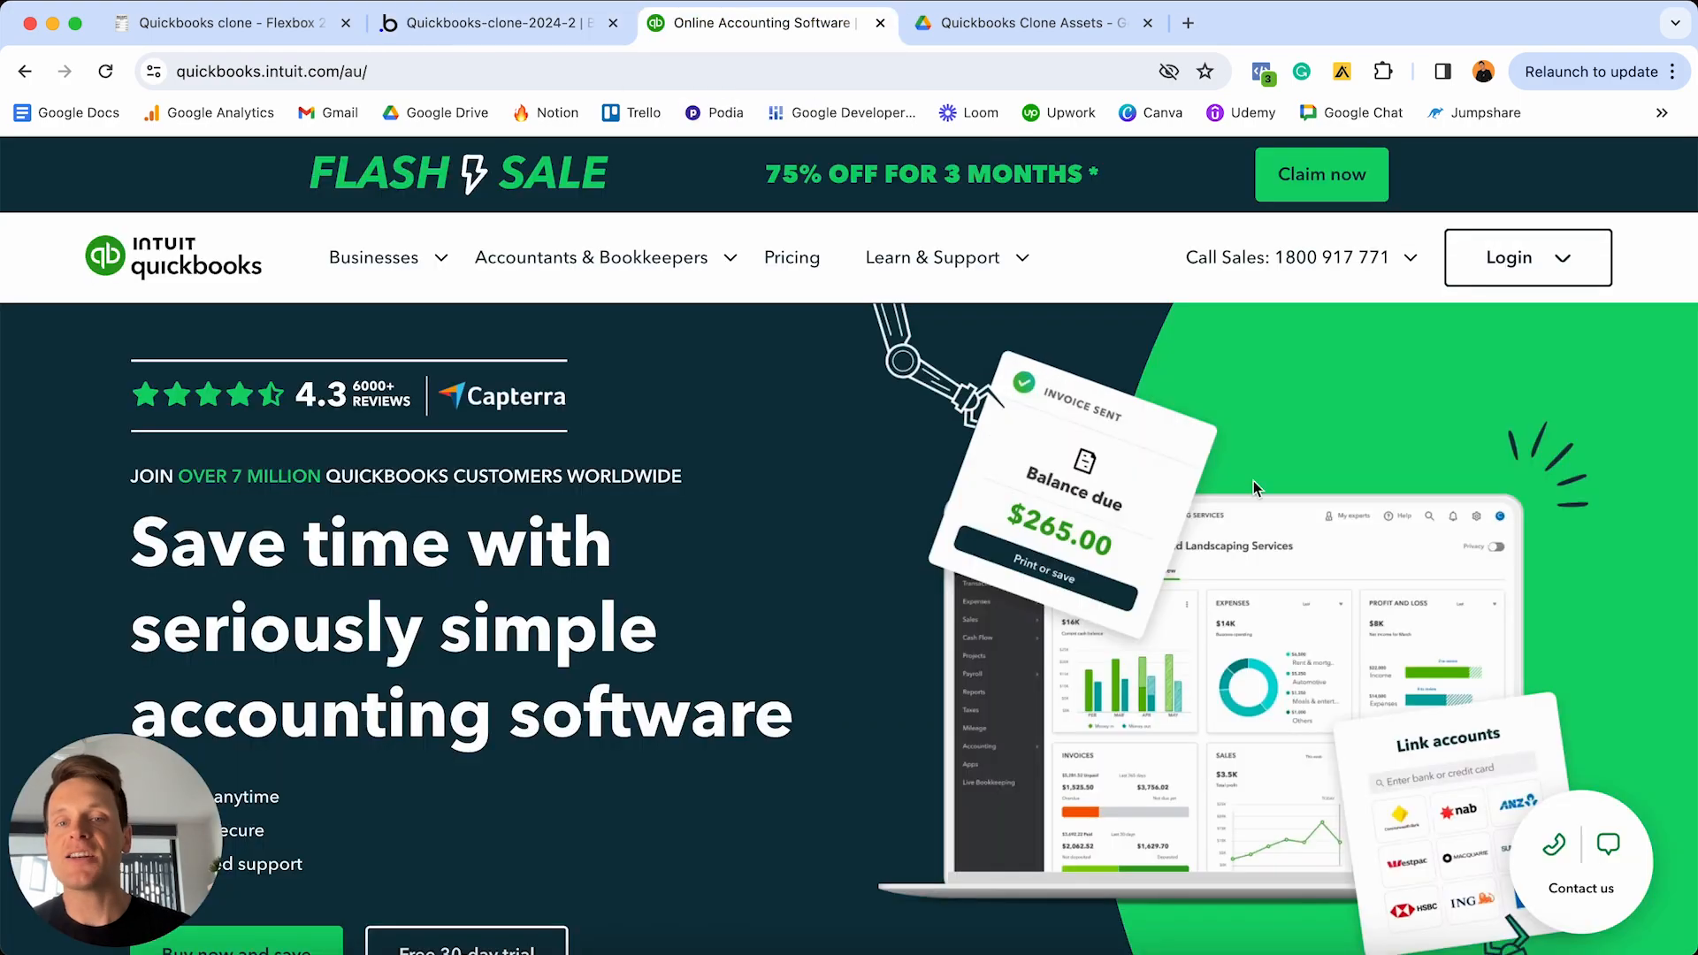
scroll(1254, 482, down, 10)
scroll(1254, 481, down, 20)
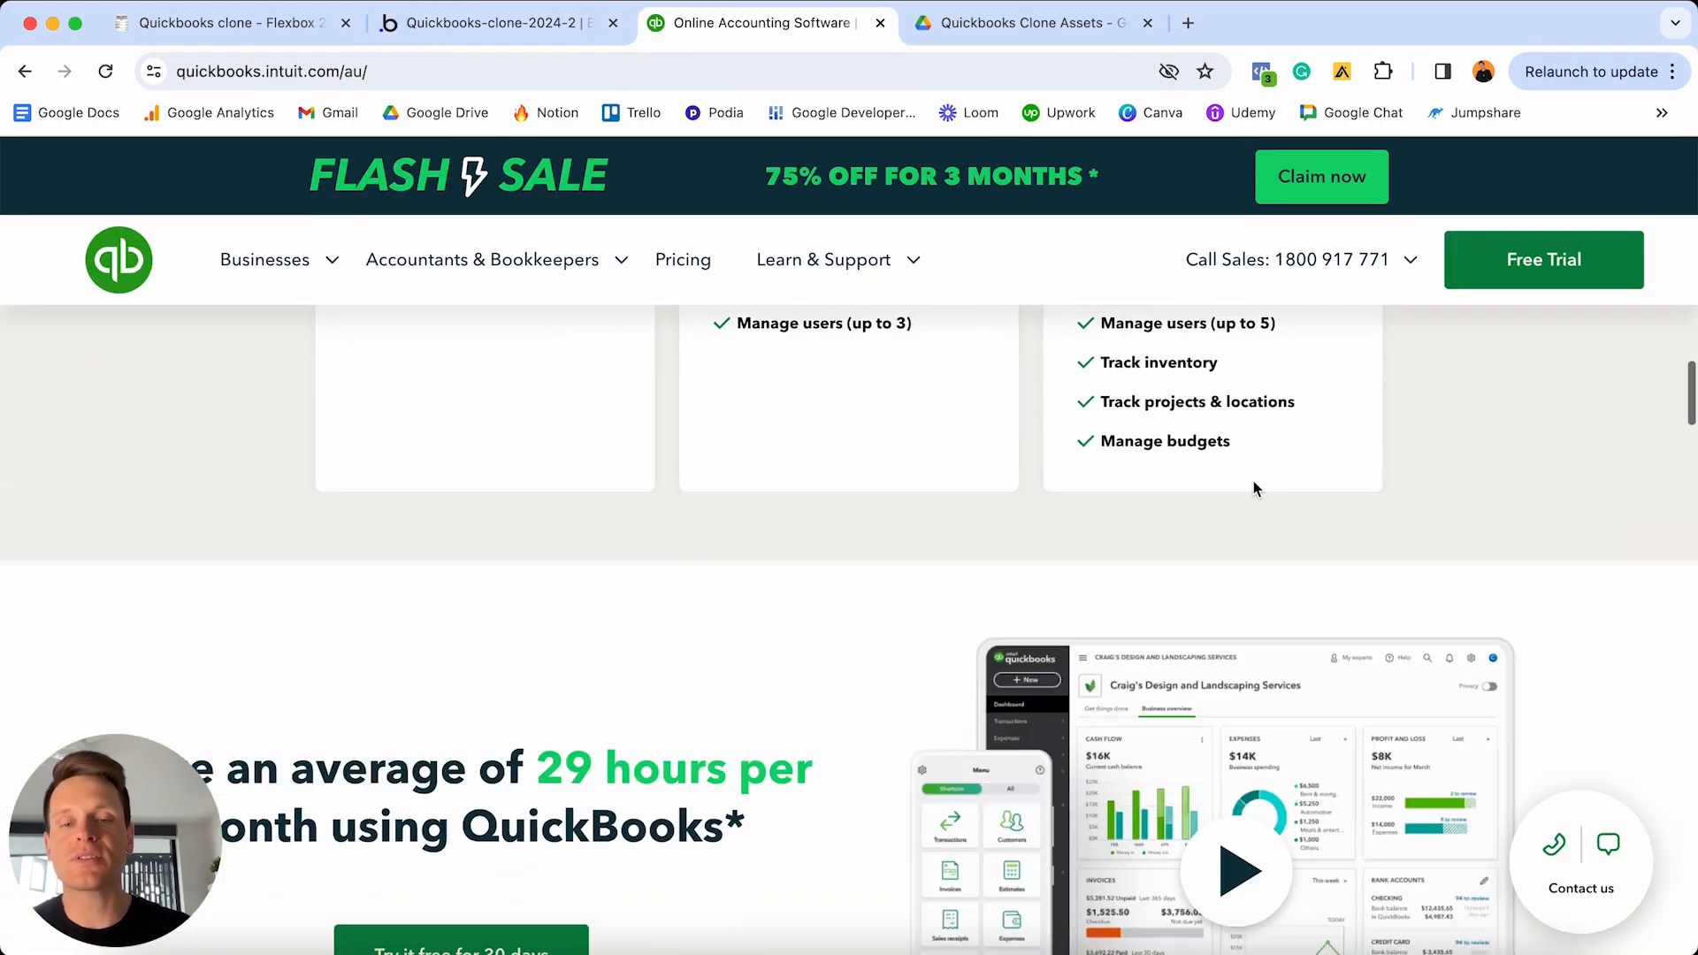
scroll(1254, 481, down, 7)
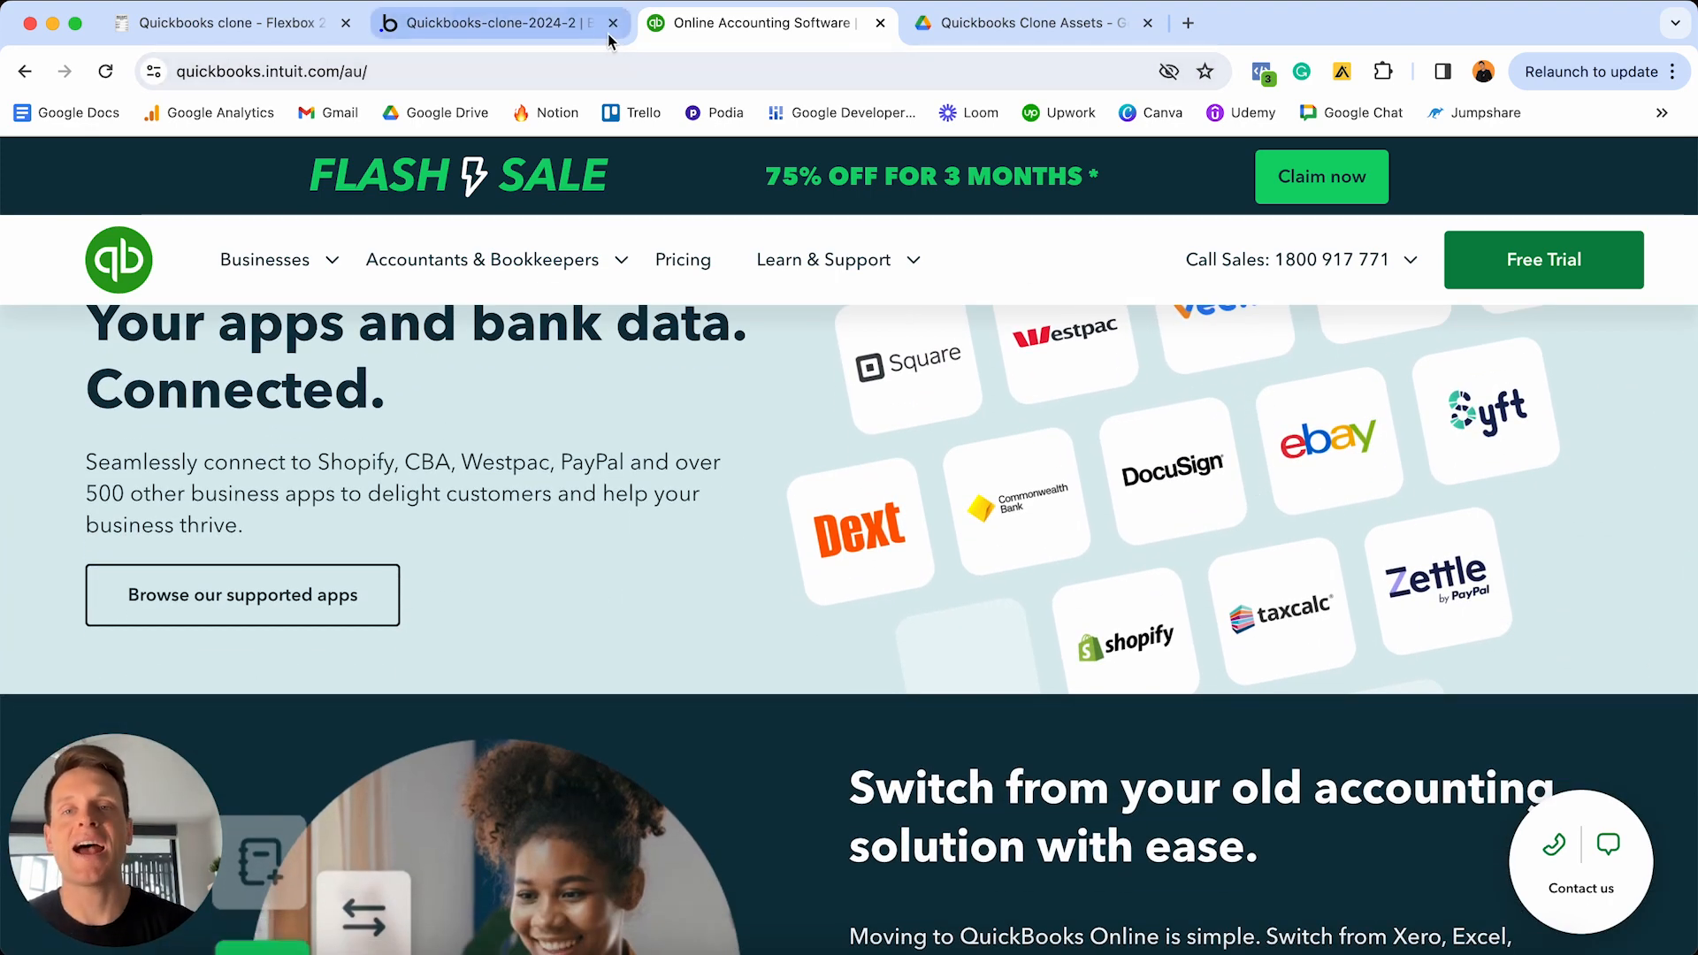
click(555, 32)
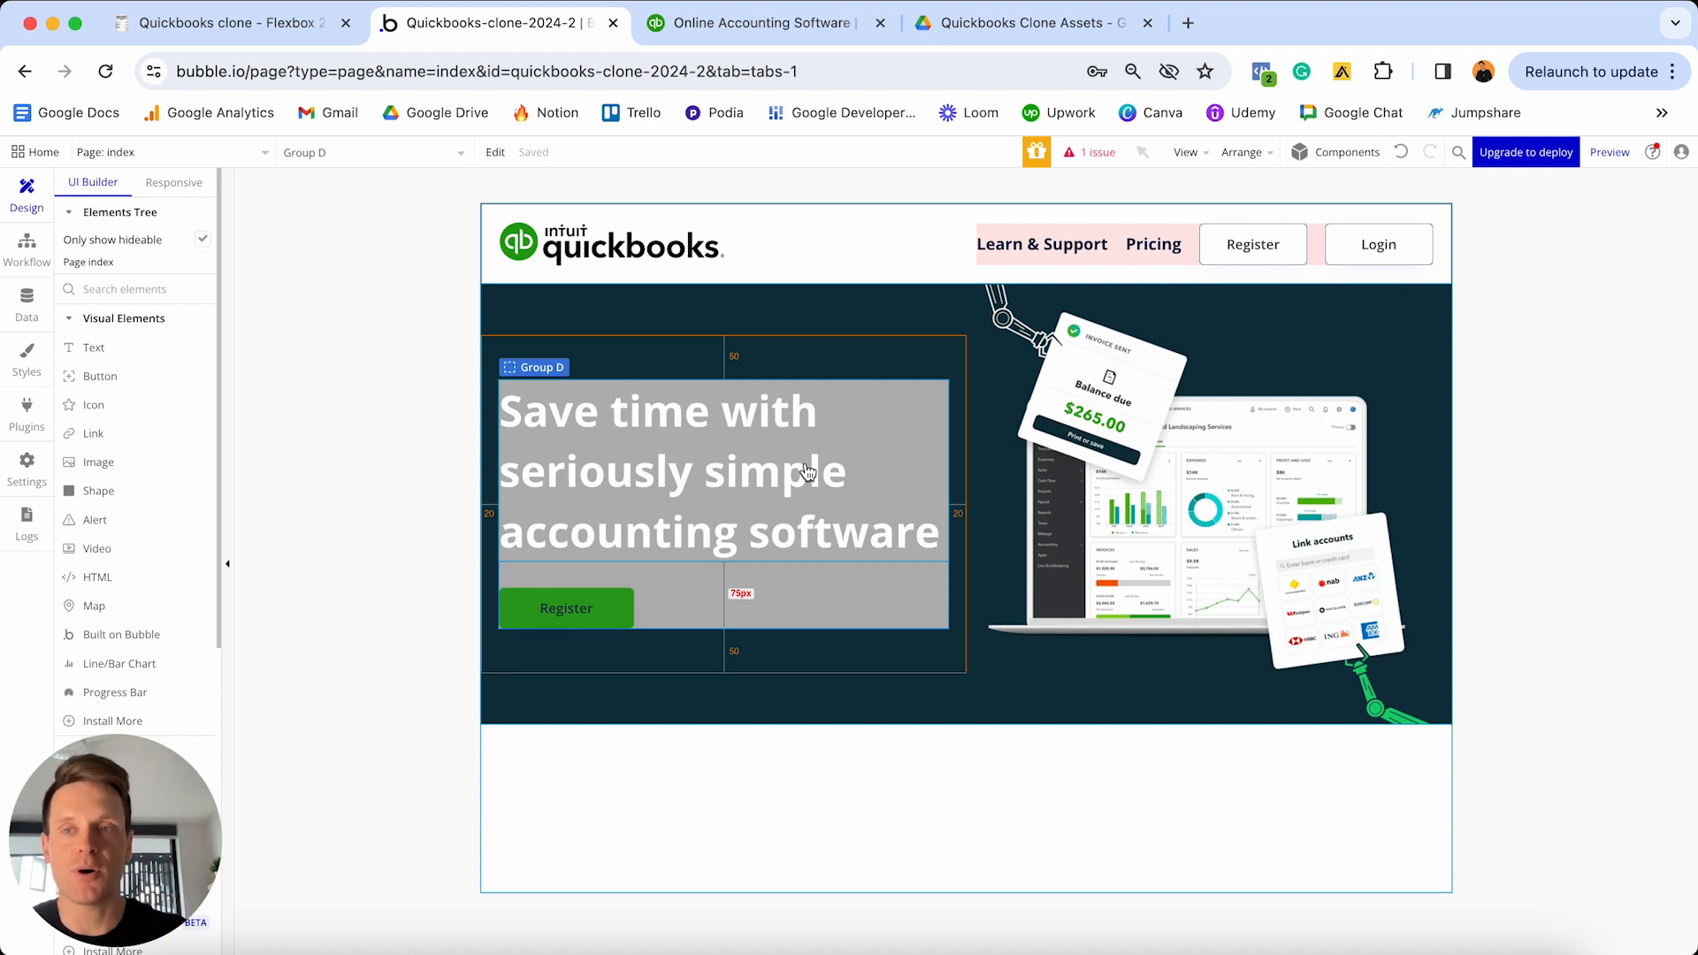
- In the Responsive view, test the page at 1200, 320 and 992 px widths, then reopen Group D
click(165, 184)
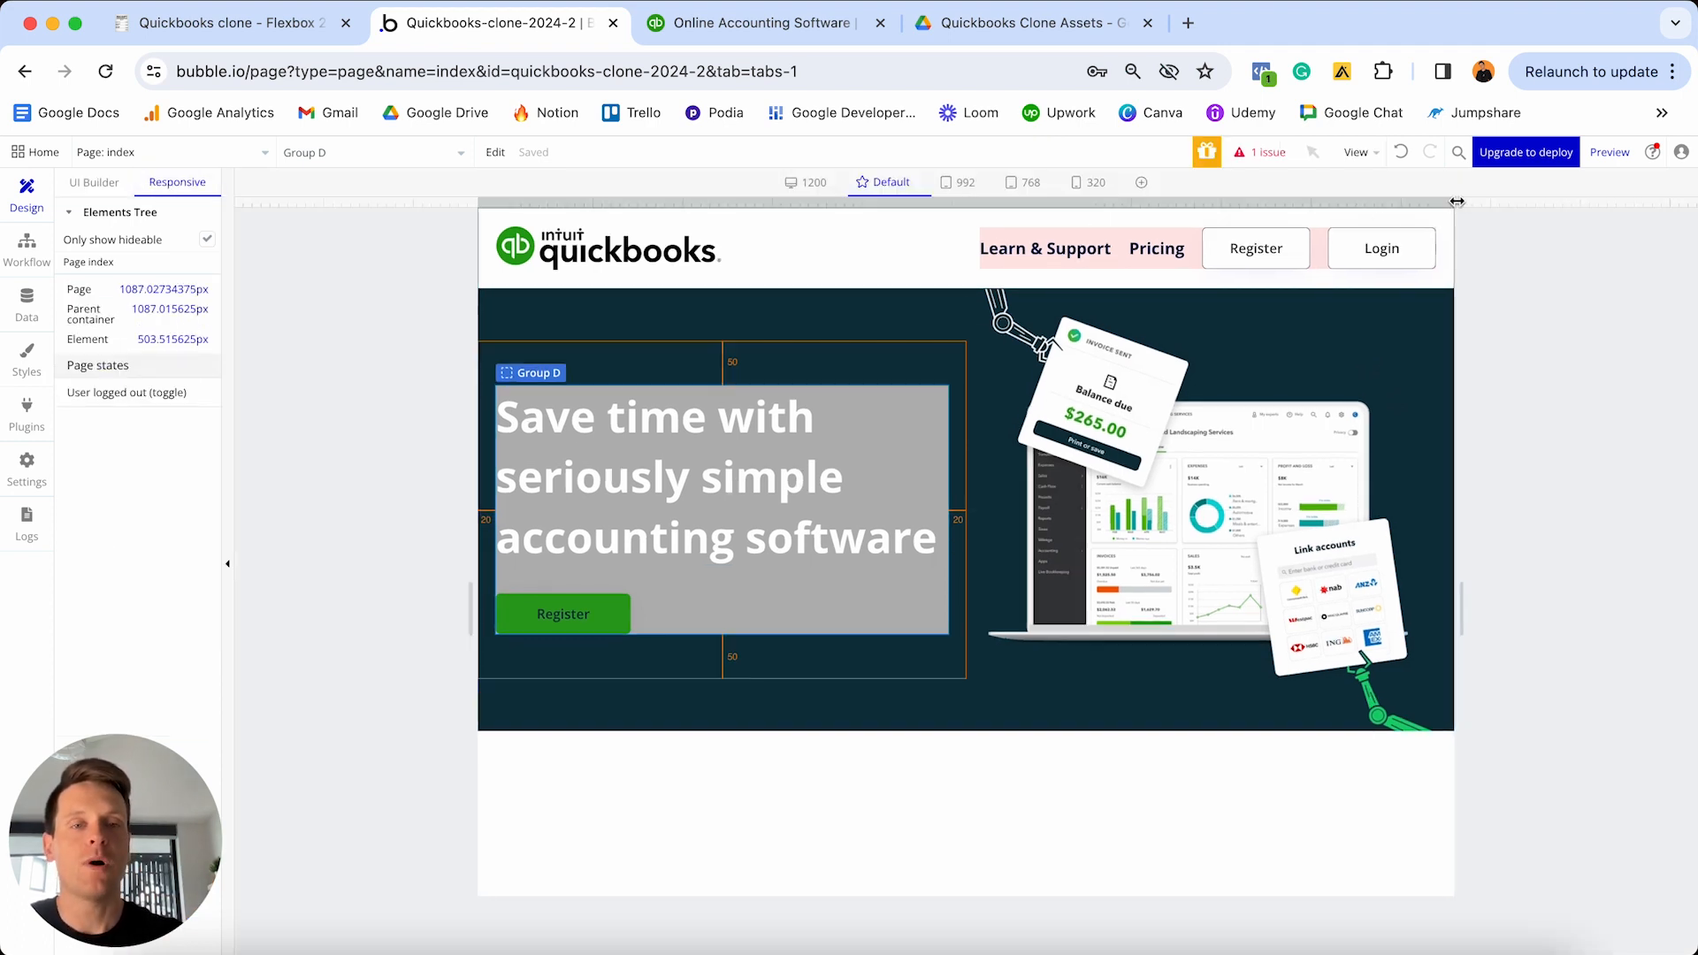
drag(1457, 201, 1691, 202)
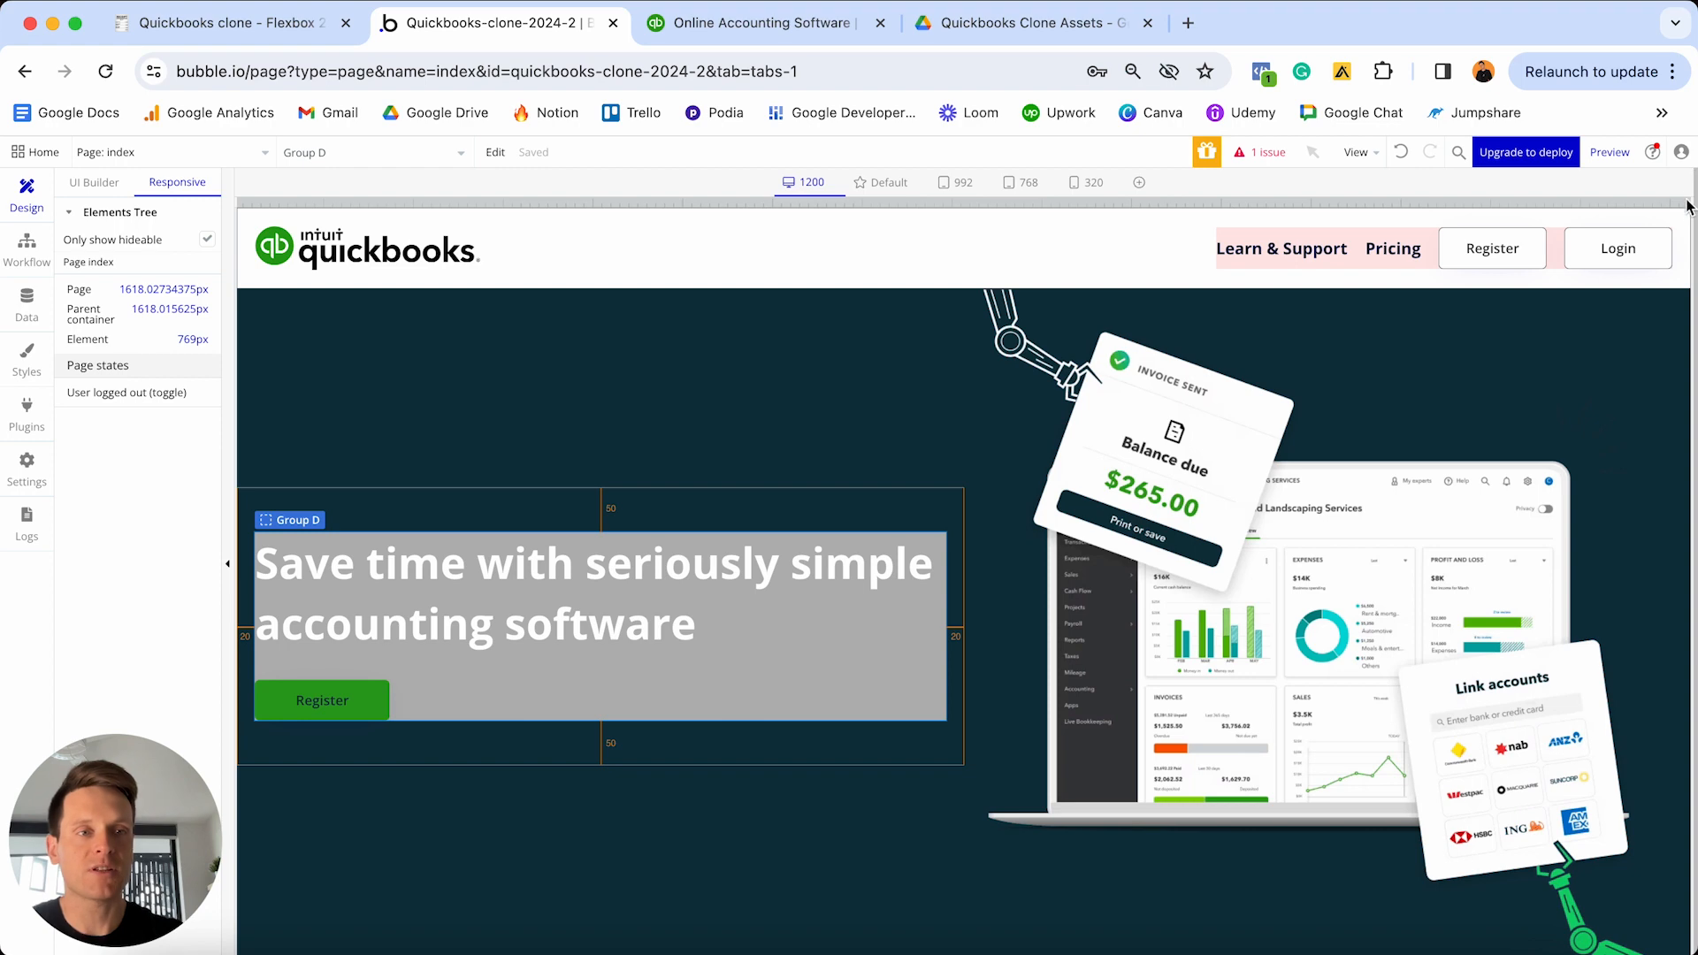
drag(1691, 203, 1148, 173)
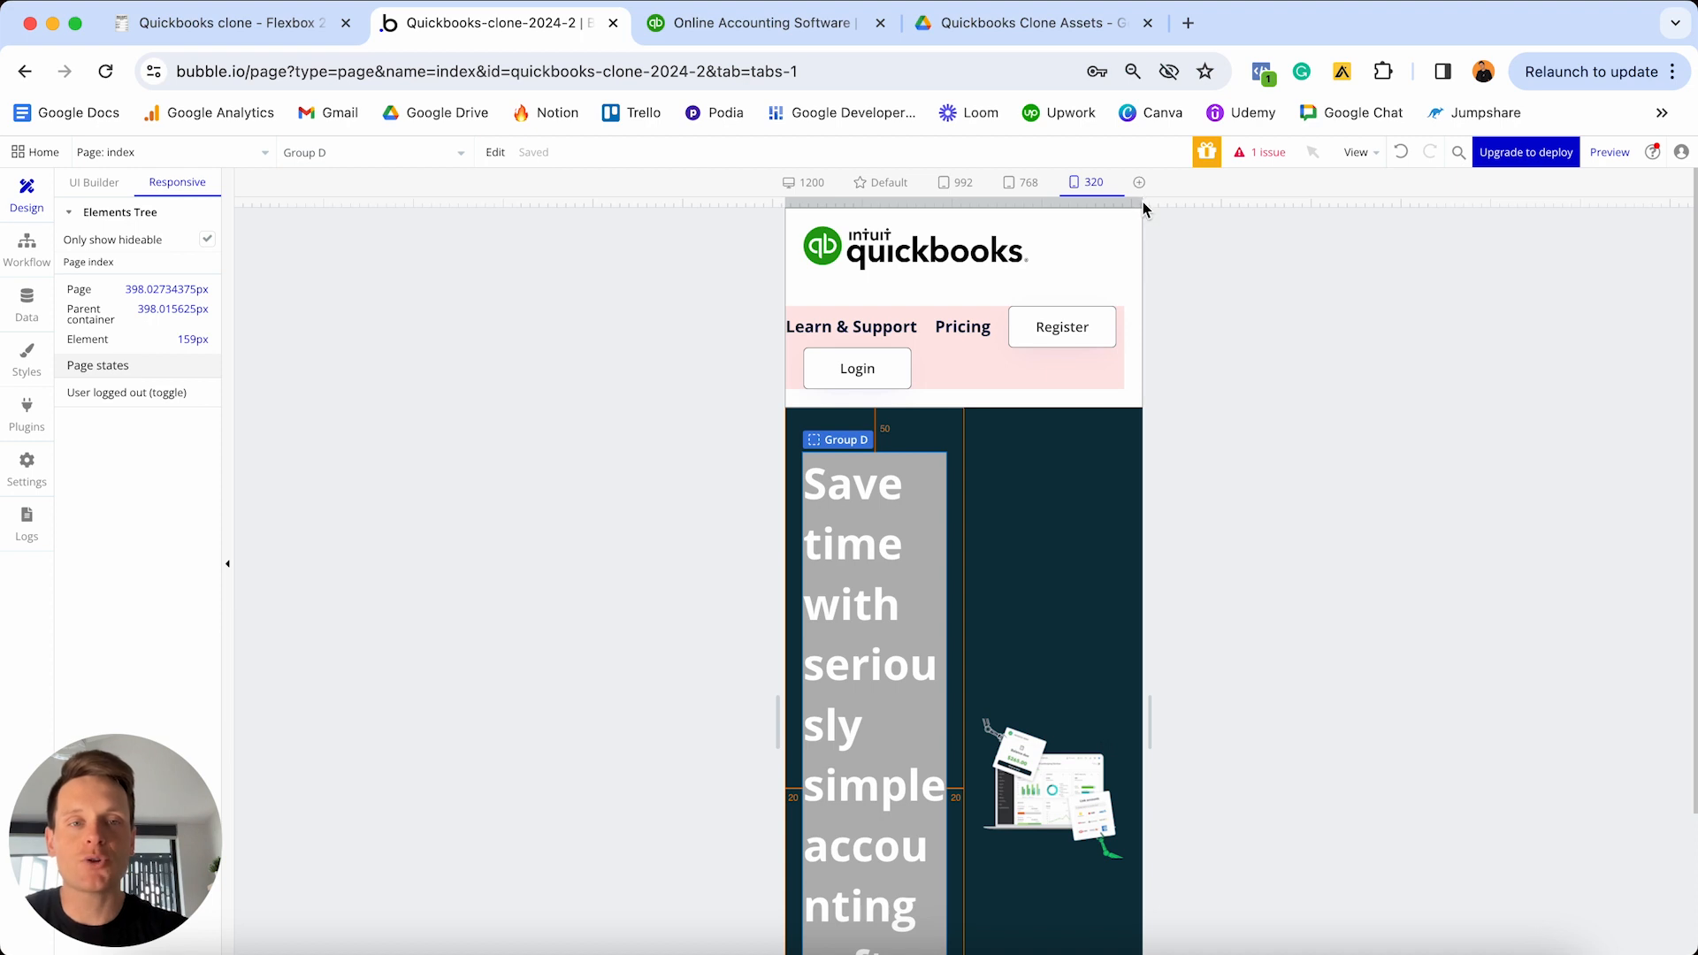
drag(1144, 204, 1418, 203)
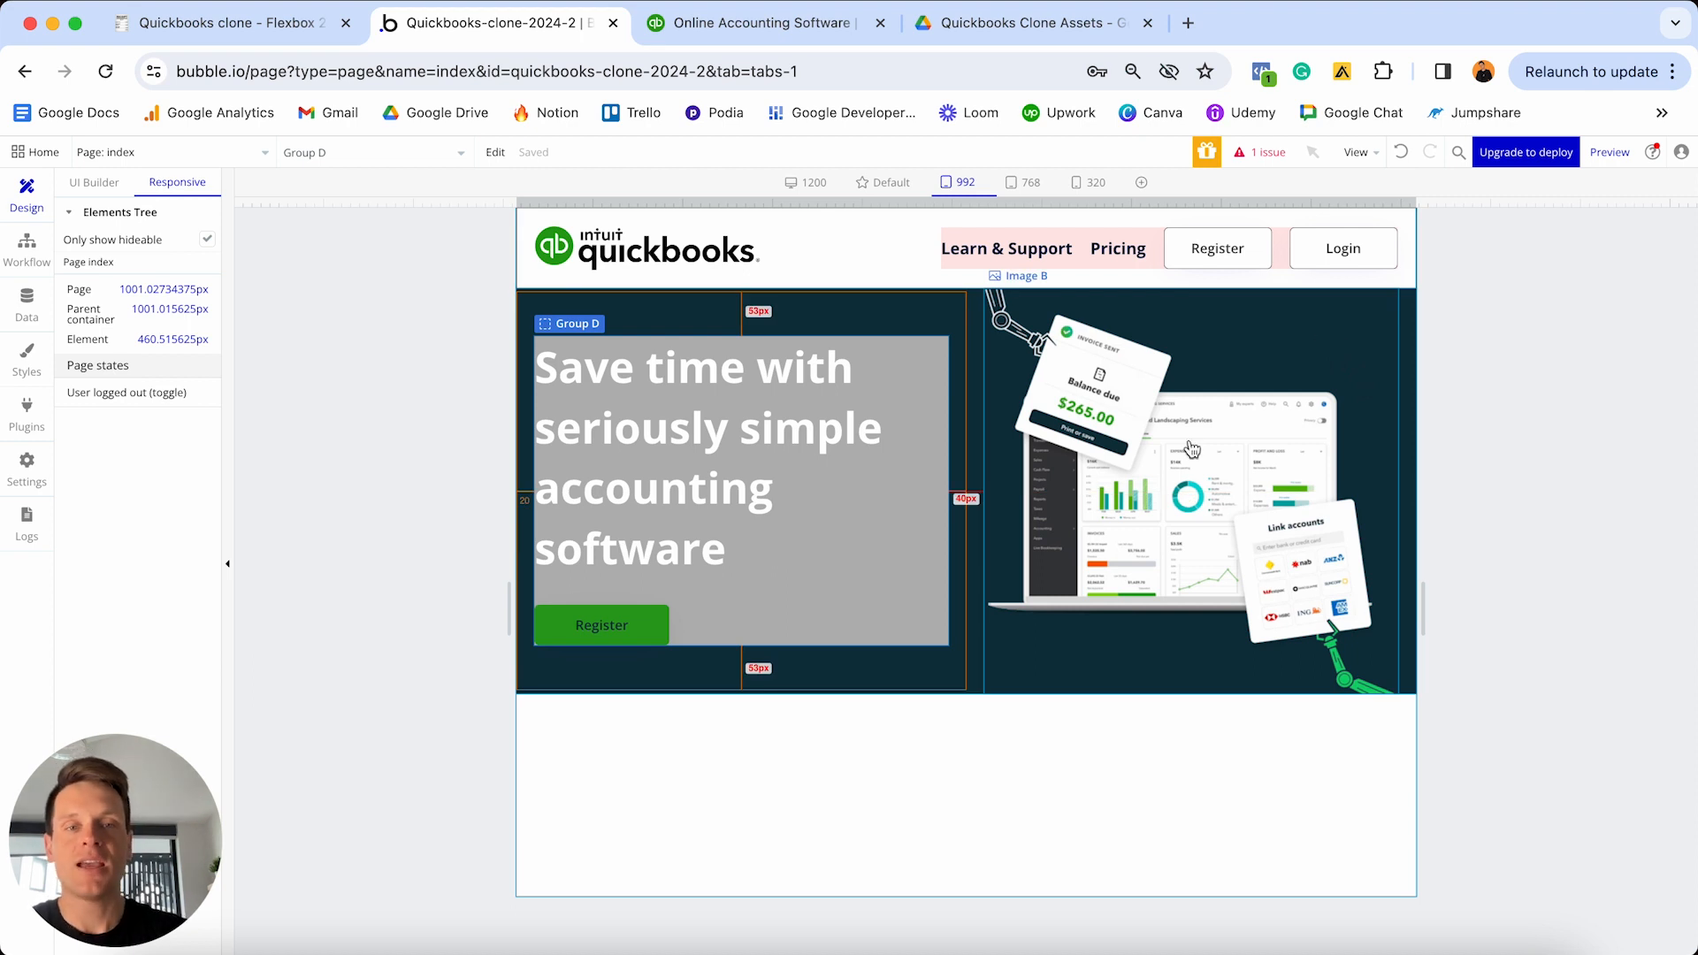
double_click(908, 619)
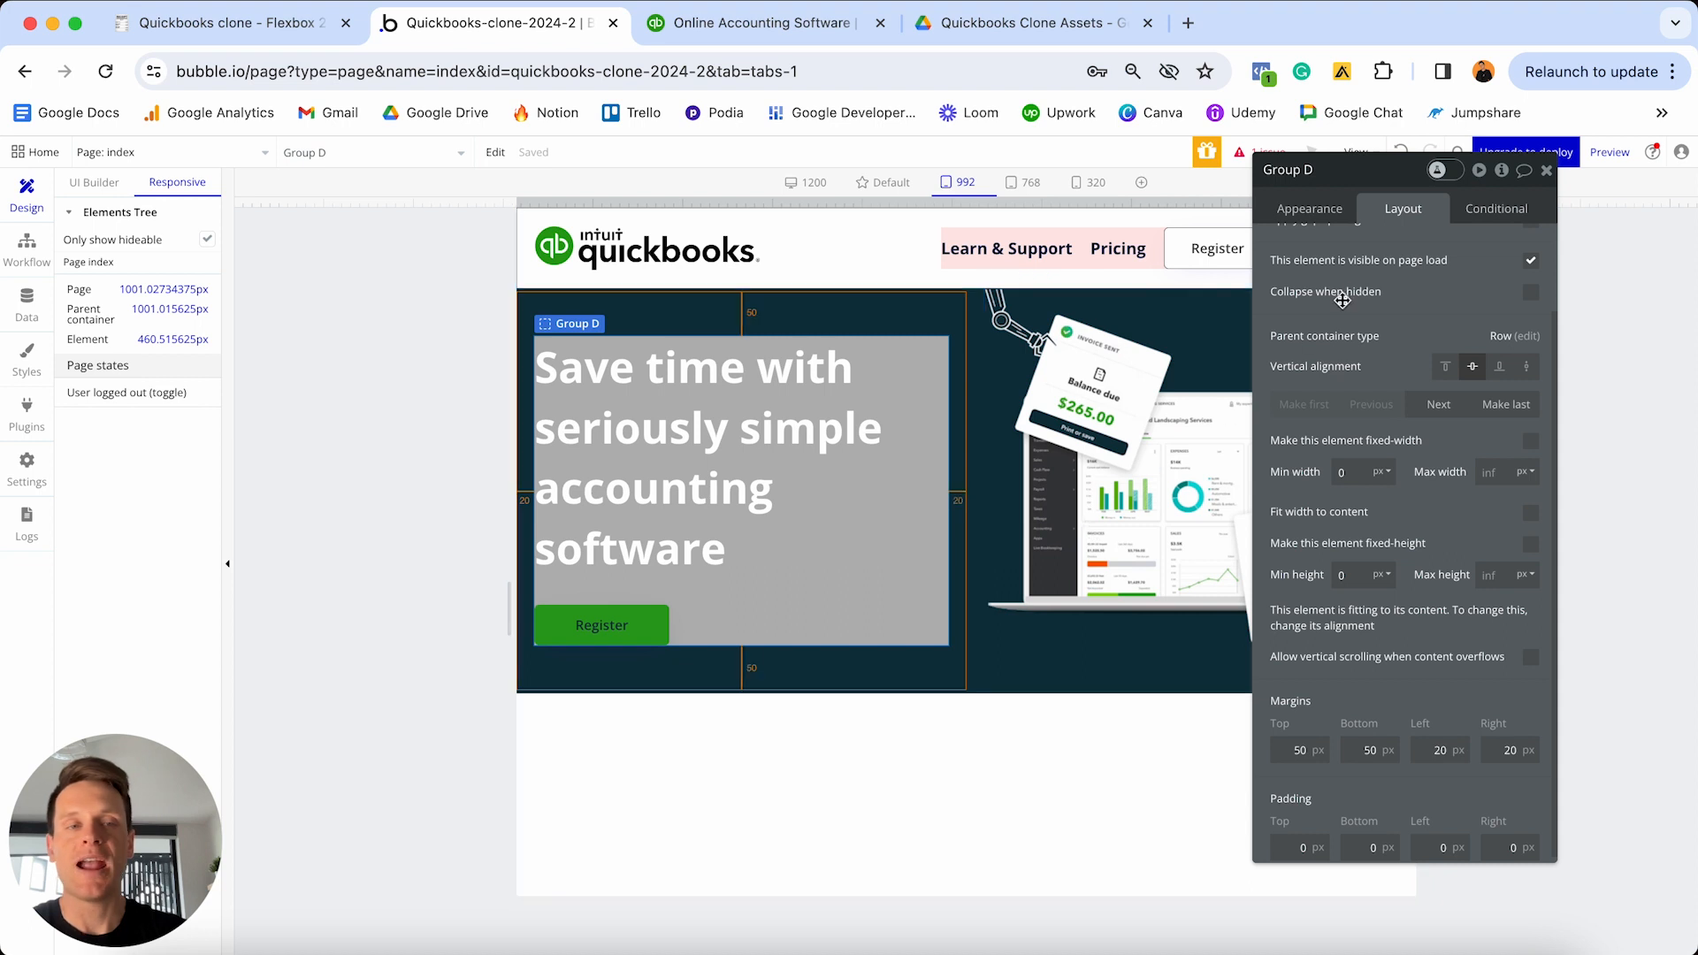
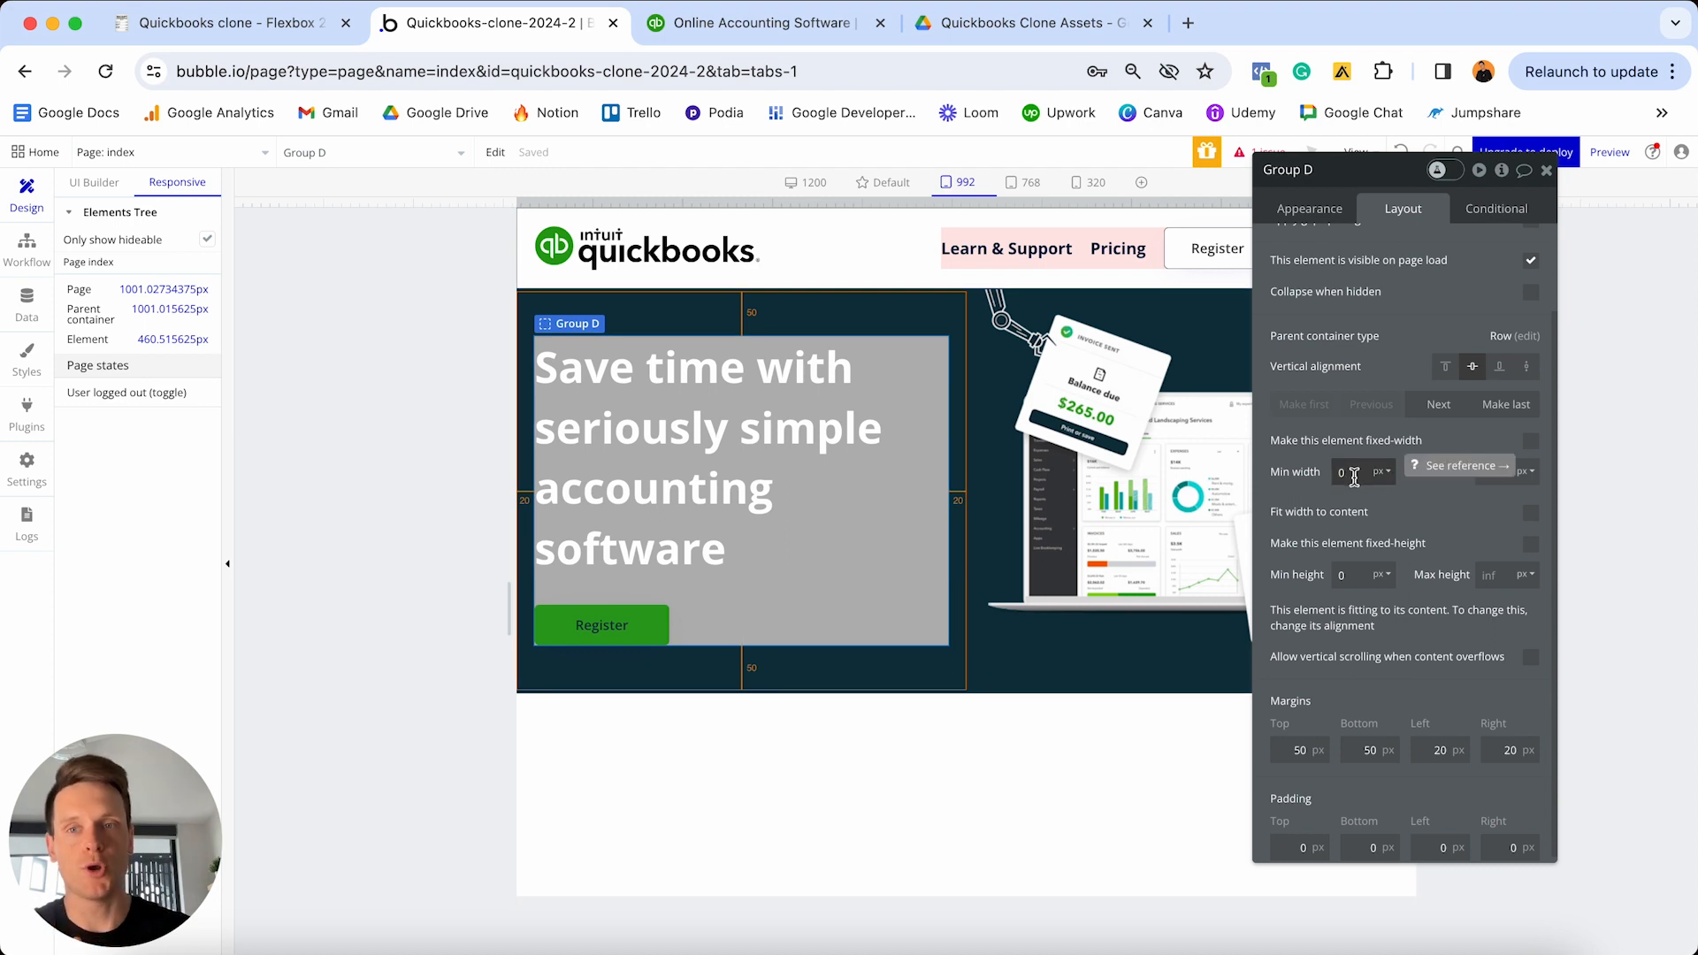
- Close Group D's settings, check the index page at 320 px, then go back to the UI Builder
click(1548, 171)
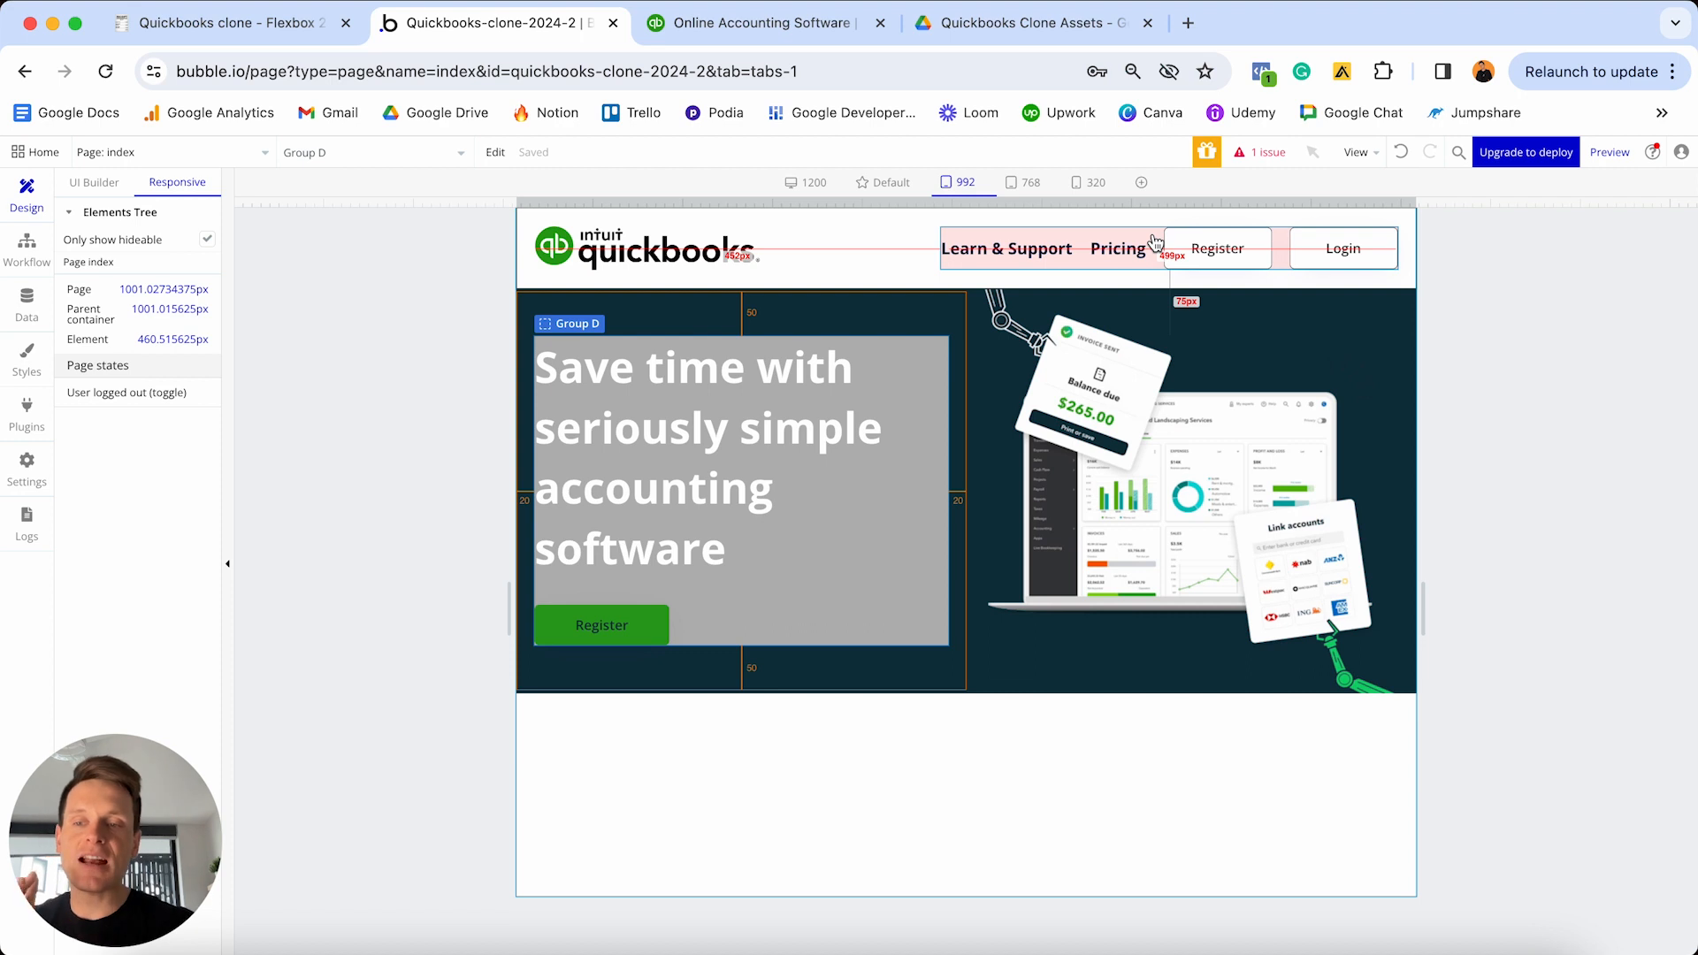
click(1088, 184)
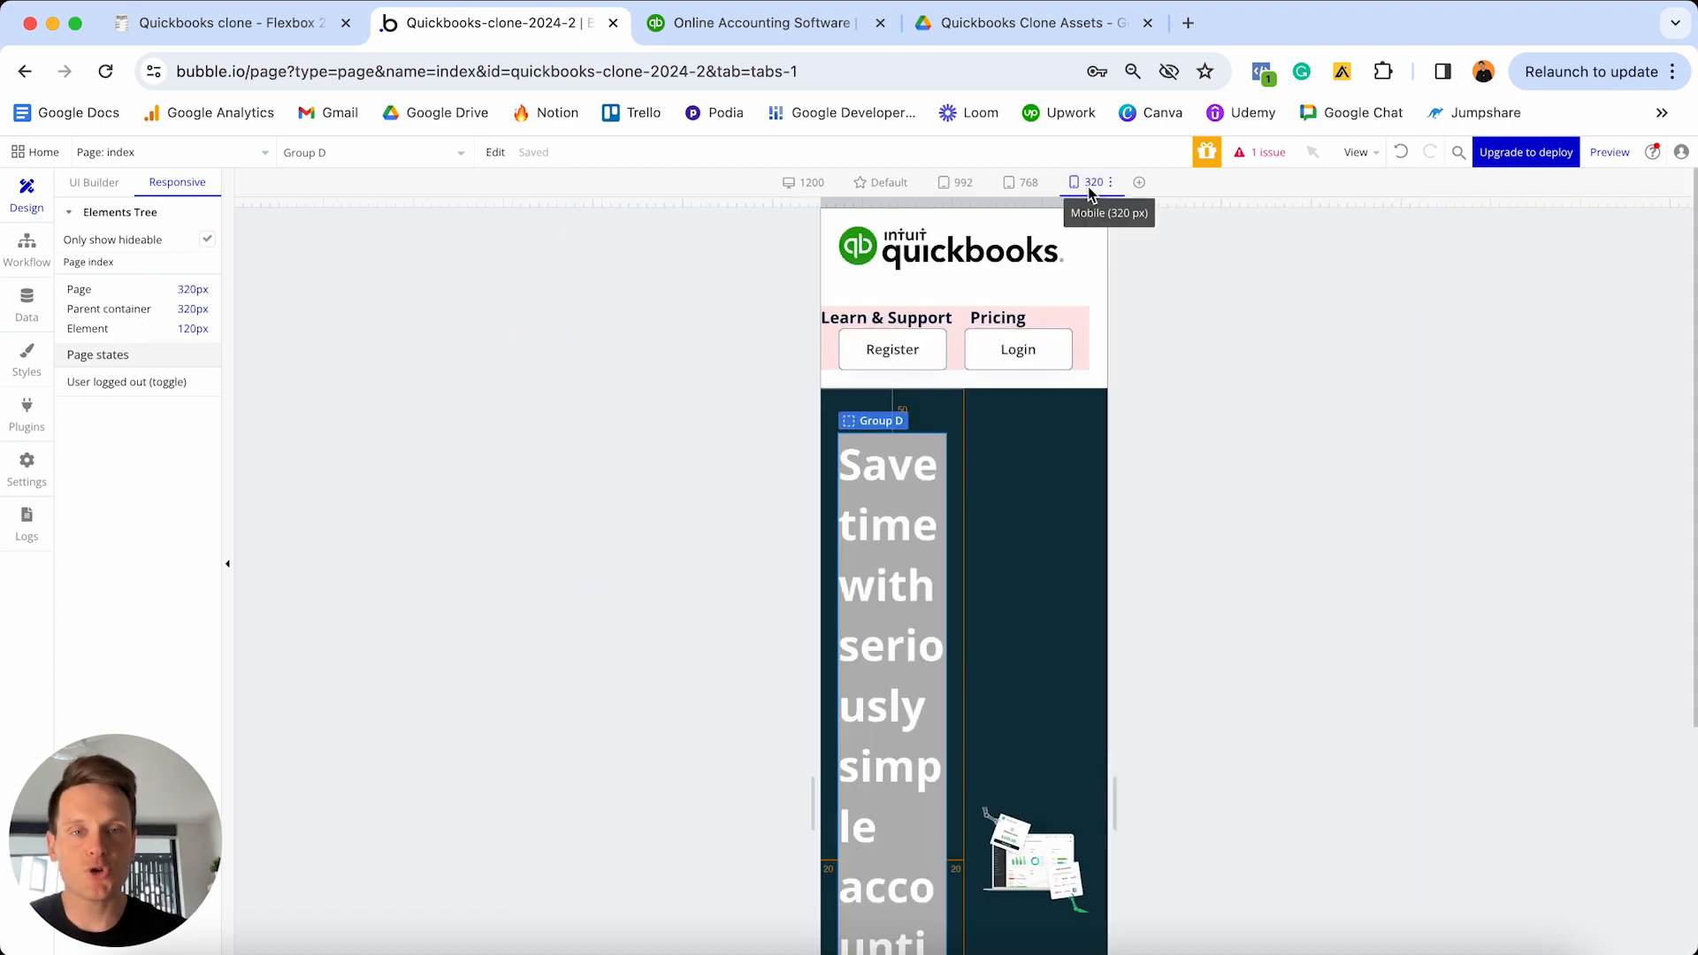
scroll(977, 448, down, 5)
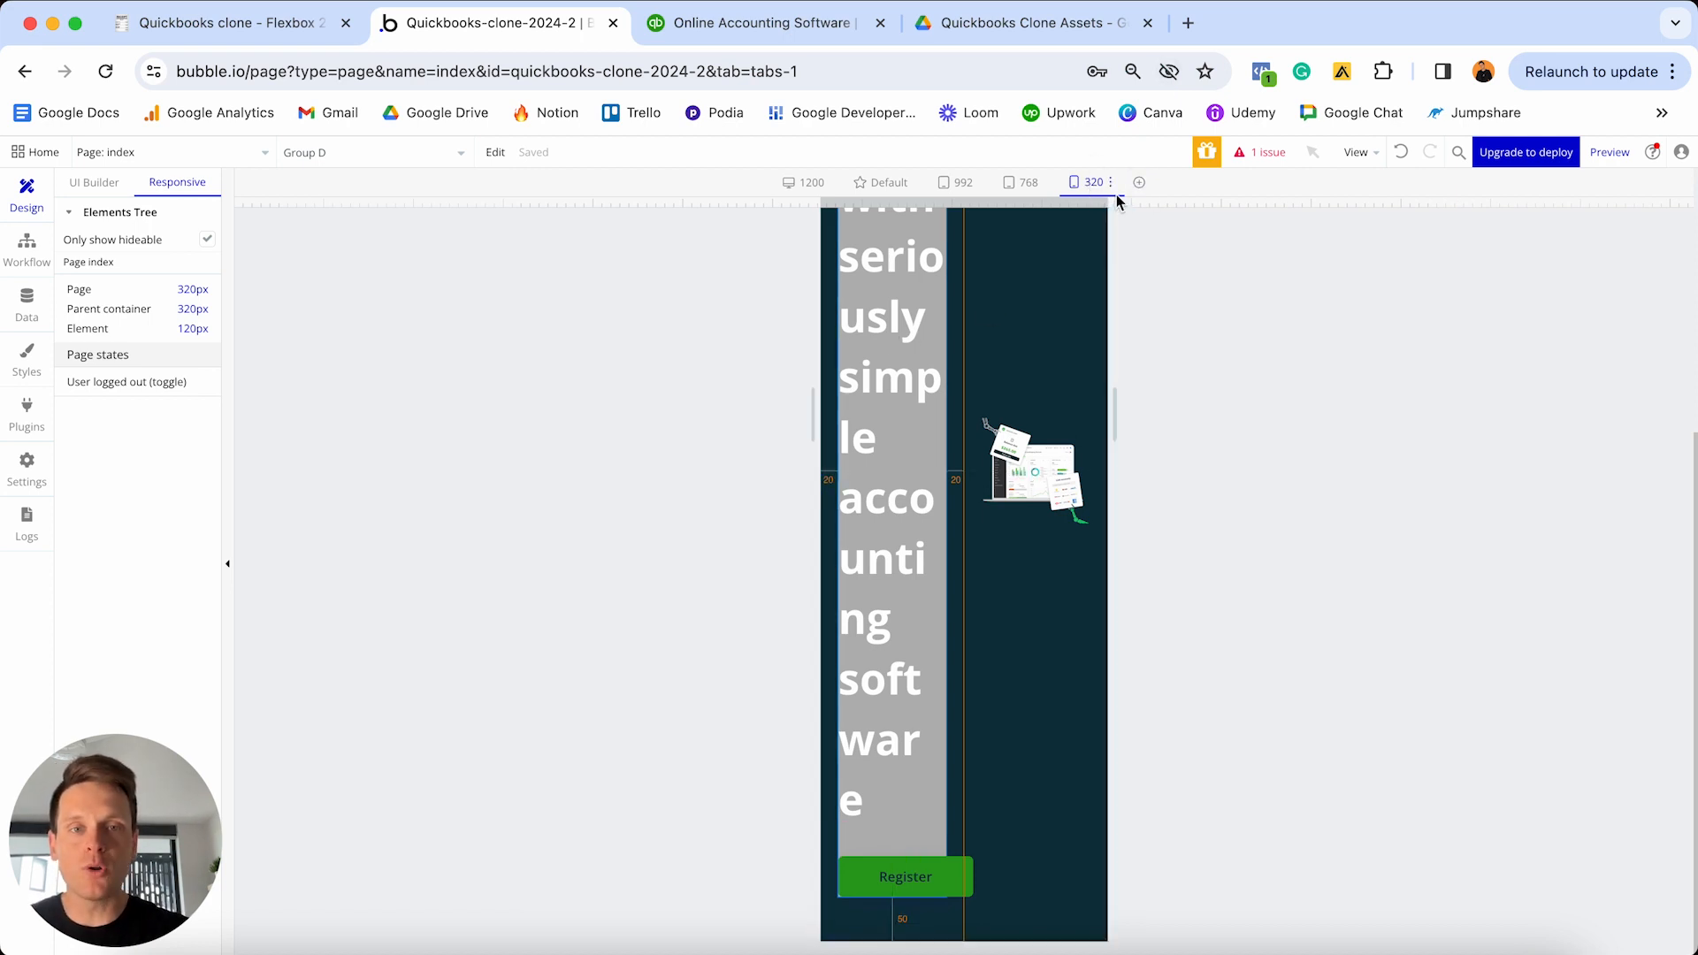
scroll(1097, 263, up, 1)
scroll(1097, 263, up, 6)
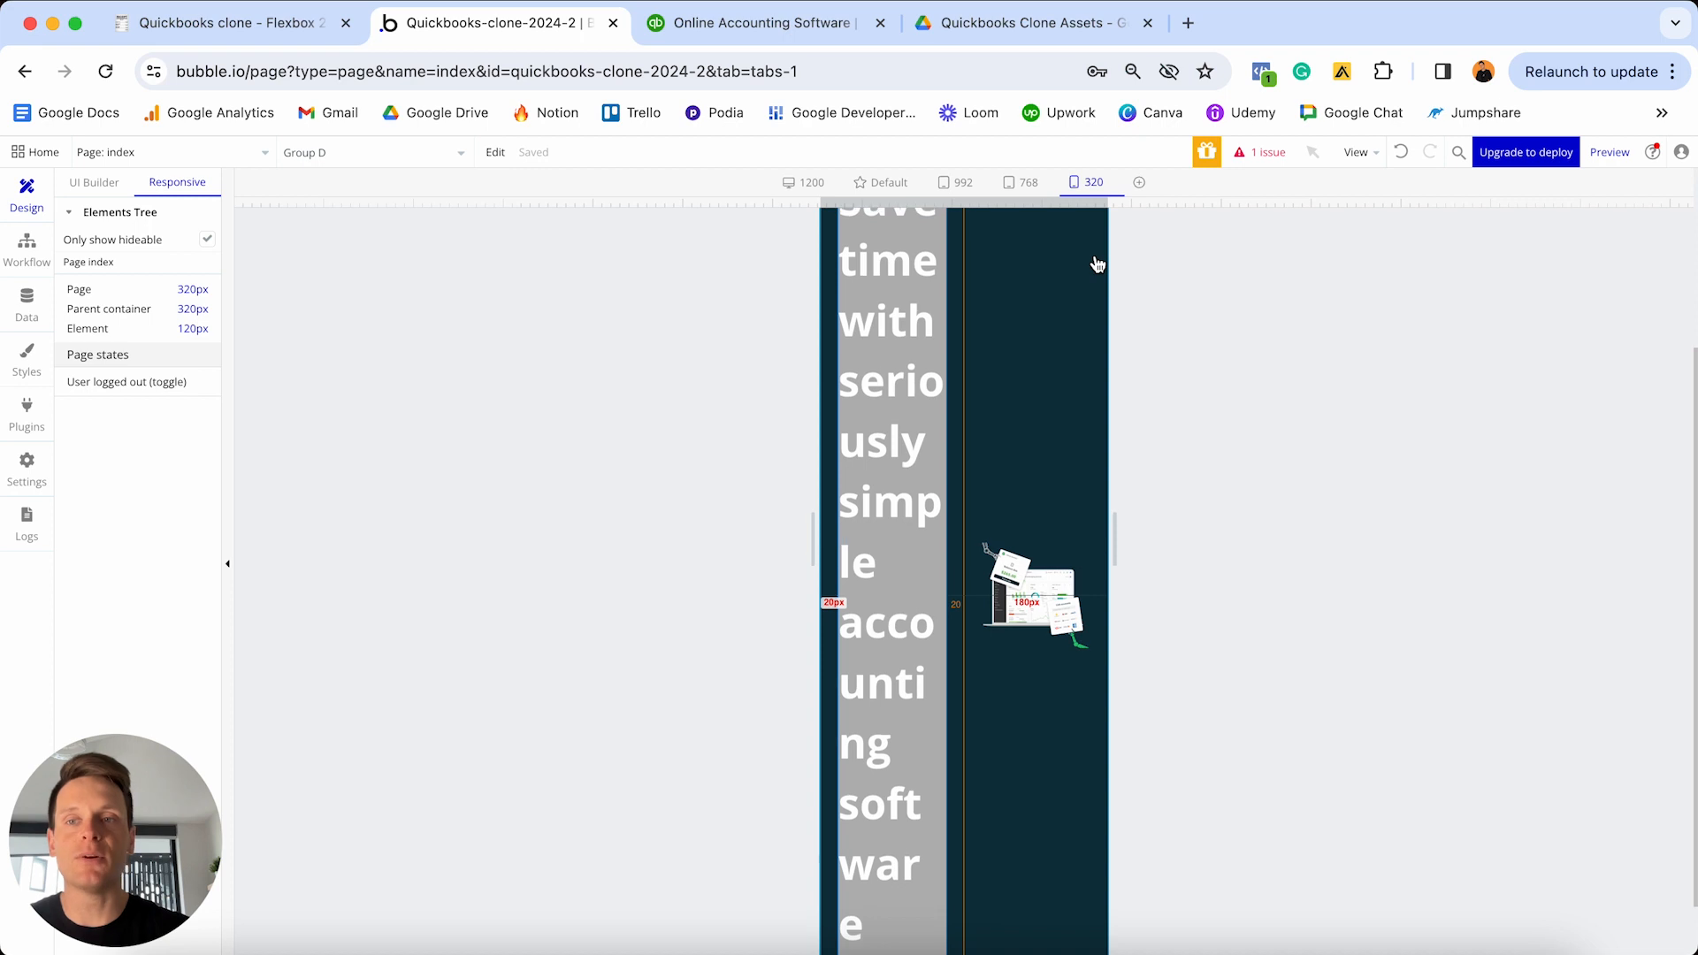
click(92, 185)
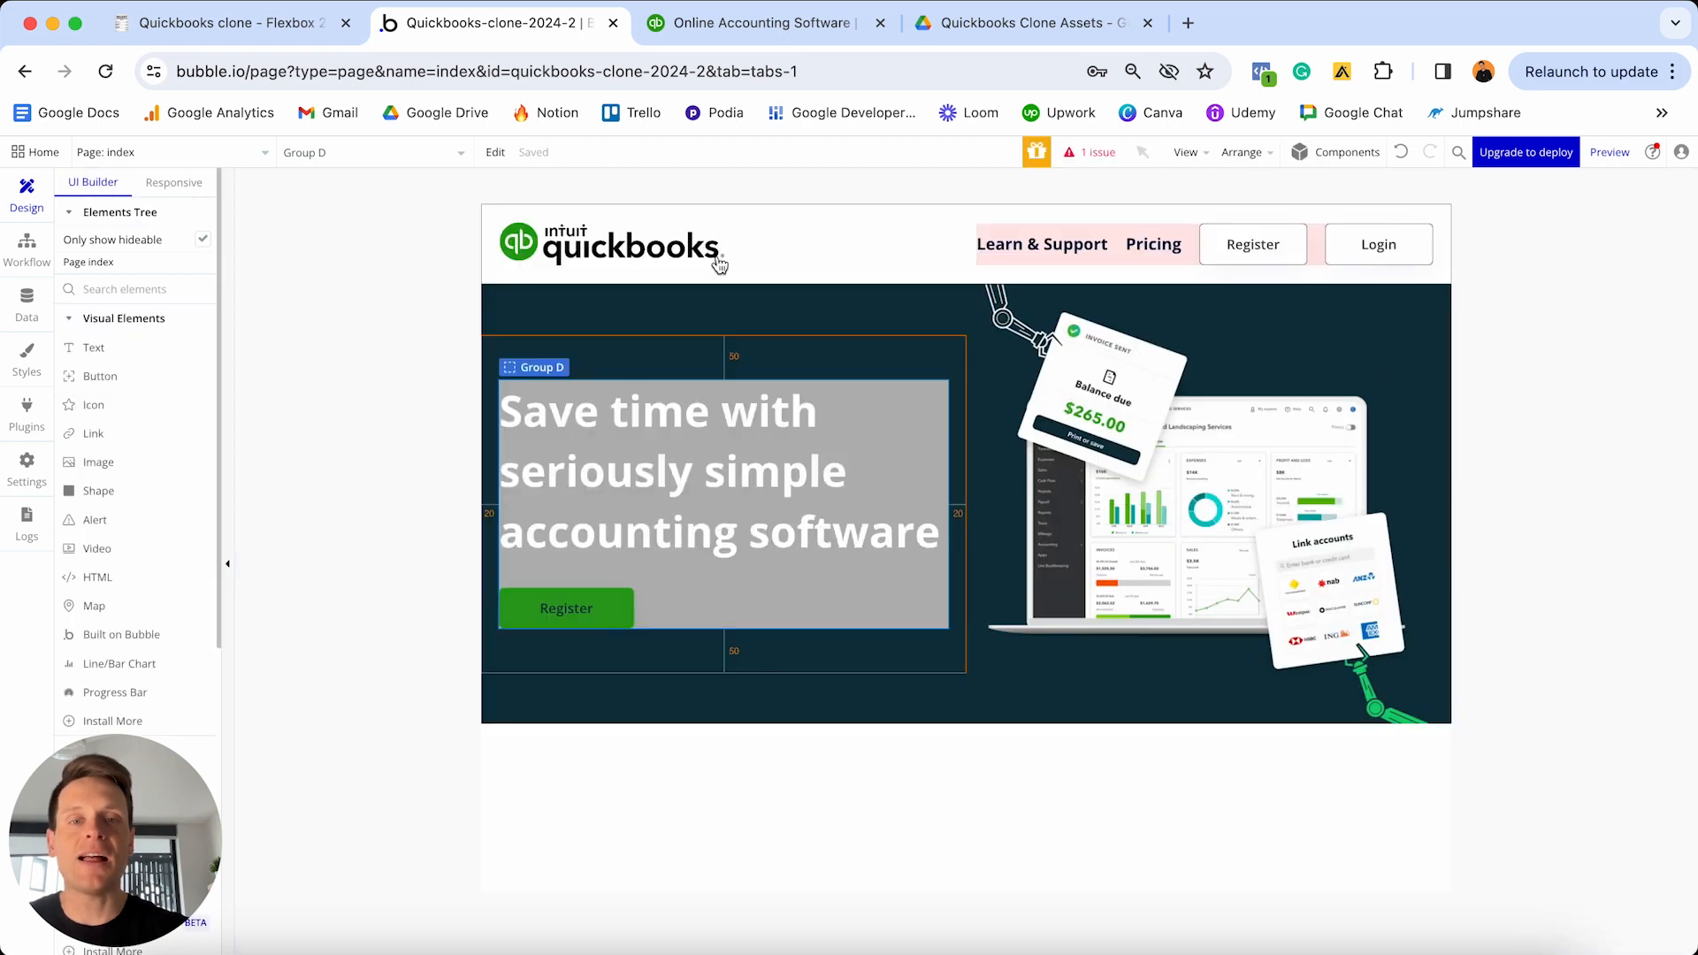
- Give Group D, Image B and Group B a 280 px minimum width, then view the page at 320 px
double_click(839, 608)
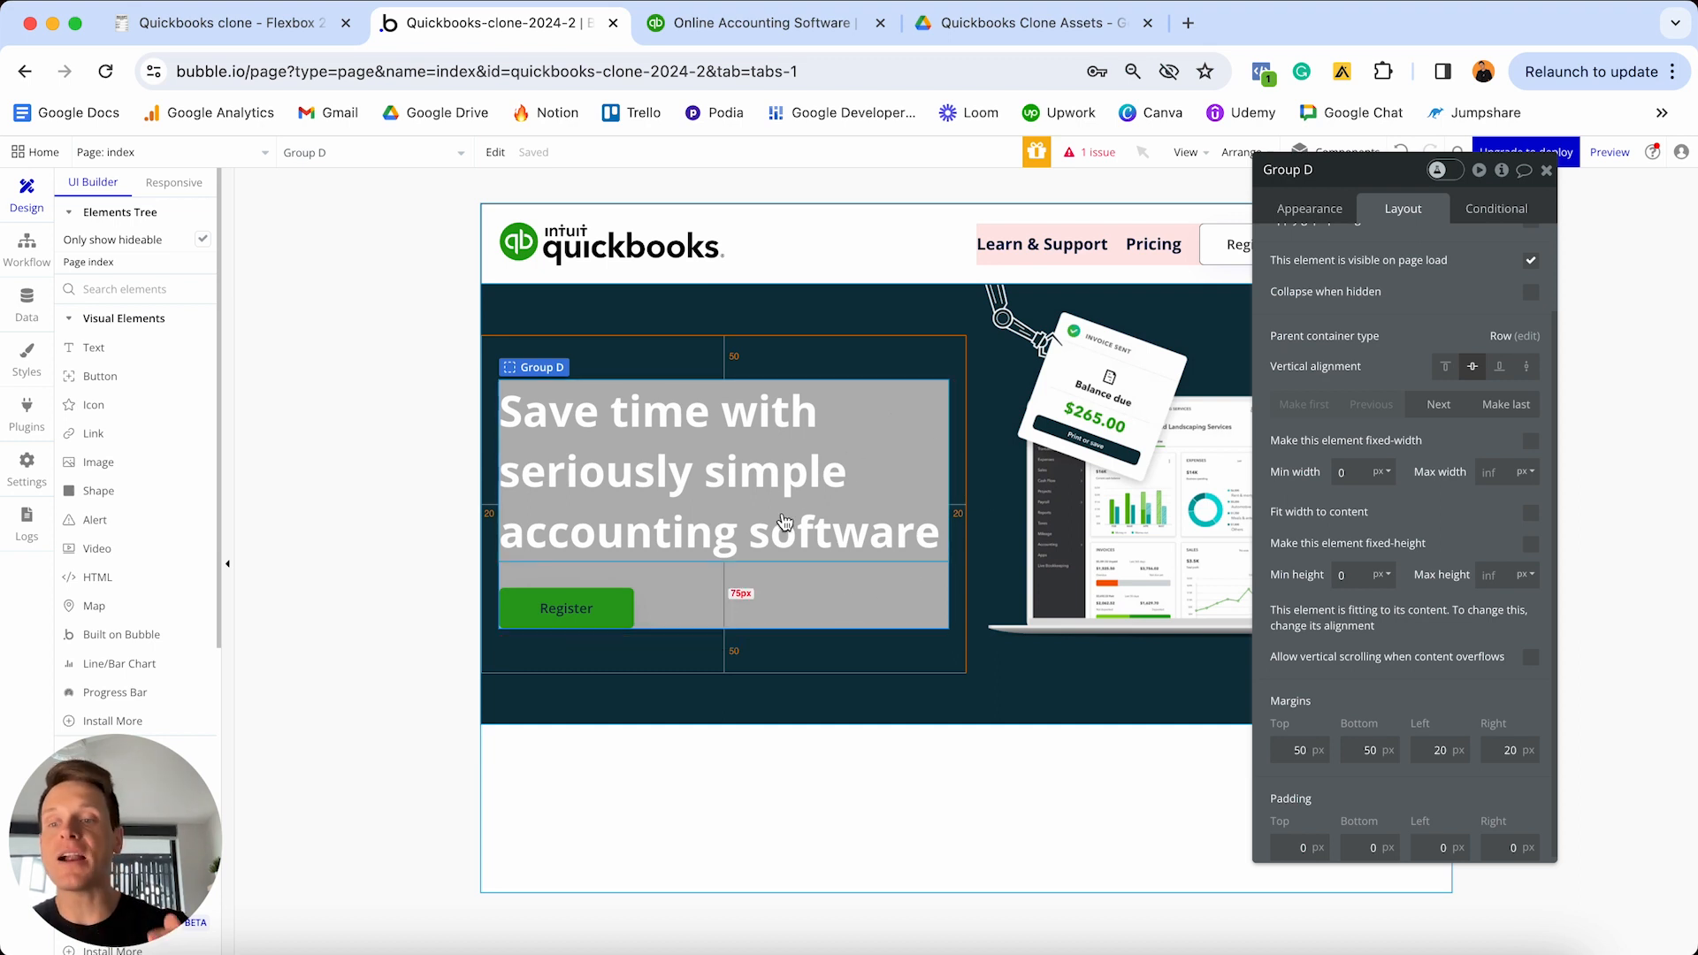
click(1345, 473)
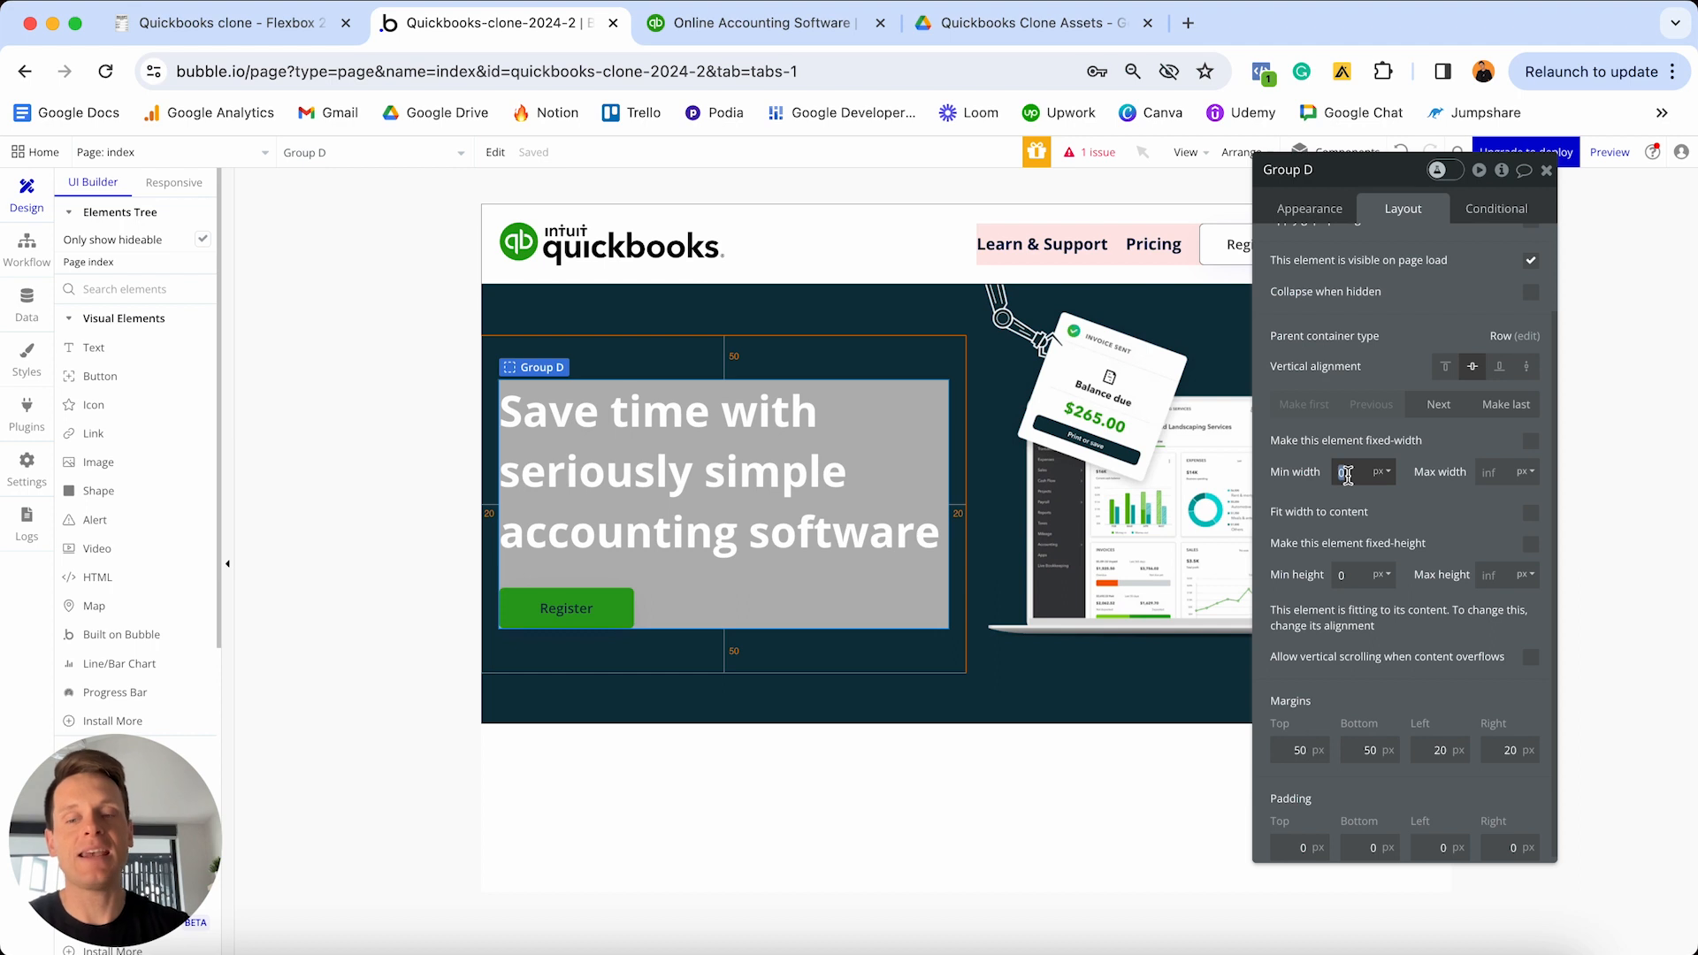
text(280)
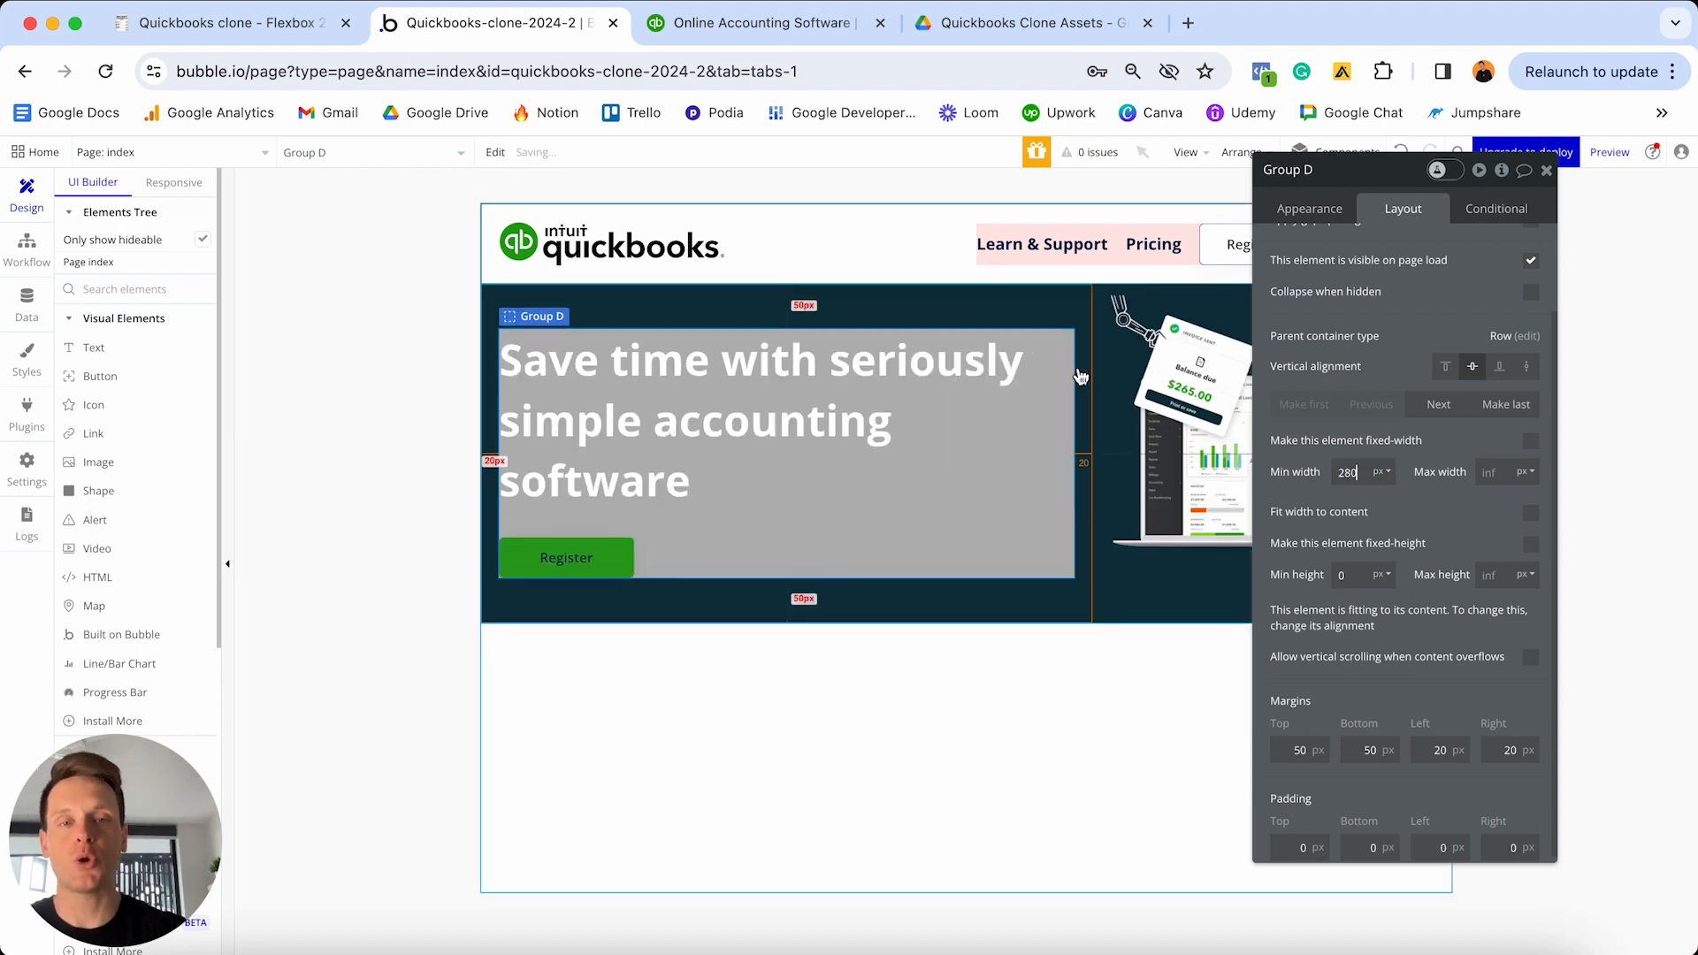
click(1150, 409)
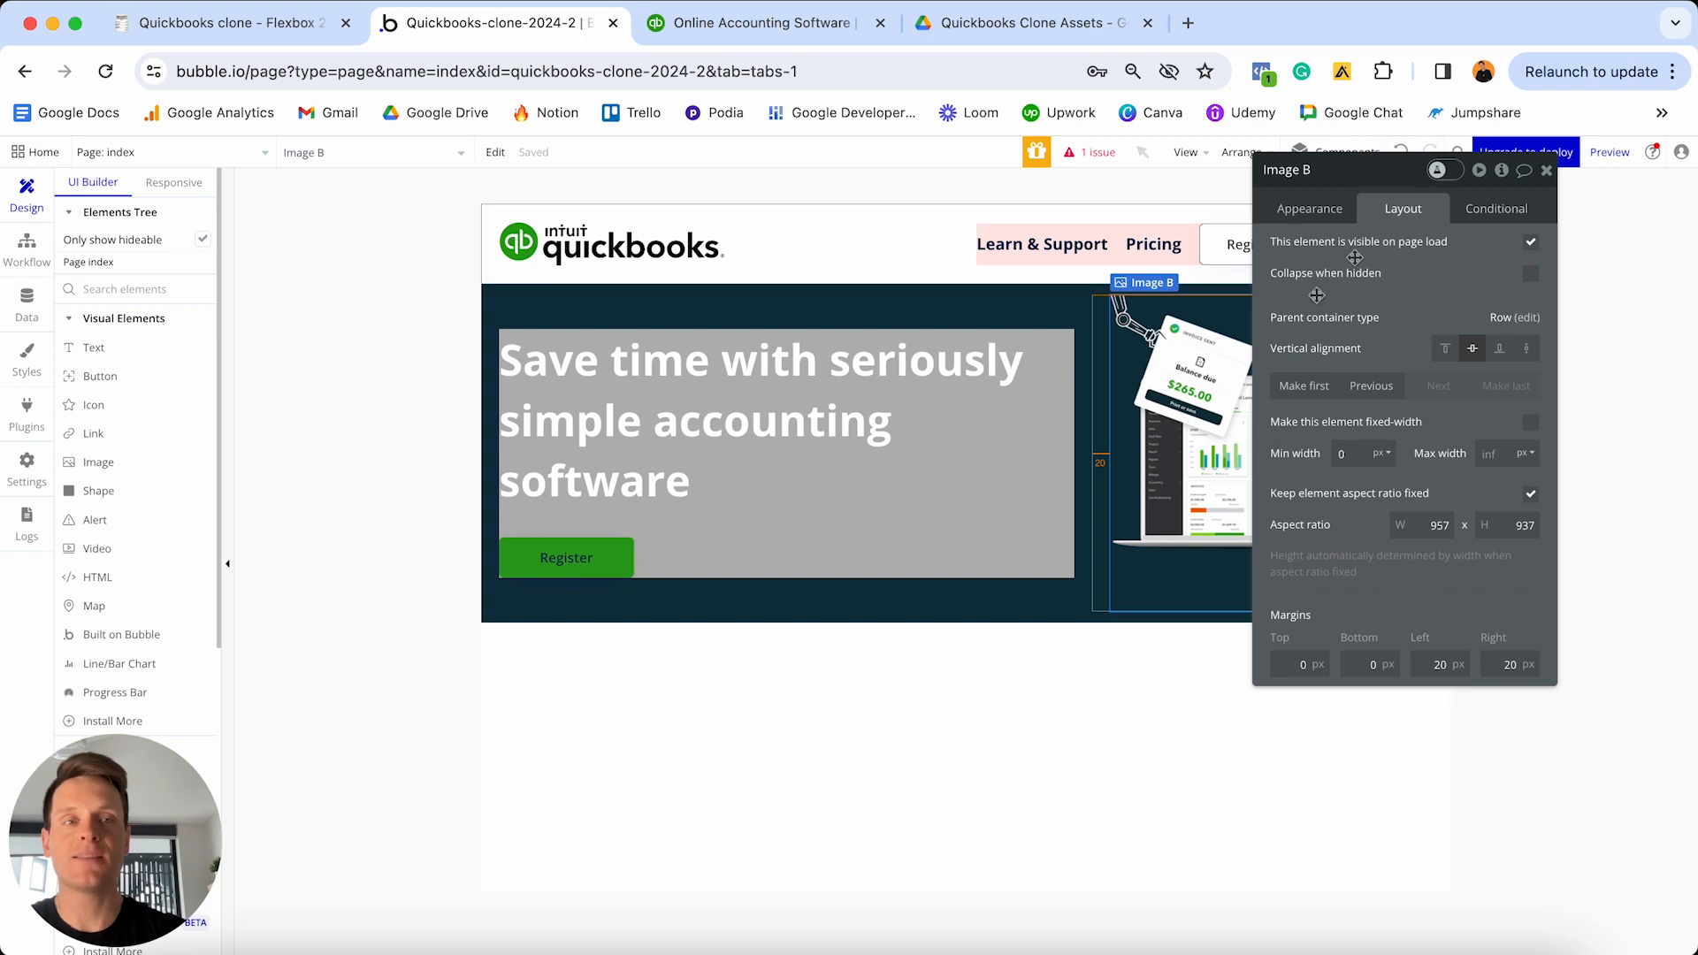
click(1344, 454)
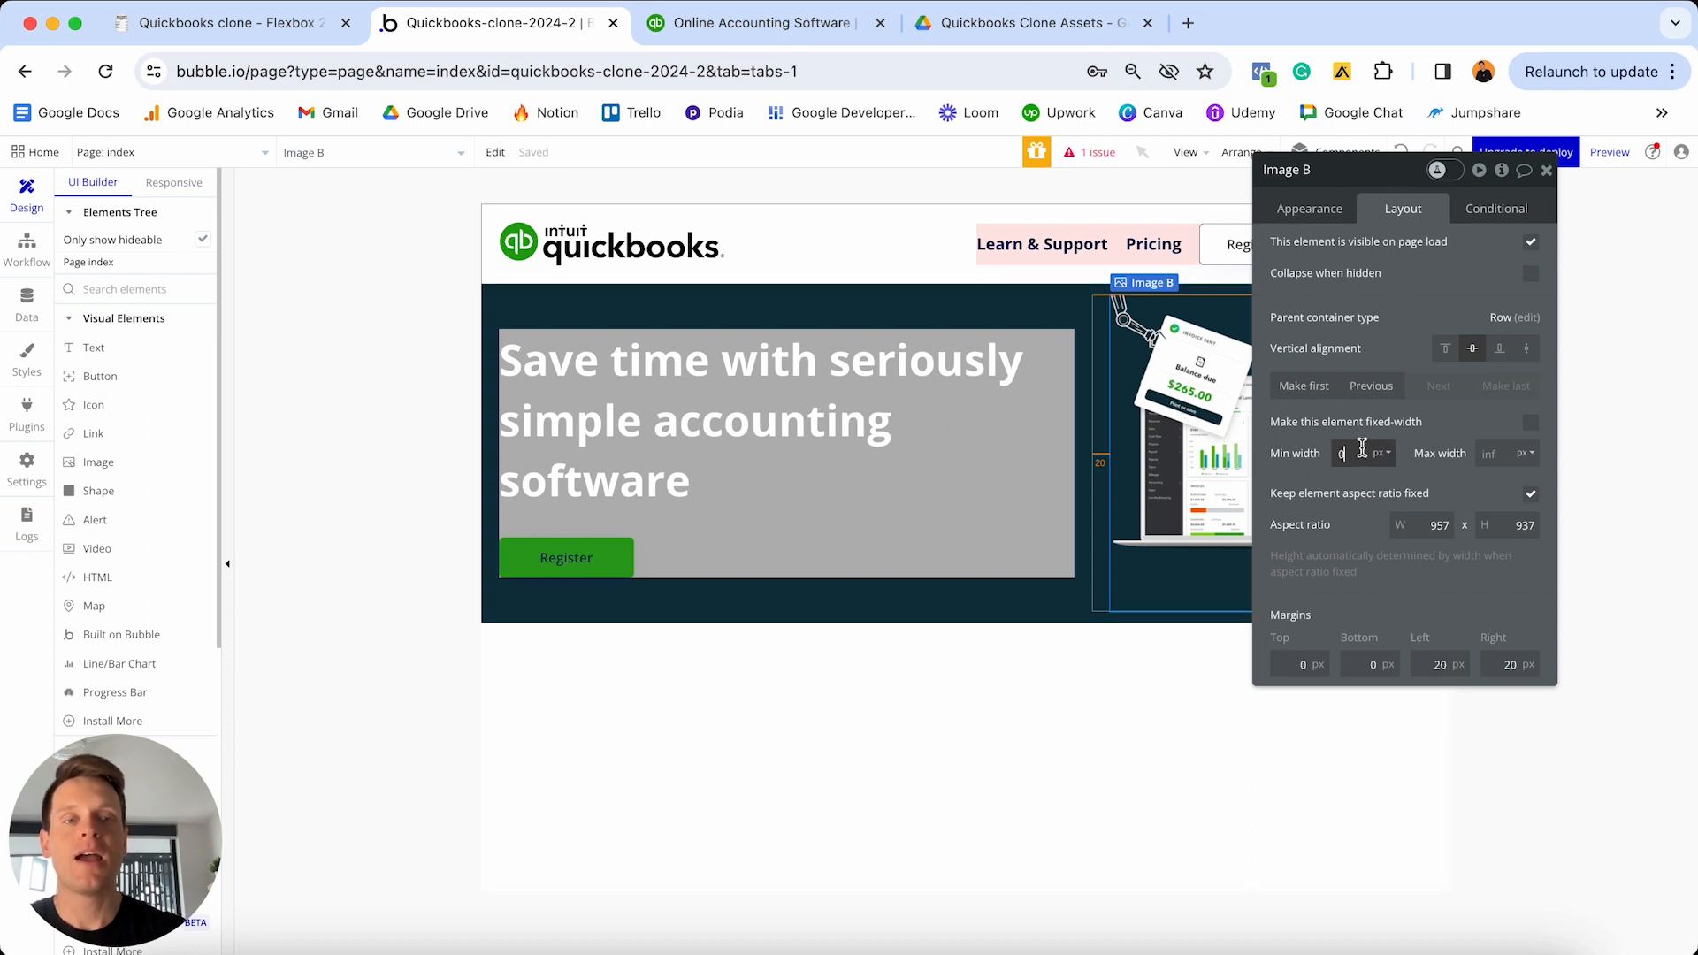
text(280)
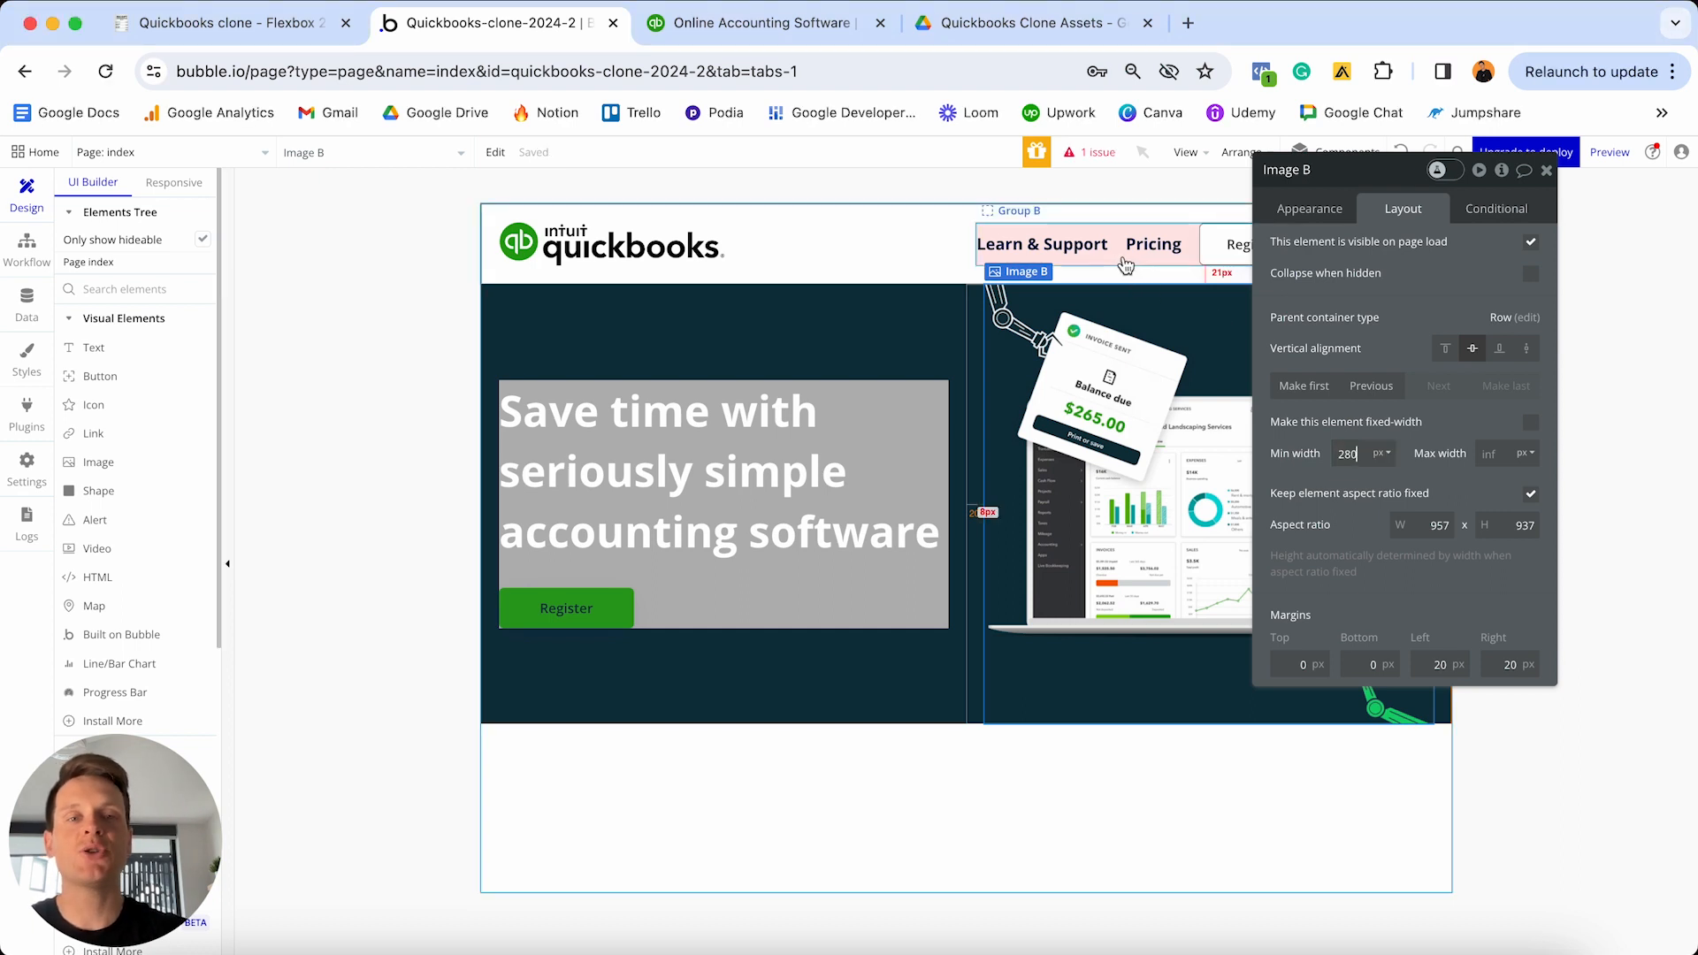
click(1113, 264)
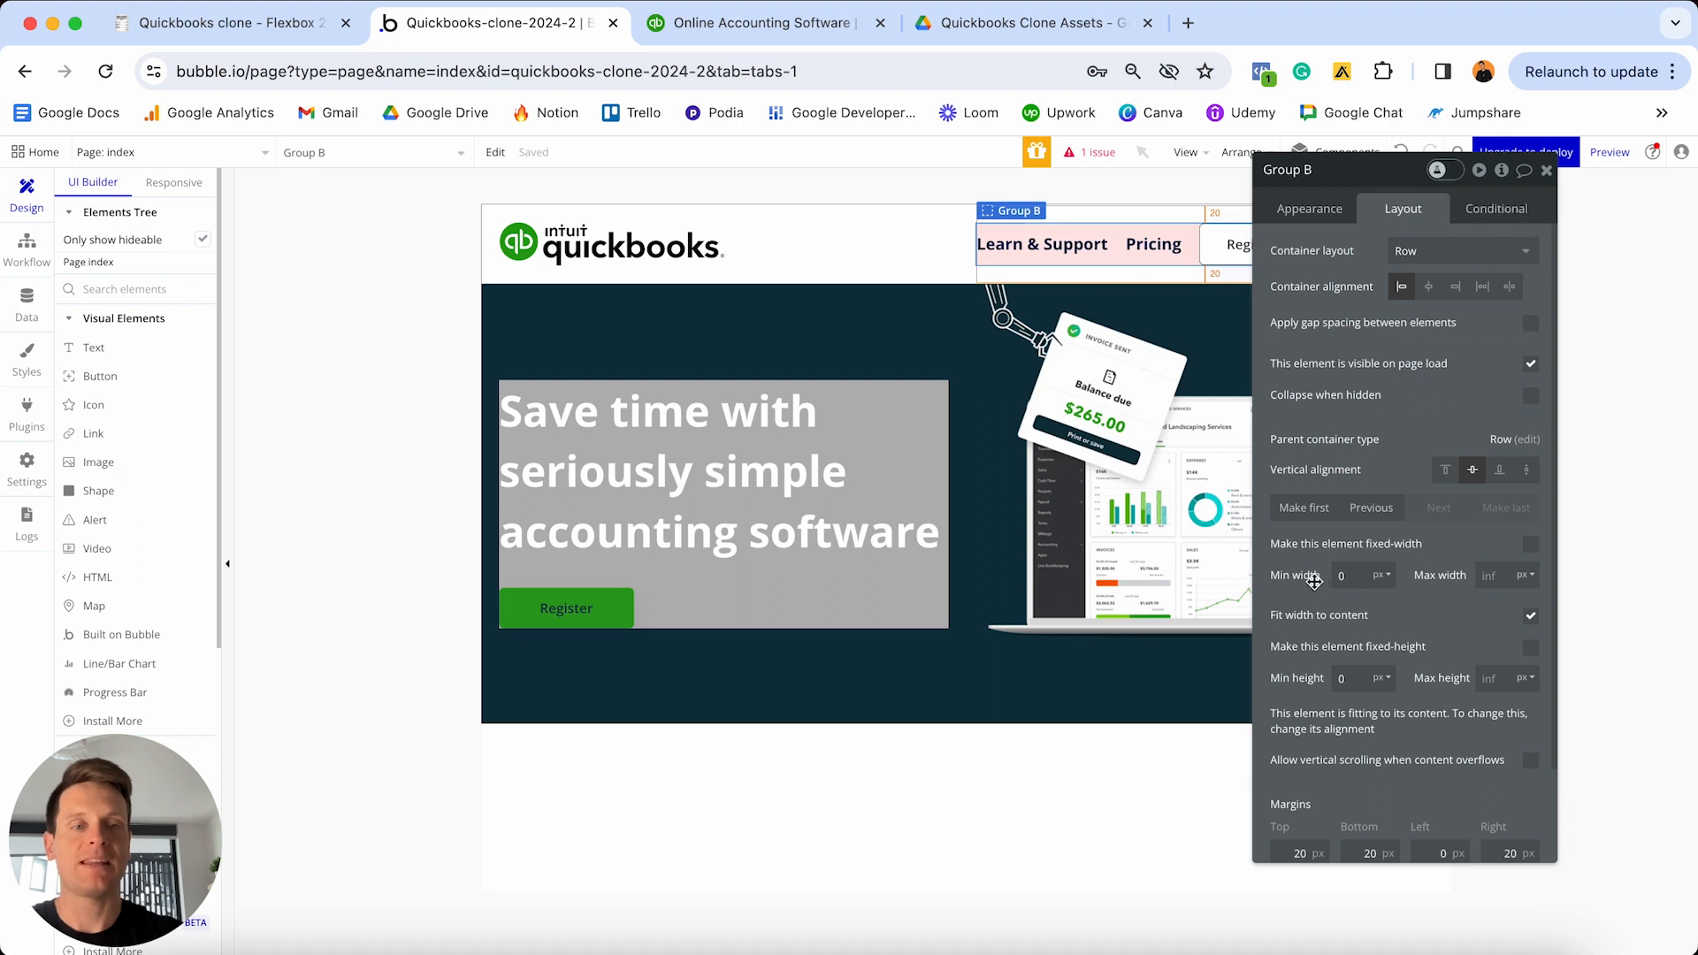
click(1349, 576)
text(280)
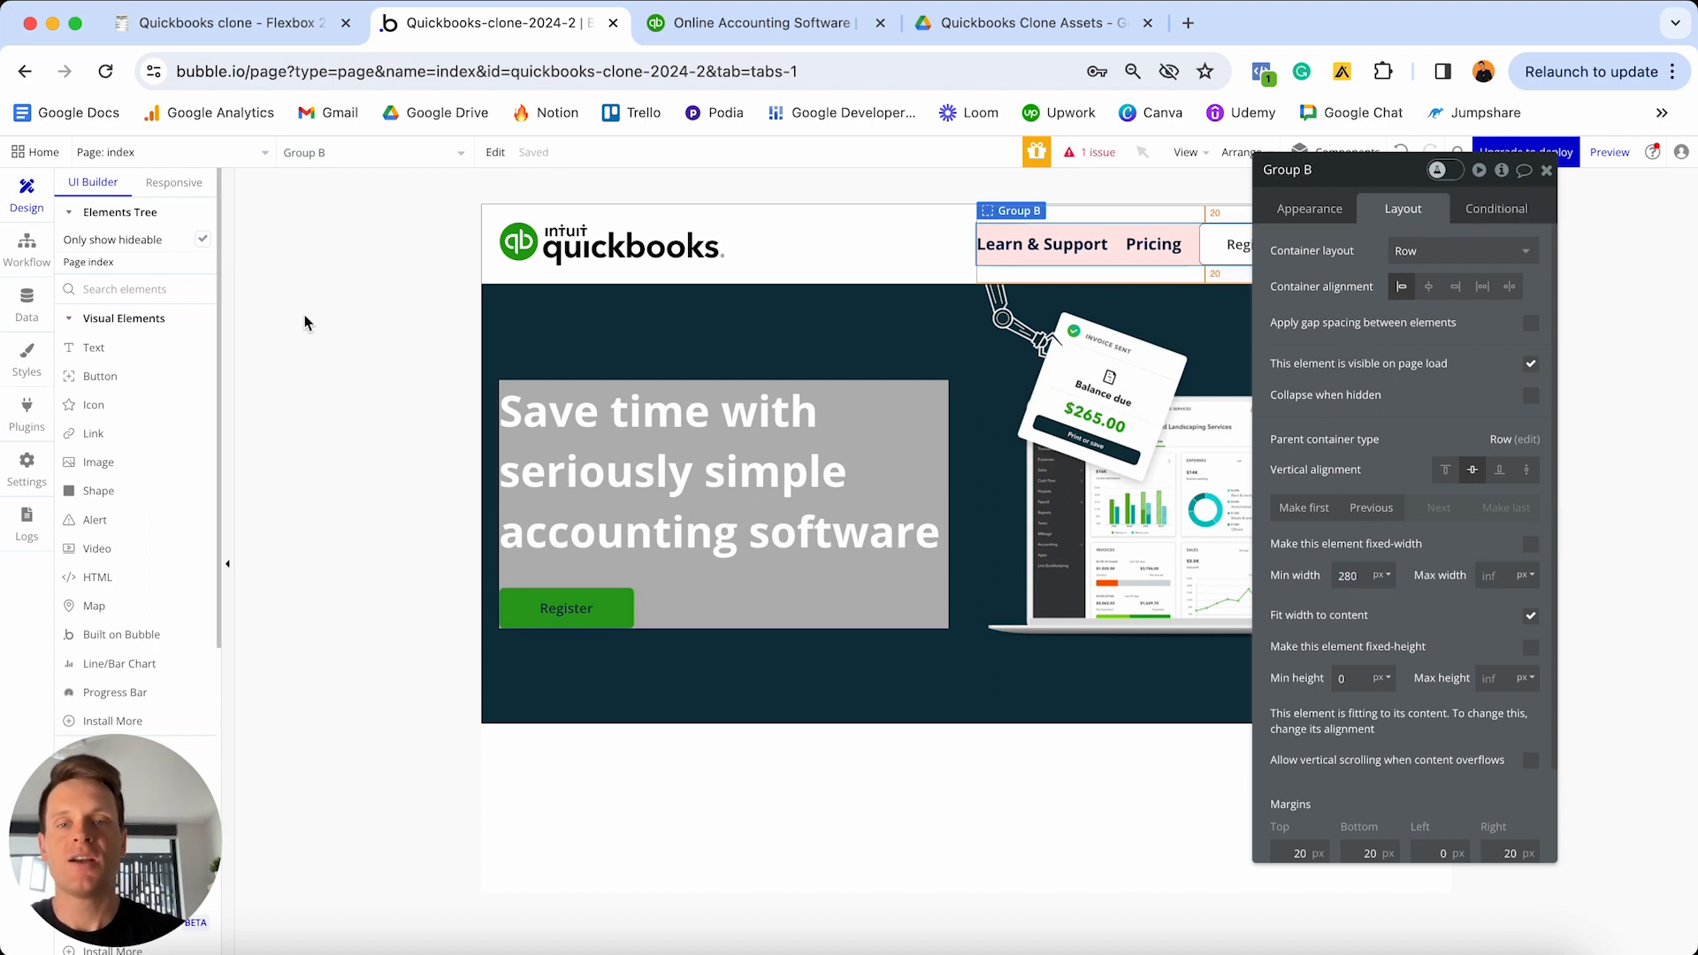
click(177, 182)
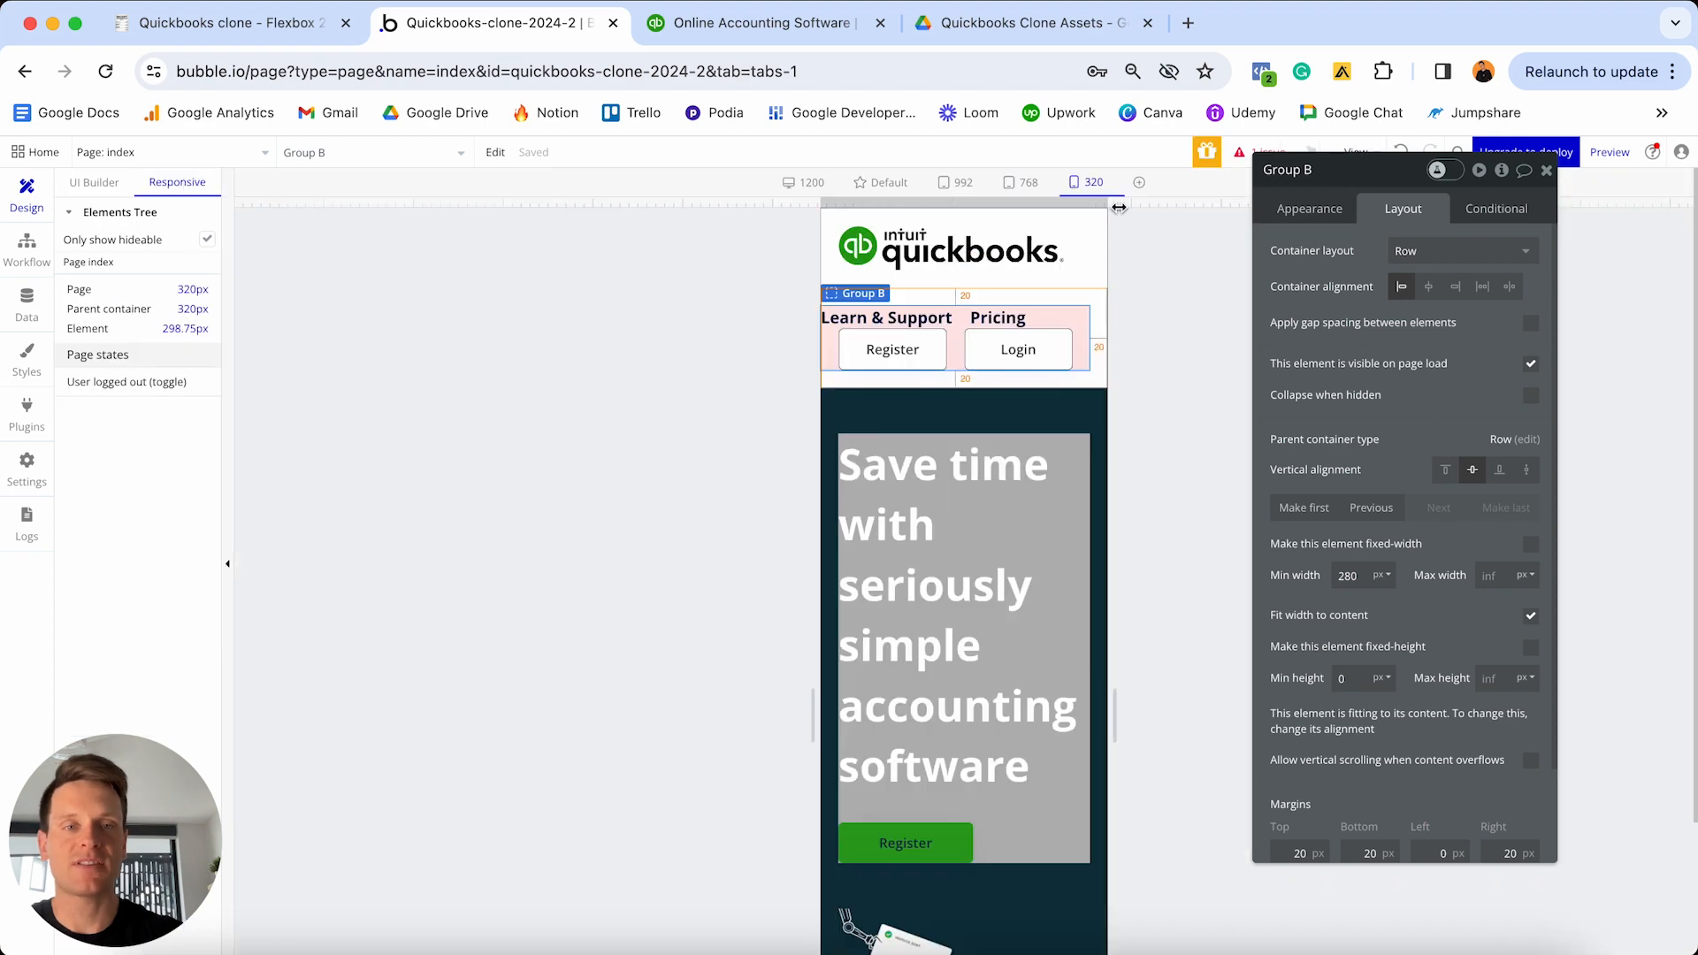
- Resize the responsive canvas to full desktop and 992 px widths, then launch the live preview
drag(1117, 207, 1496, 185)
click(1541, 175)
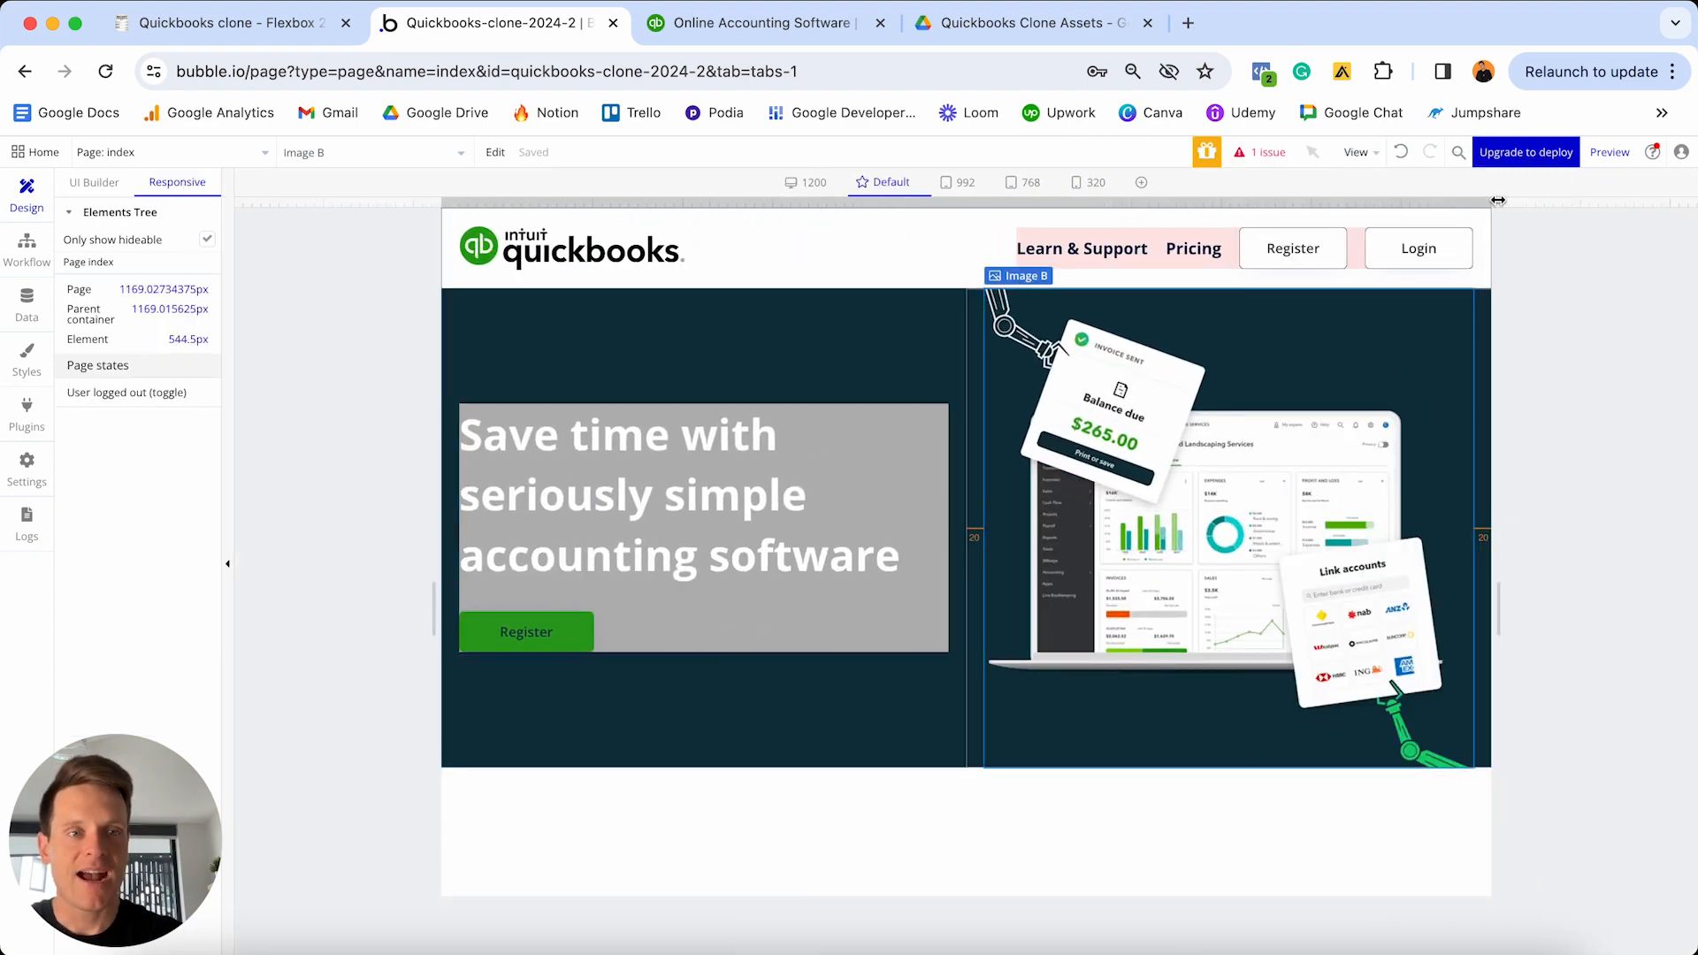
drag(1494, 202, 1251, 181)
scroll(986, 561, down, 5)
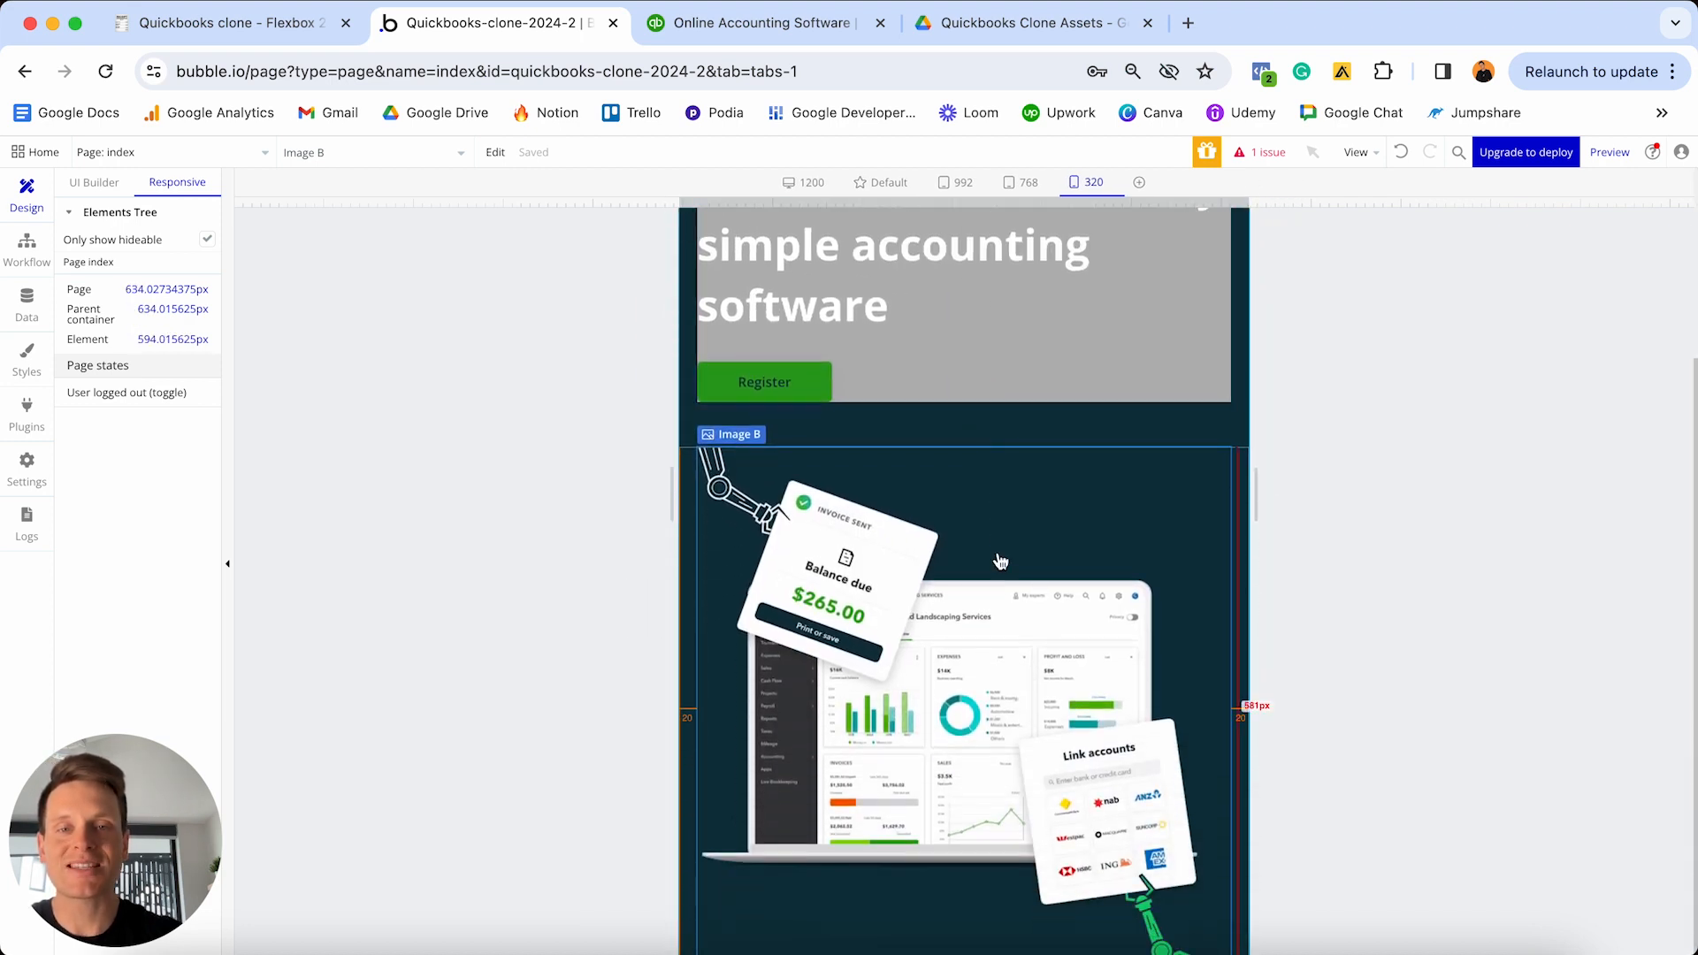
scroll(994, 453, up, 2)
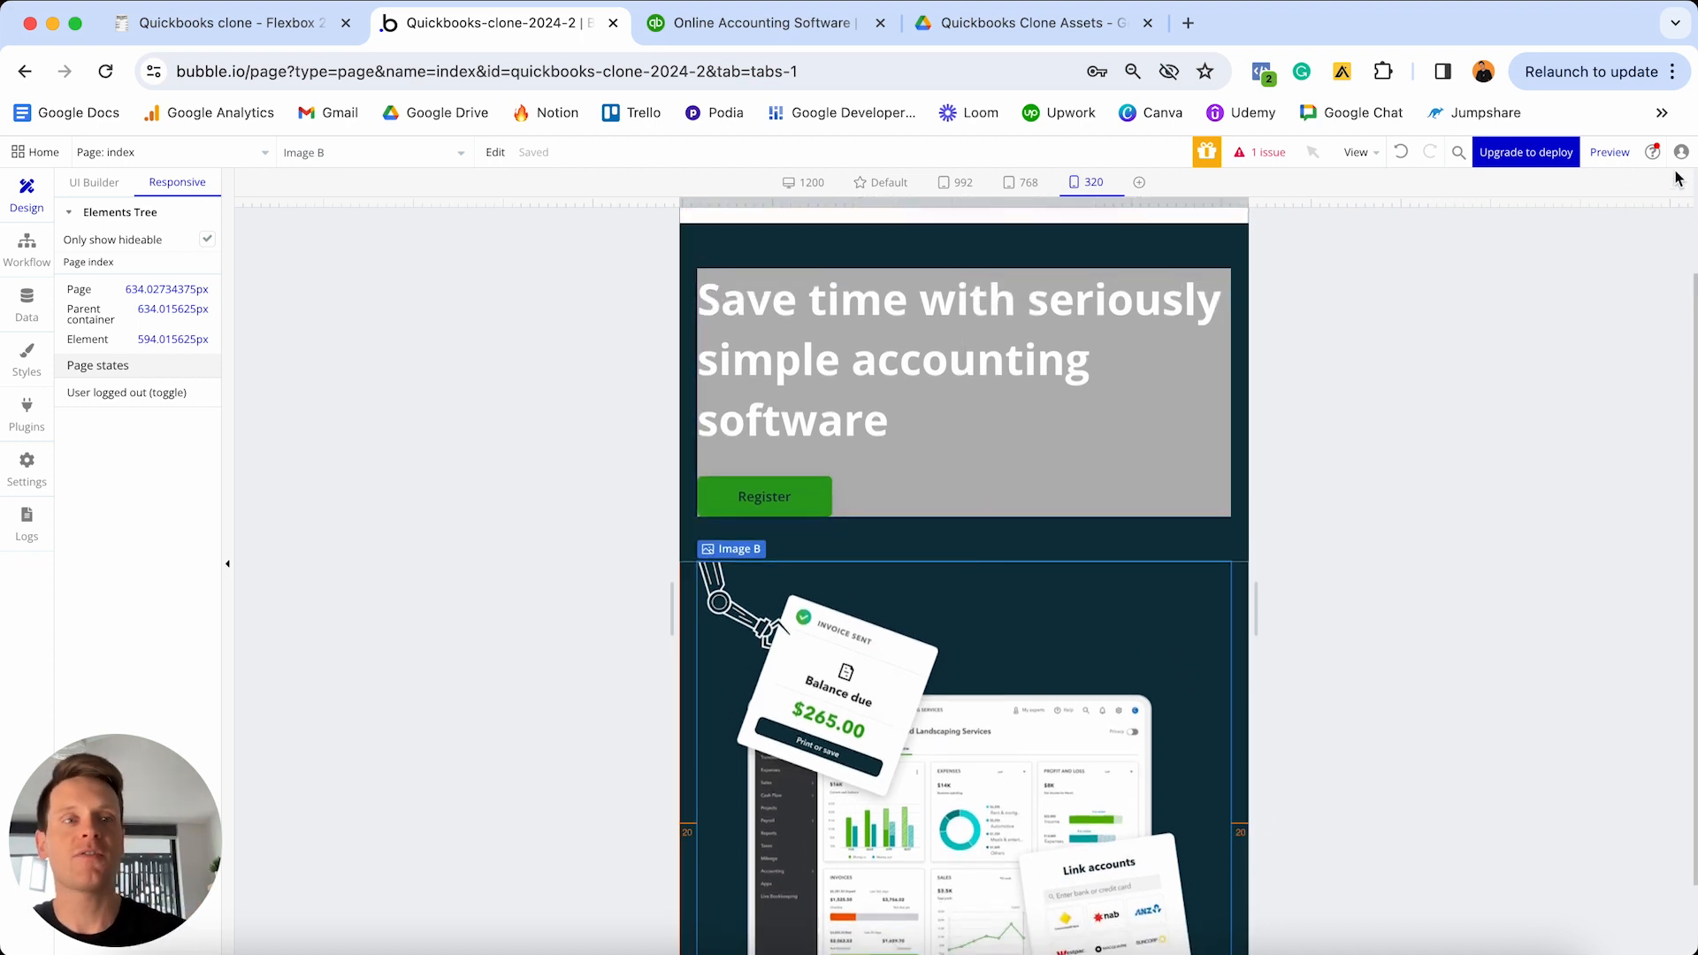
click(1601, 152)
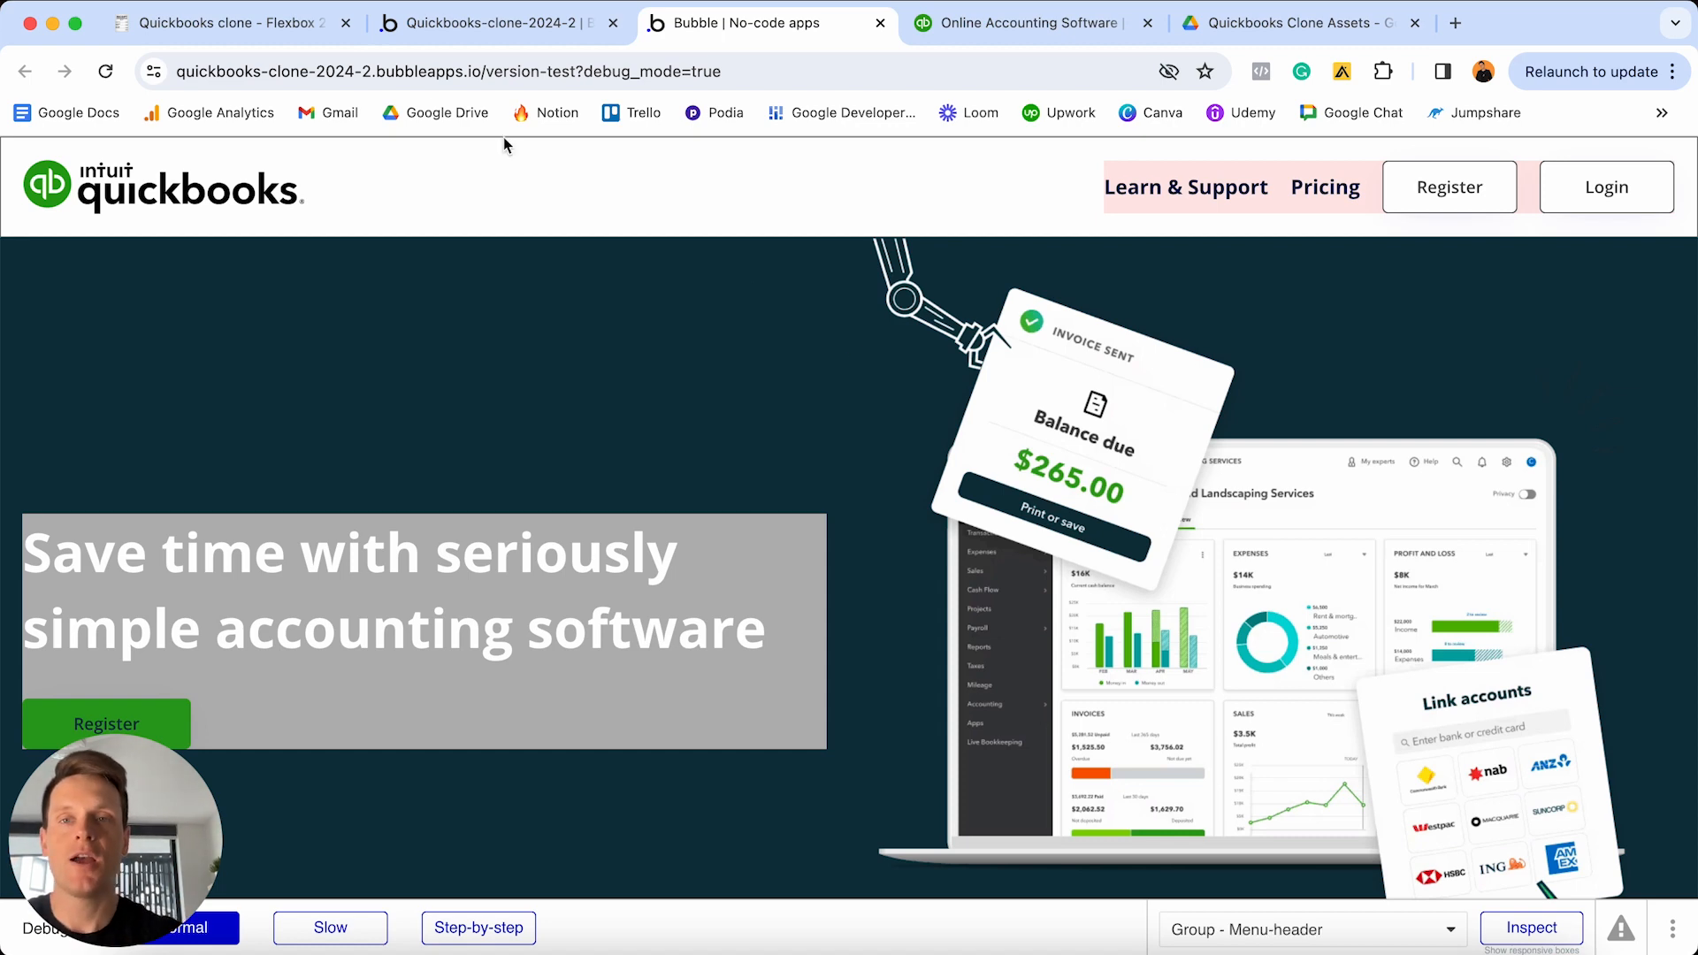
- In Notion, tick off the marketing home page task, plus navigation menu, hero section and responsiveness subtasks
click(229, 26)
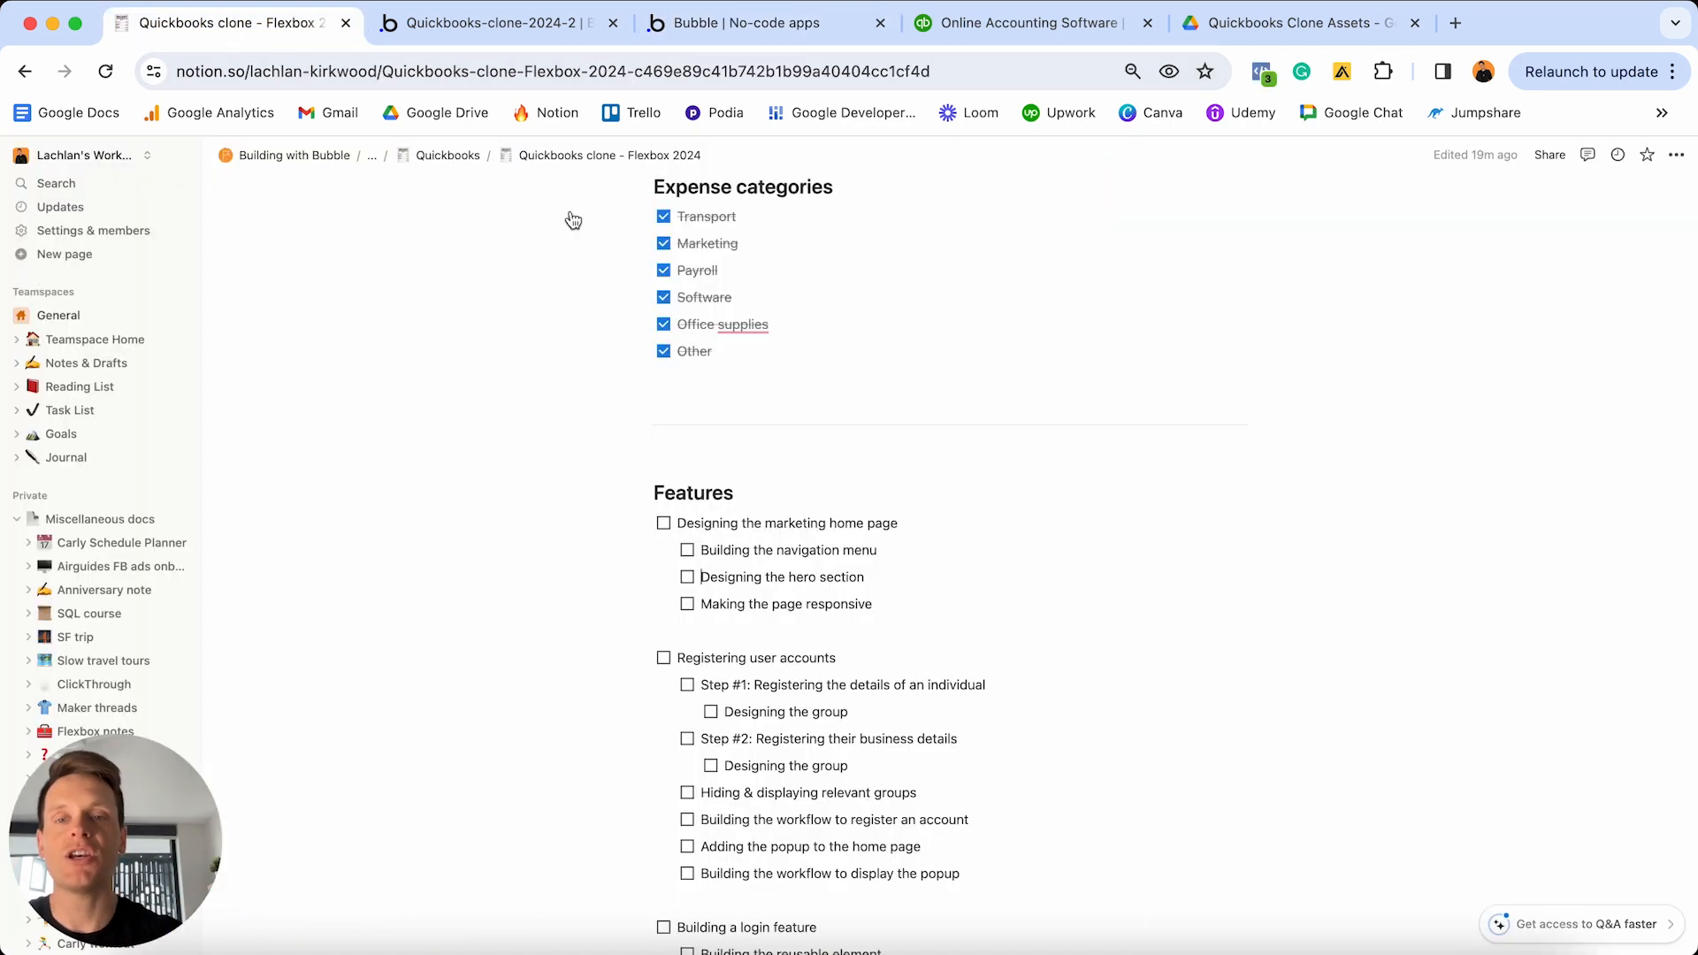
click(663, 523)
click(687, 551)
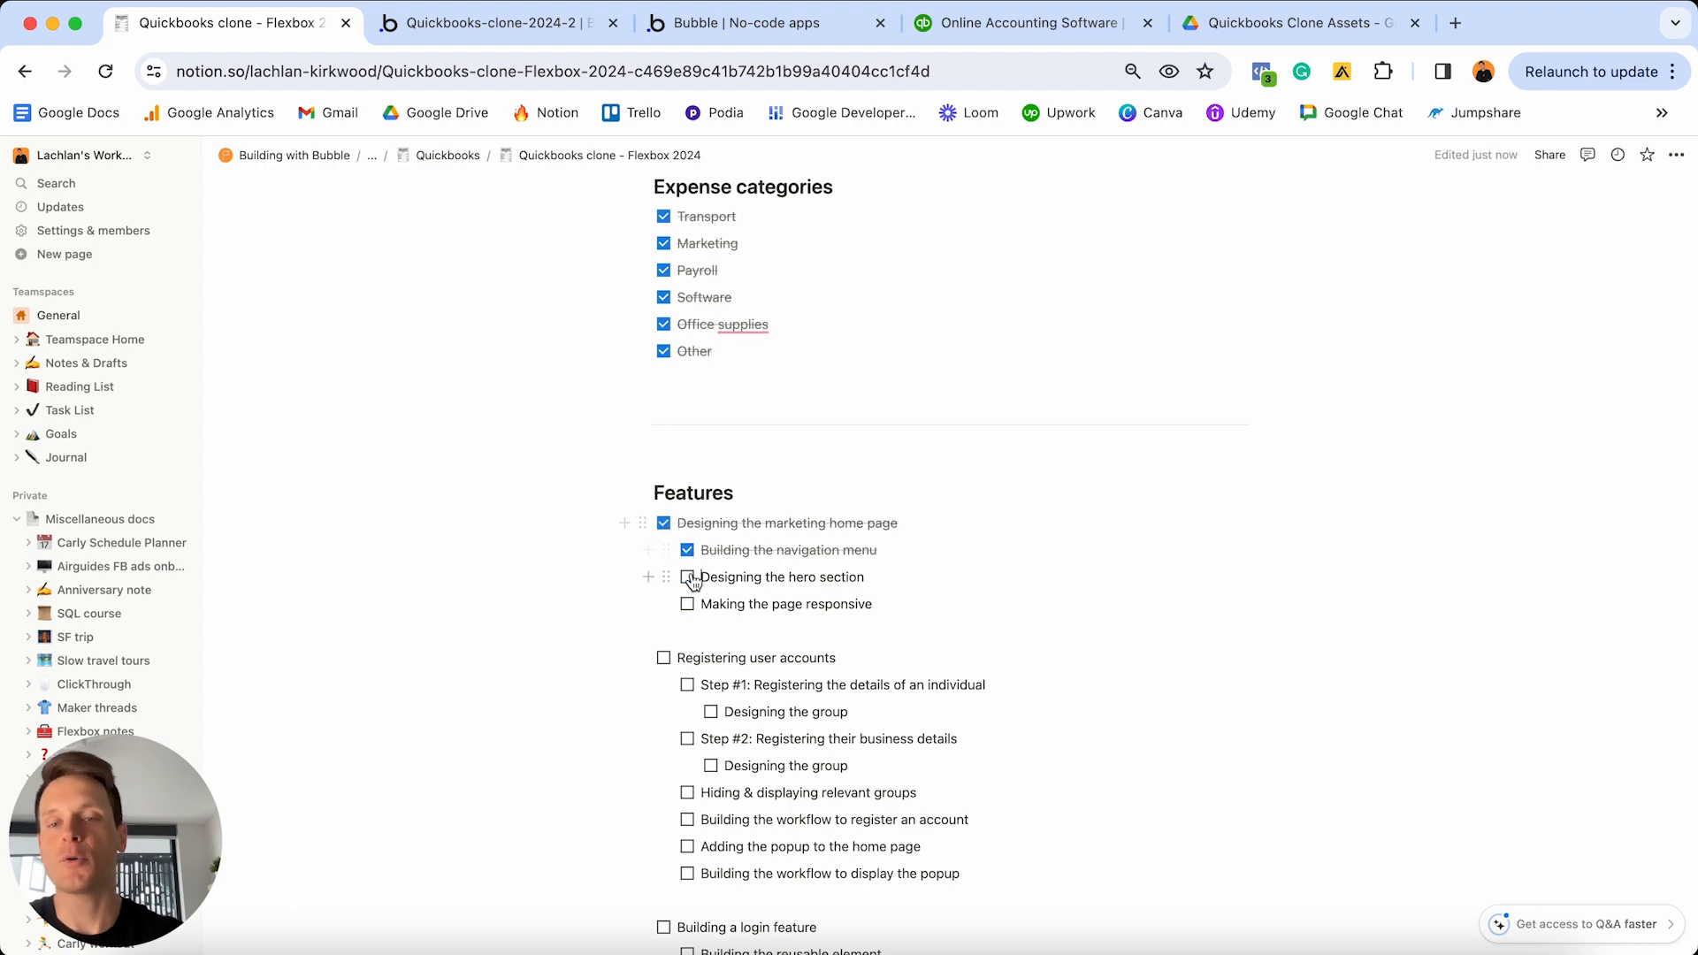
click(688, 576)
click(688, 604)
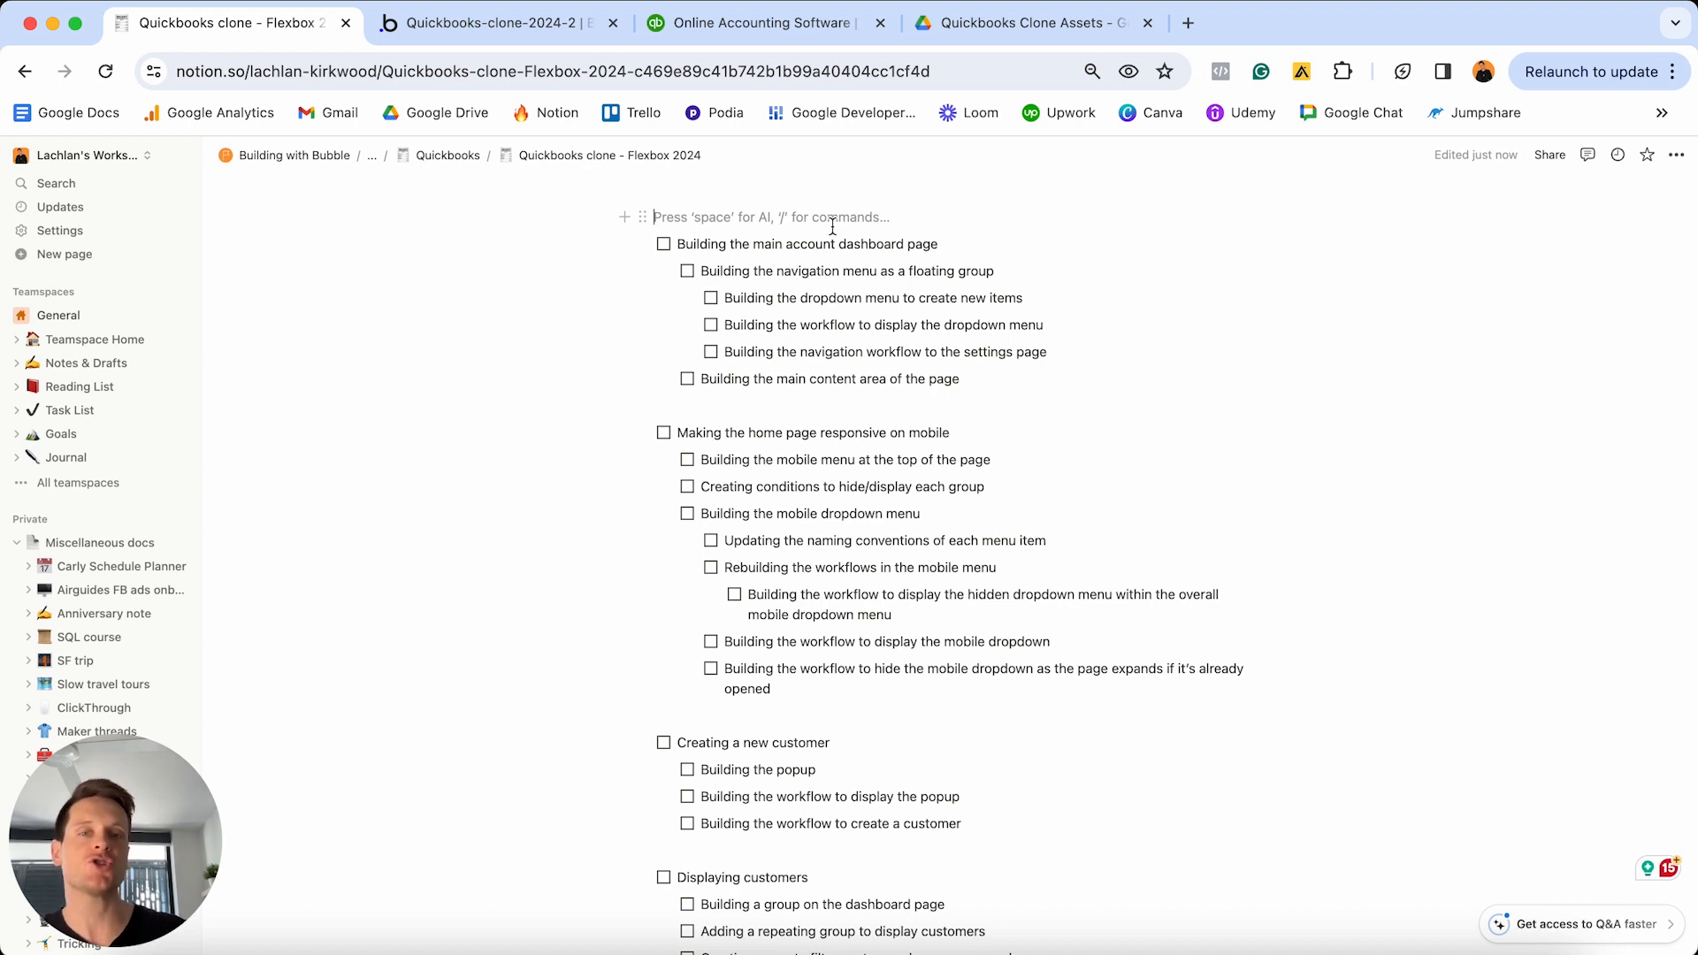
triple_click(960, 244)
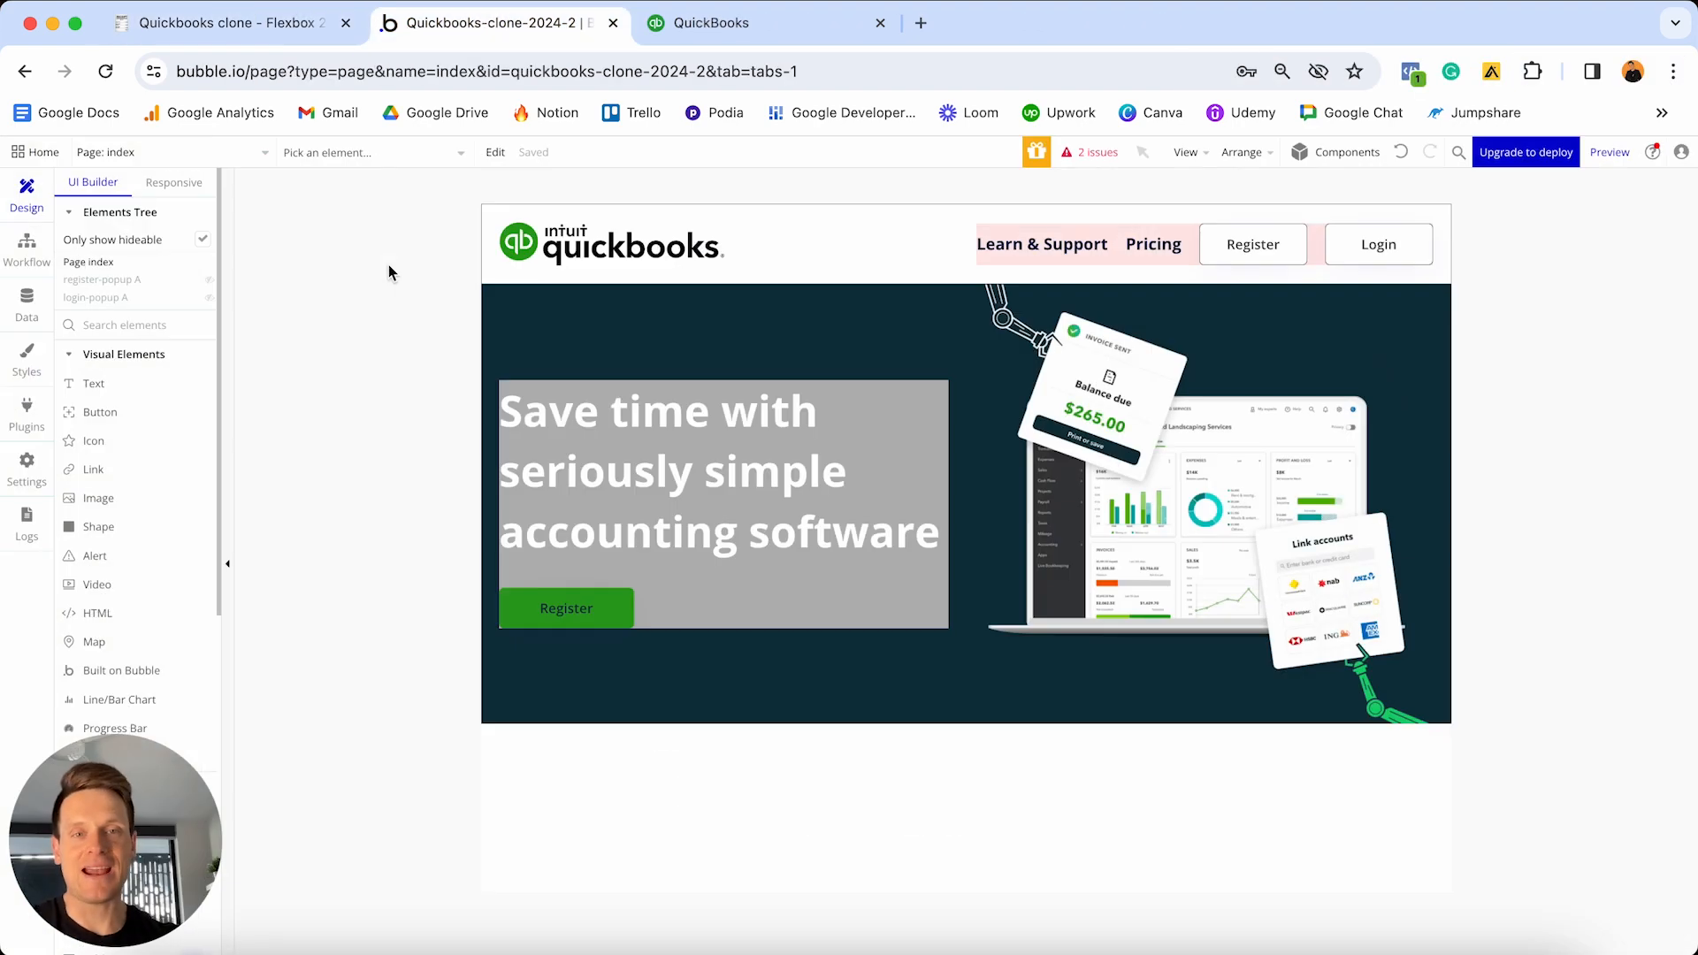
- Open the empty dashboard page in Bubble and bring up the QuickBooks Online dashboard for reference
click(255, 155)
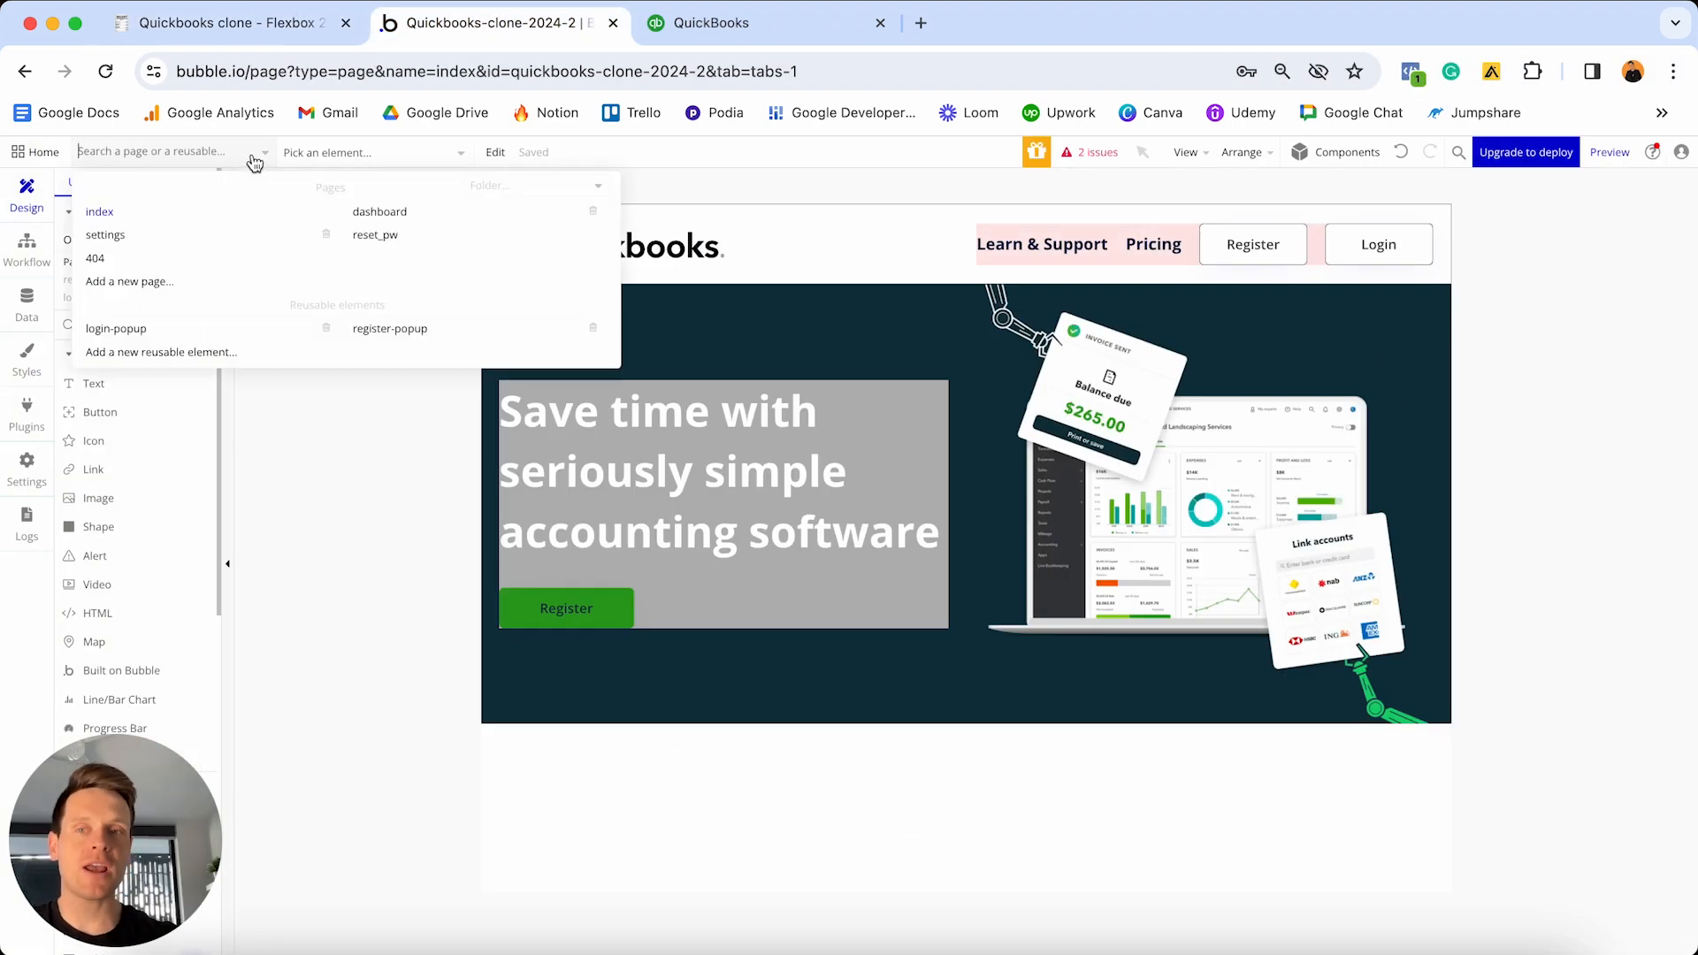
click(410, 221)
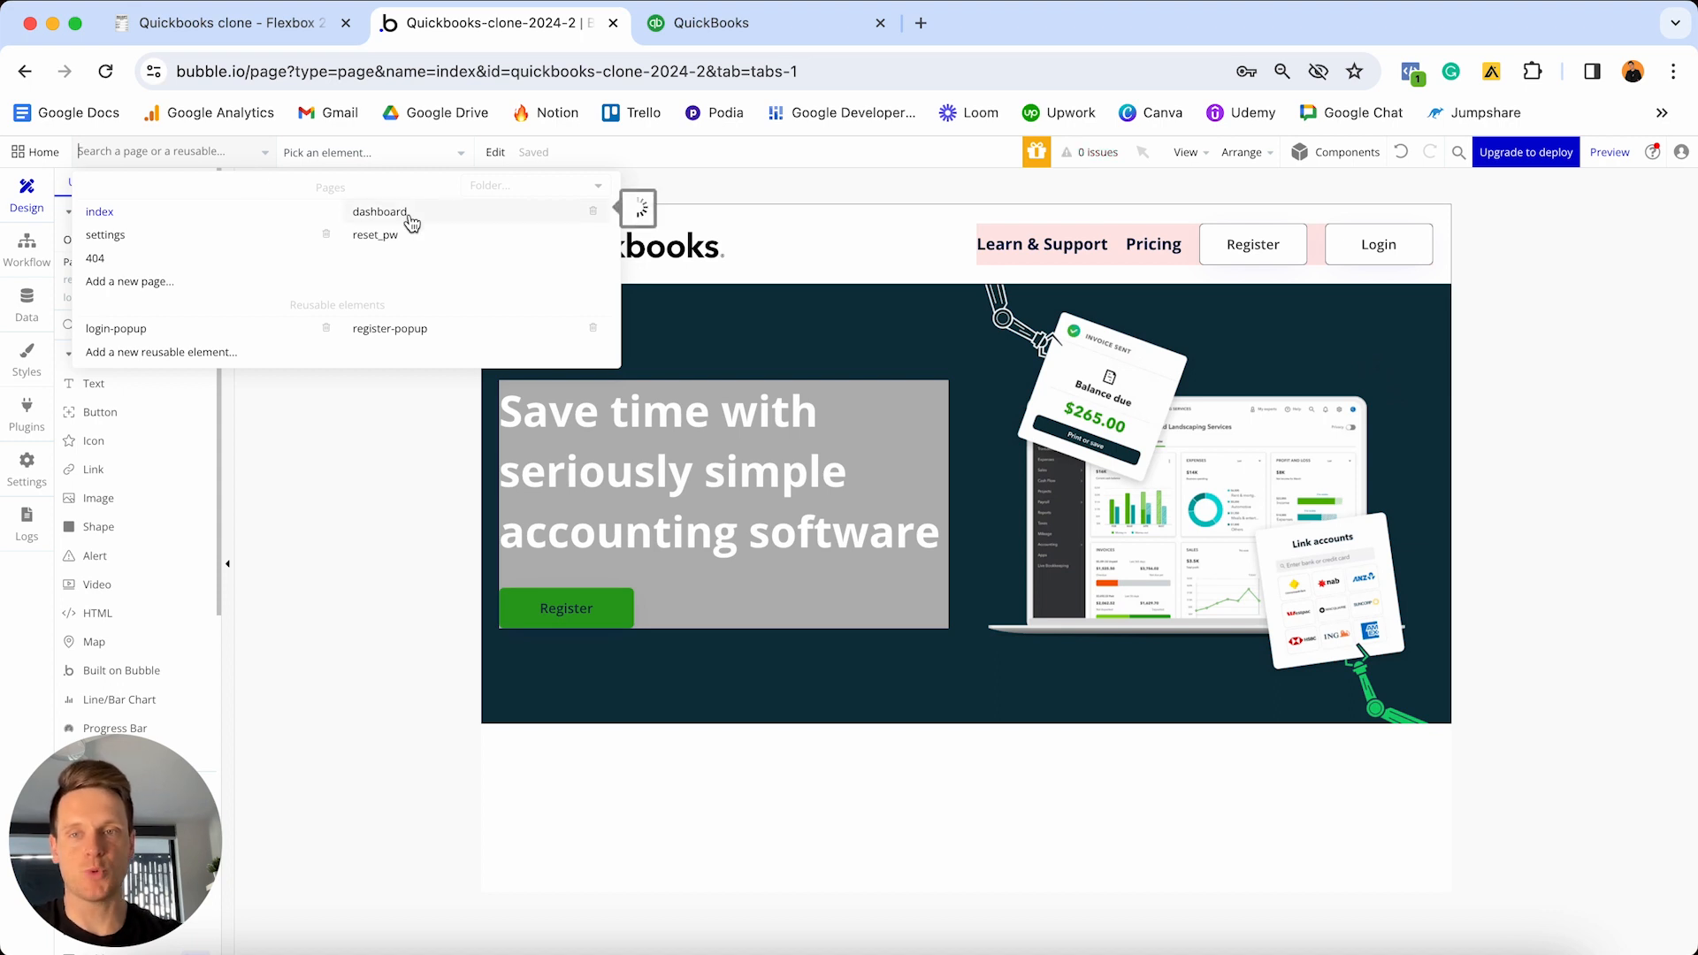
click(445, 422)
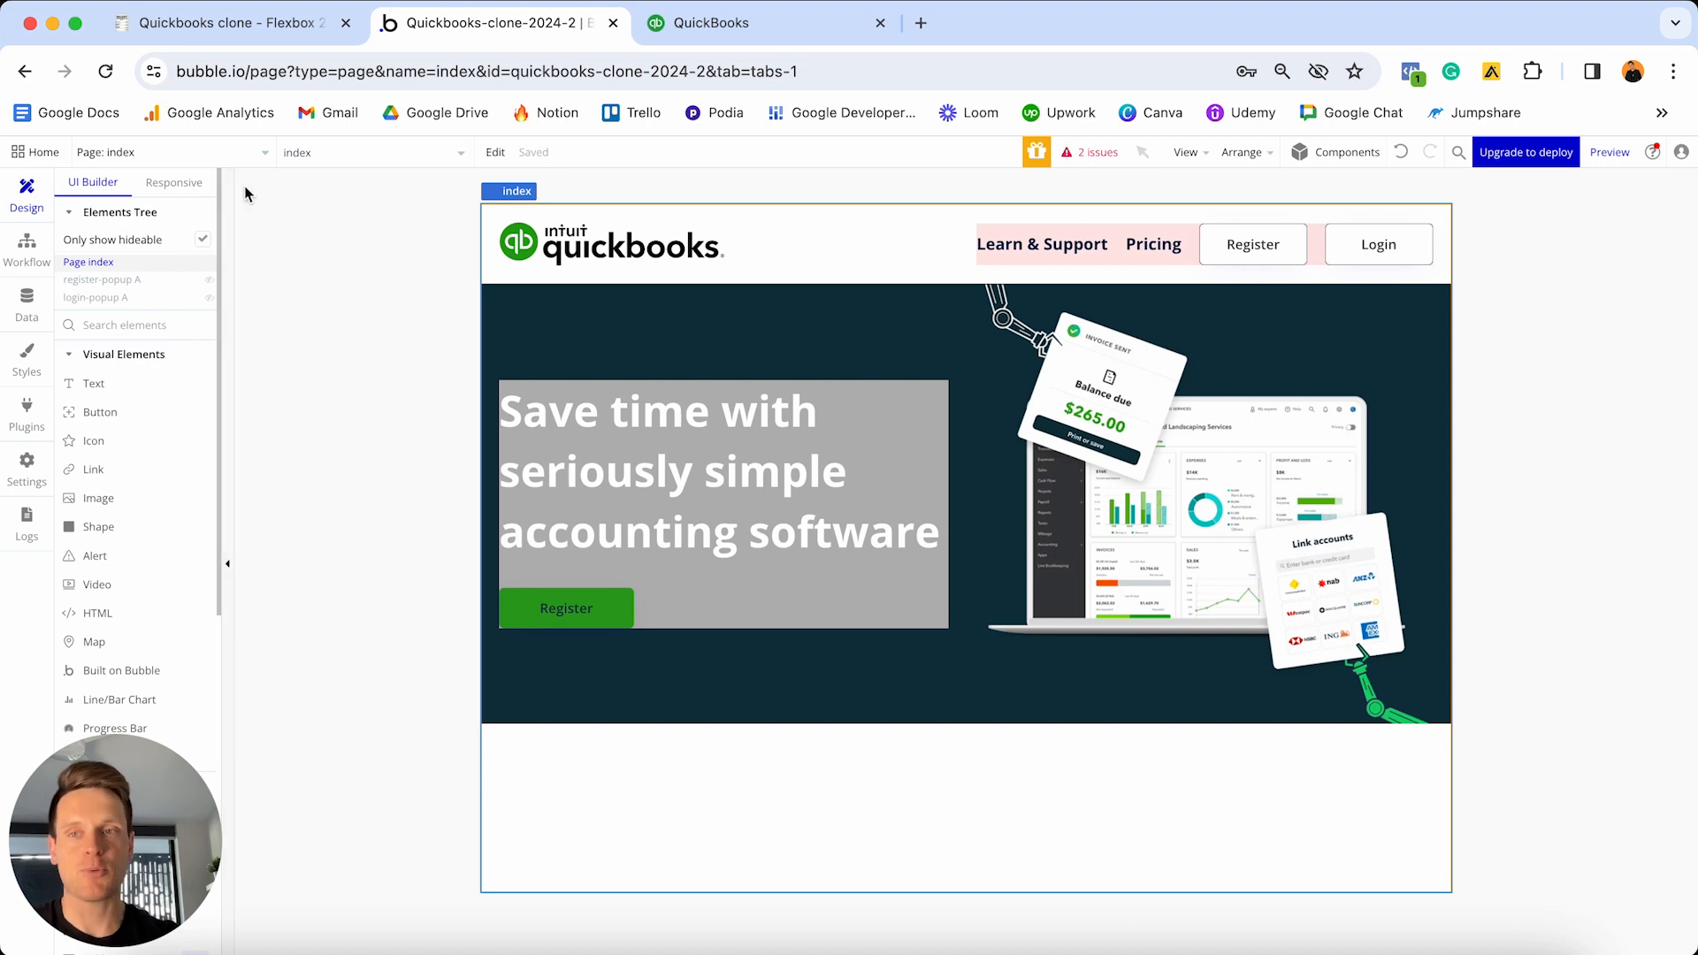
click(232, 155)
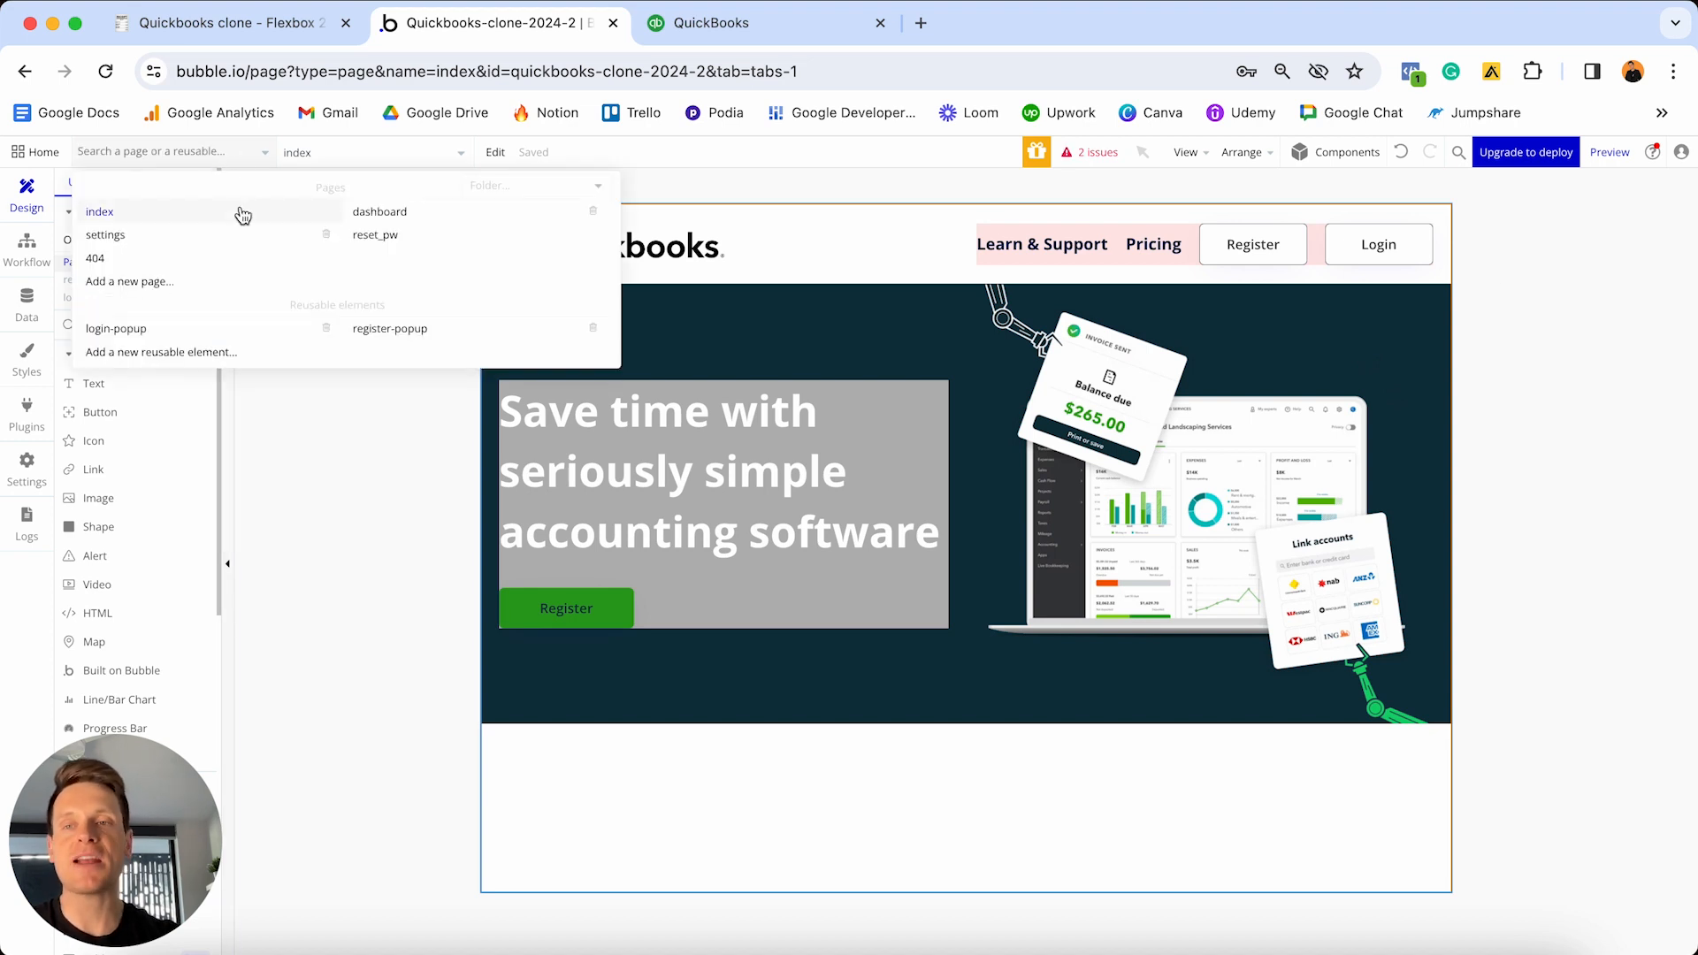
click(381, 213)
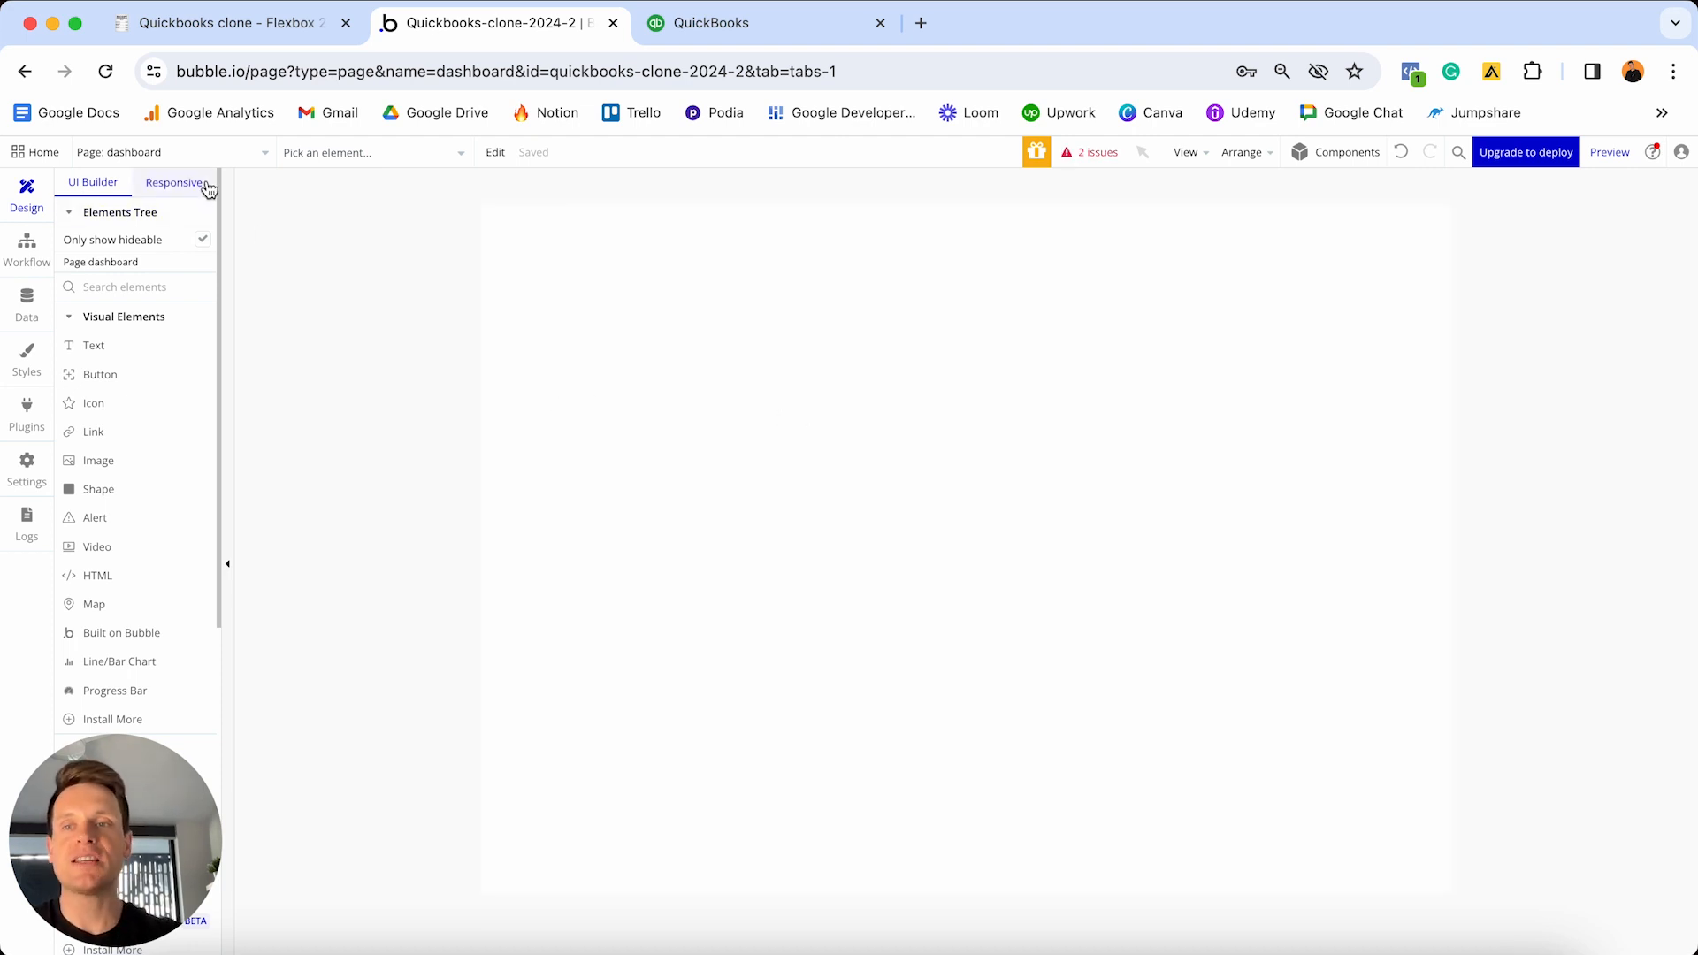
click(177, 152)
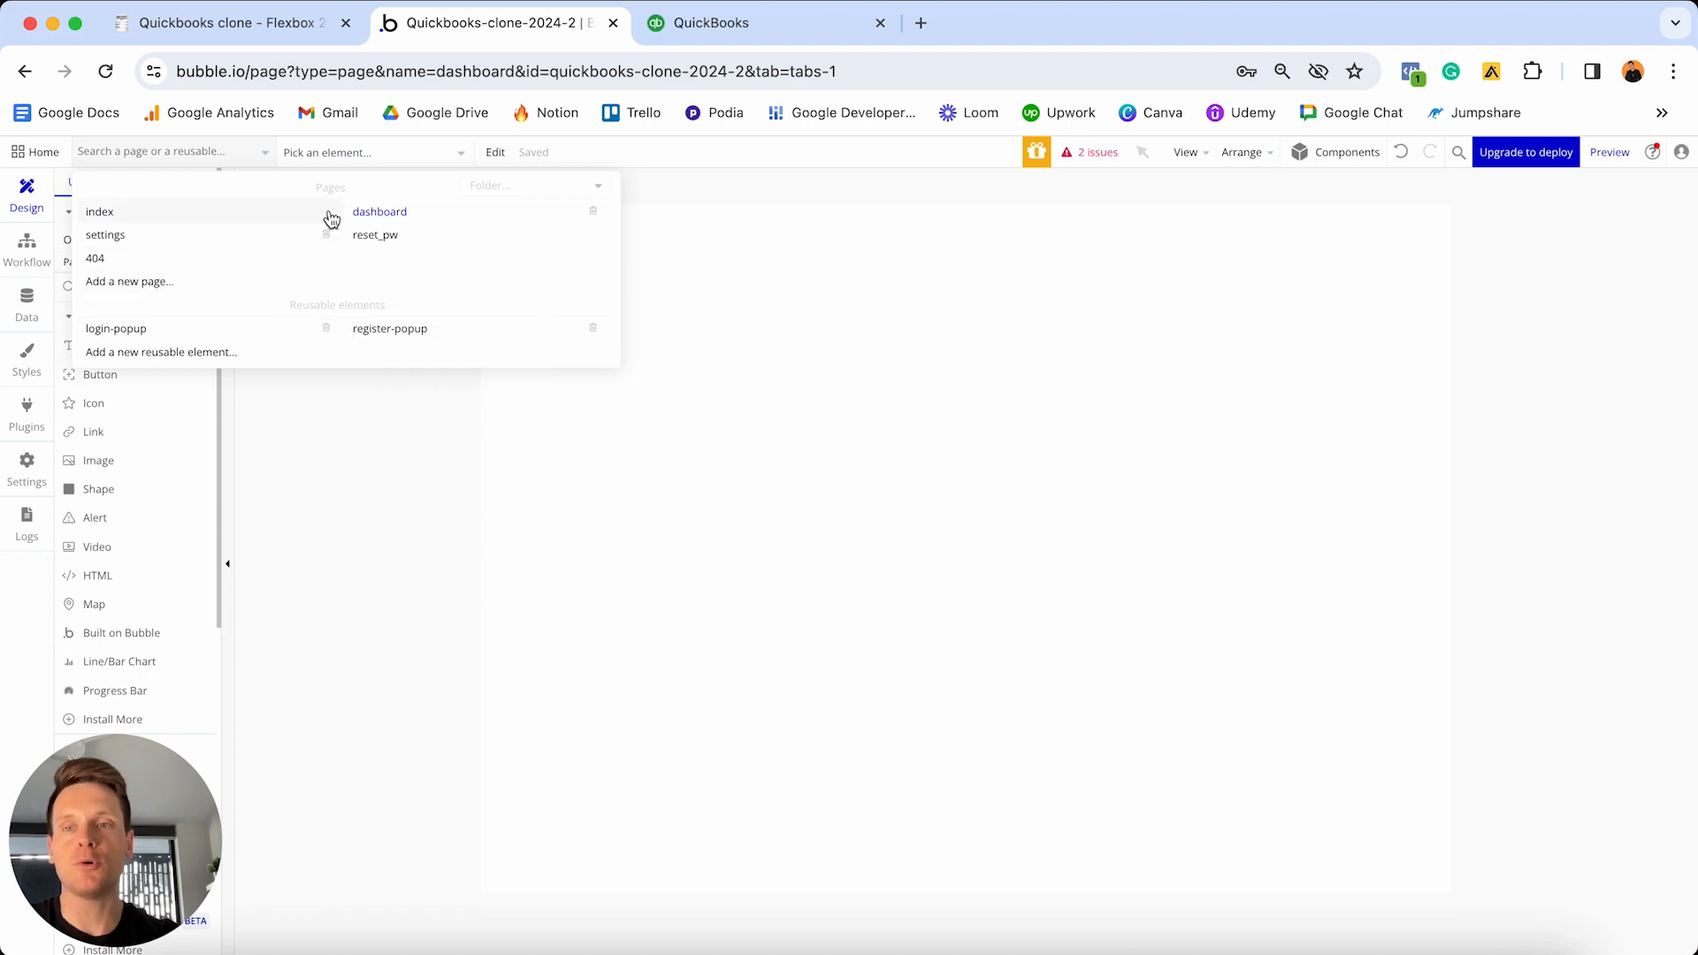
click(857, 341)
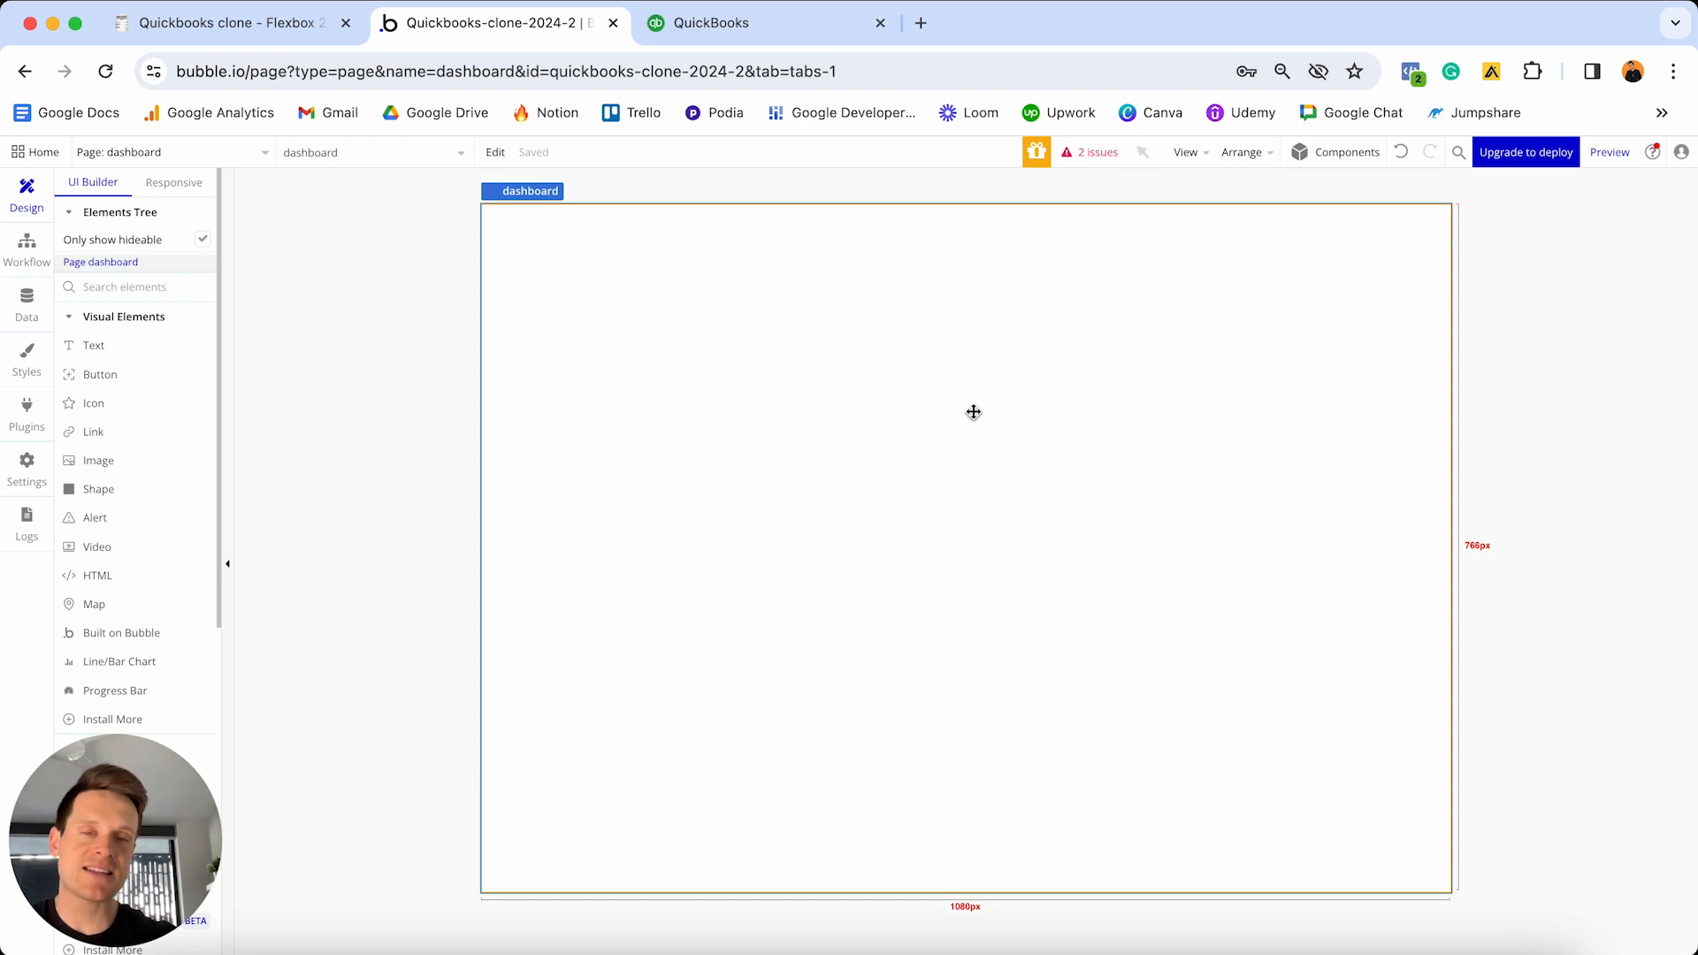
click(761, 25)
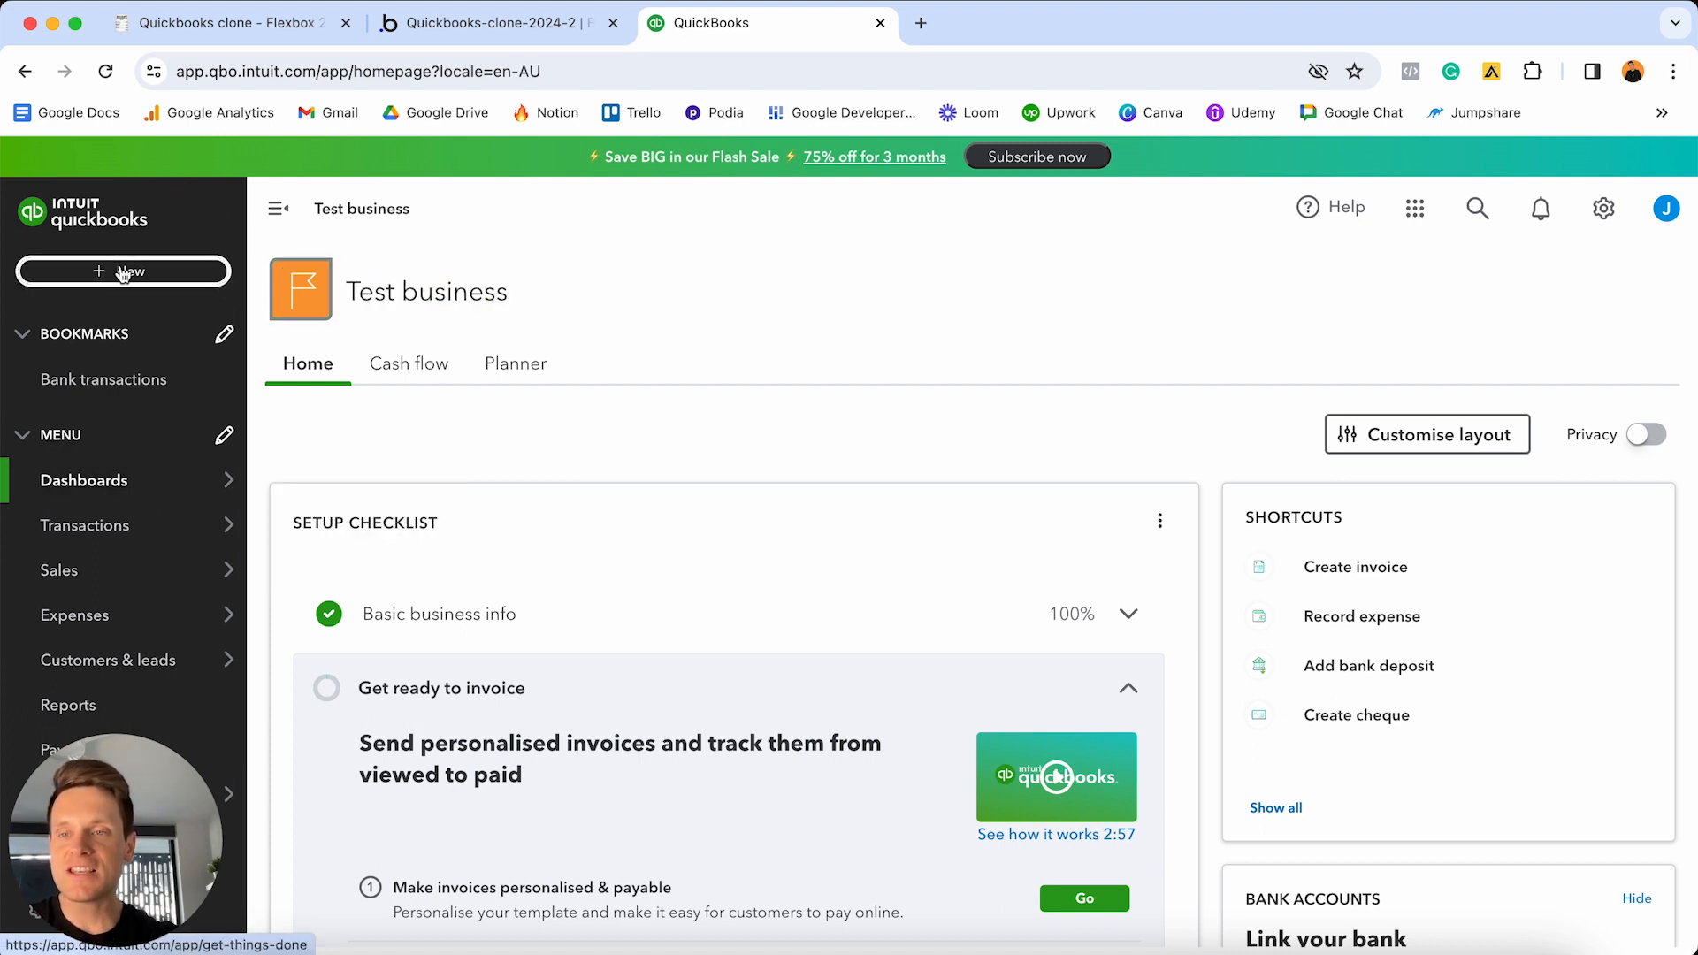
- Review the QuickBooks + New create menu, then return to the Bubble editor
mouse_move(118, 544)
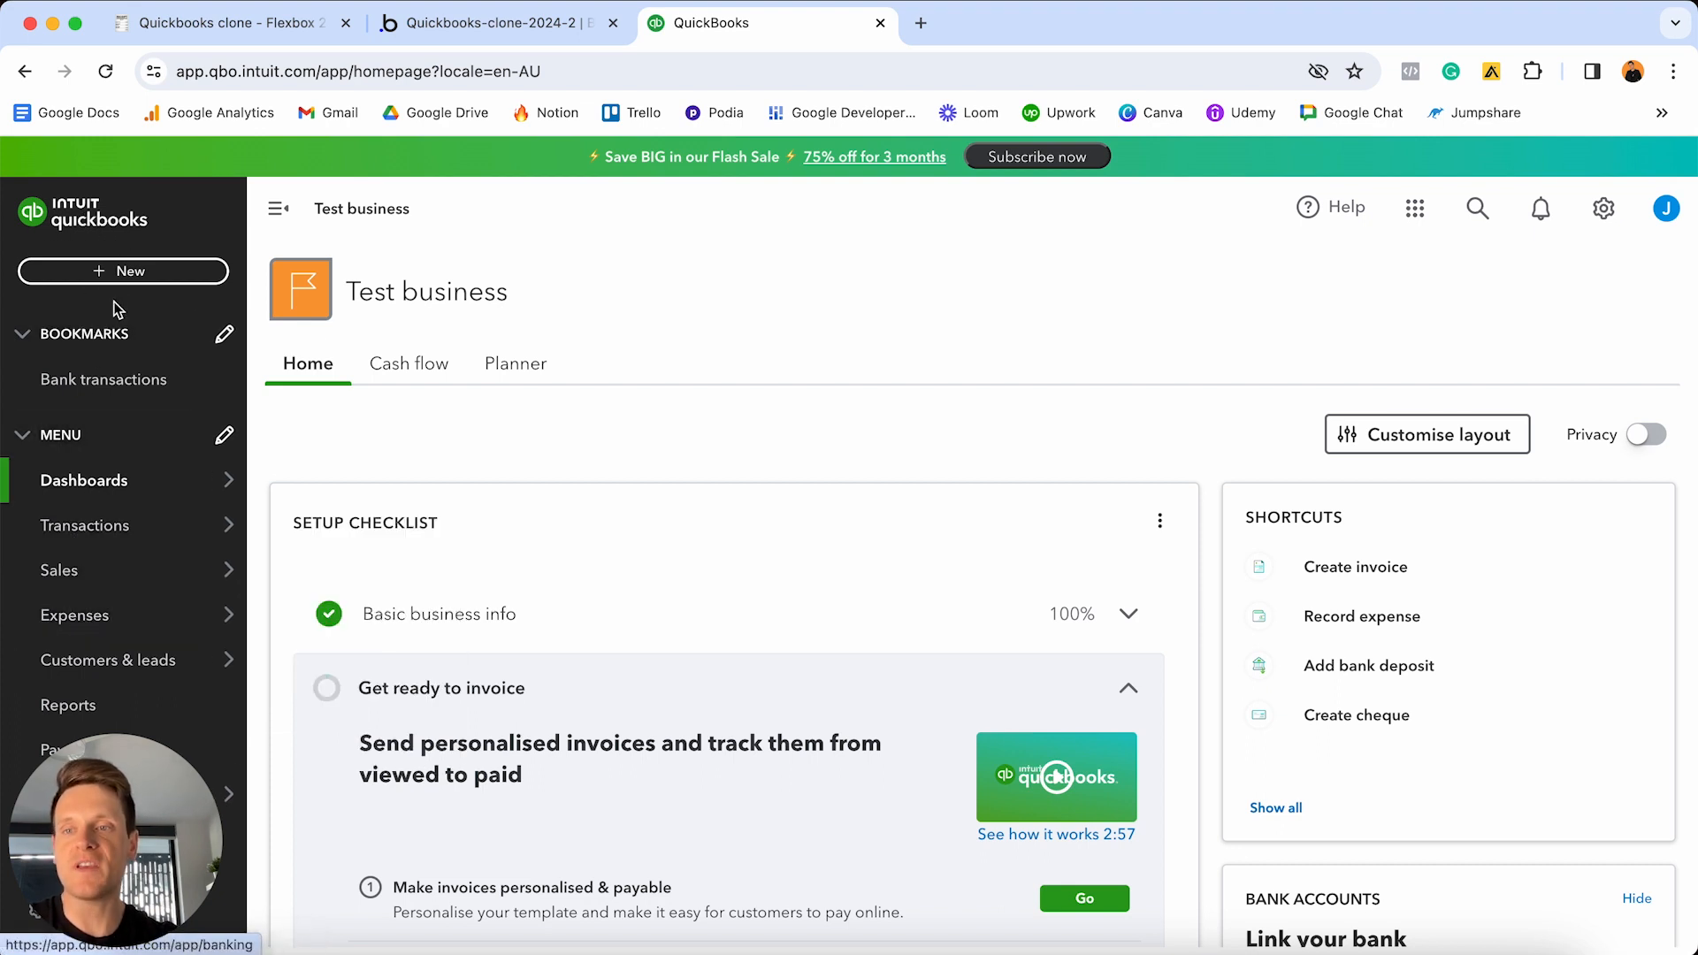
click(146, 277)
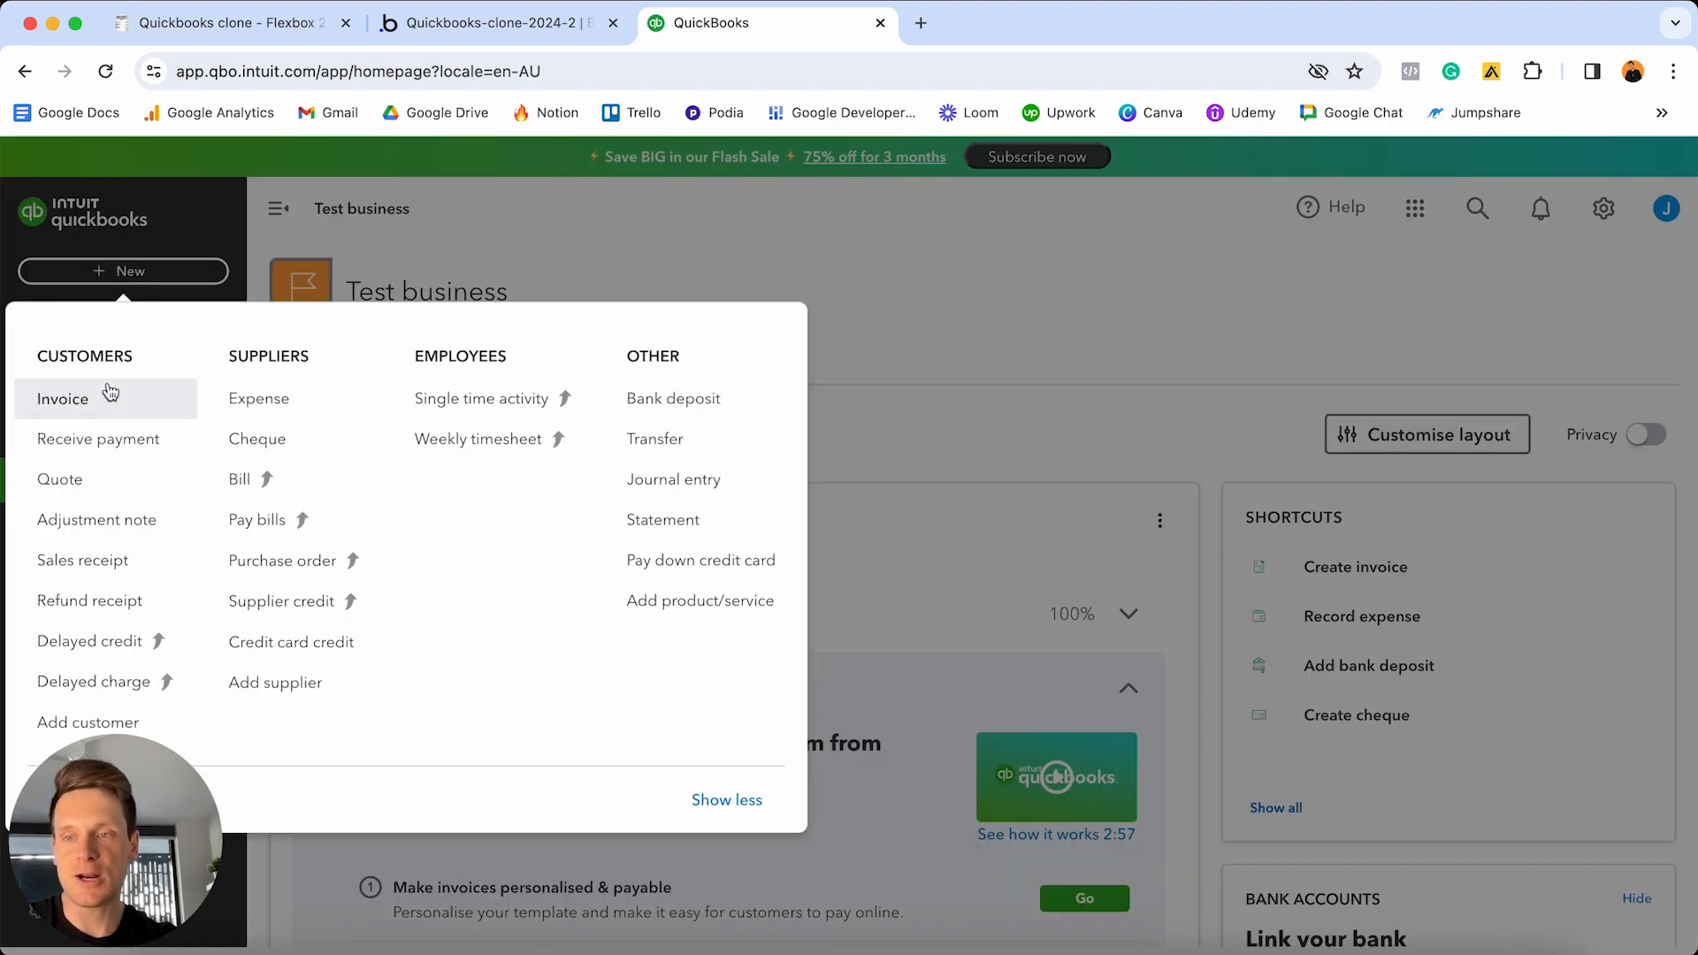
click(168, 232)
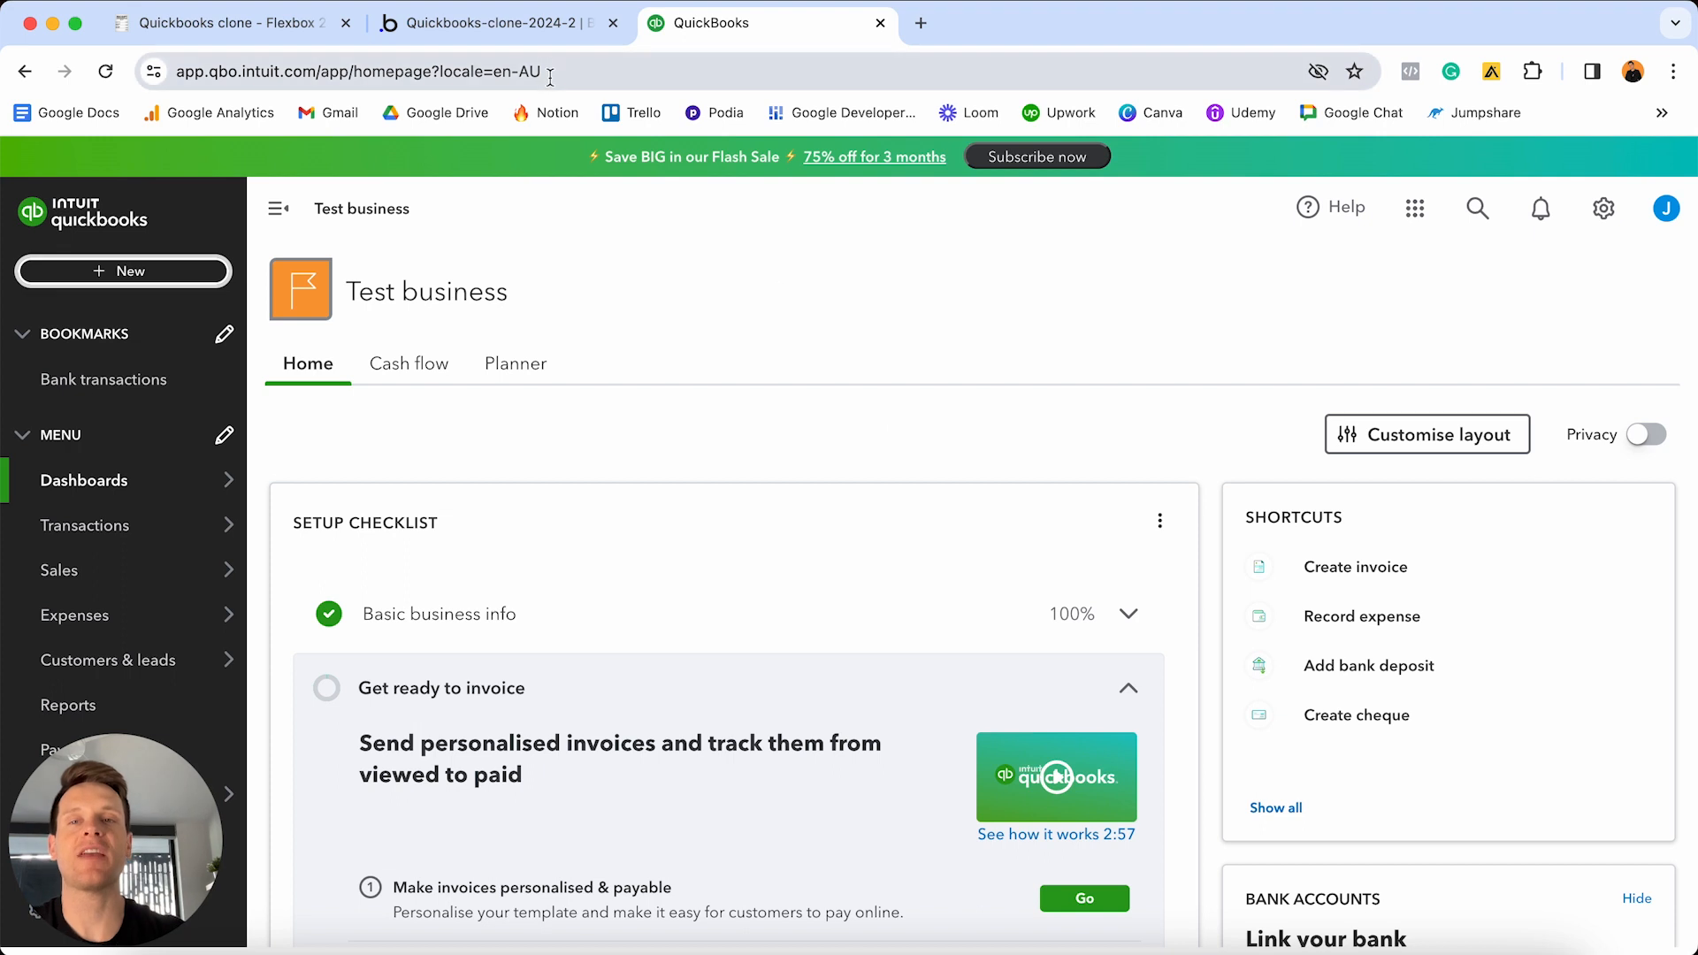
click(529, 22)
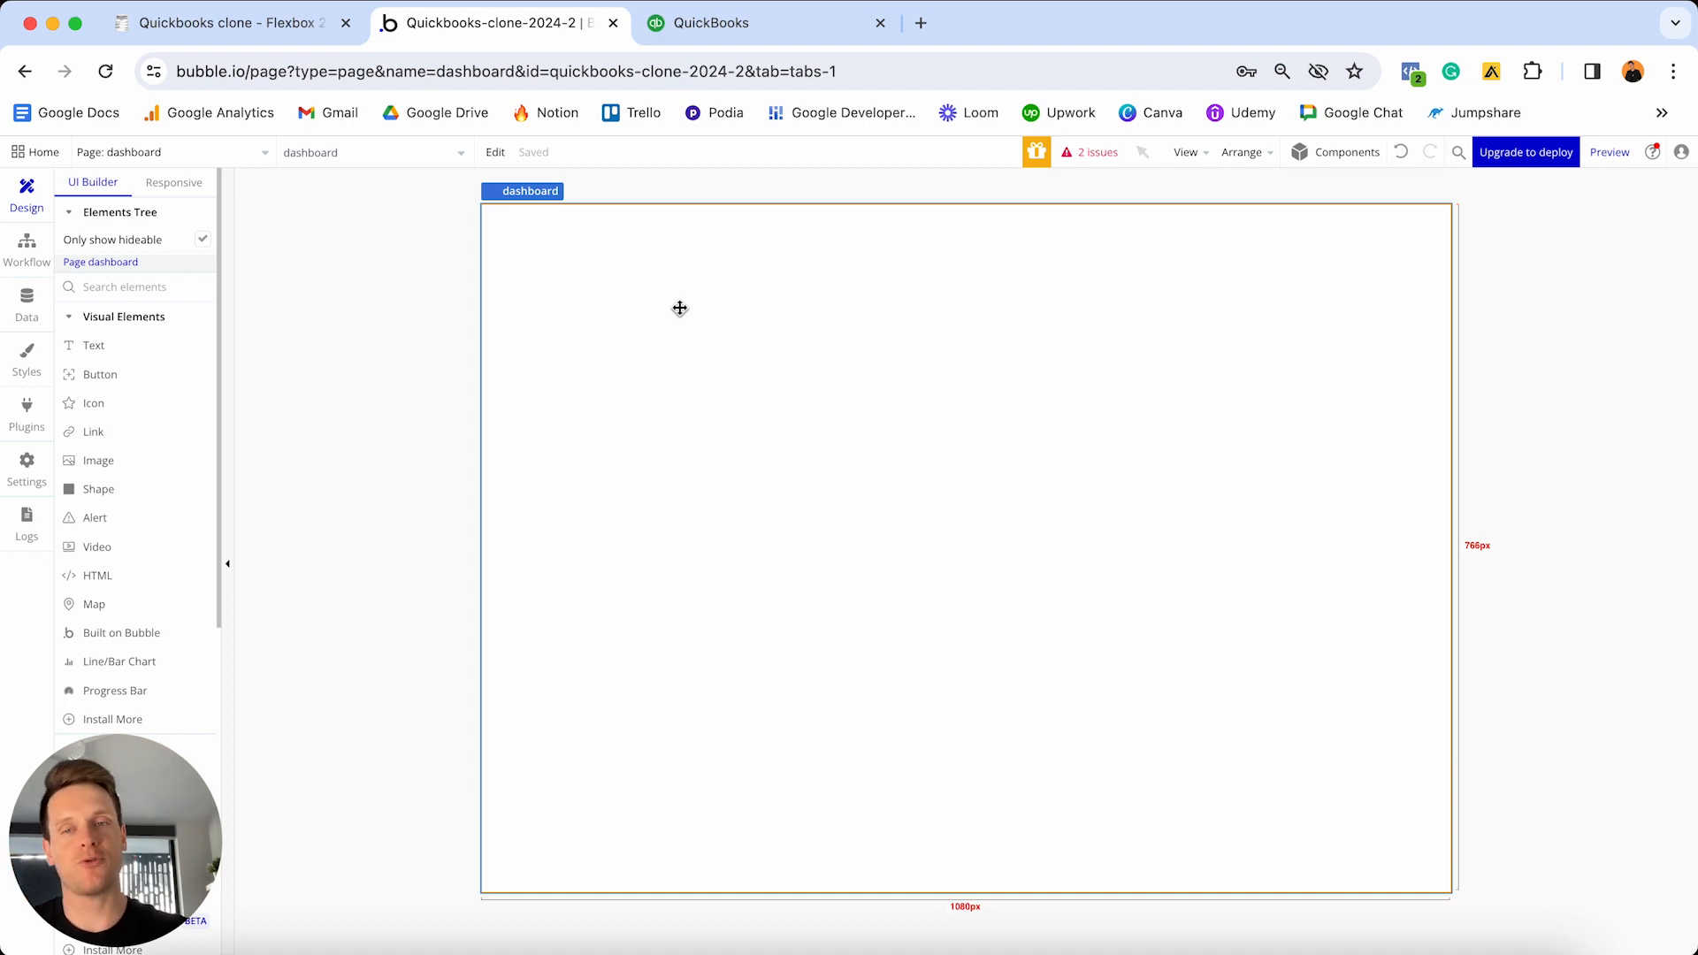
- Open the dashboard page's Layout settings and change its container layout from Fixed to Column
double_click(947, 356)
drag(1324, 402, 1344, 272)
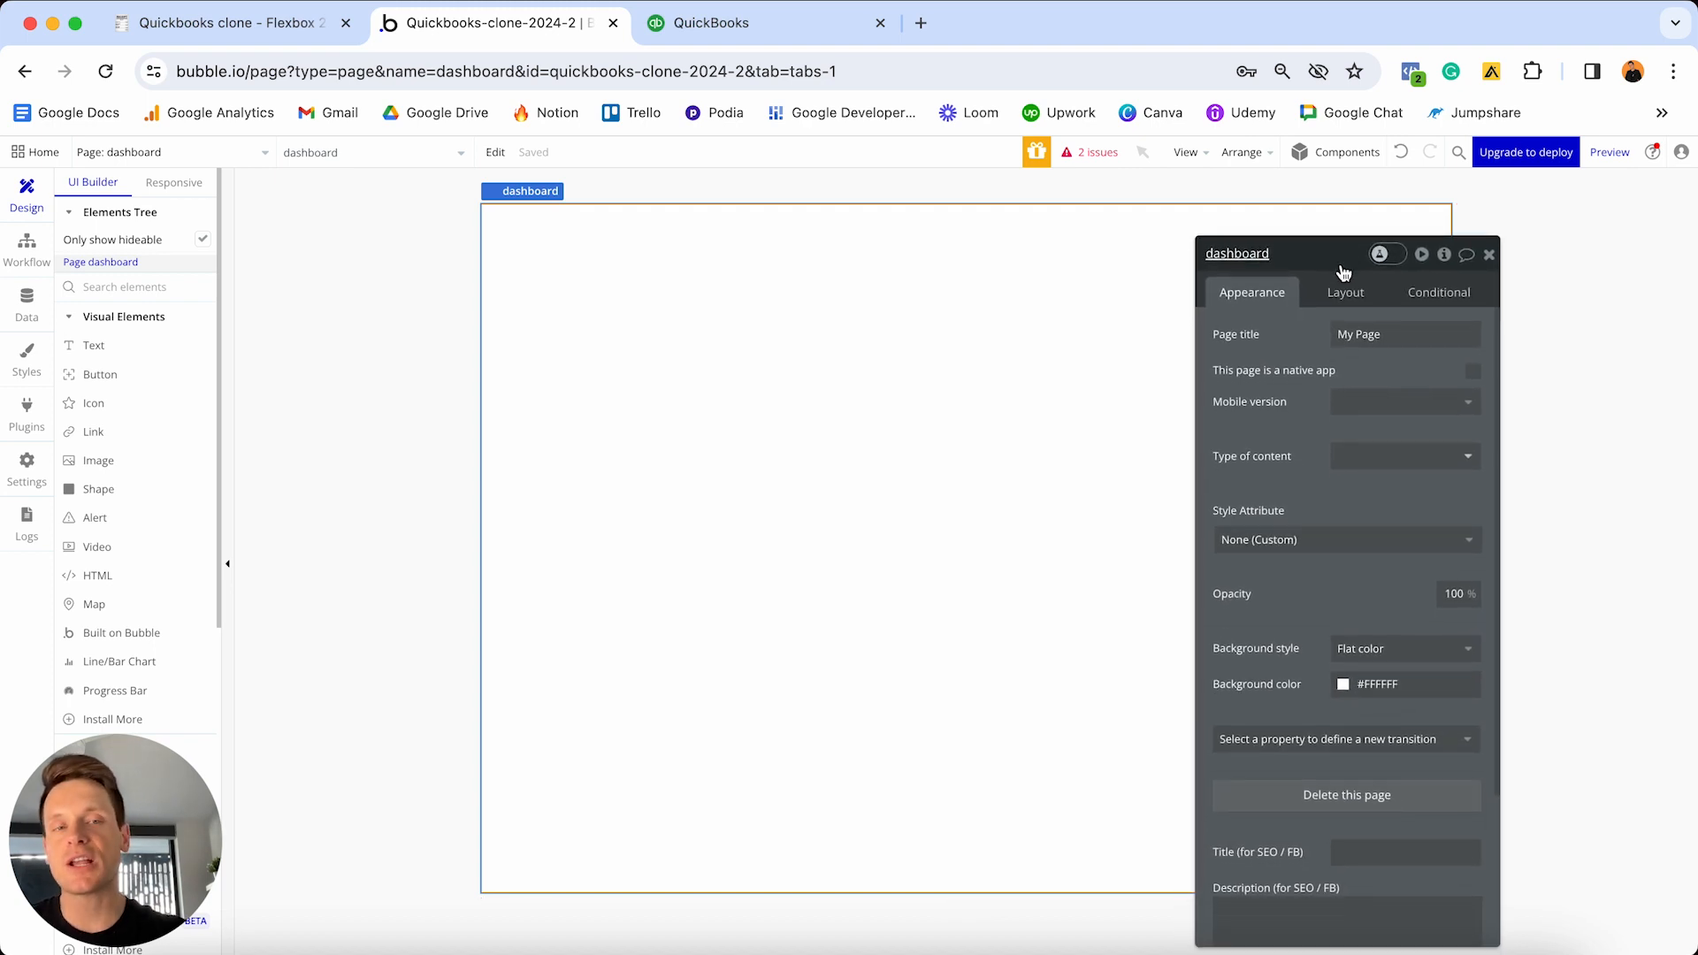
click(1345, 292)
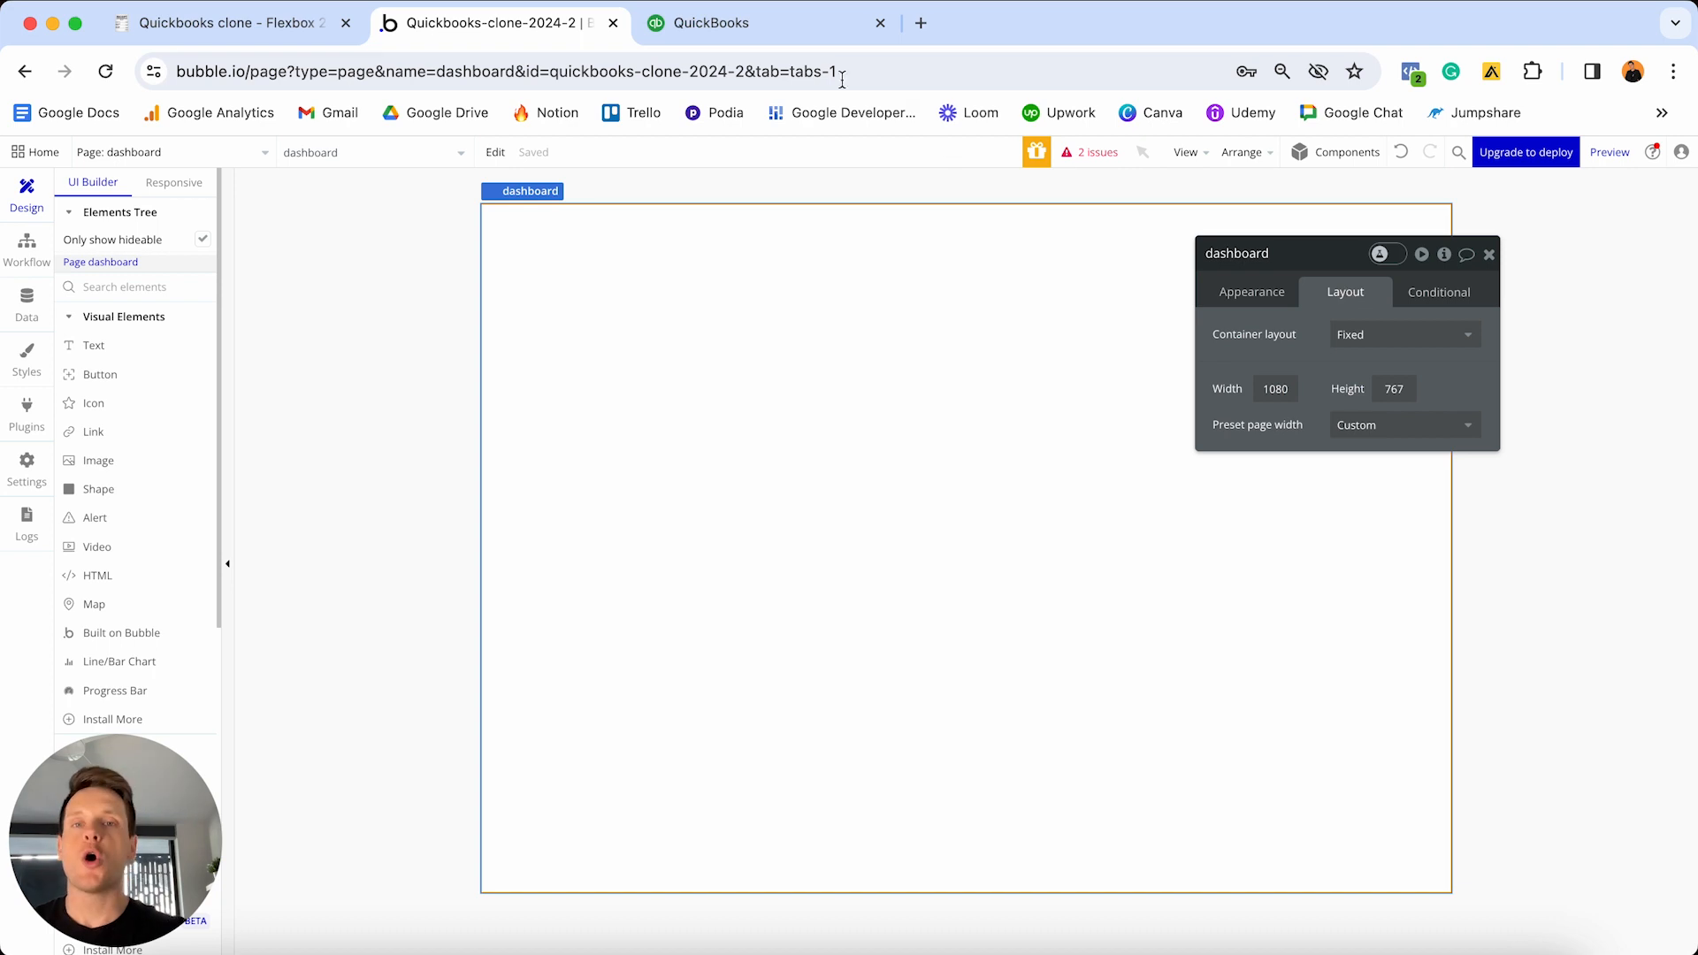
click(826, 26)
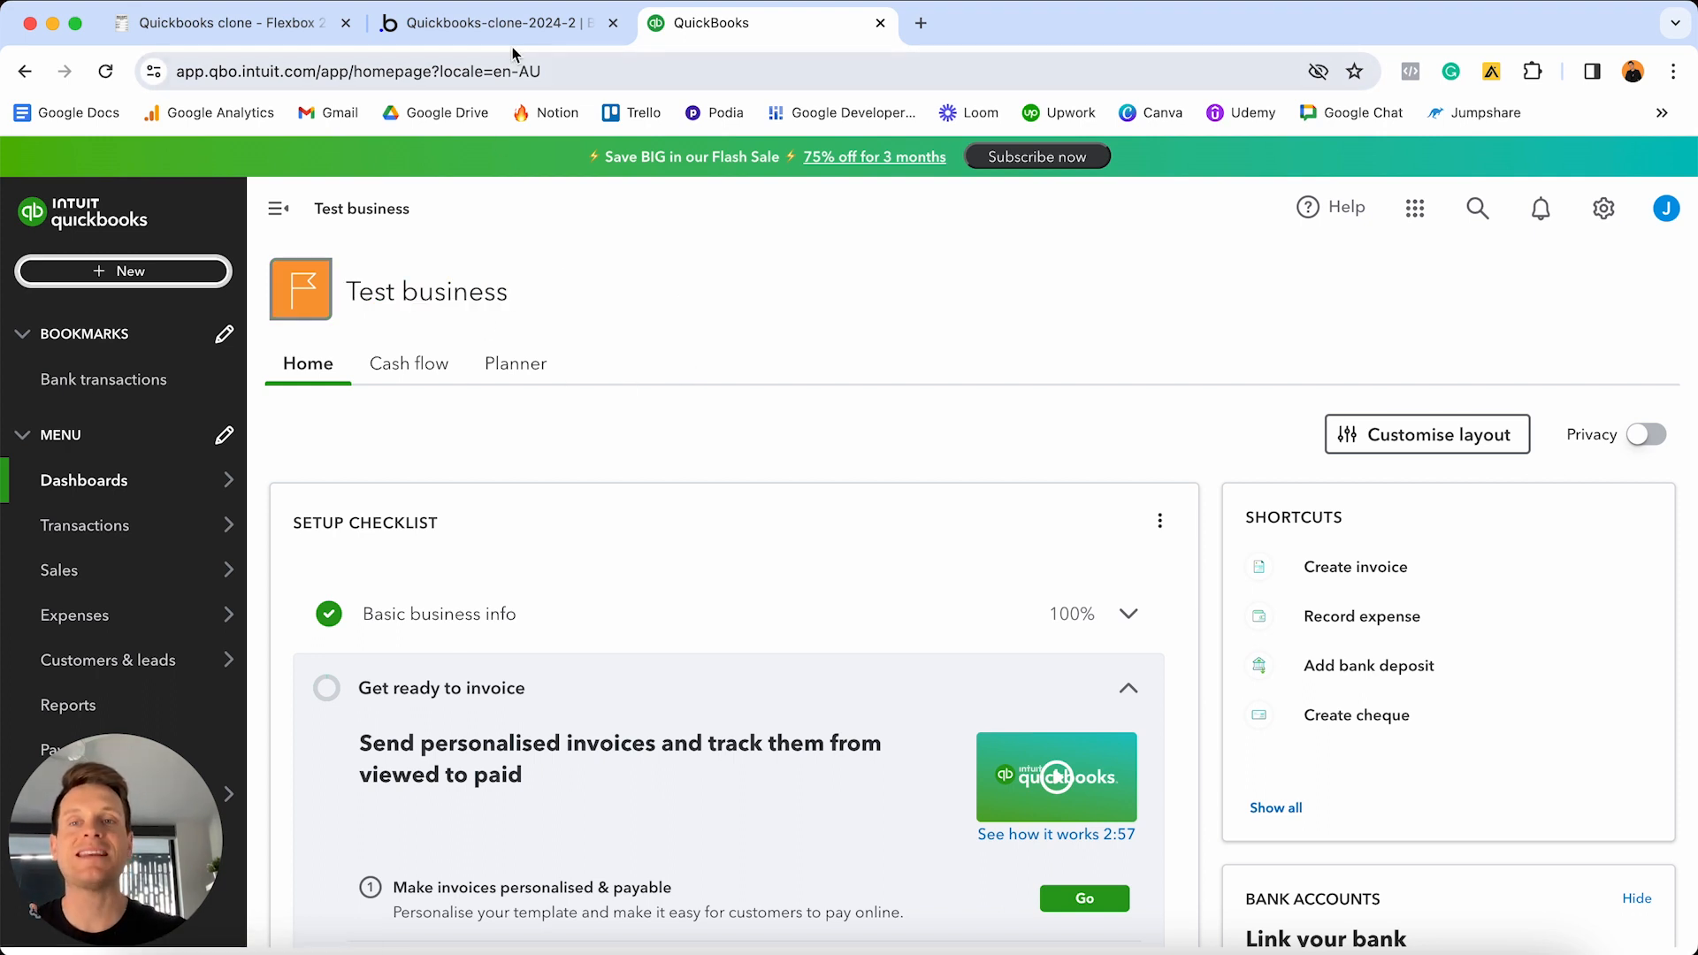
click(495, 23)
click(1340, 333)
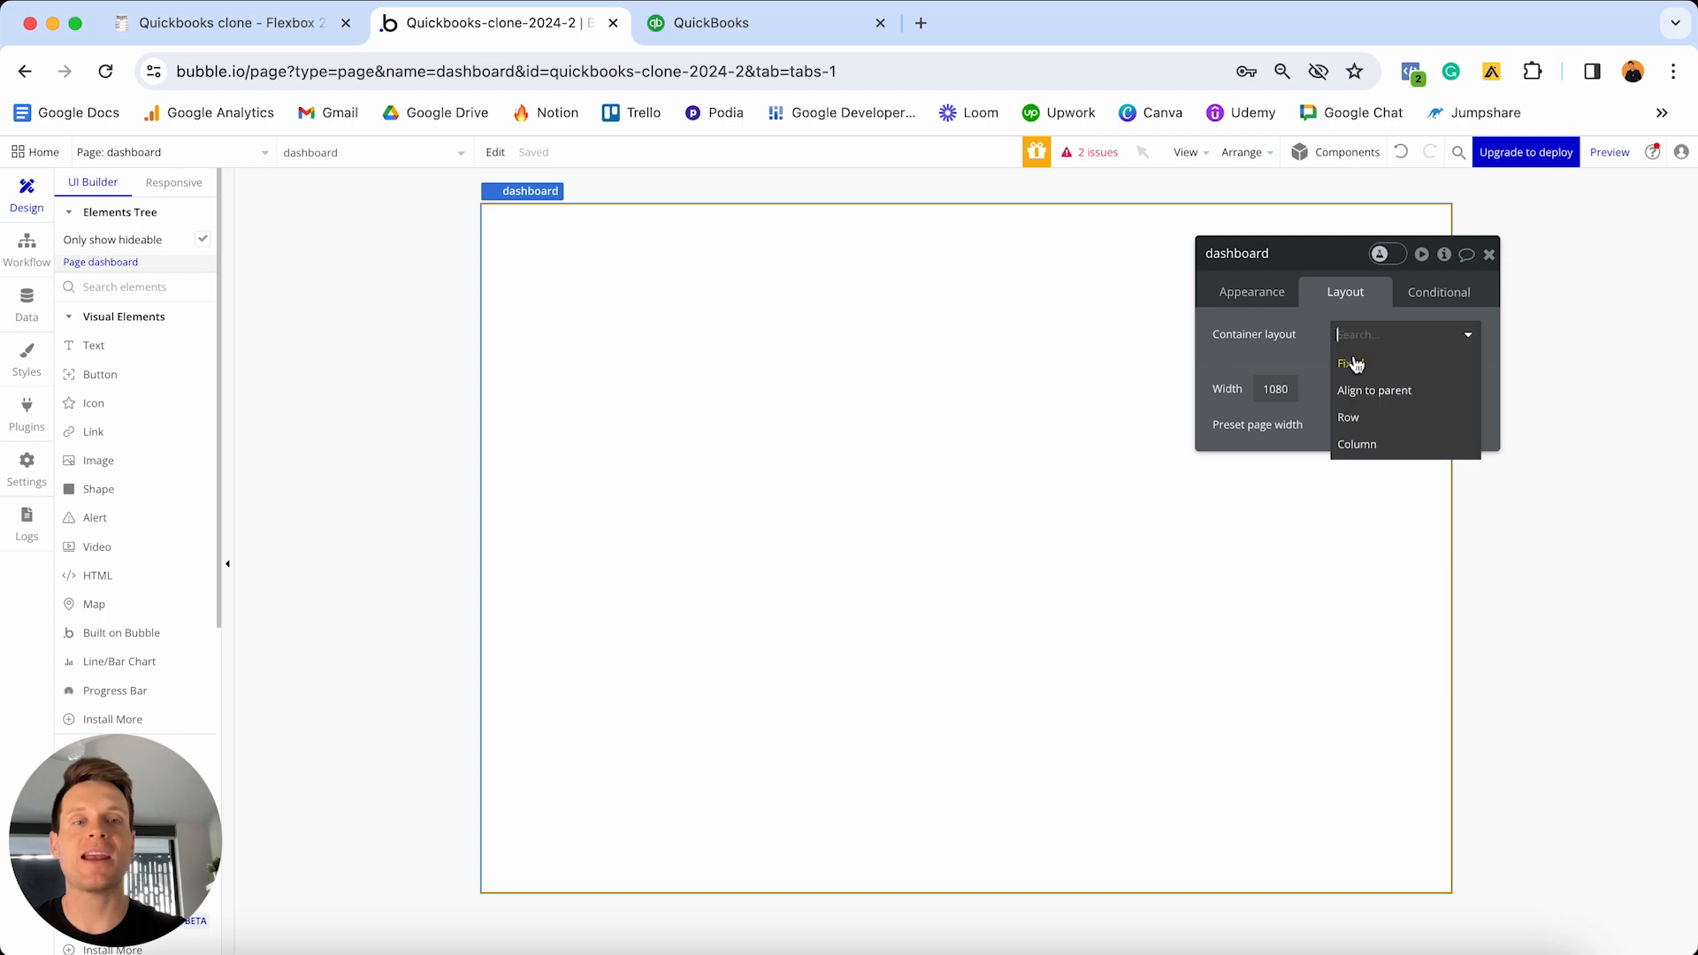
click(1363, 443)
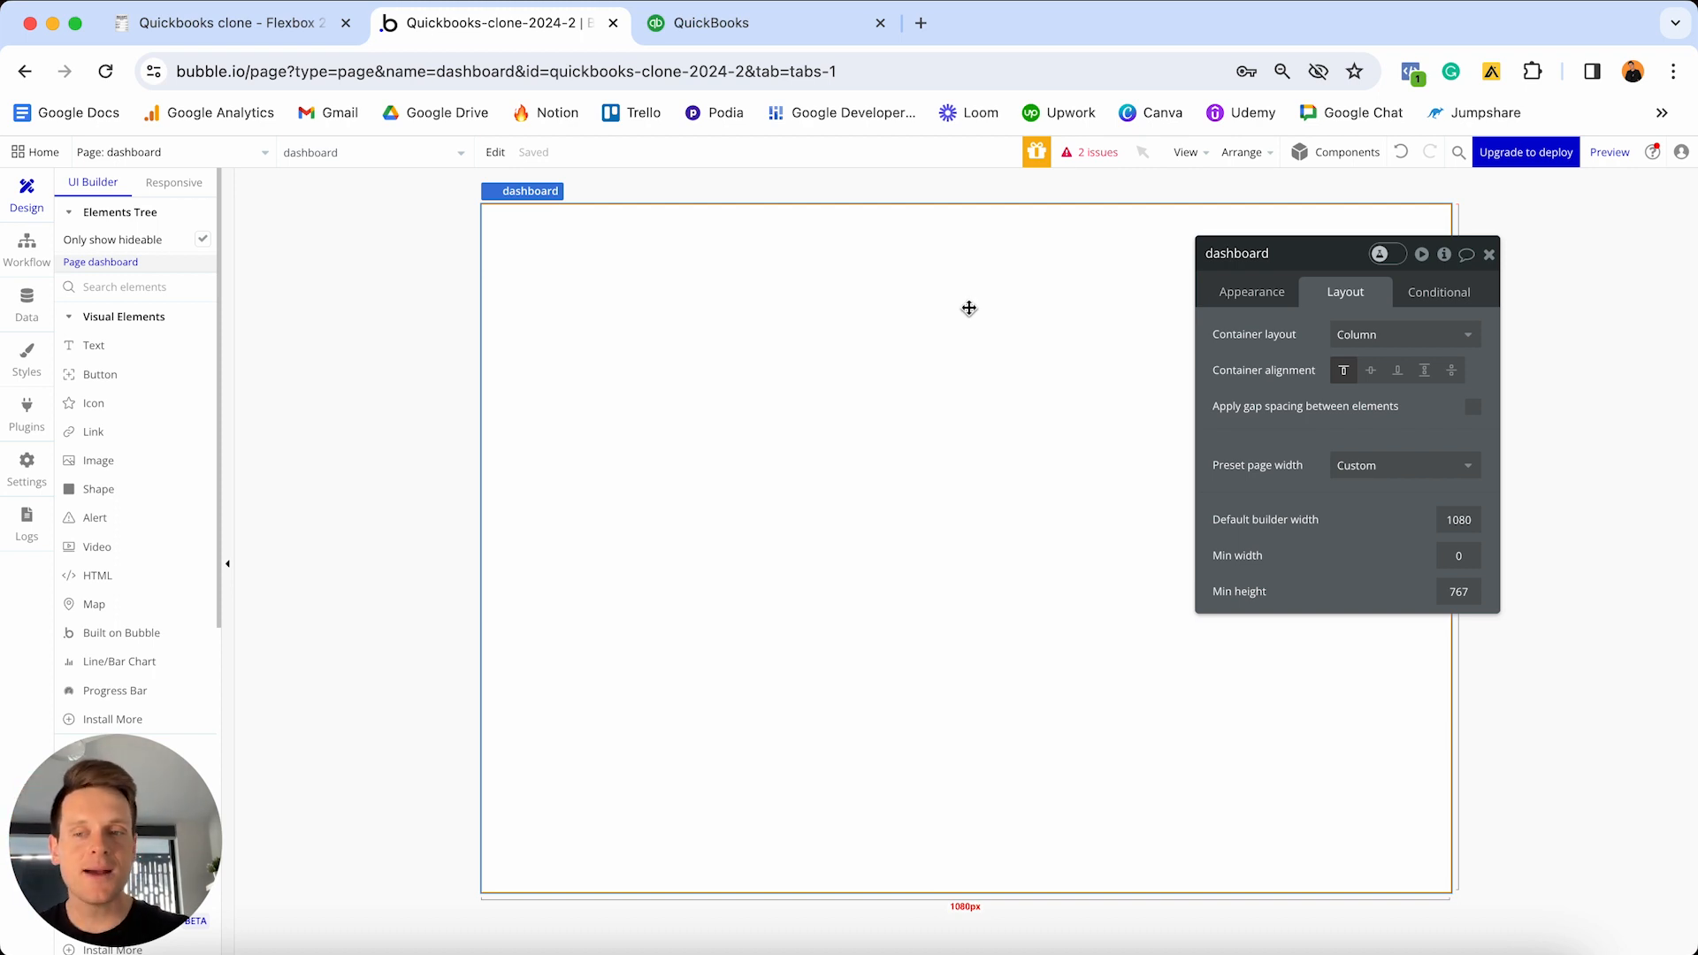
click(792, 26)
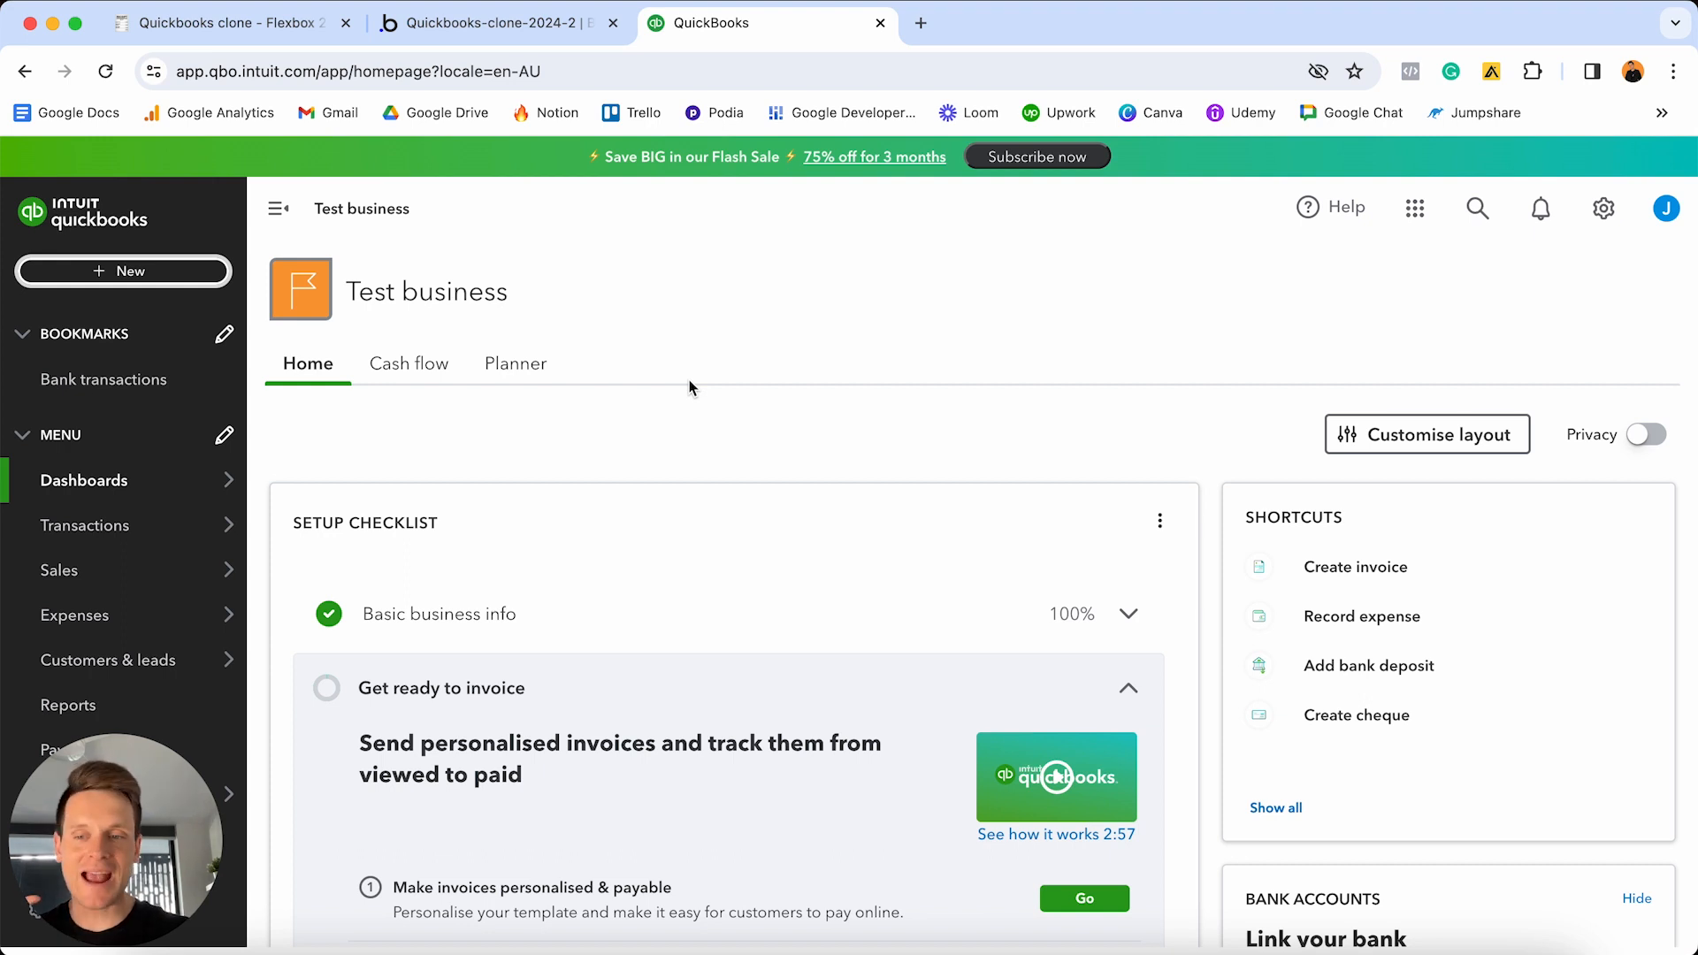
click(536, 27)
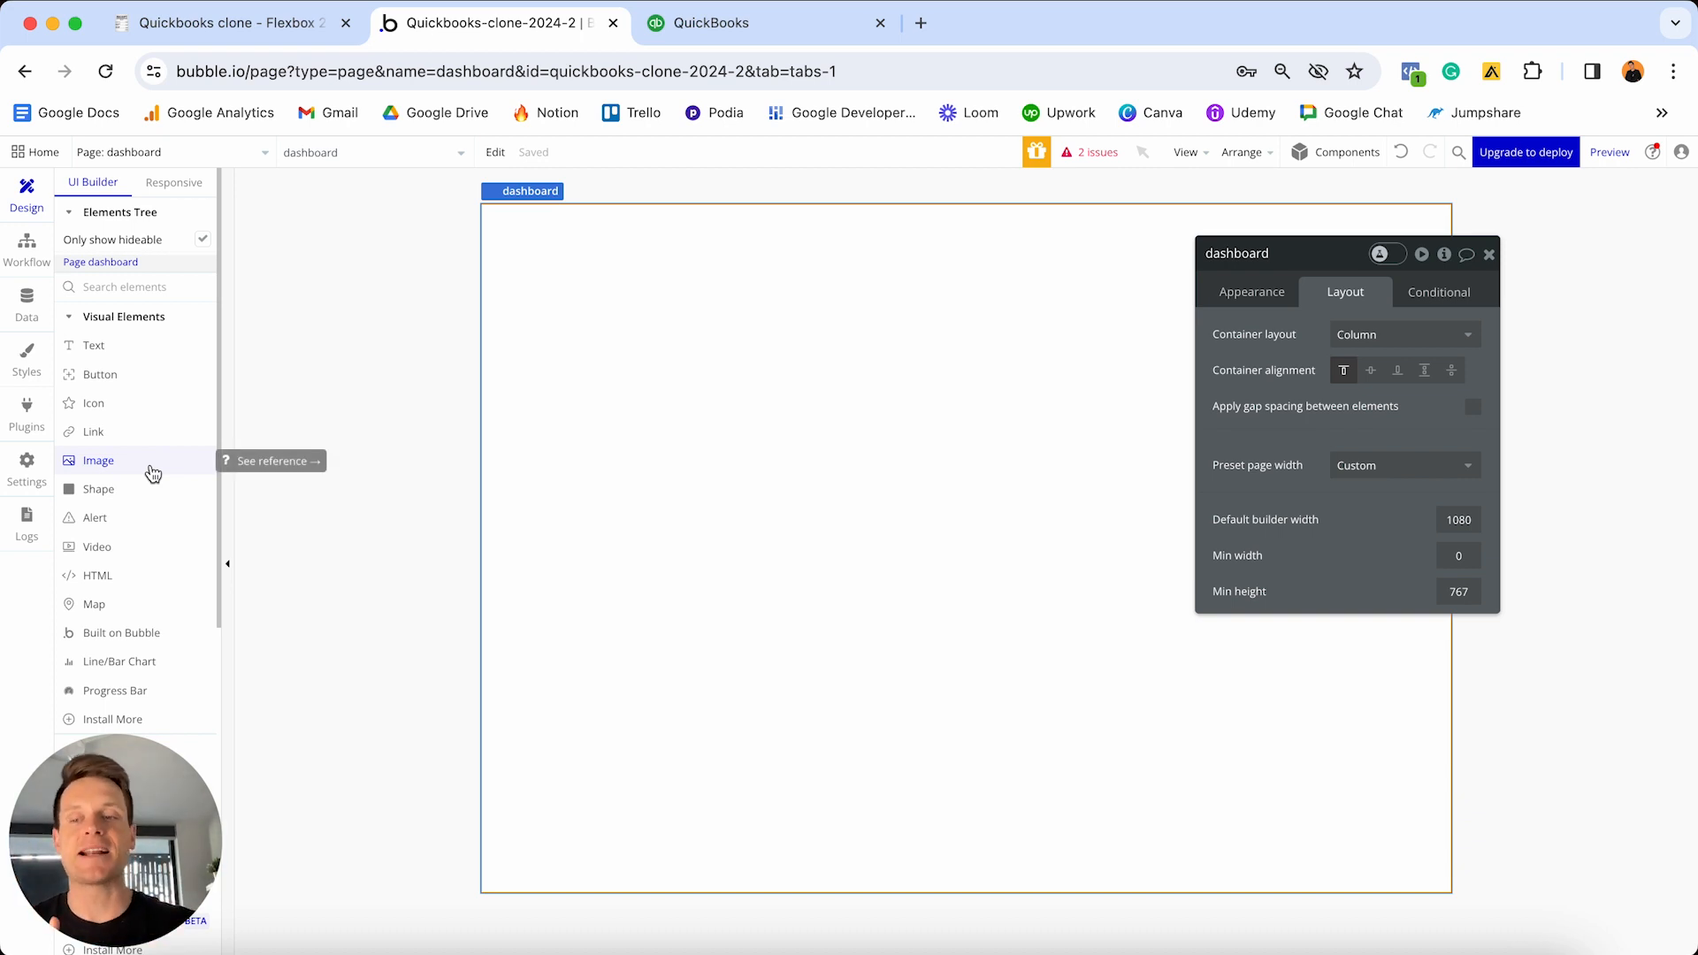
scroll(153, 475, down, 5)
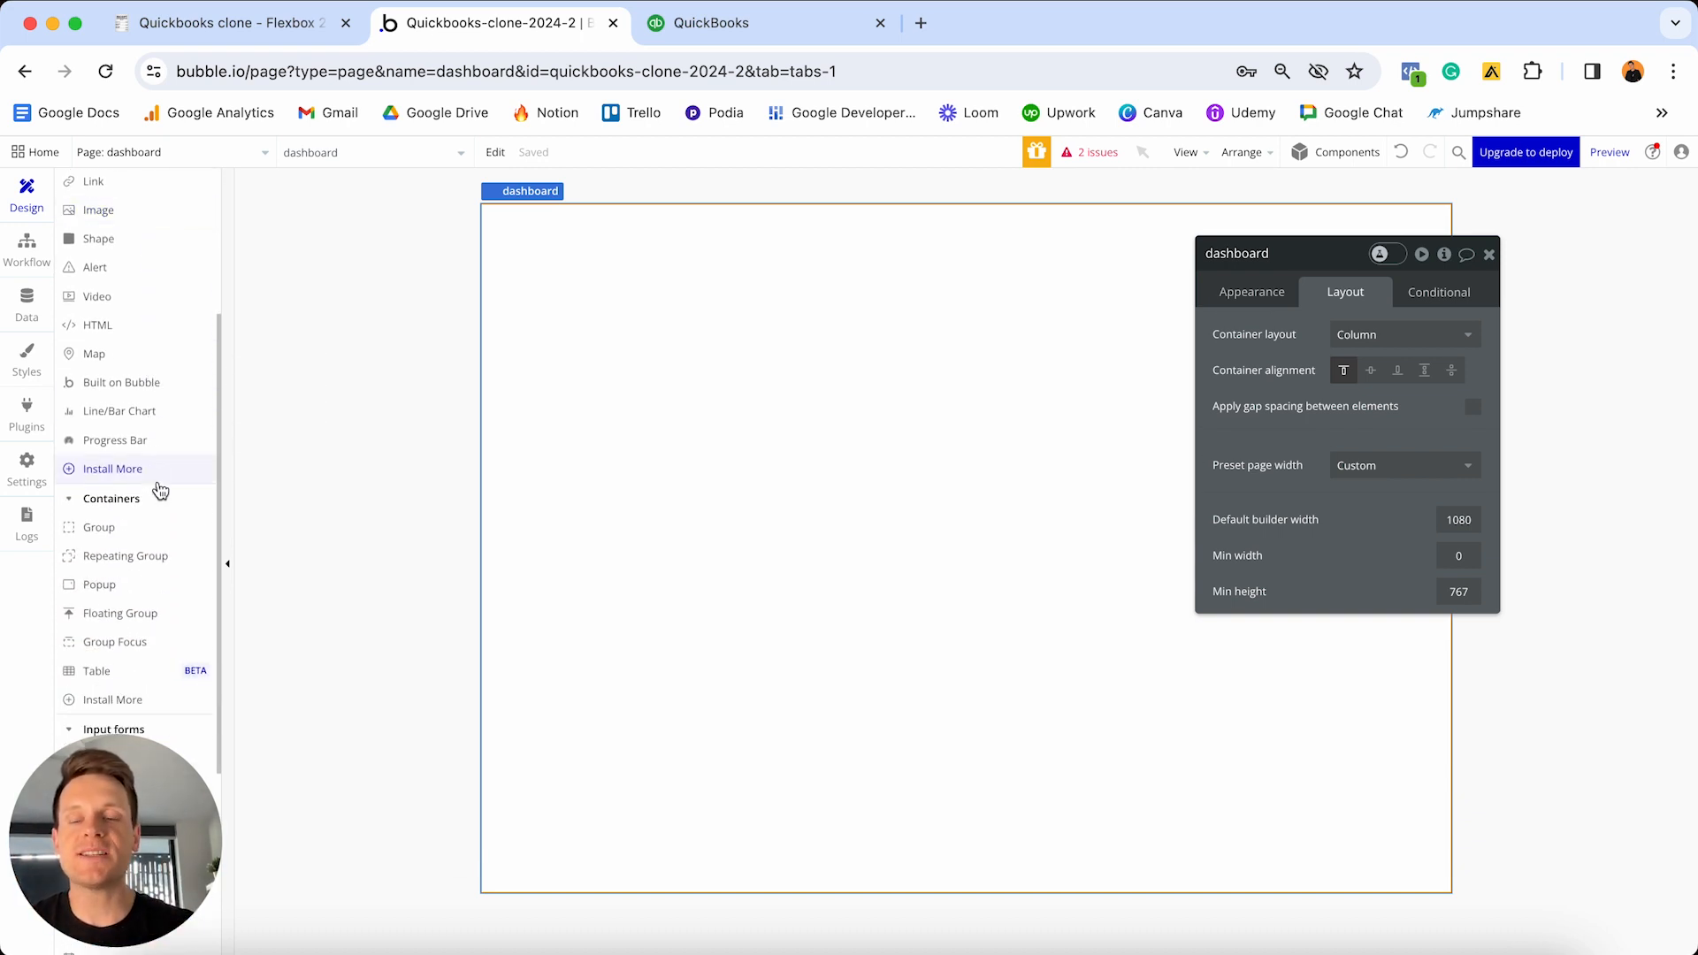
- Place a new Group container at the top-left of the dashboard page
click(111, 531)
click(912, 351)
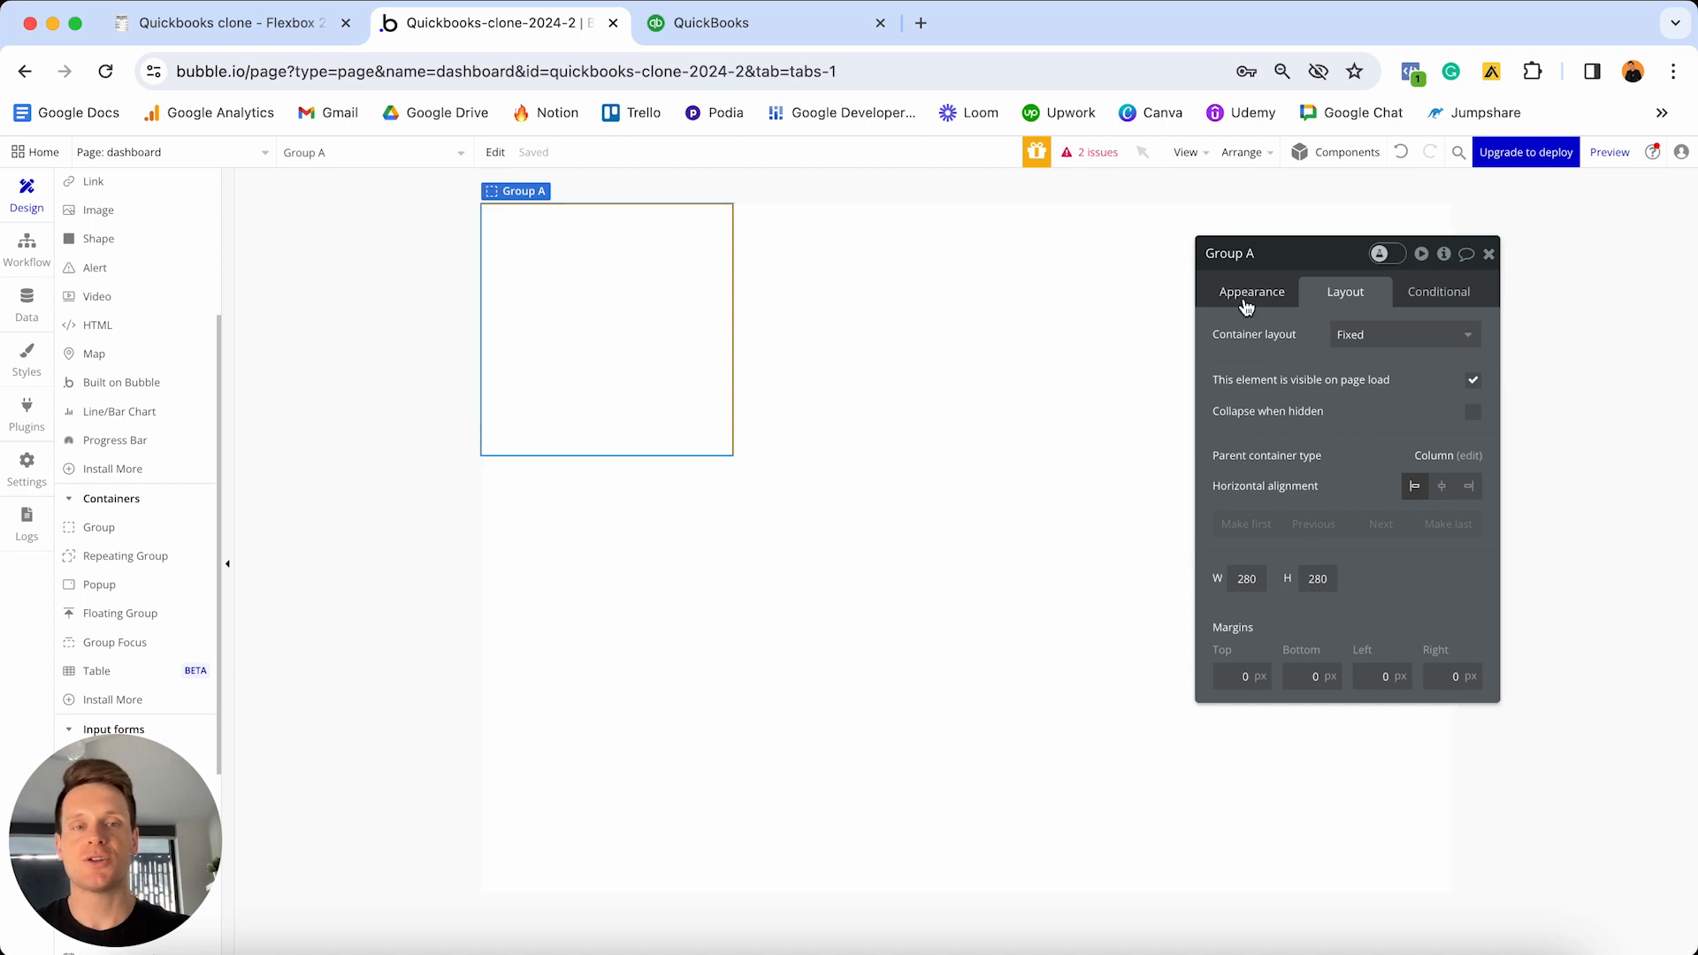
- Detach Group A from its standard style and give it a Flat color background
click(1251, 297)
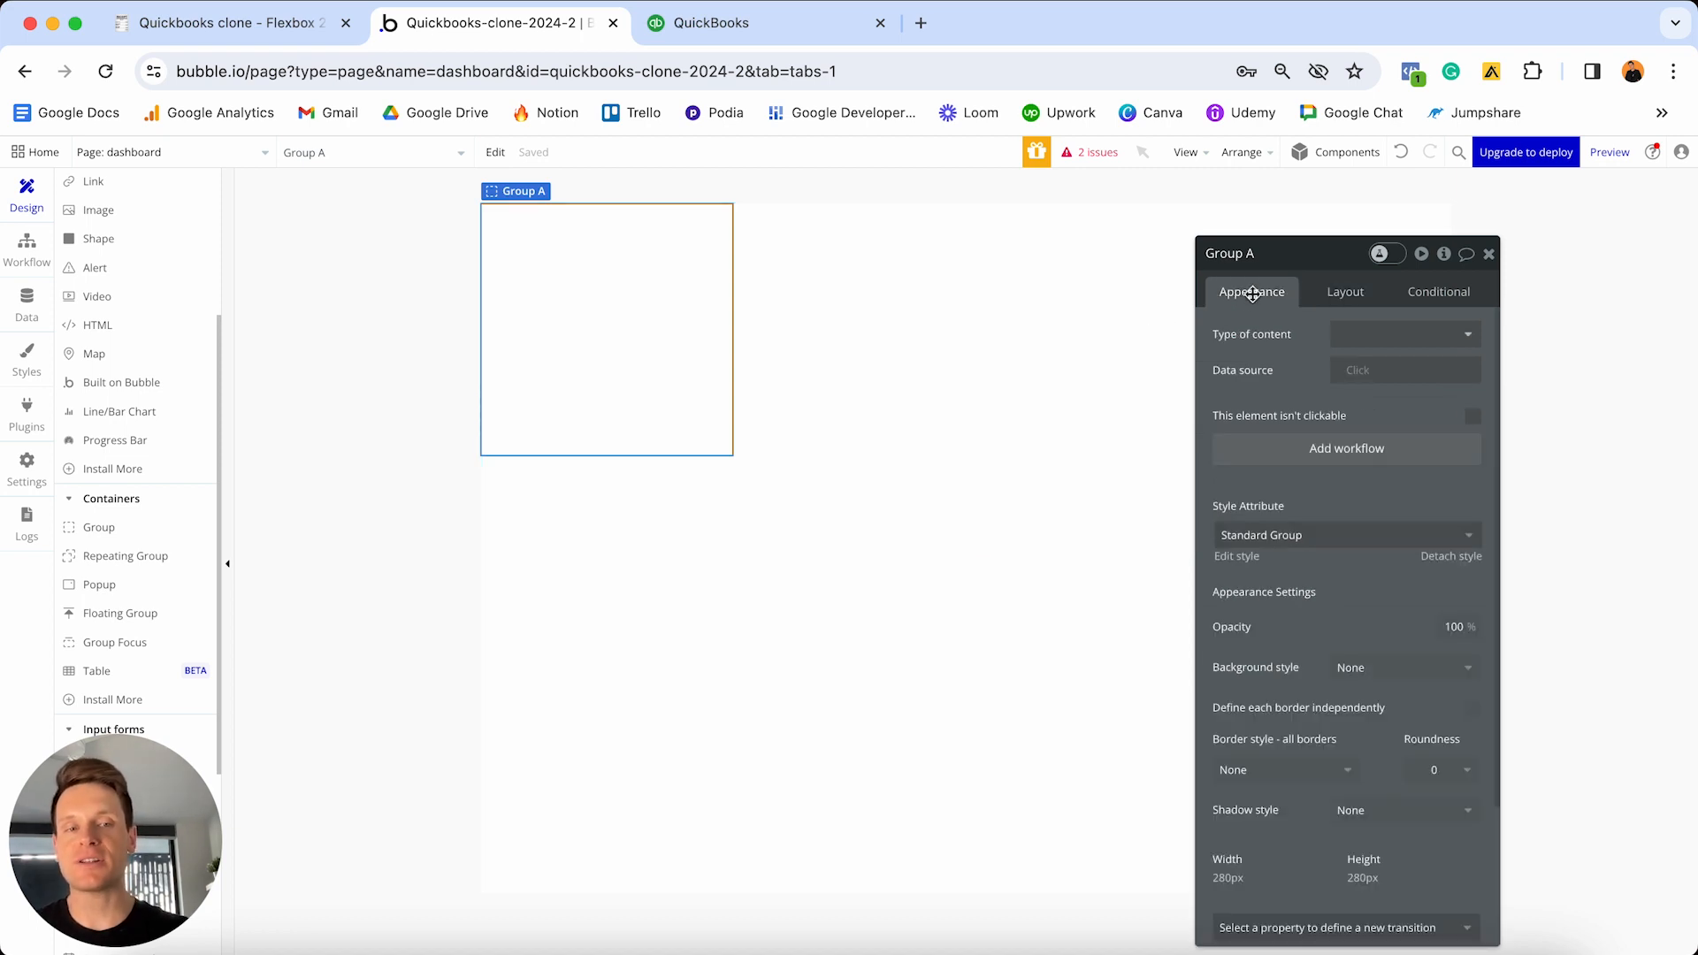
click(1451, 557)
scroll(1362, 501, down, 2)
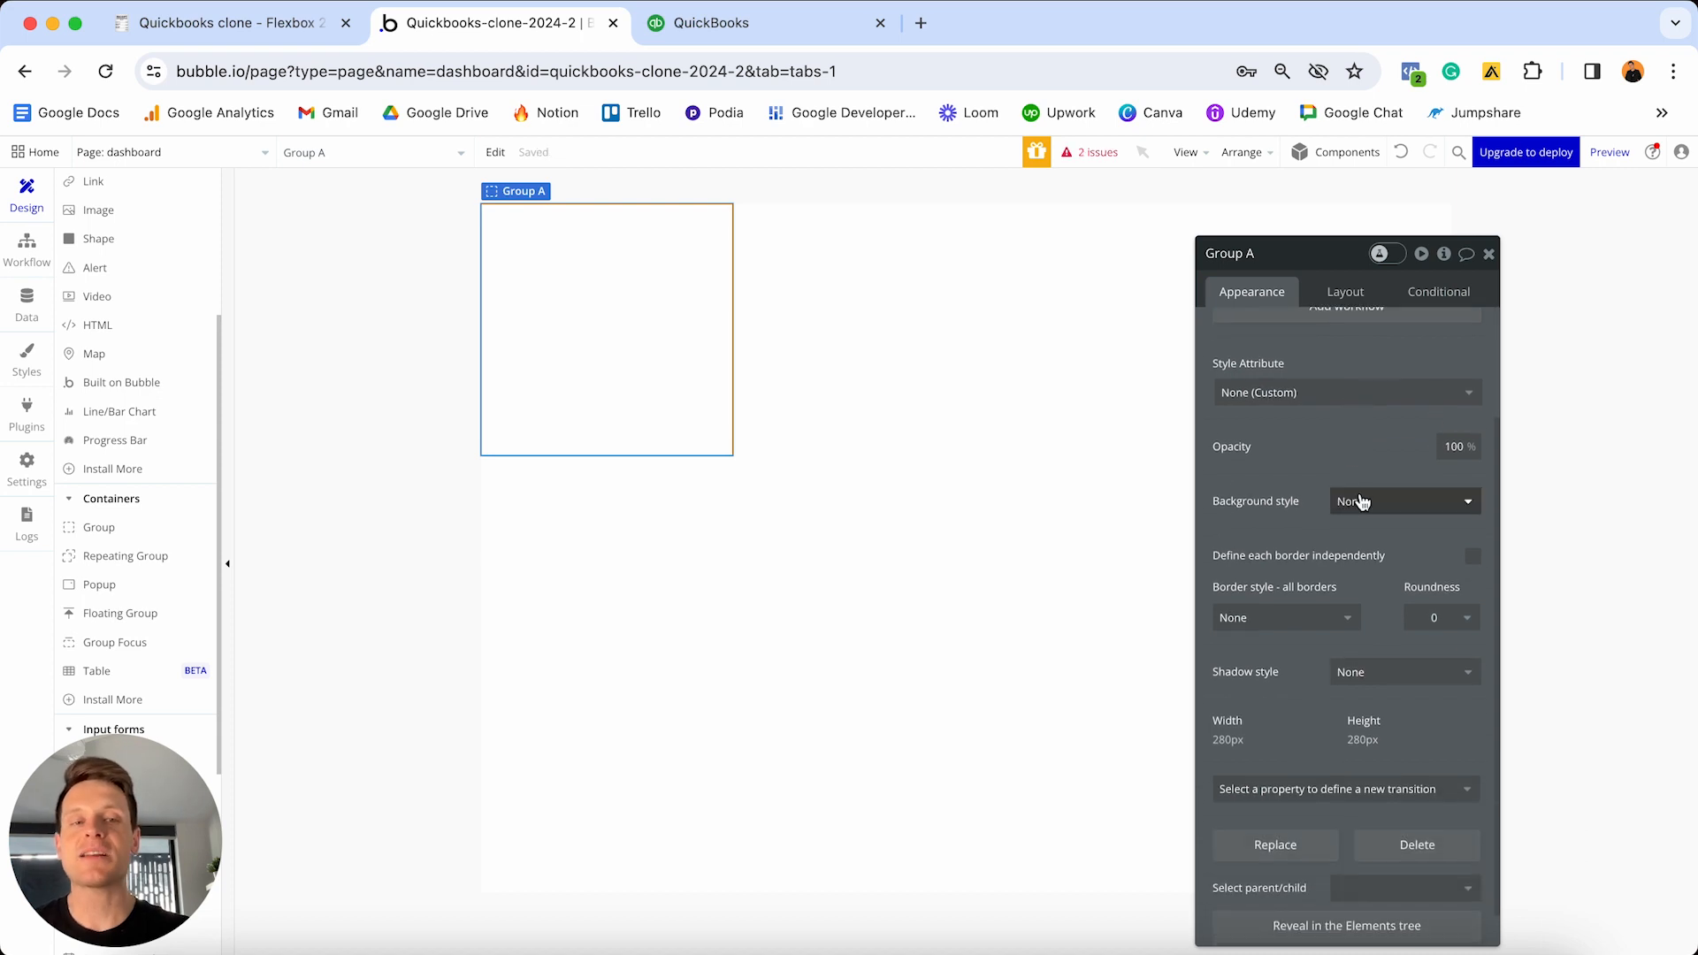
click(1362, 501)
click(1378, 559)
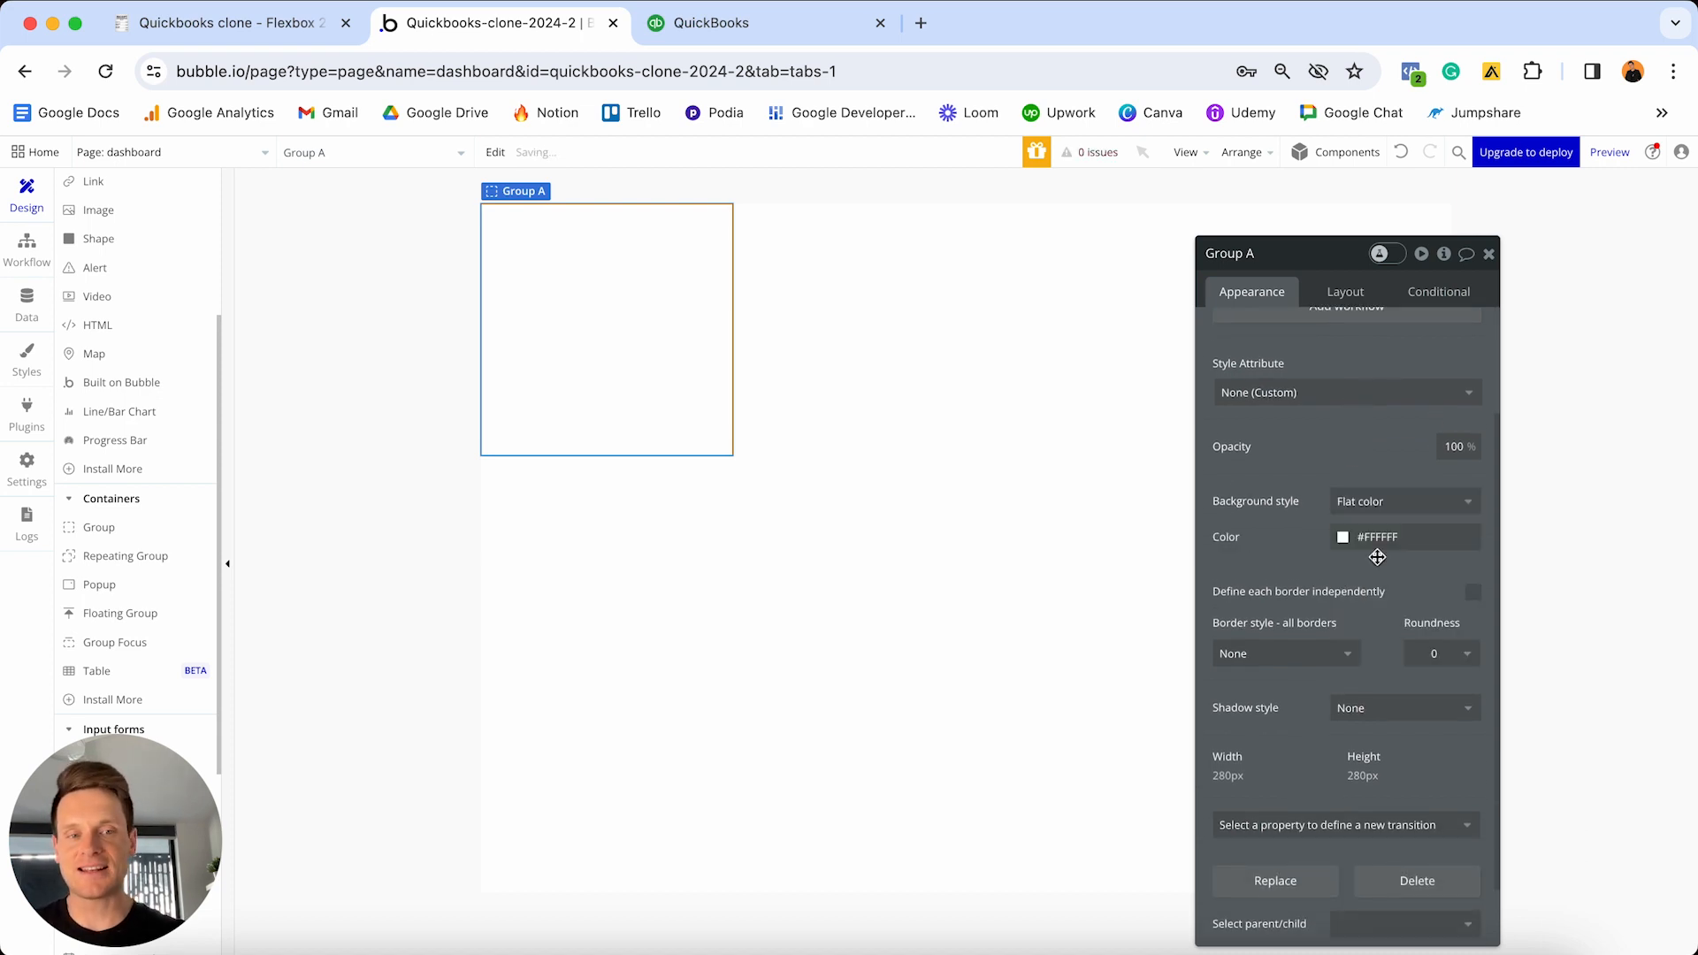
- Set Group A's flat background colour to light pink #FFEAEA
click(1373, 540)
click(1360, 553)
drag(1360, 553, 1348, 546)
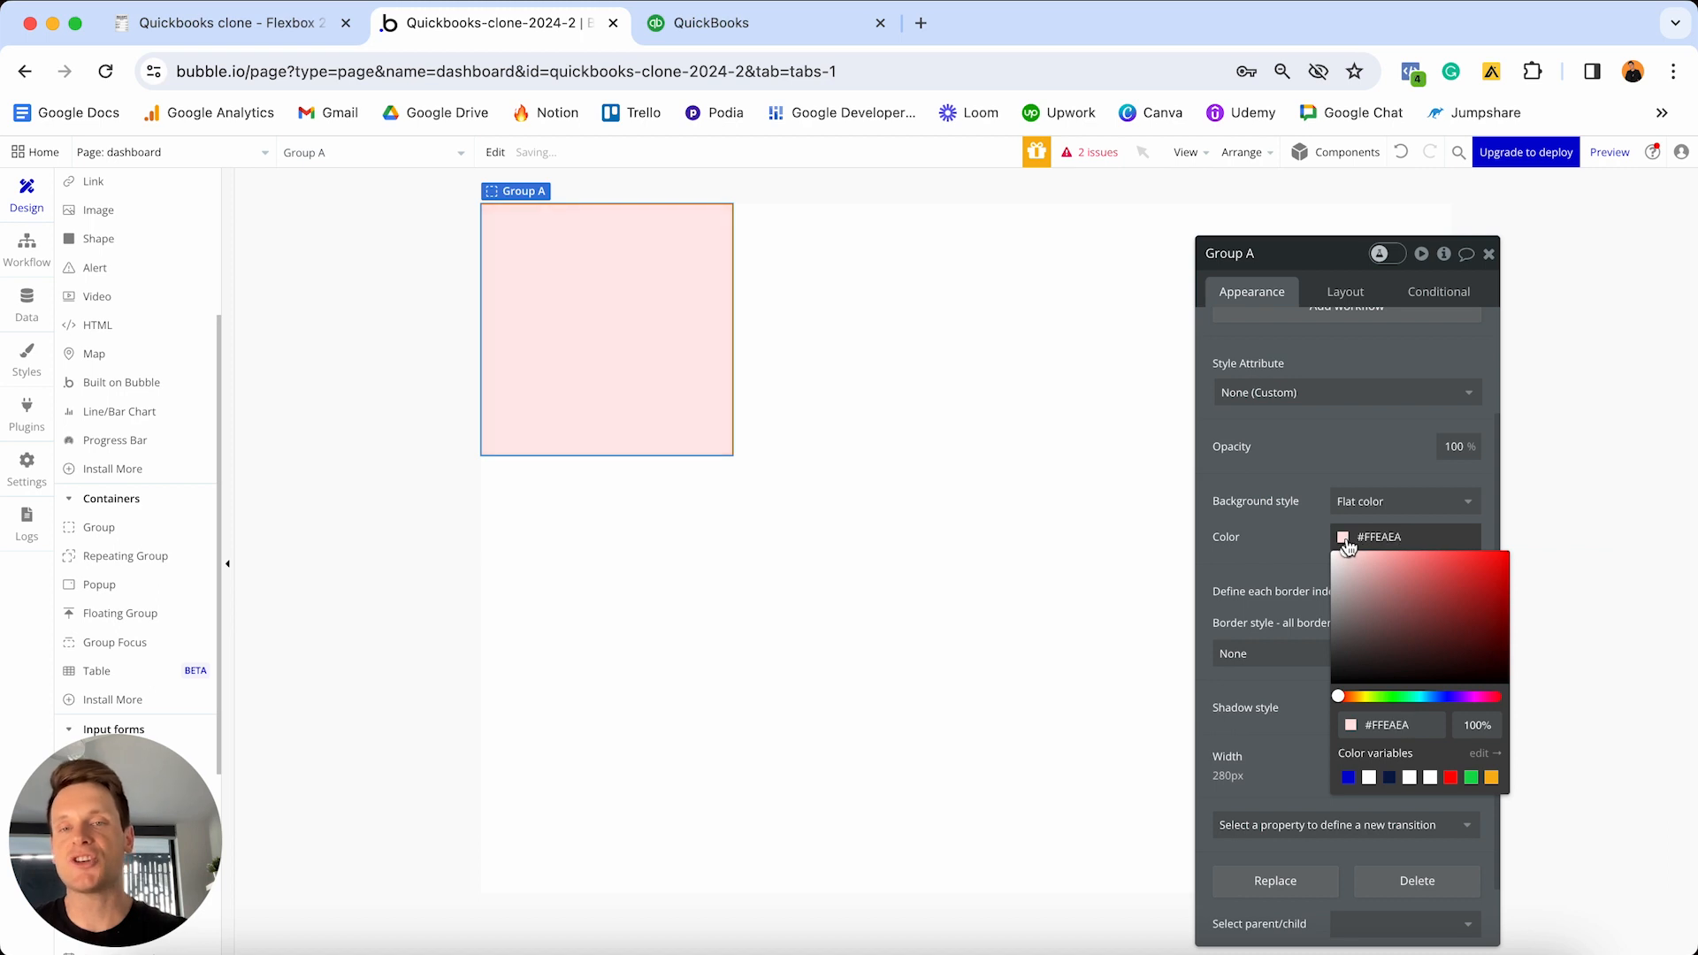
click(1336, 463)
click(1365, 492)
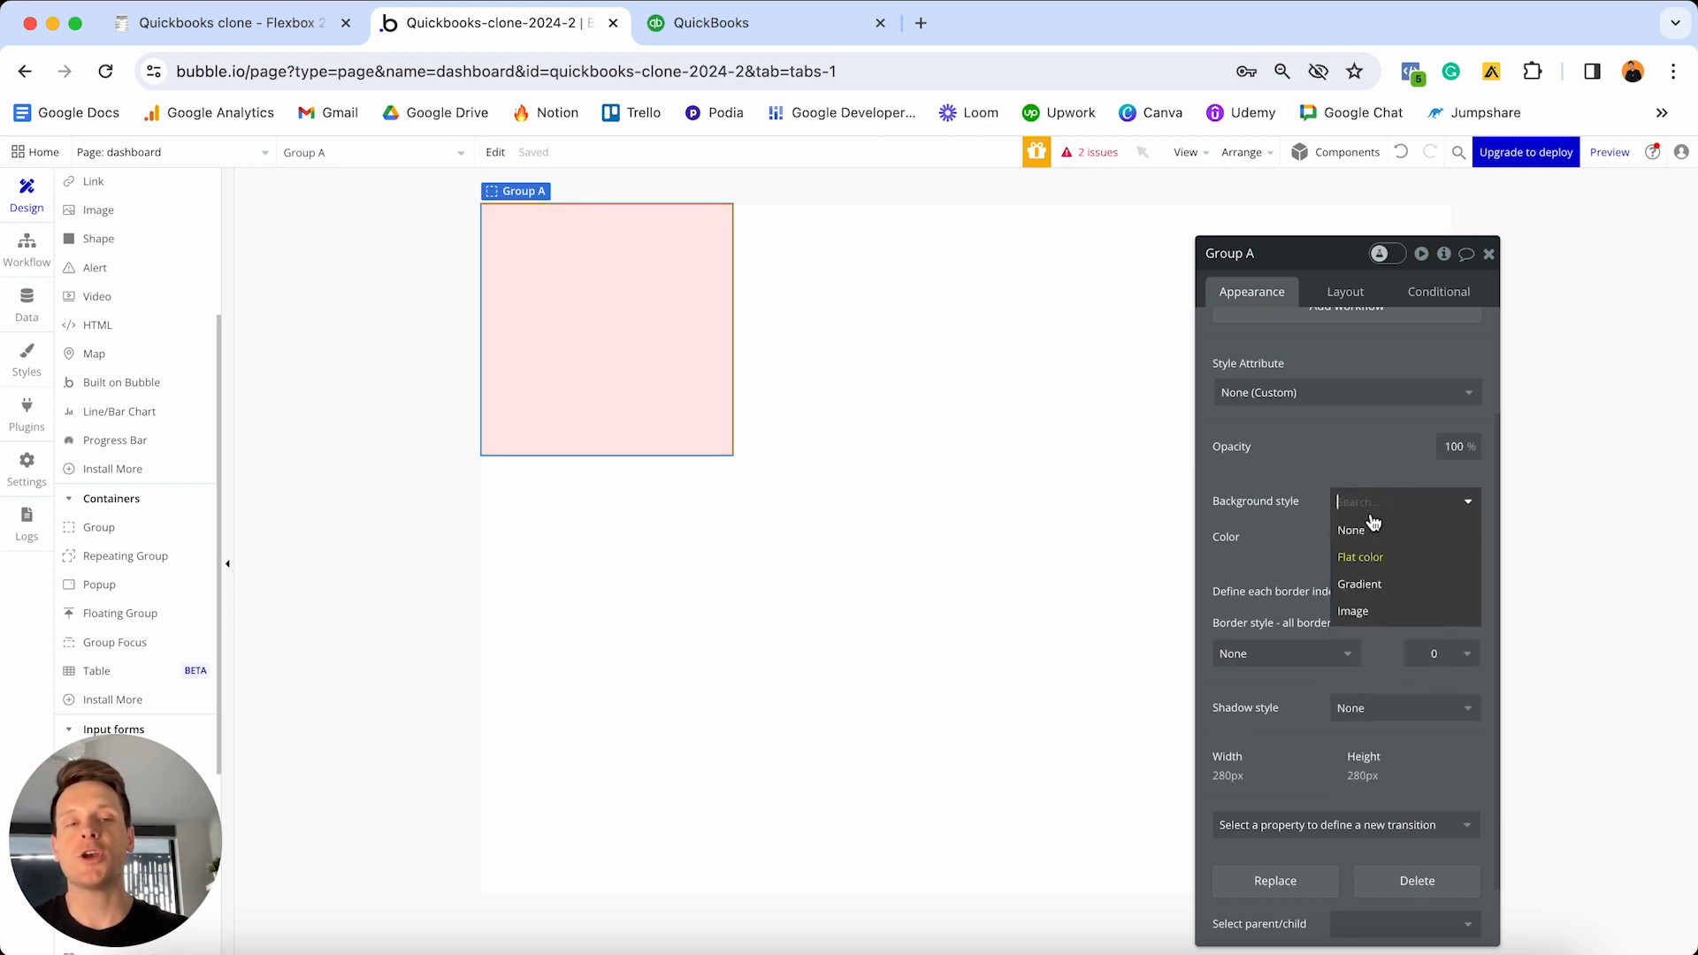
click(1367, 529)
click(1367, 492)
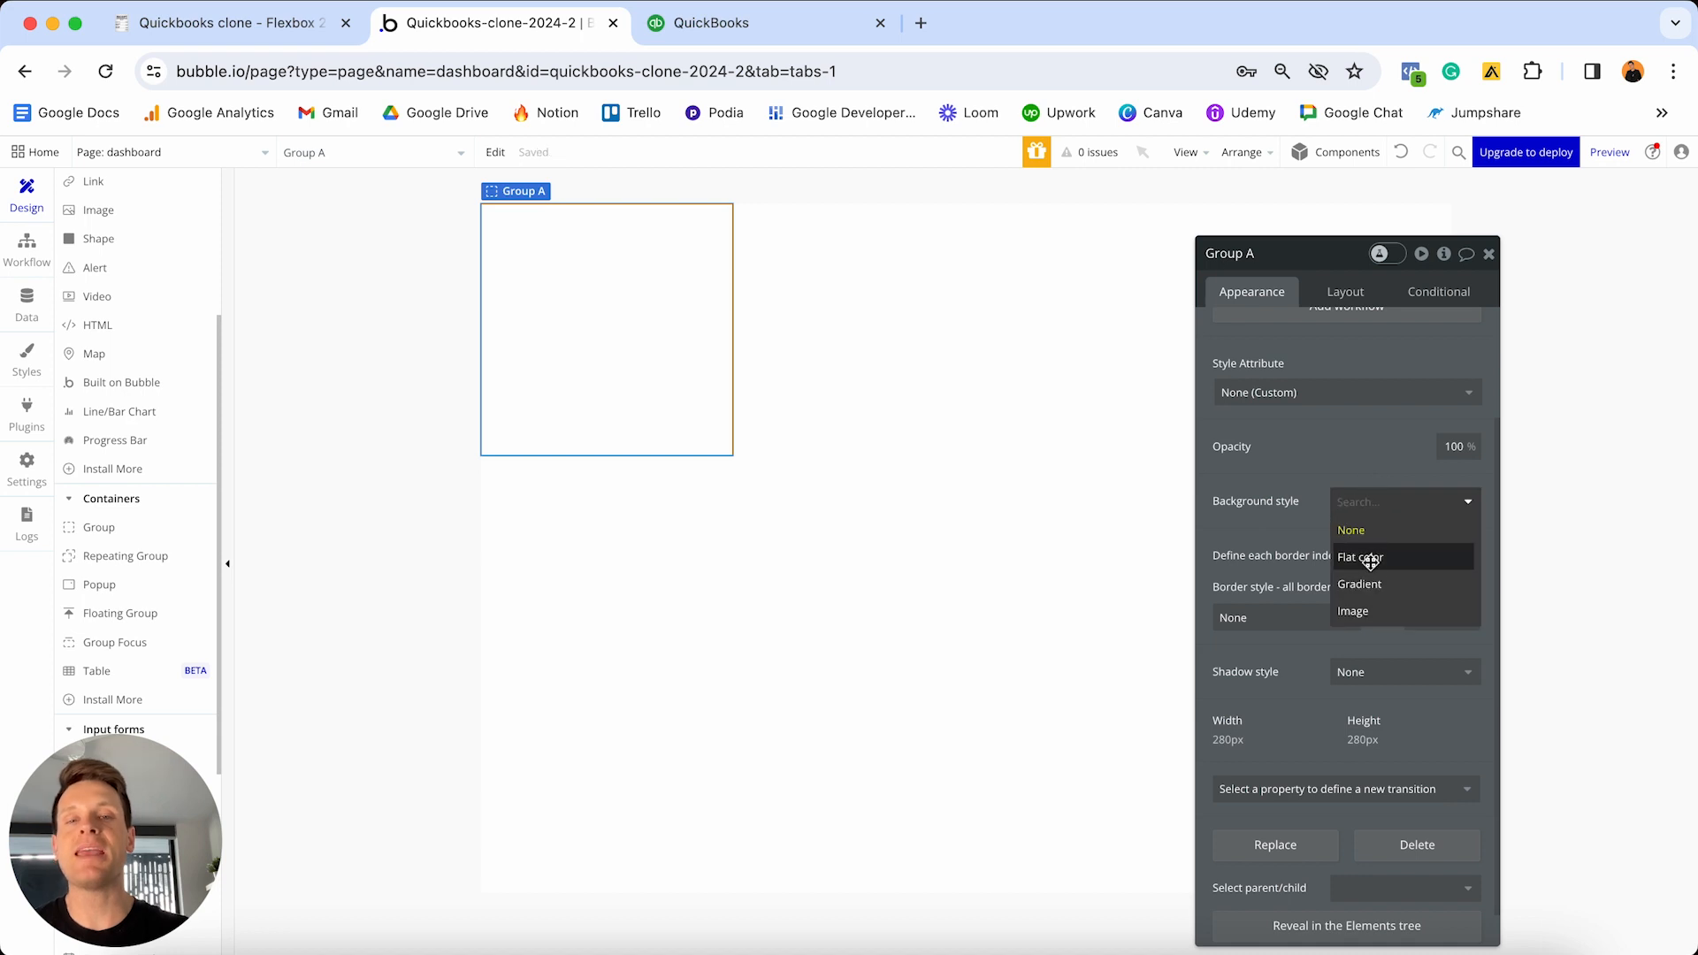
click(1369, 557)
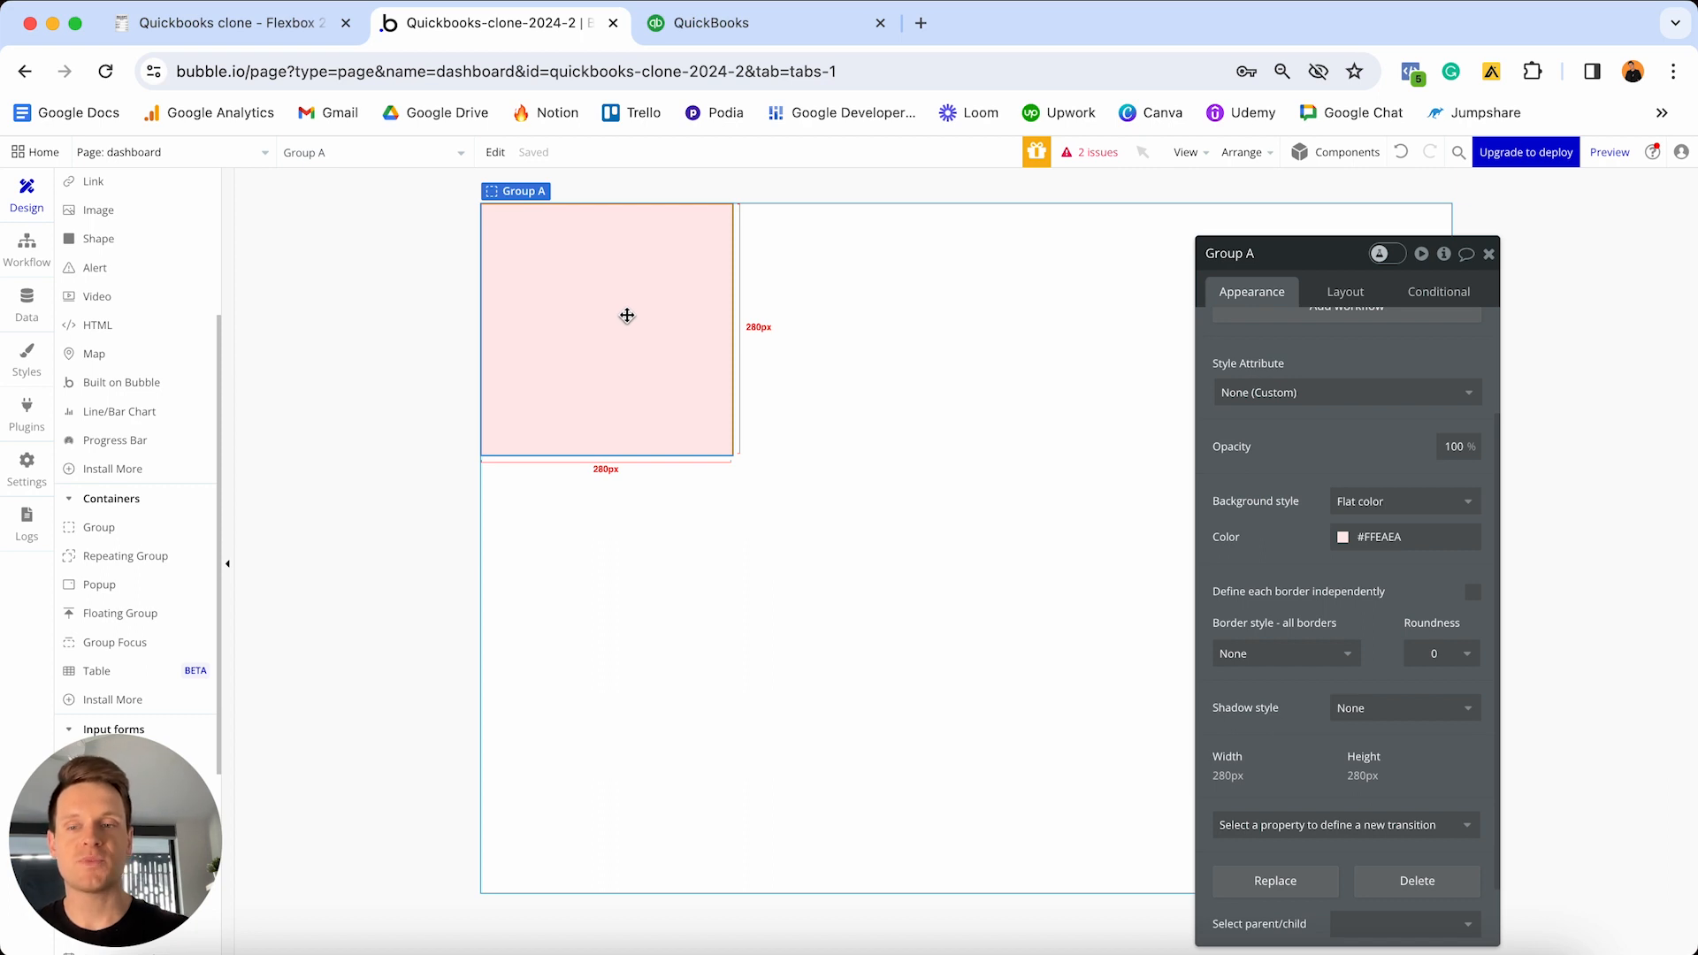
click(1351, 294)
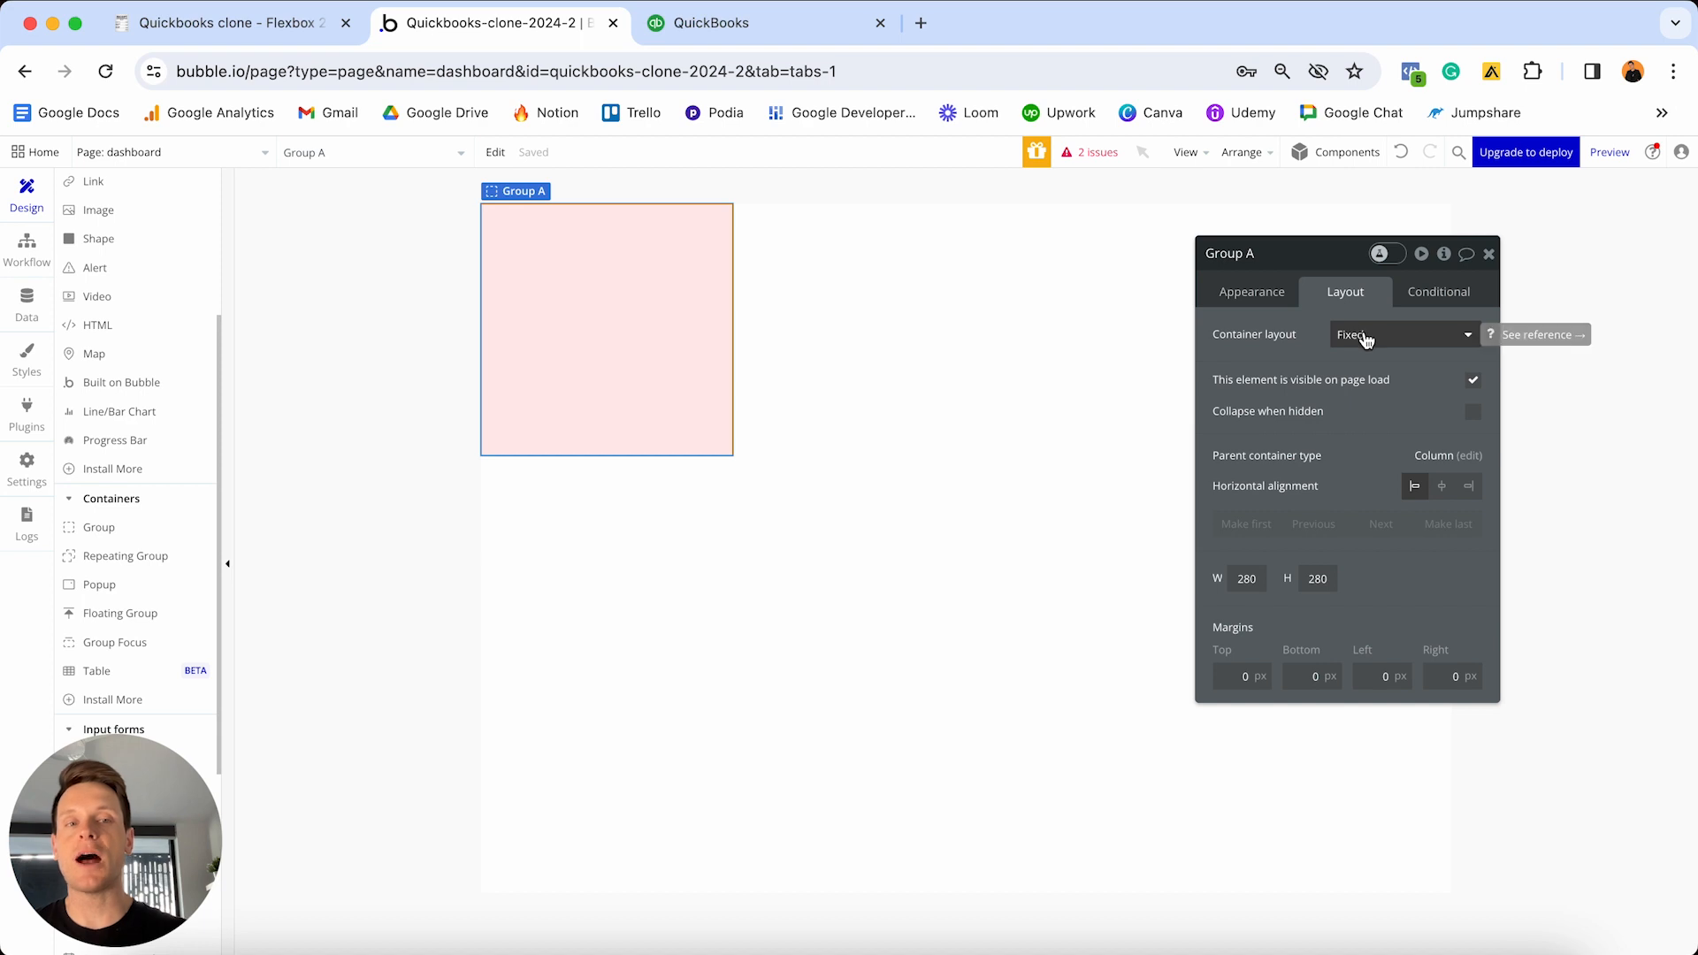
- Give Group A a Column layout, uncheck fixed-width, and set its minimum width to 0
click(1366, 336)
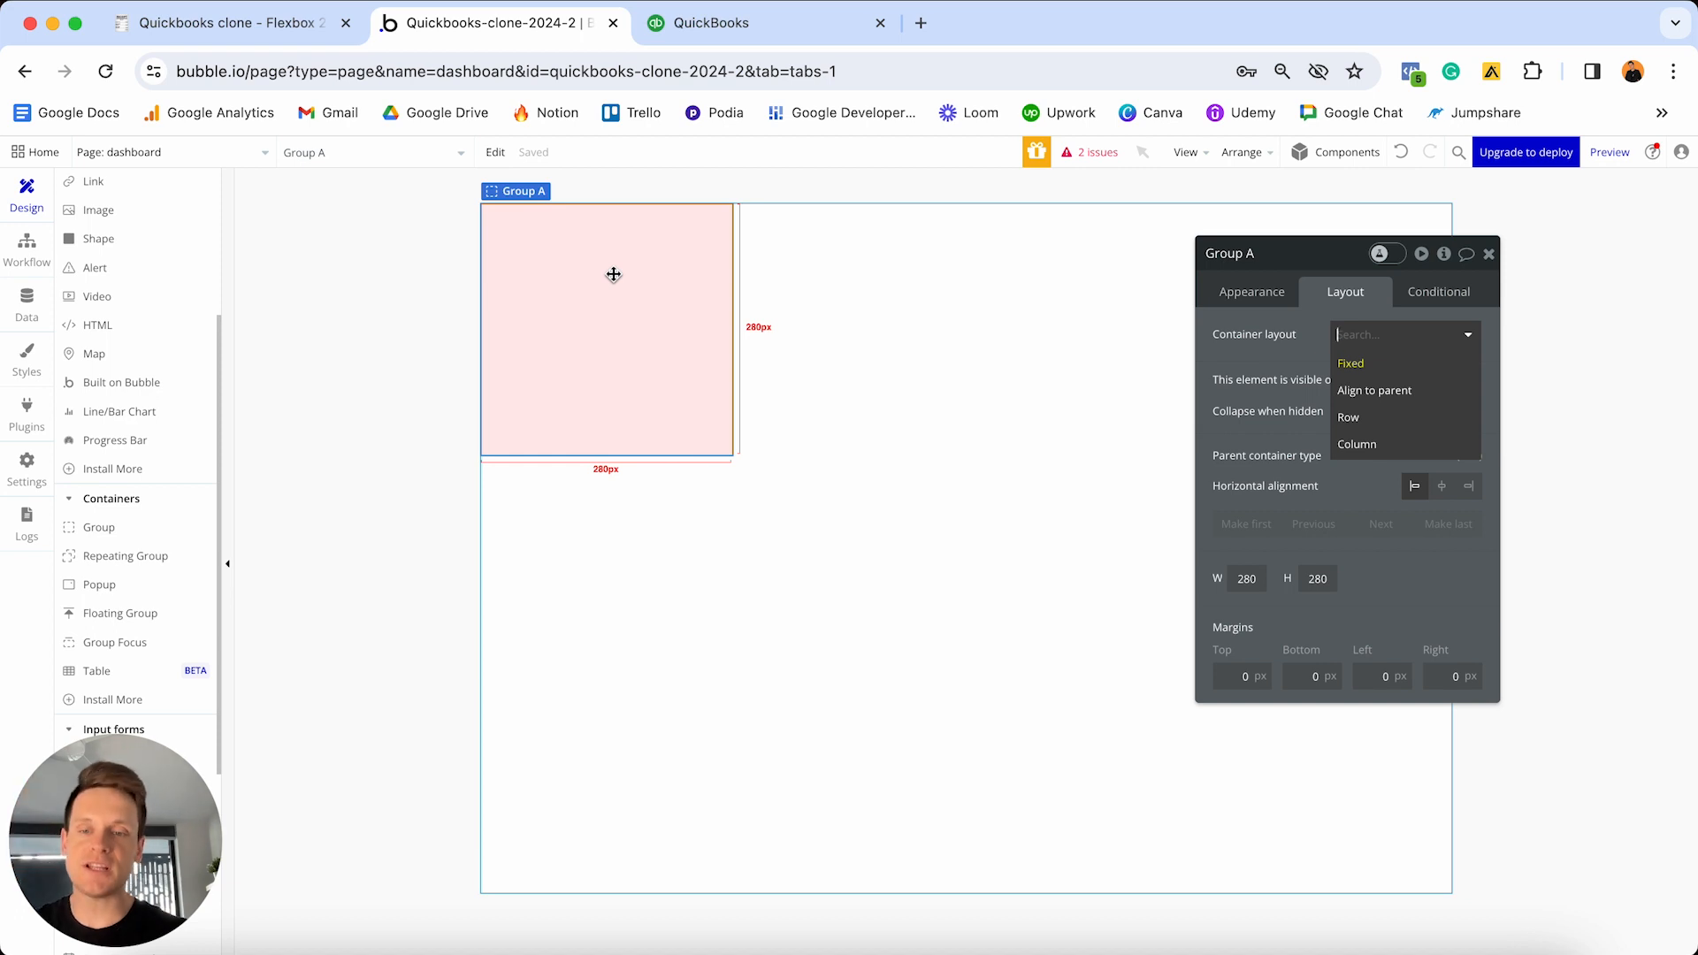
click(1372, 450)
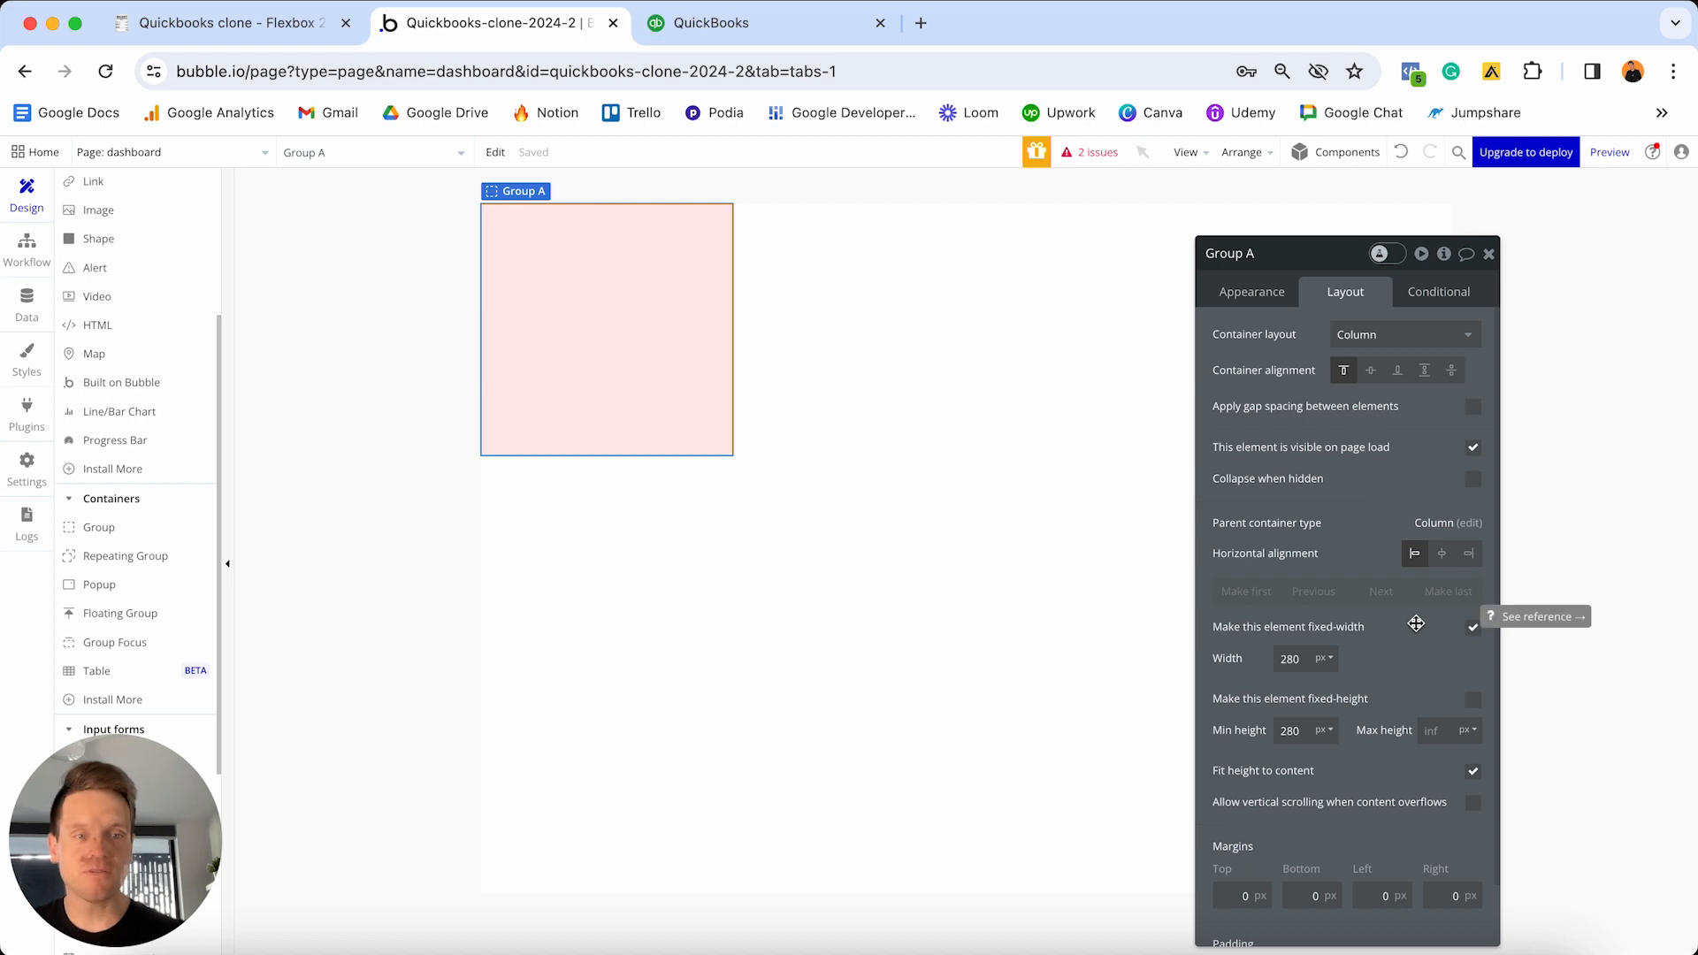
click(1473, 628)
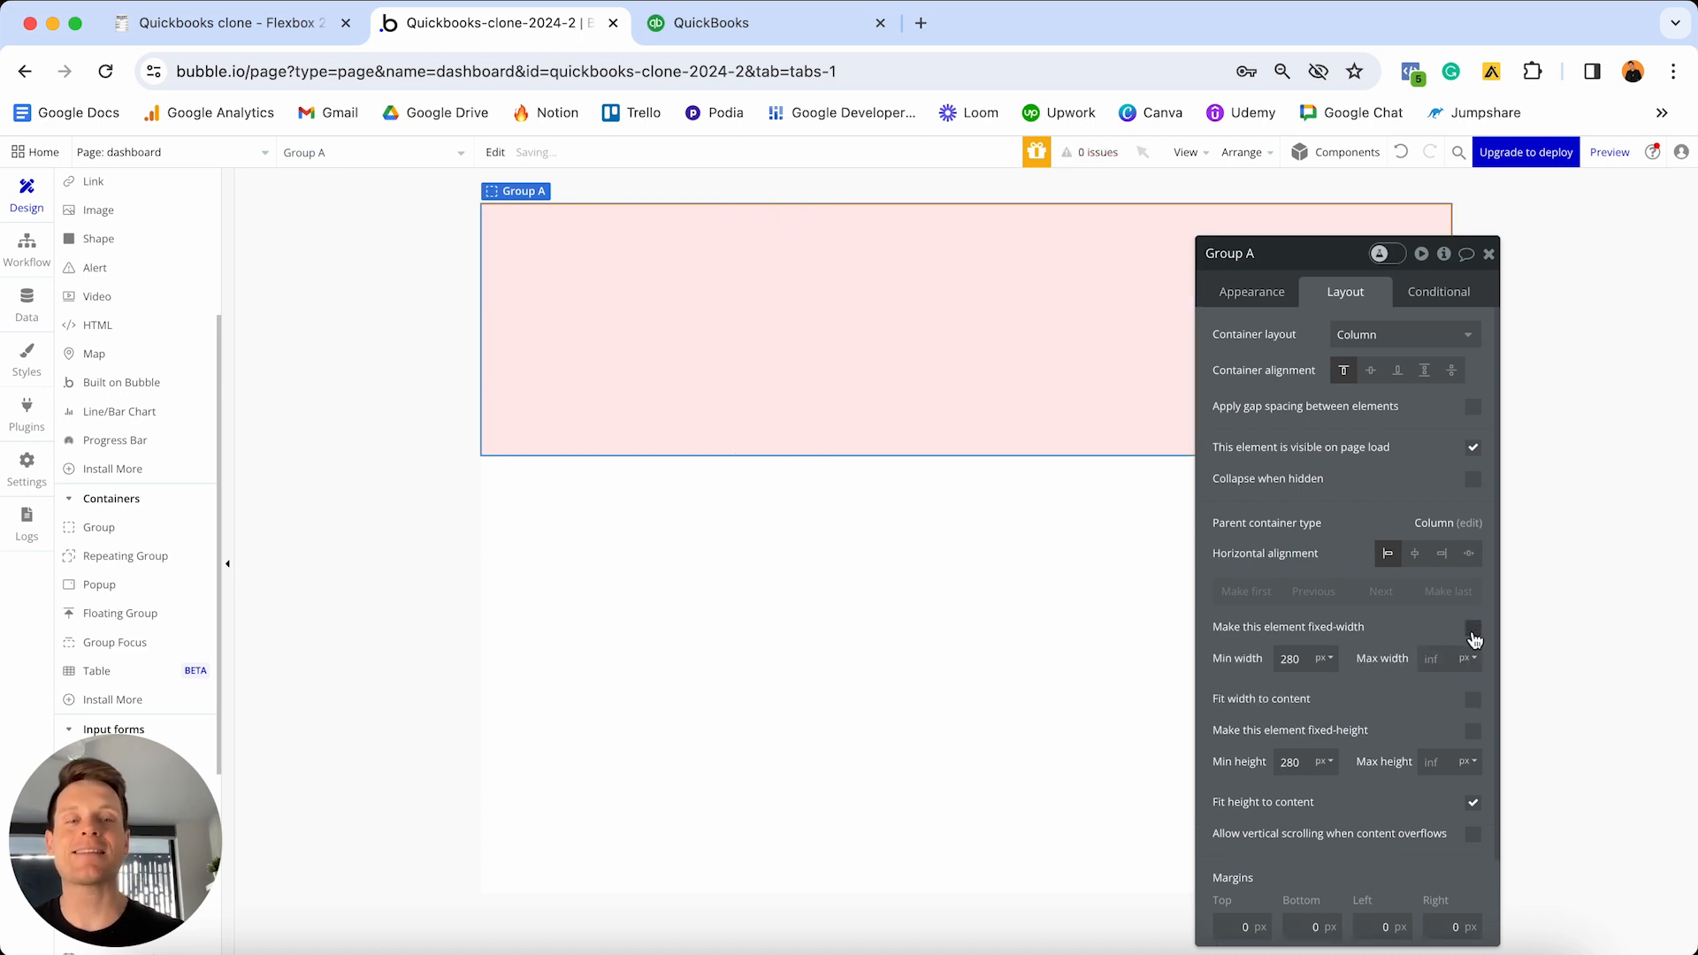
double_click(1290, 659)
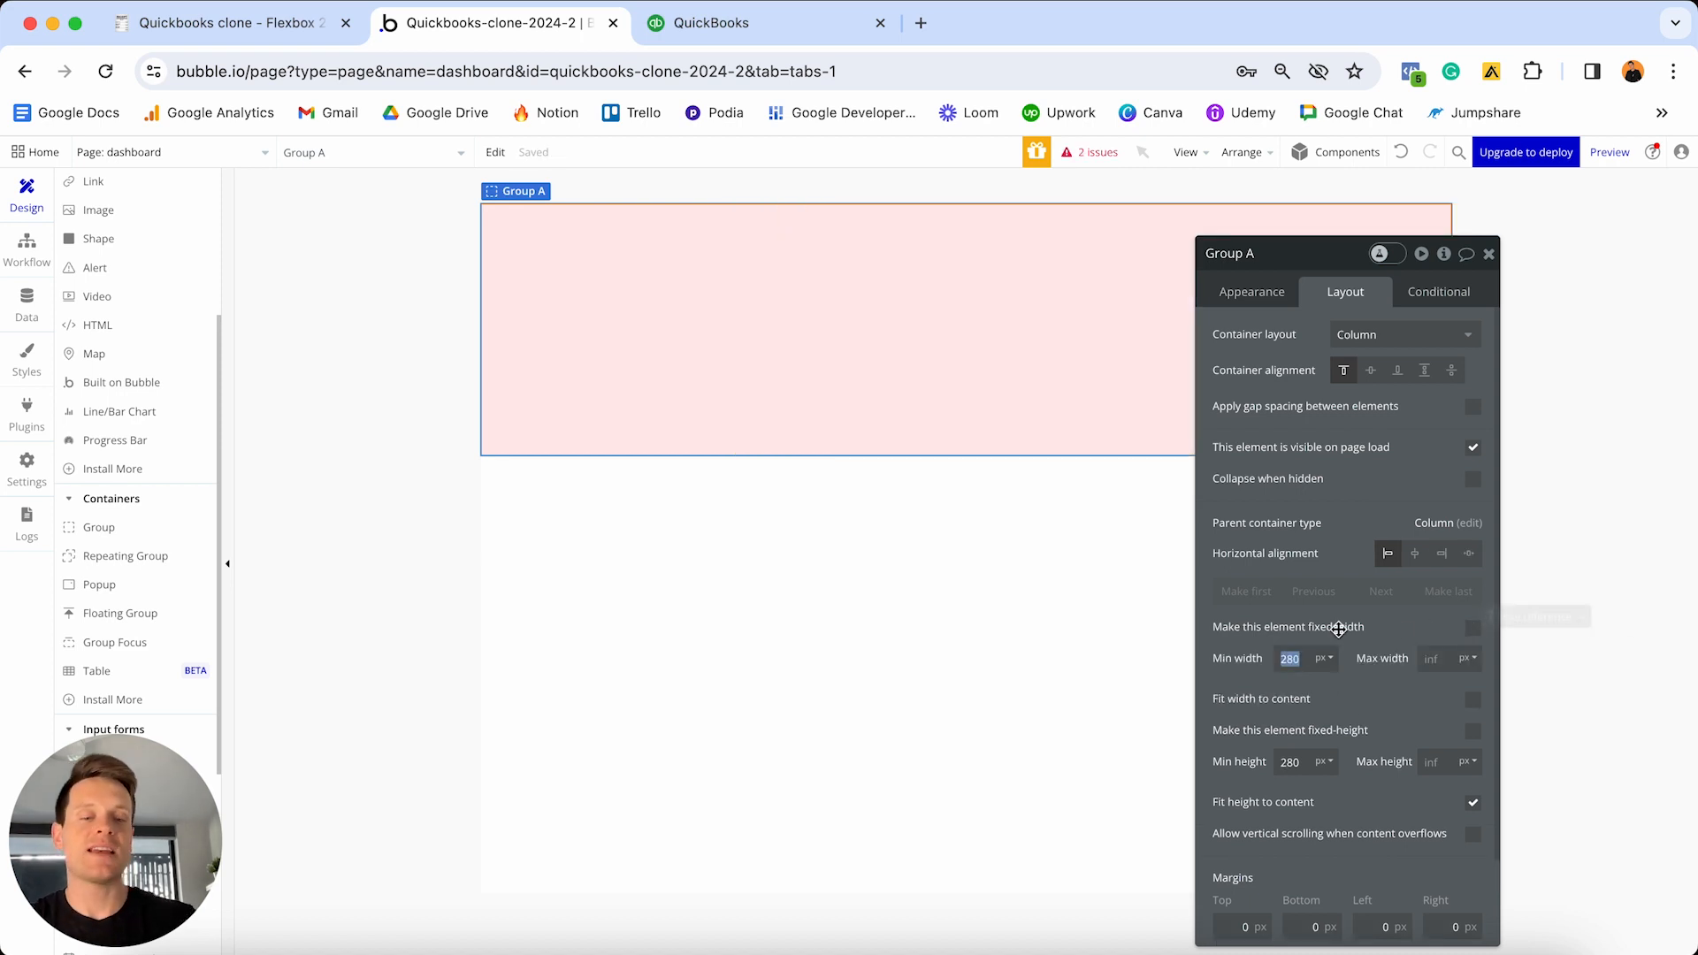
text(0)
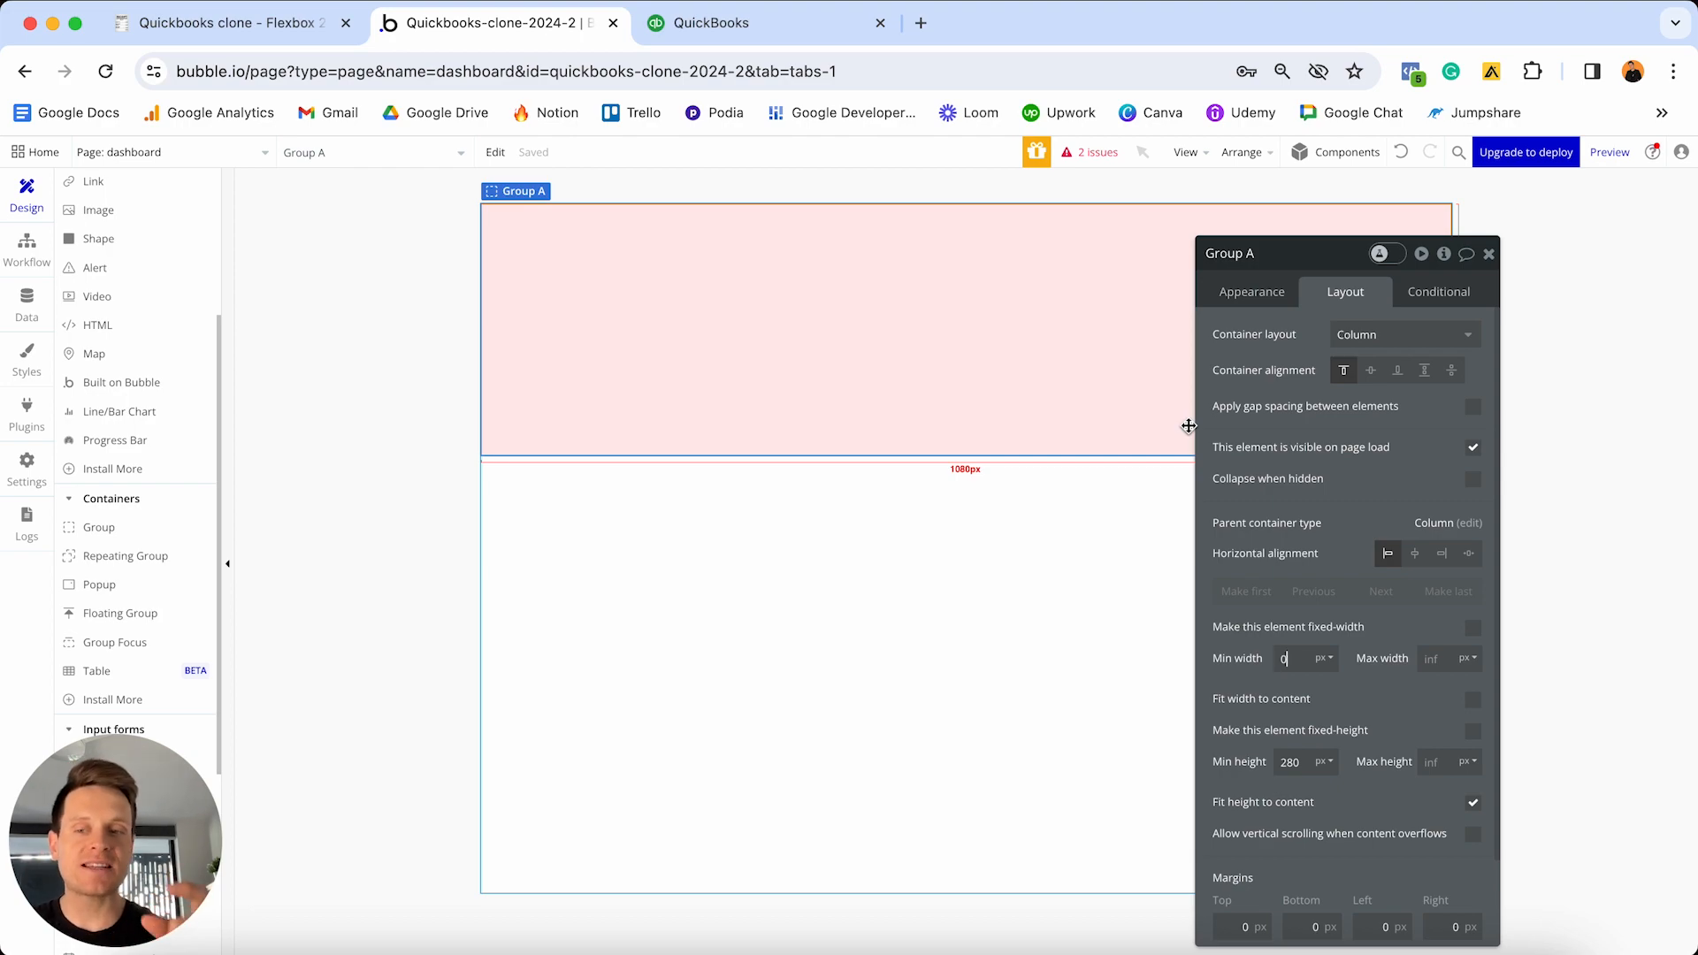
key(ctrl+Up)
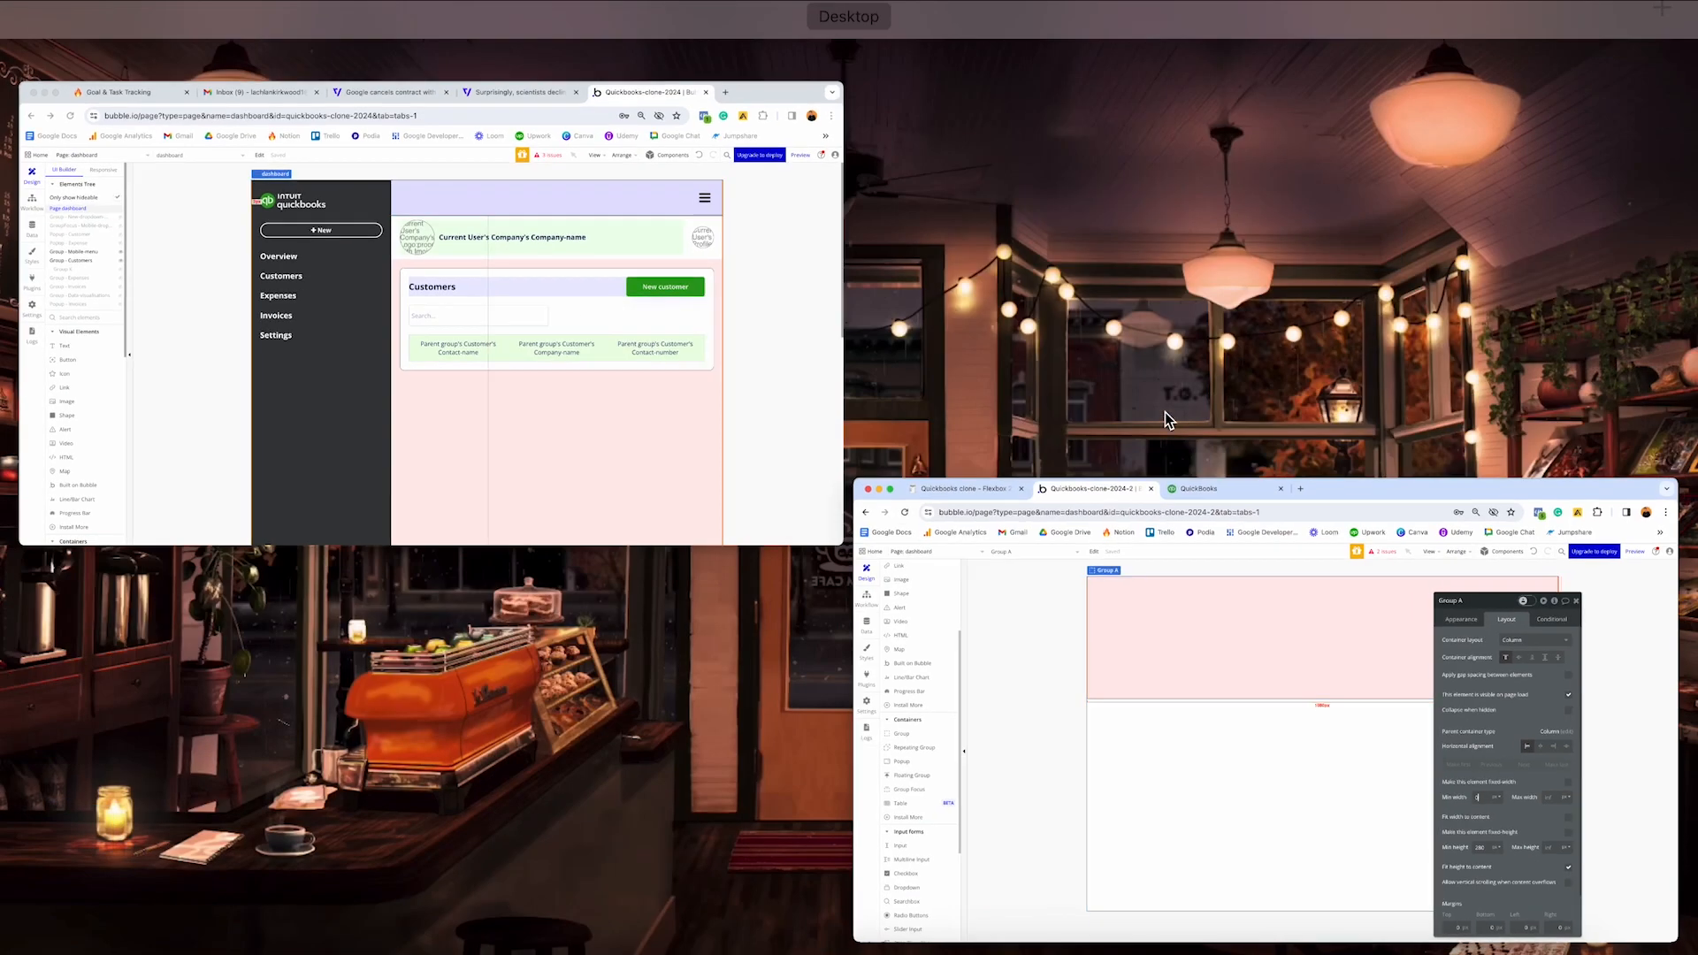
- Hide the Expenses and Customers groups in the older QuickBooks clone's editor
click(727, 287)
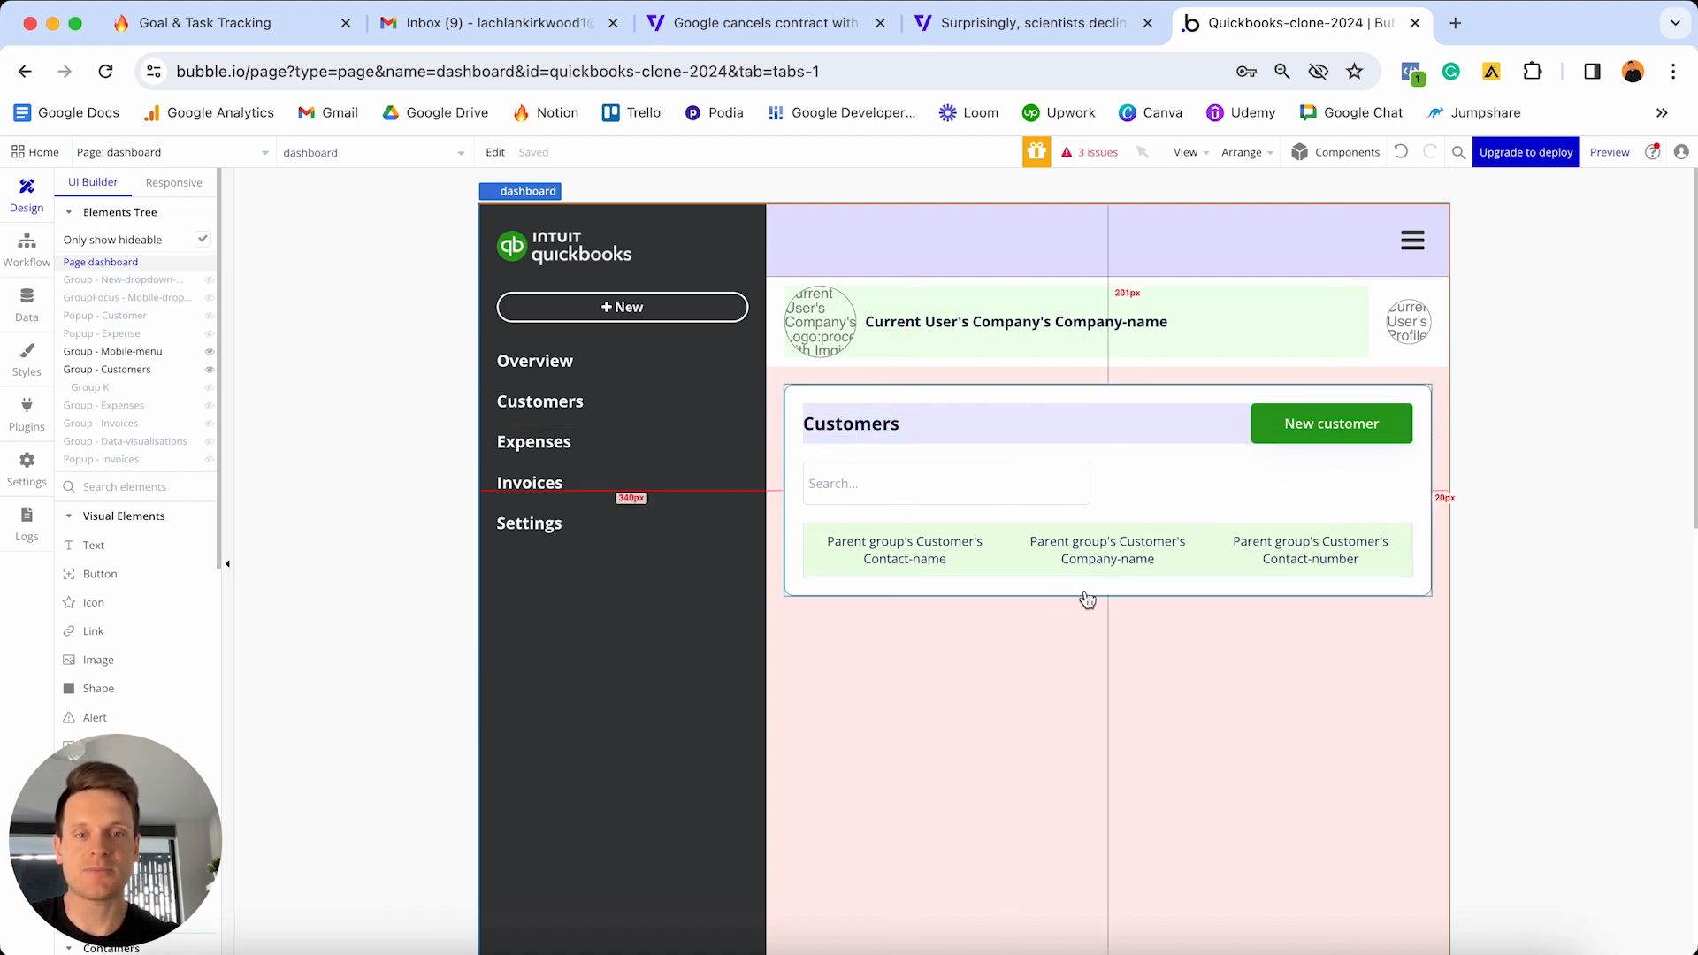
click(210, 406)
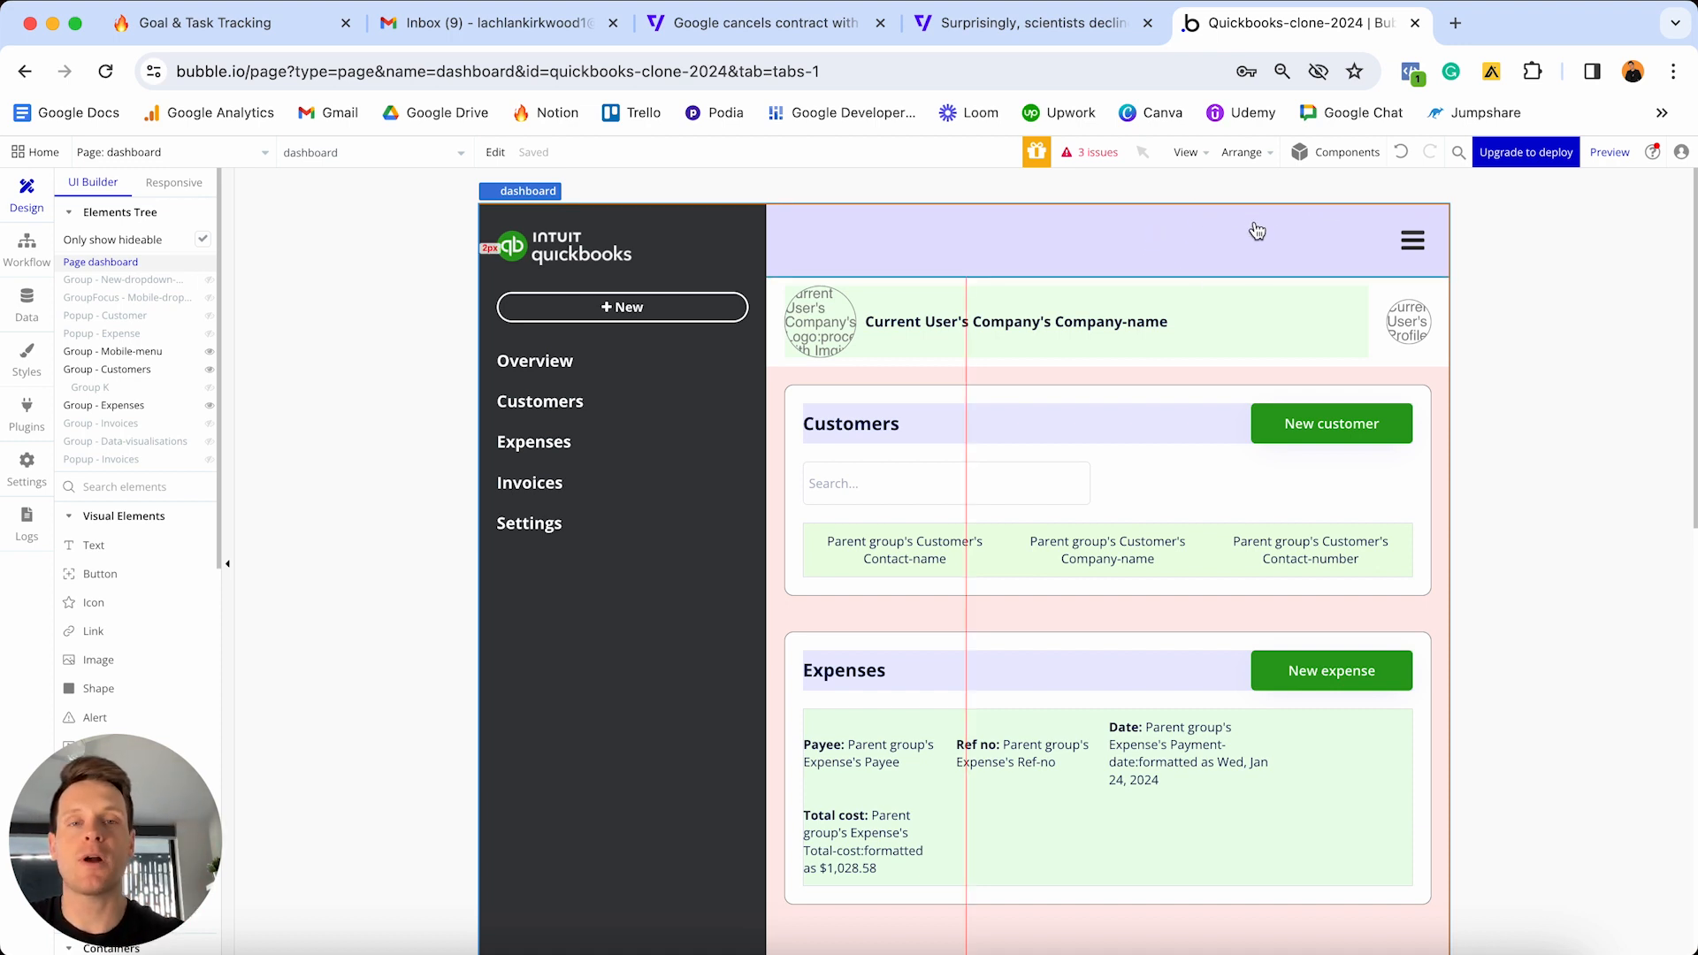
click(210, 405)
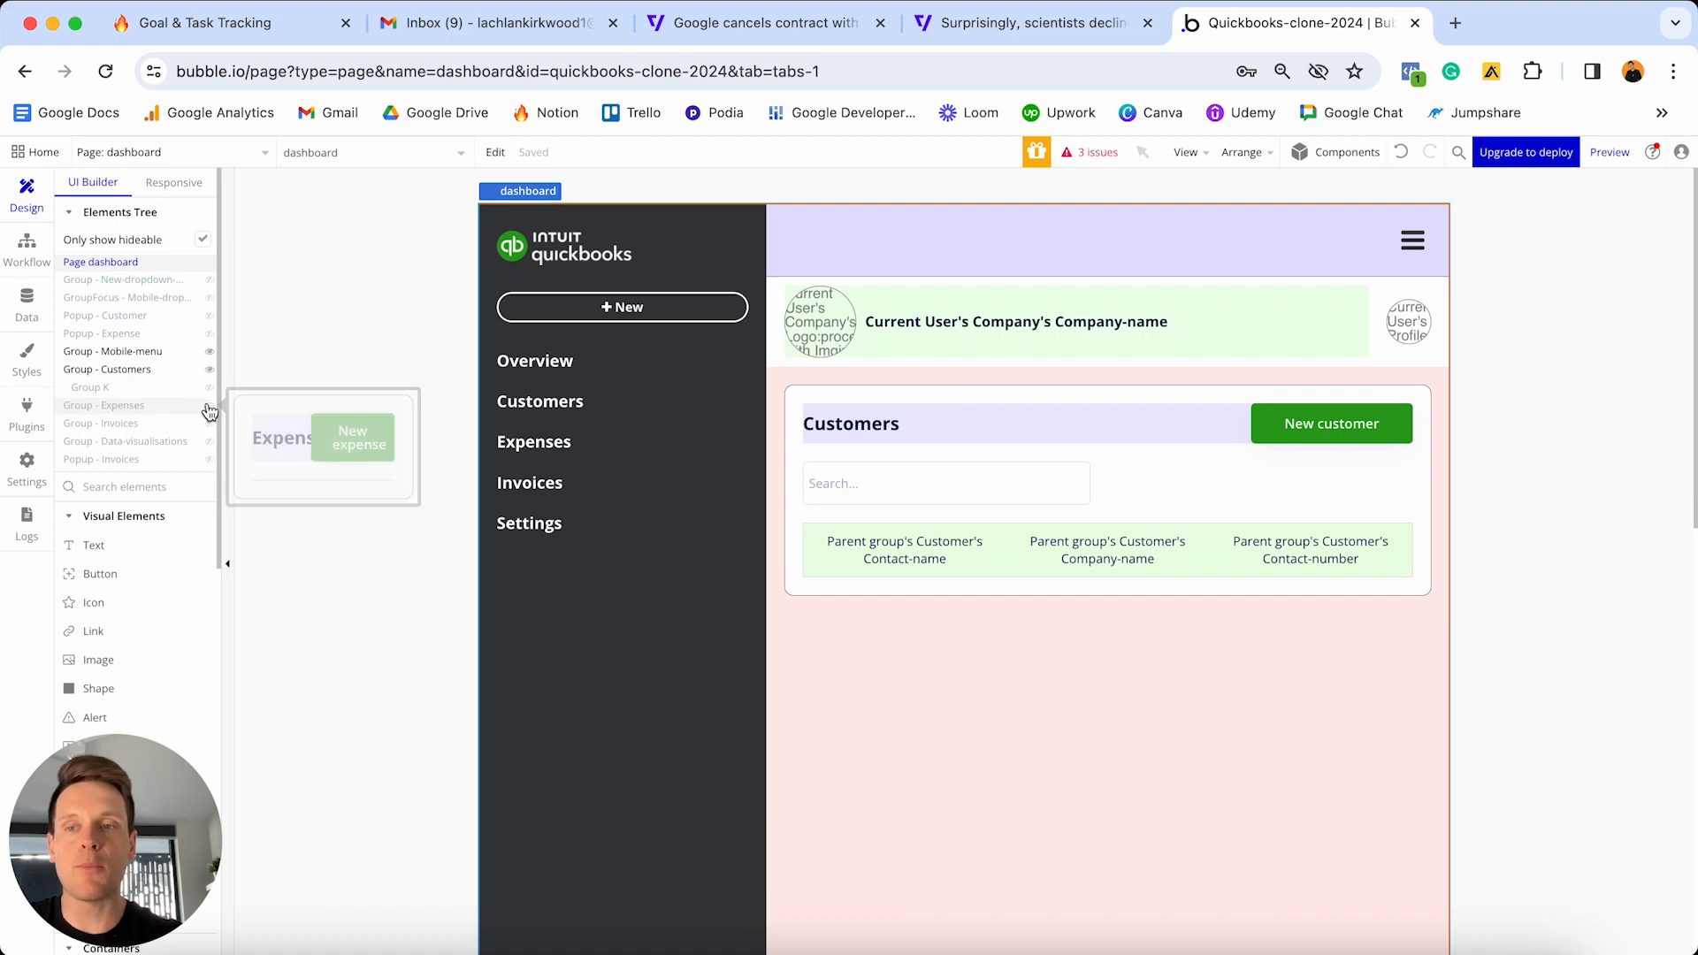
click(210, 371)
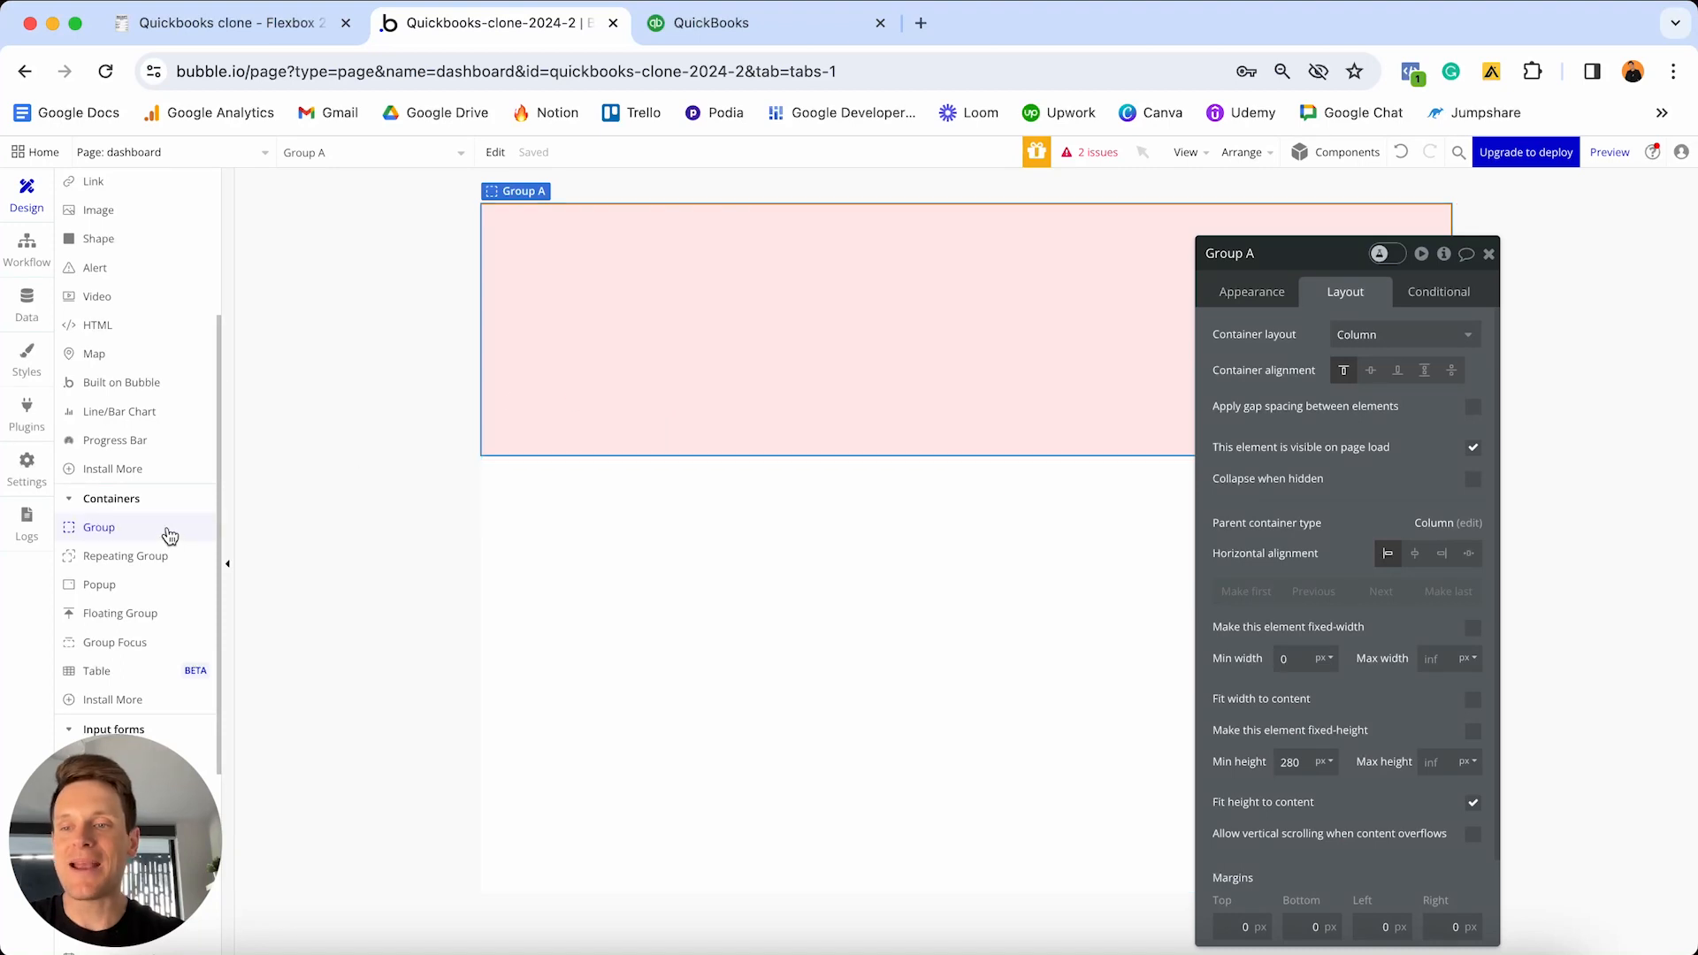
- Add Group B inside Group A, detach its style and give it a flat white #FFFFFF background
click(172, 539)
click(793, 284)
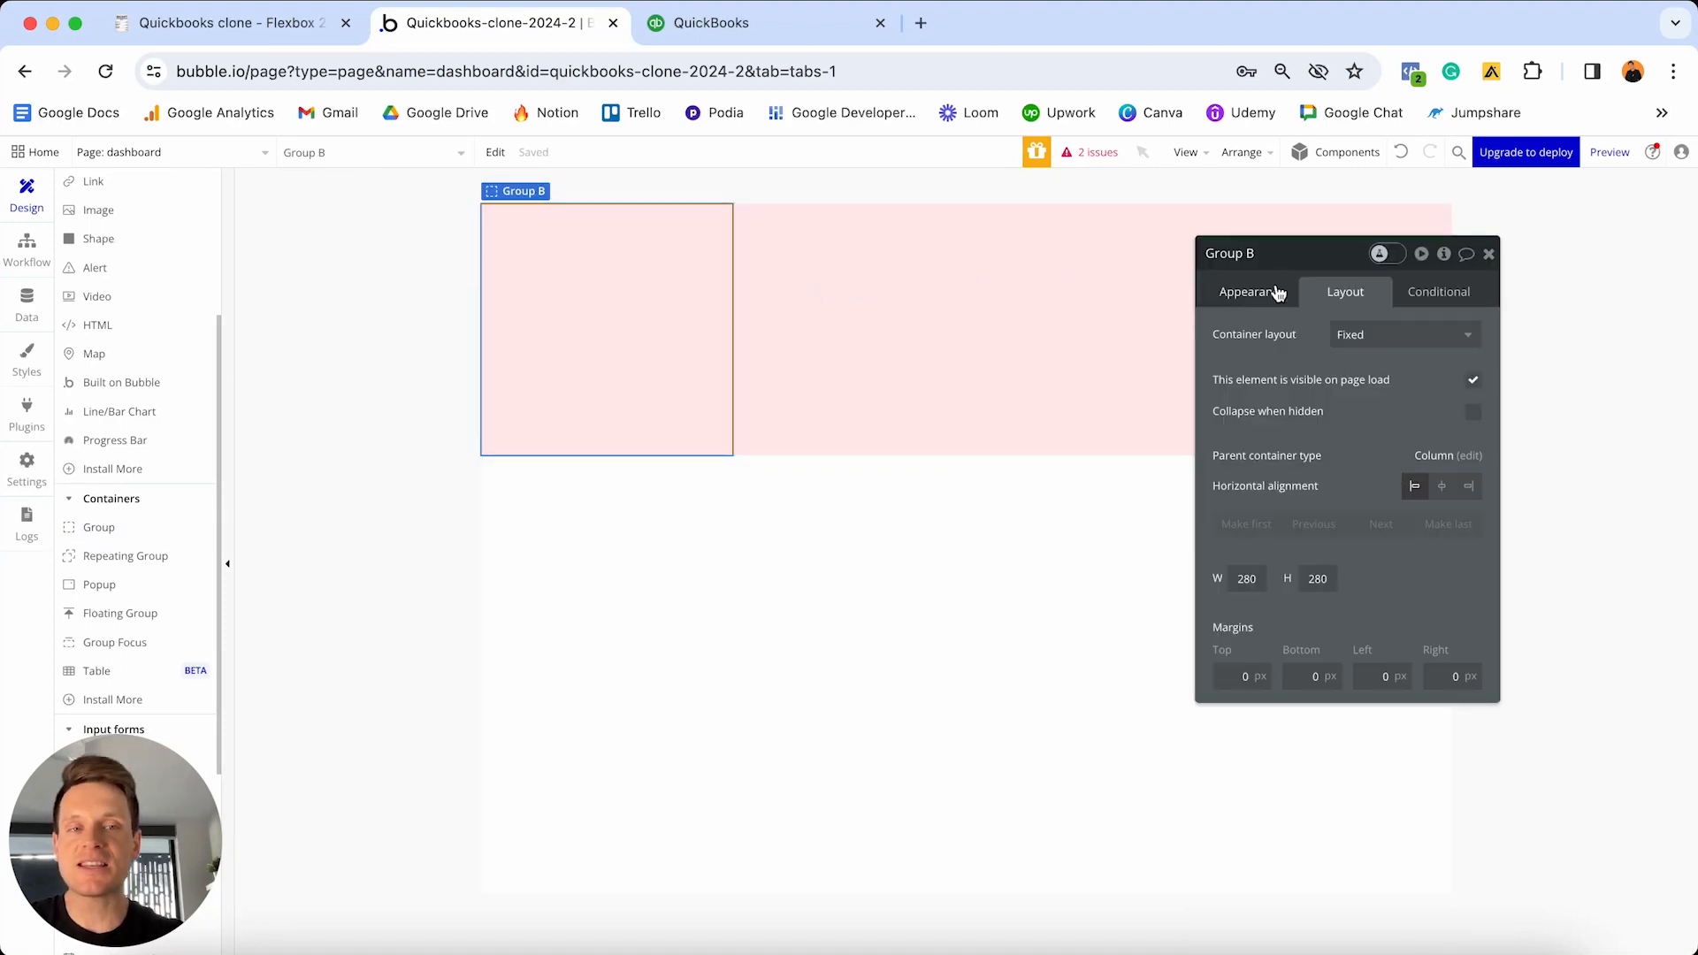
click(1276, 291)
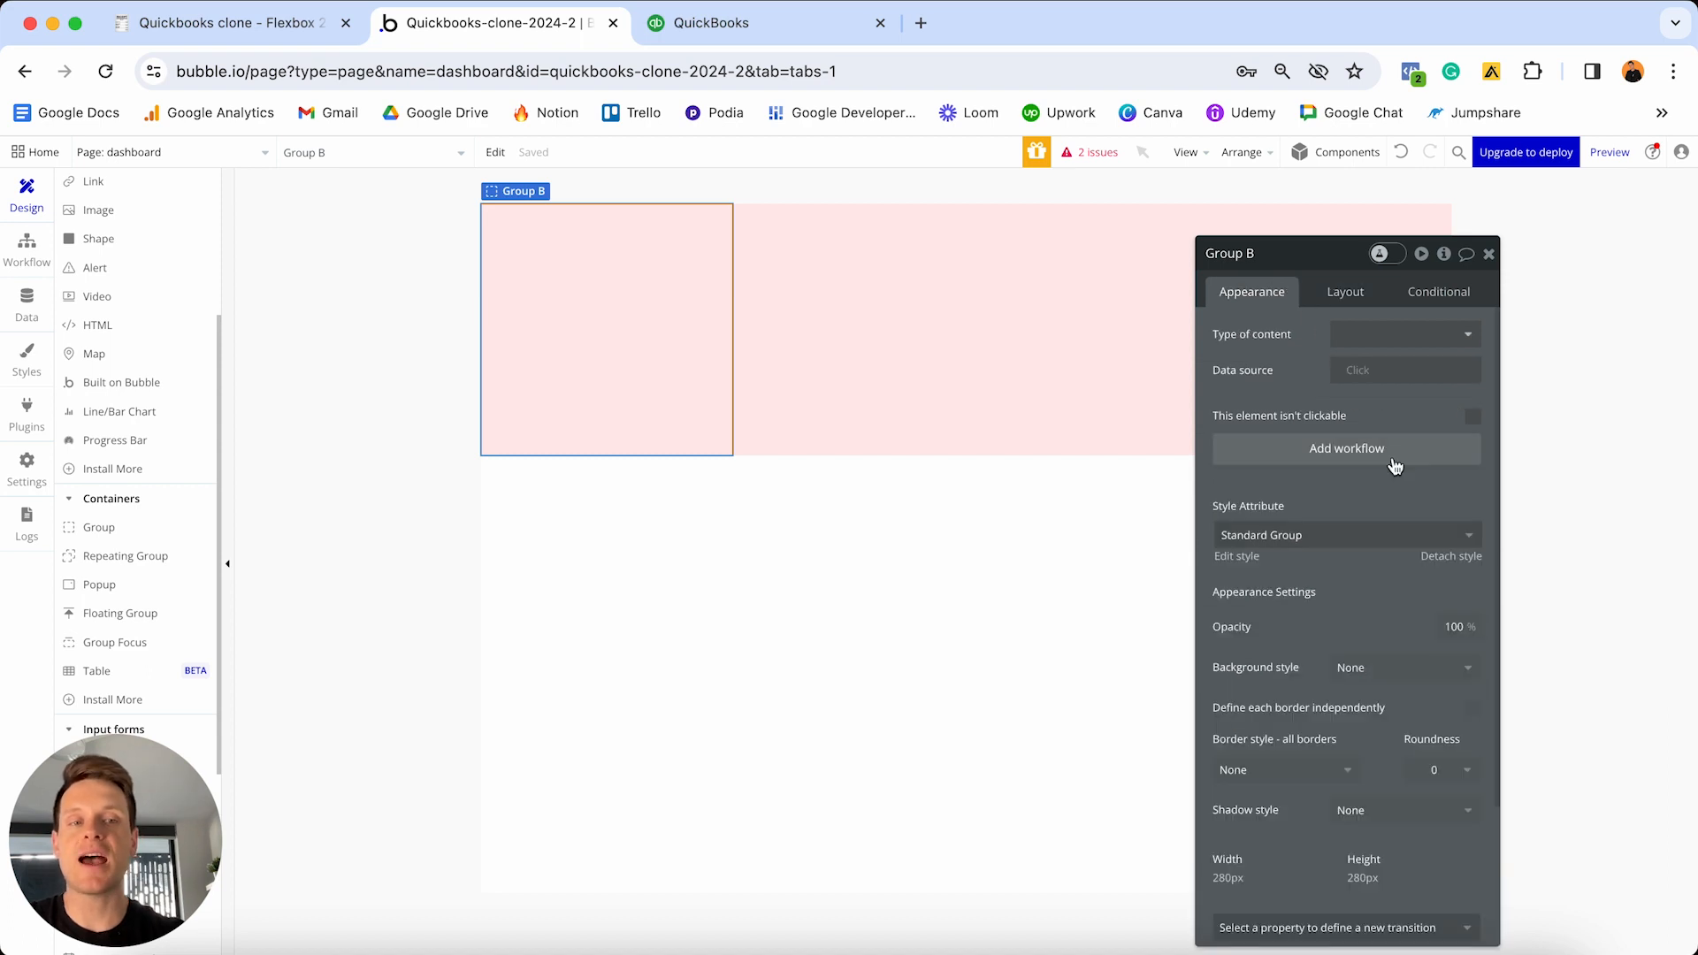
click(1446, 558)
click(1410, 646)
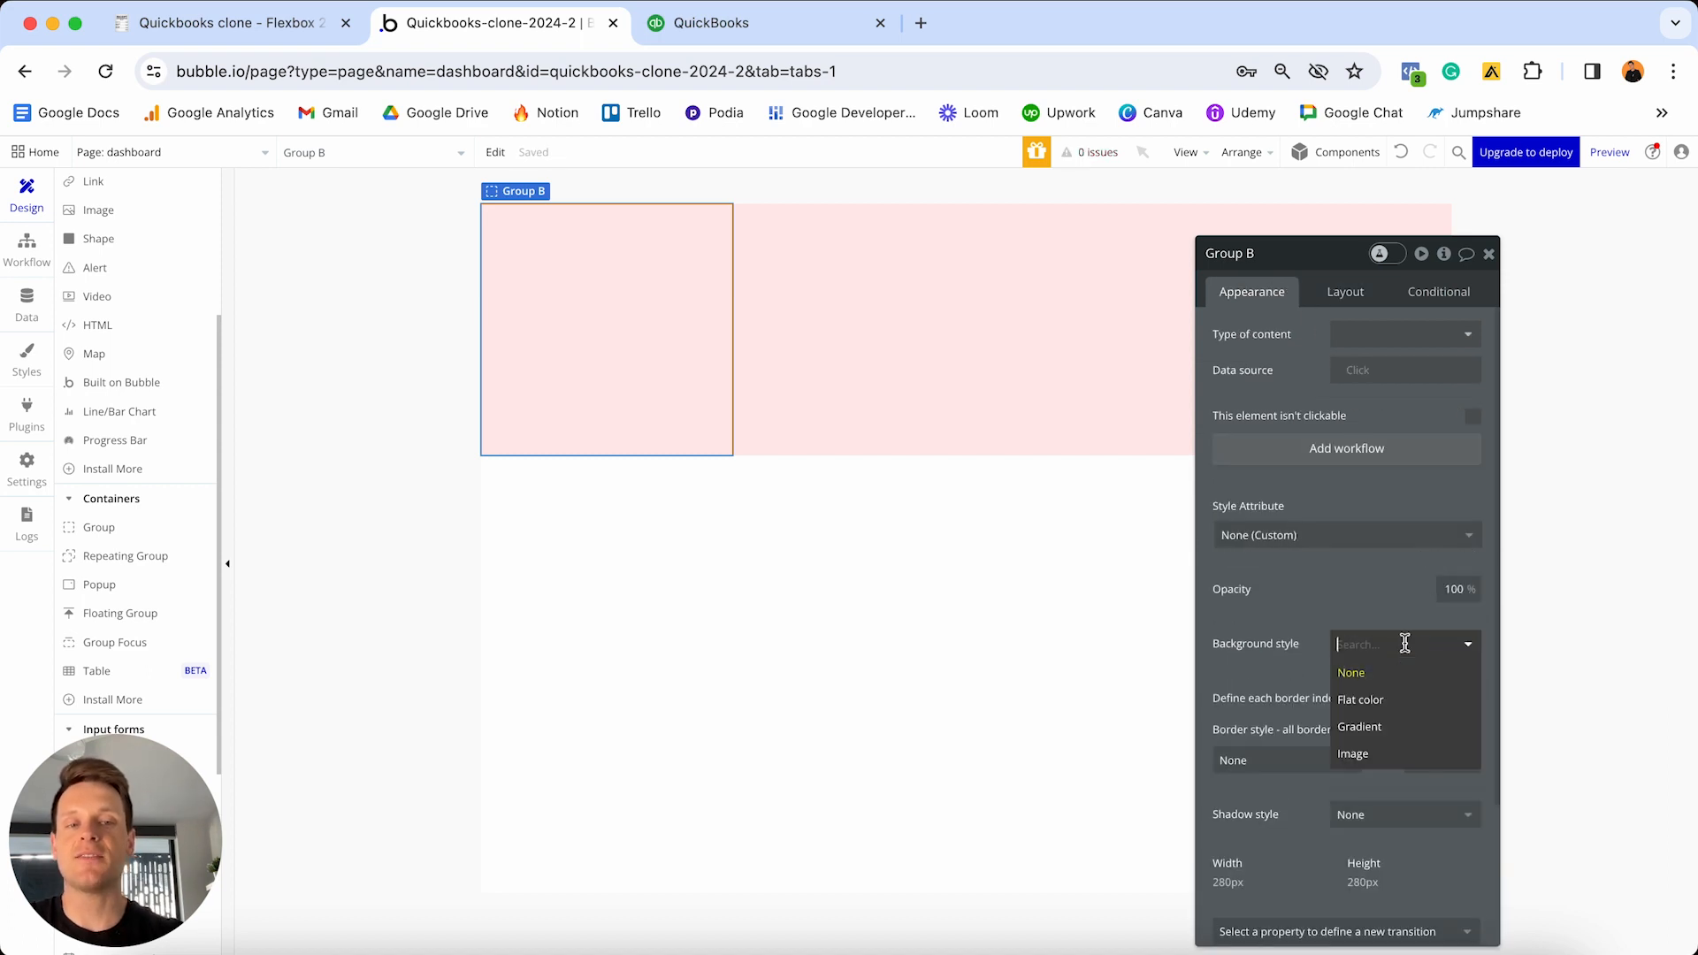
click(1377, 703)
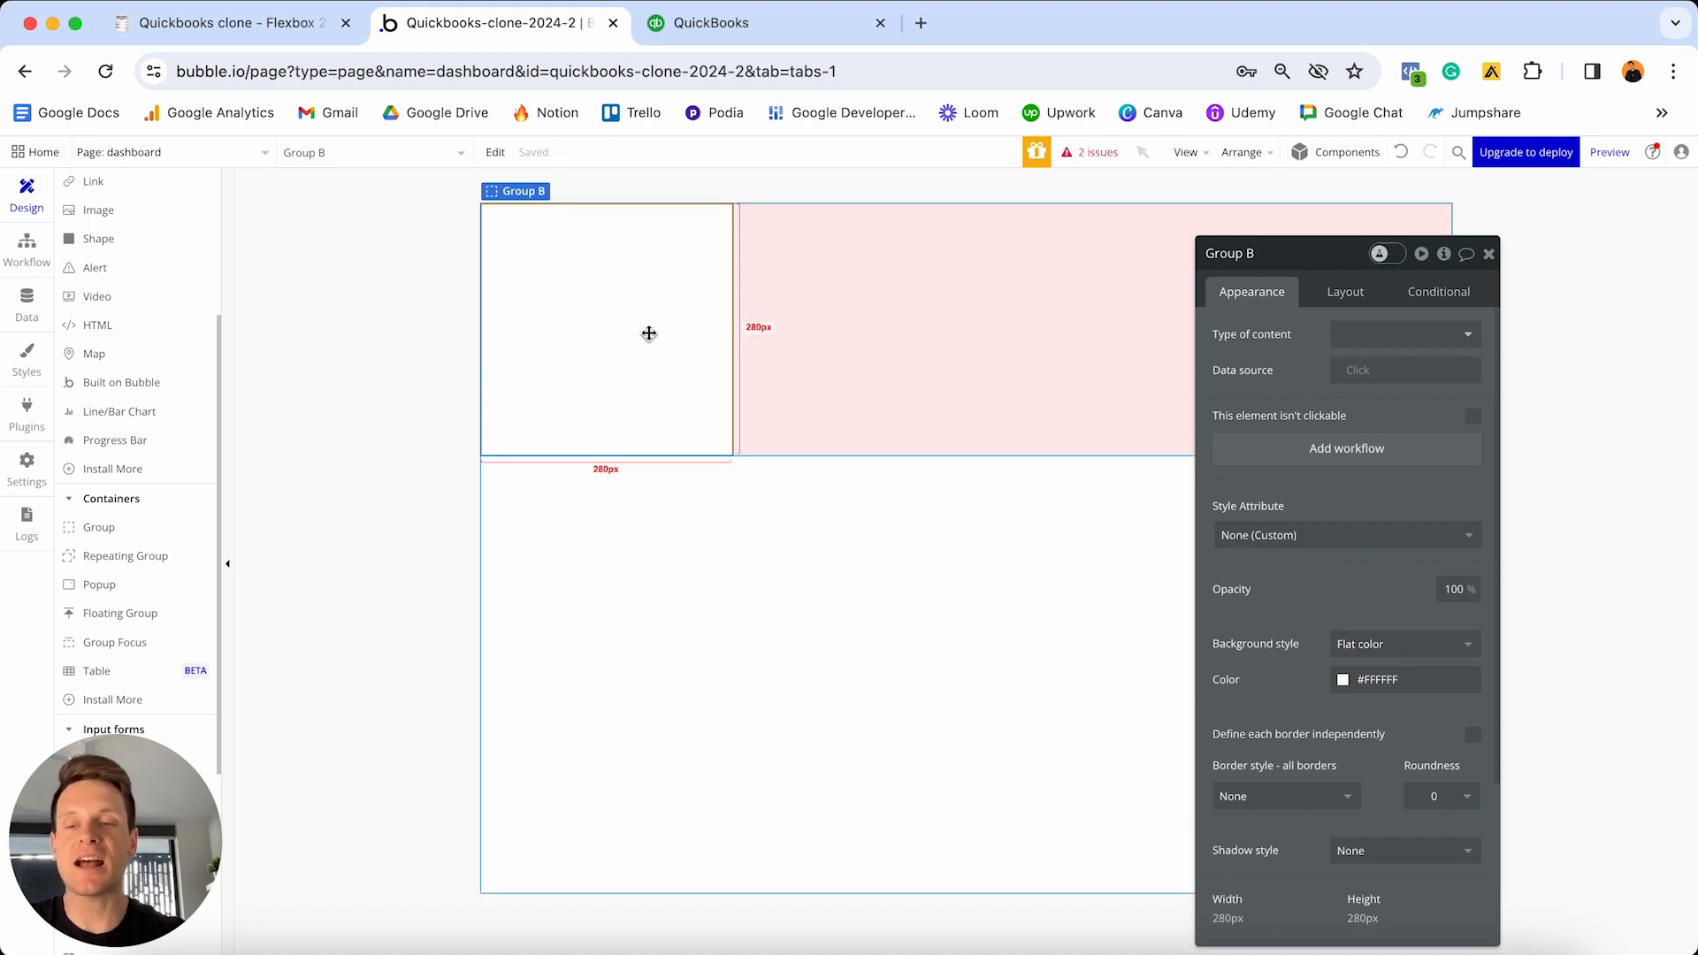
click(1337, 303)
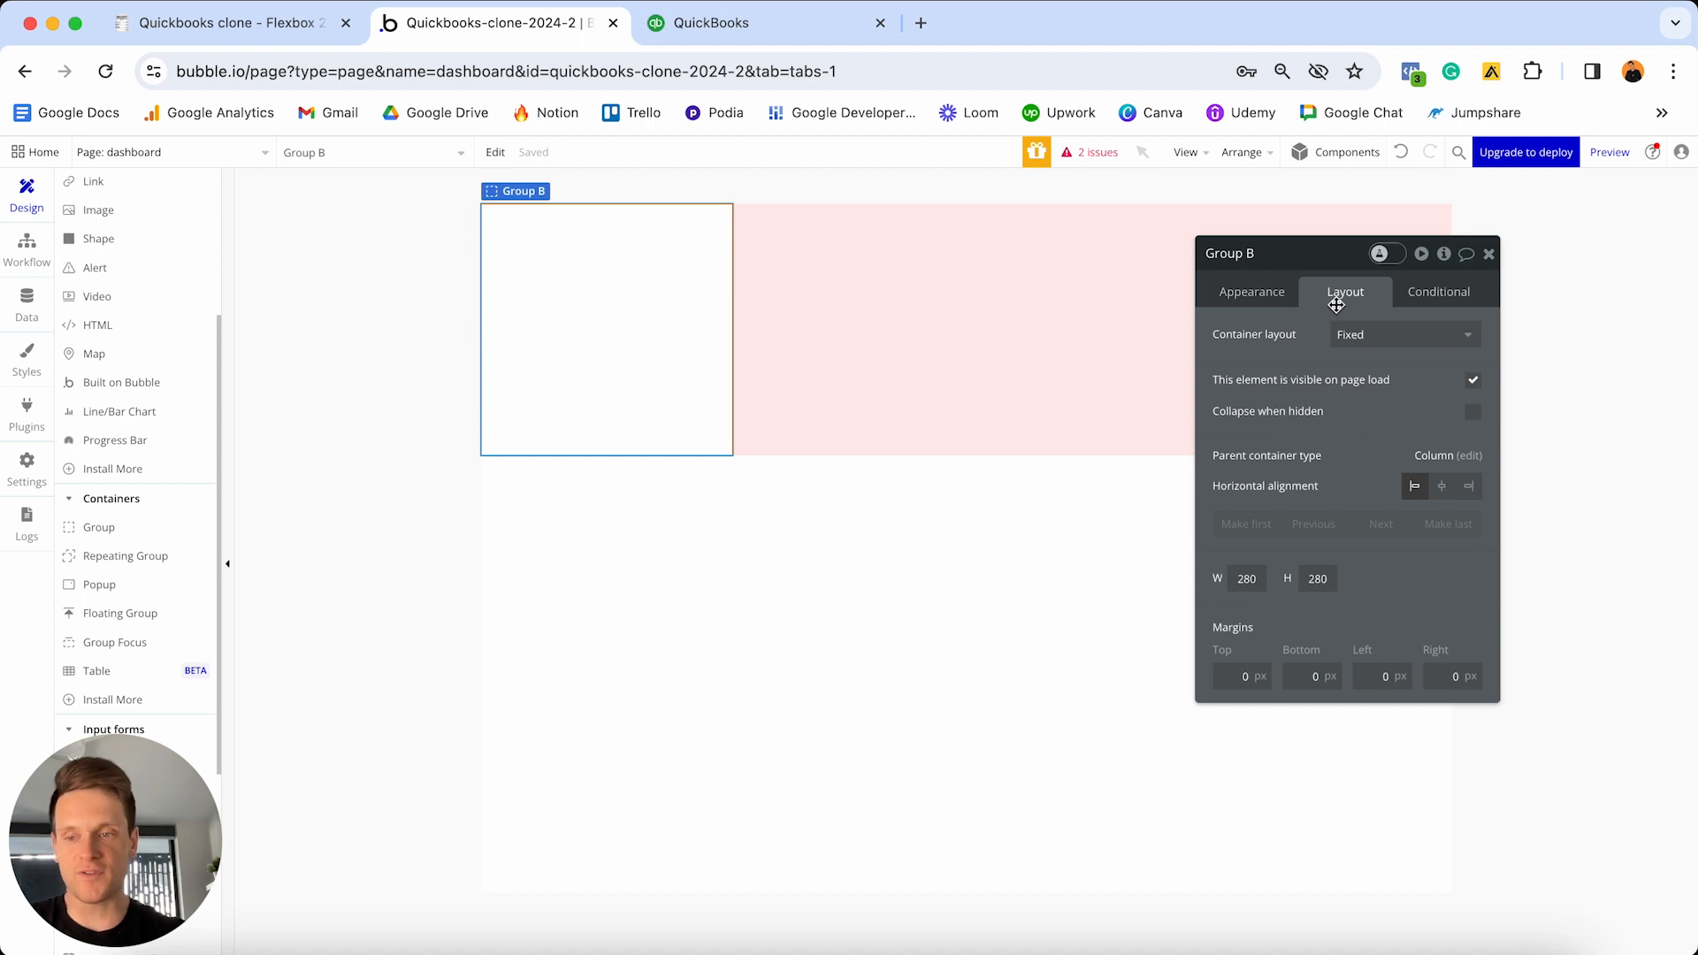
- Set Group B to a Row layout, not fixed-width, and clear its 280 minimum width
click(1380, 334)
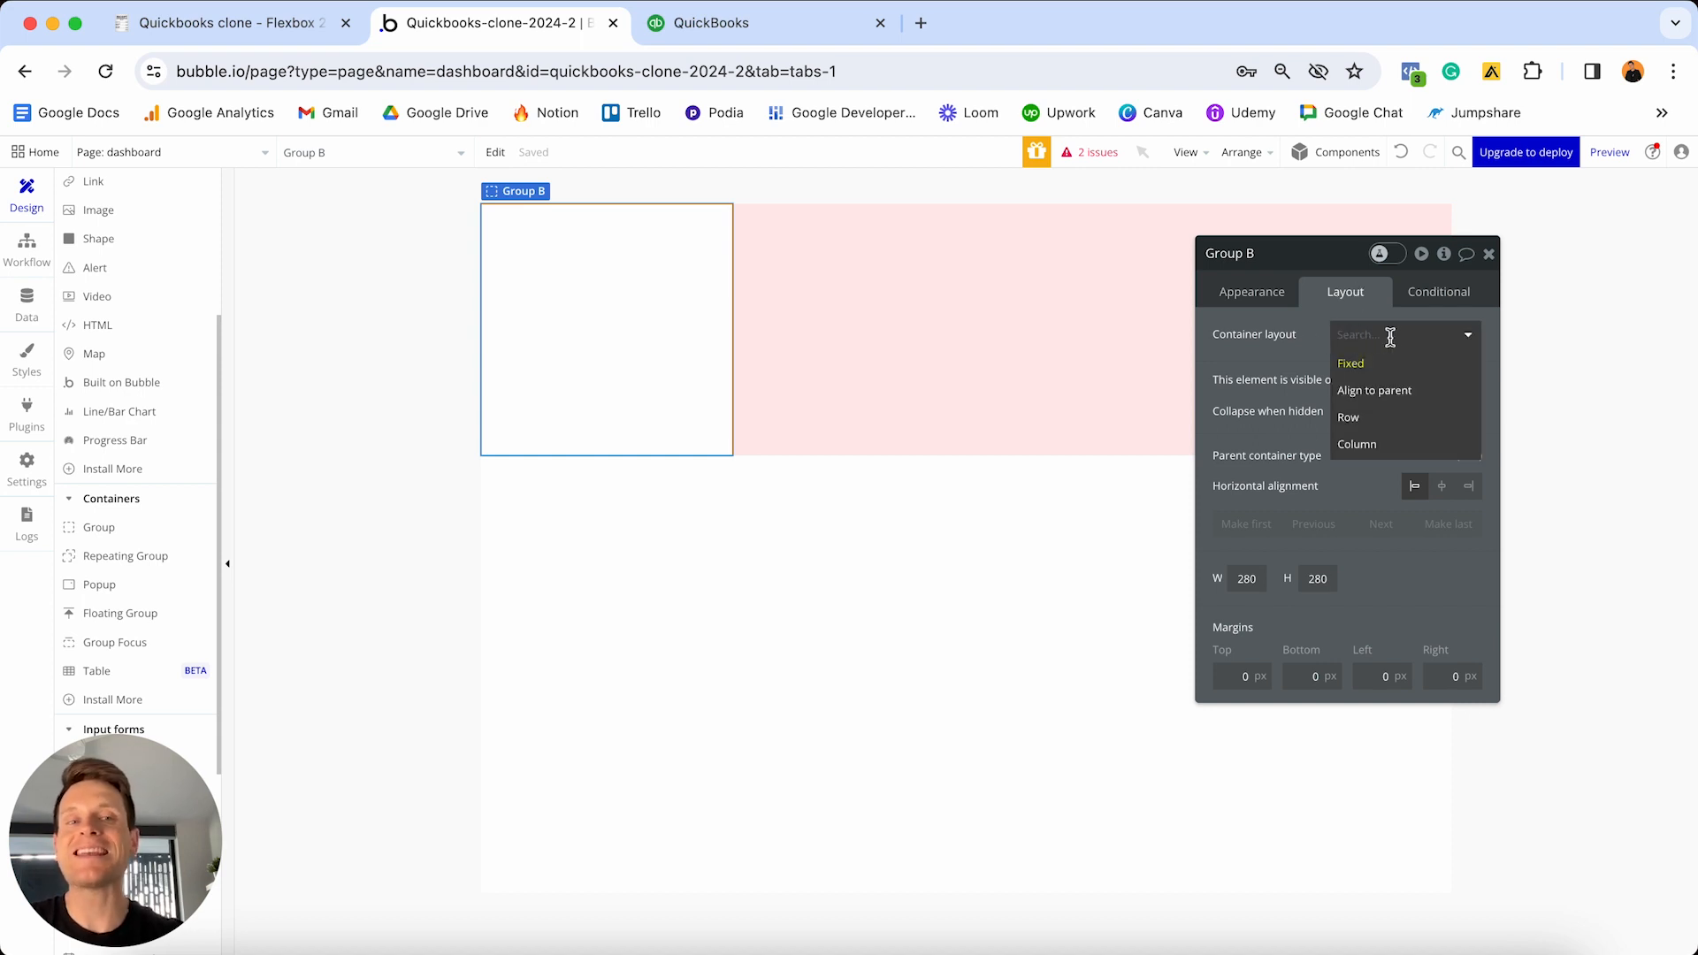
click(1377, 419)
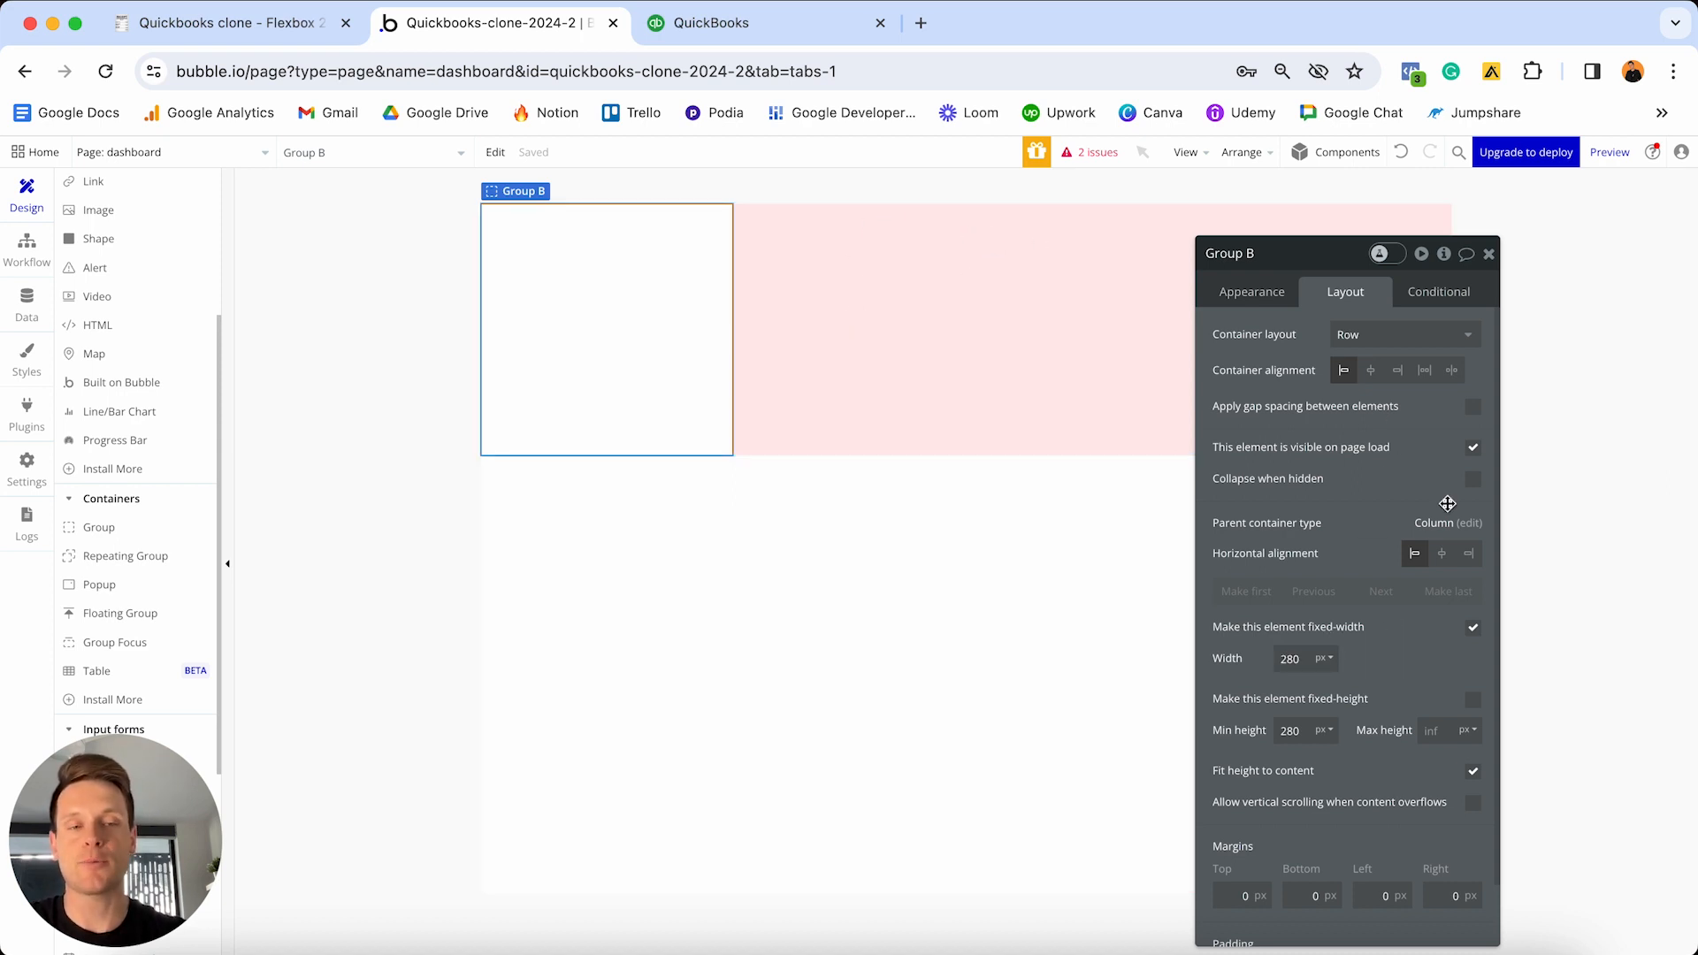
click(1473, 627)
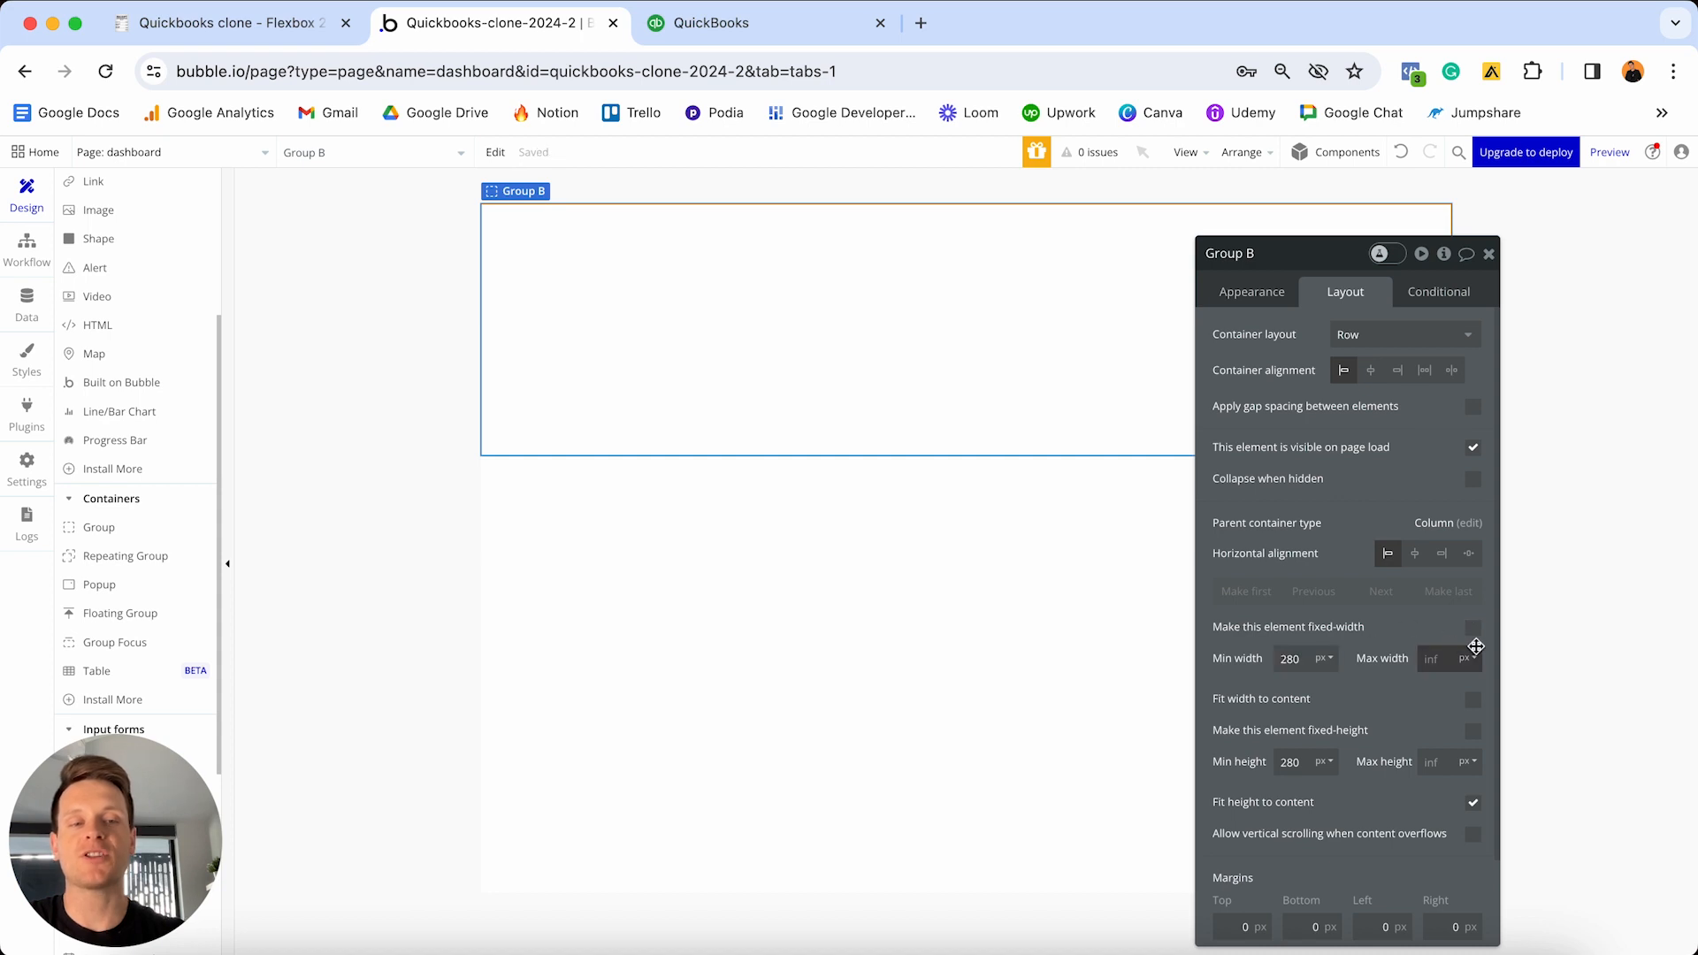
click(1293, 658)
key(BackSpace)
key(BackSpace)
key(BackSpace)
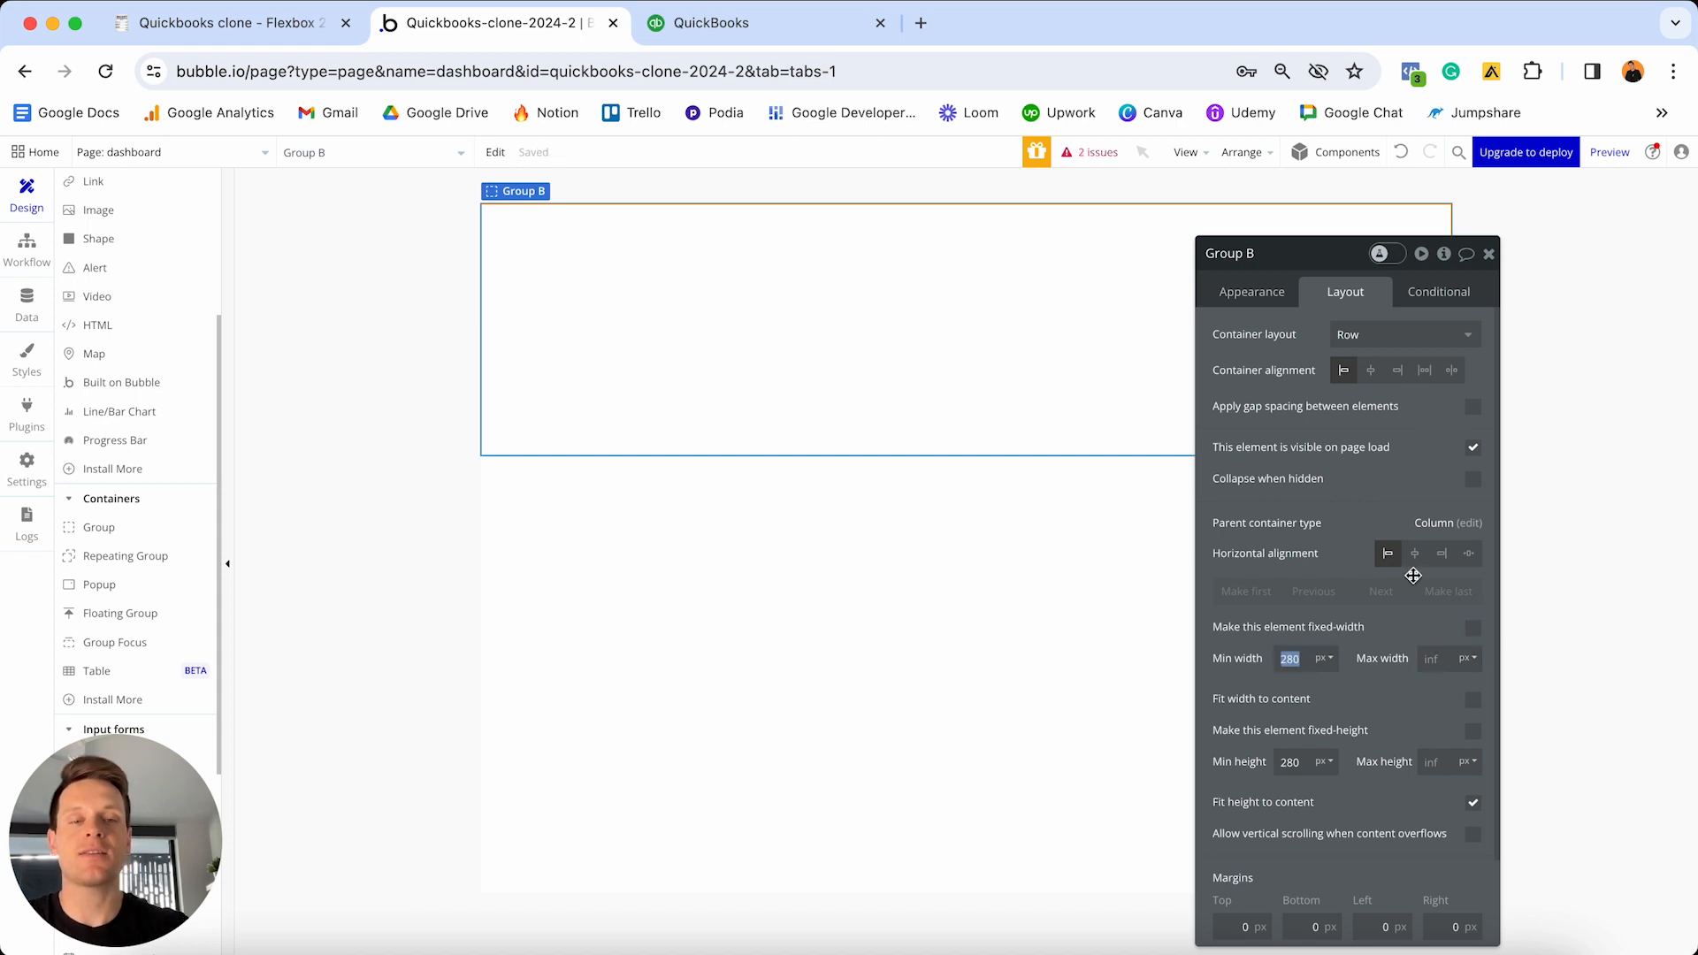
- Enter 0 as Group B's minimum width
text(0)
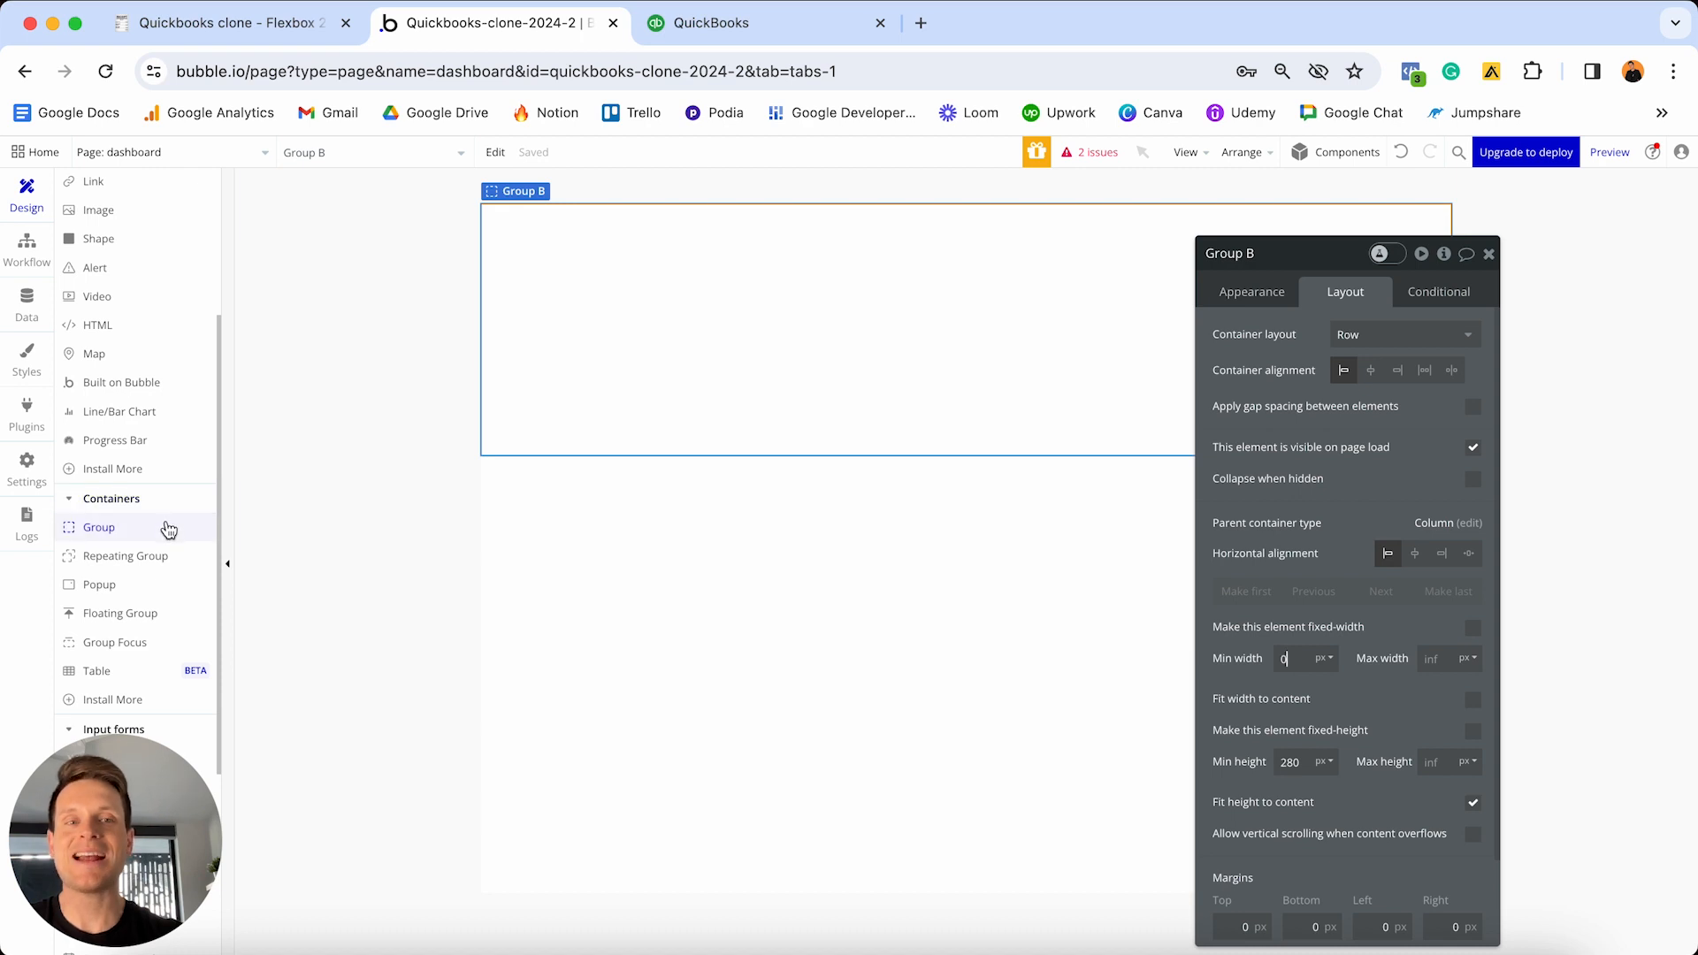
- Add Group C inside Group B with a detached style and a flat pale green background
click(168, 527)
click(606, 325)
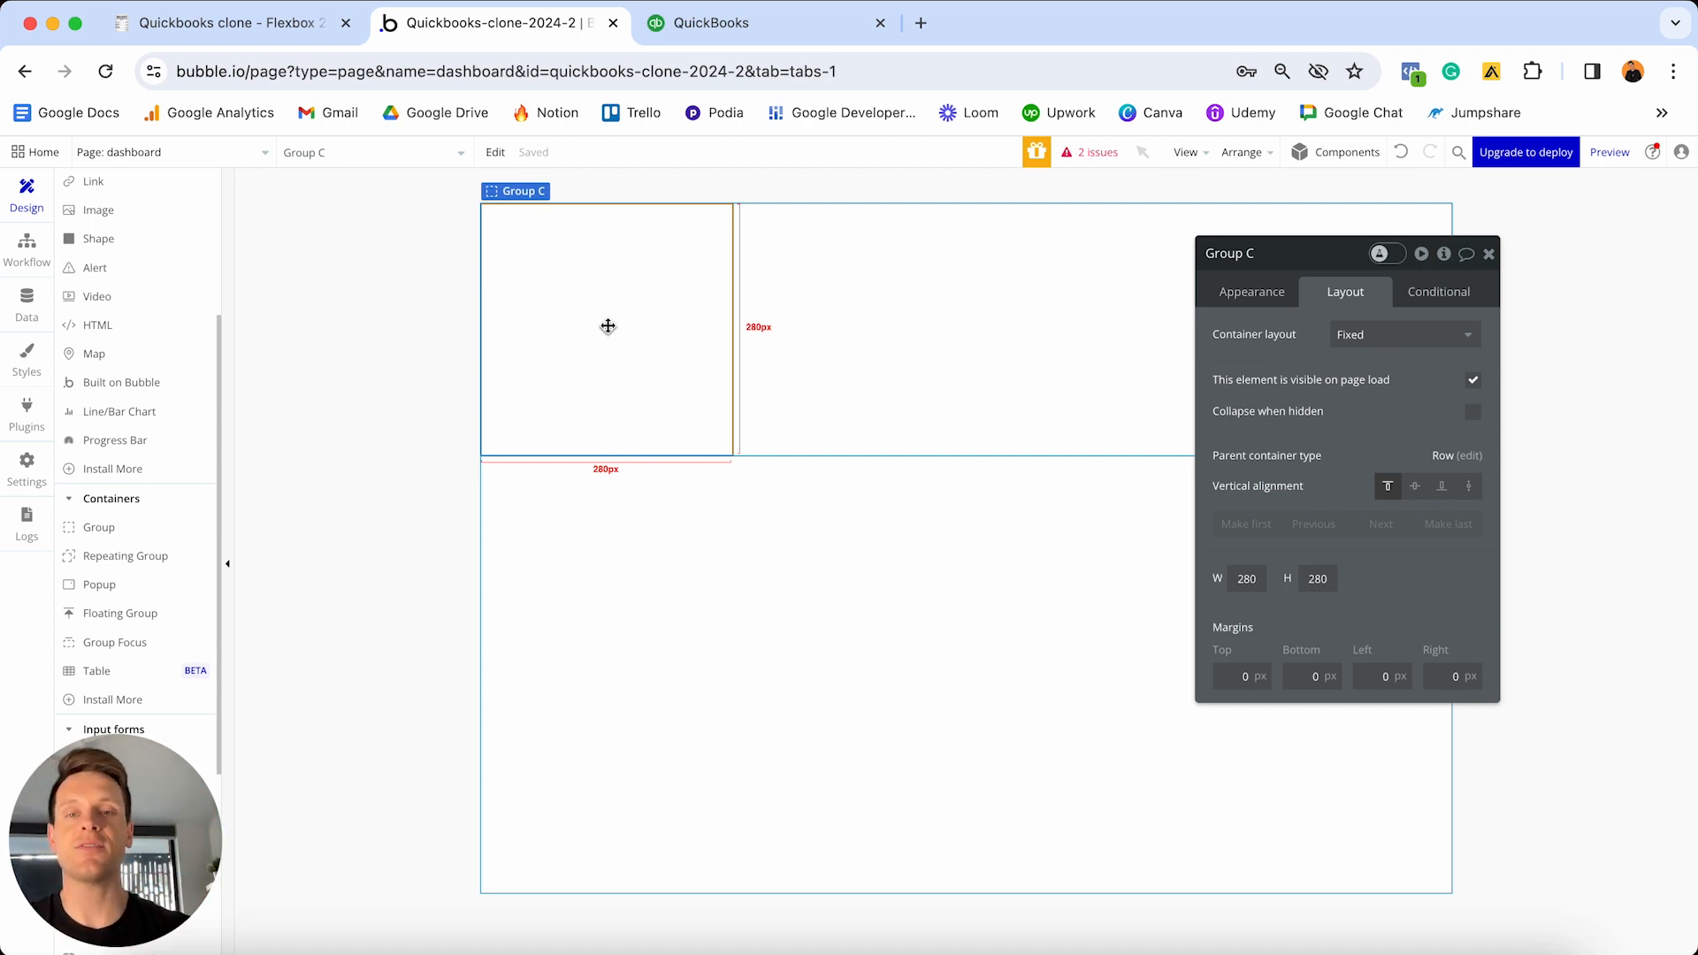
click(1249, 292)
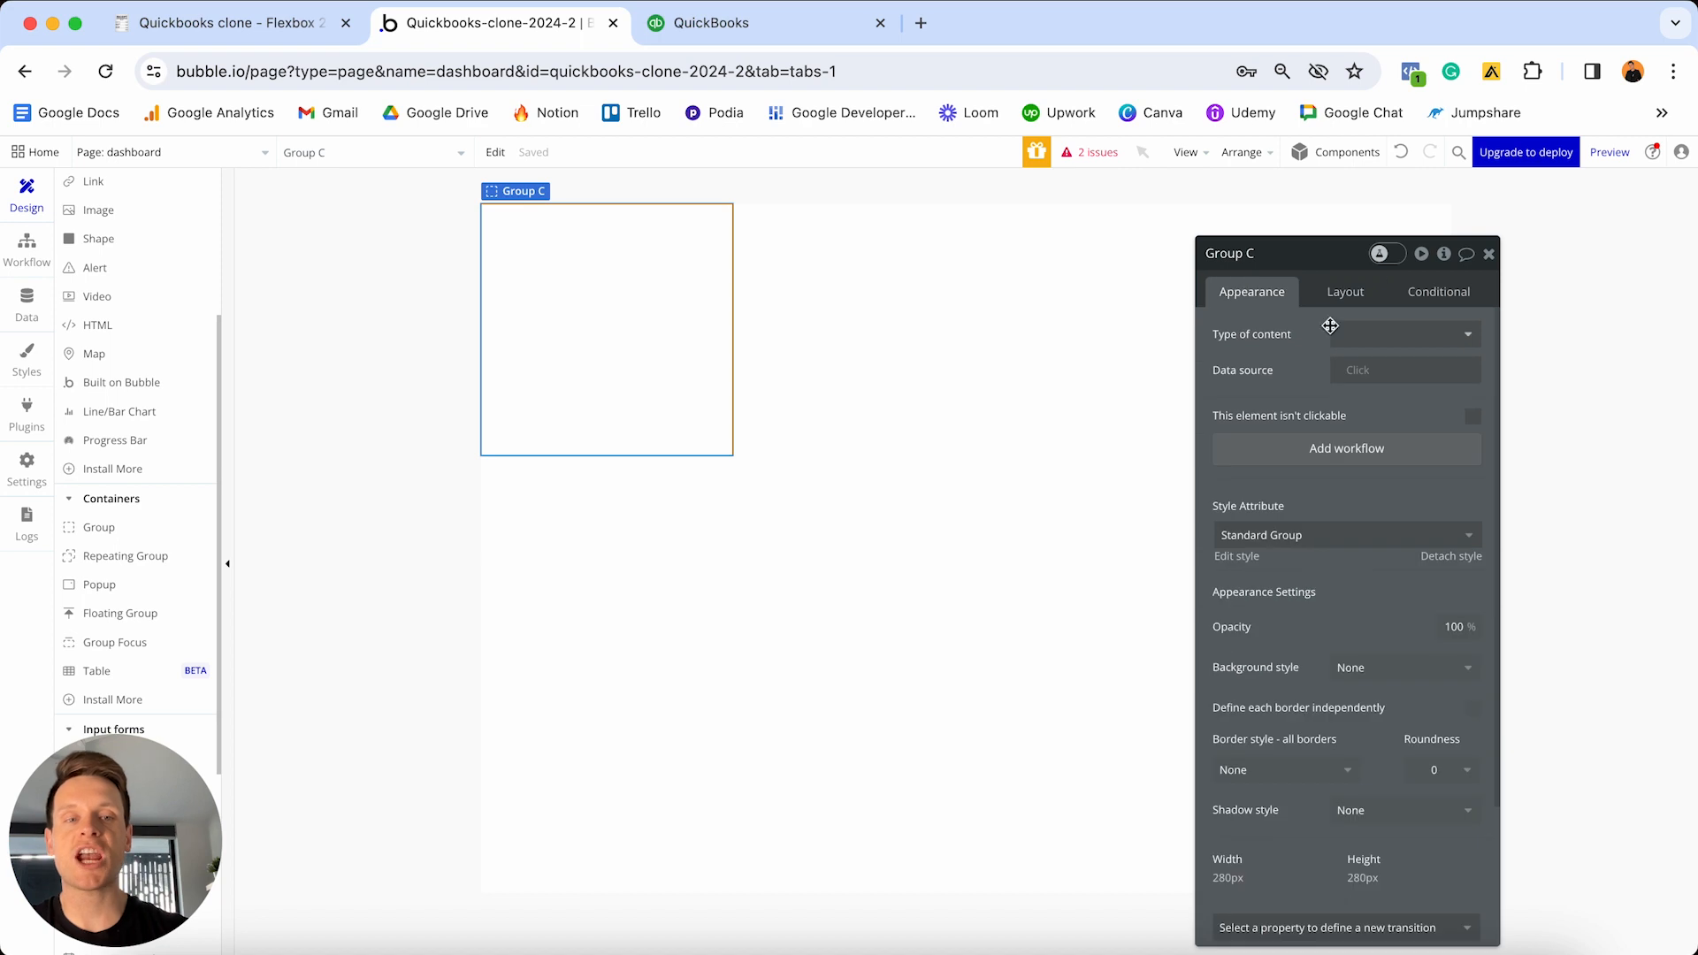
click(1428, 558)
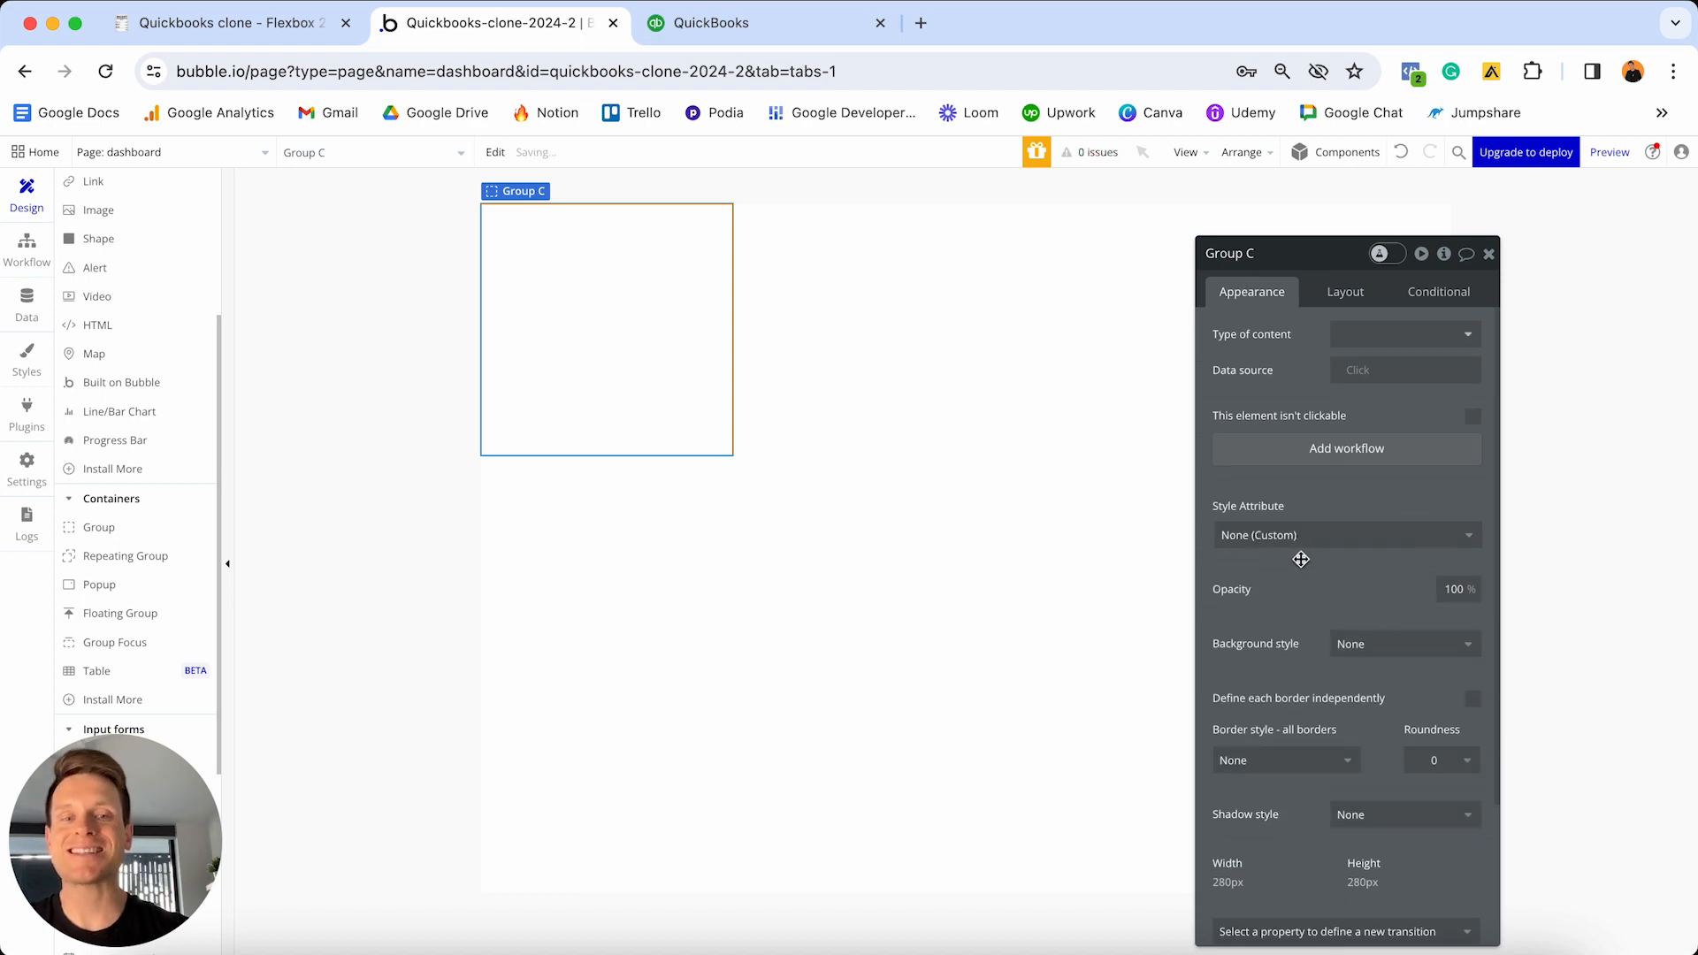
click(1358, 644)
click(1371, 704)
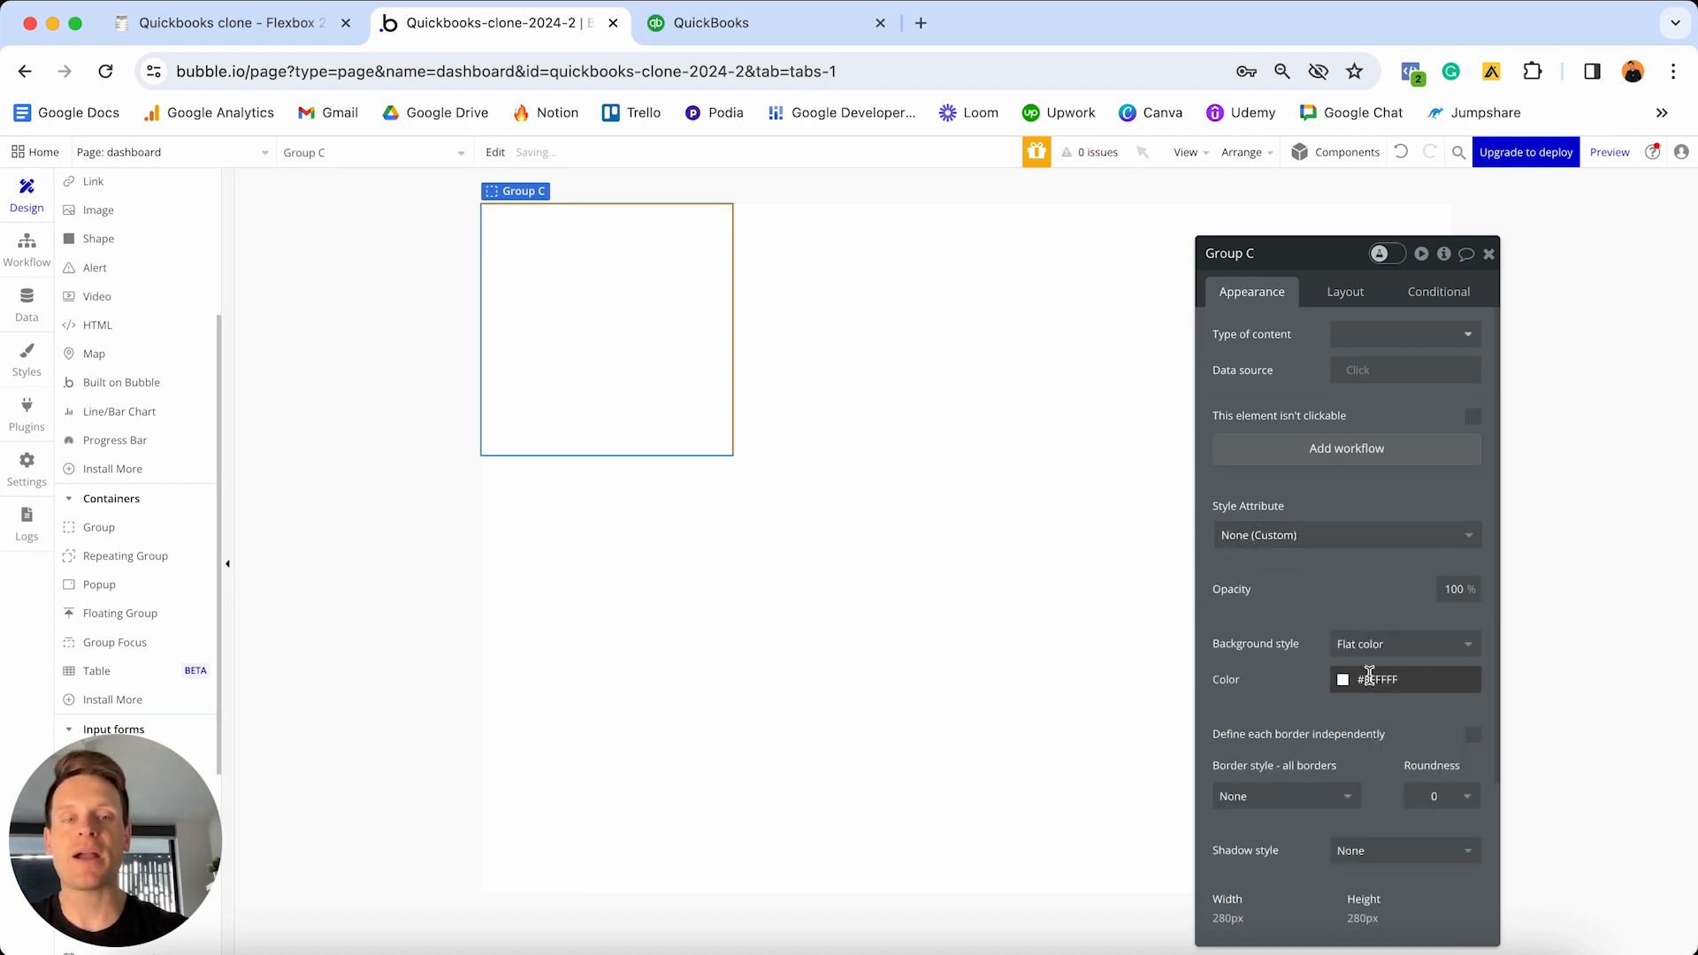
click(1370, 677)
click(1348, 694)
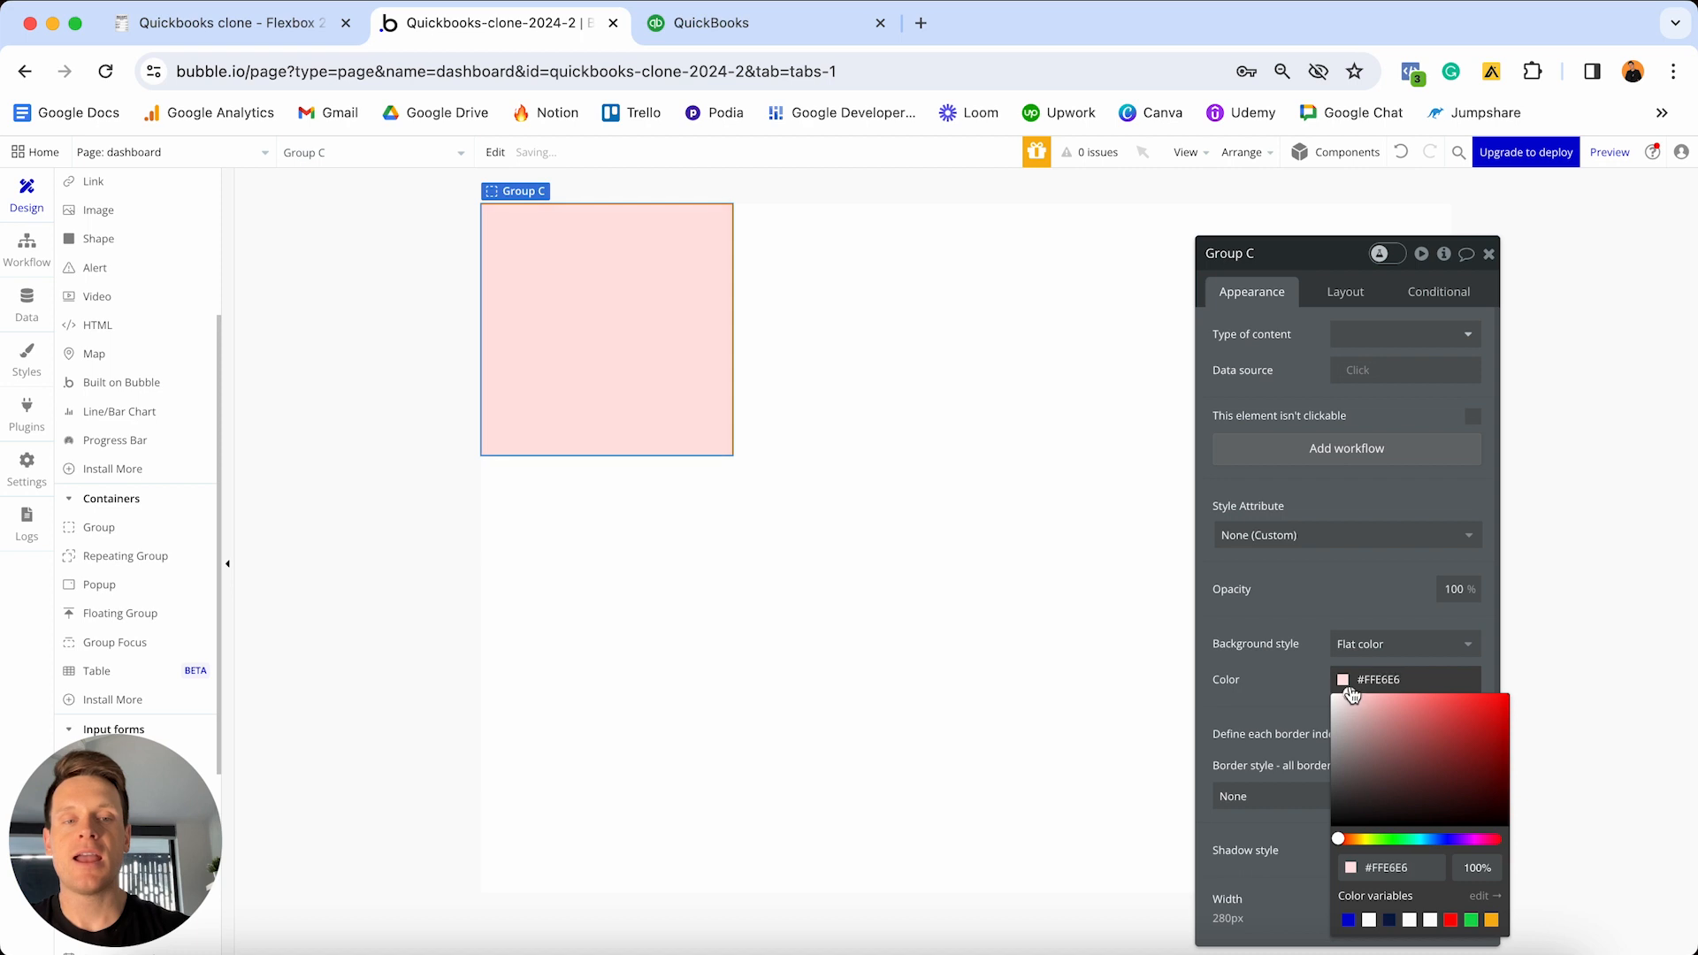
click(1391, 840)
click(1344, 292)
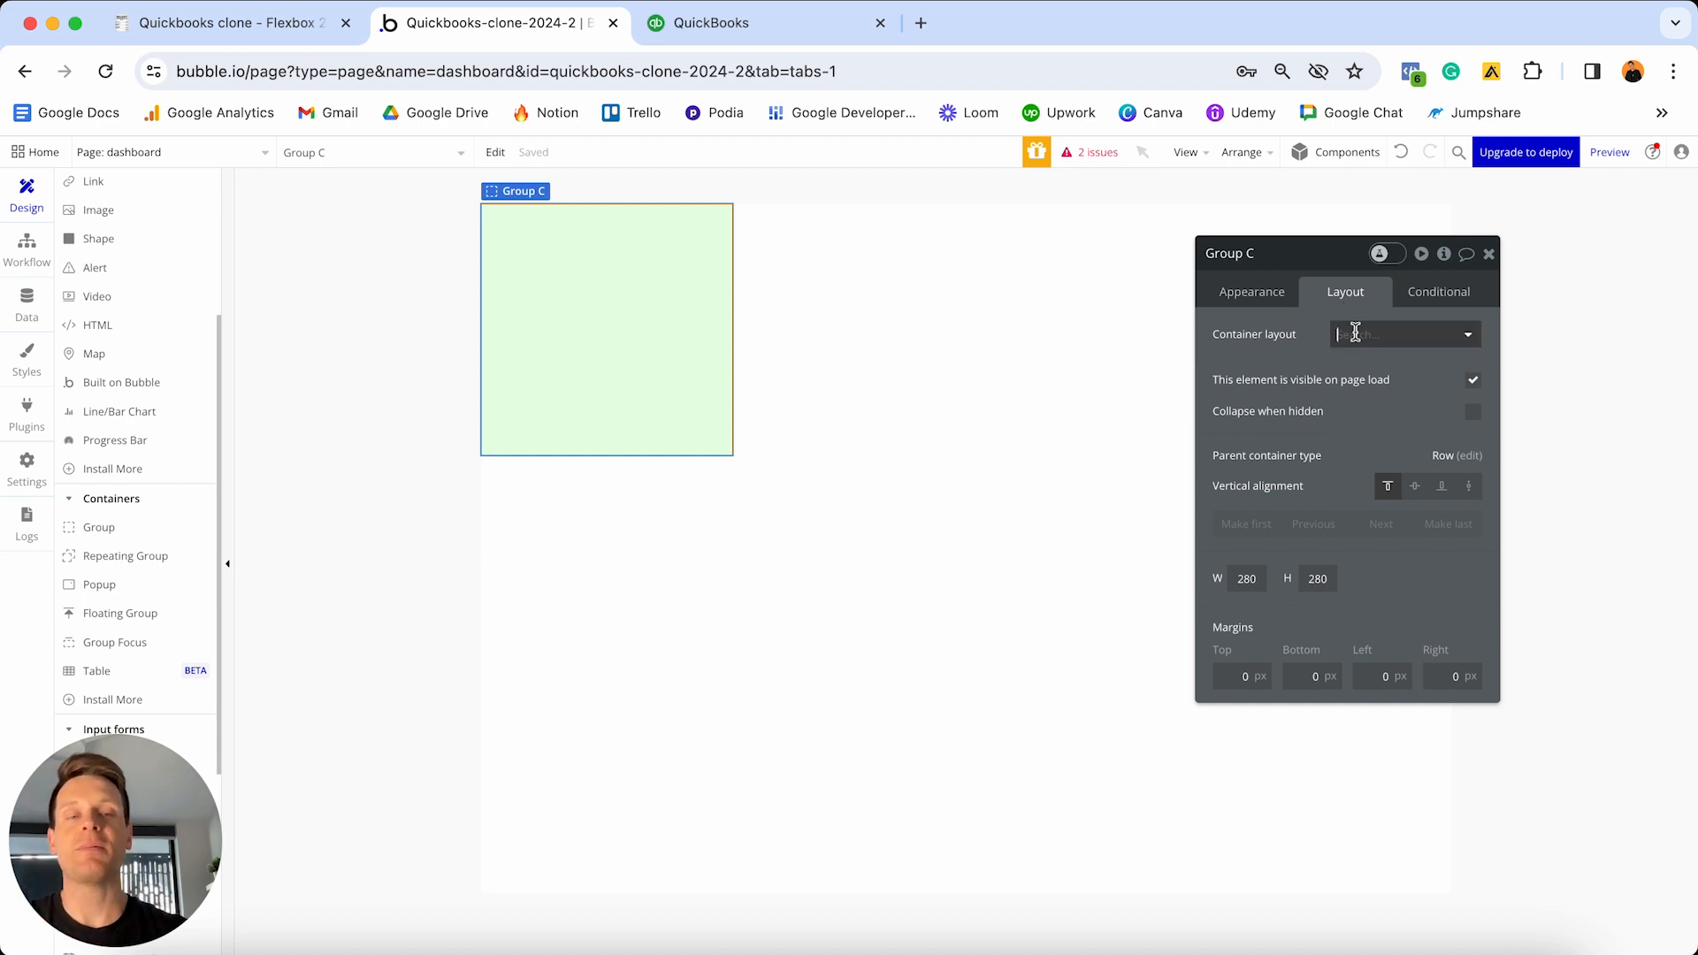
- Give Group C a Row layout, non-fixed width and a minimum width of 0
click(1353, 335)
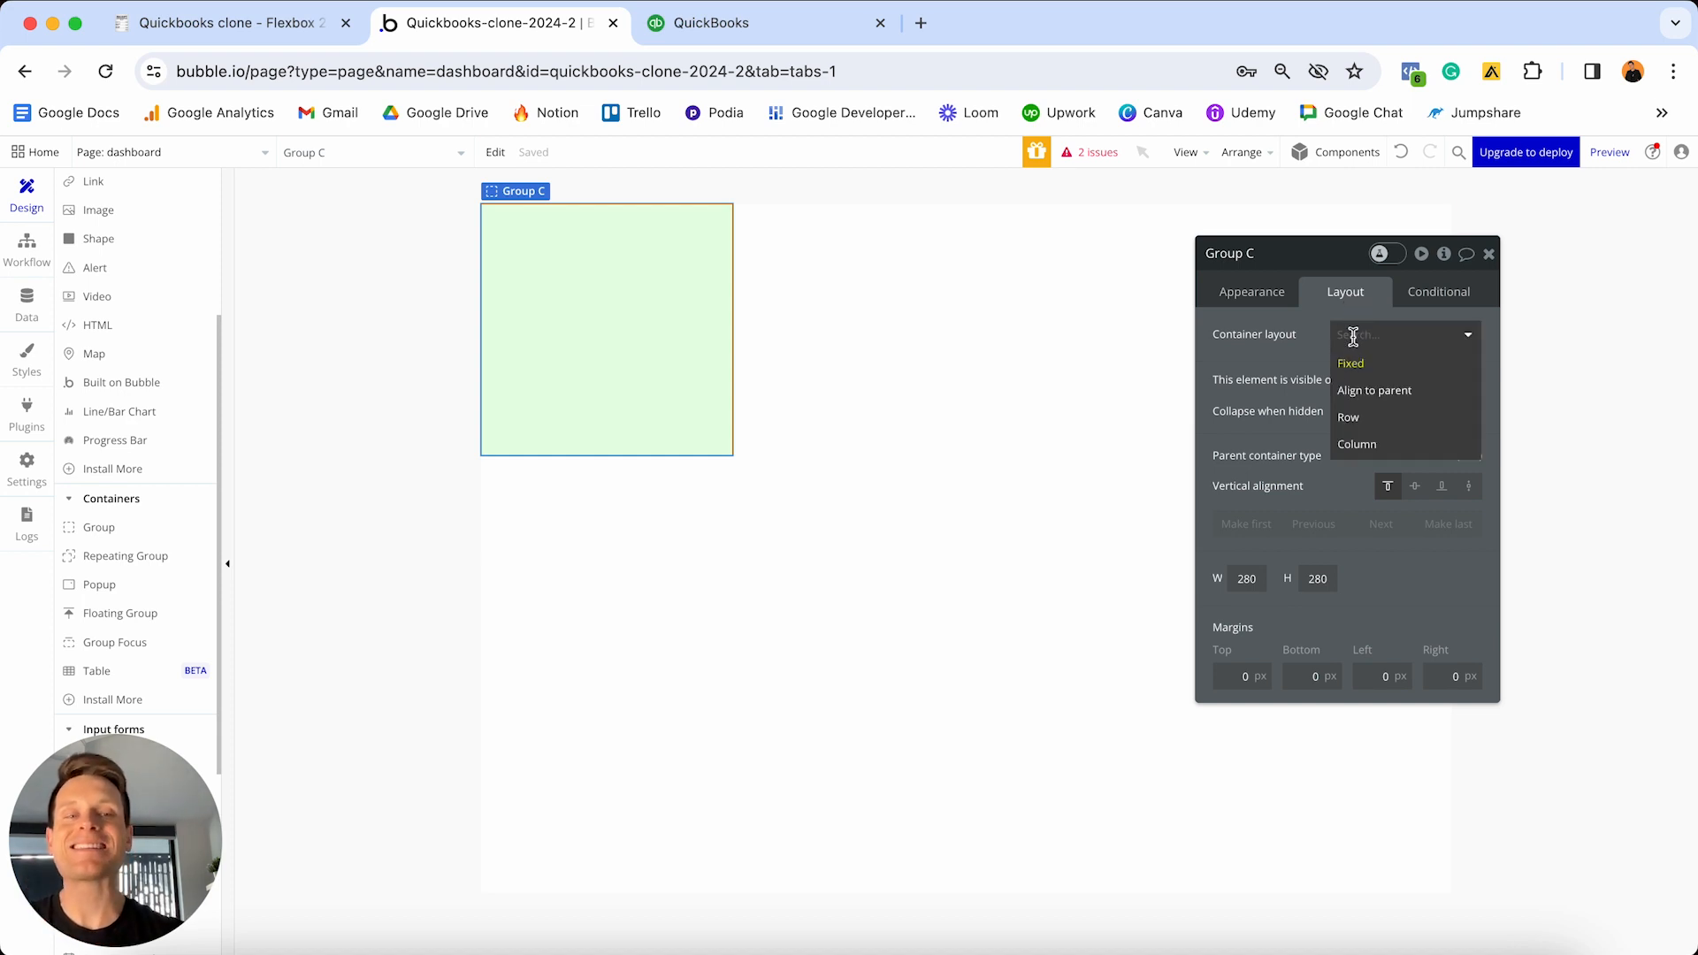
click(1354, 423)
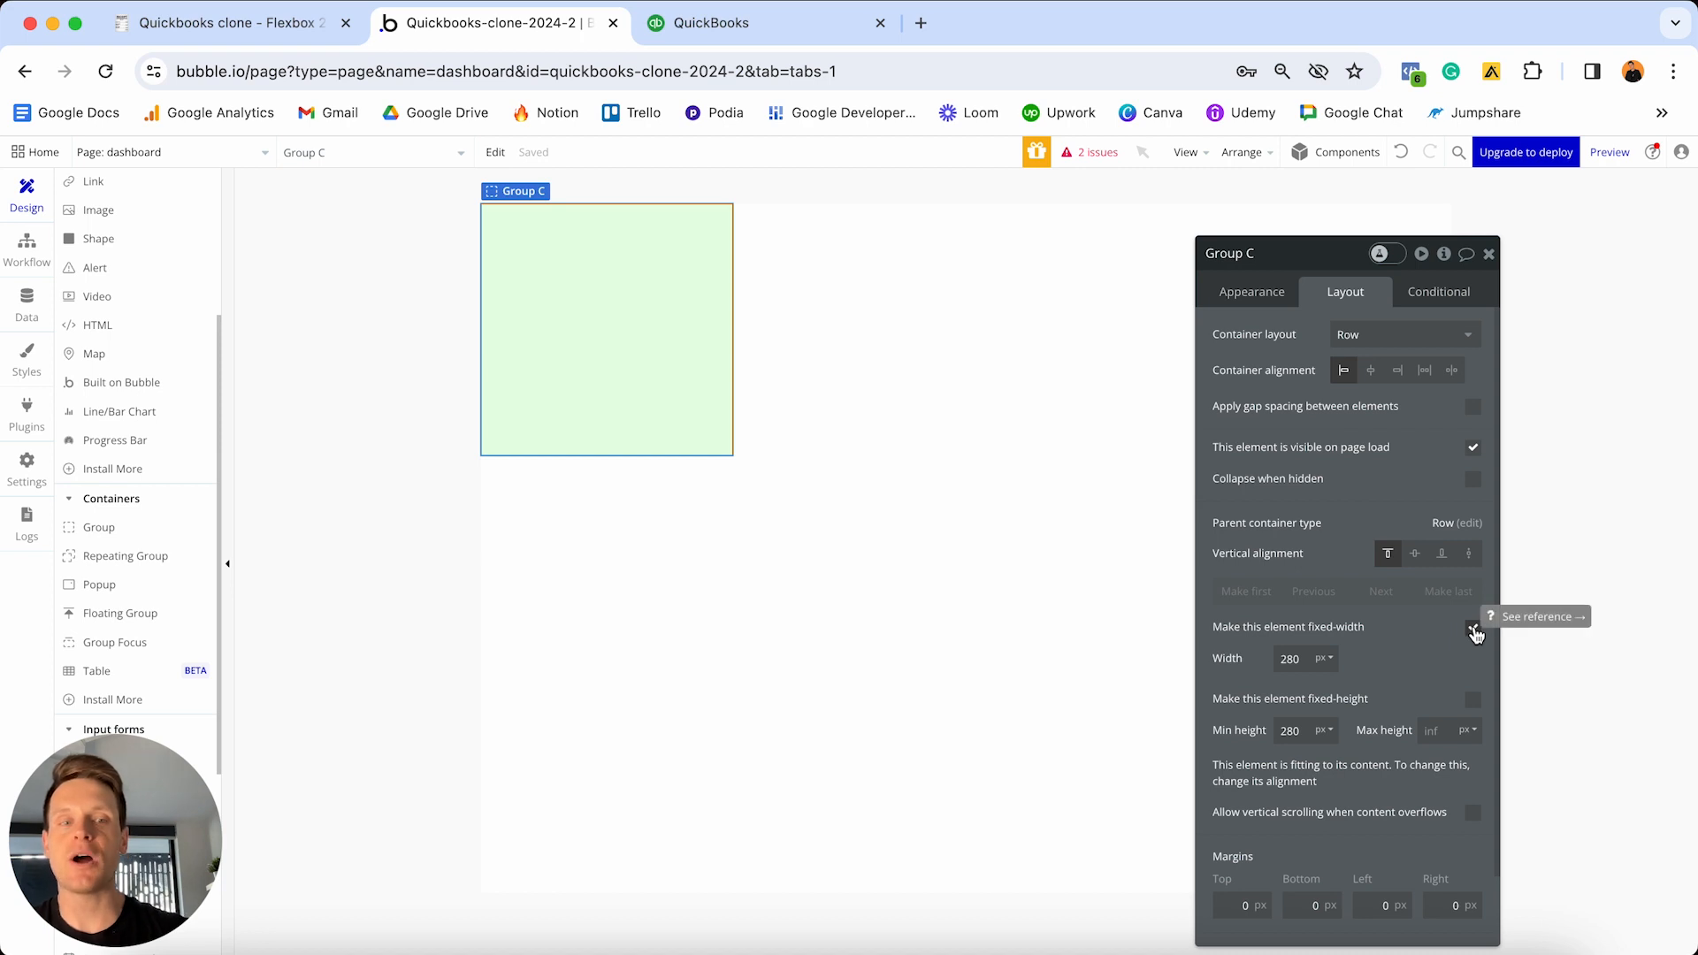
click(1474, 630)
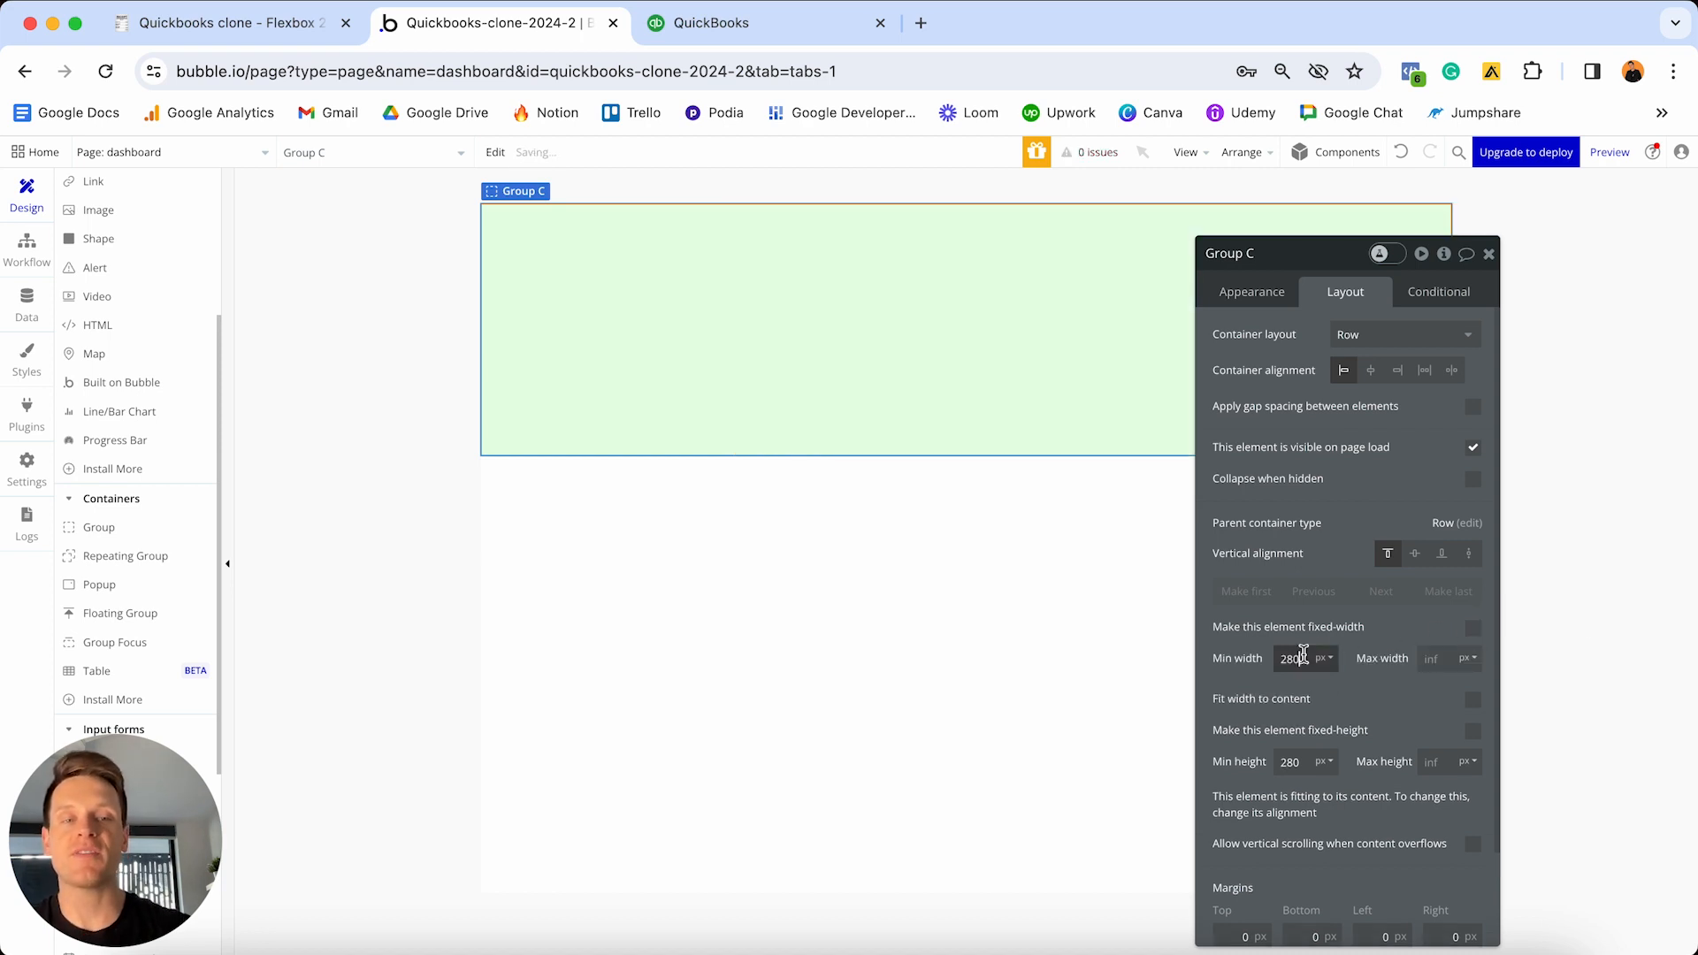
double_click(1304, 655)
text(0)
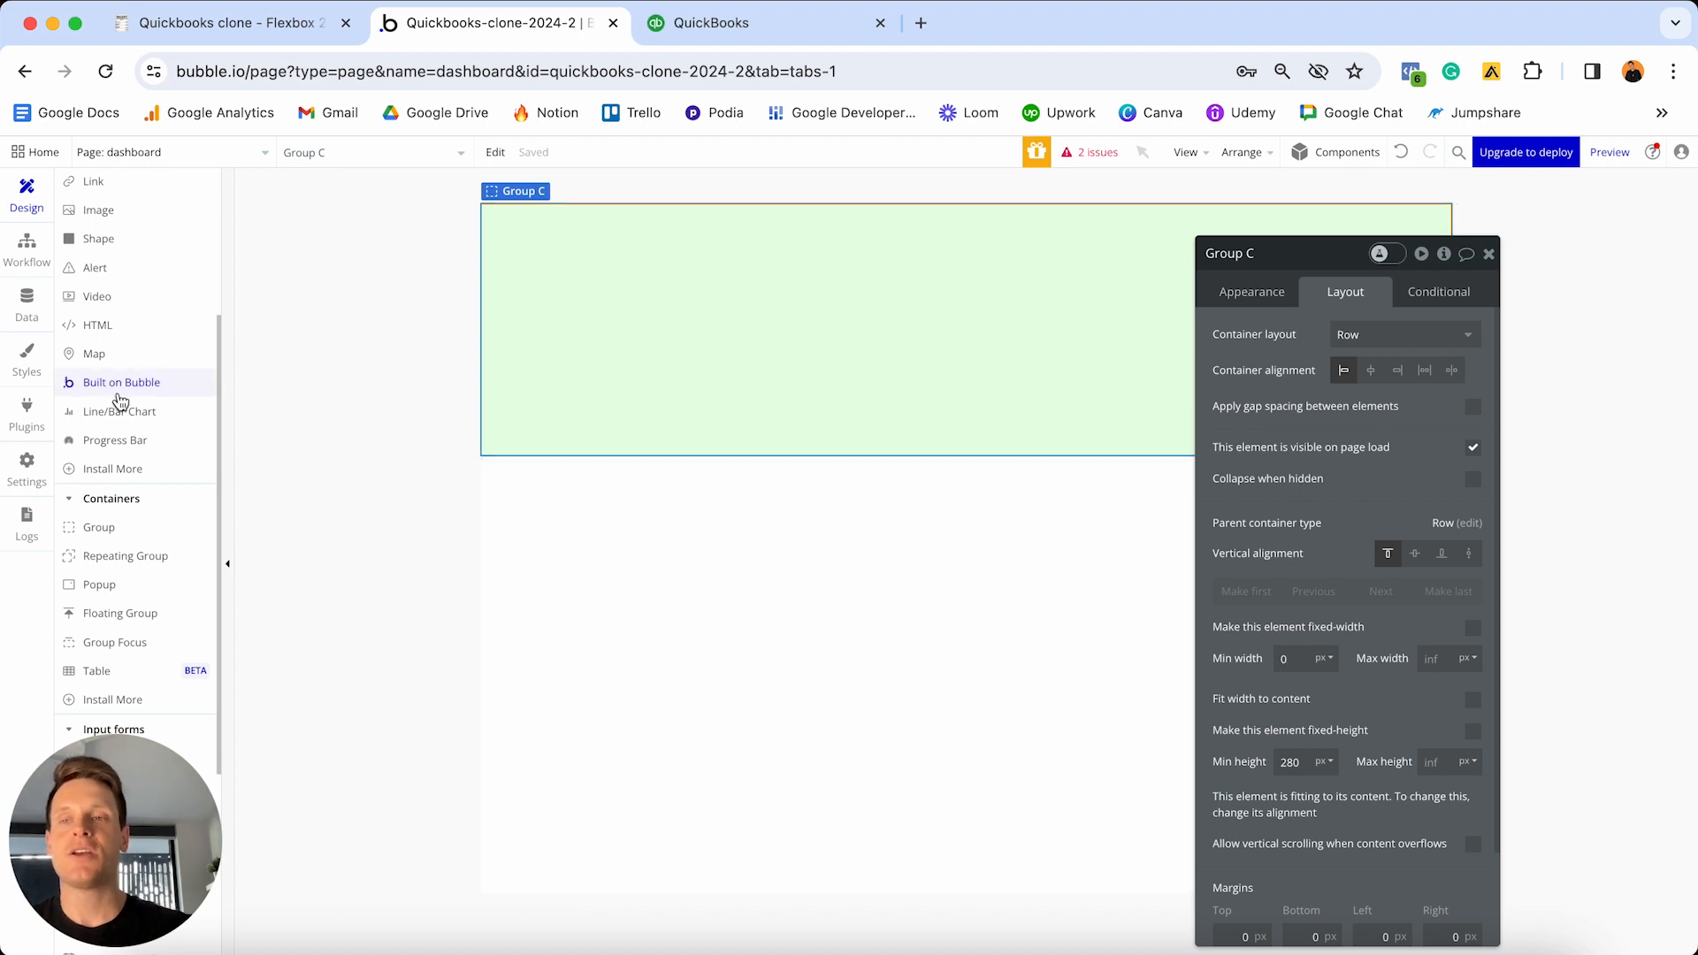
scroll(125, 389, up, 5)
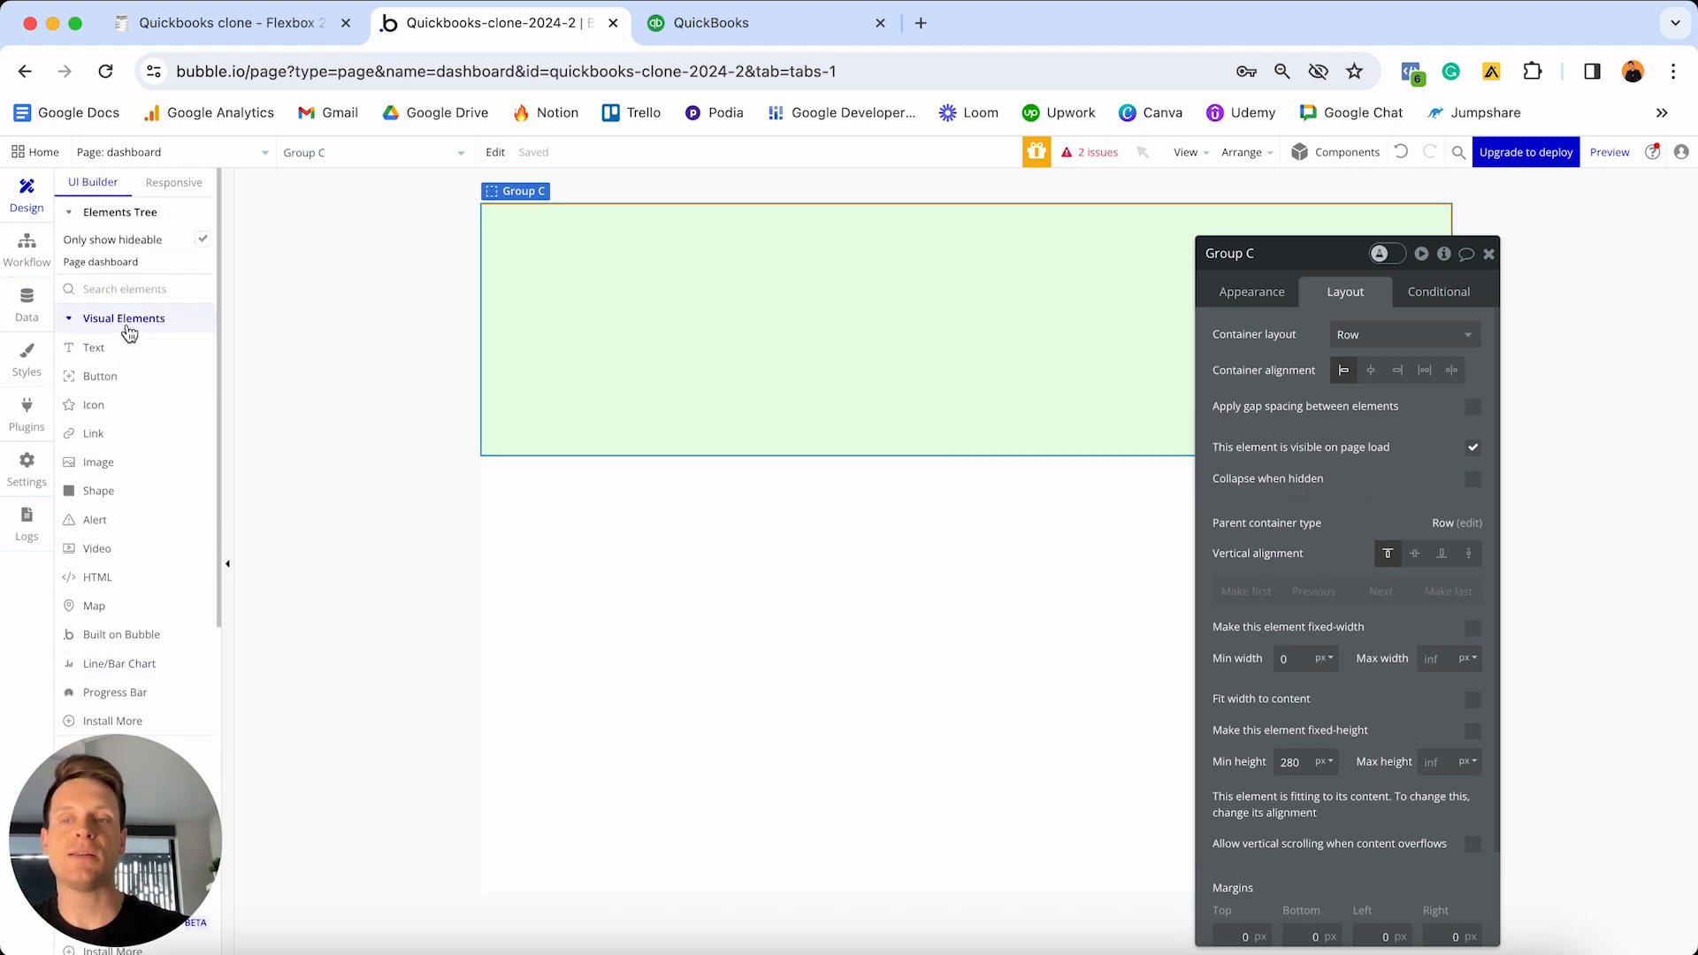
- Place Image A in Group C showing Current User's Company's Logo, processed with Imgix
click(107, 461)
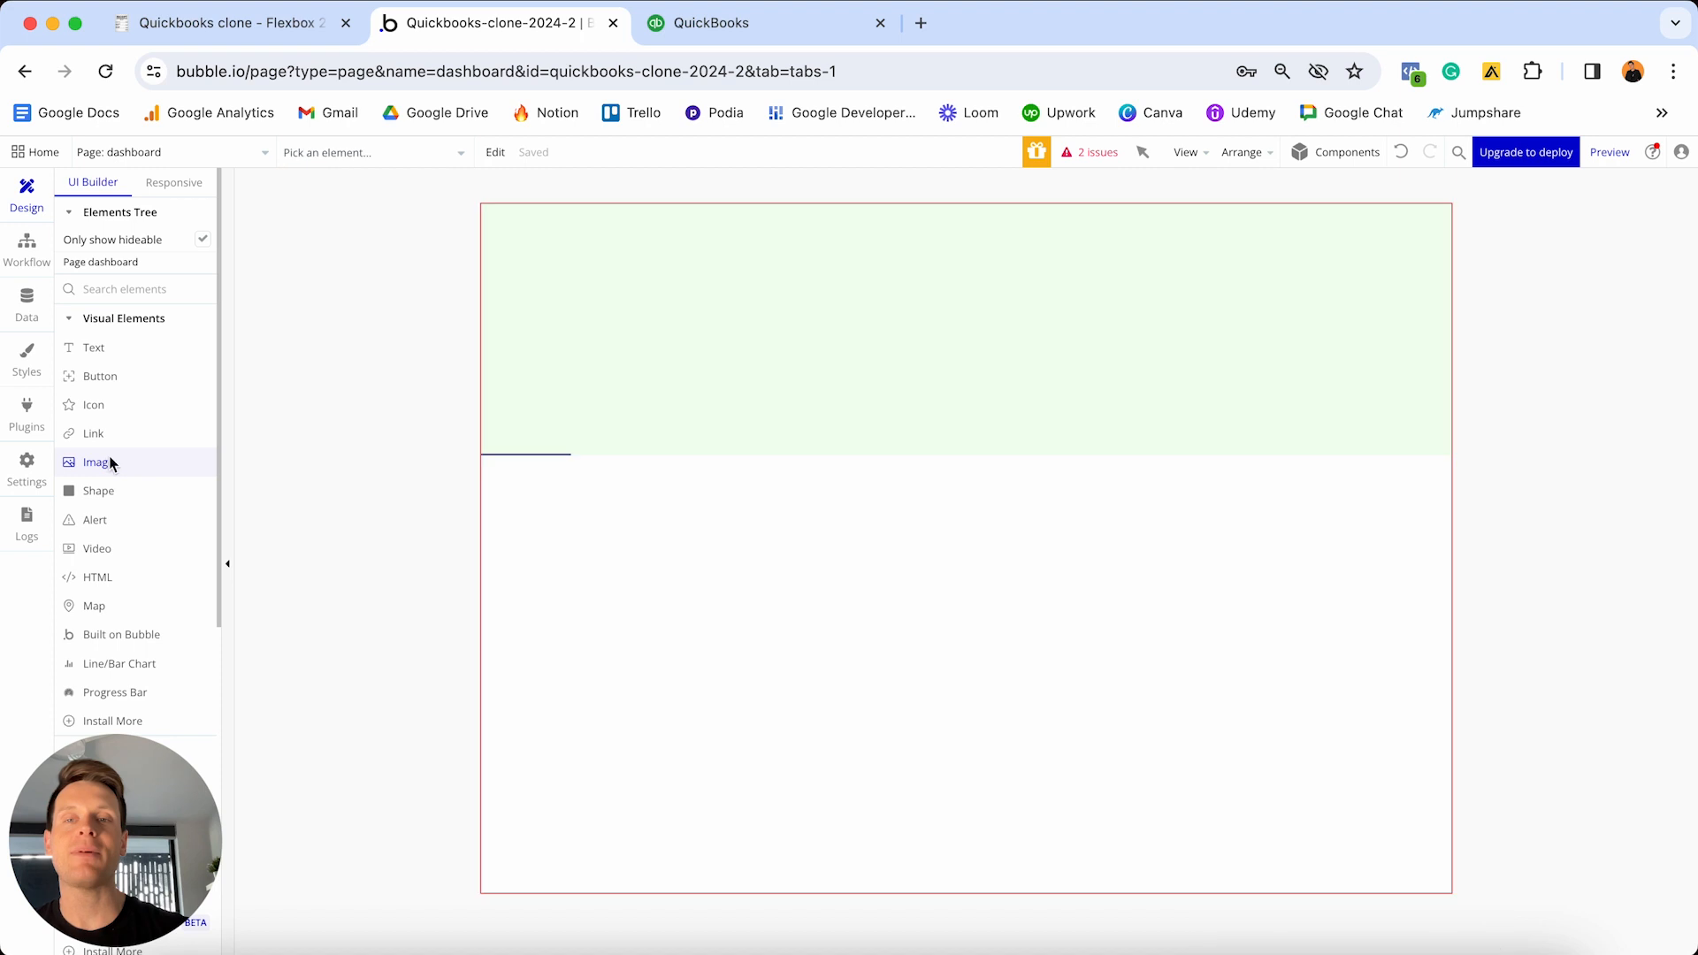
click(587, 308)
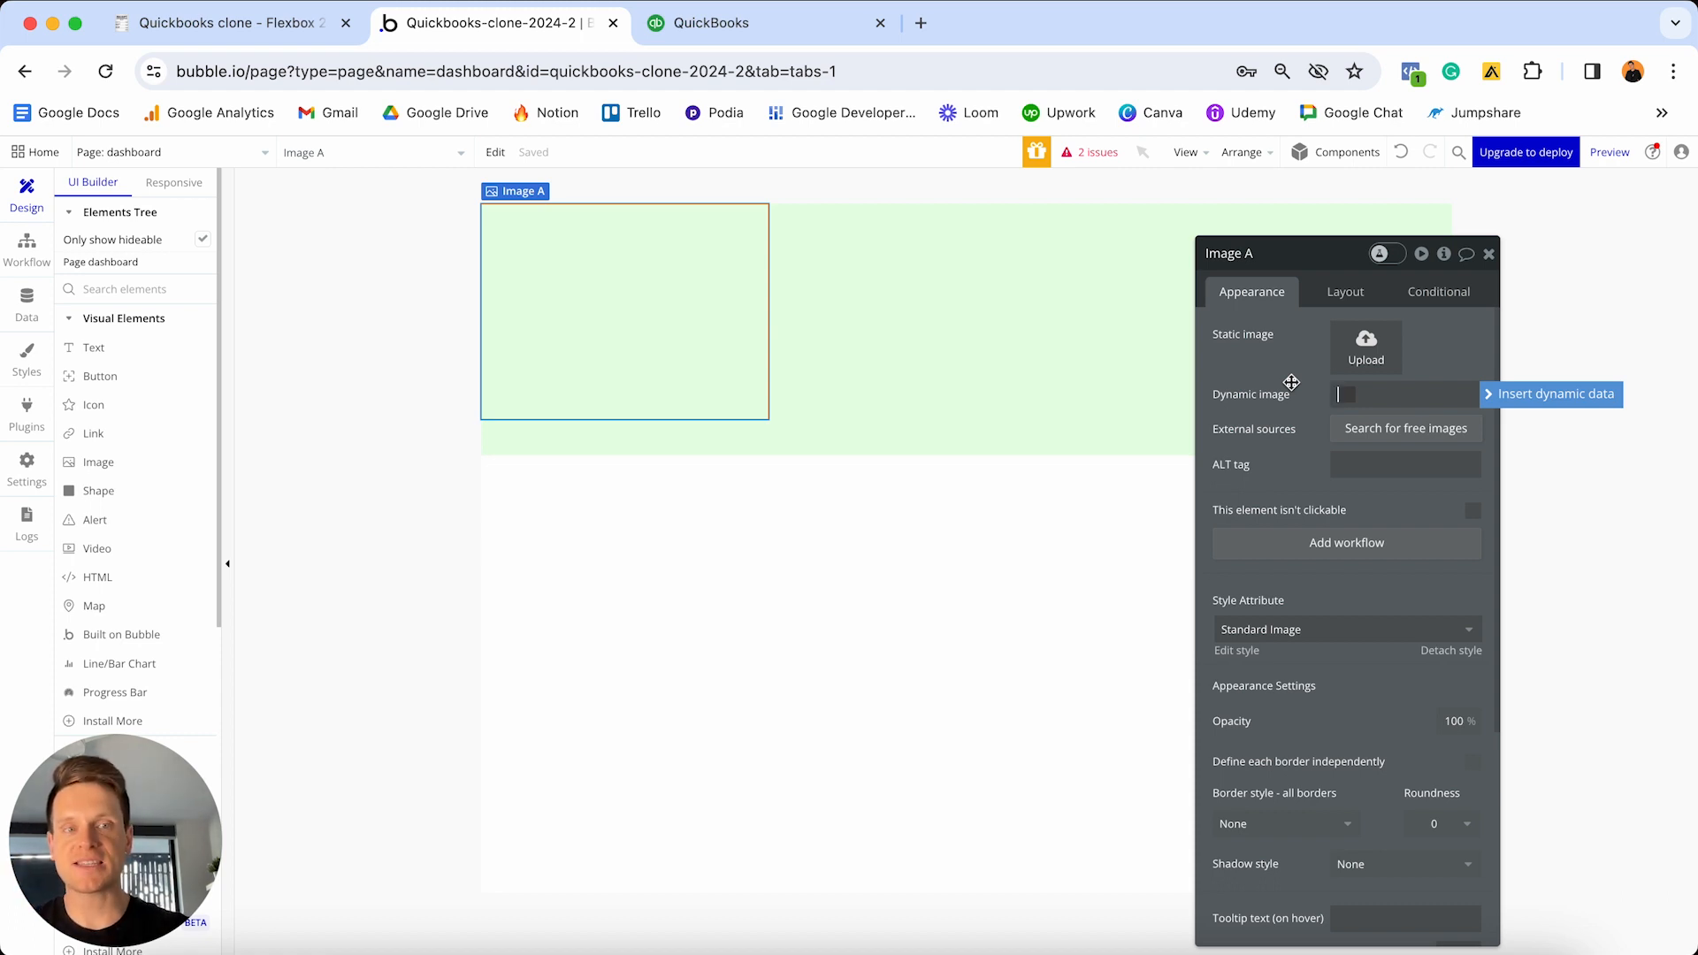
click(1507, 403)
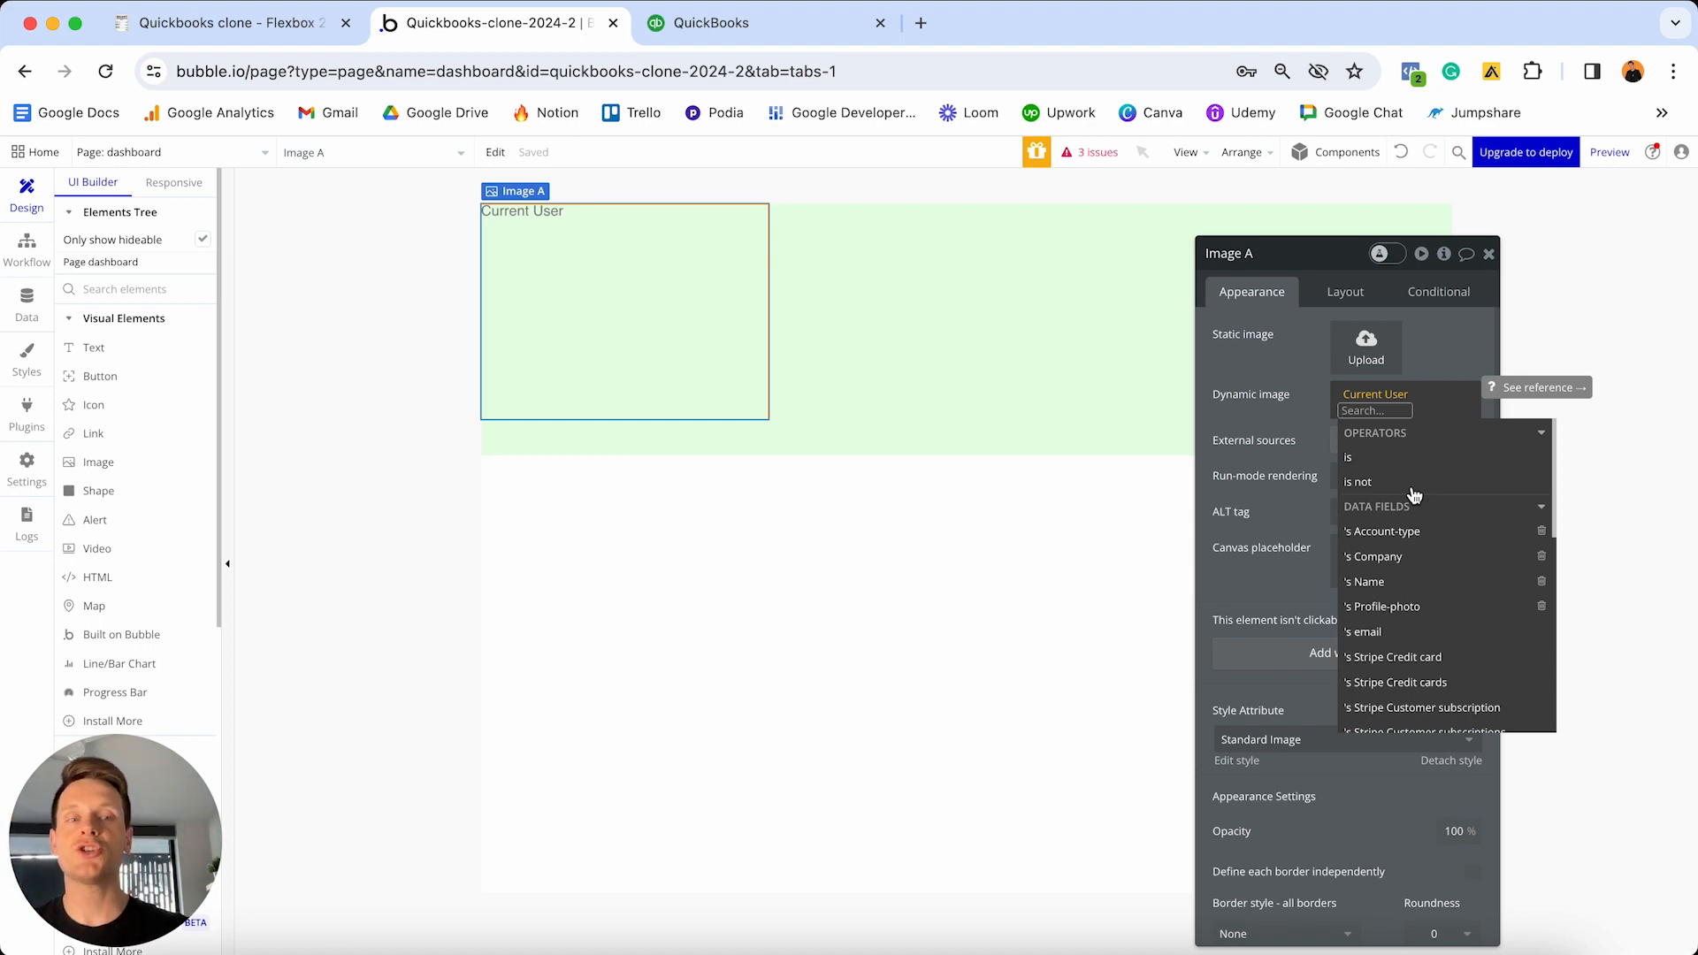
click(1400, 564)
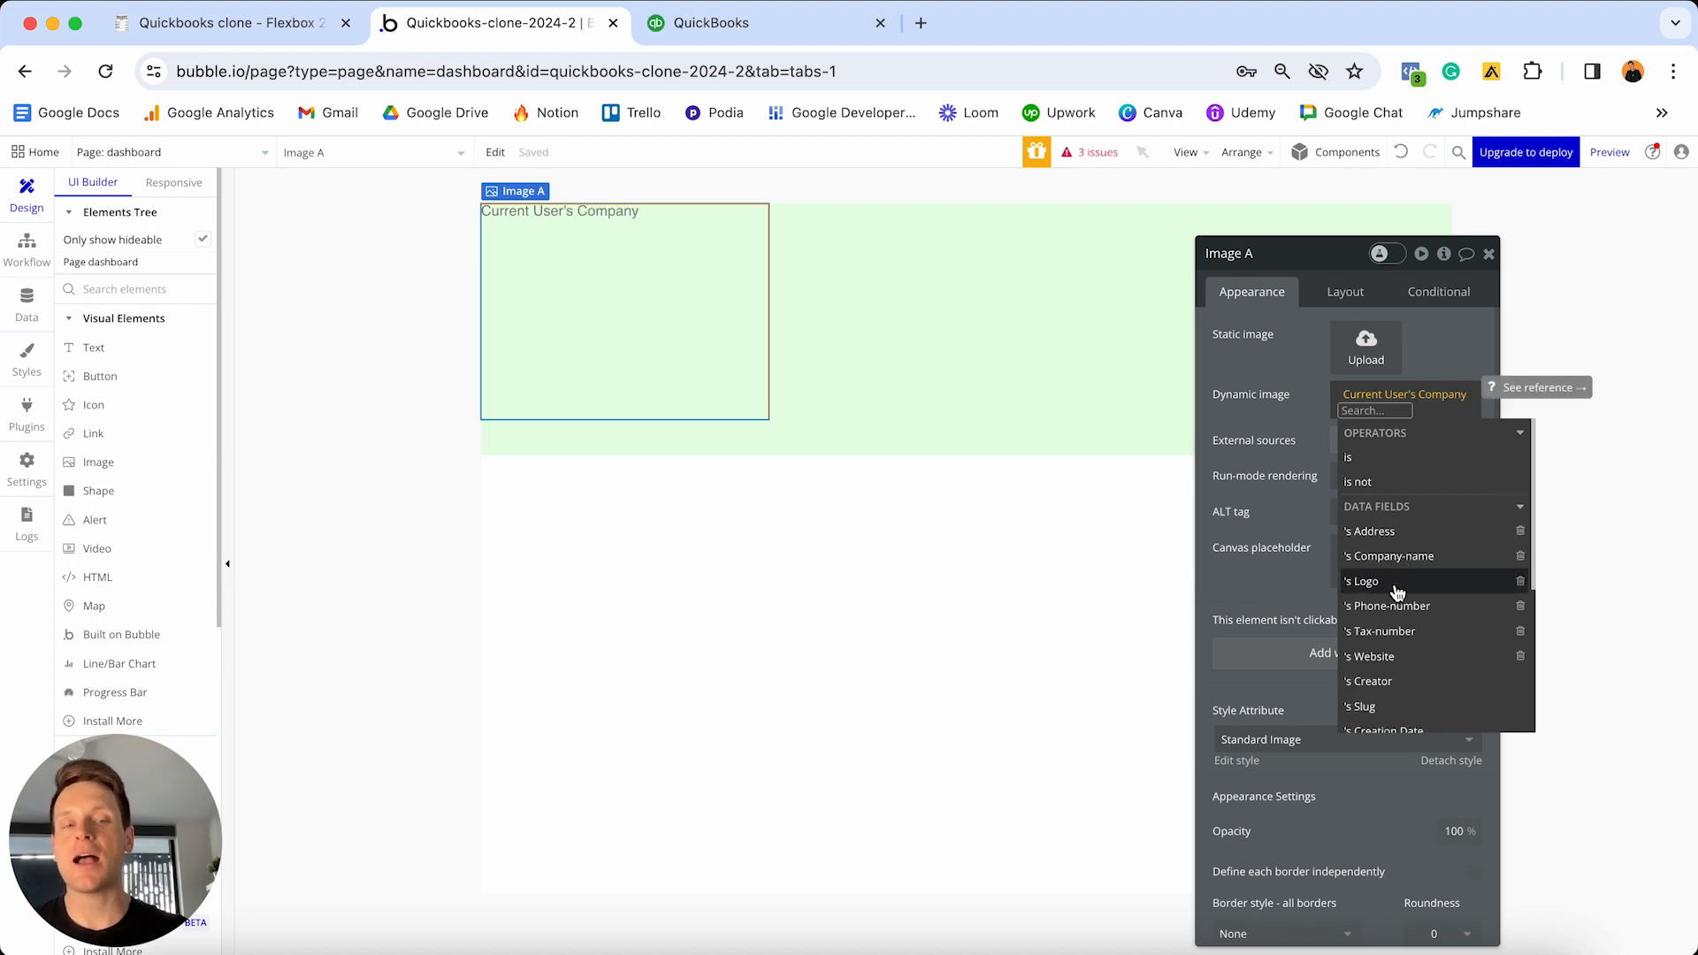
click(1394, 591)
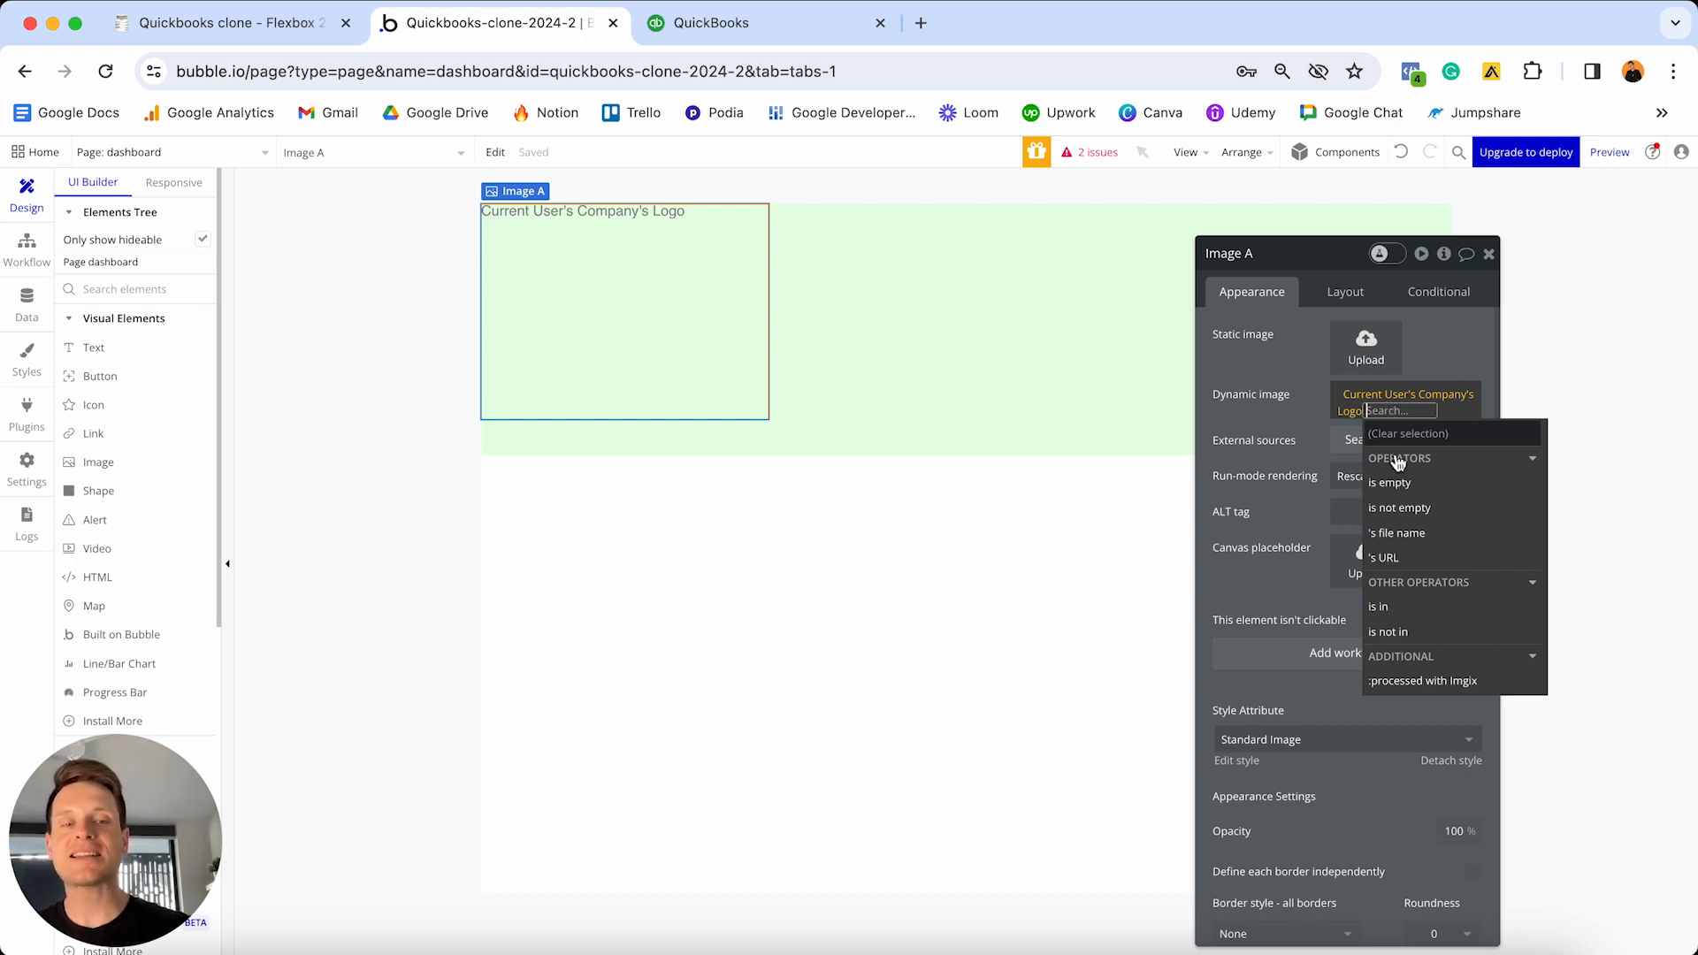
mouse_move(1415, 685)
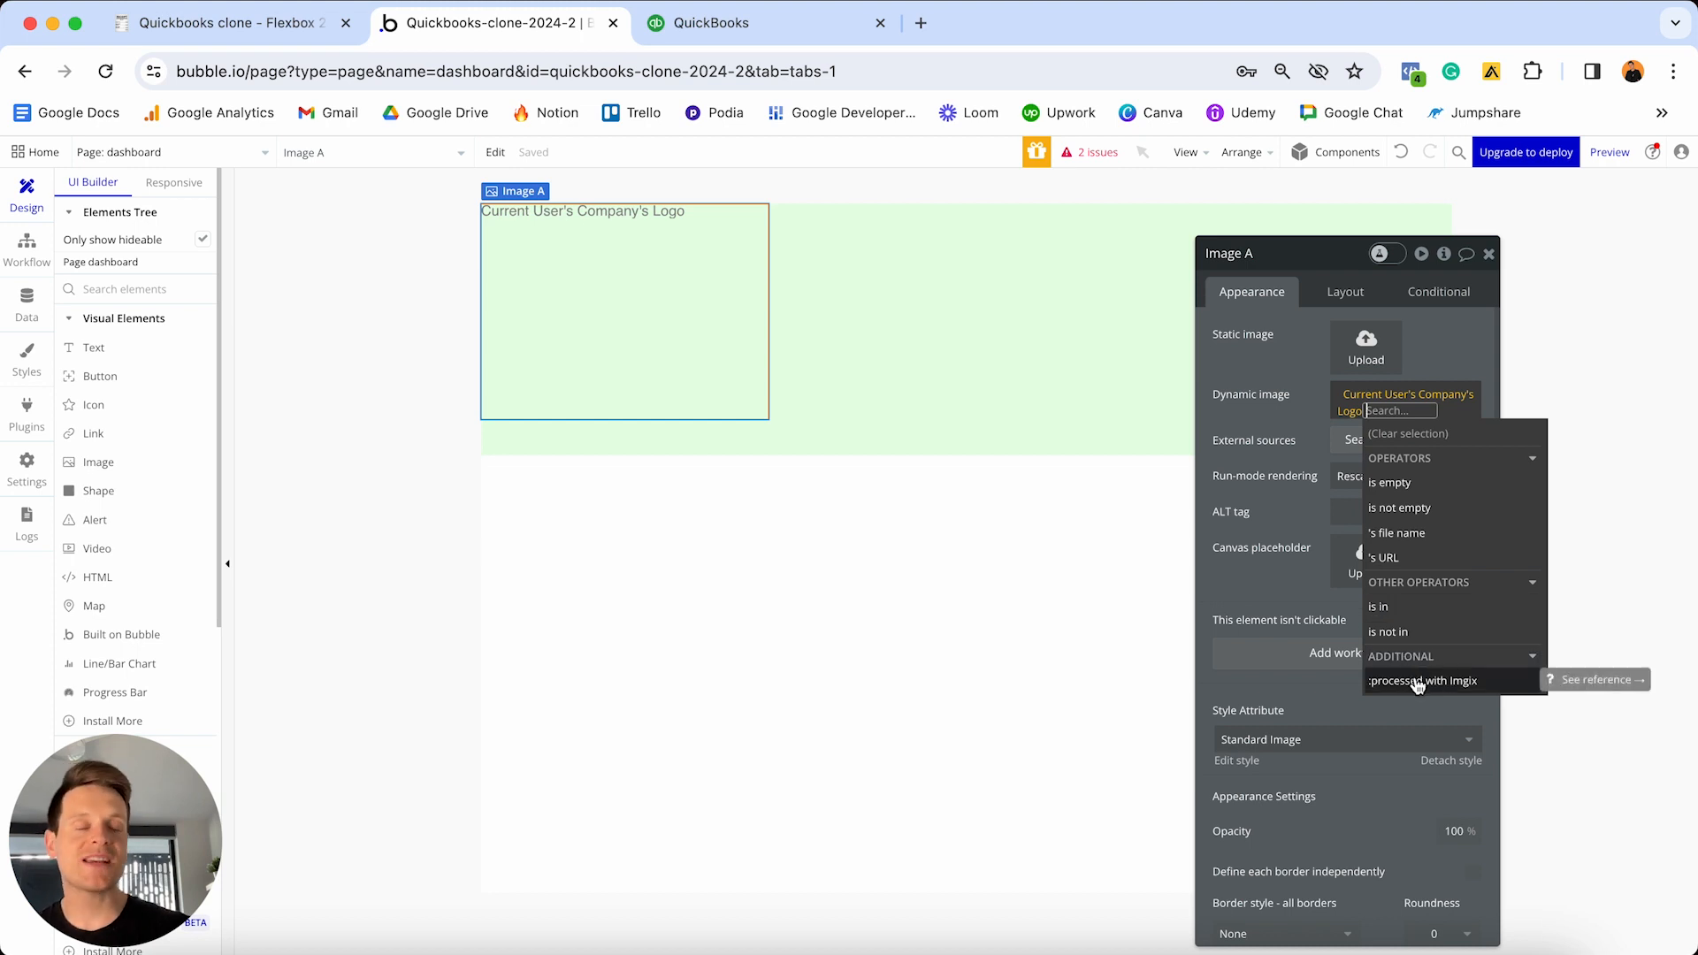
click(1418, 682)
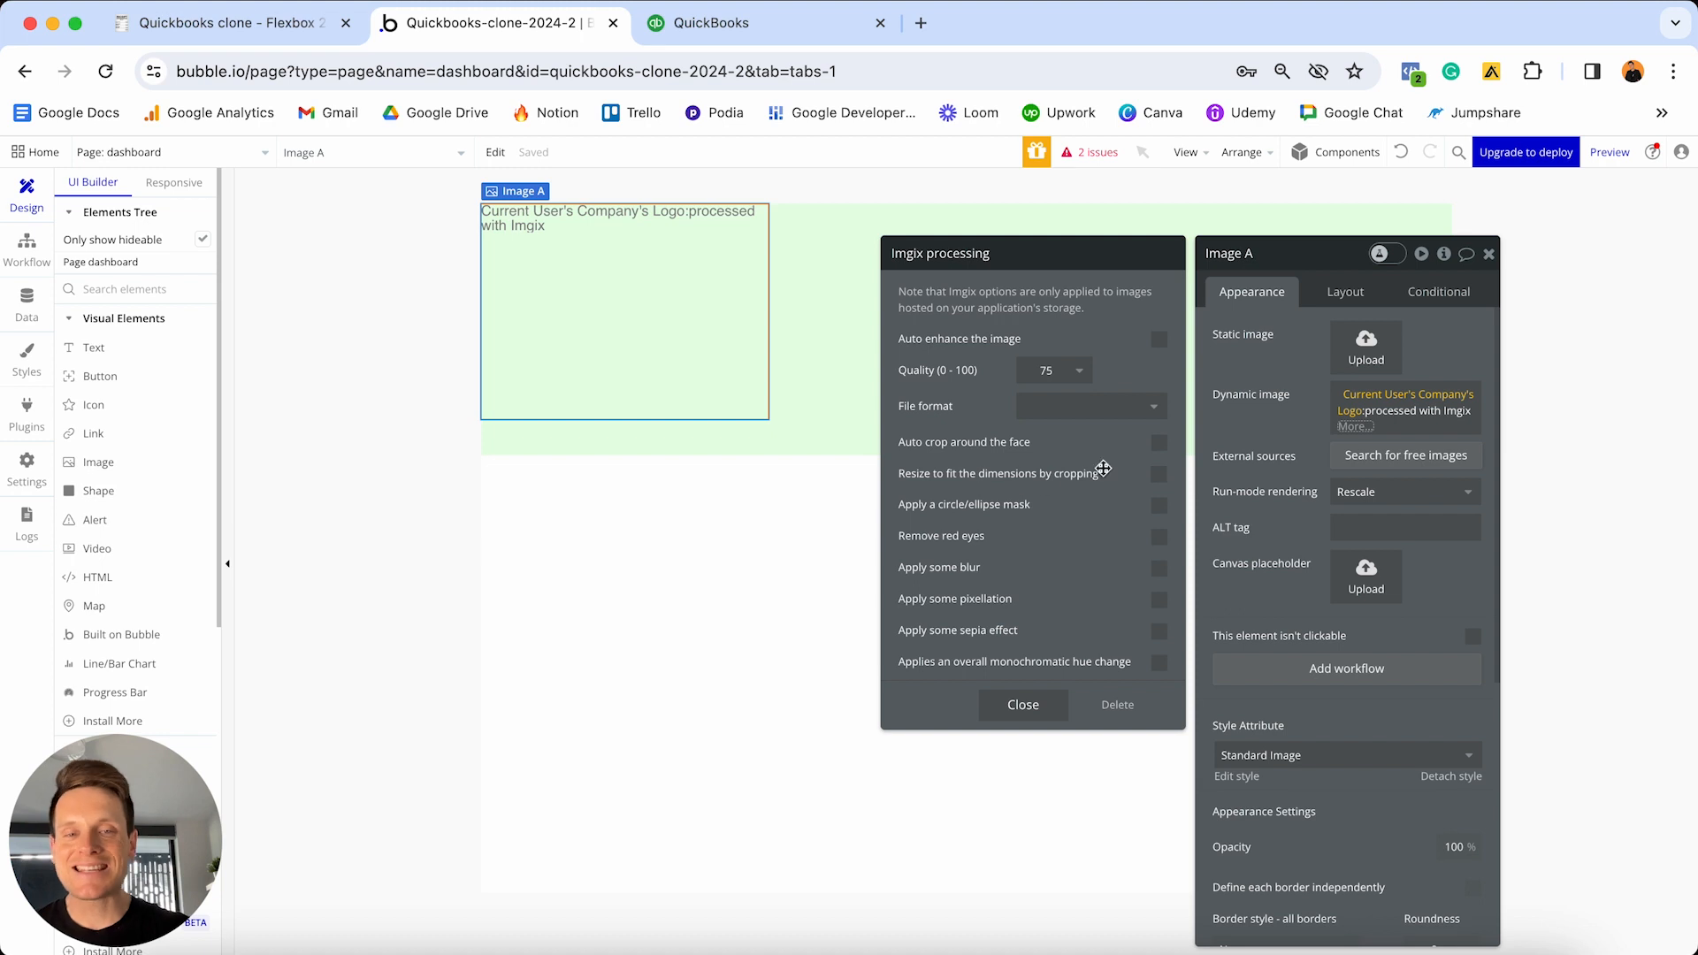
- Set the logo's Imgix processing to resize to fit by cropping, then close the options
click(1159, 476)
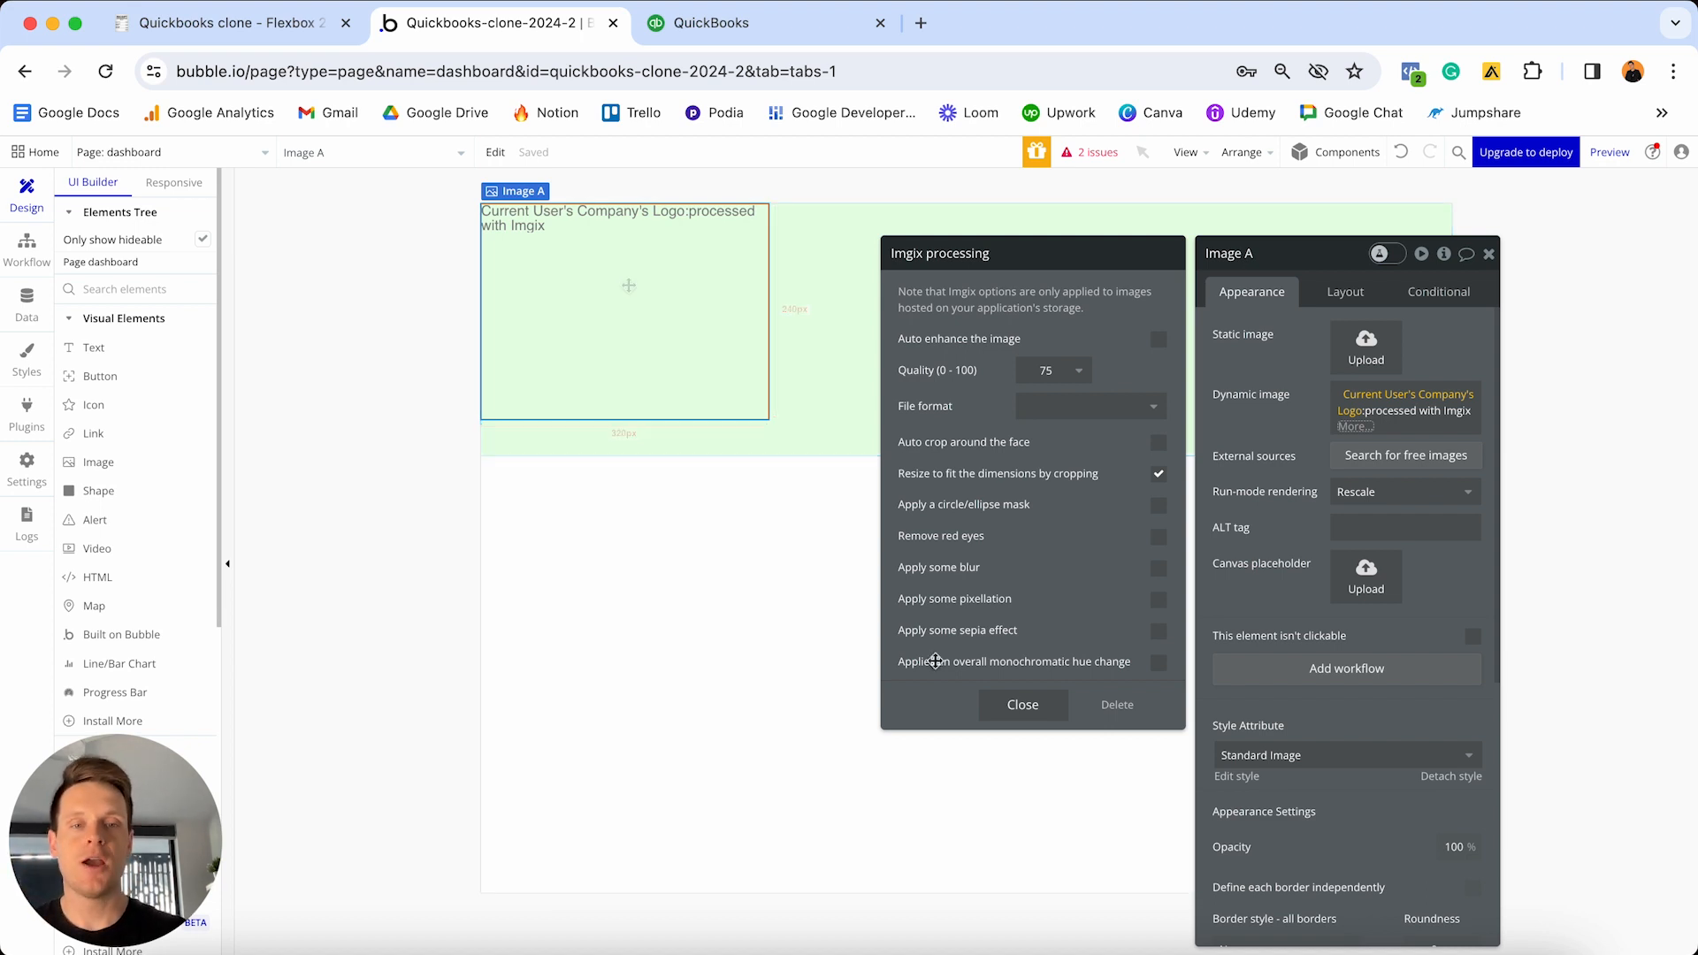
click(1023, 704)
click(1272, 429)
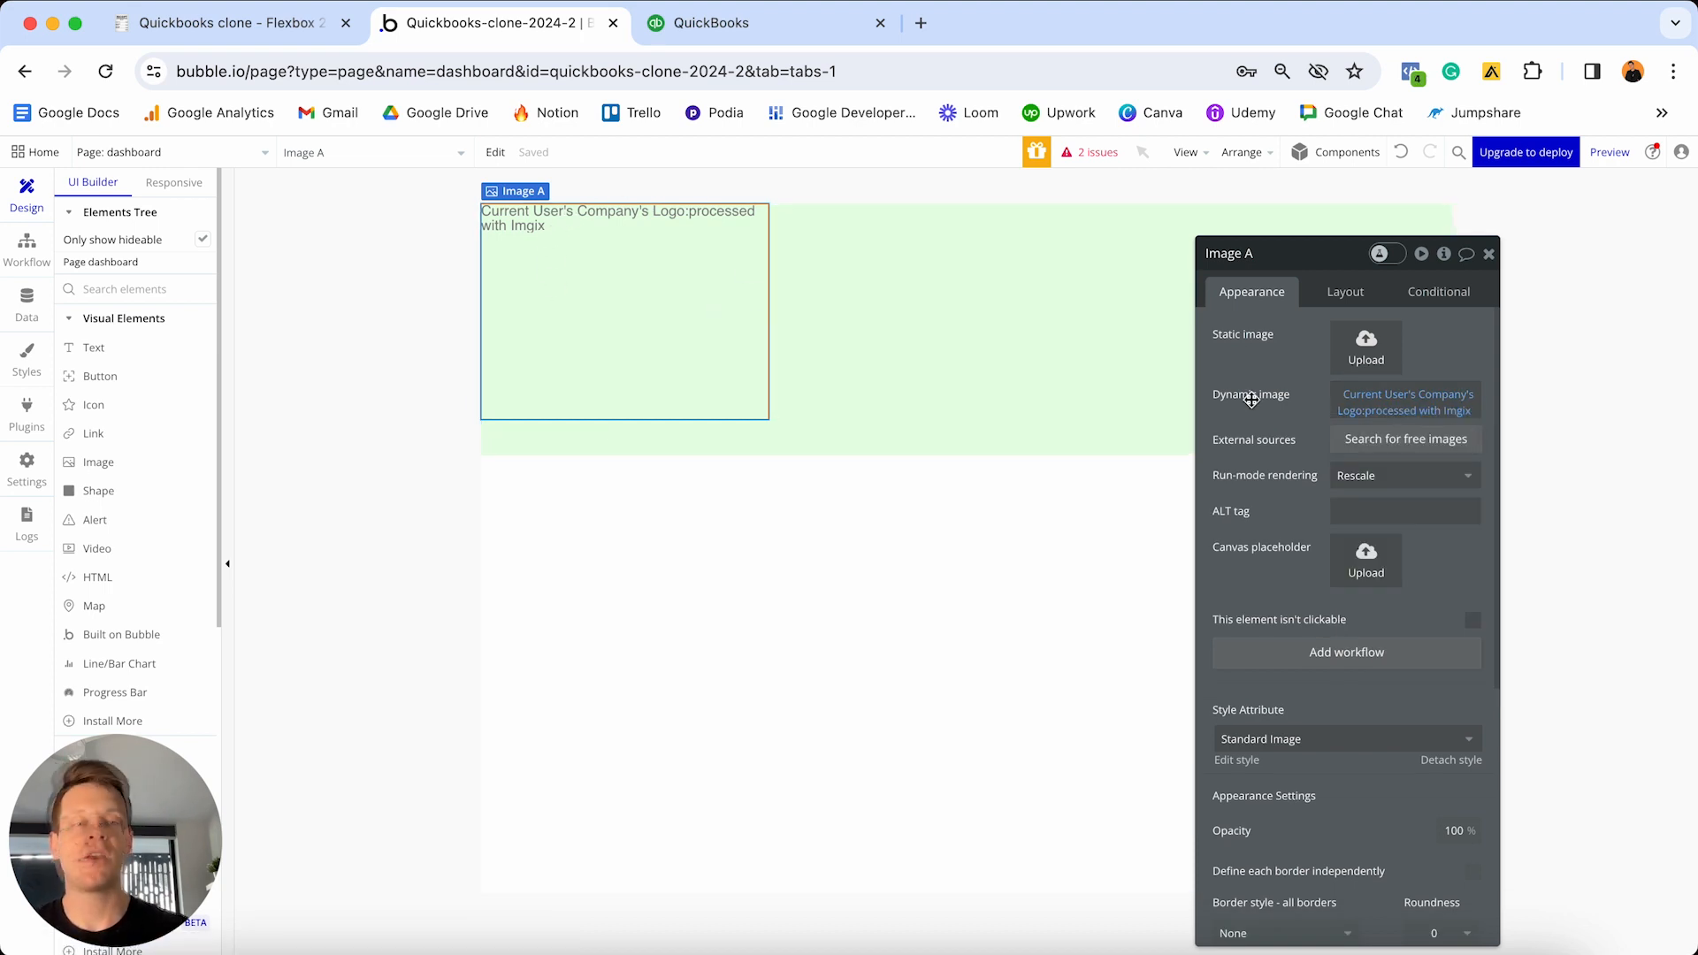
scroll(1251, 394, down, 5)
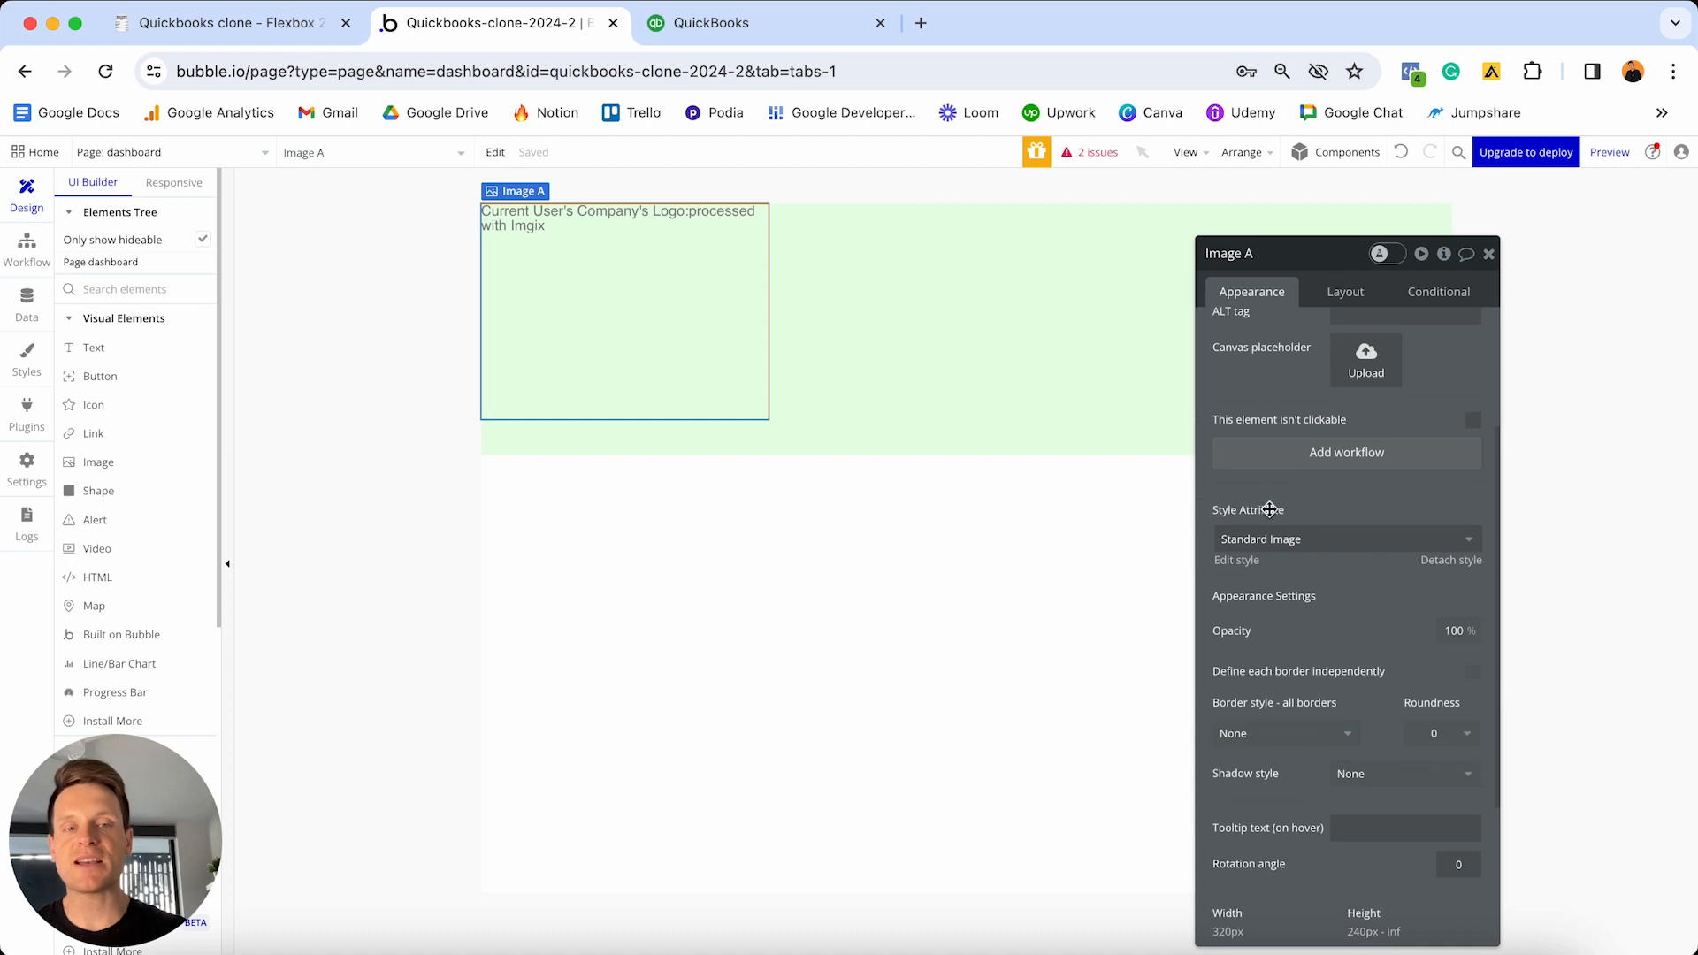
- Detach Image A's style and give it a solid border with roundness 100
click(1461, 561)
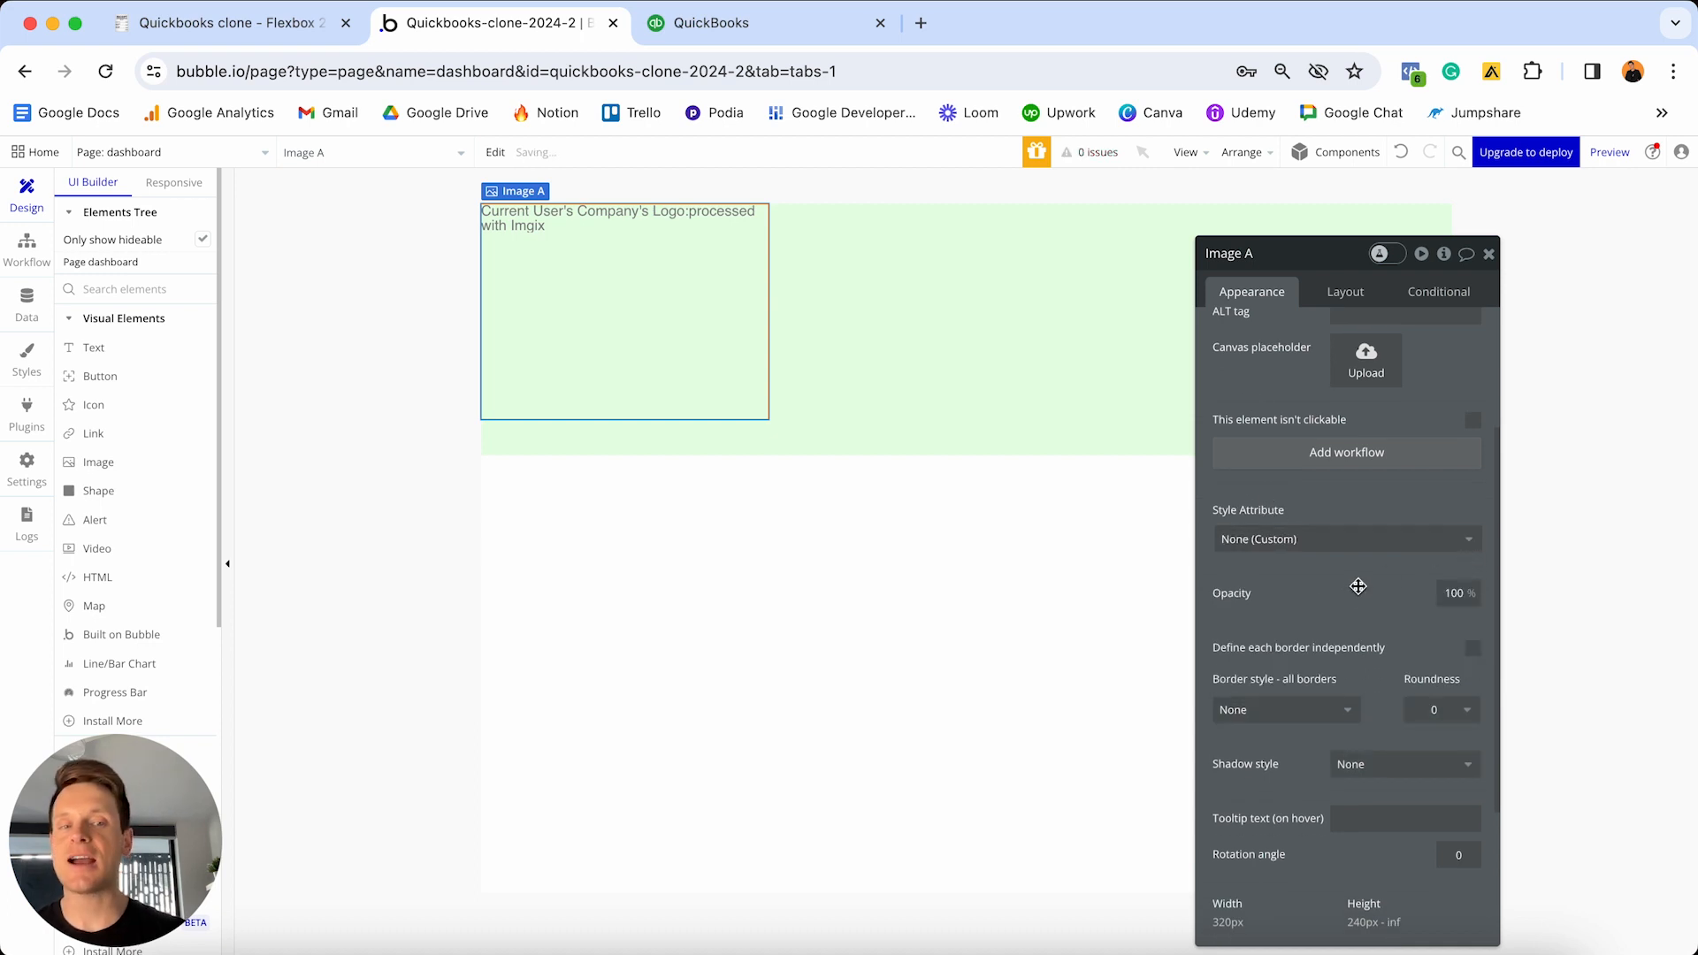
click(1338, 709)
click(1301, 766)
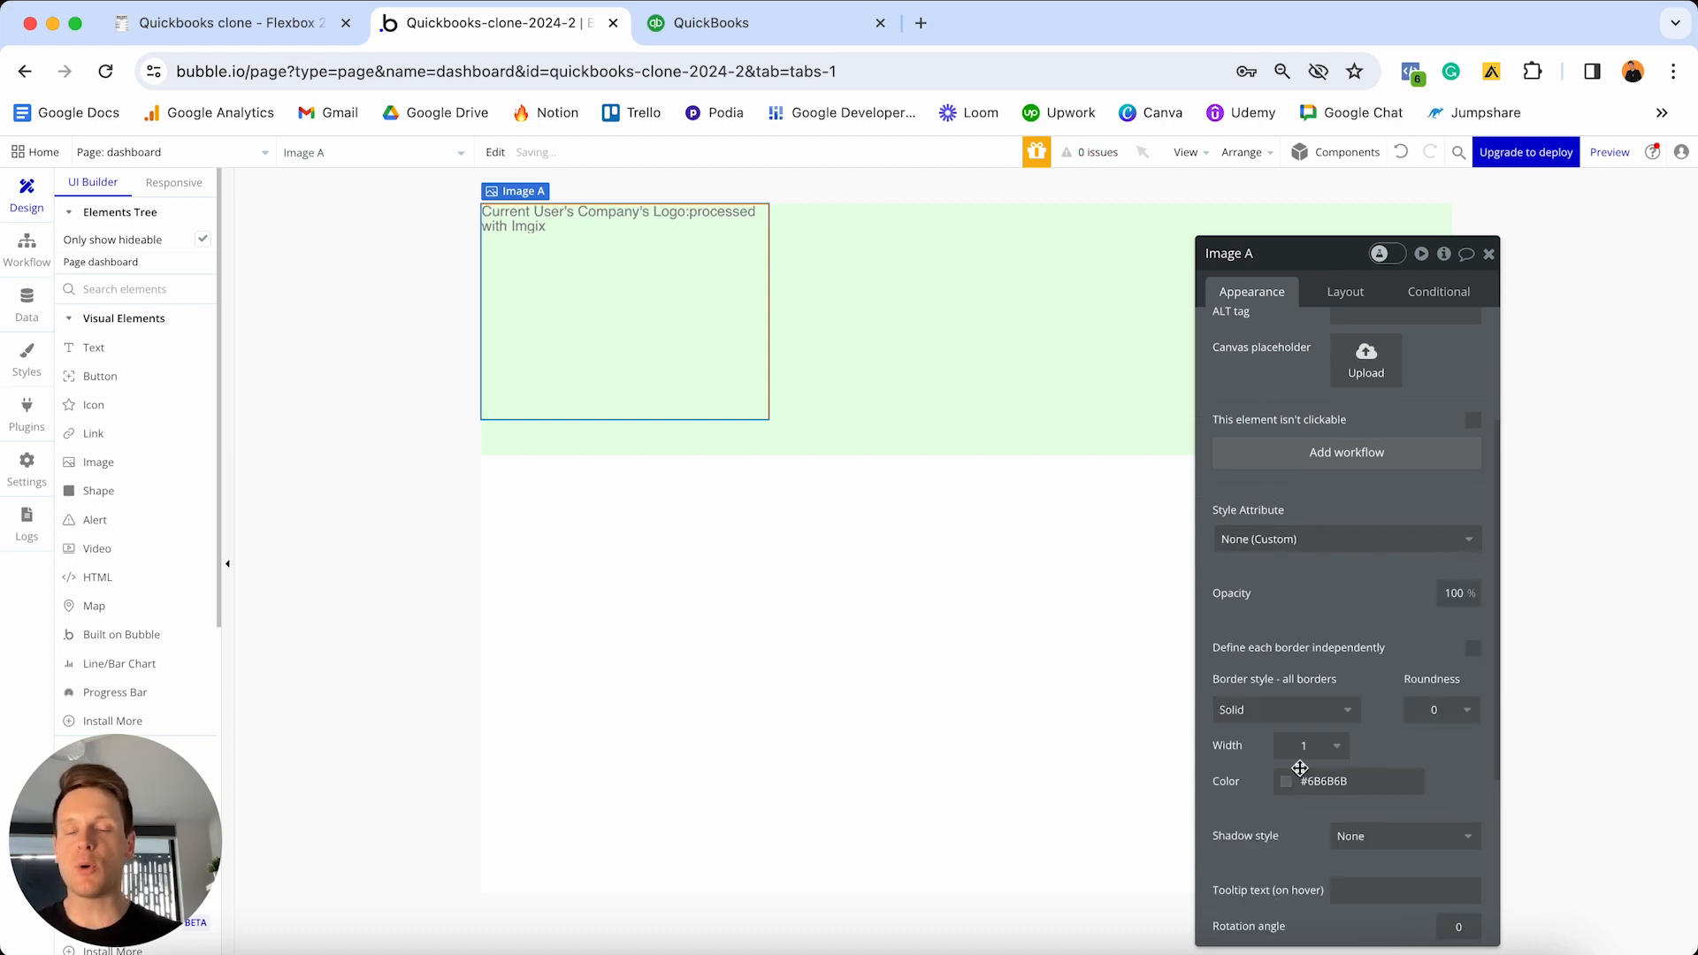
click(909, 352)
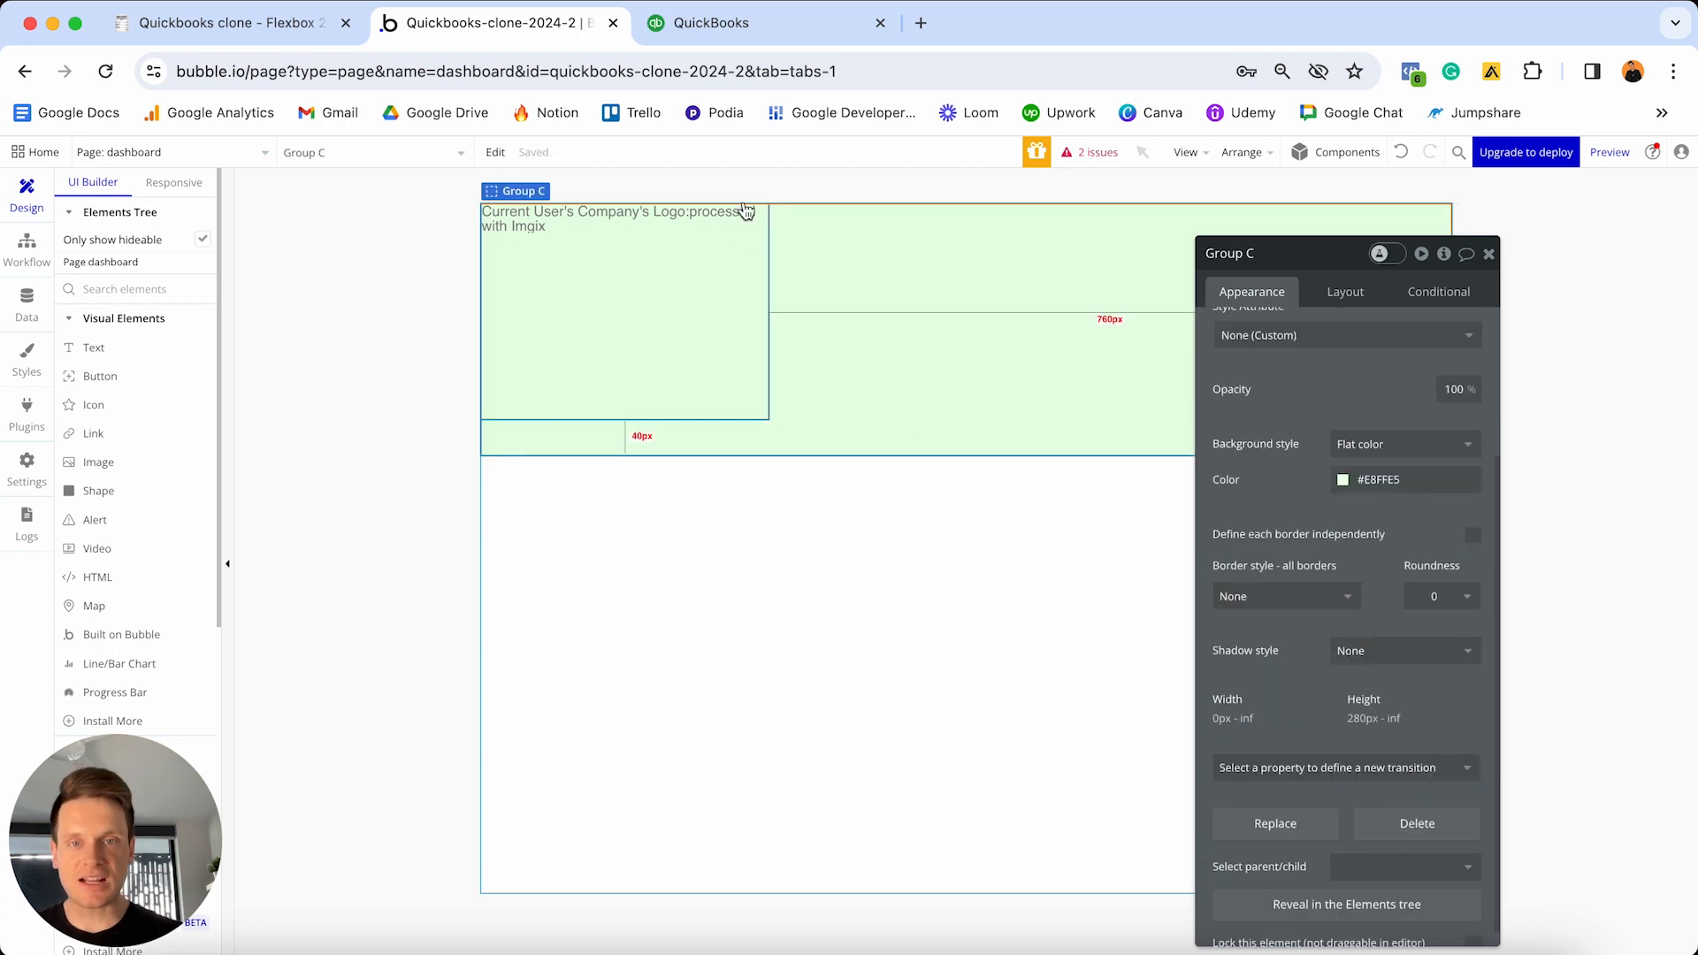
click(677, 358)
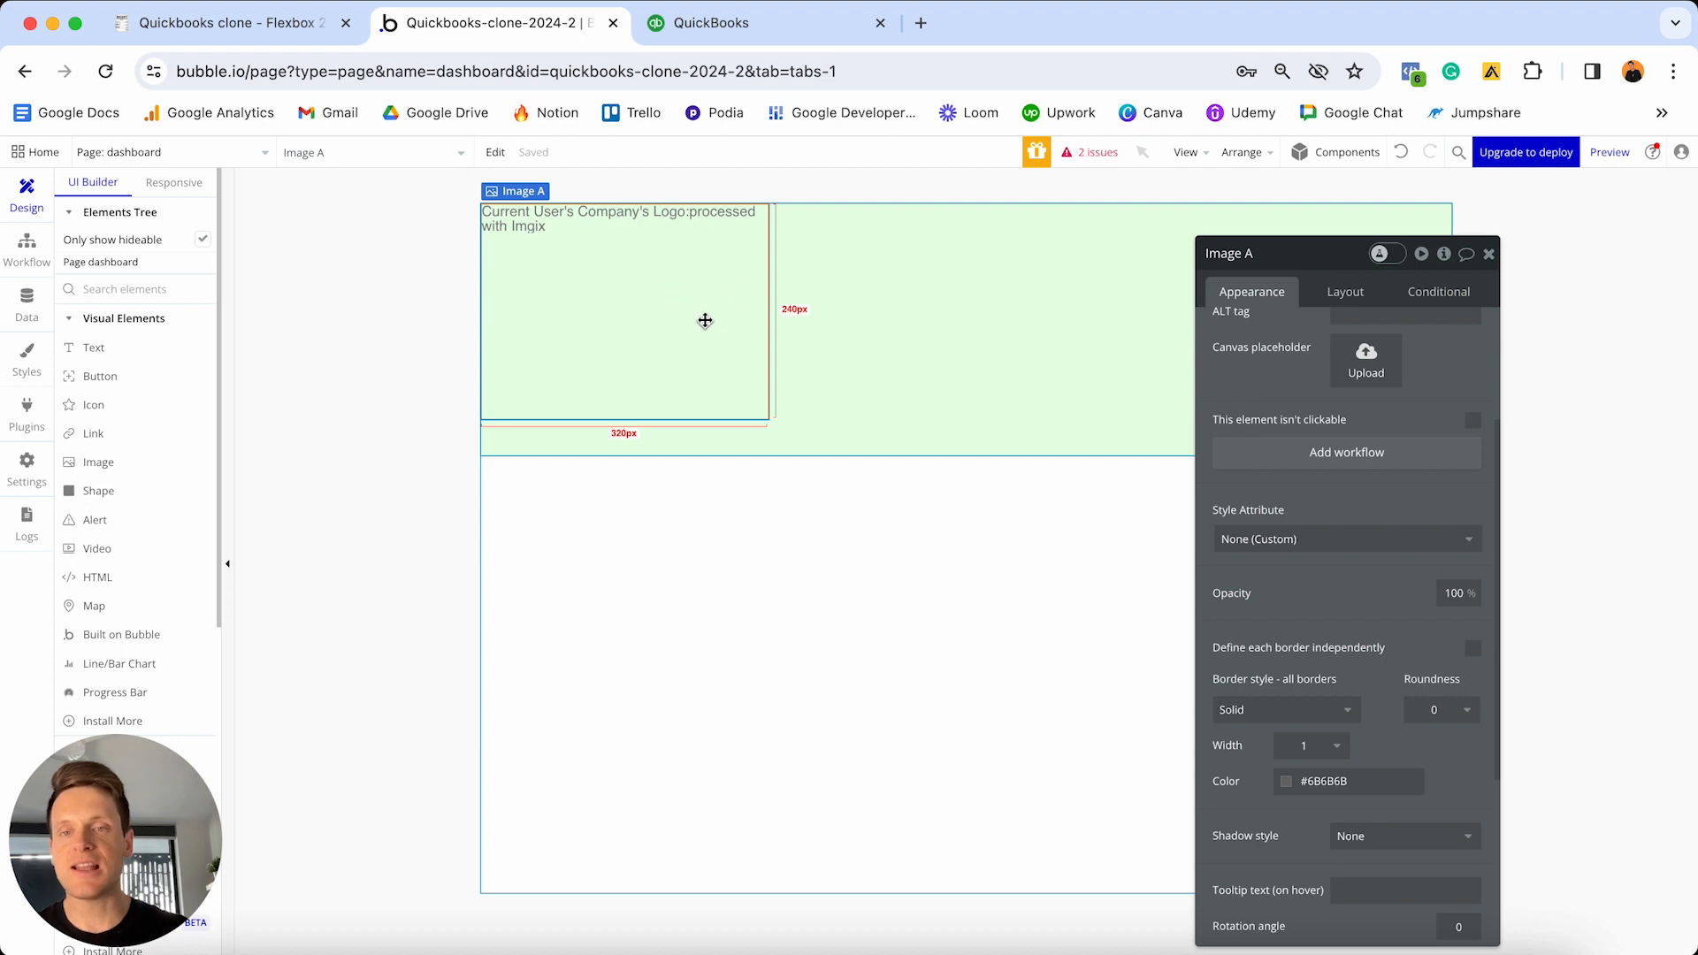
click(1438, 710)
key(BackSpace)
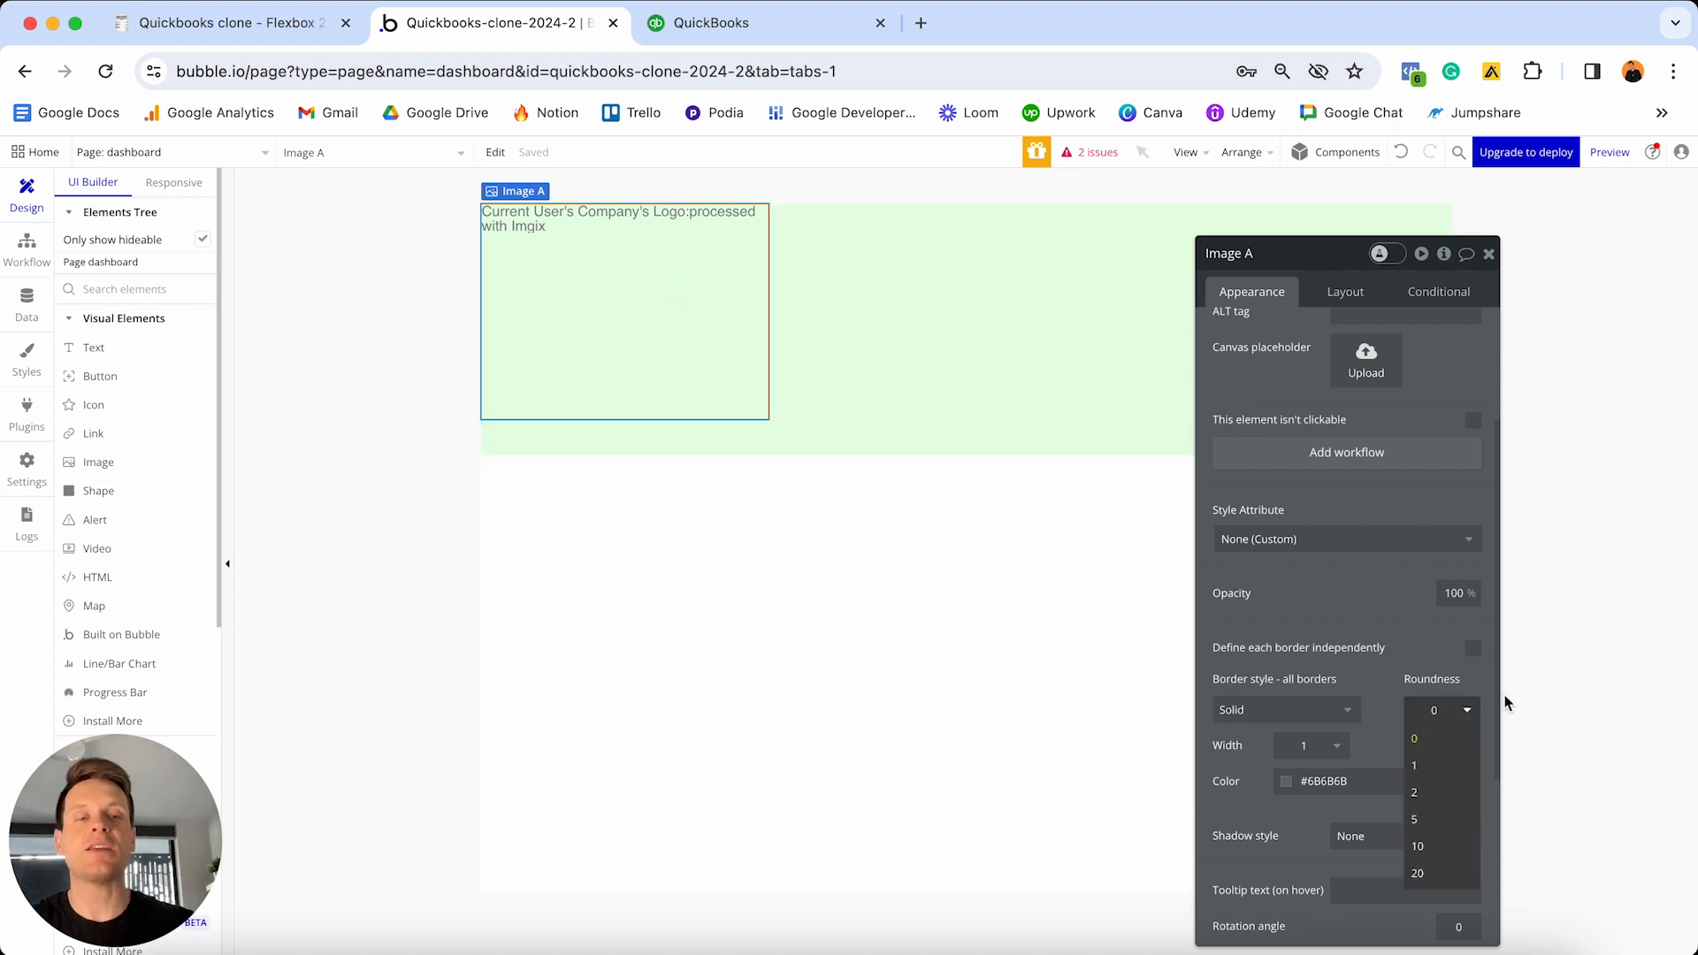
text(100)
key(Return)
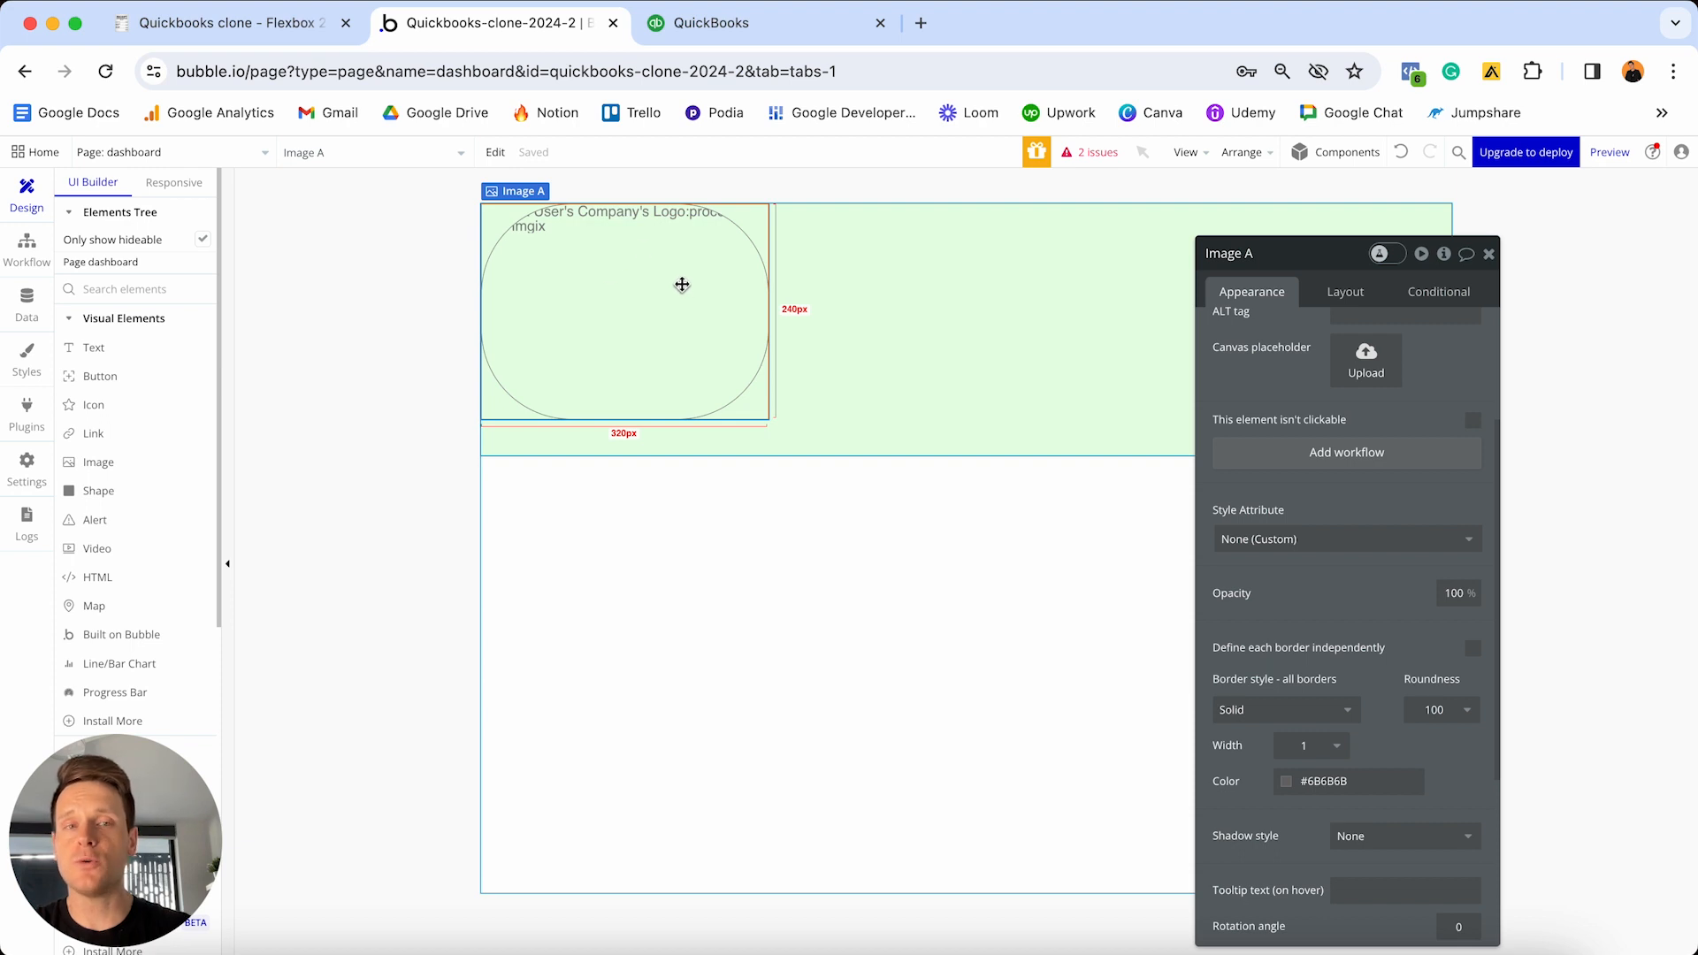
- Make the logo 80px wide with a fixed 1:1 ratio, vertically centred, with 10px right margin
click(1347, 296)
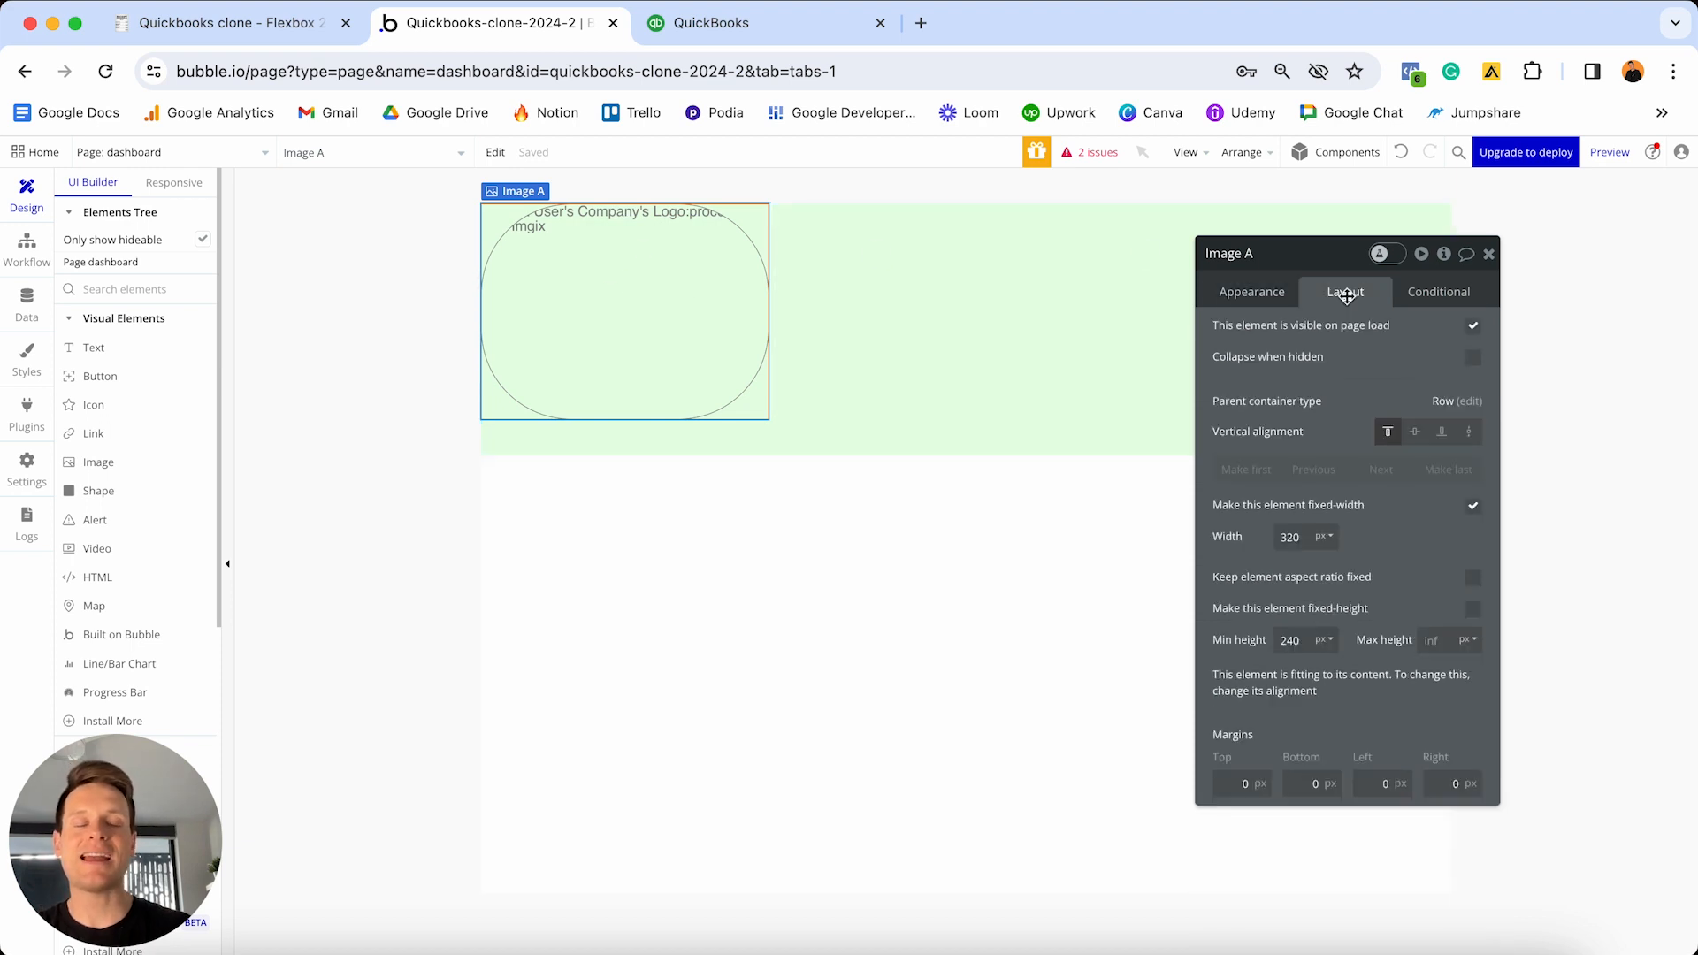
click(1318, 541)
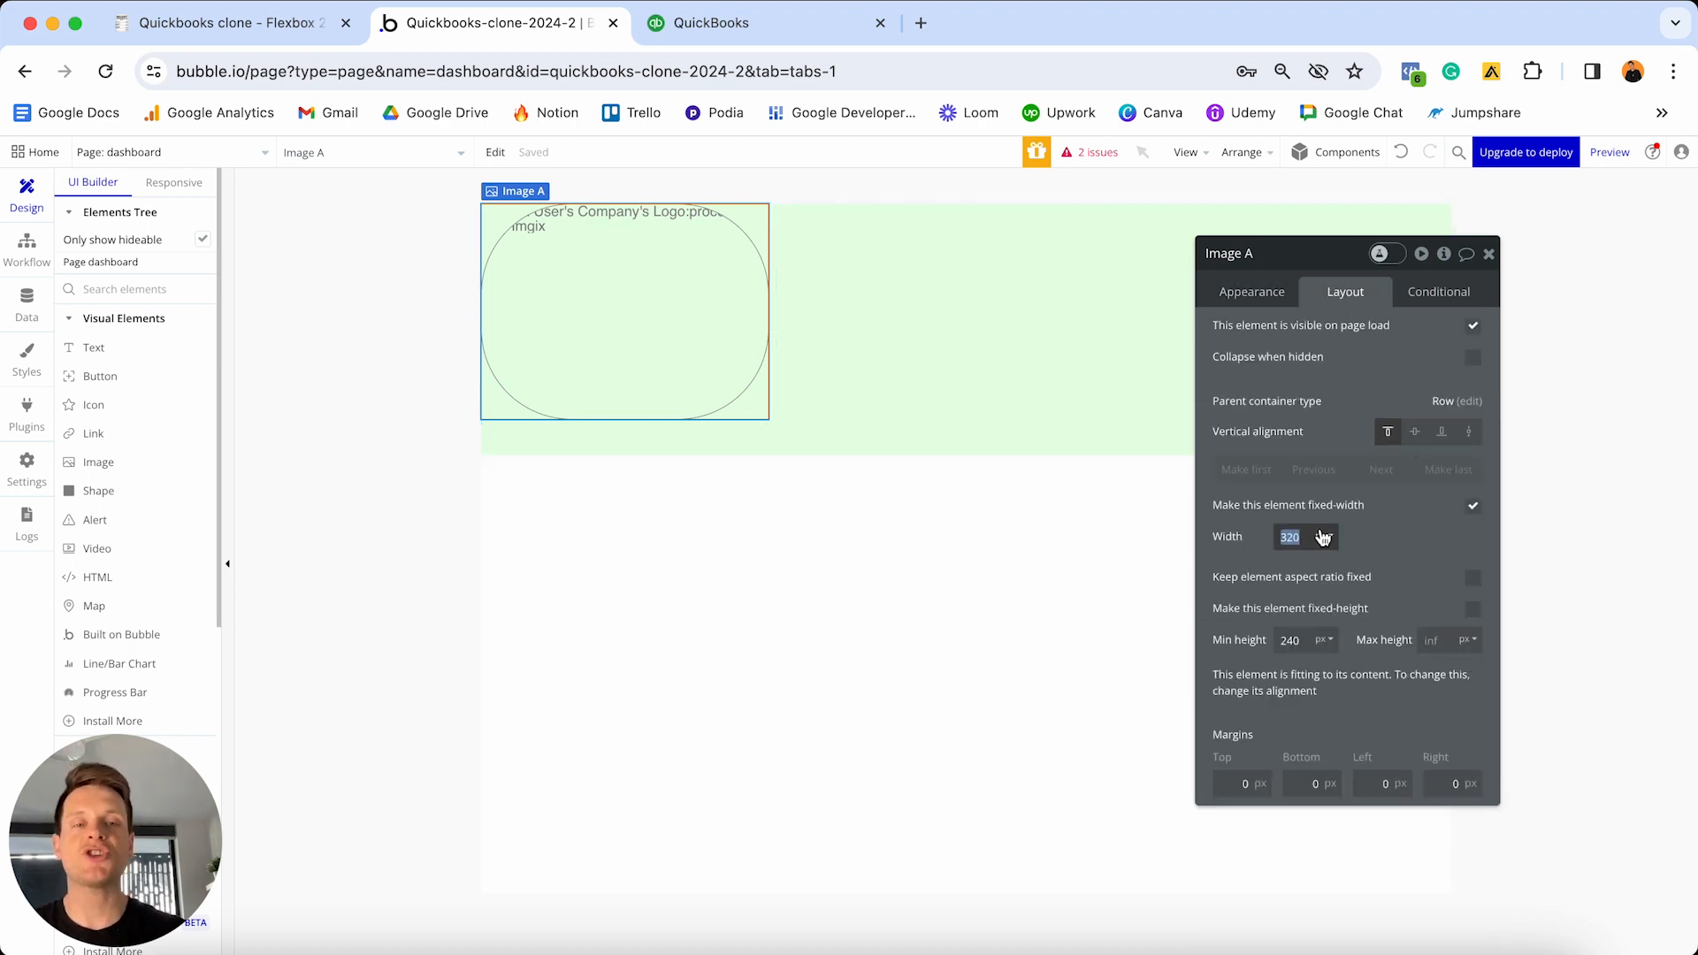
text(80)
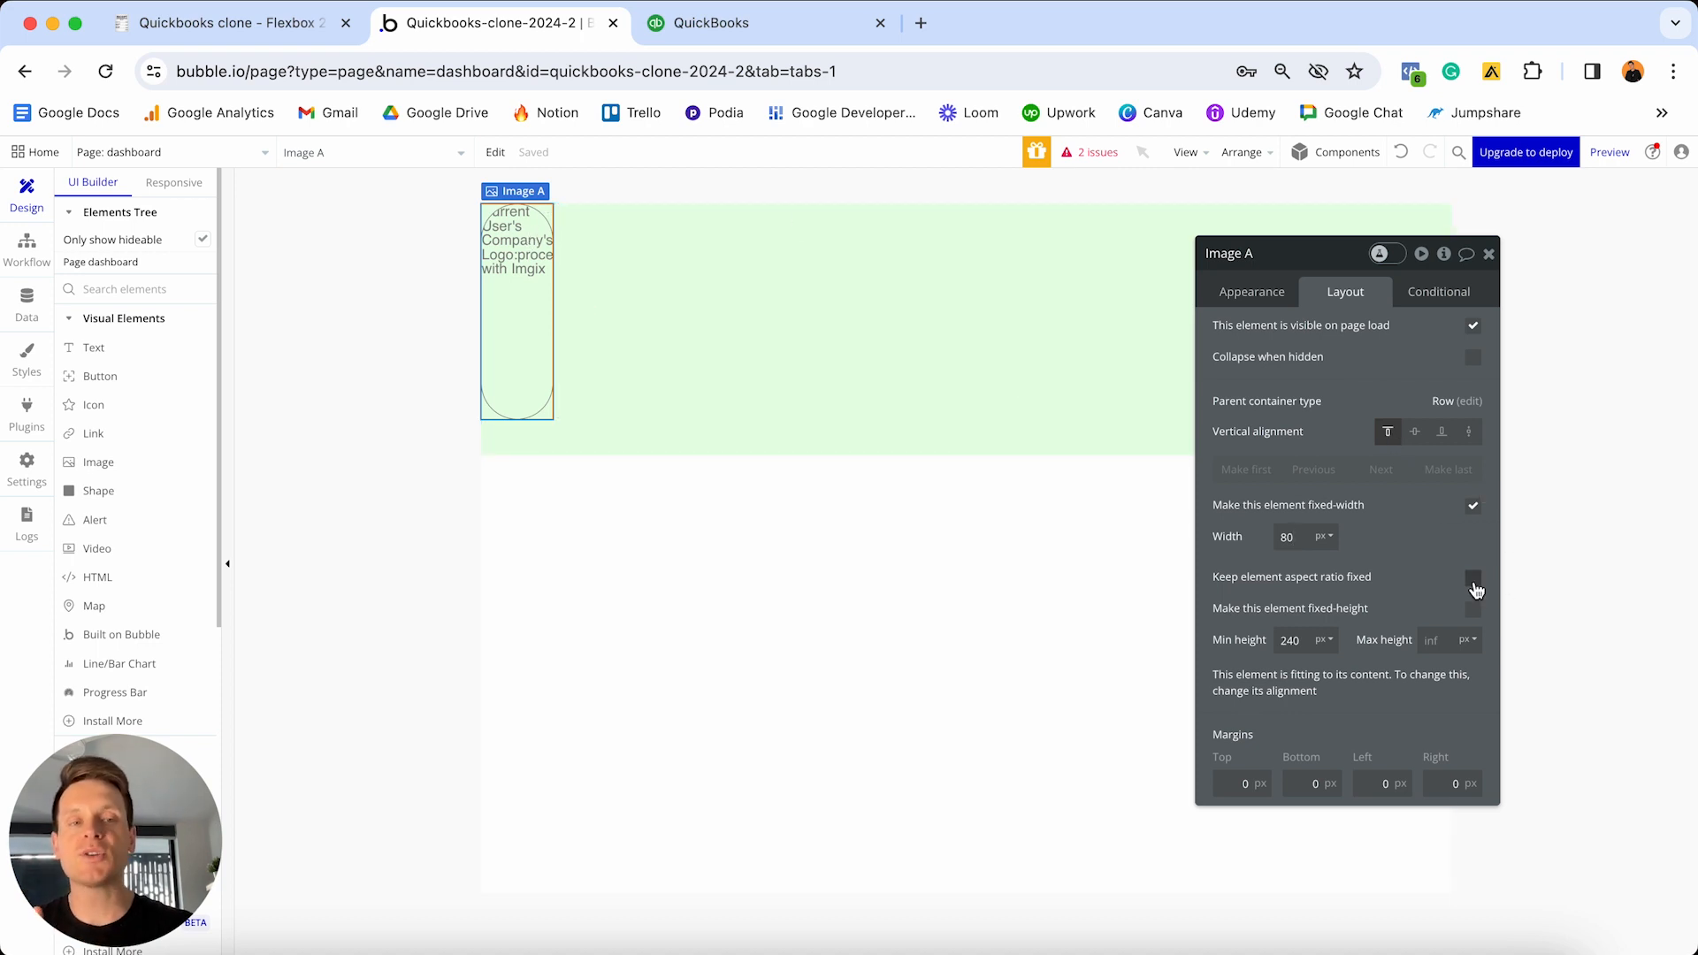
click(1473, 577)
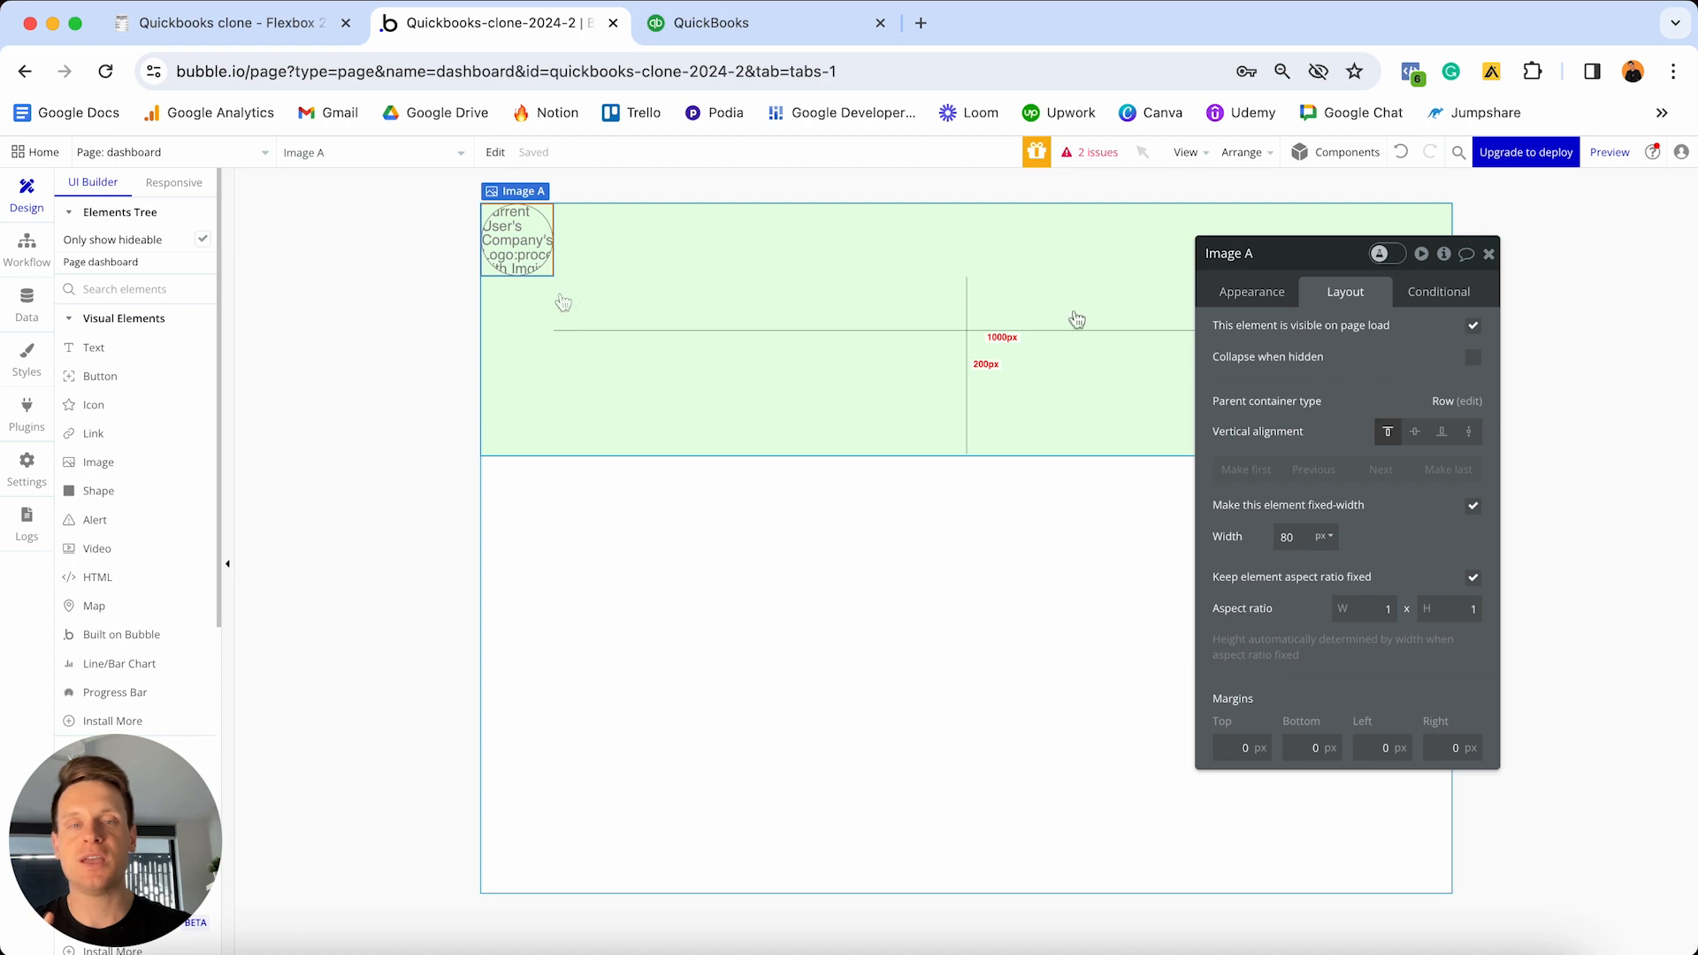
click(1413, 431)
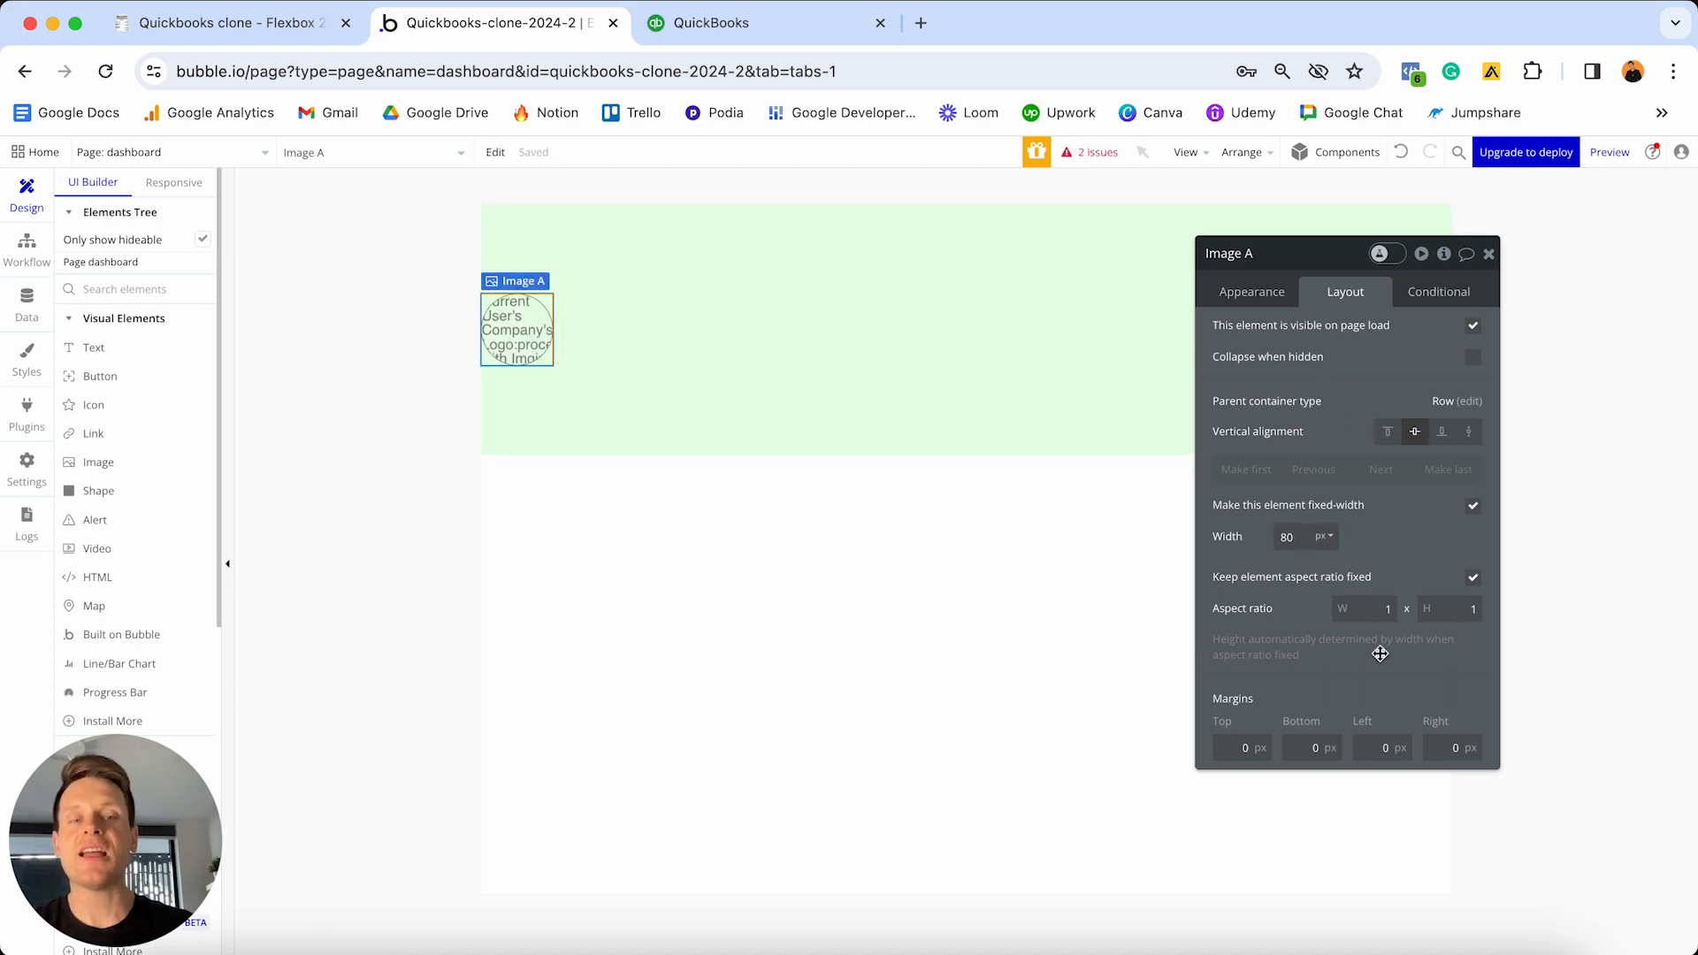
click(1453, 745)
text(1)
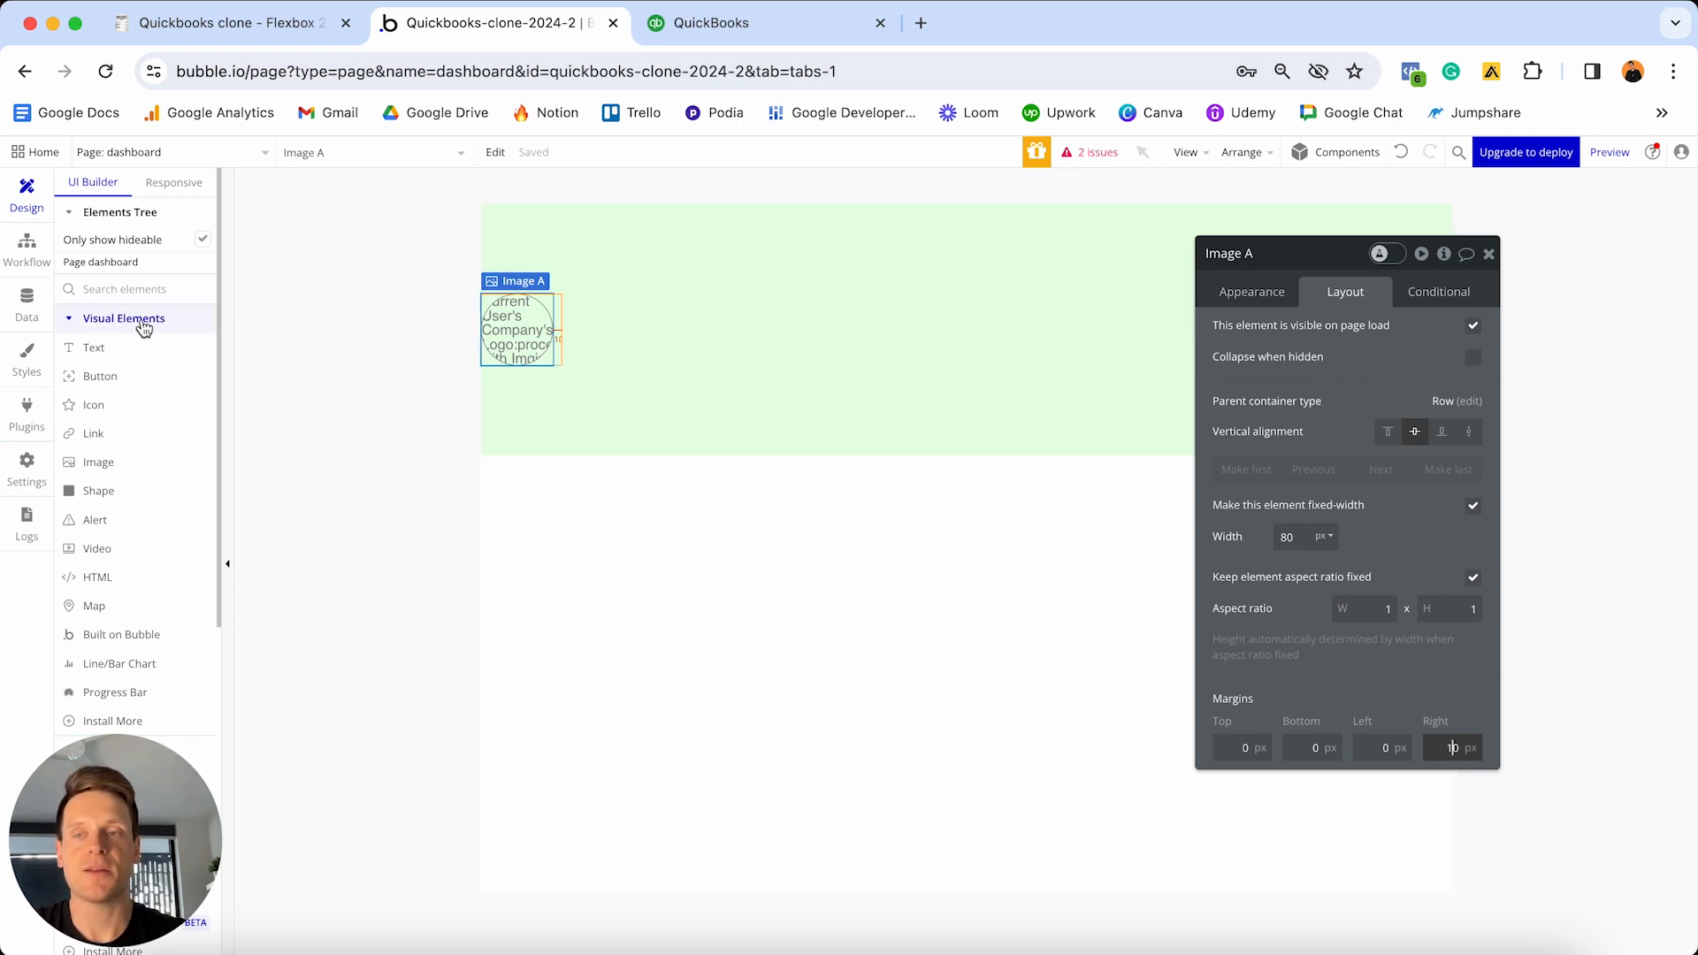
click(105, 349)
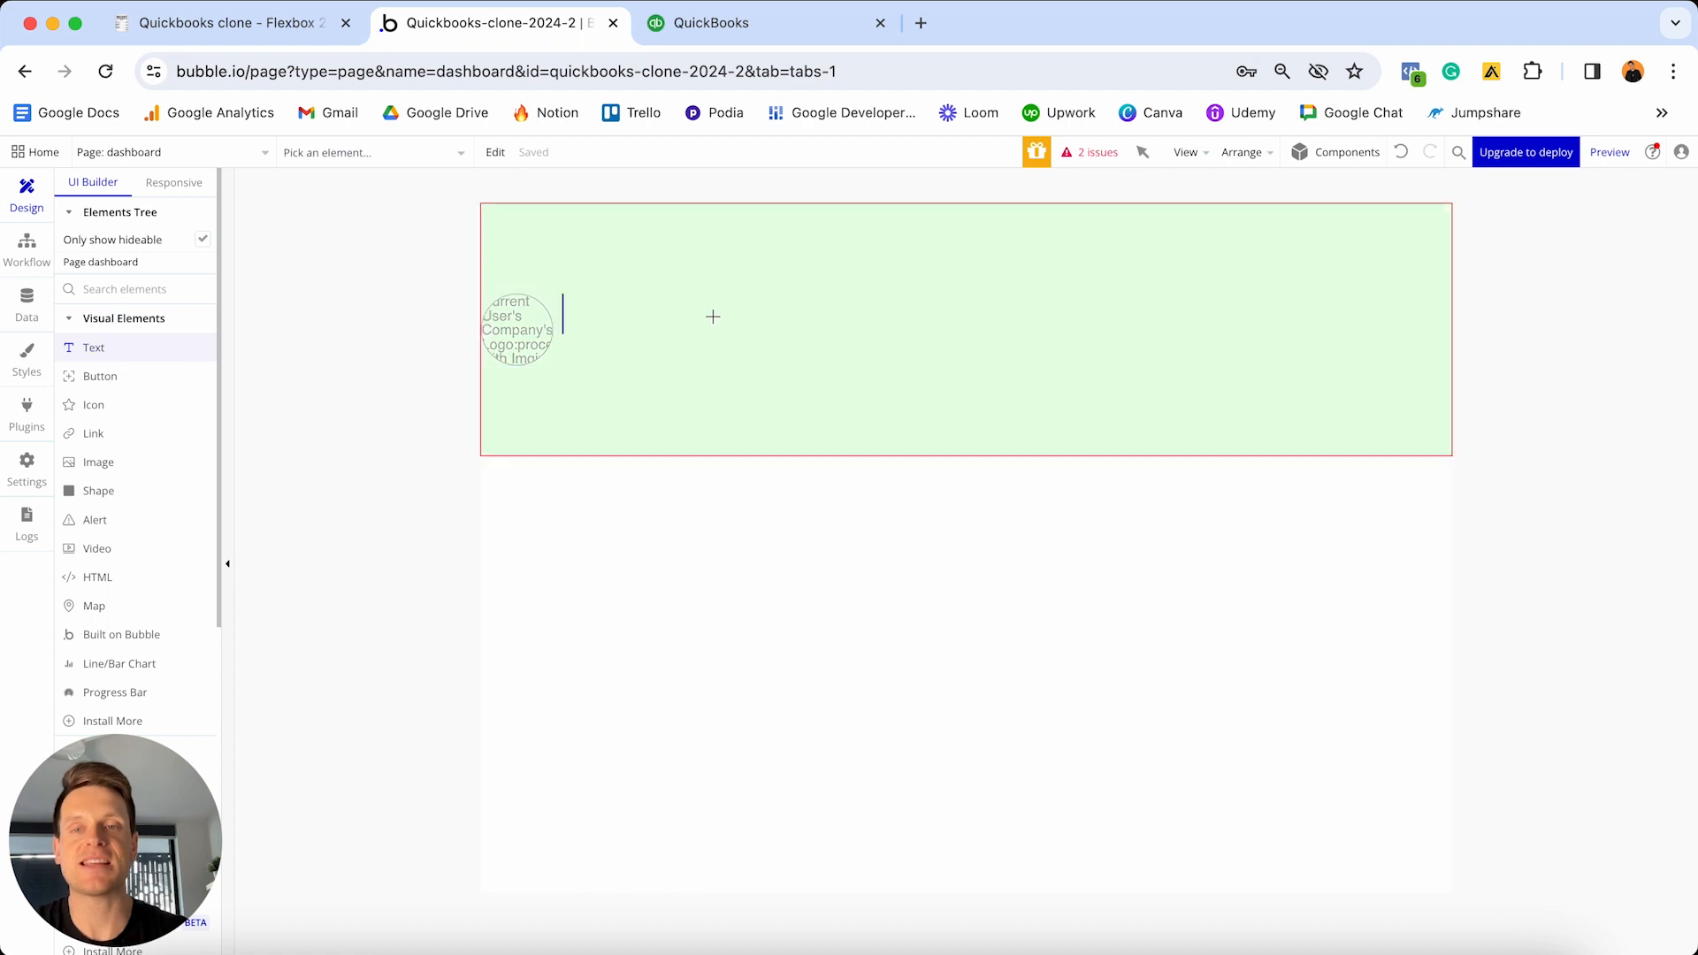
- Add a text element in the green group showing Current User's Company's Company-name
click(699, 330)
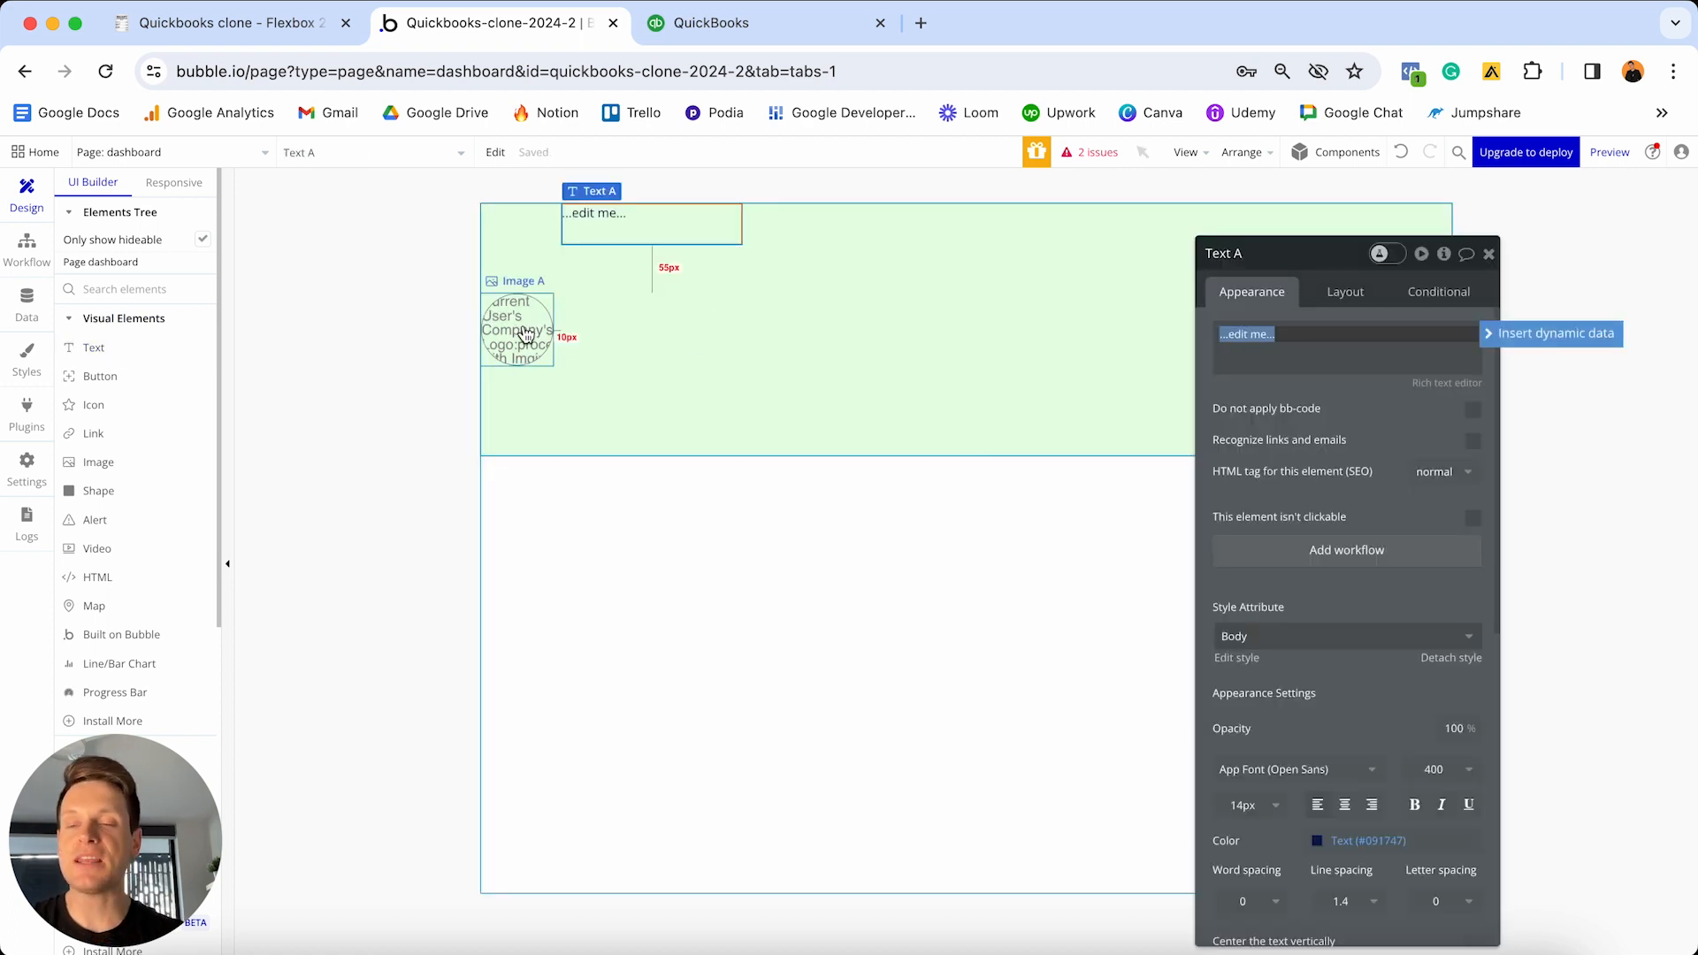
click(1496, 332)
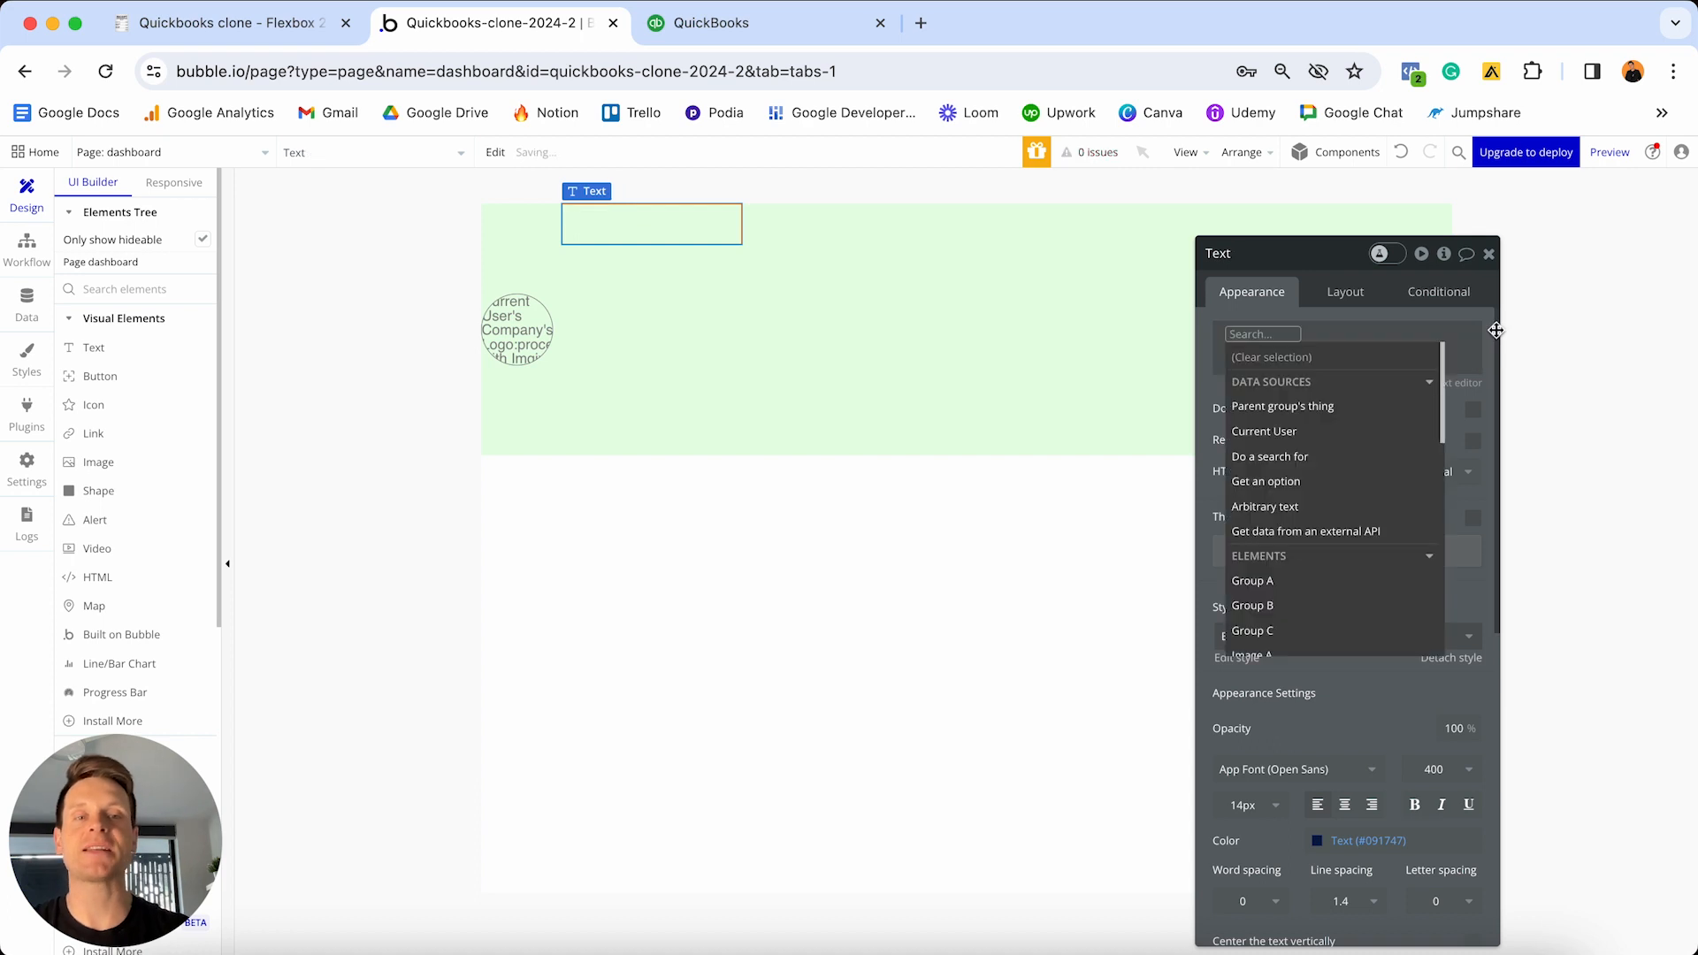
click(1324, 432)
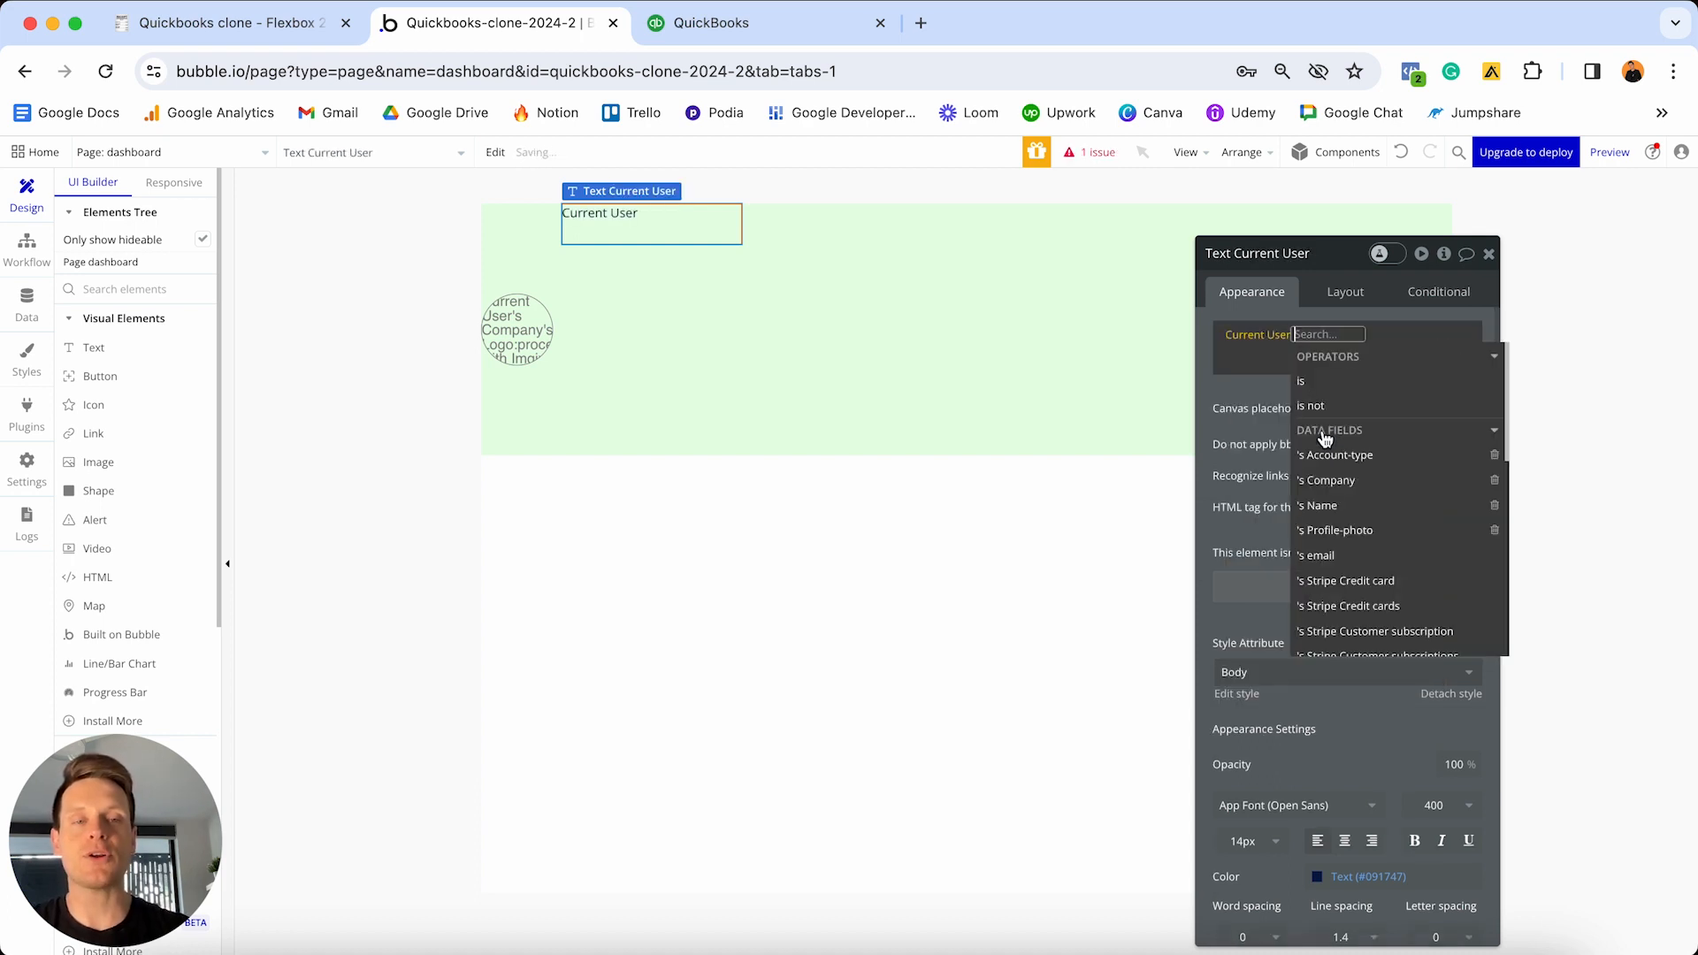
click(1349, 489)
click(1410, 483)
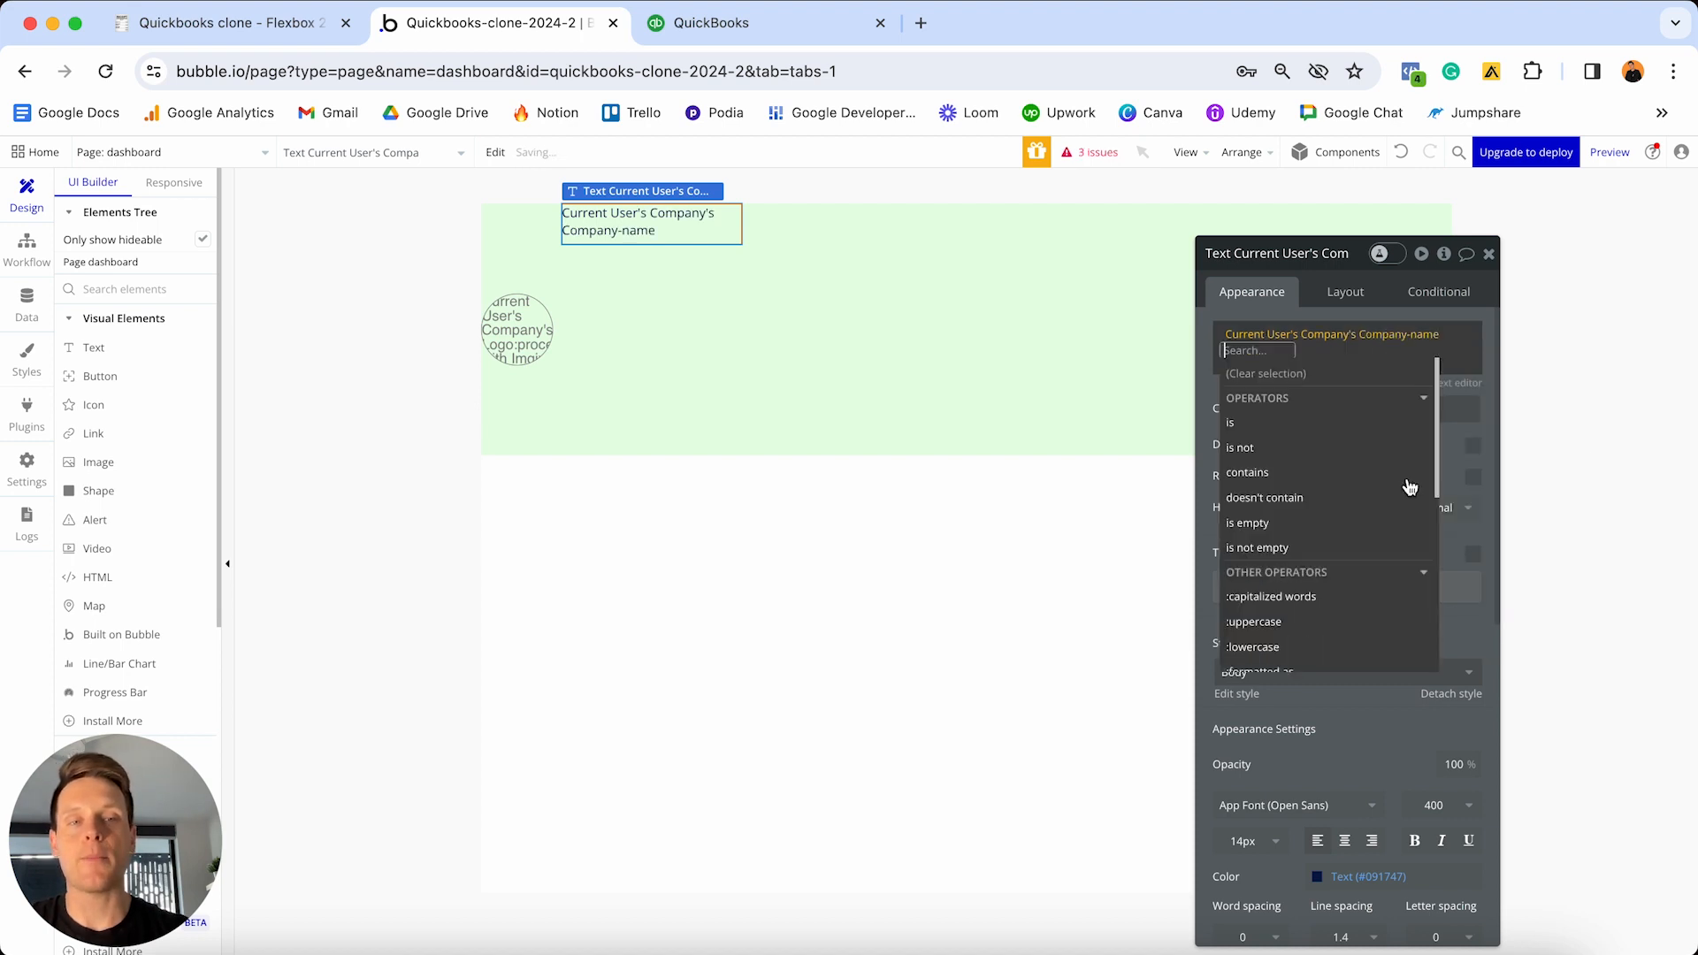
click(1248, 288)
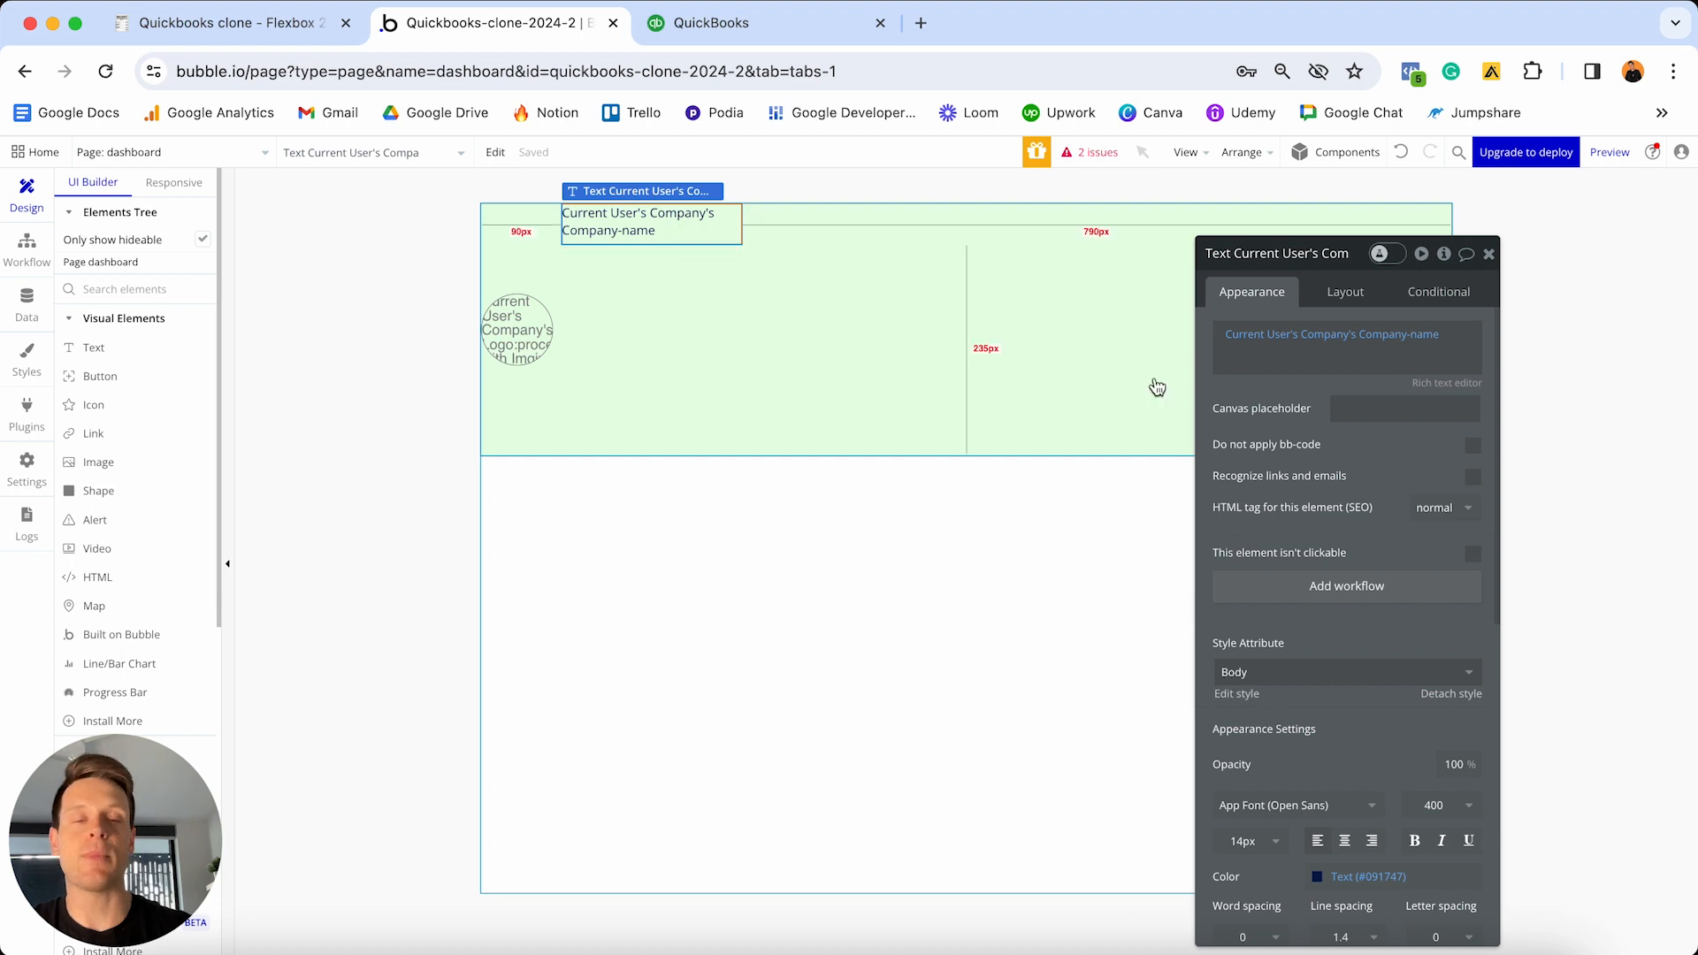
- Detach the text from the Body style and make it 16px bold
scroll(1402, 447, down, 4)
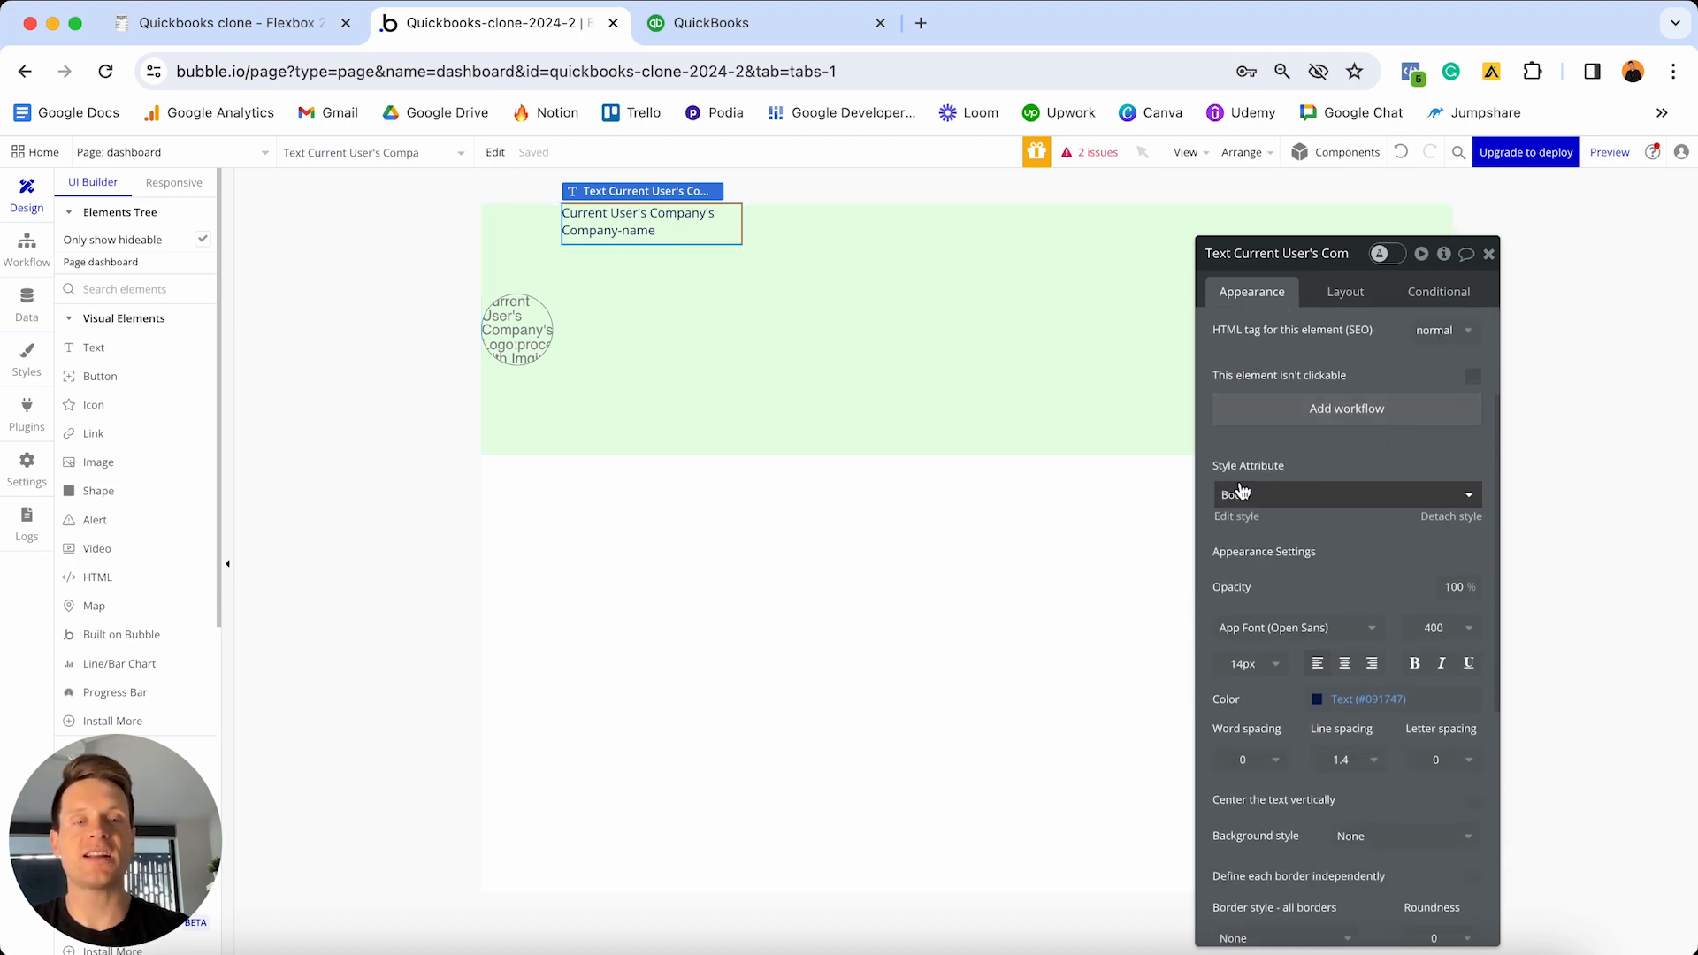
click(1449, 519)
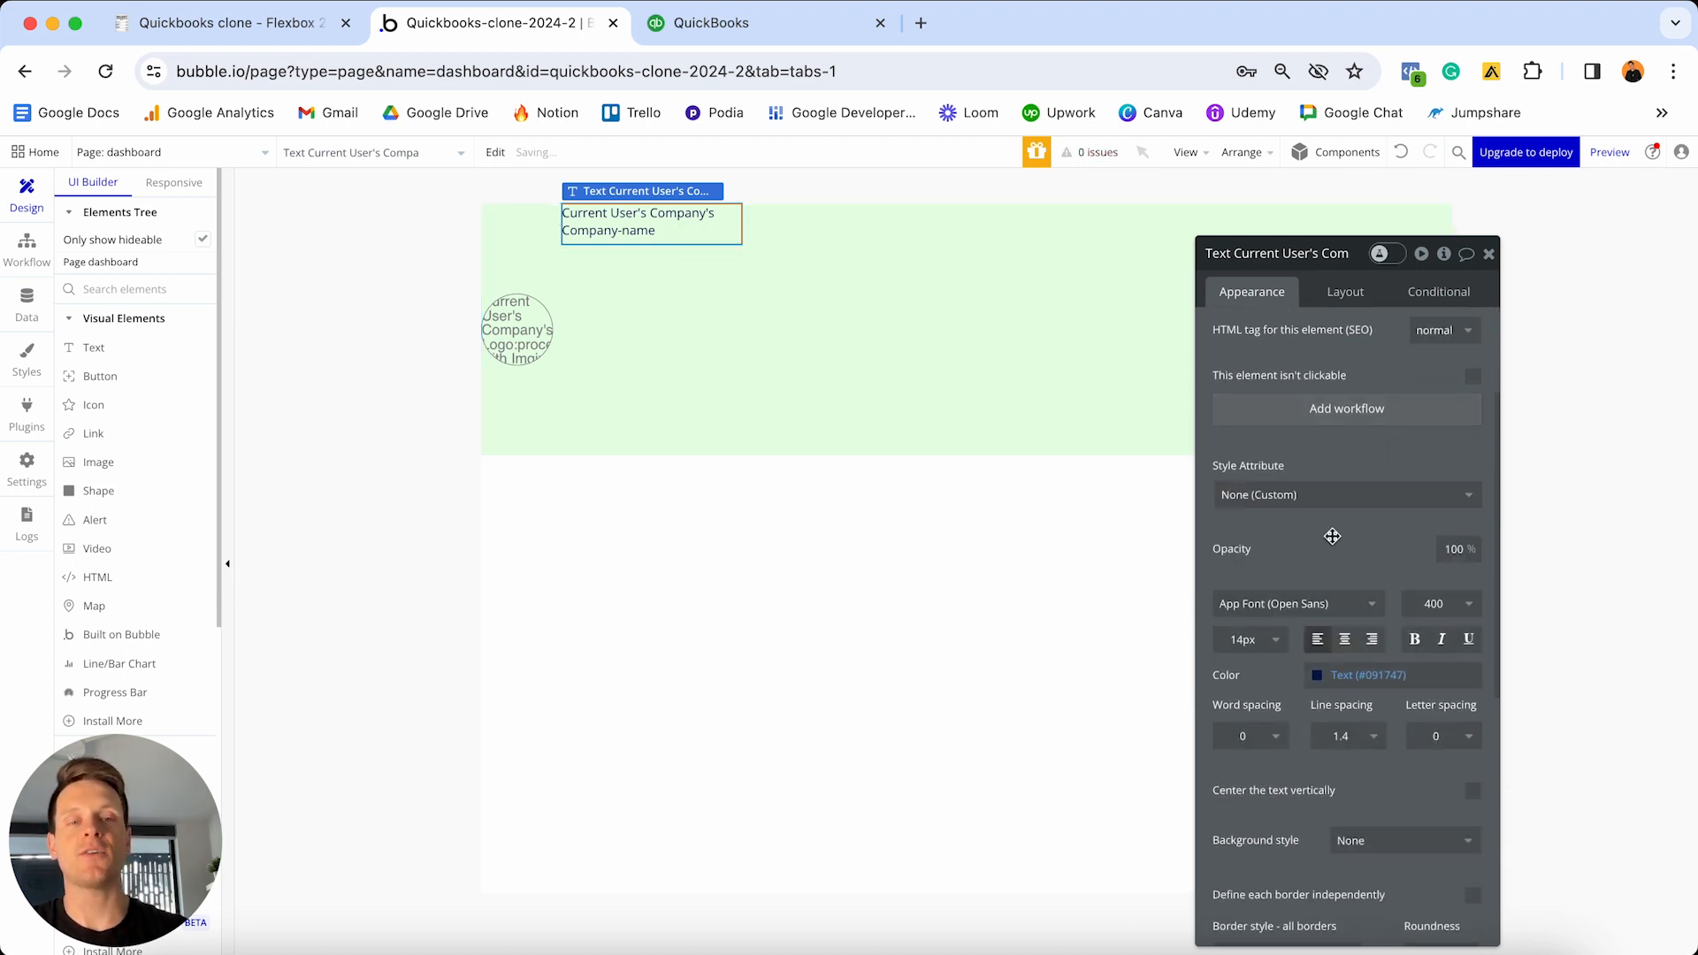
scroll(1332, 536, down, 1)
click(1245, 625)
text(1)
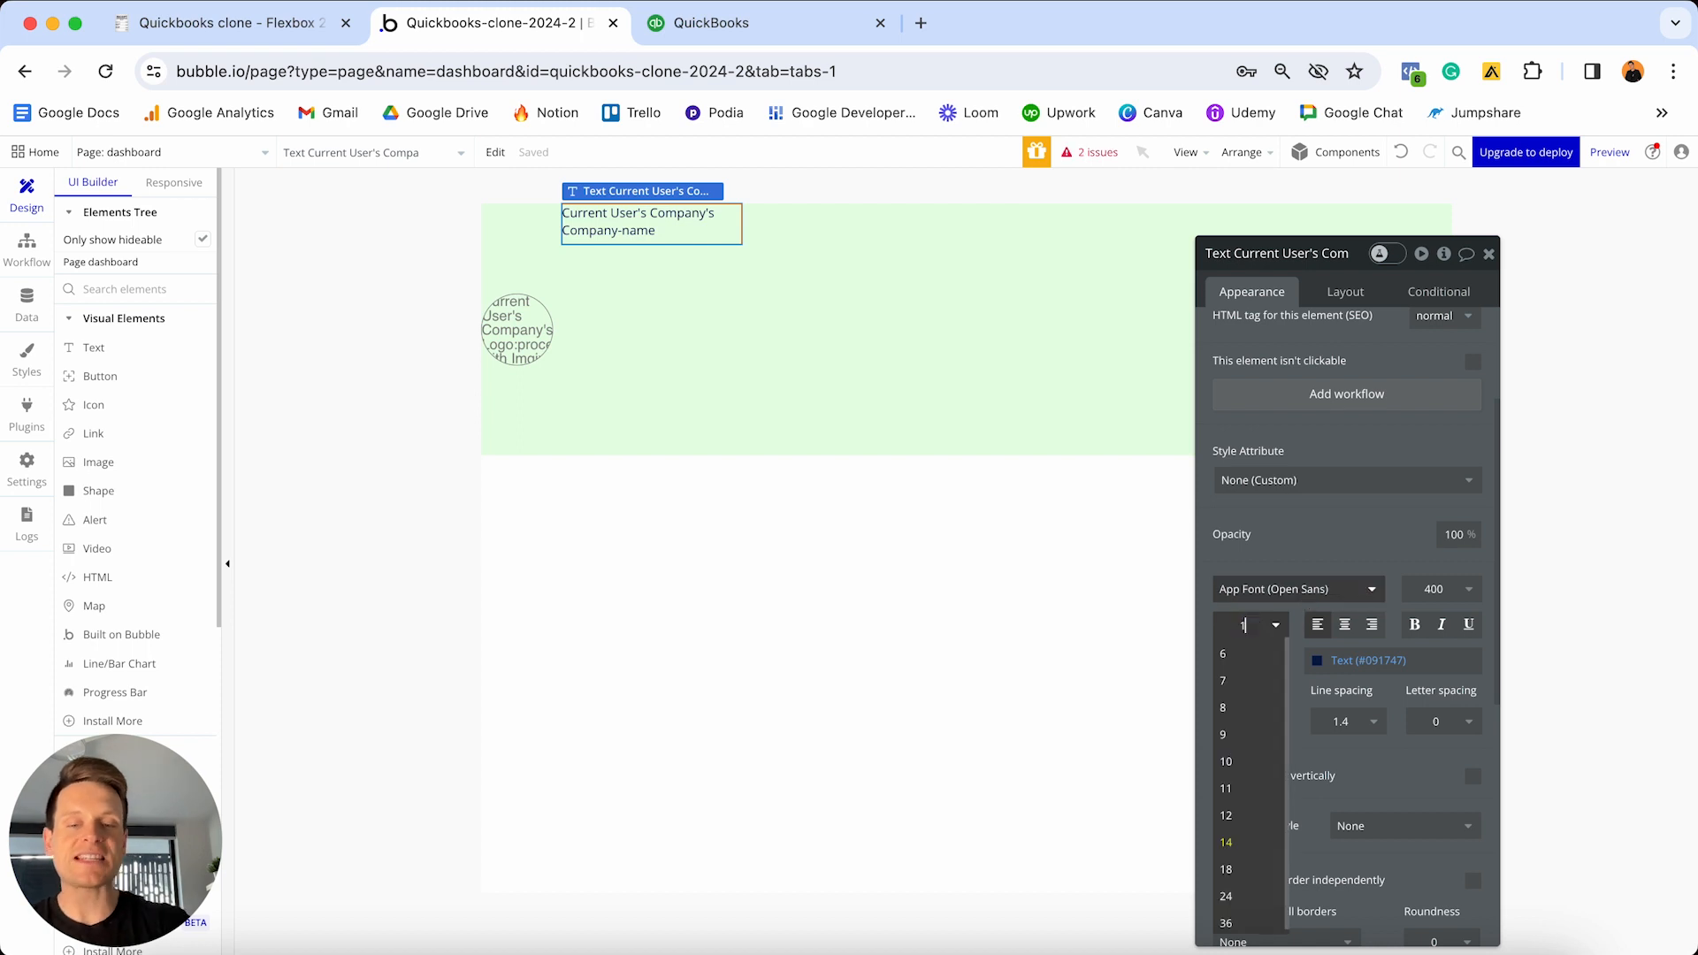
text(6)
key(Return)
click(1416, 625)
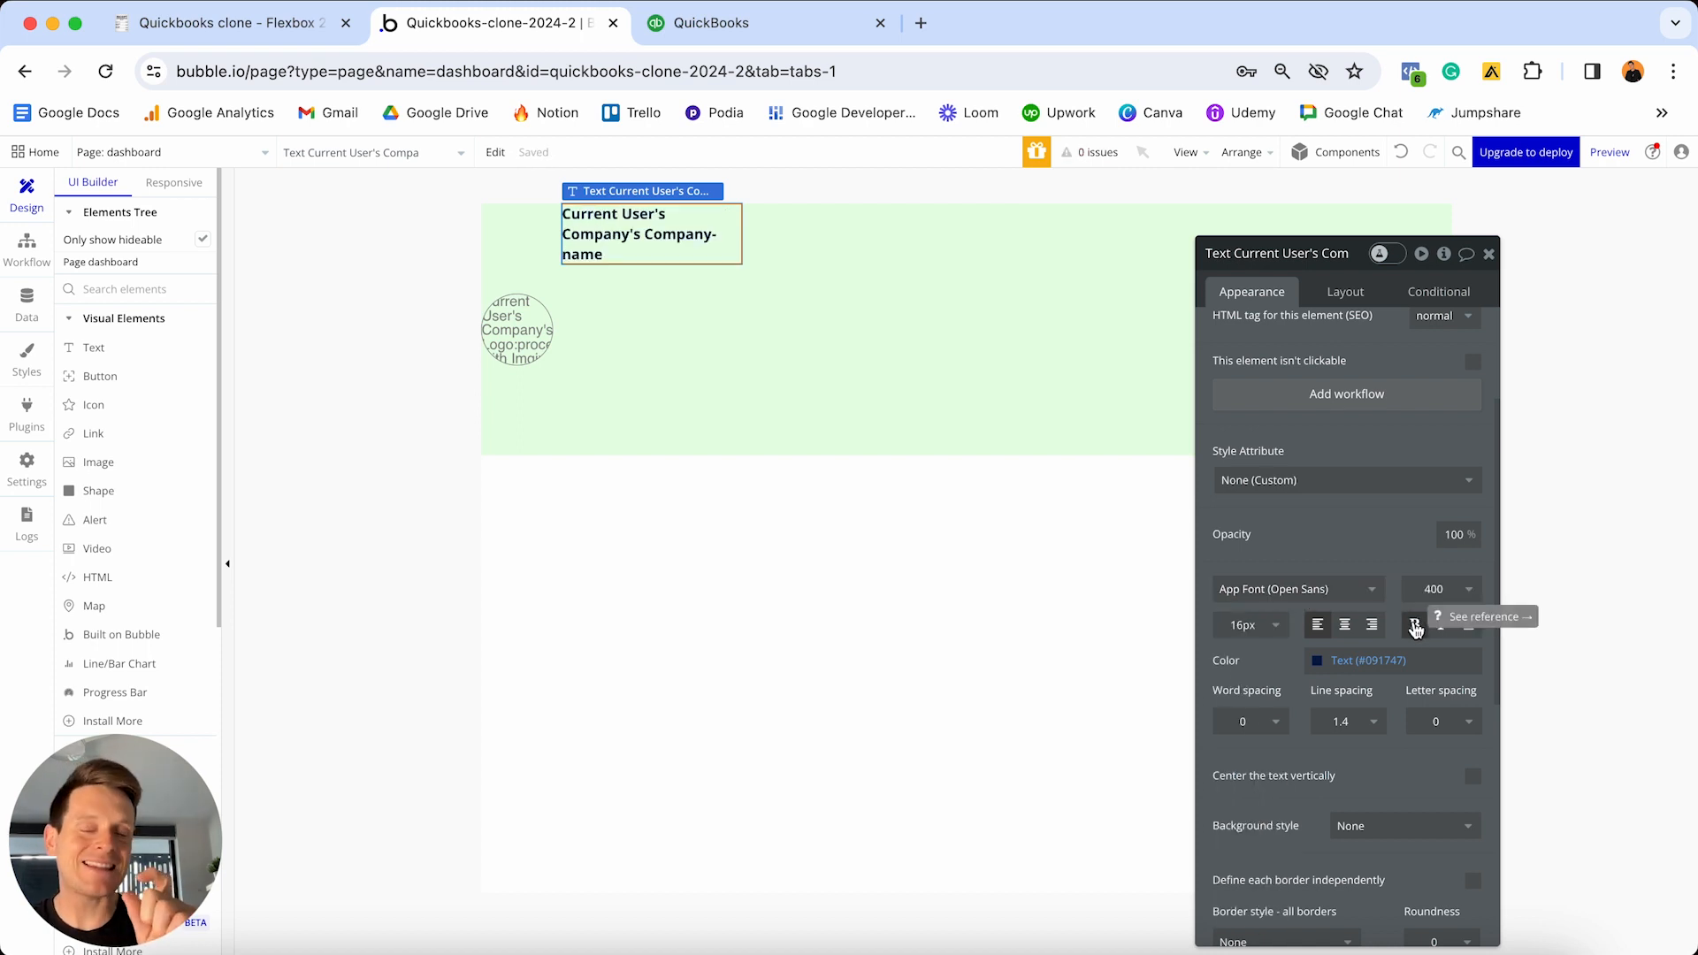
- Make the text non-fixed-width with 0 minimum width and height, centred vertically
click(1346, 294)
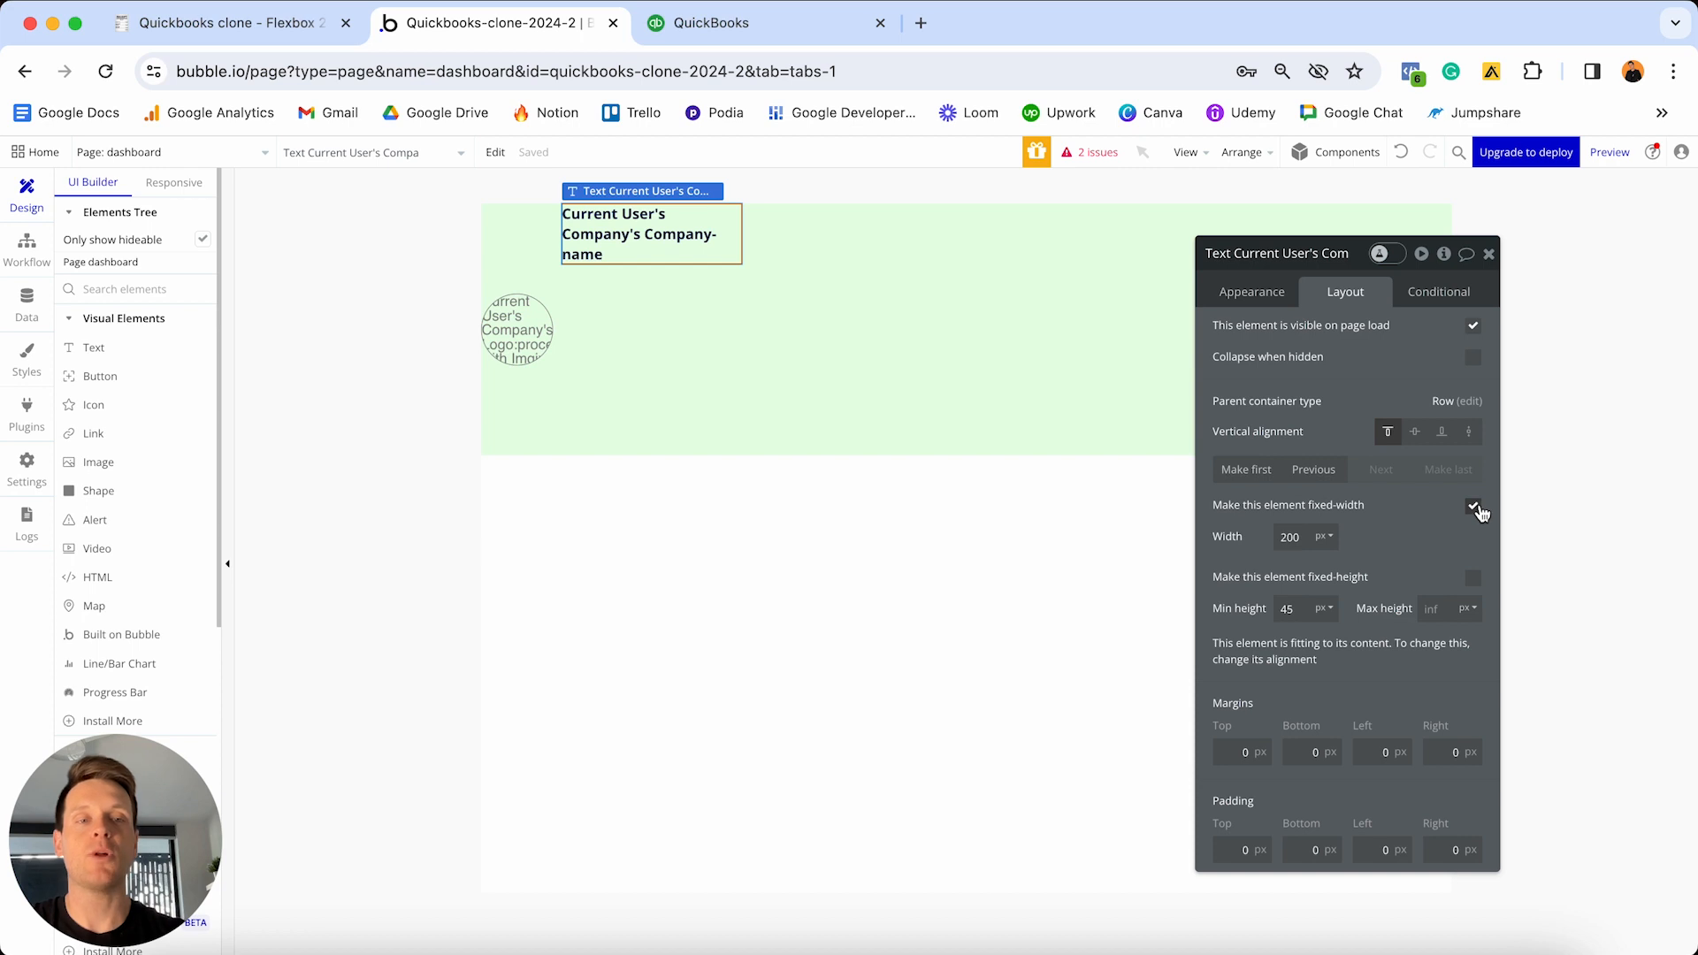
click(1474, 507)
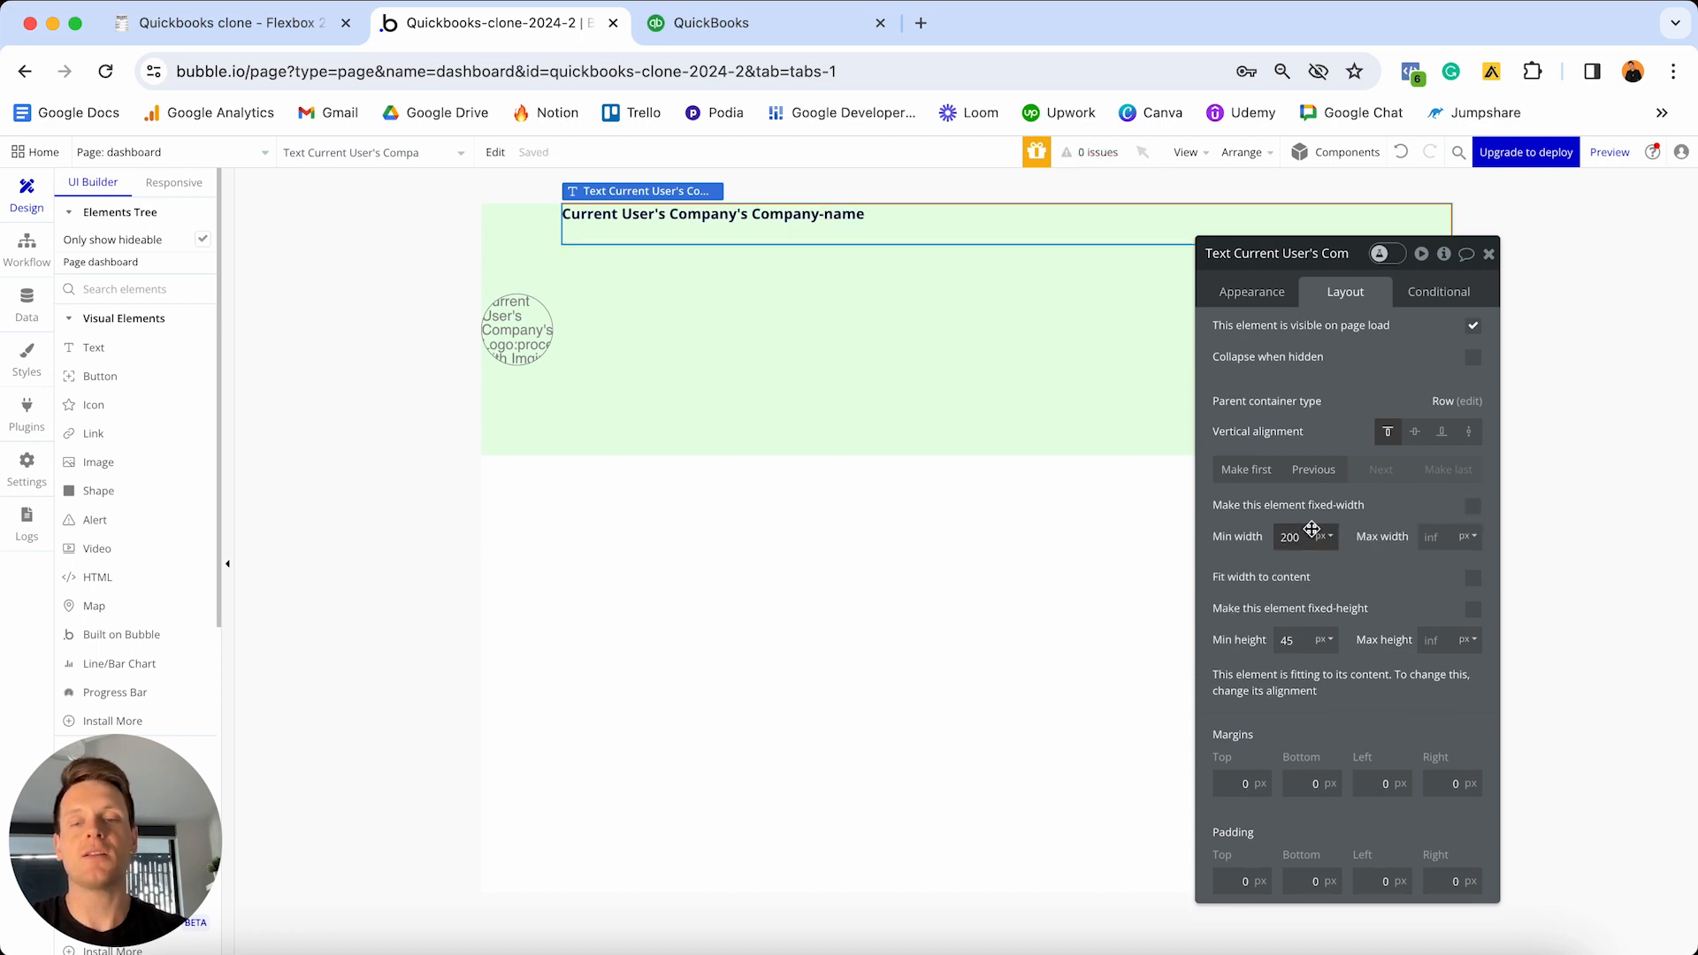
key(BackSpace)
key(BackSpace)
key(BackSpace)
text(0)
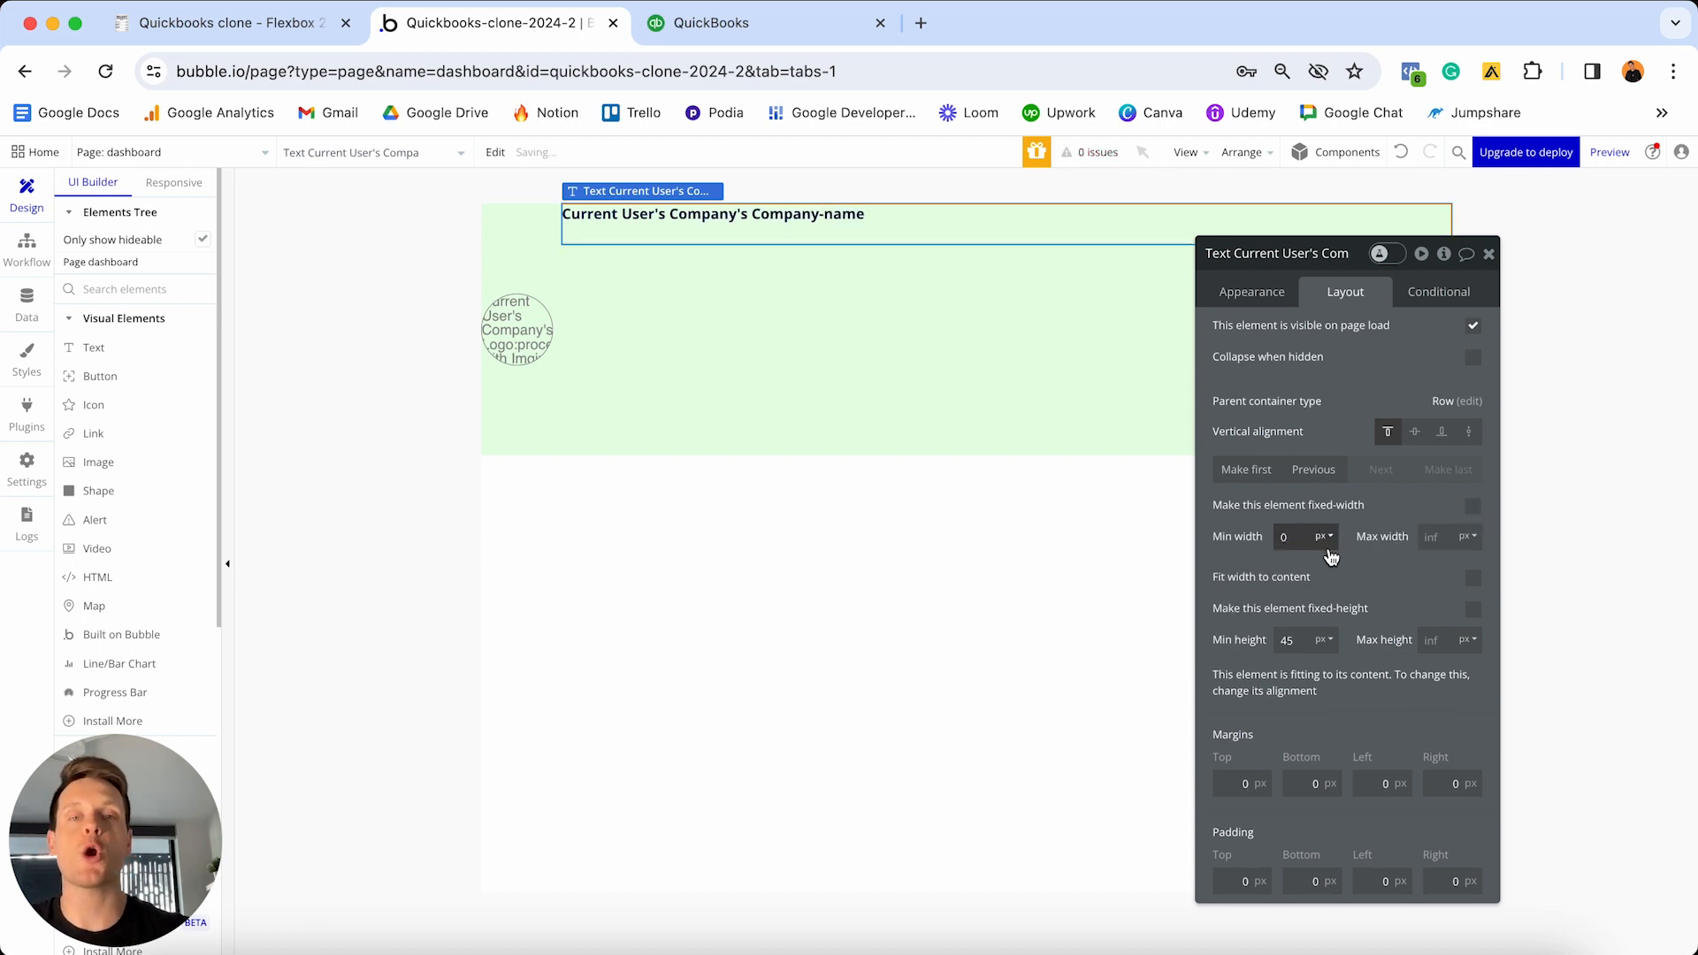
click(1442, 548)
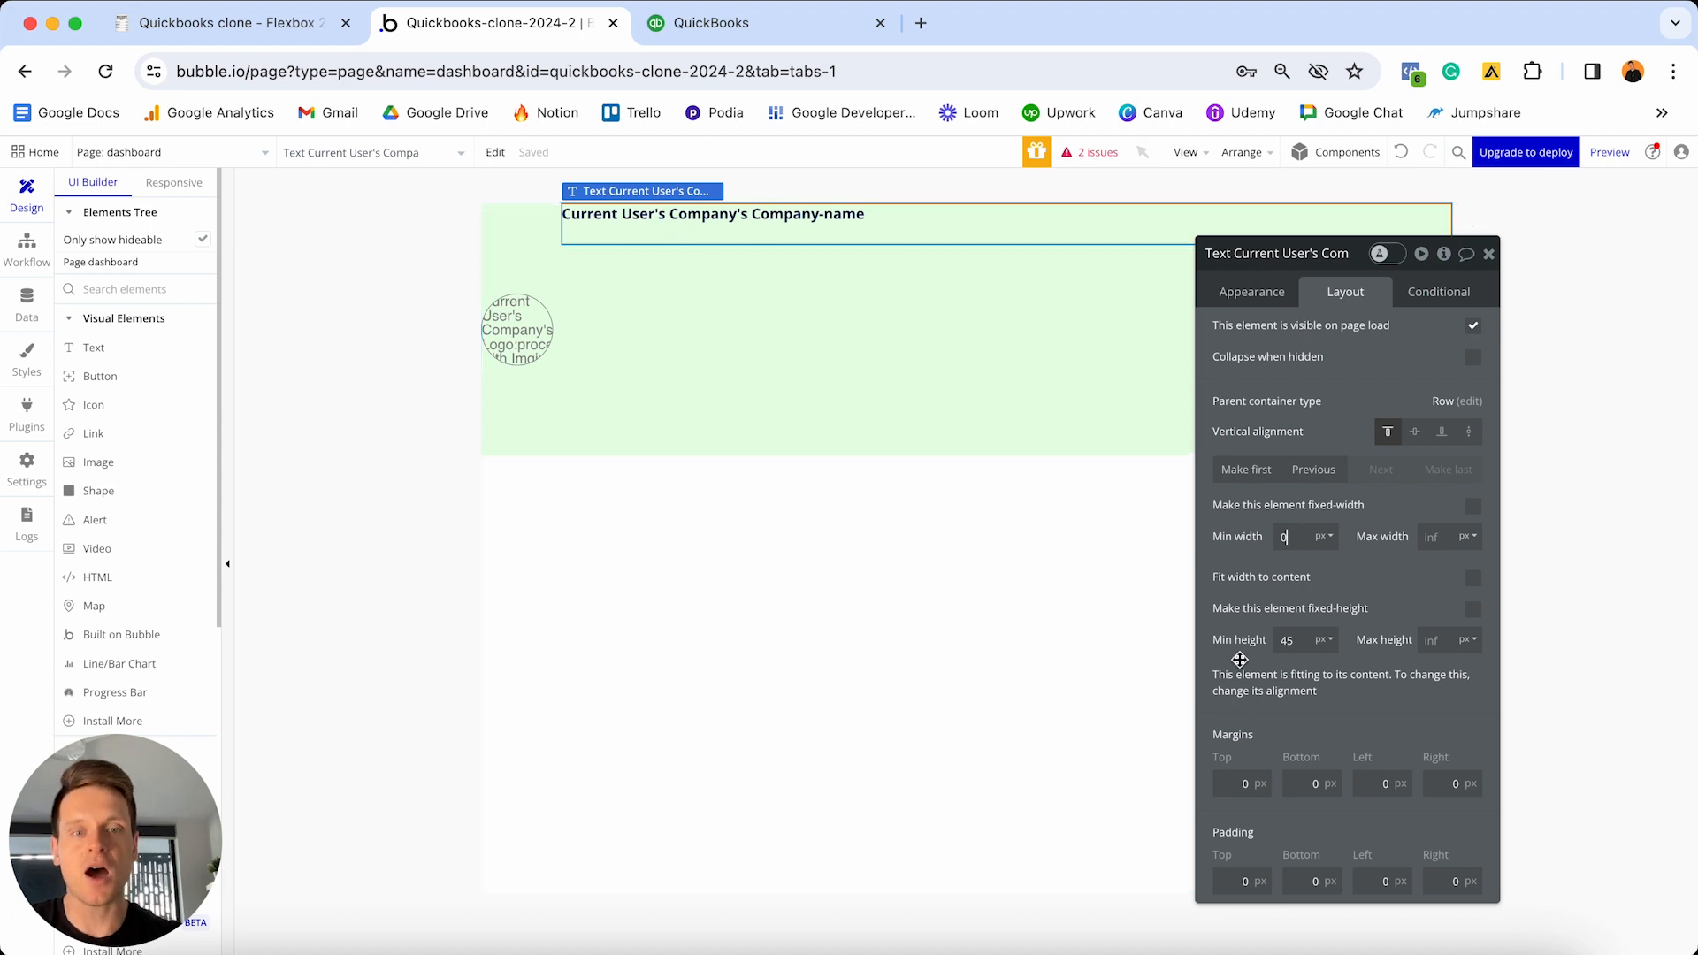
double_click(1292, 637)
text(0)
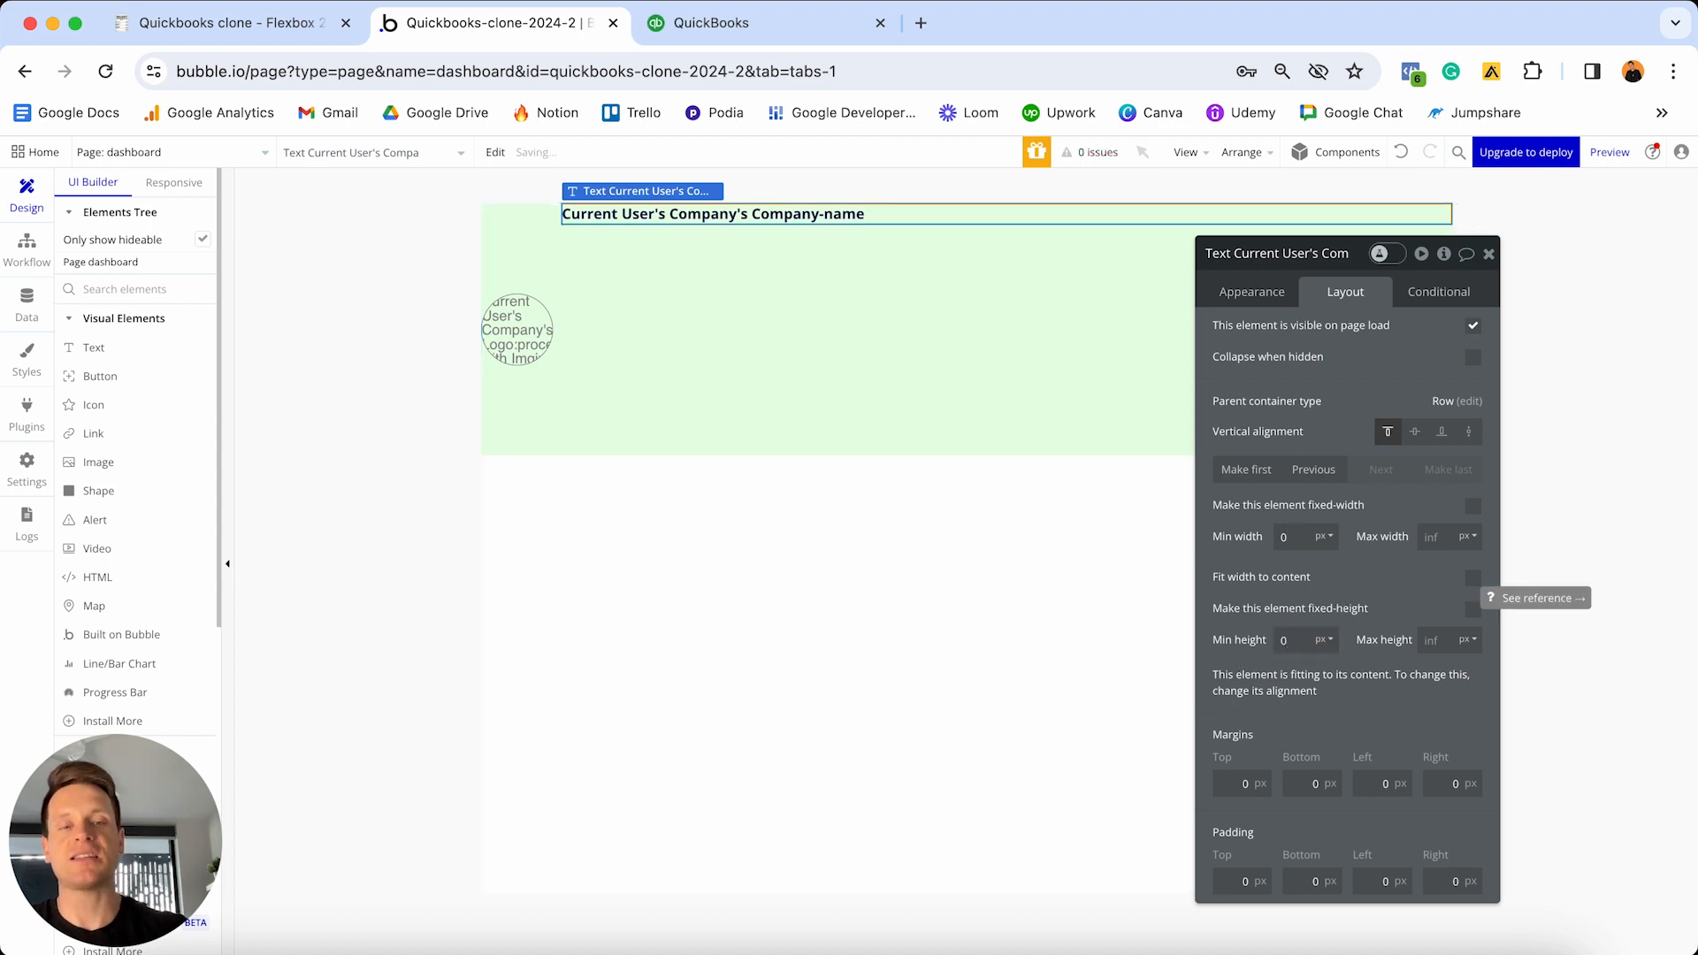
click(1415, 431)
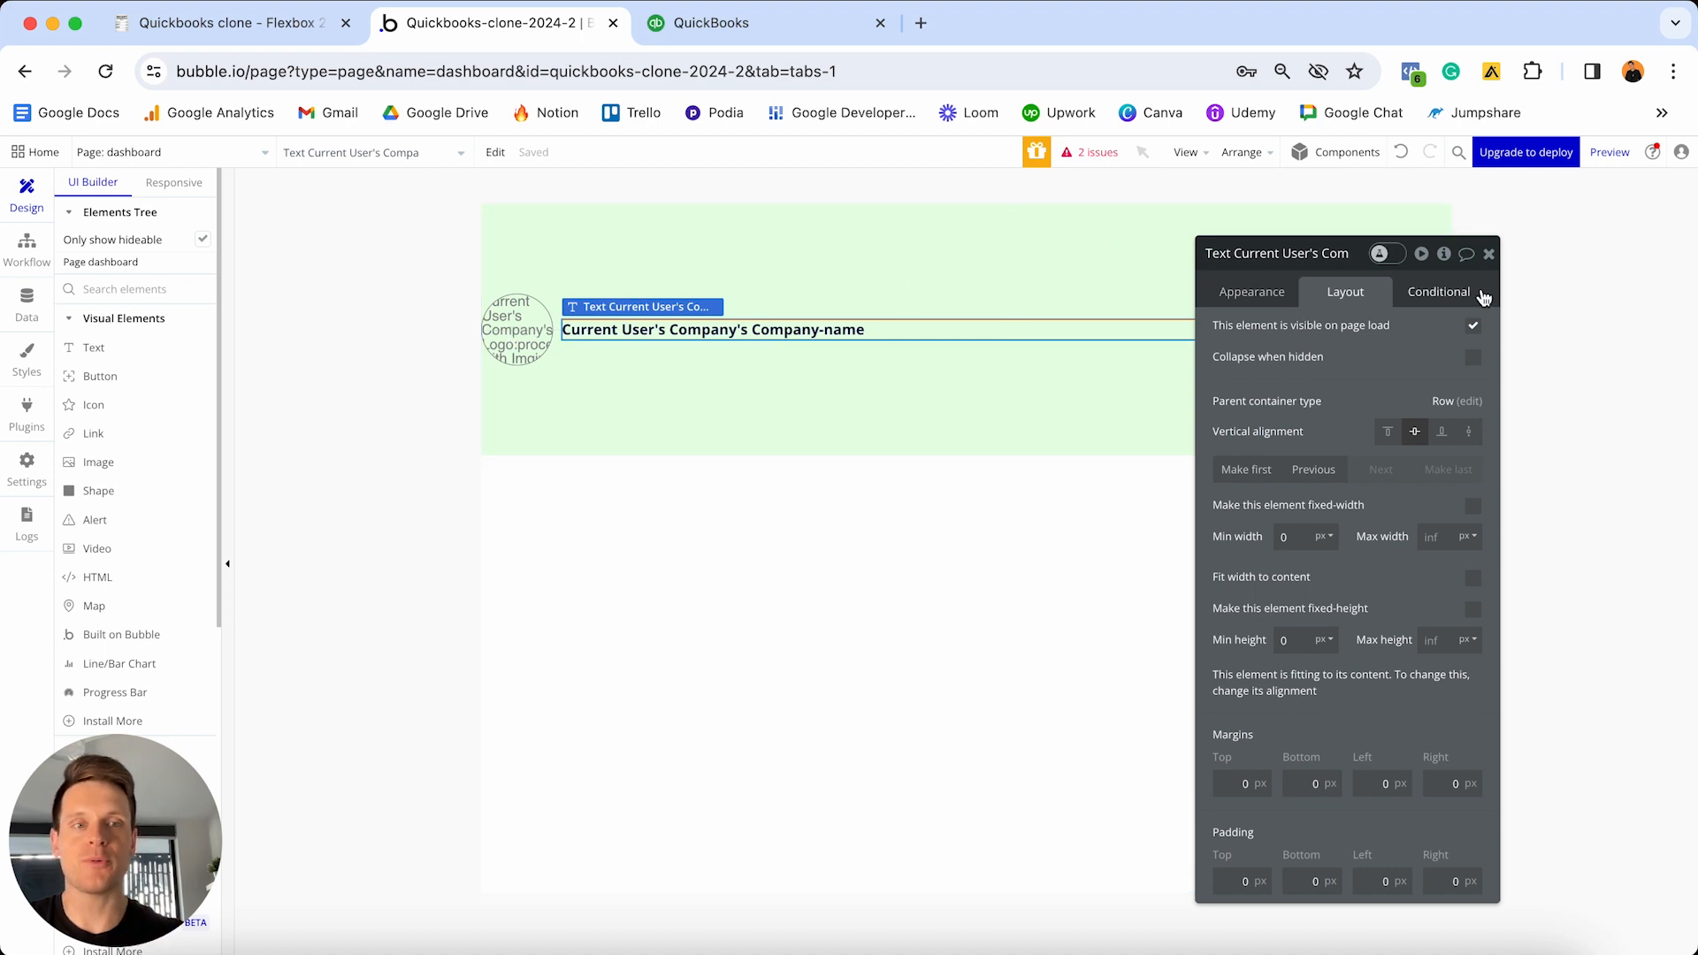
click(1489, 255)
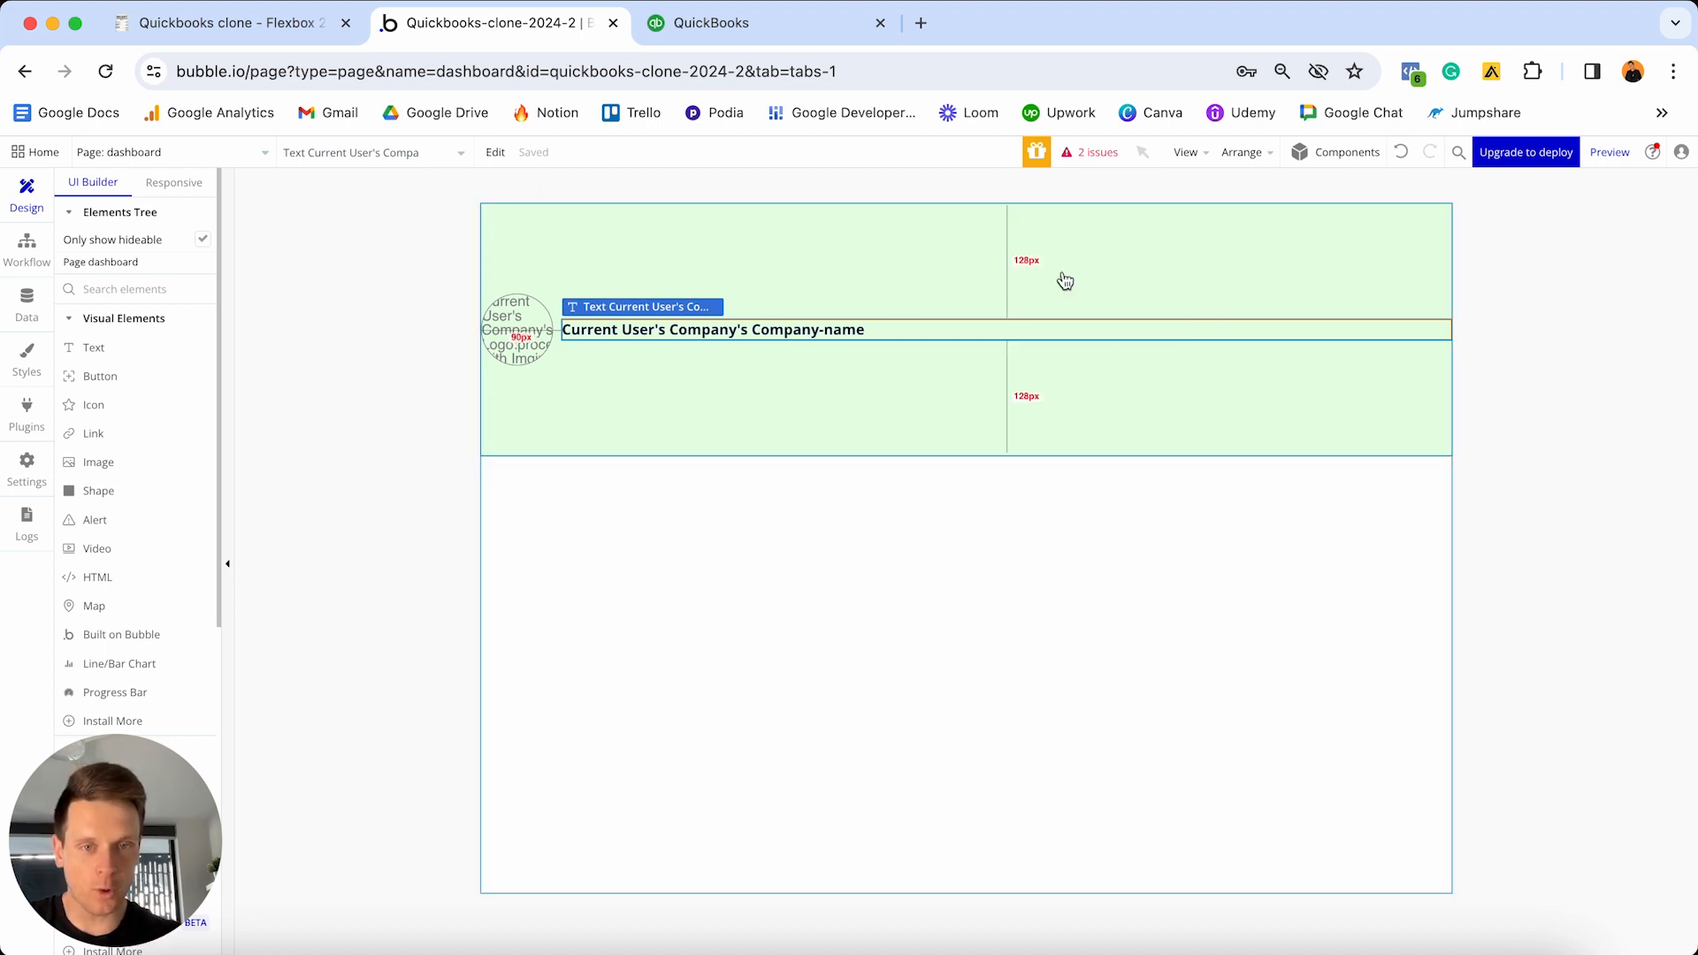
- Change Group C's minimum height from 280 to 0
double_click(1076, 382)
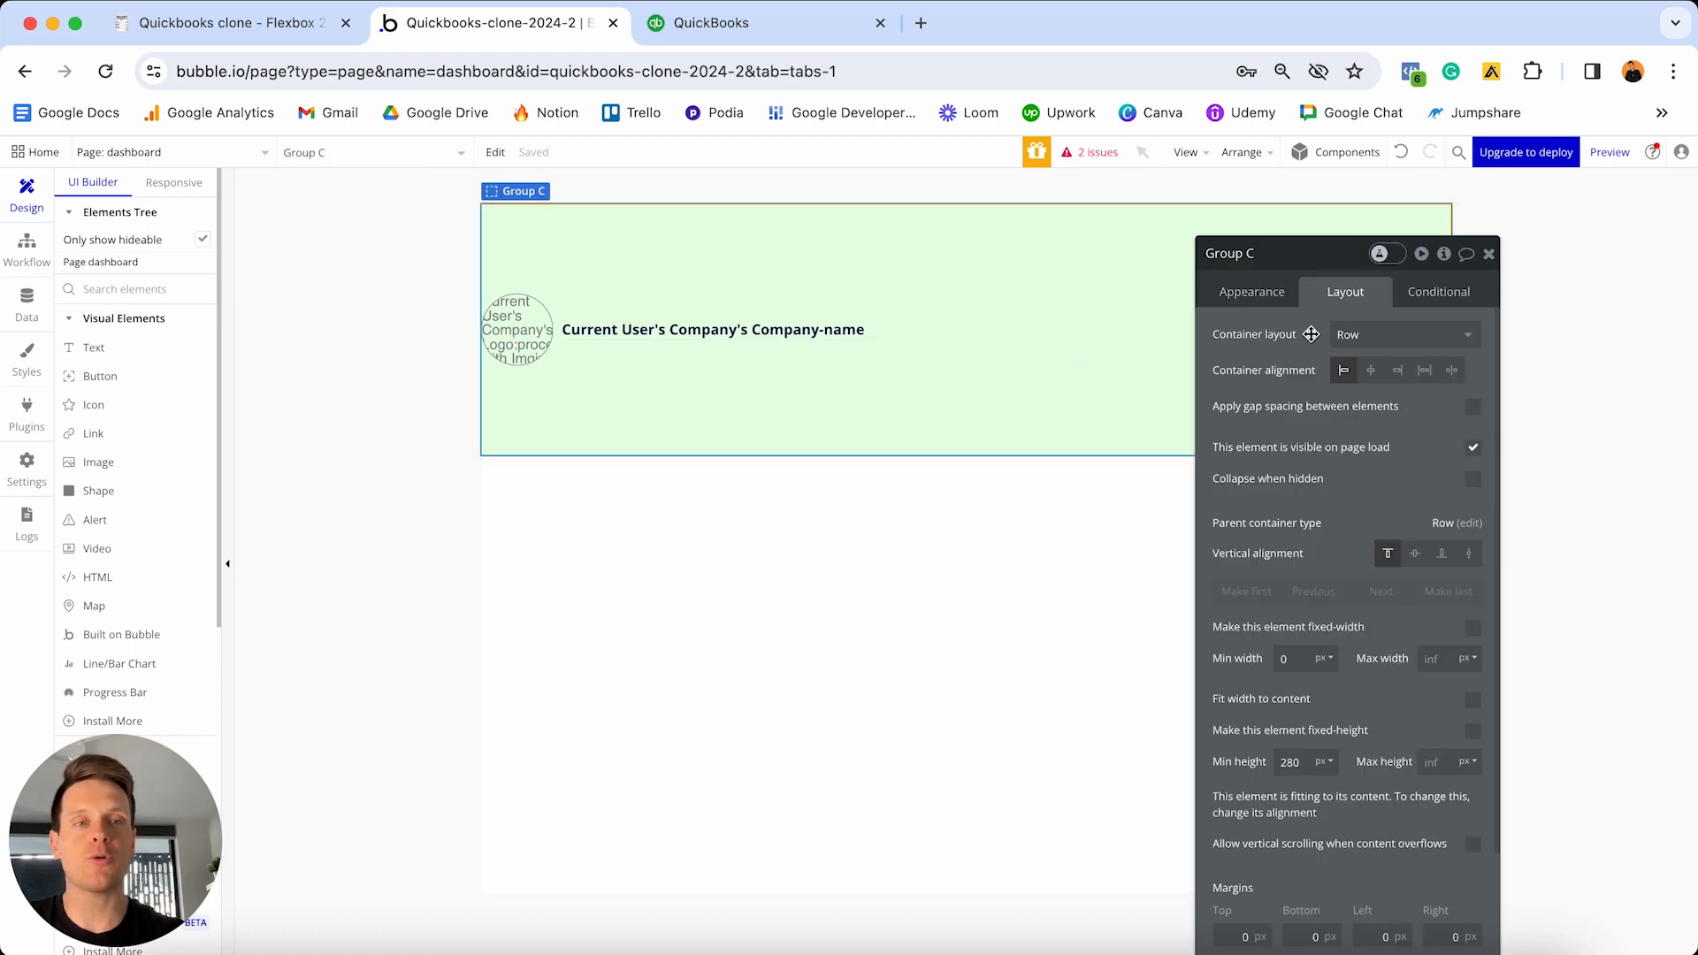
drag(1324, 264, 1352, 160)
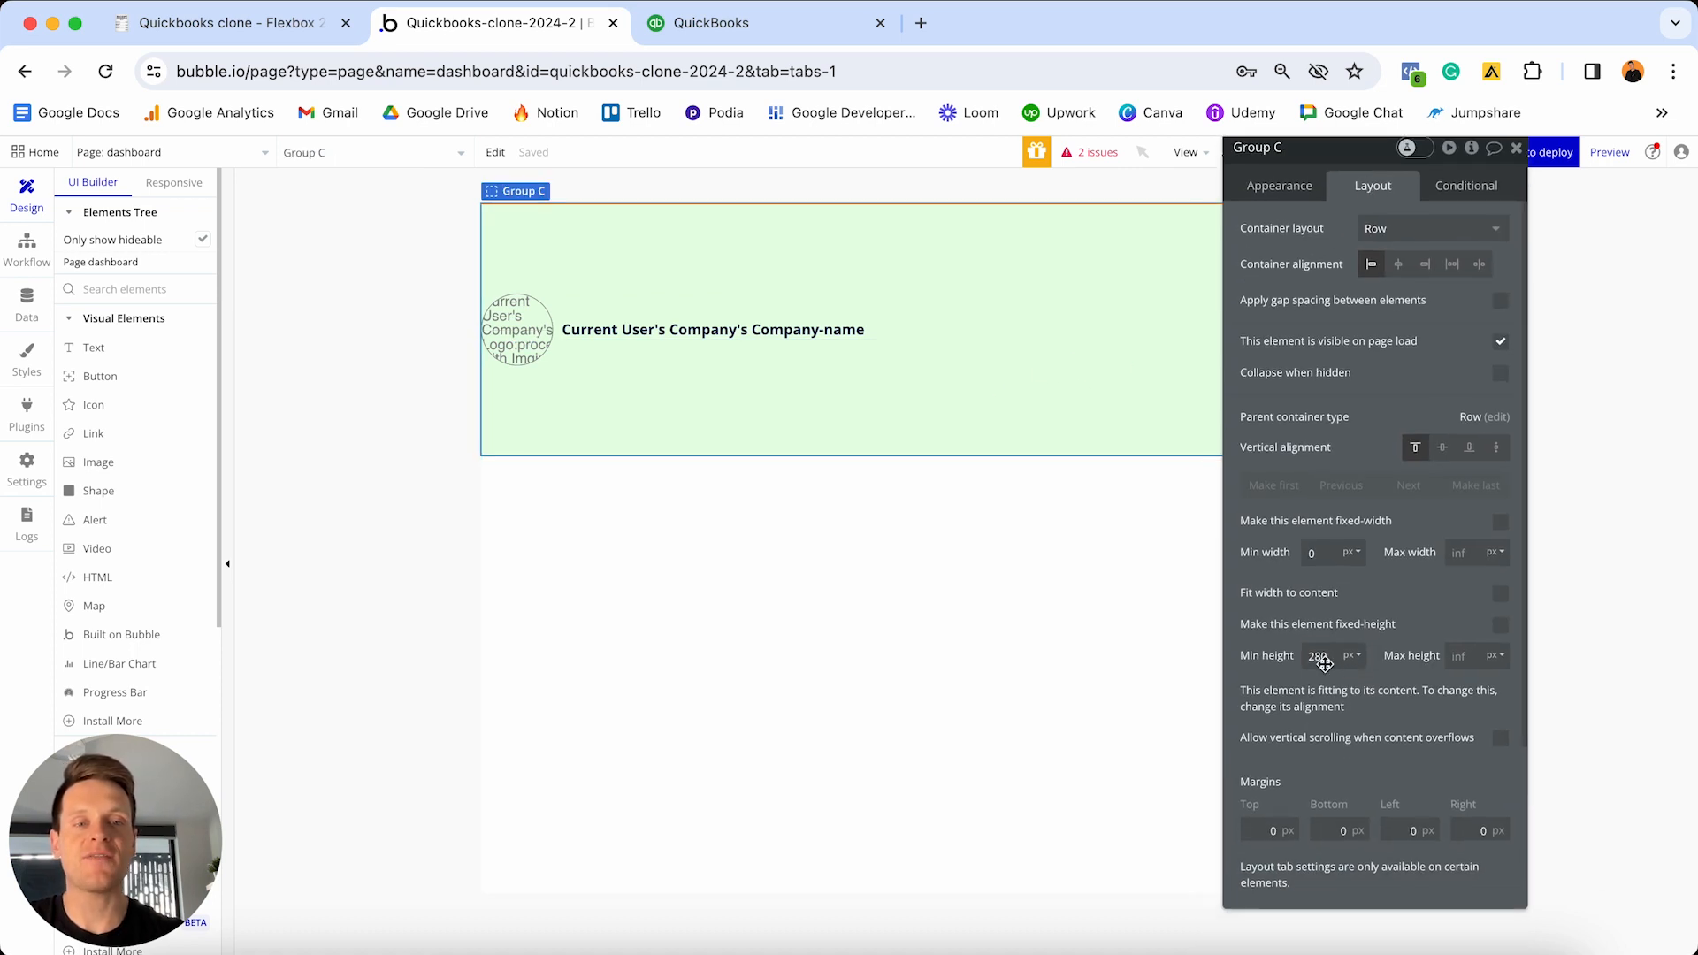
double_click(1318, 655)
text(0)
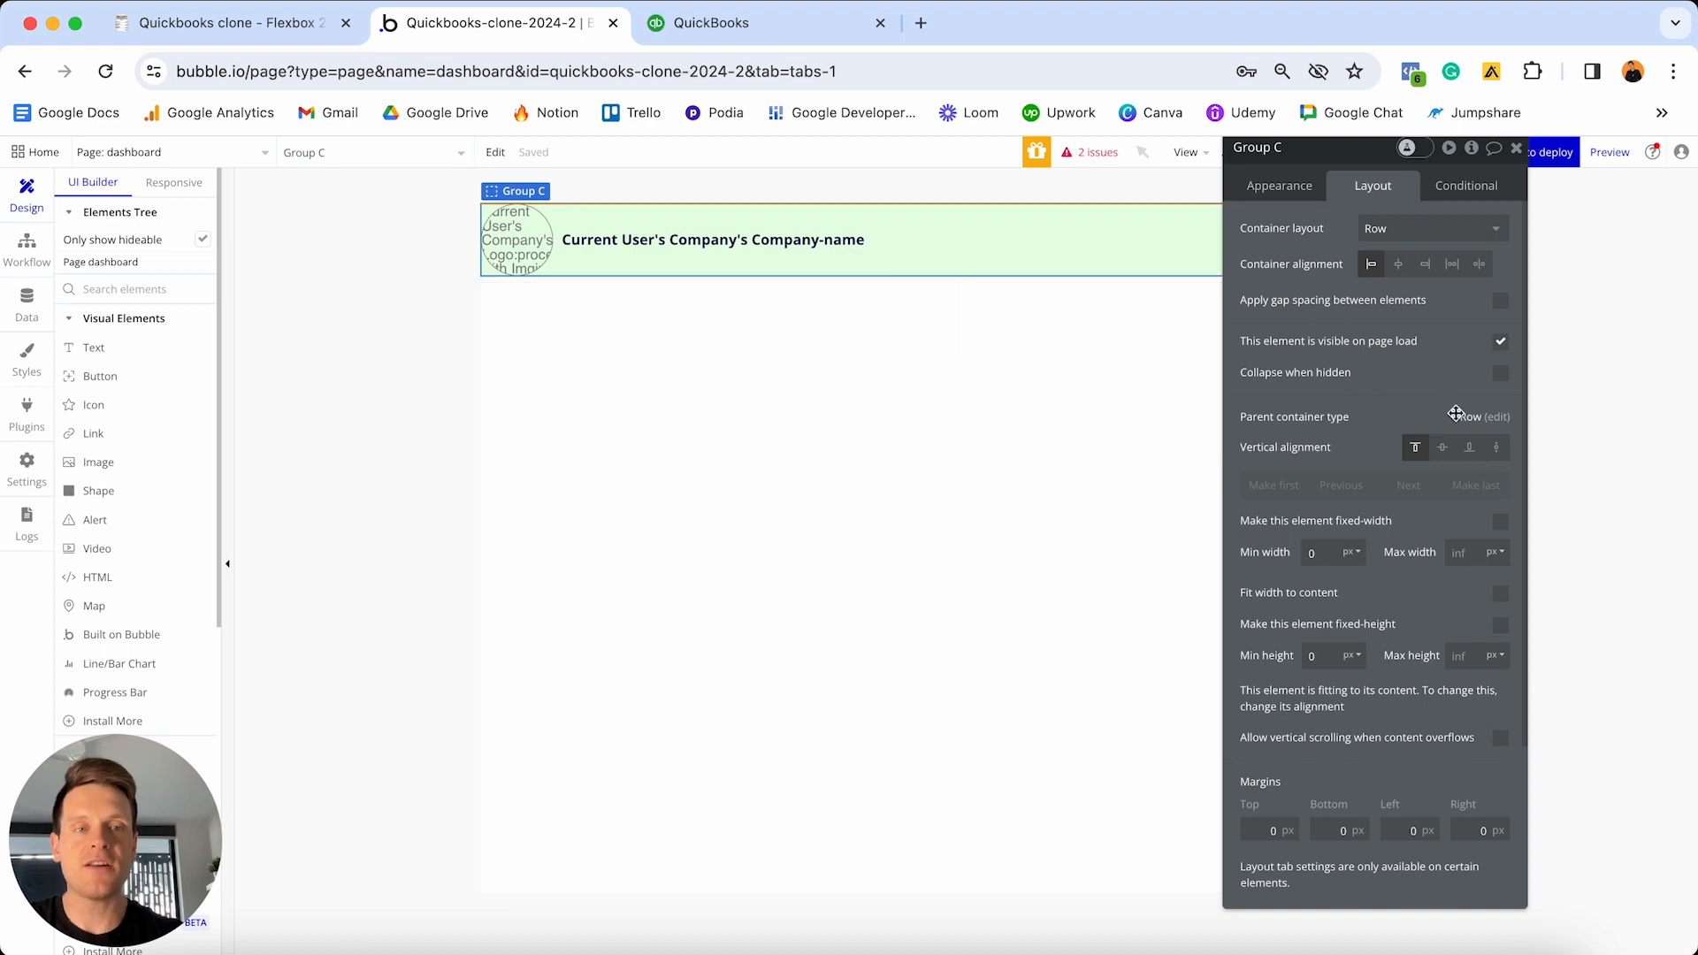
- Centre Group C vertically with 10px top and bottom margins and a 20px left margin
click(1443, 449)
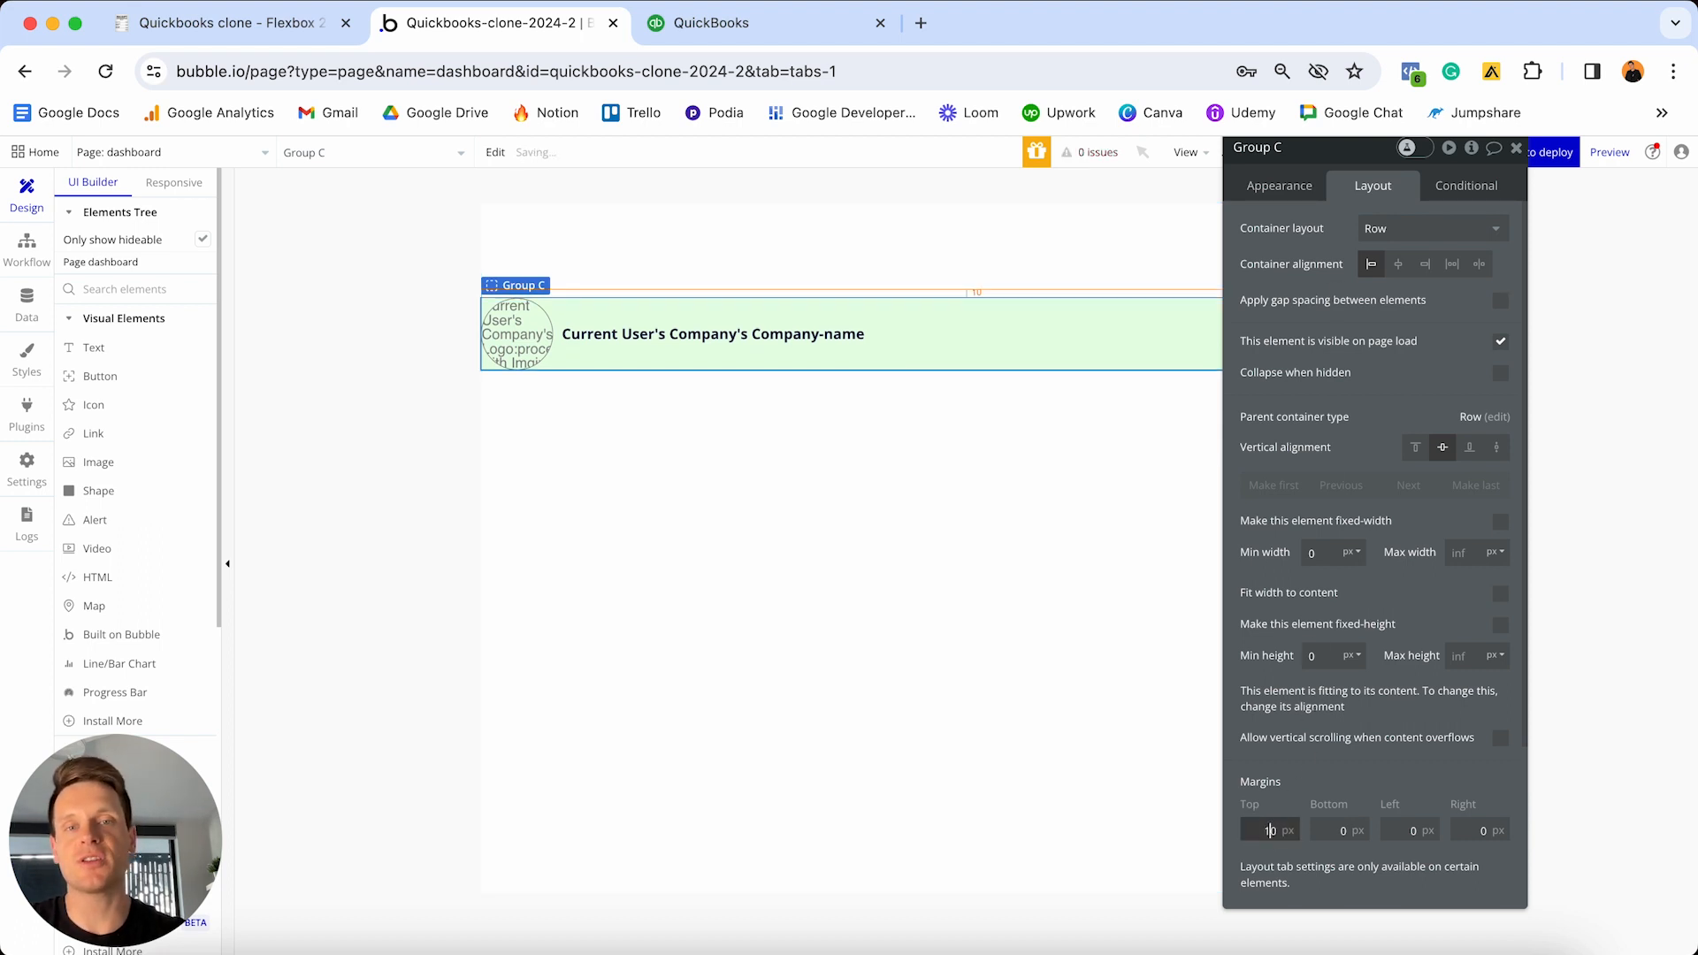
click(1340, 831)
text(10)
click(1393, 825)
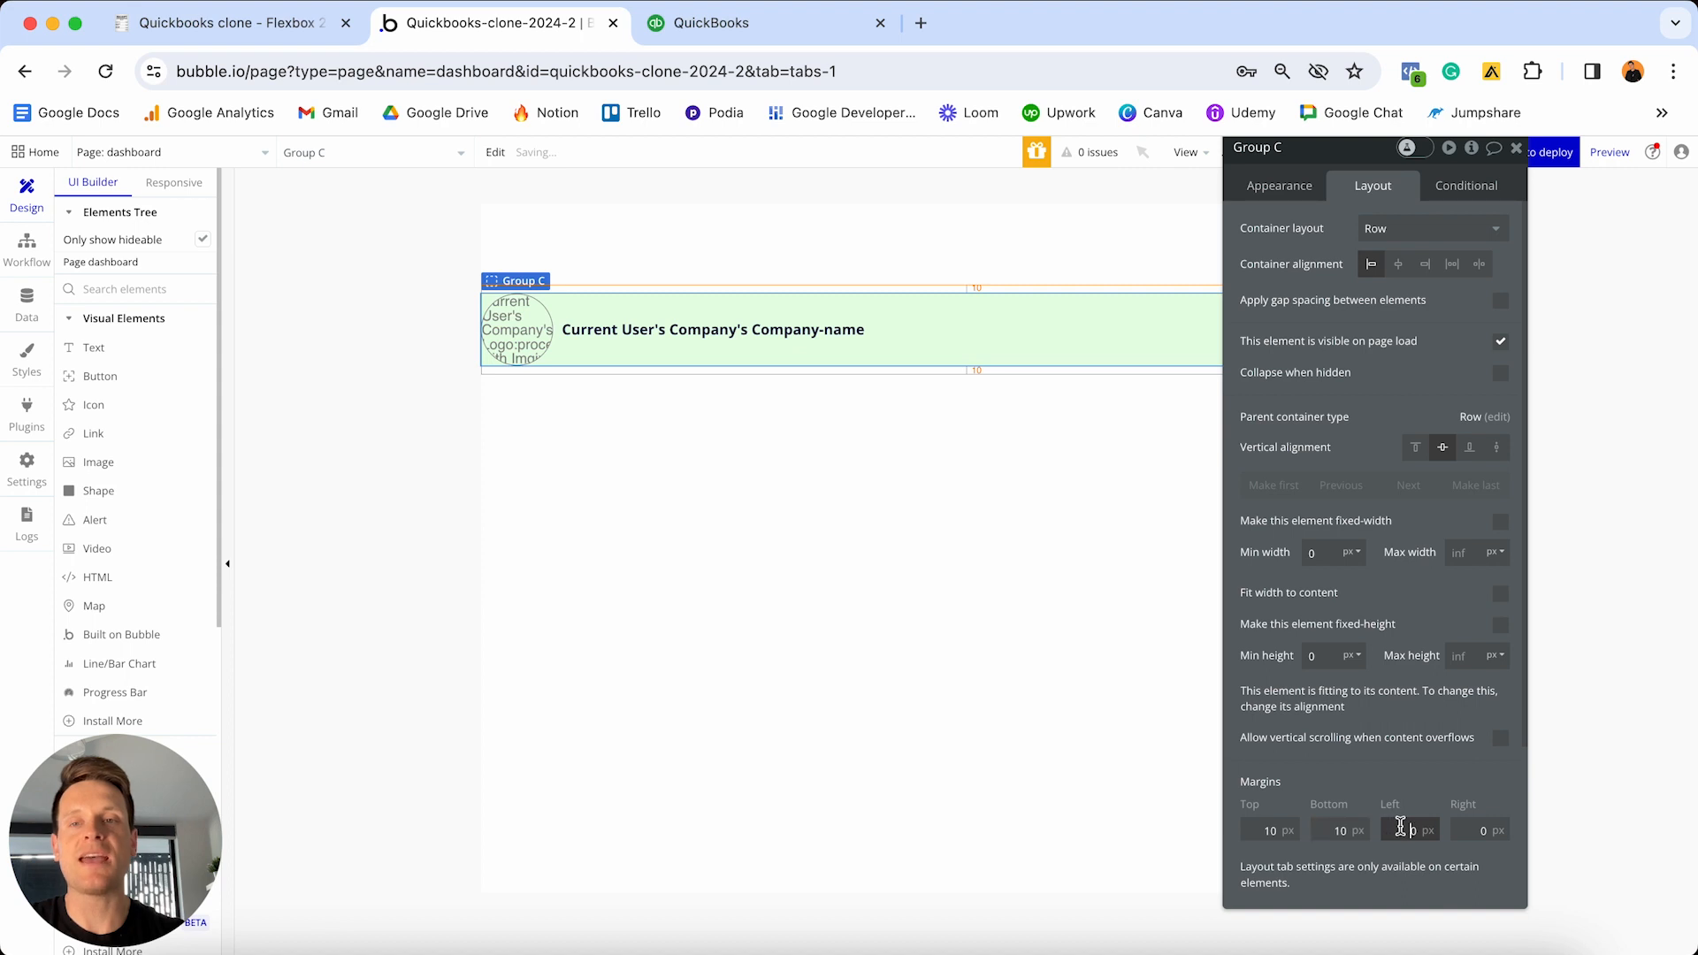
text(2)
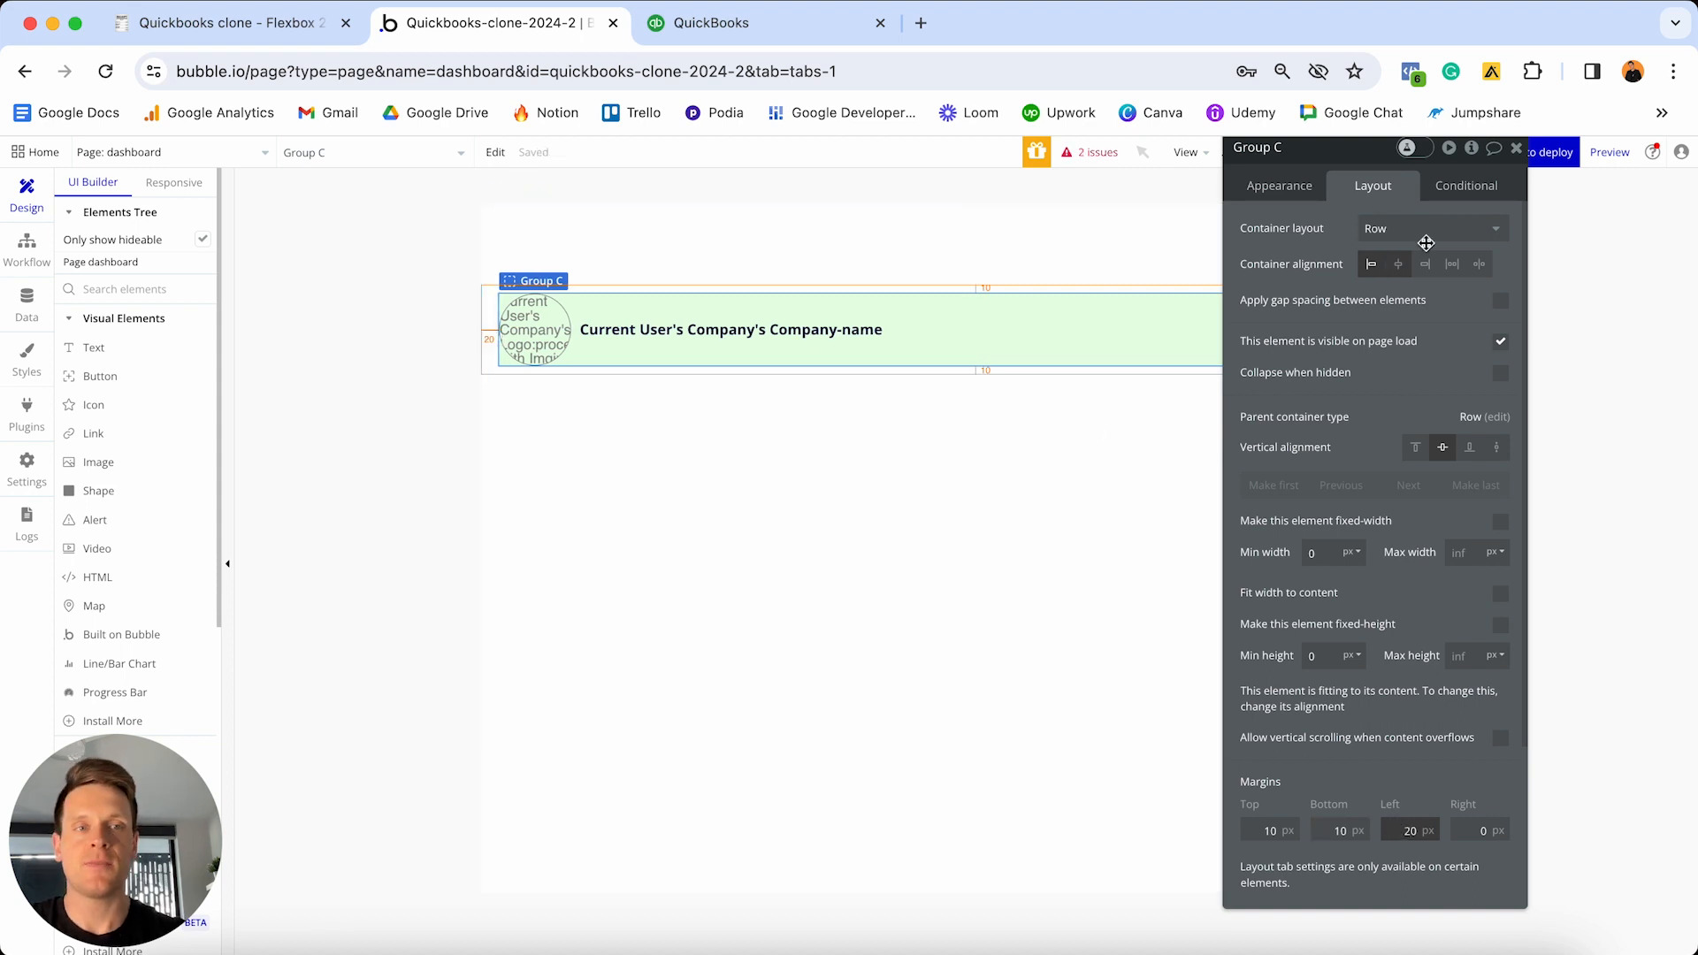
click(1517, 151)
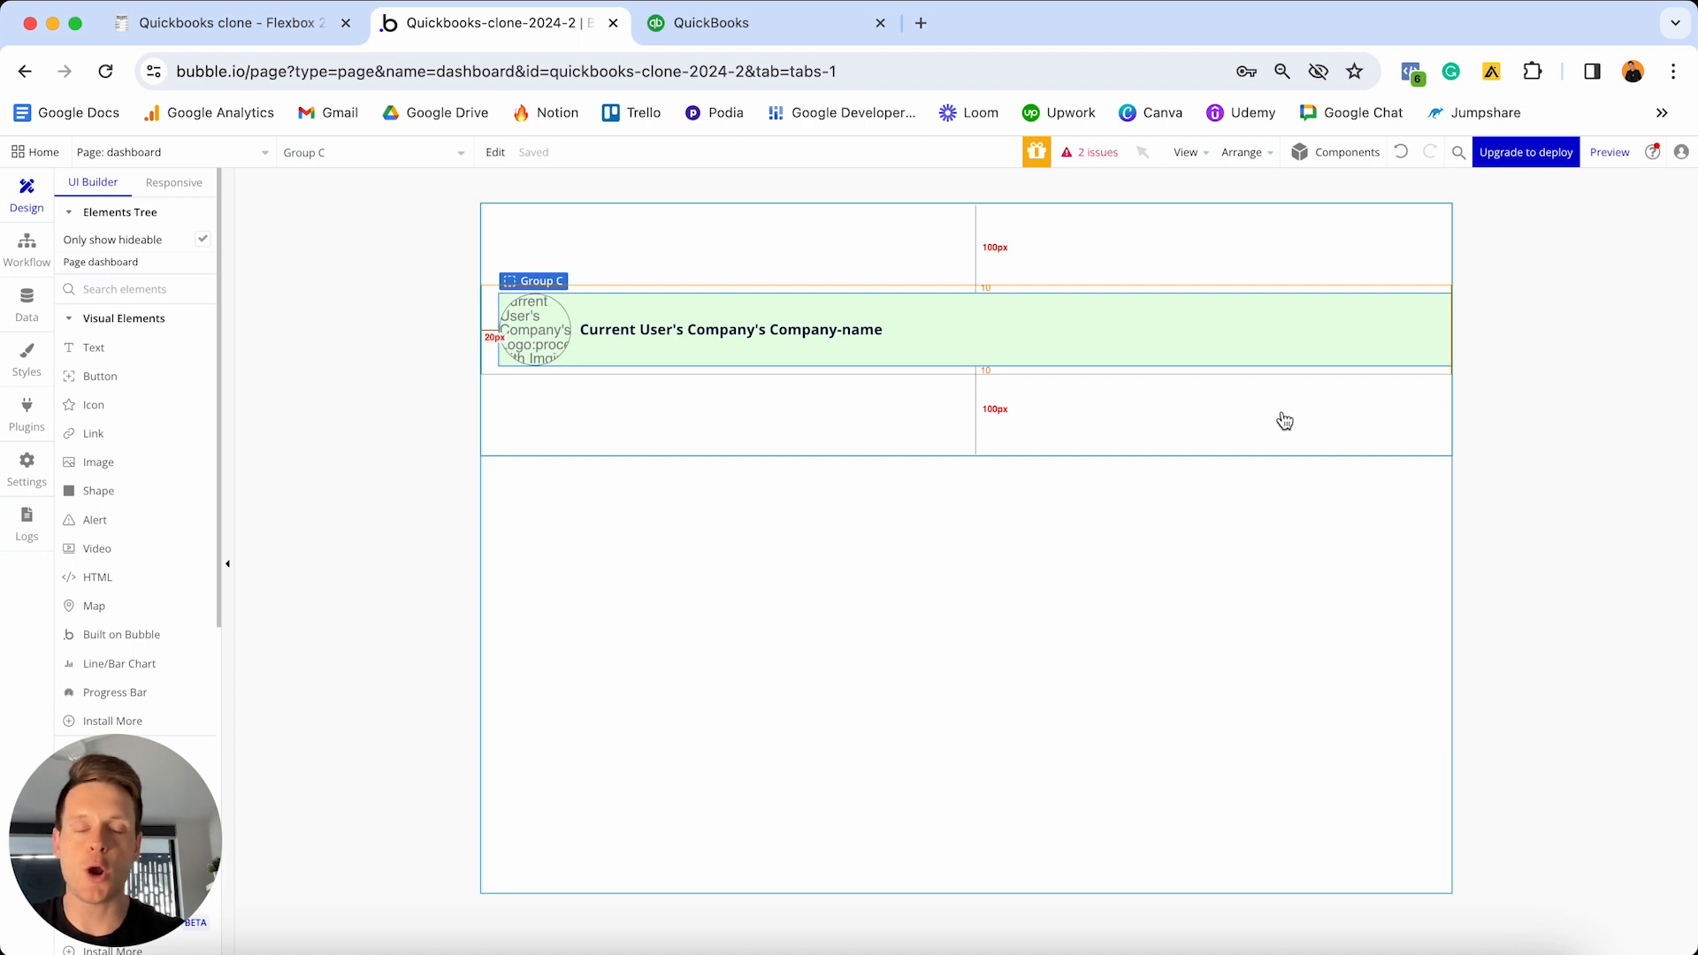
click(550, 329)
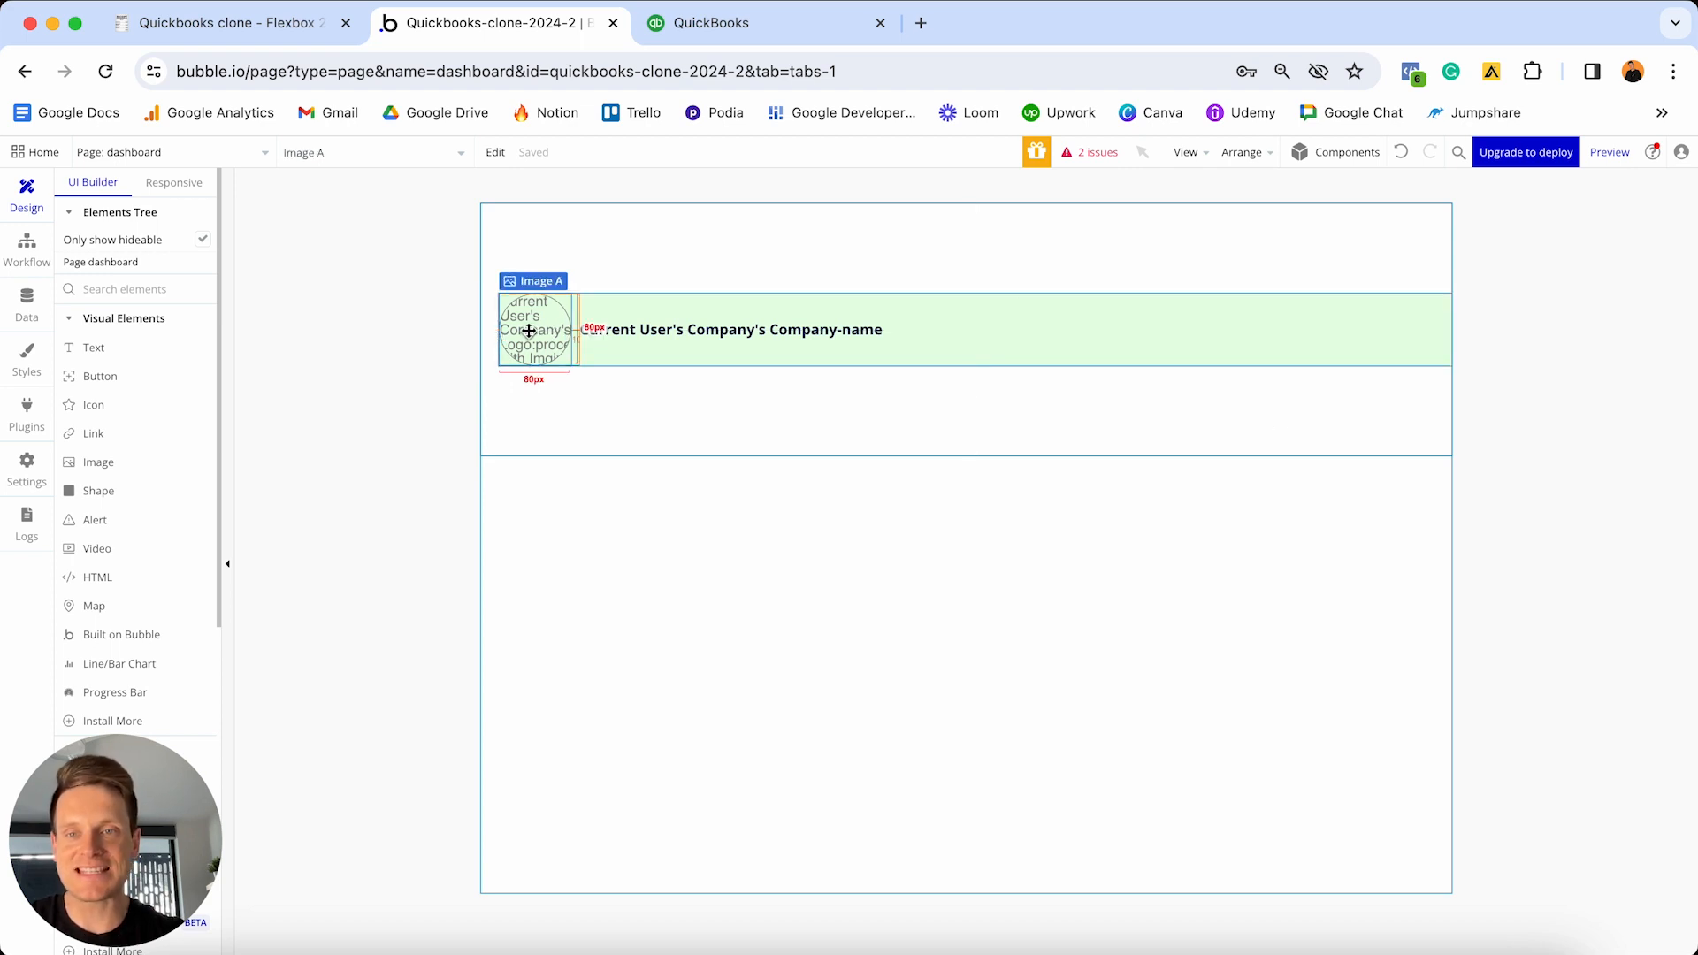
- Paste a copy of the logo image into the header Group B
double_click(1037, 394)
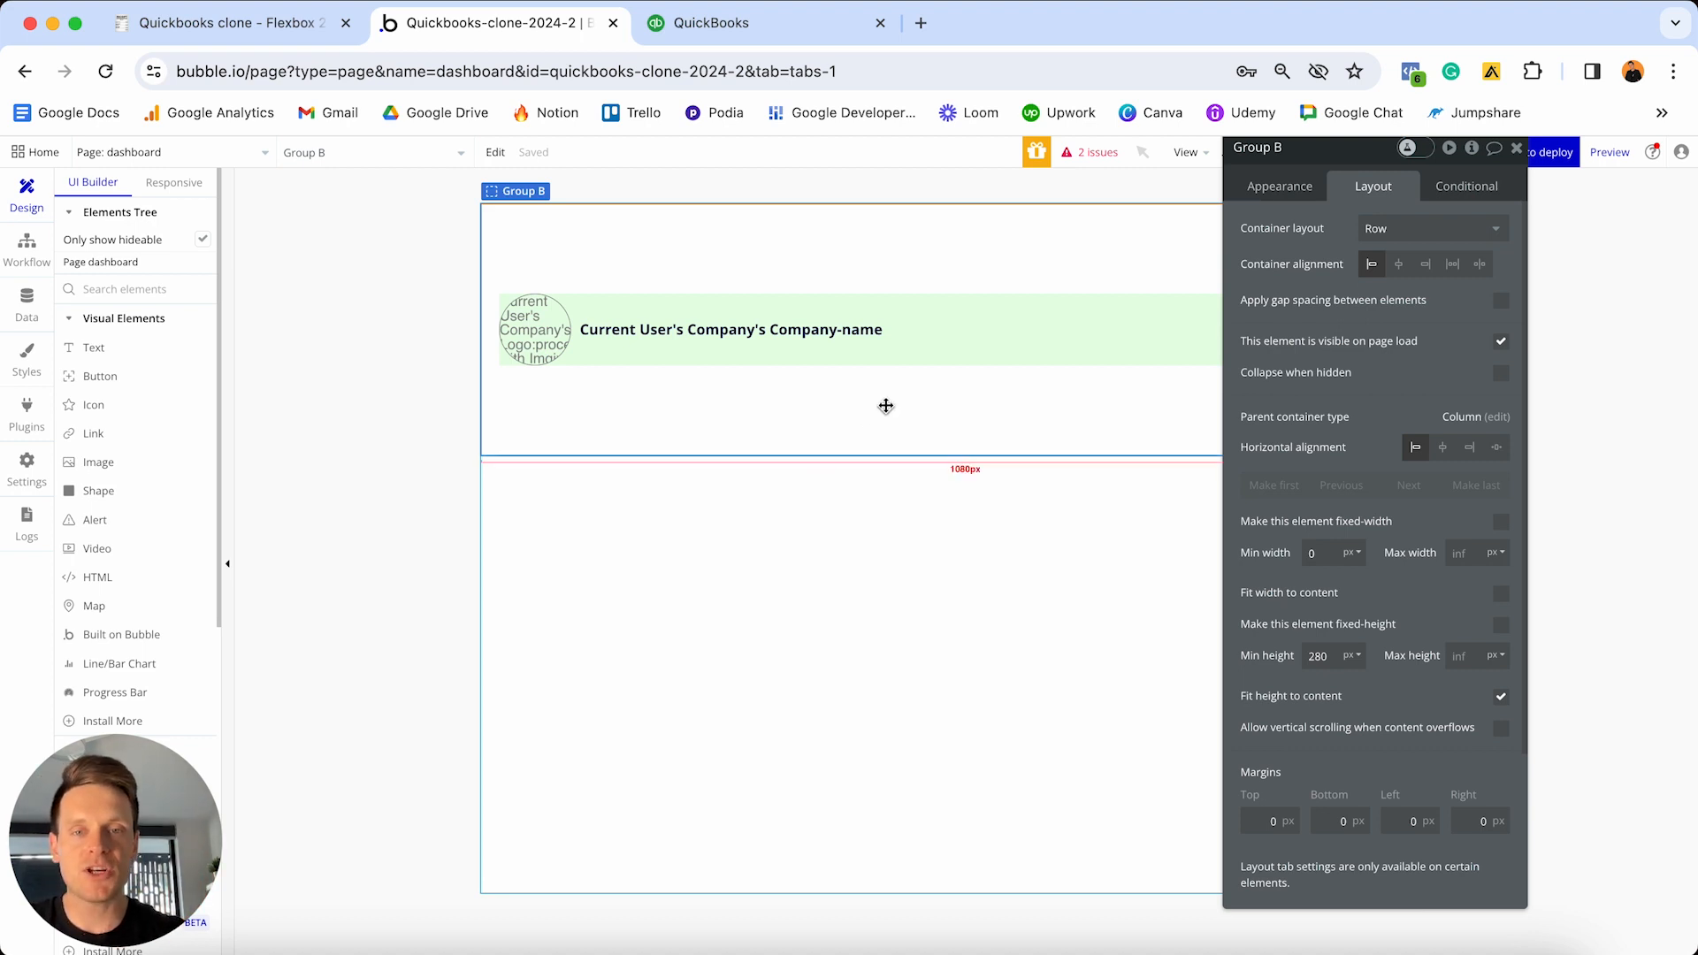
key(super+v)
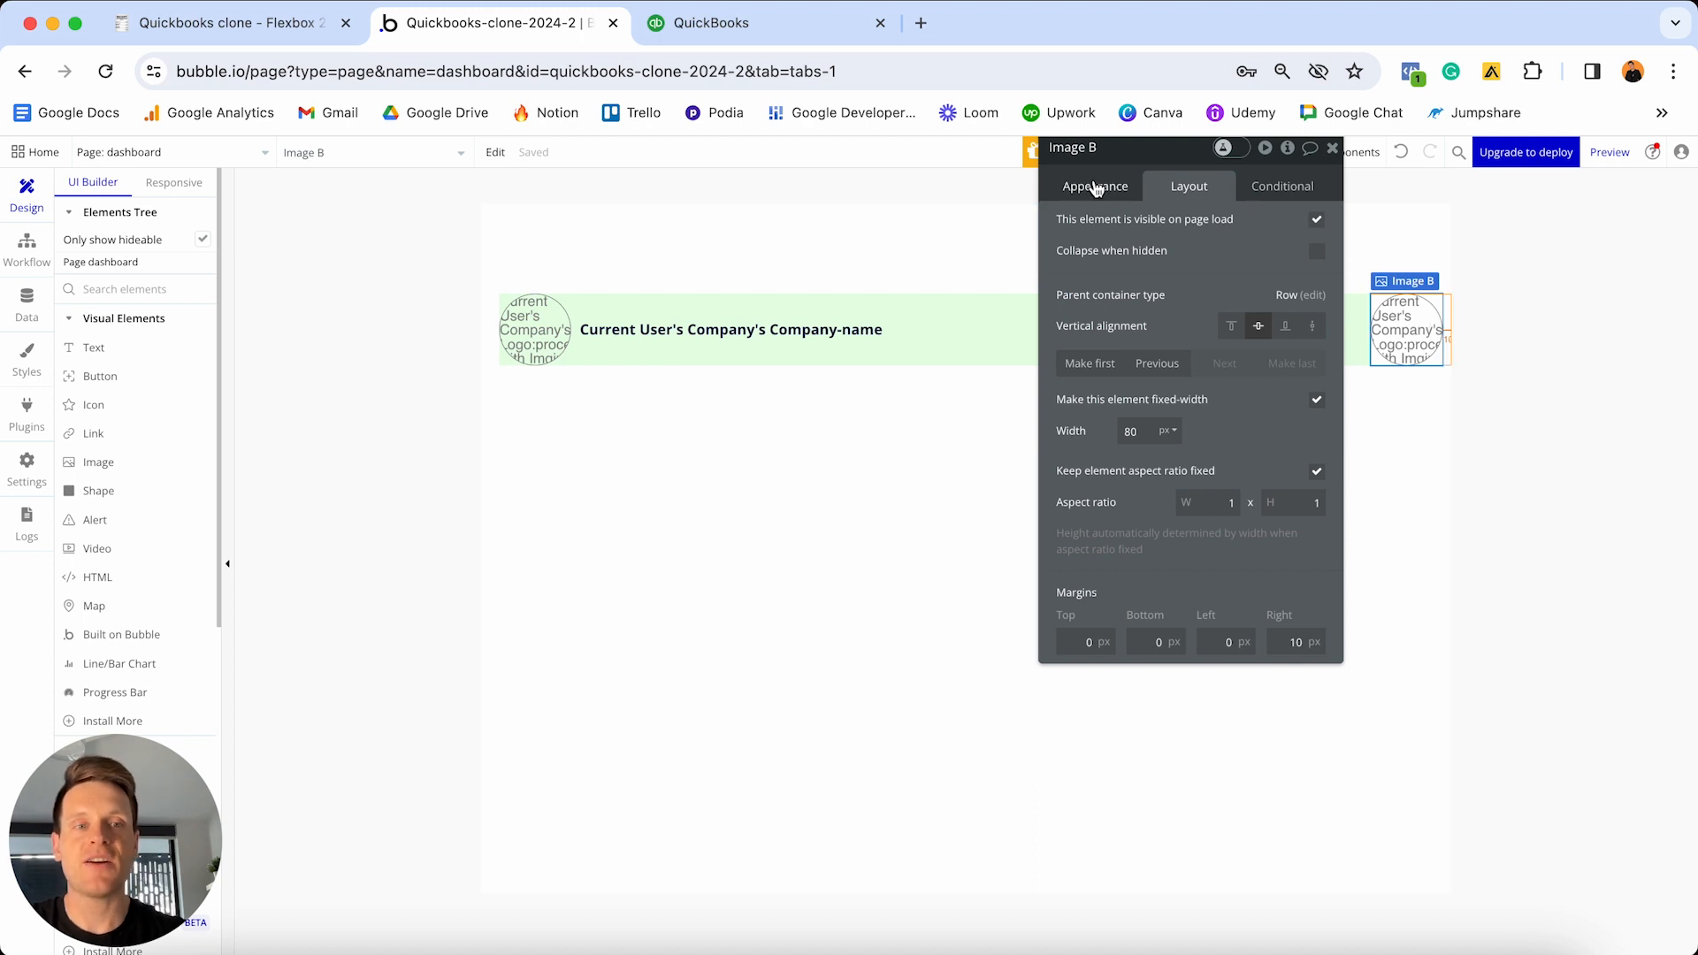
click(1095, 188)
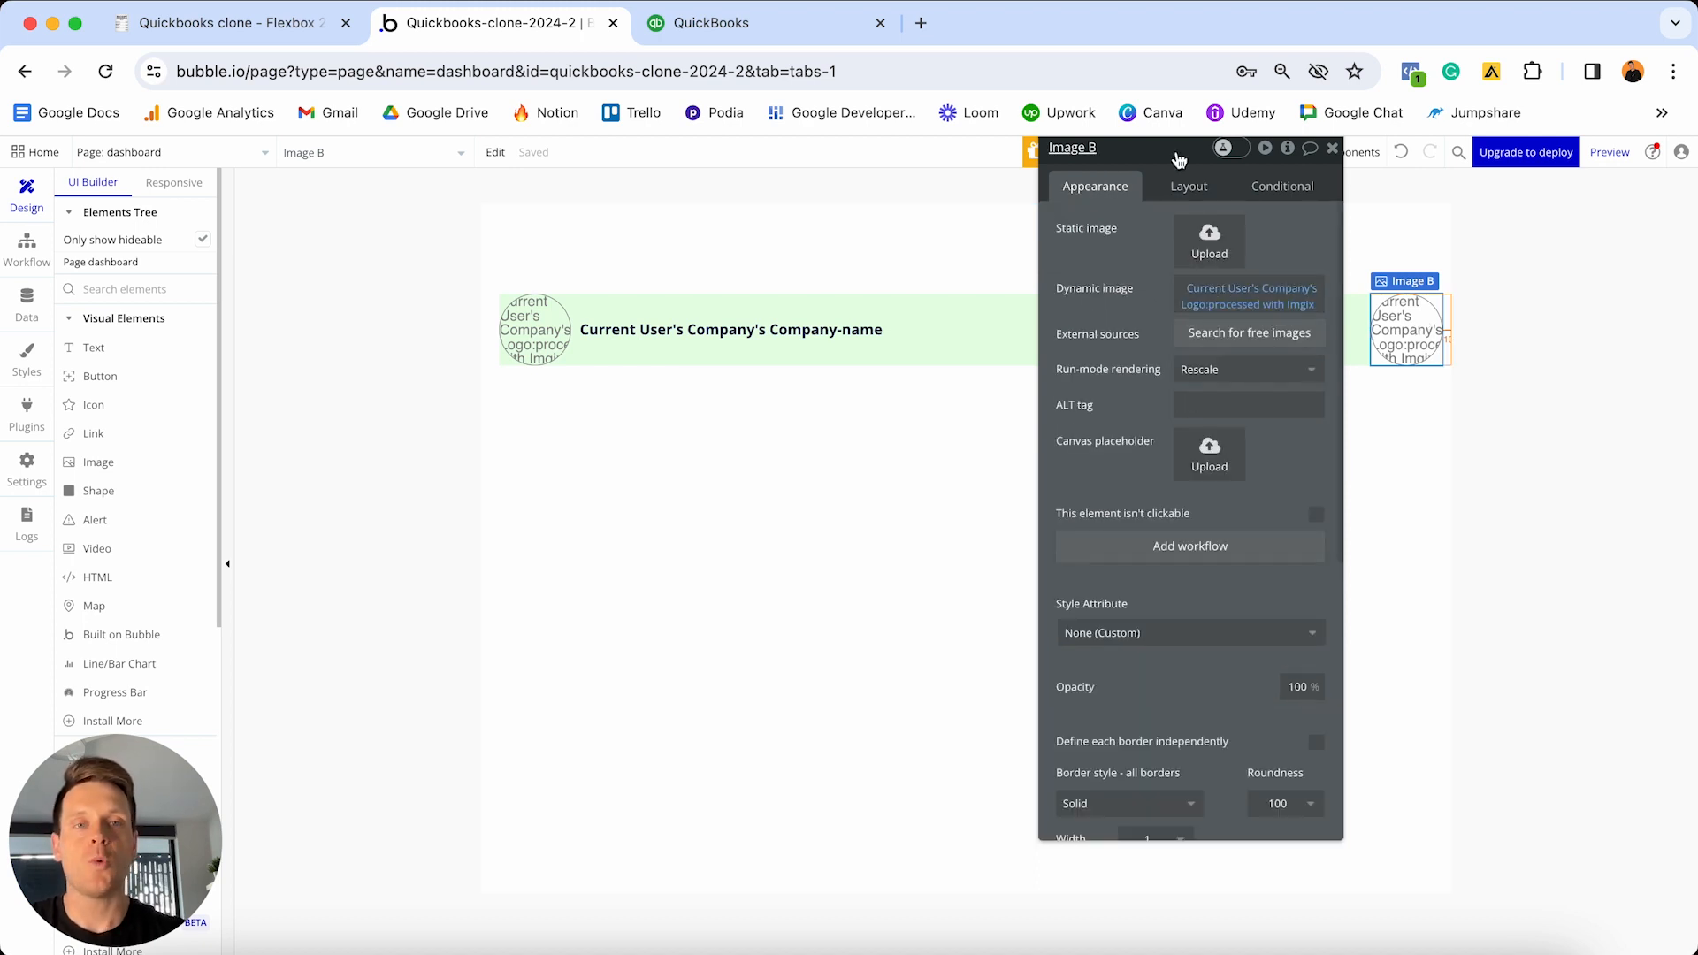
drag(1179, 160, 1049, 211)
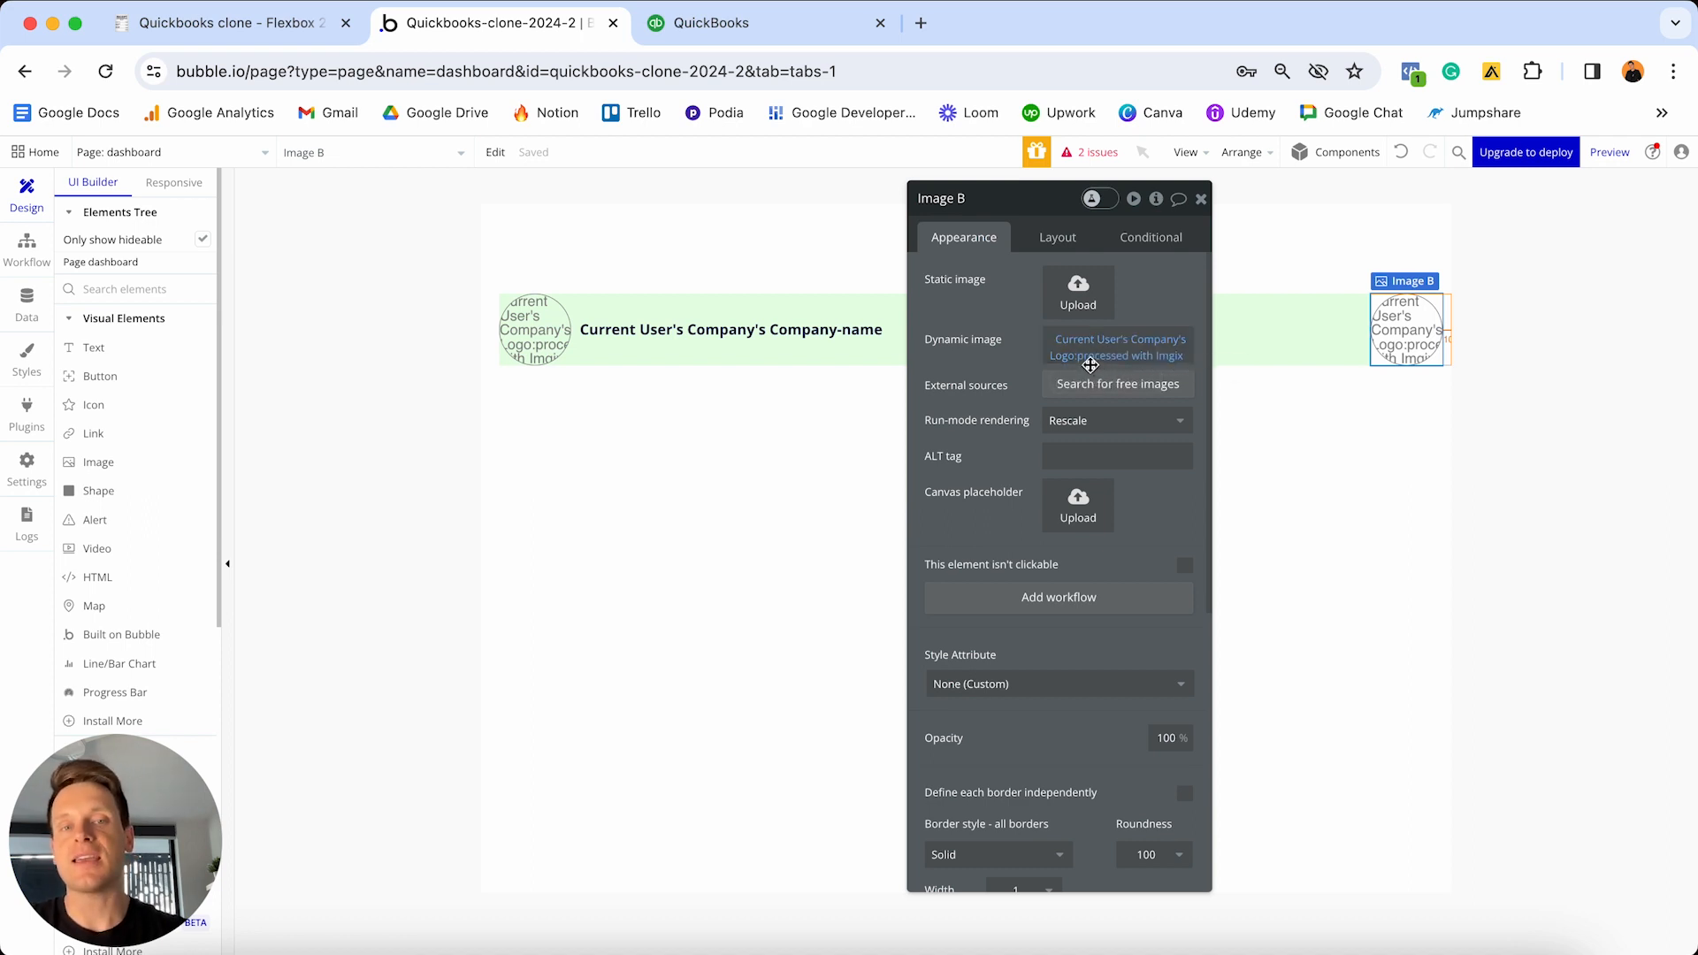
- Source the copied image from Current User's Profile-photo, processed with Imgix and resized to fit by cropping
right_click(1122, 357)
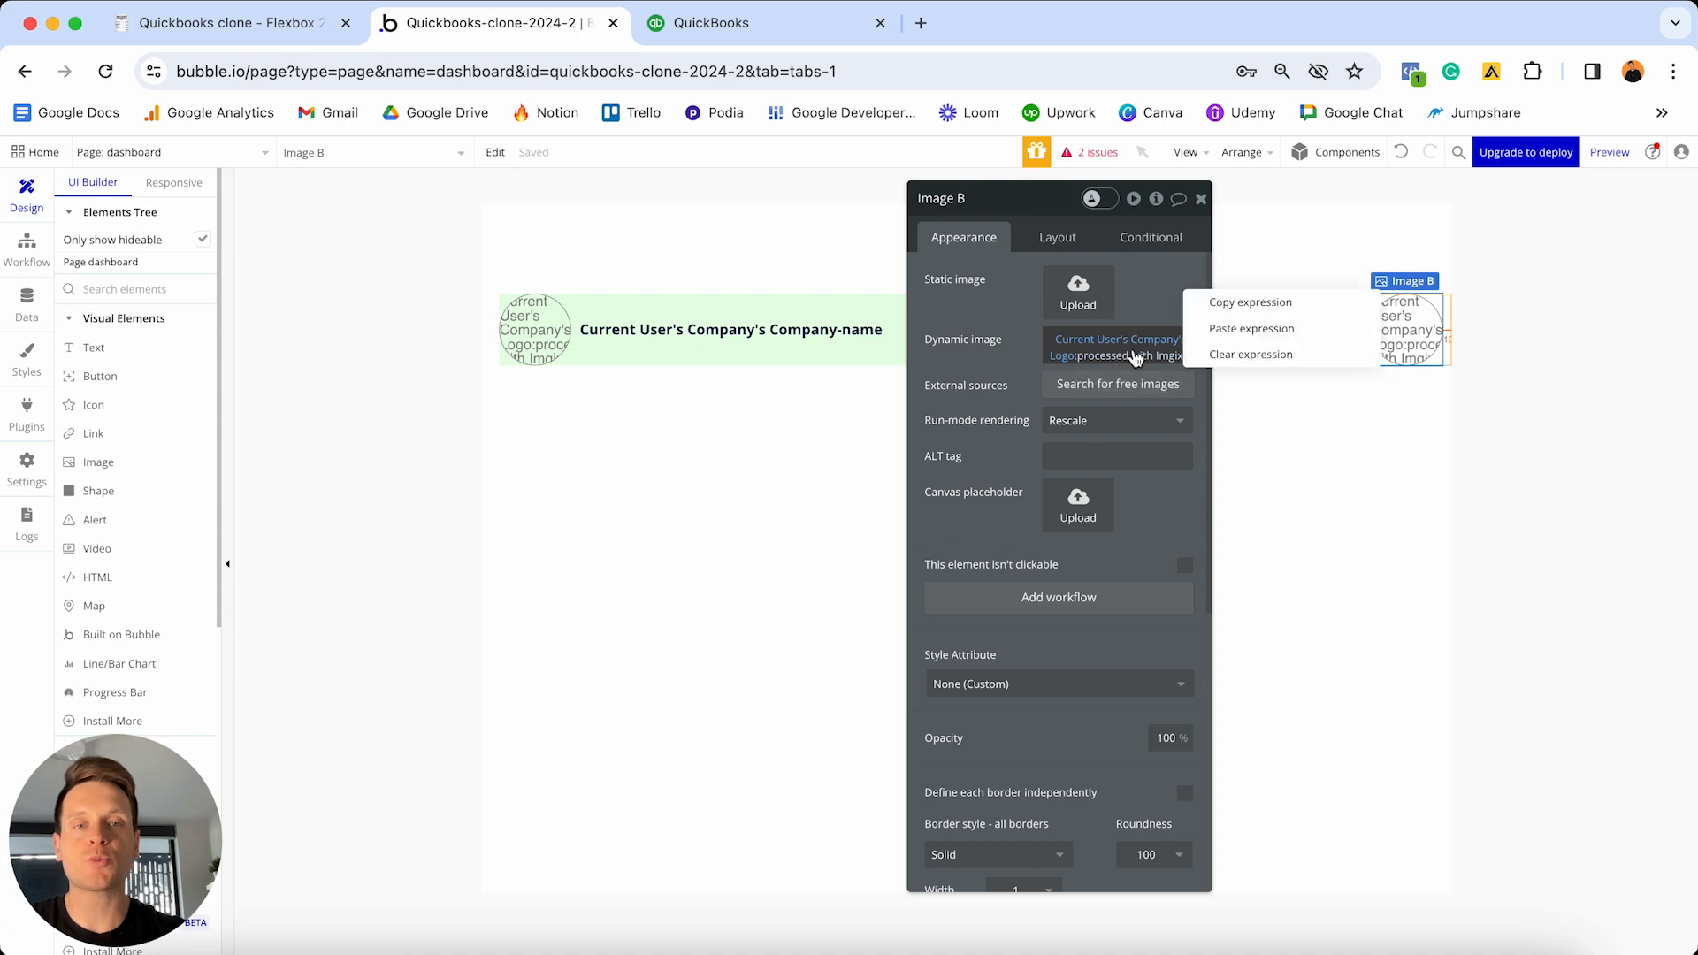
click(1219, 355)
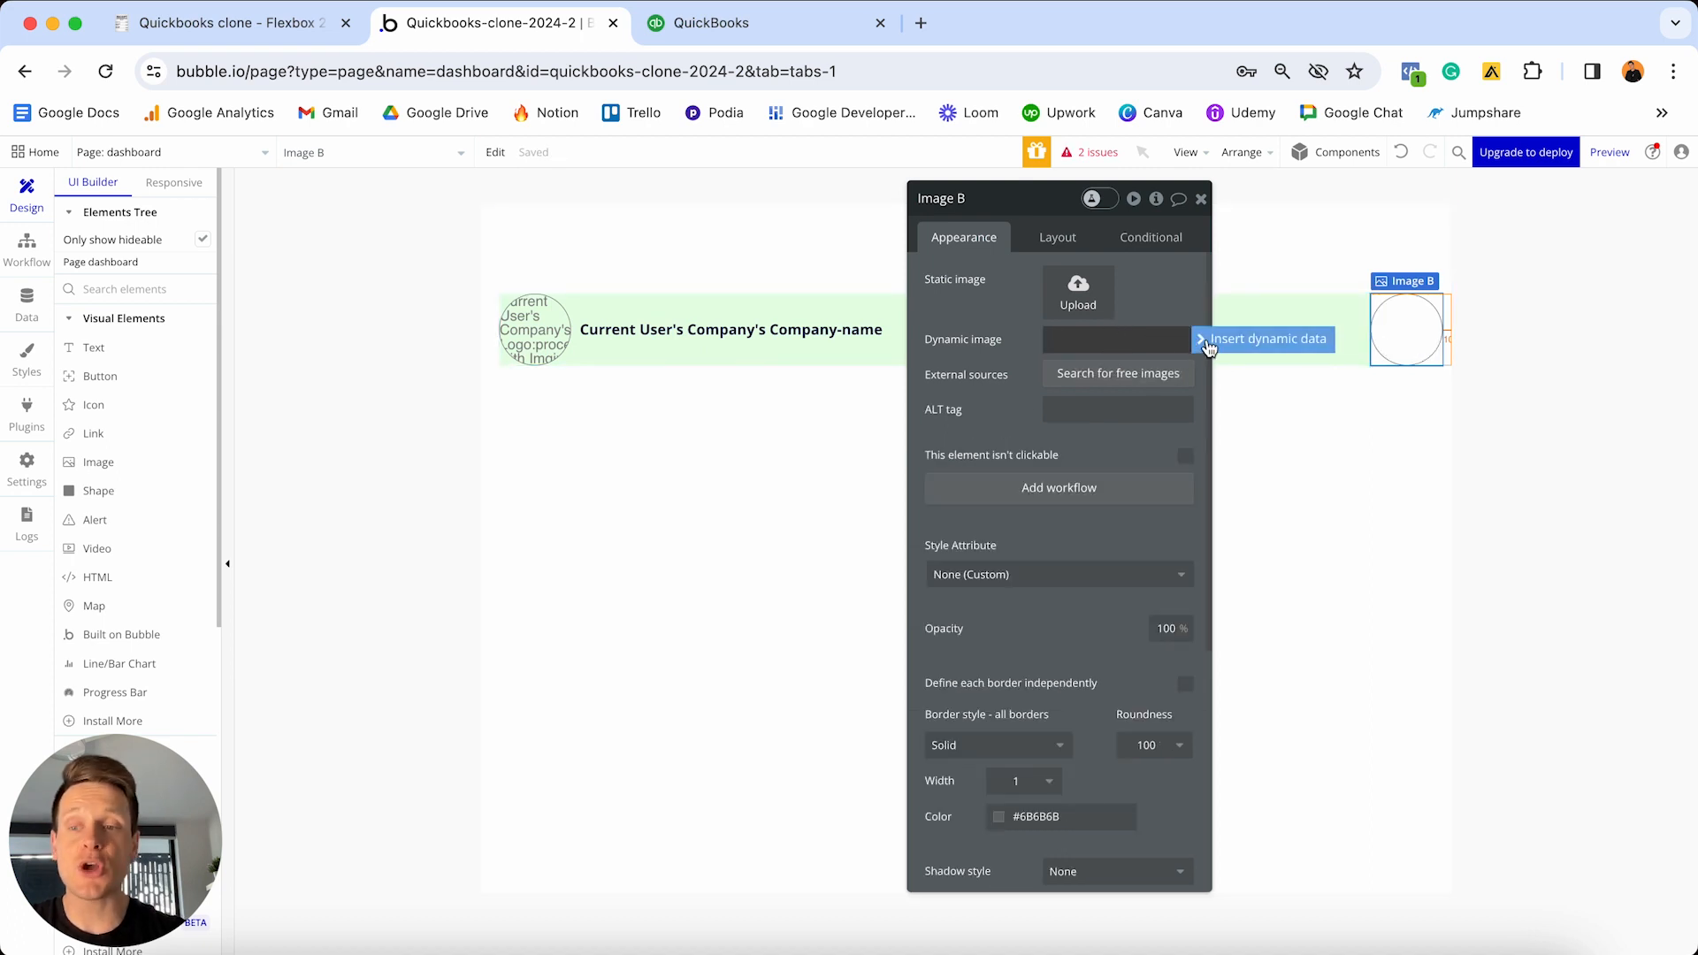
click(1201, 344)
click(1126, 438)
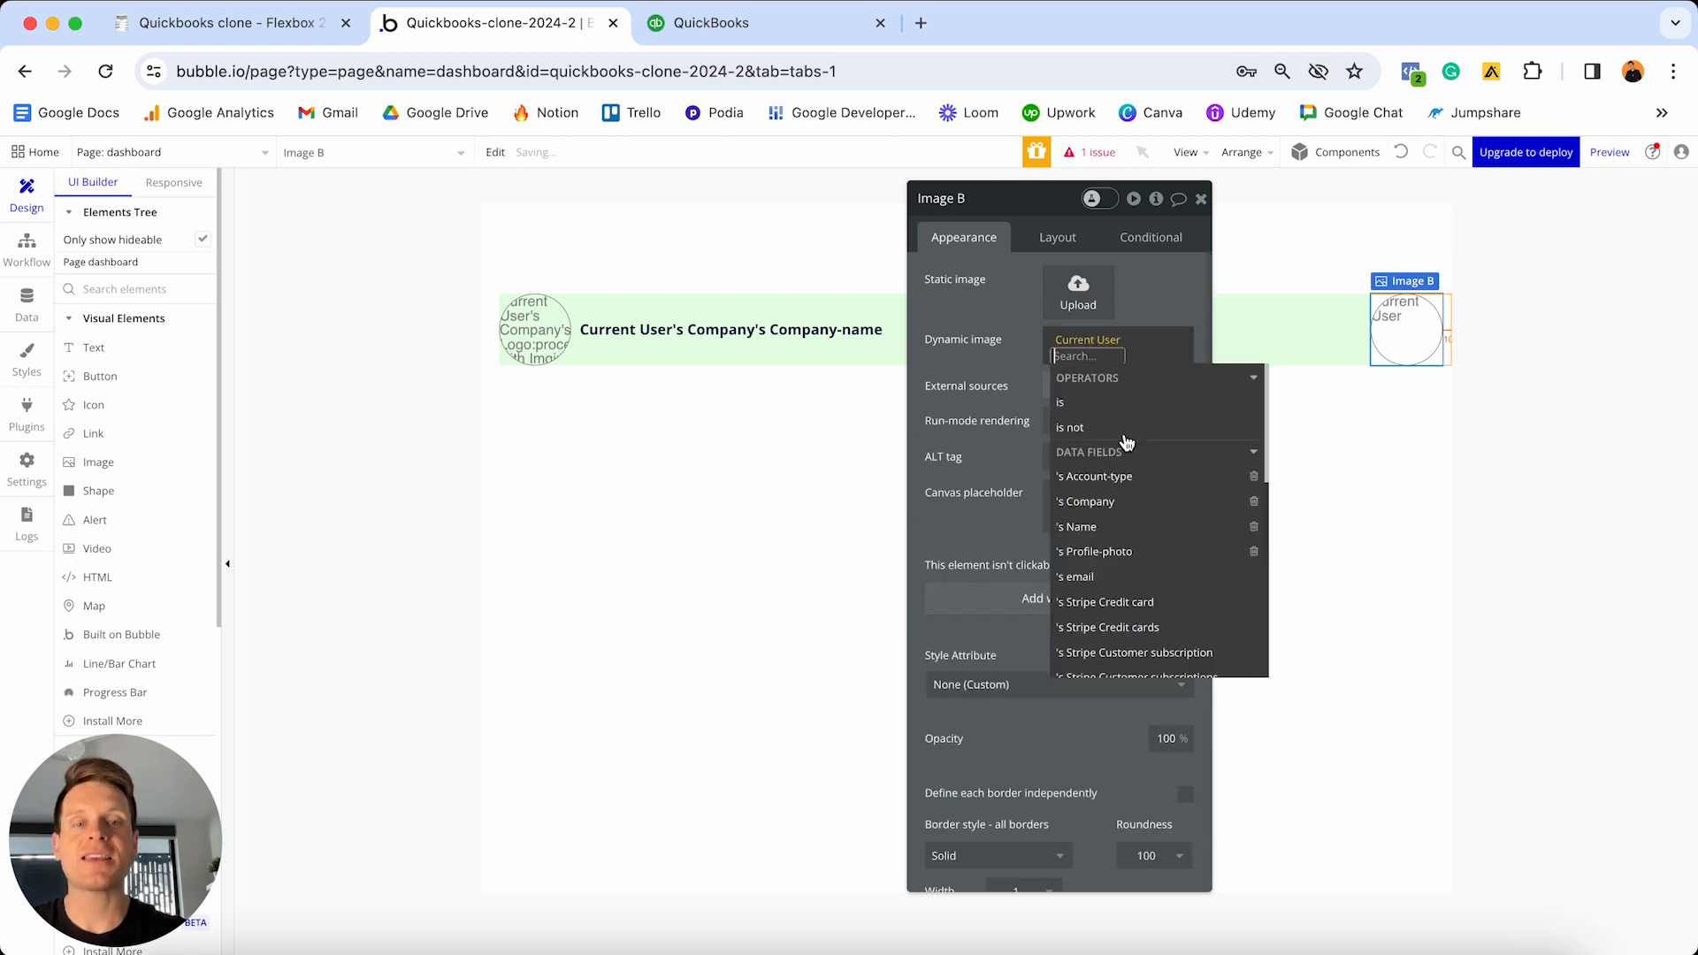
click(1106, 552)
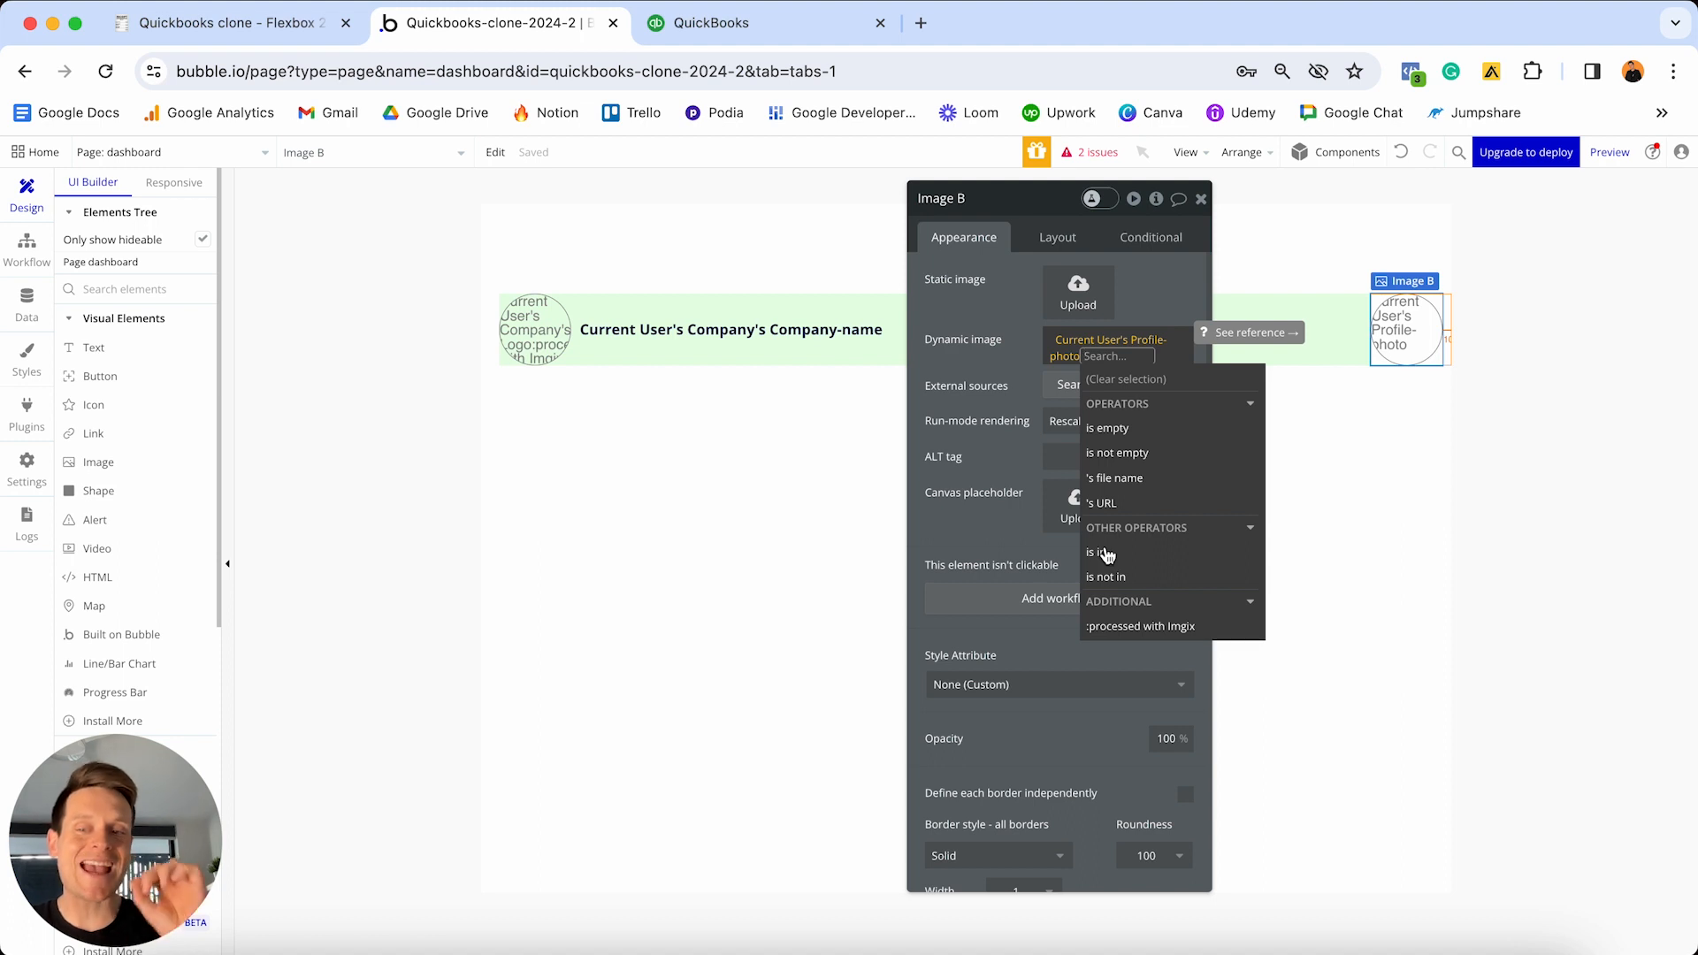
click(1158, 630)
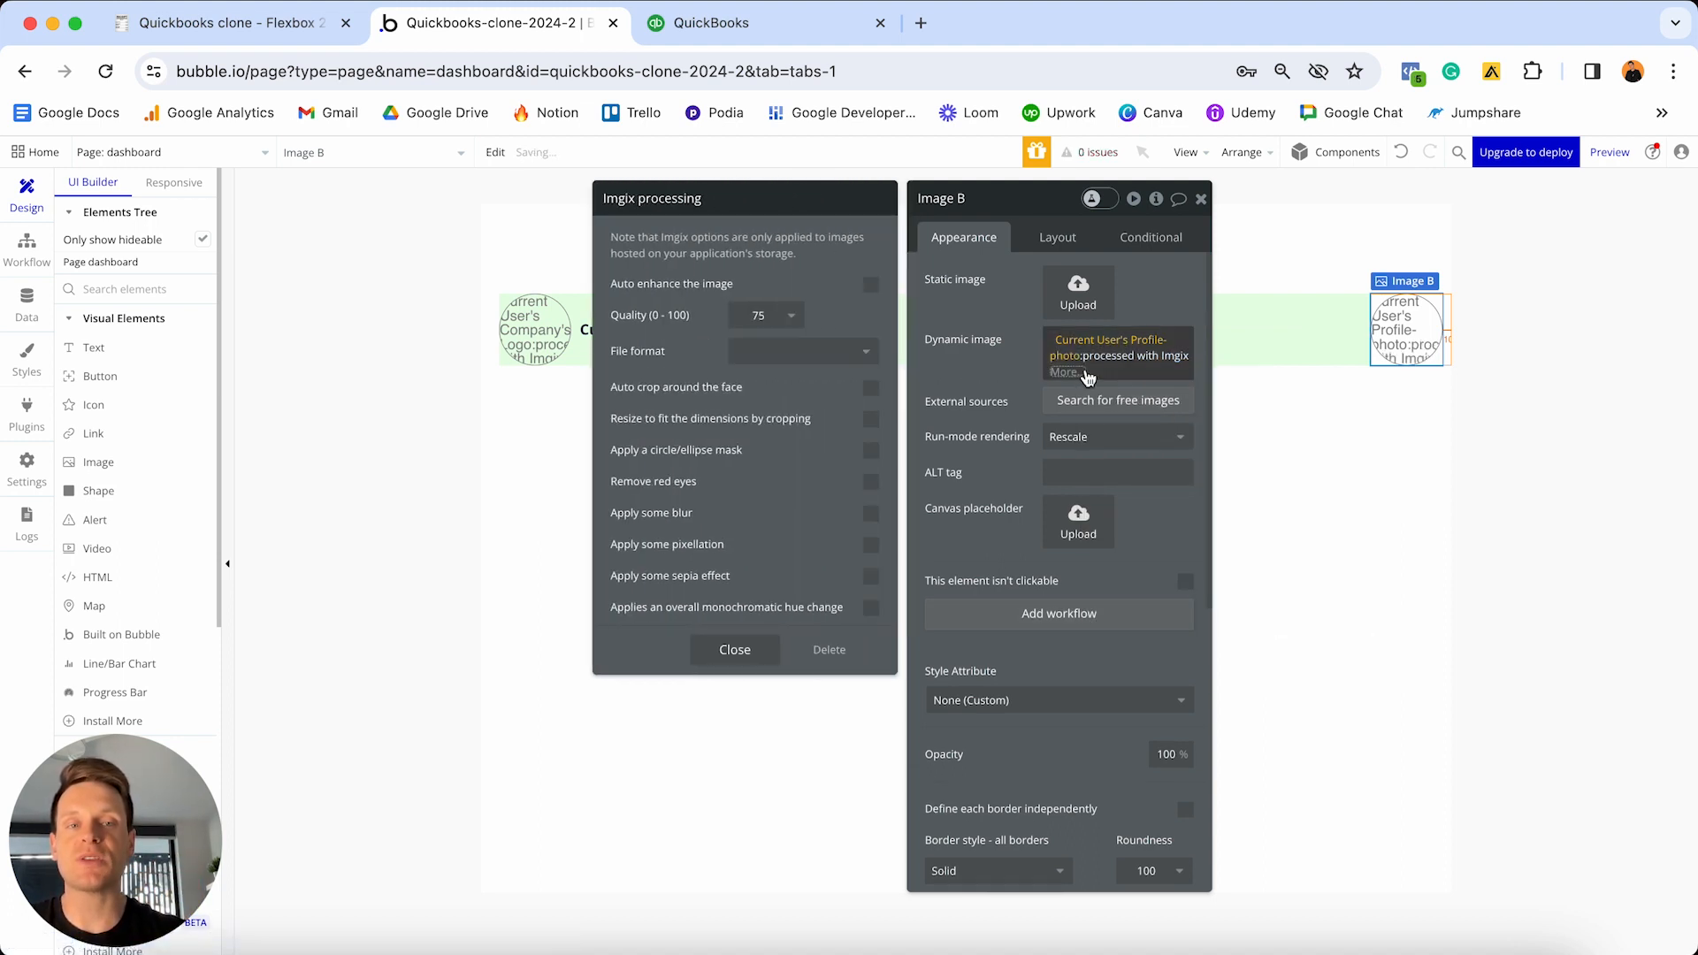
click(876, 422)
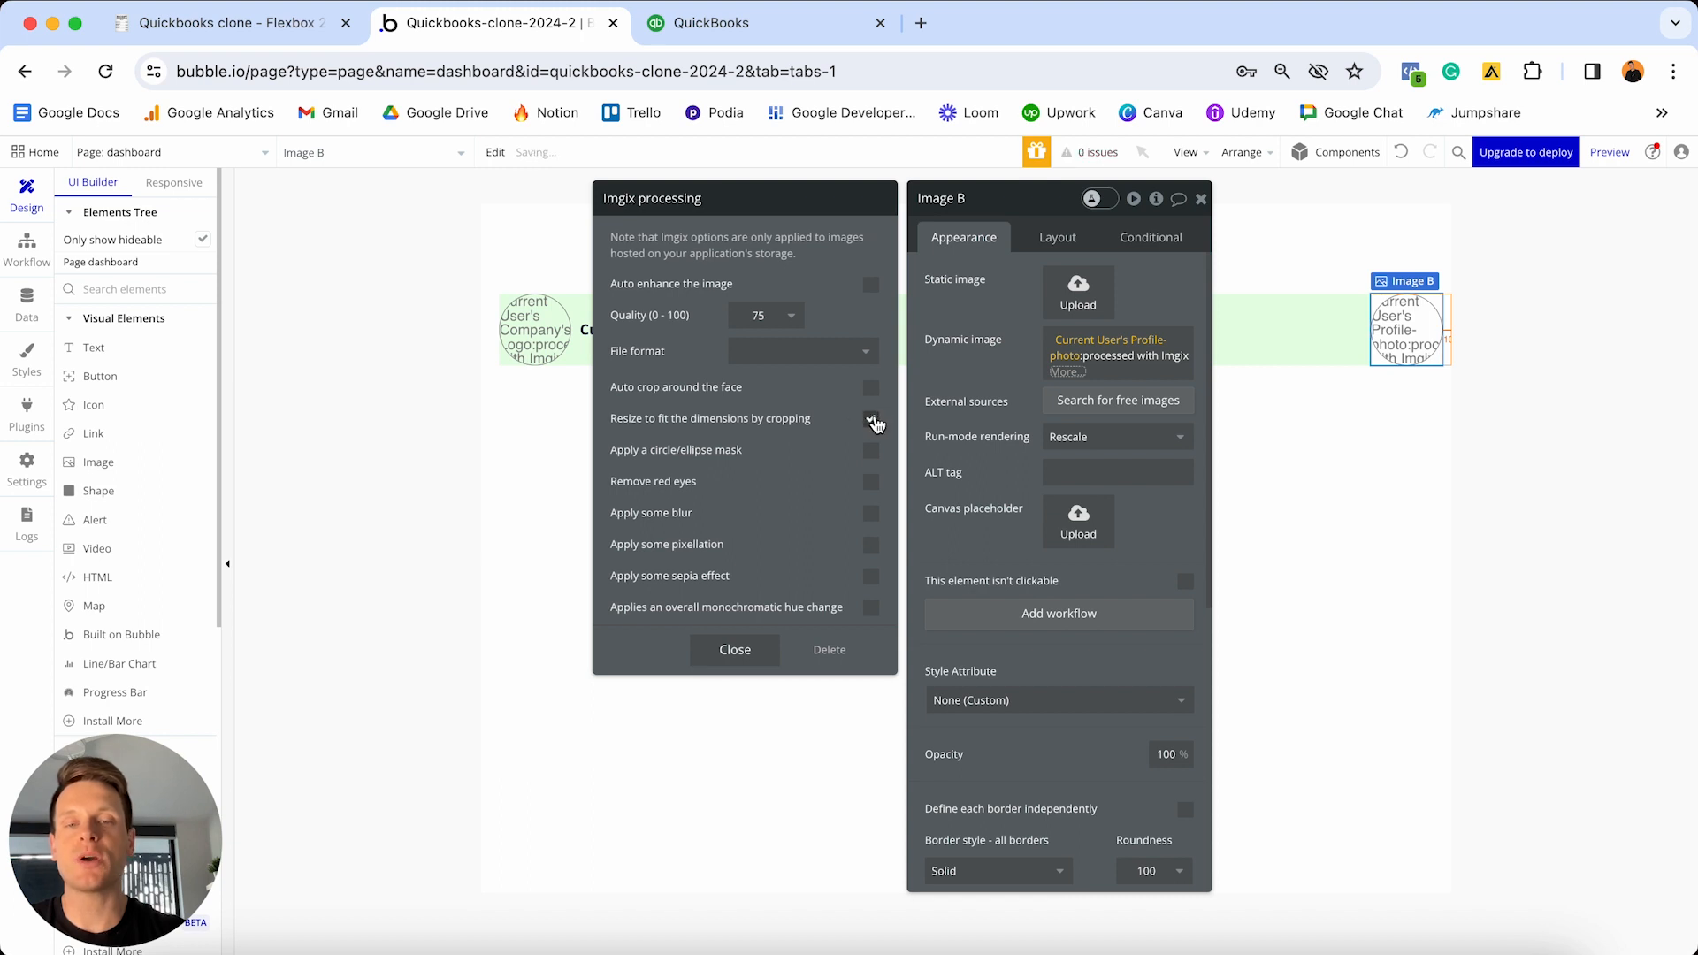
click(735, 649)
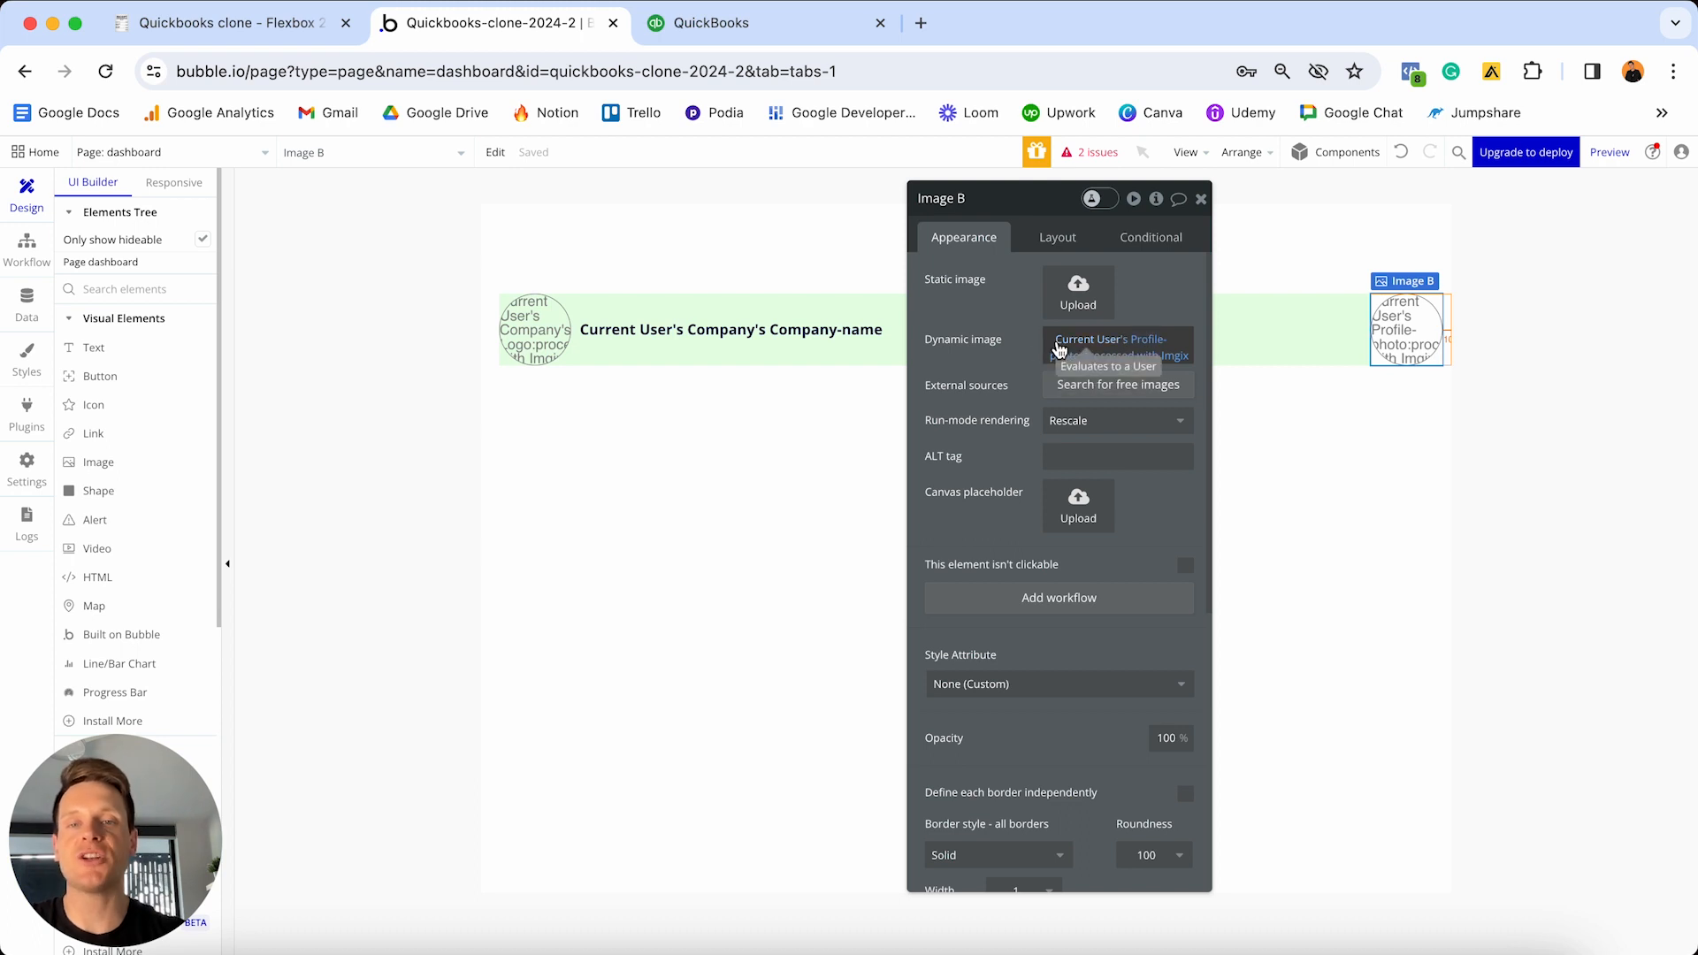
- Set Image B's width to 50 with margins top 10, bottom 10, left 20, right 20
click(1056, 239)
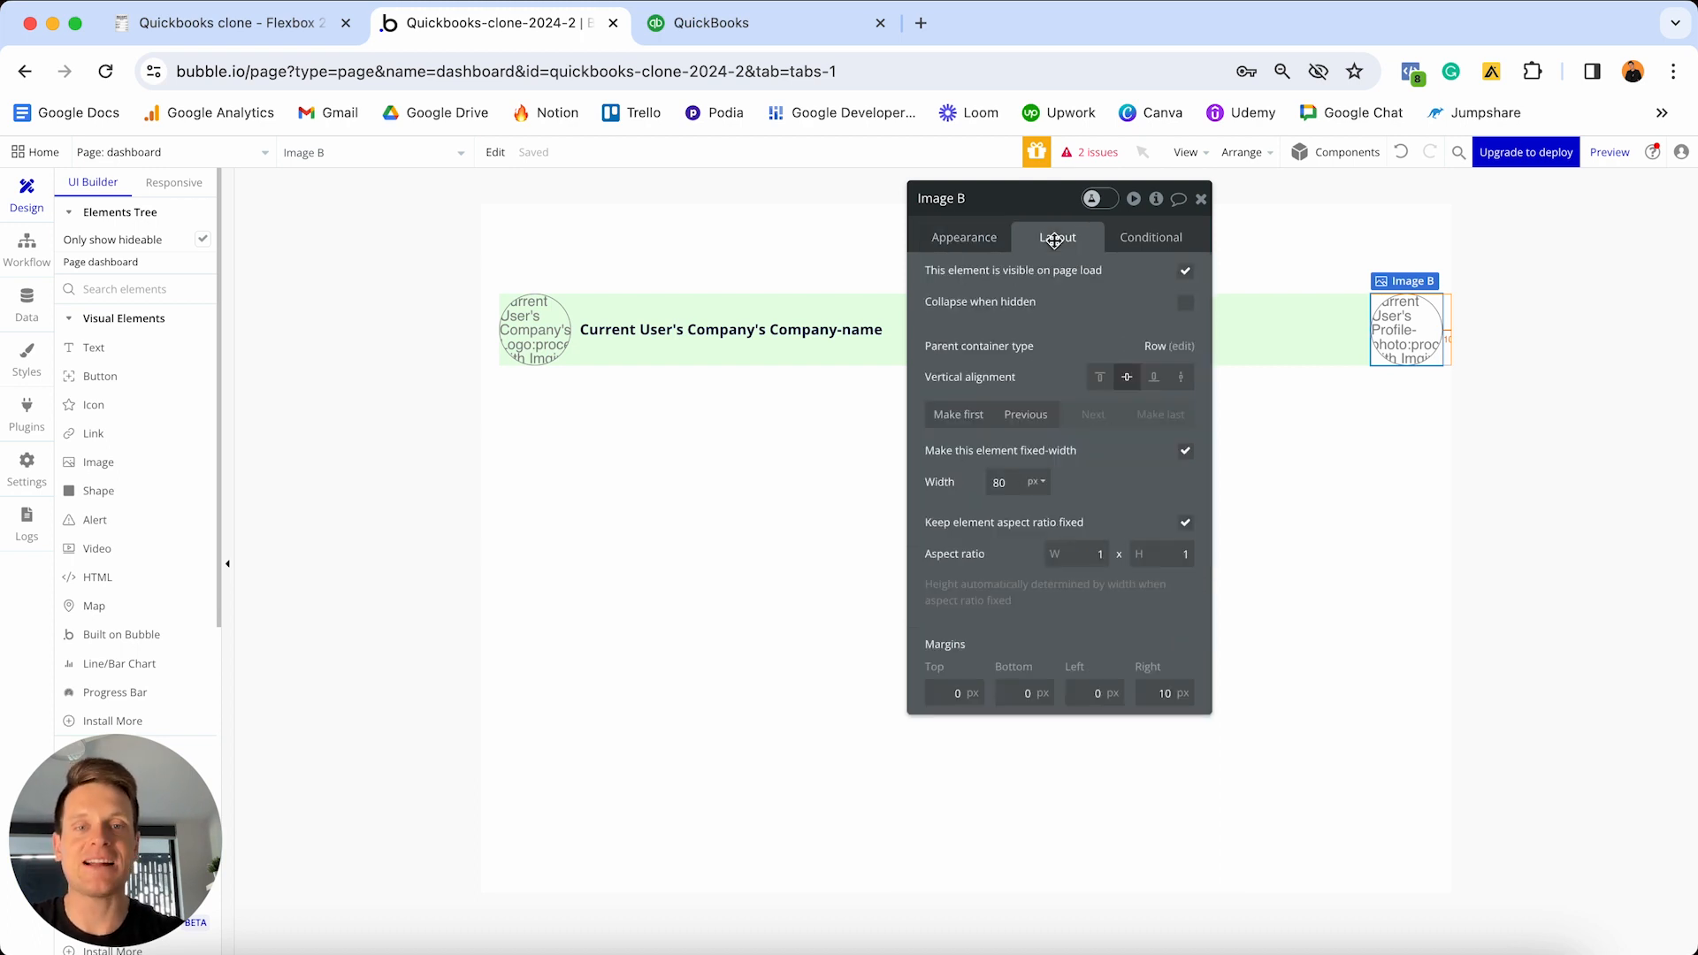
click(1015, 483)
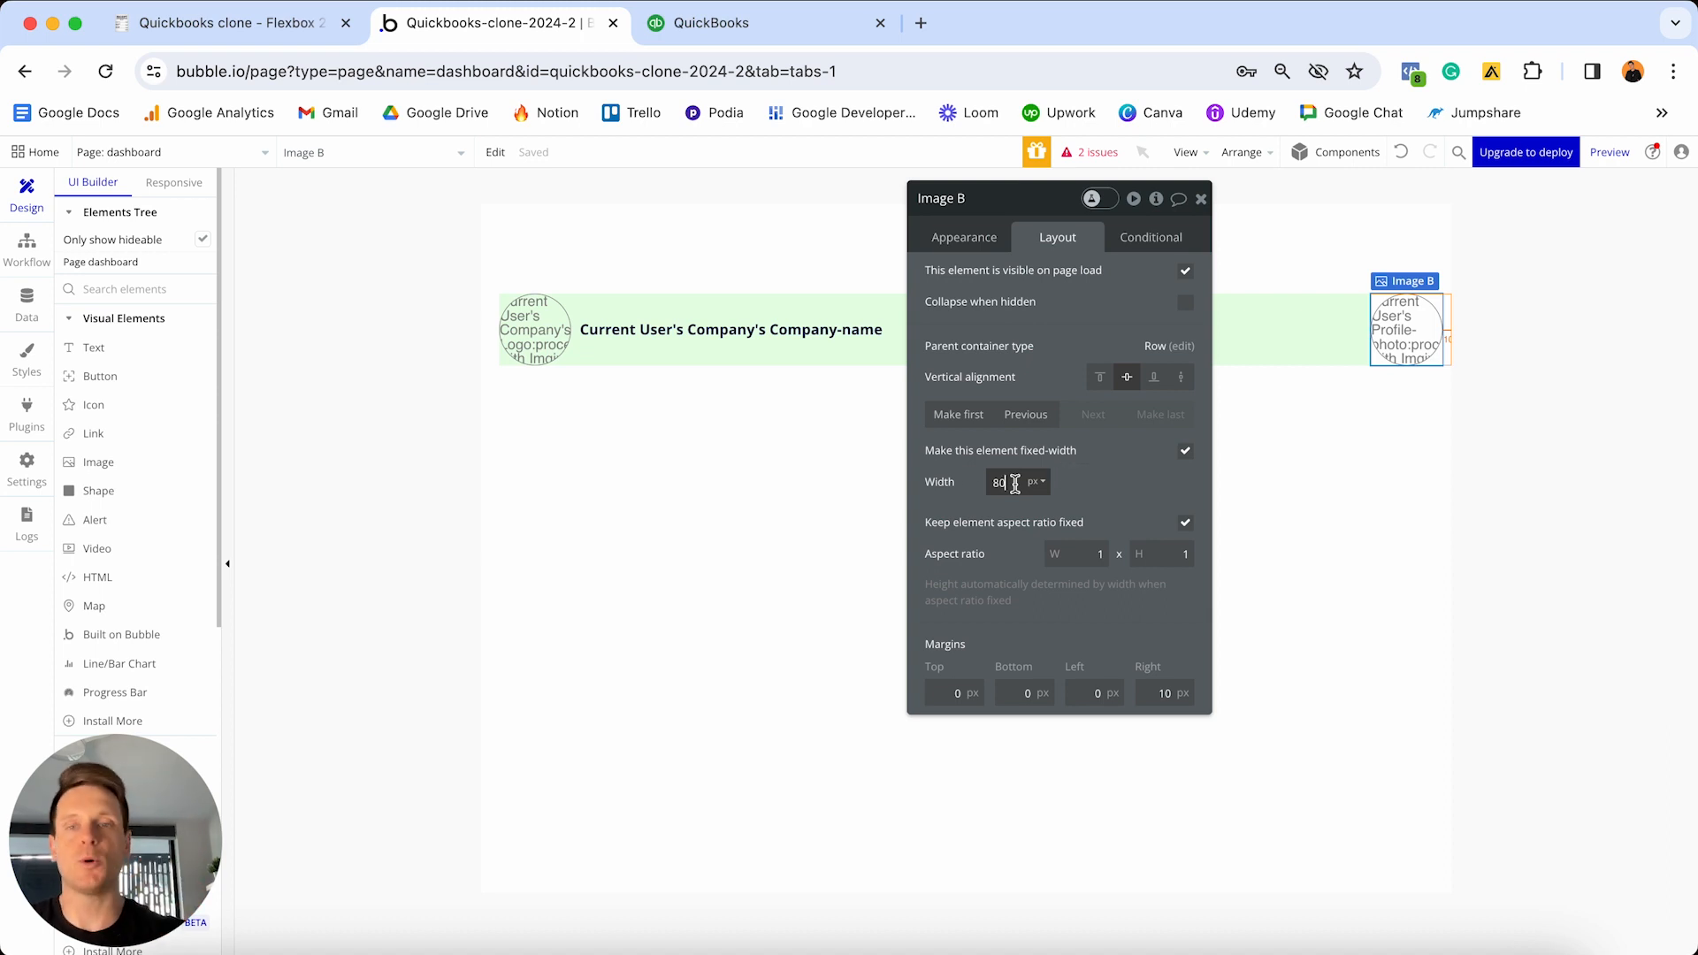
key(BackSpace)
key(BackSpace)
text(5)
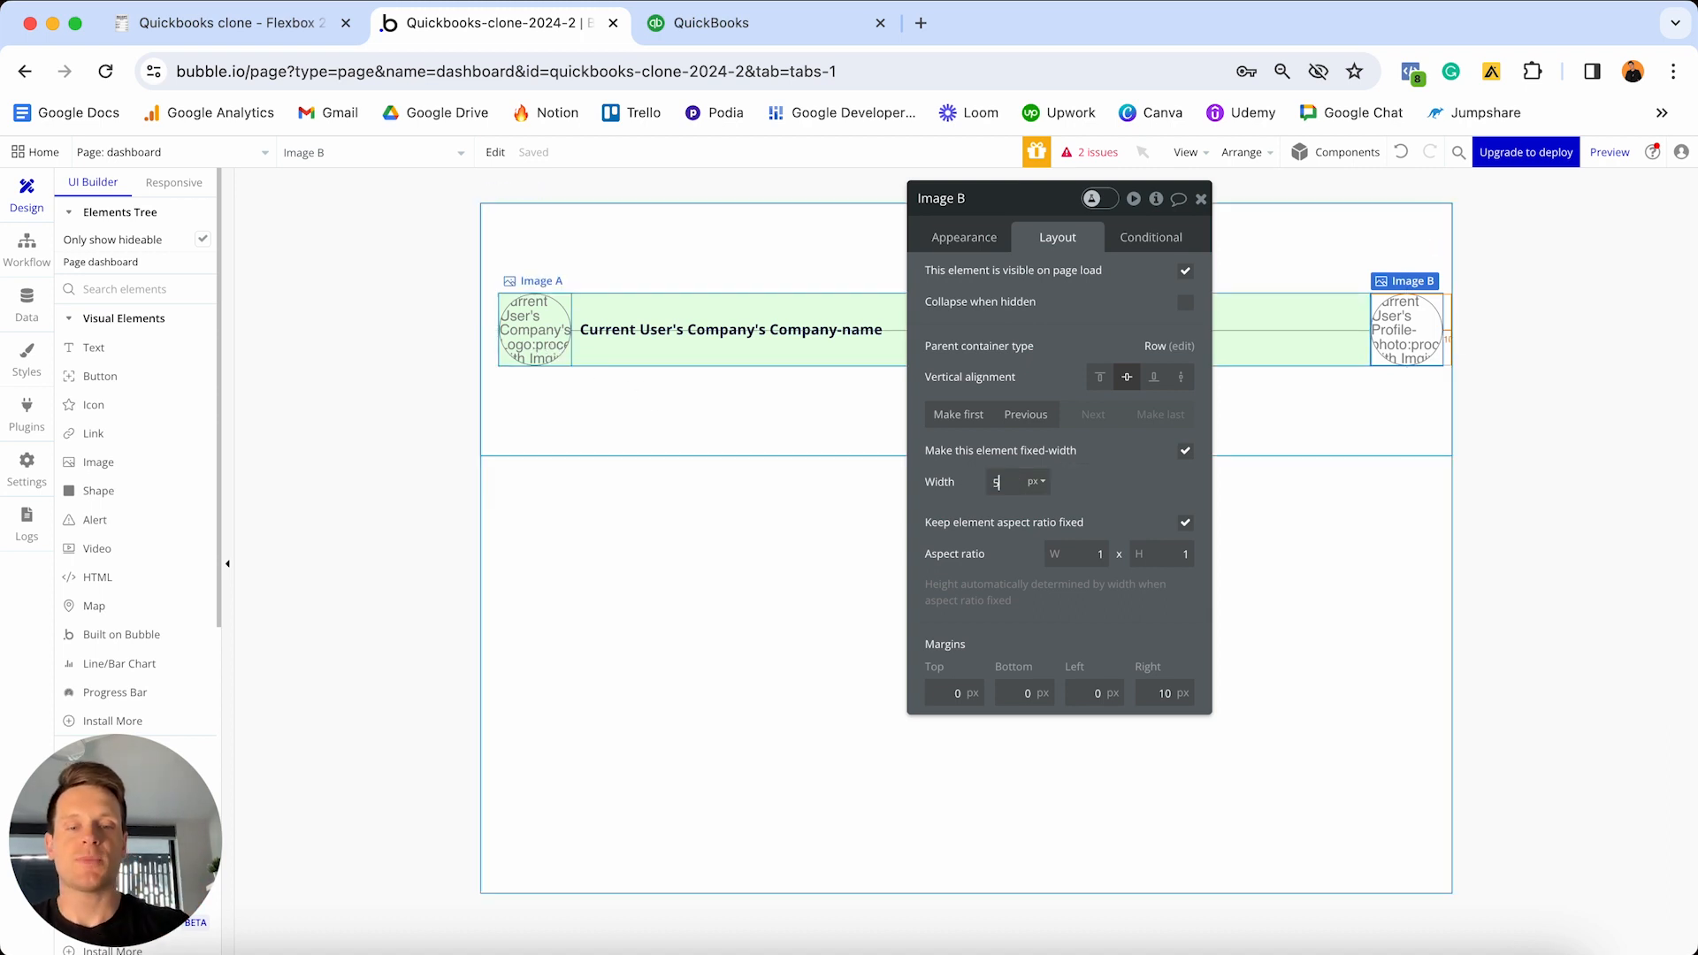
text(0)
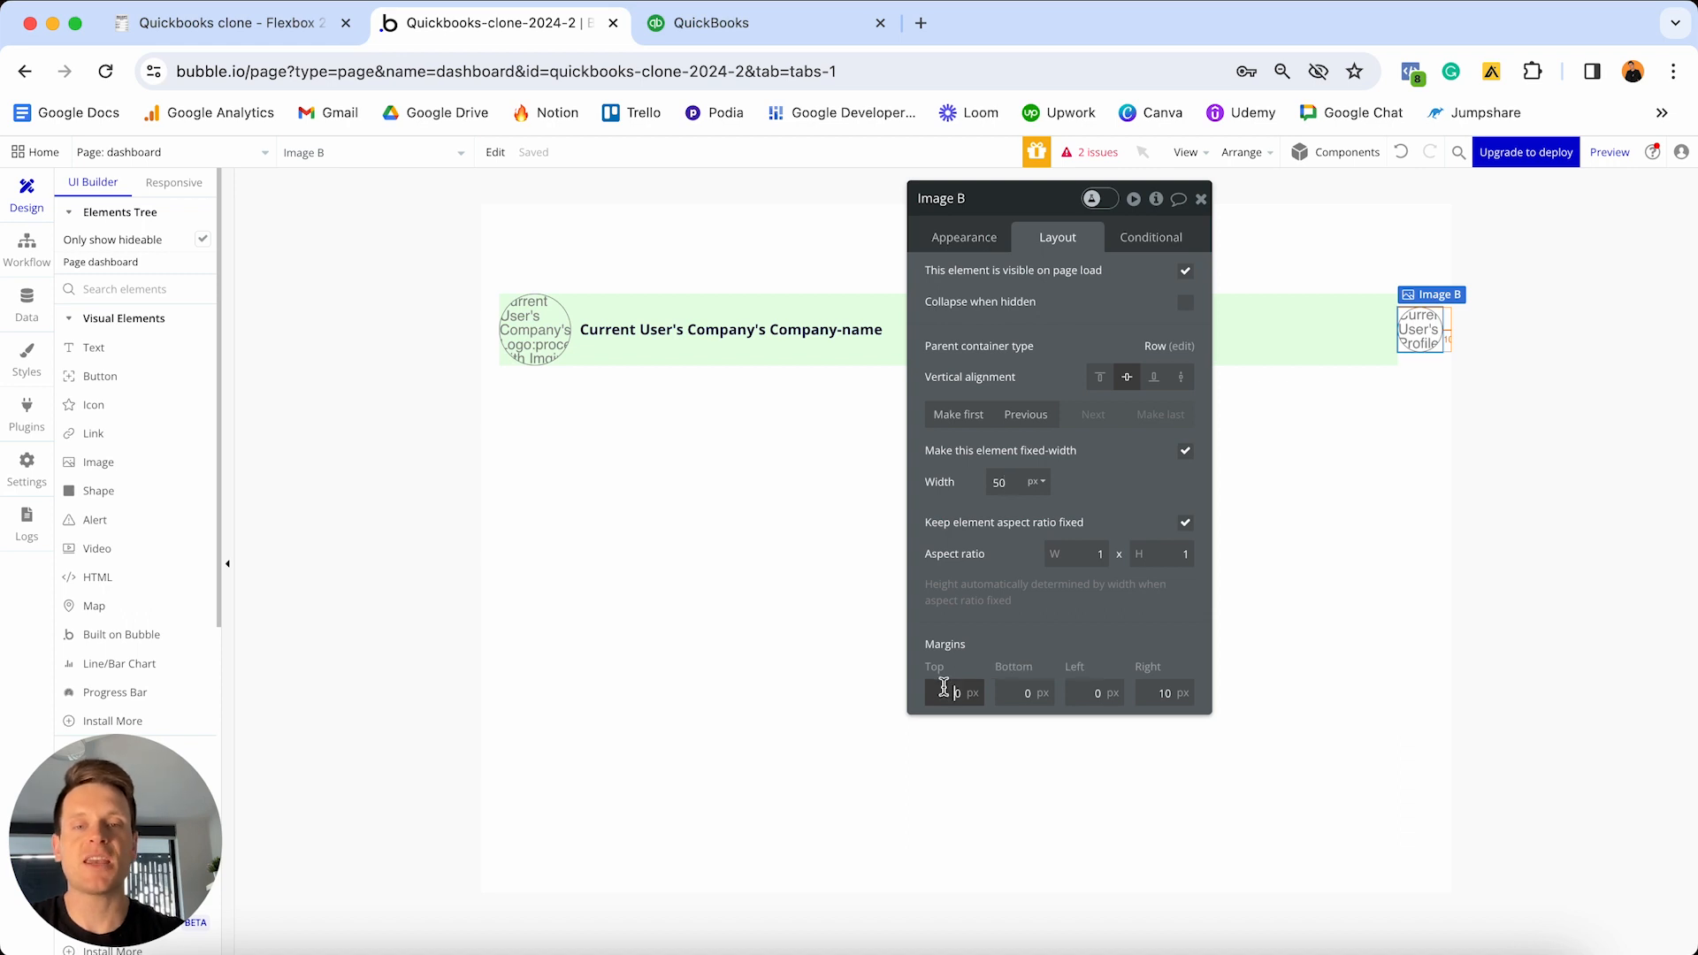
text(1)
click(1022, 694)
text(1)
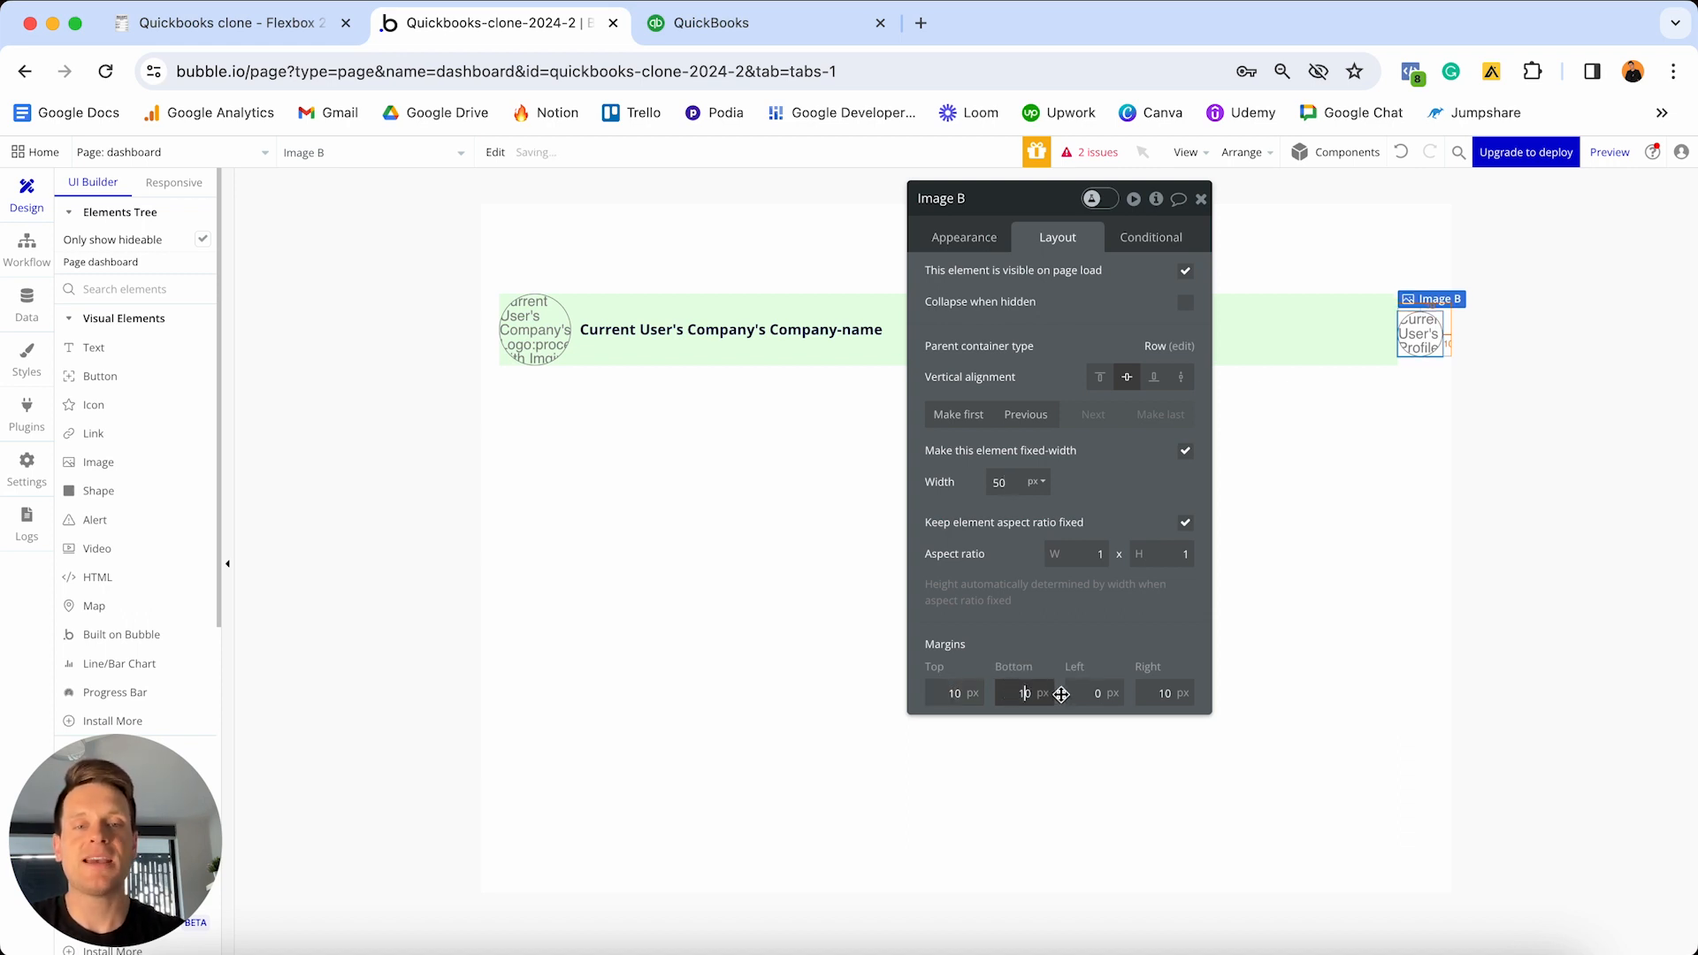
click(1073, 694)
text(2)
click(1159, 693)
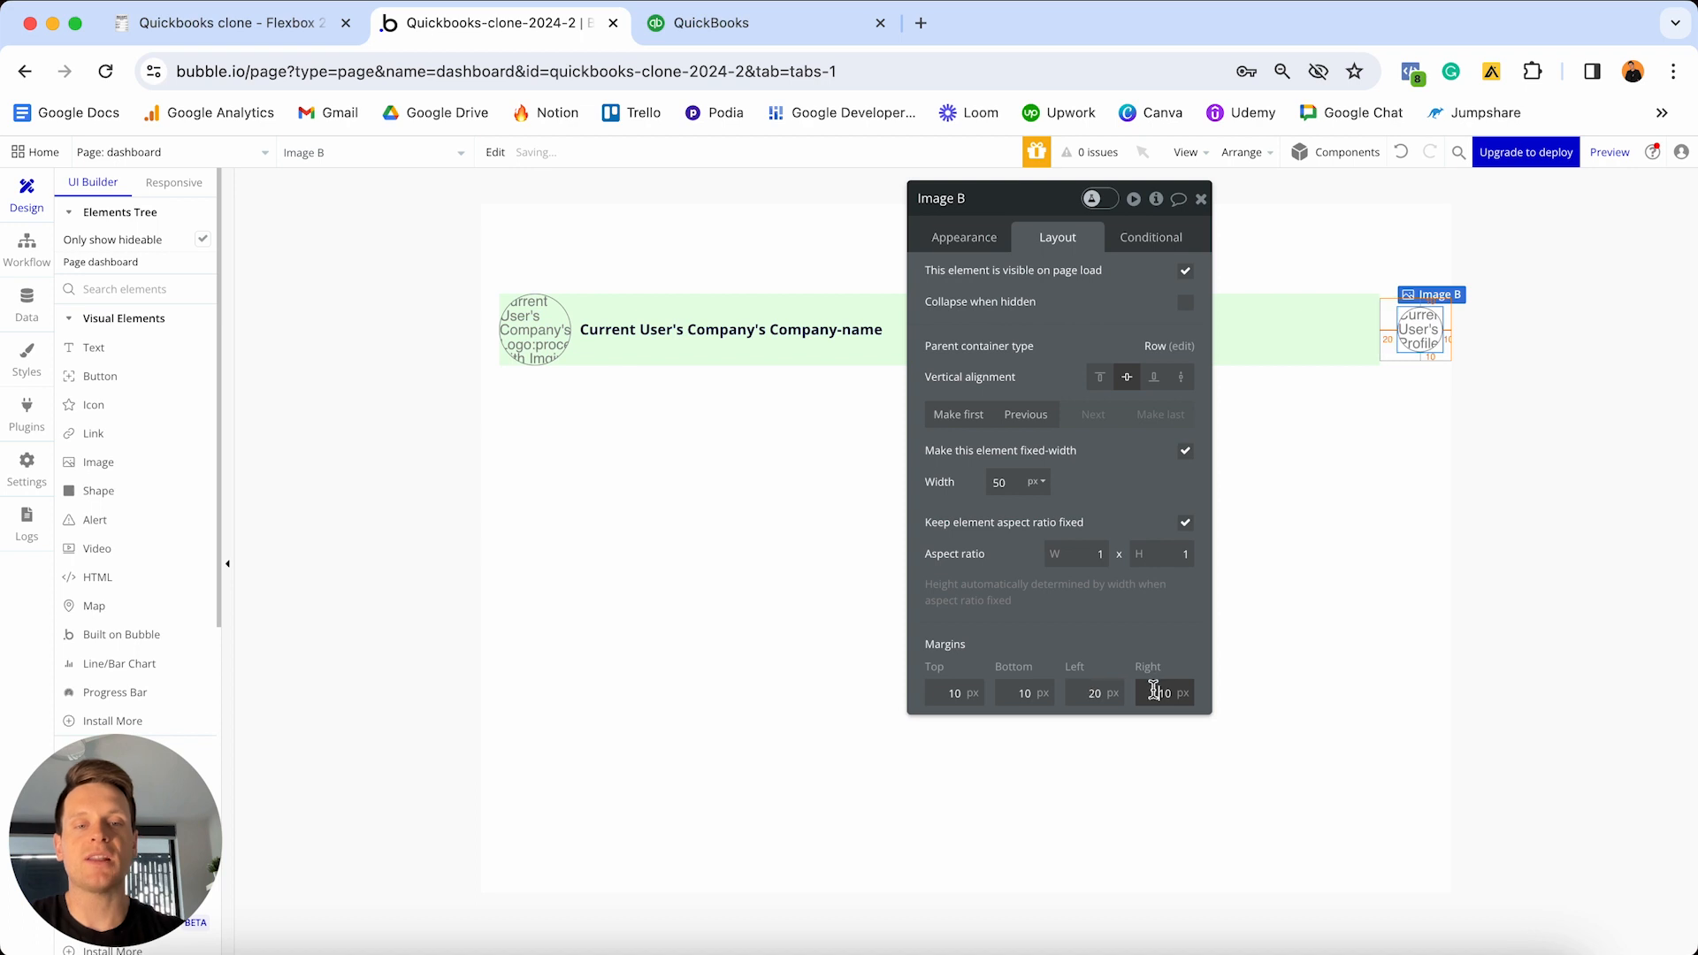
text(2)
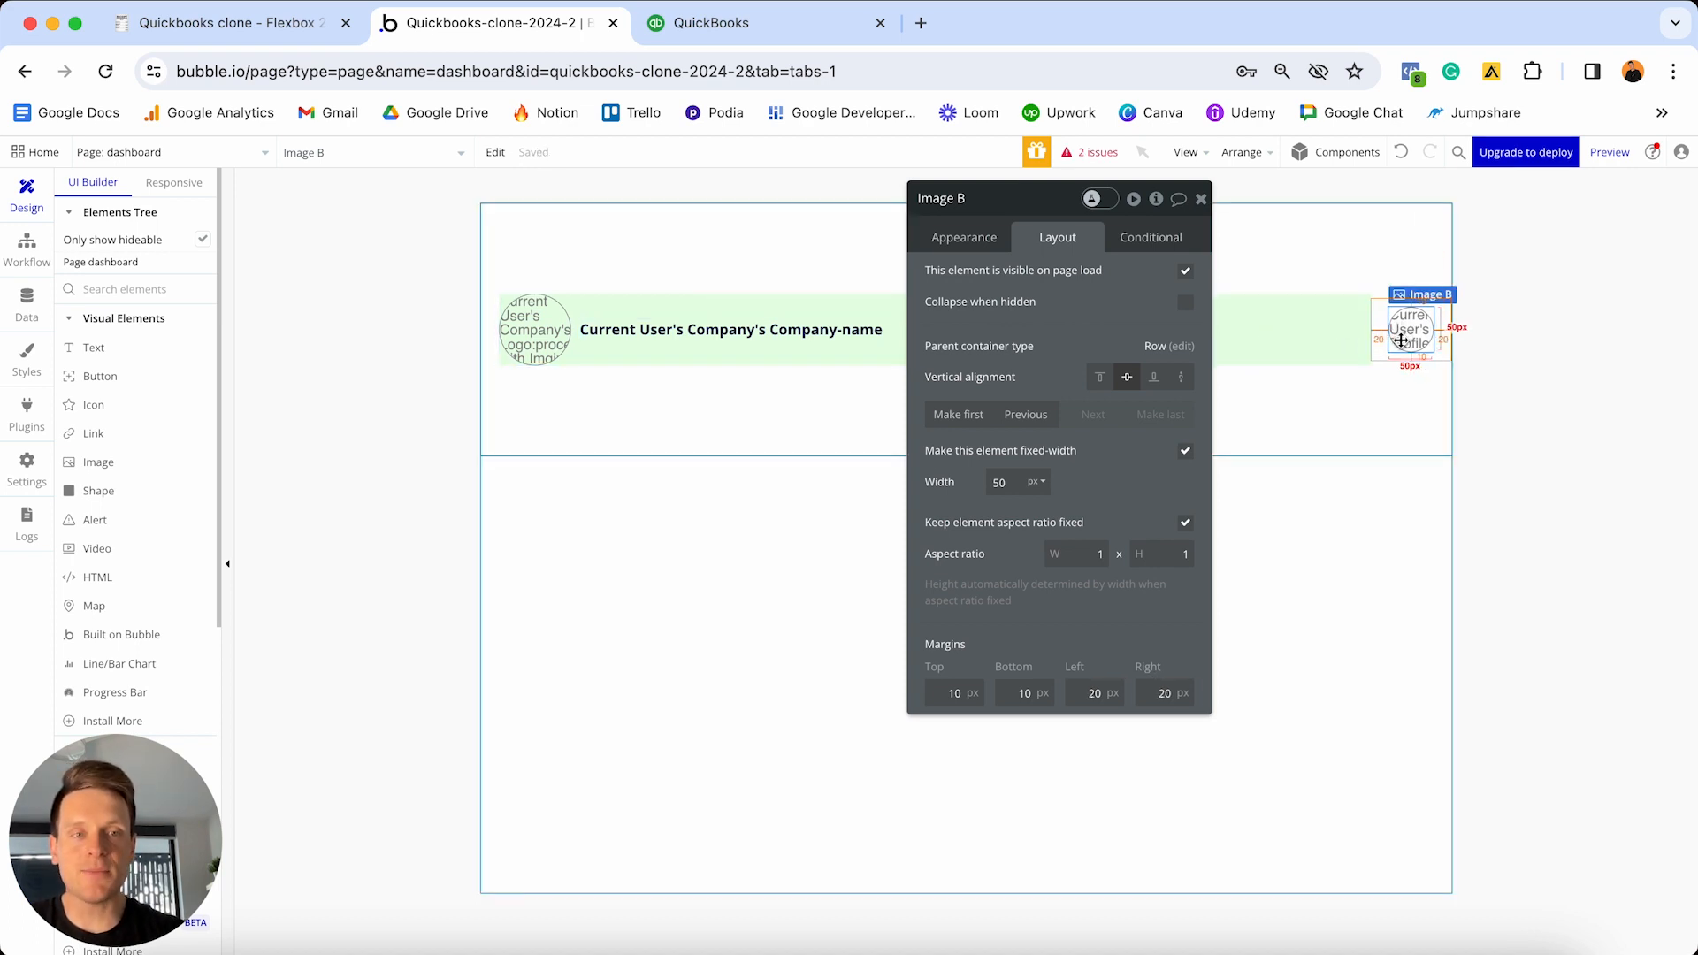
- Give Group B a 0 minimum height and 'Space between' container alignment
click(1323, 252)
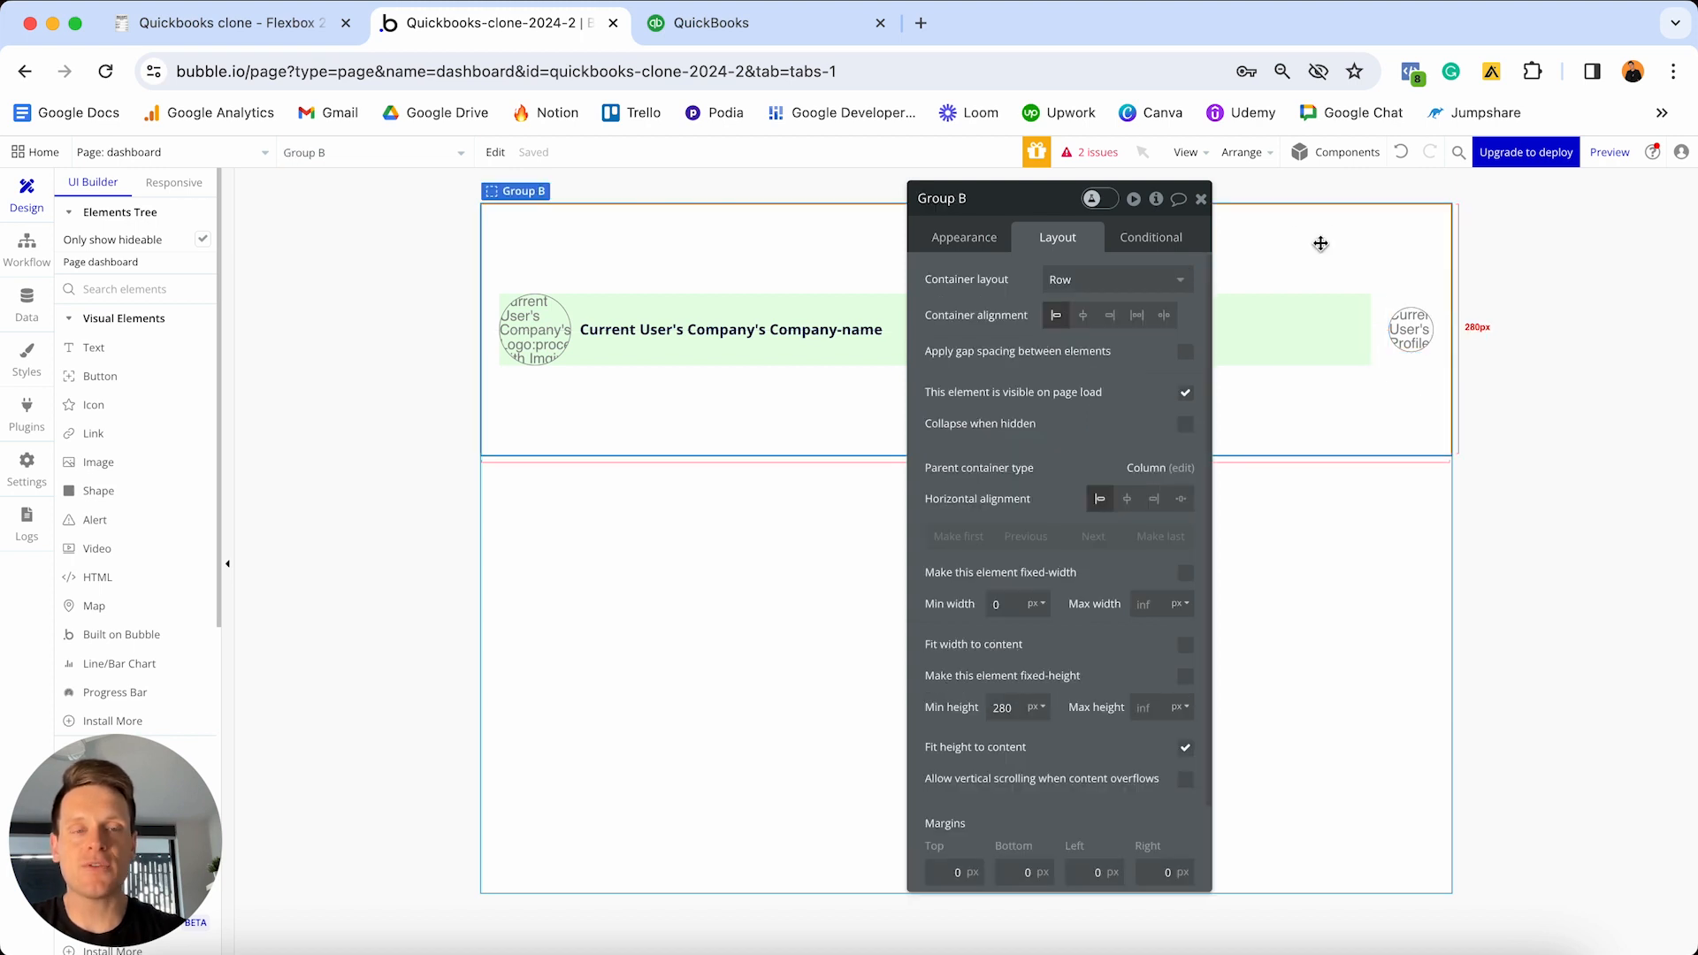
double_click(1009, 710)
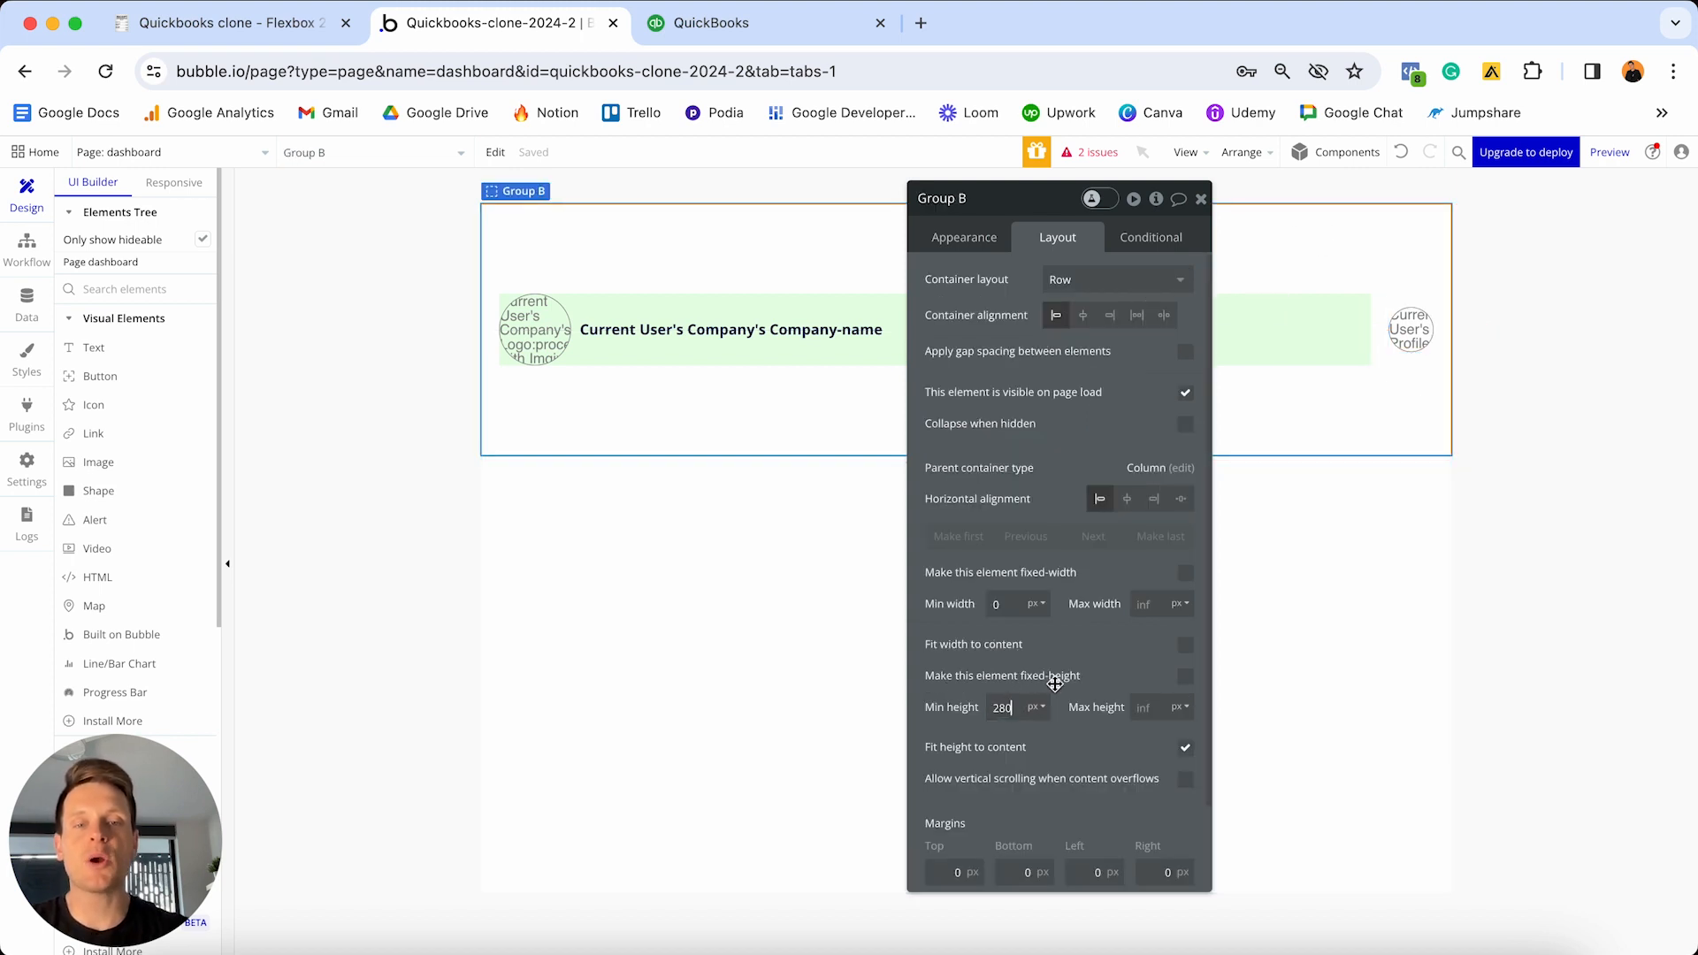
text(0)
key(Return)
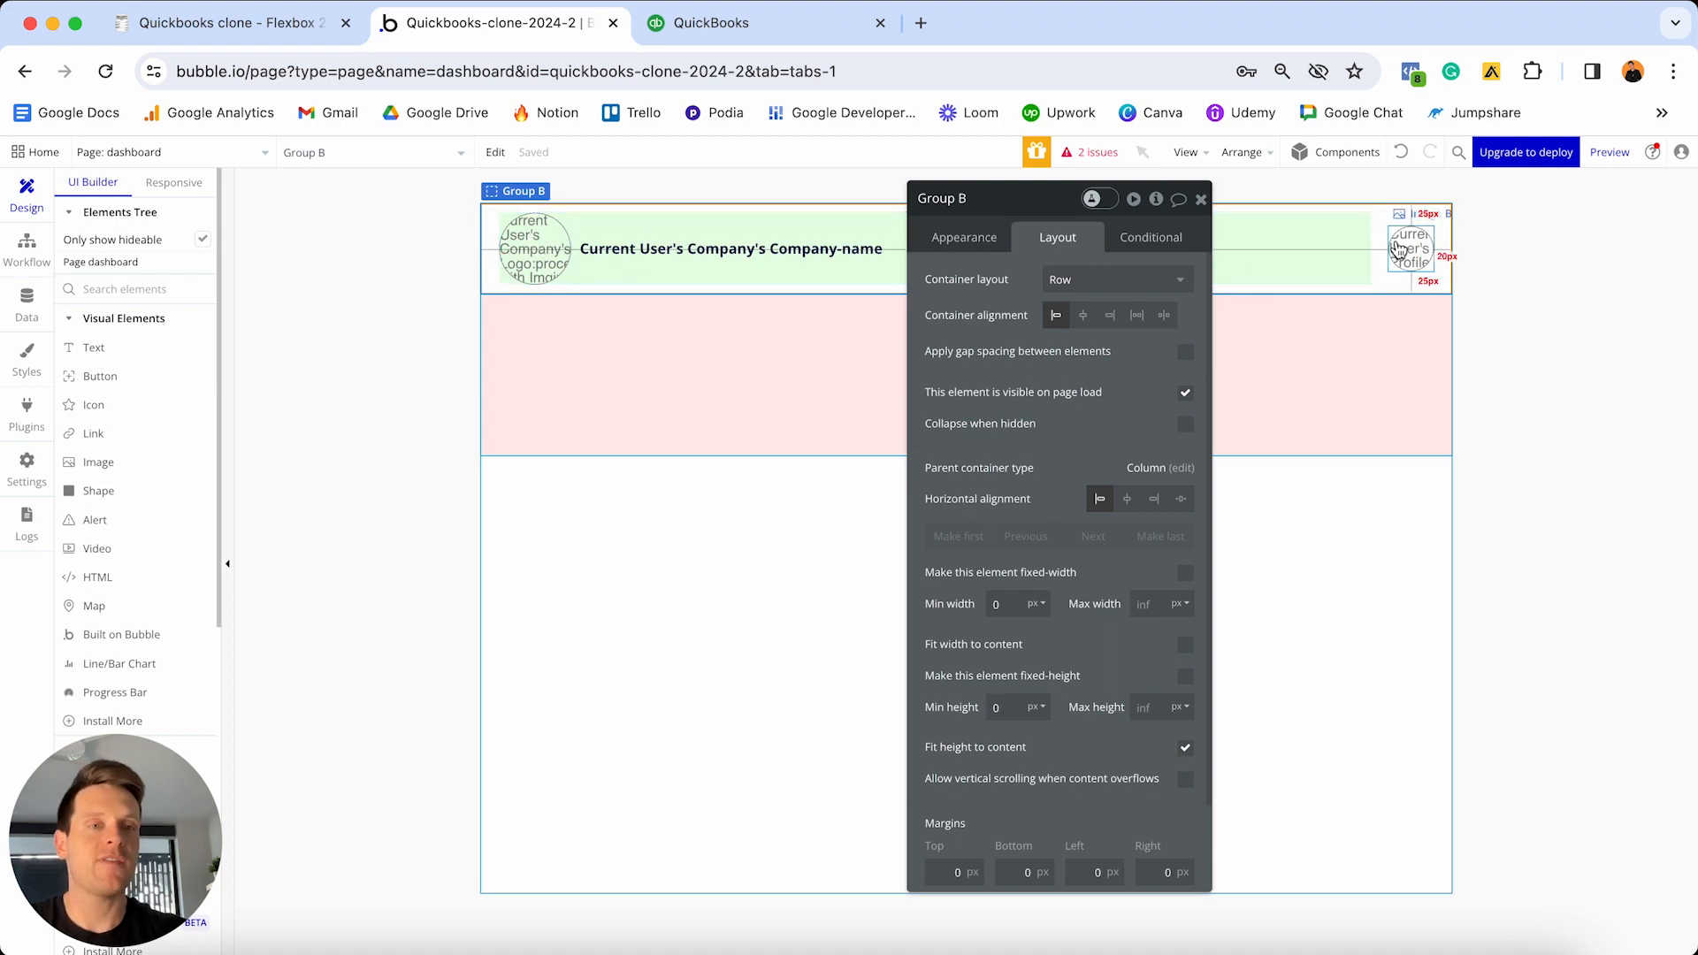
click(1163, 318)
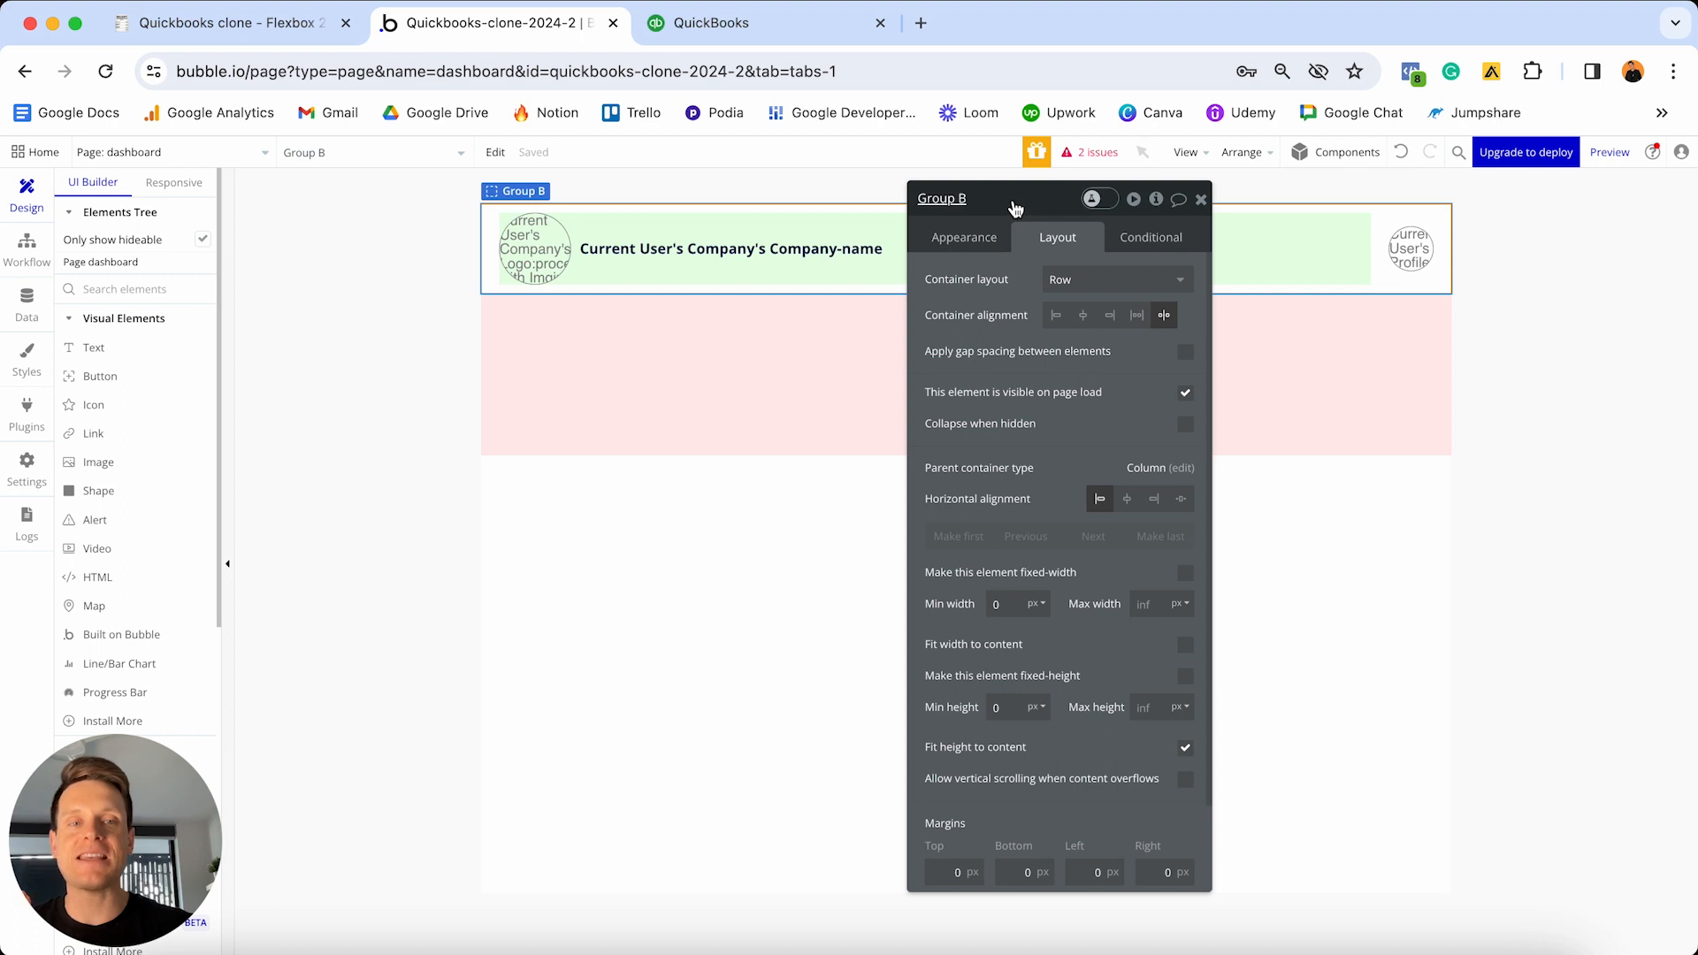
drag(1017, 205, 1445, 244)
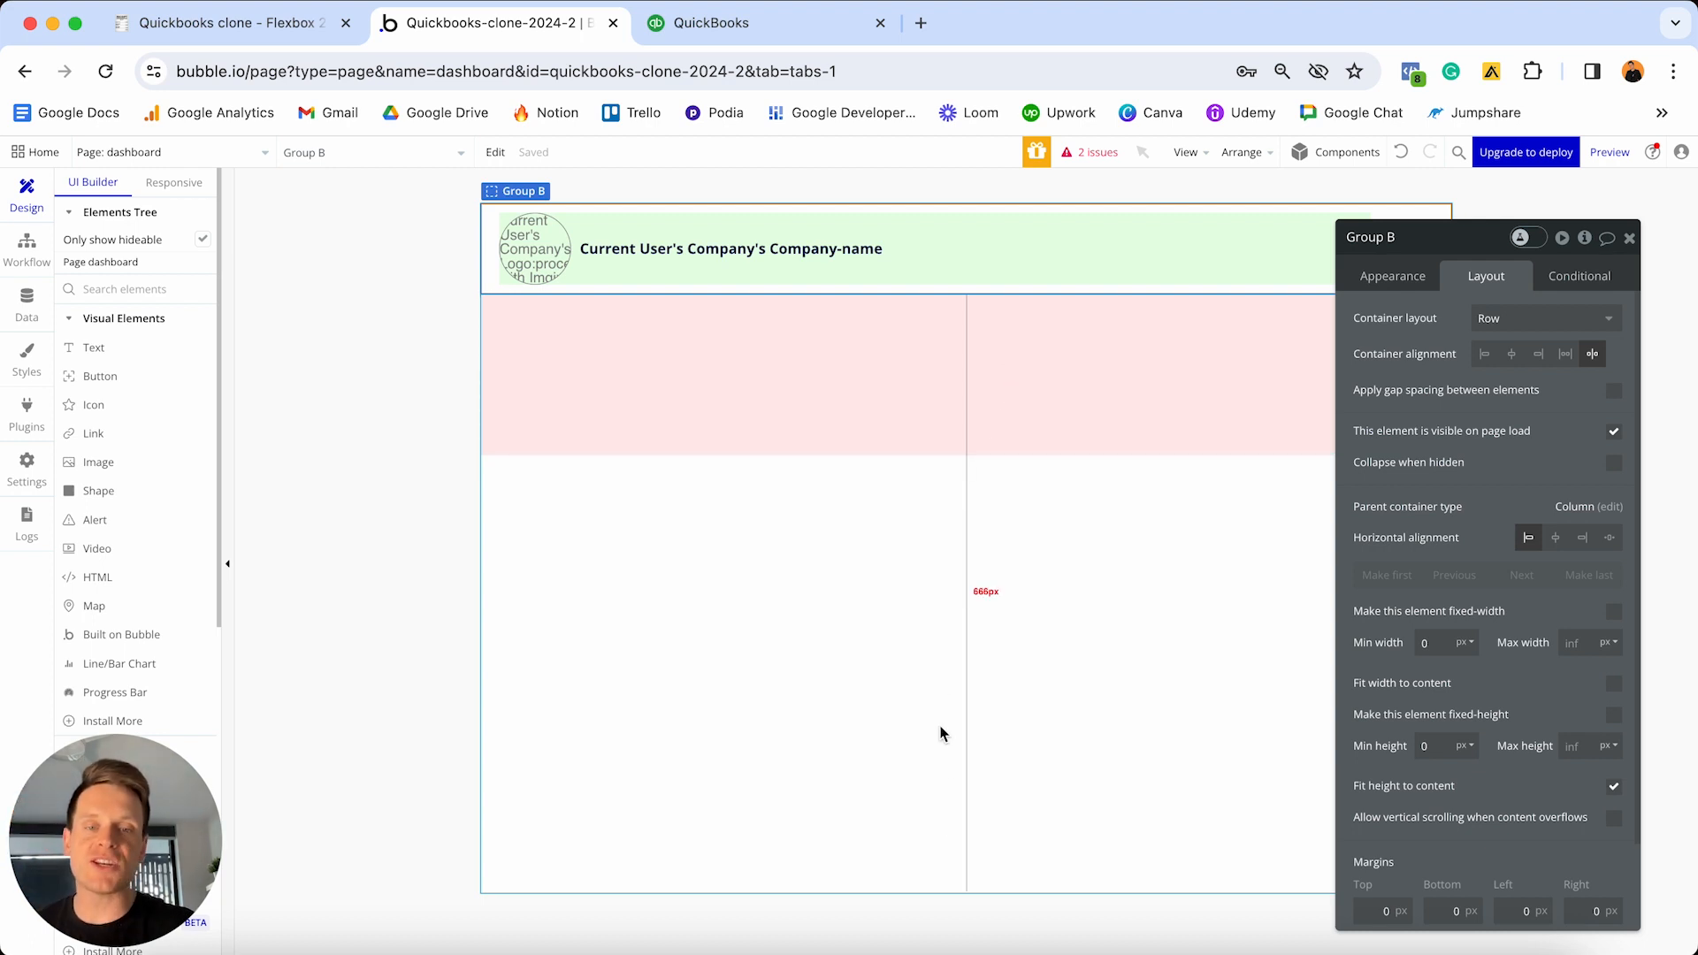
- Turn off fit-height on the pink content group, set its minimum height to 0, then view QuickBooks
click(1014, 403)
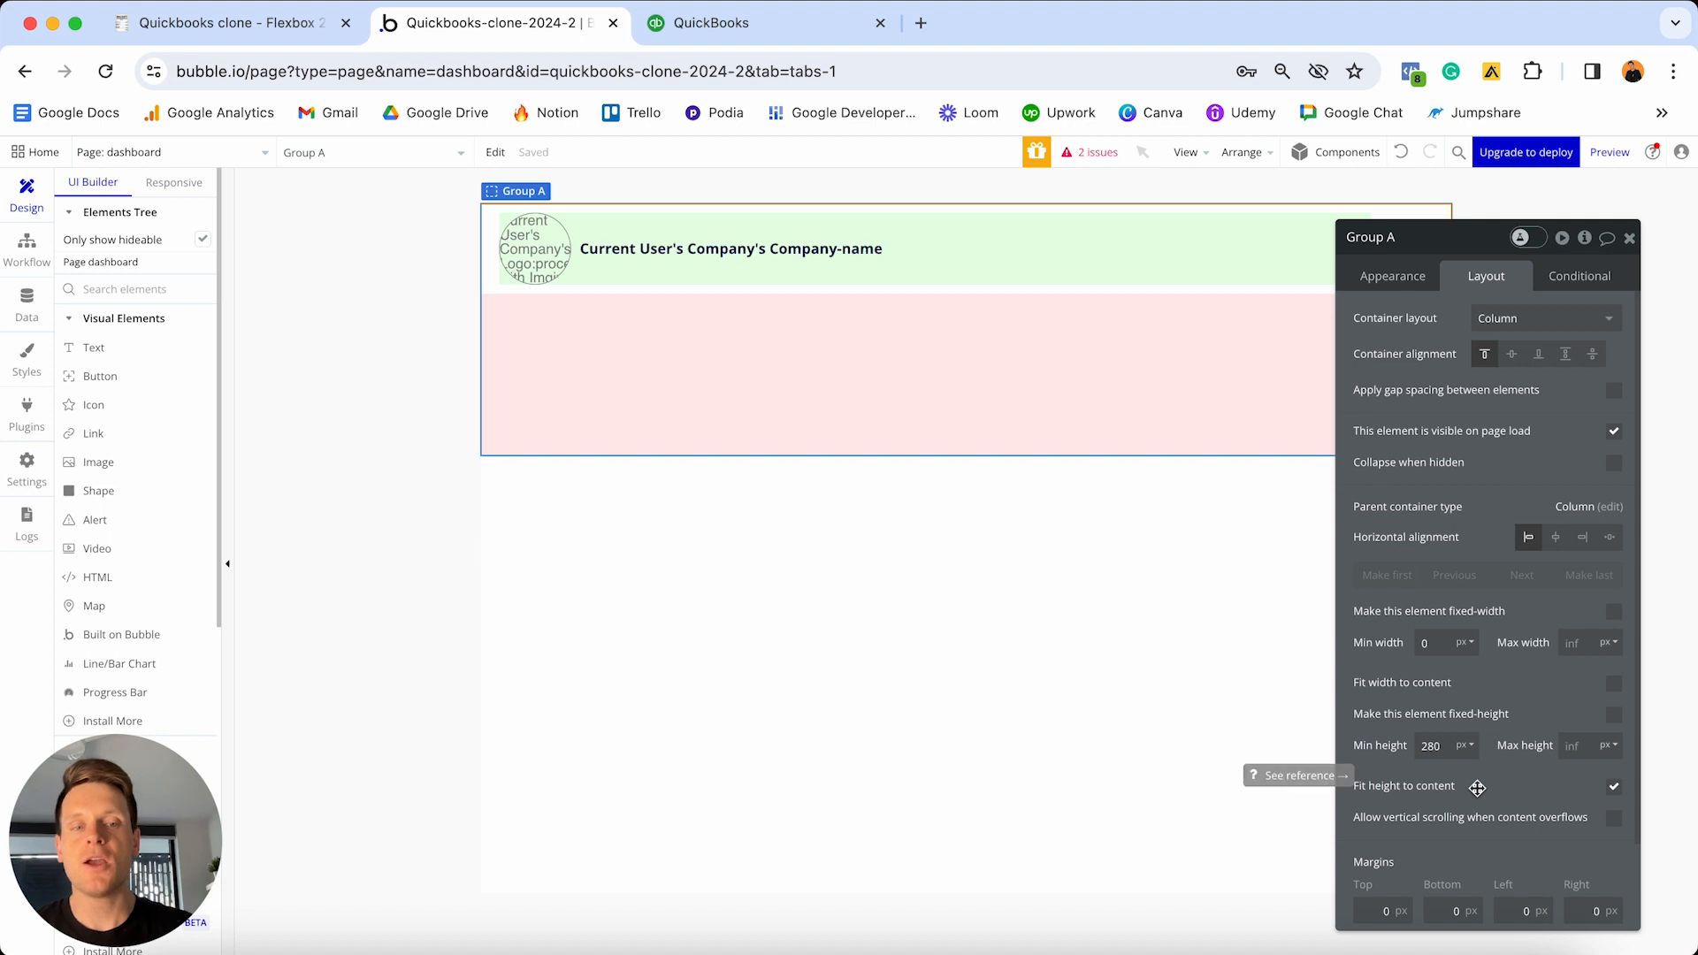
click(1614, 789)
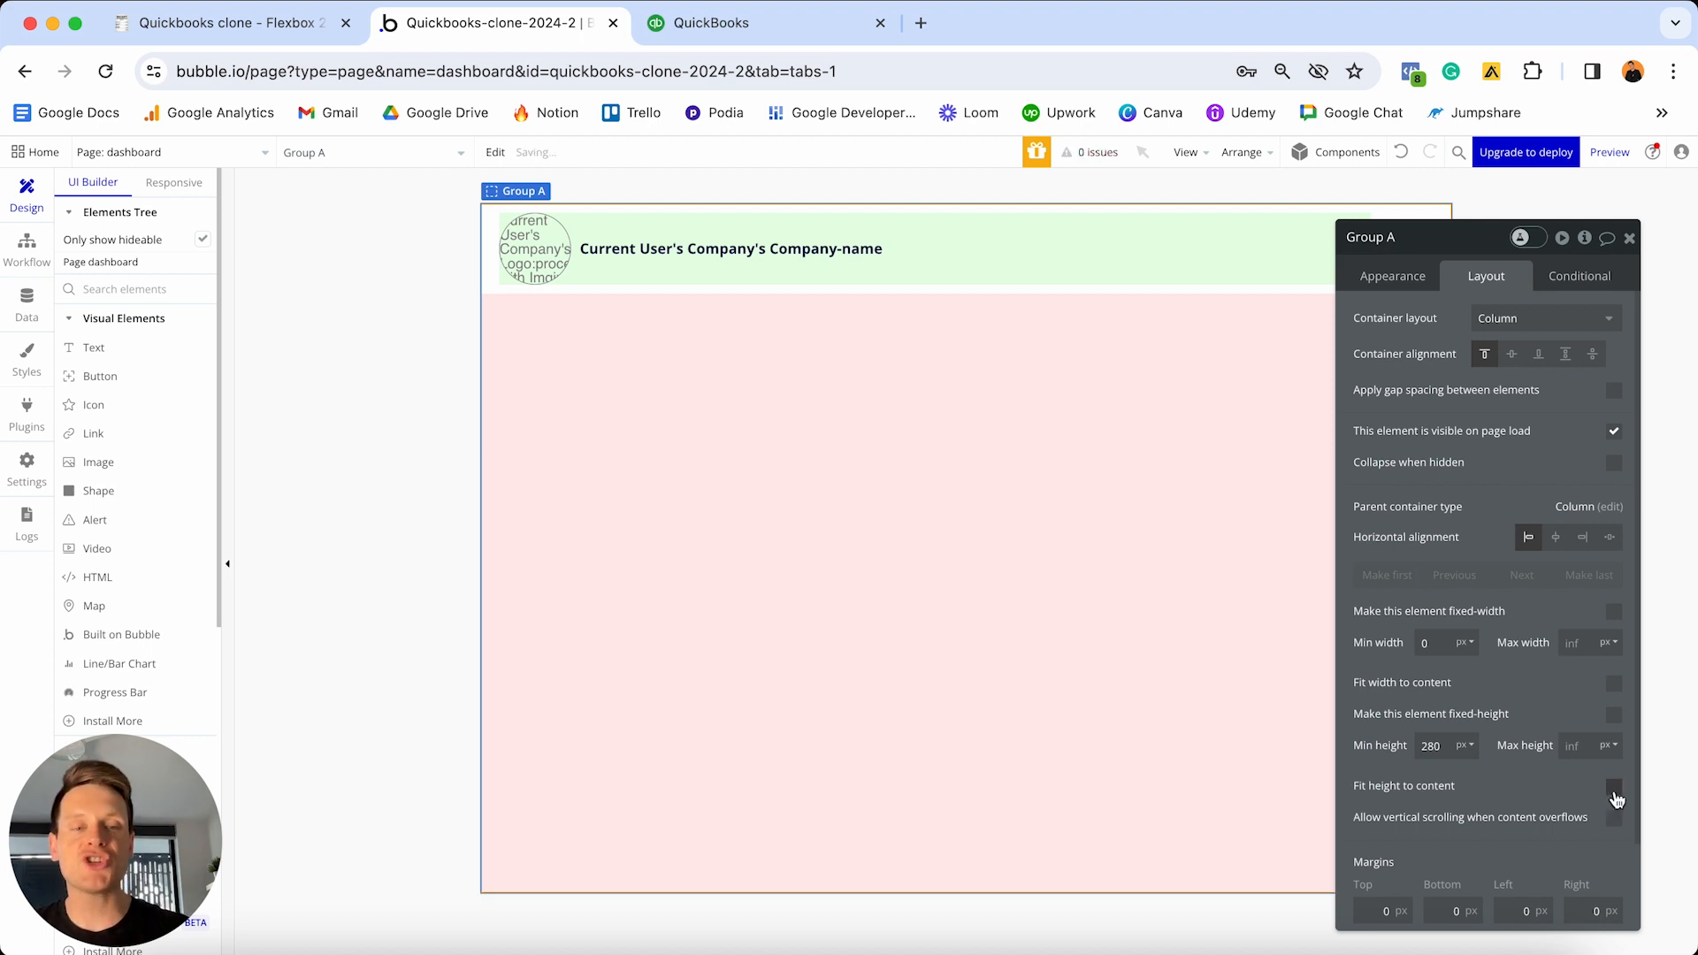
click(1449, 747)
key(super+a)
text(0)
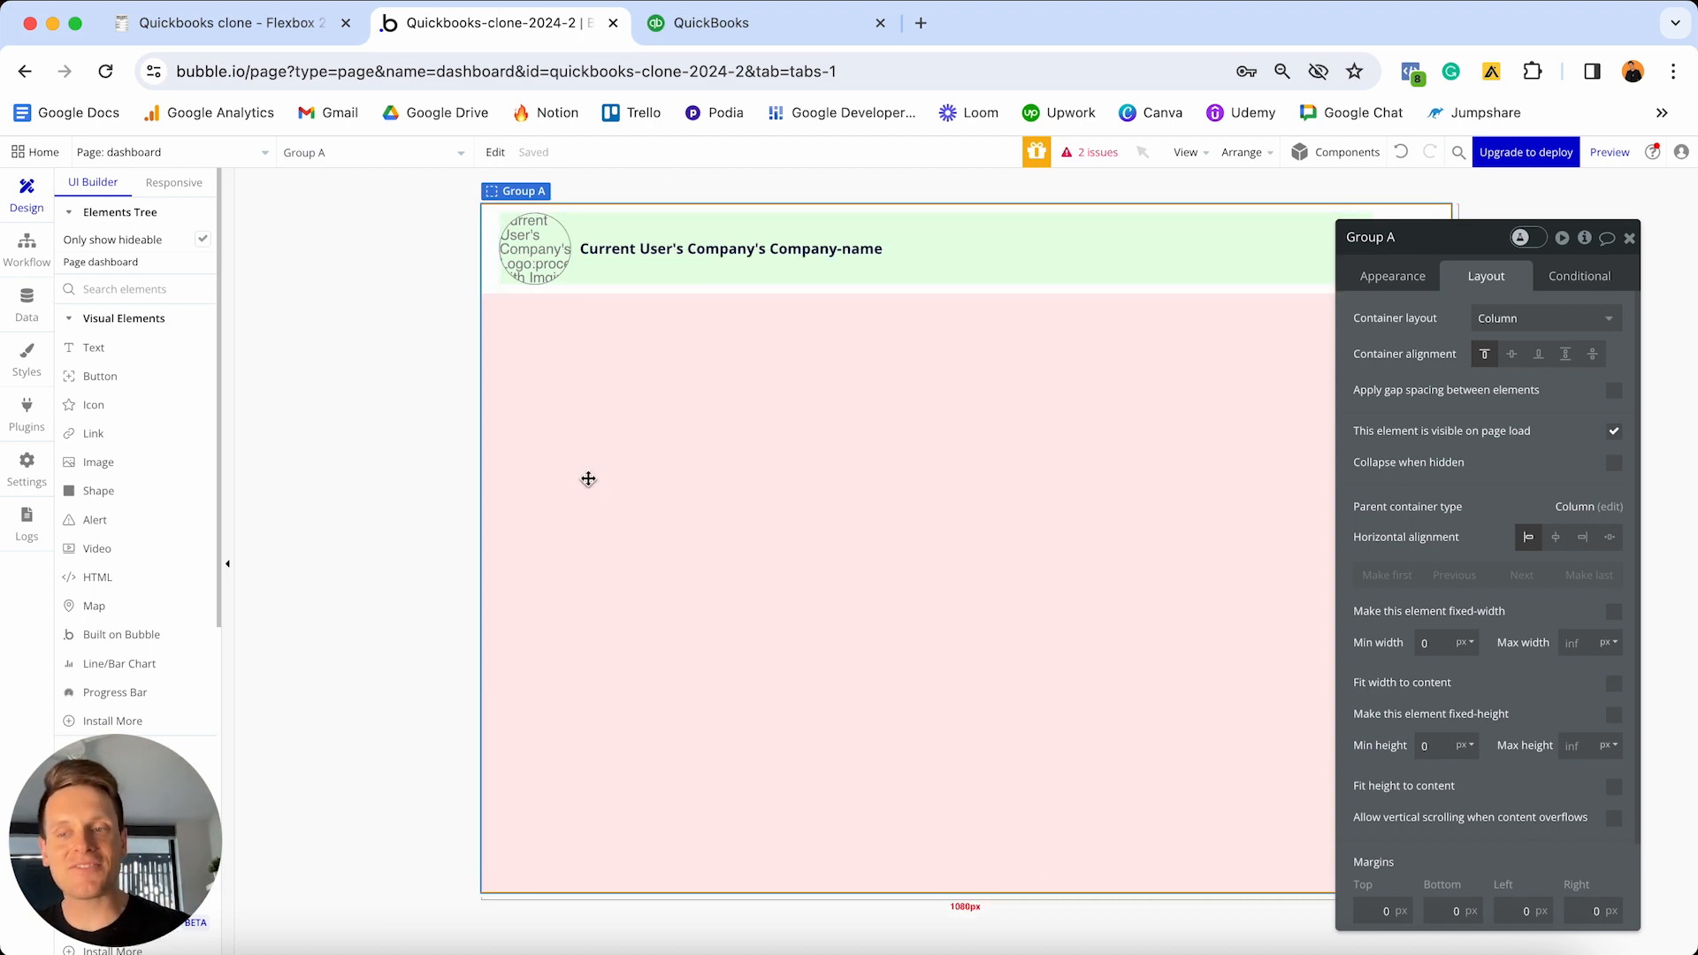
click(708, 23)
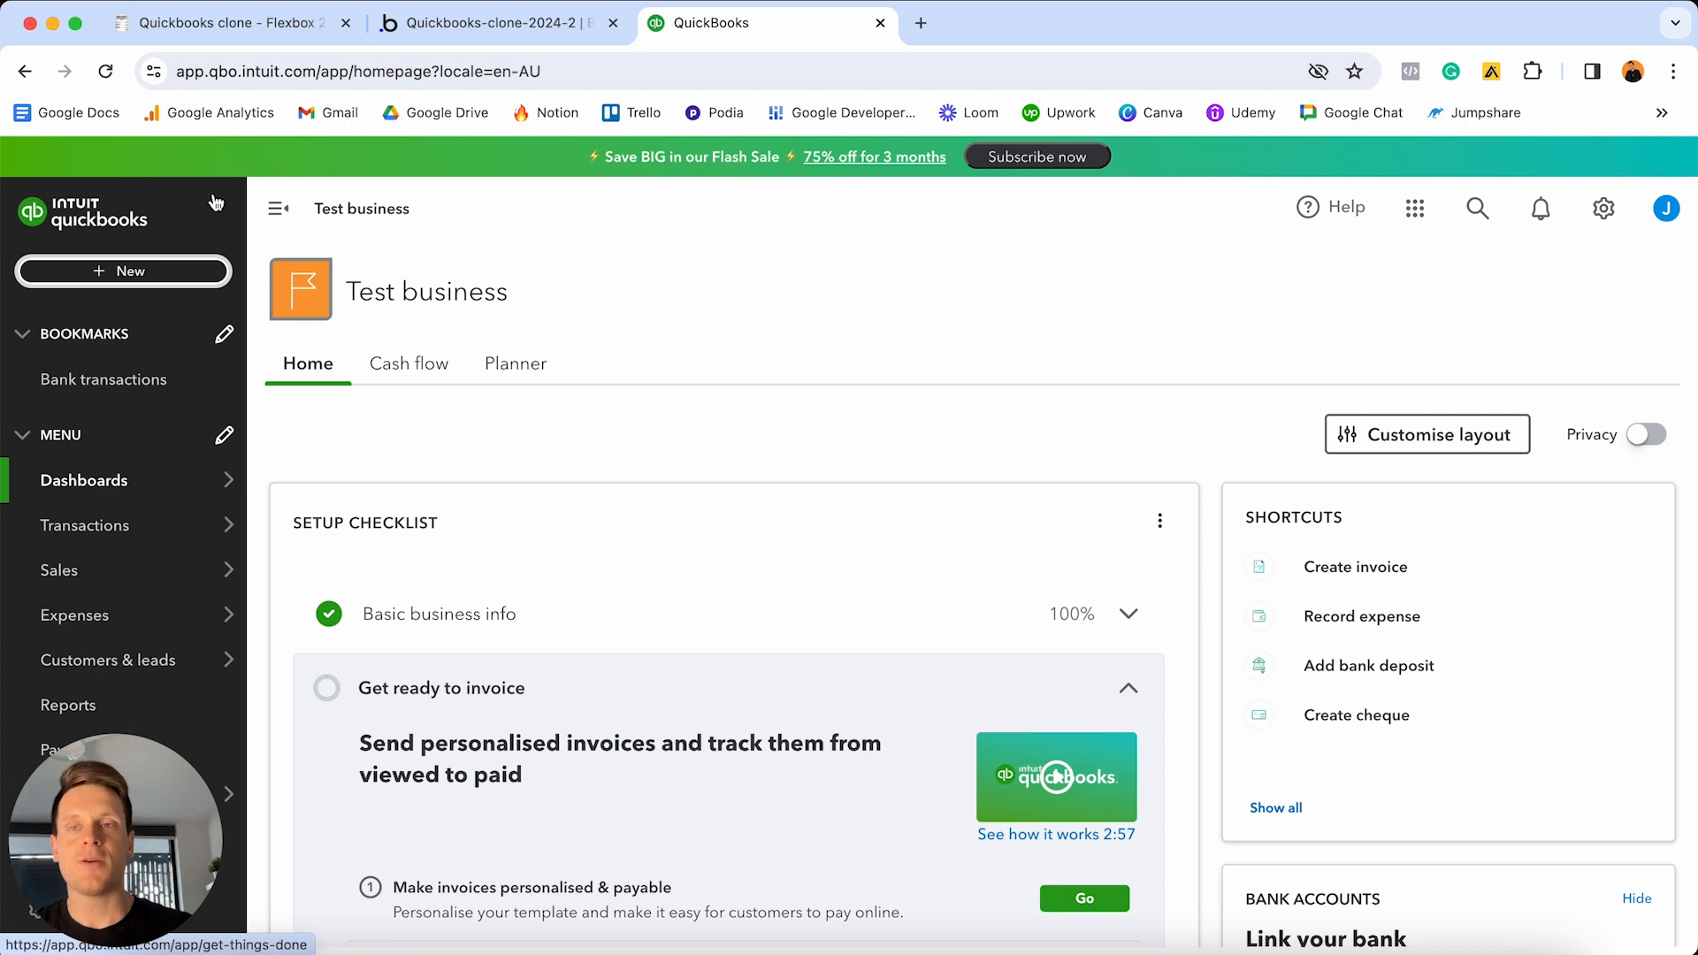
- Return to the Bubble editor's dashboard page tab
click(449, 23)
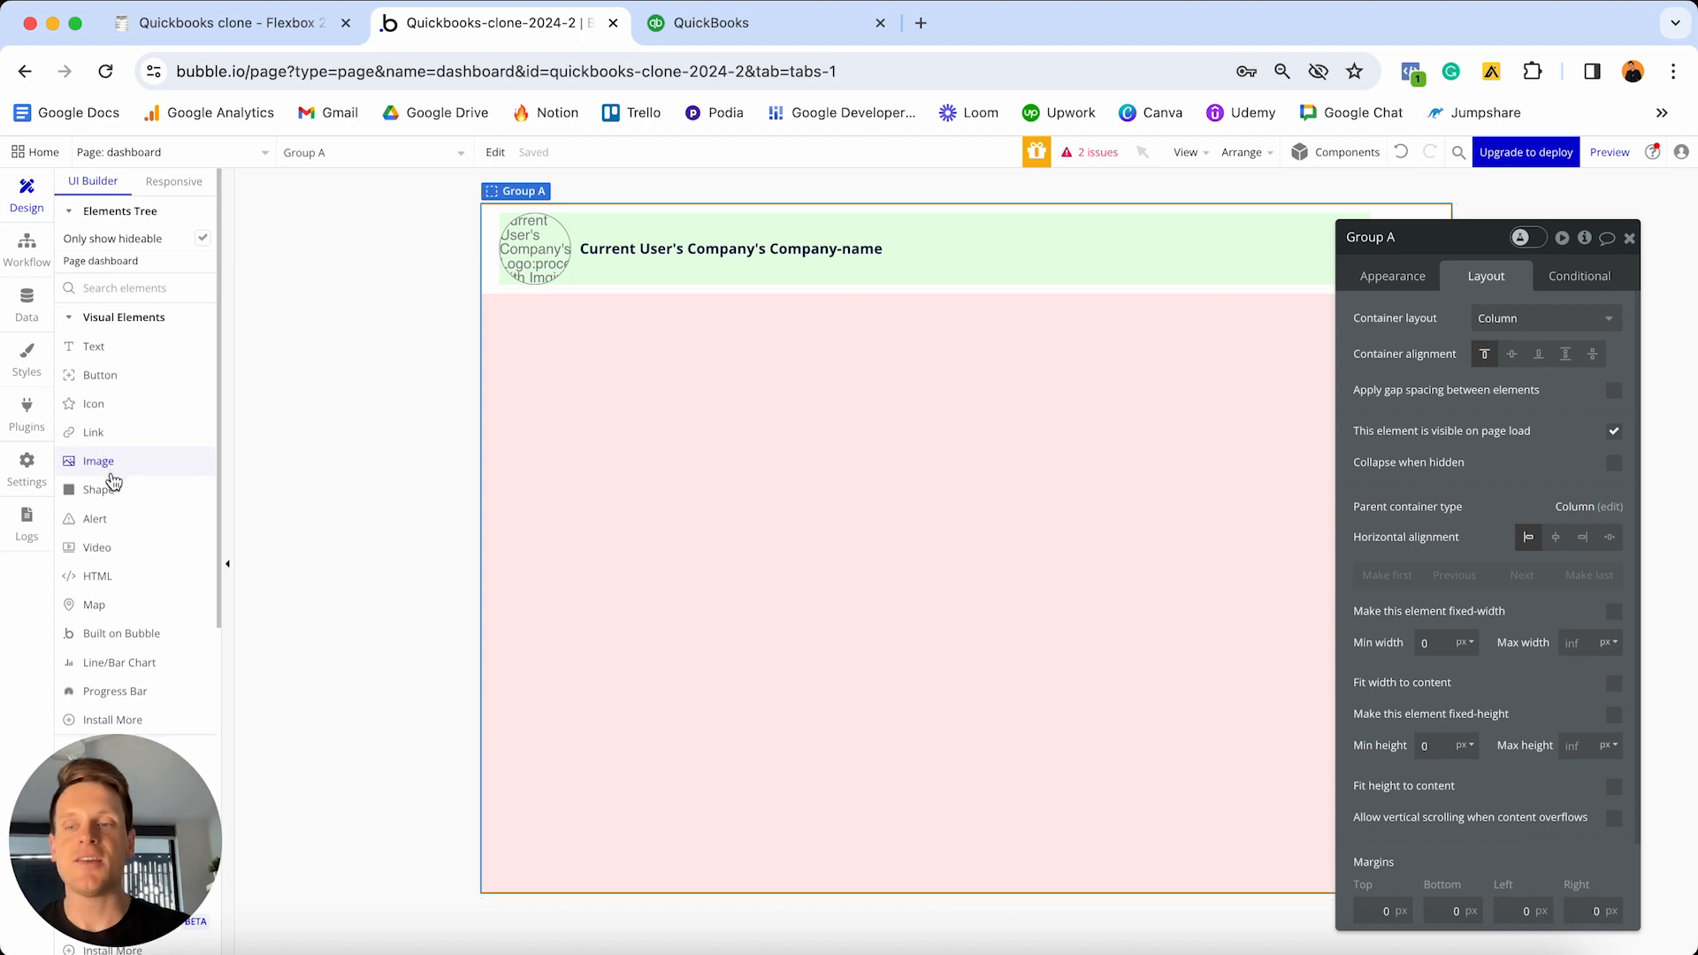
- Add a 320×250 Floating Group at the top-left corner of the dashboard page
scroll(112, 473, down, 5)
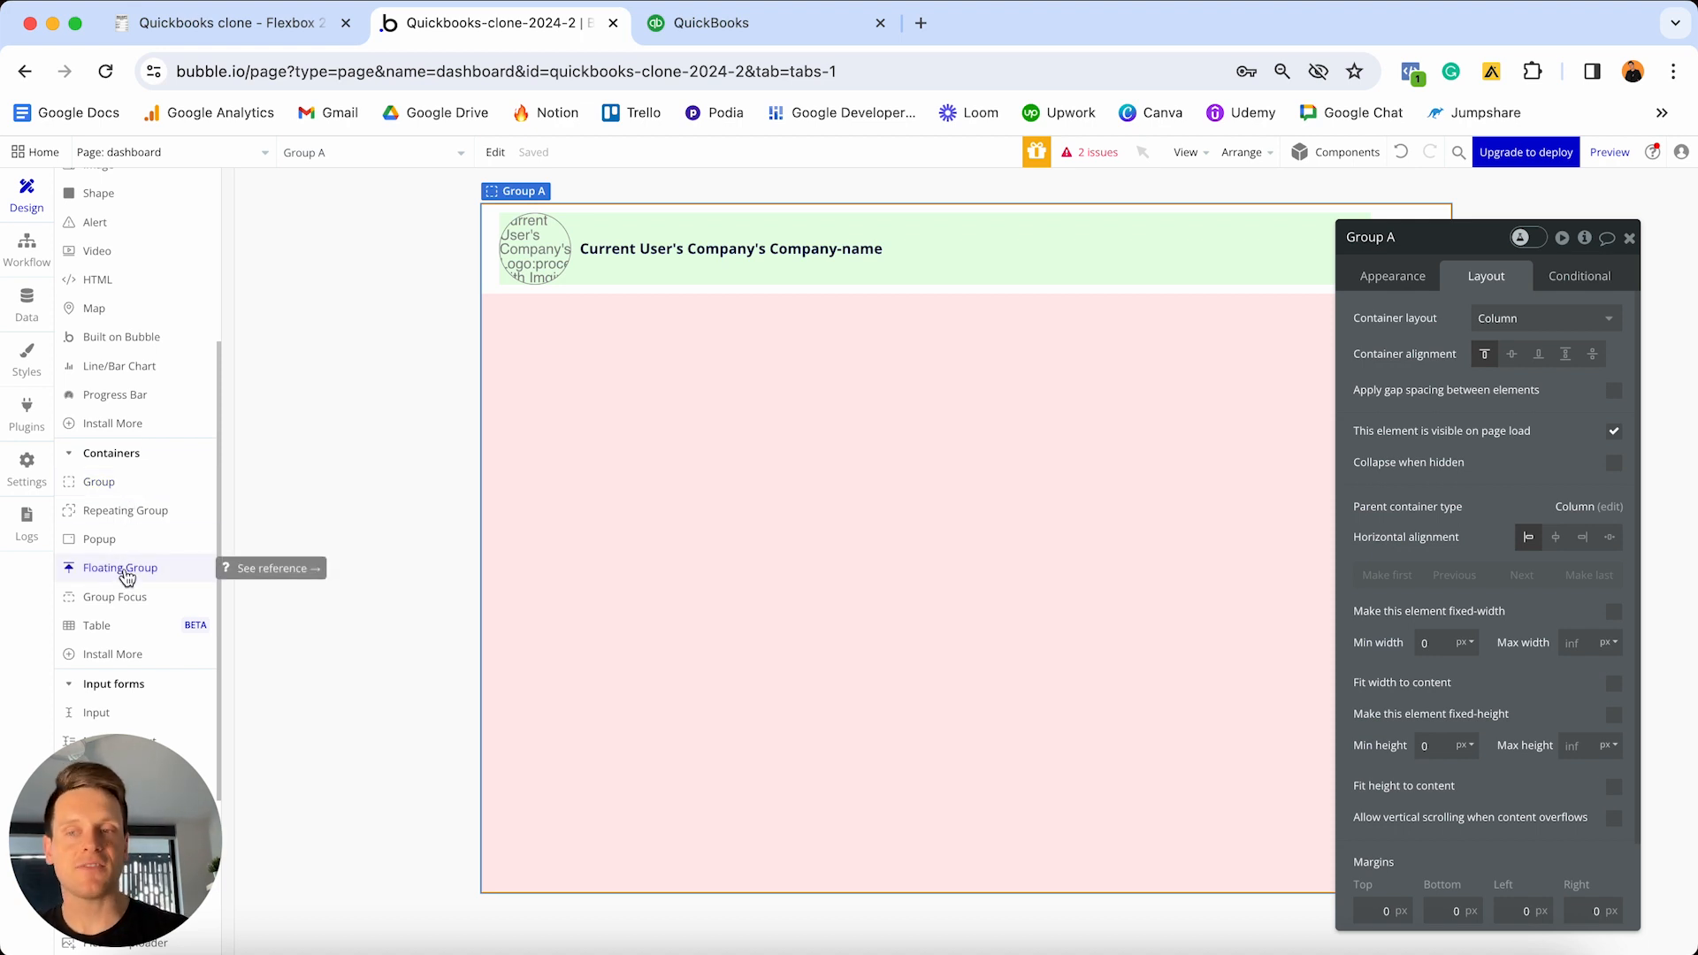
click(122, 569)
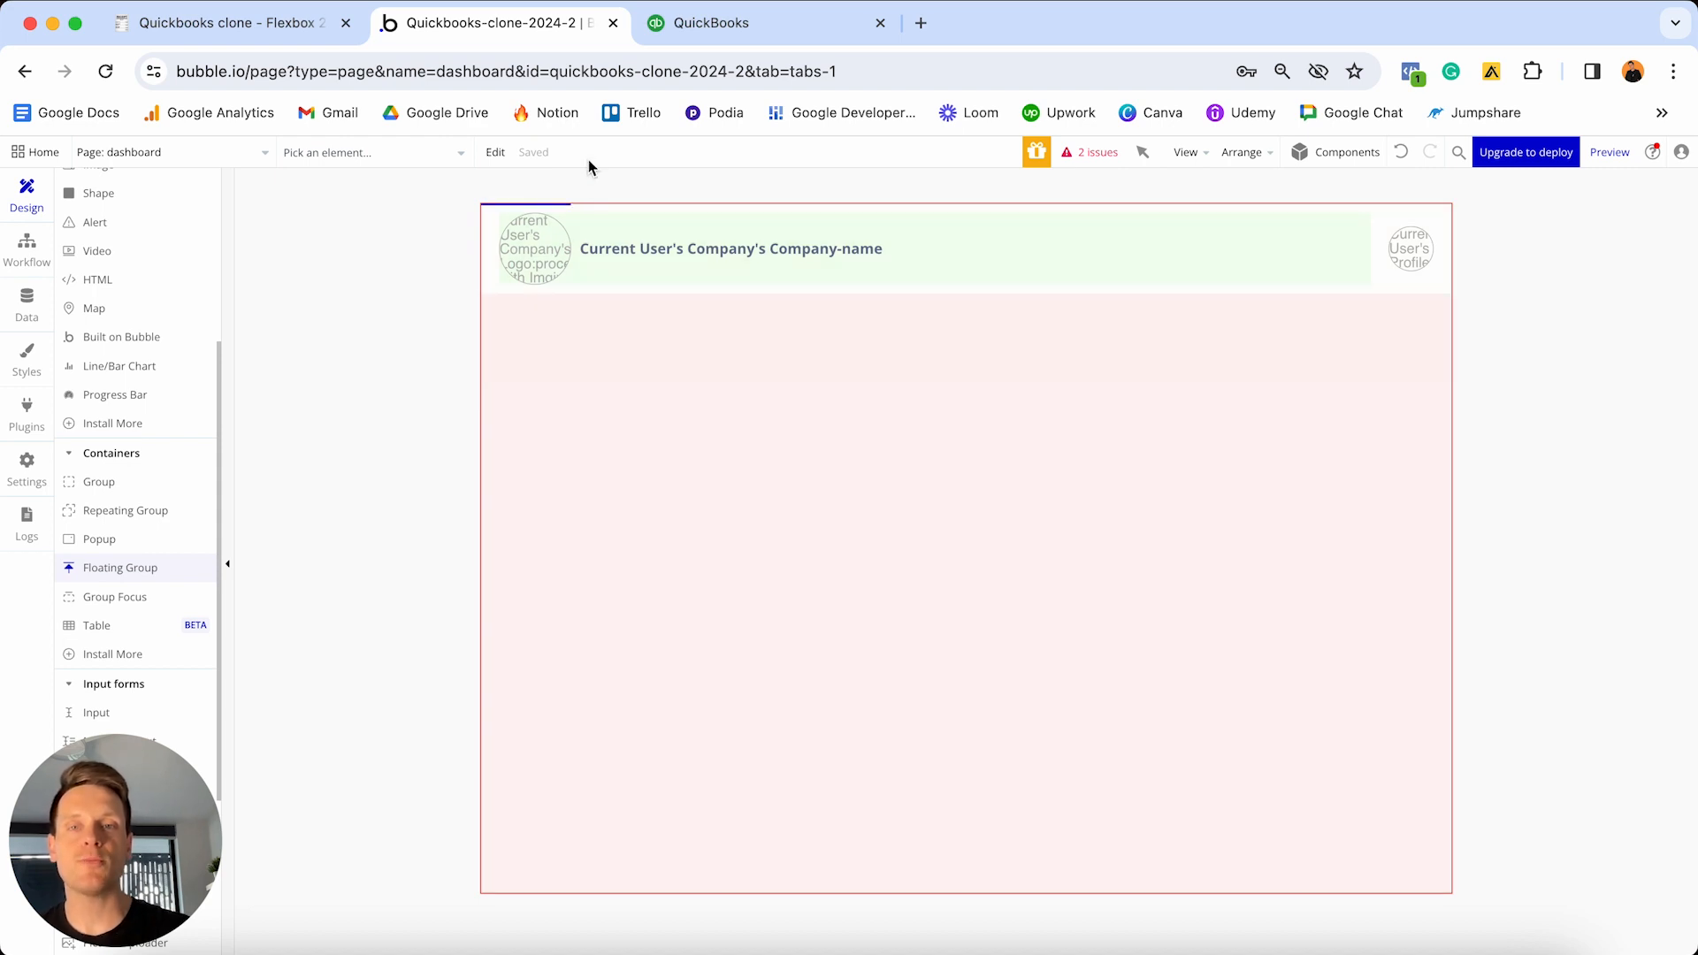
click(561, 200)
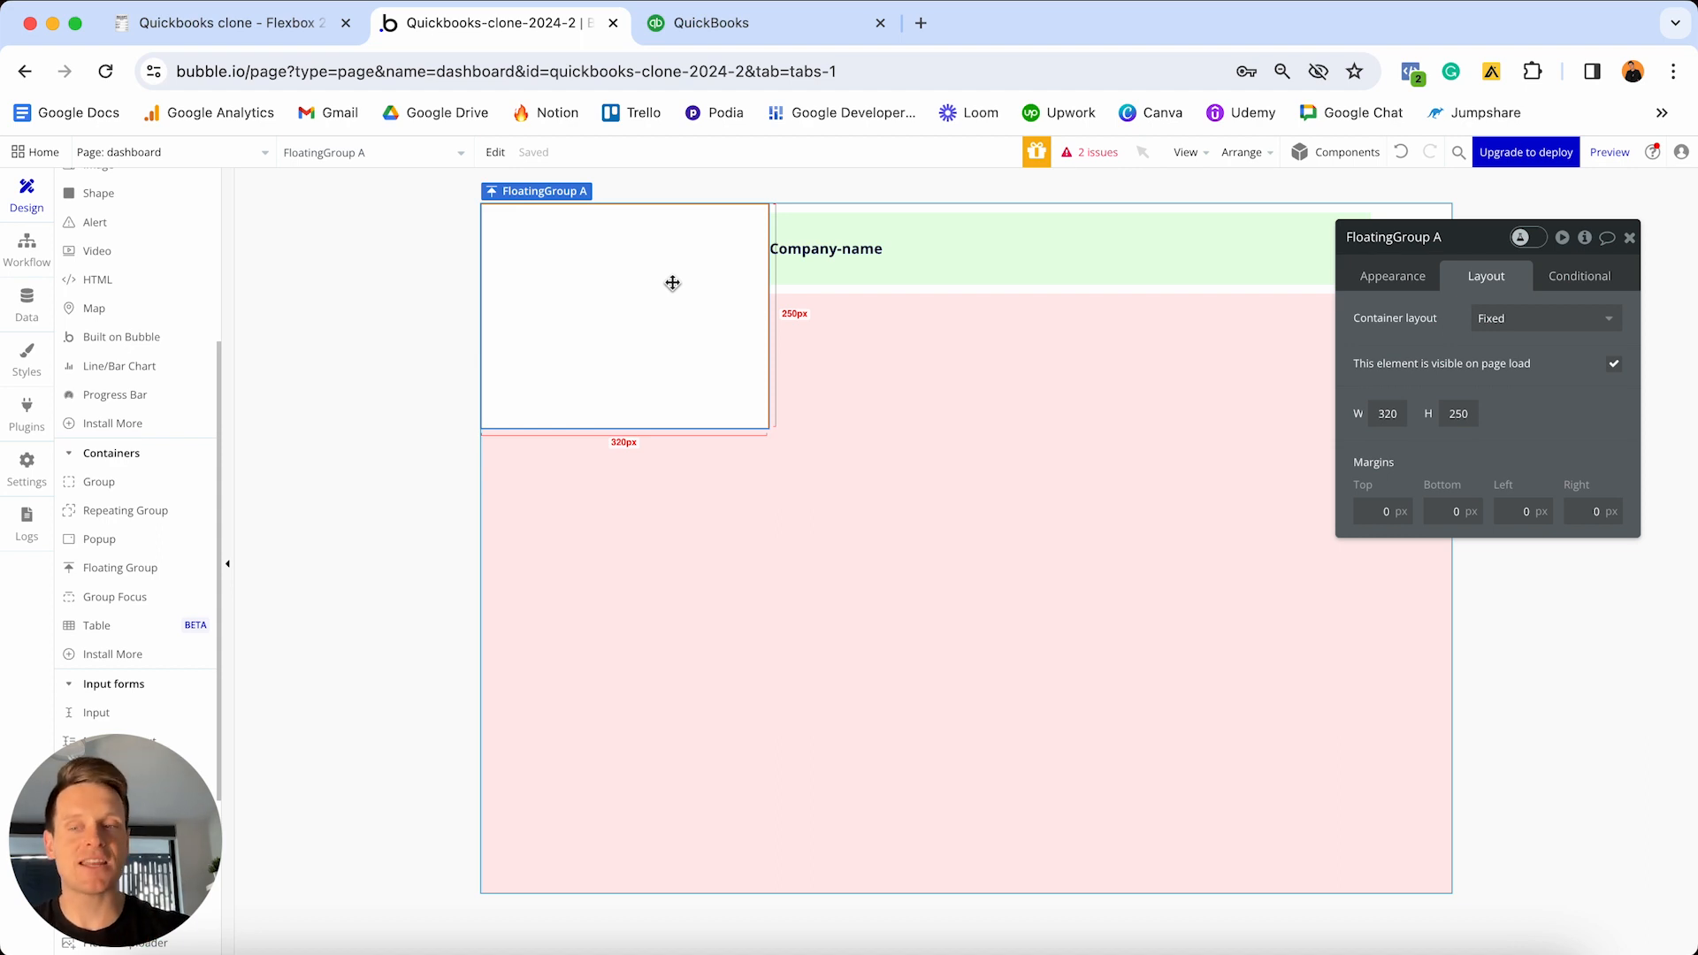
scroll(159, 328, up, 5)
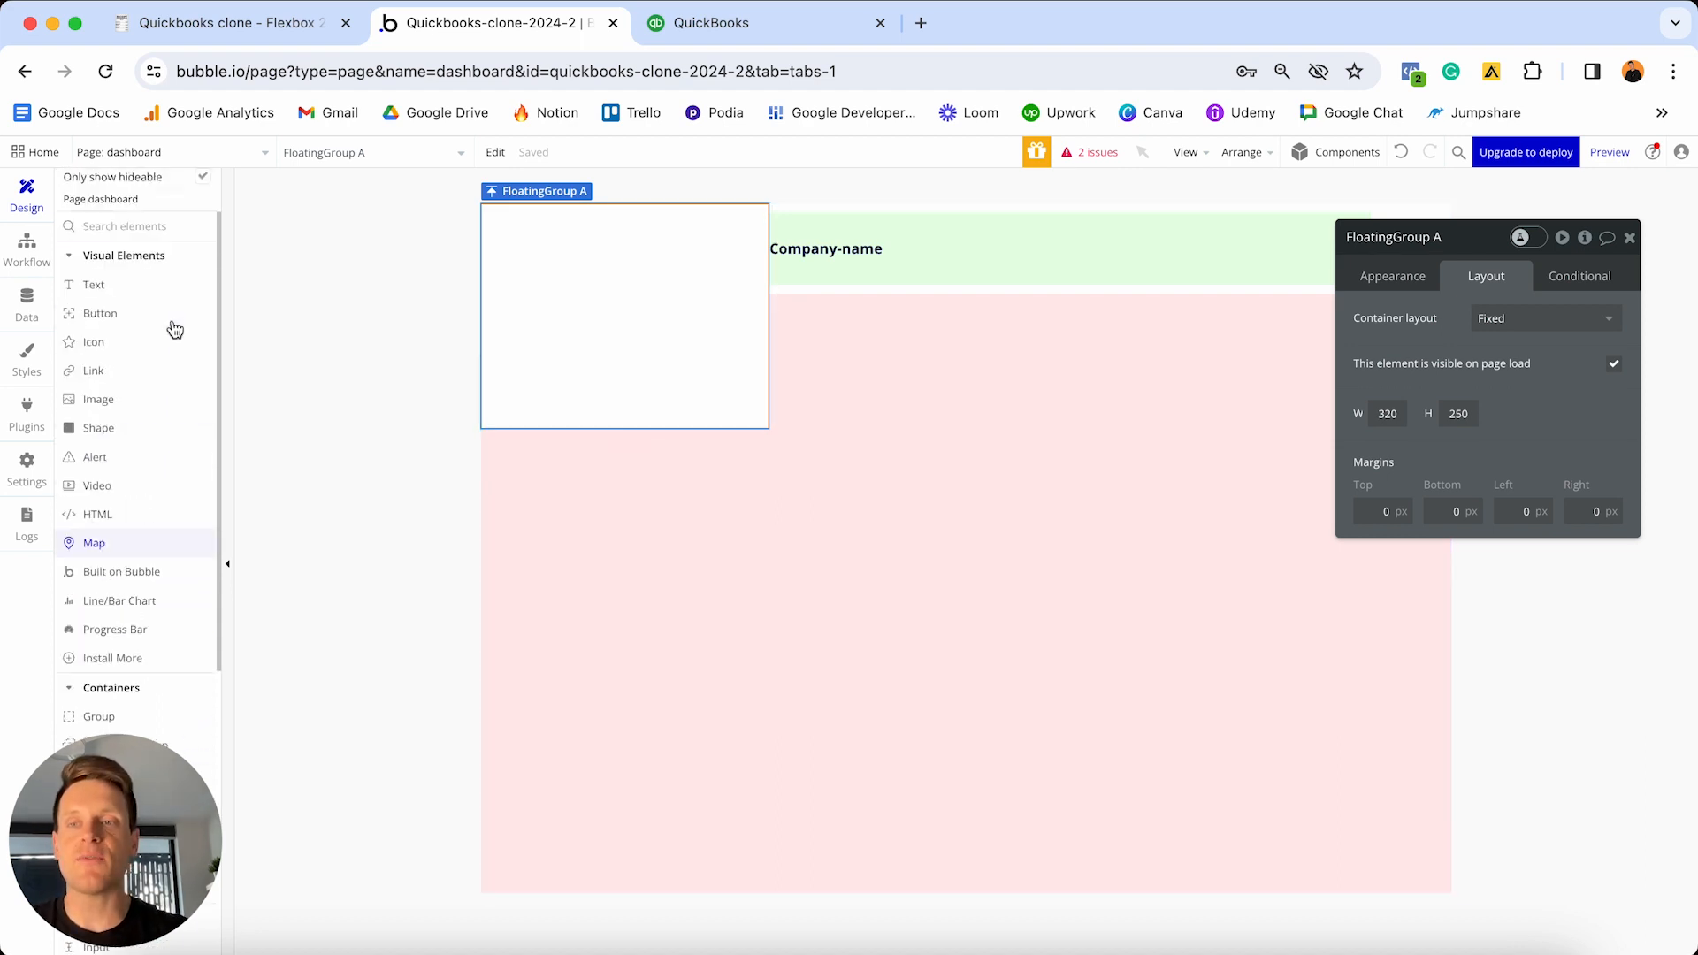
click(164, 184)
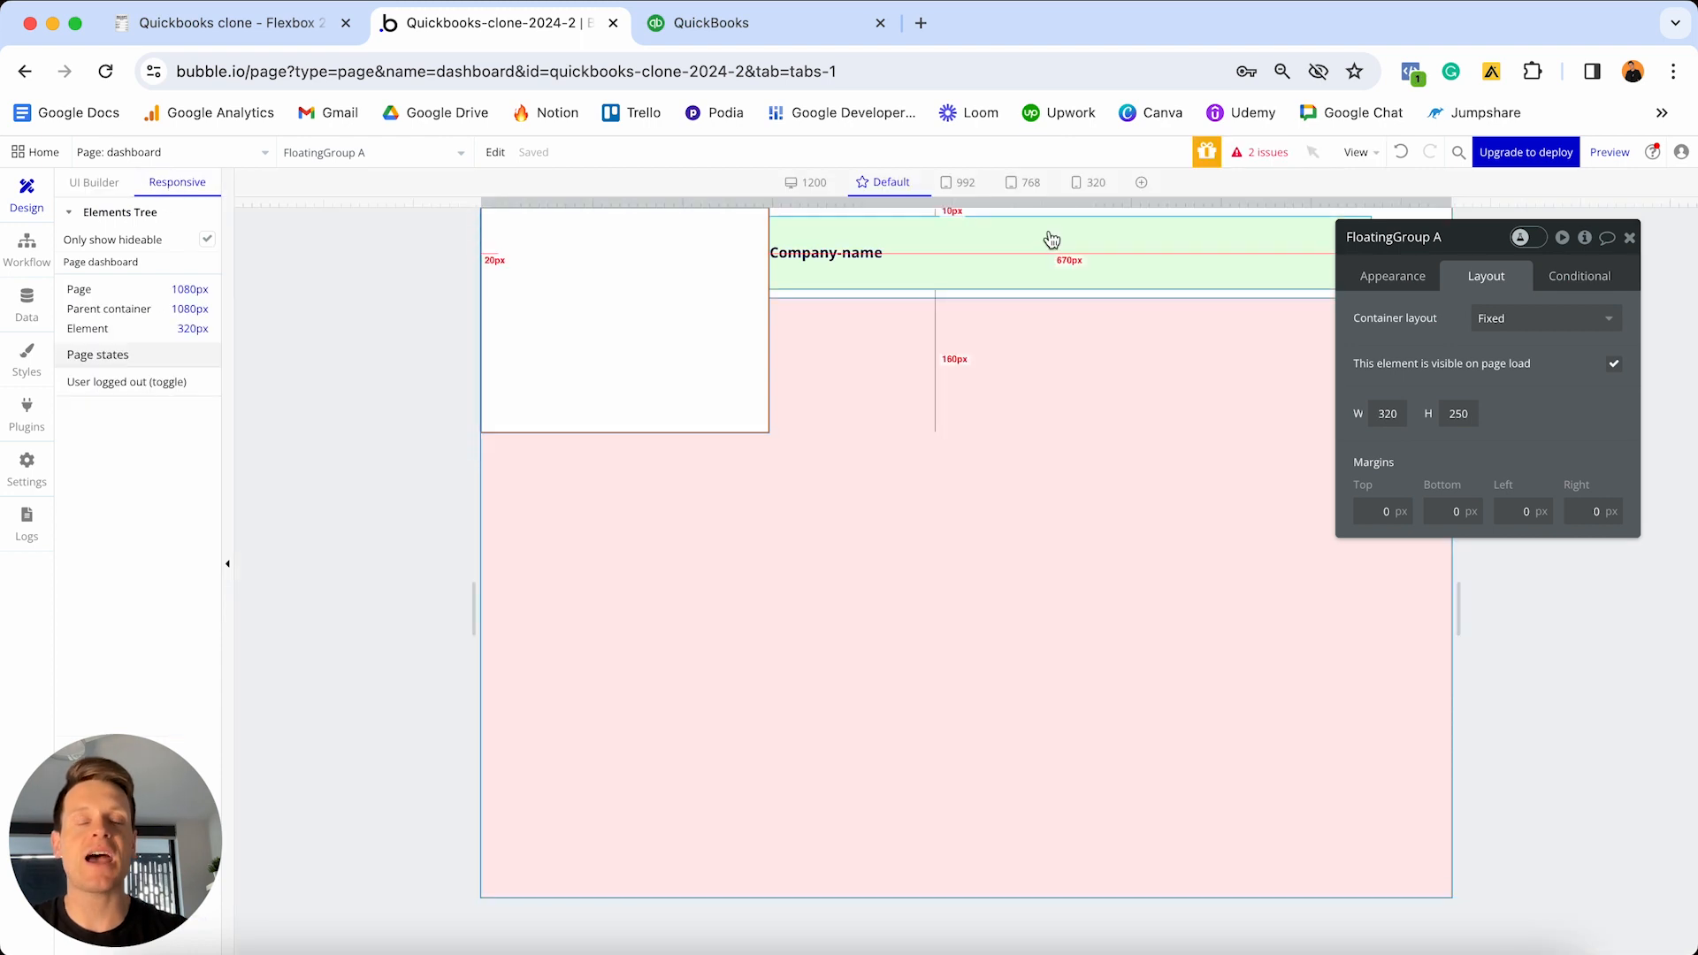
click(1092, 185)
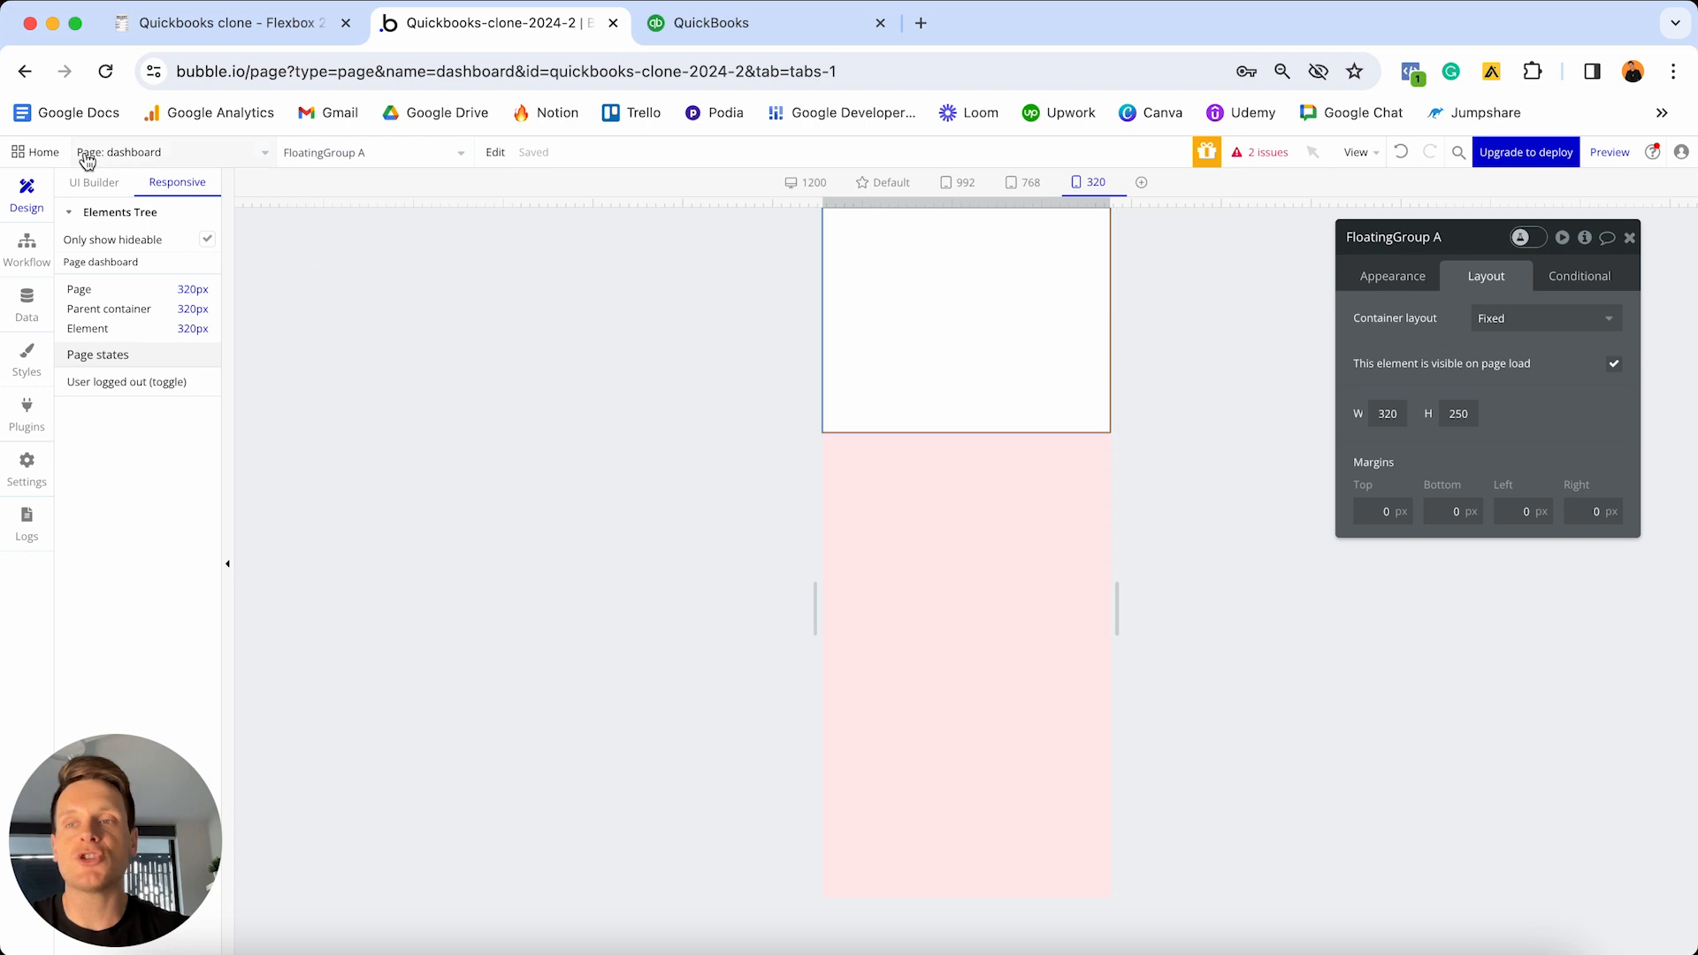
click(78, 183)
double_click(679, 348)
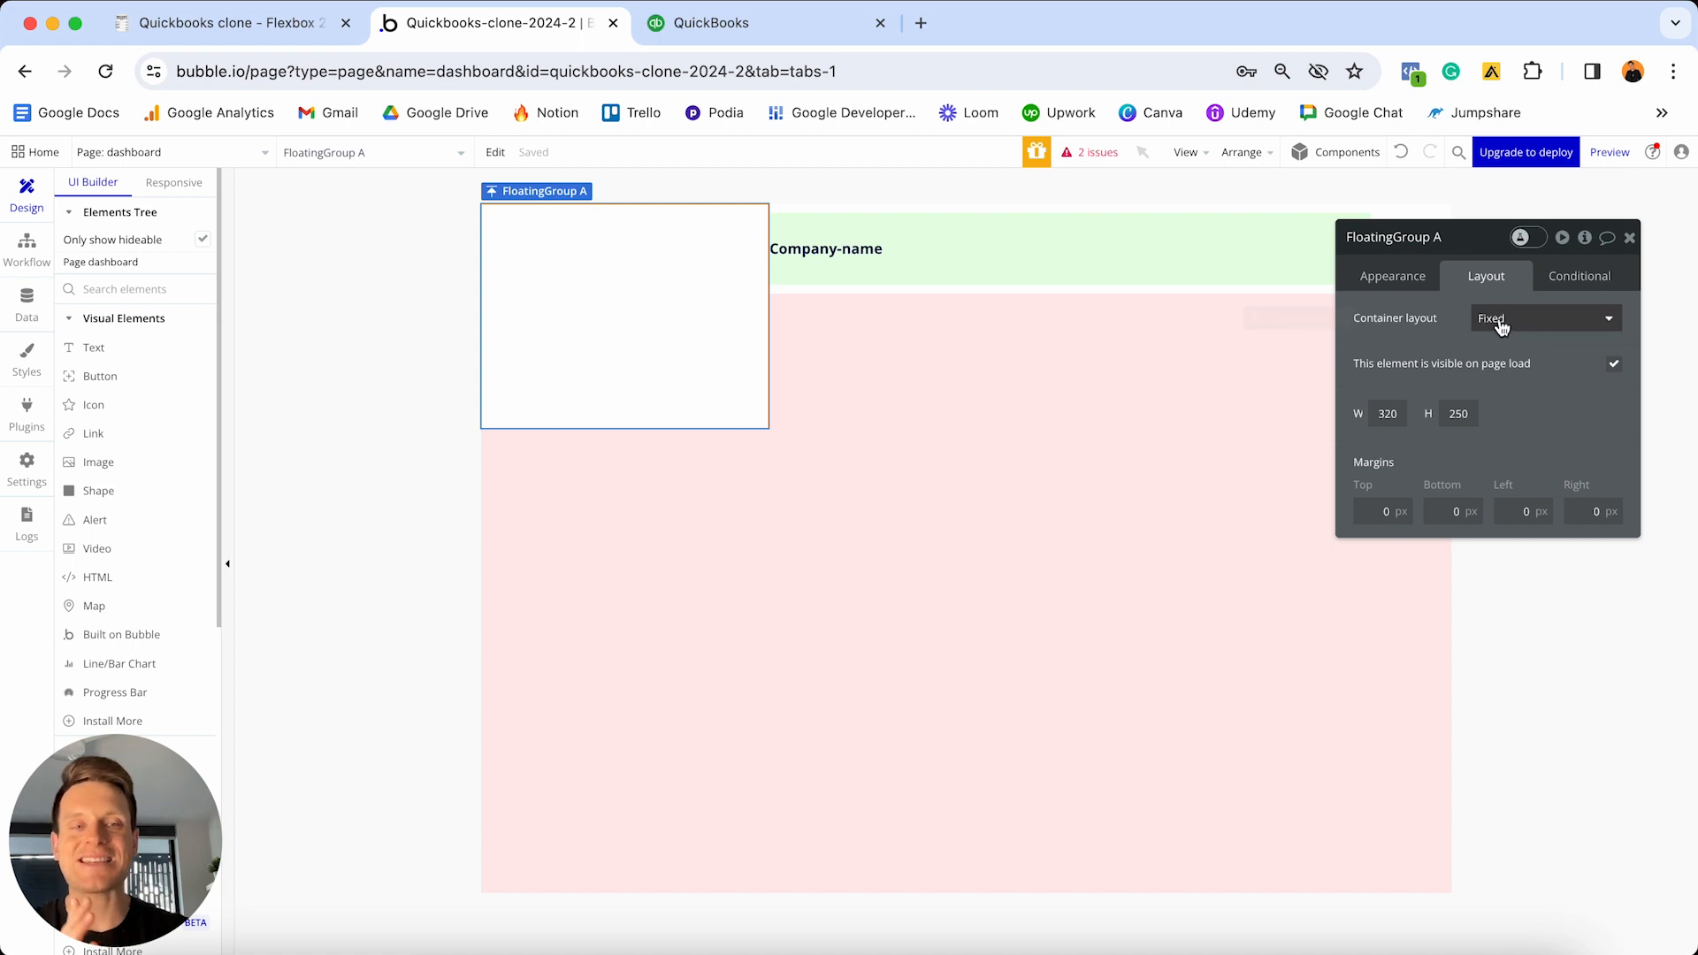
- Give FloatingGroup A a Column layout, no fixed width, minimum width 0 and maximum width 320
click(812, 34)
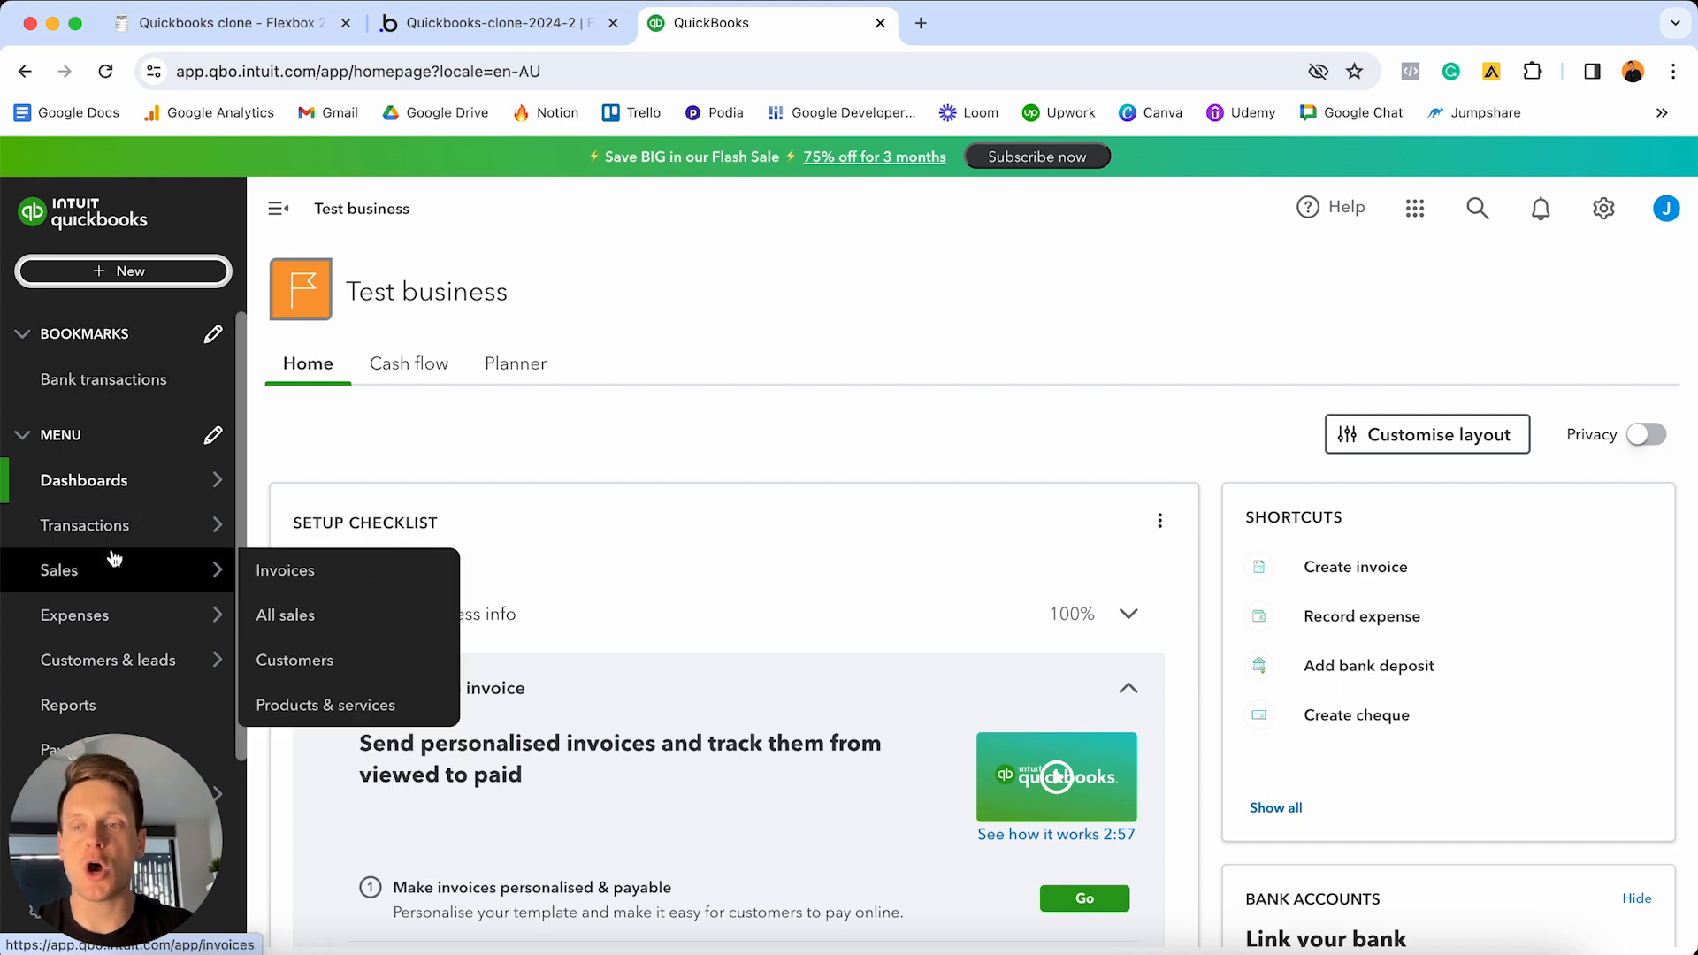
click(507, 37)
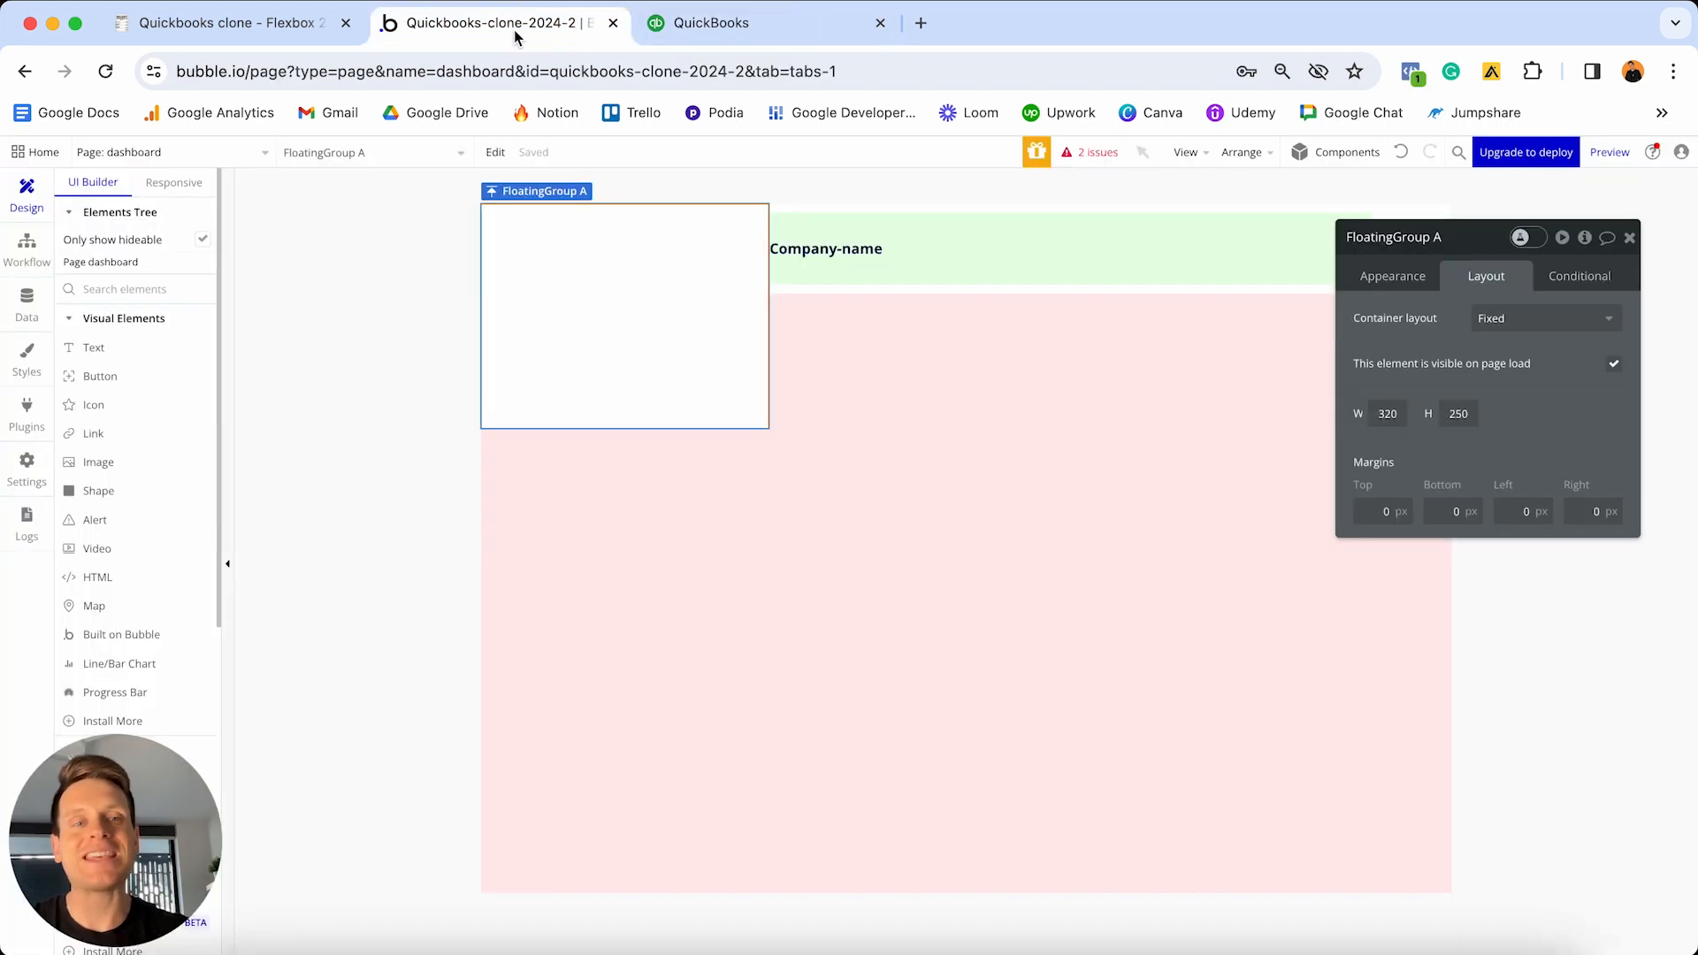
click(1532, 329)
click(1518, 456)
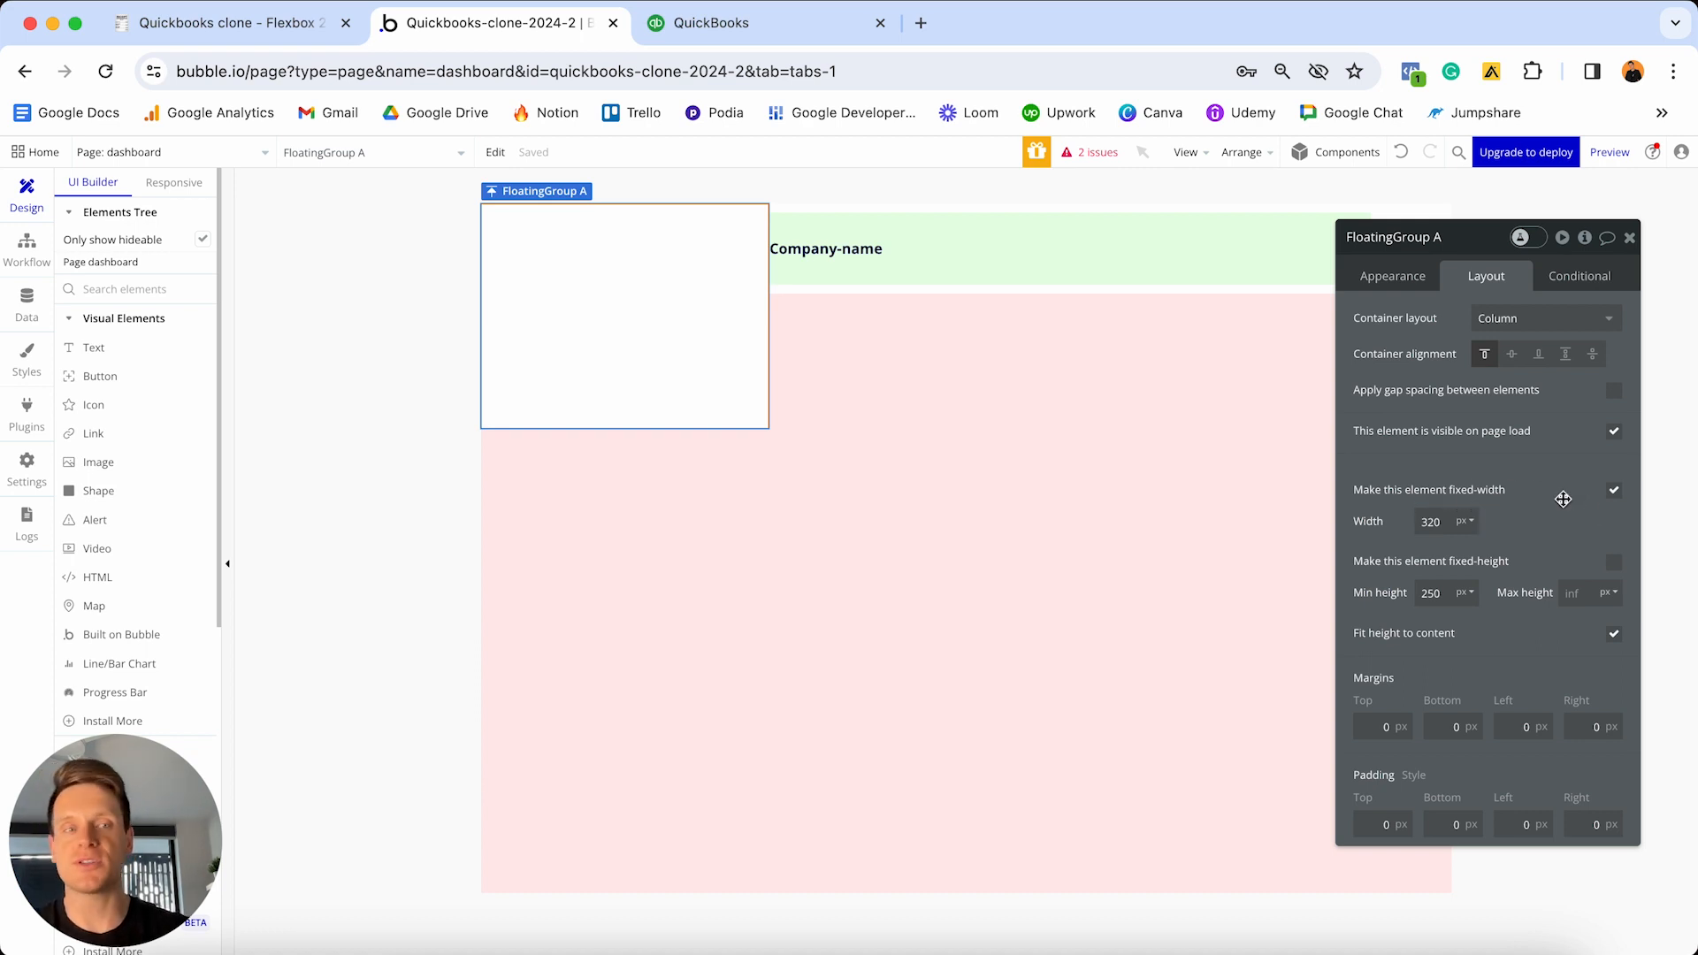
click(1616, 492)
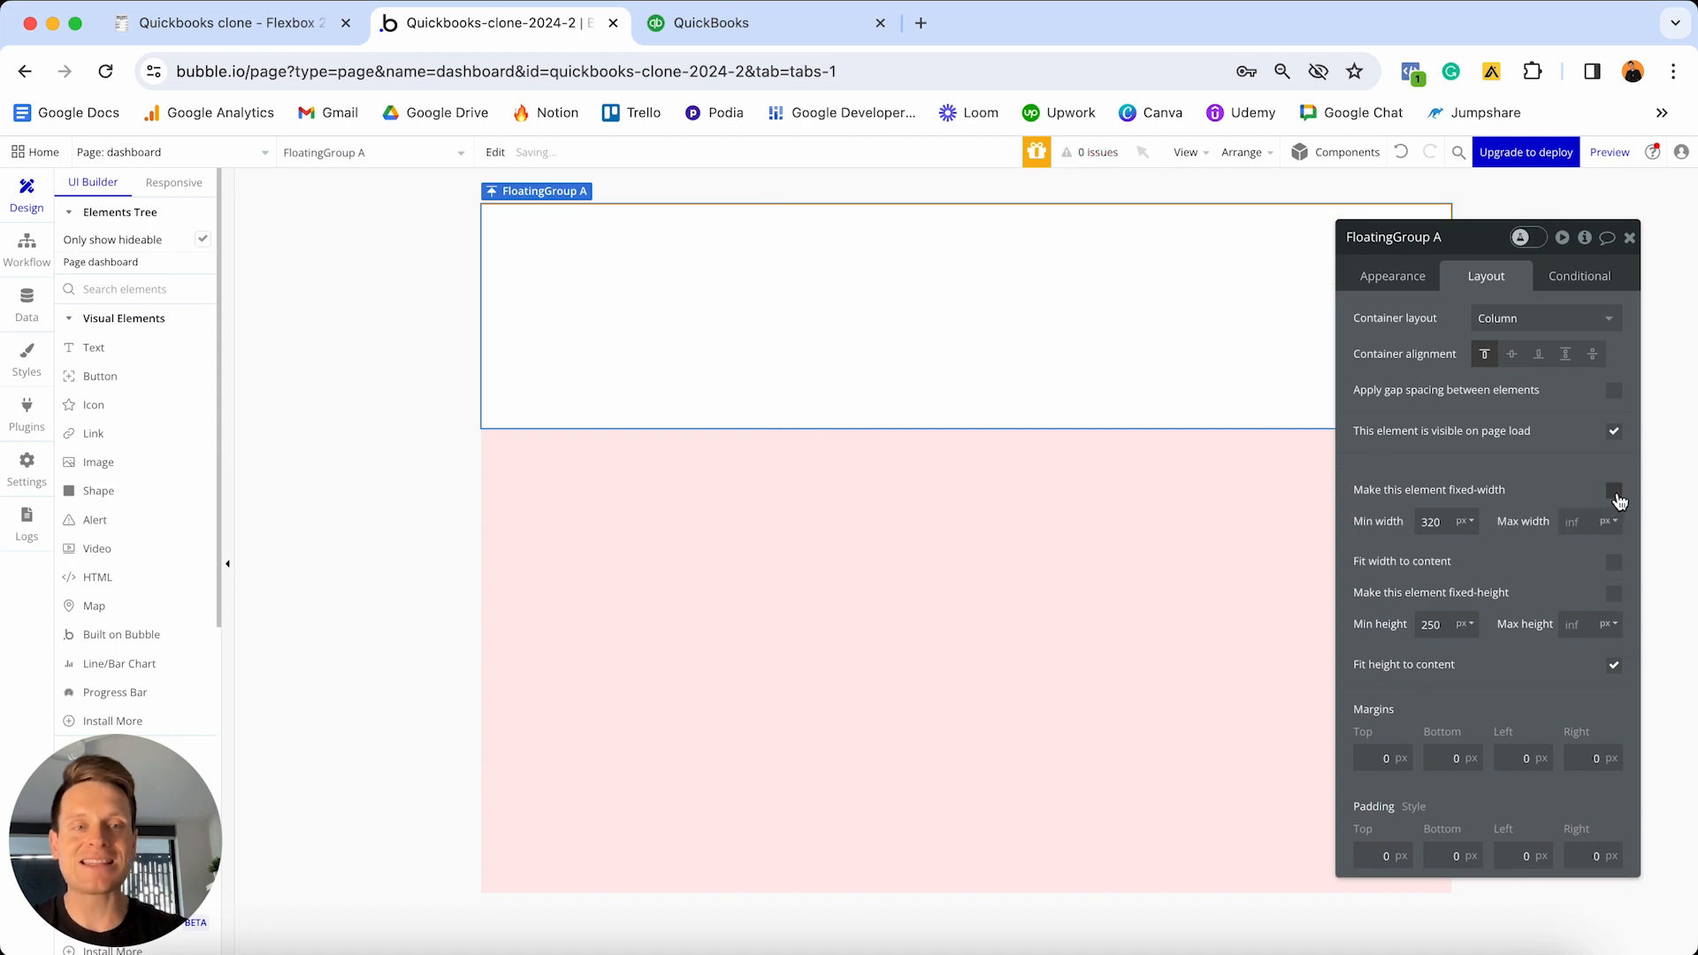
double_click(1446, 520)
key(BackSpace)
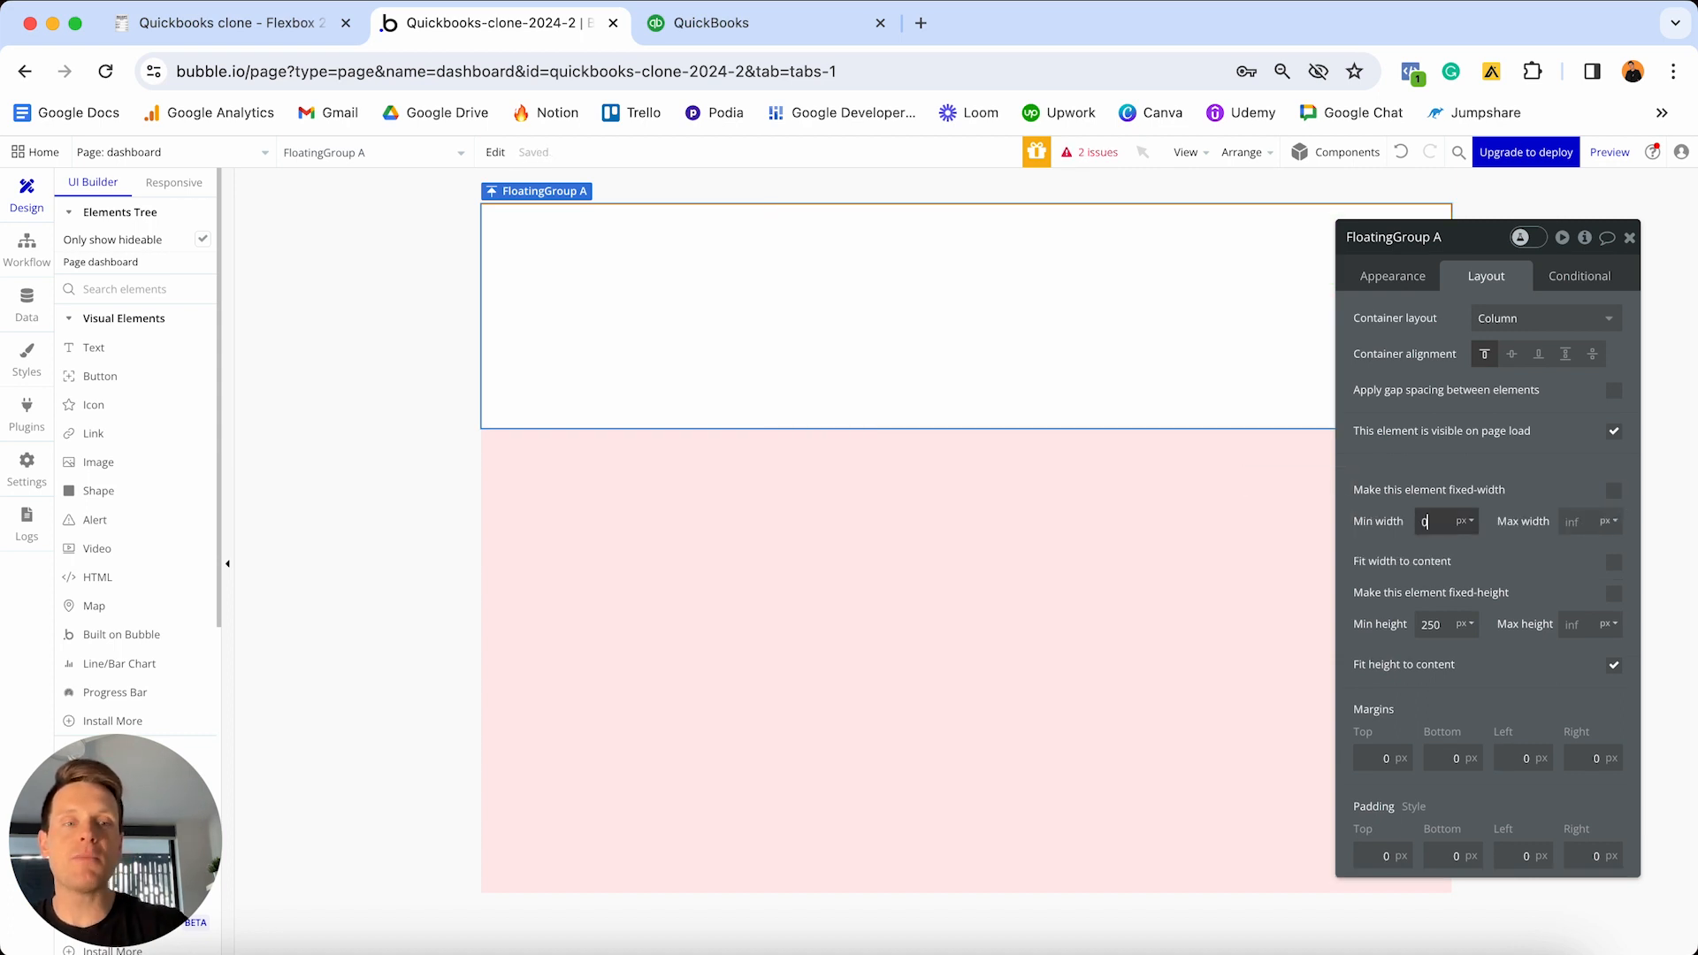
click(1585, 524)
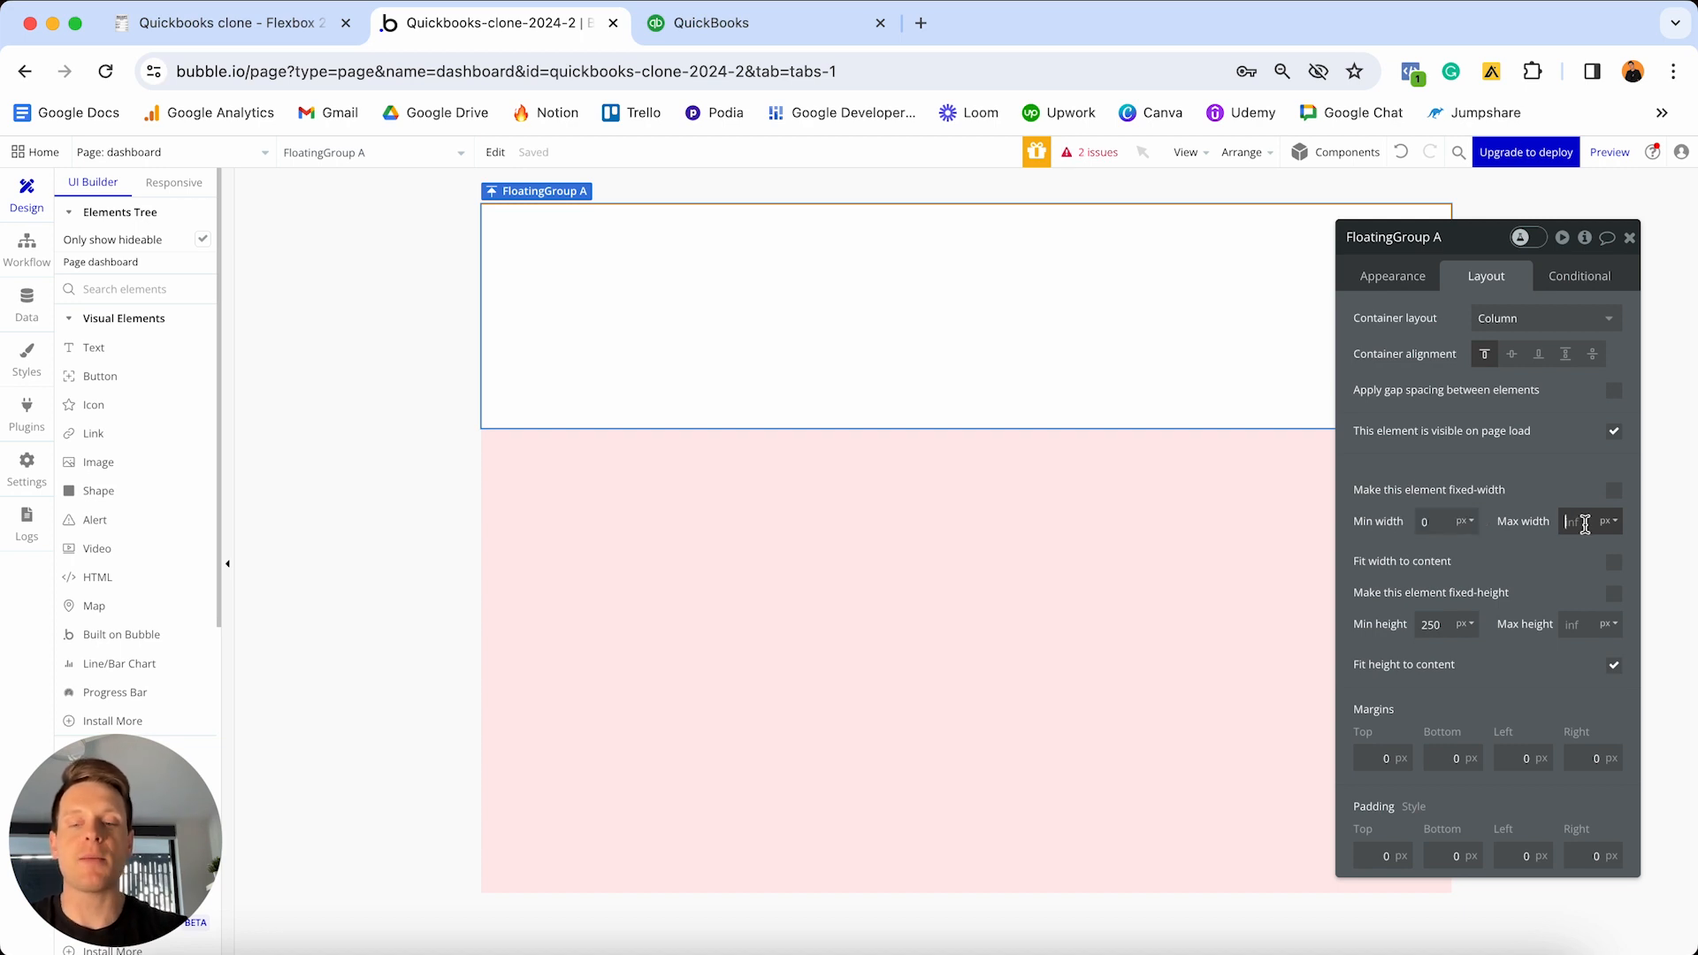
text(320)
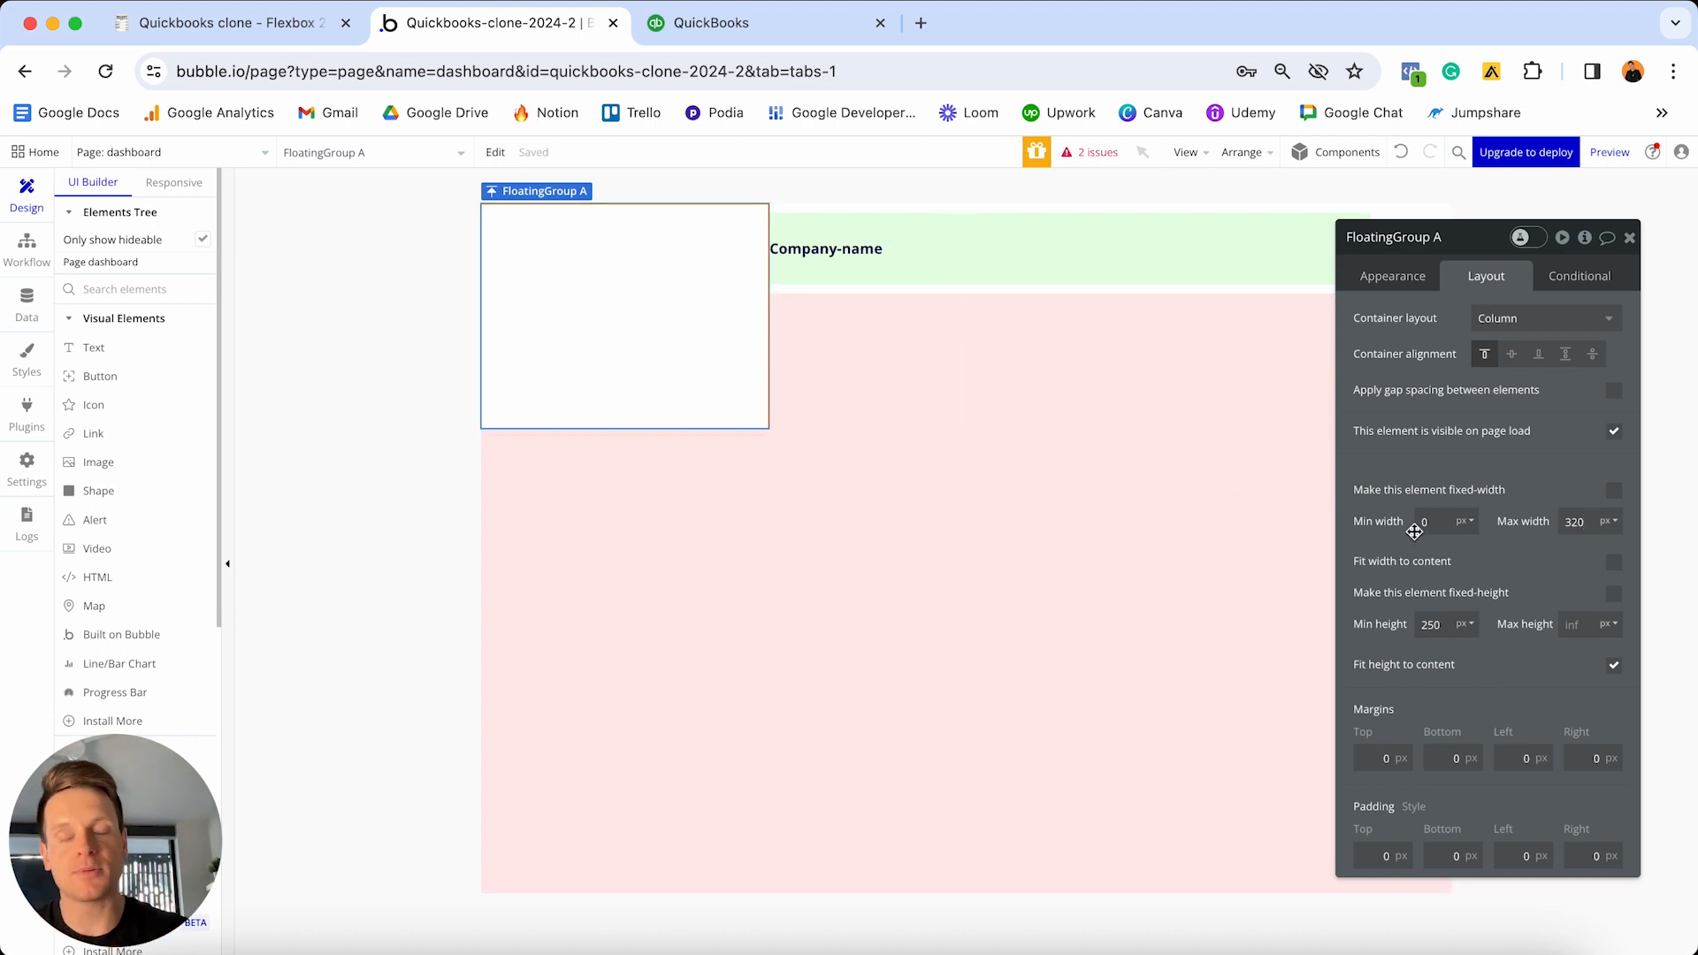
click(982, 428)
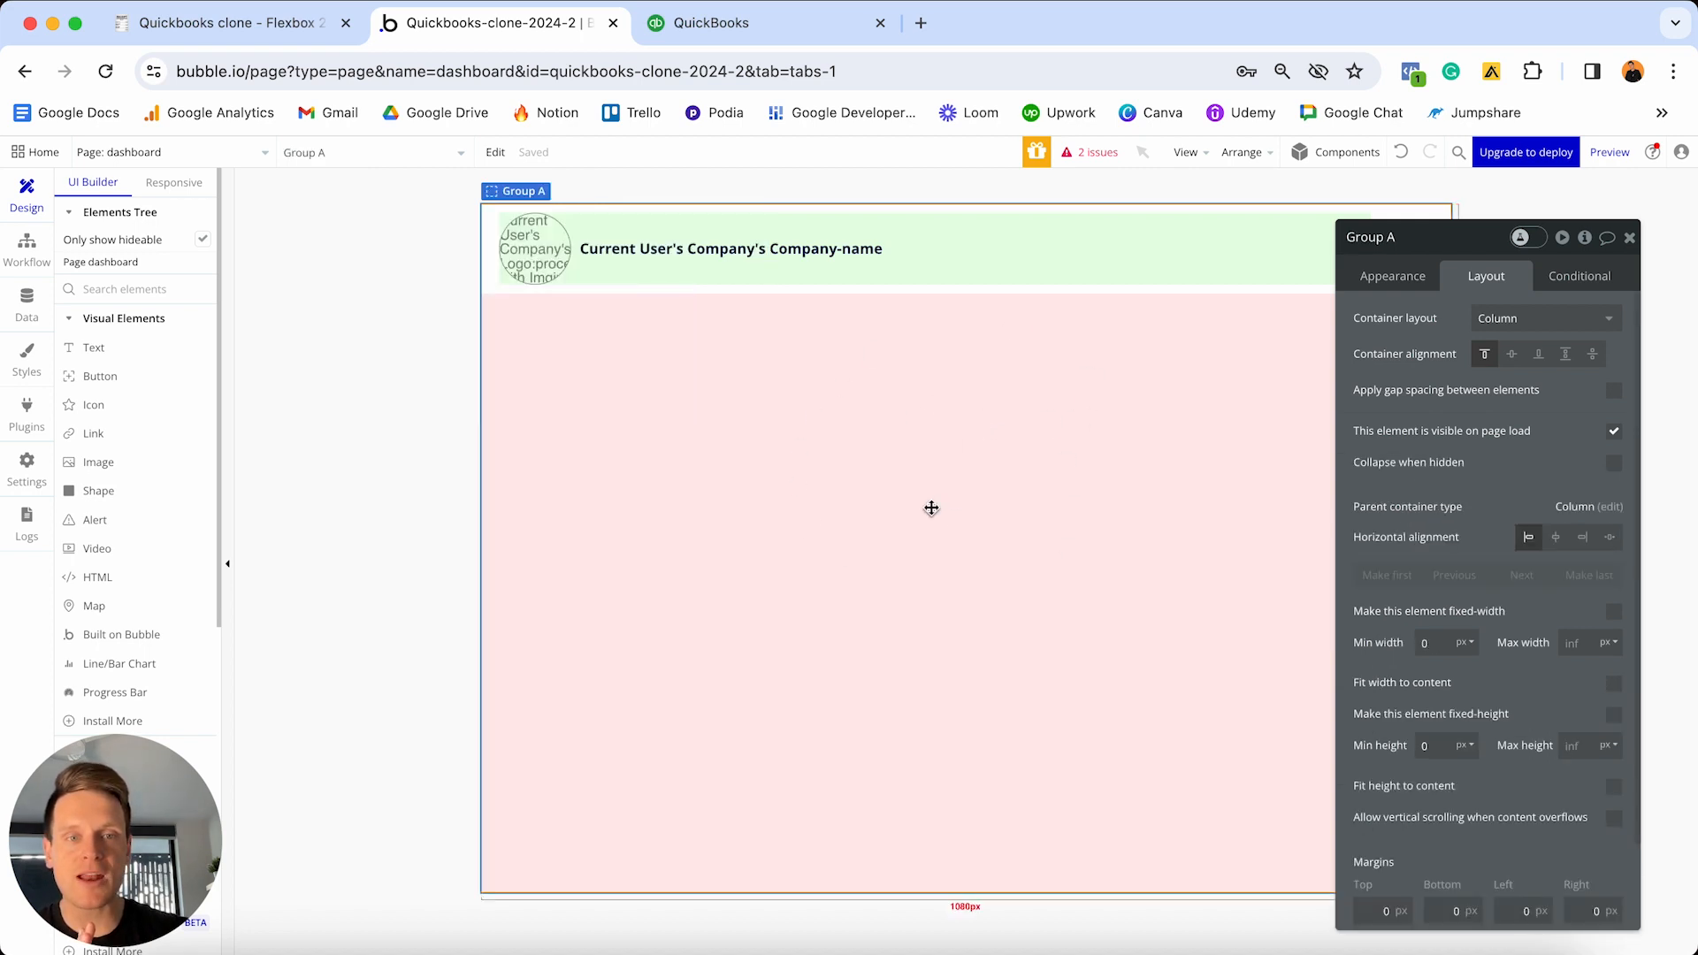
- Give Group A a 320px left margin so it sits beside the floating group
drag(1473, 252, 1471, 214)
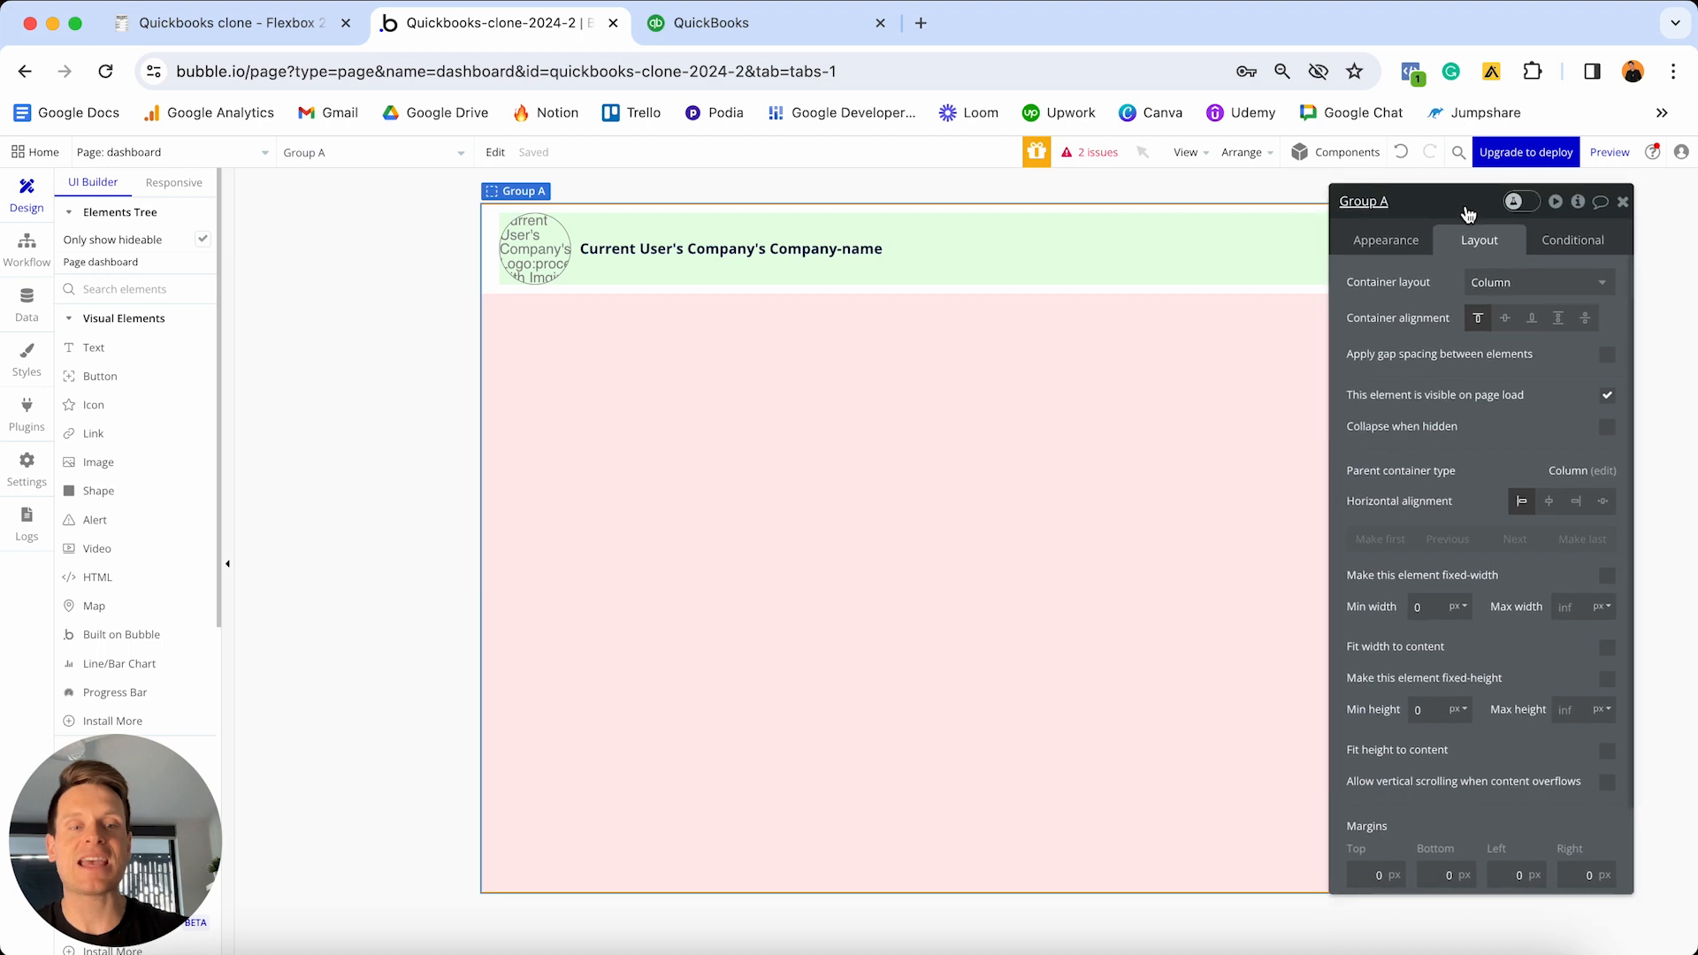
scroll(1506, 501, down, 2)
scroll(1506, 500, down, 2)
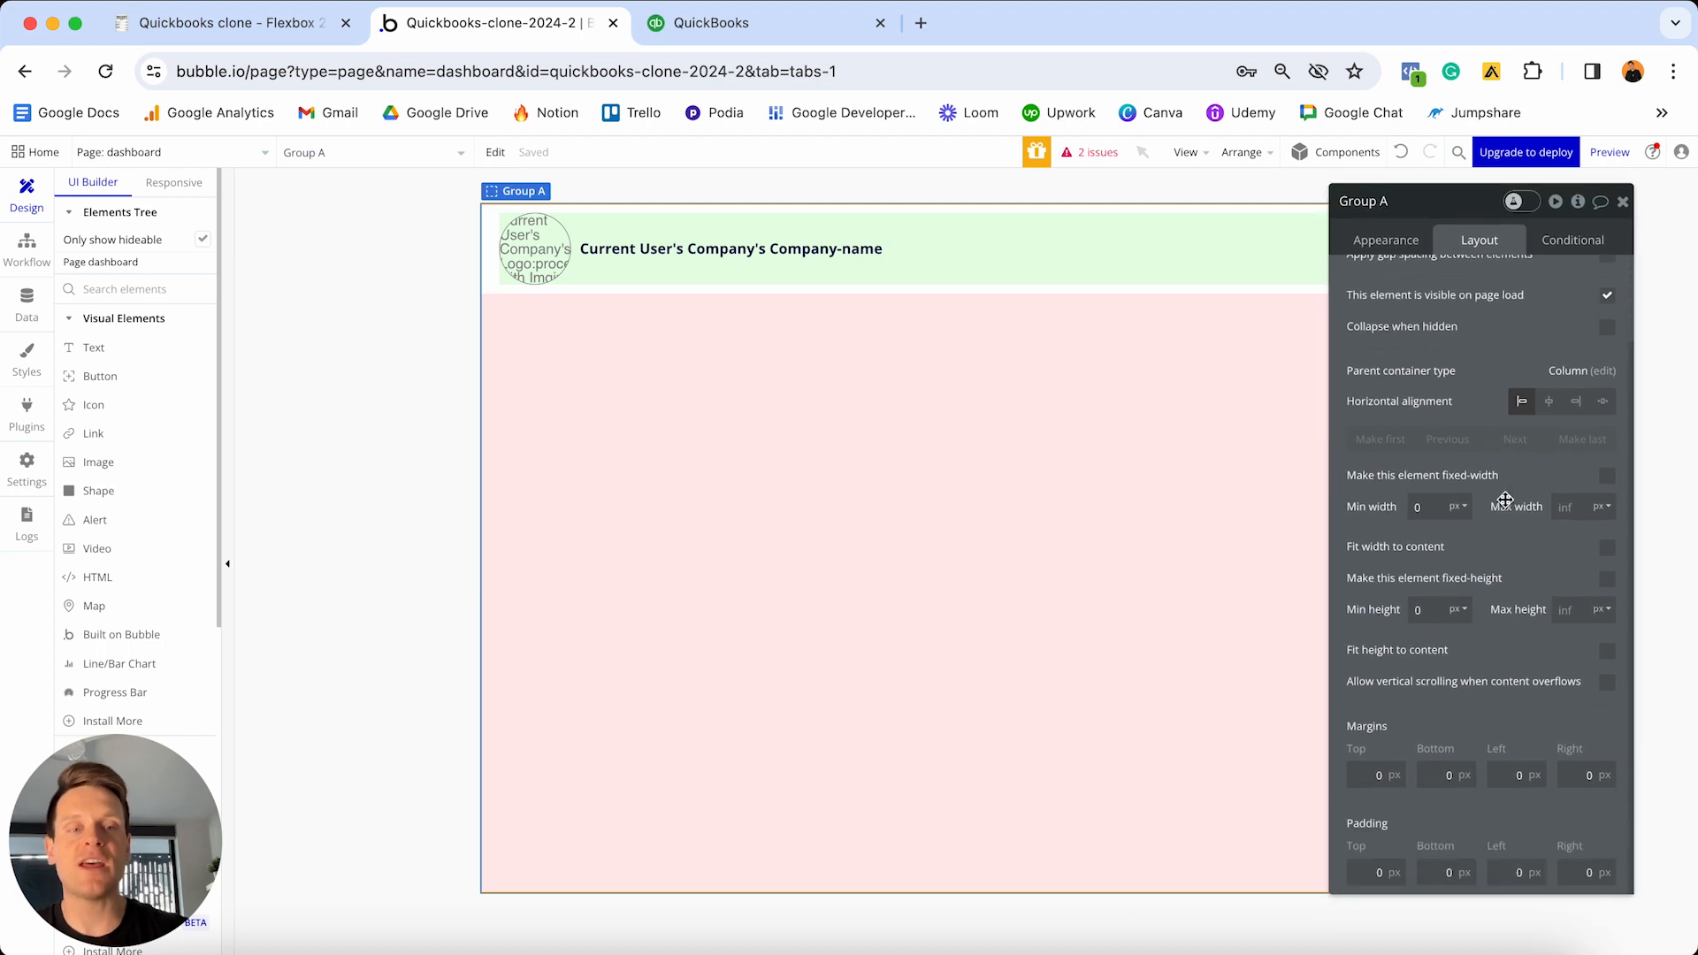
click(1508, 772)
text(320)
key(Return)
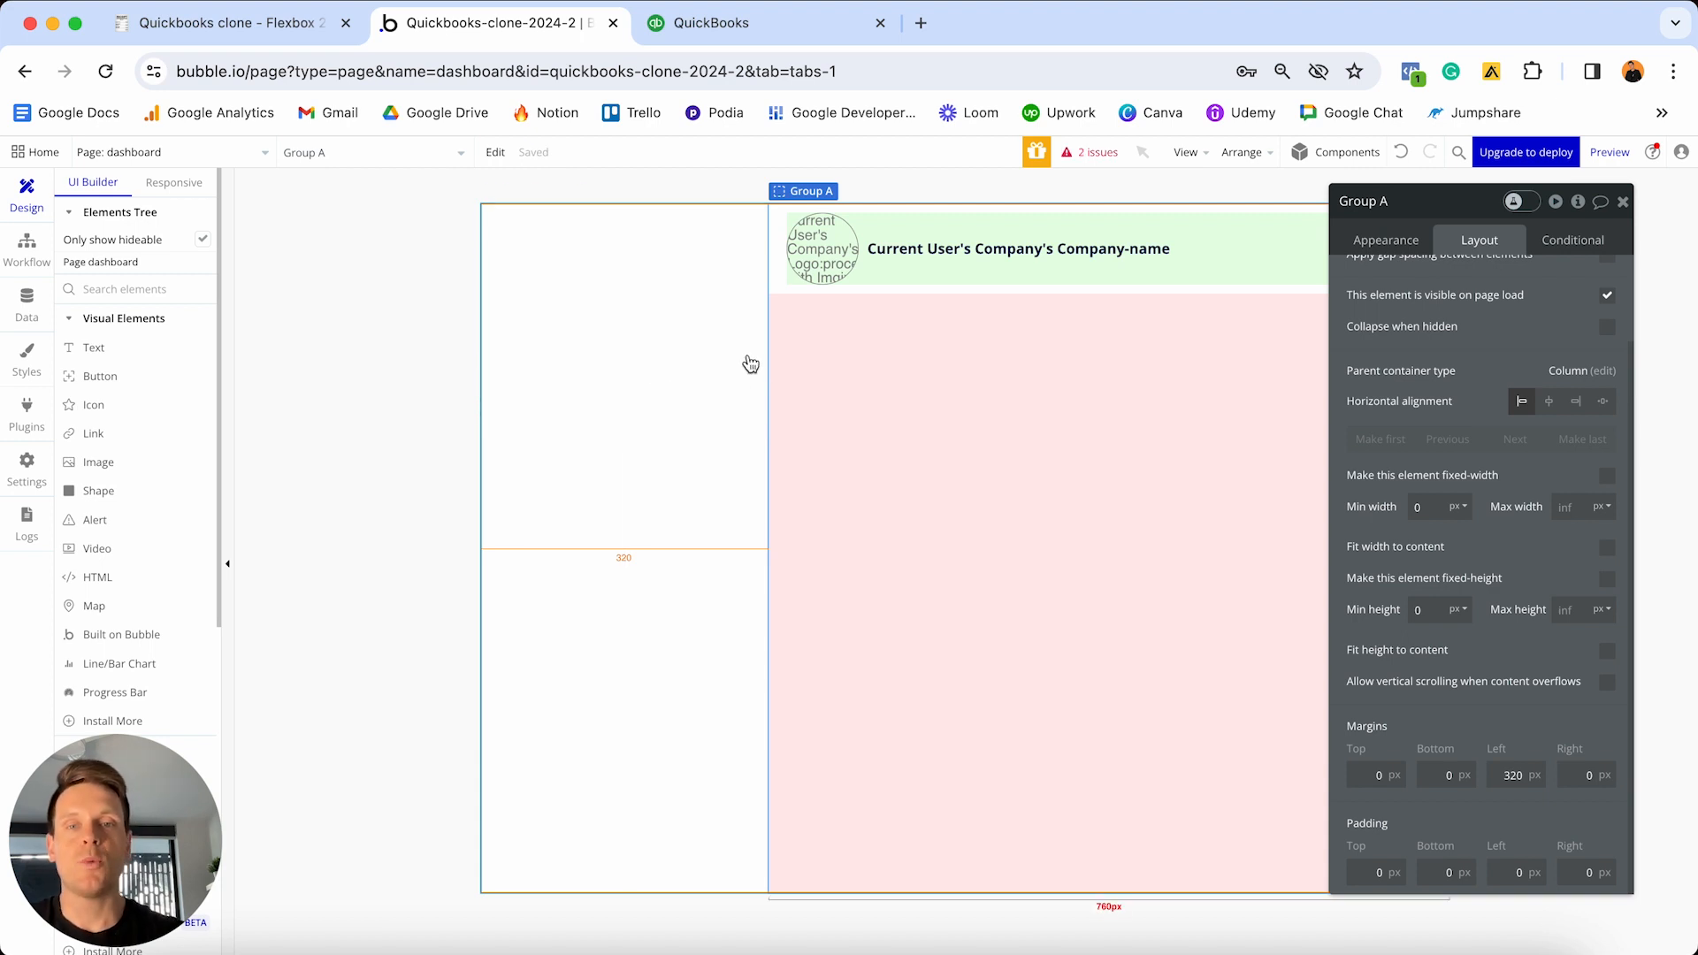
click(686, 334)
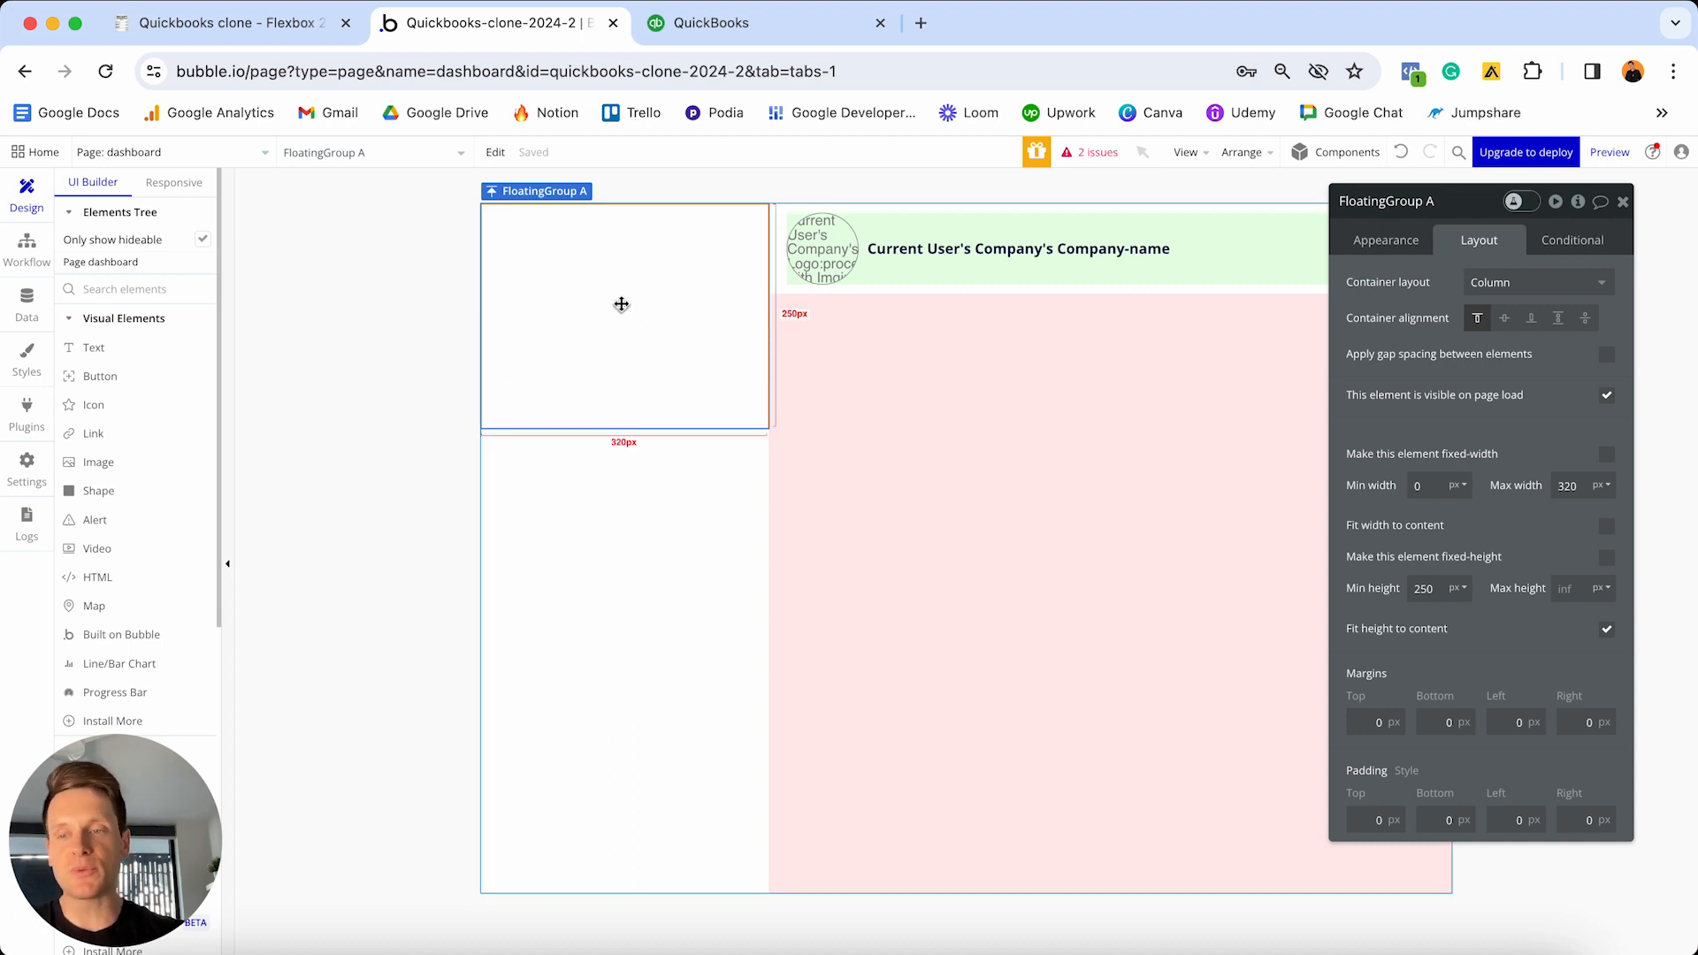
- Rename the floating group to 'FloatingGroup - Left-nav-menu'
click(1415, 239)
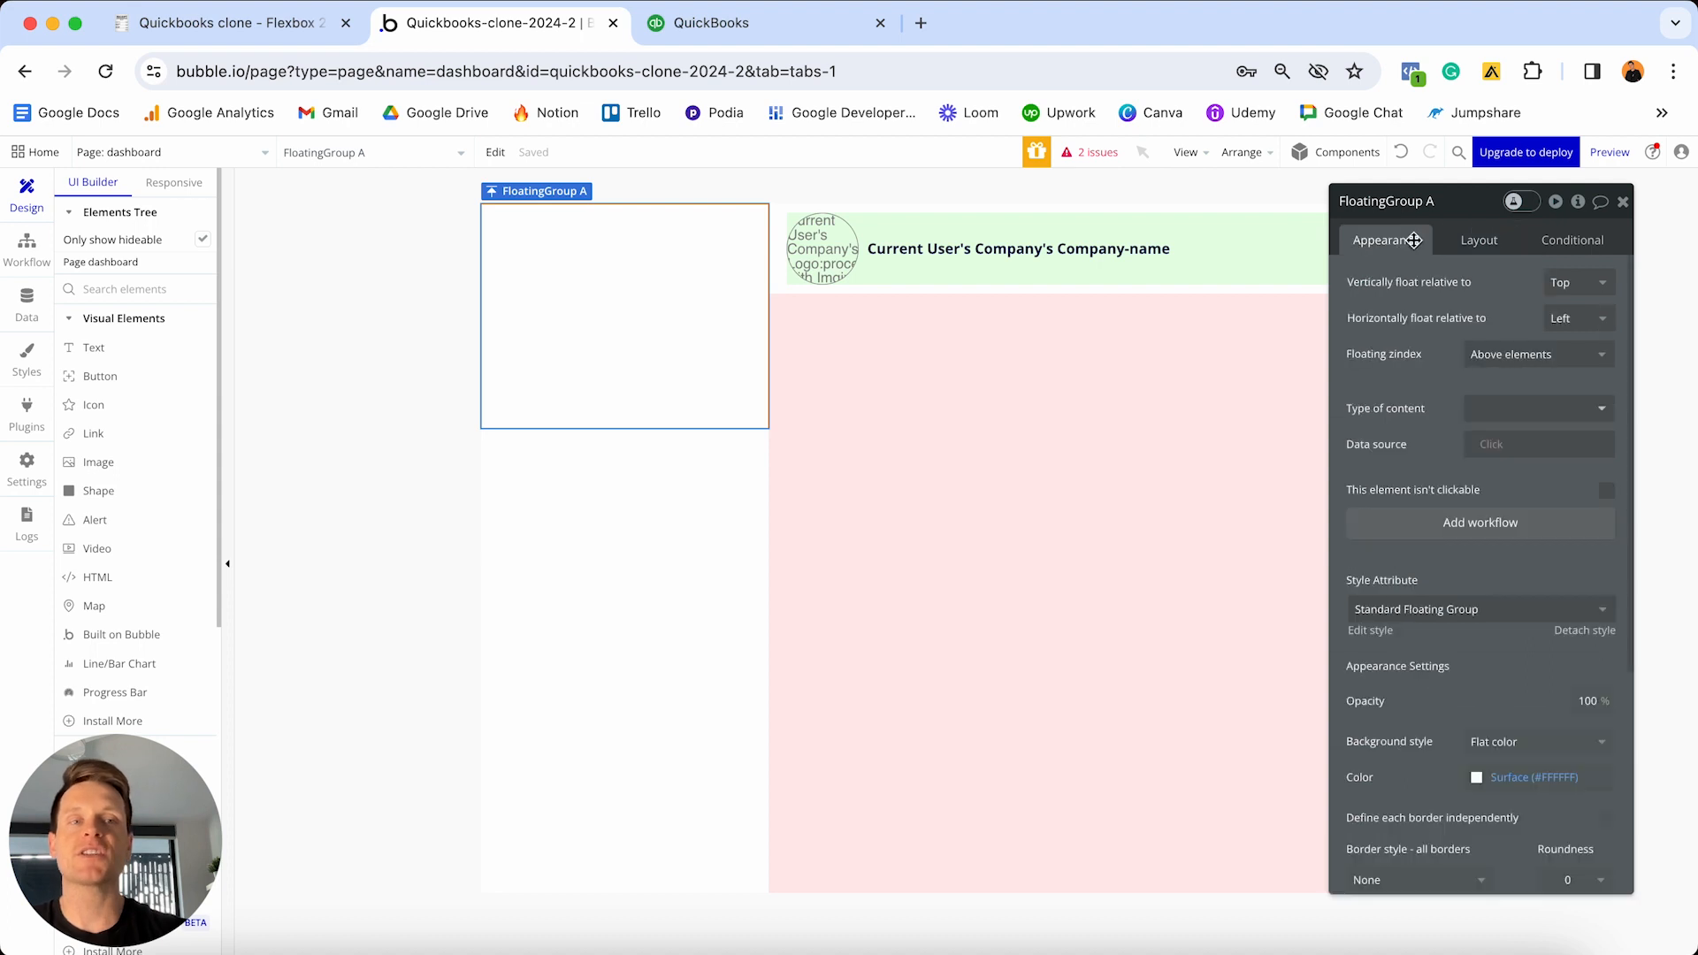
click(1444, 200)
key(BackSpace)
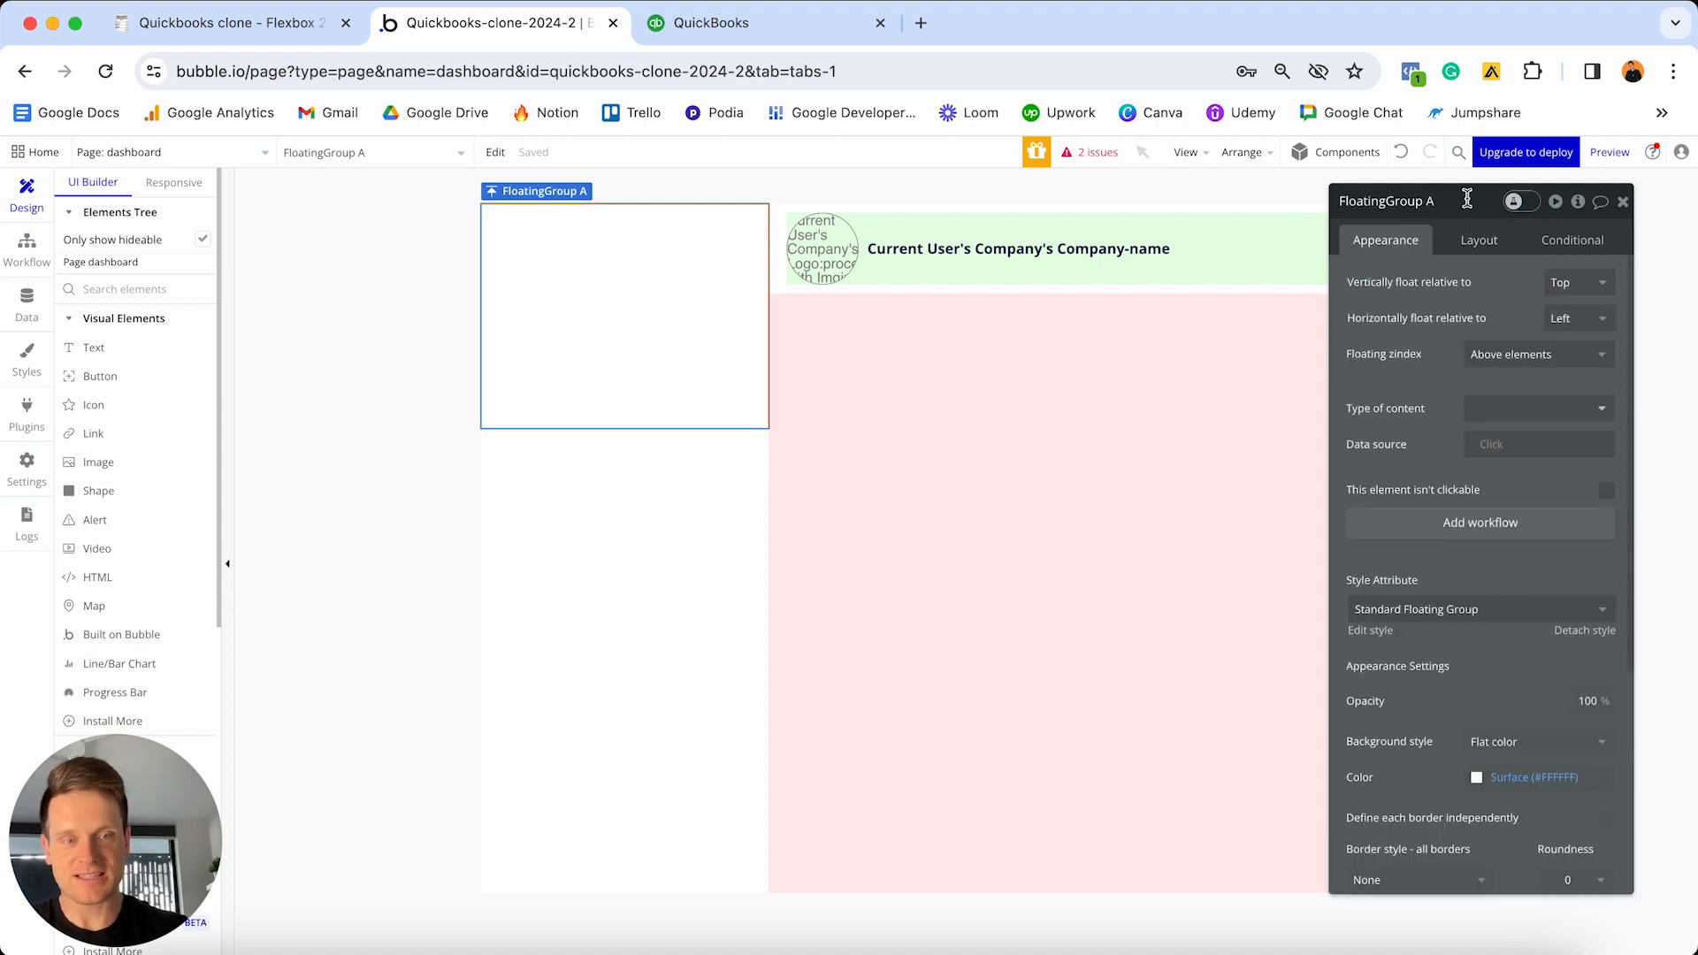
text(- Le)
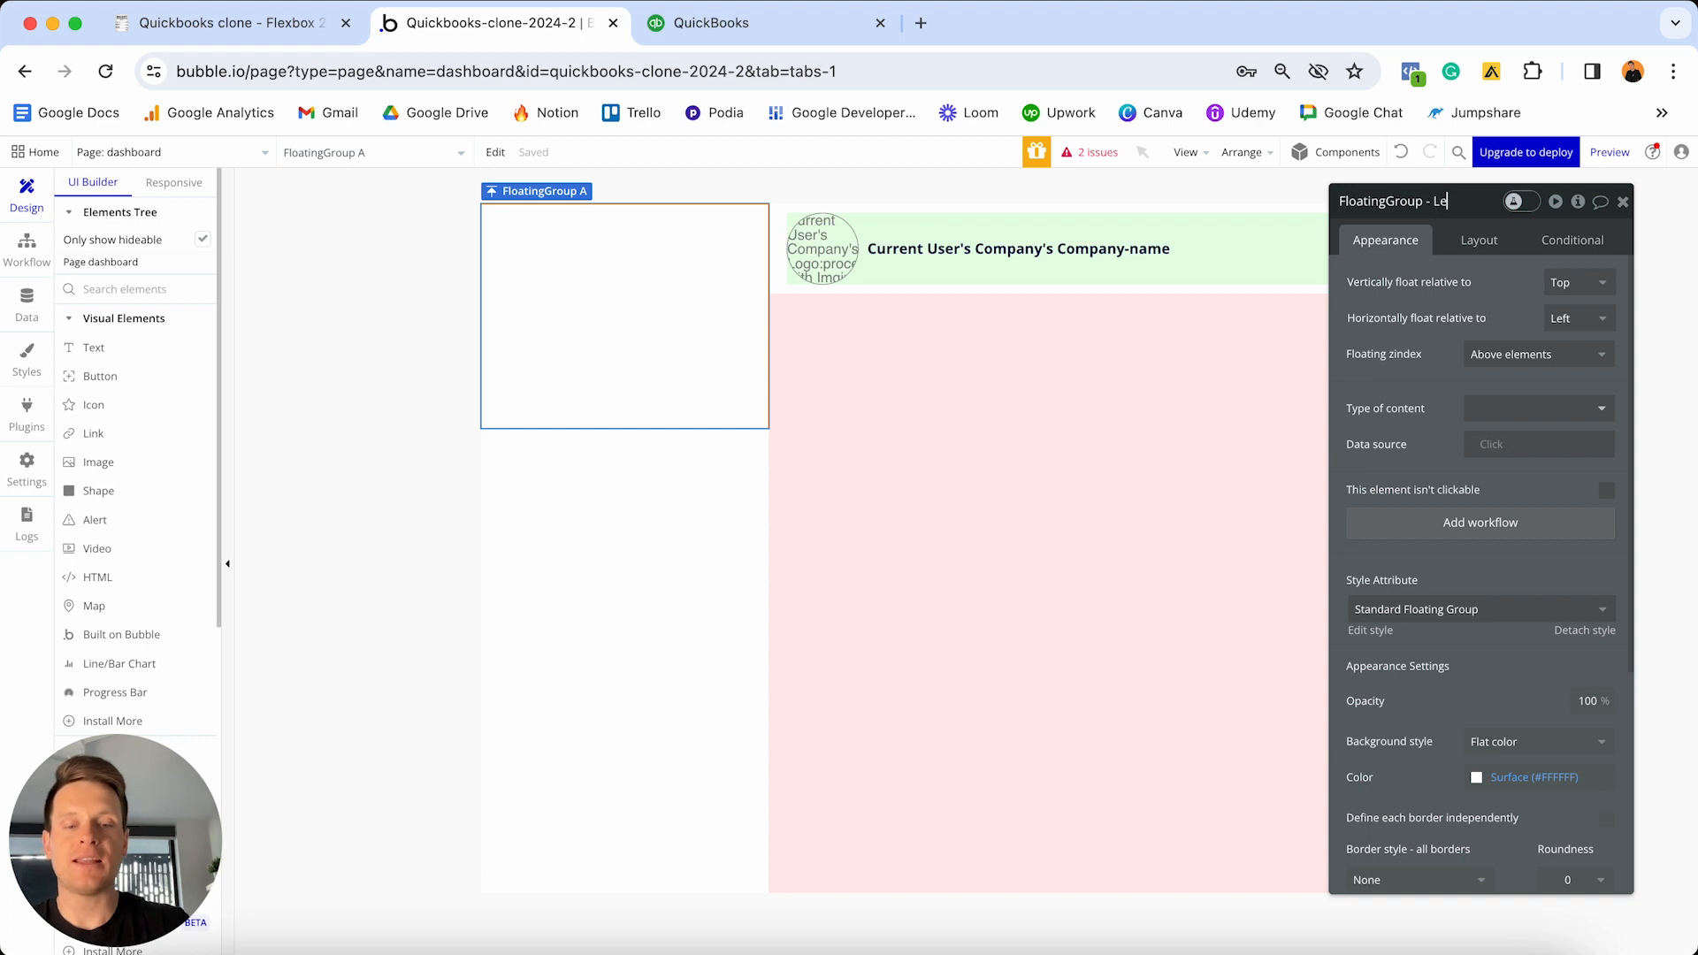
text(v-nav-)
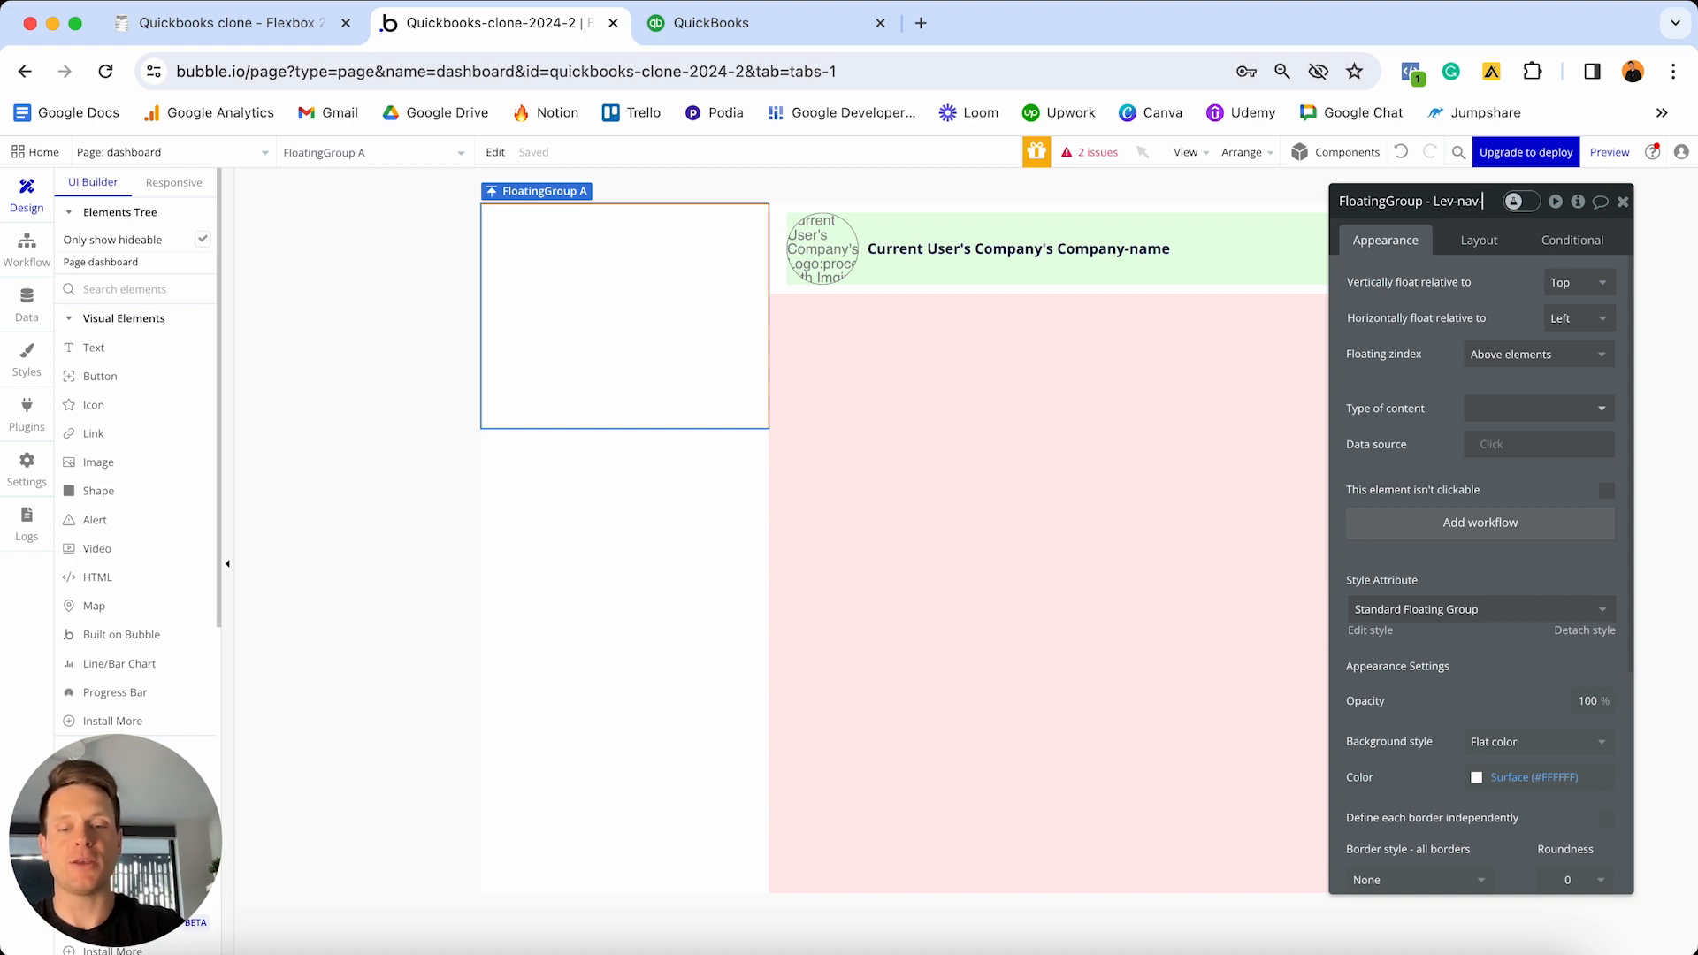
text(menu)
key(Left)
key(Left)
key(Left)
key(Left)
key(Left)
key(Left)
key(Left)
key(Left)
key(Left)
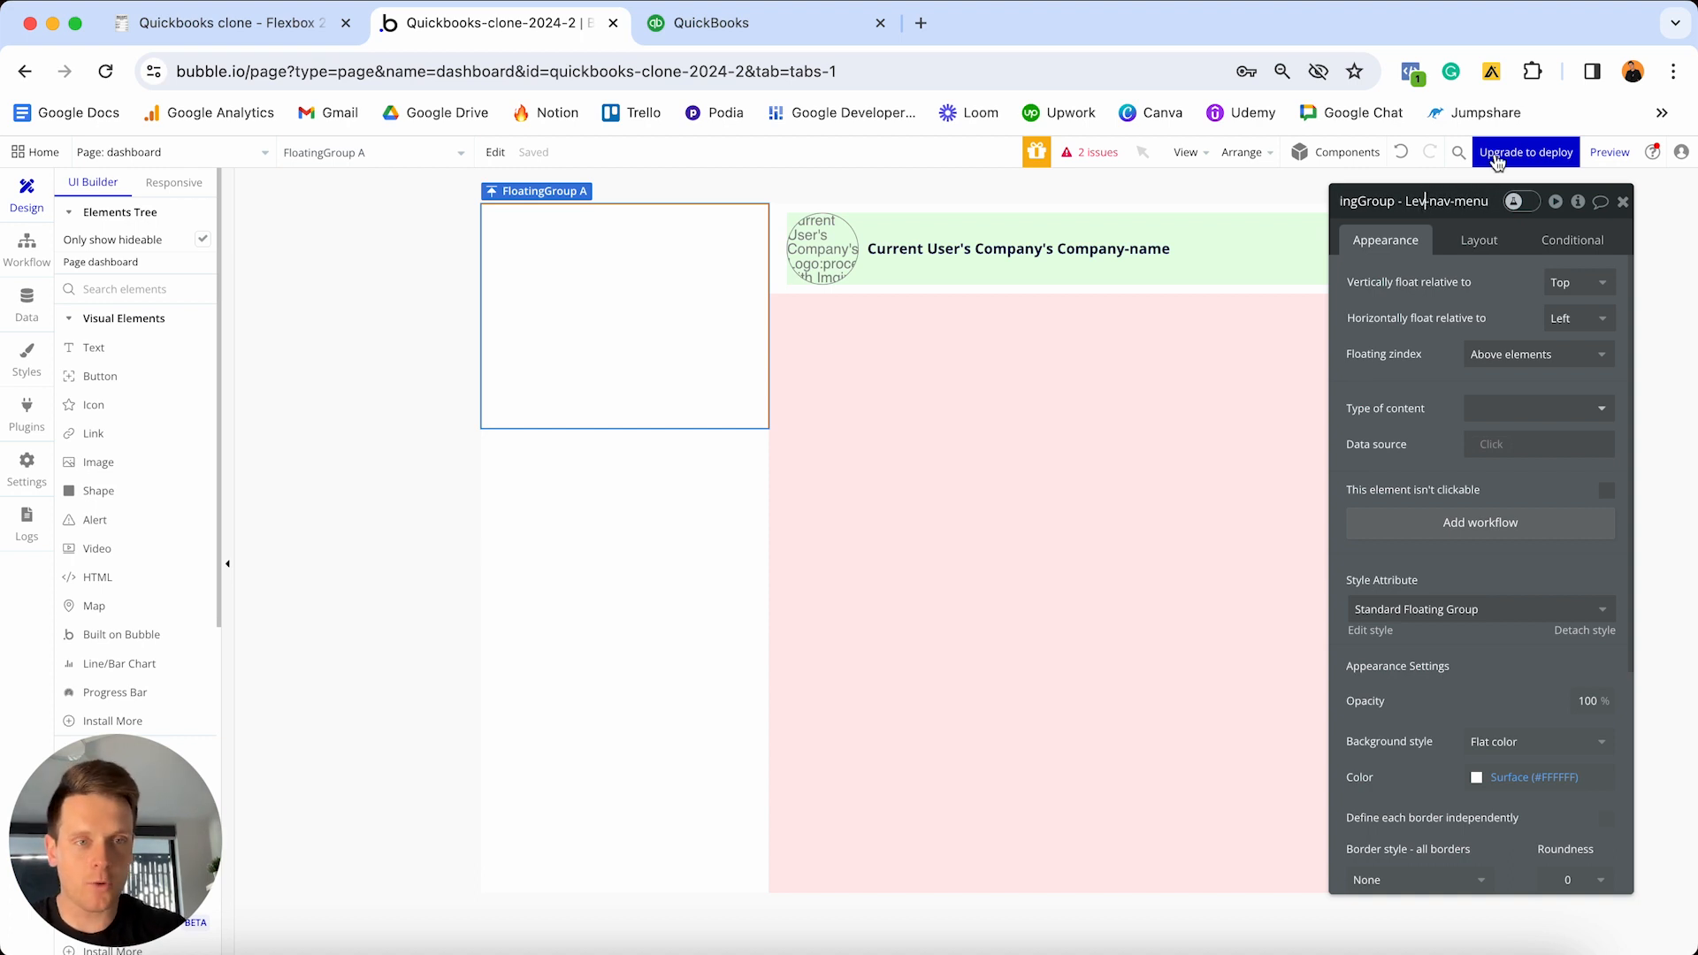
key(BackSpace)
text(ft)
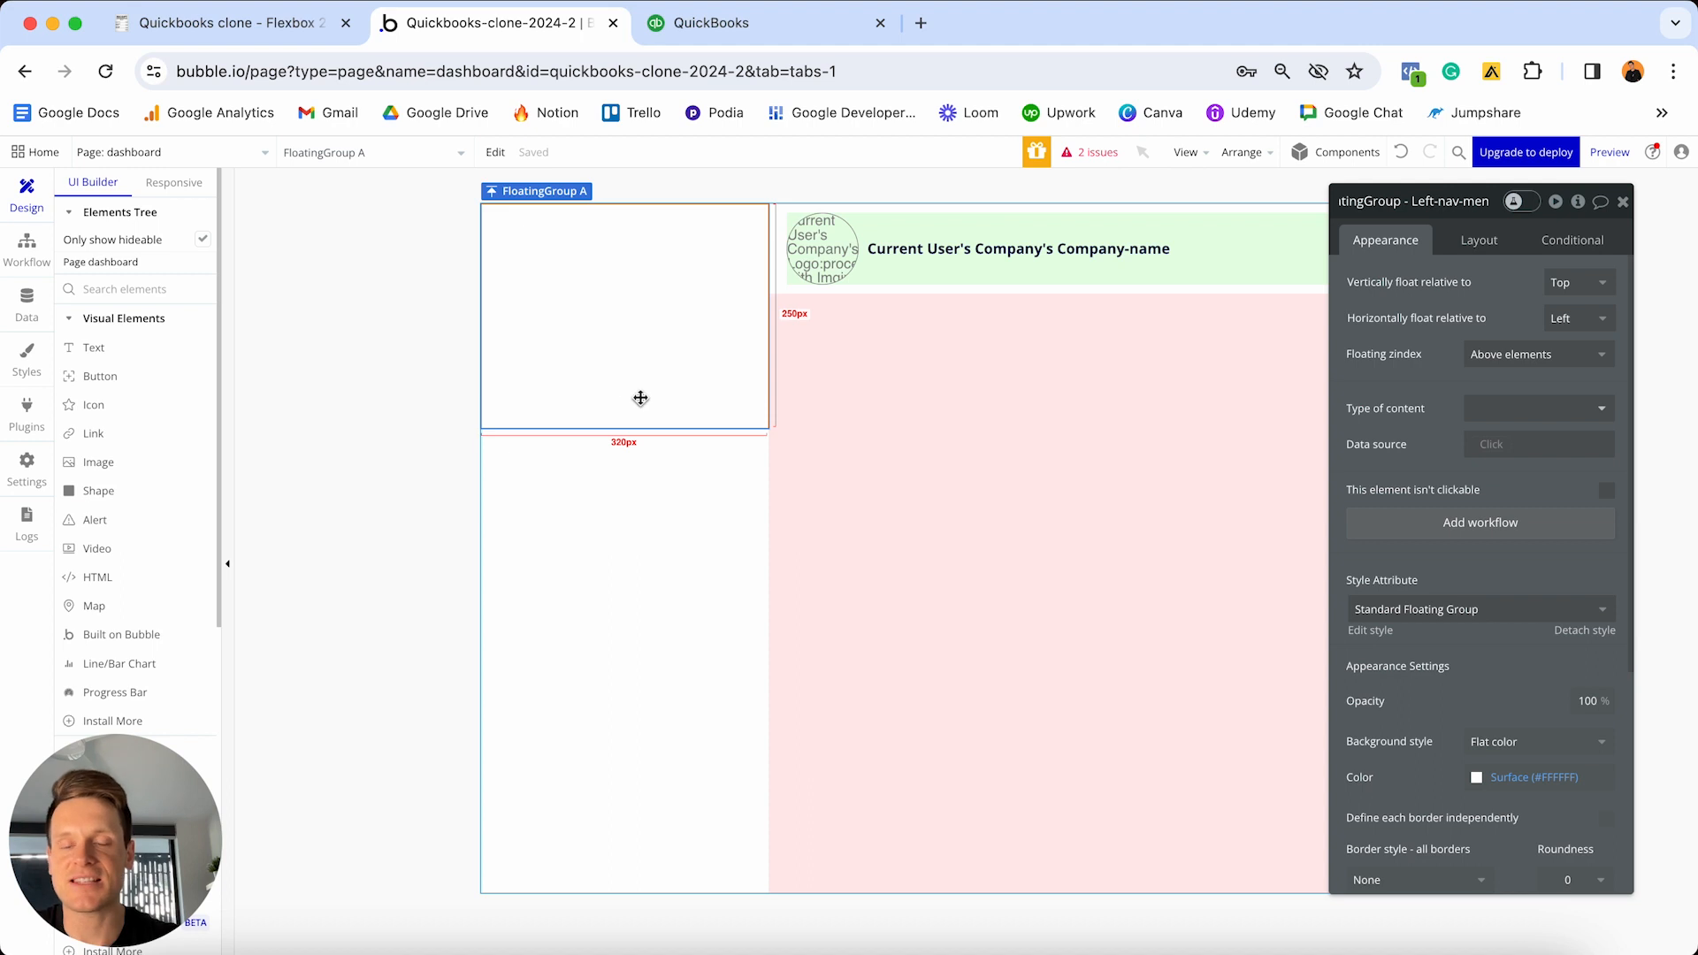
click(722, 26)
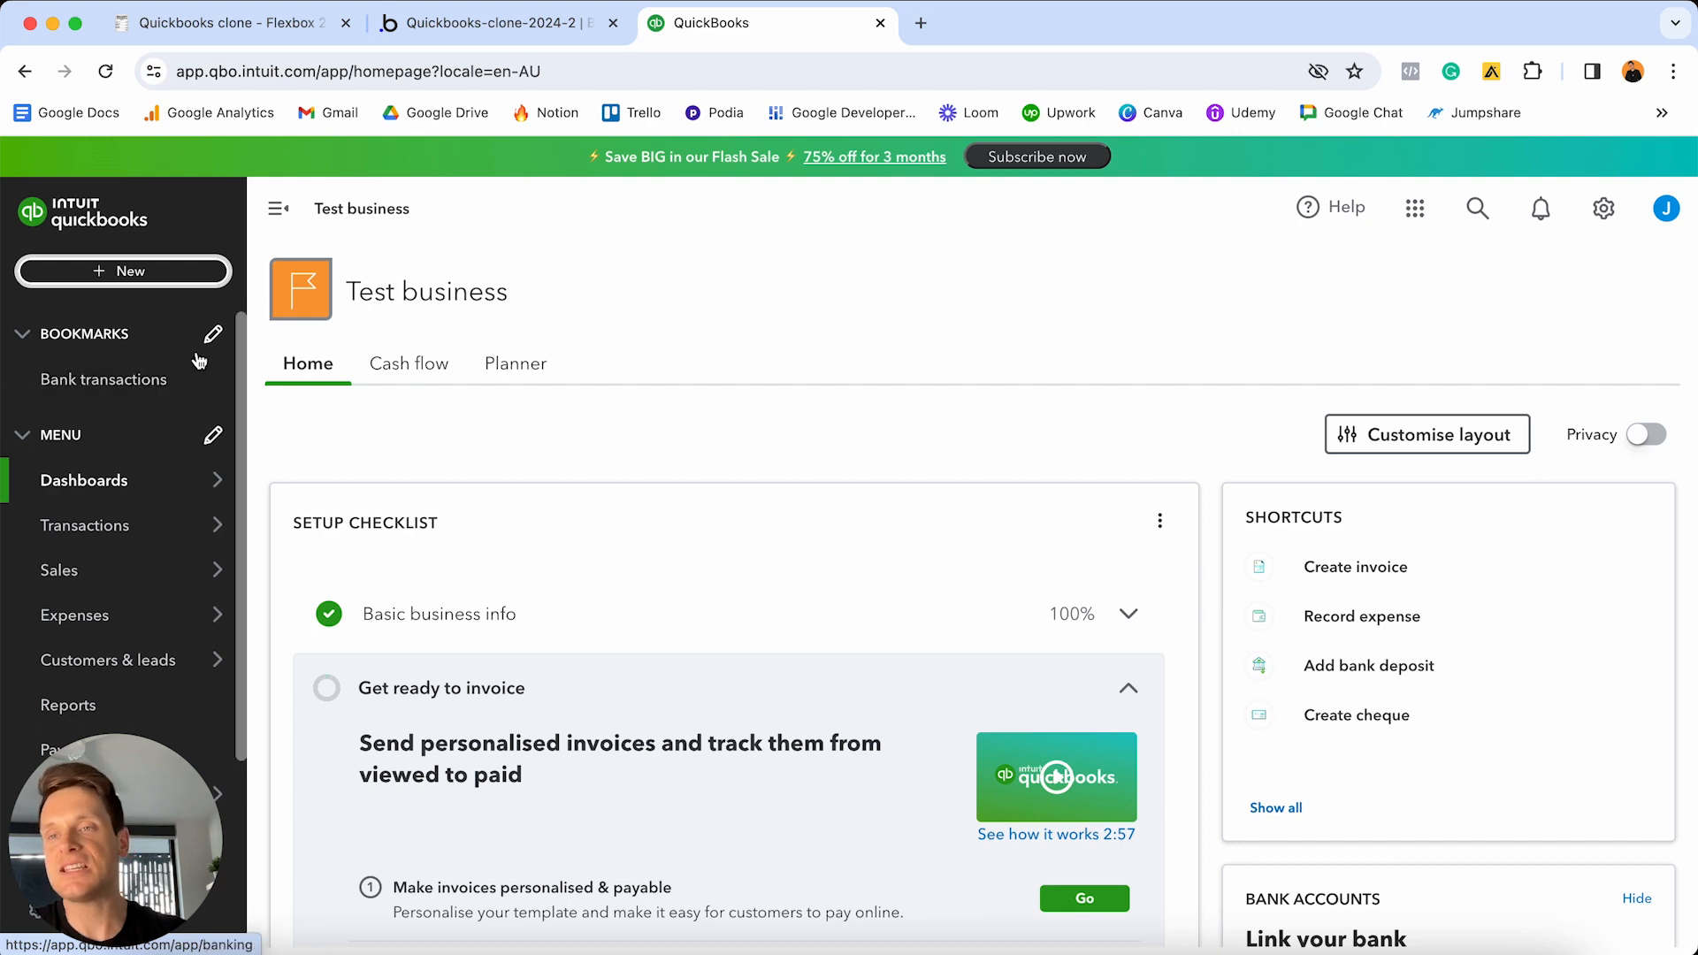
click(549, 29)
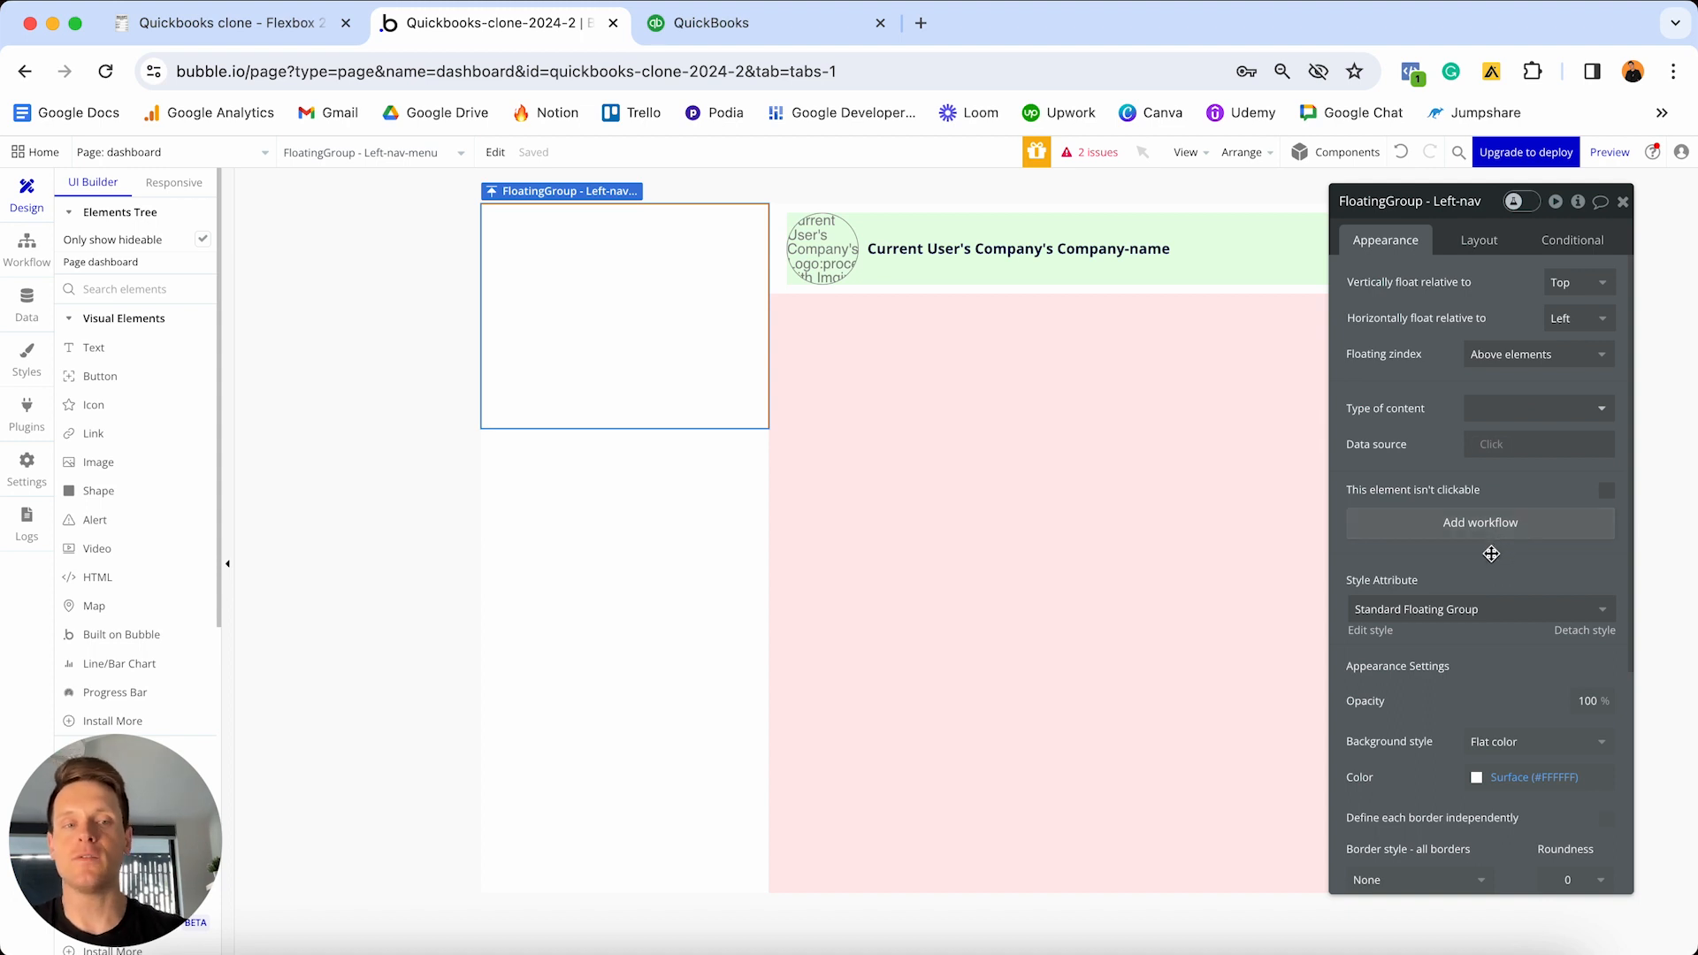
- Replace the left-nav group's Surface background colour with dark grey #393A3D
scroll(1493, 554, down, 2)
scroll(1492, 554, down, 1)
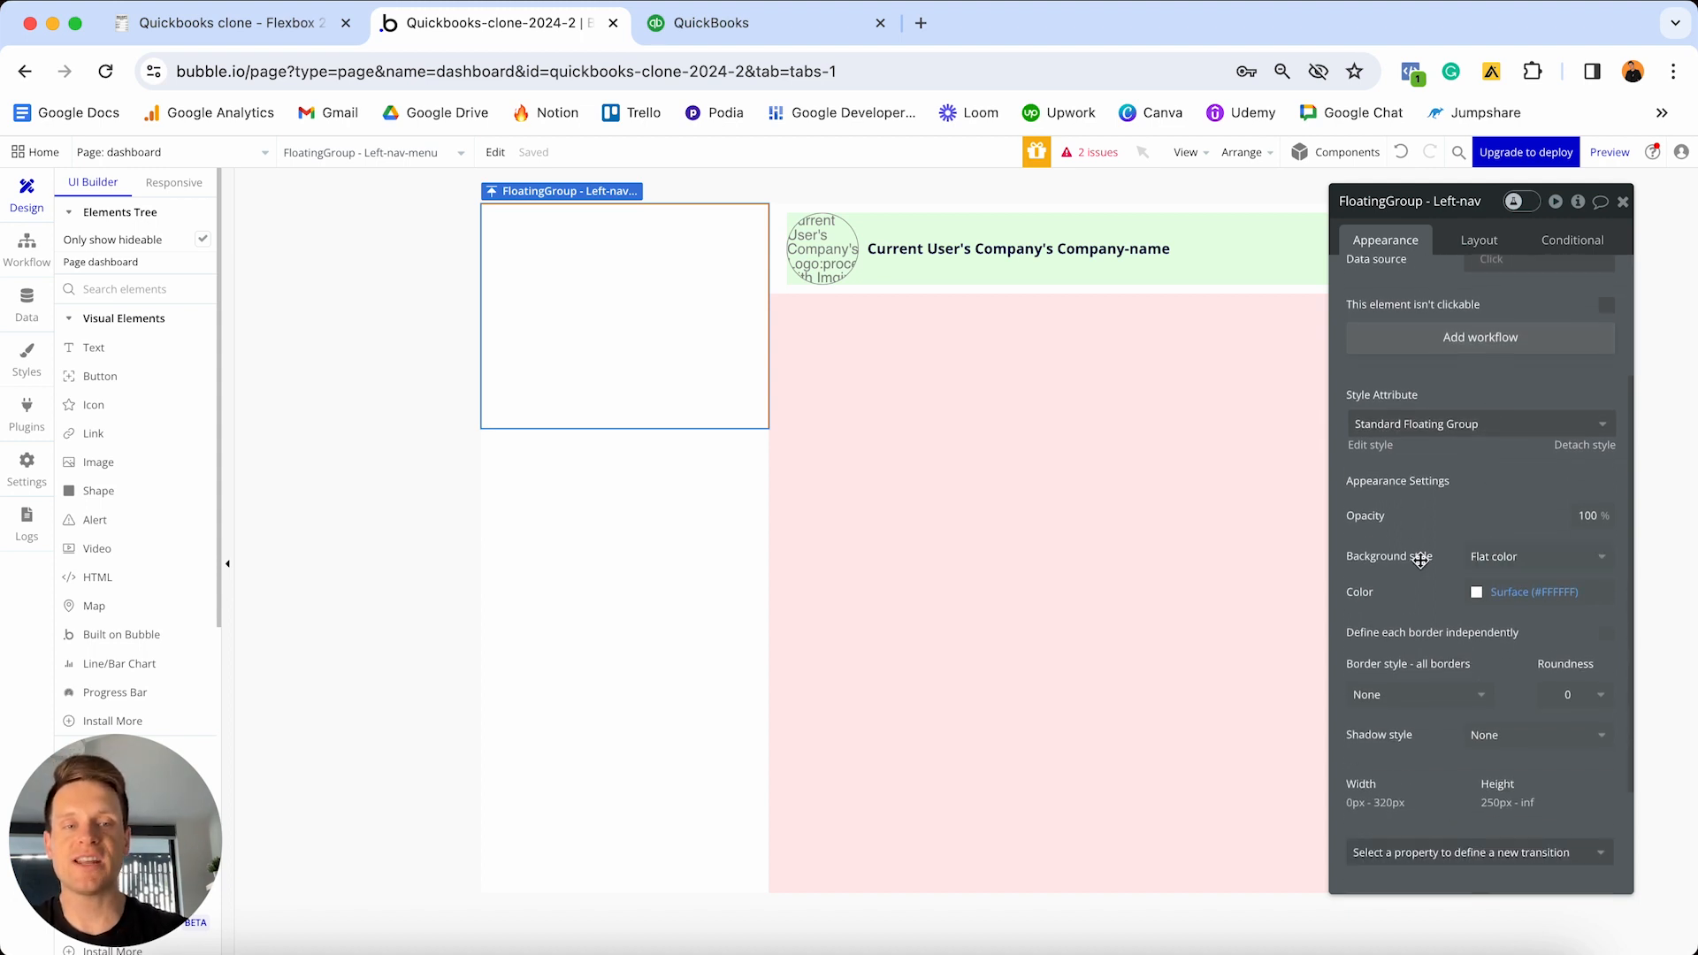
click(1525, 592)
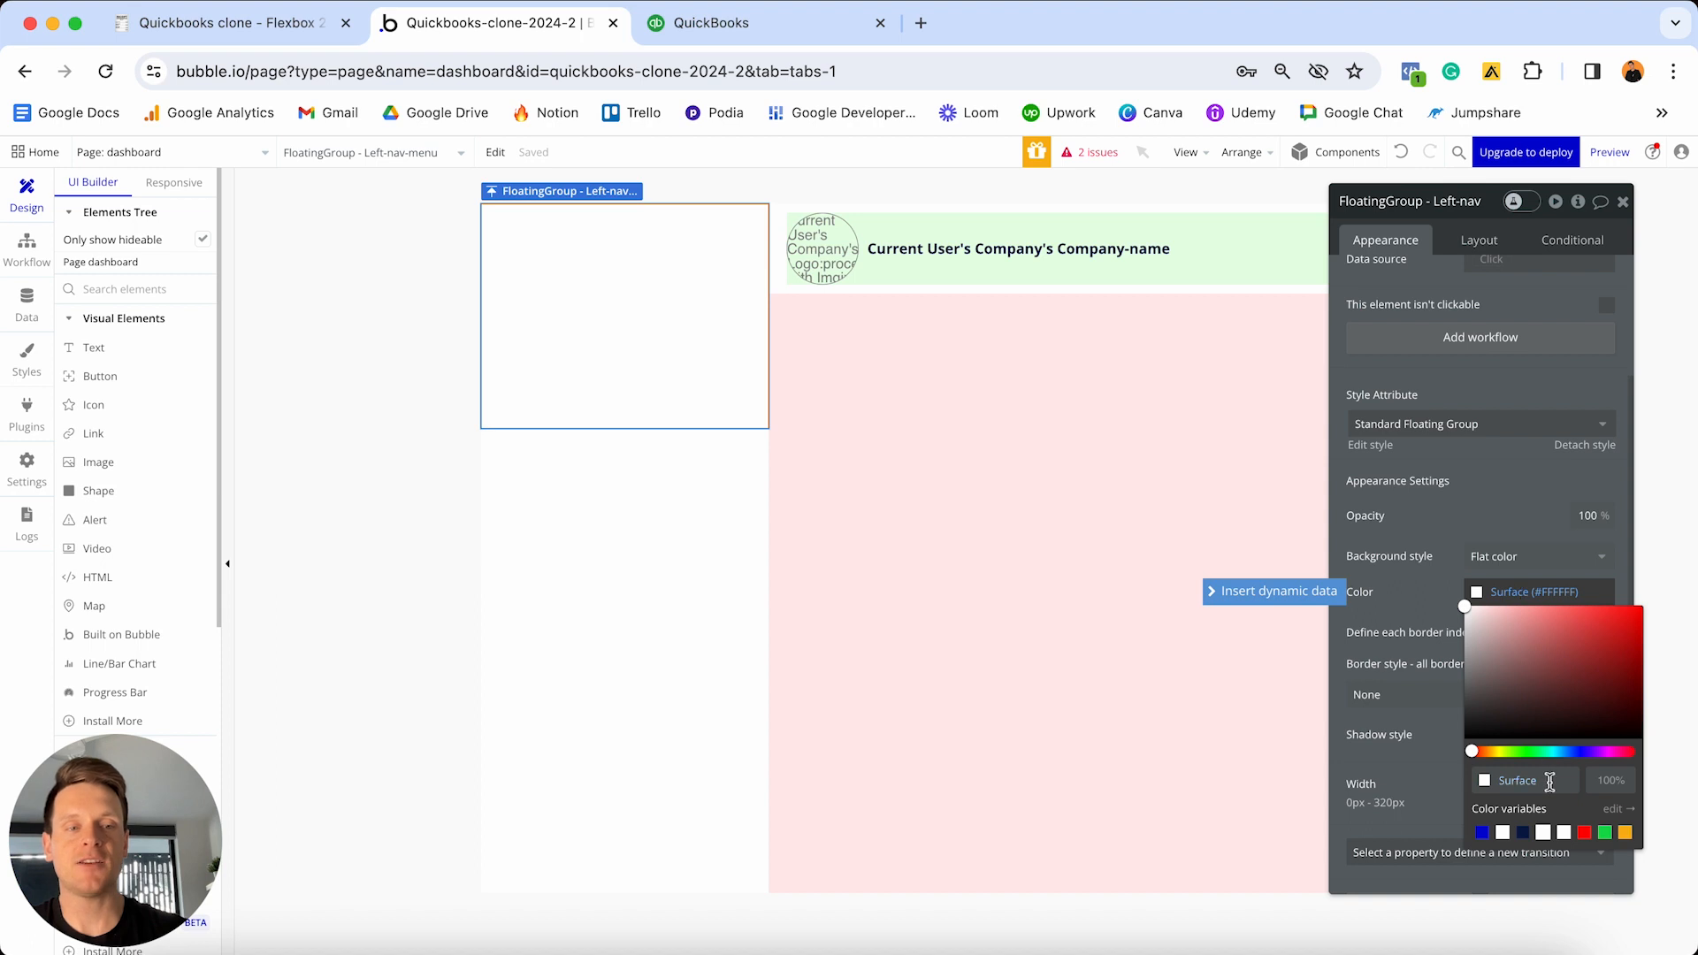
double_click(1550, 780)
text(#393A3D)
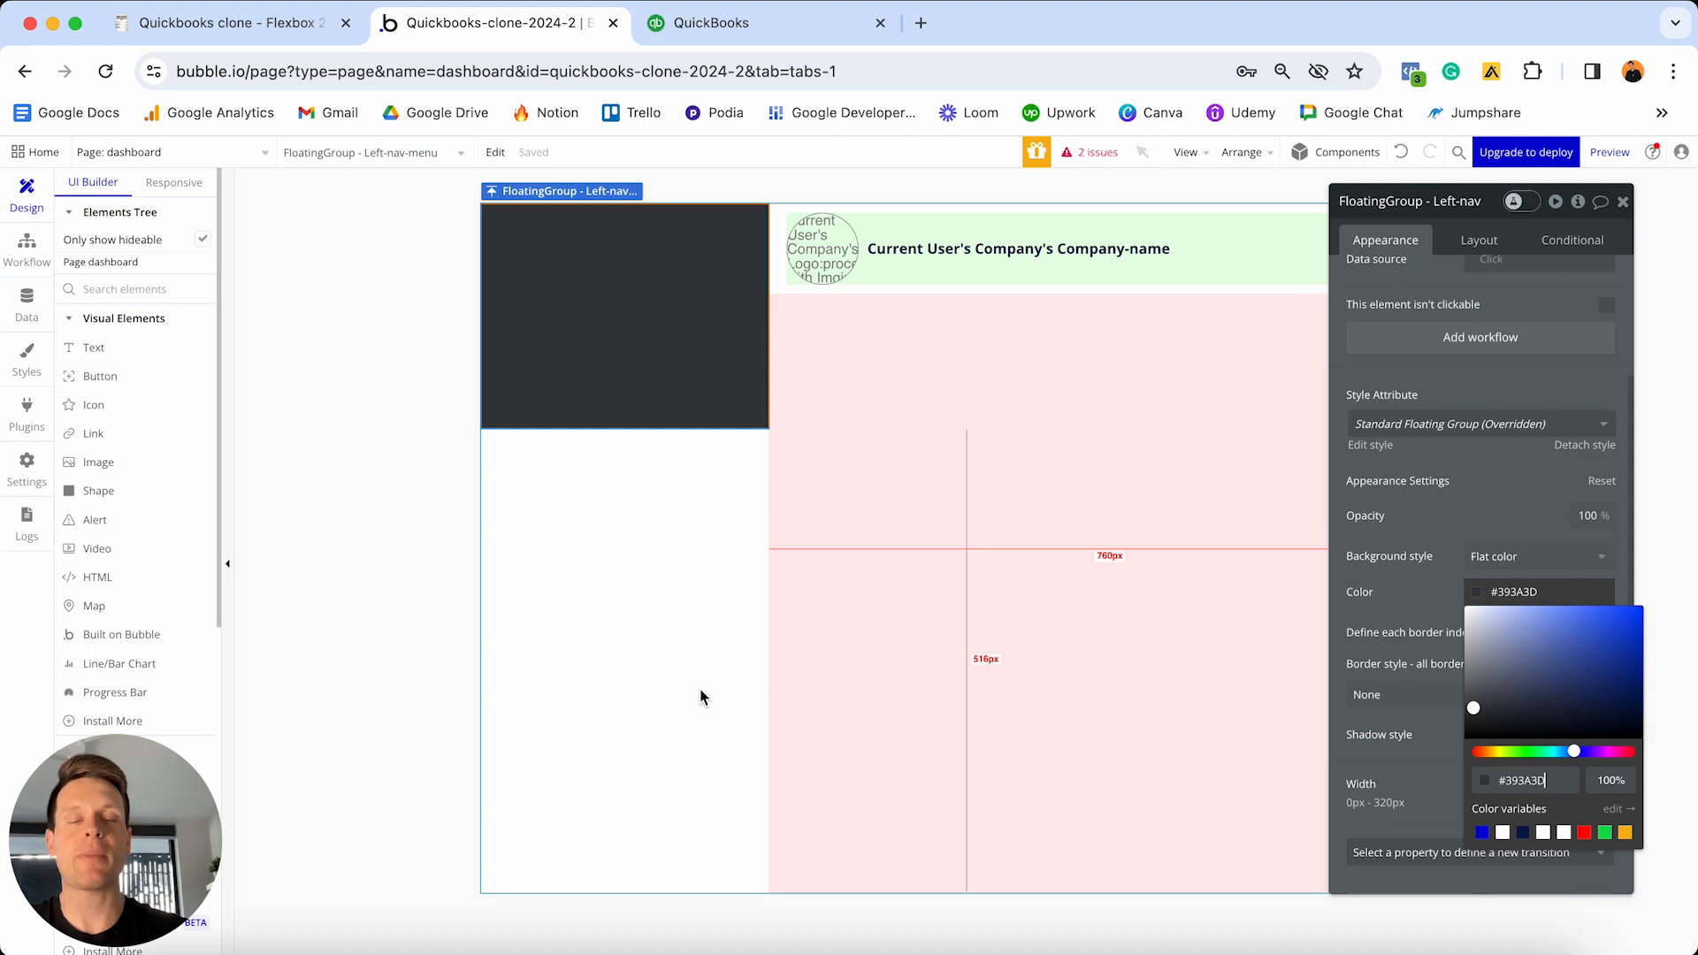
- Set the left-nav group's min height from 250 to 0, turn off fit-height-to-content, then view QuickBooks
click(1479, 241)
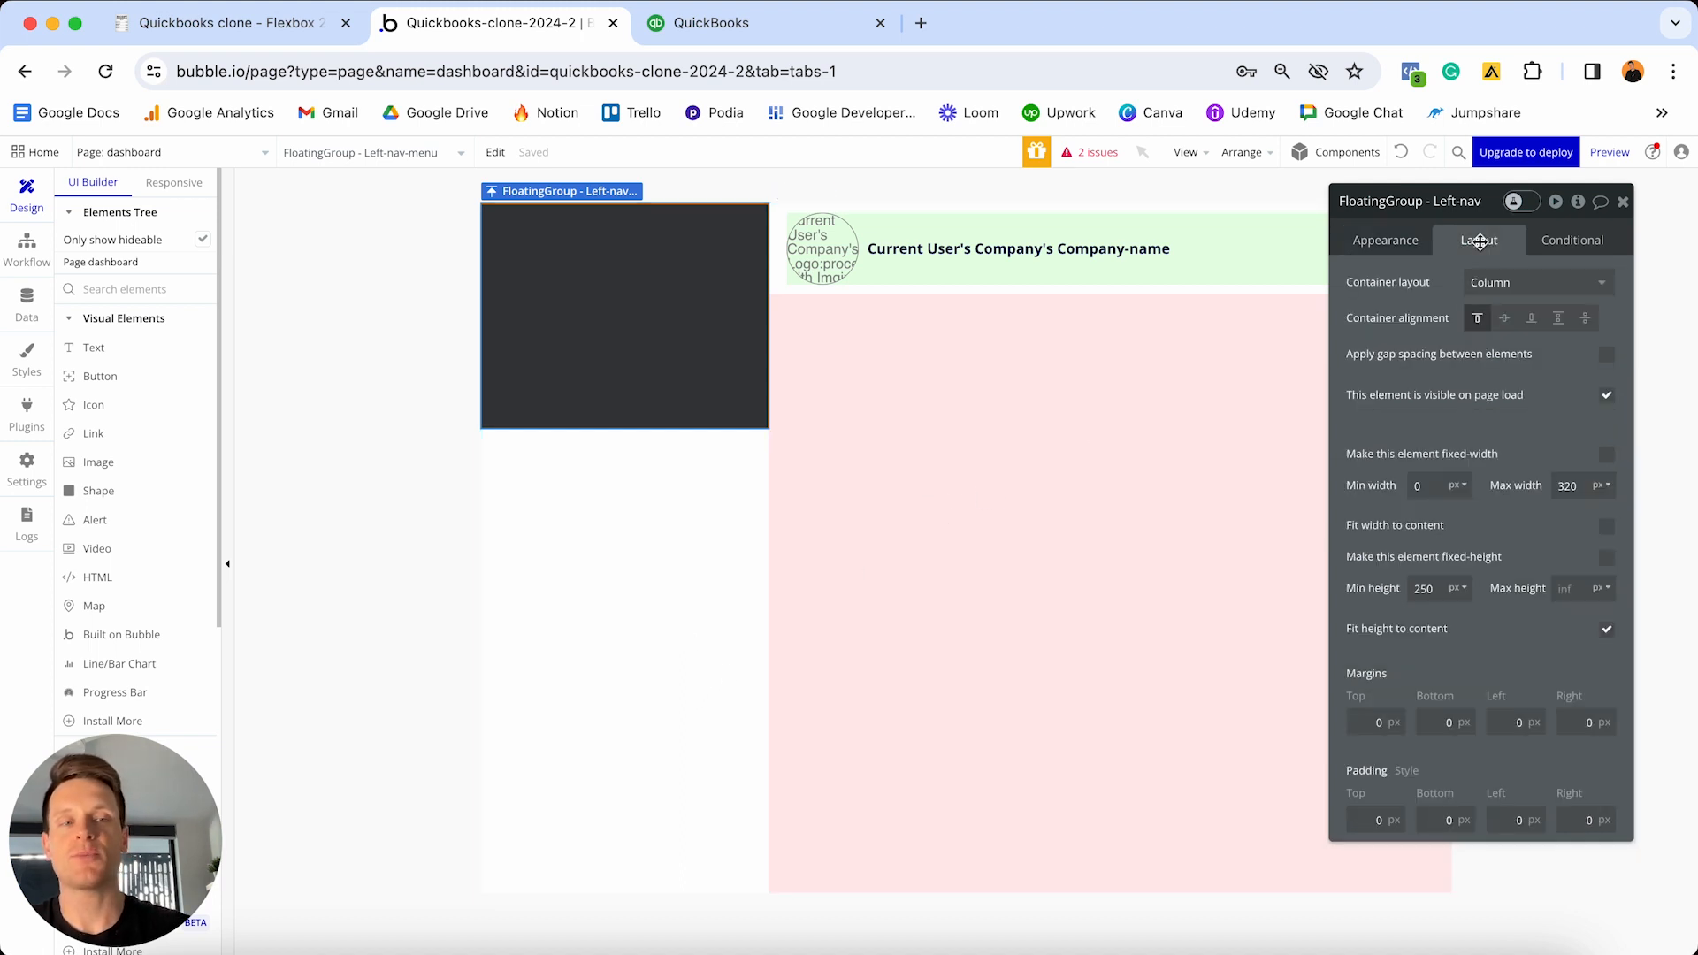
click(1440, 588)
double_click(1441, 589)
text(0)
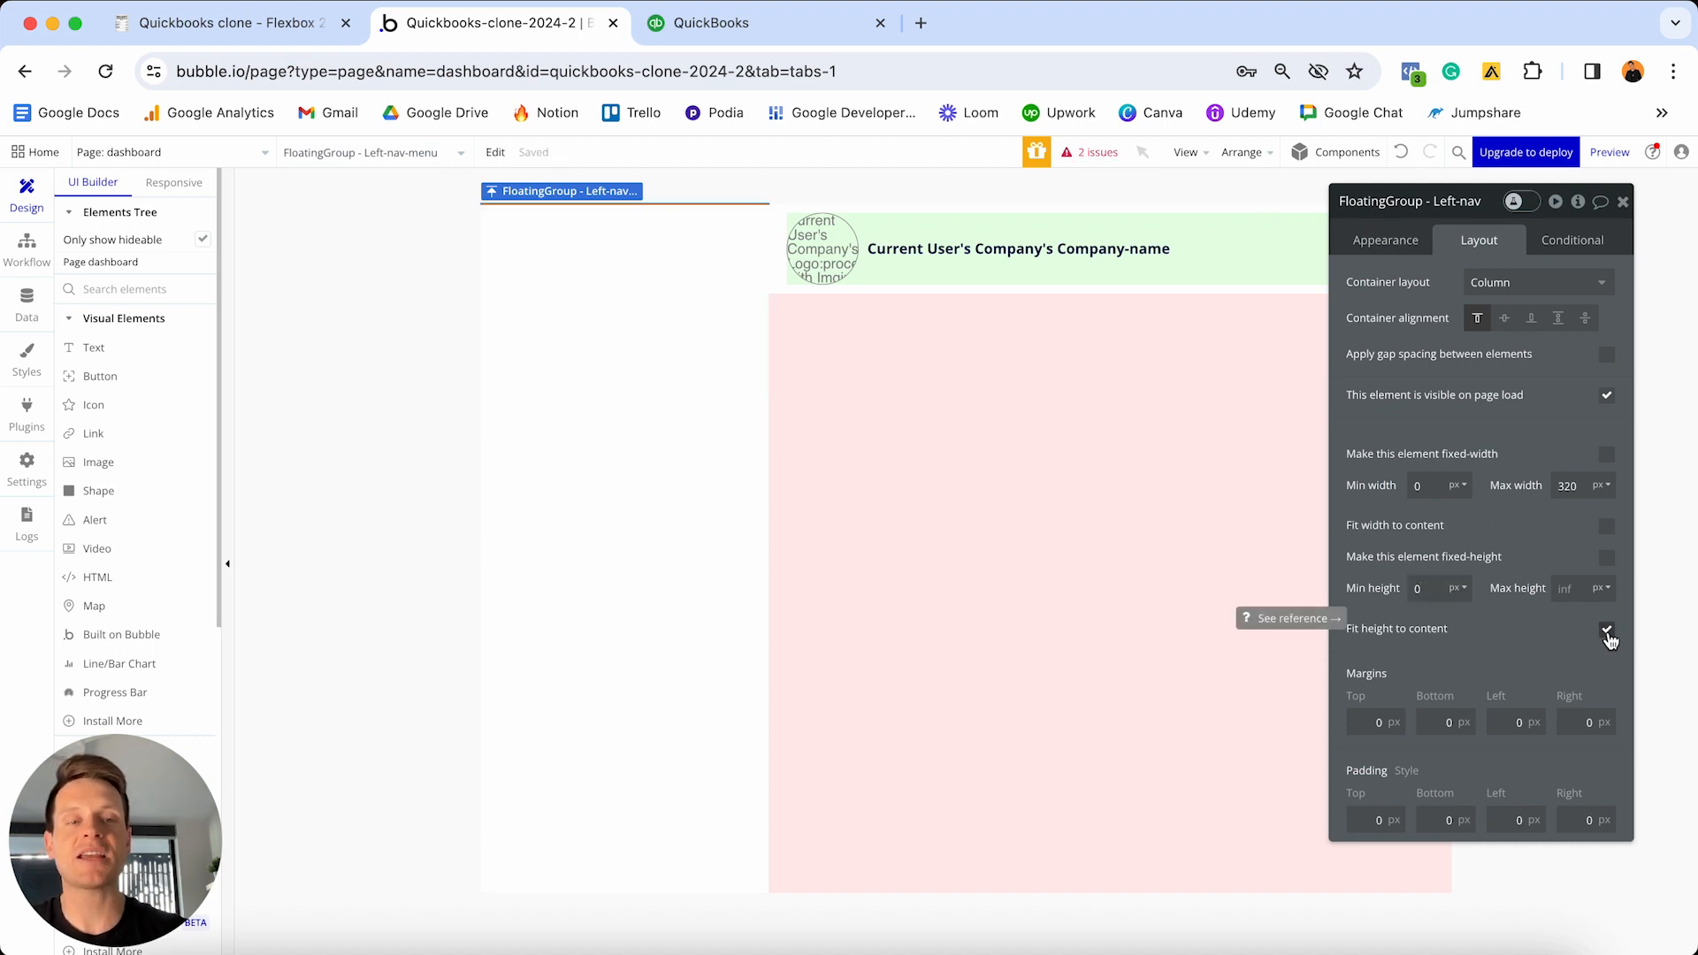
click(1608, 630)
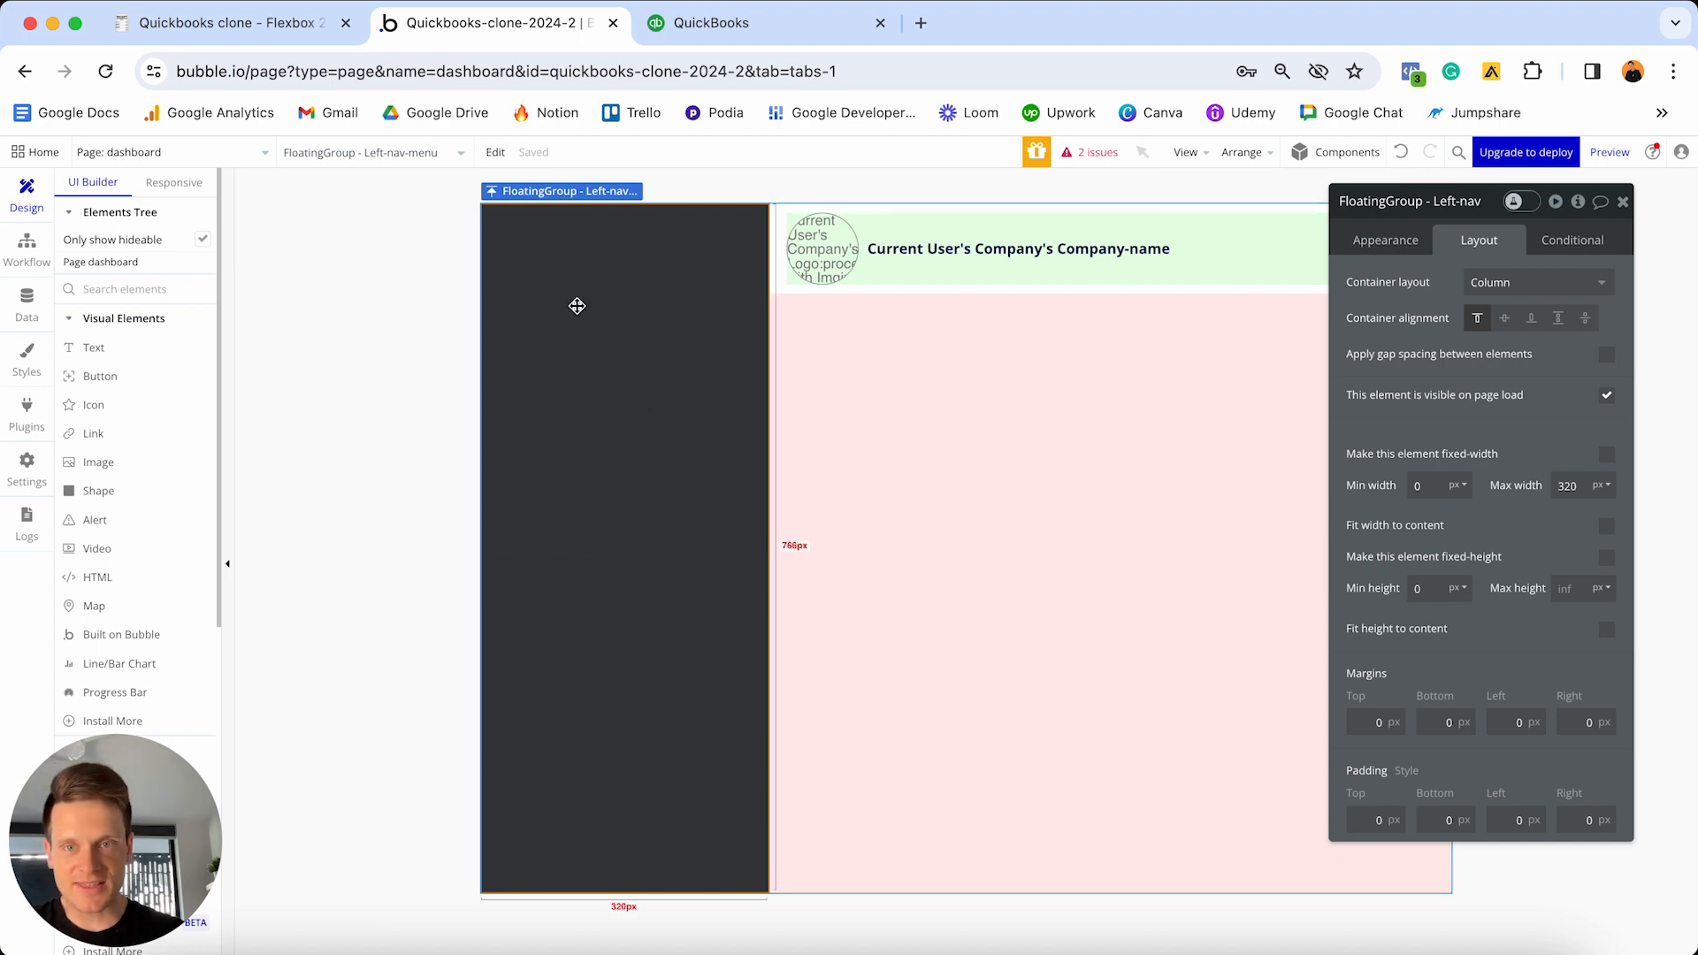
click(708, 33)
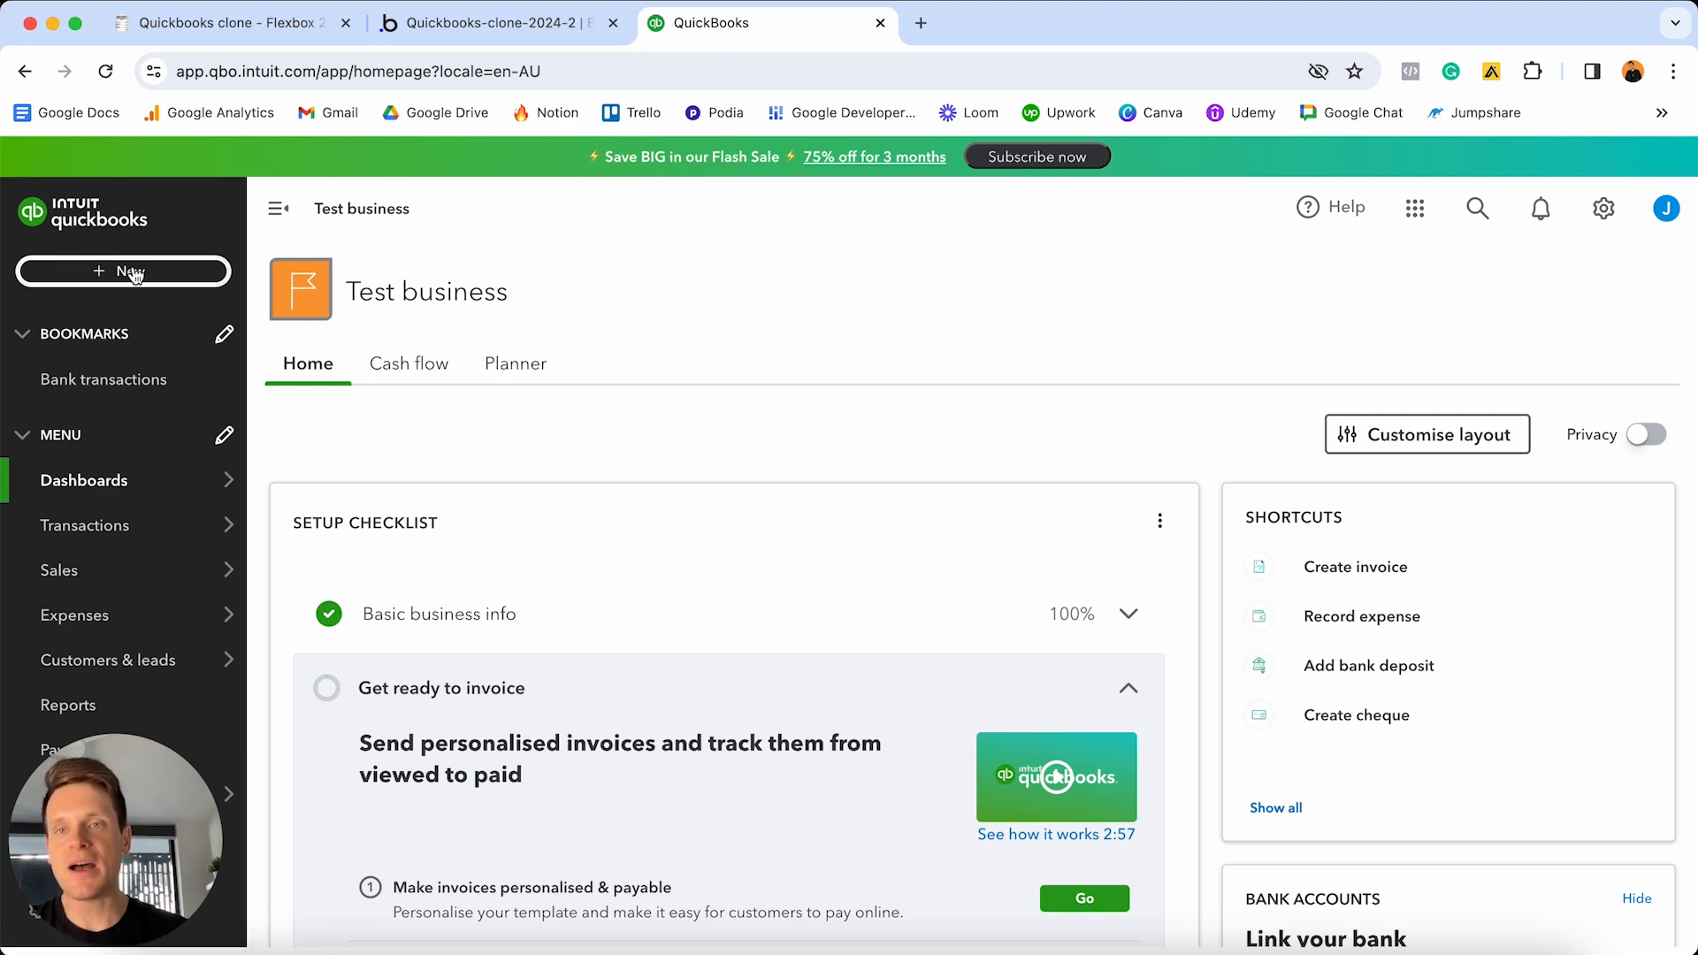
- Add an Image element to the top of the dark left-nav group, then open a new tab
click(500, 23)
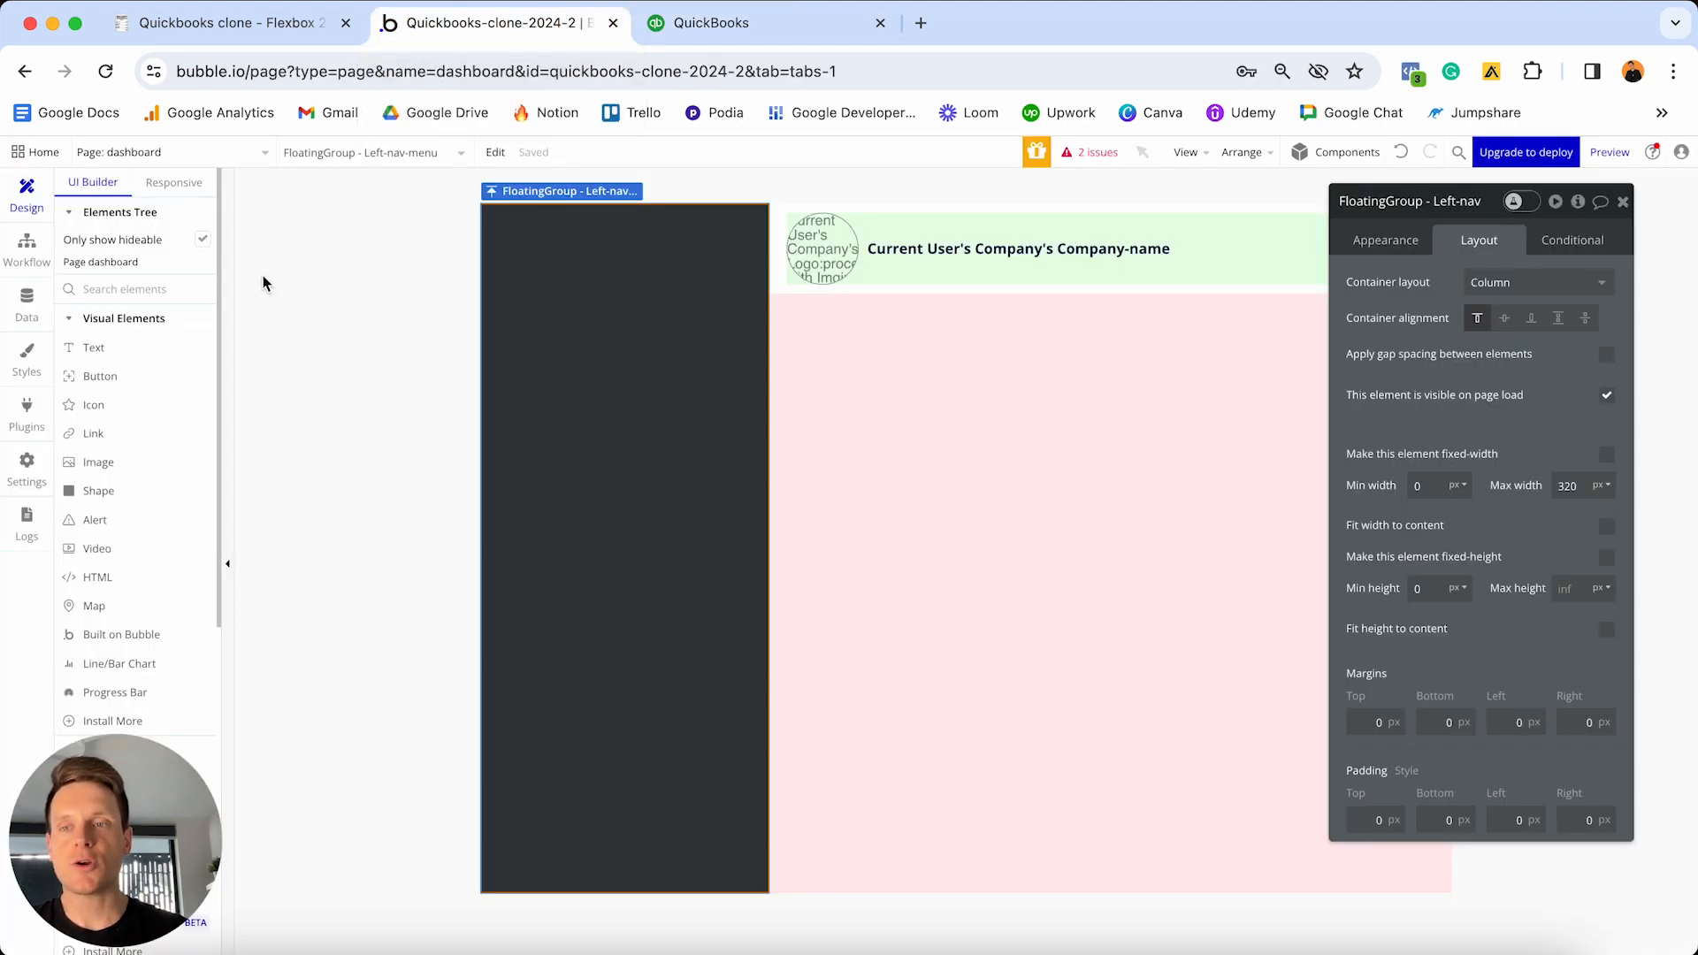
click(115, 461)
click(678, 269)
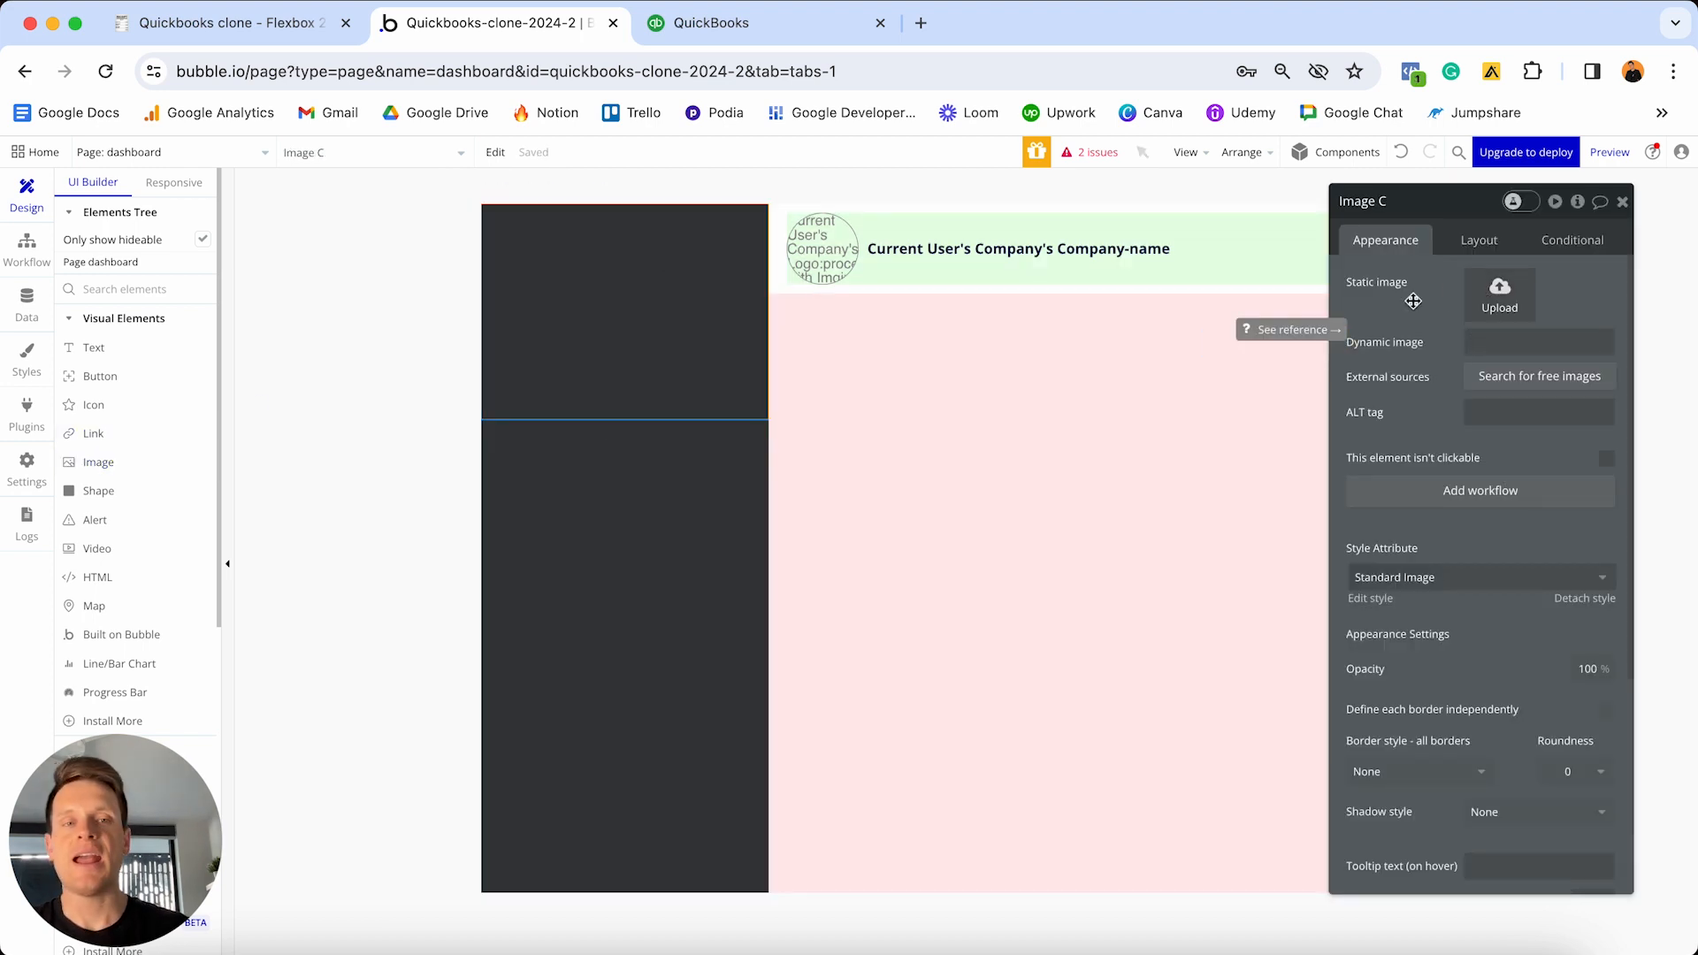
click(921, 23)
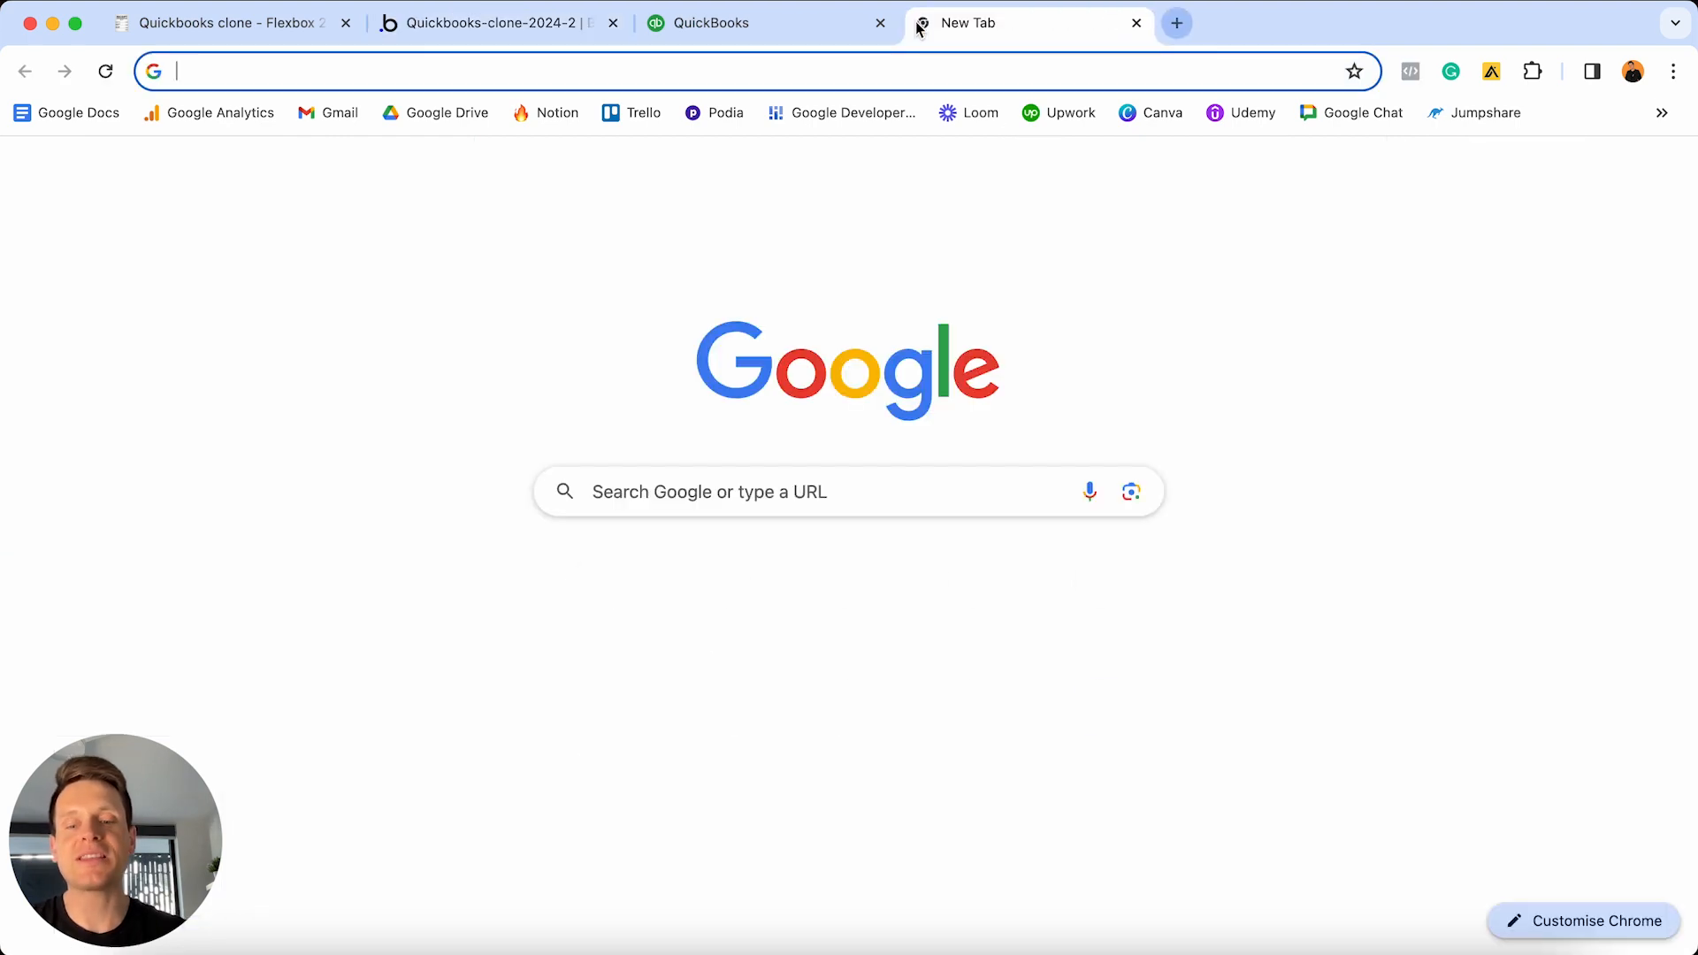
- Load the Quickbooks Clone Assets Drive folder and preview Quickbooks-Logo-White.png before returning to Bubble
key(Return)
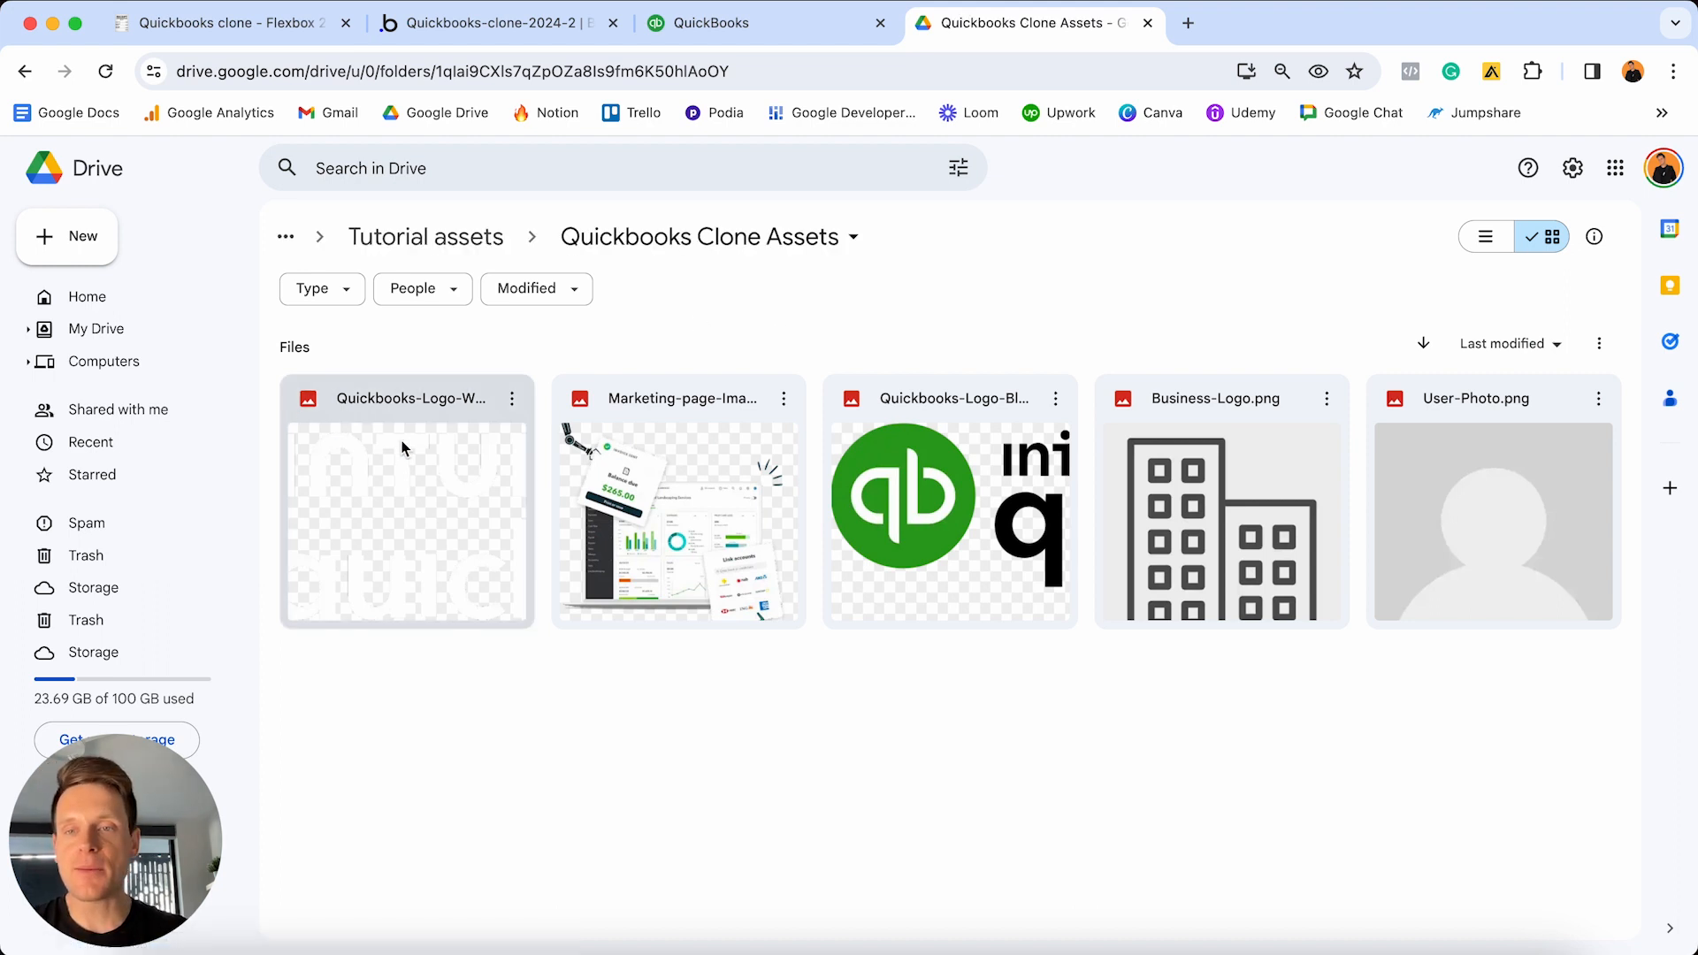
double_click(440, 500)
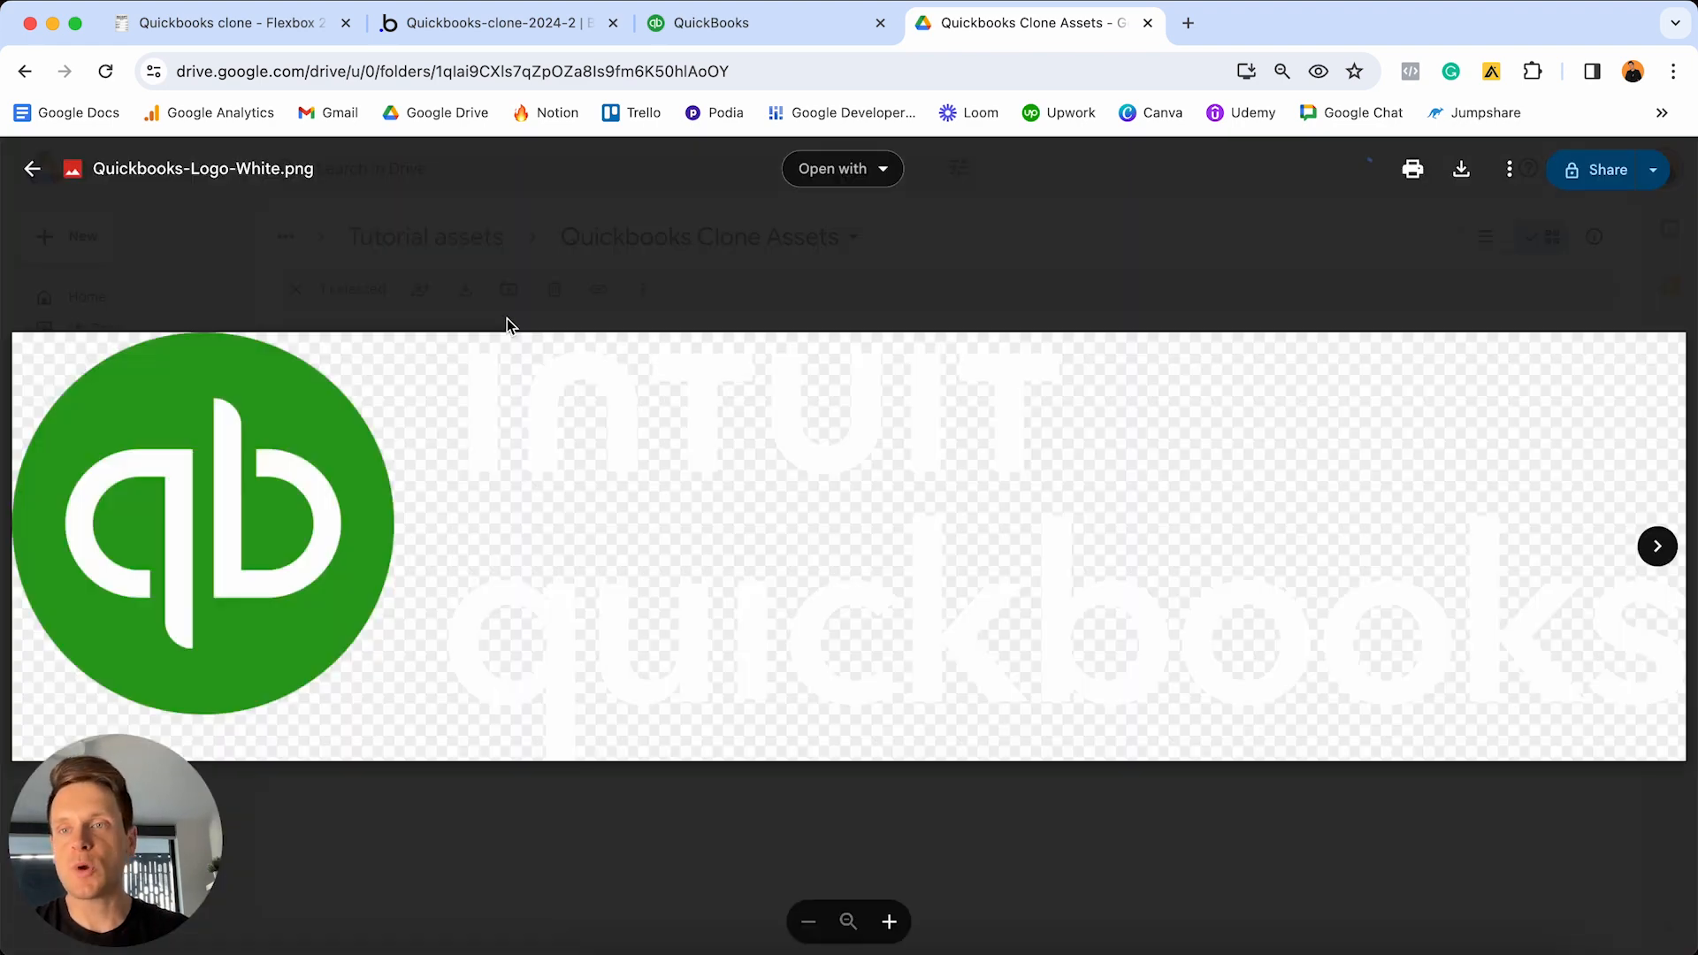
click(531, 278)
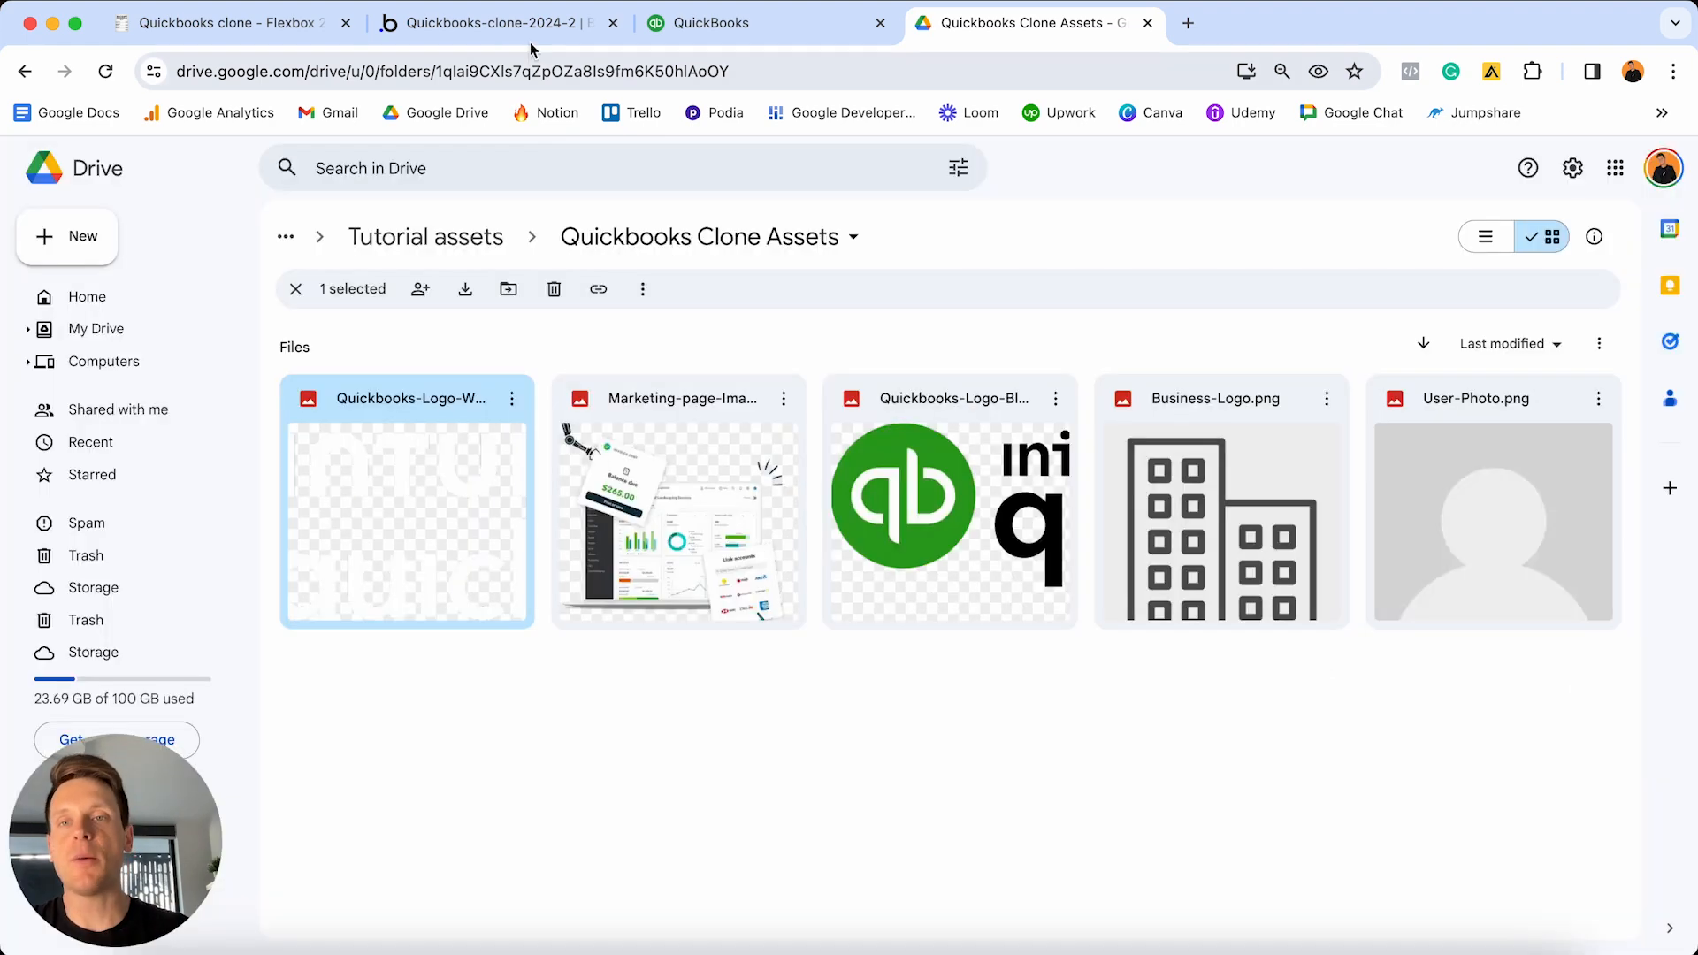
click(529, 25)
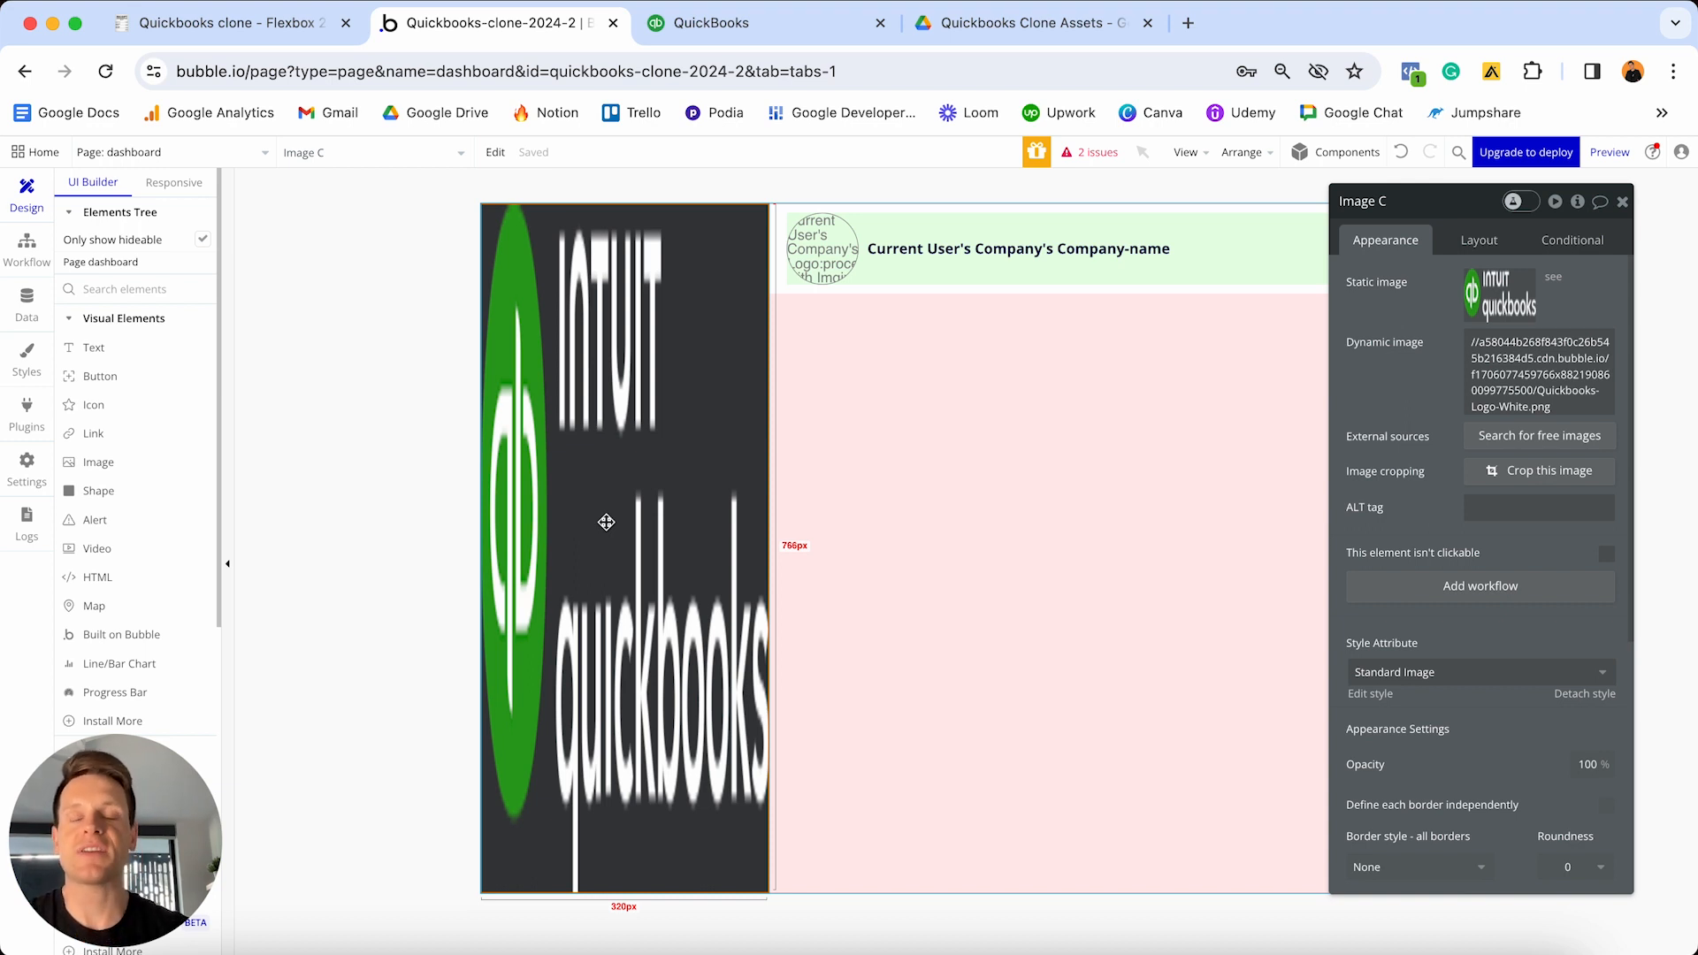
- Lock Image C's aspect ratio and set width 150, top margin 30 and left margin 20
click(1483, 236)
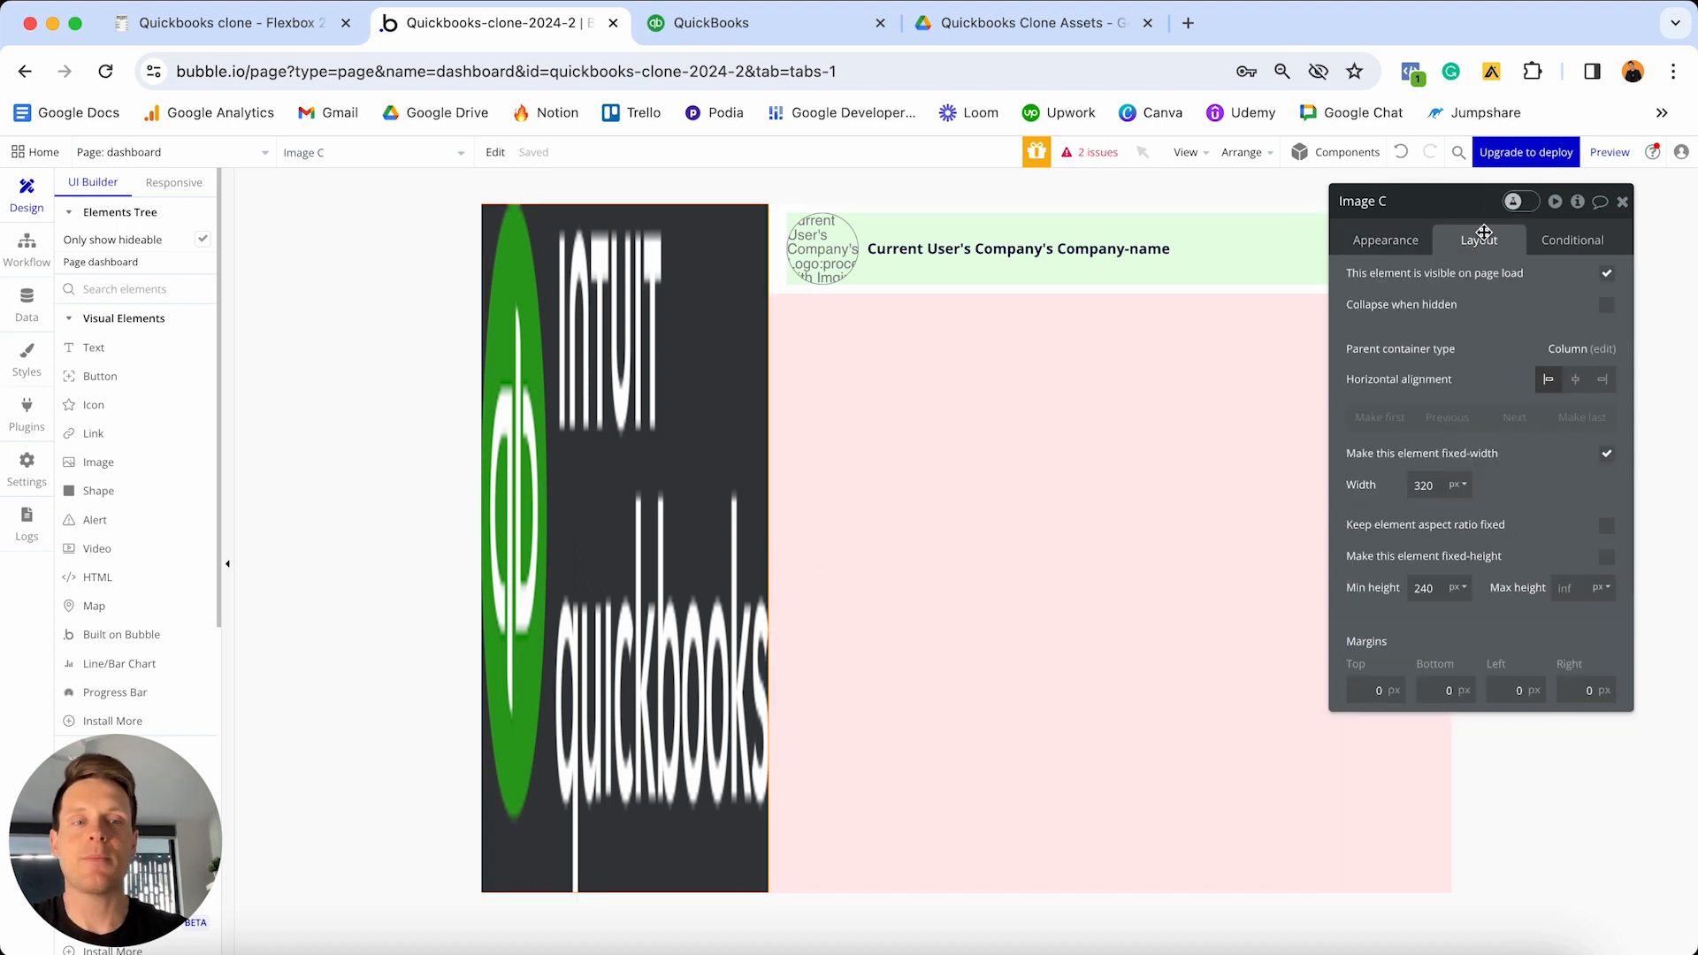
click(1607, 527)
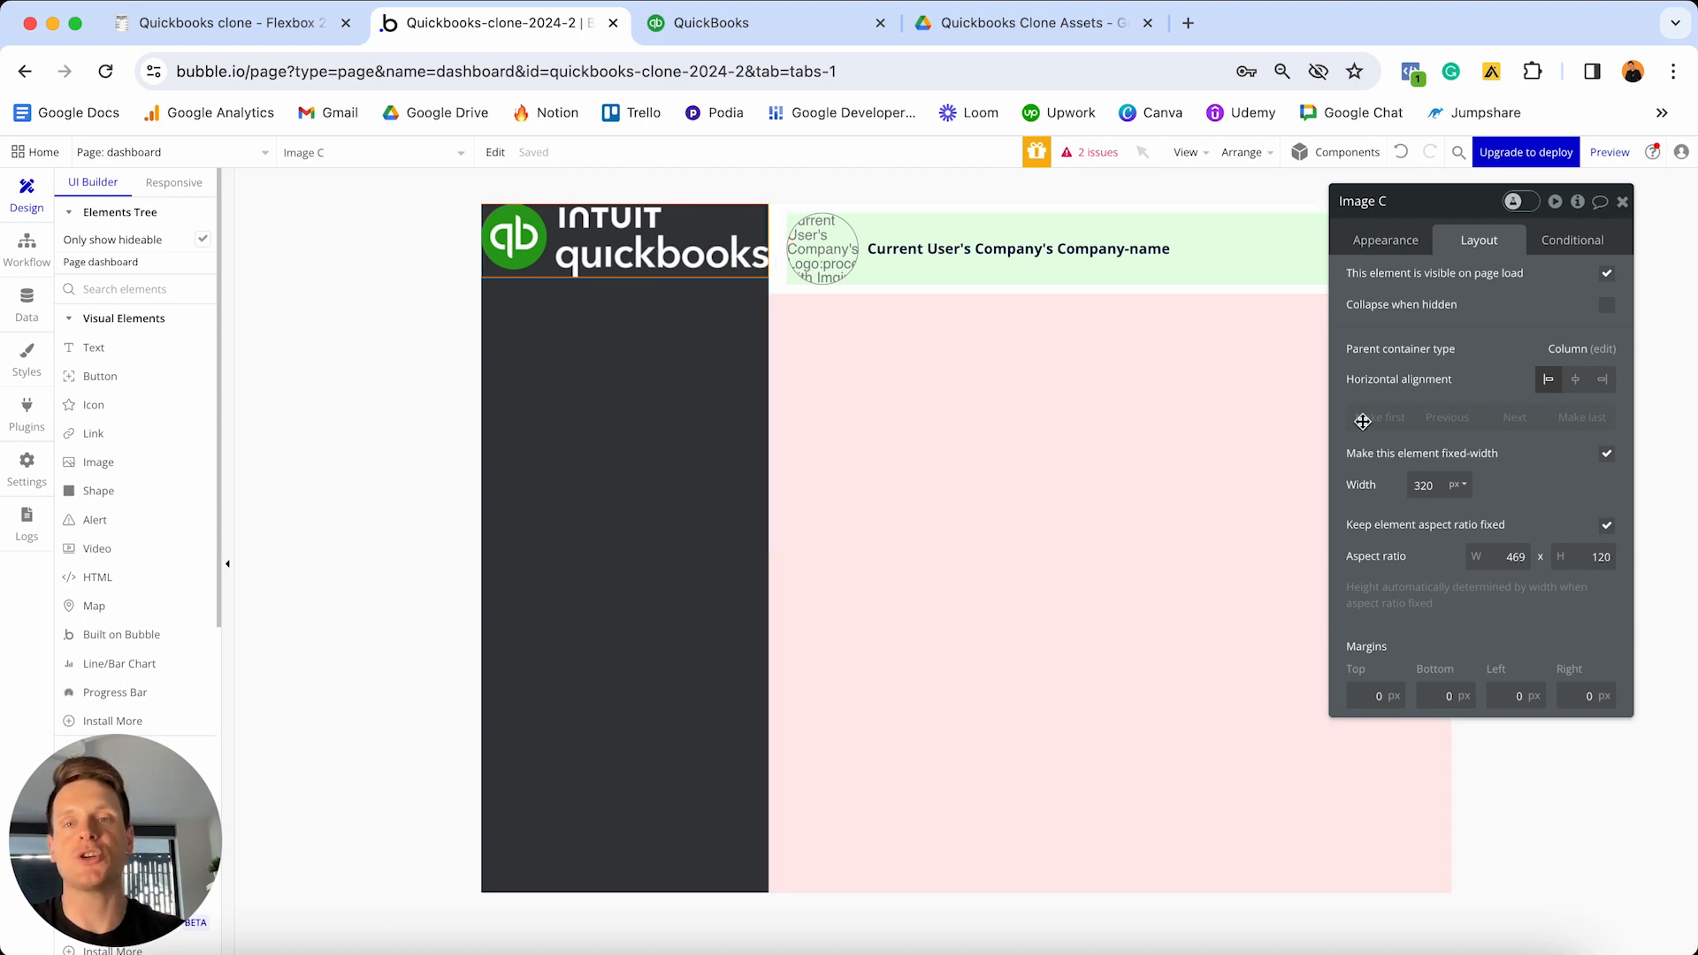
double_click(1426, 485)
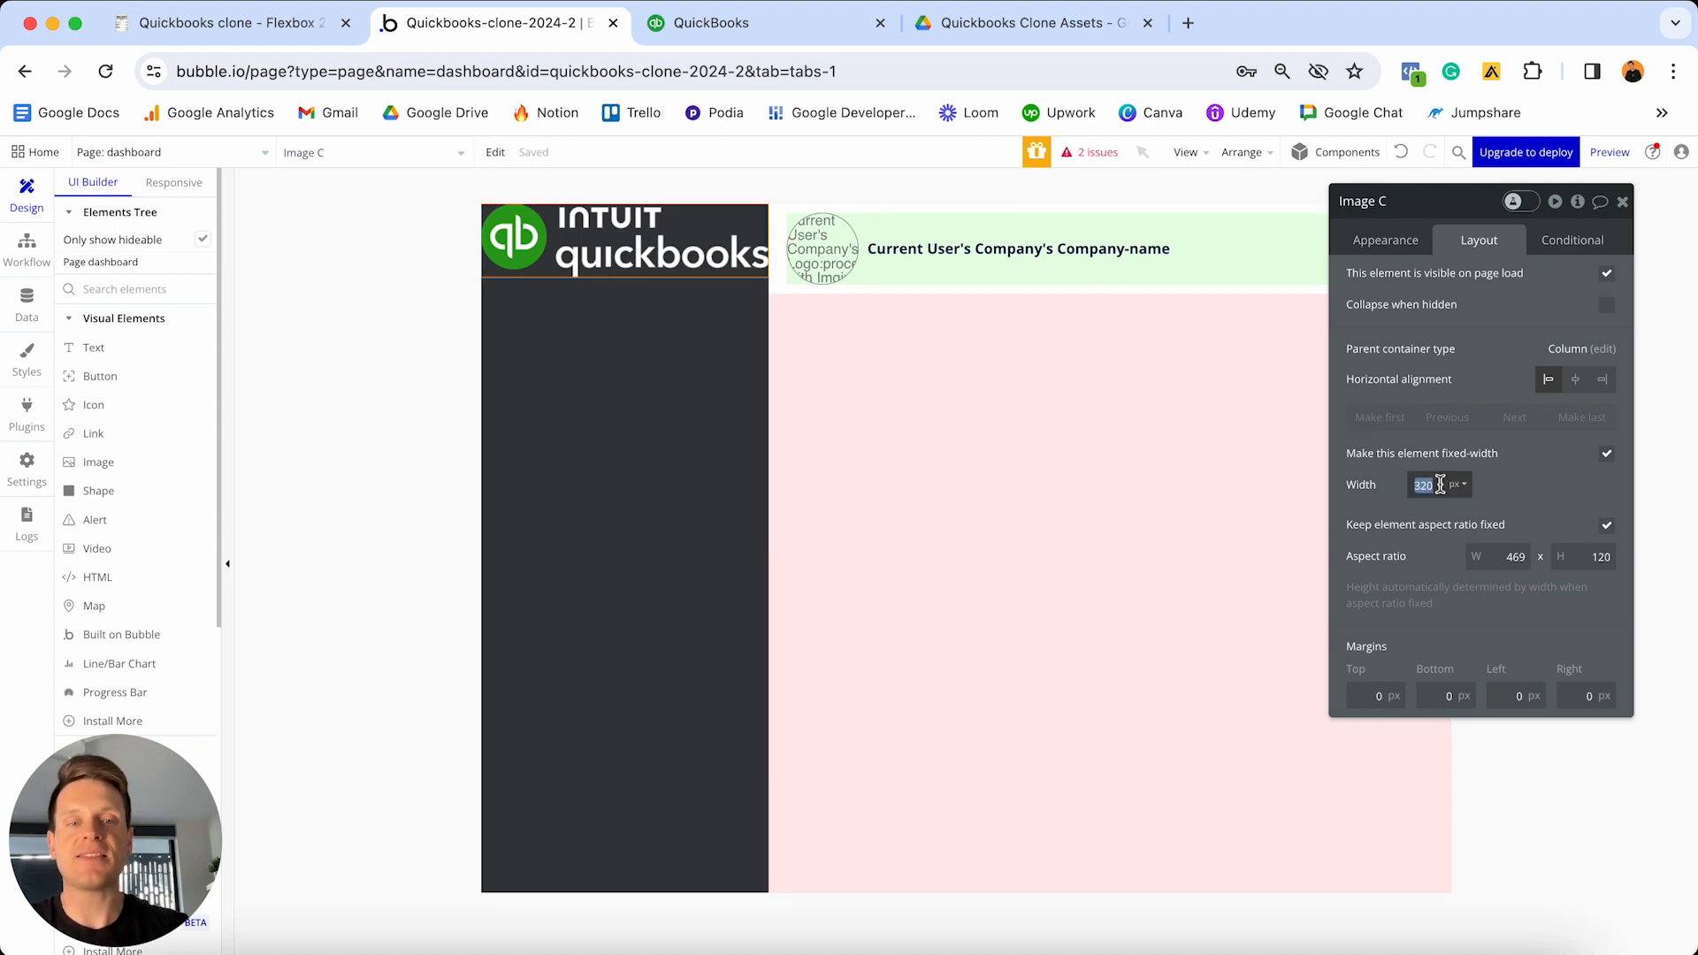
text(150)
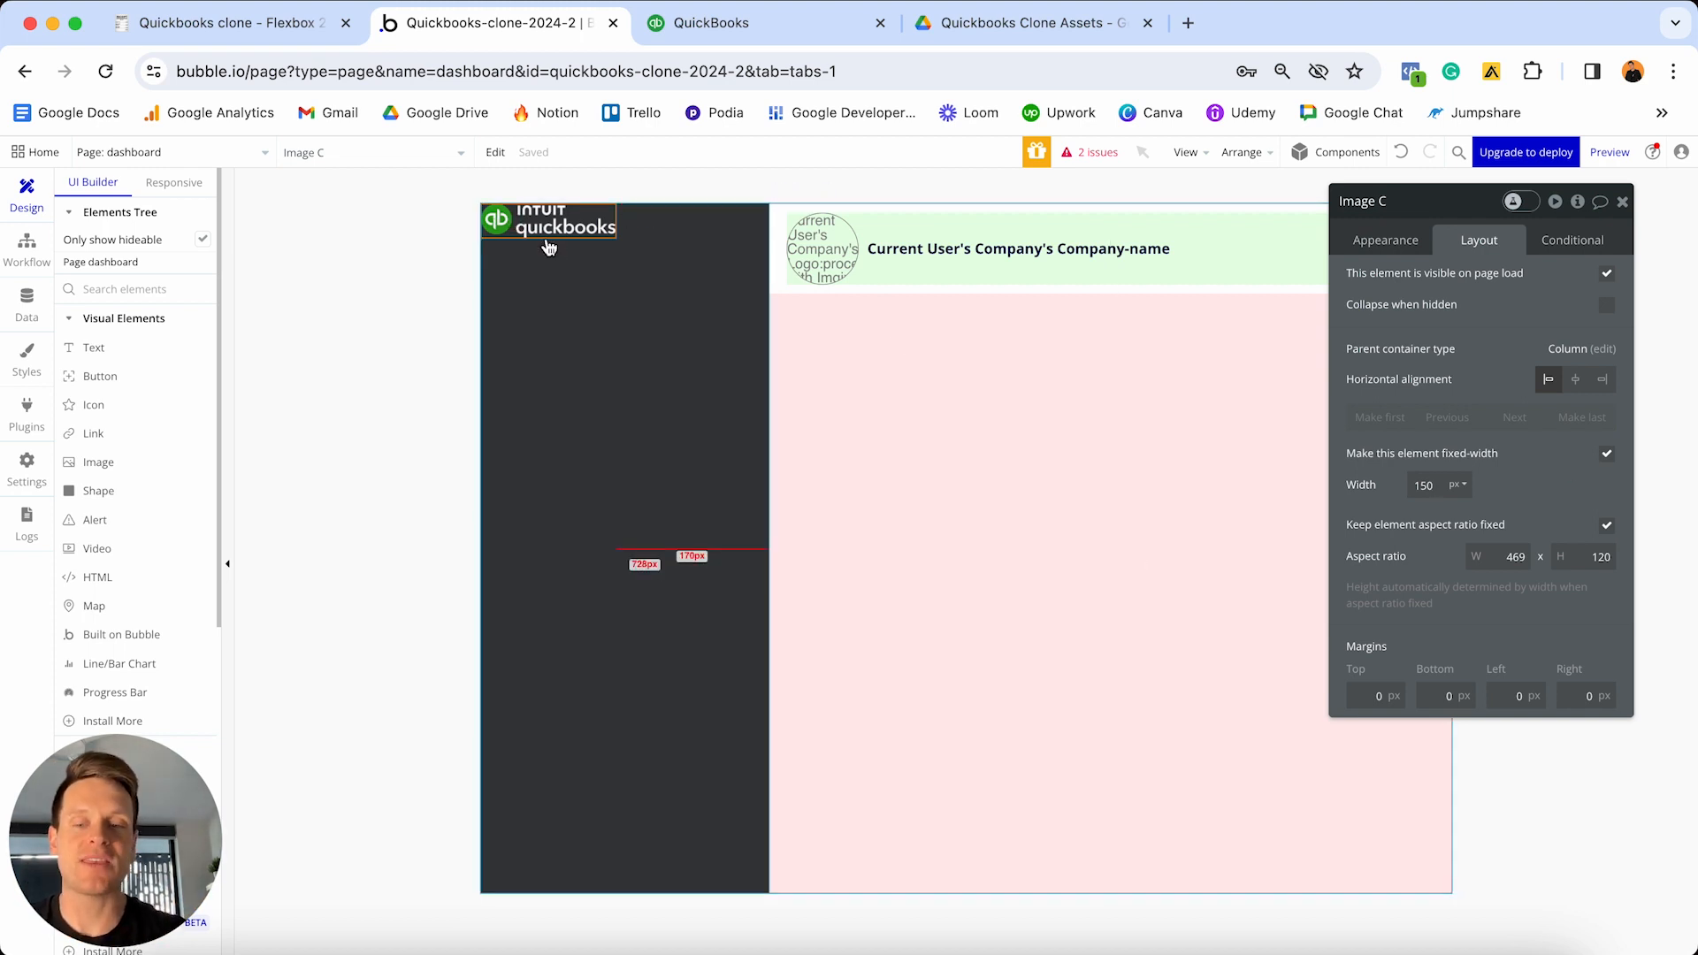
click(1360, 696)
text(30)
click(1516, 696)
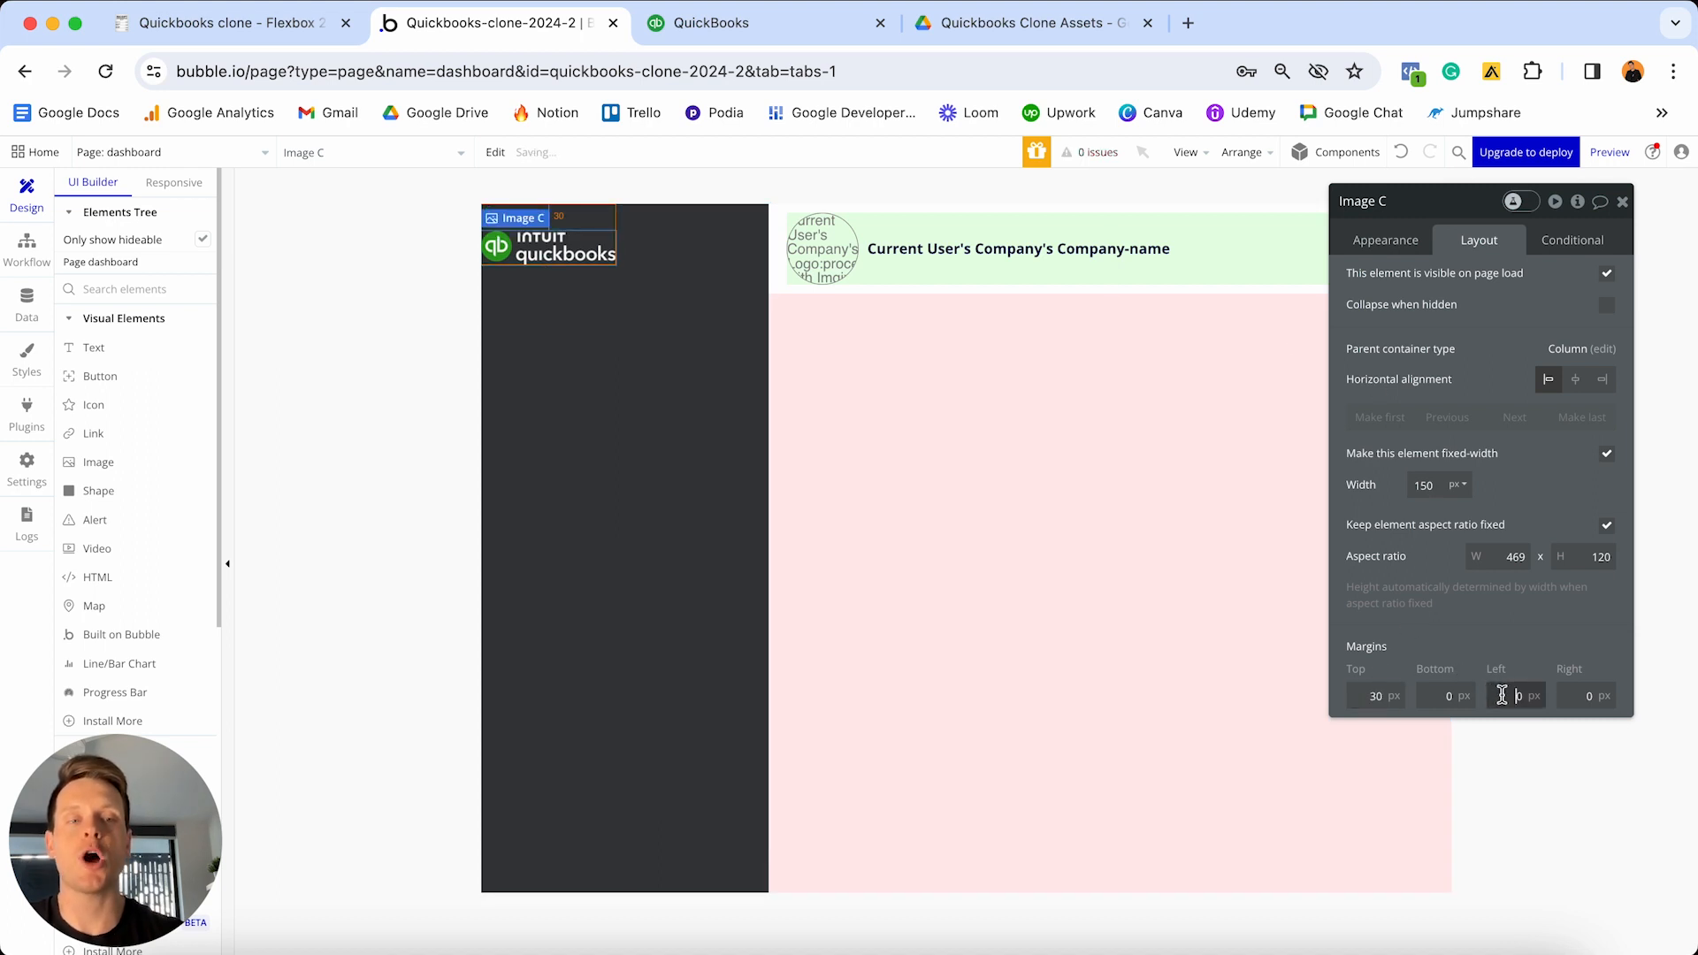
text(20)
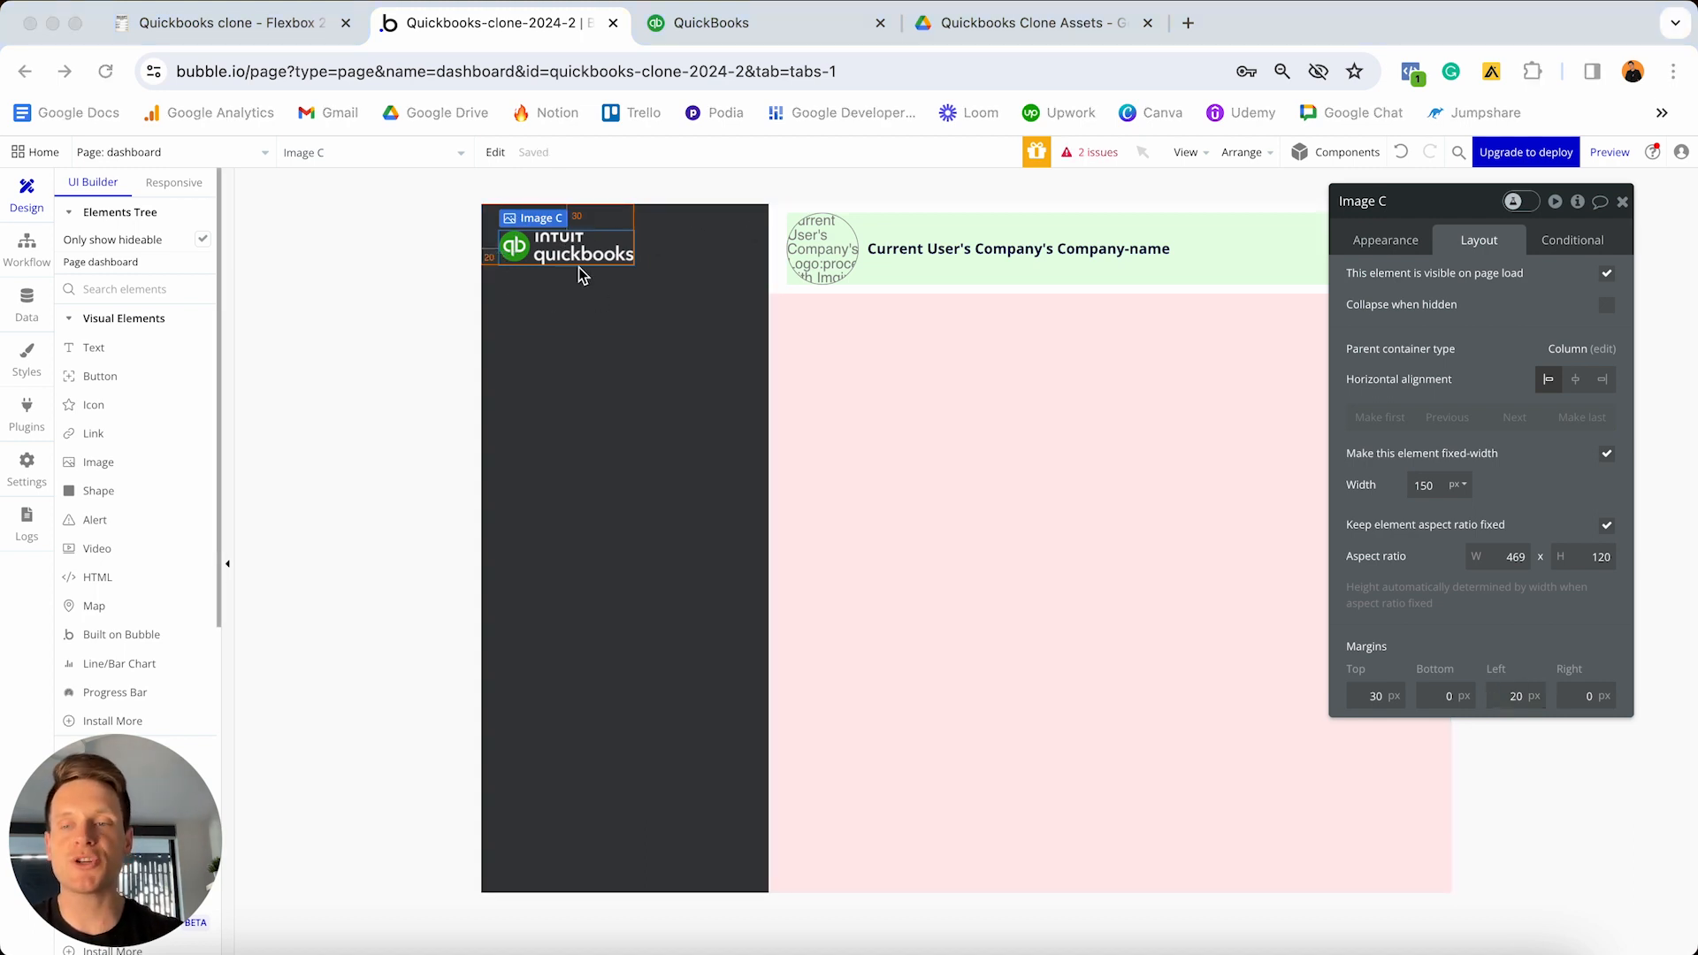
click(706, 23)
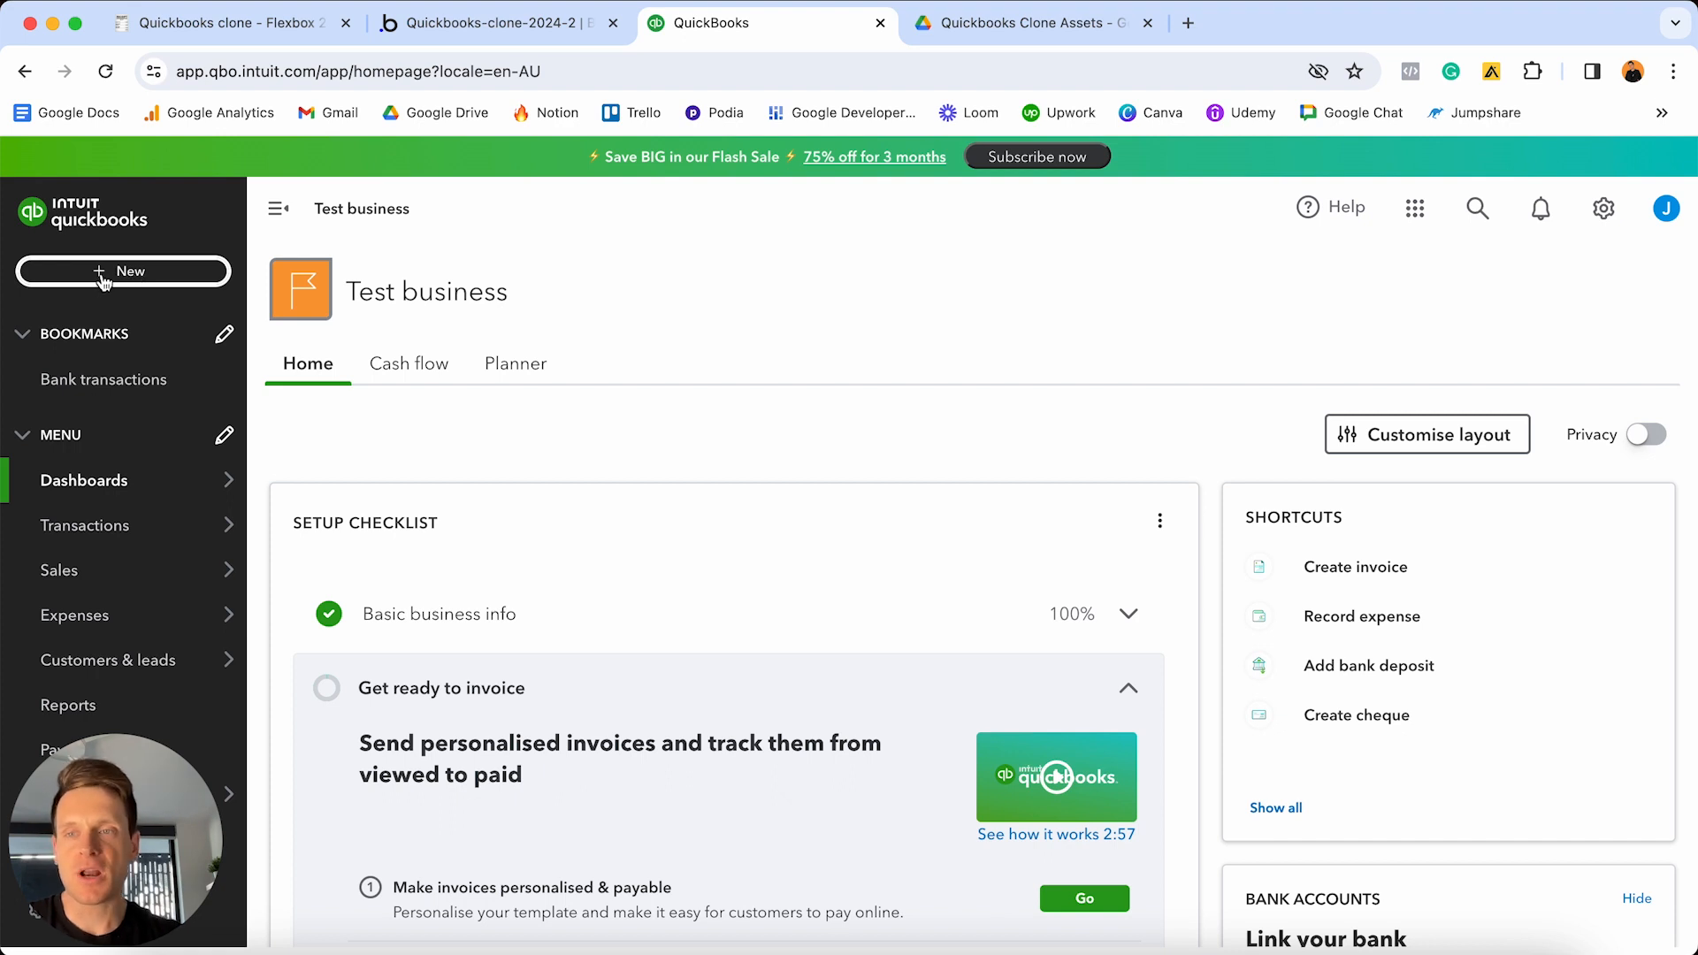
- Add a trial button labelled [fa]plus[/fa] under the logo, then delete it
click(450, 25)
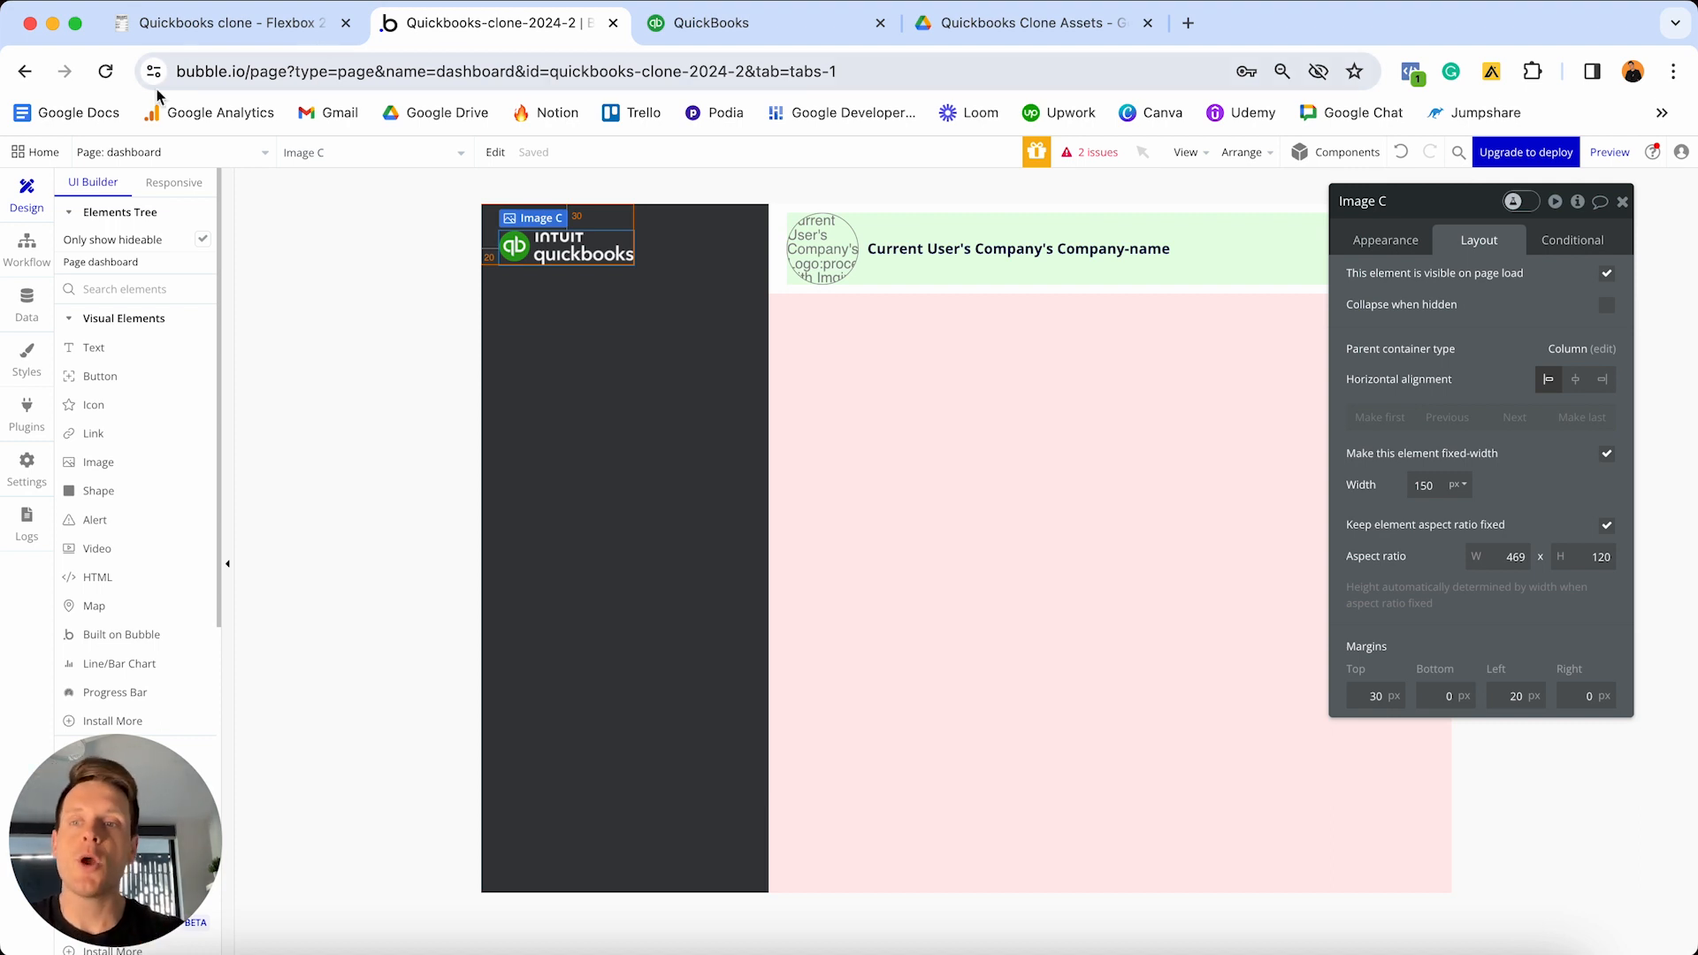
click(85, 376)
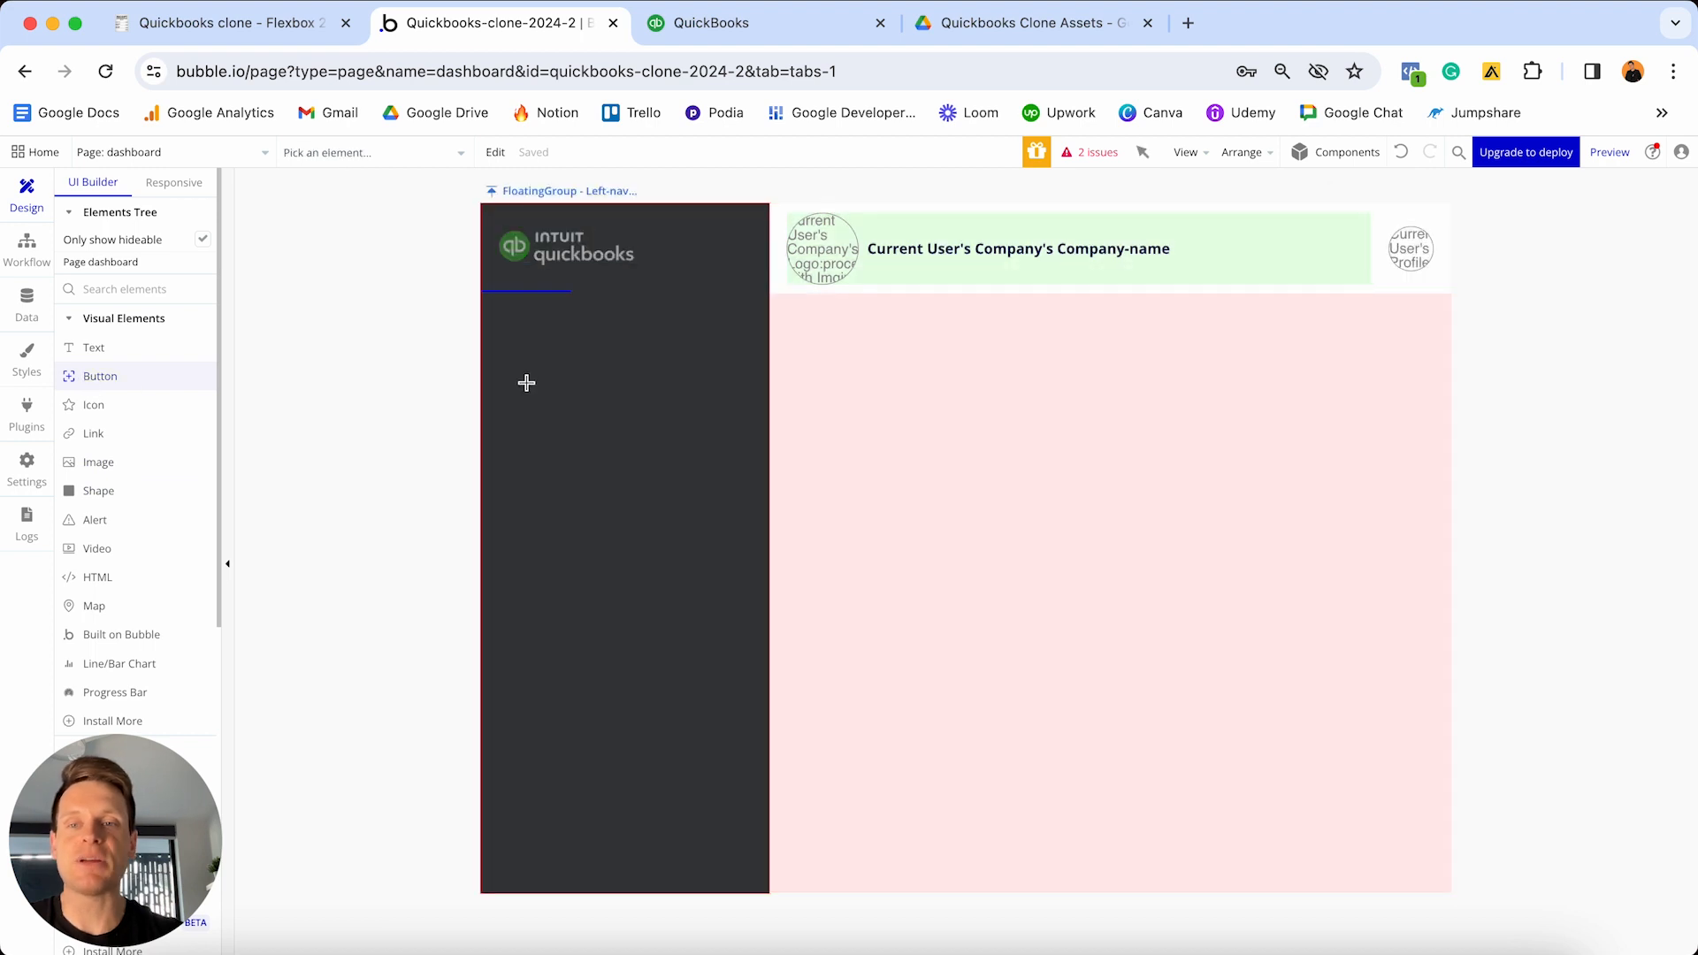
click(529, 384)
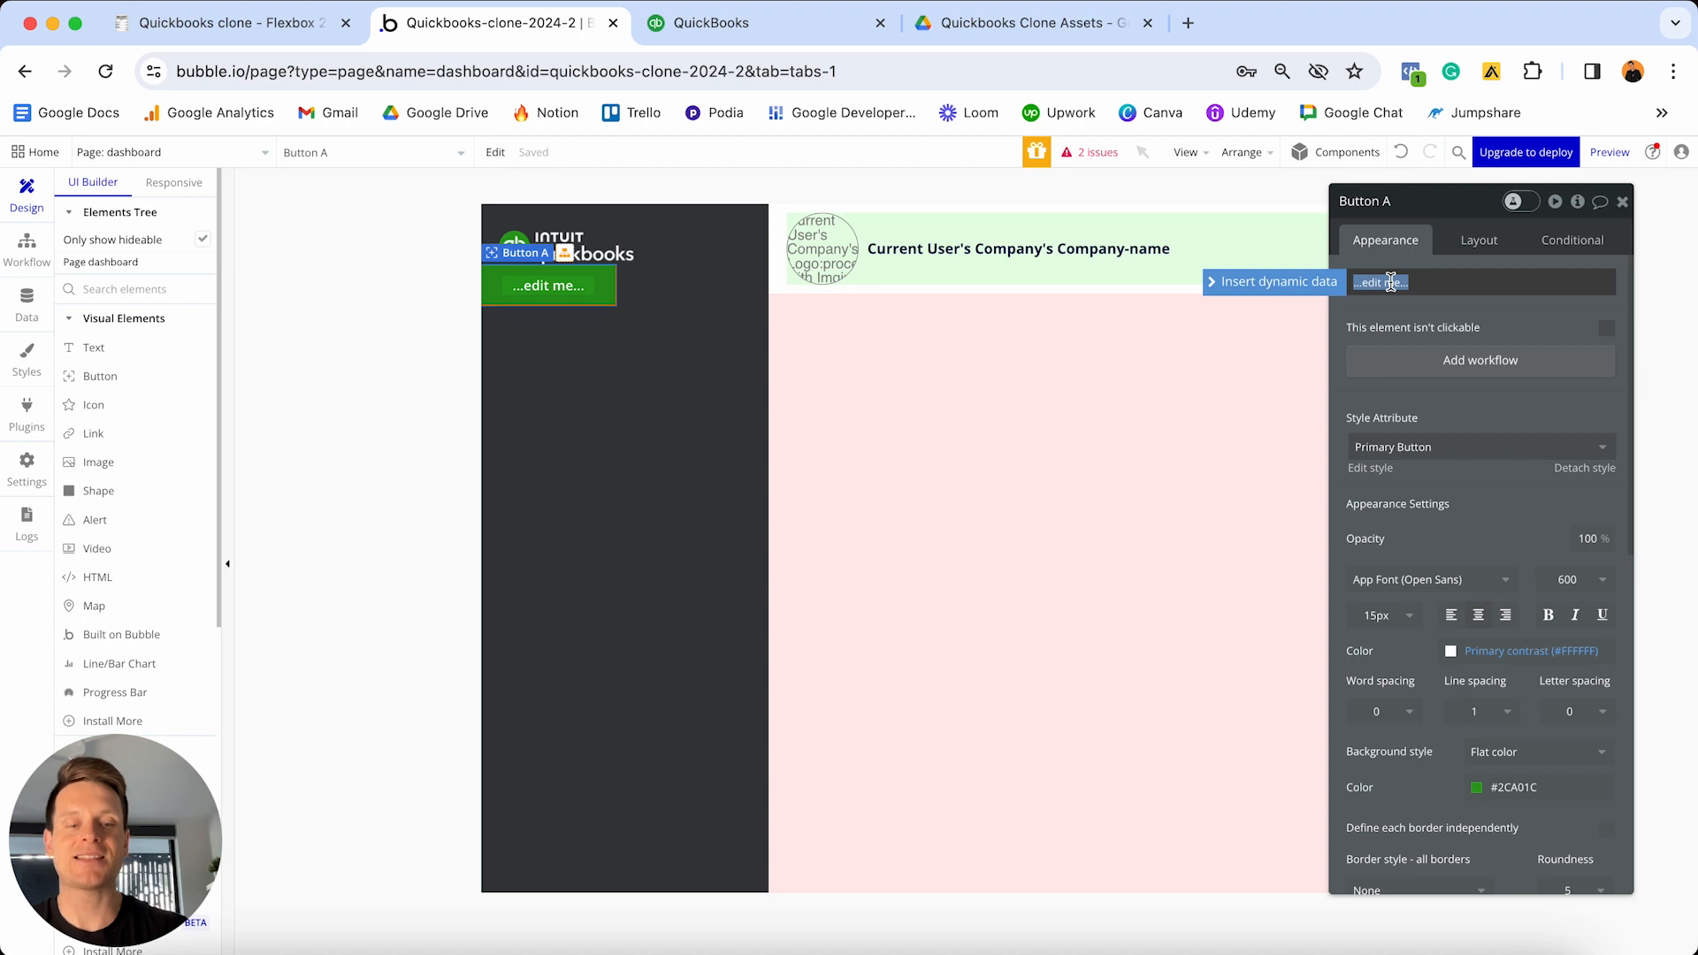
text([fa]plu)
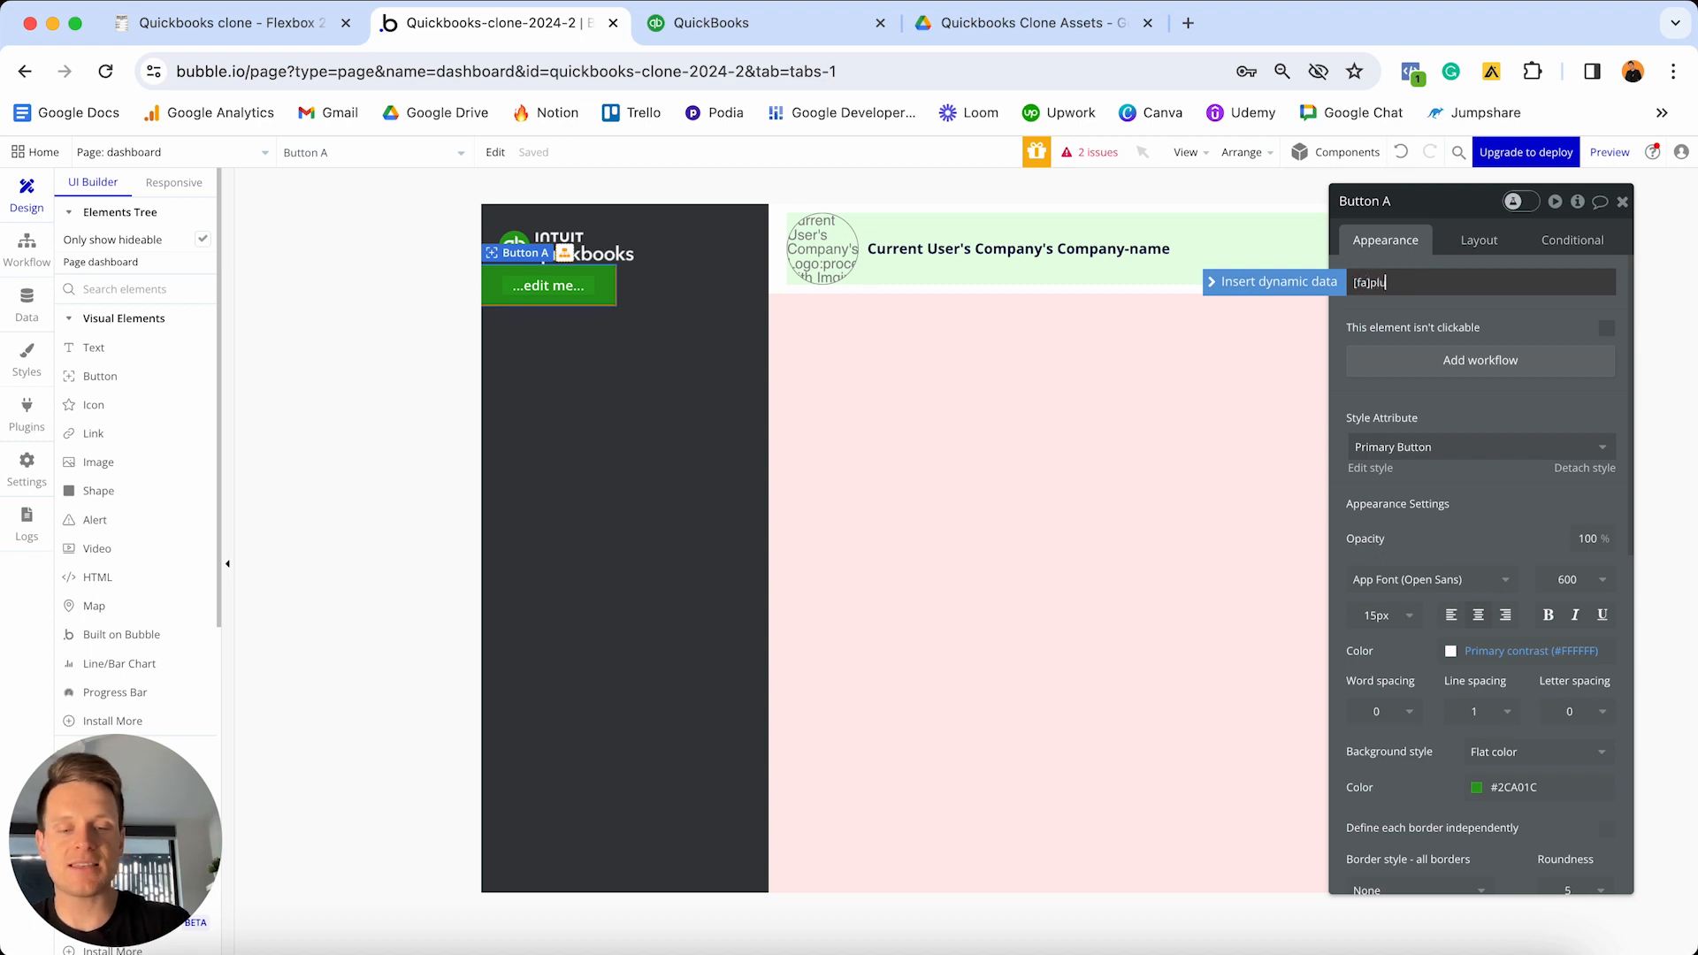
text(s[/fa])
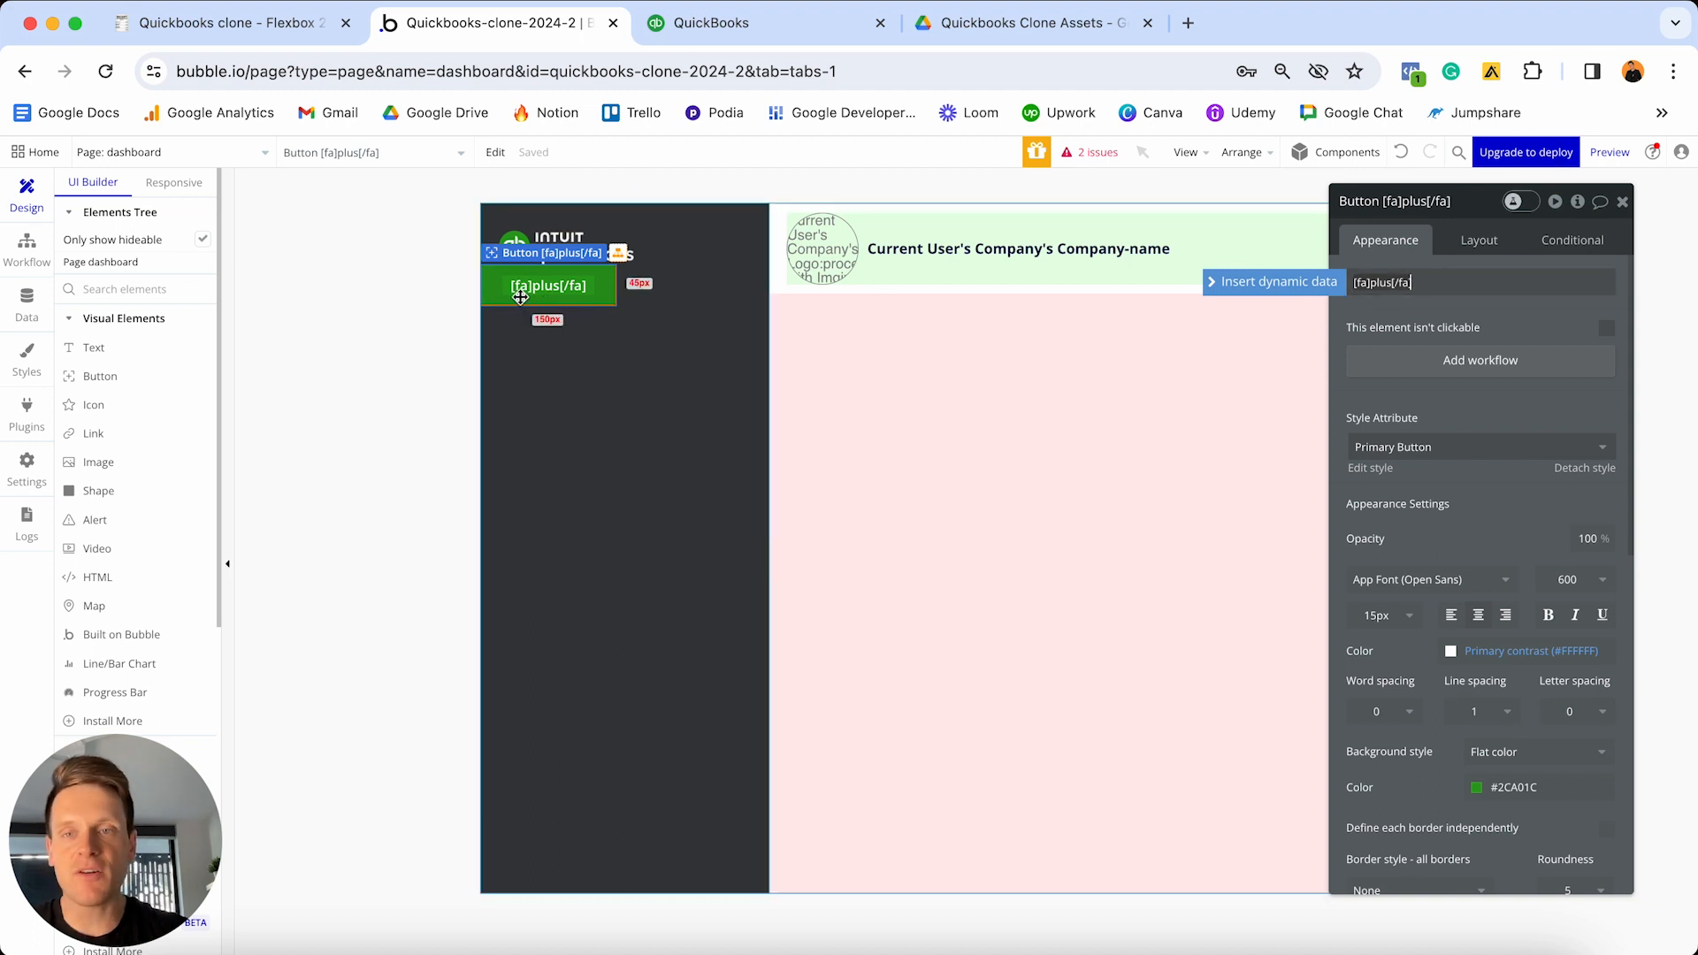
click(598, 293)
key(Delete)
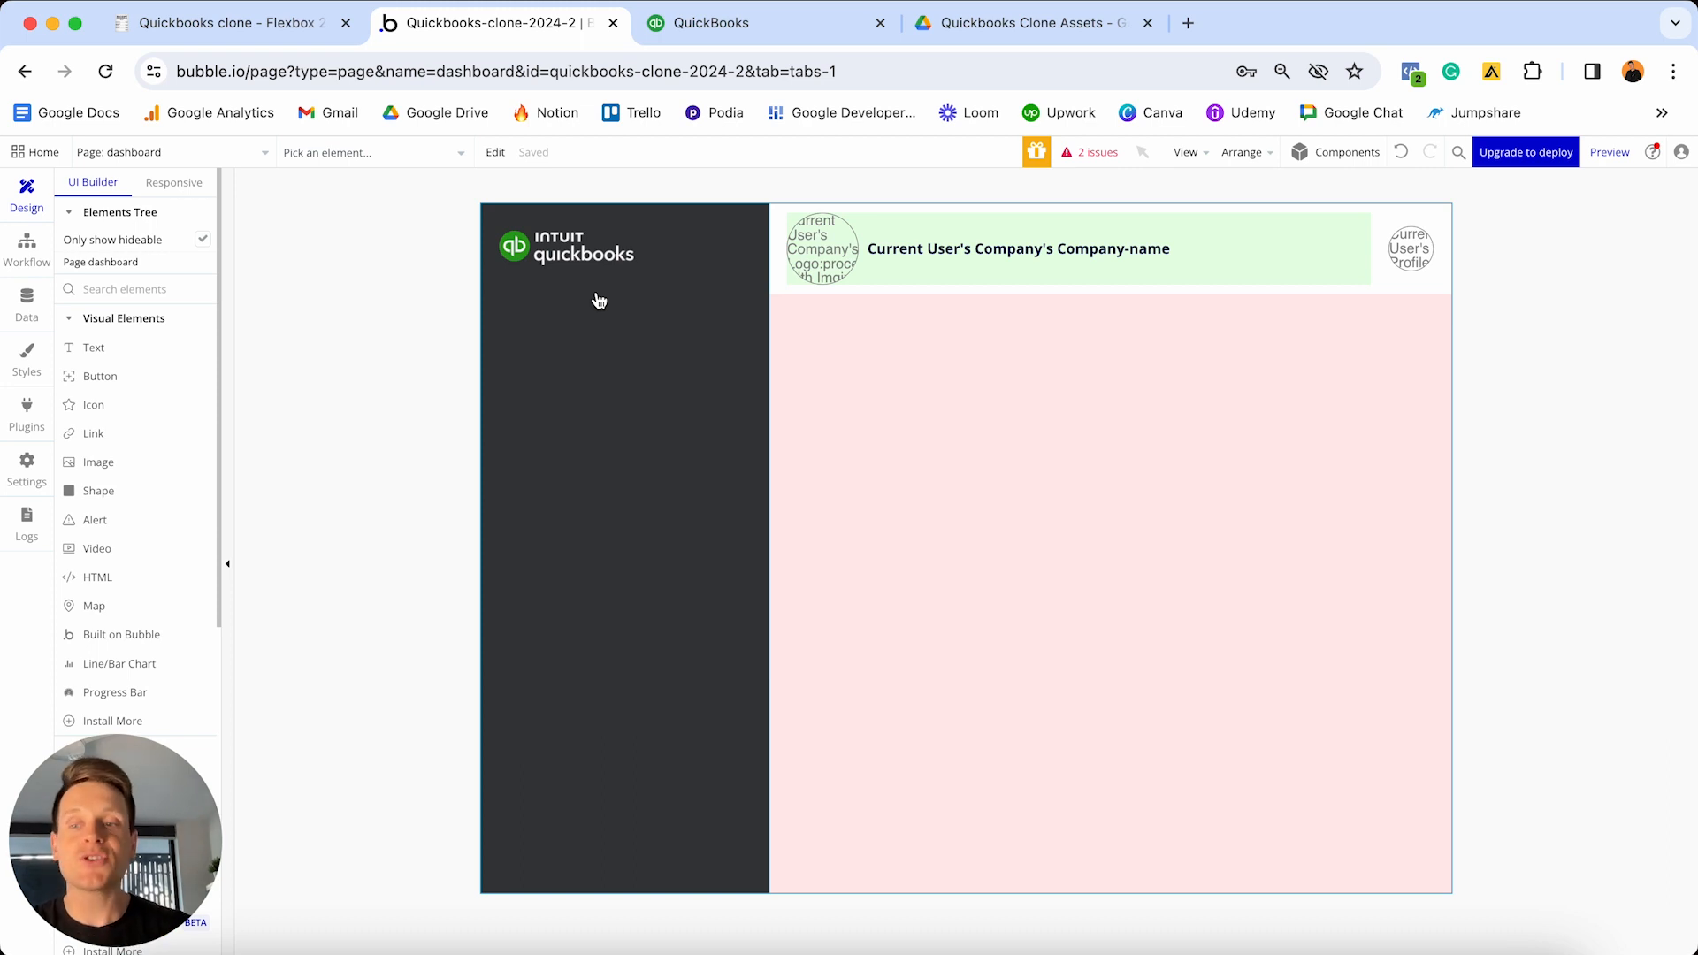
- Add a group beneath the logo in the dark sidebar and rename it 'Group - New-button'
scroll(97, 407, down, 5)
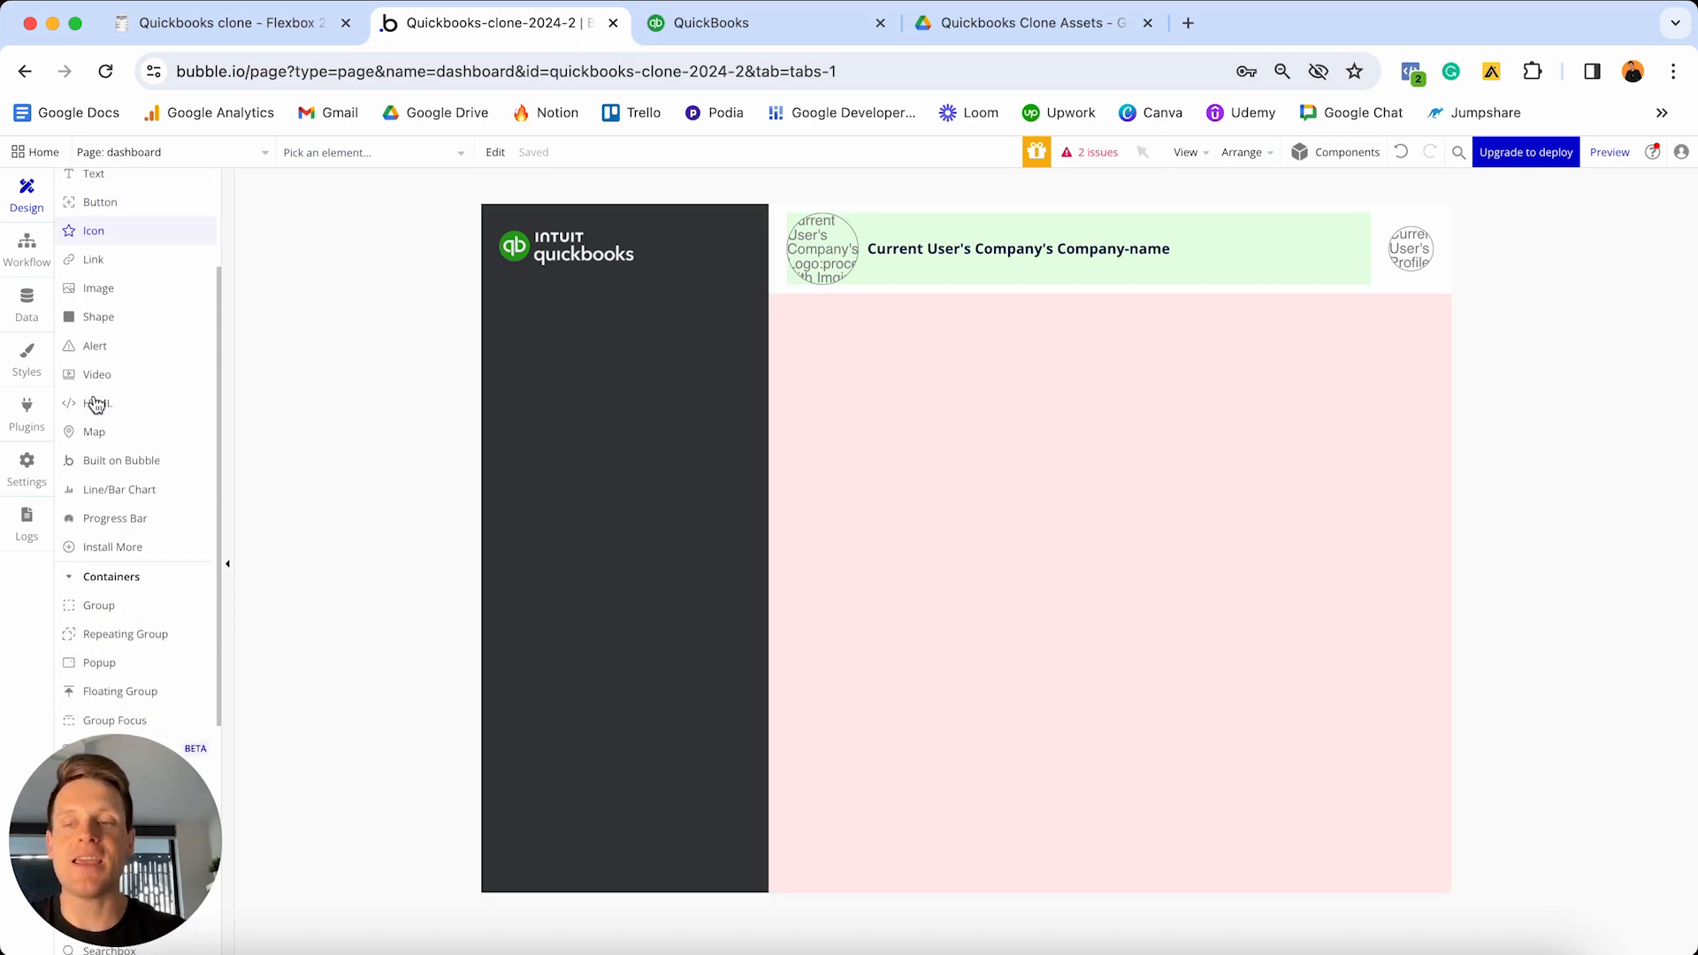
click(99, 546)
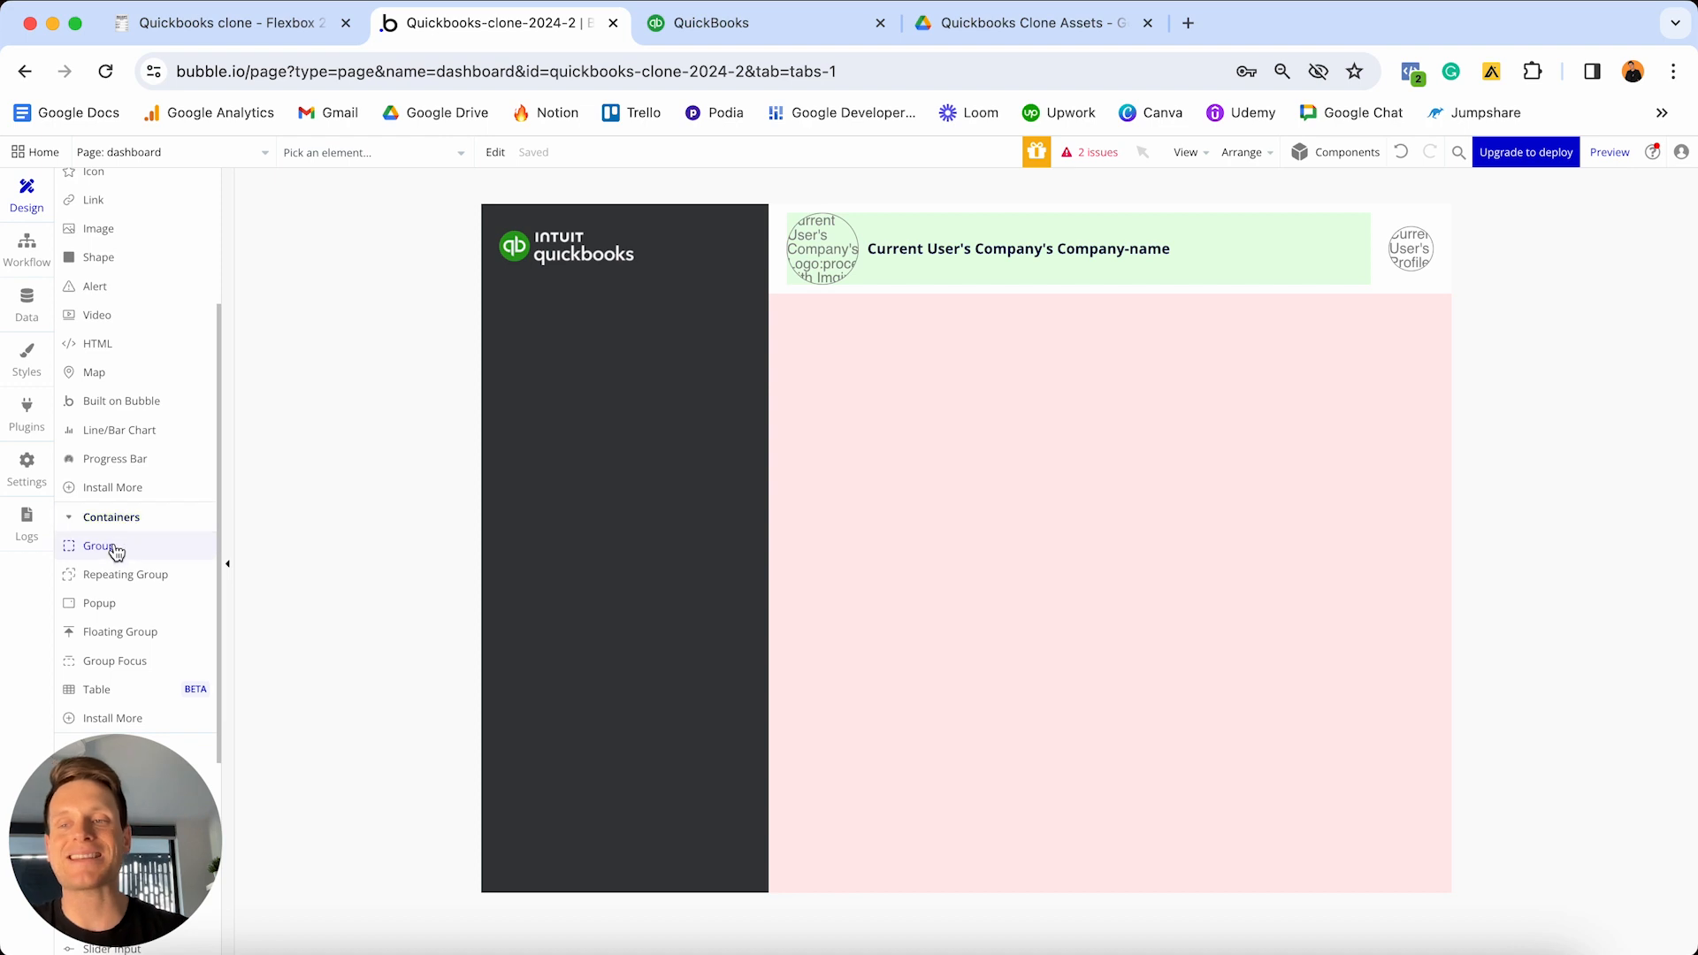
click(624, 321)
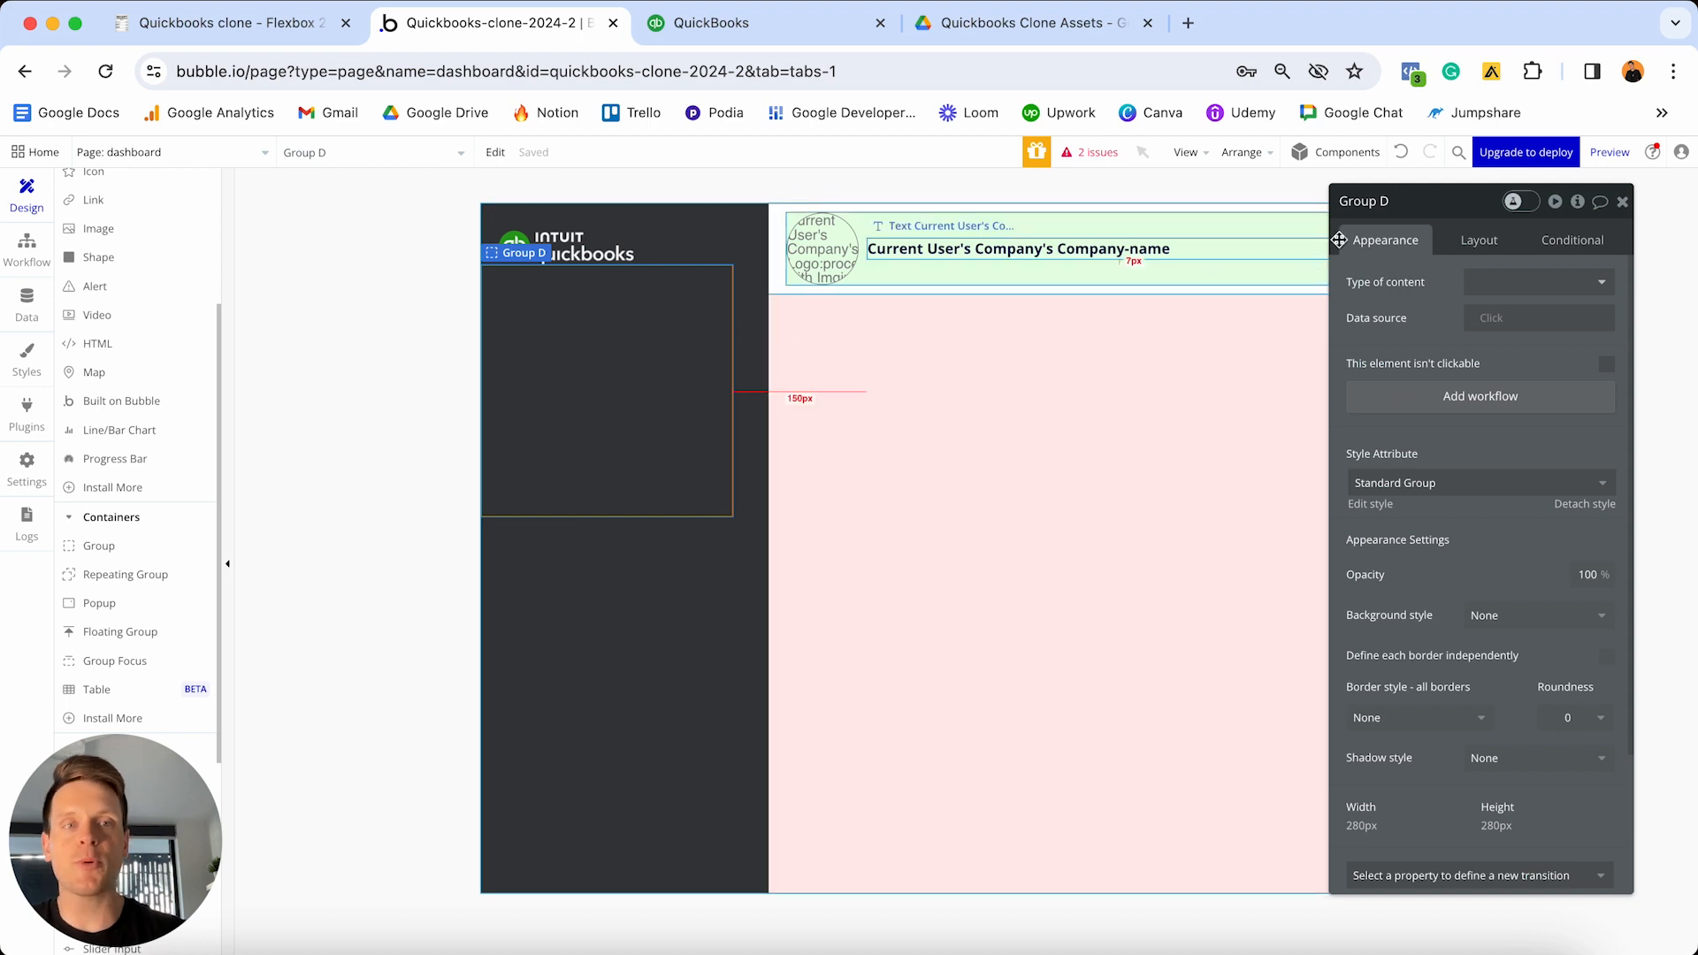
click(1430, 203)
key(BackSpace)
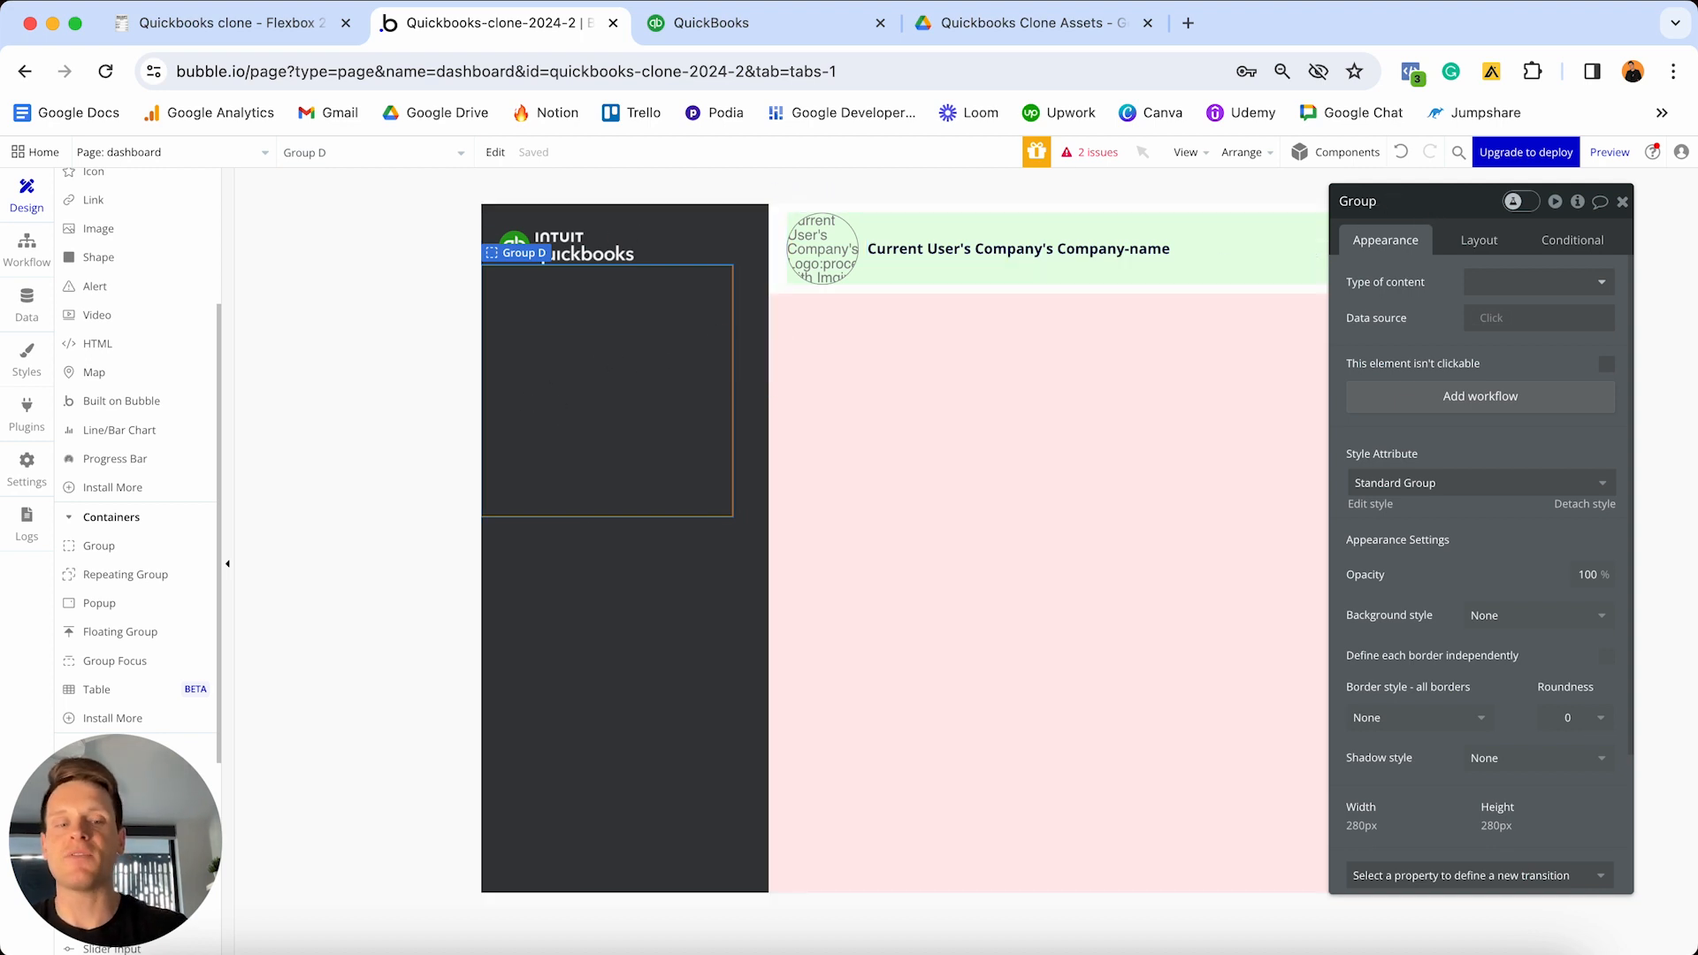
text(-)
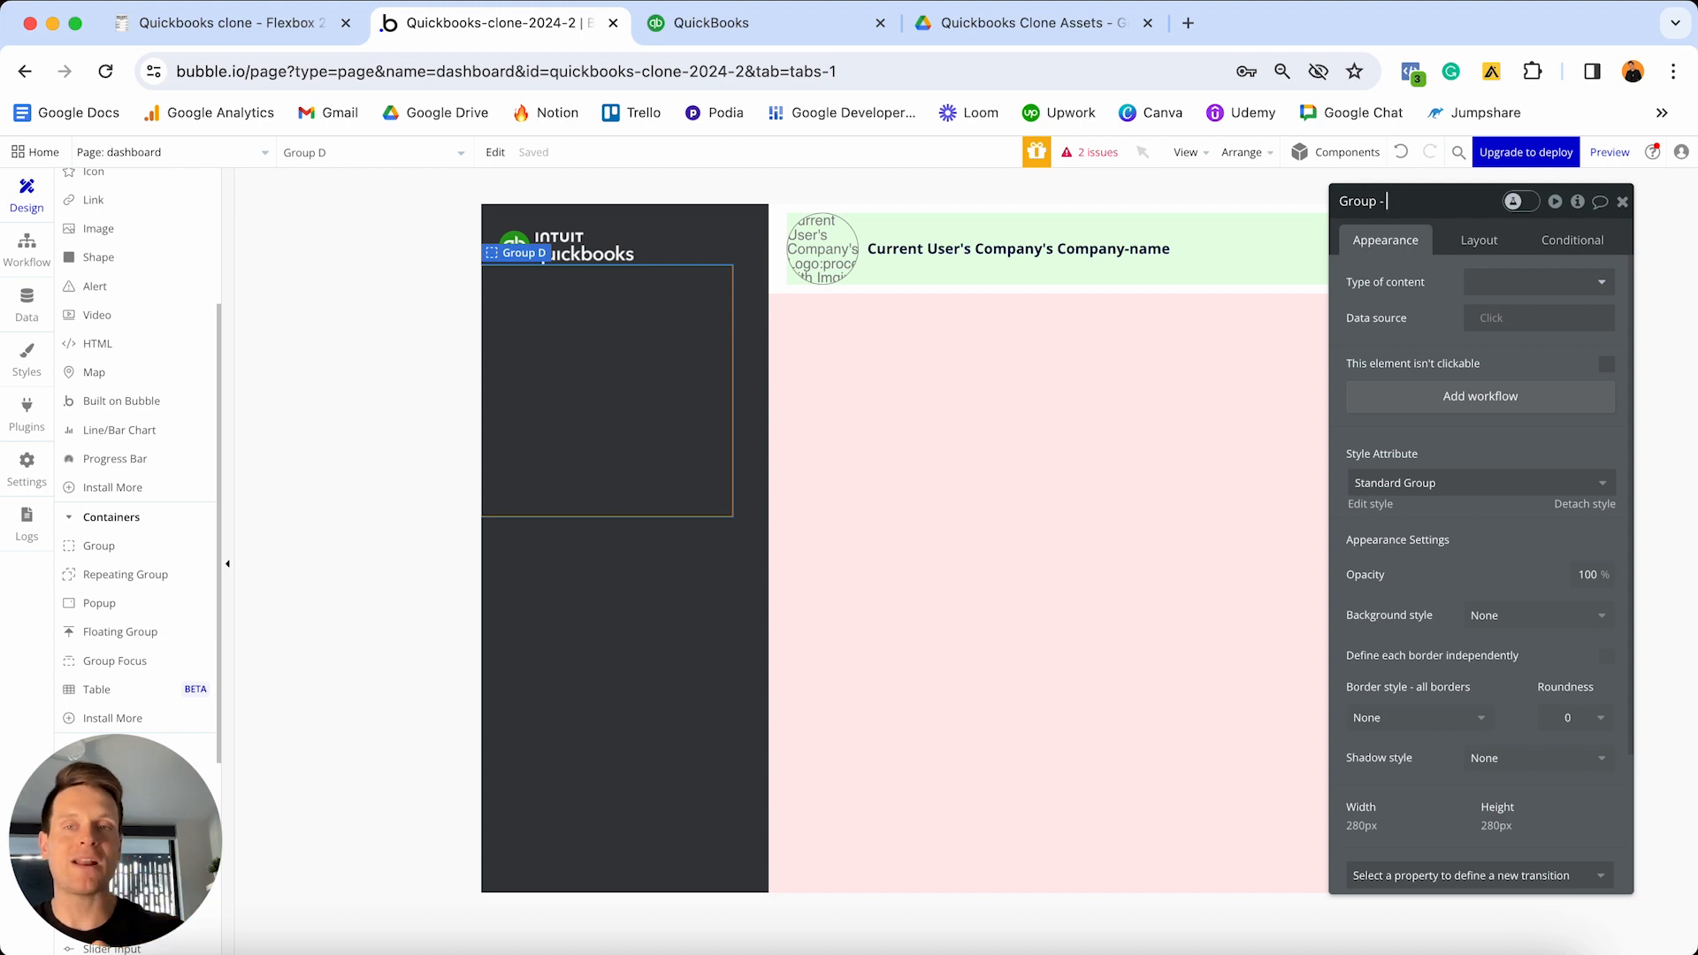
text( New-button)
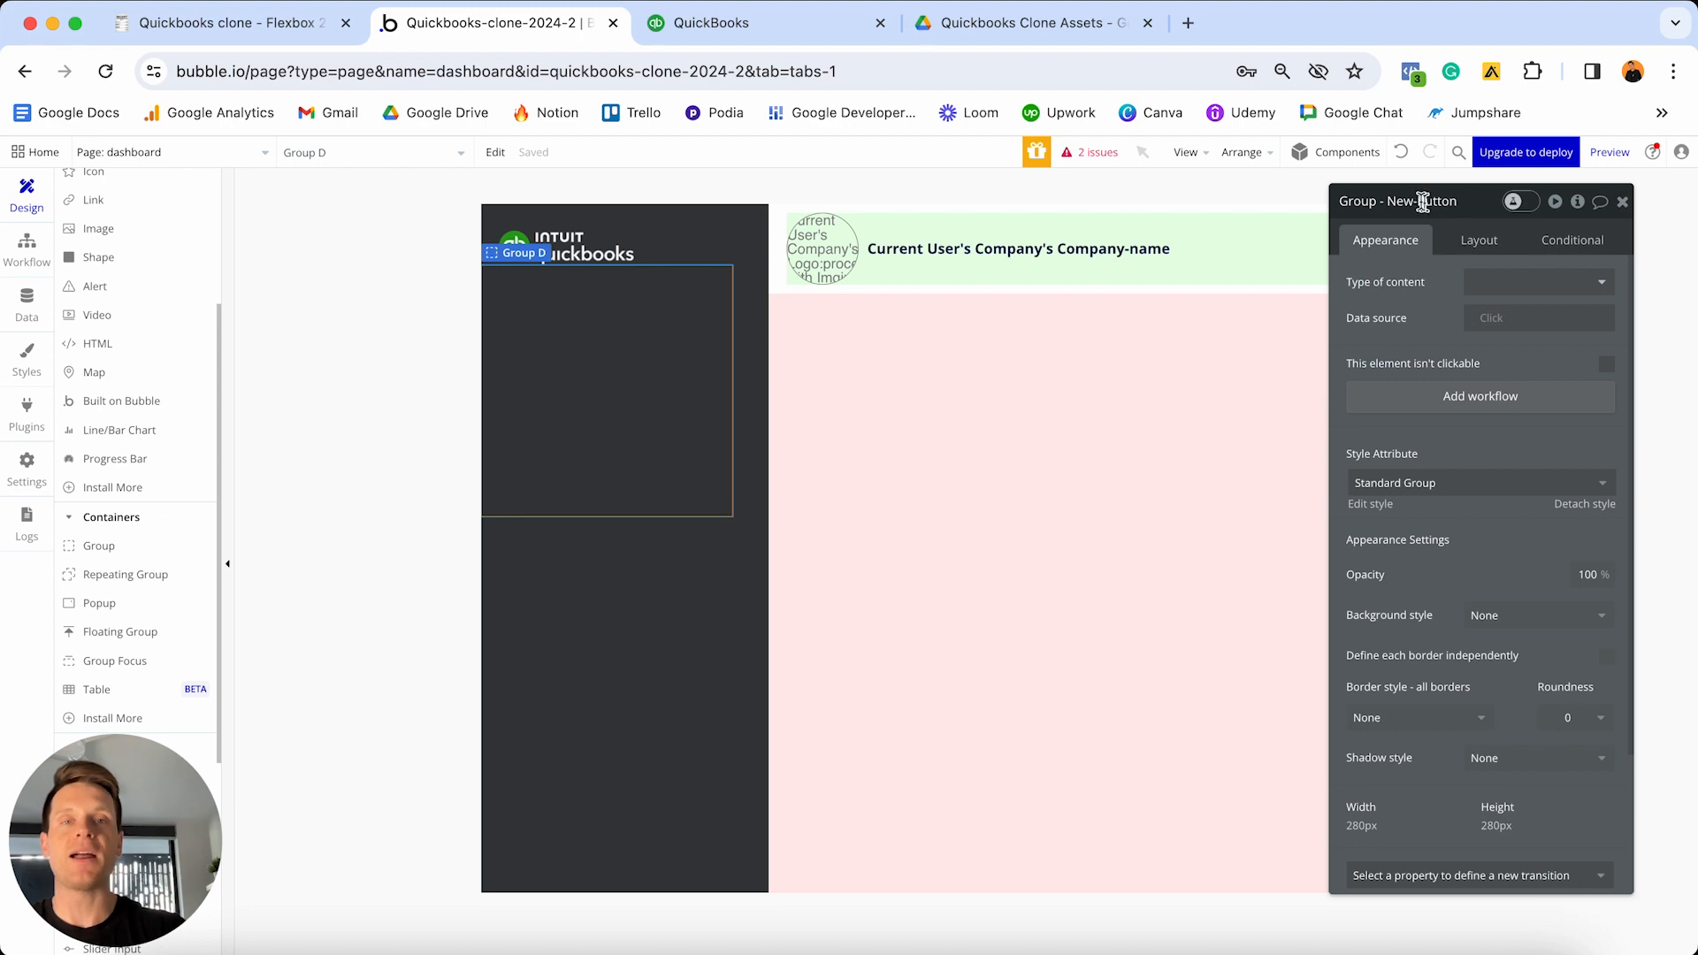
click(756, 19)
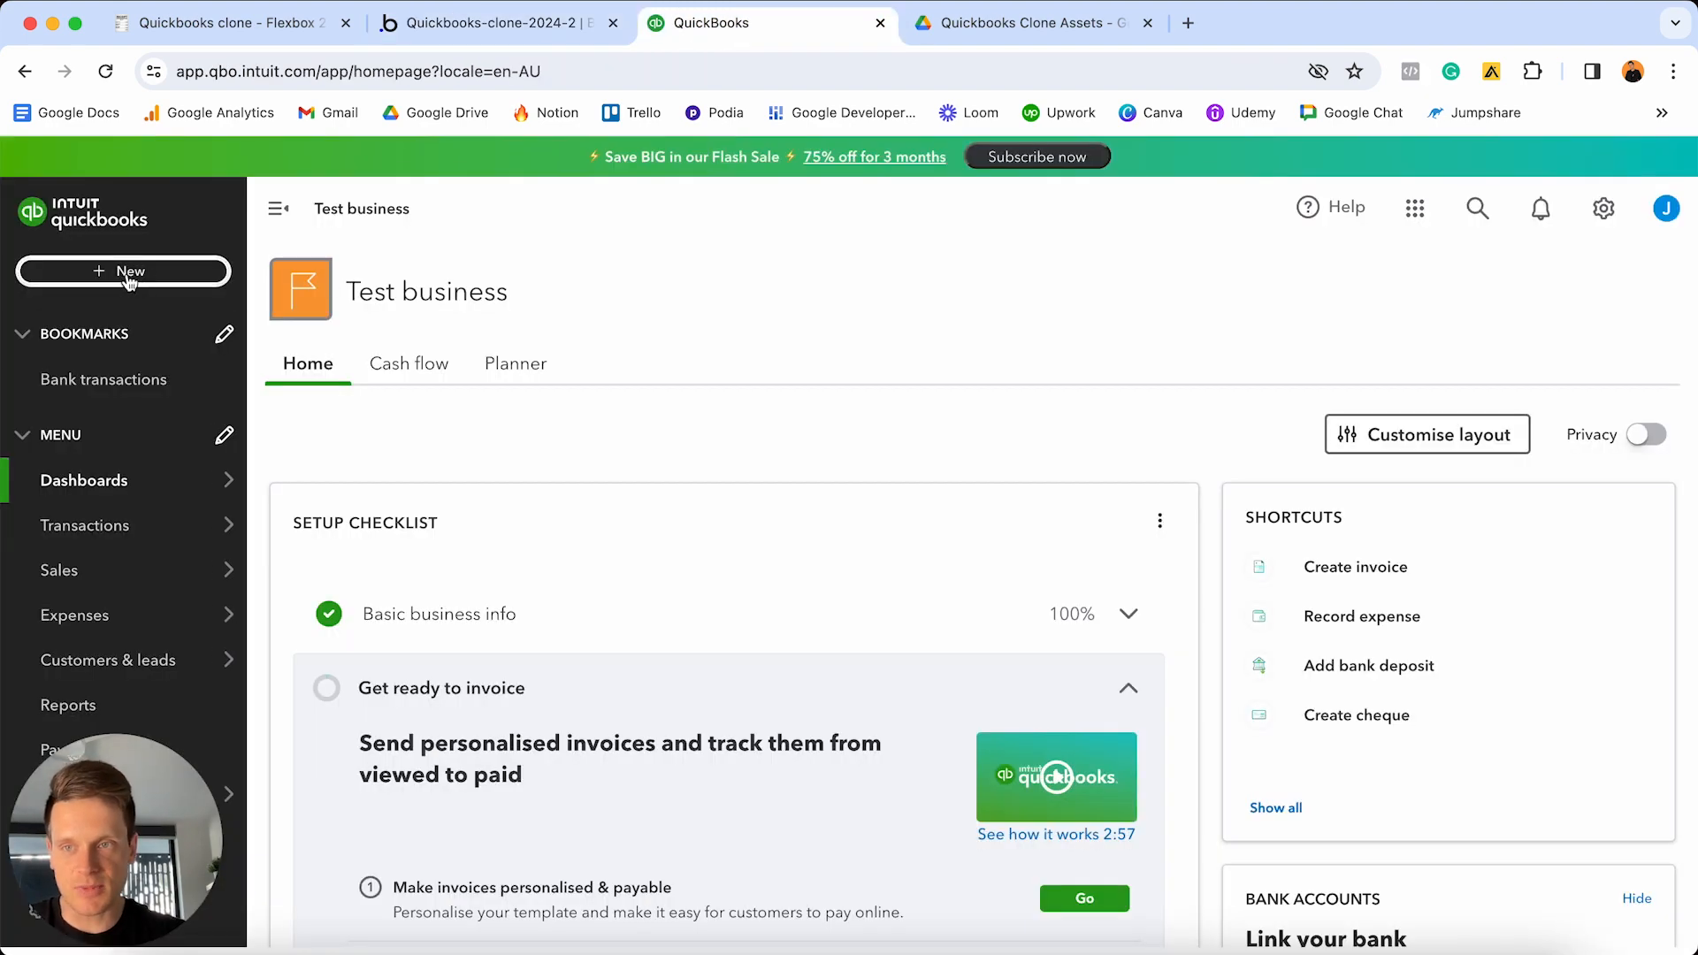
click(491, 22)
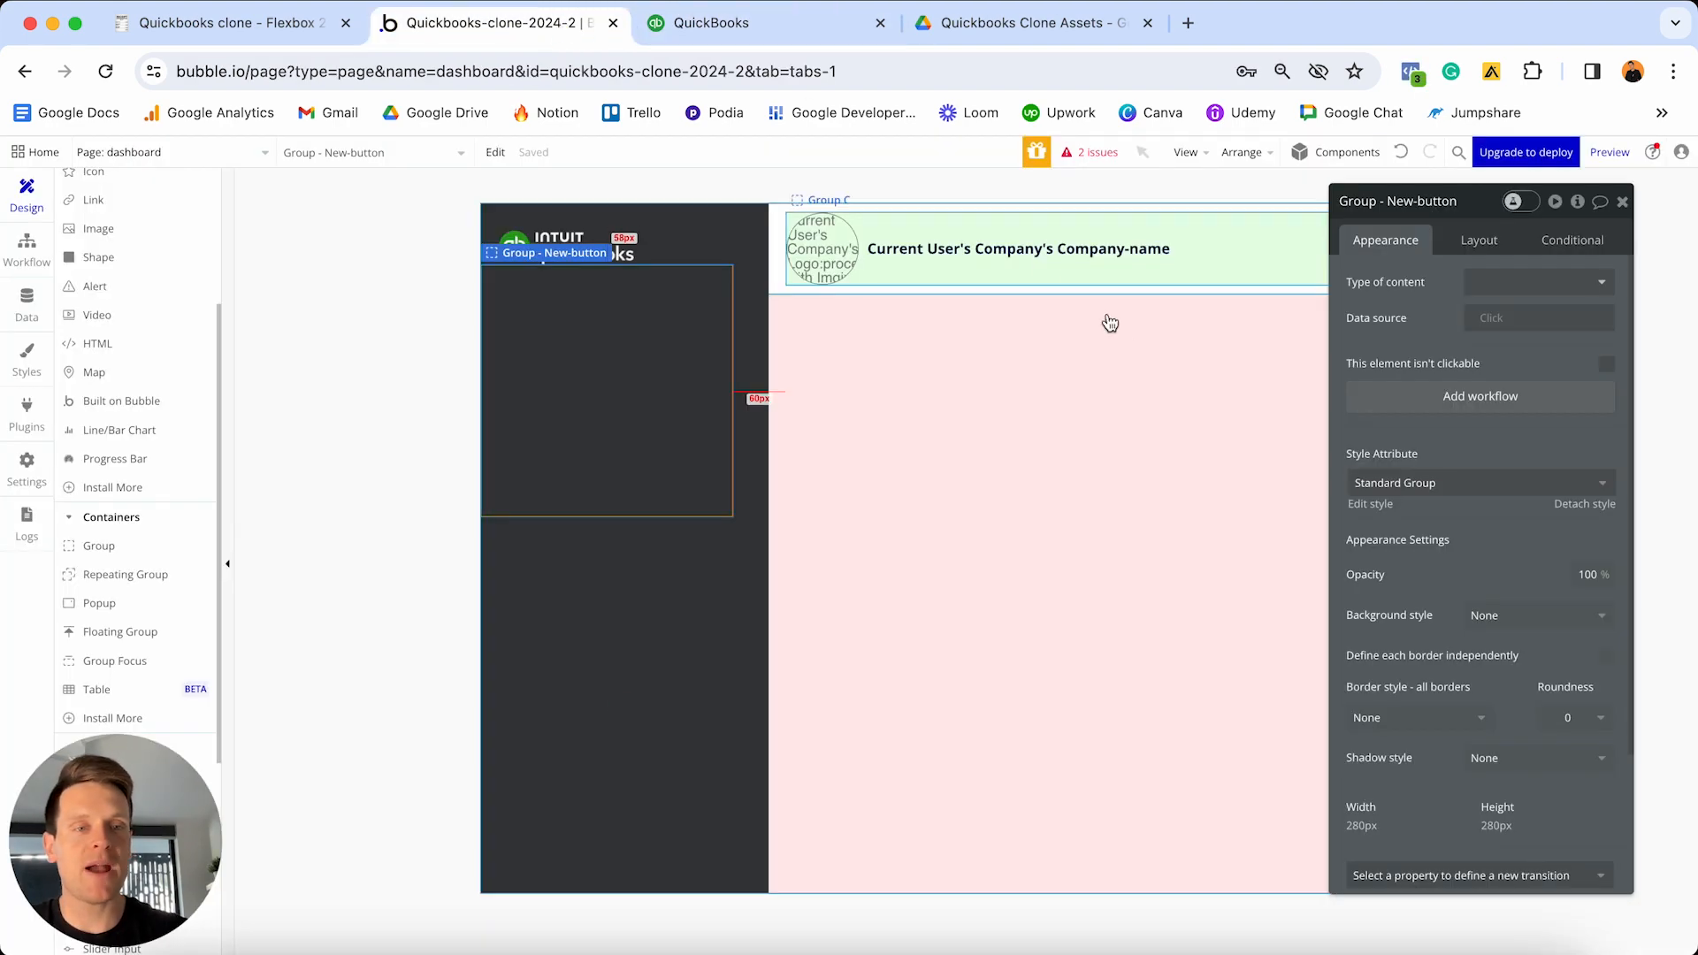
- Detach the group's style and give it a 2px solid white border with roundness 20
click(1589, 505)
scroll(1505, 485, down, 3)
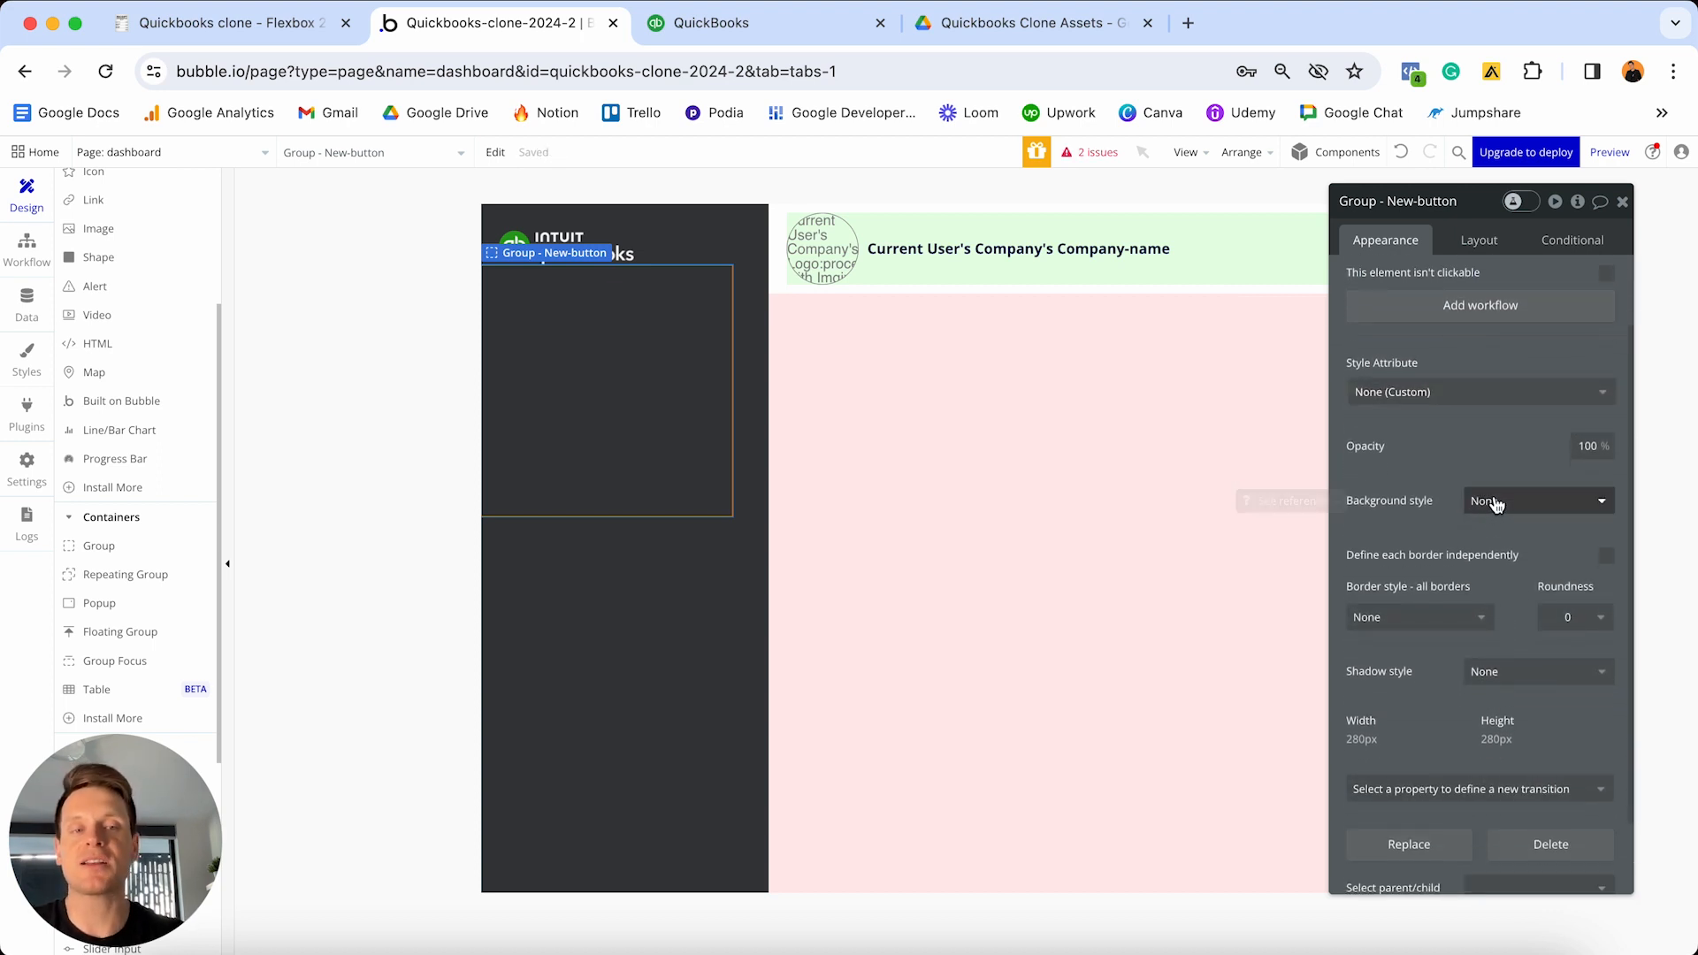
scroll(1444, 576, down, 2)
click(1440, 563)
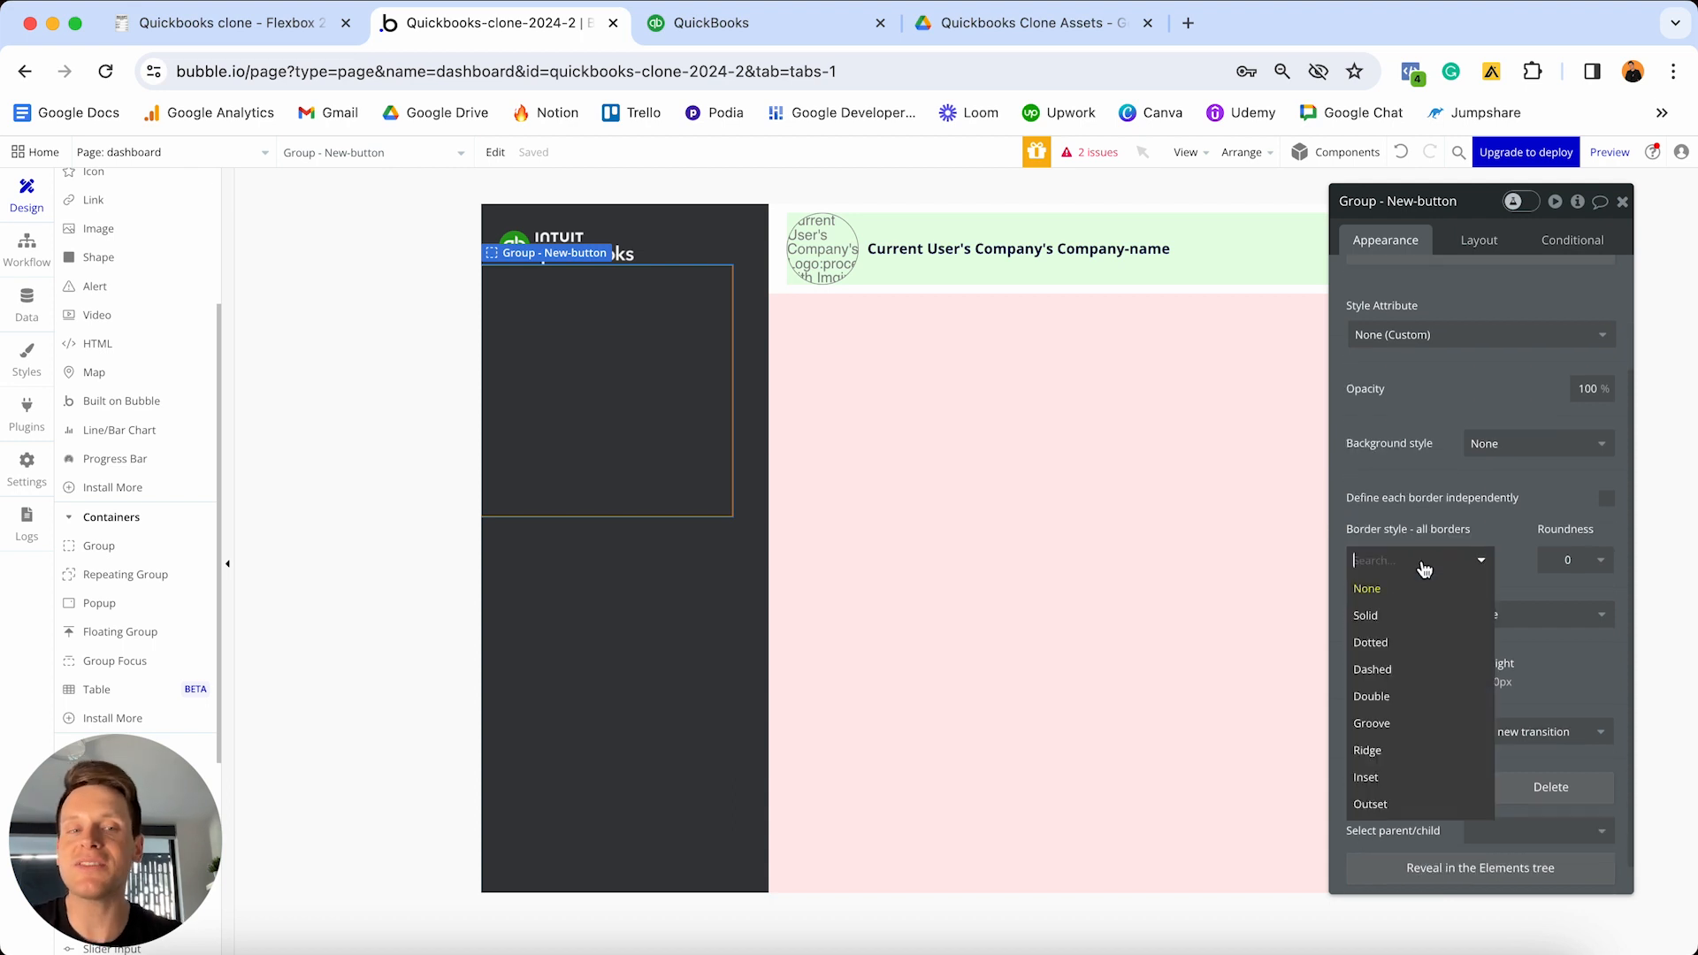
click(1402, 619)
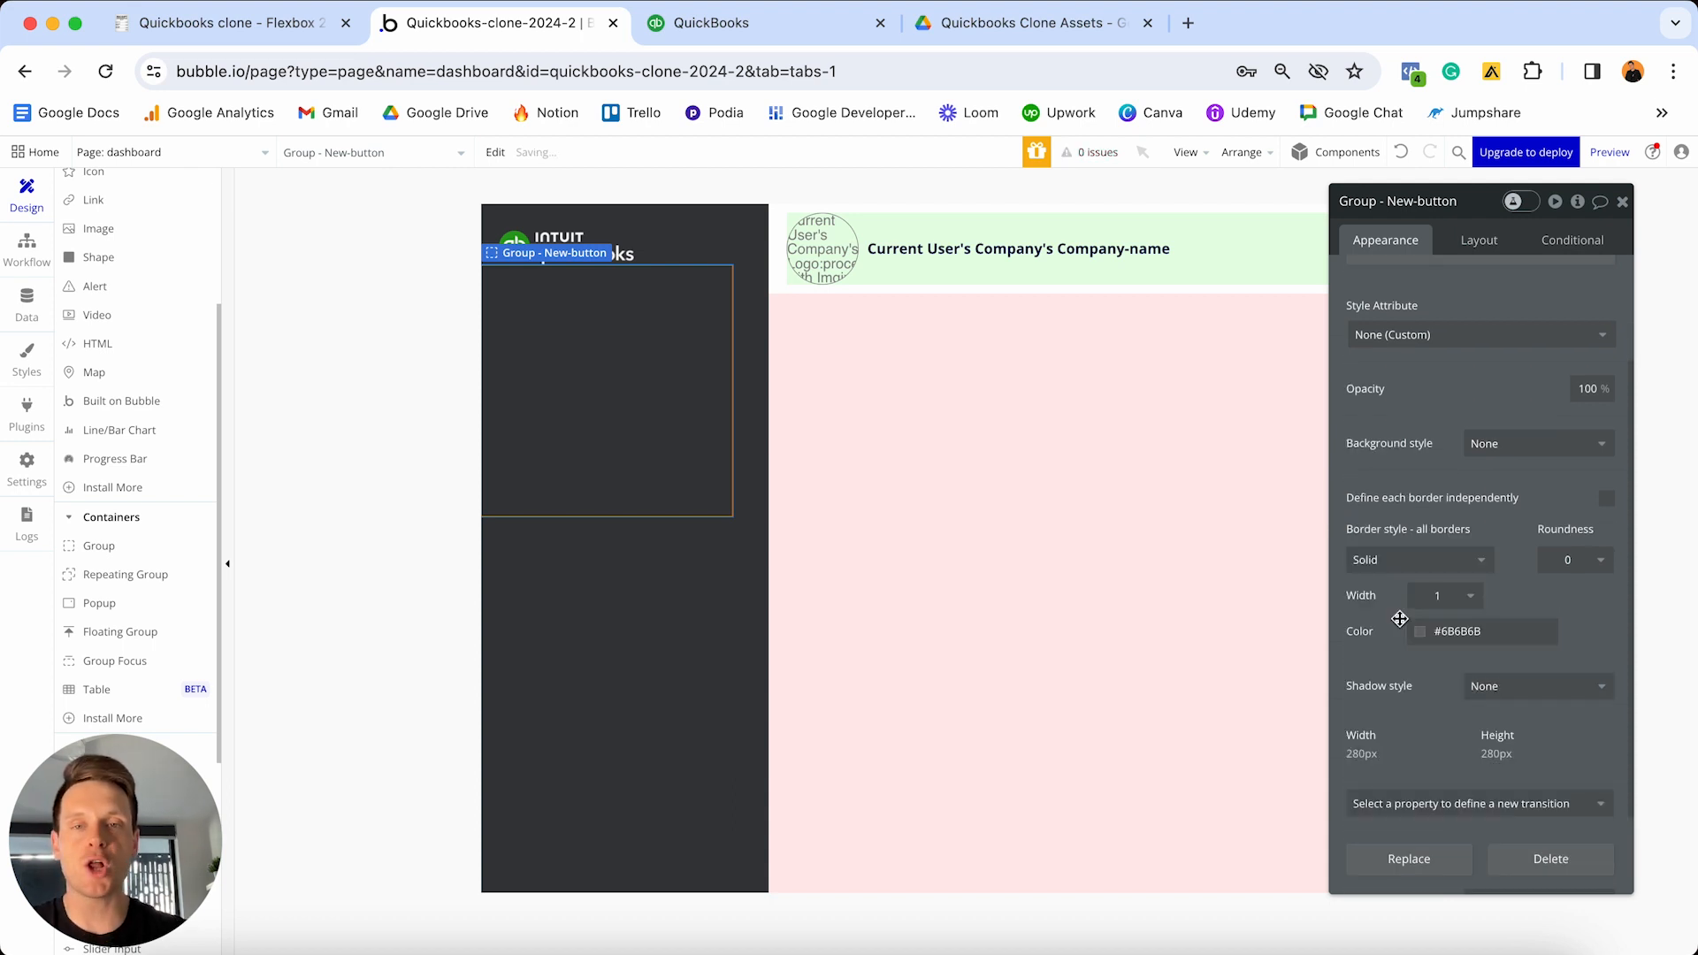
click(1461, 628)
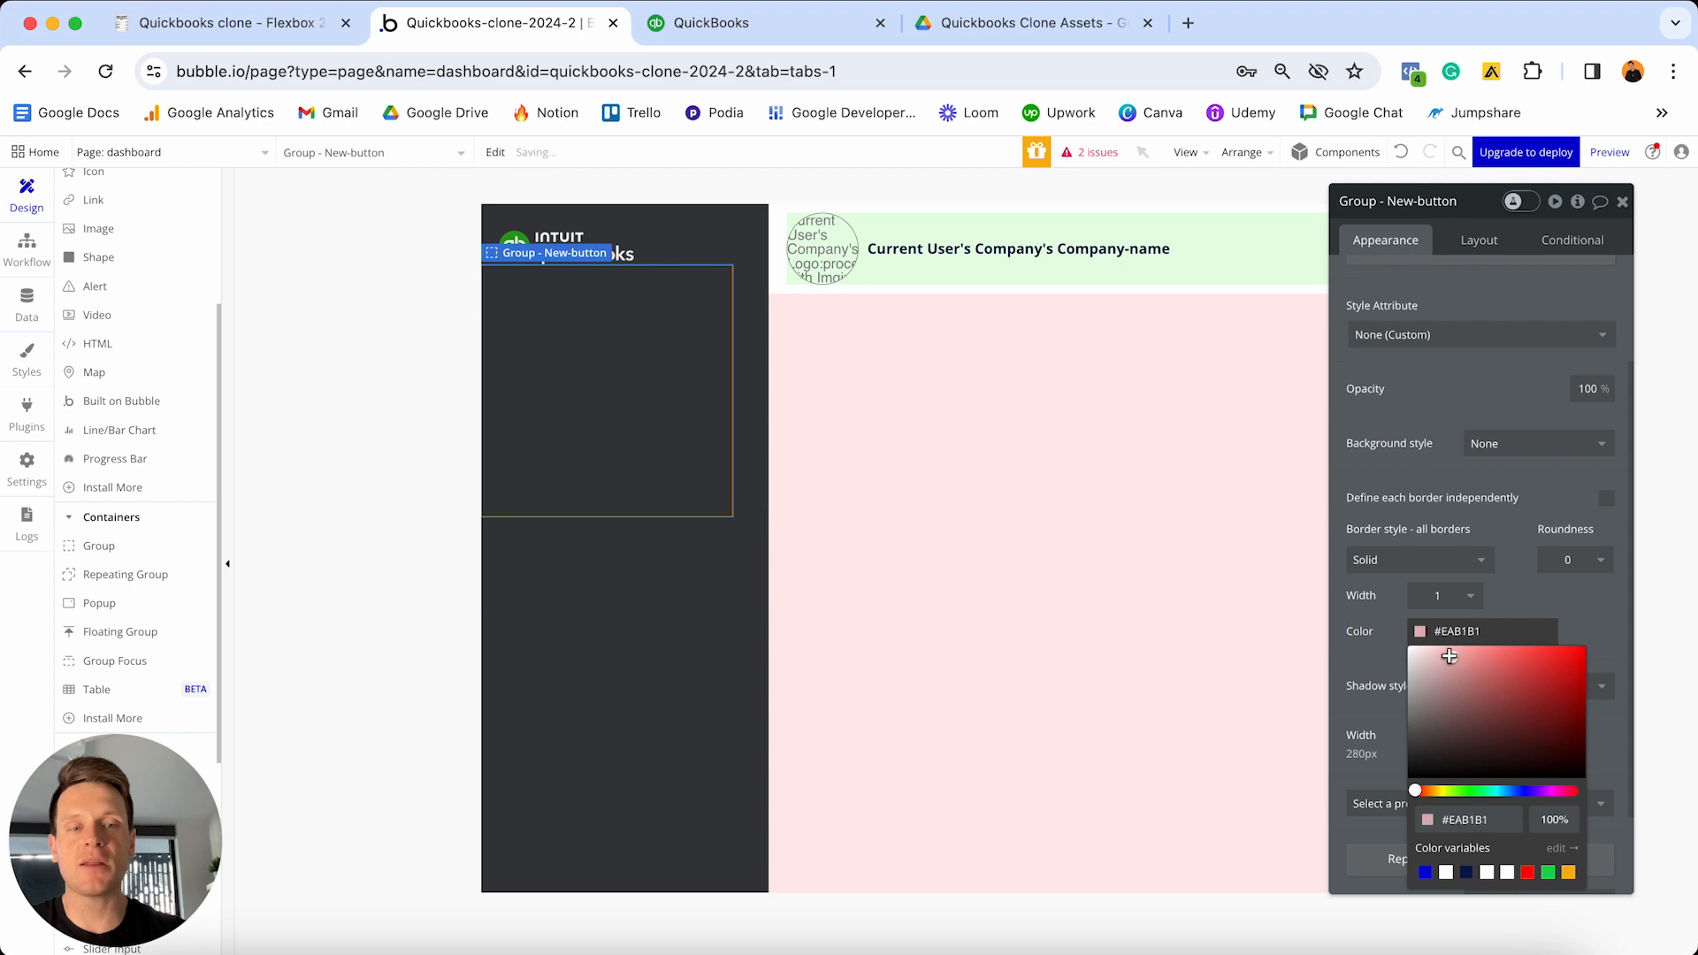
click(1420, 602)
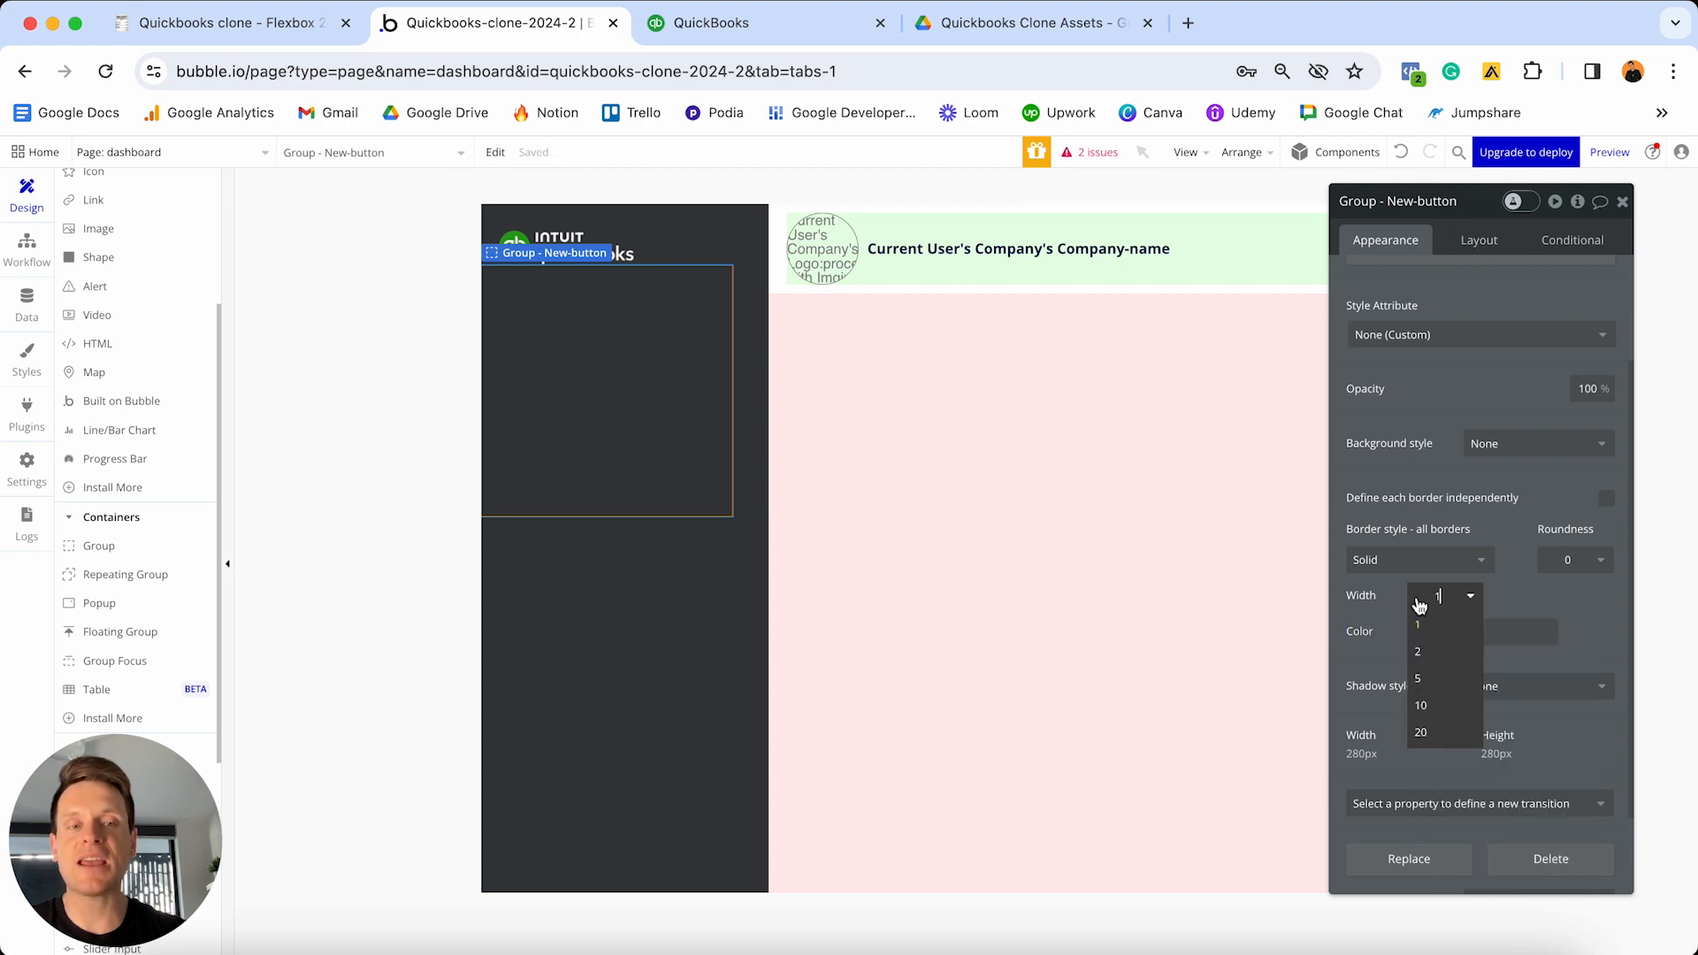
click(1434, 651)
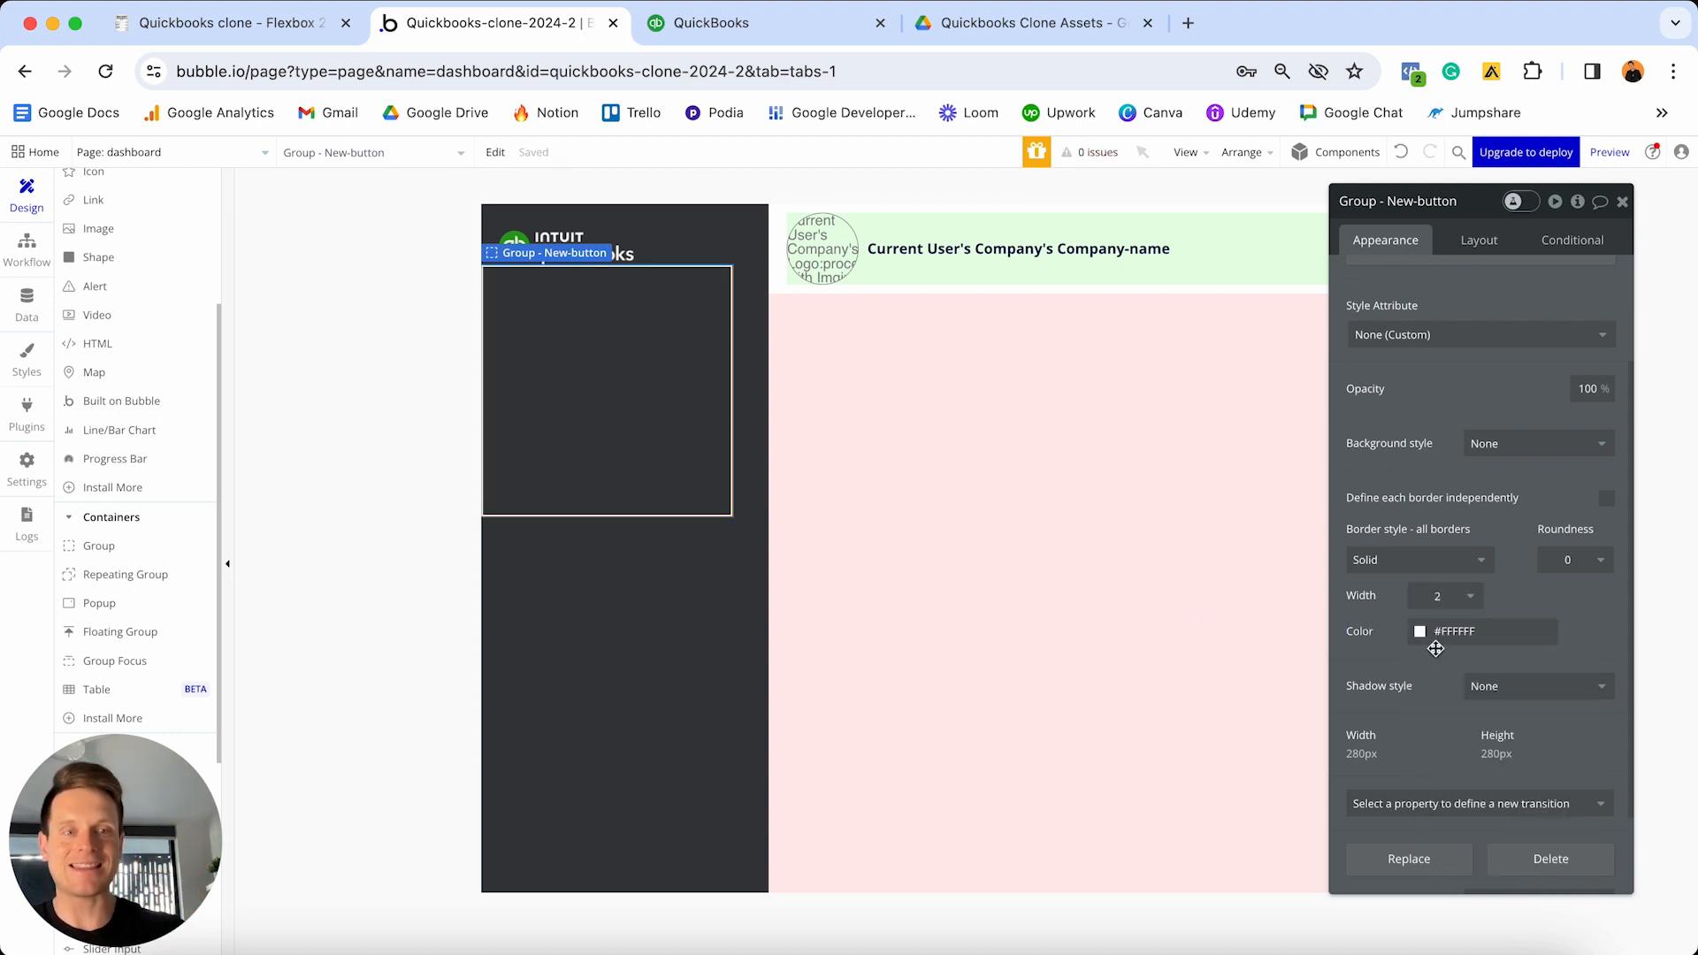
click(1550, 570)
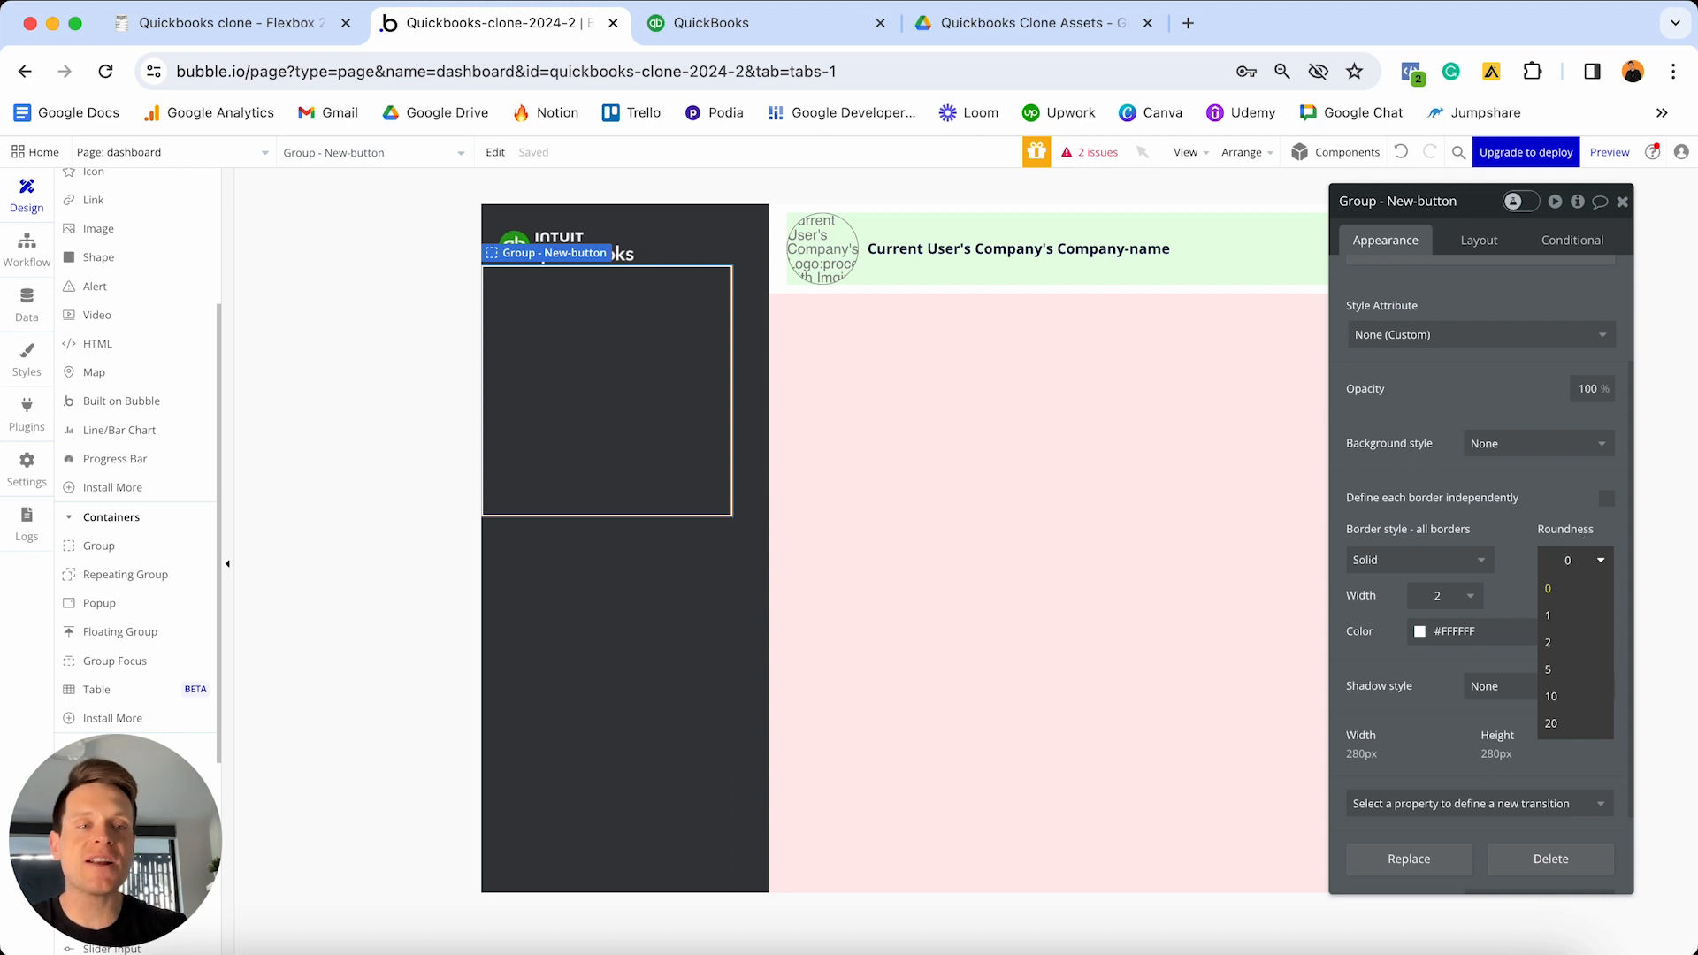
text(20)
key(Return)
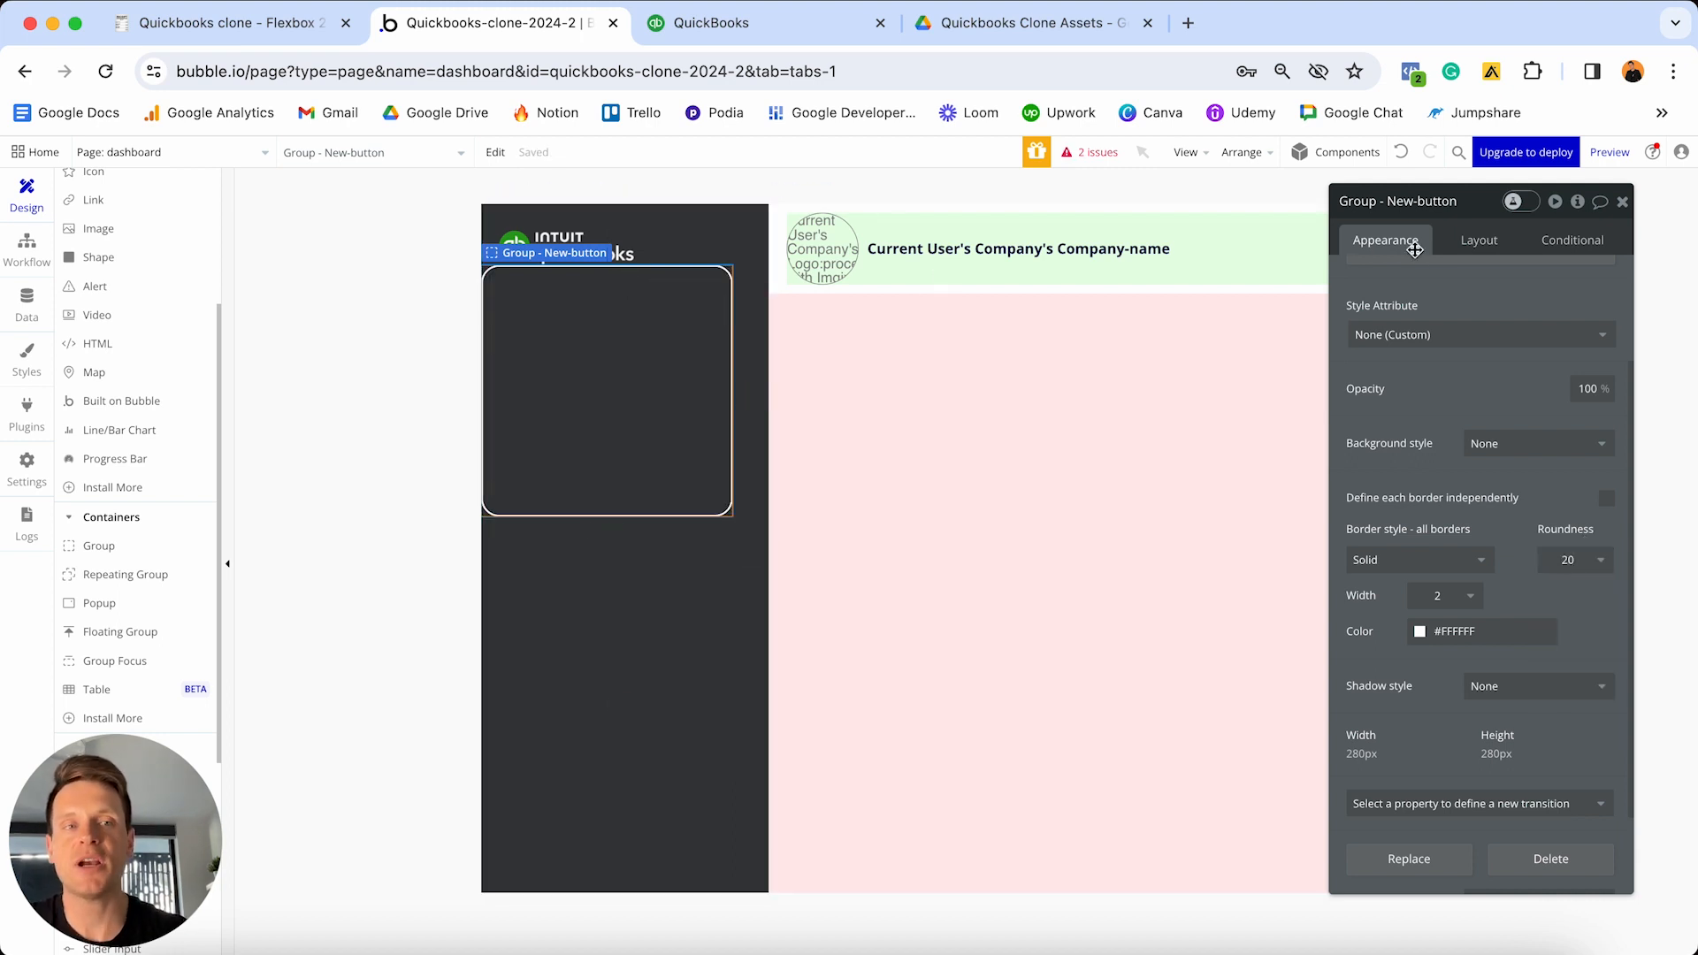
- Open the group's container layout choices and check the QuickBooks New button for reference
click(1475, 241)
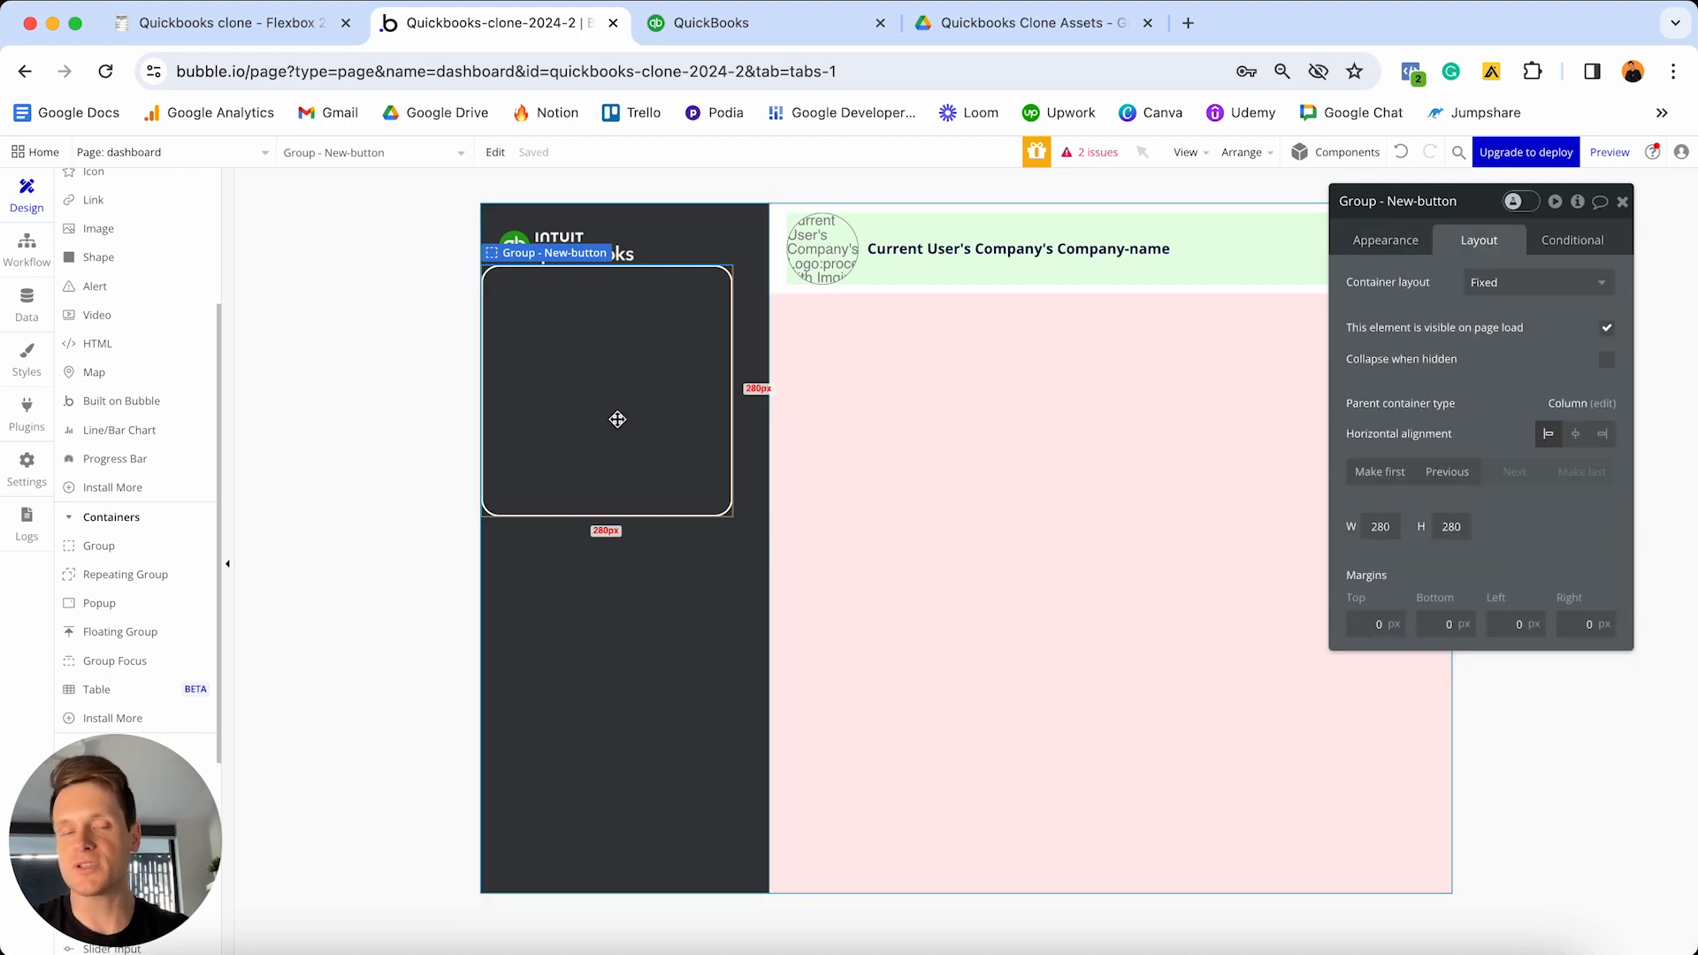
click(1509, 293)
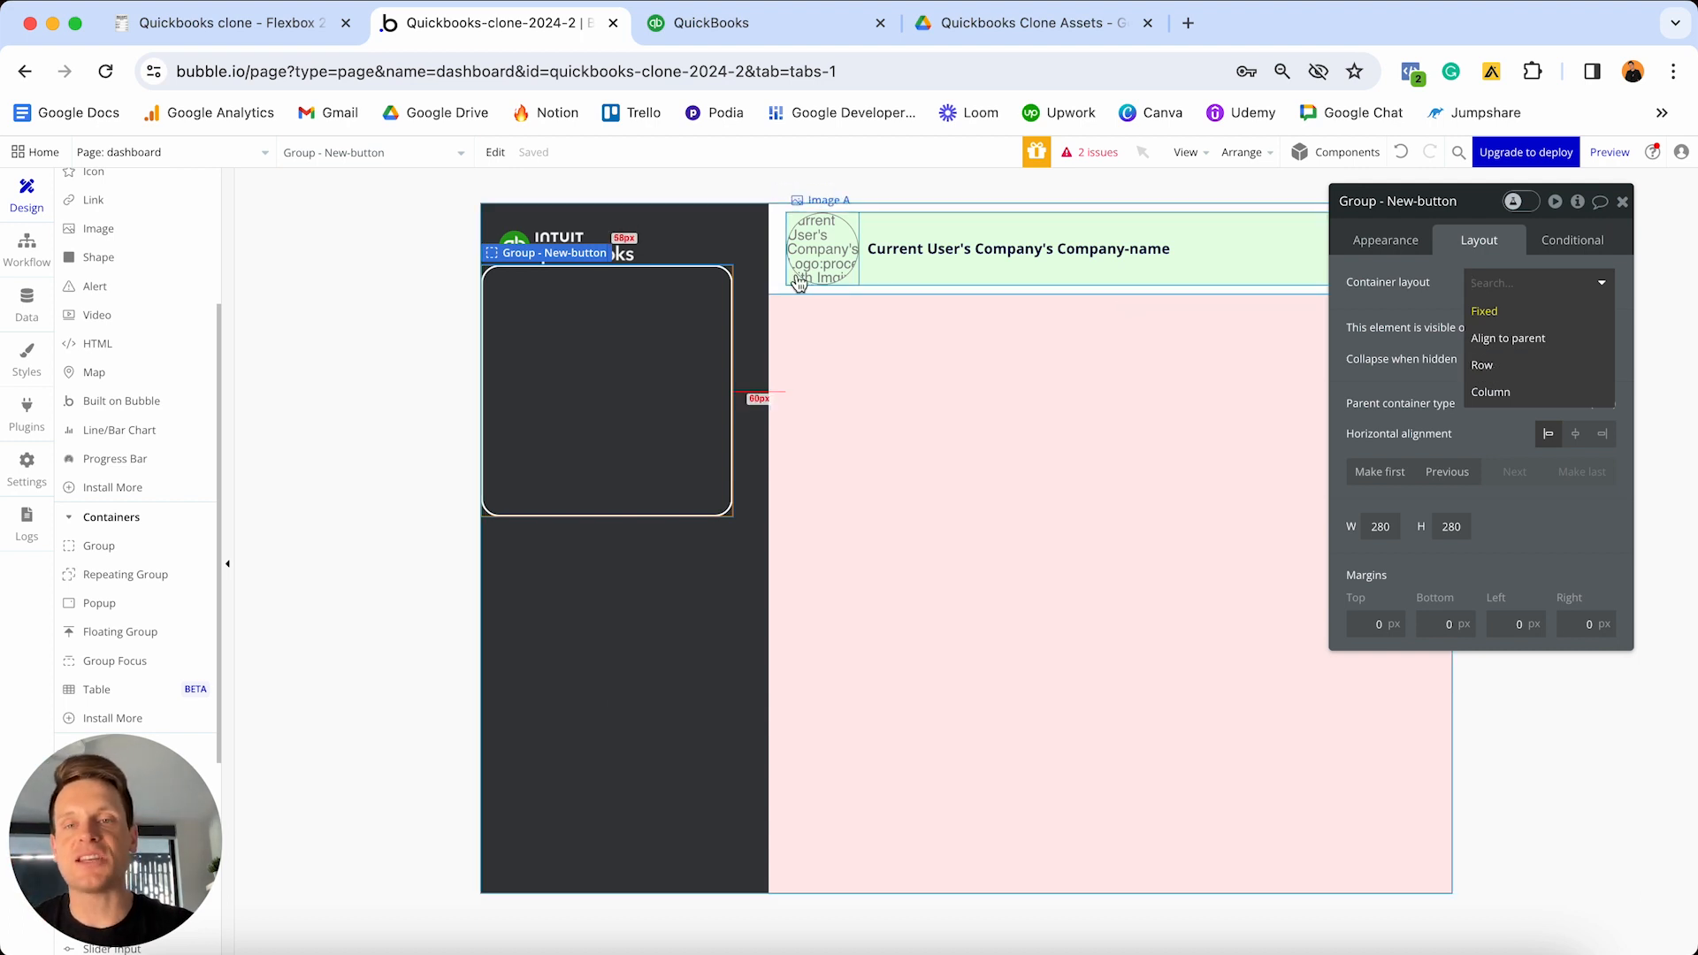
click(792, 37)
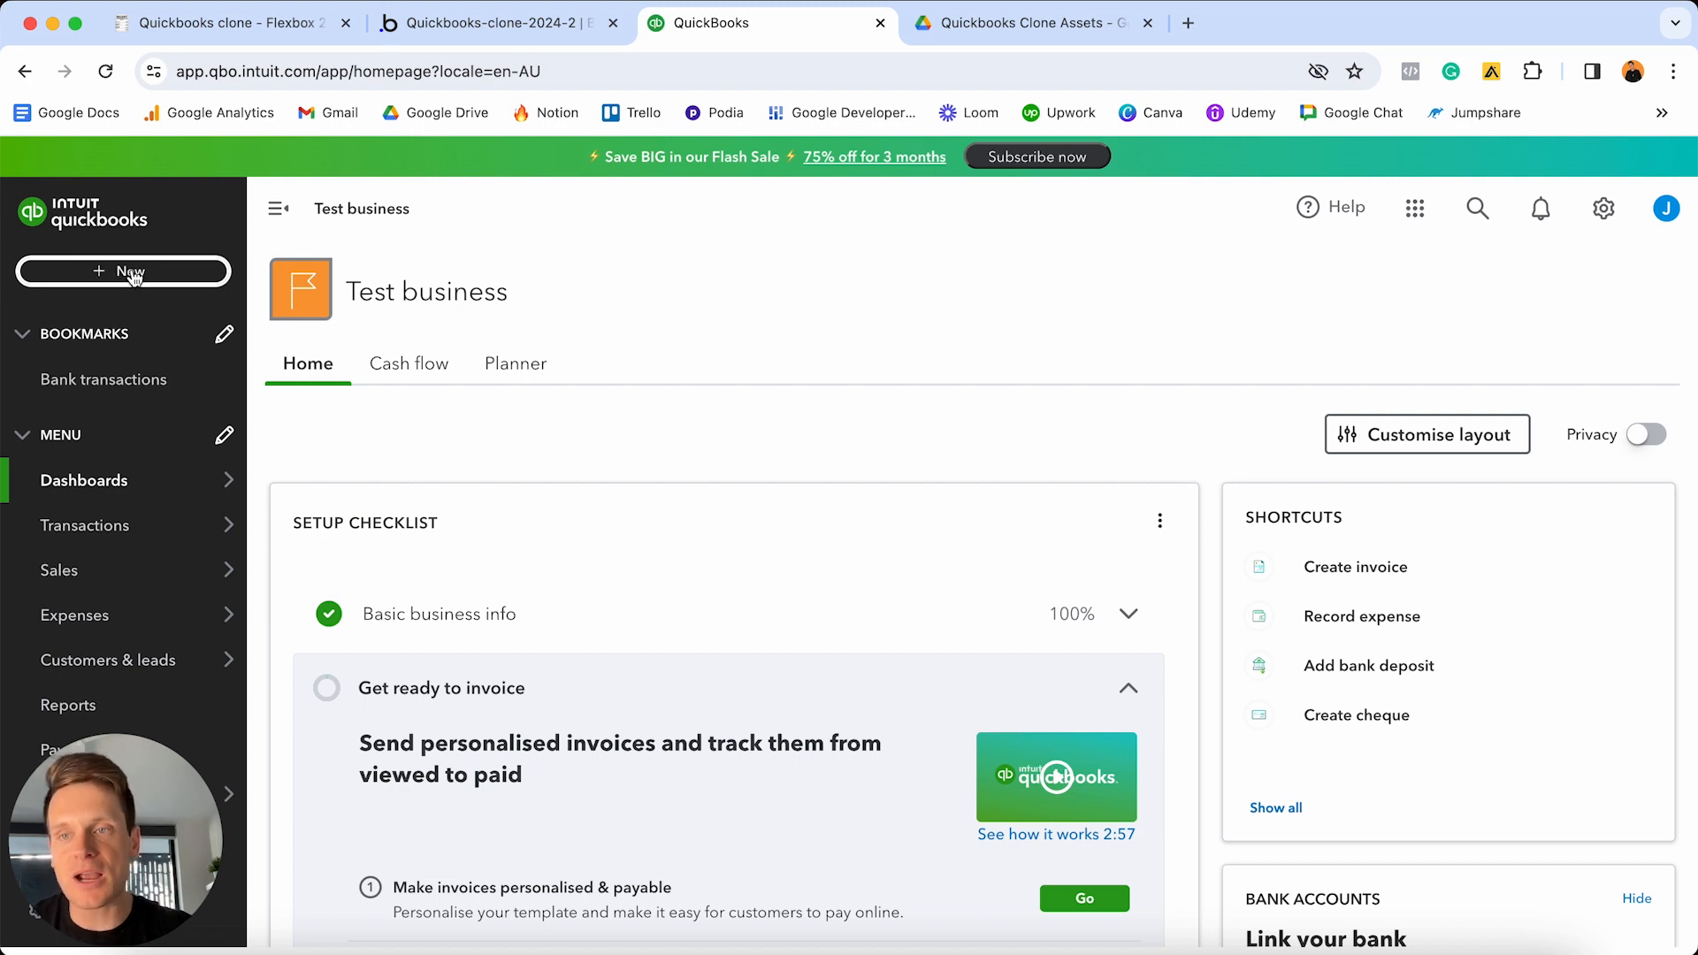
- Set the New-button group's container layout to Row
click(458, 32)
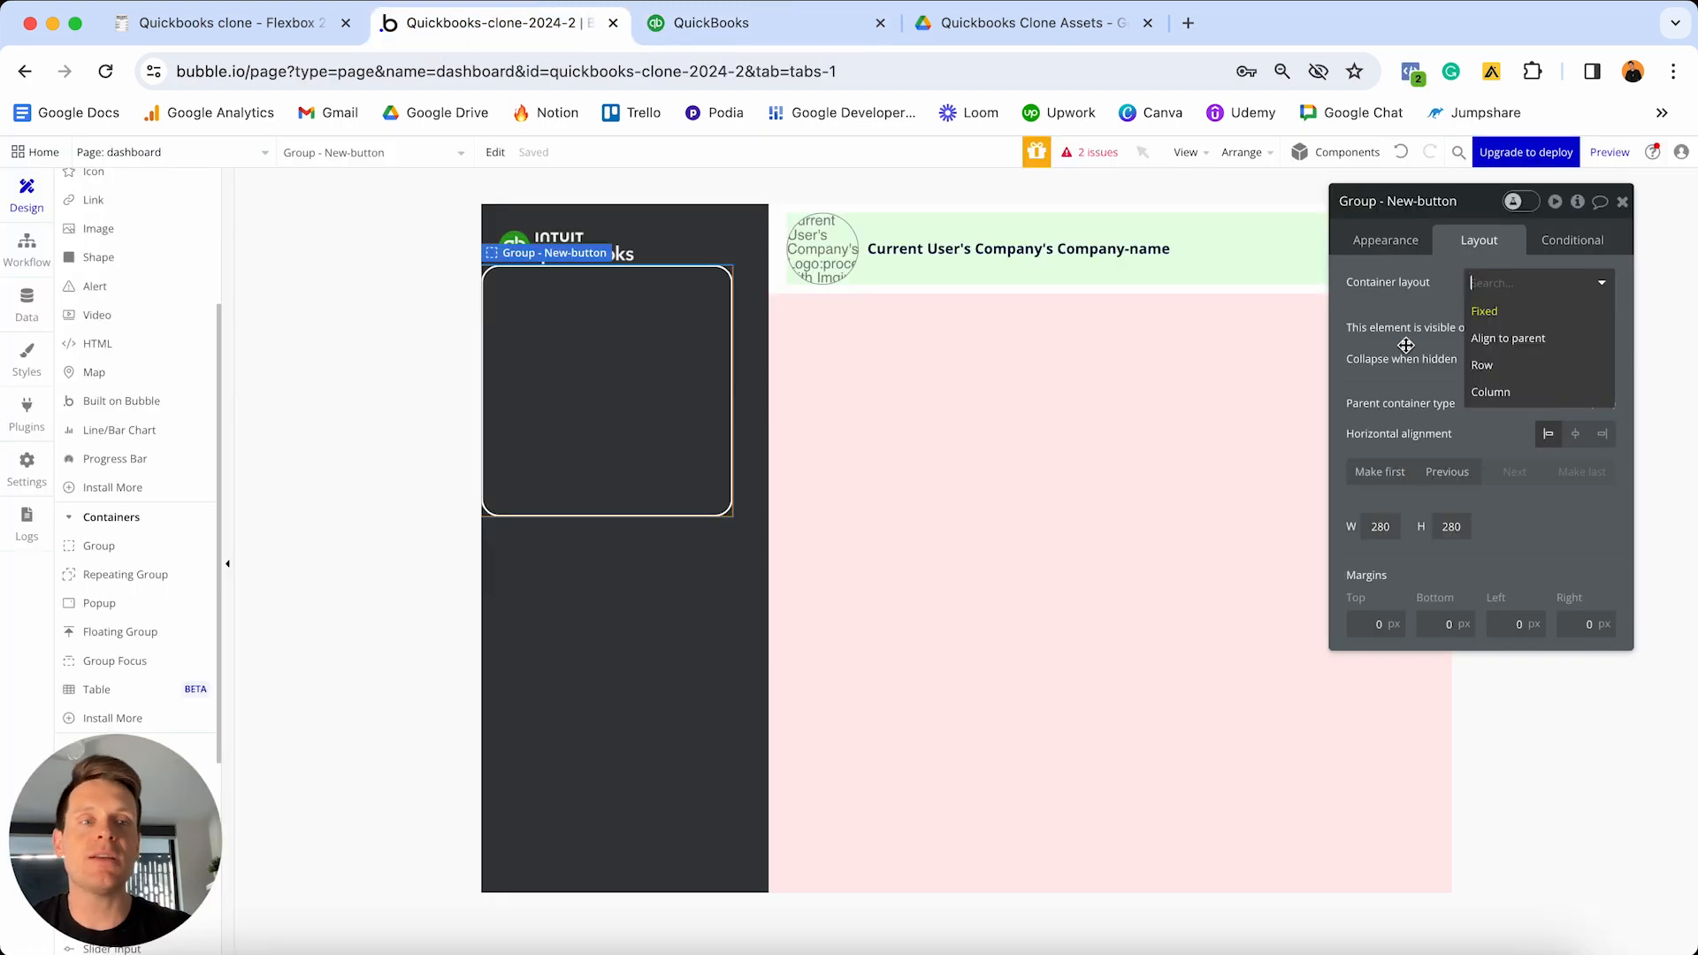
click(1504, 370)
click(1525, 283)
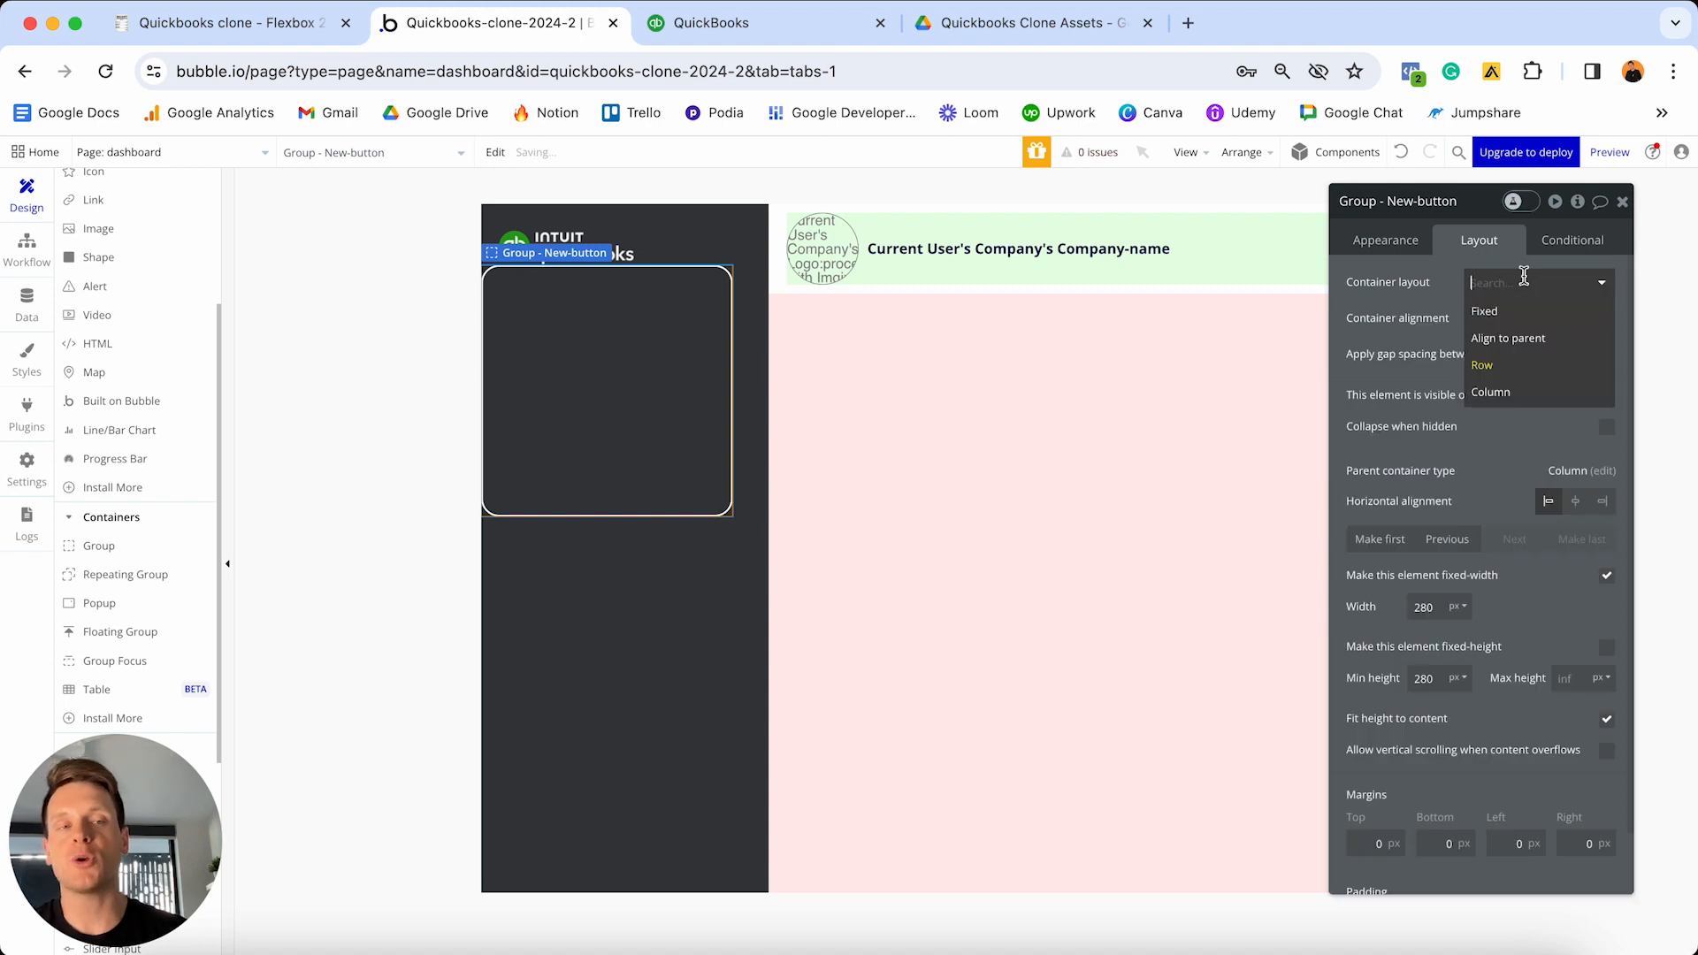
click(1398, 272)
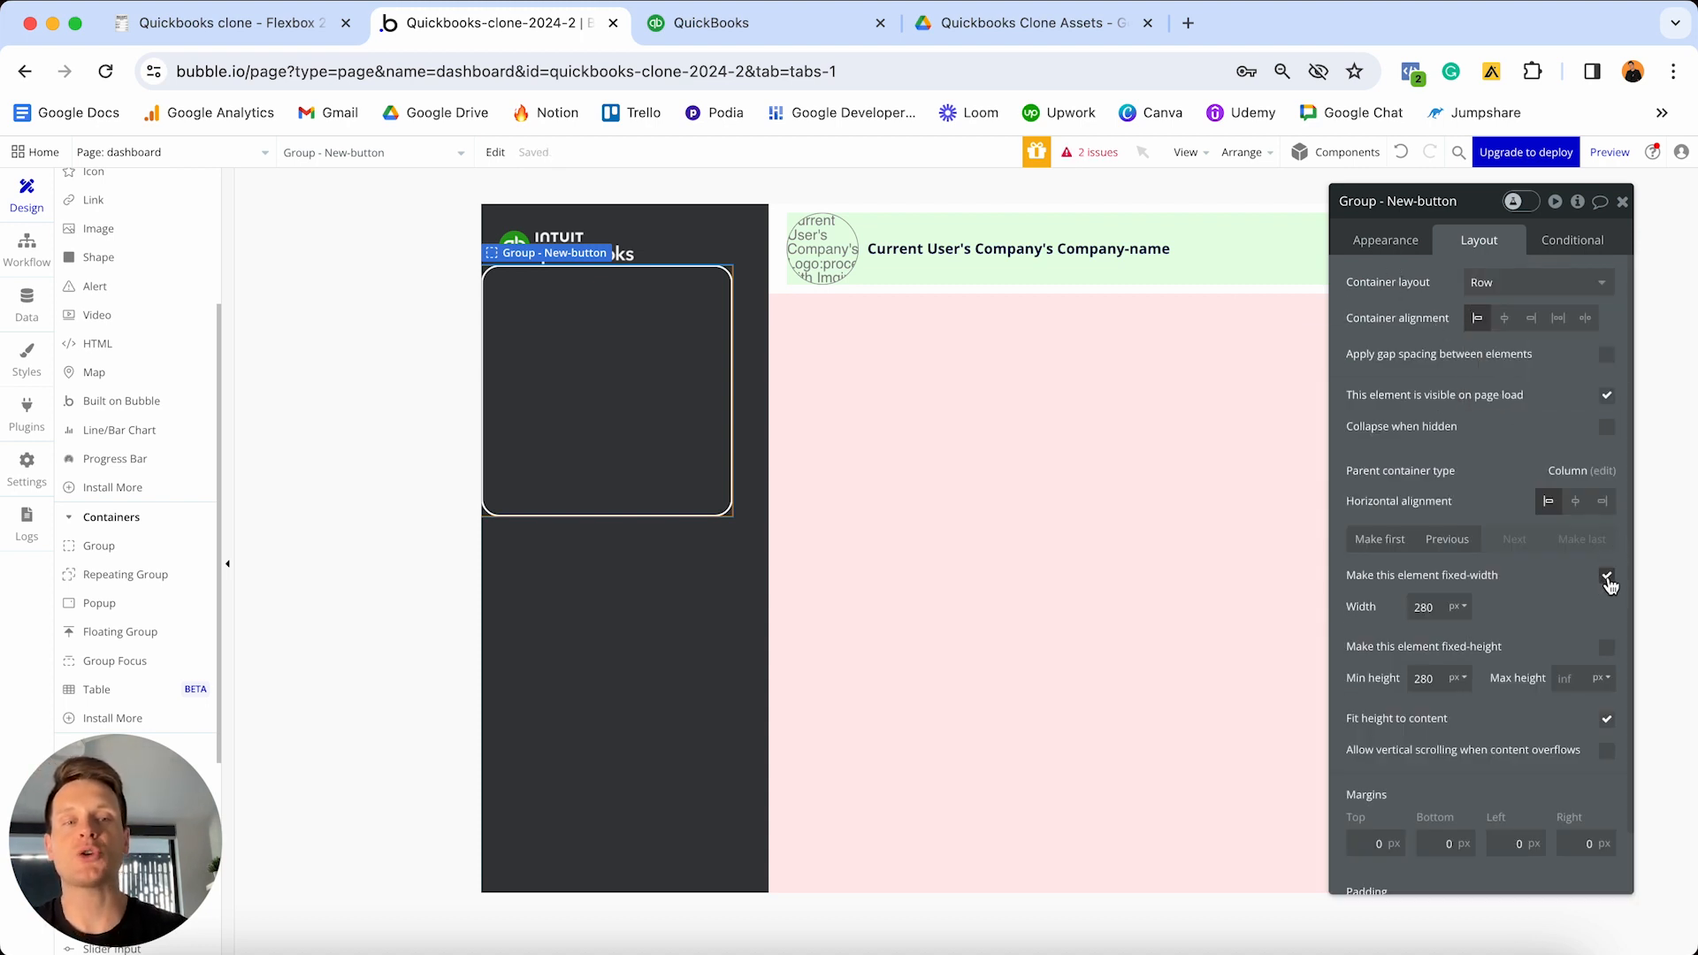
- Make the group non-fixed-width with minimum width 0, comparing against the QuickBooks New button
click(1607, 577)
click(1428, 609)
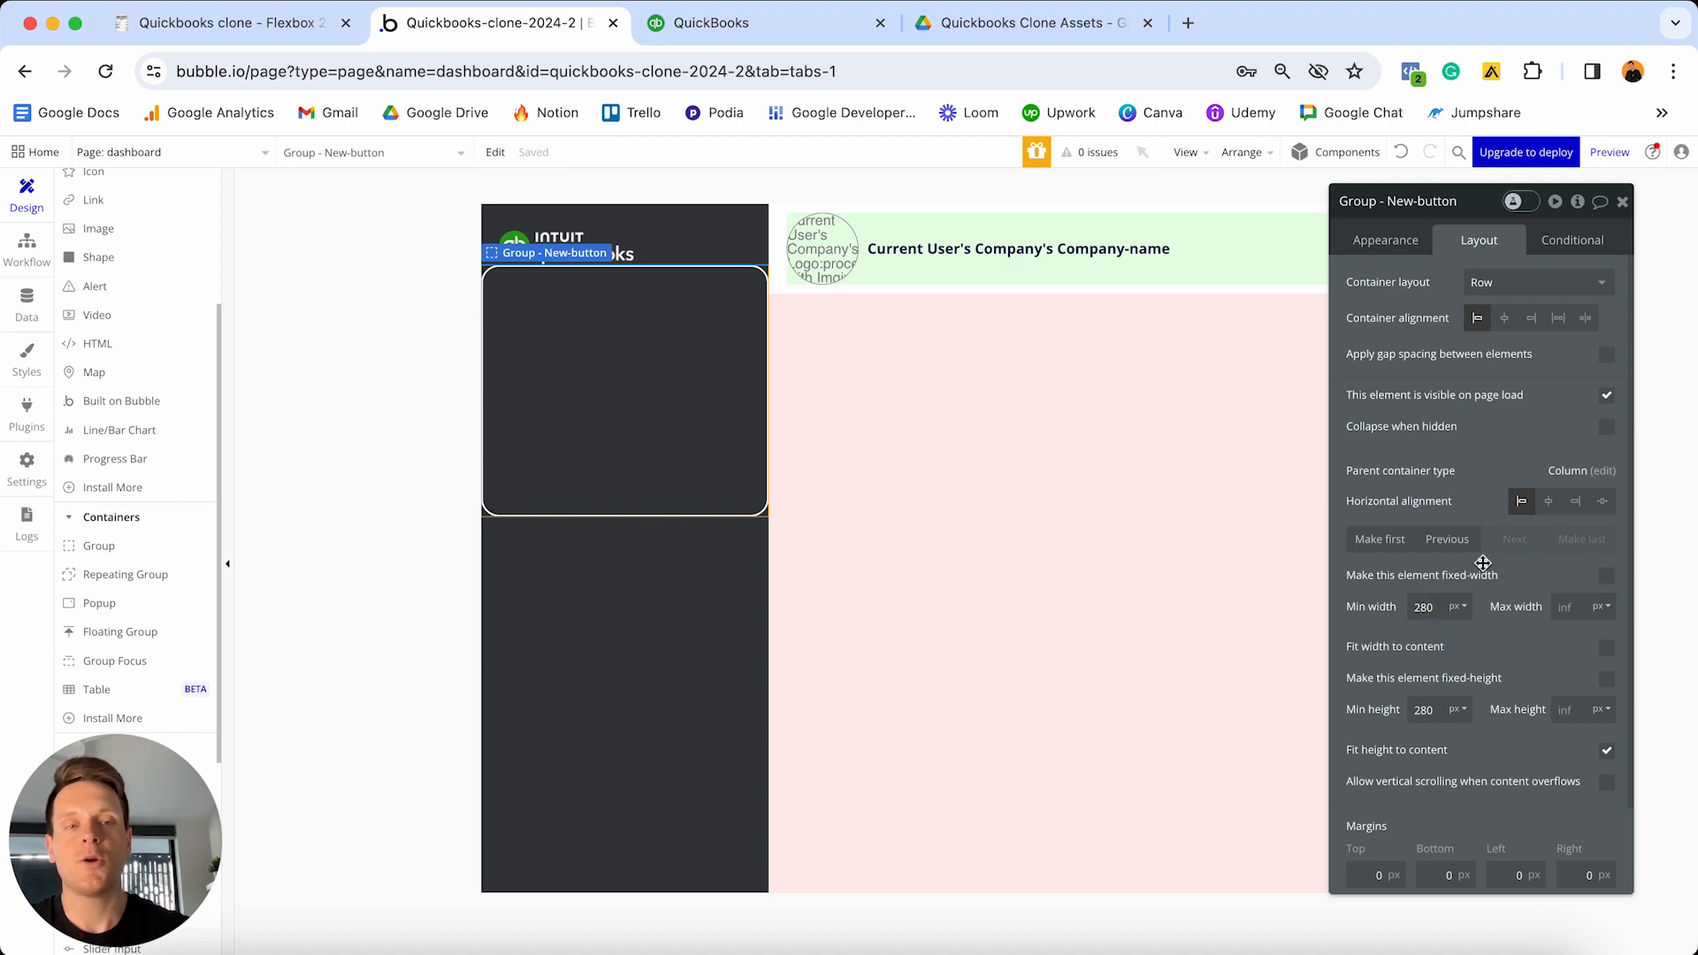
key(super+a)
text(0)
click(1566, 607)
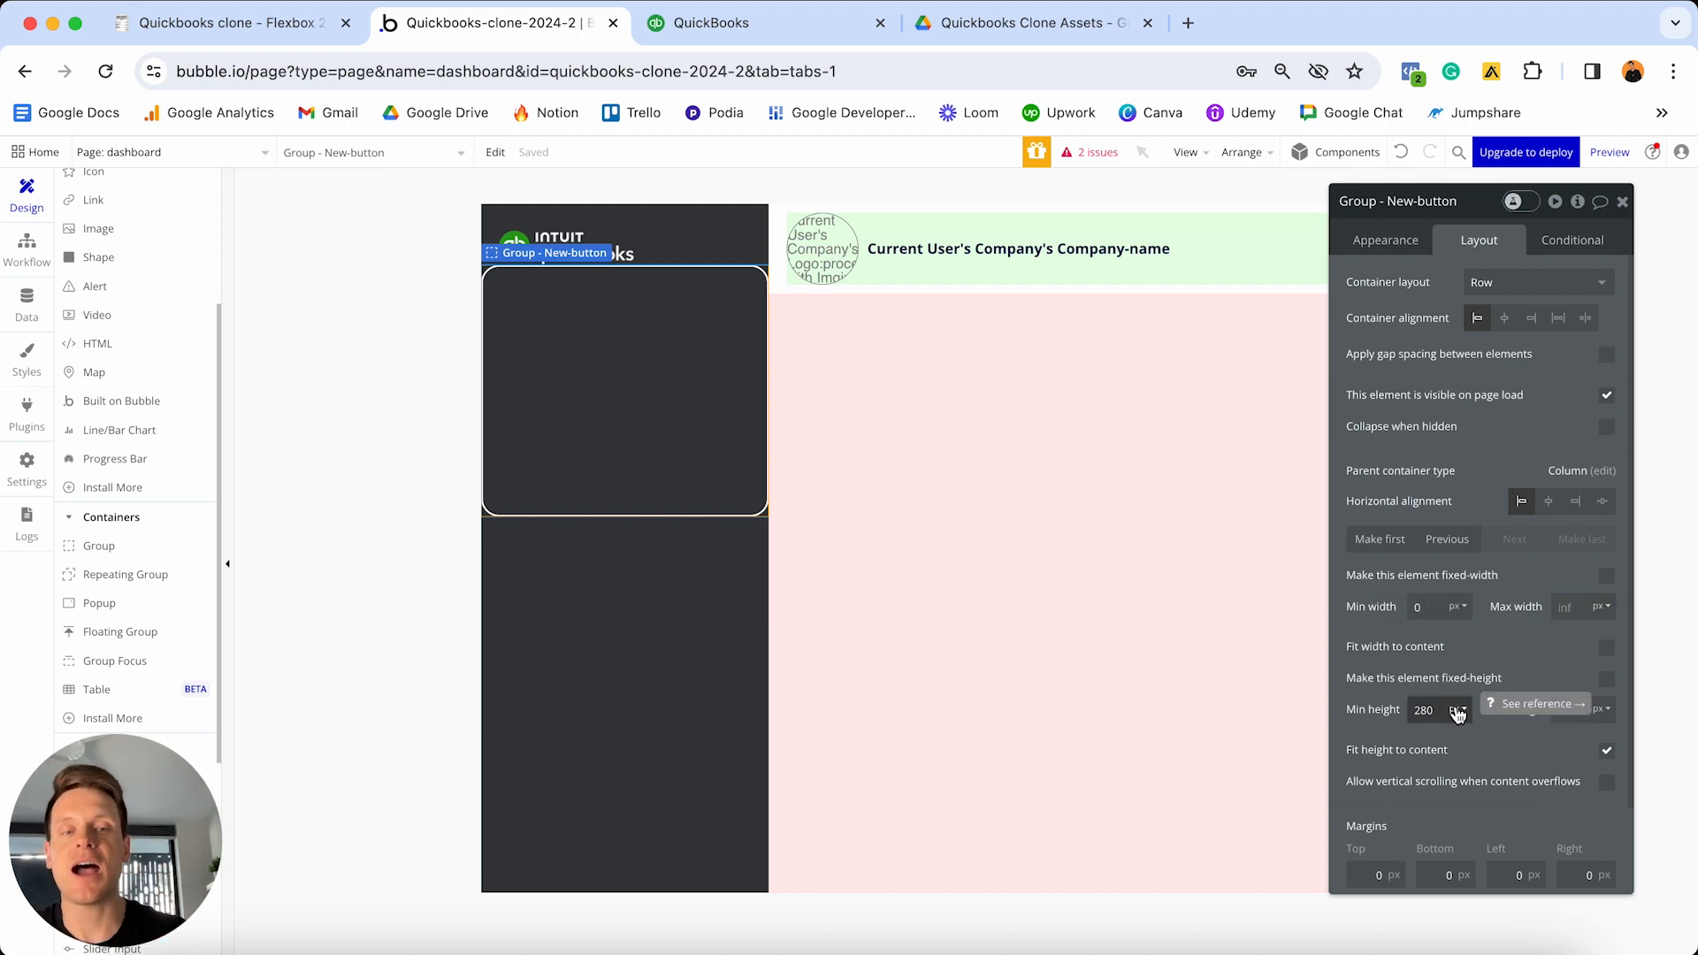
click(712, 22)
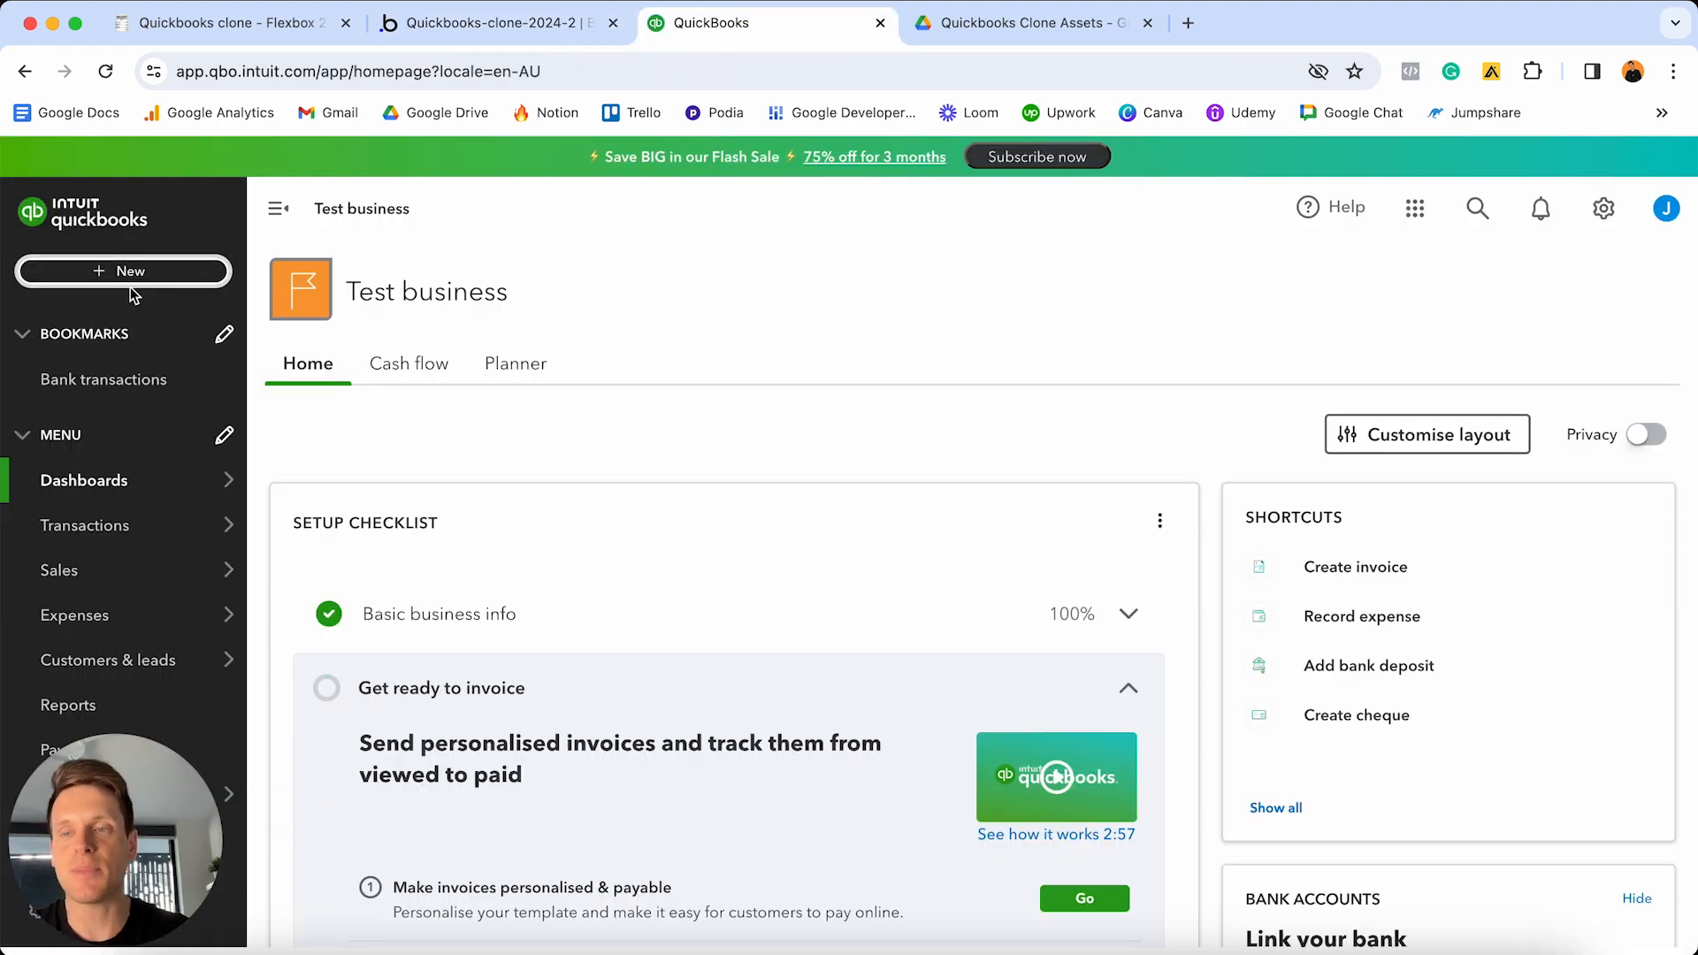
click(509, 22)
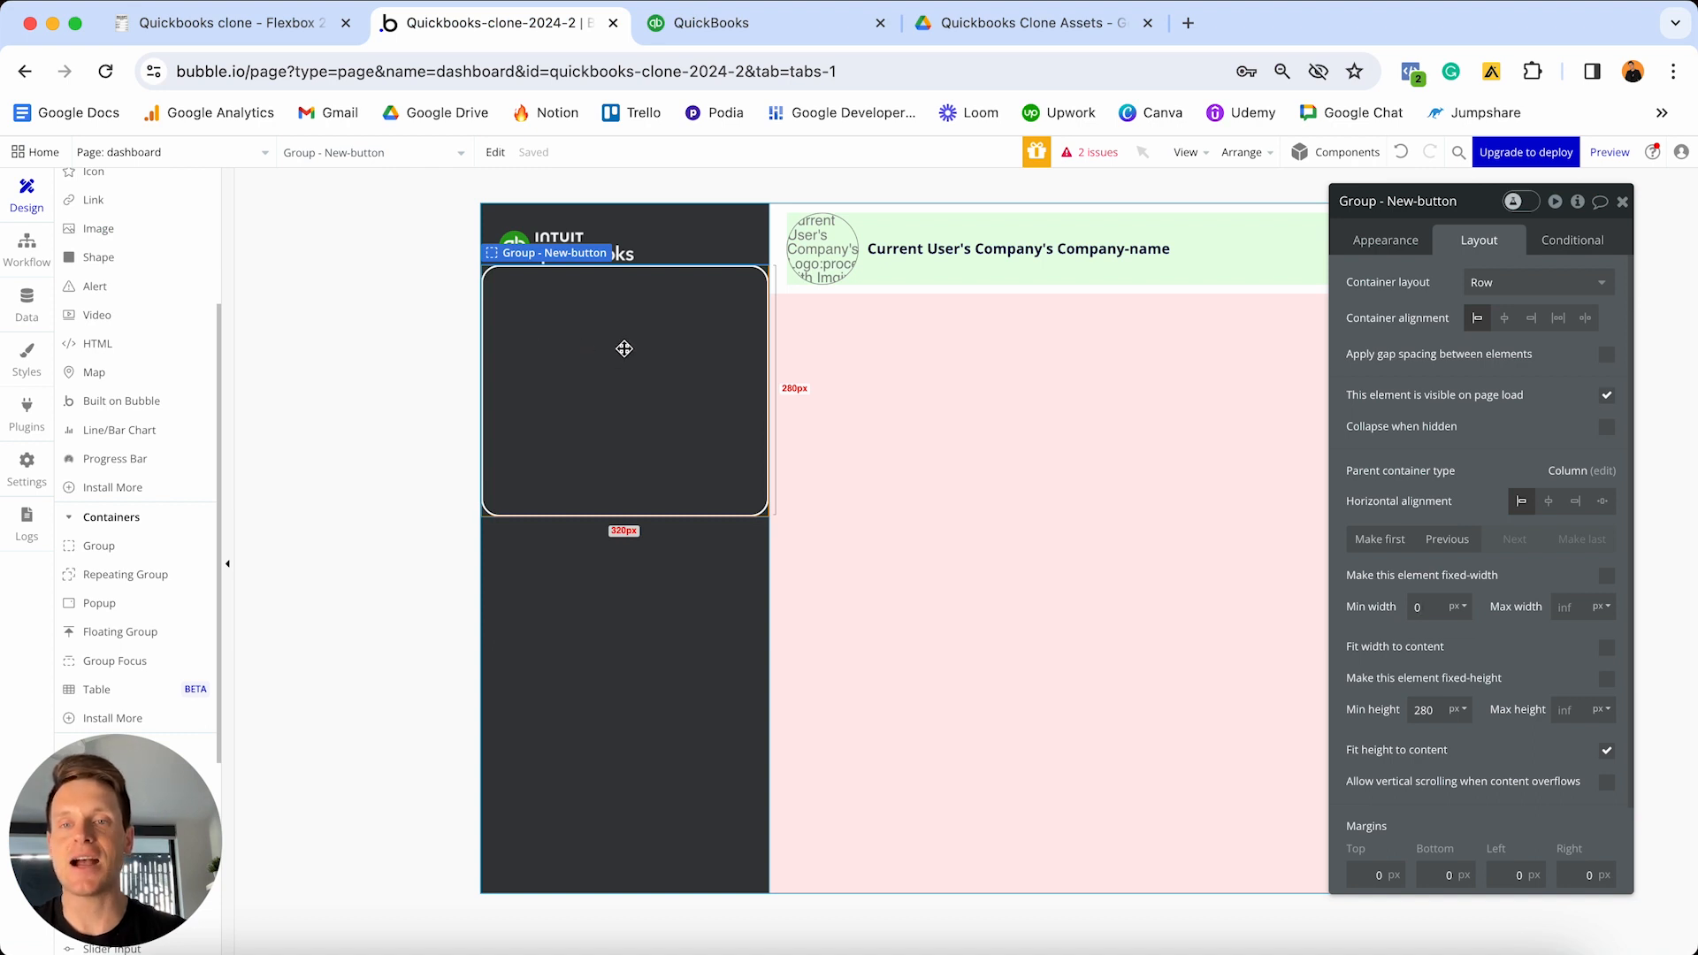
scroll(151, 462, up, 3)
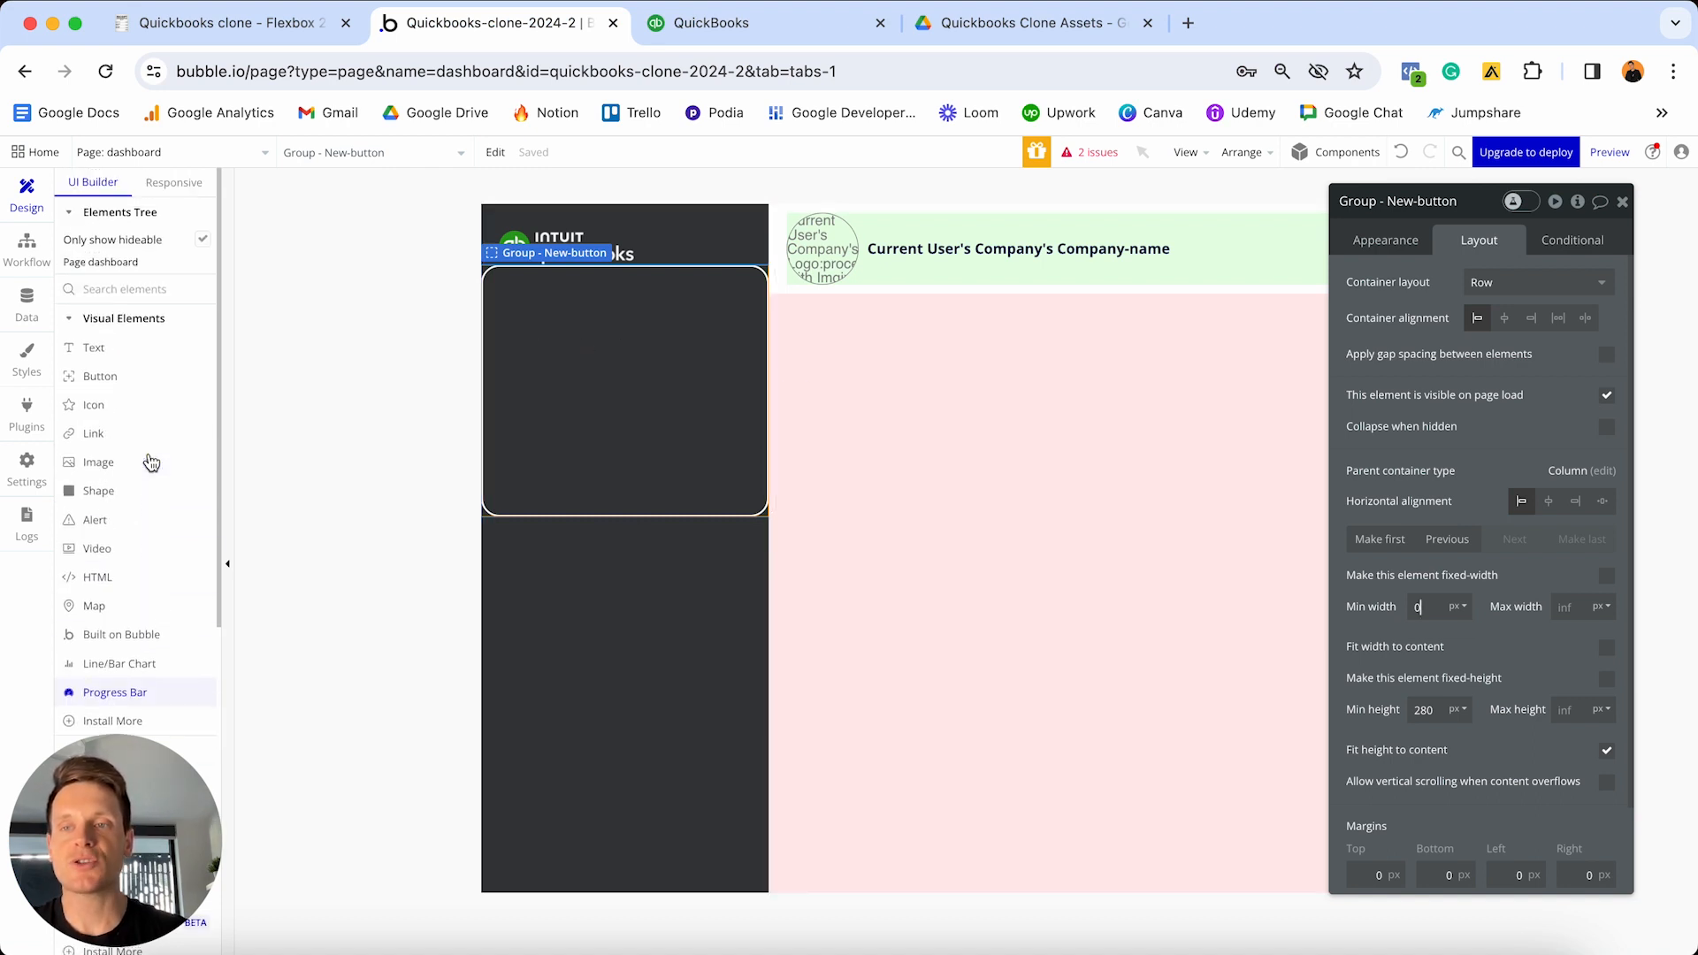
- Add a text element inside the New-button group and set its font colour to white #FFFFFF
click(113, 349)
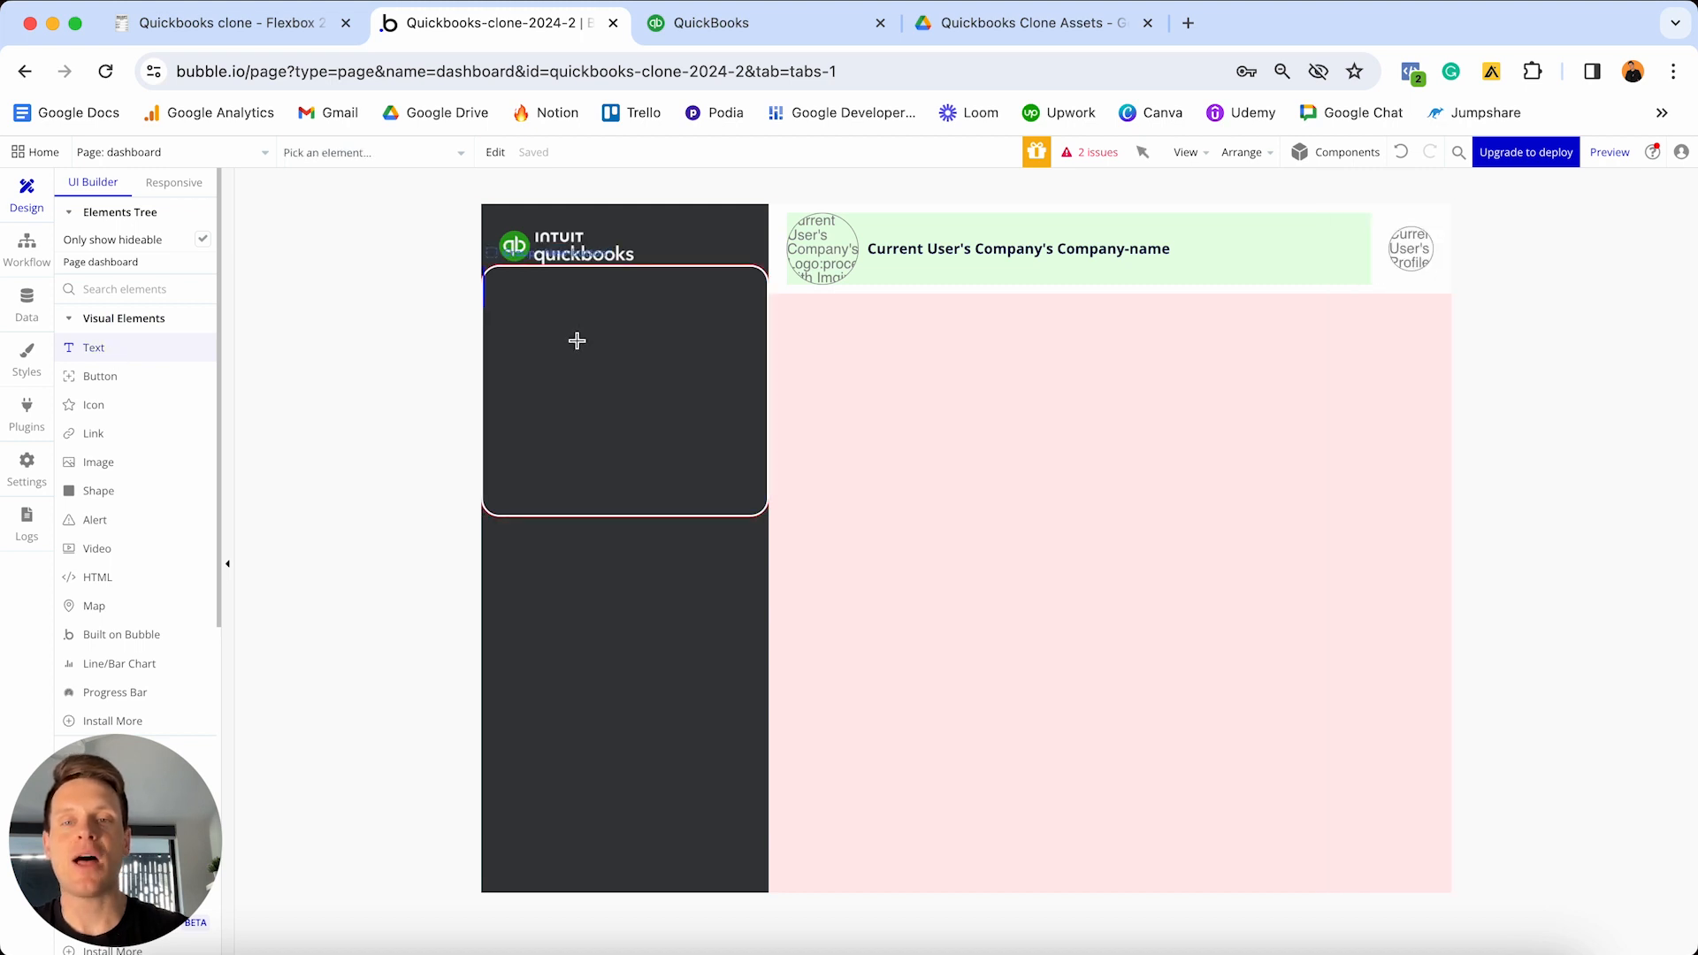
click(577, 339)
click(607, 296)
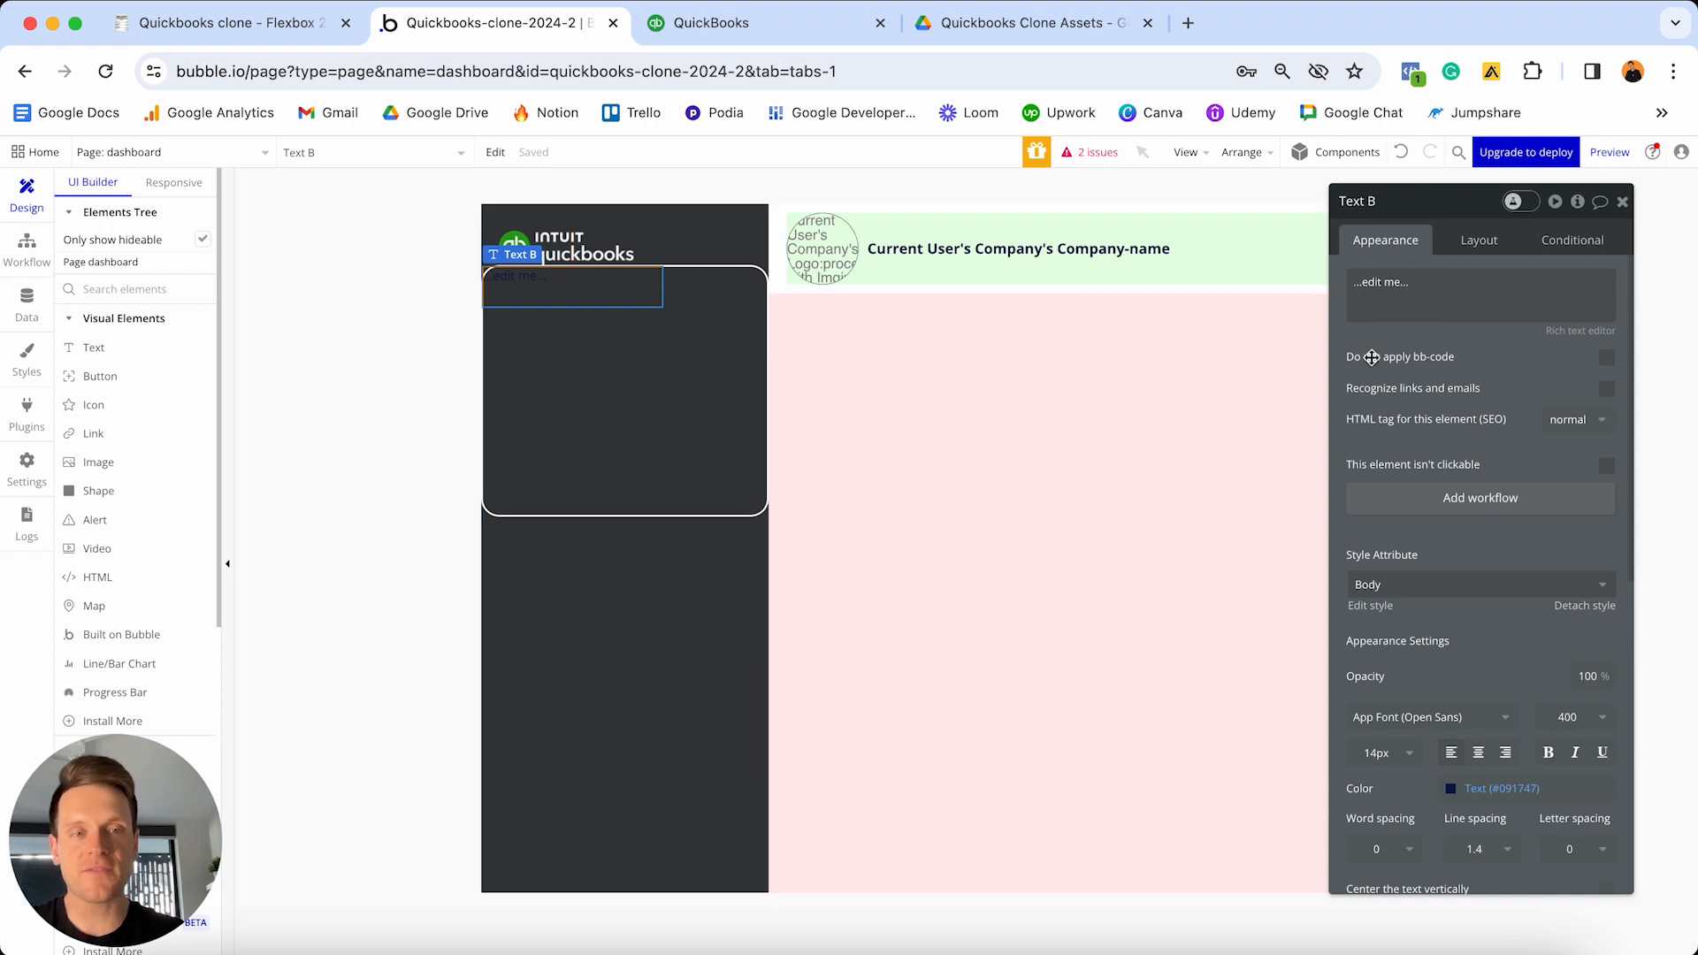
scroll(1410, 445, down, 1)
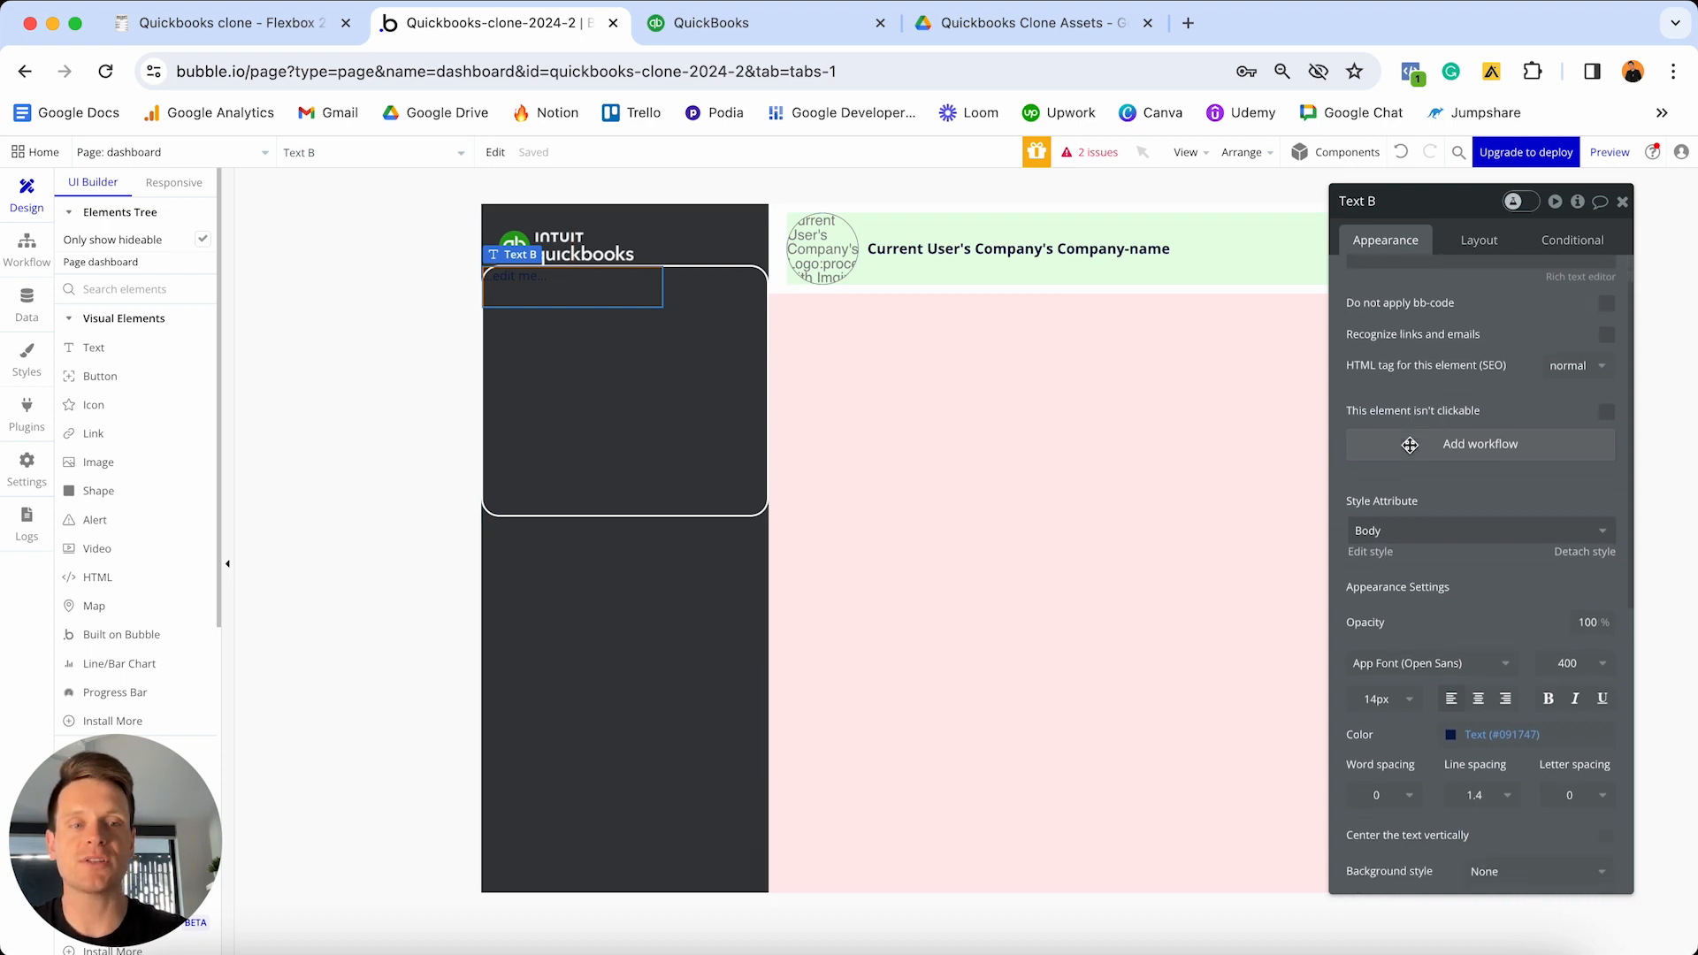
click(1495, 742)
drag(1495, 742, 1404, 668)
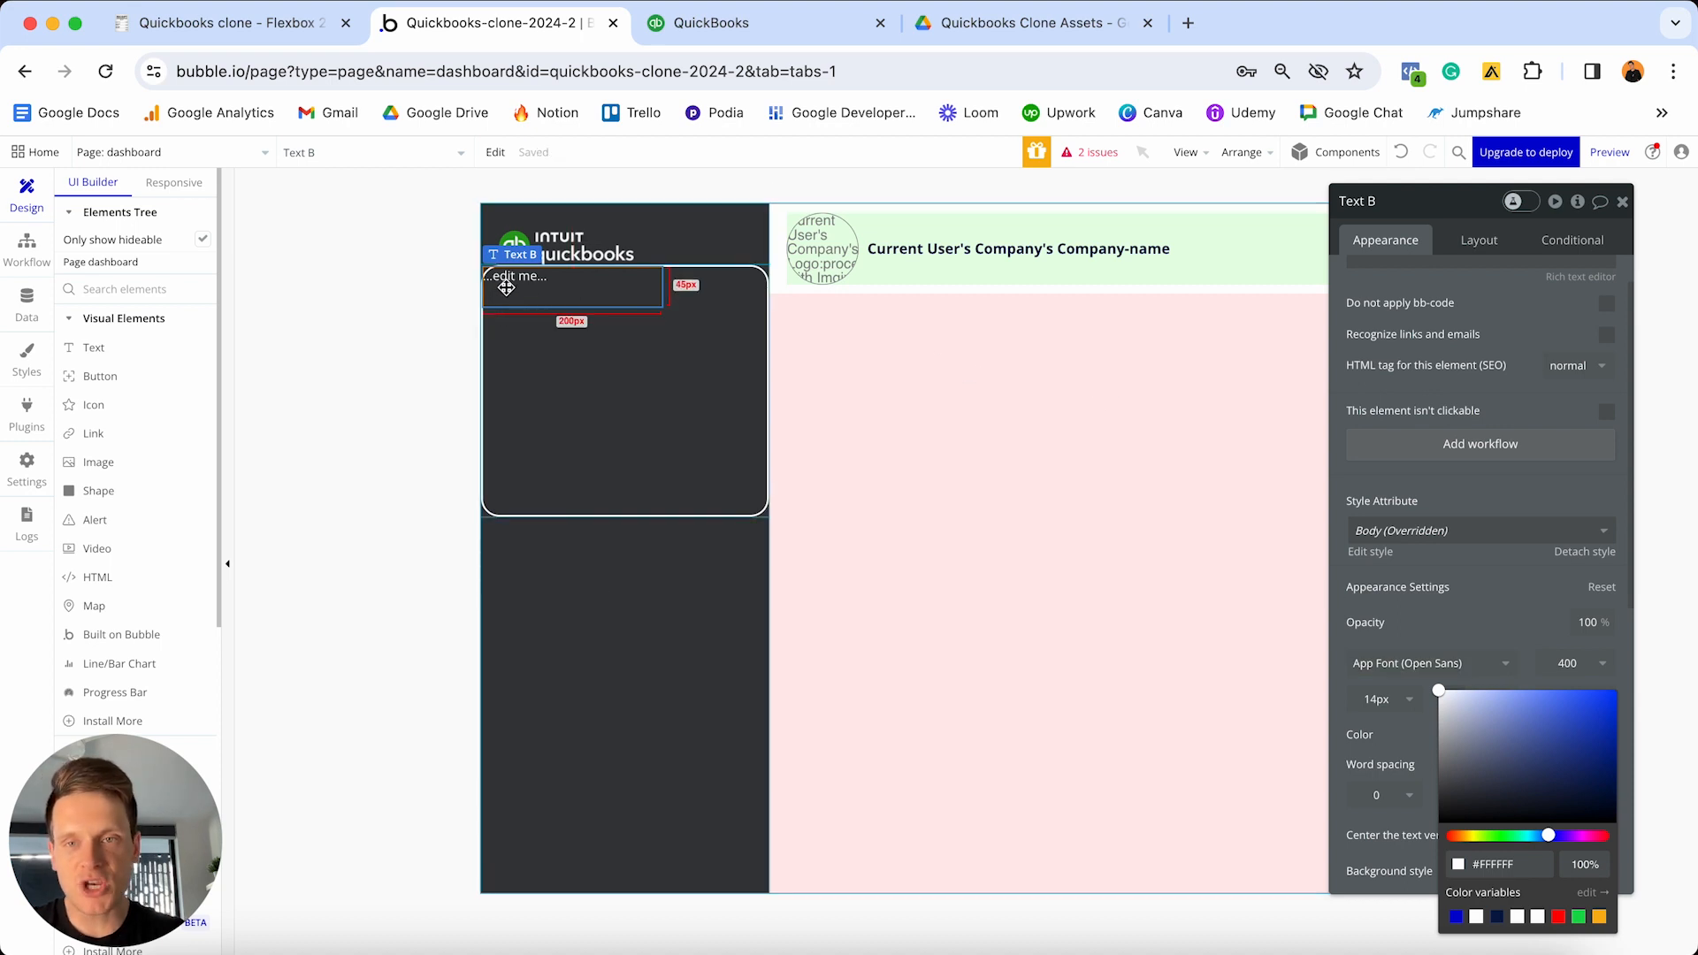
scroll(1447, 344, up, 1)
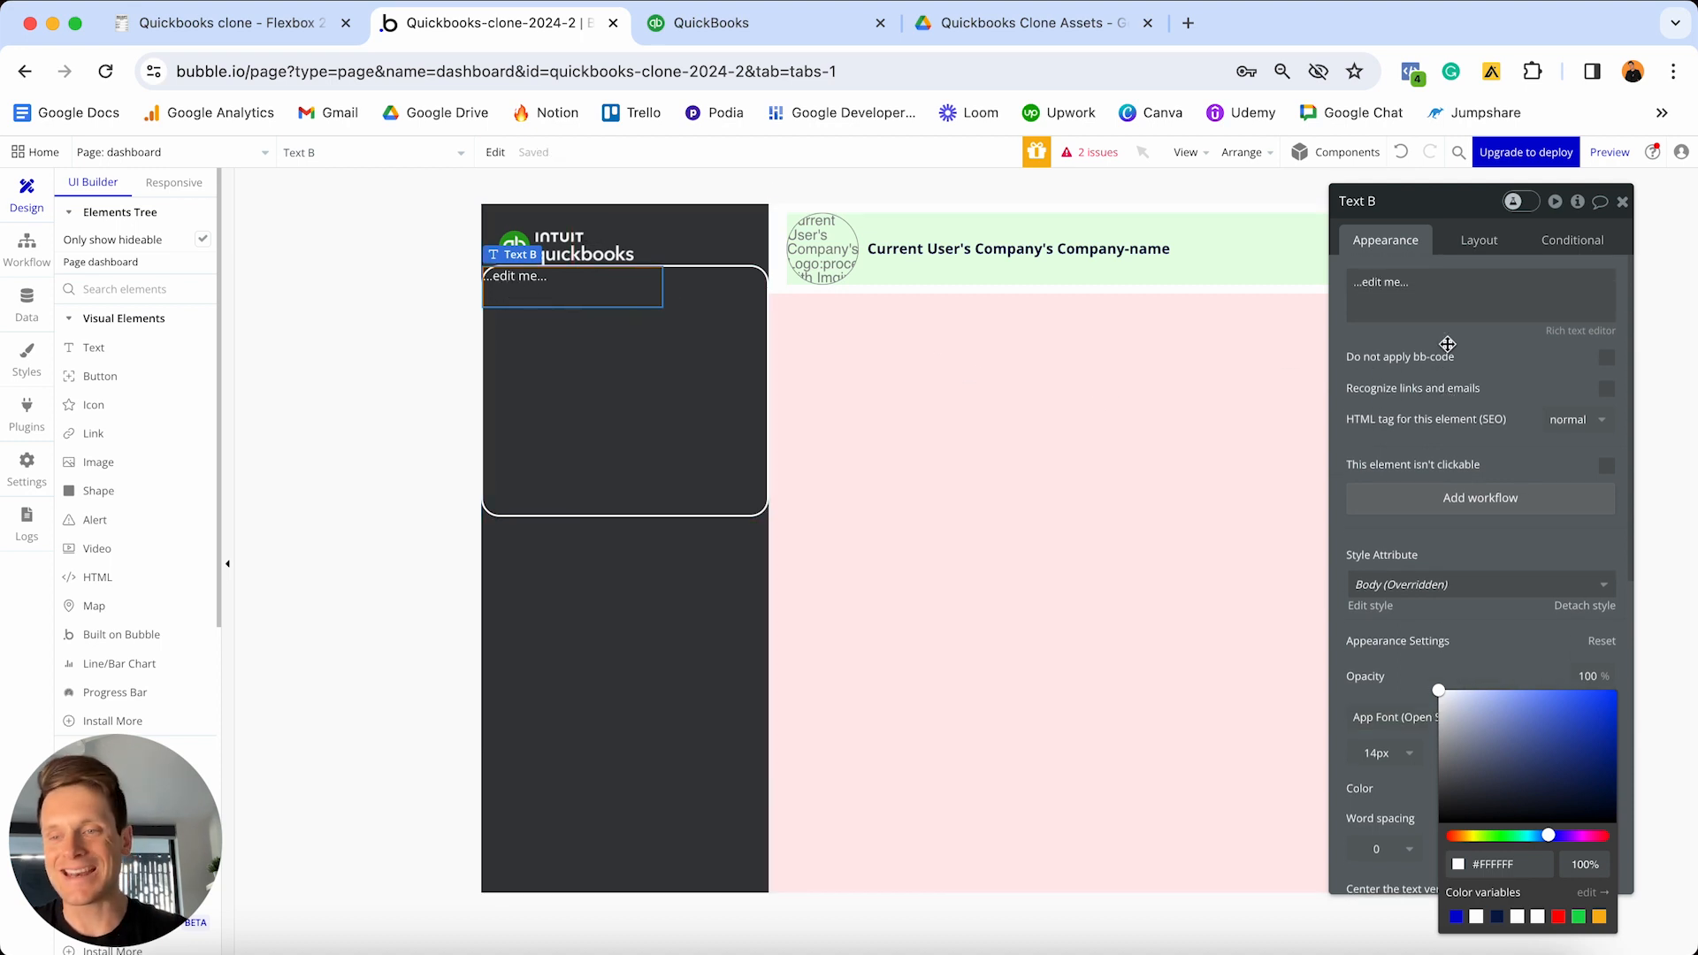
- Type 'New' into the text element, then clear it again
click(1440, 295)
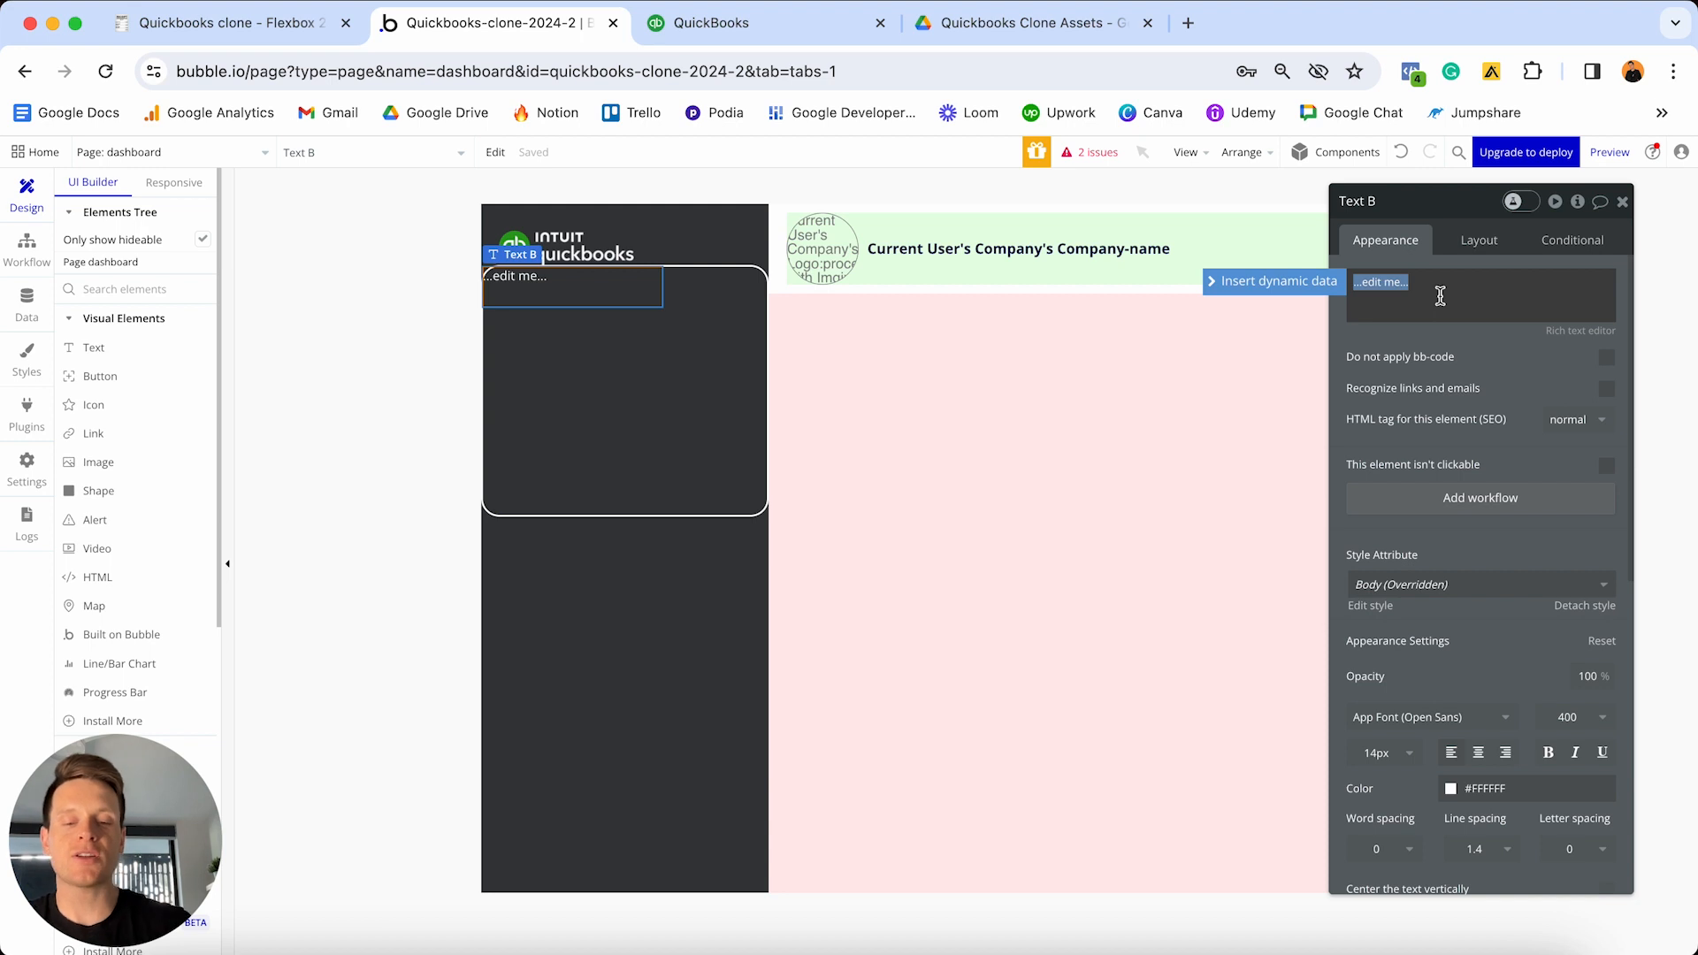
text(New)
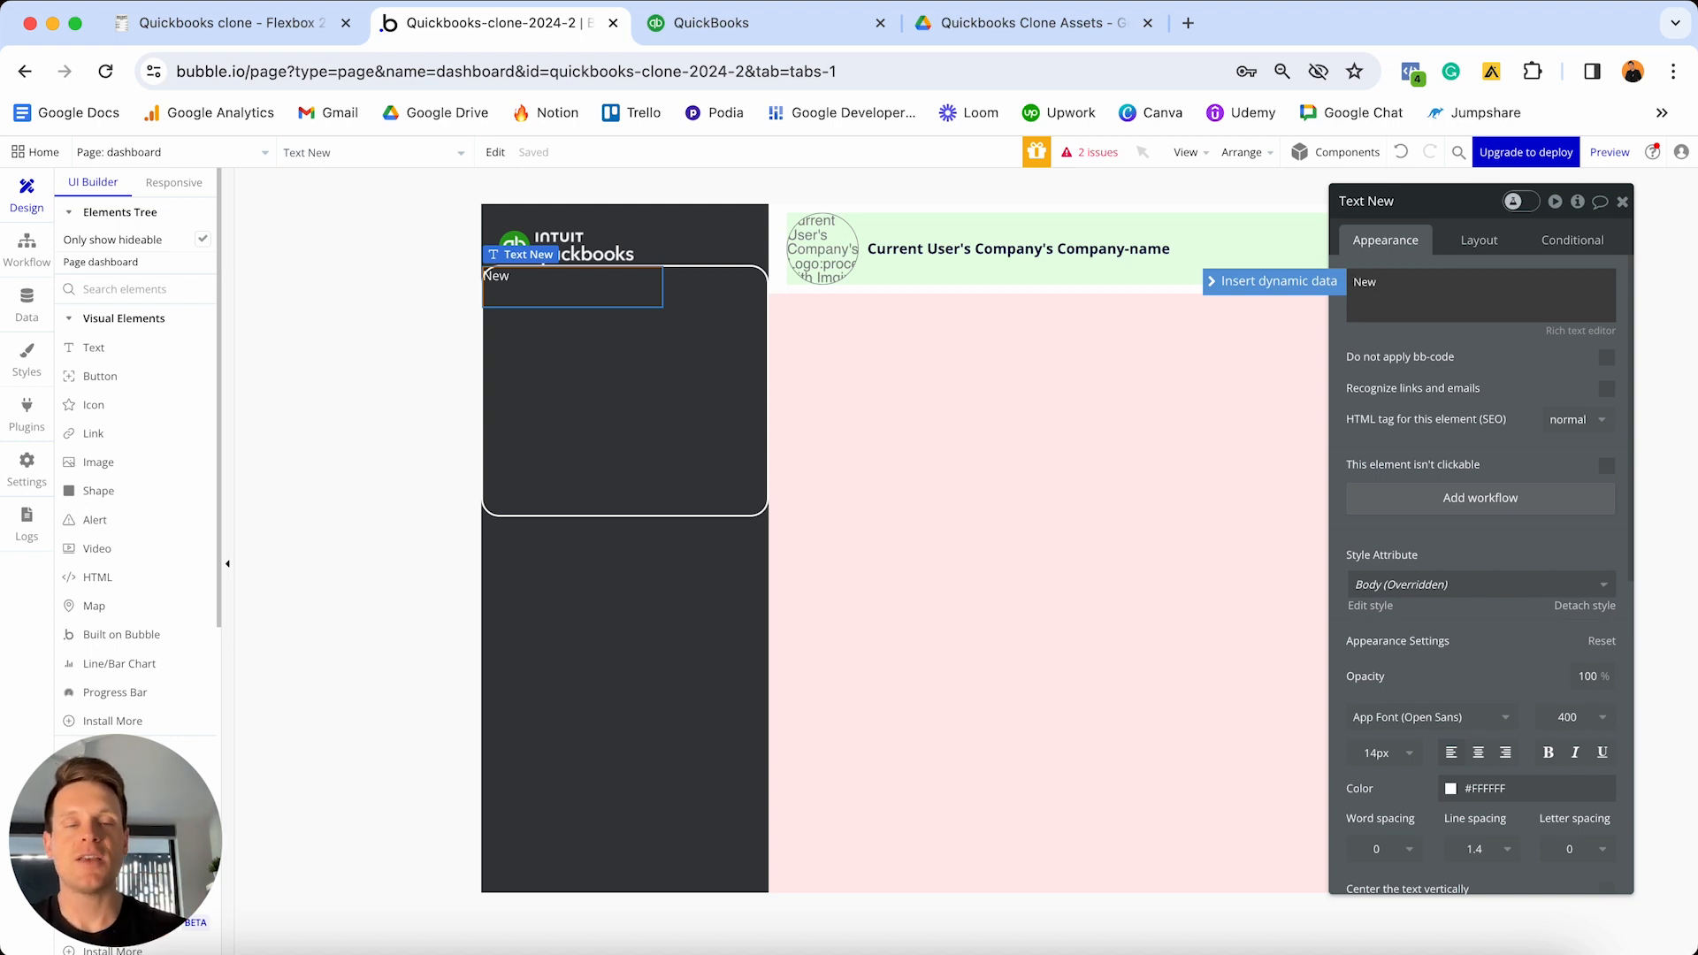
key(super+a)
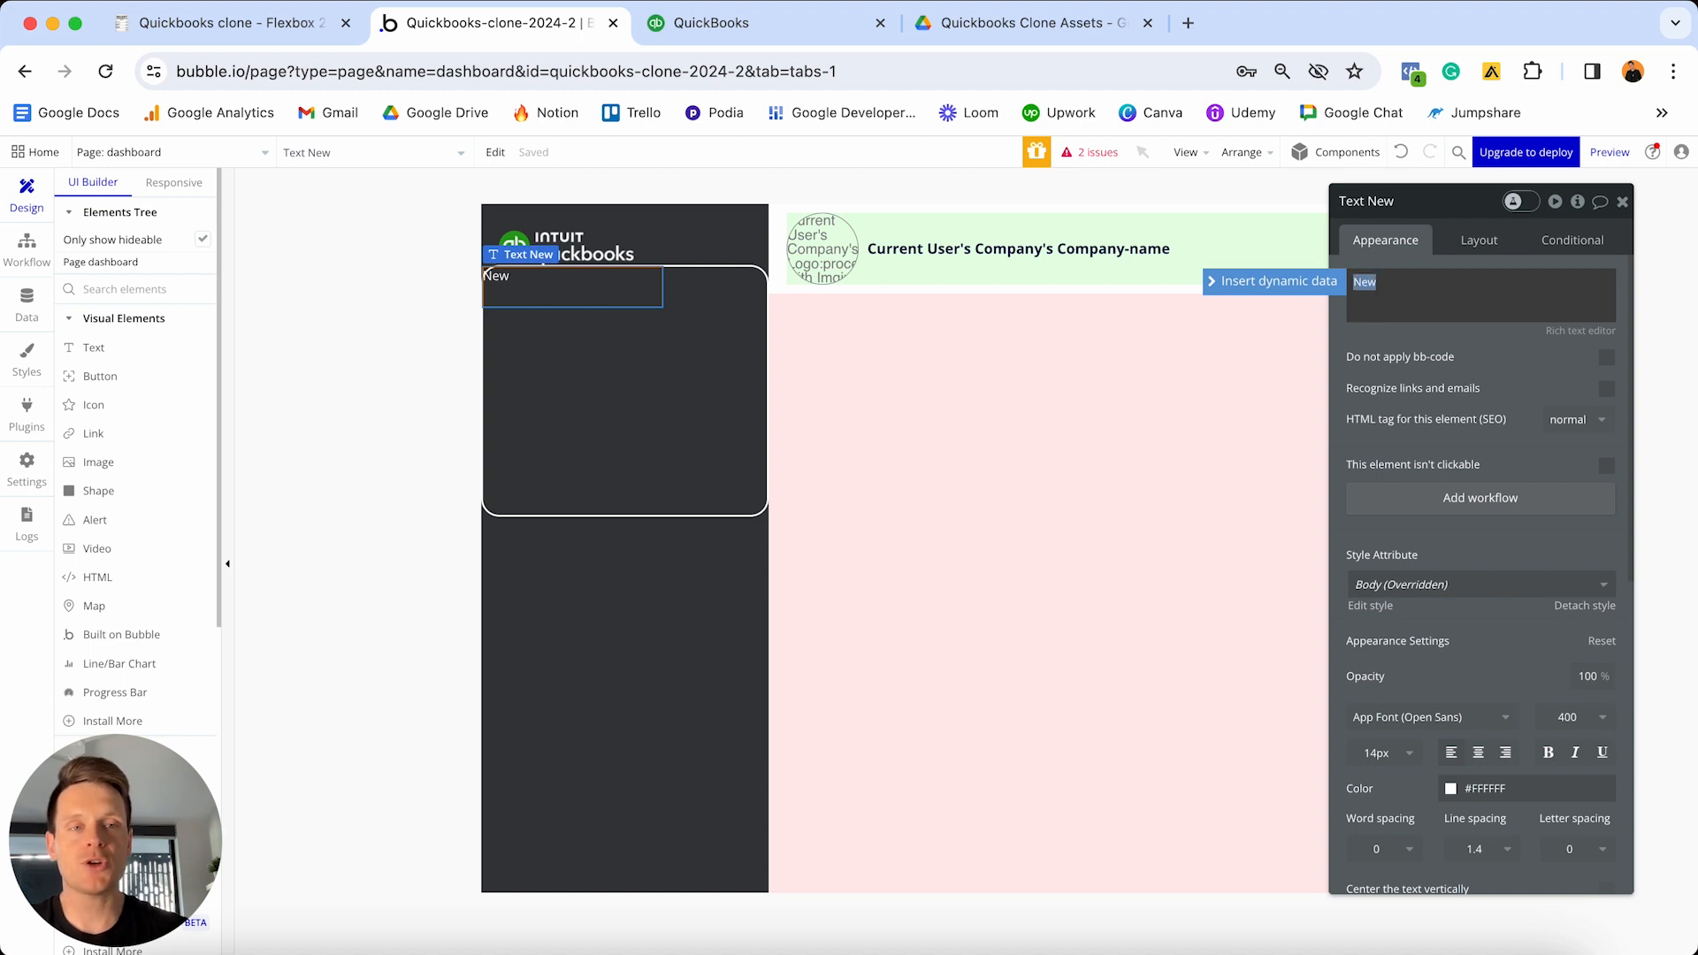
key(BackSpace)
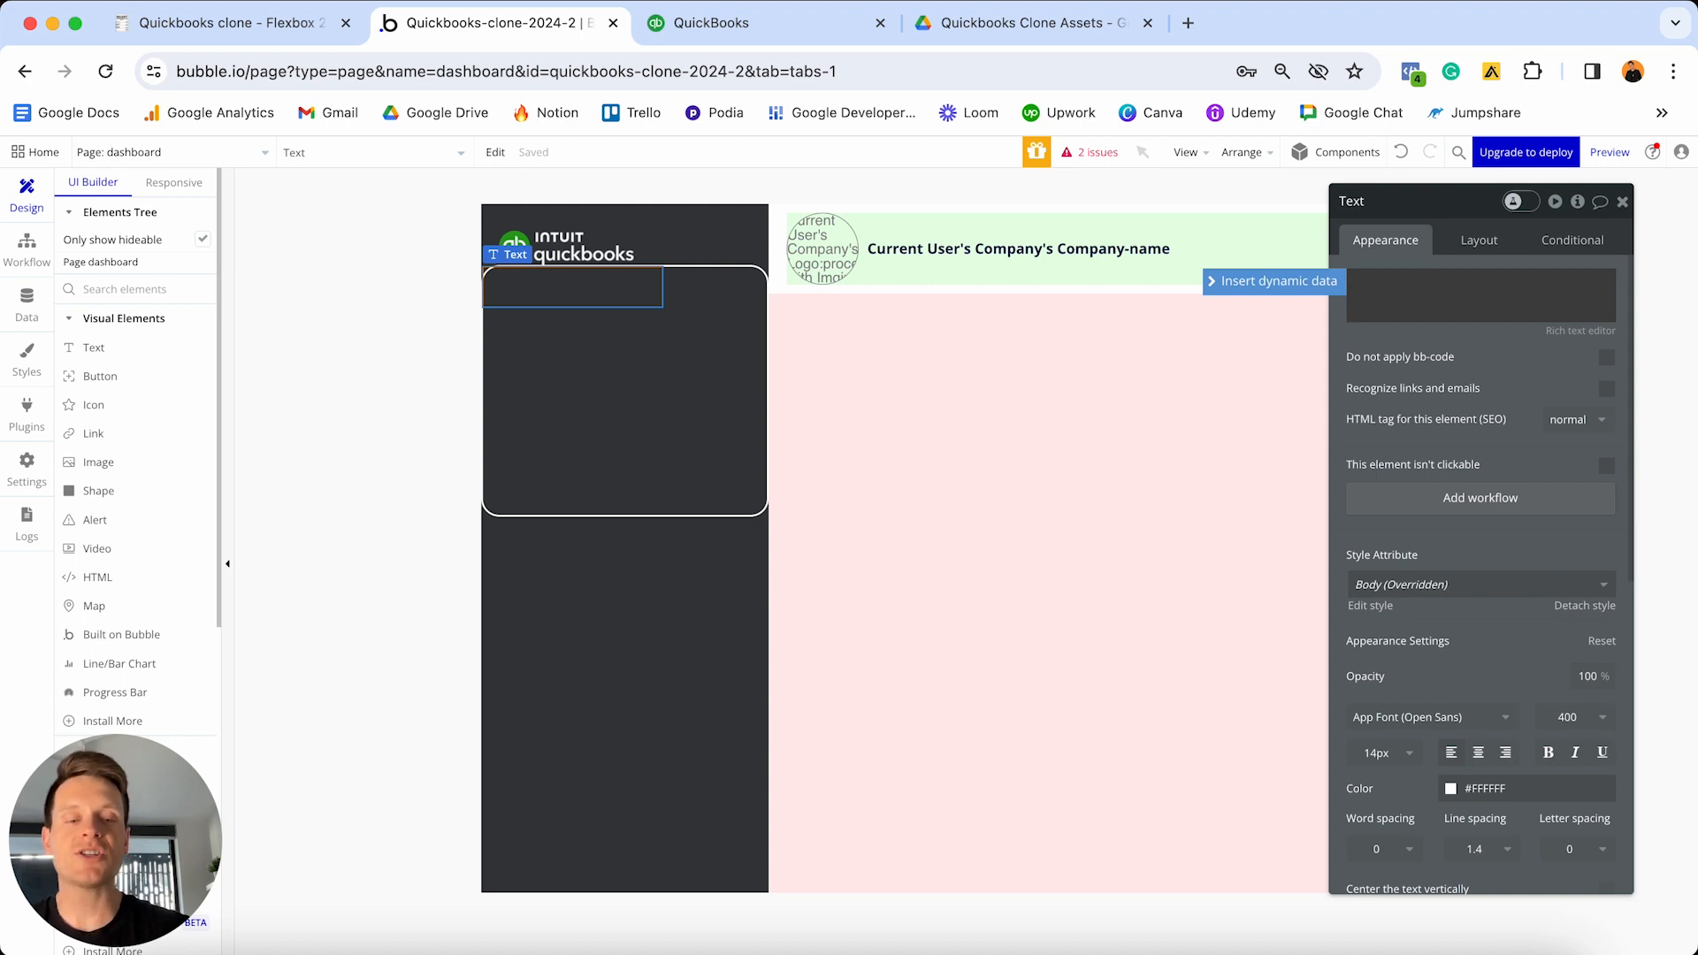
- Set the text under the logo to '[fa]plus[/fa] New'
text(fa)
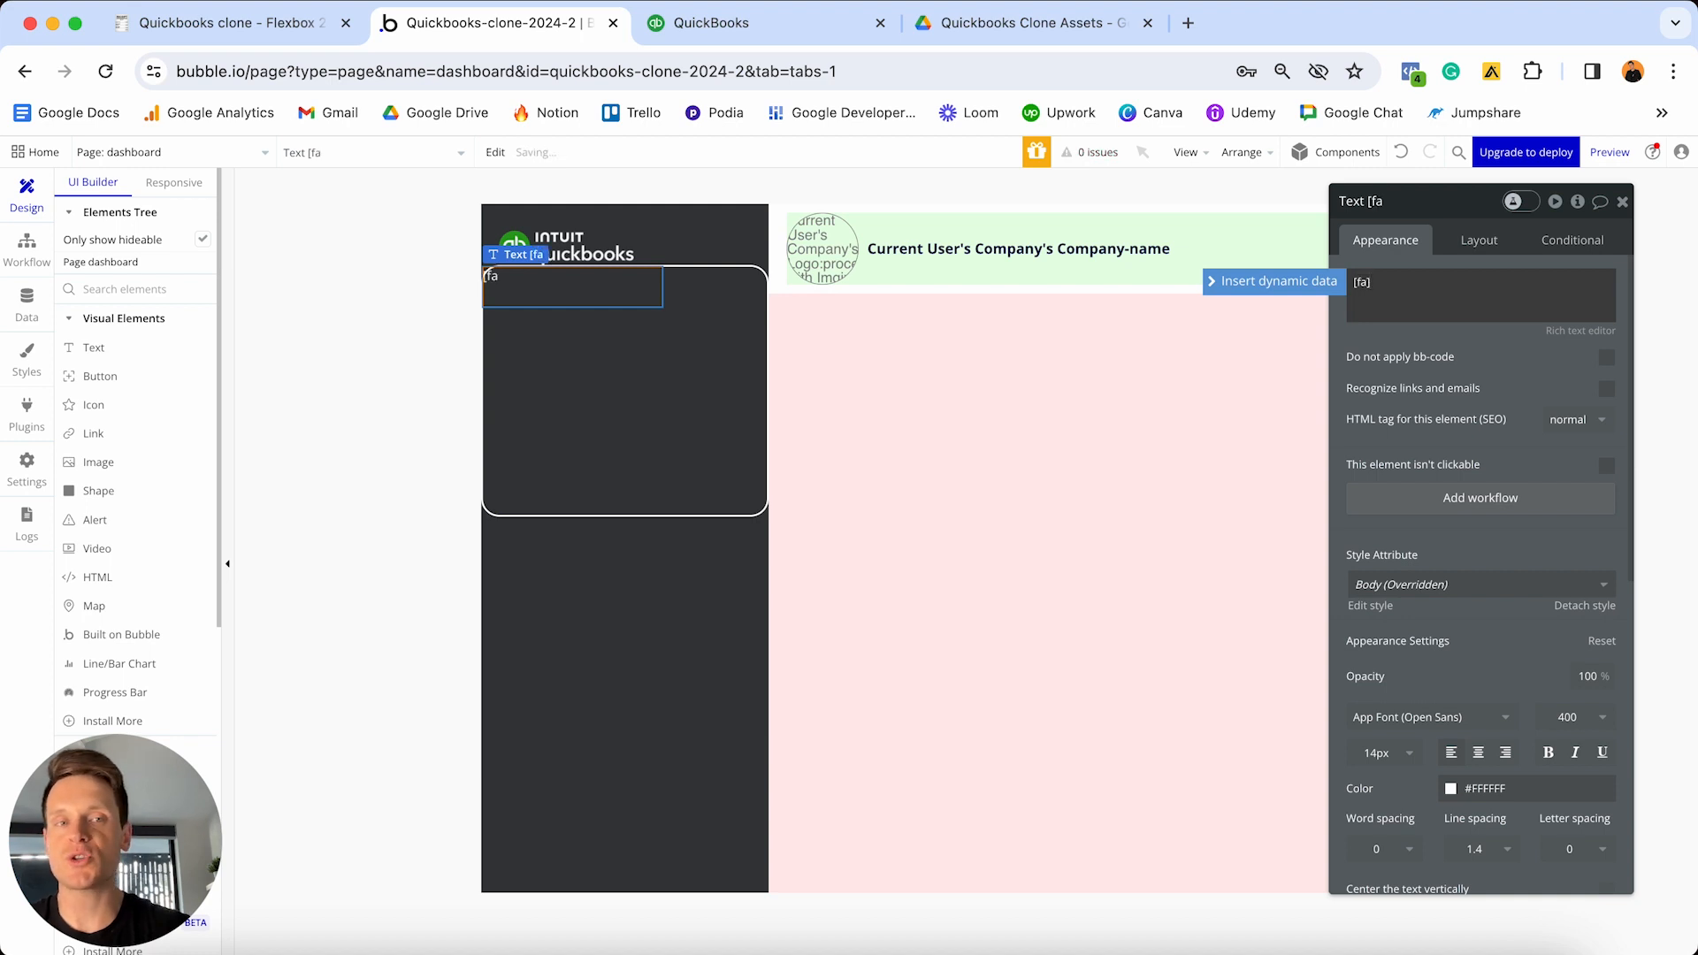
text(])
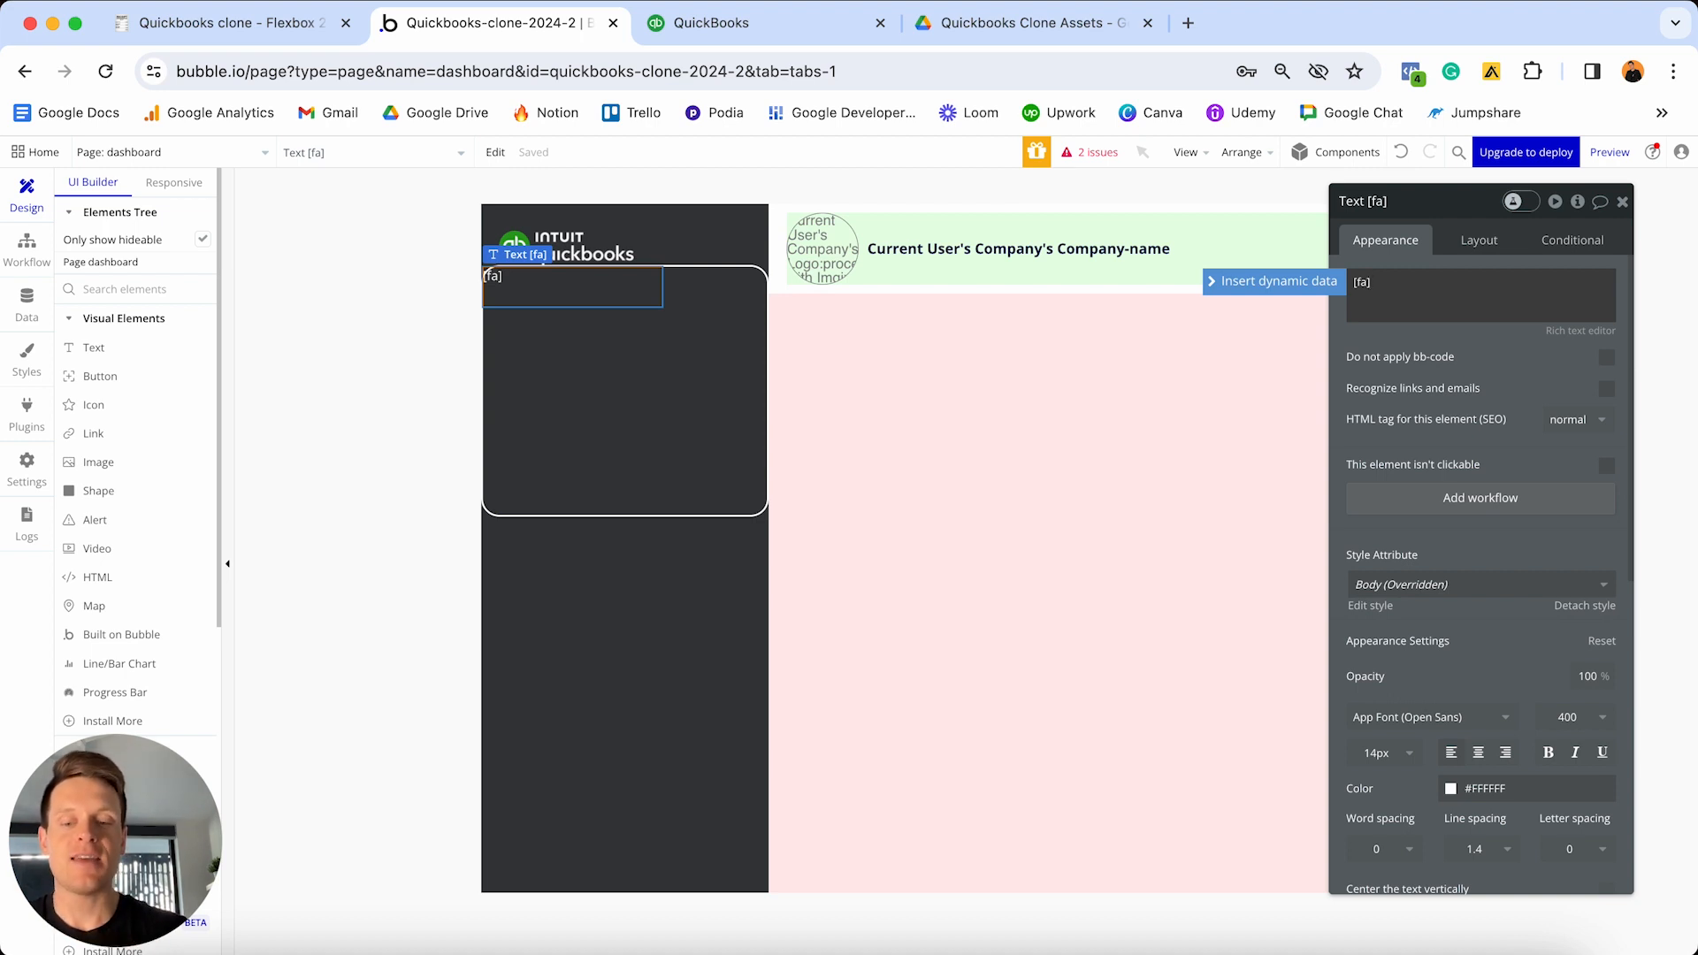
text(plus)
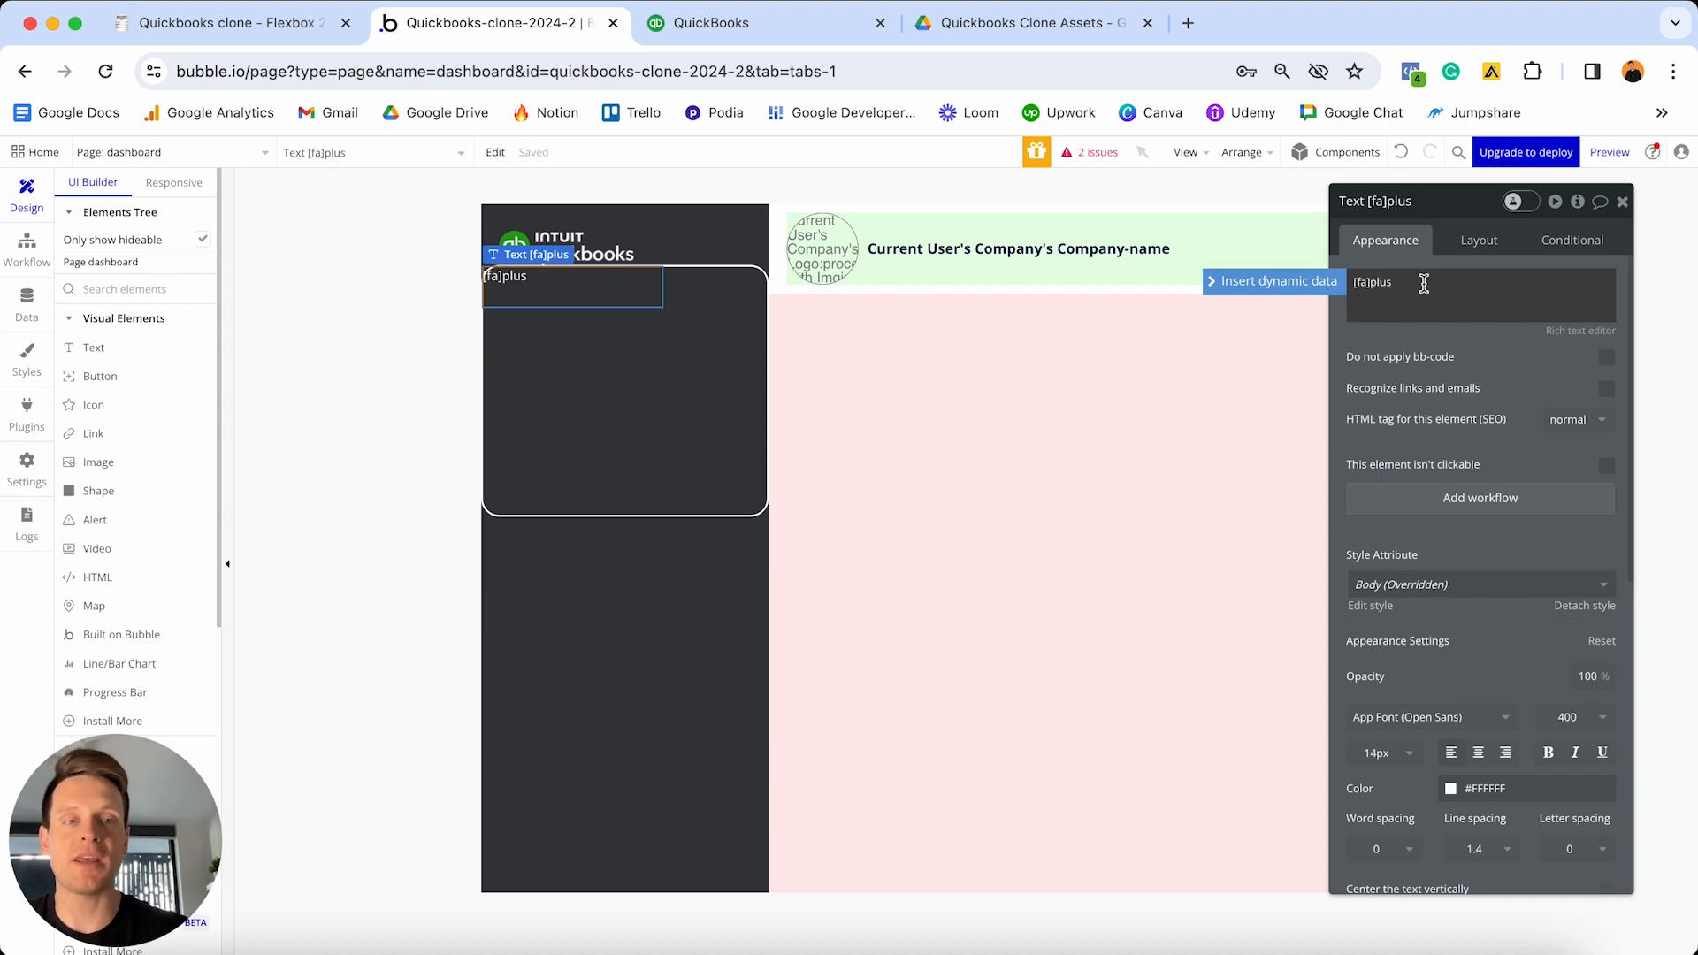
text([)
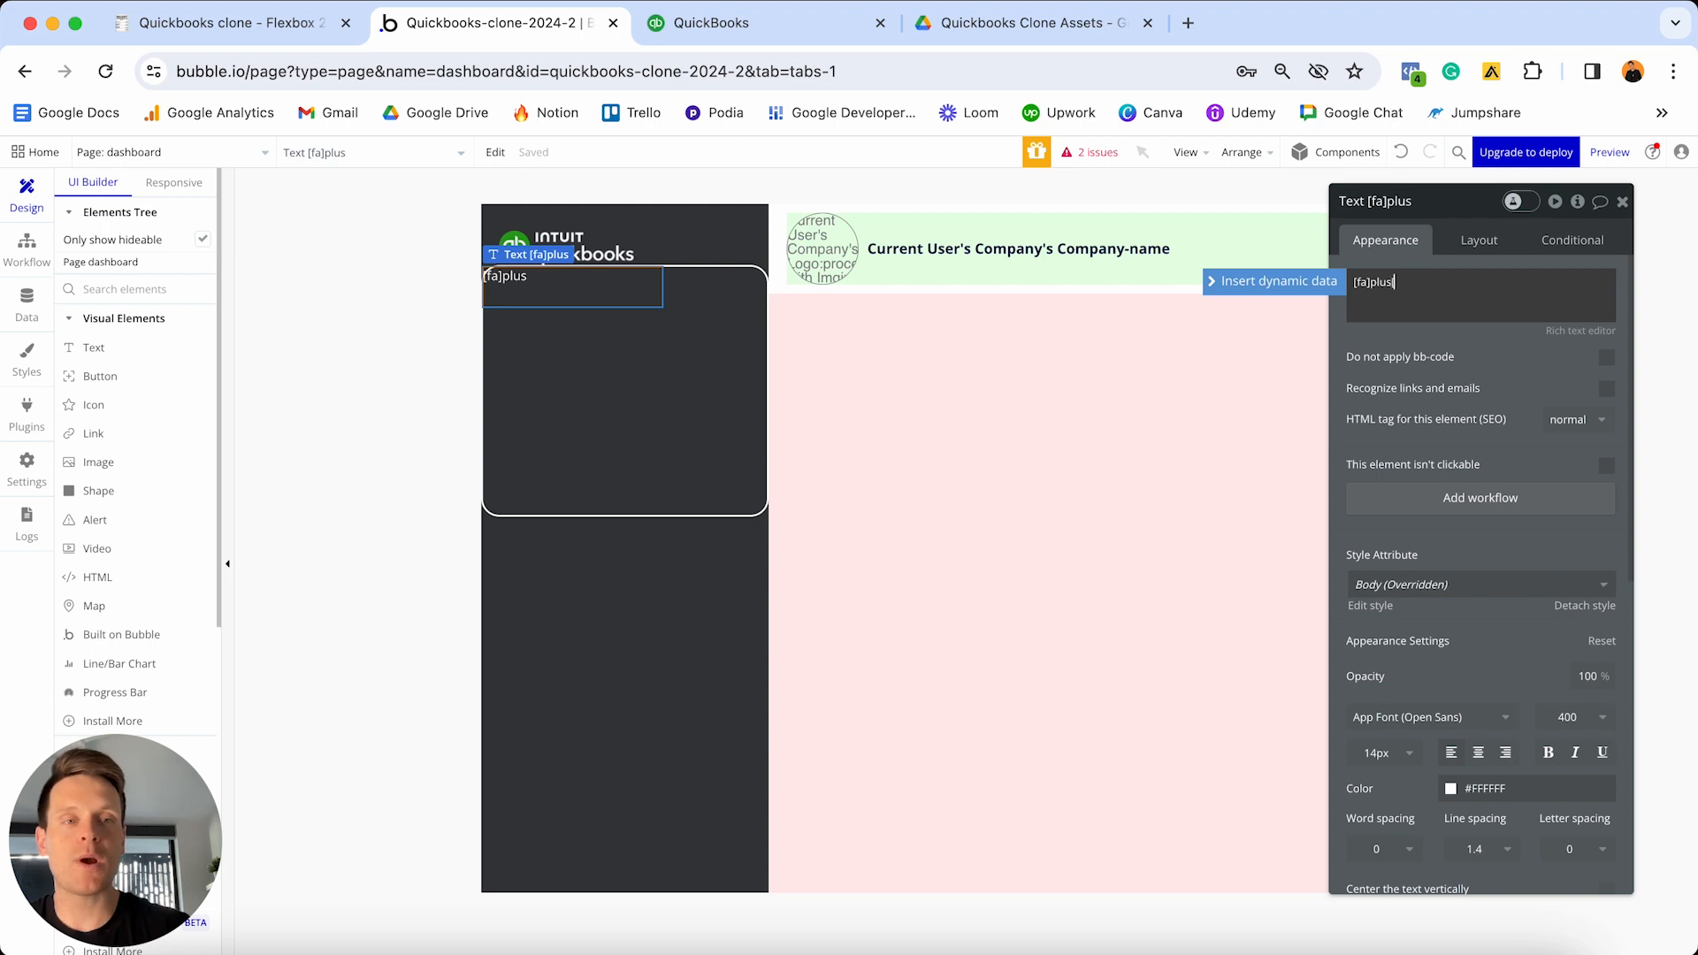
text(/)
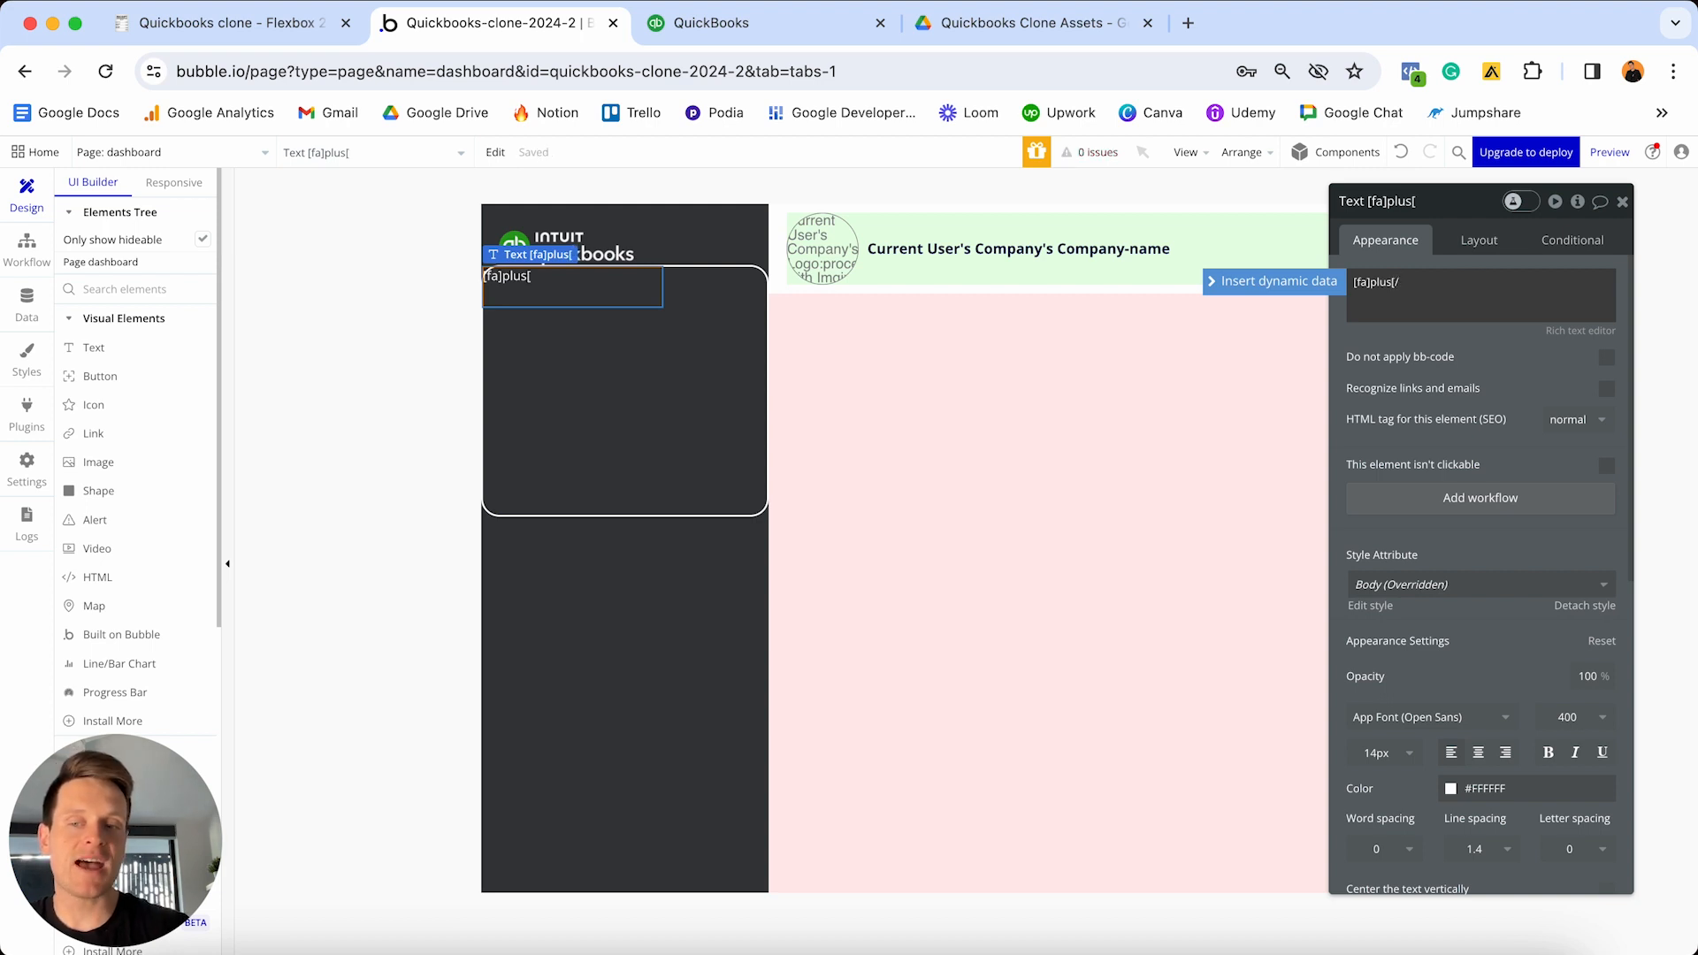
text(fa])
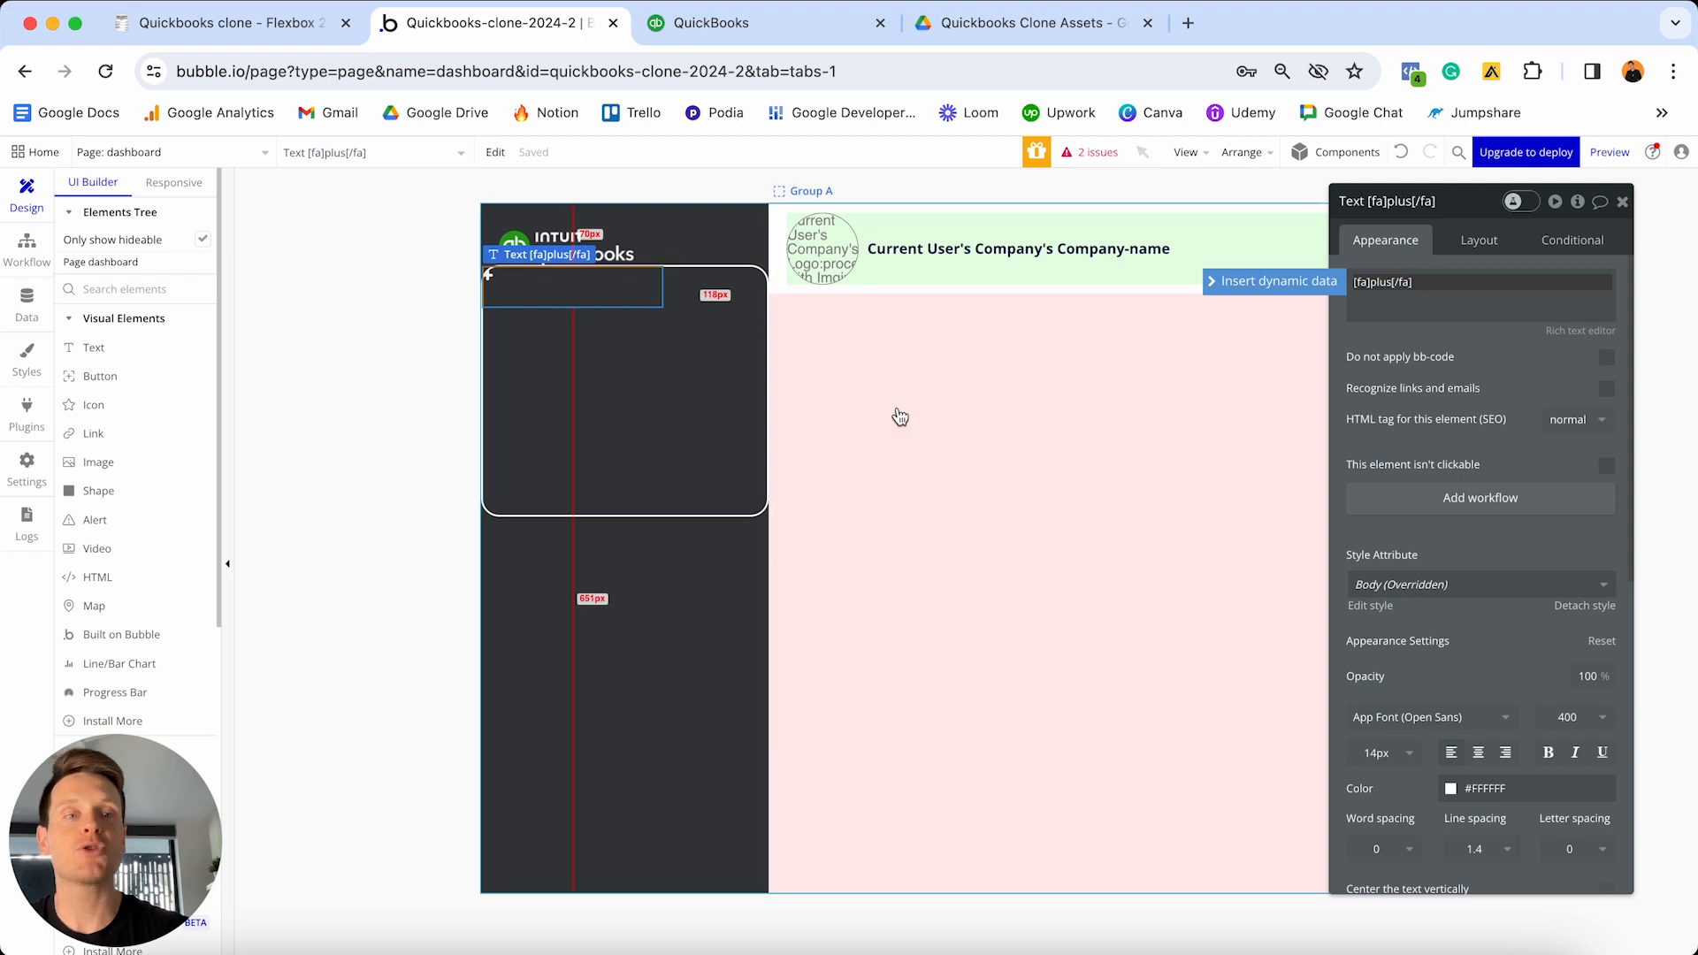
text(New)
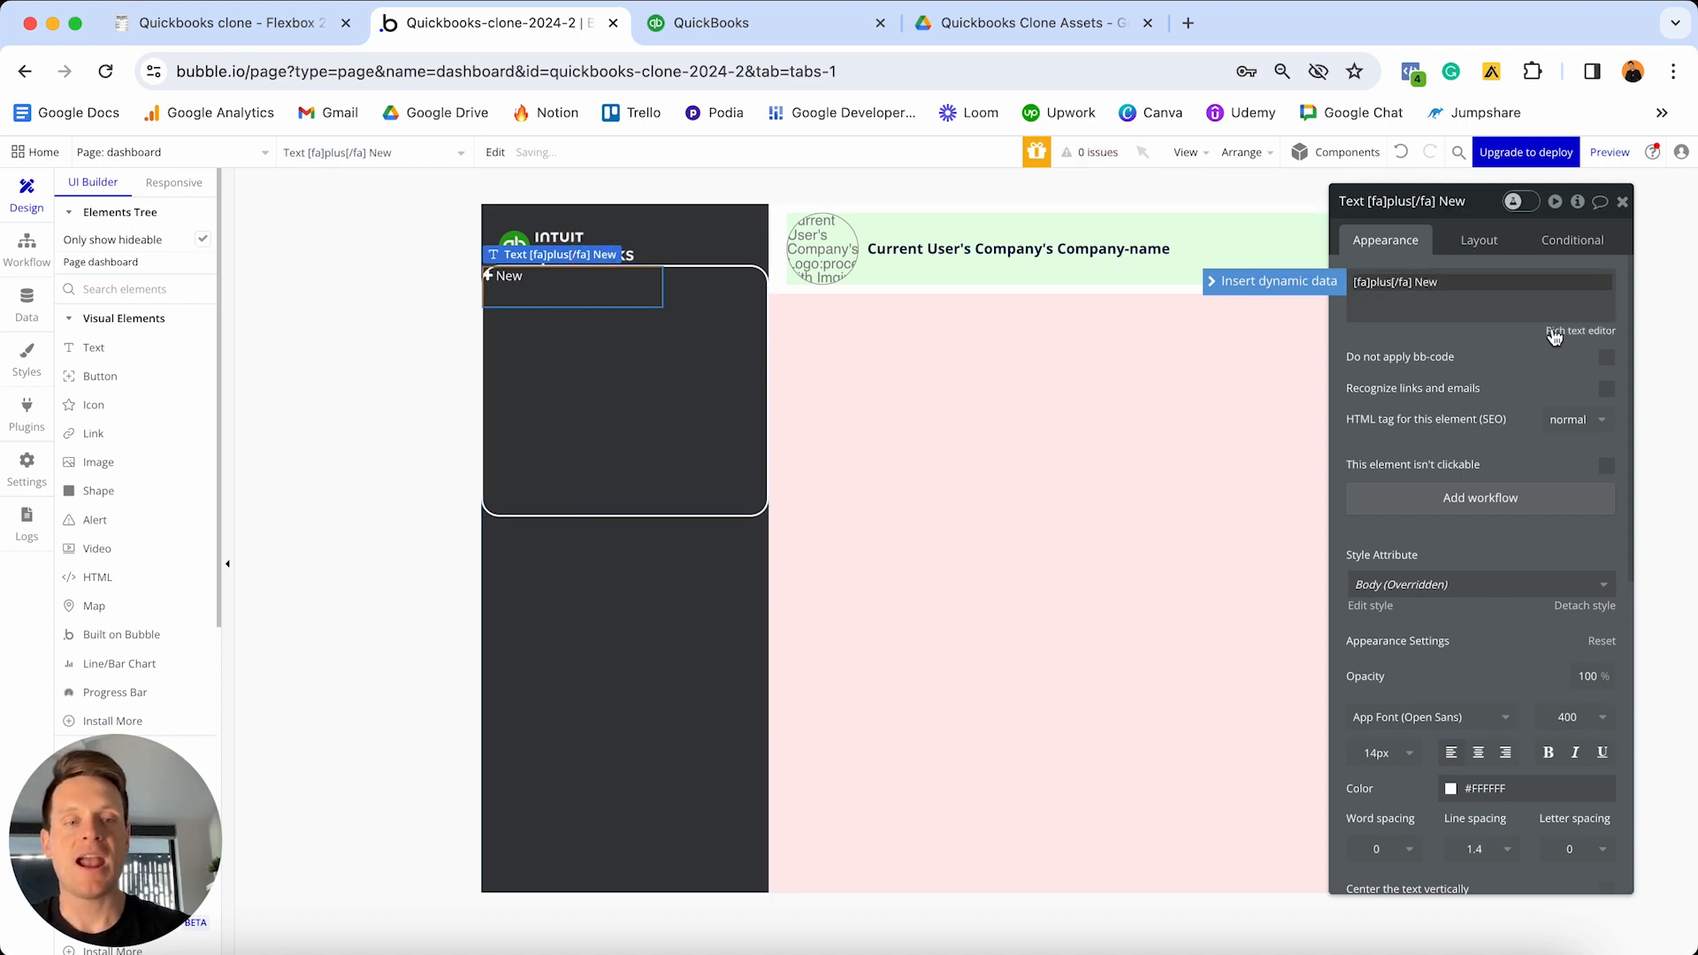
scroll(1503, 389, down, 3)
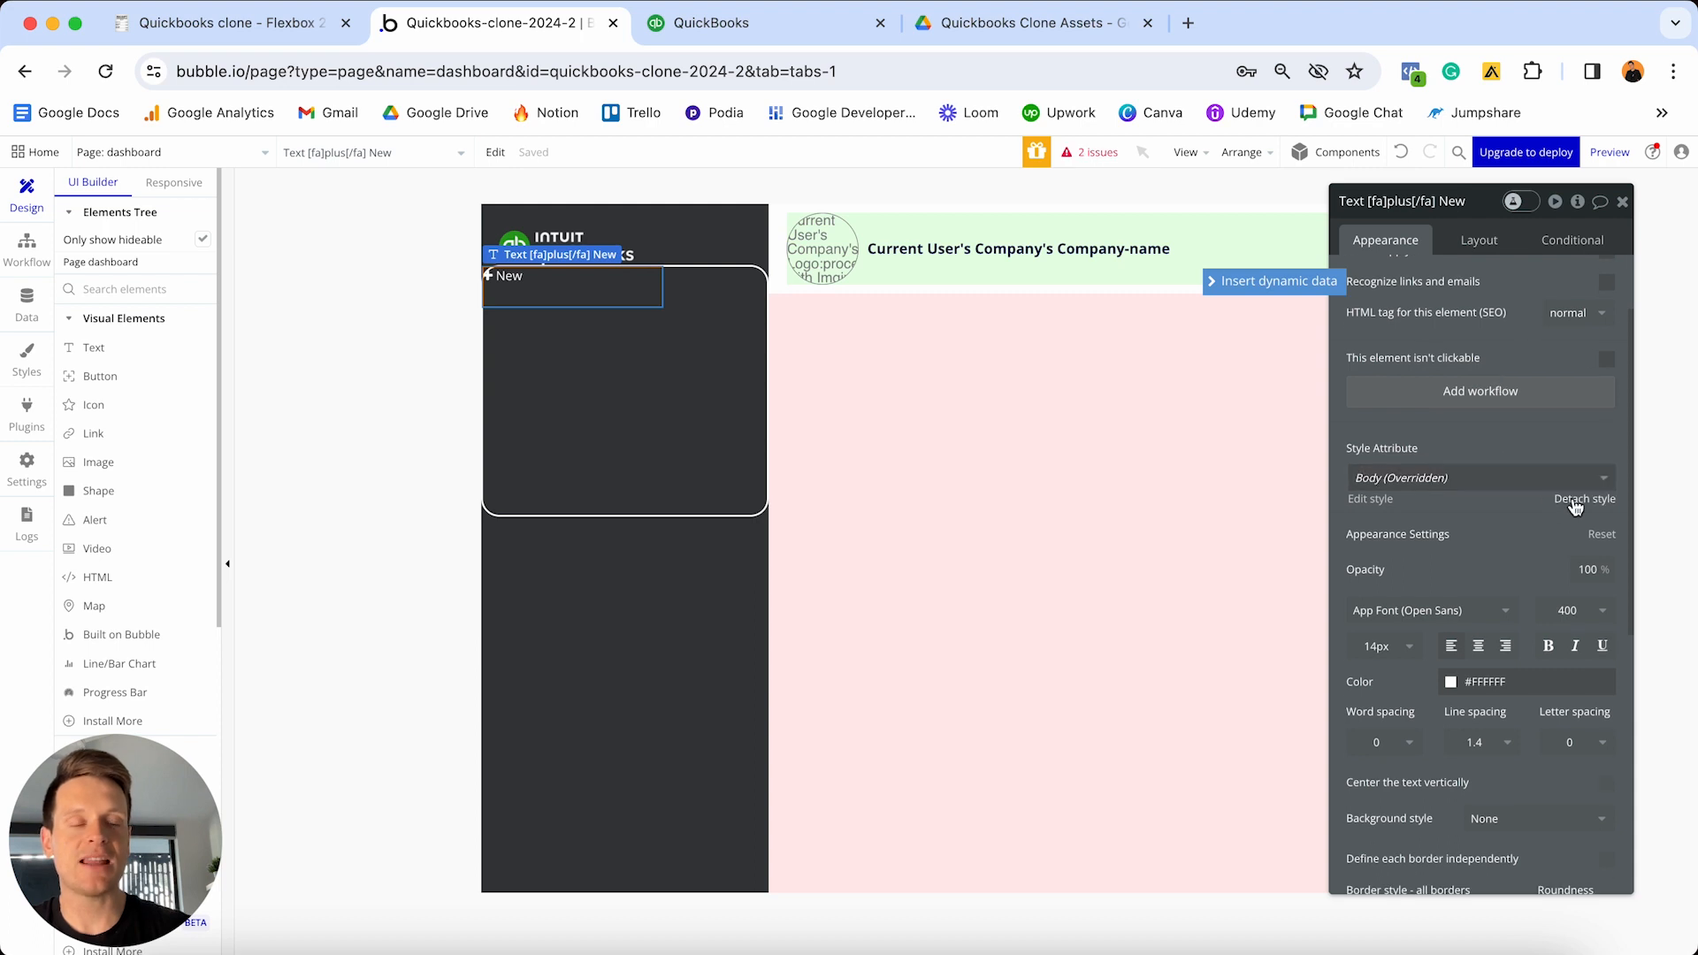
- Detach the label from its shared style and make it bold and centre-aligned
click(1583, 499)
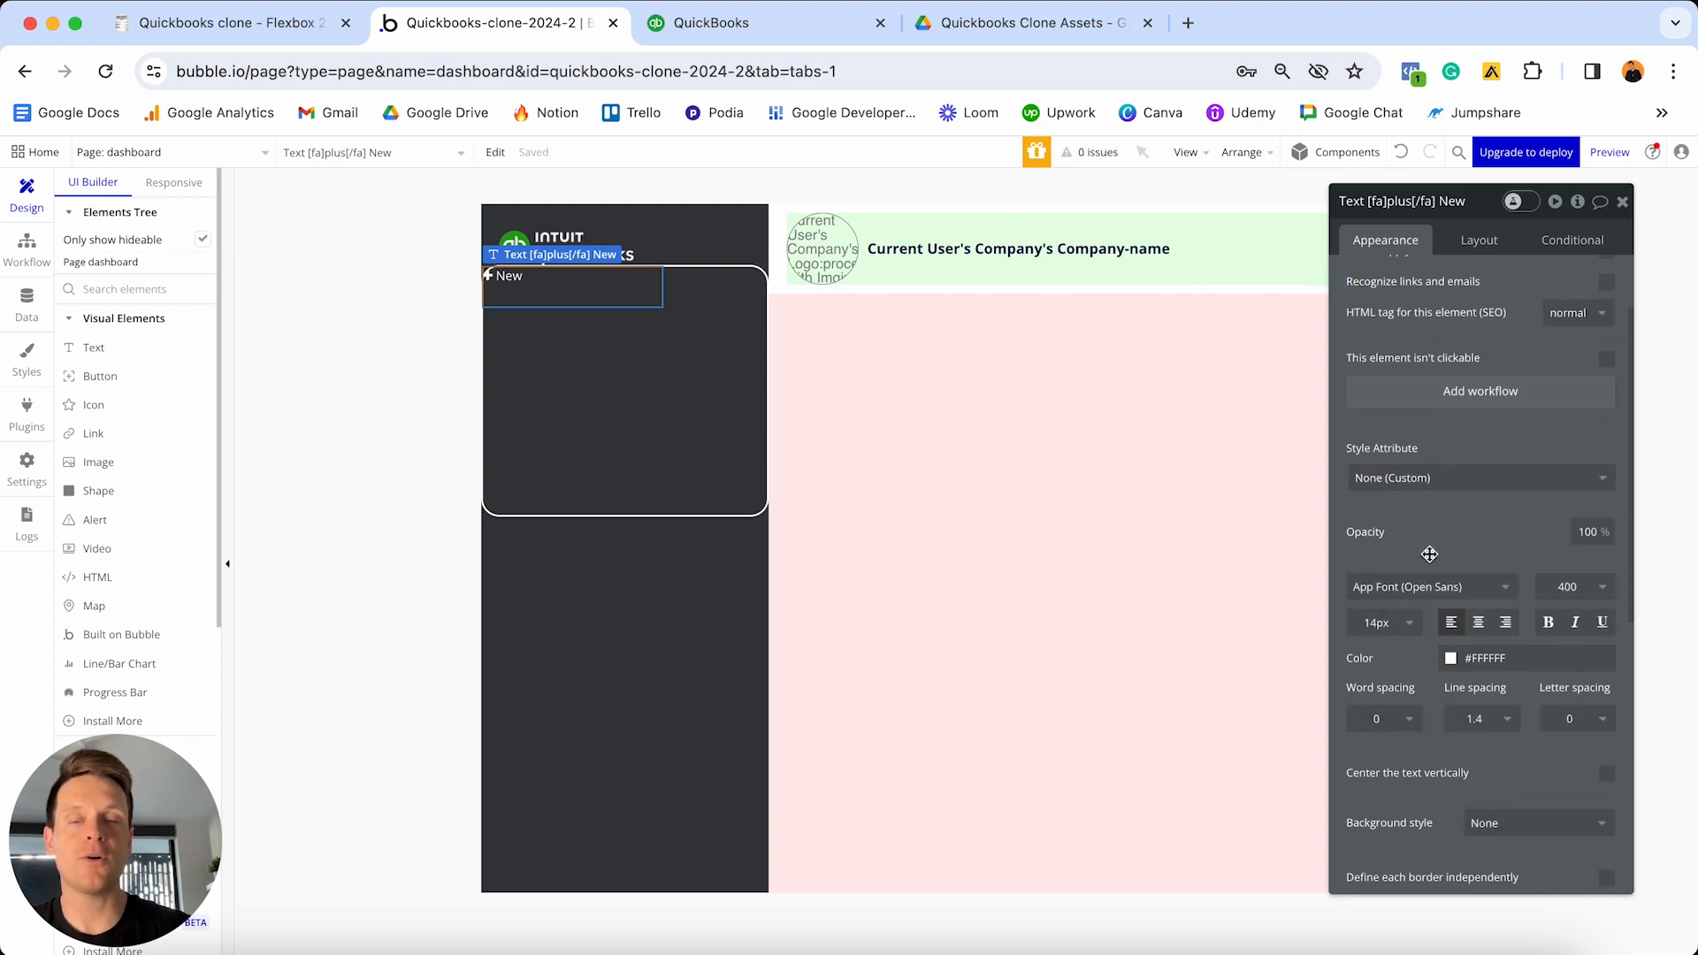
click(1549, 622)
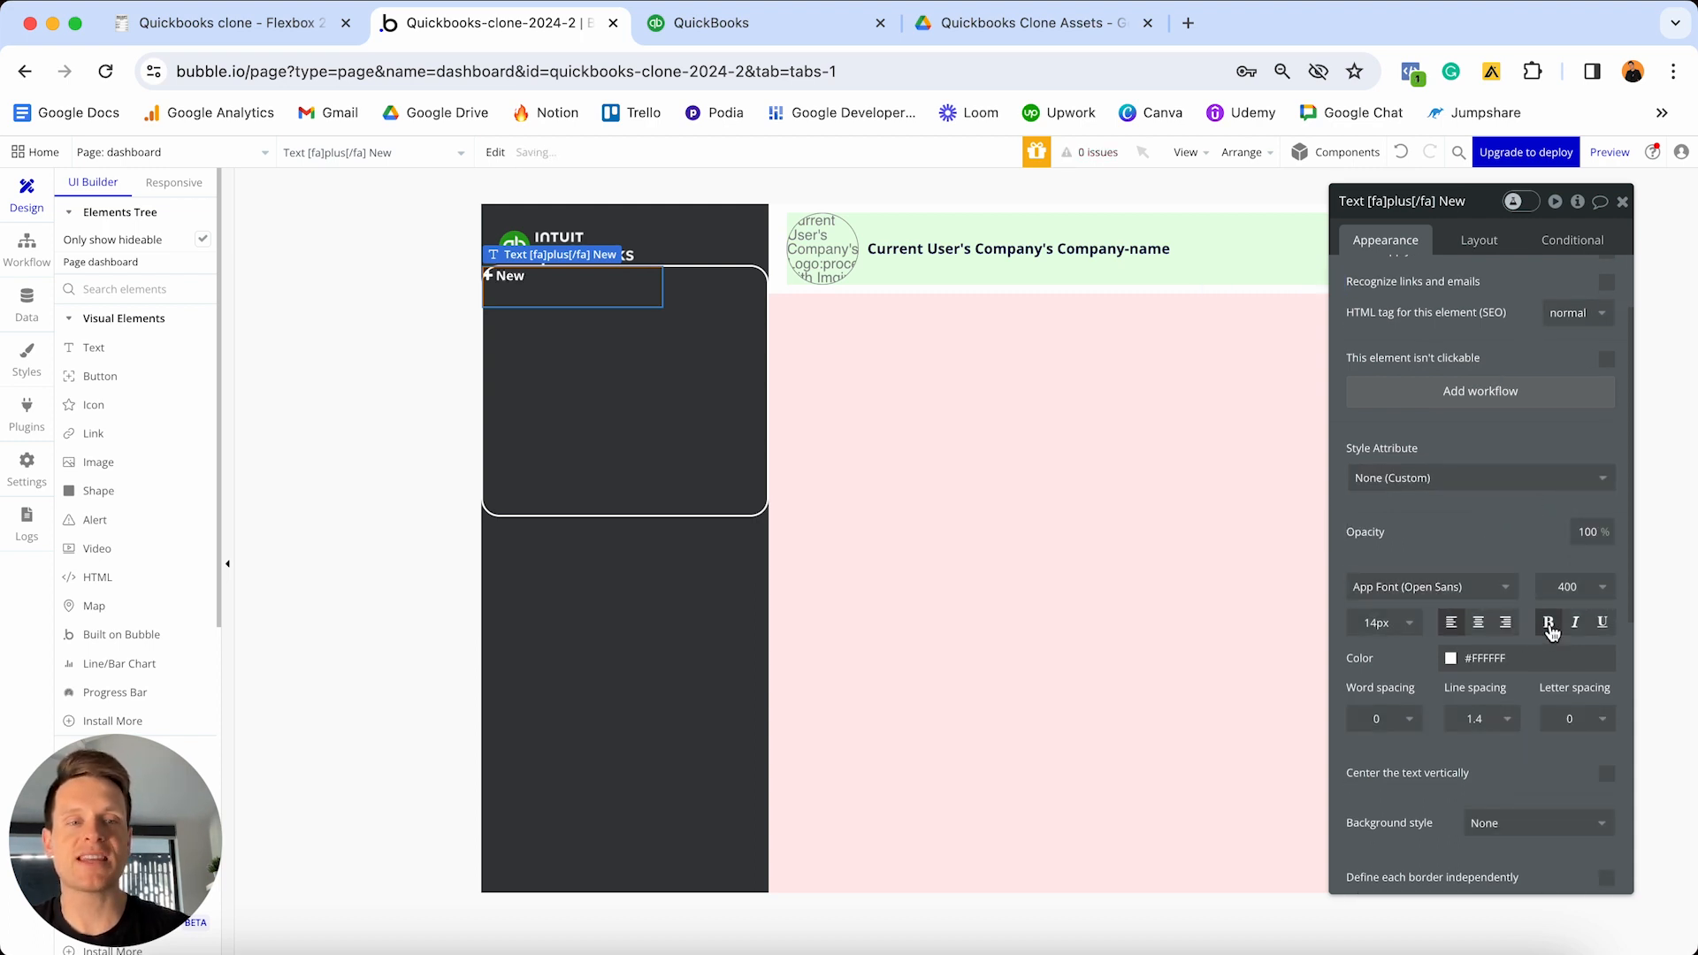
click(1479, 623)
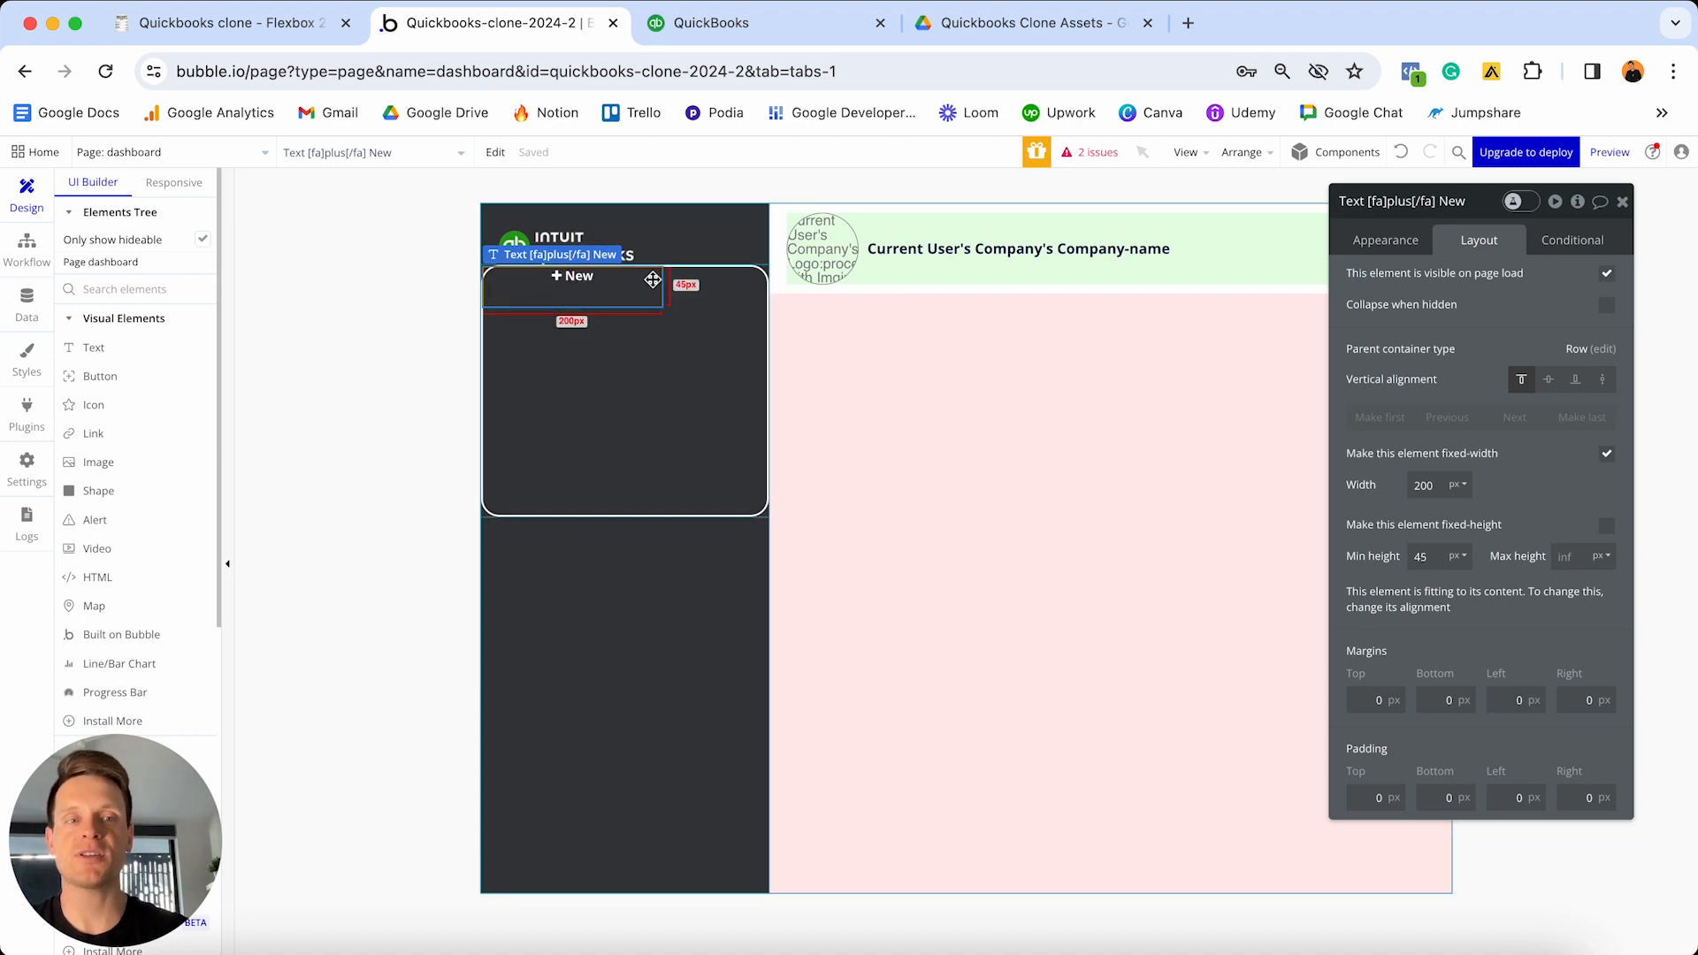
- Let the New label stretch full width, with minimum width and minimum height set to 0
click(1607, 453)
click(1428, 480)
key(super+a)
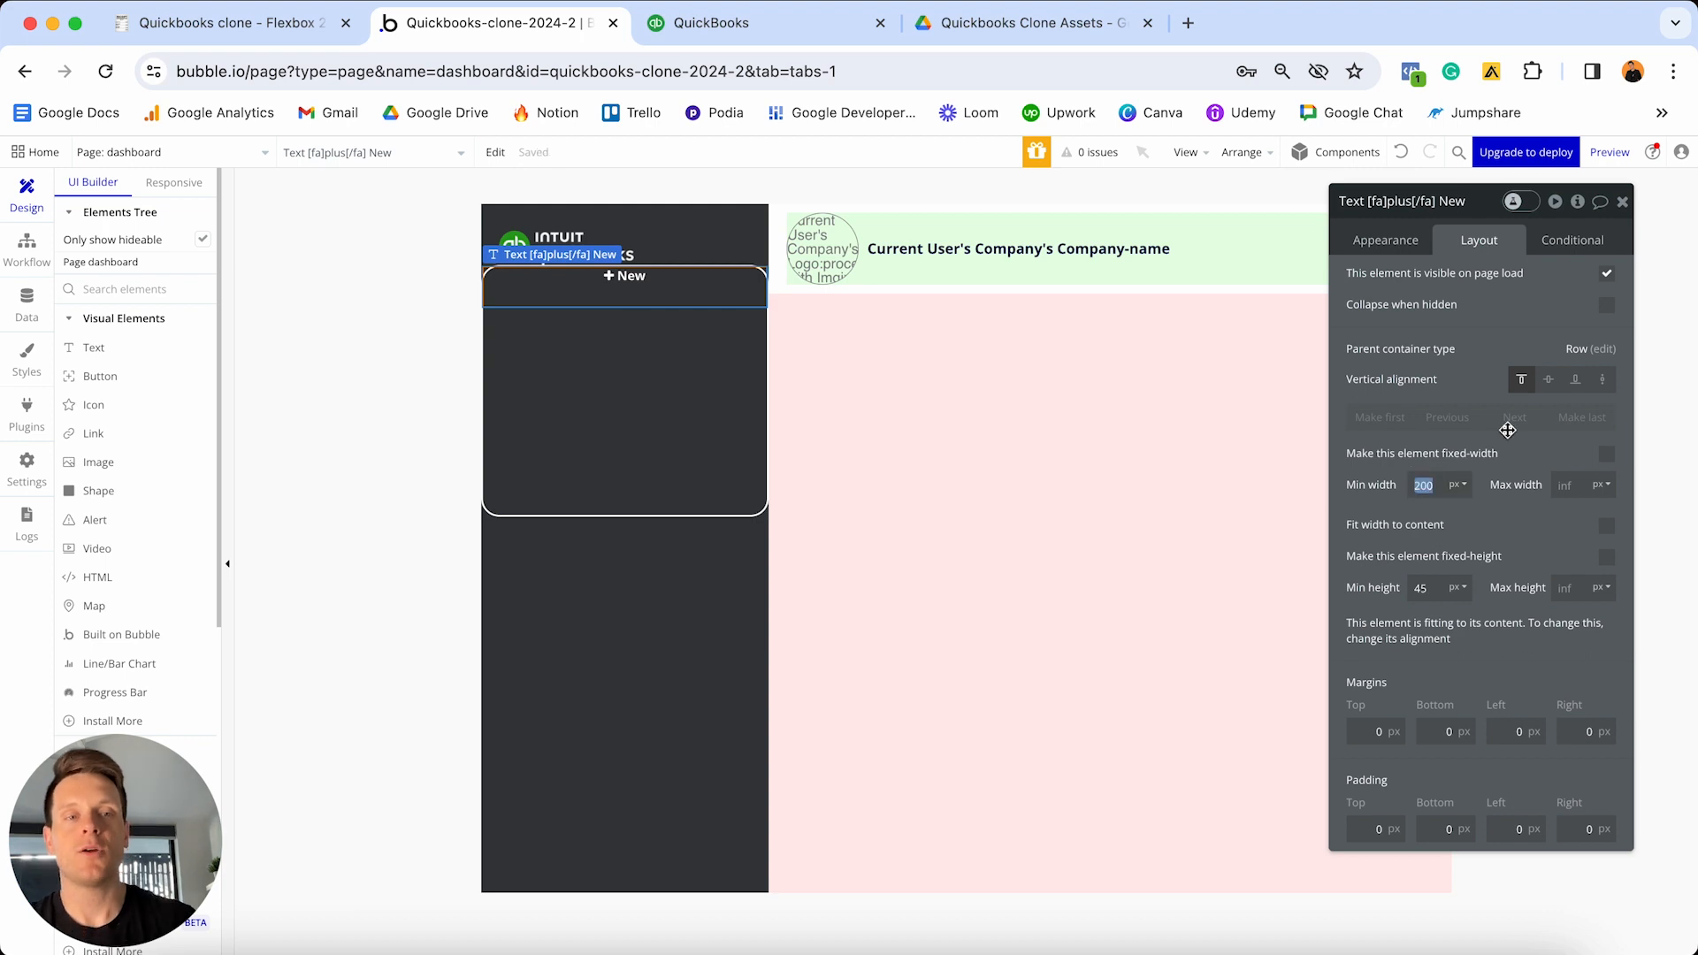
text(0)
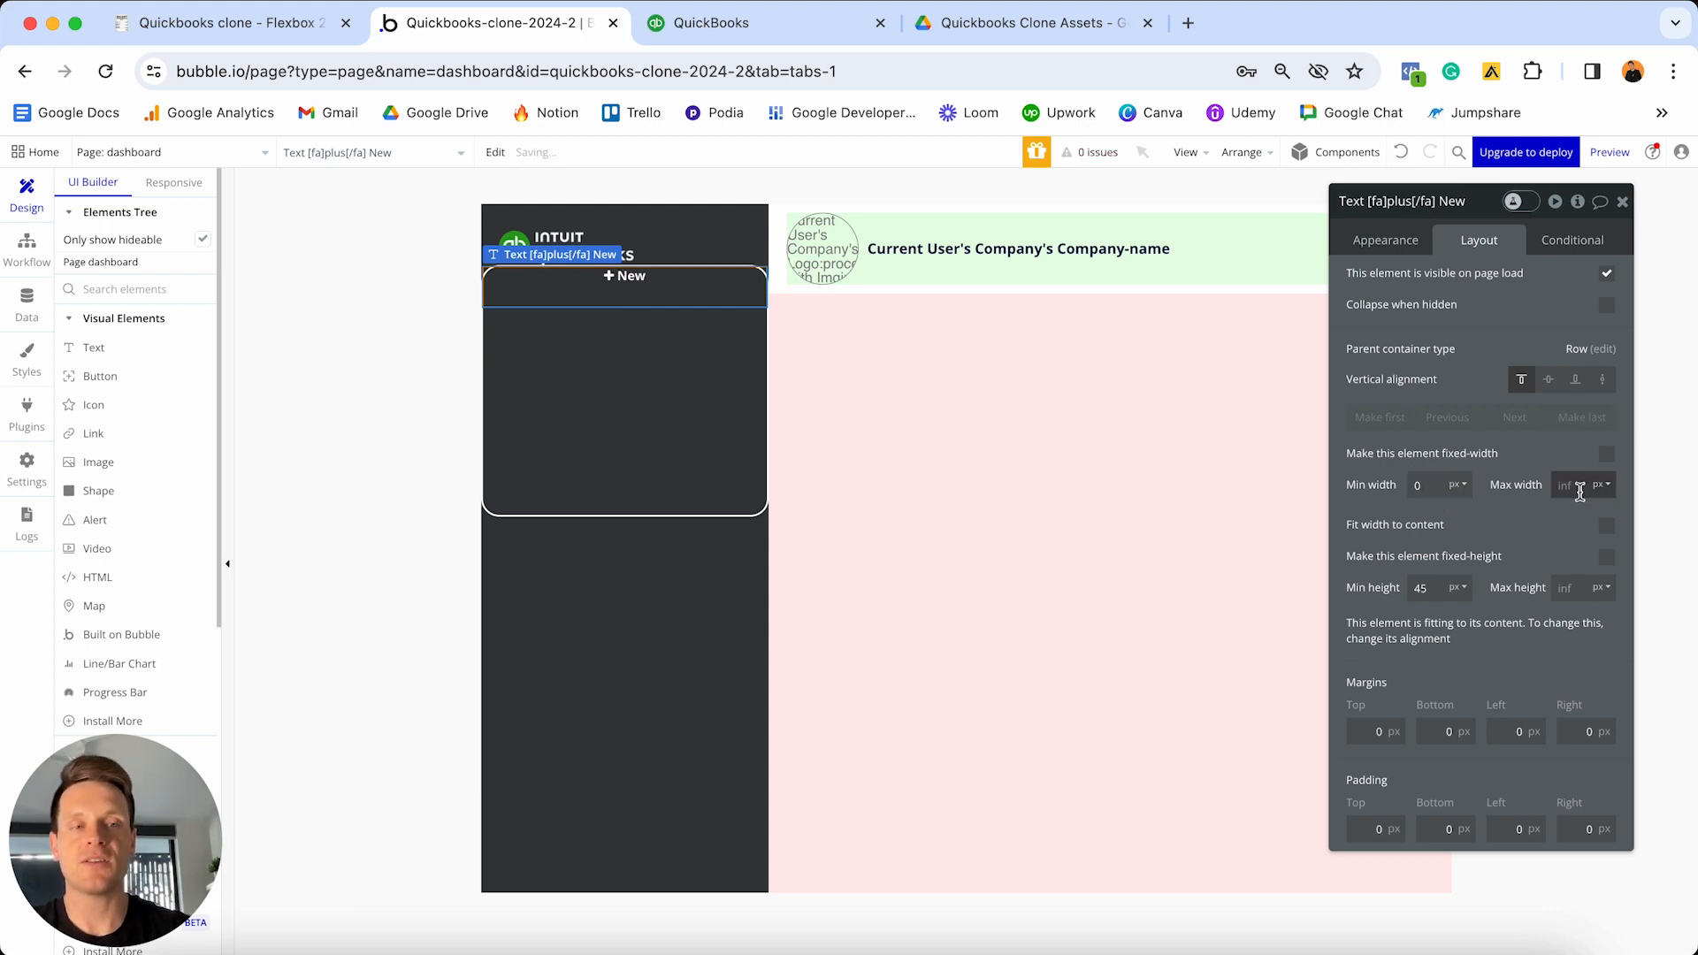
click(1424, 588)
key(super+a)
text(0)
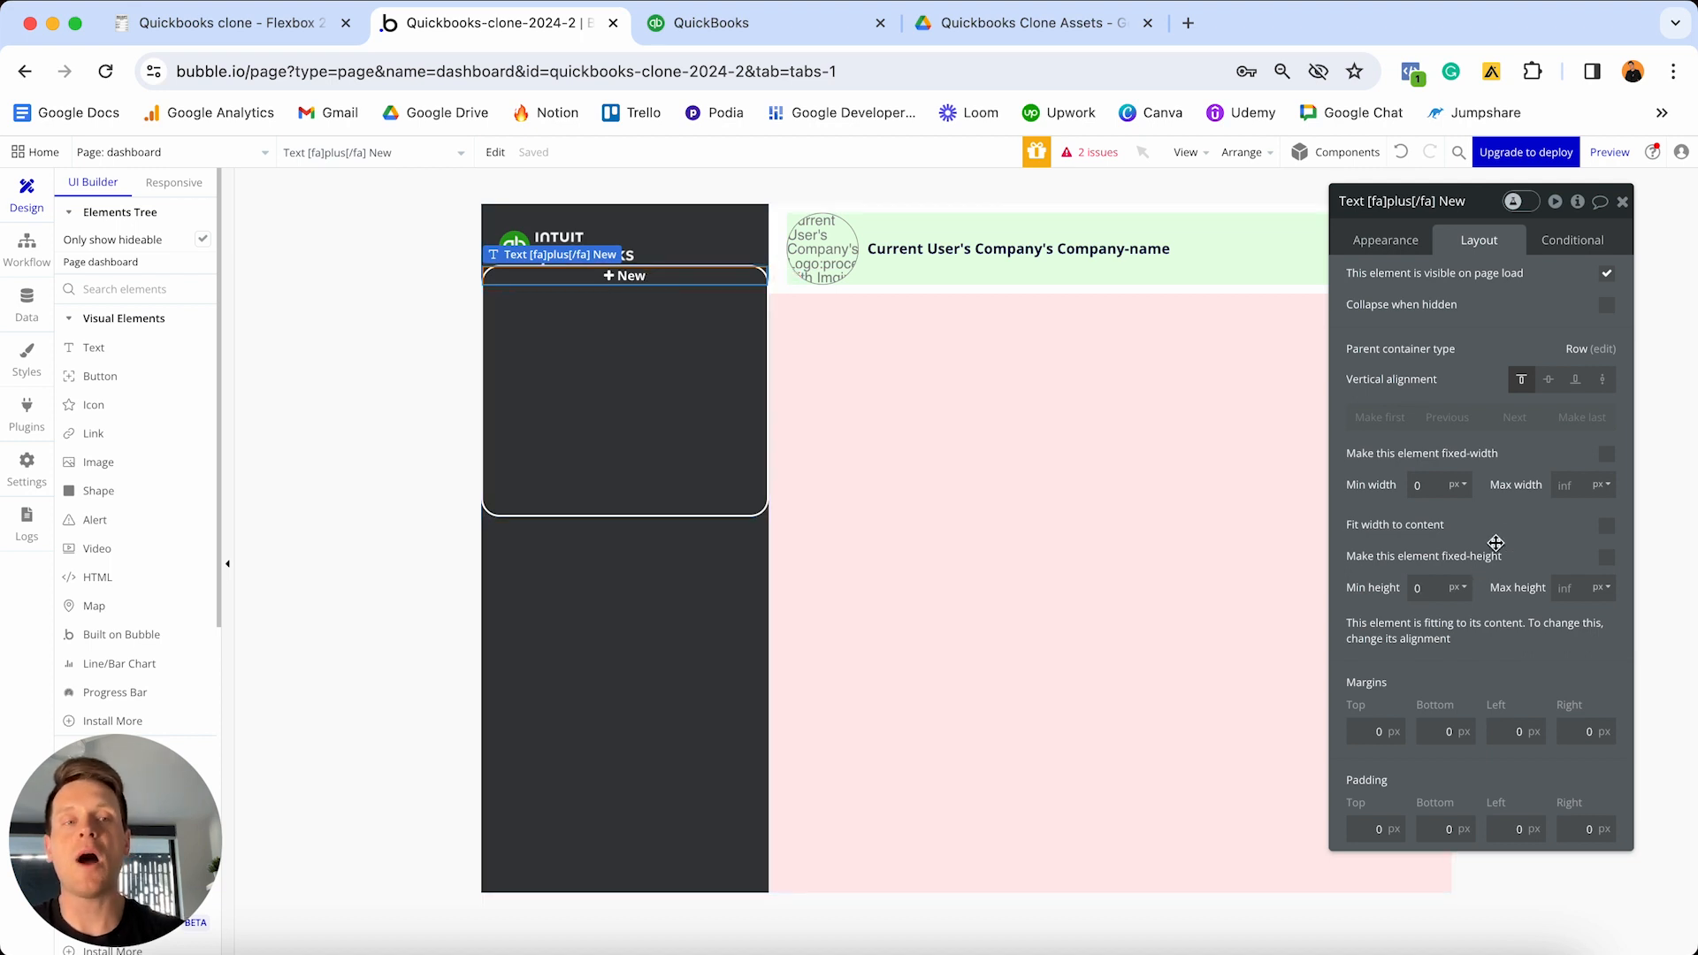
- Centre the label vertically with margins 5 top, 5 bottom, 10 left and right
click(1551, 385)
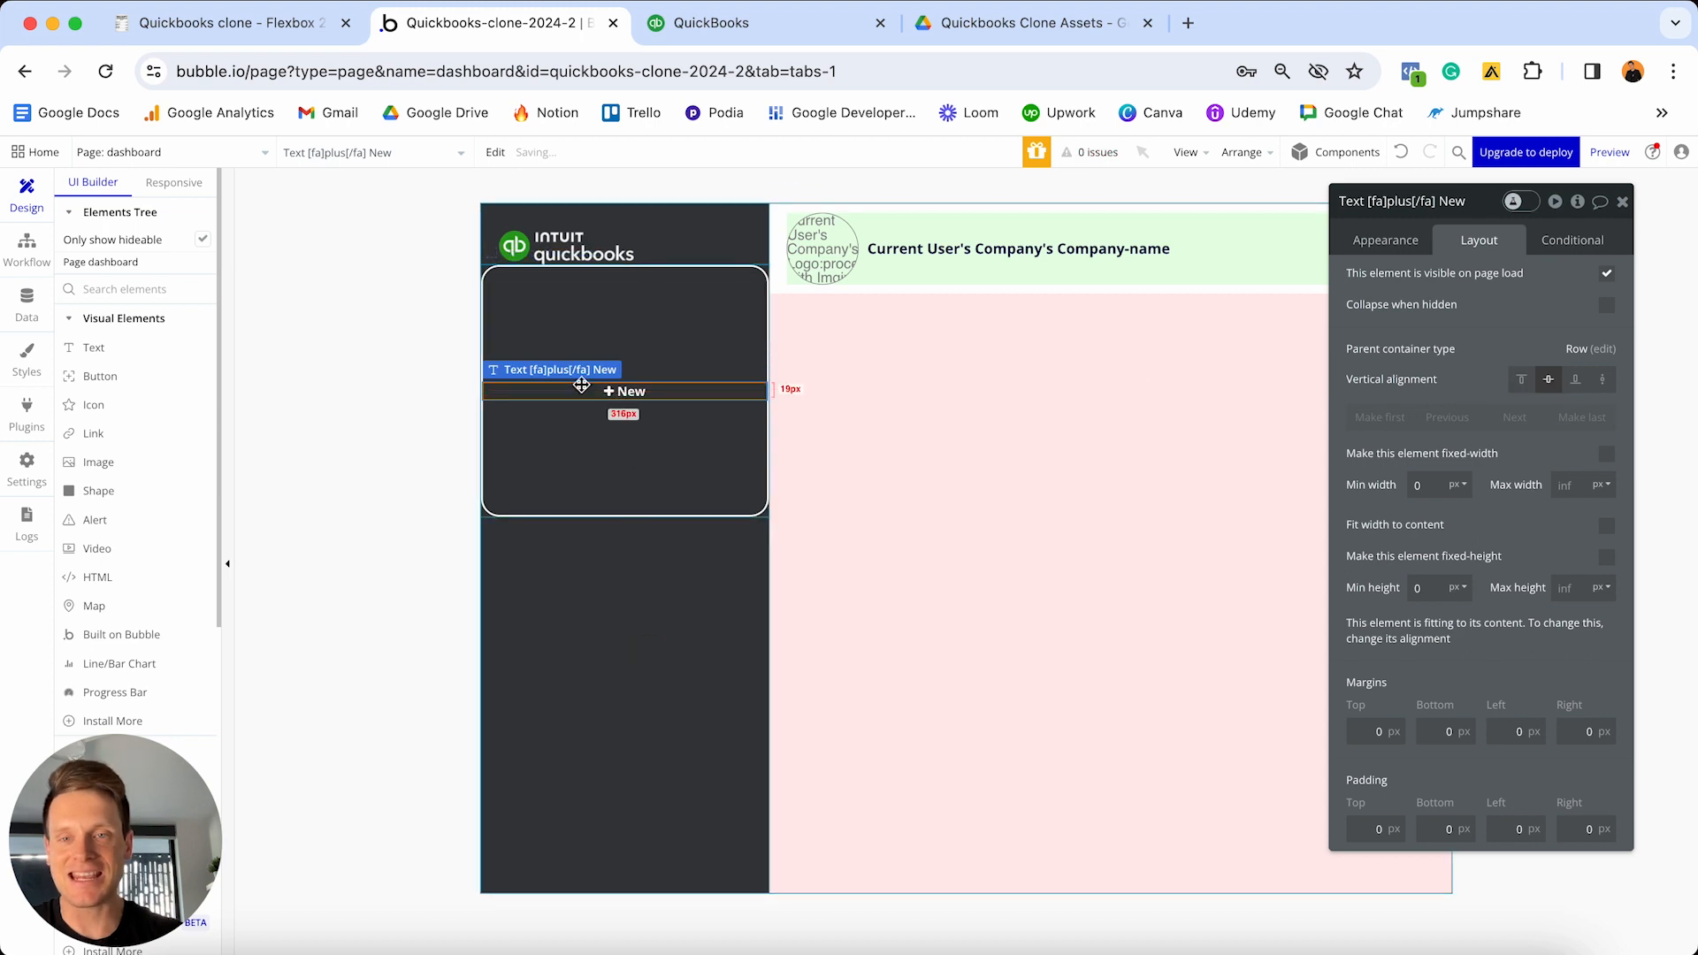
click(1365, 729)
text(5)
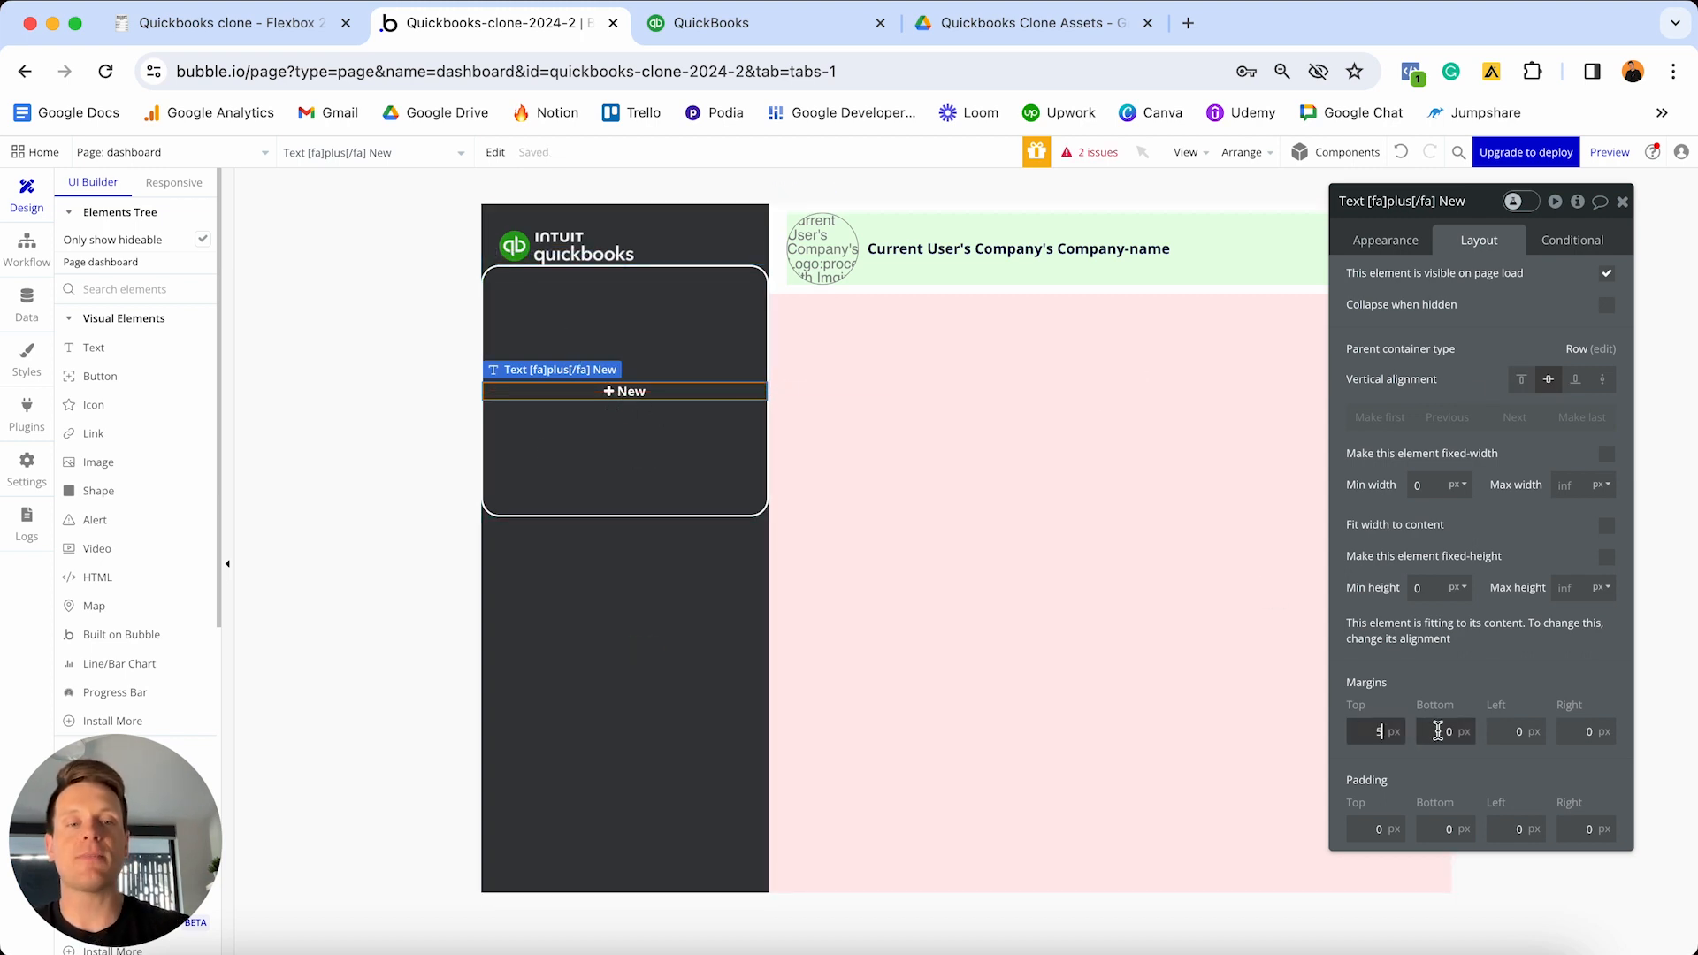
click(1441, 731)
text(5)
click(1516, 730)
text(10)
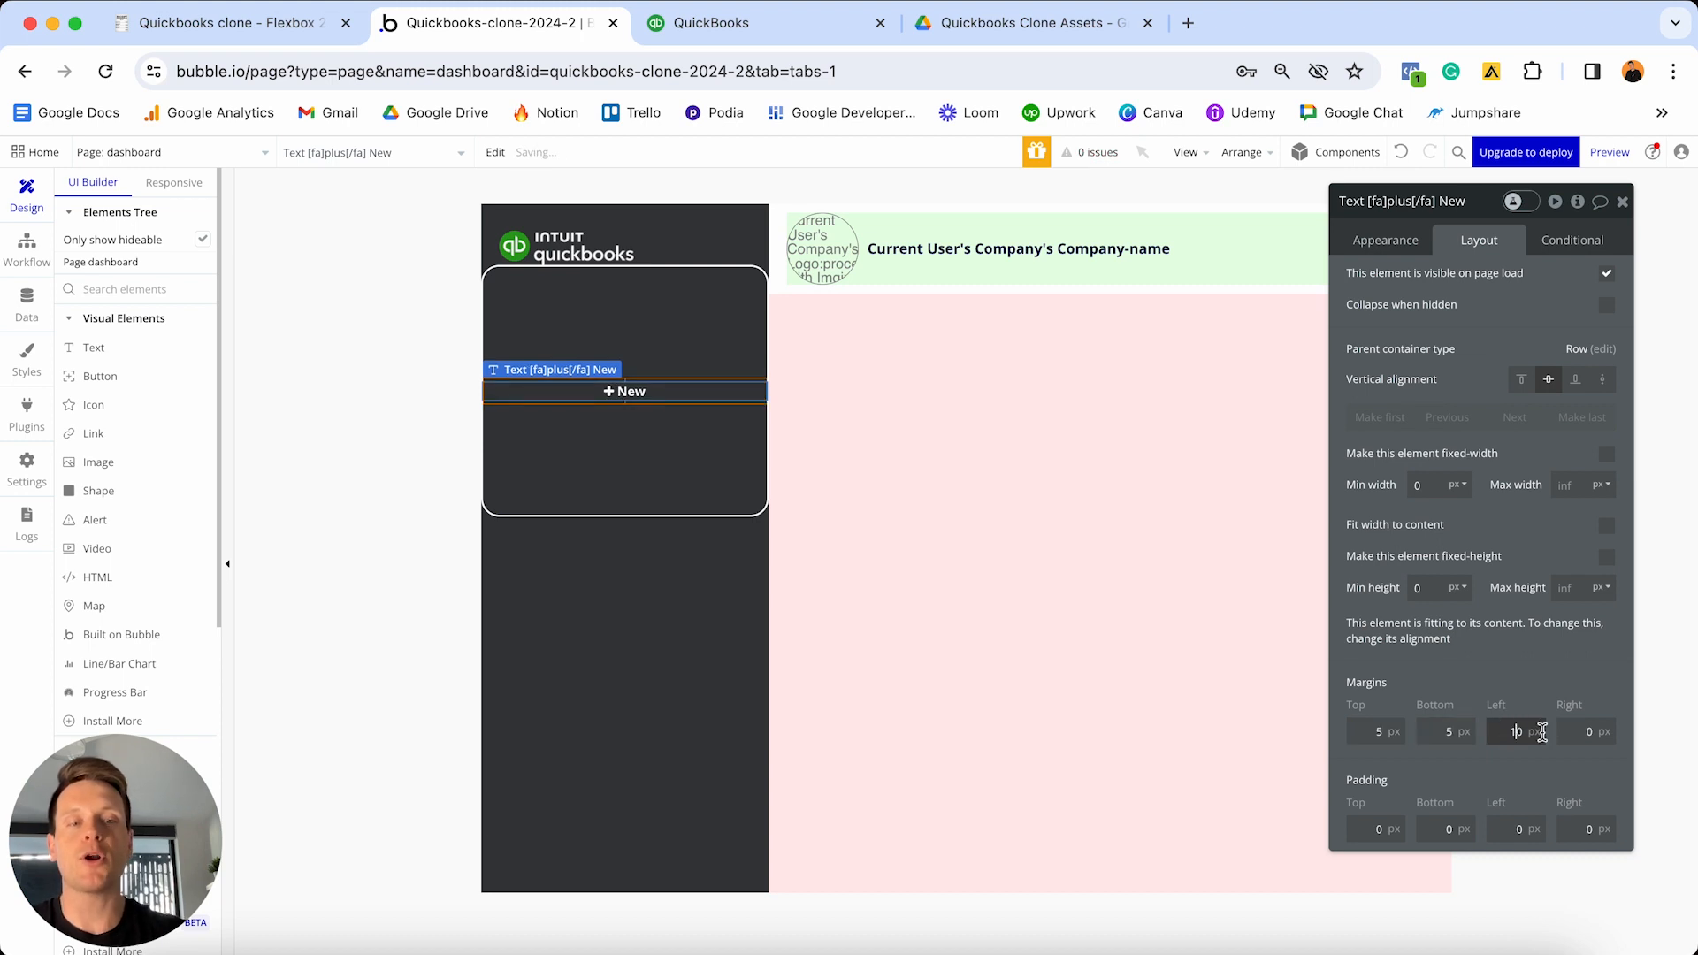
click(1572, 729)
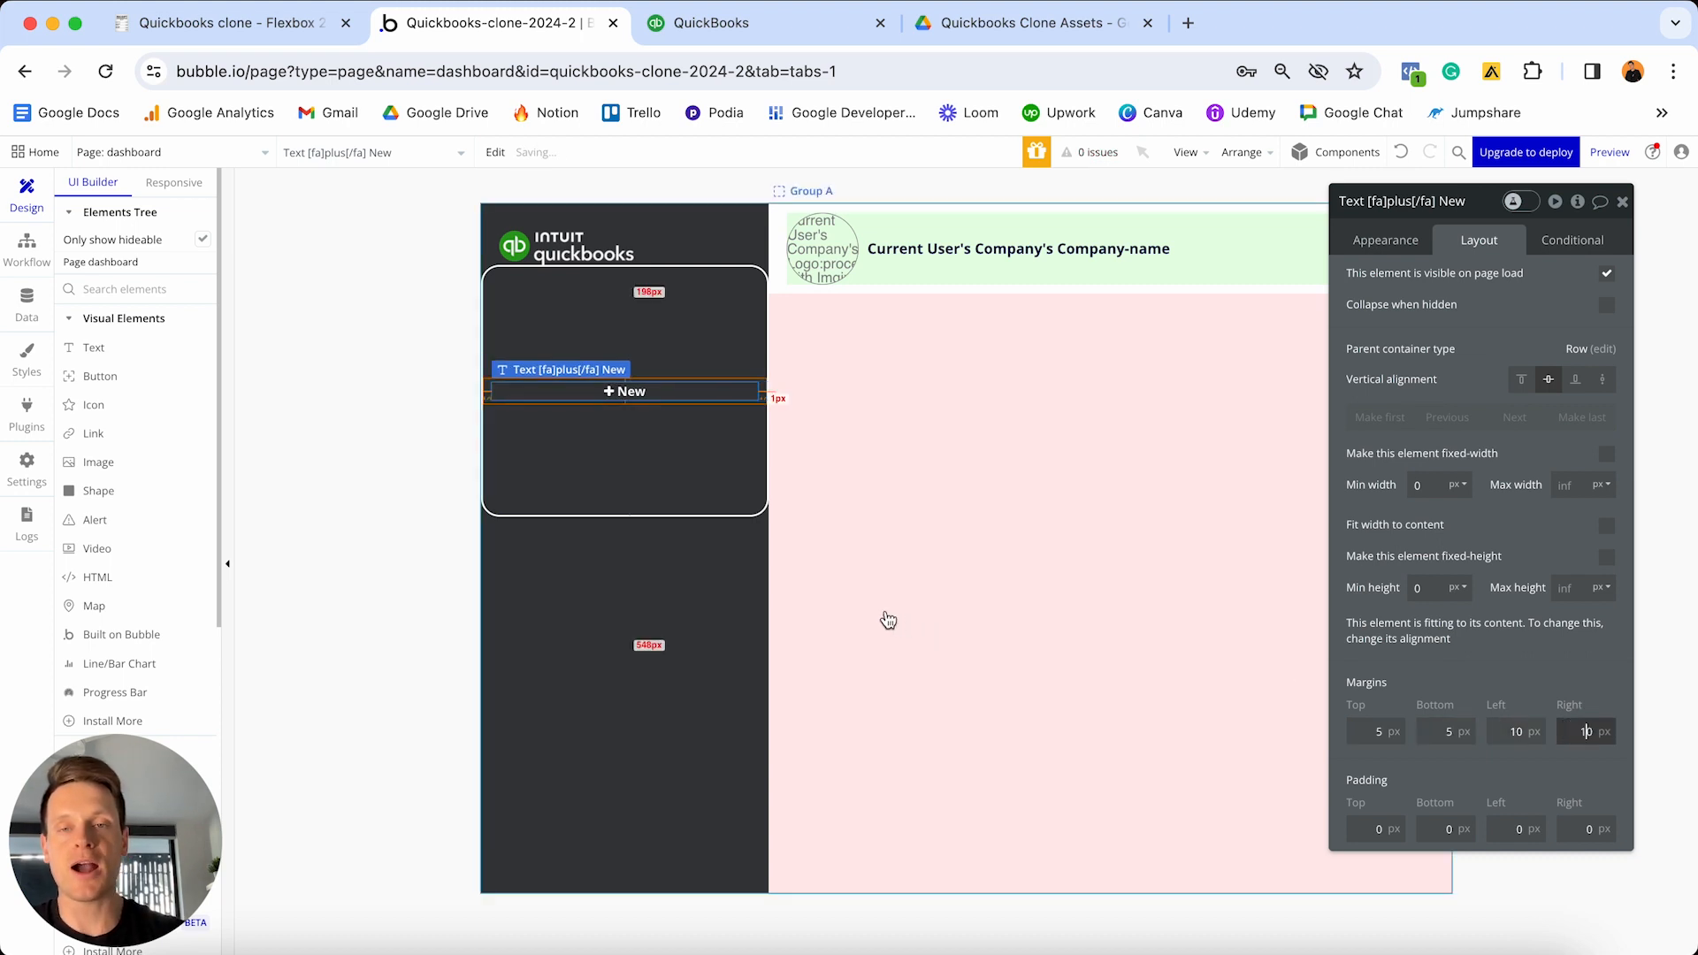
- Give the New-button group minimum height 0 and 20 px side margins, then show the finished reference project
click(686, 318)
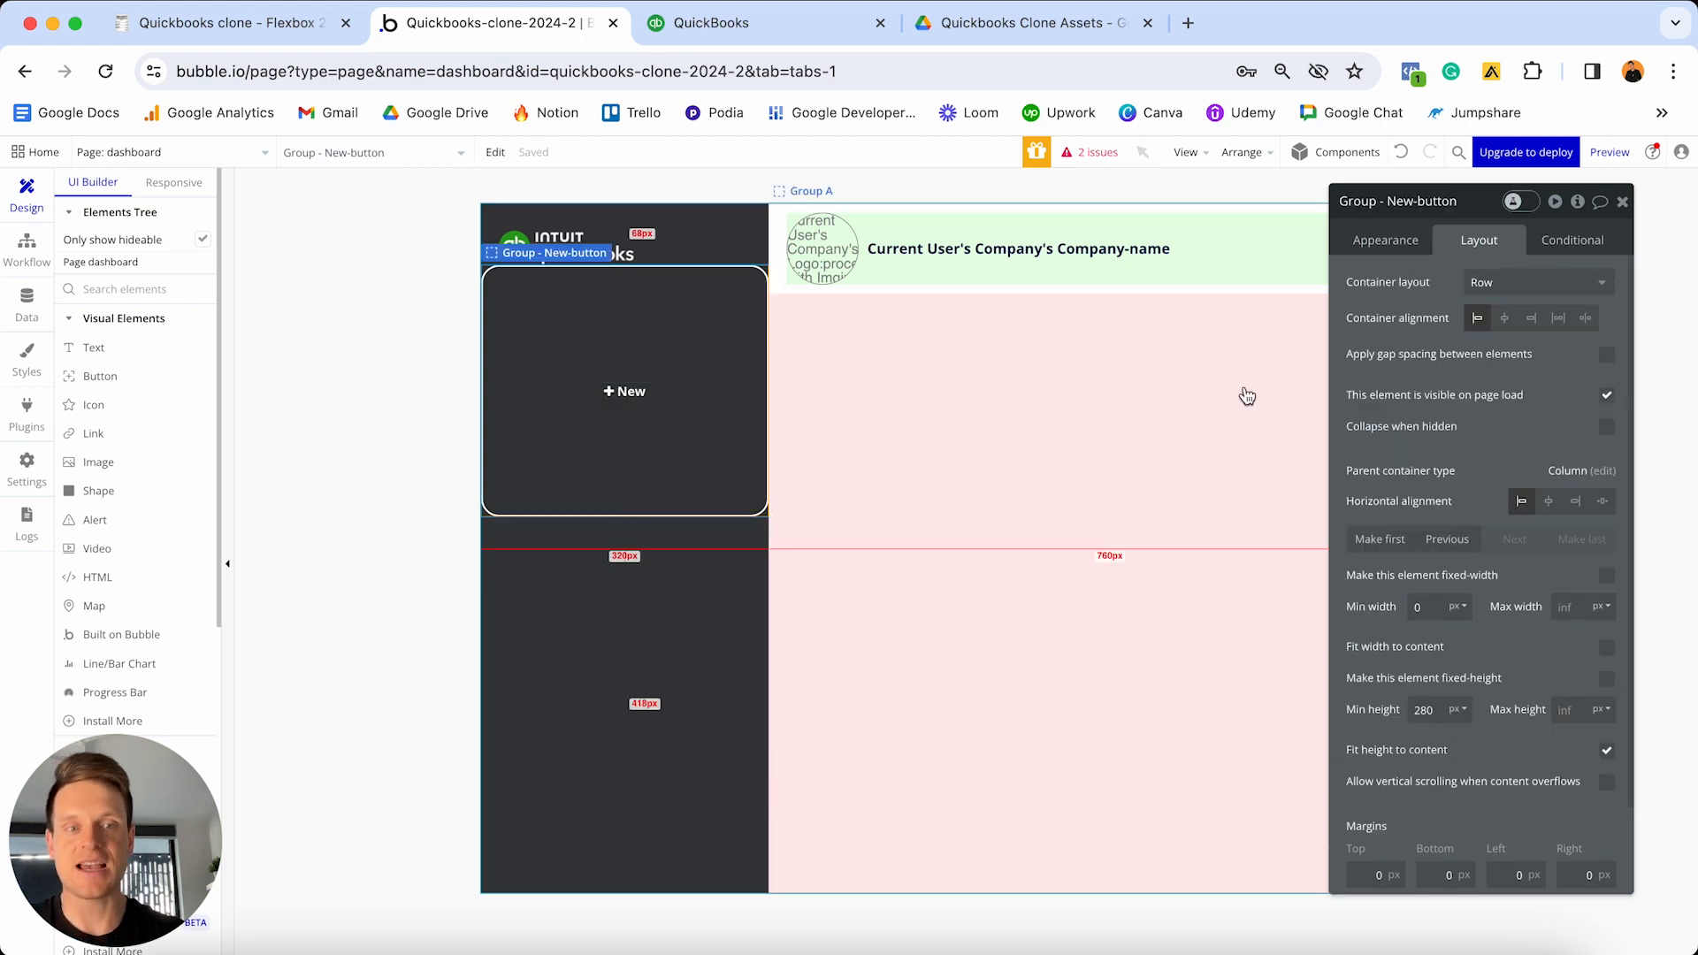
click(1425, 710)
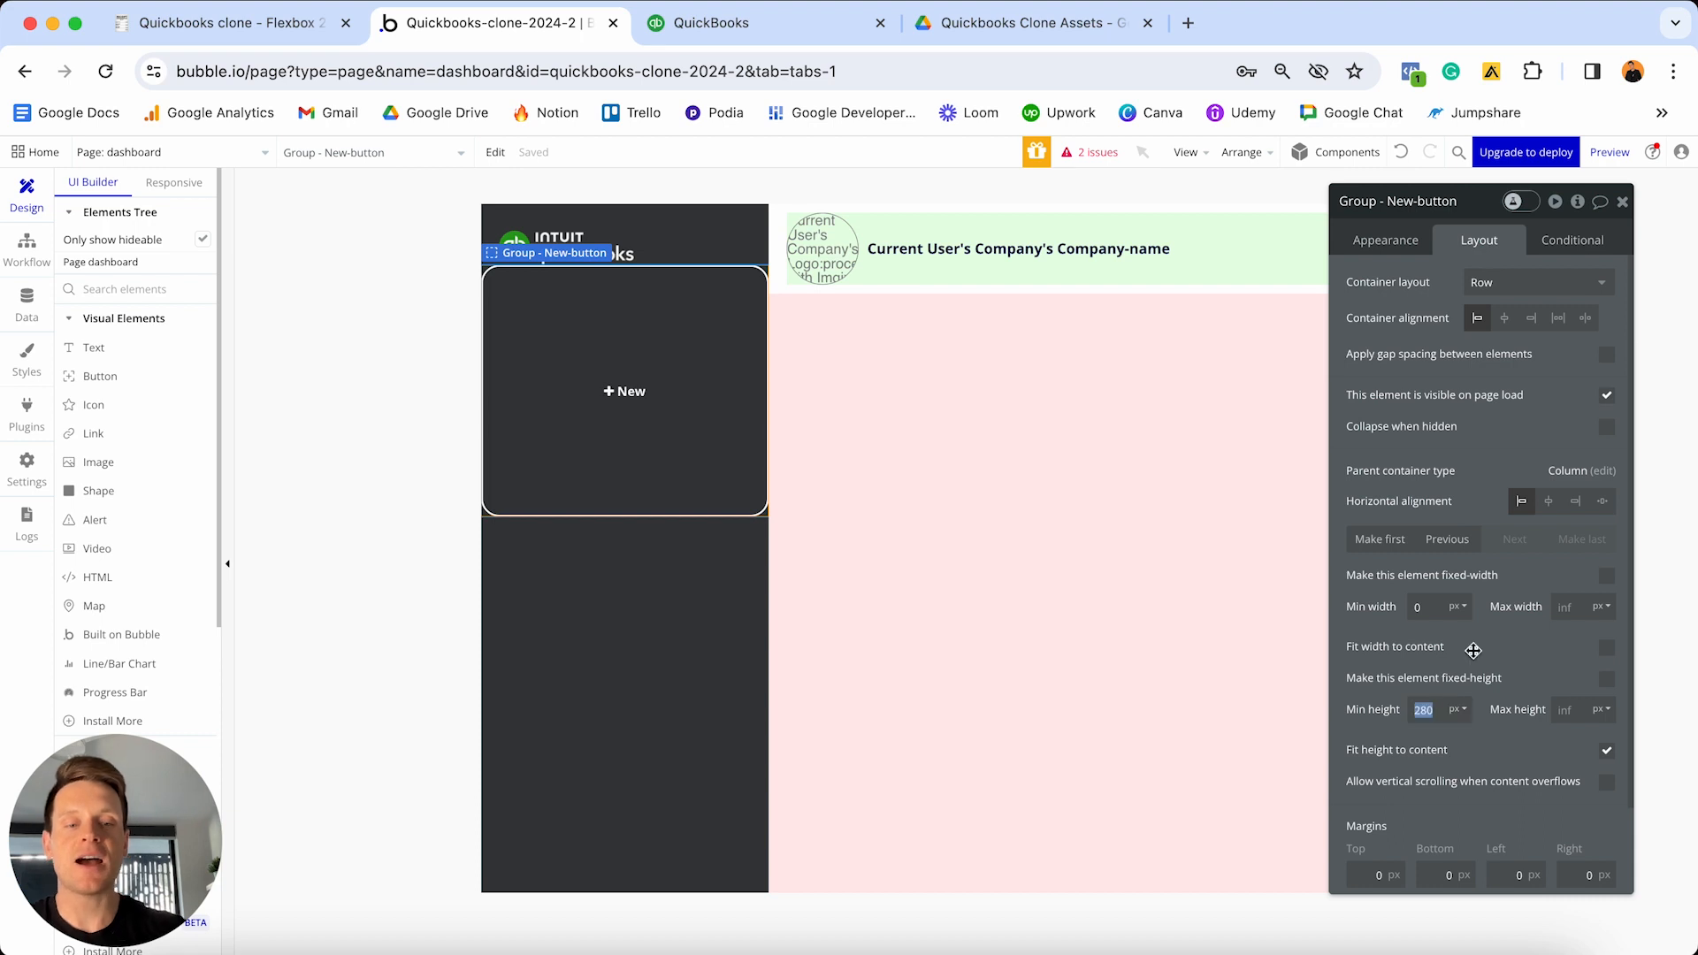
text(0)
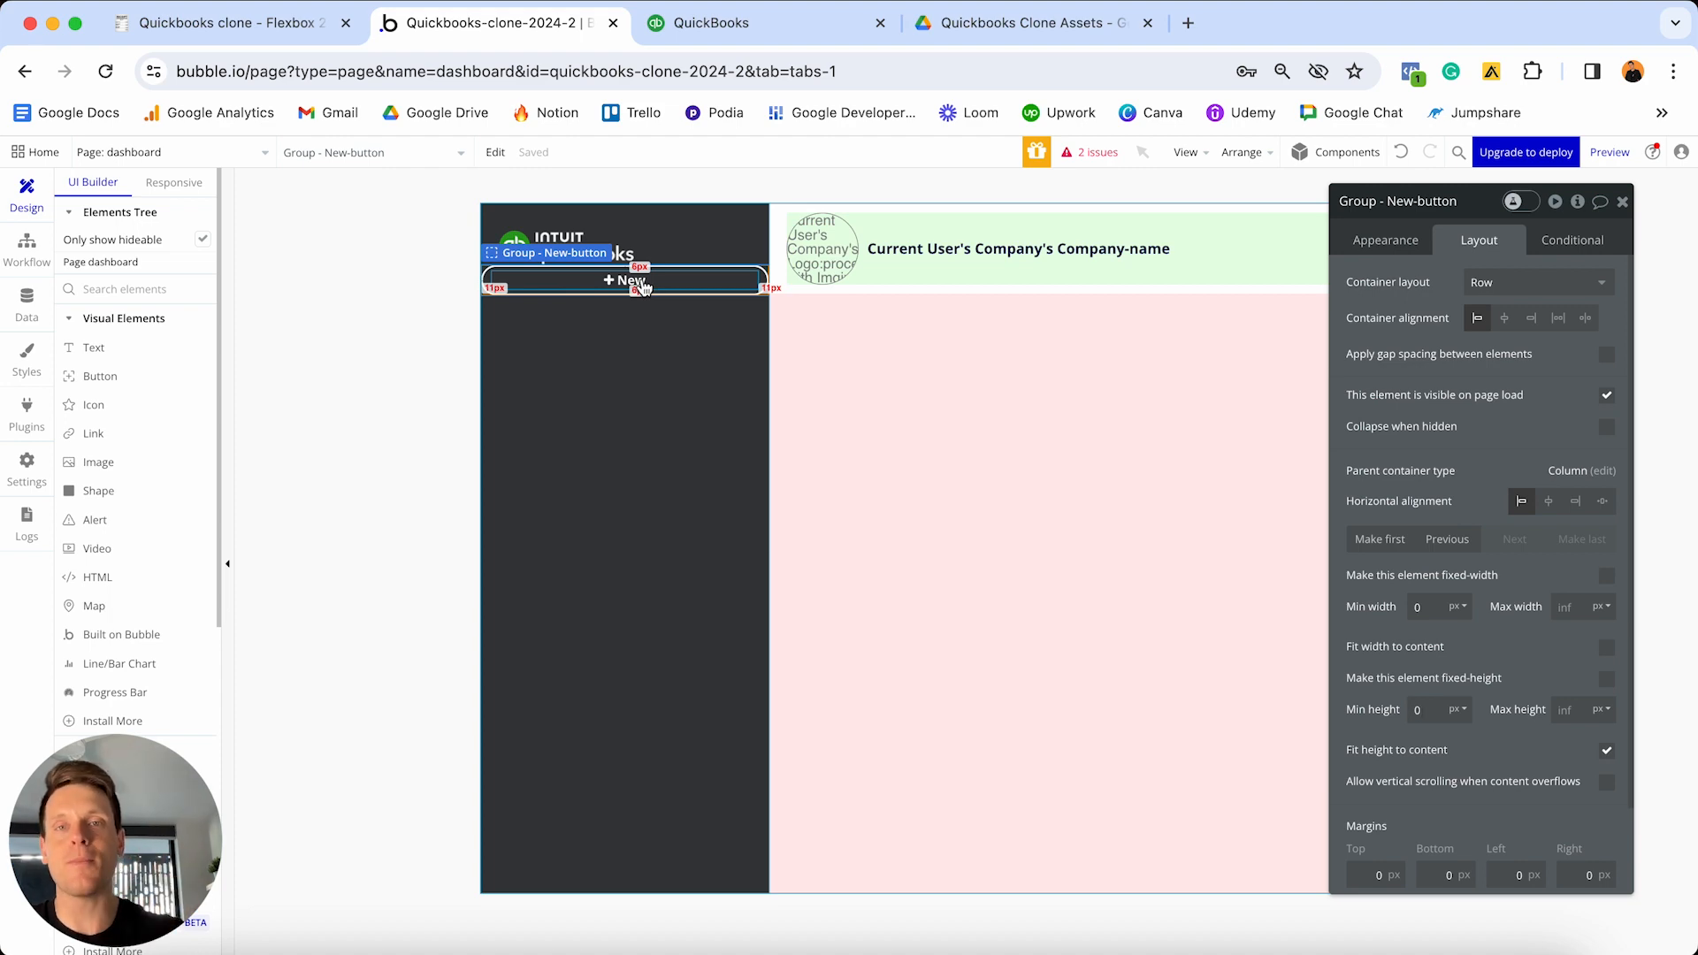
click(692, 25)
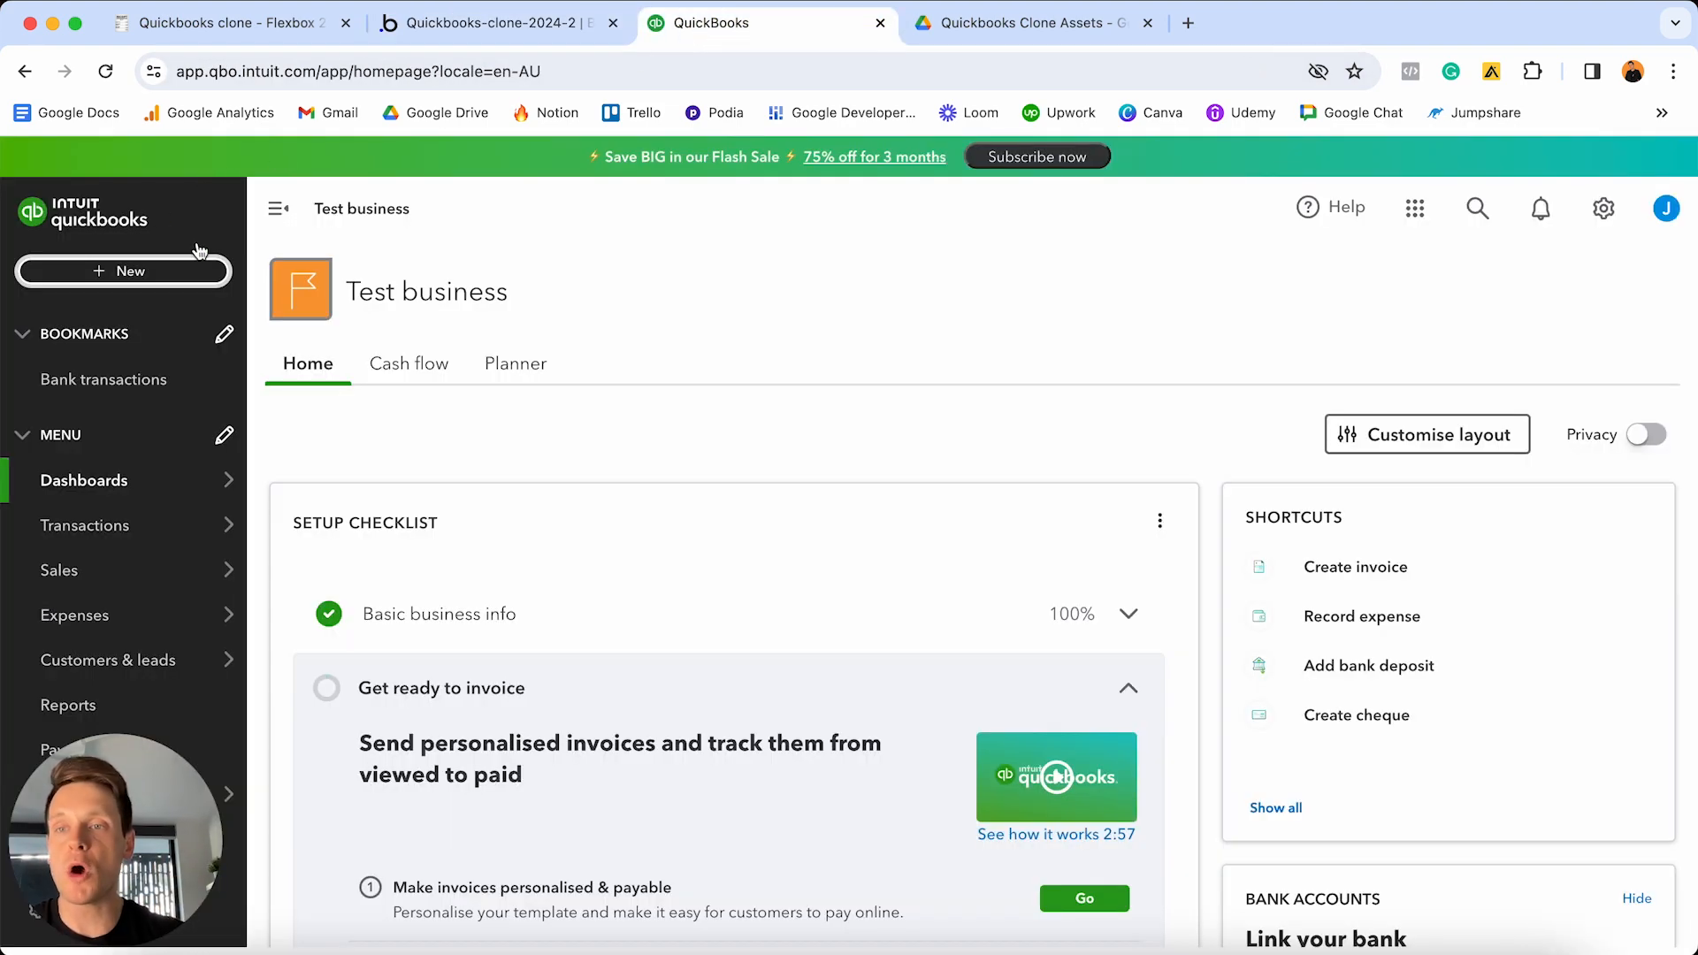
click(501, 24)
scroll(1403, 634, down, 1)
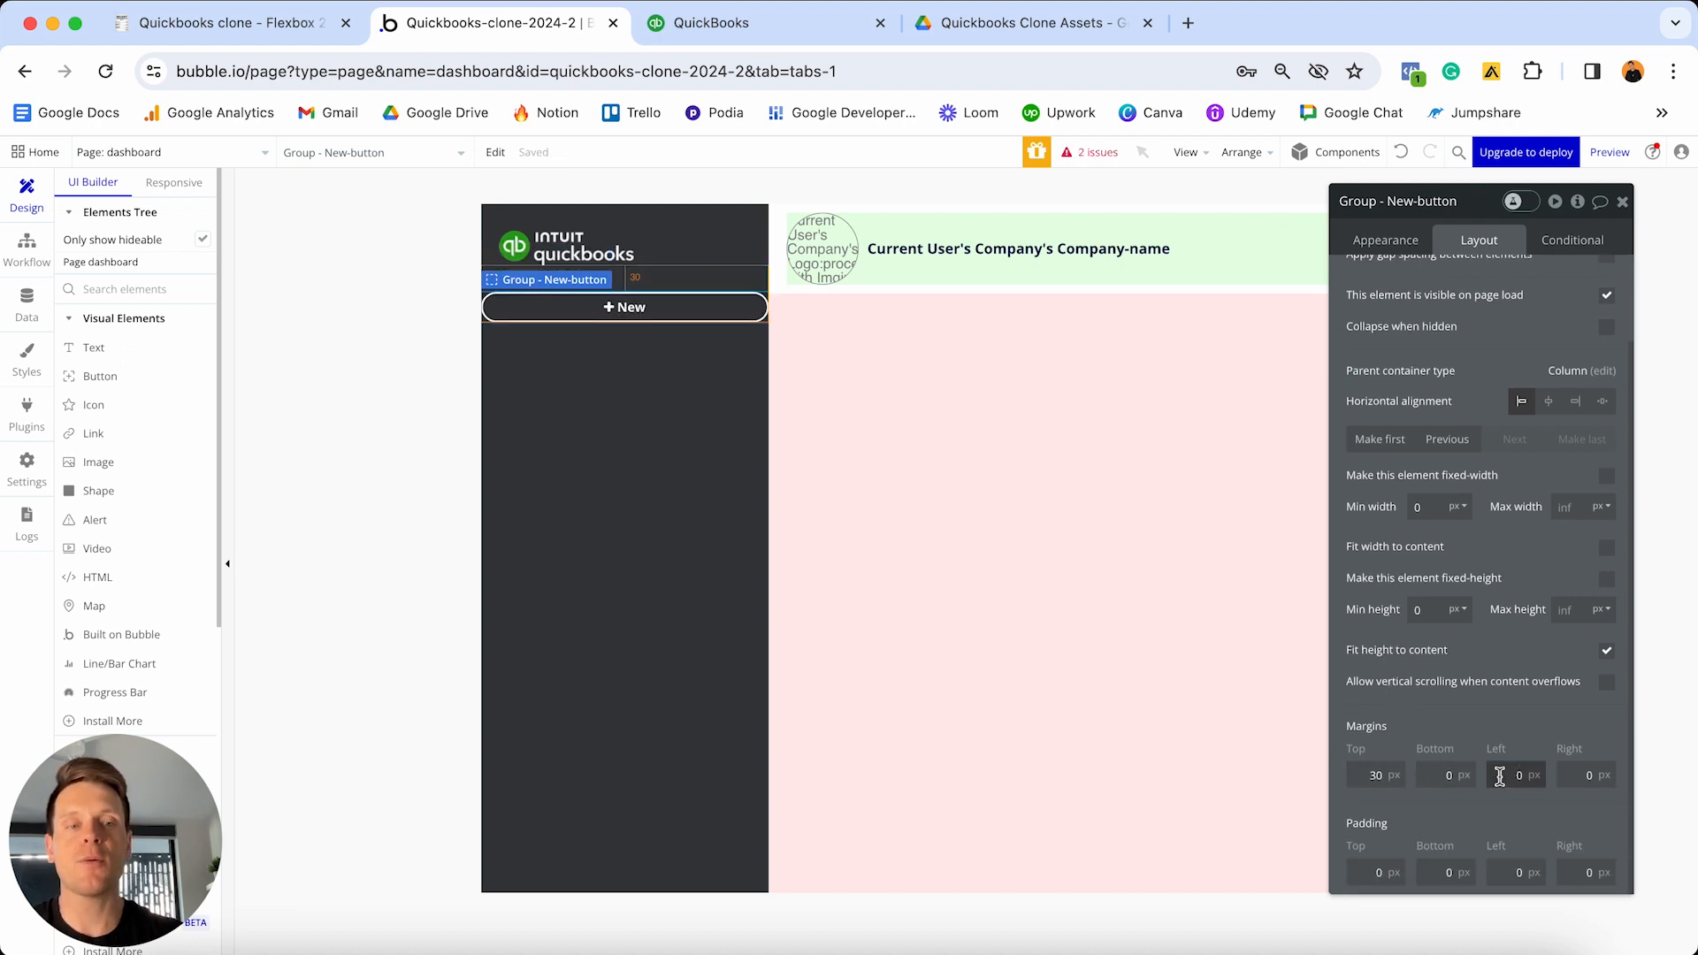
click(1585, 775)
text(2)
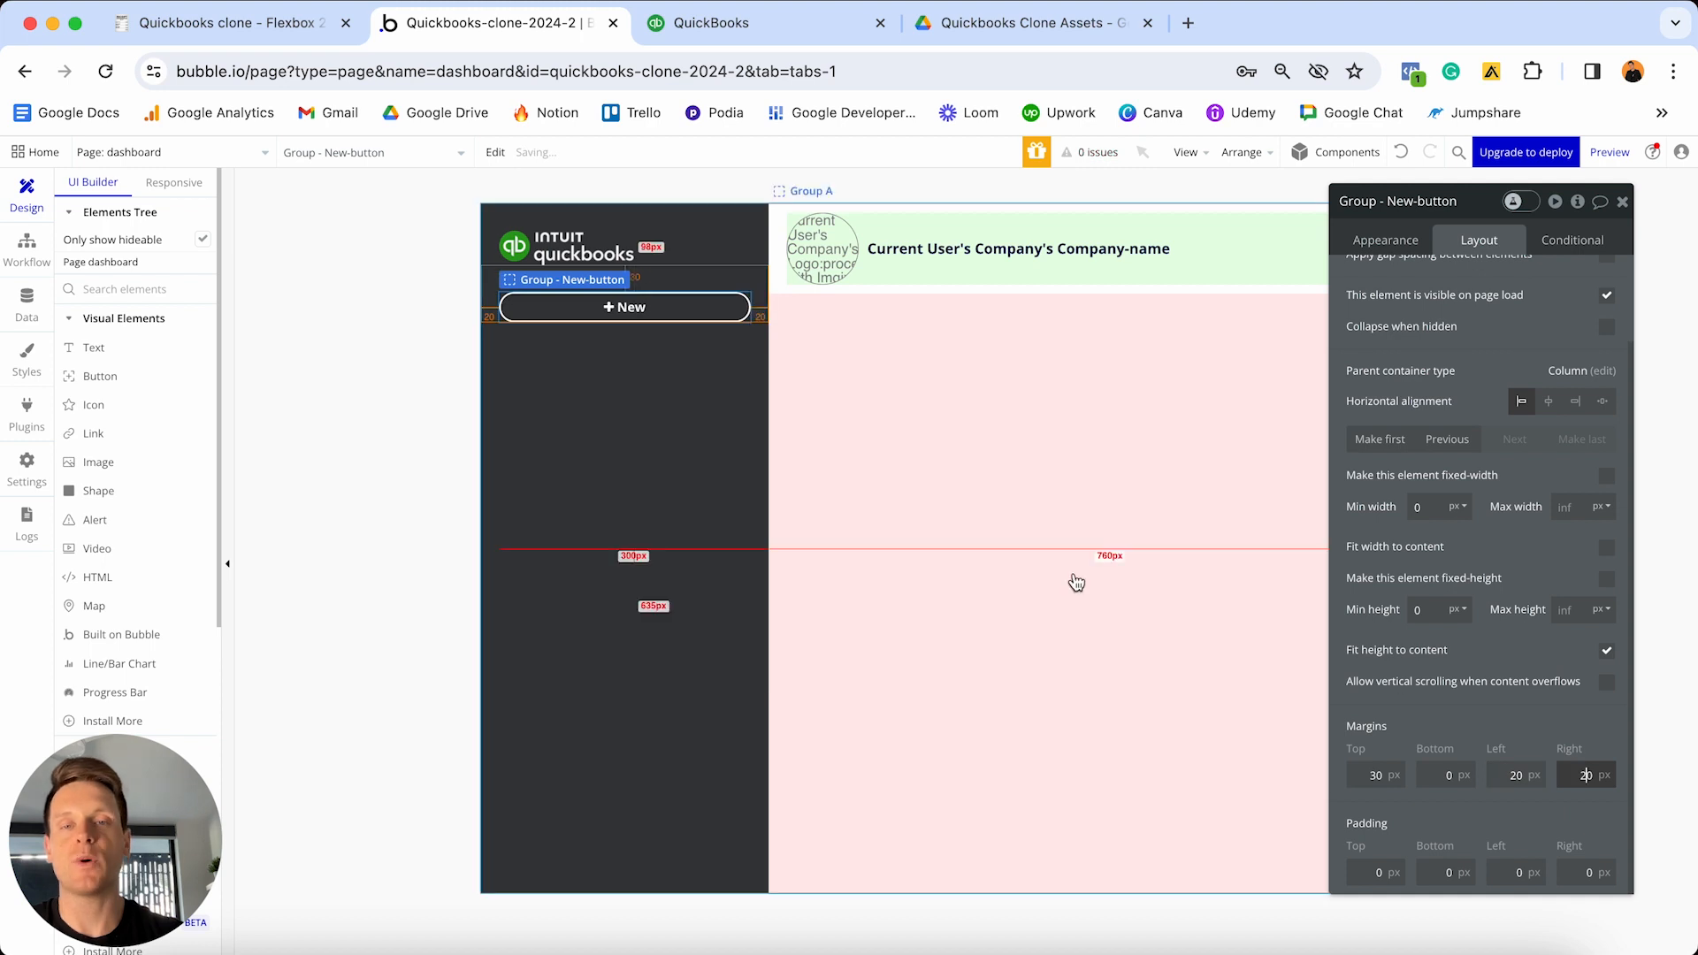
click(917, 474)
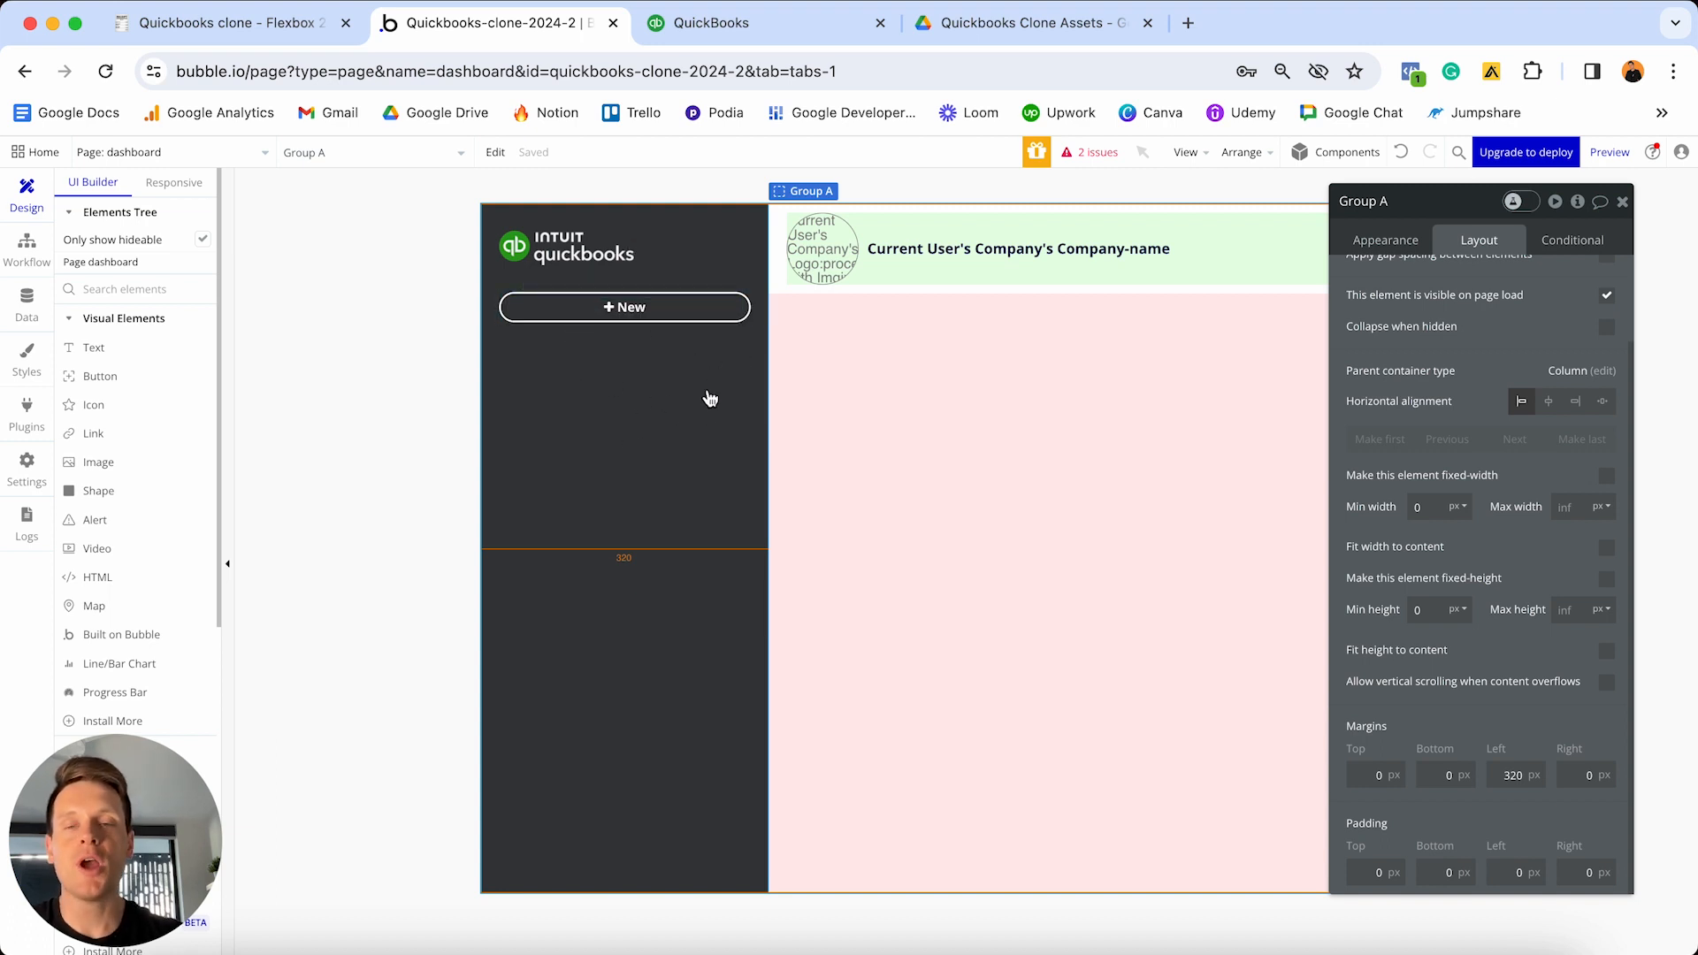
key(ctrl+Up)
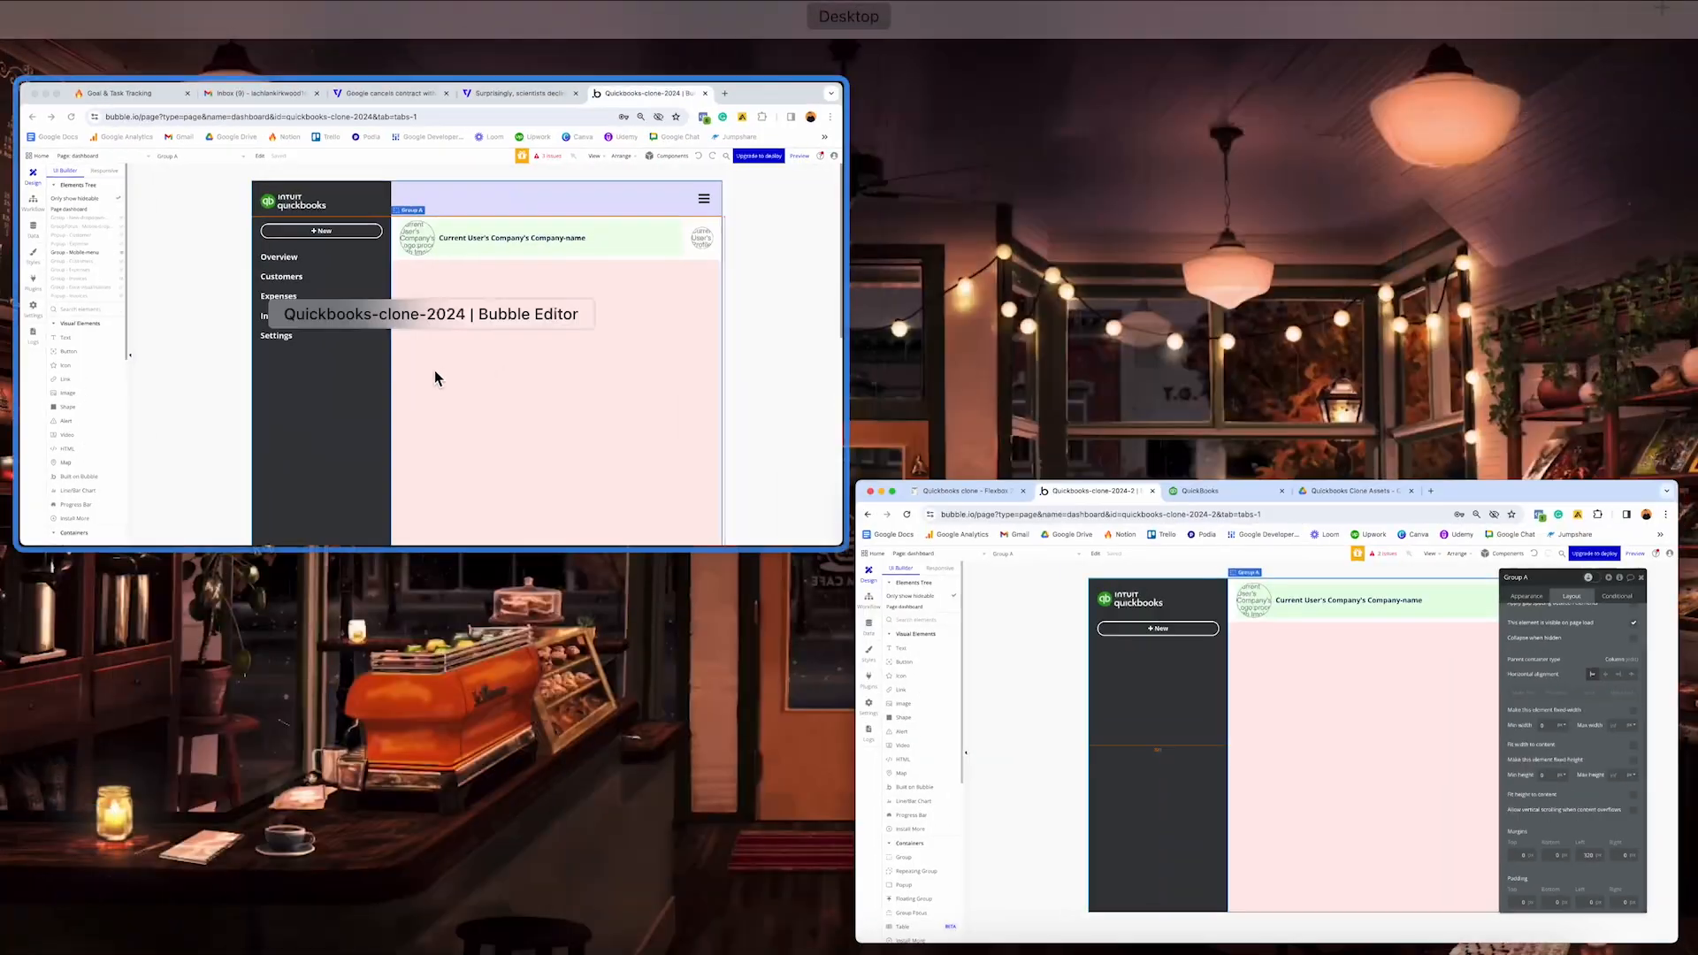
click(434, 370)
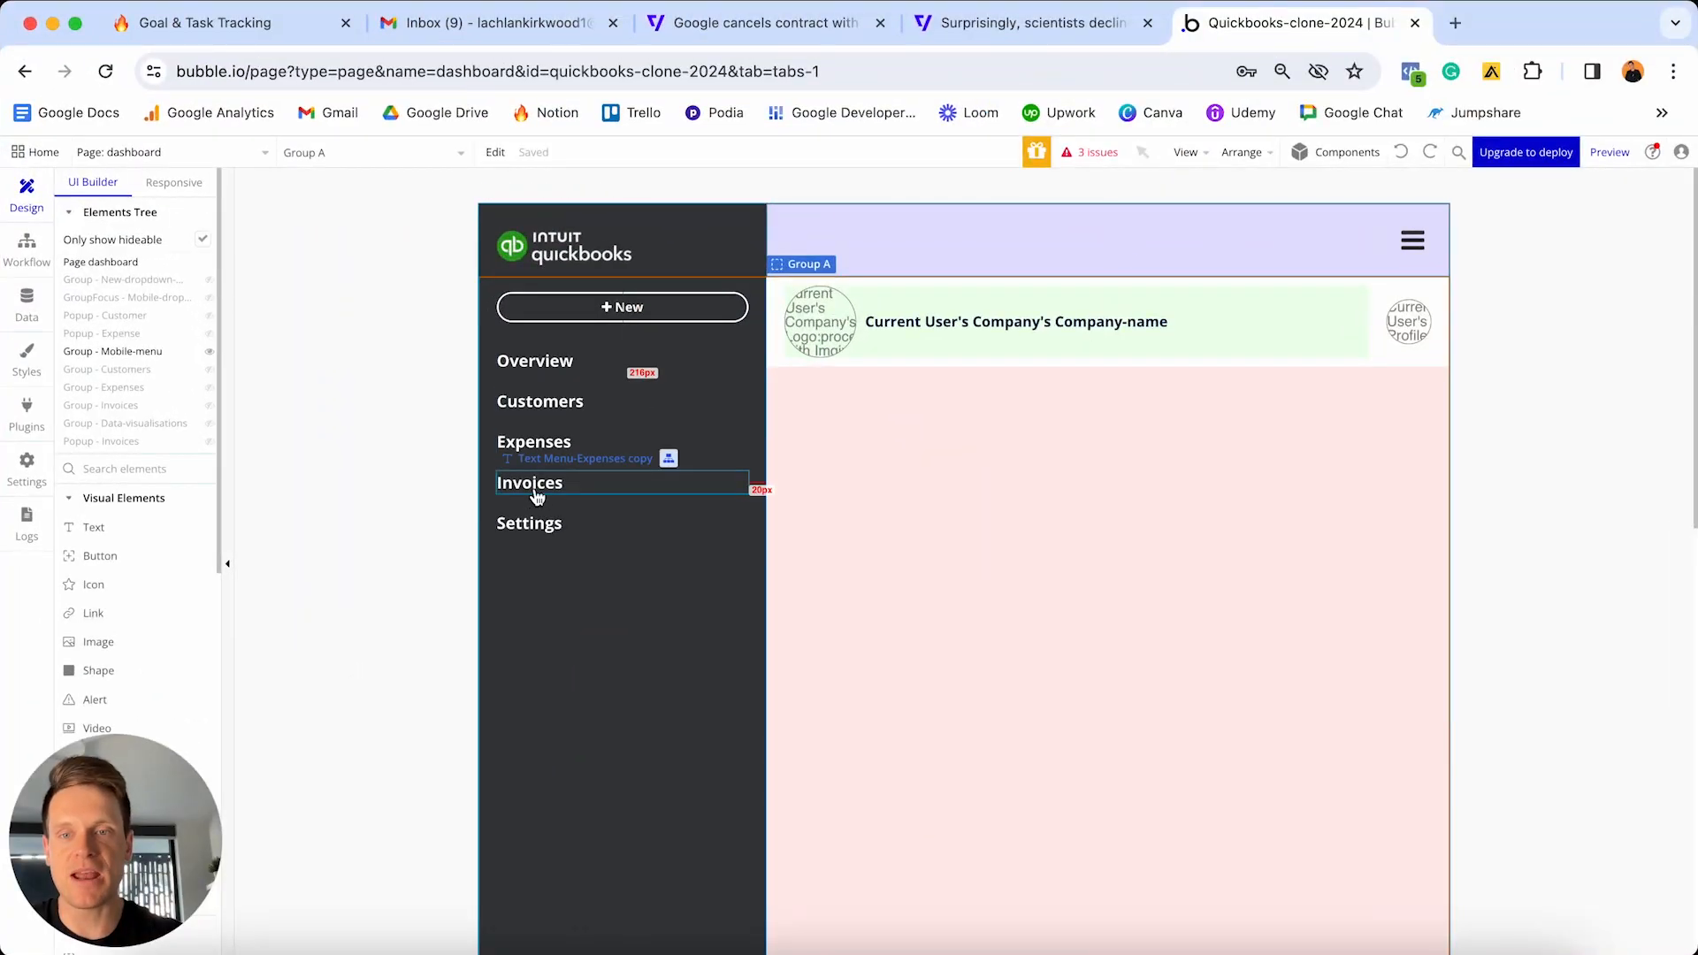
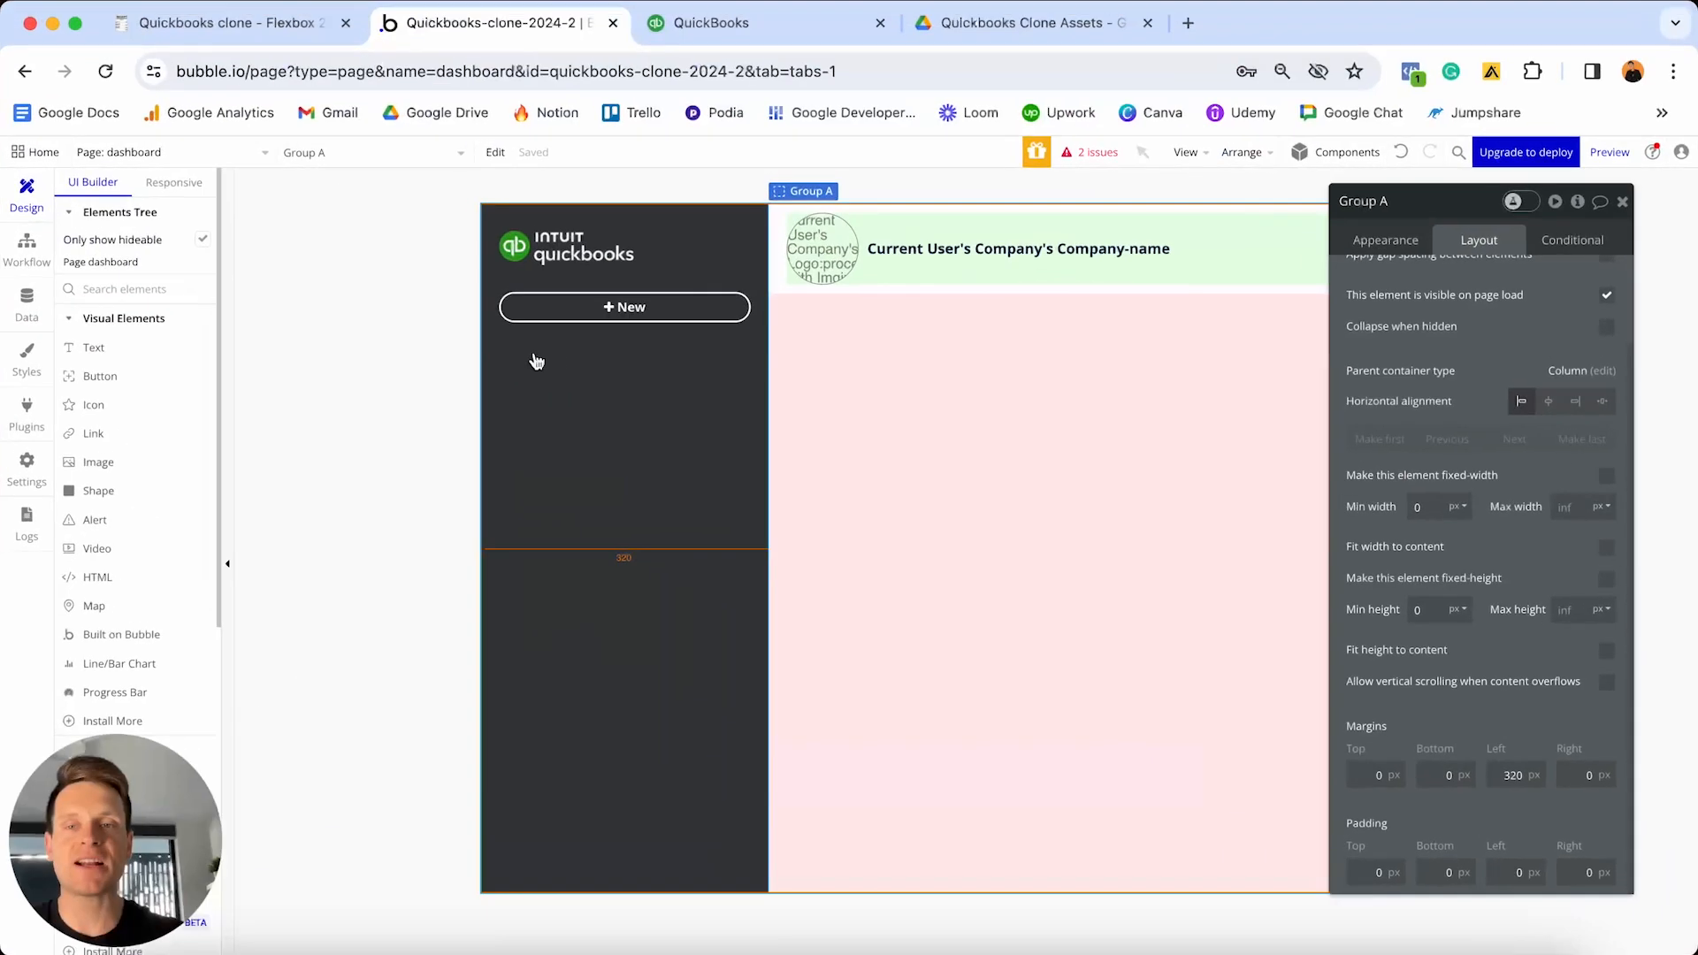
- Add an 'Overview' text at the nav top, detached from its style, 18px, white and bold
click(132, 348)
click(569, 432)
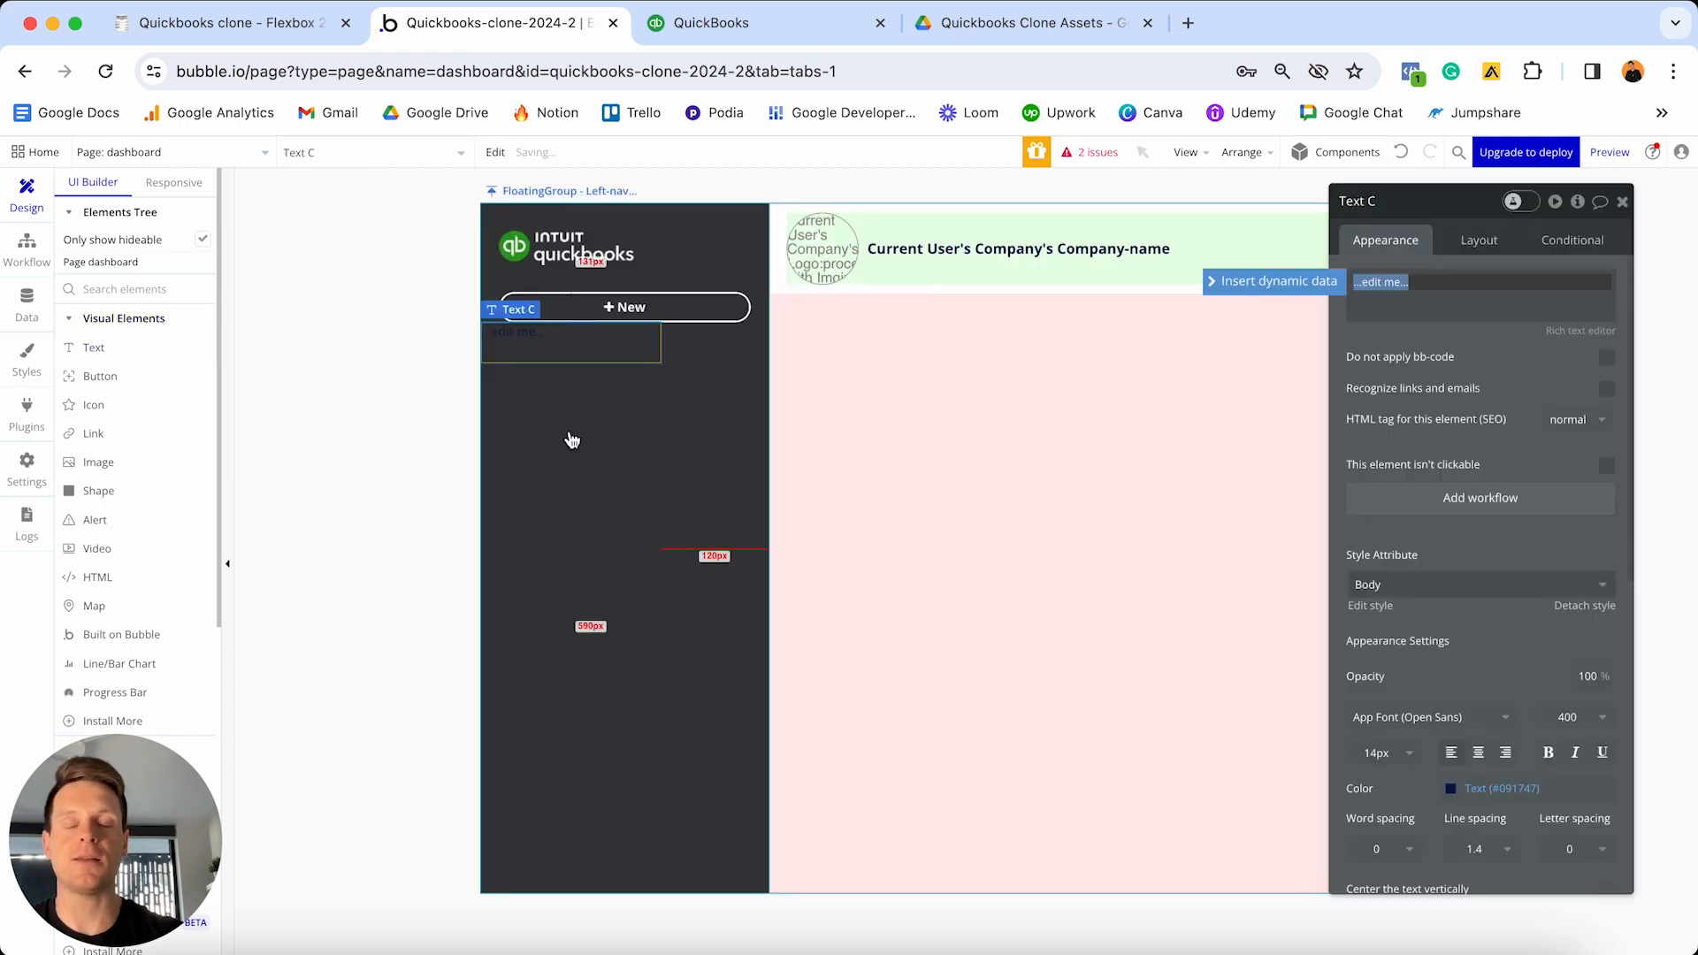
text(Overview)
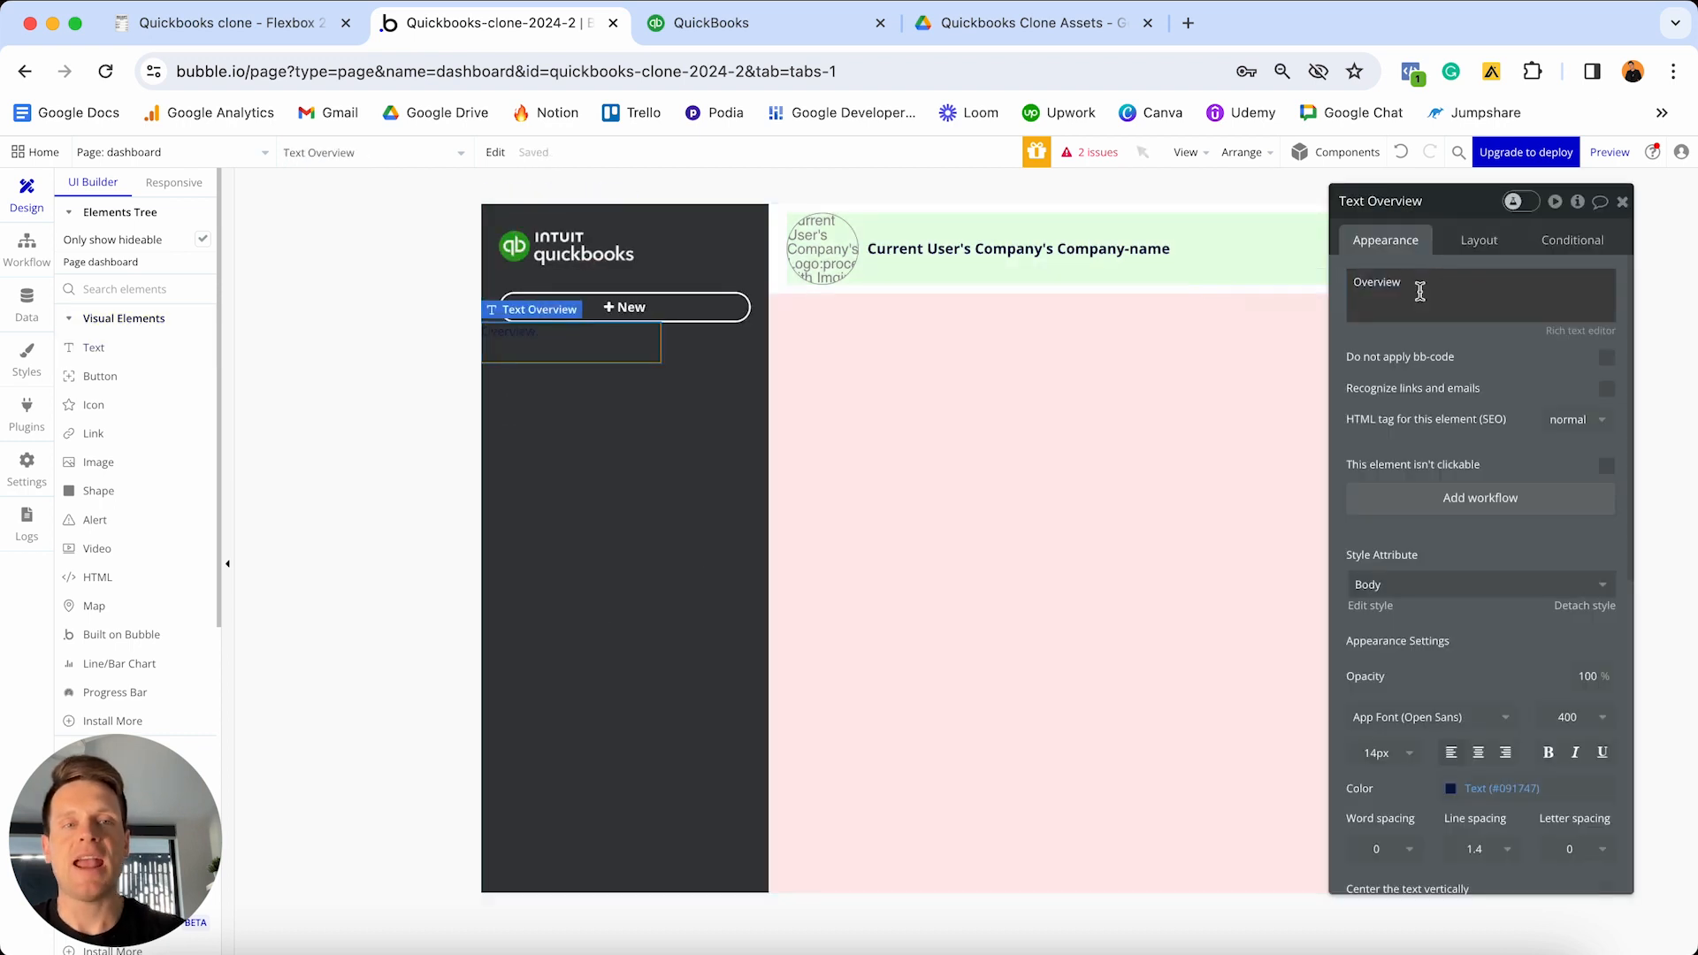
click(1584, 607)
scroll(1504, 584, down, 2)
click(1378, 637)
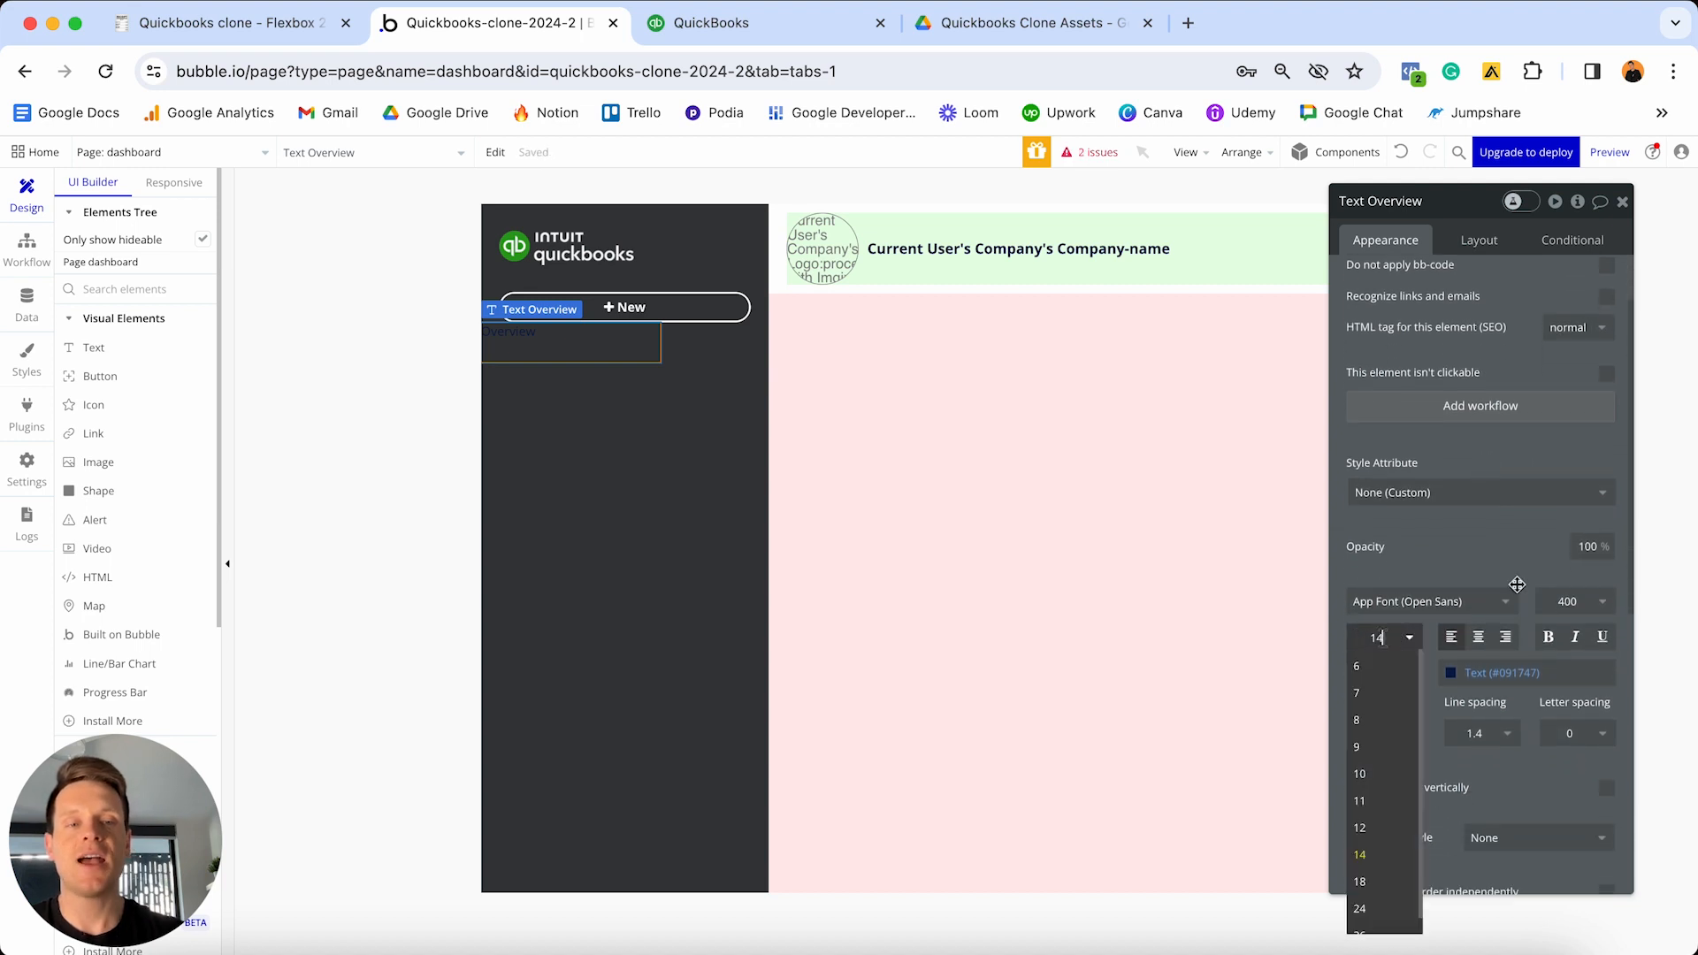
key(Return)
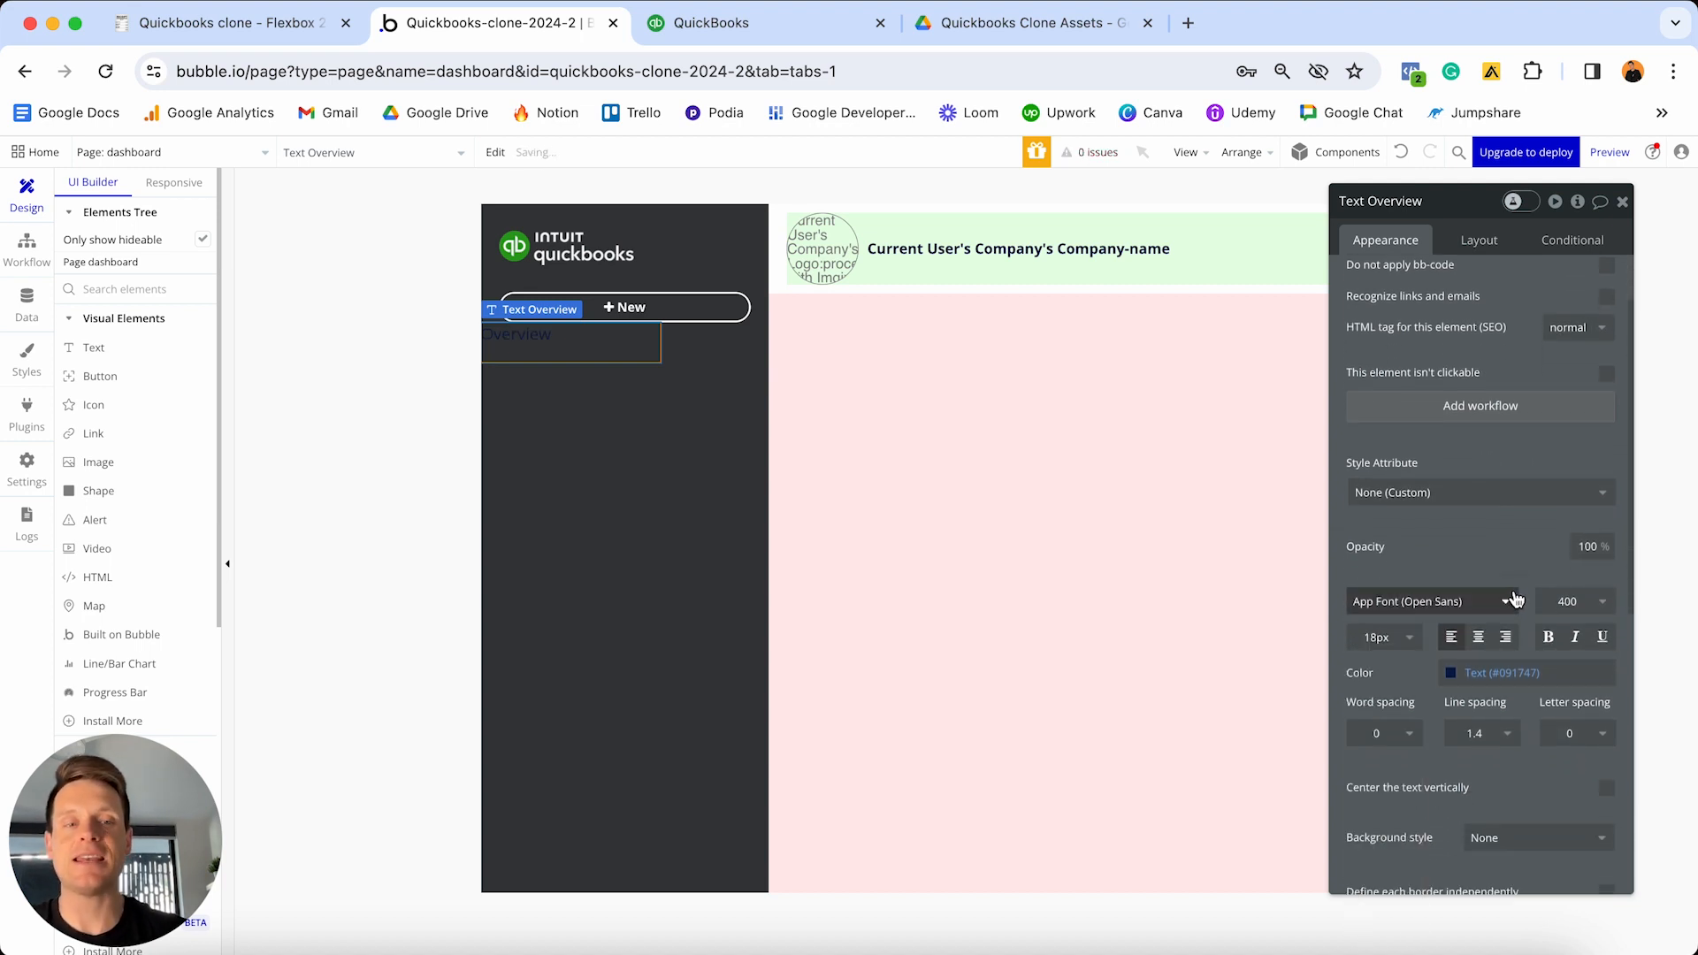
click(1506, 673)
drag(1456, 711, 1399, 659)
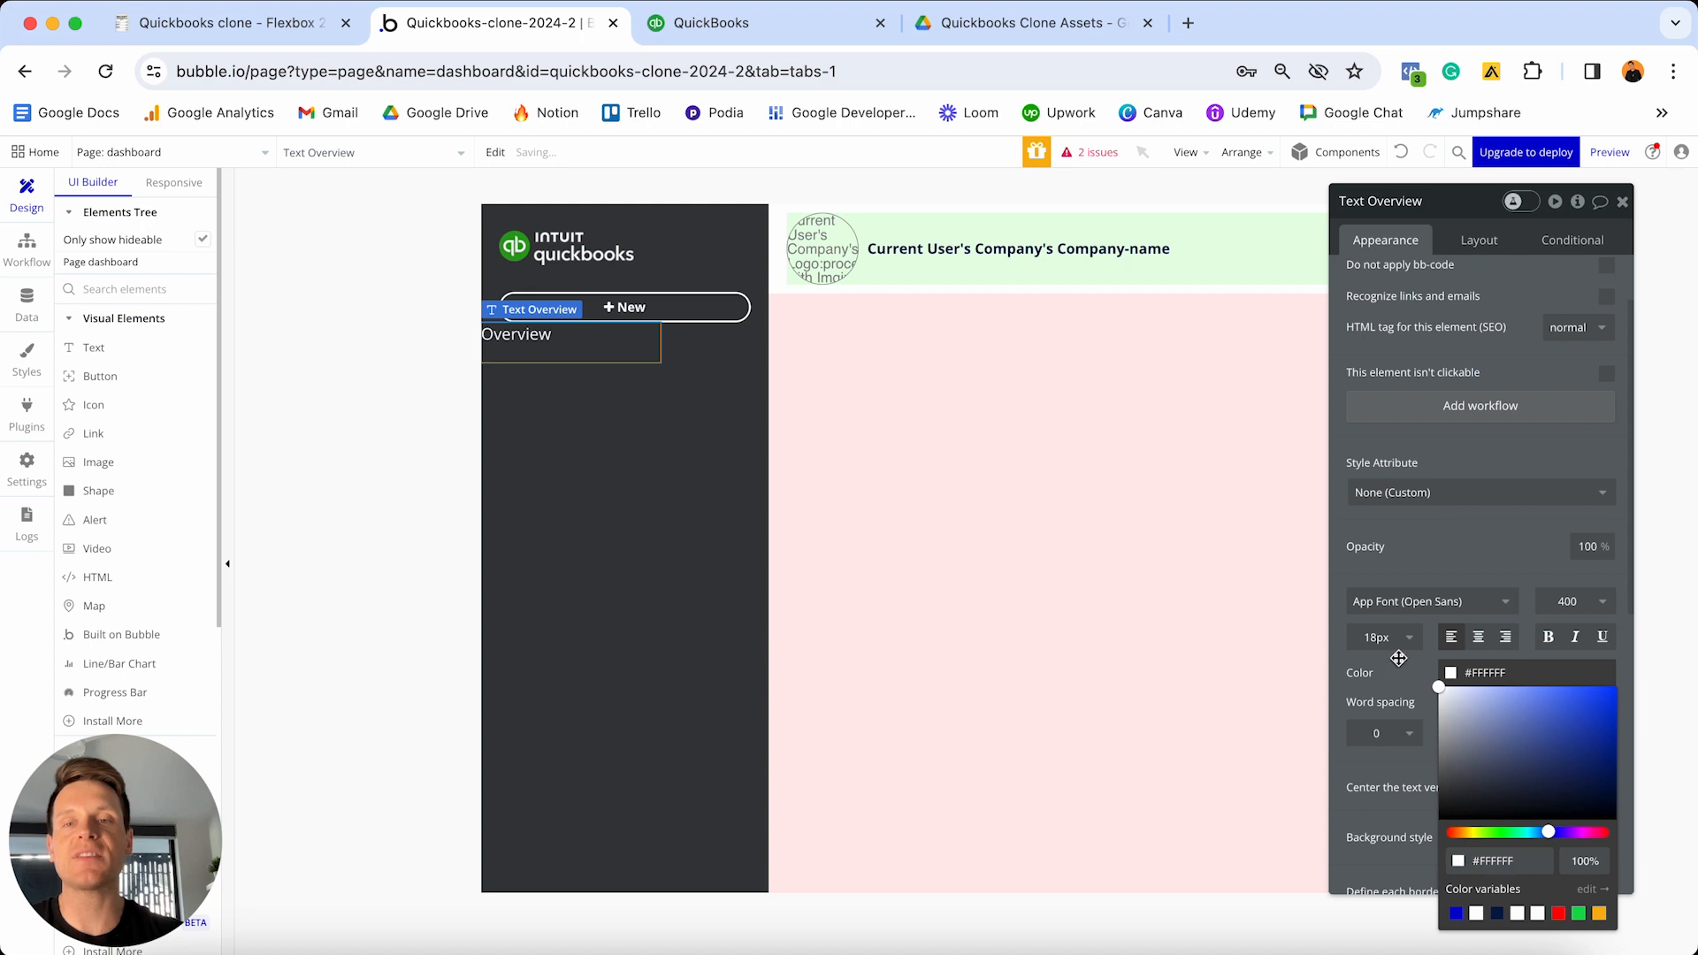
click(1548, 637)
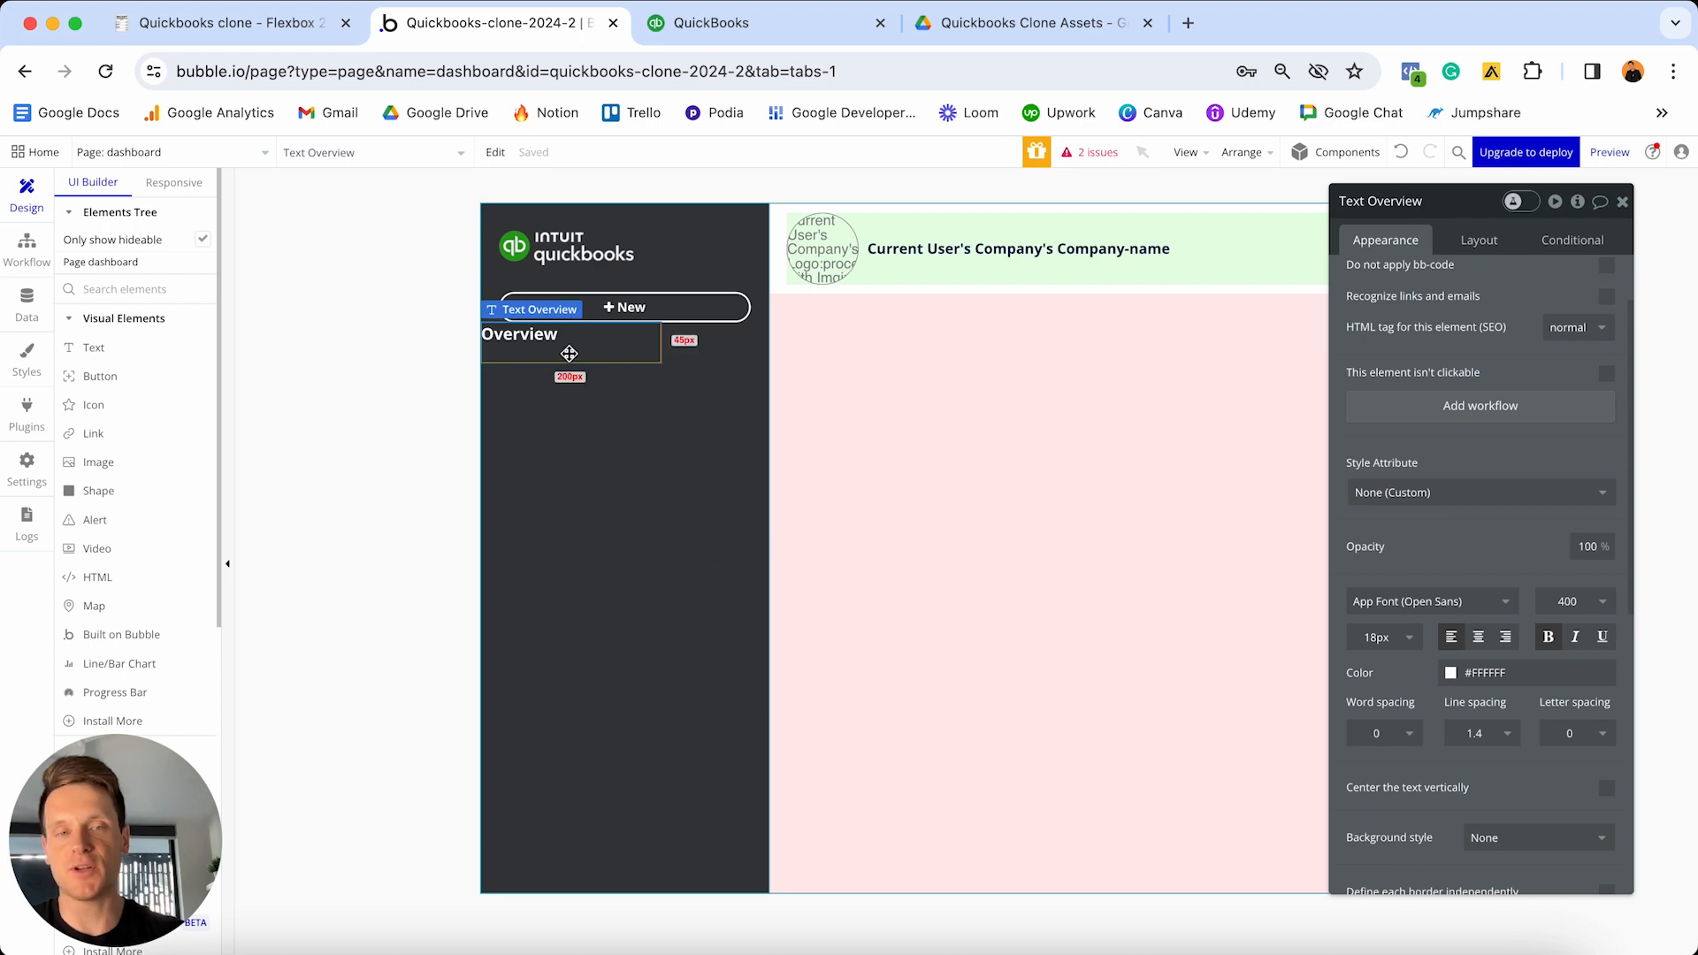
- Let Overview stretch with min width and height 0, and margins 30 top, 20 sides
click(1481, 245)
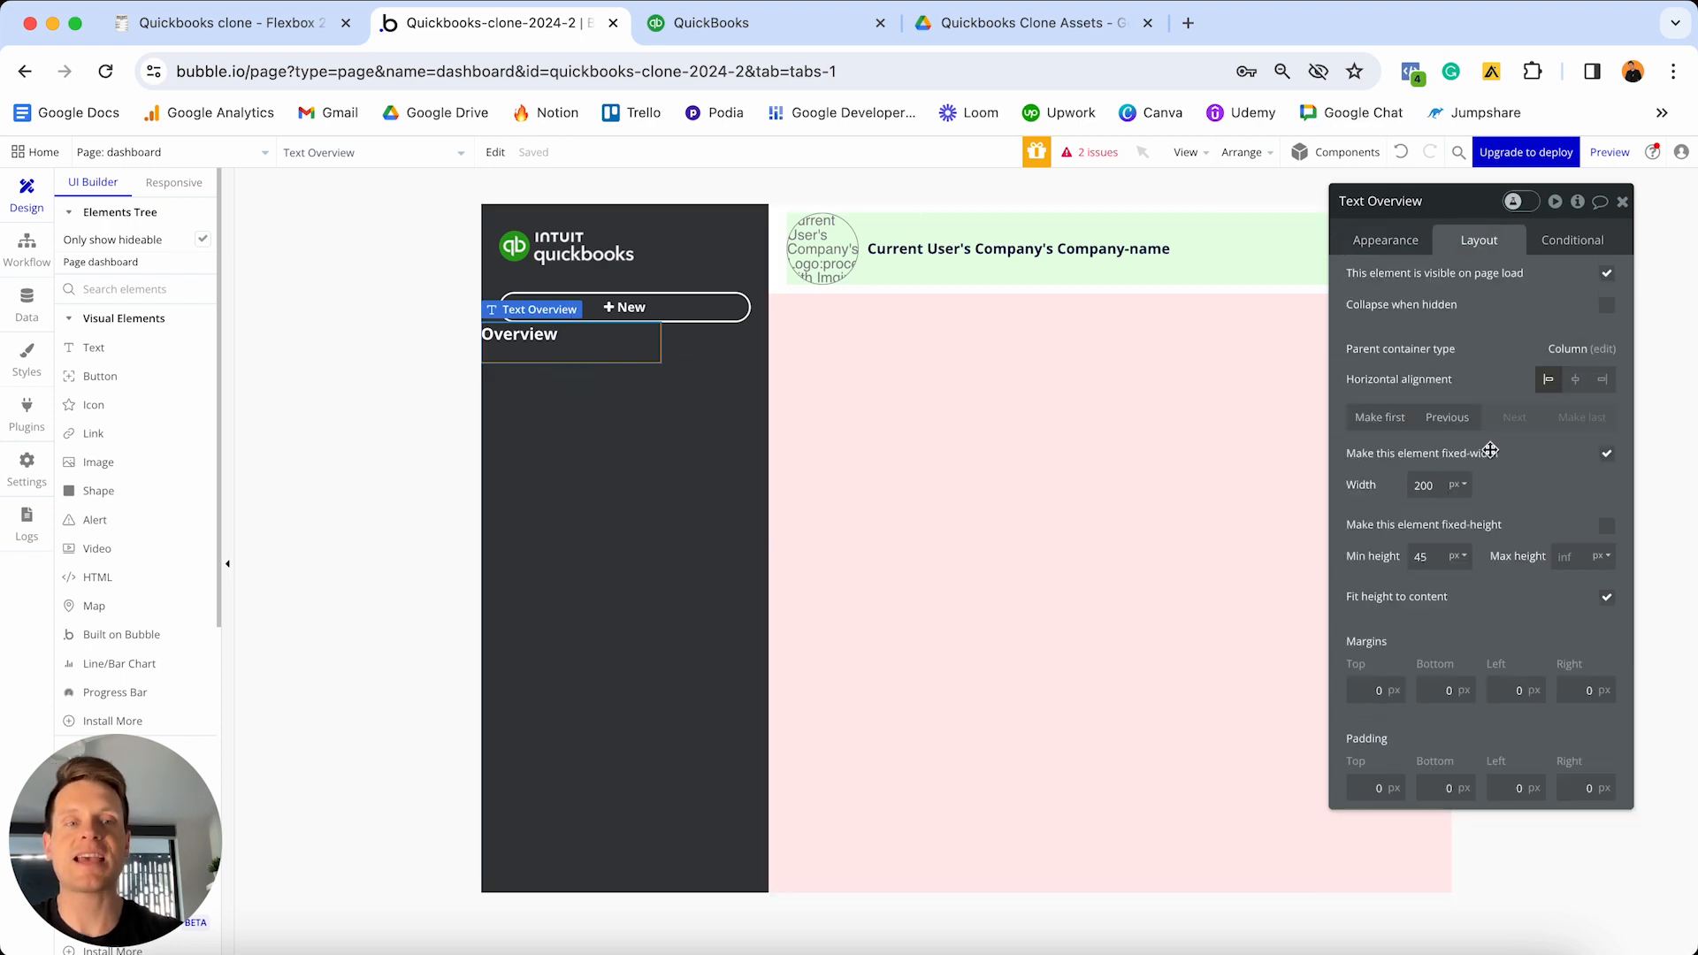
click(1607, 456)
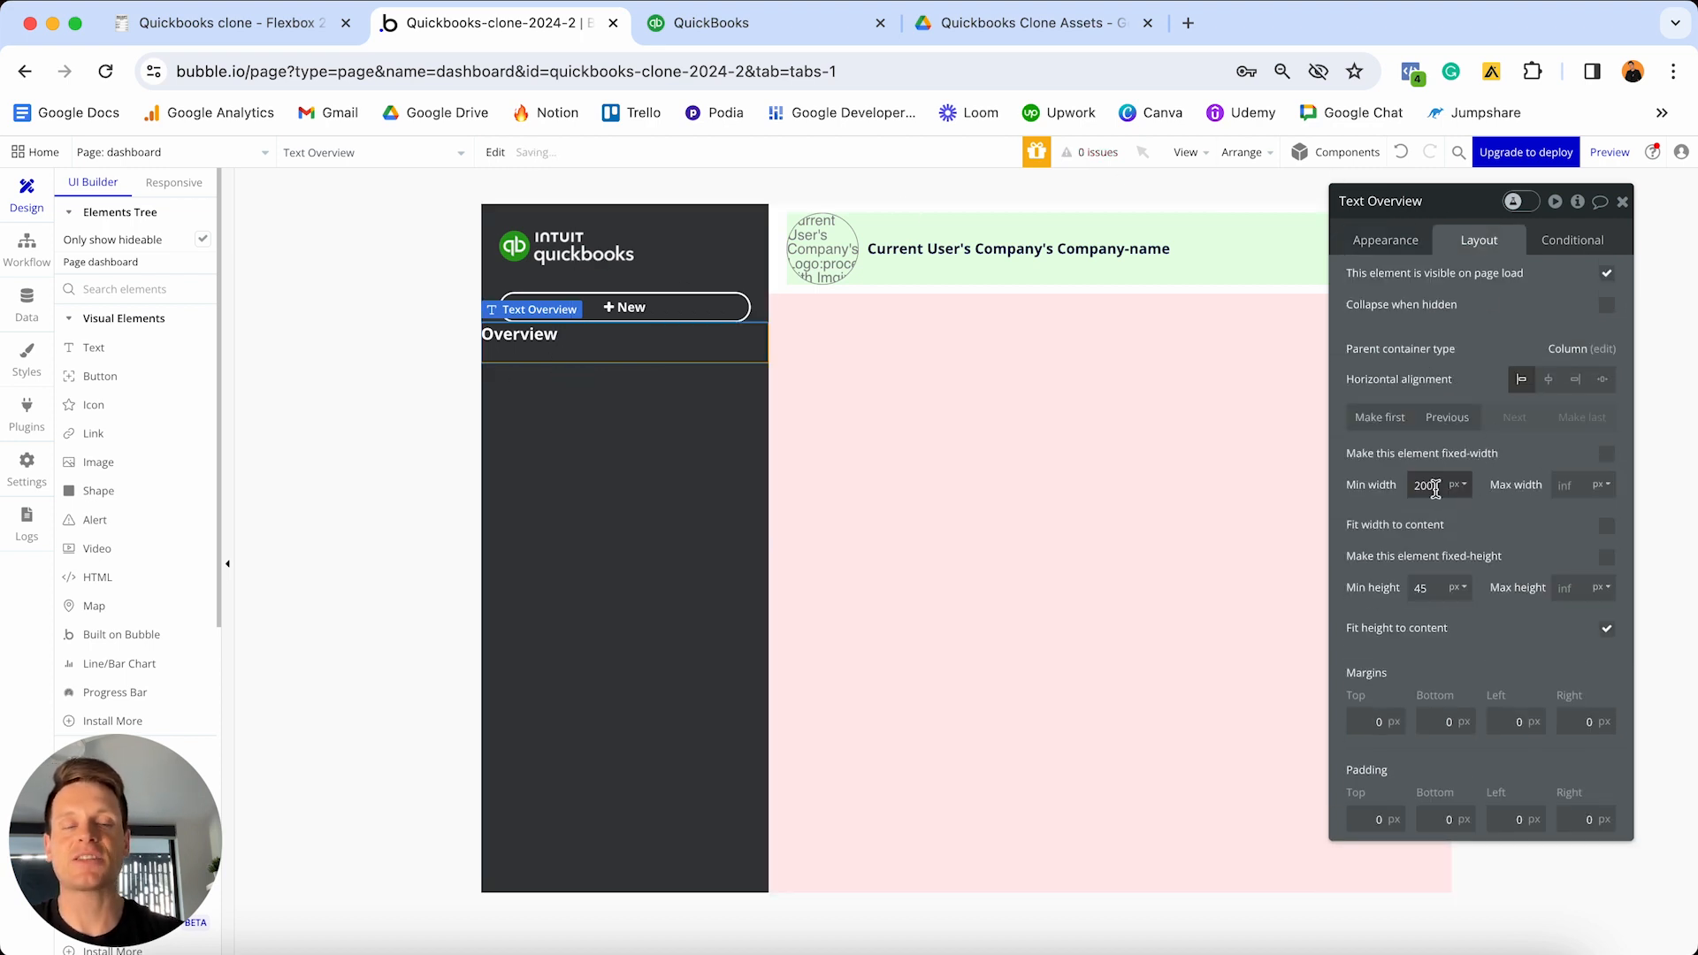
text(0)
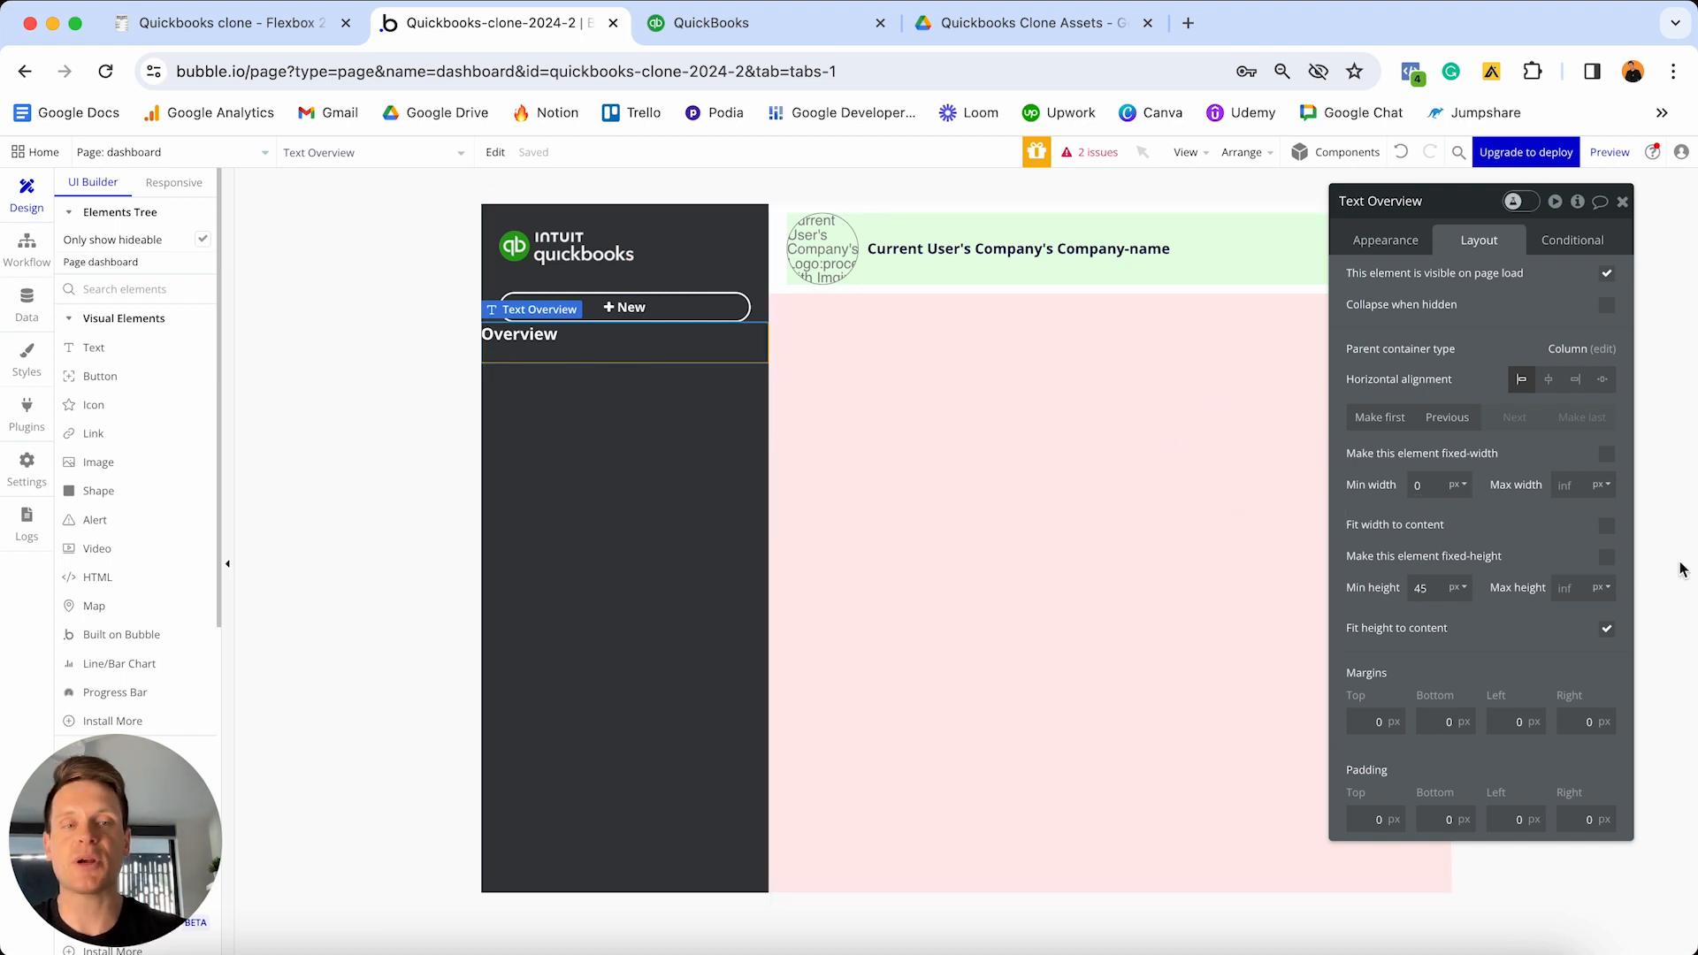
click(1422, 587)
text(0)
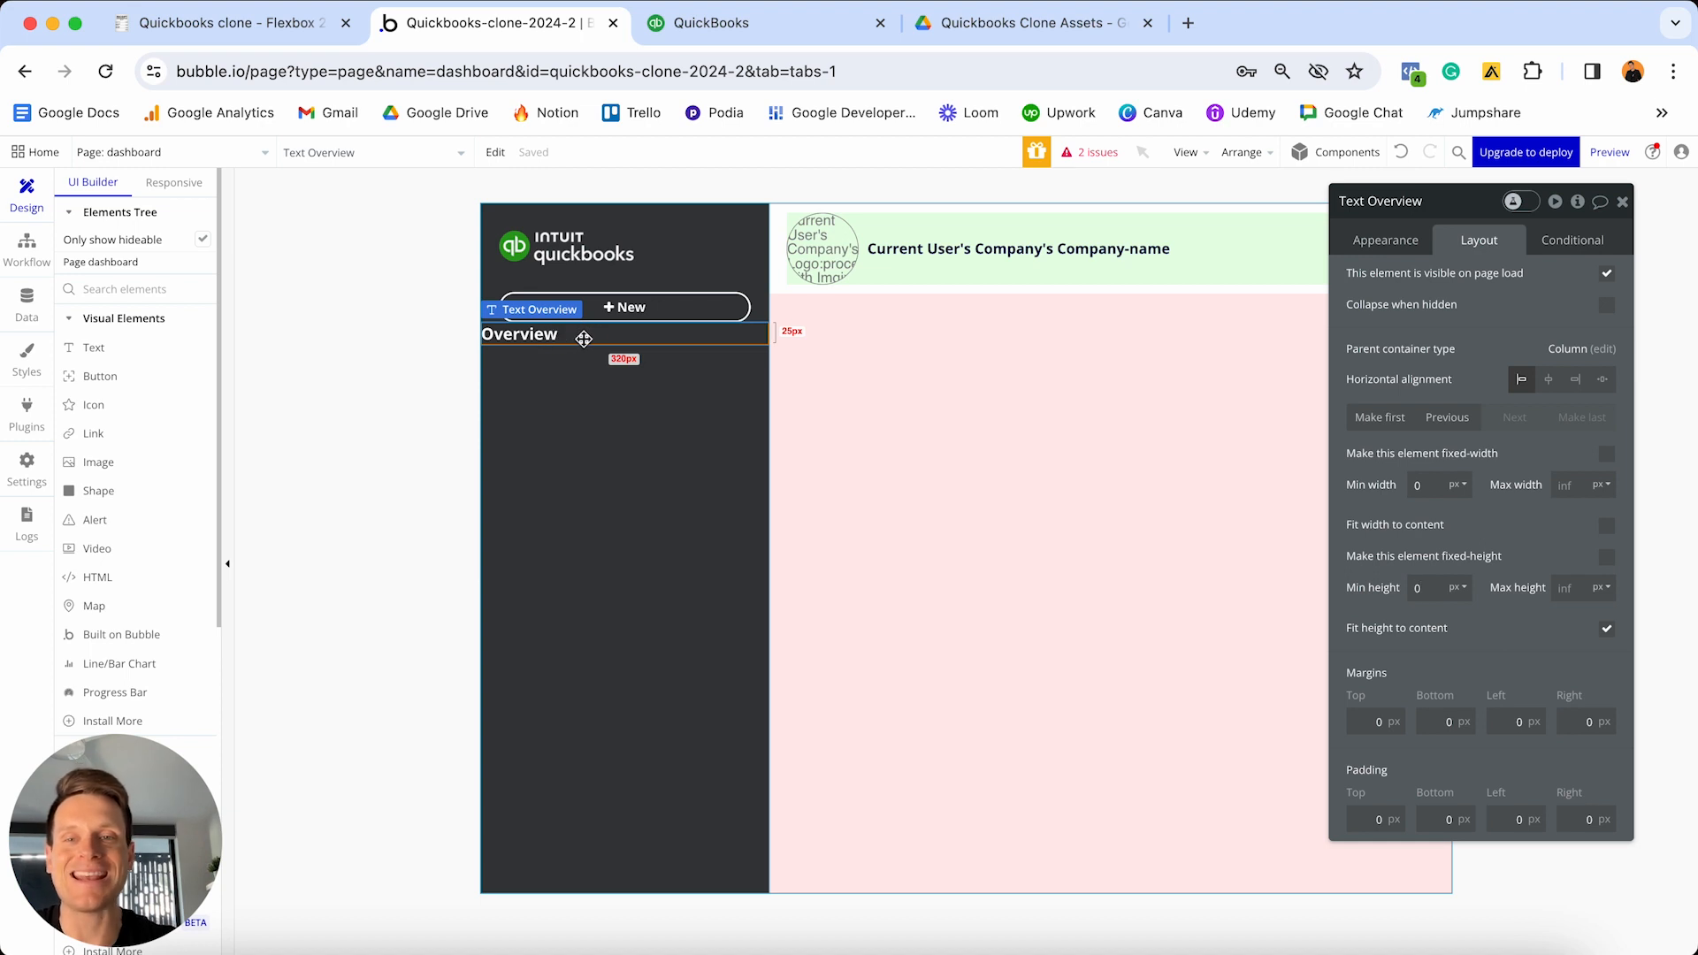
click(1355, 721)
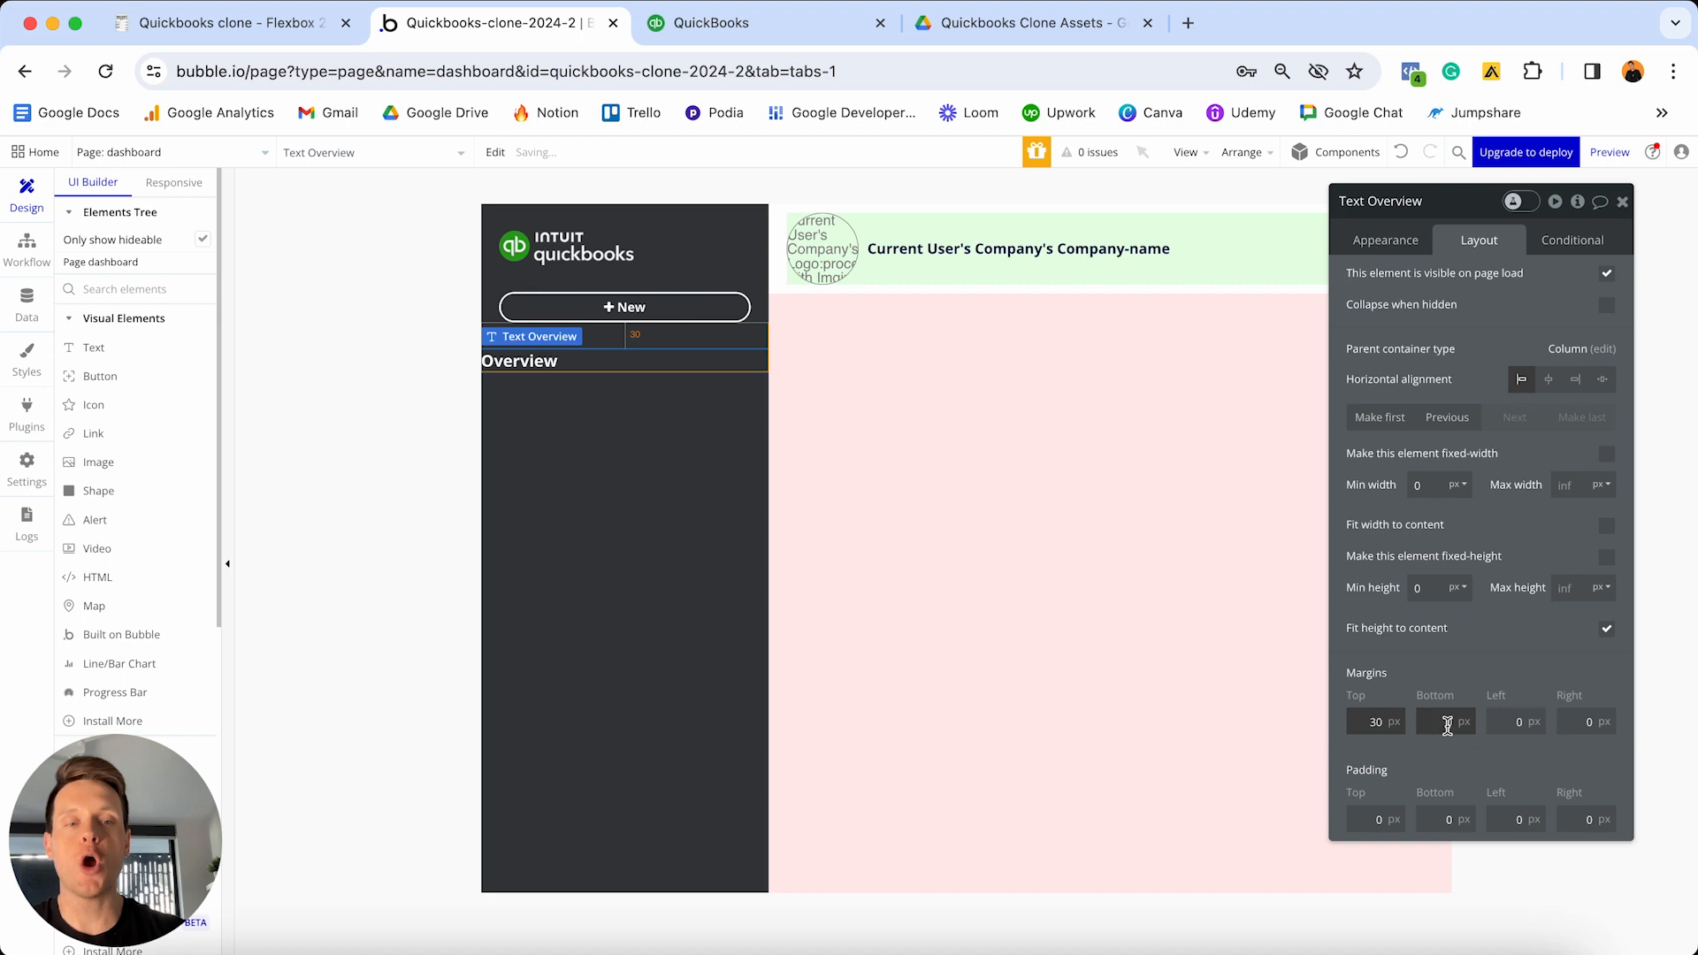
click(1491, 722)
text(2)
click(1579, 722)
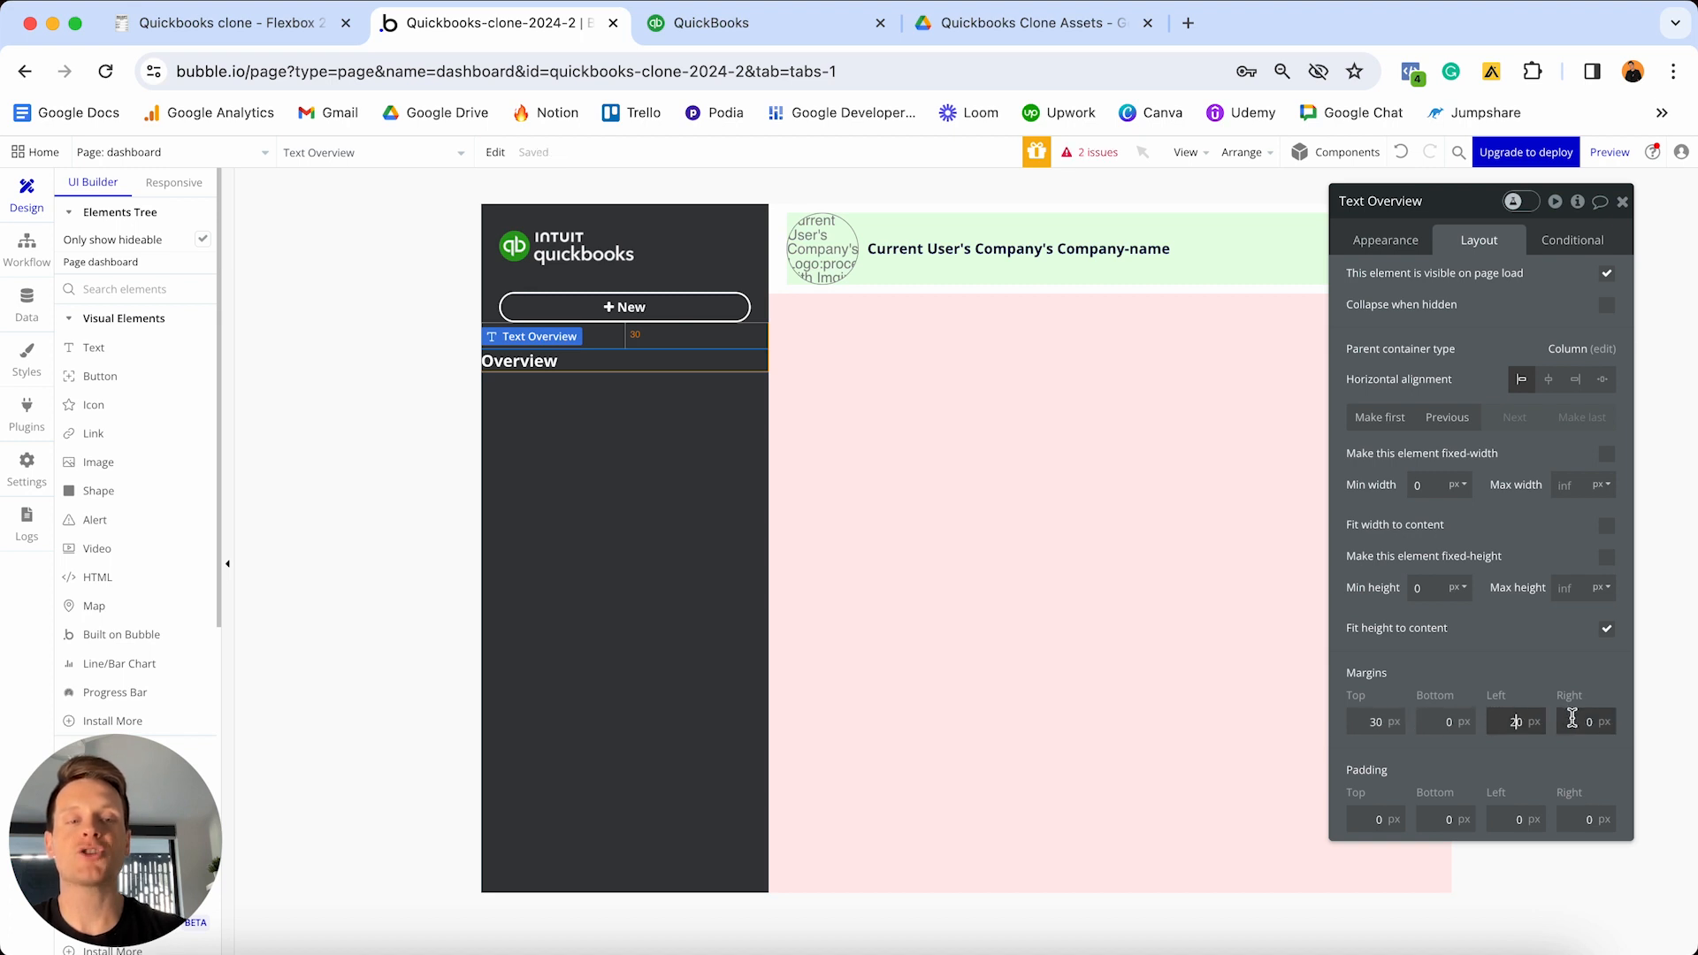
text(2)
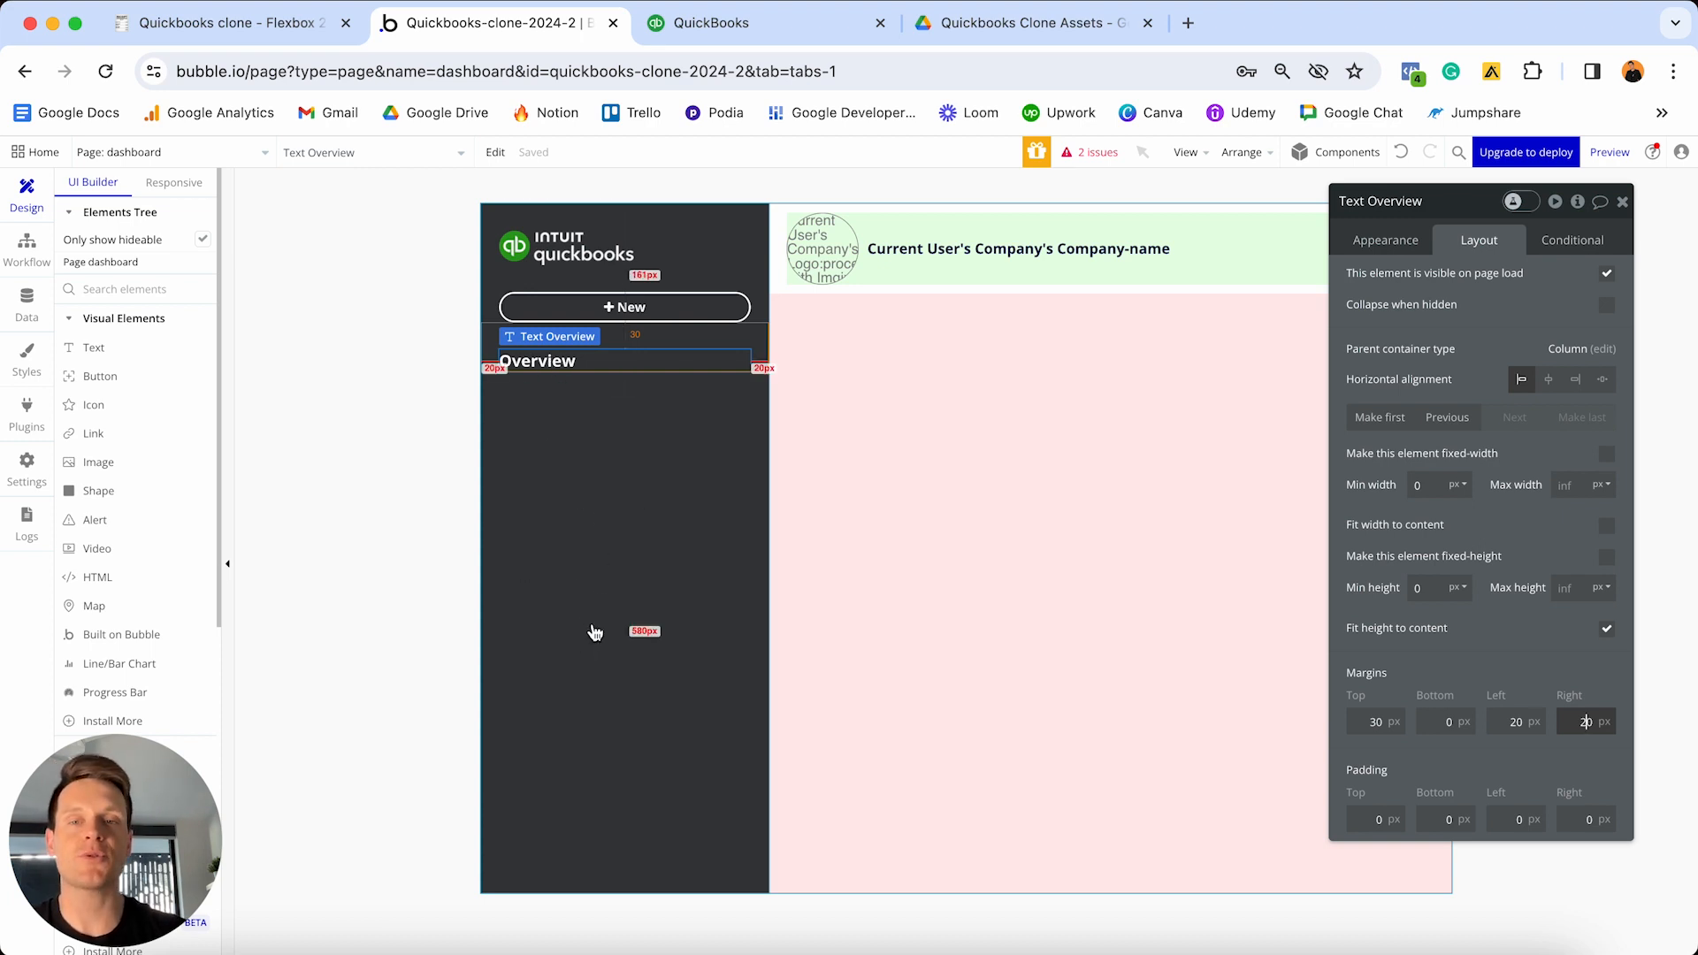
click(607, 355)
- Copy and paste the Overview label to create a duplicate below it
key(super+c)
key(super+v)
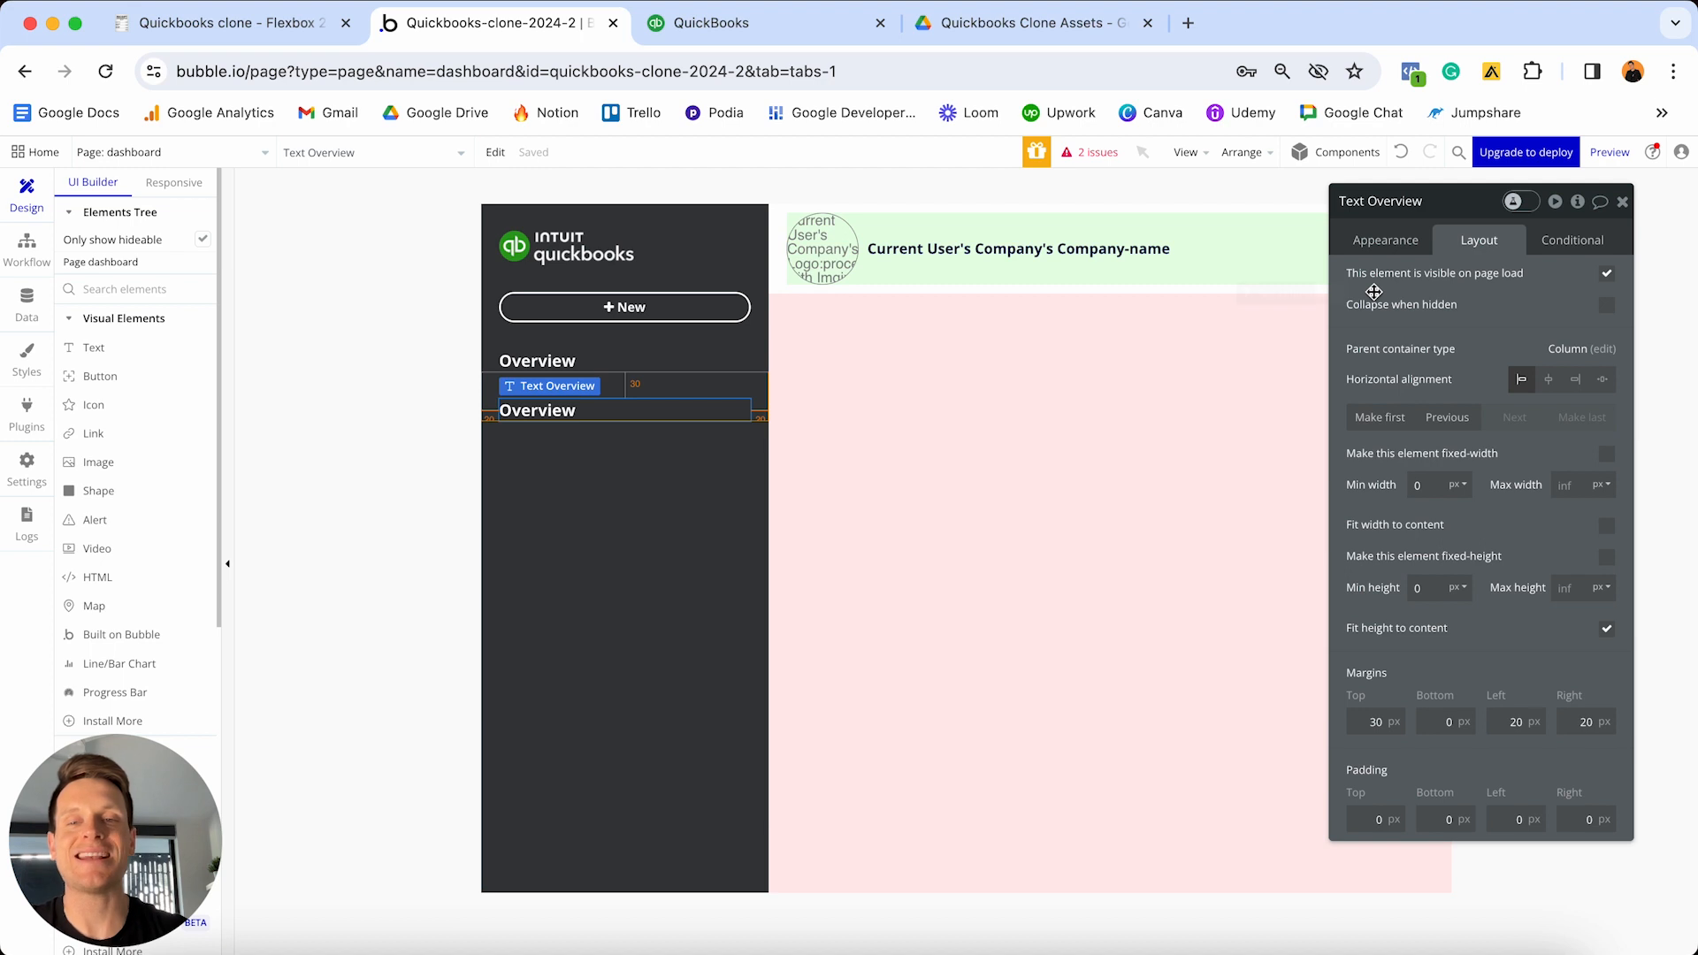
click(1385, 240)
- Rename the copy to 'Customers' and give it a 20px top margin
double_click(1407, 293)
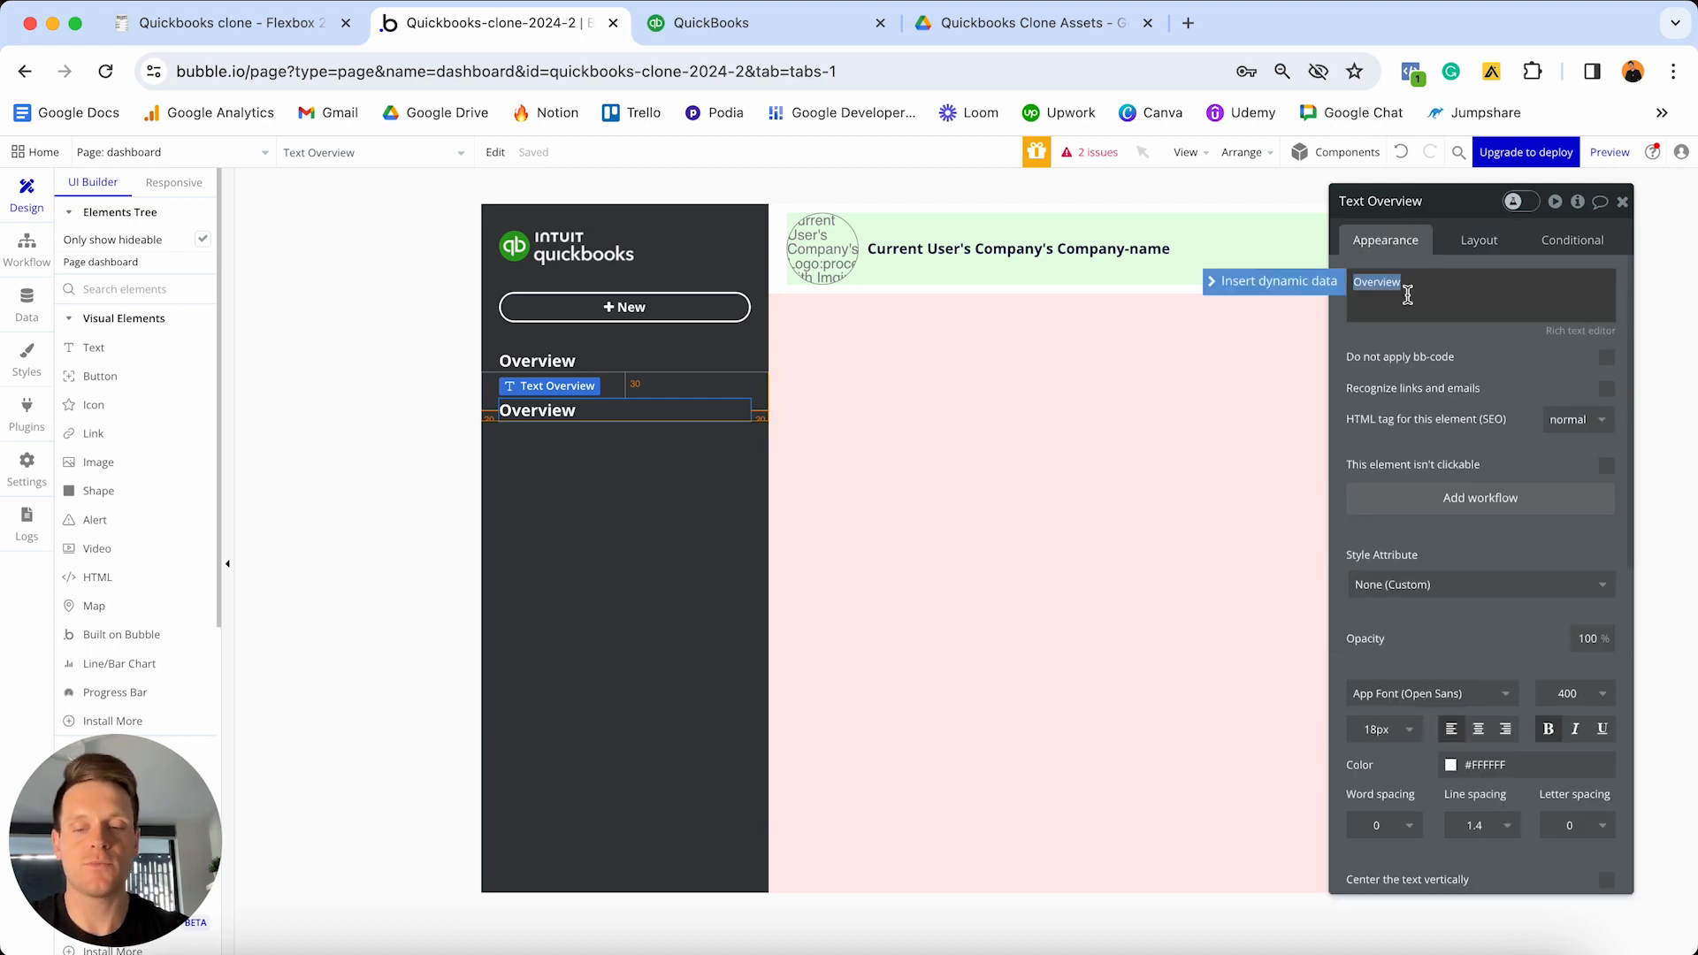
text(Customers)
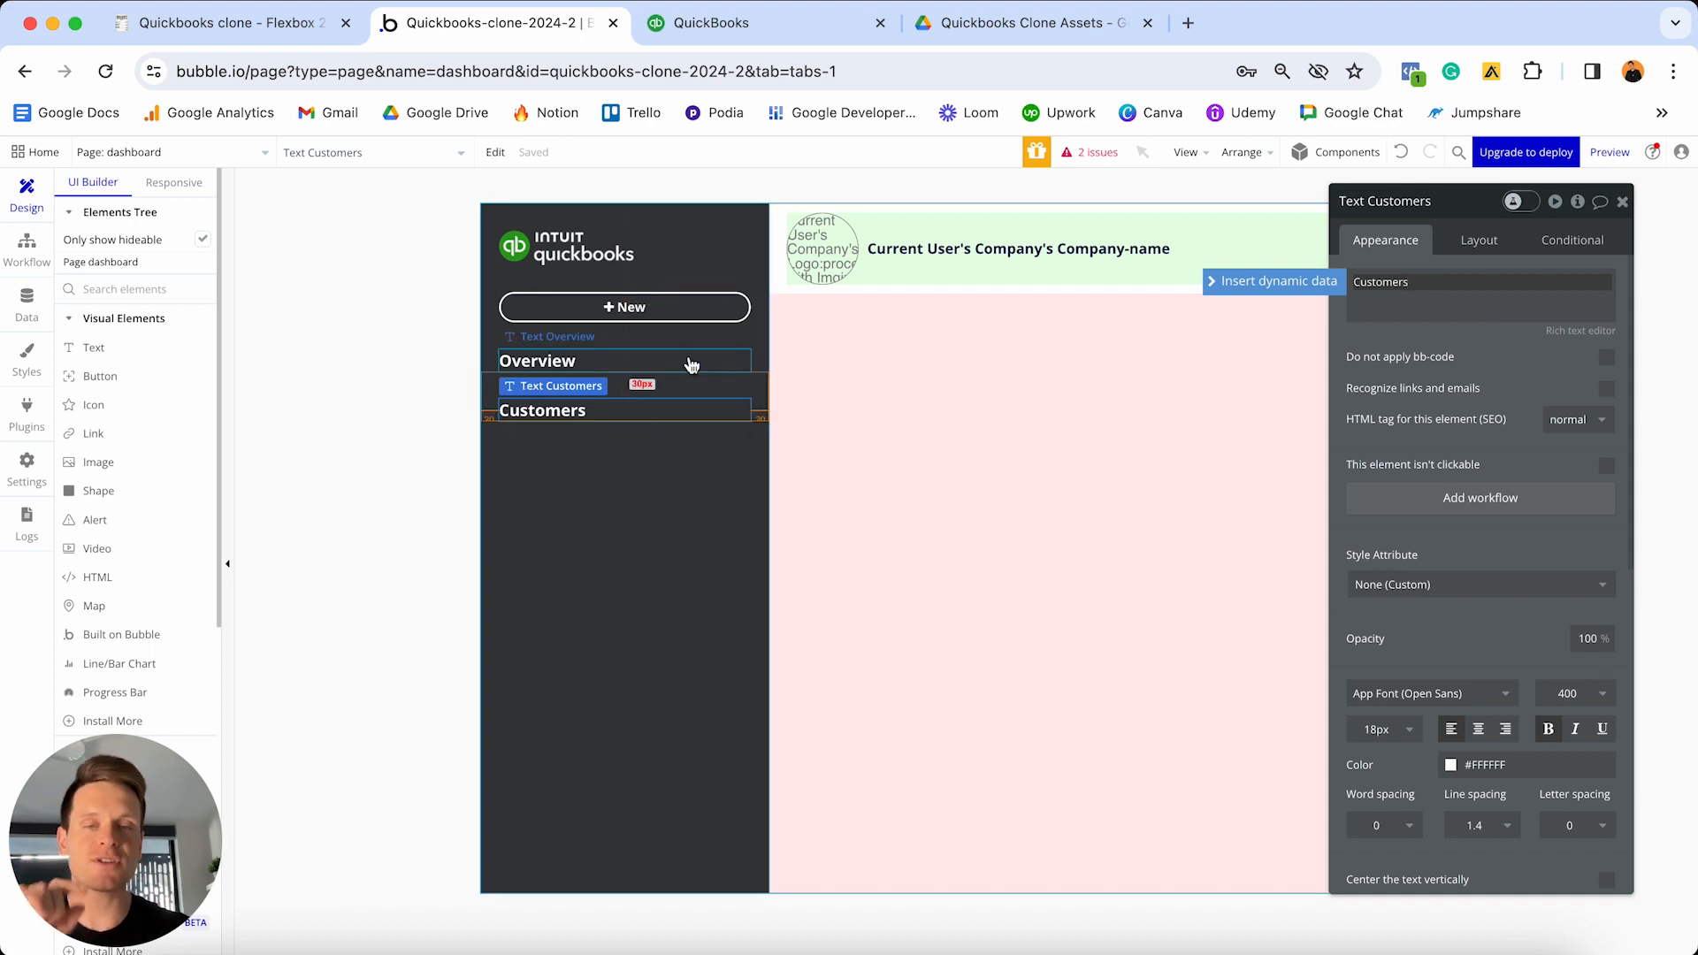
click(1479, 239)
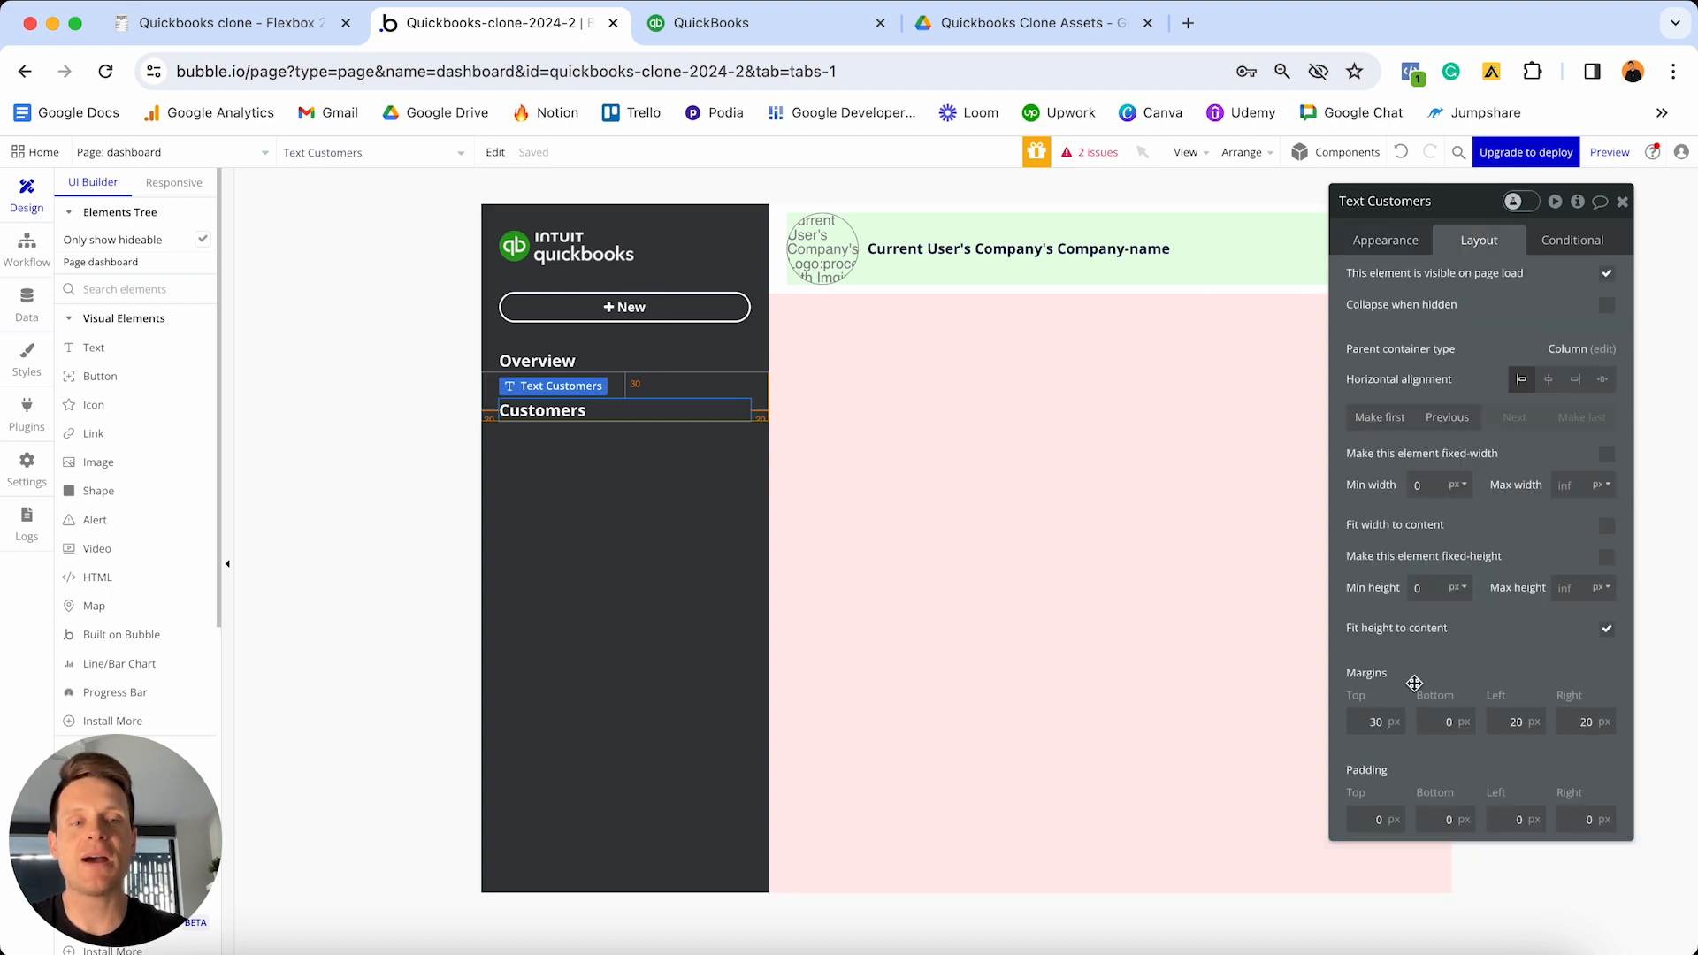
click(1376, 723)
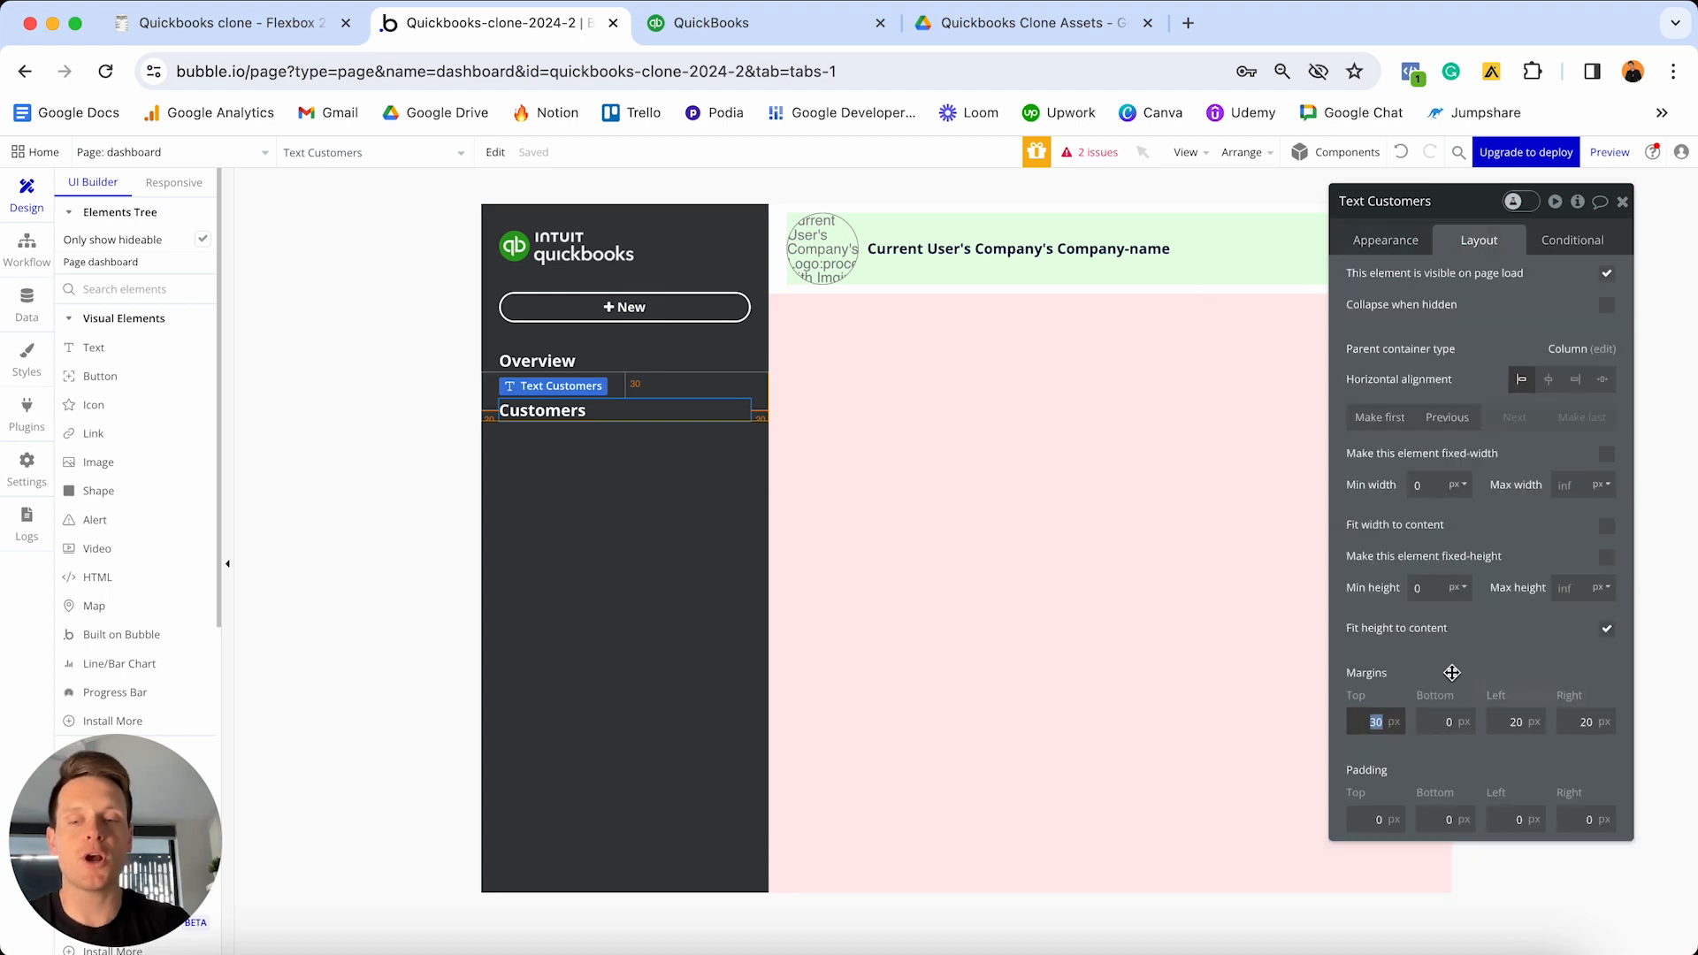
text(0)
key(Return)
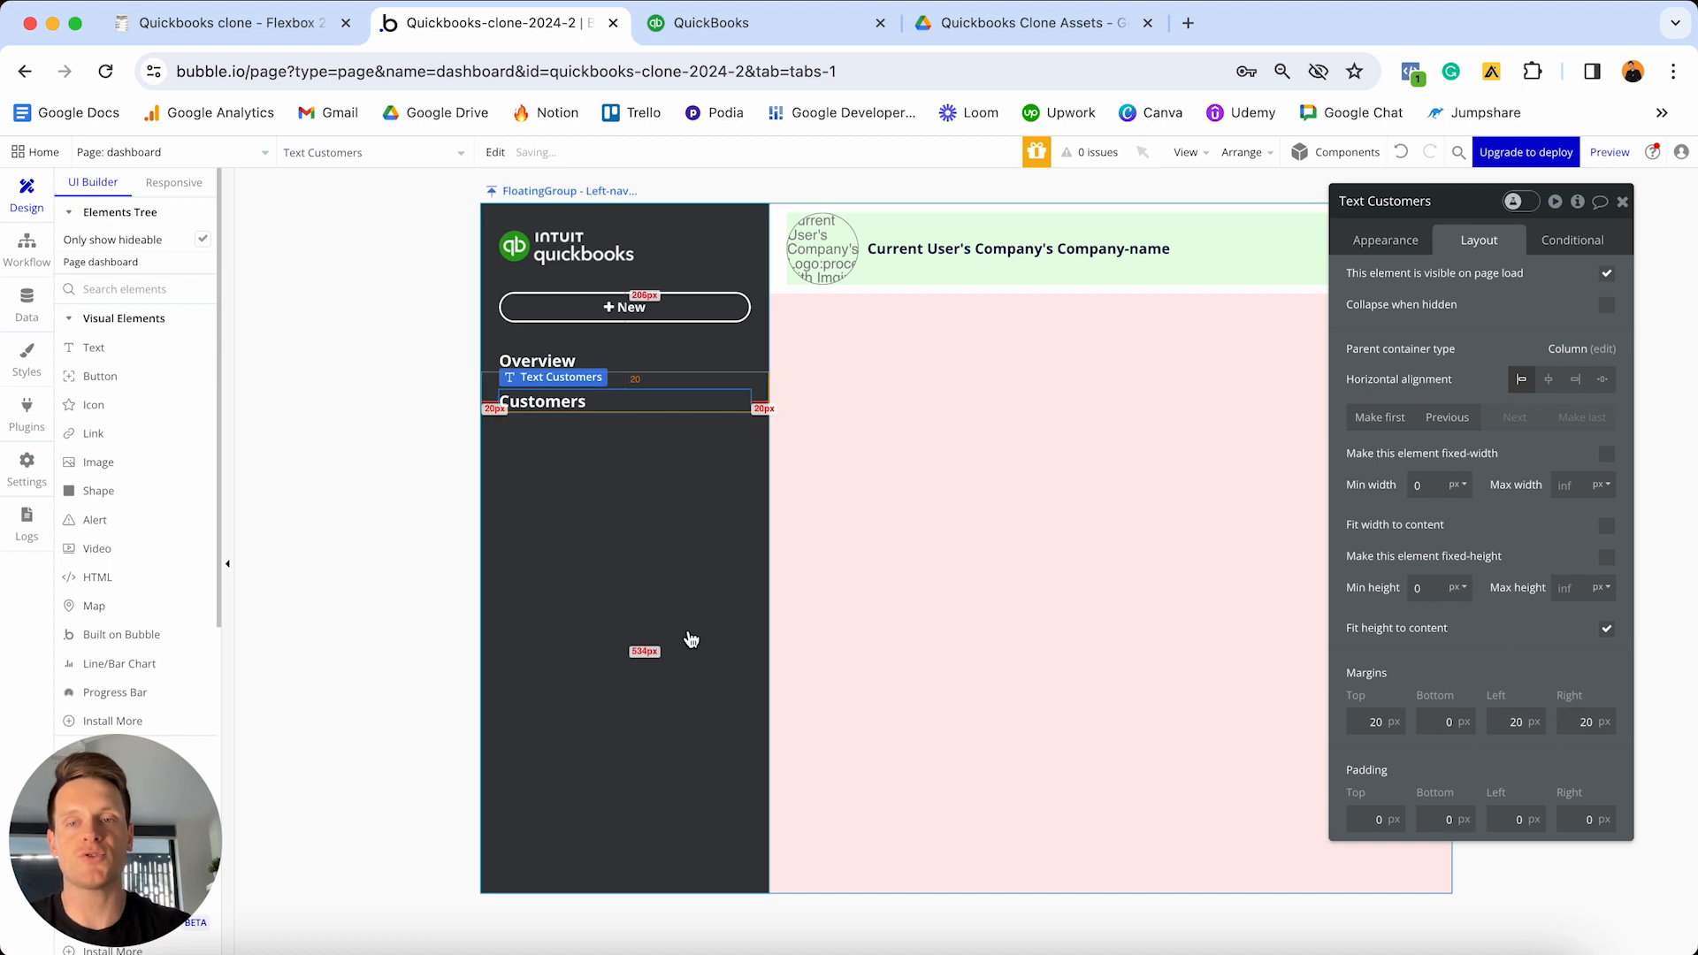
- Duplicate the label three times, renaming the copies 'Expenses', 'Invoices' and 'Settings'
key(ctrl+d)
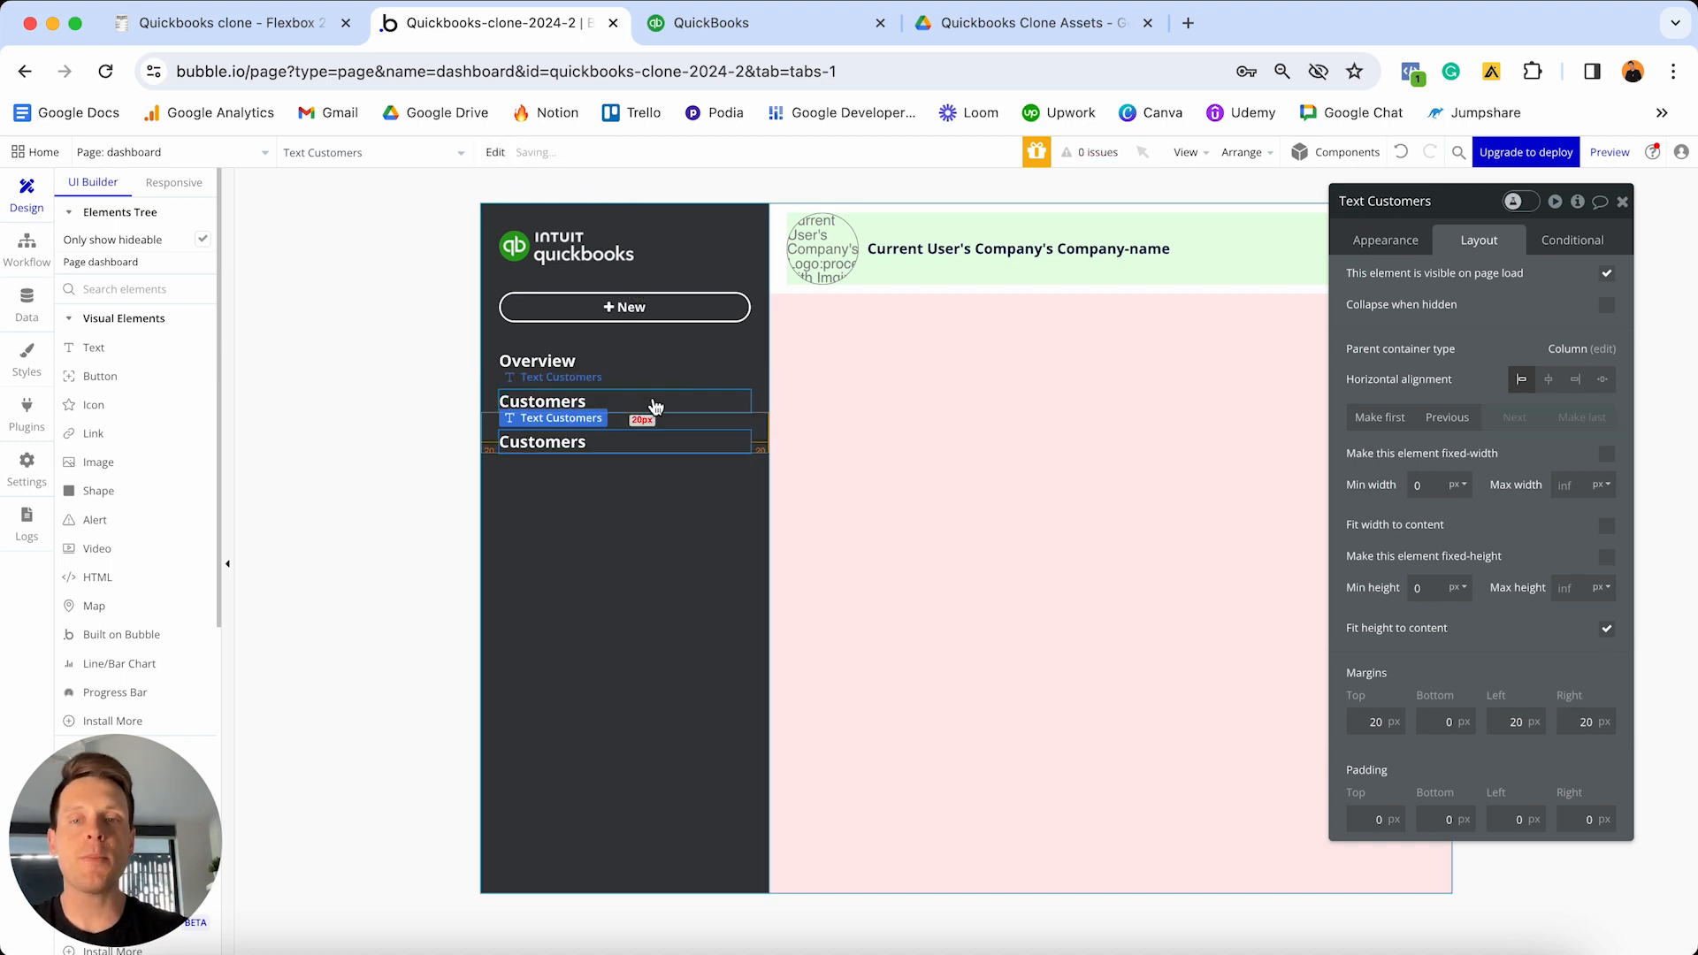
click(1398, 242)
triple_click(1438, 297)
text(Exp)
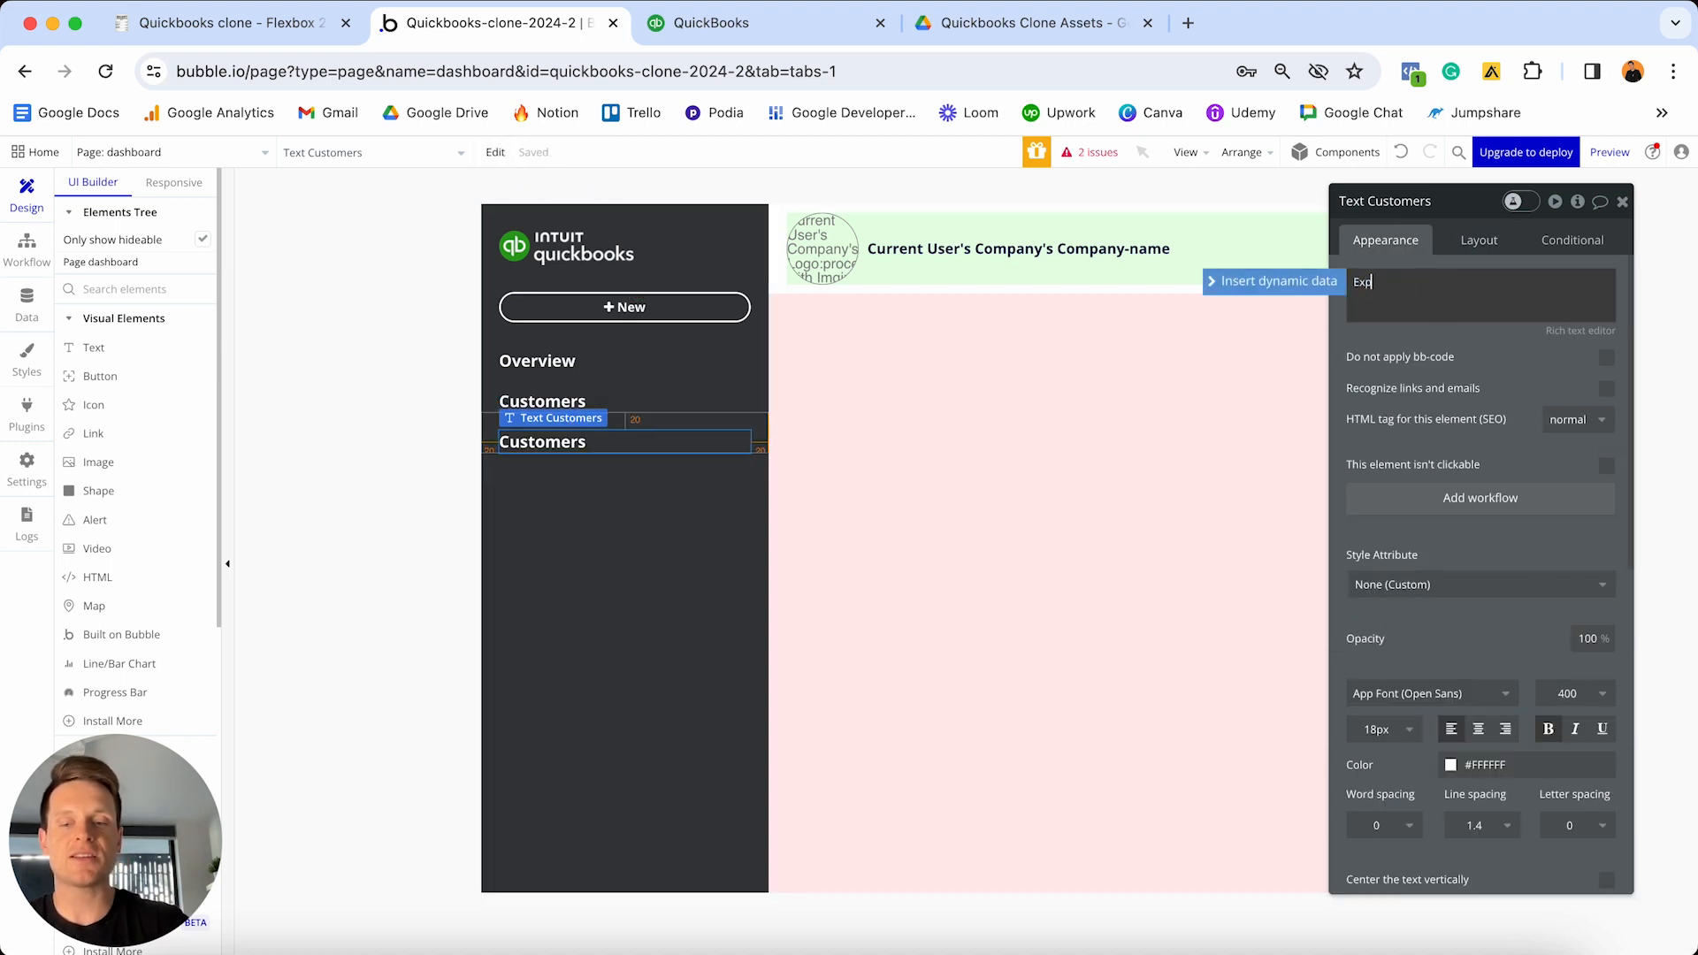
text(enses)
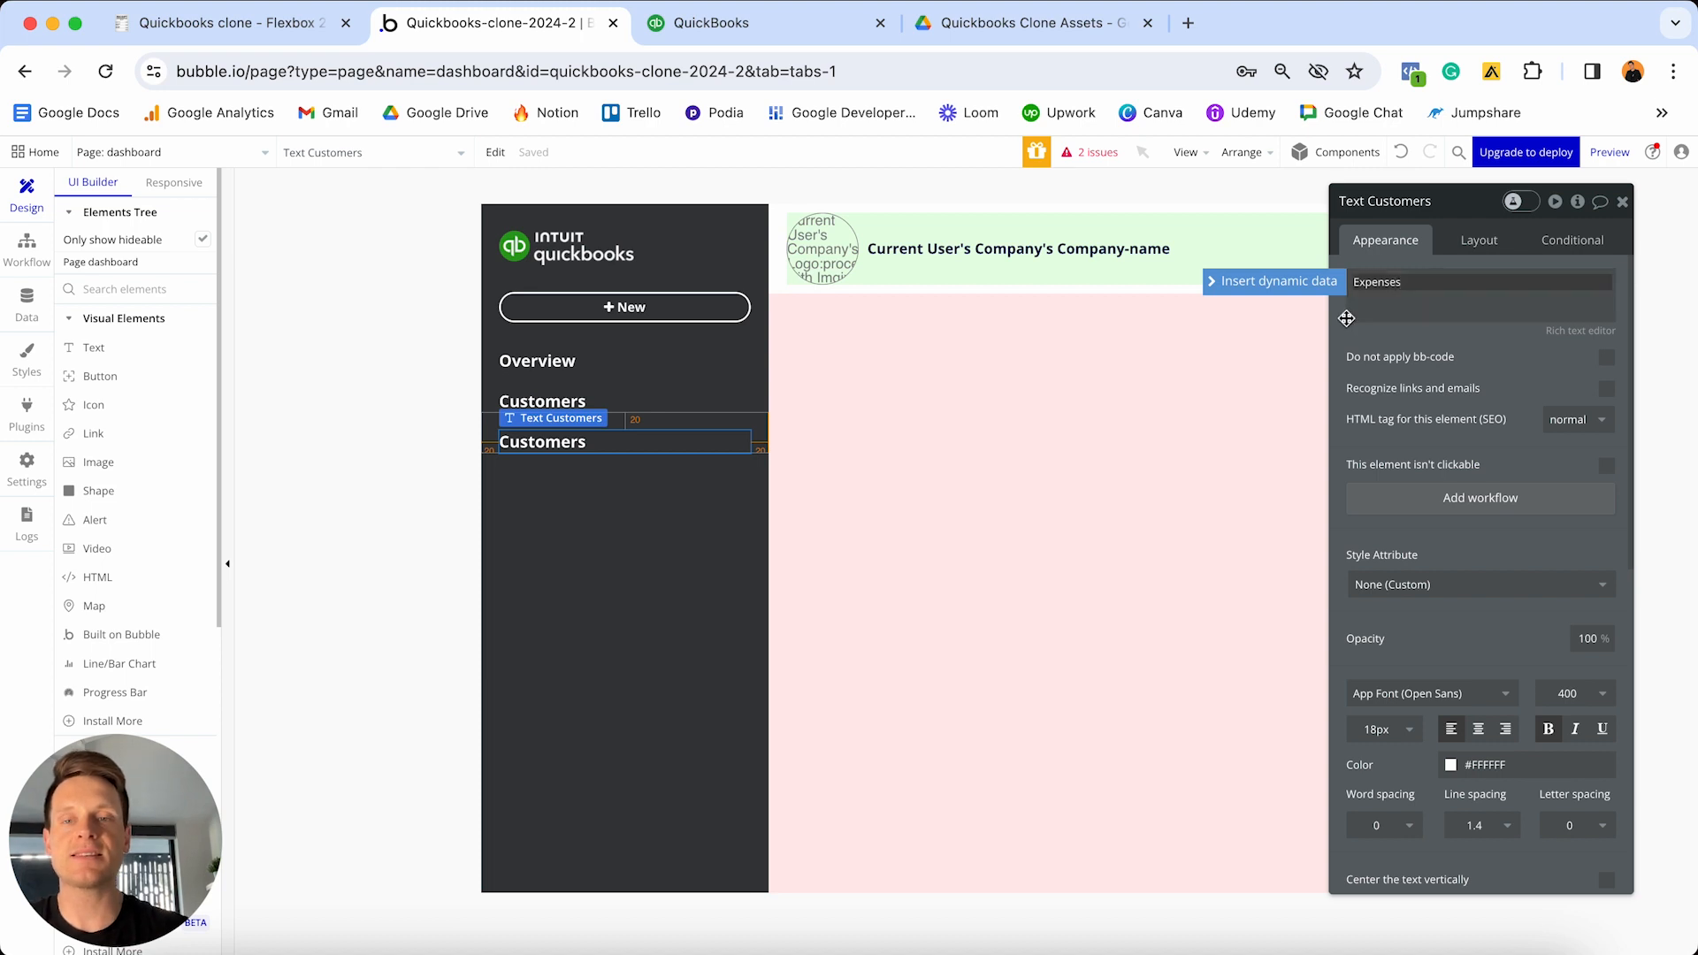
click(608, 447)
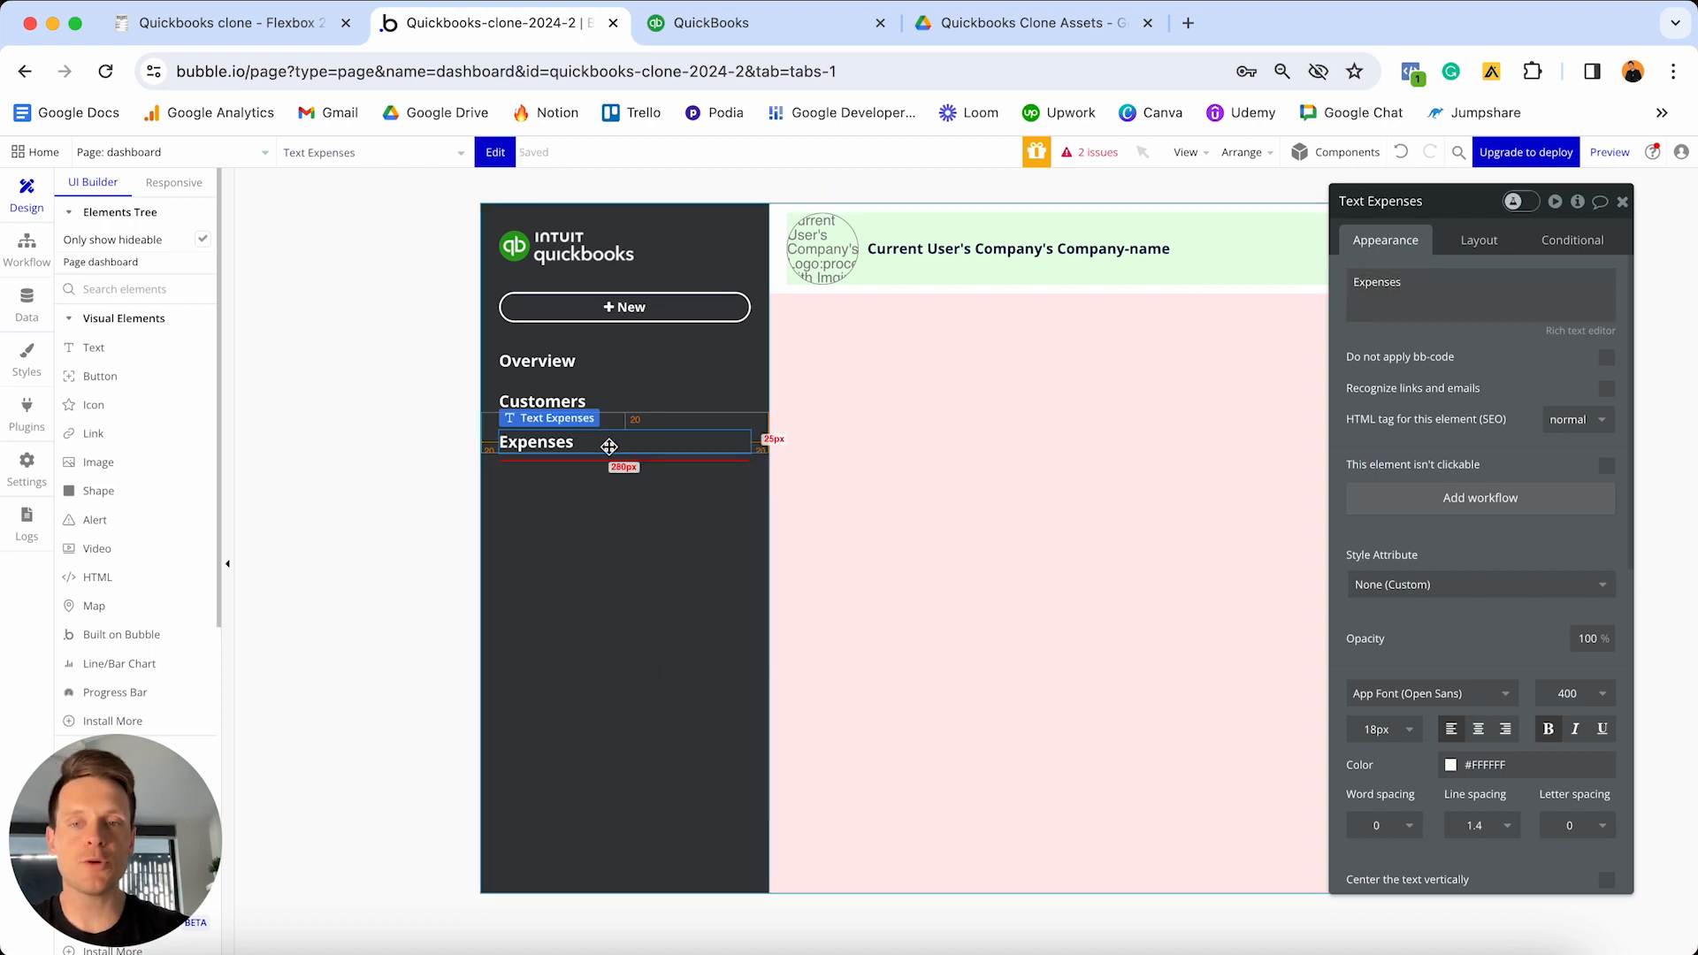
key(ctrl+d)
triple_click(1384, 290)
key(BackSpace)
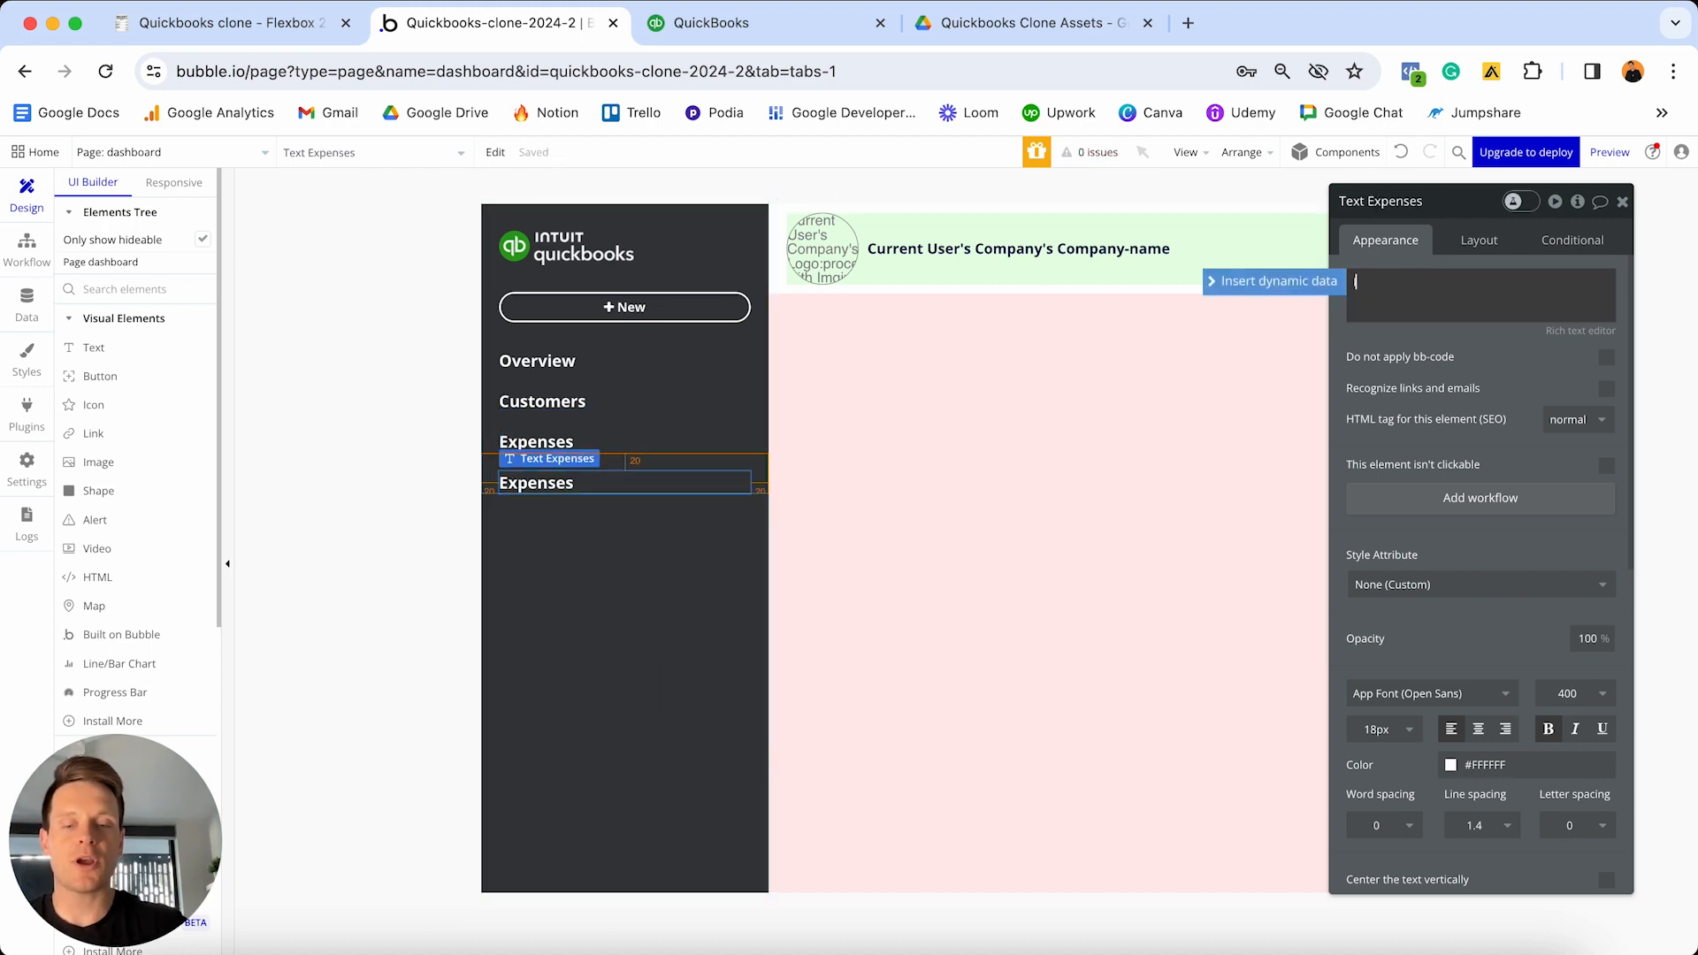
text(Invoices)
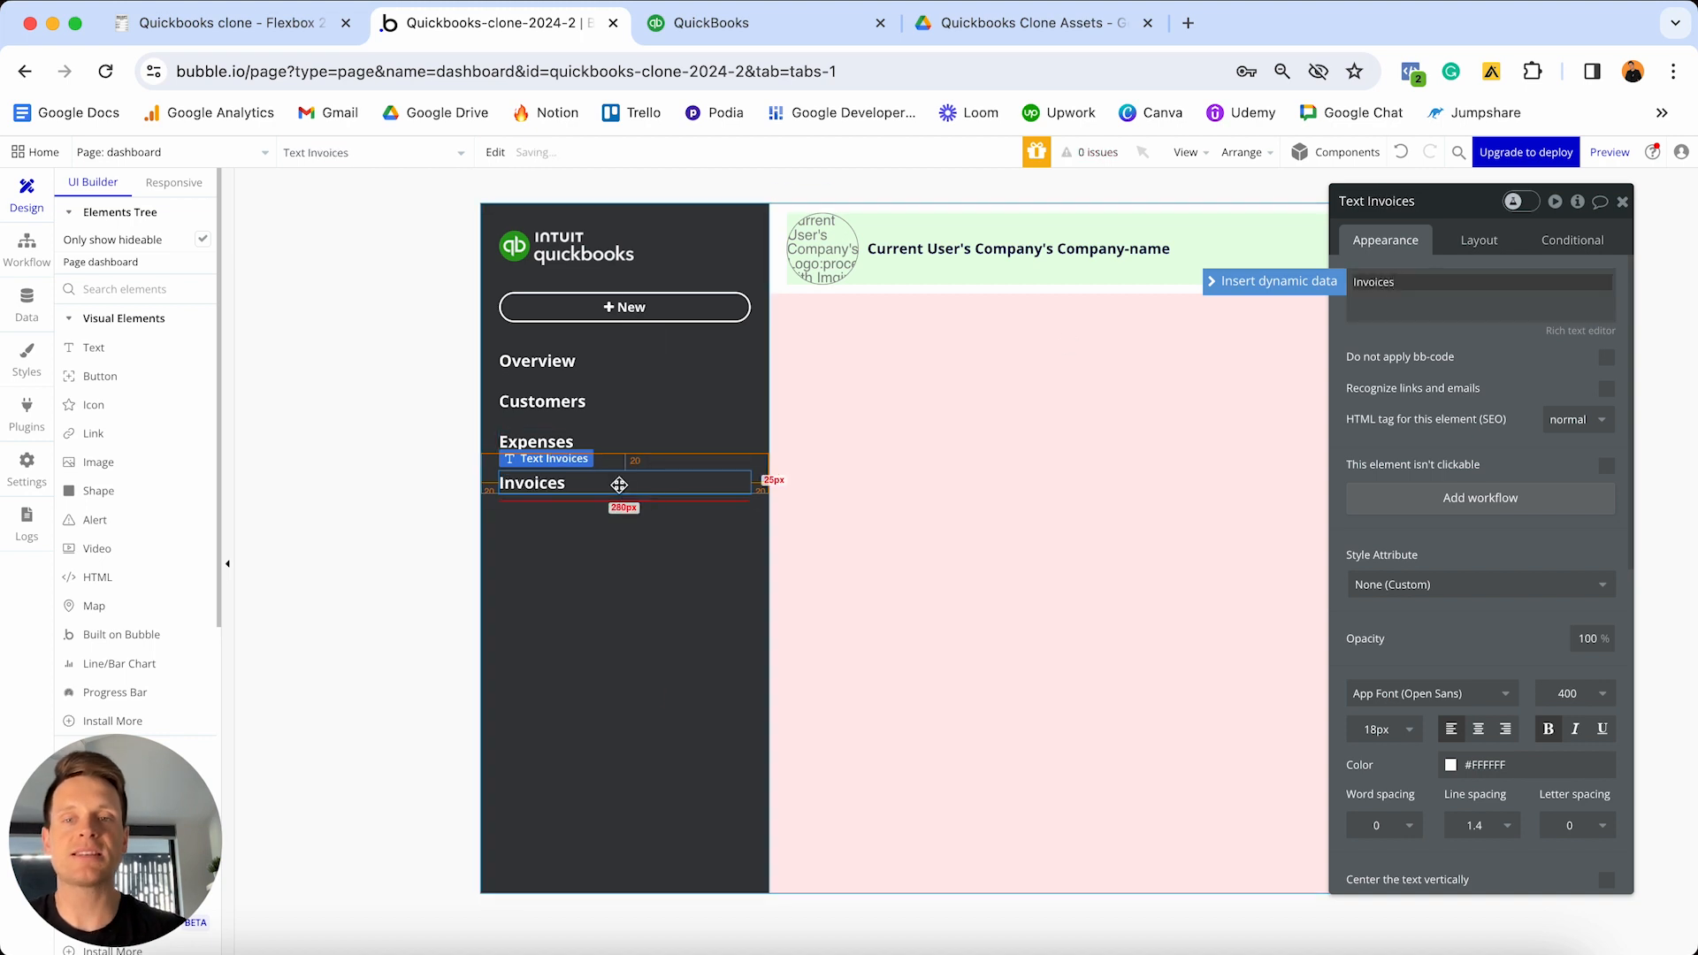
click(630, 491)
key(ctrl+d)
triple_click(1452, 284)
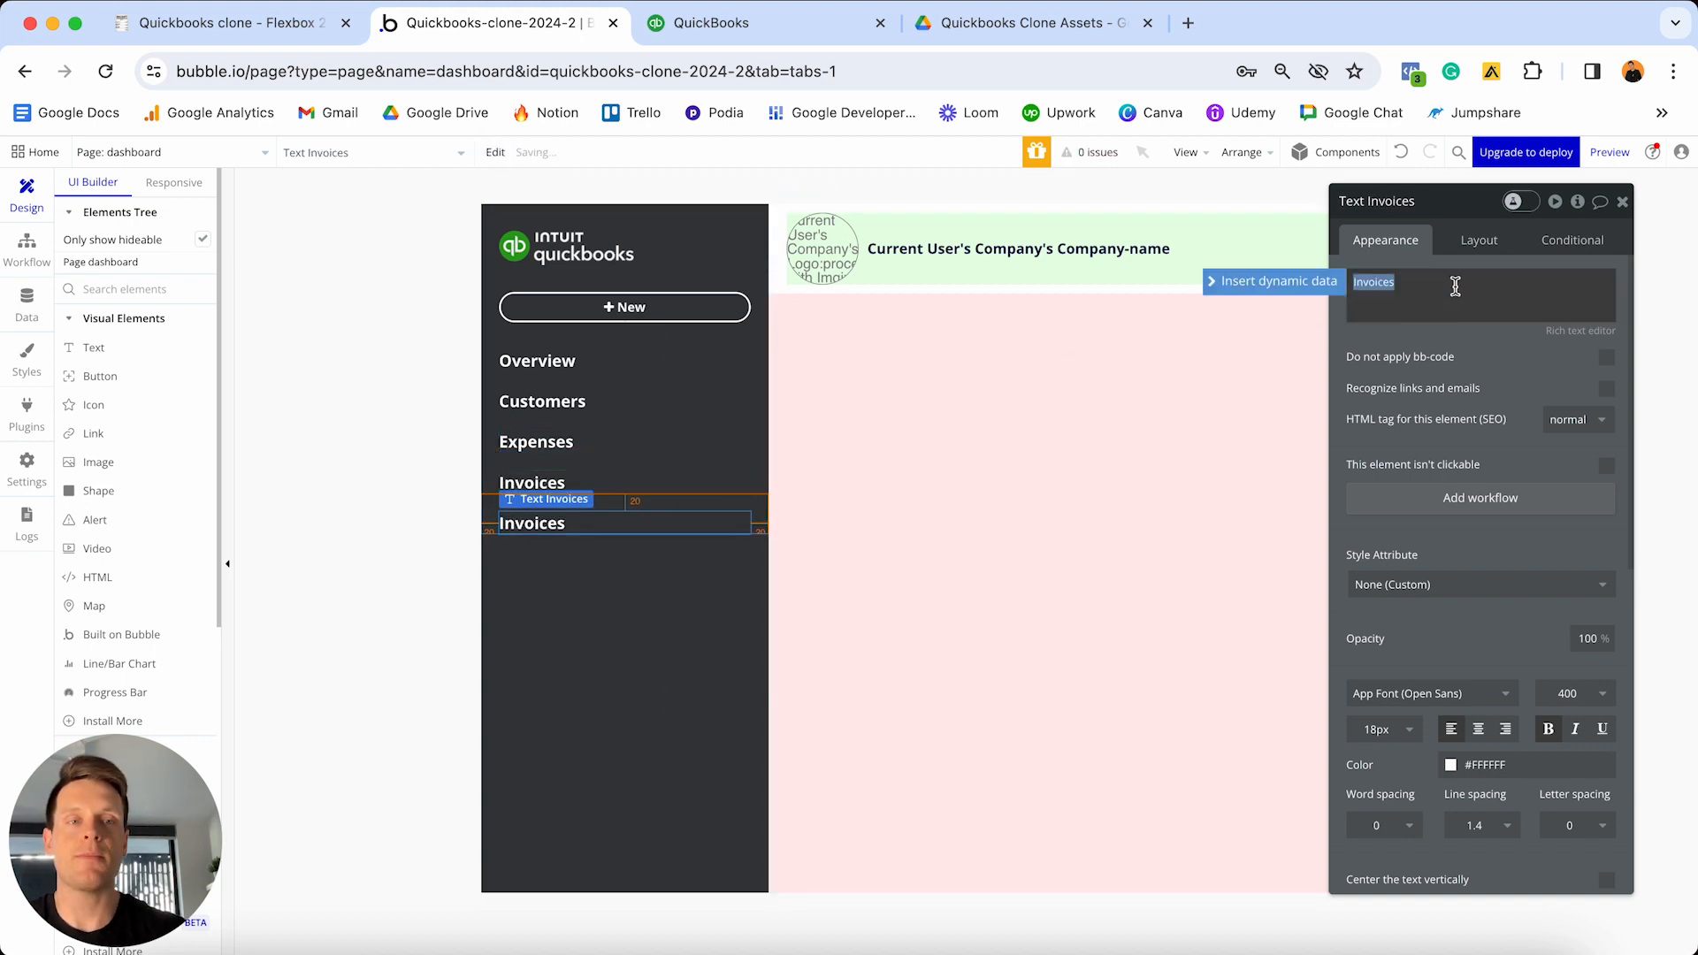
text(Settings)
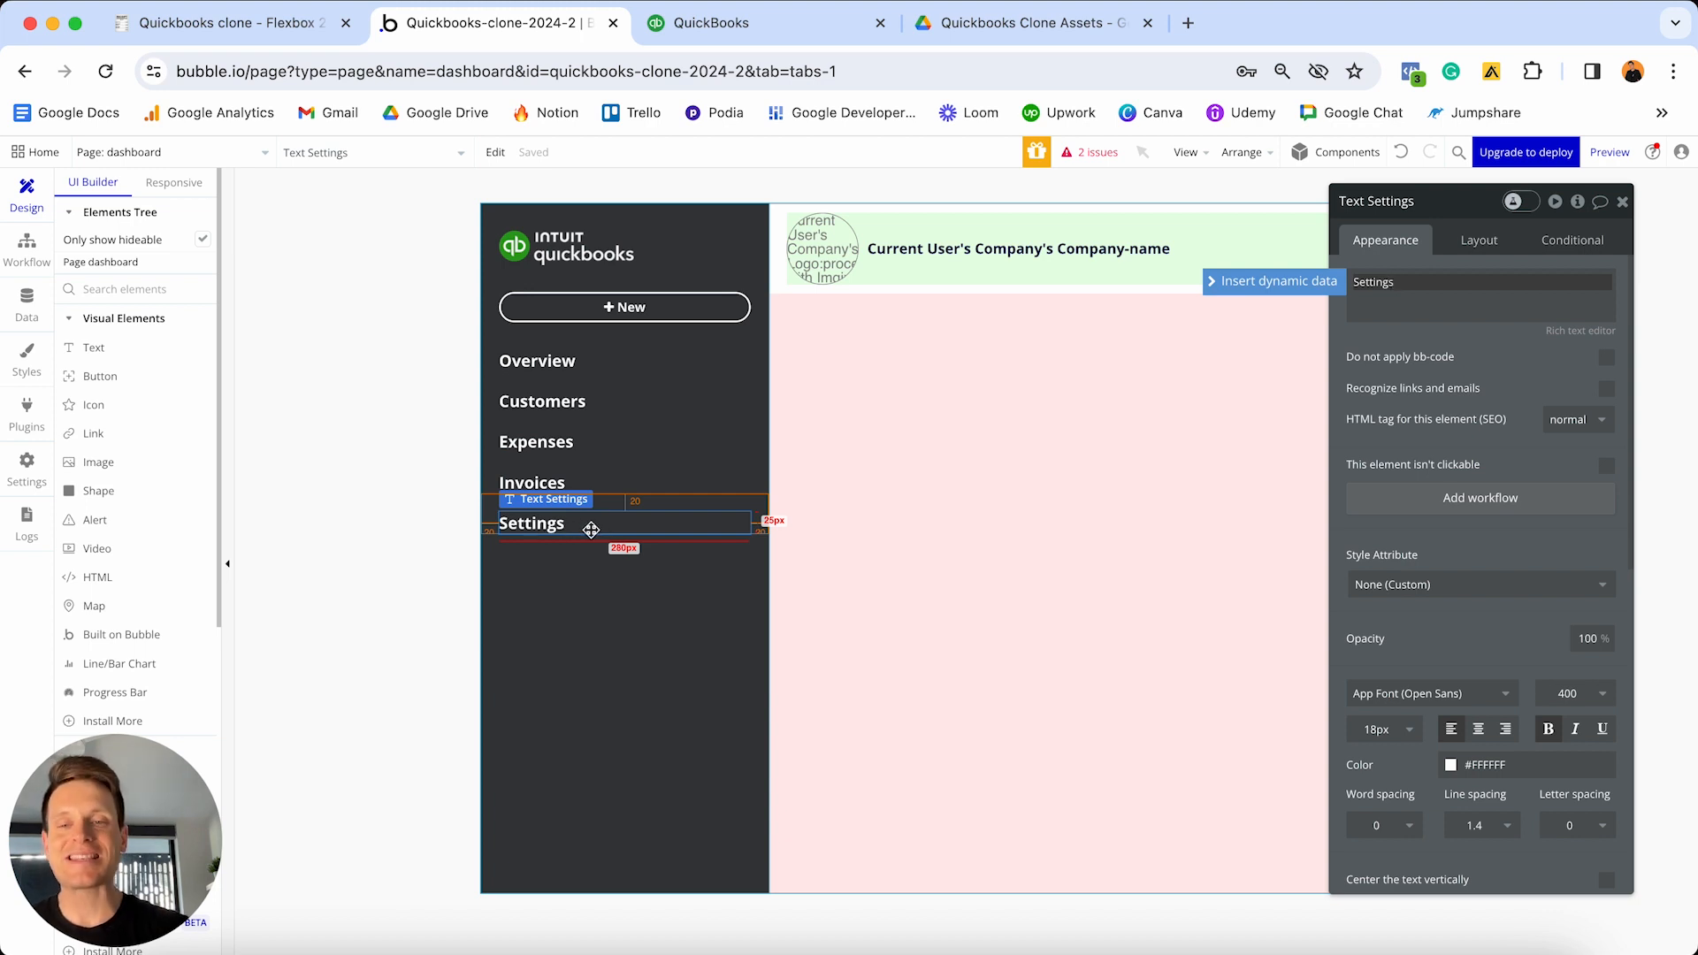
- Check the pages list, then start a click workflow for the Settings label
click(249, 149)
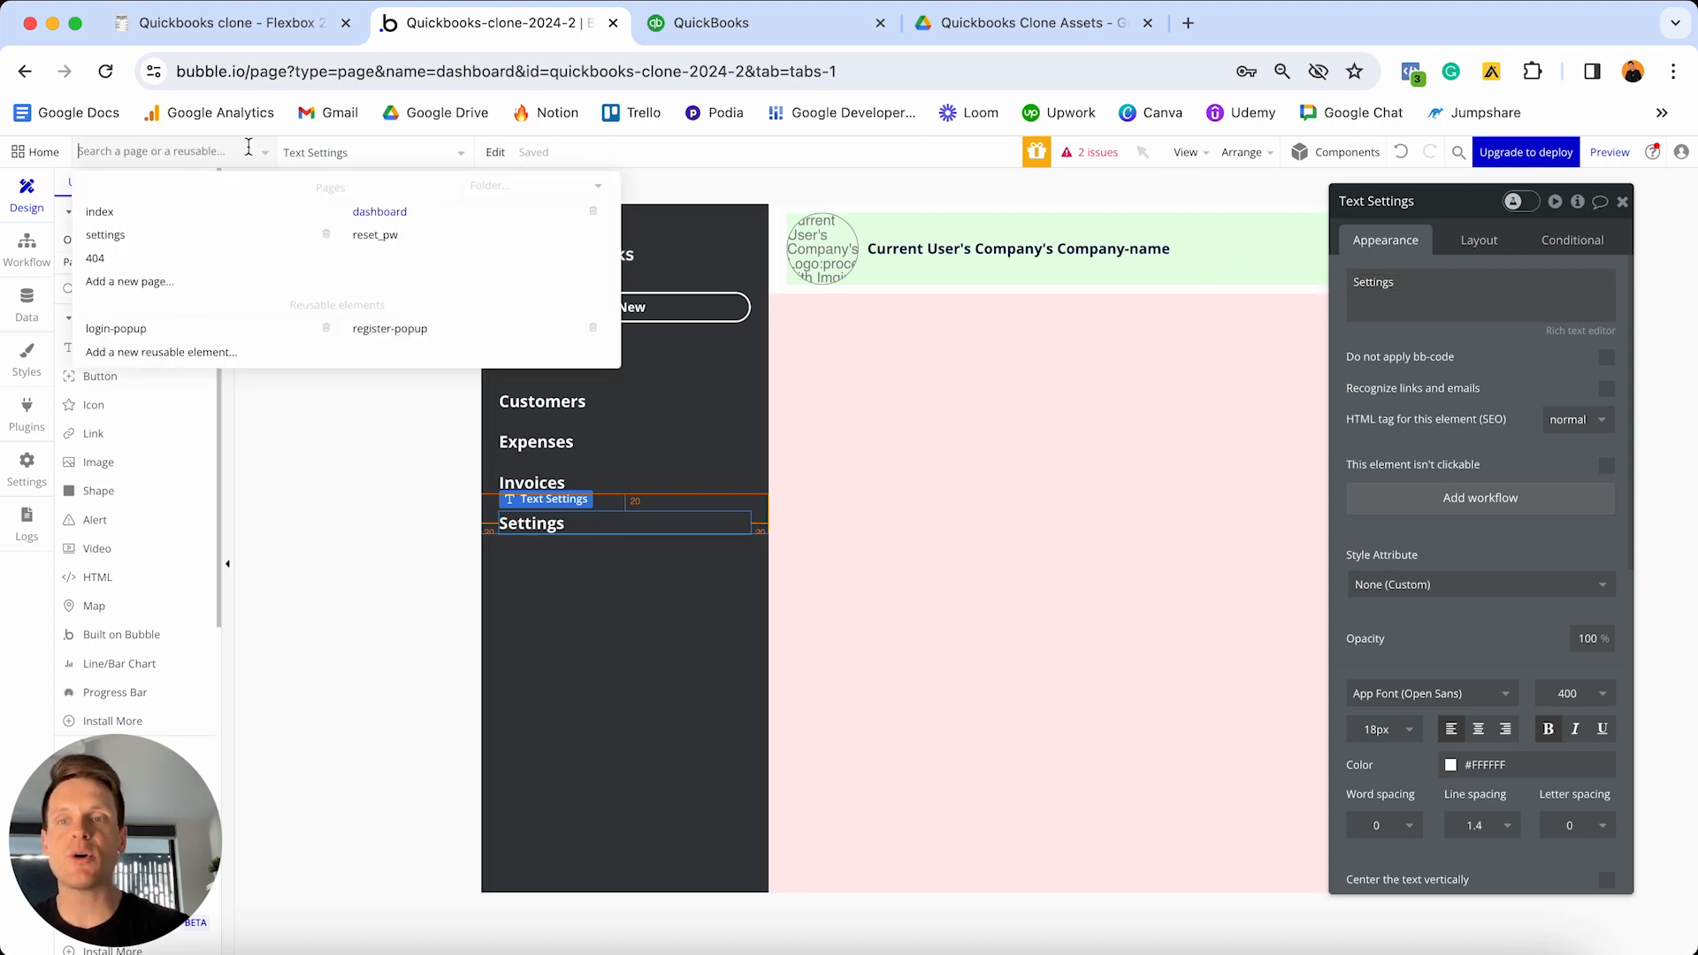
mouse_move(192, 242)
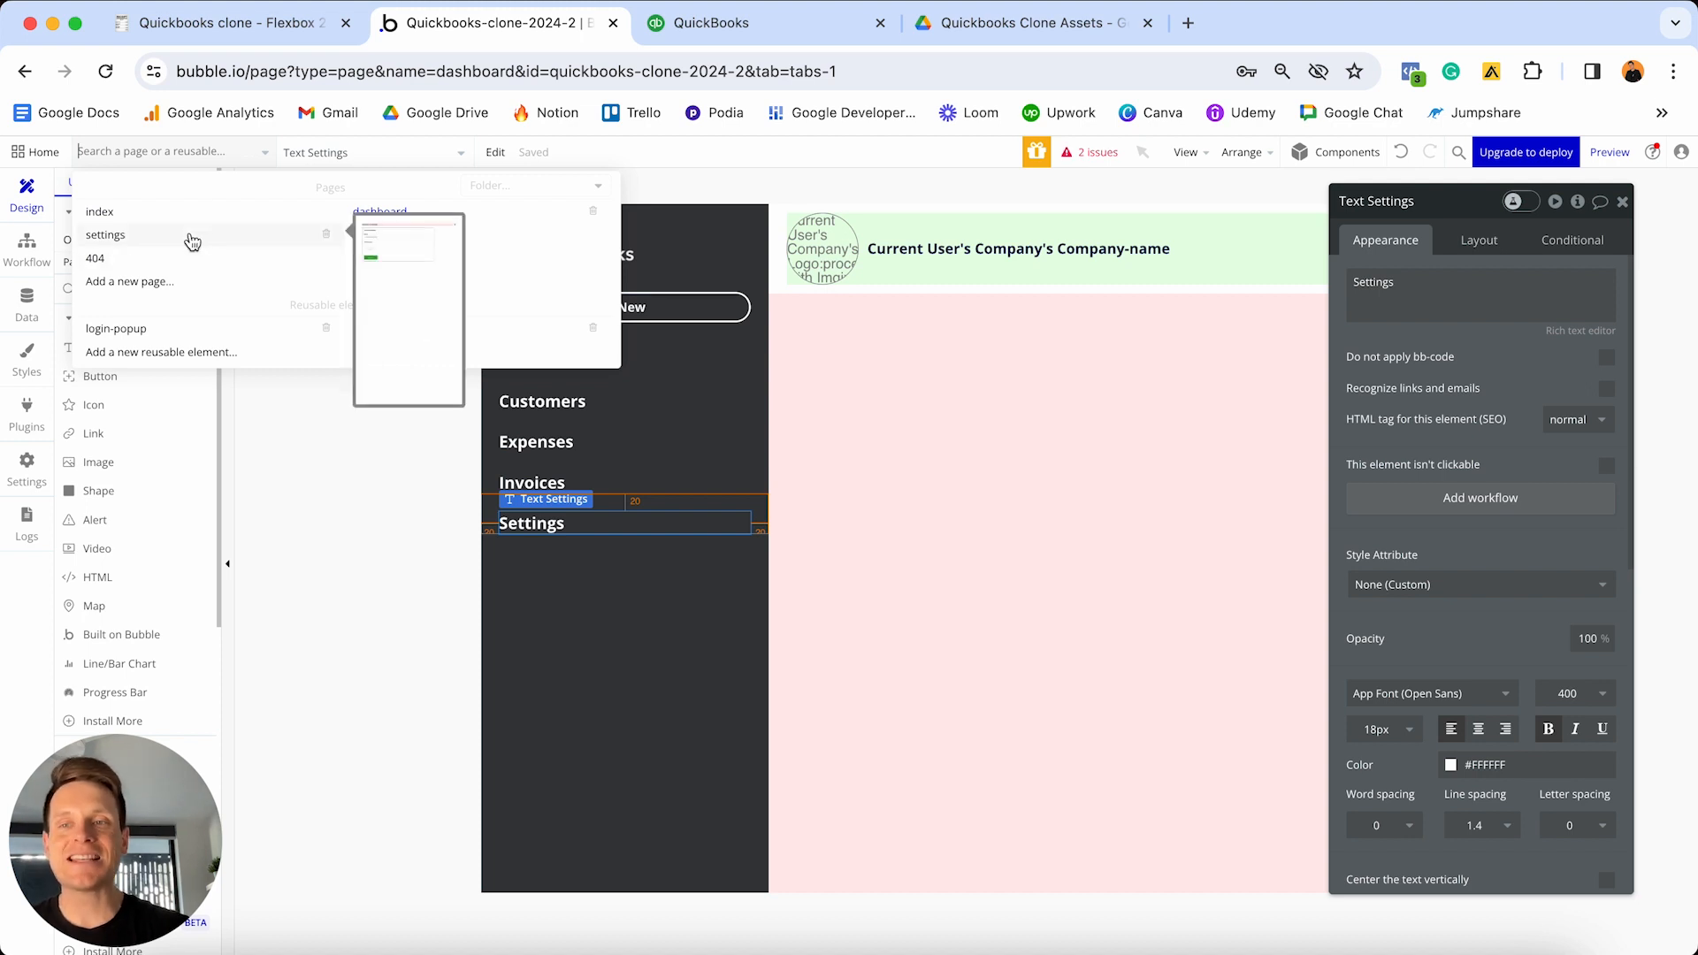
click(373, 520)
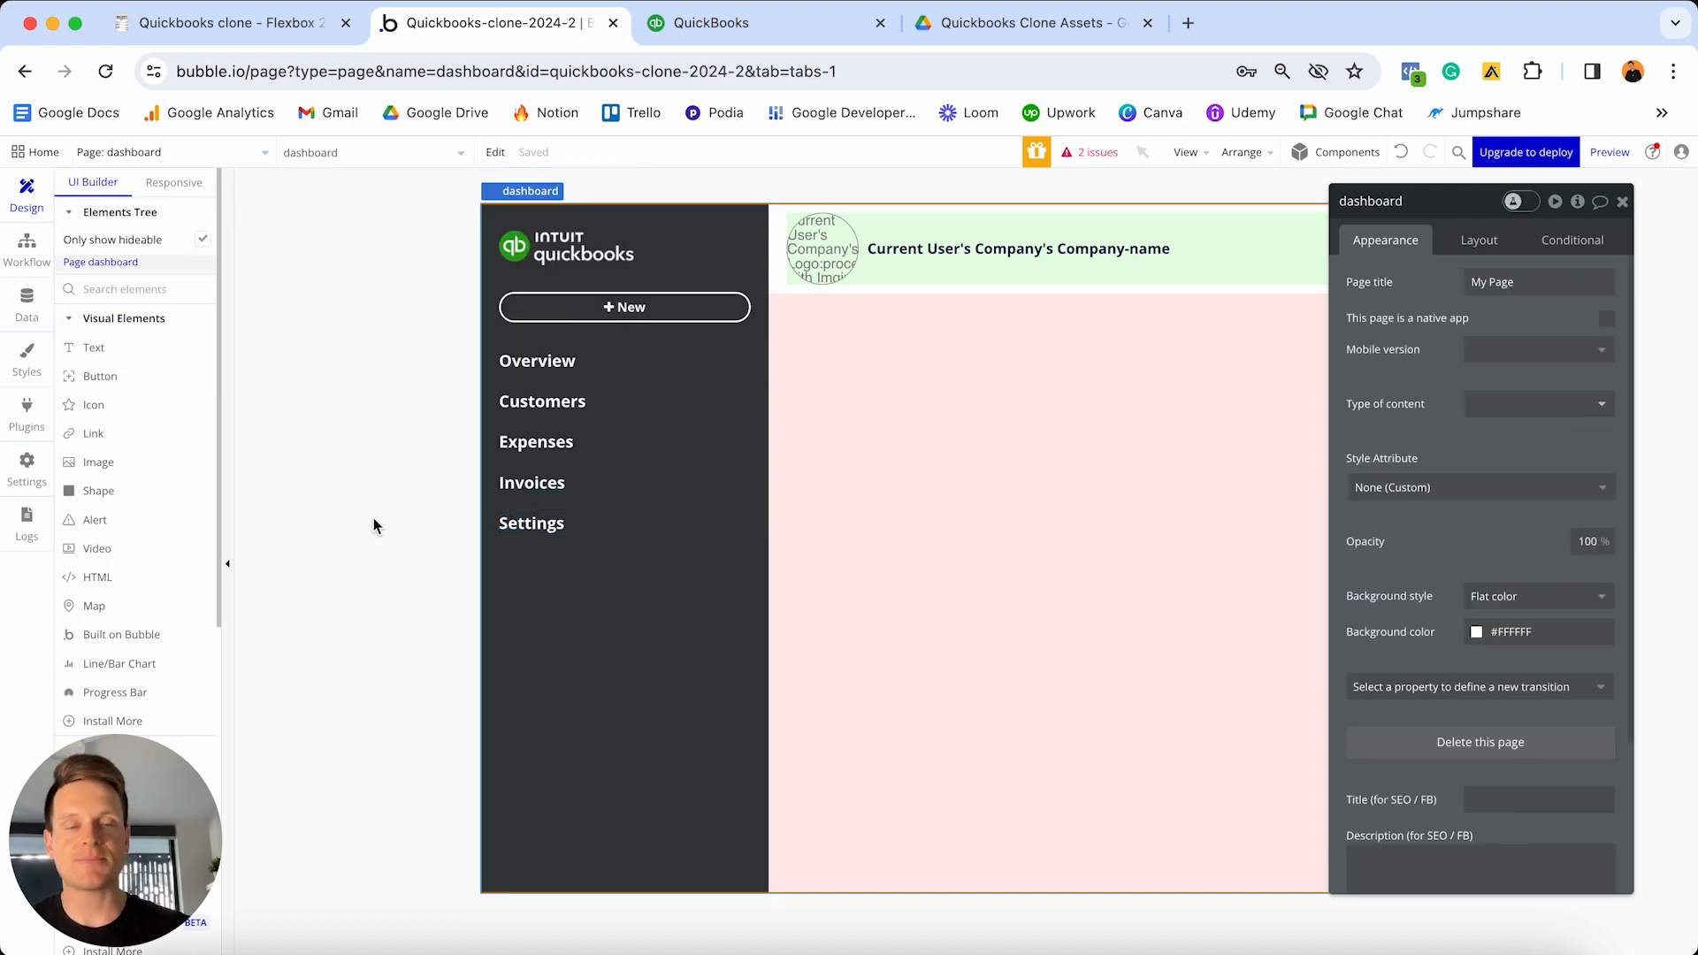
click(520, 525)
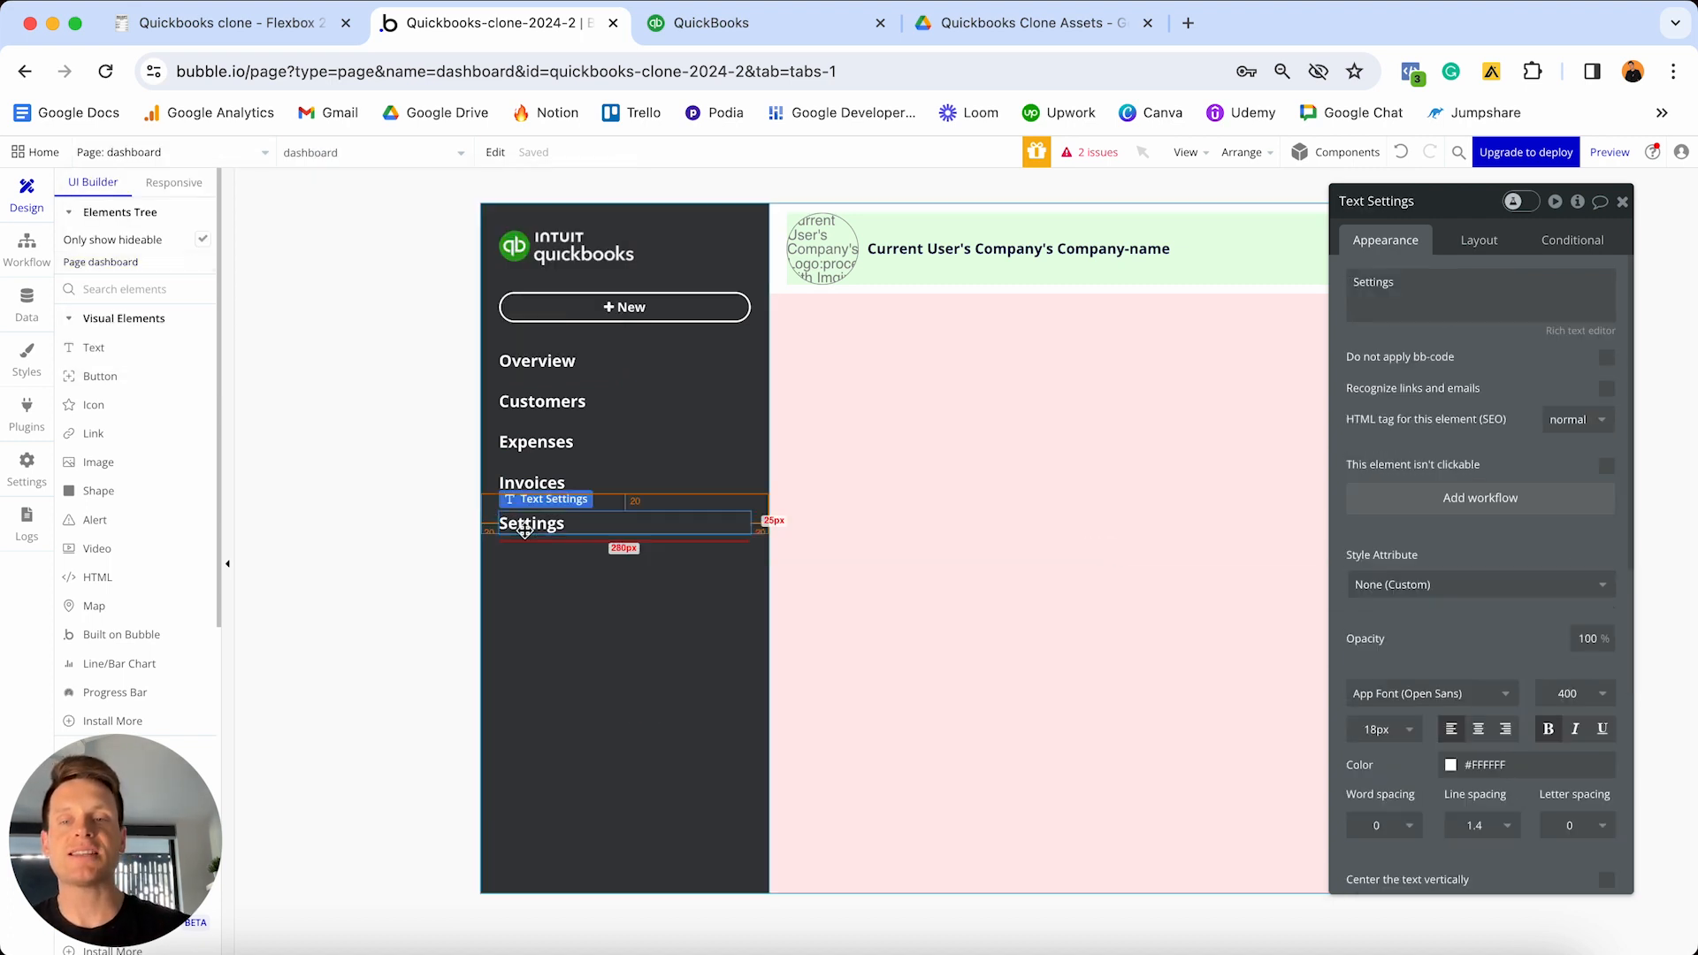
click(1410, 500)
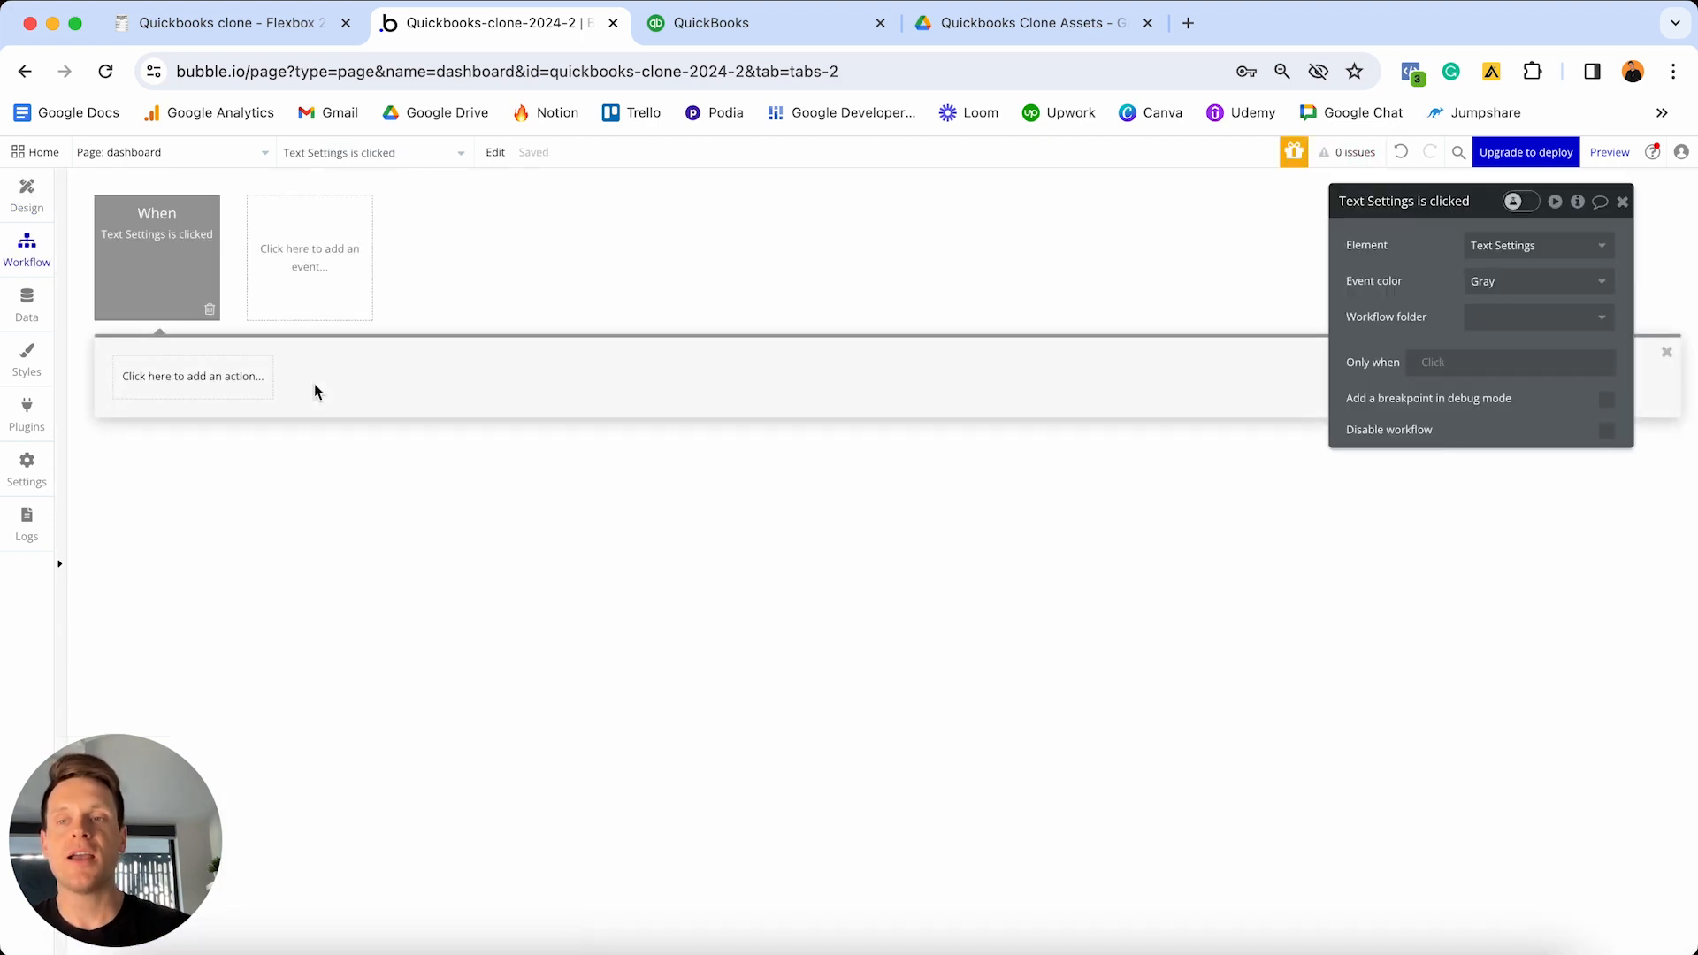
- Add a Navigation 'Go to page' action with destination settings
click(203, 388)
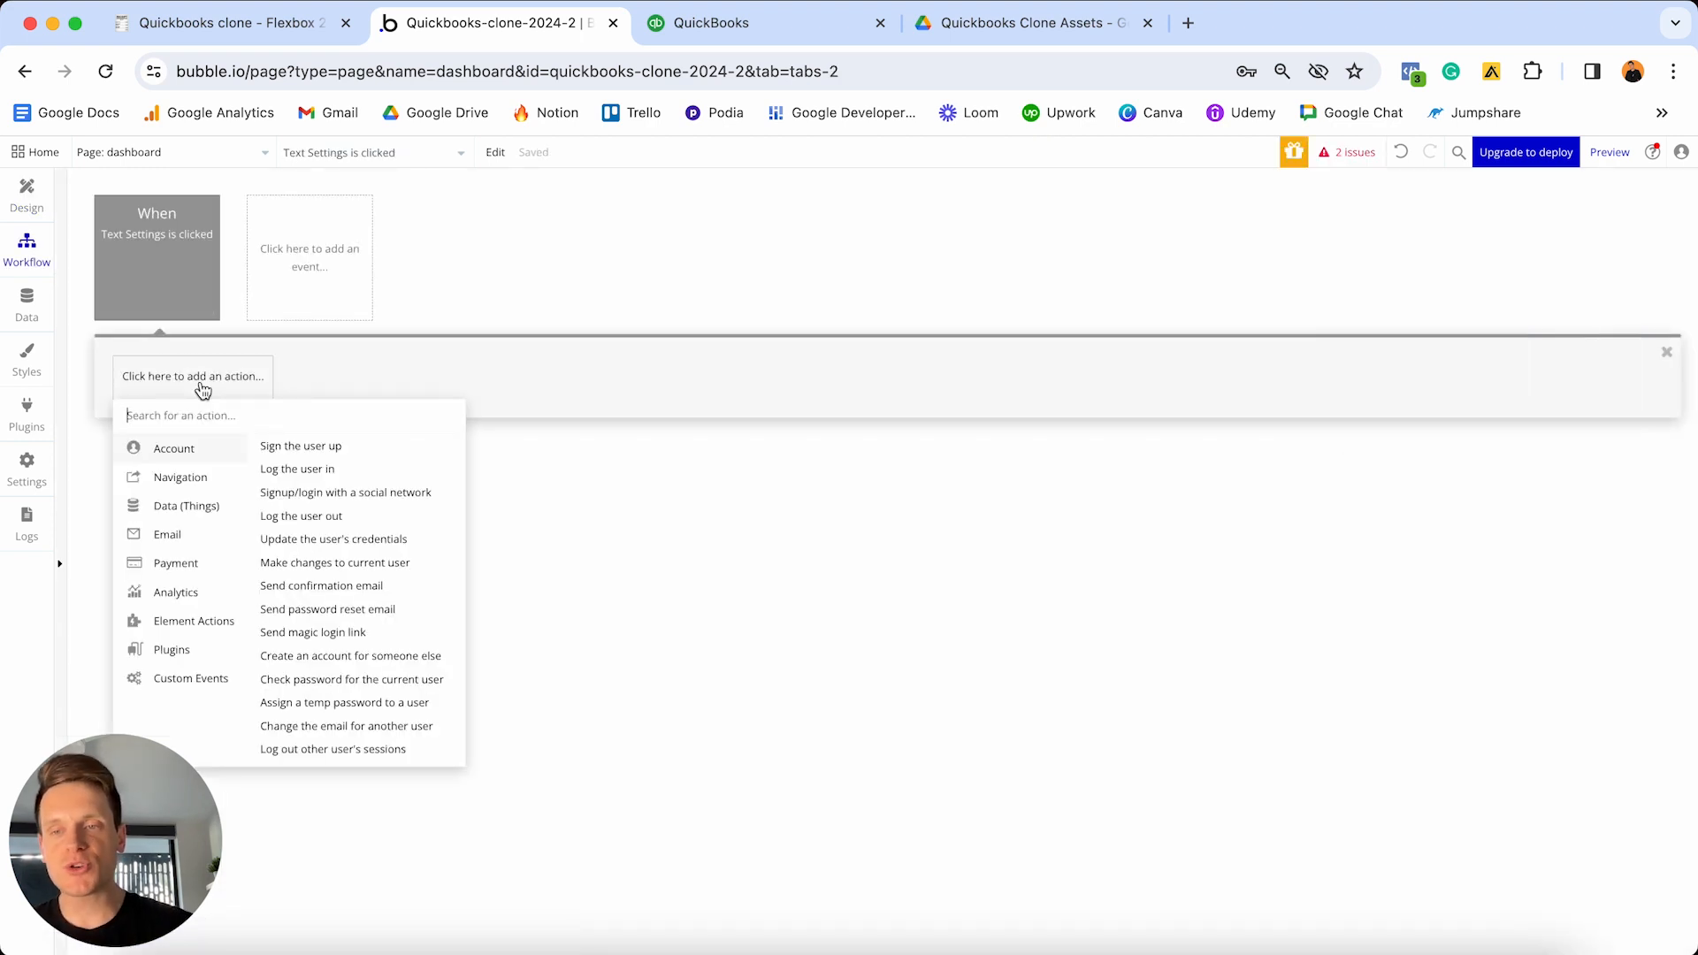
mouse_move(183, 476)
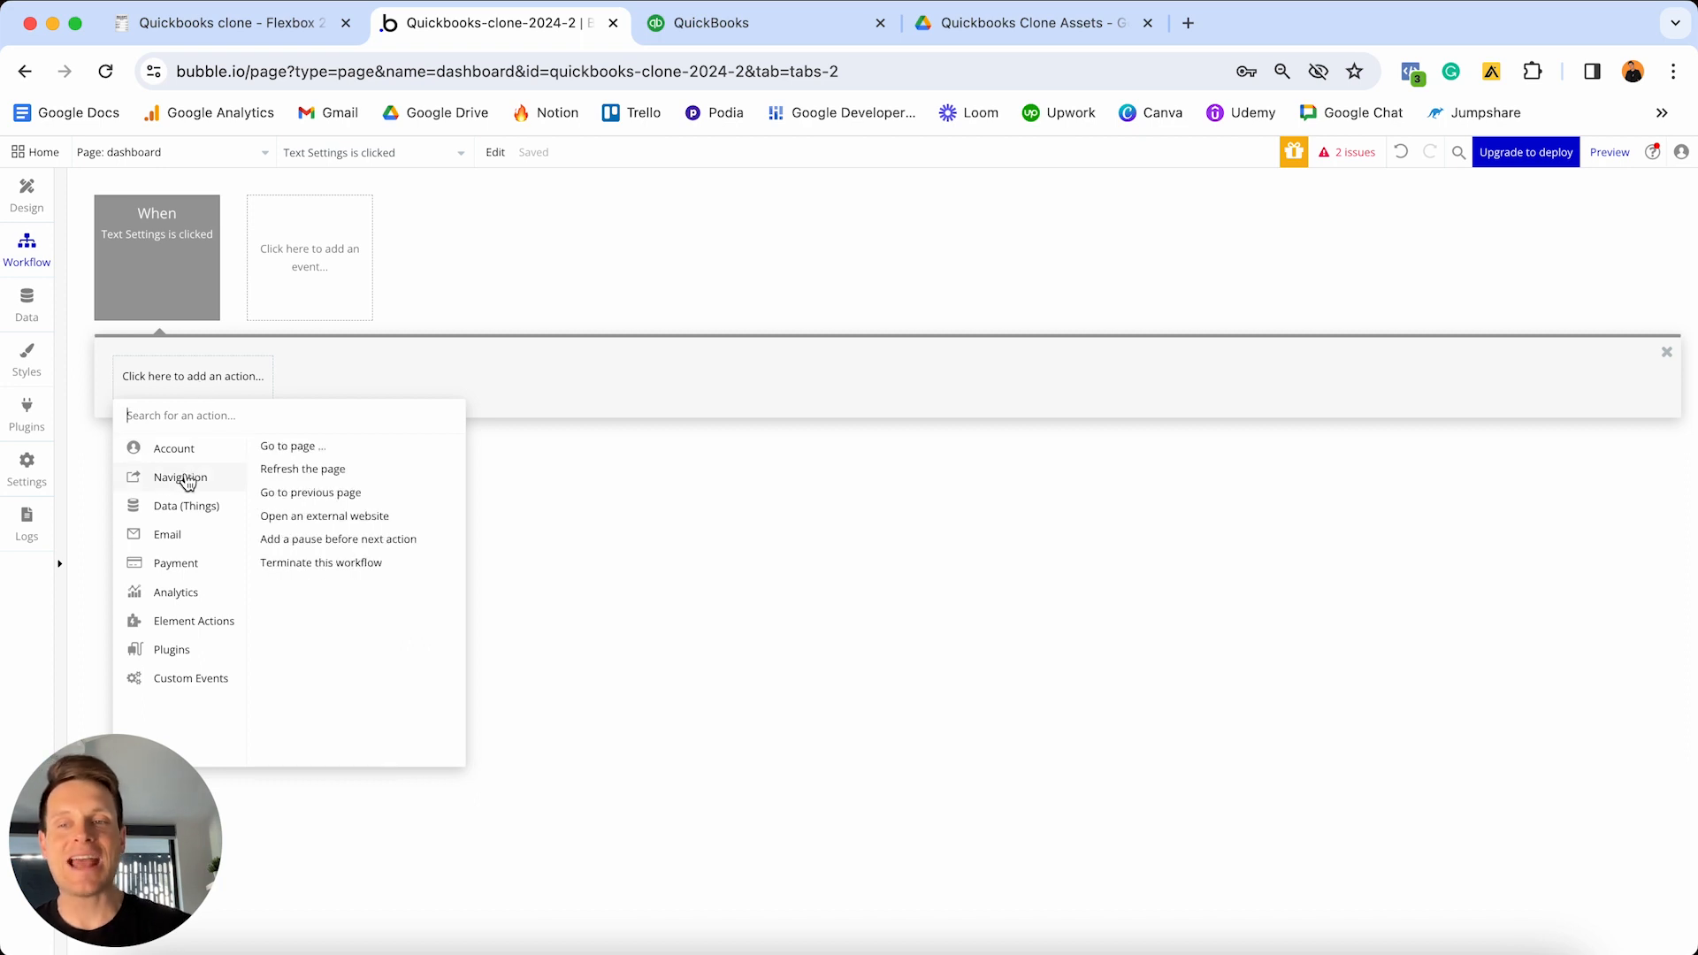
click(356, 447)
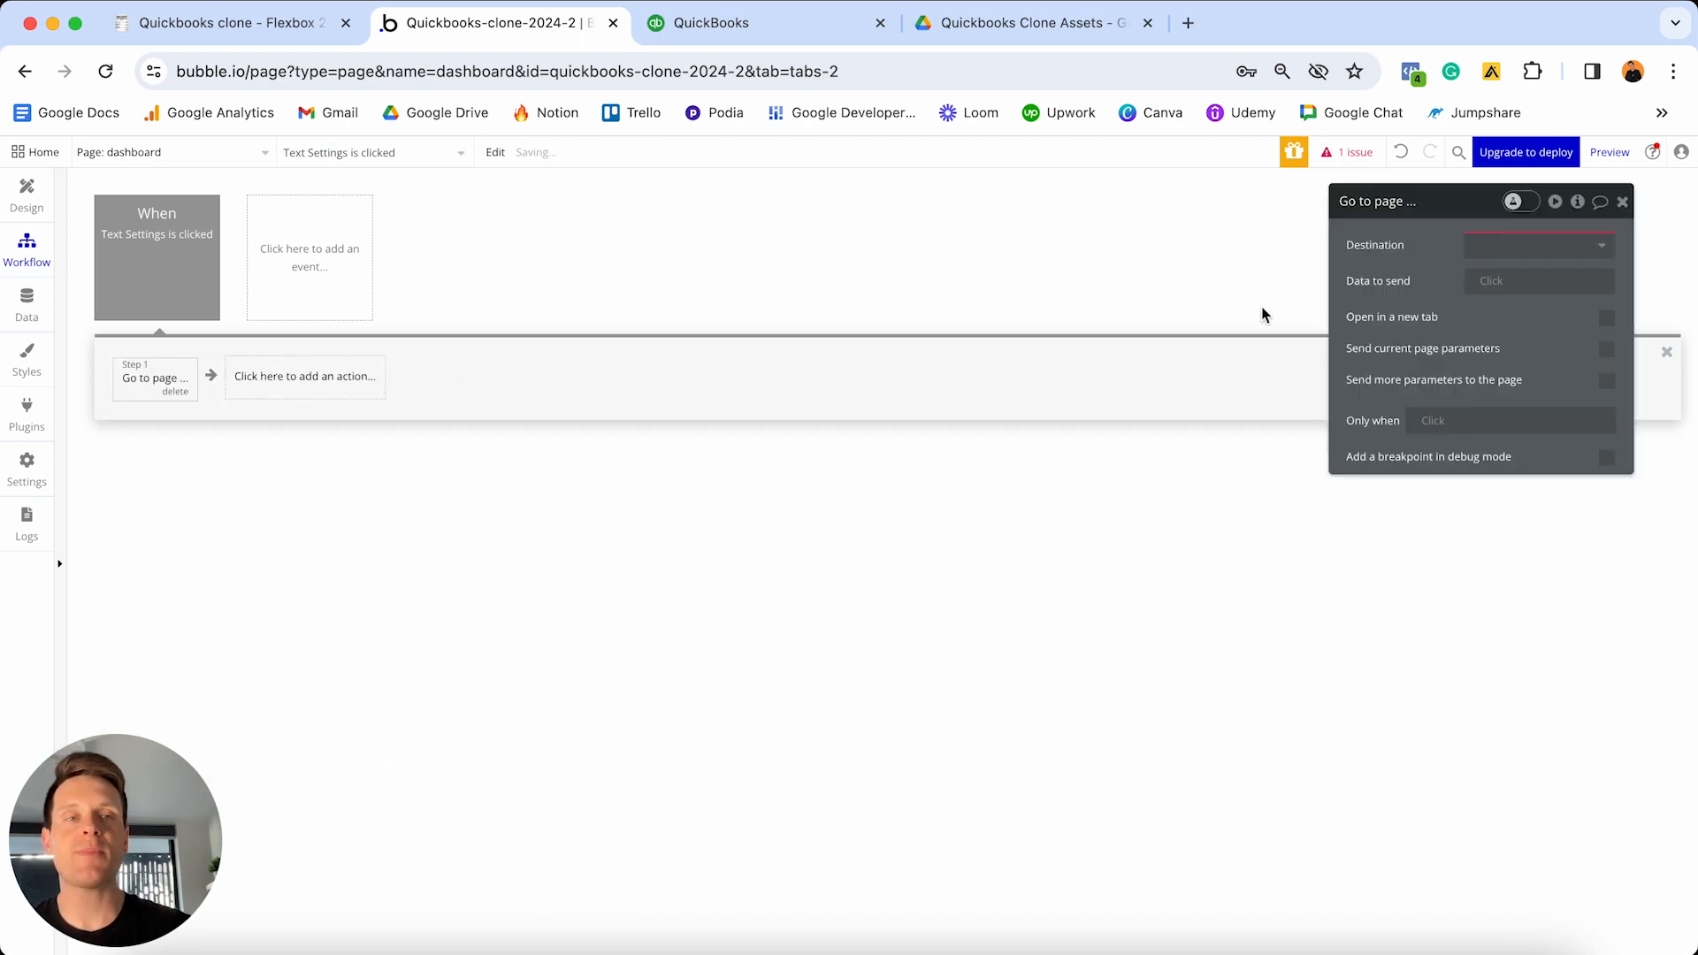
drag(1482, 223, 957, 299)
click(1008, 326)
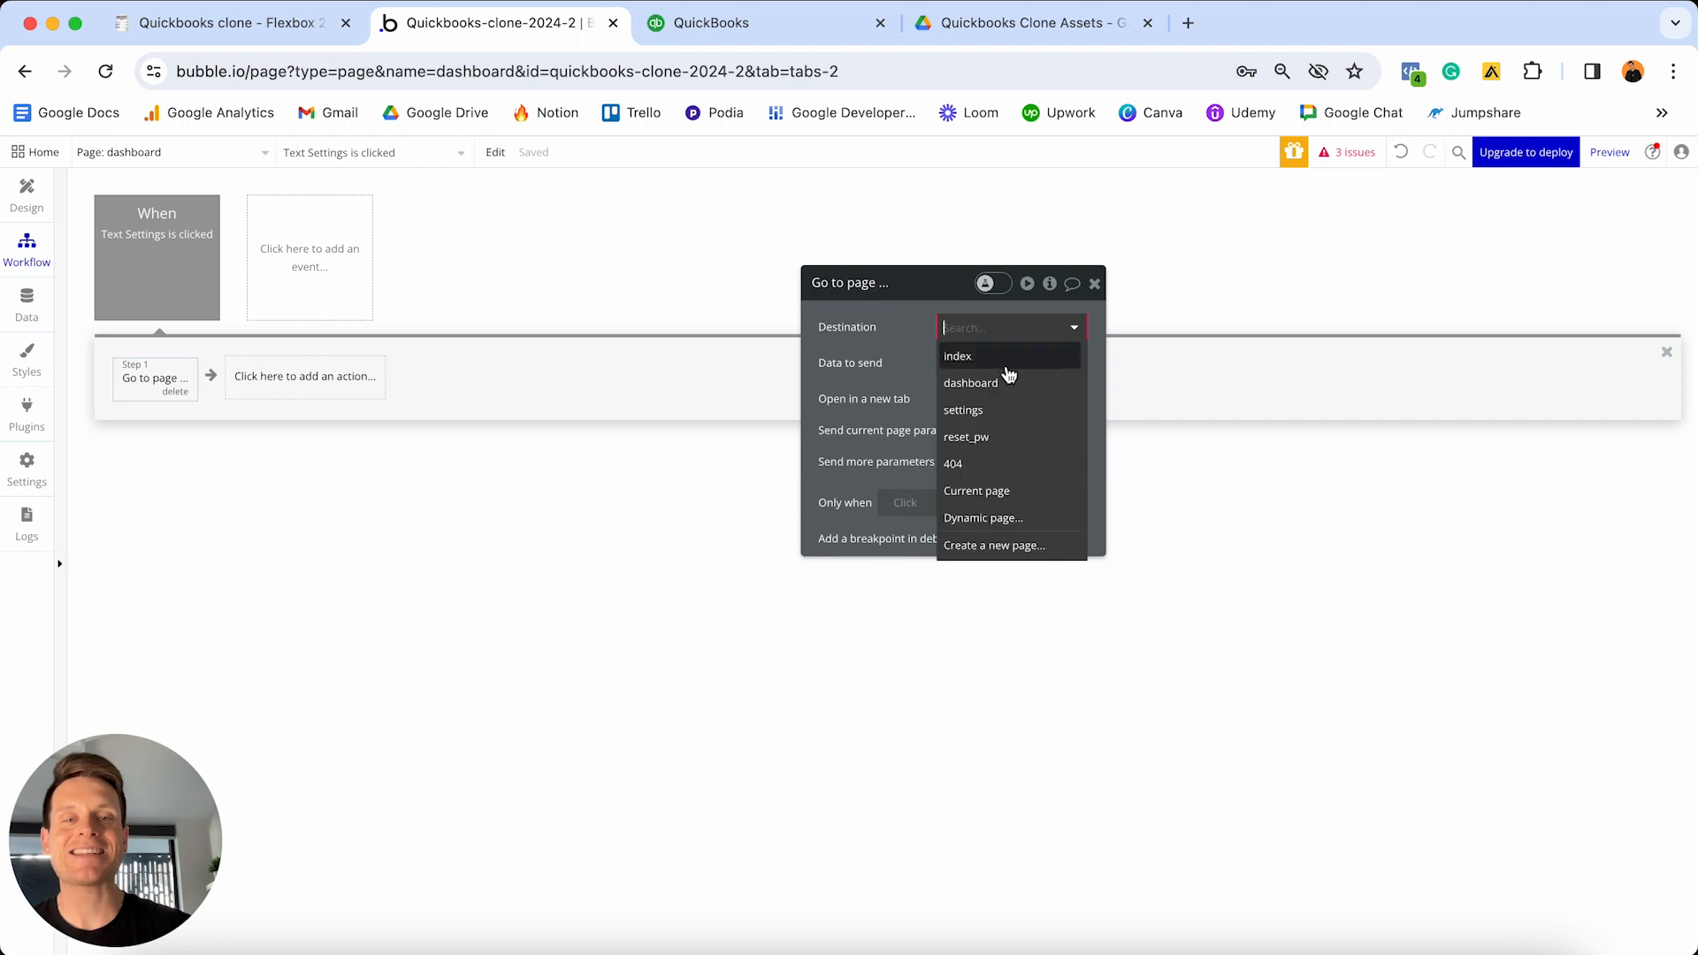
click(994, 412)
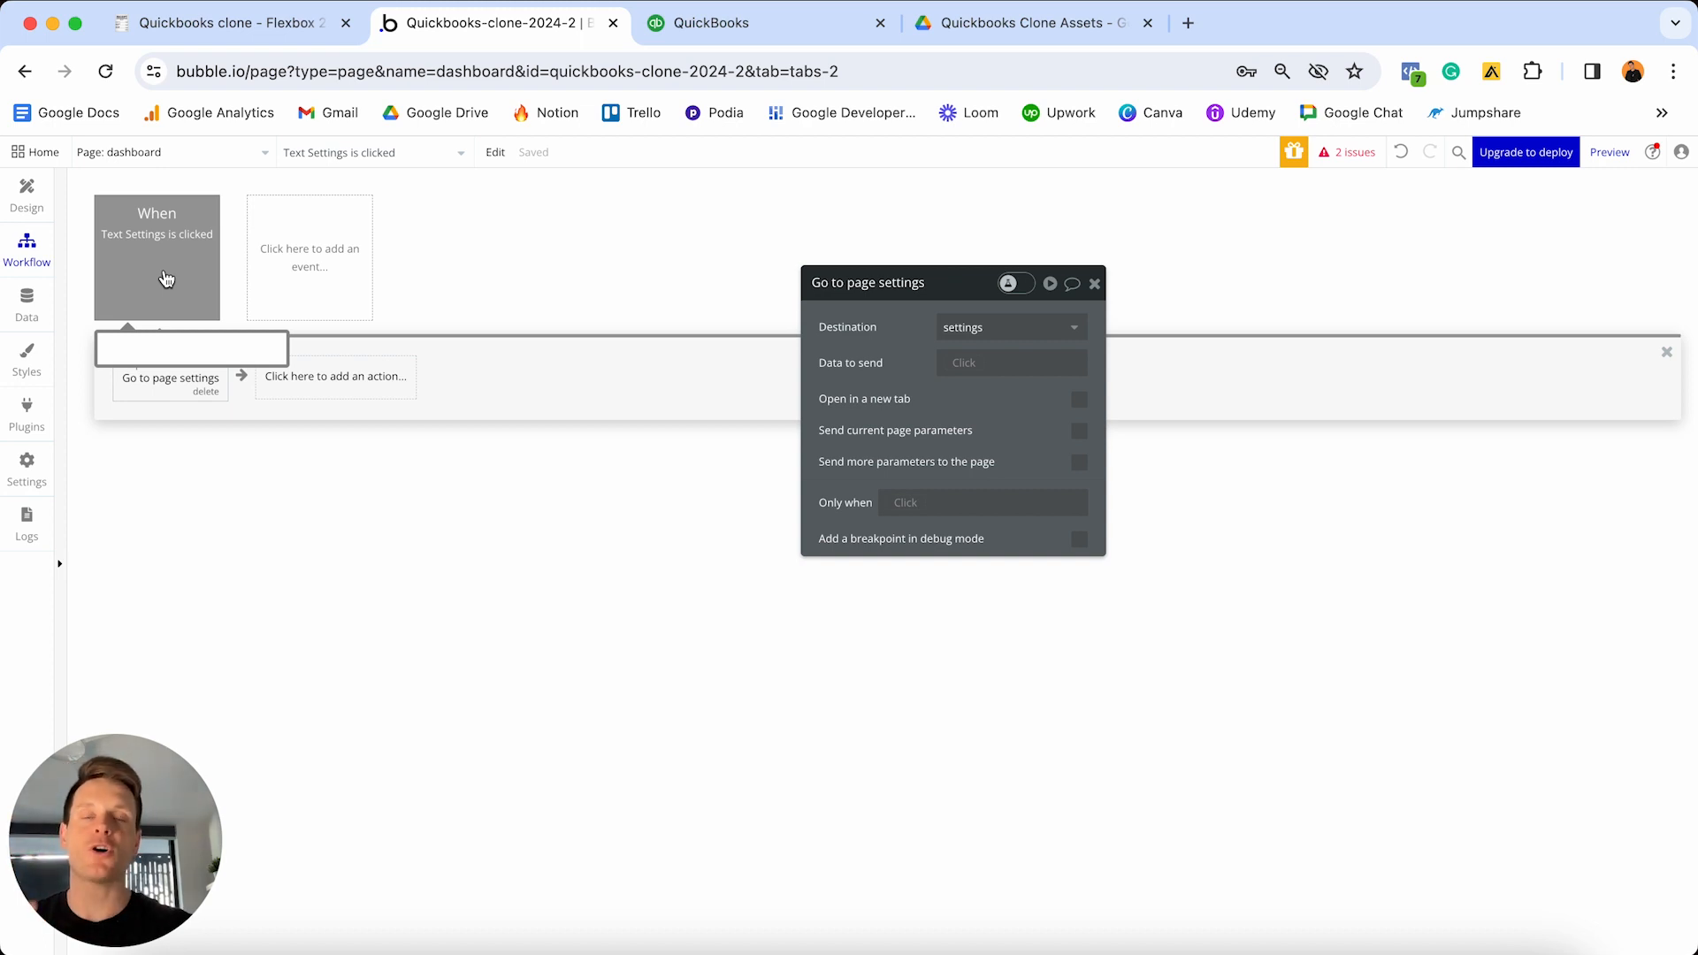
- Set the 'Text Settings is clicked' event colour to Red
click(171, 233)
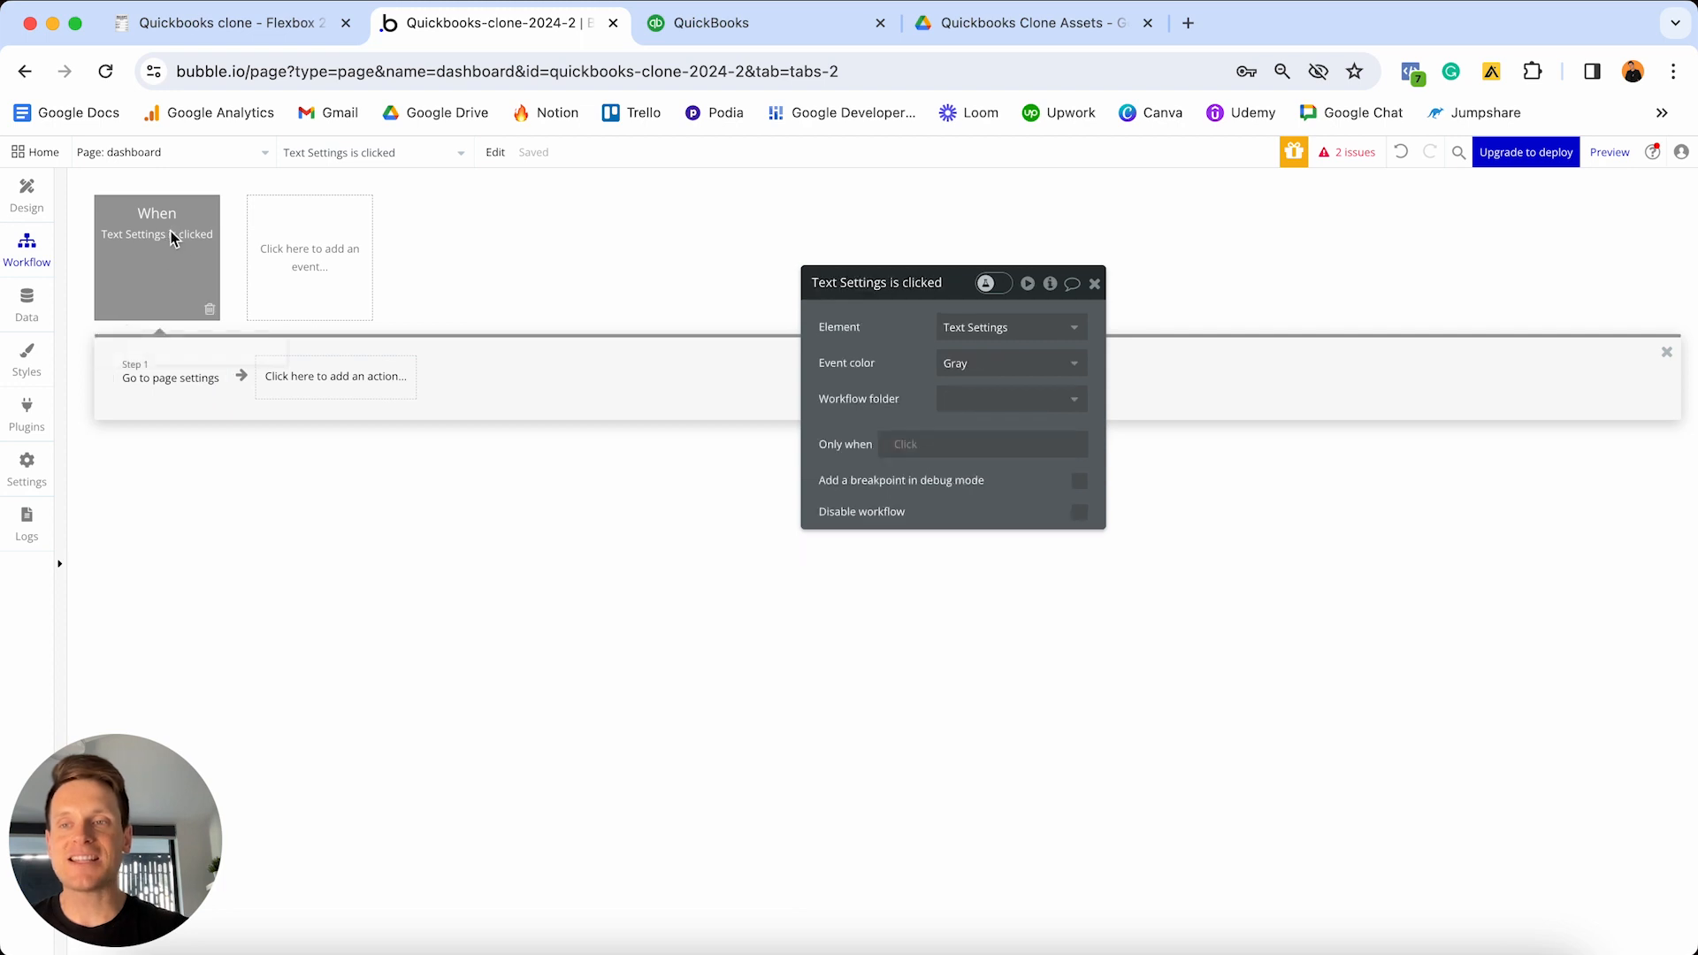
click(1003, 365)
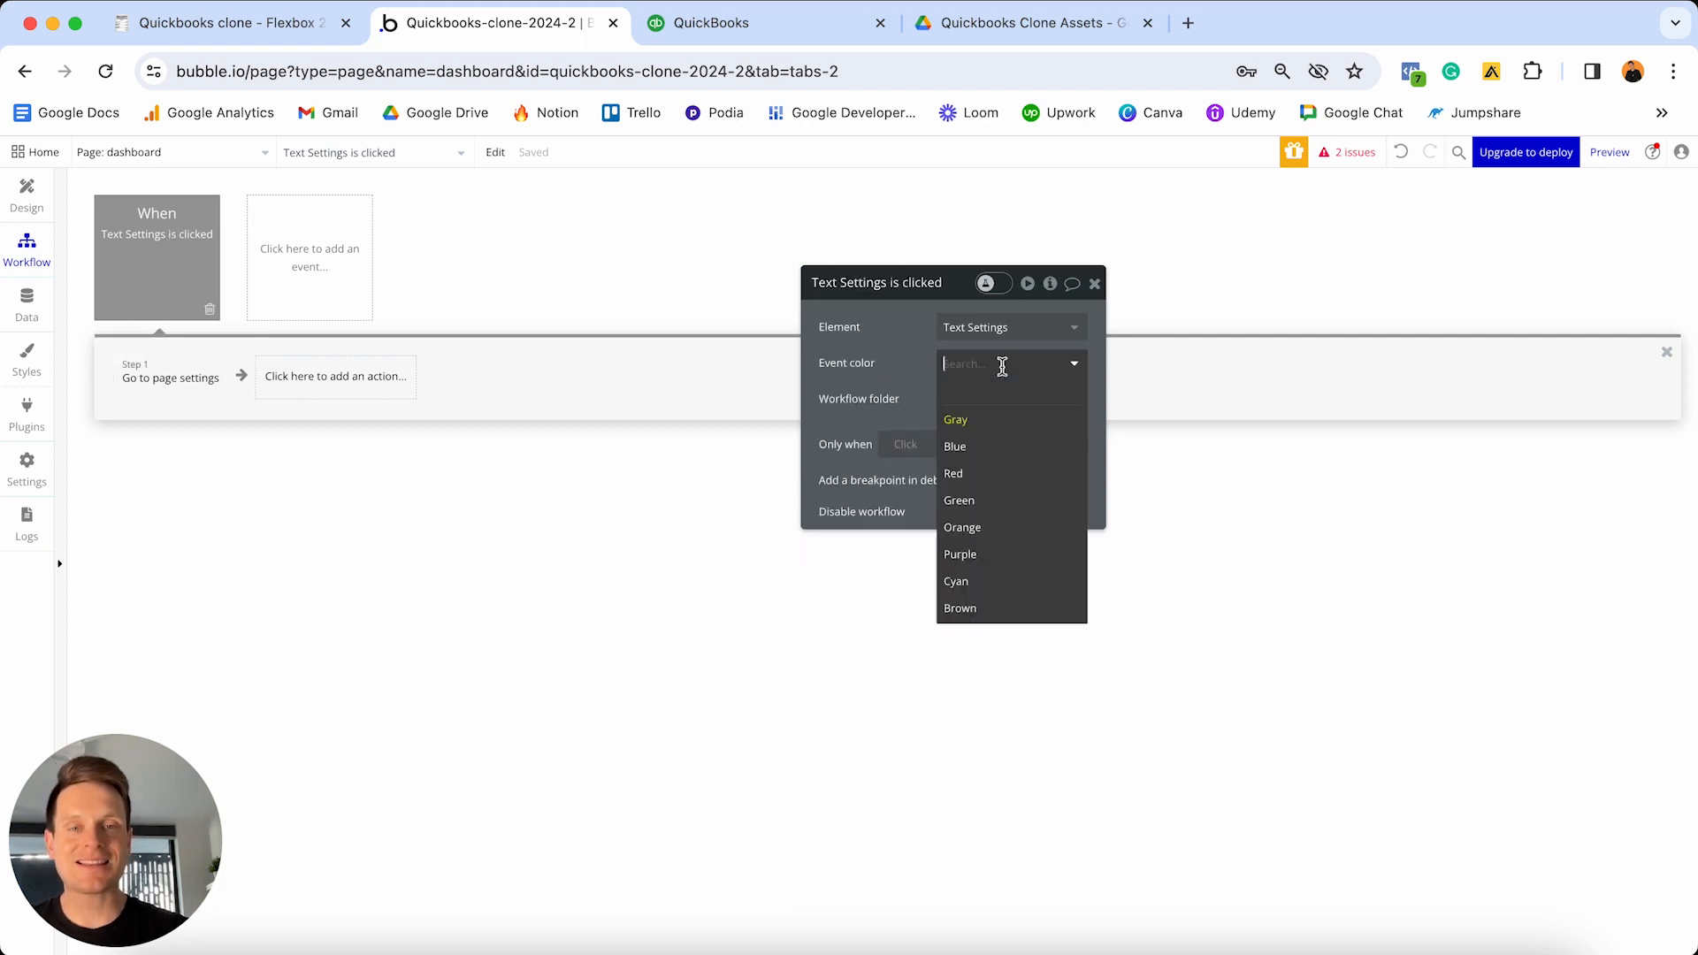
click(955, 475)
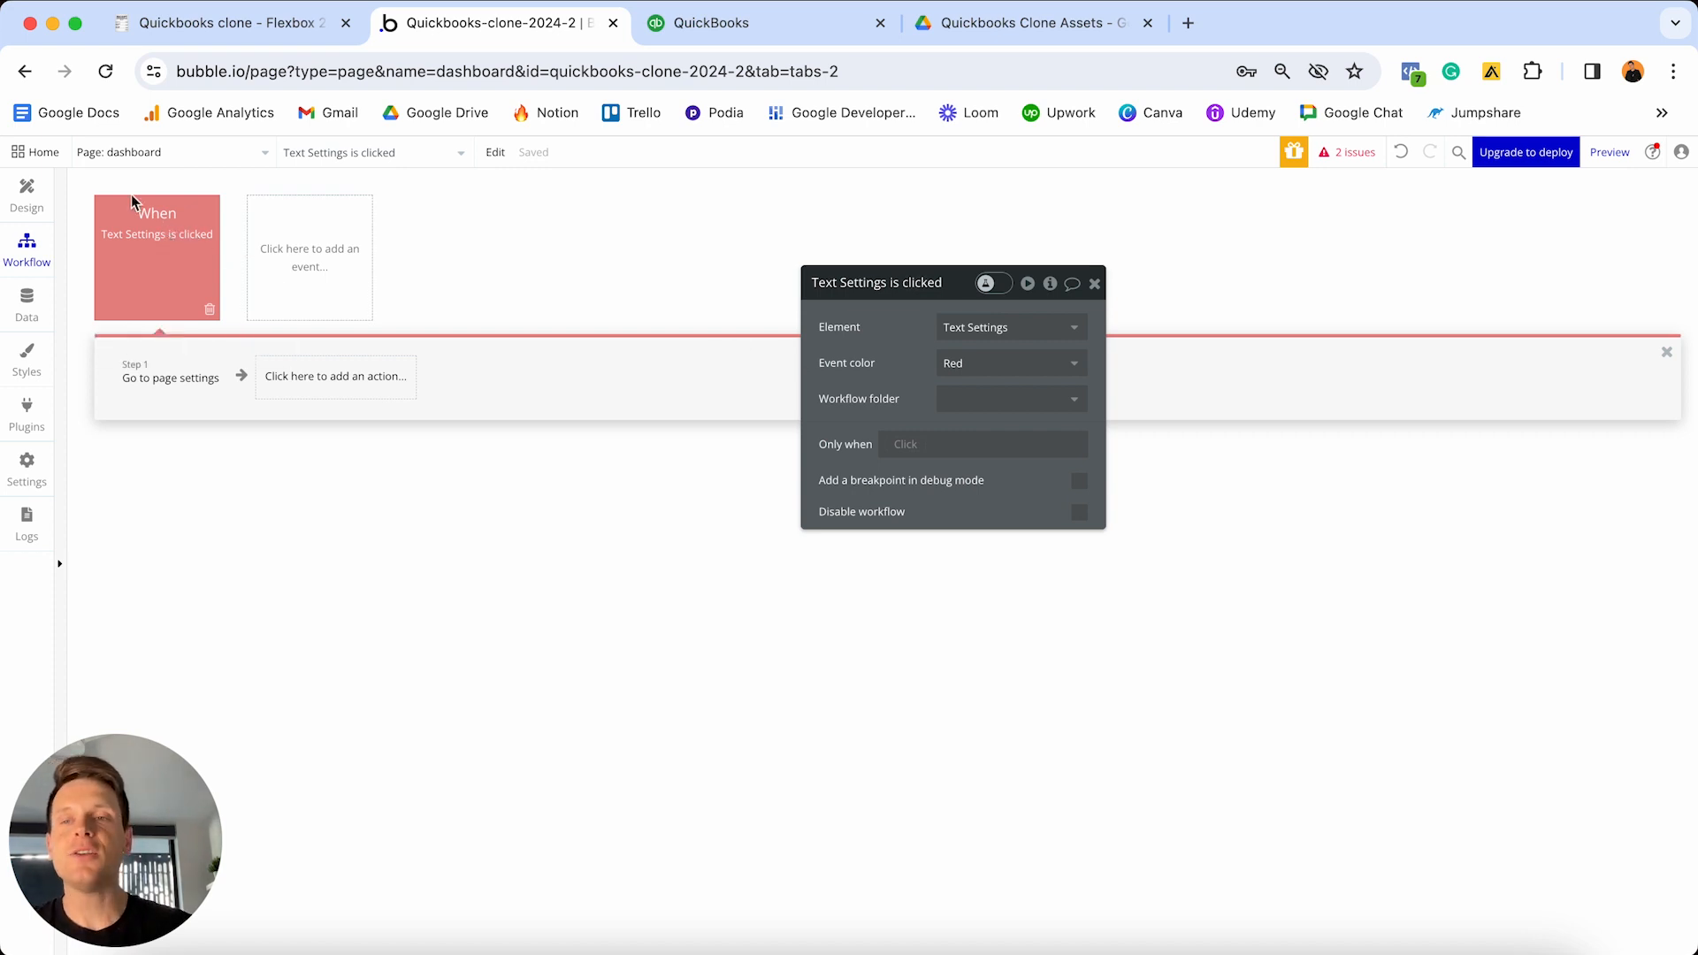
- Return to the Design view and reveal the hidden New dropdown group for reference
click(28, 196)
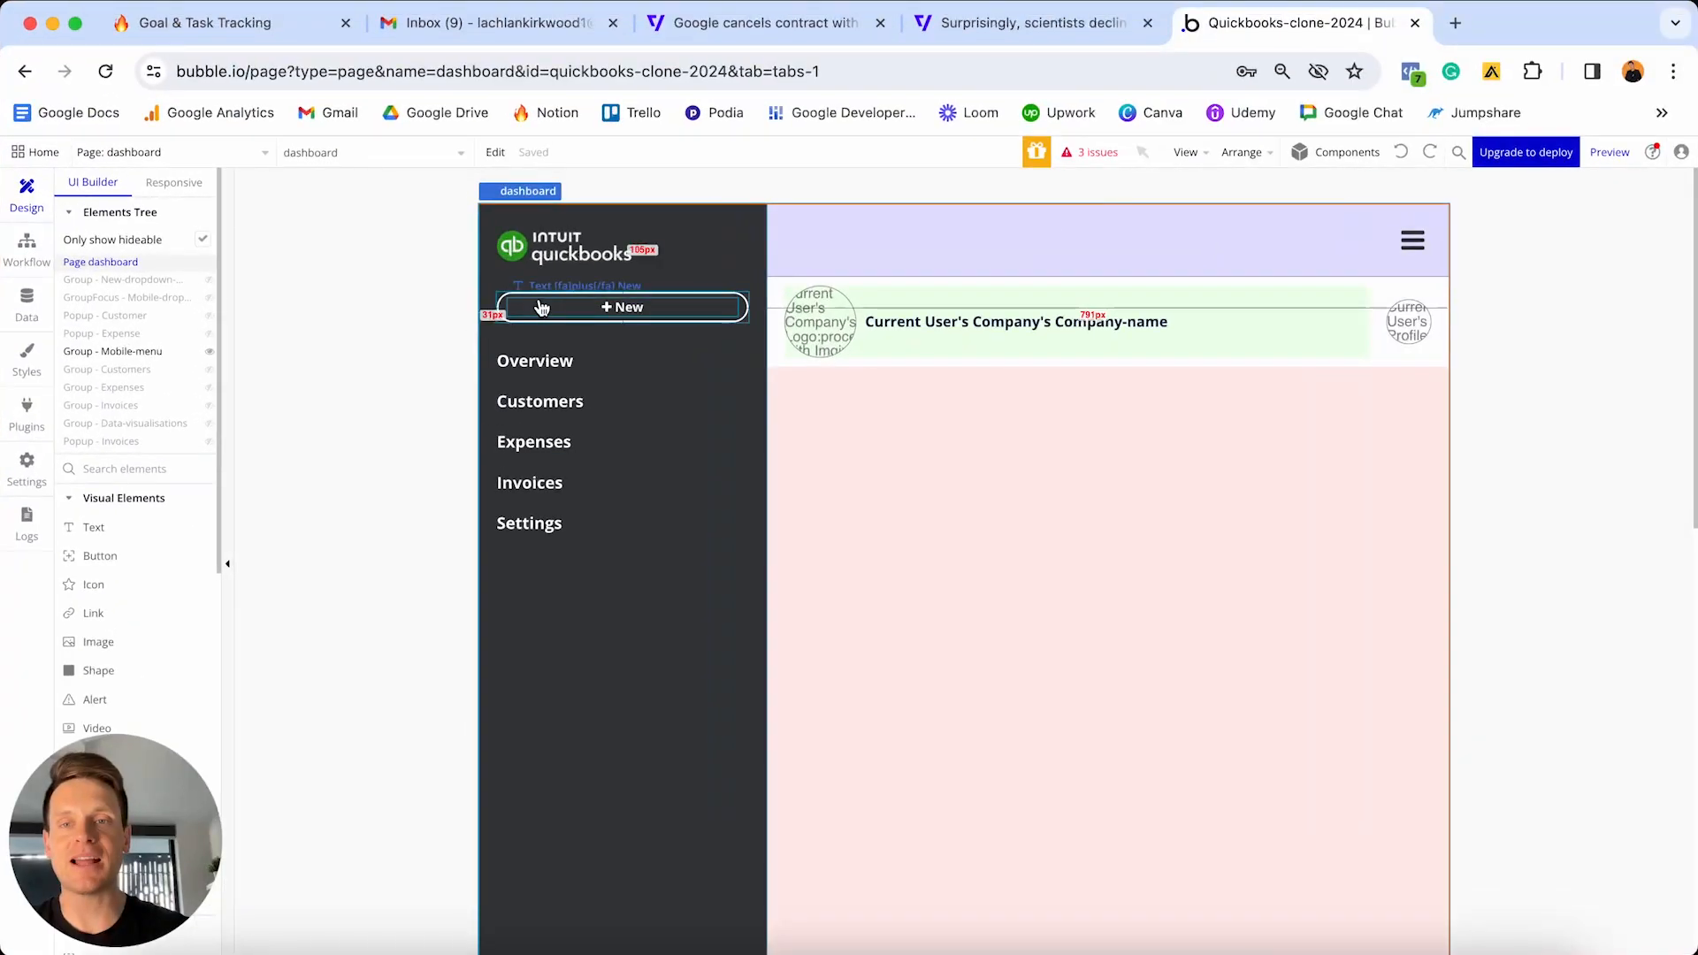
click(210, 281)
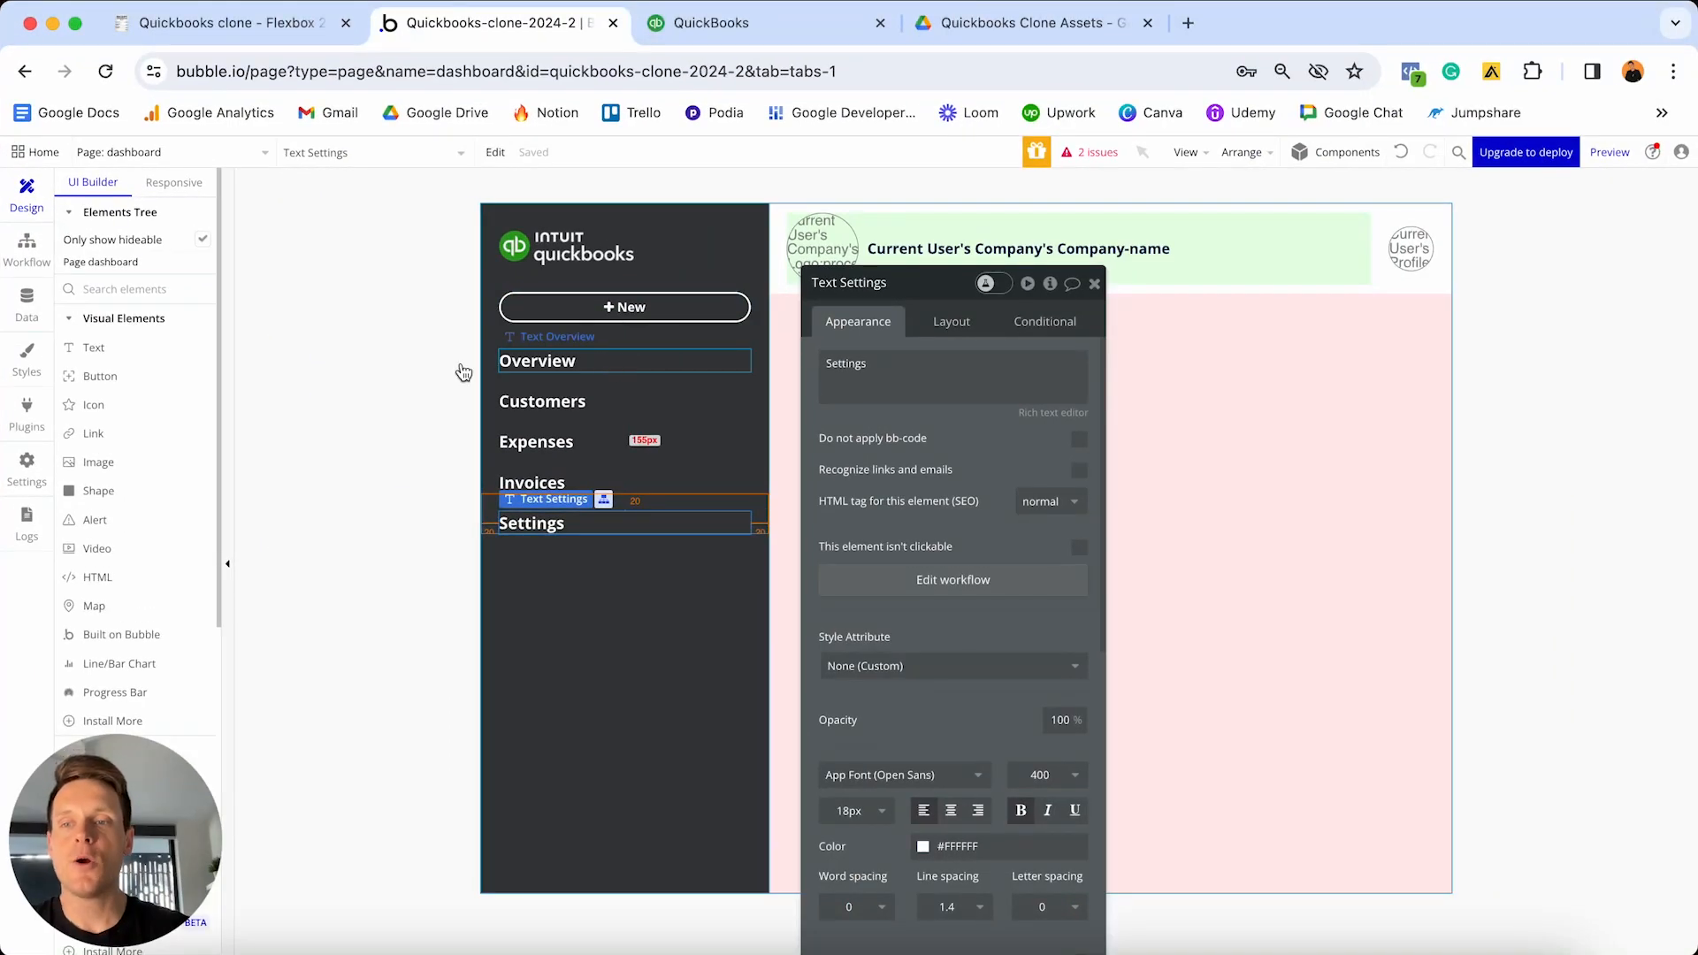
scroll(97, 416, down, 4)
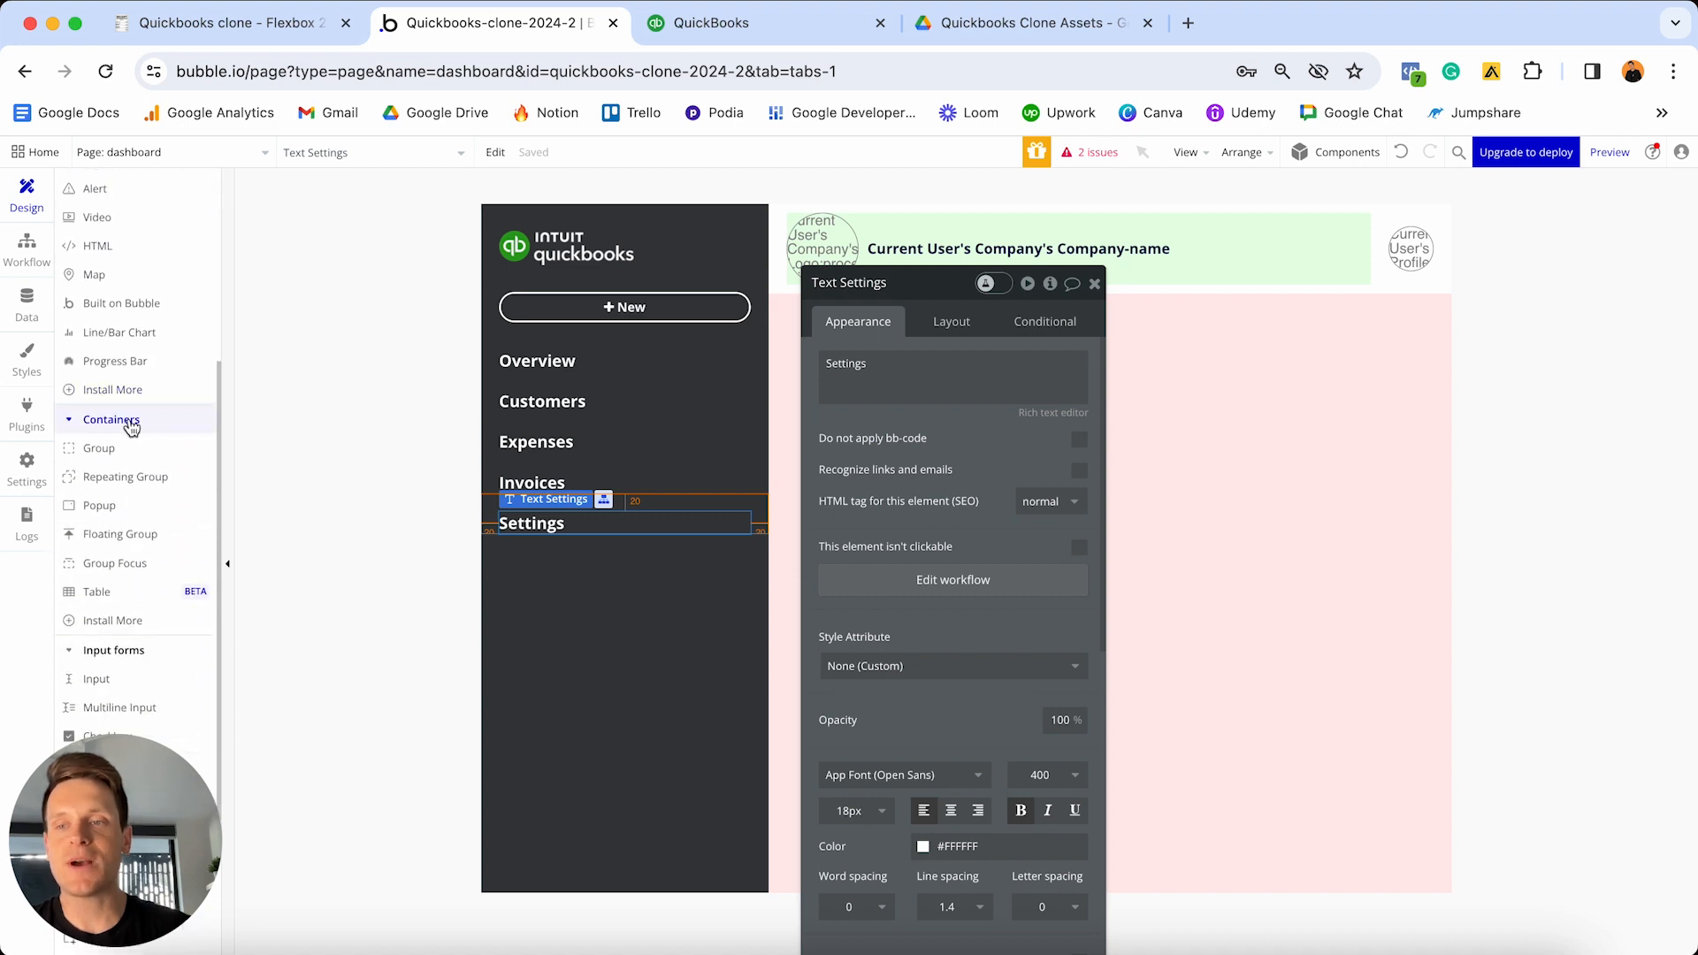
- Place a group below the New button and name it 'Group - New-dropdown-menu'
click(102, 448)
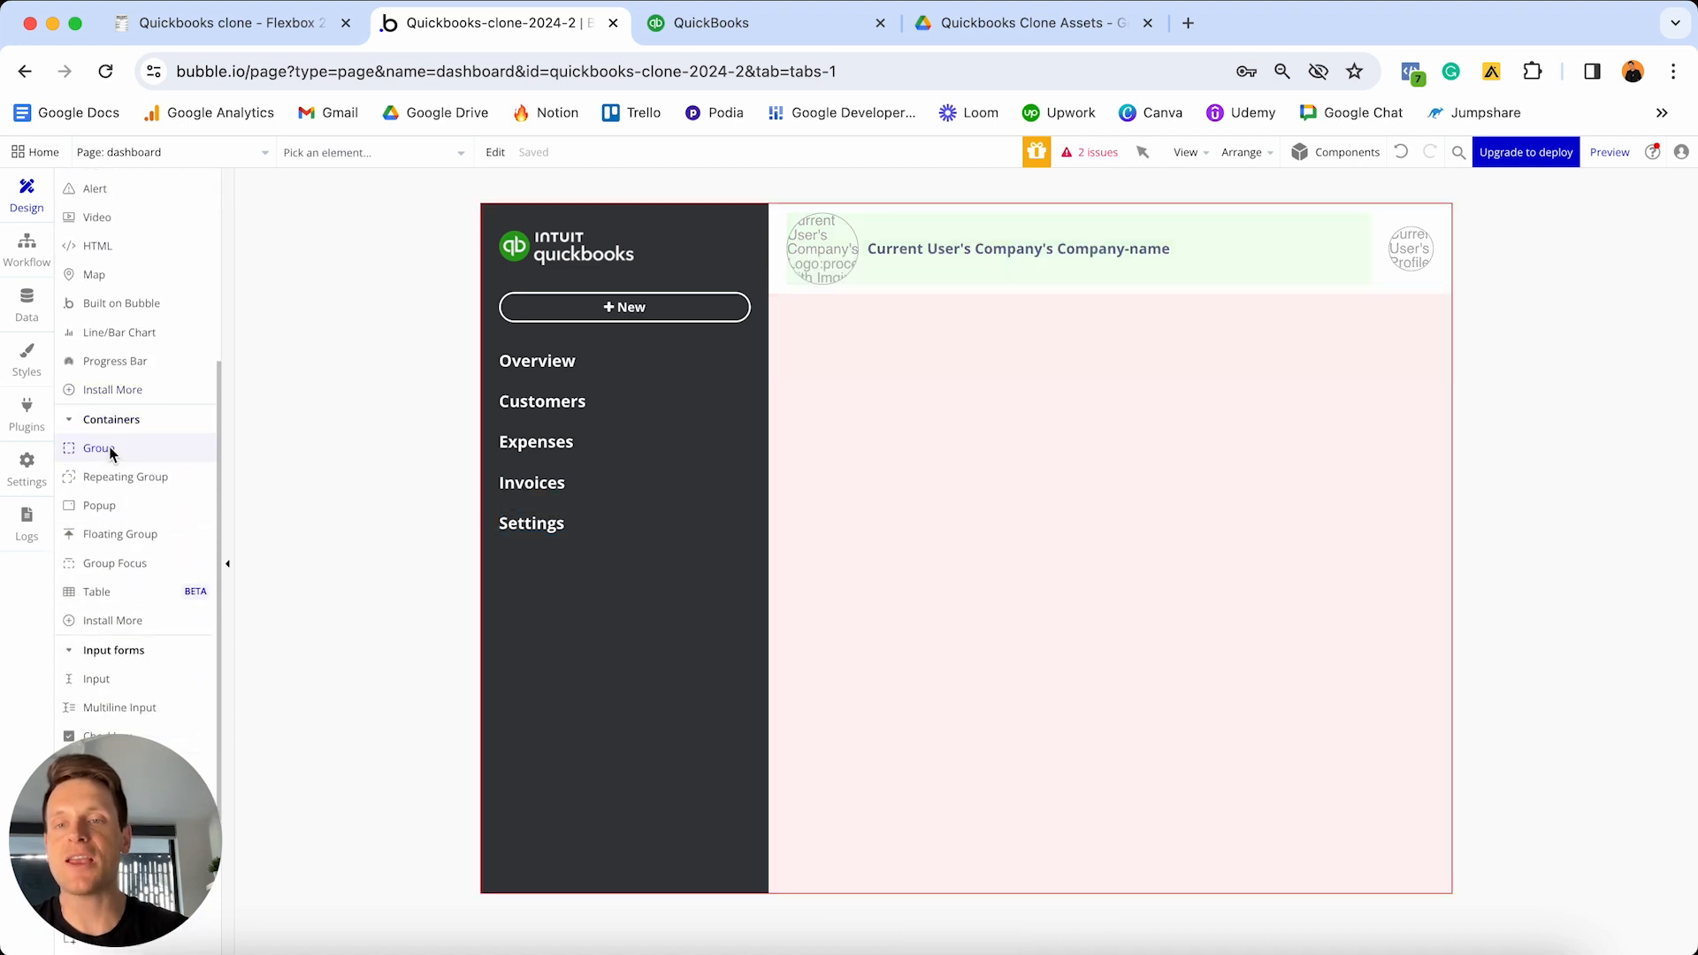
click(572, 339)
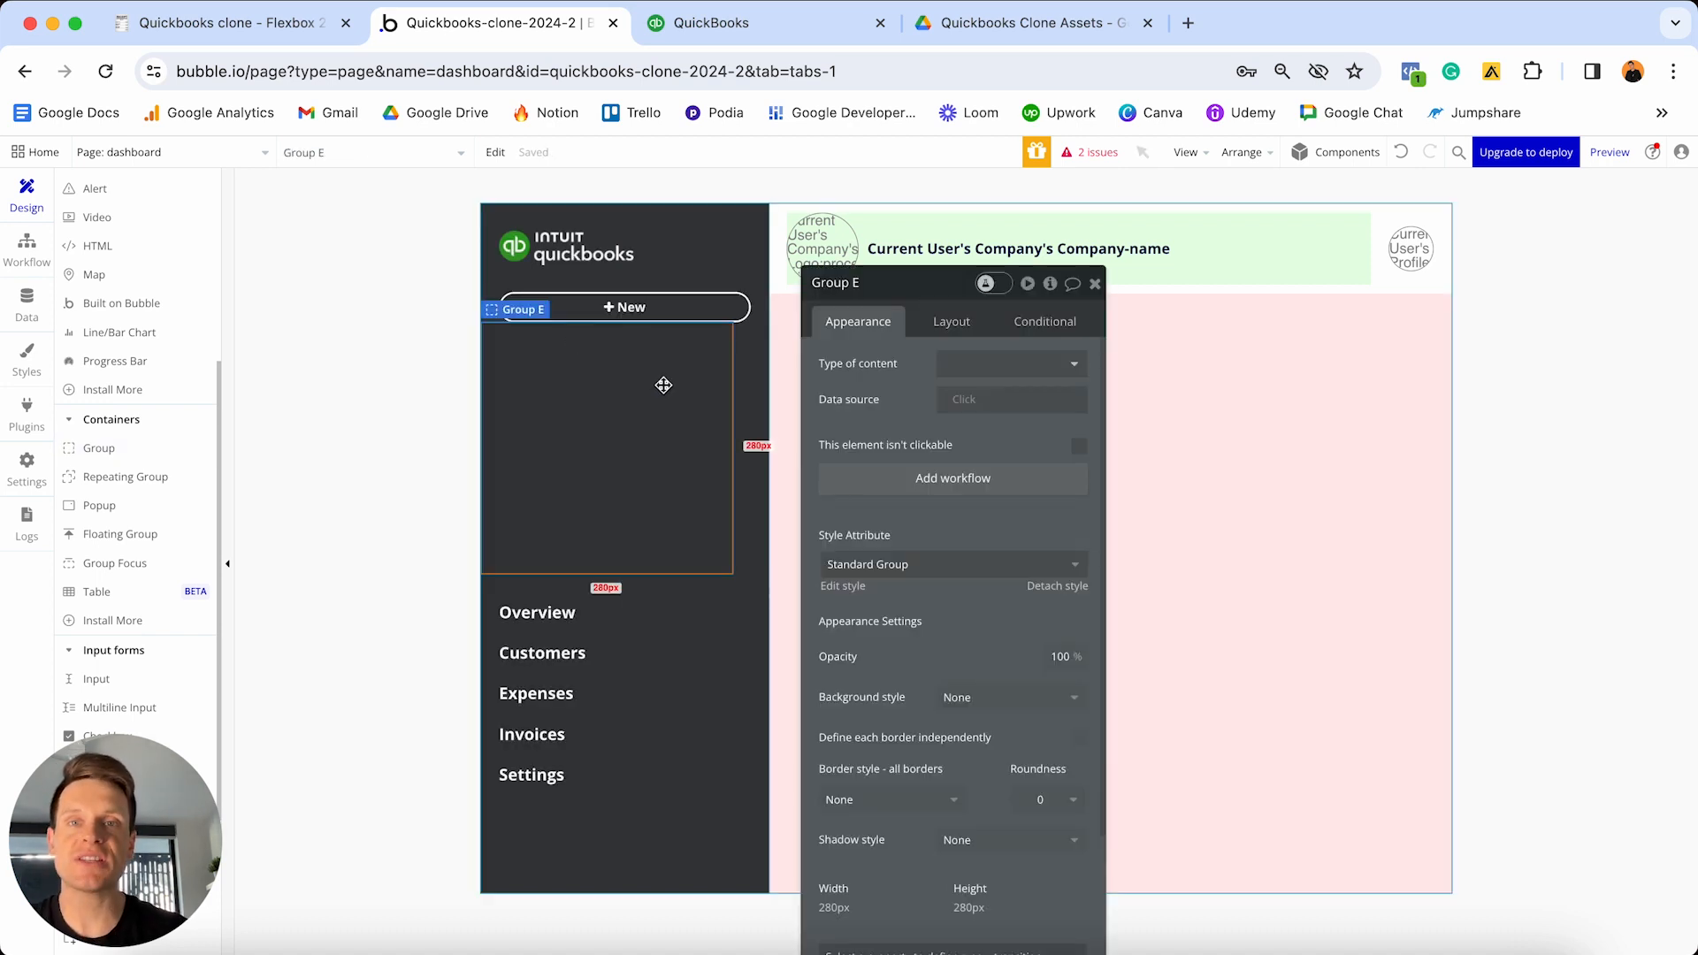
click(879, 283)
key(BackSpace)
text(- New-drop)
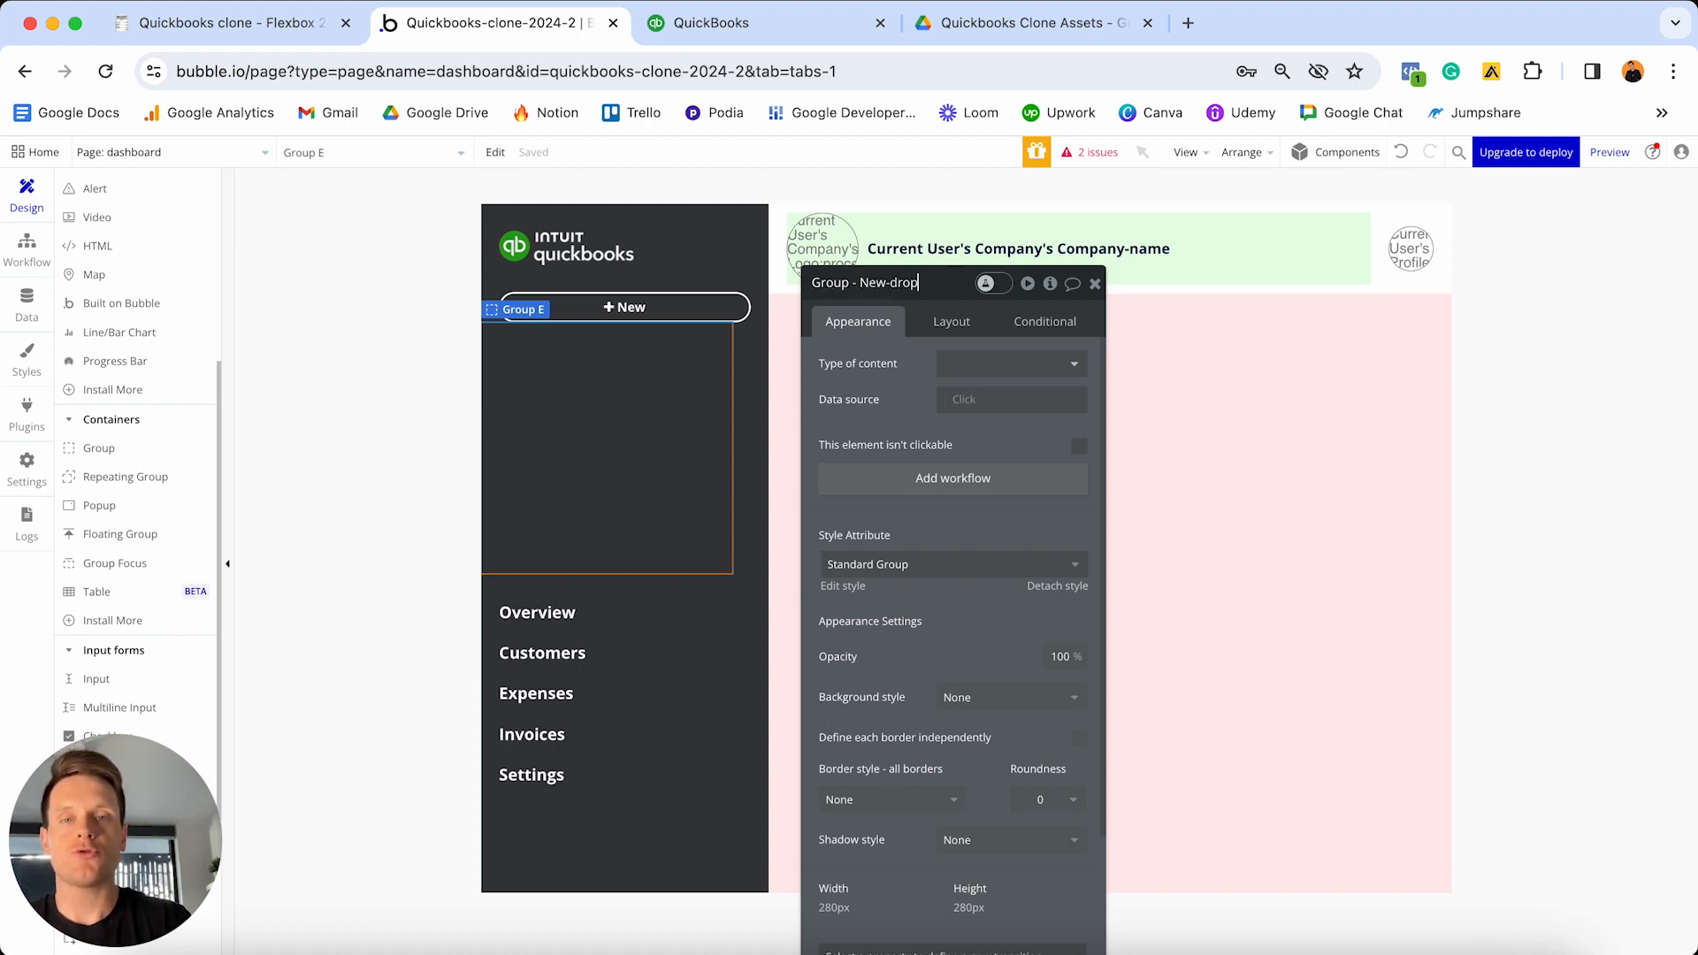
text(down-menu)
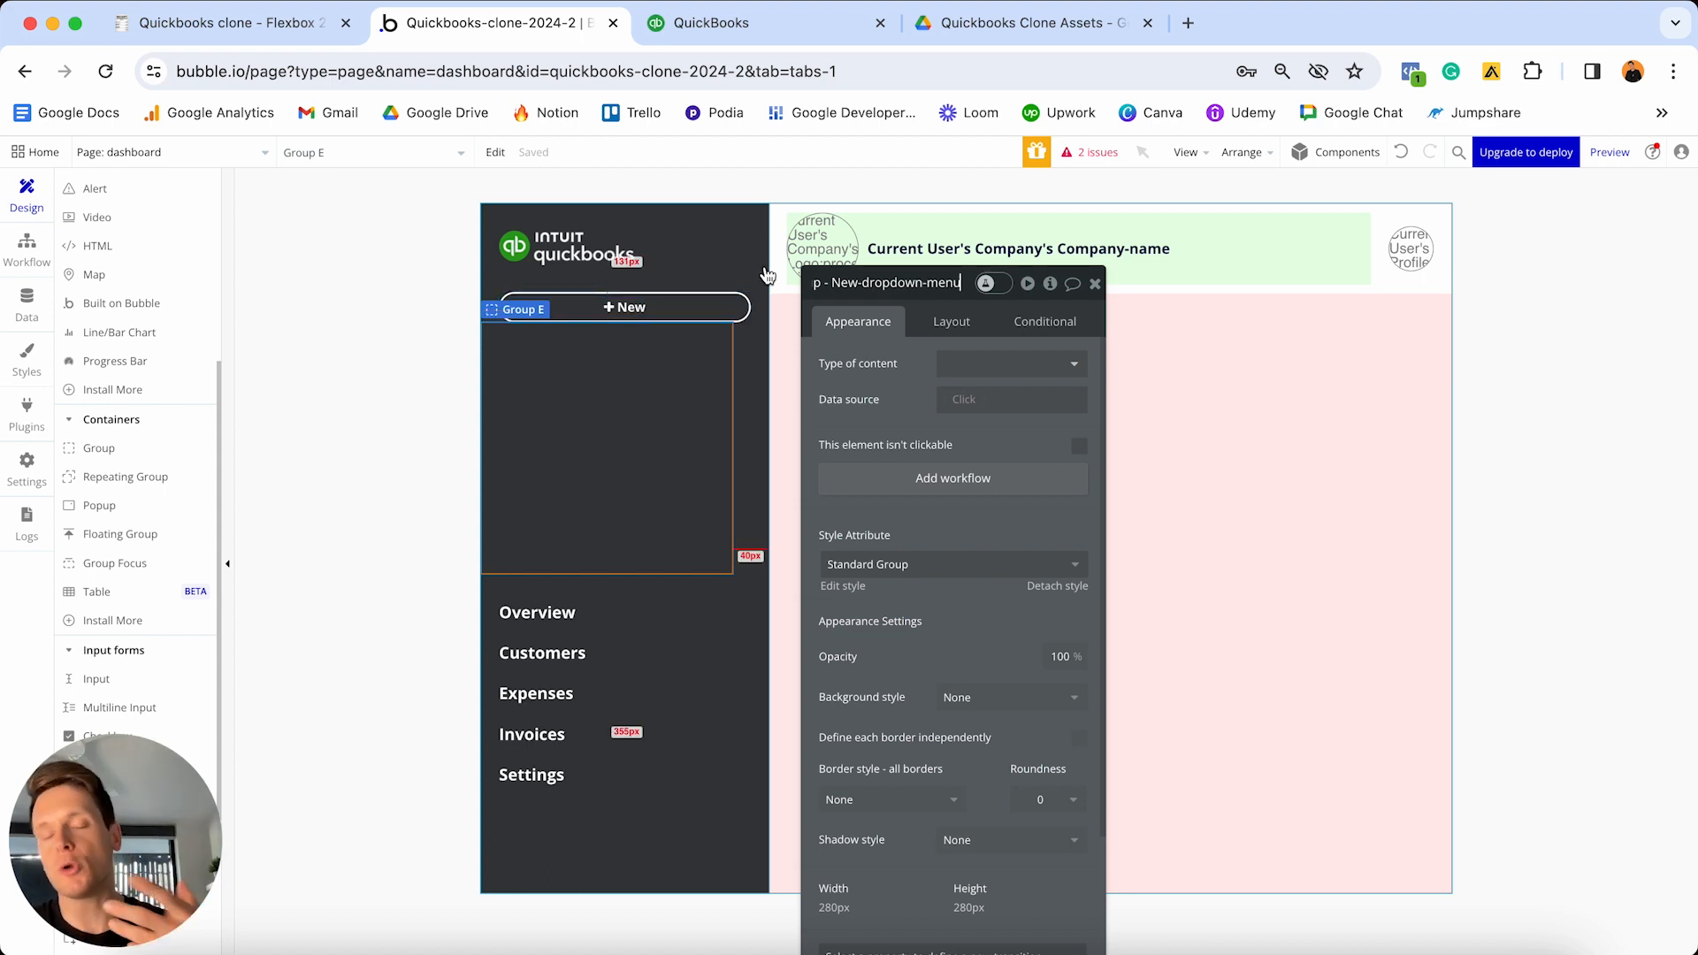
- Set the group's style to None with a flat #FFFFFF background and roundness 10
scroll(859, 380, down, 3)
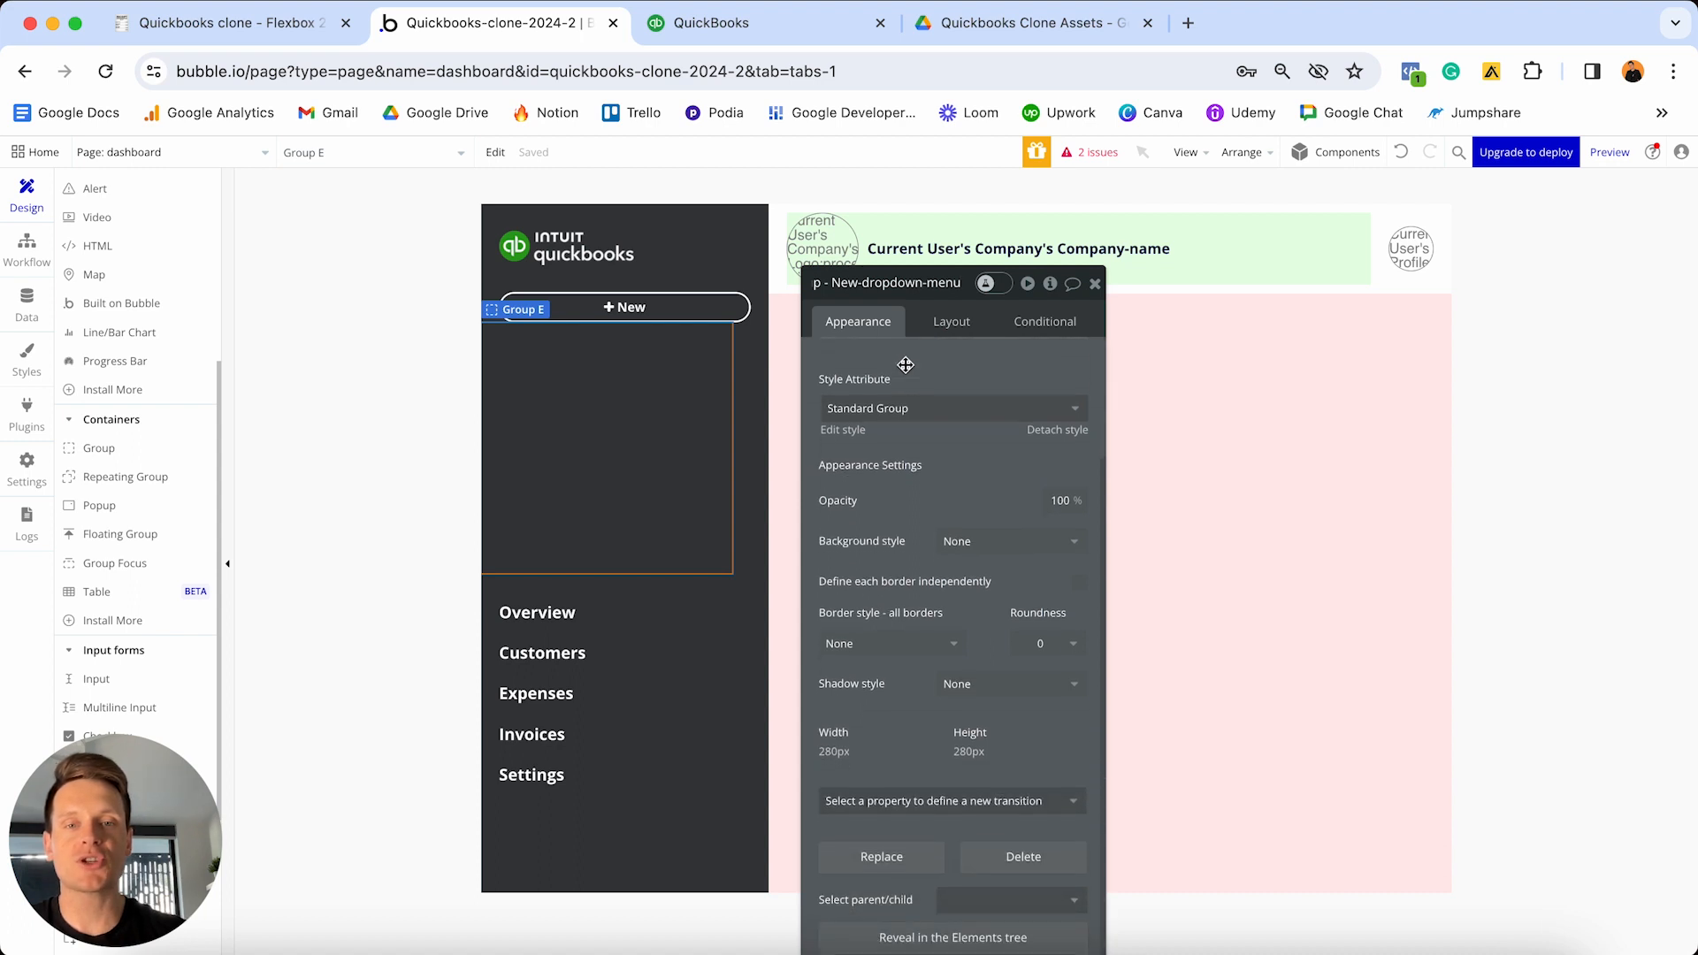
click(1058, 430)
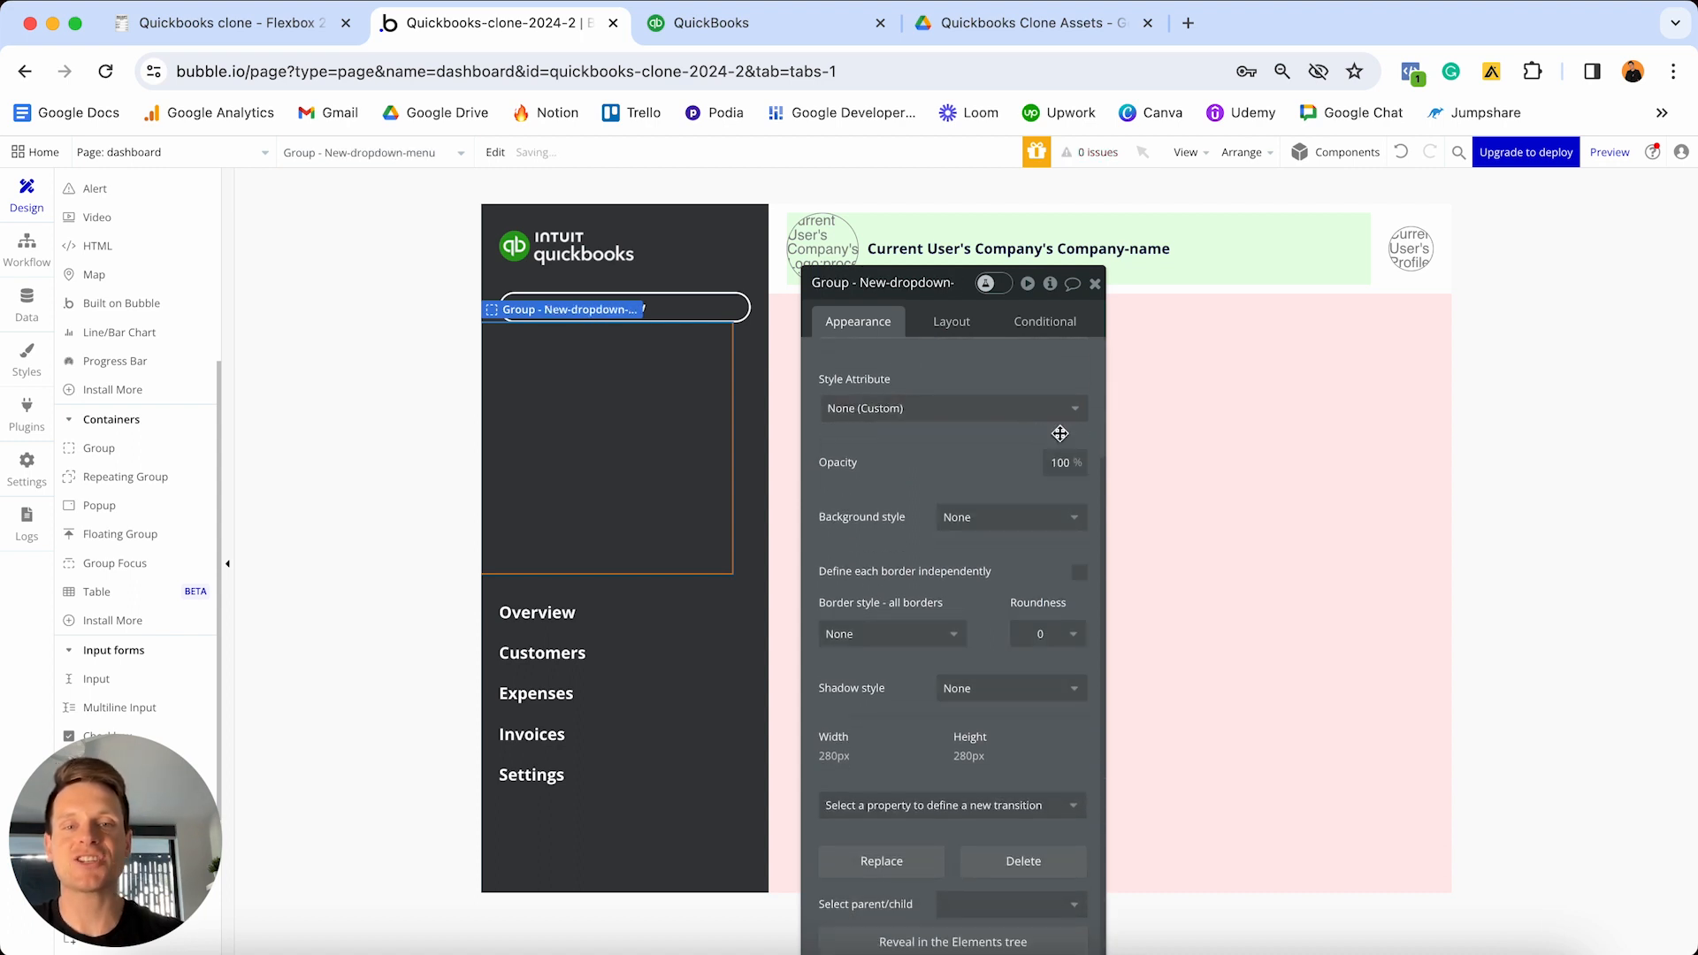
click(991, 520)
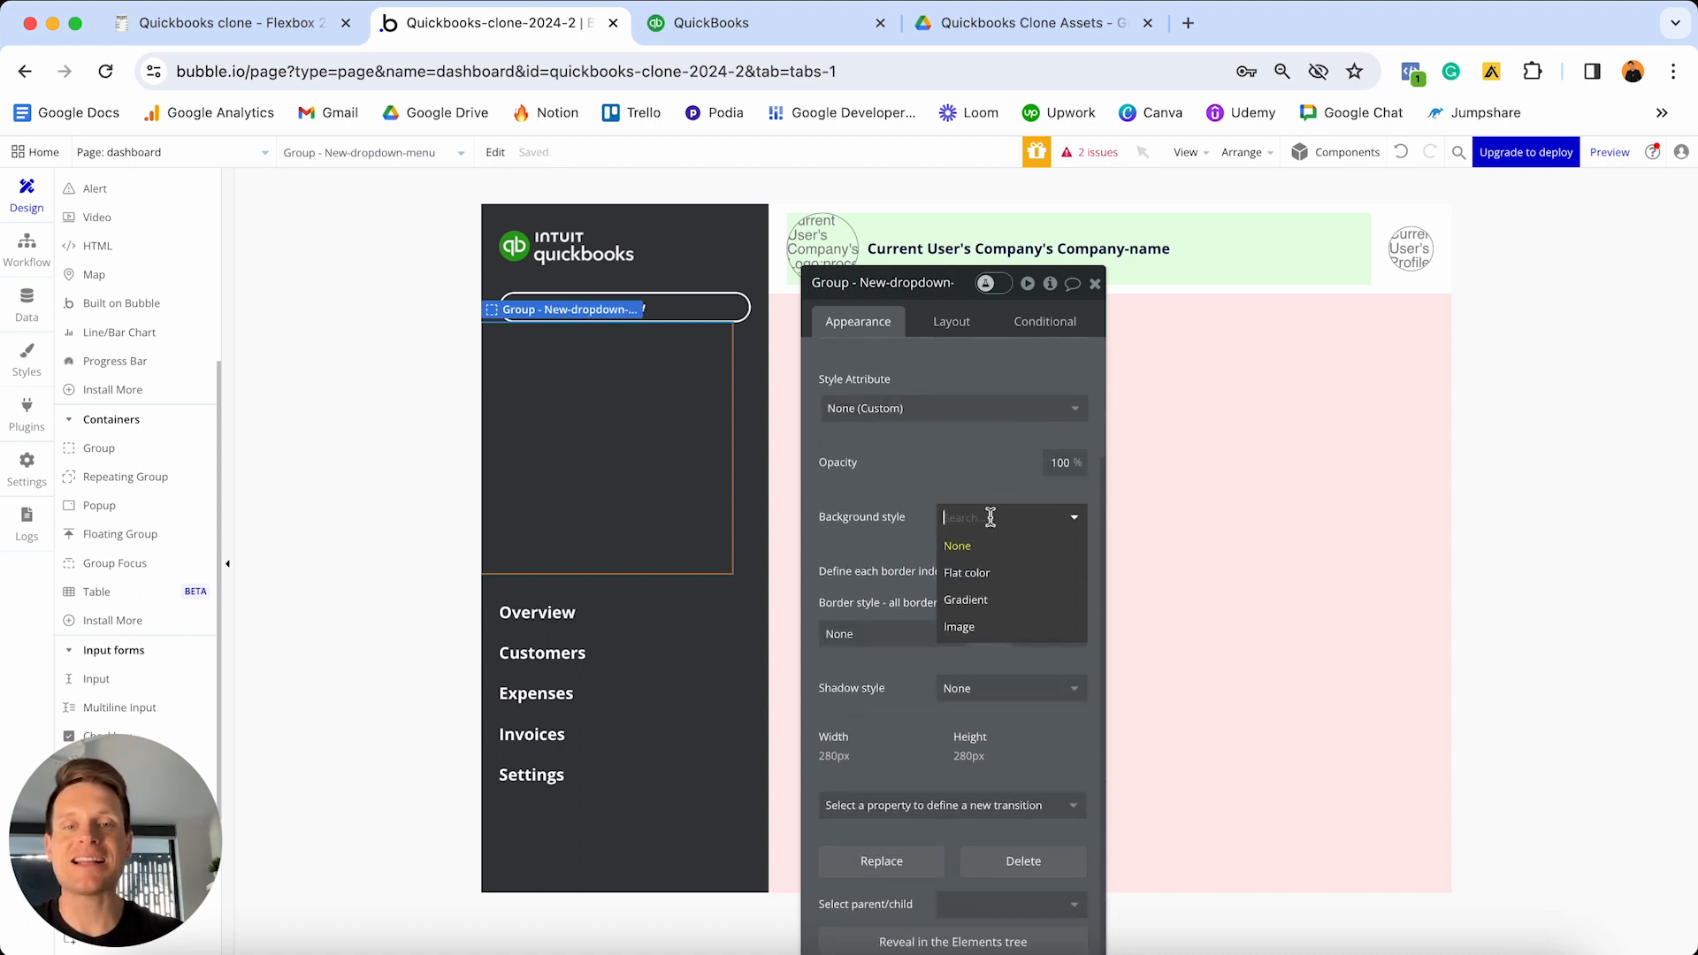
click(985, 570)
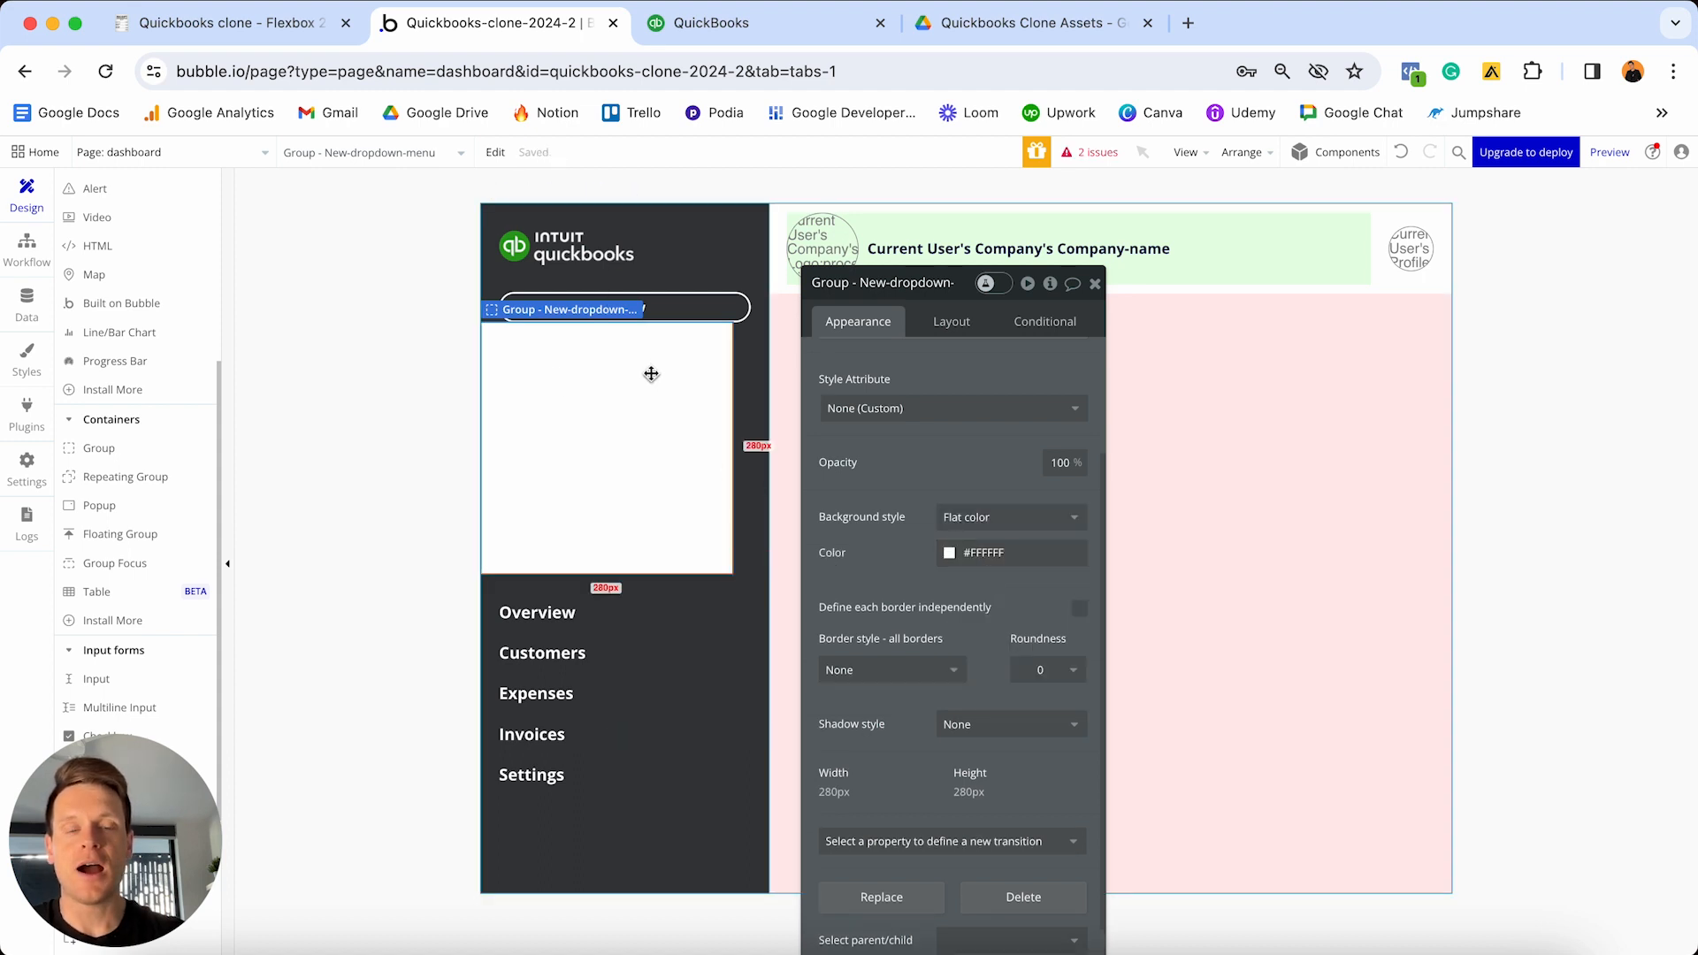
click(1042, 671)
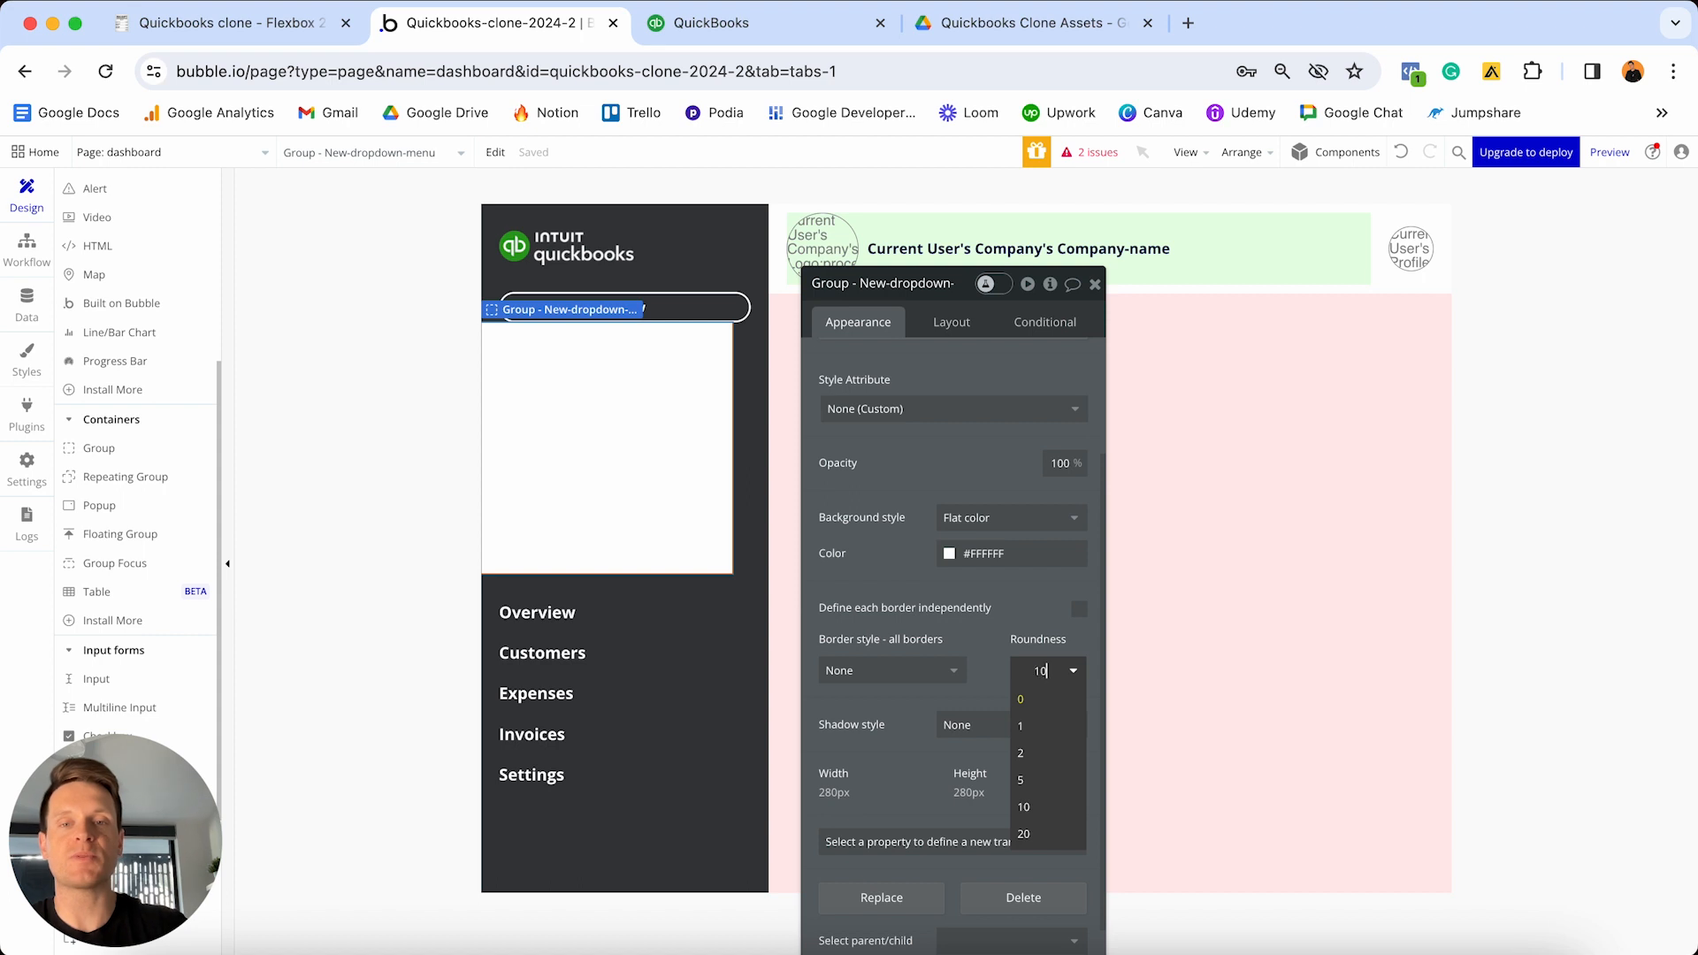
key(Return)
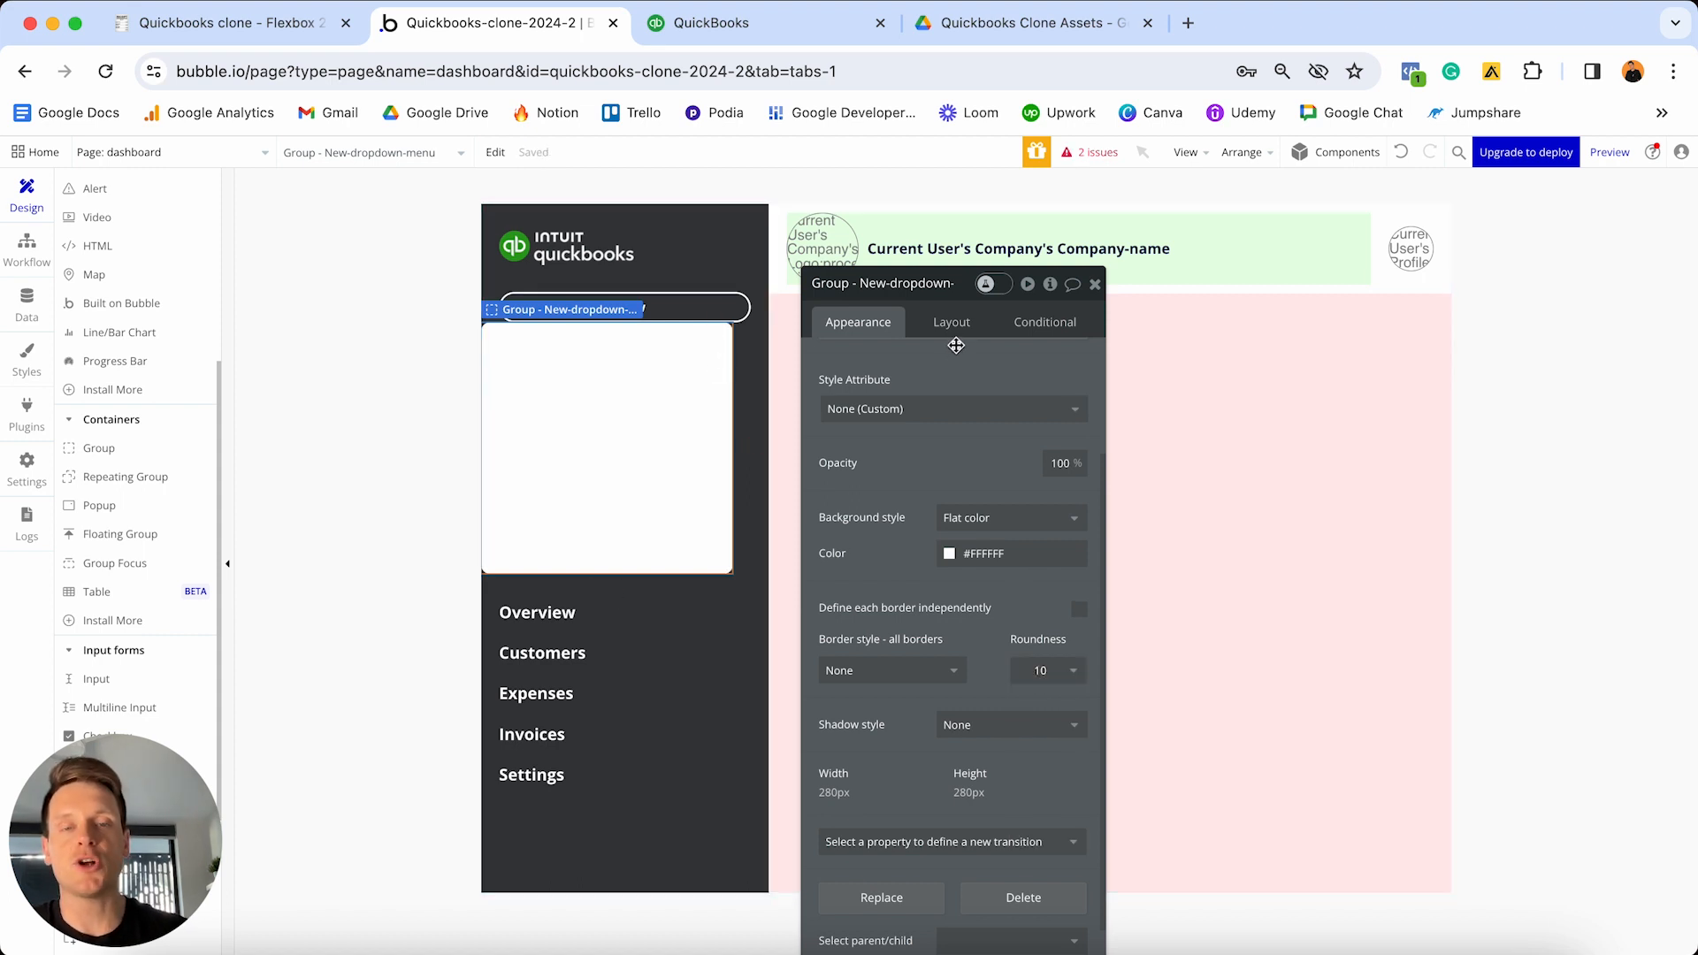
click(953, 324)
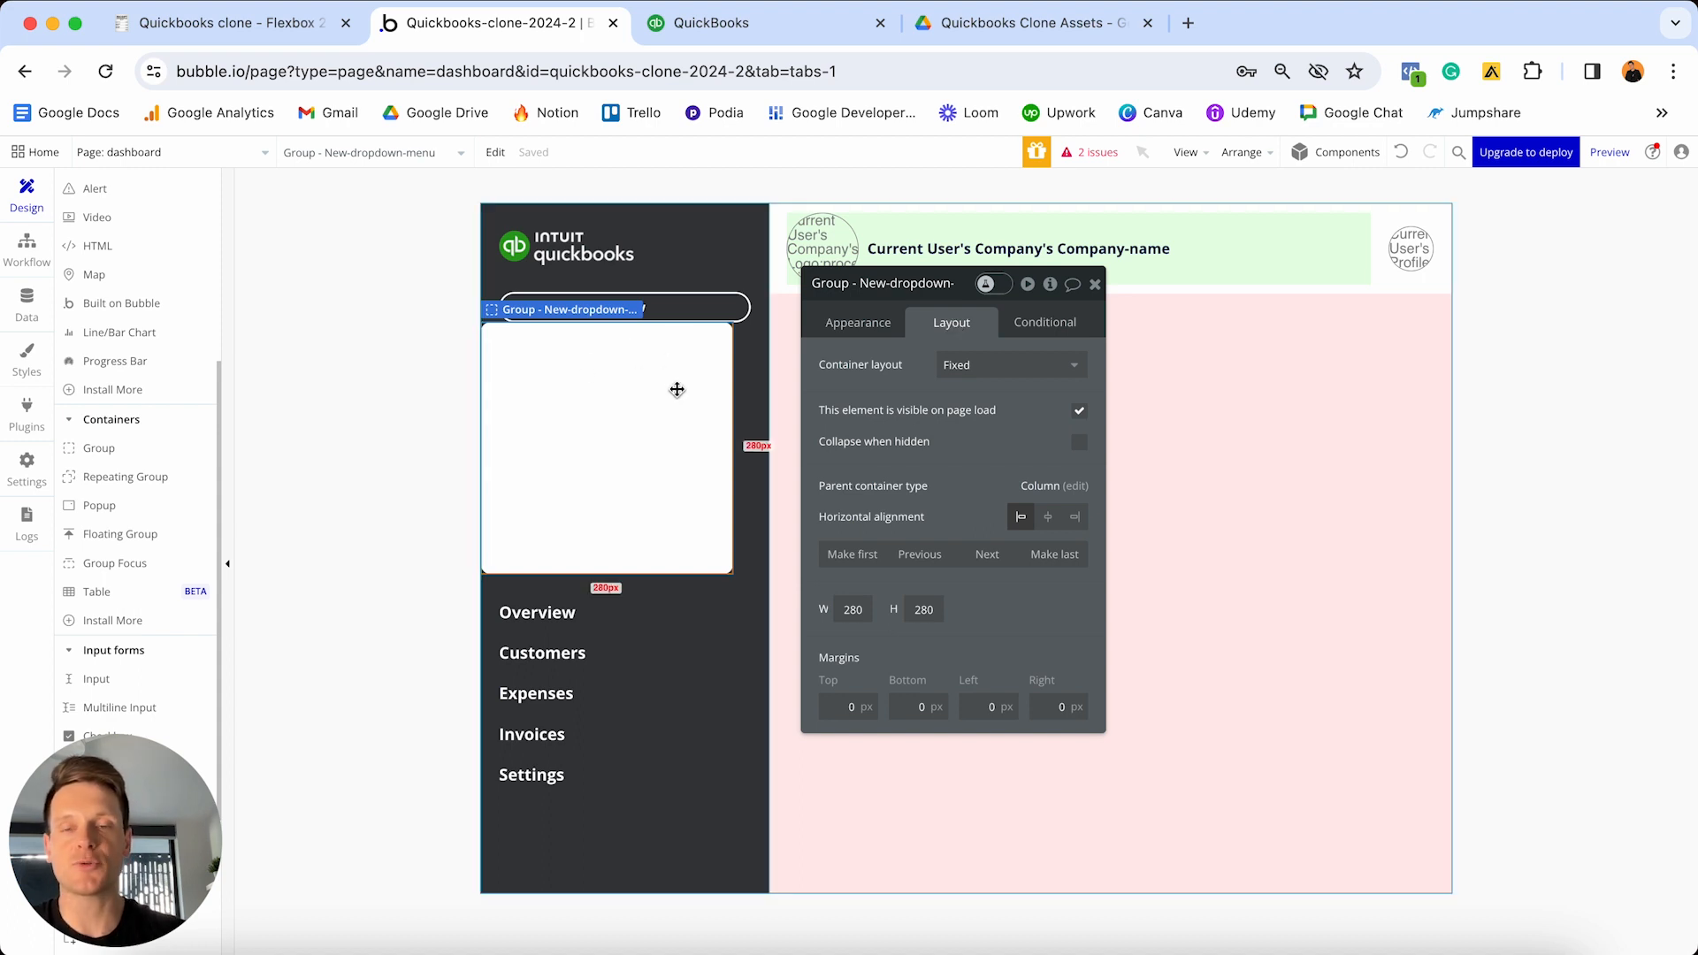
- Give New-dropdown-menu a Column layout, no fixed width and minimum width 0
click(977, 366)
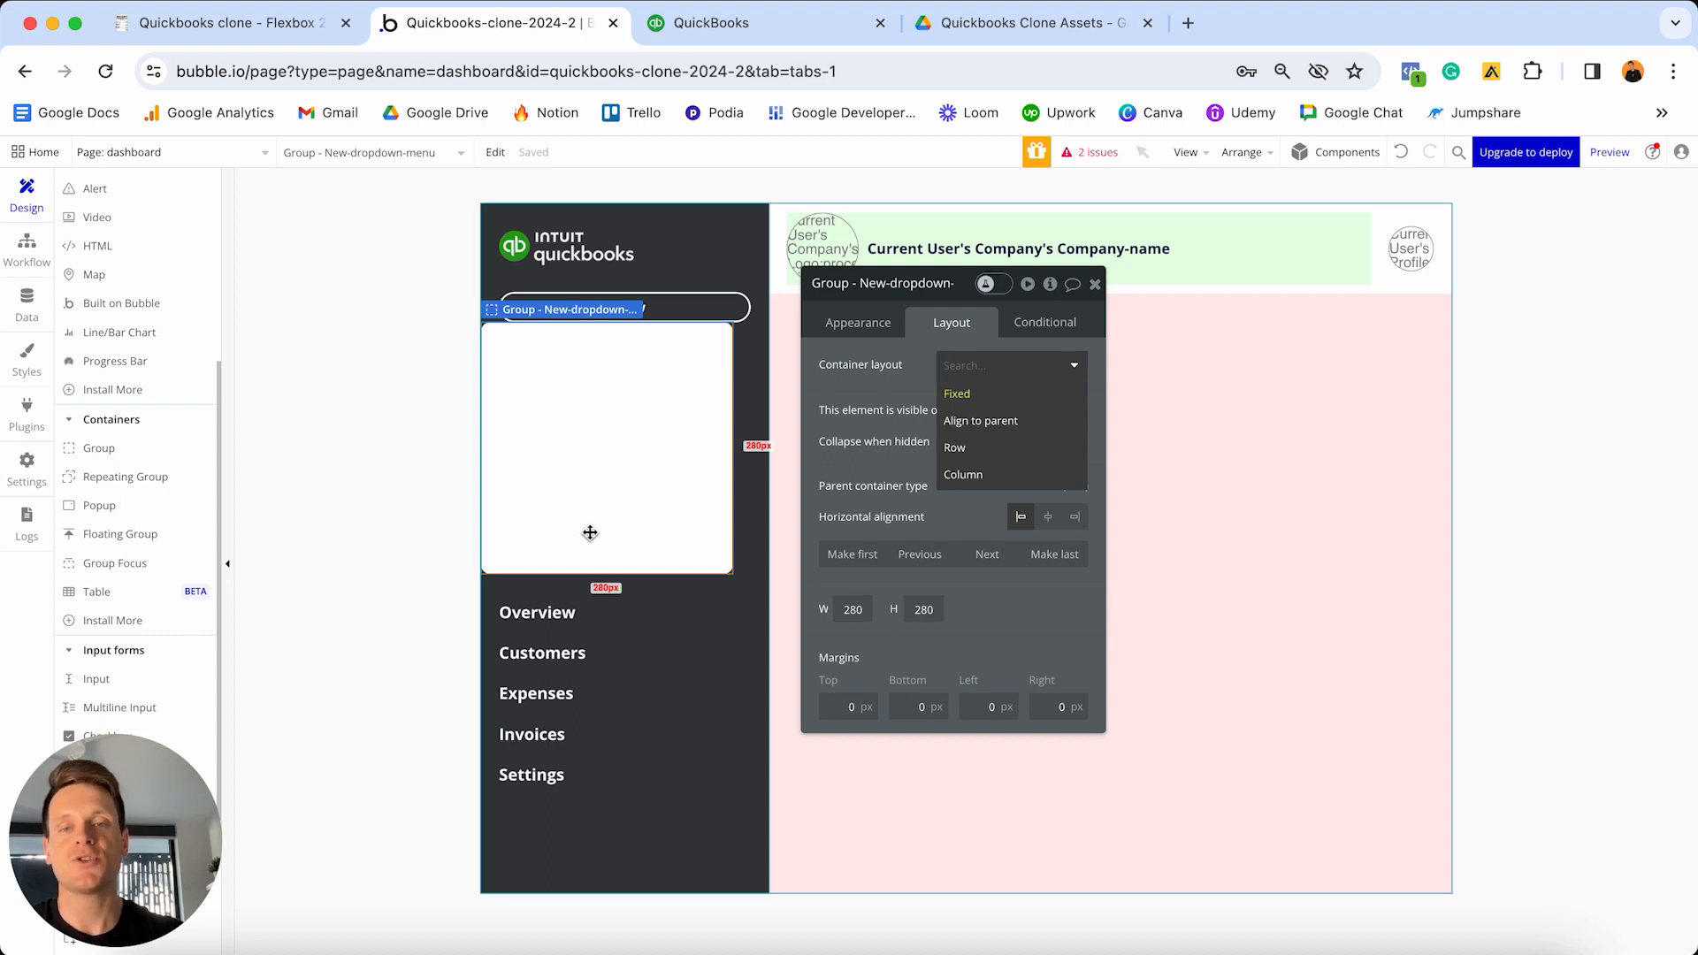
click(1011, 478)
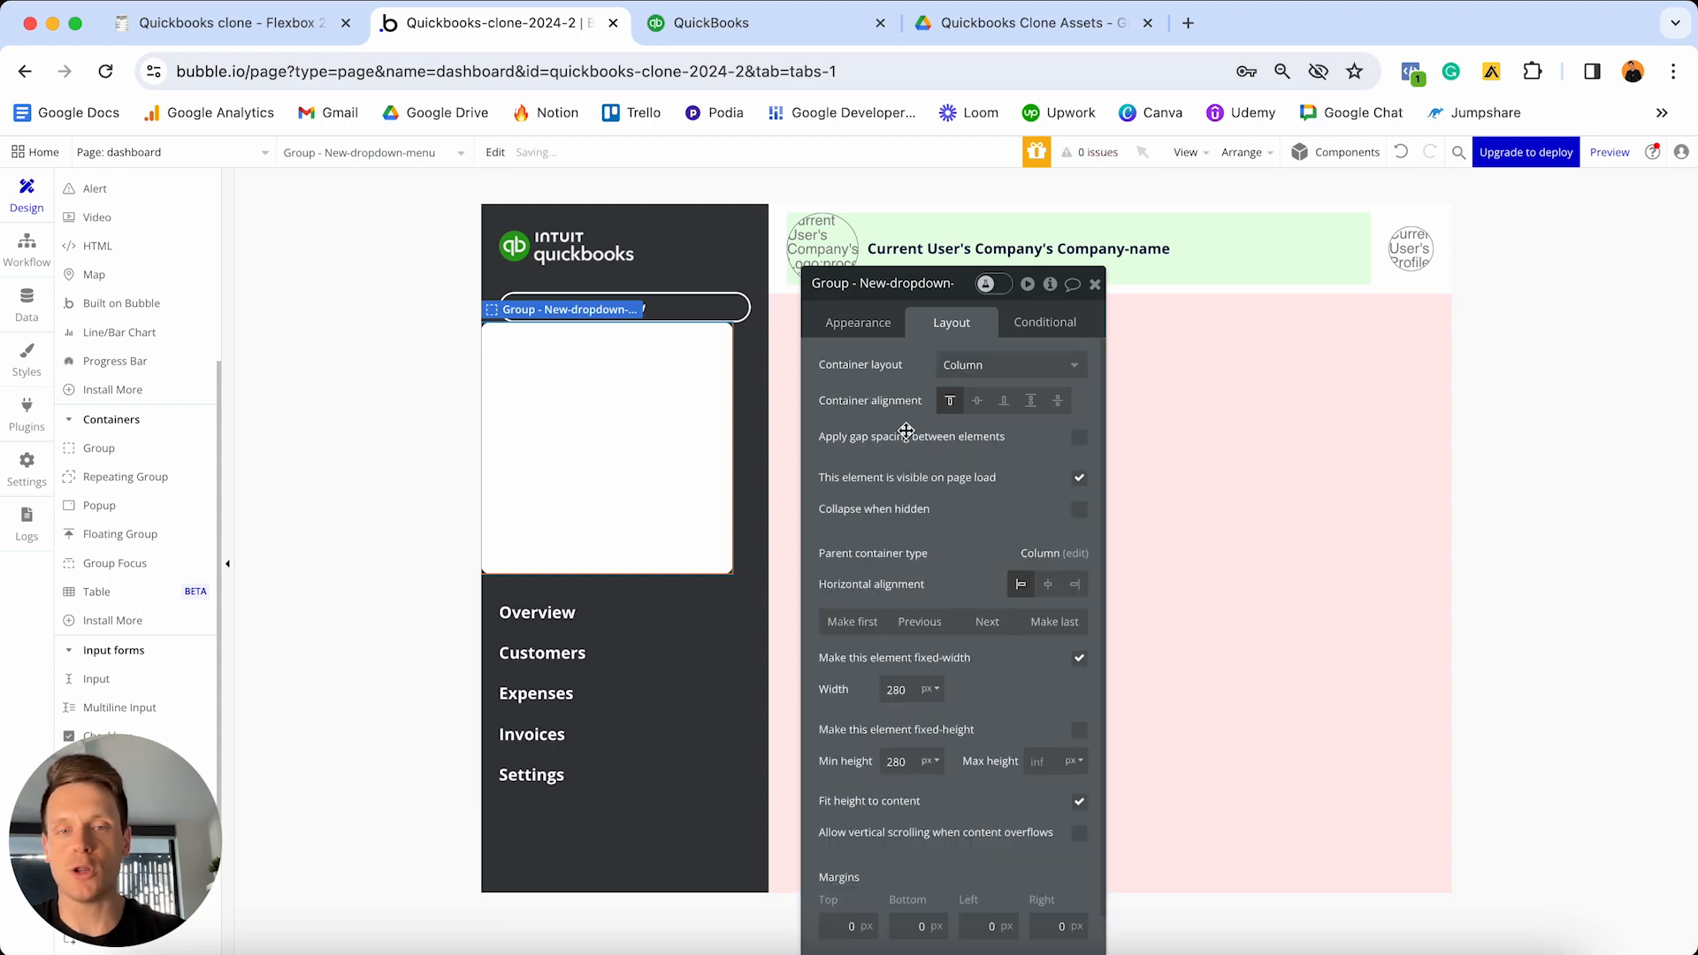
scroll(916, 434, down, 2)
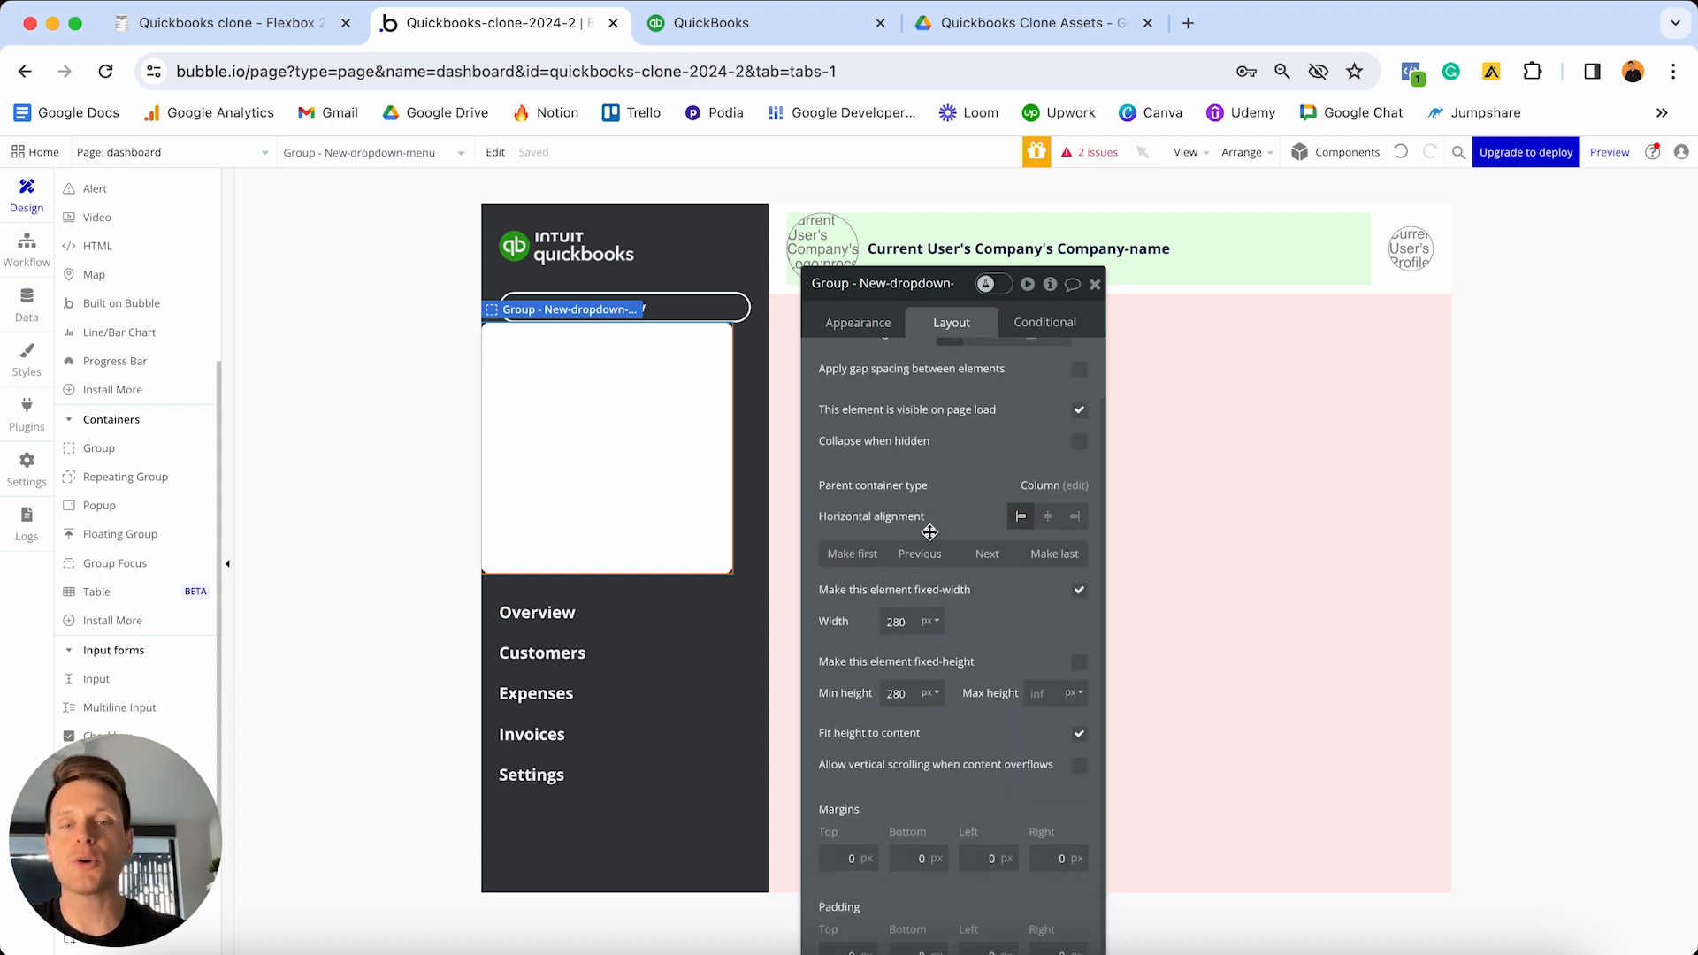
click(1080, 591)
double_click(896, 622)
text(0)
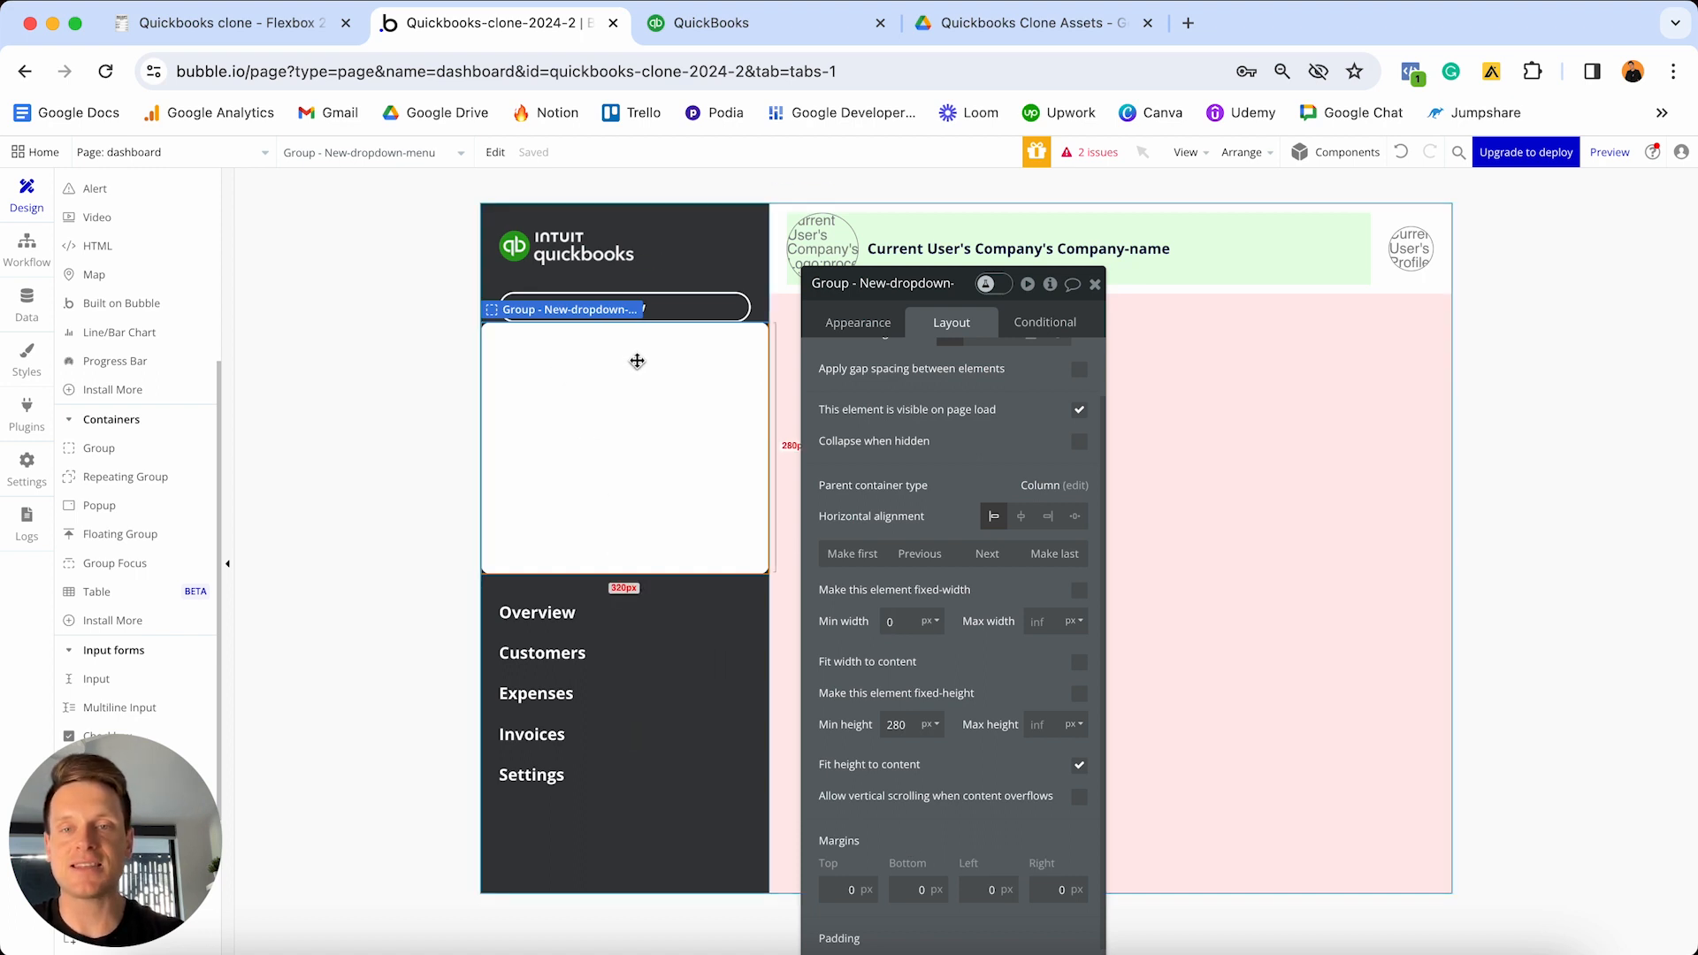
scroll(176, 444, up, 5)
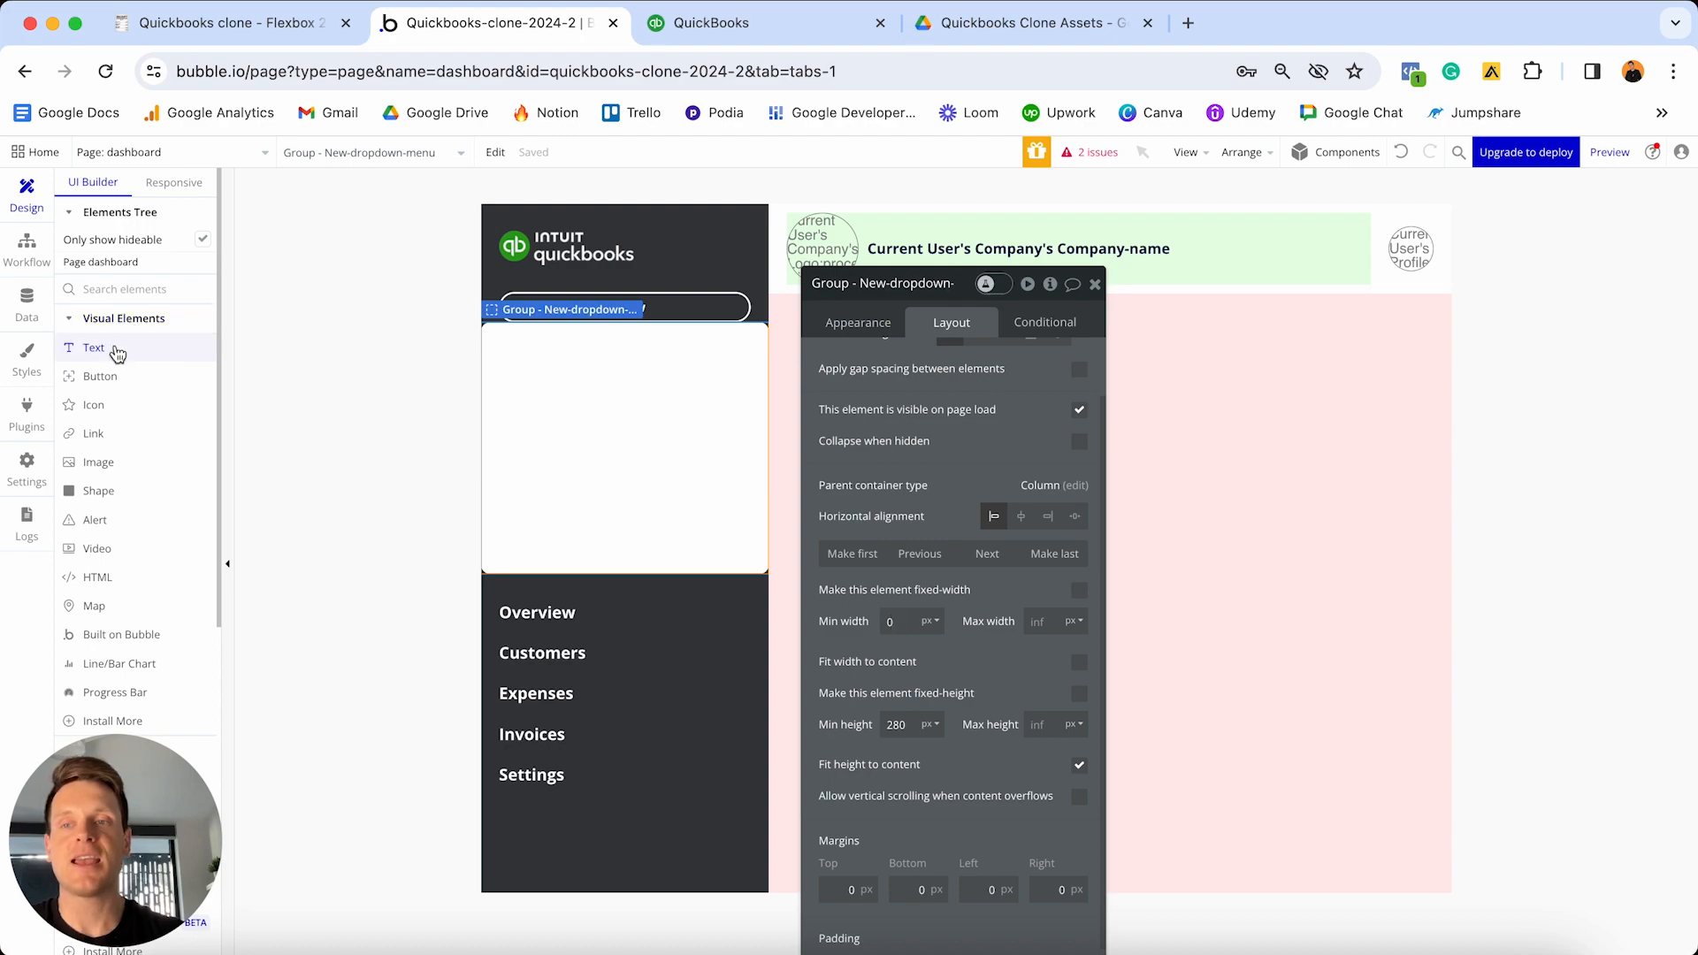
- Place a text element inside the dropdown group and start its text with '[fa'
drag(118, 353, 581, 380)
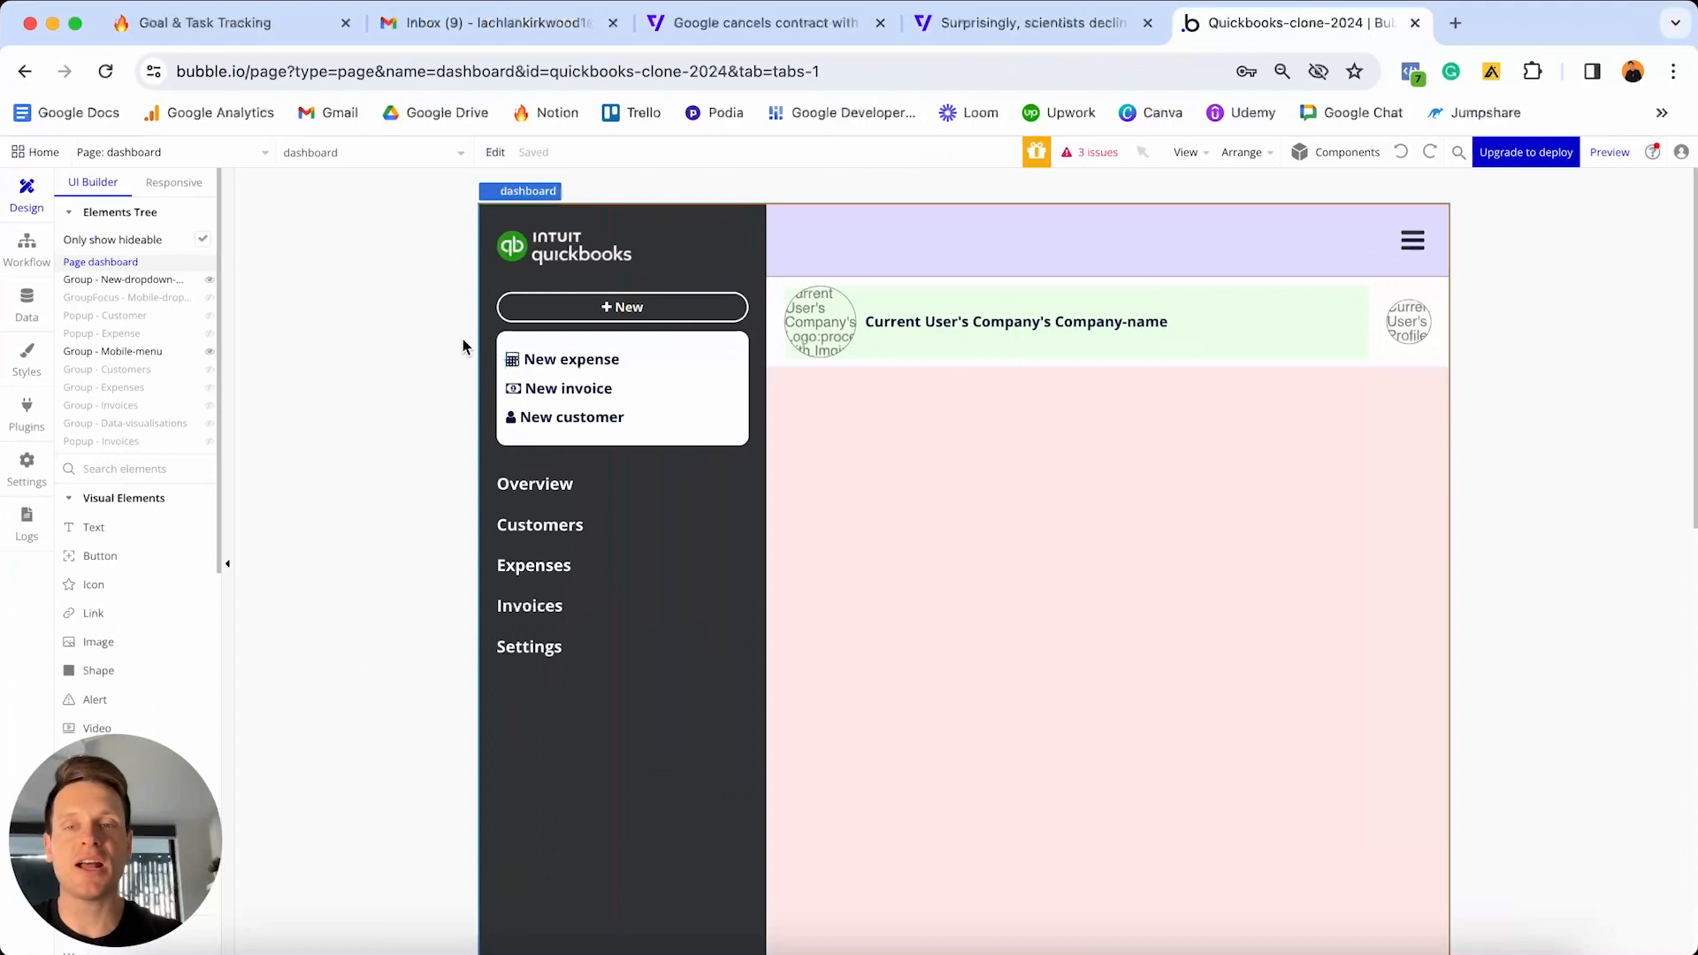
click(549, 361)
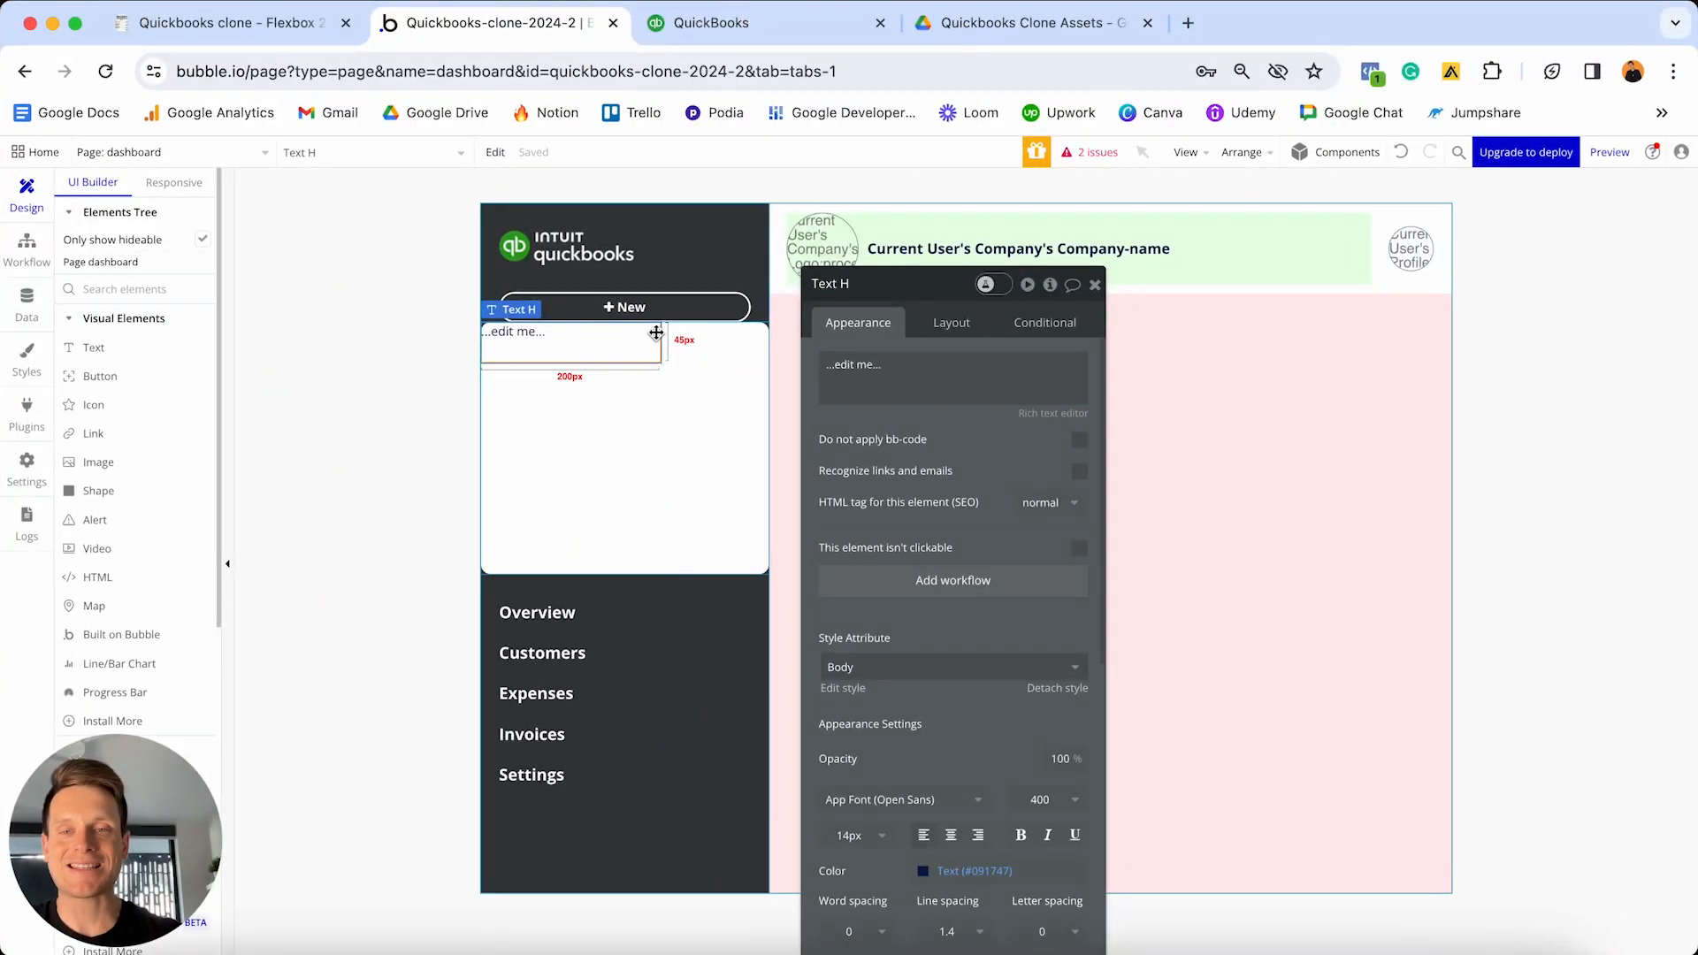
triple_click(883, 381)
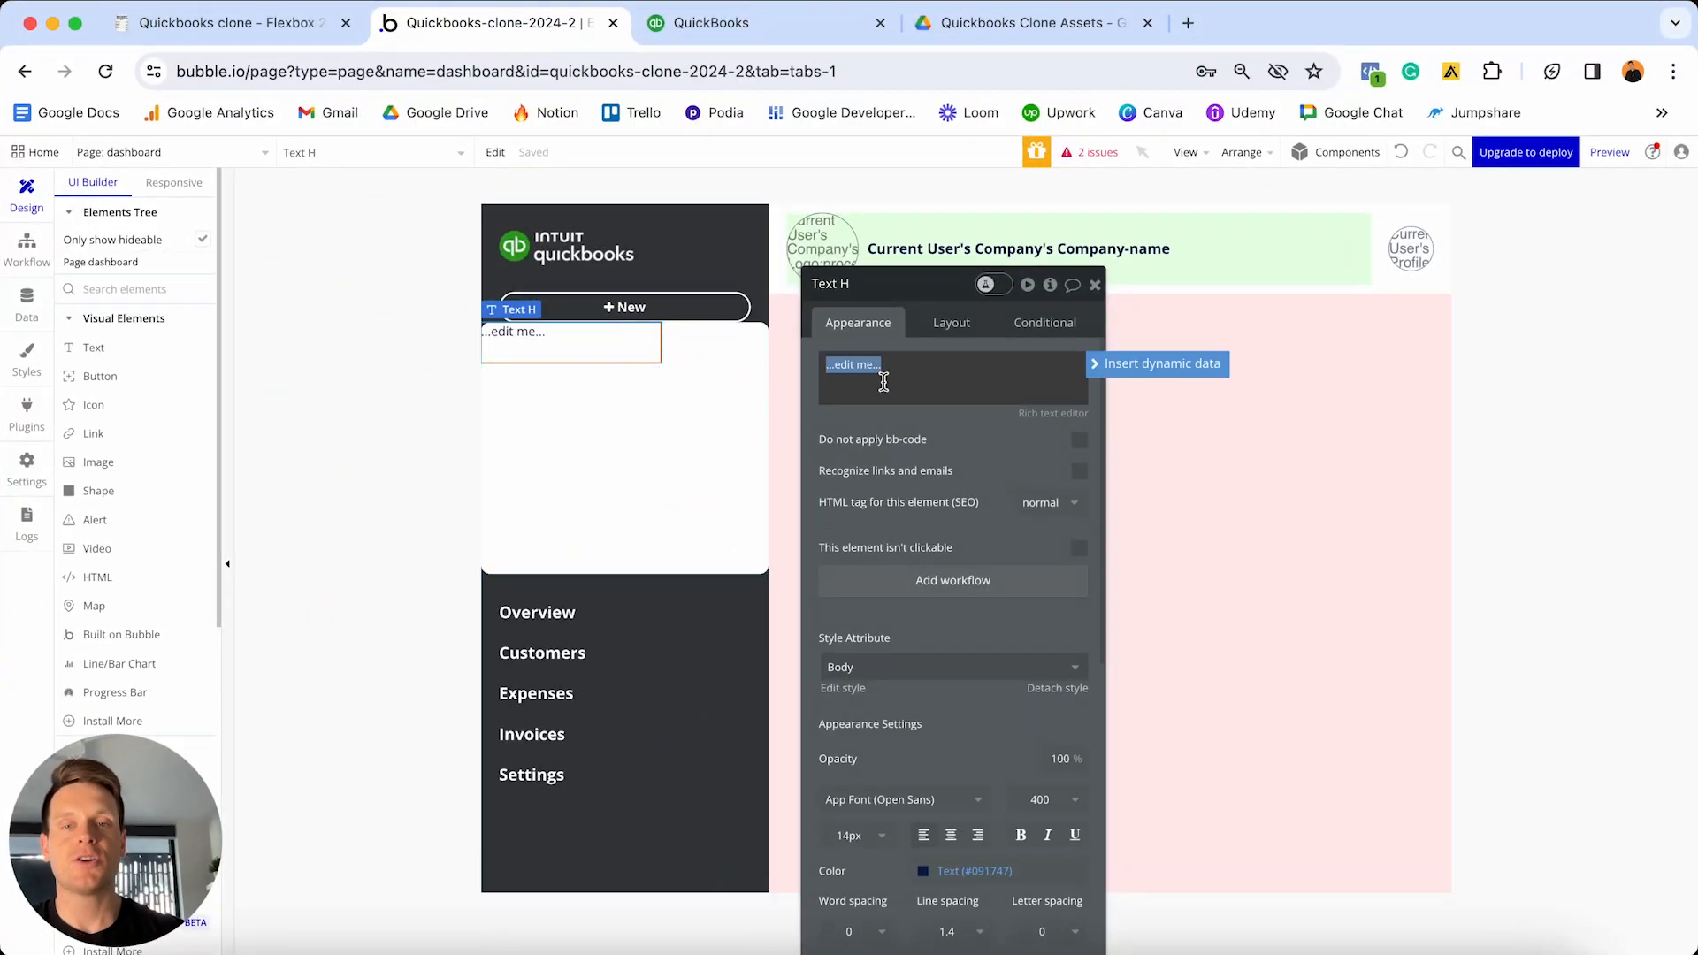
key(BackSpace)
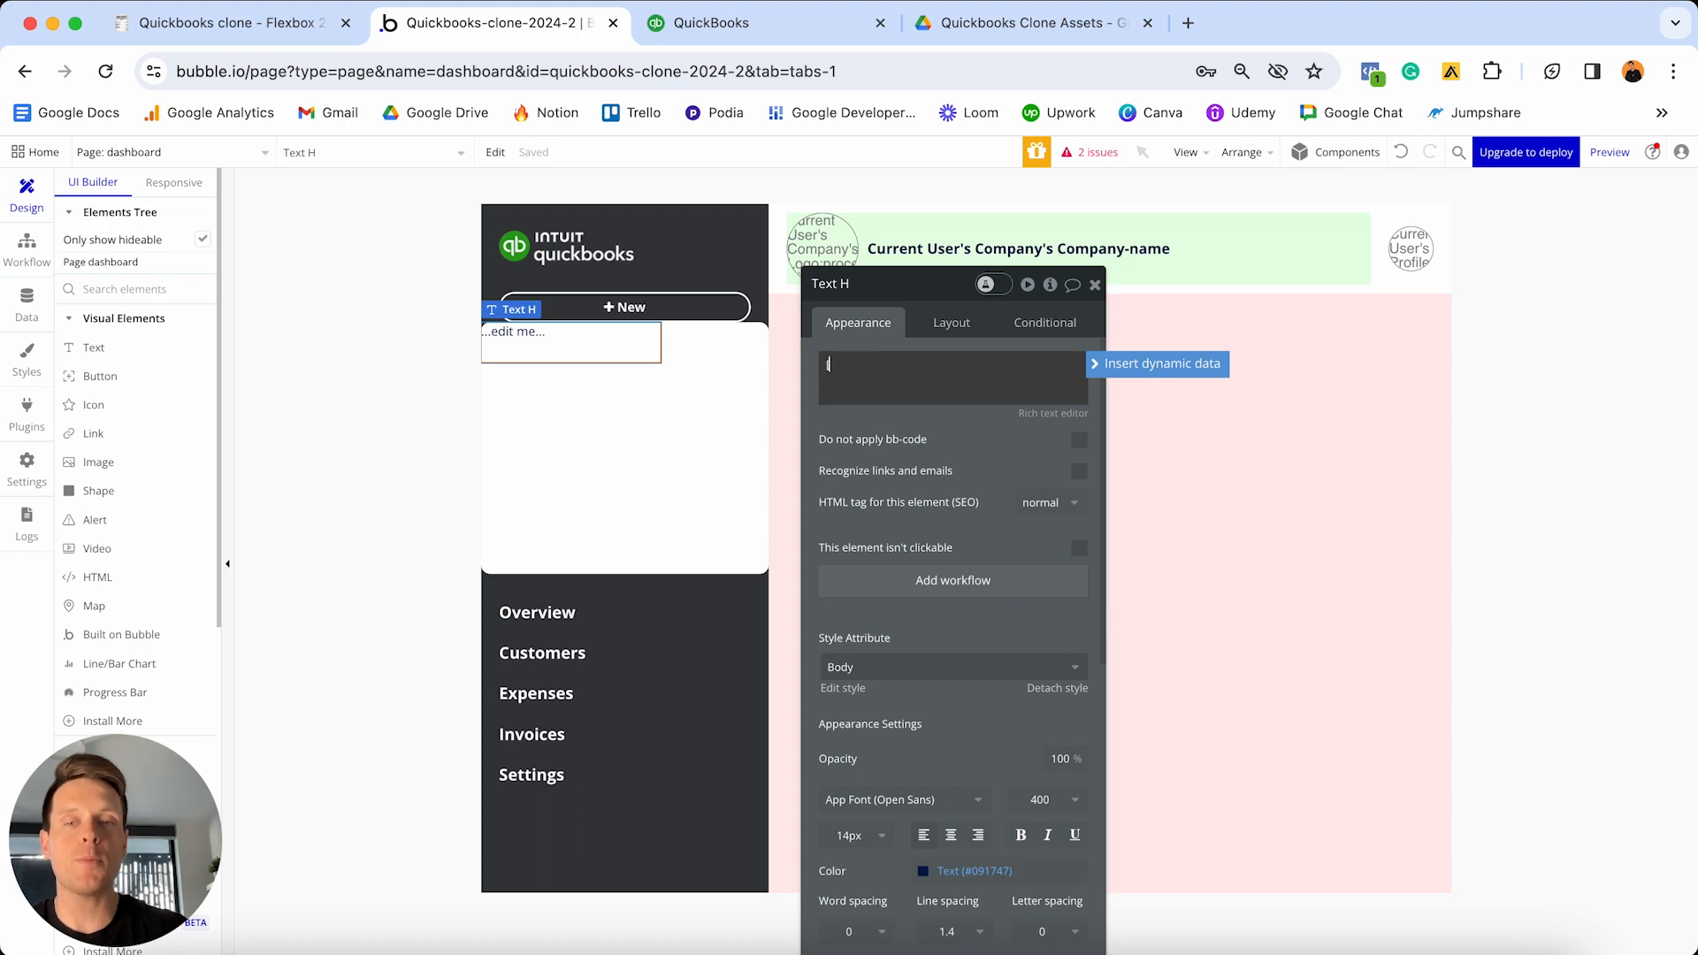
text([fa)
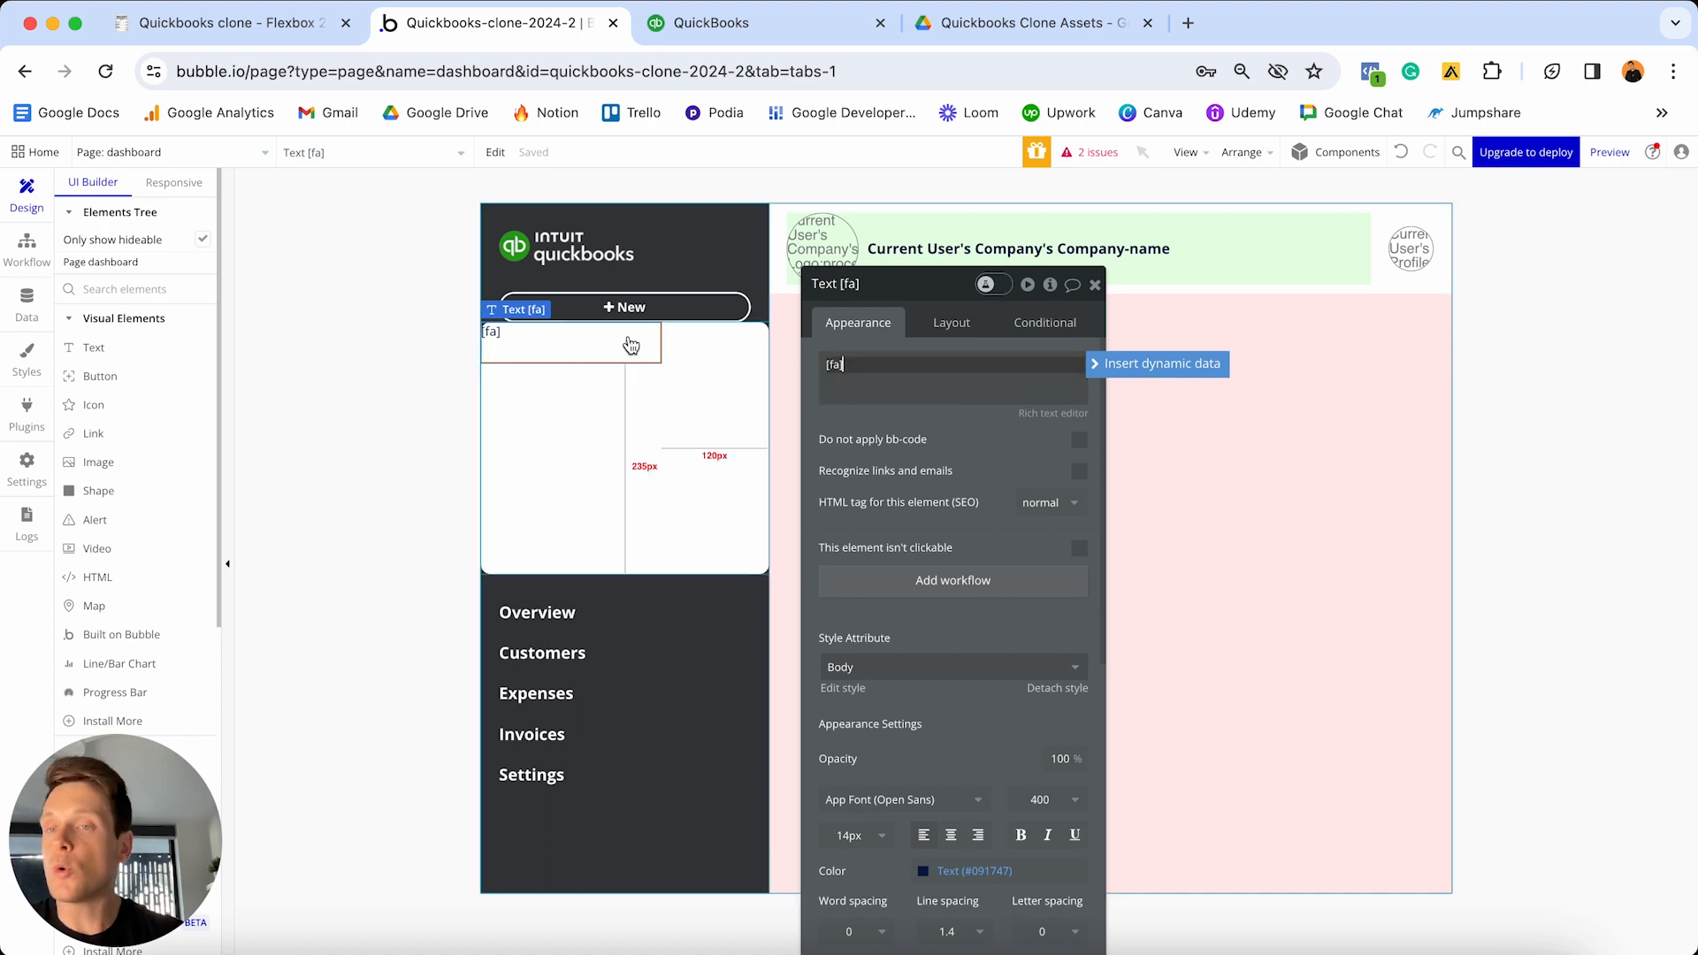
- Add a calculator icon inside the group, found by searching 'calc'
click(92, 405)
click(554, 451)
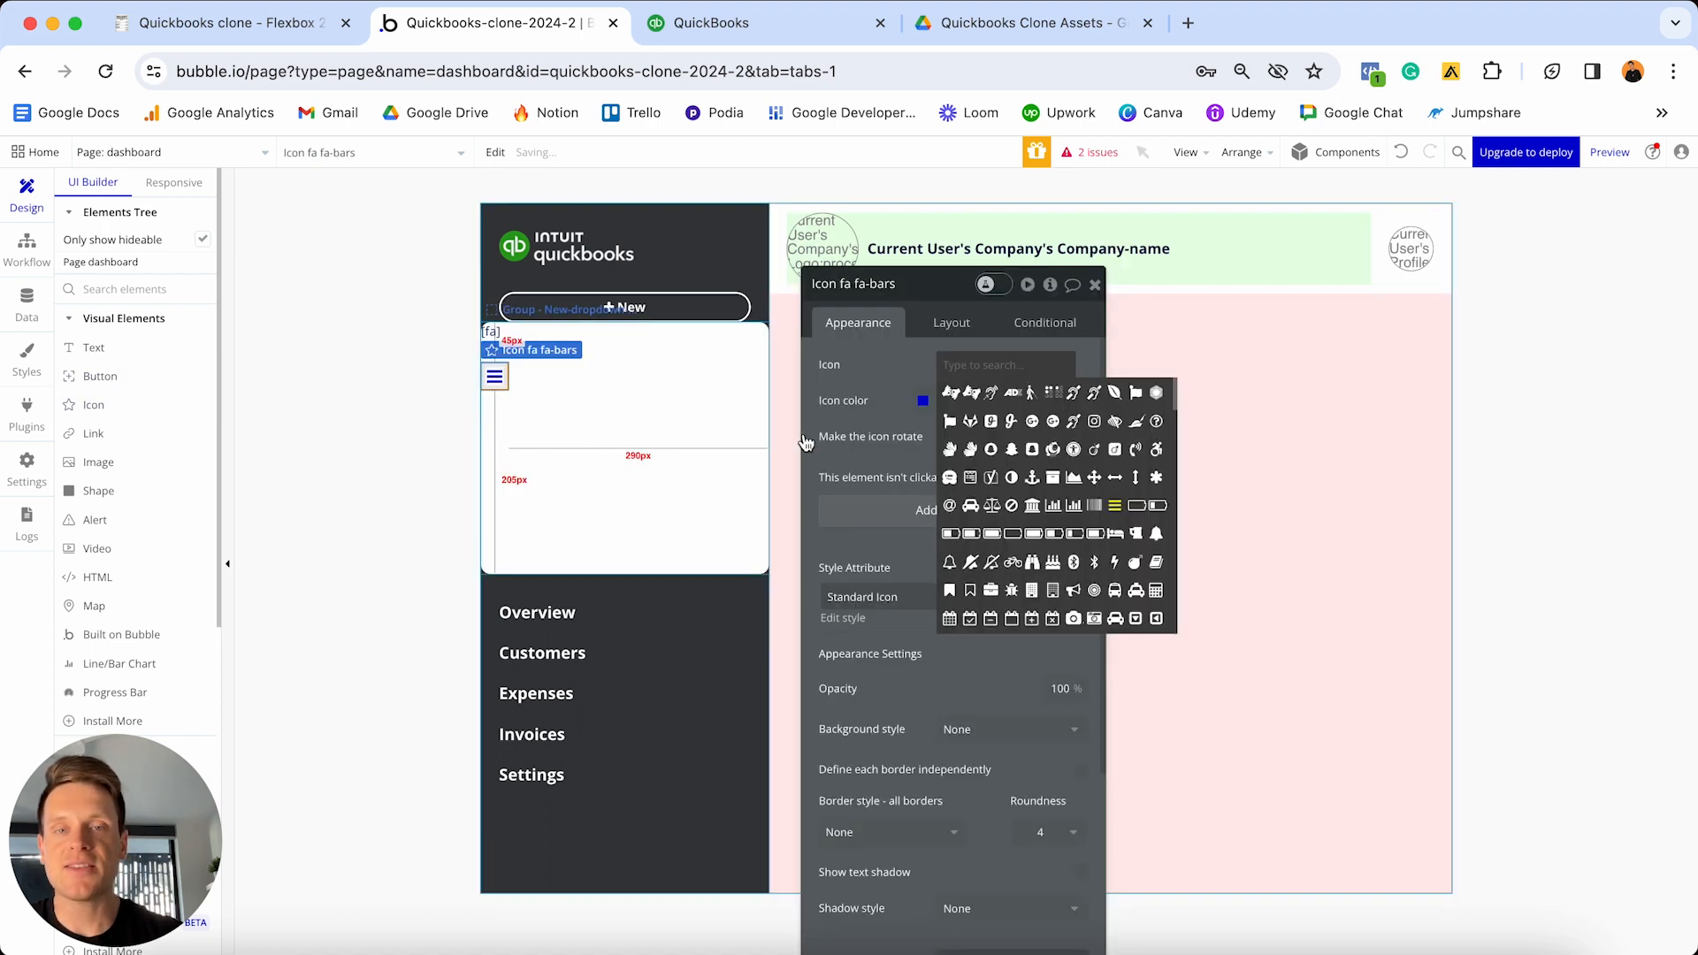
text(calcul)
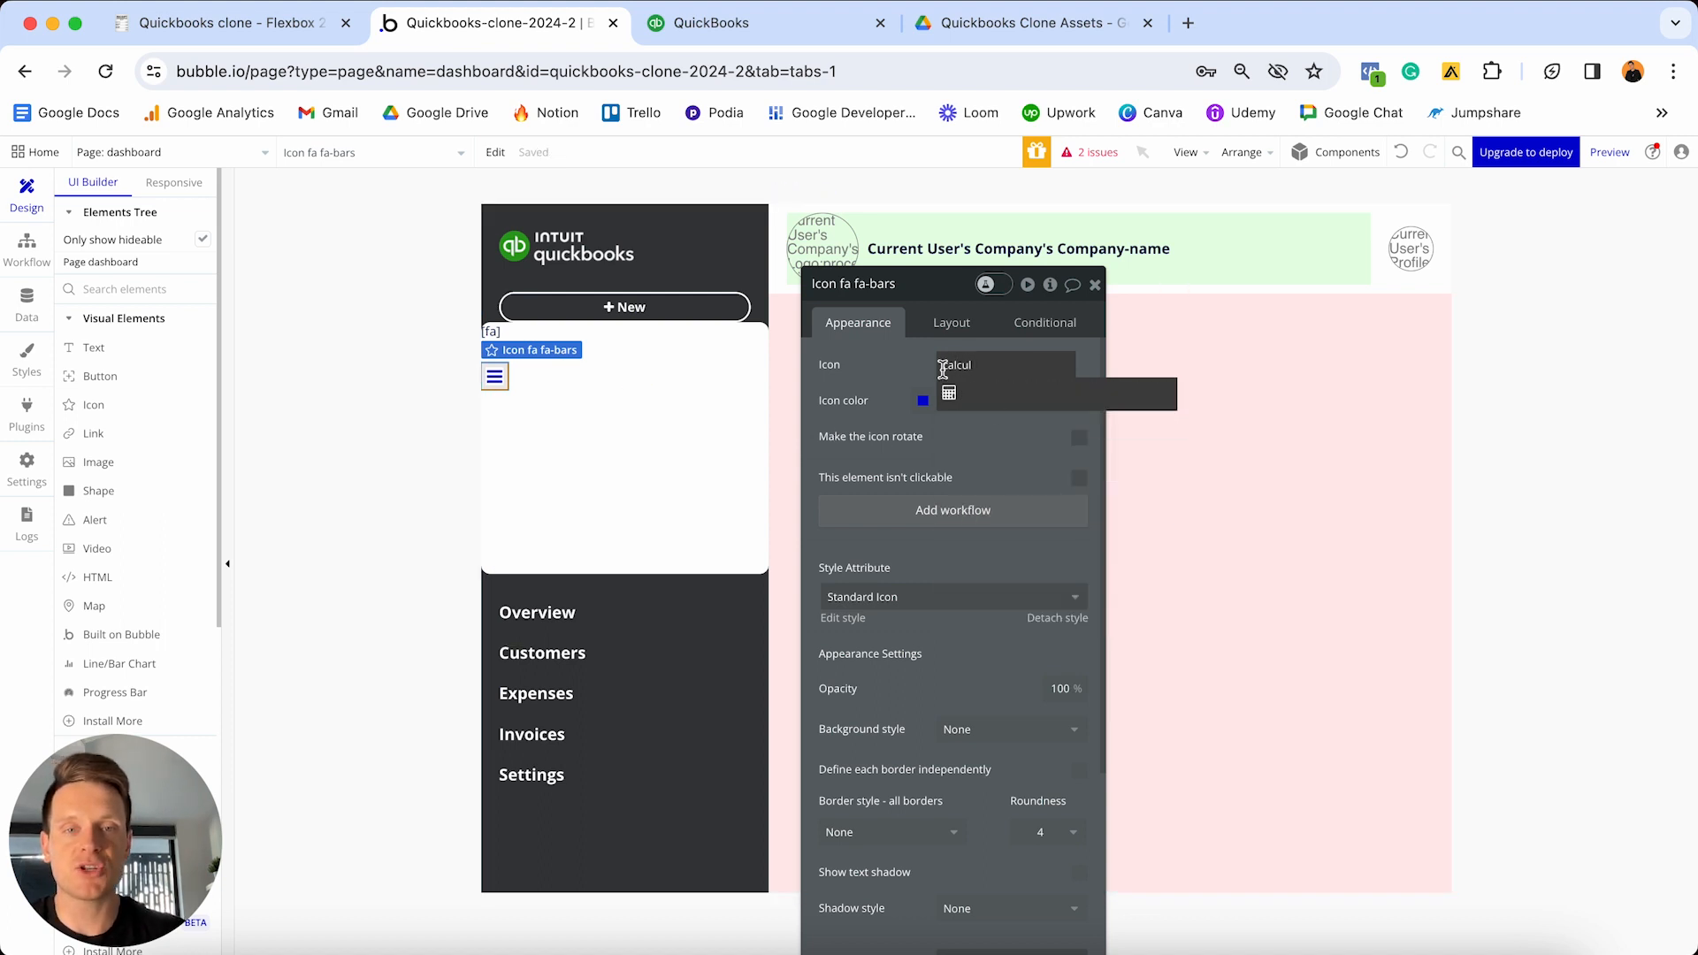
click(970, 393)
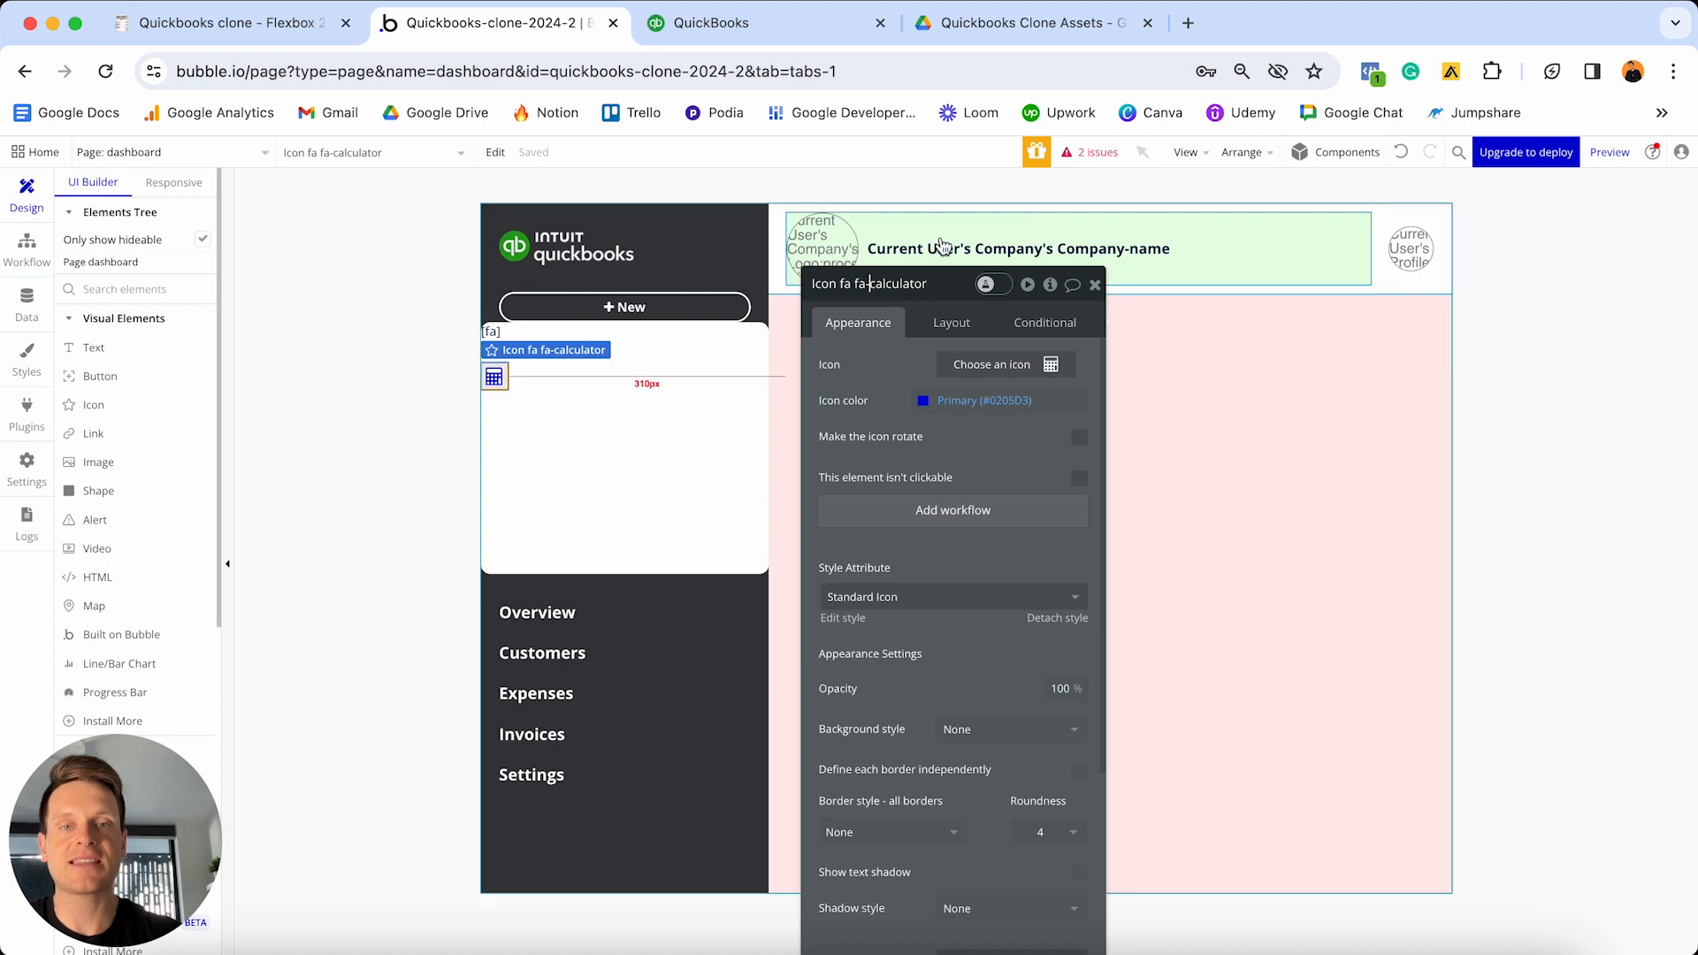
double_click(871, 281)
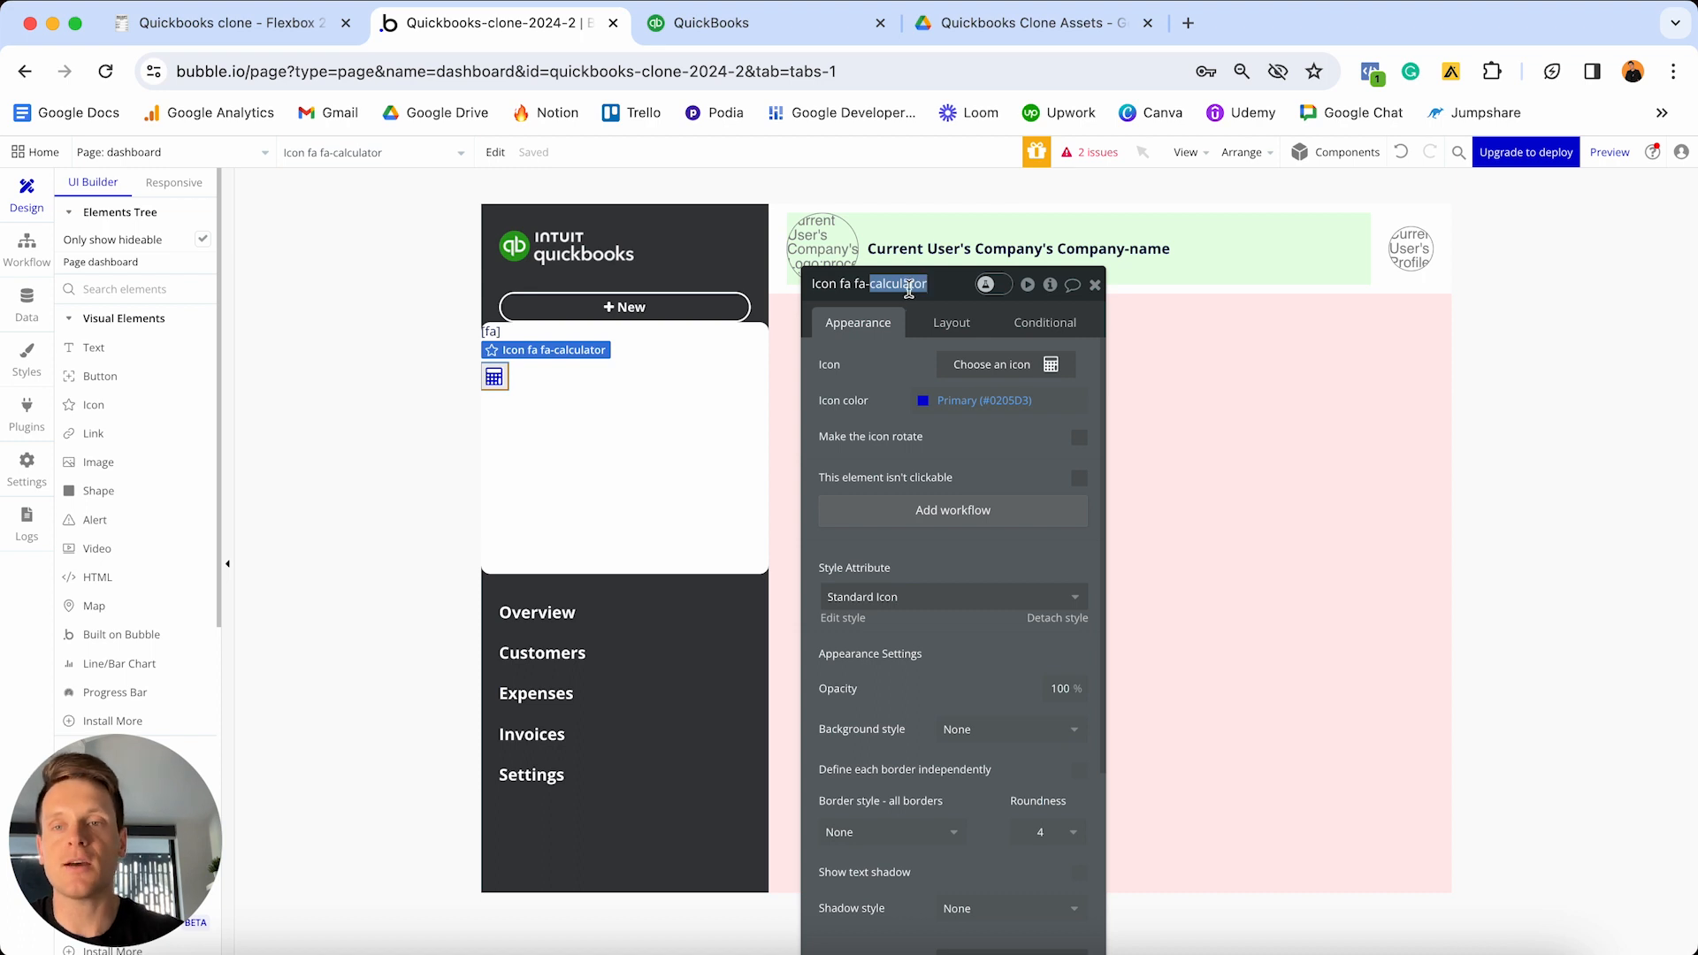
click(518, 342)
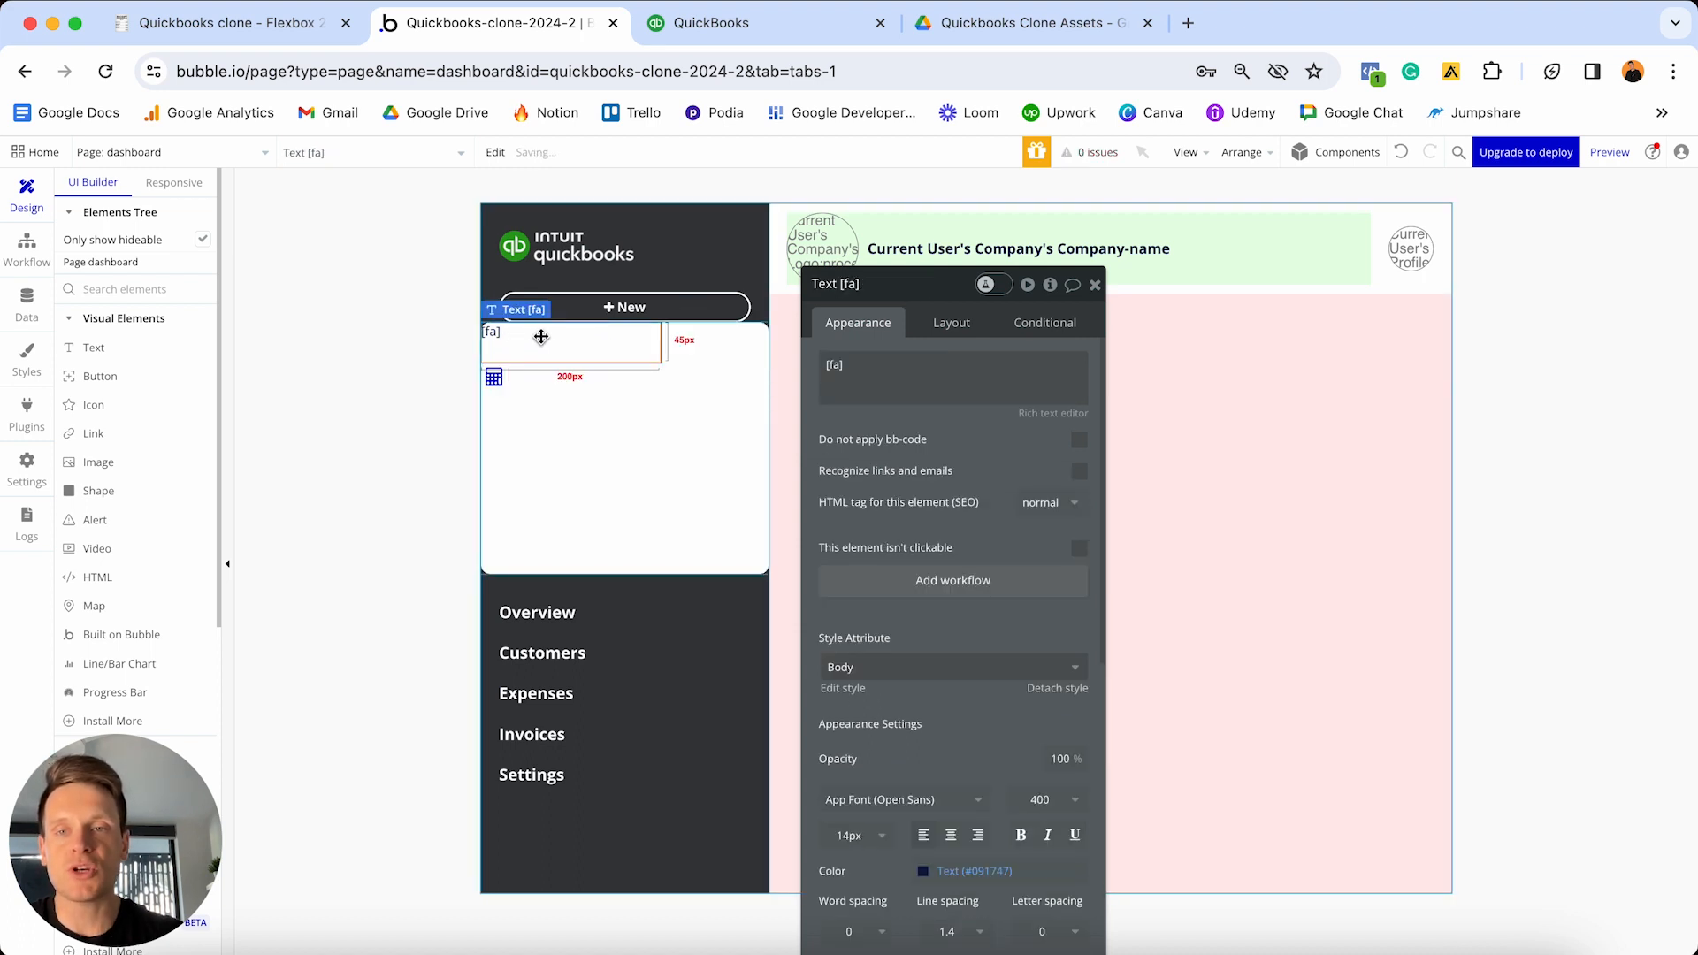
- Set the text to '[fa]calculator[/fa] New expense'
triple_click(914, 382)
key(Right)
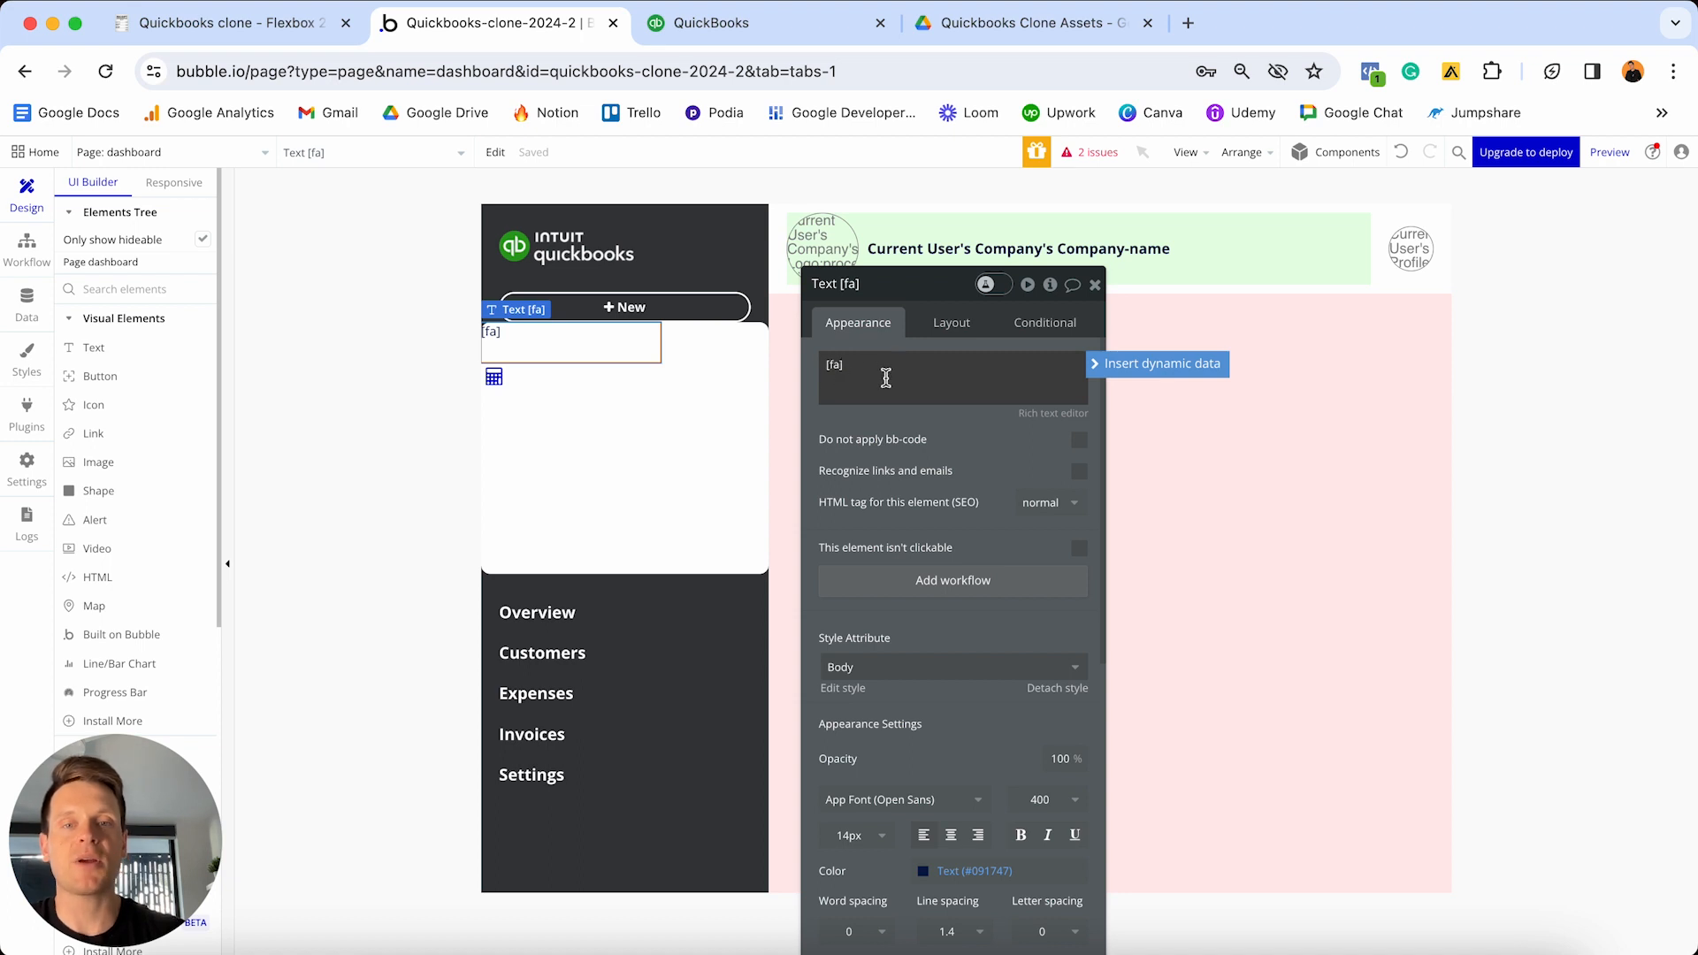
text(calculator)
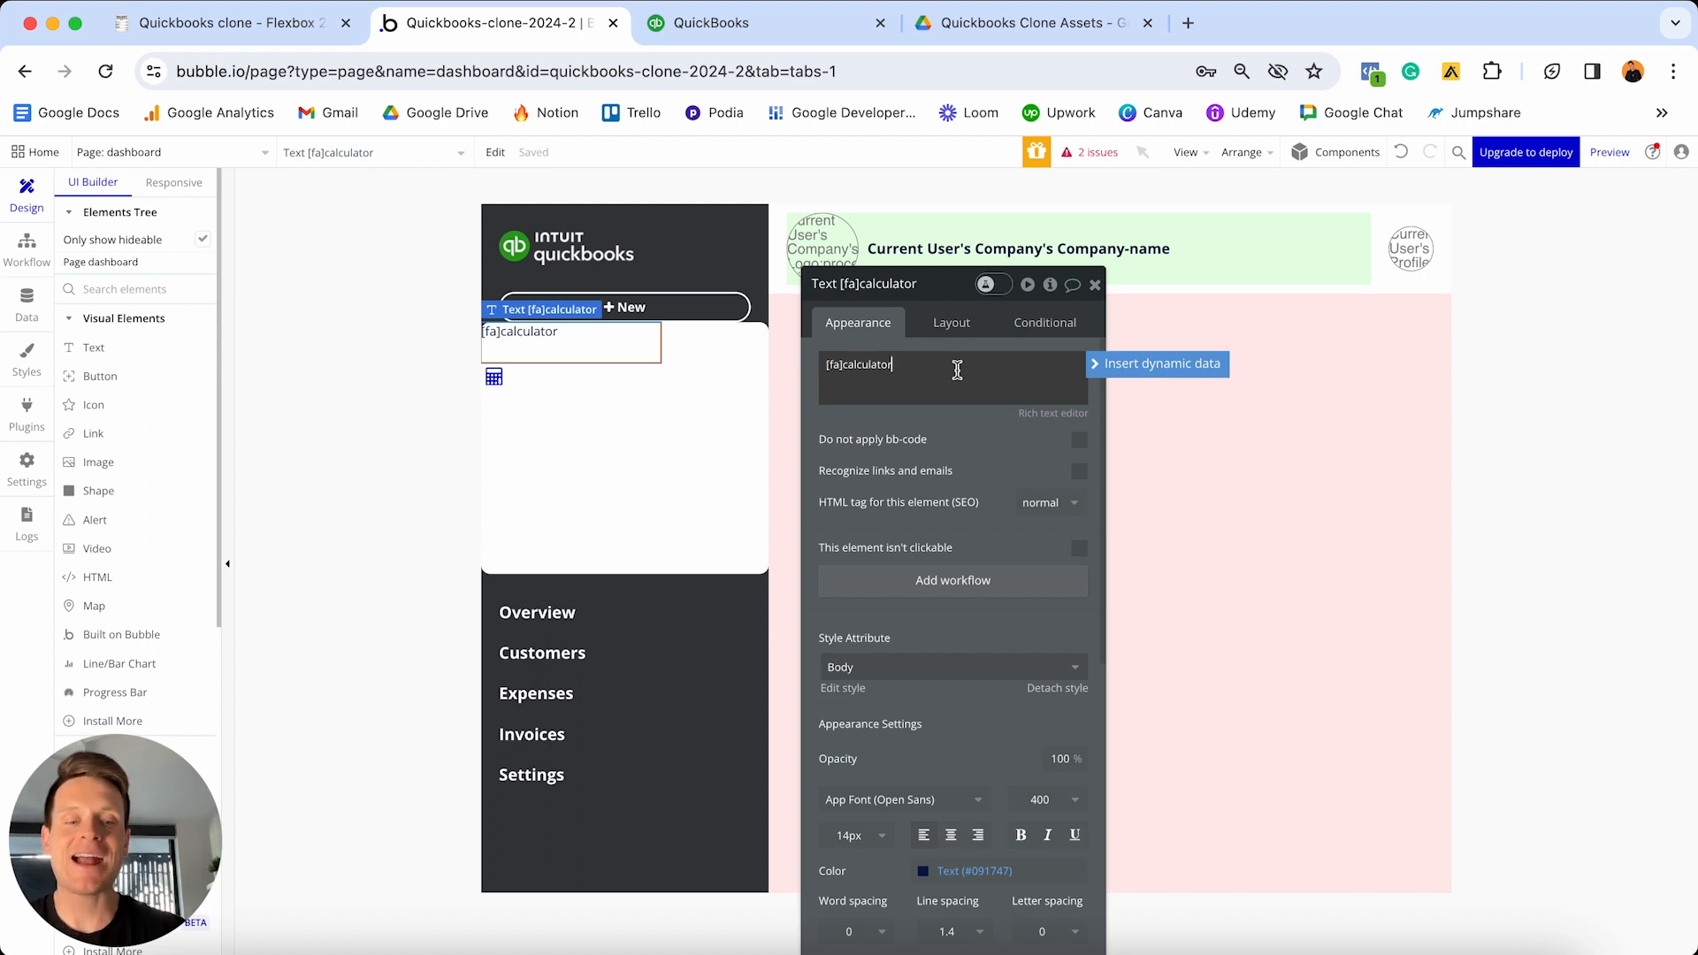
text([/)
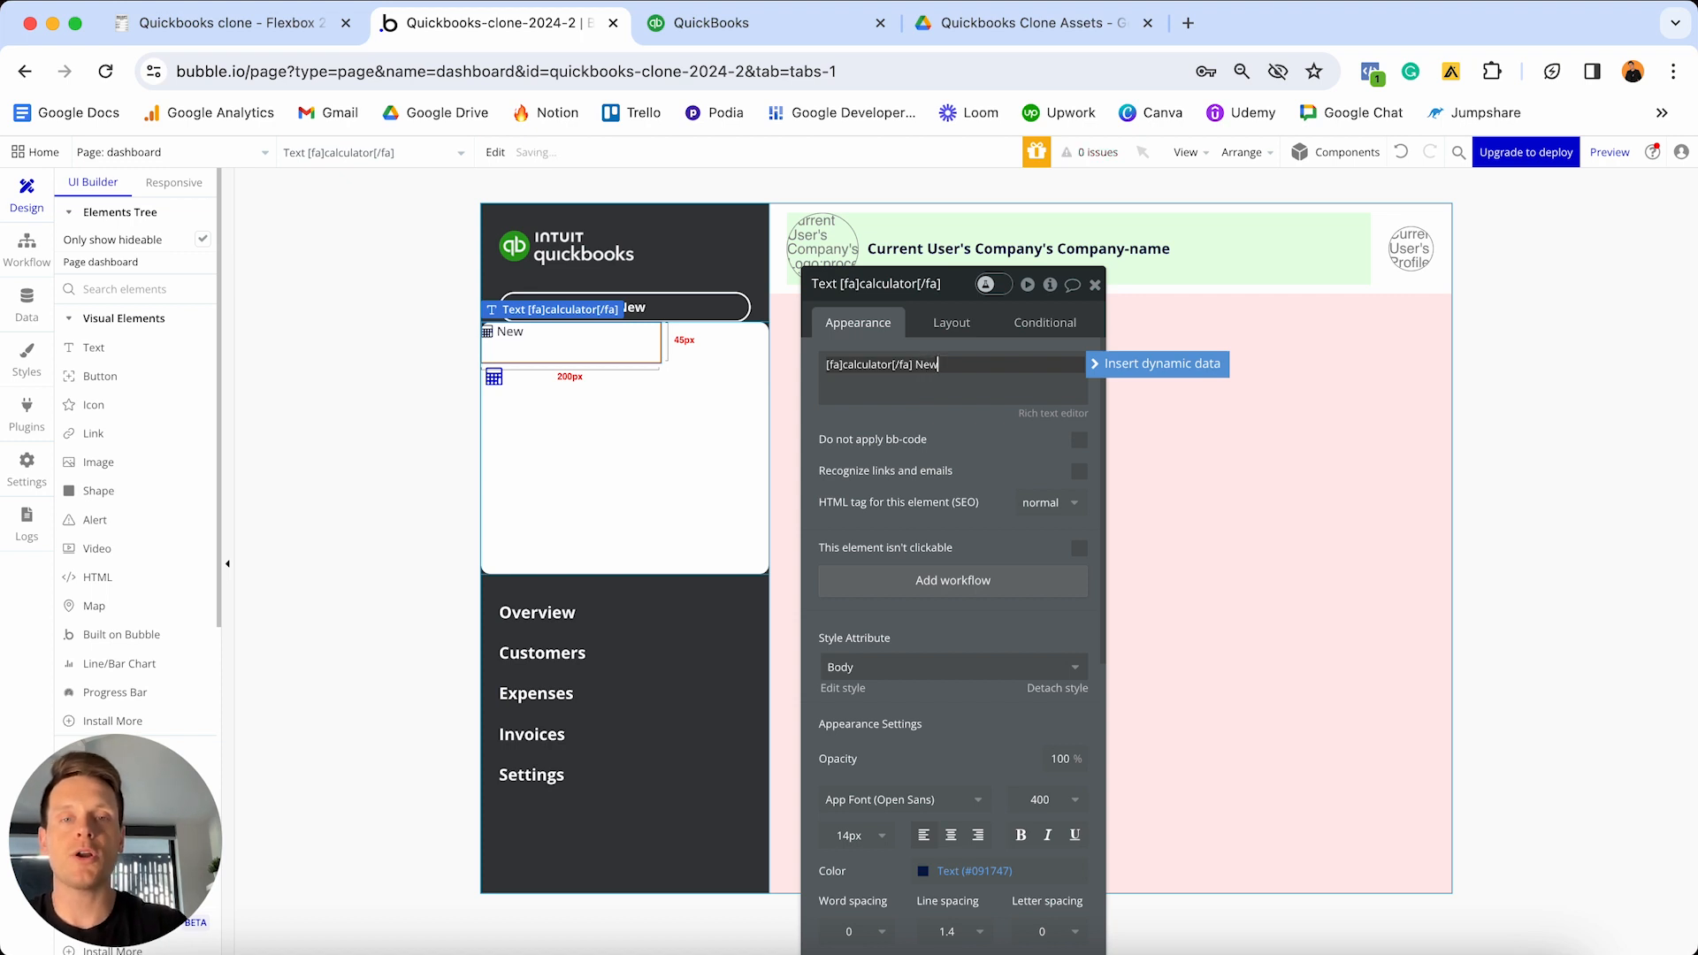
text(expense)
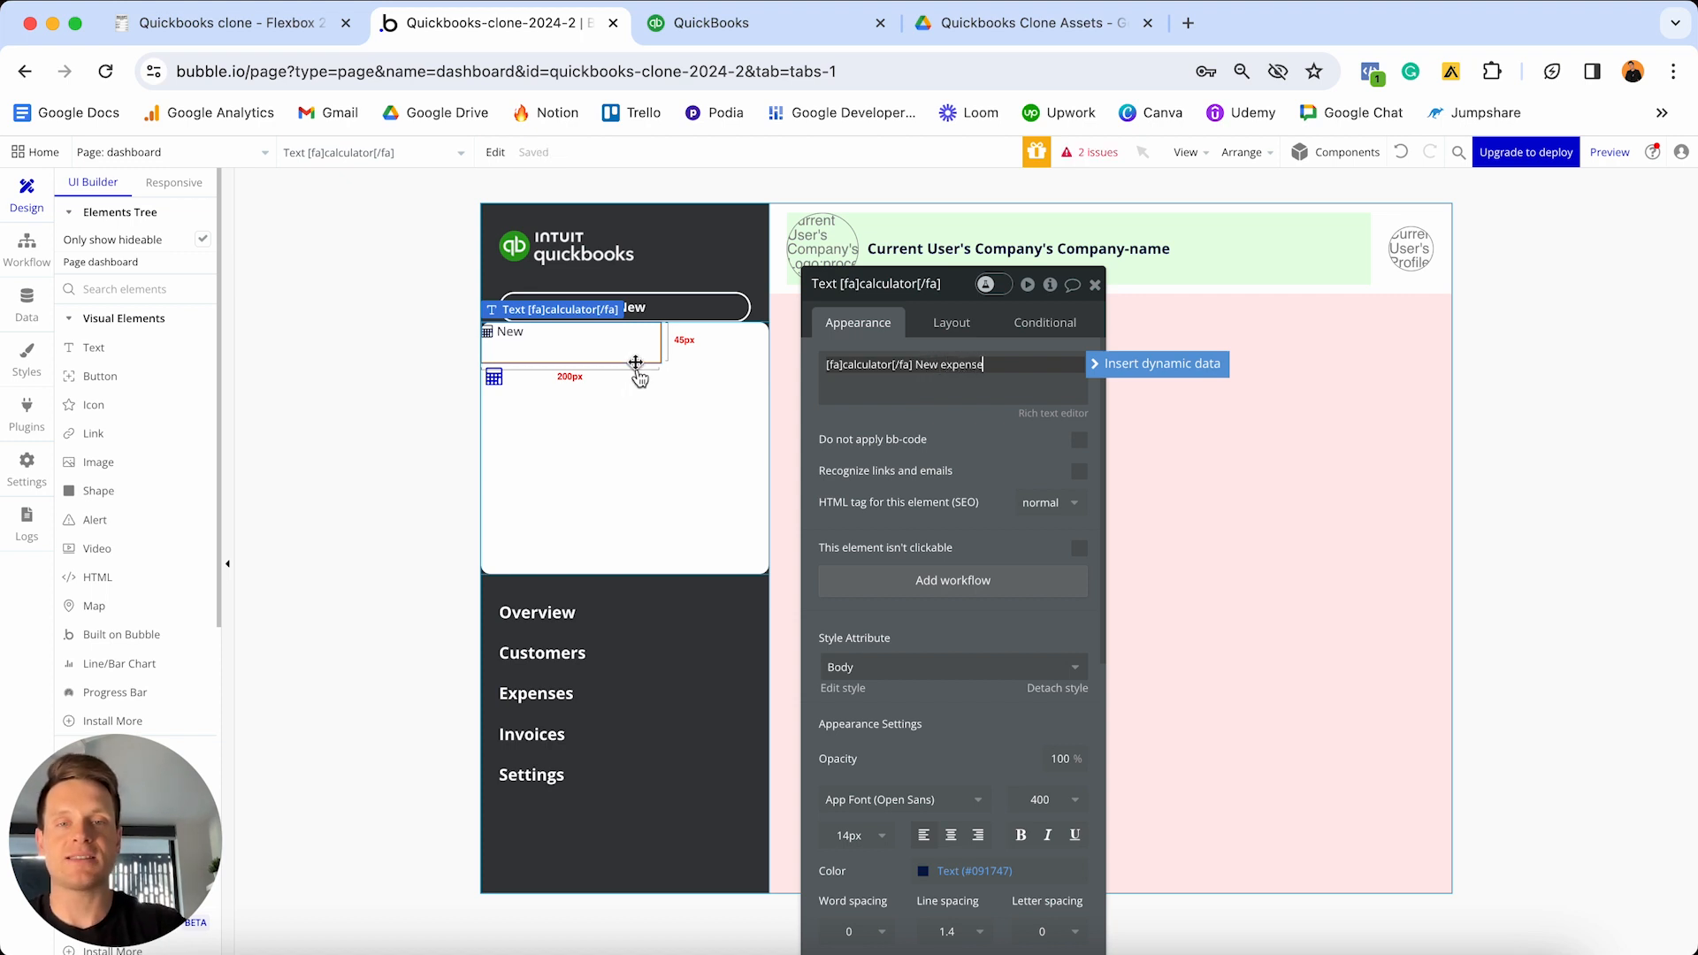
click(1003, 500)
- Detach the text from the Body style and make it 16px bold
scroll(1003, 499, down, 2)
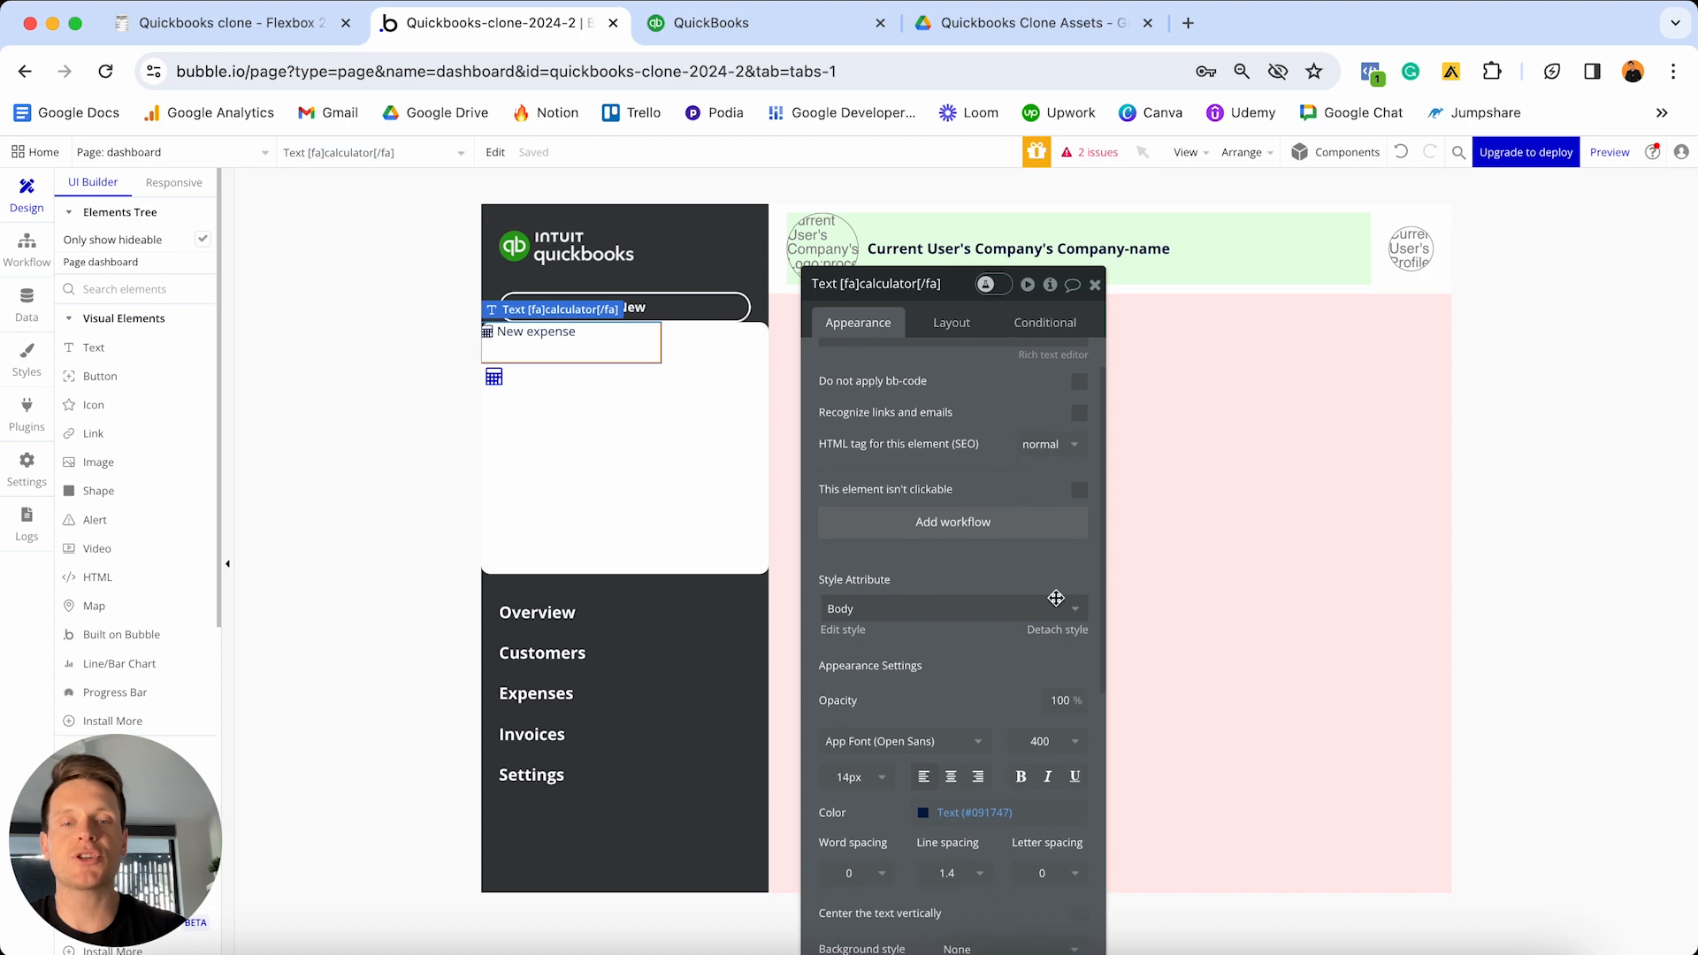
click(1071, 631)
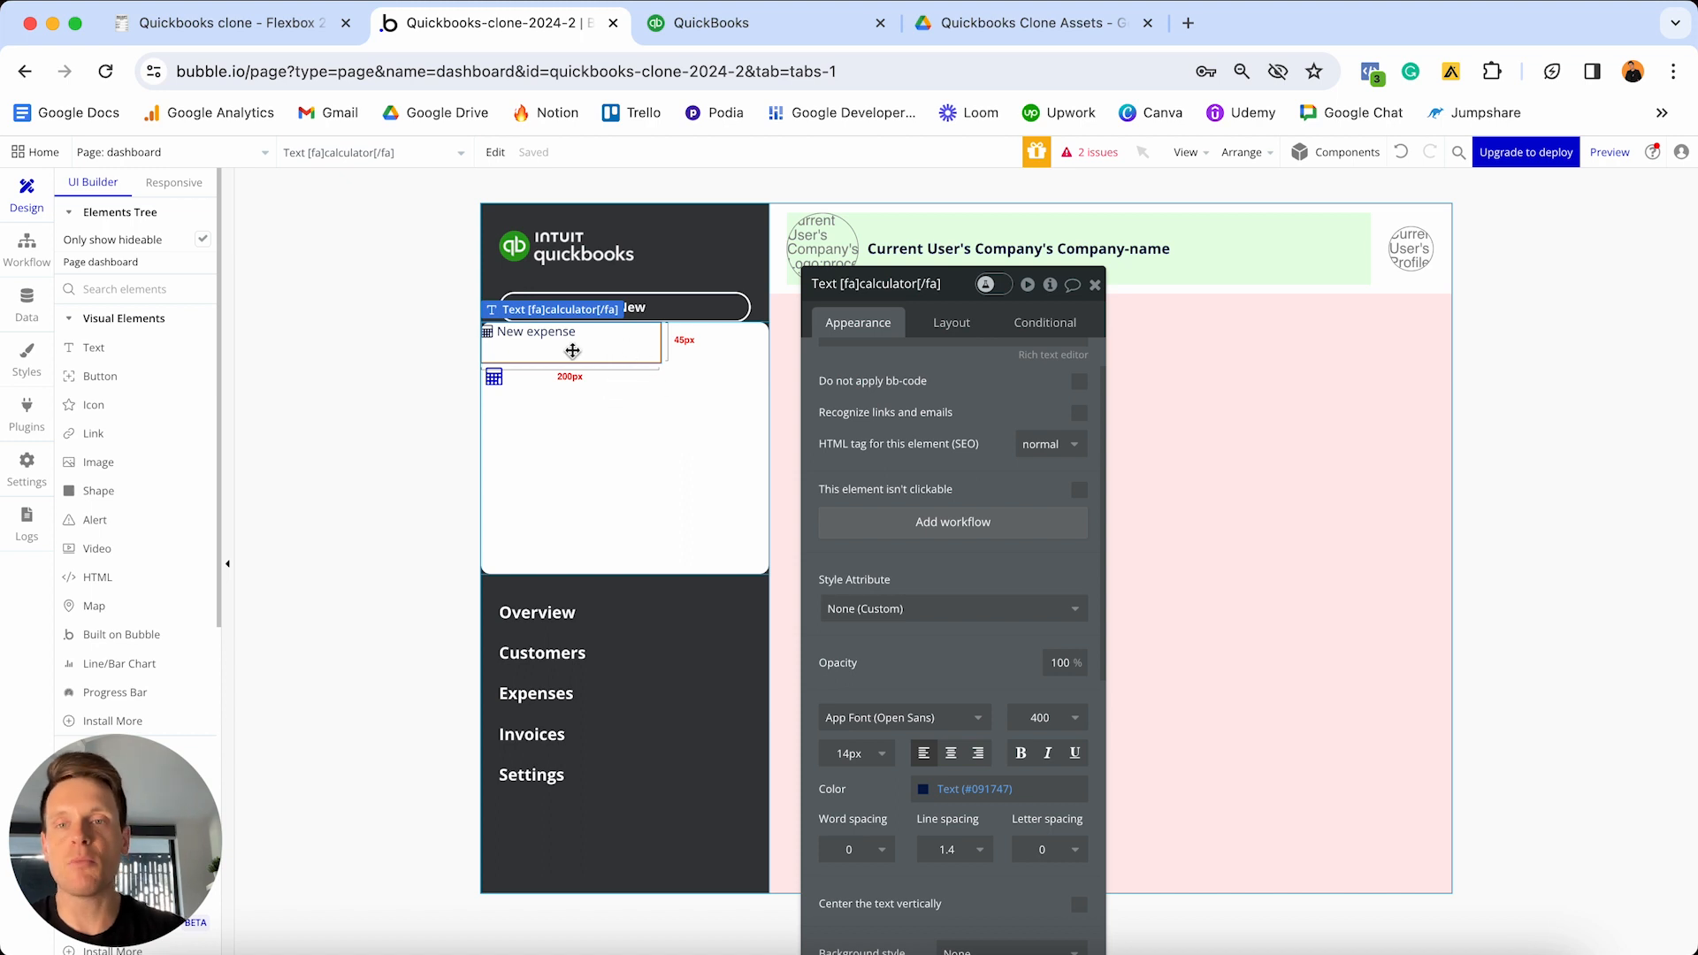
click(860, 753)
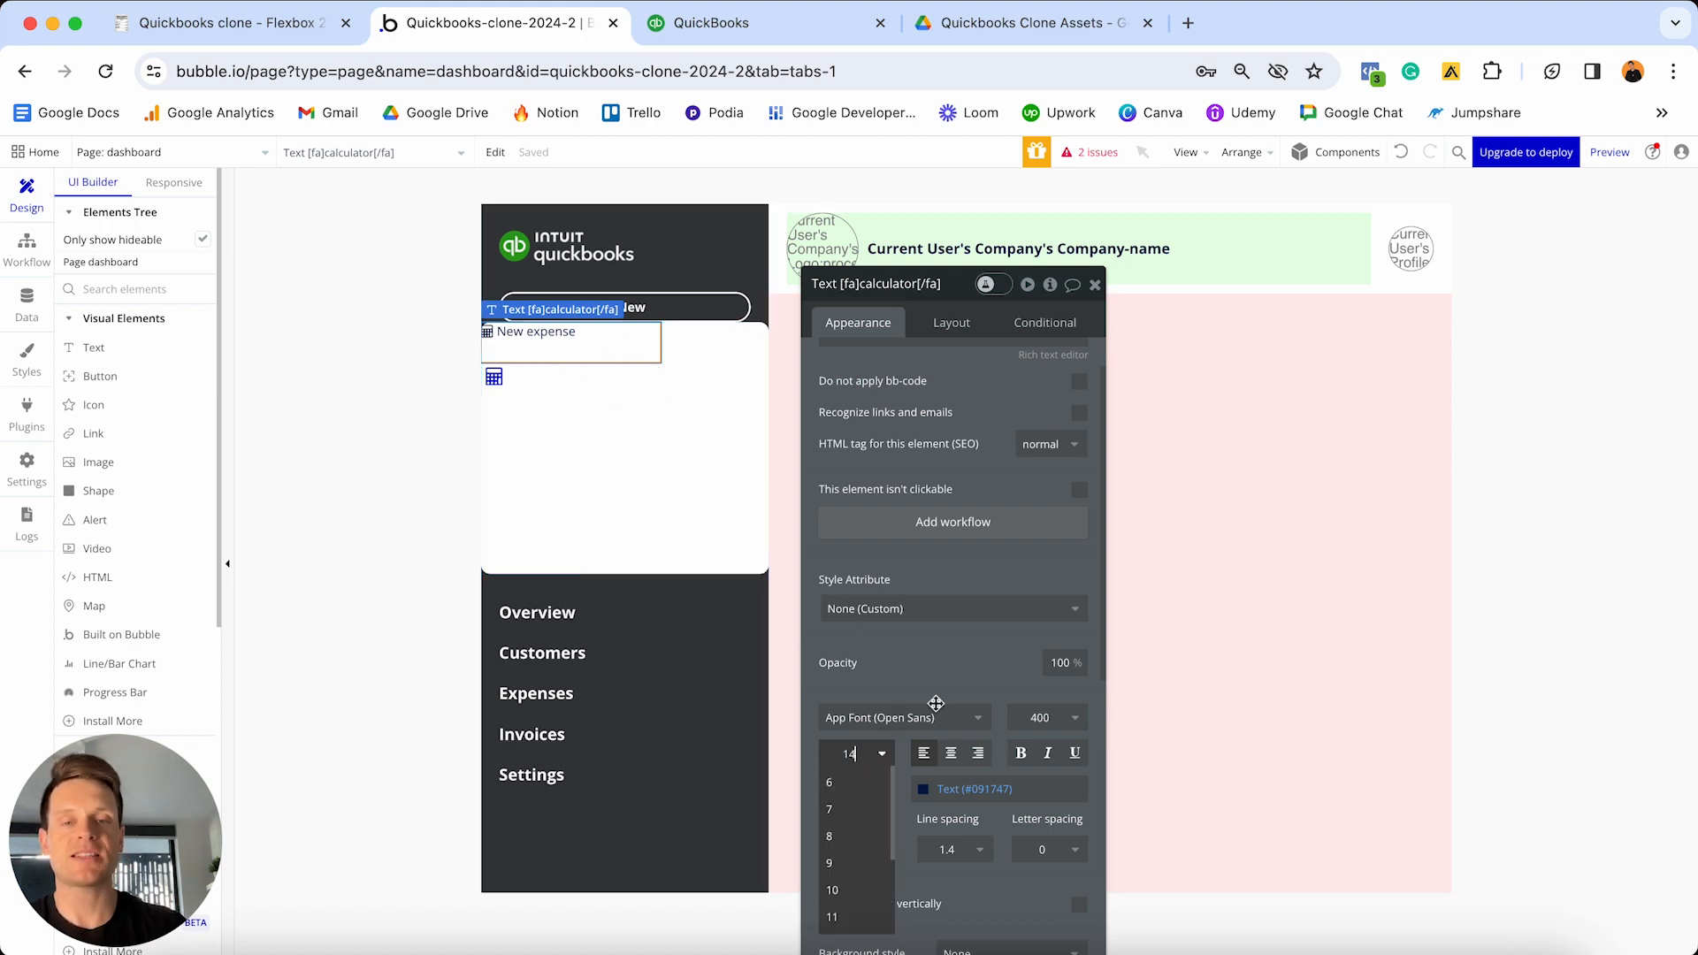
text(16)
key(Return)
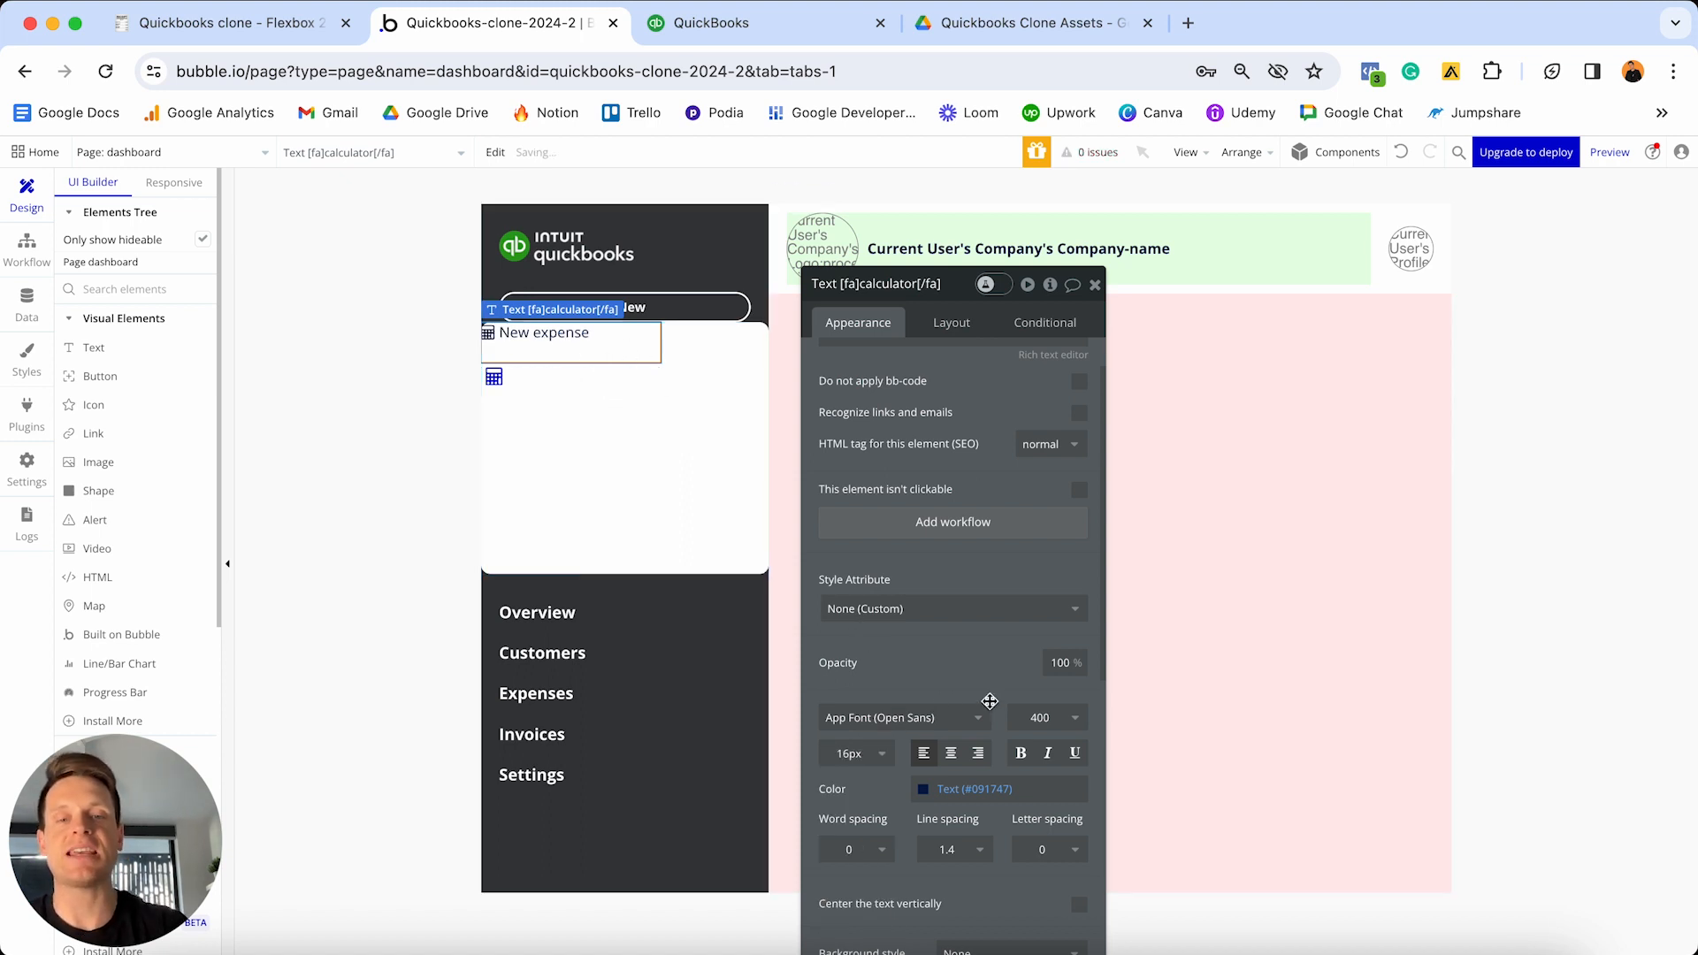
click(1020, 753)
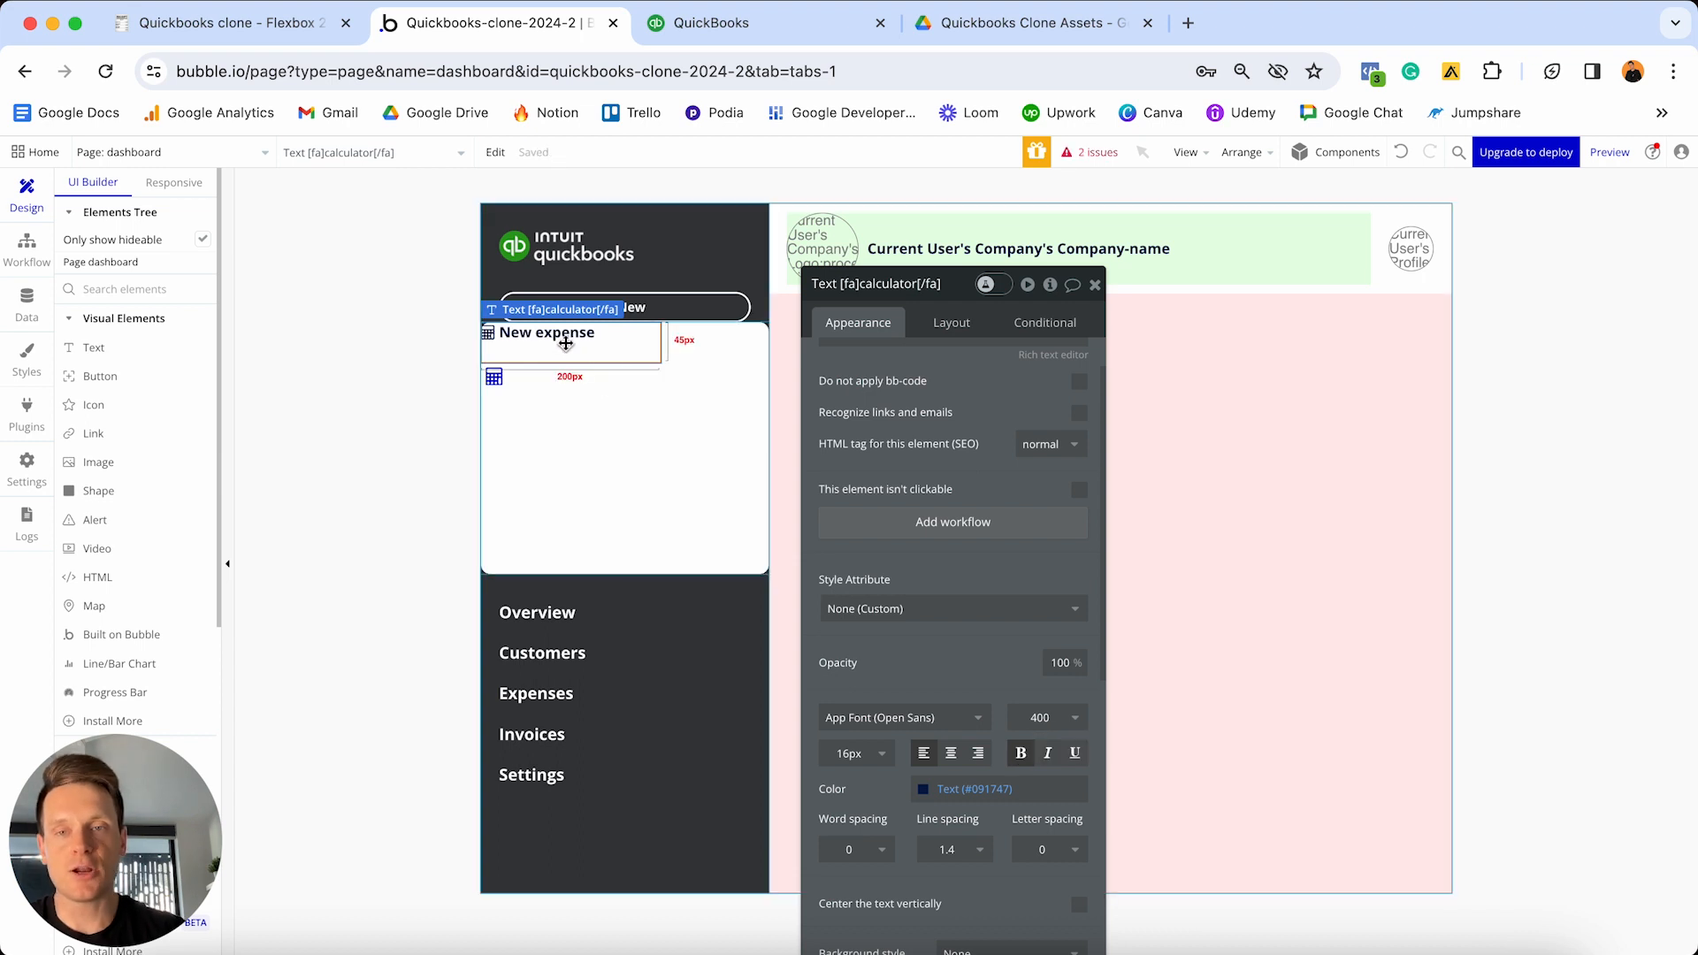
- Unfix its width, zero both minimum sizes, set margins 20 top and 10 sides, then duplicate it
click(943, 323)
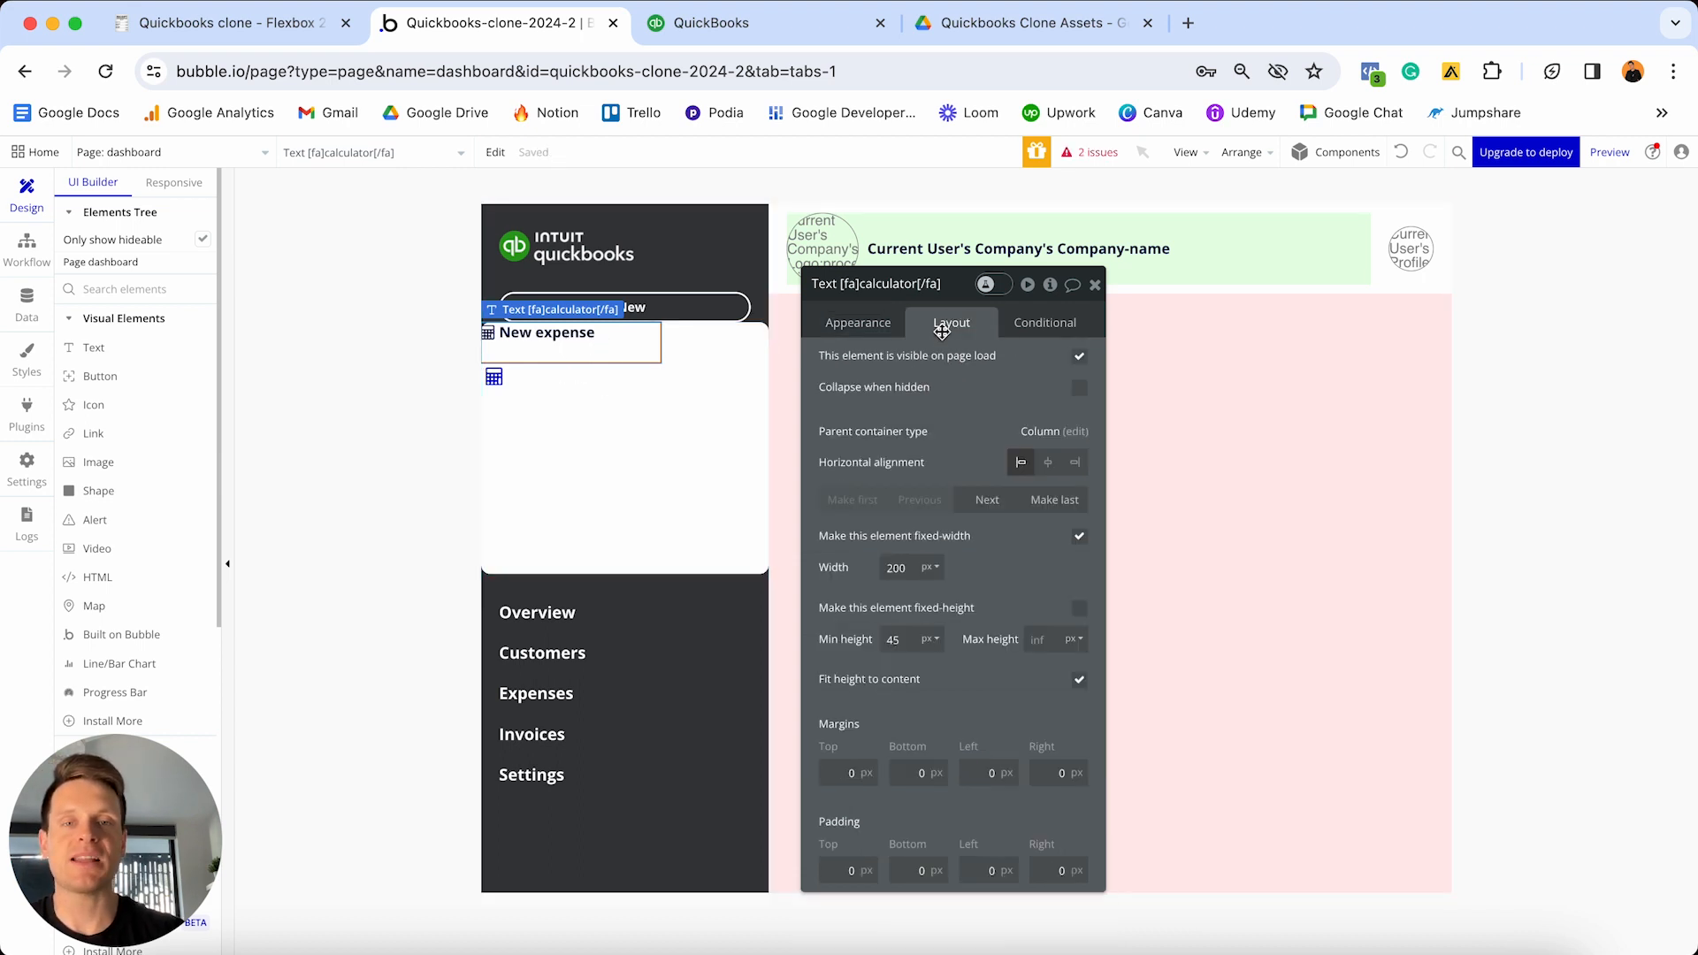
click(1079, 538)
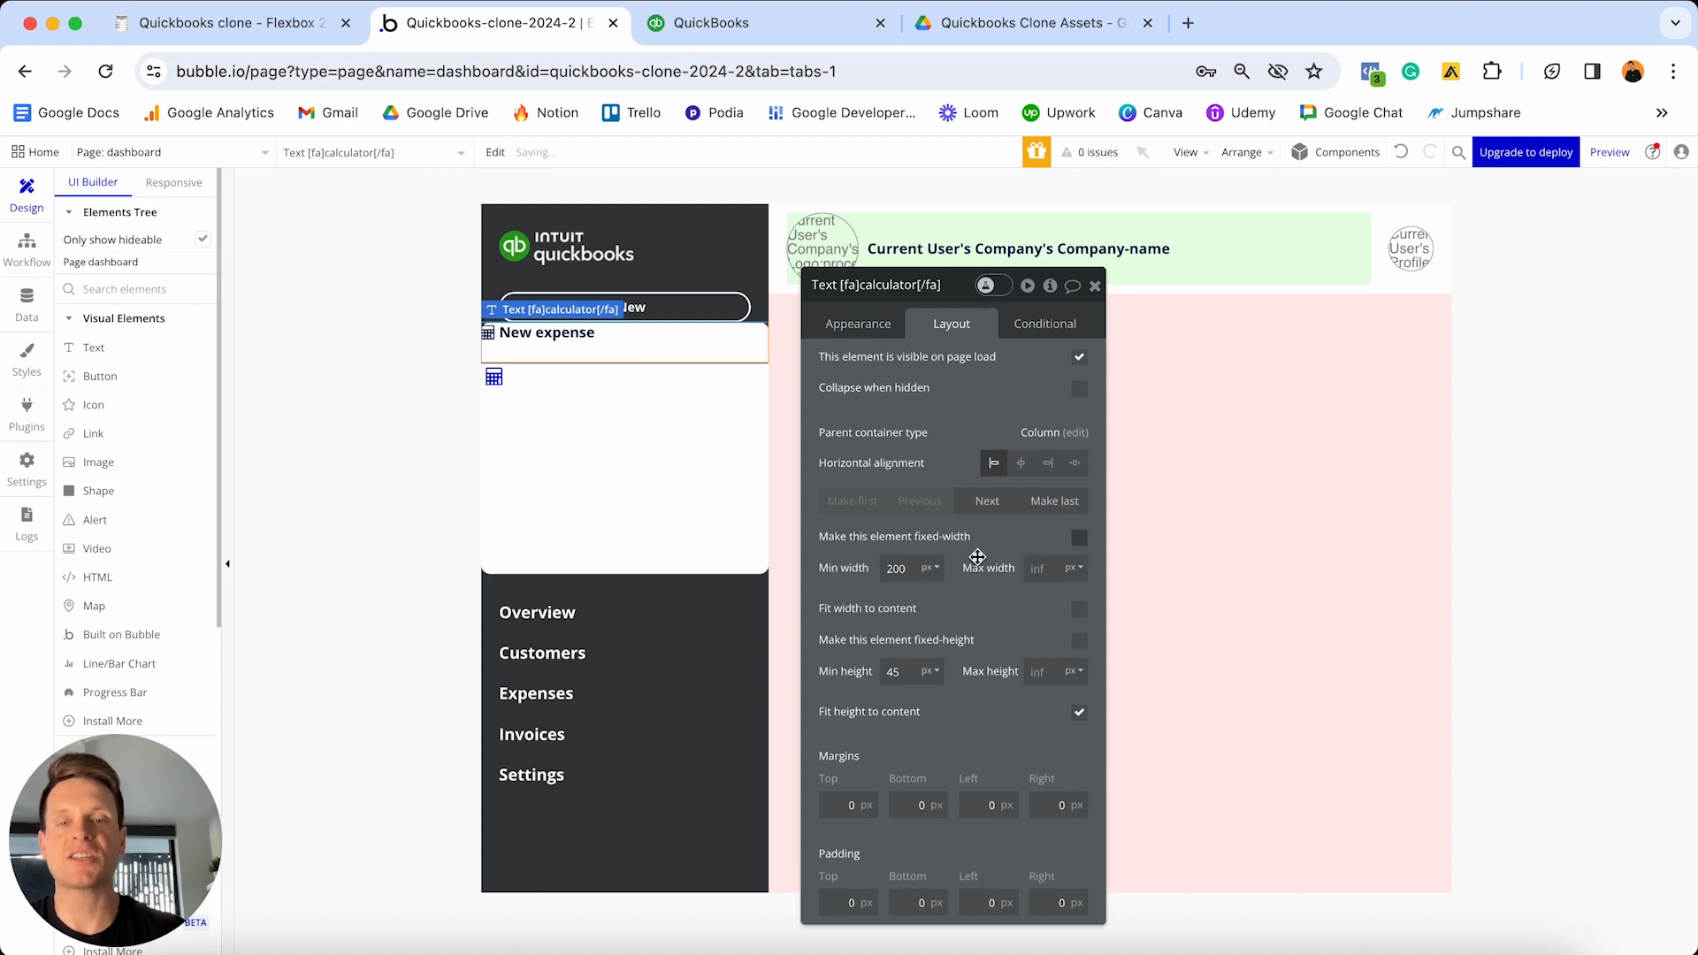
double_click(915, 568)
text(0)
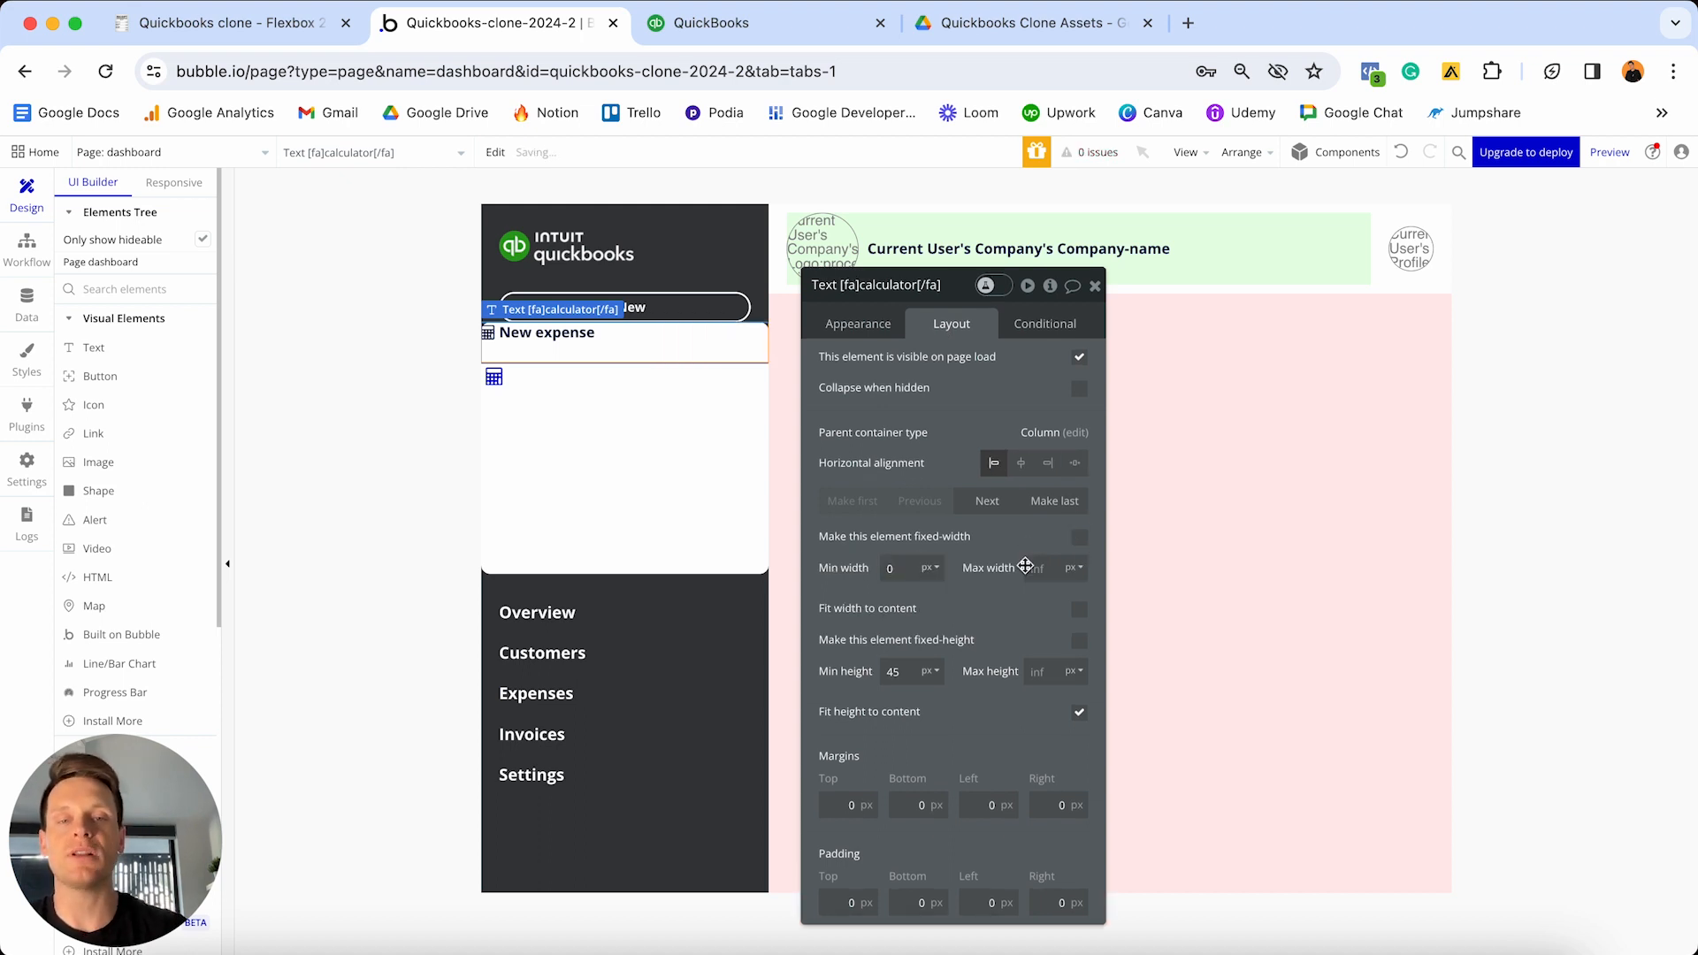
click(1038, 572)
click(911, 669)
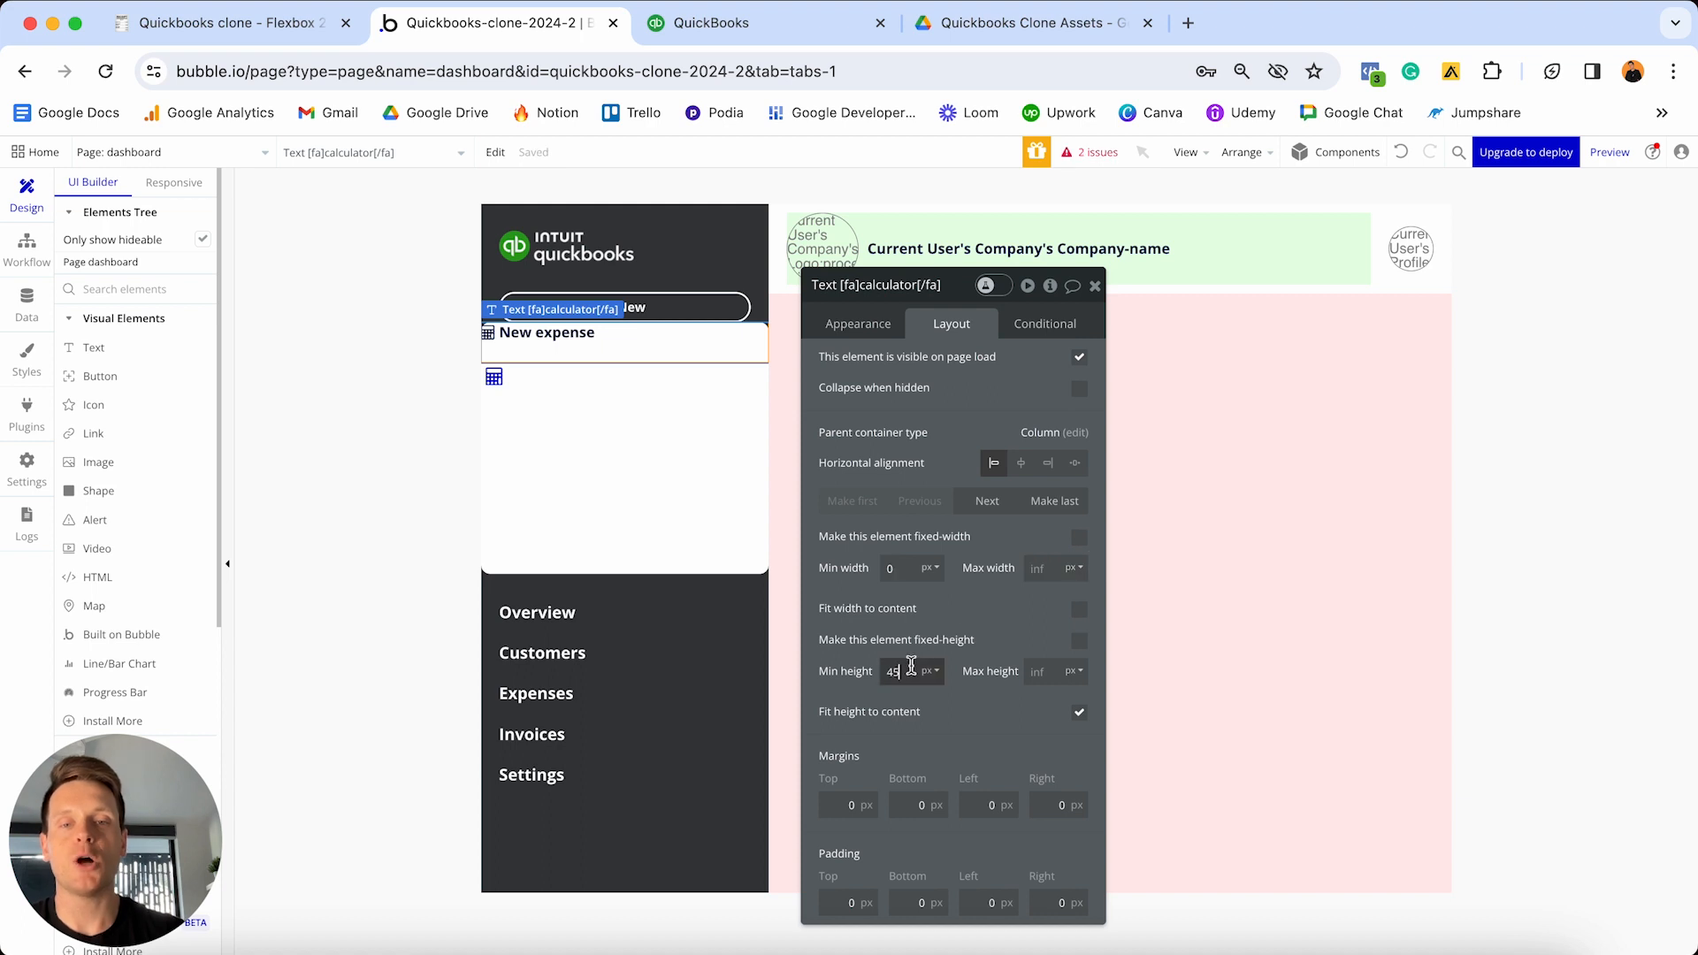
text(0)
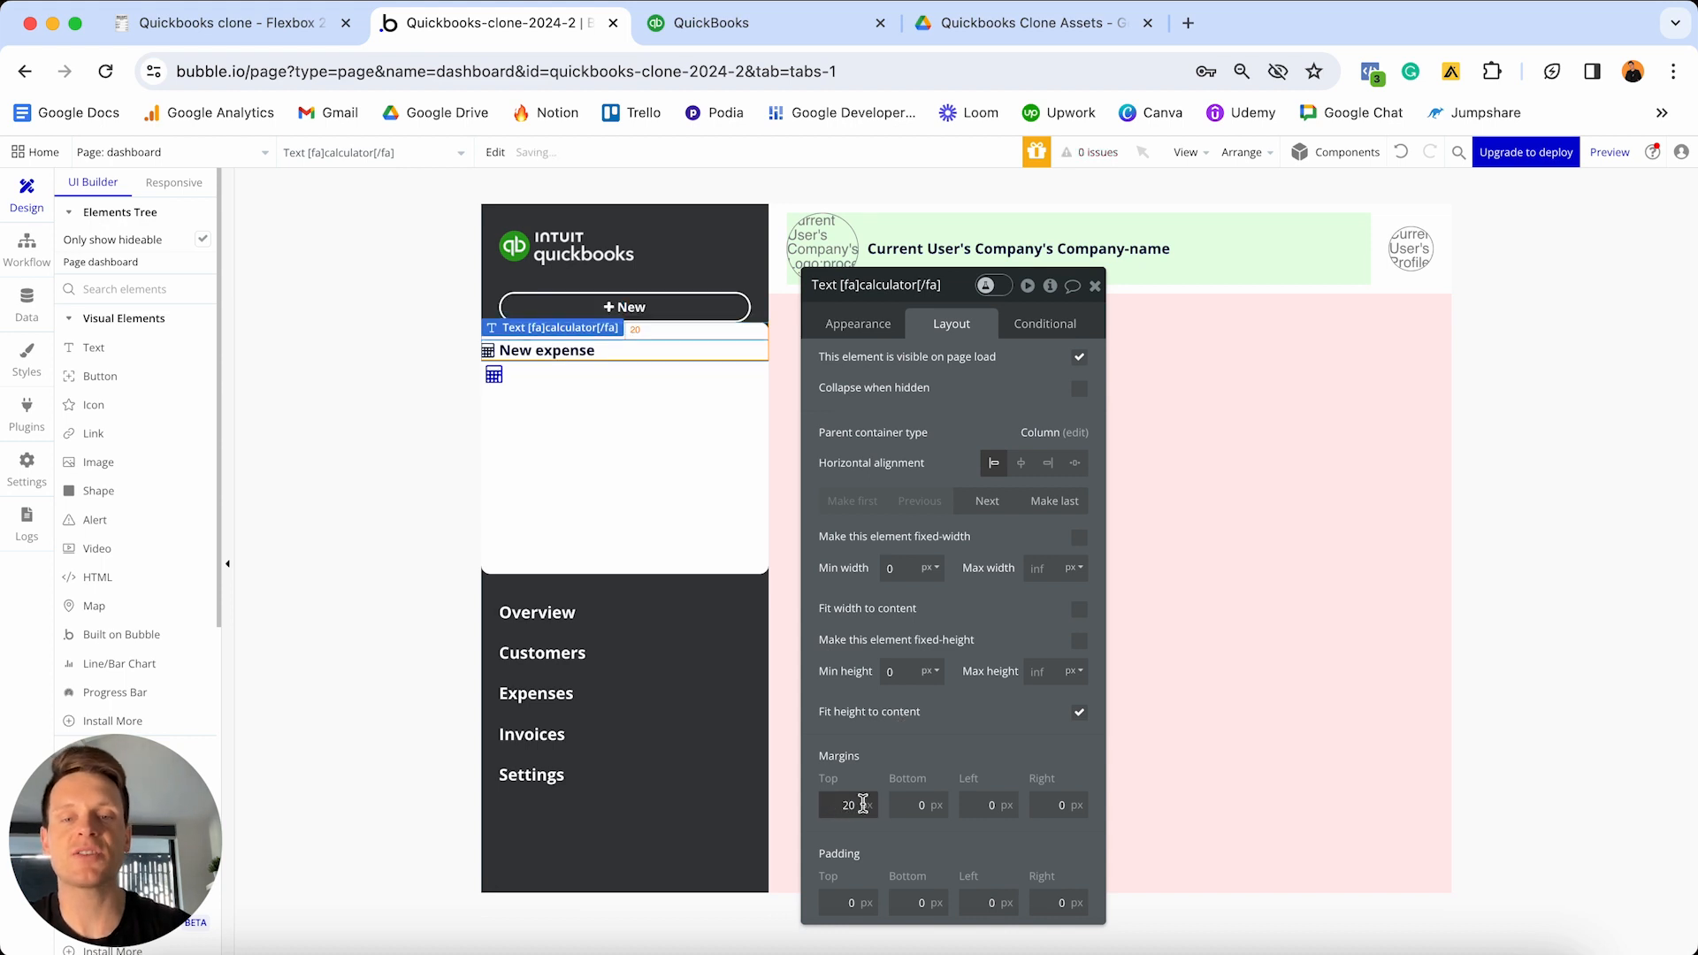
click(978, 803)
text(1)
click(1040, 801)
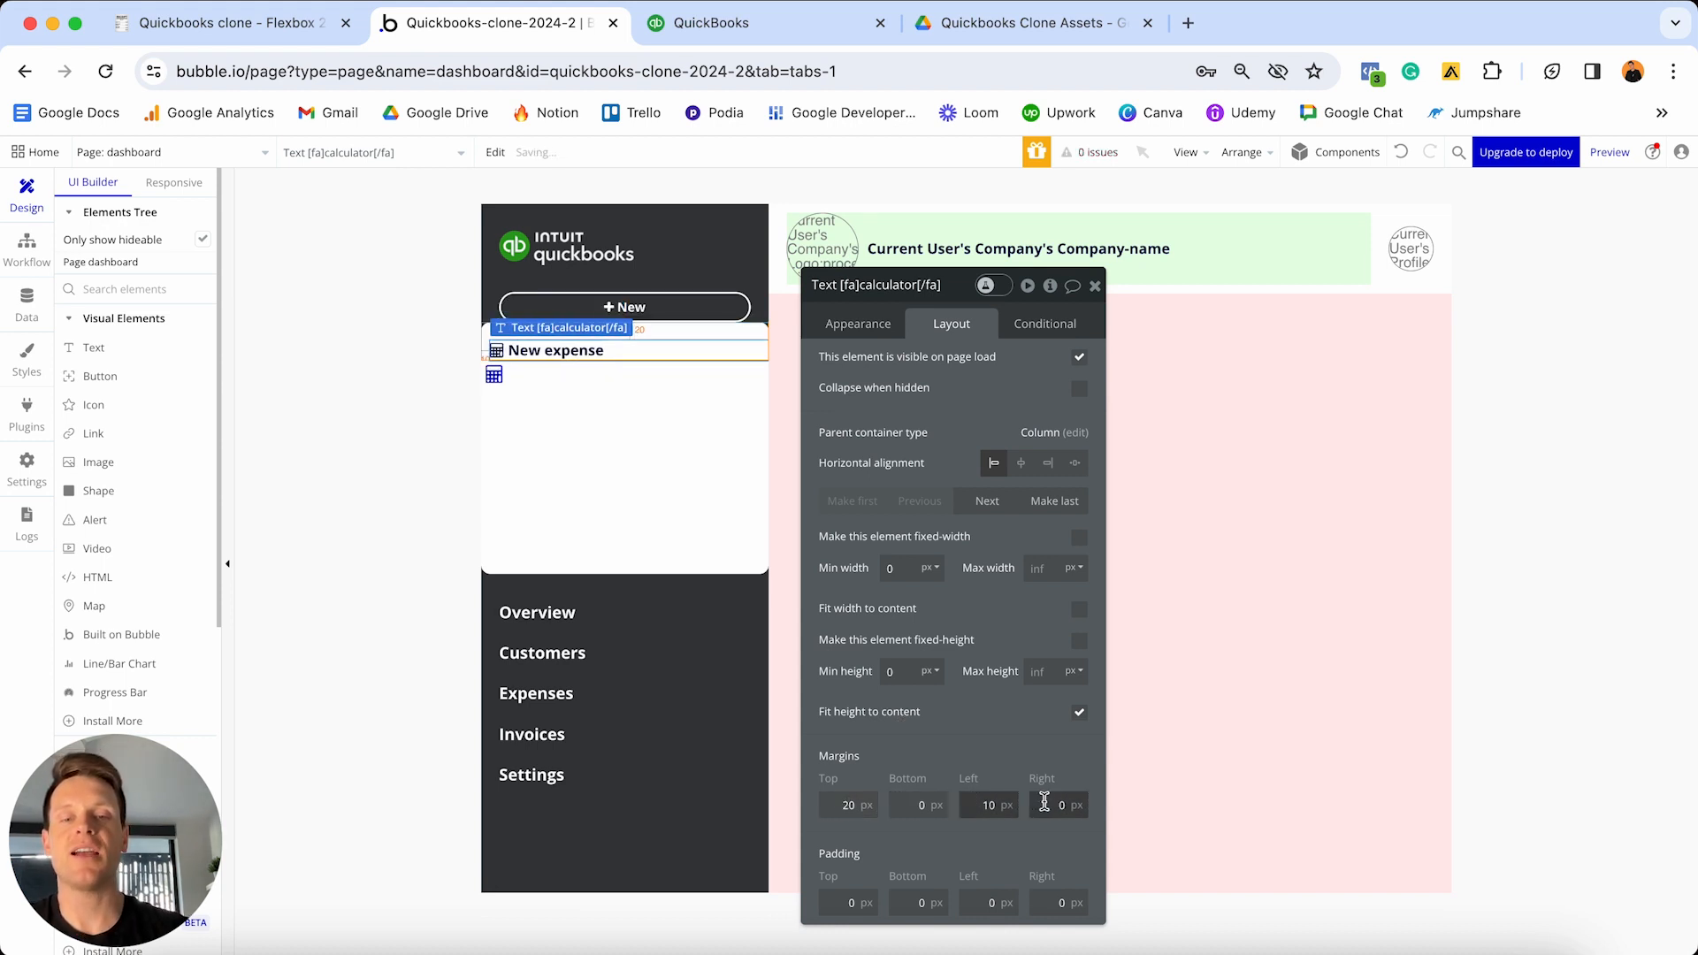
text(1)
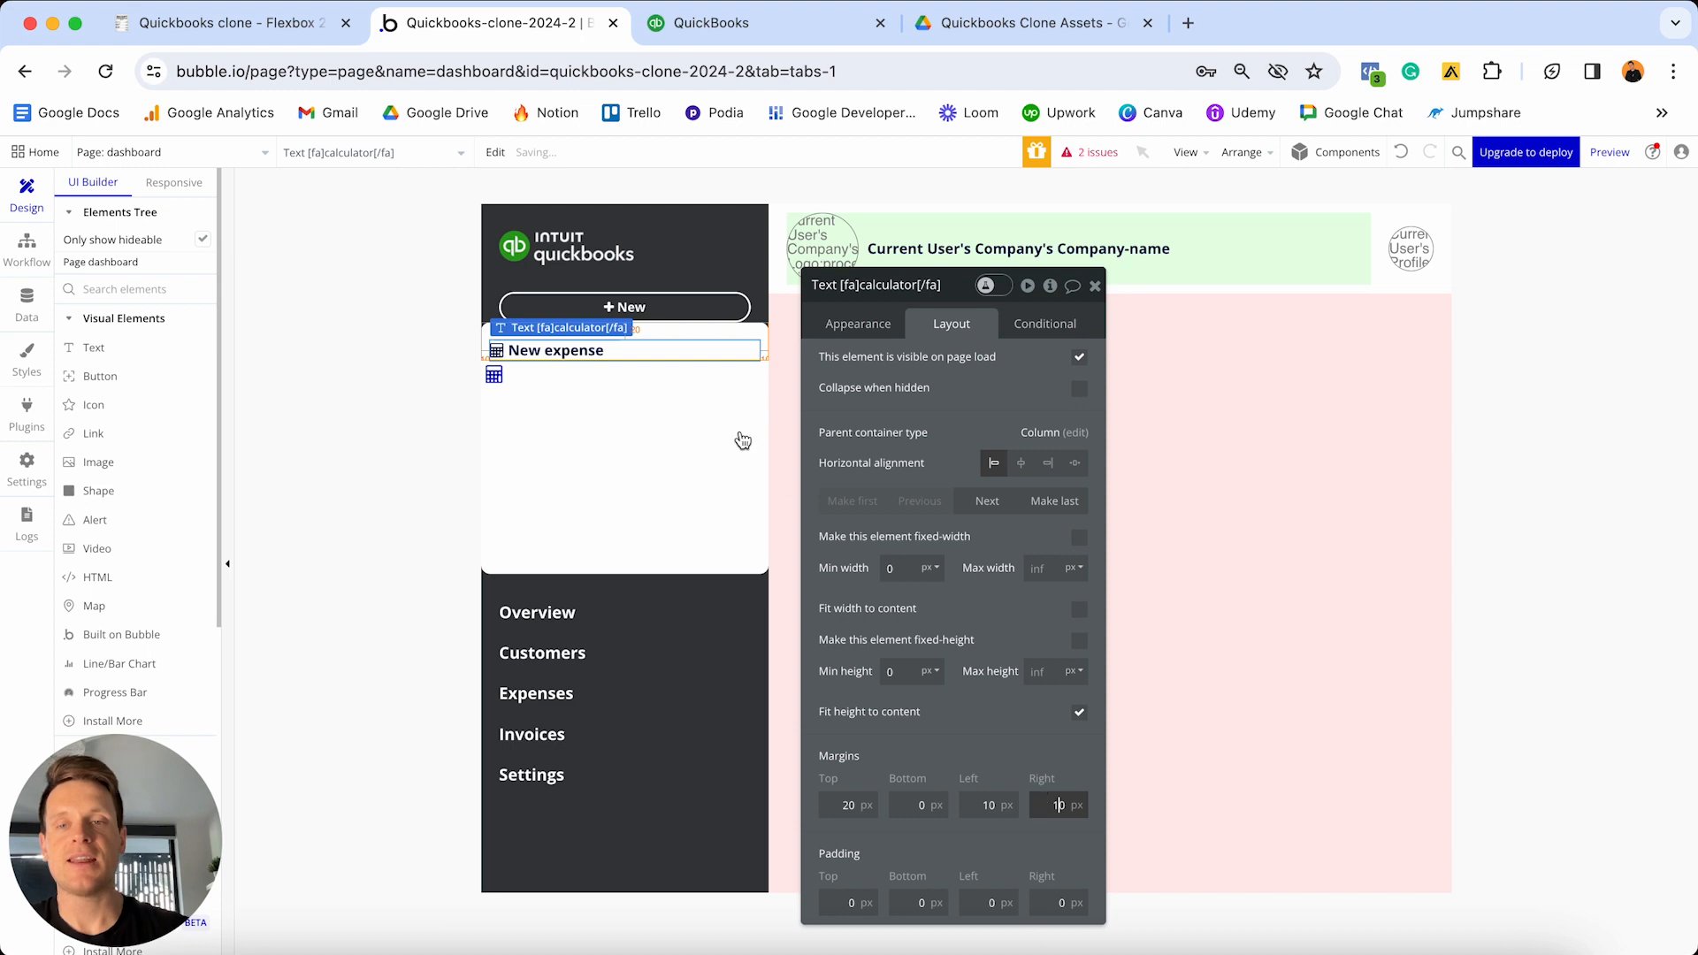
click(637, 358)
key(ctrl+d)
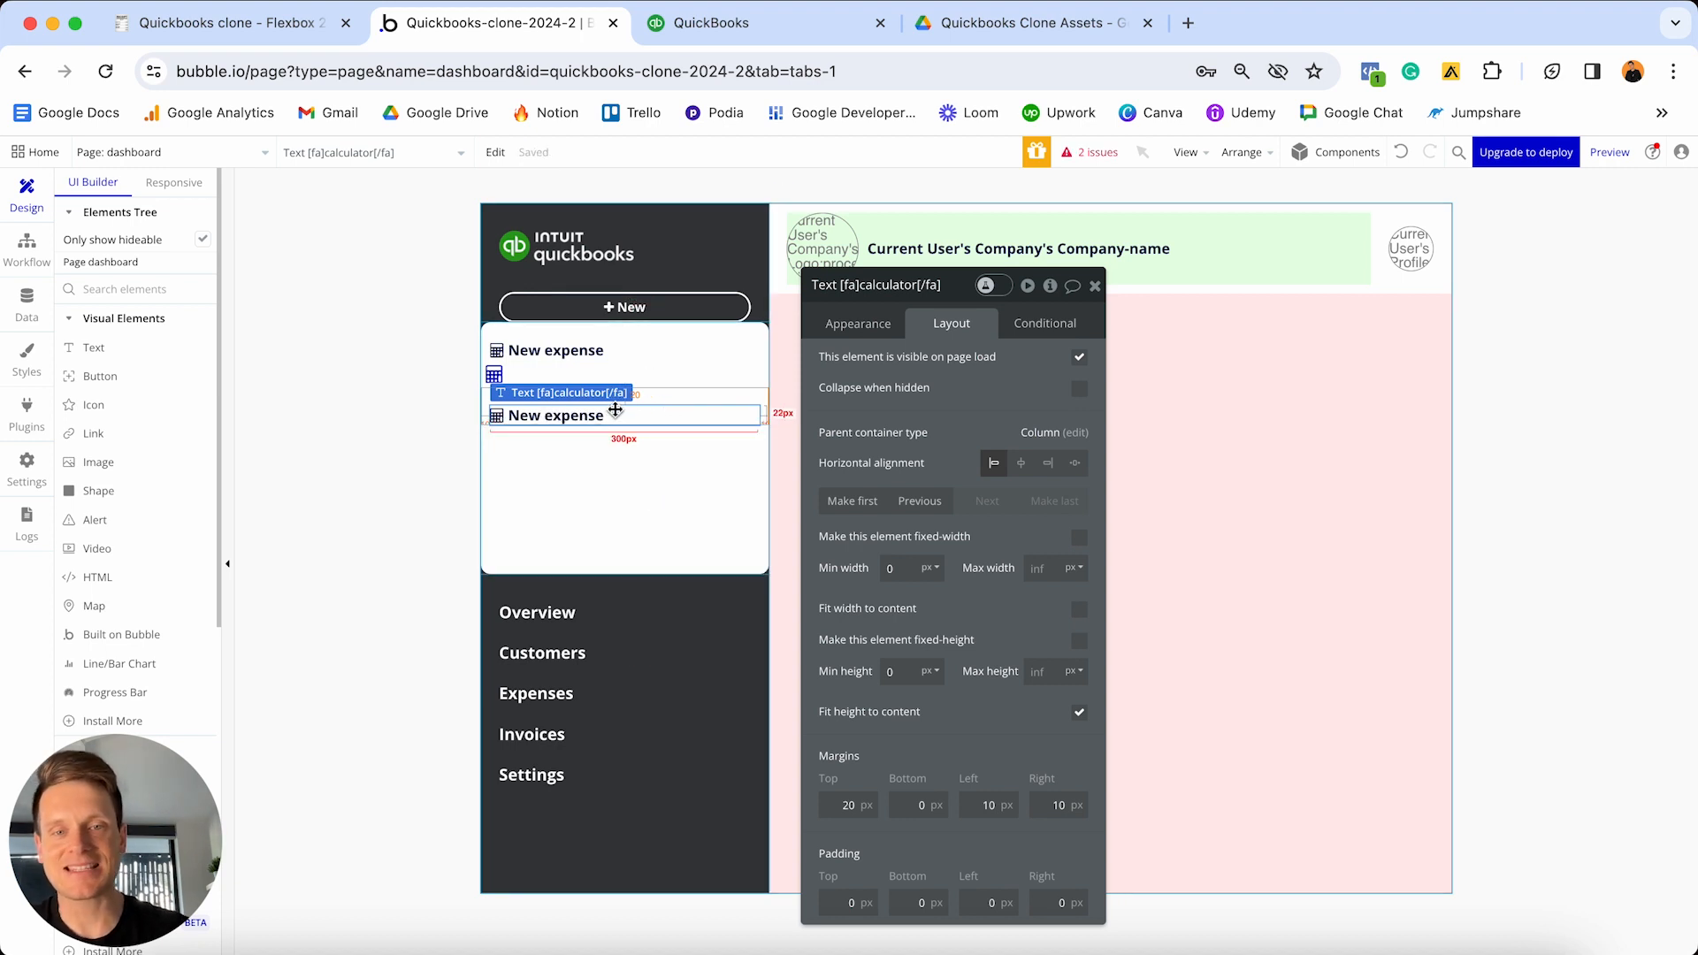
- Move the copy above the calculator icon and trim its text to just '[fa]'
click(920, 504)
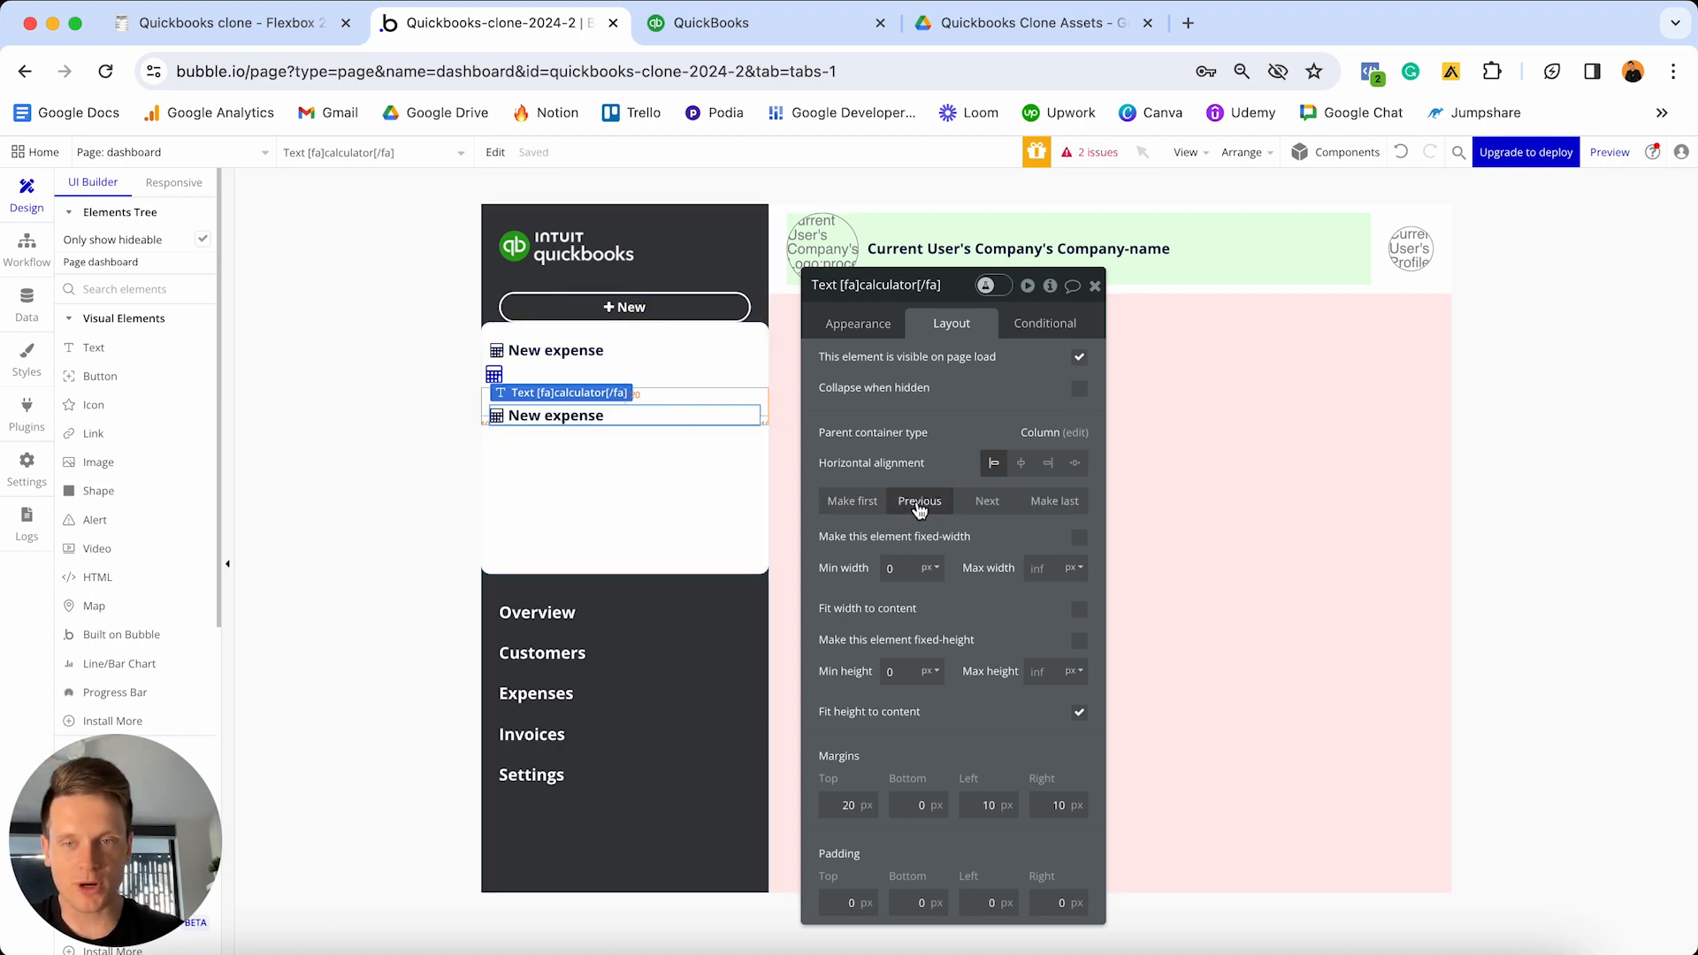
click(920, 504)
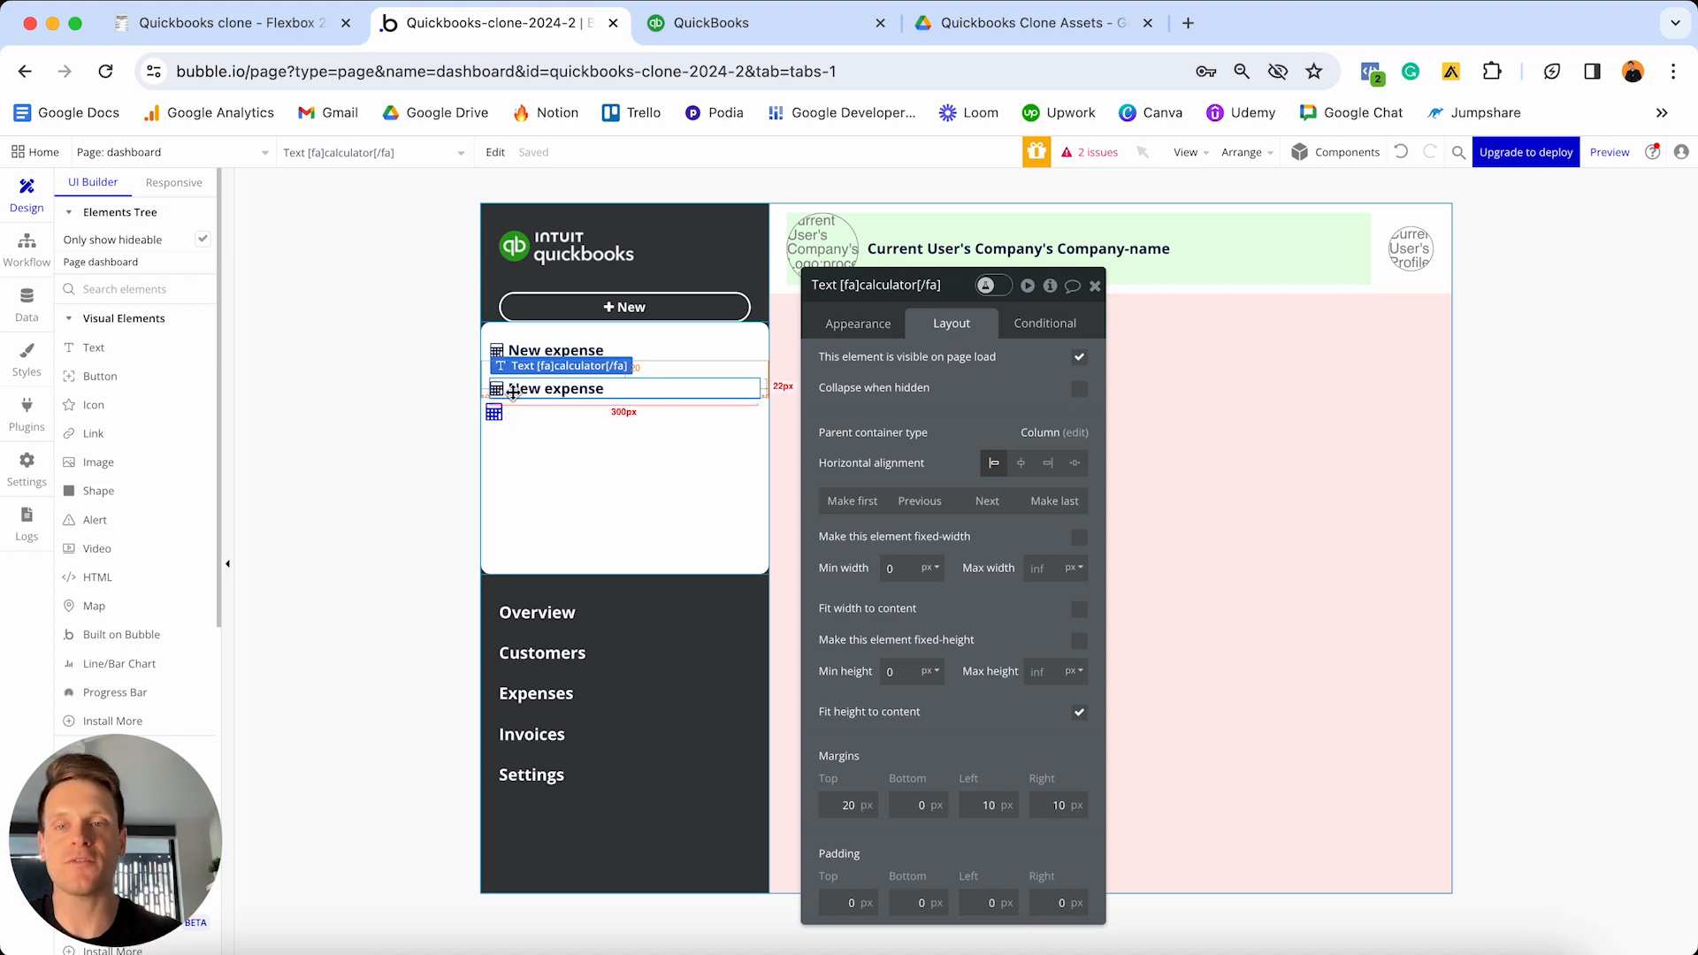
click(858, 324)
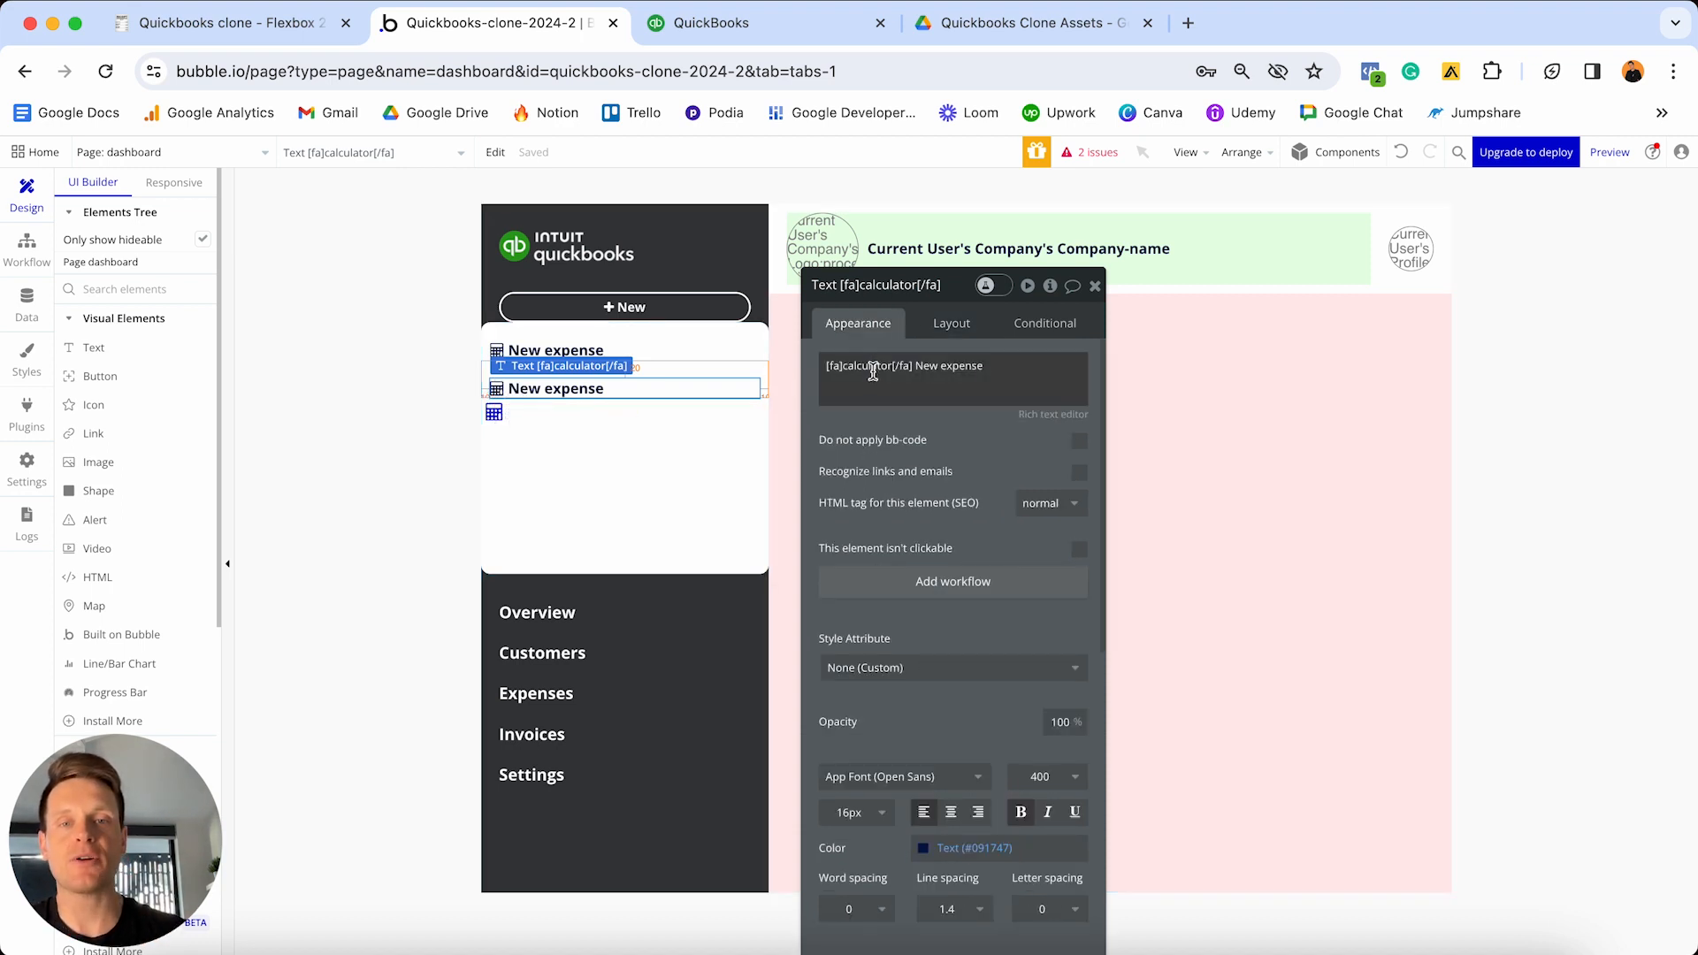
triple_click(839, 368)
click(844, 368)
key(shift+super+Right)
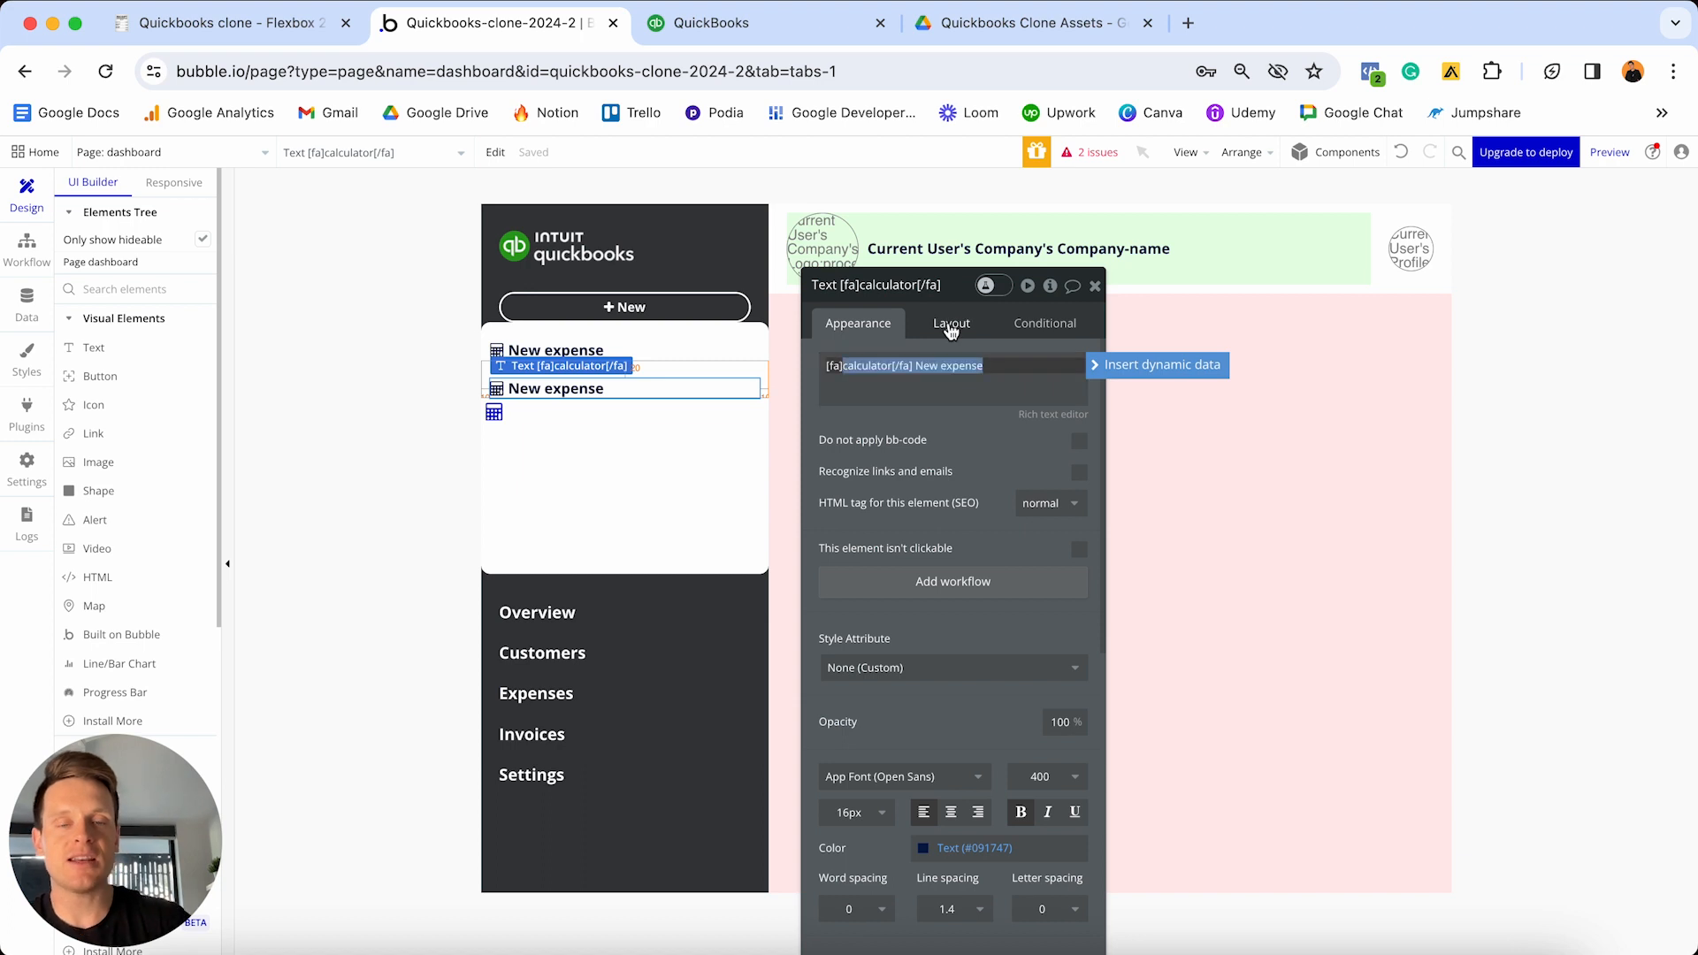
key(BackSpace)
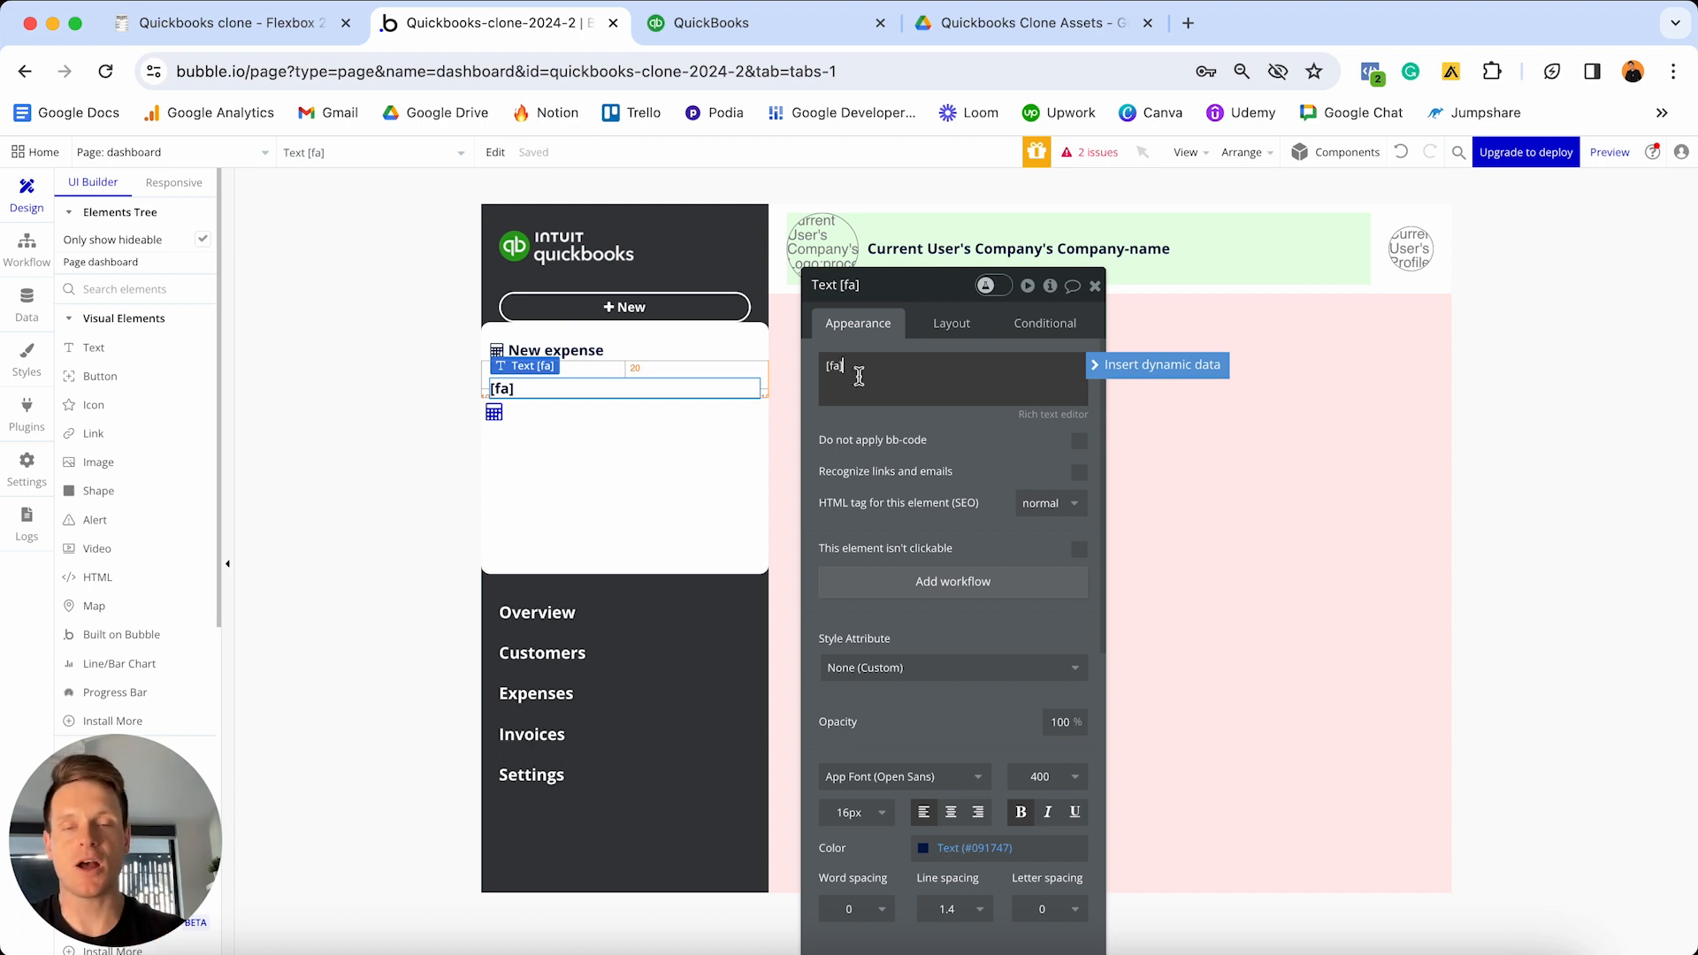
- Swap the calculator icon for the money icon, then delete that standalone icon element
click(495, 416)
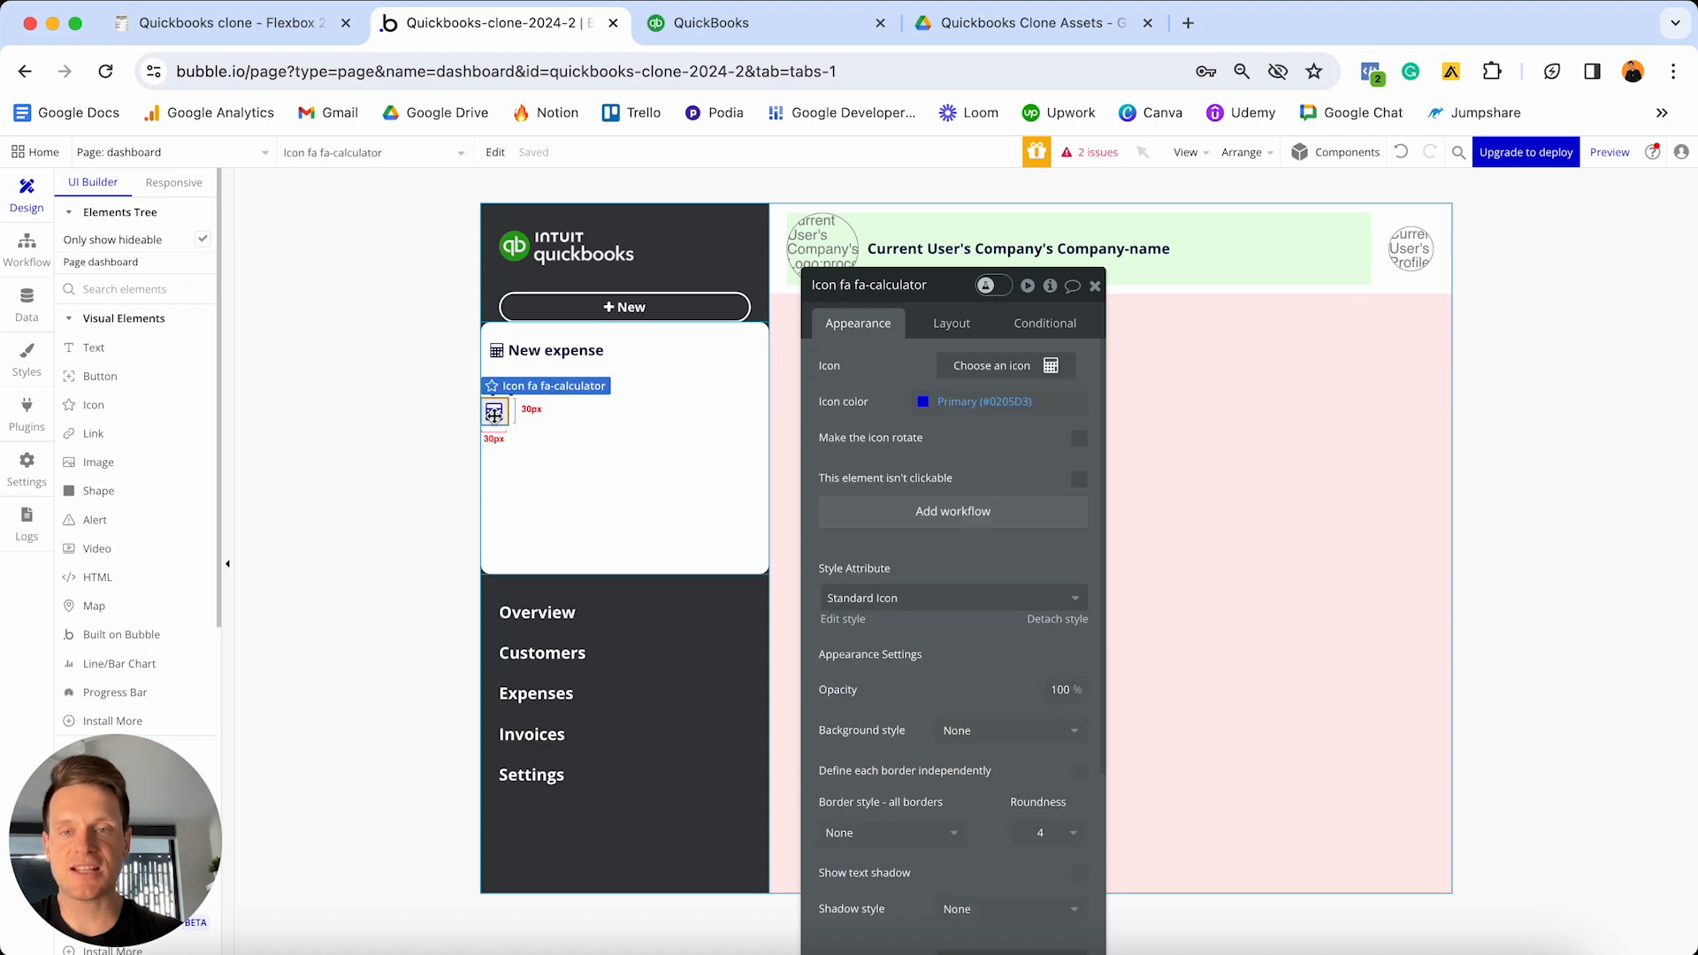
click(987, 367)
text(mone)
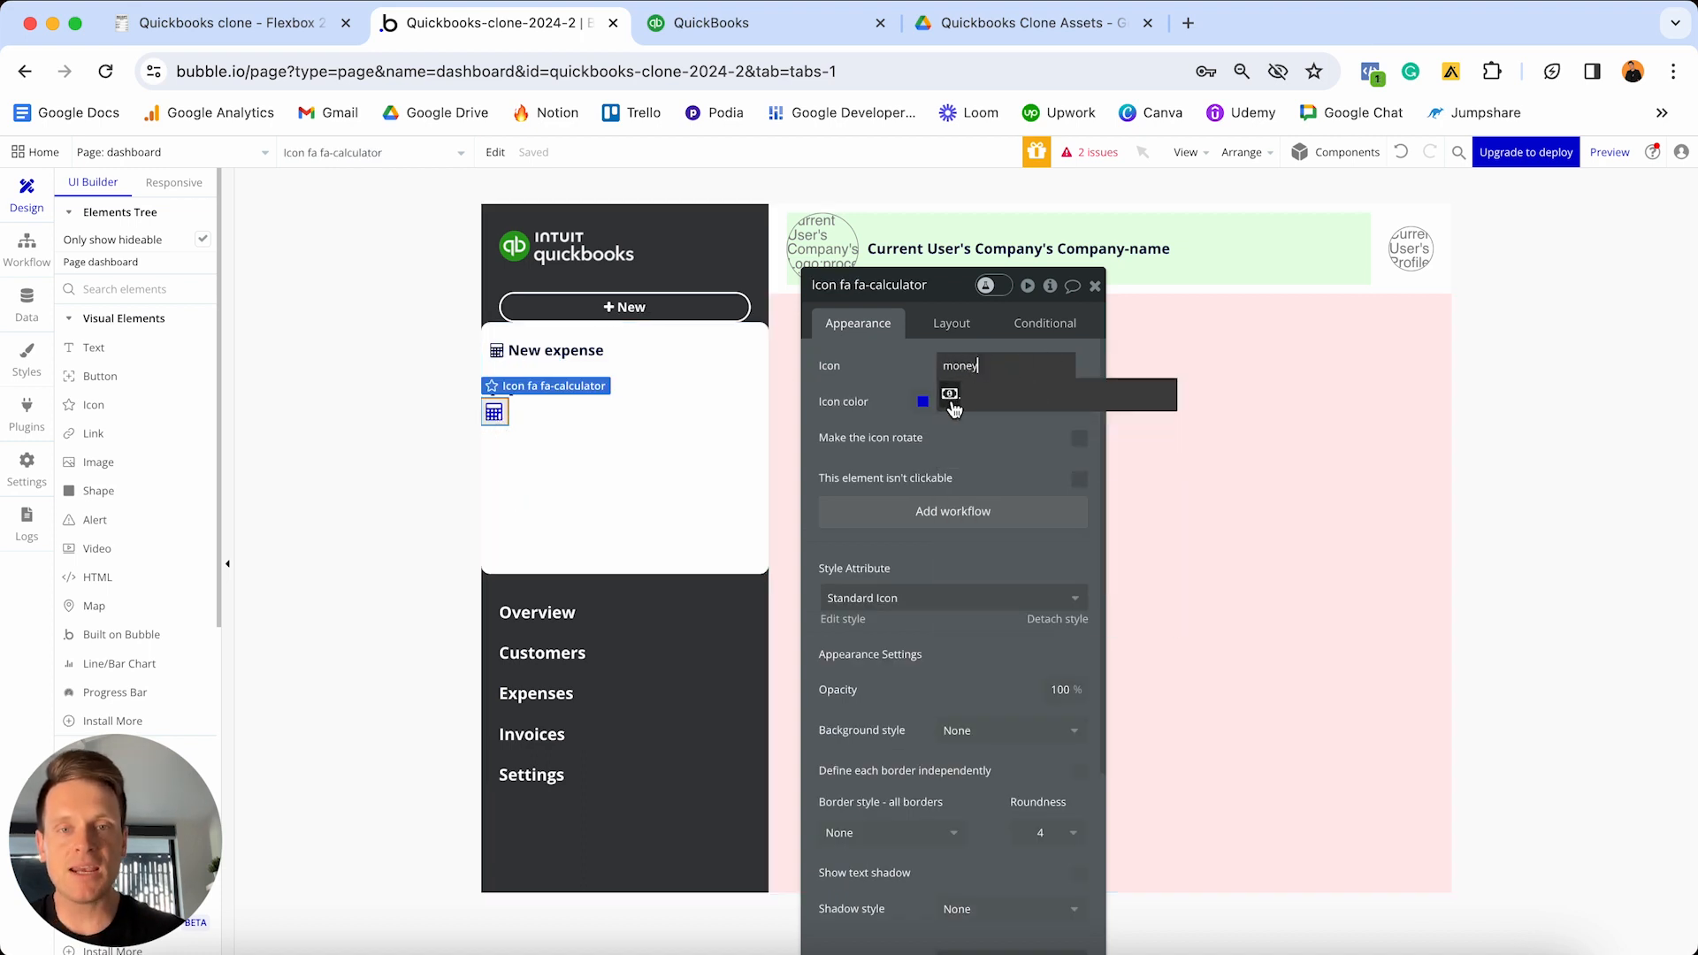
text(y)
click(950, 396)
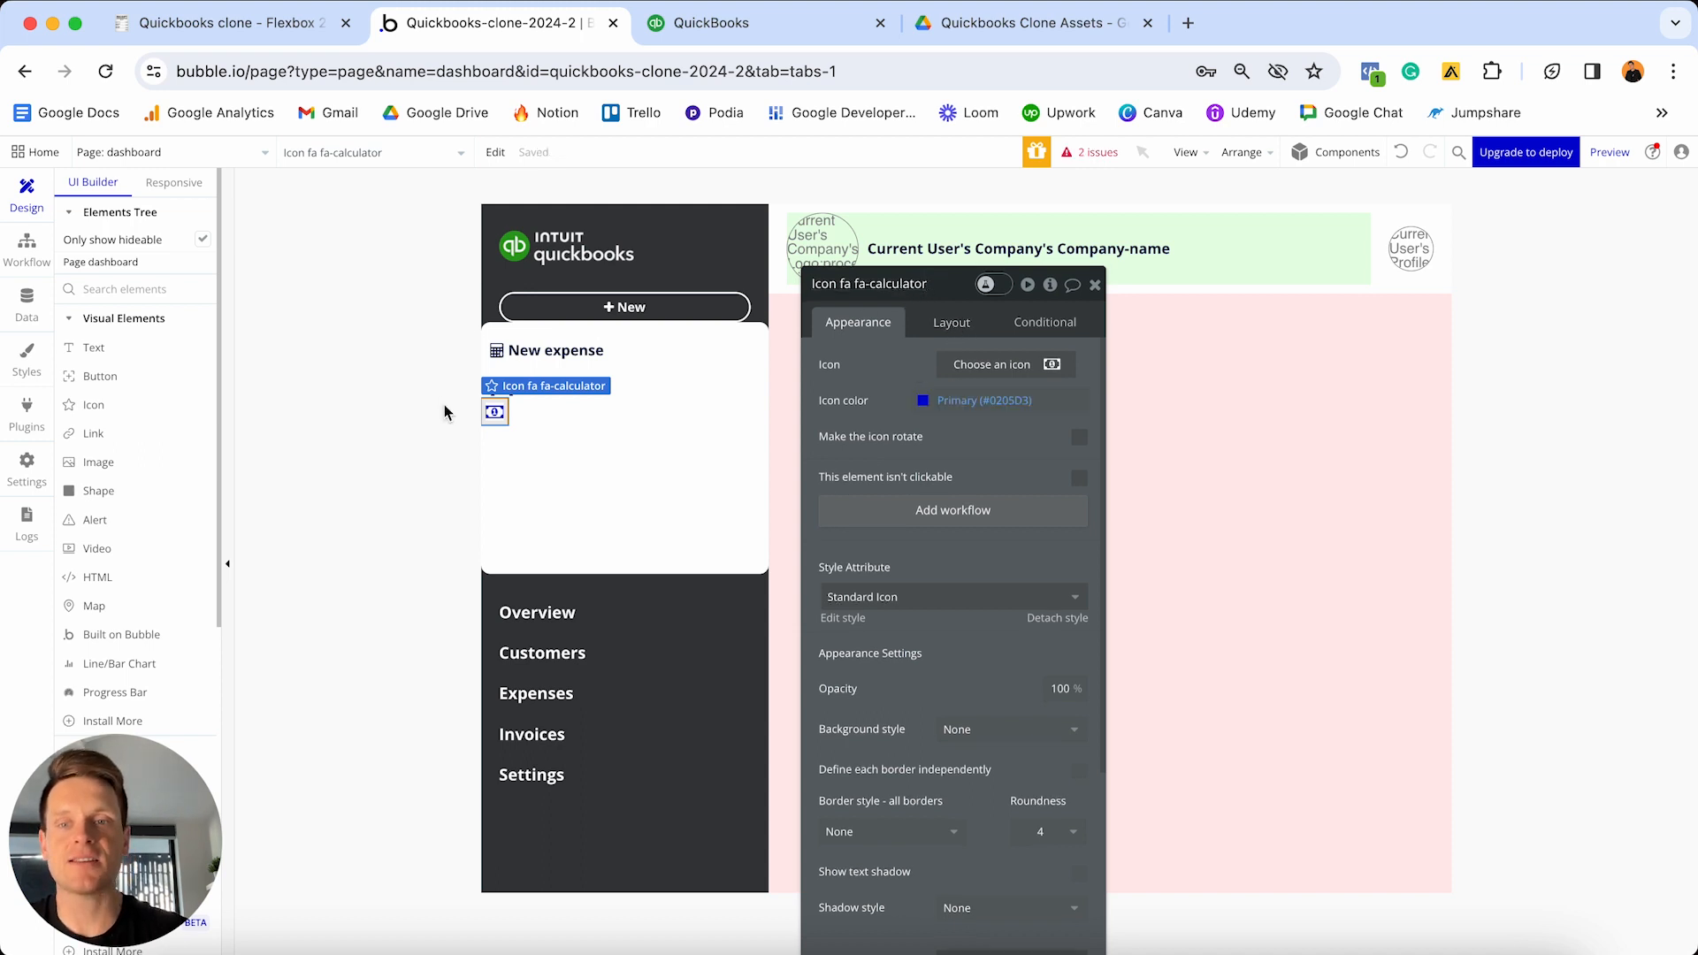
key(BackSpace)
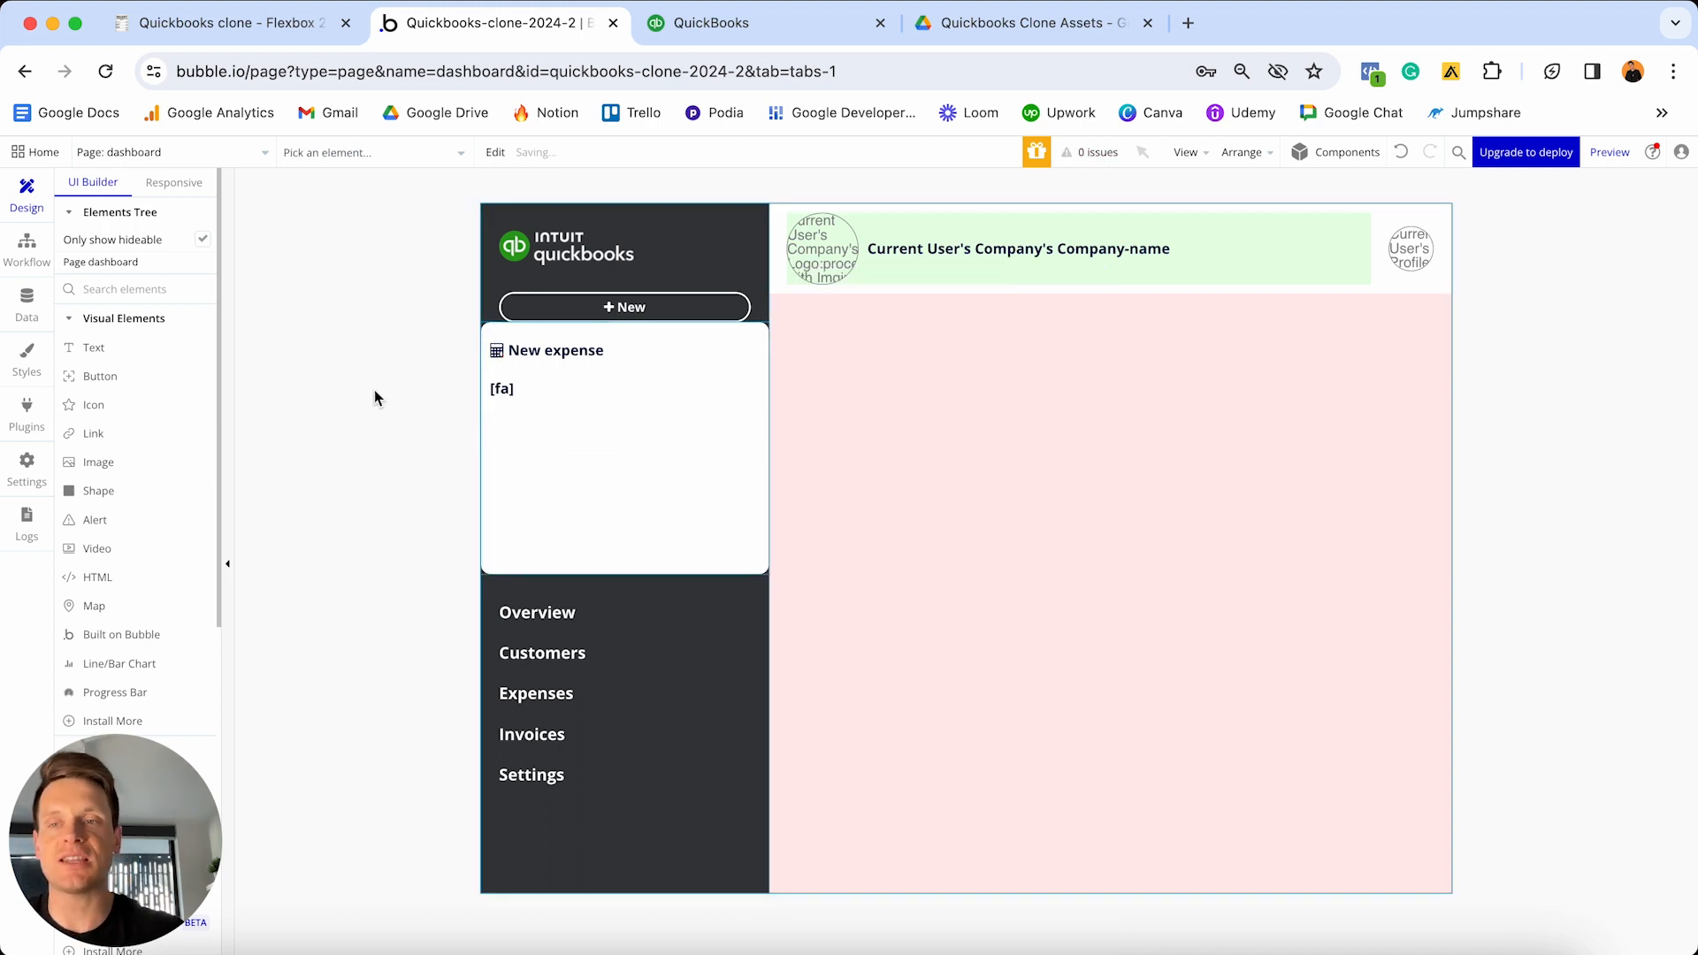
- Place a new money icon inside the New expense group and select its name
click(122, 414)
click(507, 467)
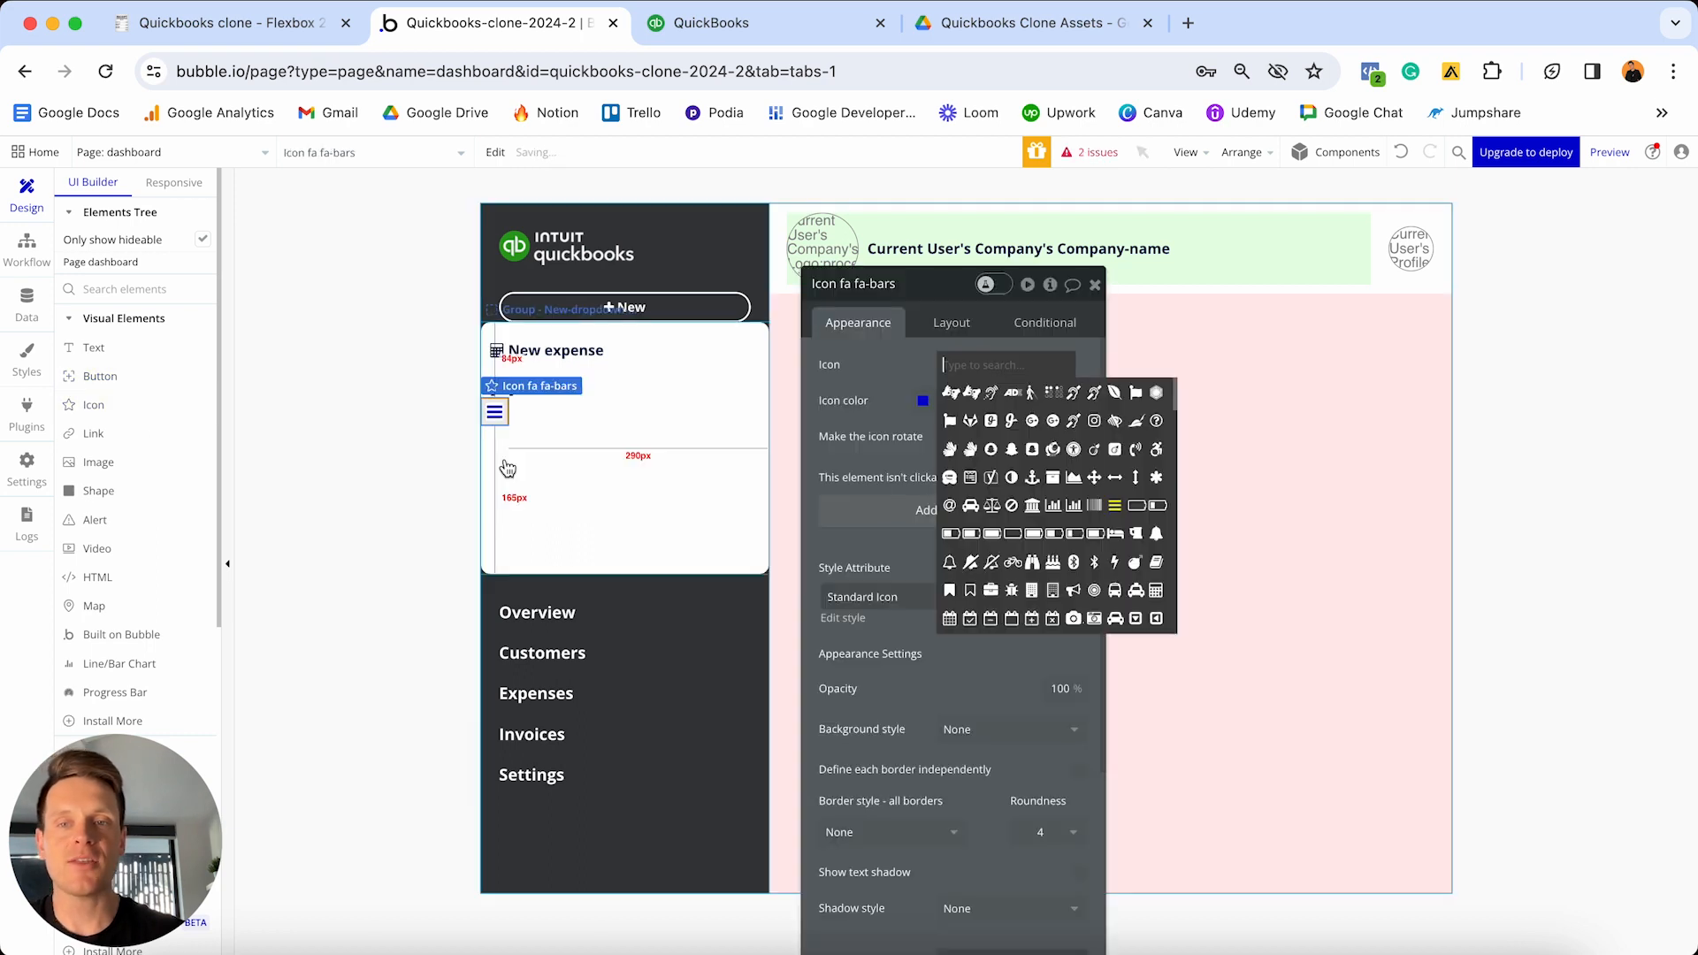
text(money)
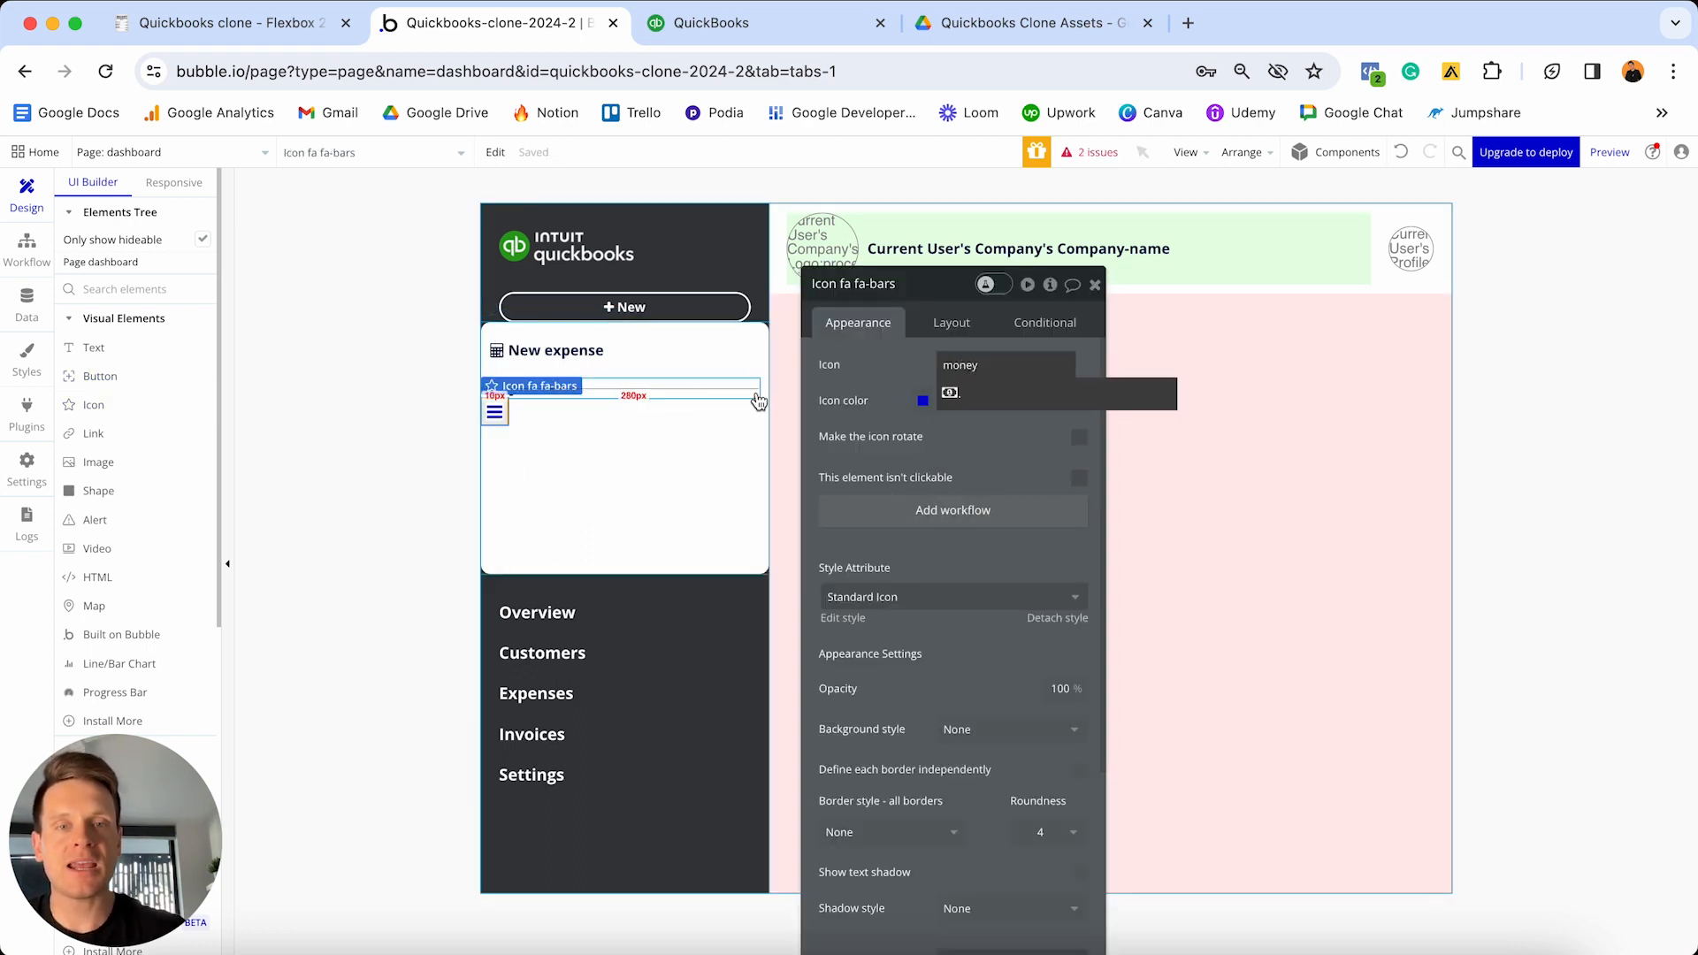
click(962, 396)
click(876, 283)
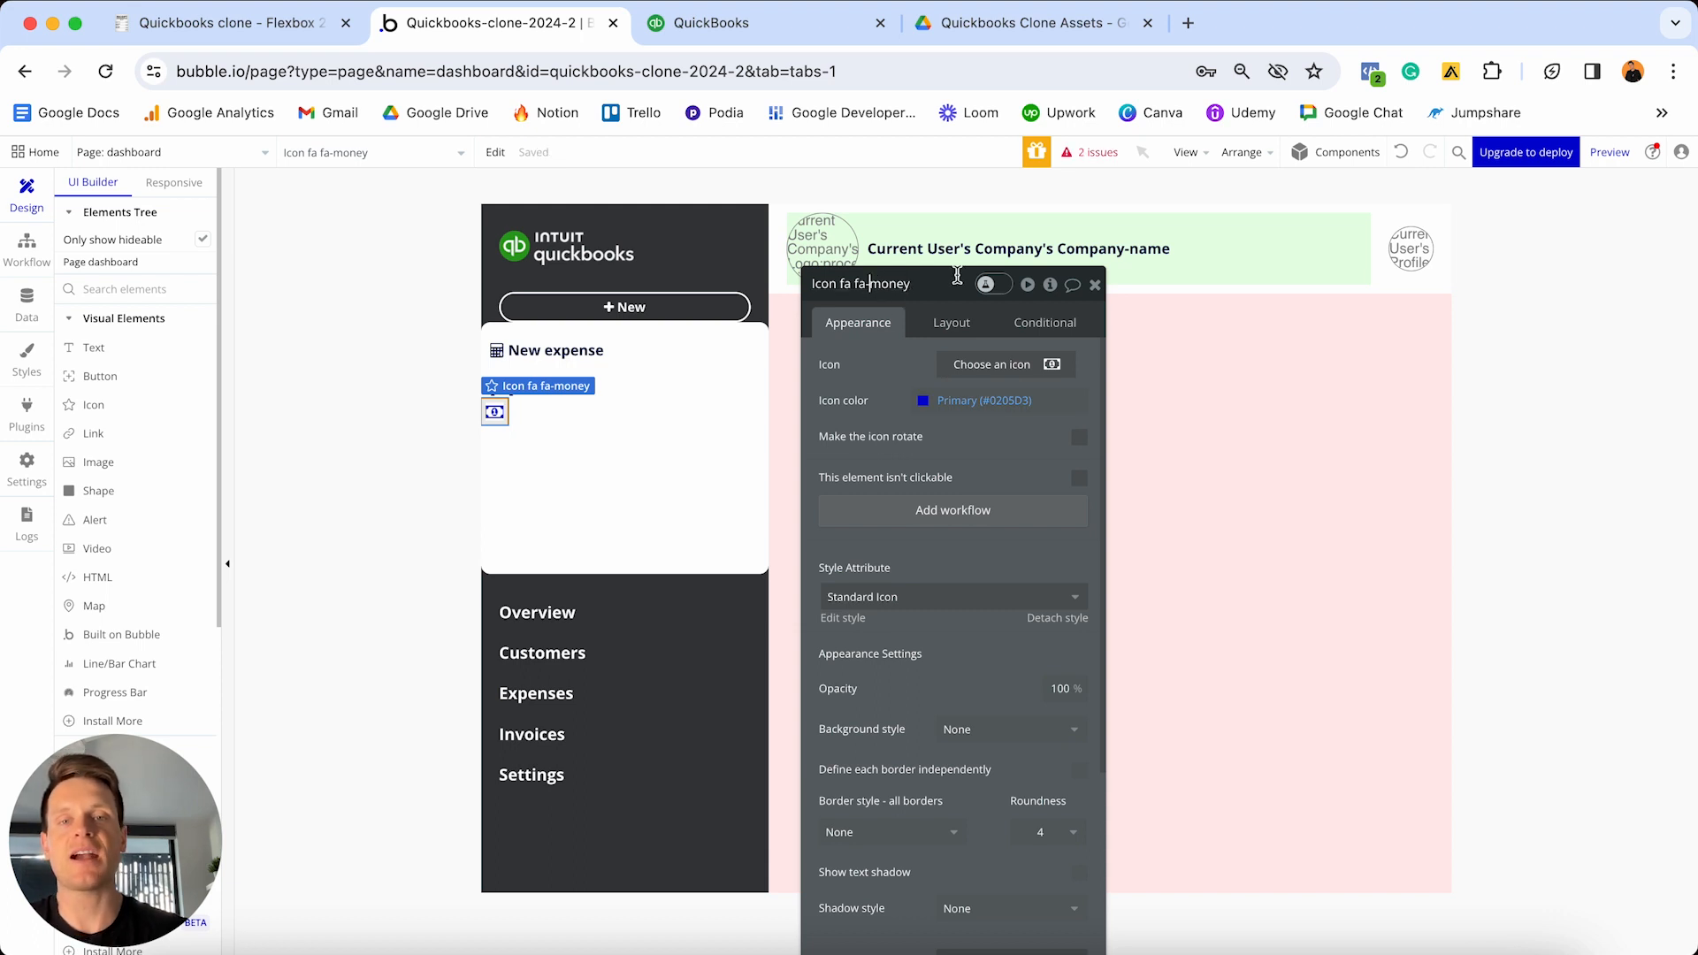
key(shift+End)
key(super+c)
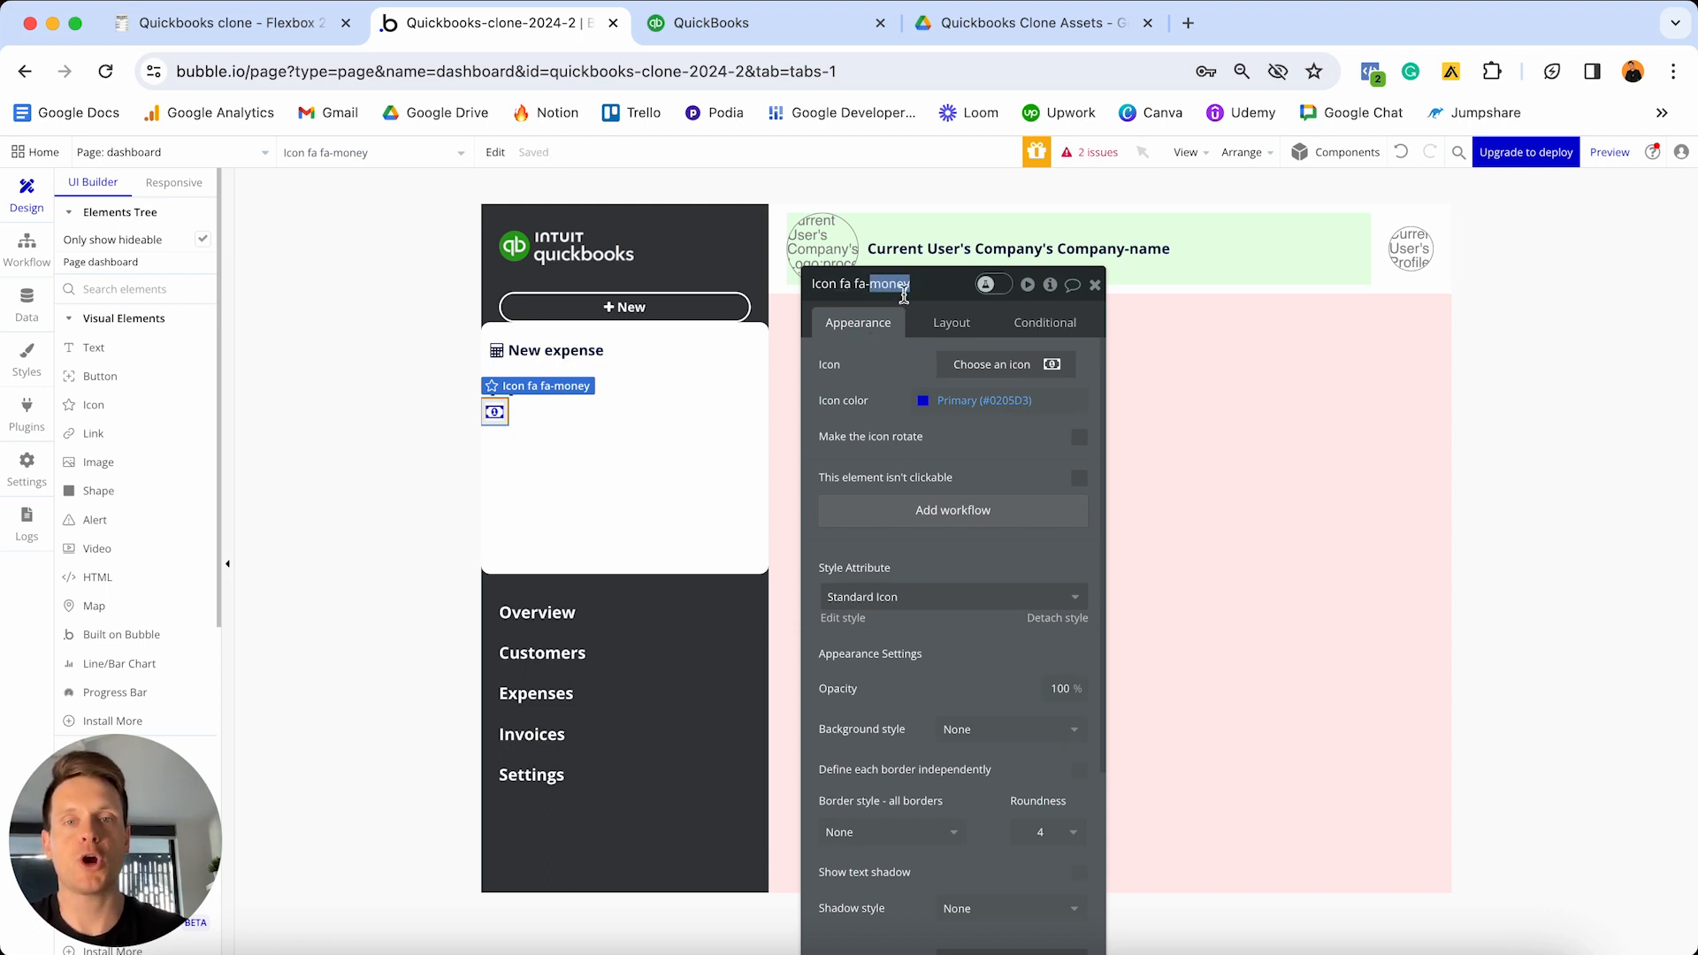
- Edit the text element to read [fa]money[/fa] New invoice
click(630, 388)
click(911, 369)
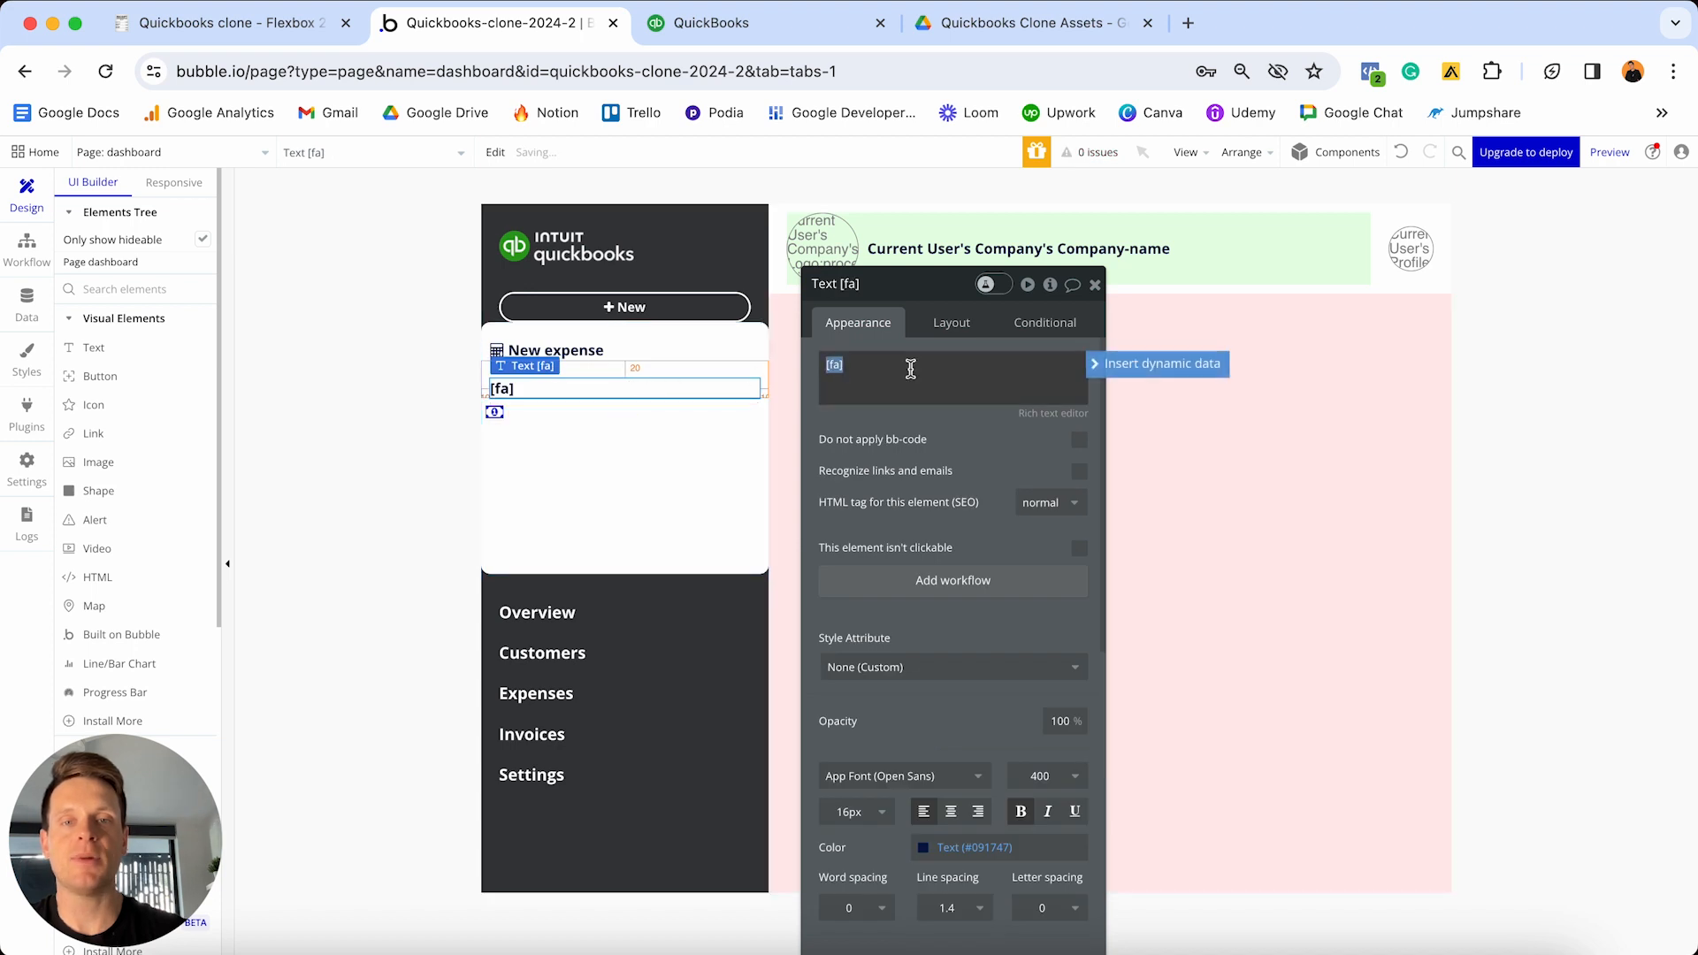
key(Right)
key(super+v)
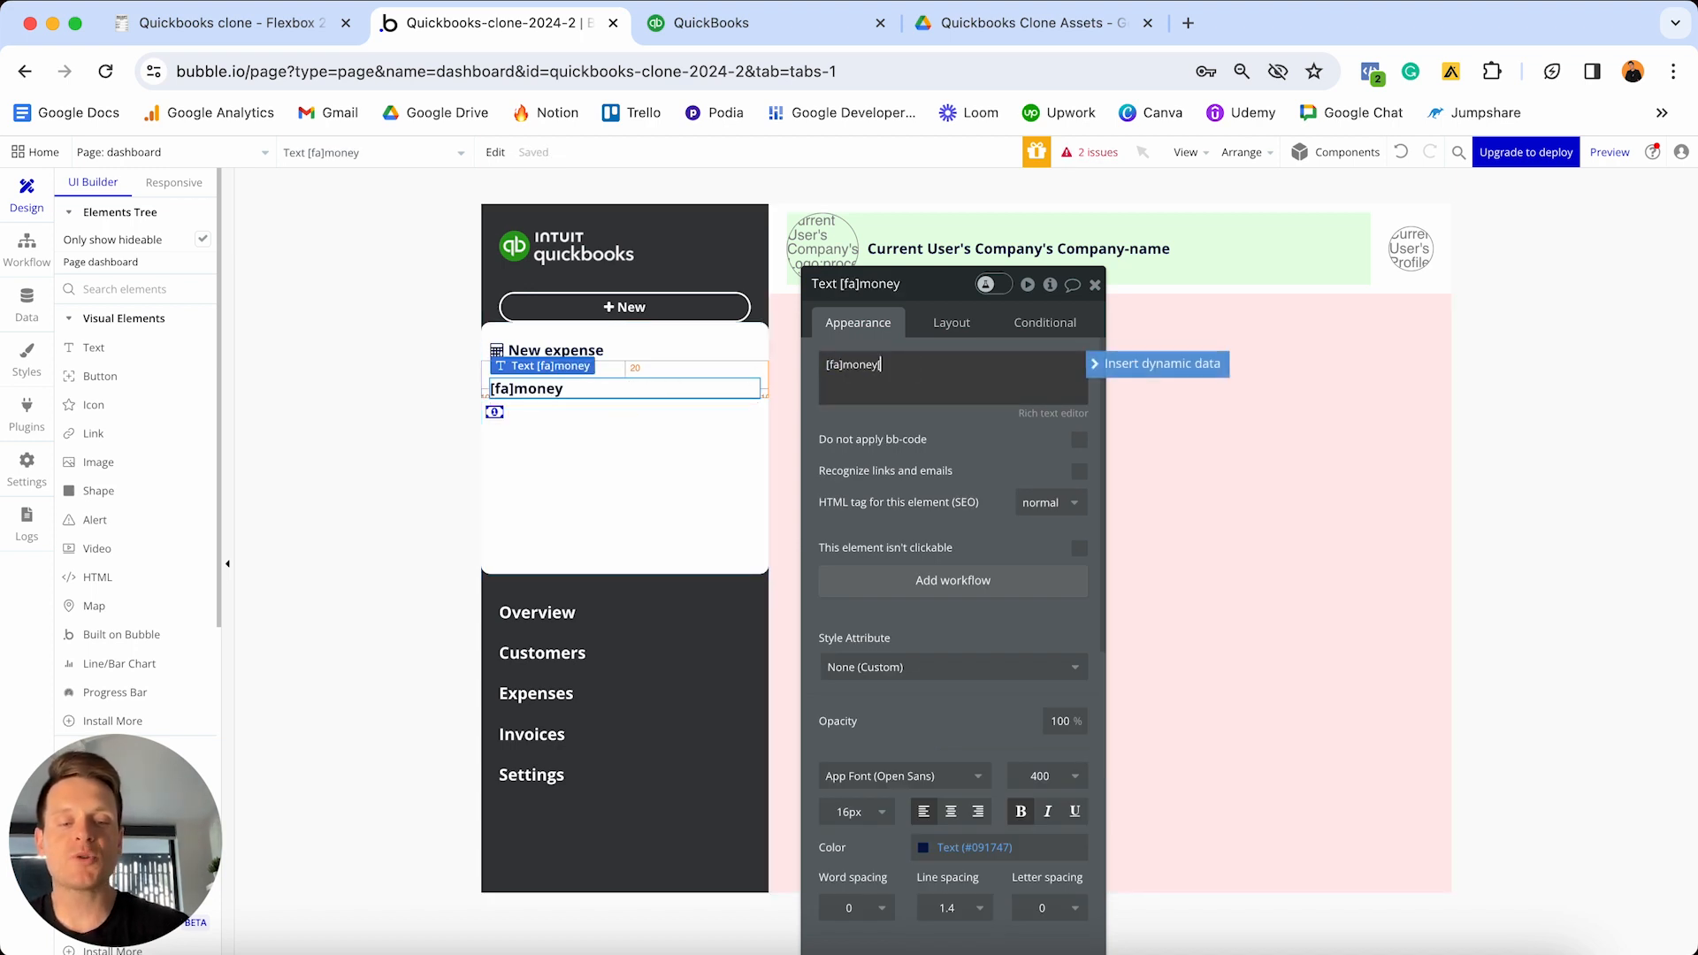
text([/fa)
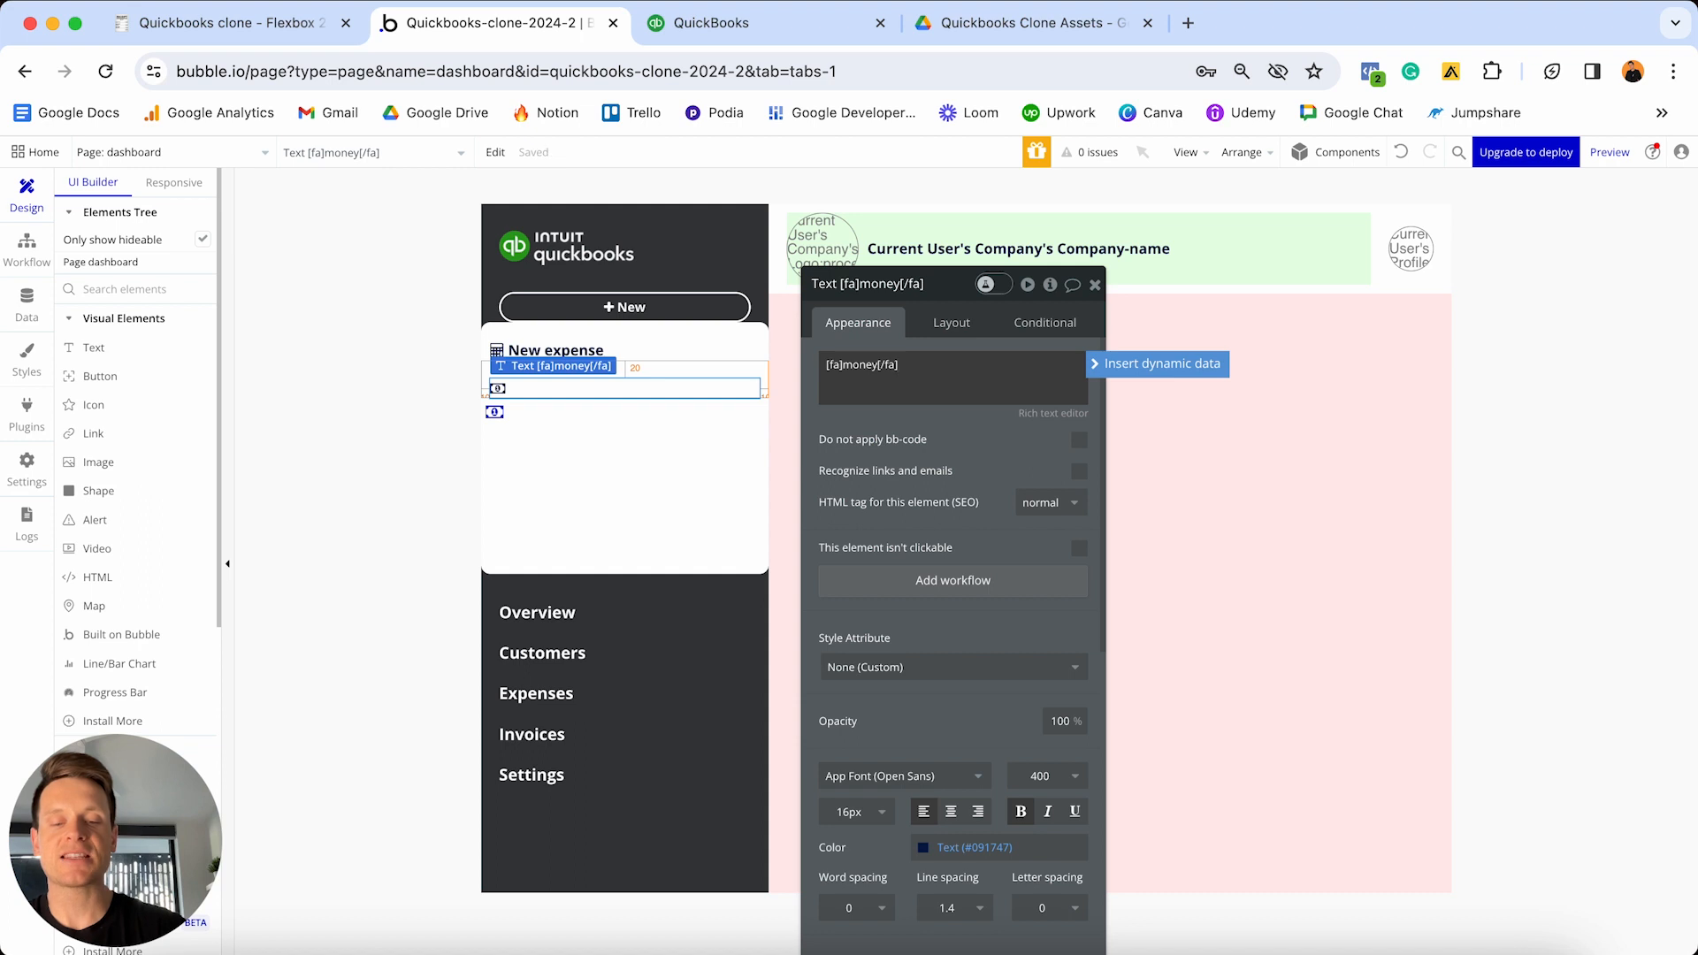
text(New invoice)
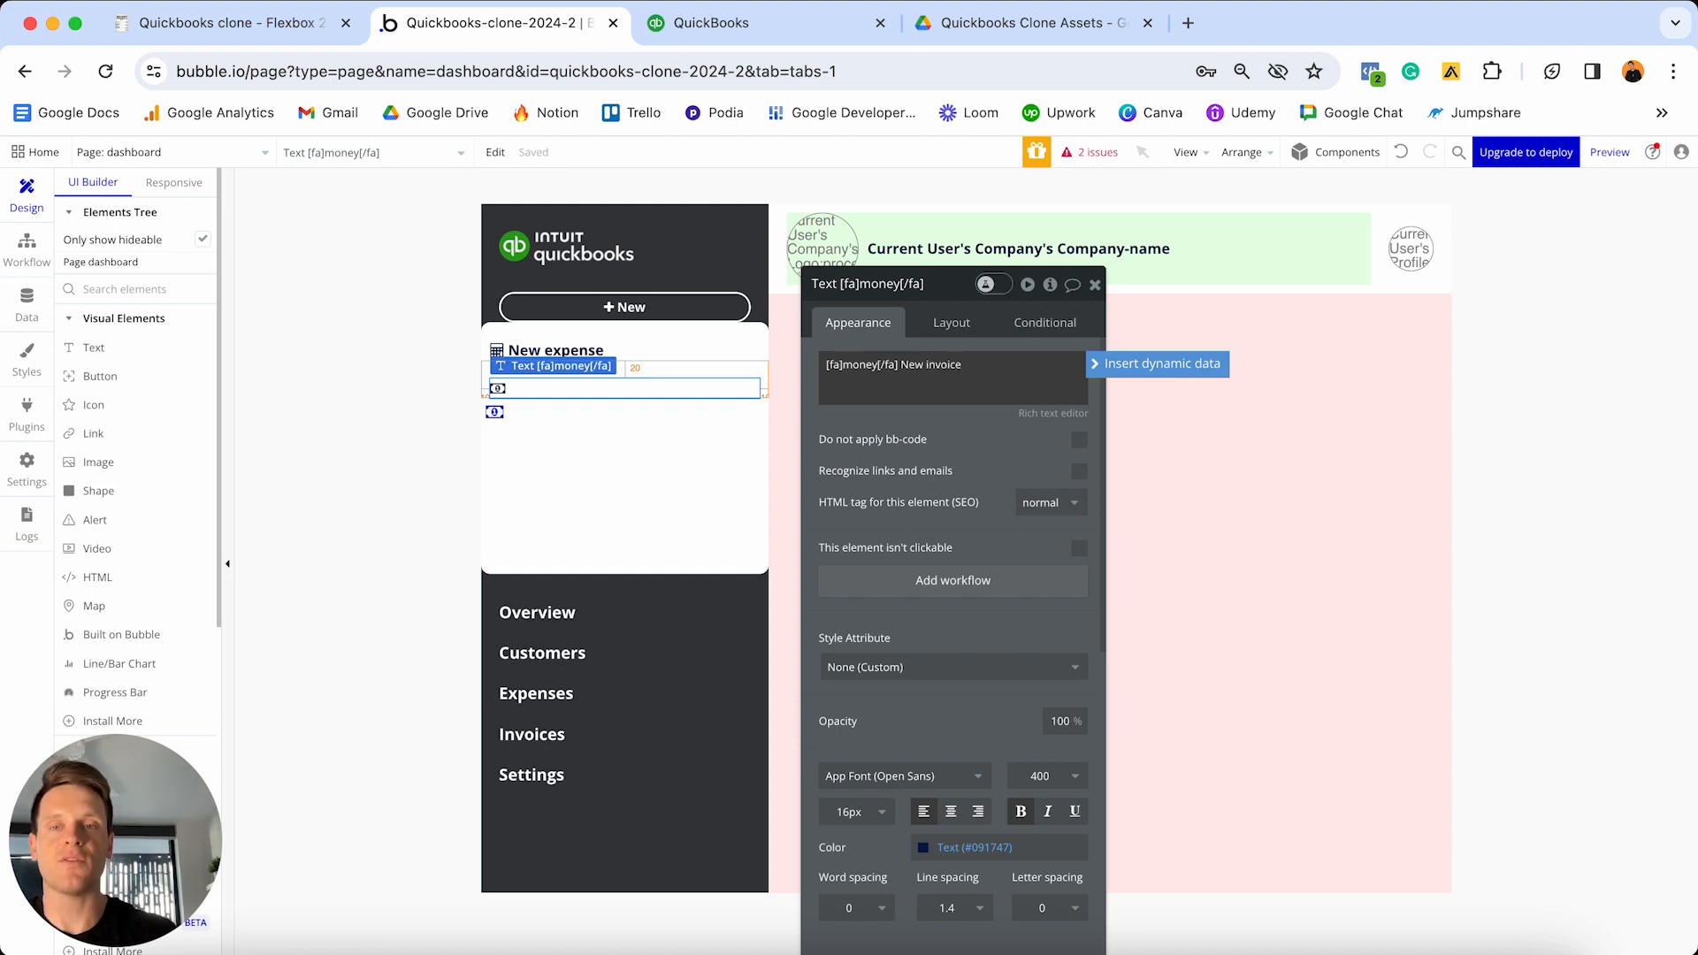
click(556, 390)
- Give the New invoice item a 10 px top margin and drag a copy below the list
click(584, 352)
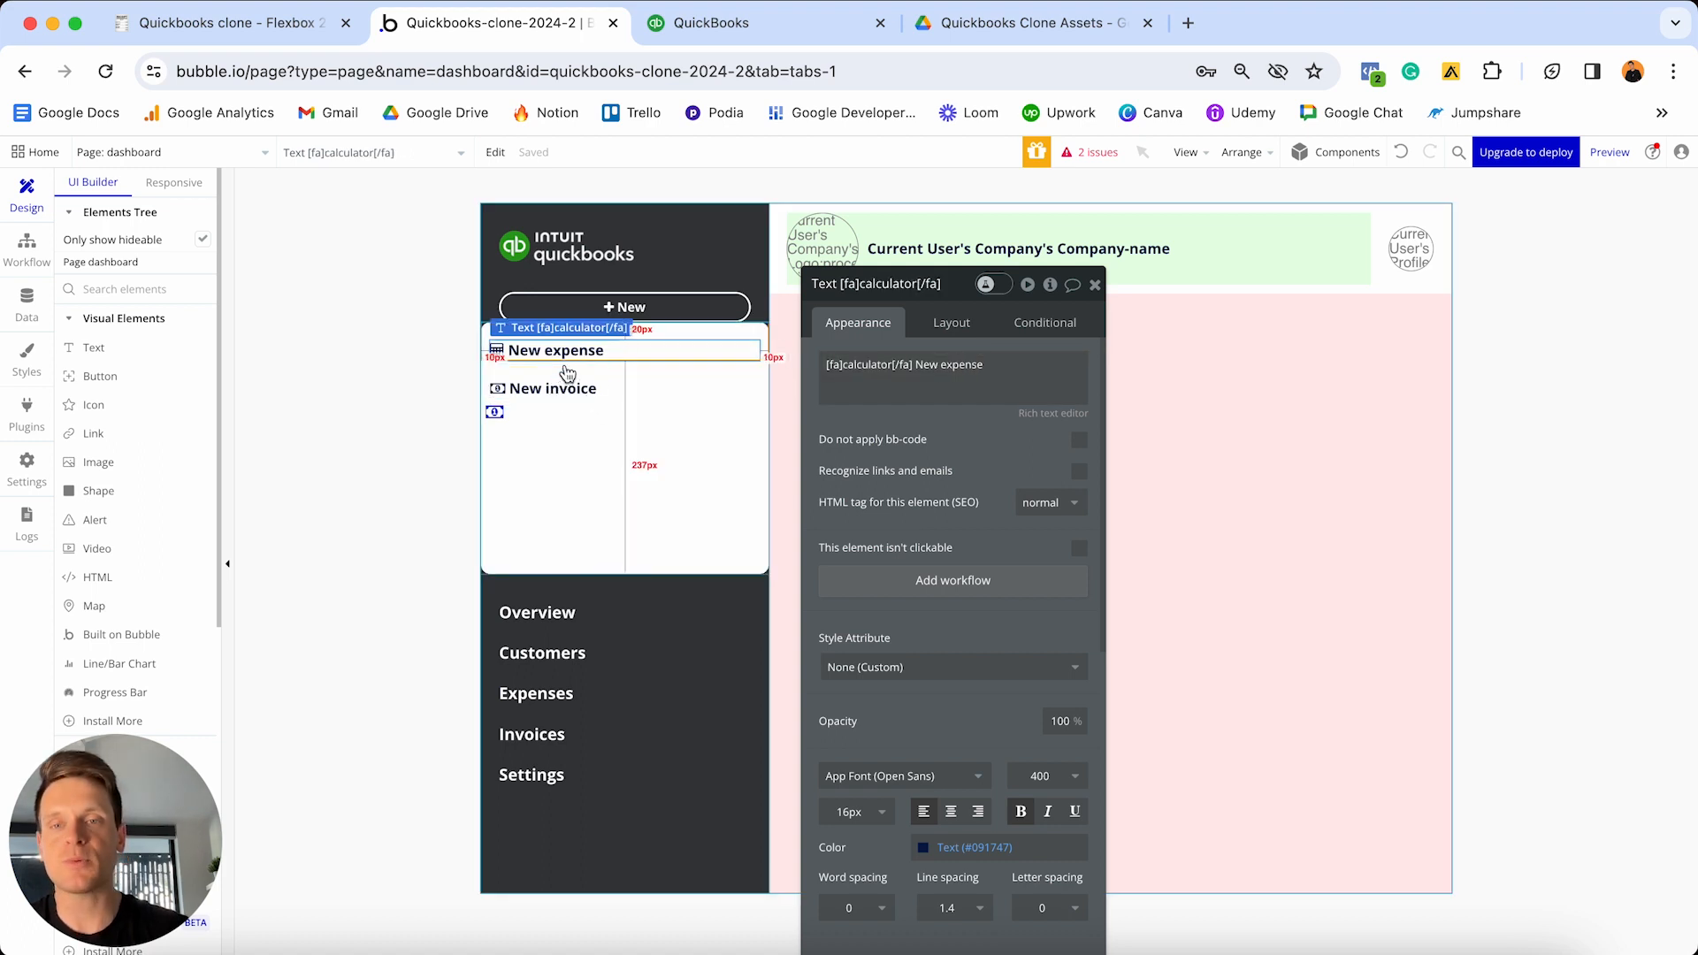
click(622, 387)
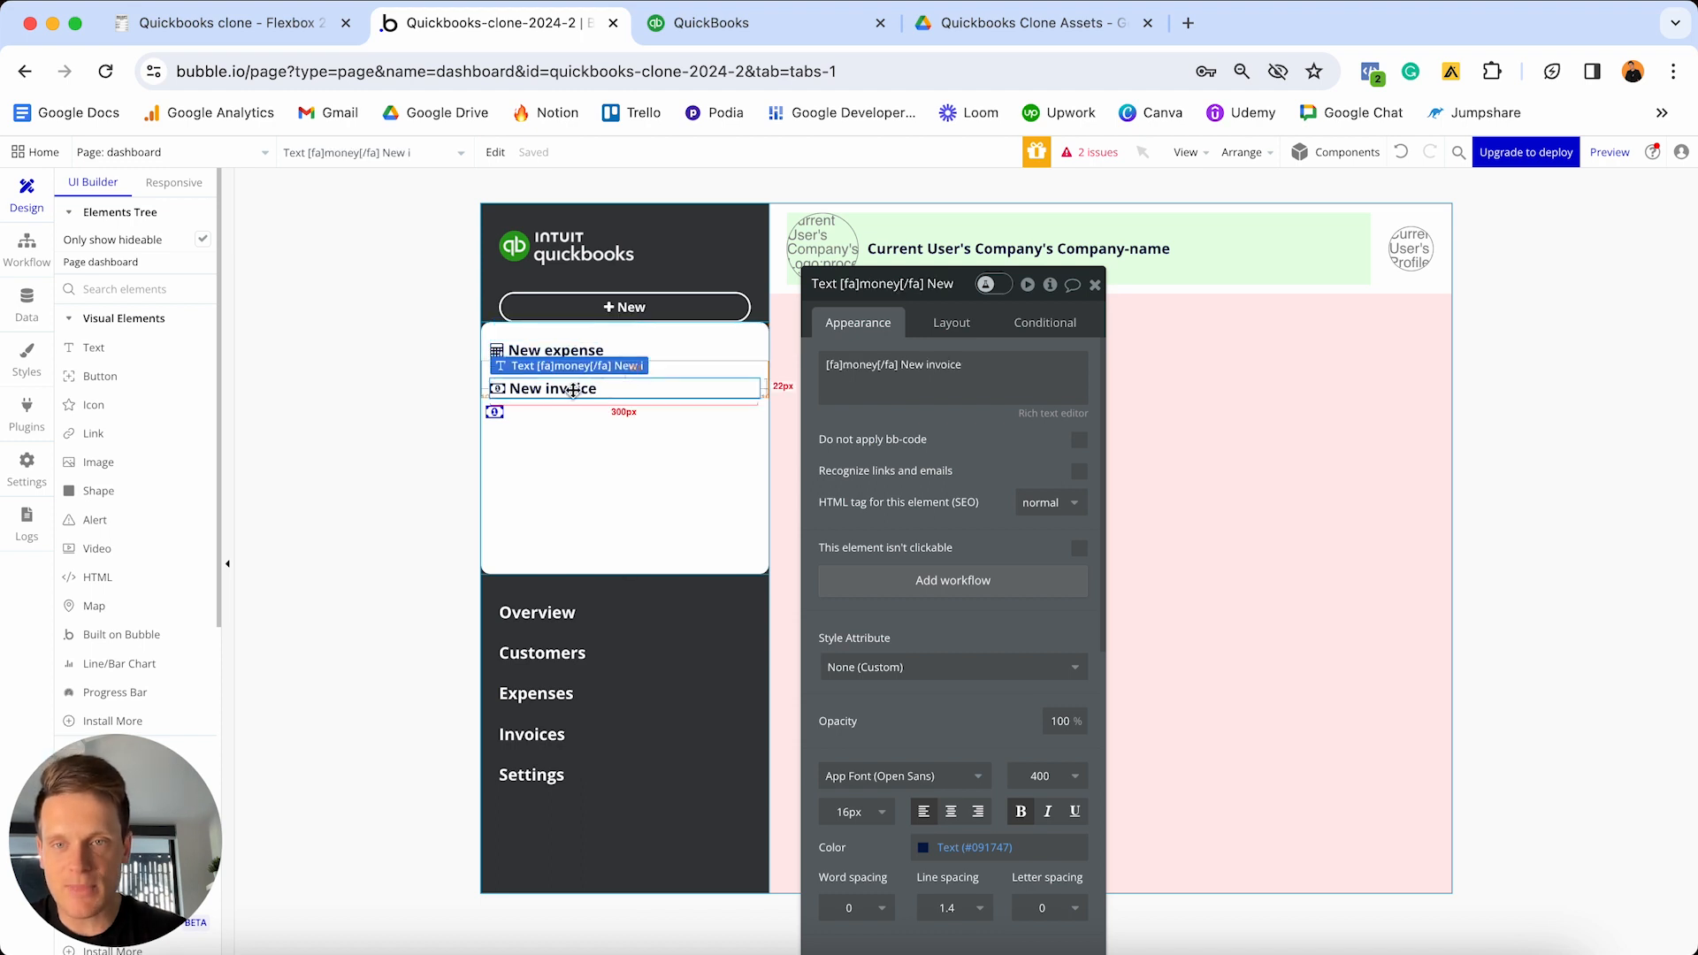
click(948, 327)
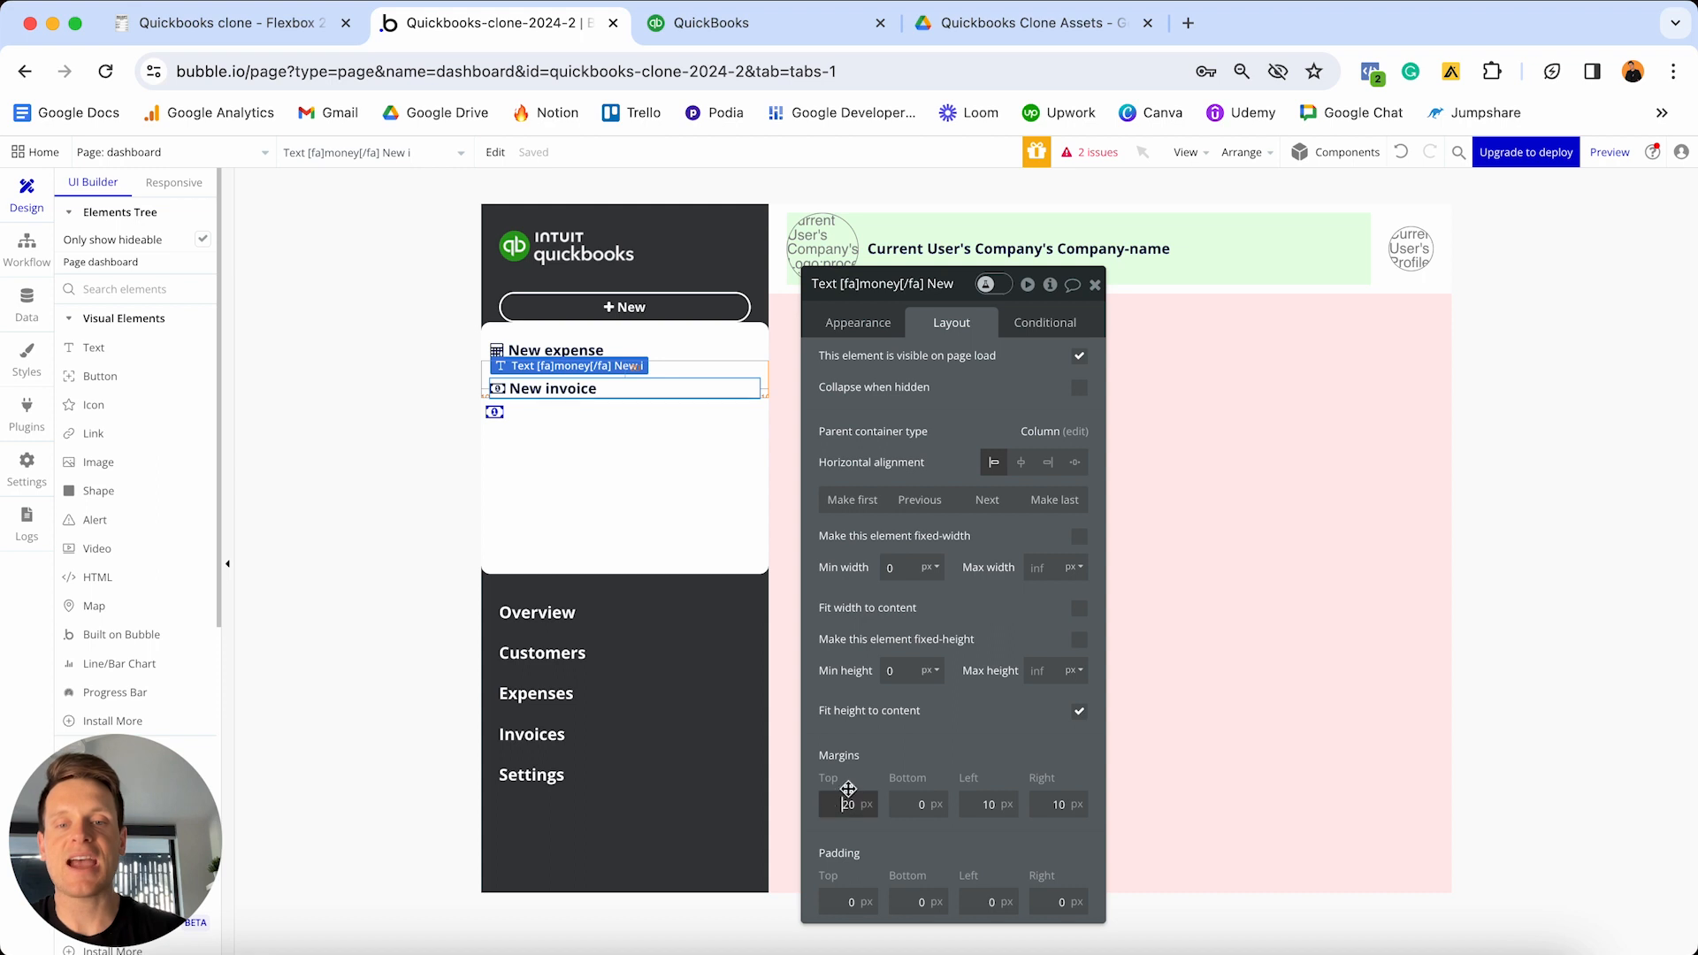
text(10)
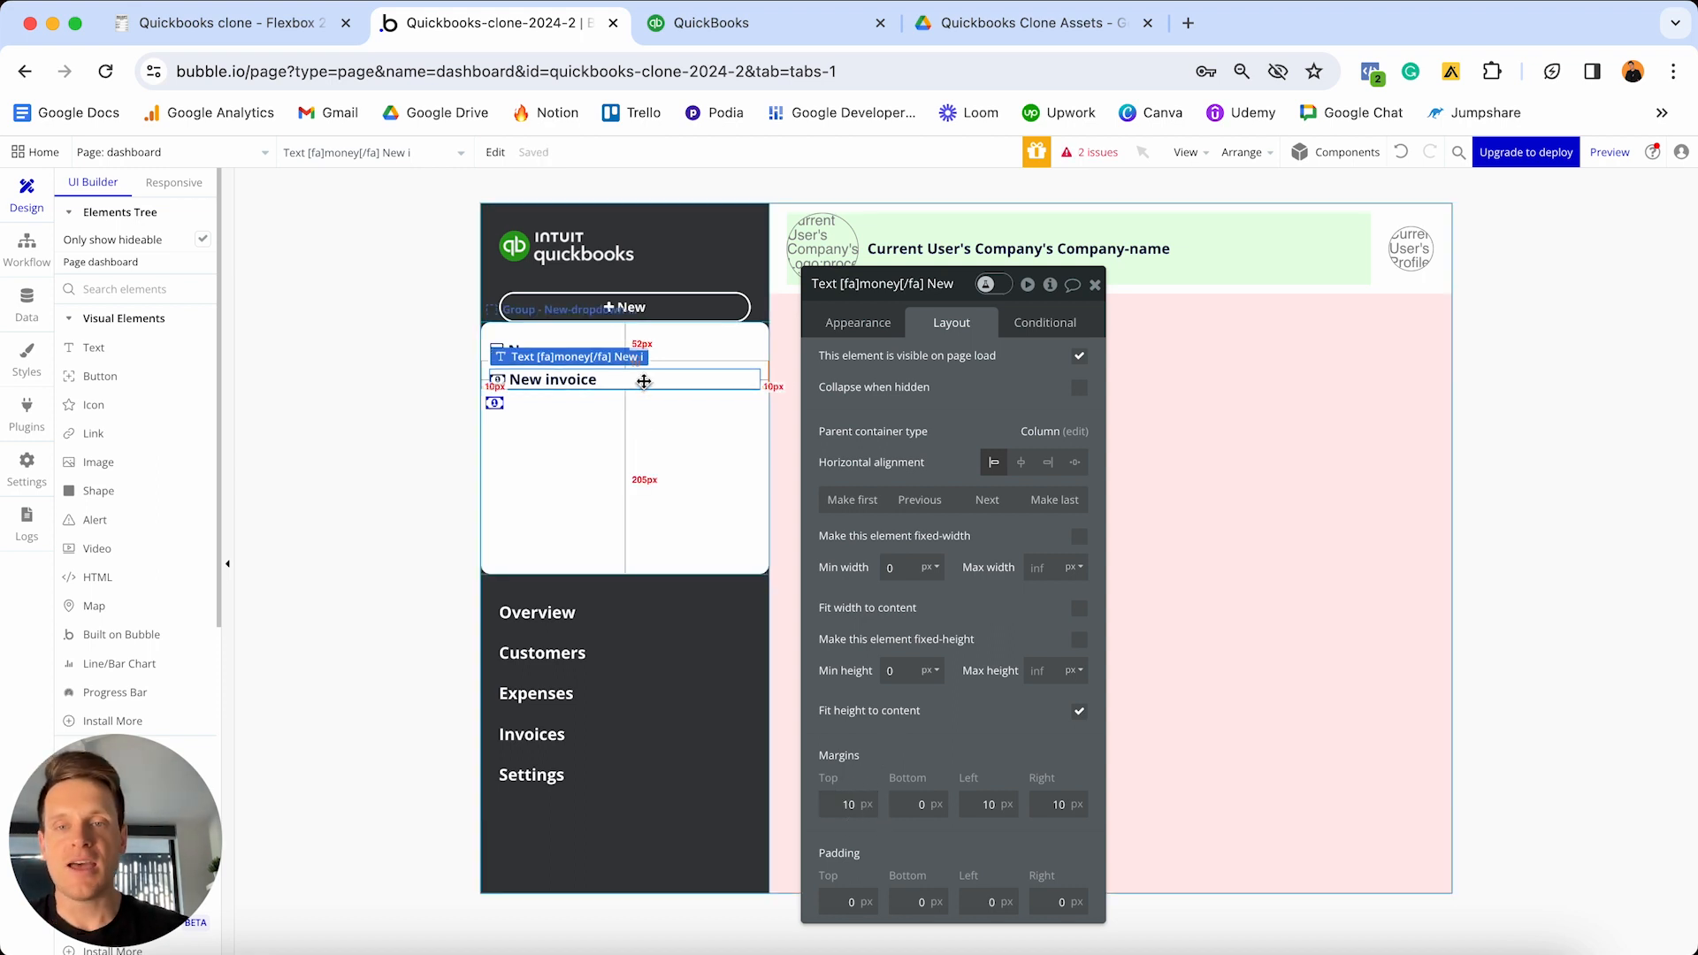
drag(647, 379, 495, 387)
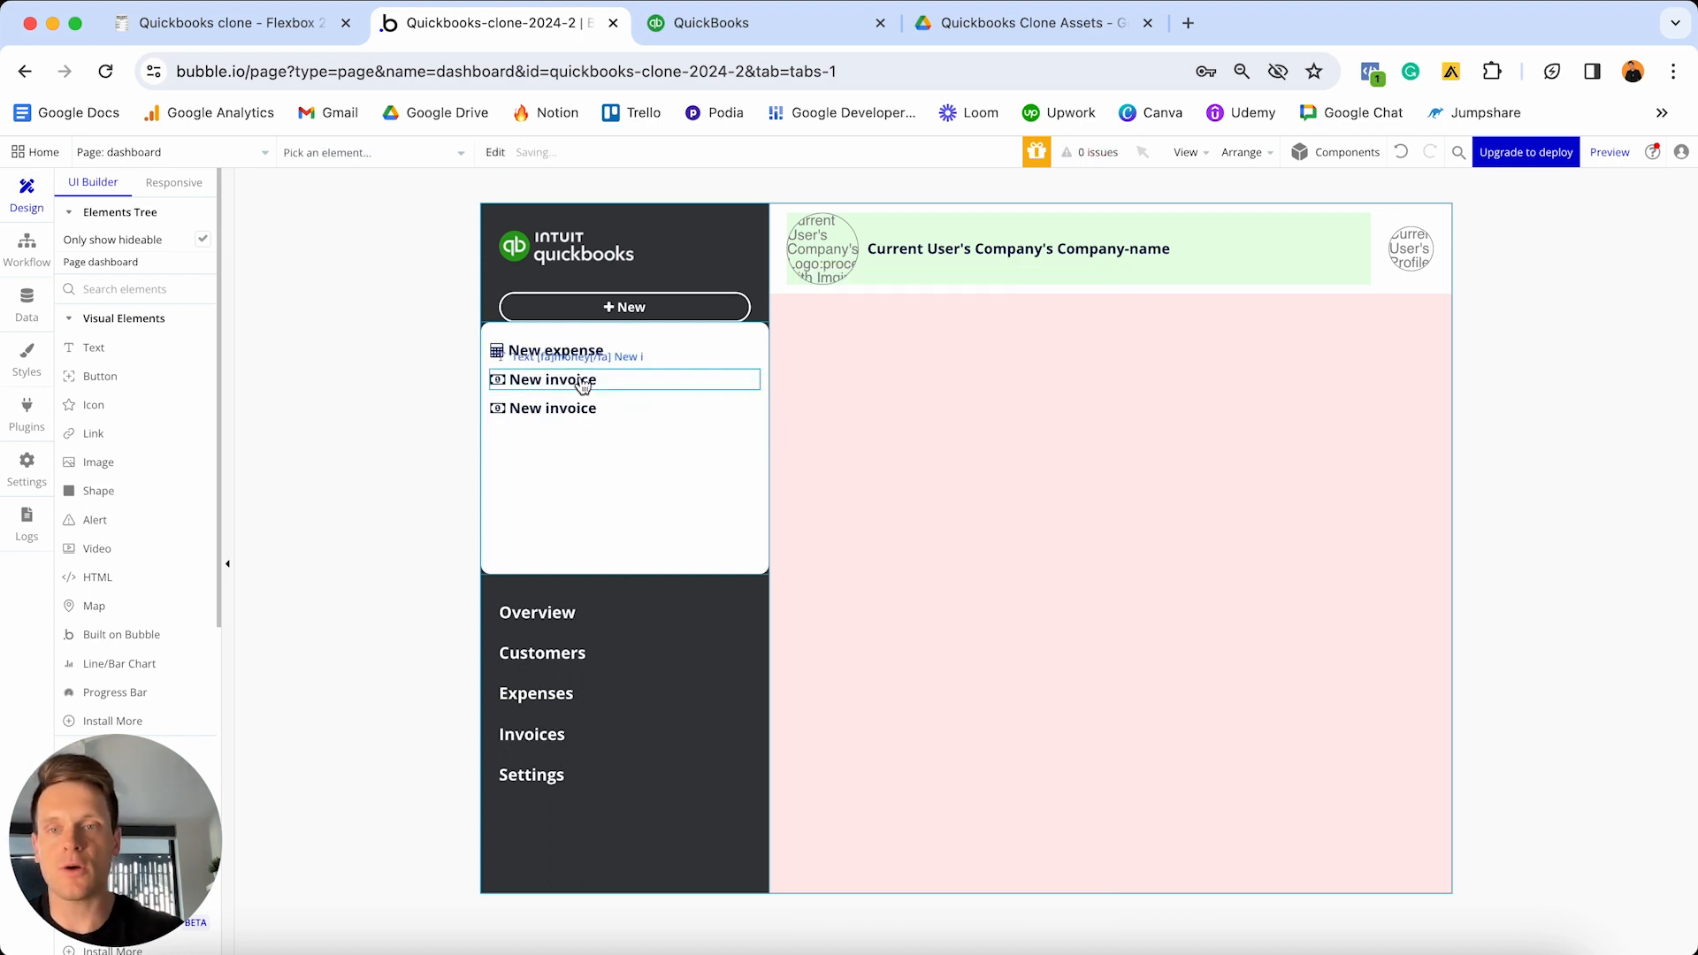
- Change the copied item's text to [fa]user[/fa] New customer
click(555, 419)
click(838, 322)
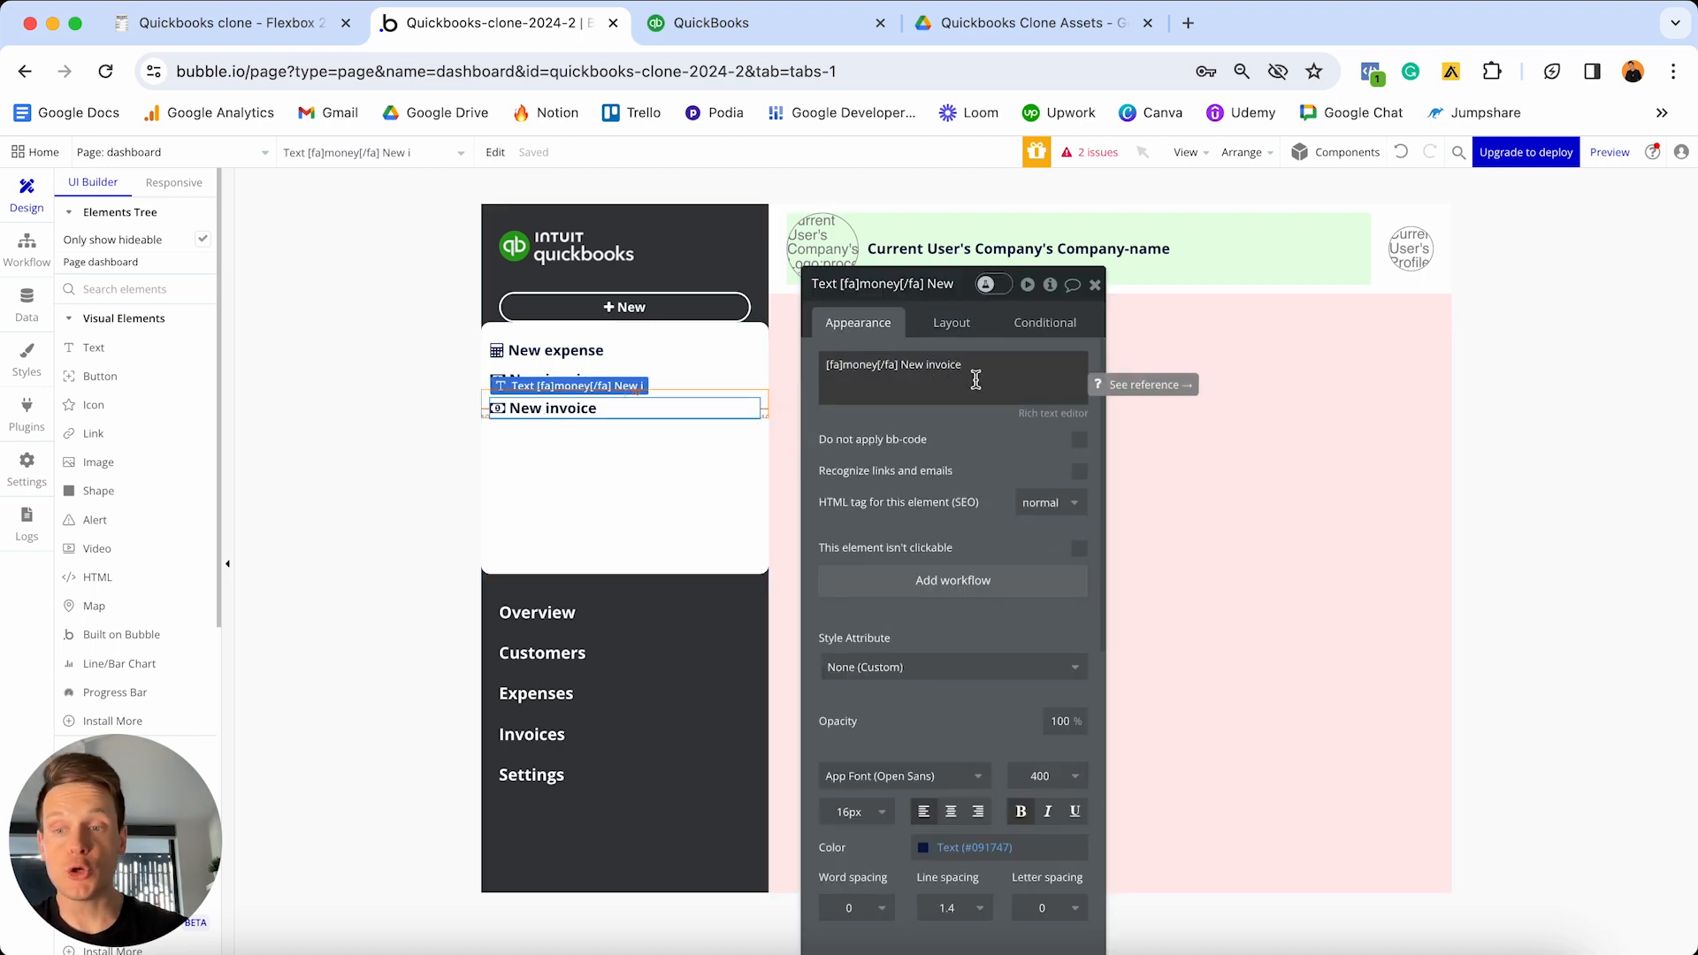
click(855, 378)
click(843, 362)
key(shift+super+Right)
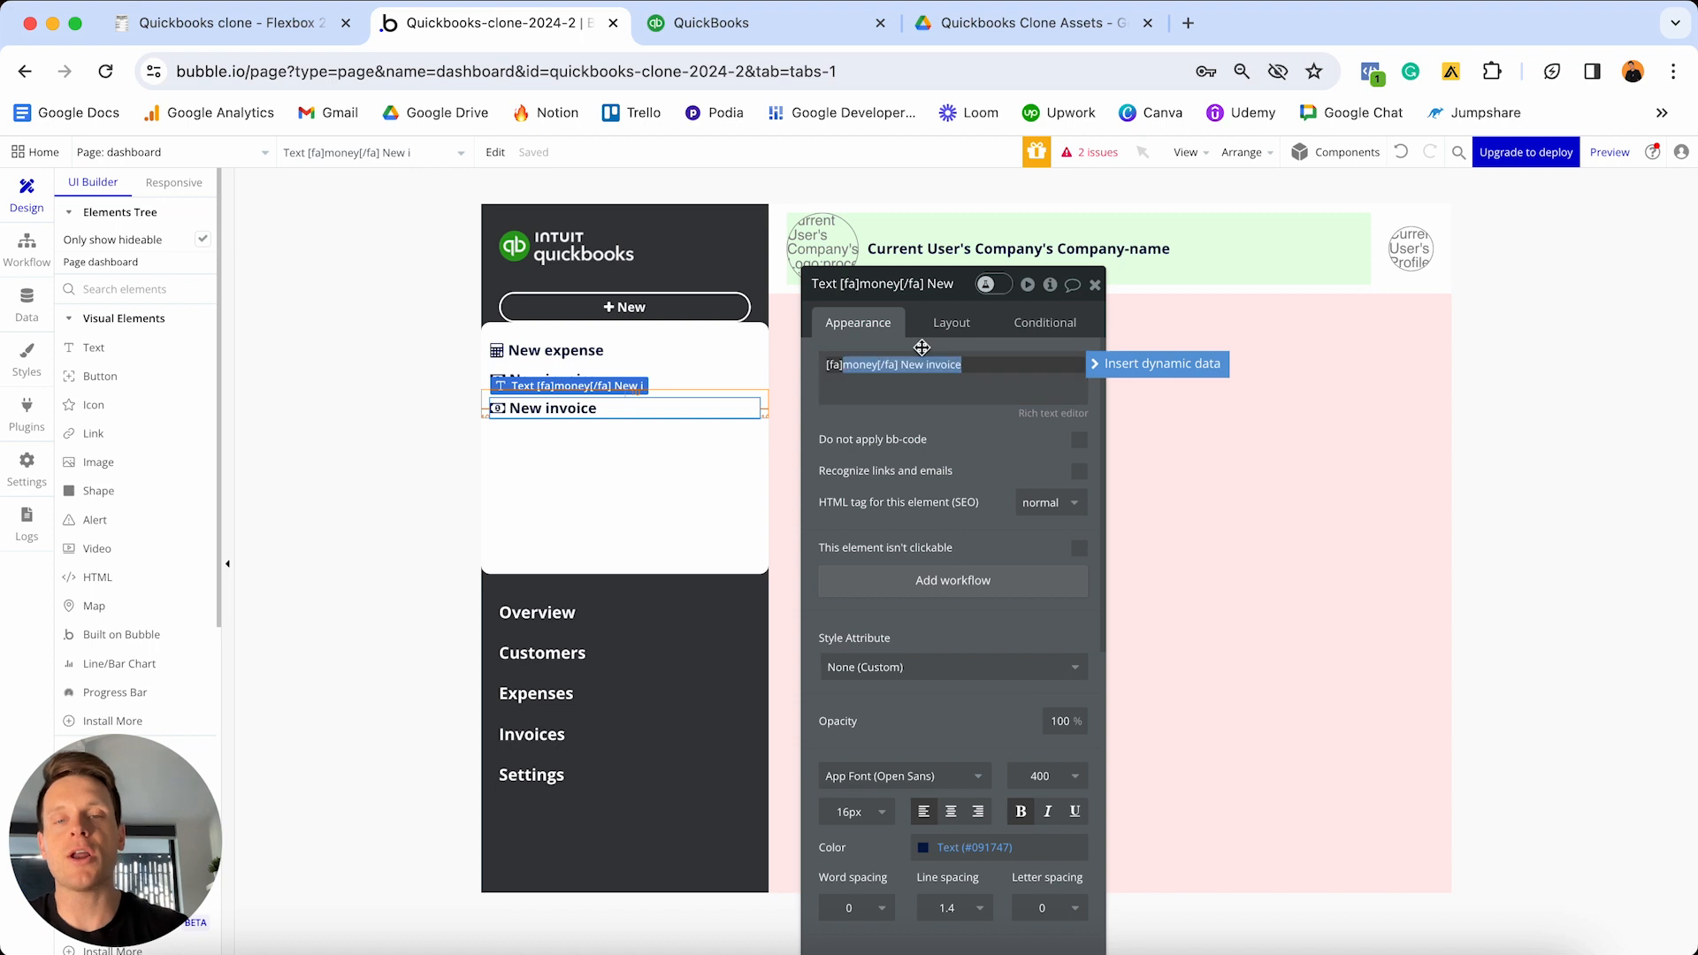
text(user[/fa)
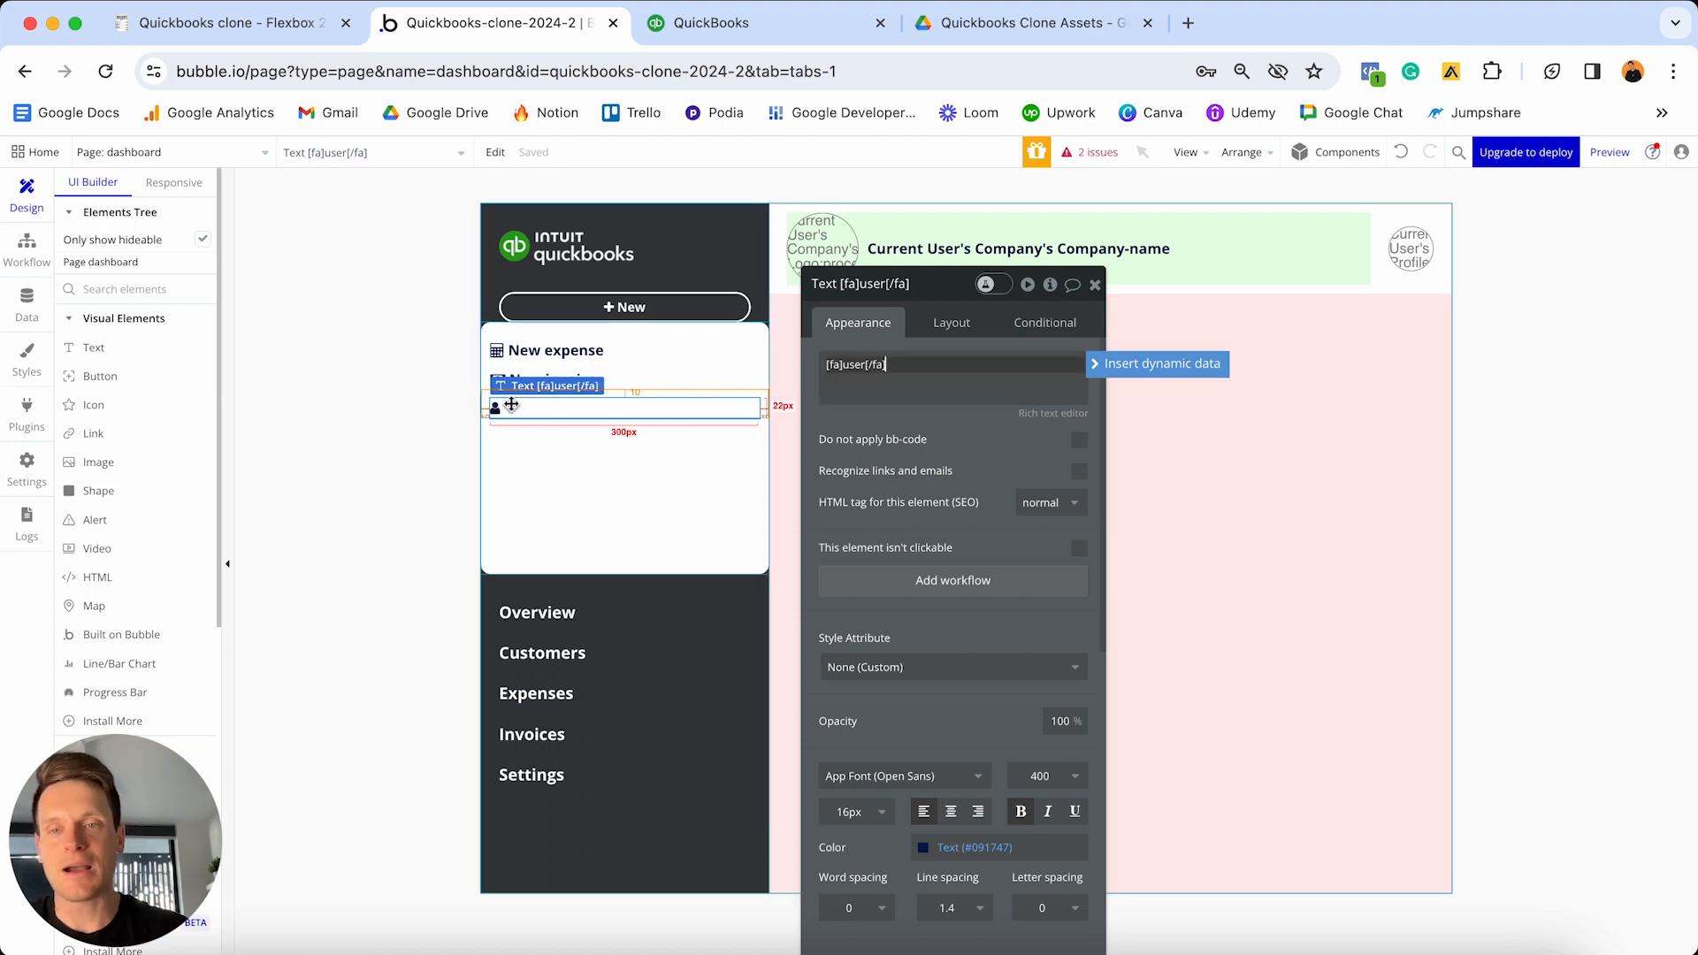
click(868, 383)
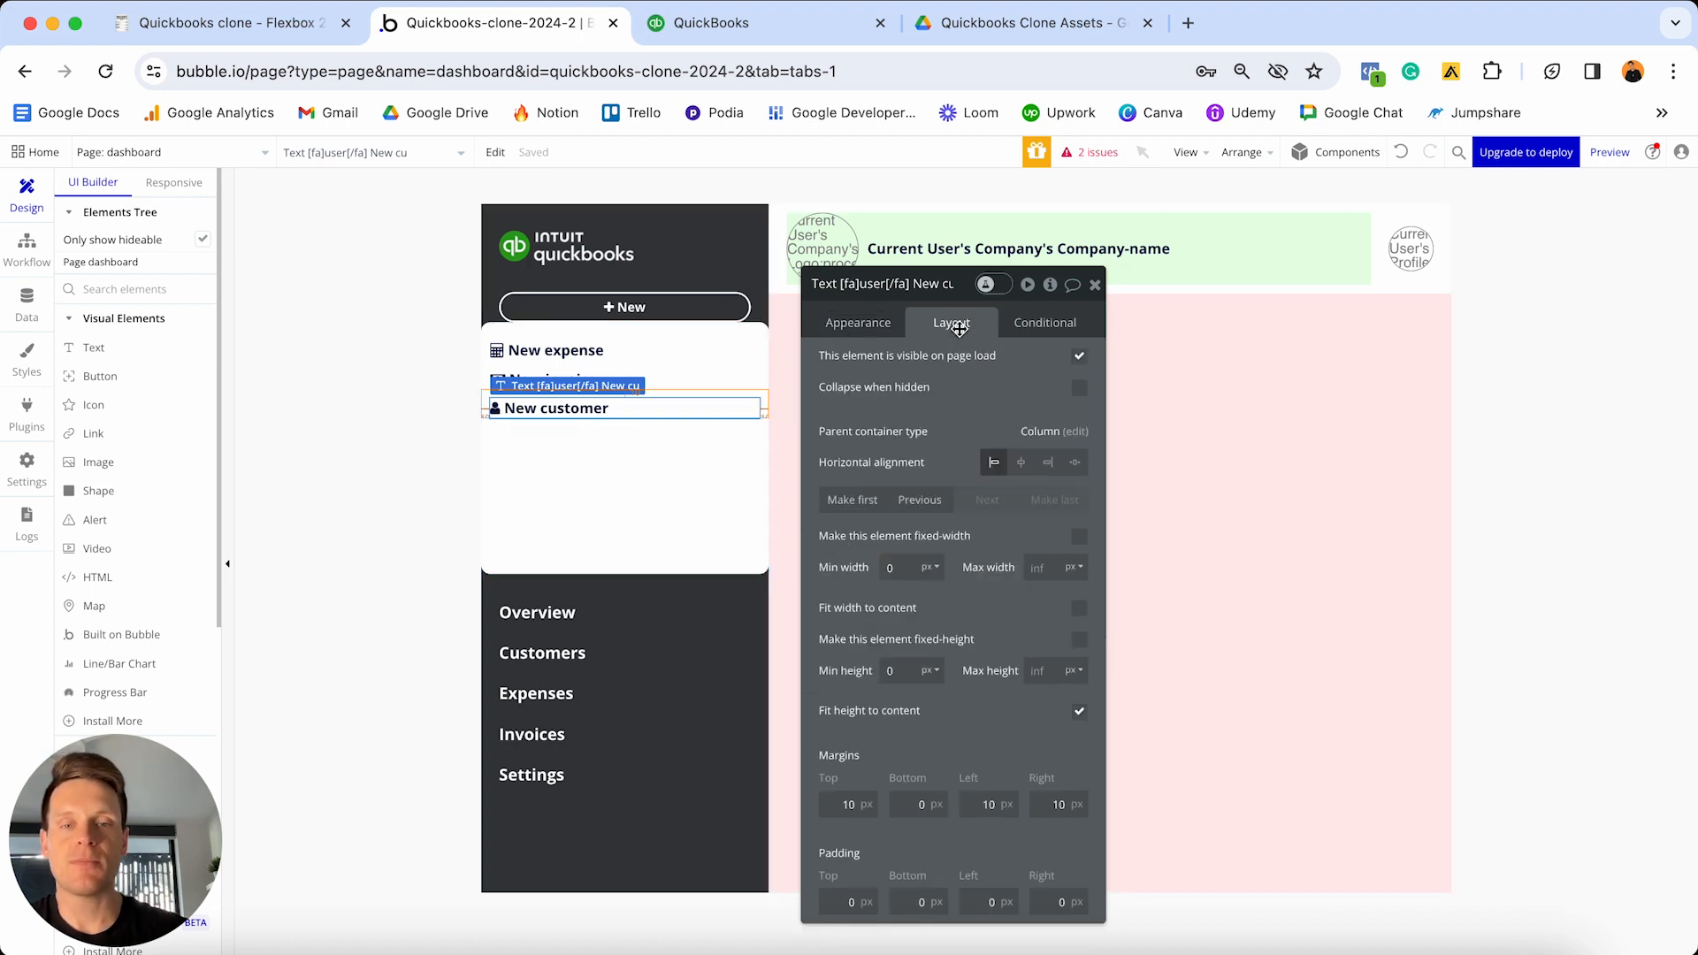
- Set the New customer item's bottom margin to 20 px, then select the dropdown group
click(959, 329)
click(914, 801)
text(20)
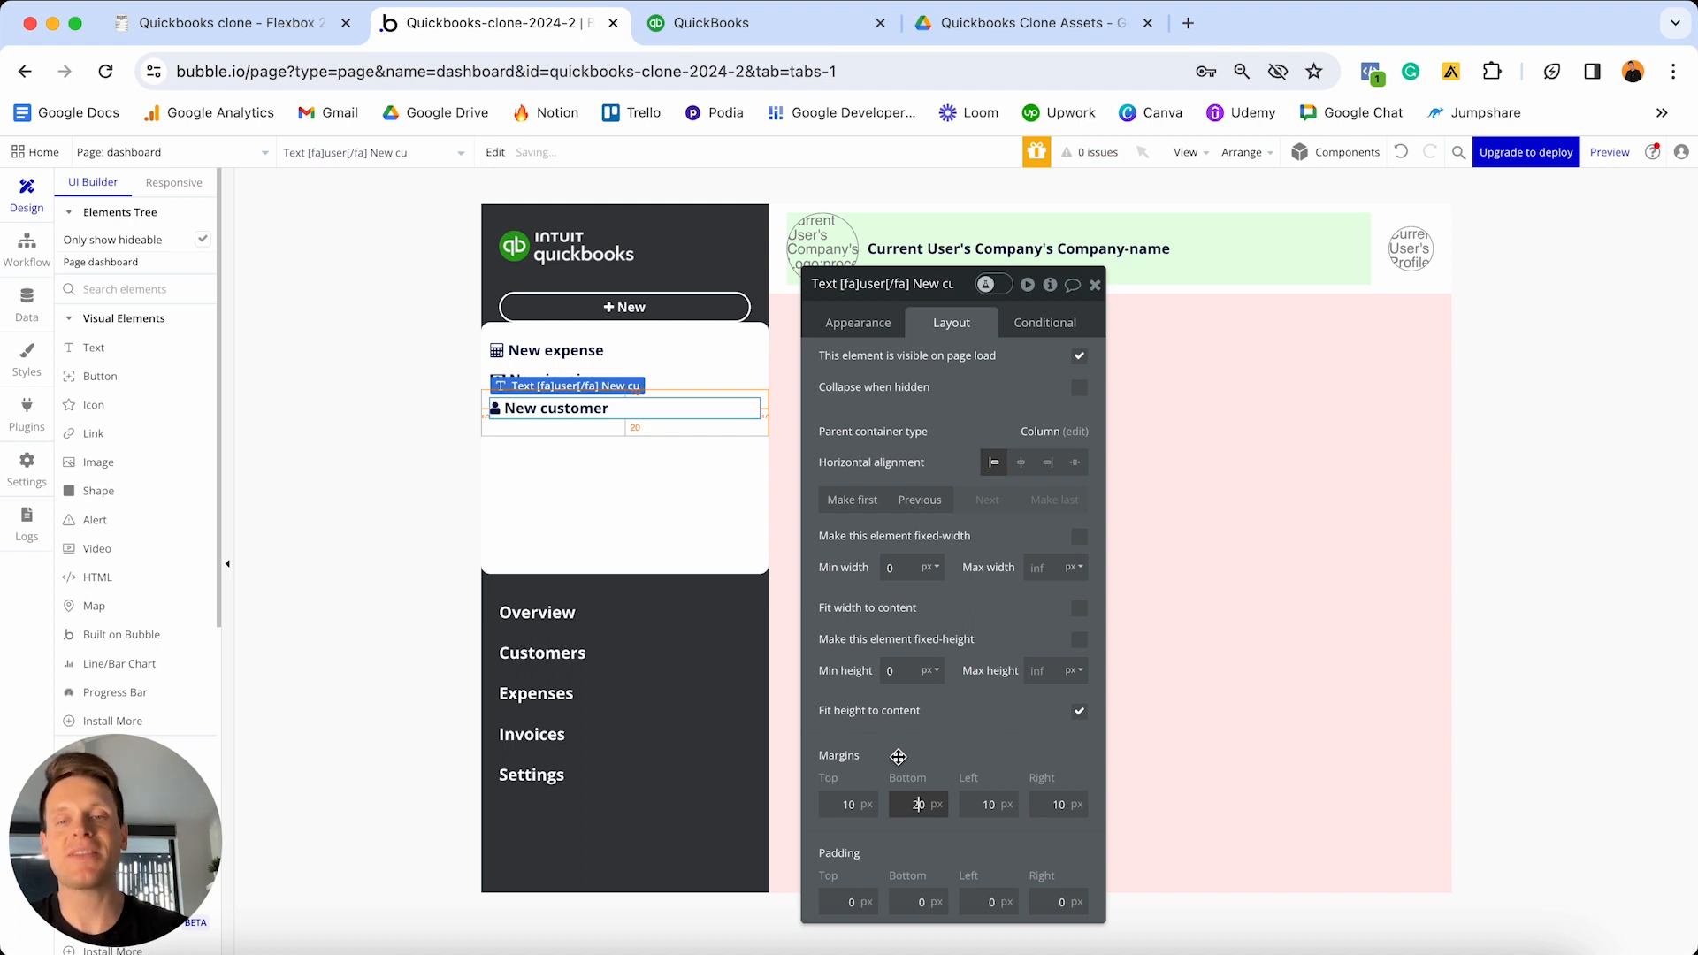
click(717, 553)
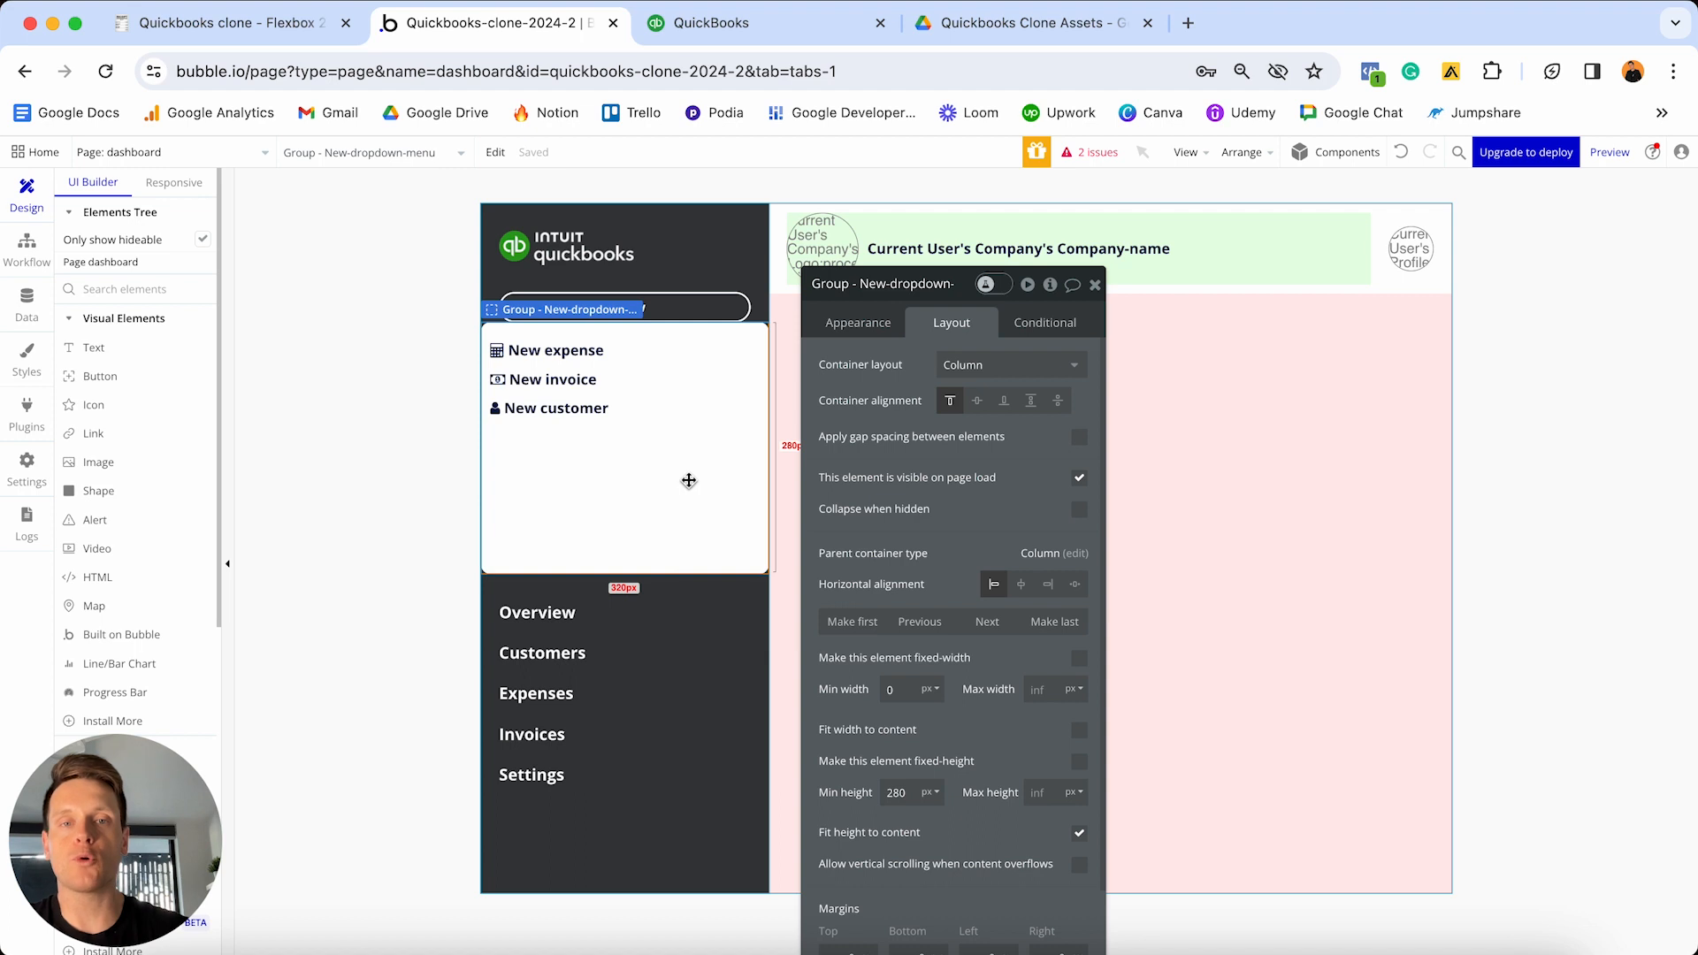
- Set the dropdown group's minimum height to 0, top margin 10, and left/right margins 20
click(898, 792)
key(BackSpace)
key(BackSpace)
key(BackSpace)
text(0)
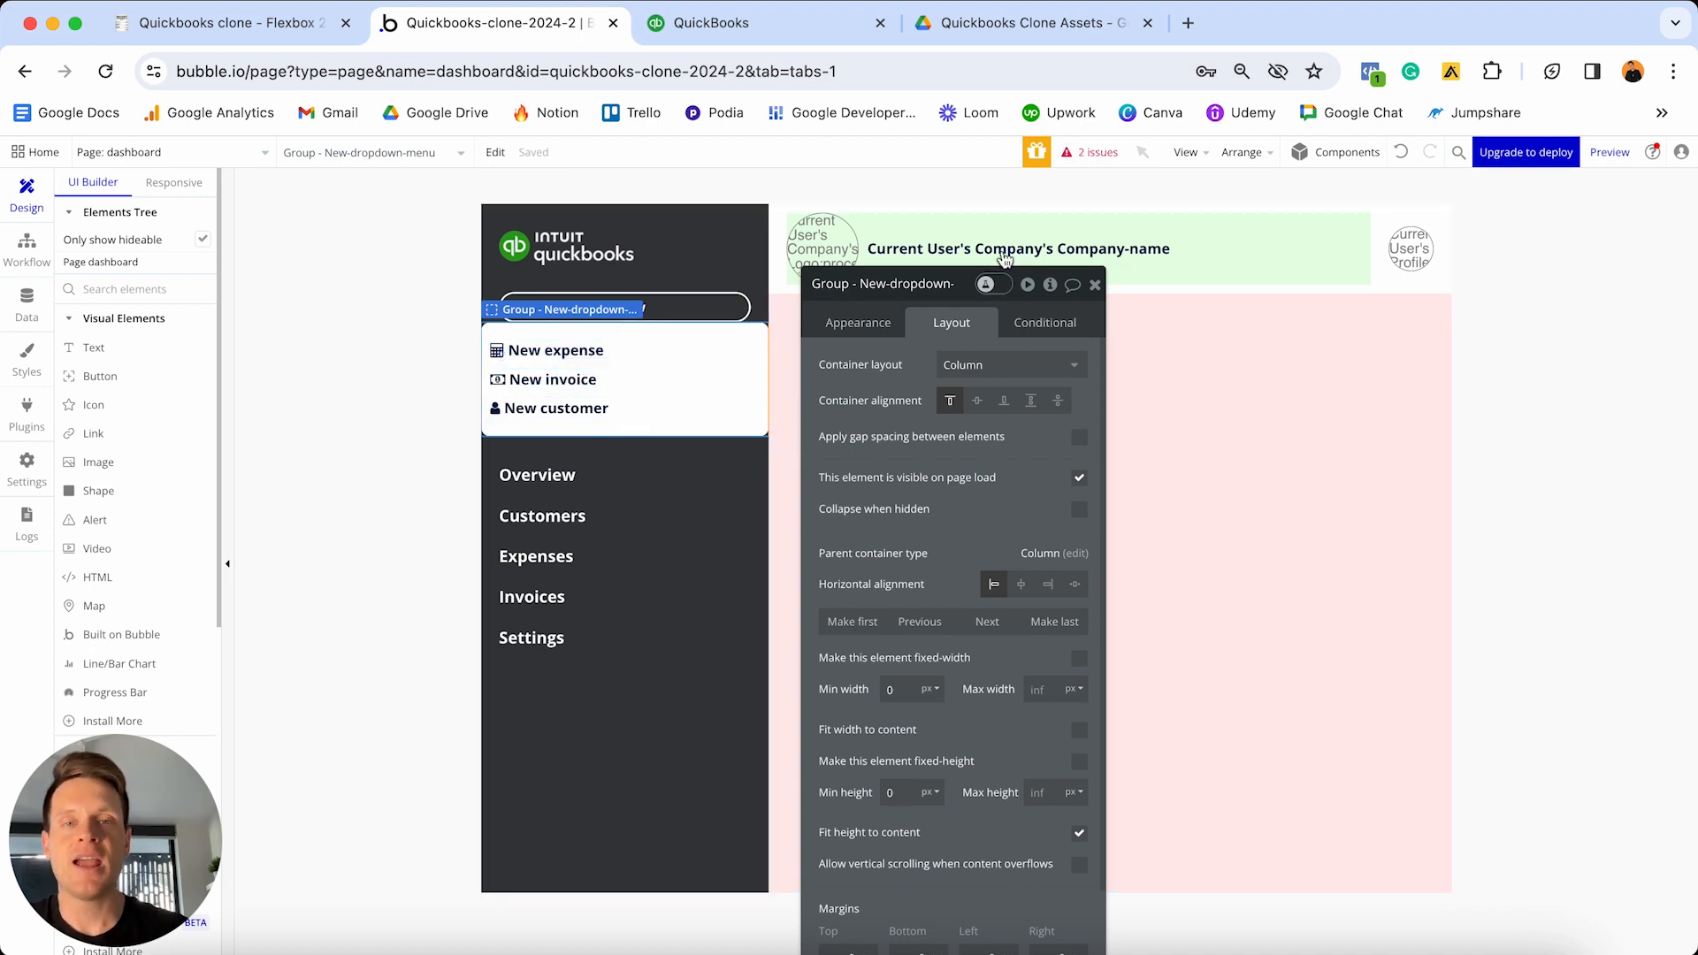
drag(937, 284, 1080, 163)
click(990, 832)
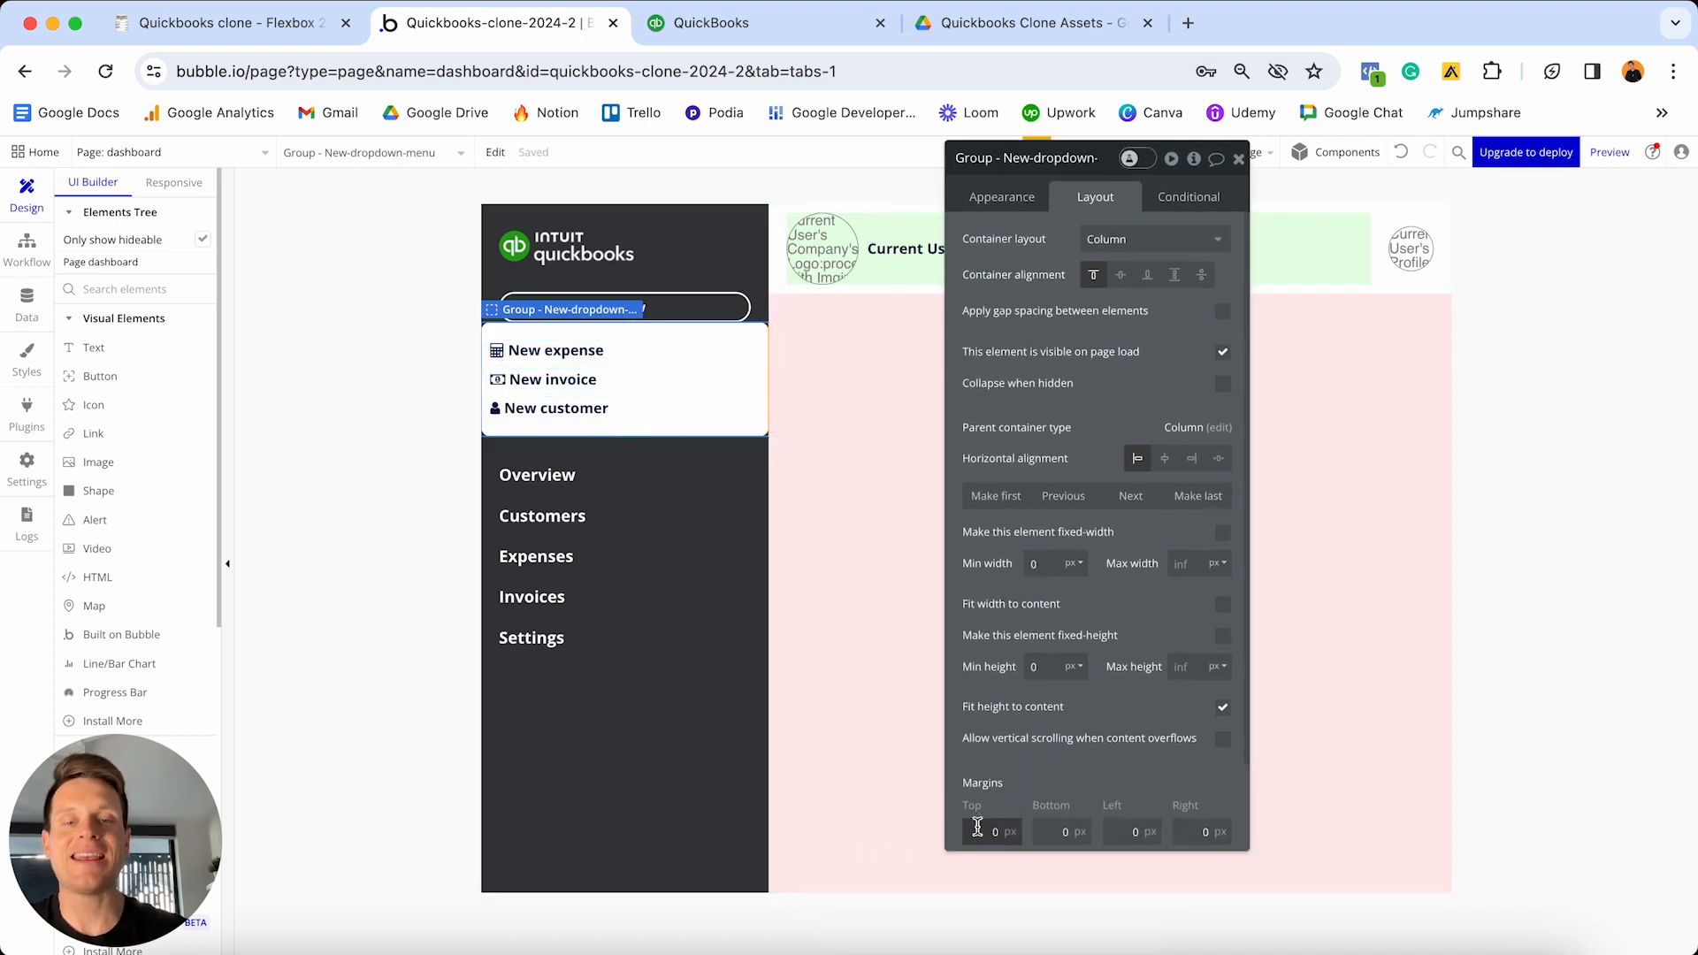
text(1)
click(1136, 829)
text(2)
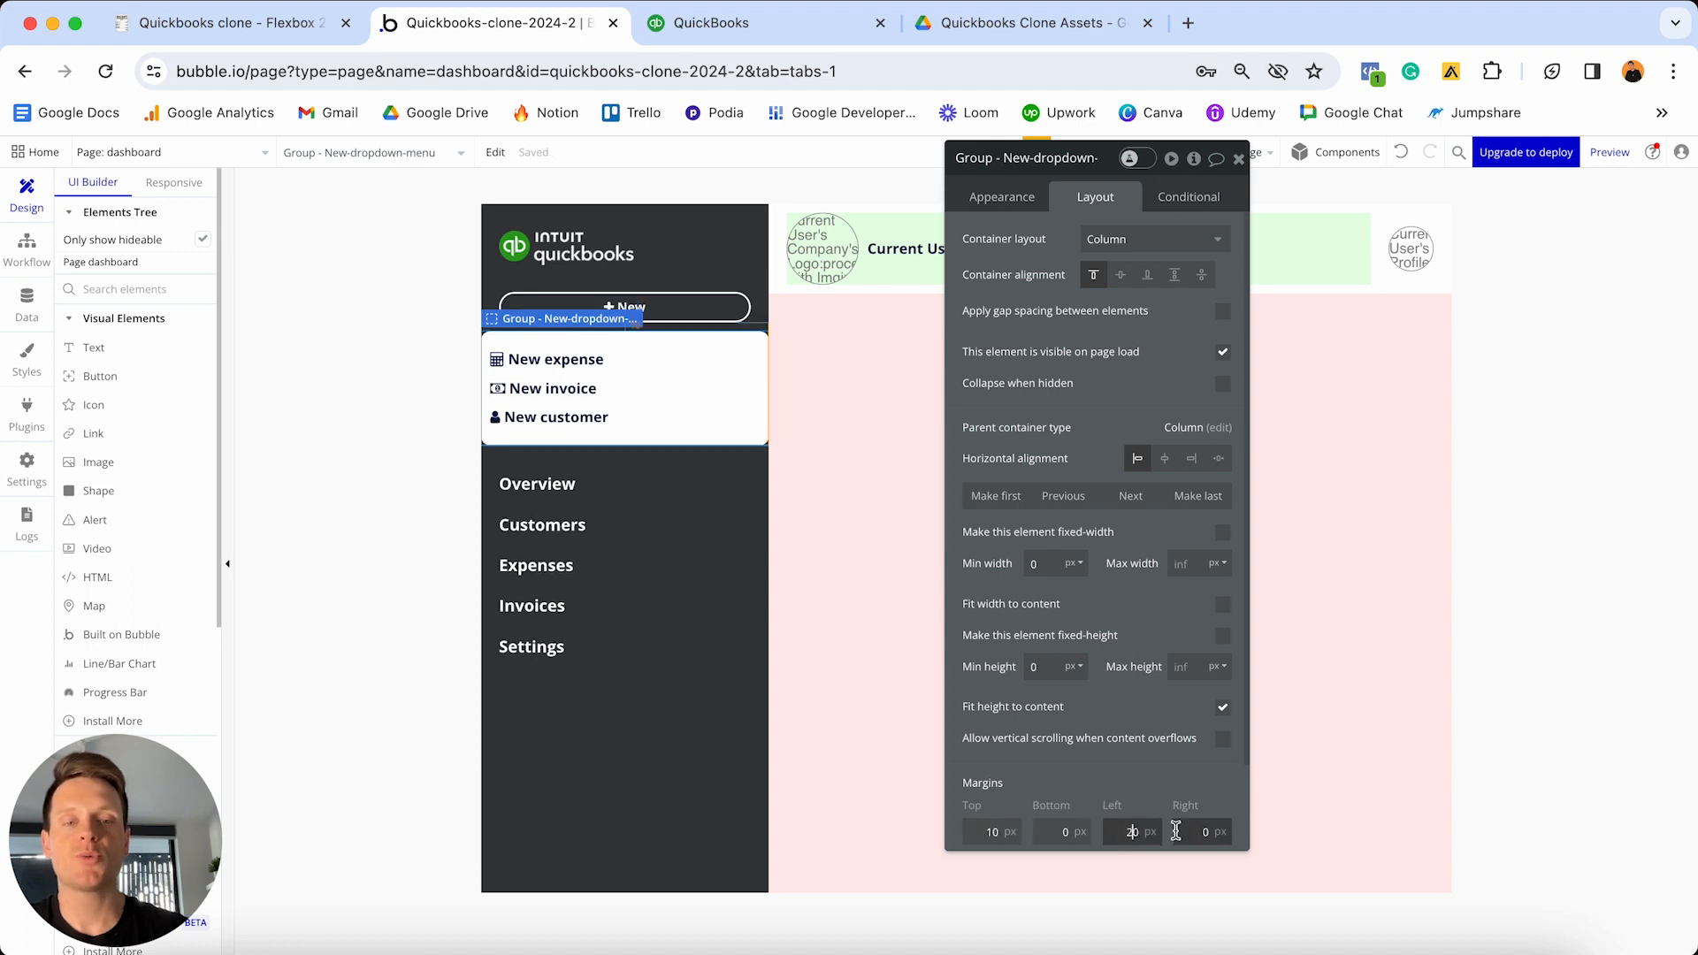
click(1177, 830)
text(2)
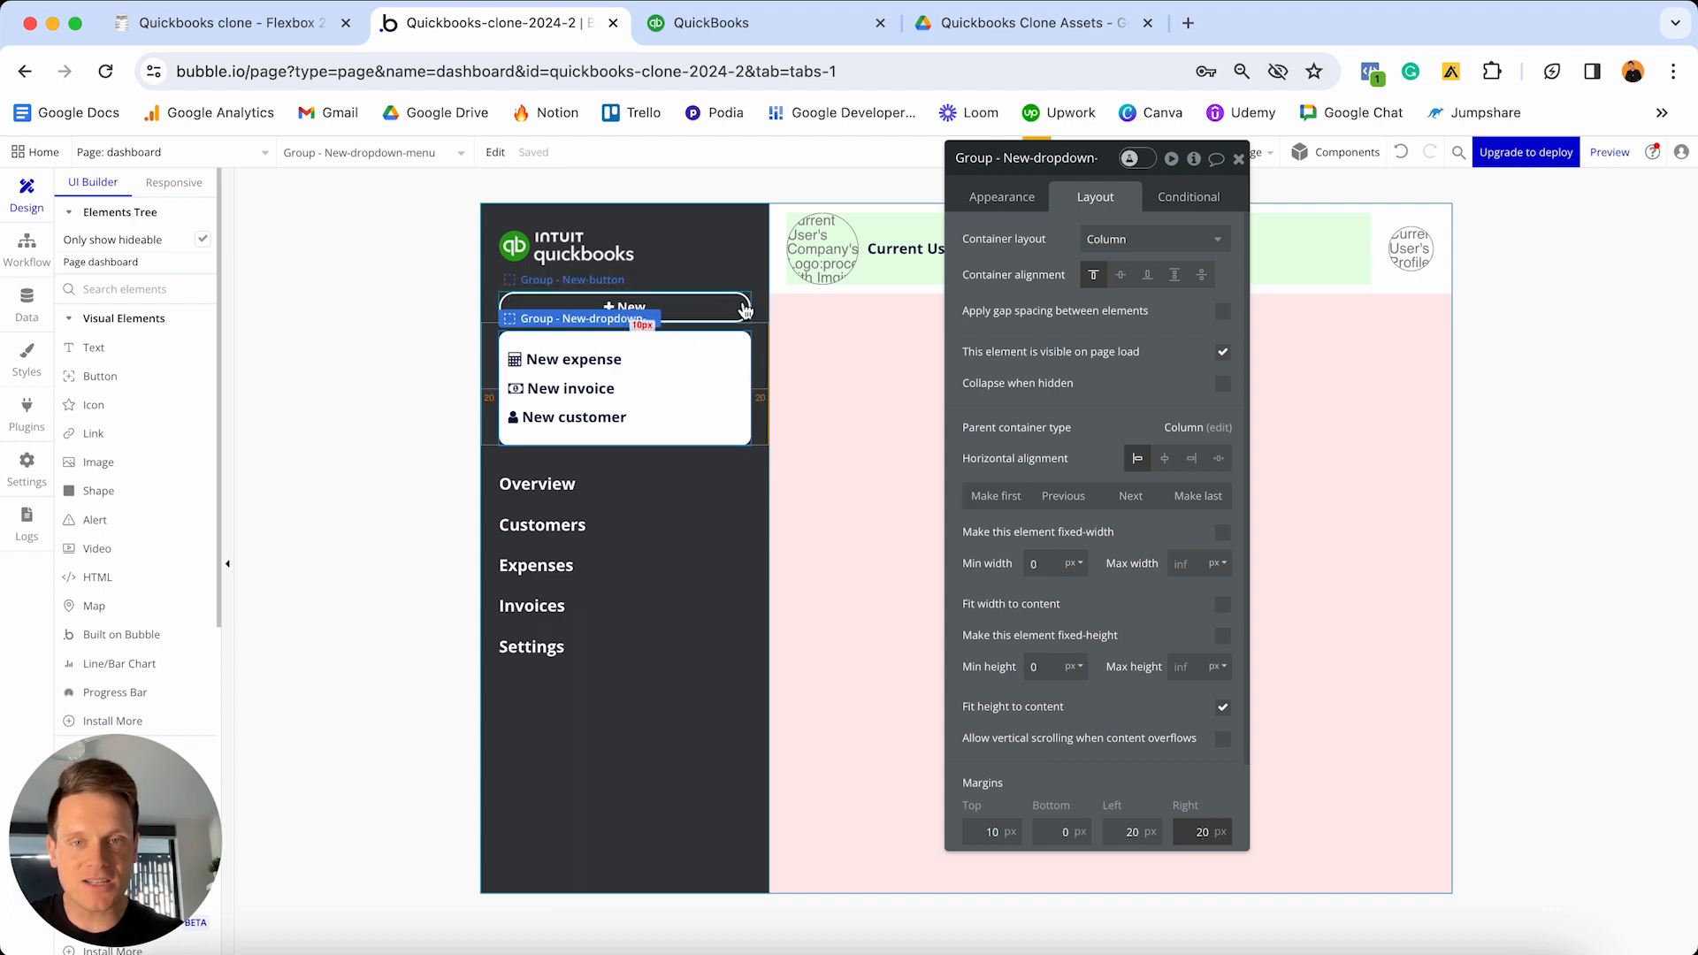
- Hide the dropdown group on page load, collapse it when hidden, animating with Slide Up/Down
click(1228, 357)
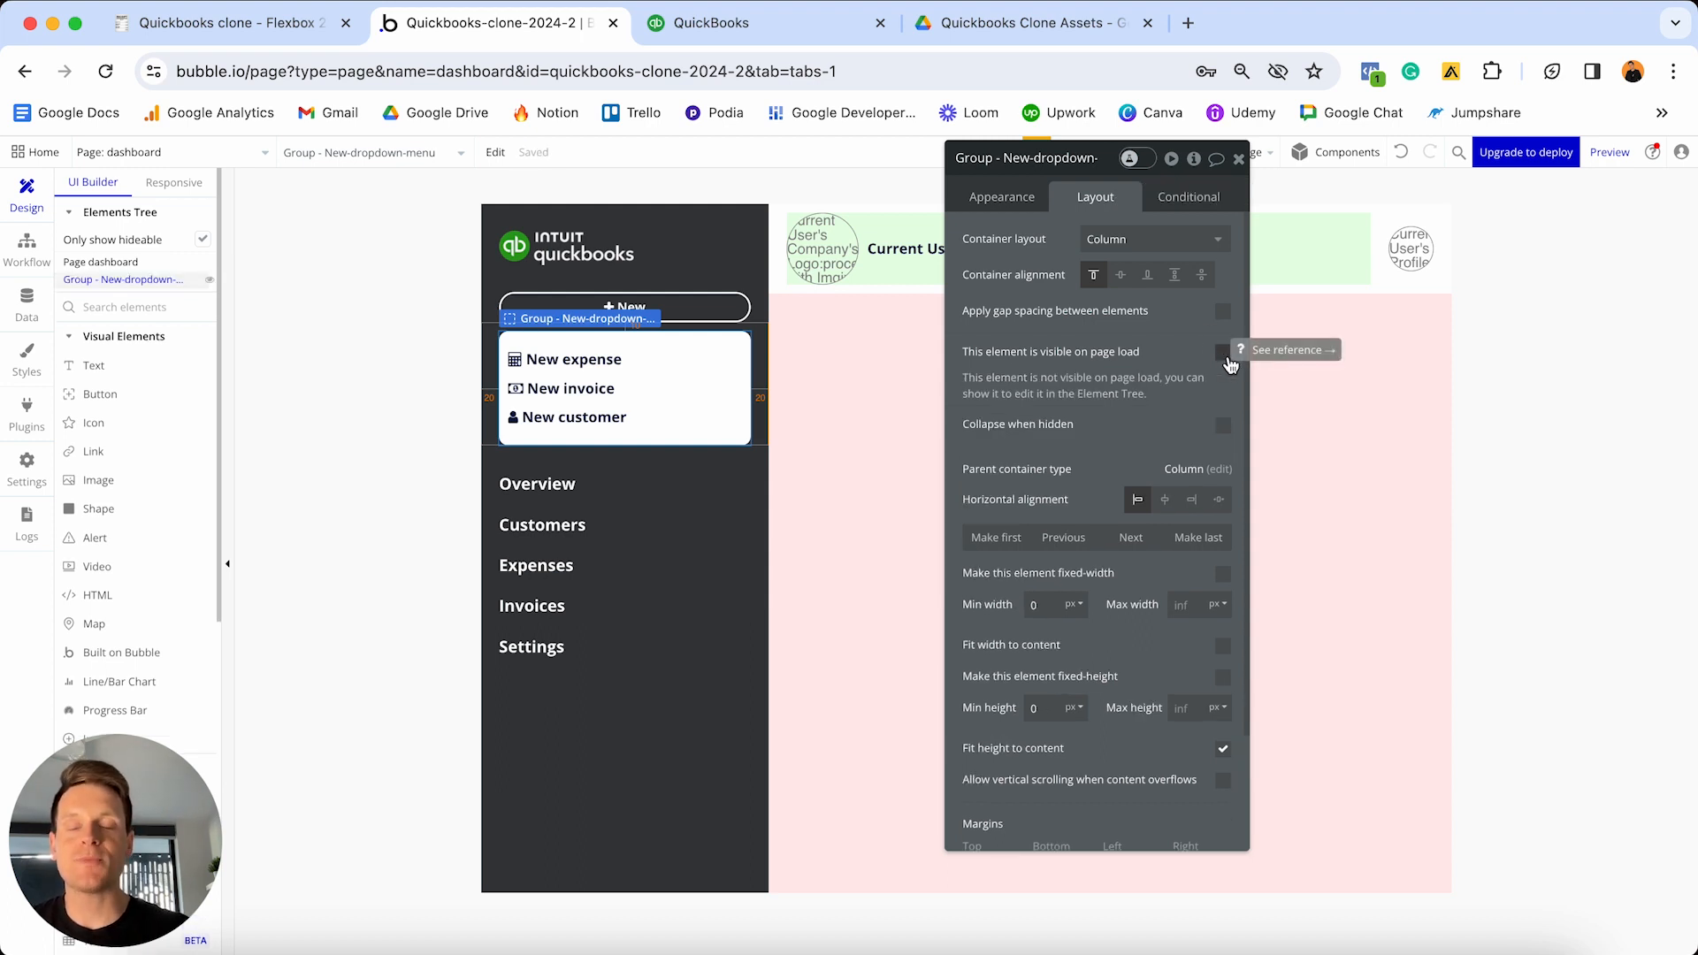
click(1224, 428)
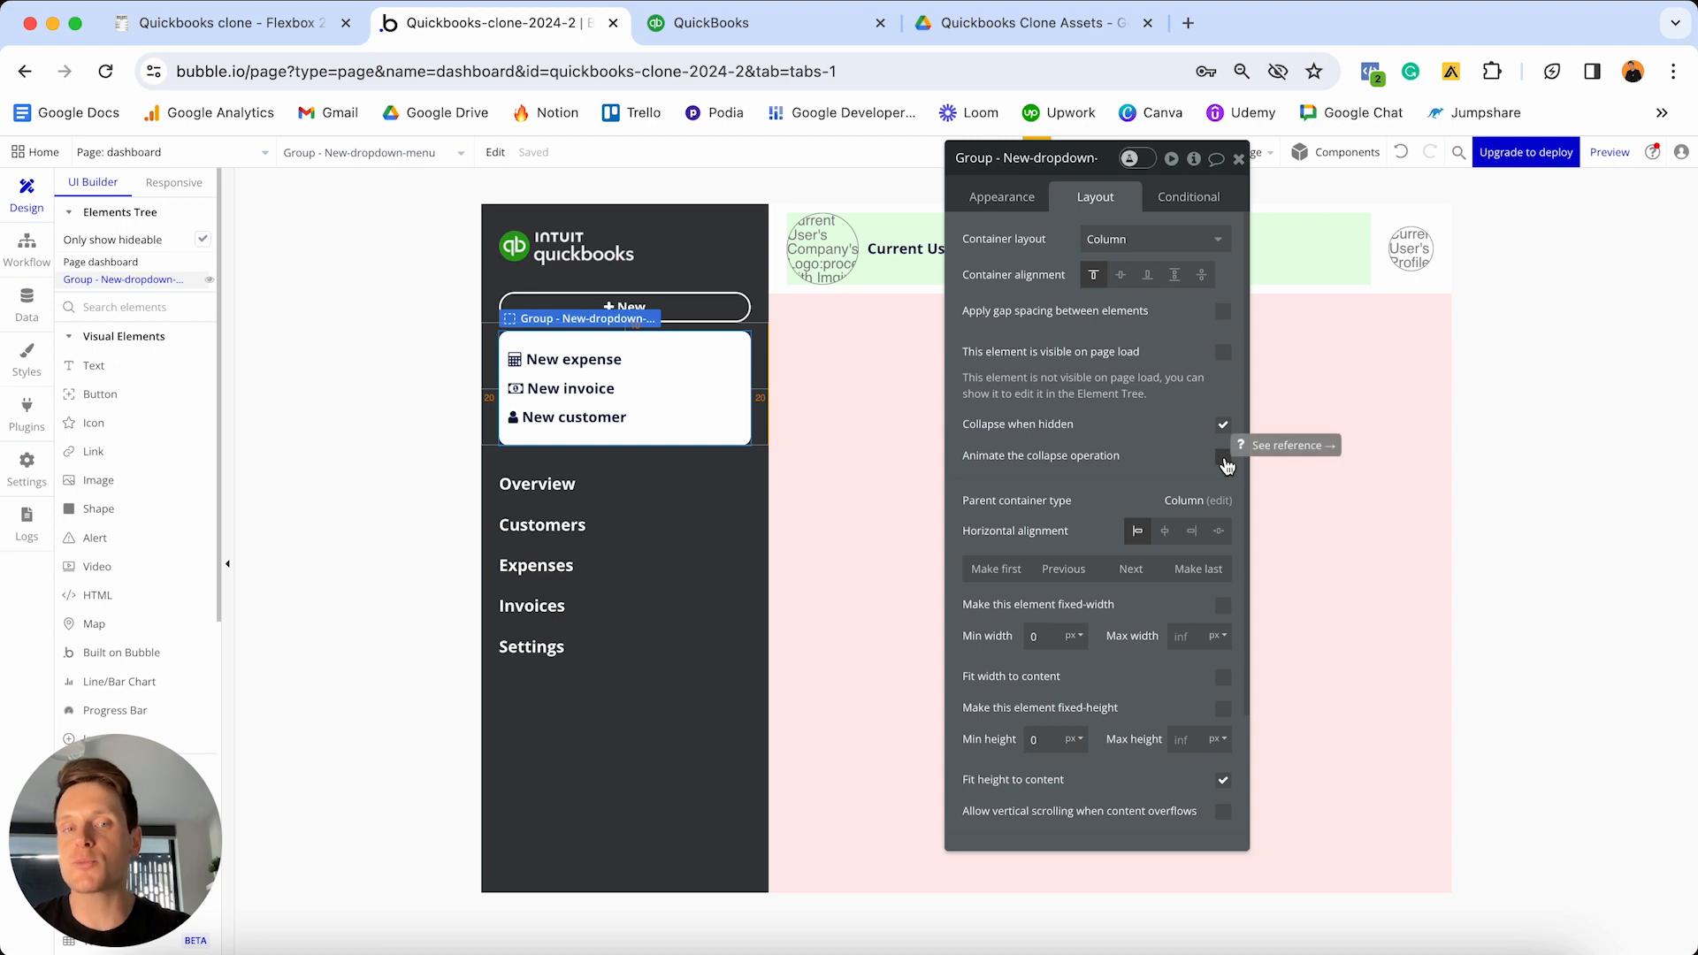
click(1225, 456)
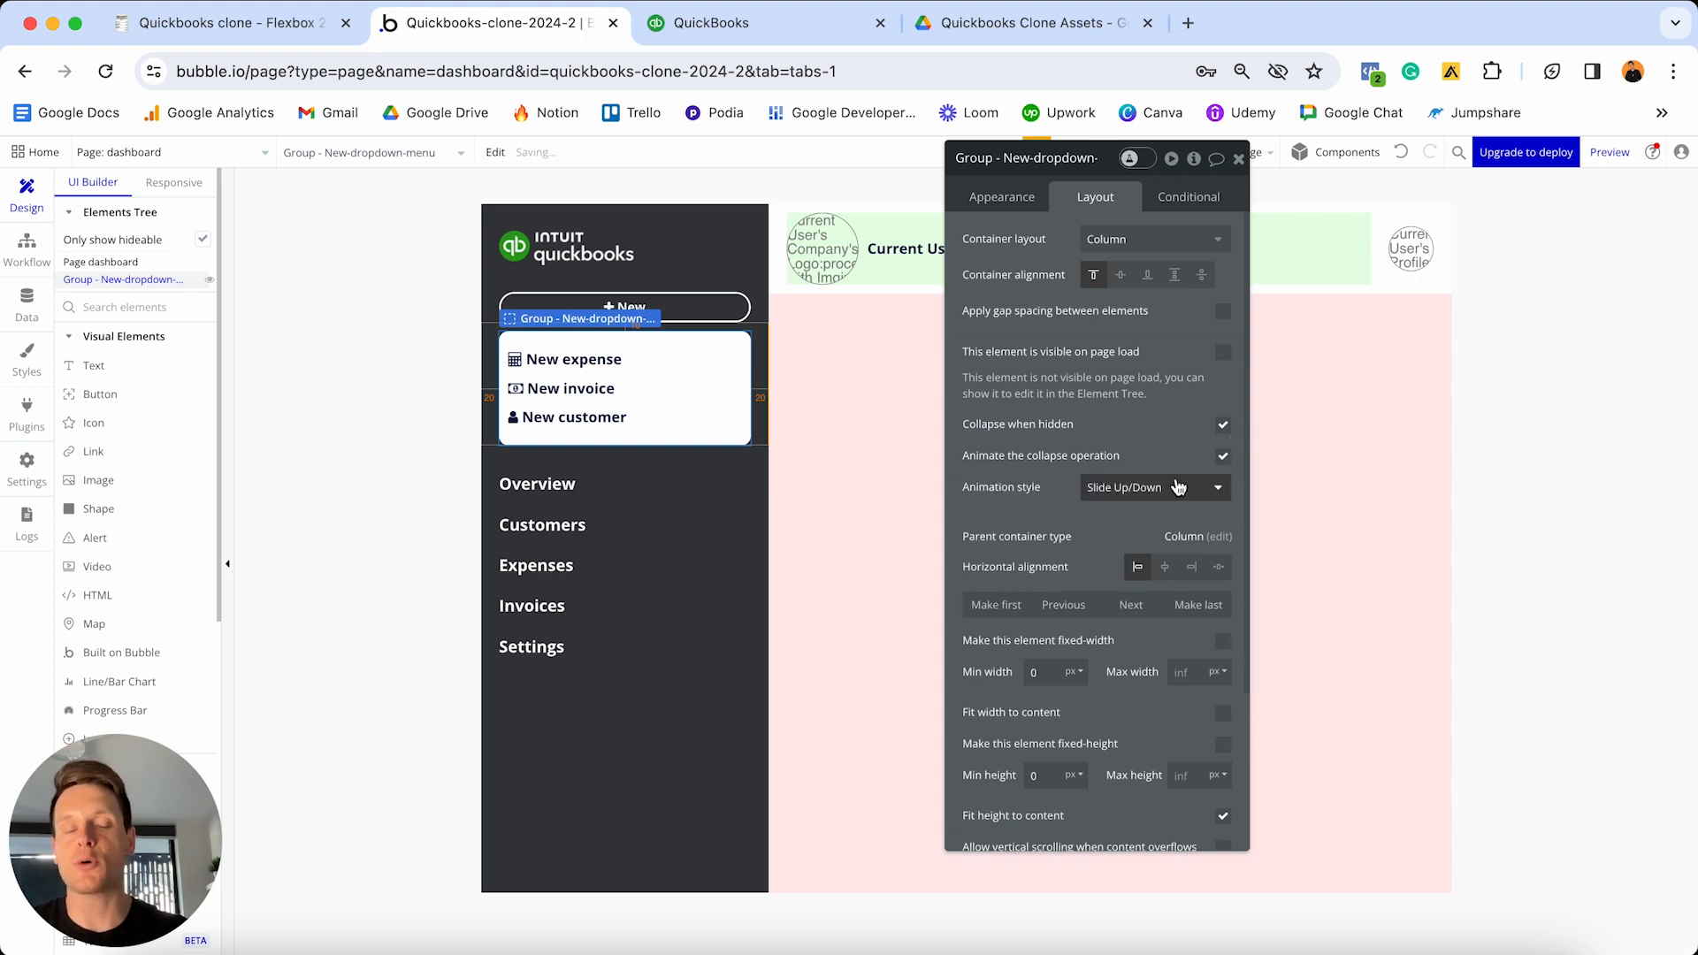
click(1210, 487)
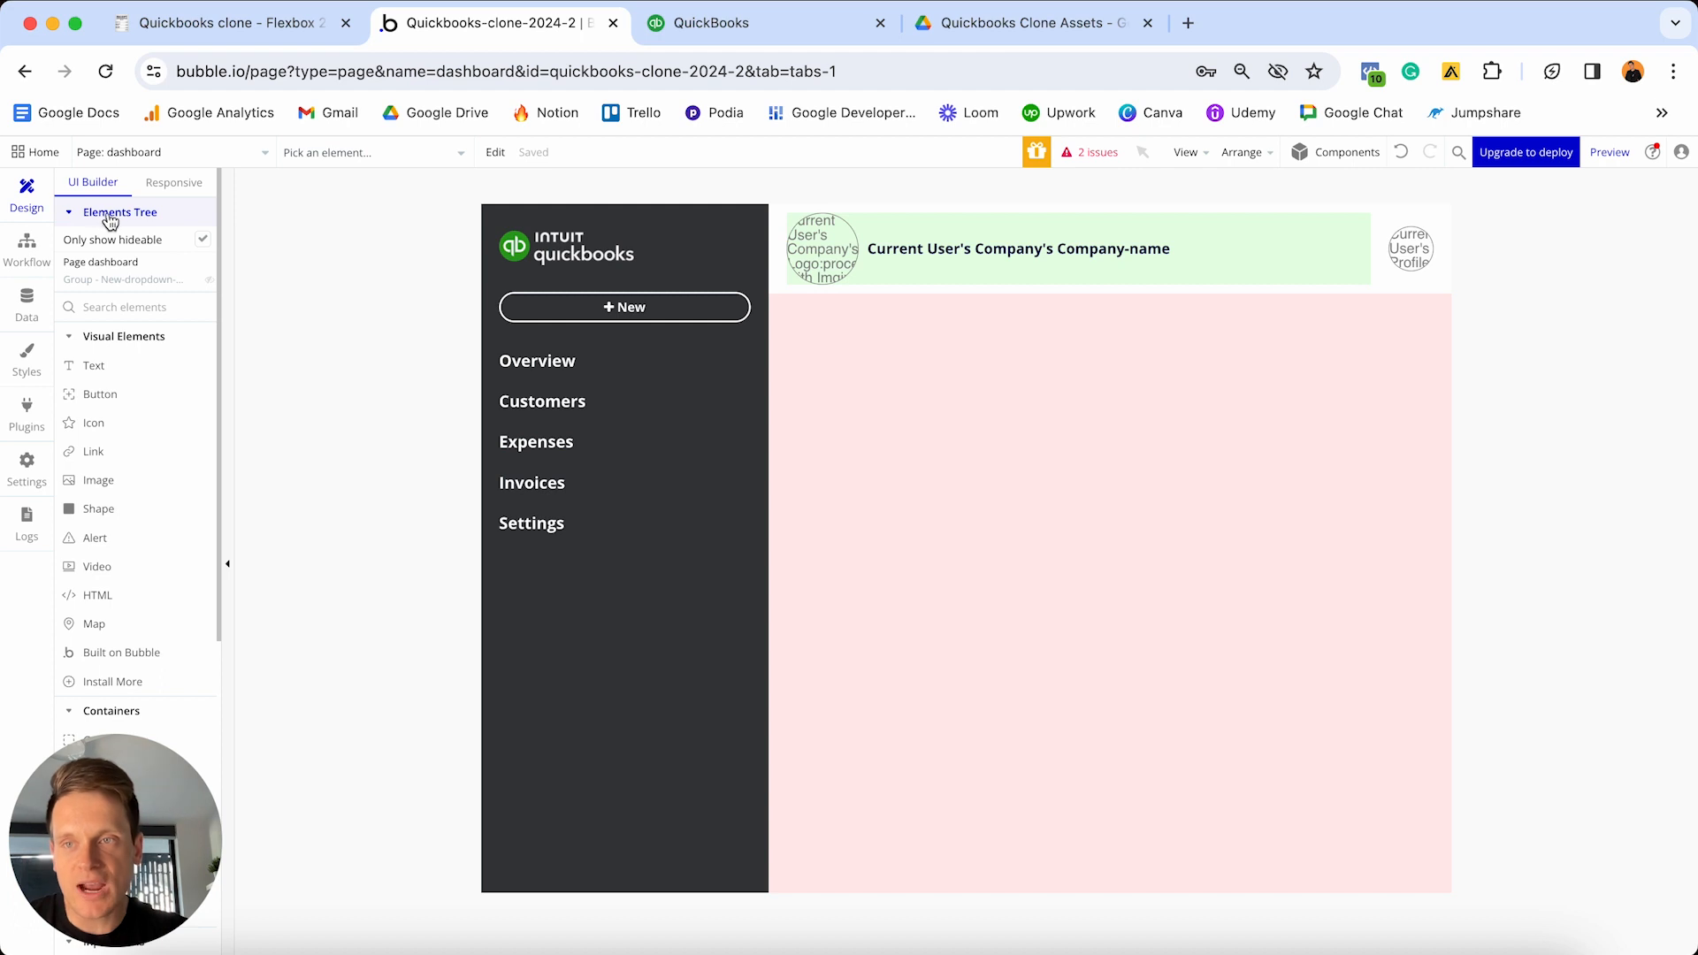
- Reveal the hidden New-dropdown-menu group on the canvas and open the New button group's properties
click(204, 283)
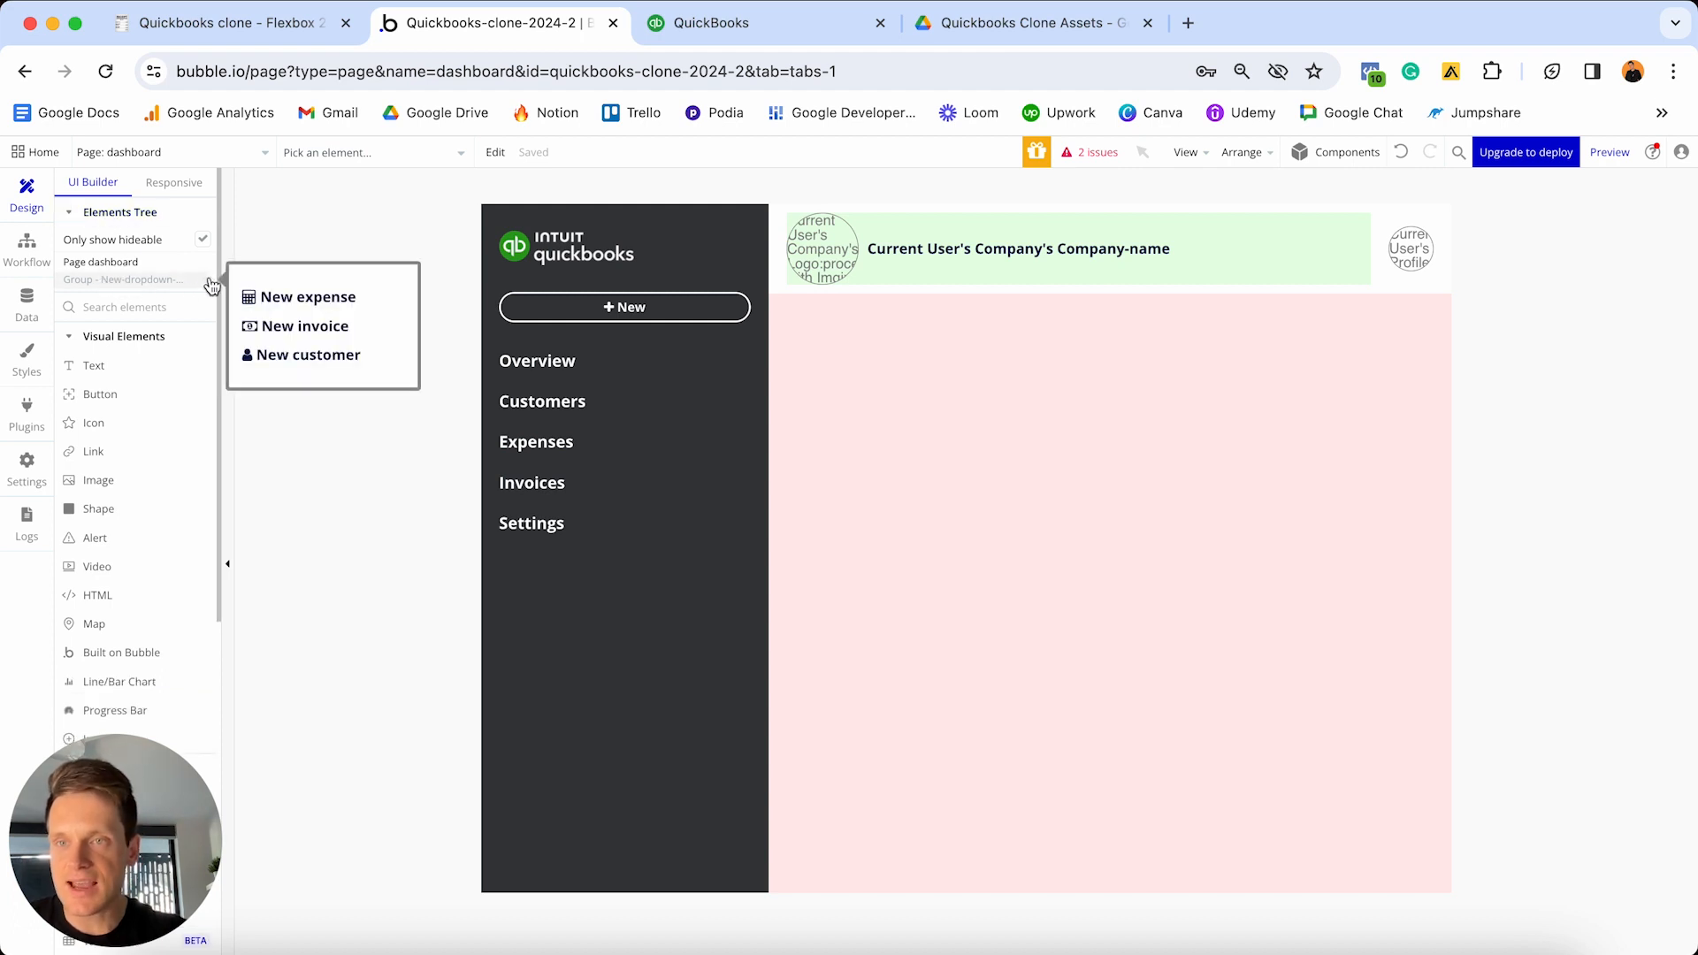
click(213, 283)
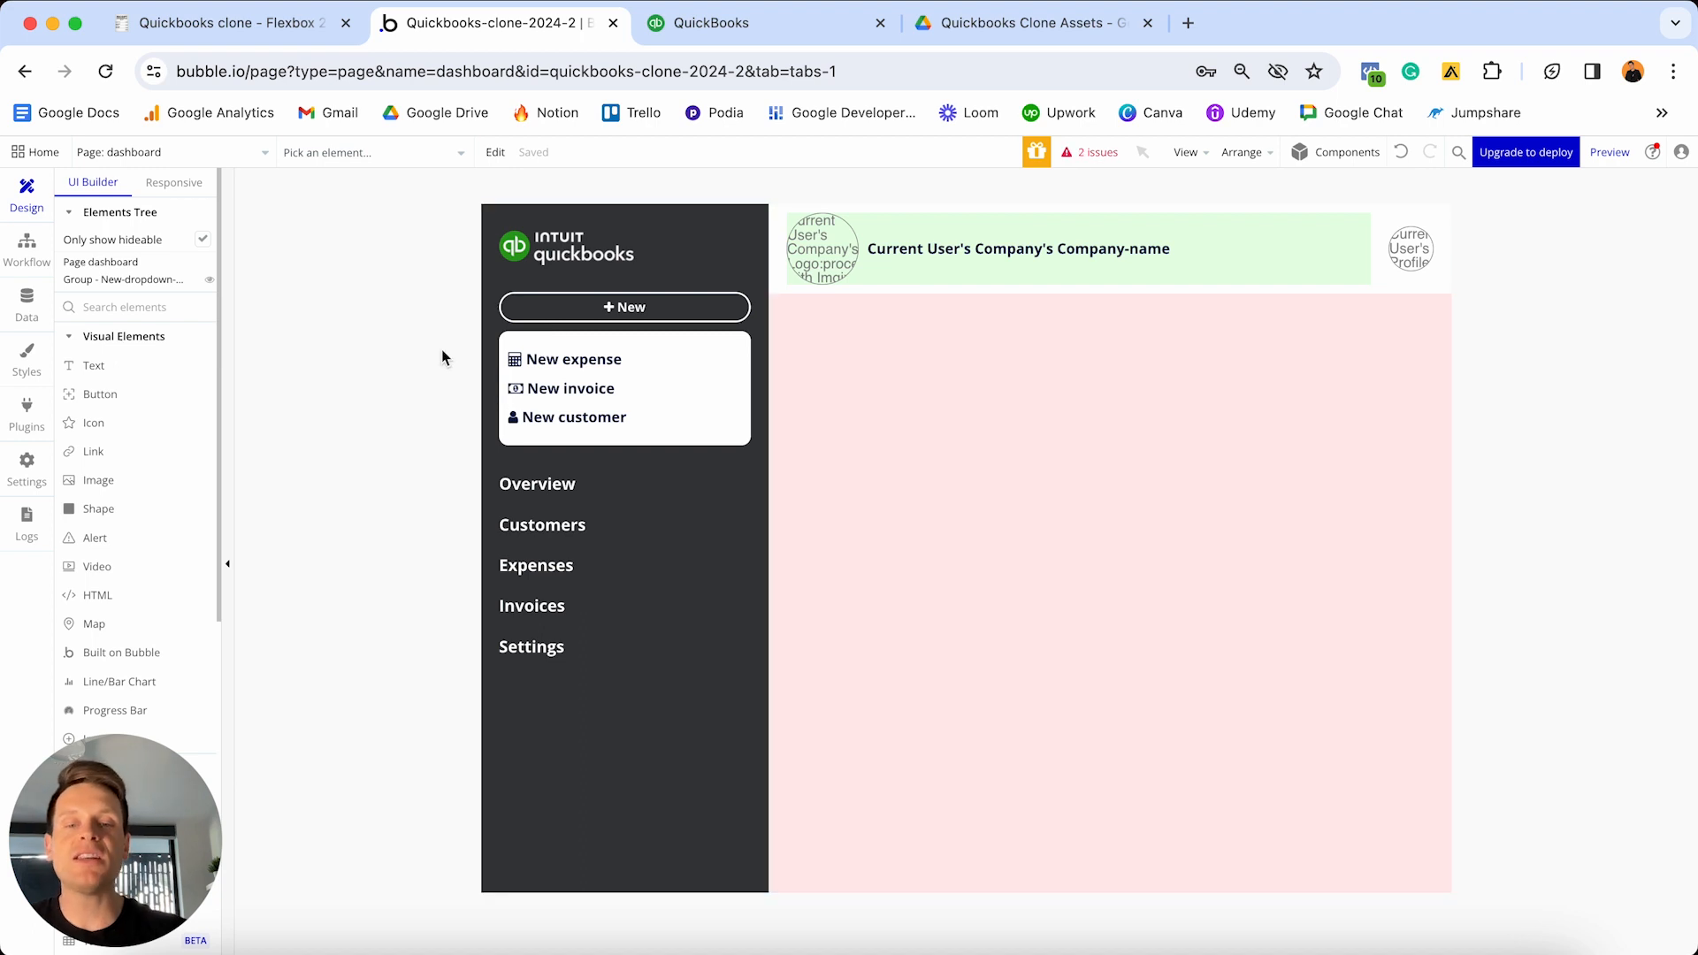
click(731, 324)
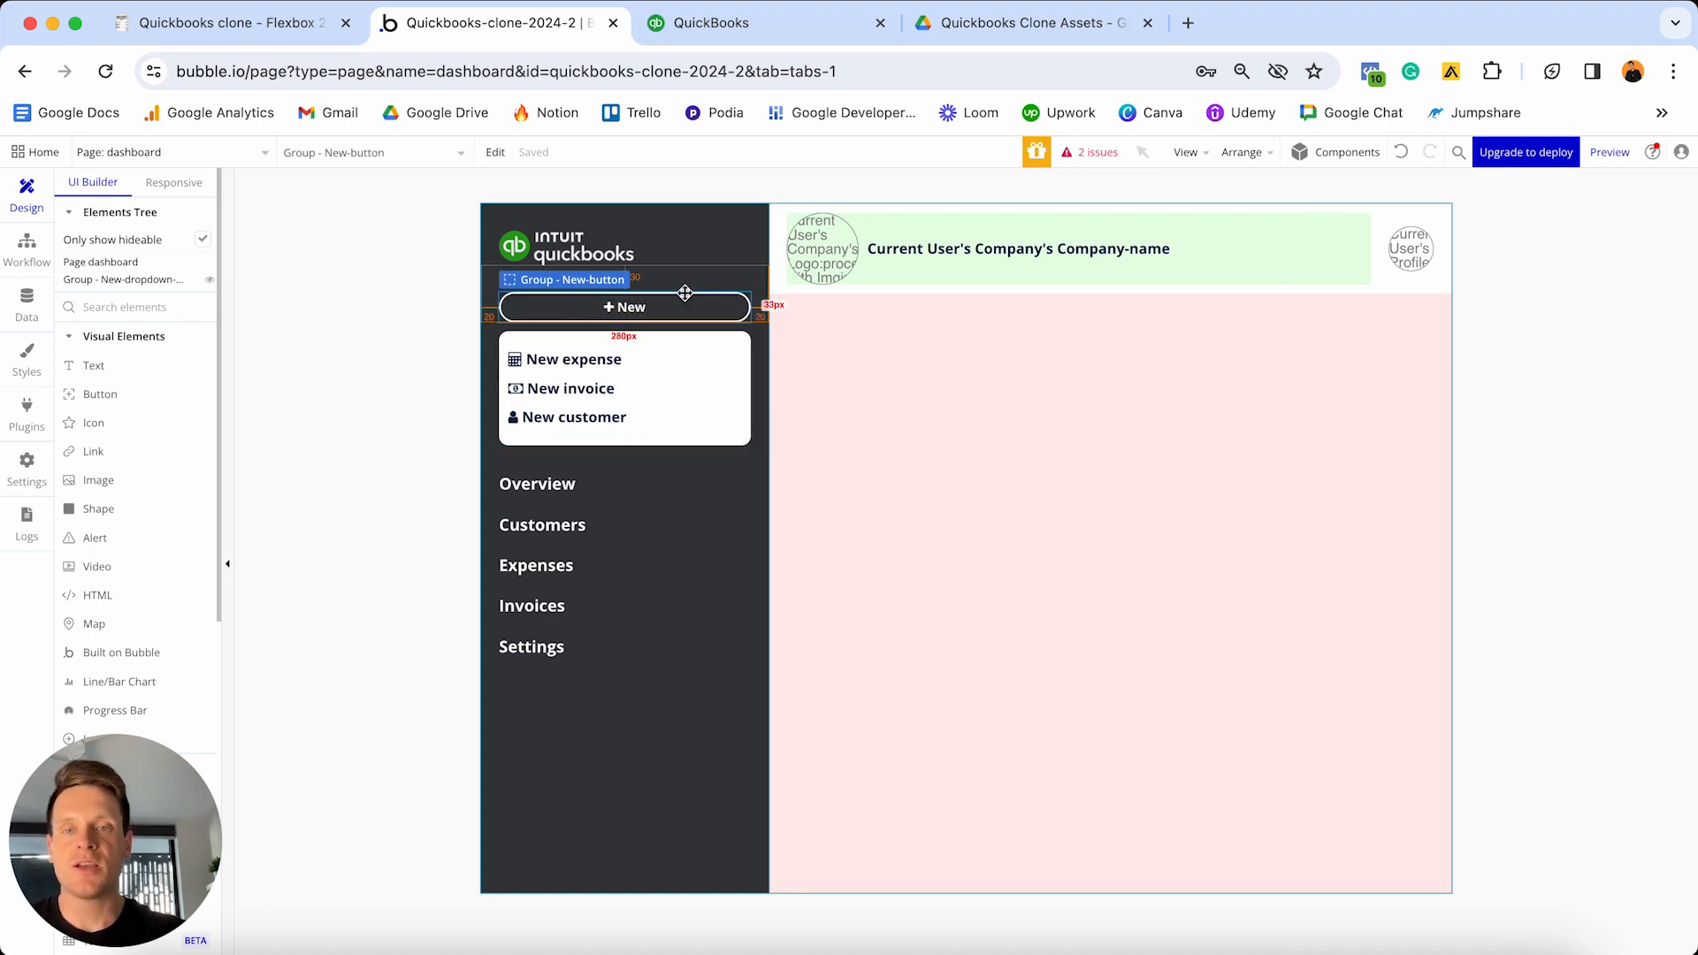
double_click(726, 294)
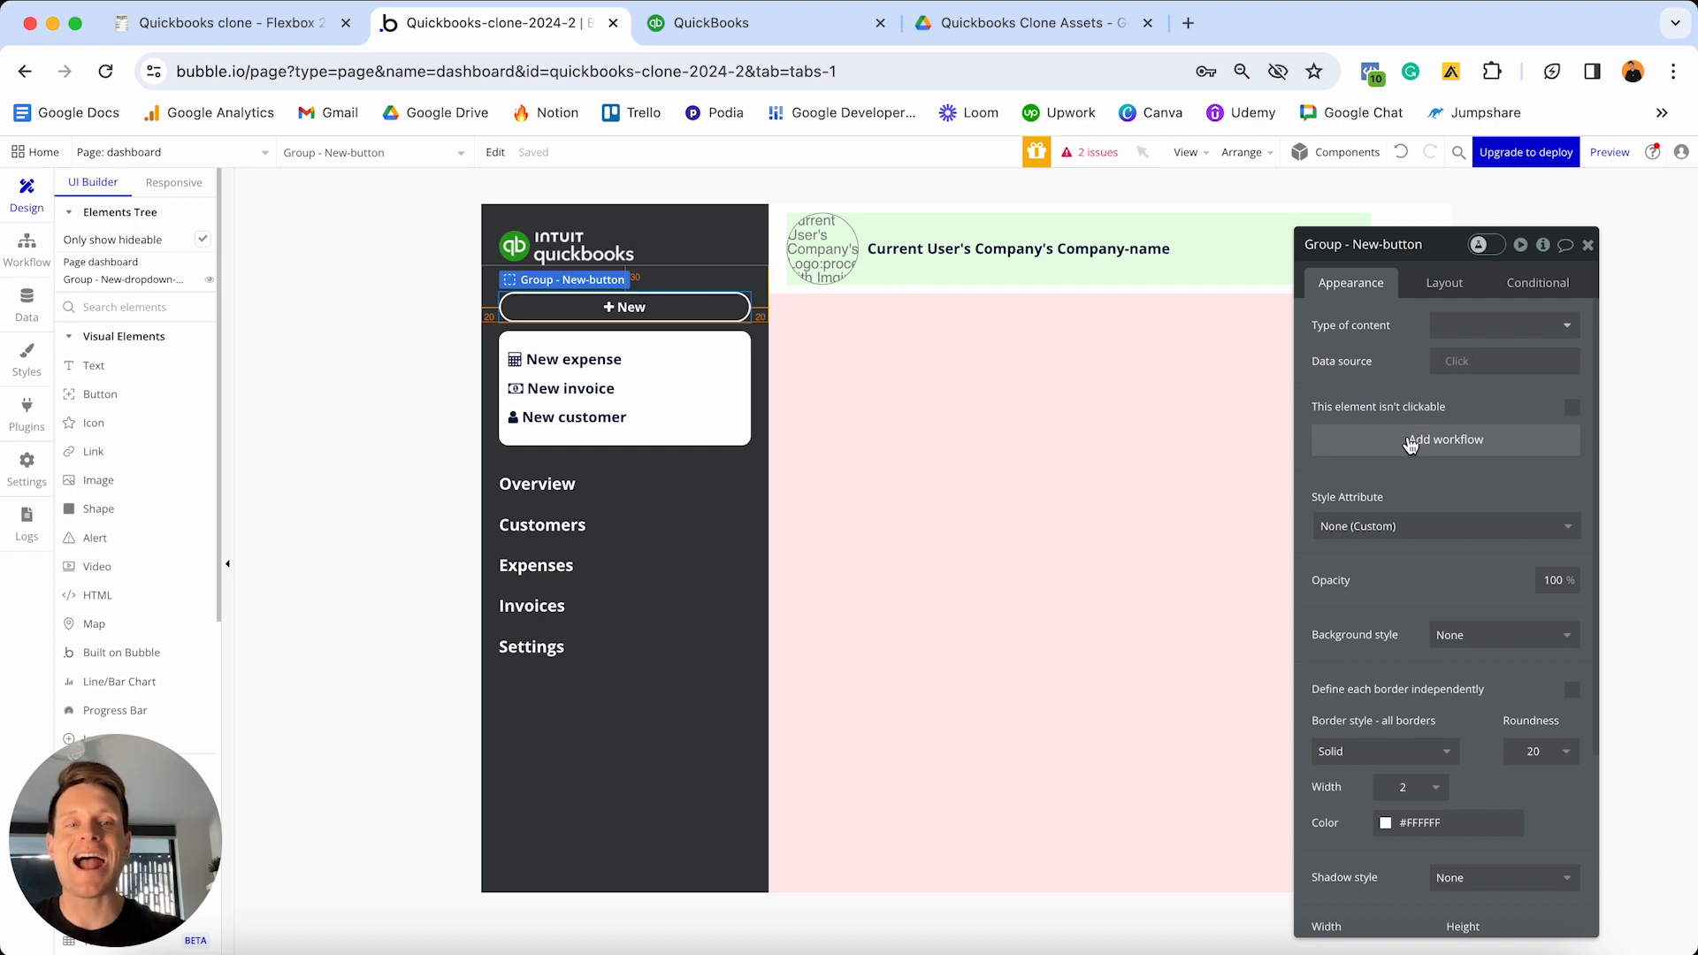
- Create a New-button click workflow that toggles Group - New-dropdown-menu
click(1411, 445)
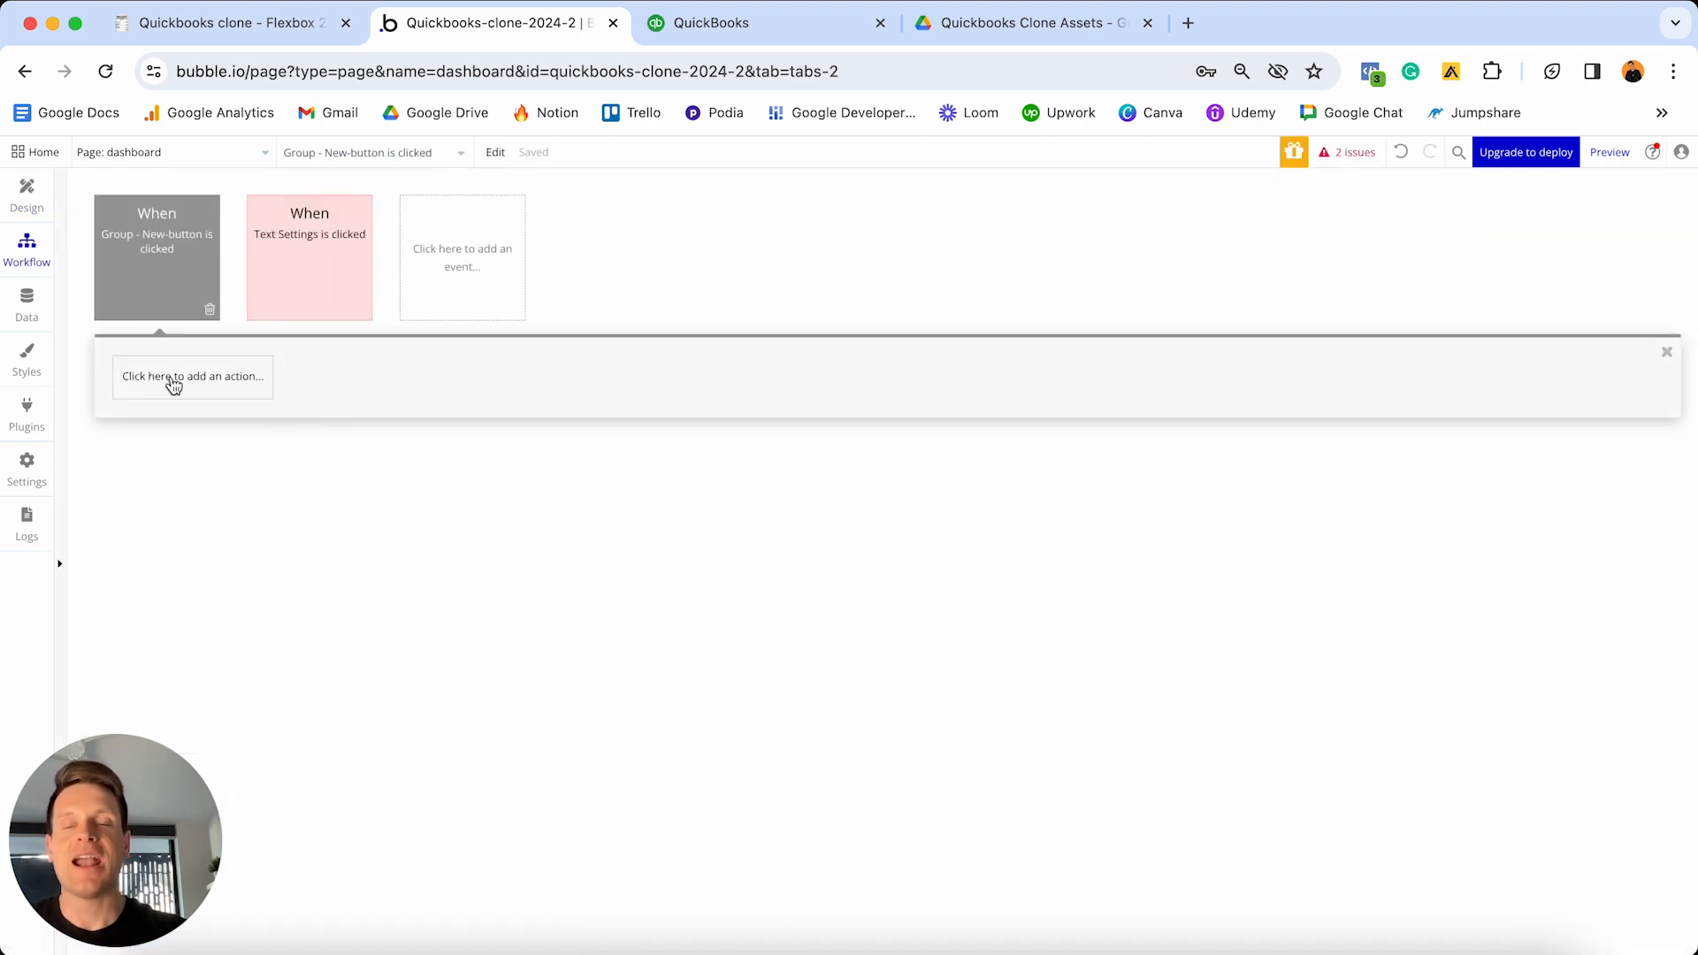
click(173, 386)
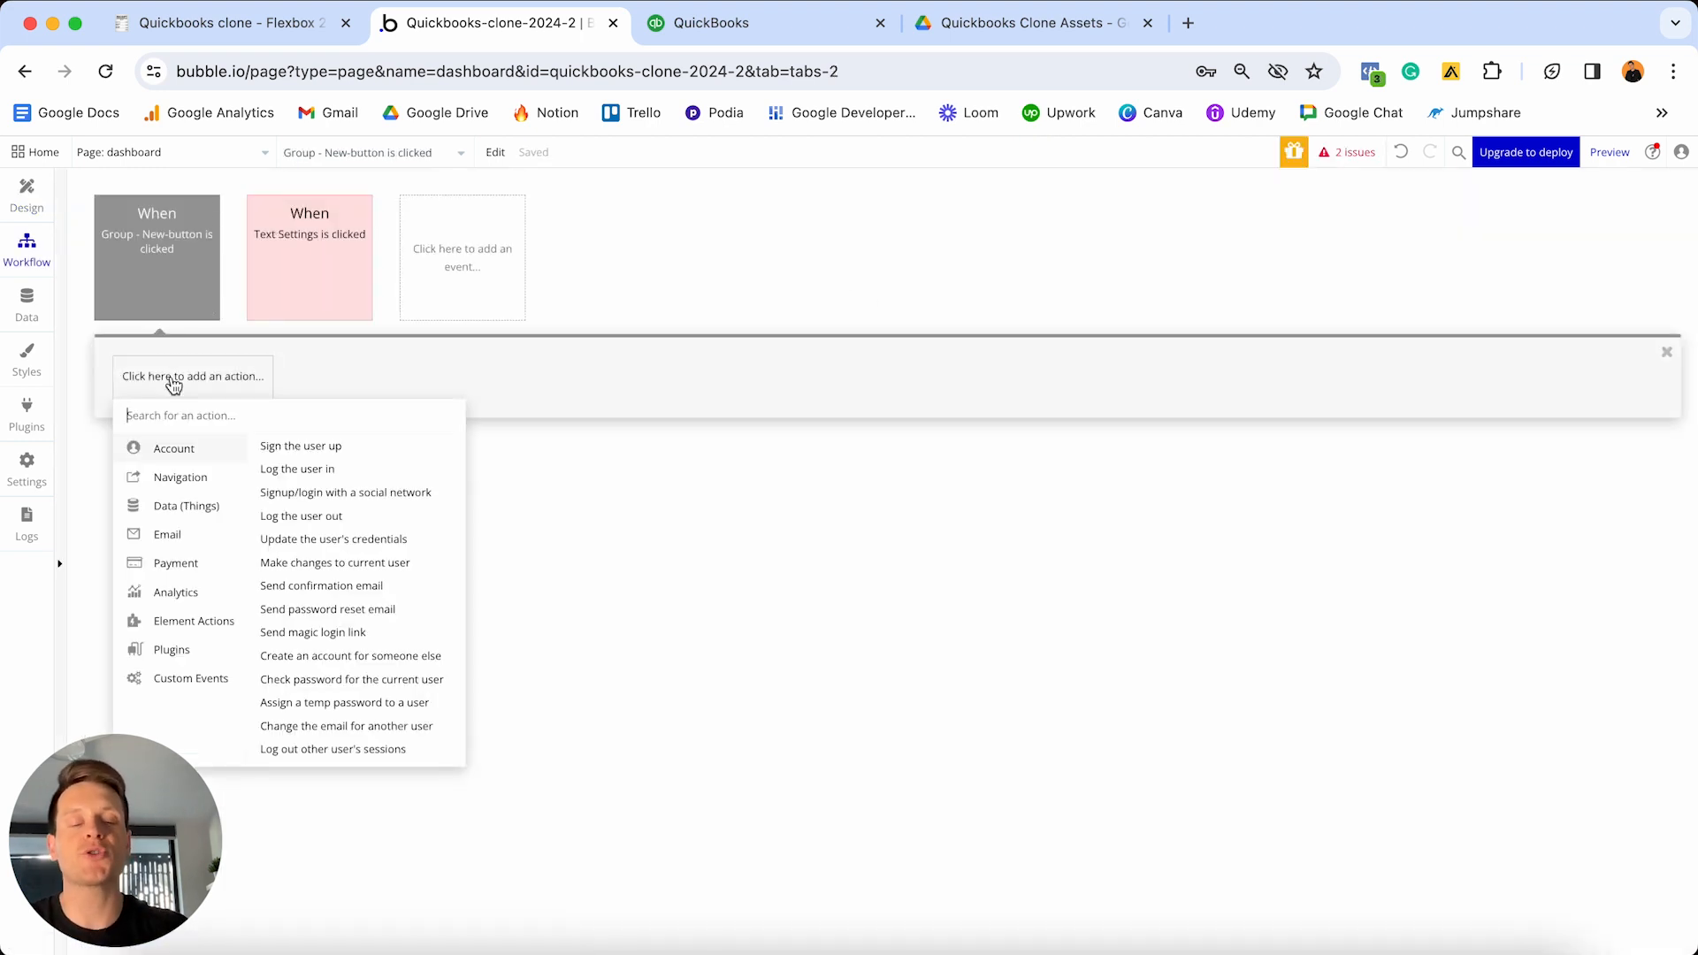
text(toggle)
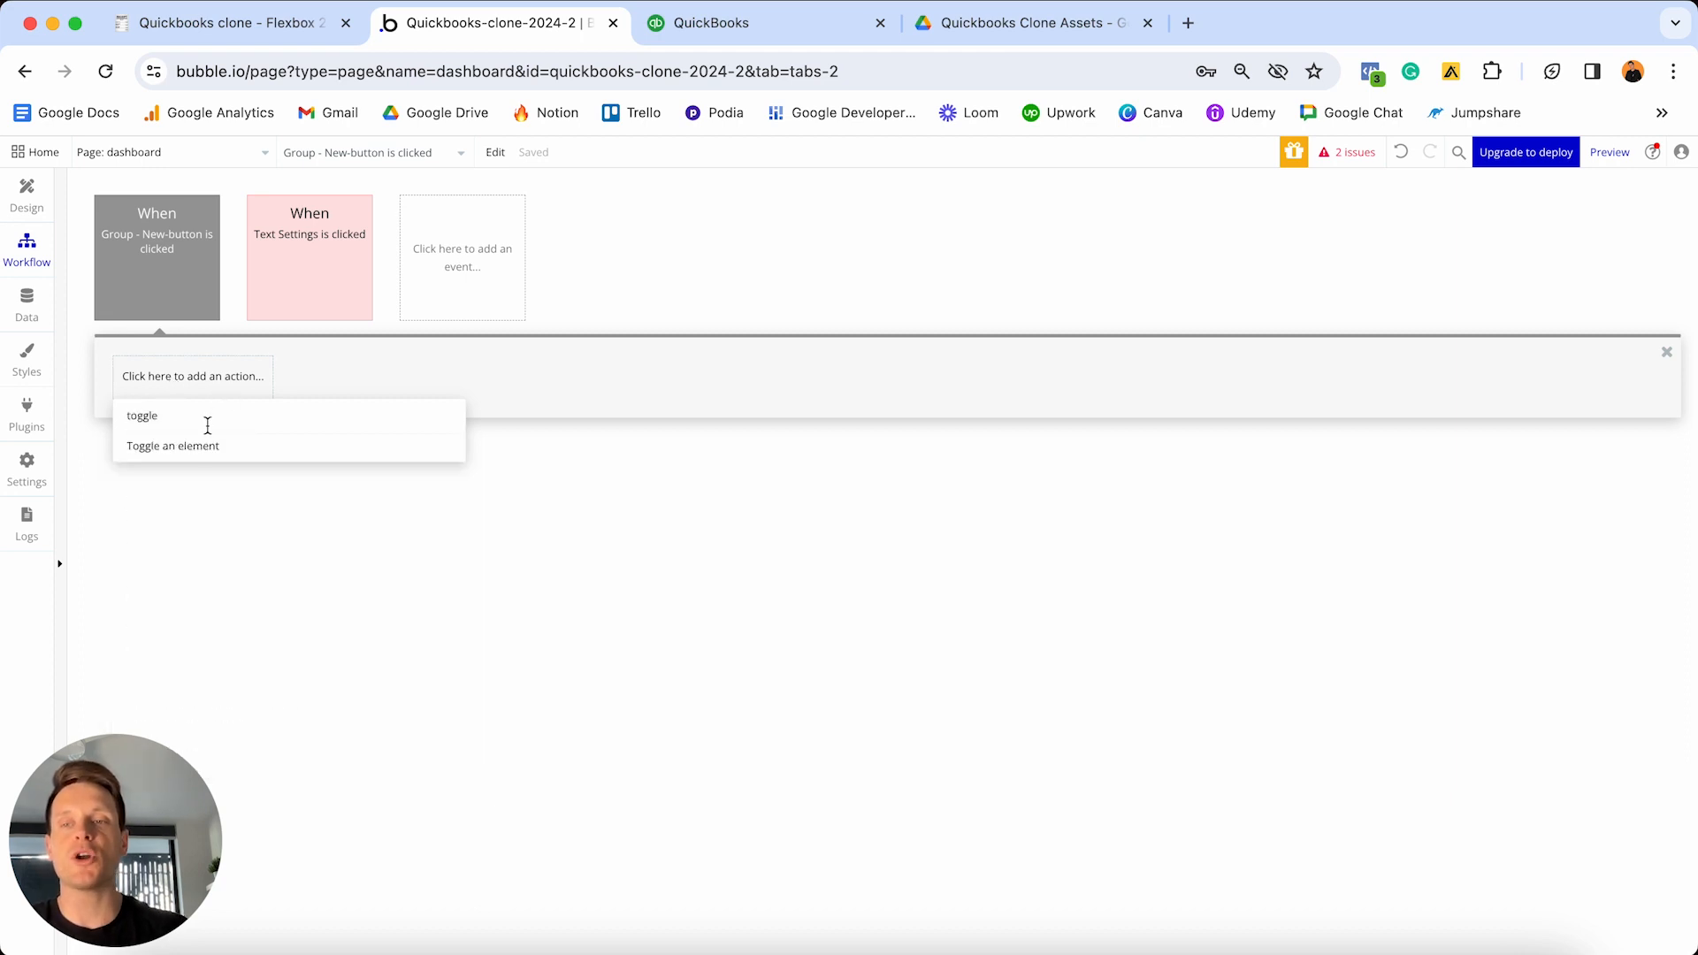
click(195, 456)
drag(1412, 255, 904, 298)
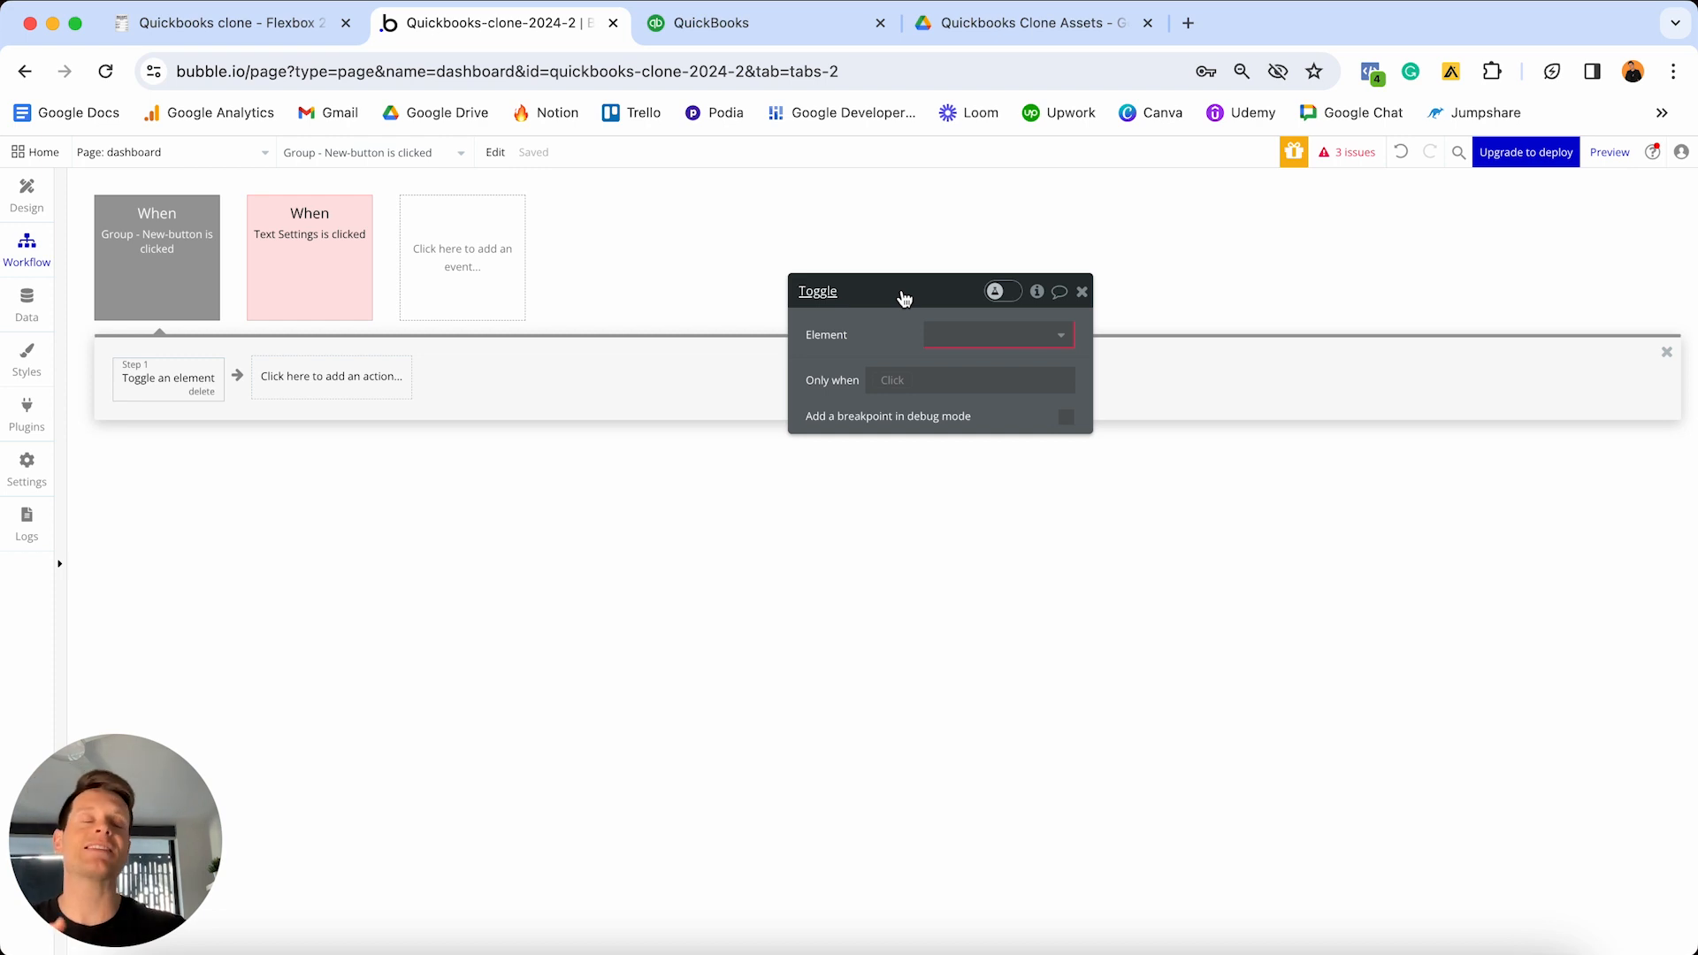
click(963, 332)
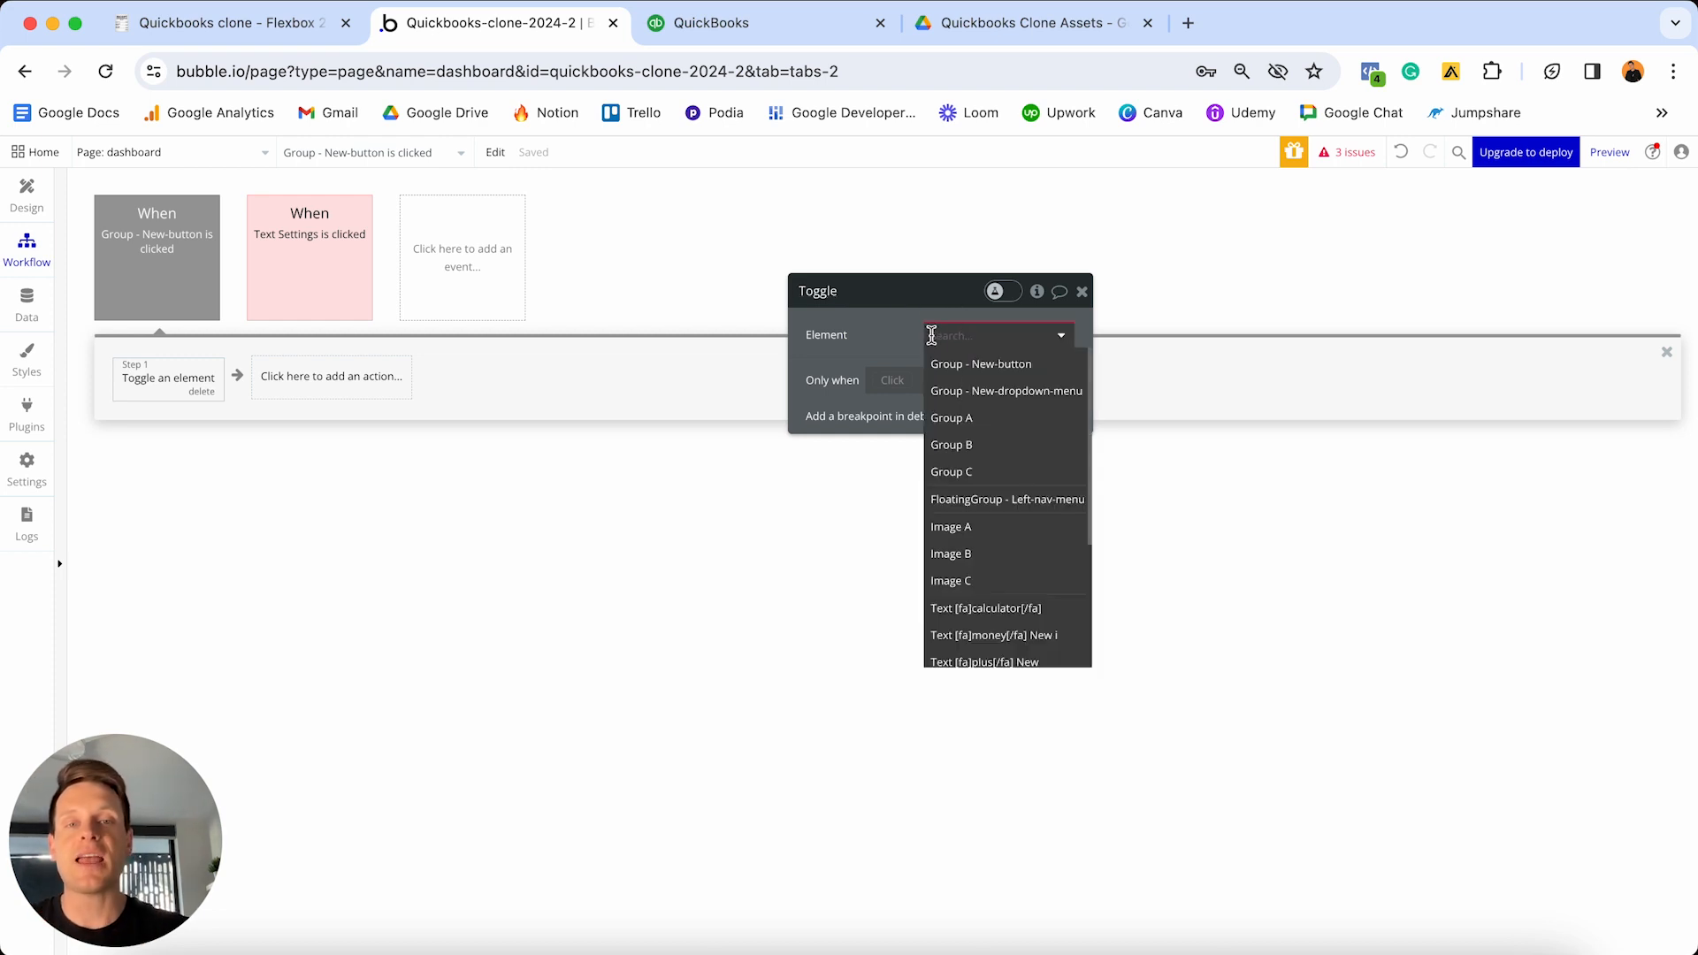
click(1008, 393)
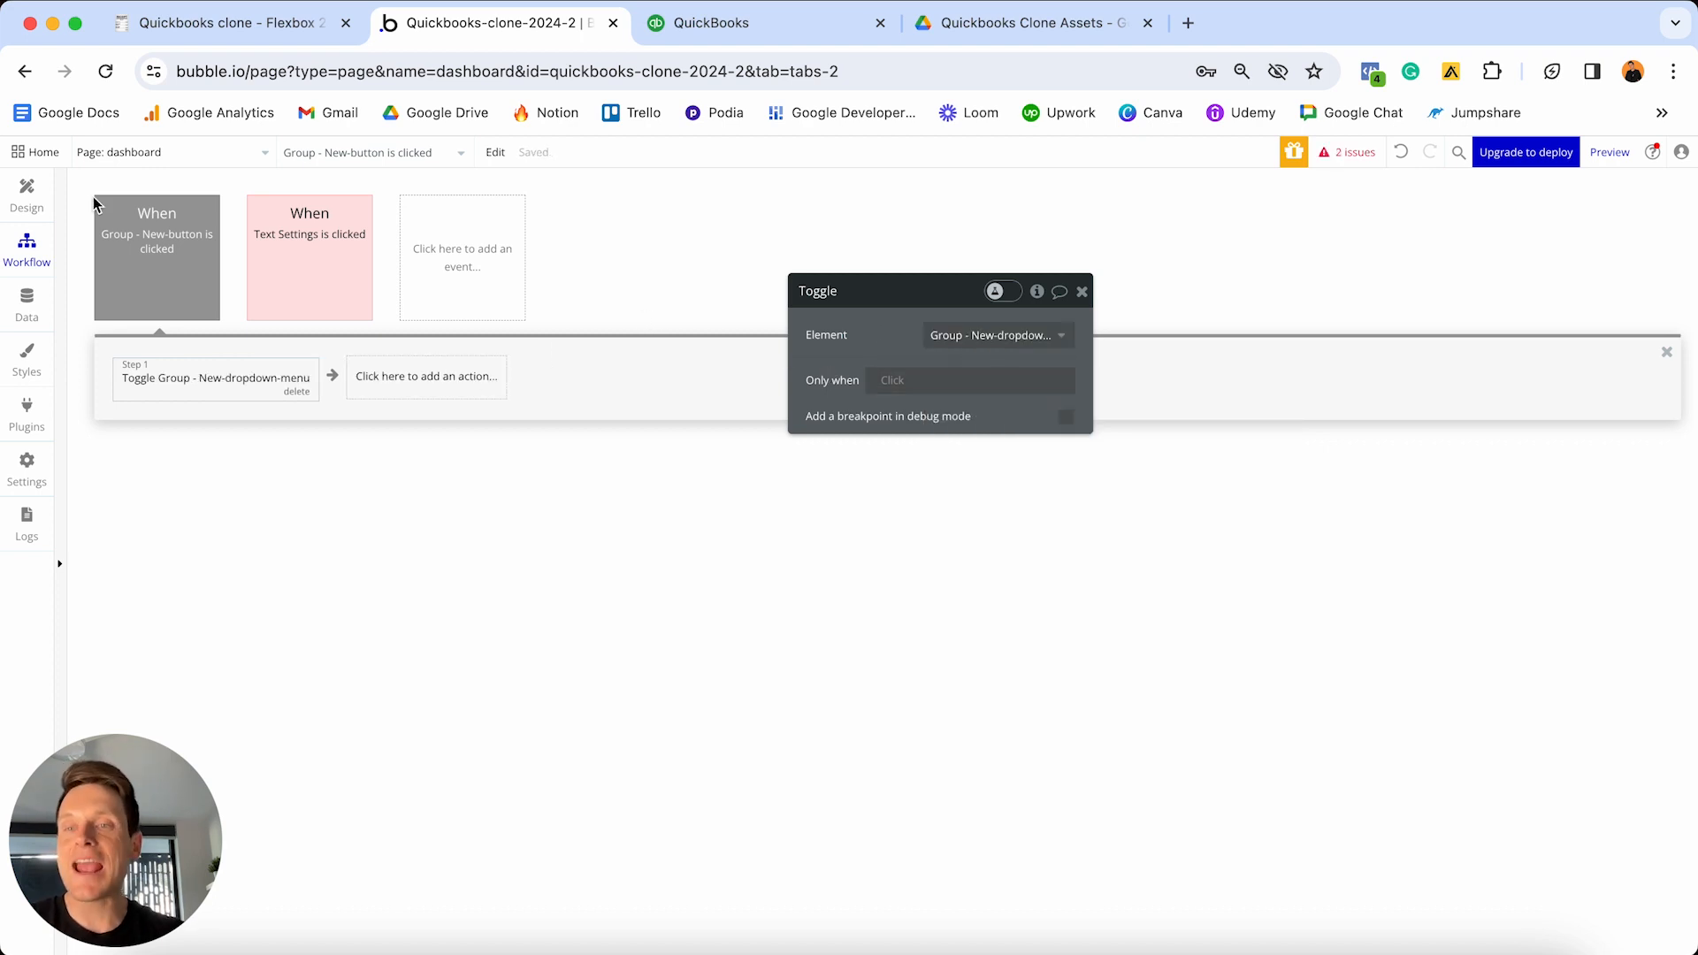
- Colour the New-button click event blue and return to the Design view
click(139, 220)
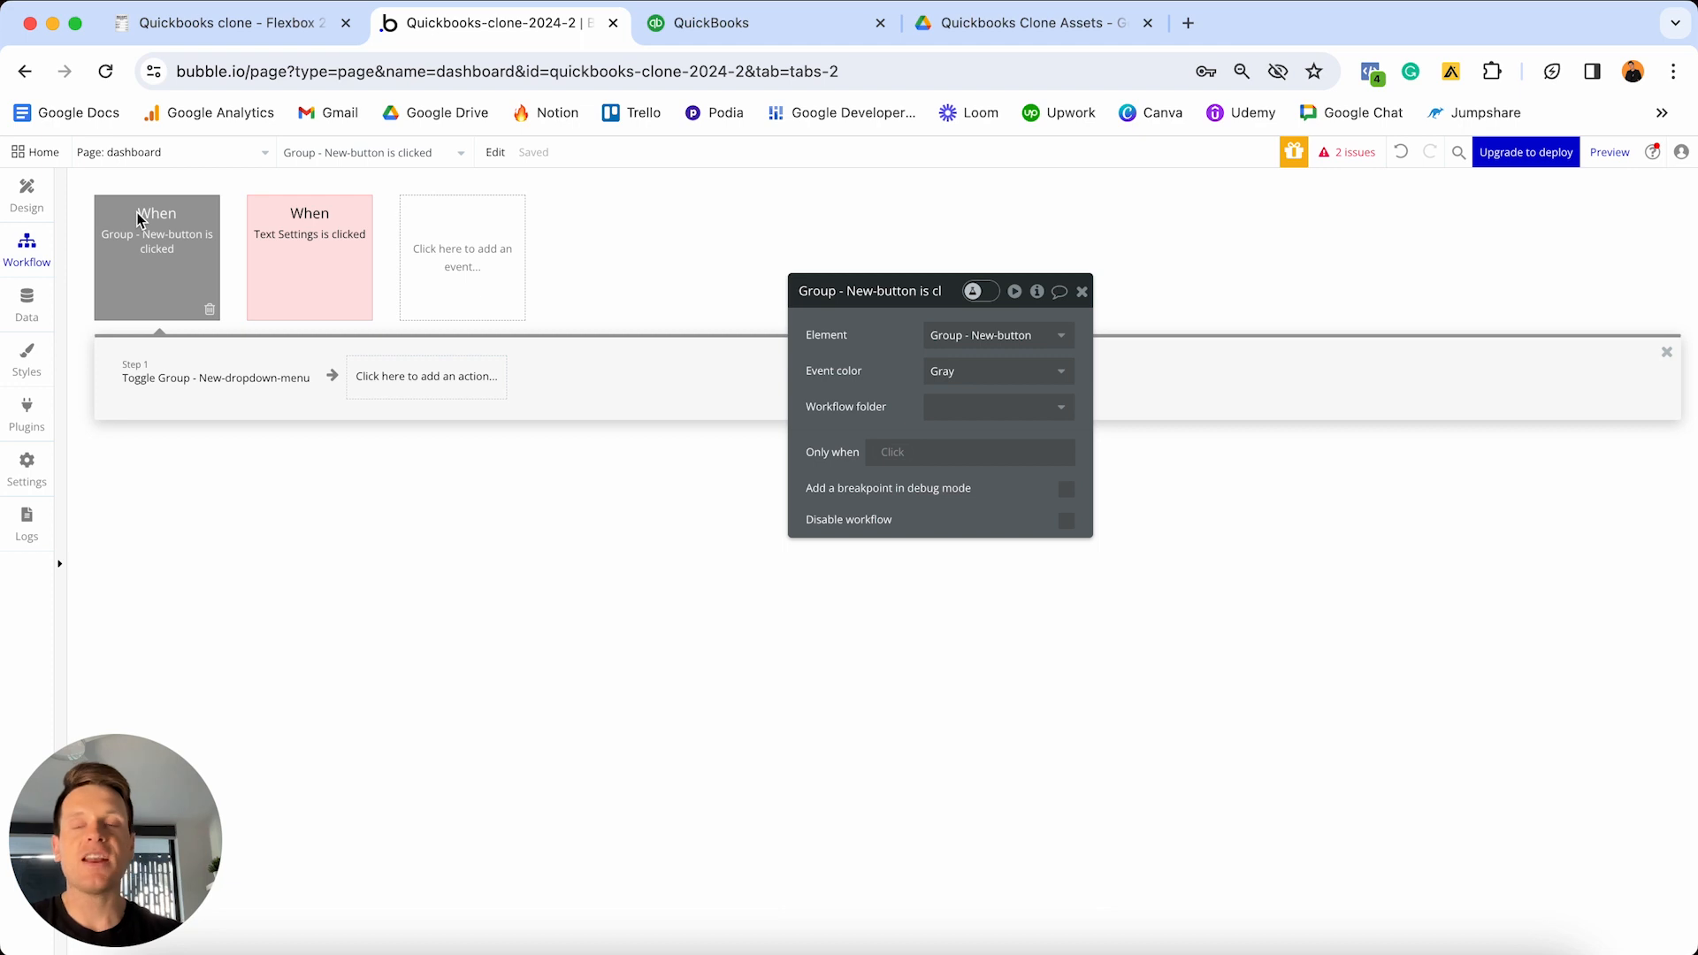
click(969, 371)
click(943, 453)
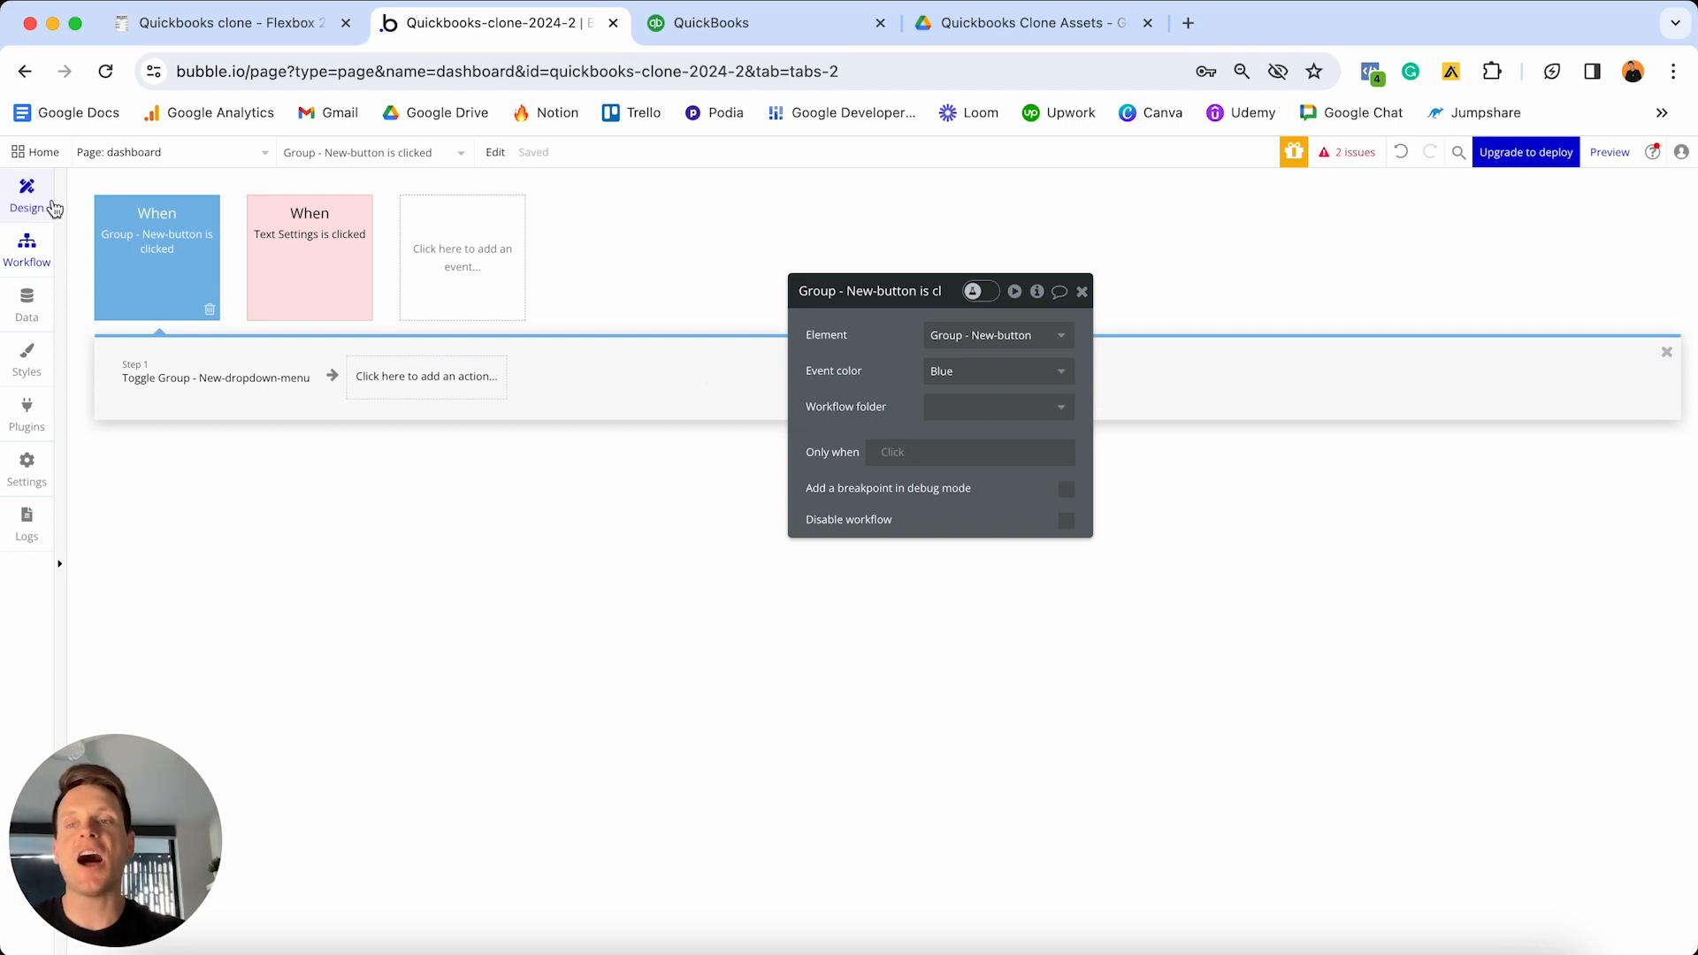
click(27, 197)
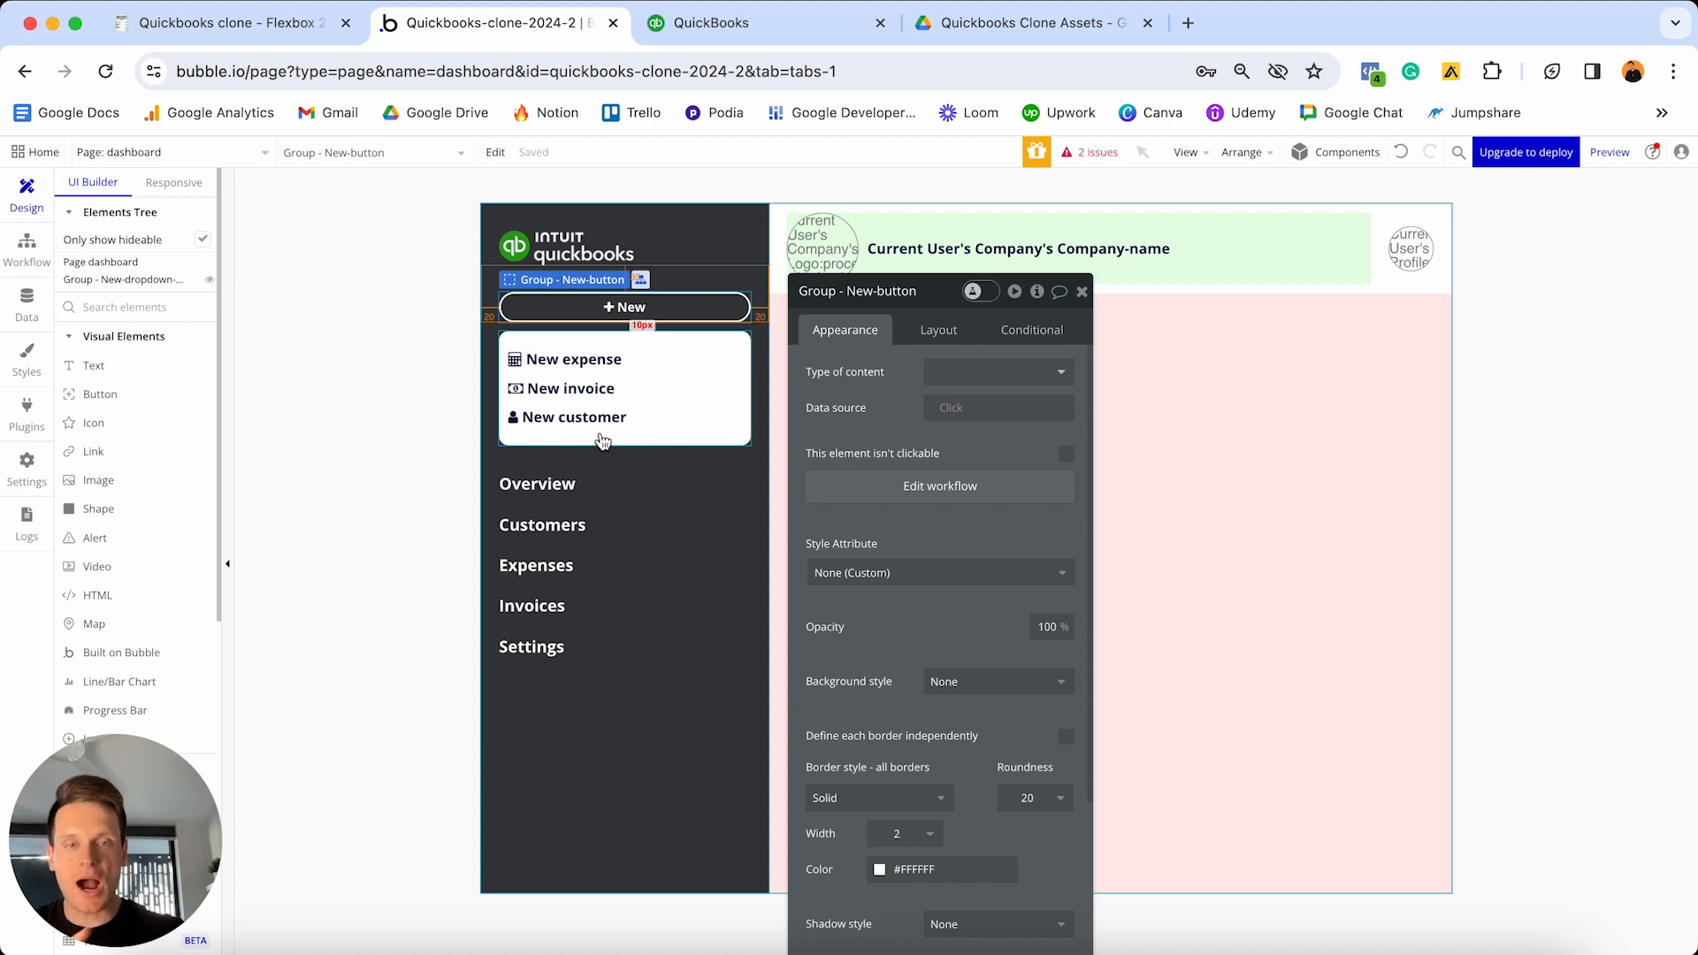
- Preview the dashboard, open and close the New dropdown, then switch to the Notion checklist
click(1085, 294)
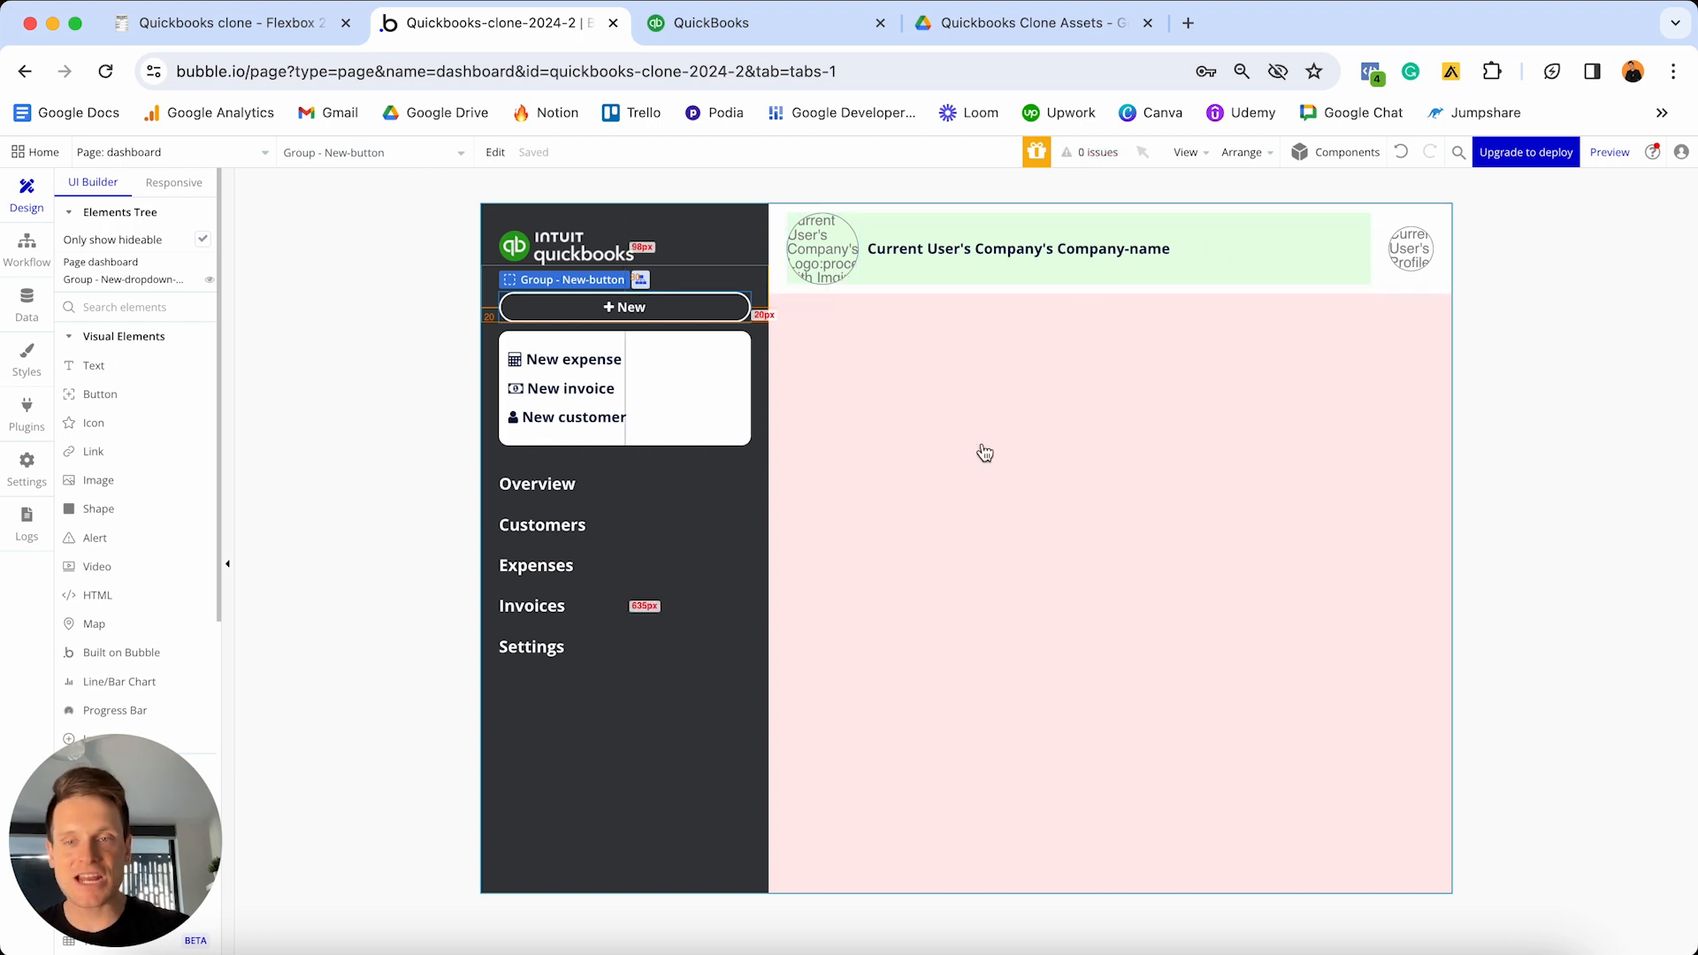
click(1610, 152)
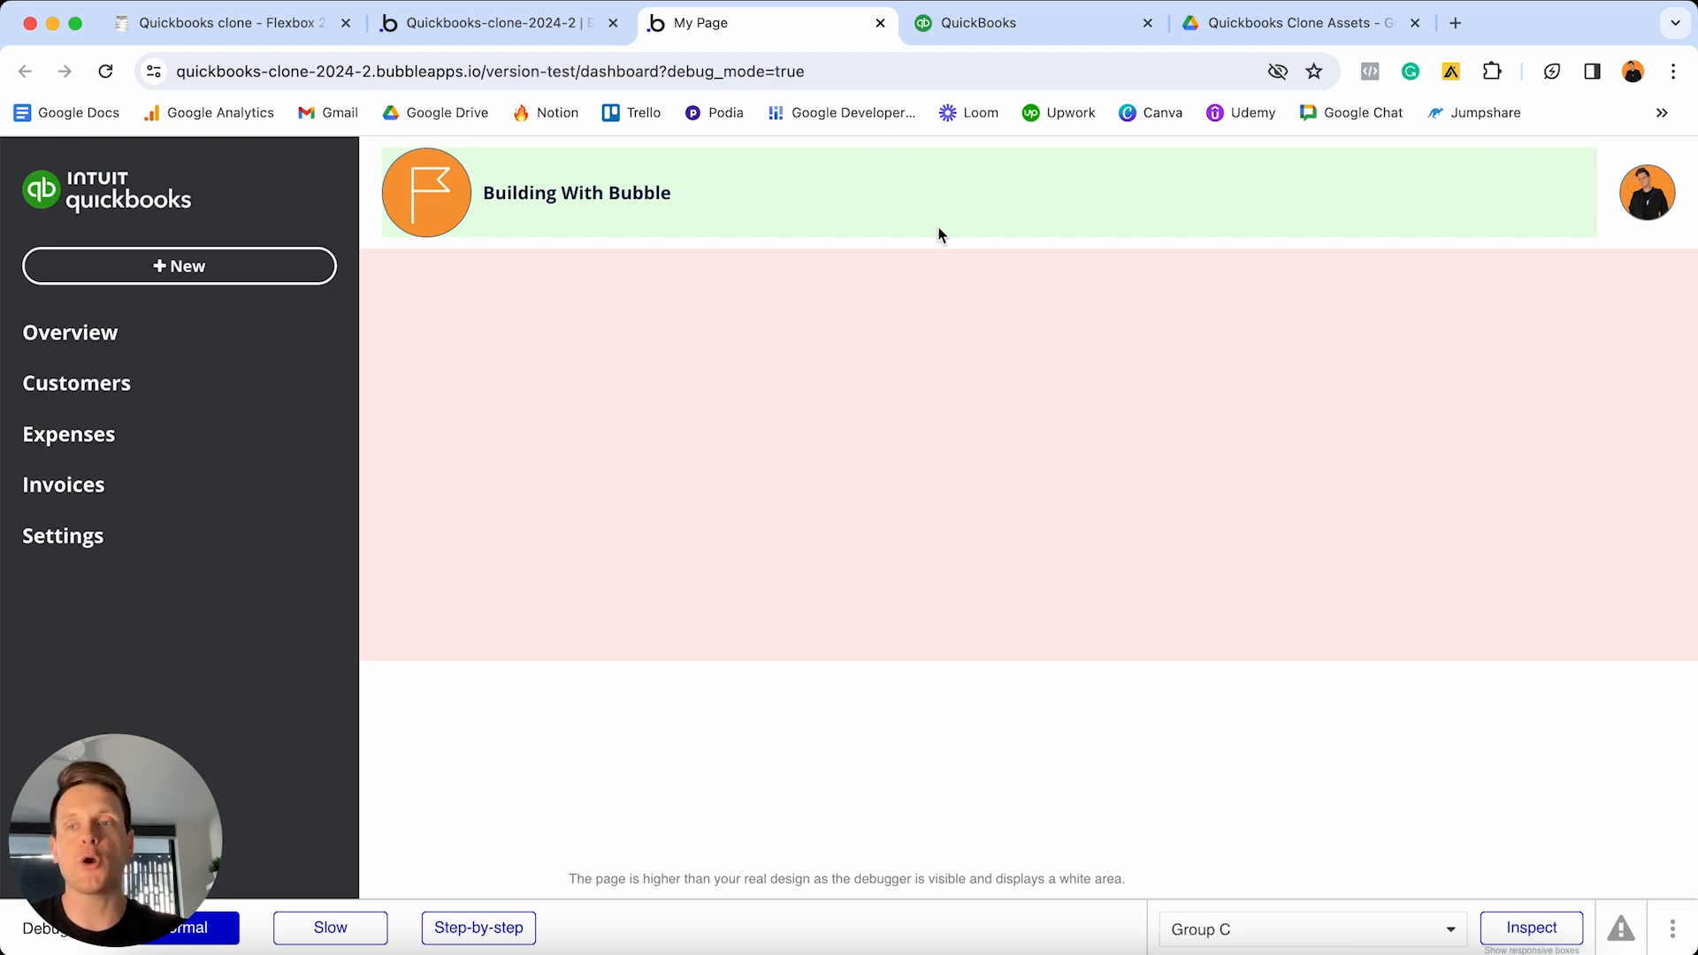
click(258, 265)
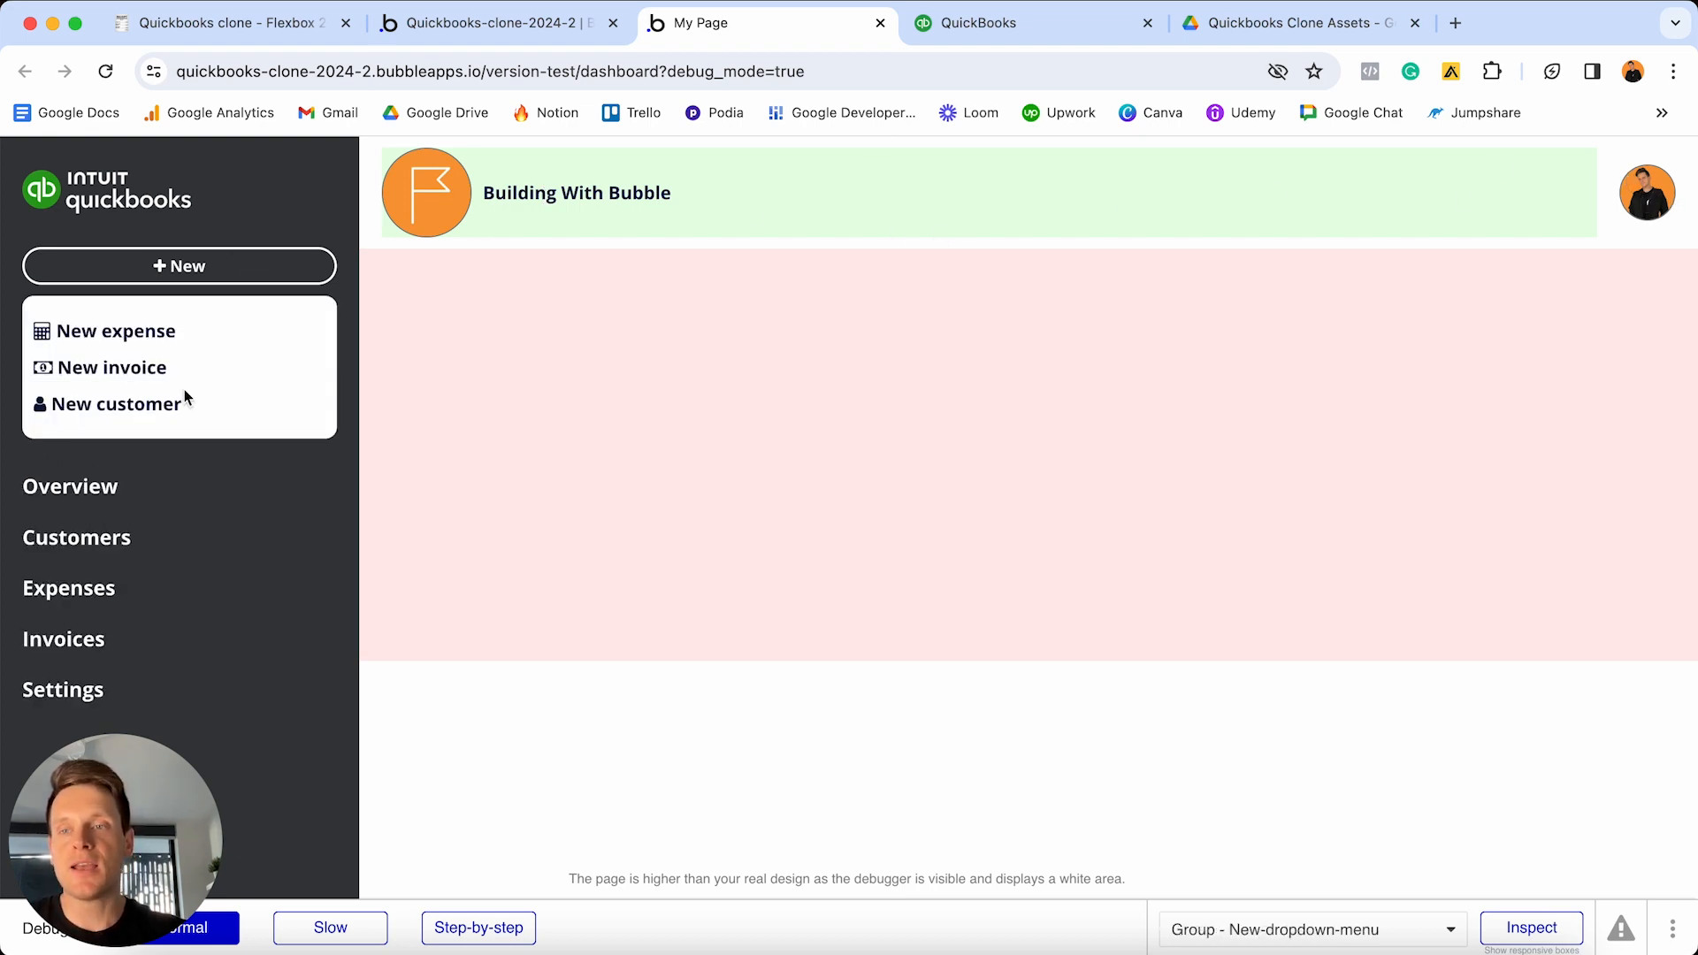
click(287, 258)
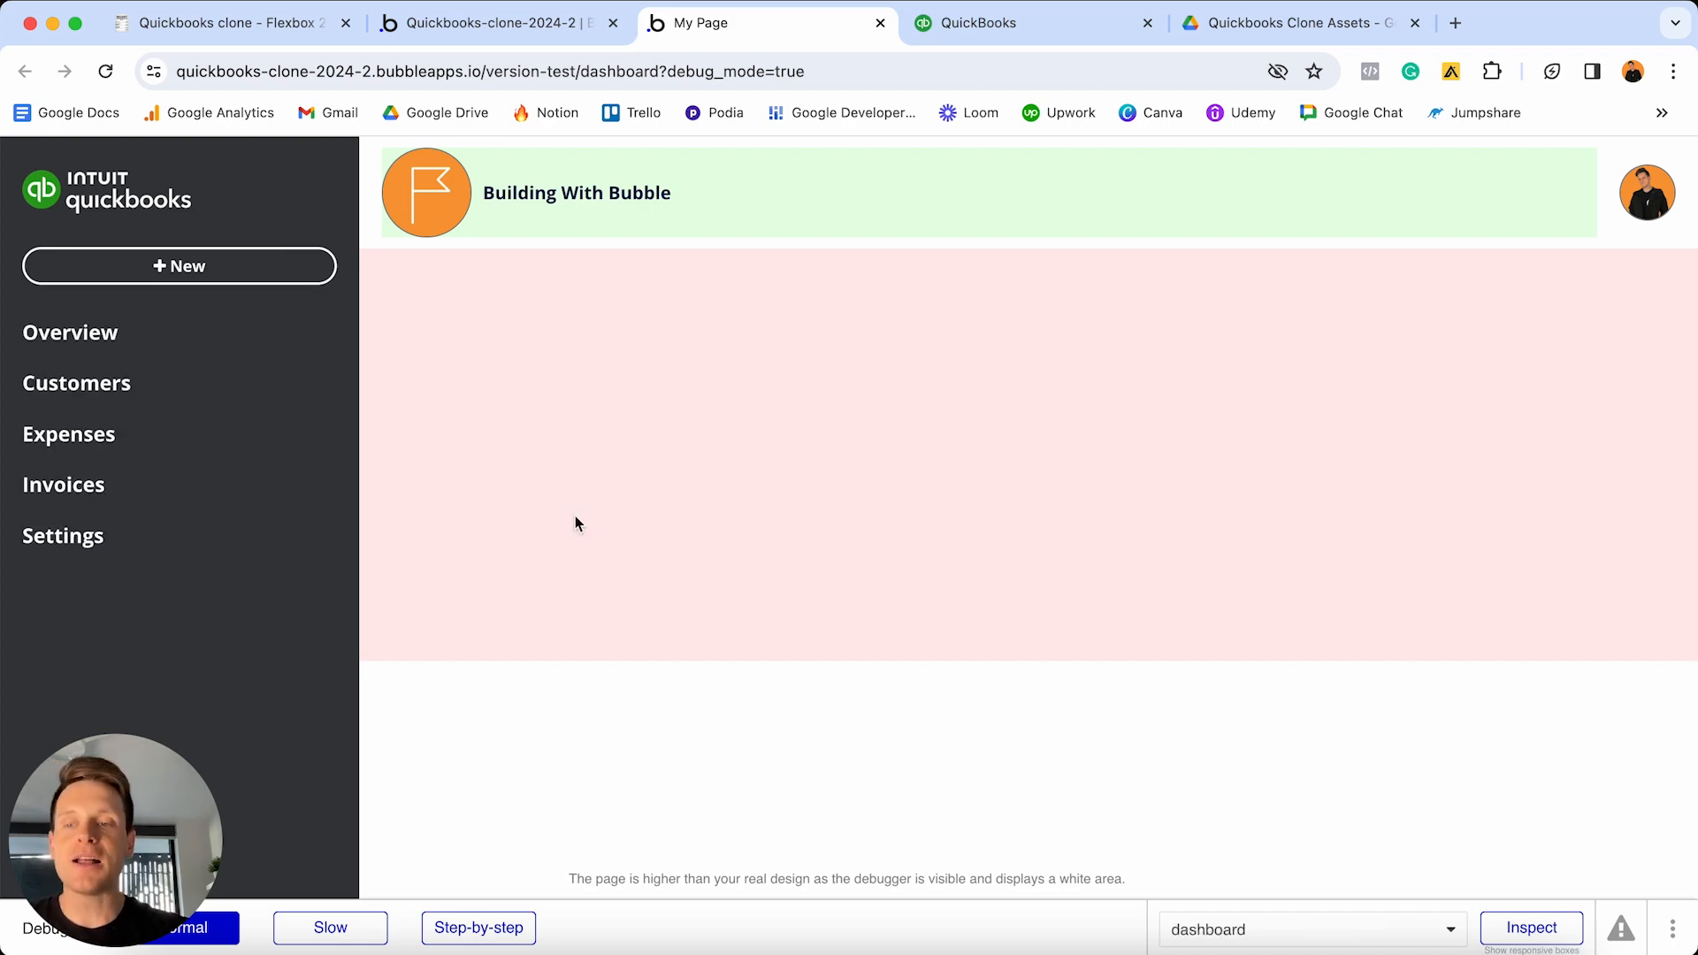
click(179, 30)
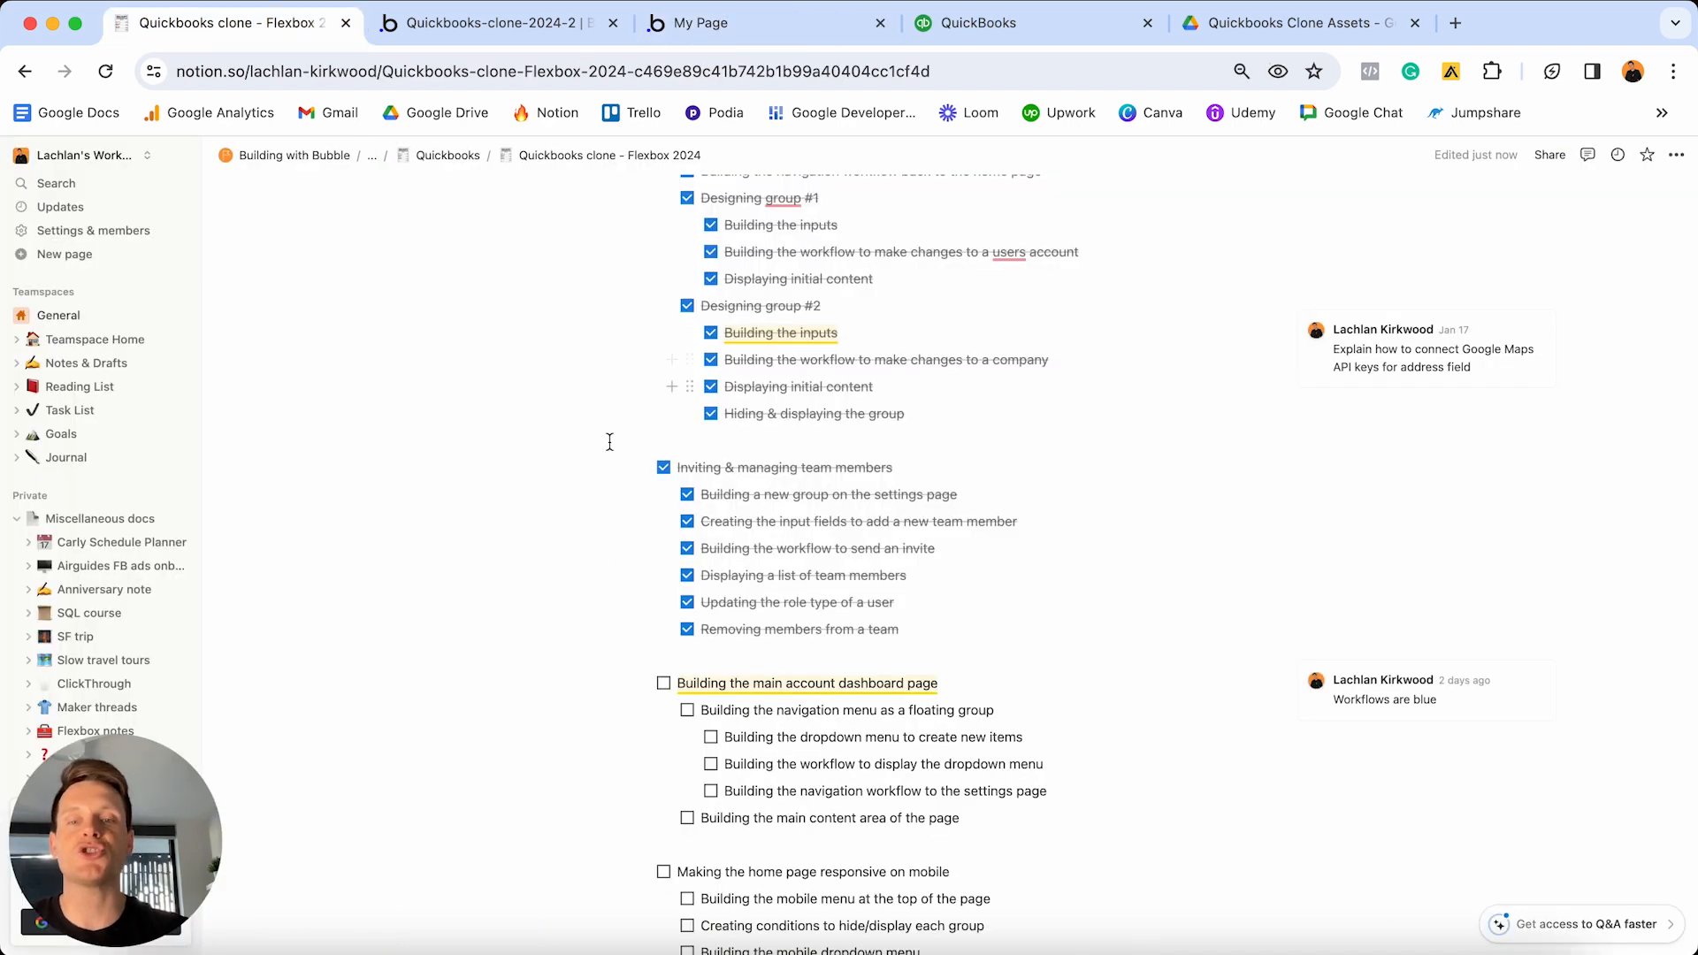
- Tick off the main dashboard task and its navigation, dropdown, workflow and main-content sub-tasks
click(663, 683)
click(687, 710)
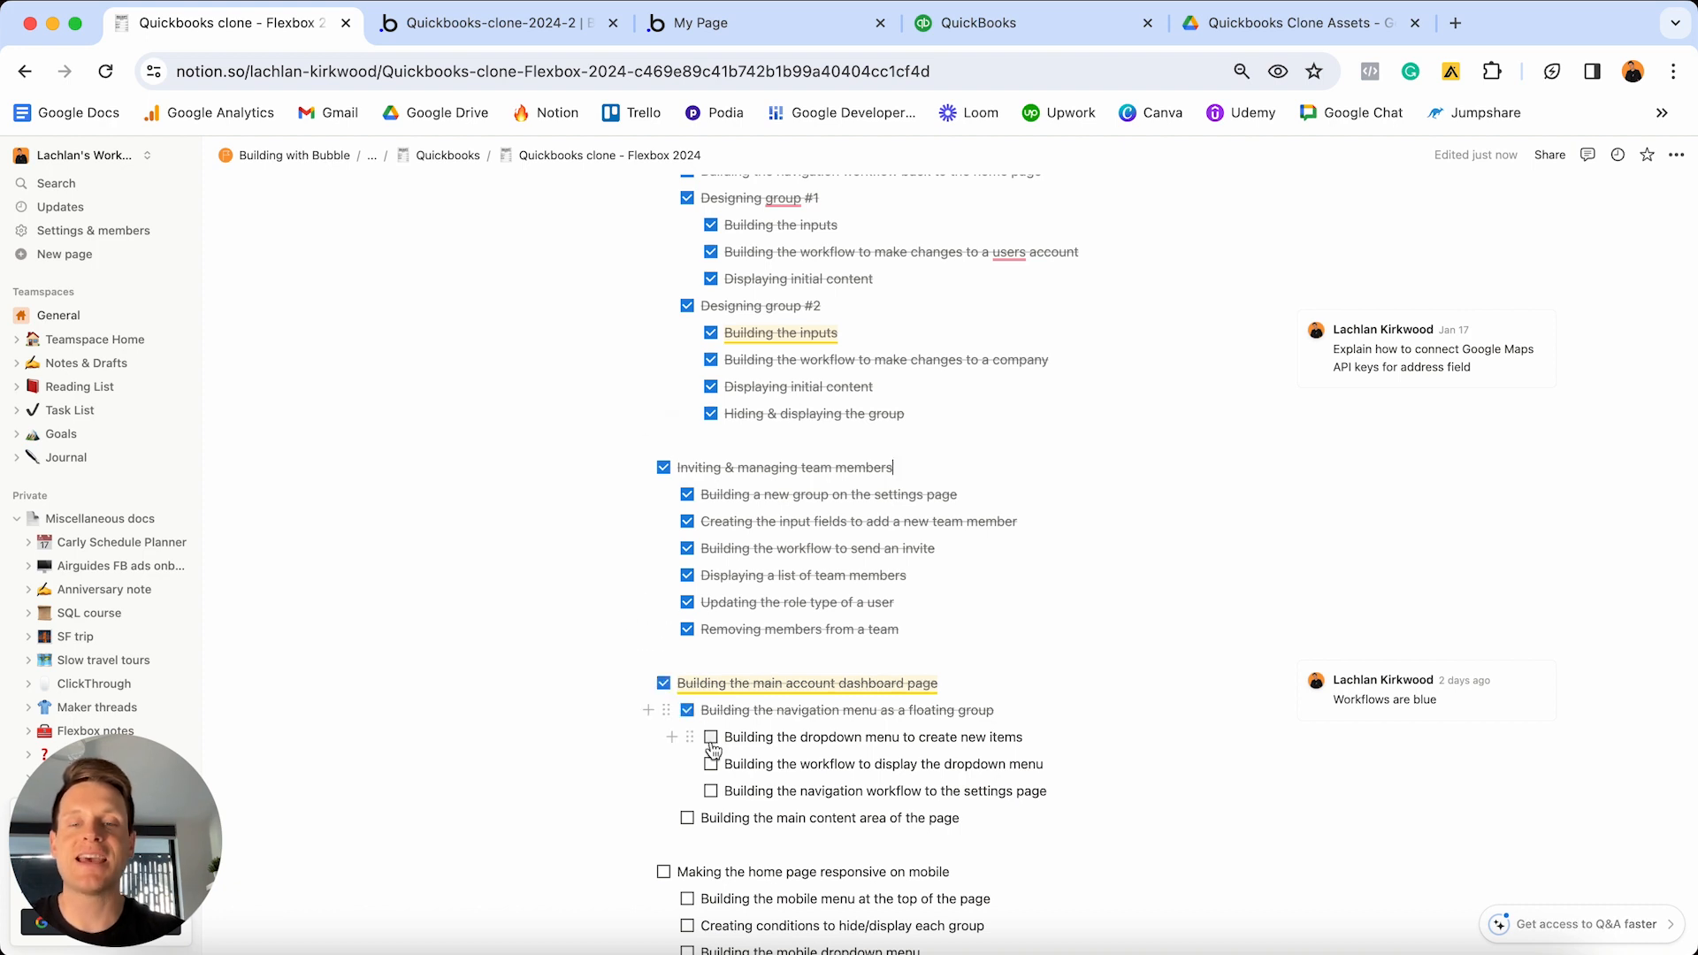
click(711, 737)
click(711, 764)
click(711, 791)
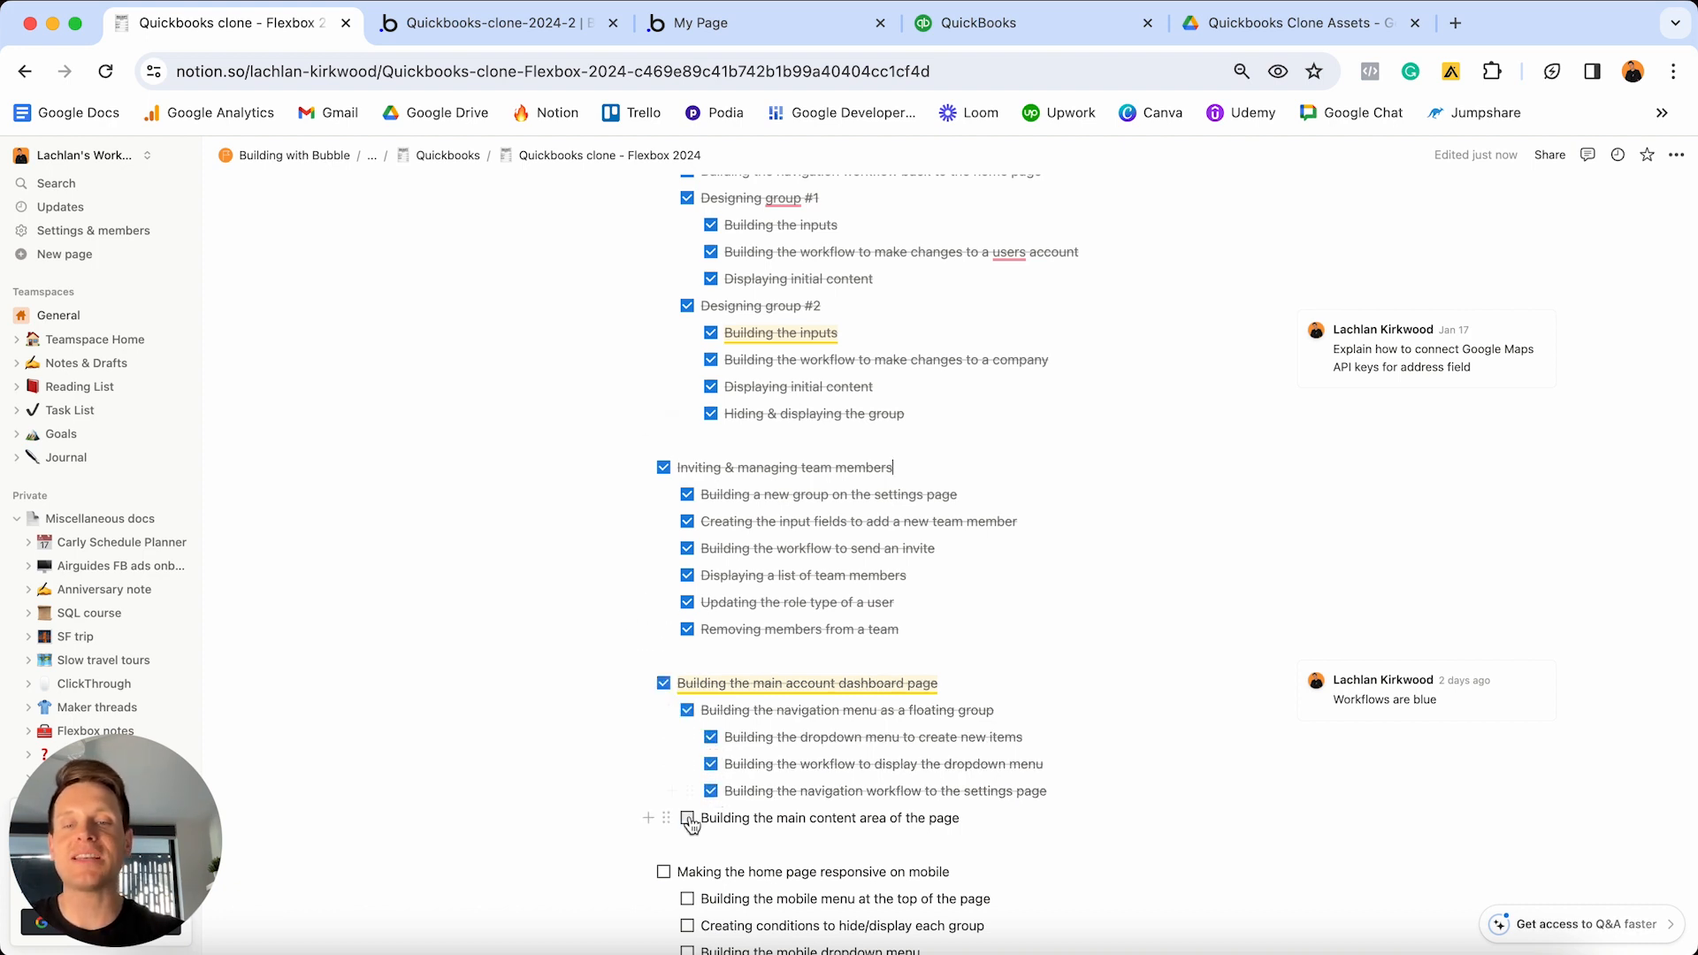
click(689, 819)
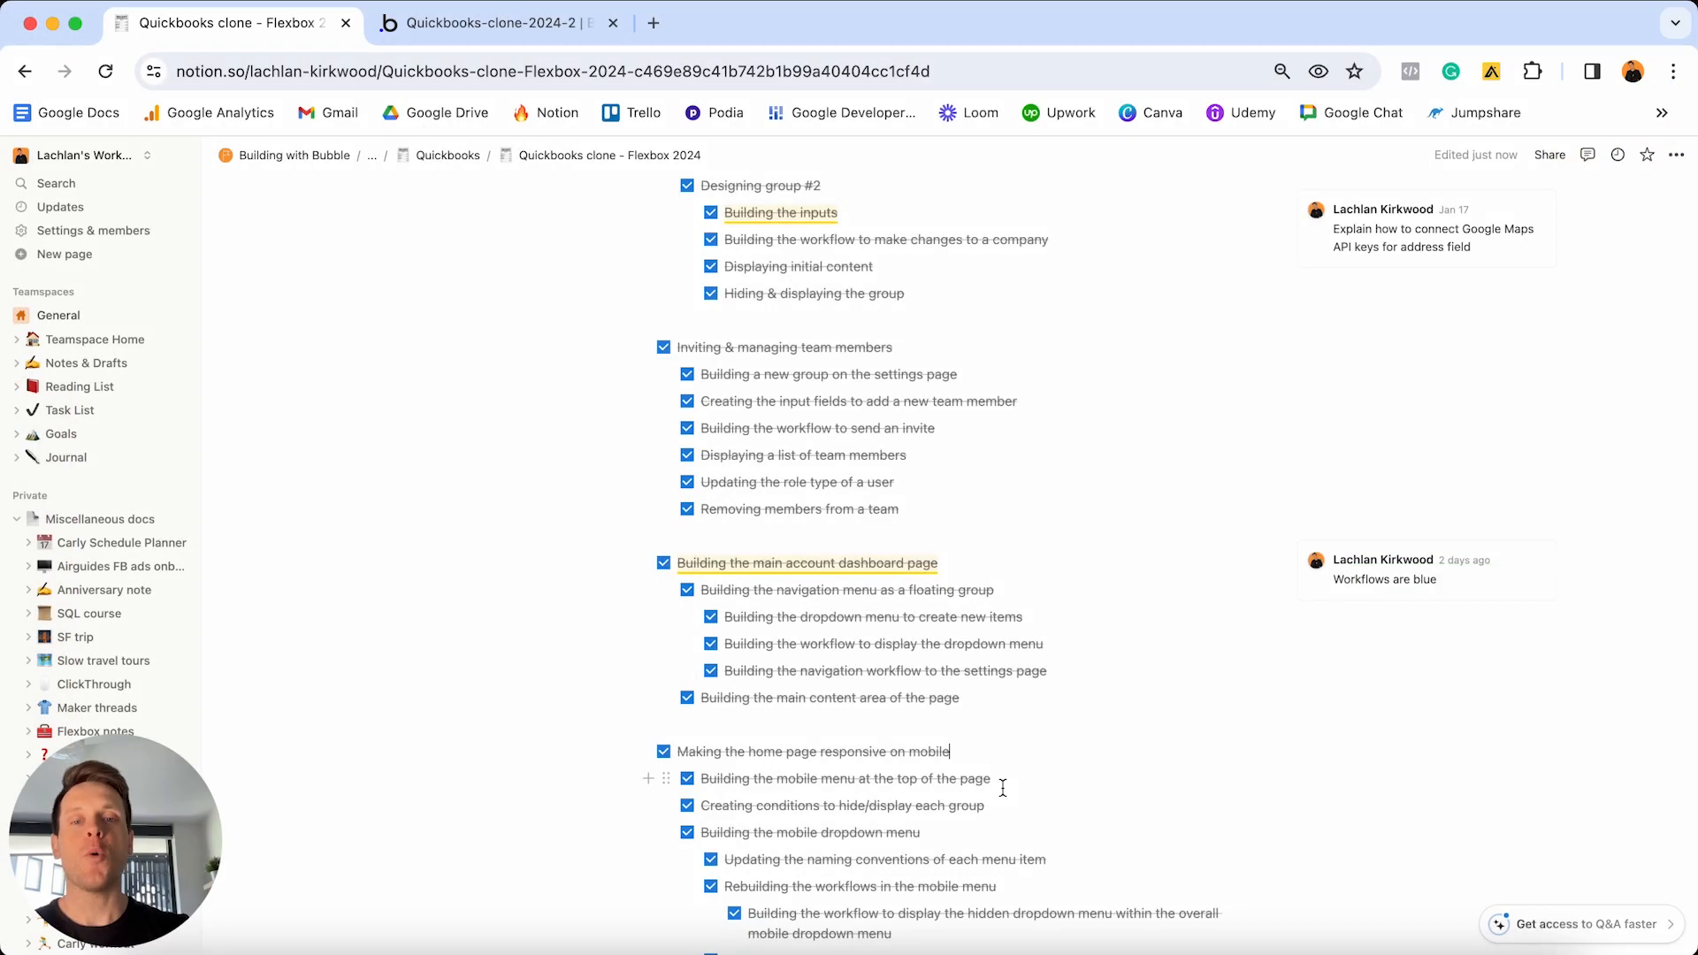
- Scroll to 'Creating a new customer' and bring up the finished Quickbooks-clone-2024 app window
scroll(1003, 787, down, 4)
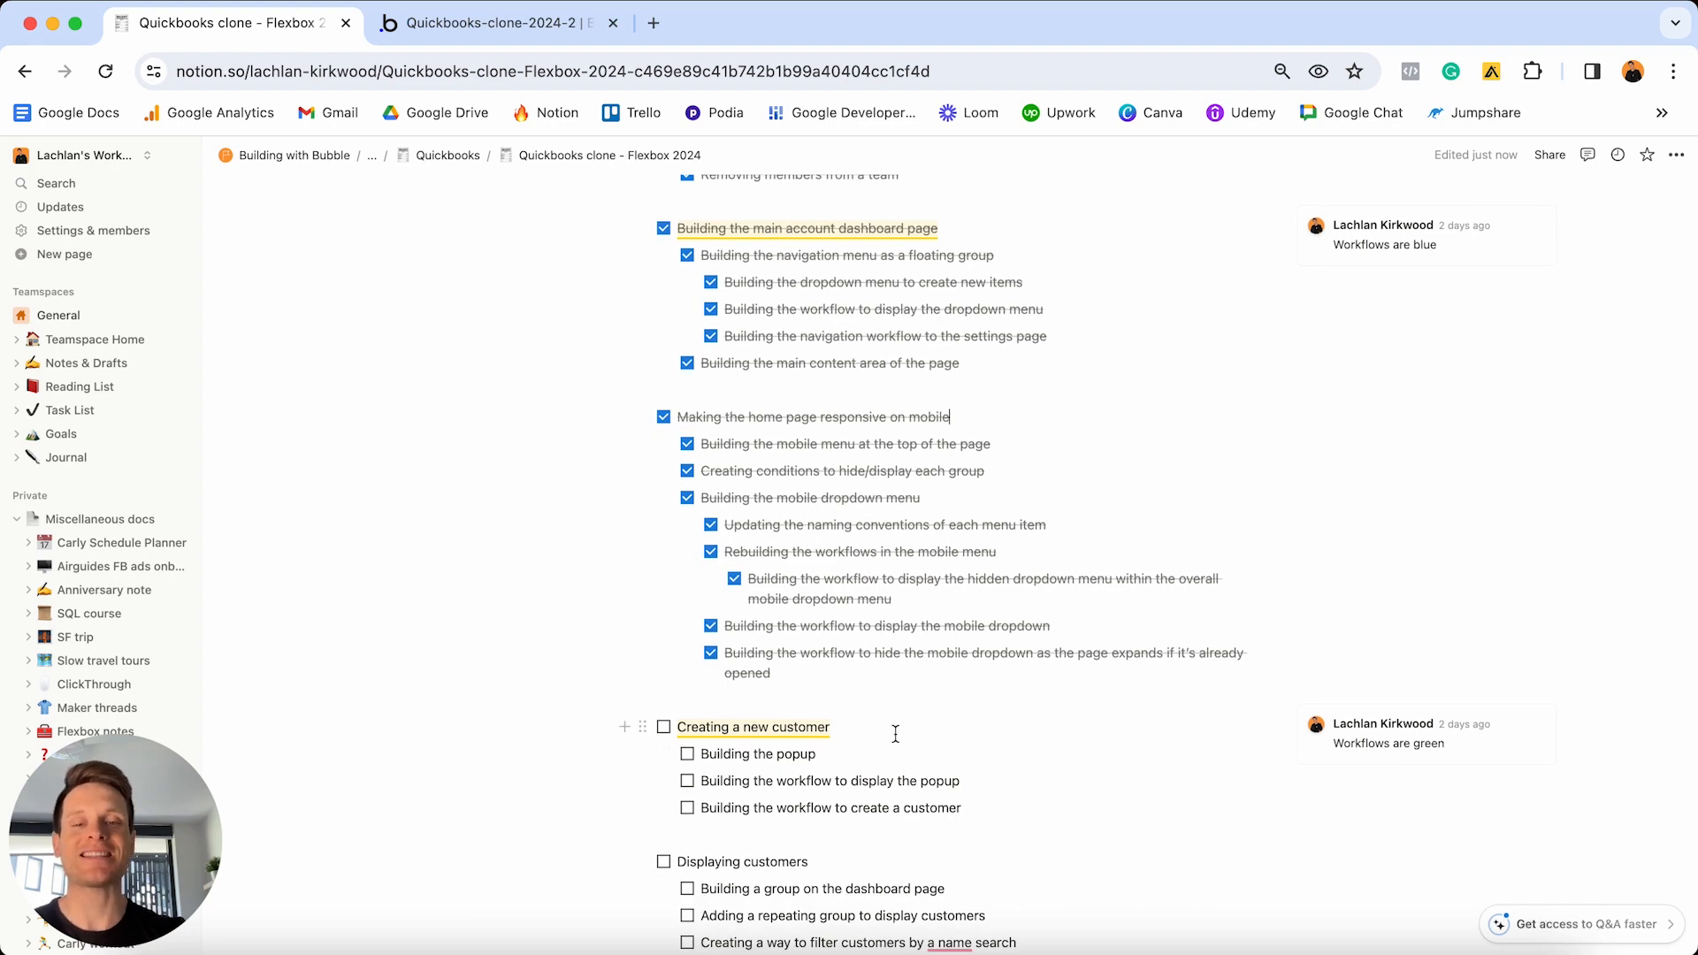
scroll(895, 732, down, 1)
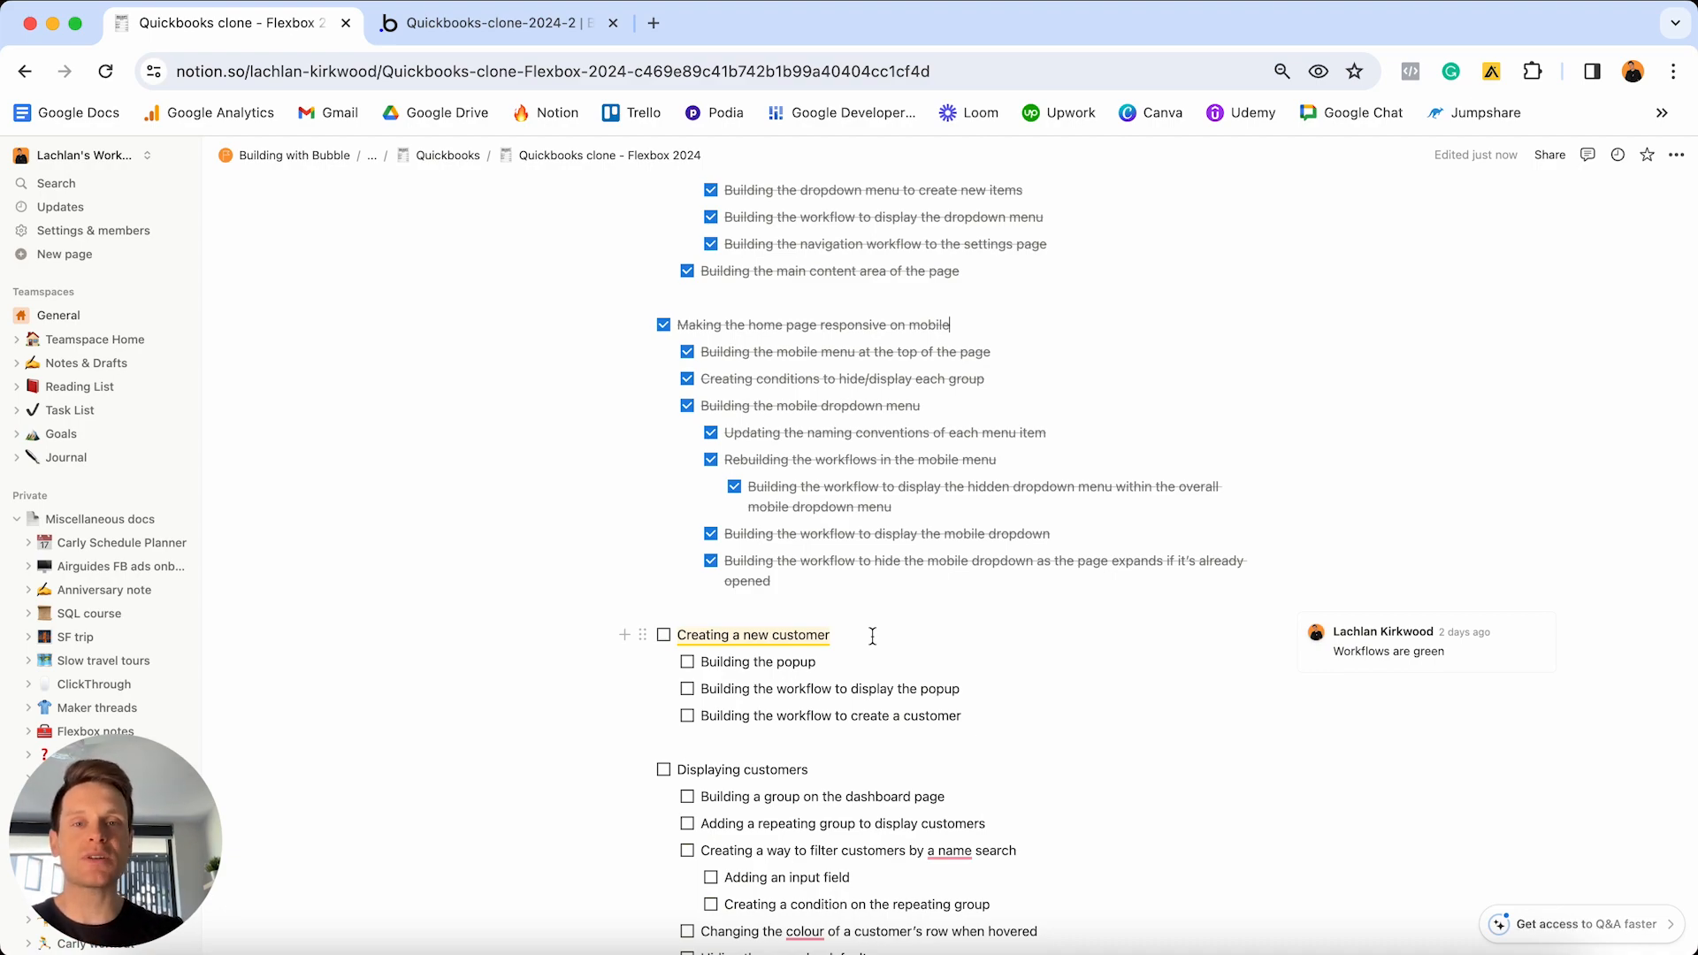
key(ctrl+Up)
click(604, 396)
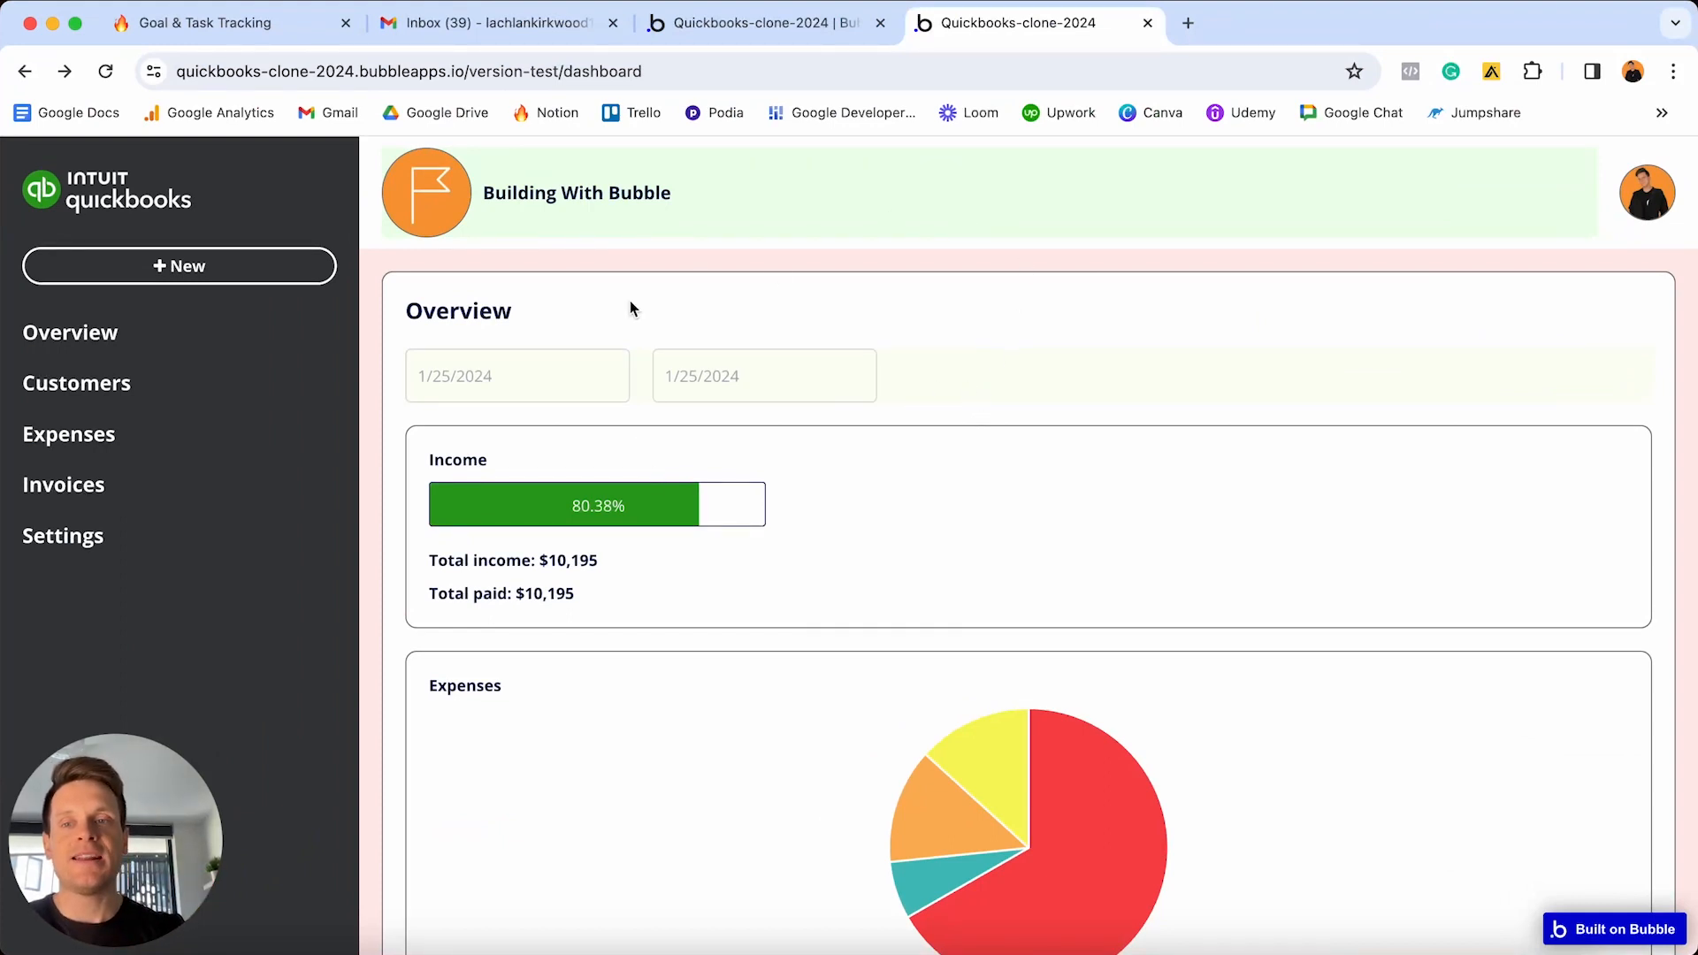
- On the Customers page, open the New customer form from + New, close it, and repeat
click(81, 386)
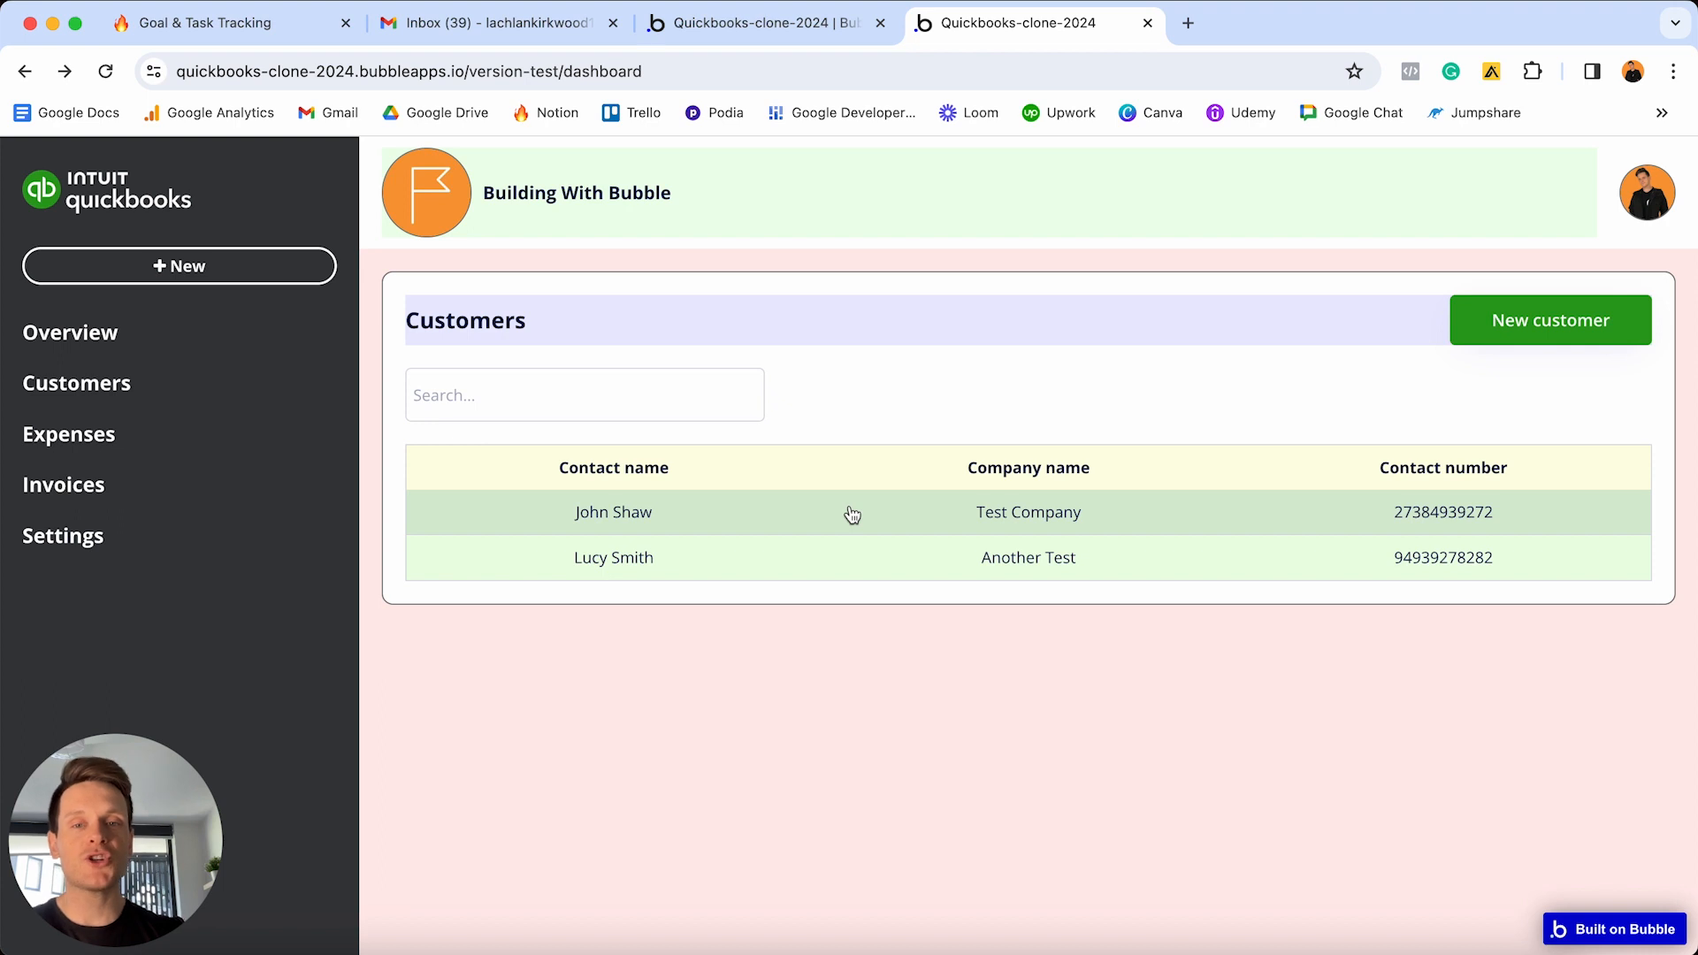
click(228, 279)
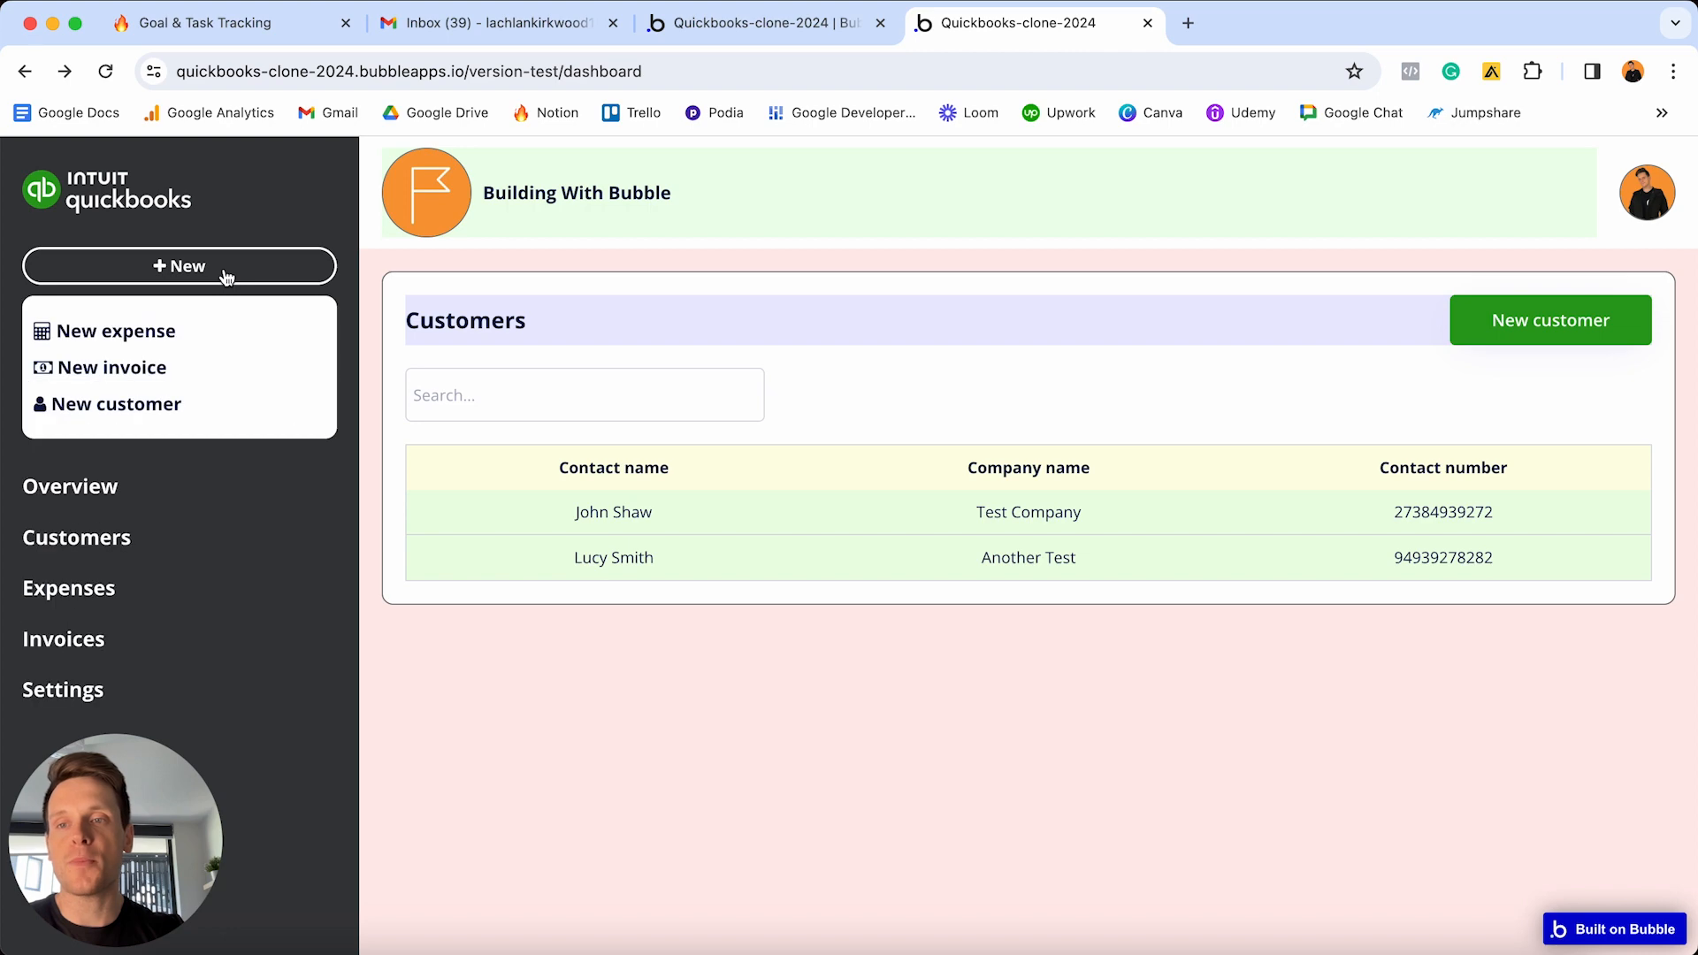
click(113, 409)
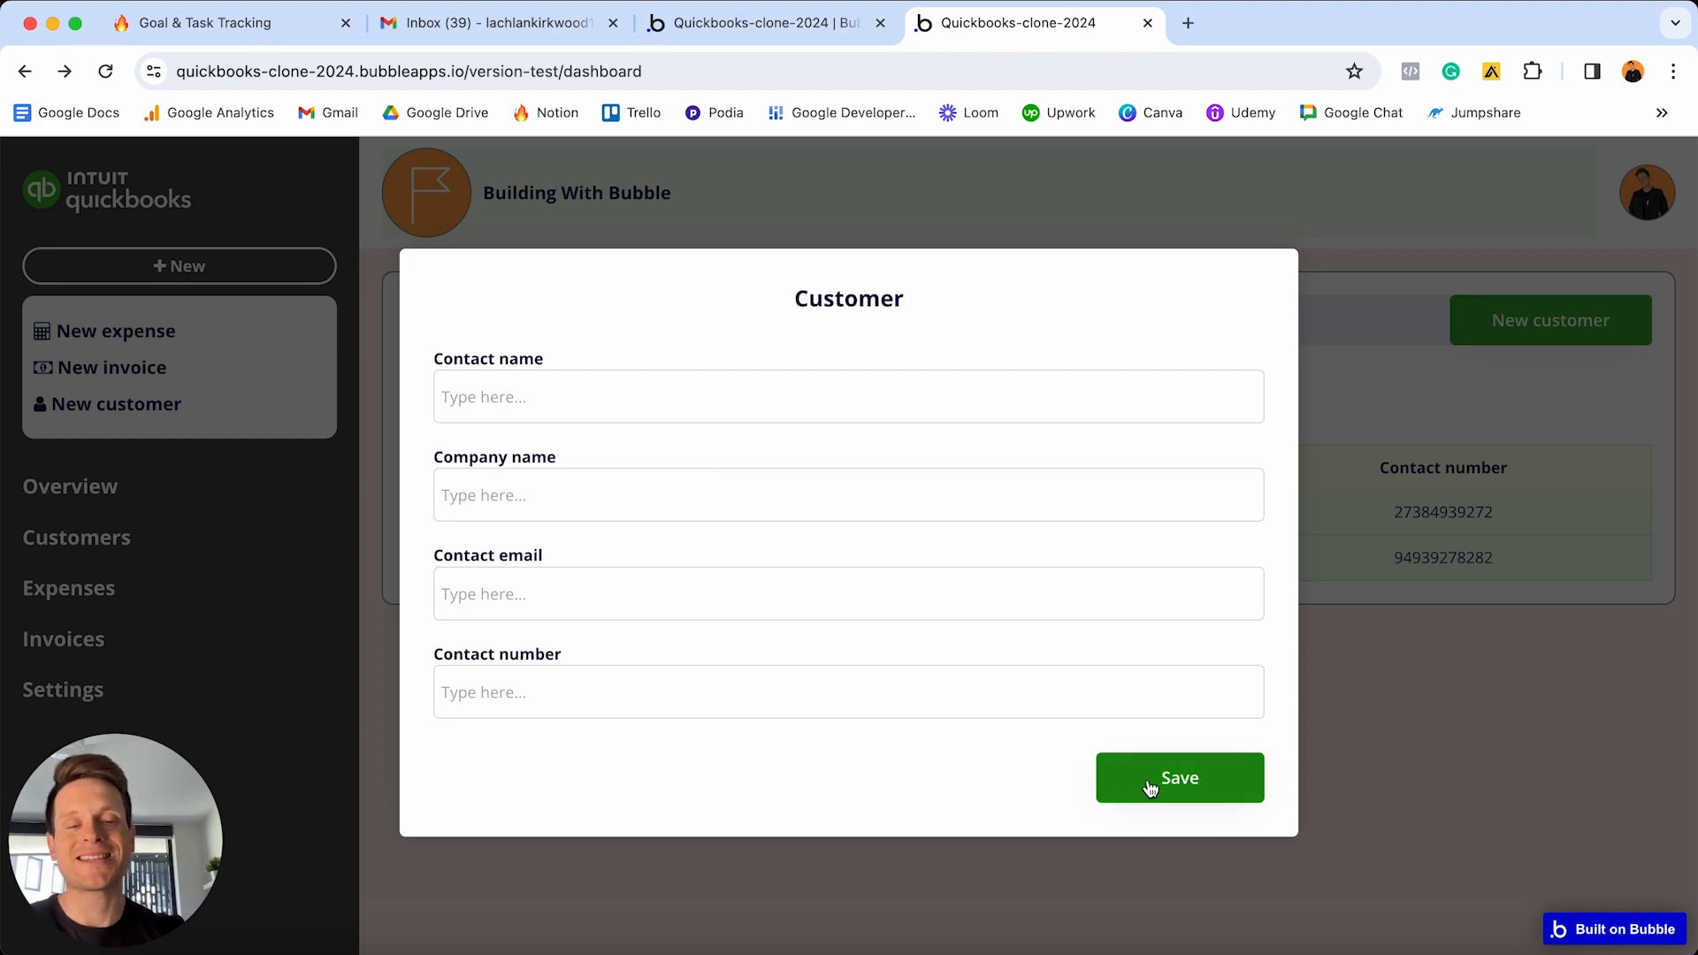
click(1388, 692)
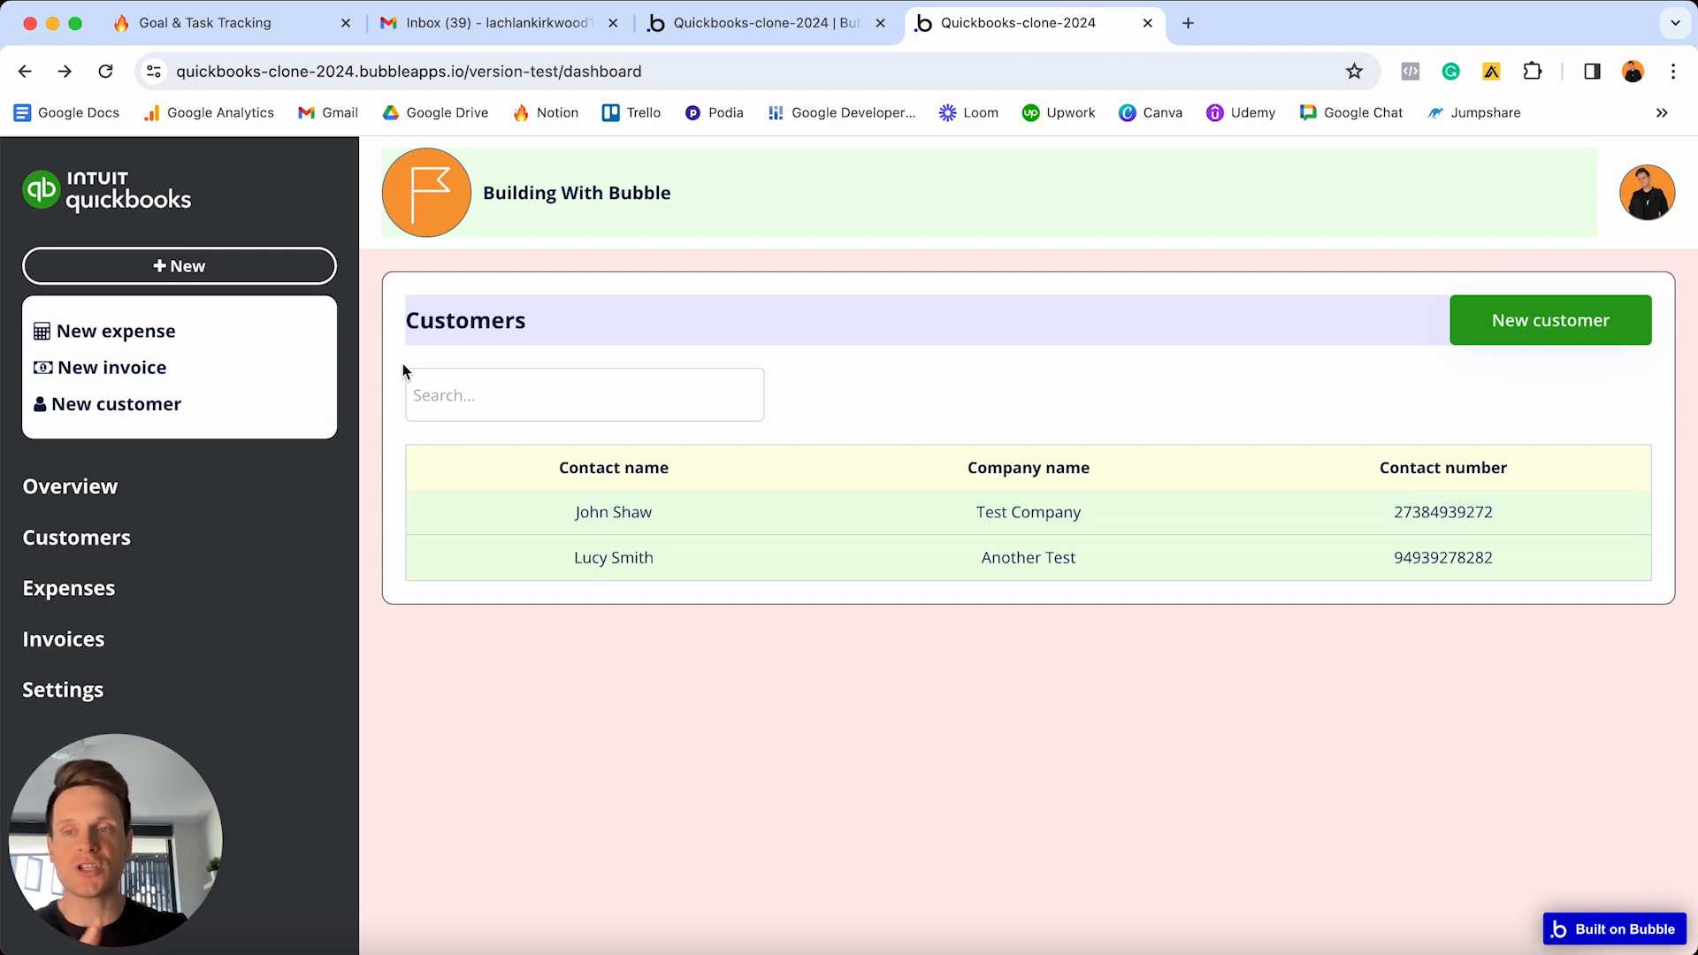
click(124, 404)
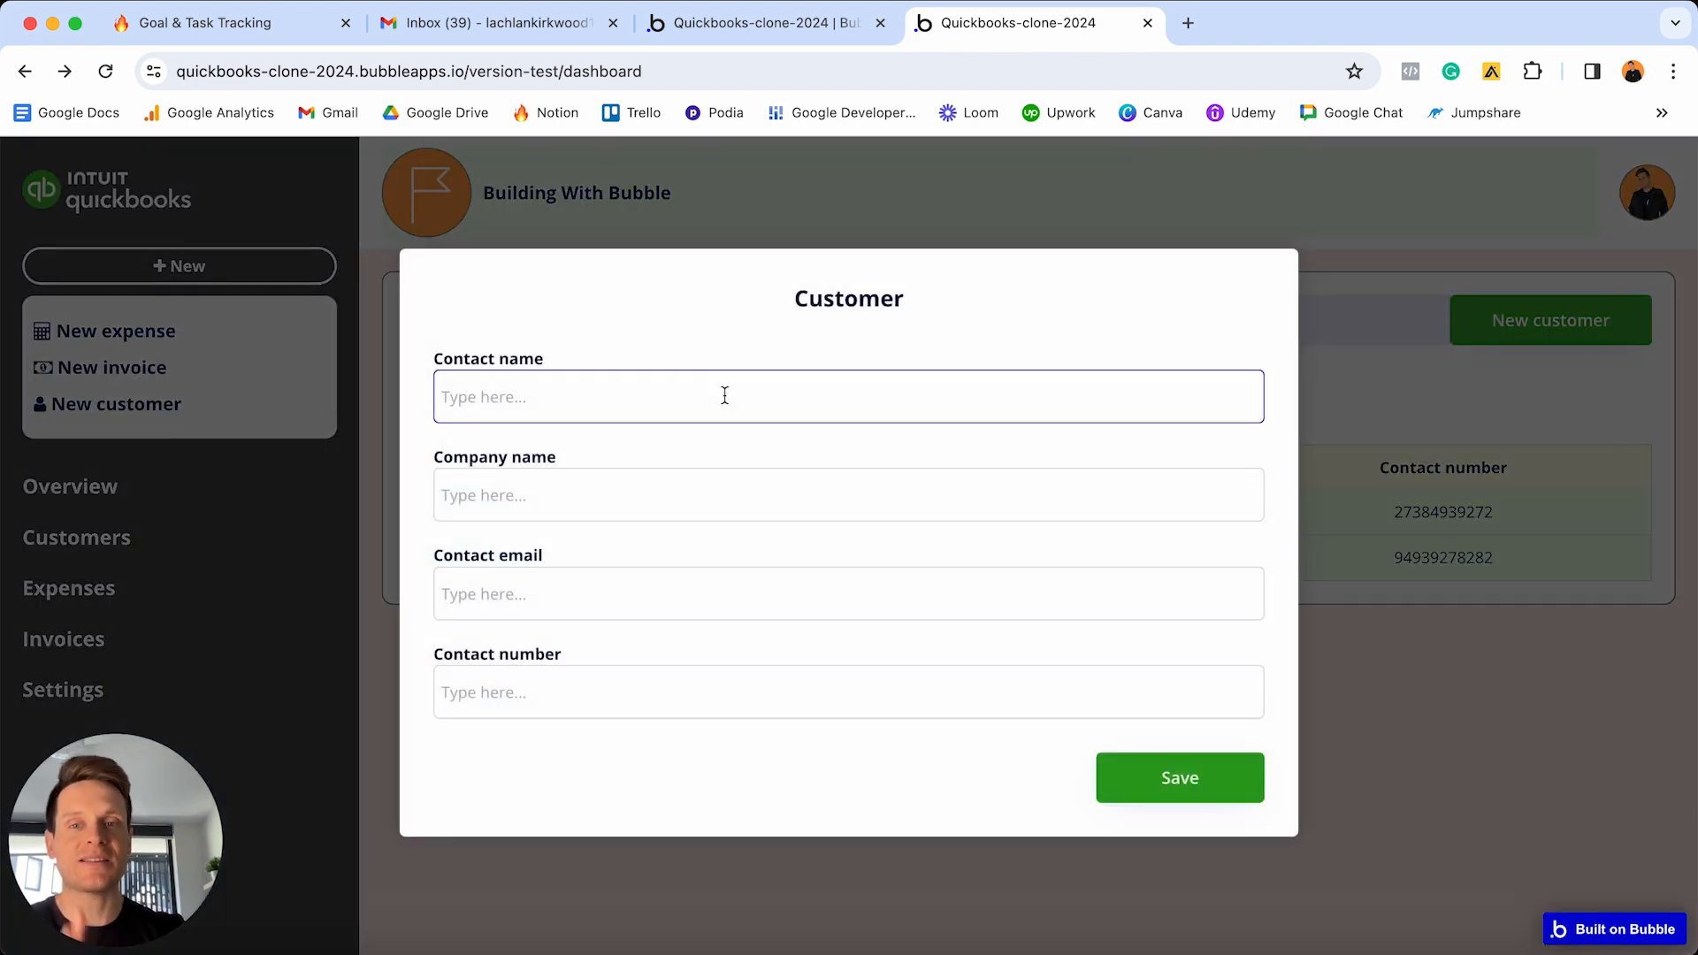
click(1444, 387)
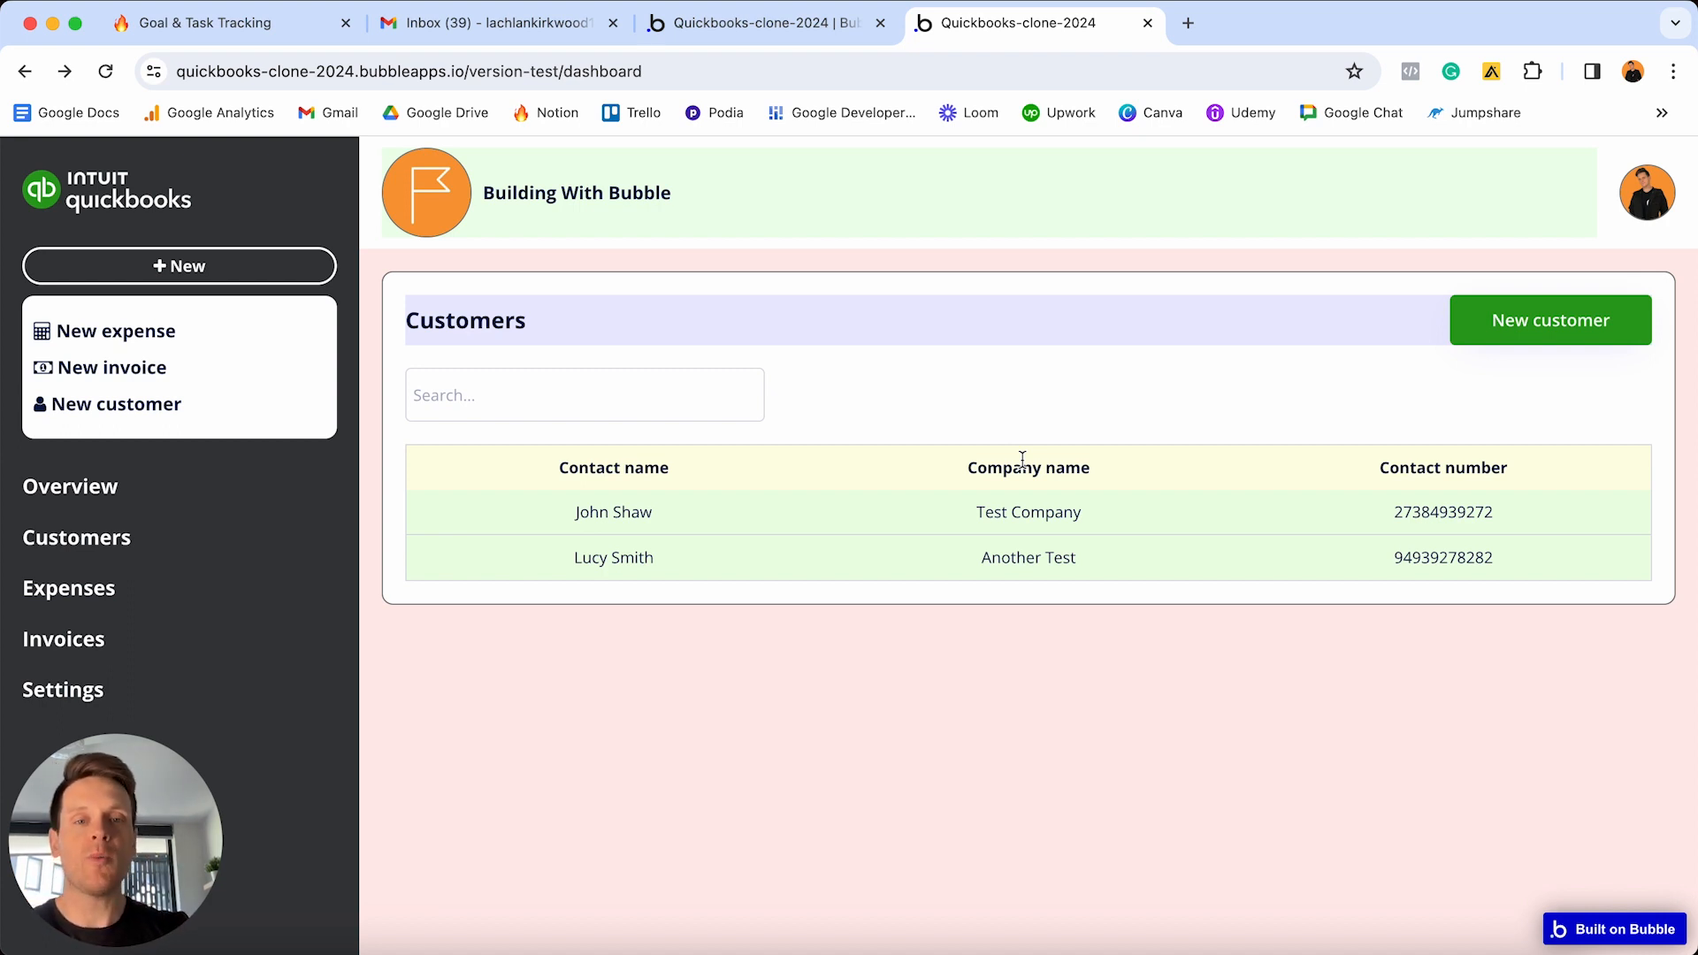
key(ctrl+Up)
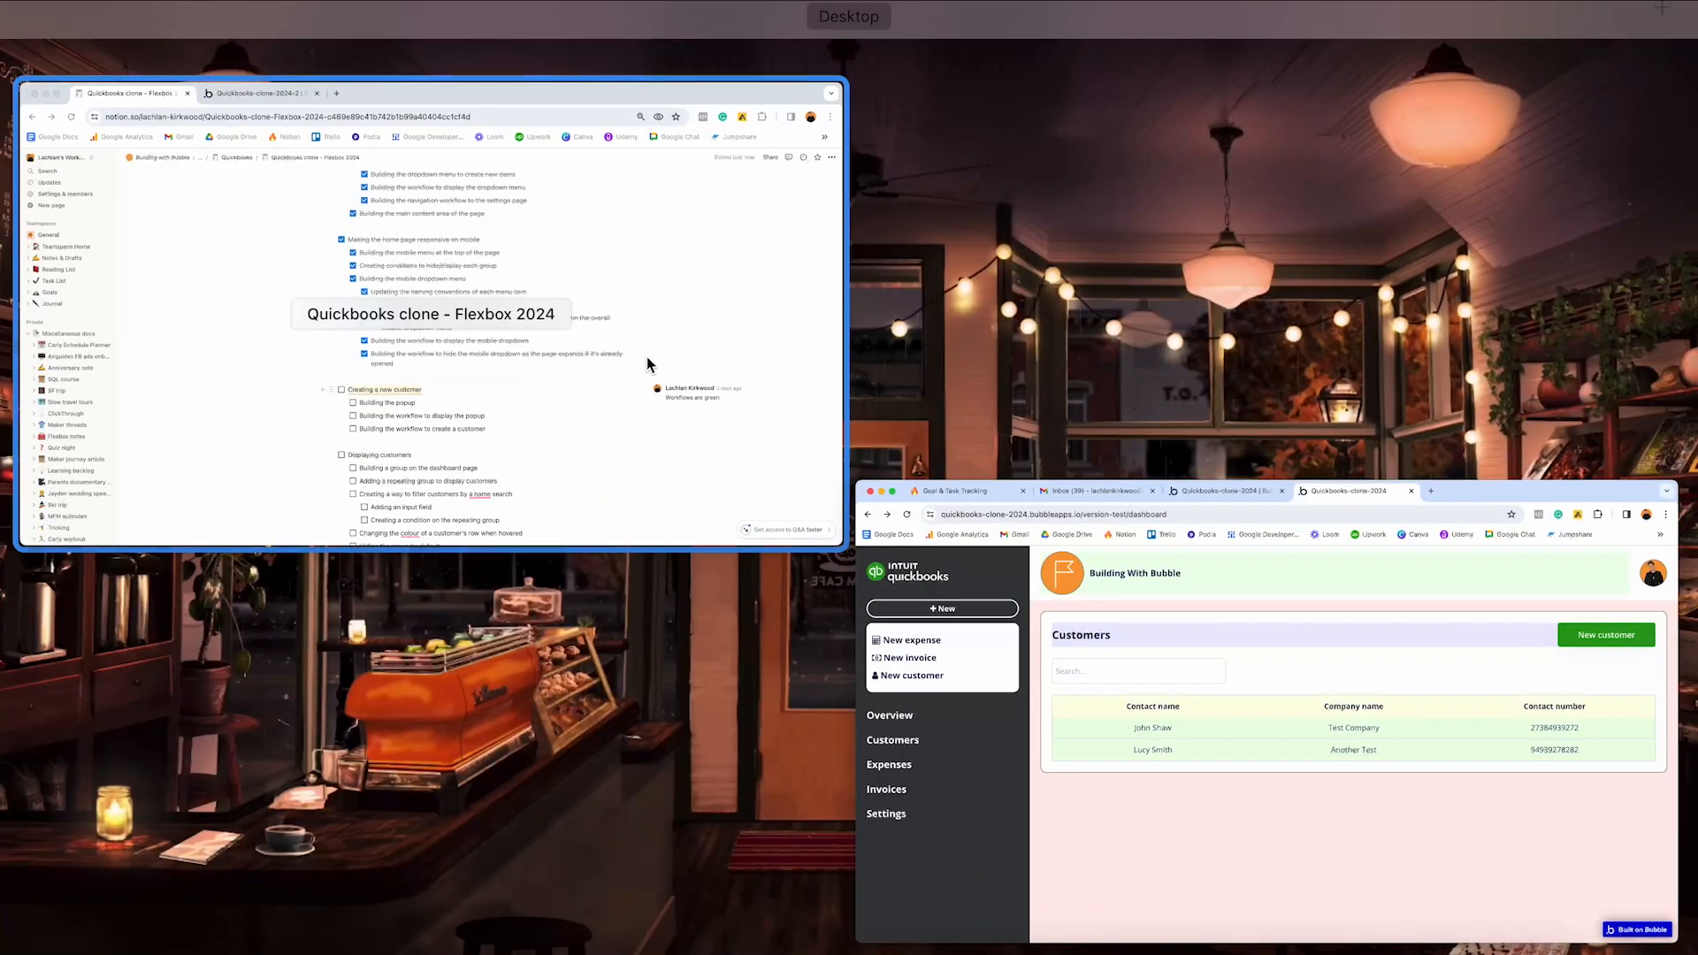
click(635, 348)
click(513, 32)
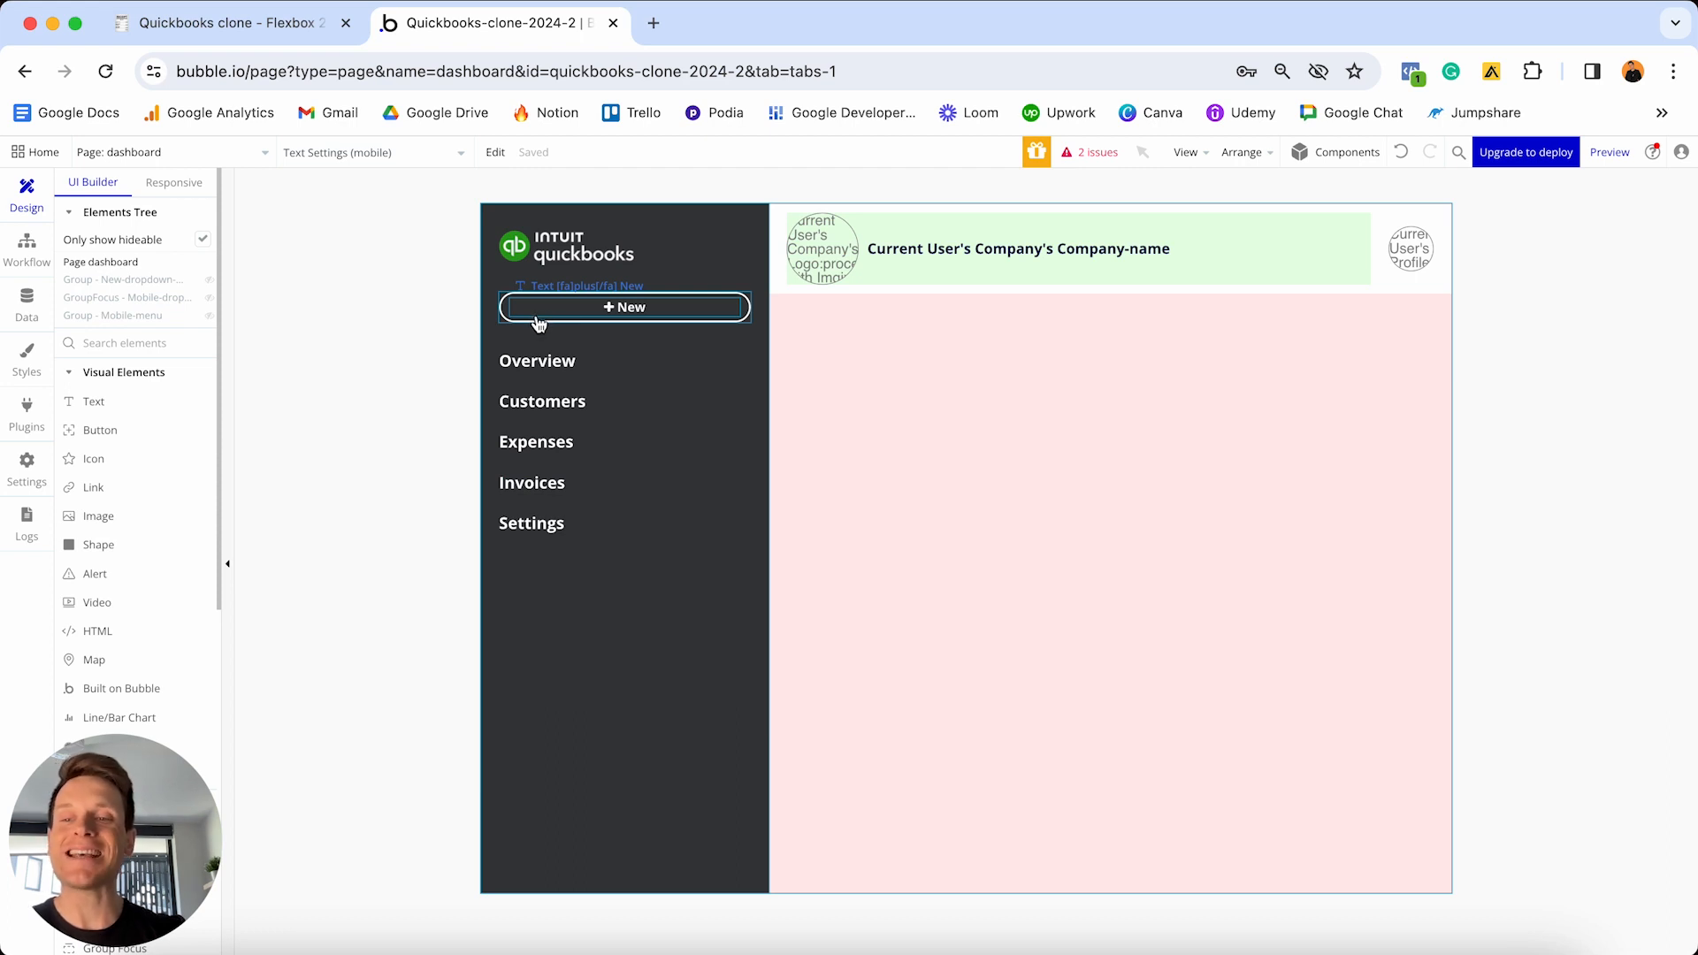
scroll(129, 438, down, 10)
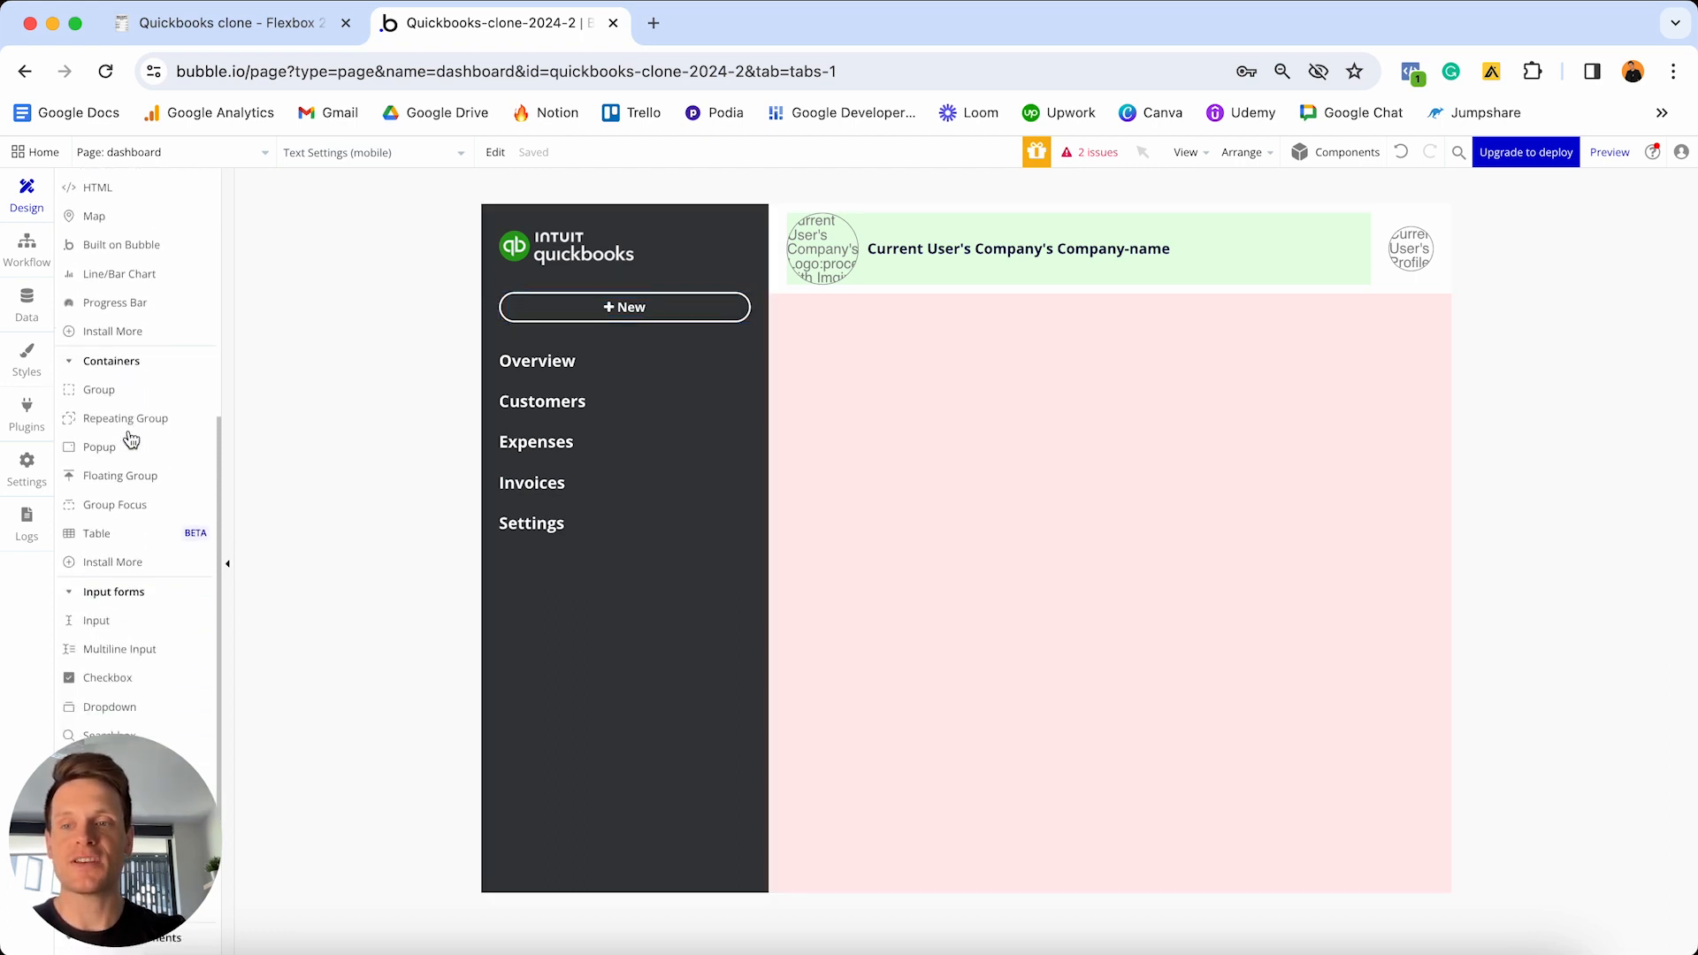
scroll(129, 438, down, 3)
scroll(129, 440, up, 5)
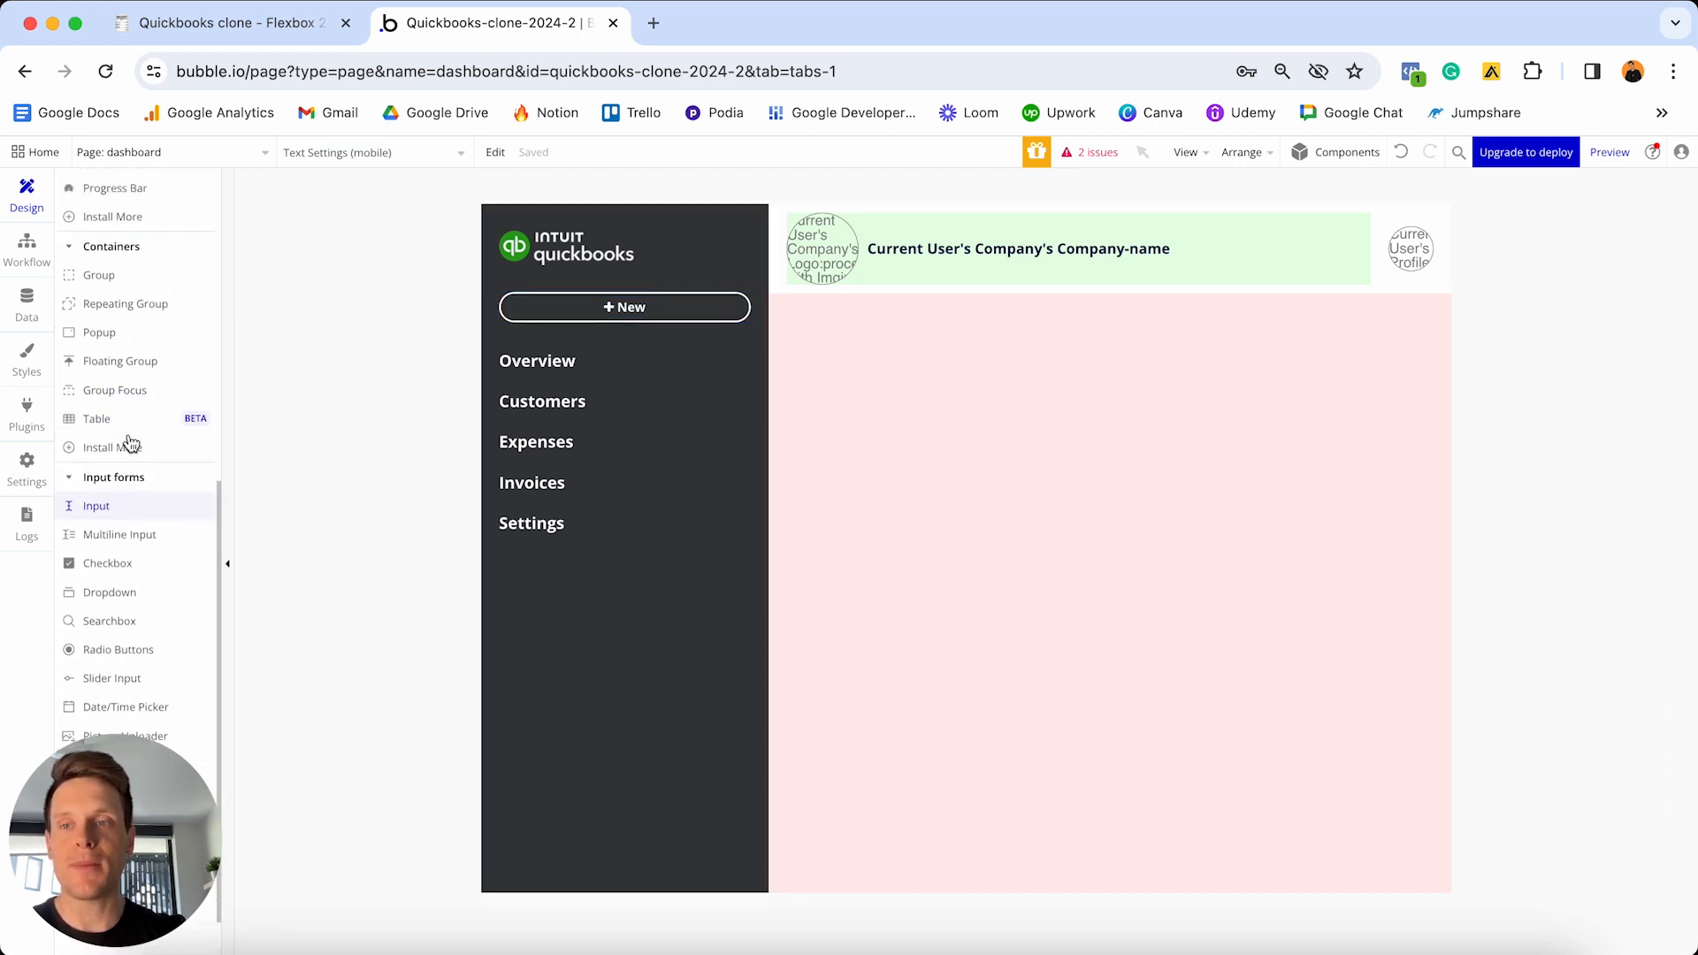
click(99, 432)
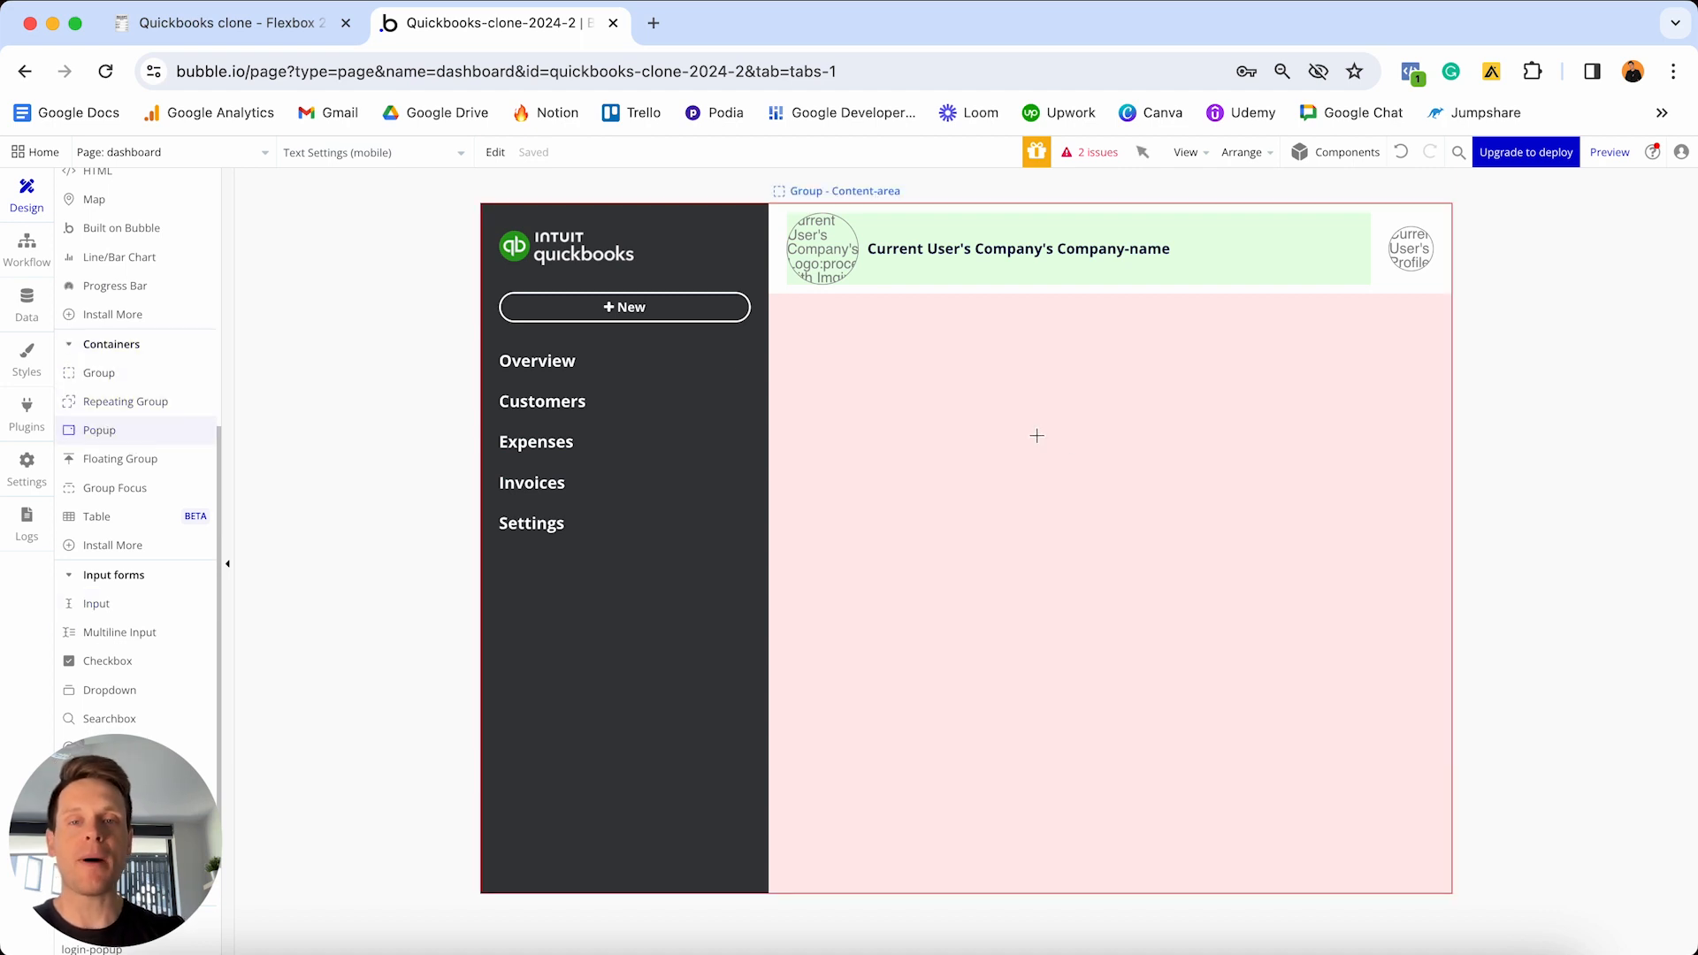
click(1075, 445)
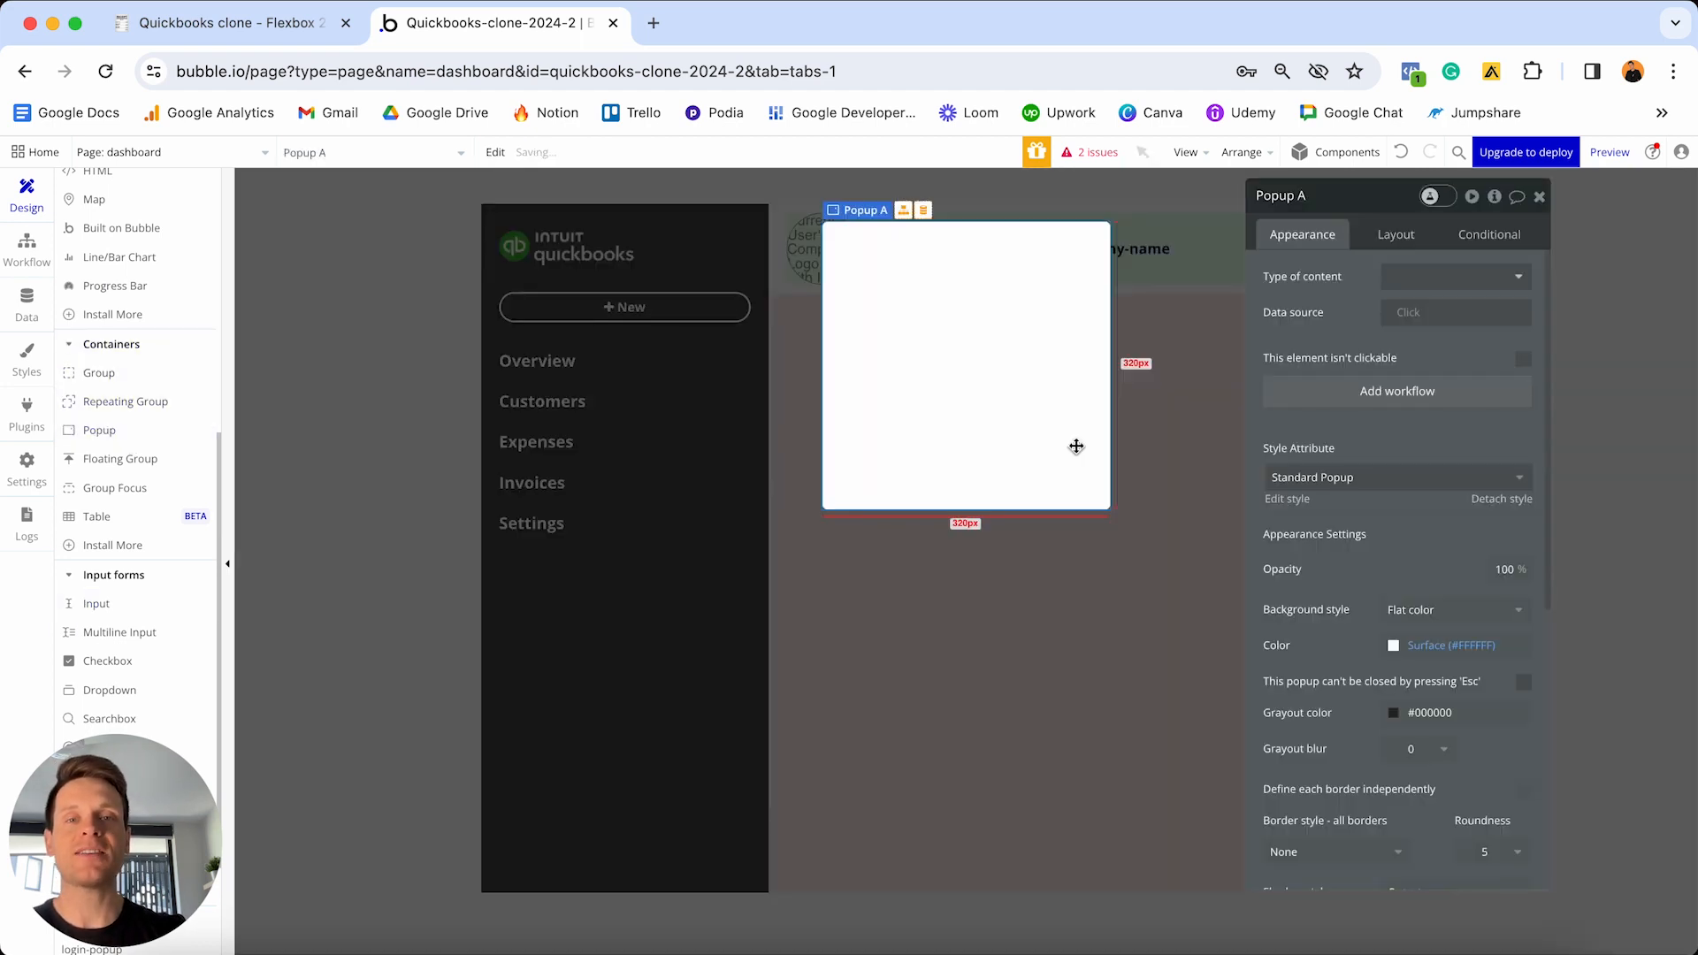
click(1331, 186)
key(BackSpace)
text(- Custome)
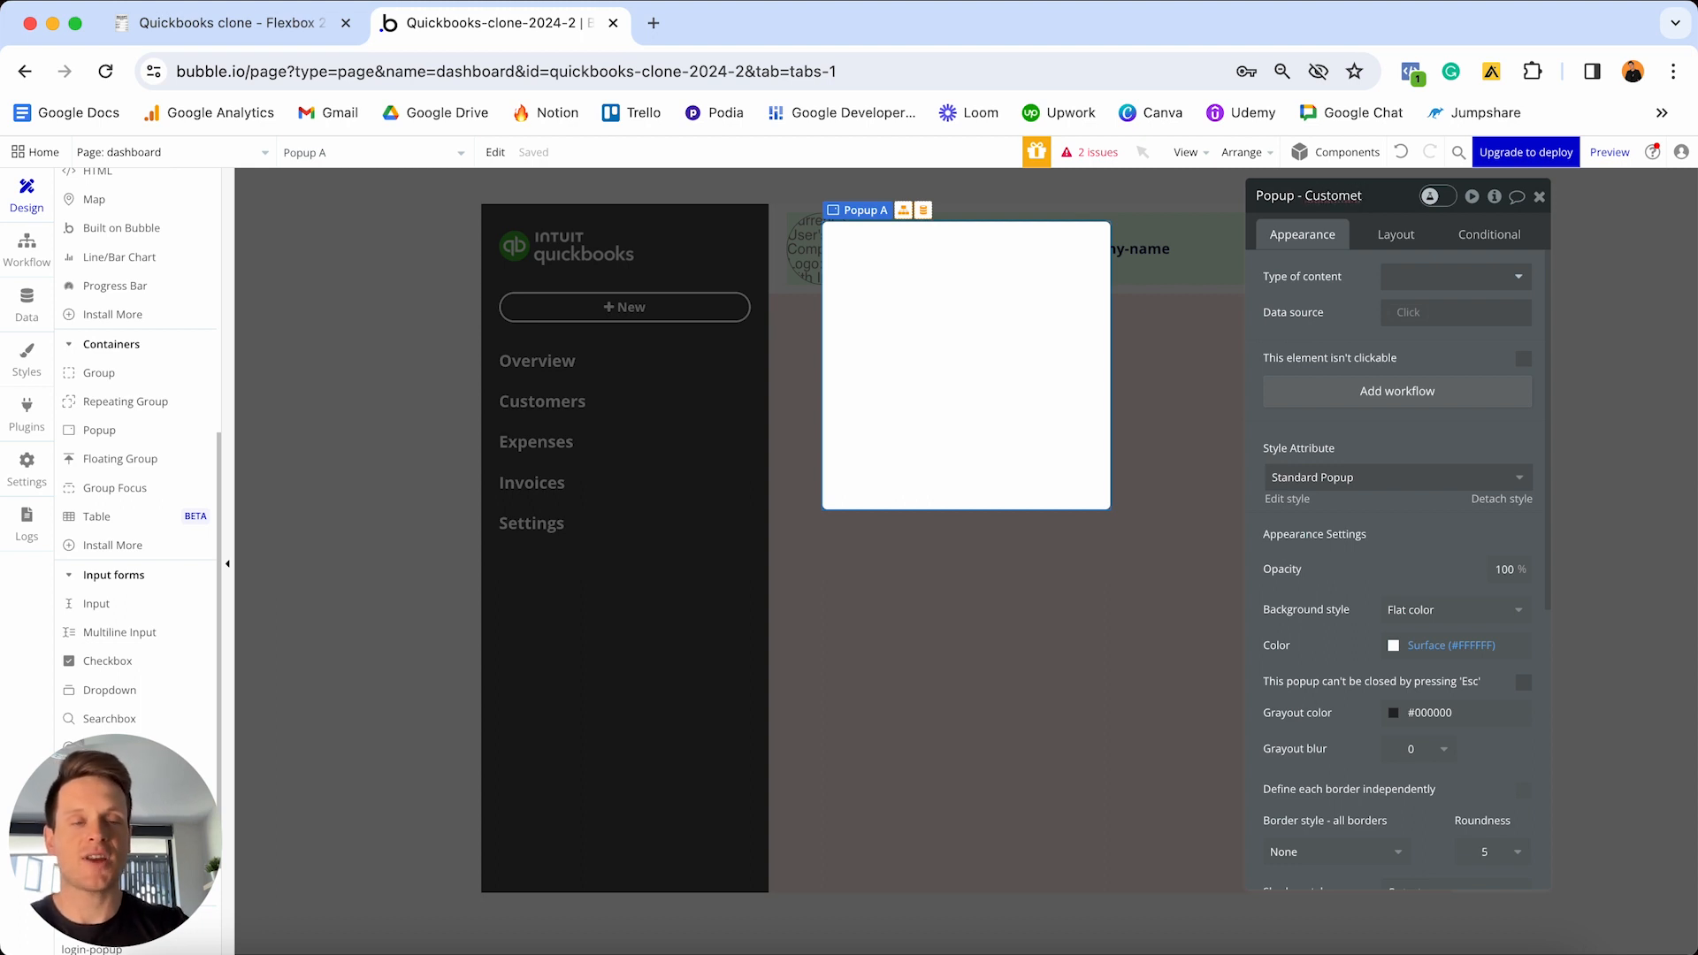
text(r)
key(Return)
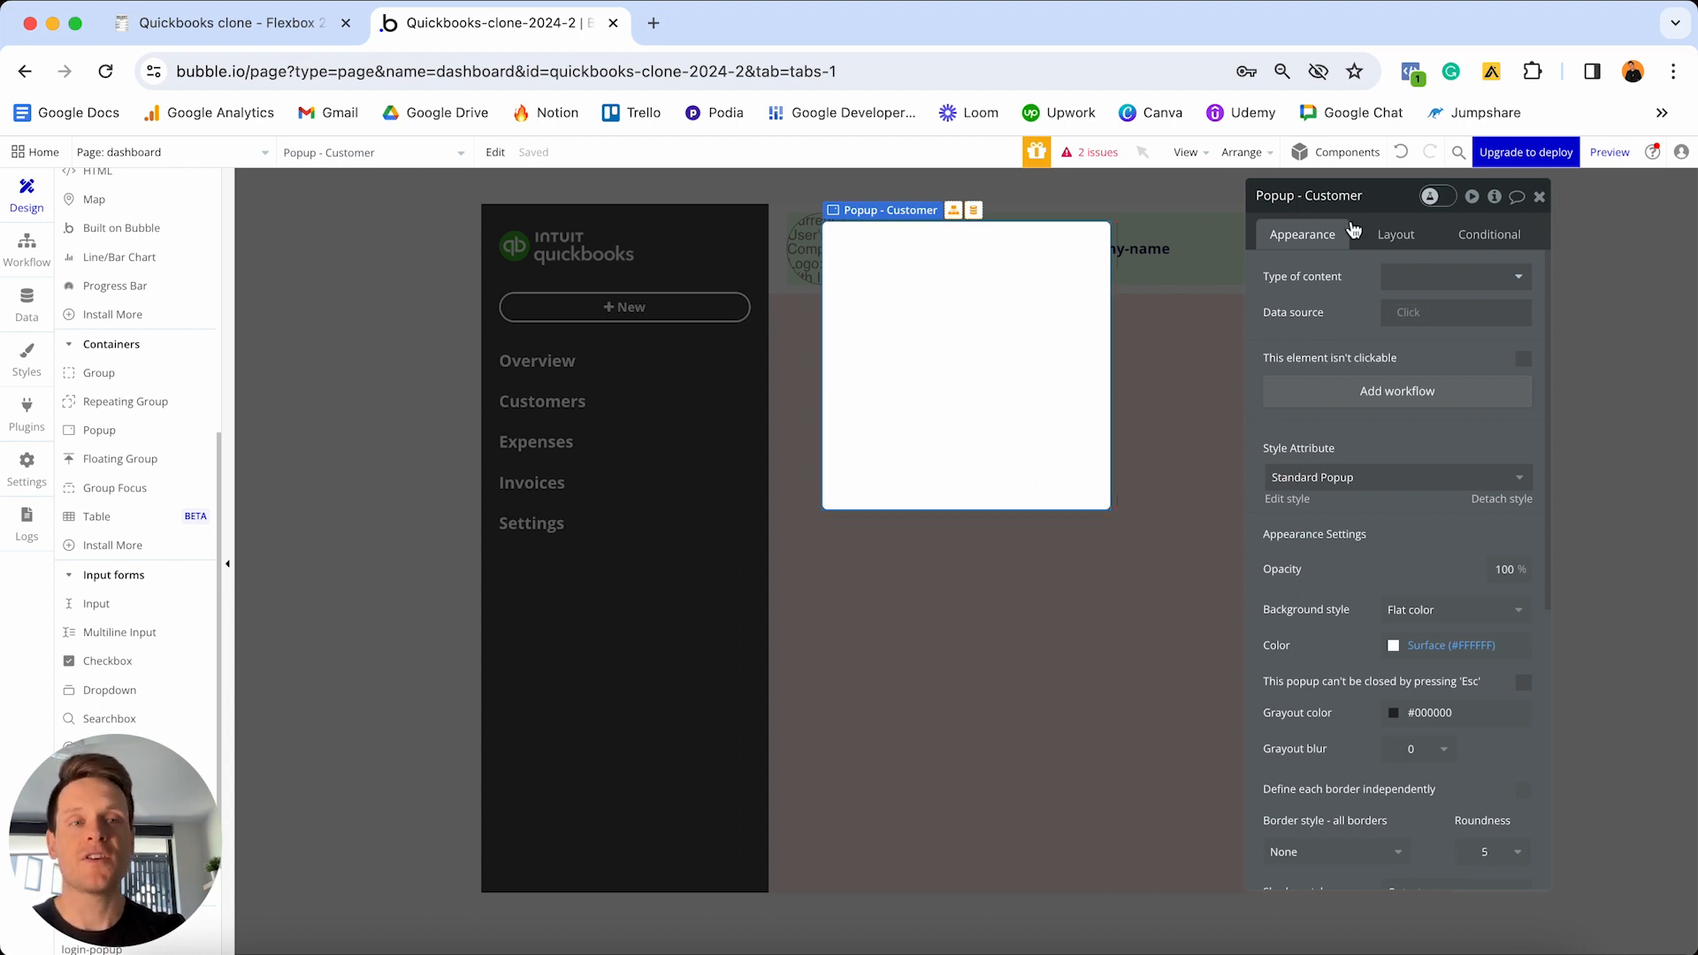
- Lay out the popup as a column with flexible width, min width 0 and max width 800
click(1391, 237)
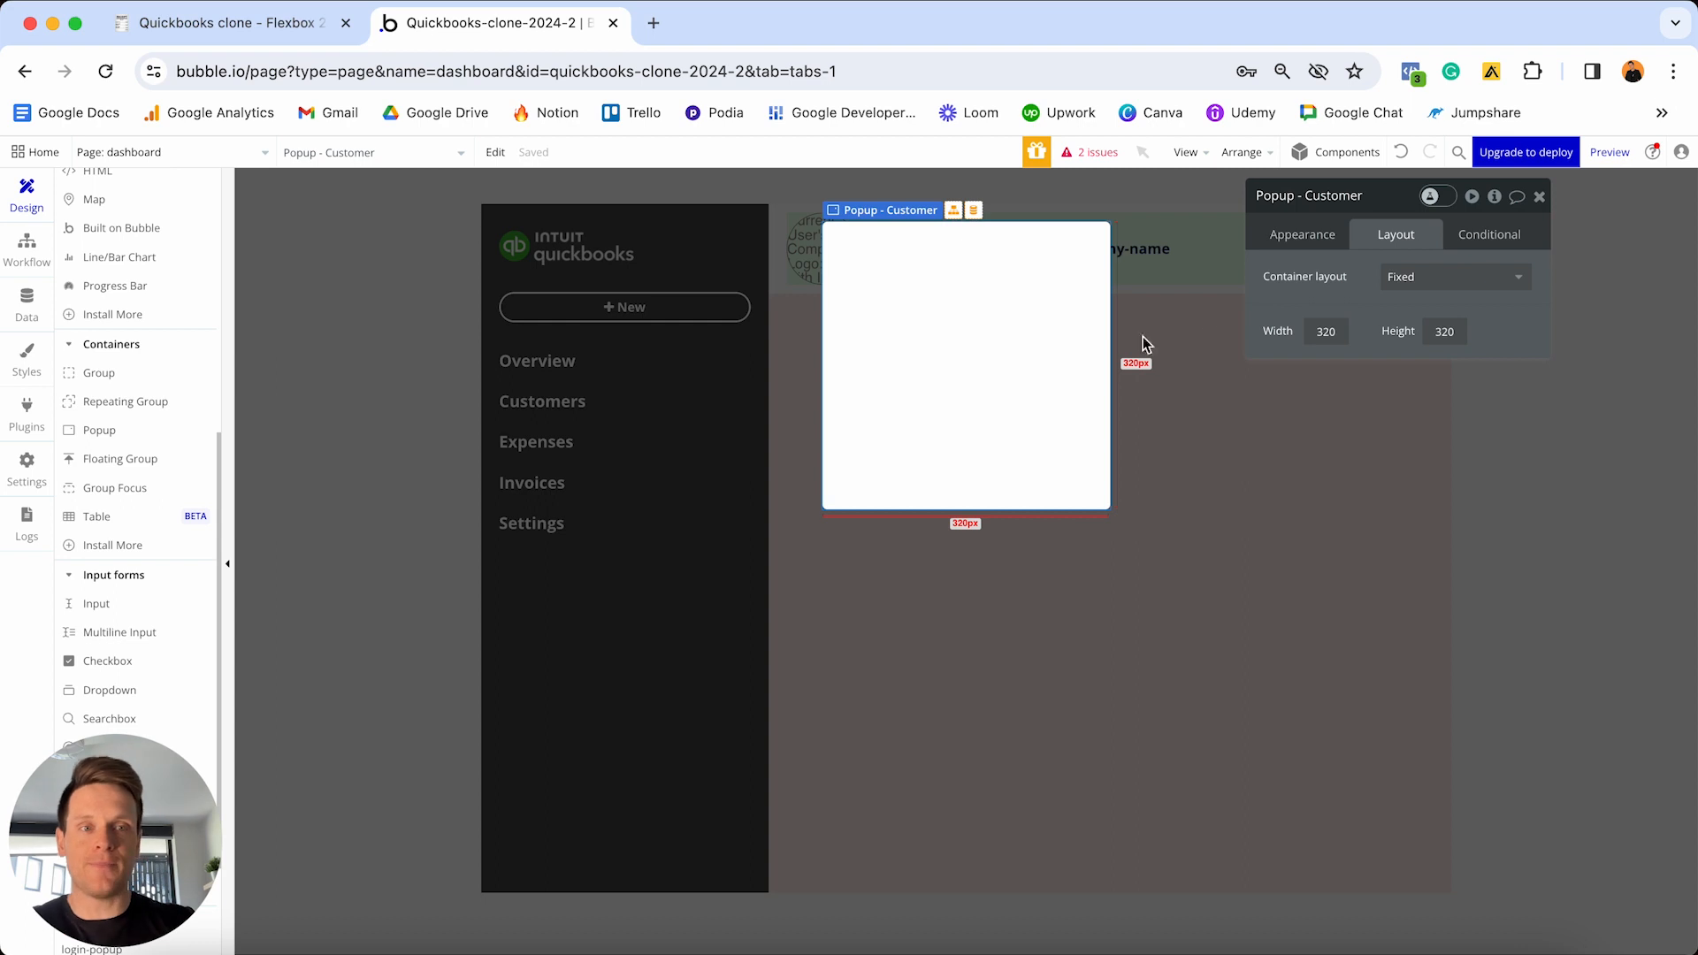
click(1438, 281)
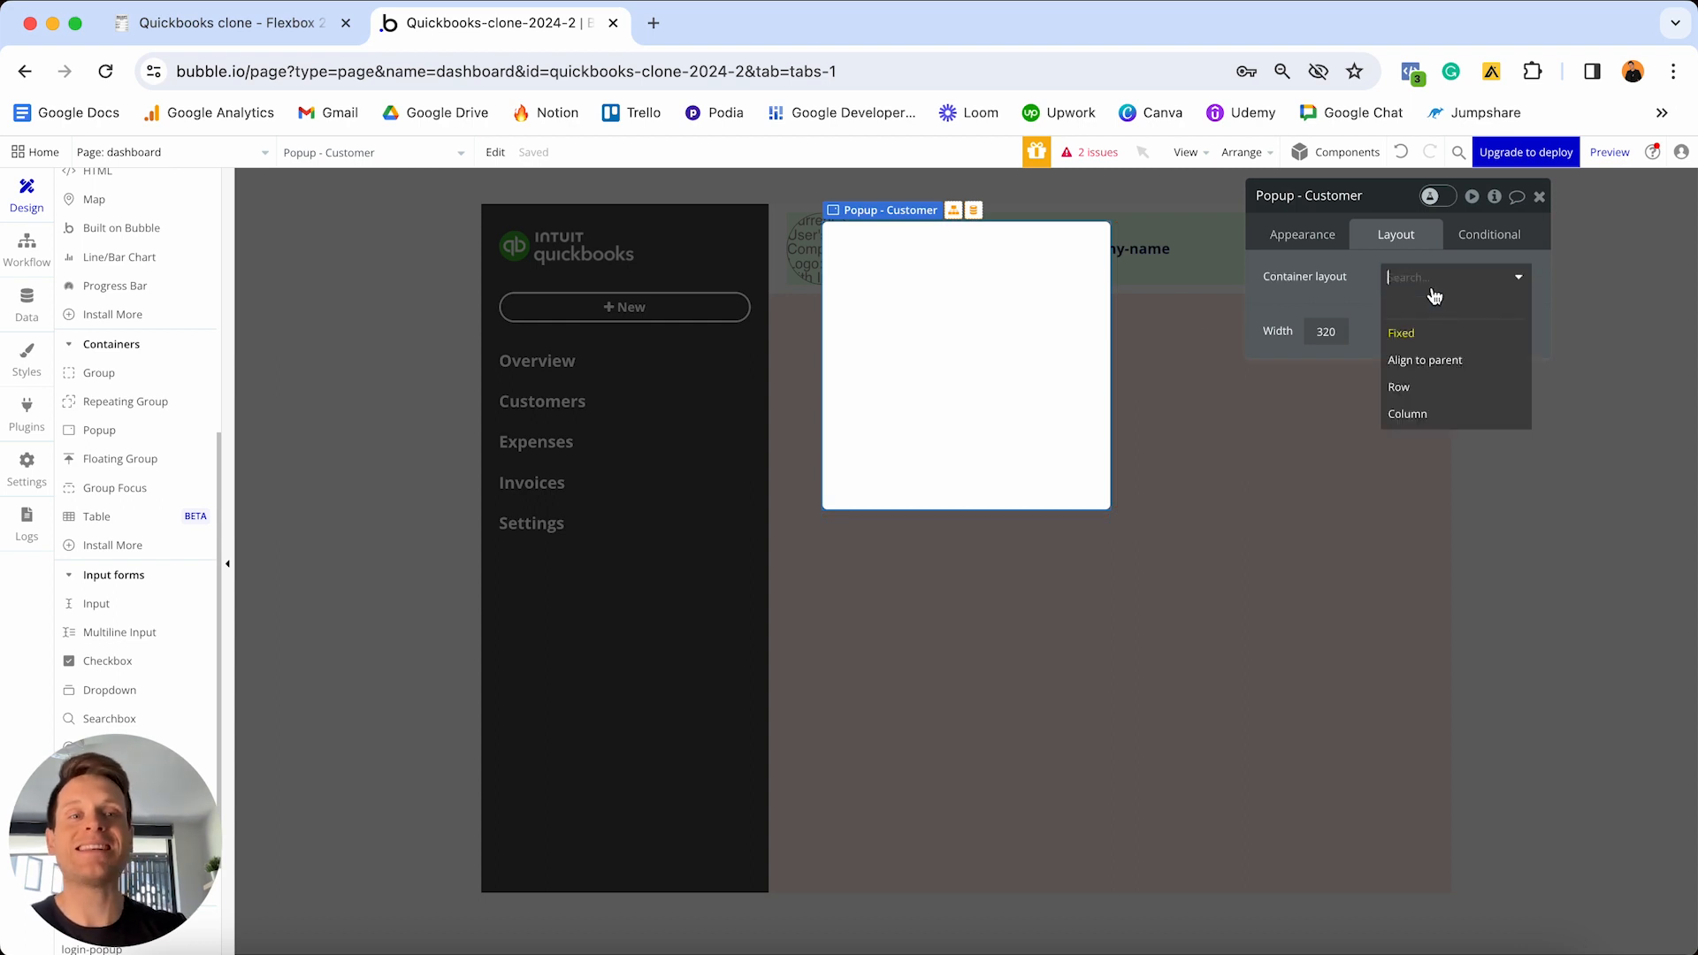
click(1405, 413)
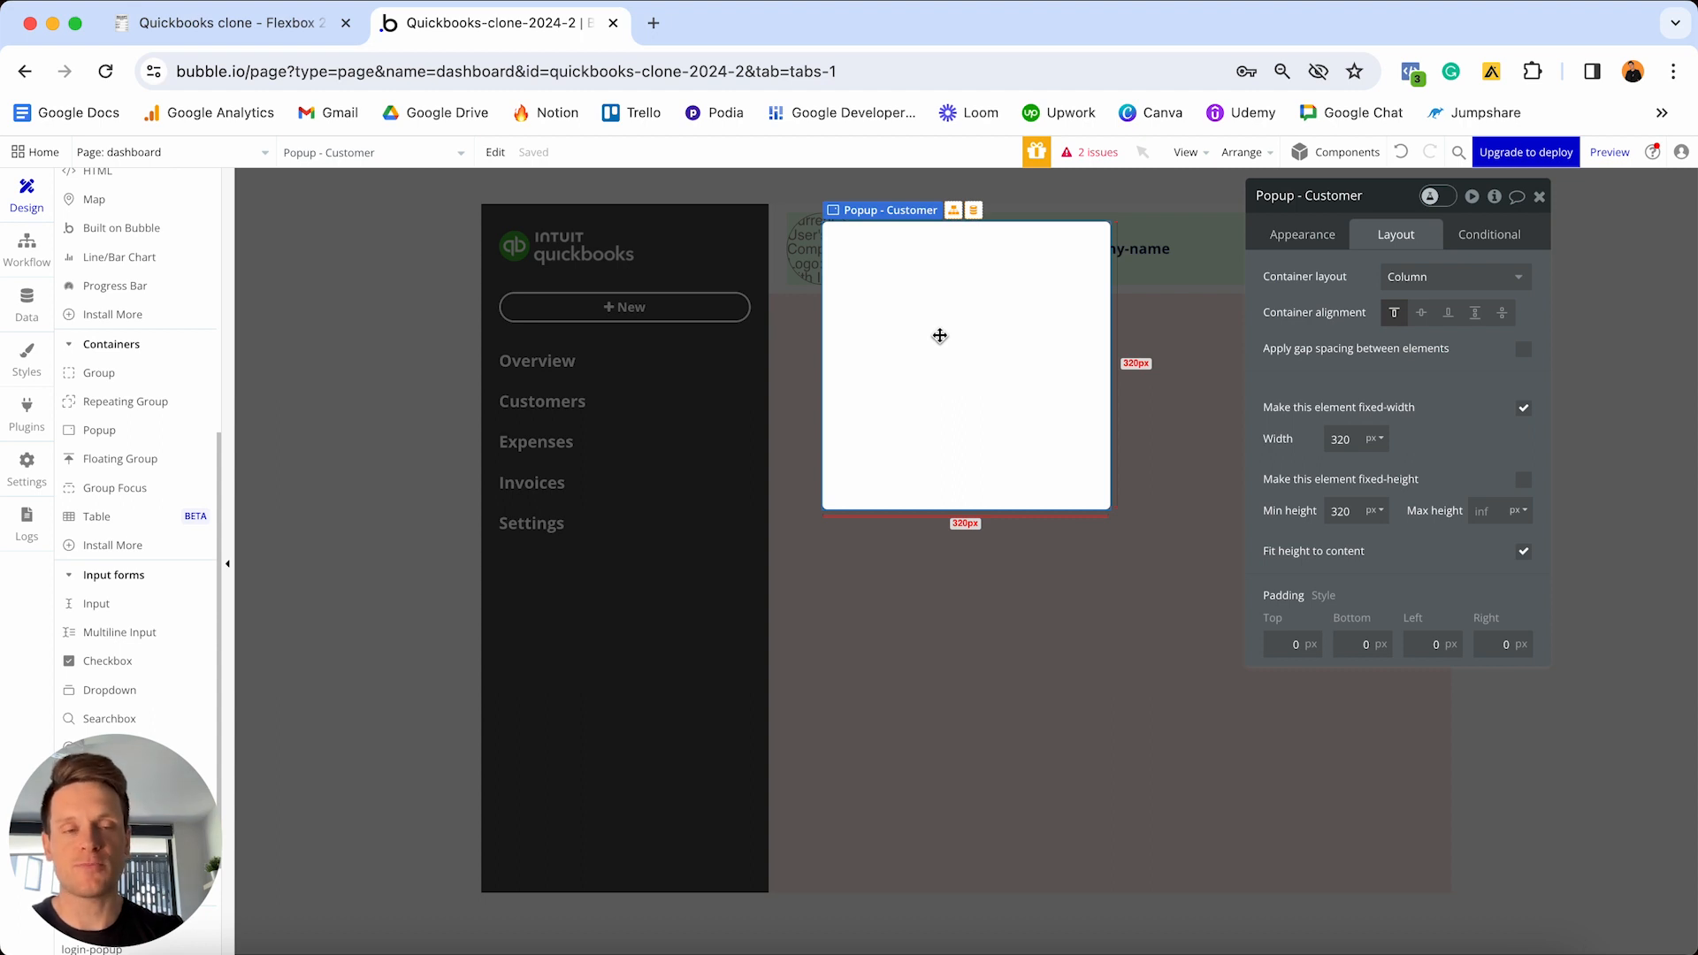
click(1523, 408)
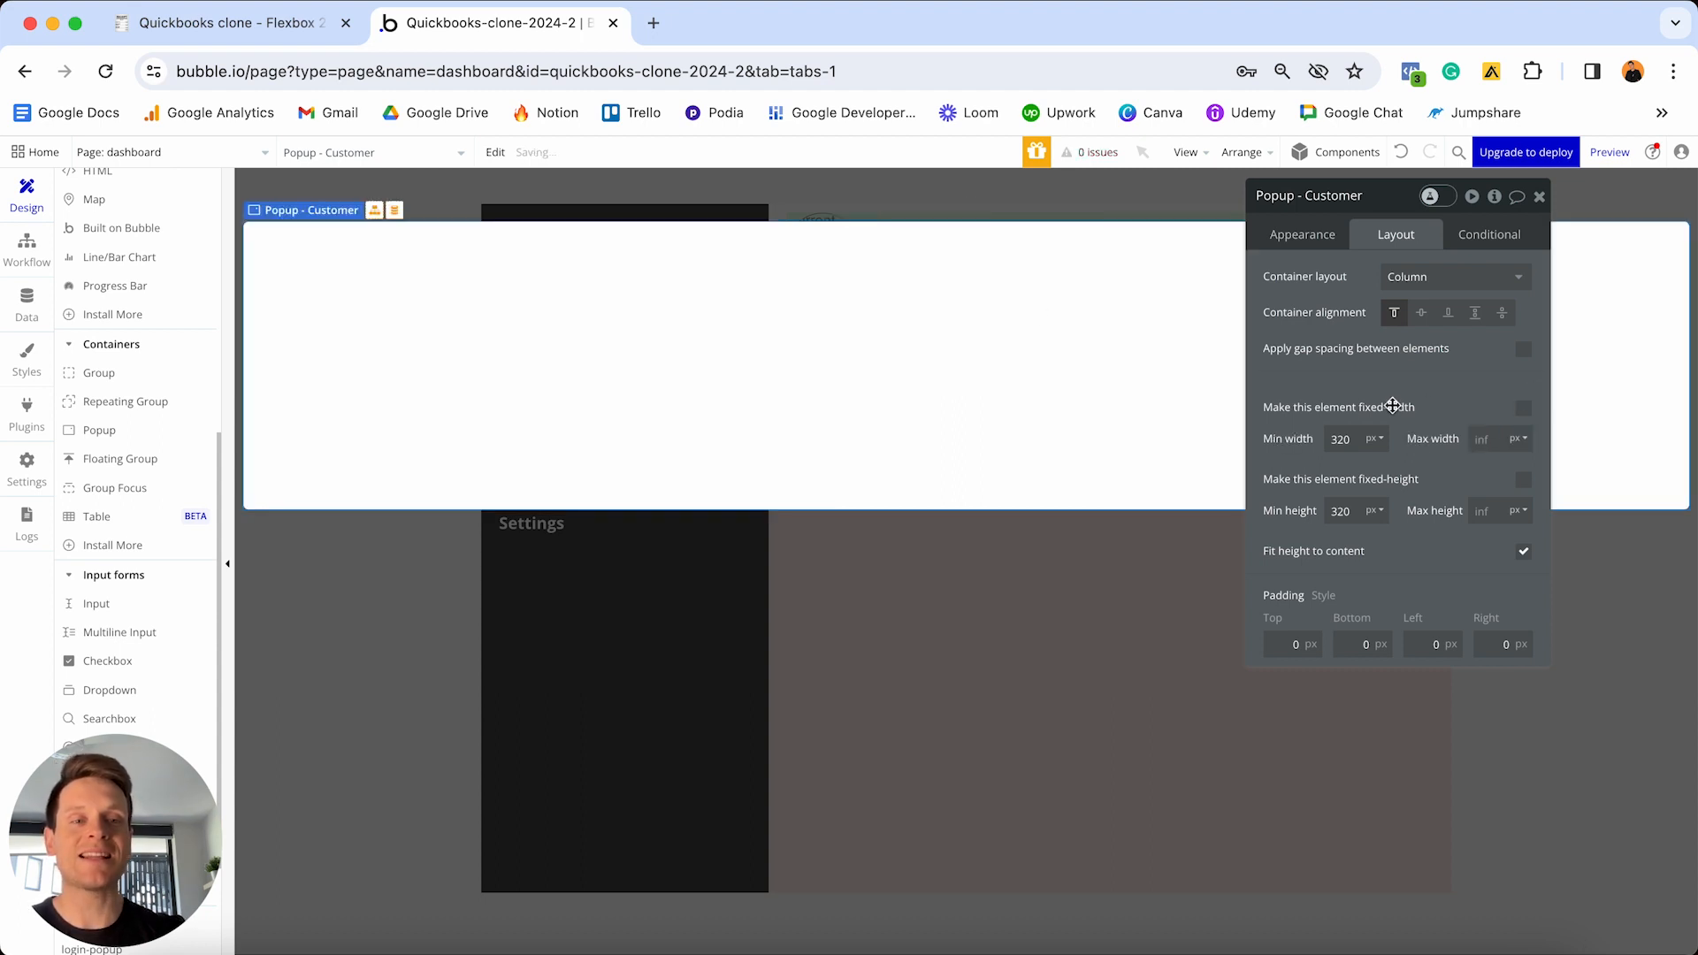
click(1342, 439)
text(0)
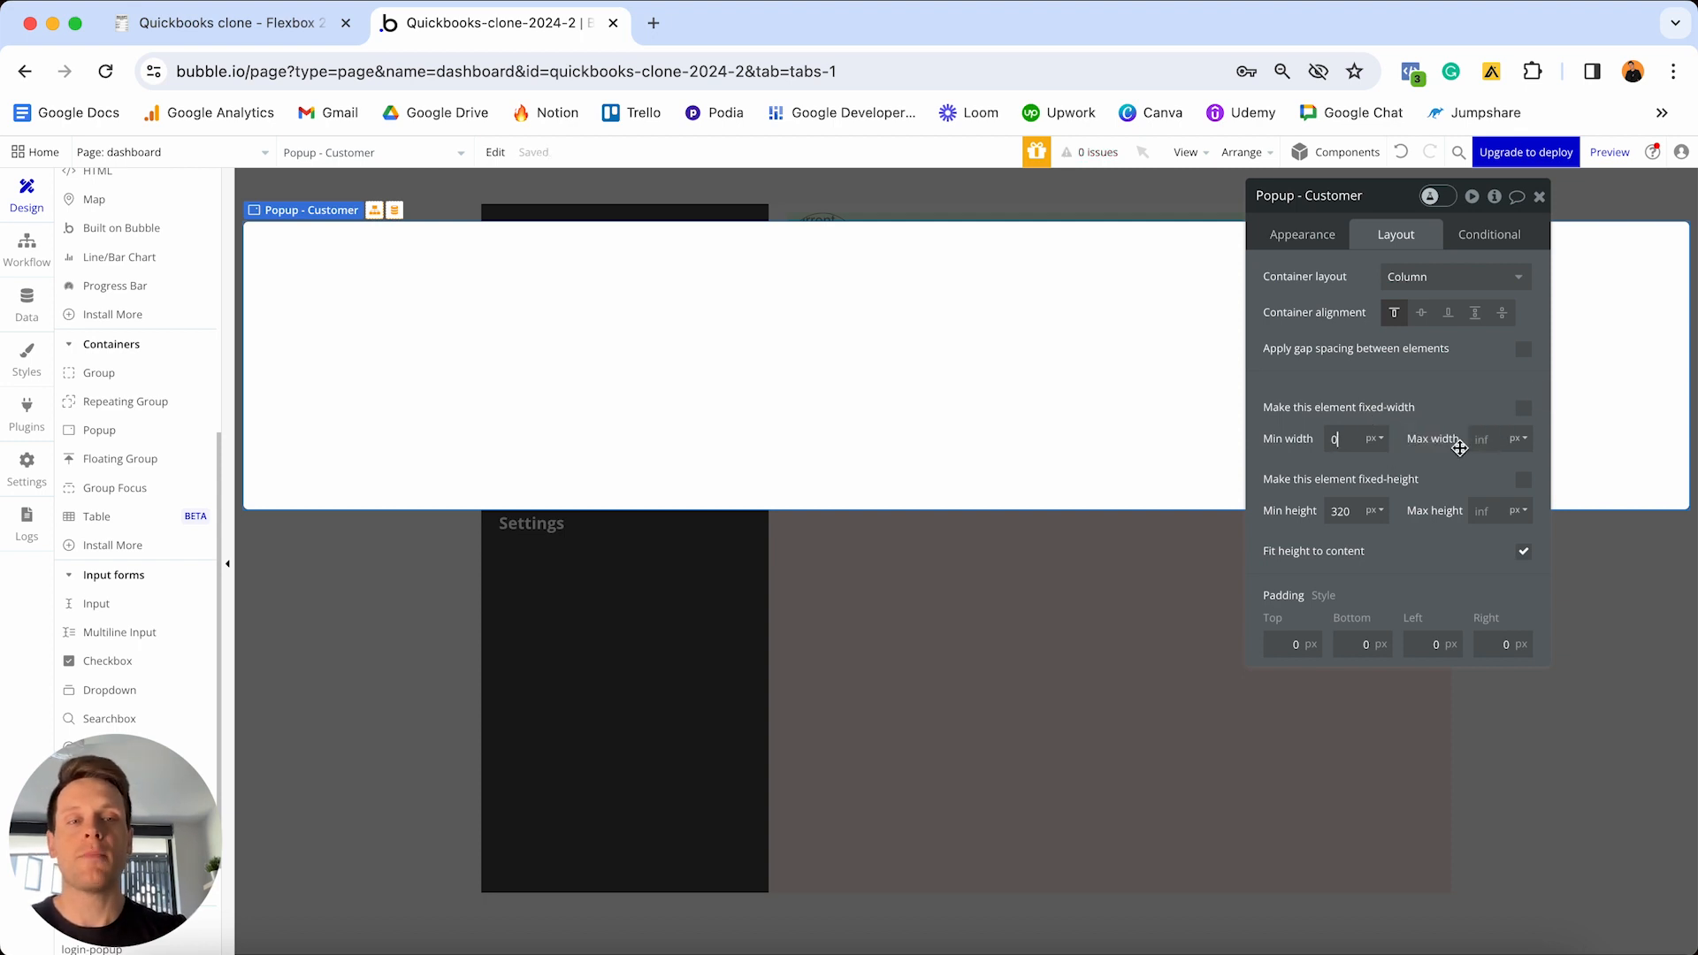
drag(1410, 203, 1254, 572)
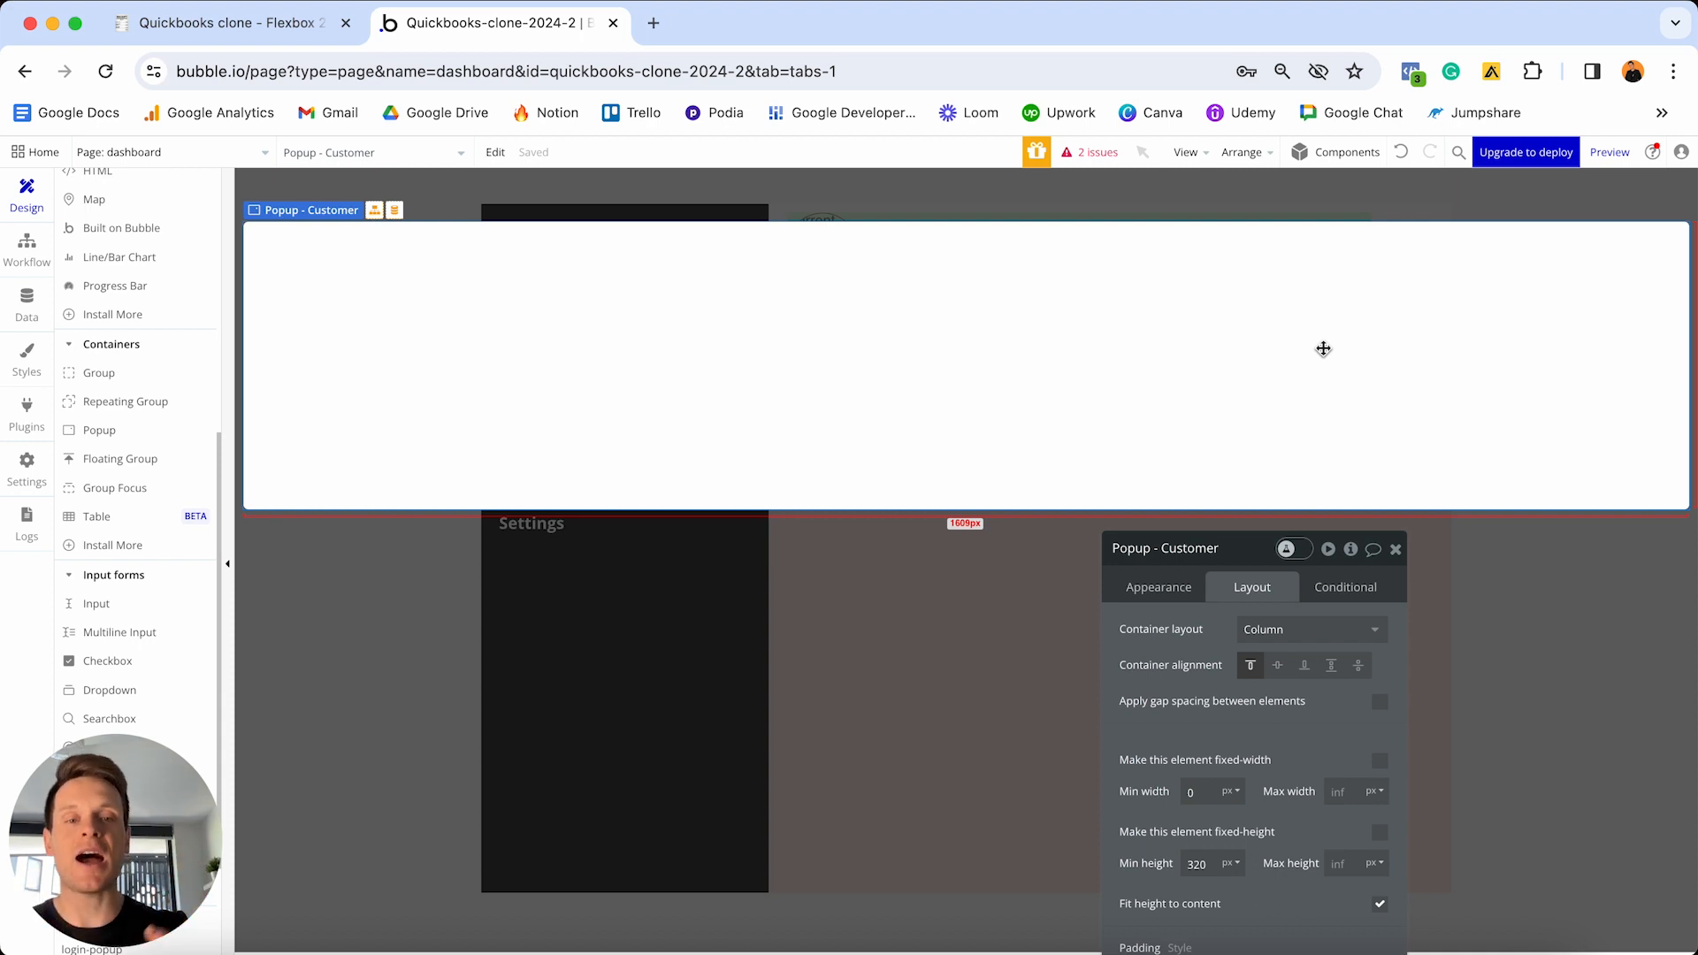
drag(1246, 557, 1253, 455)
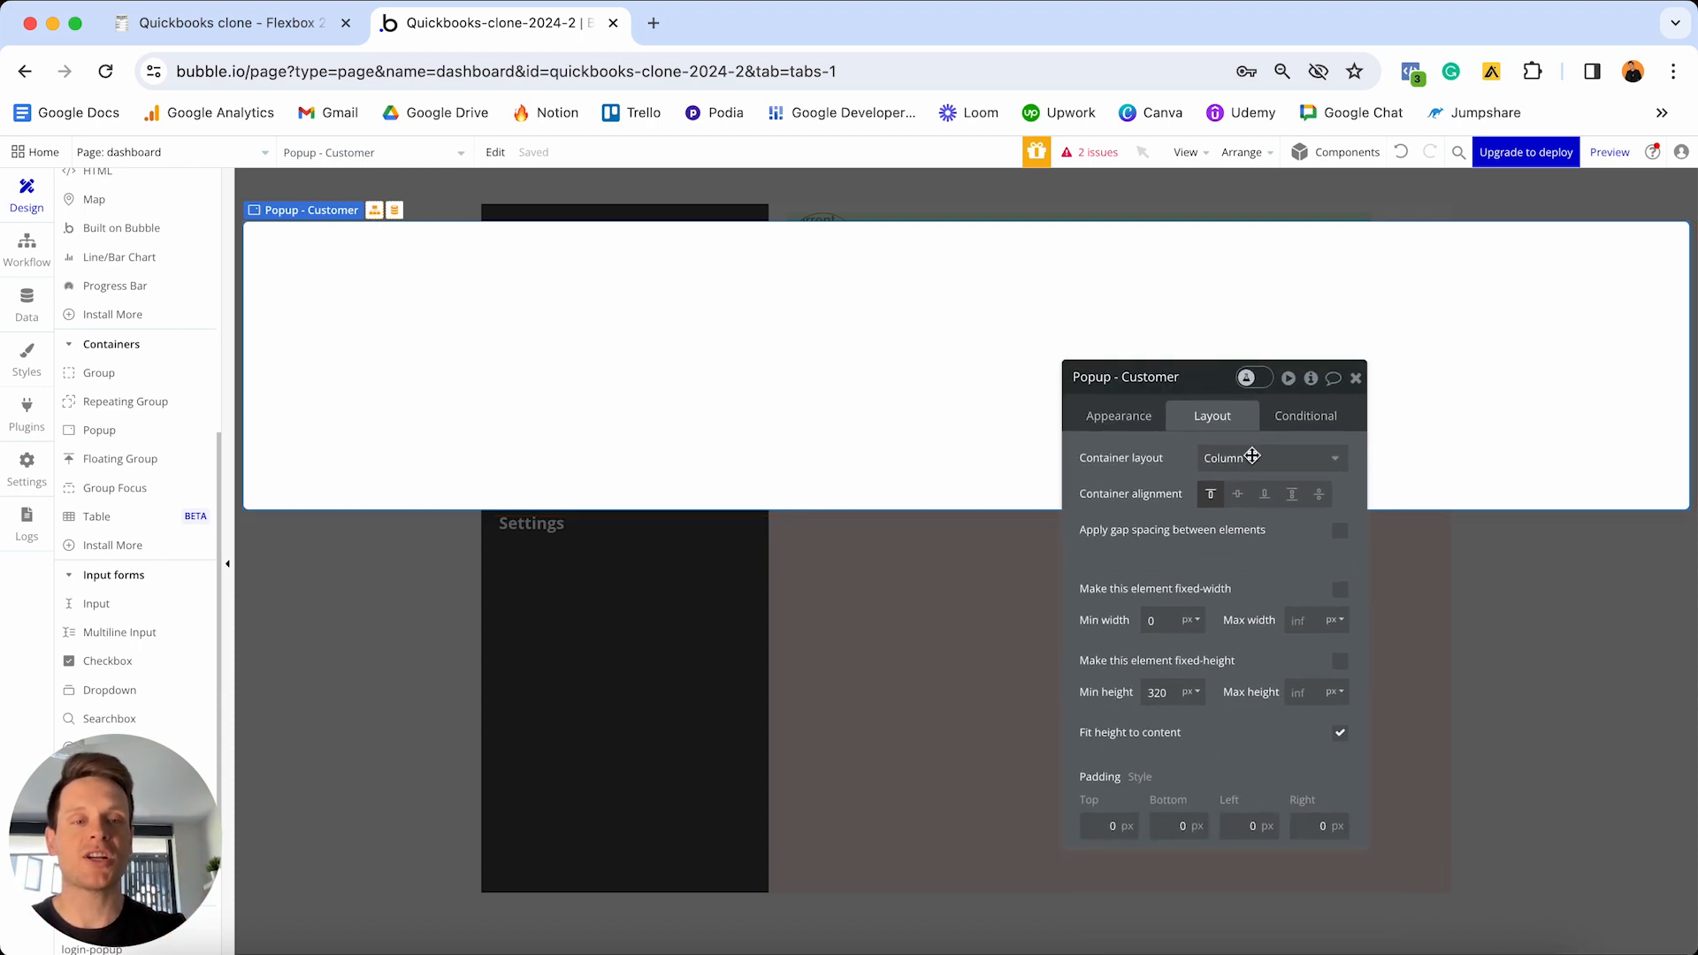
click(1304, 622)
text(800)
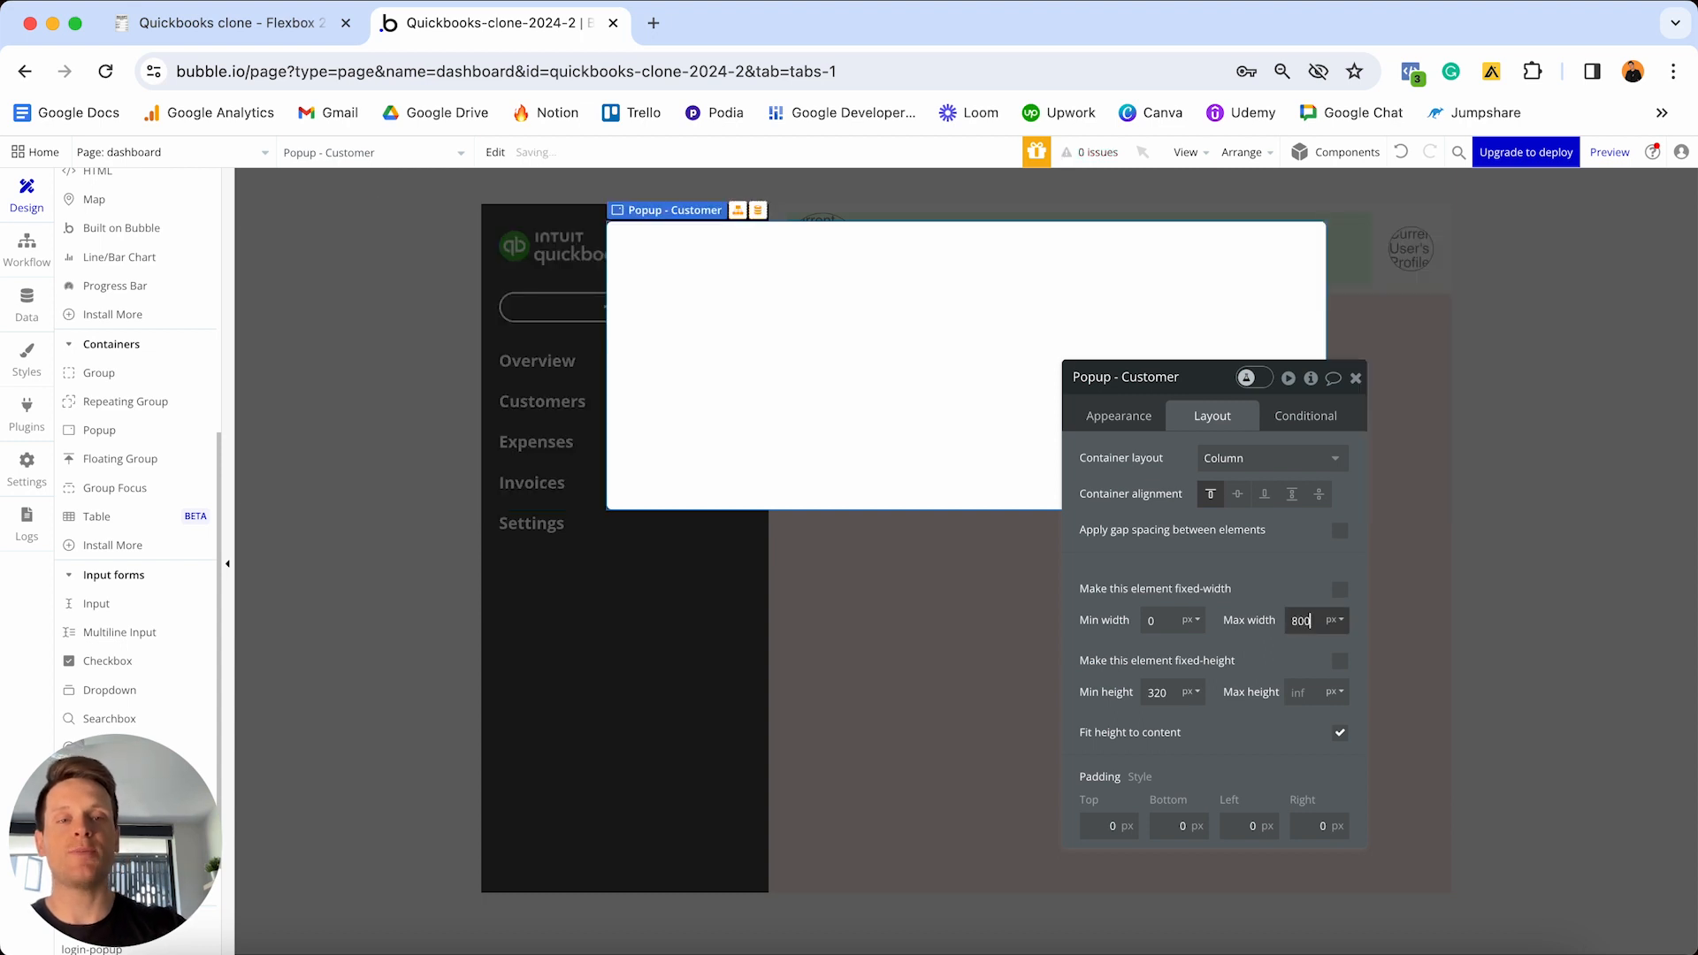
drag(1191, 386, 1456, 386)
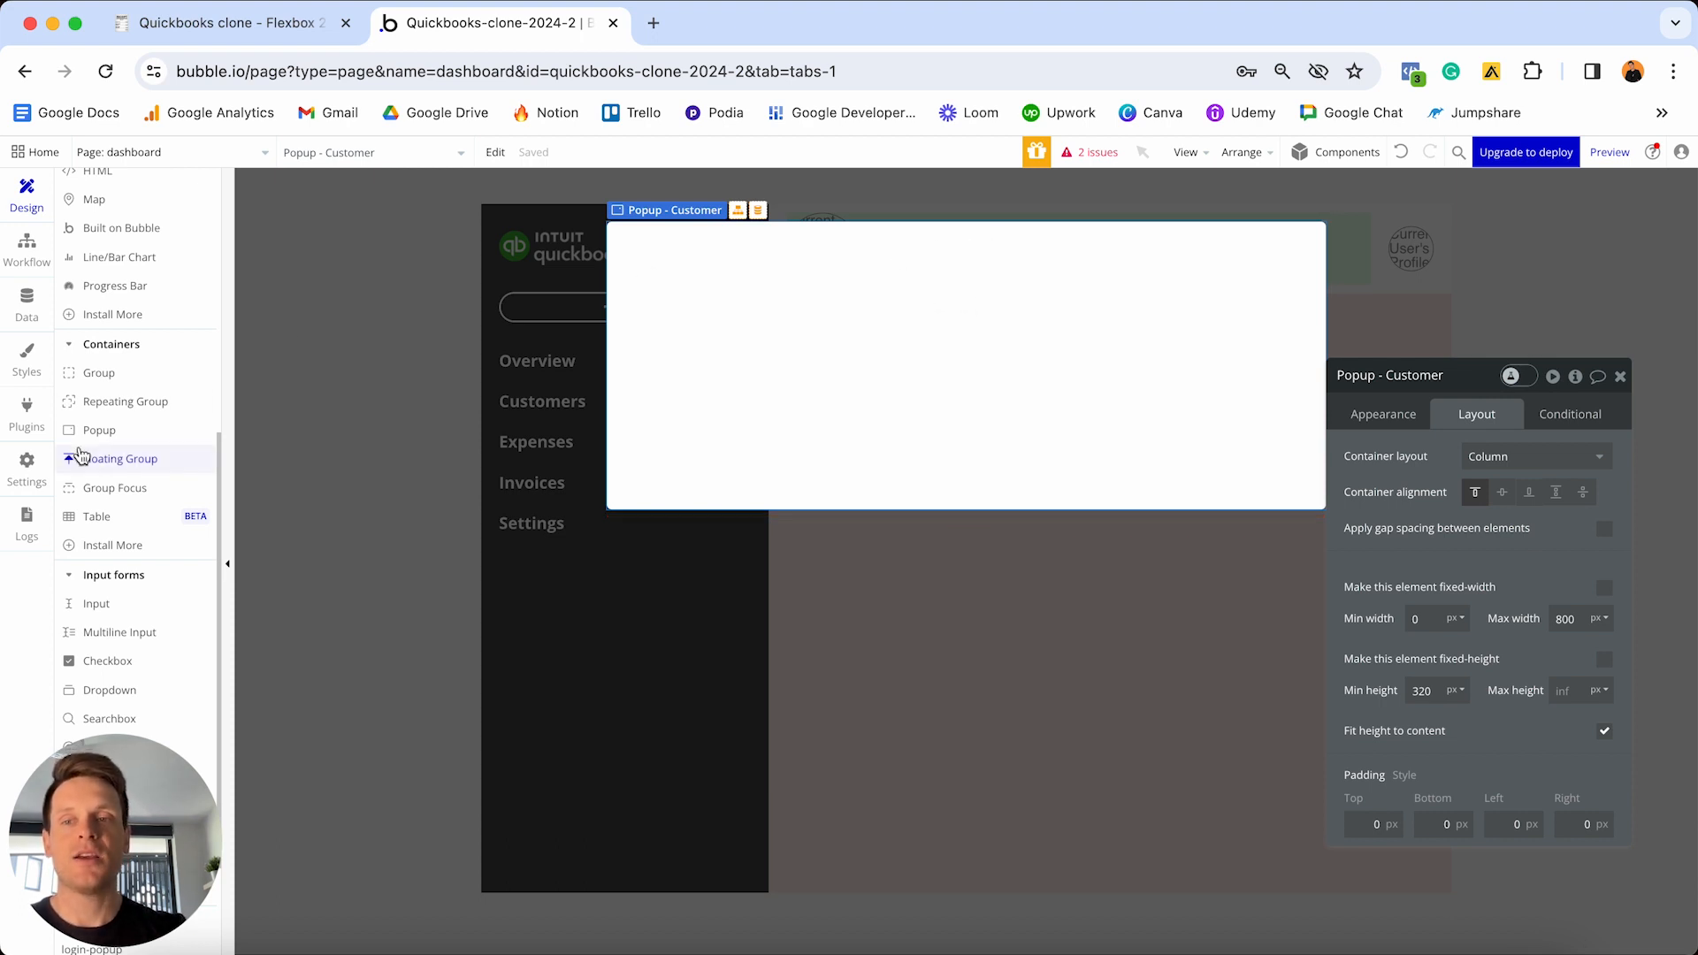
scroll(119, 443, up, 5)
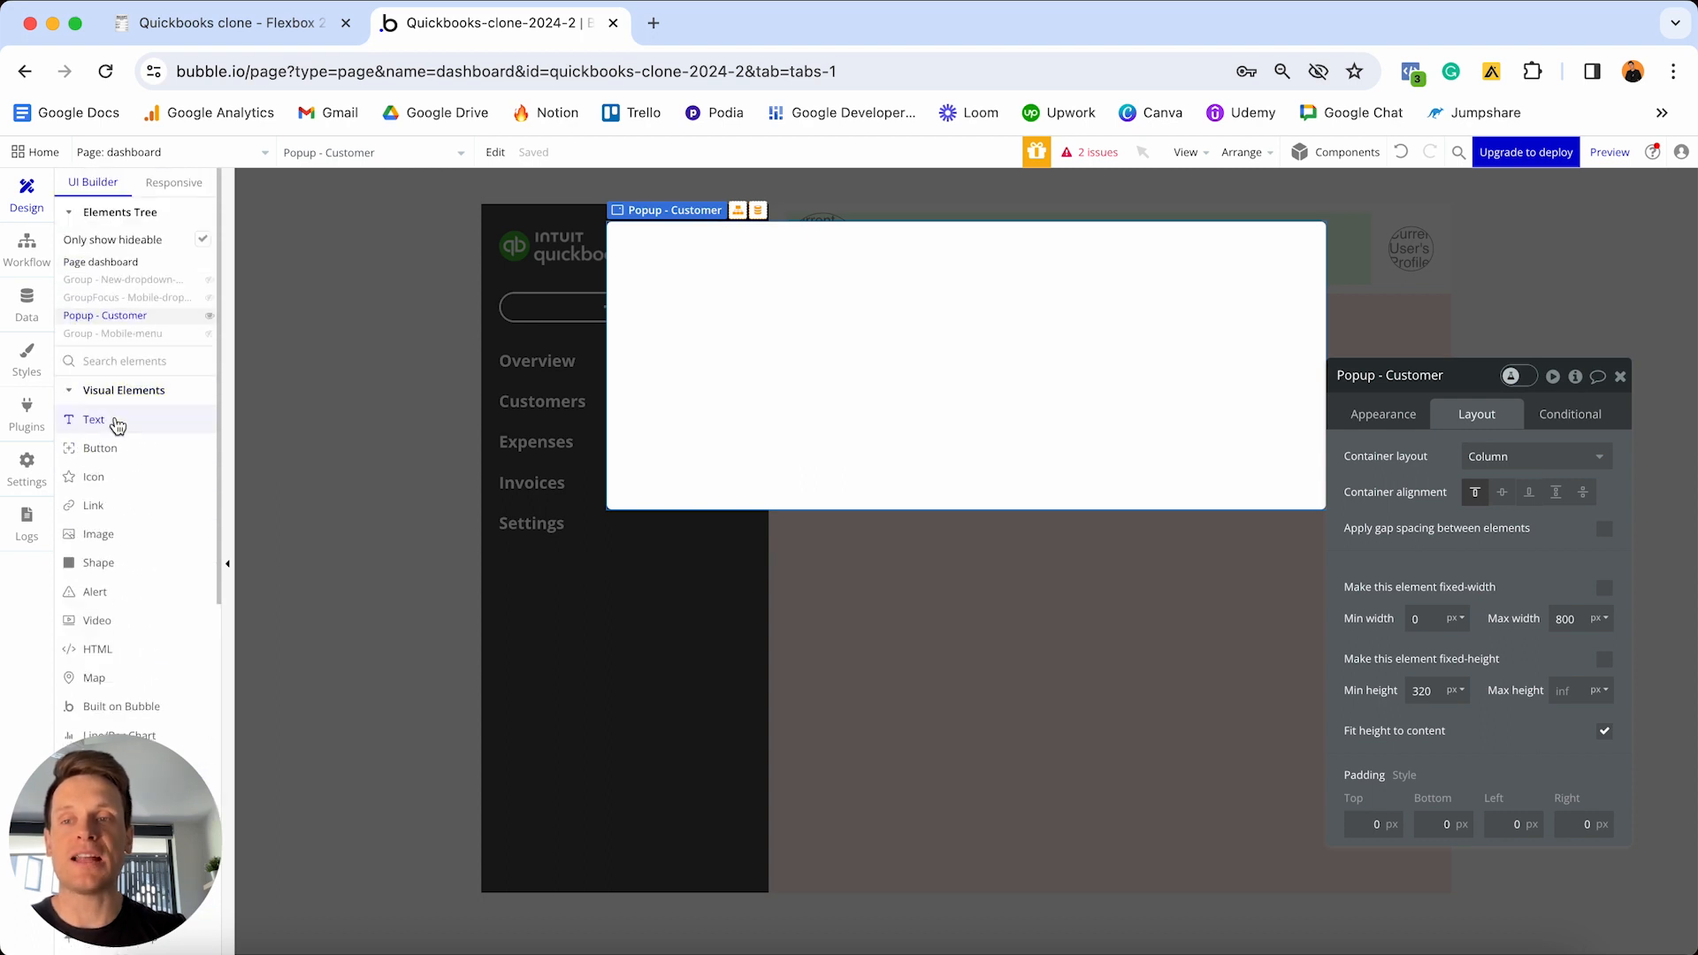
- Add a text element at the top of the popup and type 'Customer'
click(94, 420)
click(944, 359)
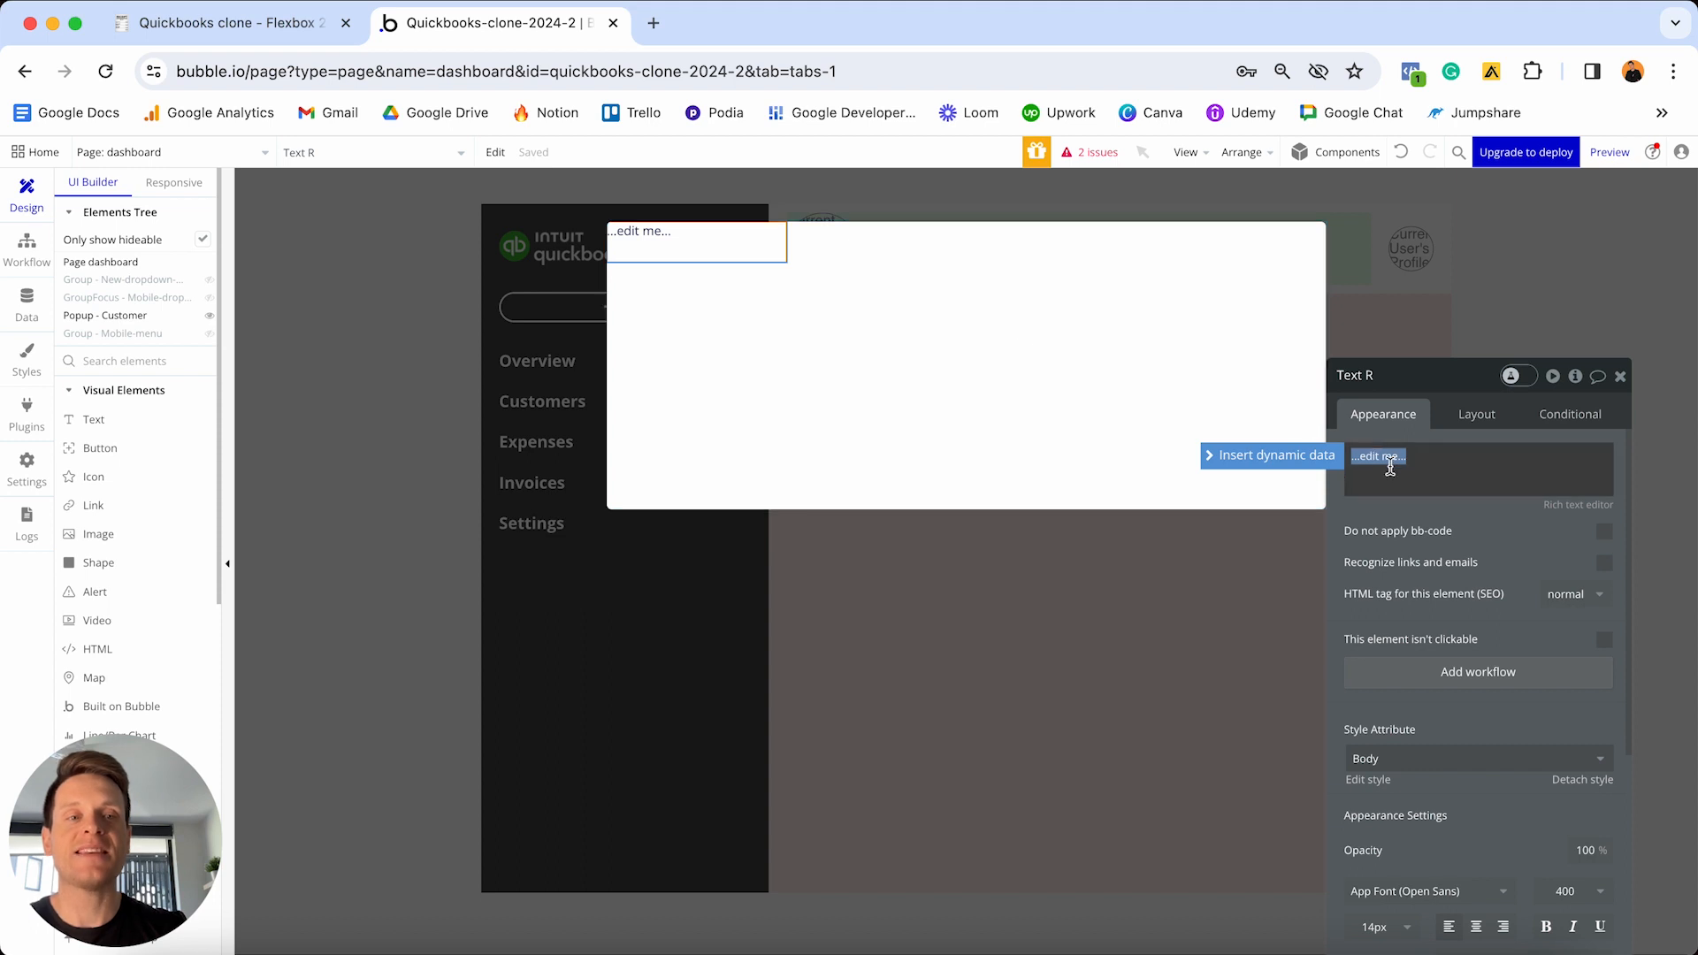
text(Customer)
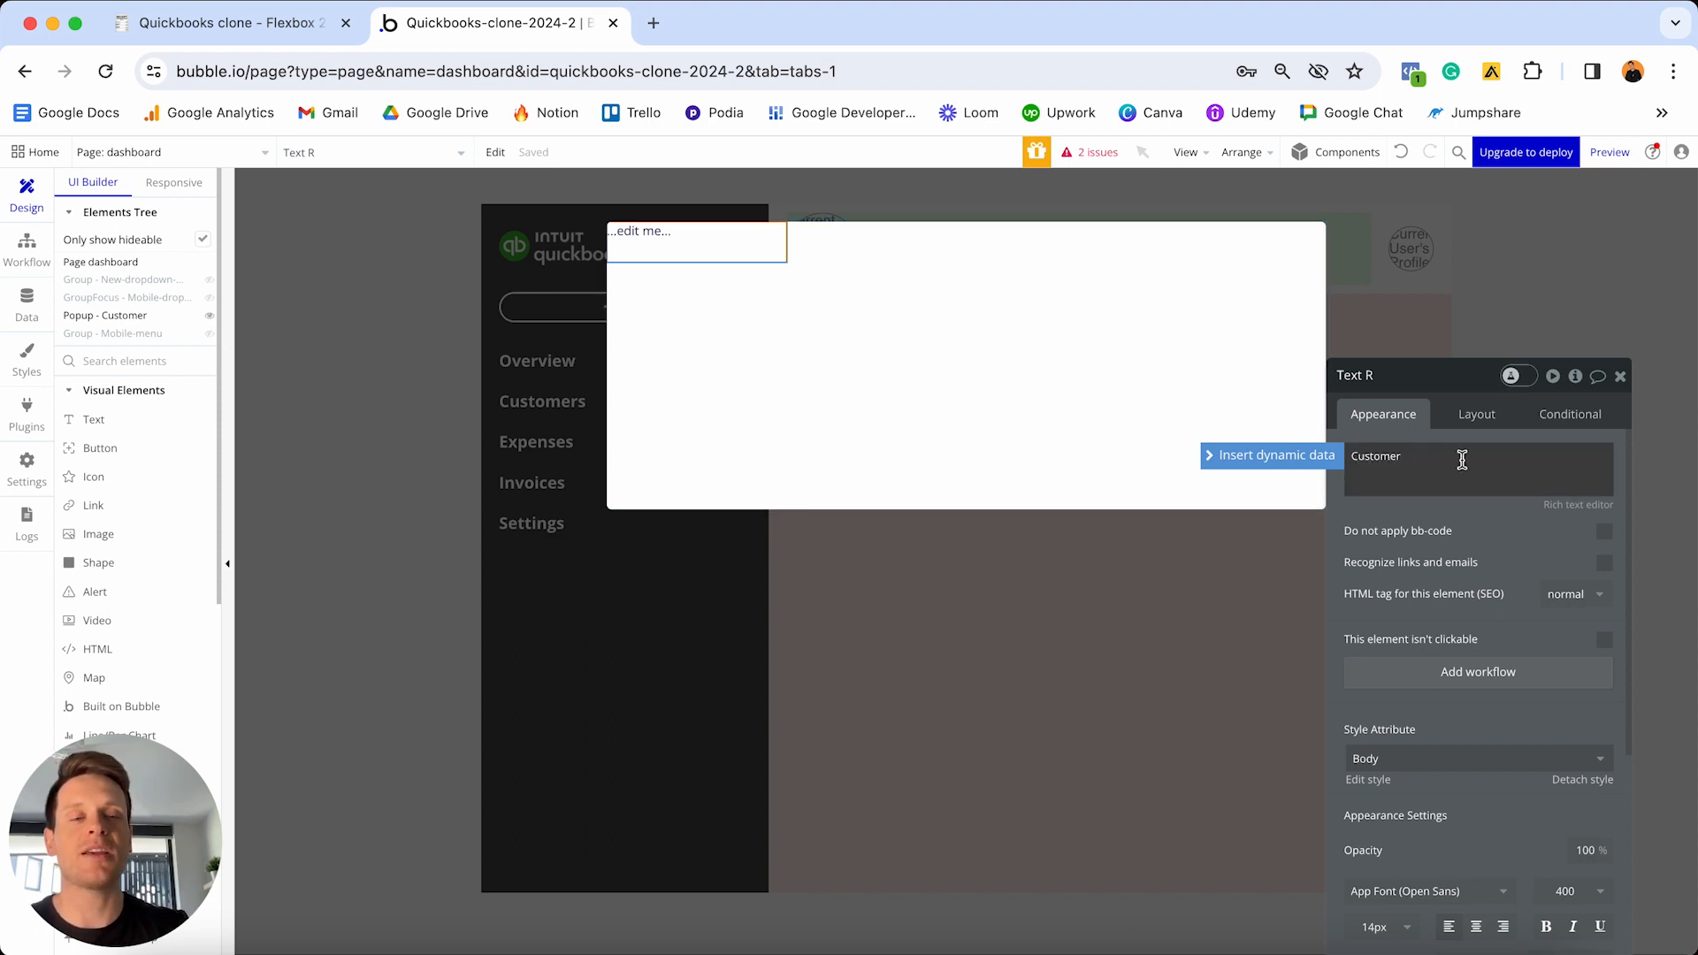
- Detach the Customer text from its style and make it 20px, centred and bold
drag(1481, 388, 1433, 243)
scroll(1434, 509, down, 2)
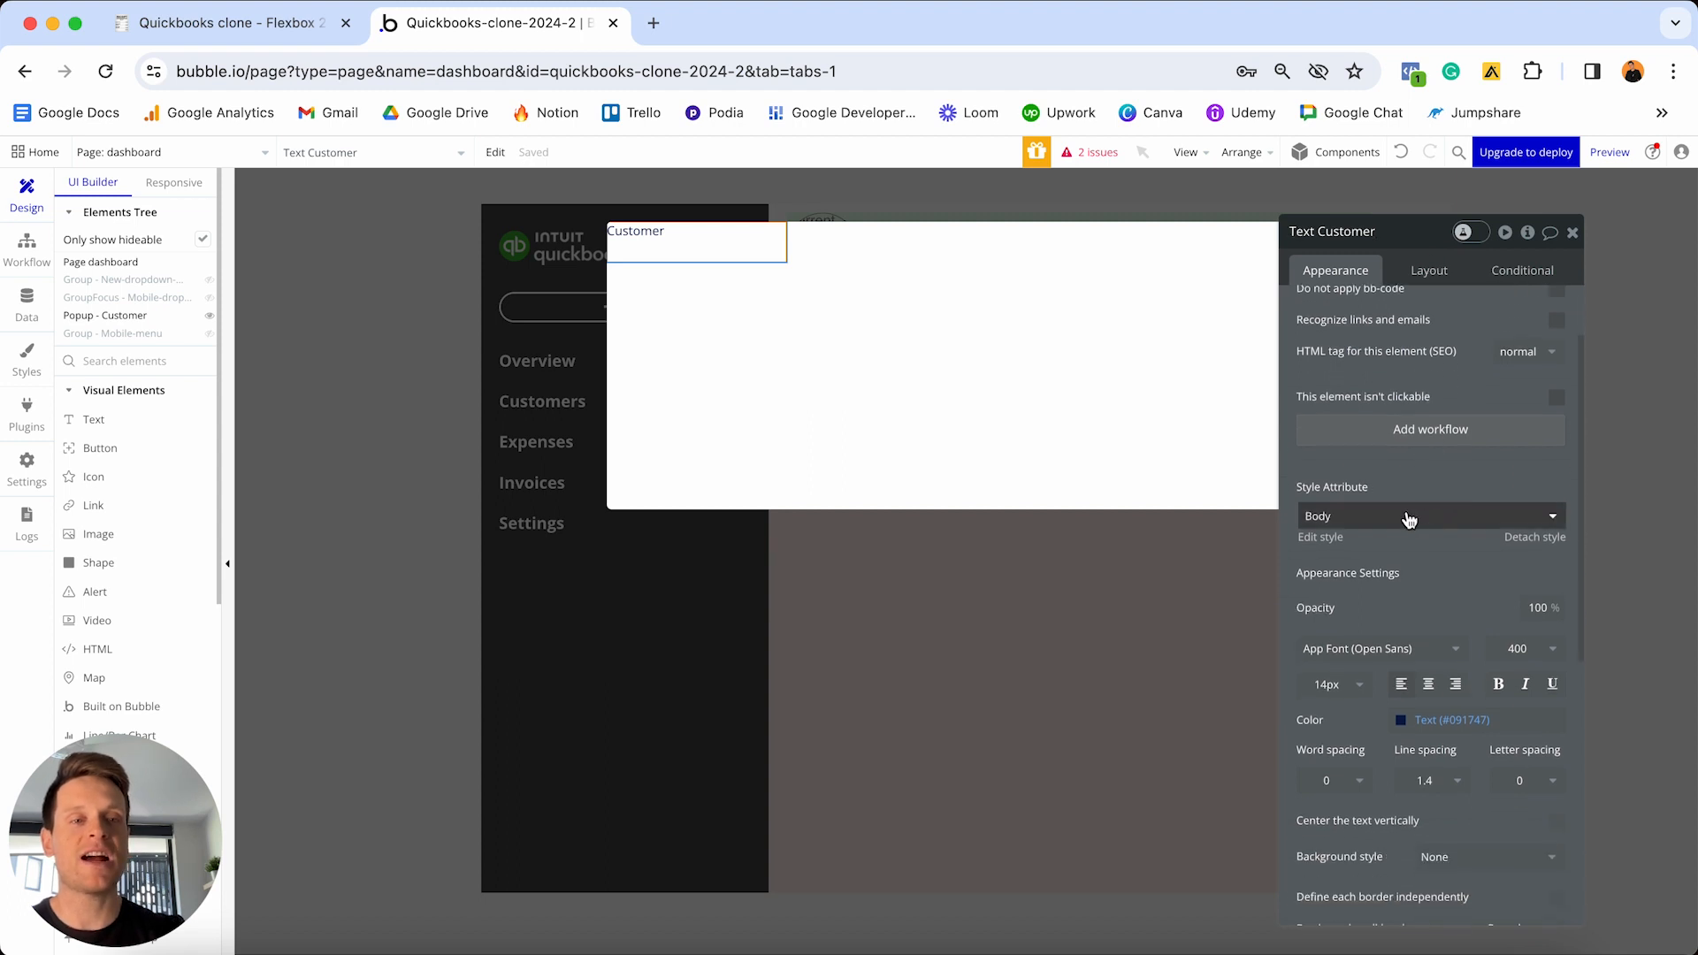
click(1546, 539)
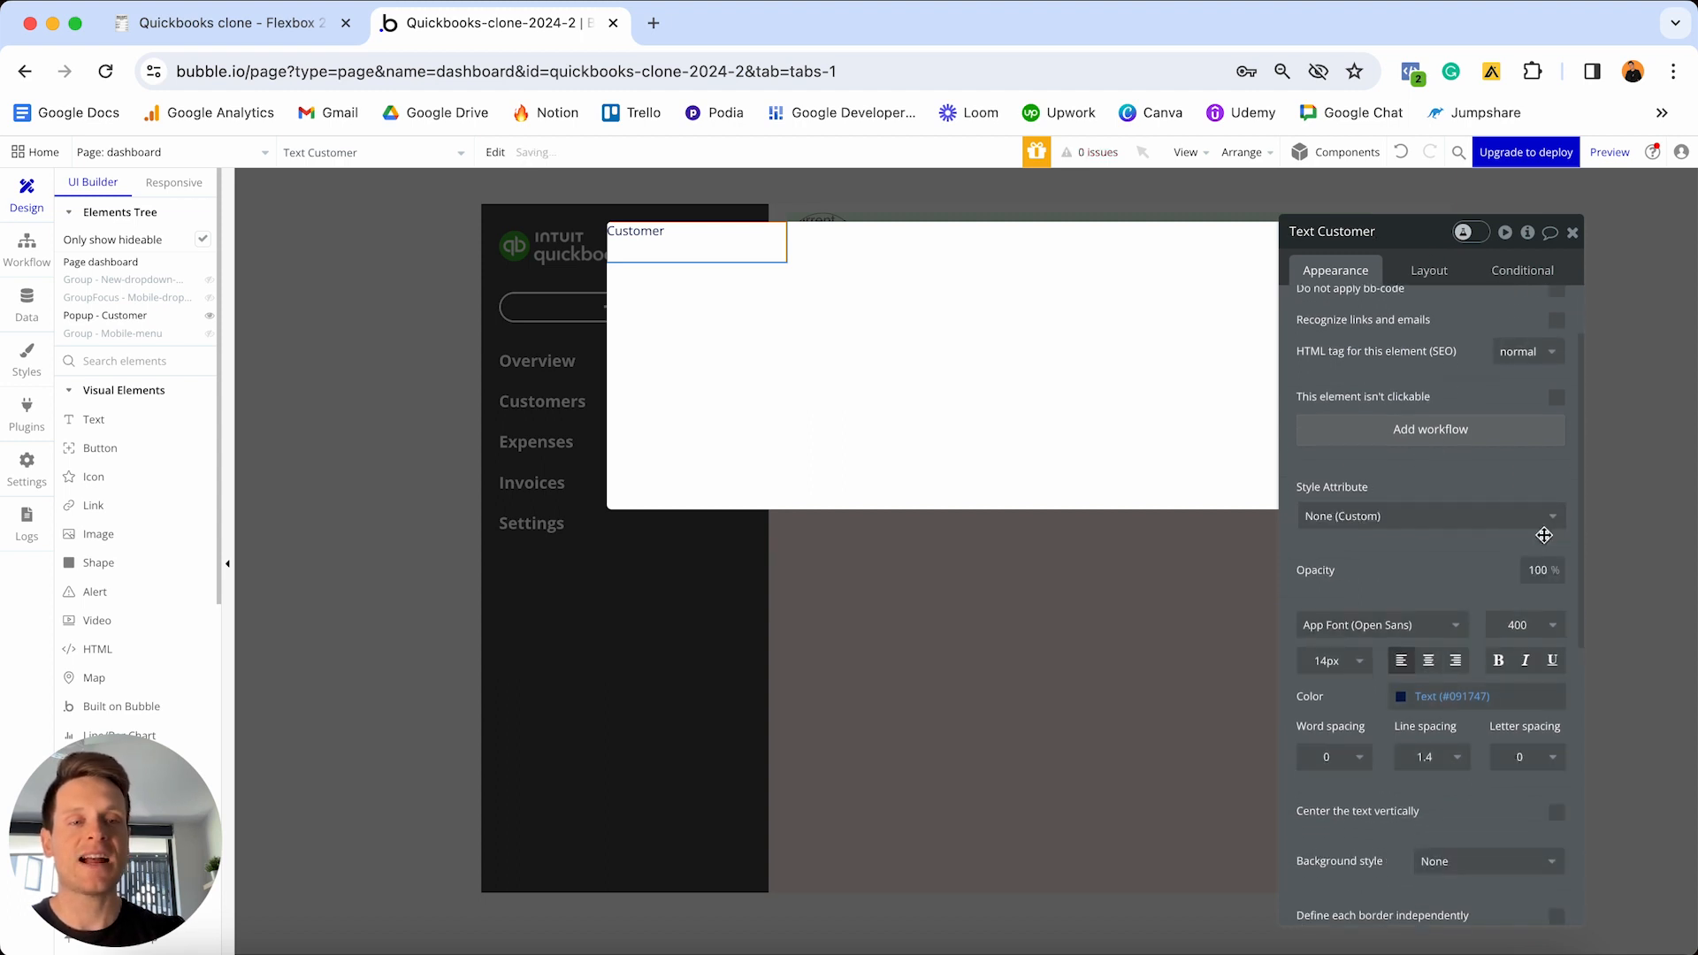
click(1321, 662)
text(20)
key(Return)
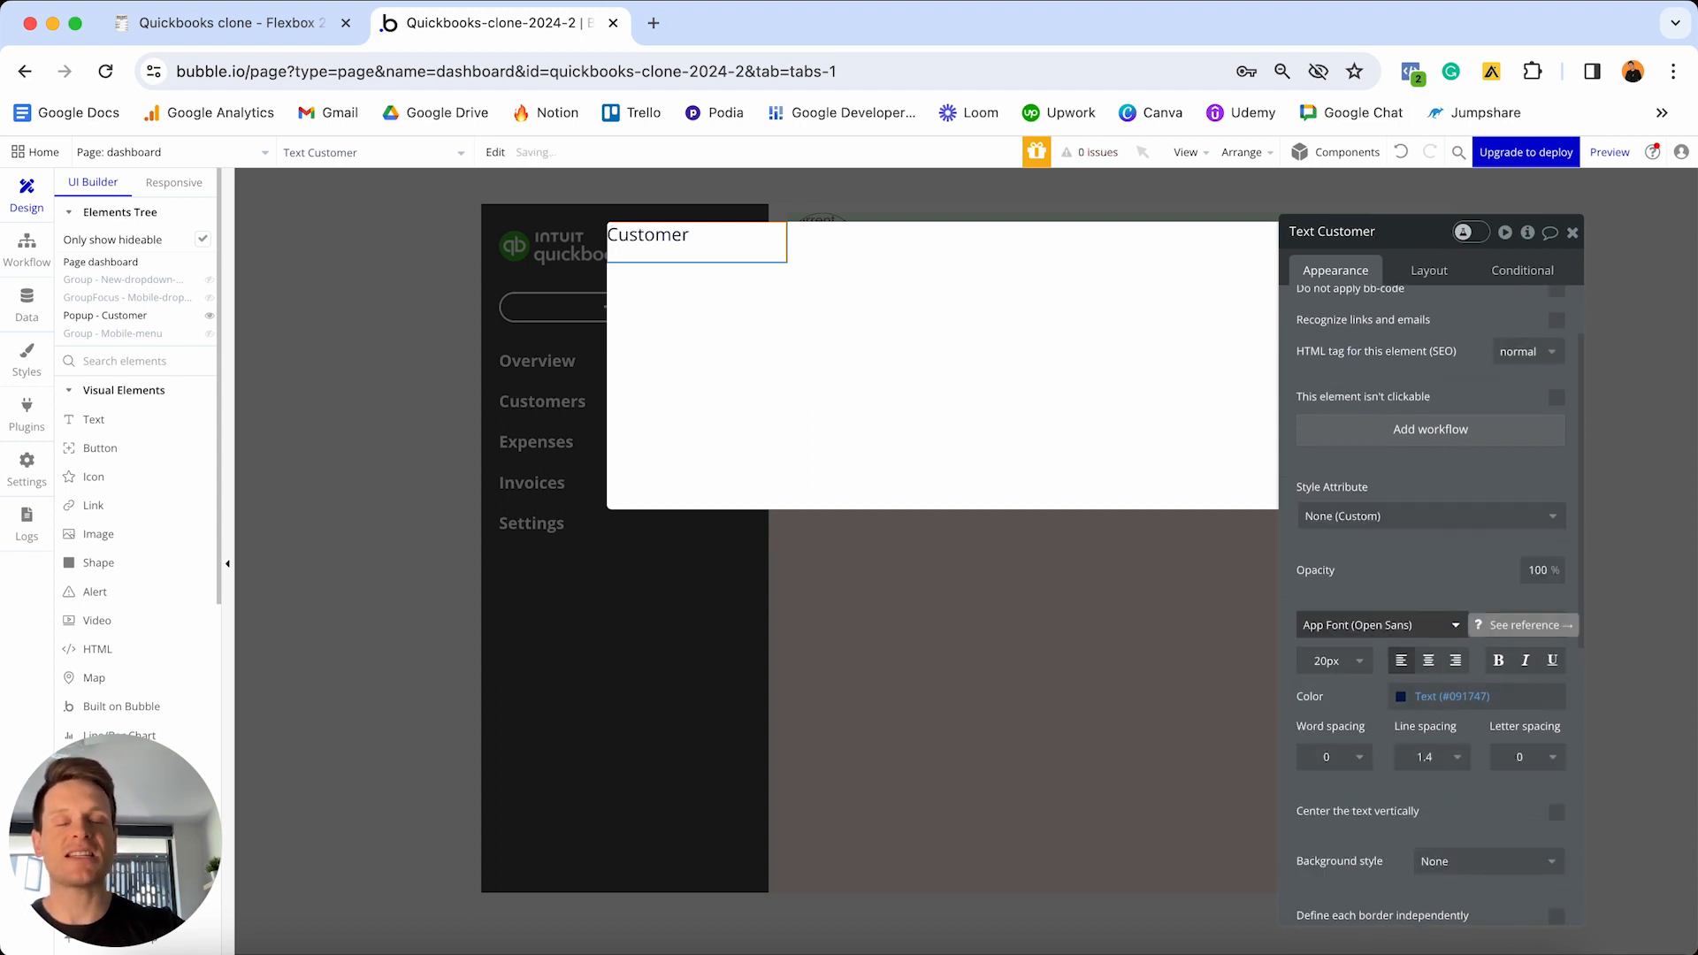
click(1428, 660)
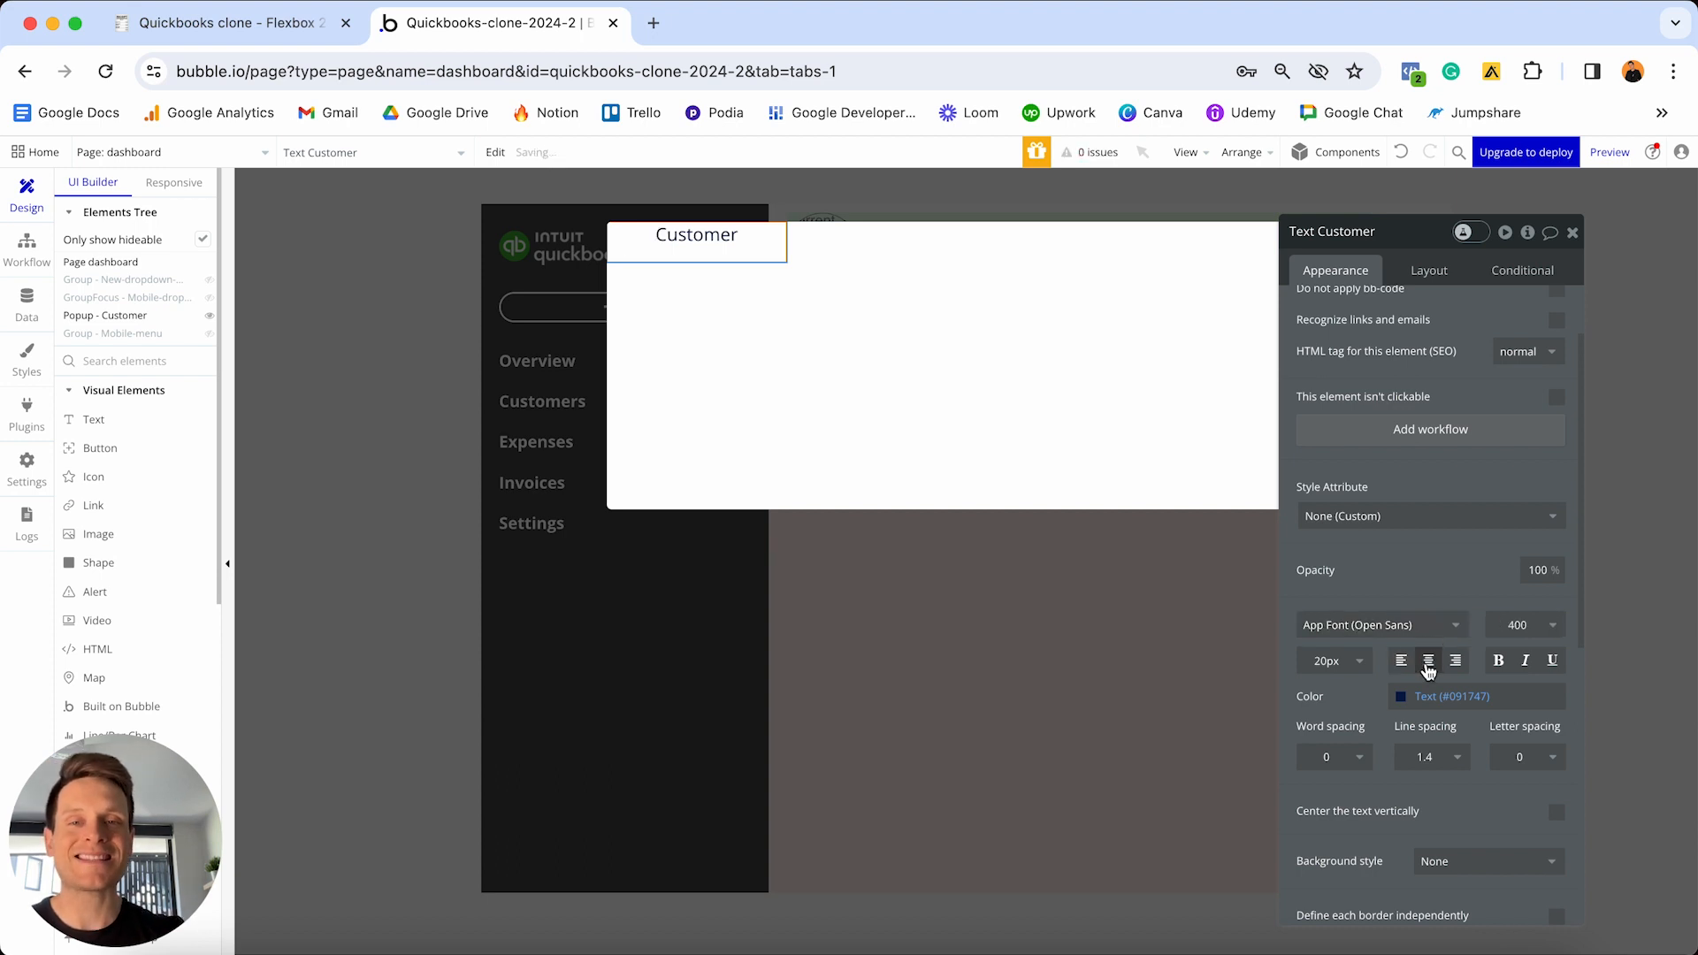
click(1498, 664)
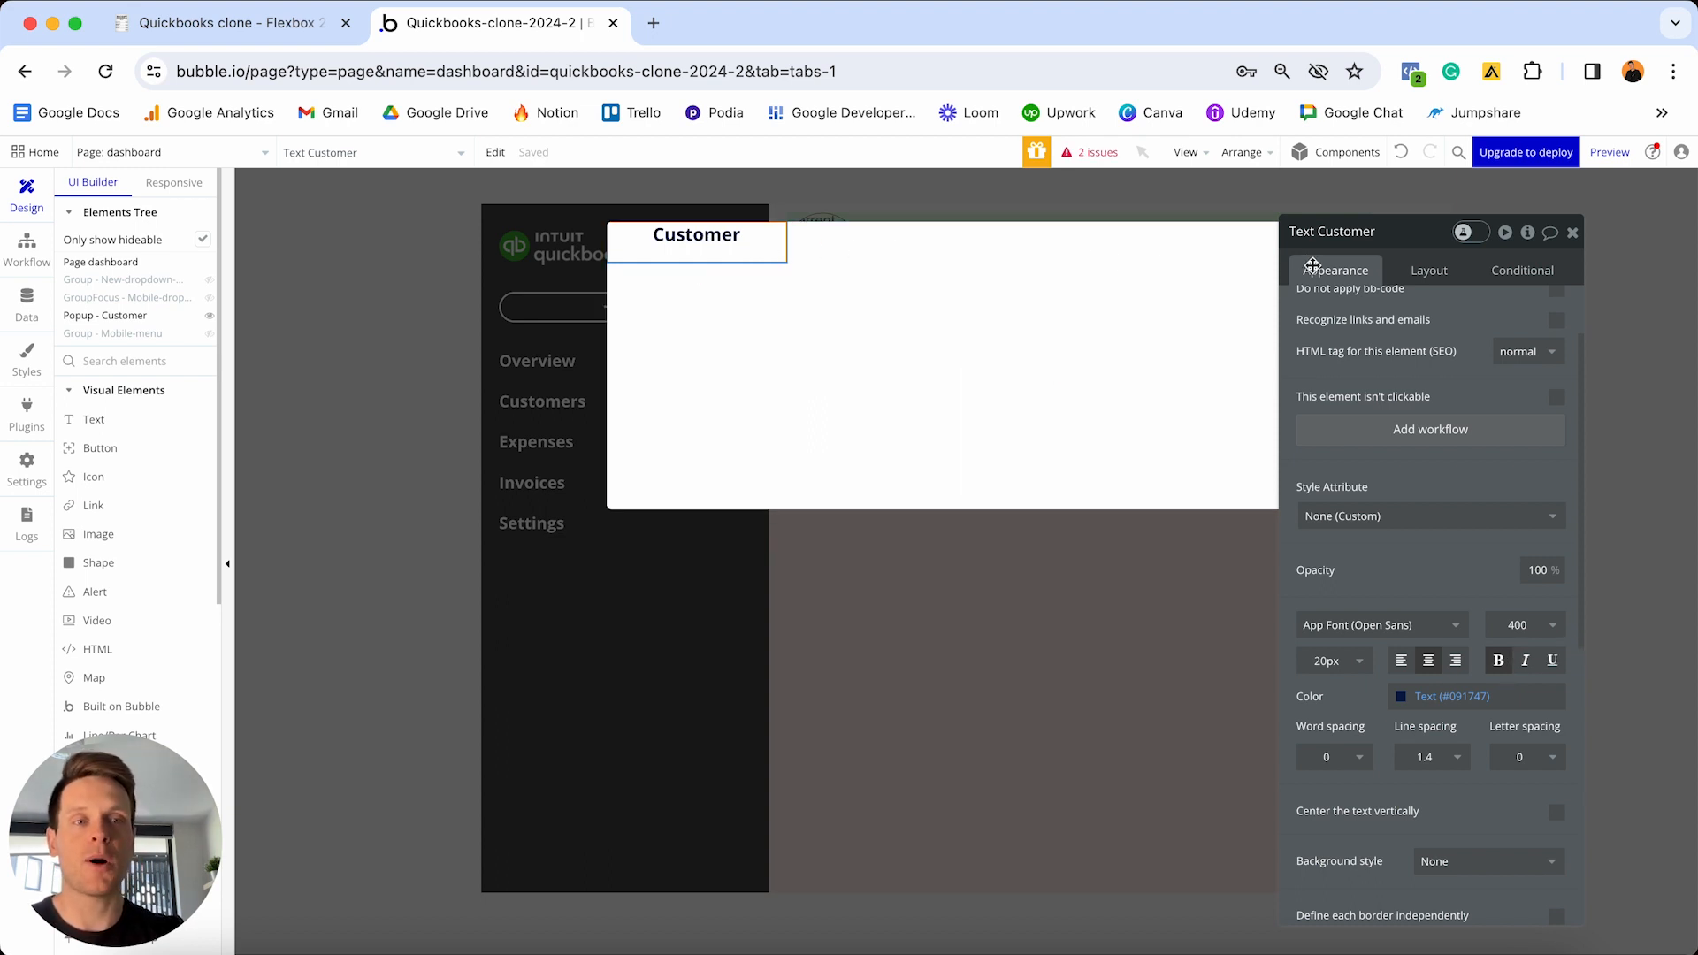
- Make the Customer text full width with min width 0, no min height, and 20px side margins
click(1433, 272)
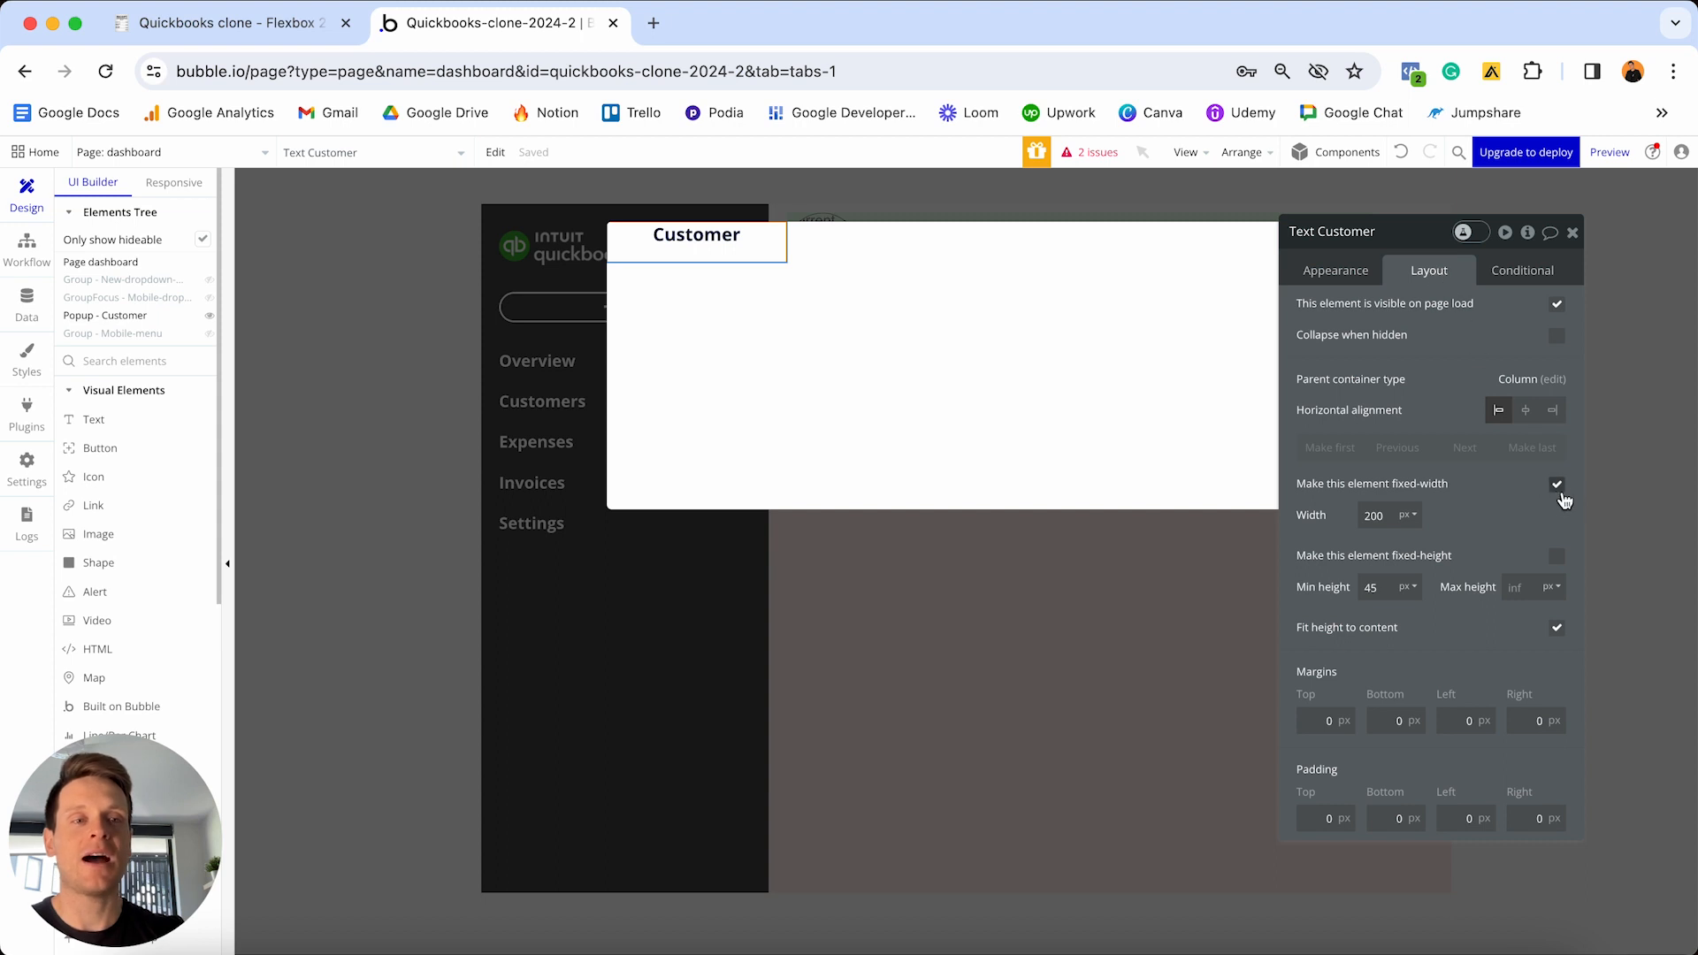
click(1557, 486)
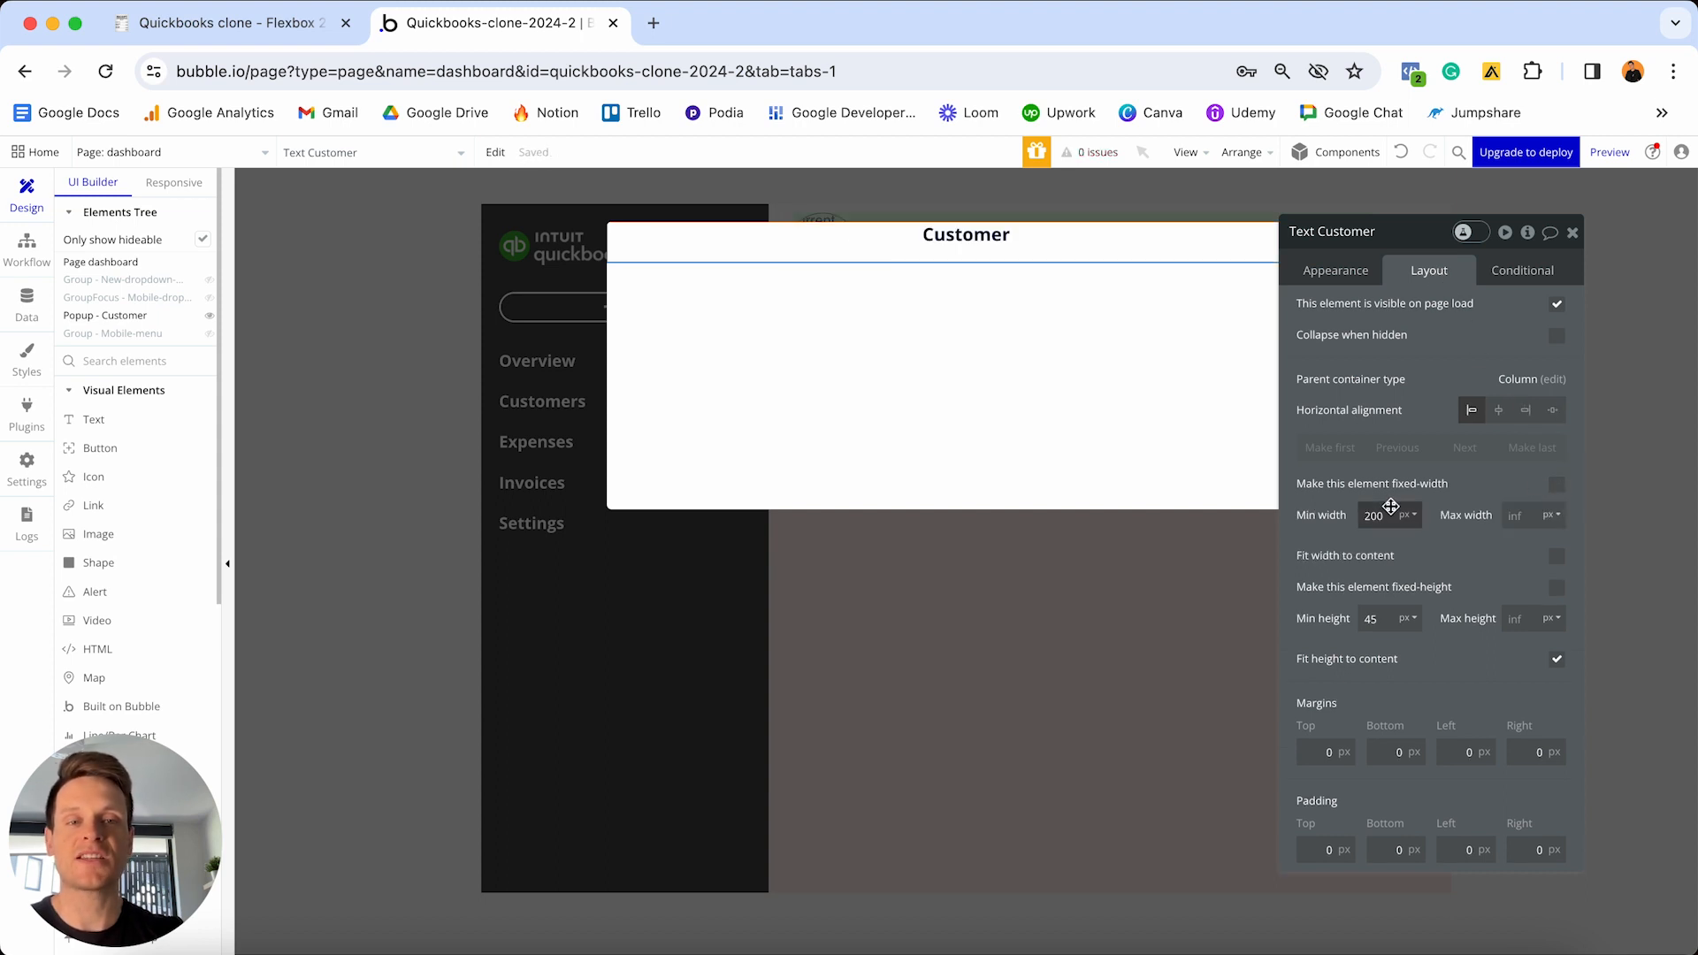
click(1387, 516)
key(BackSpace)
key(BackSpace)
key(BackSpace)
text(0)
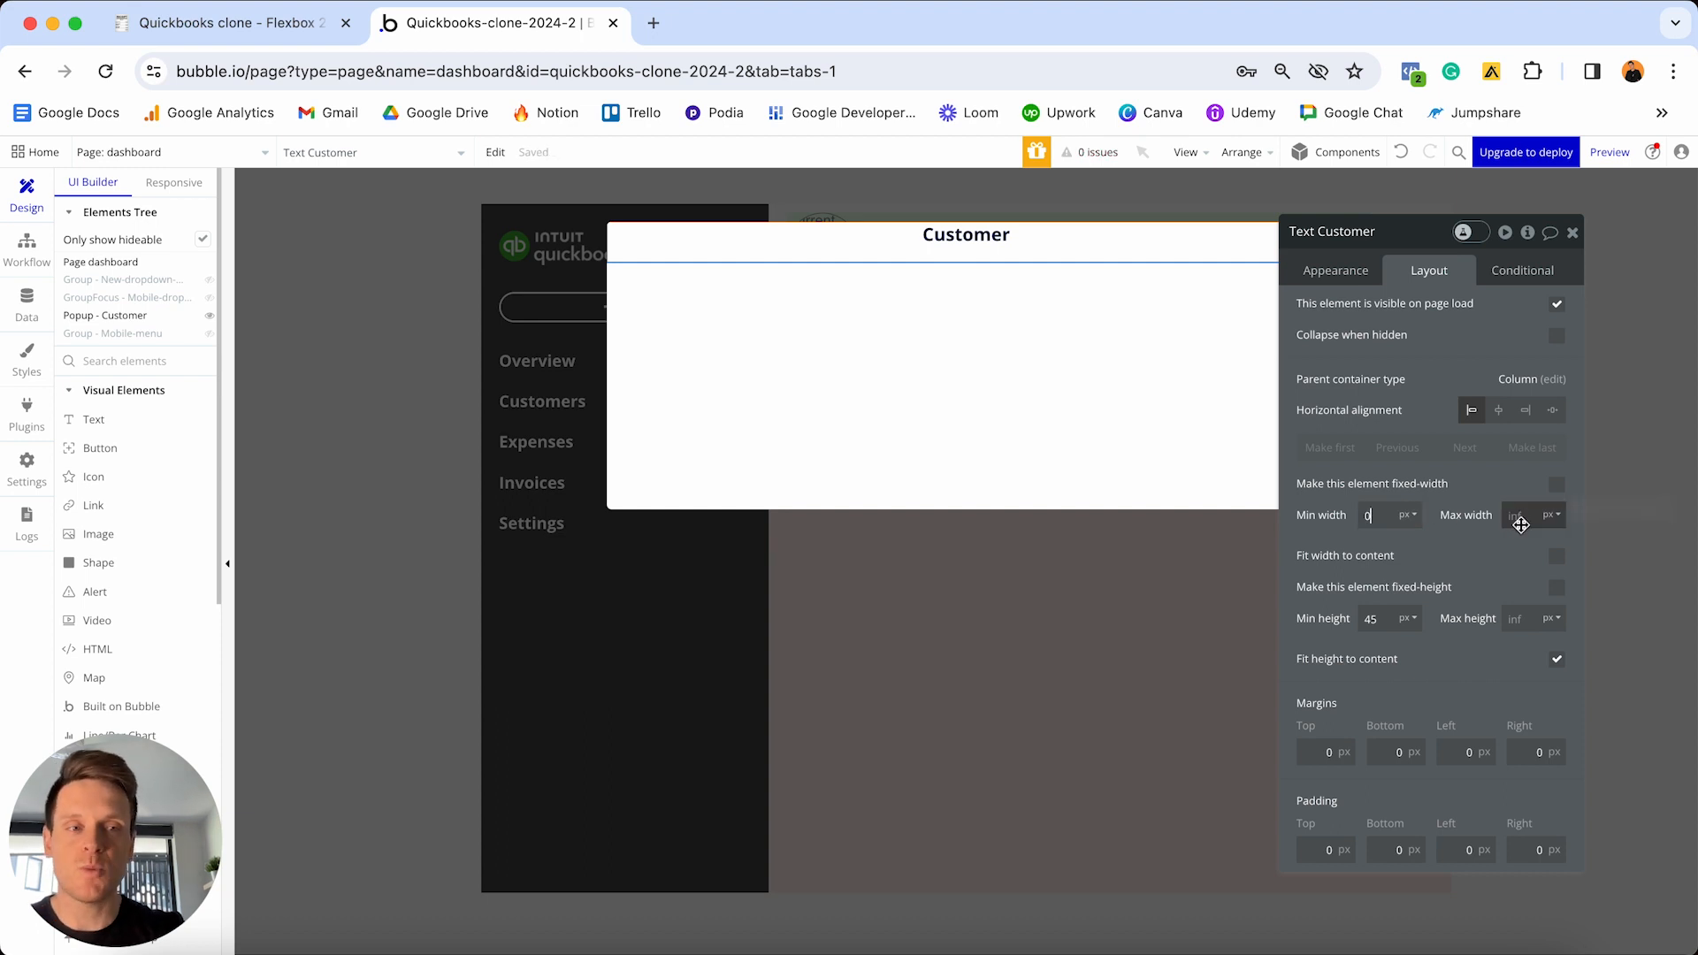
click(1381, 622)
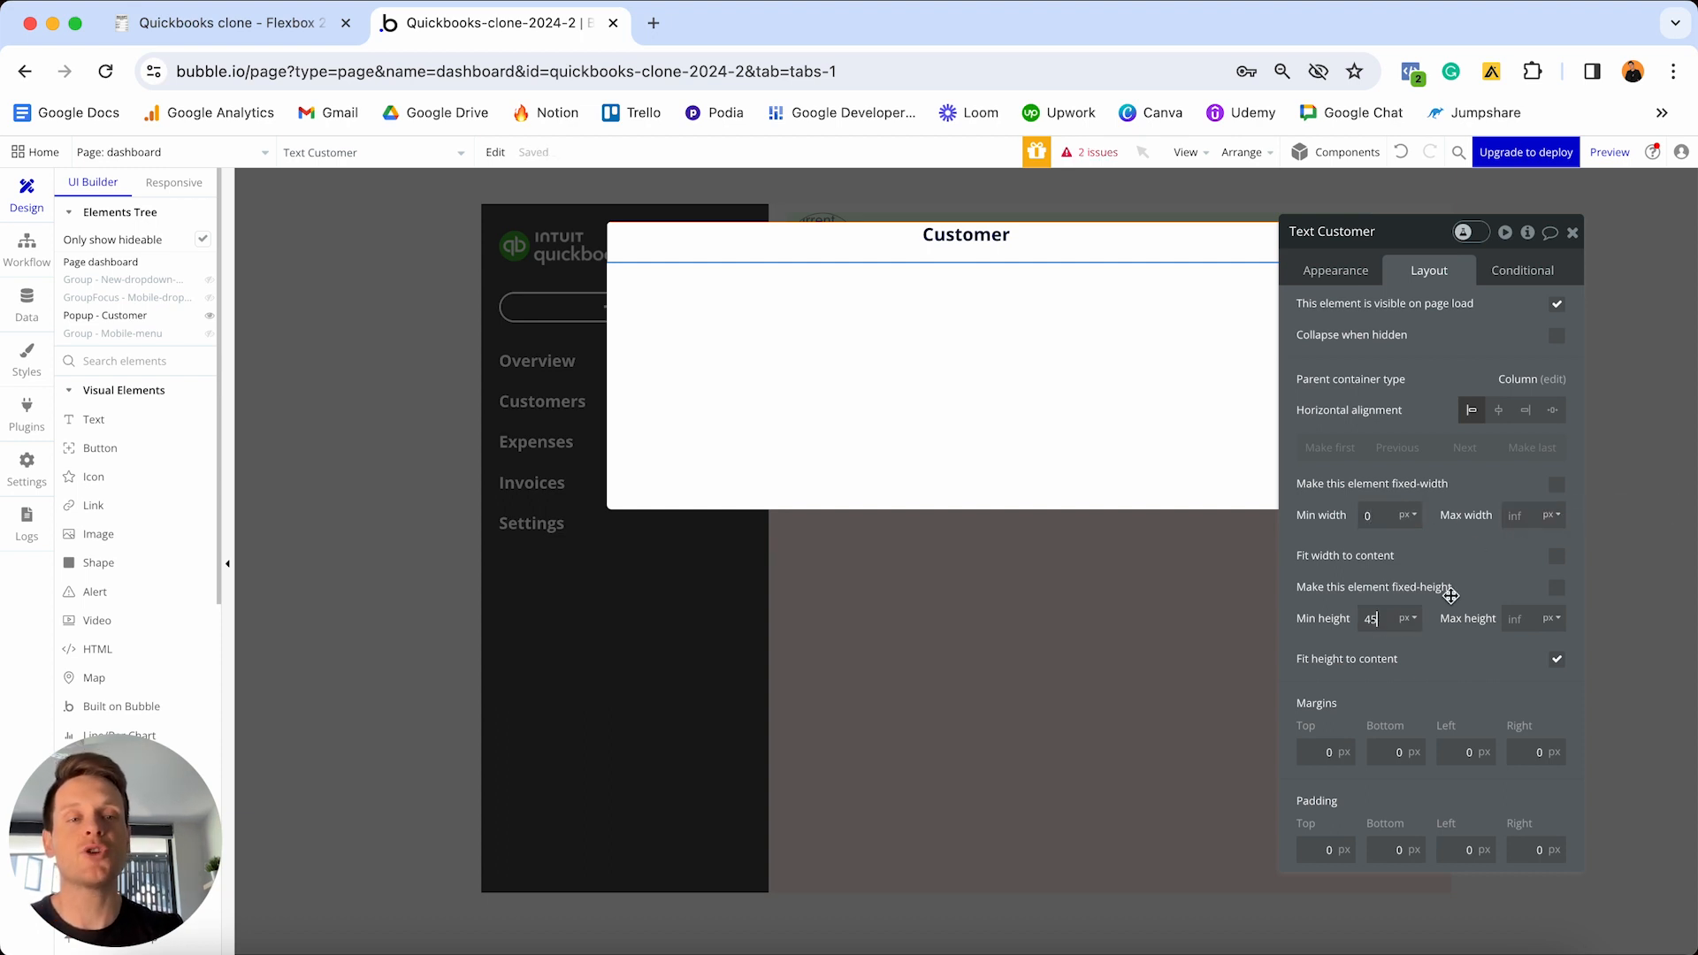
key(BackSpace)
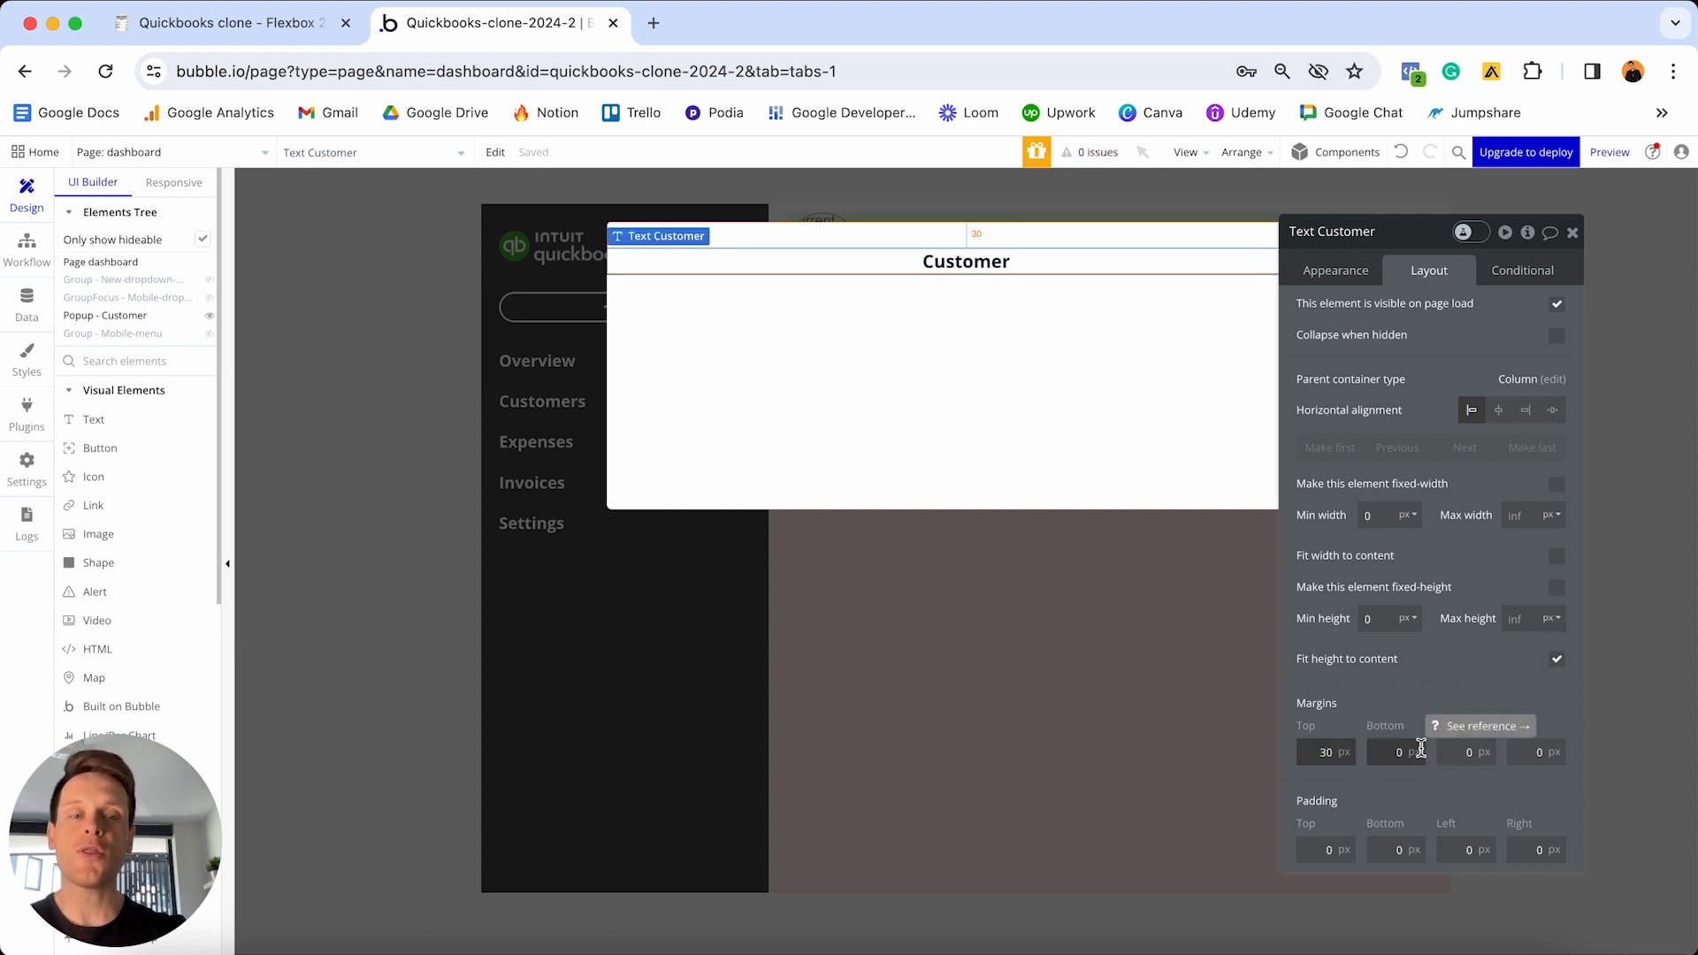
click(1466, 752)
text(20)
click(1535, 752)
text(20)
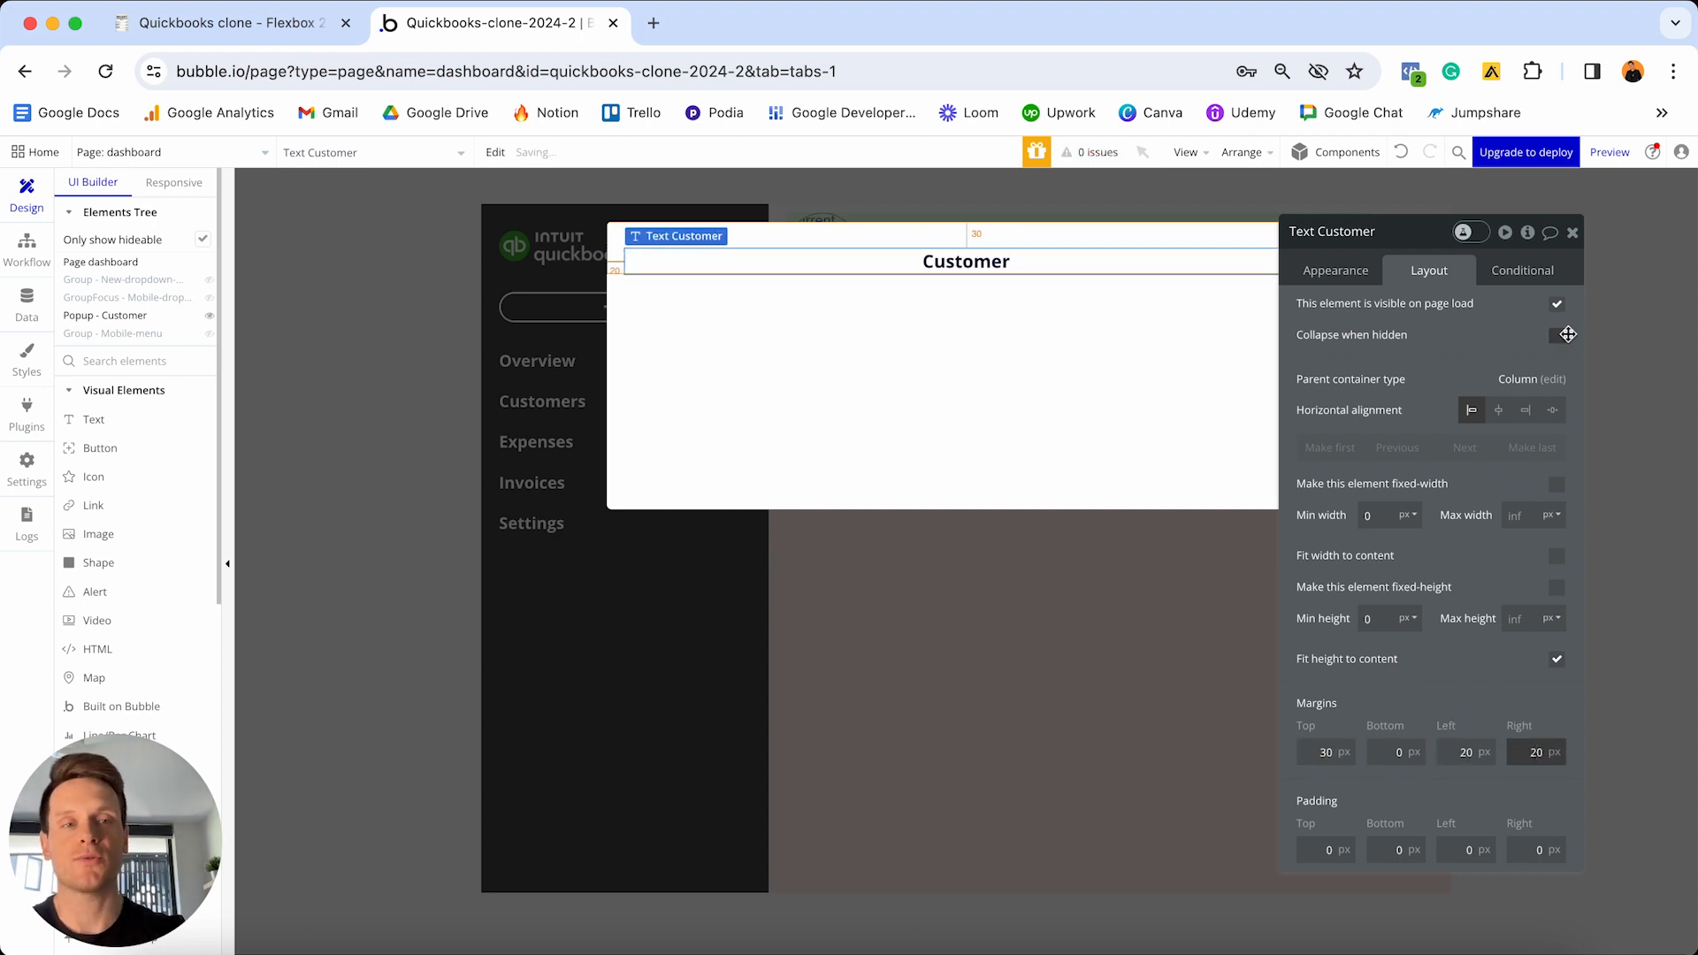
click(1573, 232)
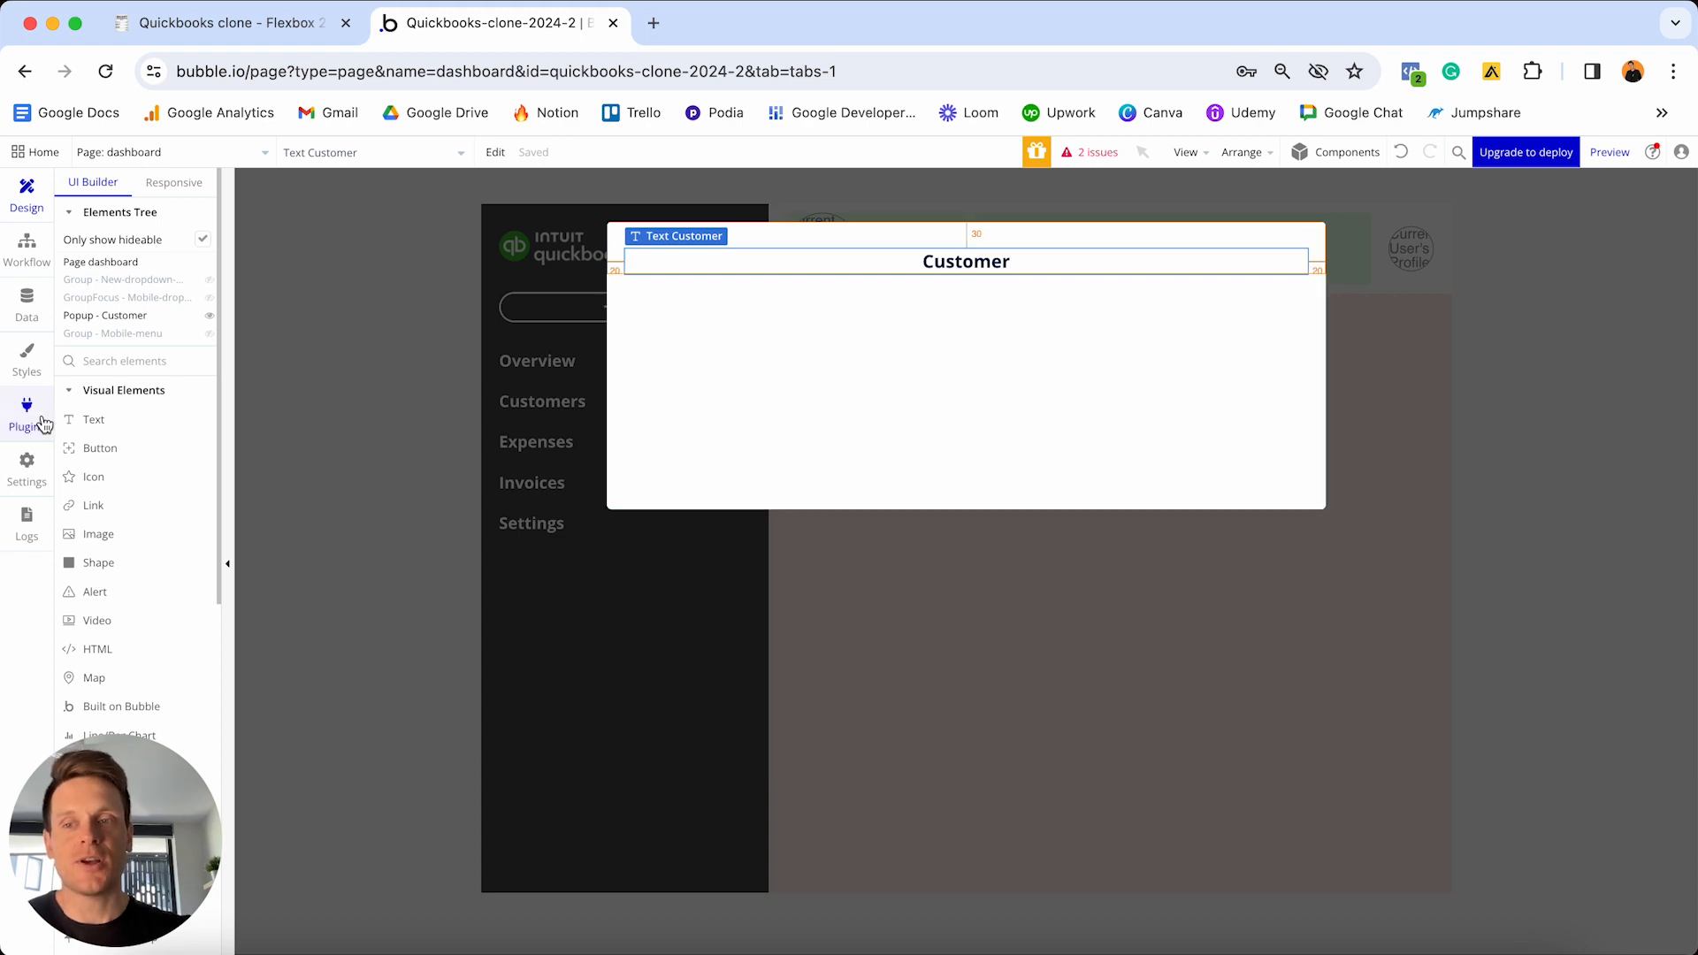
click(88, 419)
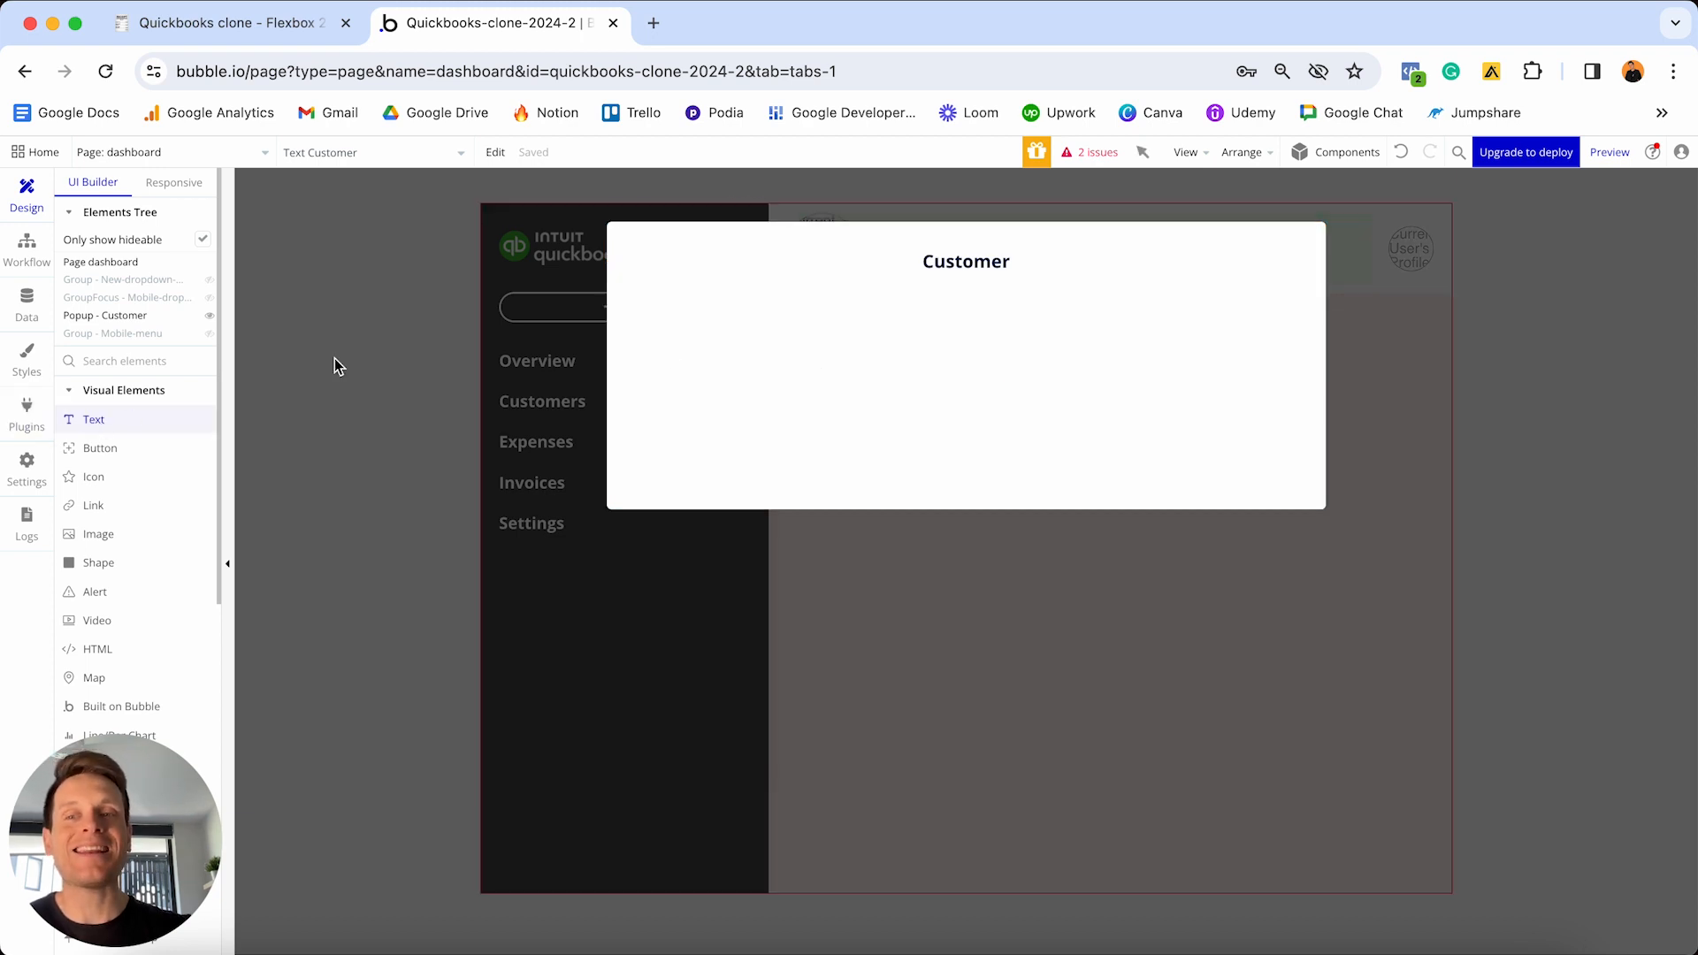
- Add a bold 'Contact name' label, detached from its style, under the Customer heading
click(714, 359)
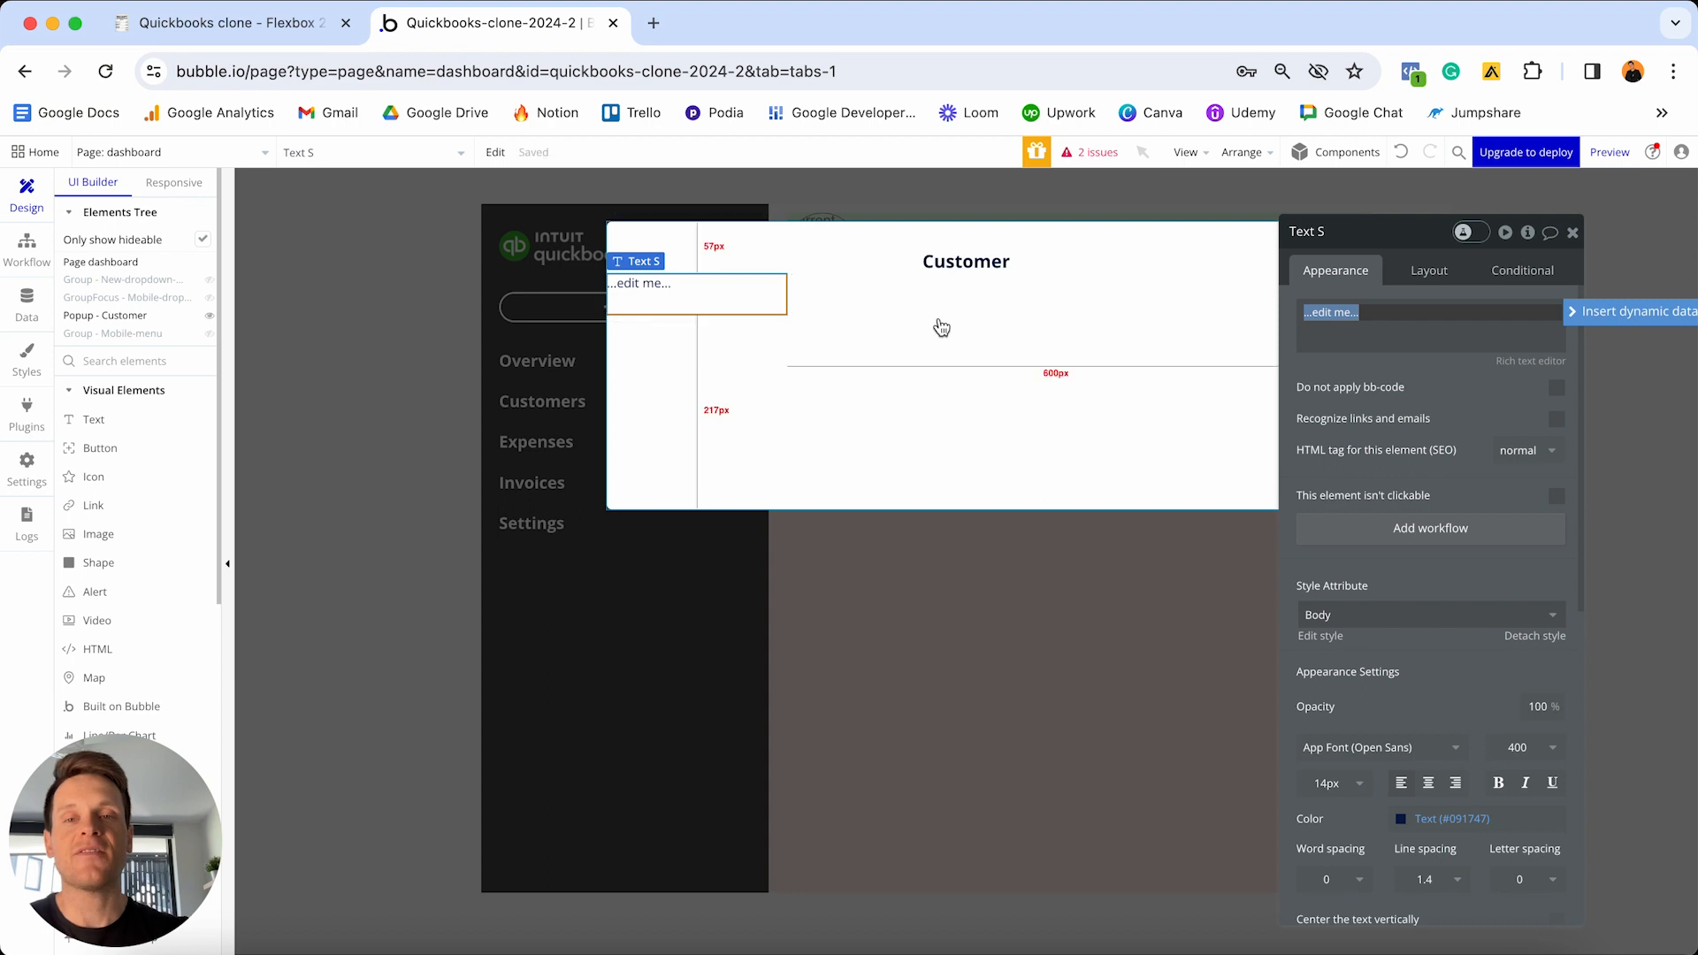
text(Conta)
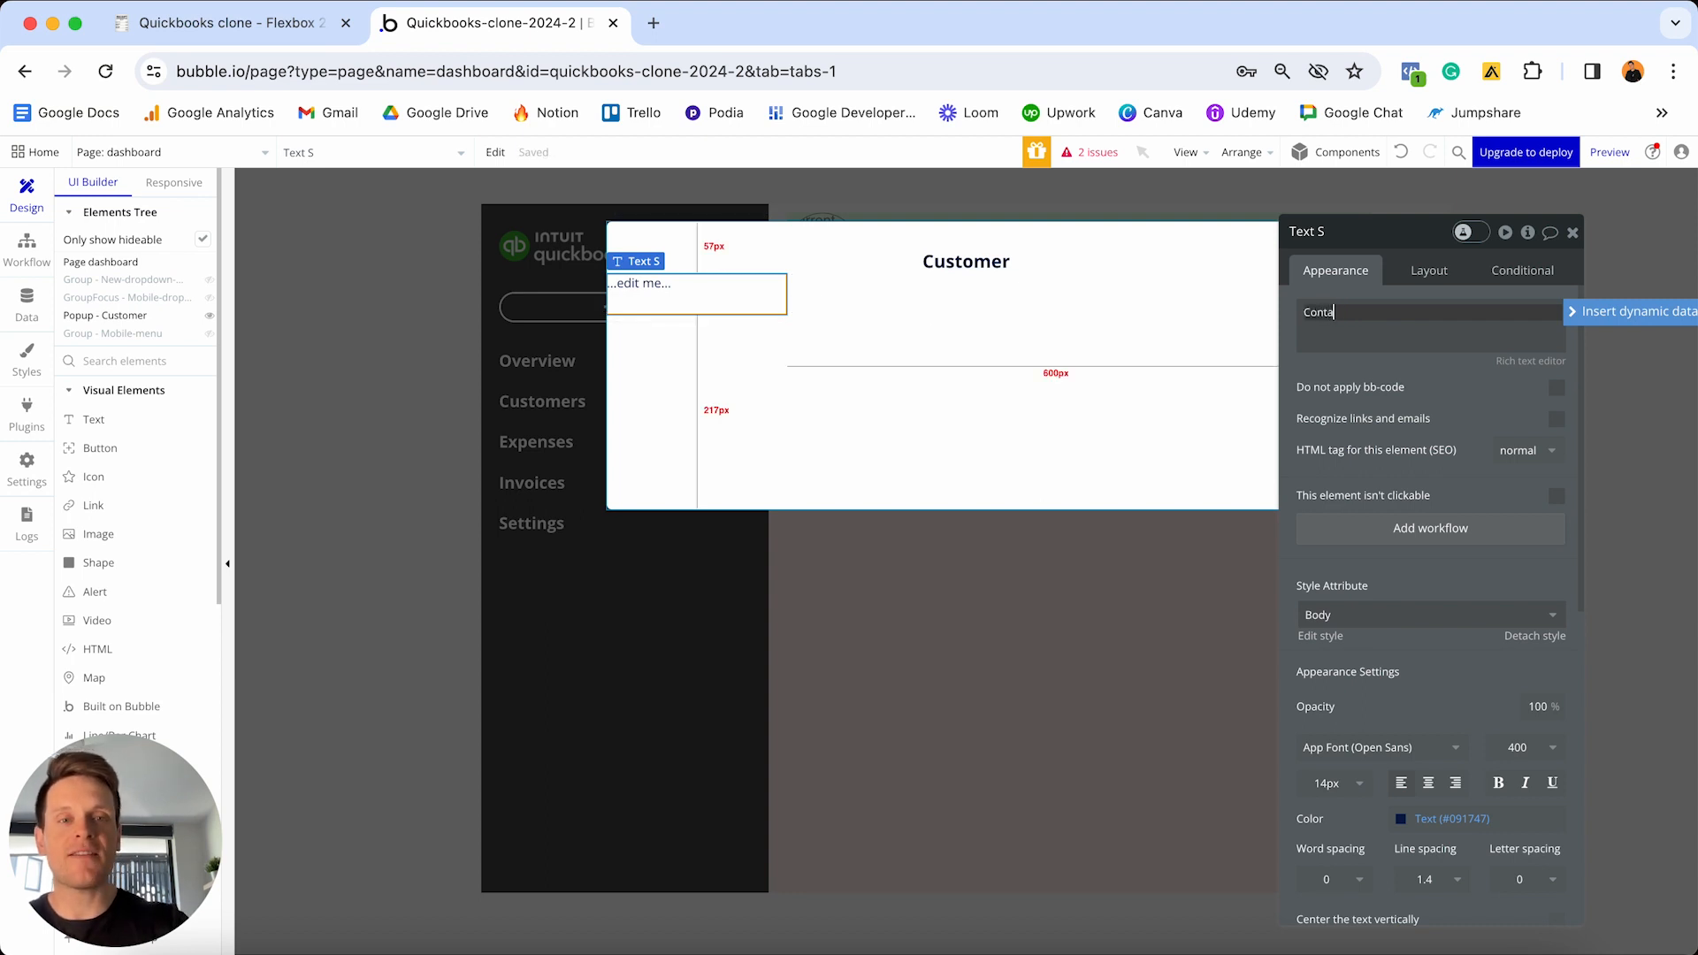
text(ct)
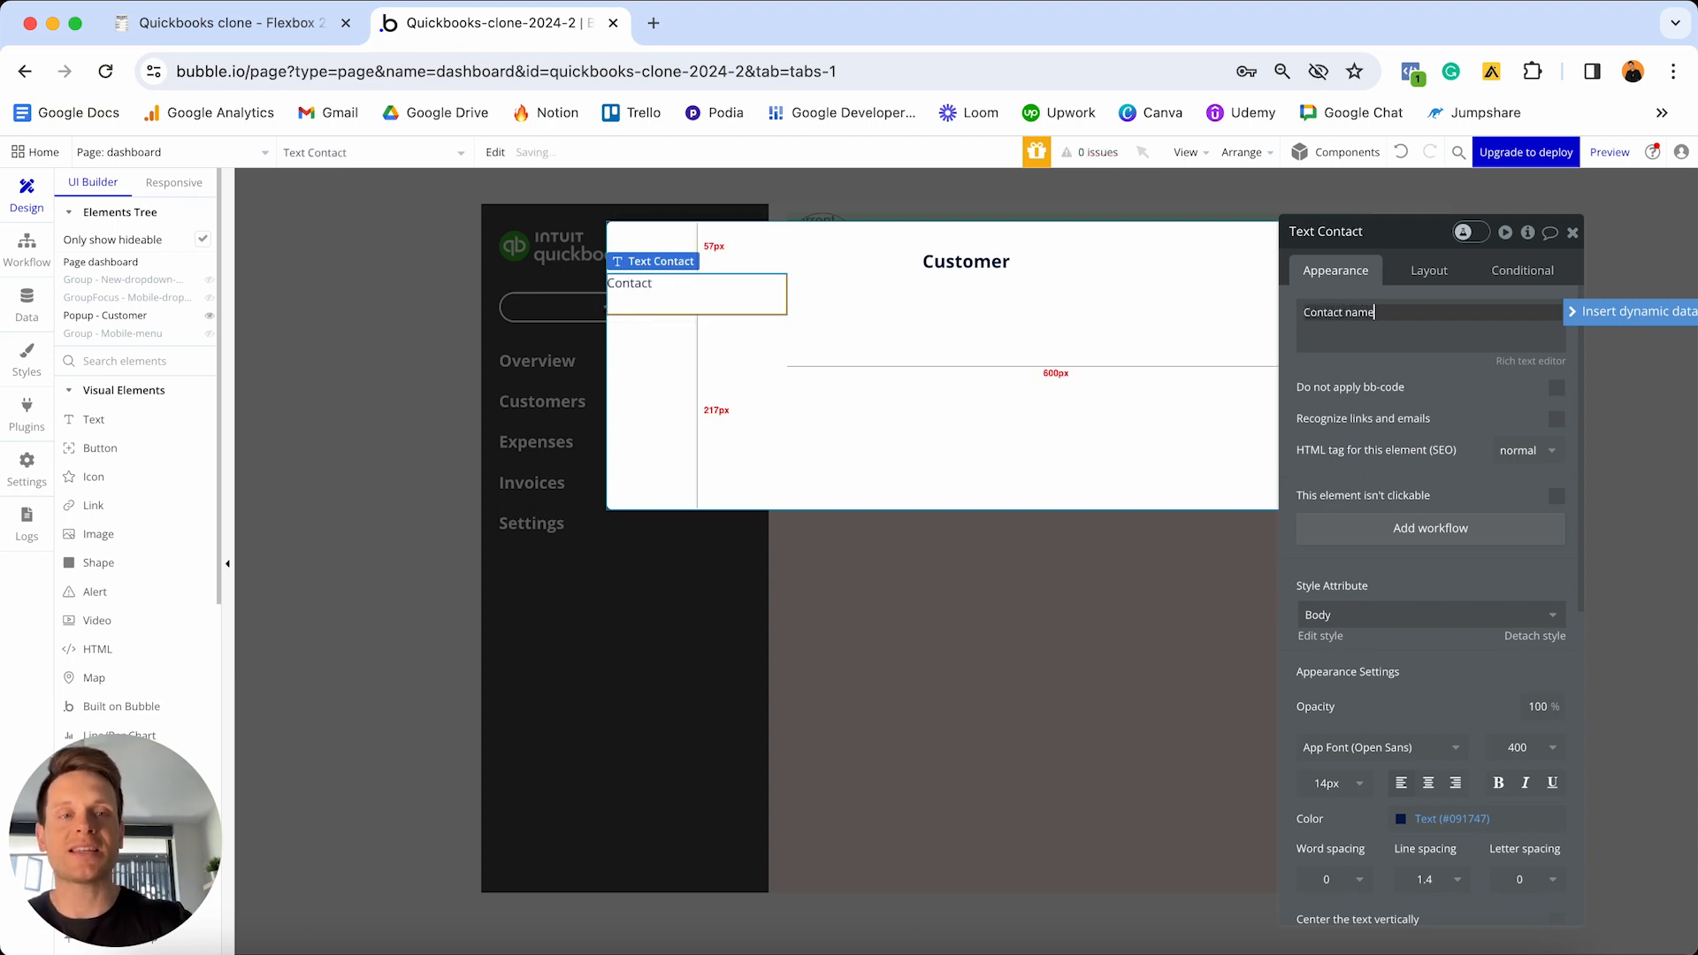
text( name)
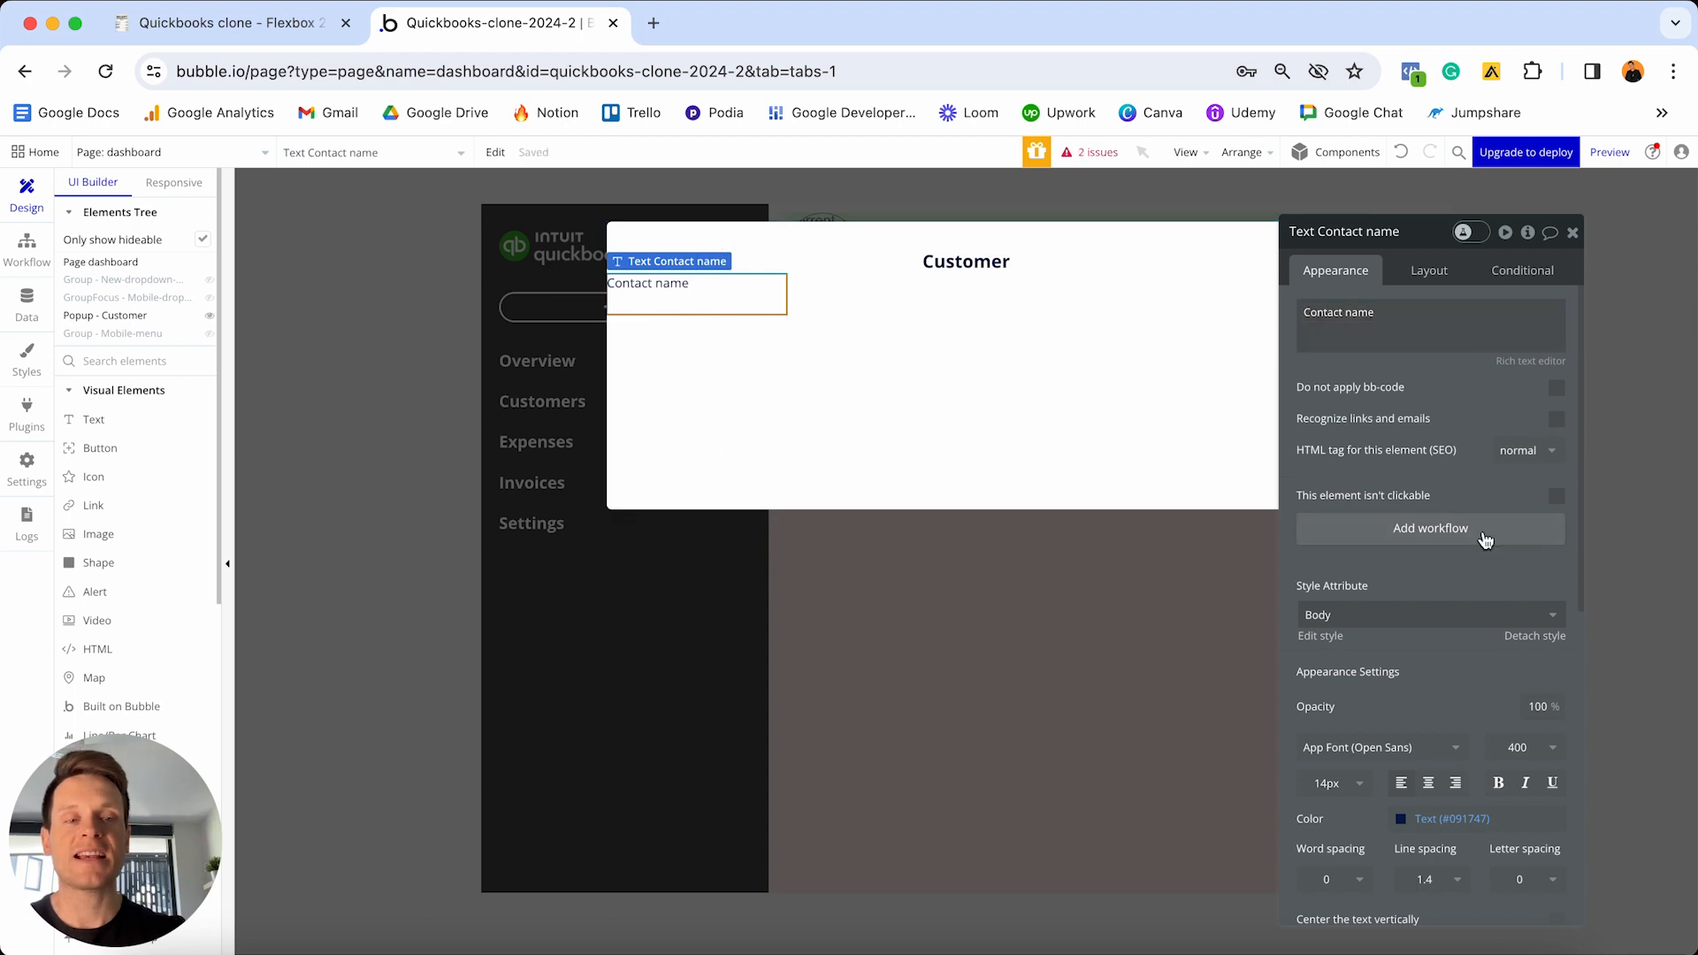
scroll(1504, 566, down, 2)
click(1539, 591)
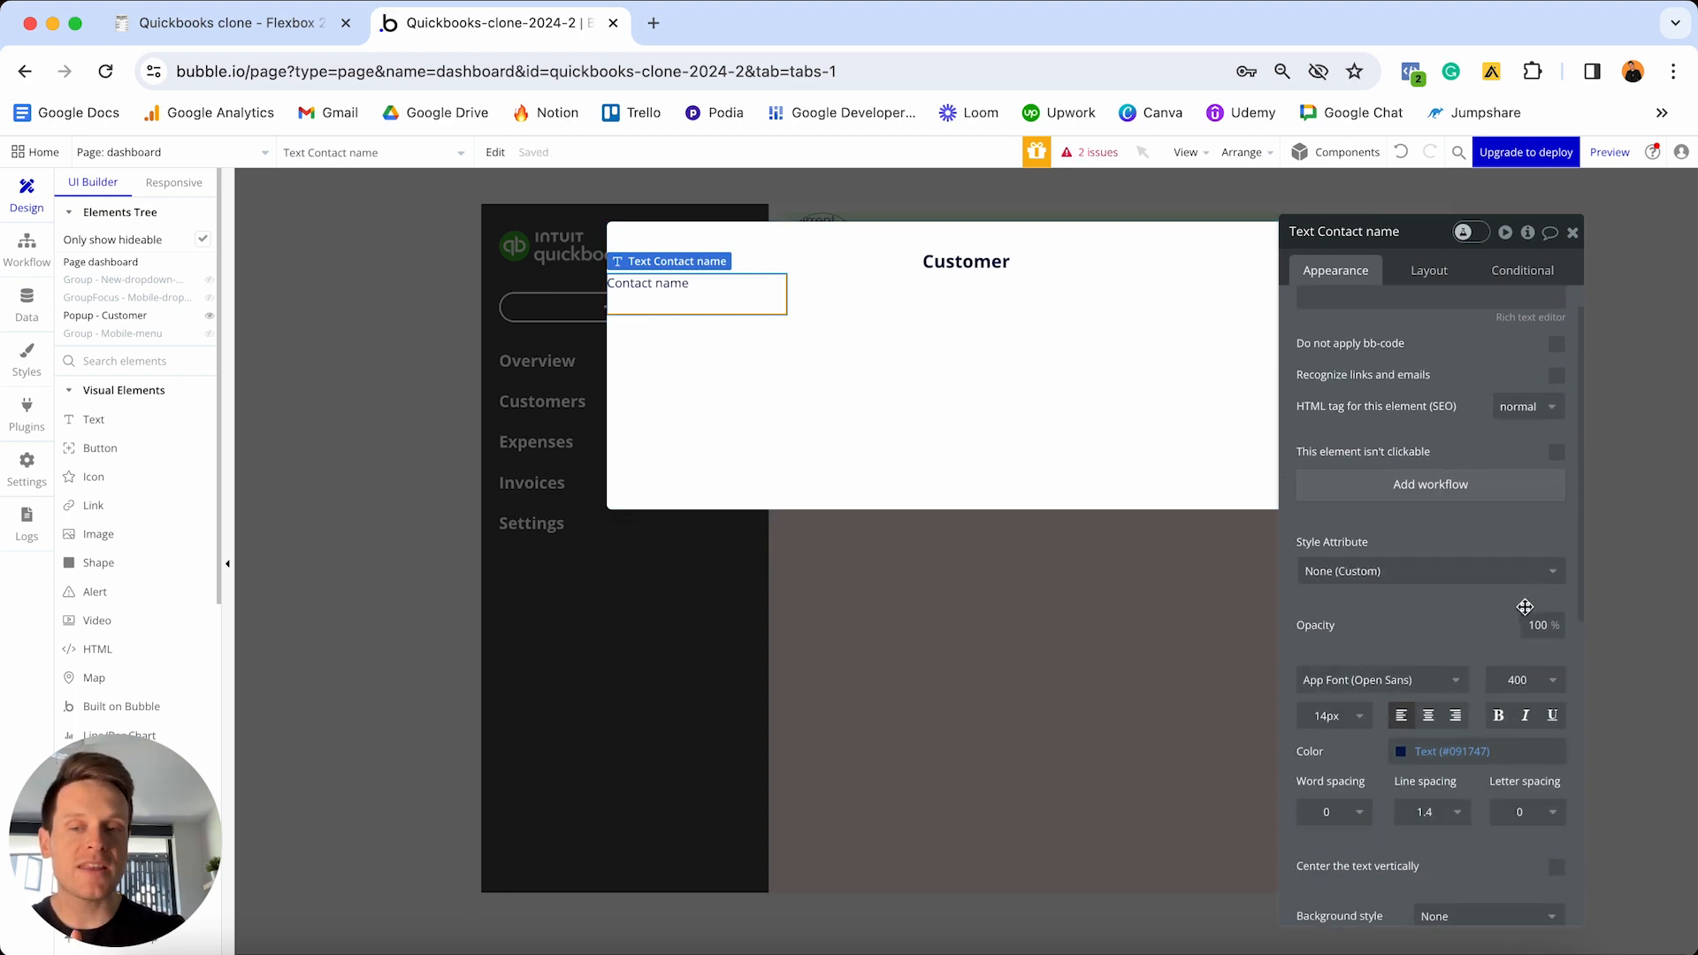
click(1498, 718)
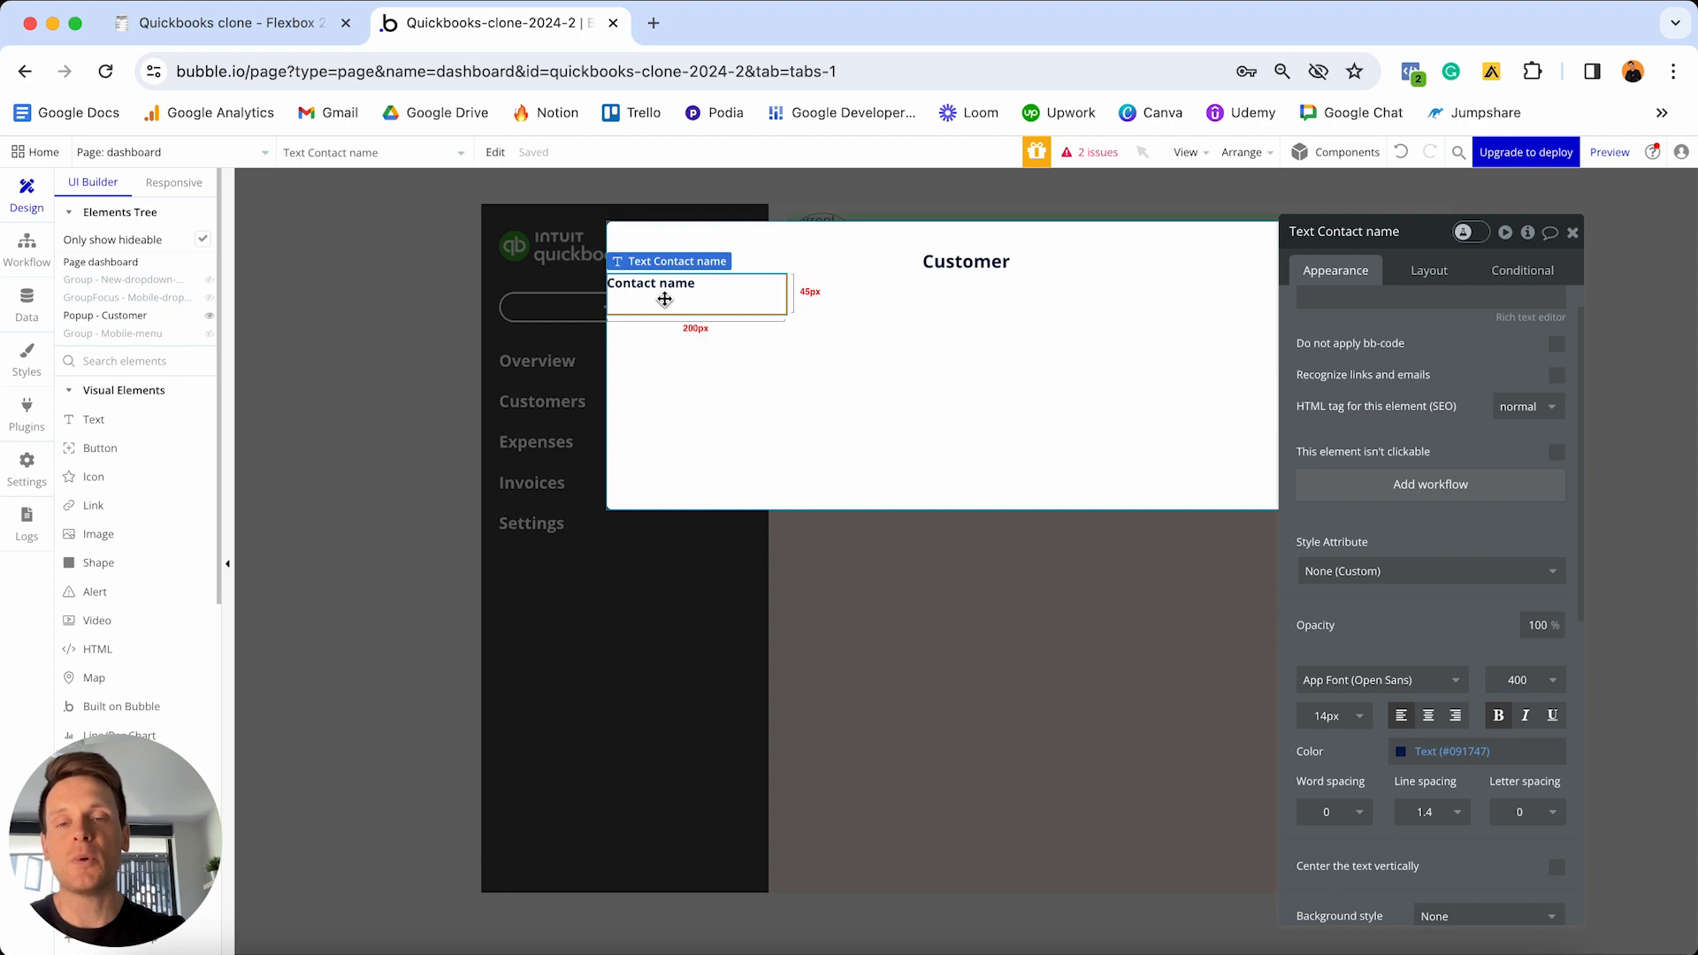
- Make the Contact name label full width with min width and height 0, 30px top and 20px side margins
click(1427, 271)
click(1559, 486)
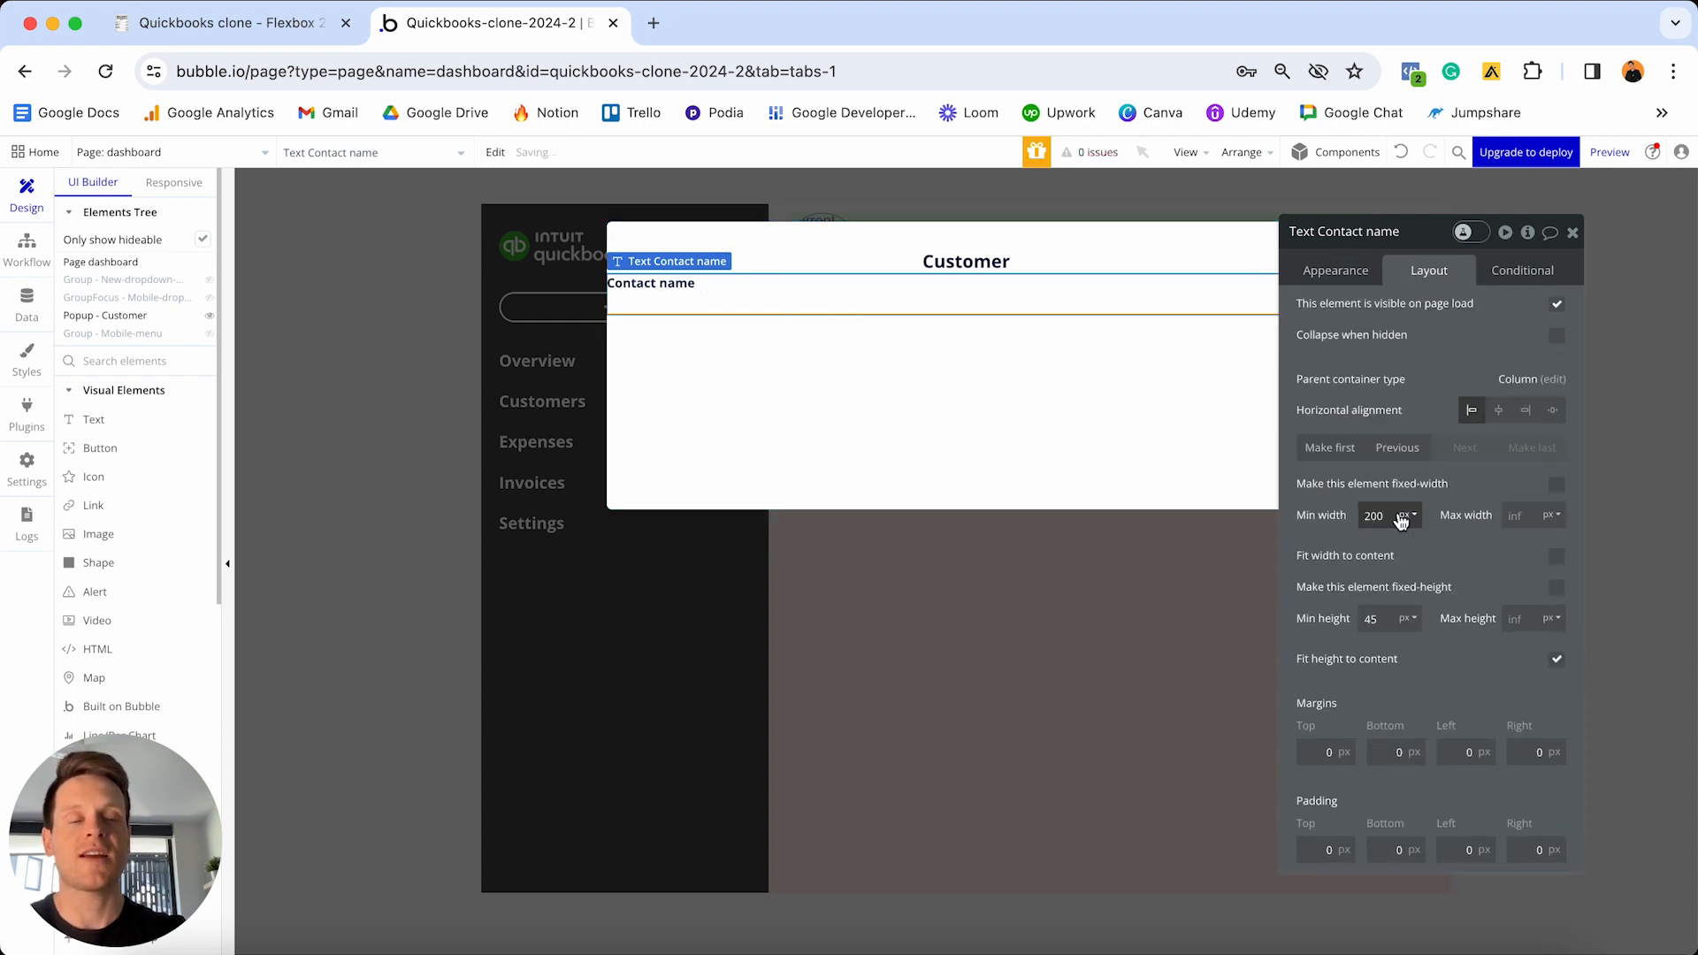
double_click(1400, 517)
text(0)
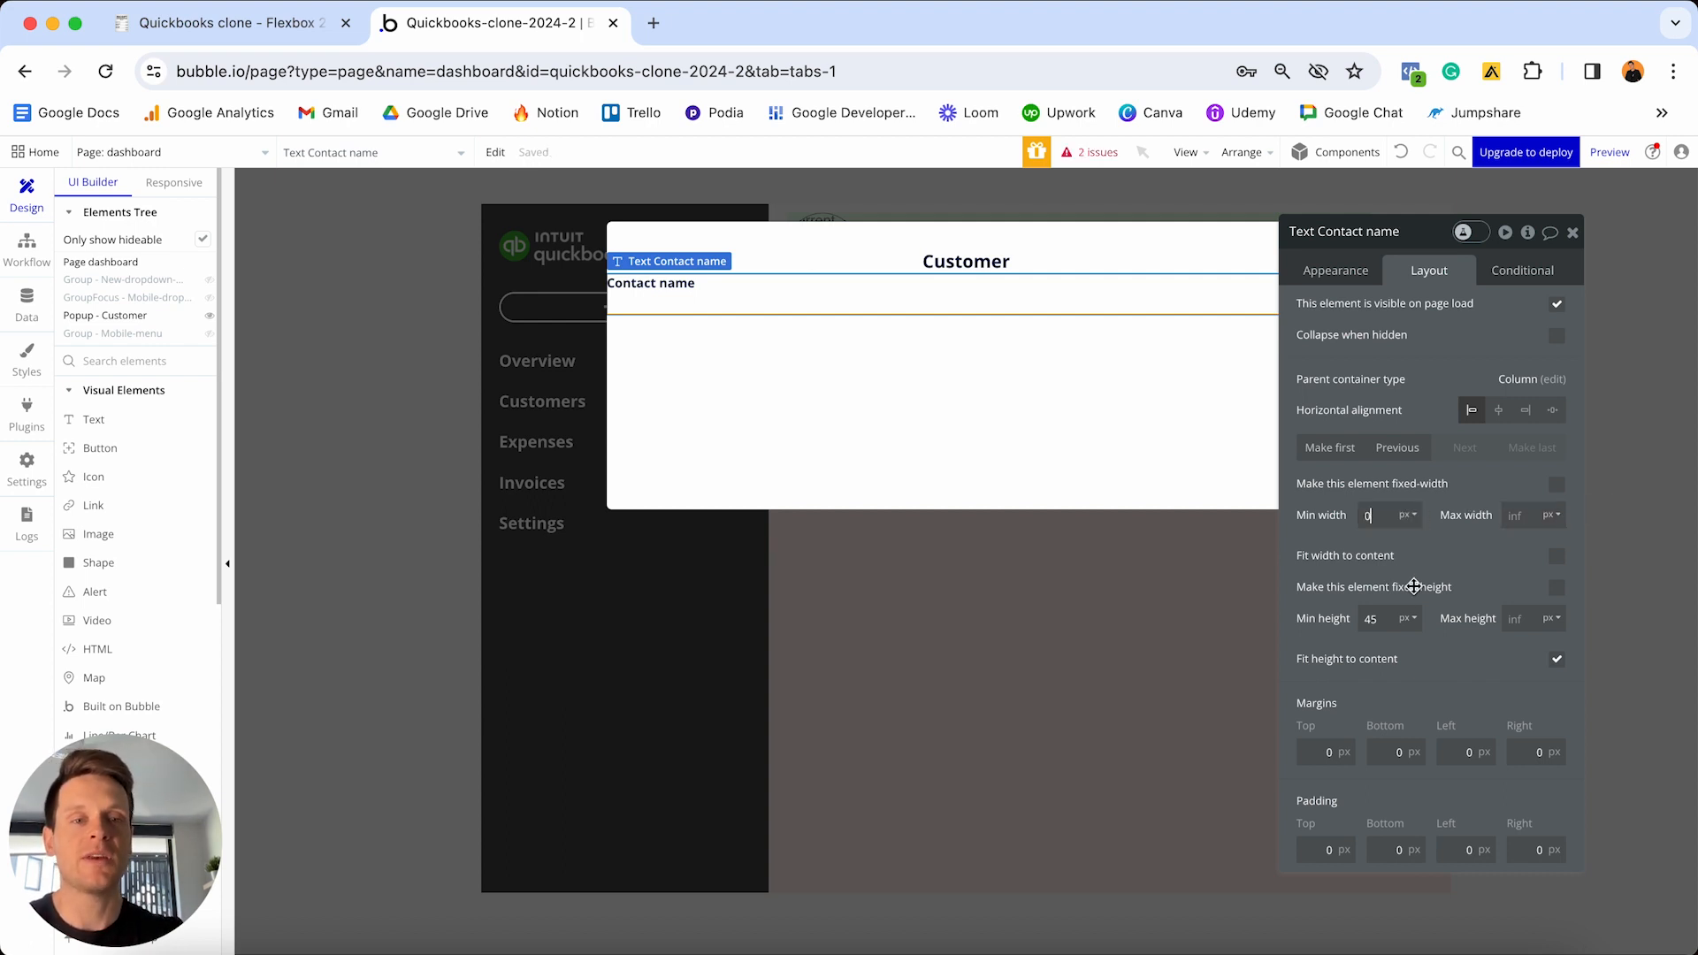
double_click(1371, 619)
text(0)
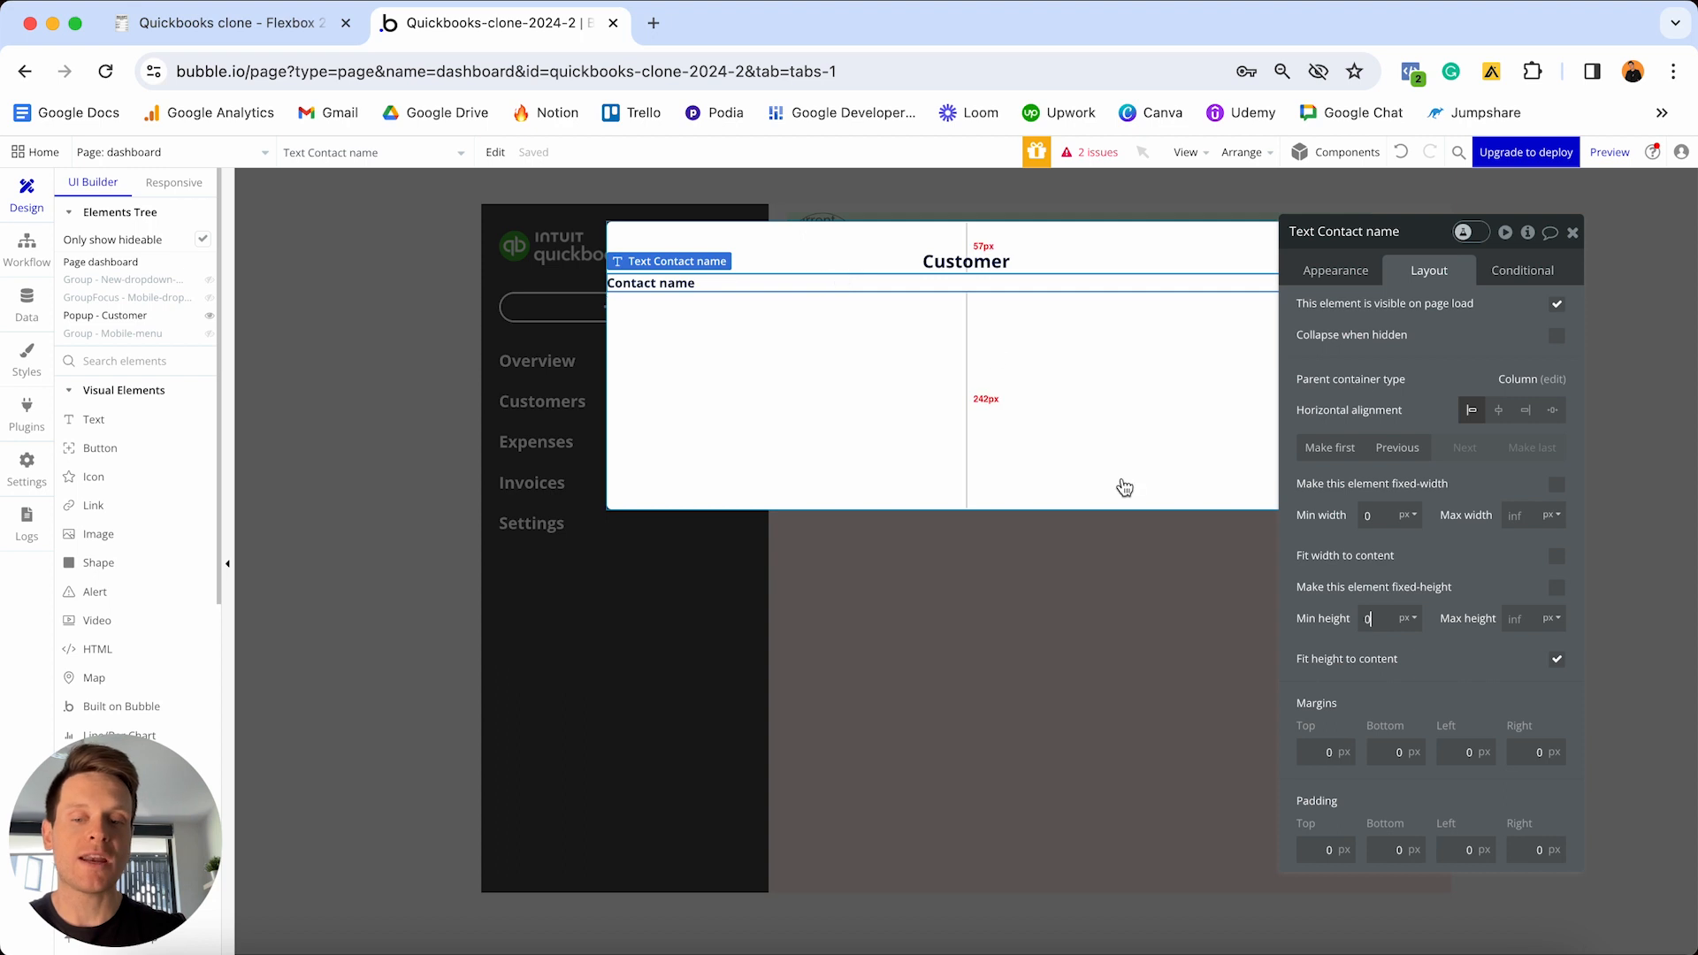
click(1310, 747)
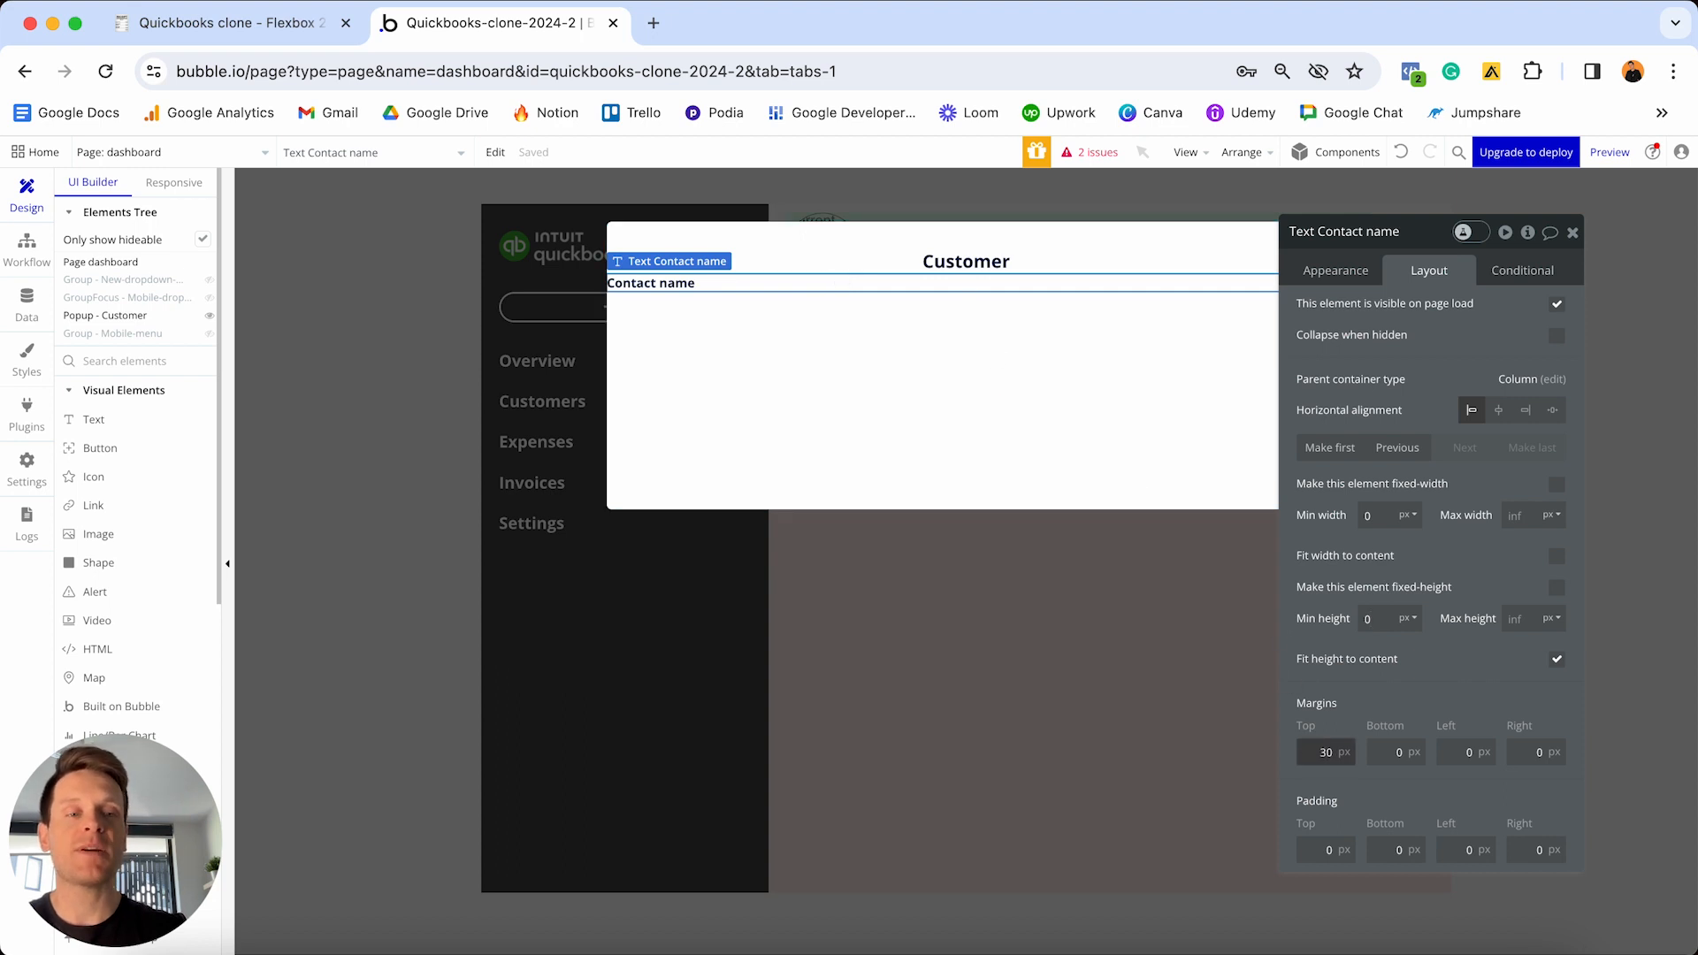
click(1451, 752)
text(20)
click(1522, 753)
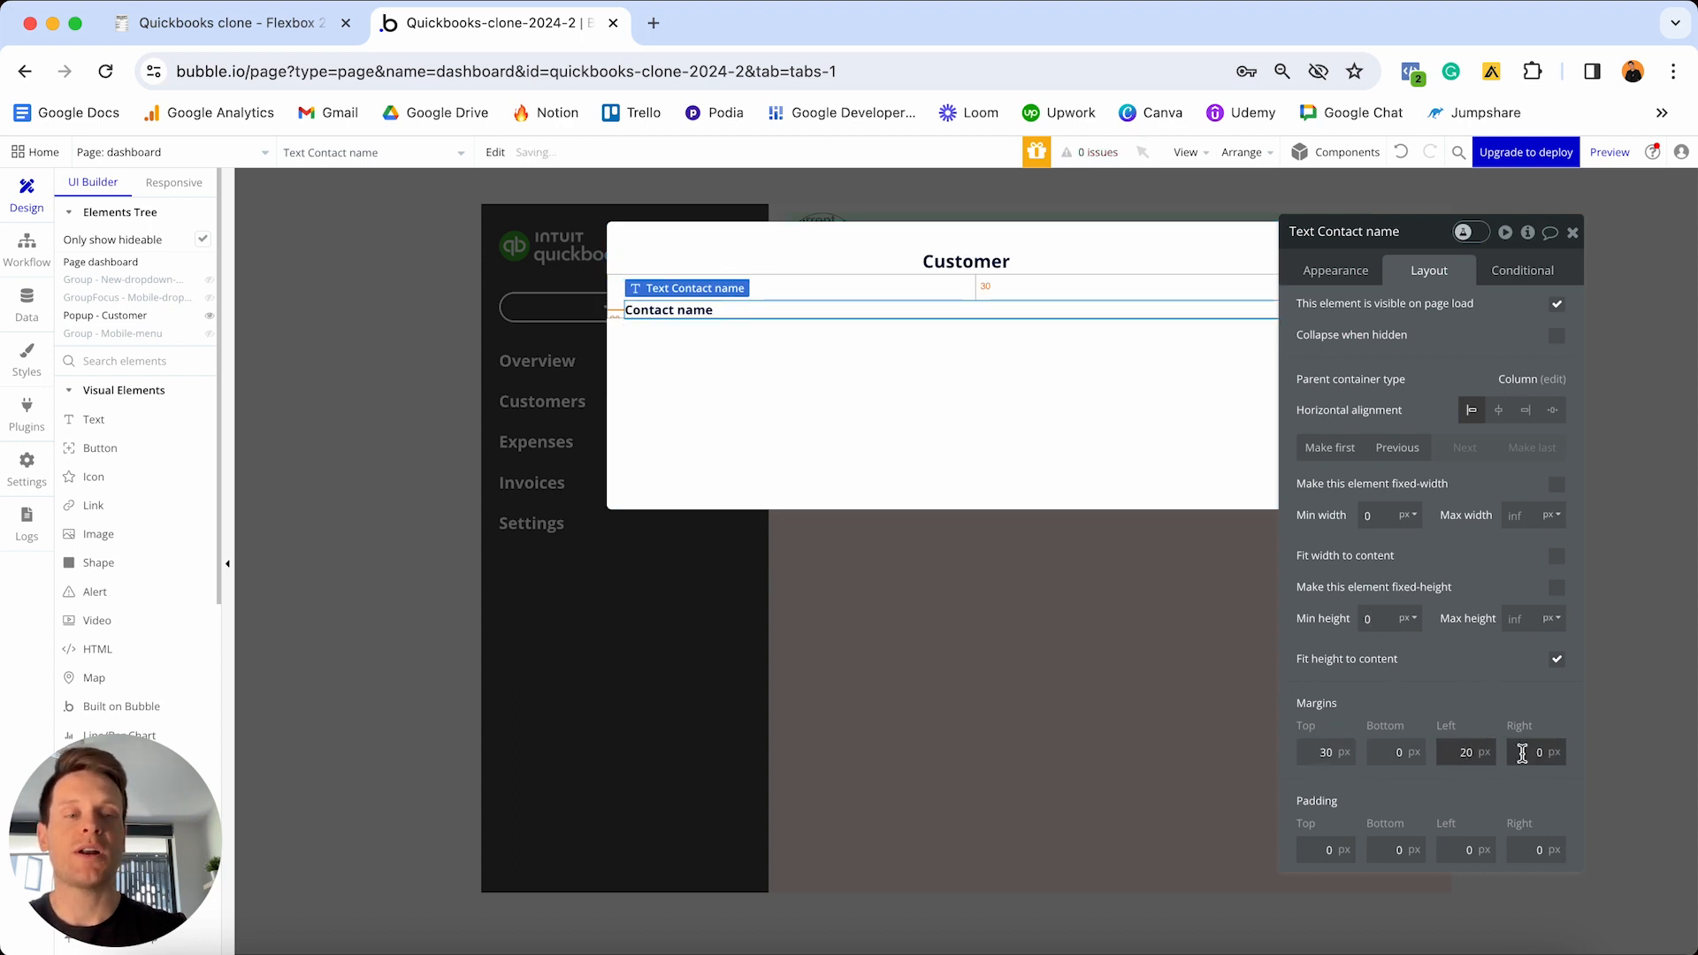
text(20)
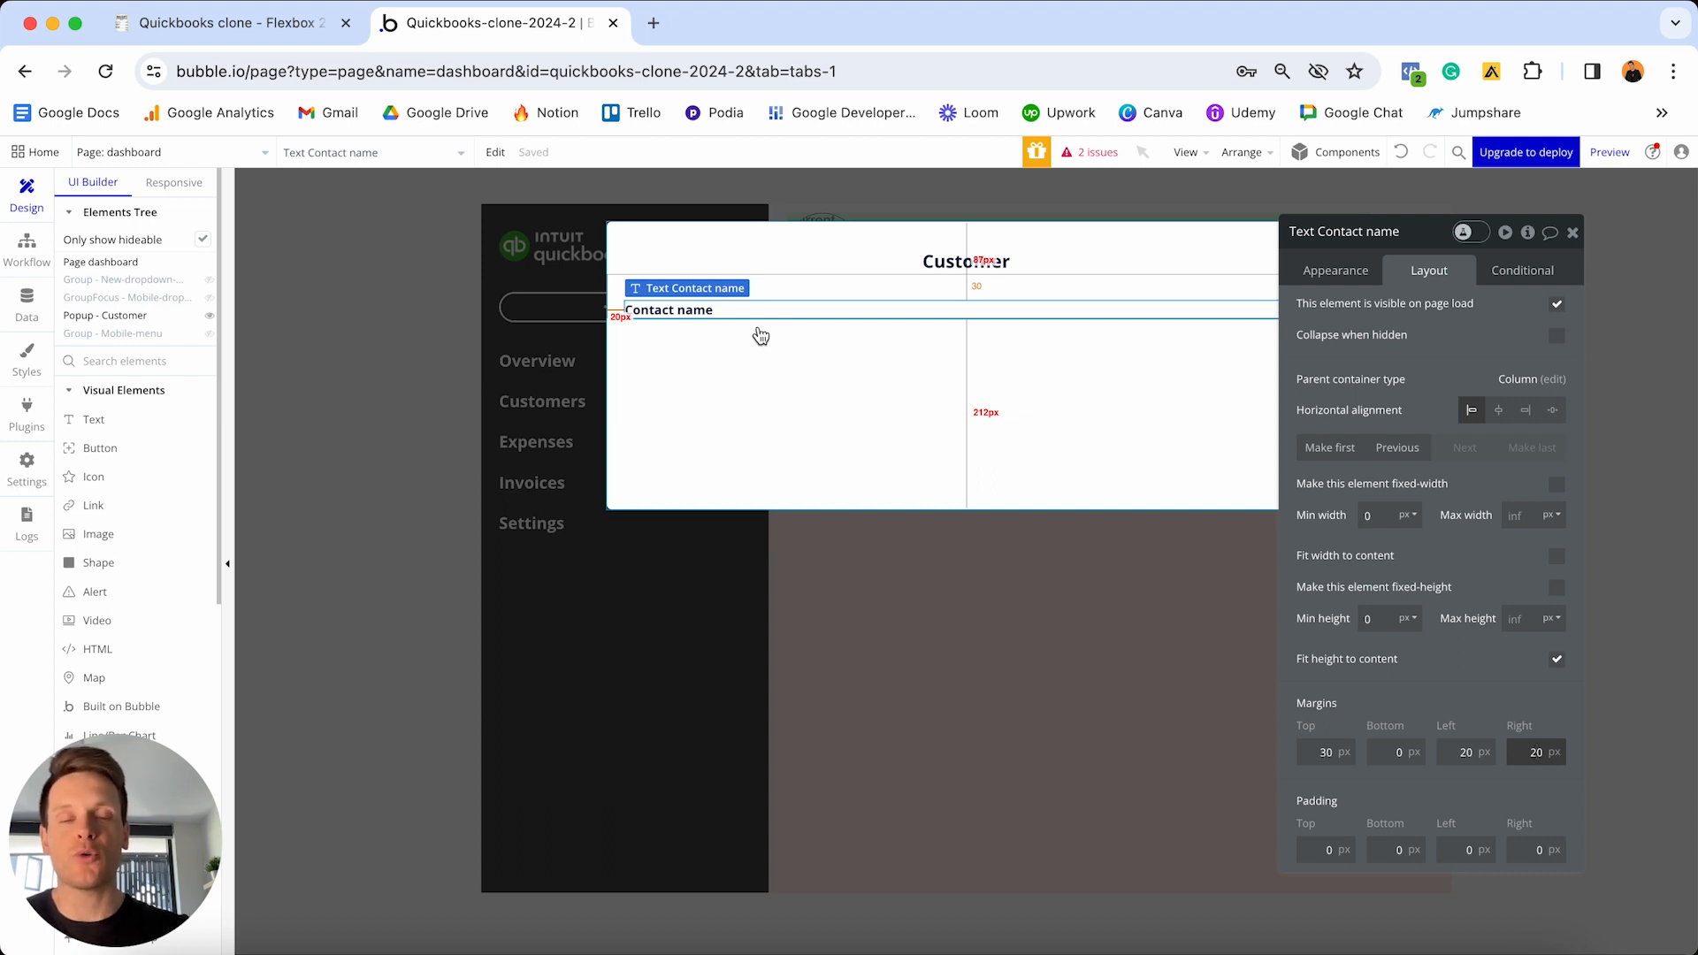
scroll(195, 446, down, 5)
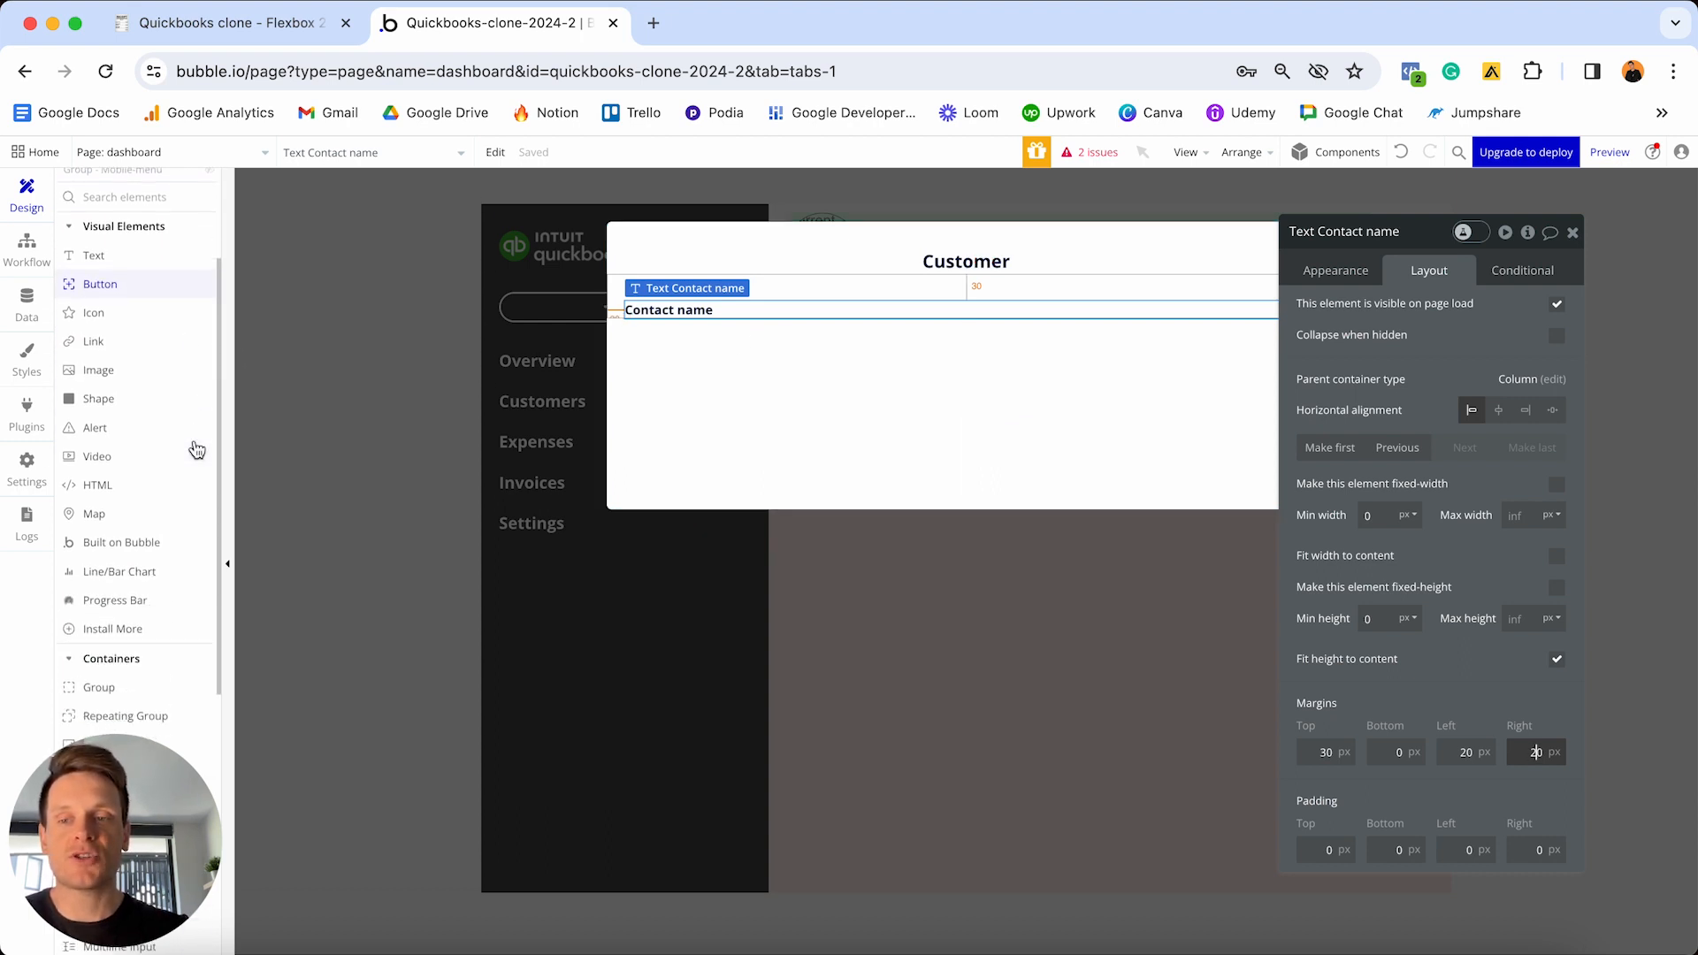
- Add a text input below Contact name and name it 'Input - Customer-contact-name'
scroll(196, 449, down, 2)
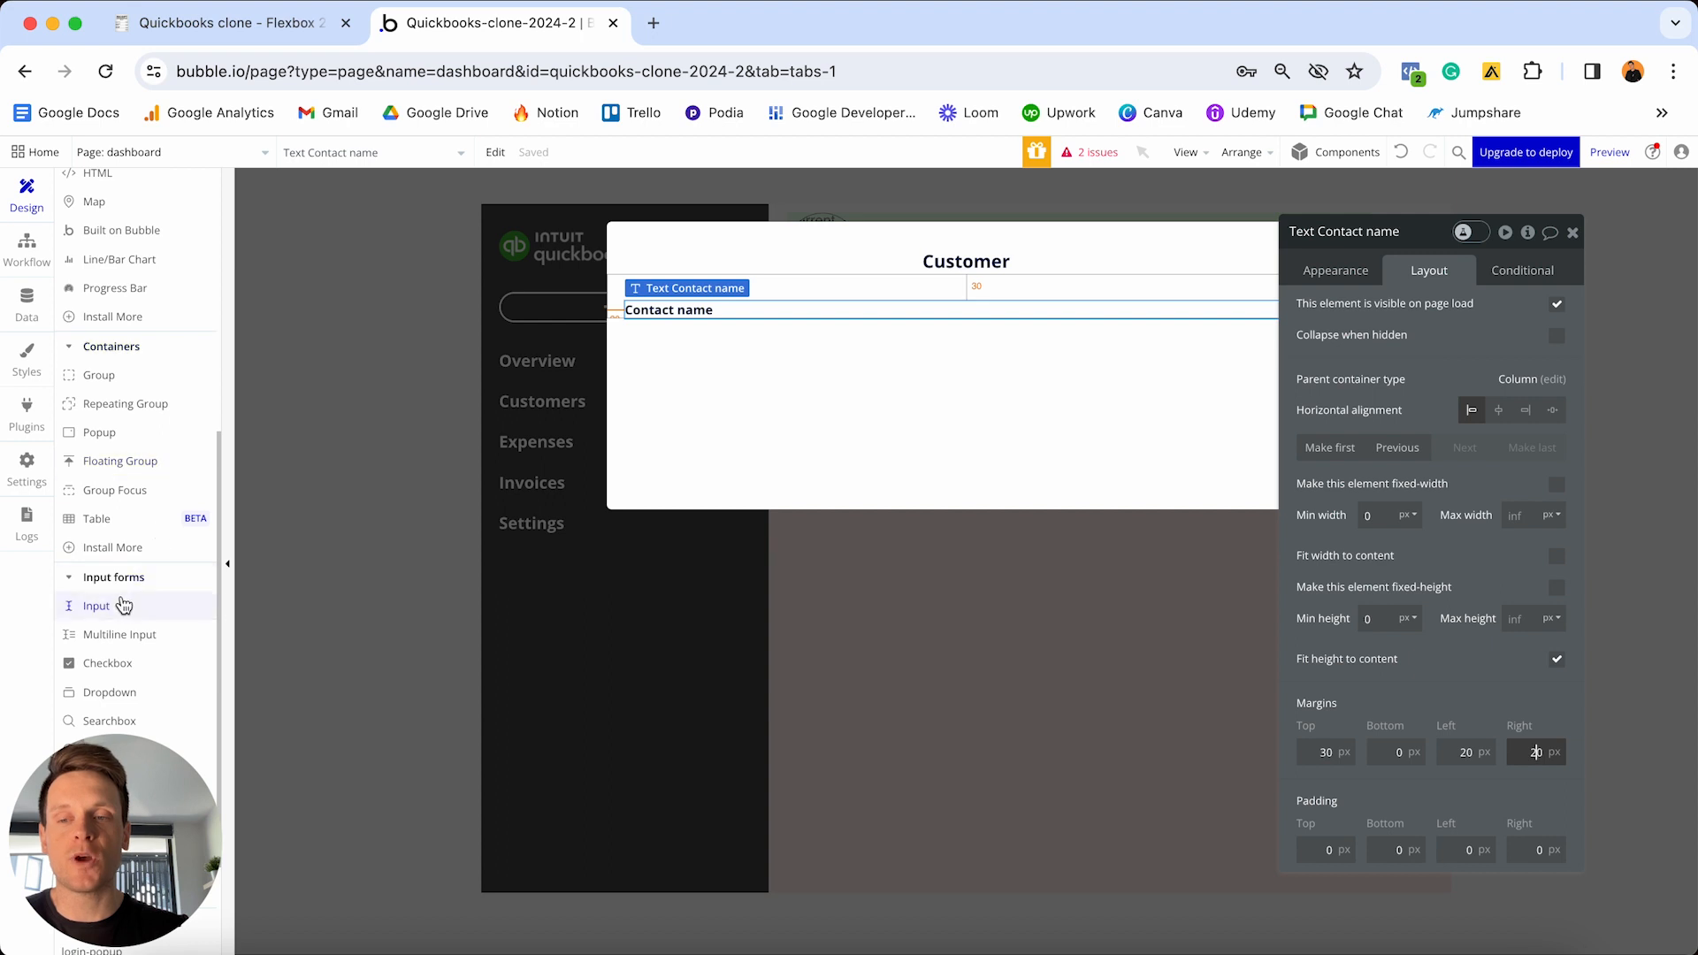
click(98, 606)
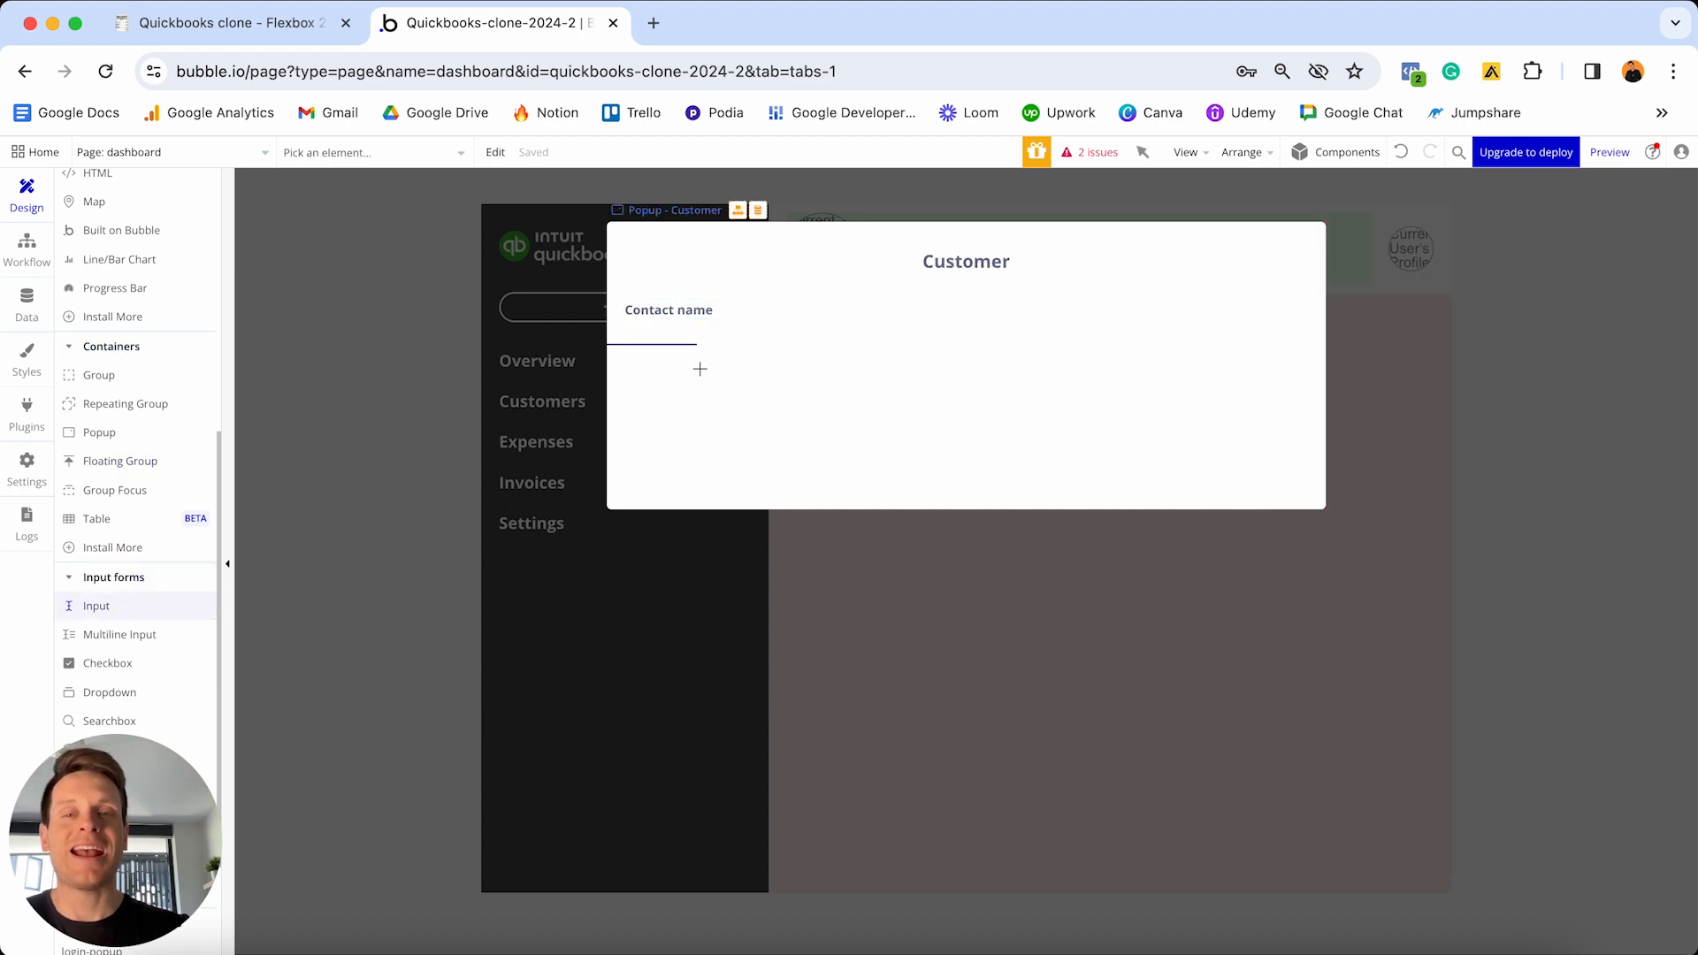
click(700, 369)
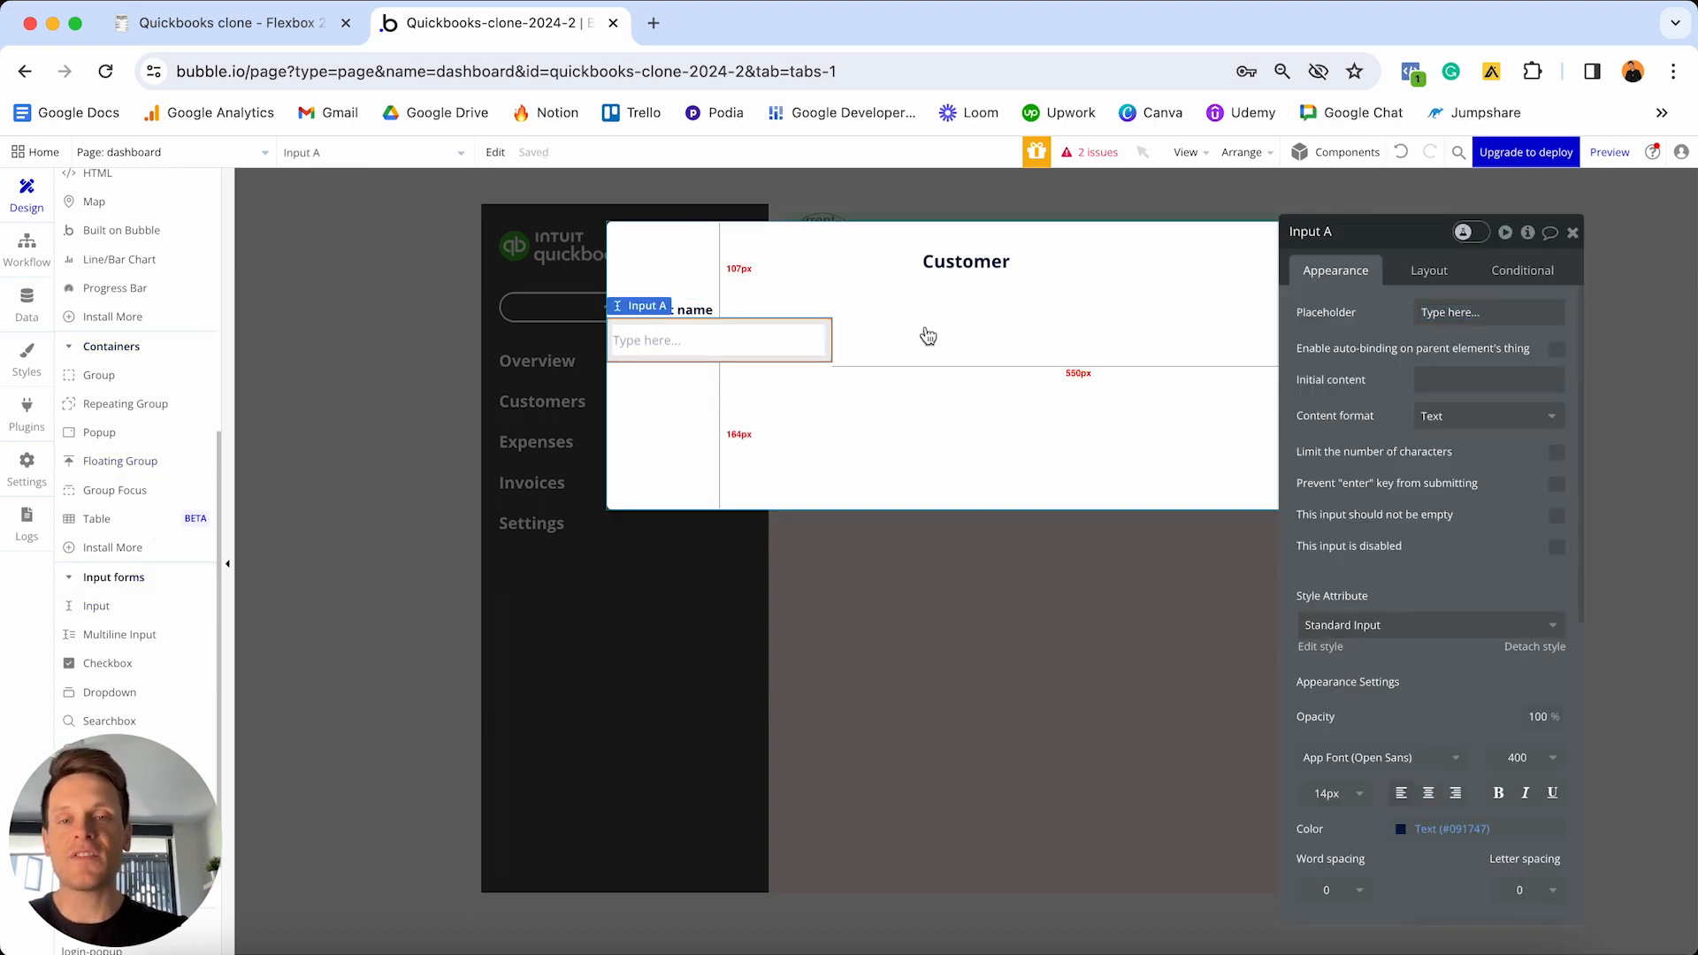
click(1351, 223)
key(BackSpace)
key(BackSpace)
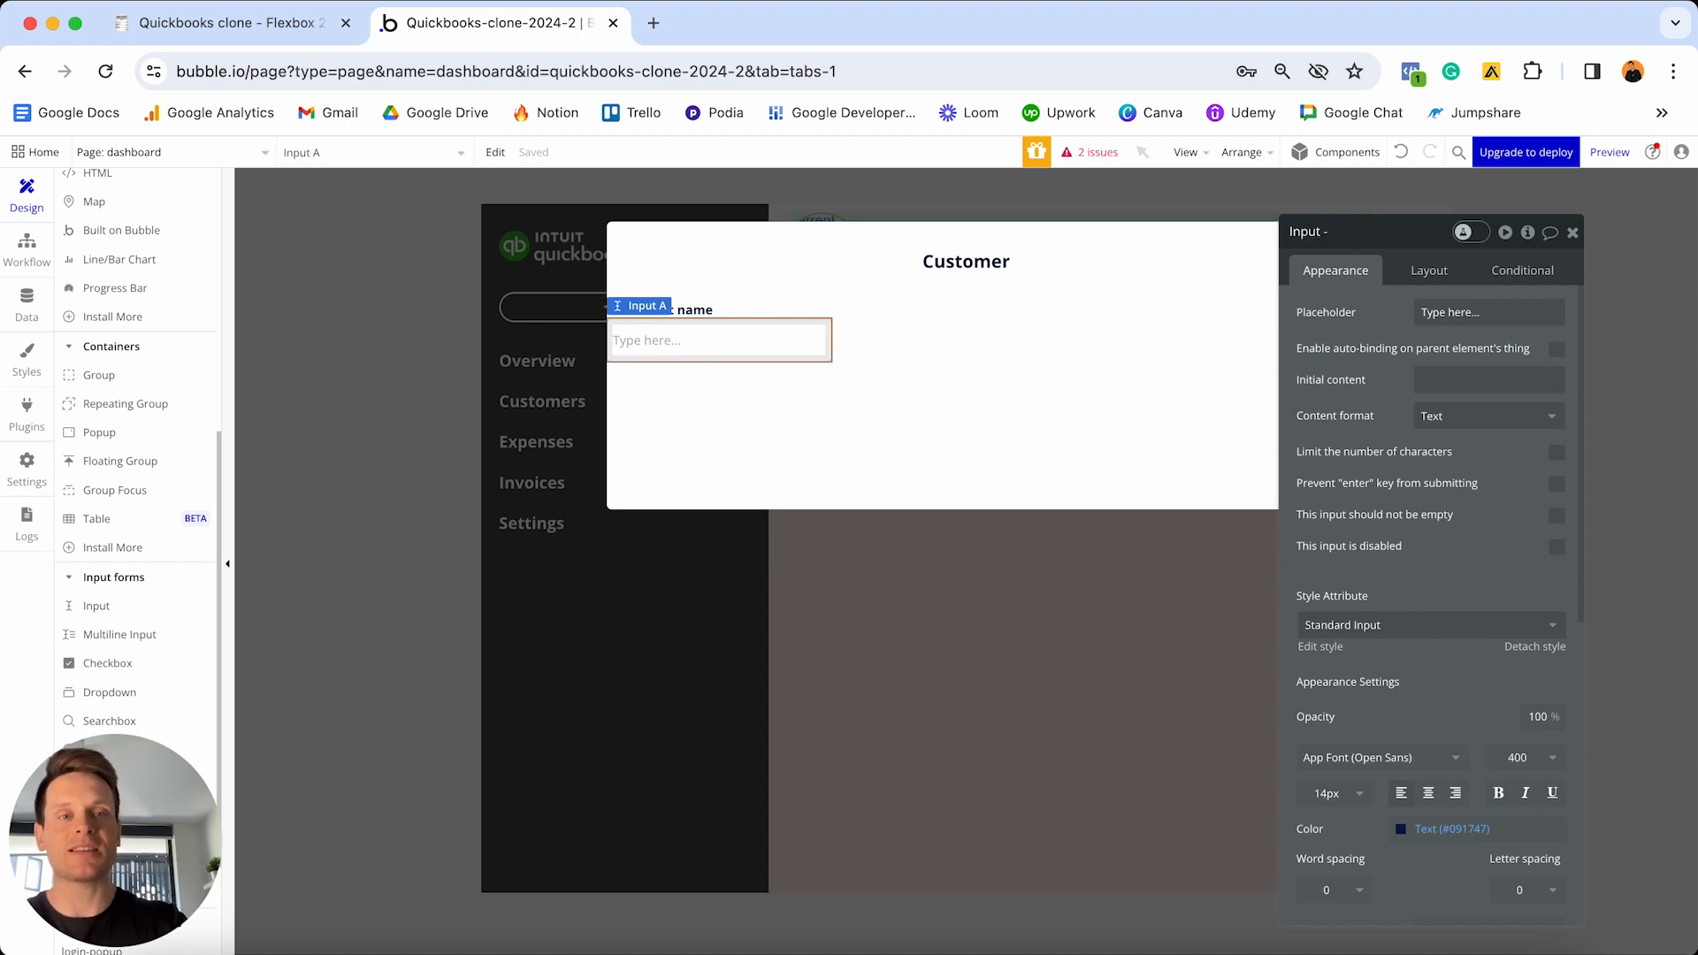
text(- Custom)
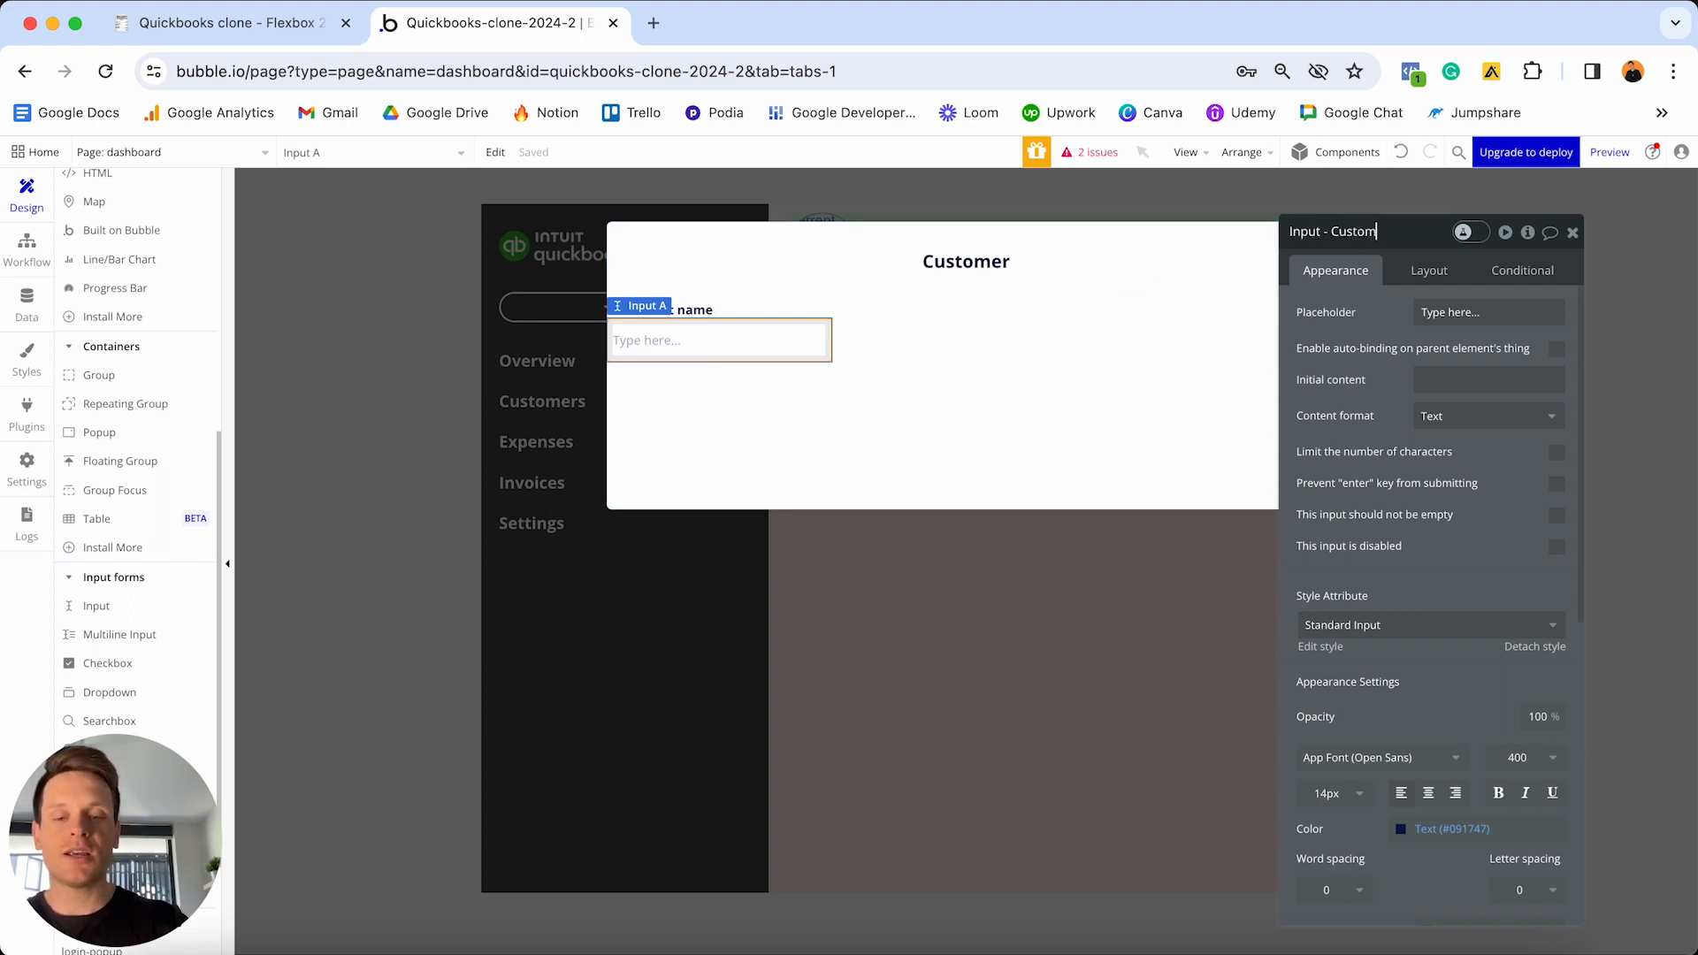
text(er-conta)
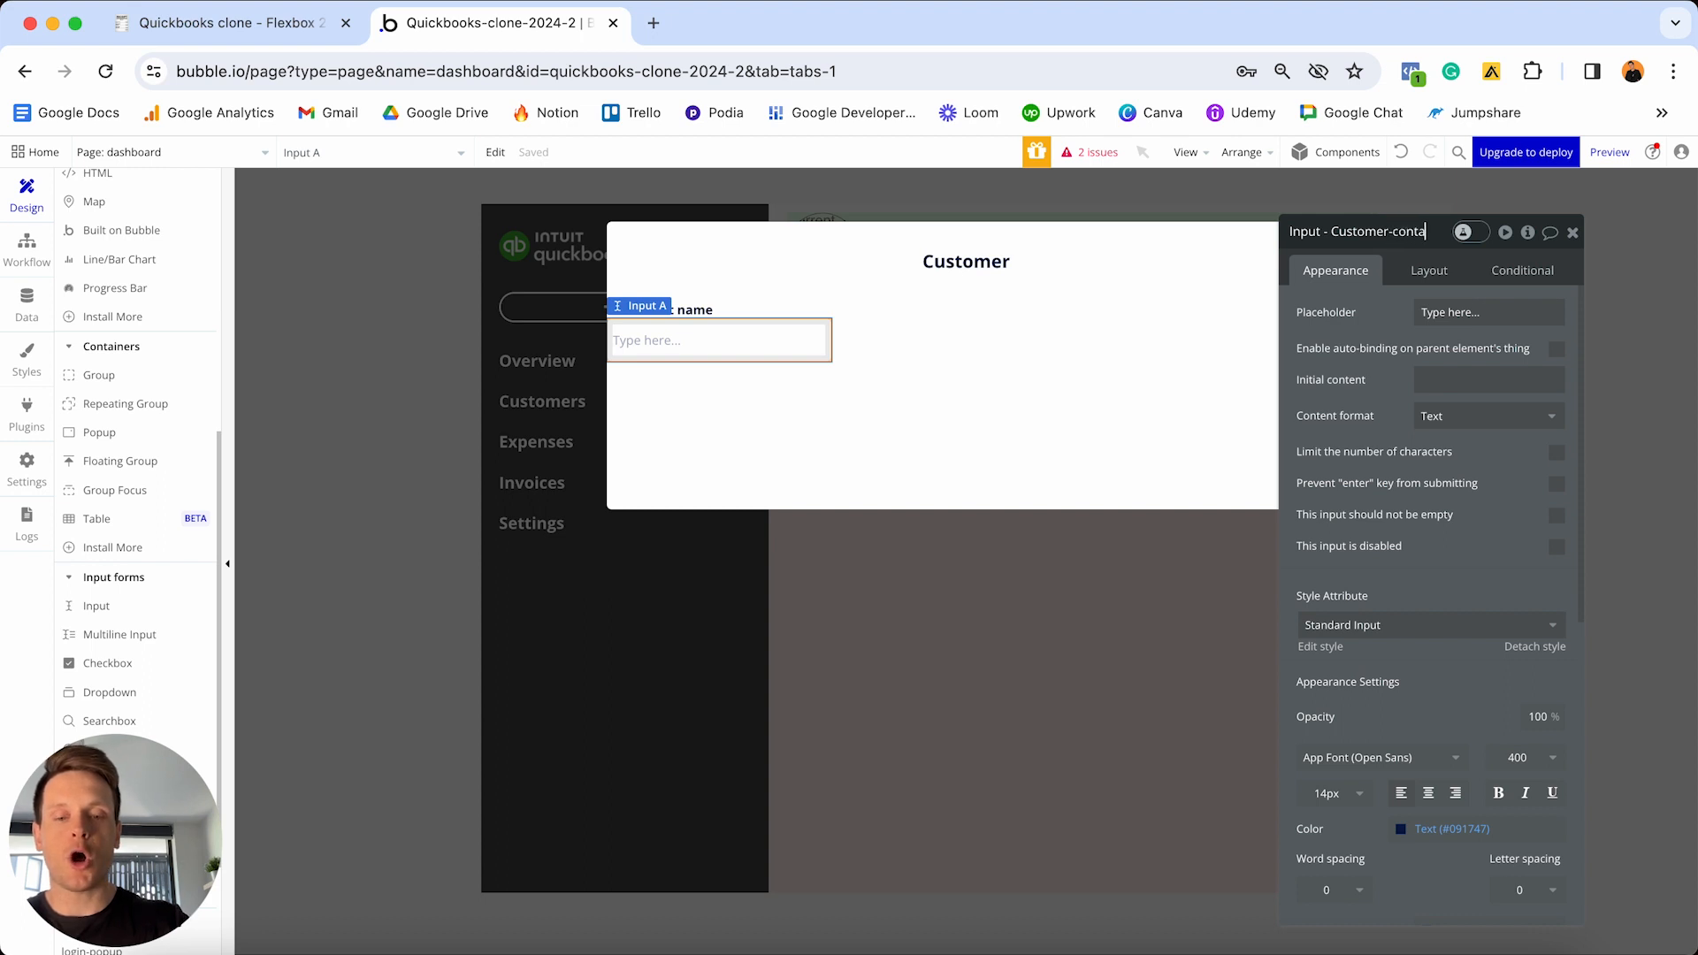
text(ct-name)
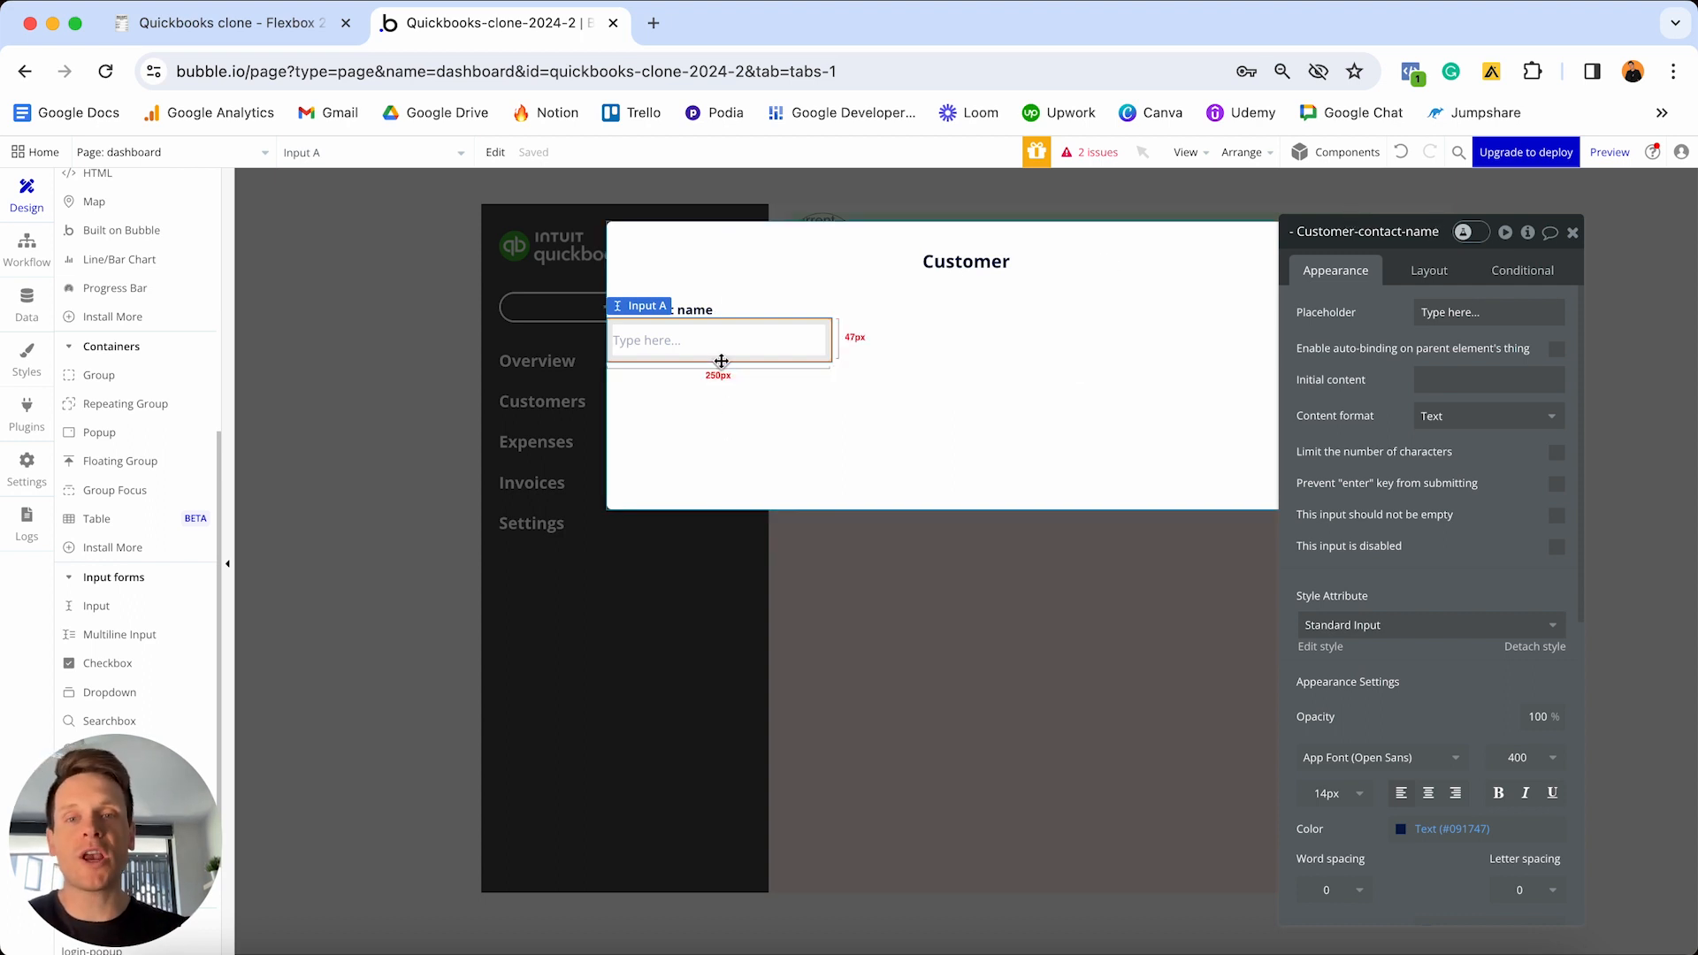
- Make the input full width with min width 0 and 20px left and right margins
click(1430, 273)
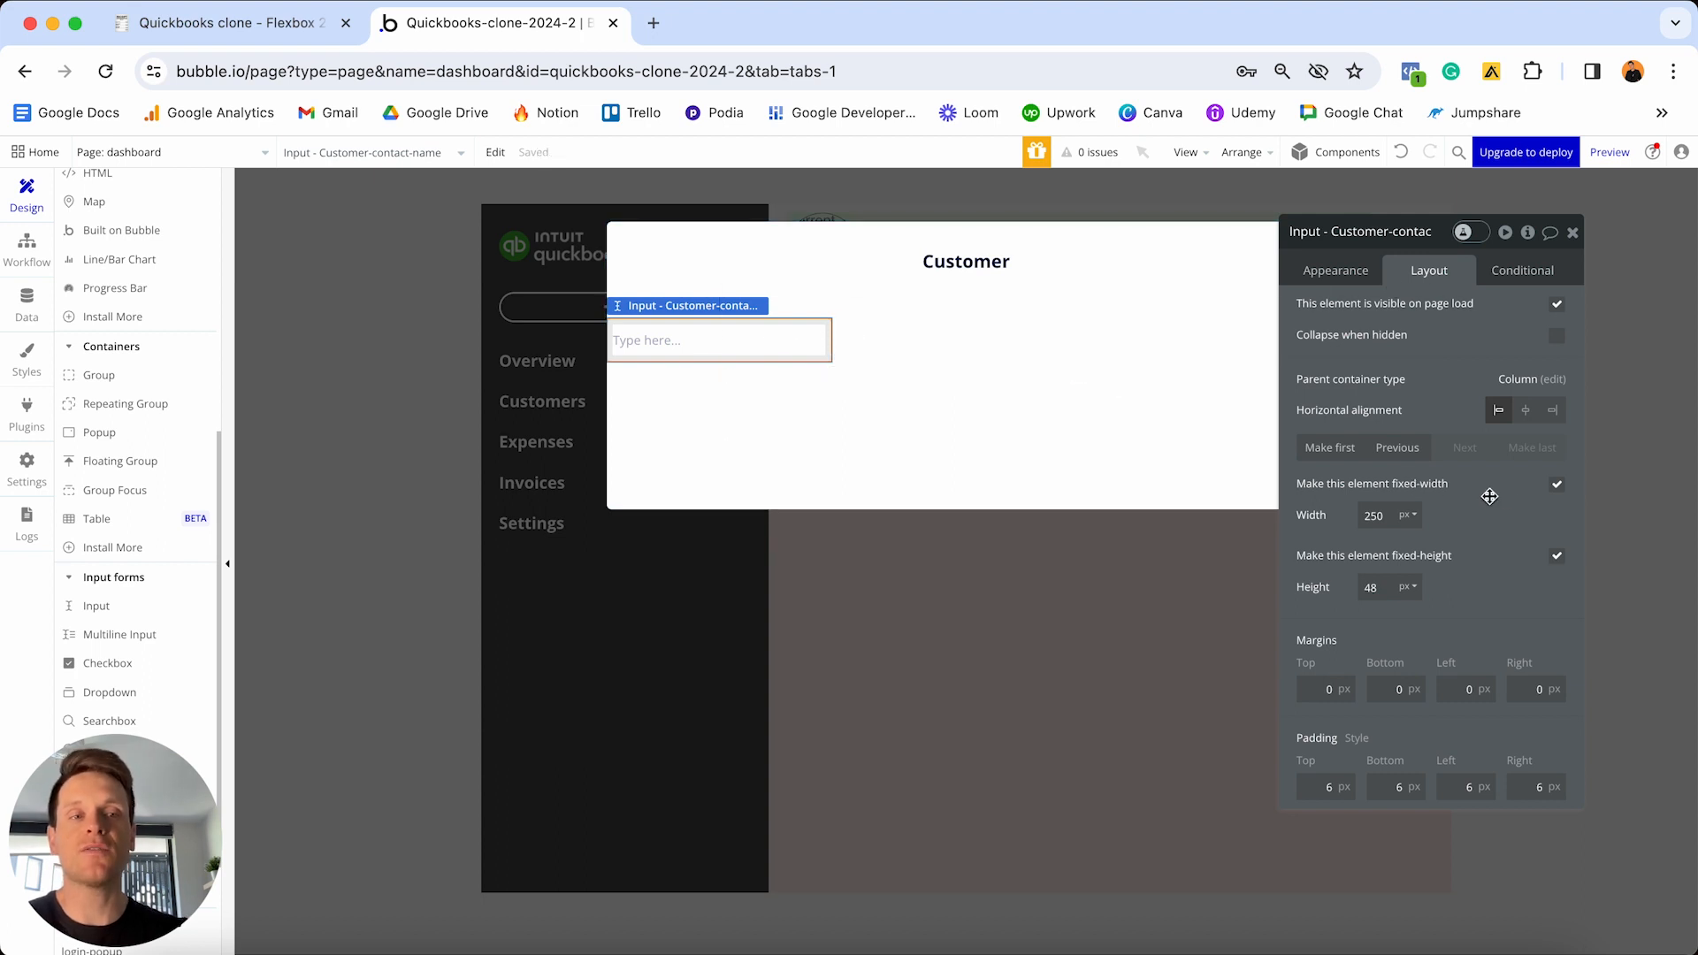
click(1557, 485)
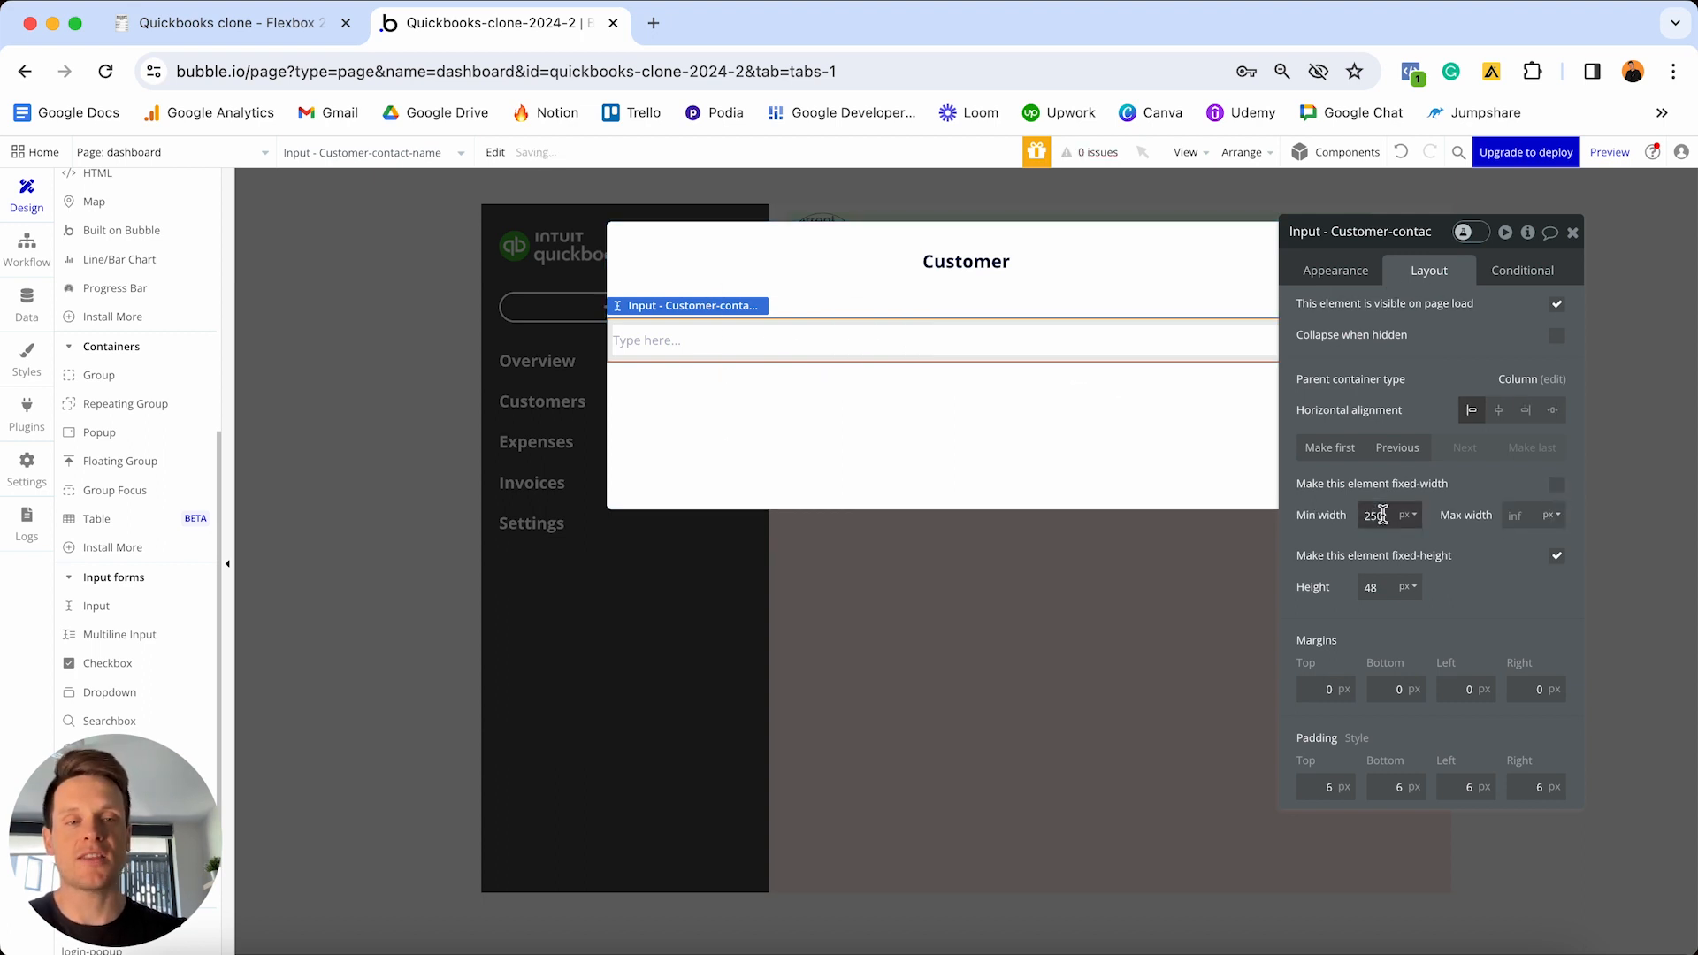
click(1399, 522)
click(1389, 516)
key(super+a)
text(0)
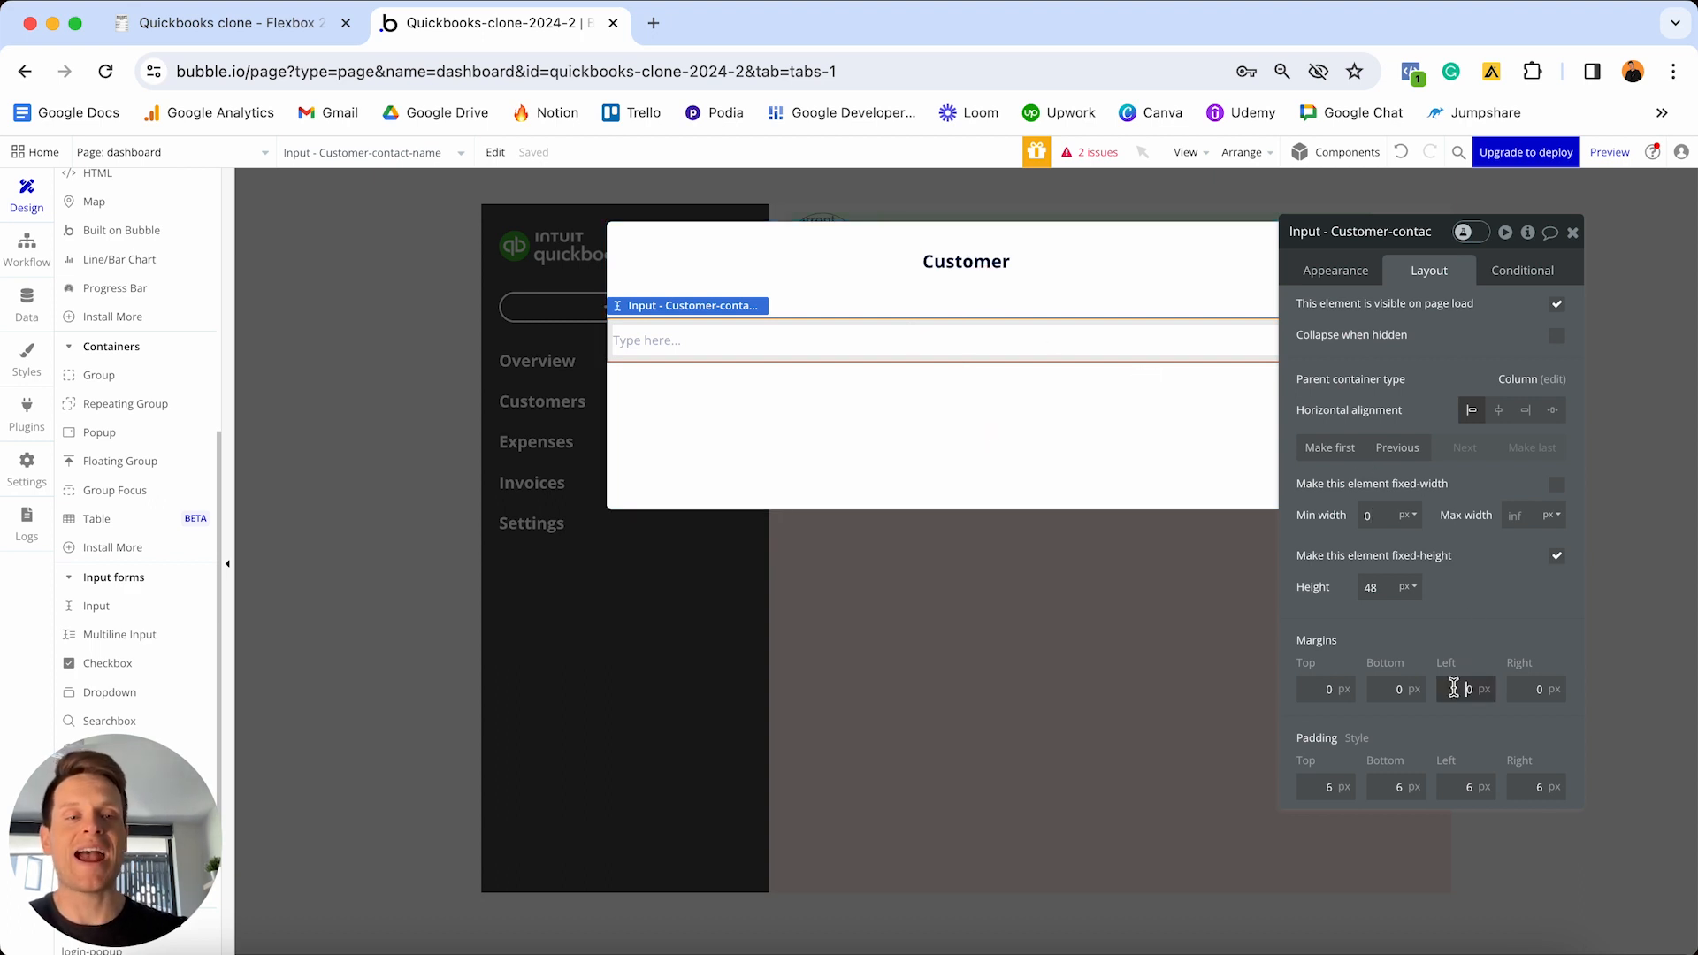
text(2)
click(1521, 689)
text(2)
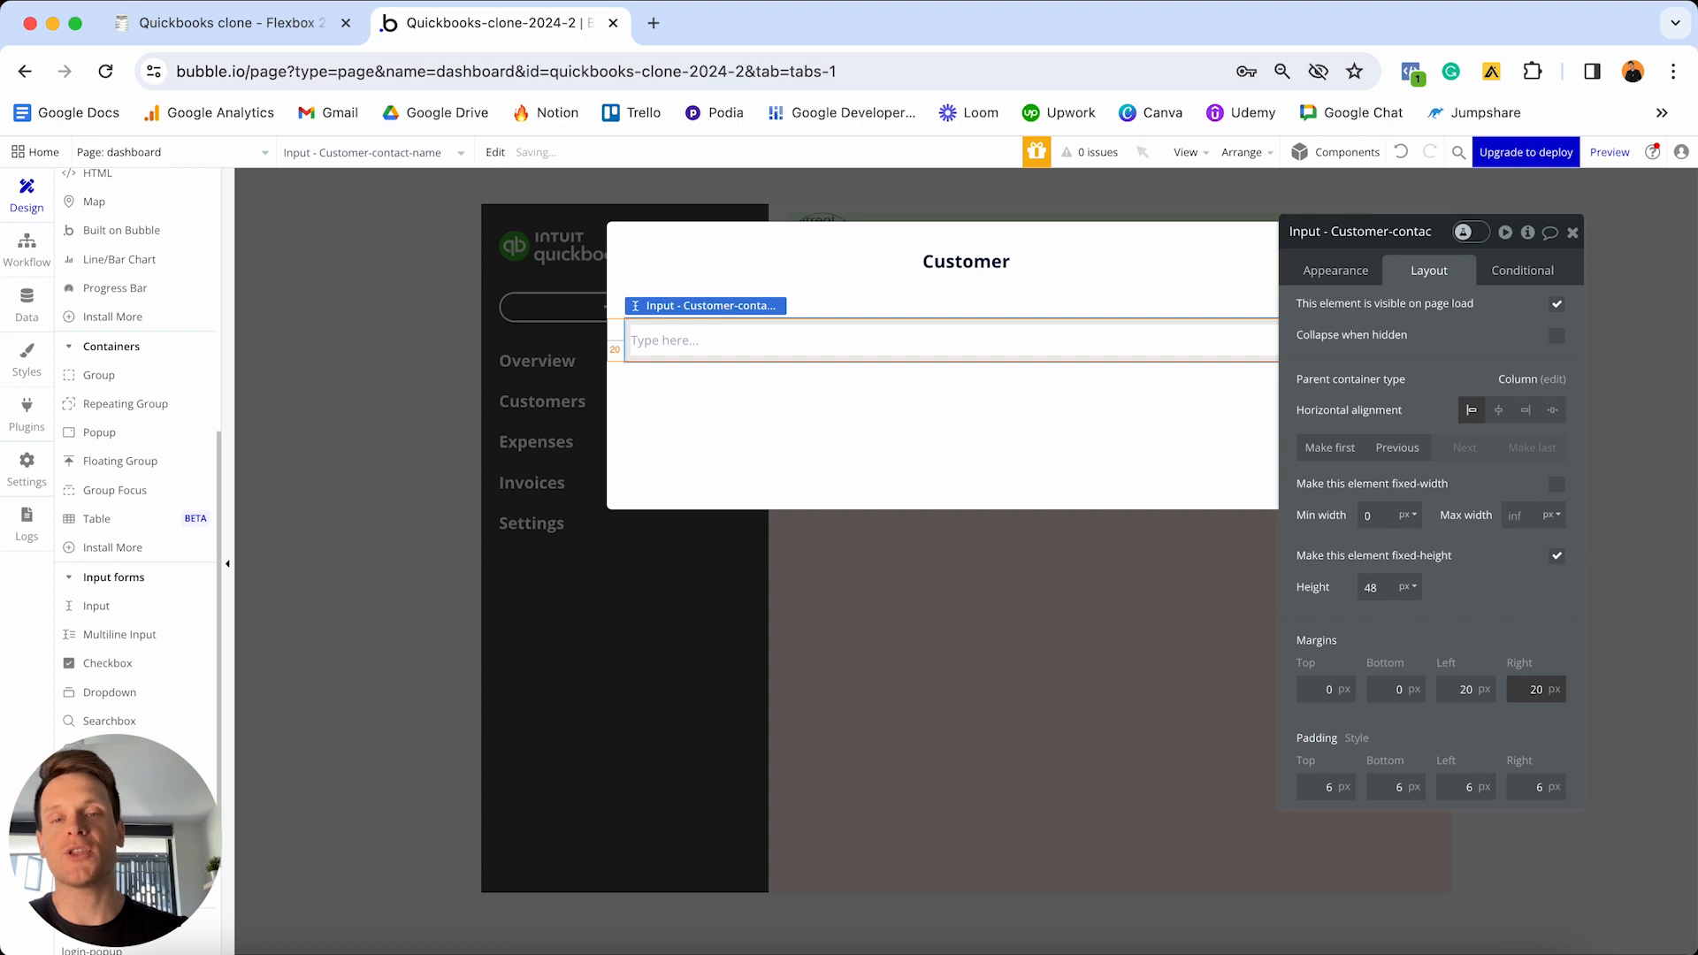
key(Return)
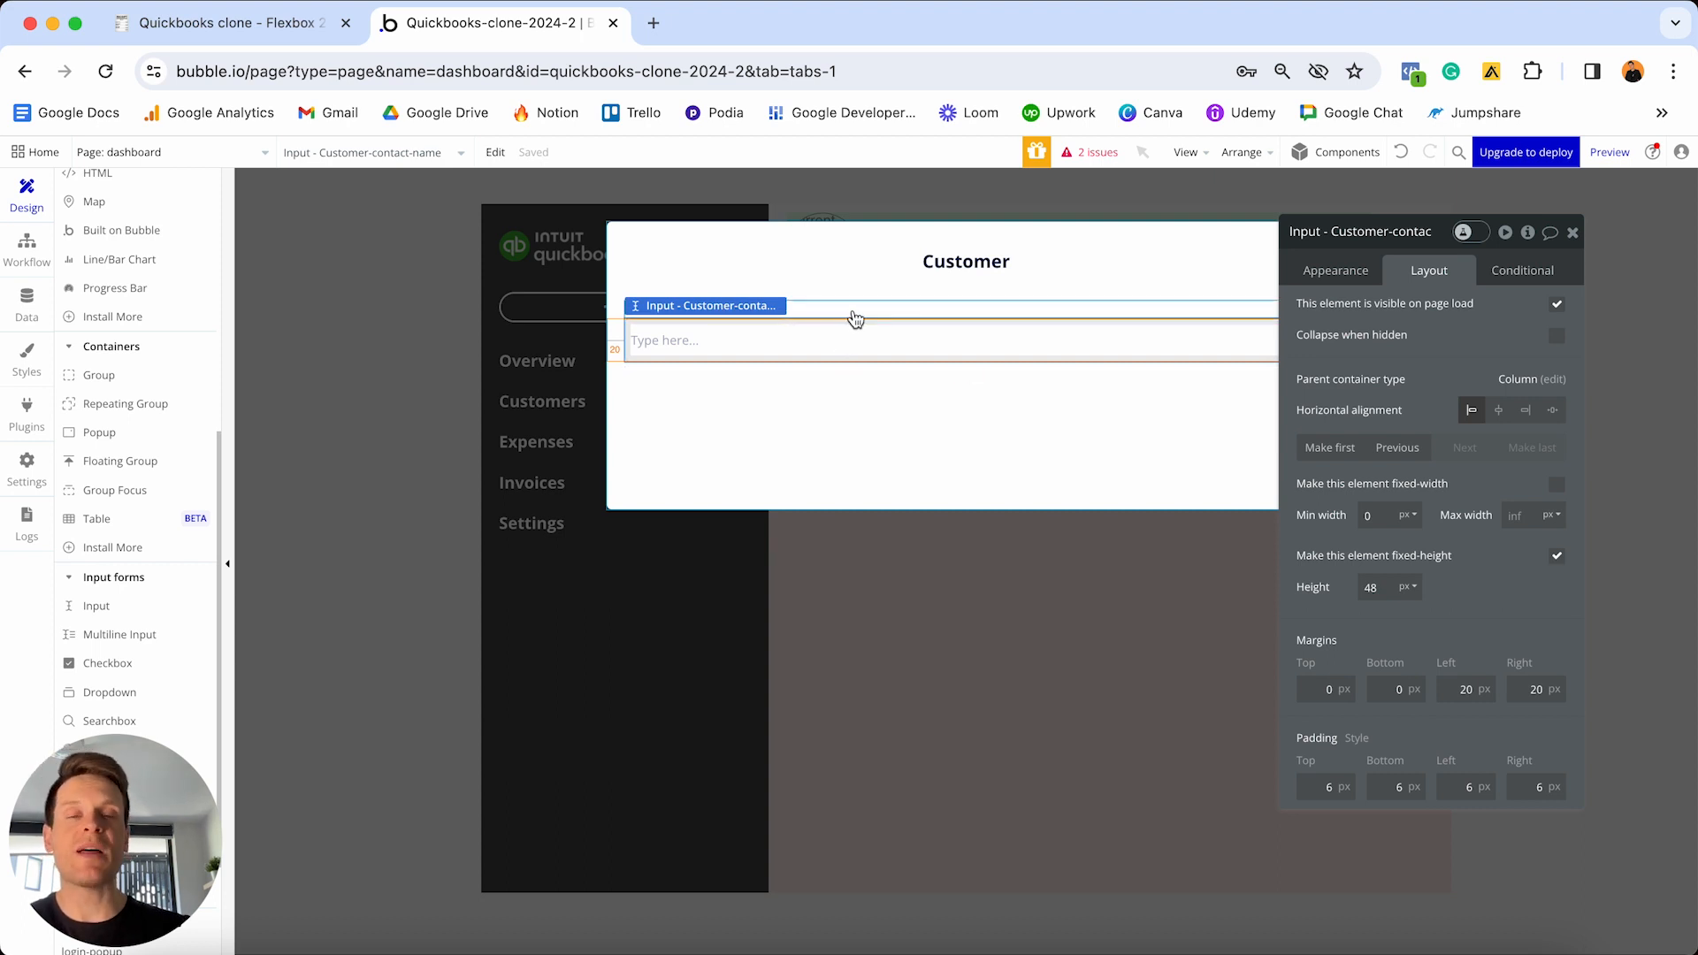
shift+click(853, 312)
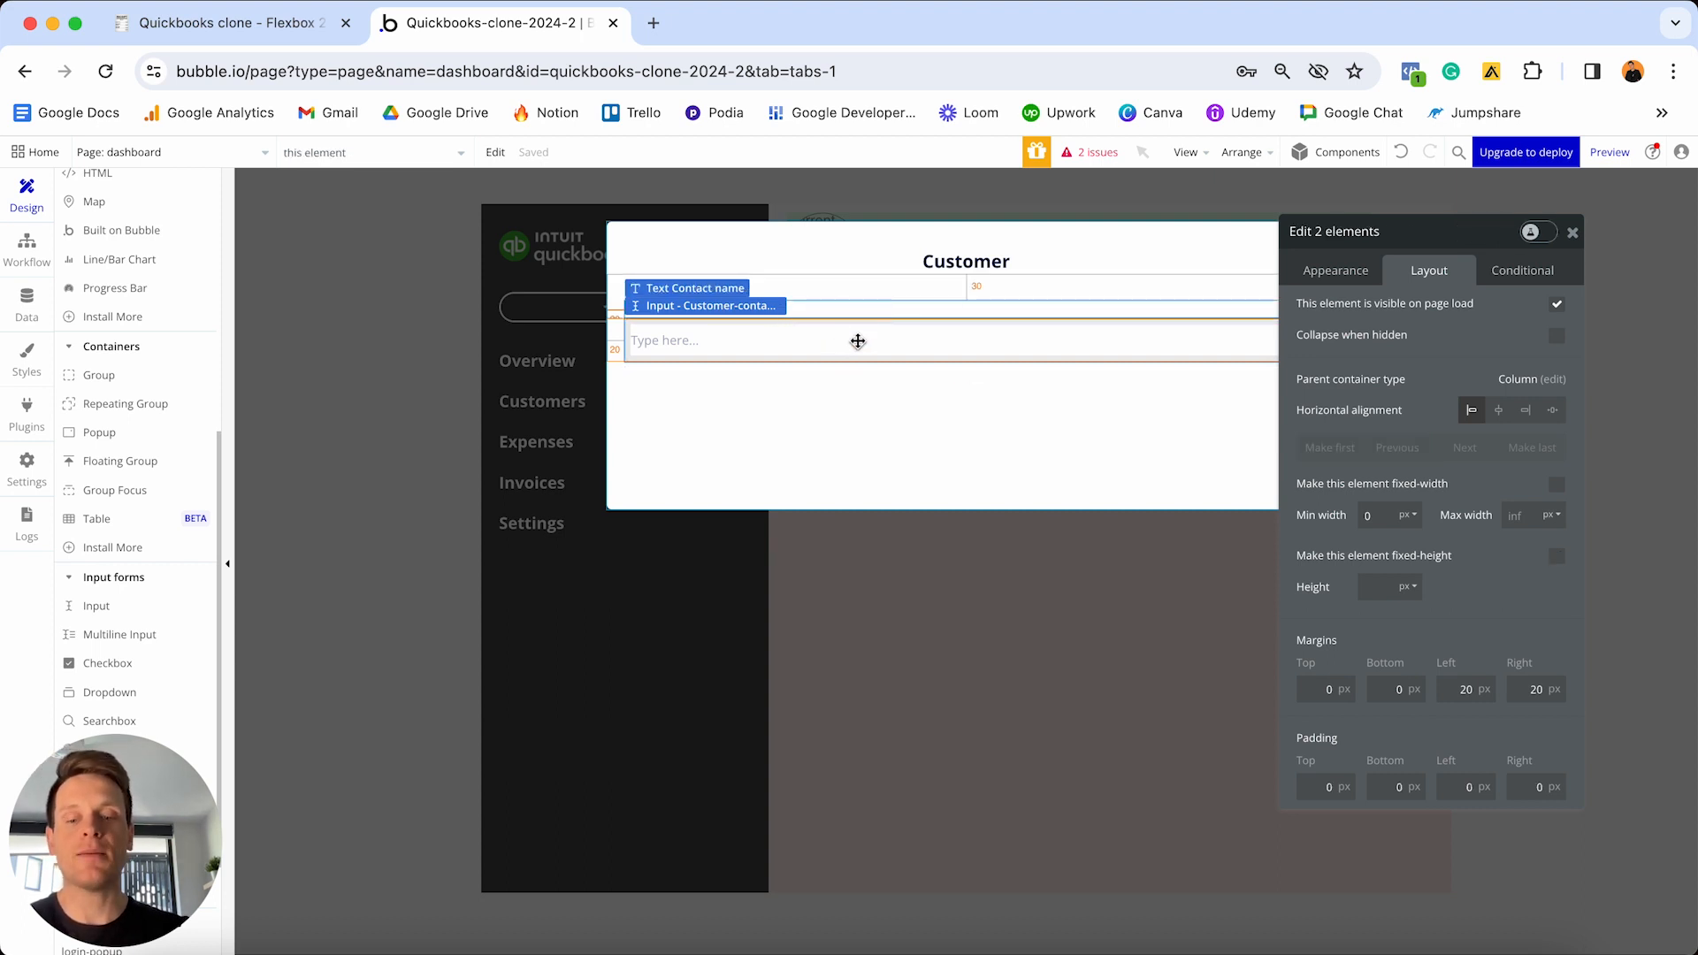
- Duplicate the Contact name label and input, and change the copied label to 'Company name'
key(super+c)
key(super+v)
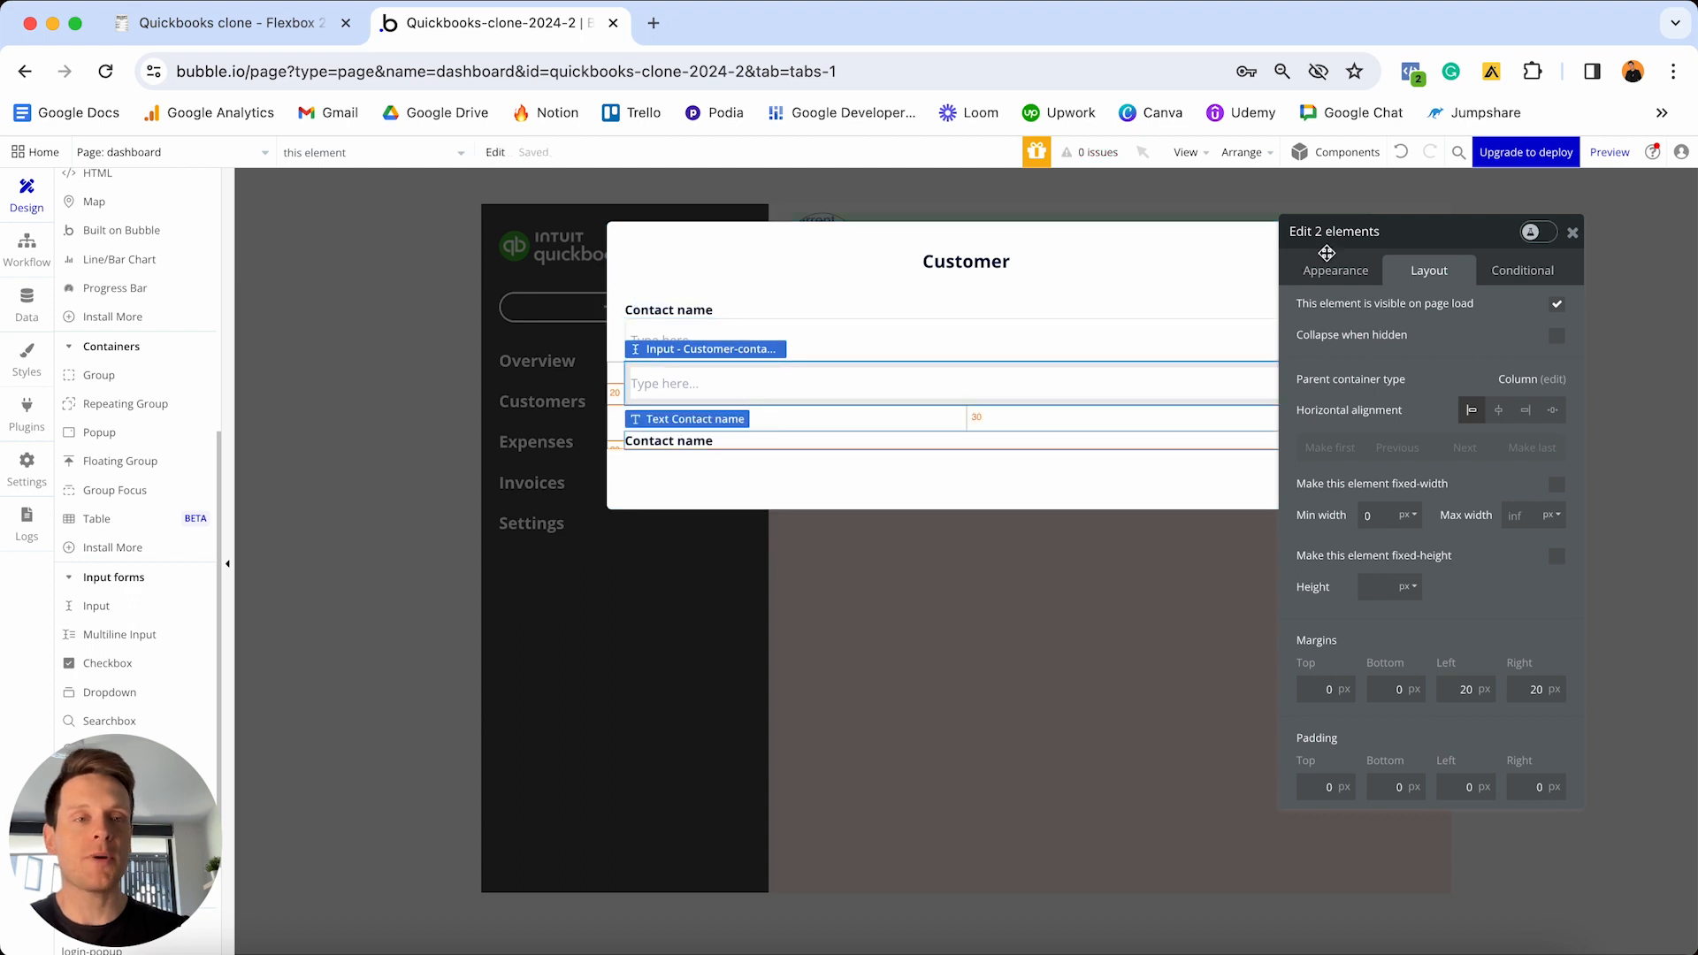
drag(1322, 253, 1441, 253)
click(1054, 447)
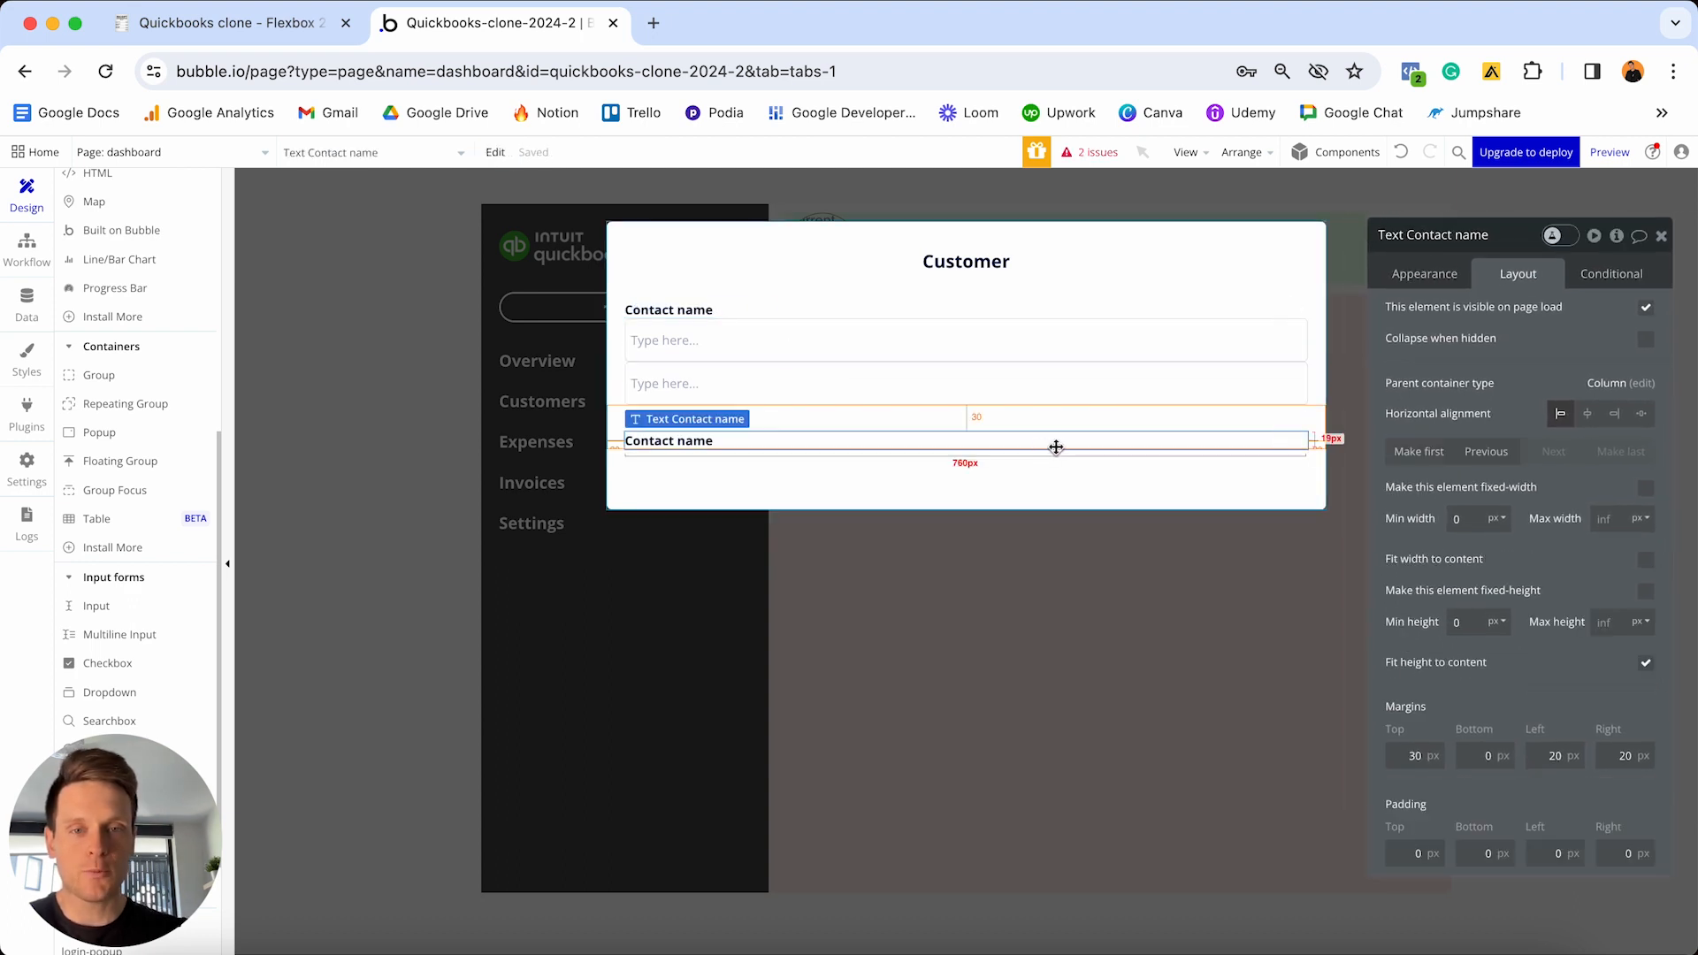
drag(1054, 447, 1017, 386)
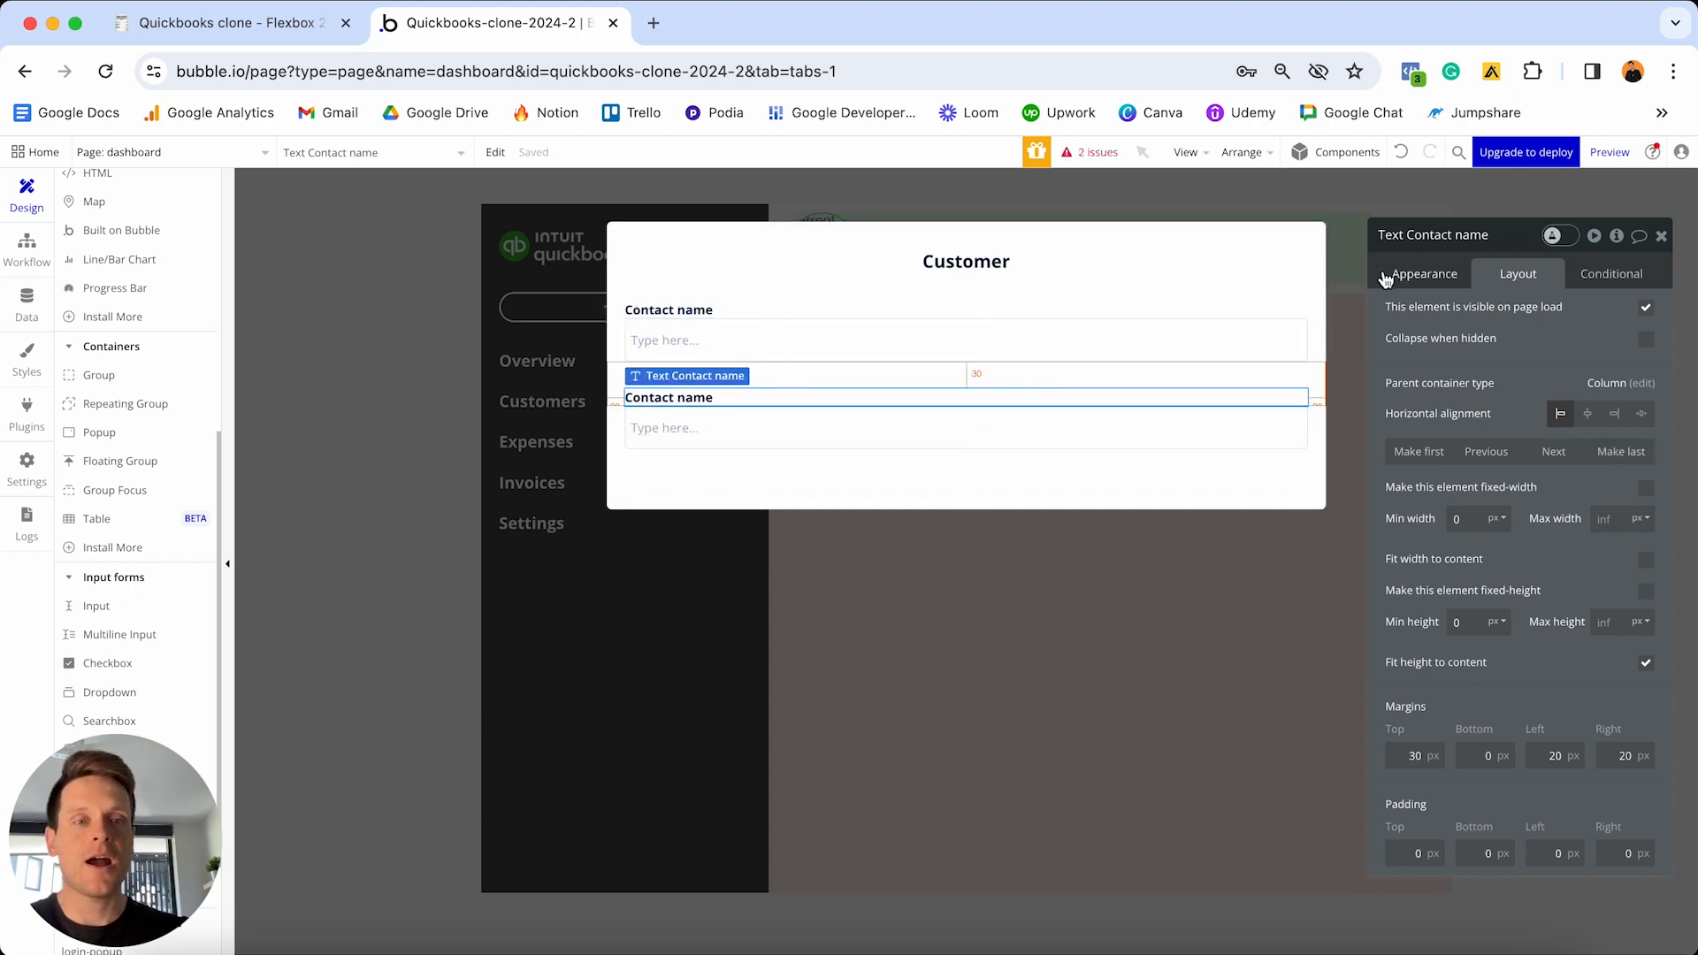
click(1421, 276)
triple_click(1427, 317)
text(Company name)
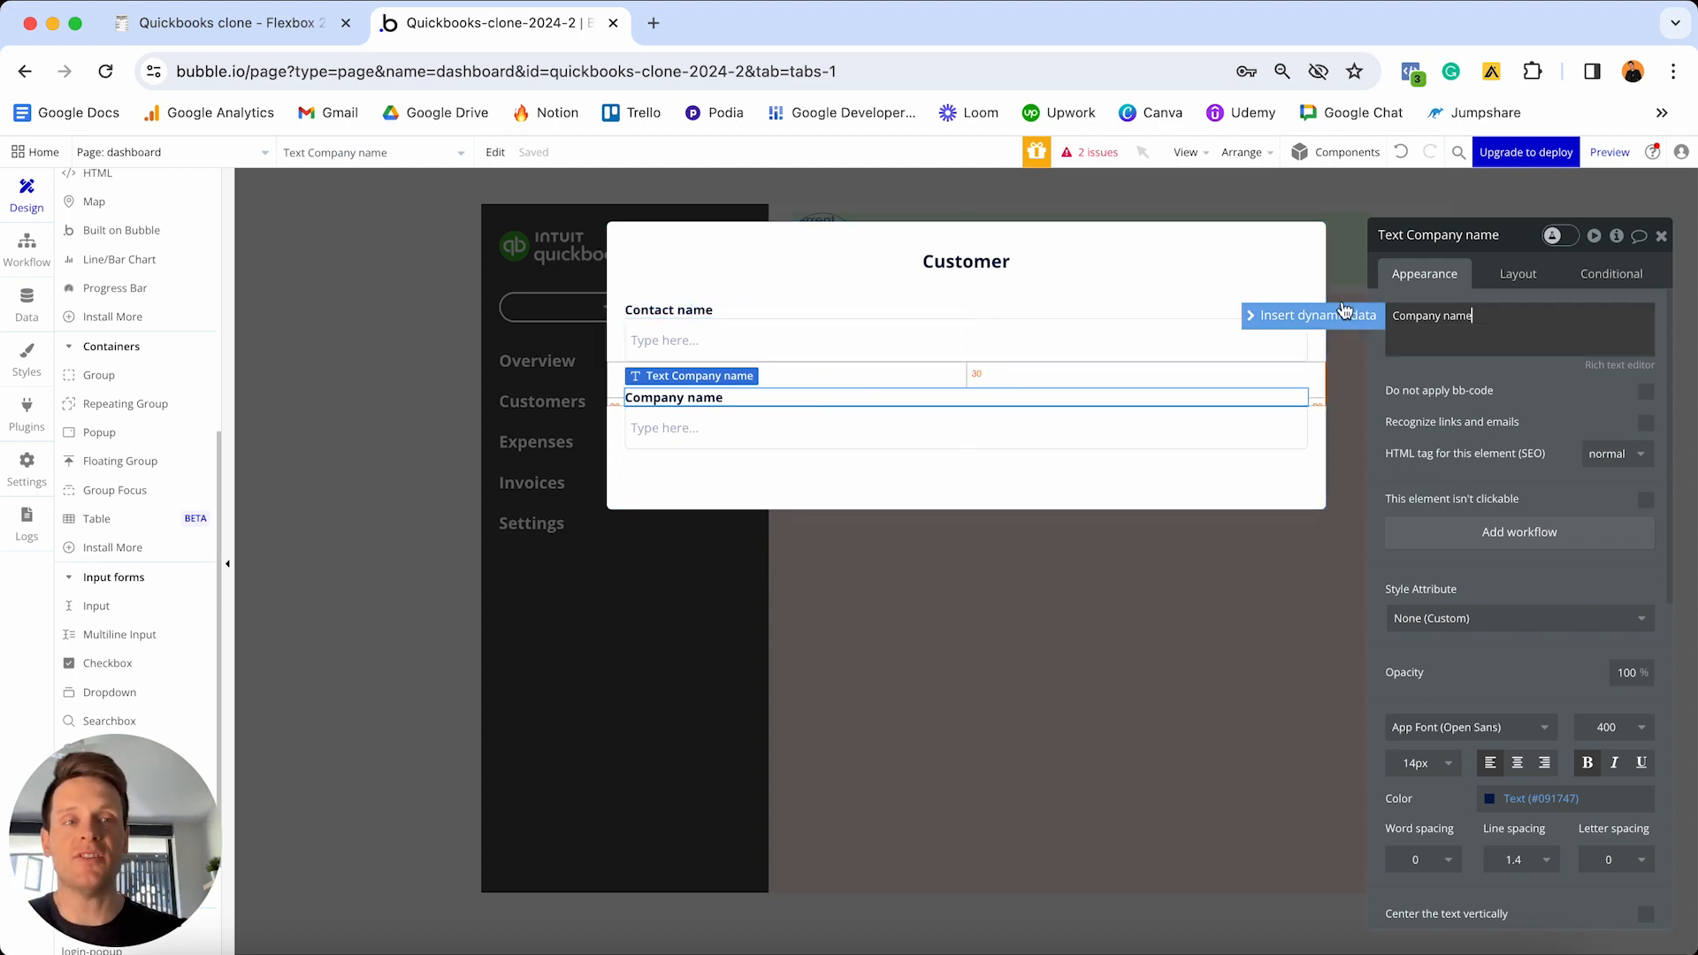
- Give the Company name label a 20px top margin
click(1518, 273)
click(1395, 754)
key(super+a)
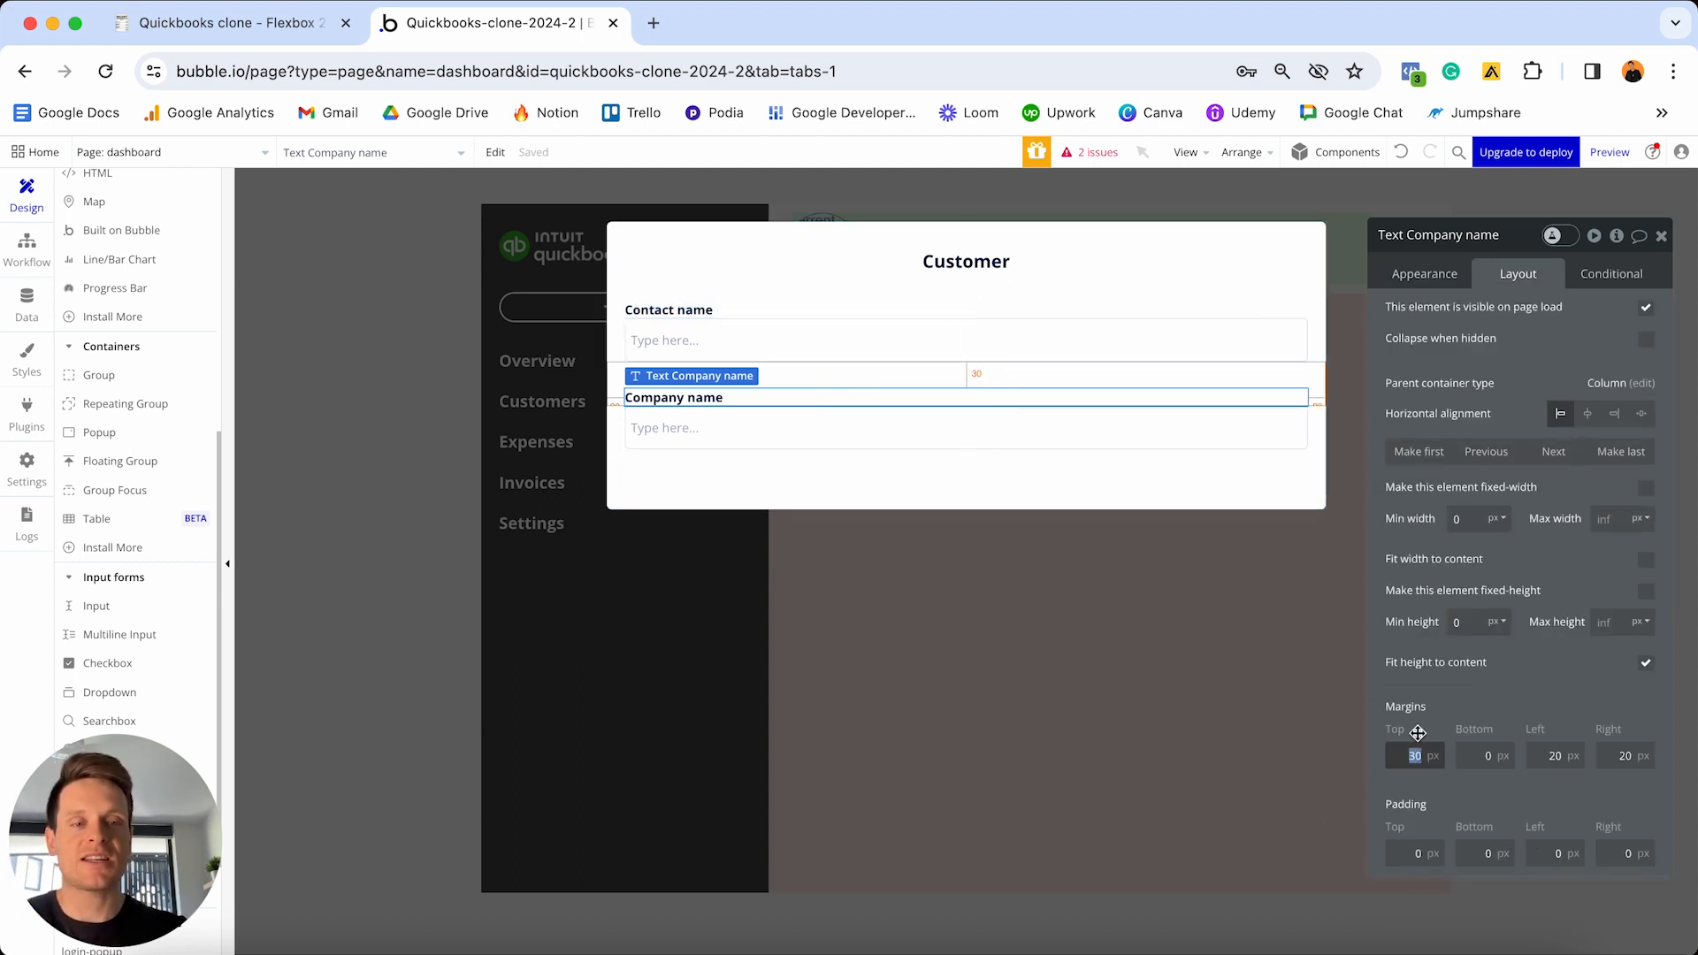
text(20)
key(Return)
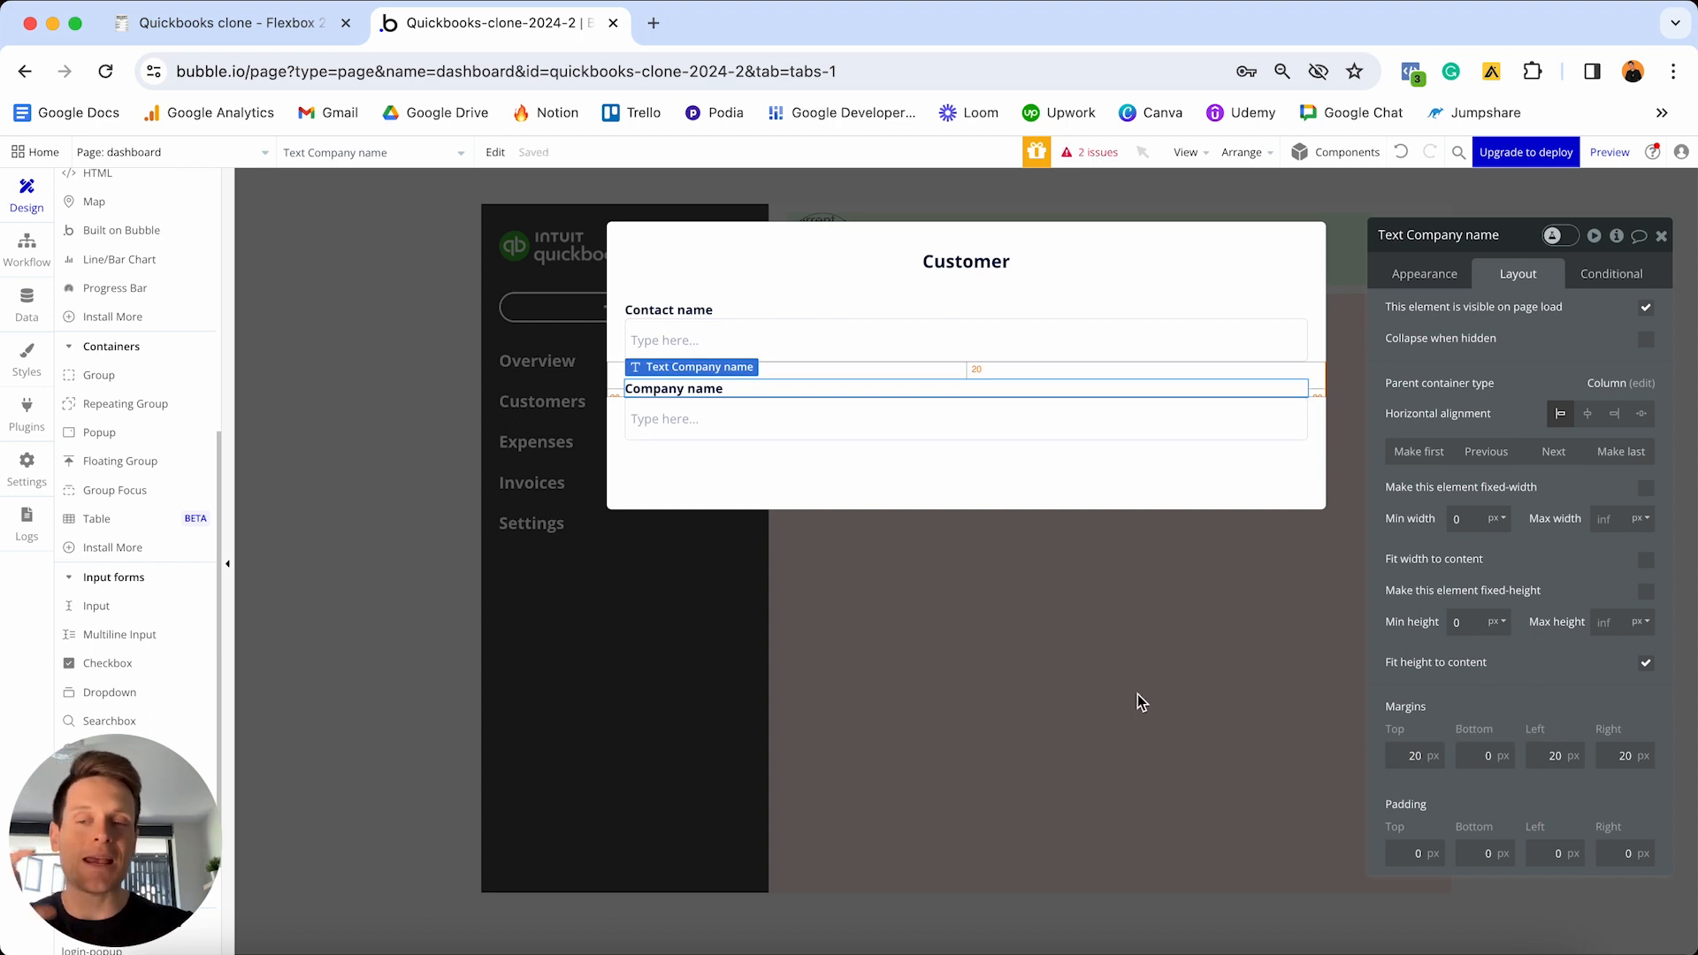
- Rename the copied input to 'Input - Customer-company-name'
click(899, 430)
click(1454, 237)
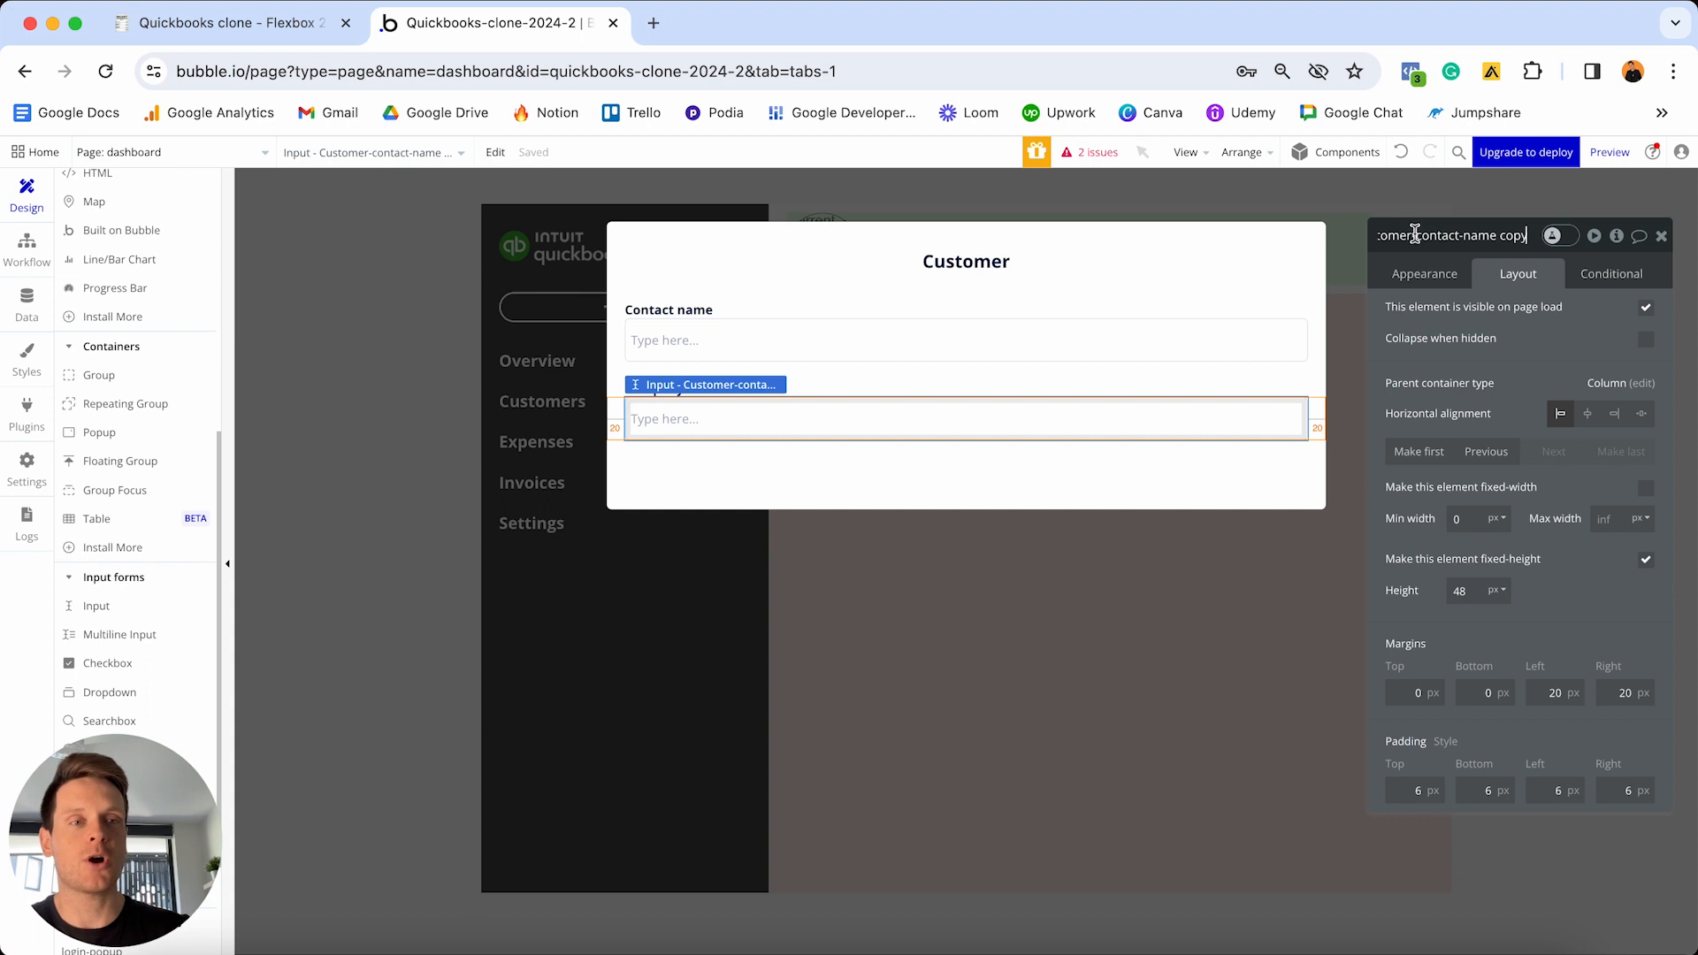
click(1415, 234)
key(shift+End)
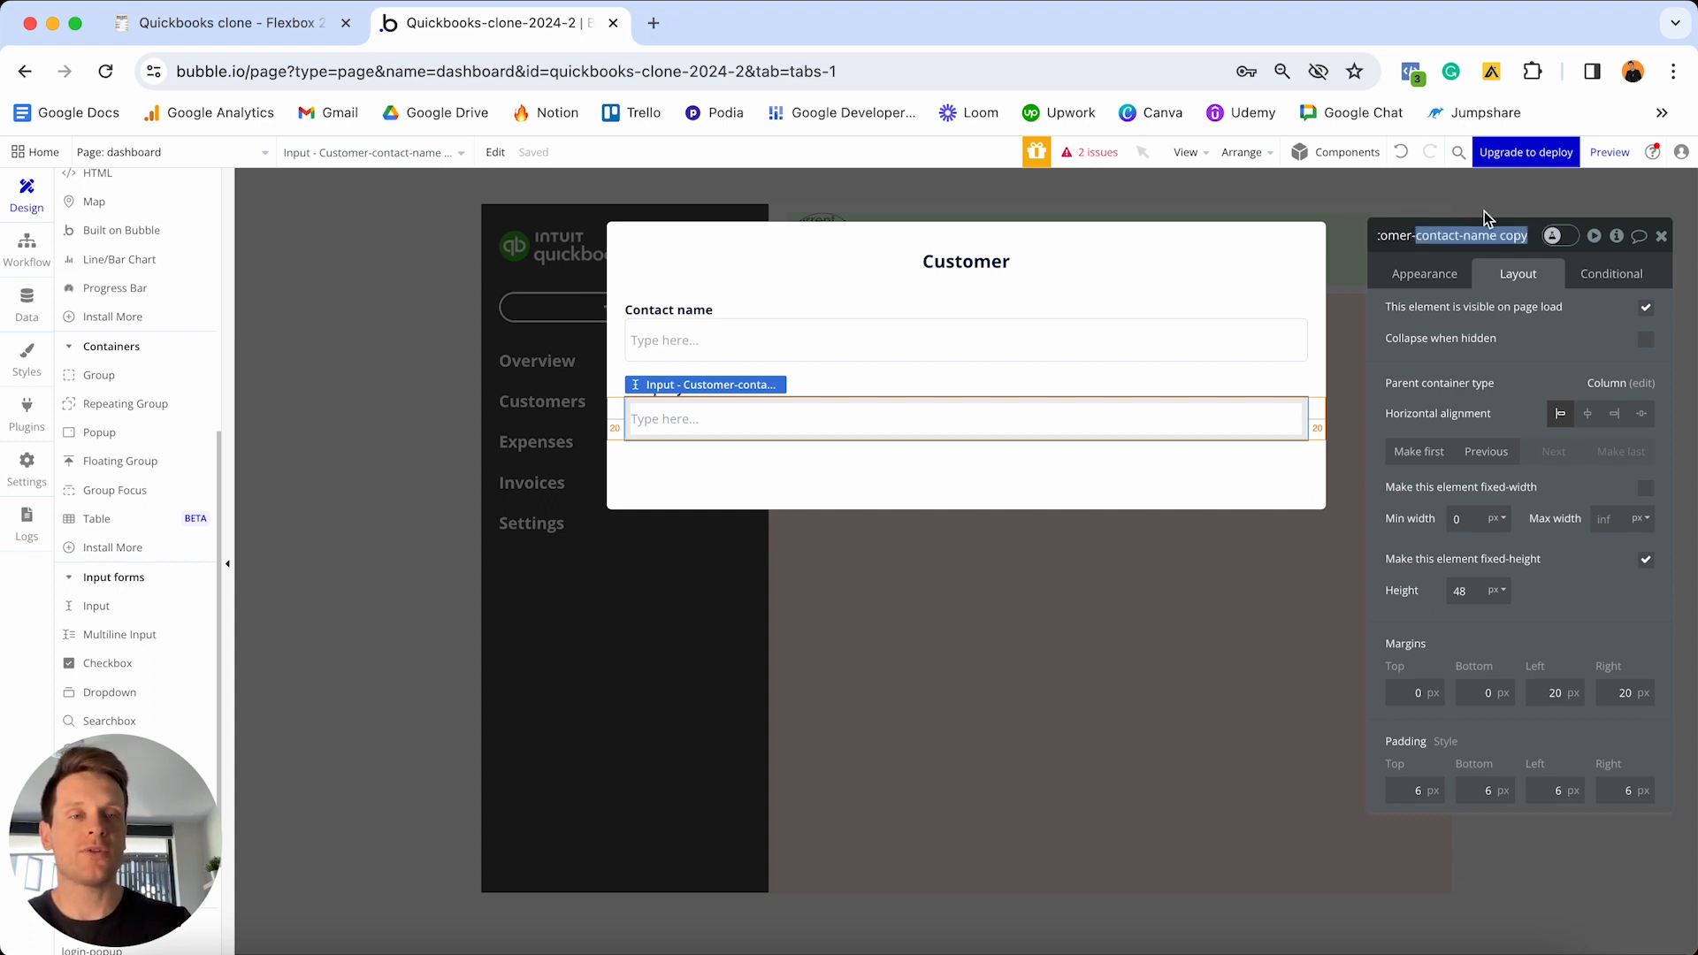
text(company)
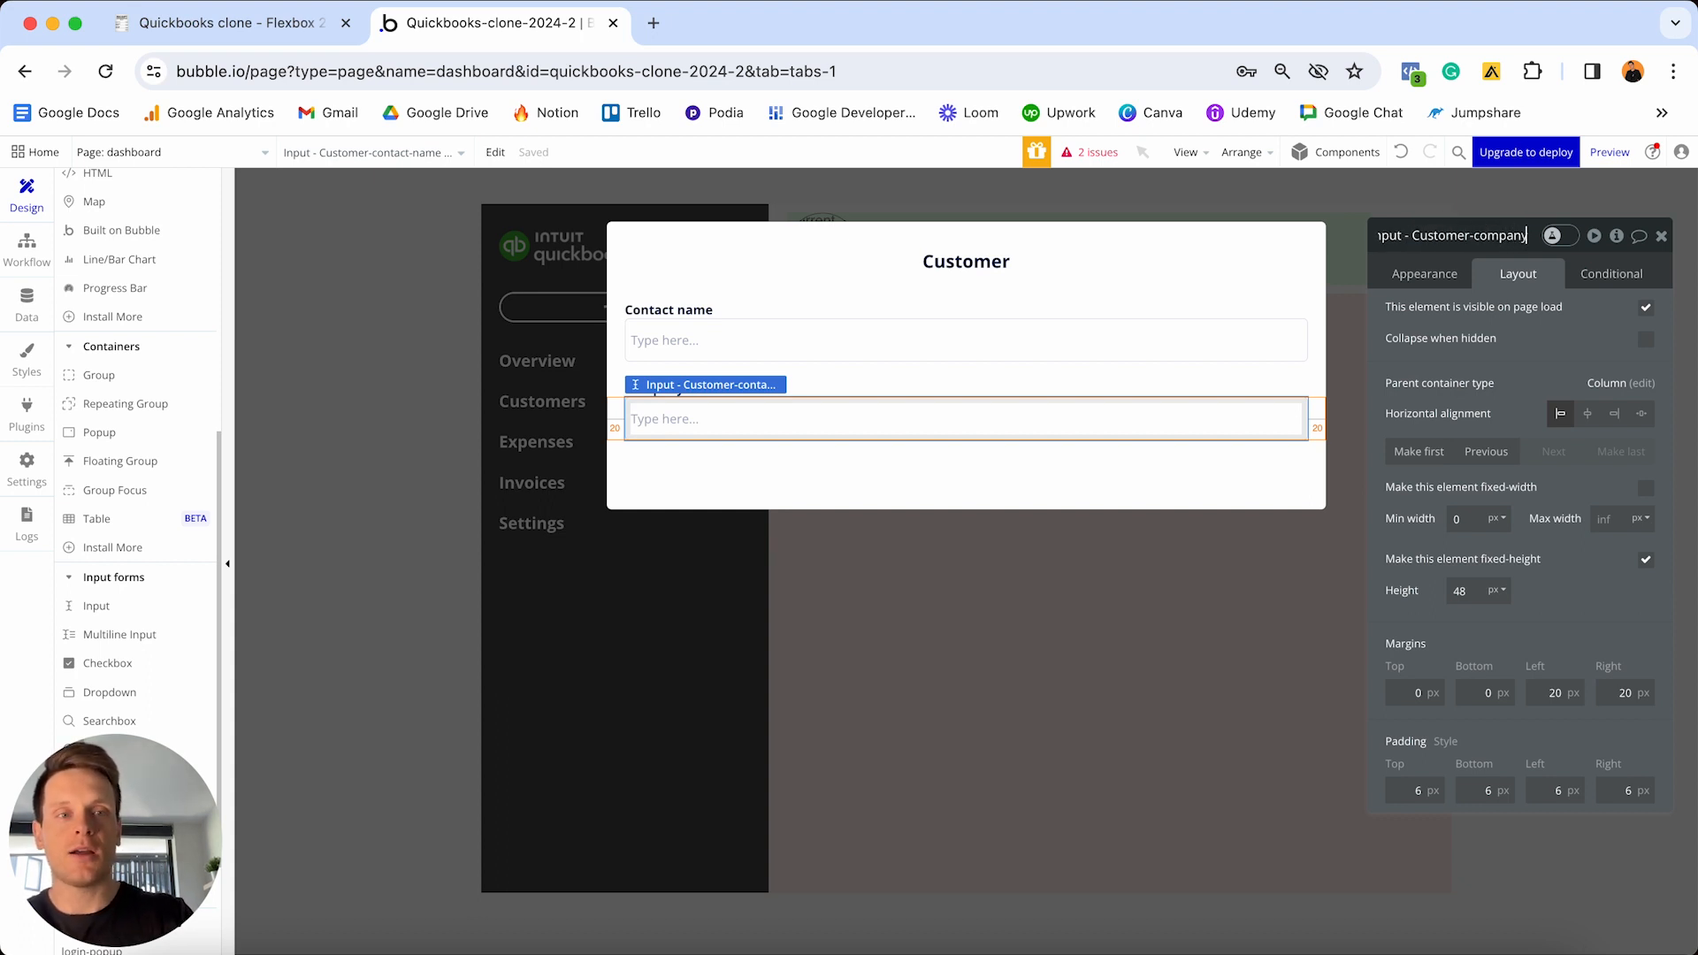
text(-name)
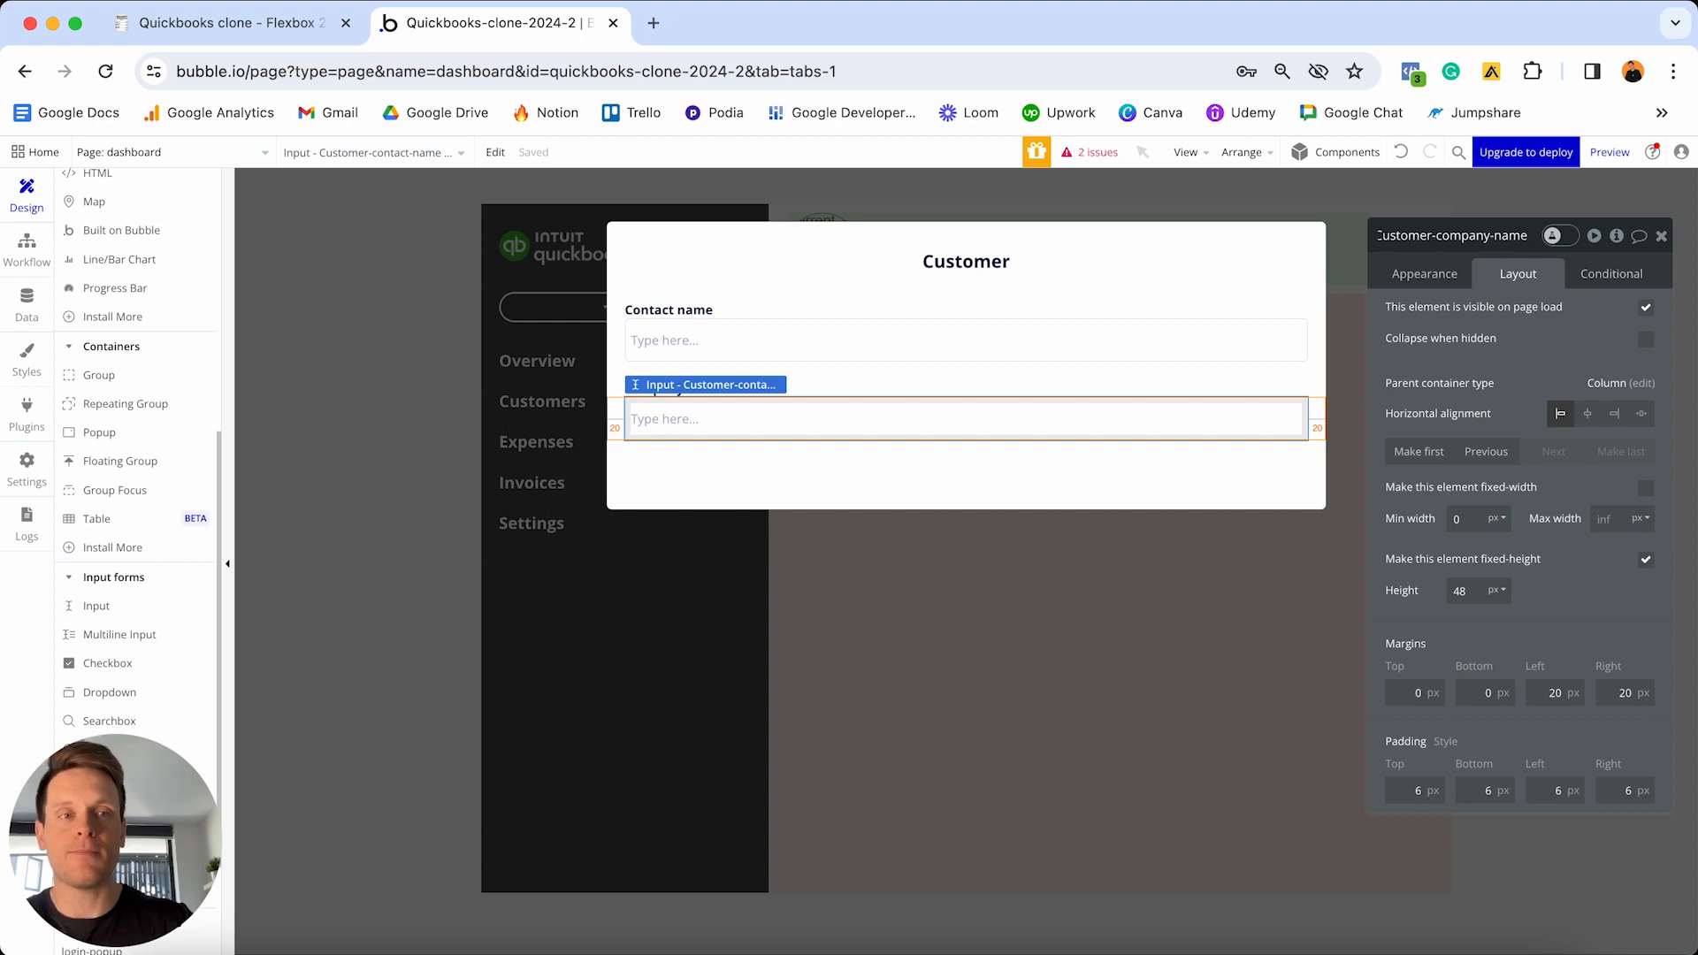
shift+click(920, 389)
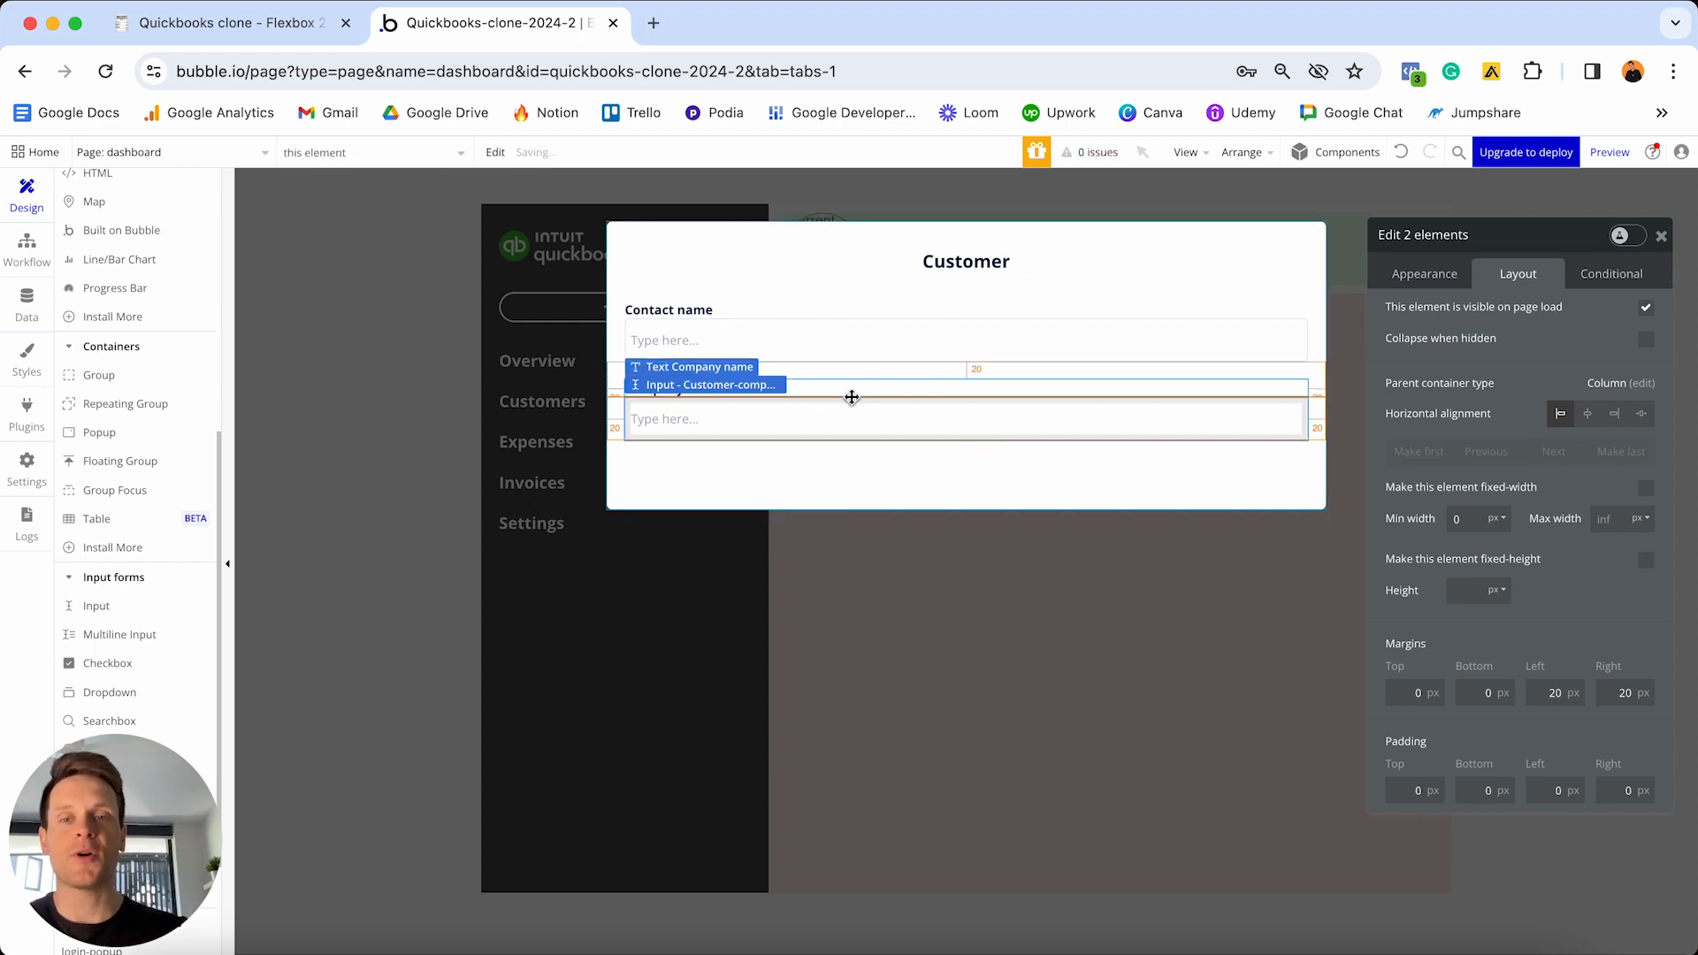
- Add another label-and-input pair below Company name and relabel it 'Contact email'
drag(890, 412, 796, 469)
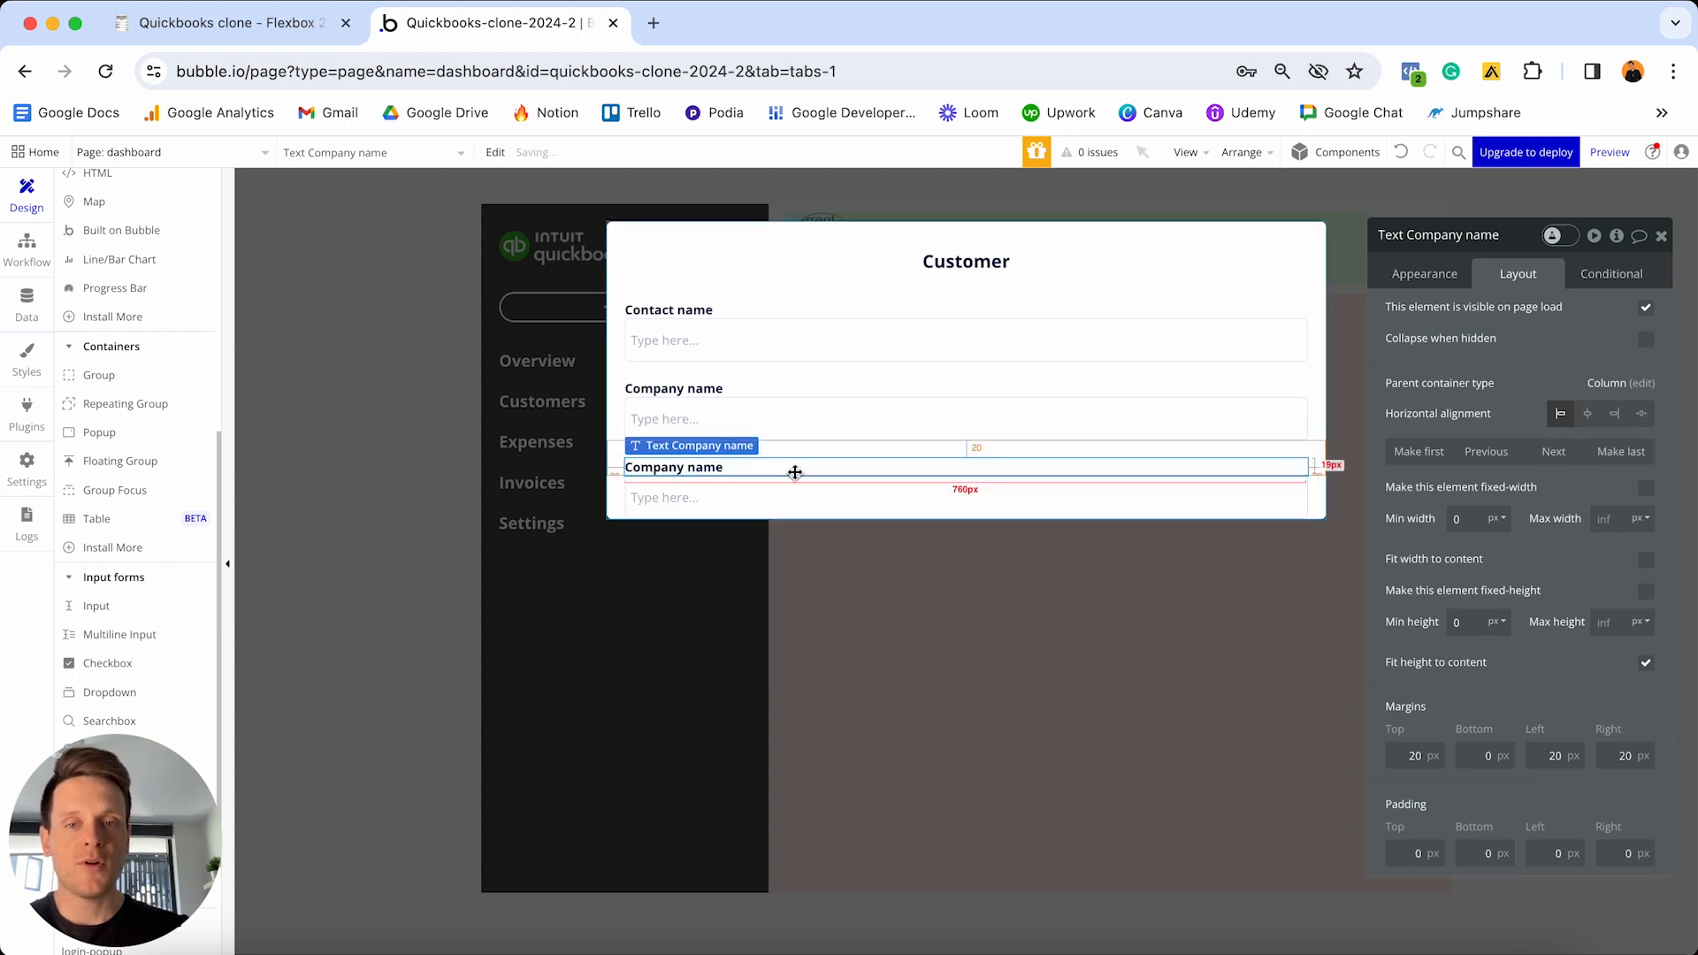
click(1424, 274)
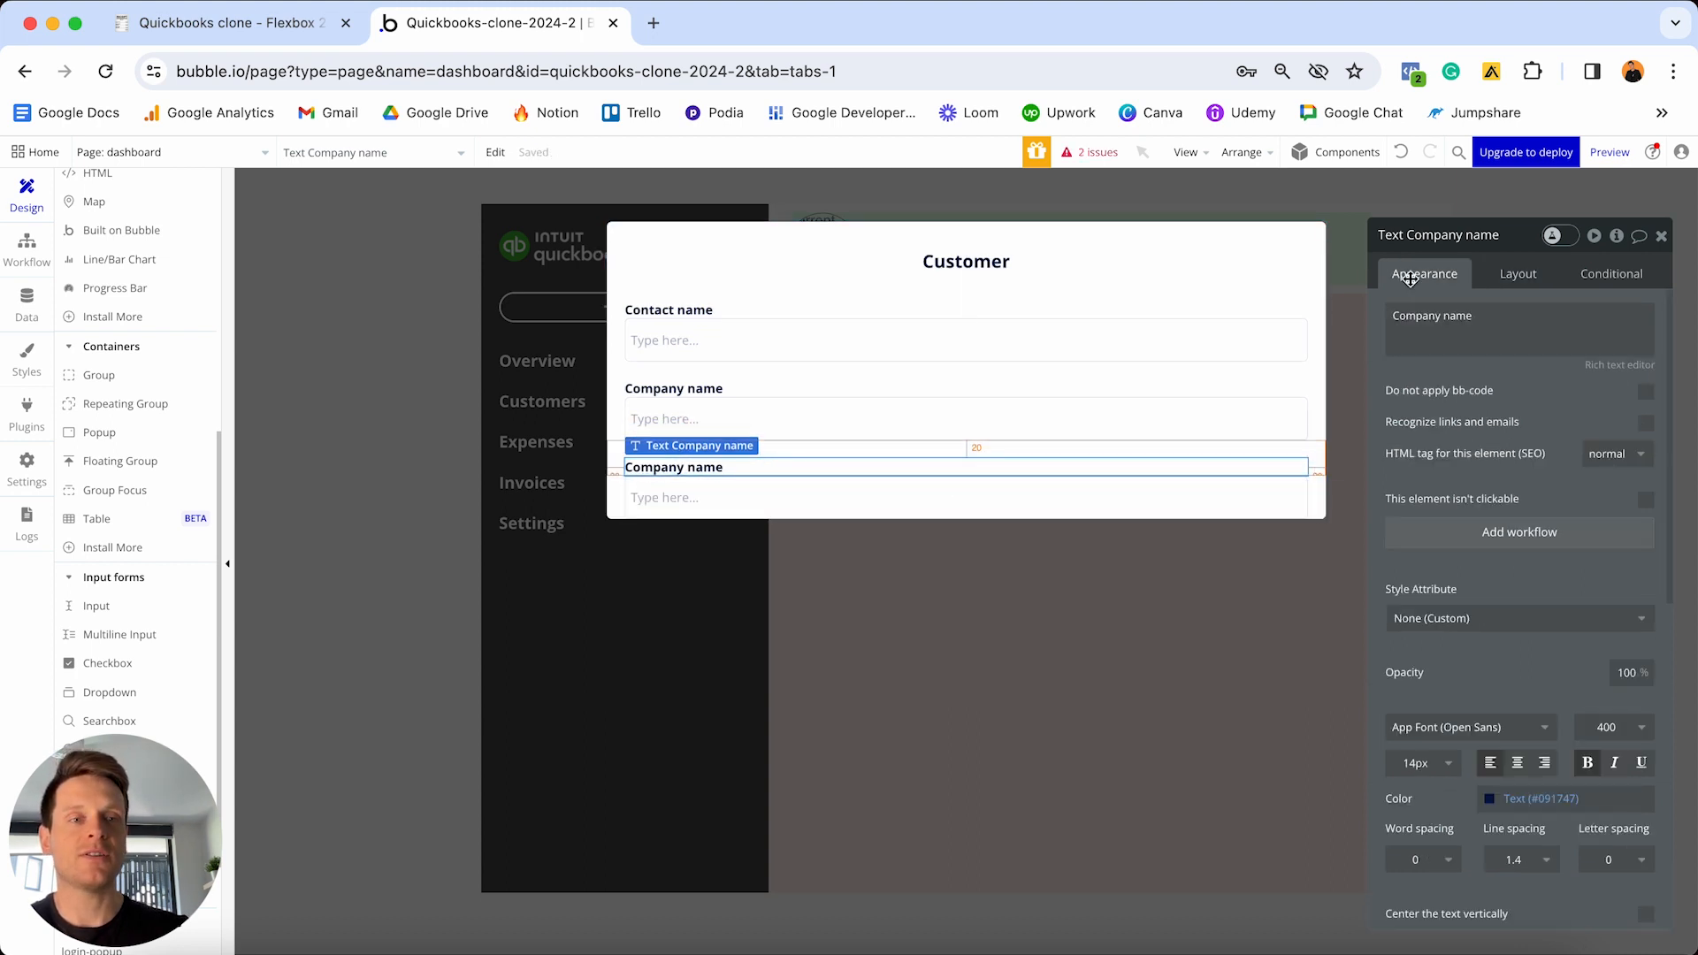
drag(1394, 316, 1471, 324)
text(Contact email)
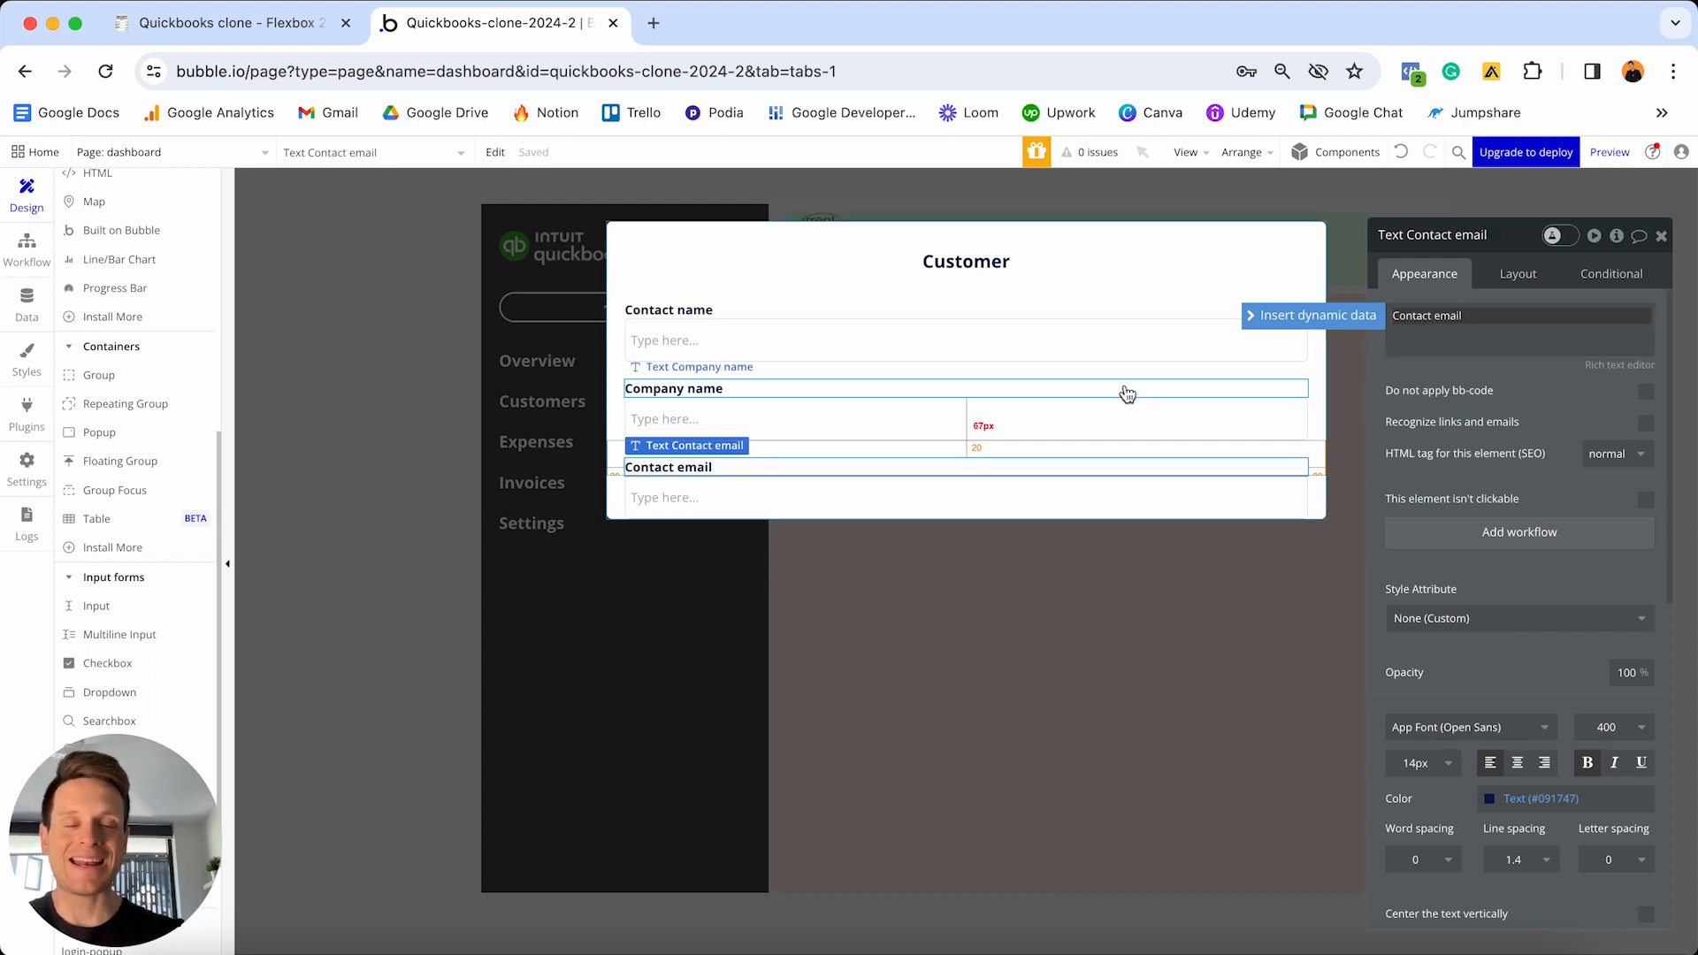
- Rename the new input to 'Input - Customer-email'
click(934, 497)
click(1481, 235)
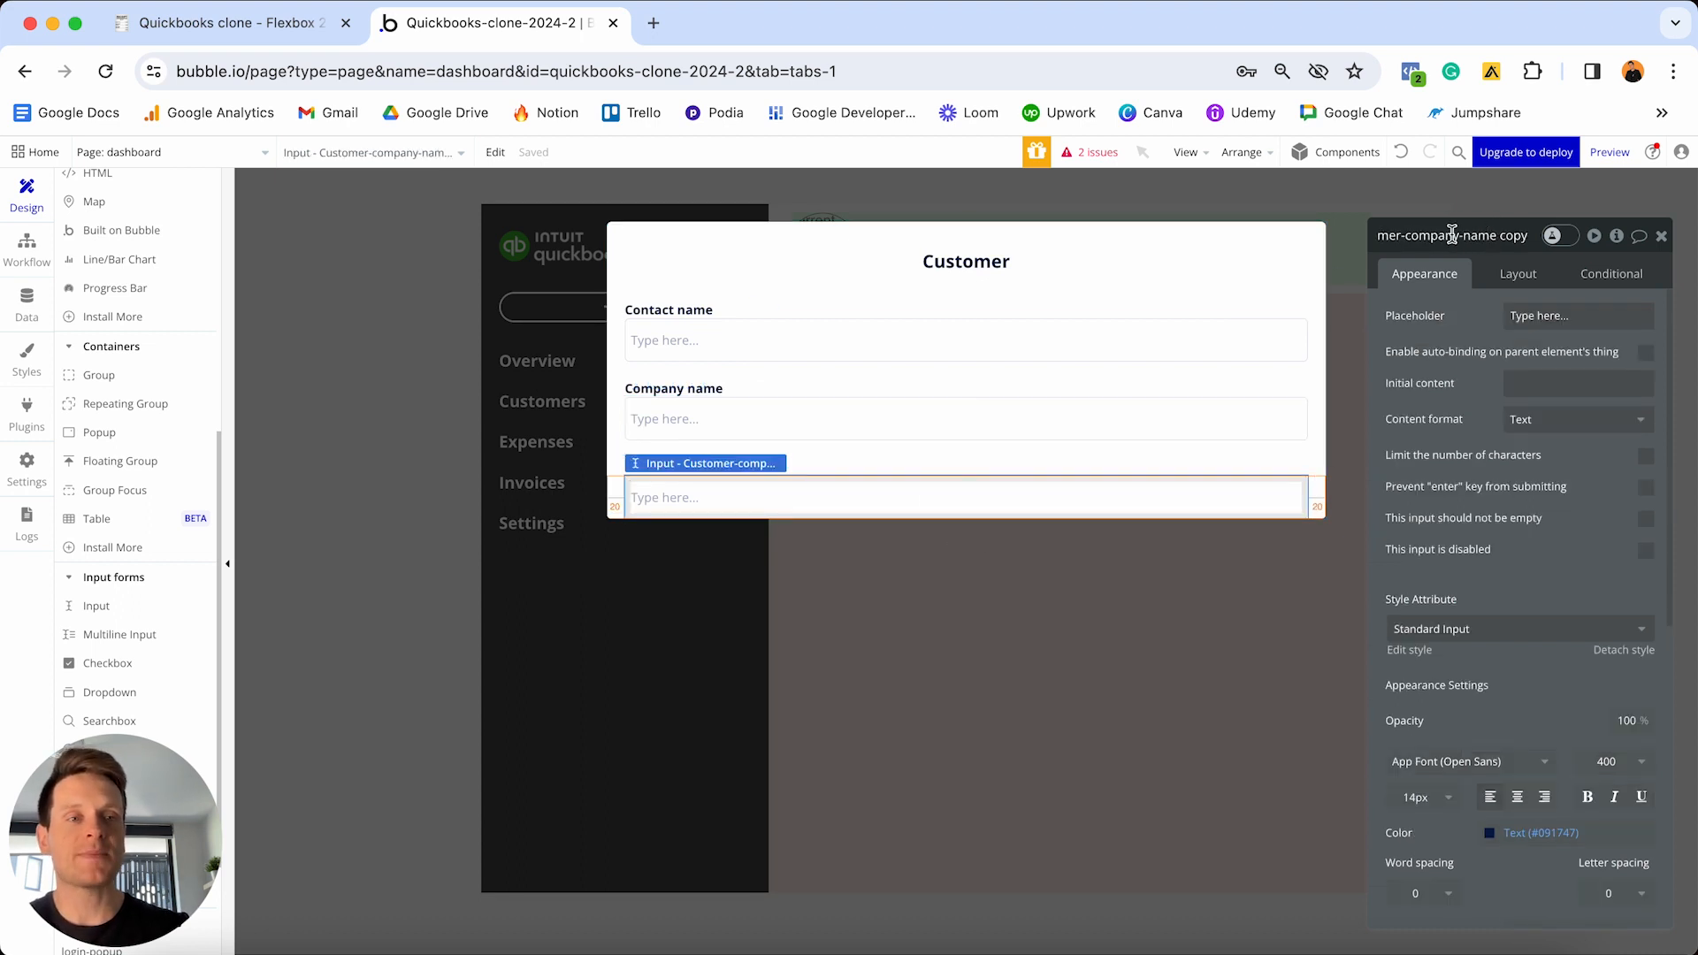
click(1405, 236)
key(shift+super+Right)
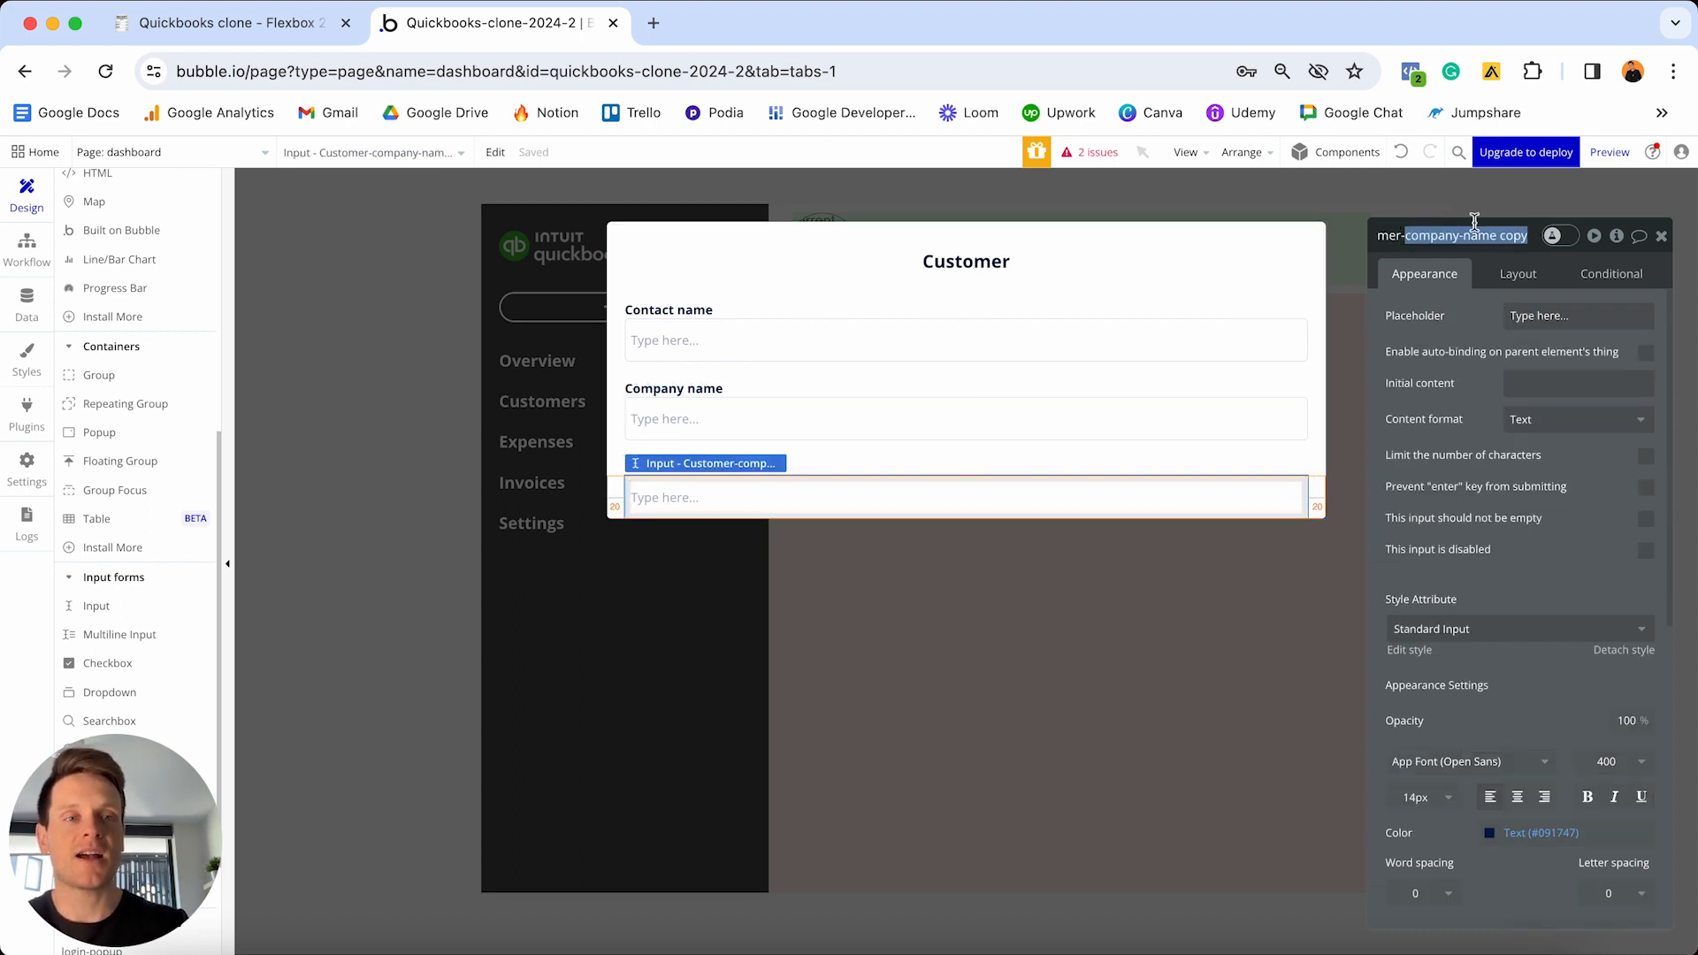
text(email)
key(Return)
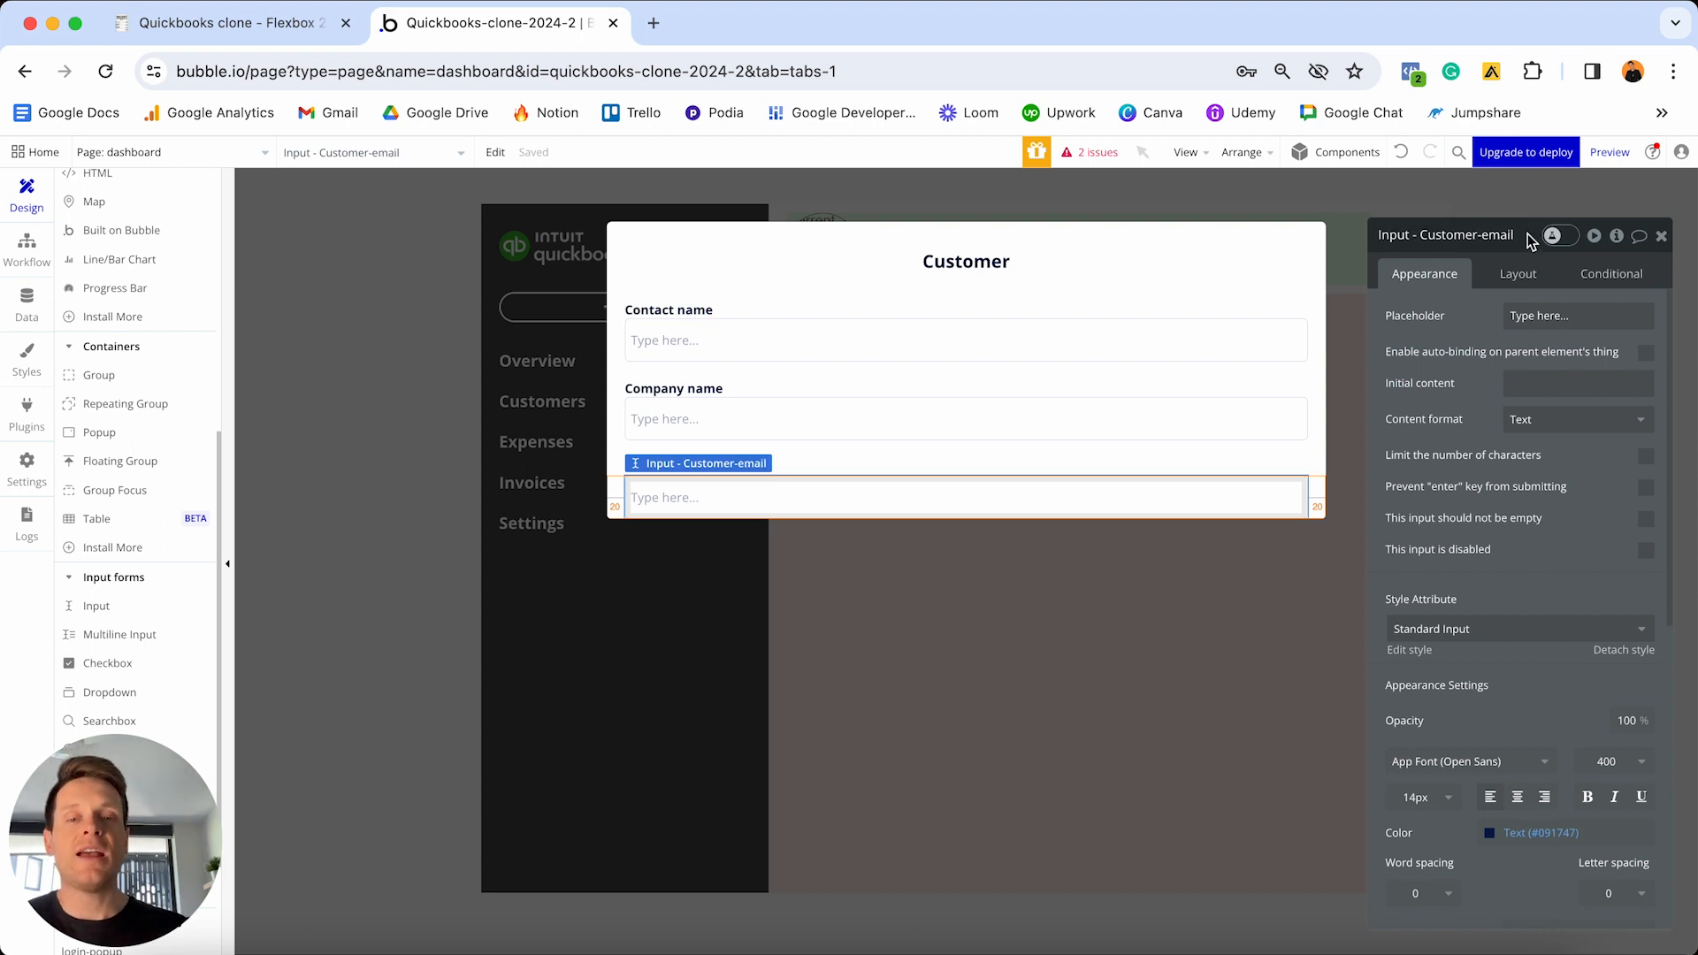
- Review the email input's content format options, keeping the Text format
click(1530, 428)
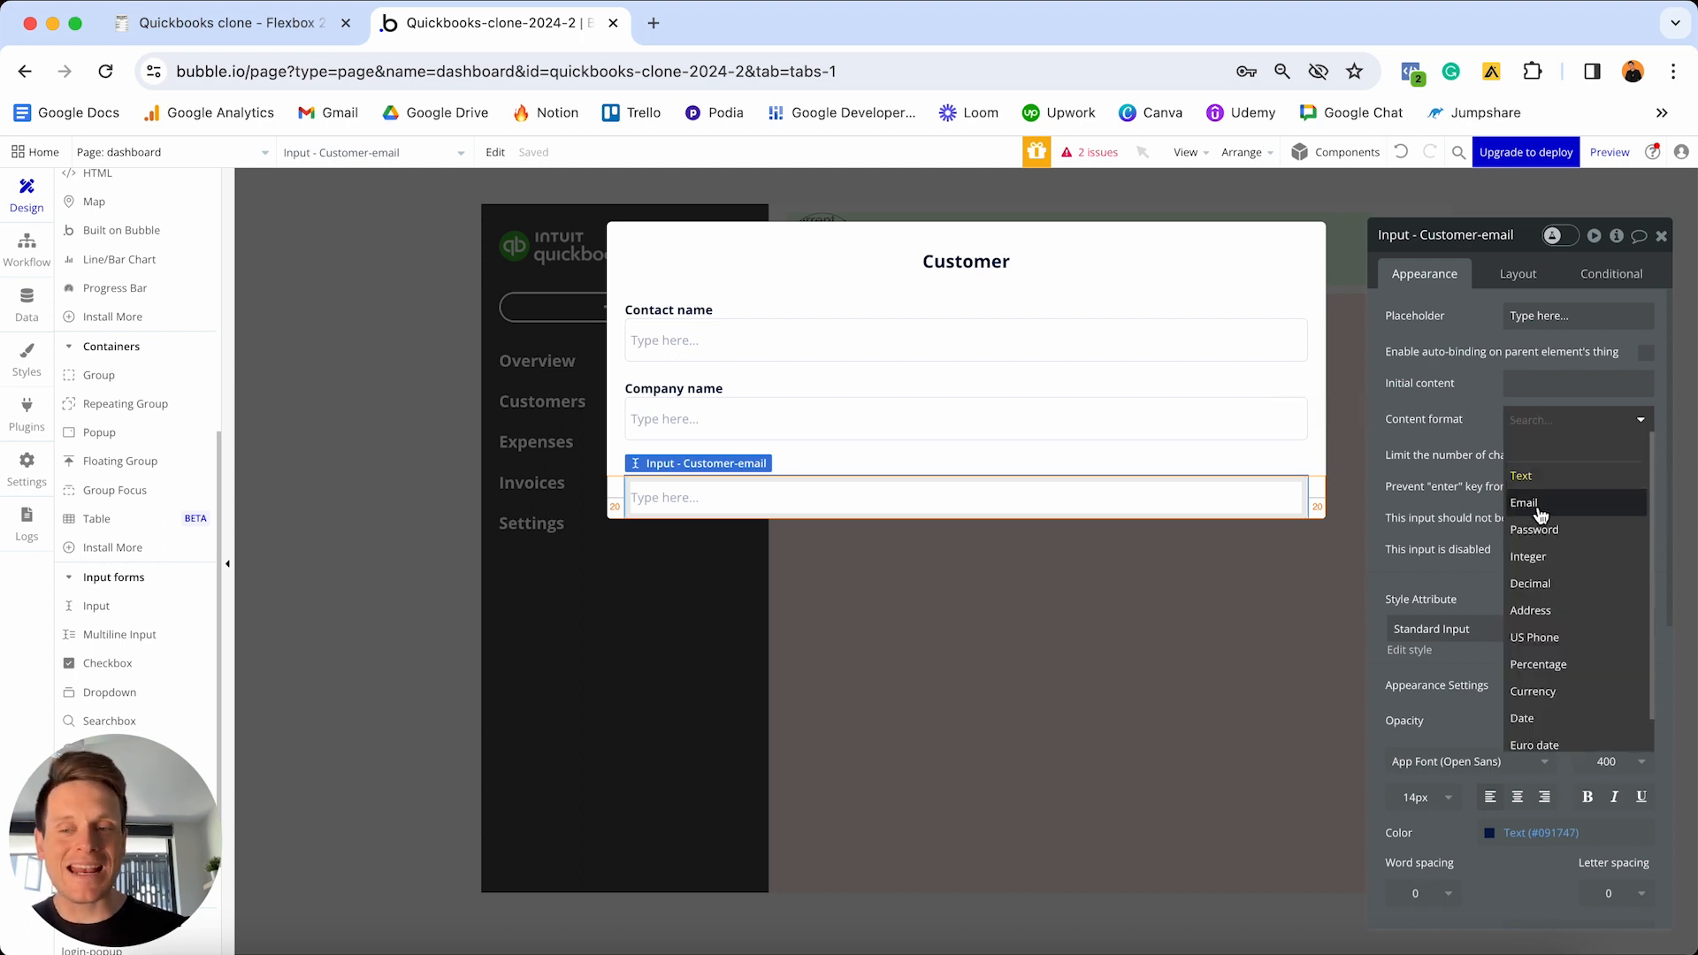
click(1480, 425)
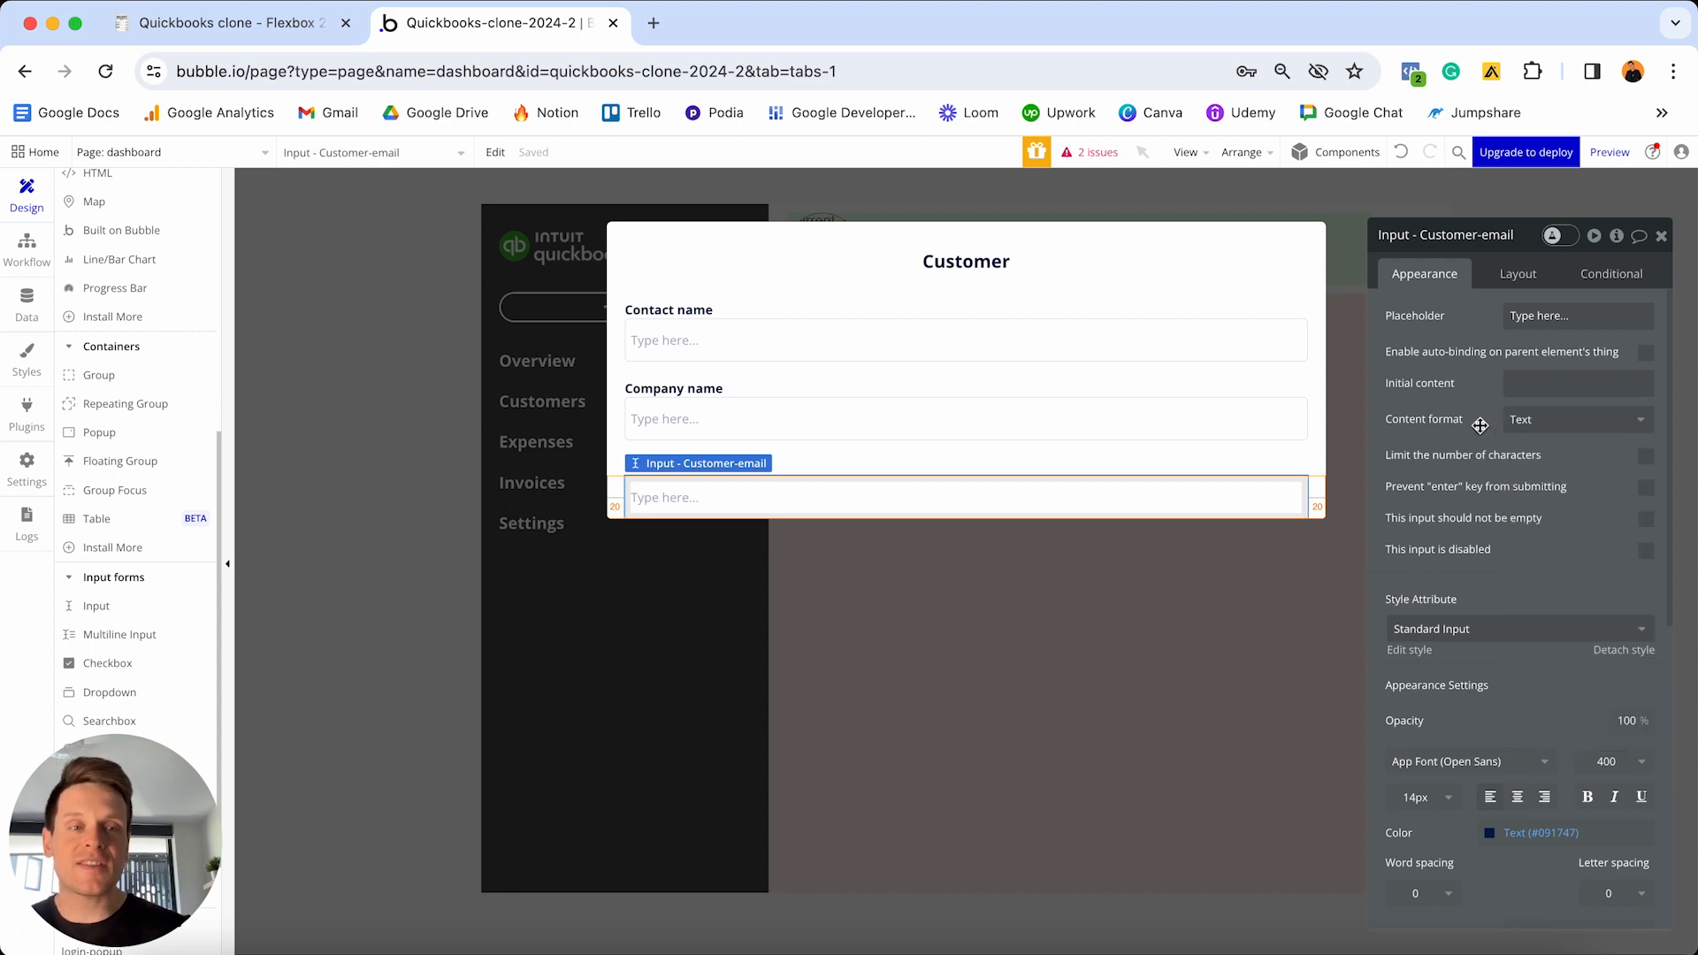
click(1539, 419)
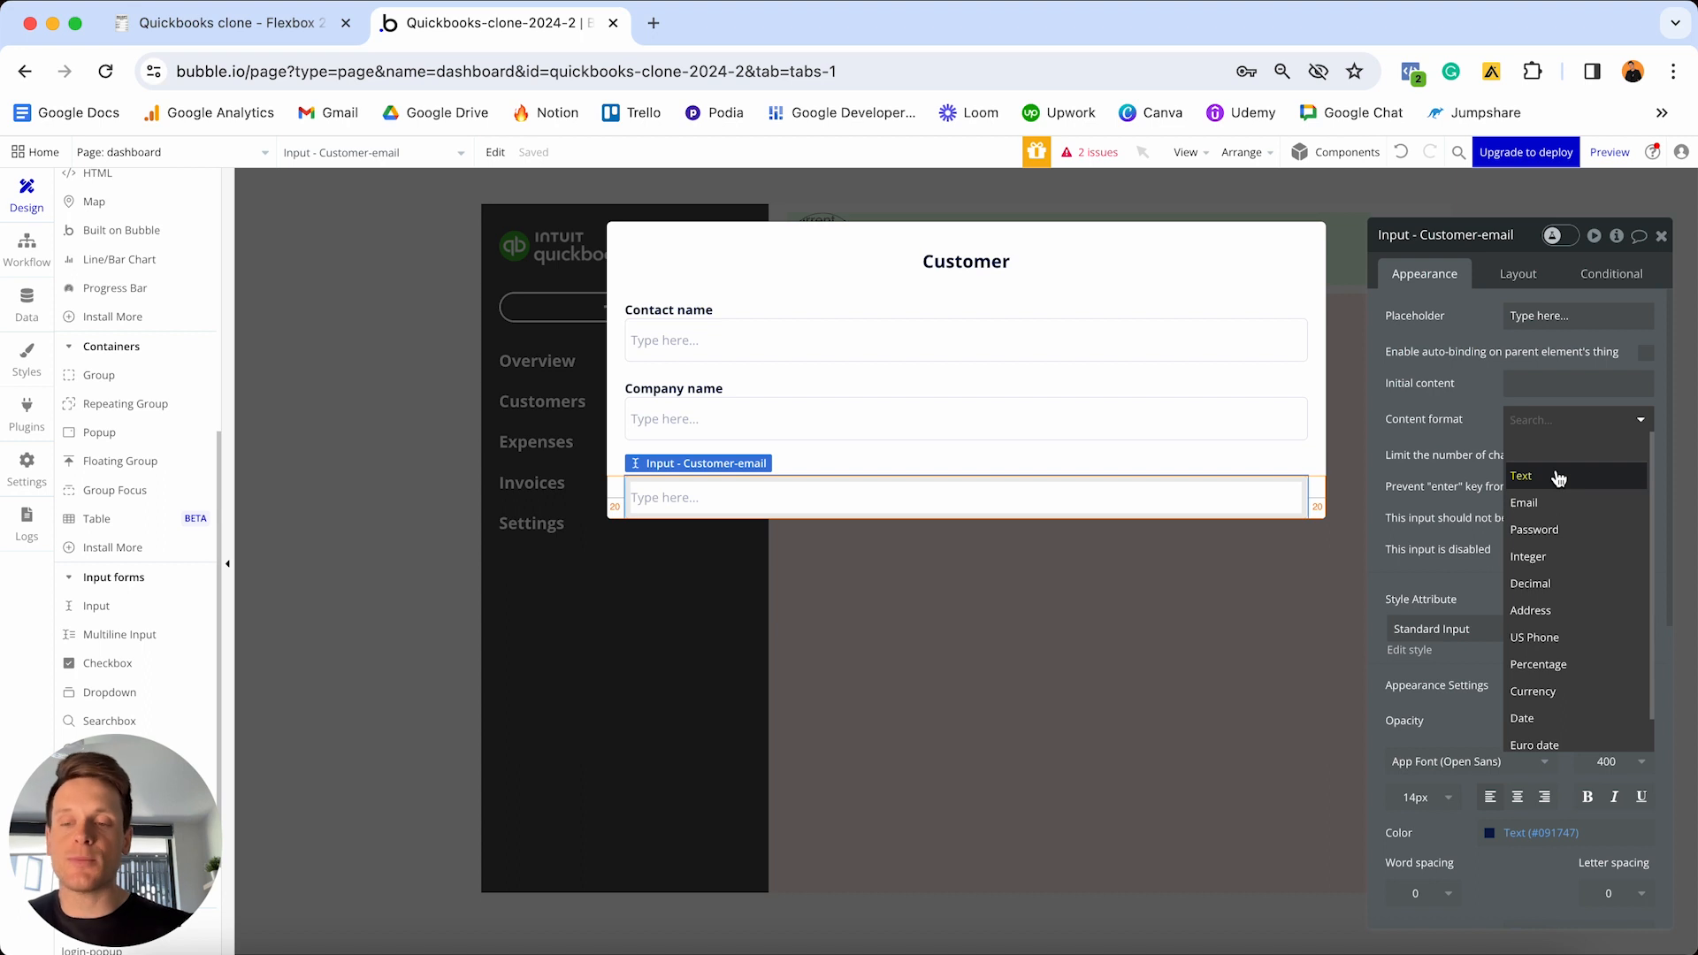
click(1463, 403)
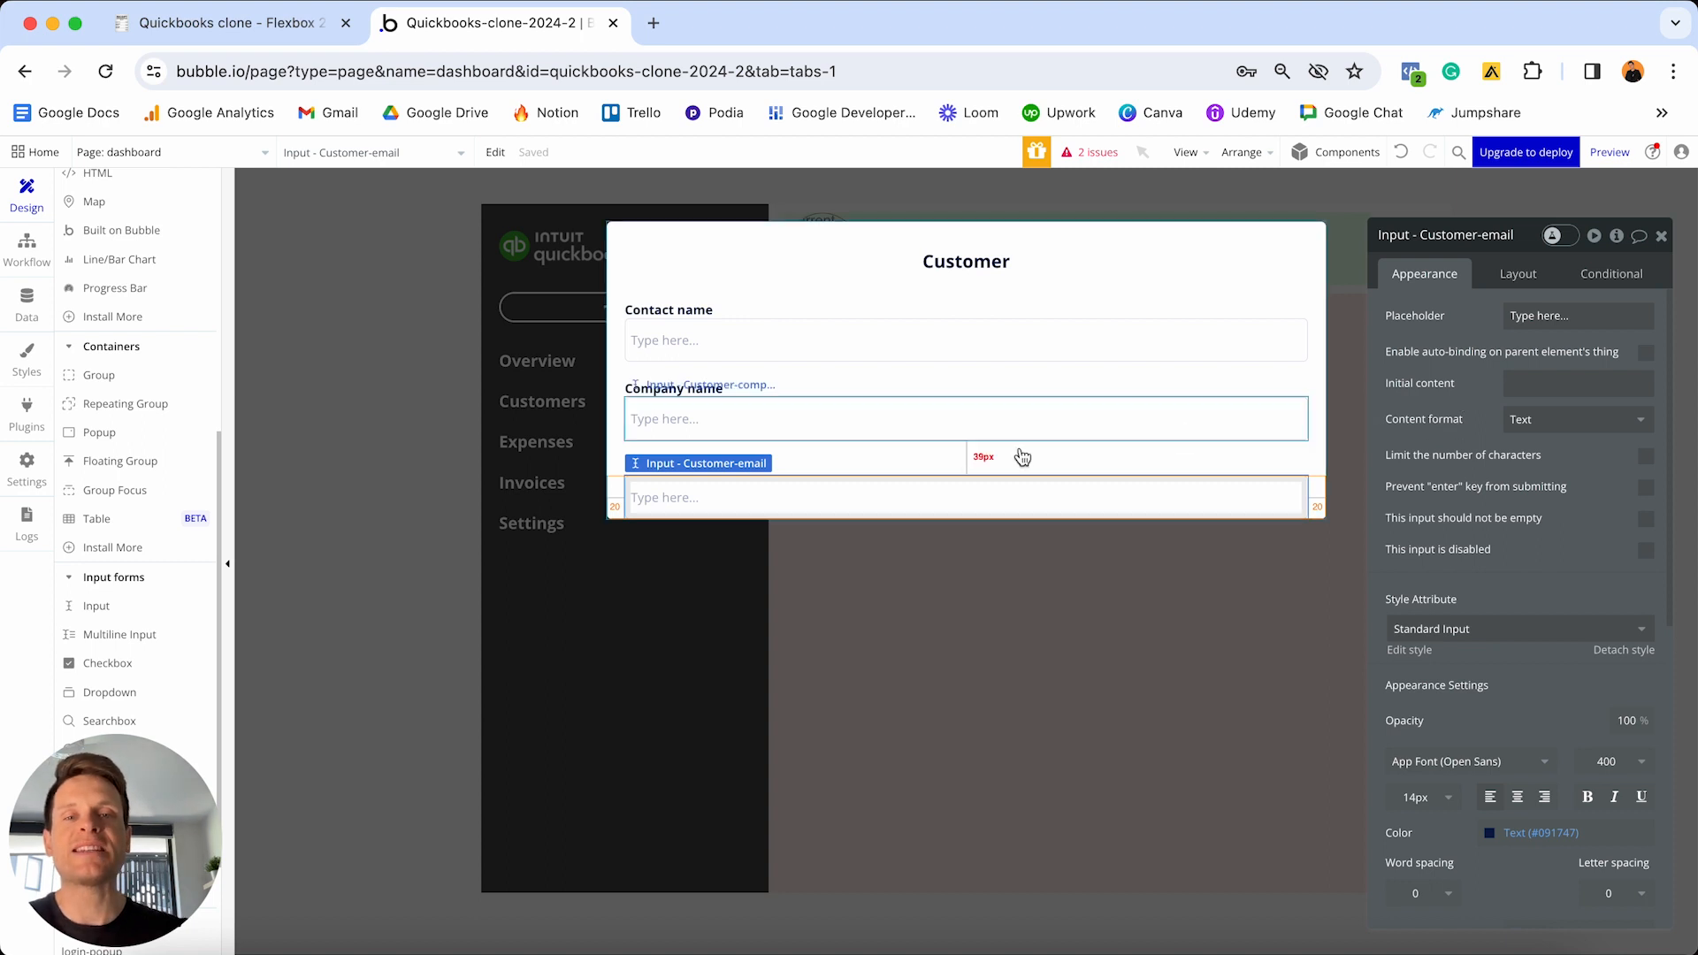
- Copy the Contact email label and input and paste a duplicate pair below
click(851, 475)
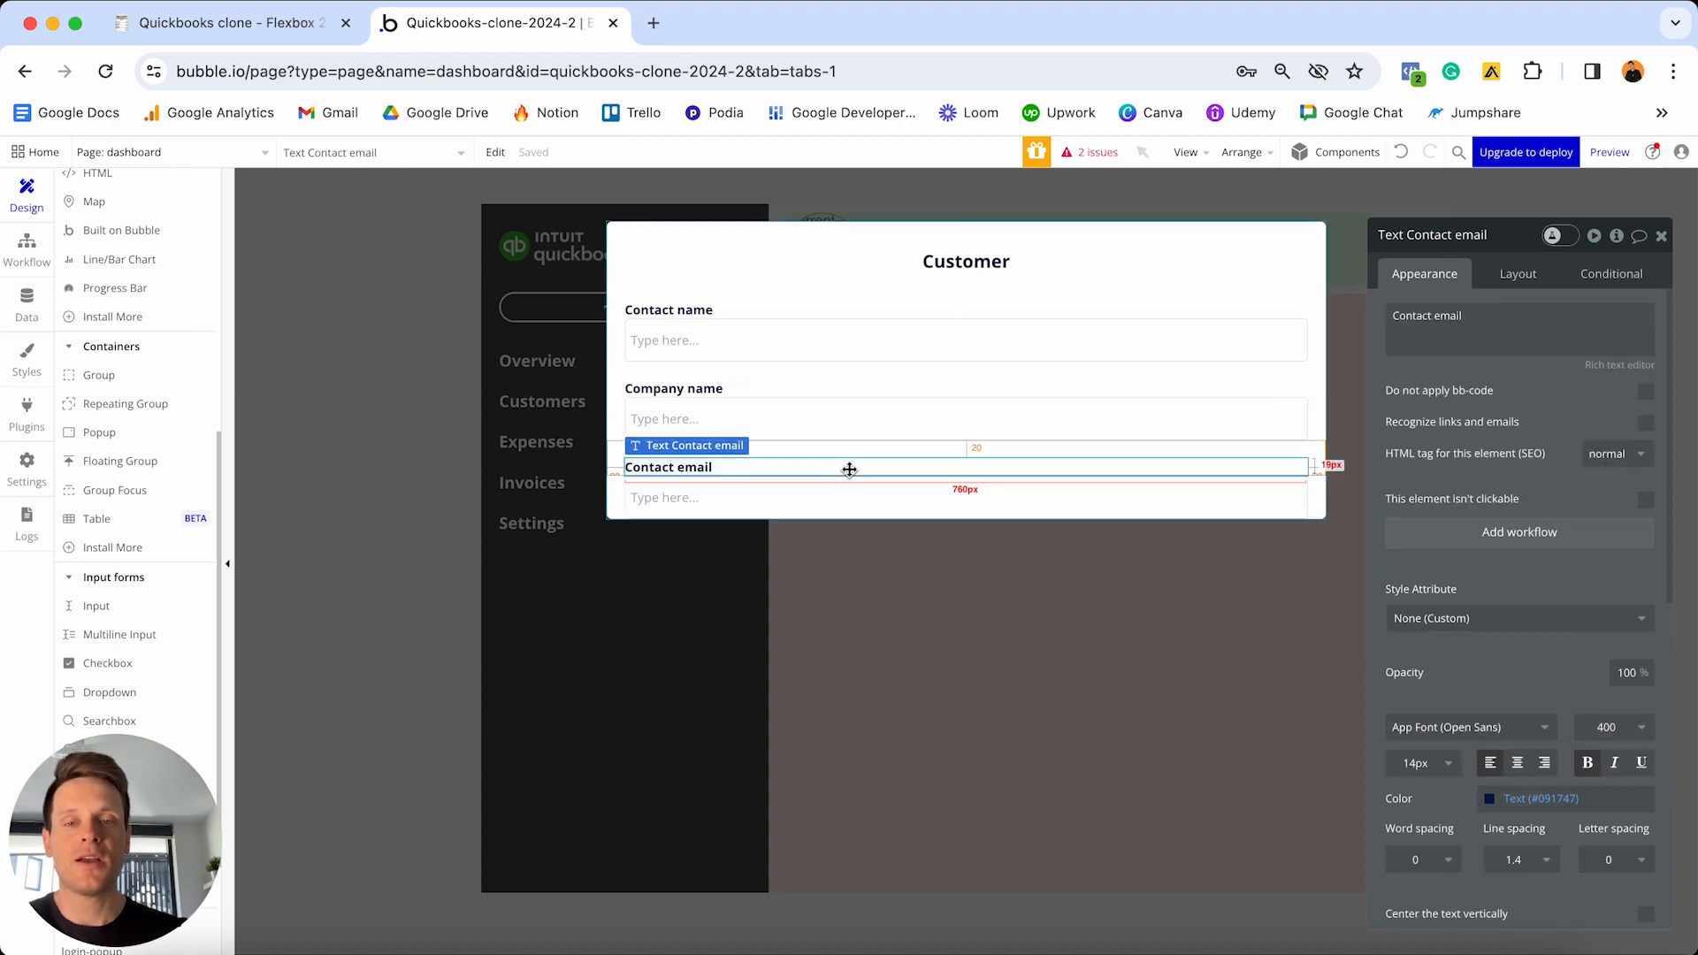
shift+click(797, 504)
key(super+c)
key(super+v)
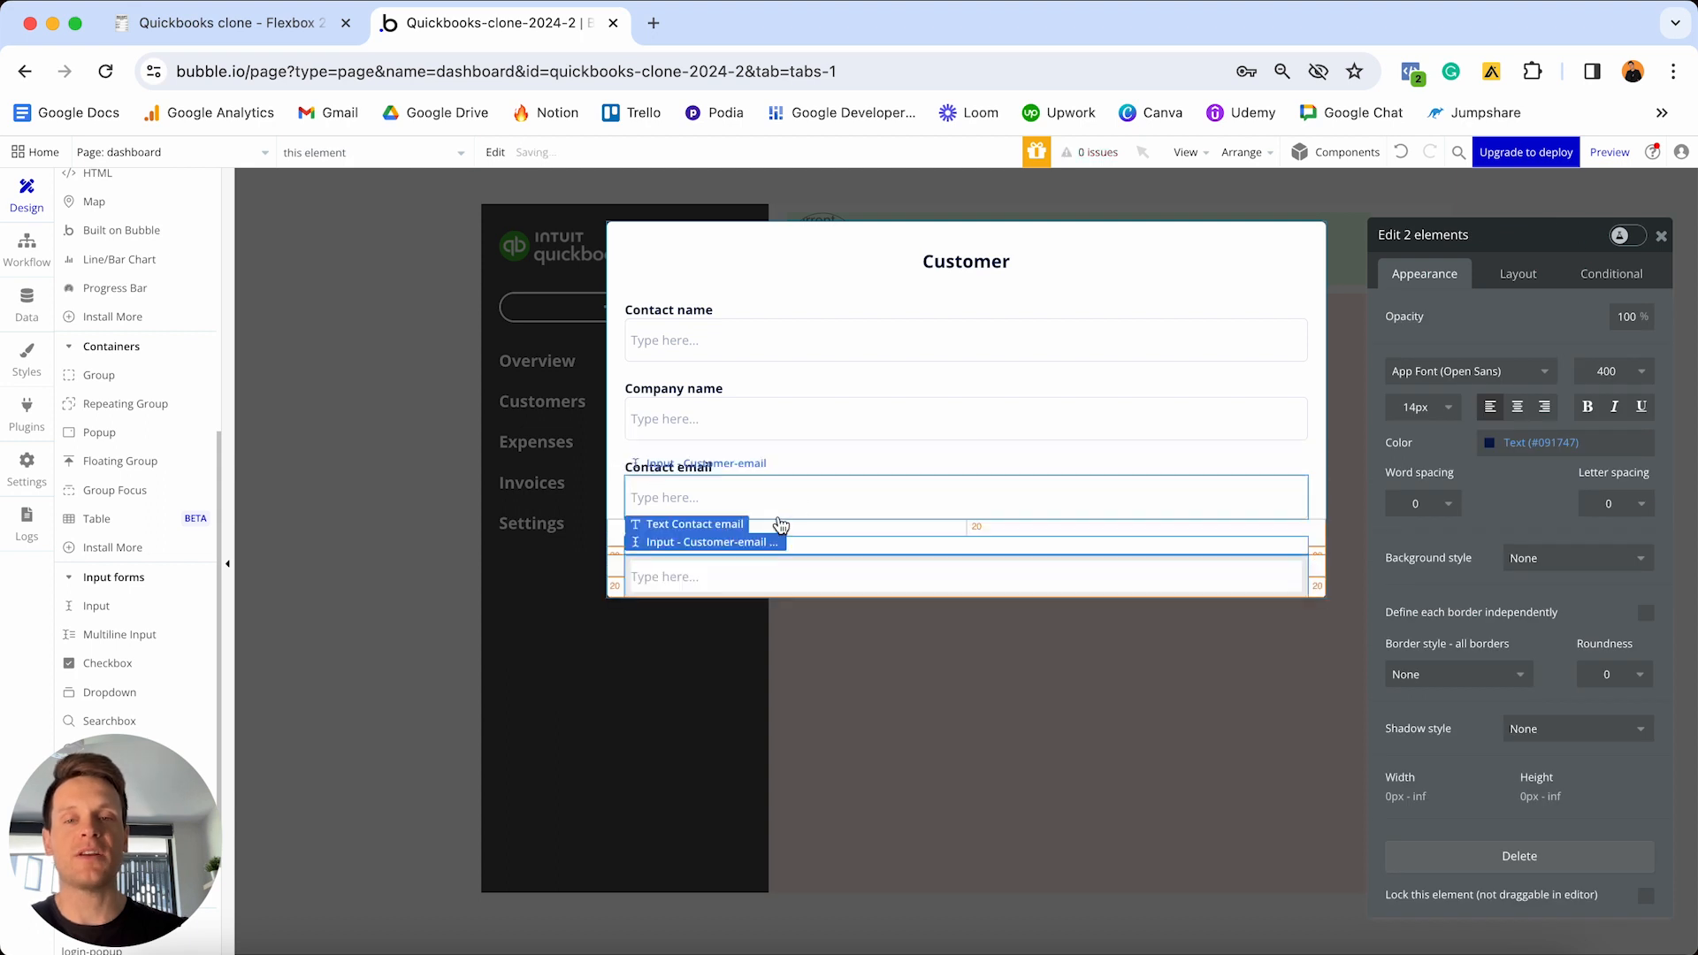
- Change the duplicated label's text to 'Contact number'
click(836, 546)
triple_click(1486, 338)
click(1436, 316)
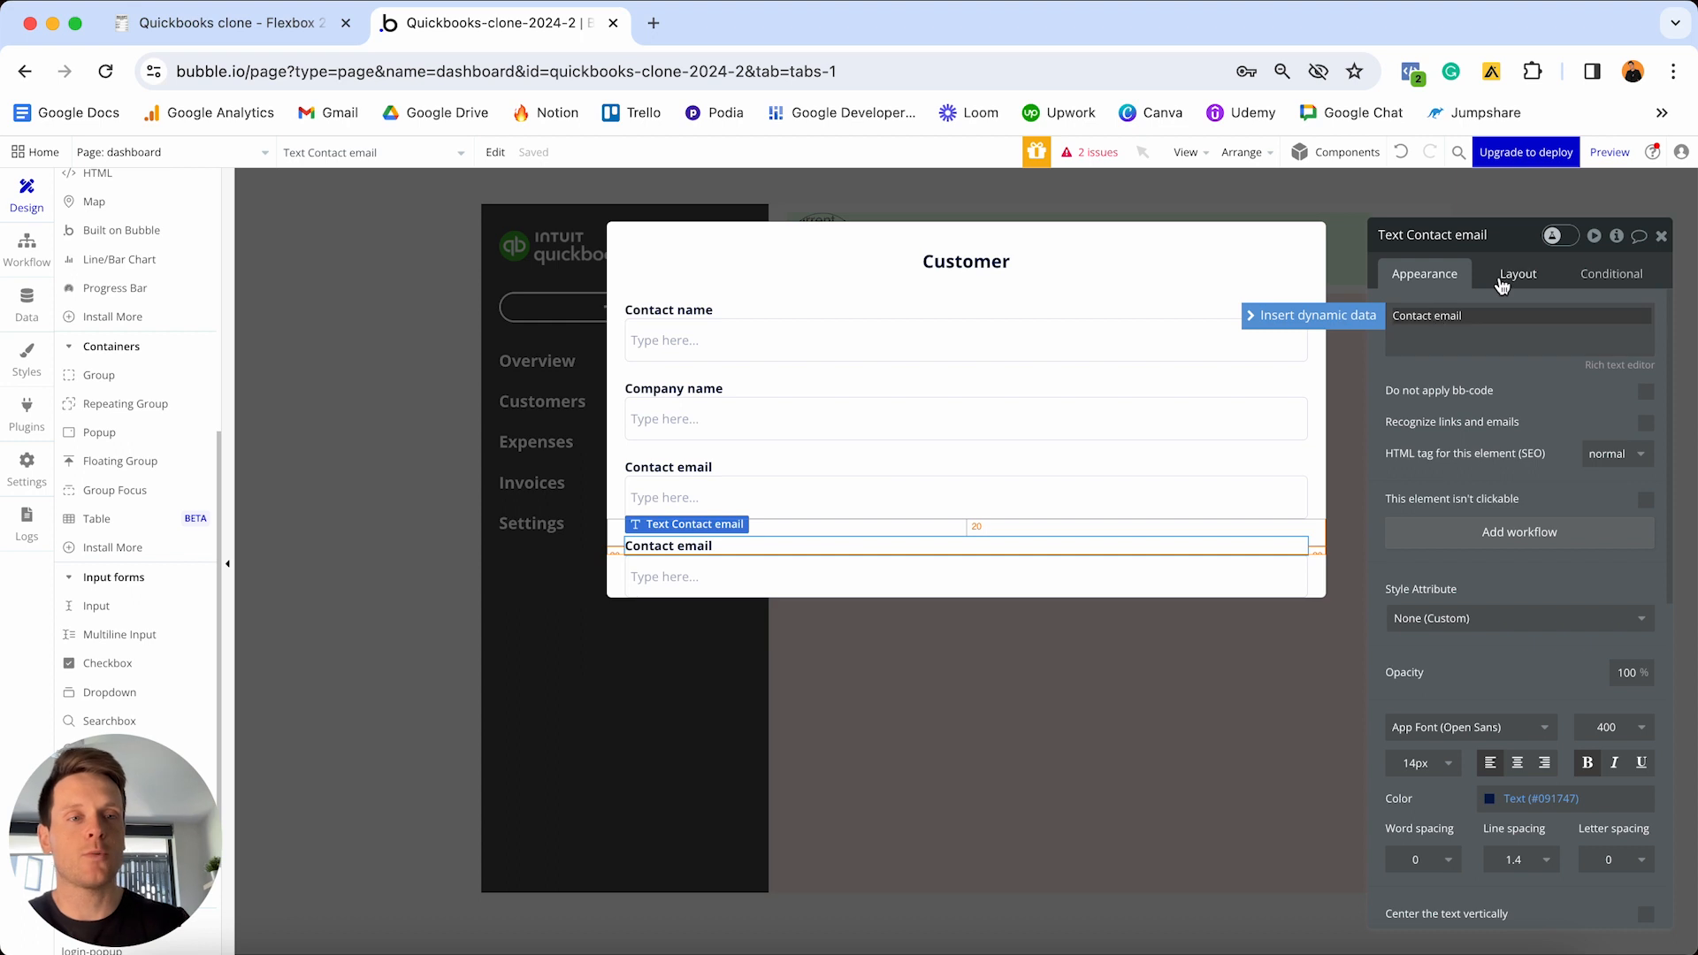
key(shift+super+Right)
text(number)
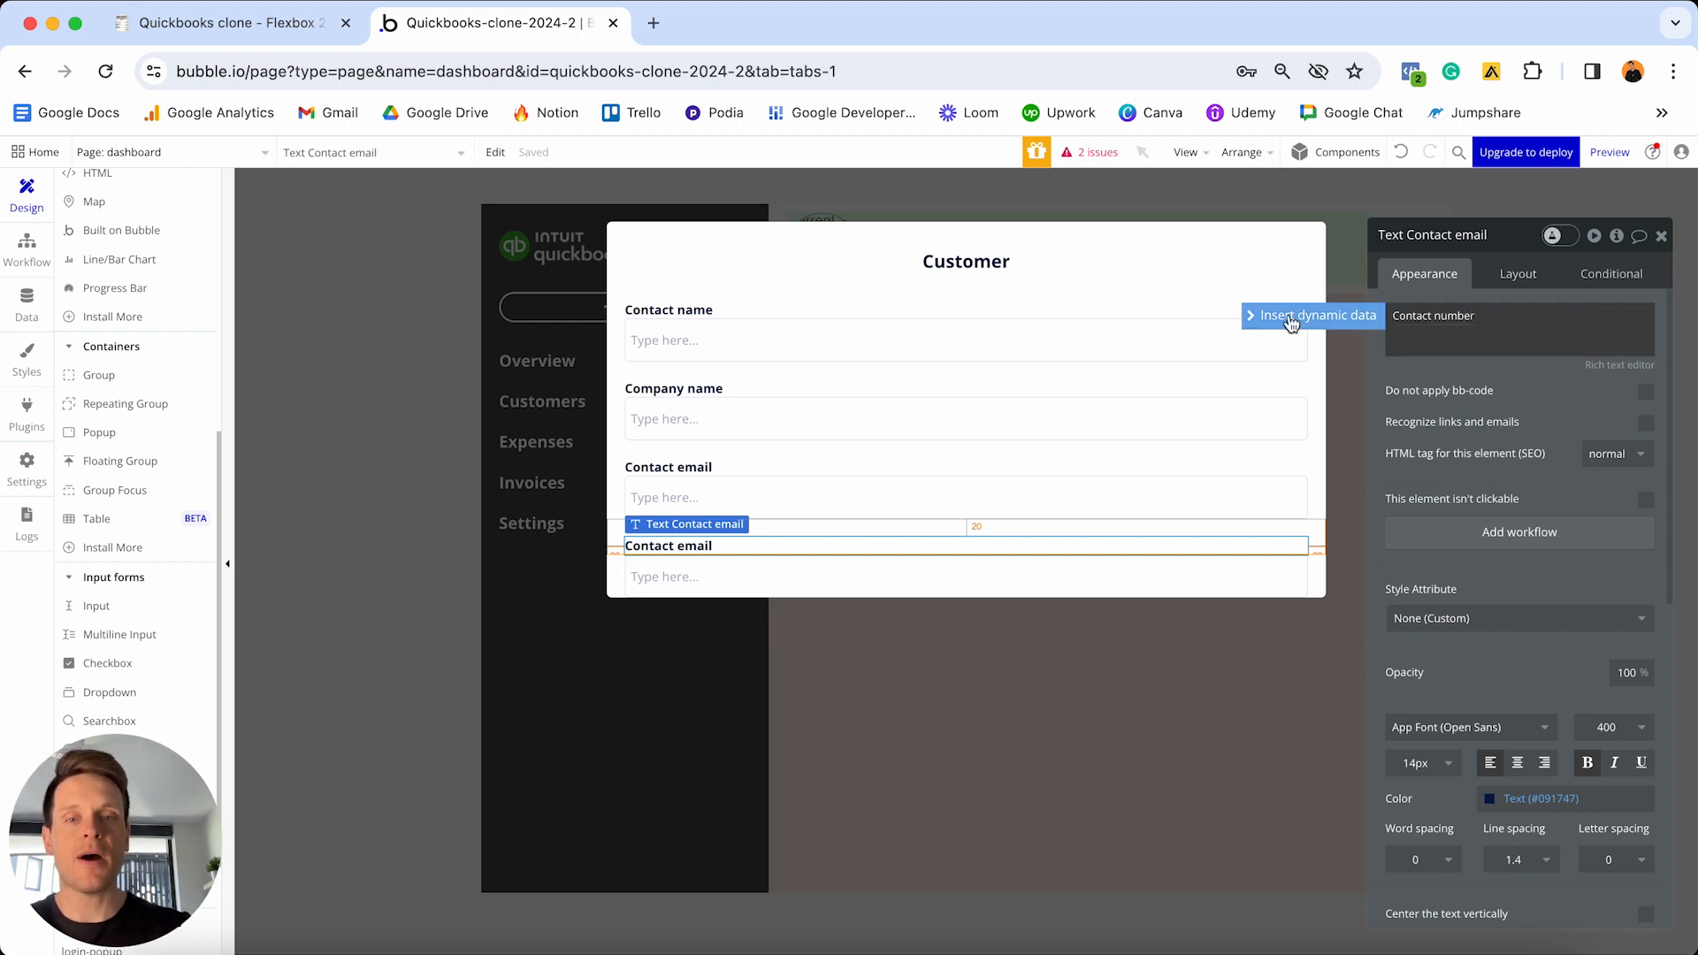
- Rename the copied input to 'Input - Customer-phone-number'
click(948, 573)
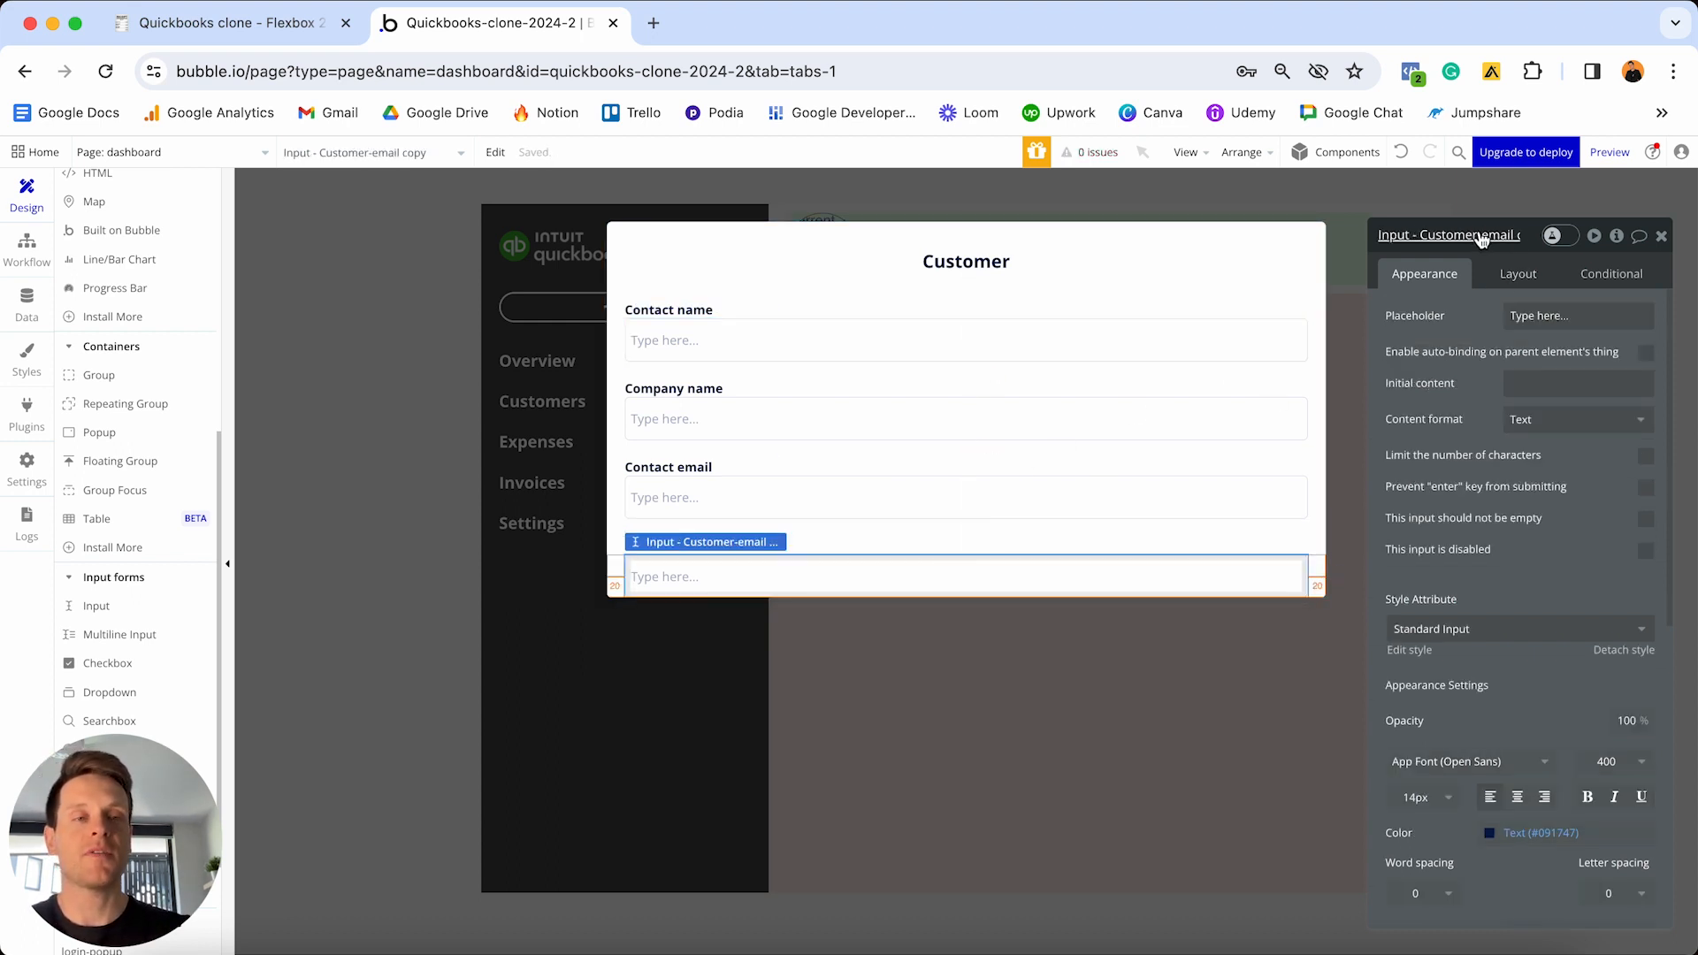
click(1482, 236)
click(1466, 235)
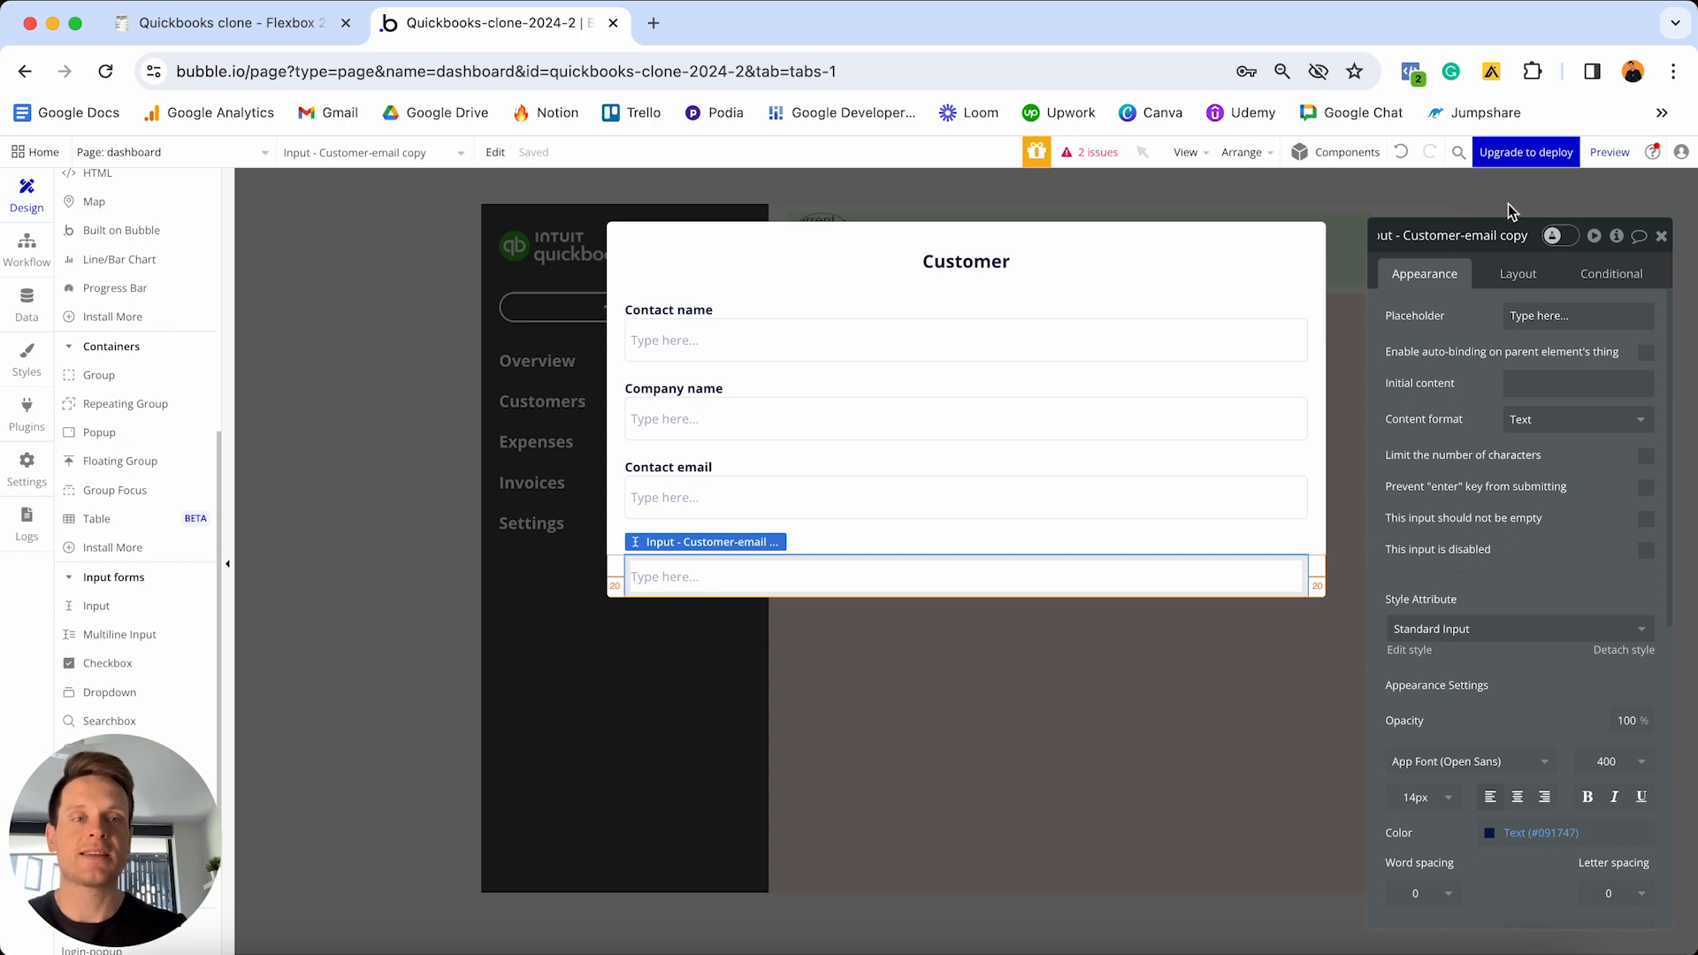
key(shift+super+Right)
text(ct)
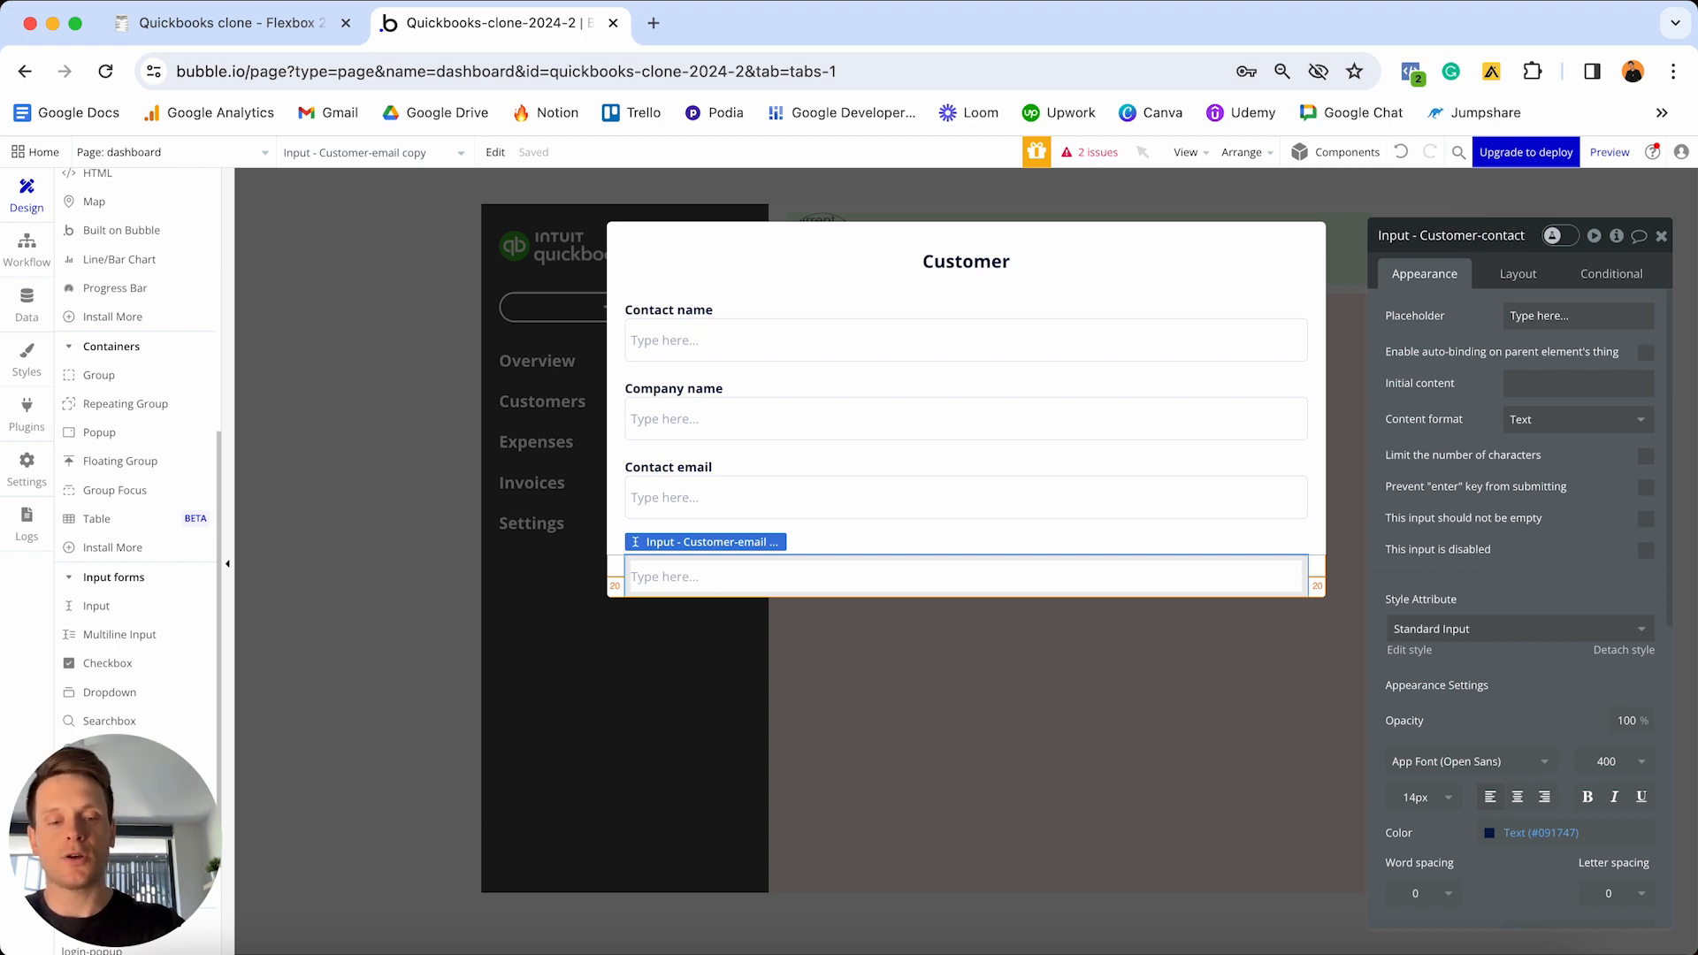
text(ontact-number)
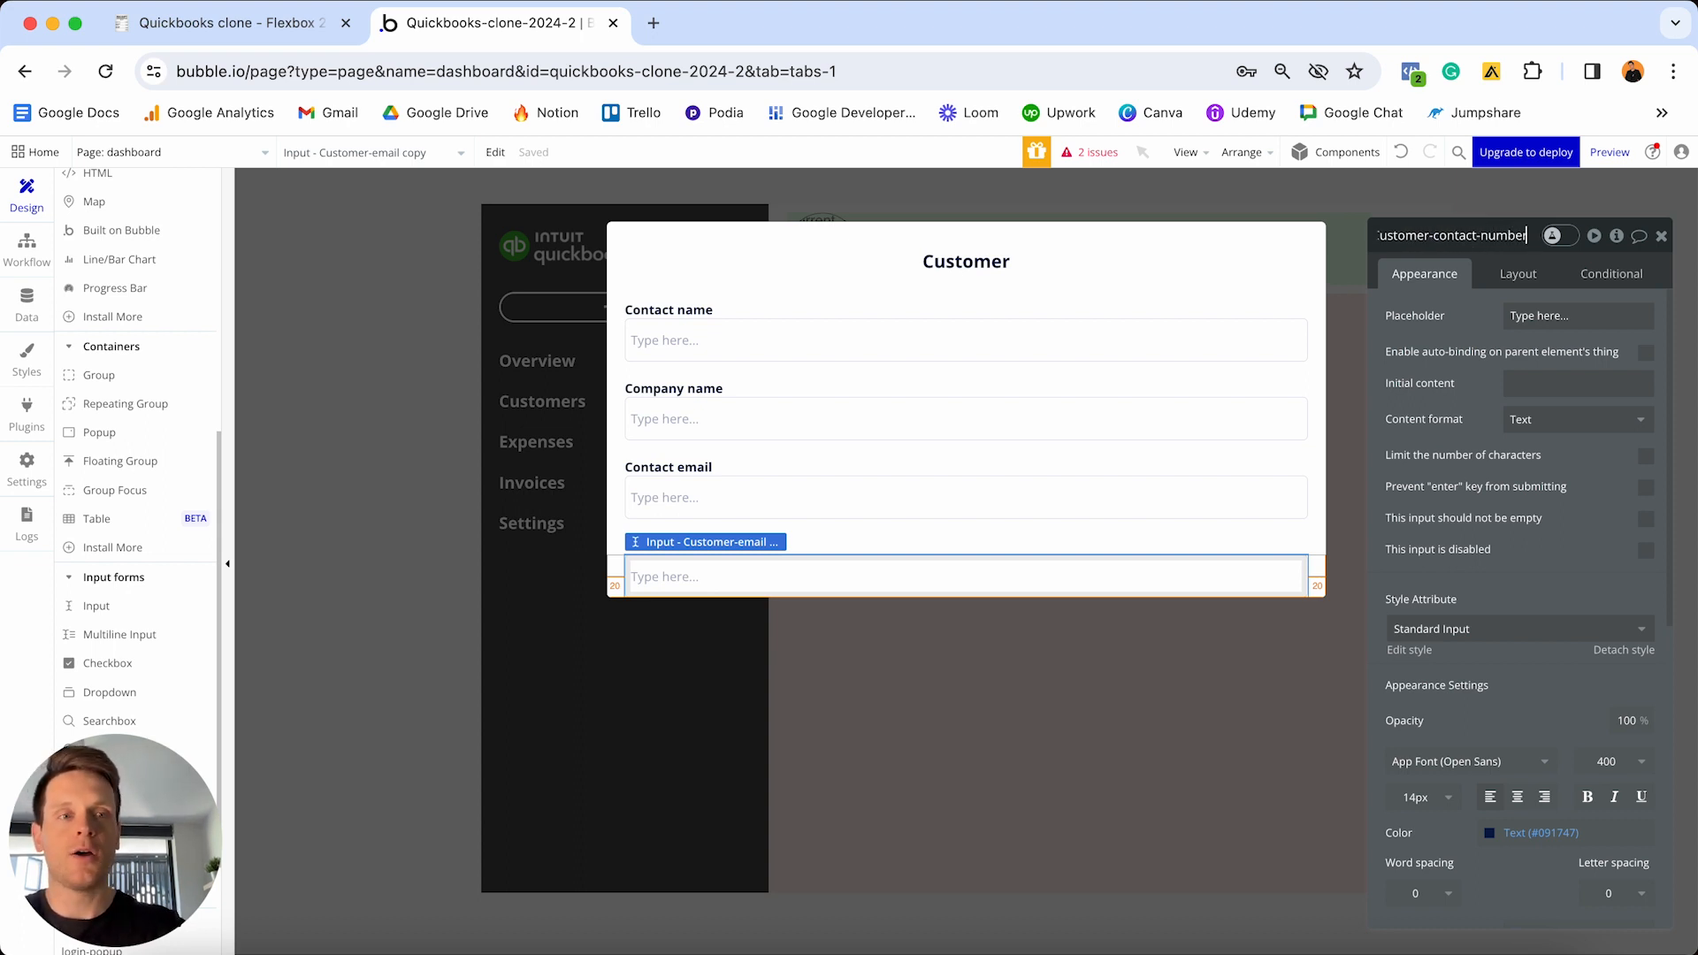
click(1473, 236)
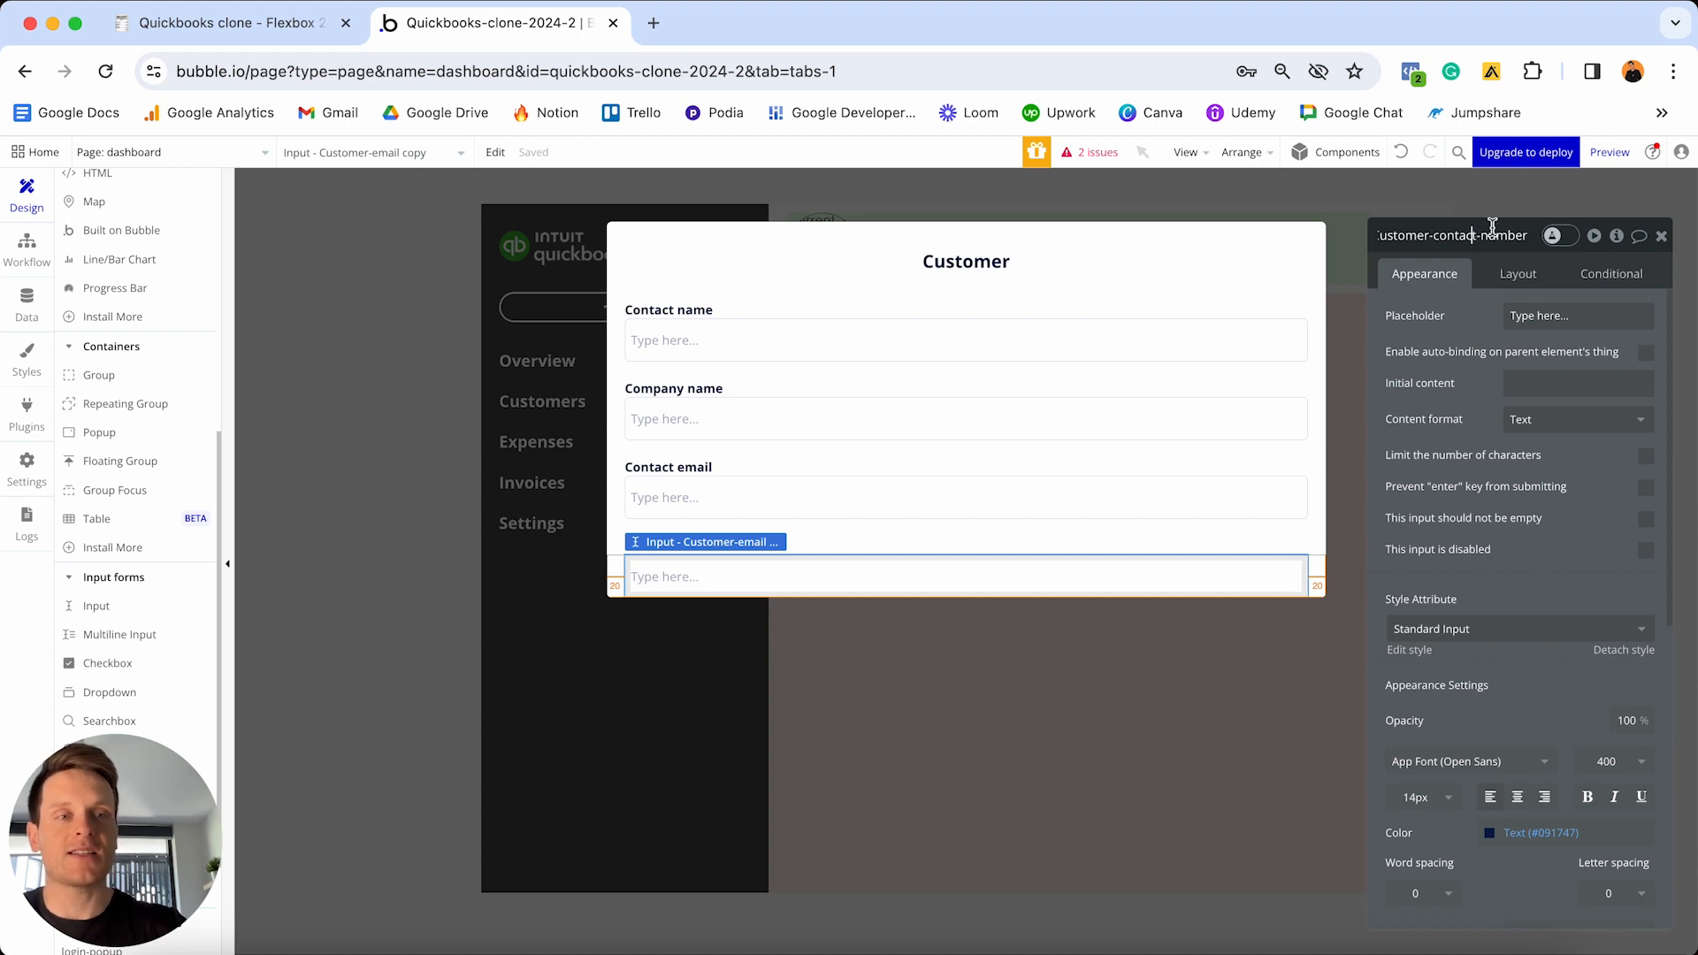
key(BackSpace)
key(BackSpace)
key(BackSpace)
key(BackSpace)
key(BackSpace)
key(BackSpace)
key(BackSpace)
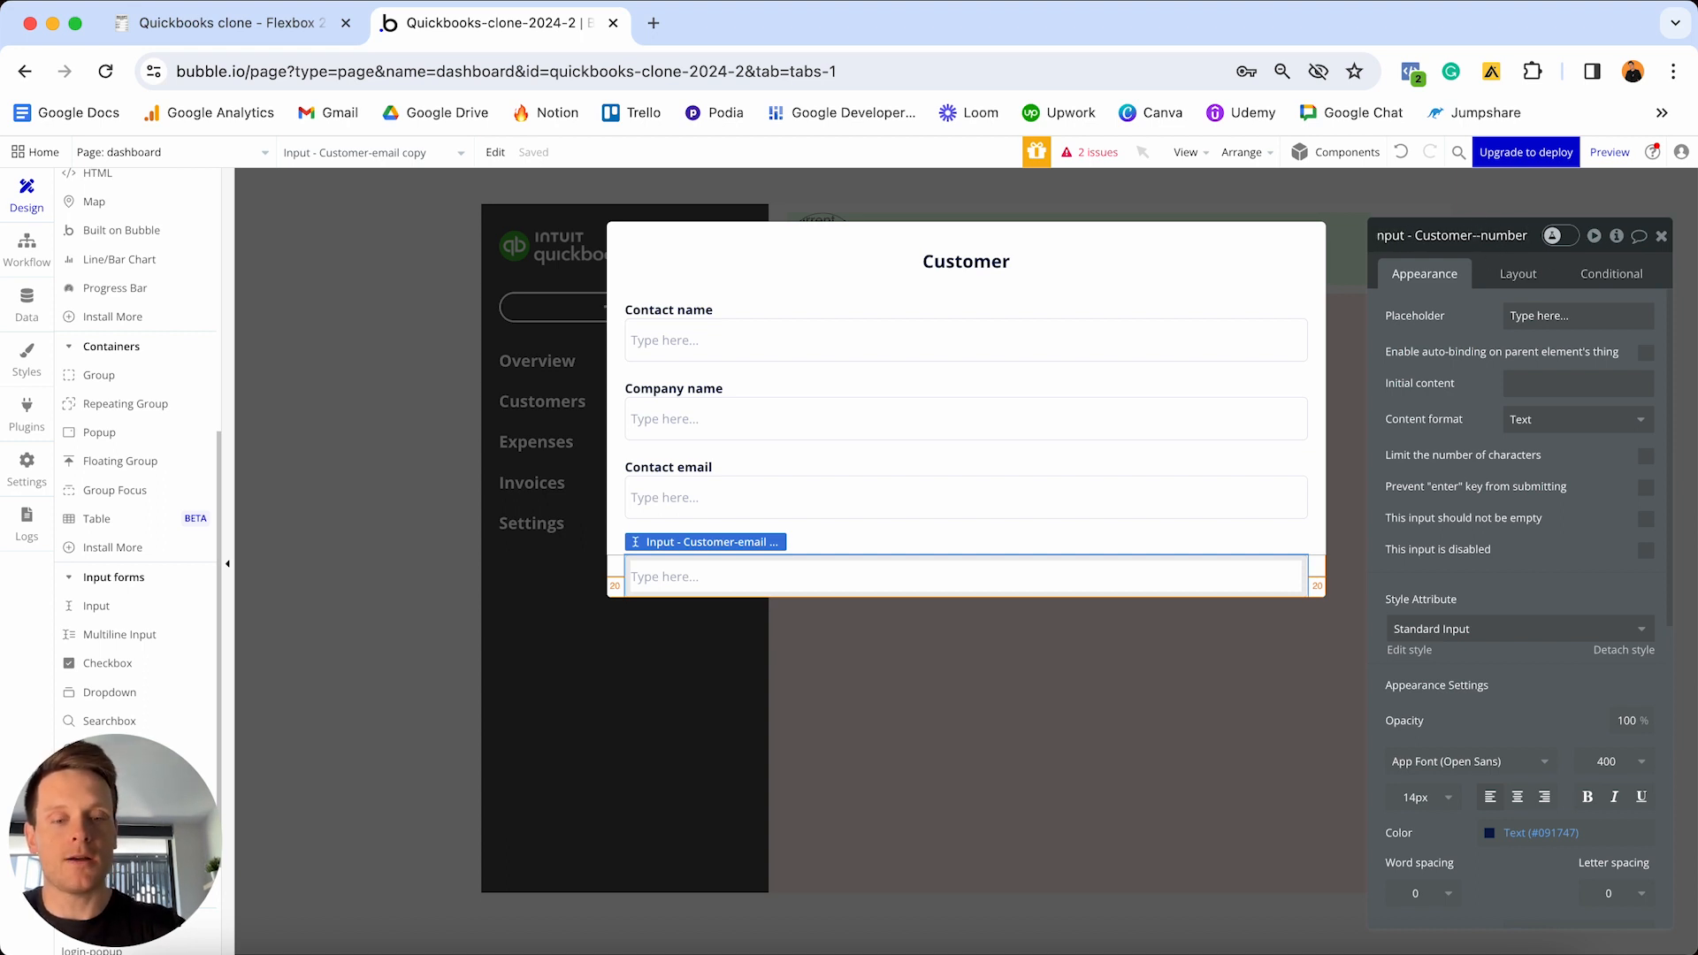
text(phone)
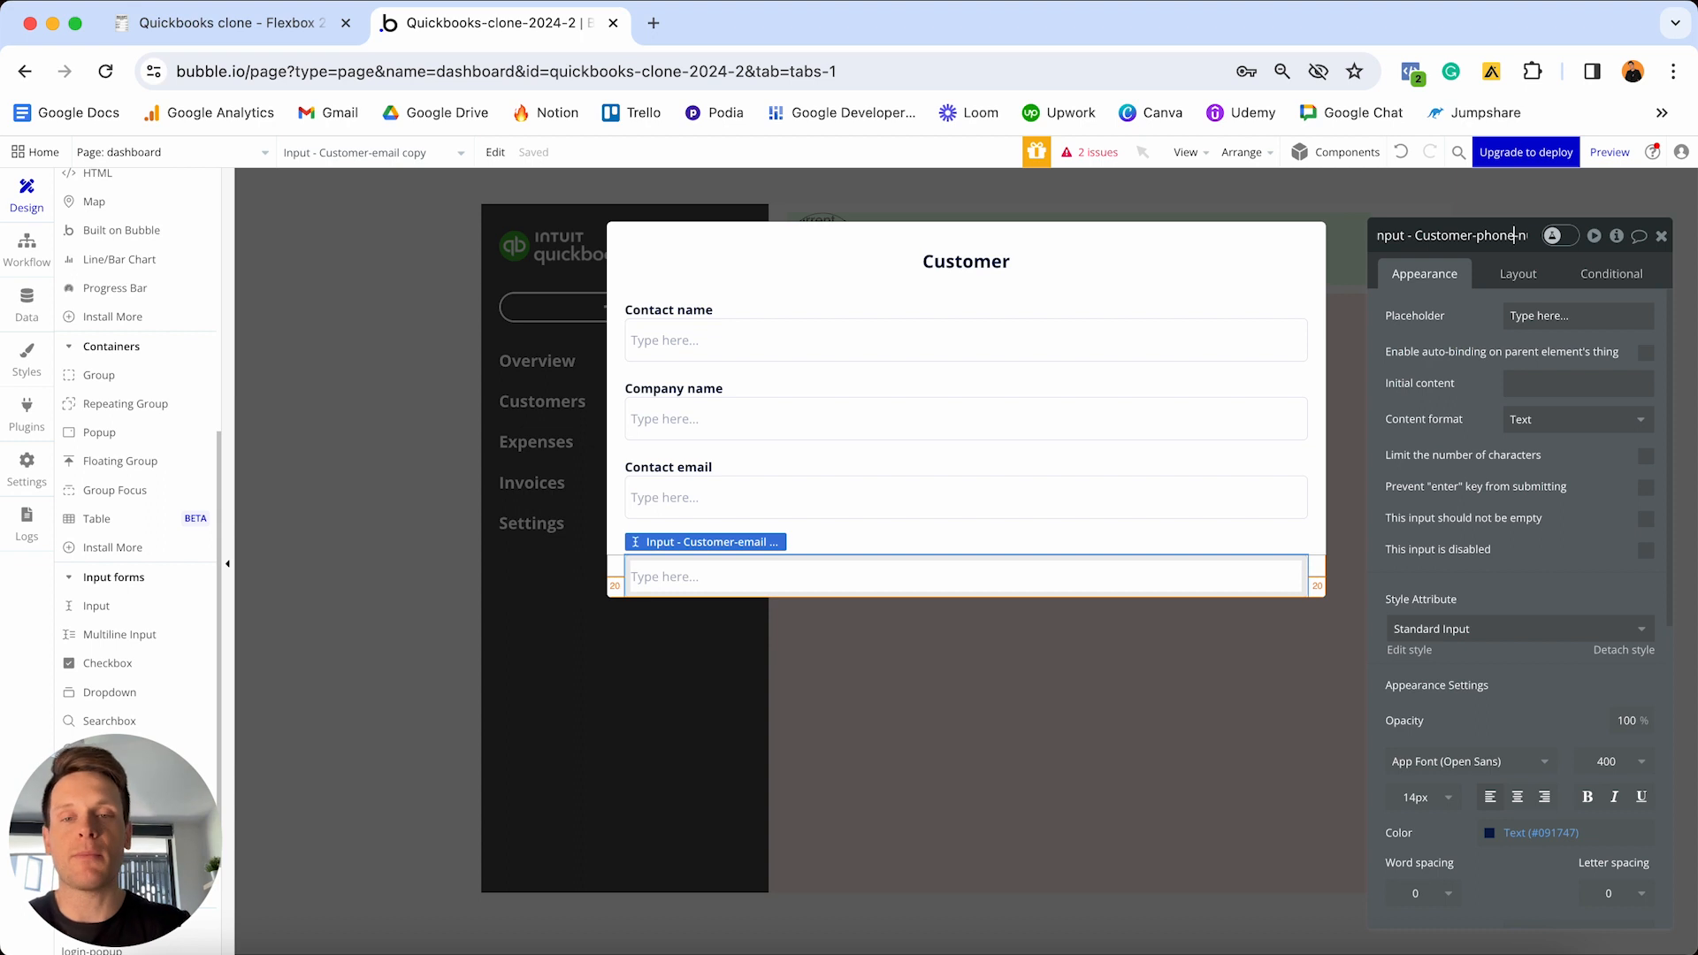
key(Return)
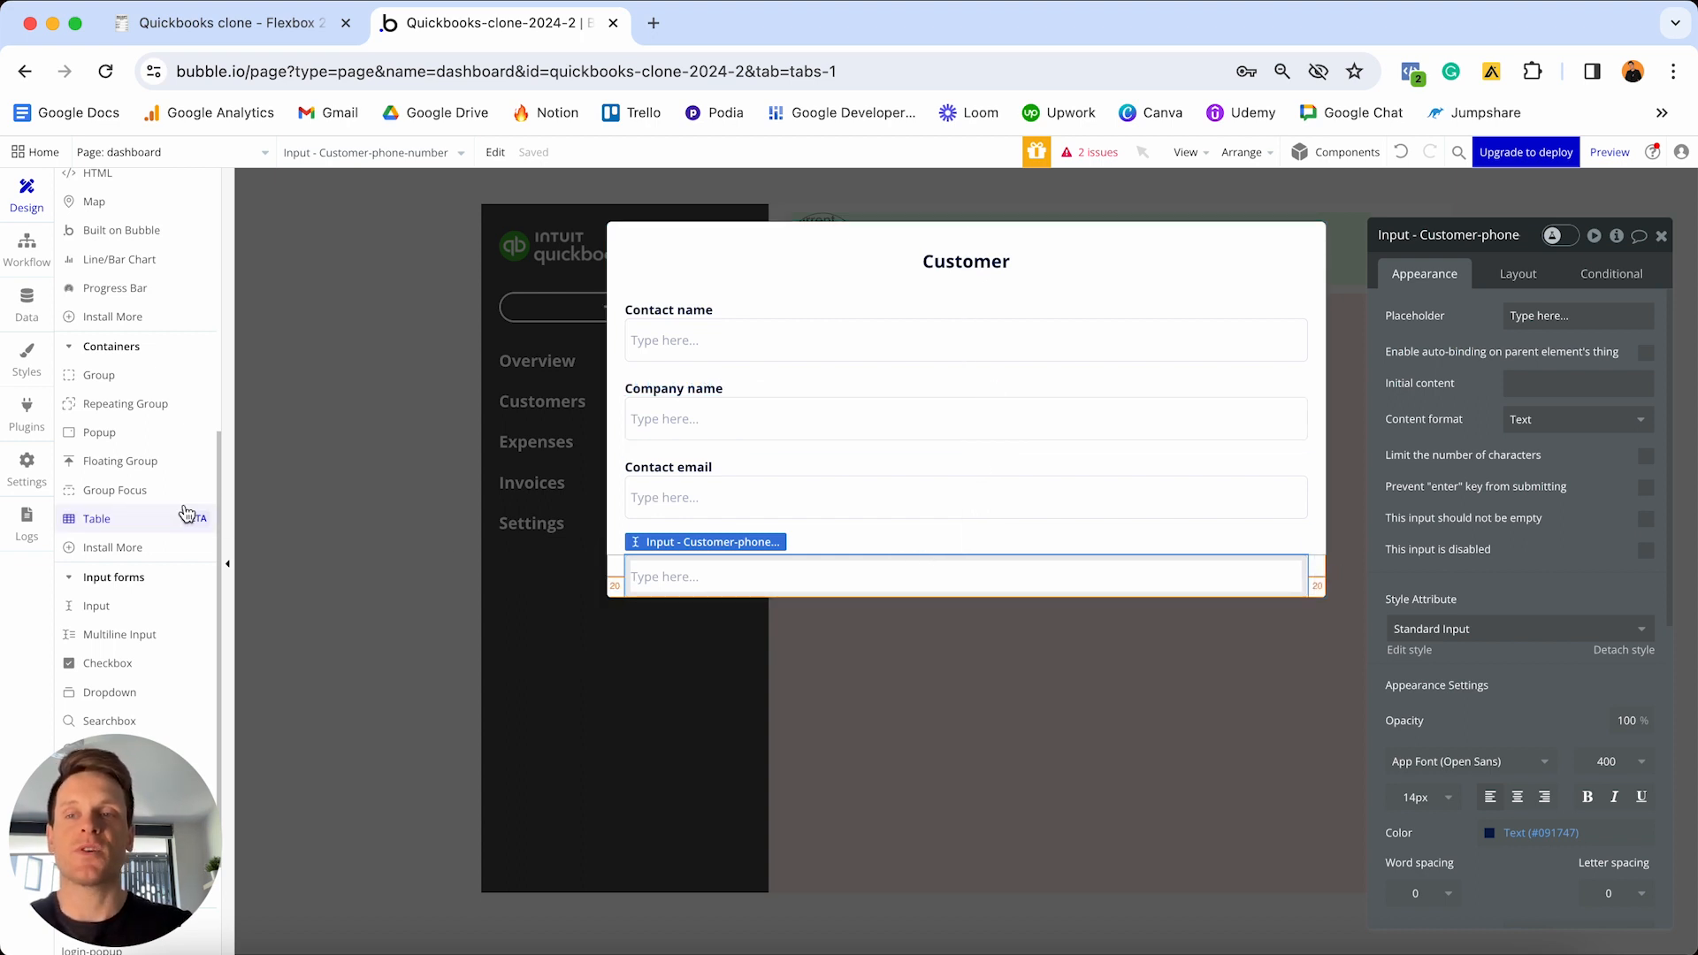
scroll(185, 517, up, 5)
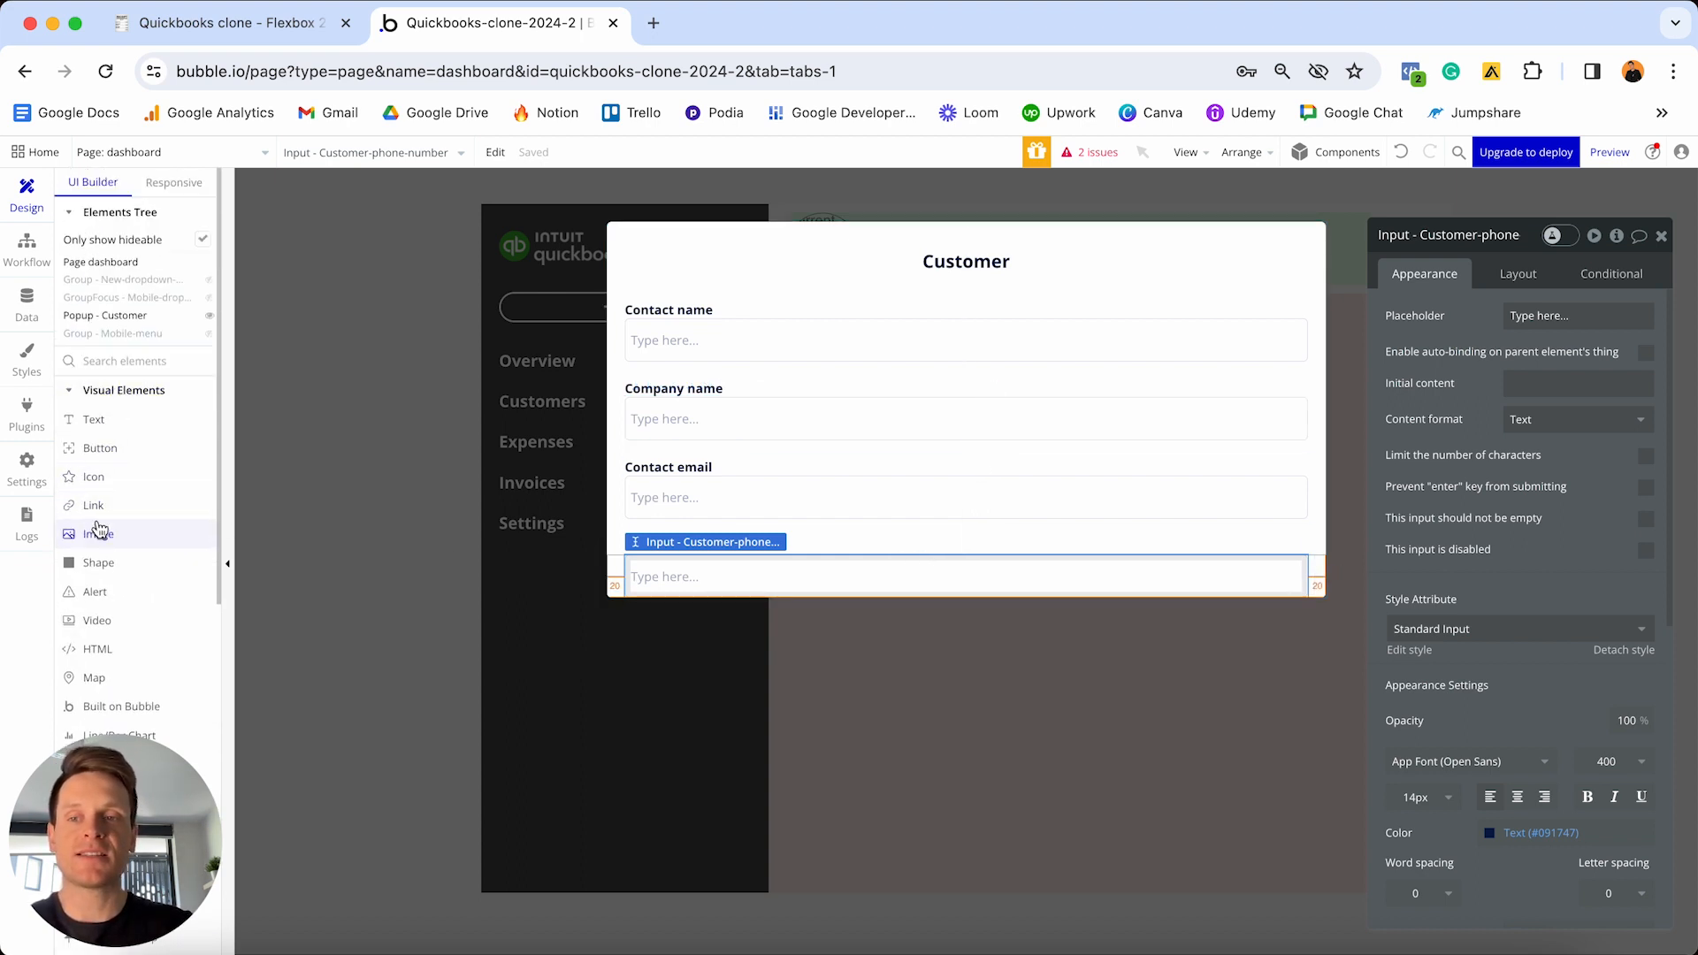
- Add a button labelled 'Save' below the Contact number field
click(99, 448)
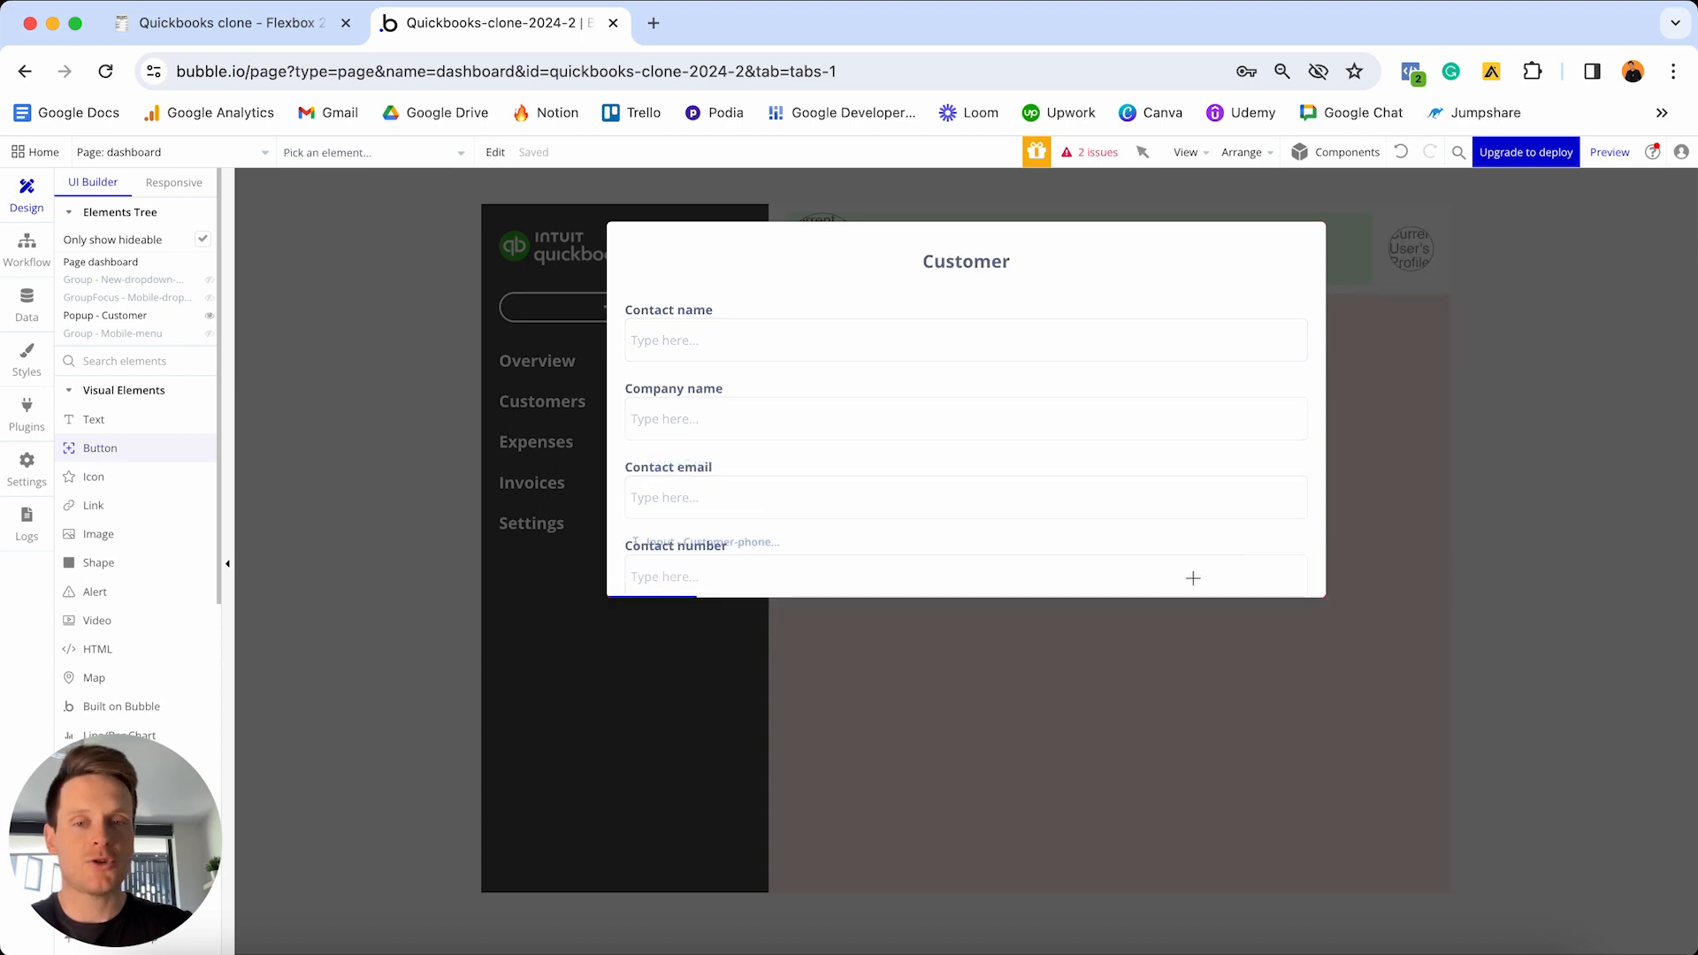
click(1197, 582)
text(Save)
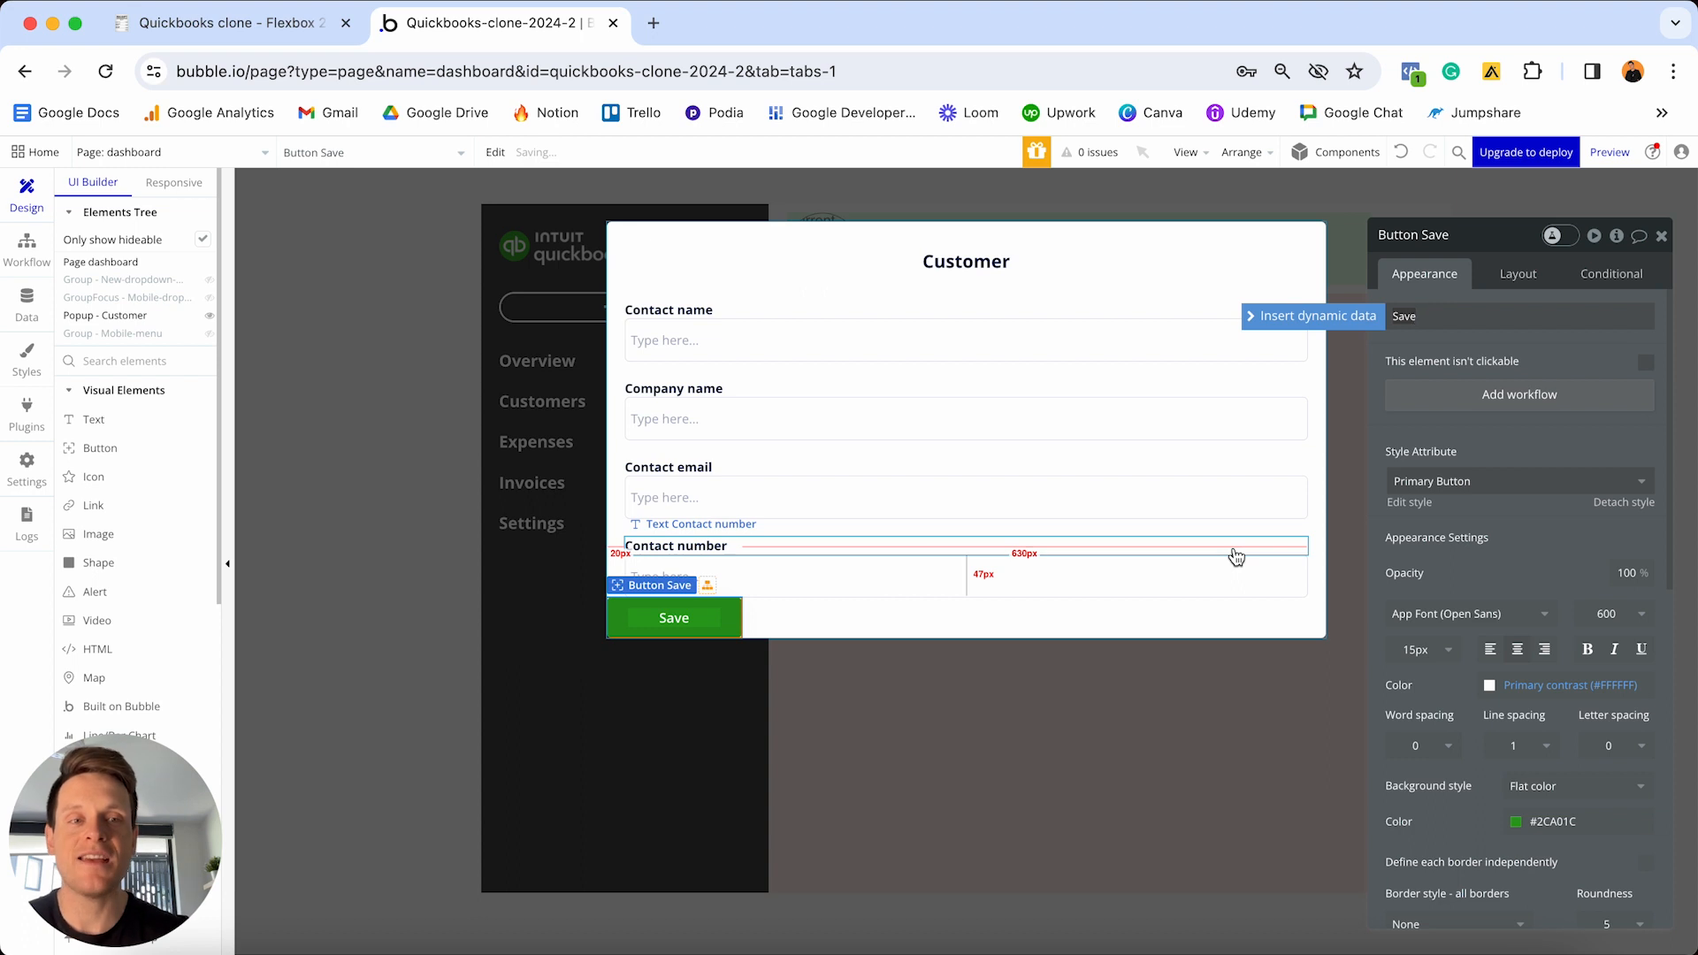
- Right-align the Save button with 30px top and bottom and 20px side margins
click(1533, 275)
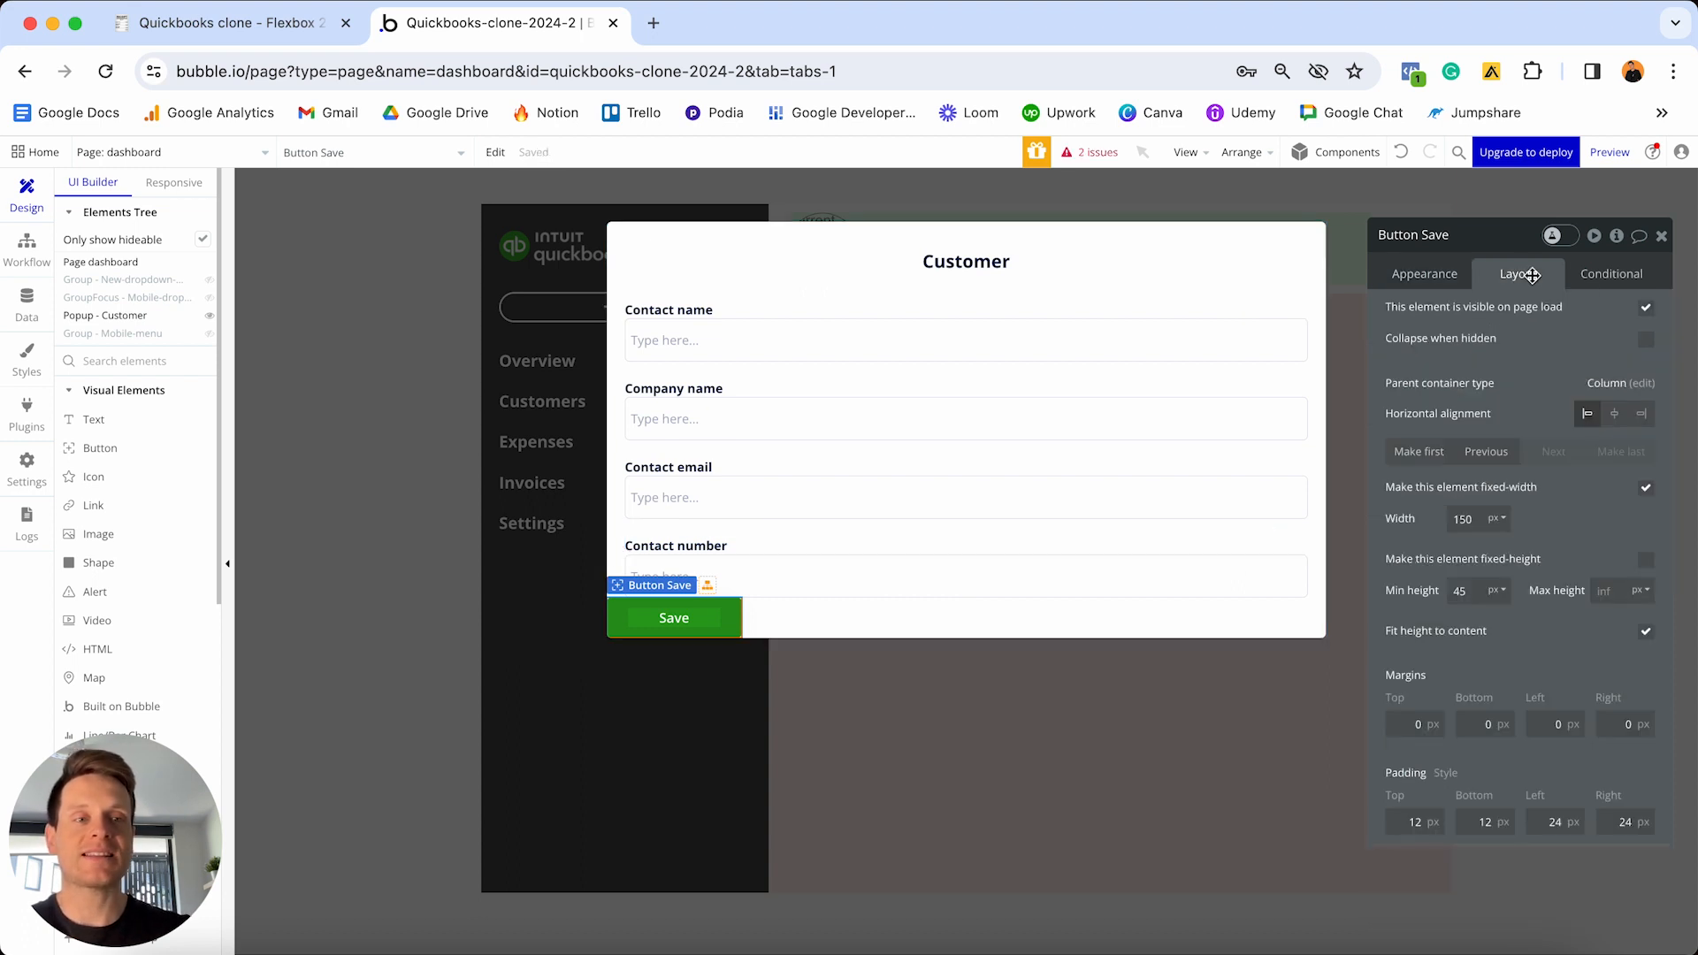
click(1644, 416)
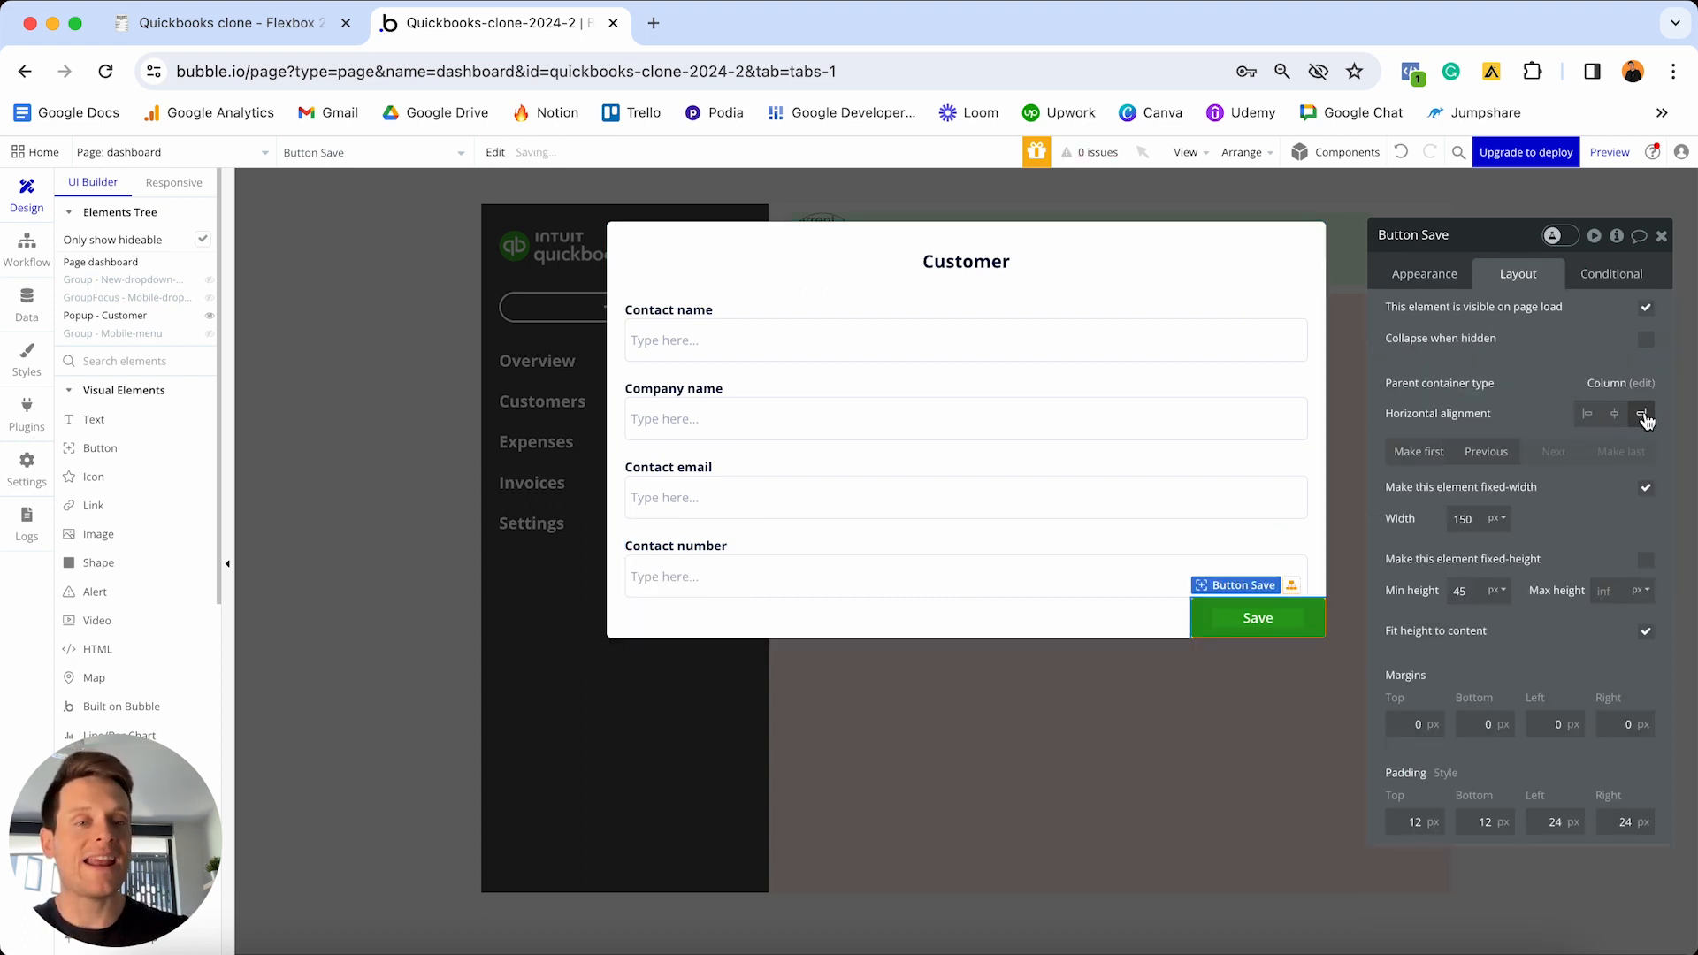
click(1398, 719)
text(3)
click(1473, 723)
text(3)
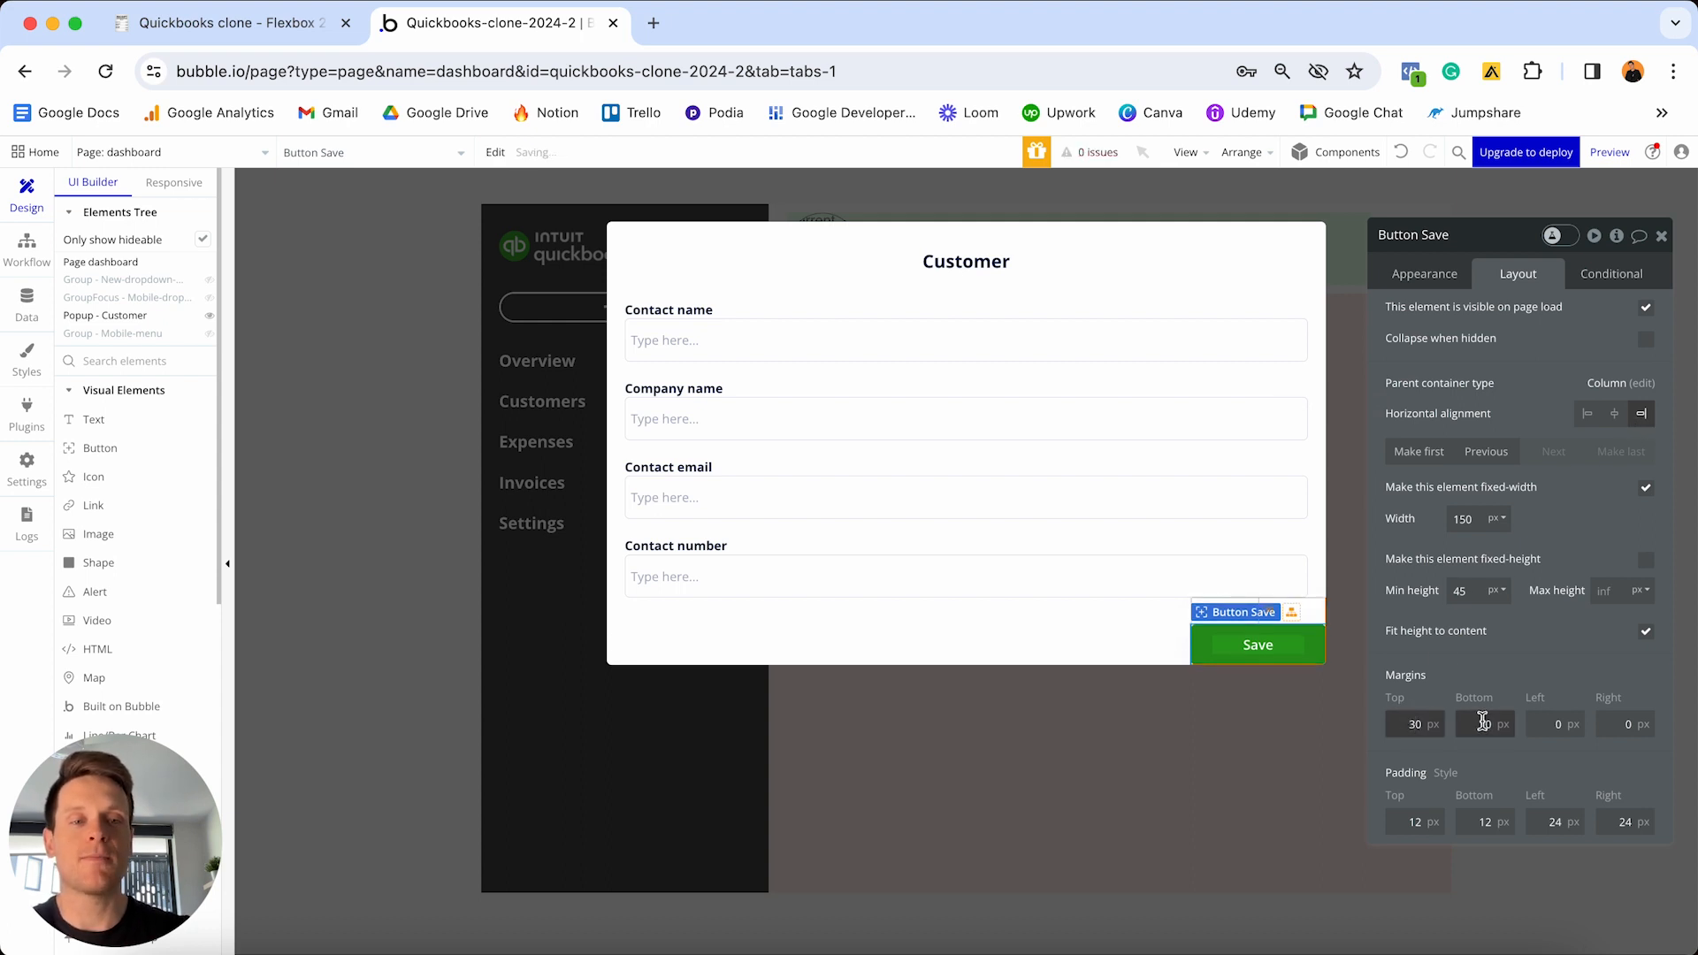
click(1539, 721)
text(2)
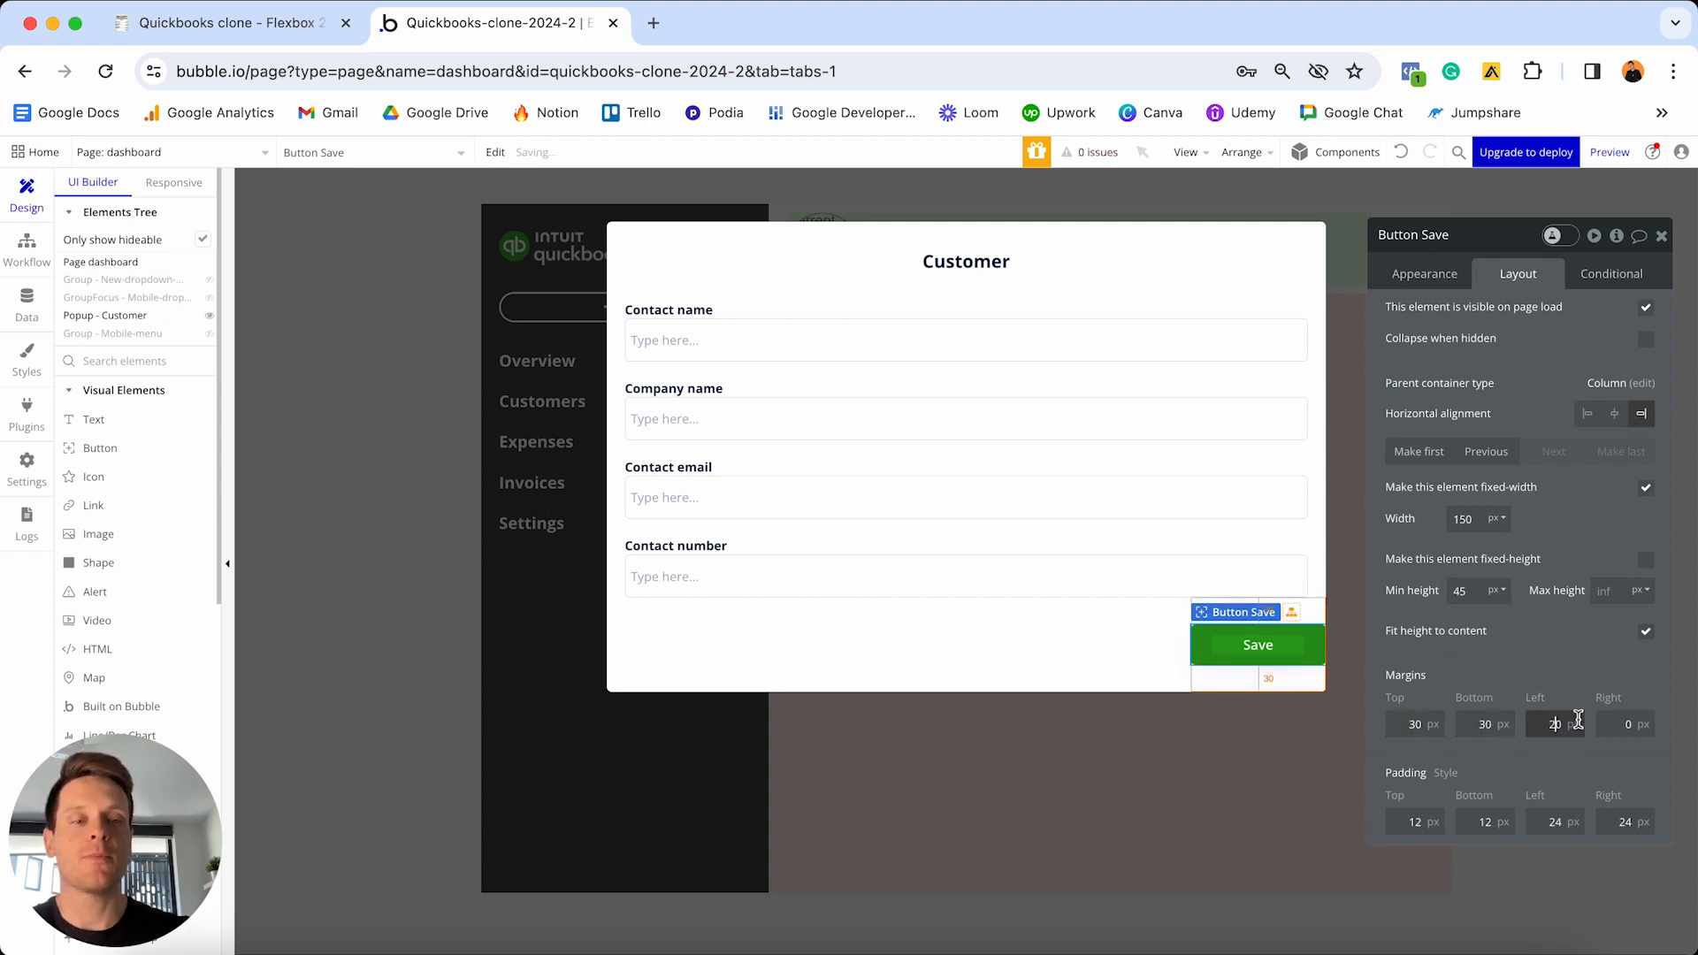
click(1605, 724)
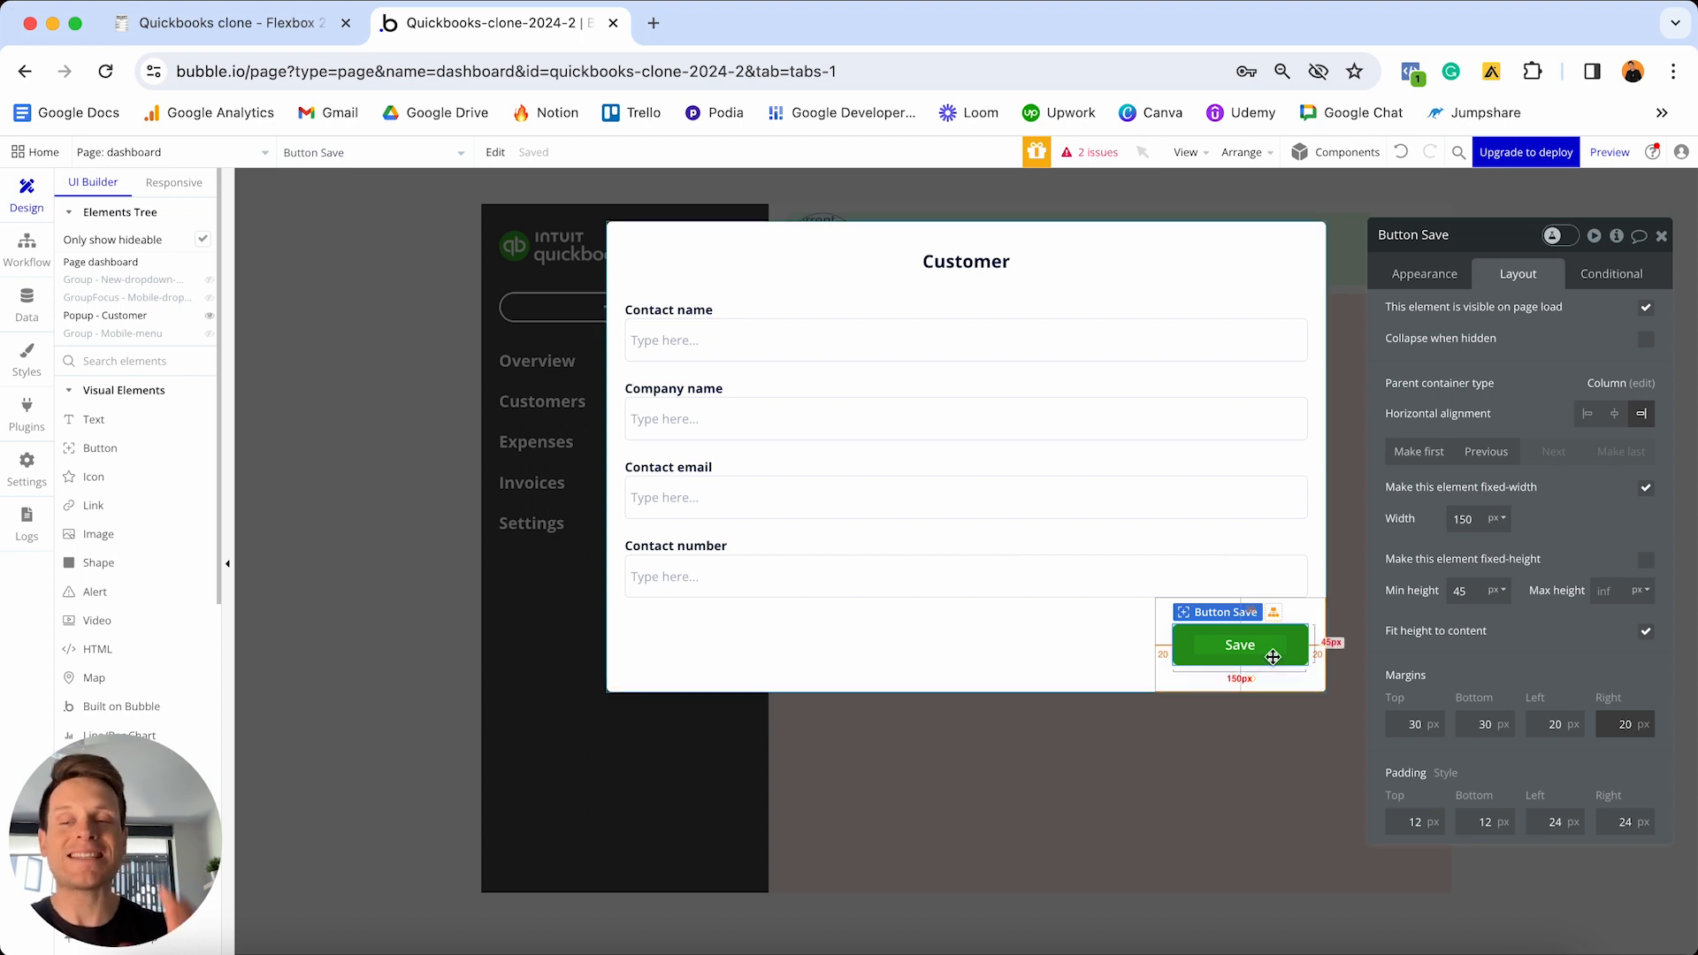
- Set the Customer popup's minimum height to 0
click(1103, 634)
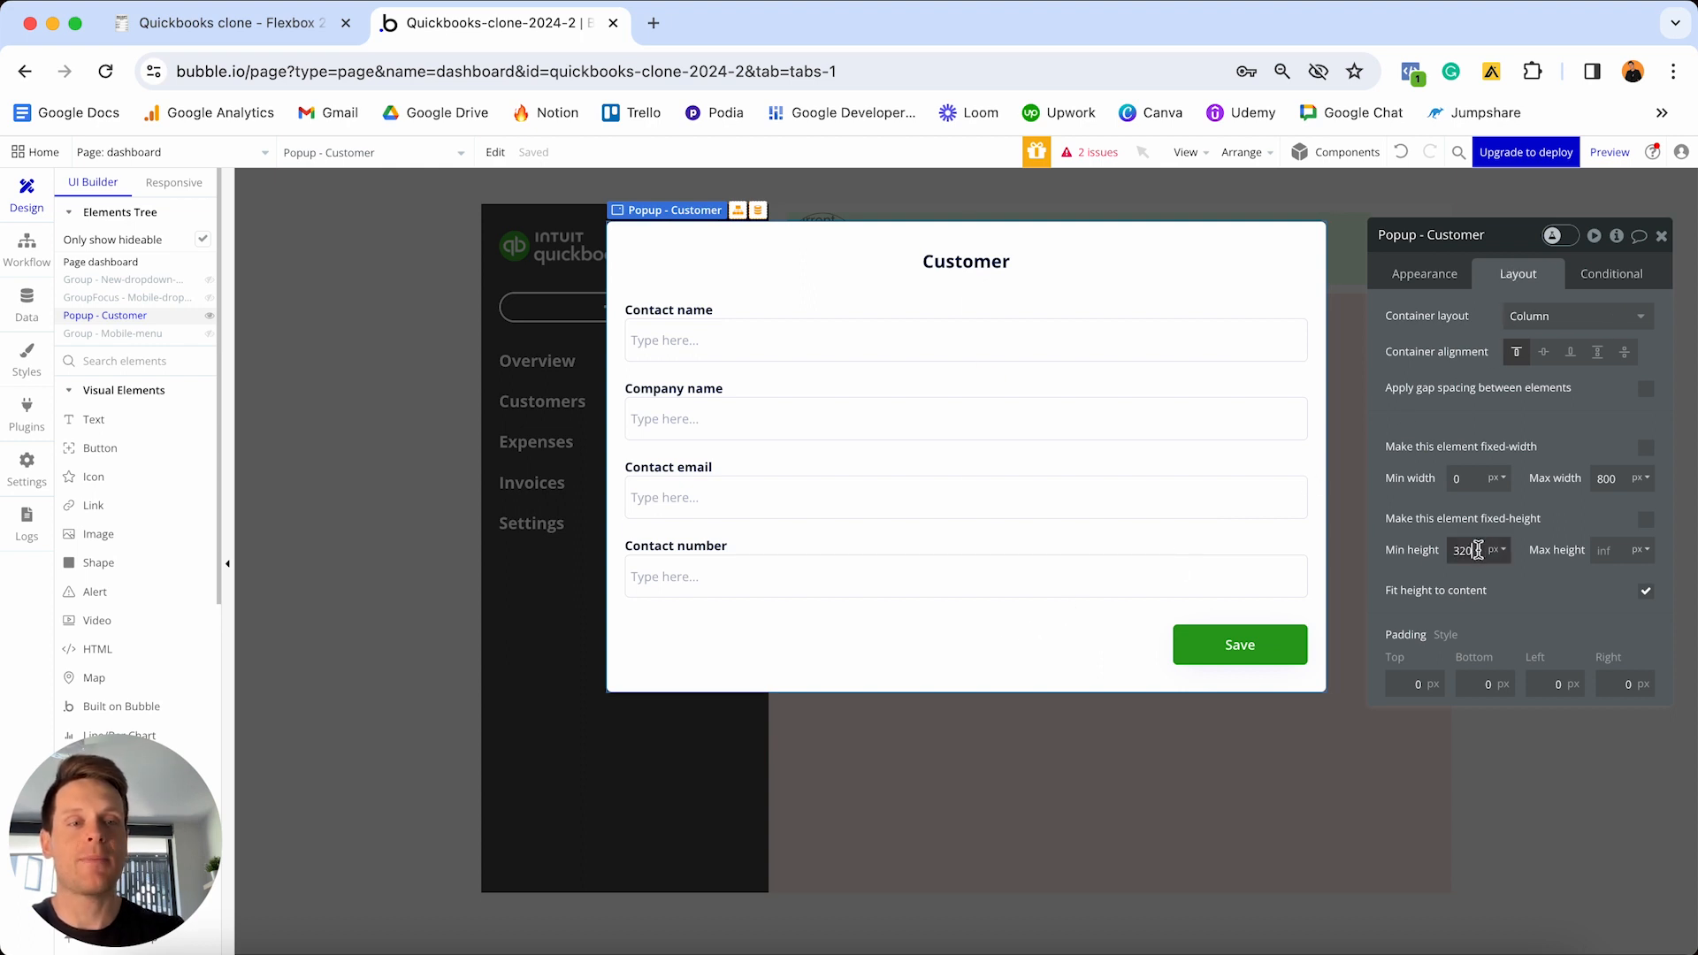
double_click(1477, 550)
text(0)
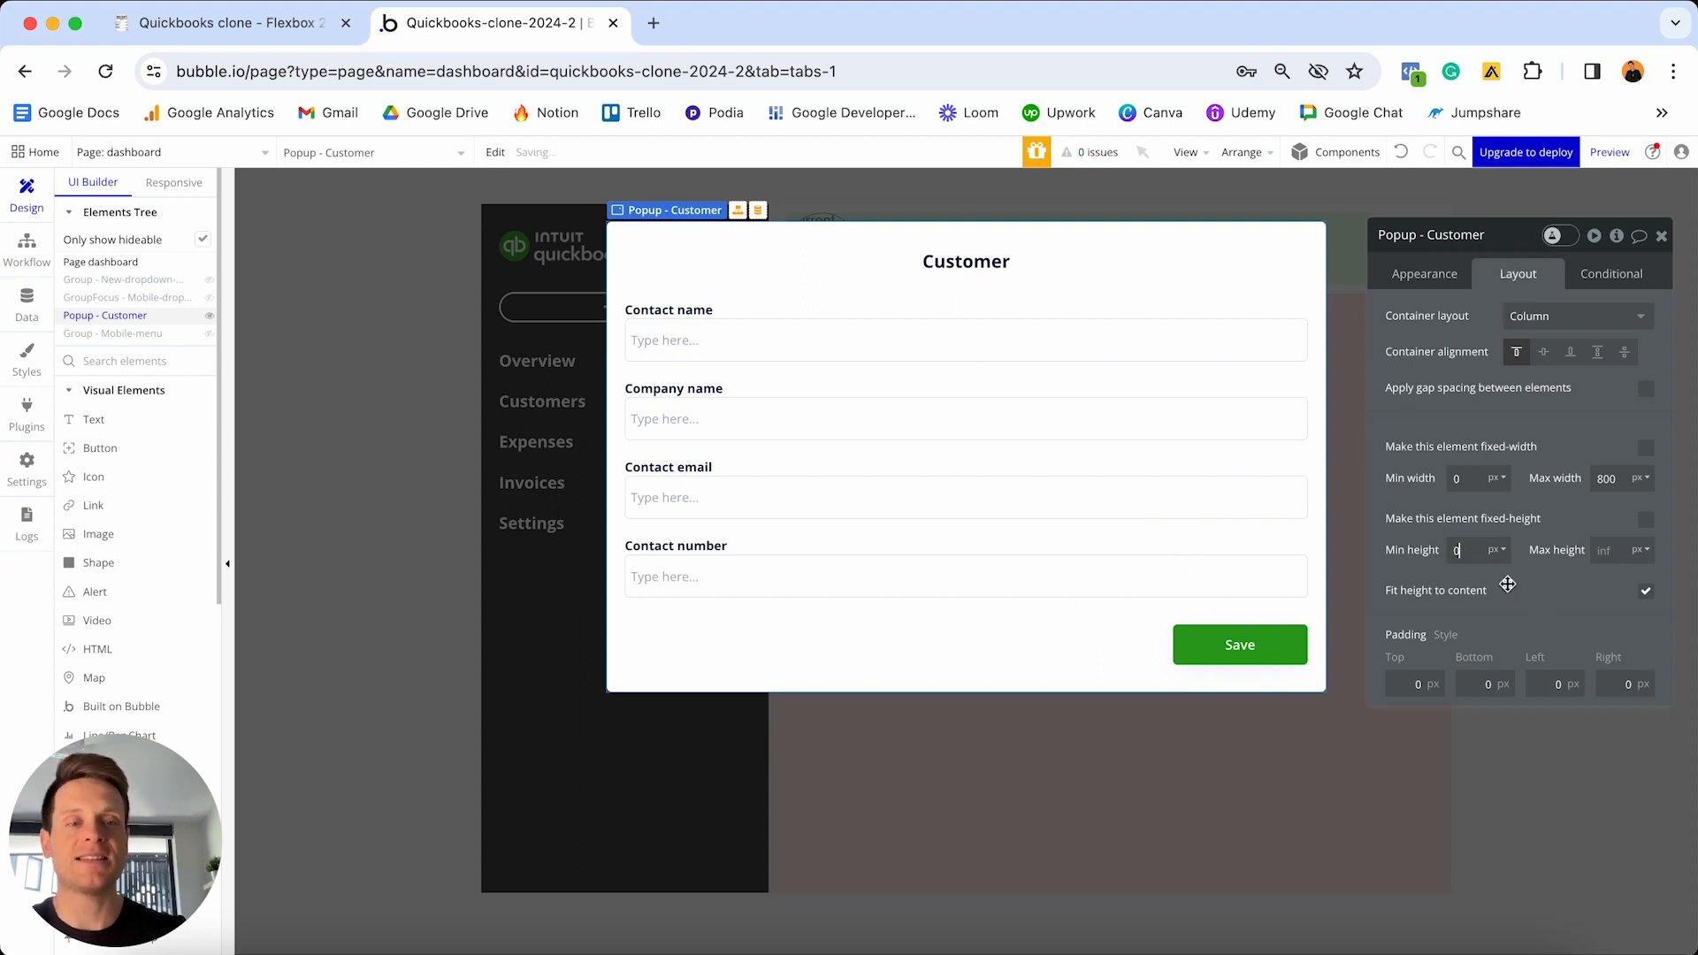
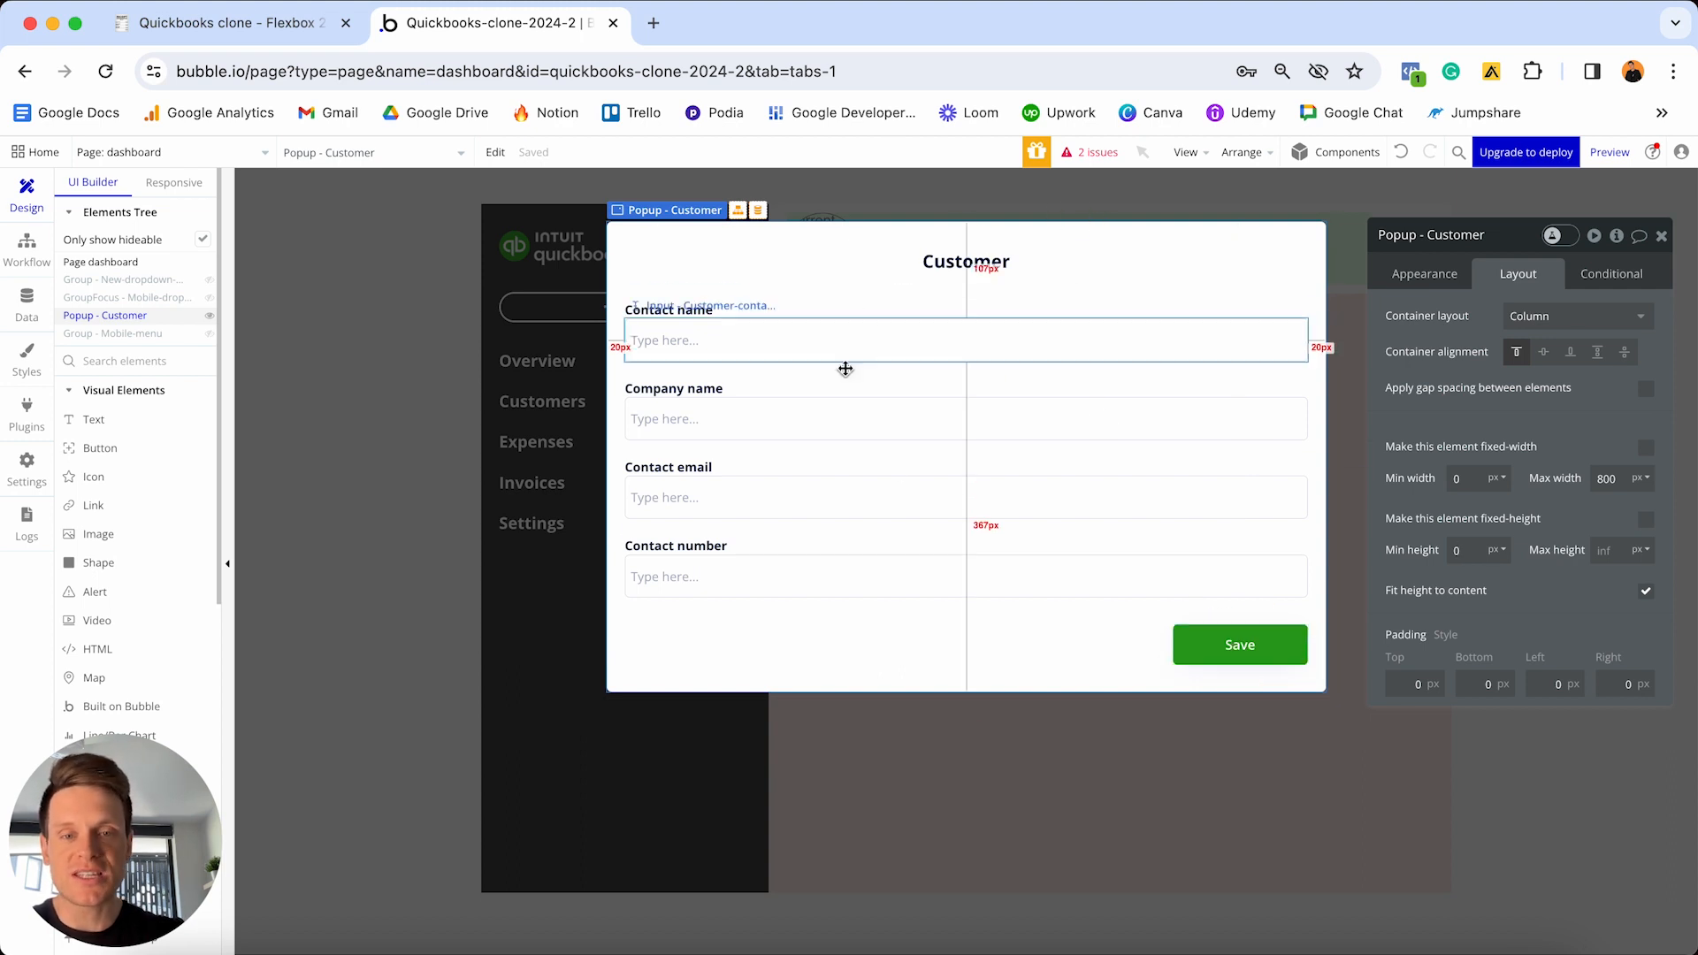
- Dismiss the Customer popup preview by clicking an empty spot on the canvas
click(375, 509)
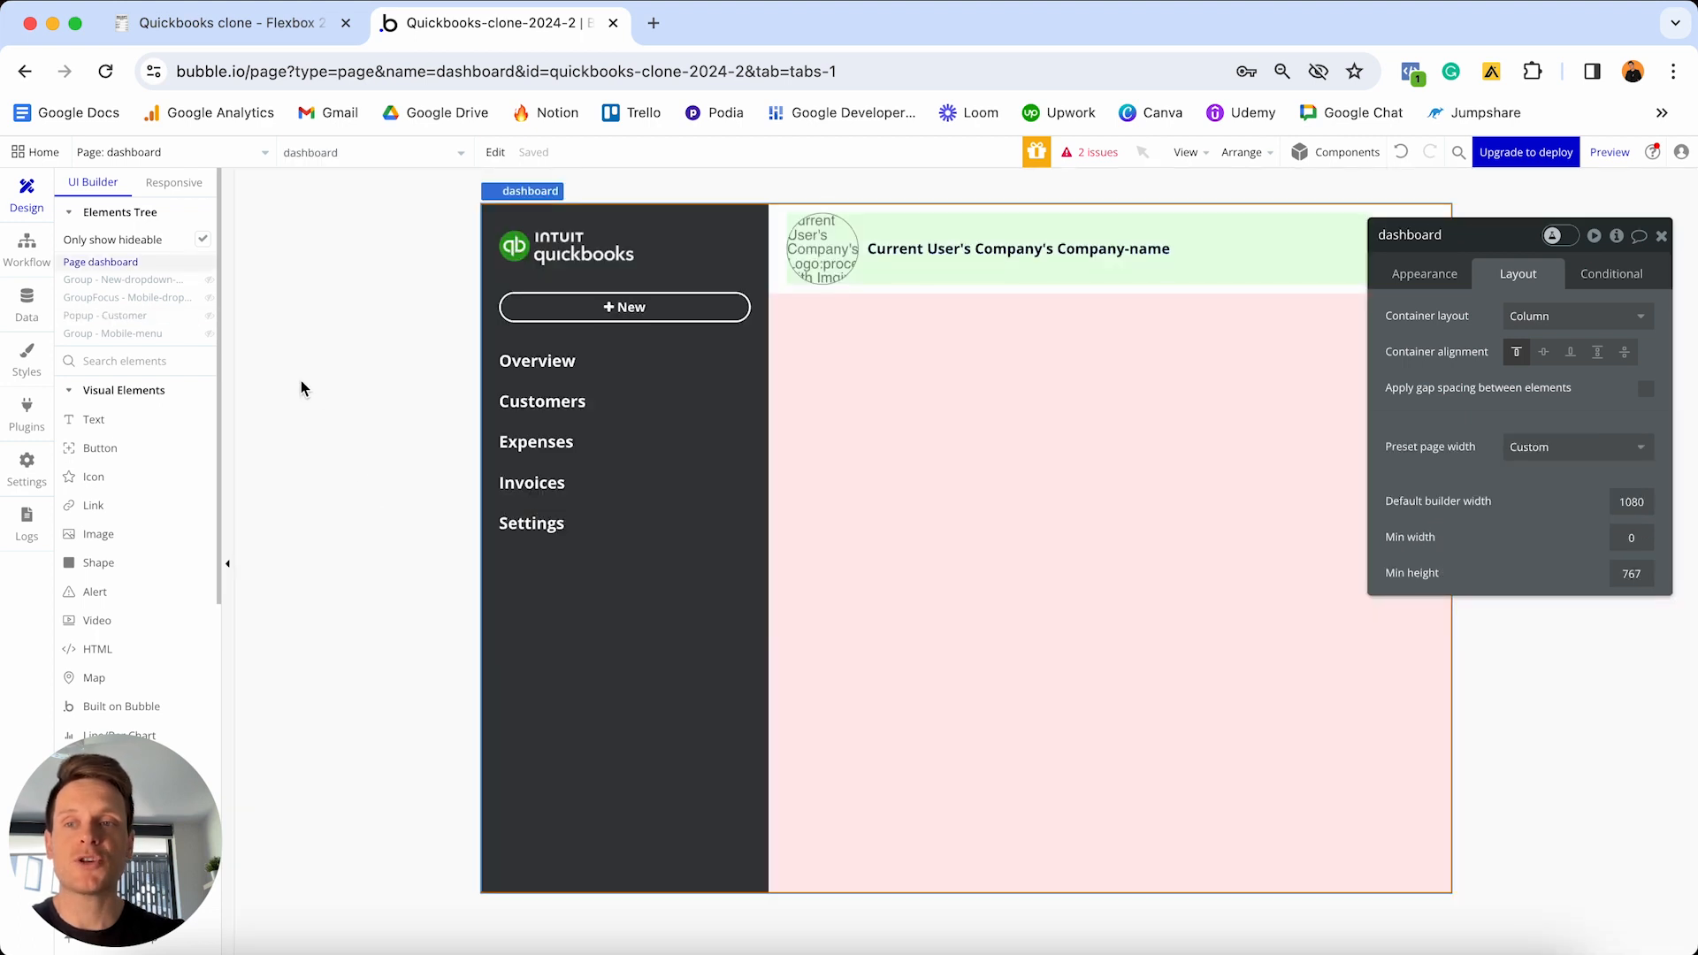
- Add a workflow on the desktop New customer text that shows Popup - Customer
click(210, 280)
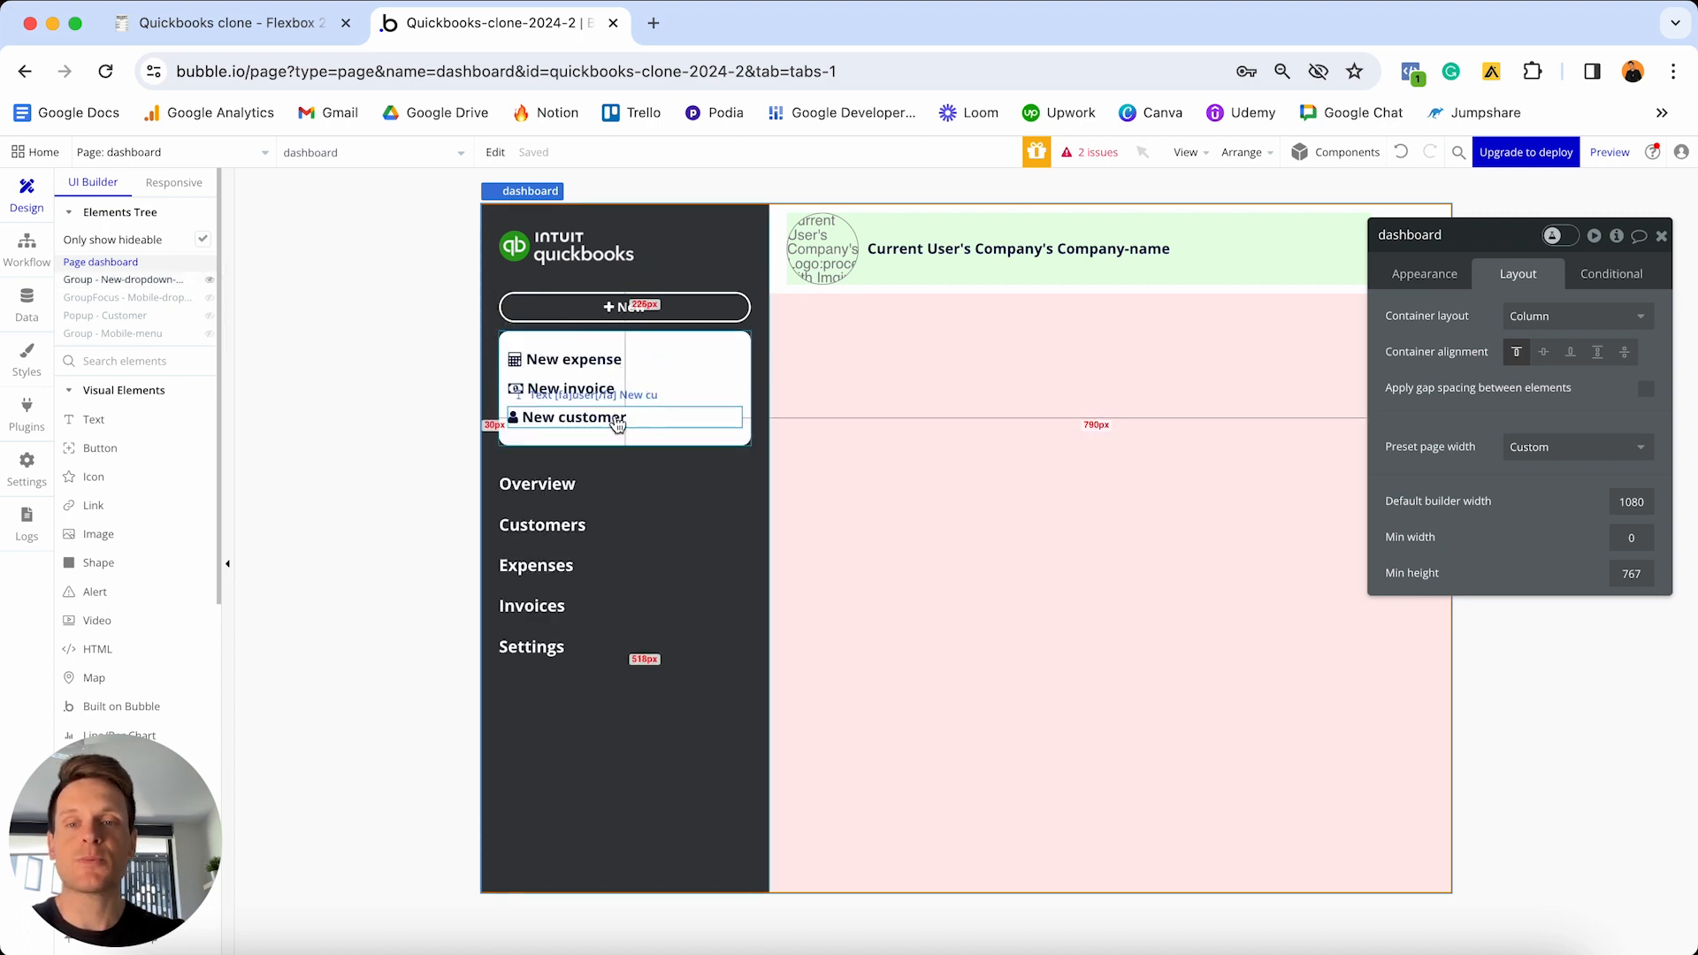
click(650, 424)
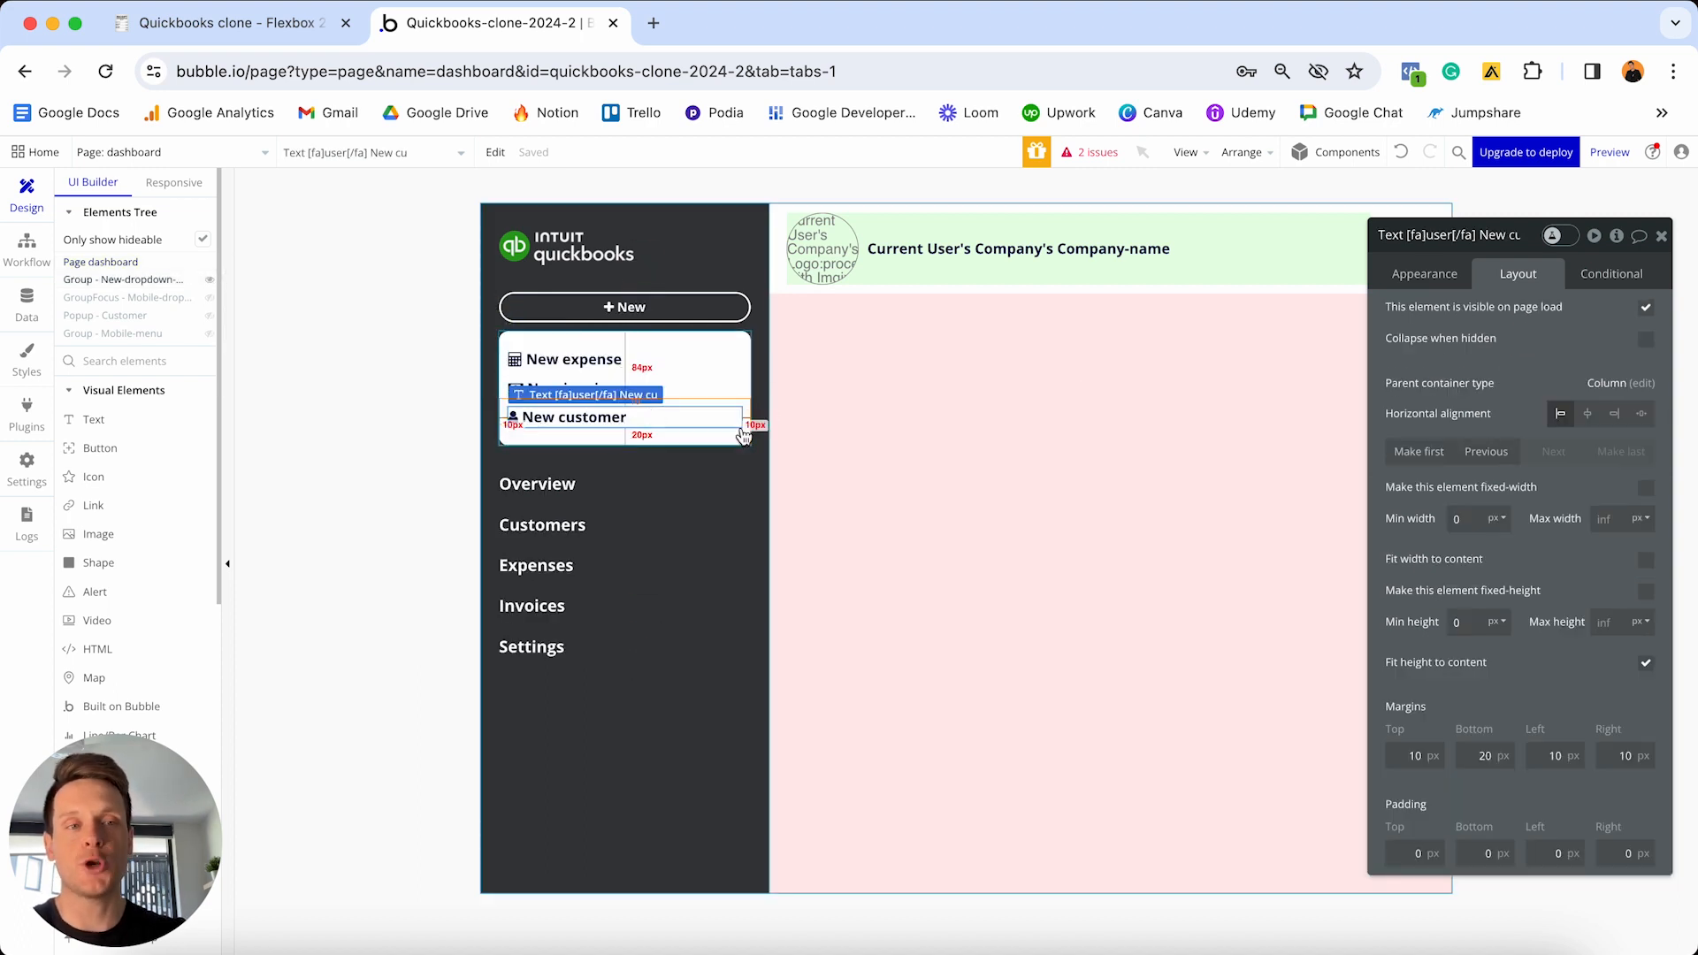
click(1449, 276)
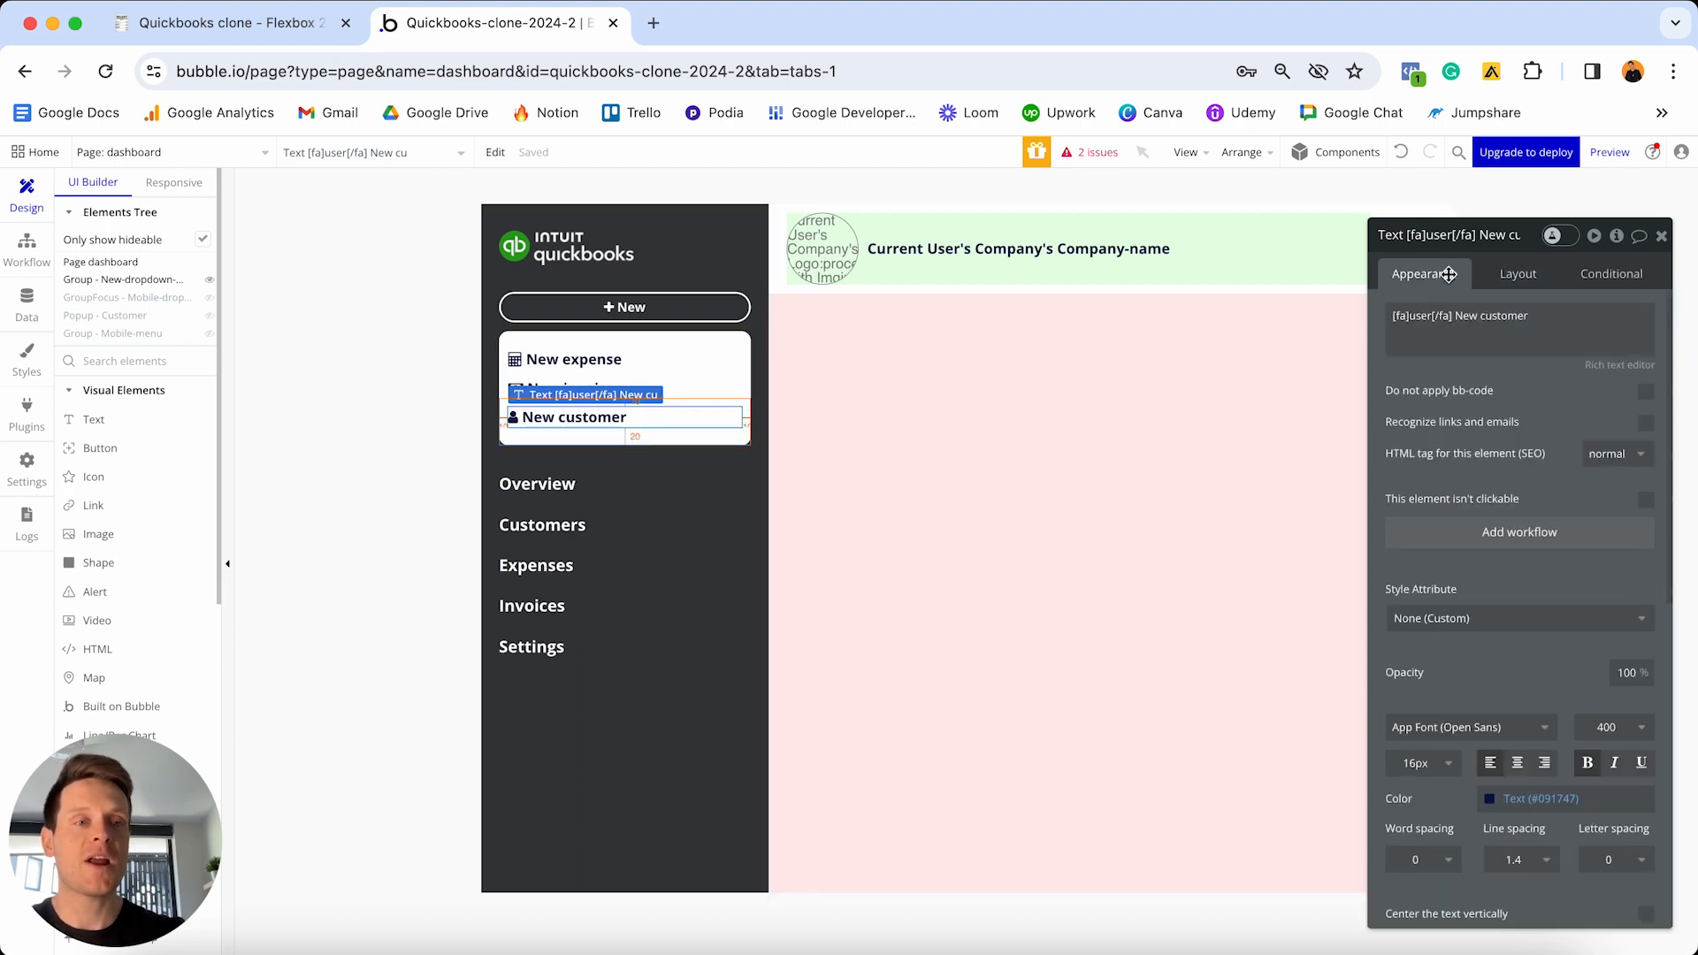
click(1501, 536)
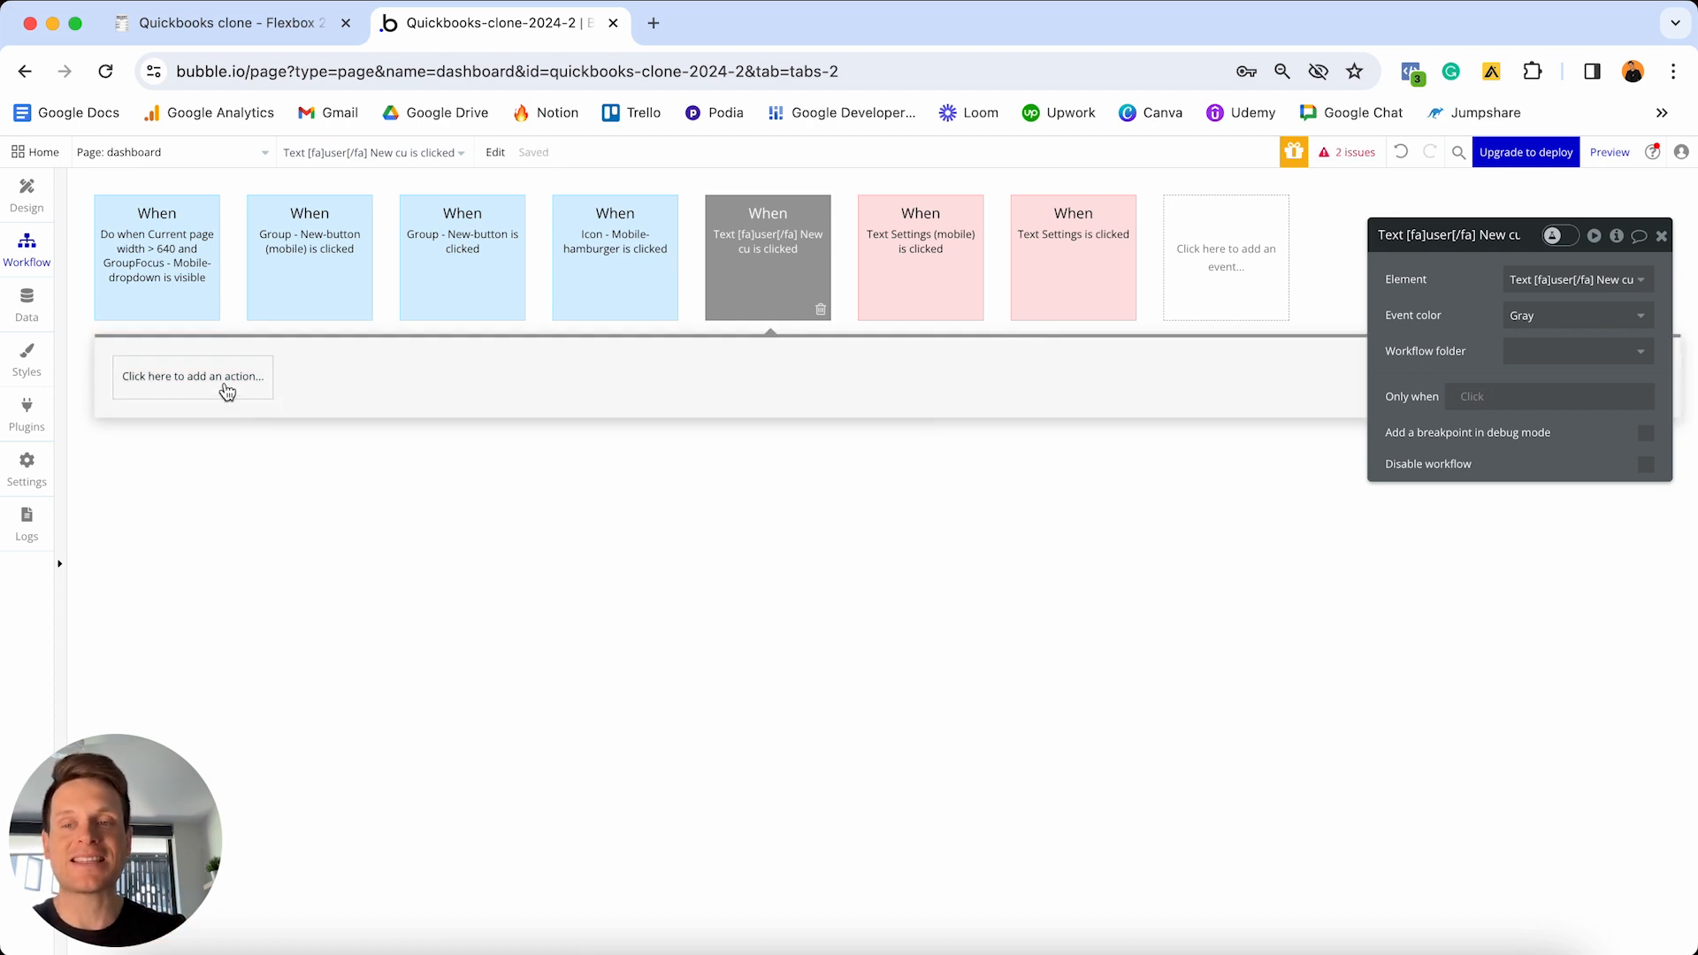
click(227, 392)
mouse_move(199, 626)
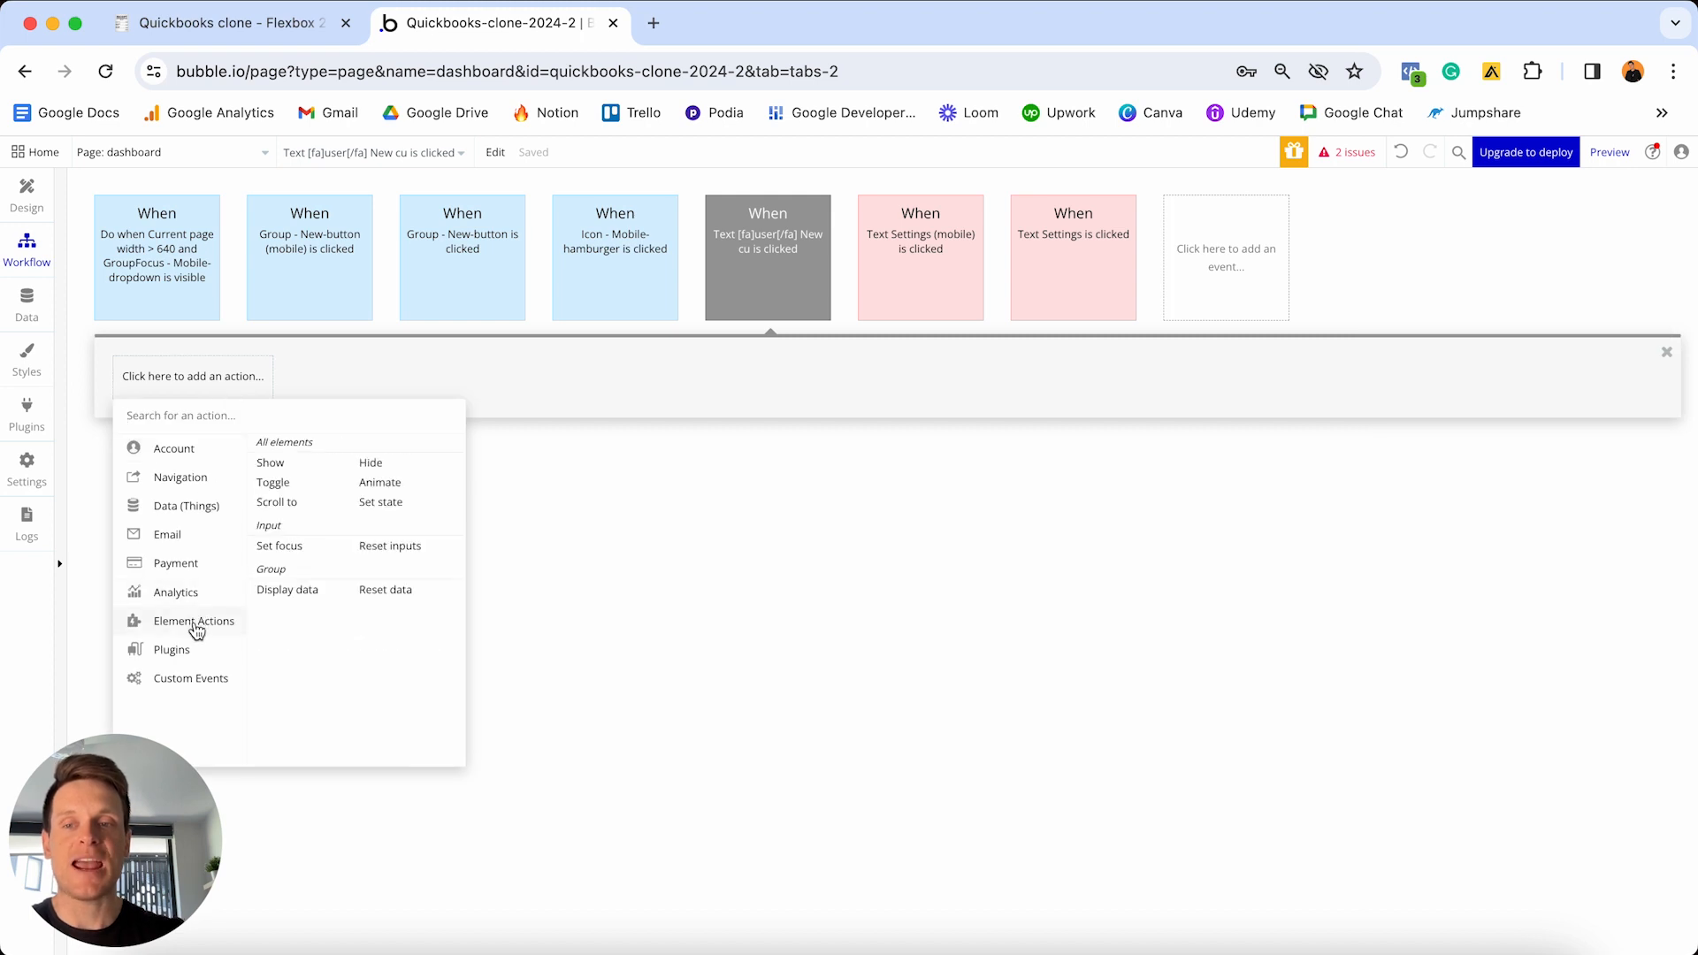
click(273, 465)
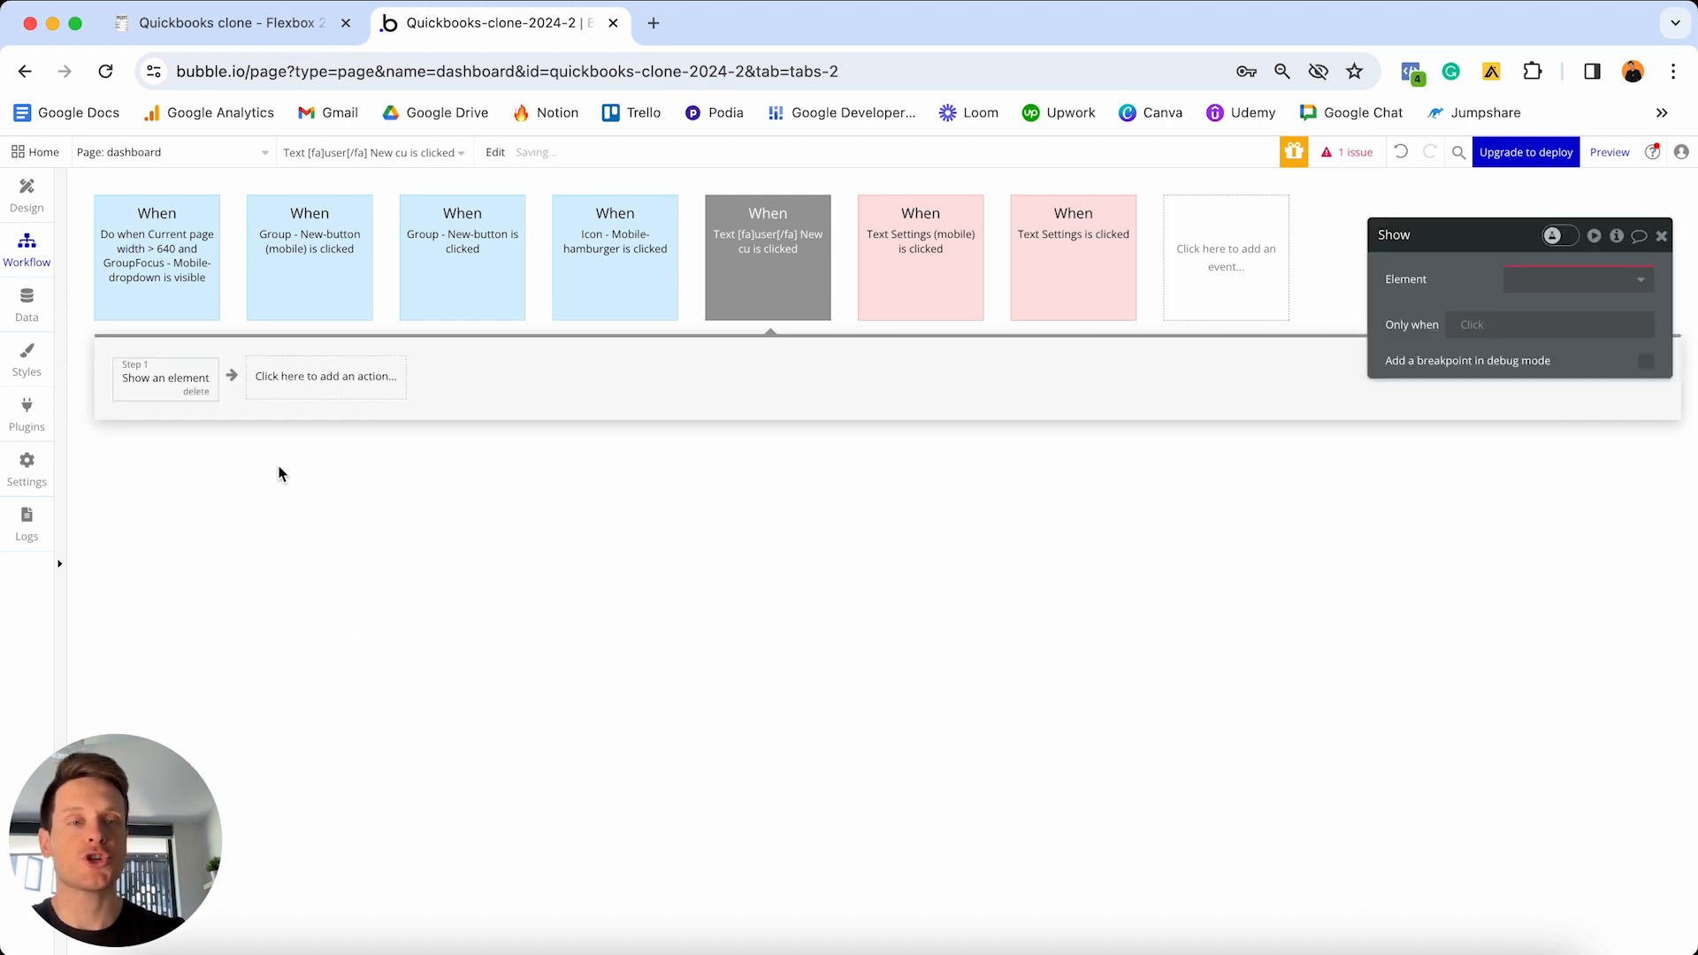
drag(1453, 254, 671, 401)
click(779, 426)
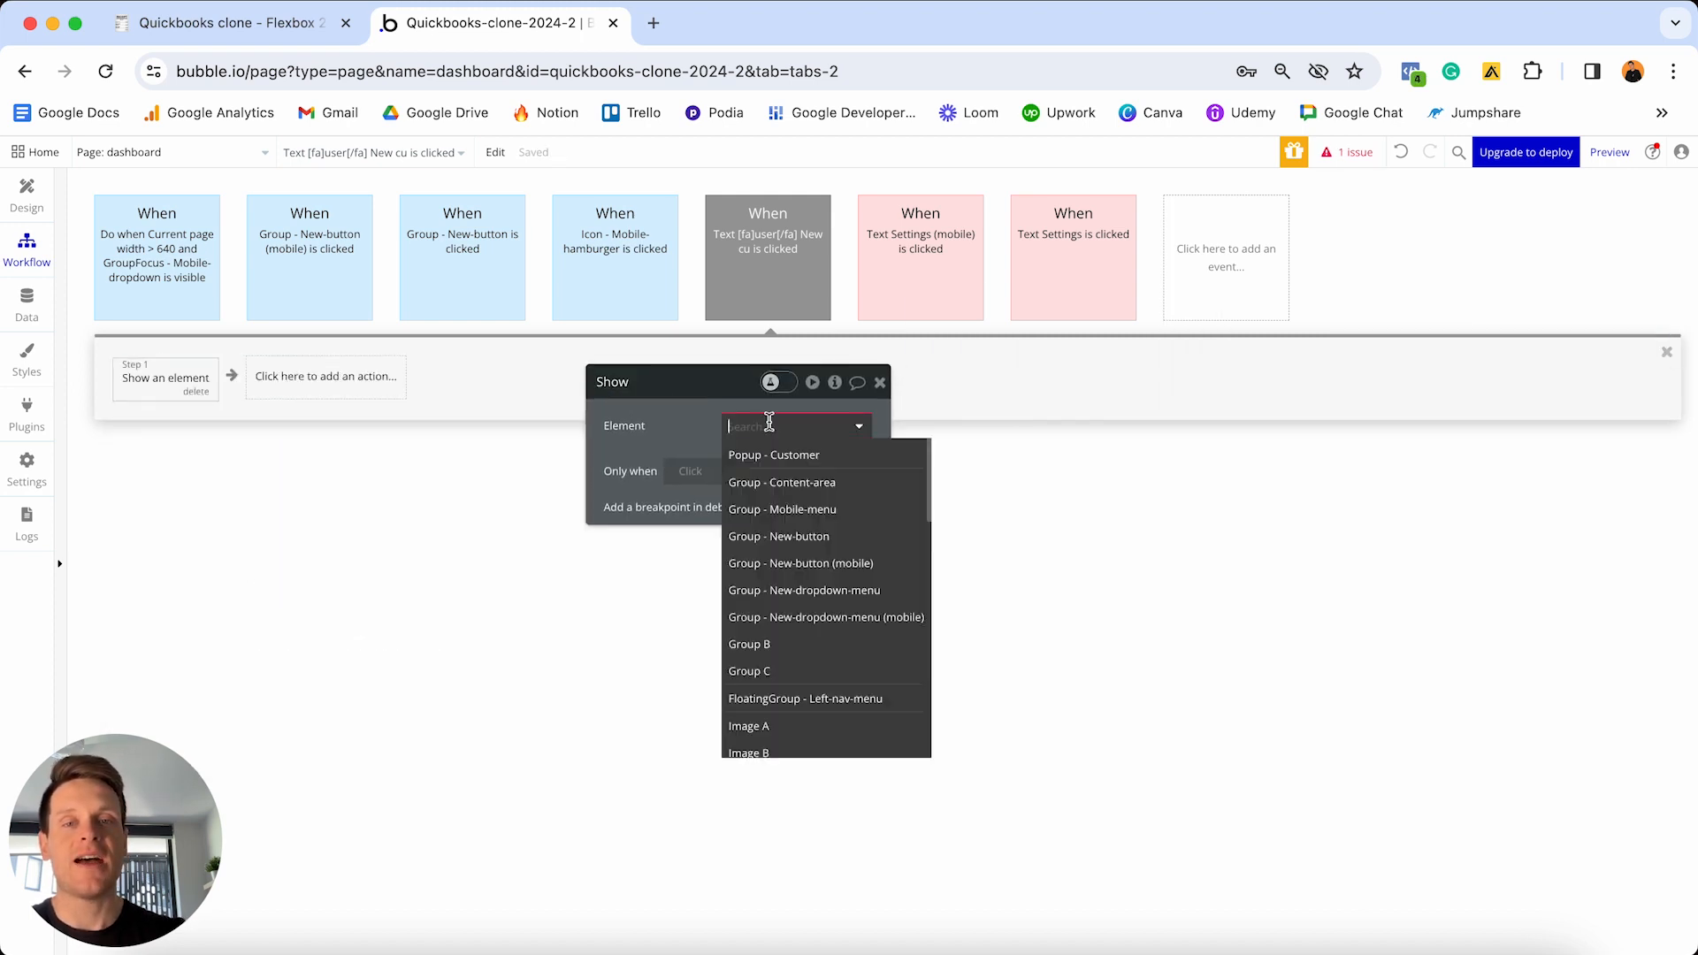
click(799, 456)
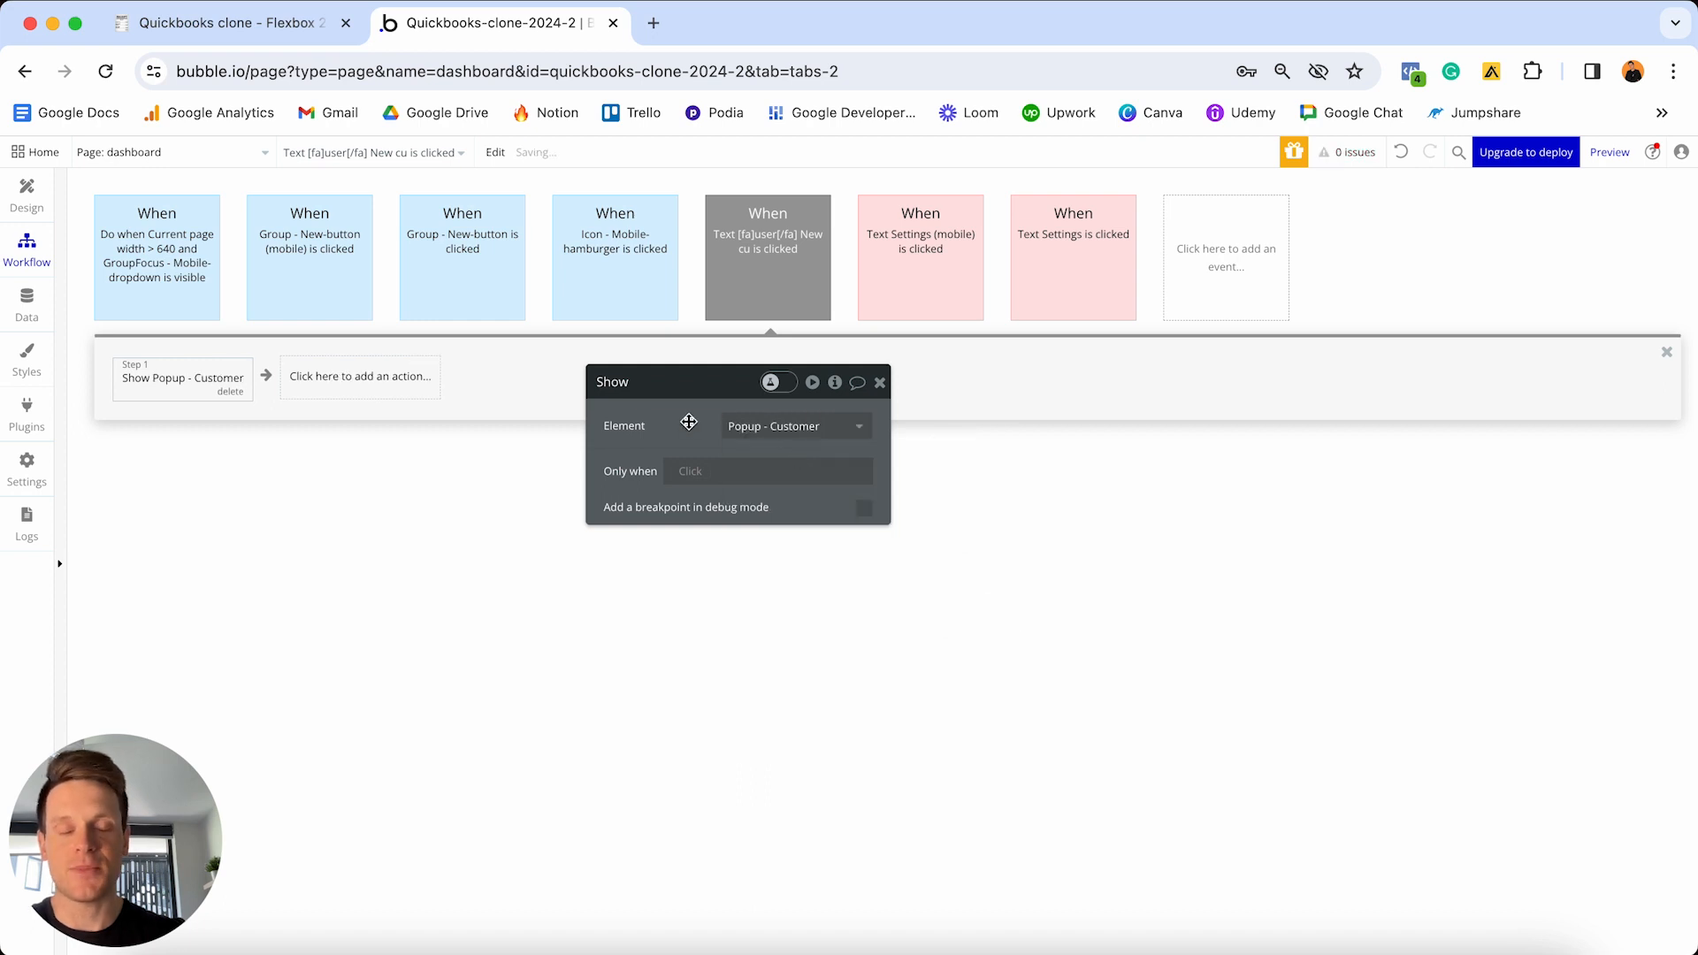
- Colour the New customer click event green and return to the design view
click(786, 251)
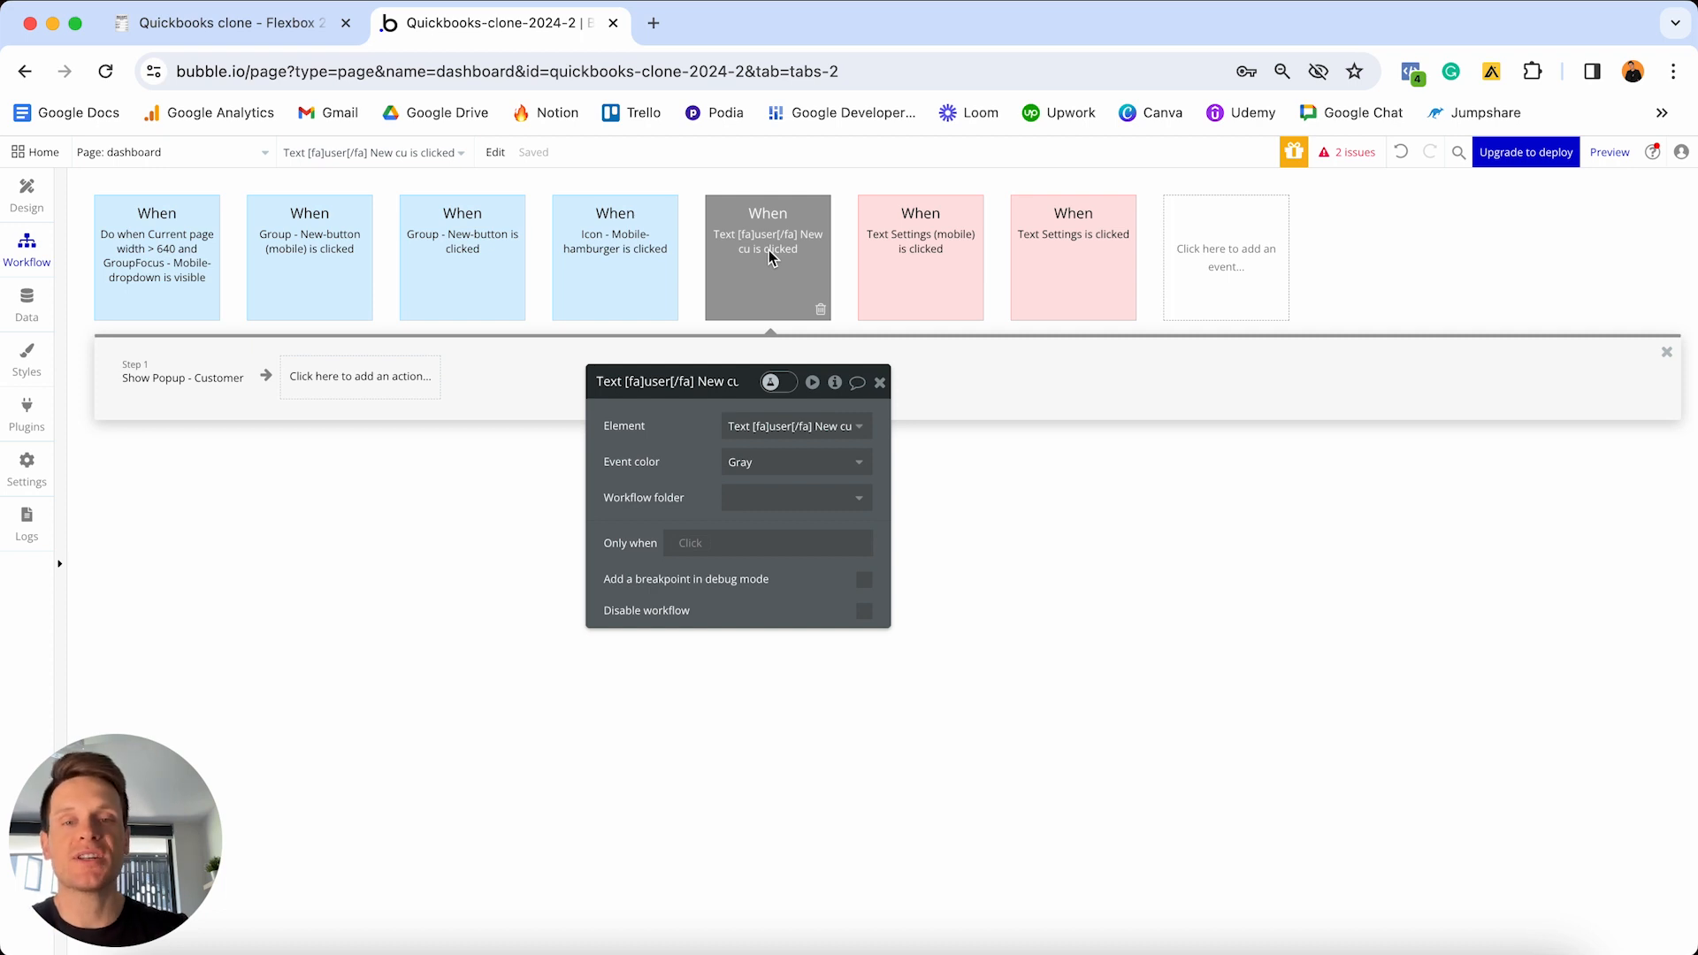
click(793, 461)
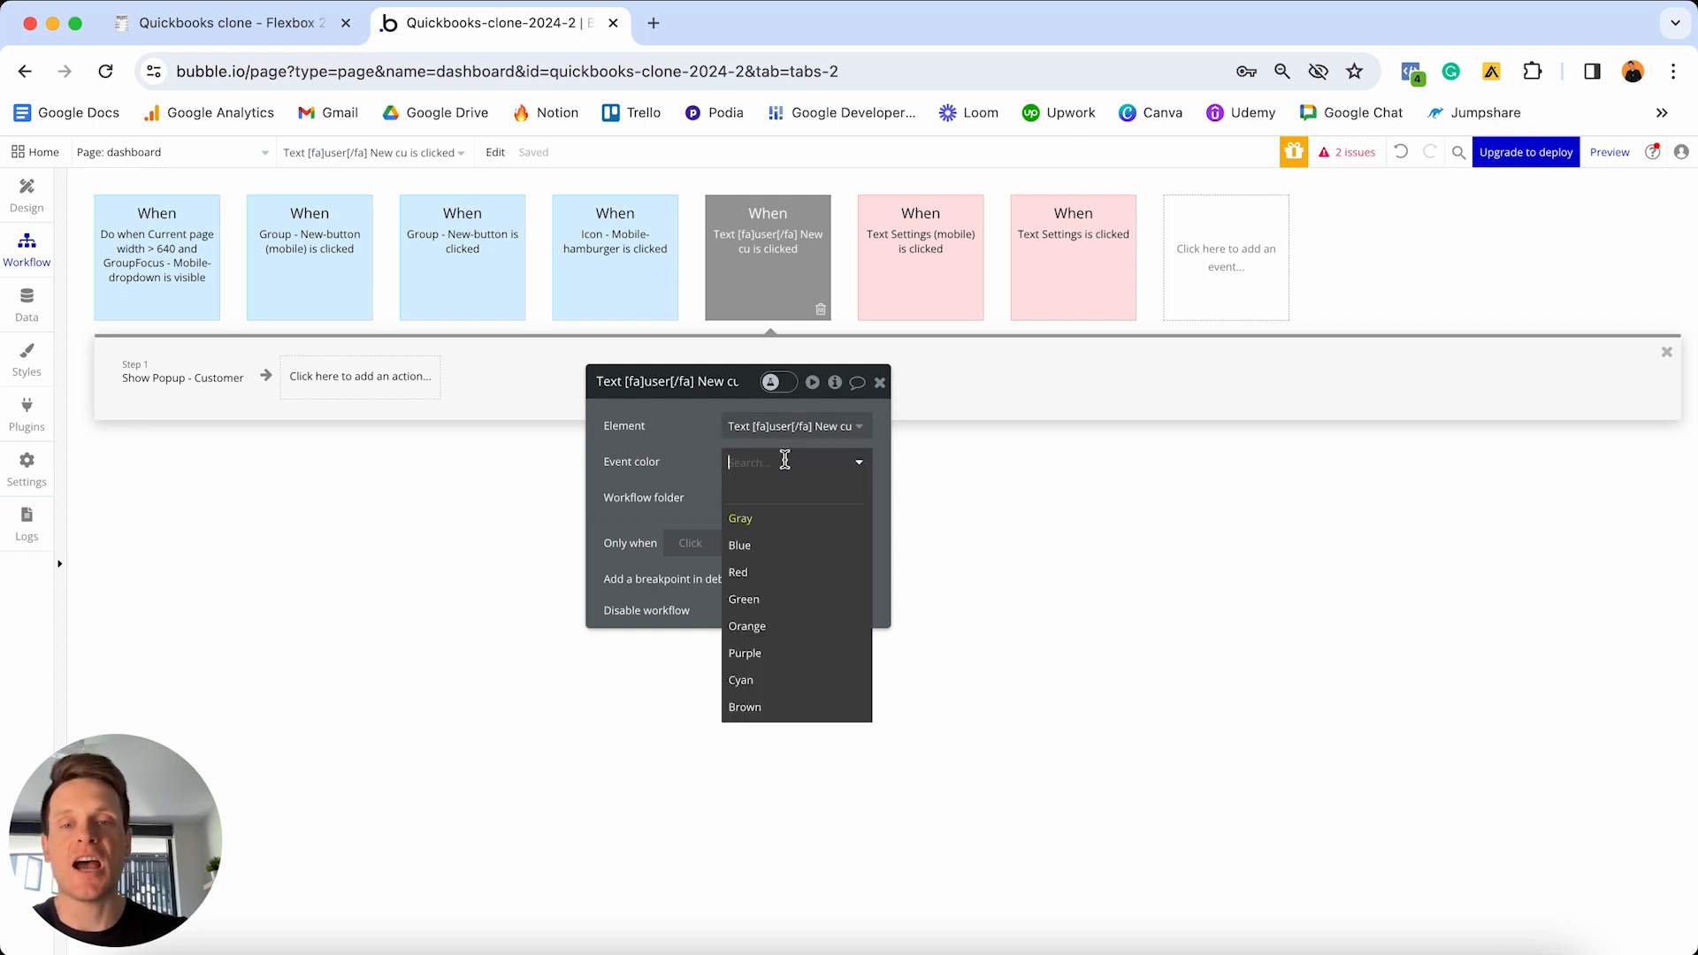
click(746, 600)
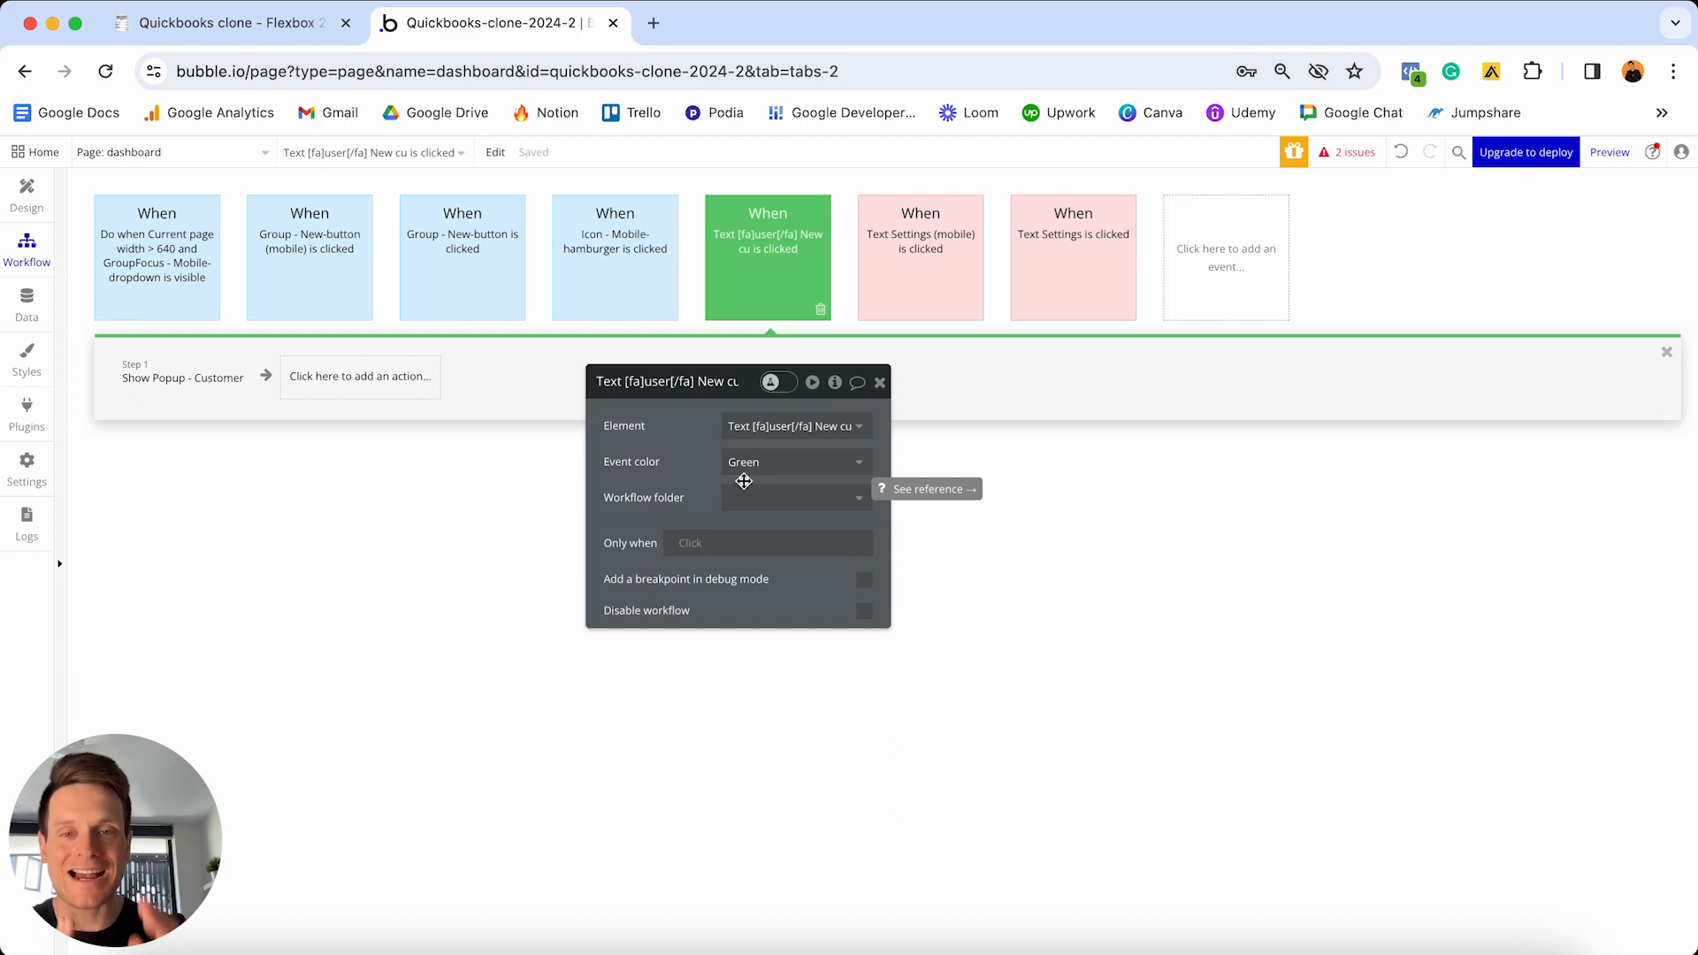
drag(743, 481, 765, 482)
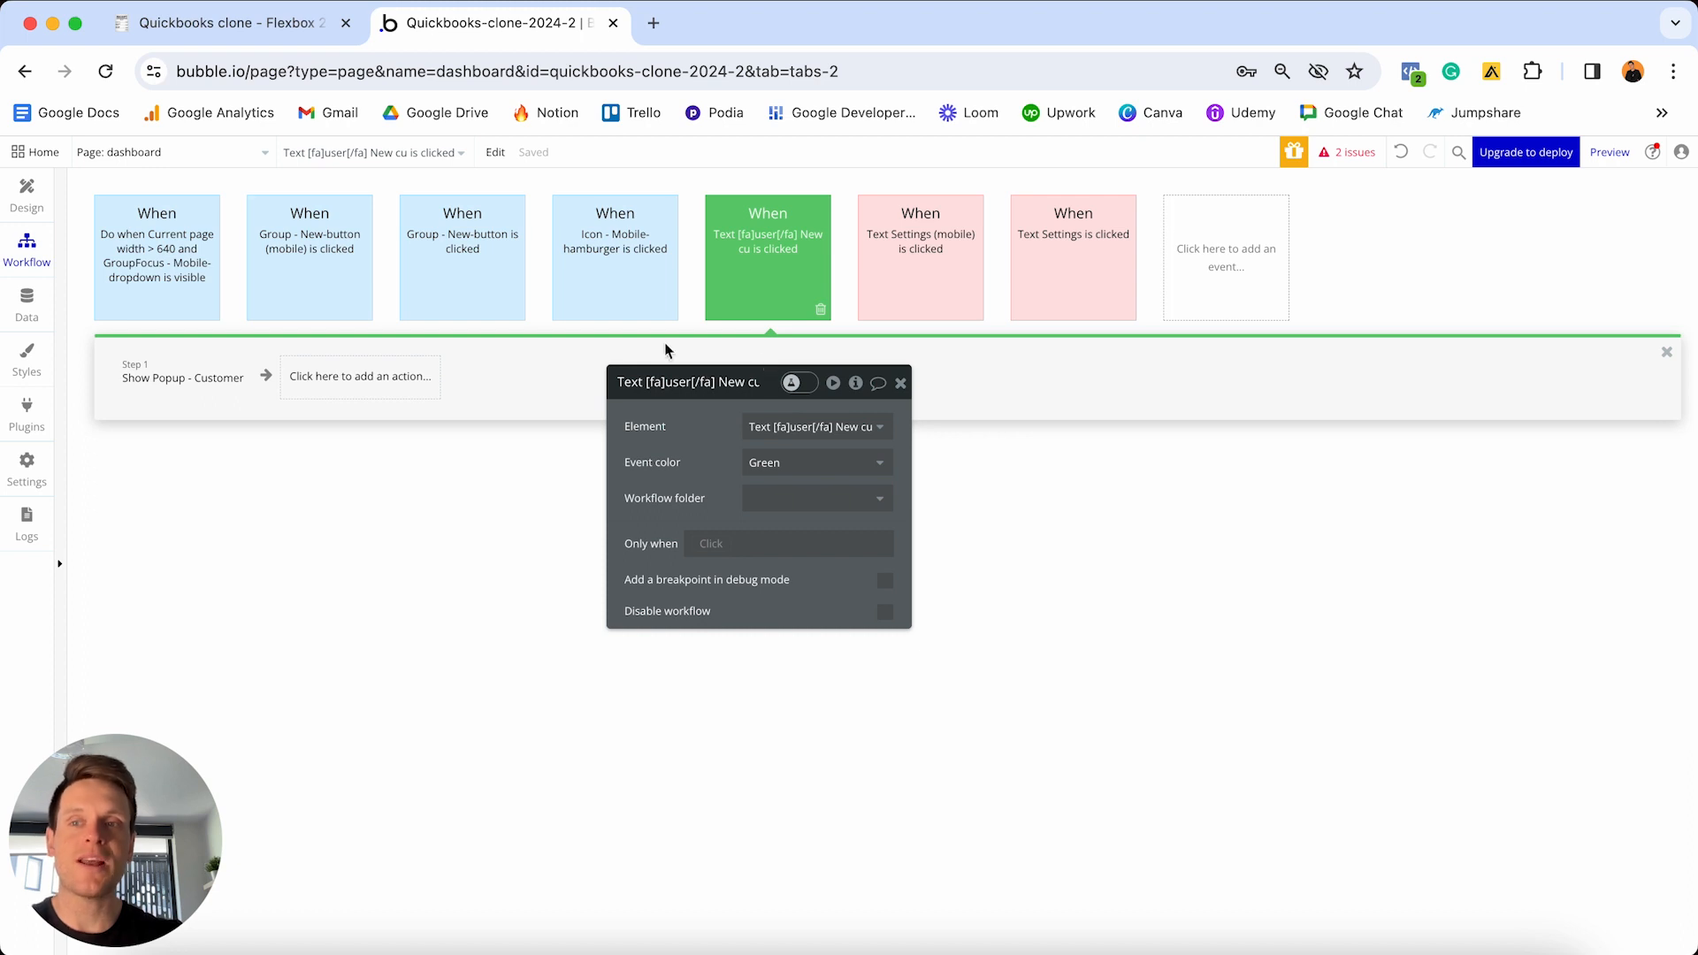
click(27, 193)
drag(792, 367, 1128, 315)
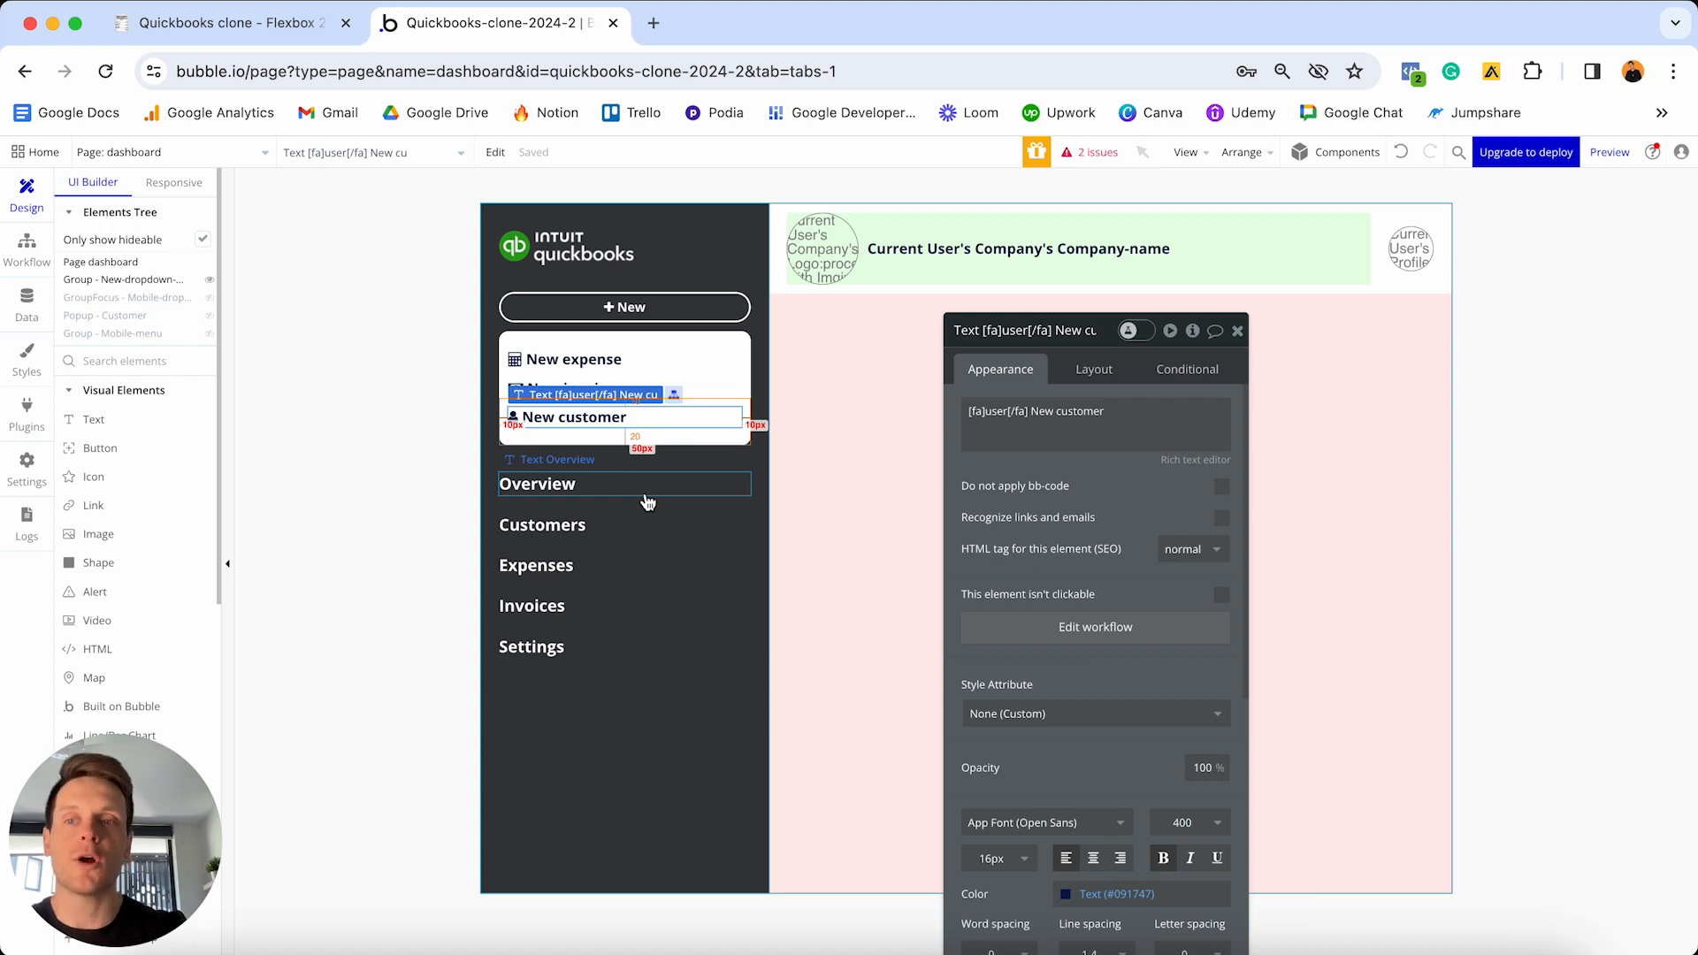
- Give the mobile dropdown's New customer text a workflow that shows Popup - Customer
click(211, 299)
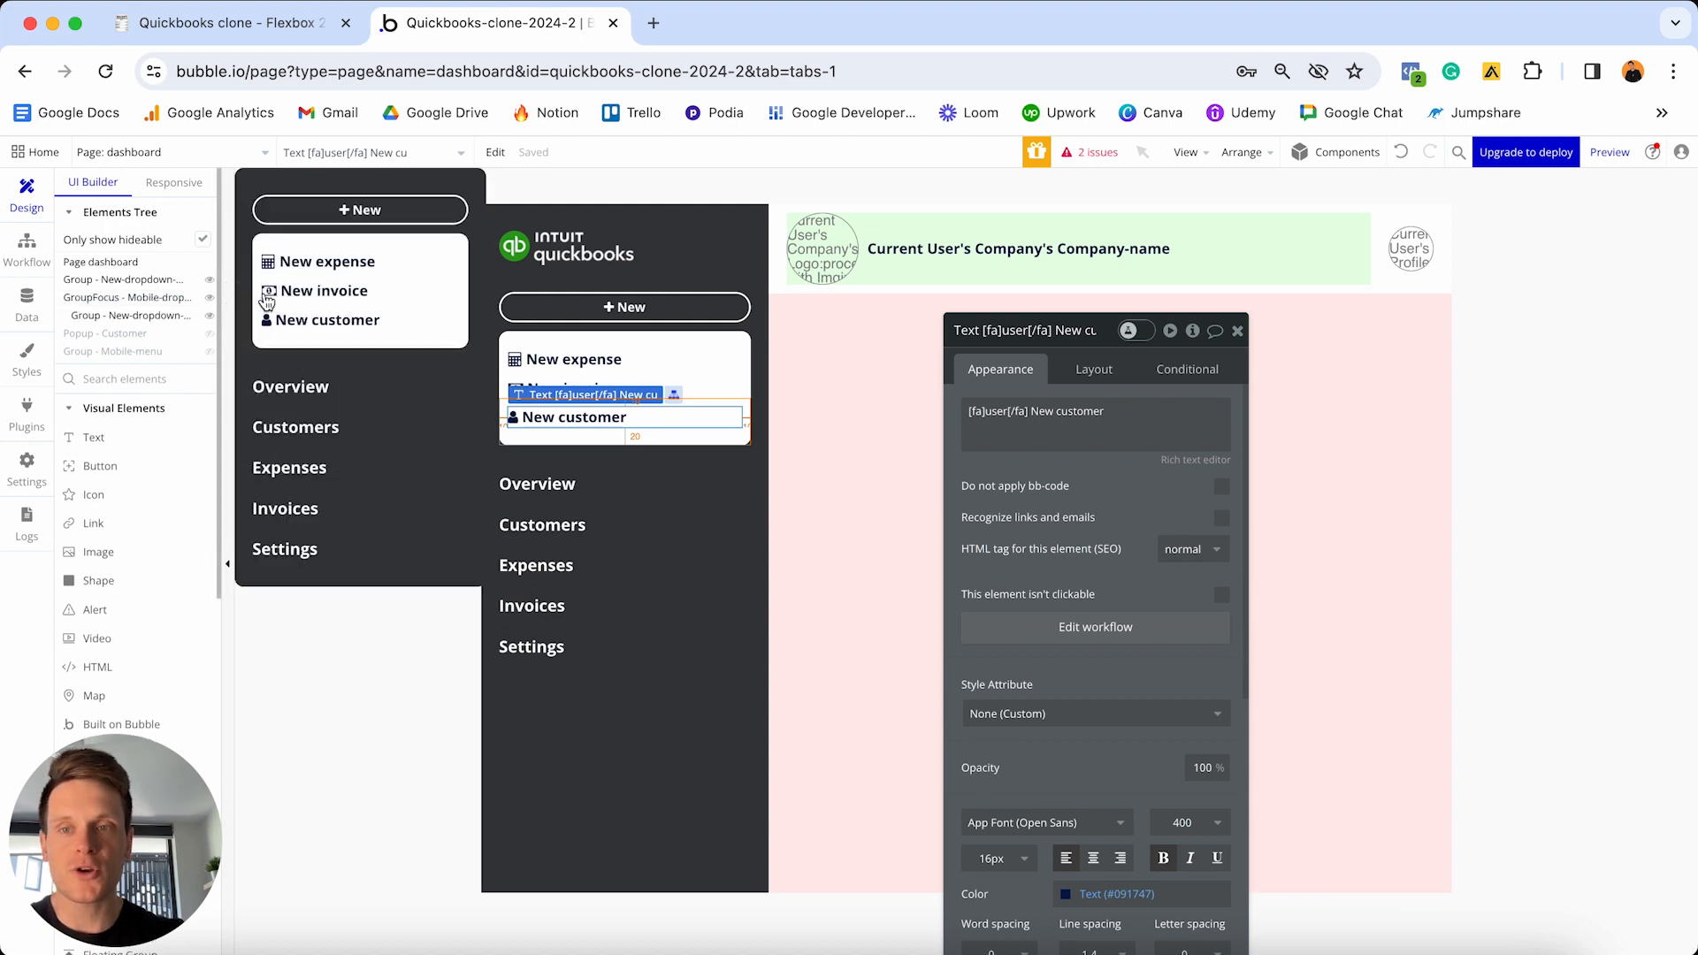
click(362, 325)
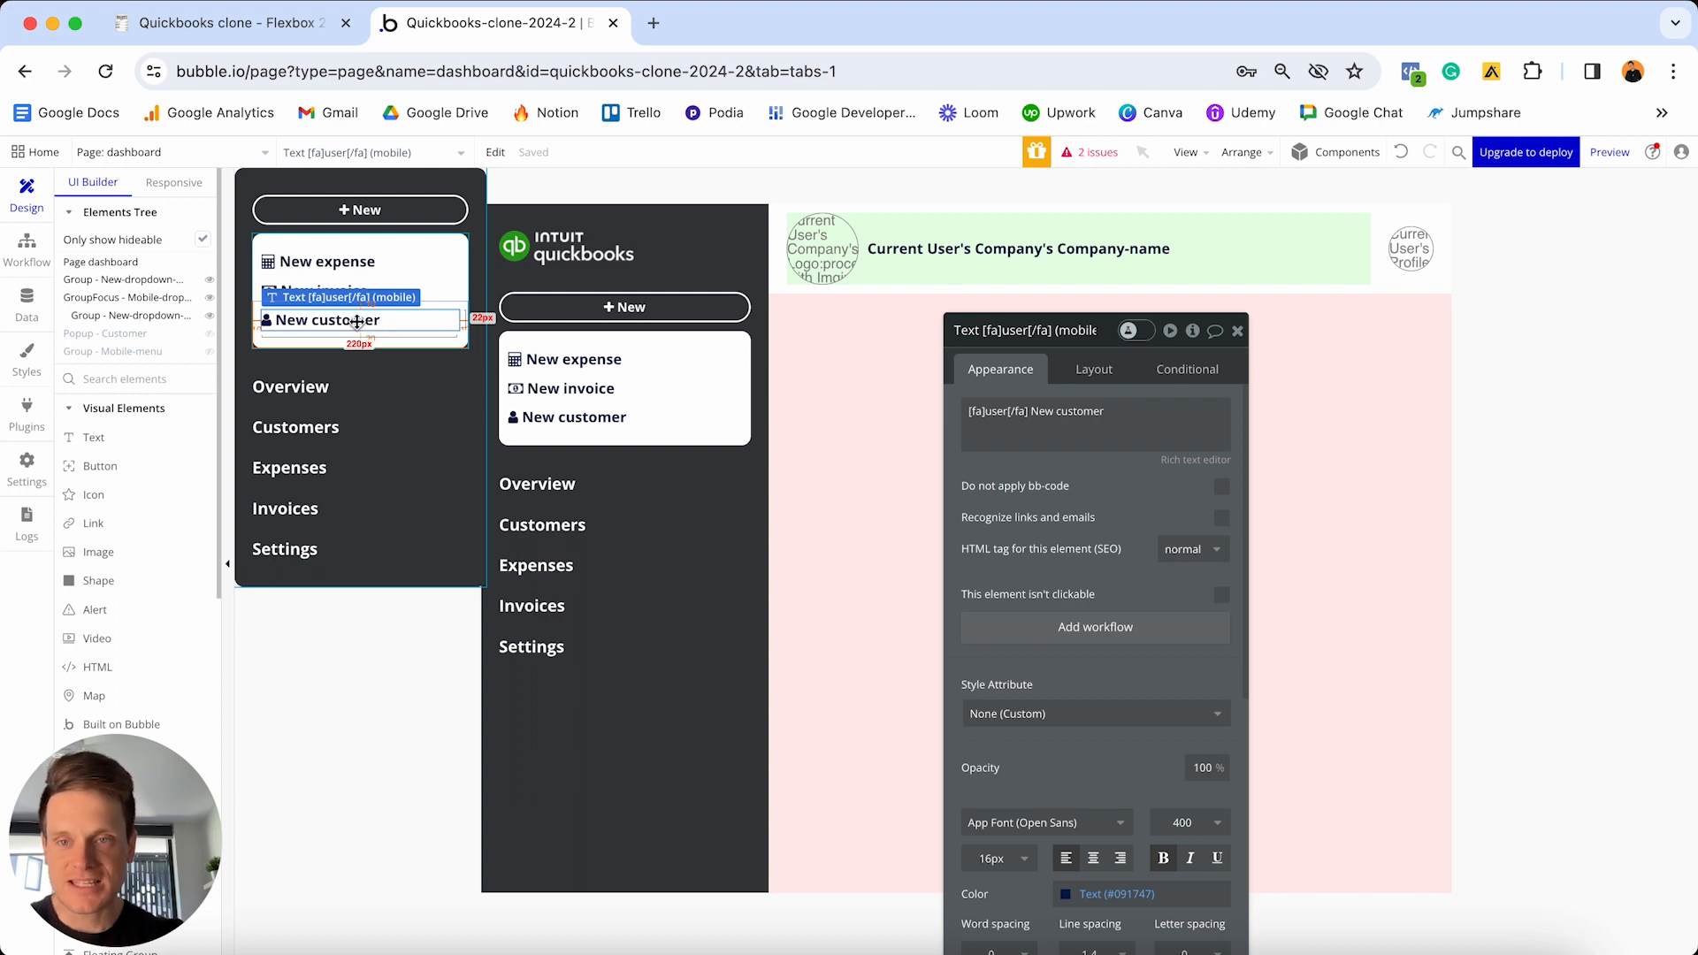
click(1097, 628)
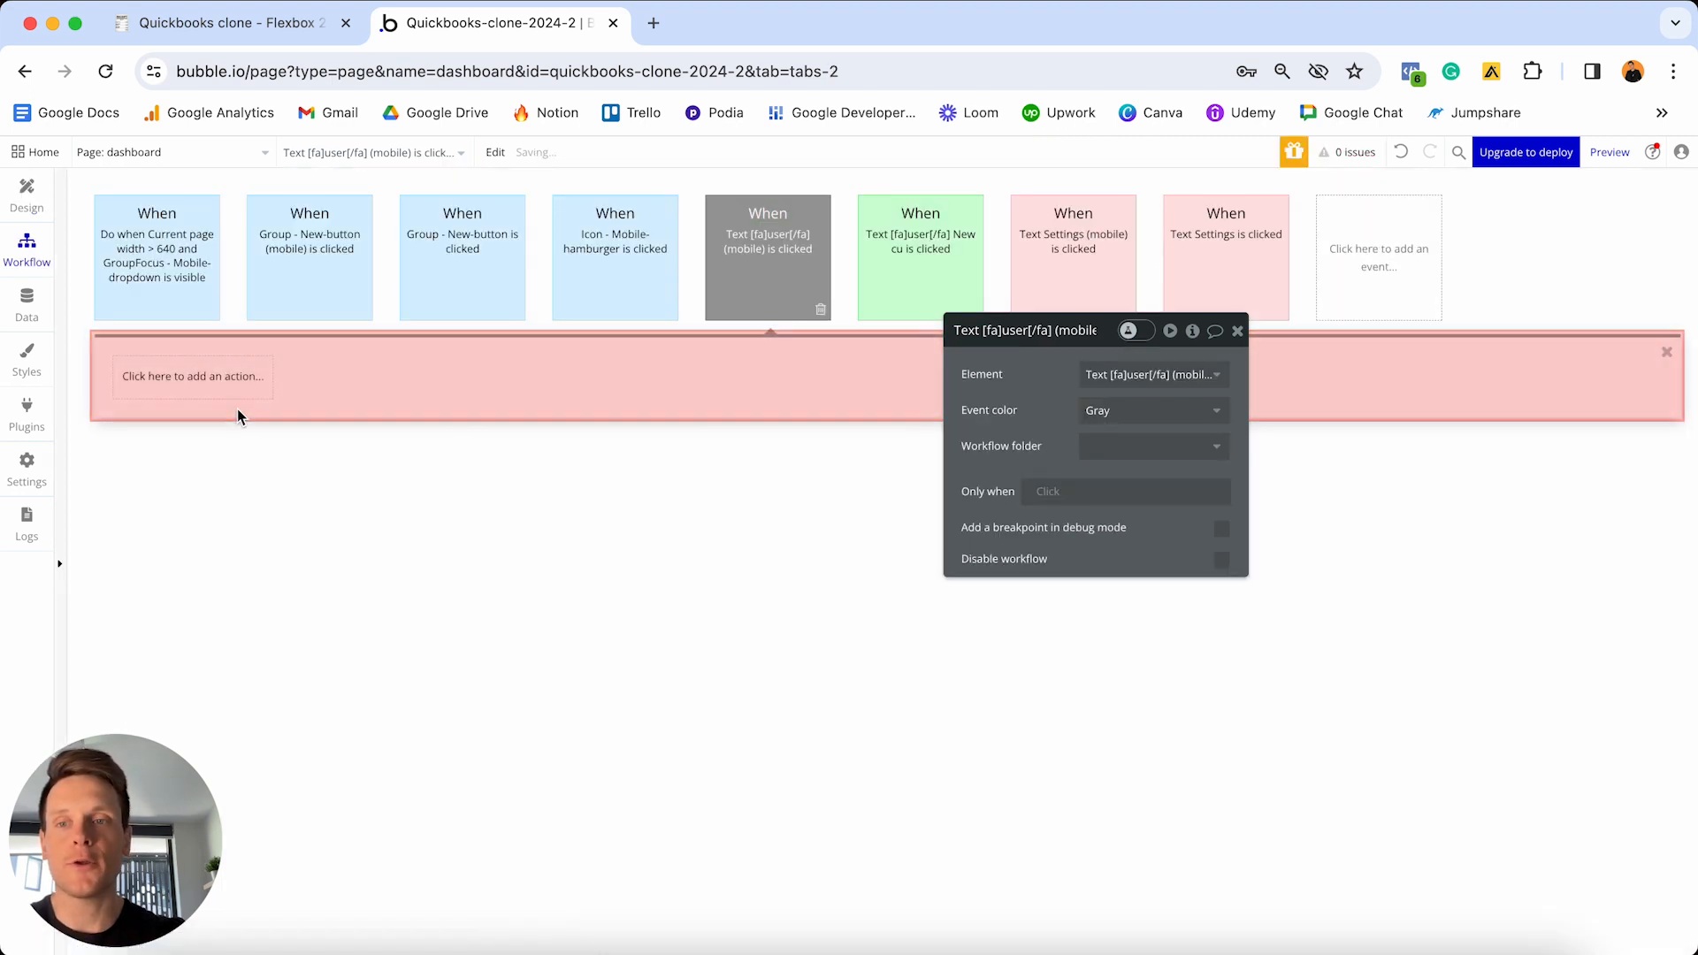
click(218, 386)
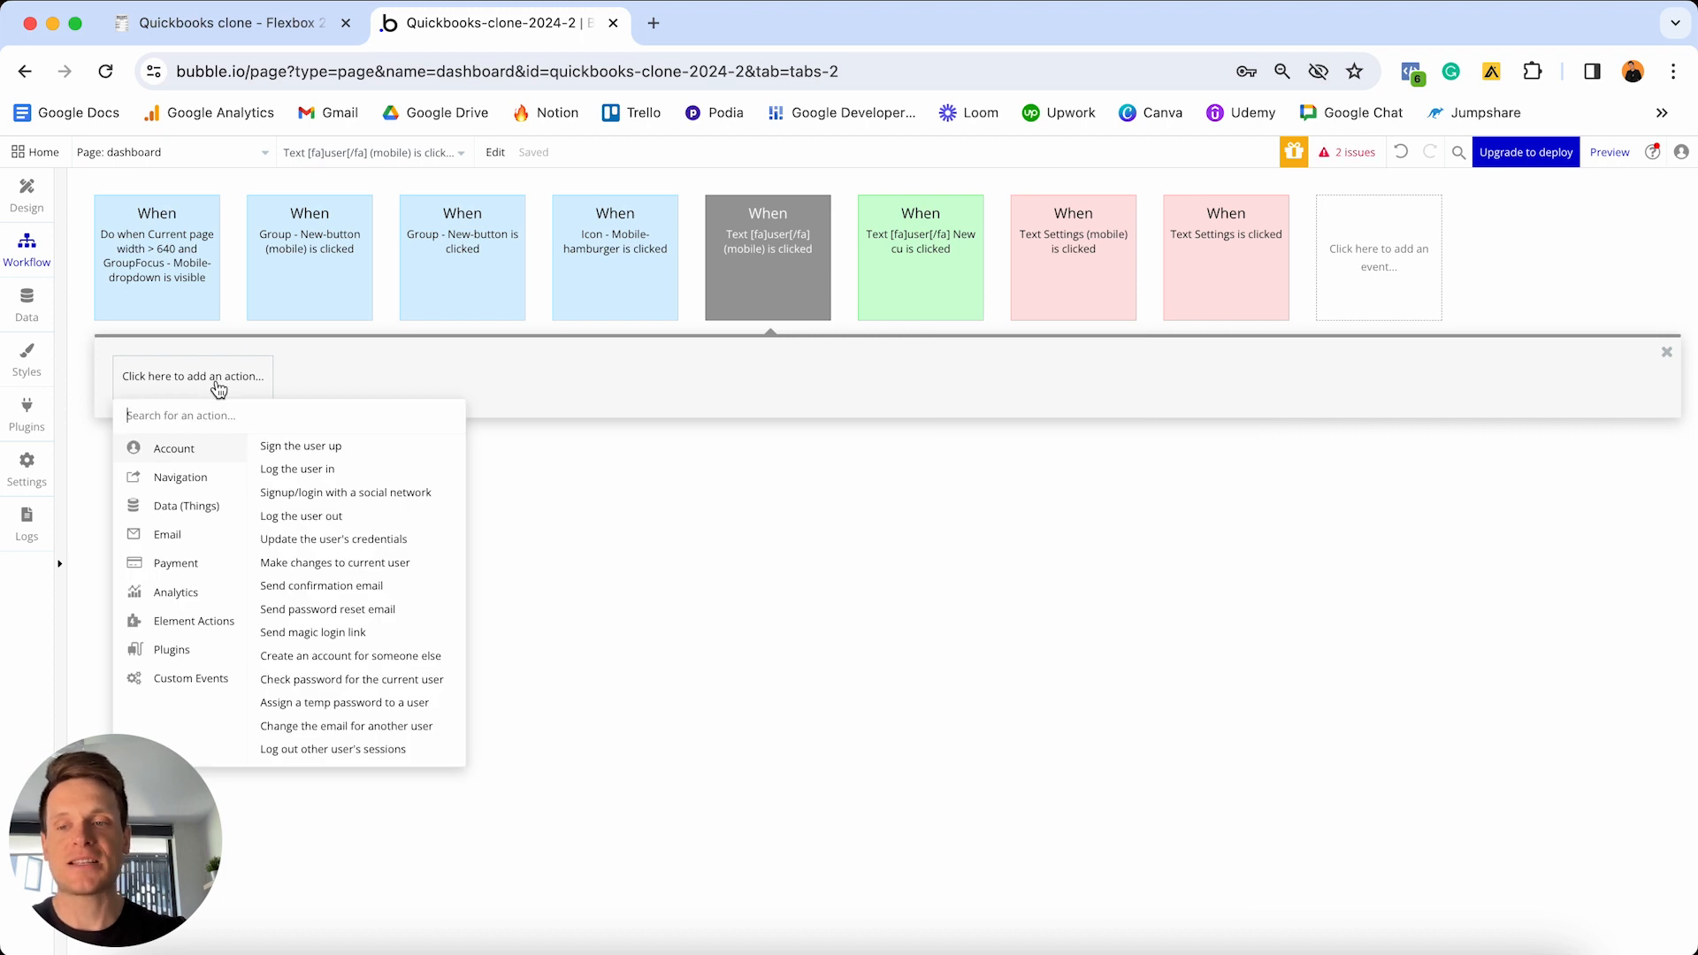
mouse_move(194, 621)
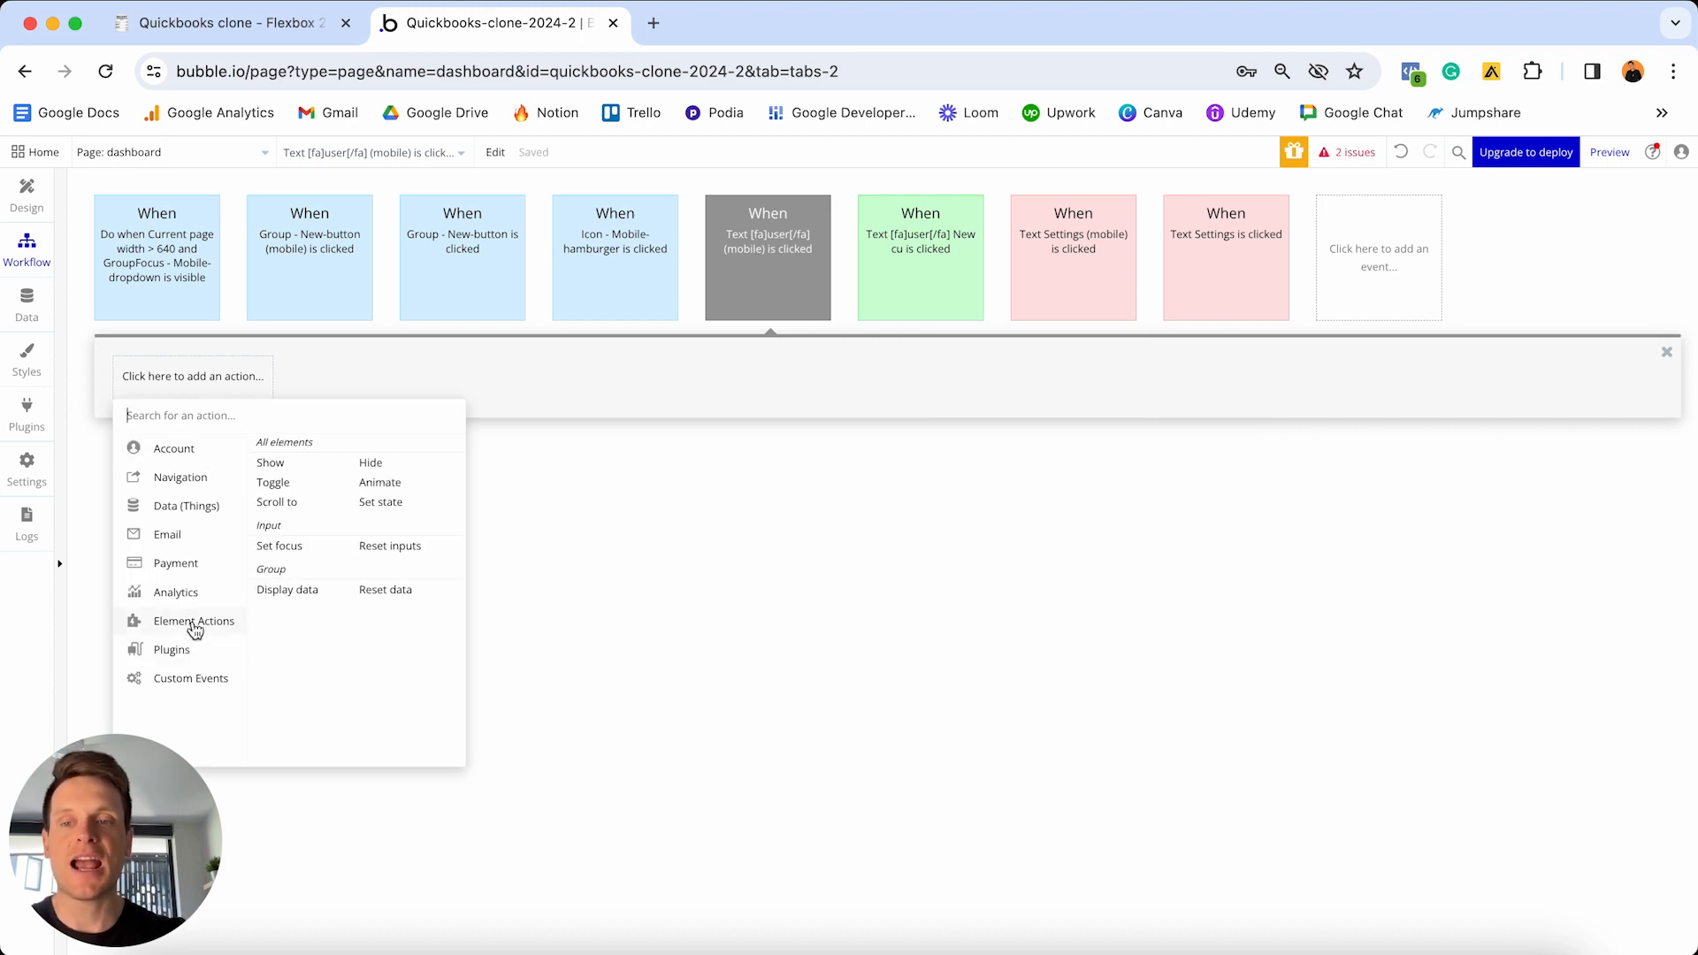
click(303, 459)
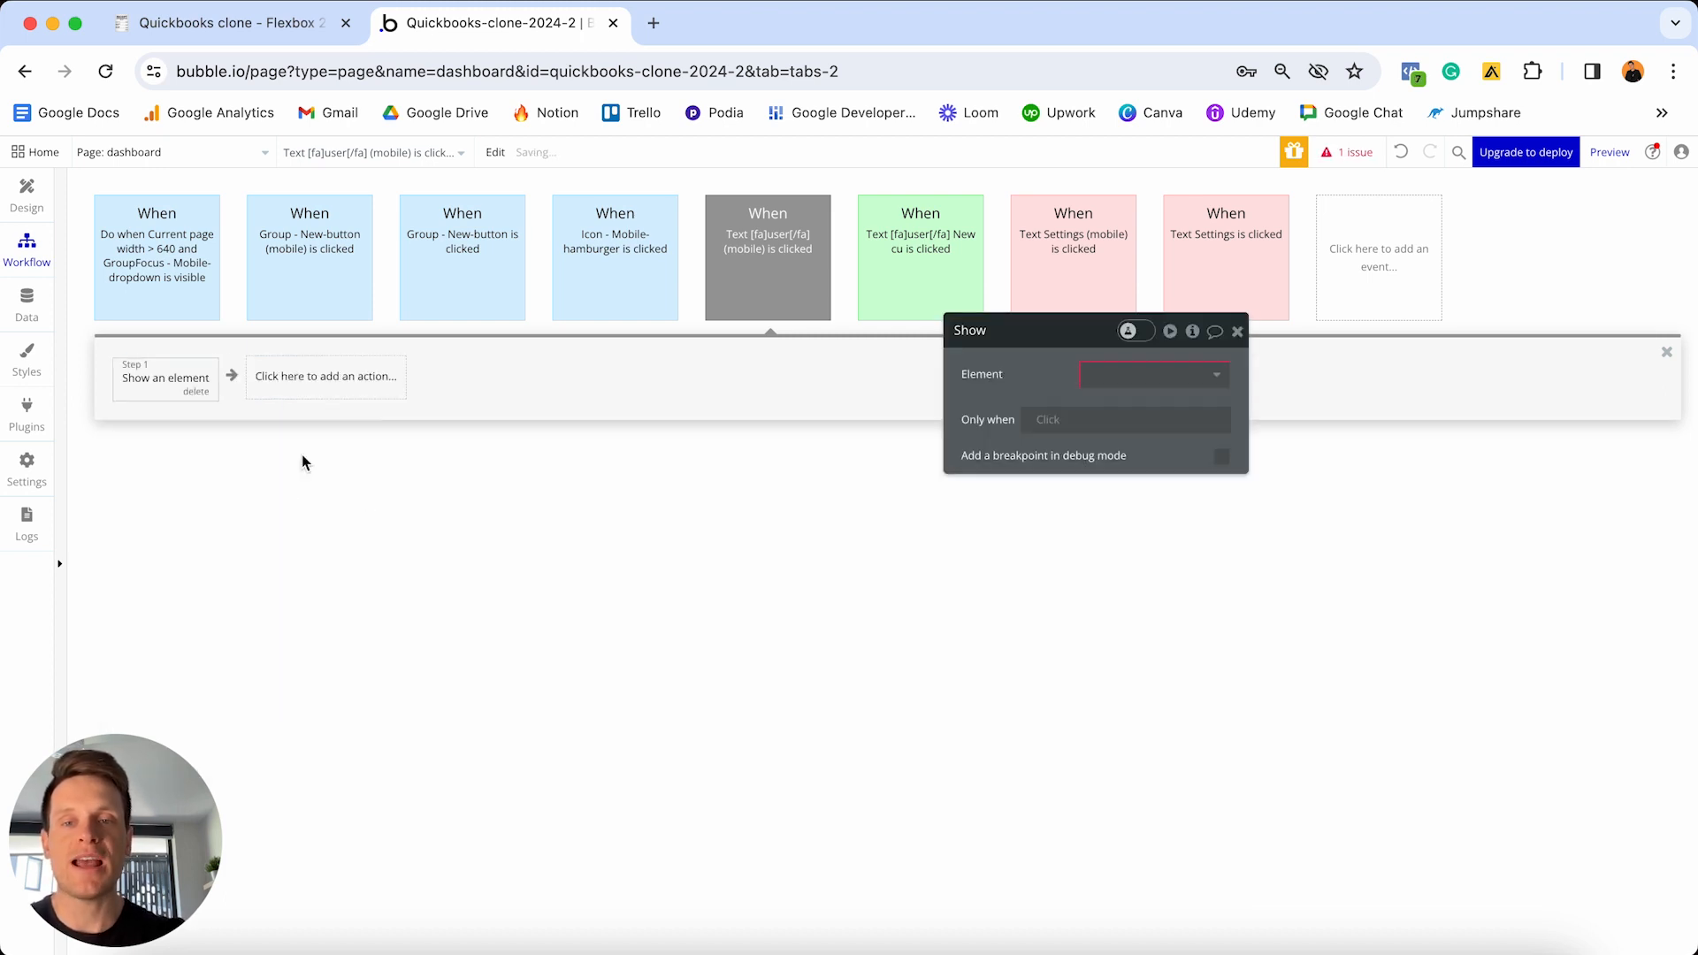
click(1164, 374)
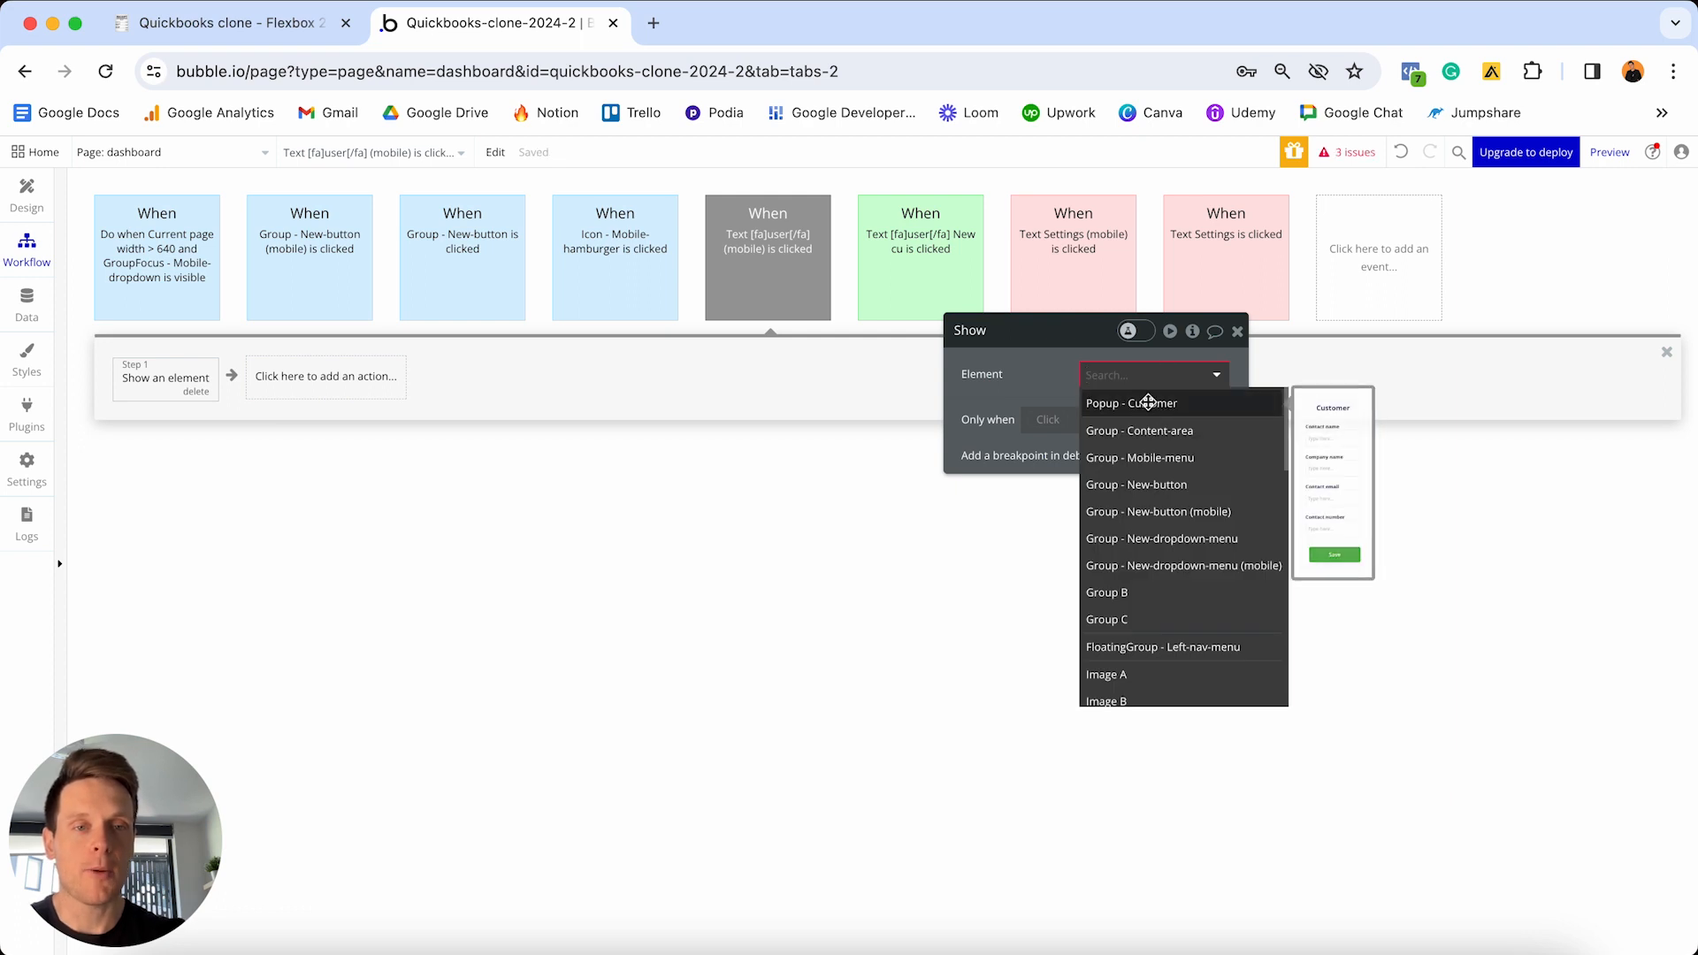
click(1144, 404)
- Colour the mobile New customer event green and go back to Design
click(768, 292)
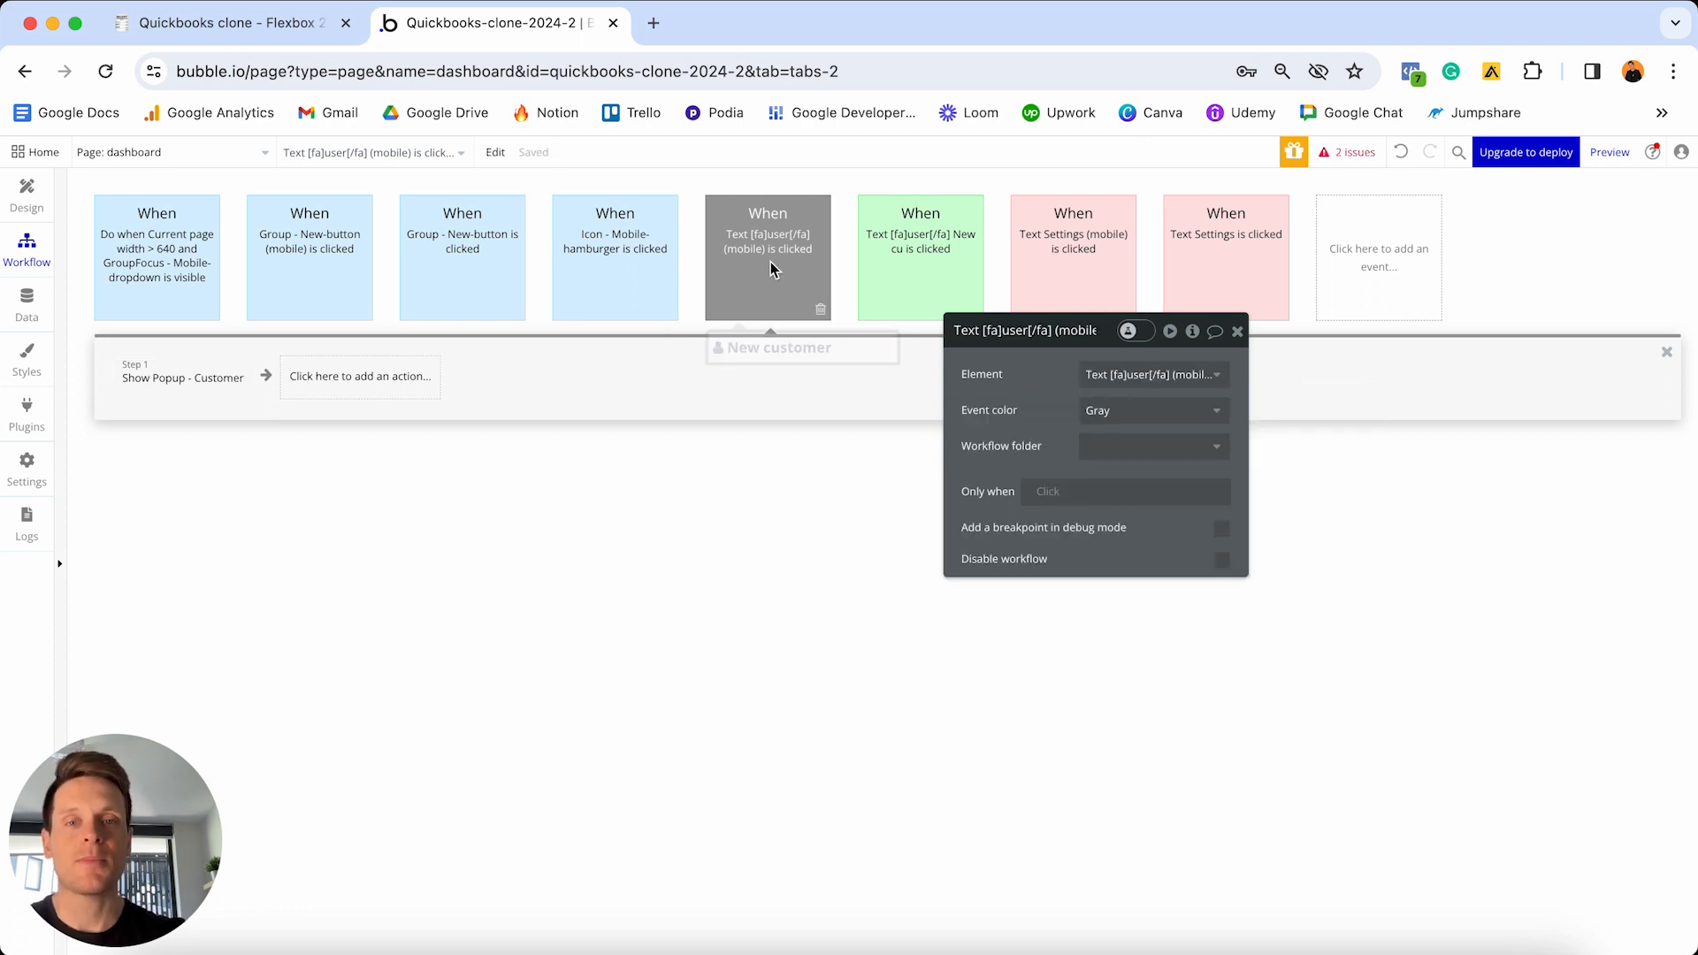
click(1166, 410)
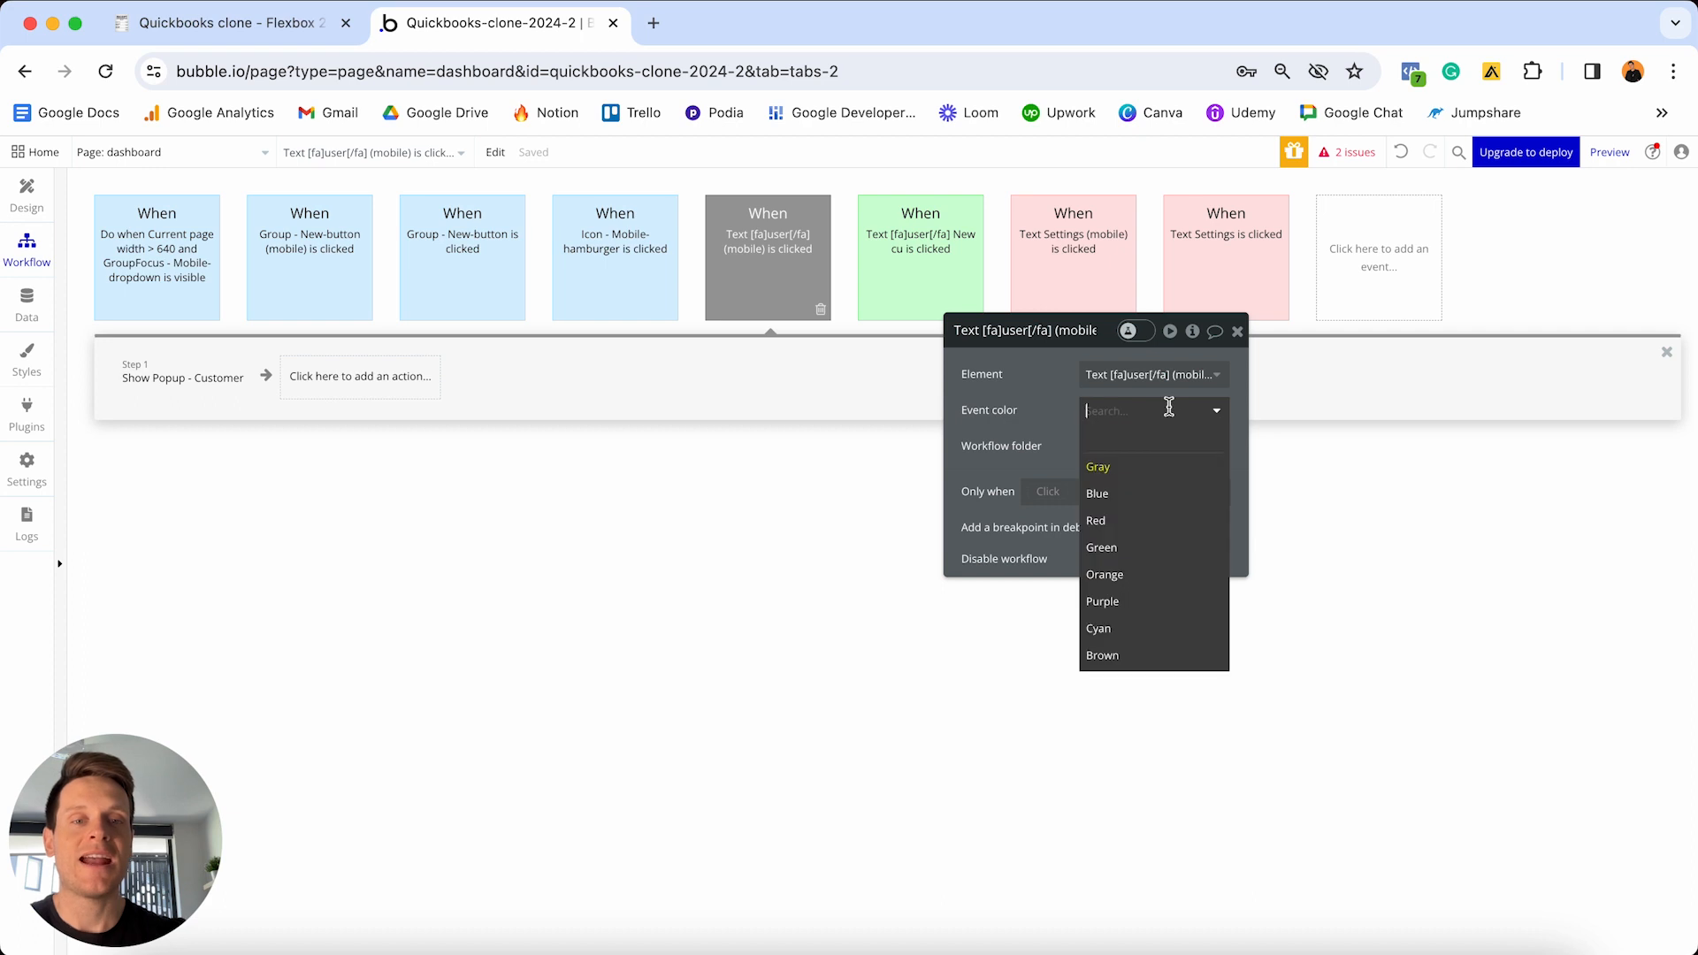
click(1136, 549)
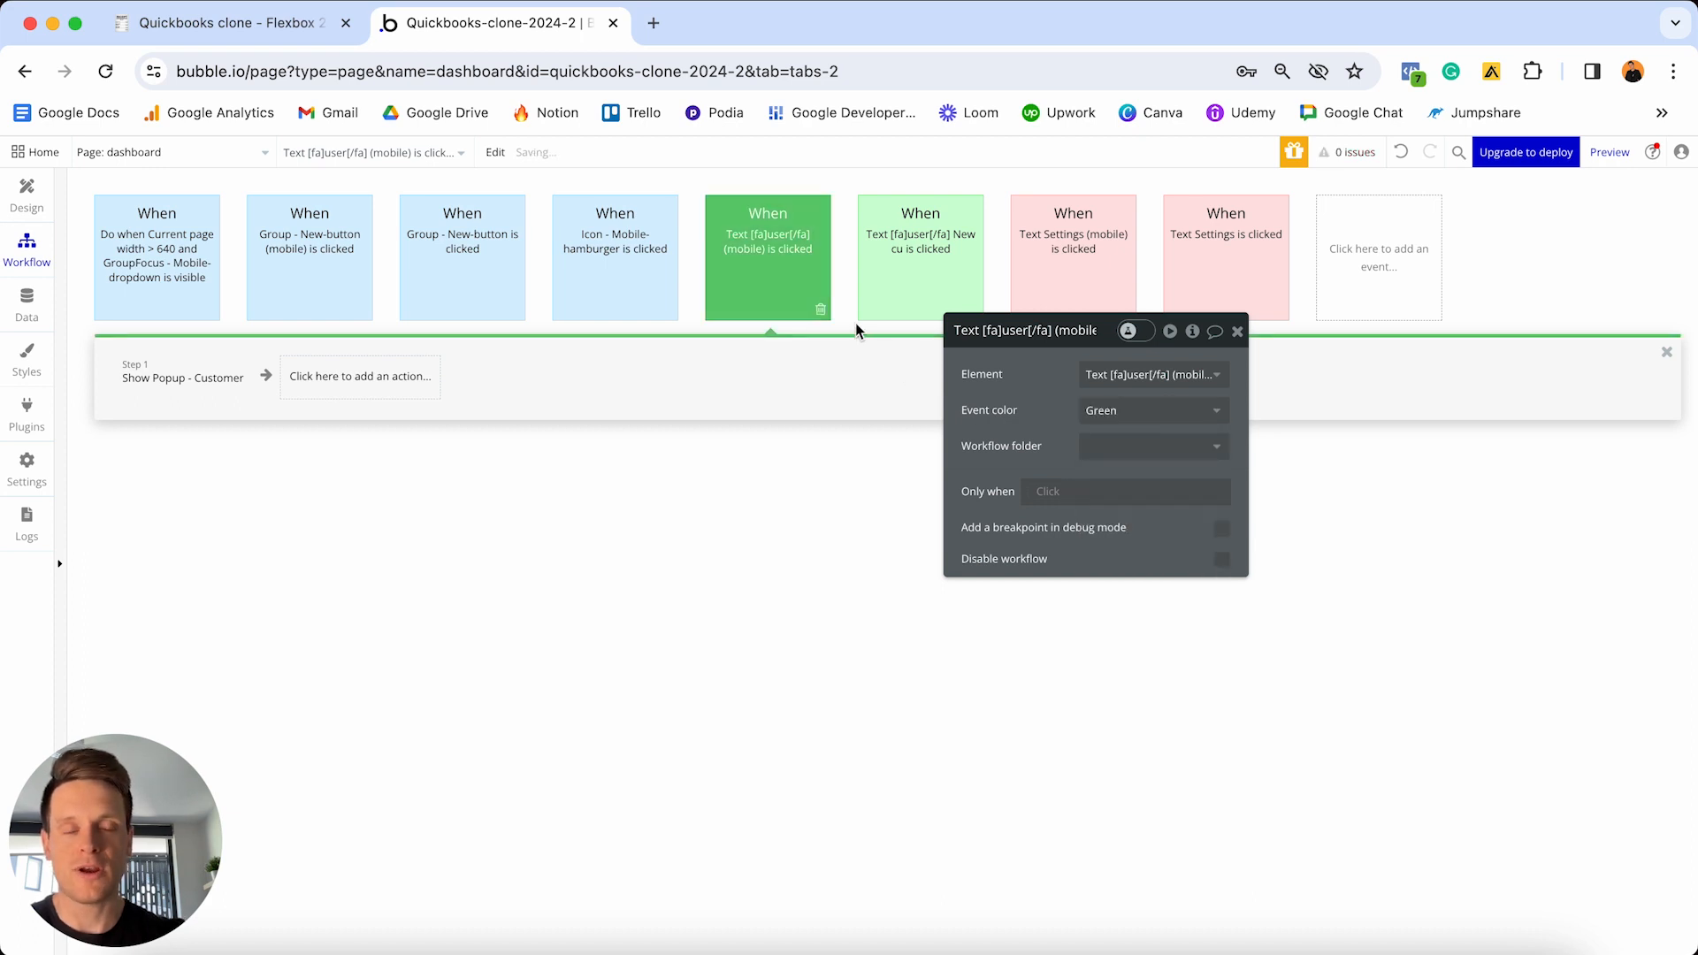
click(27, 196)
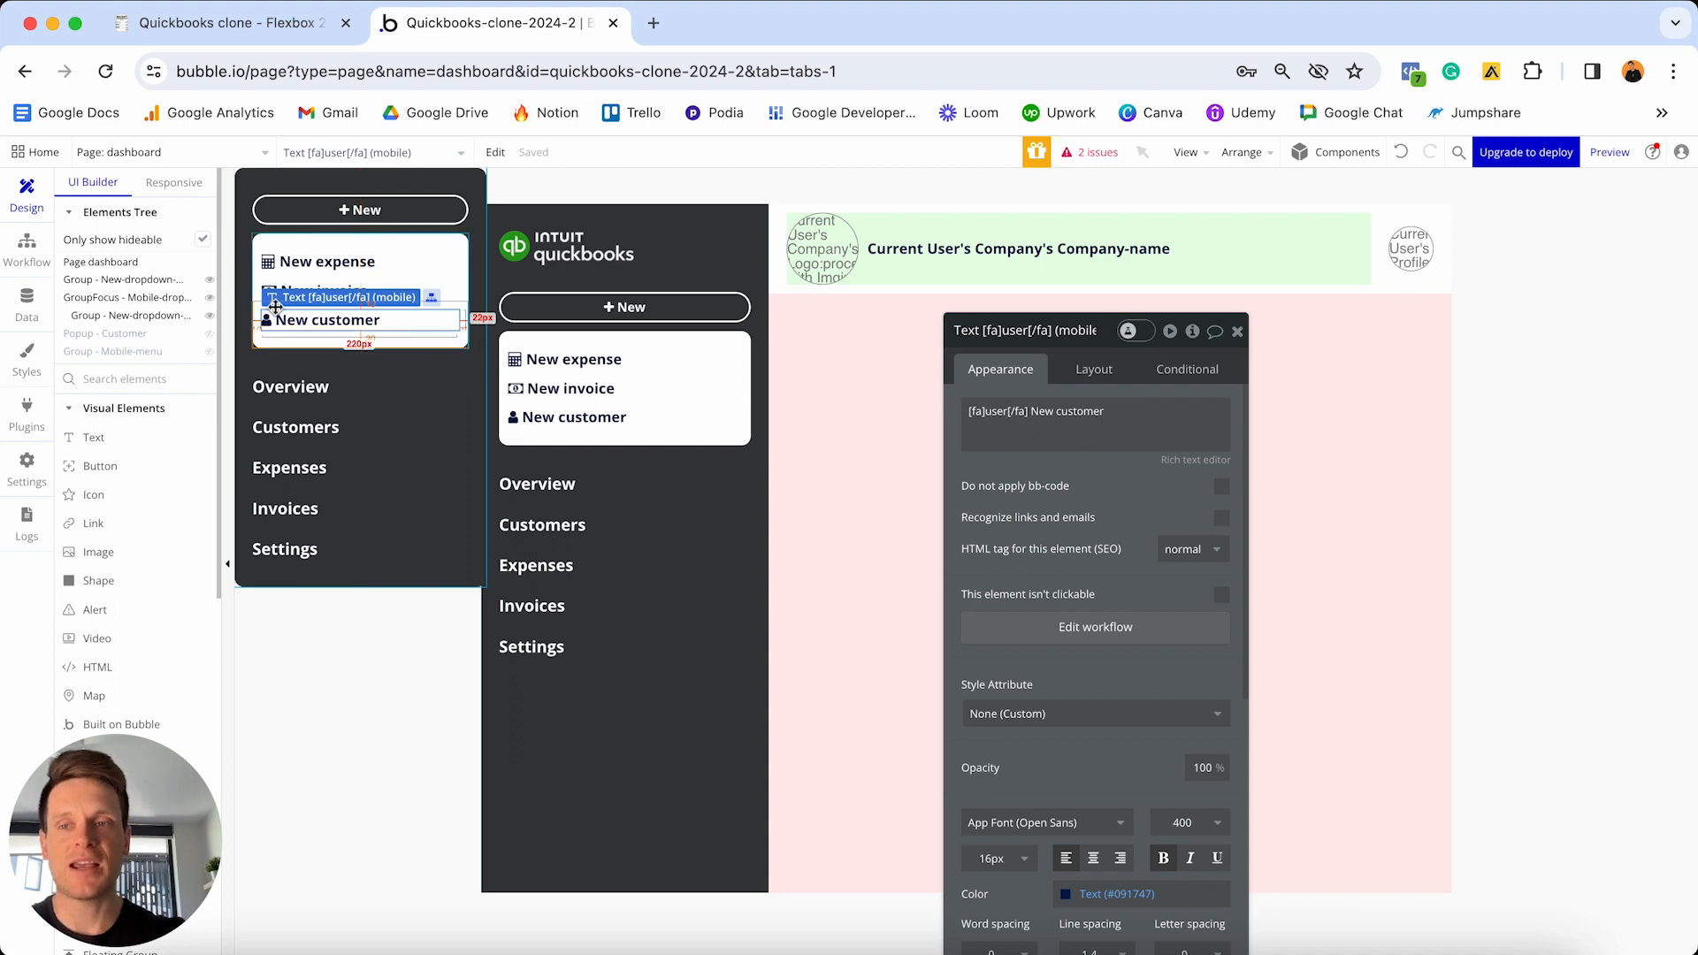
- Hide the mobile dropdown, show the Customer popup and add a workflow for its Save button
click(209, 298)
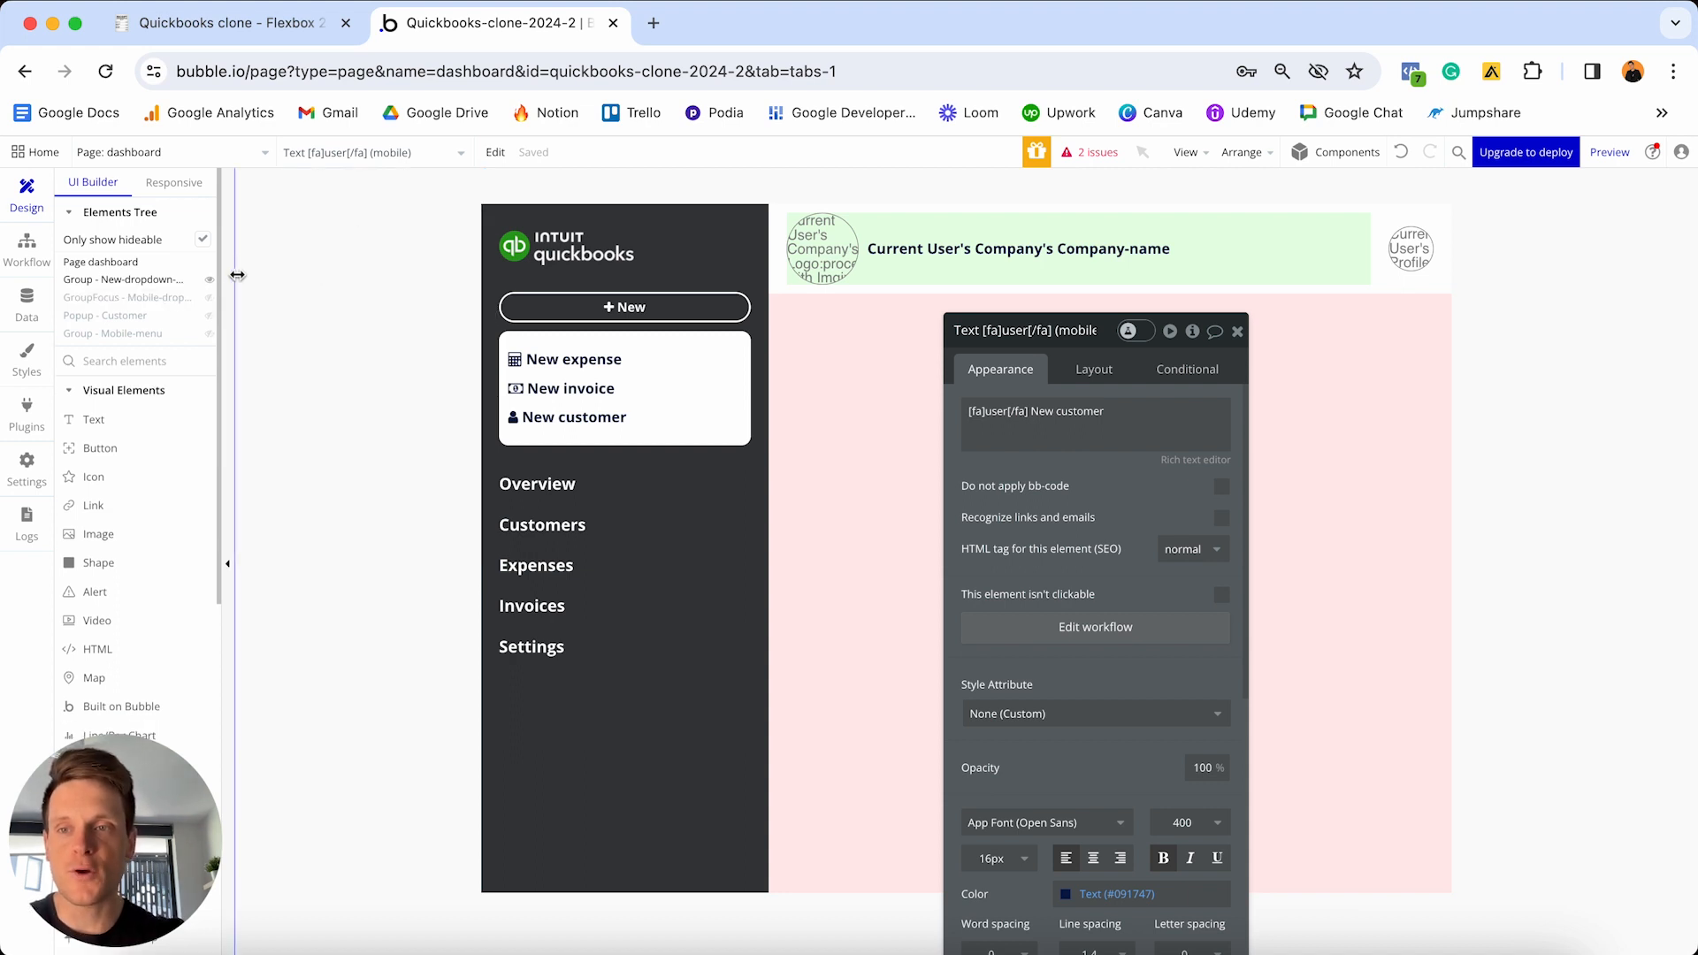
click(210, 318)
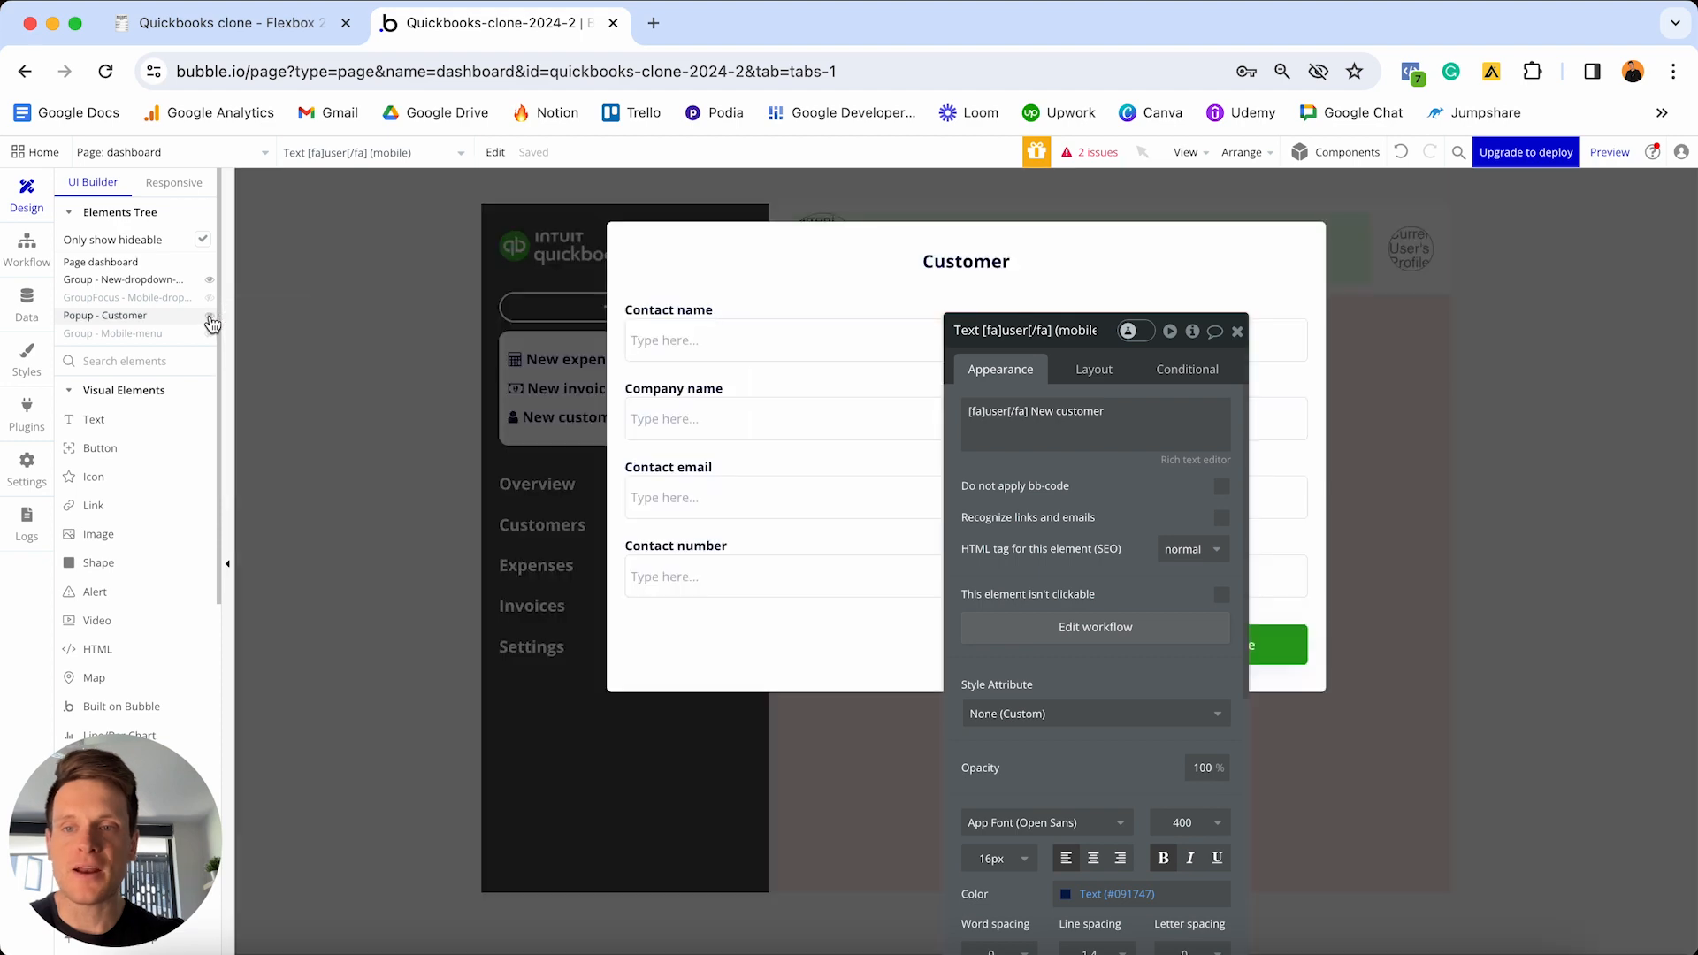
click(1236, 331)
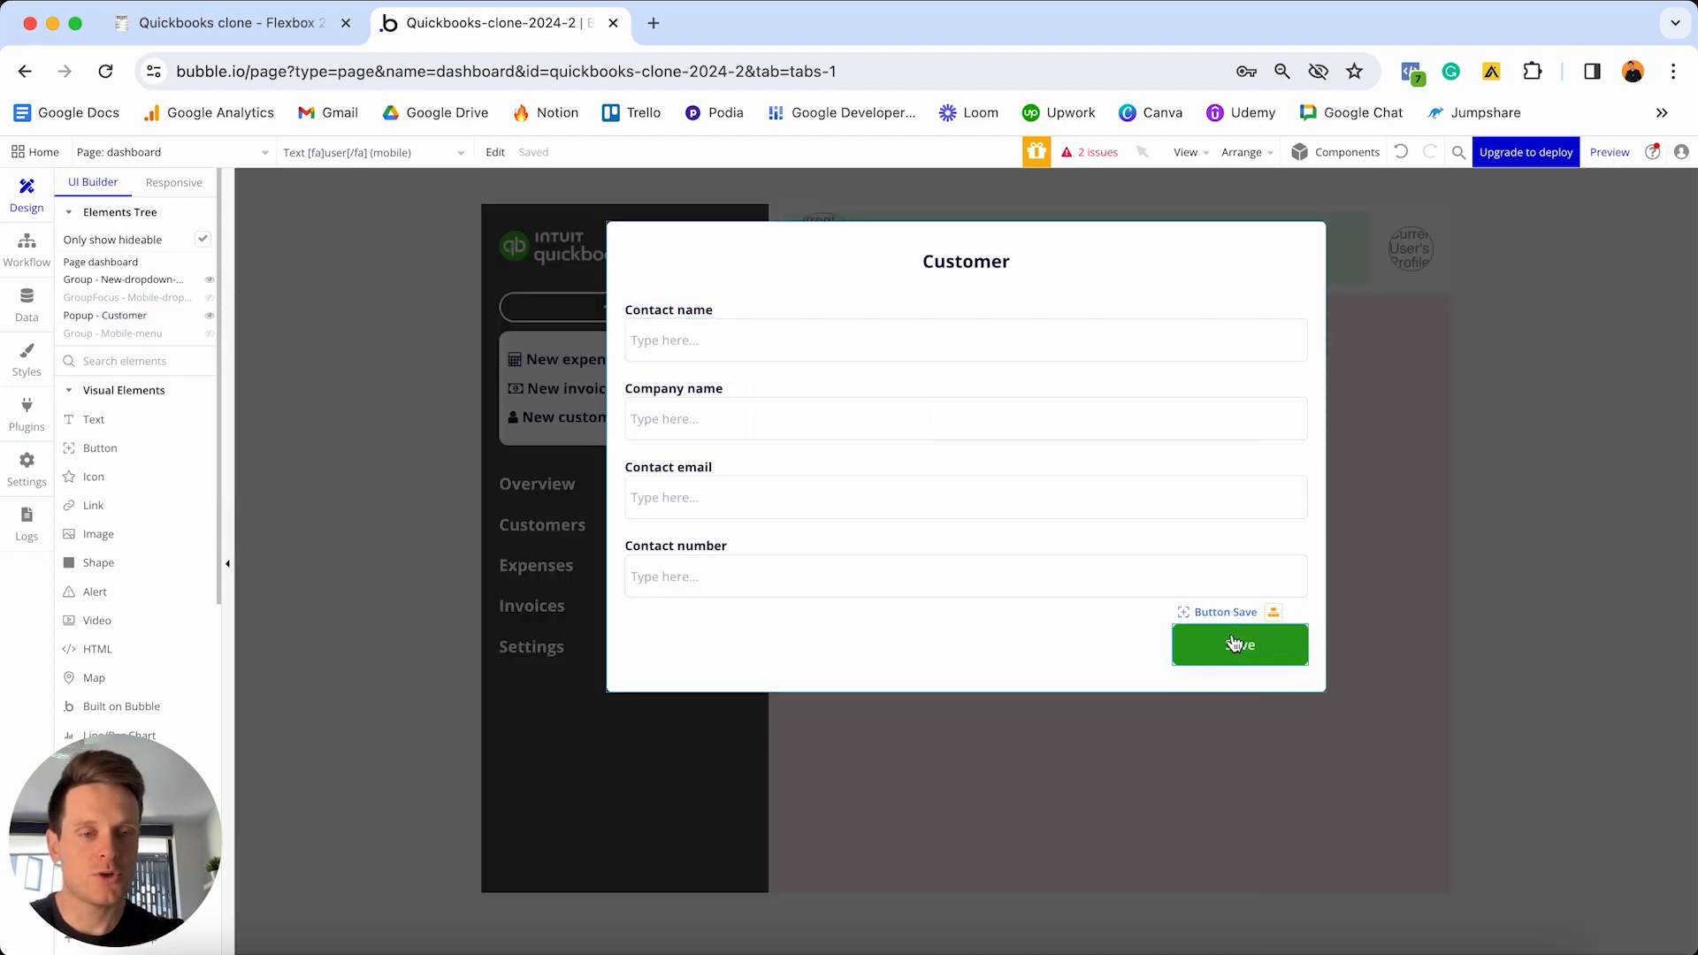
double_click(1234, 643)
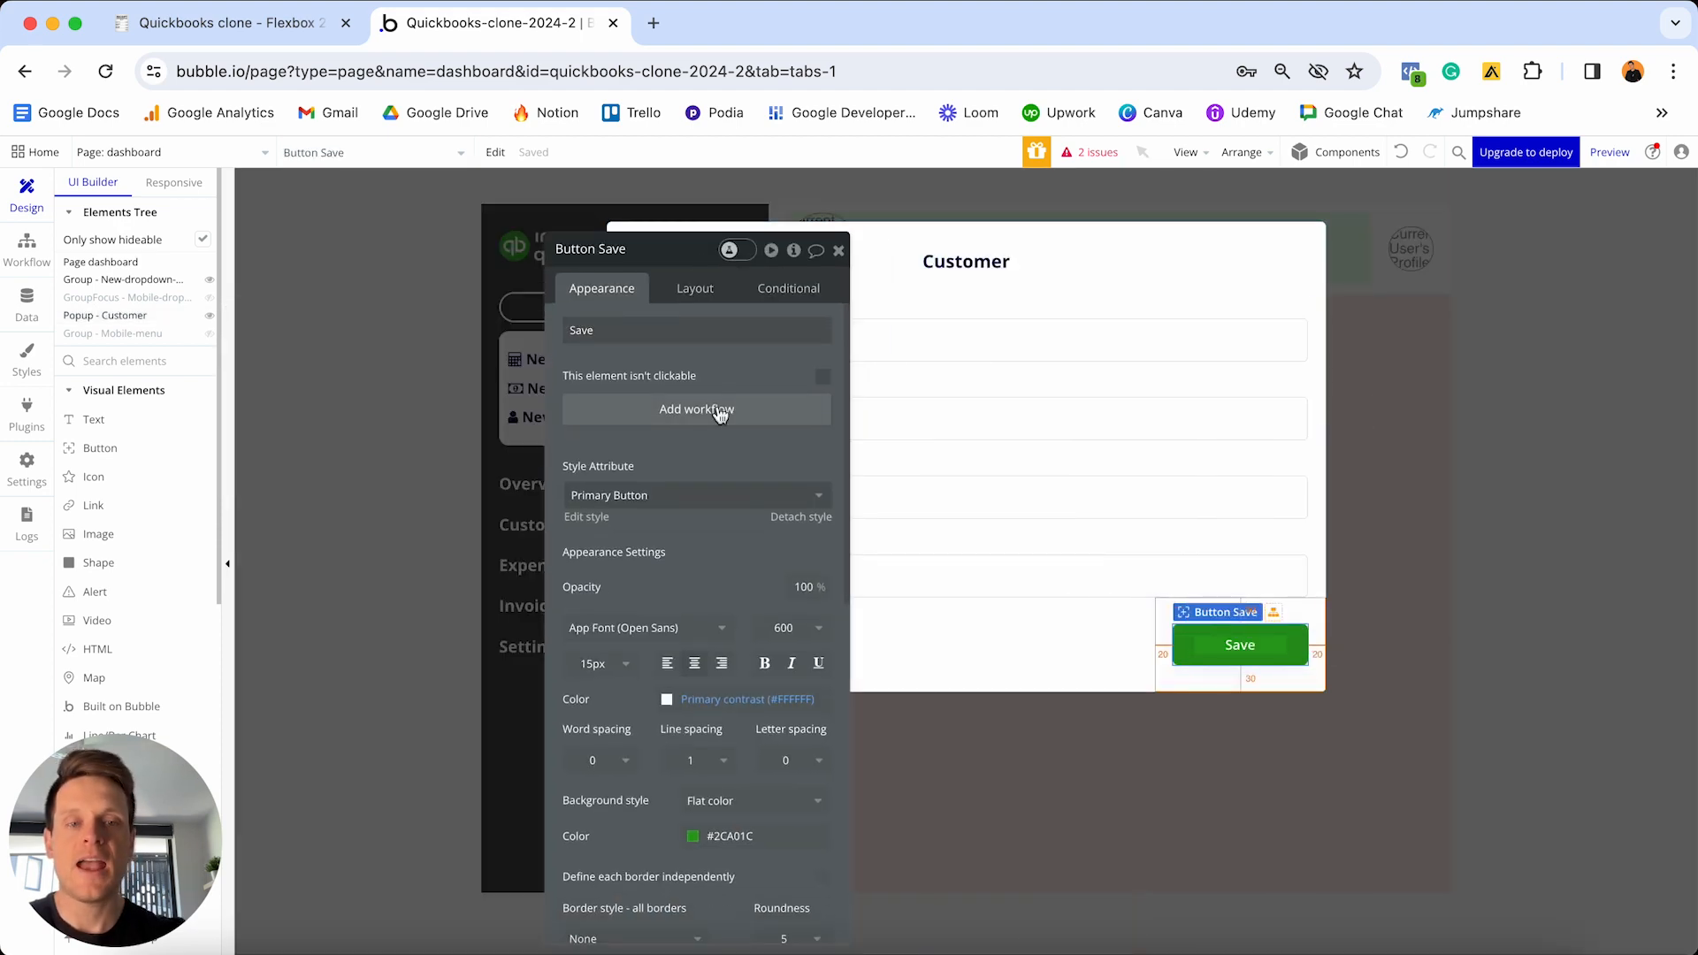
click(719, 411)
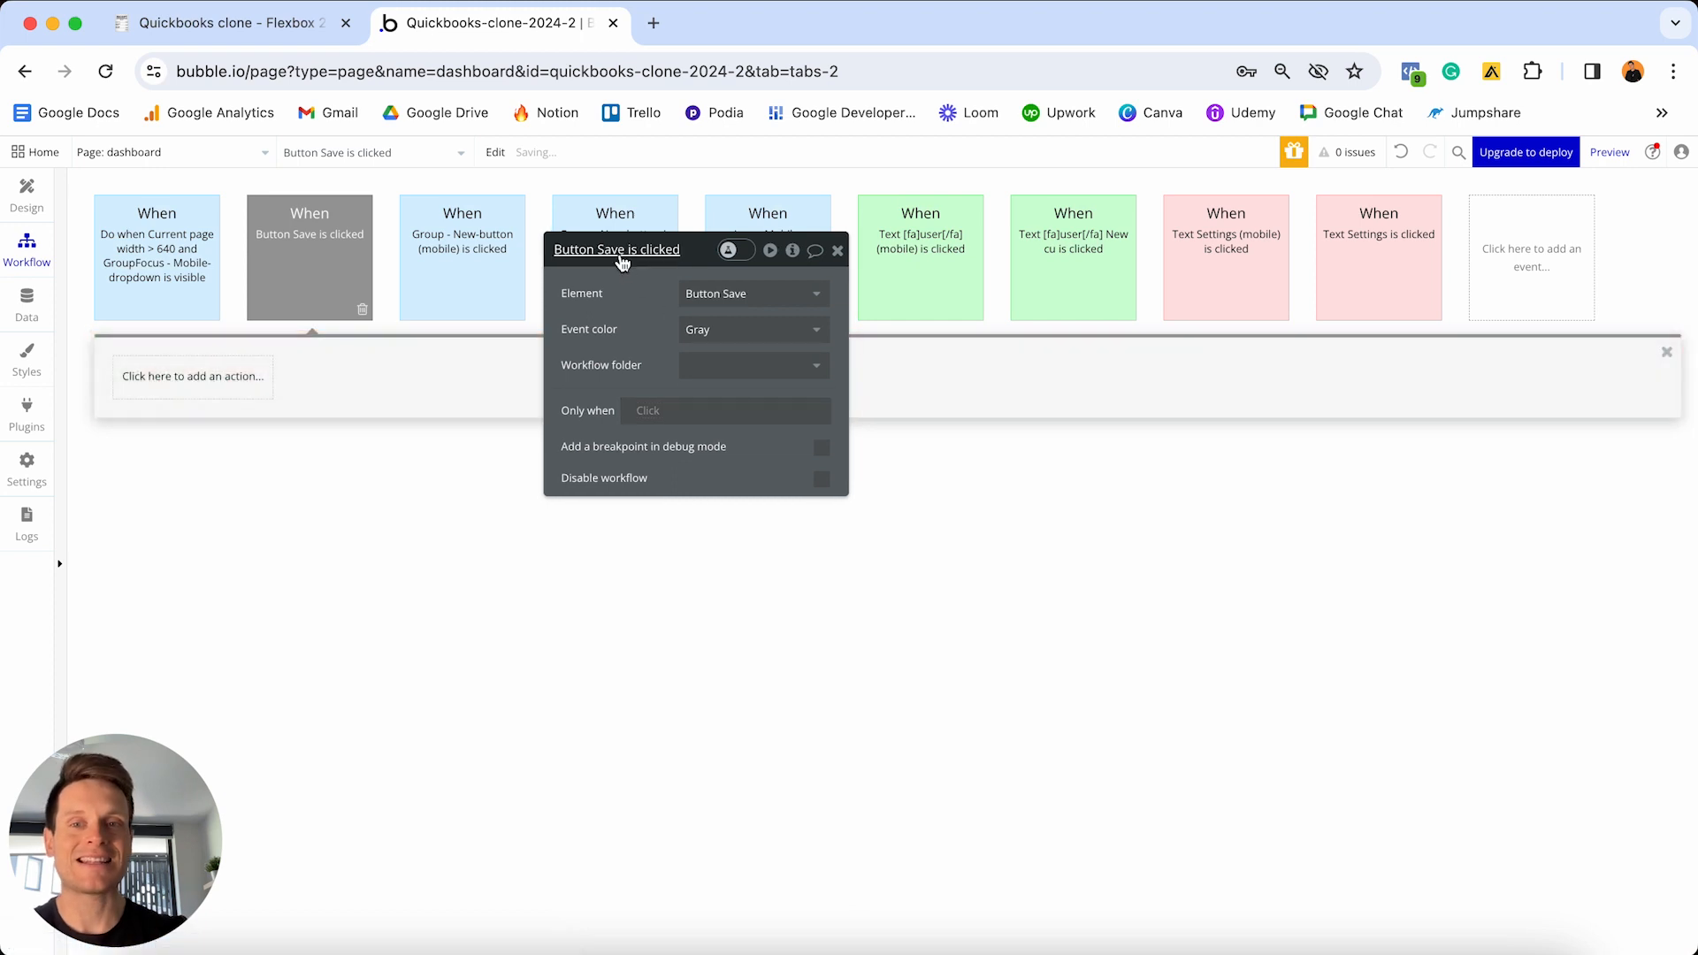
drag(618, 257, 1024, 458)
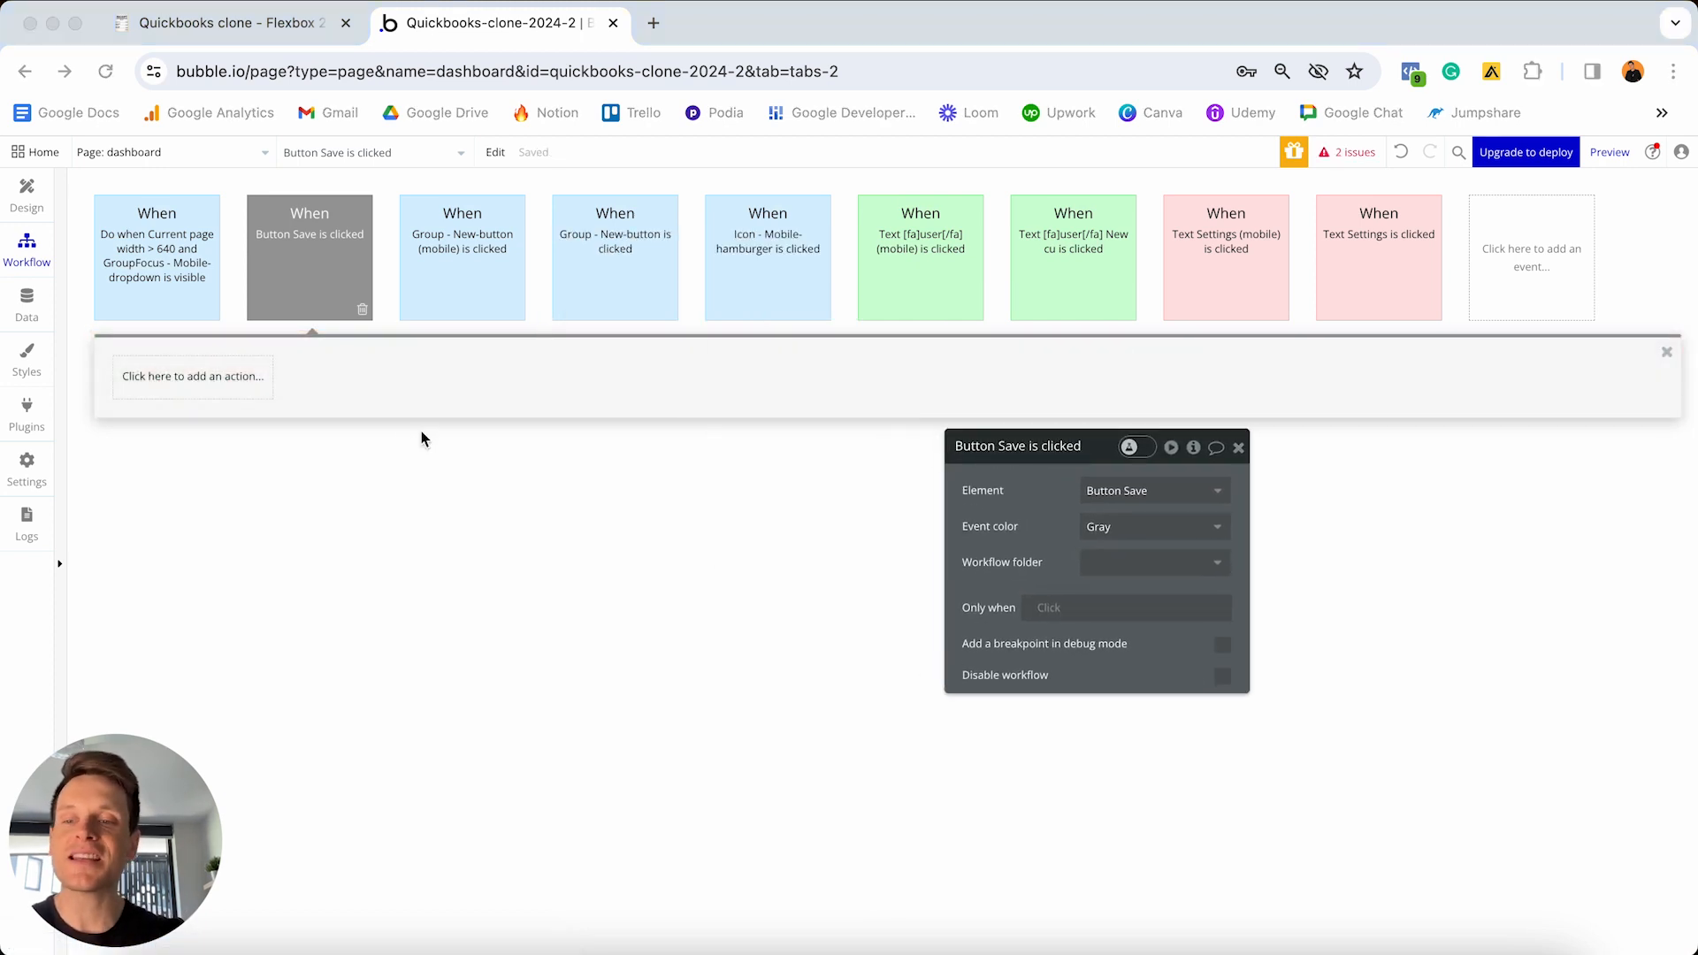
- Add a Create a new thing step of type Customer with all its fields
click(201, 381)
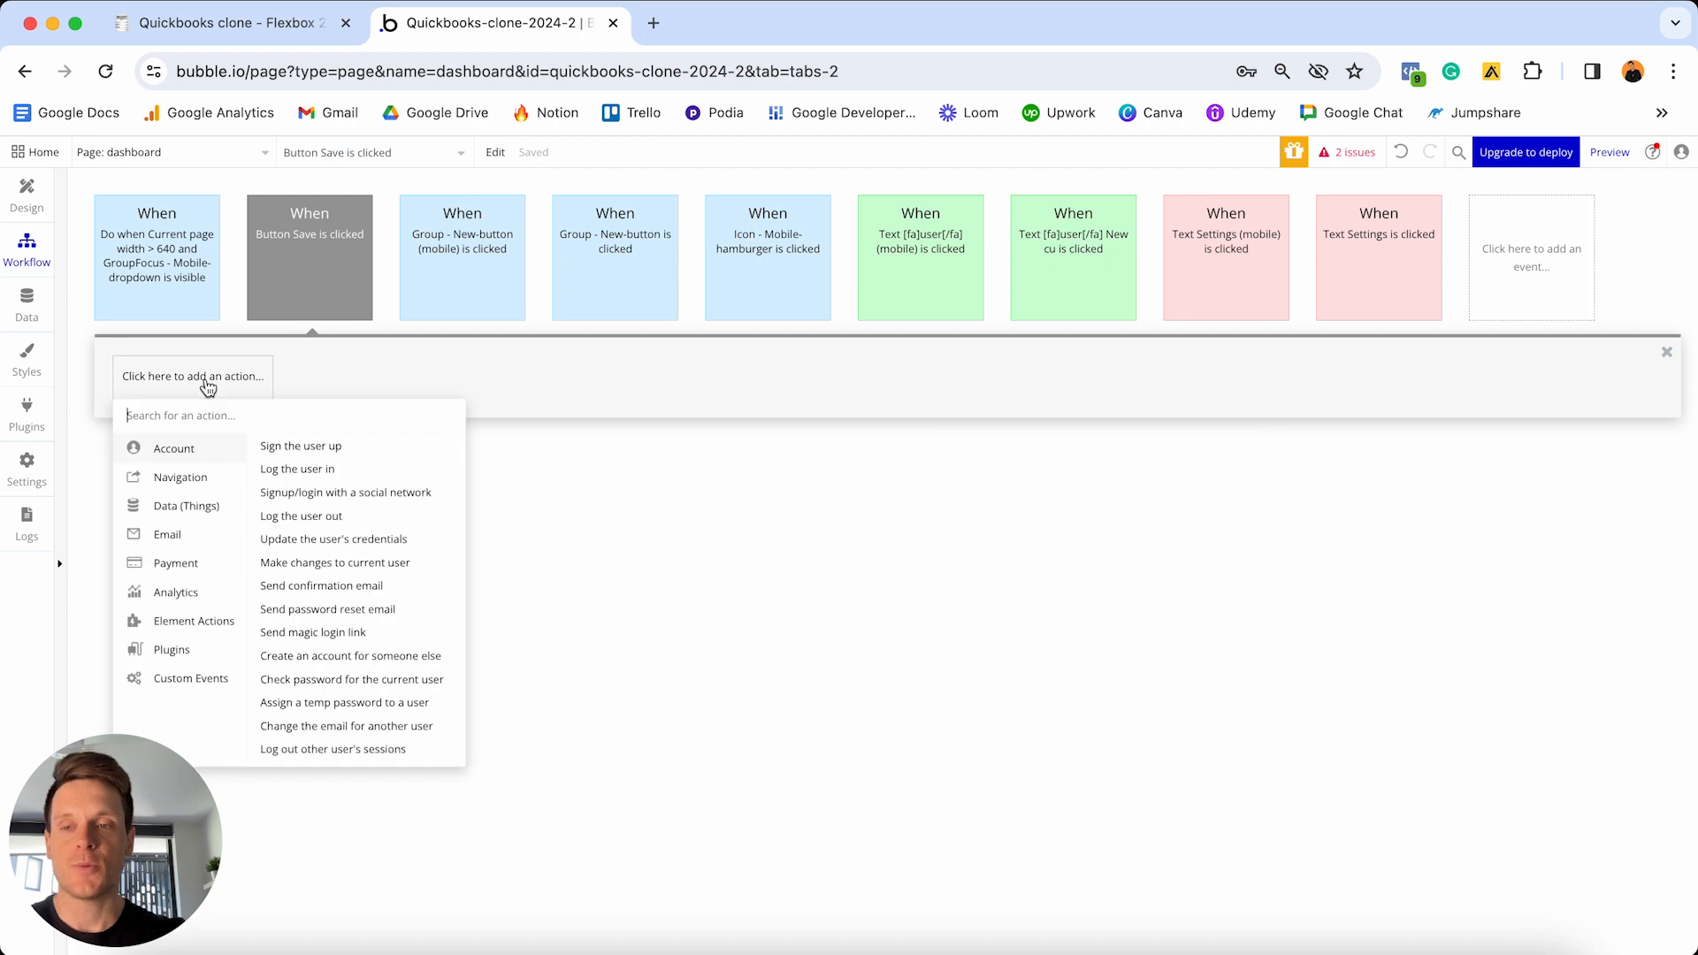
mouse_move(184, 516)
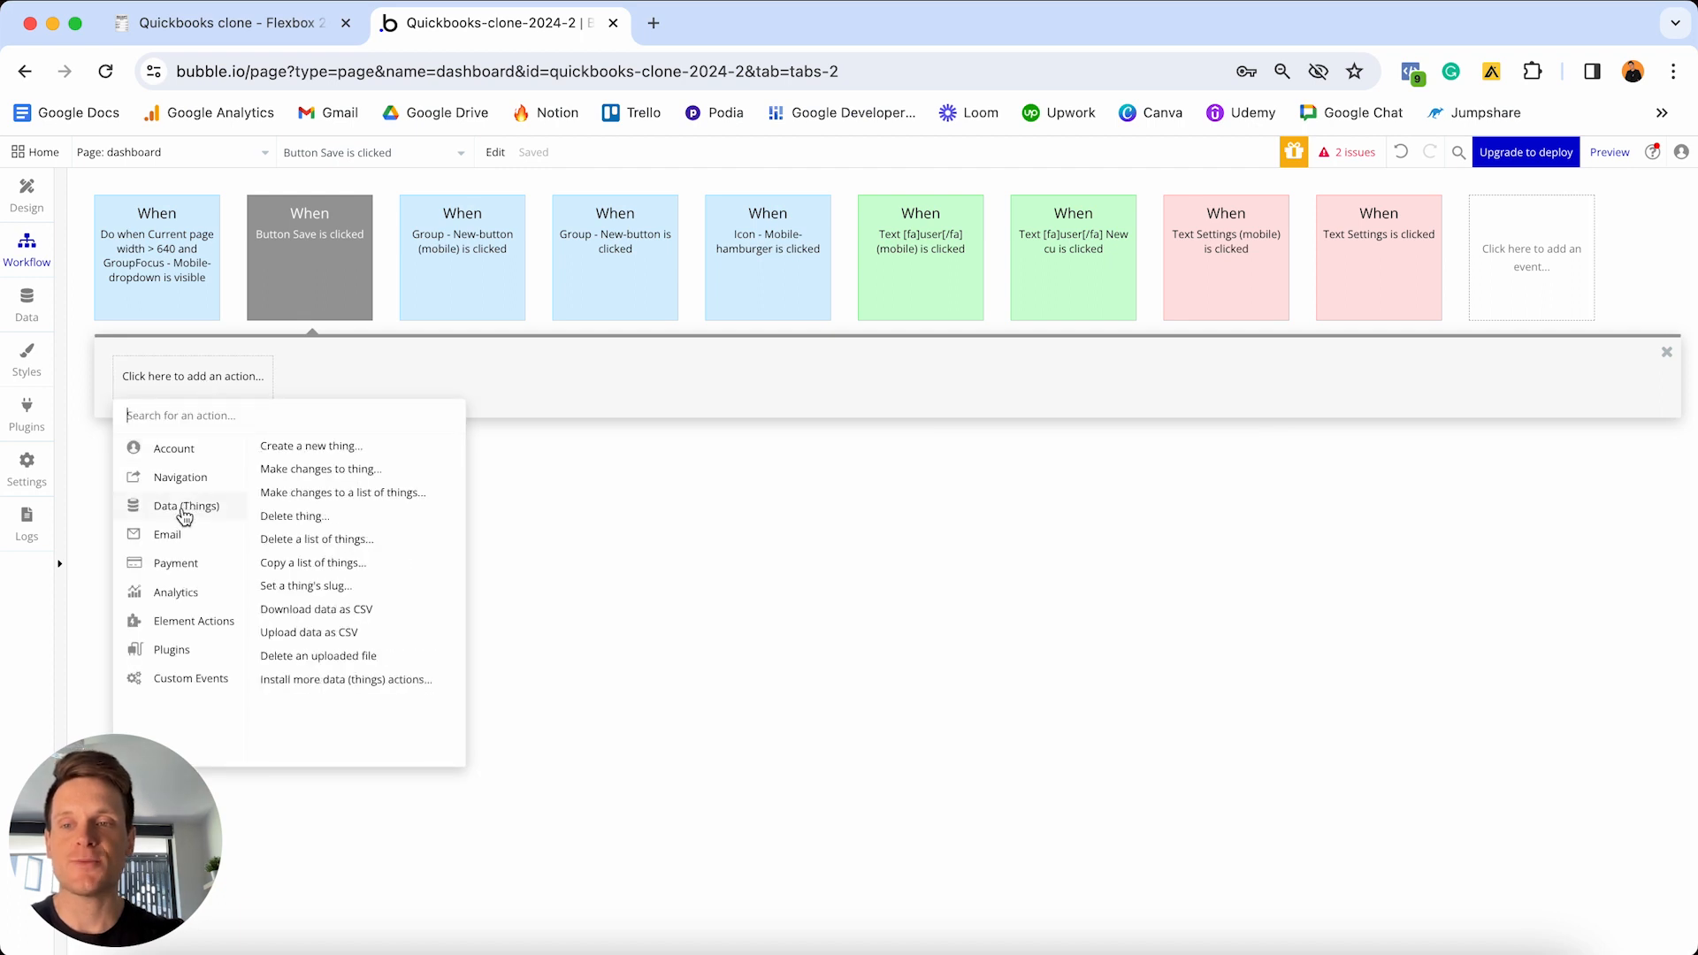
click(337, 446)
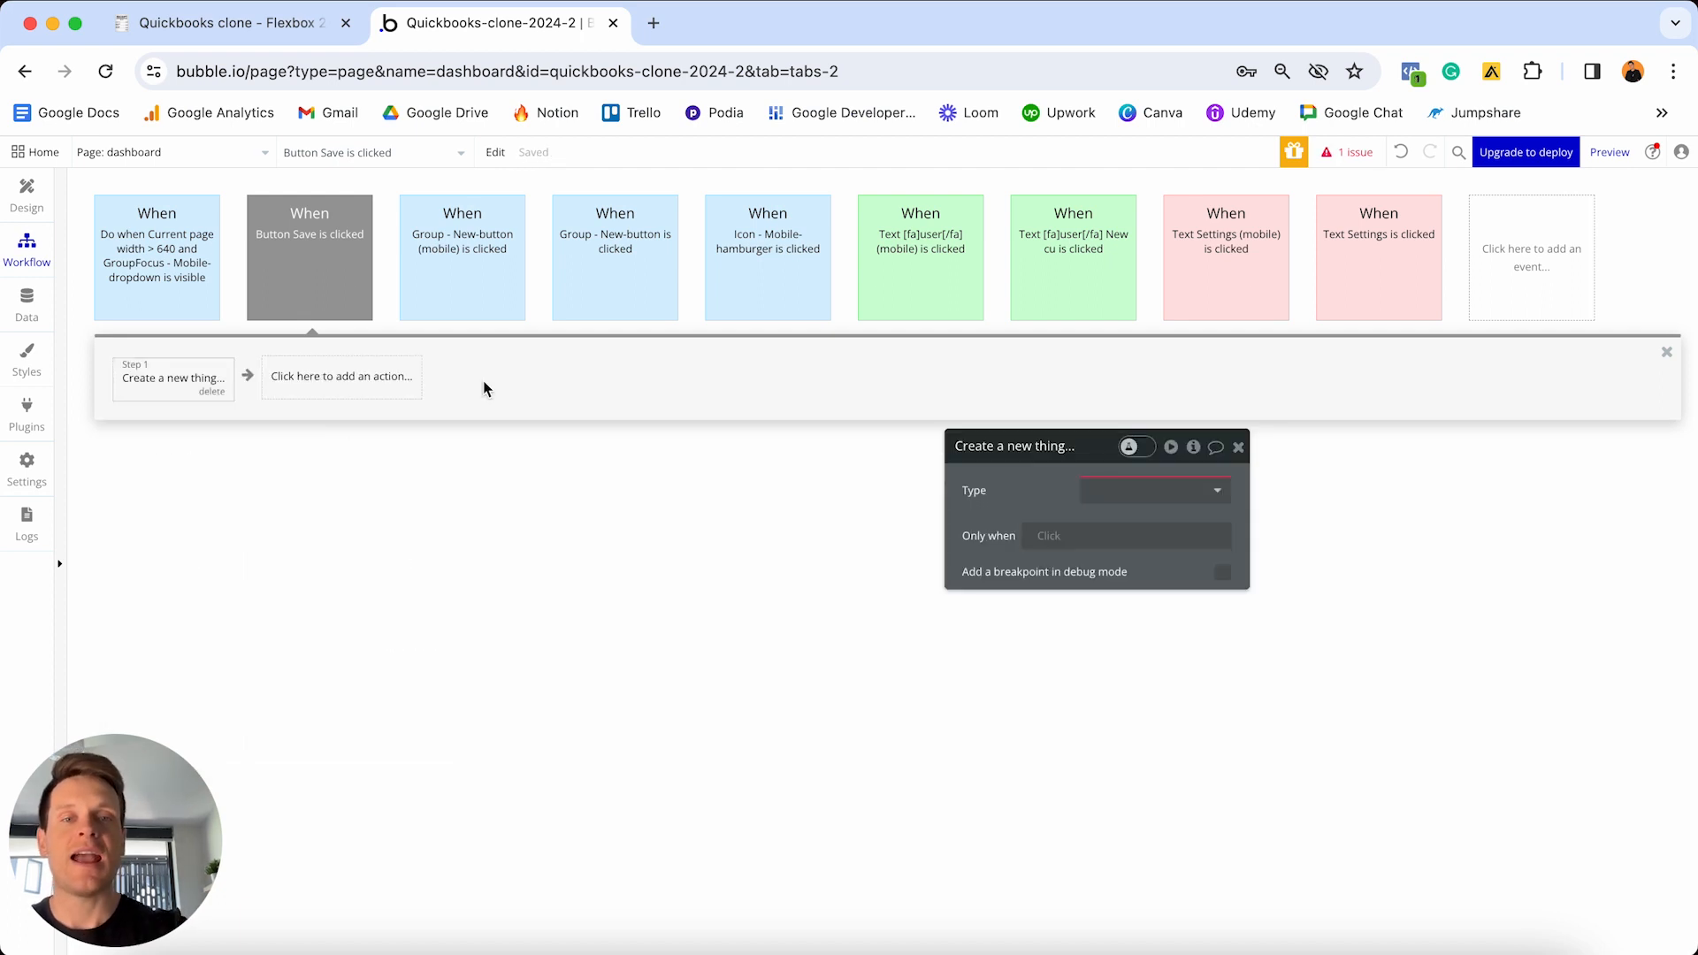
click(1181, 492)
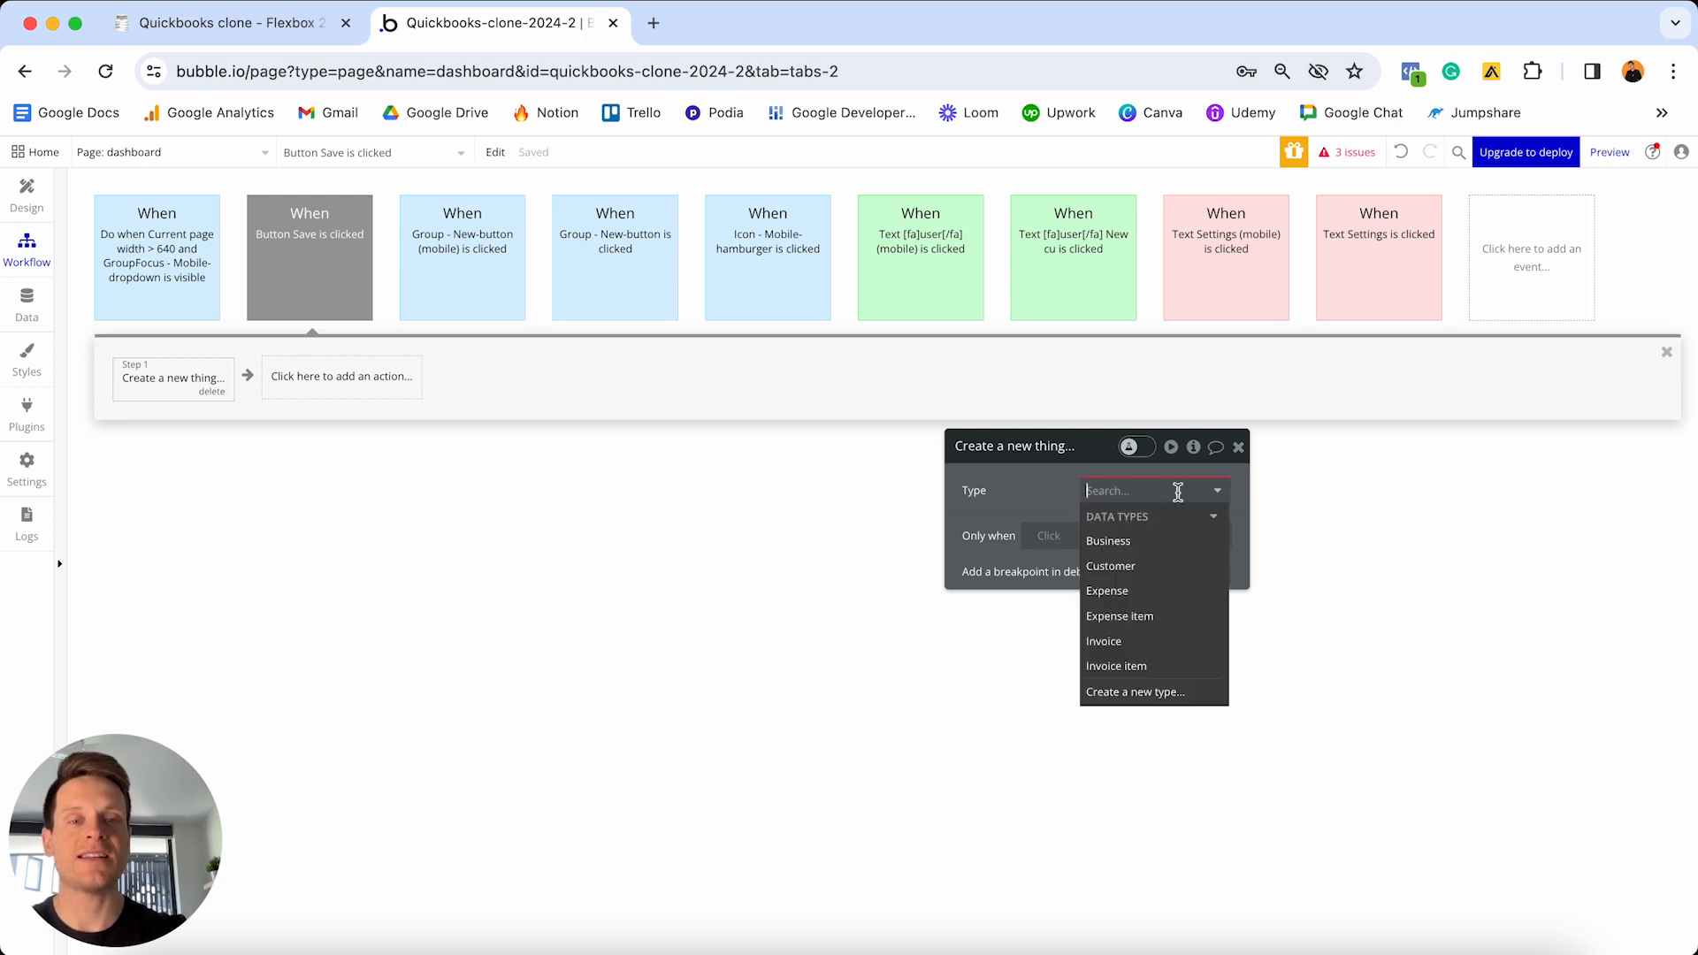
click(1124, 567)
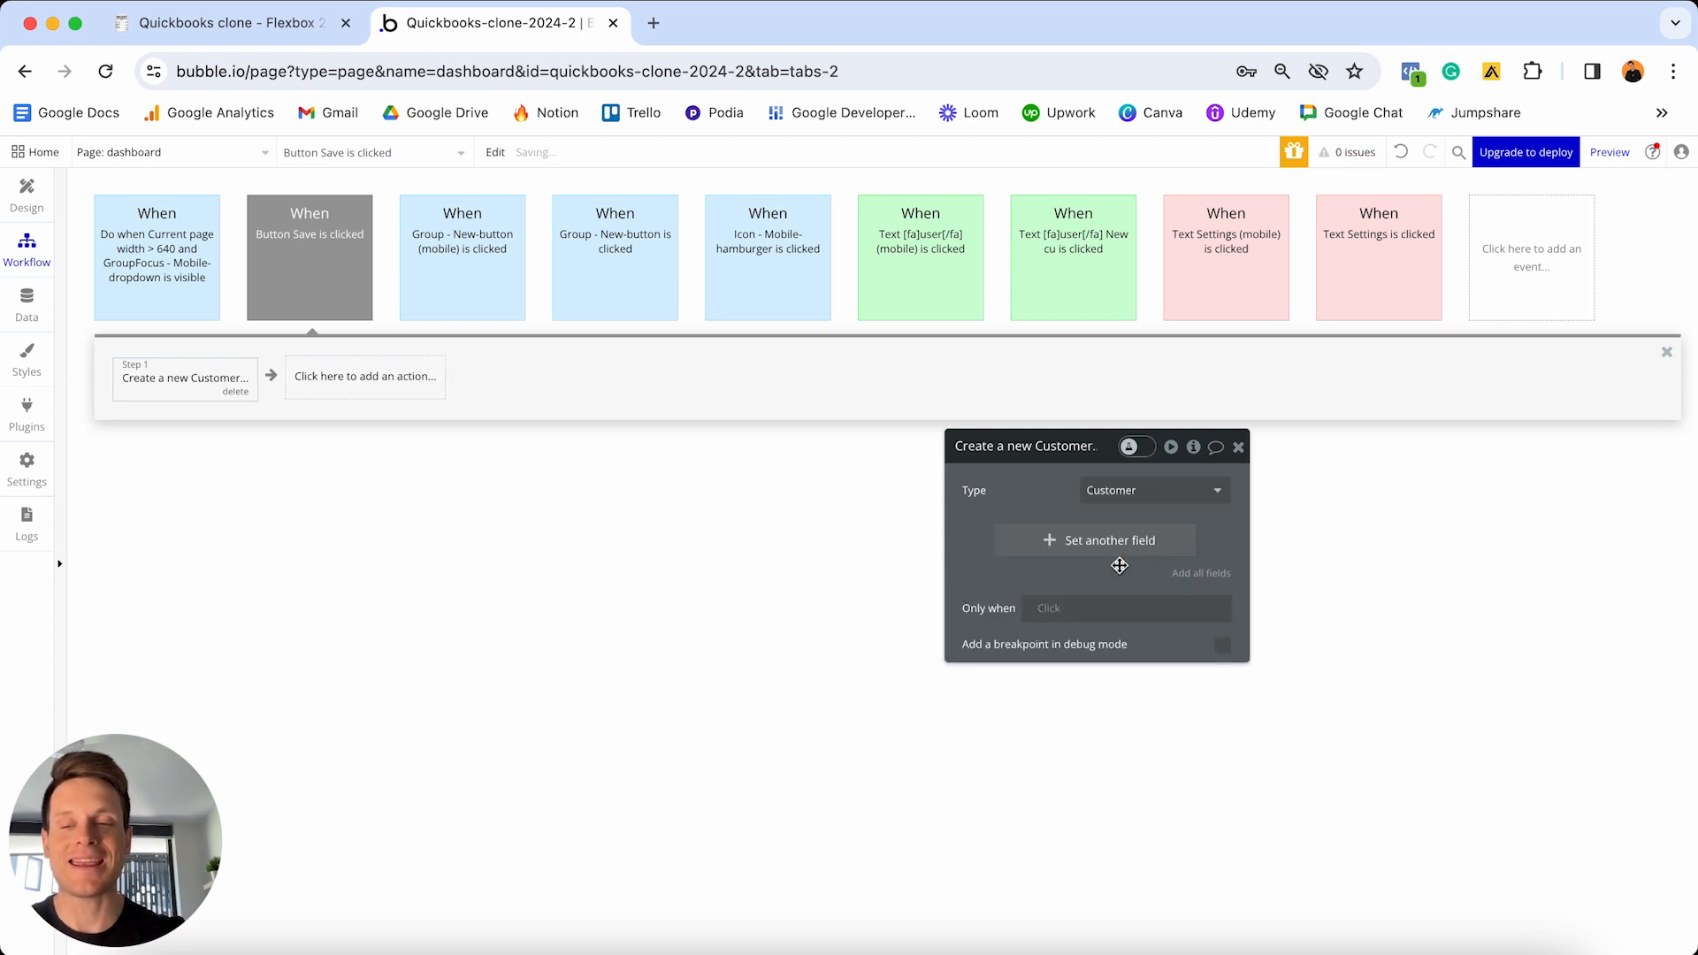
click(1201, 574)
drag(1075, 460, 816, 356)
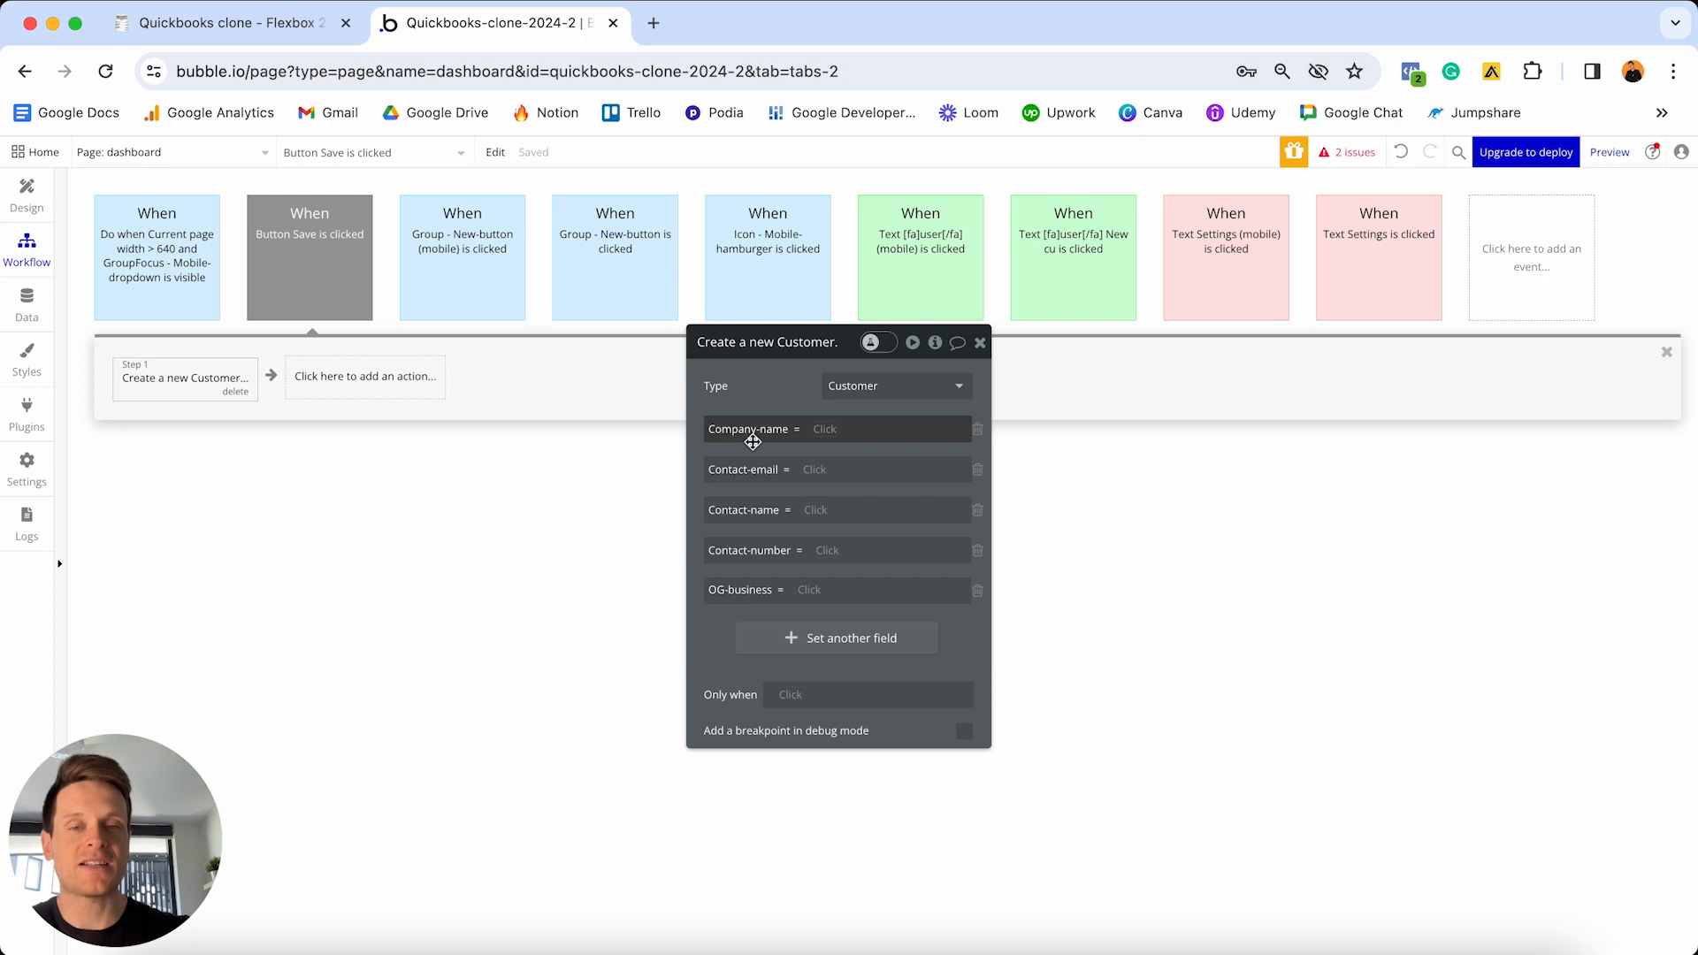
- Fill Company-name and Contact-email from the company name and email inputs' values
click(825, 430)
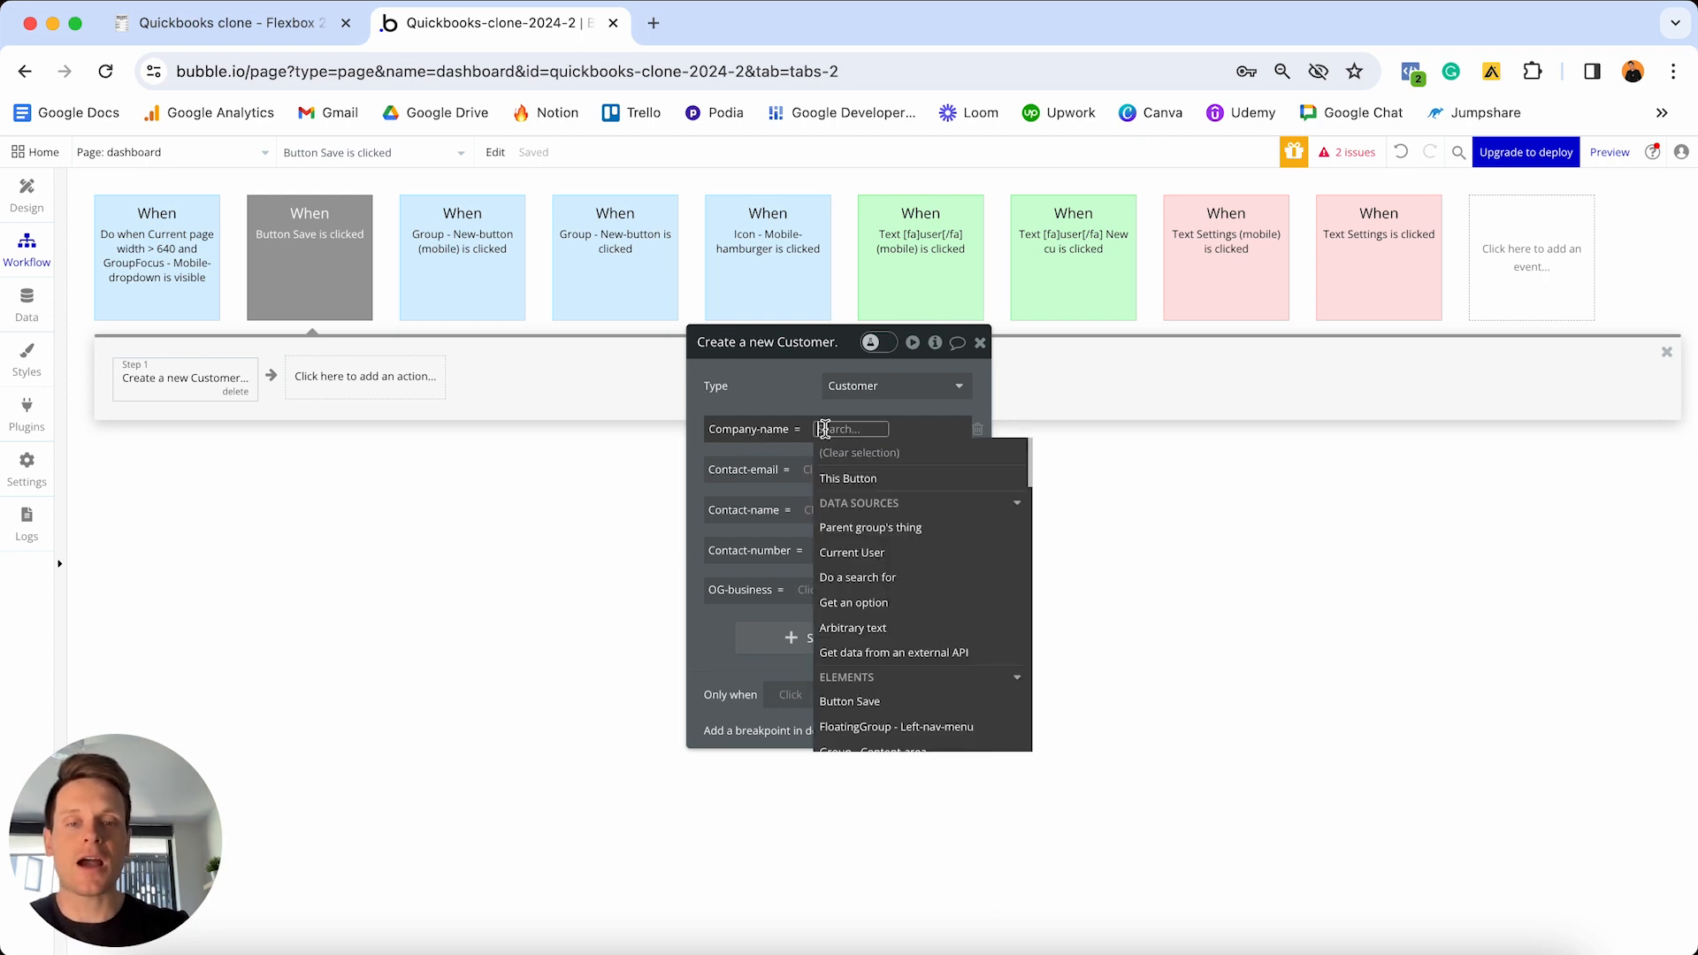
text(company)
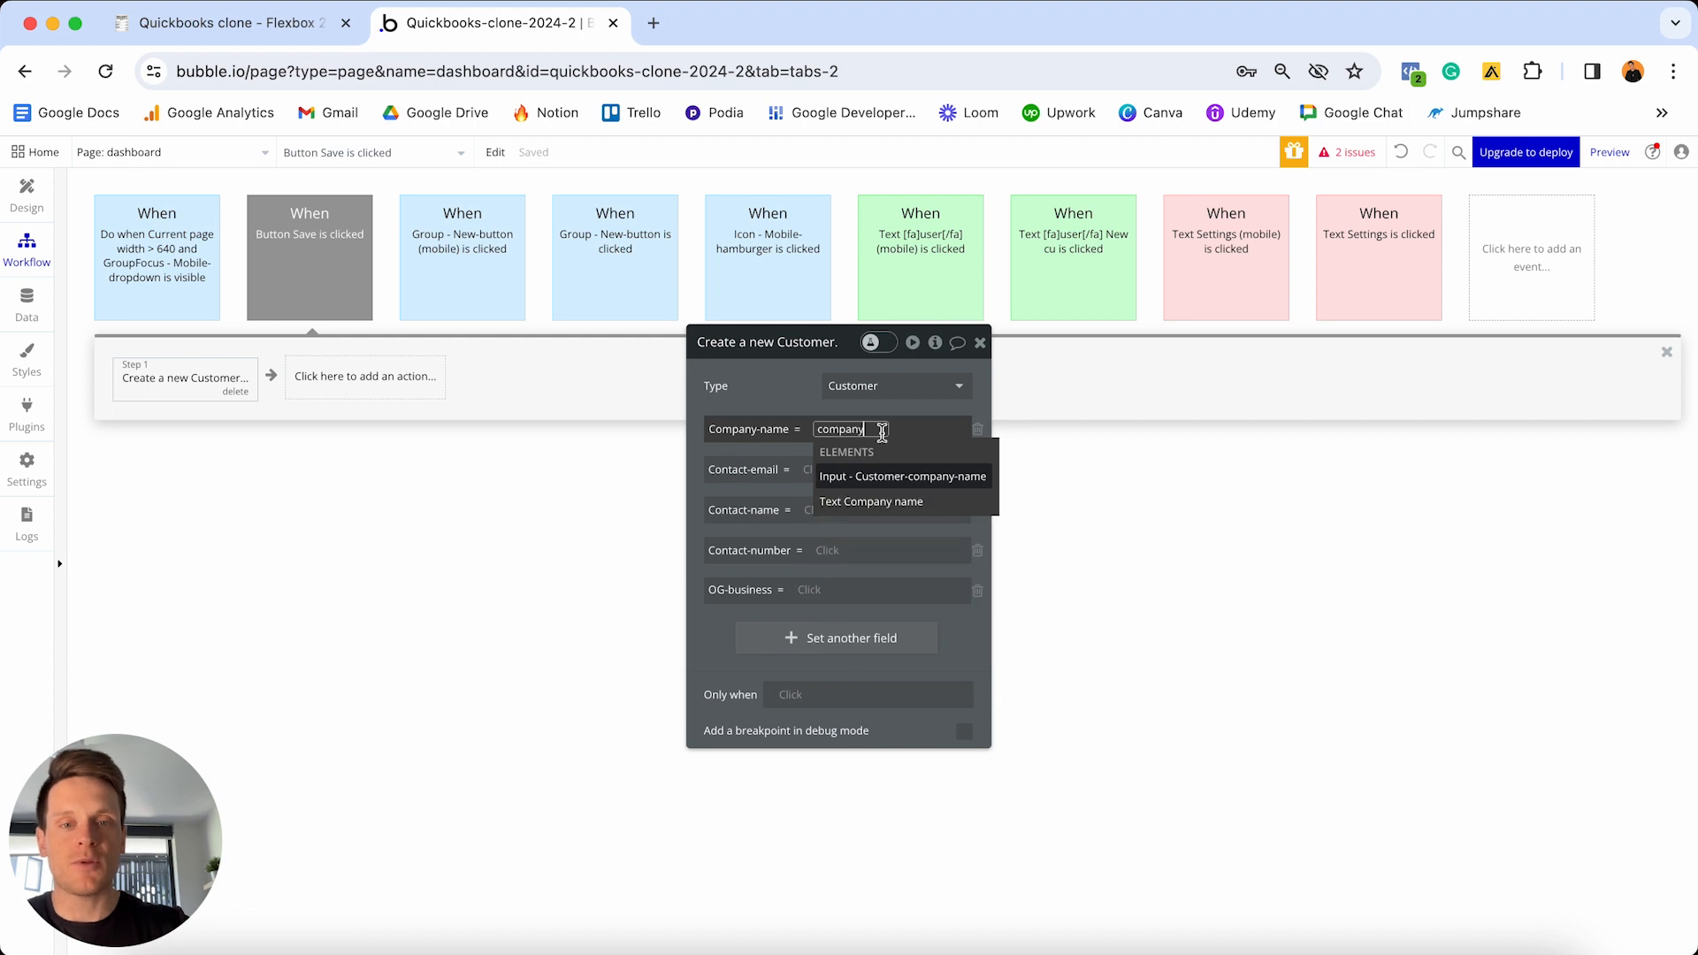
click(867, 480)
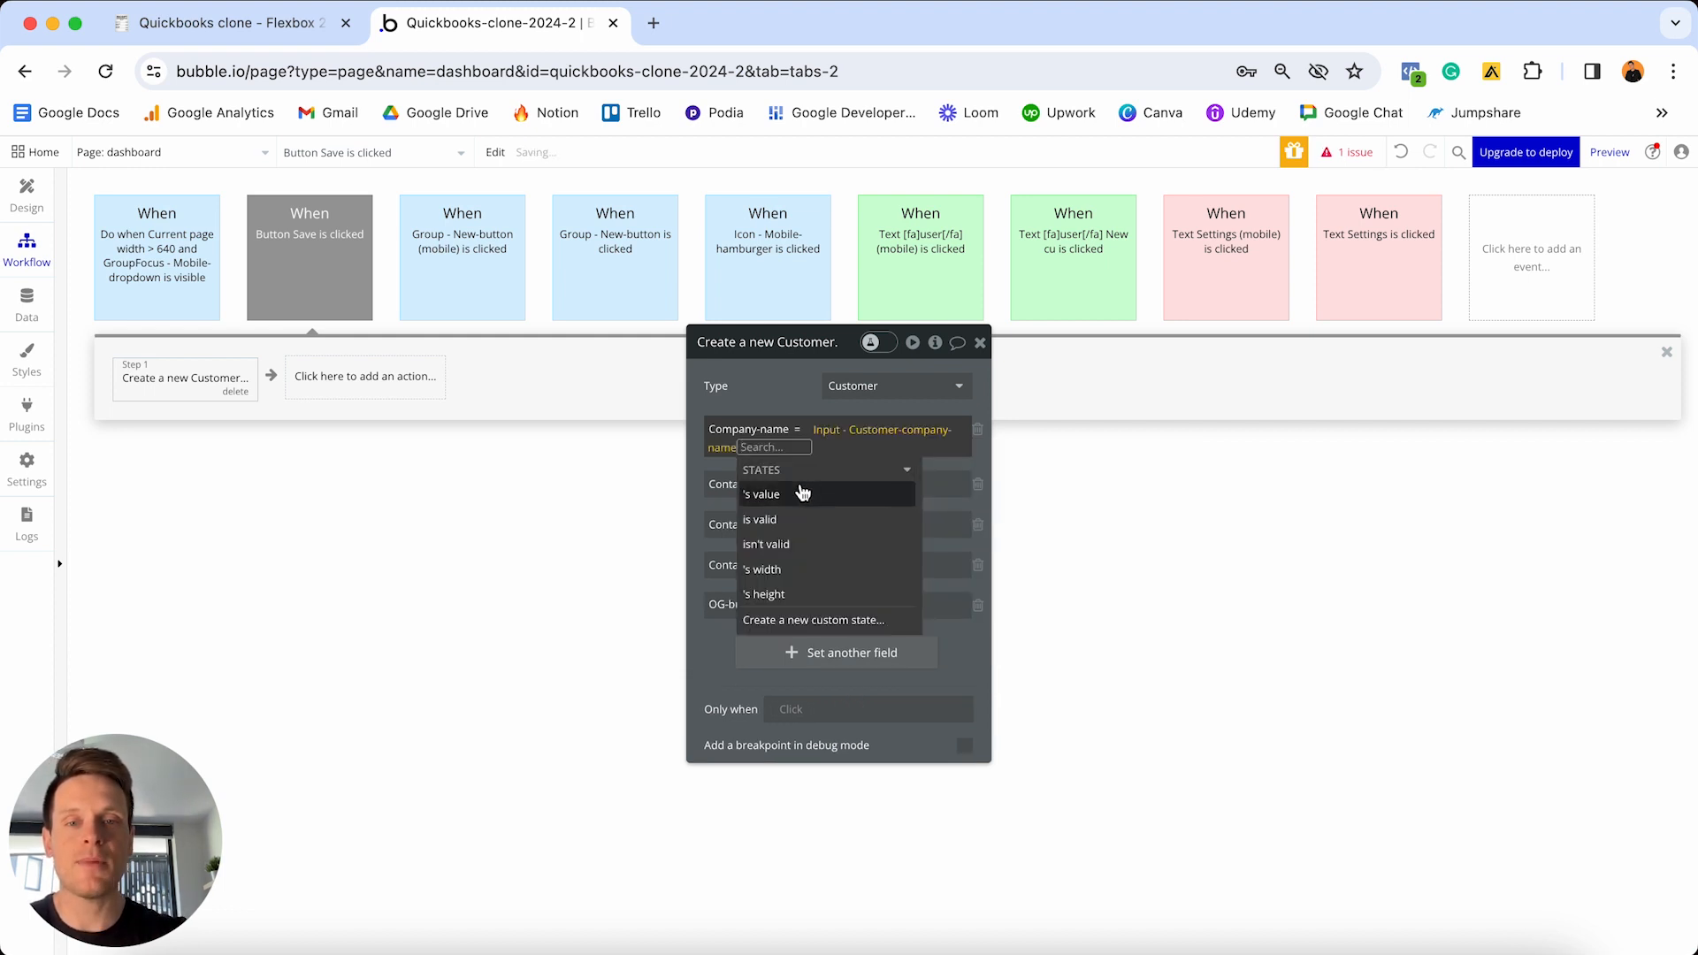
click(803, 493)
click(776, 396)
click(815, 487)
text(email)
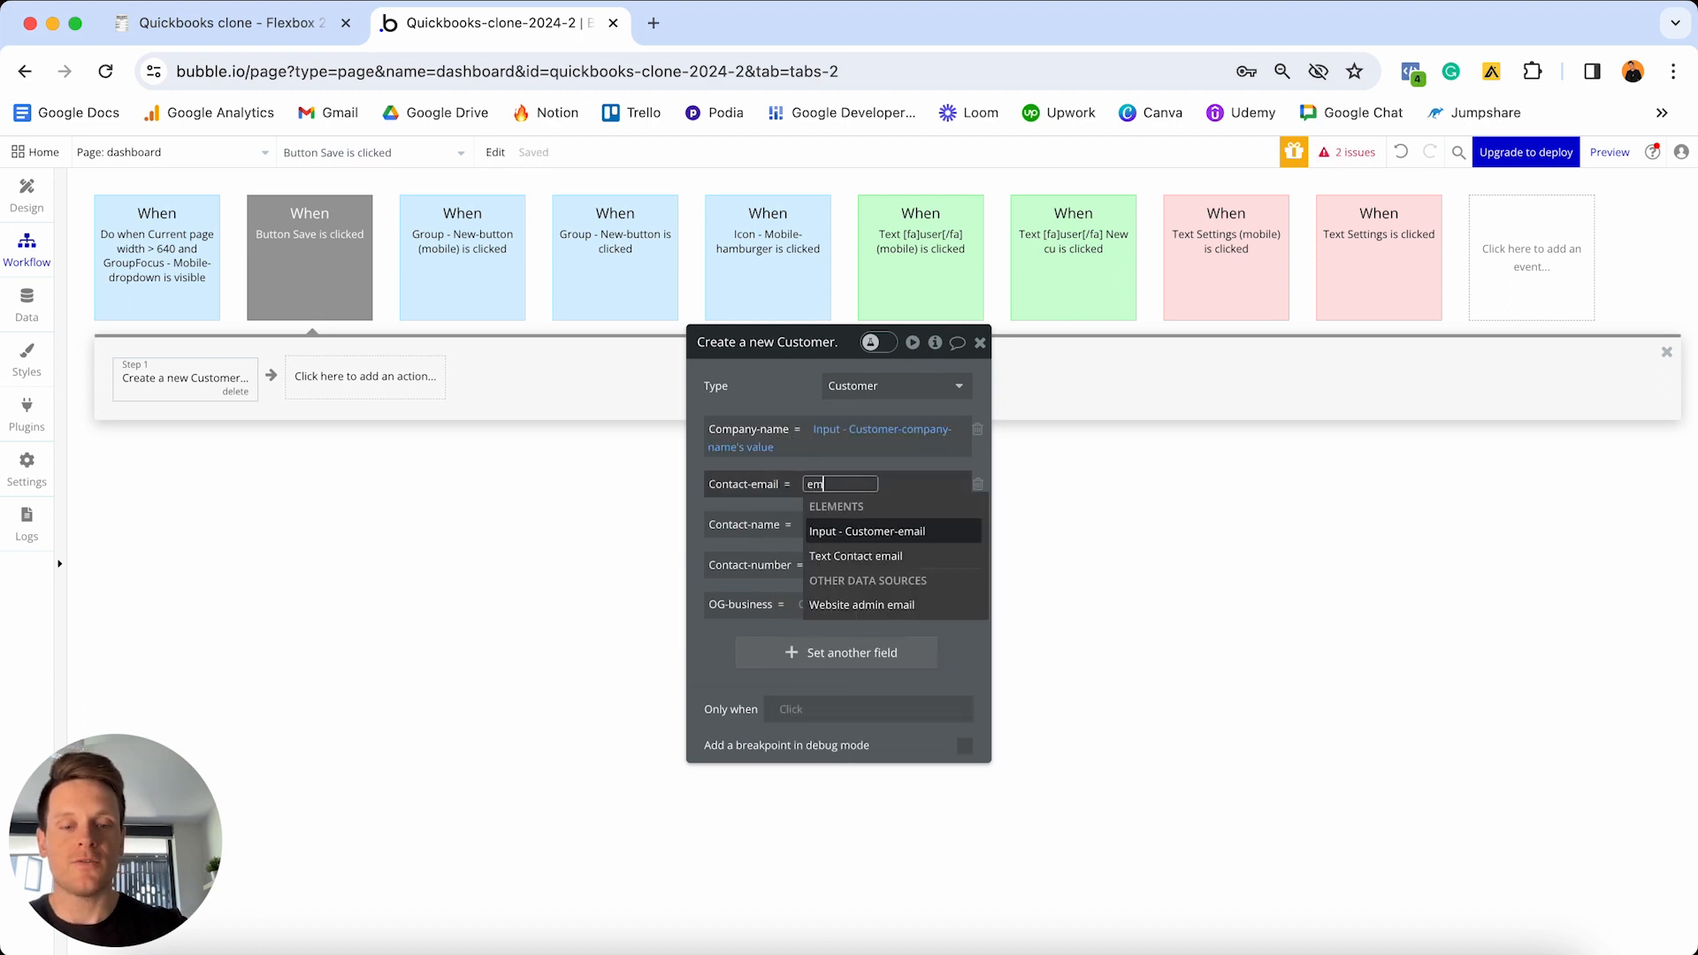
click(884, 531)
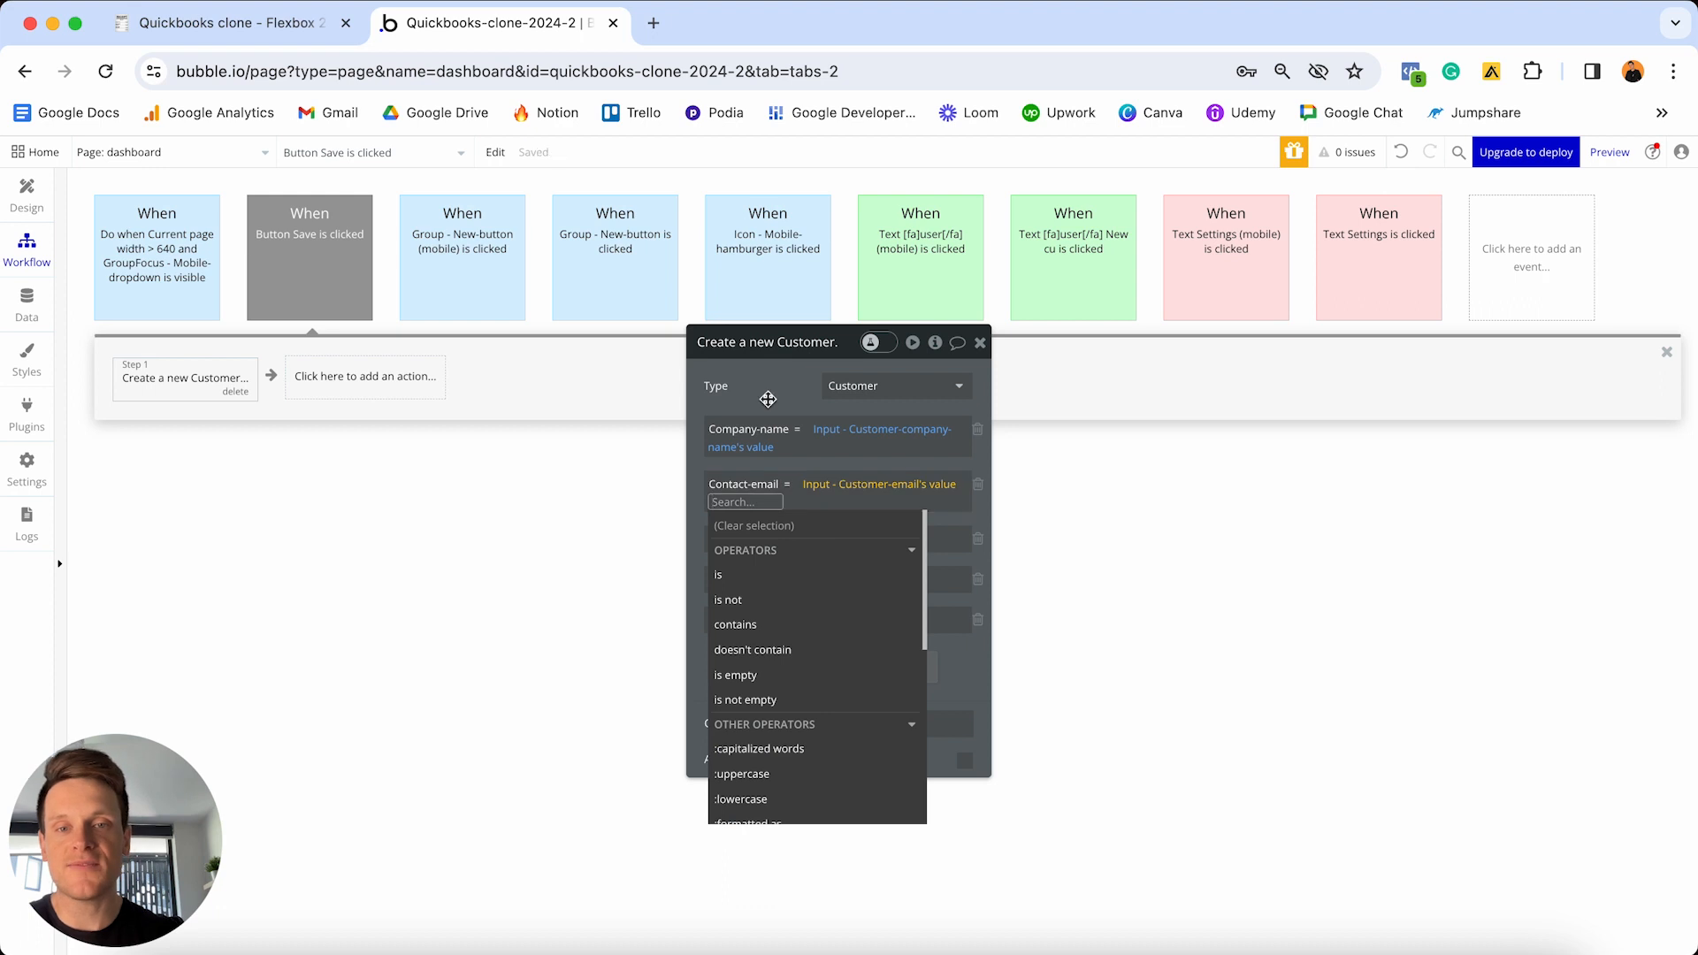
click(814, 534)
- Fill Contact-name and Contact-number from the contact name and phone number inputs
click(810, 533)
text(name)
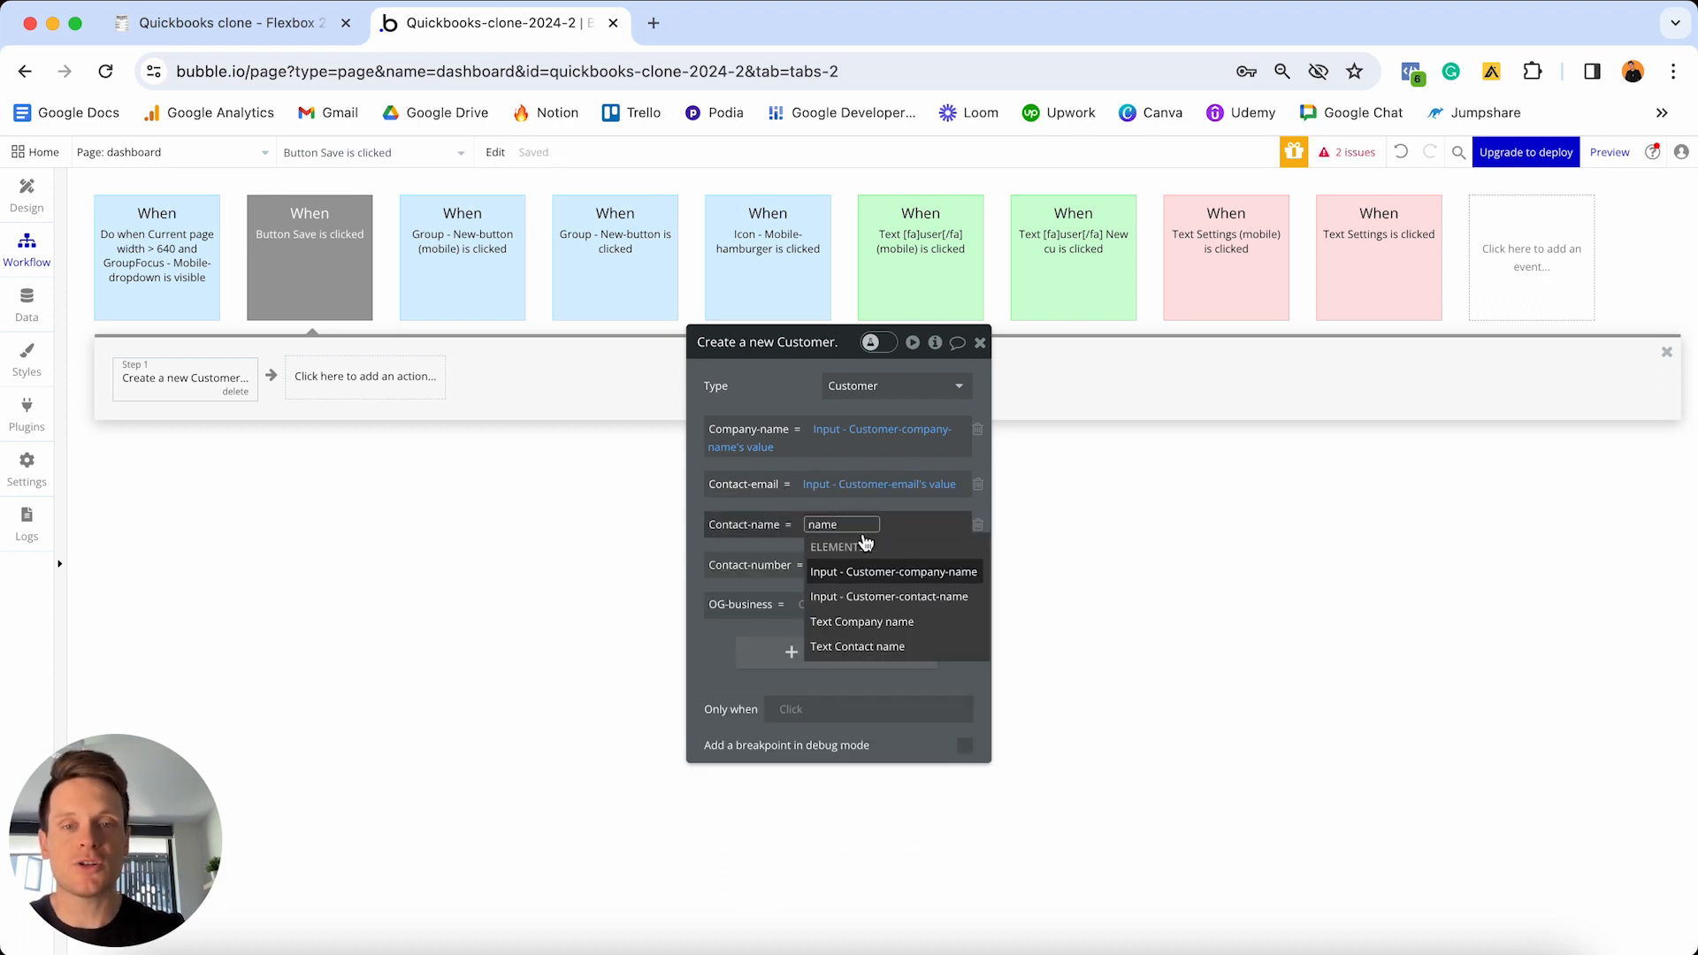
click(902, 601)
click(814, 558)
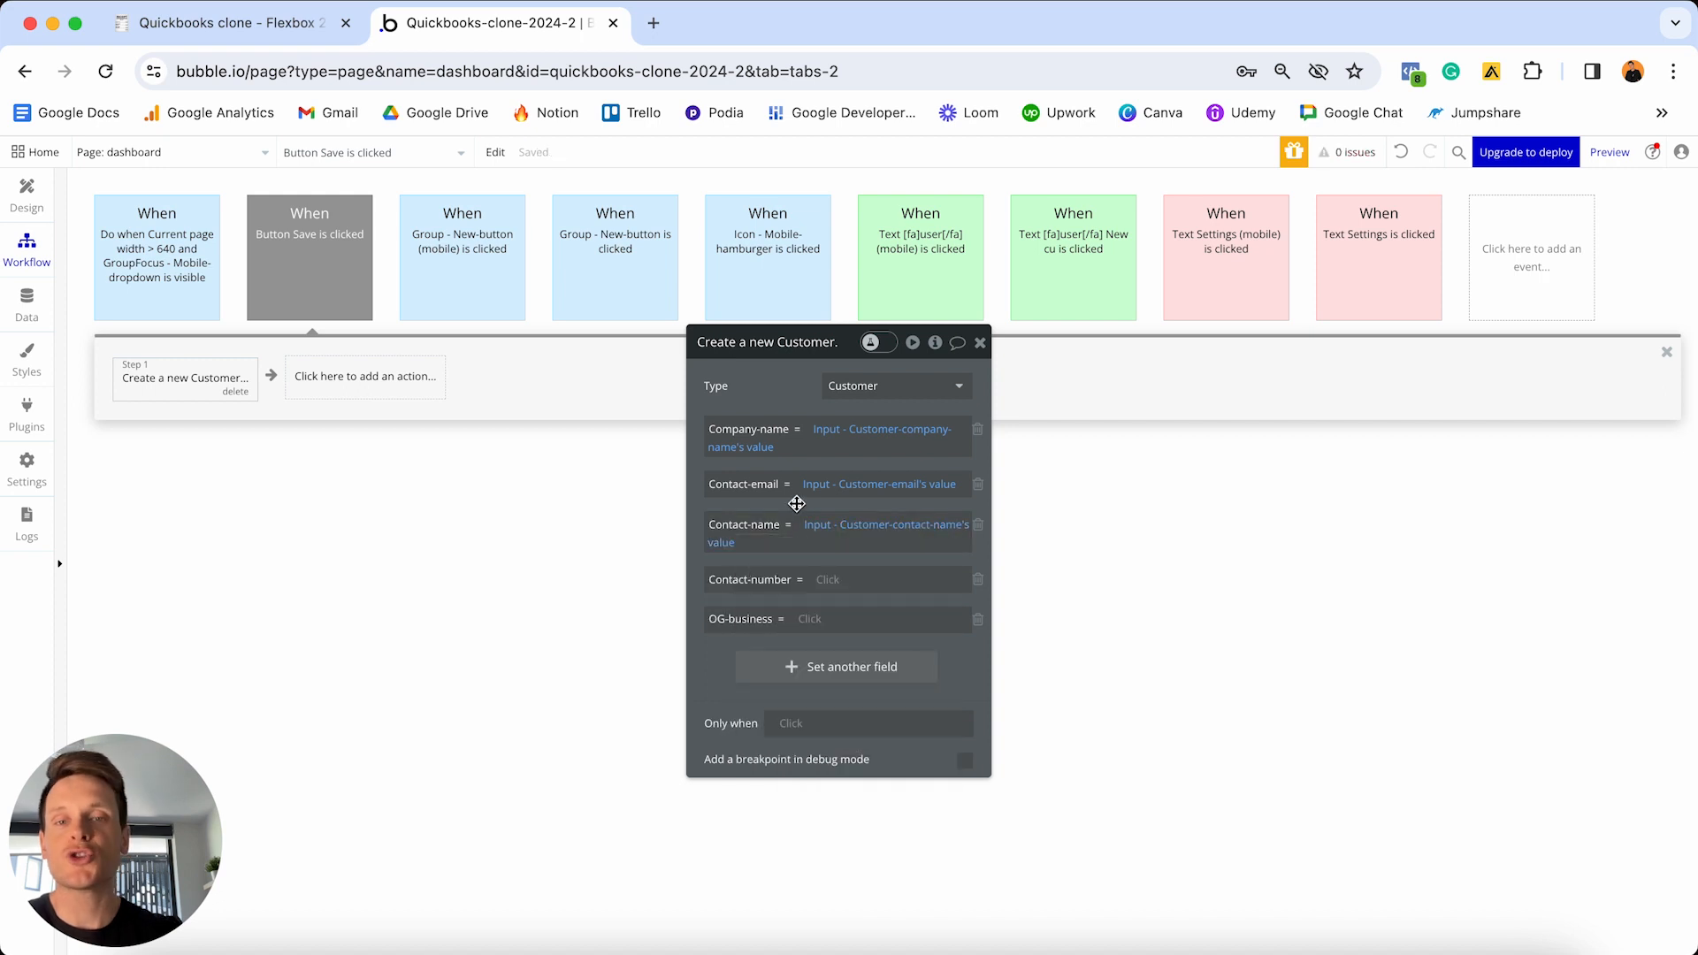
click(829, 573)
text(number)
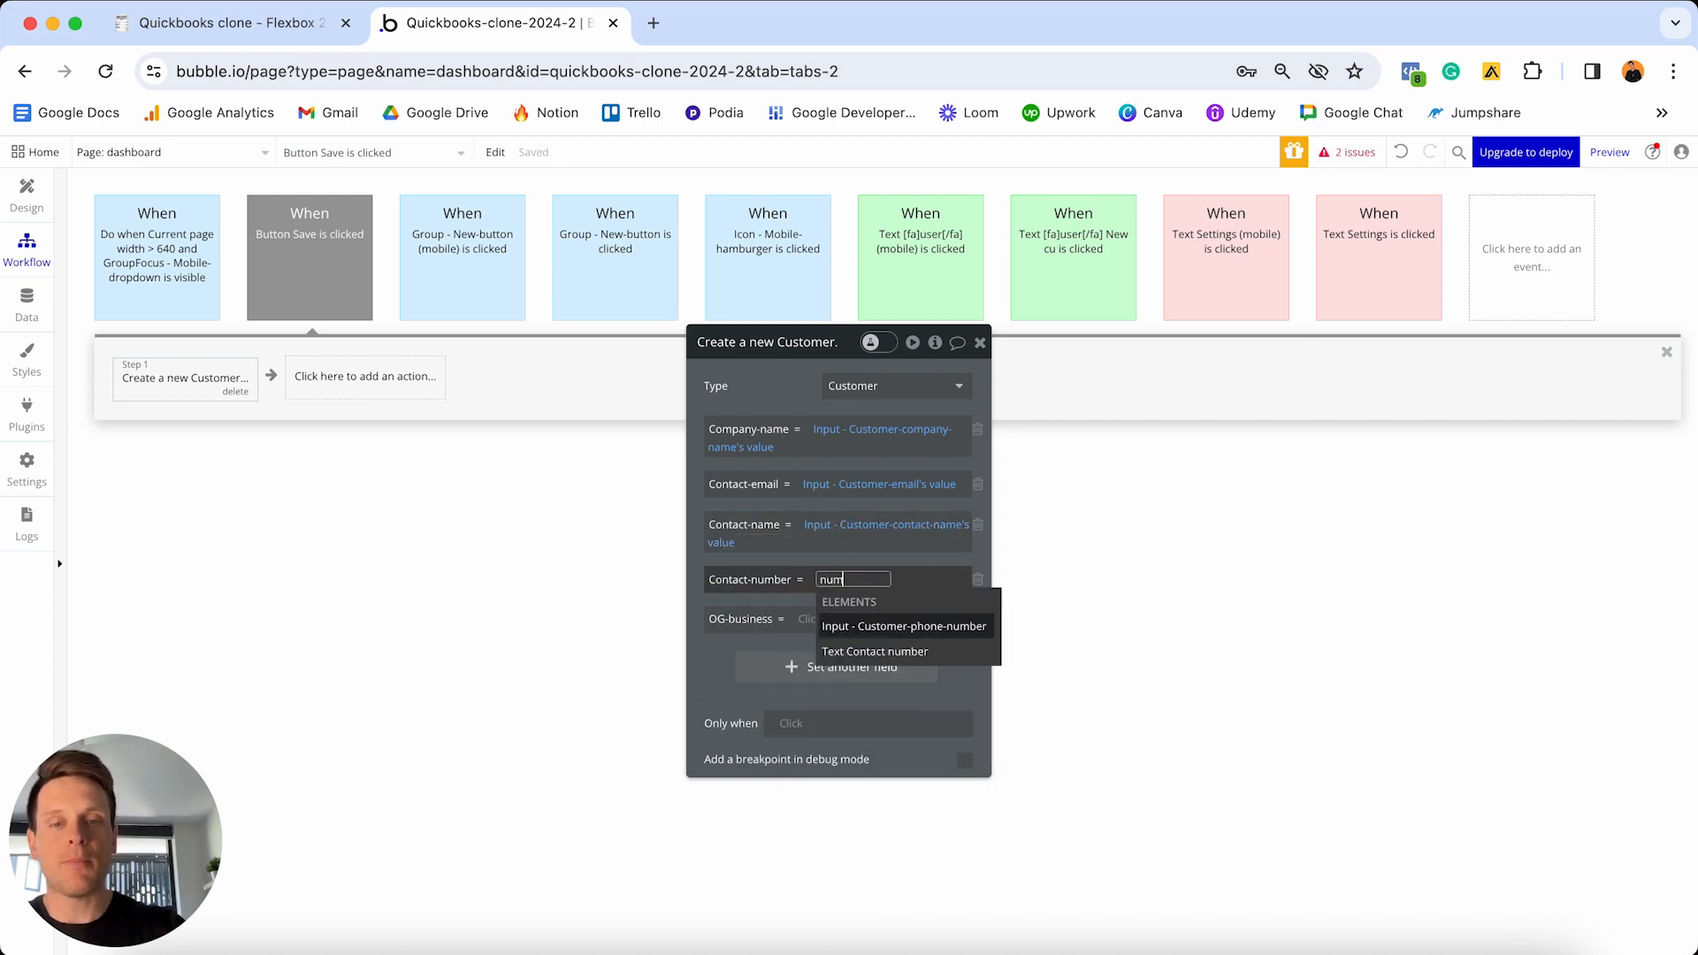
click(887, 626)
click(853, 643)
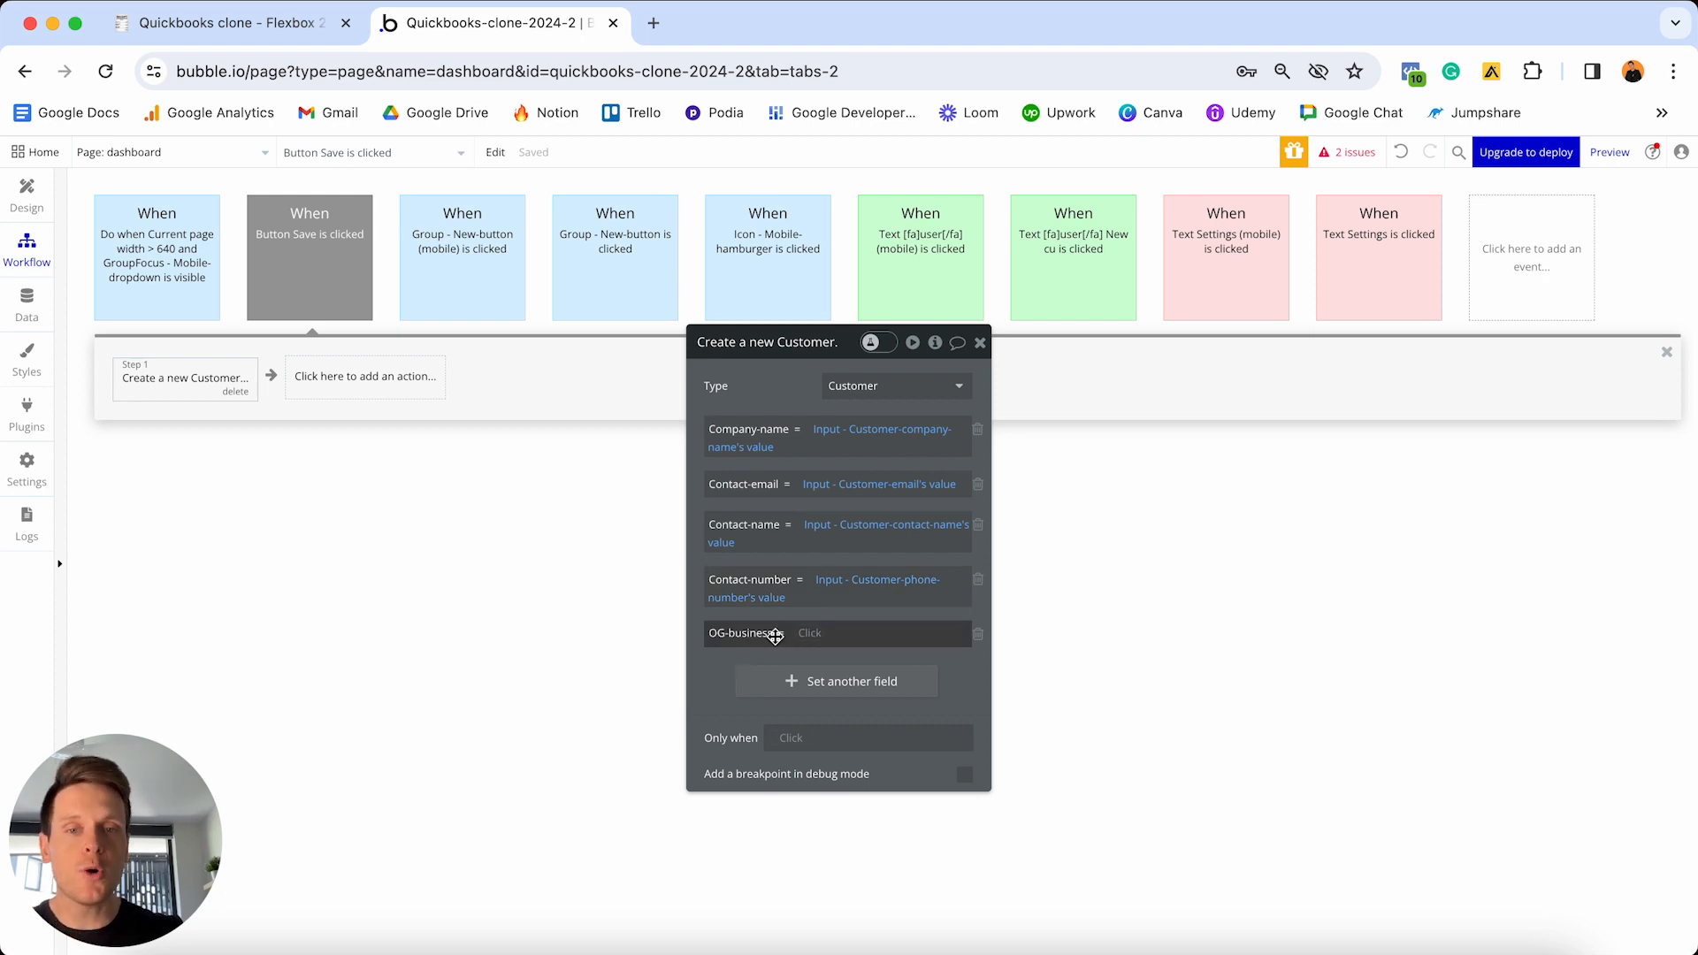
- Set OG-business to Current User's Company
click(806, 635)
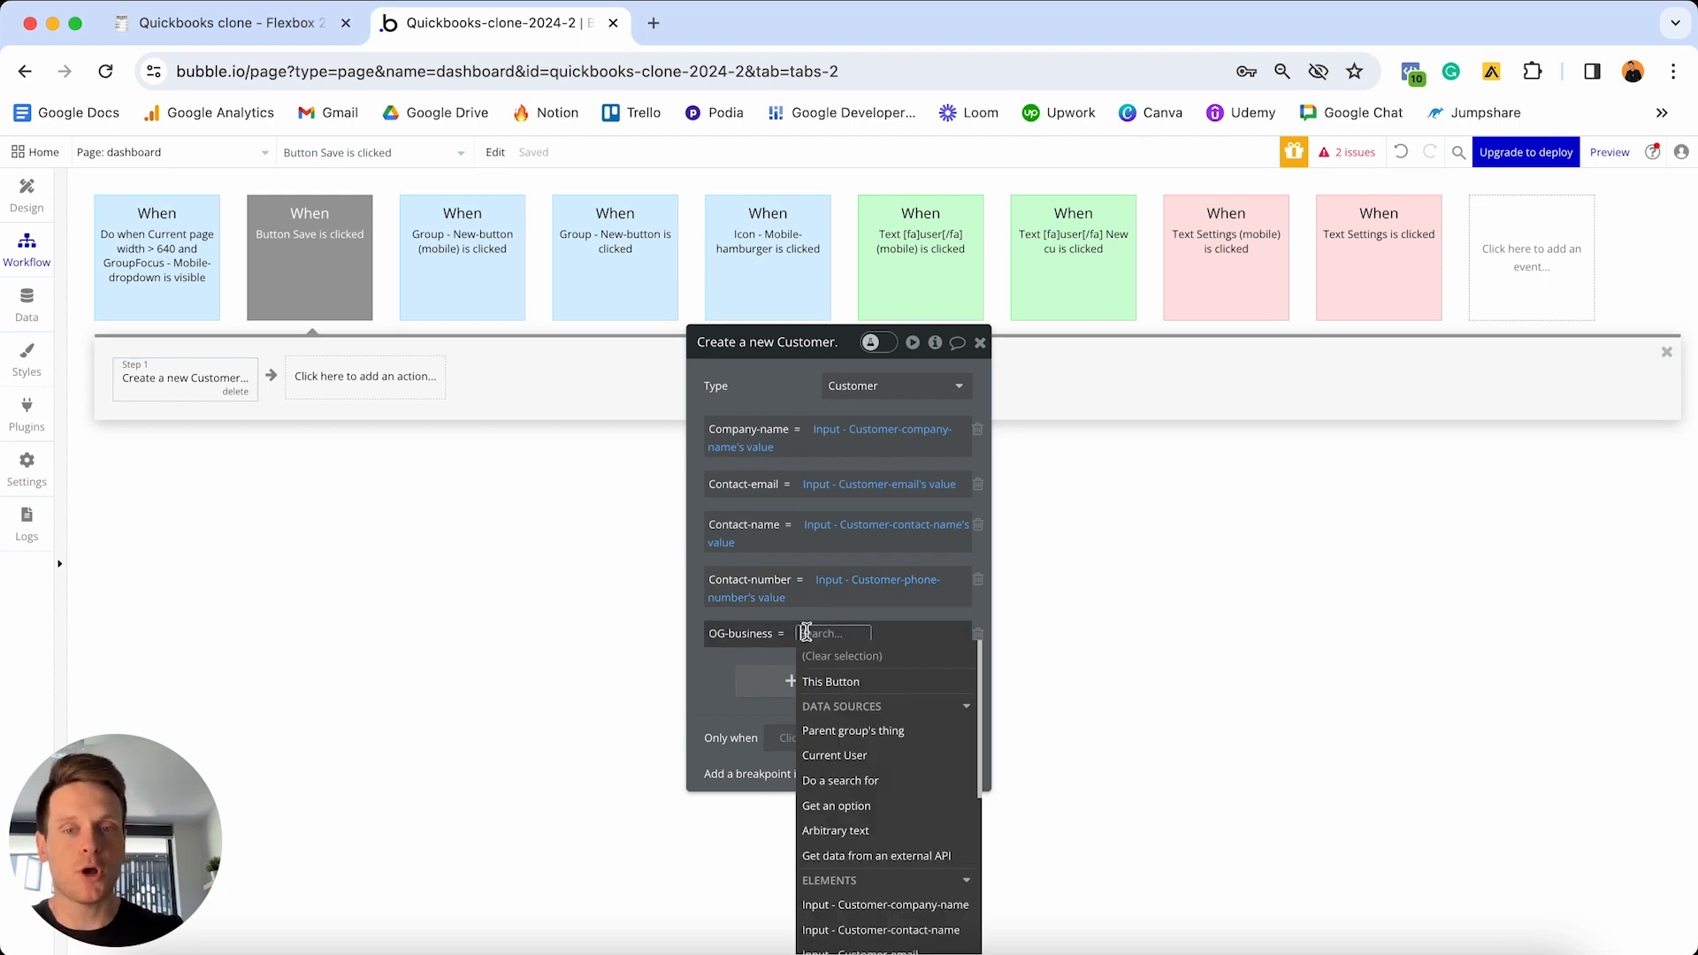
click(854, 759)
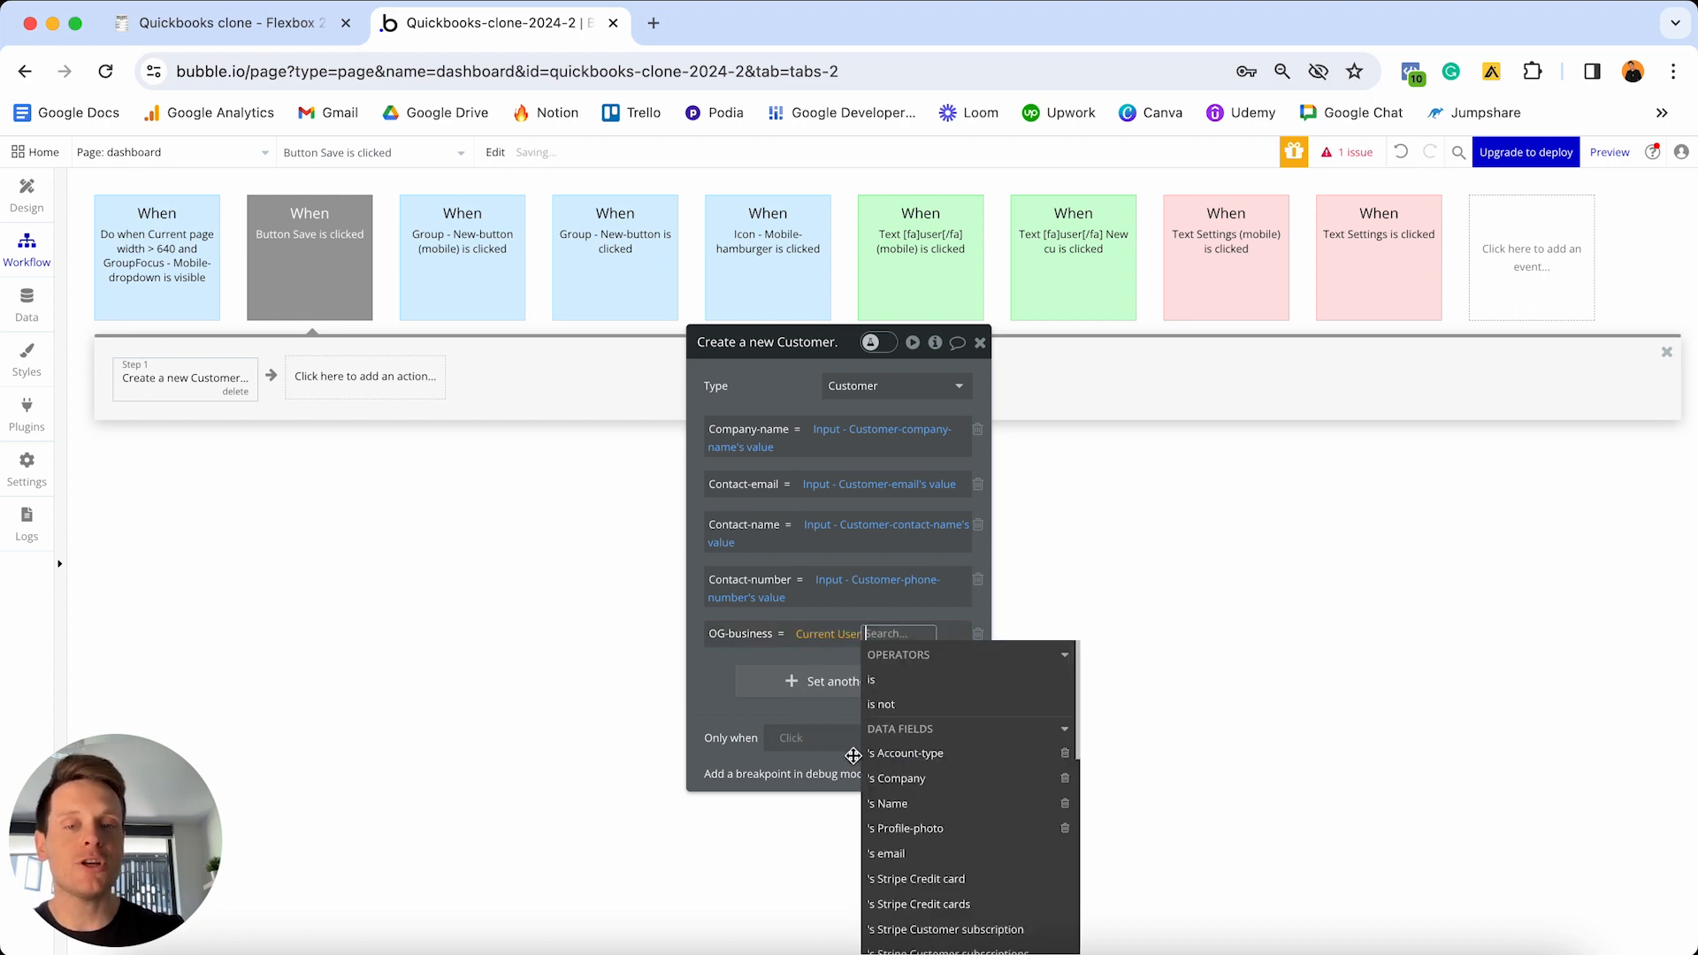
click(904, 782)
click(822, 612)
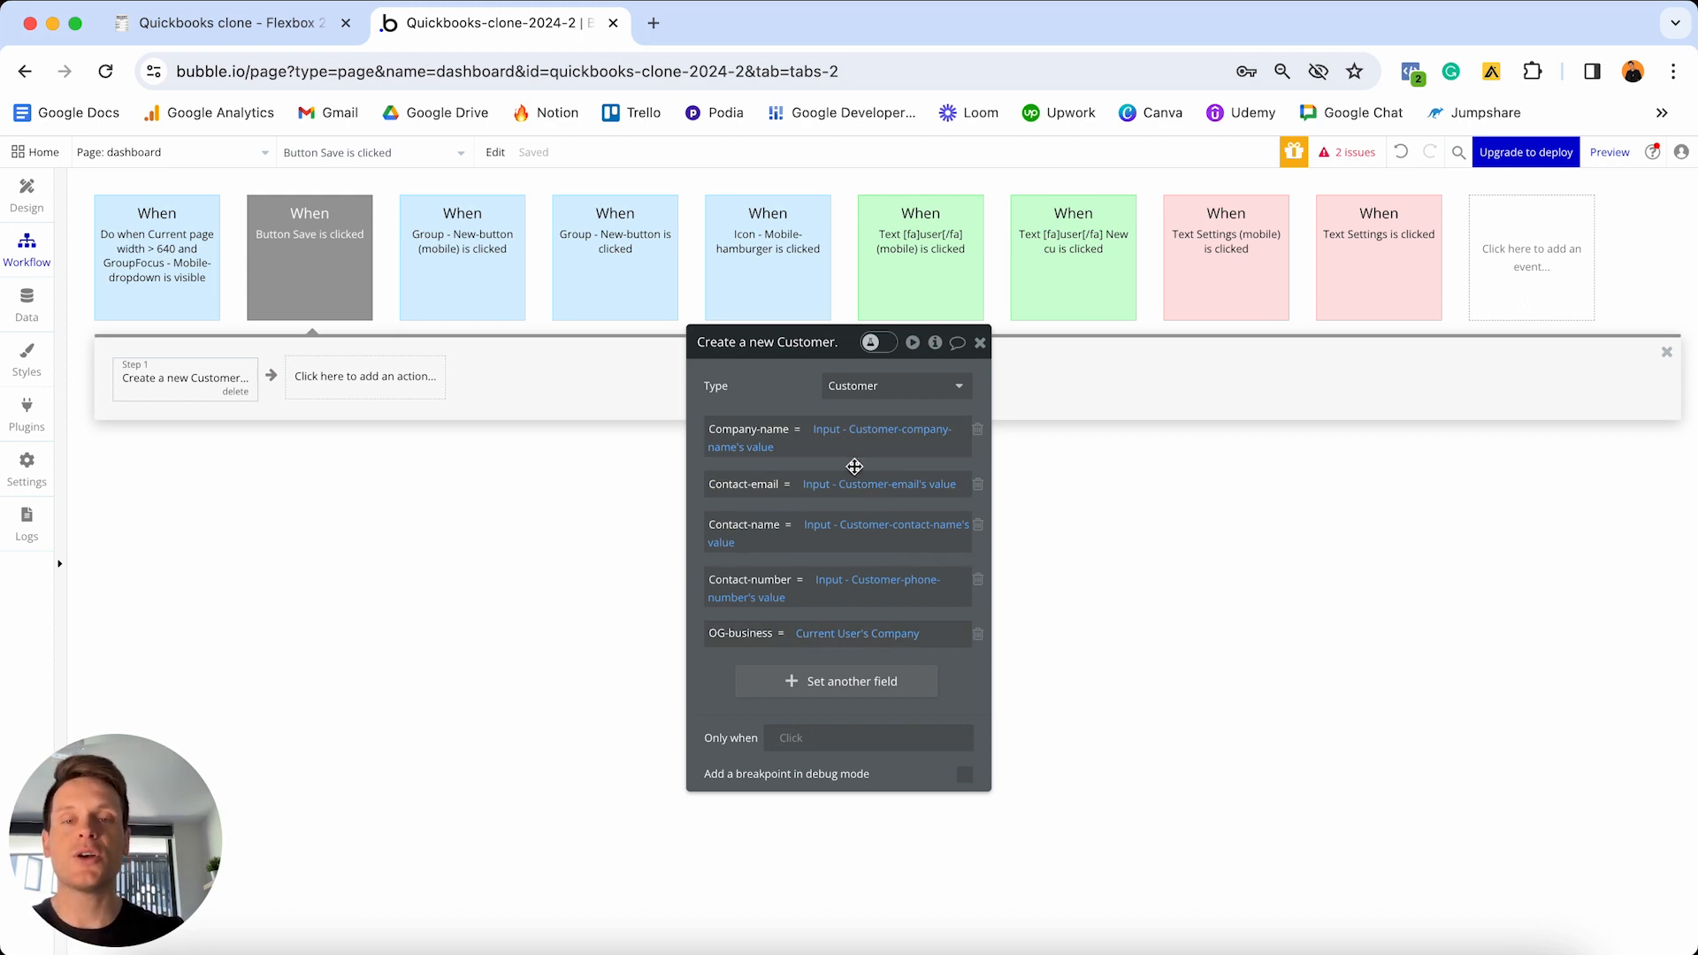
- Add a second Save step that hides Popup - Customer, then return to Design
click(356, 382)
mouse_move(359, 669)
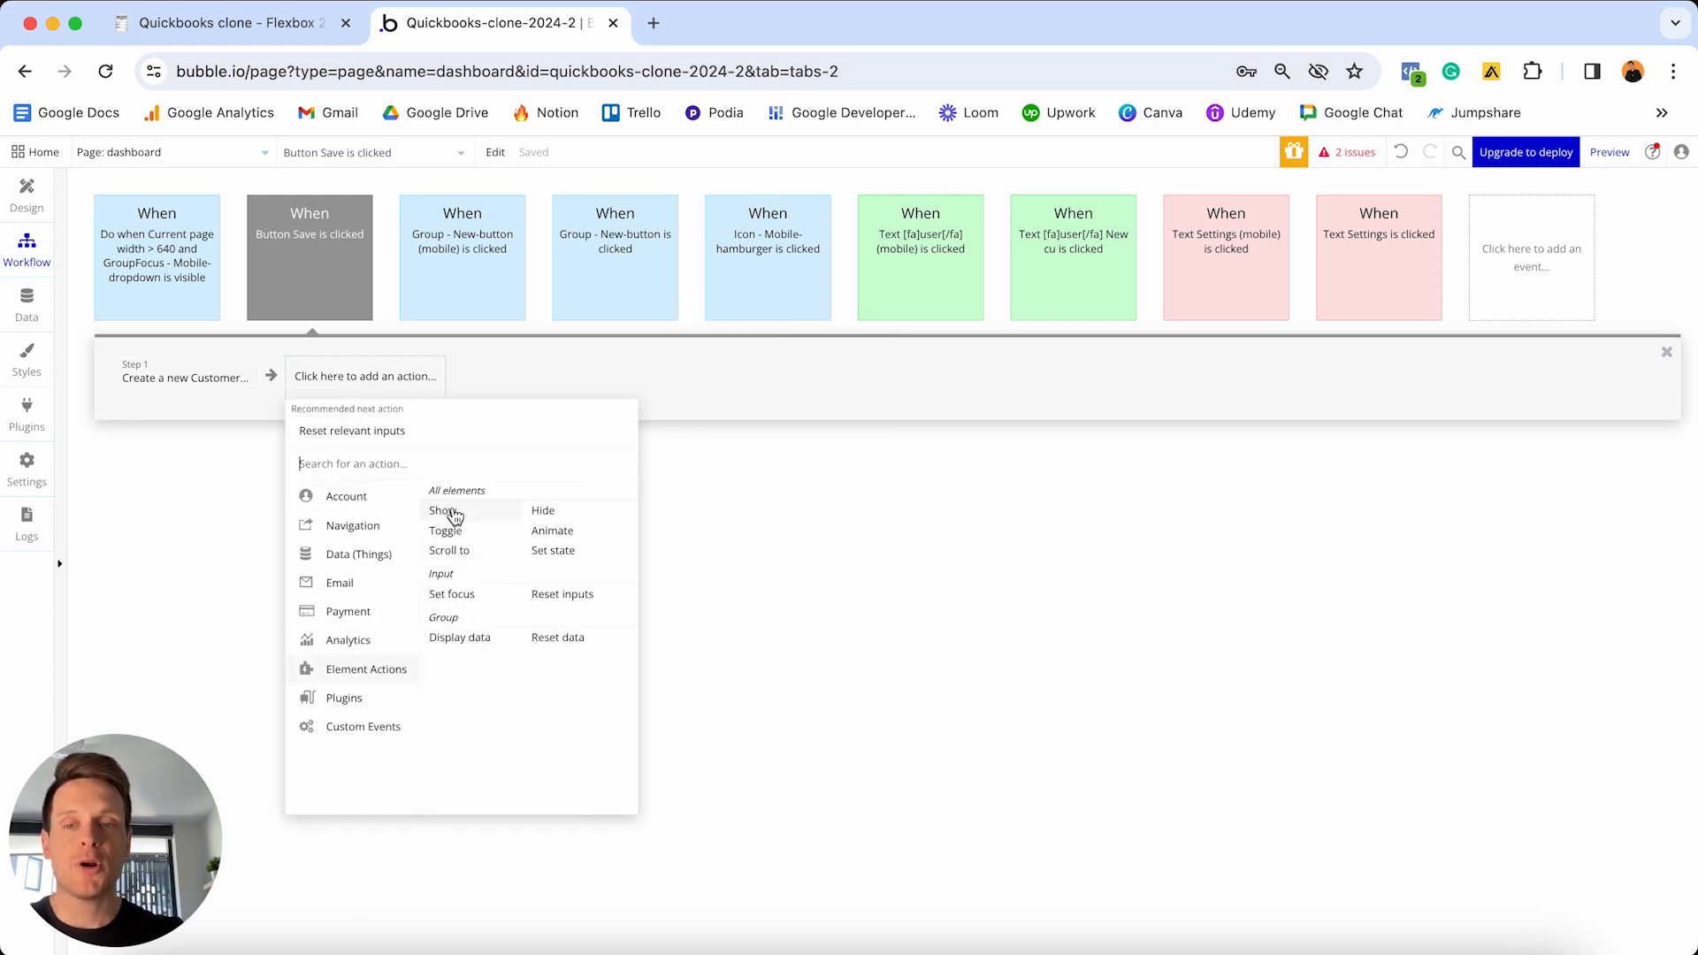
click(571, 516)
click(872, 387)
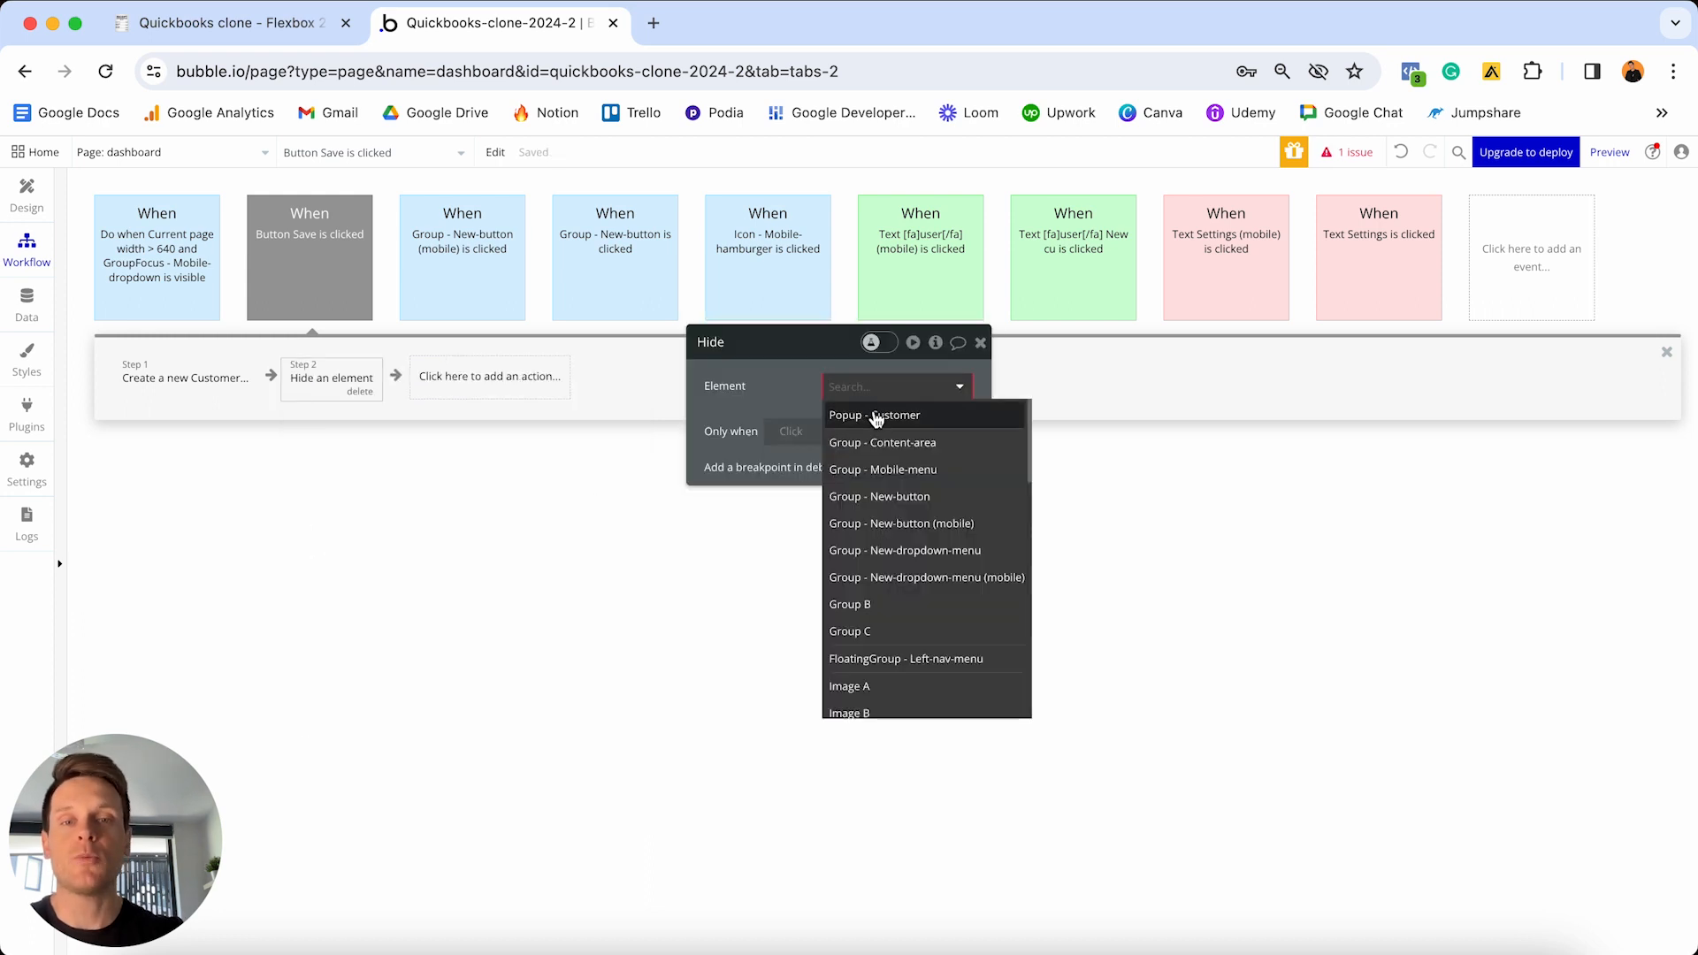
click(879, 423)
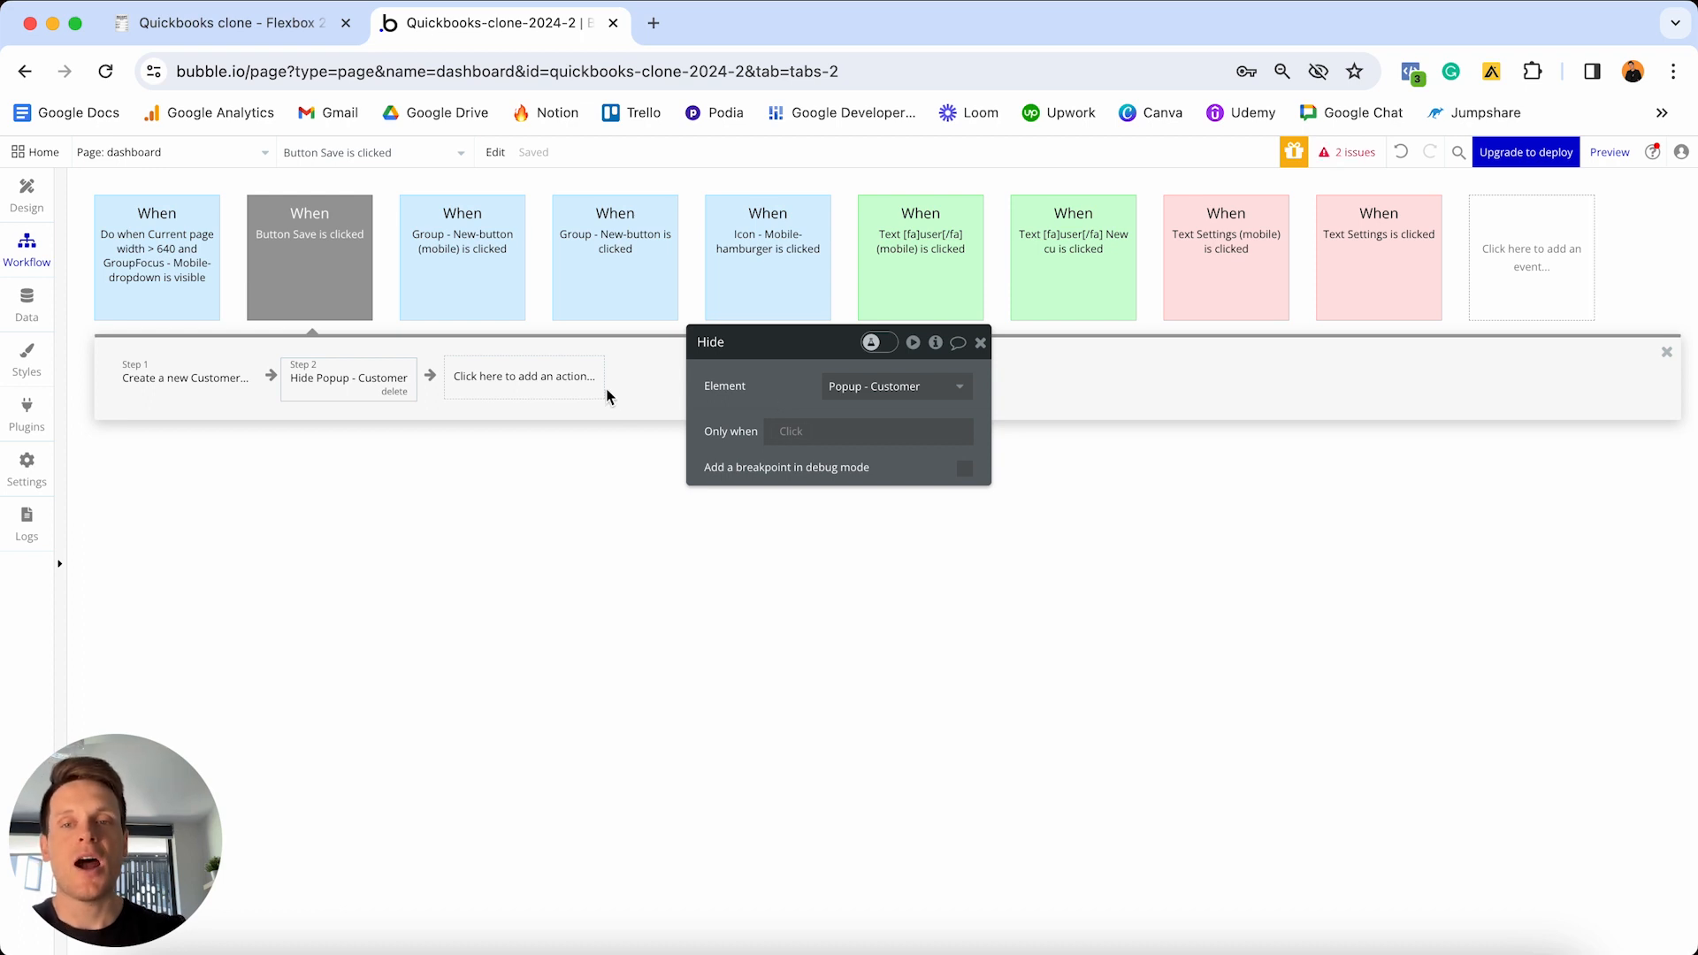
click(27, 195)
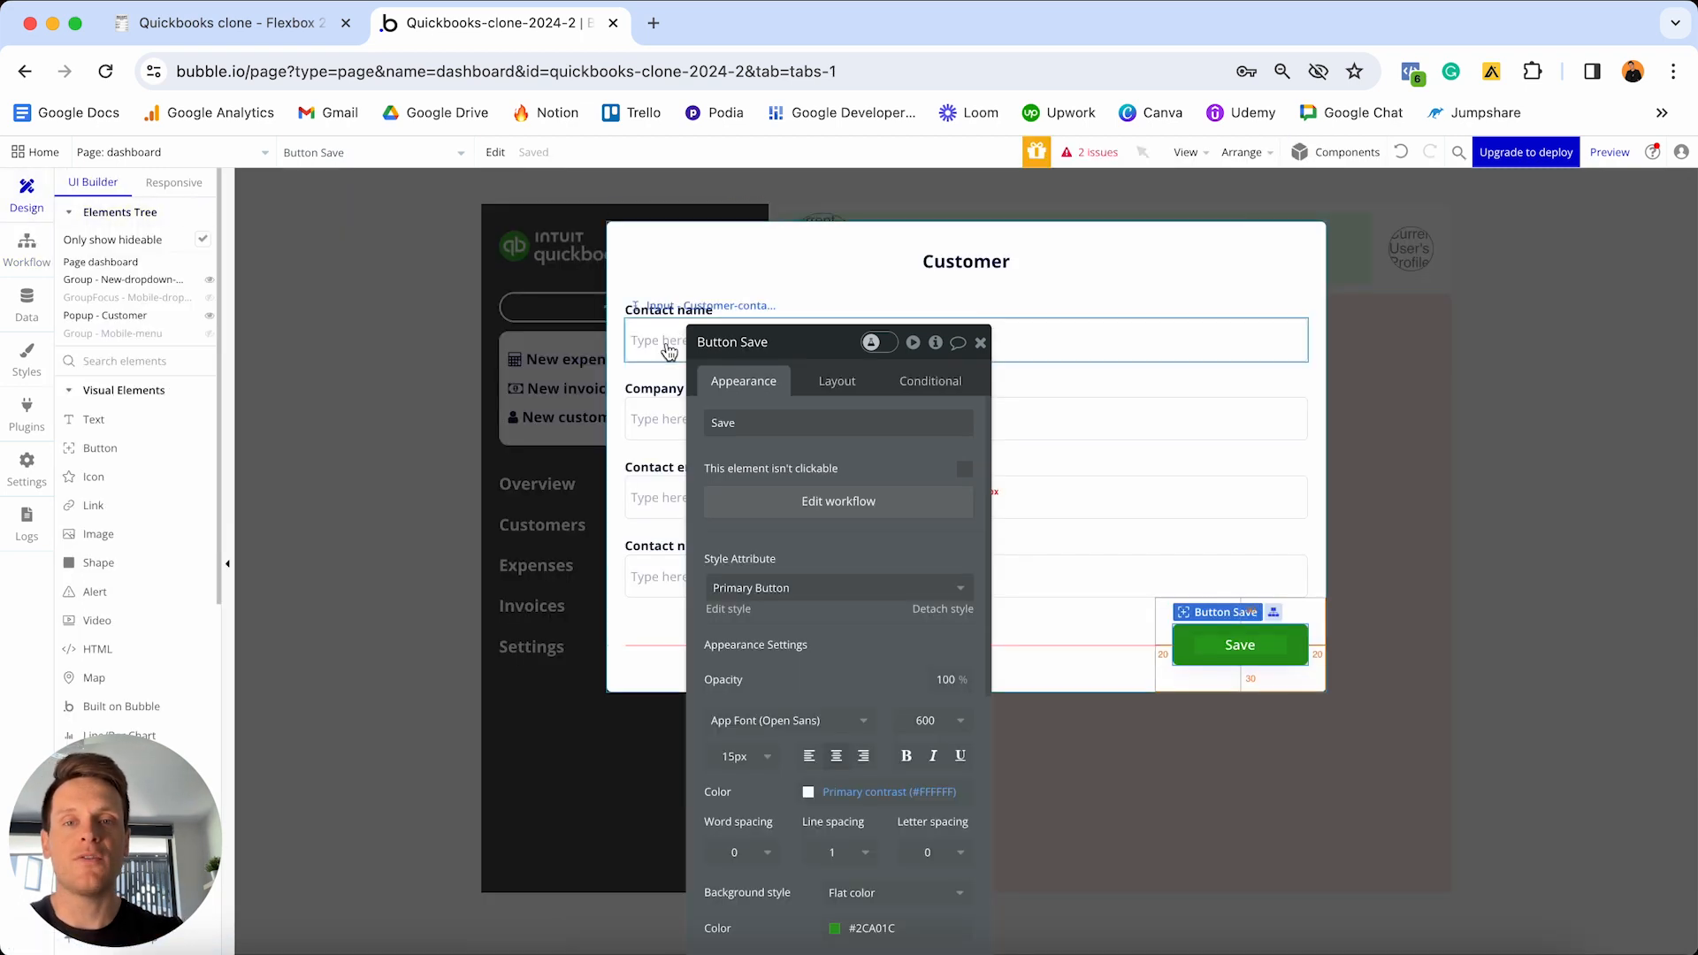
drag(769, 332, 1365, 264)
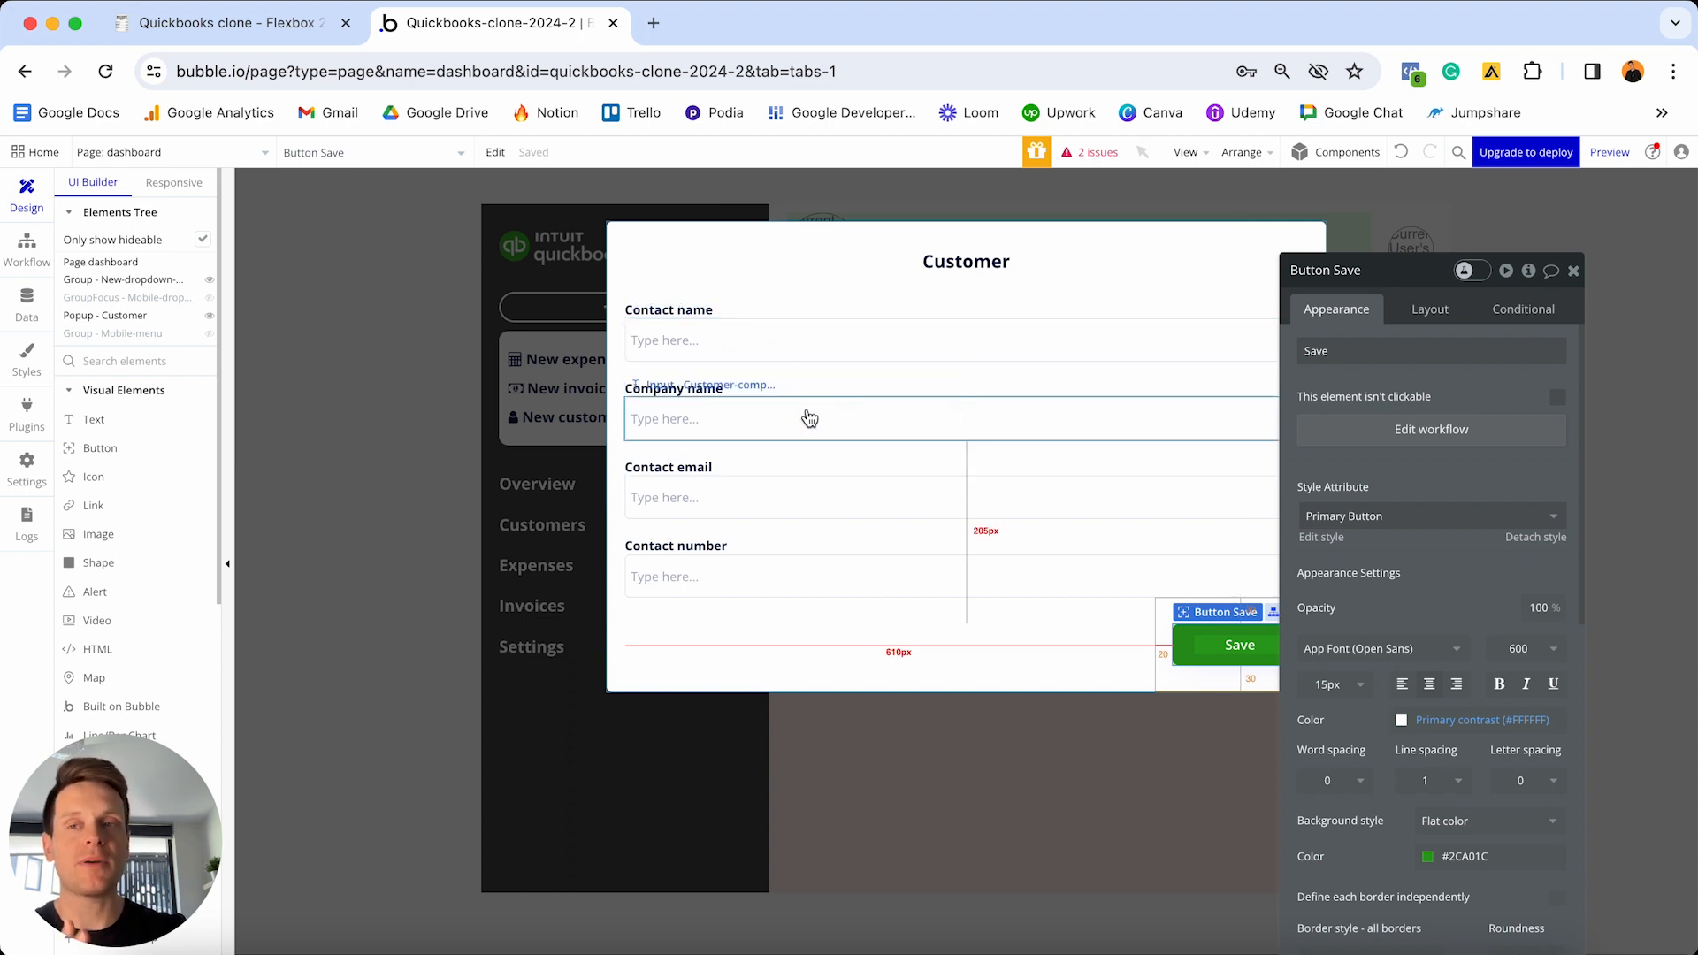
- Add a third Reset relevant inputs step to the Save workflow
click(26, 250)
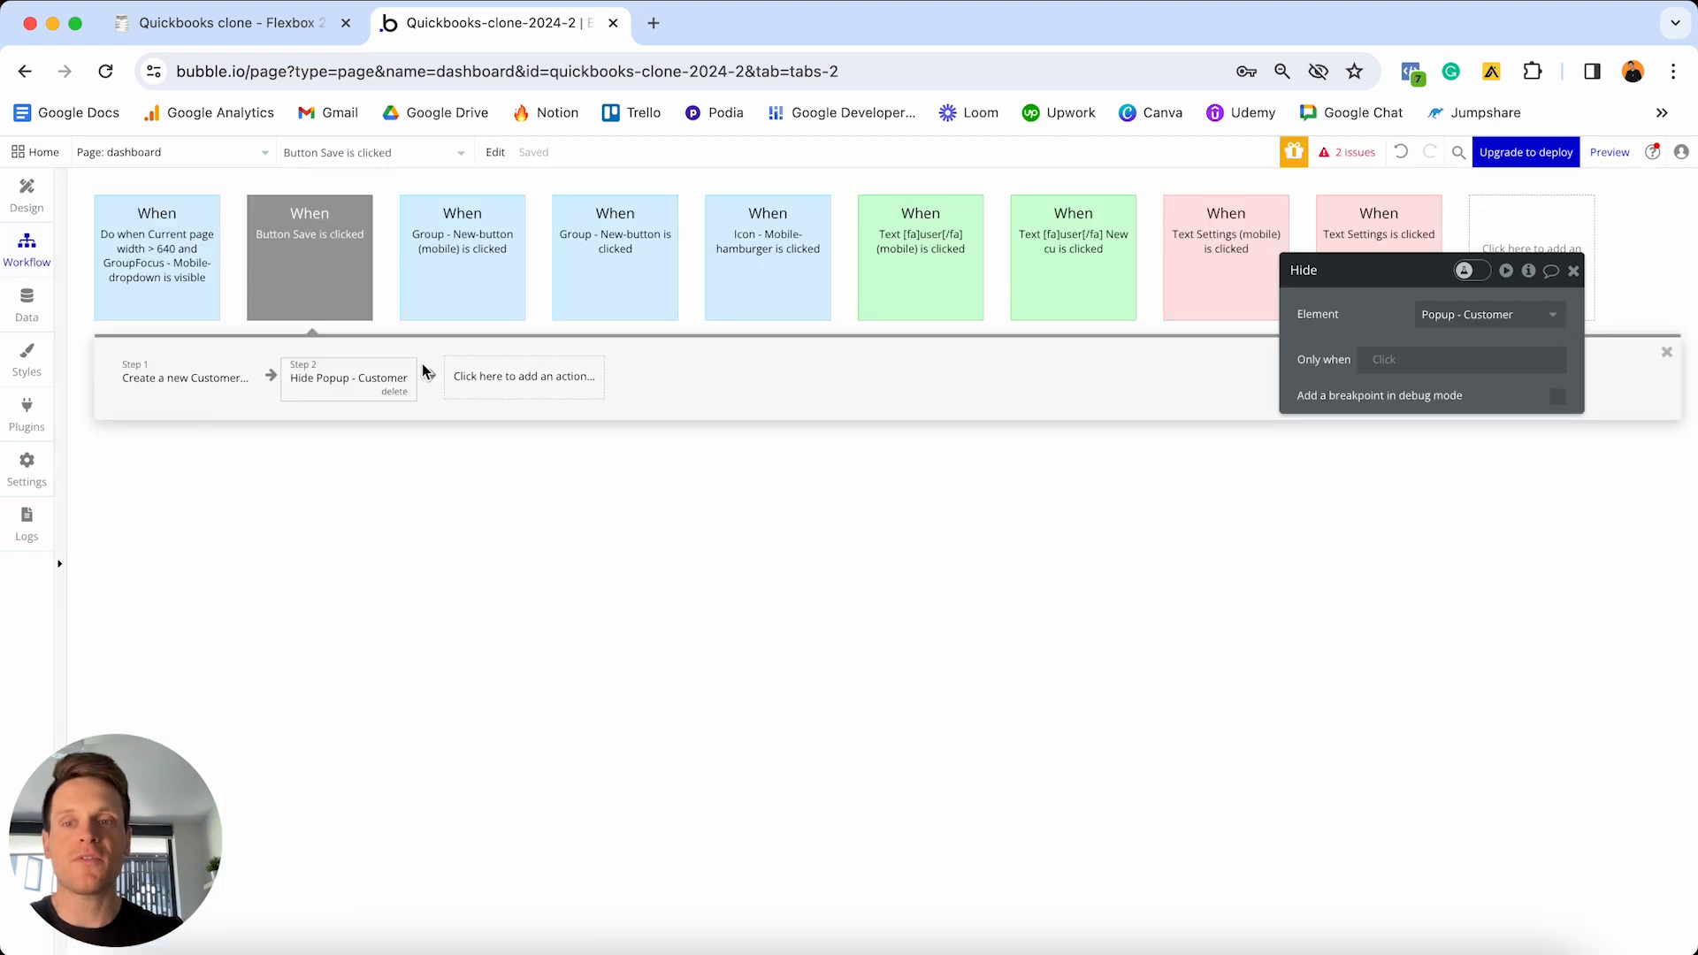
click(519, 387)
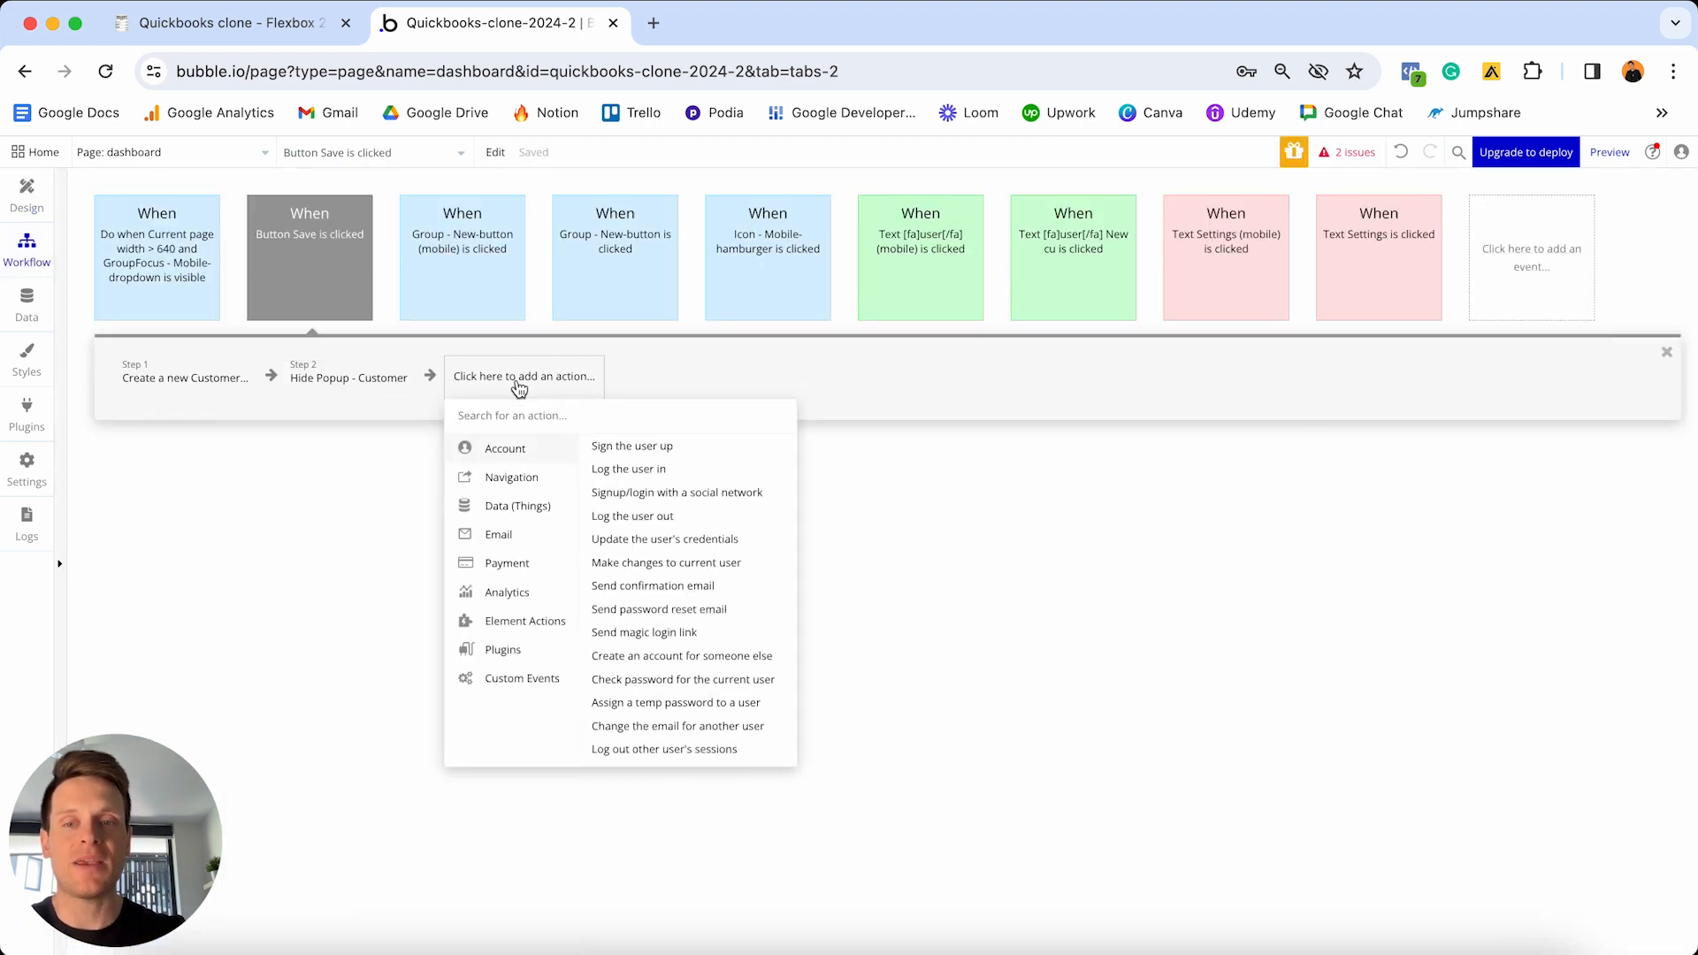
text(reset)
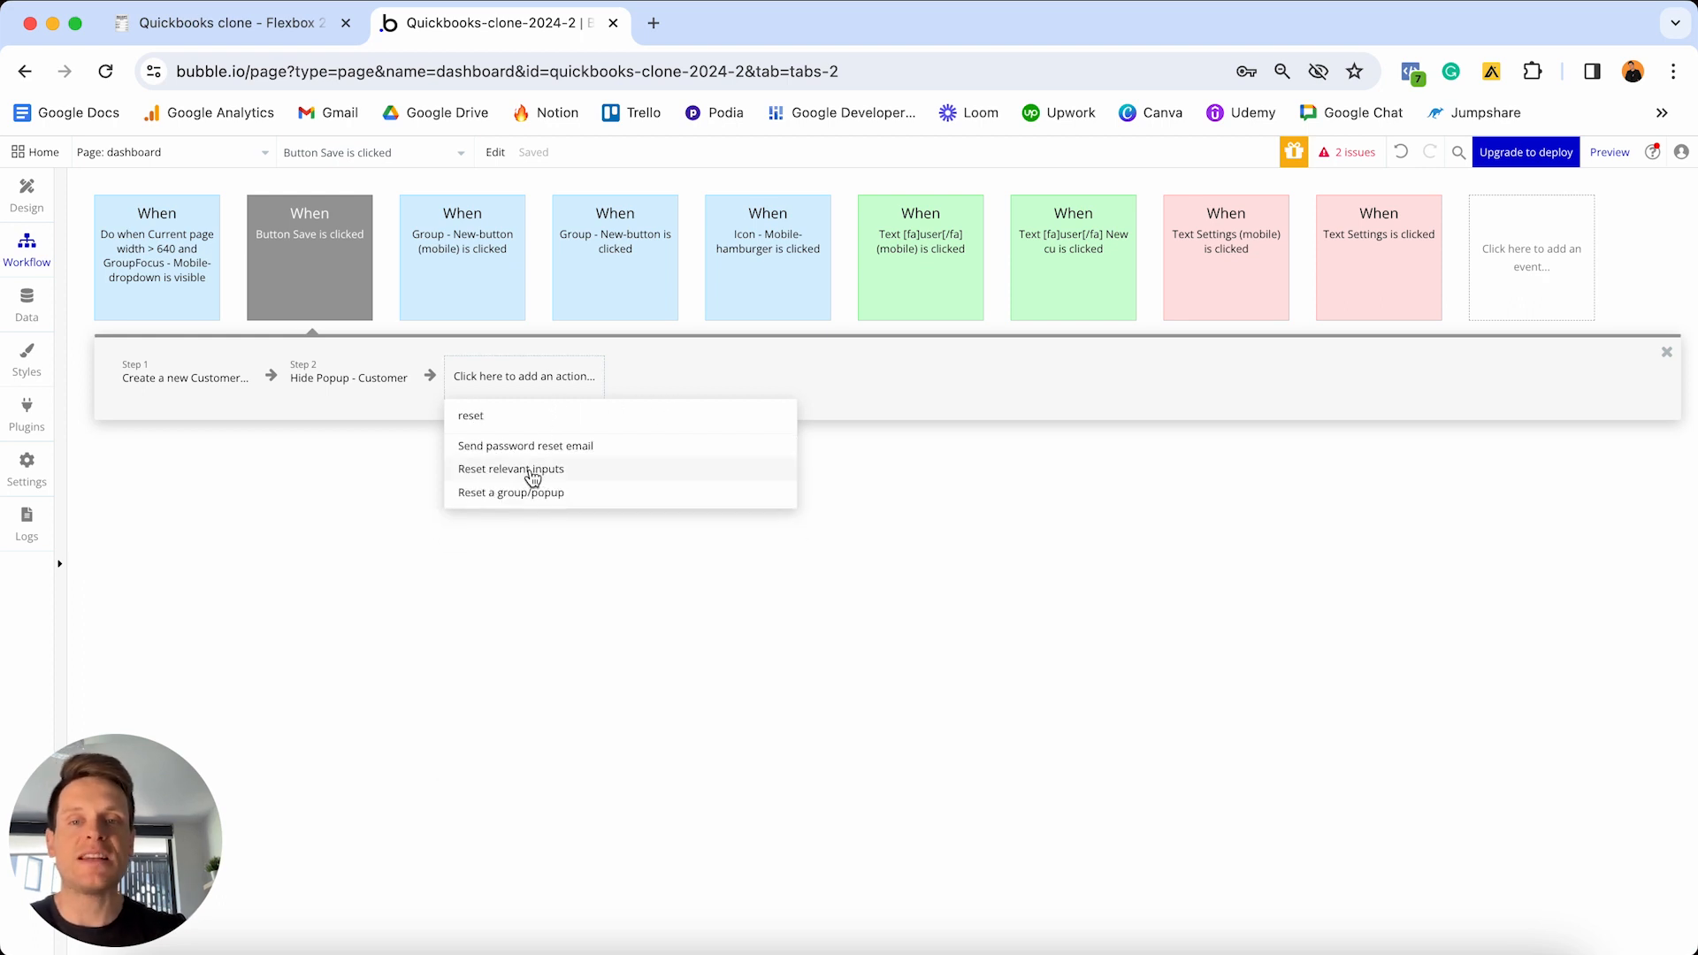
click(531, 471)
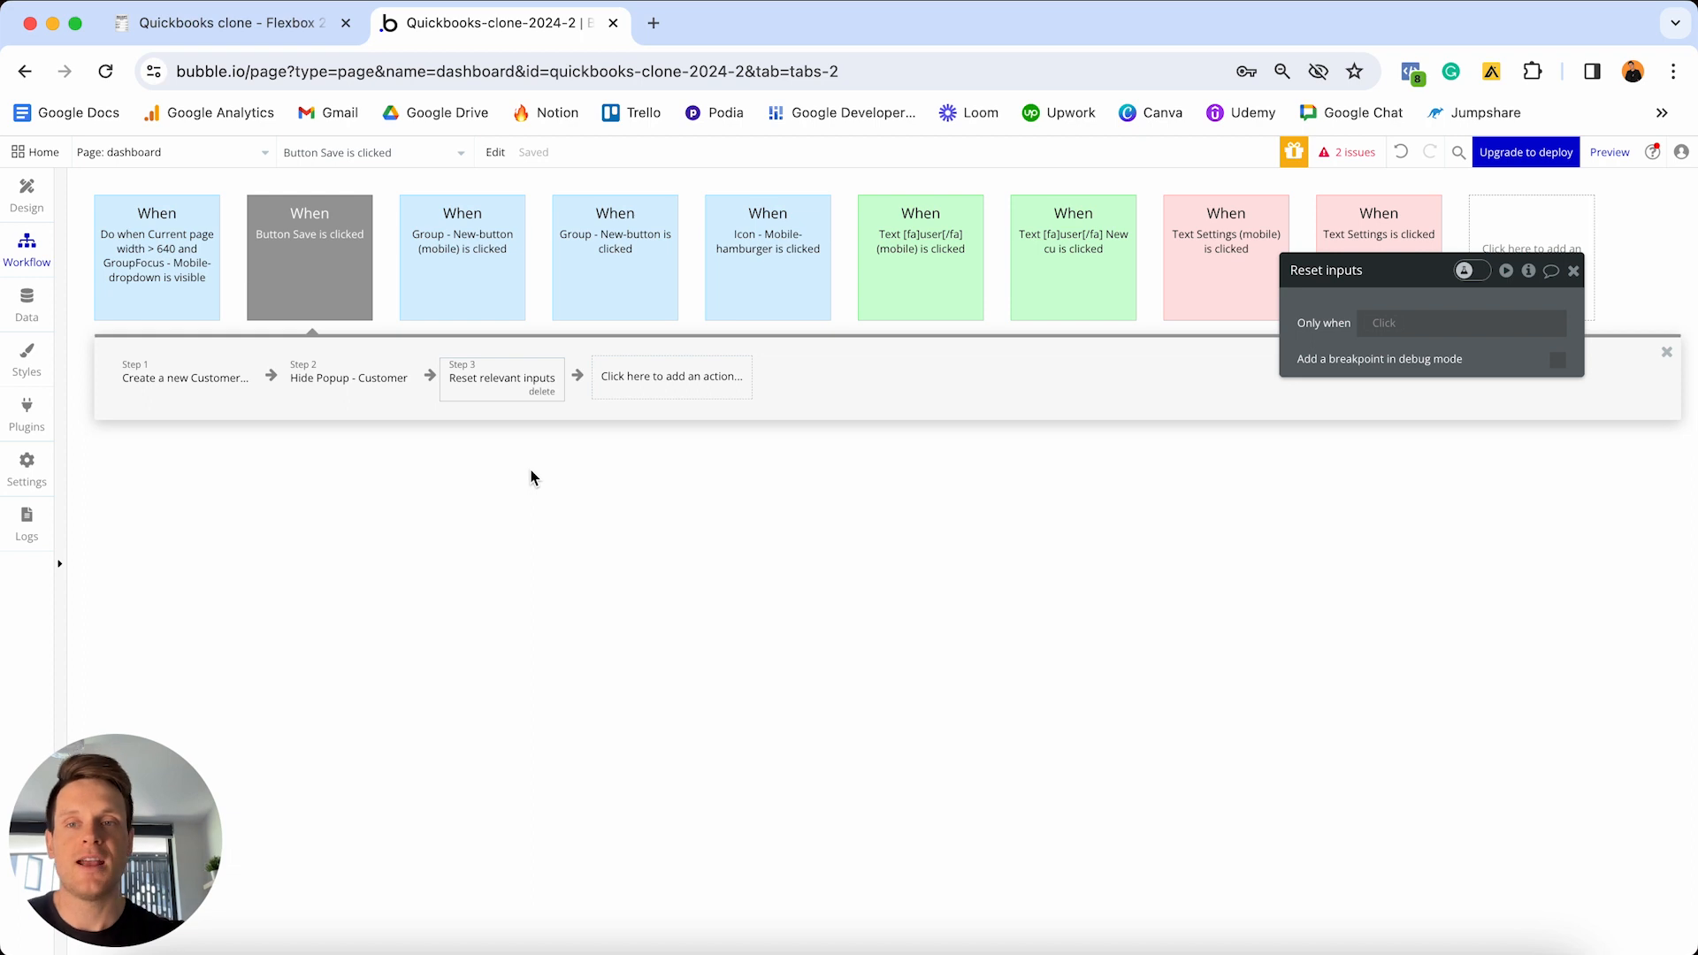
- Colour the Button Save is clicked event green and return to Design
mouse_move(341, 225)
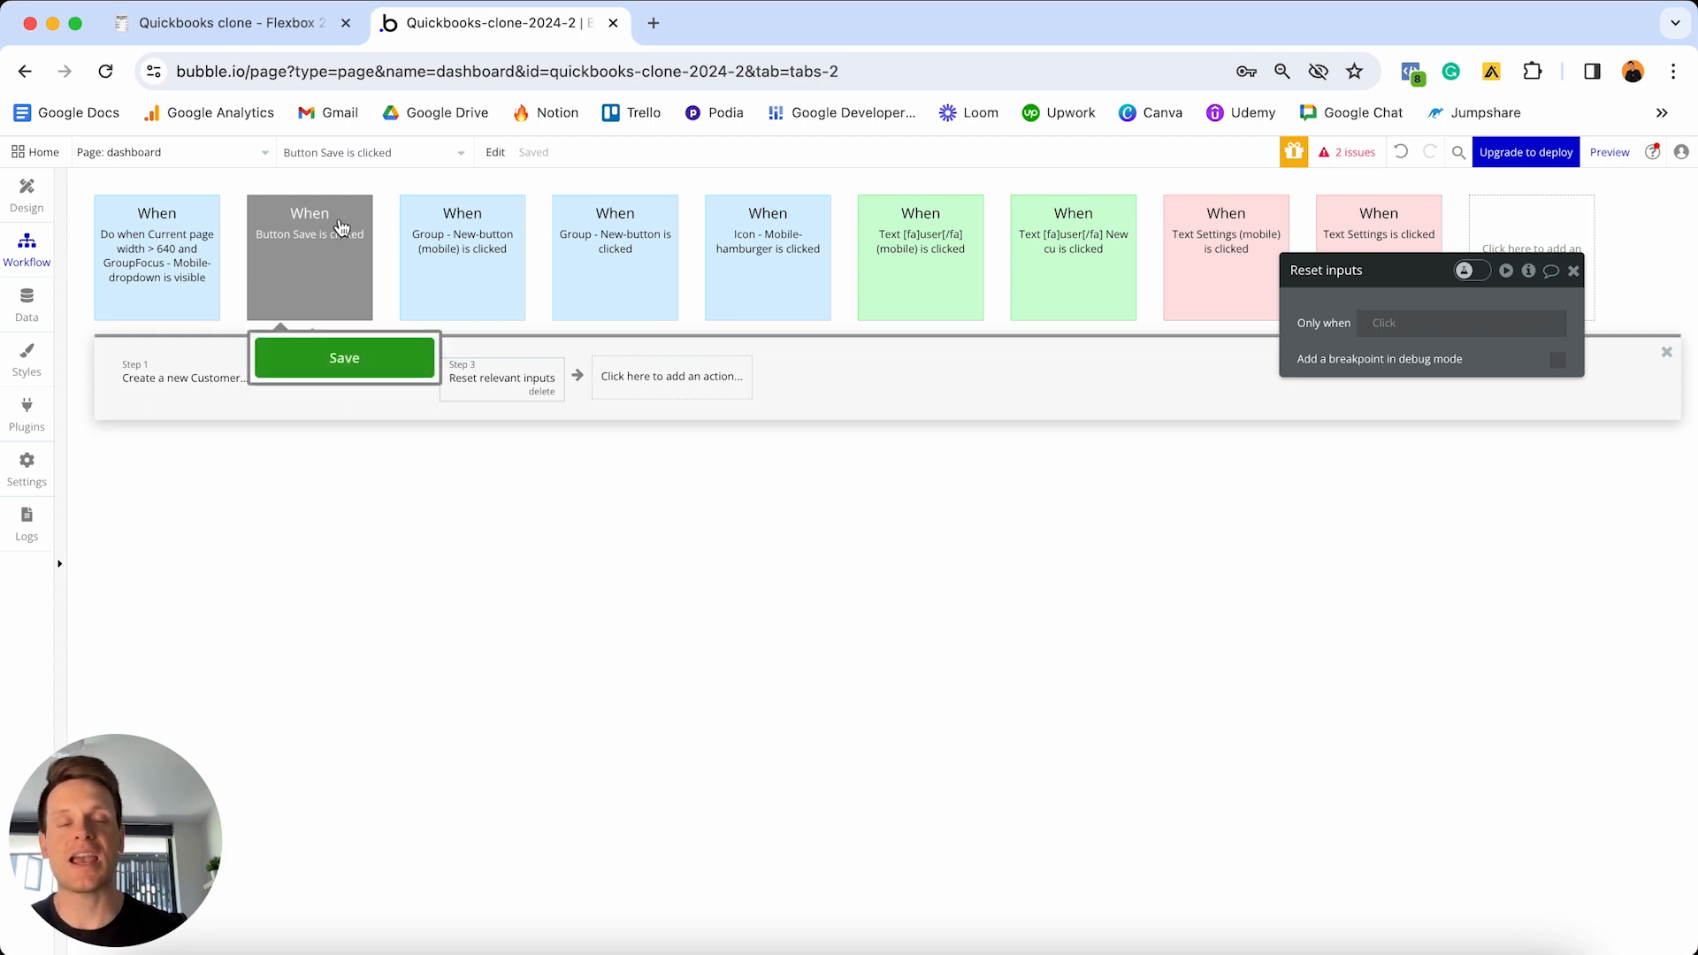
click(339, 257)
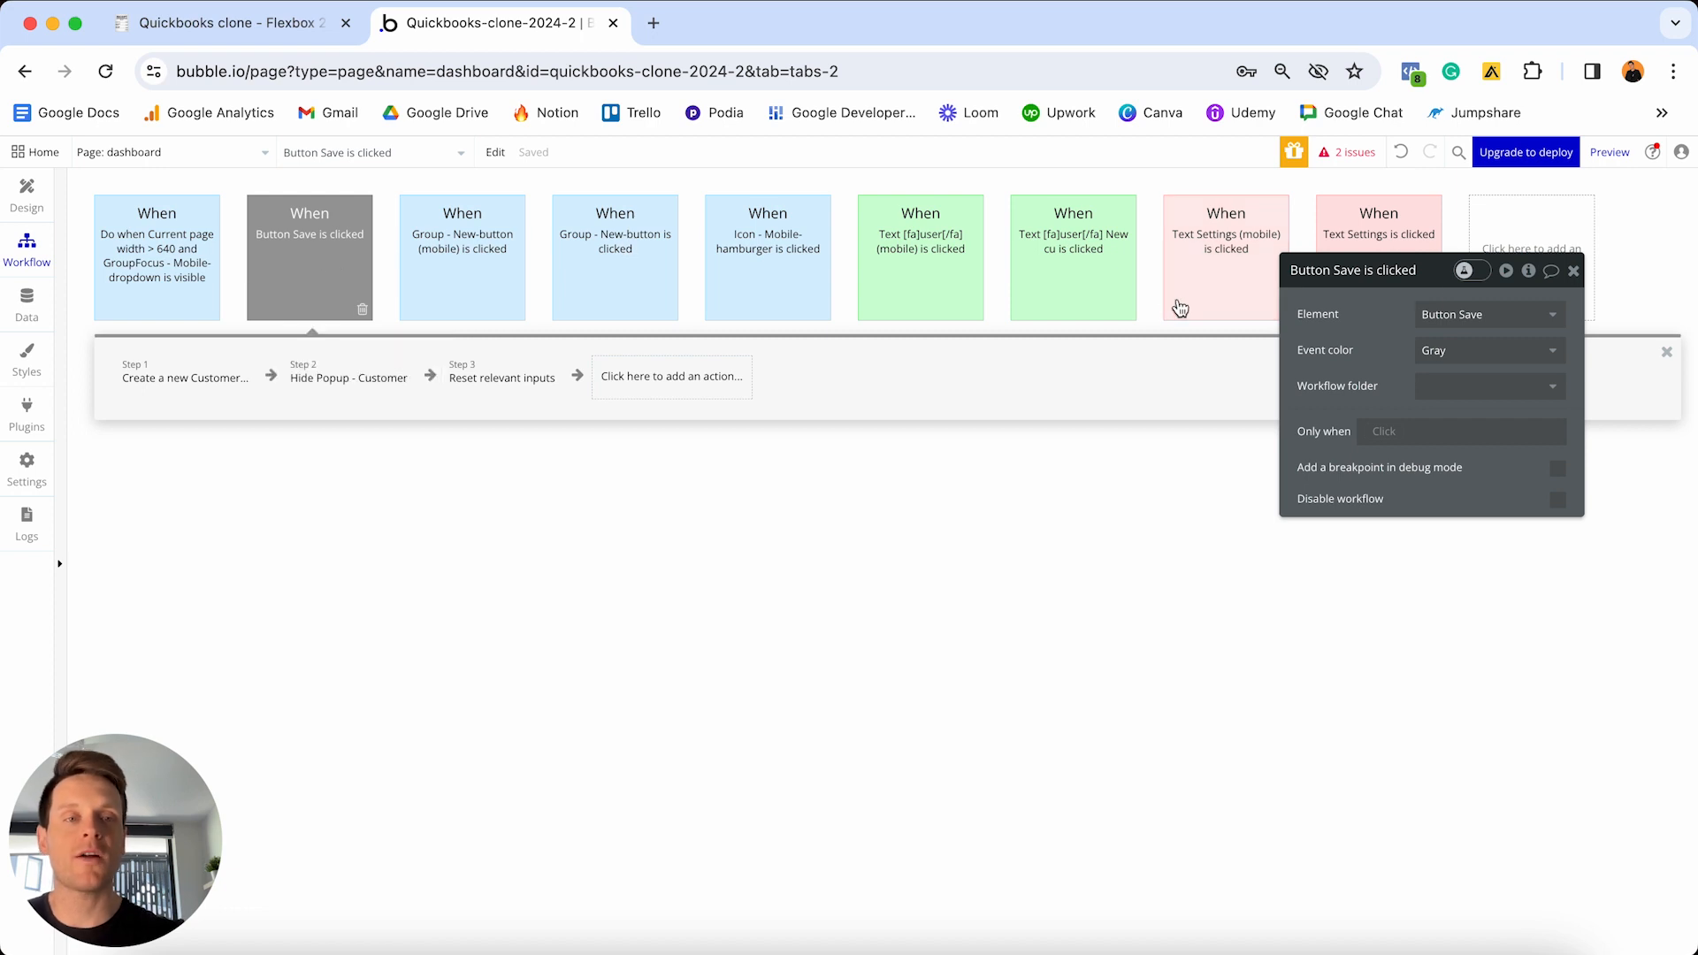
click(1486, 350)
click(1447, 487)
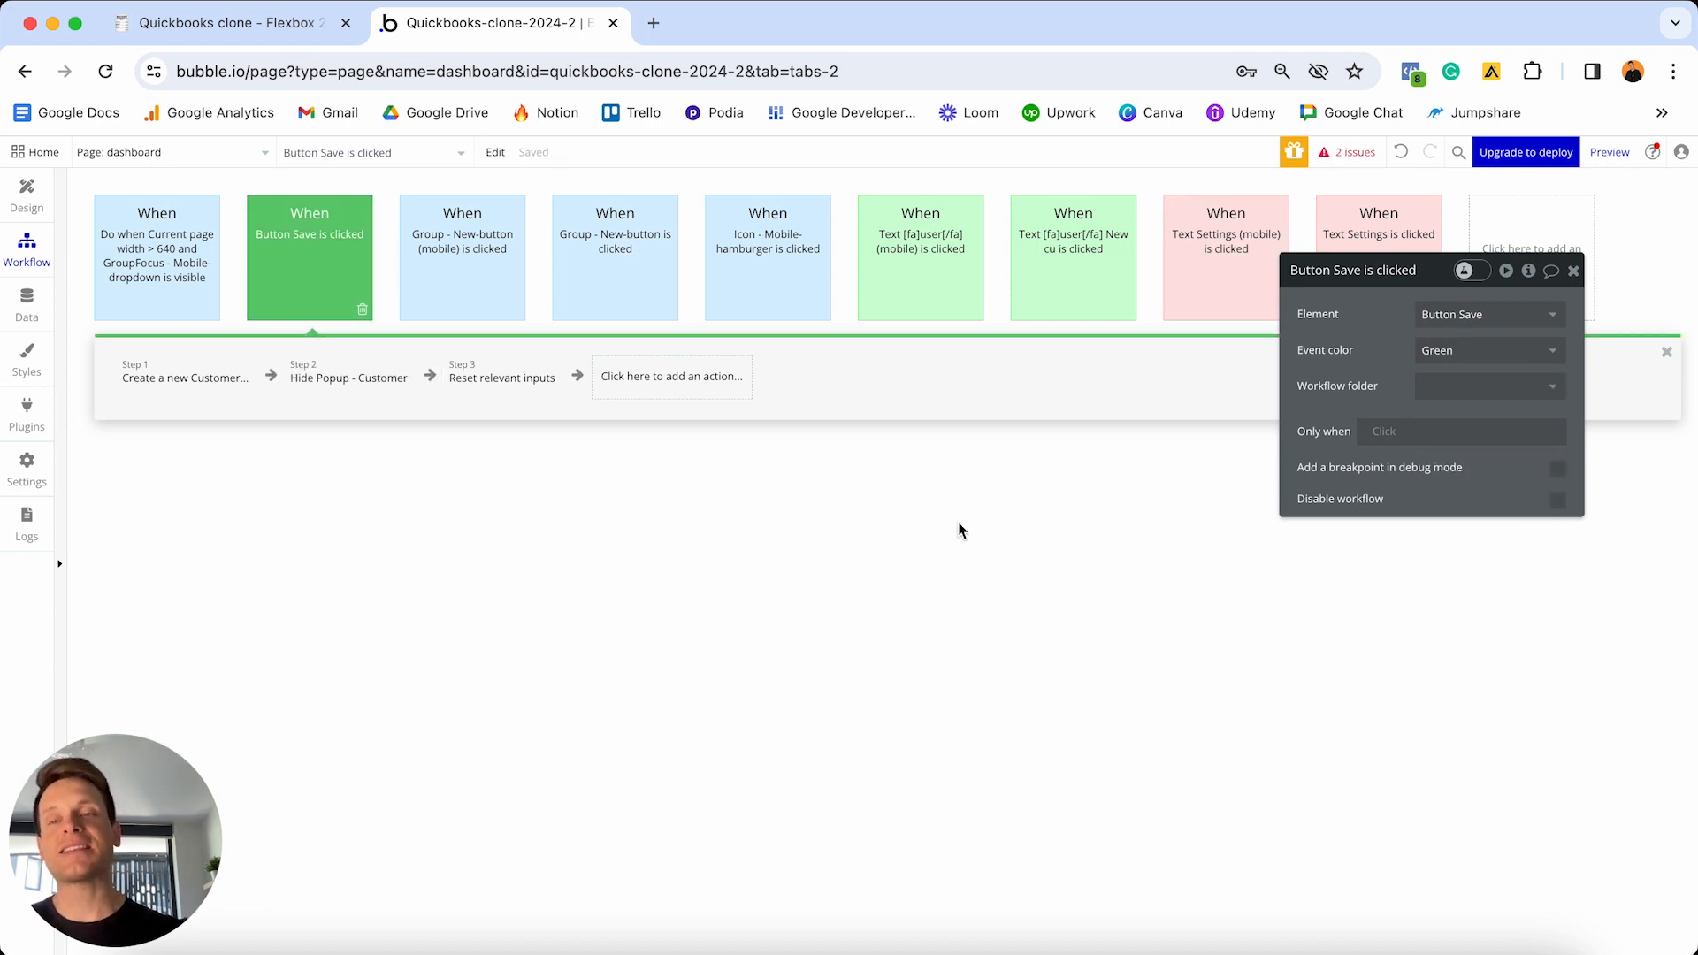
click(41, 204)
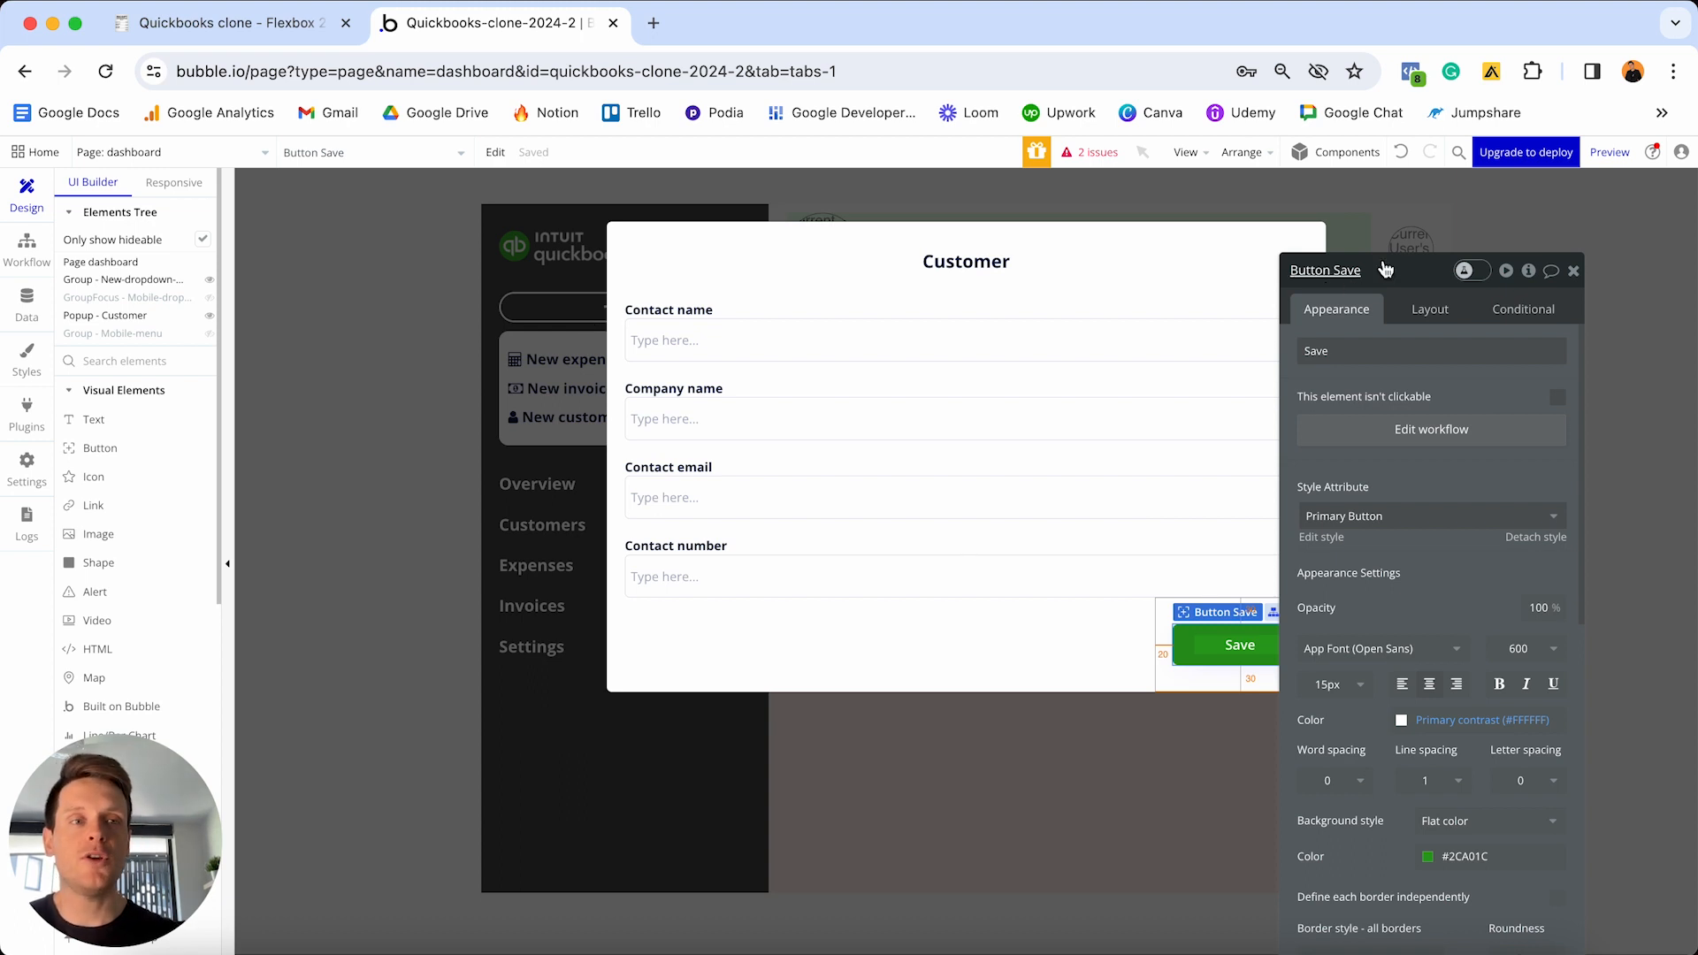
- Preview the app and open the New customer form from the + New menu
mouse_move(1608, 157)
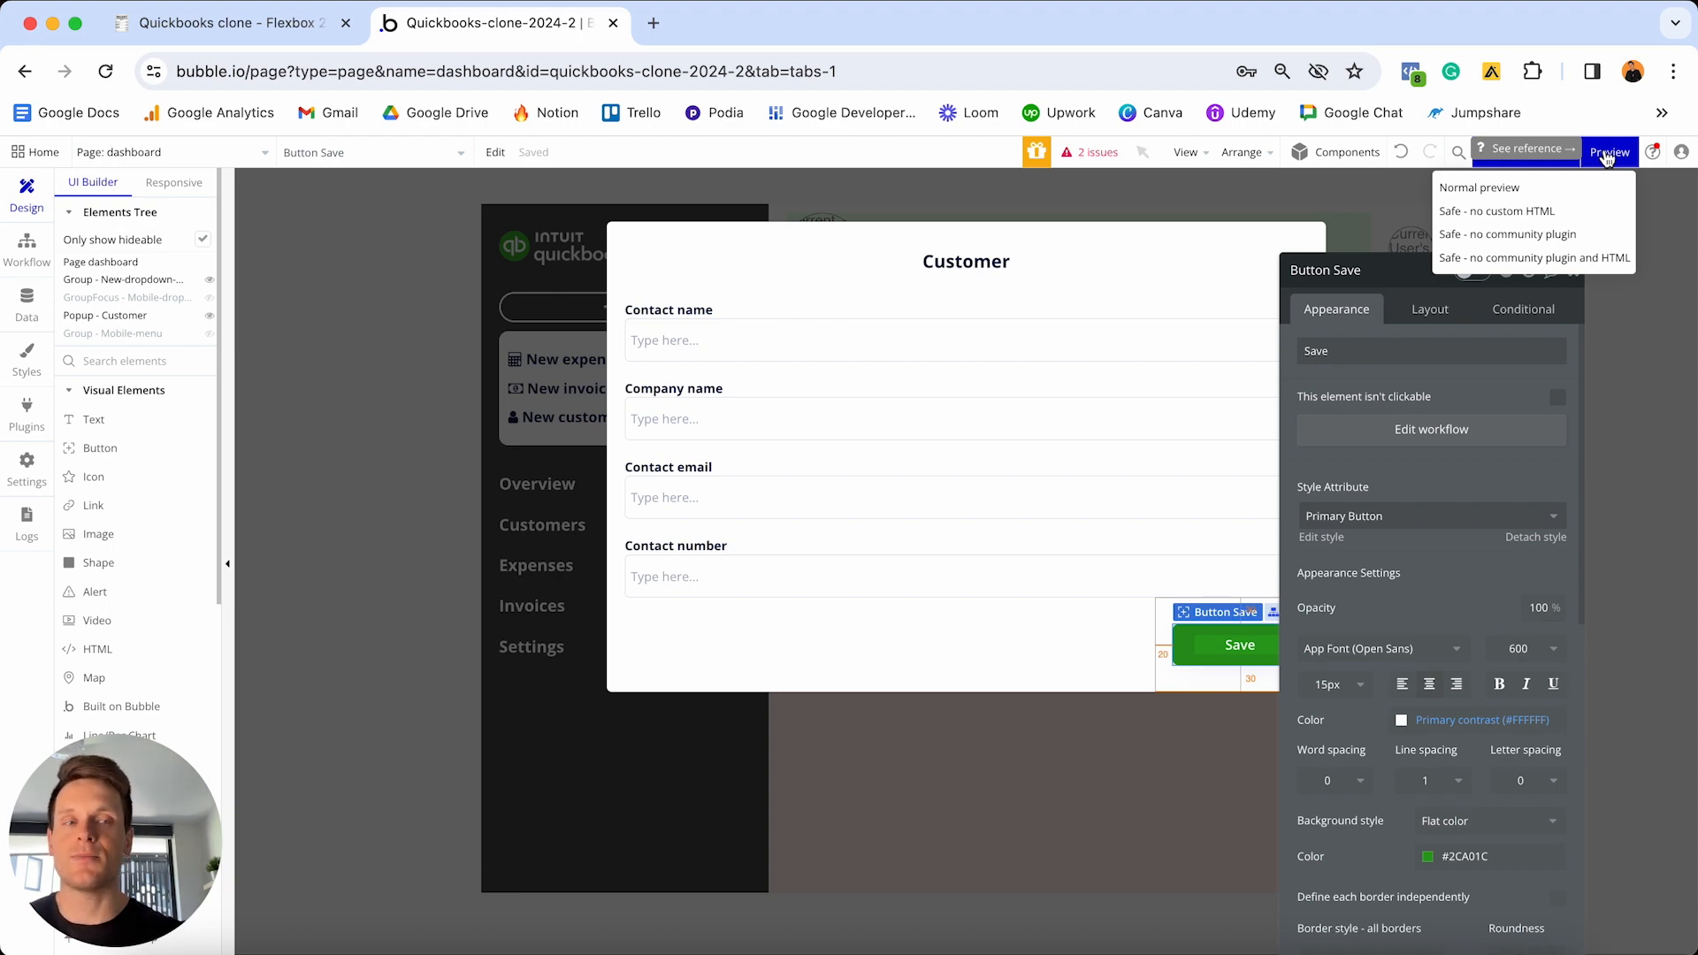
click(1608, 154)
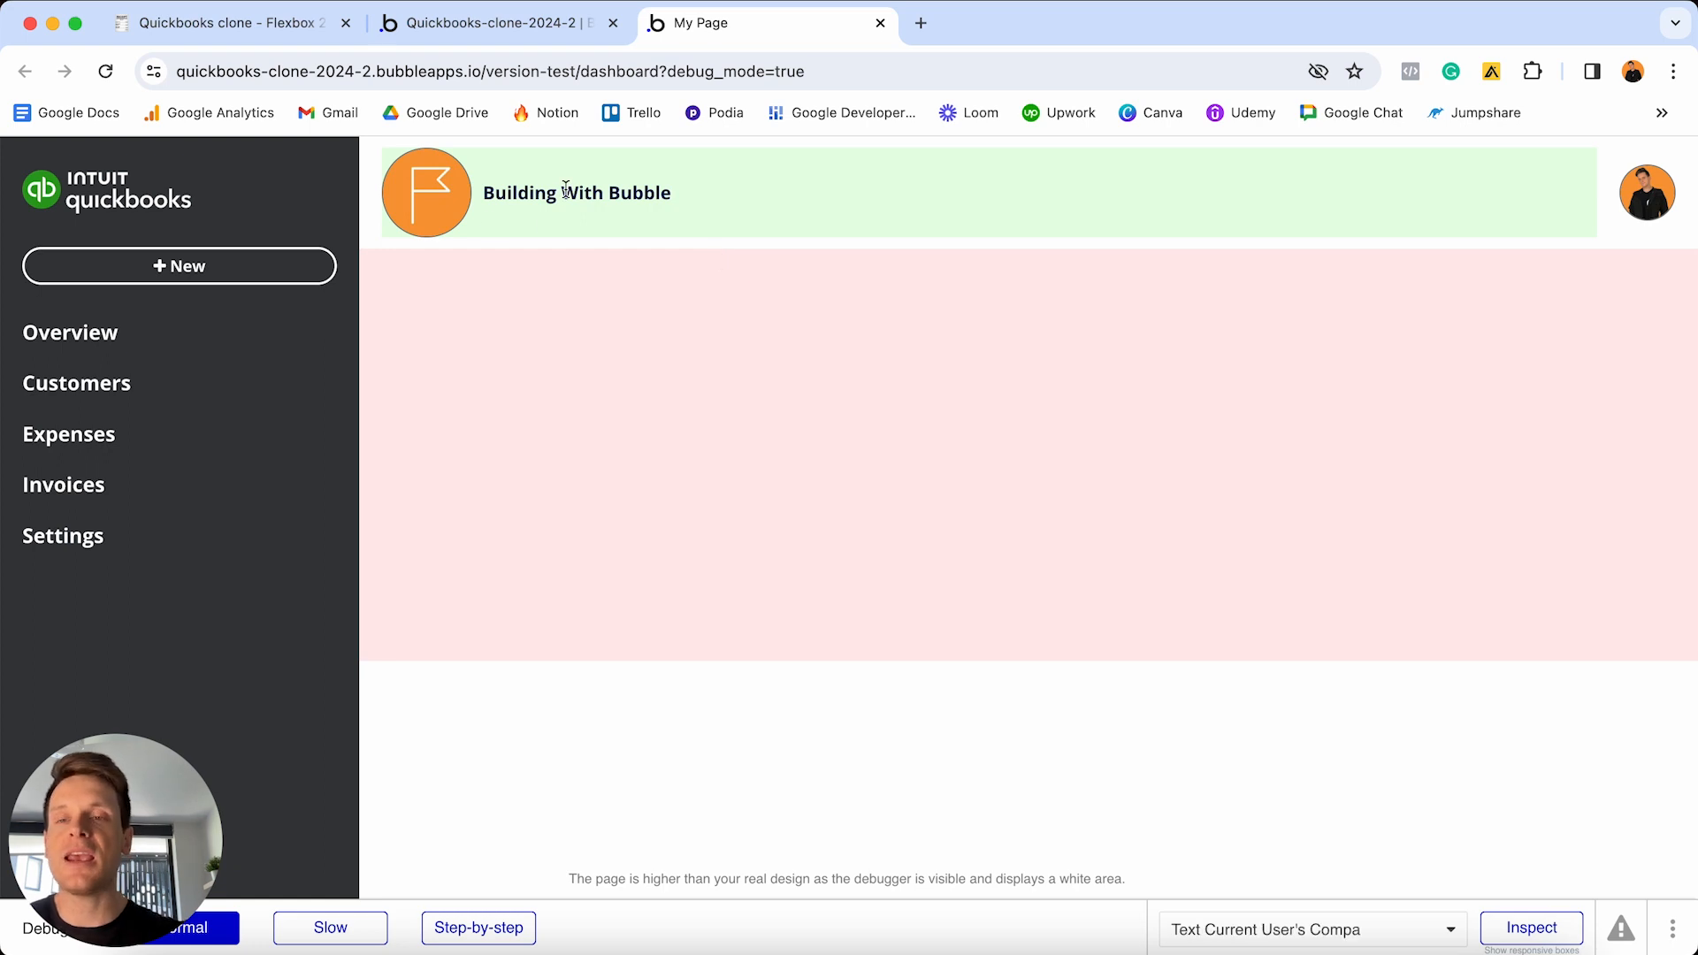
click(188, 273)
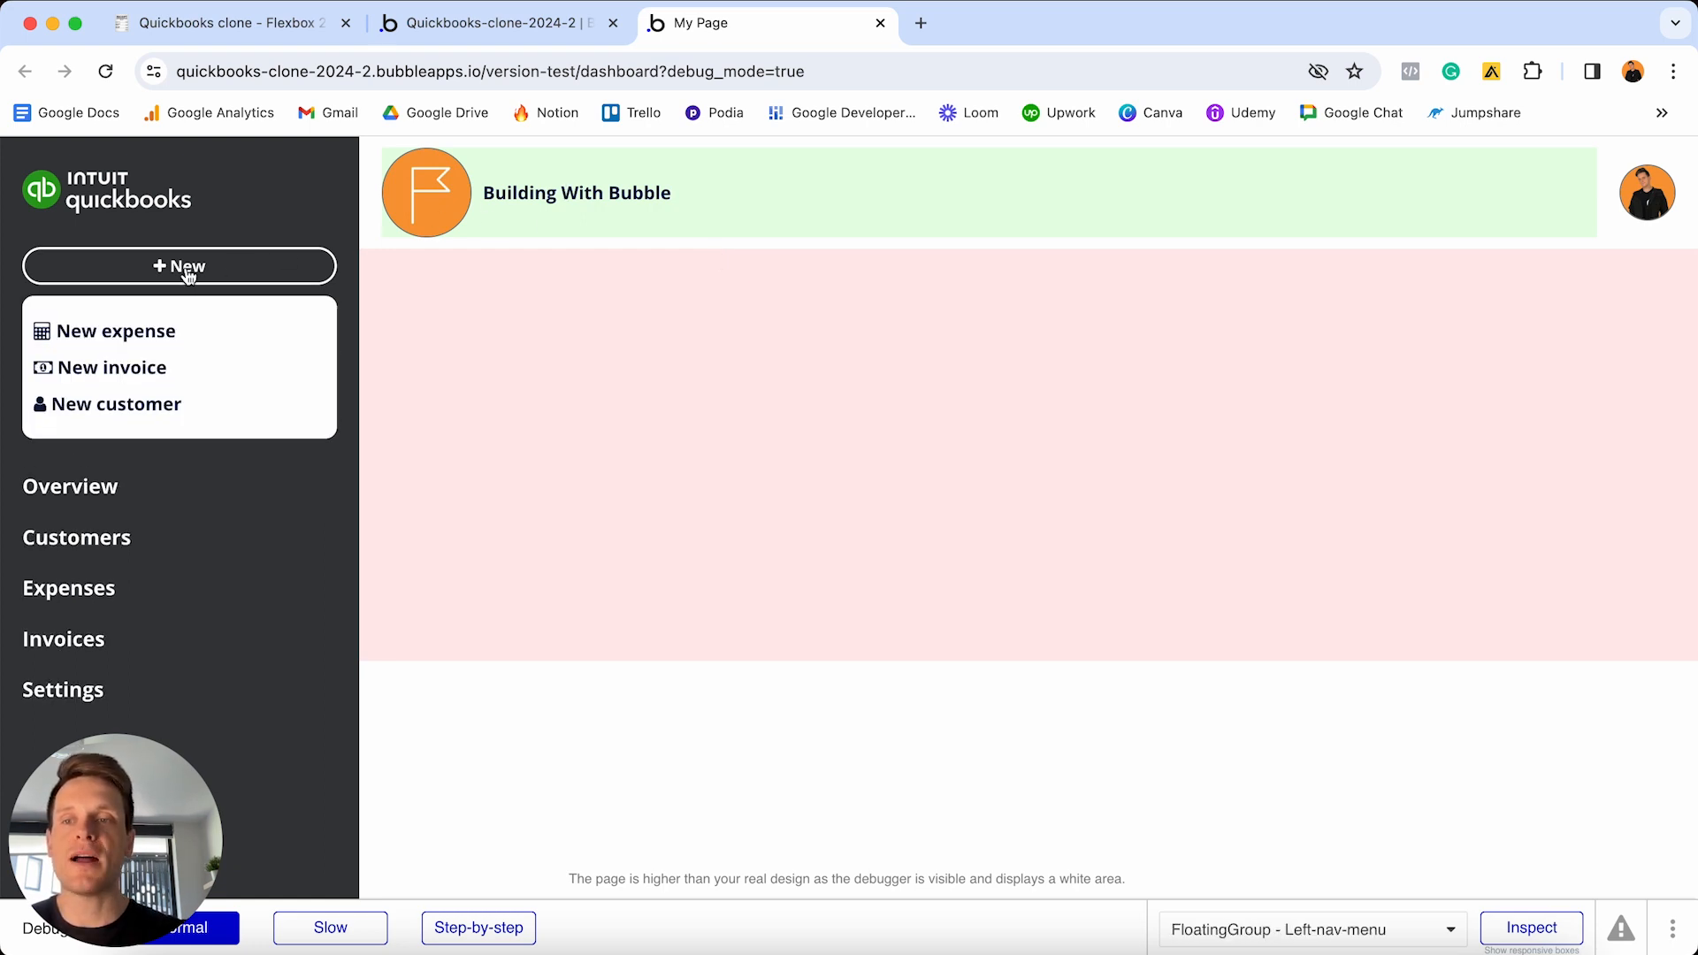
click(116, 405)
- Enter the contact's name, company 'Test Enterprises', e-mail and phone number, then save
click(682, 396)
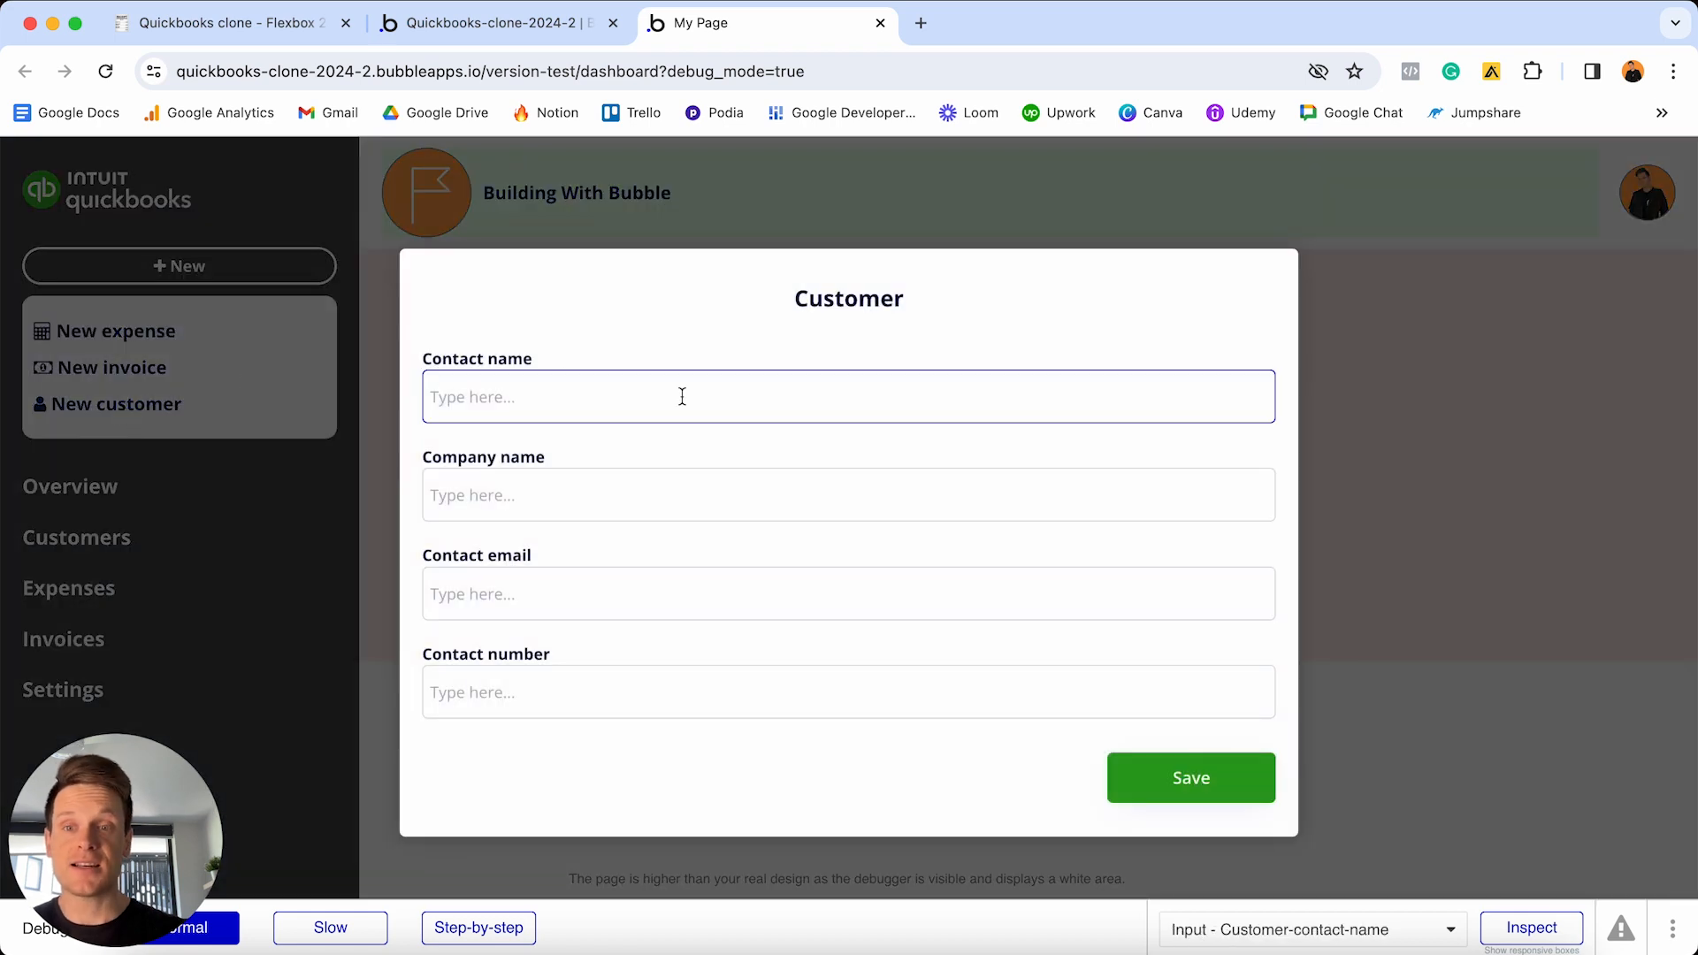
text(Jo)
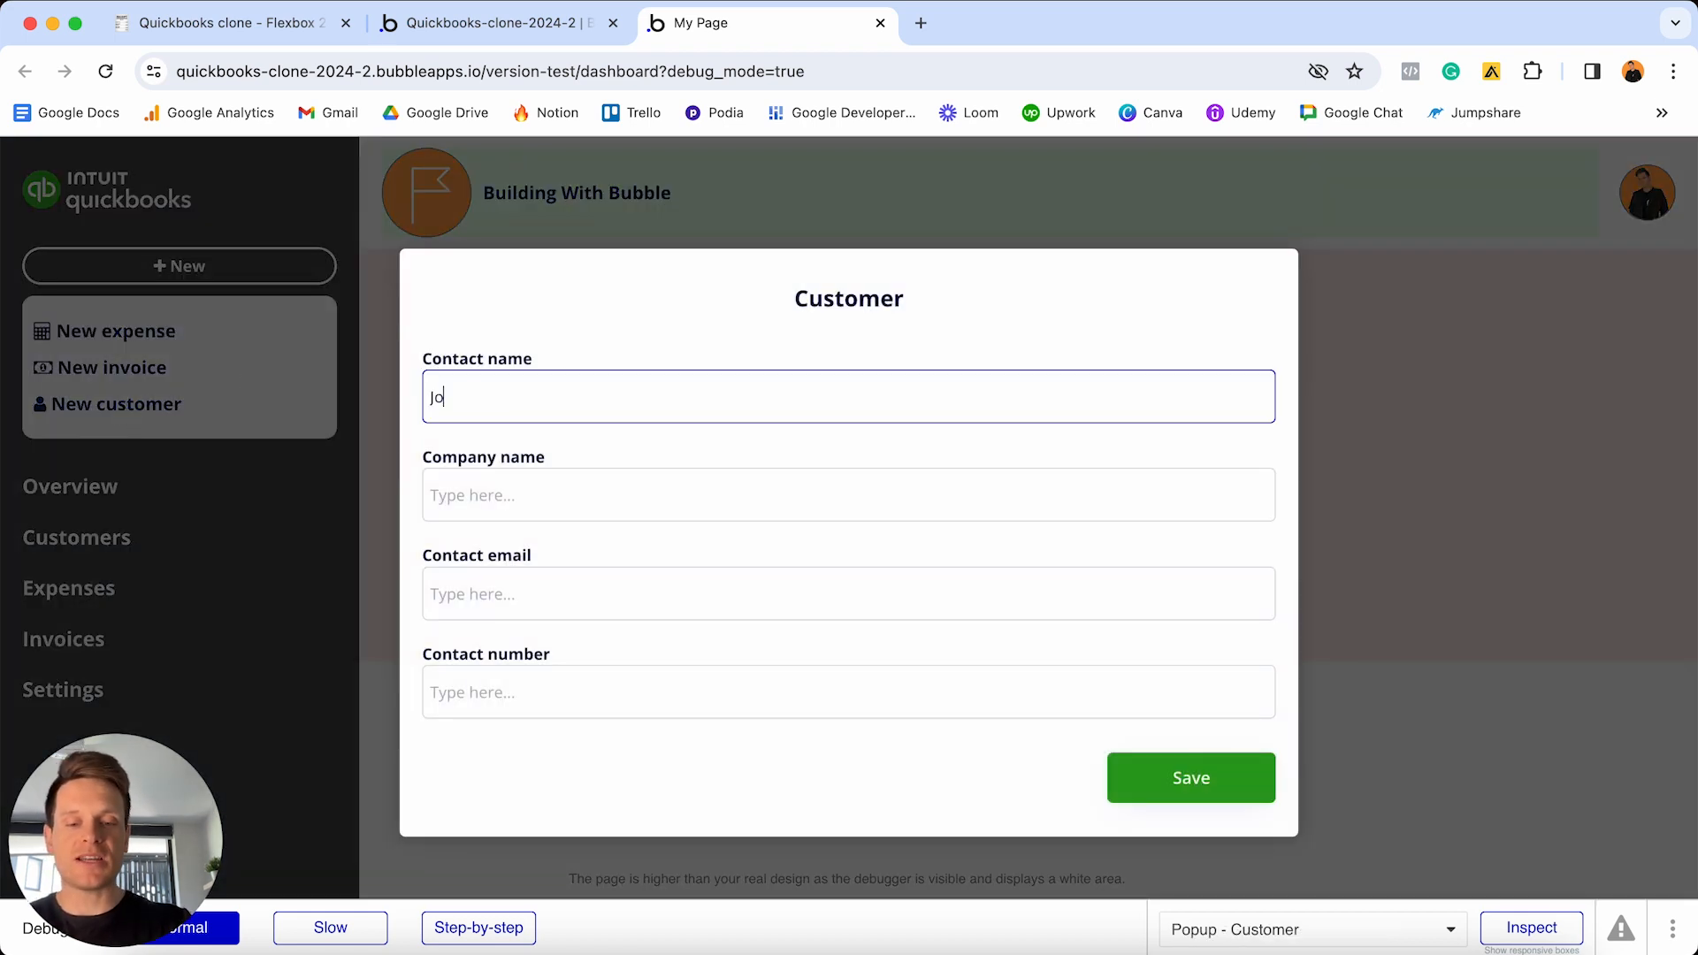
text(hn Smith)
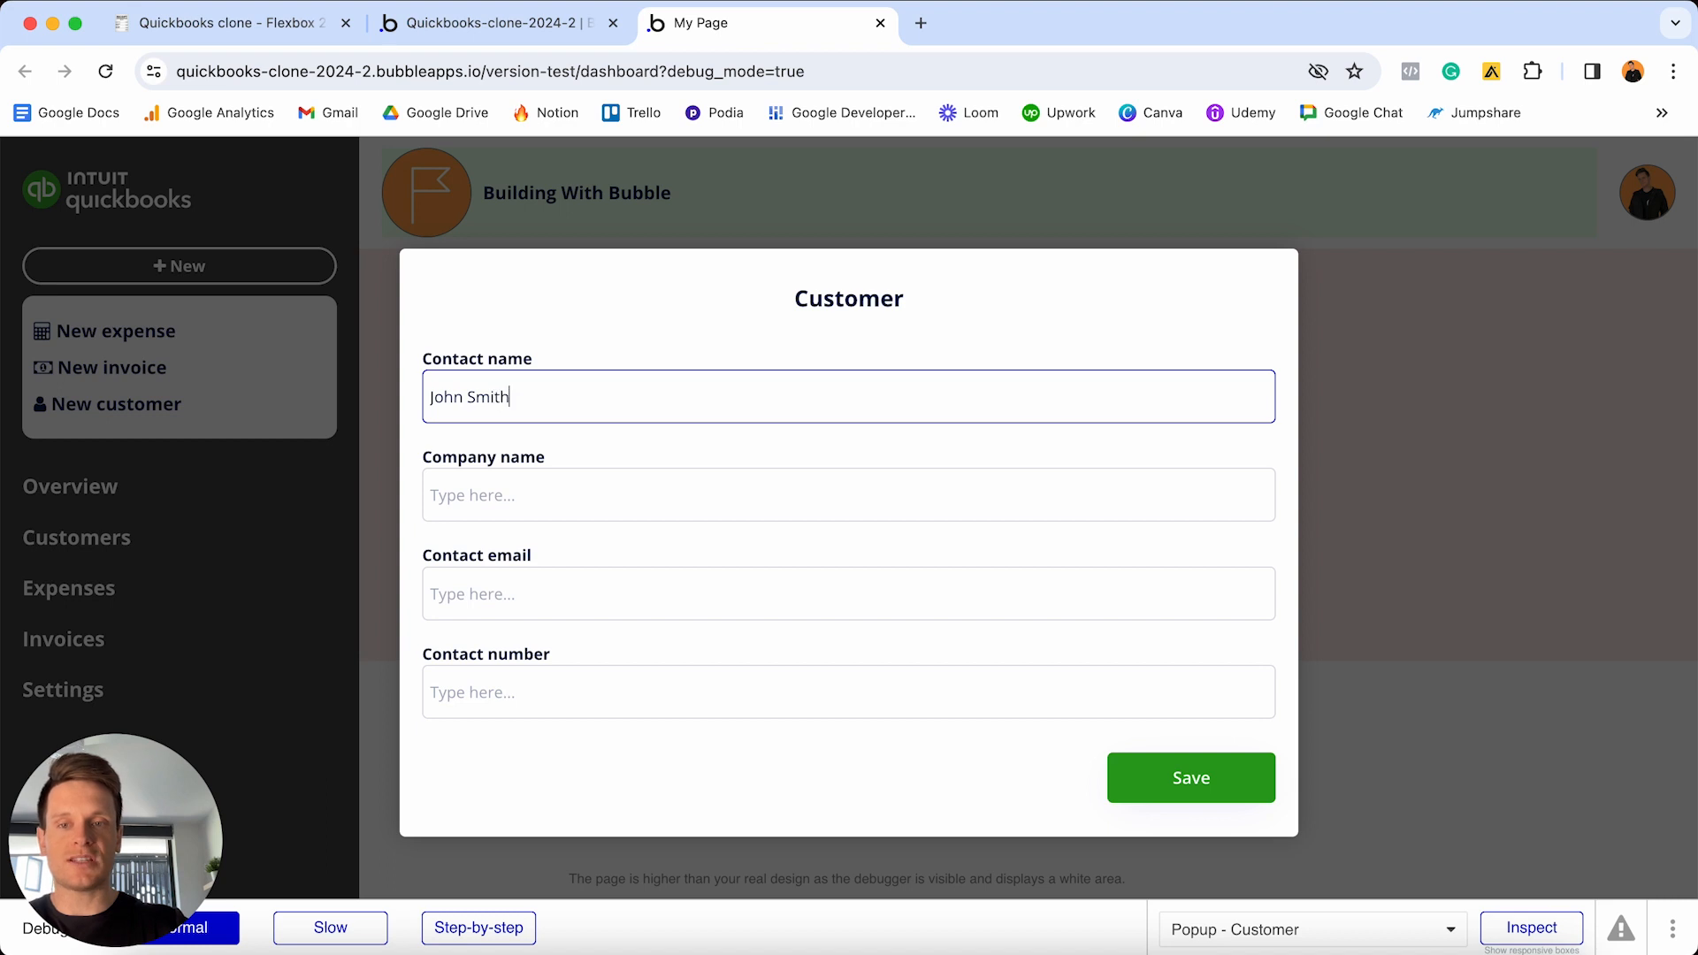
click(728, 486)
text(T)
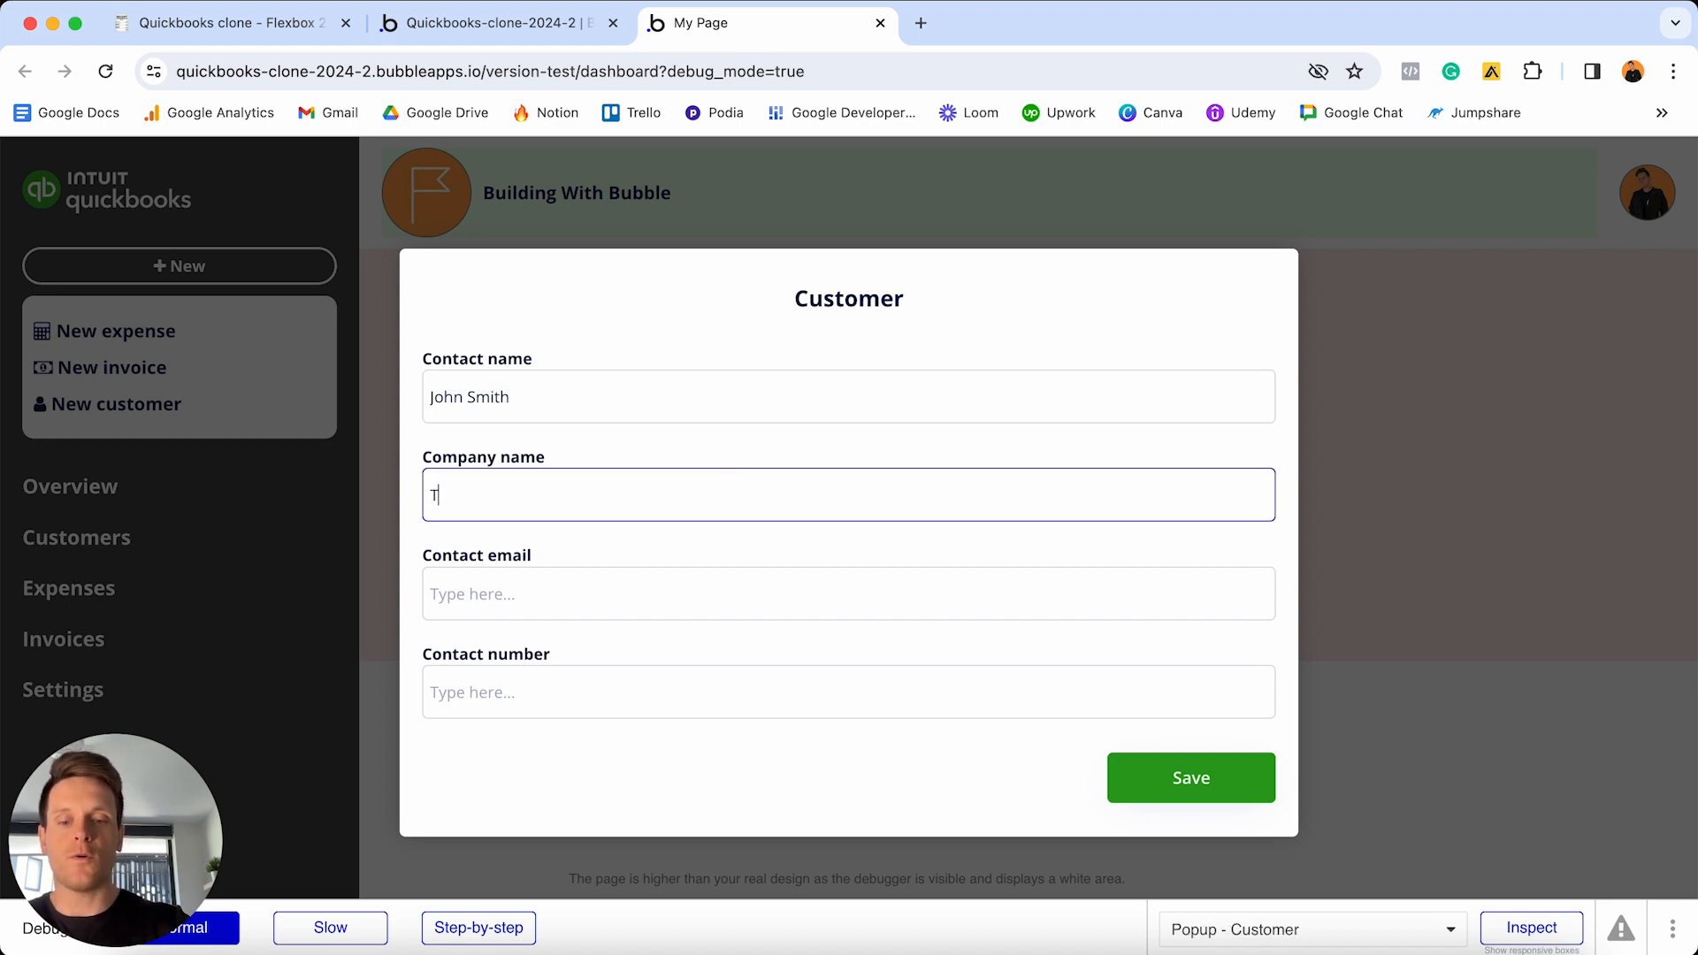
text(est Enterprises)
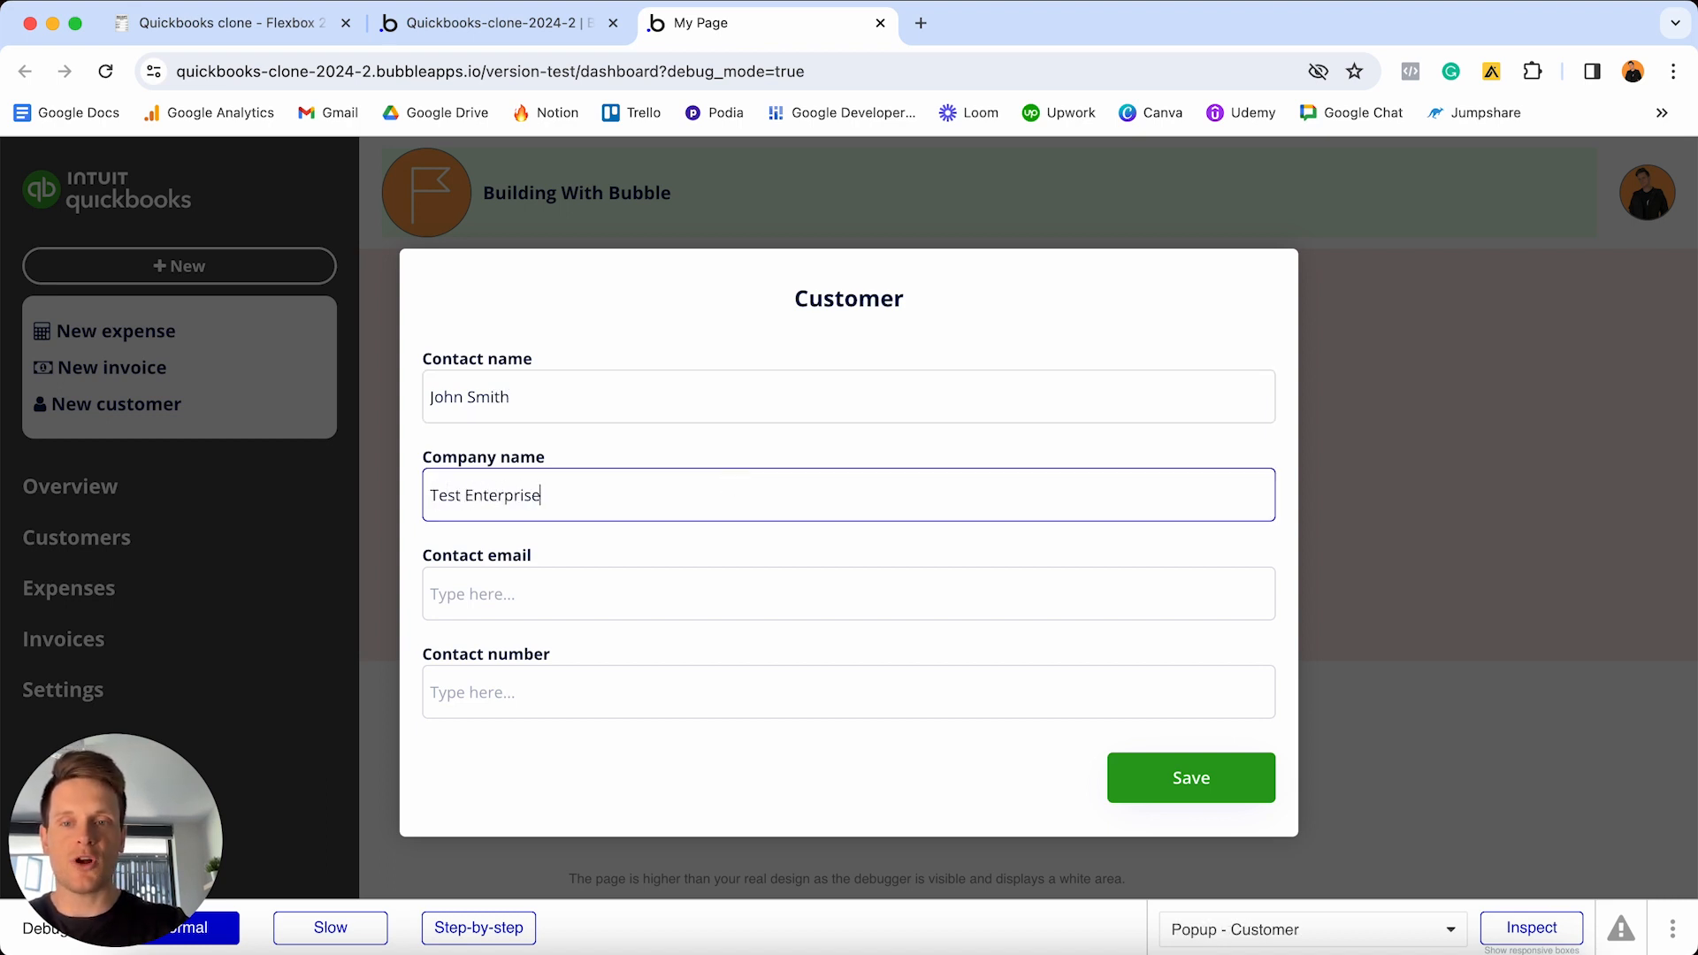
click(708, 582)
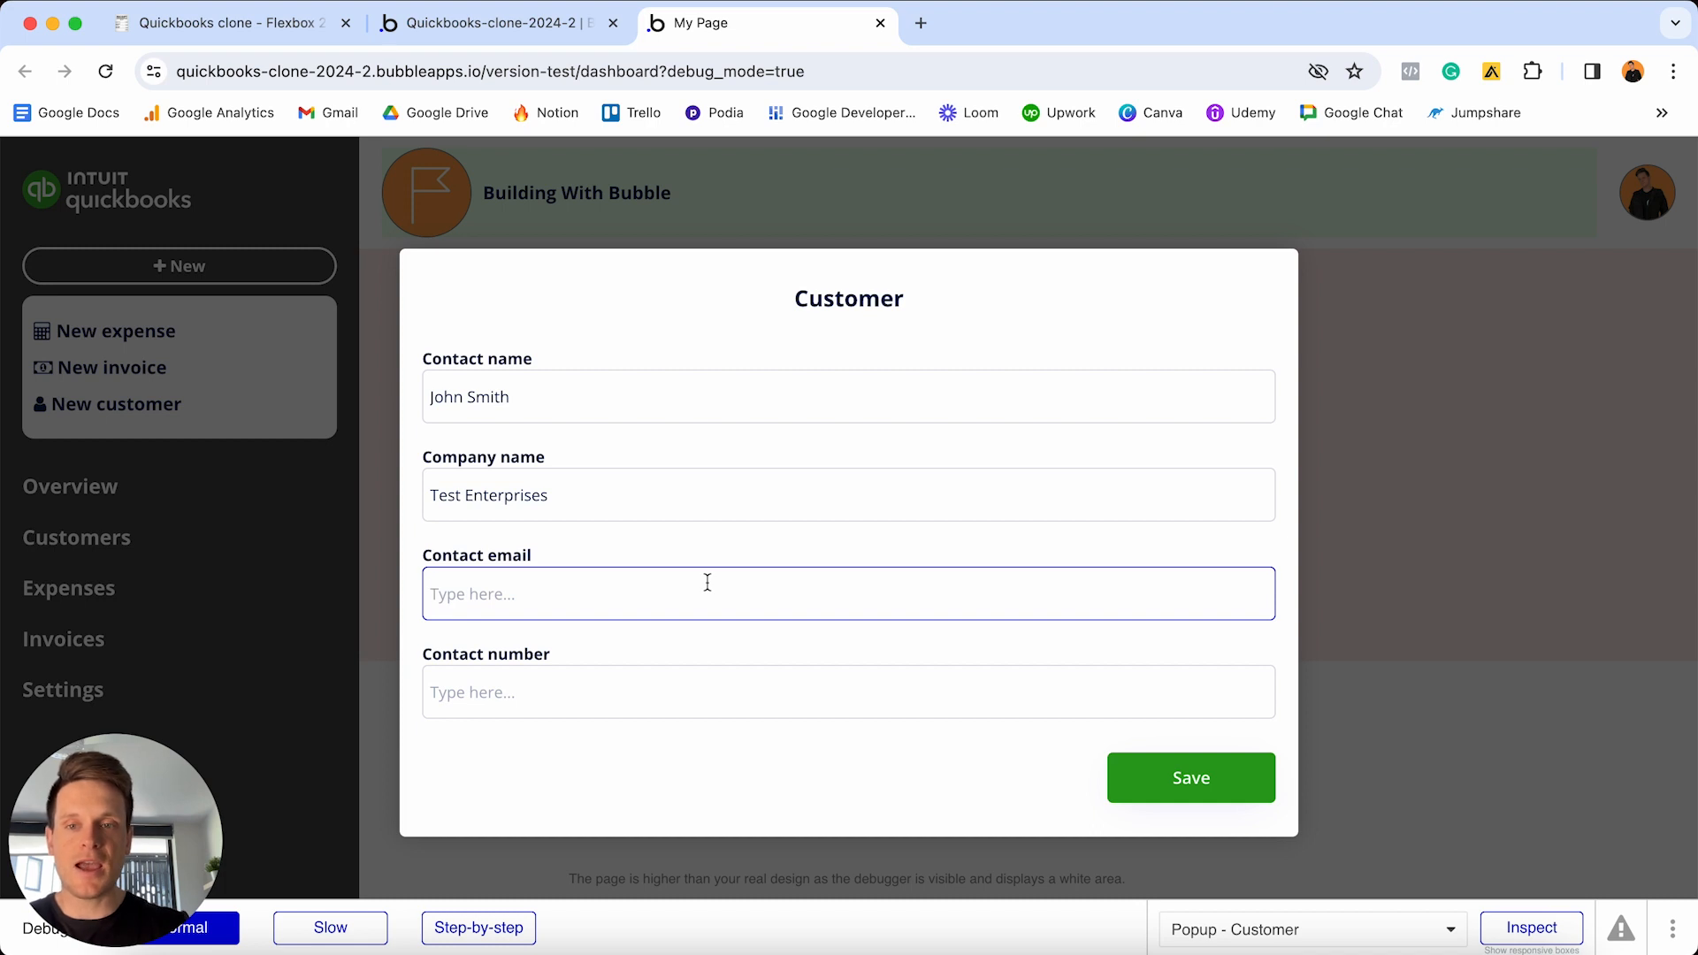
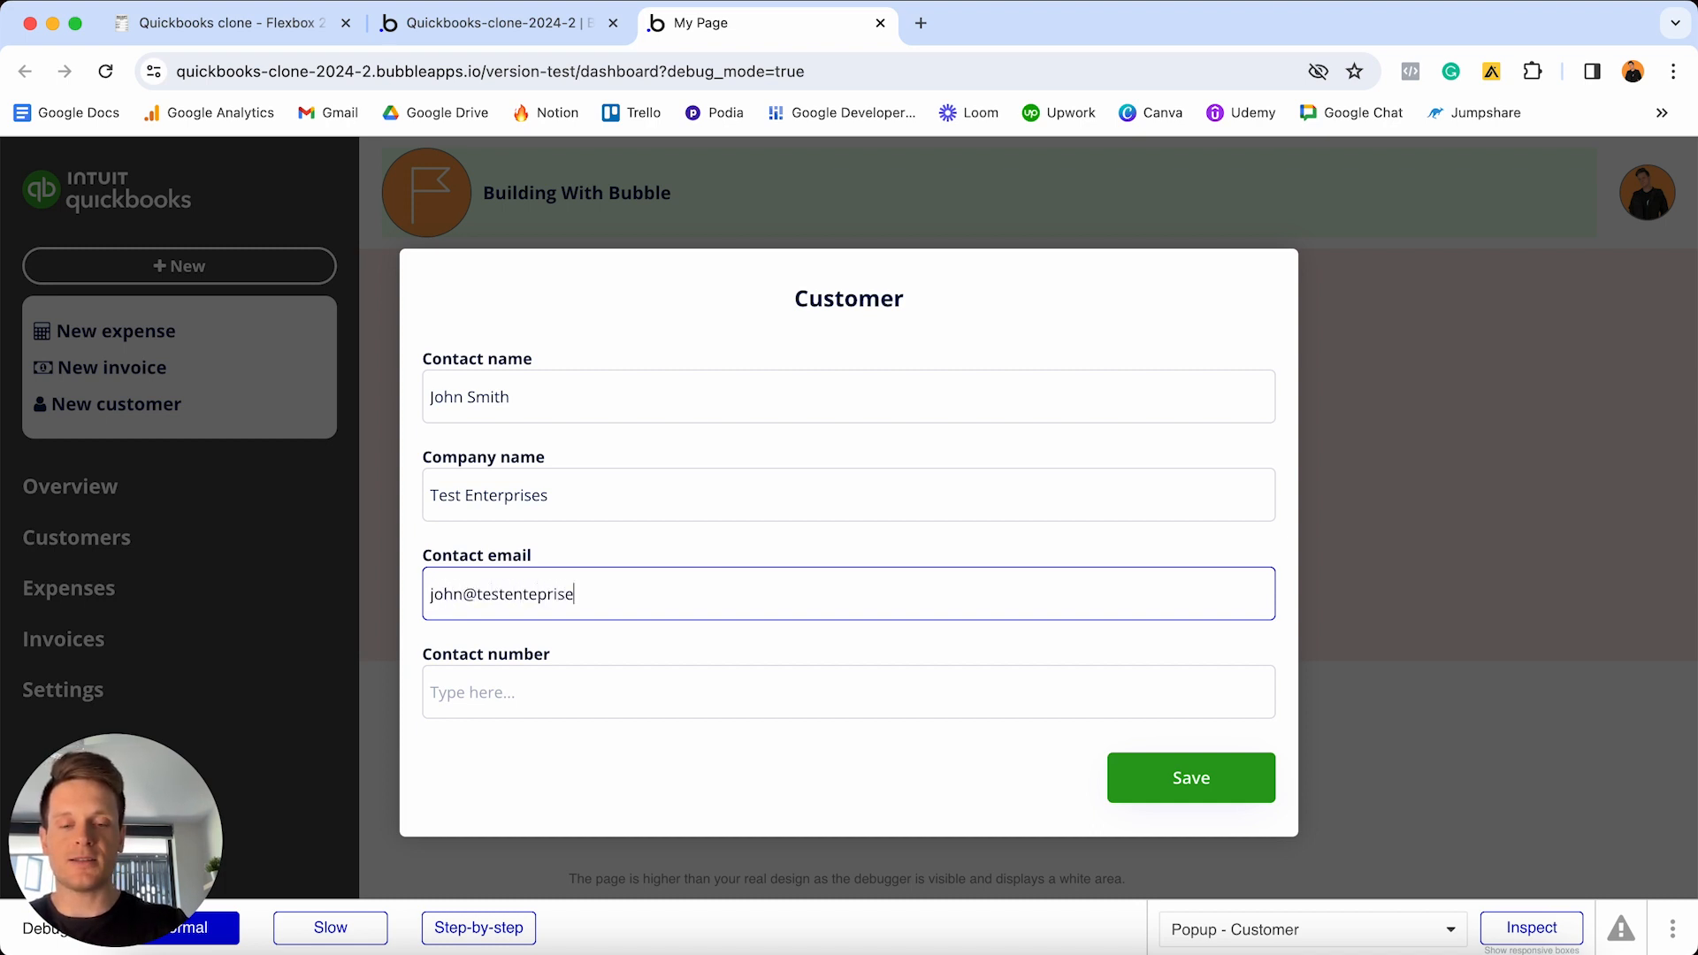
click(679, 697)
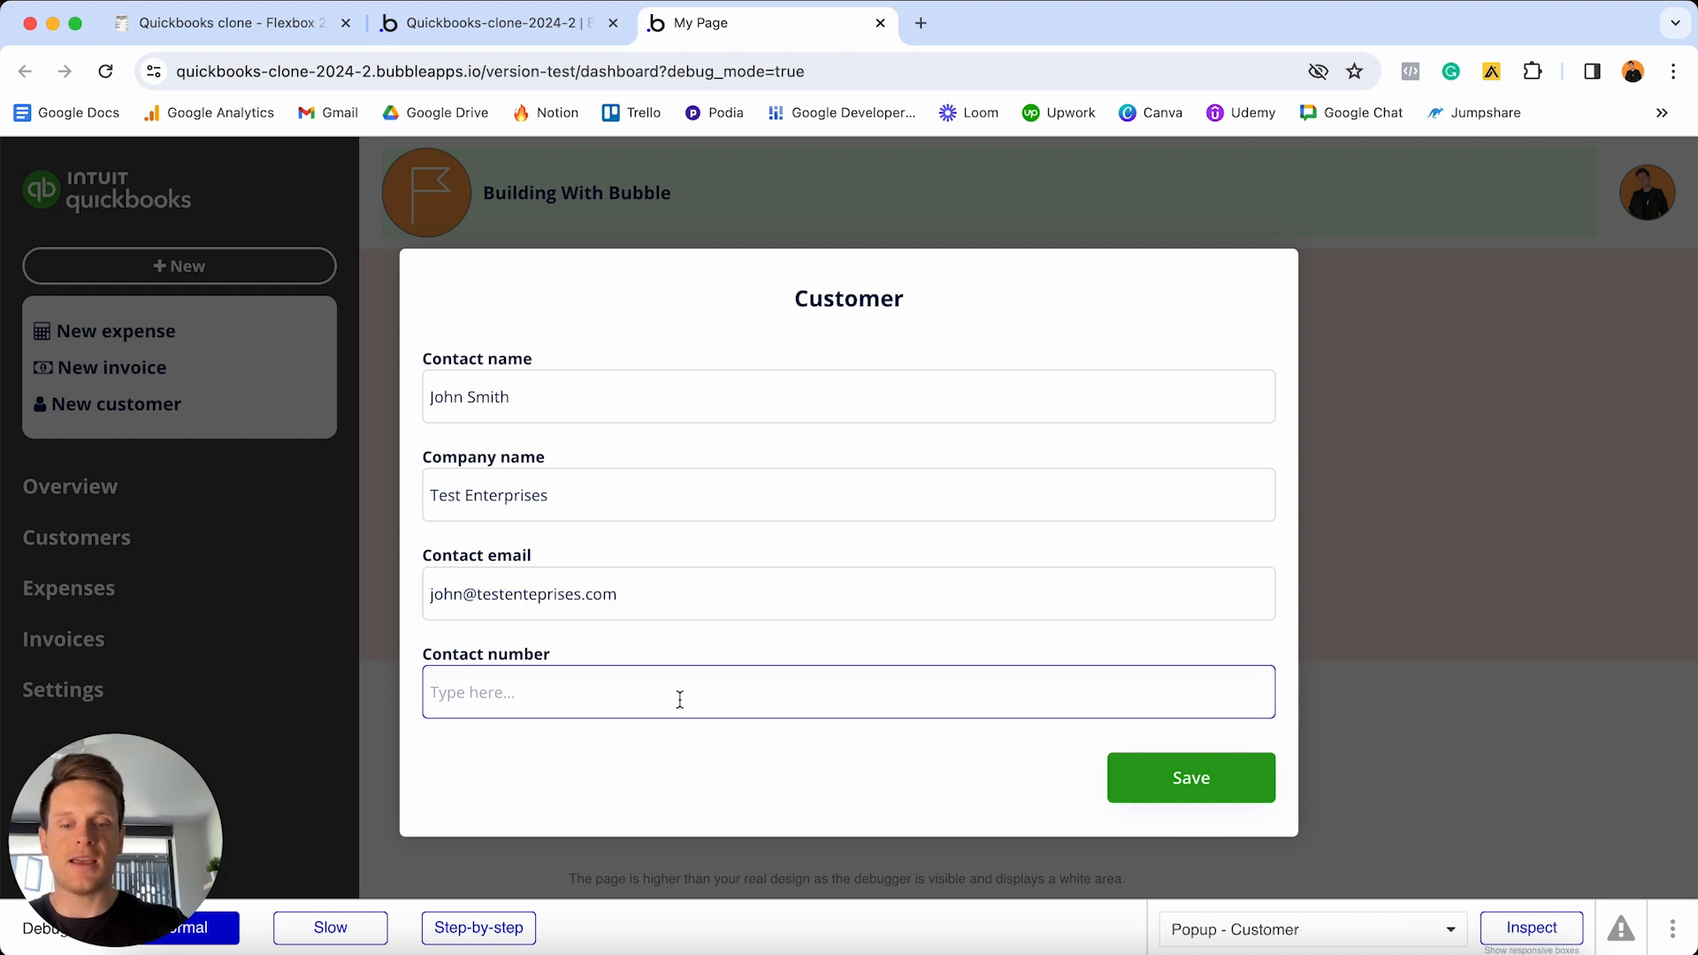
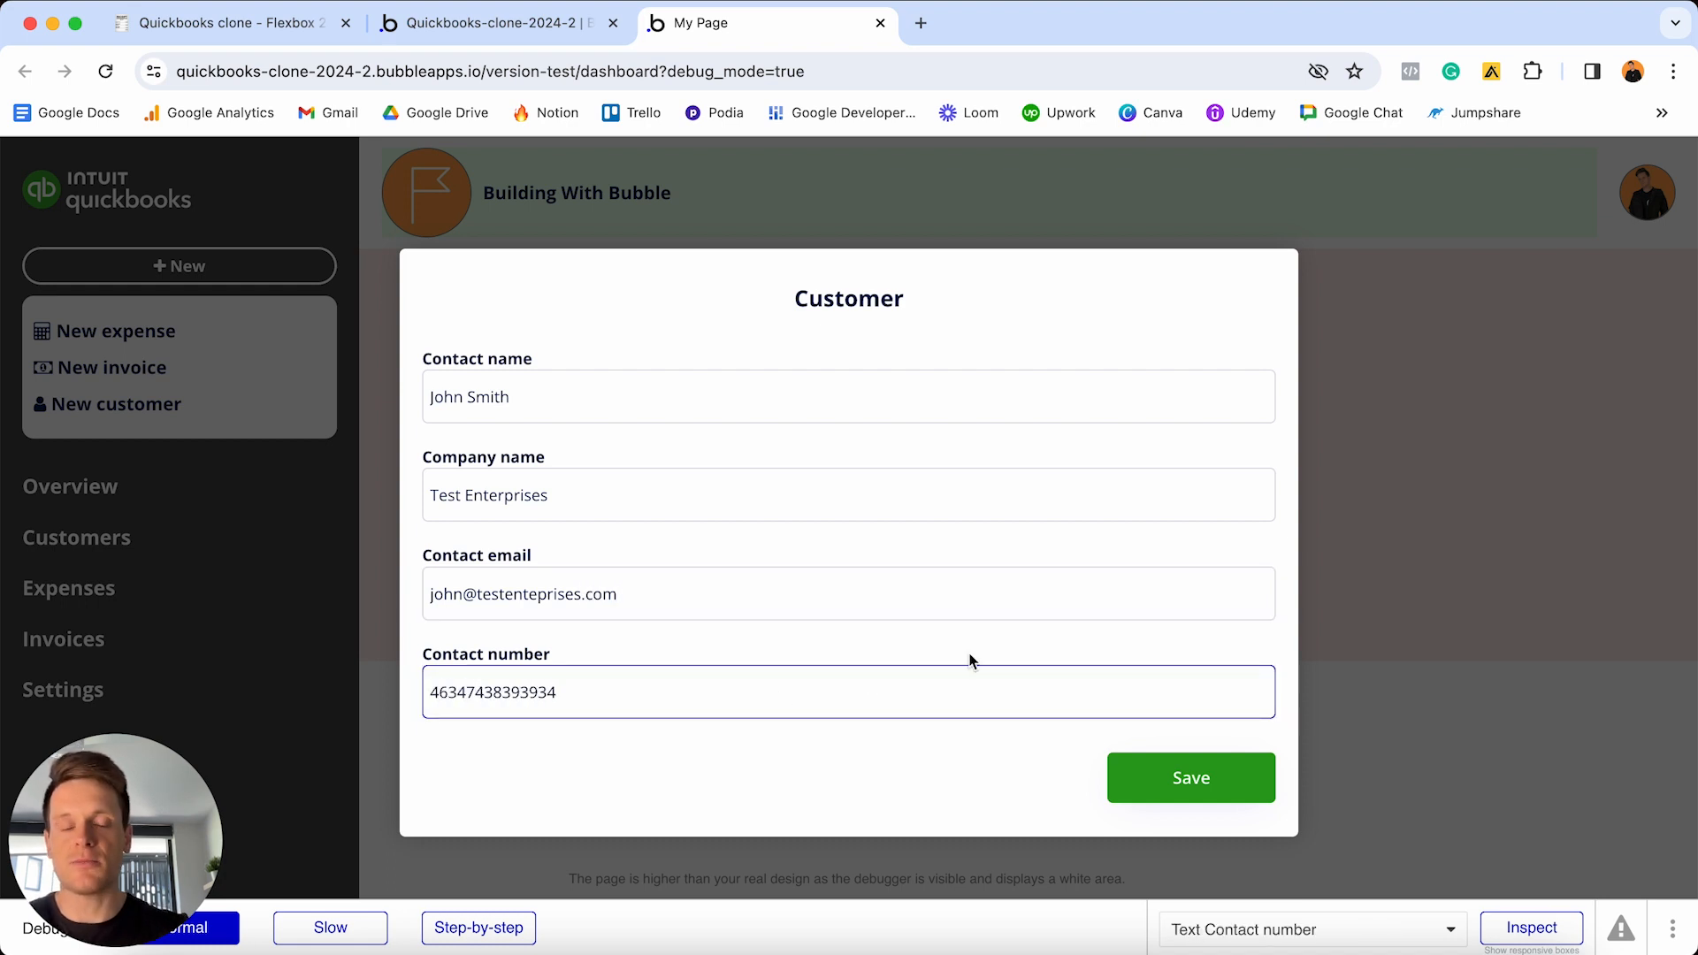
click(1163, 788)
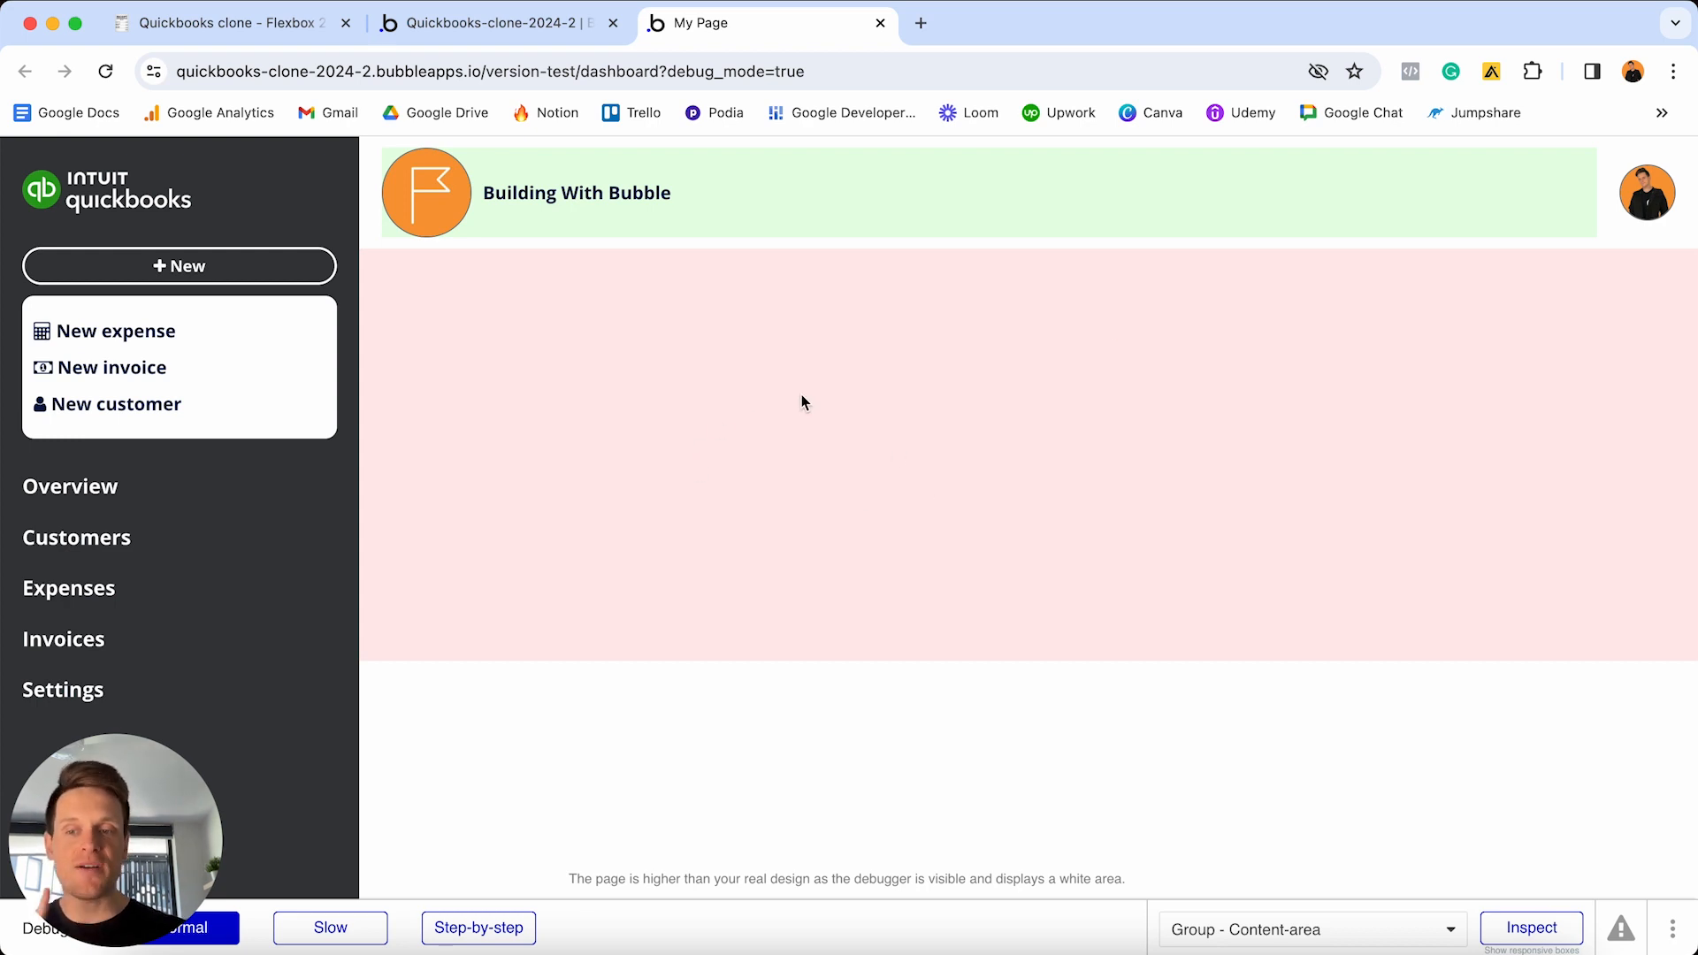
- Back in the editor, open Data > App data and list All Customers
click(522, 22)
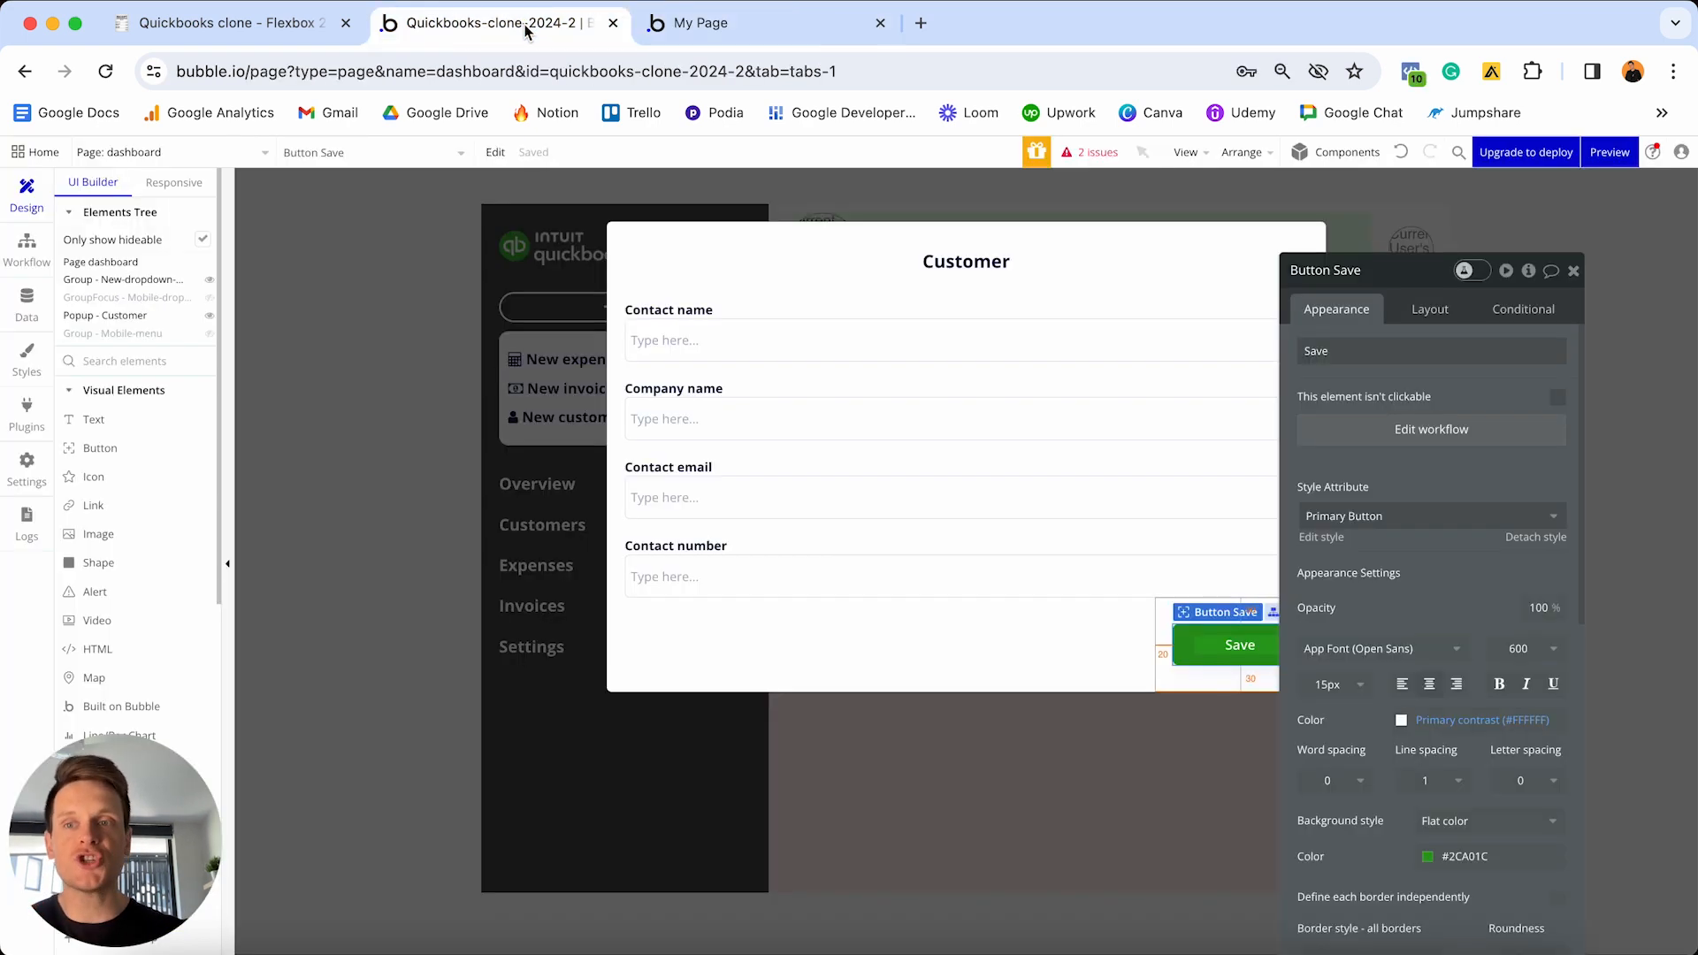
click(46, 292)
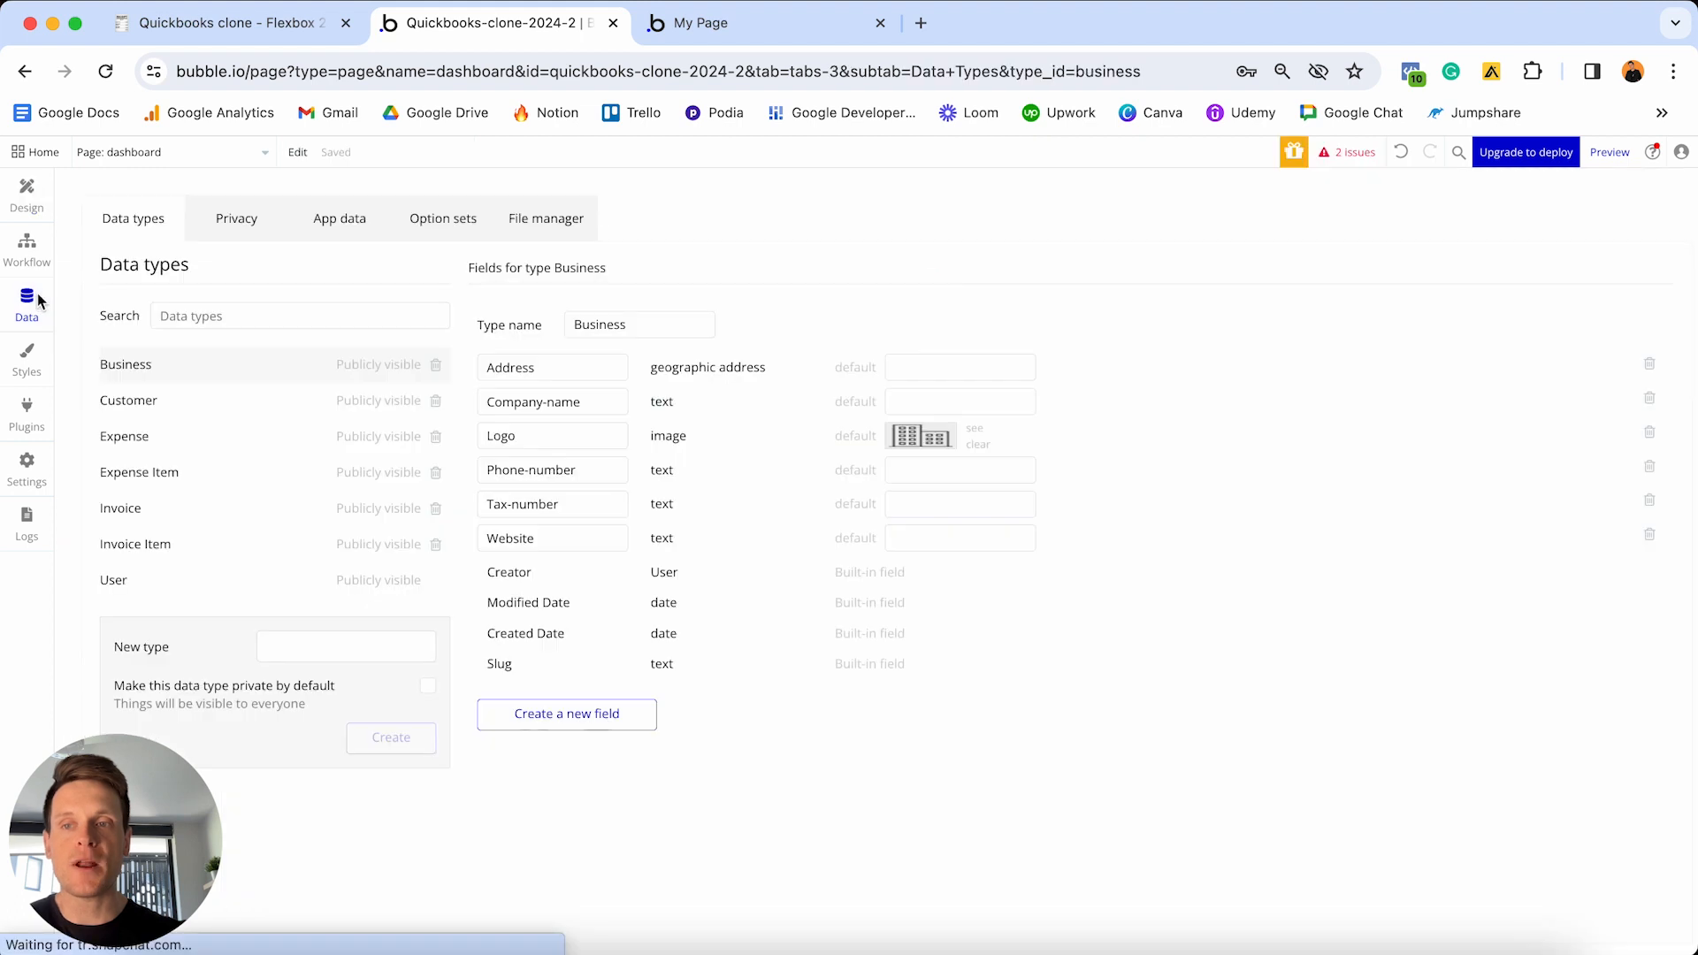
click(341, 223)
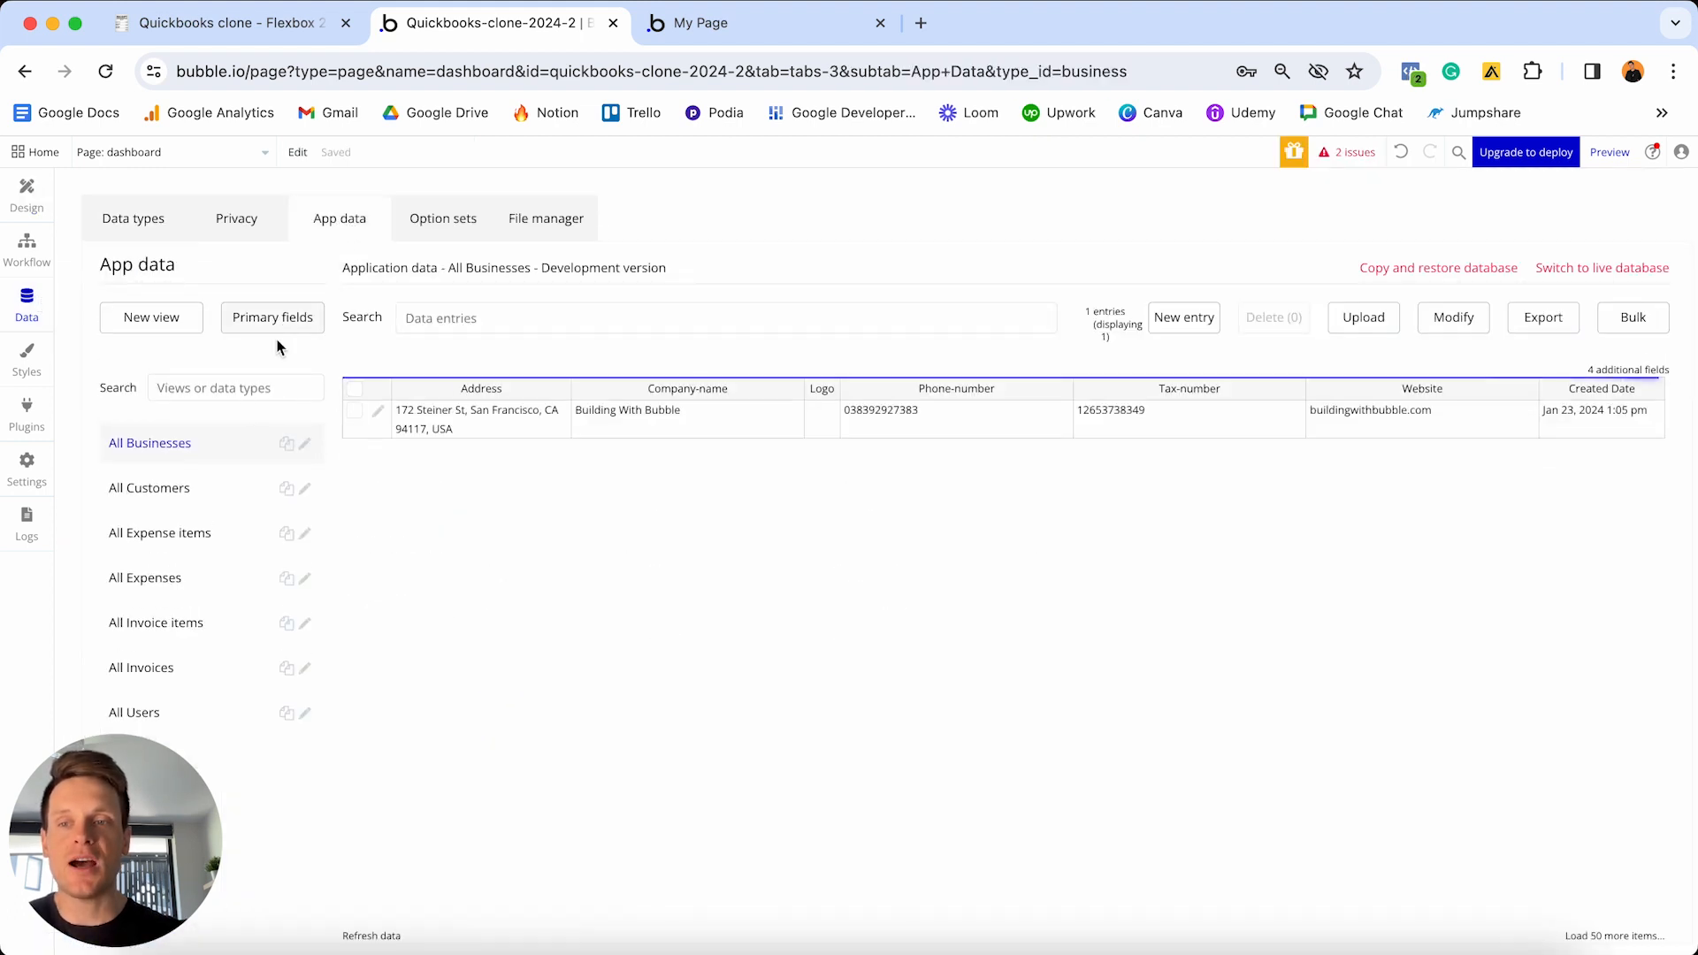
click(152, 493)
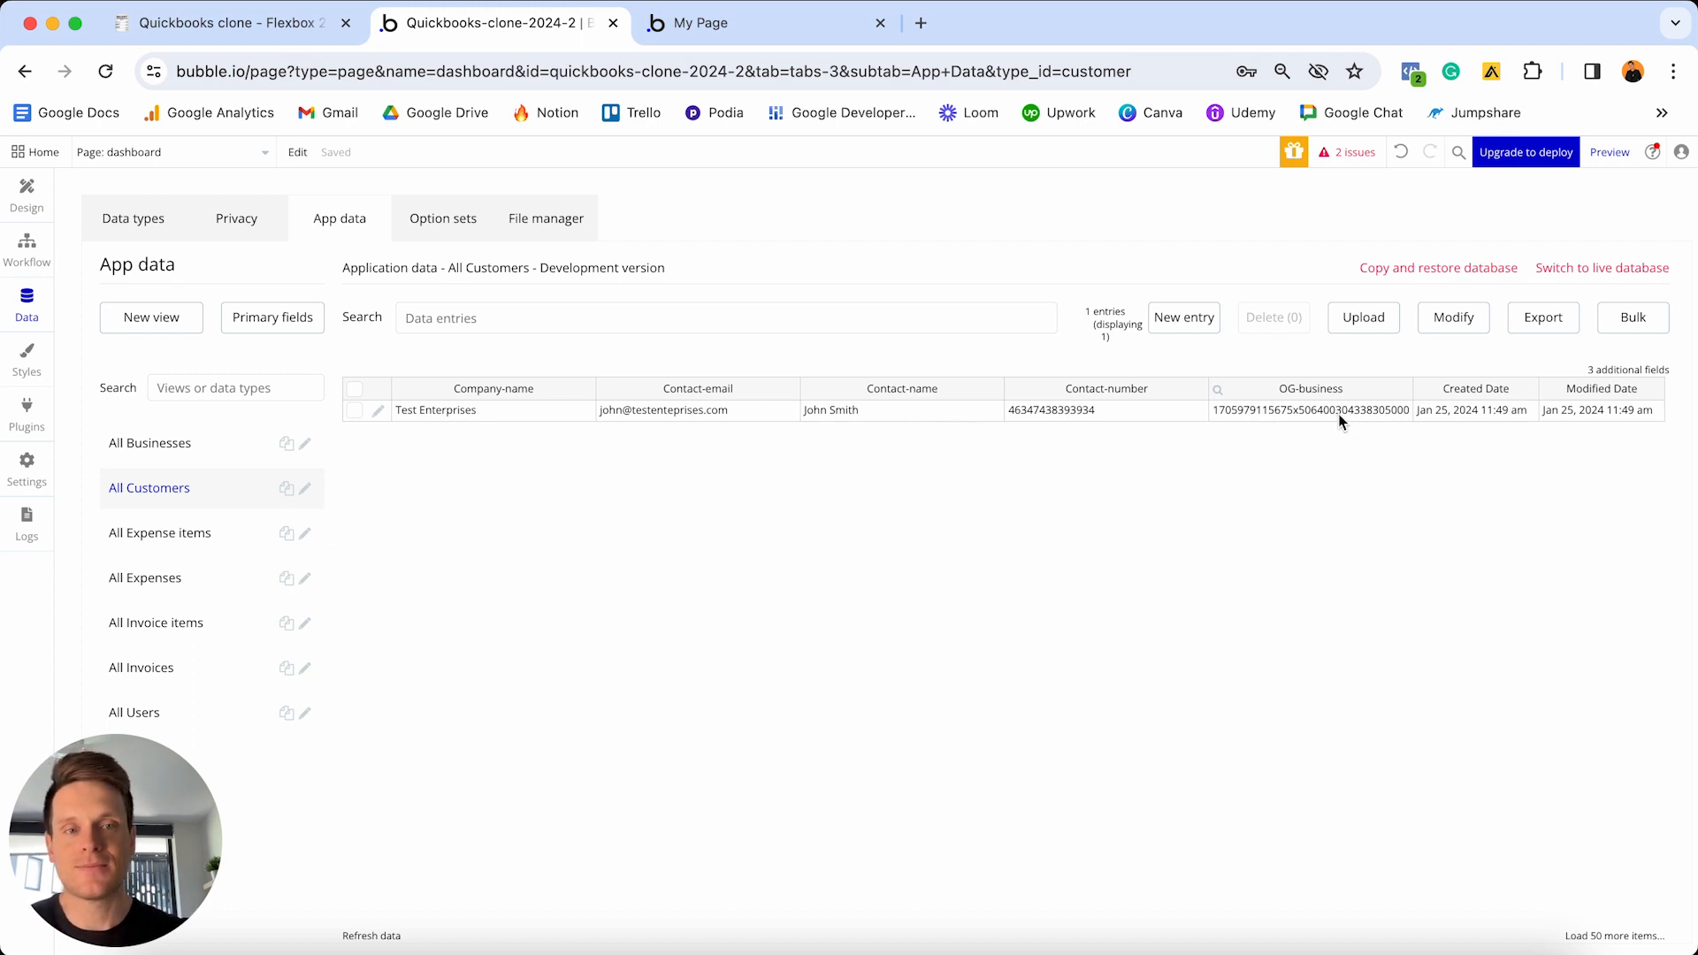
- In Notion, tick Creating a new customer plus its popup, display-popup and create-customer workflow subtasks
key(ctrl+shift+Tab)
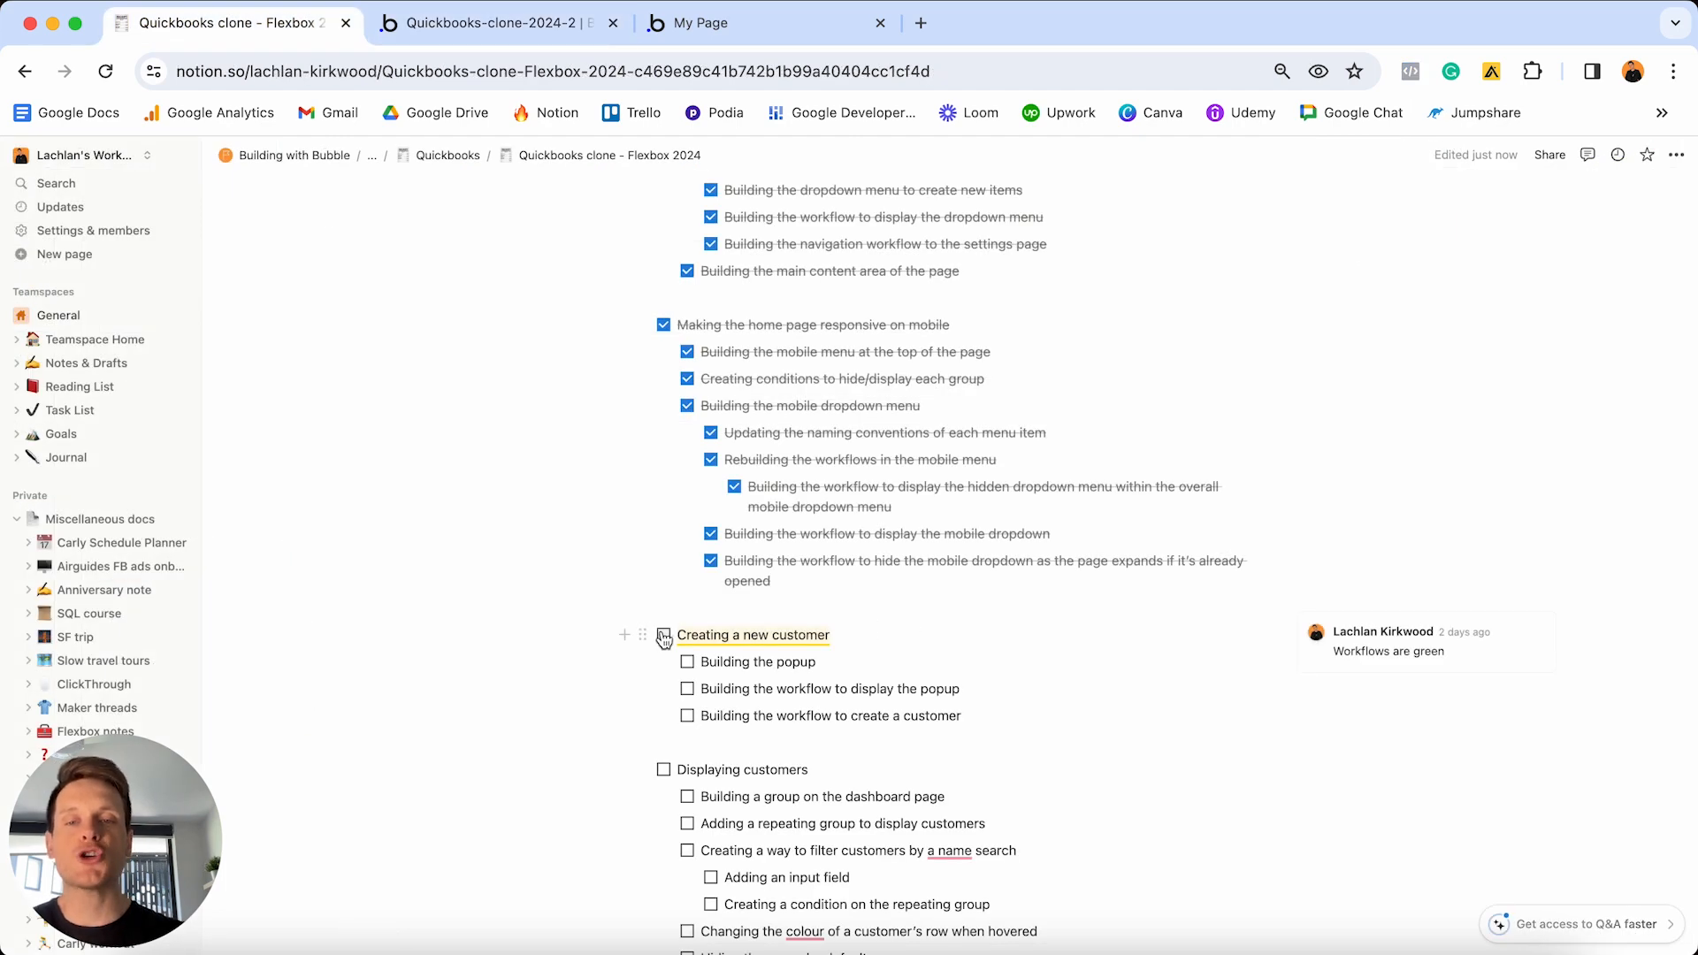
click(663, 635)
click(687, 661)
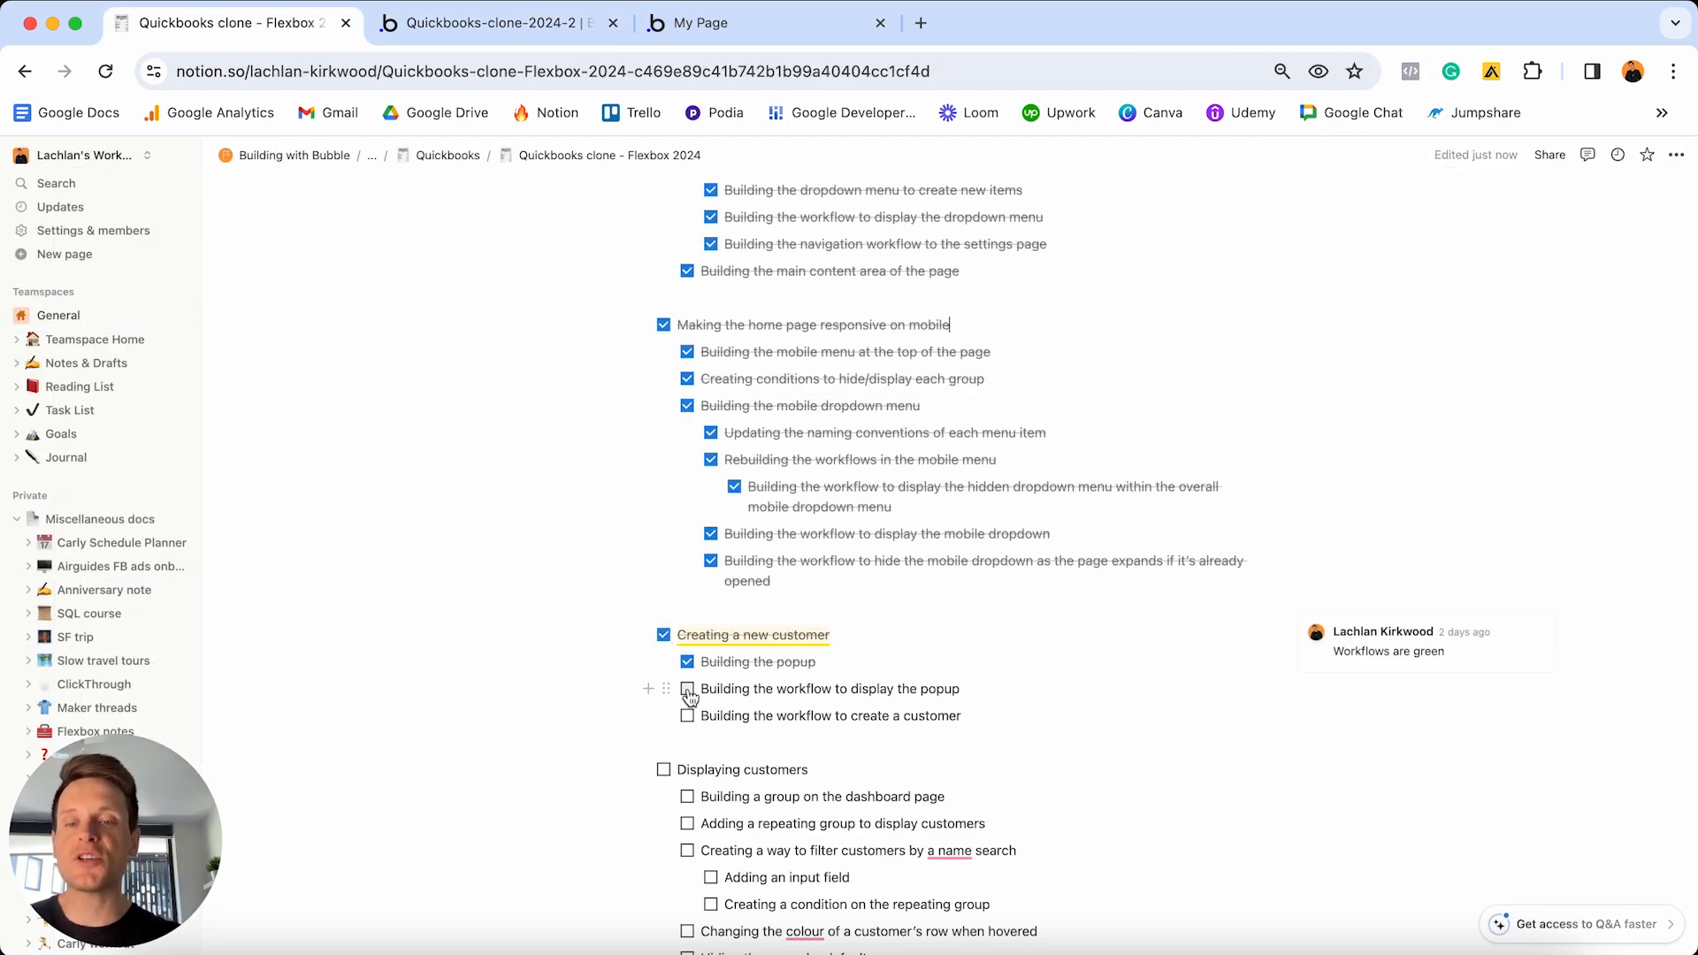
click(689, 690)
click(688, 718)
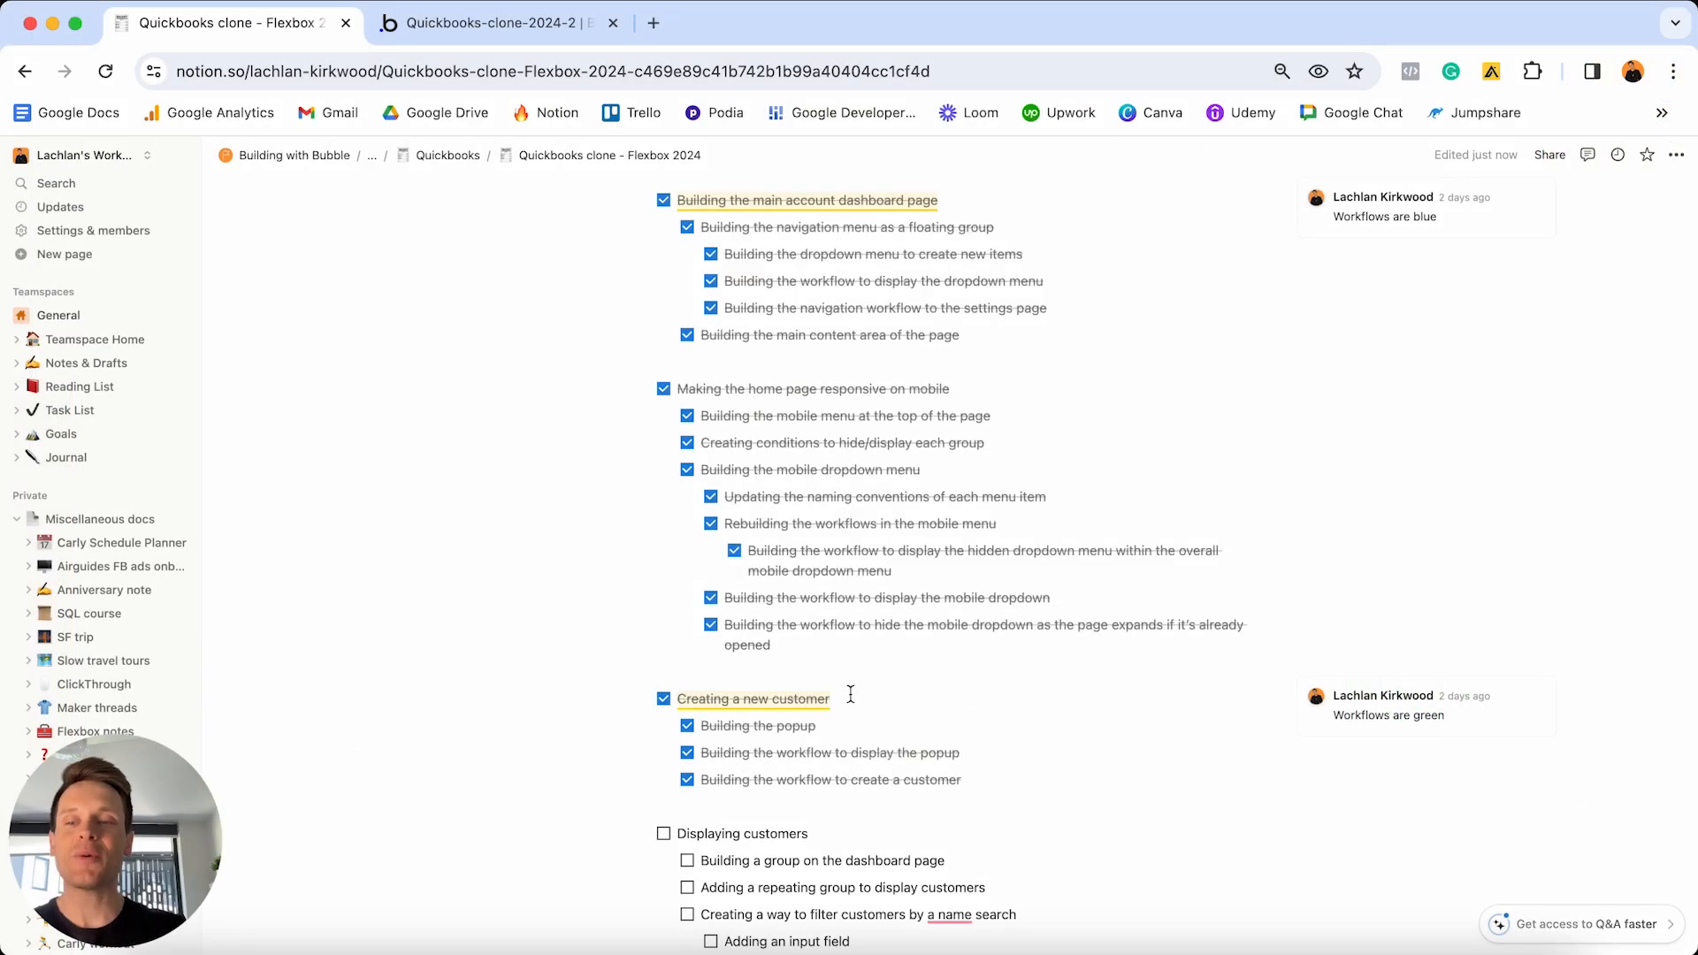
scroll(851, 694, down, 5)
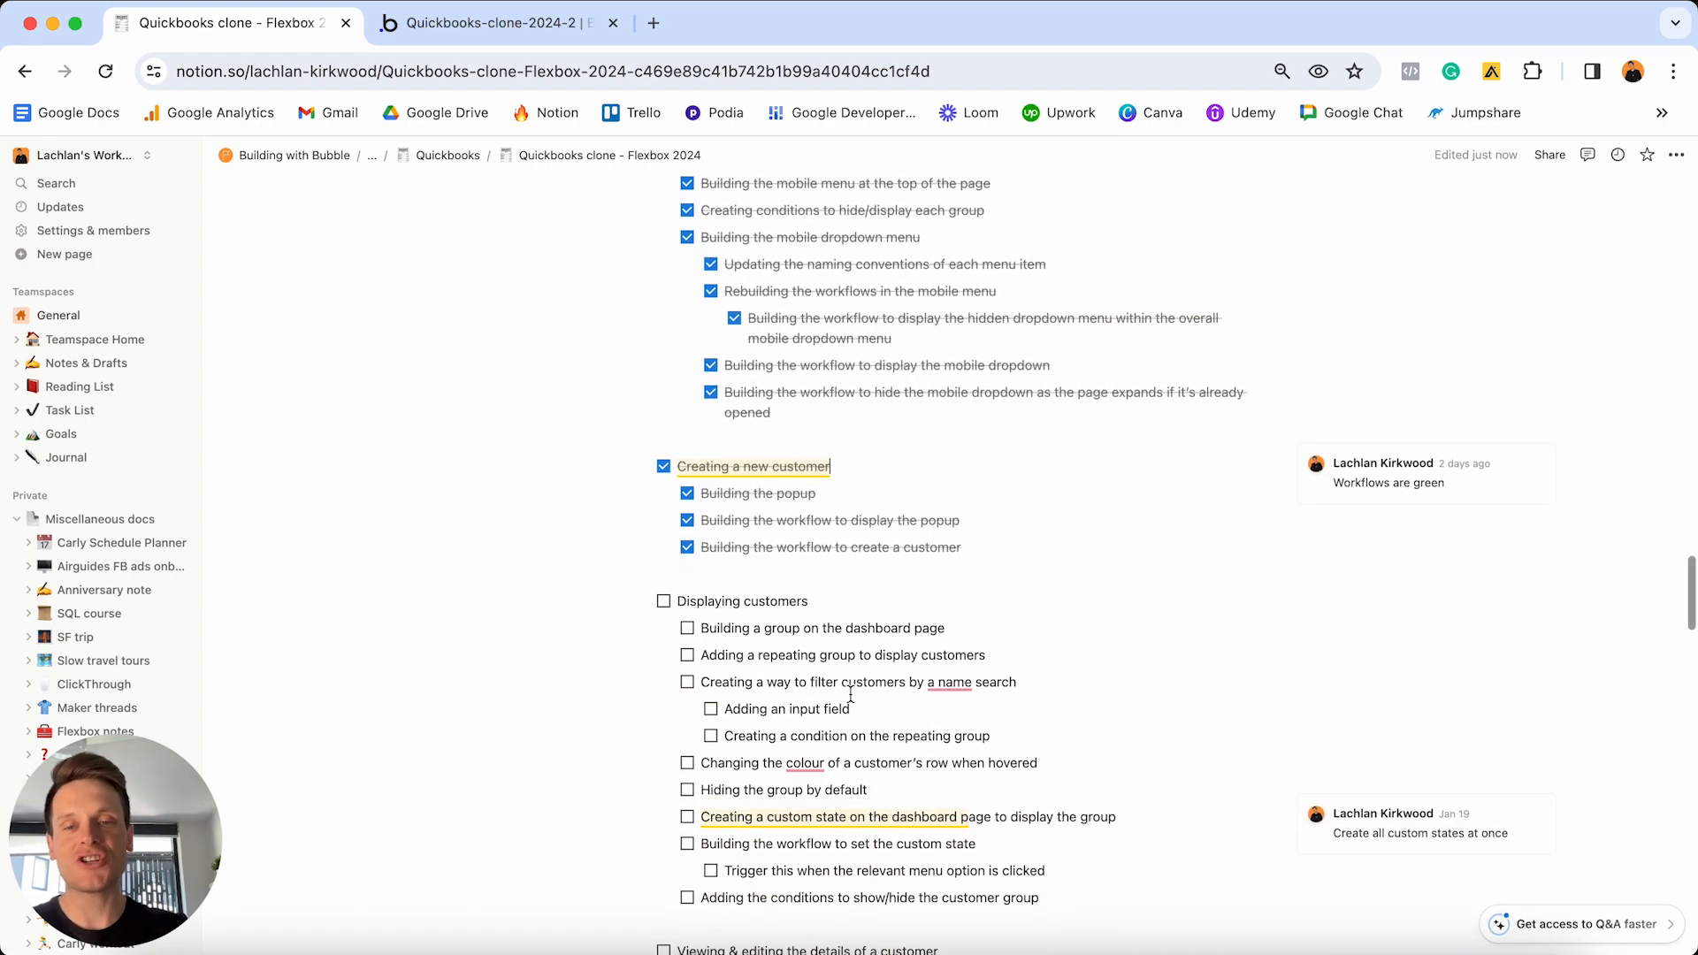
- Leave the Notion checklist and bring up the Quickbooks dashboard preview window's Overview page
triple_click(855, 608)
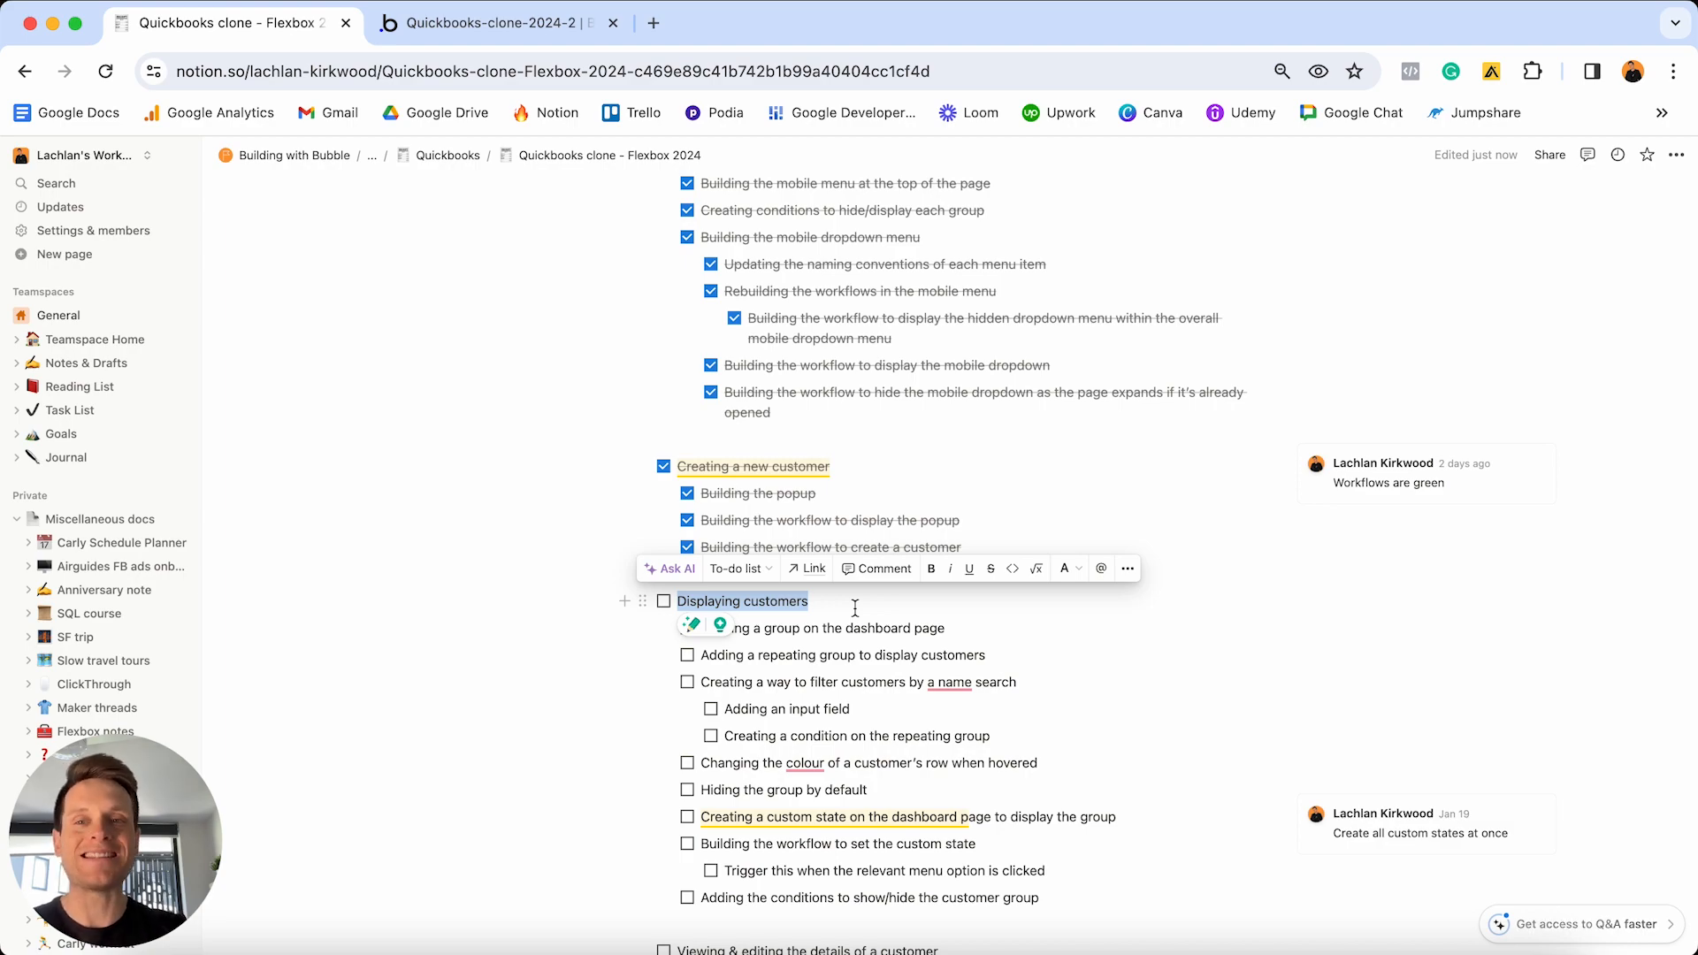
key(ctrl+Up)
click(687, 438)
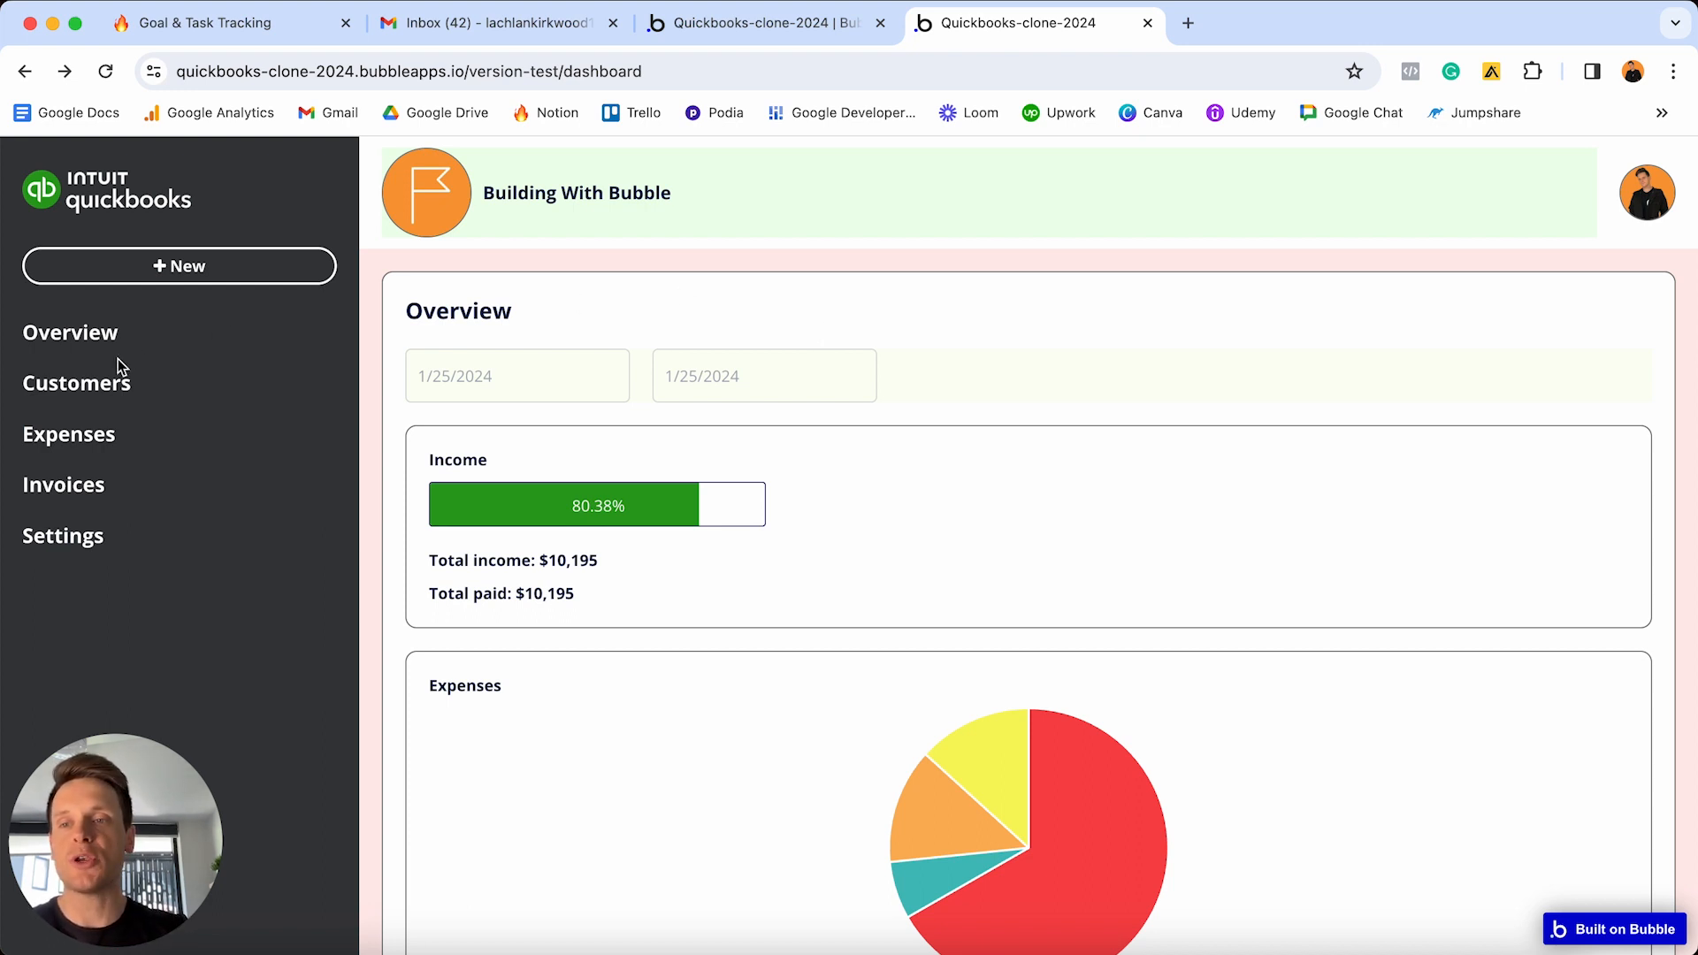
- Open the Customers page in the app preview and search the customer list for 'John'
click(75, 390)
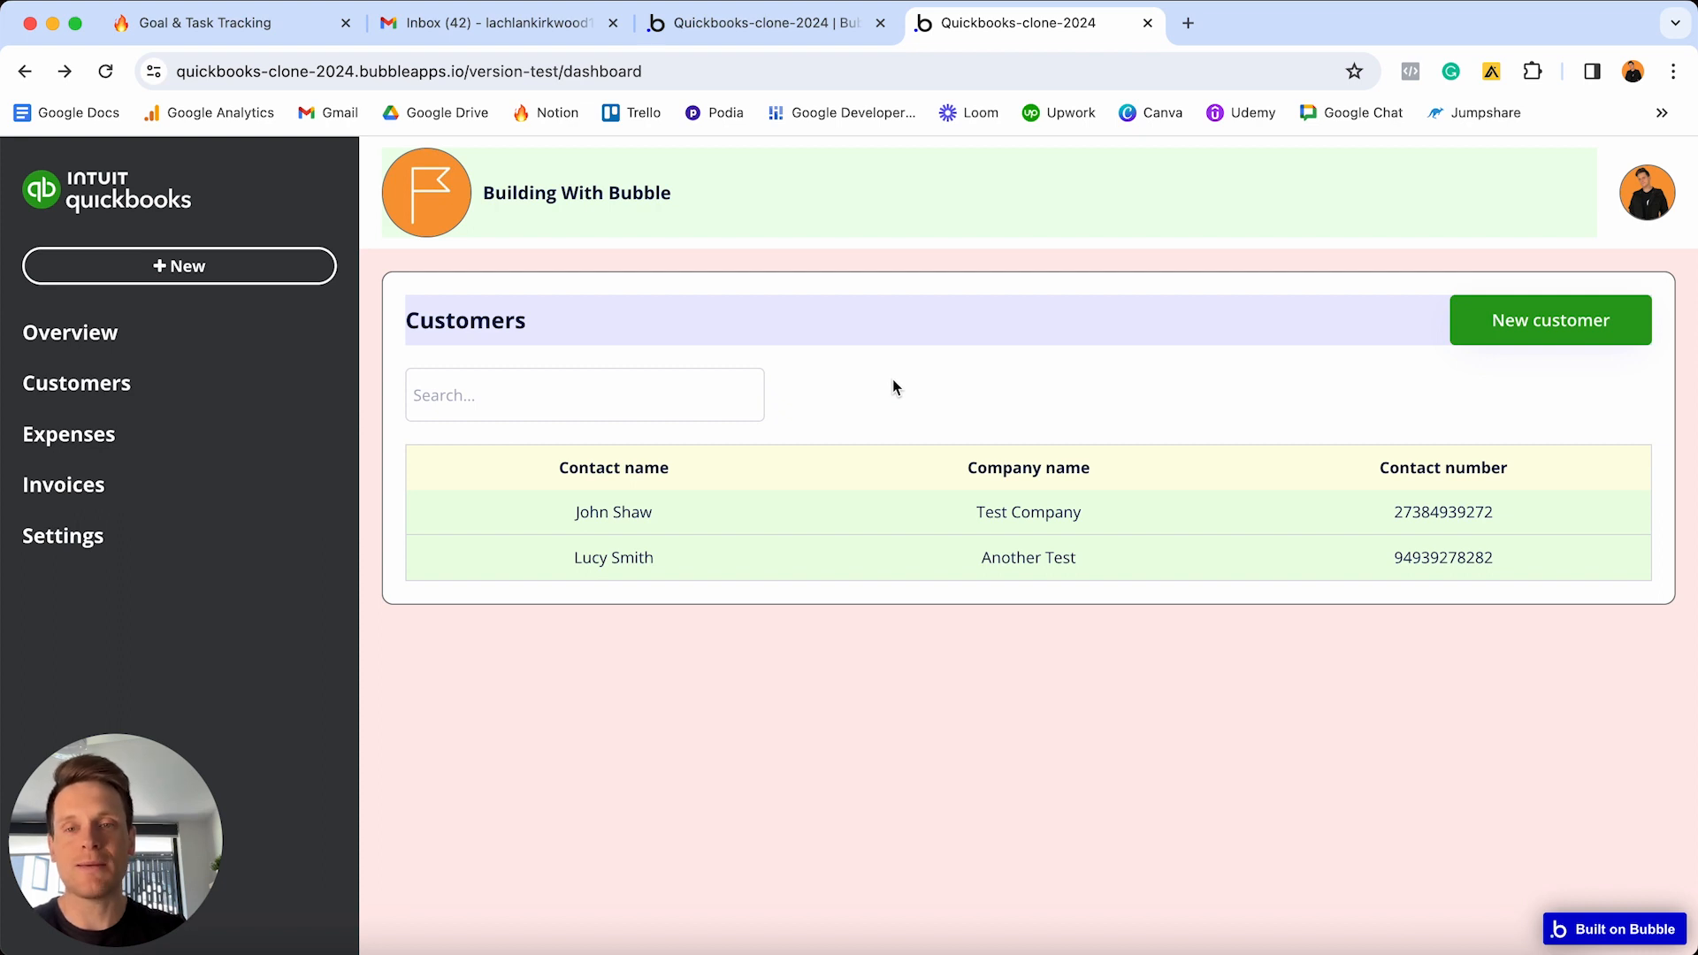
click(686, 406)
text(J)
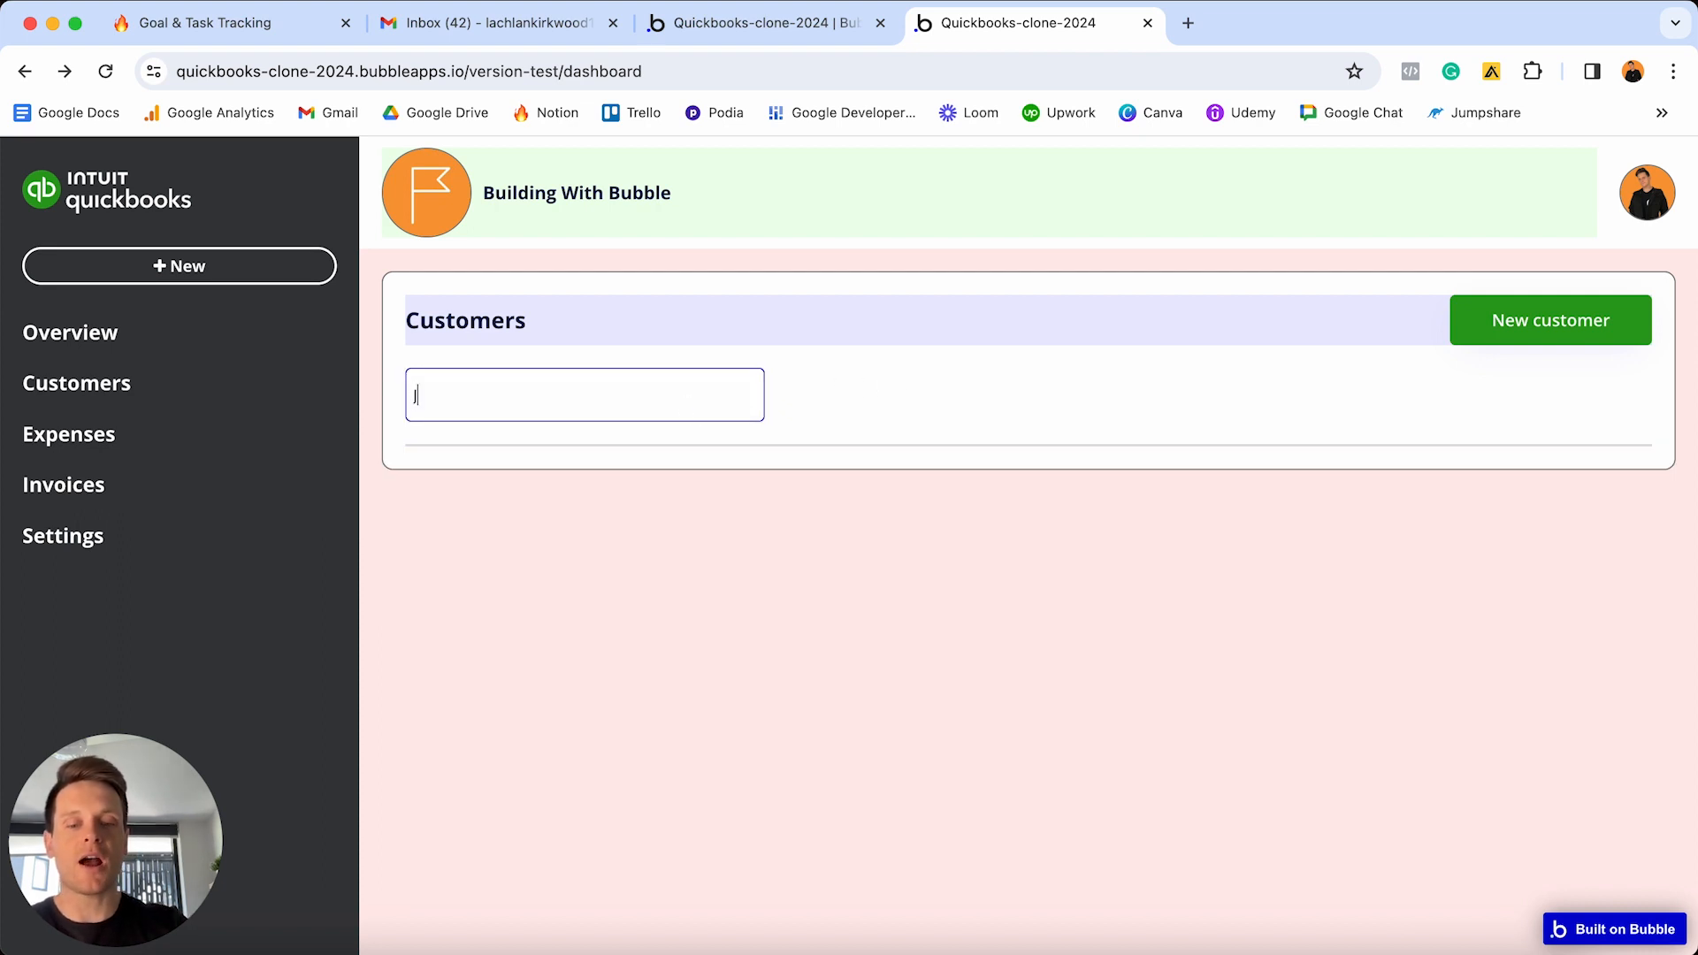
text(ohn)
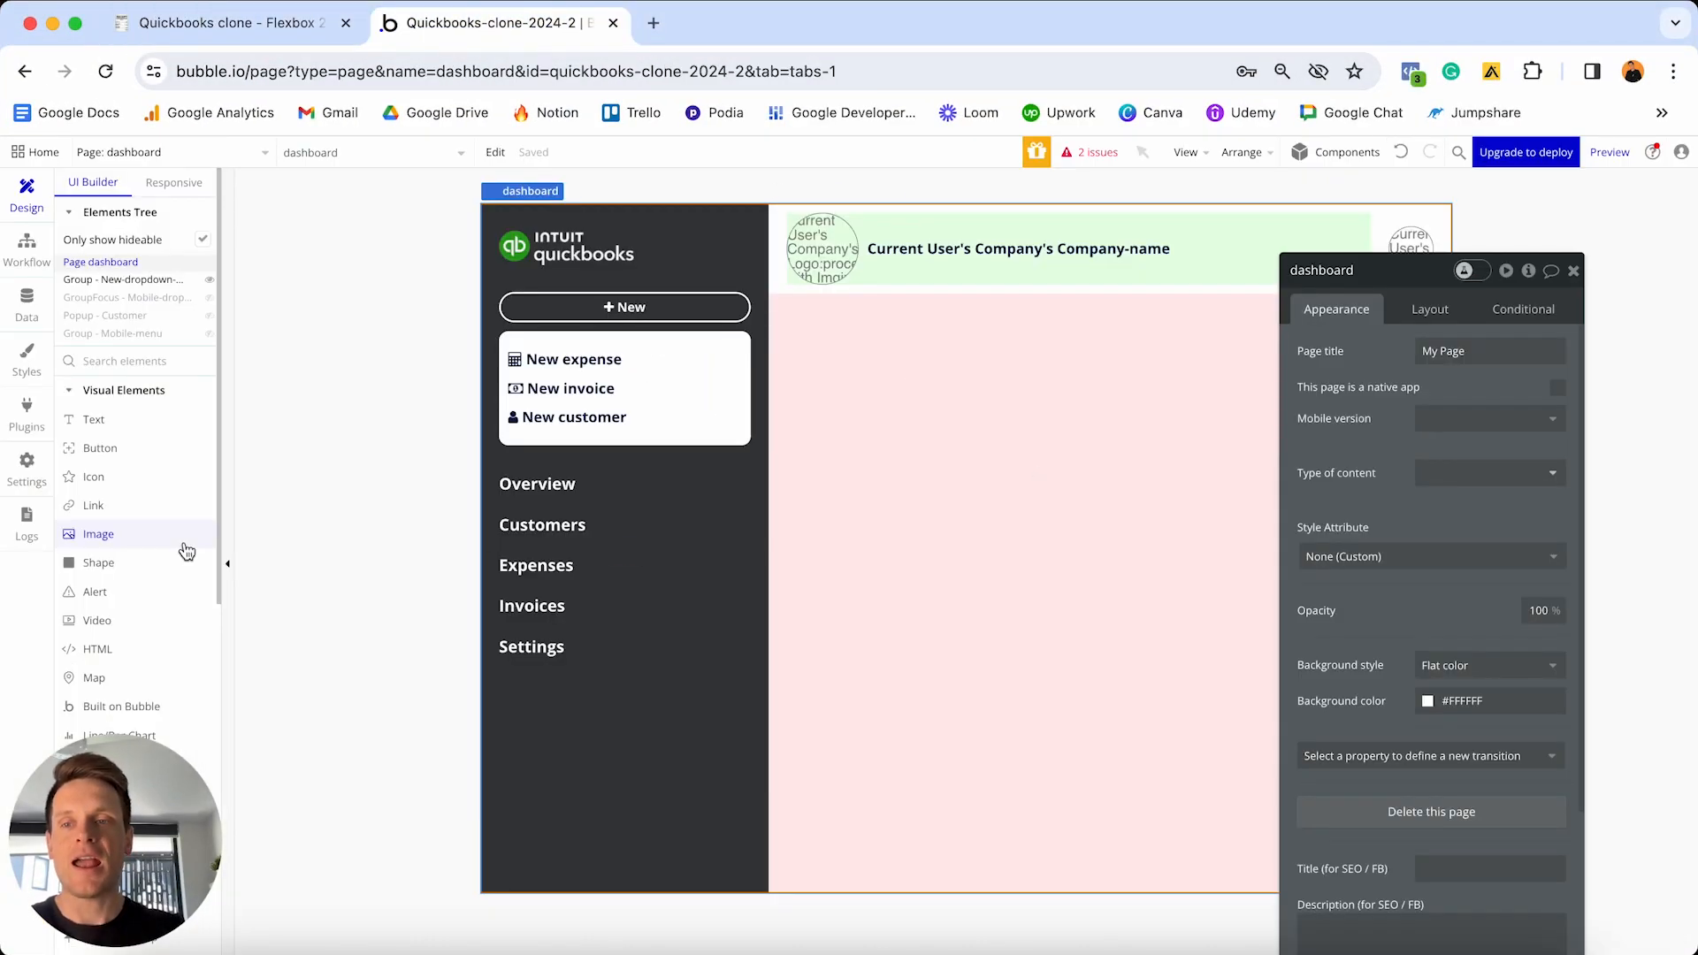
- Place a new group in the dashboard content area and name it 'Group - Customers'
scroll(141, 509, down, 10)
scroll(133, 442, up, 2)
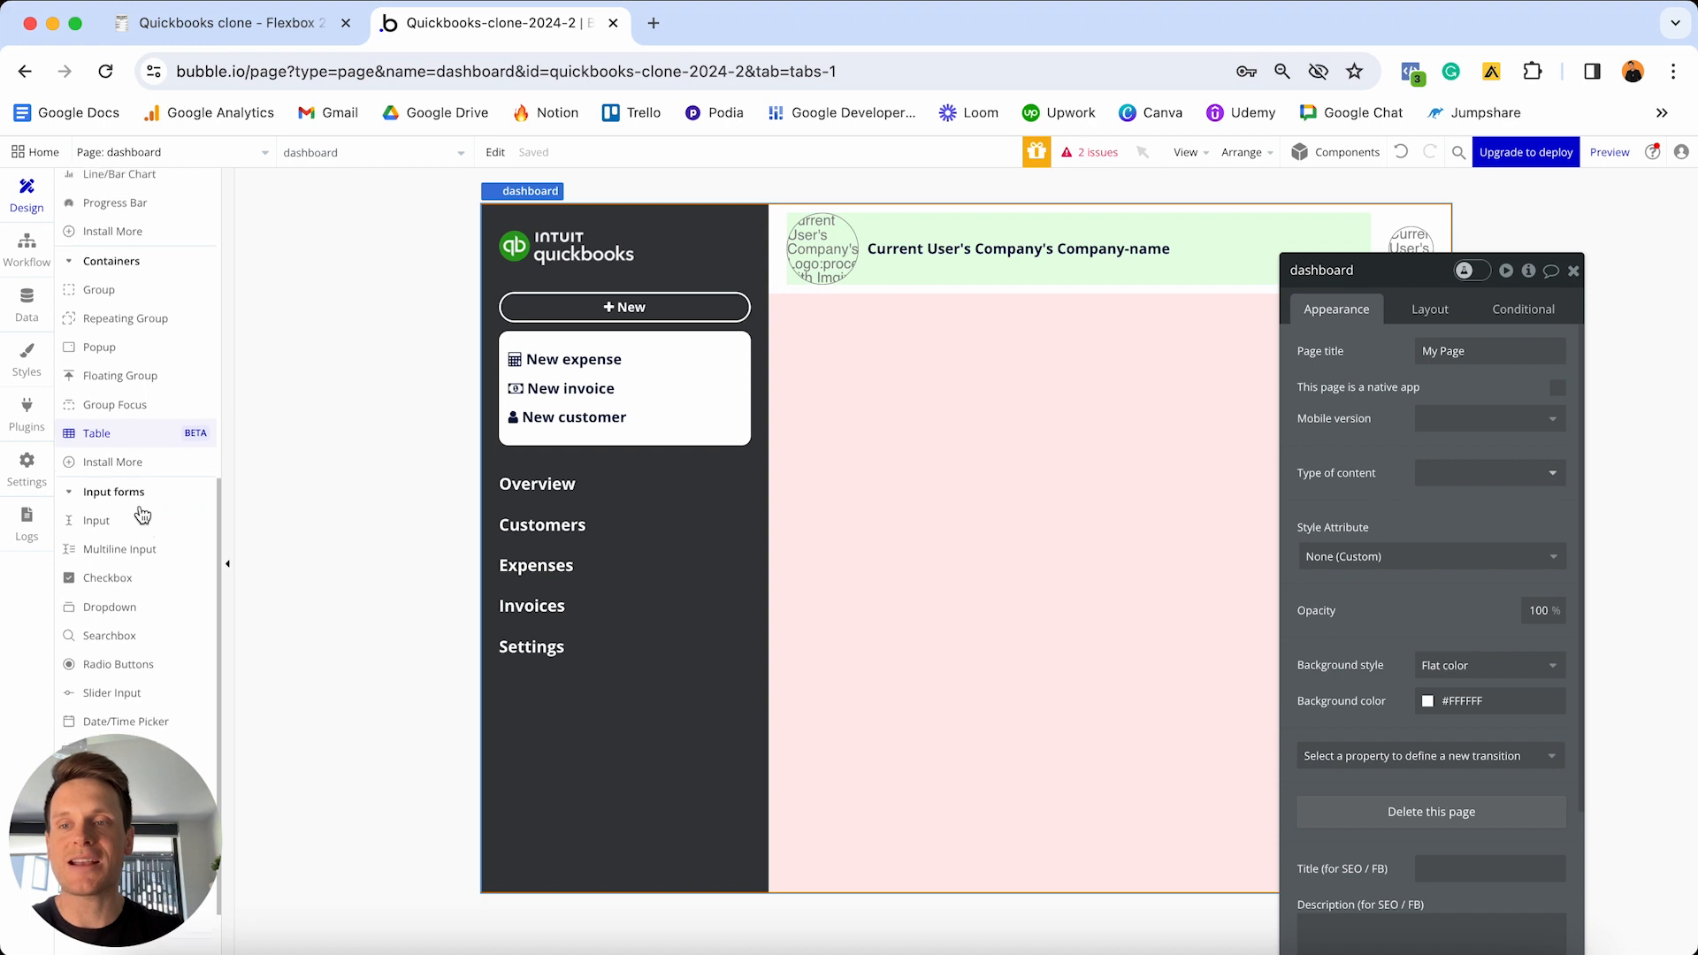
click(101, 371)
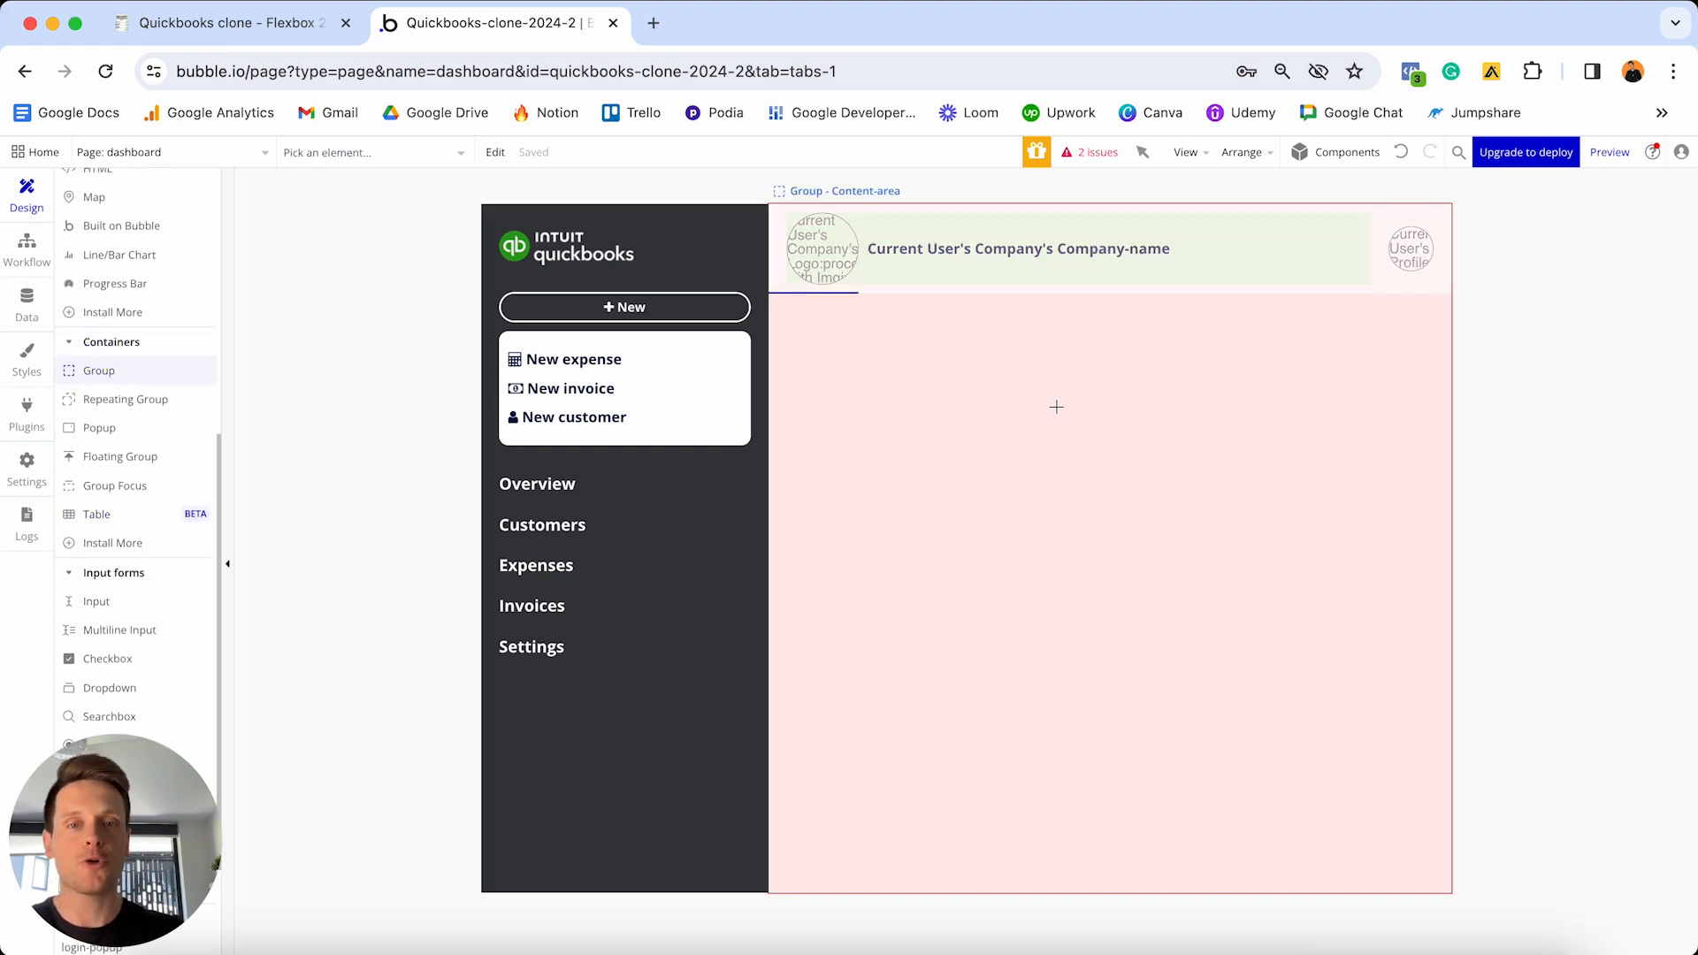
click(1031, 470)
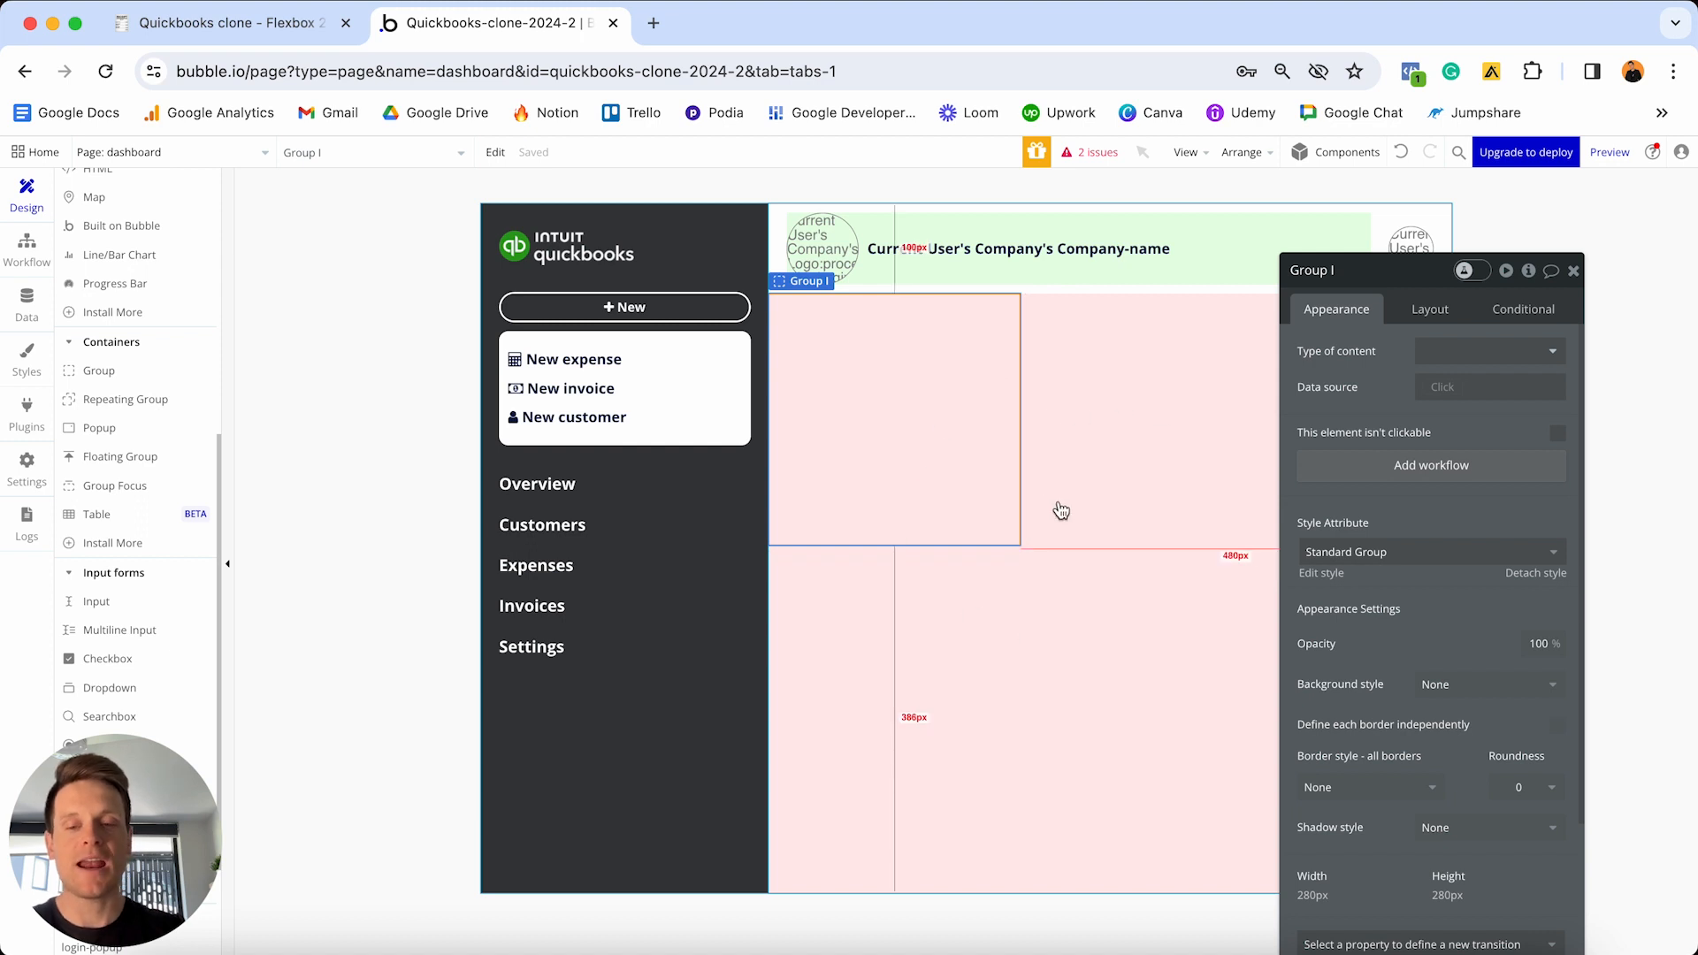
click(1361, 274)
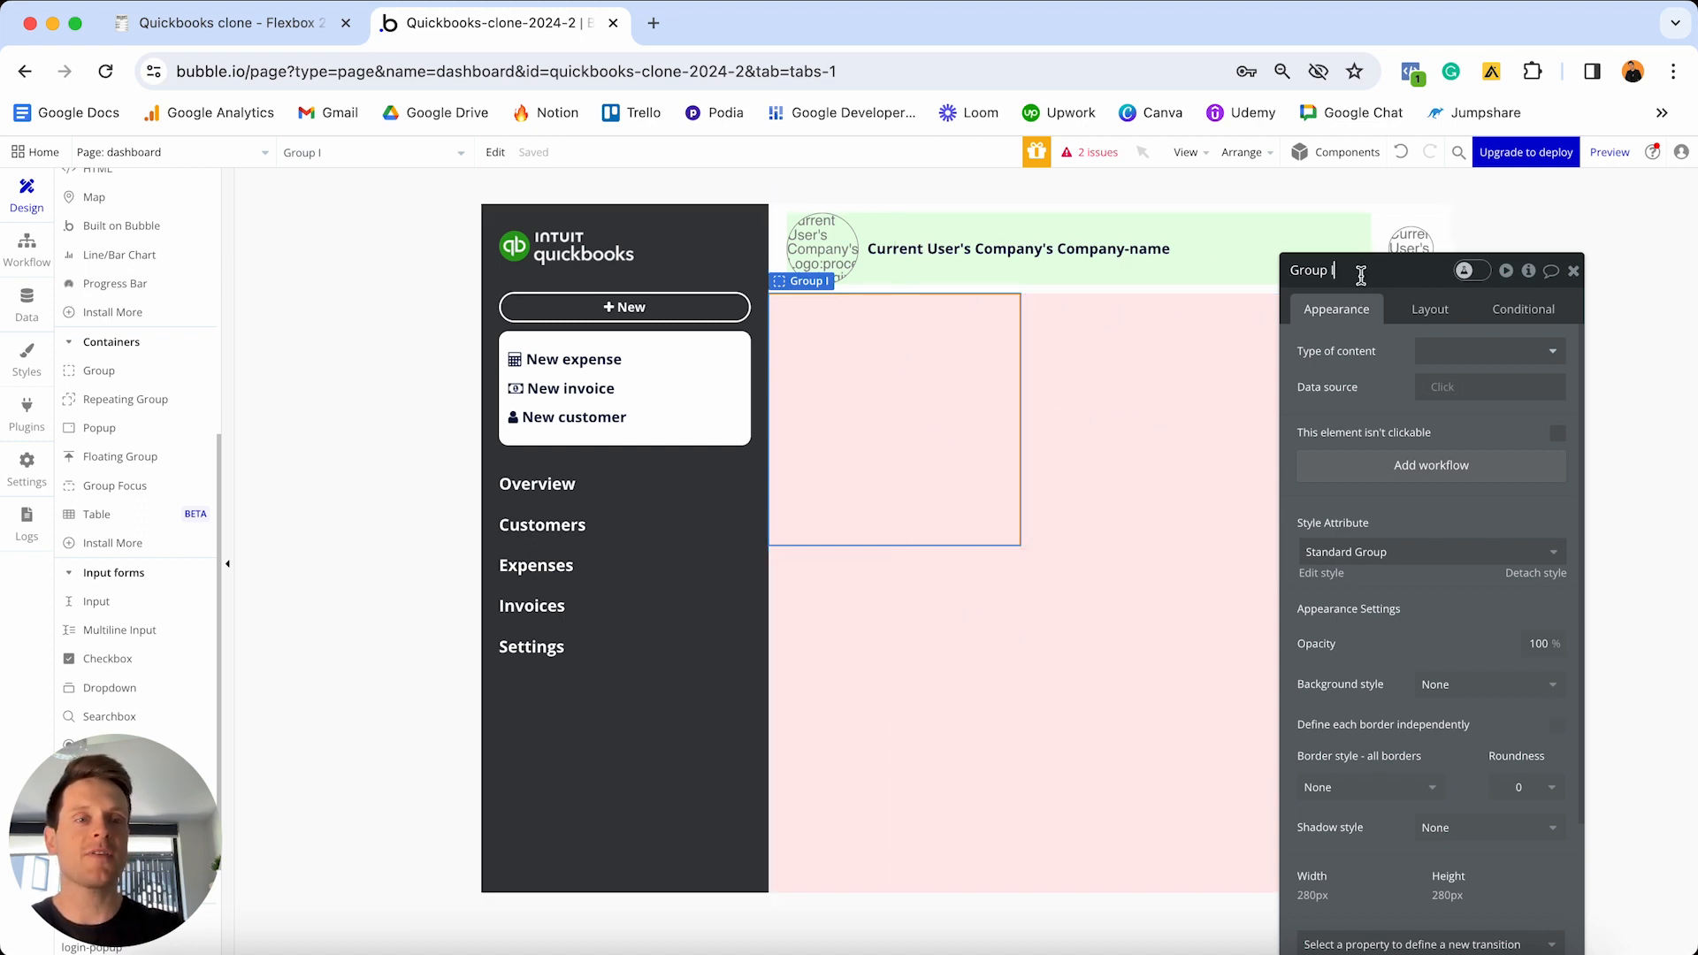
key(BackSpace)
text(- Cust)
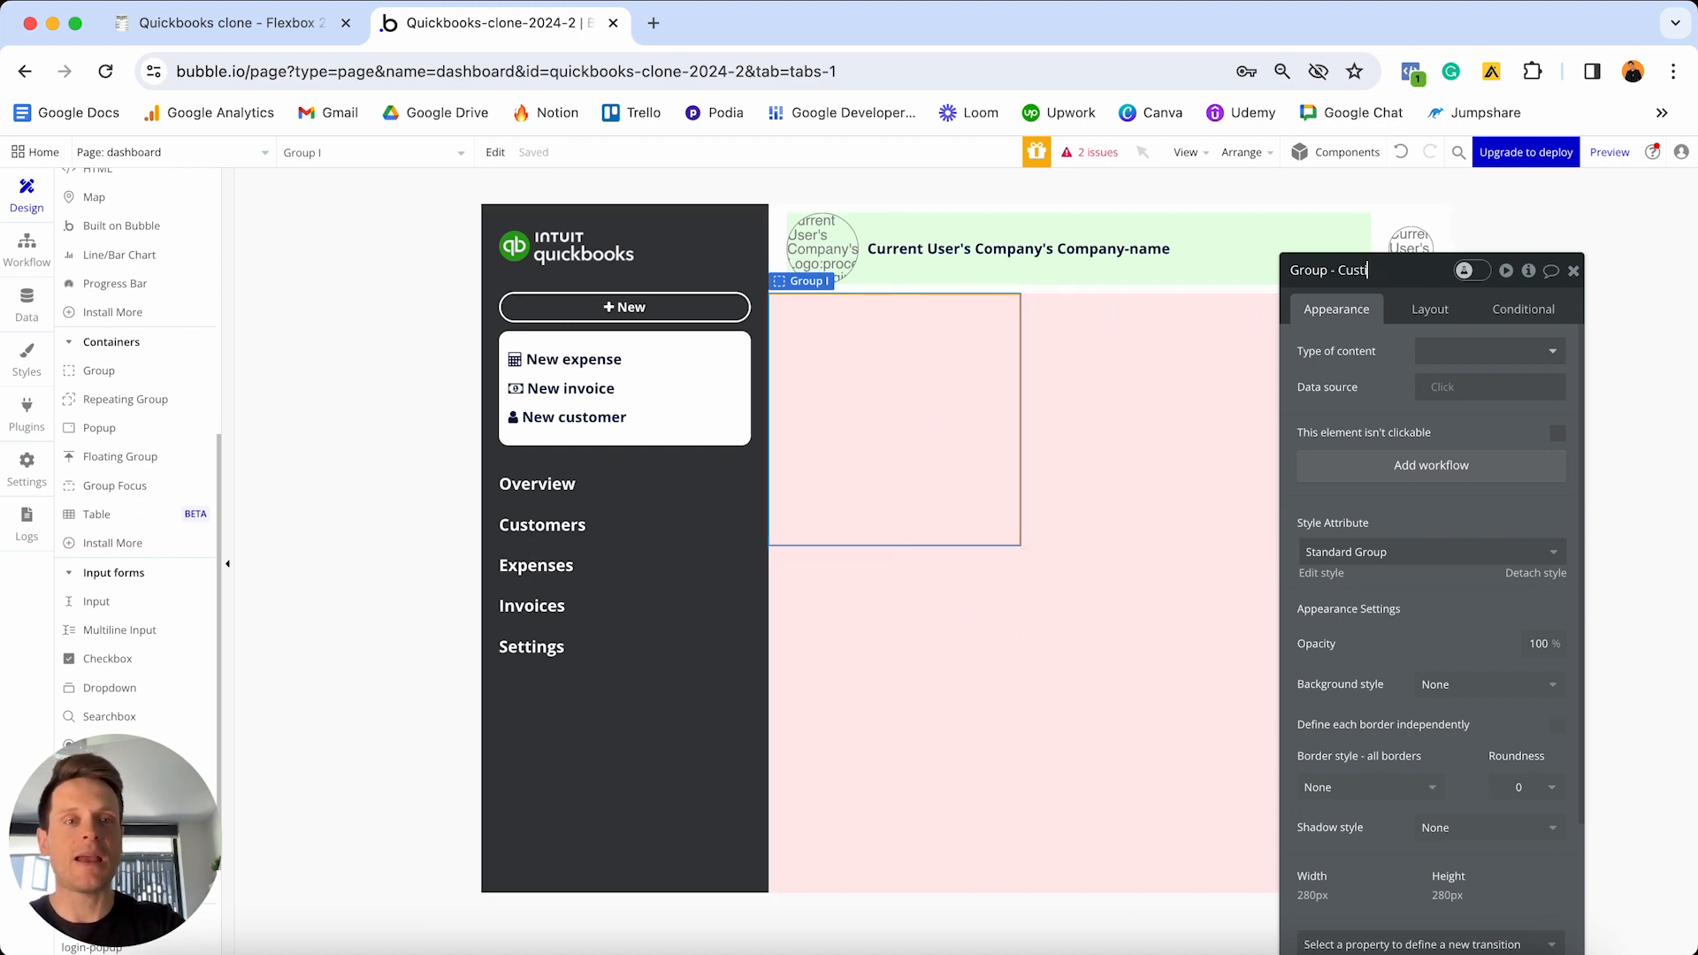
text(omers)
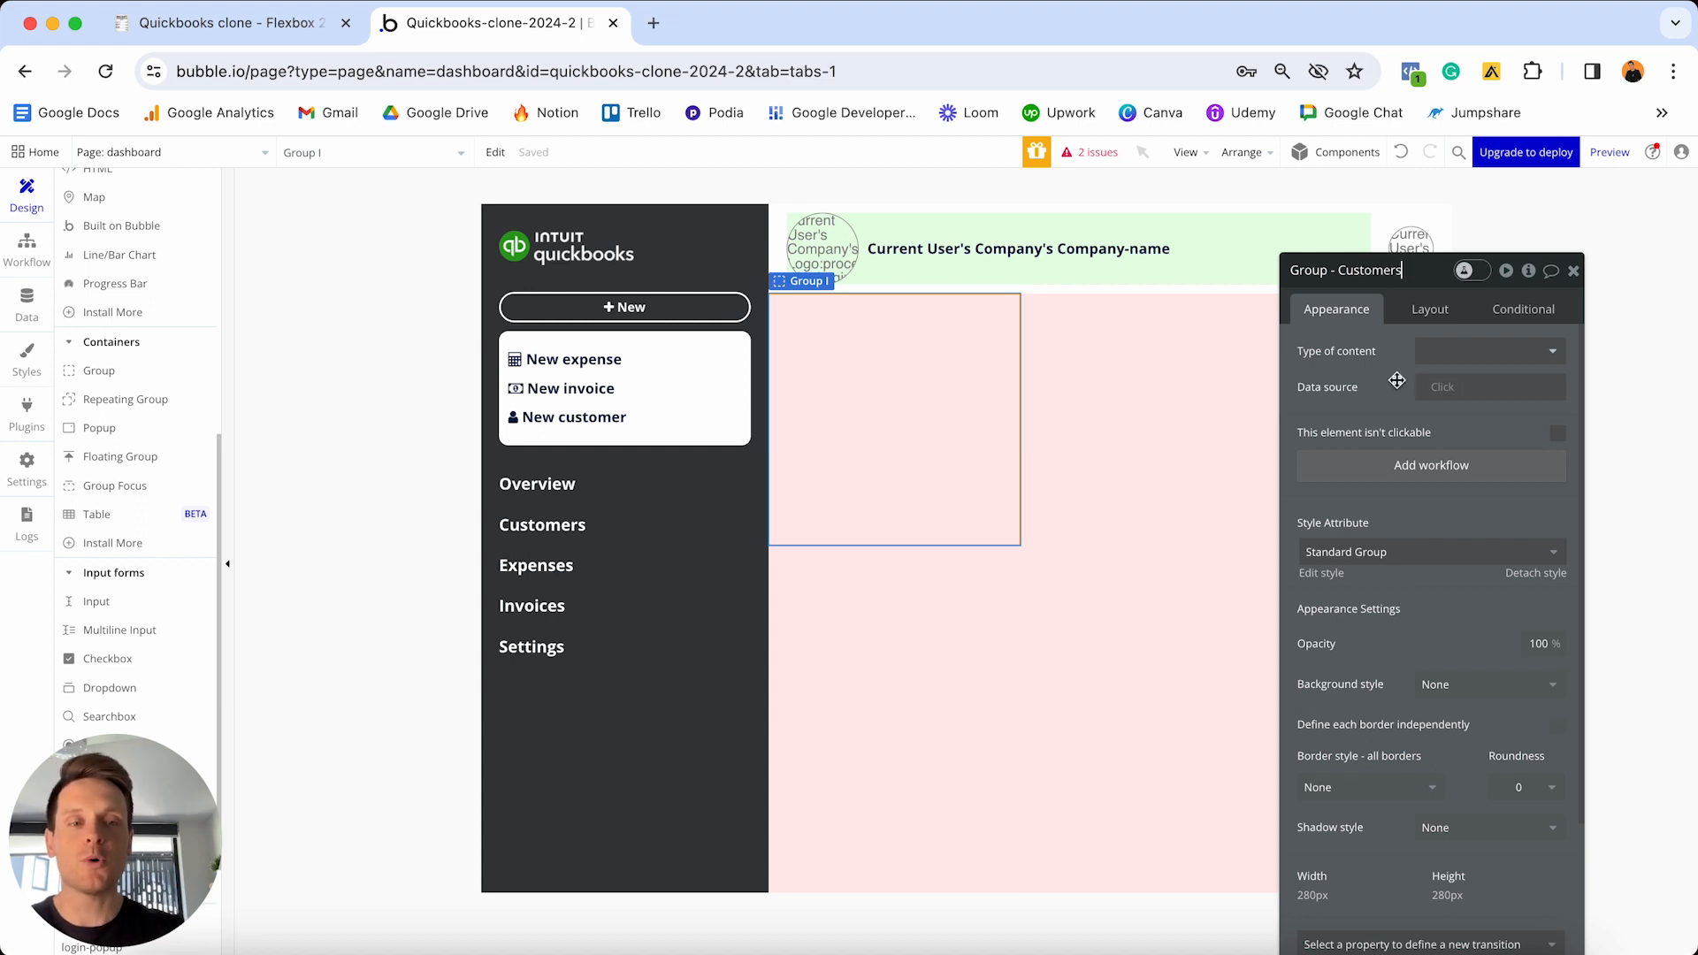
key(Return)
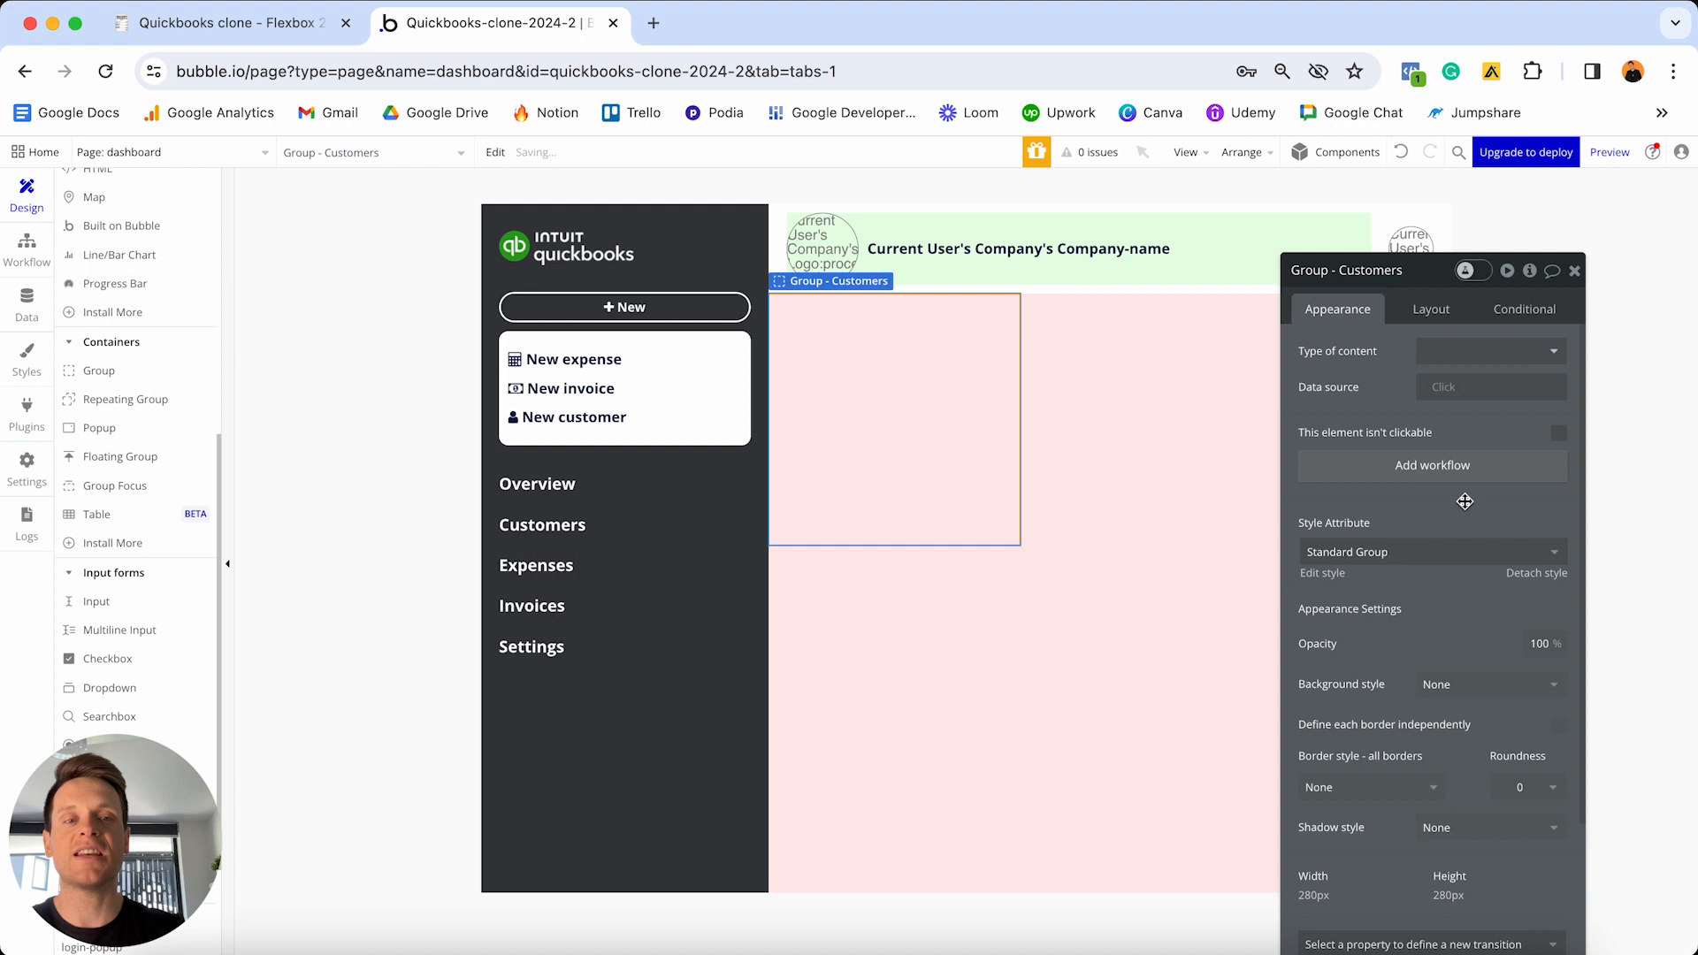
- Detach its style and give it a flat colour background, solid border and roundness 10
click(1531, 575)
scroll(1452, 531, down, 2)
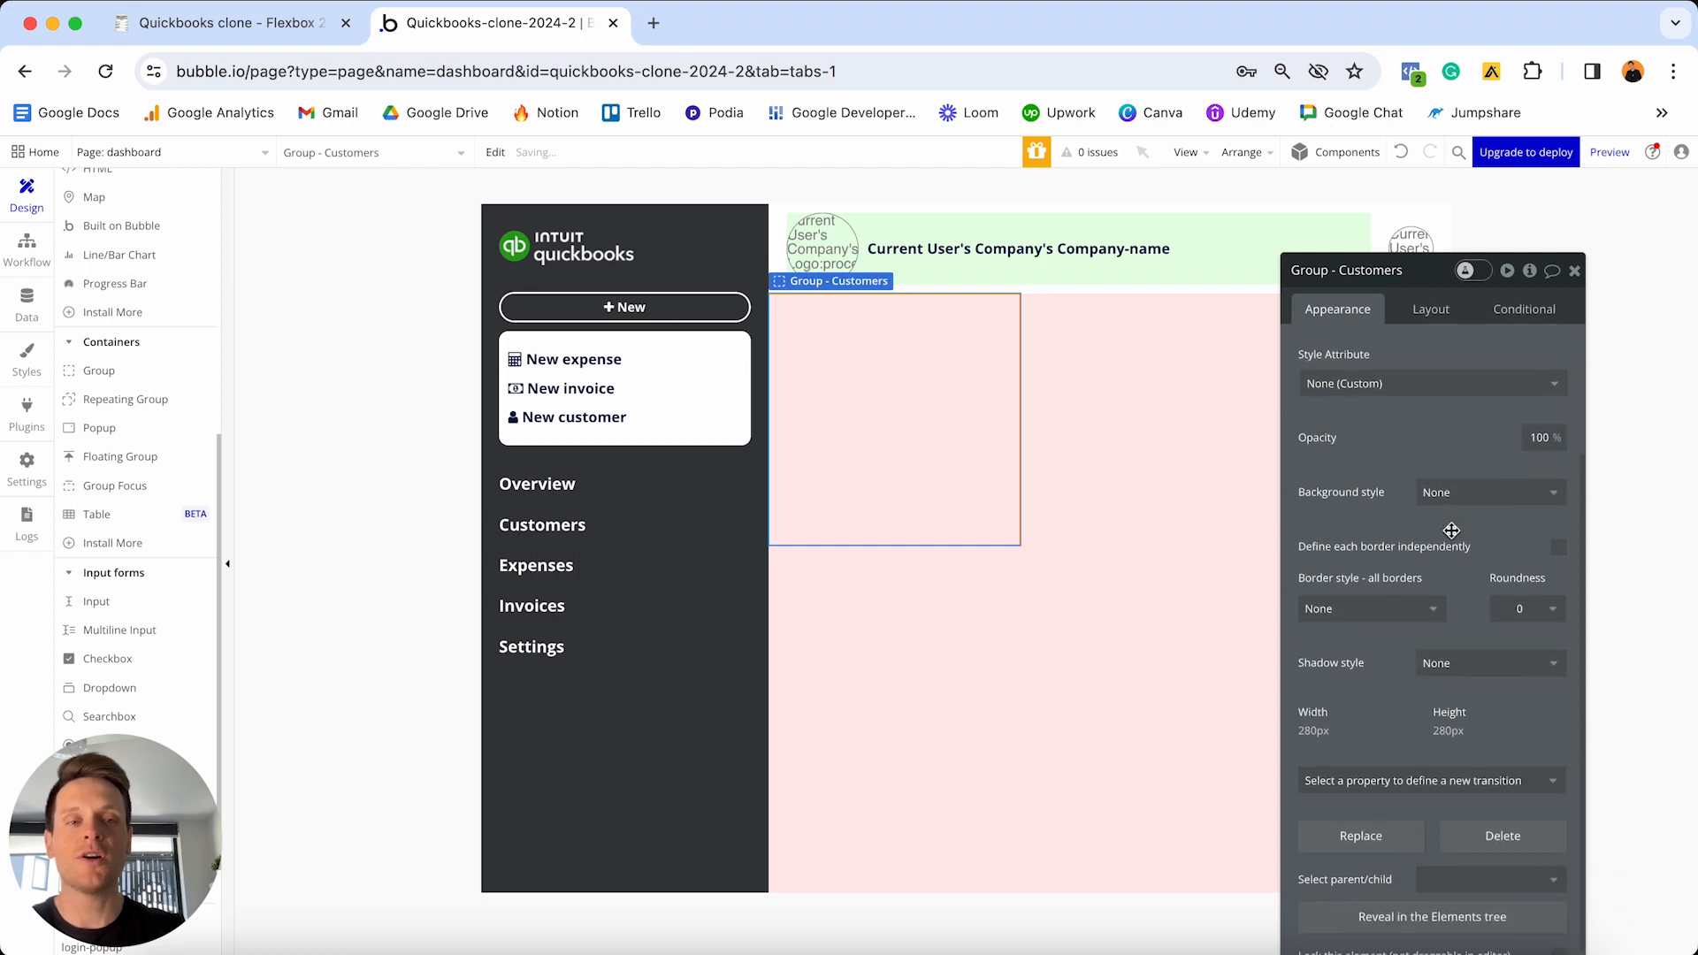
click(1455, 494)
click(1454, 544)
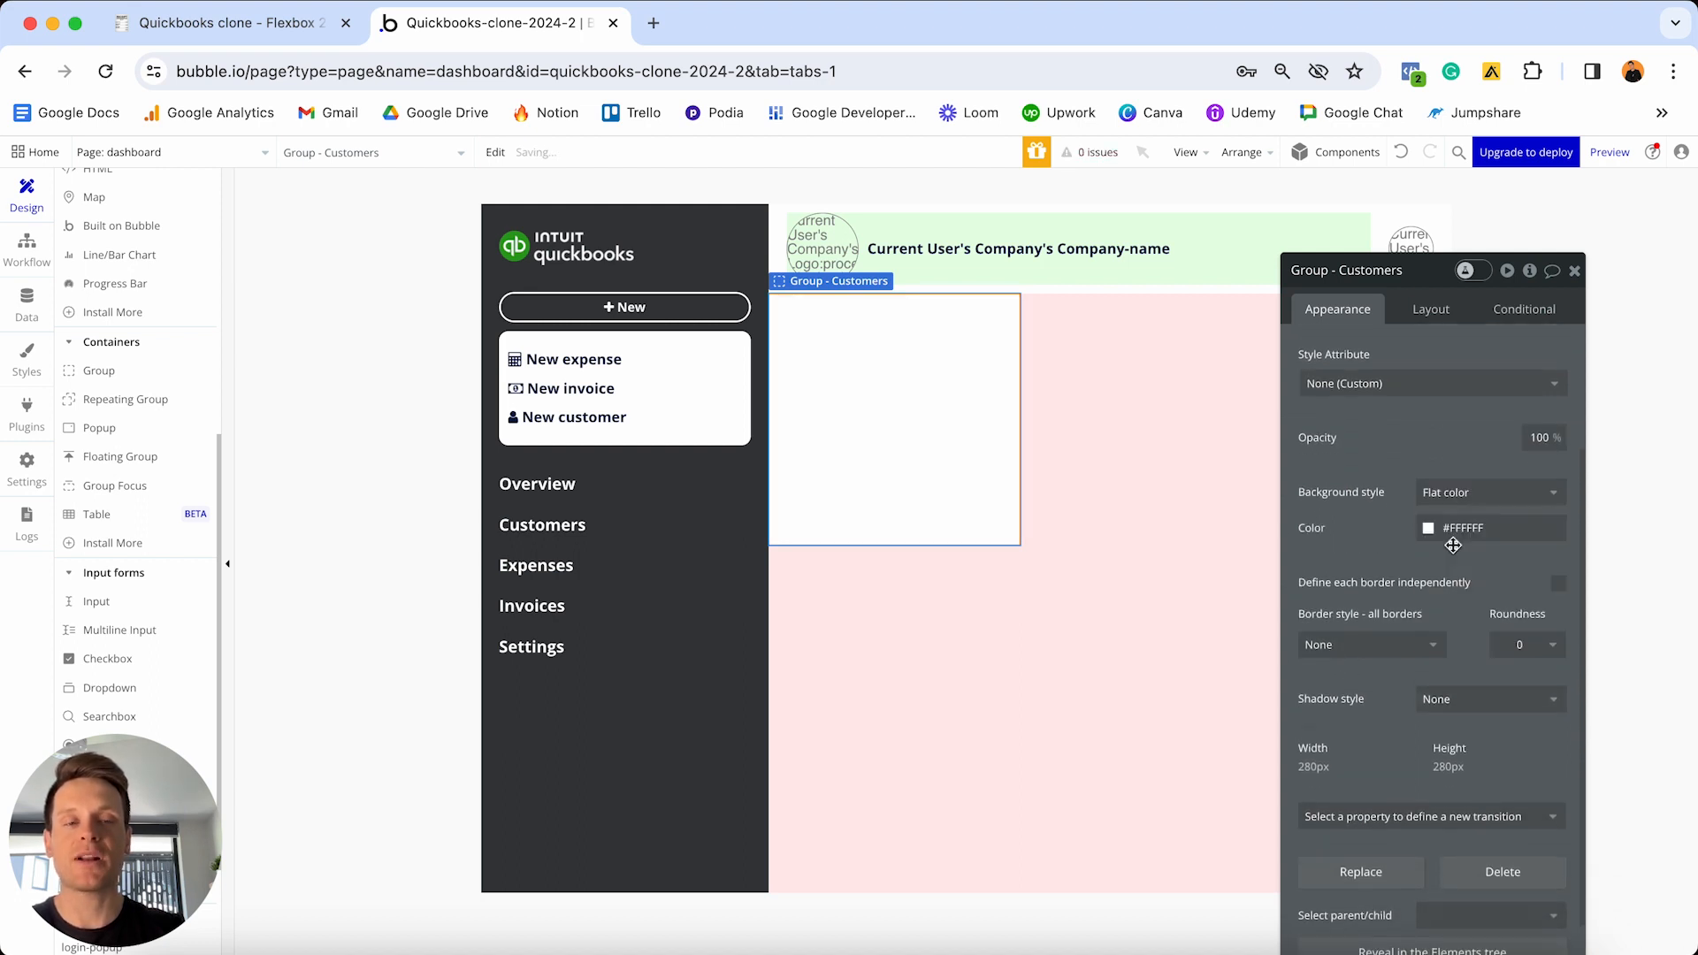
click(1410, 645)
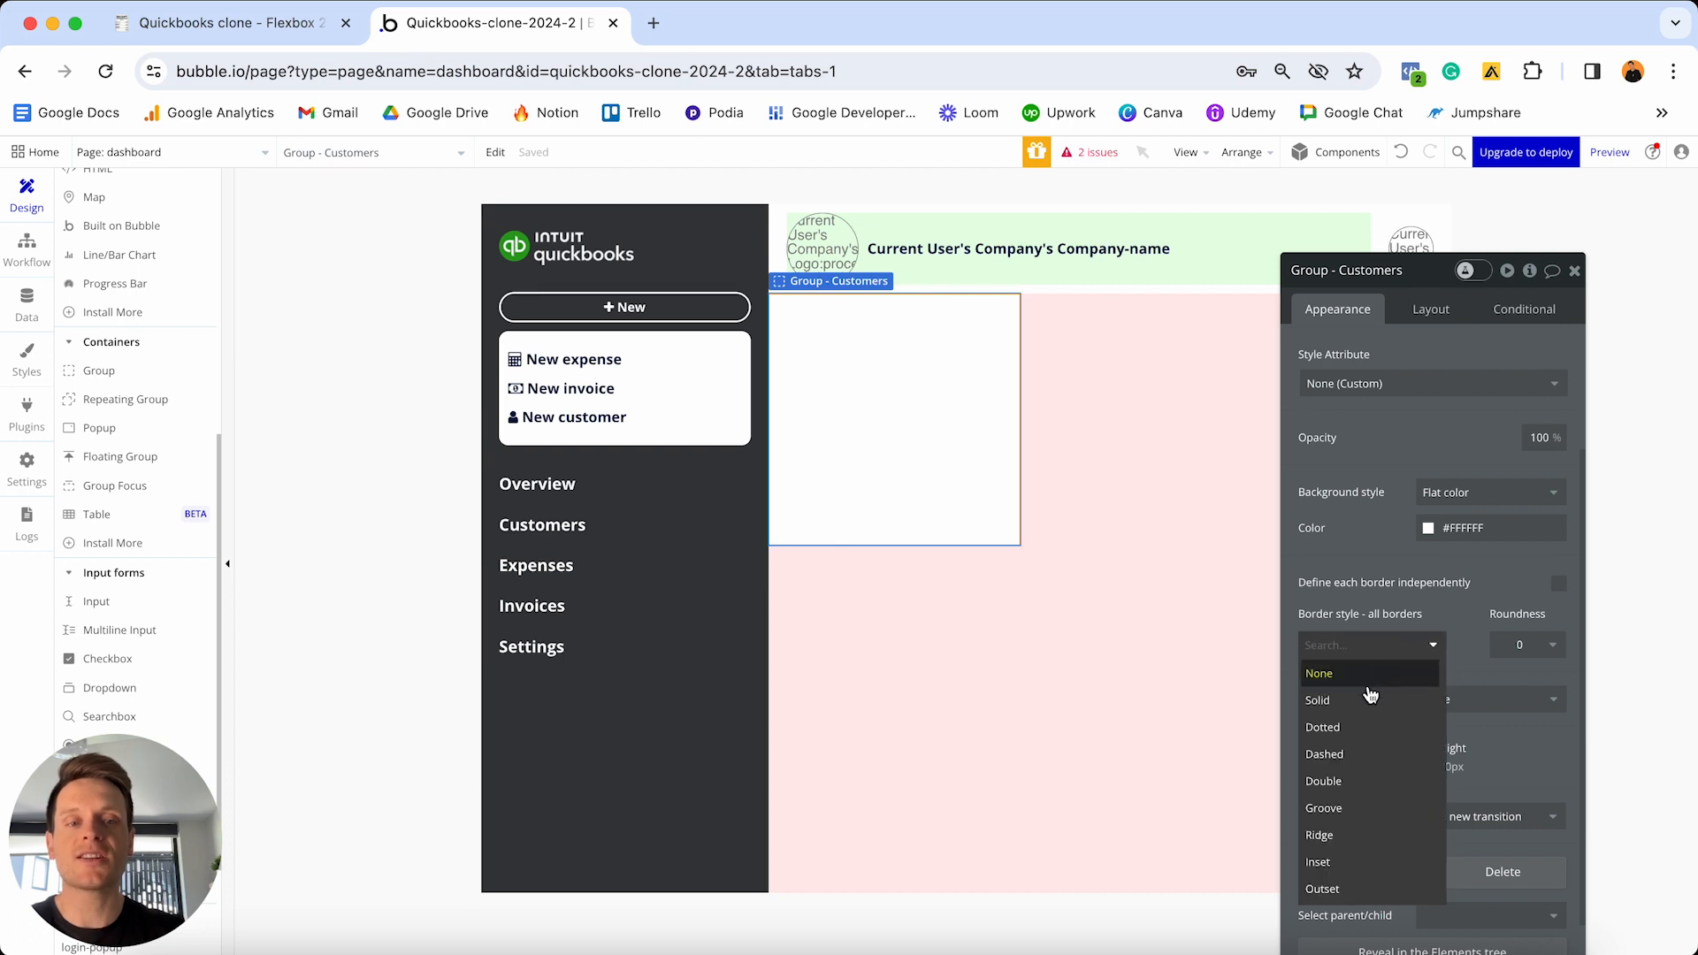
click(1324, 698)
click(1518, 646)
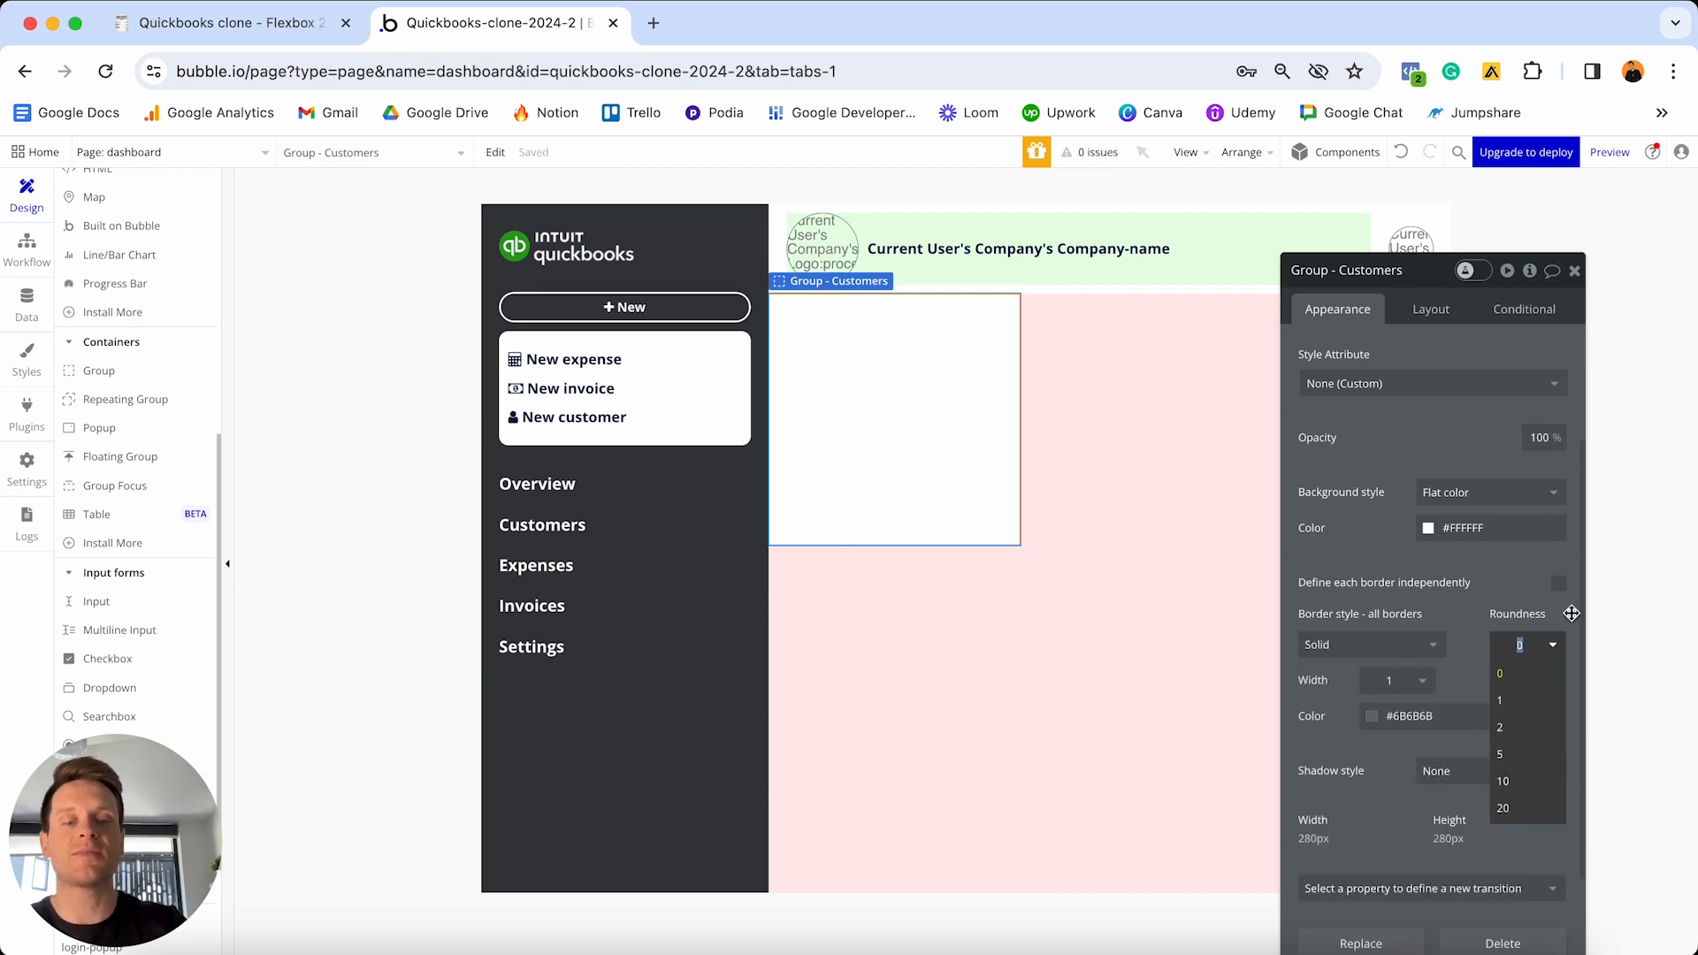
text(10)
key(Return)
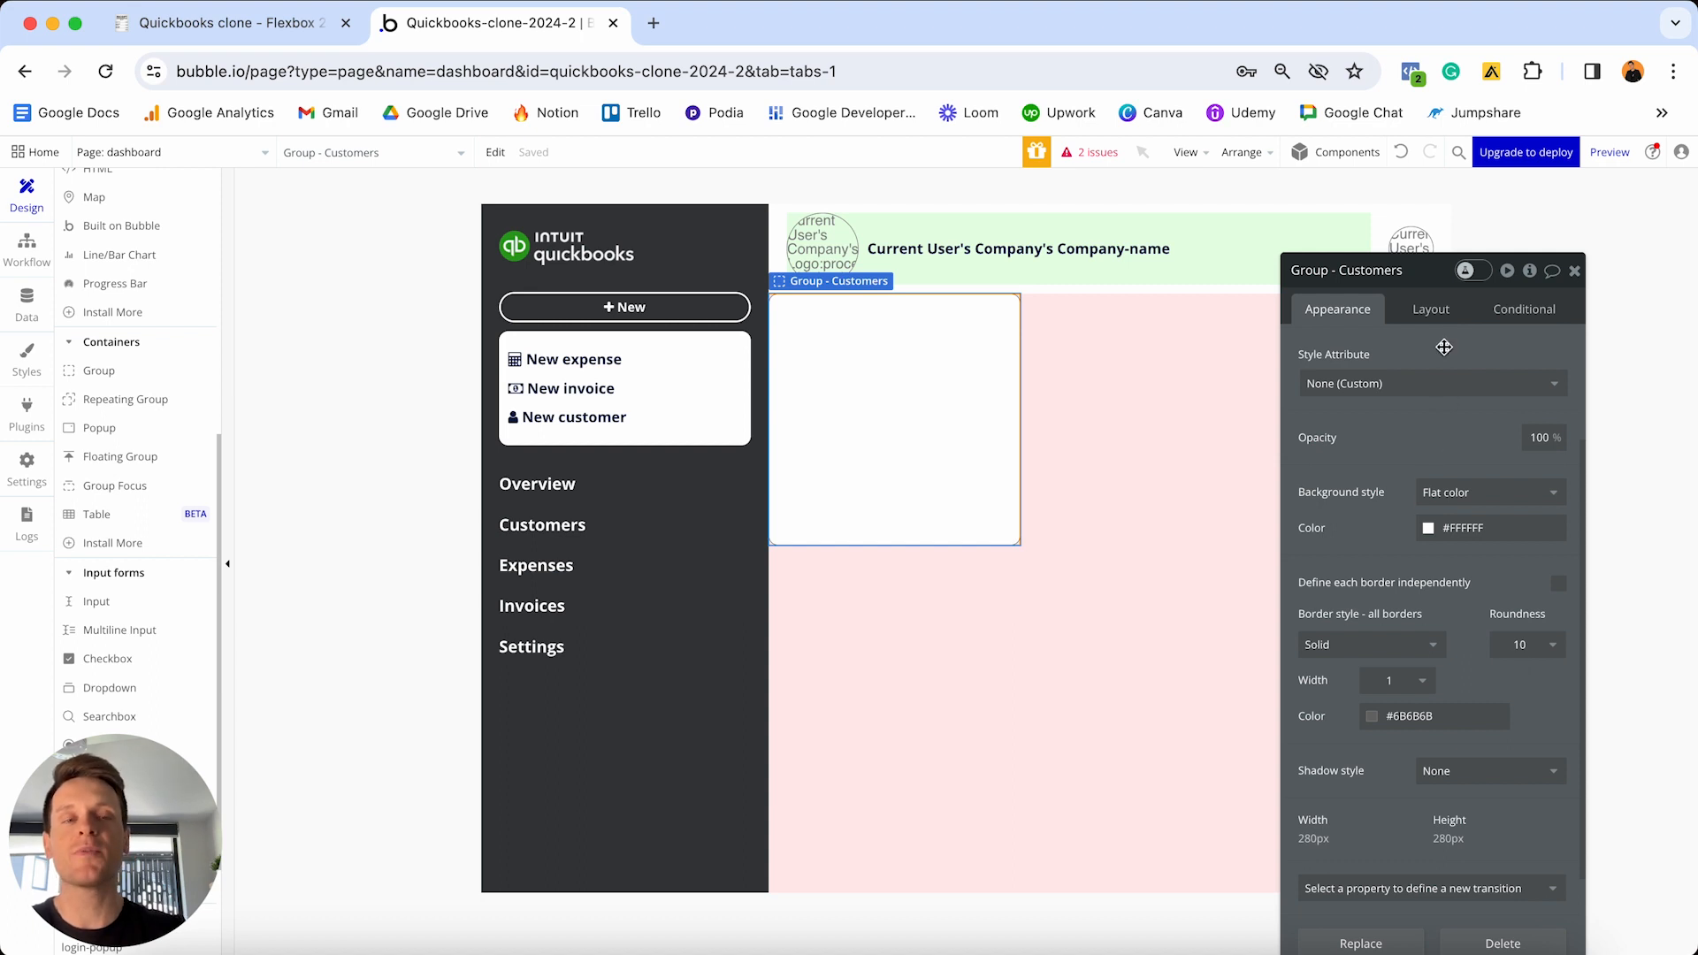
click(1433, 312)
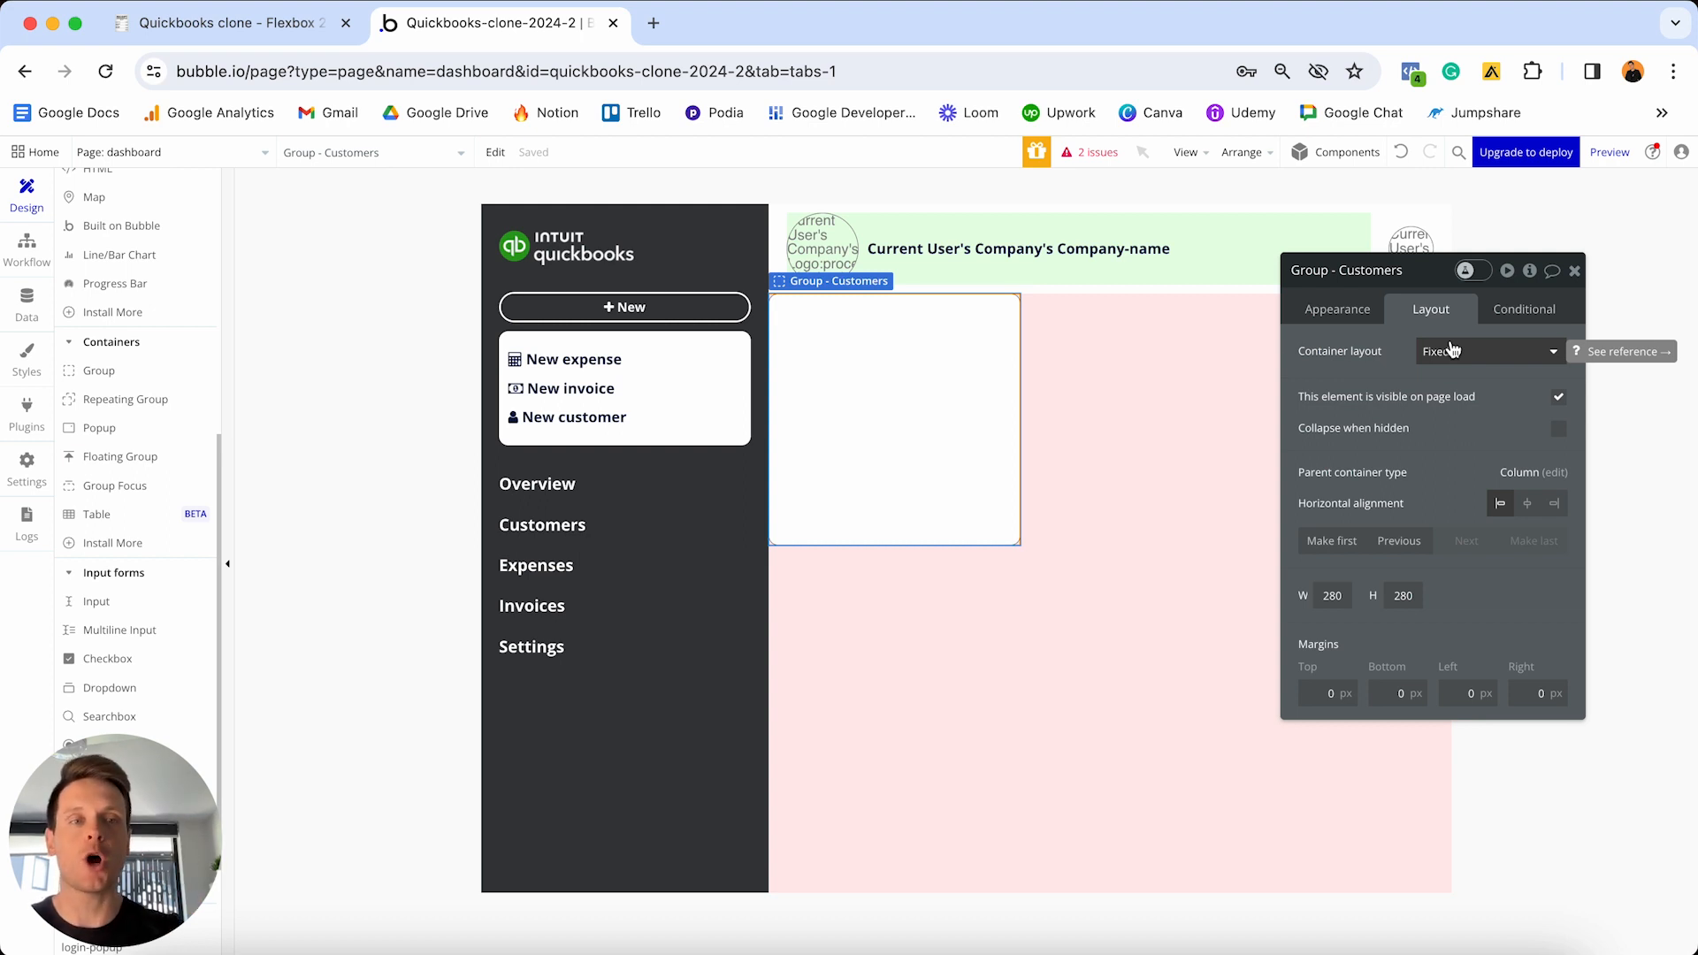
- Make Group - Customers a Column container, not fixed-width, with minimum width 0
click(1451, 351)
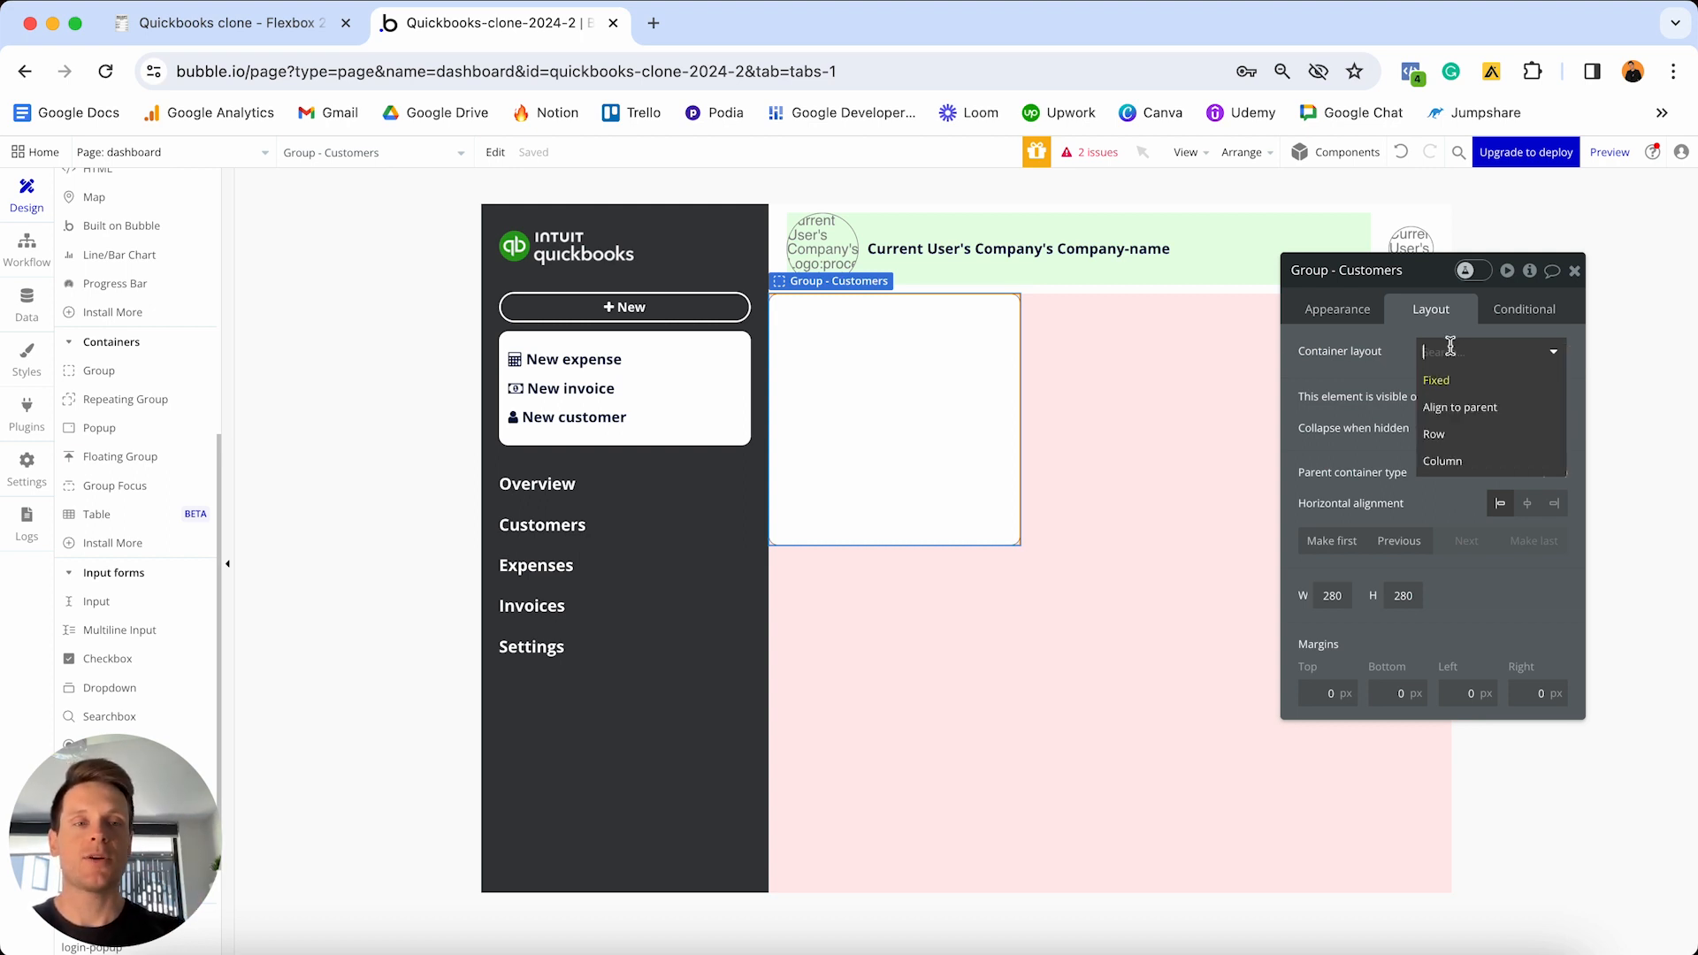
click(1447, 462)
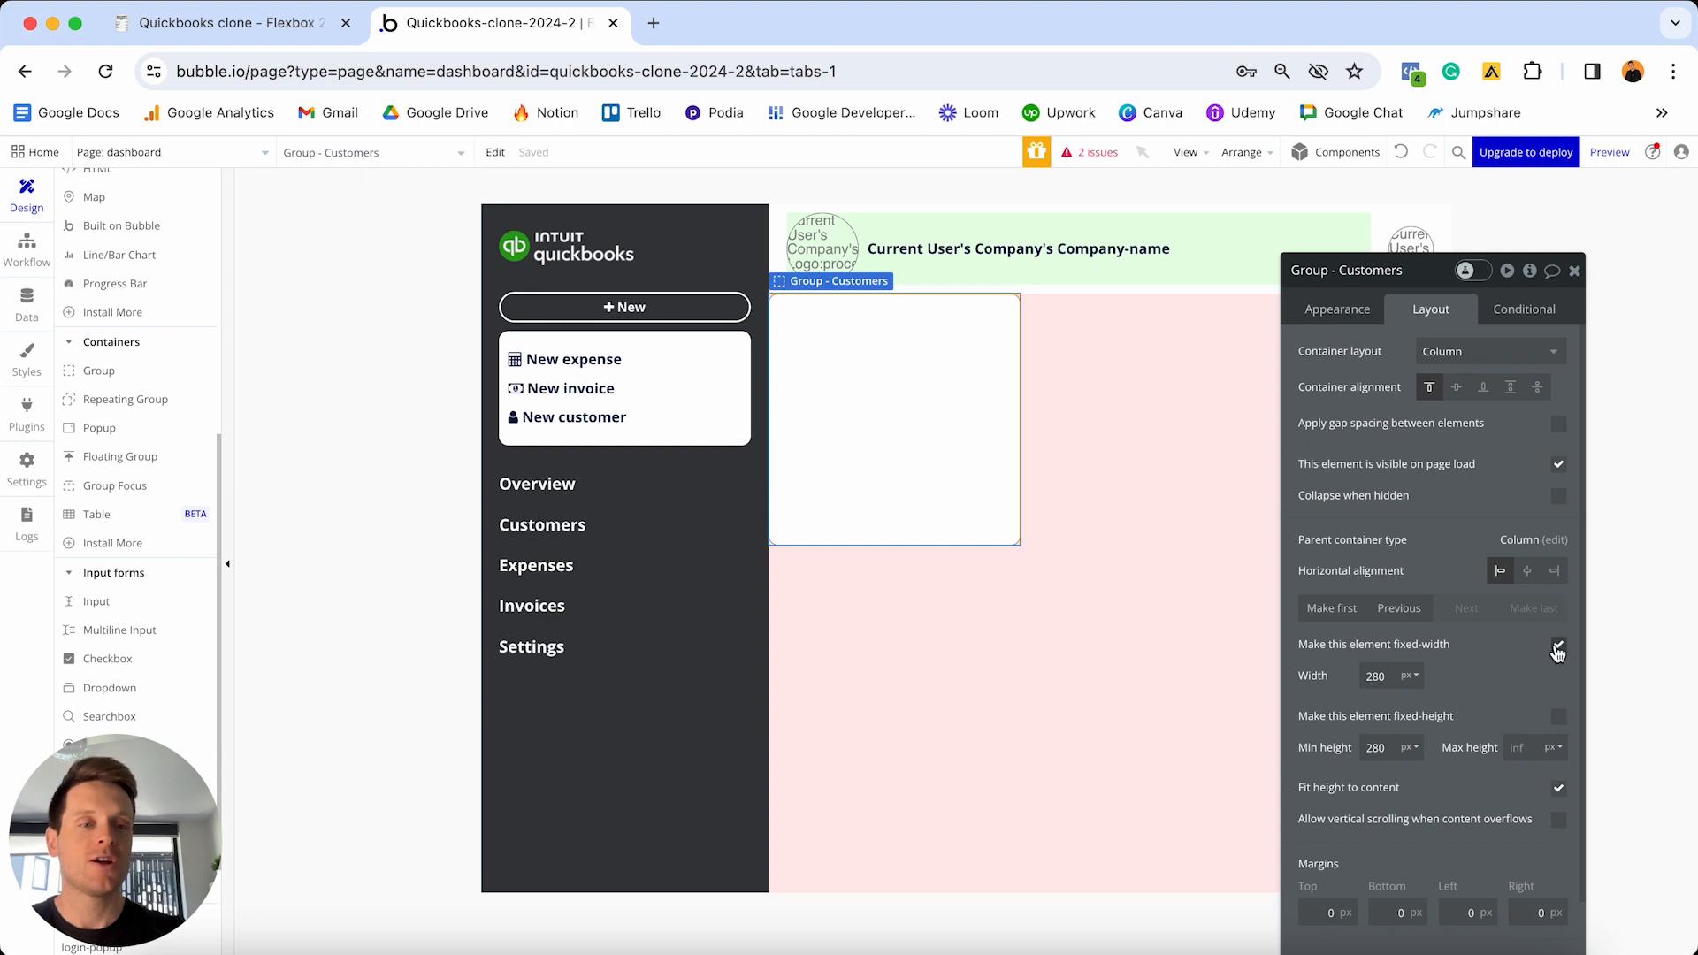
click(1559, 648)
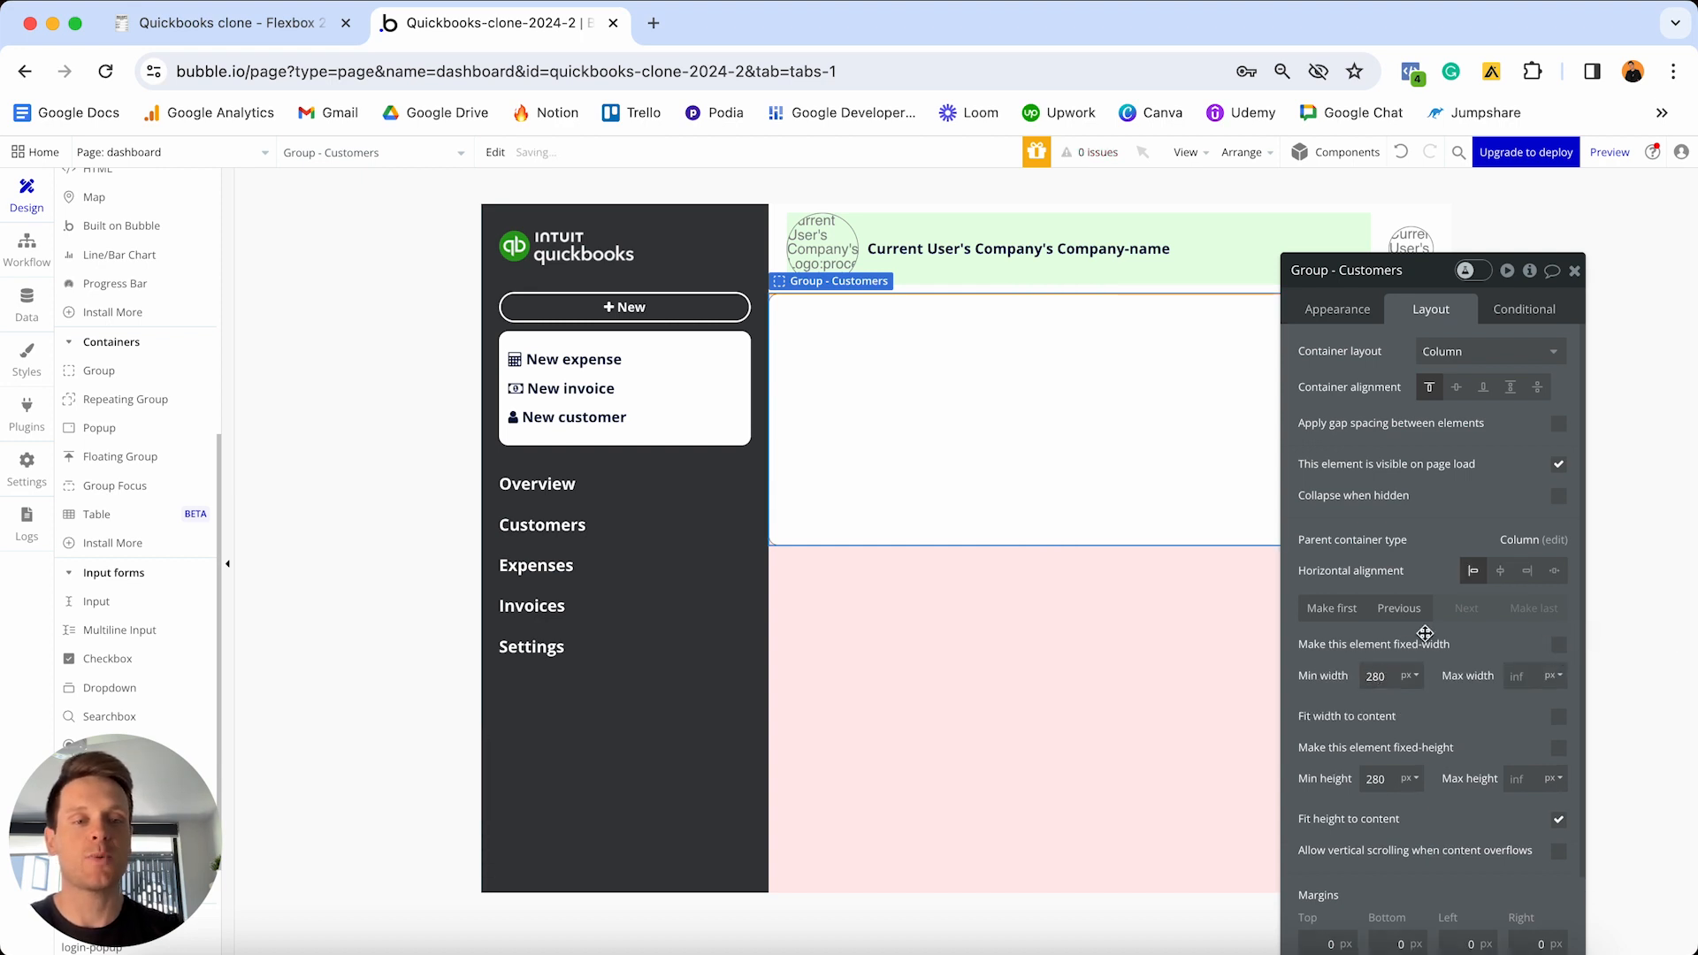
text(0)
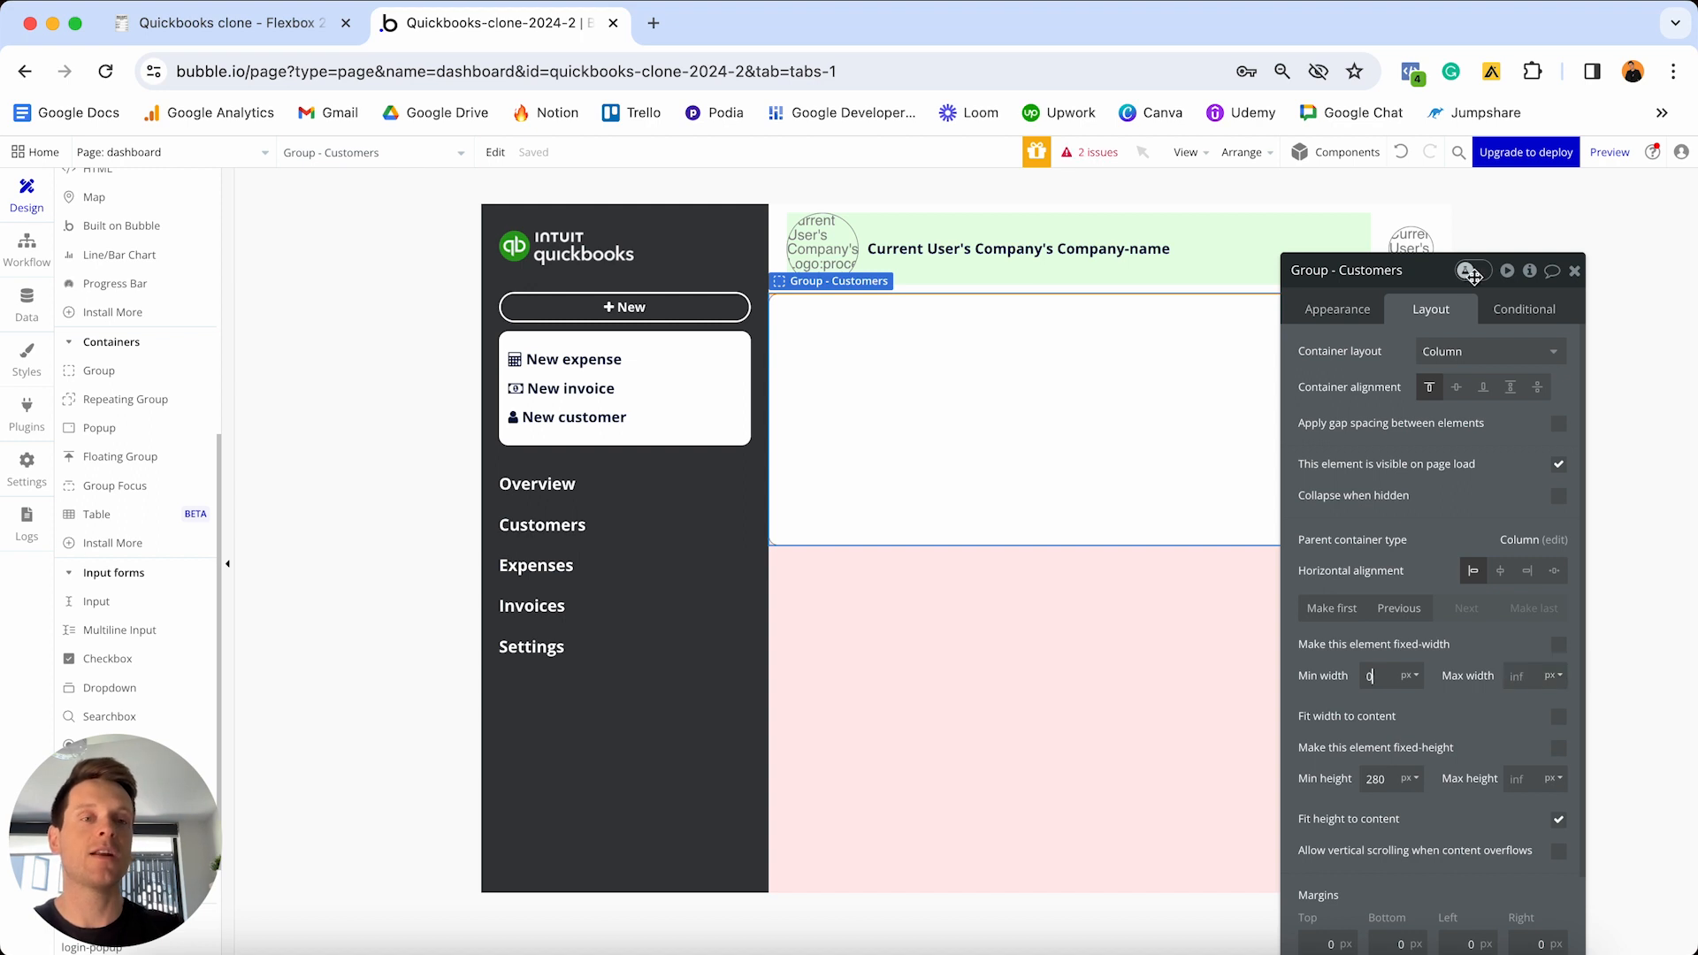
drag(1423, 272, 1356, 528)
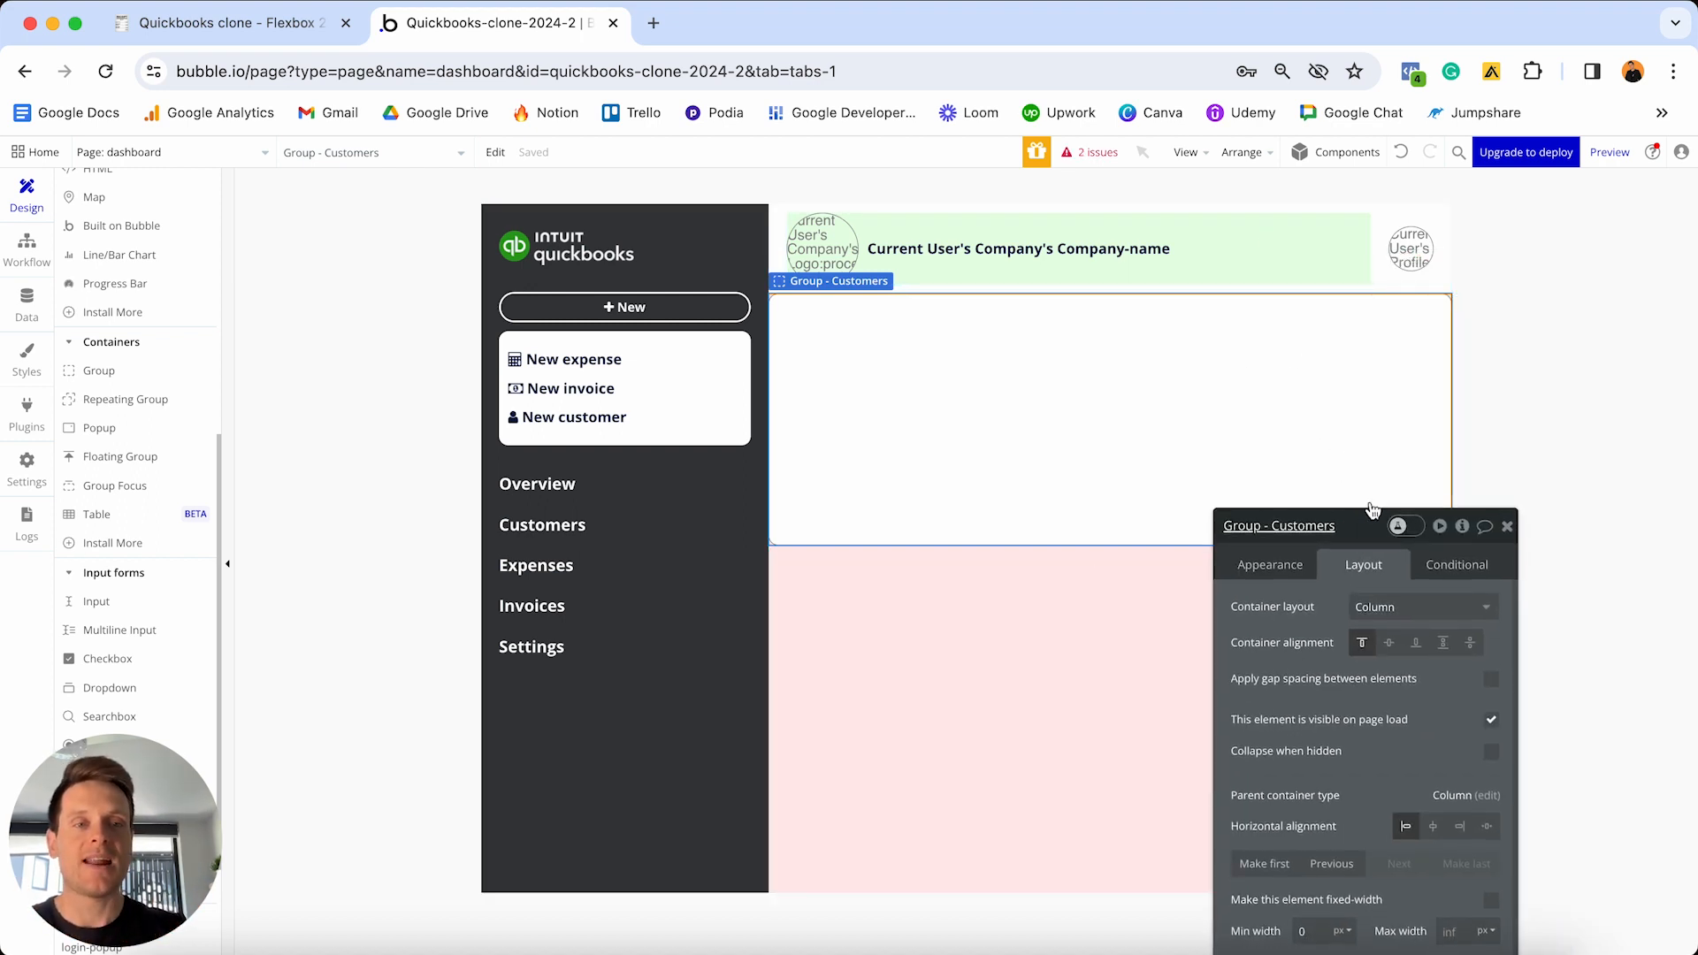
drag(1372, 510, 1476, 186)
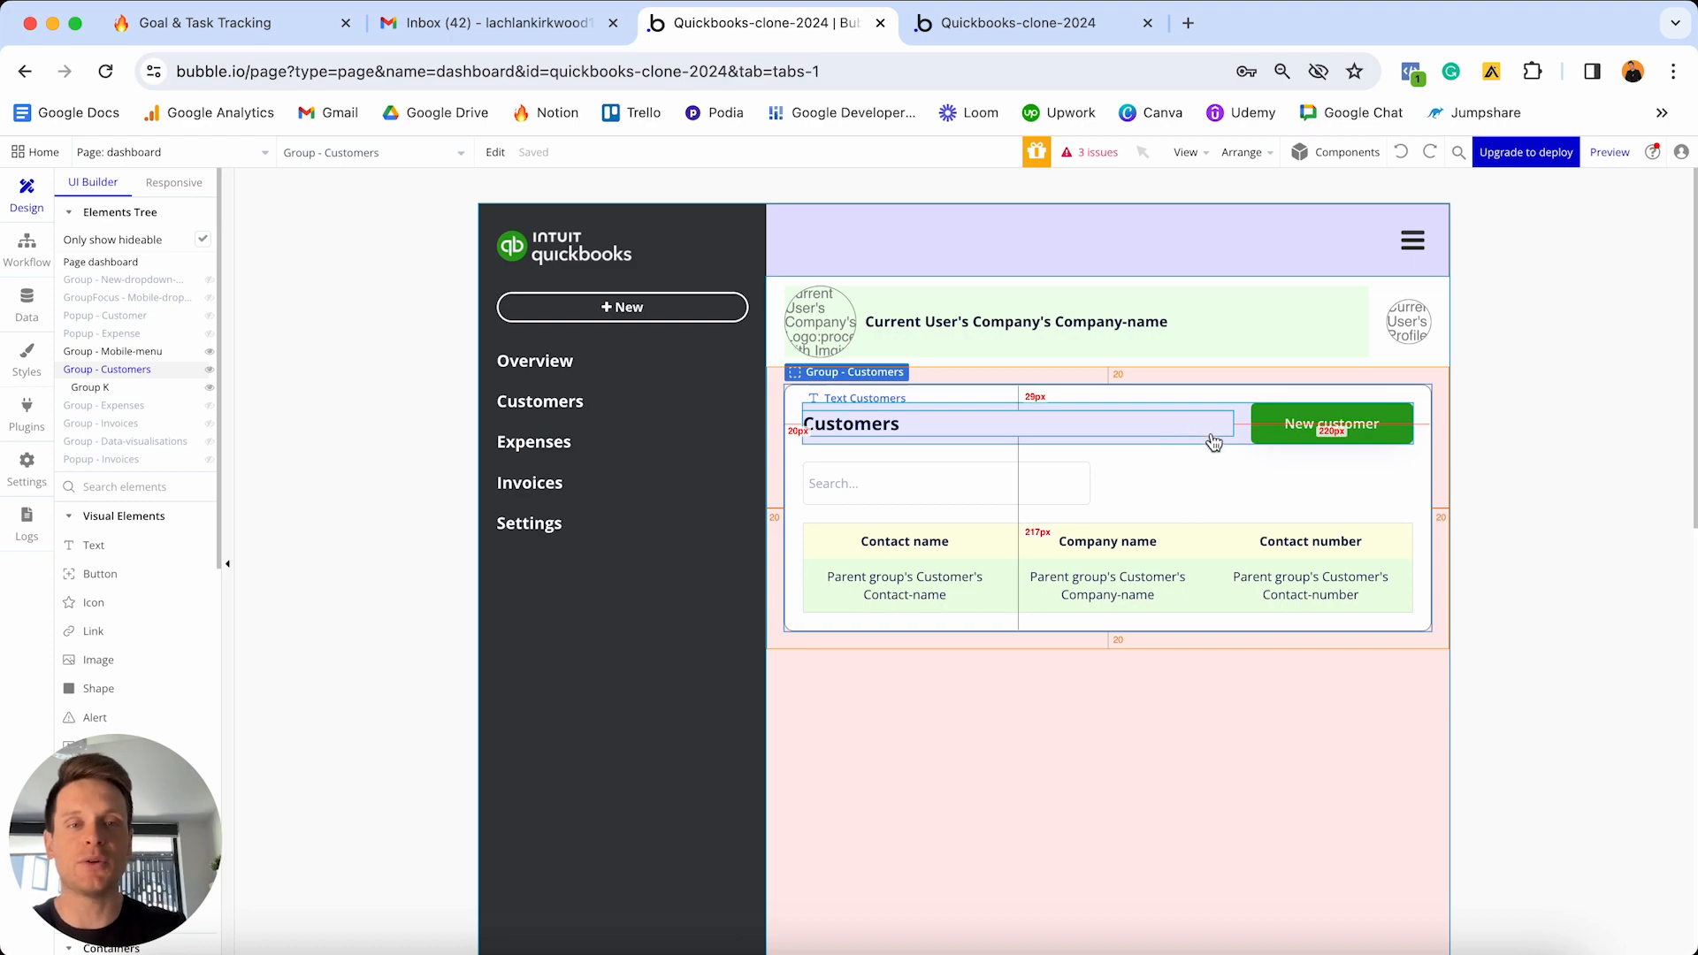
key(ctrl+Up)
click(696, 389)
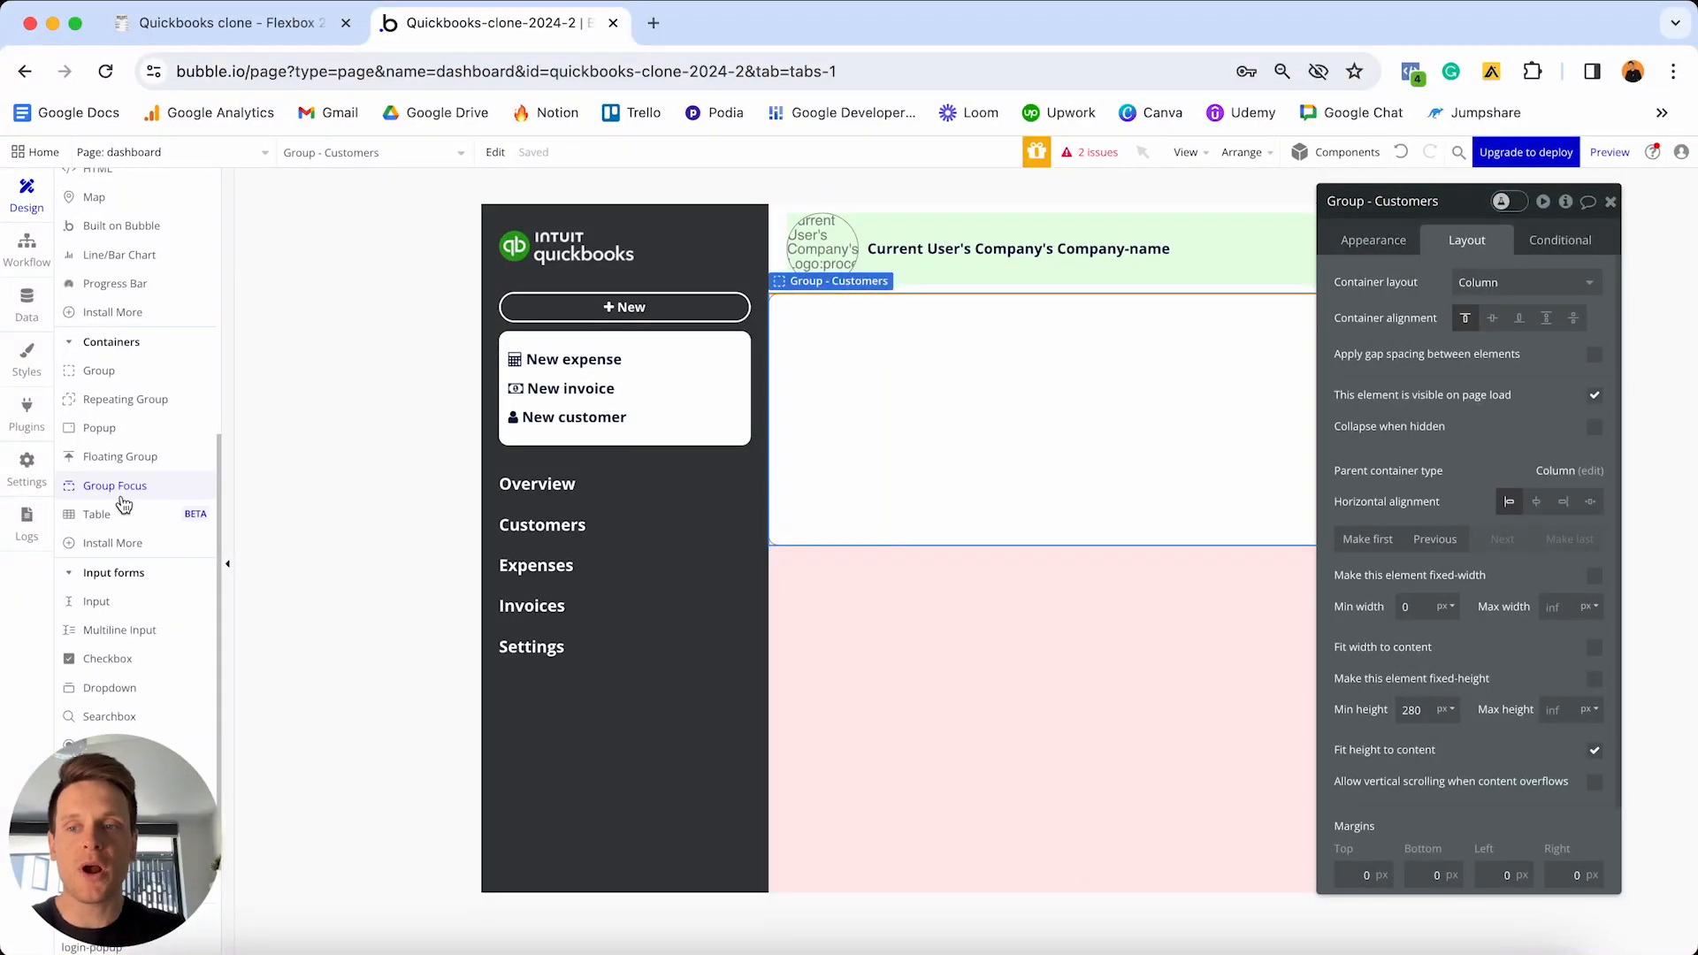
- Add a new group inside Group - Customers with a detached style and pale flat-colour background
drag(99, 371, 927, 364)
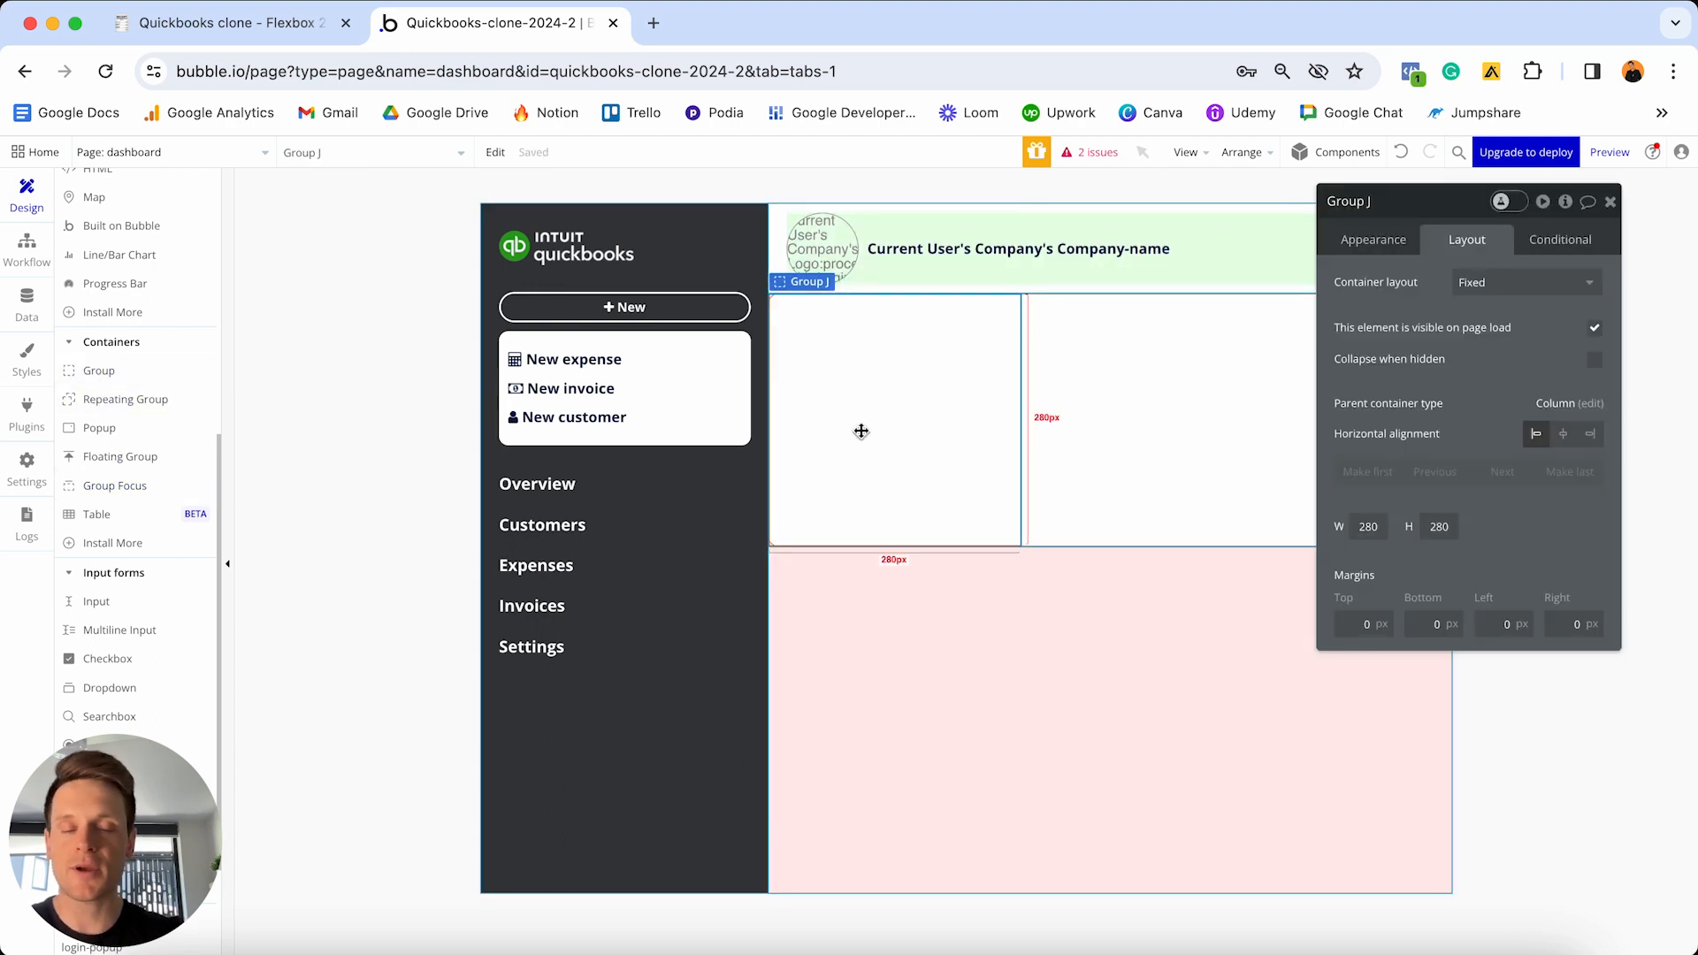
click(1397, 242)
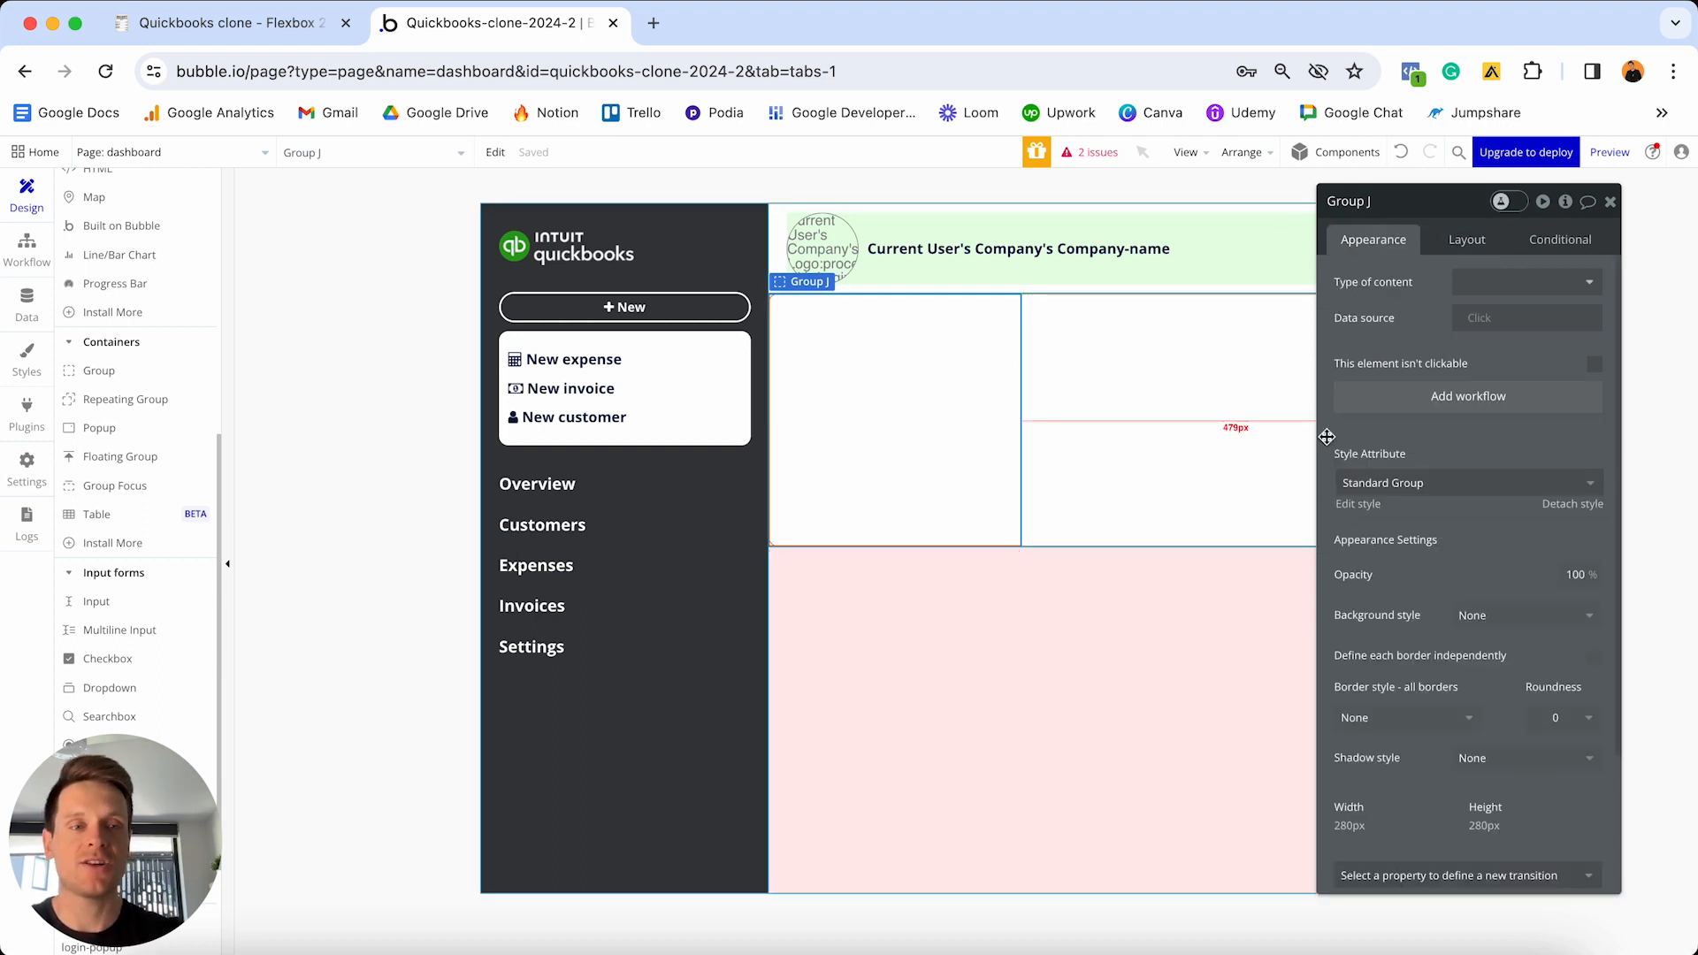
click(1573, 504)
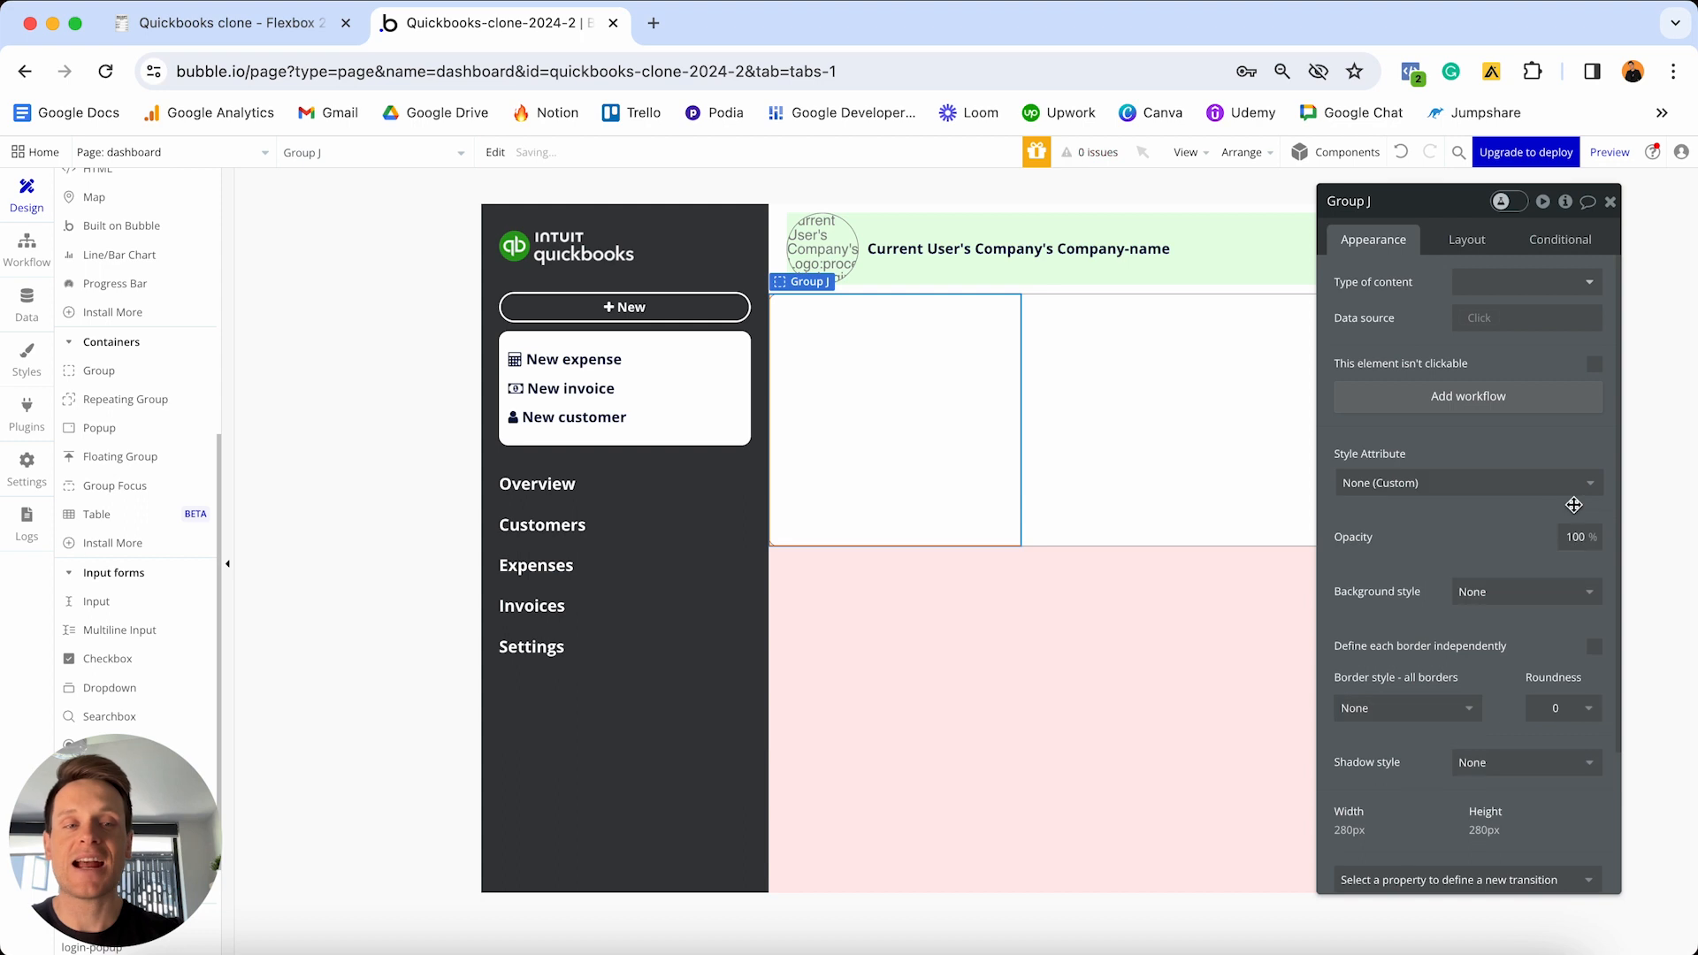
click(1497, 593)
click(1487, 647)
click(1487, 645)
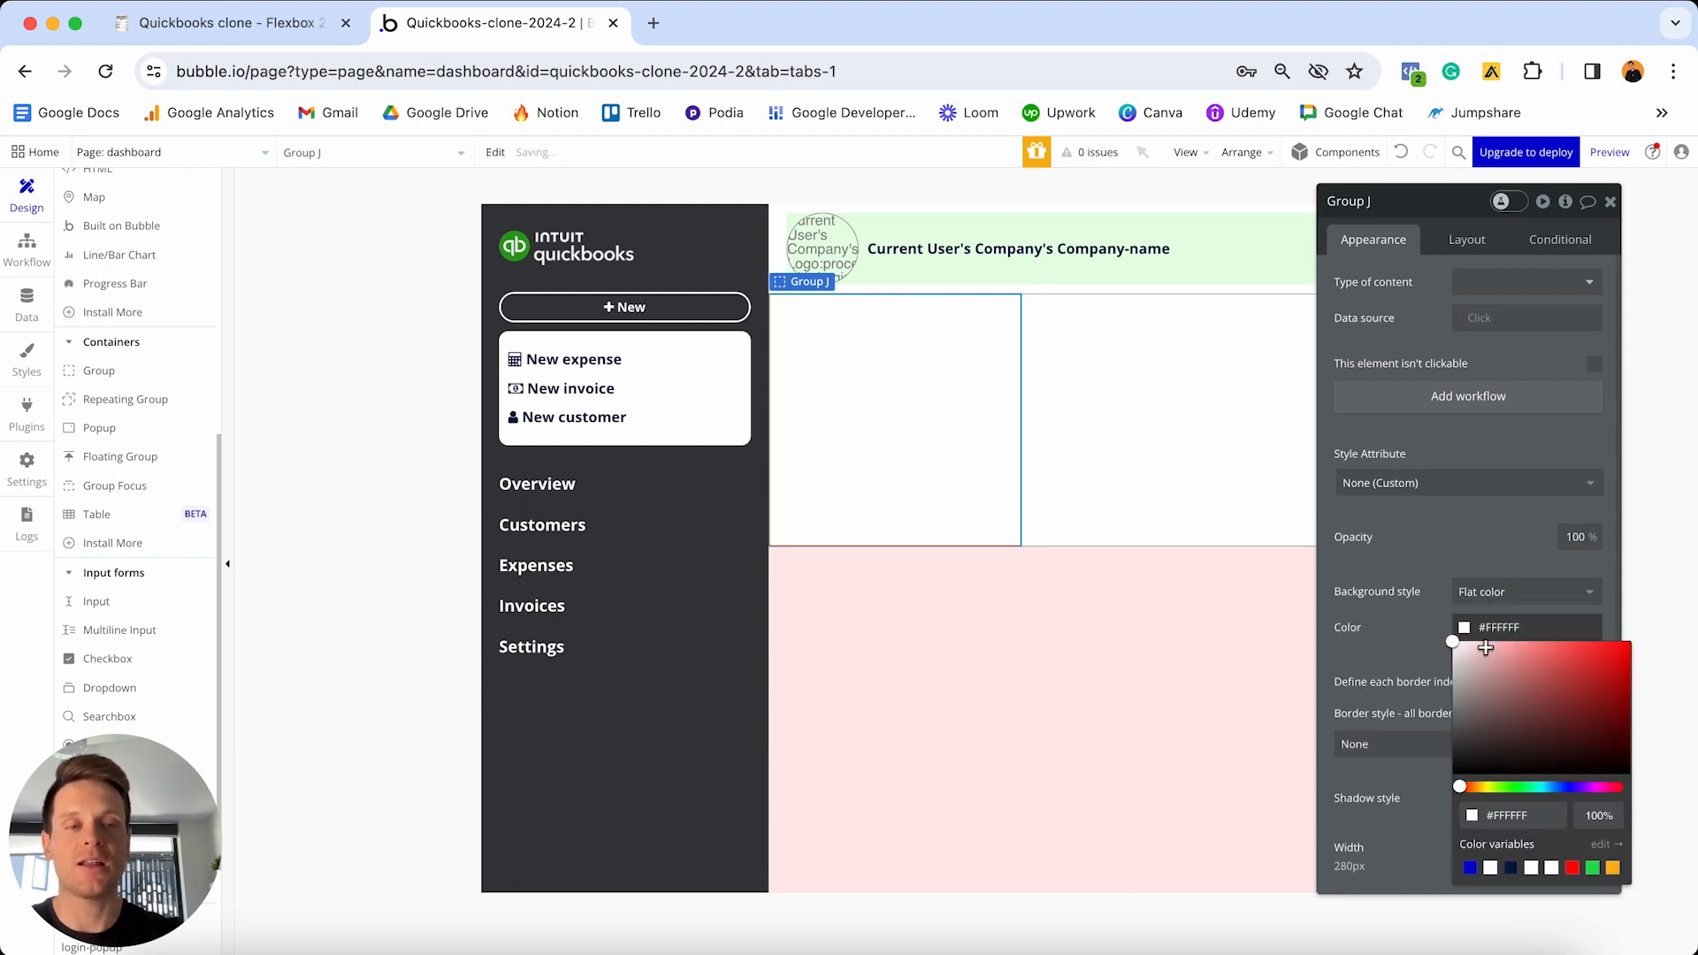
drag(1487, 651, 1465, 640)
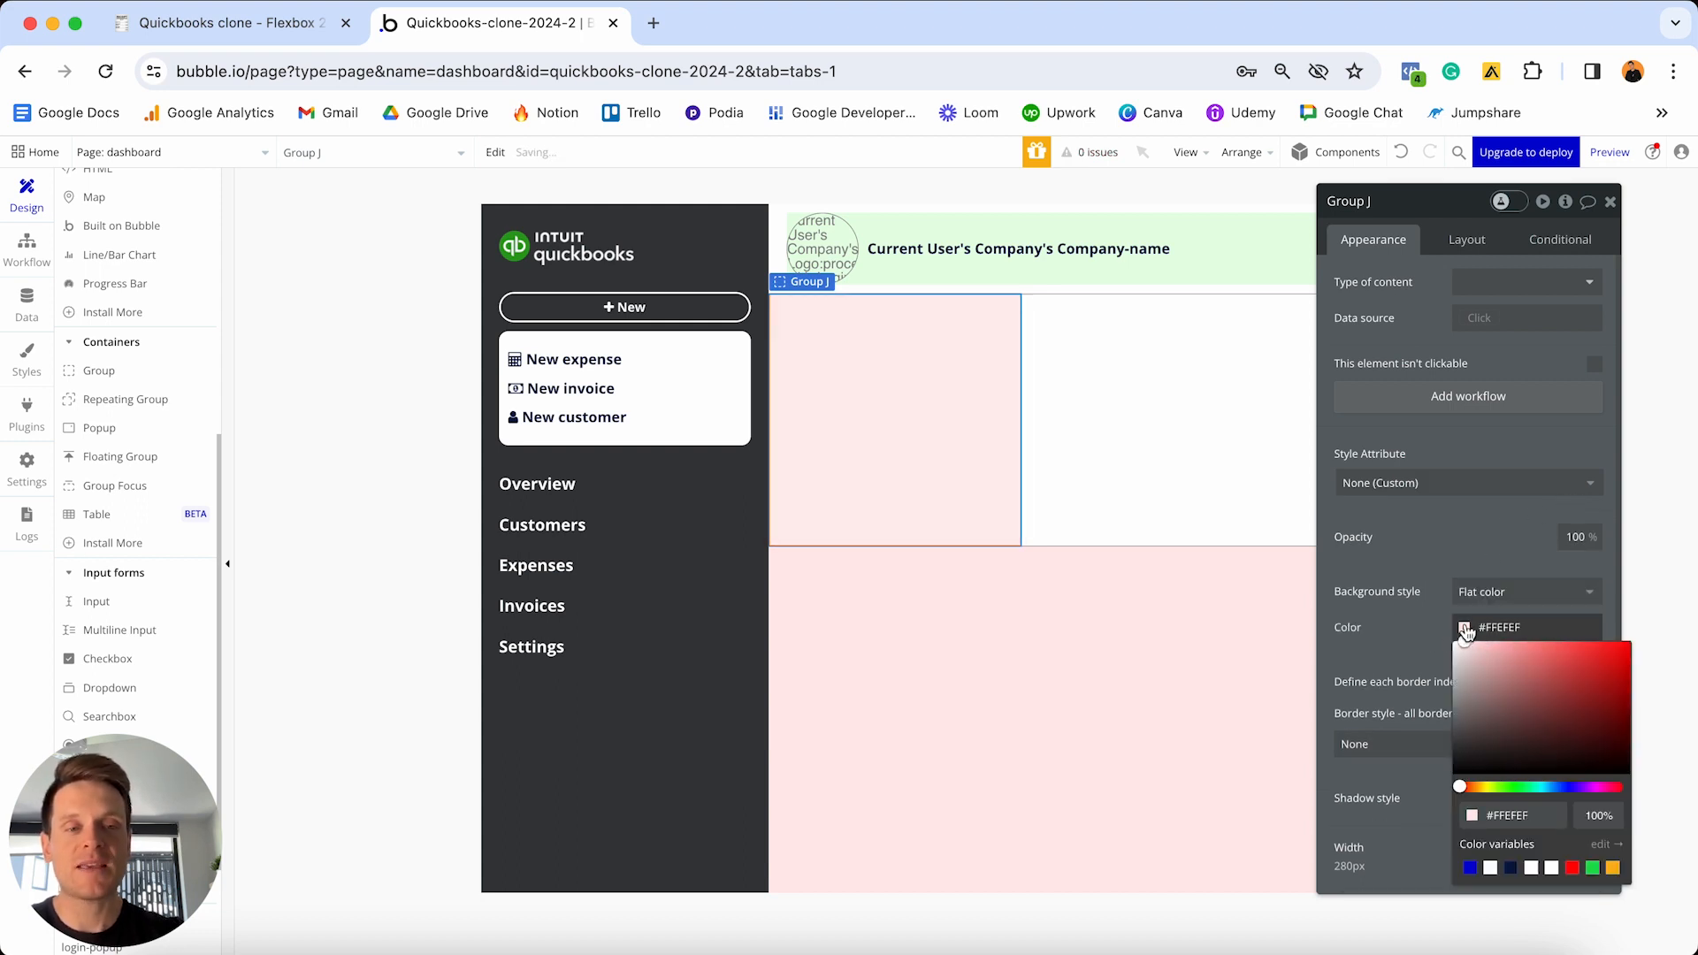
click(1590, 789)
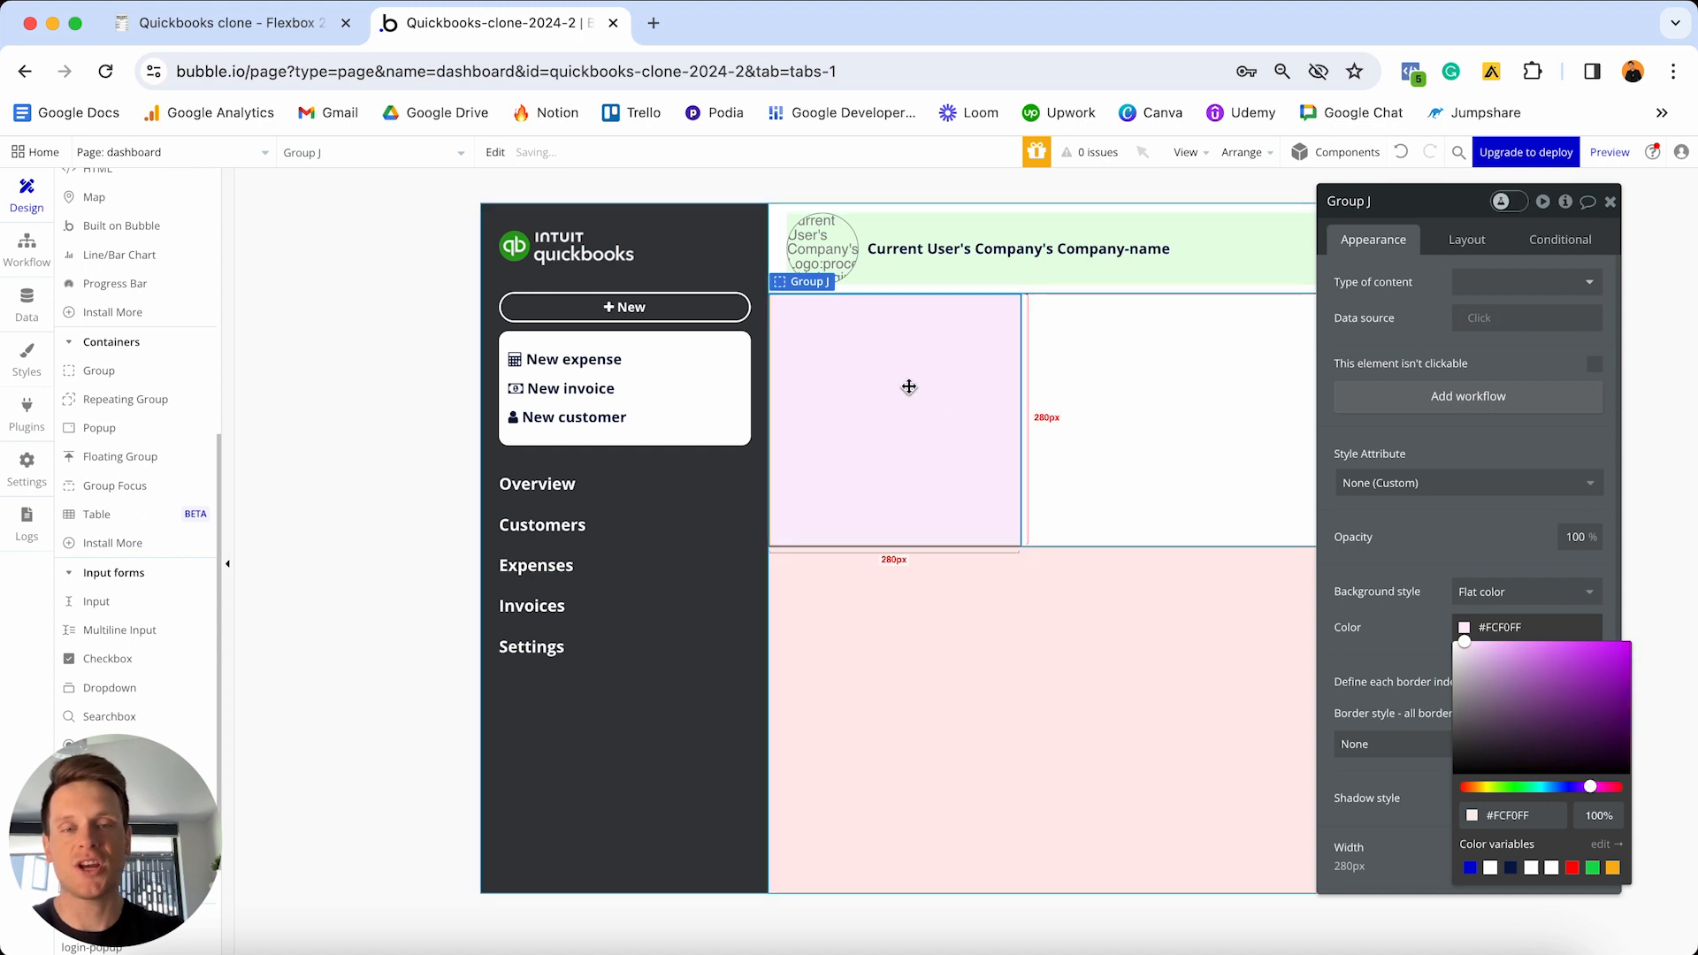
- Set Group J to a Row layout, not fixed-width, with minimum width 0
click(1466, 247)
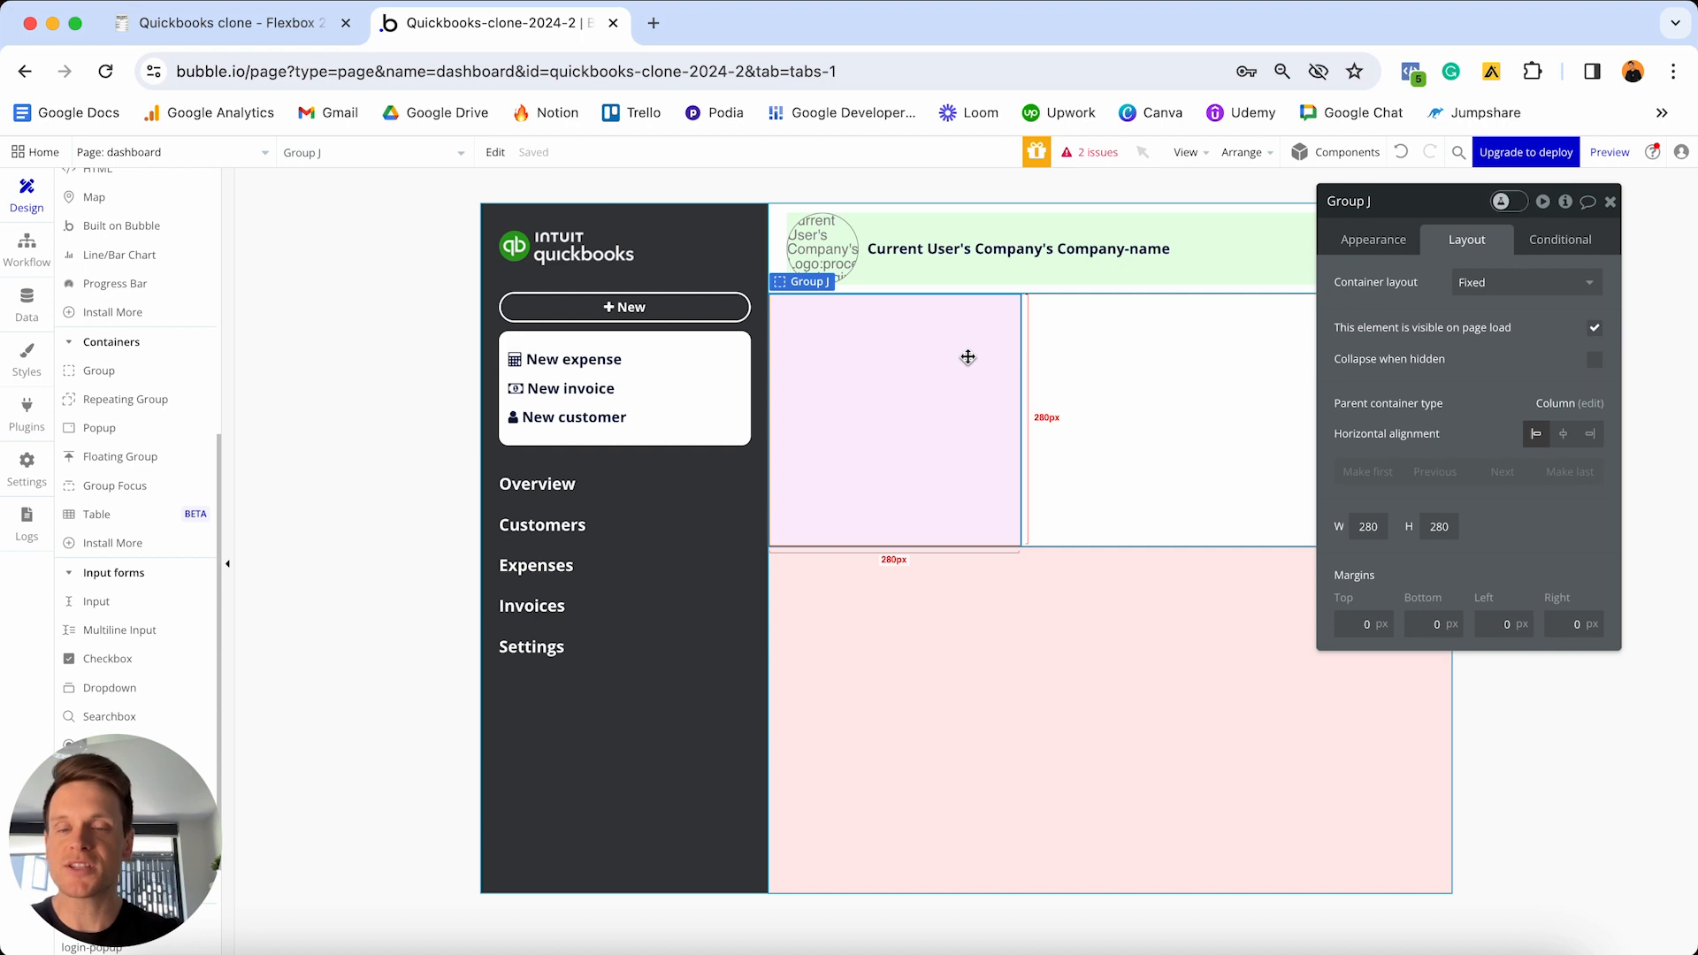
click(1491, 284)
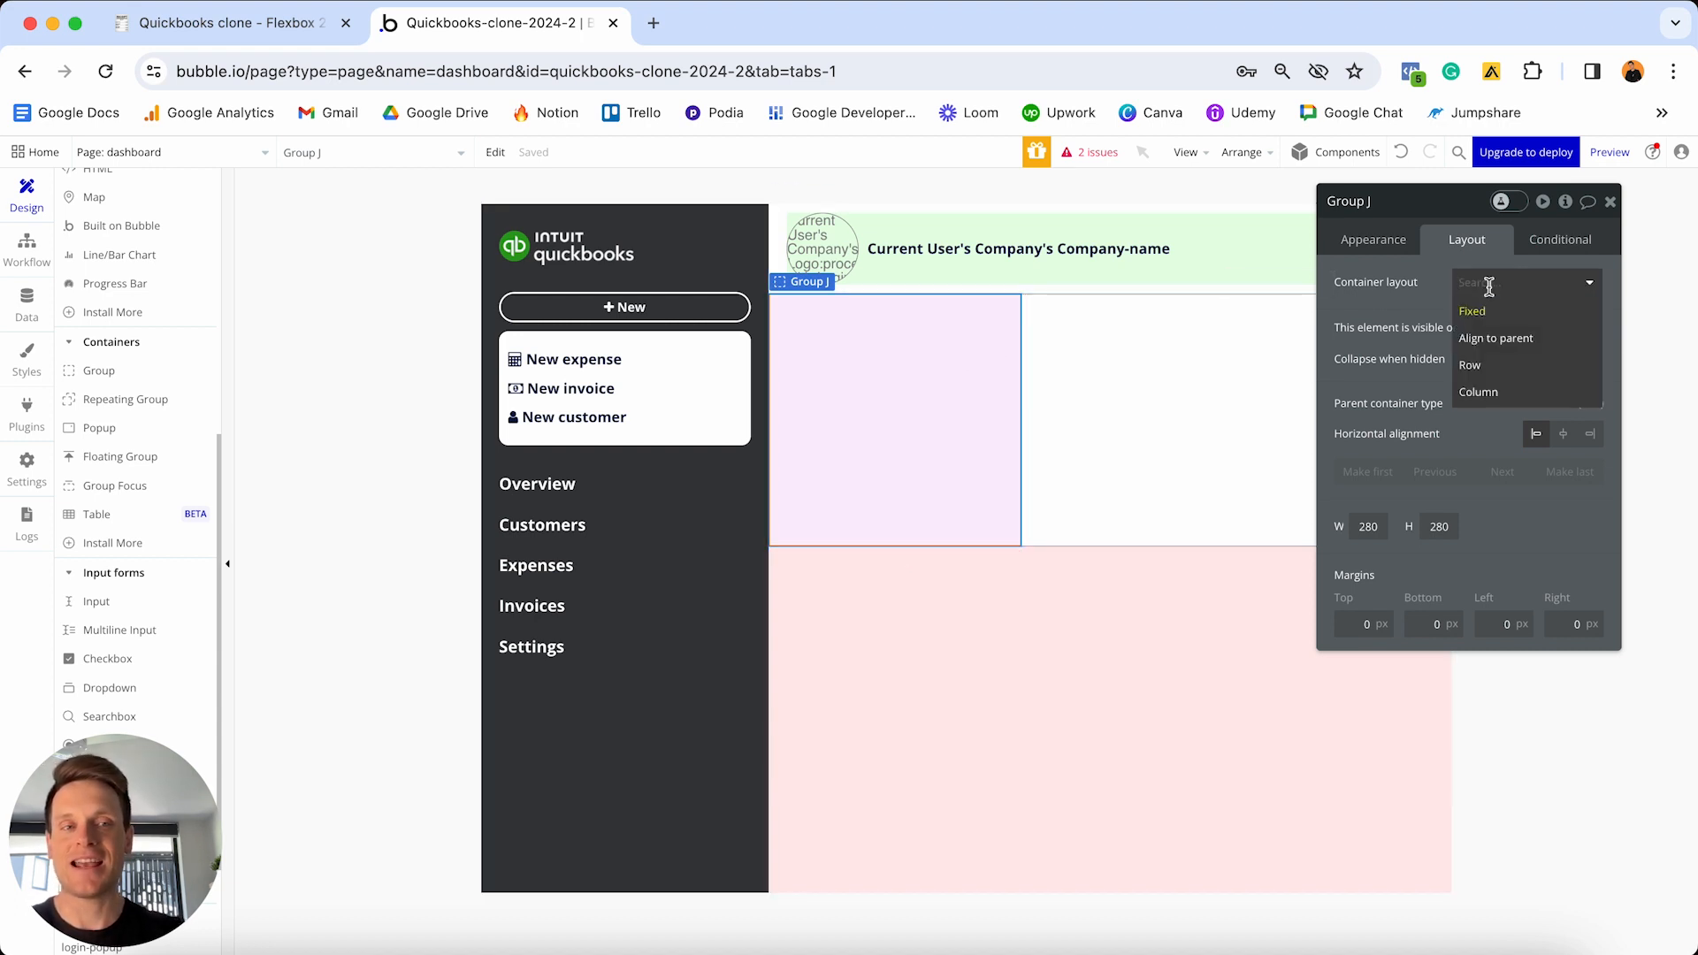
click(1510, 369)
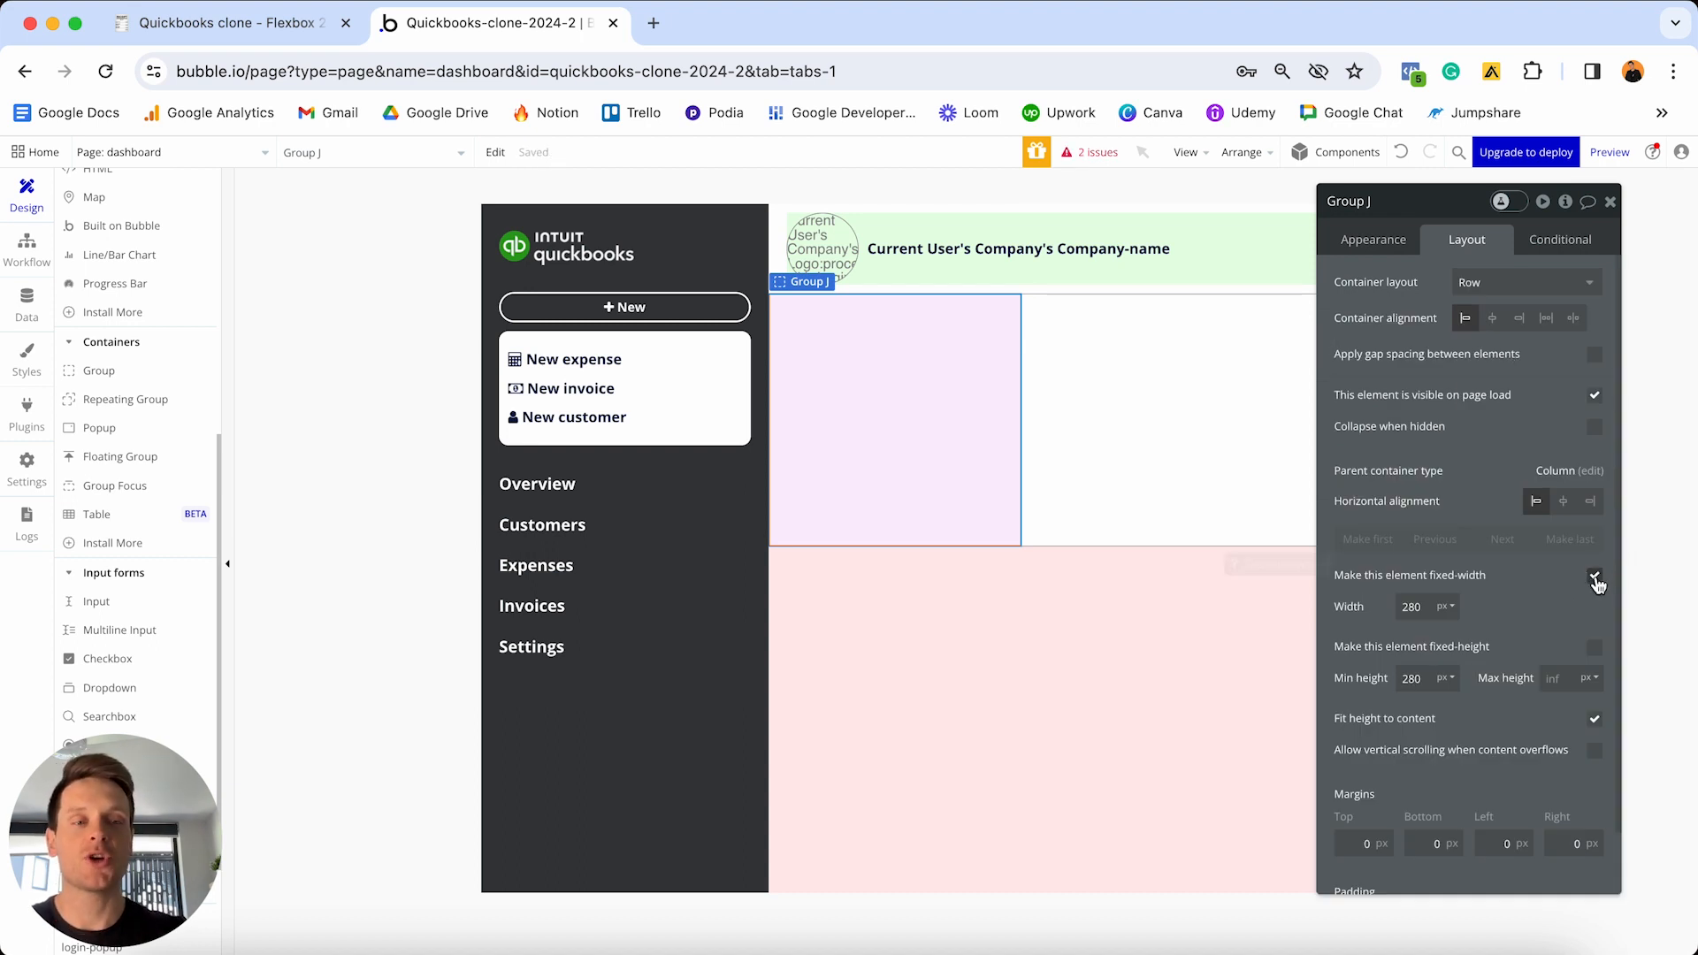
click(1594, 577)
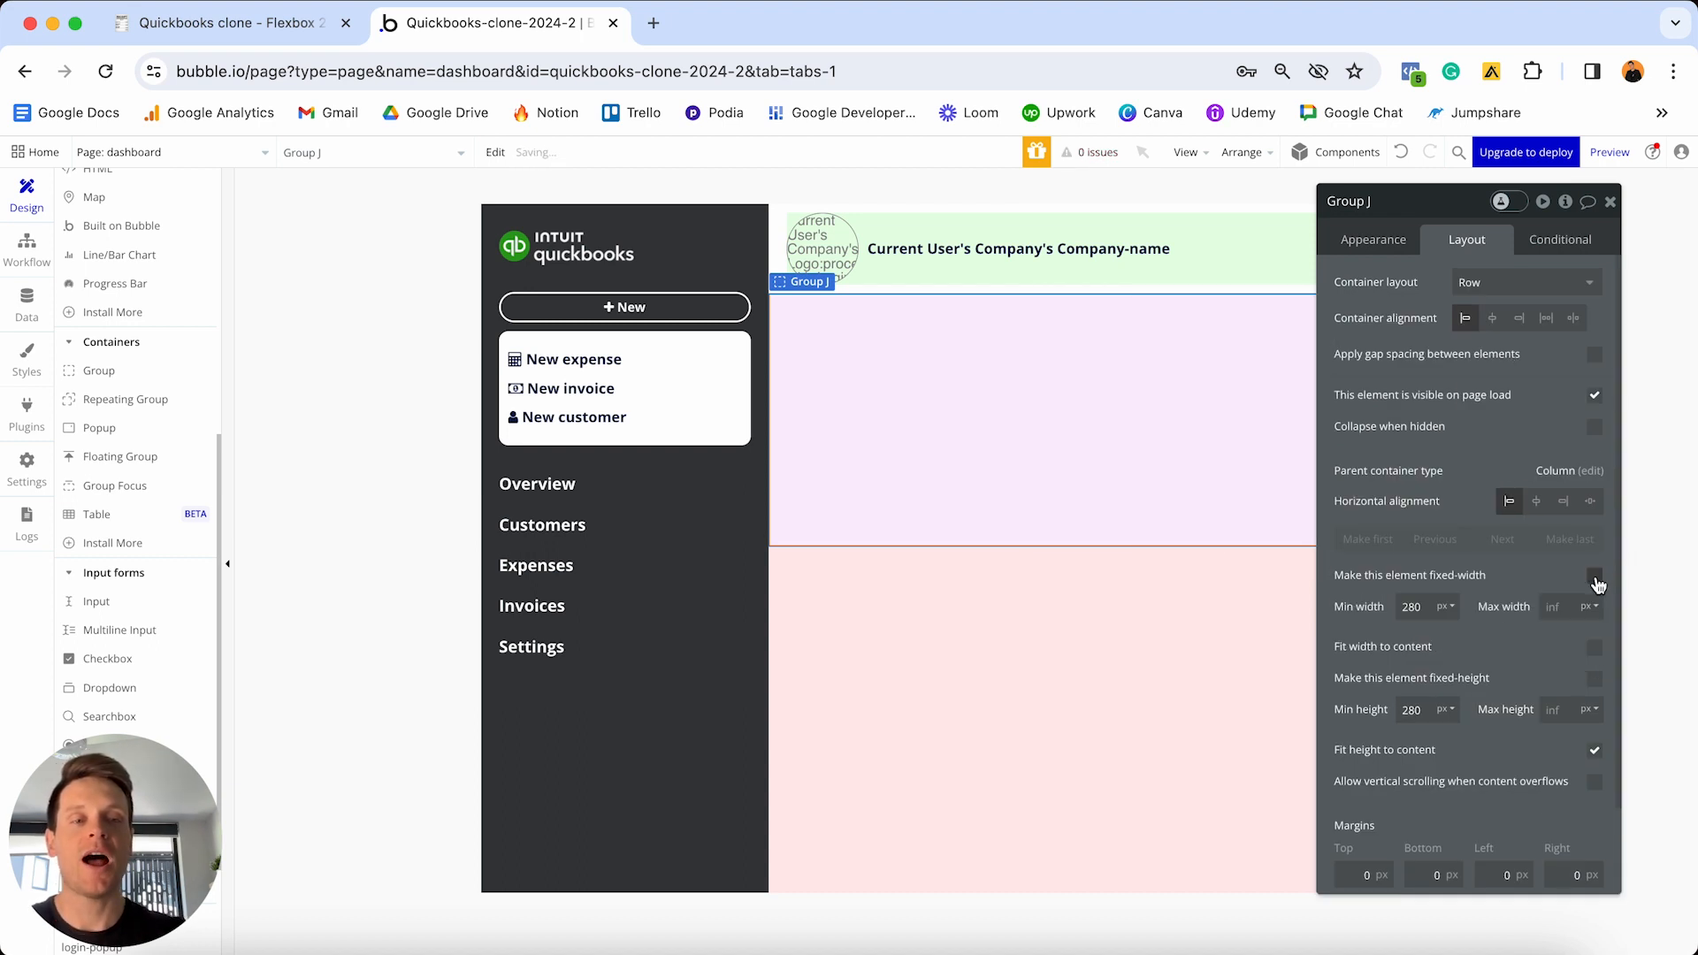
double_click(1420, 605)
key(BackSpace)
text(0)
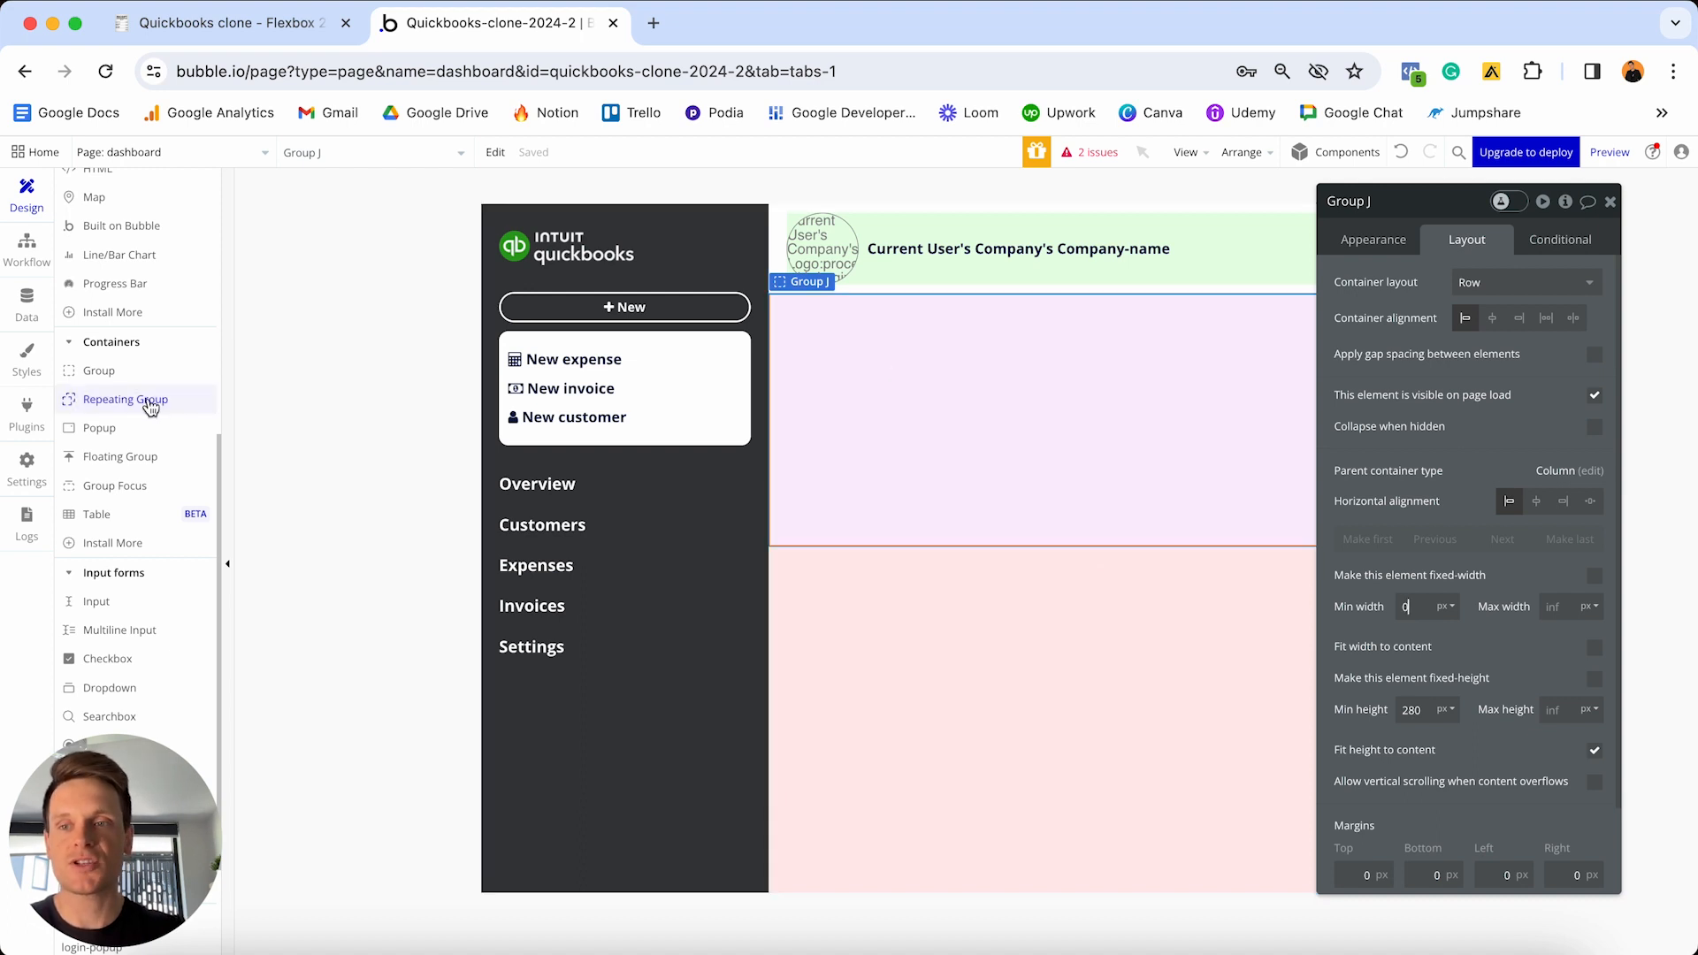
scroll(132, 403, up, 10)
- Add a text element inside Group J that reads 'Customers'
click(97, 422)
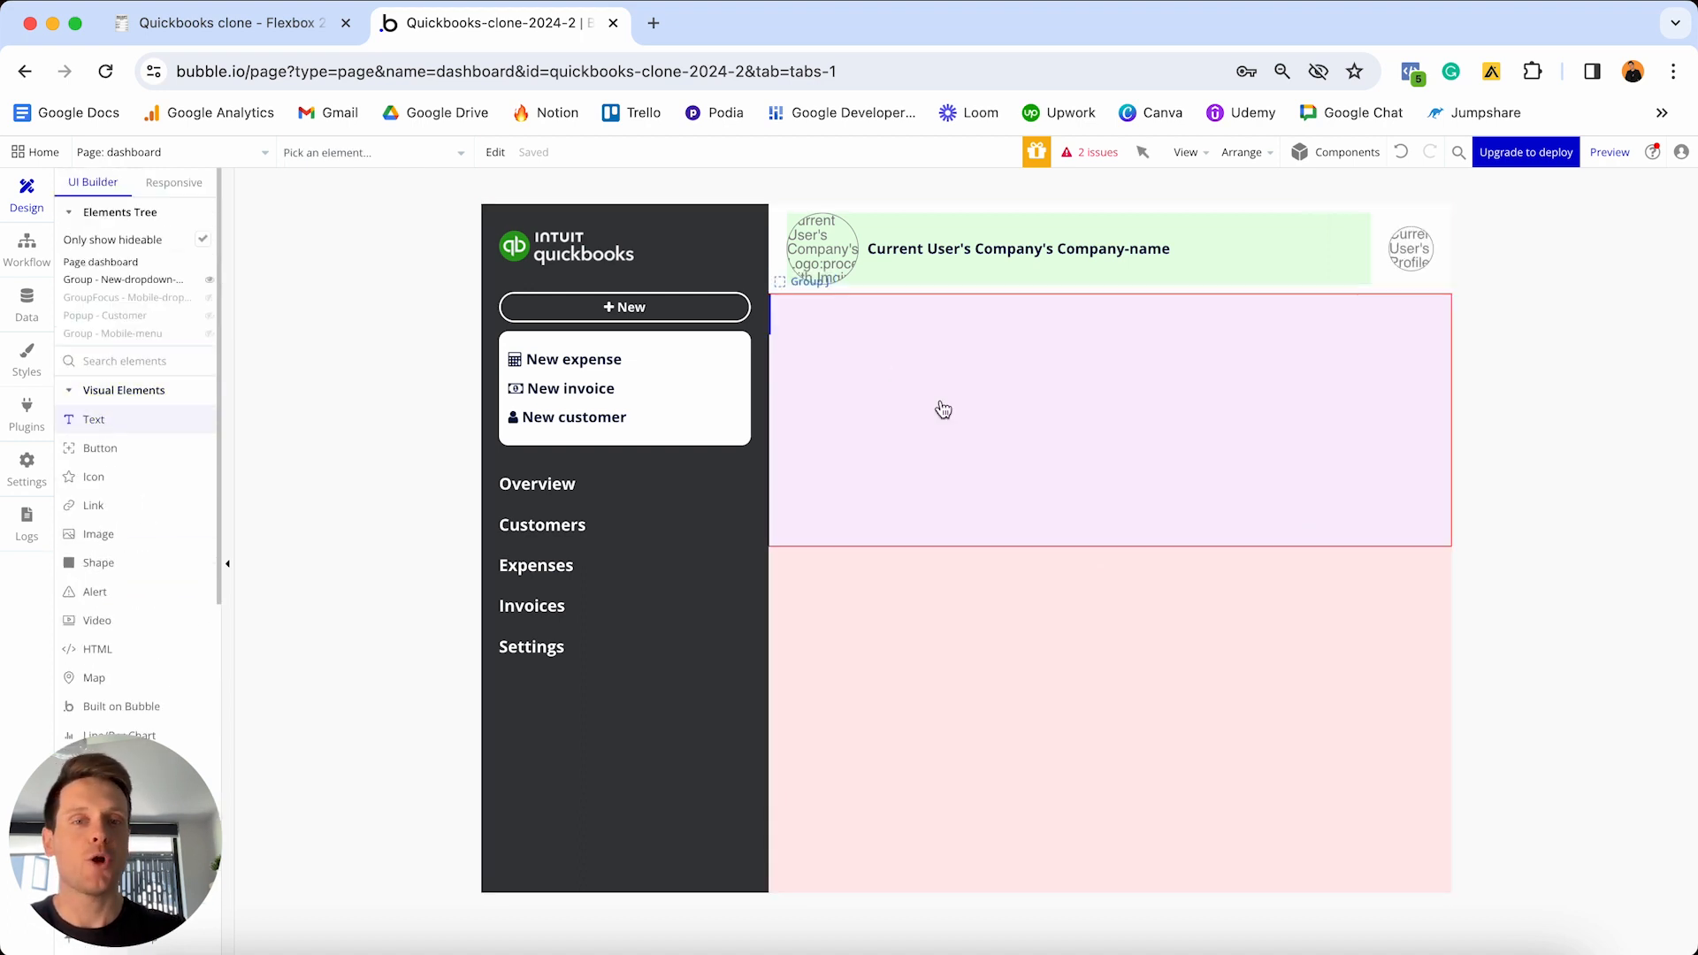
click(941, 407)
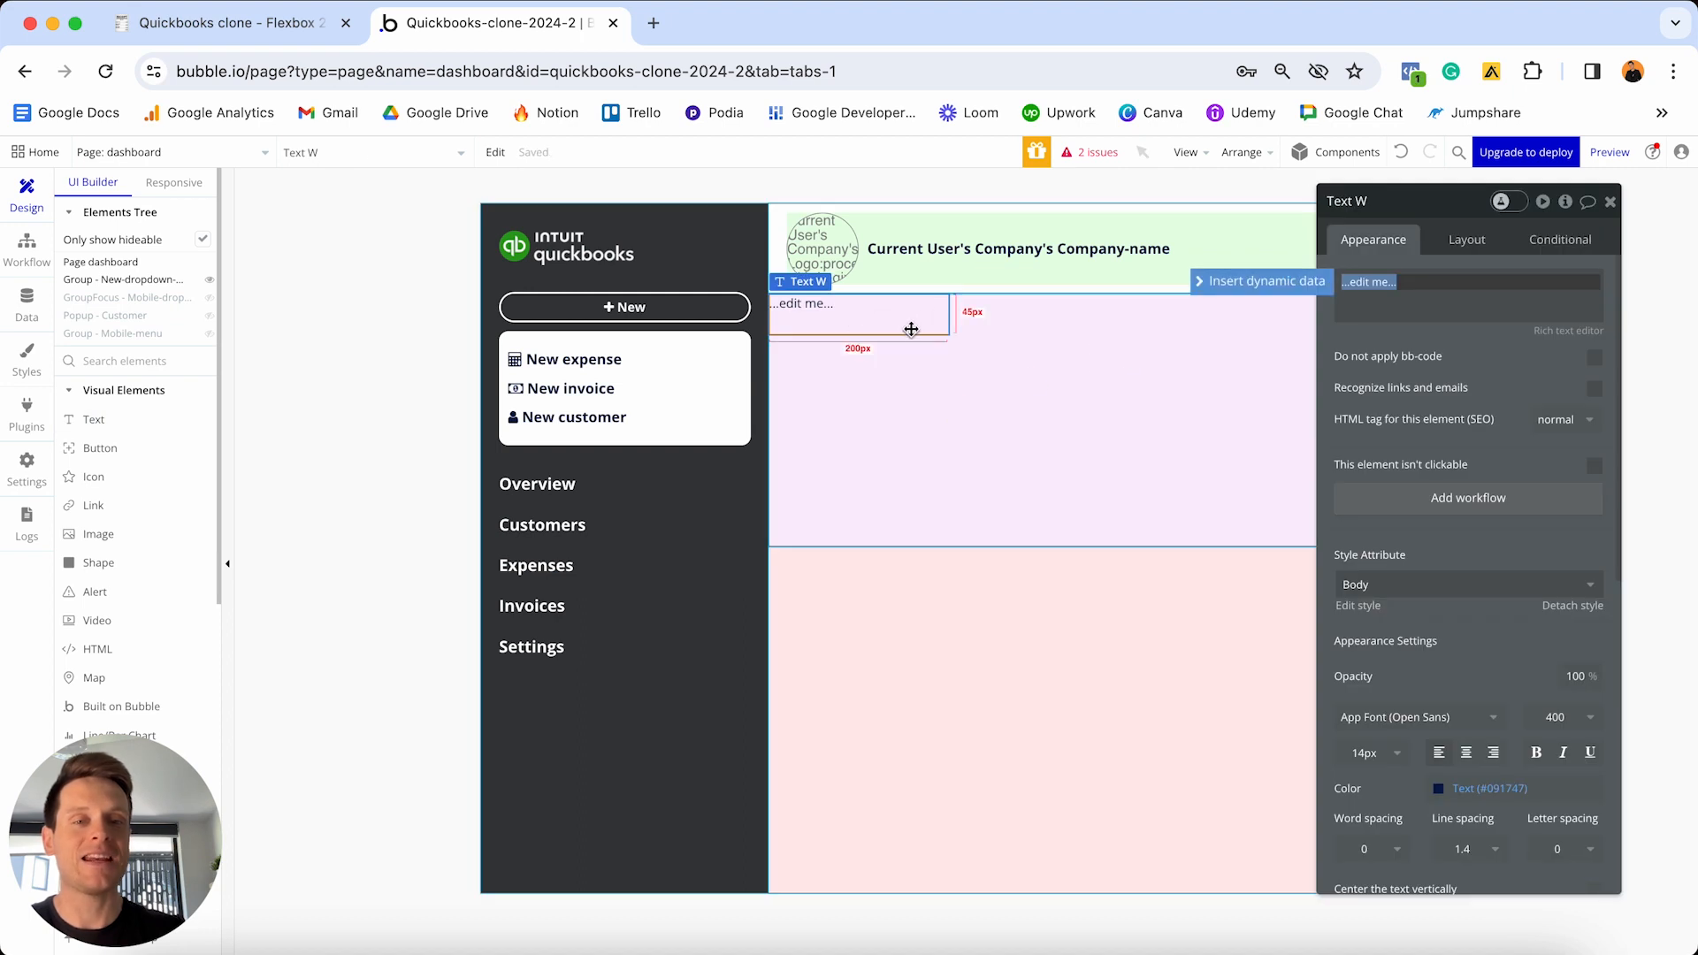
click(858, 309)
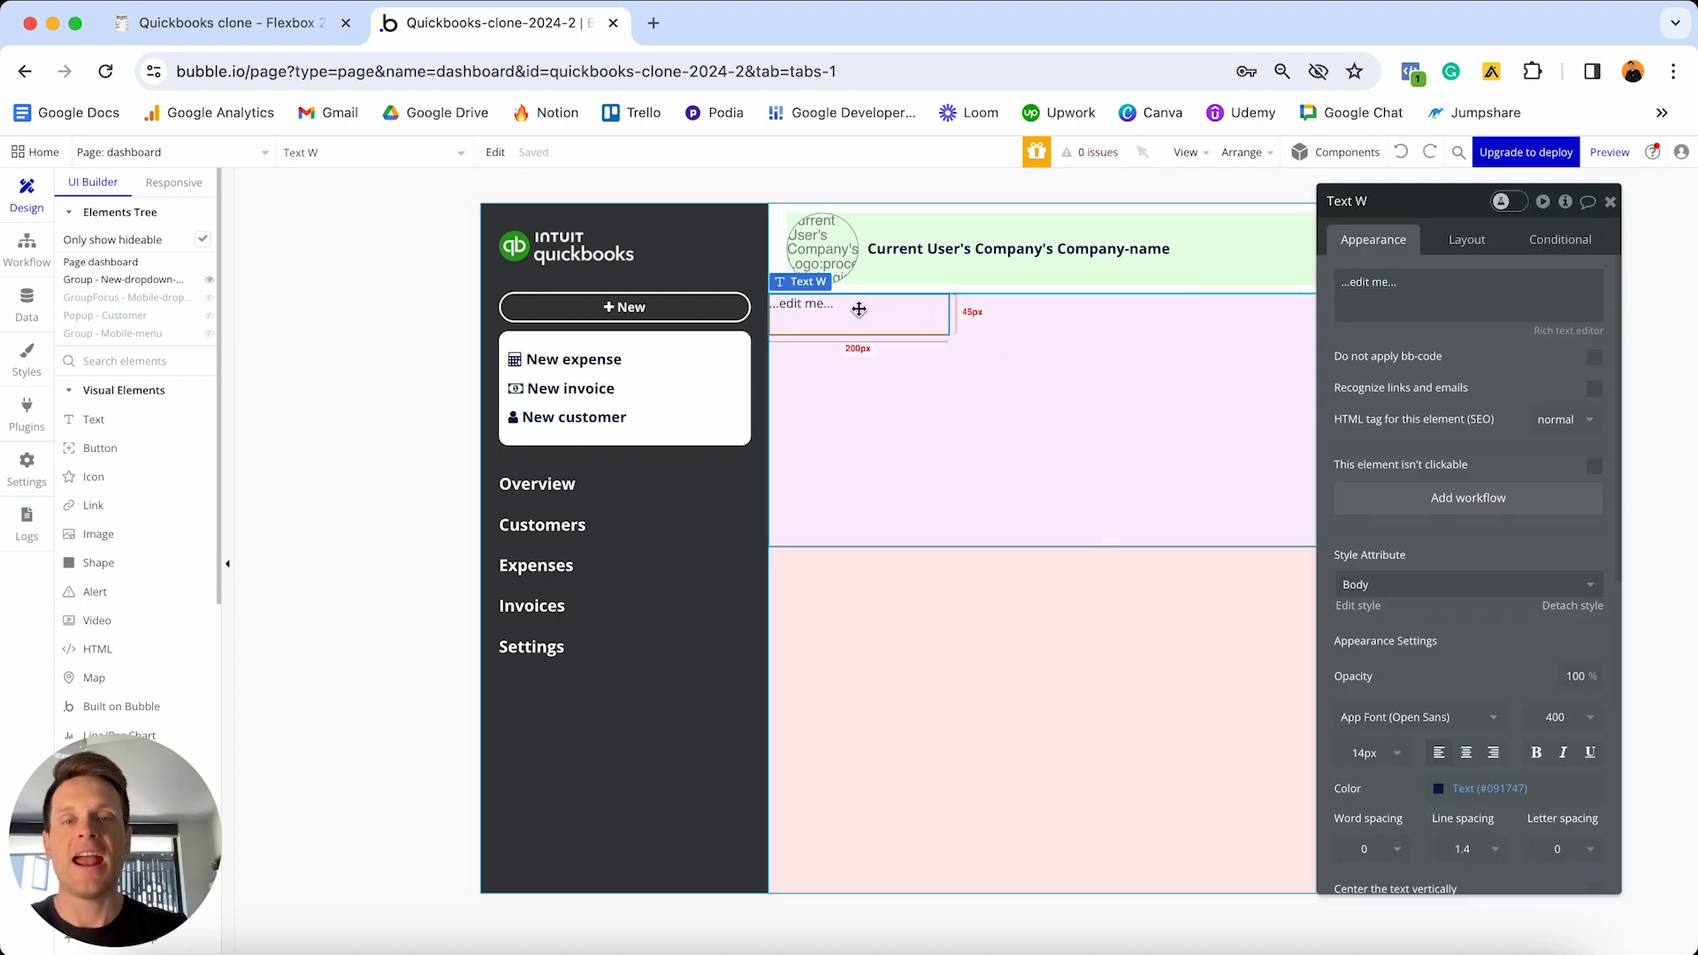
click(1392, 286)
text(Cu)
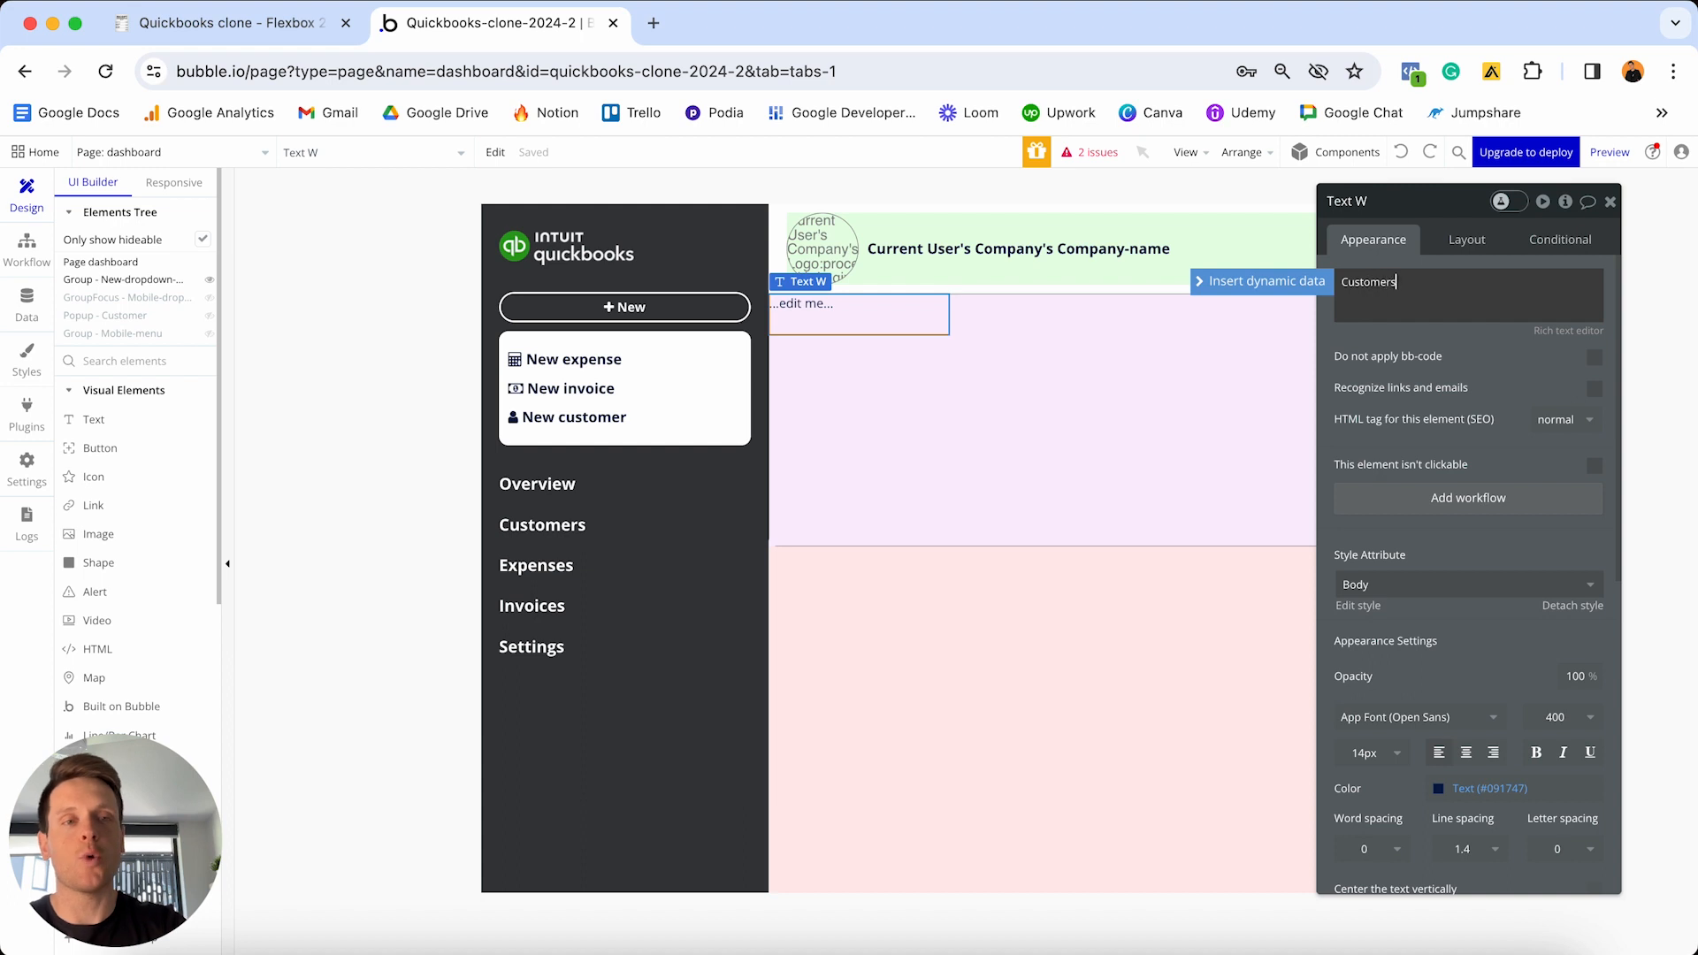
text(stomers)
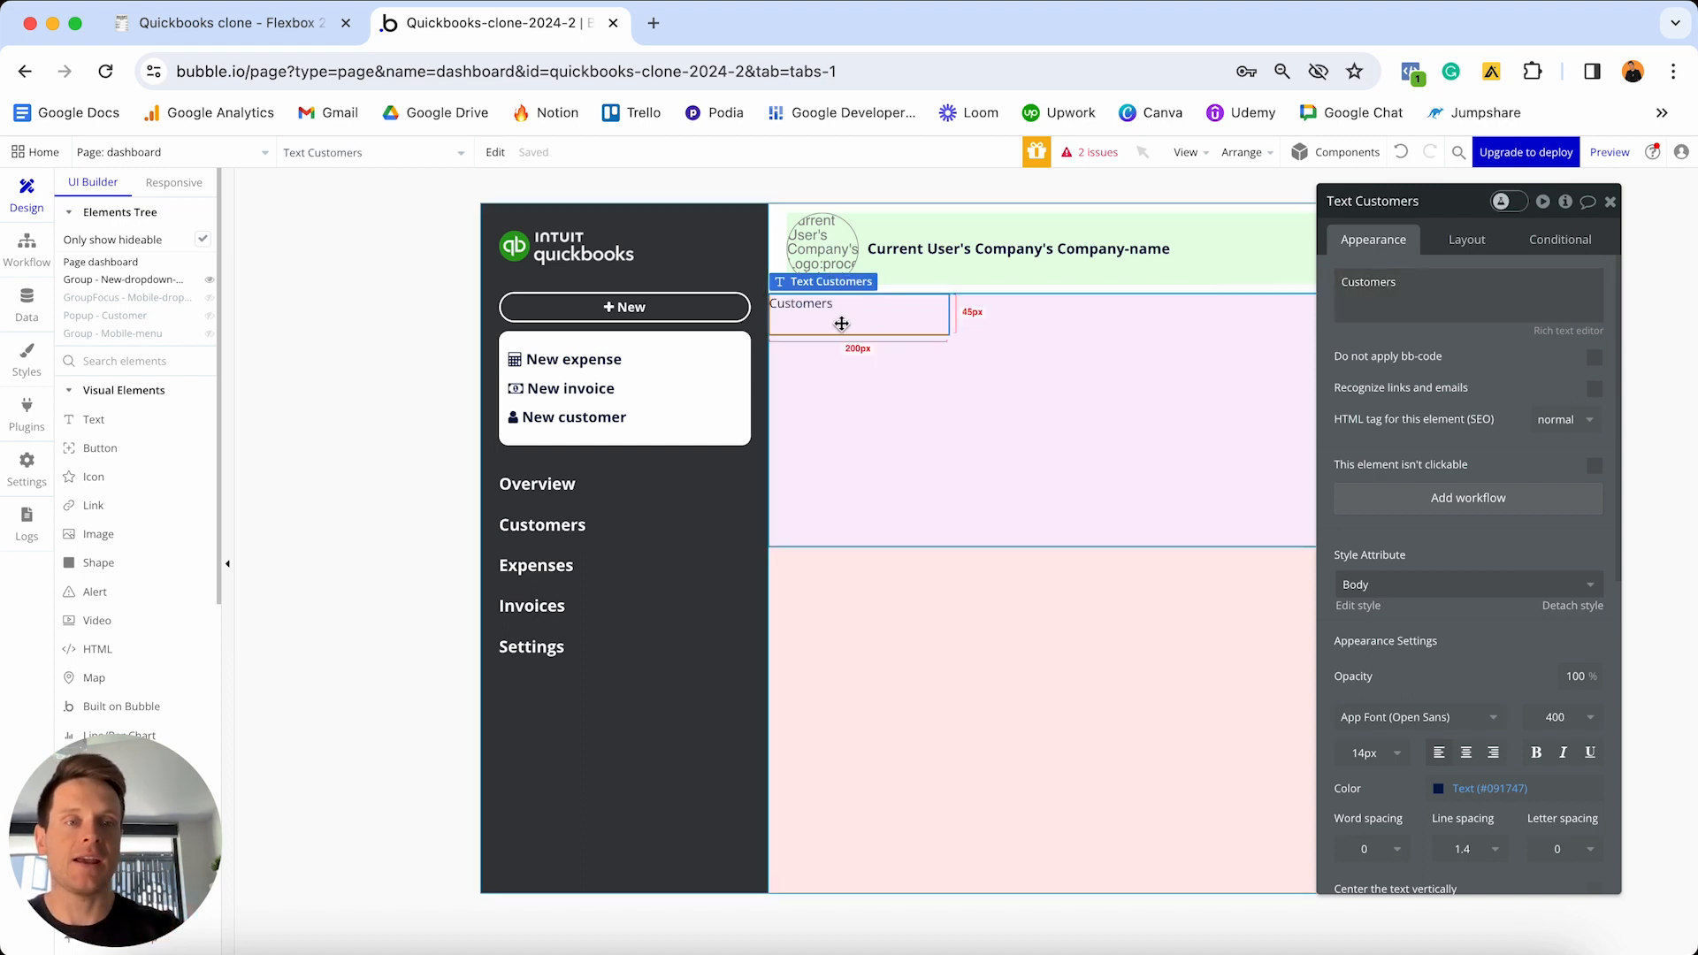
scroll(1490, 390, down, 1)
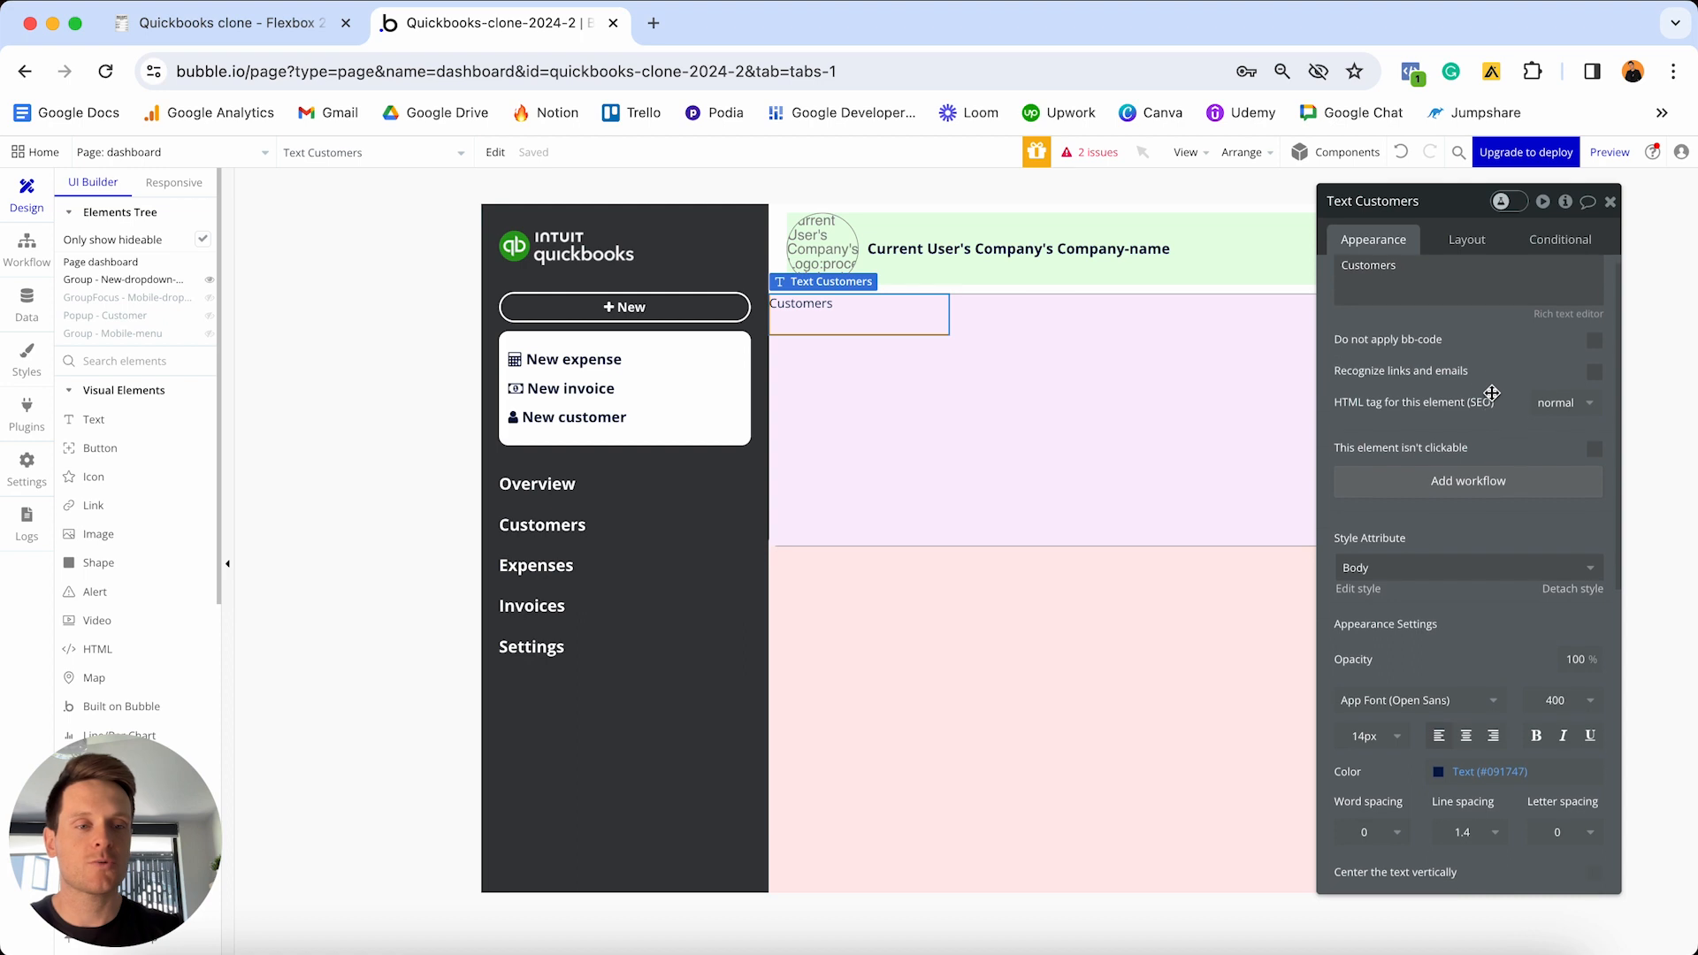
- Detach the Customers text's style and make it 20px bold
click(1580, 570)
click(1369, 691)
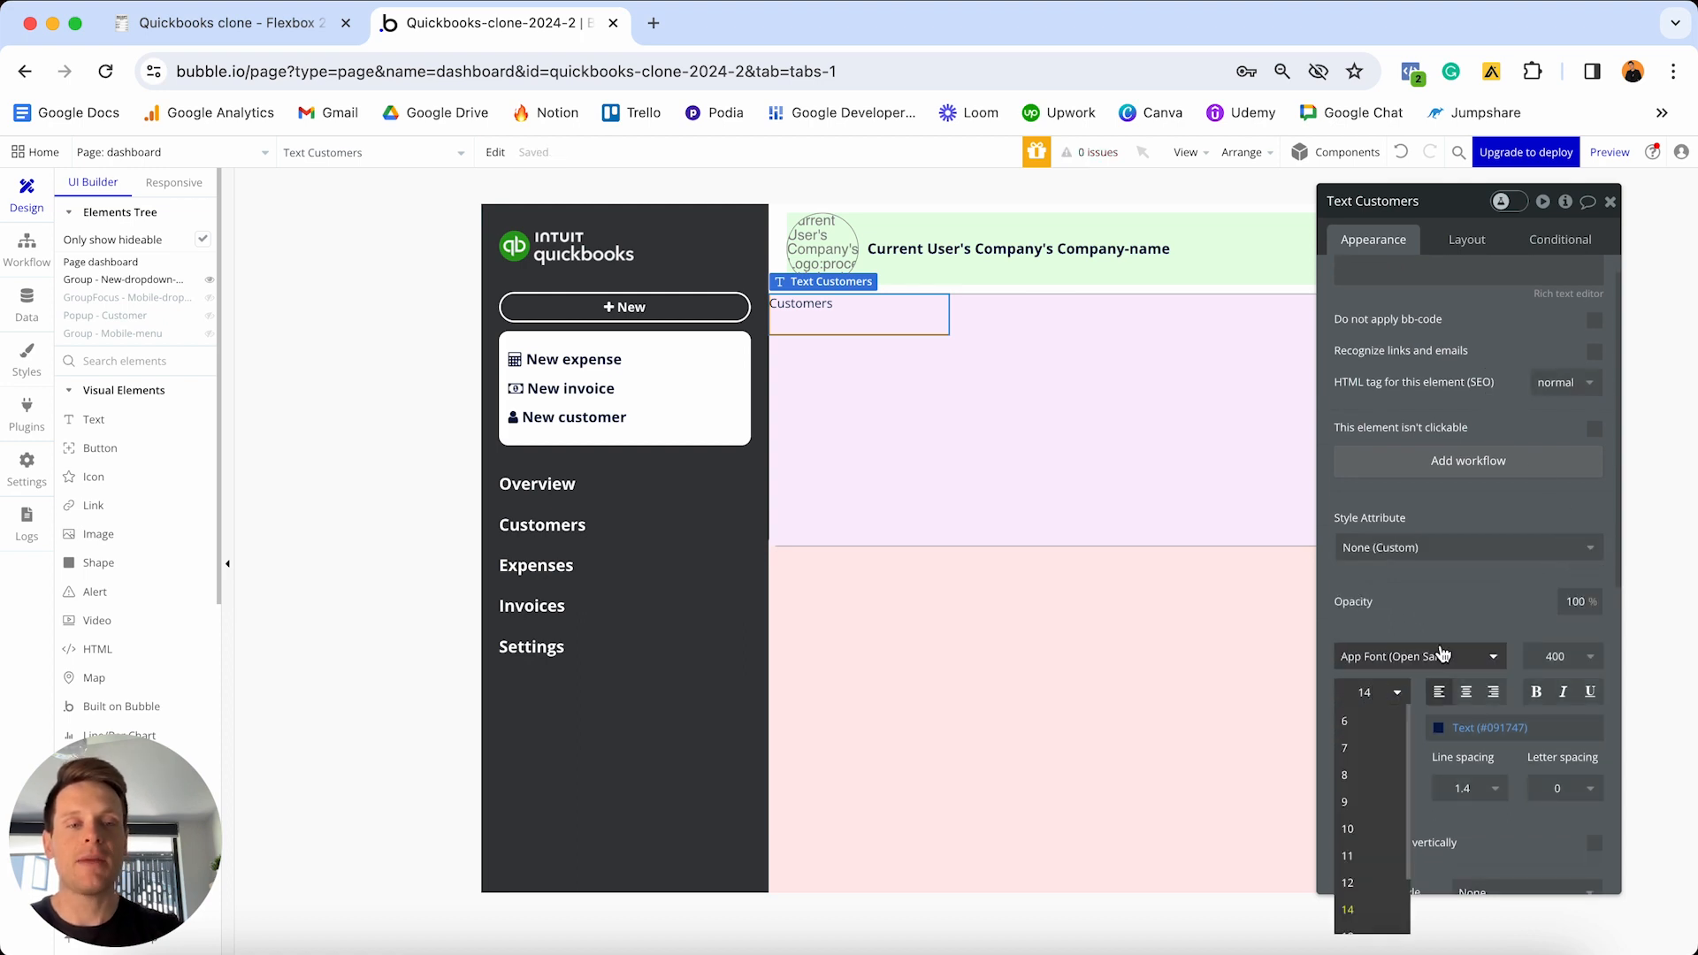
text(20)
key(Return)
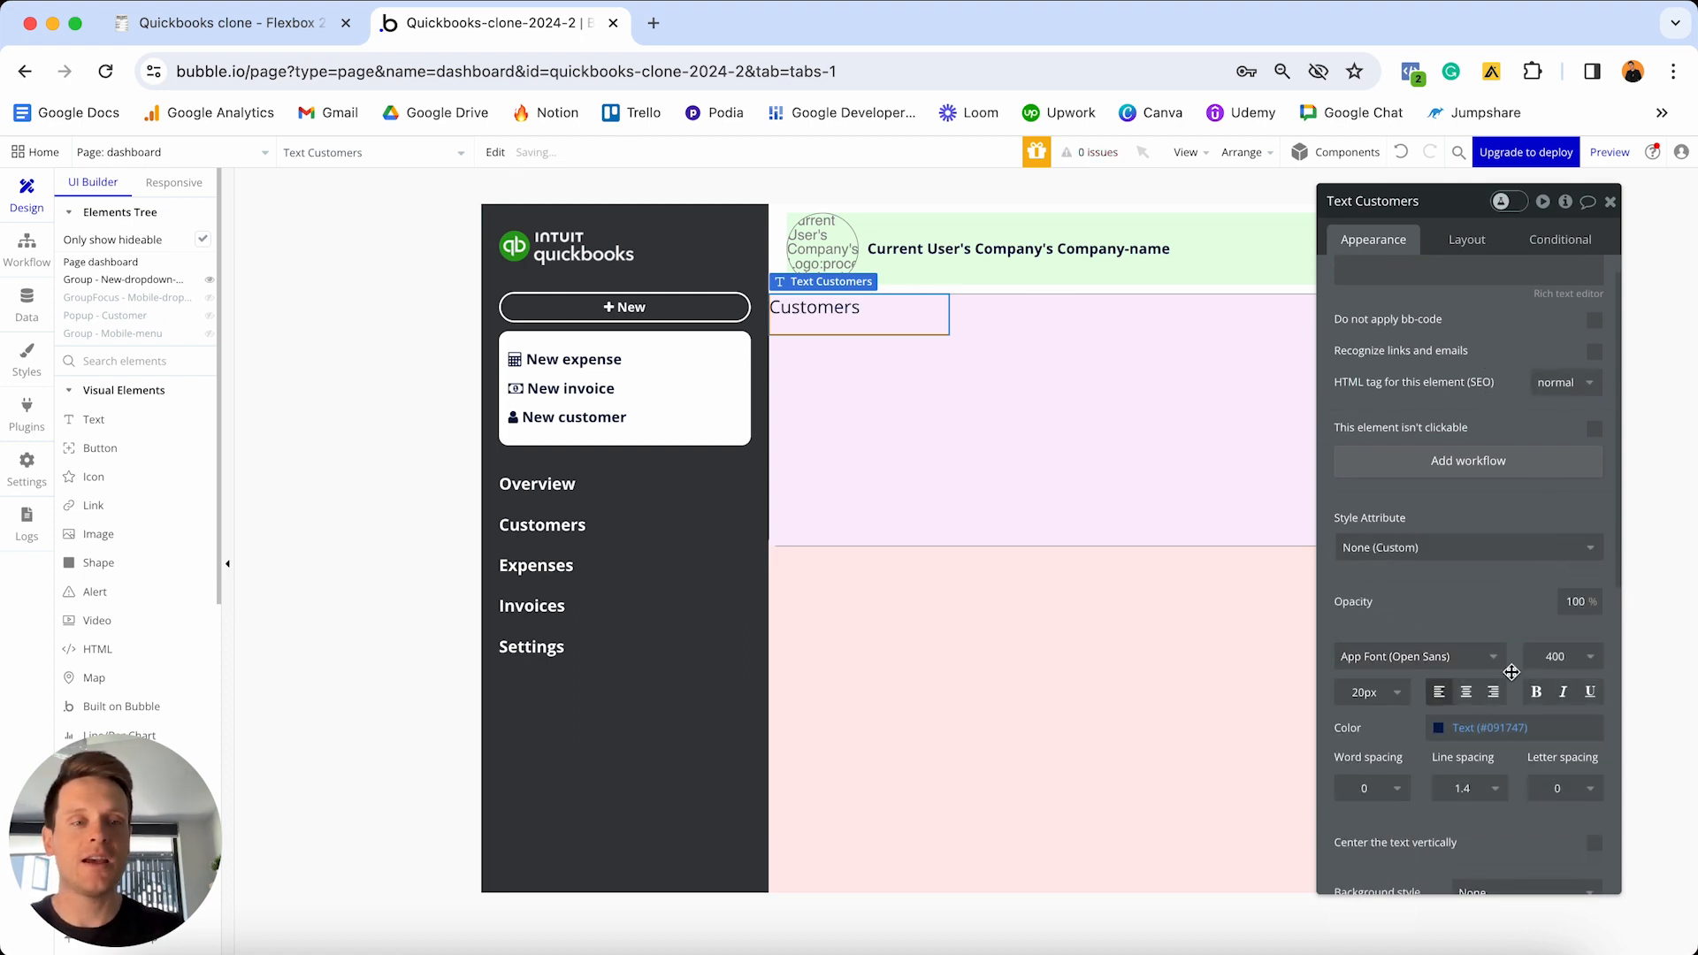
click(1538, 695)
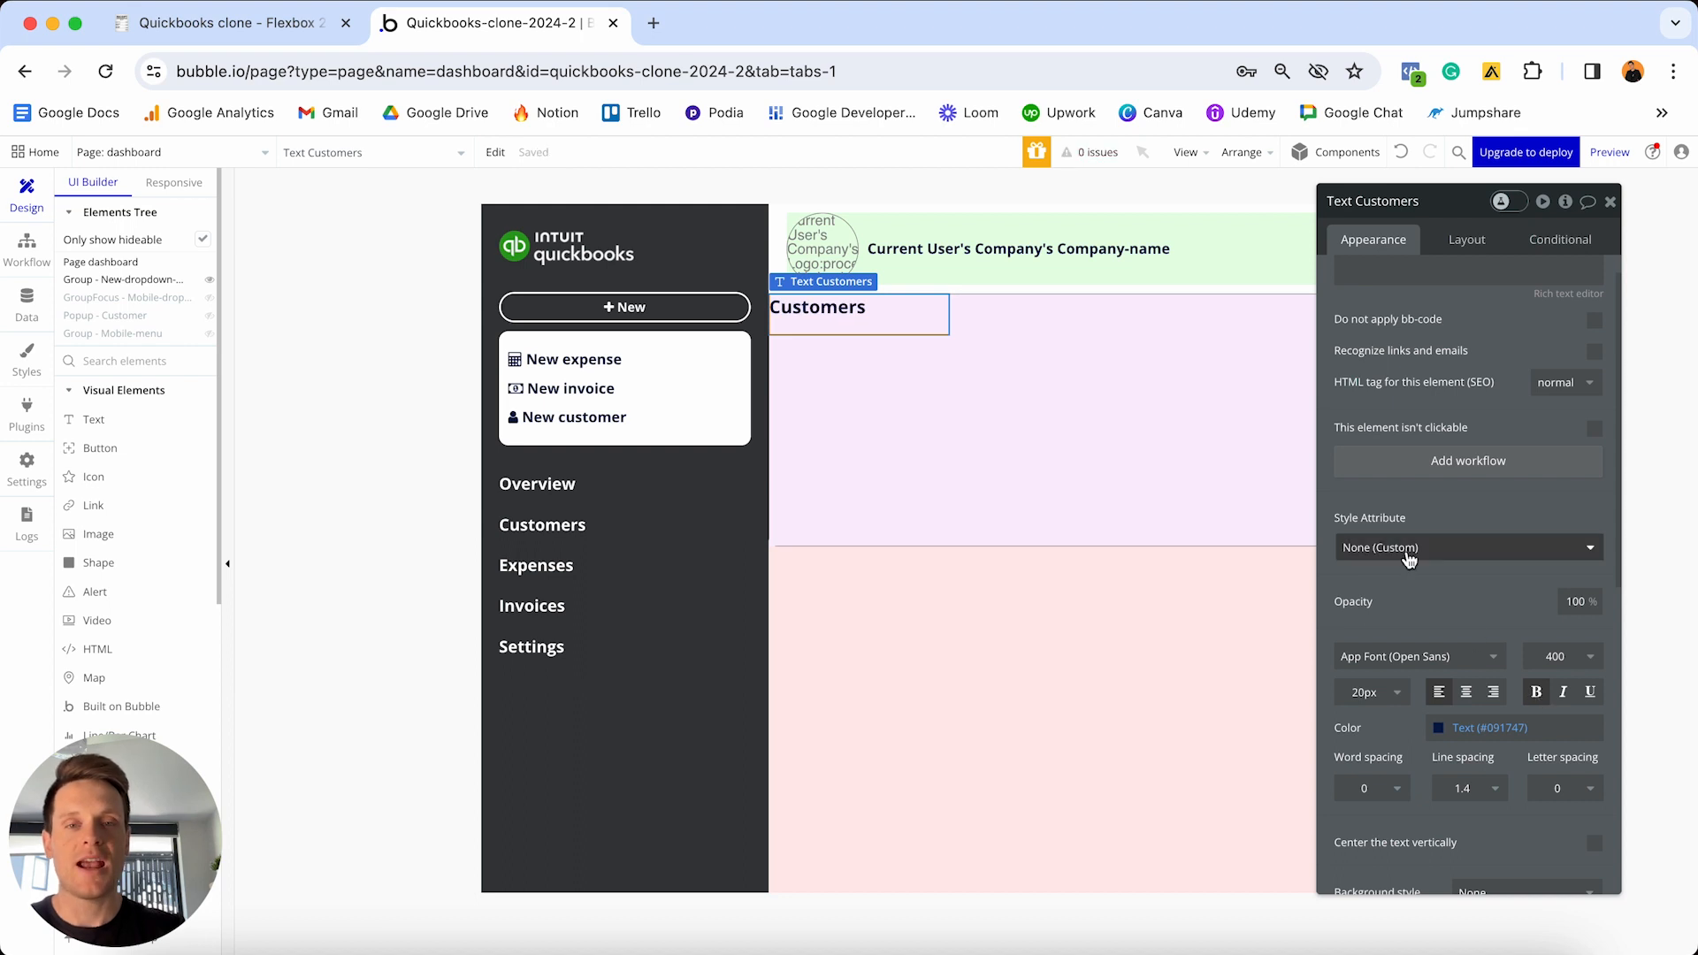
- Make the Customers text stretch with minimum size 0, vertically centred in the row
click(1465, 241)
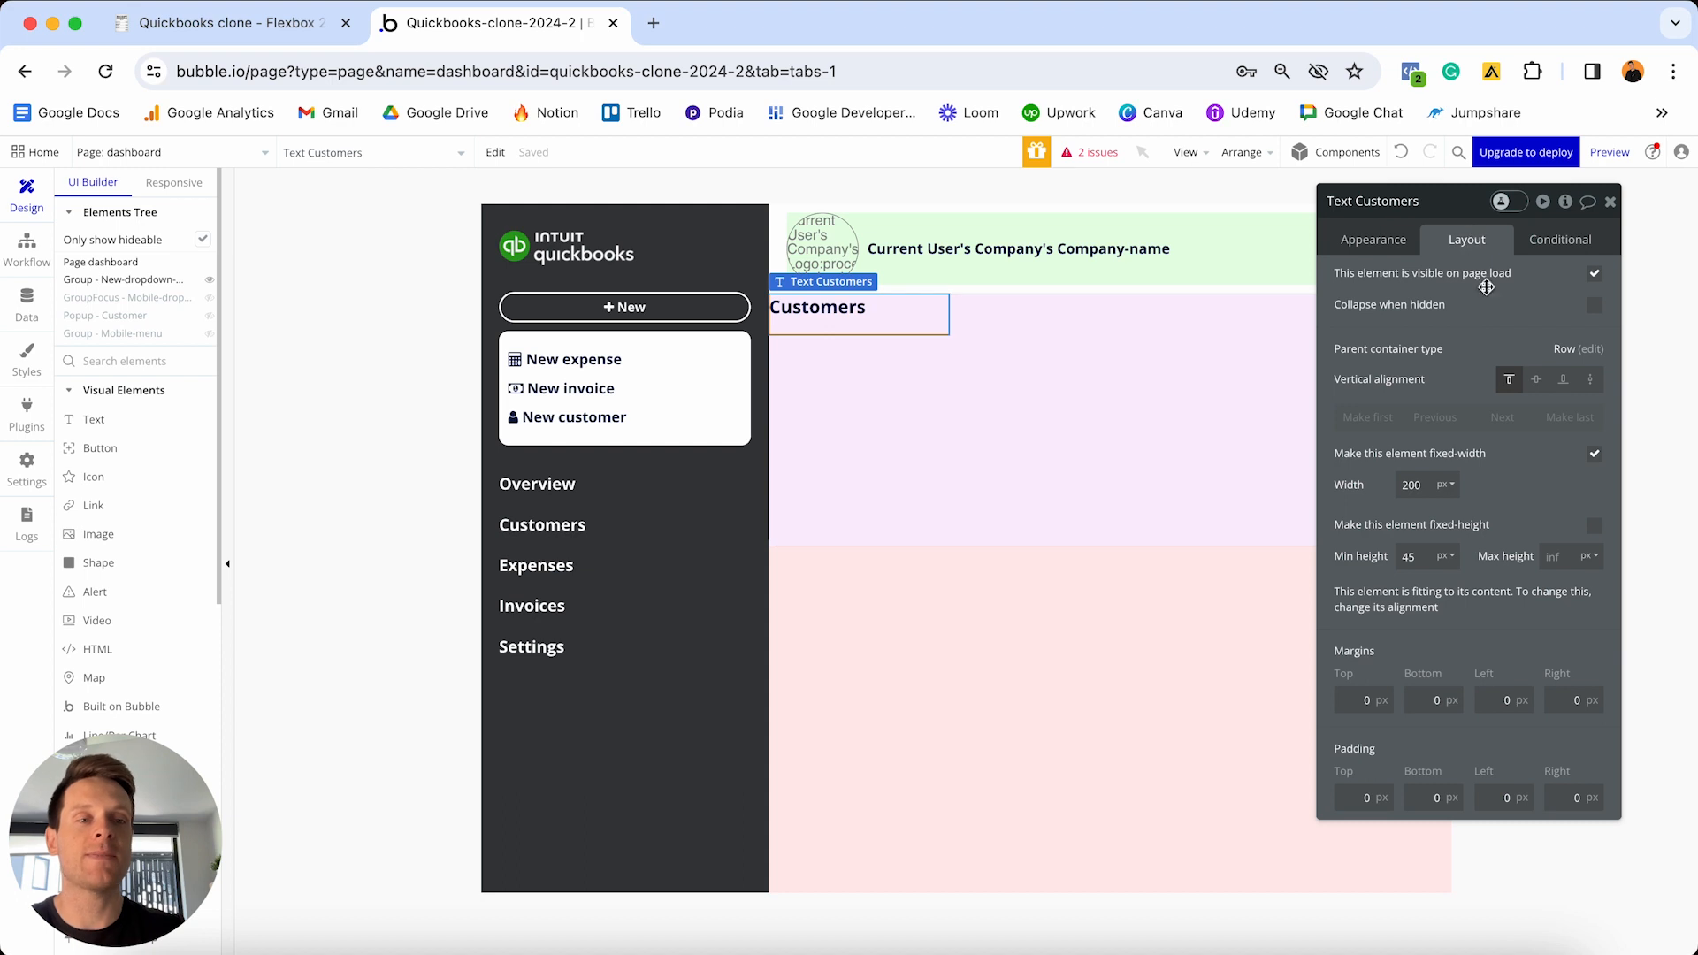
click(1594, 453)
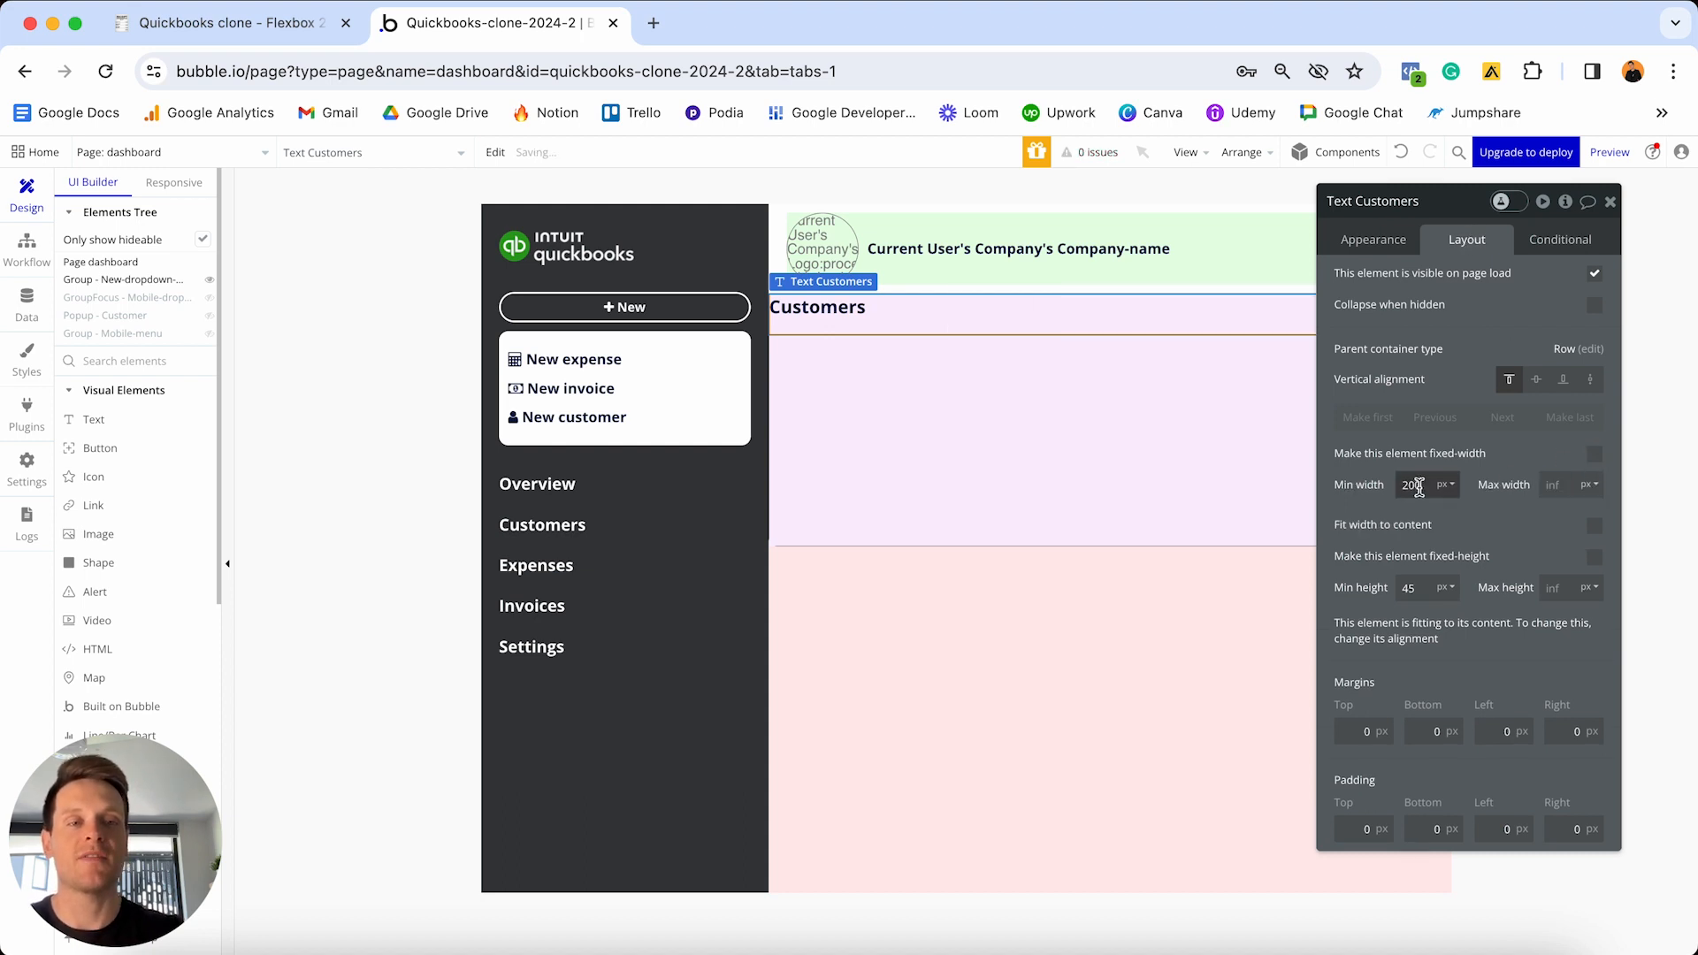
click(1420, 487)
key(super+a)
text(0)
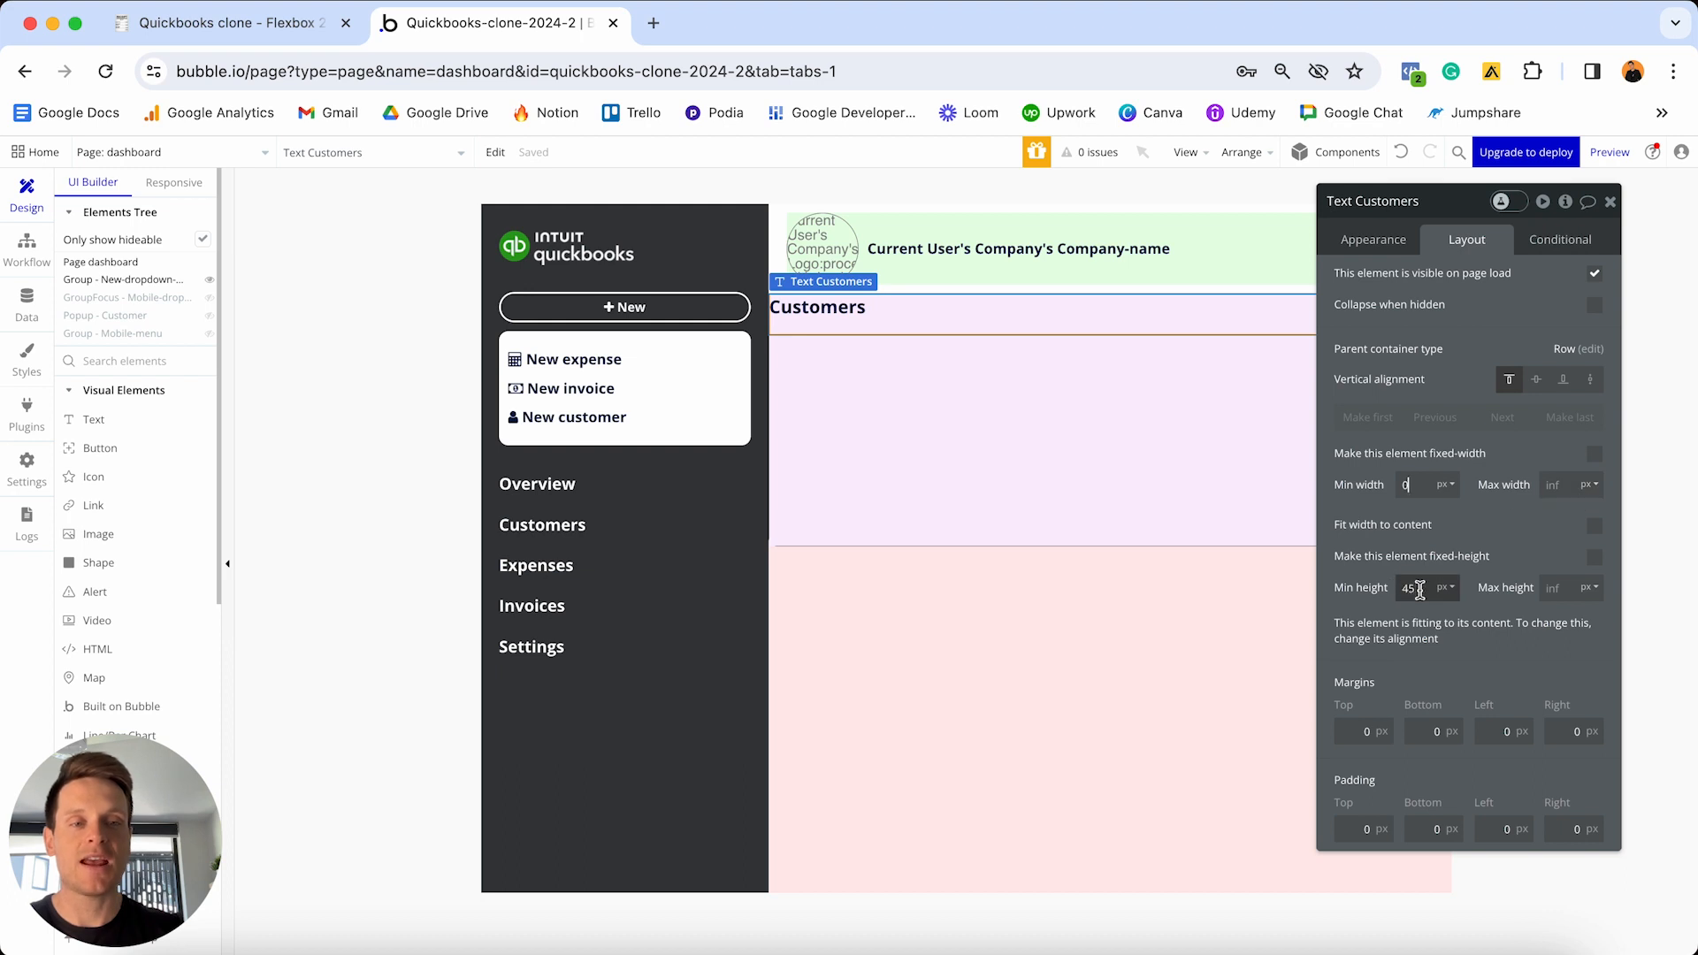
text(0)
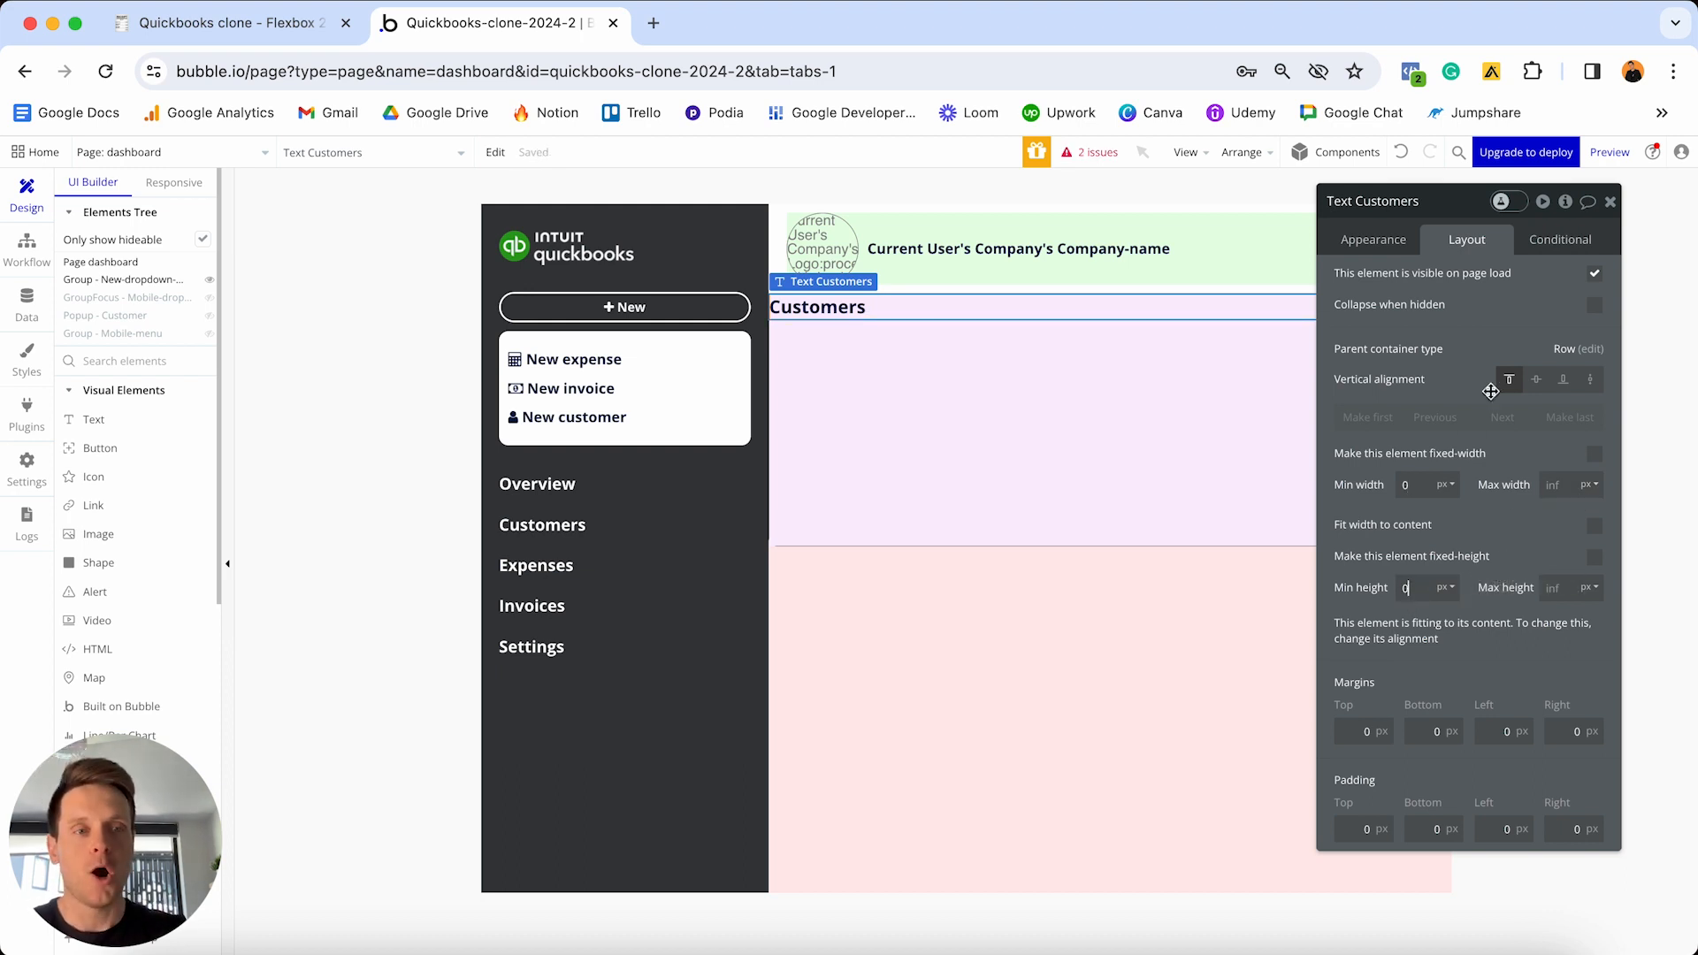
click(1537, 380)
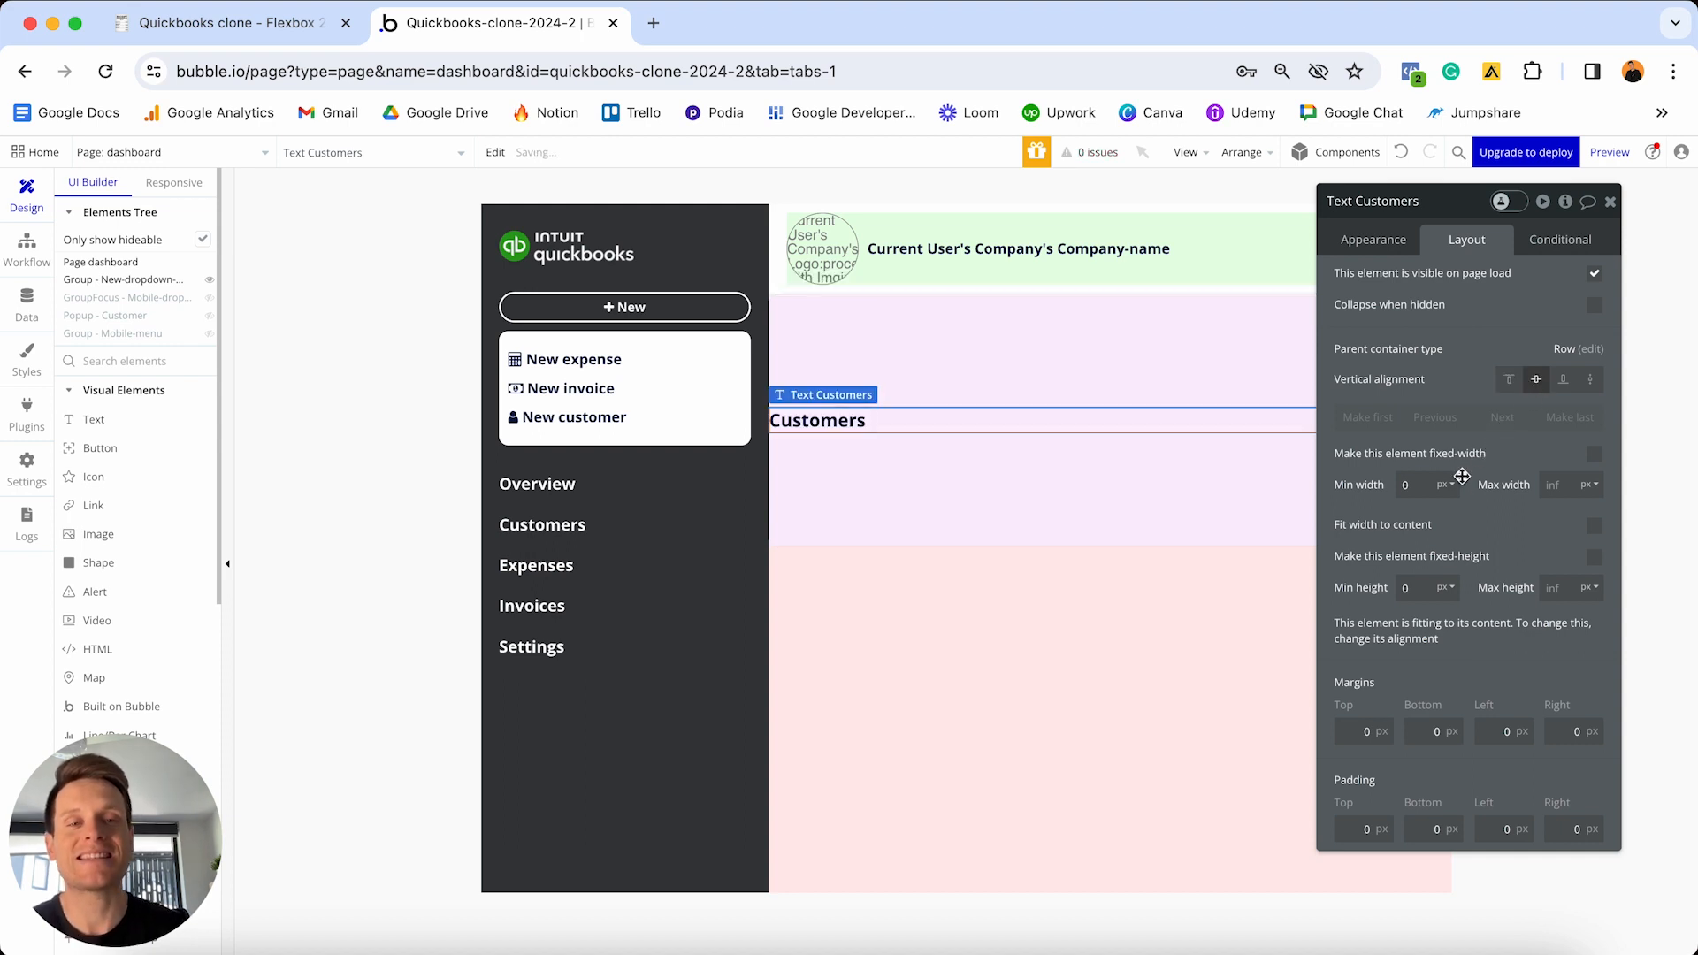
click(1434, 732)
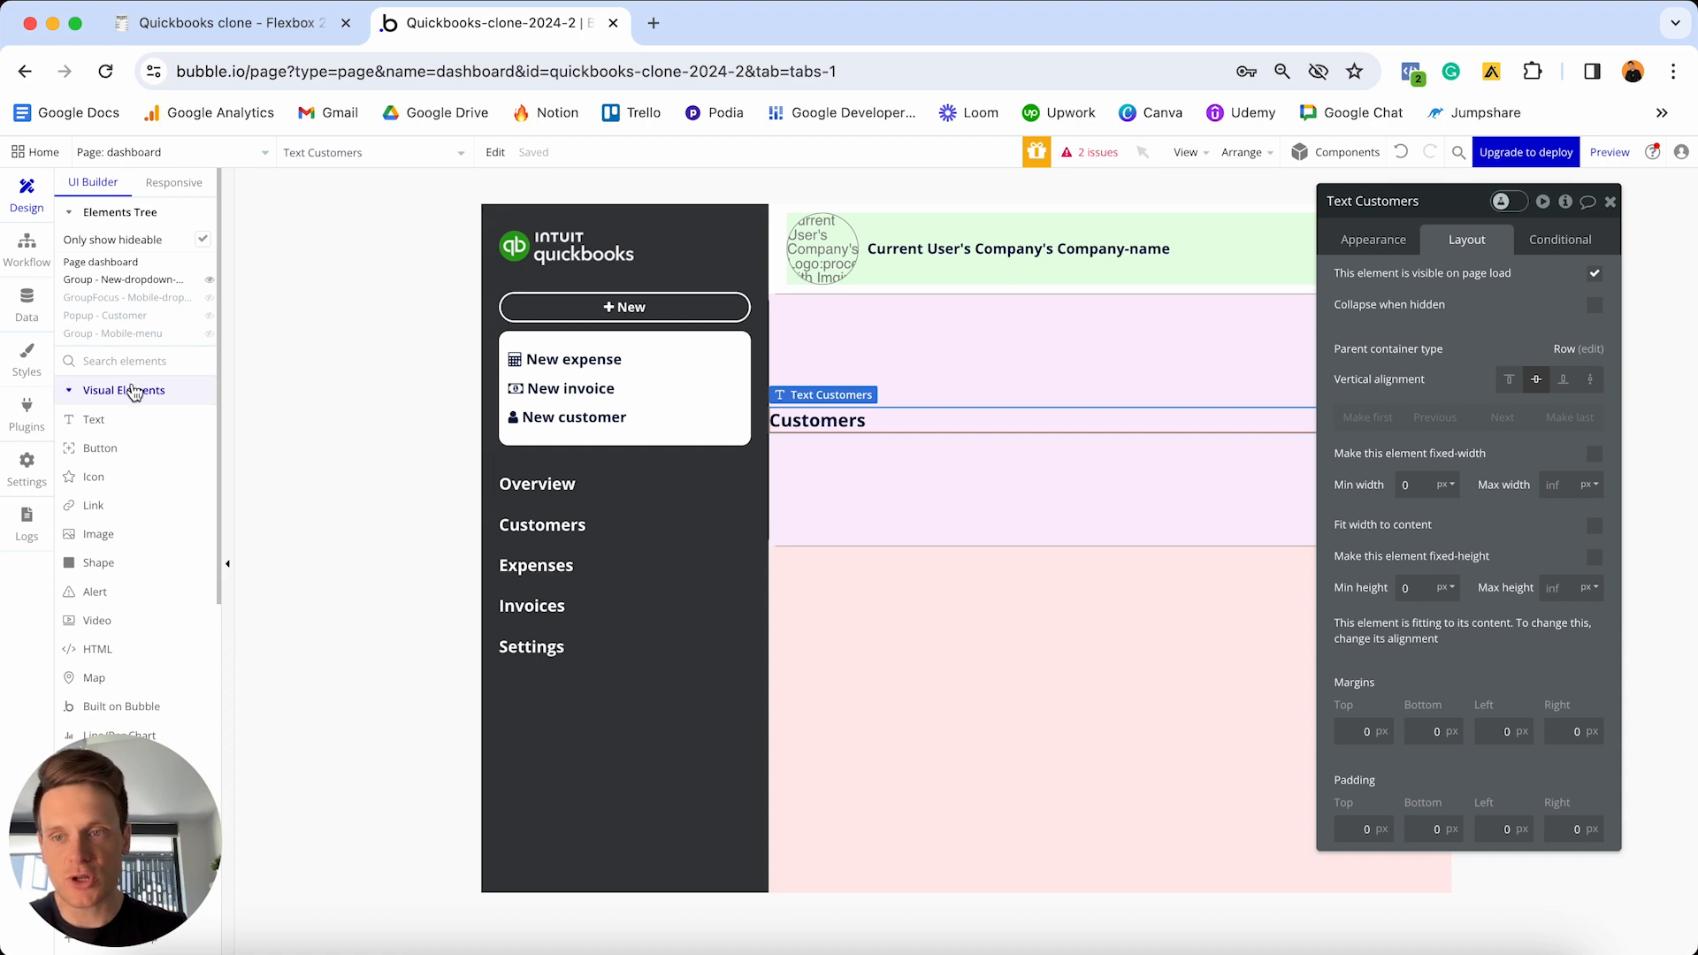
- Add a button to Group J labelled 'New Customer'
click(99, 447)
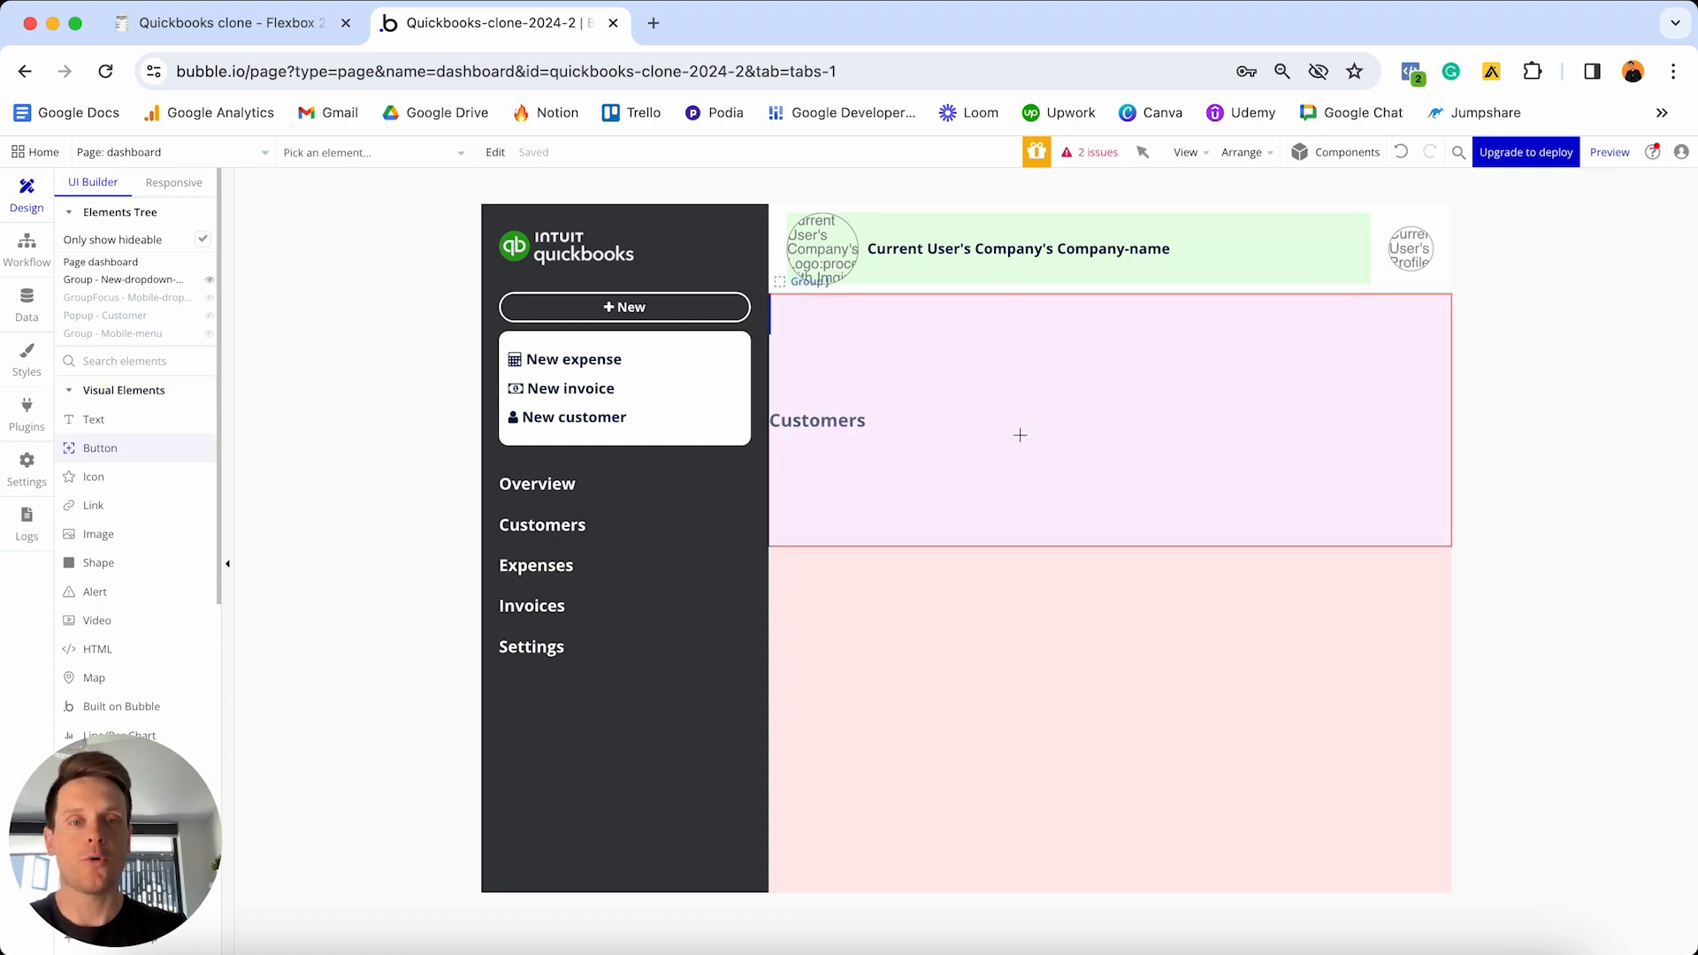
click(1146, 434)
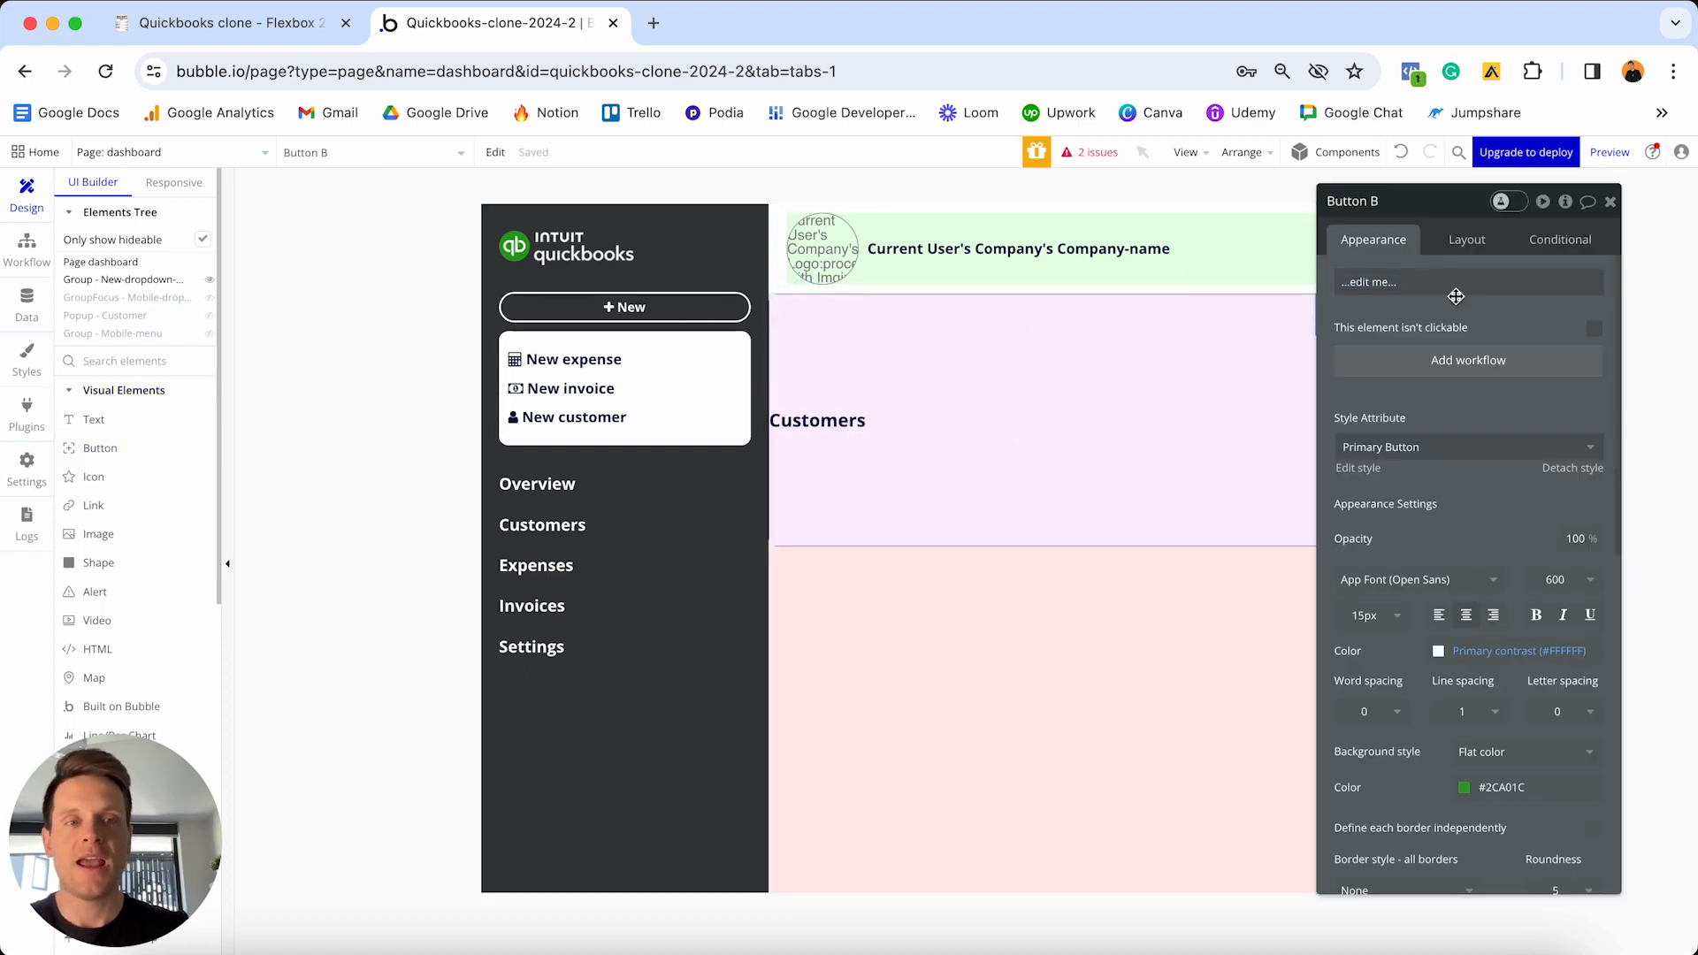
drag(1441, 200, 951, 257)
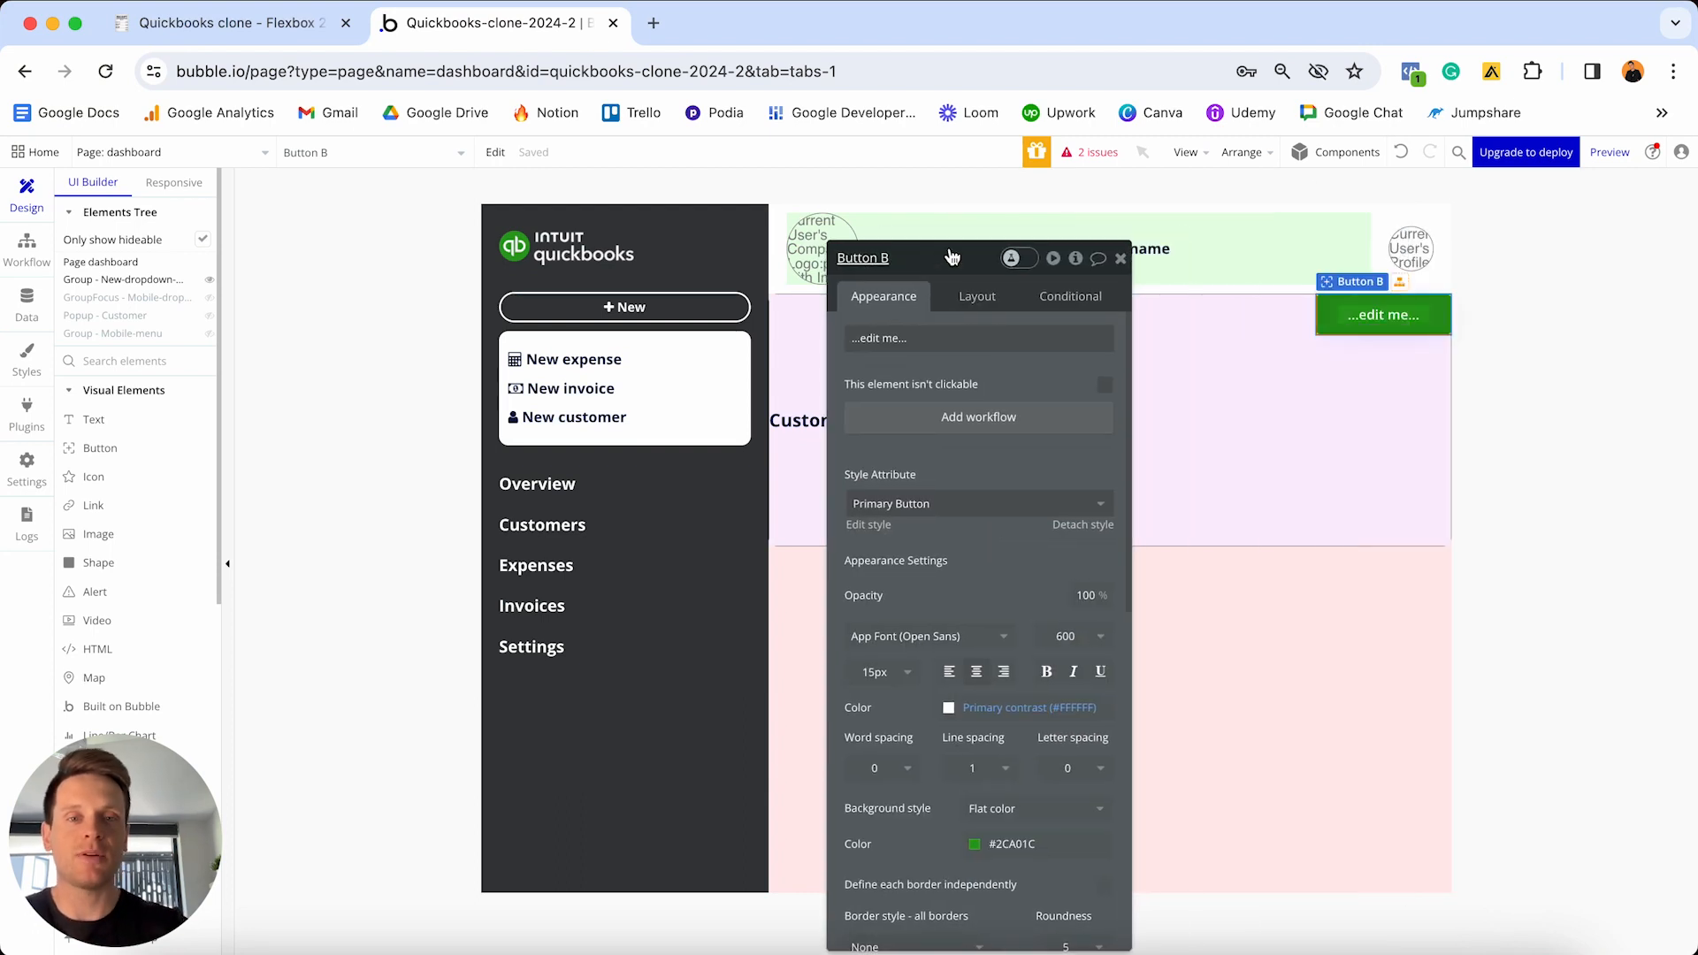
triple_click(911, 338)
text(N)
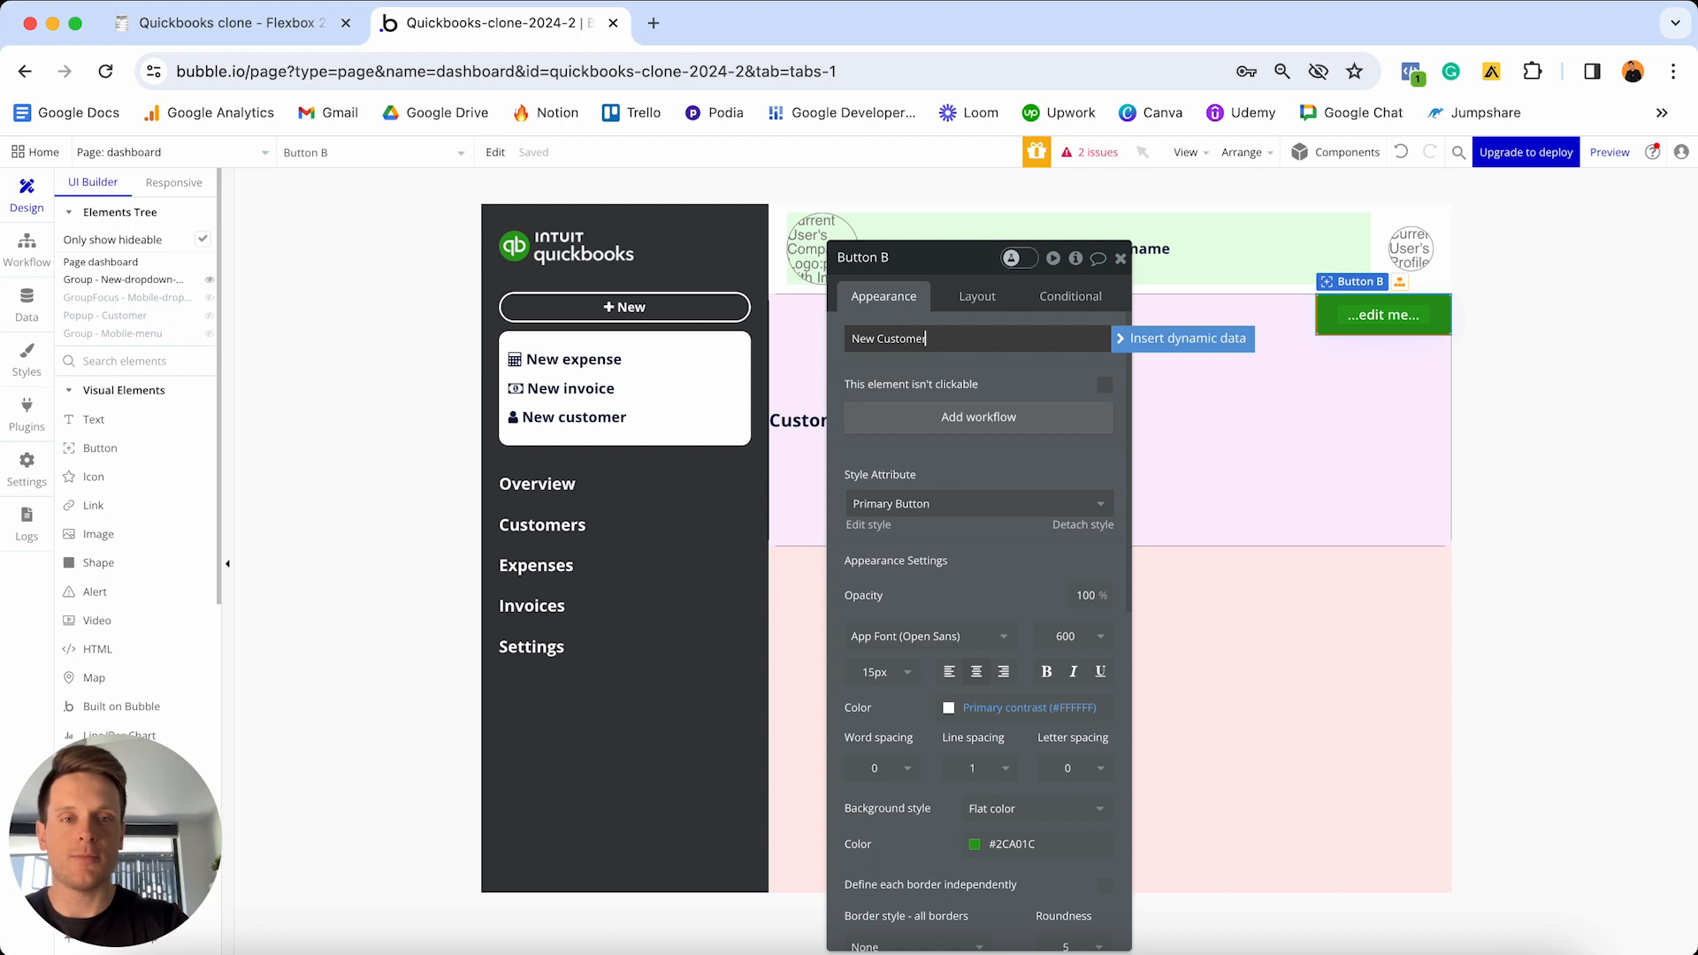
text(ew Customer)
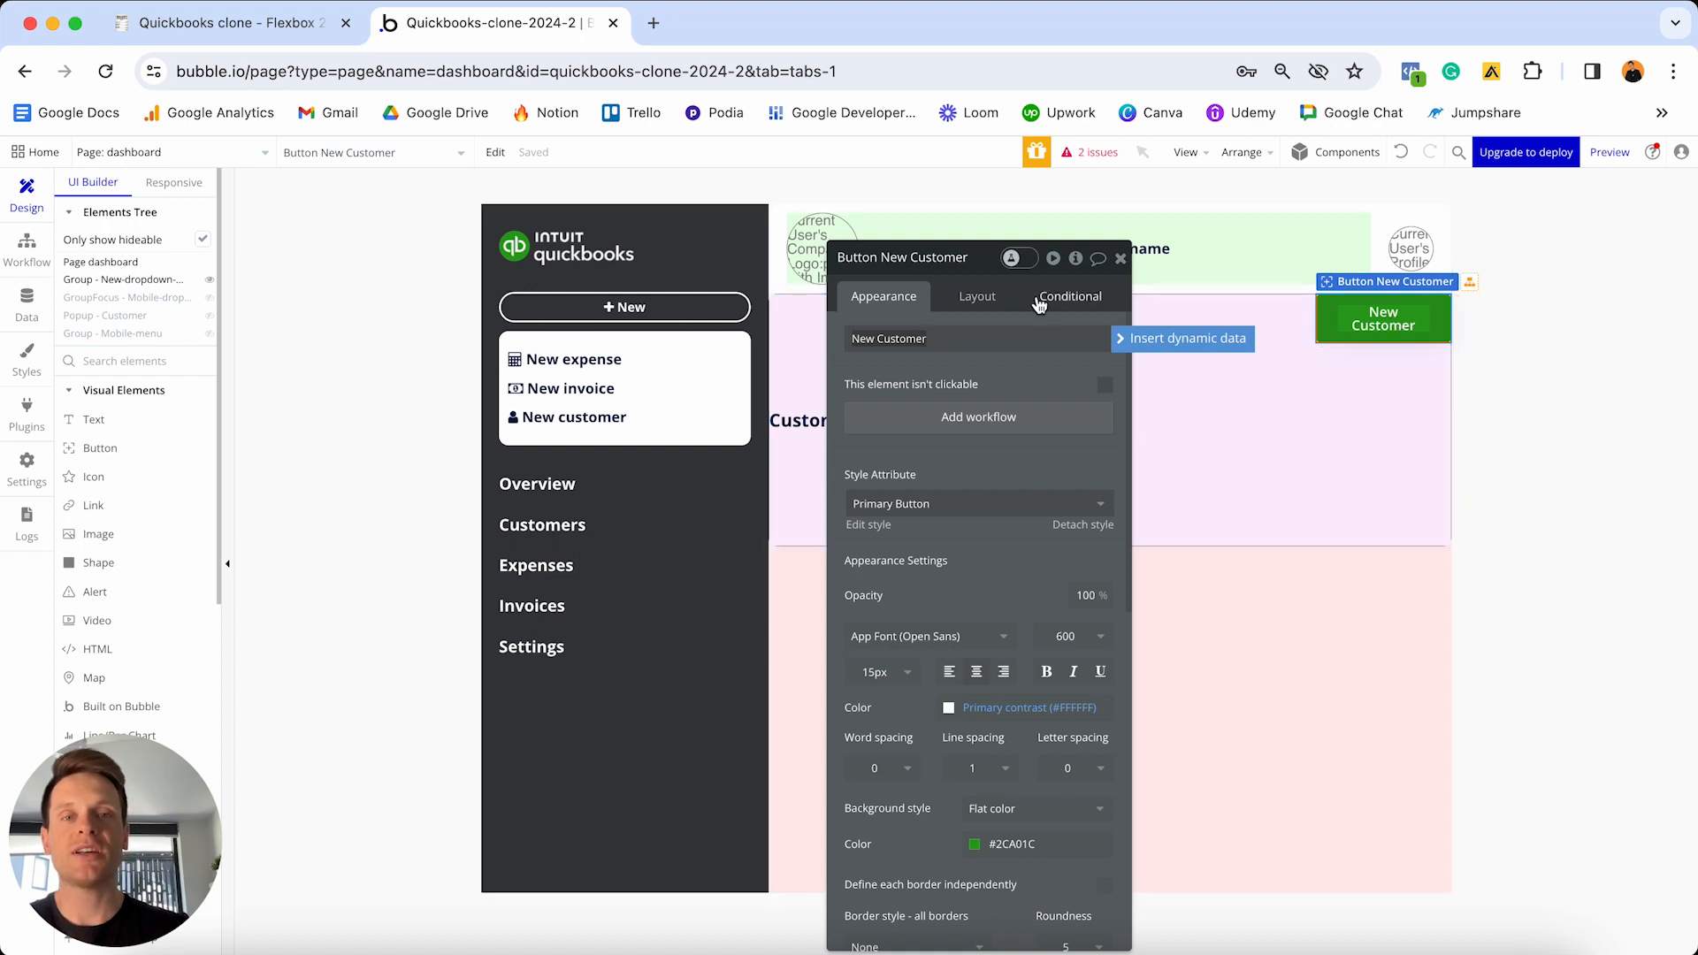
- Give the New Customer button min width 0, max width 180, vertical centring and a 20px left margin
click(982, 303)
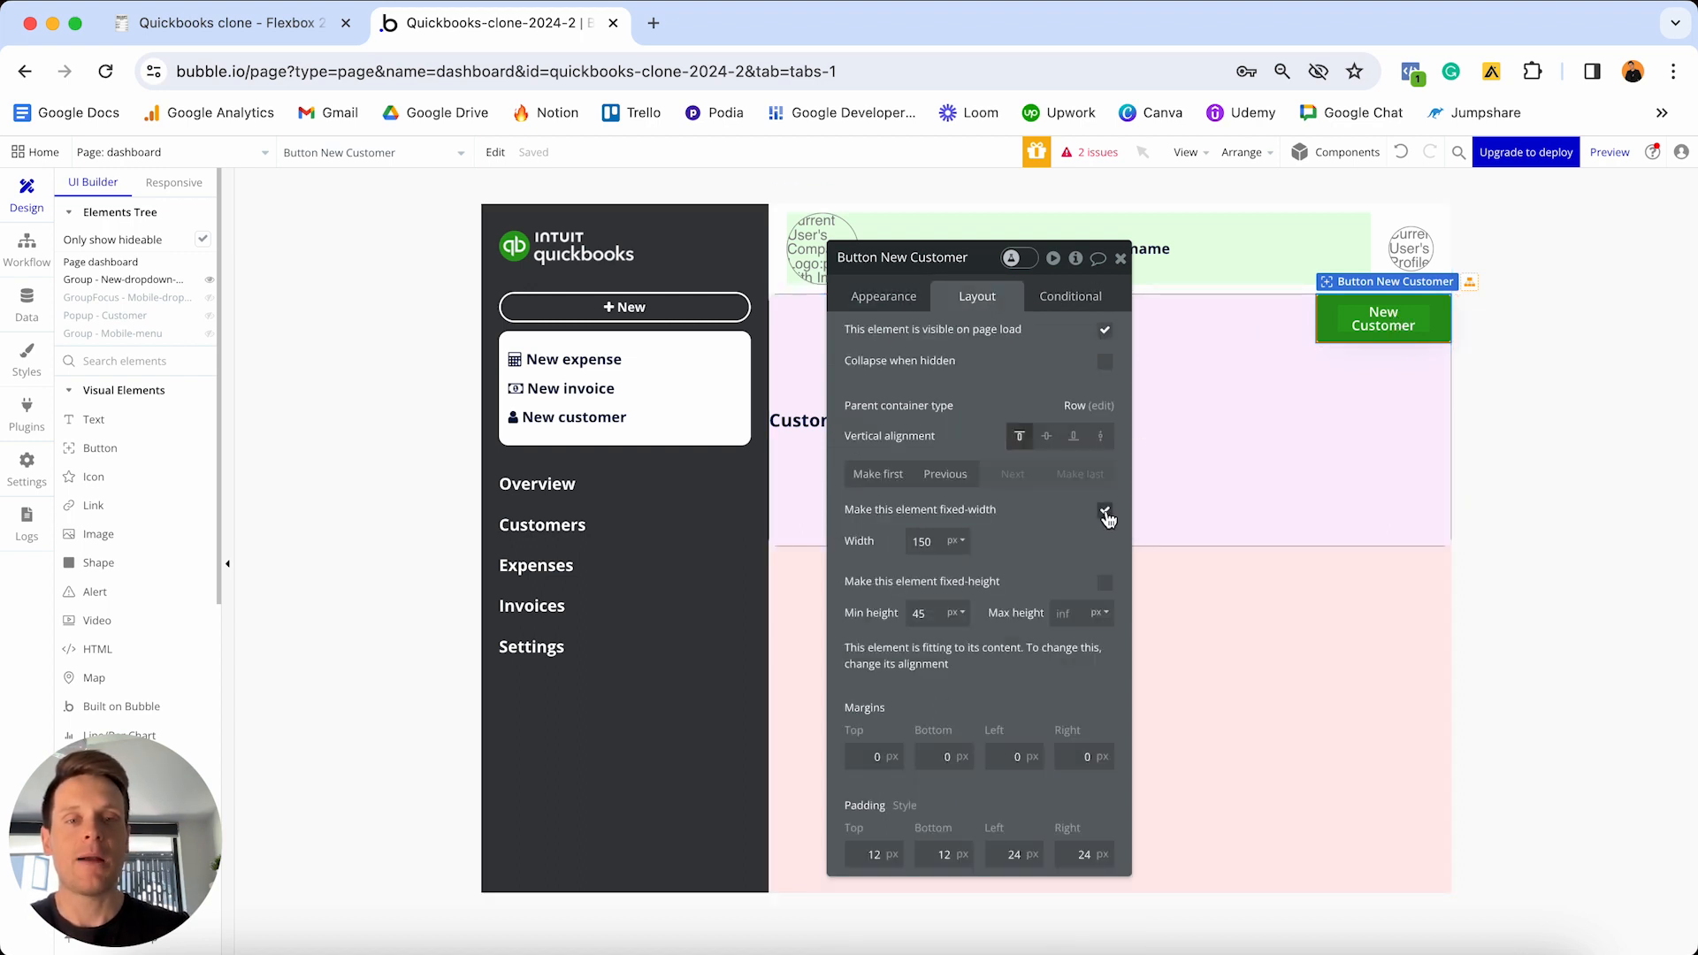
click(1104, 511)
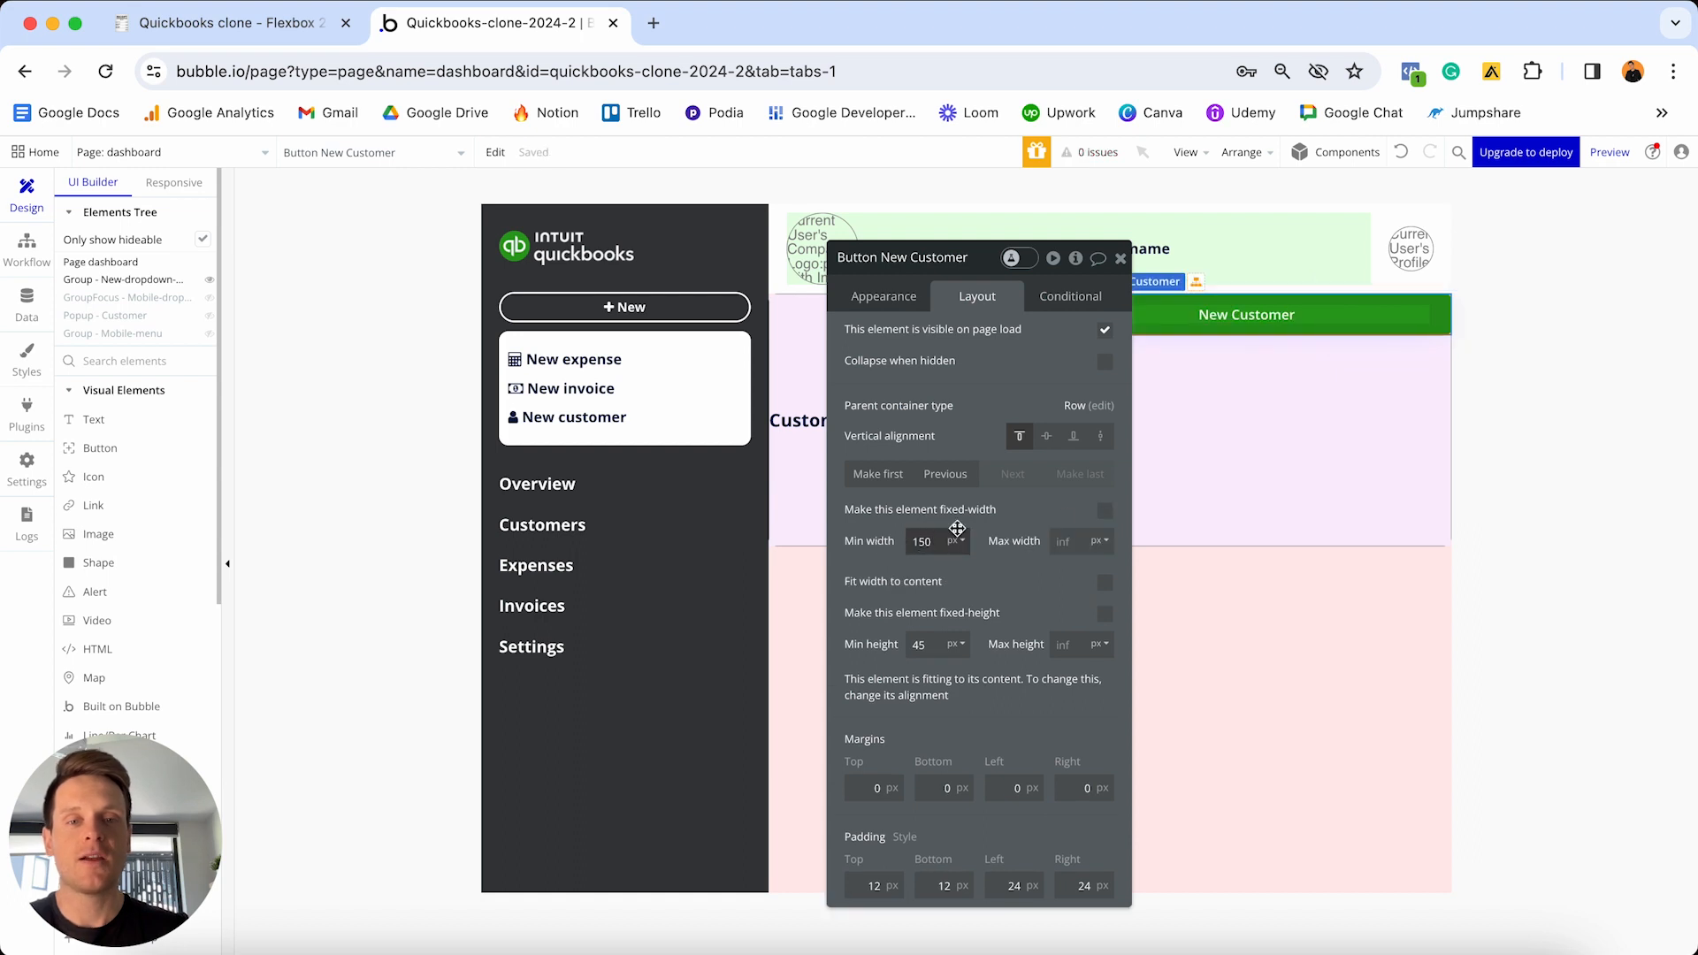
text(0)
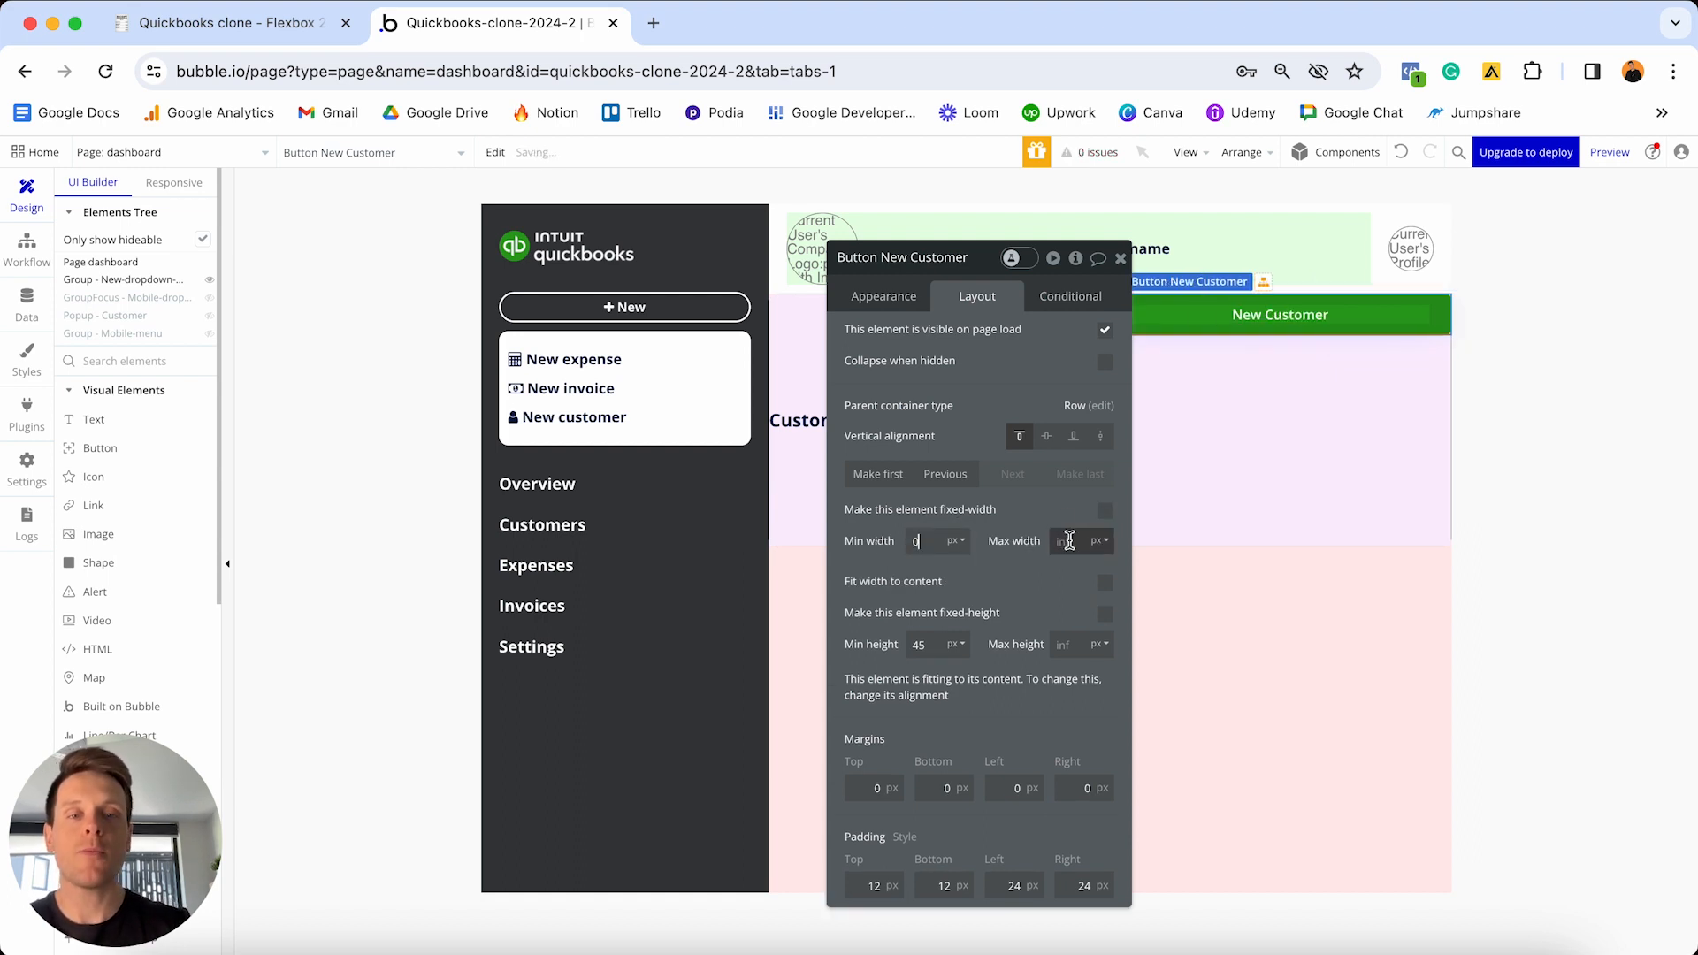
text(180)
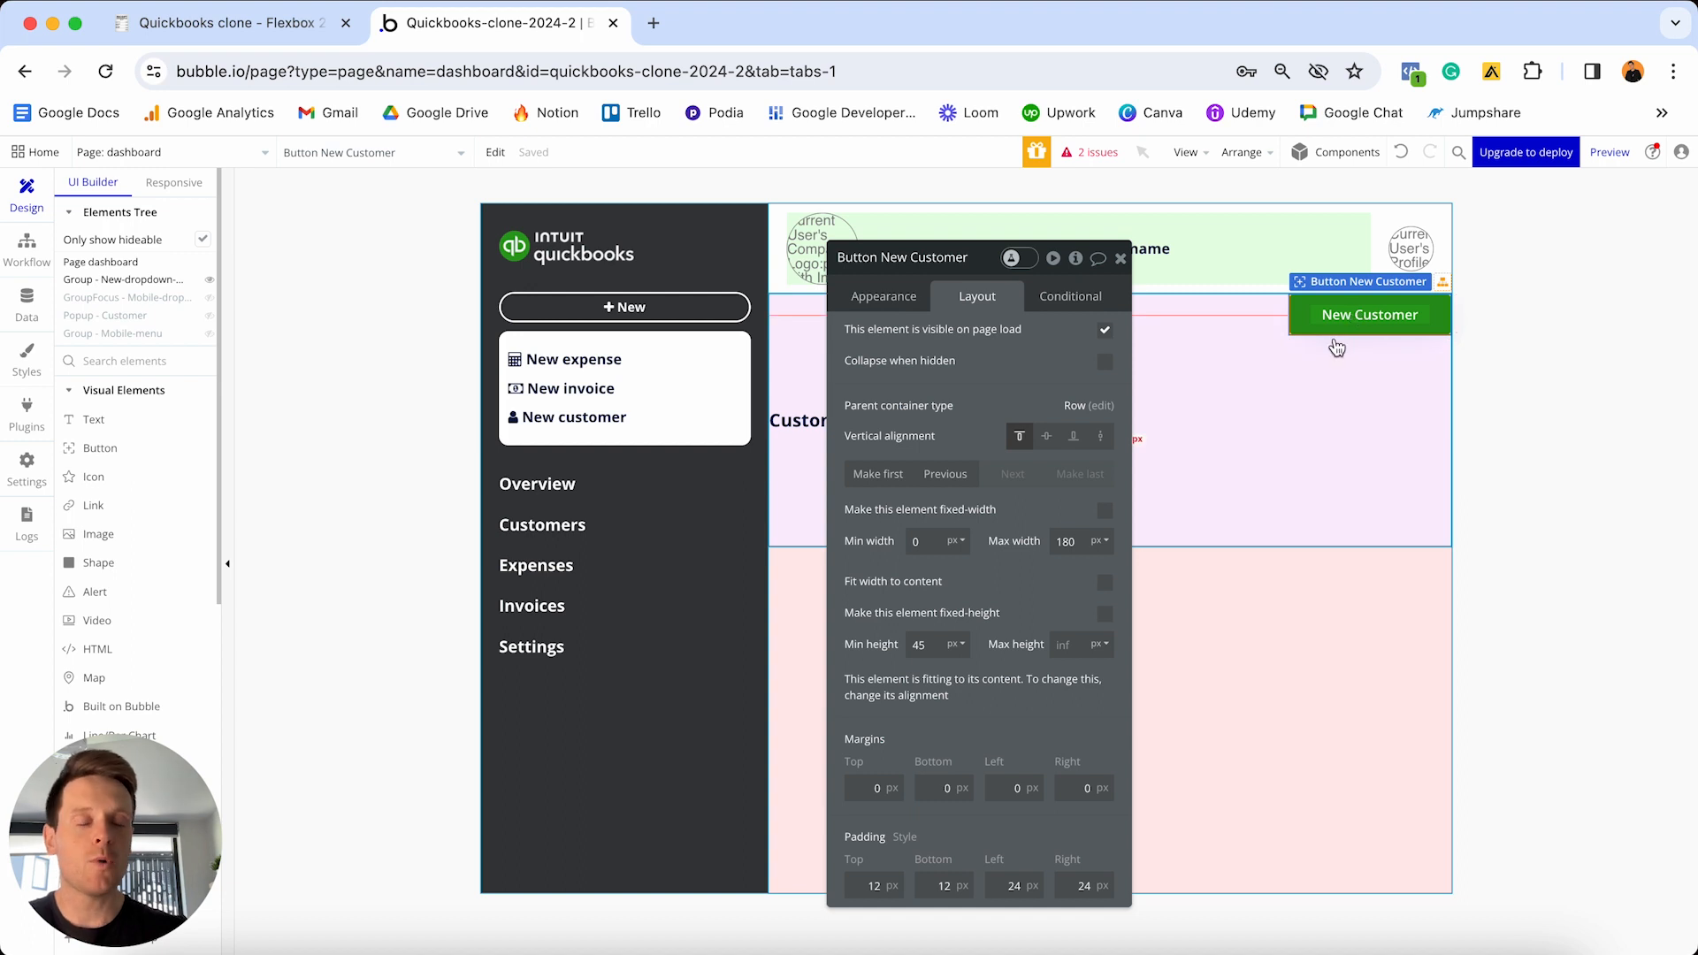
click(935, 542)
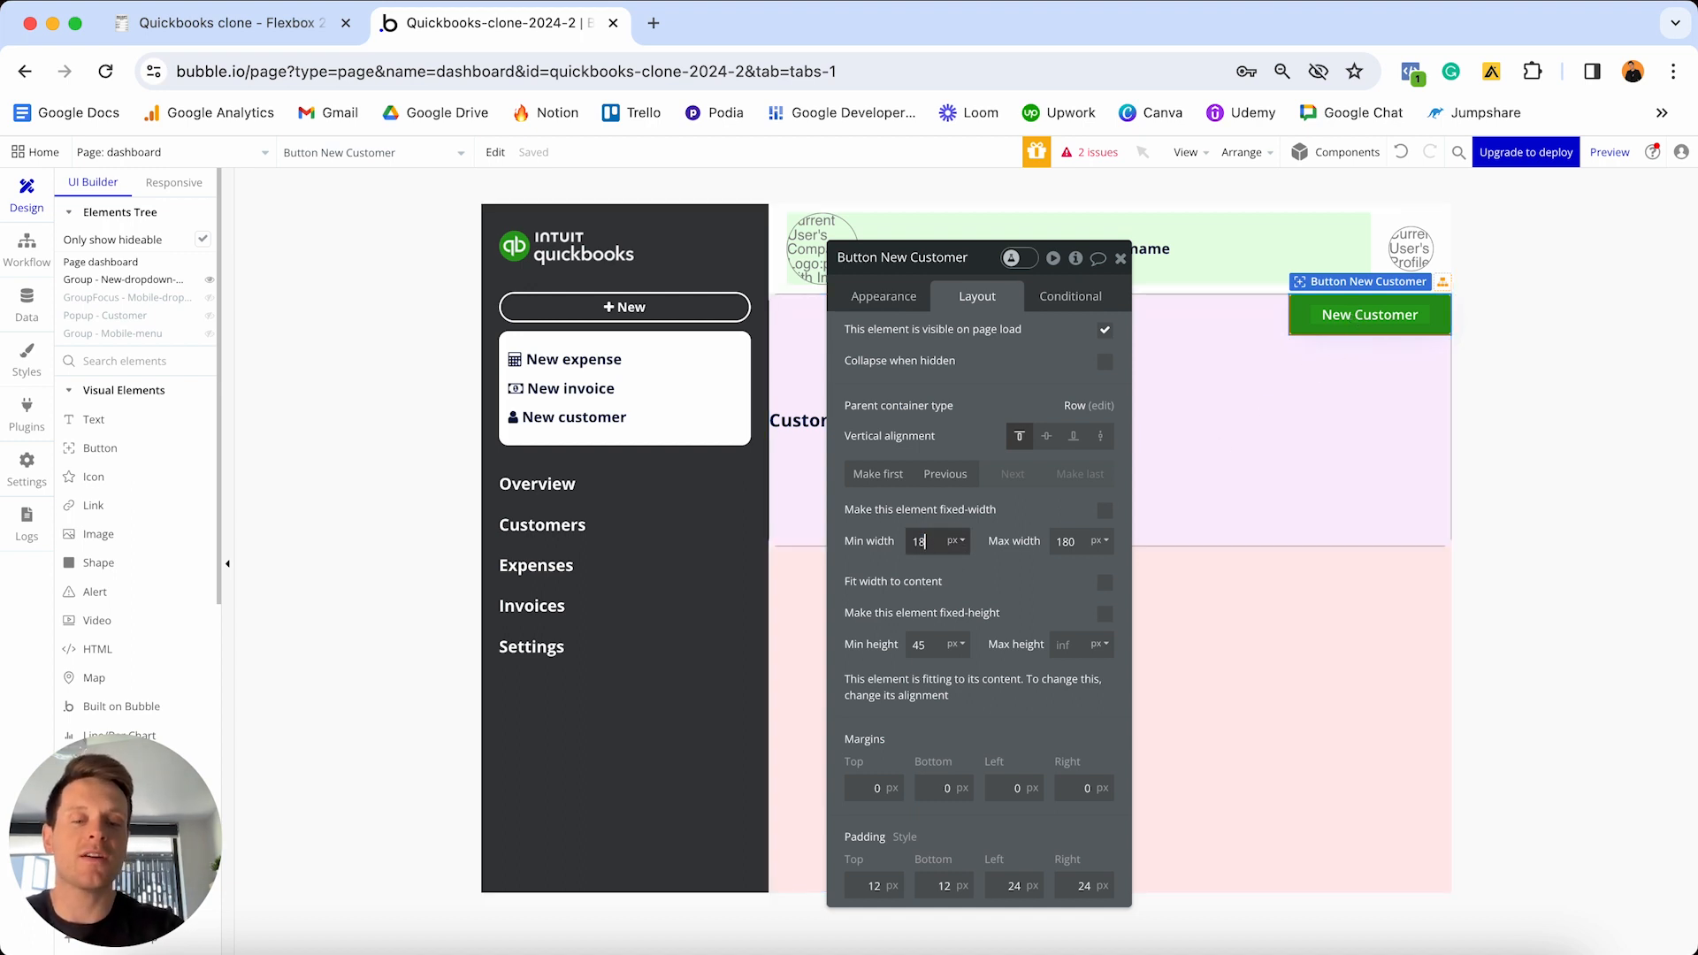
click(1104, 512)
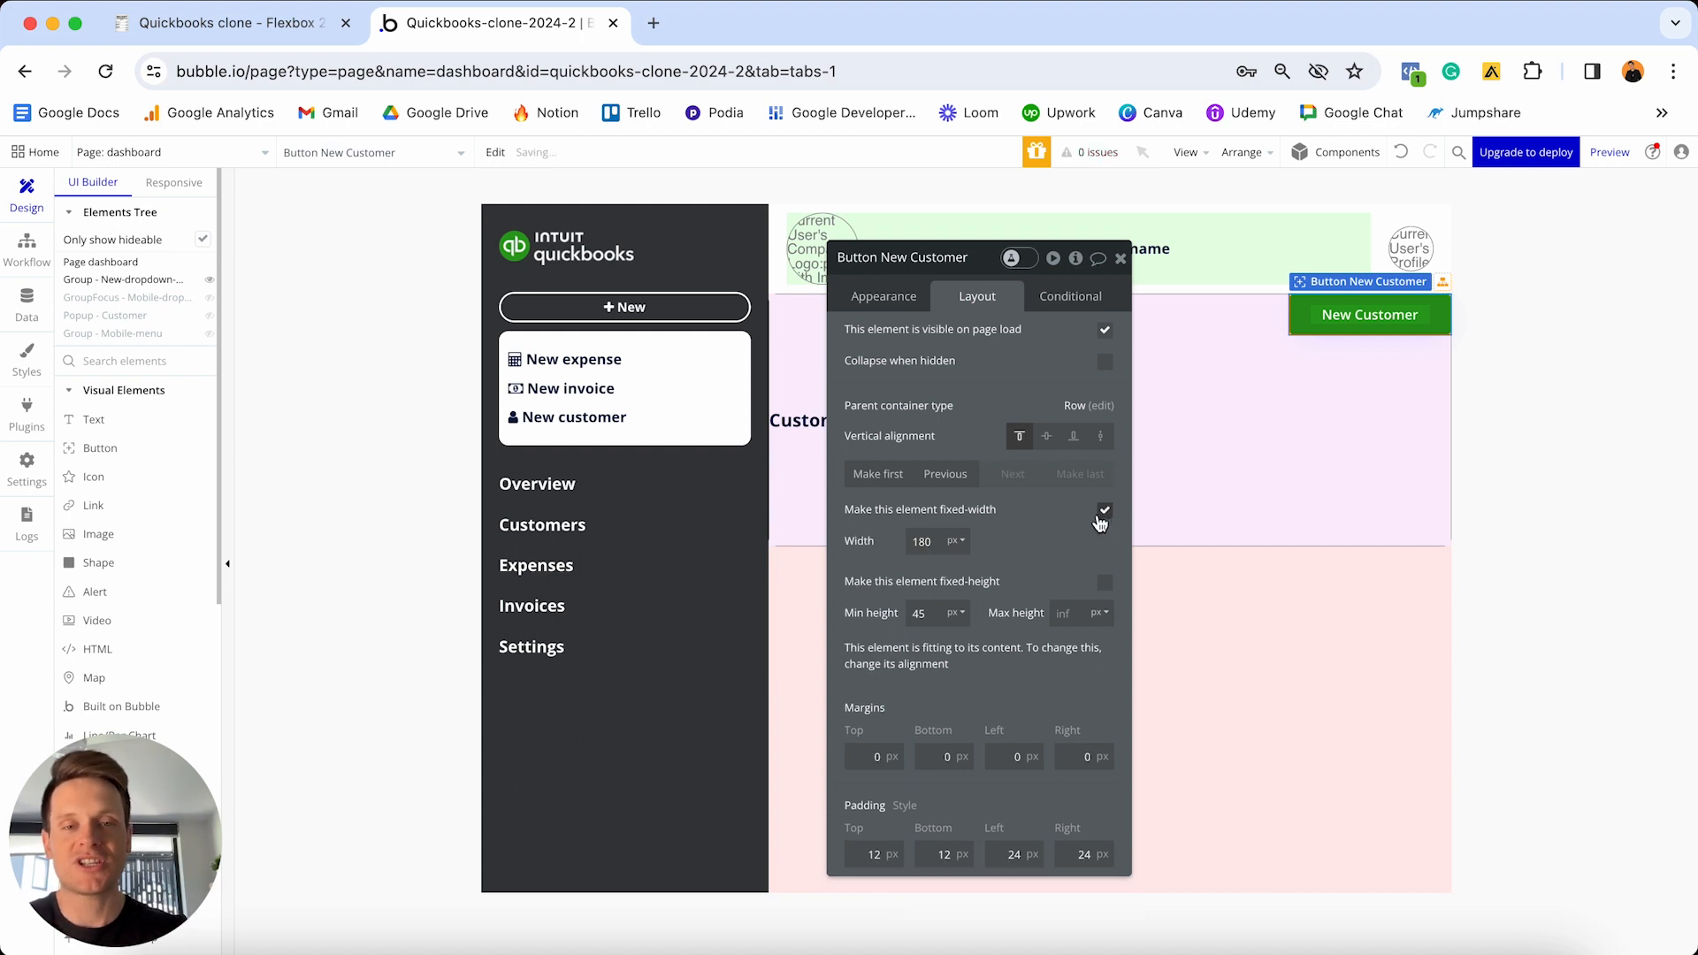
click(1105, 511)
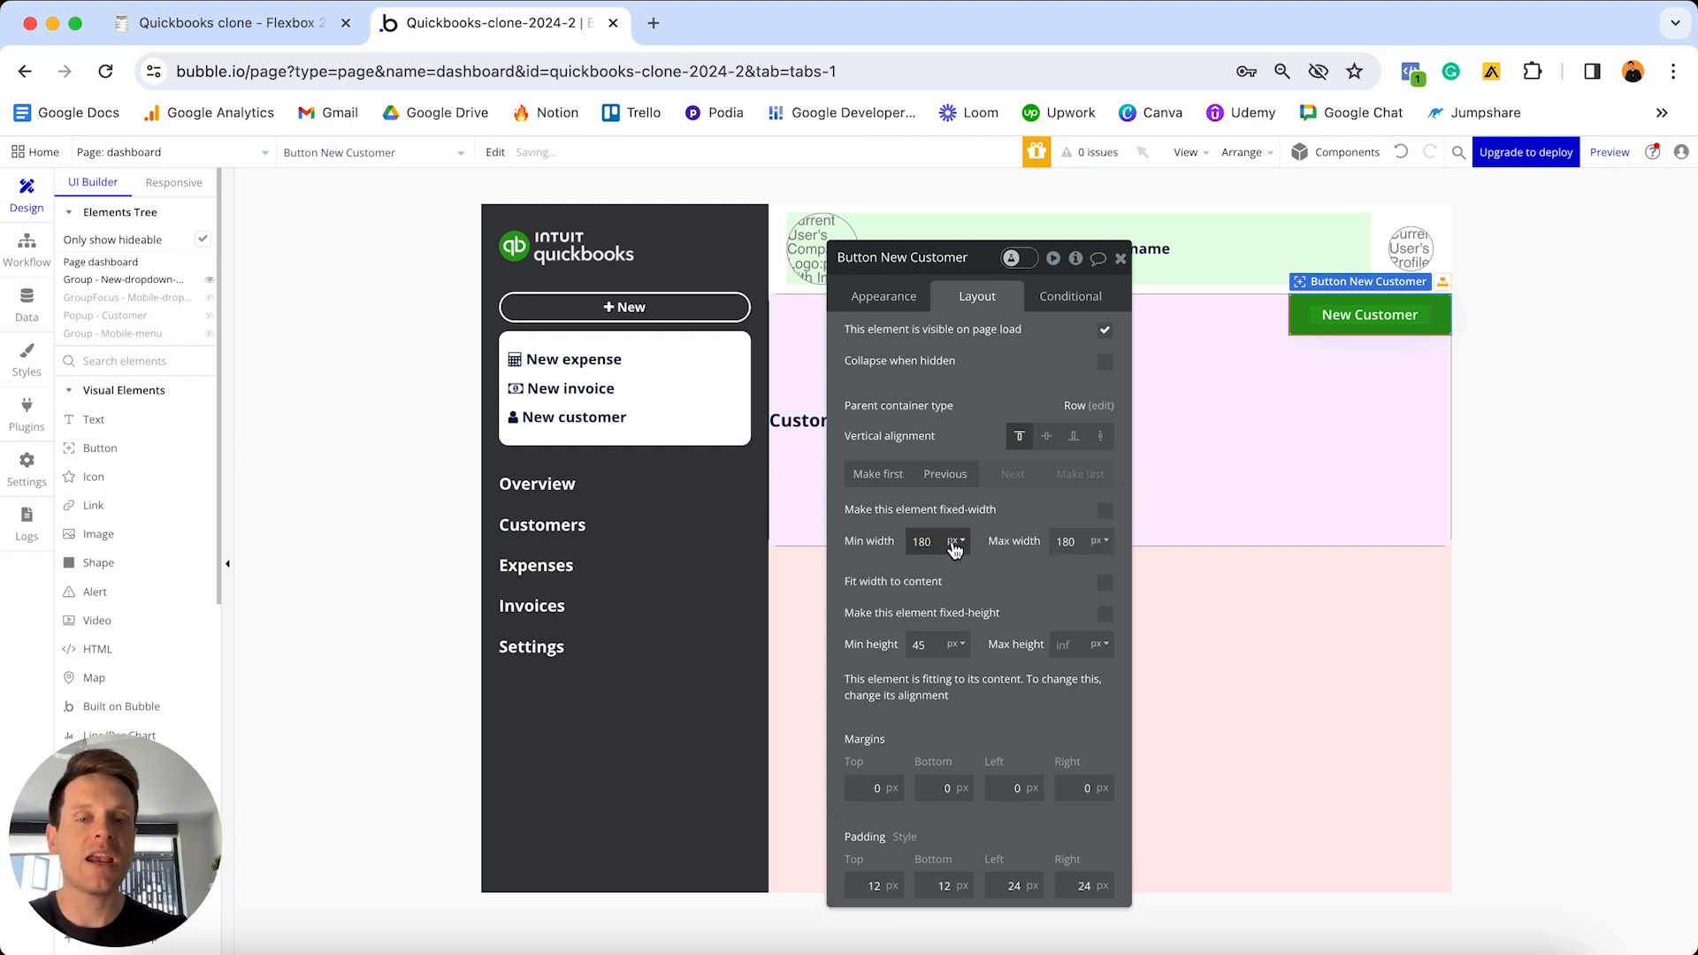
click(939, 541)
text(0)
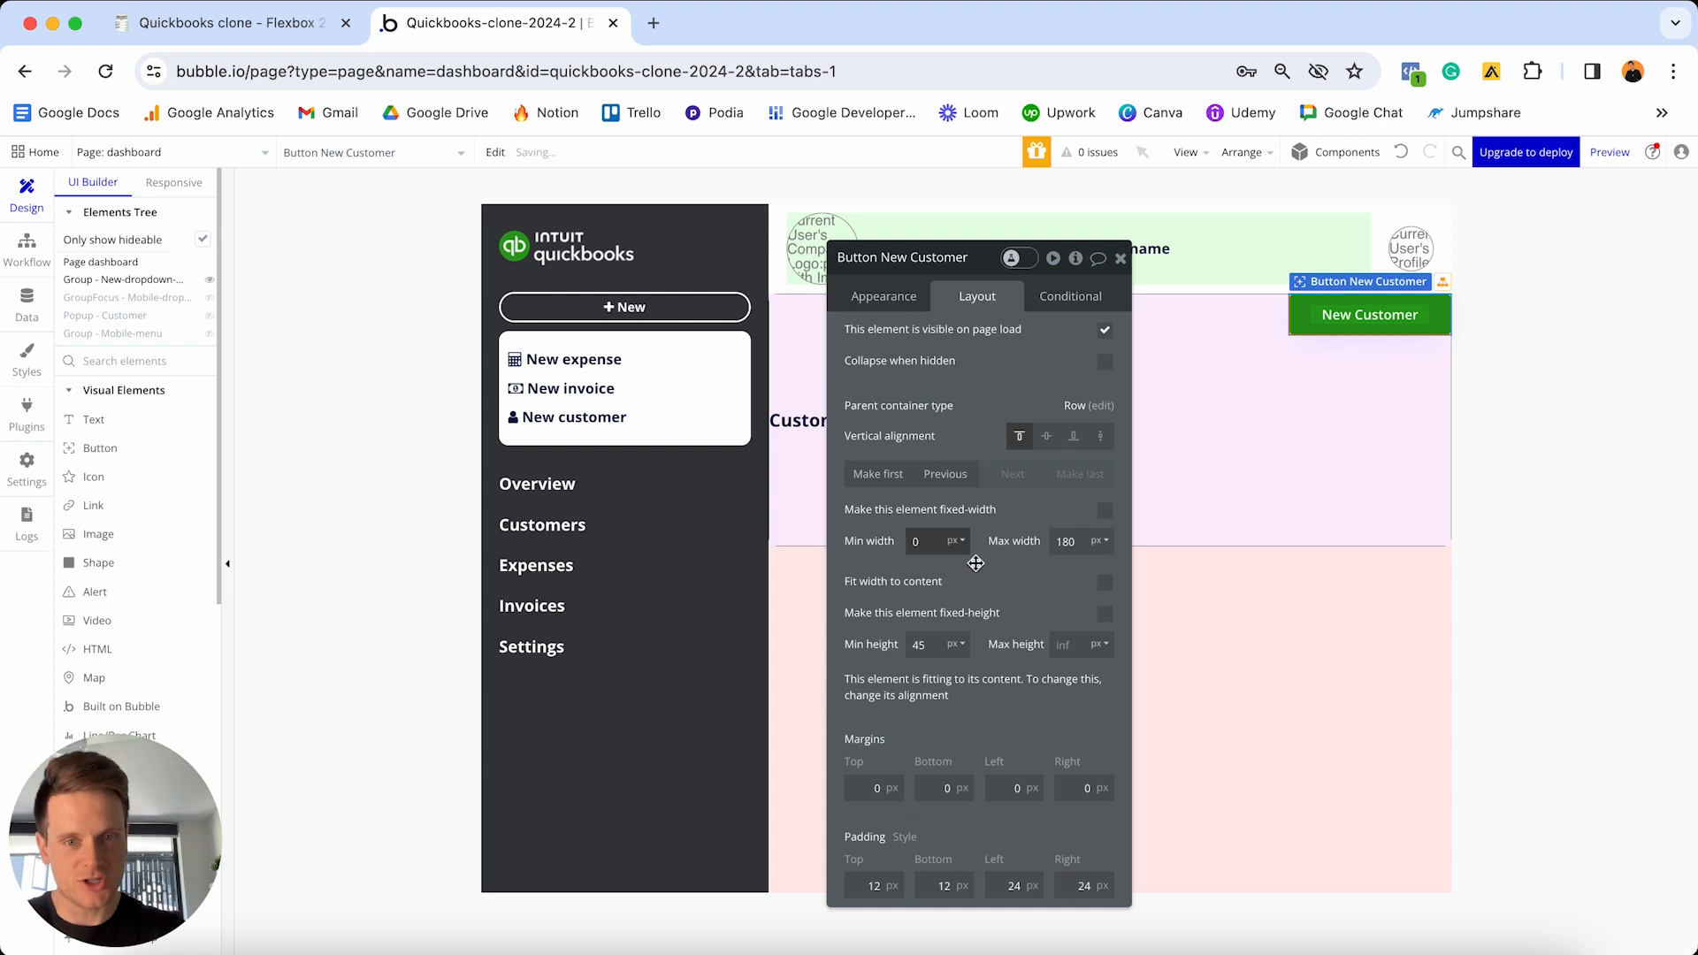
click(989, 568)
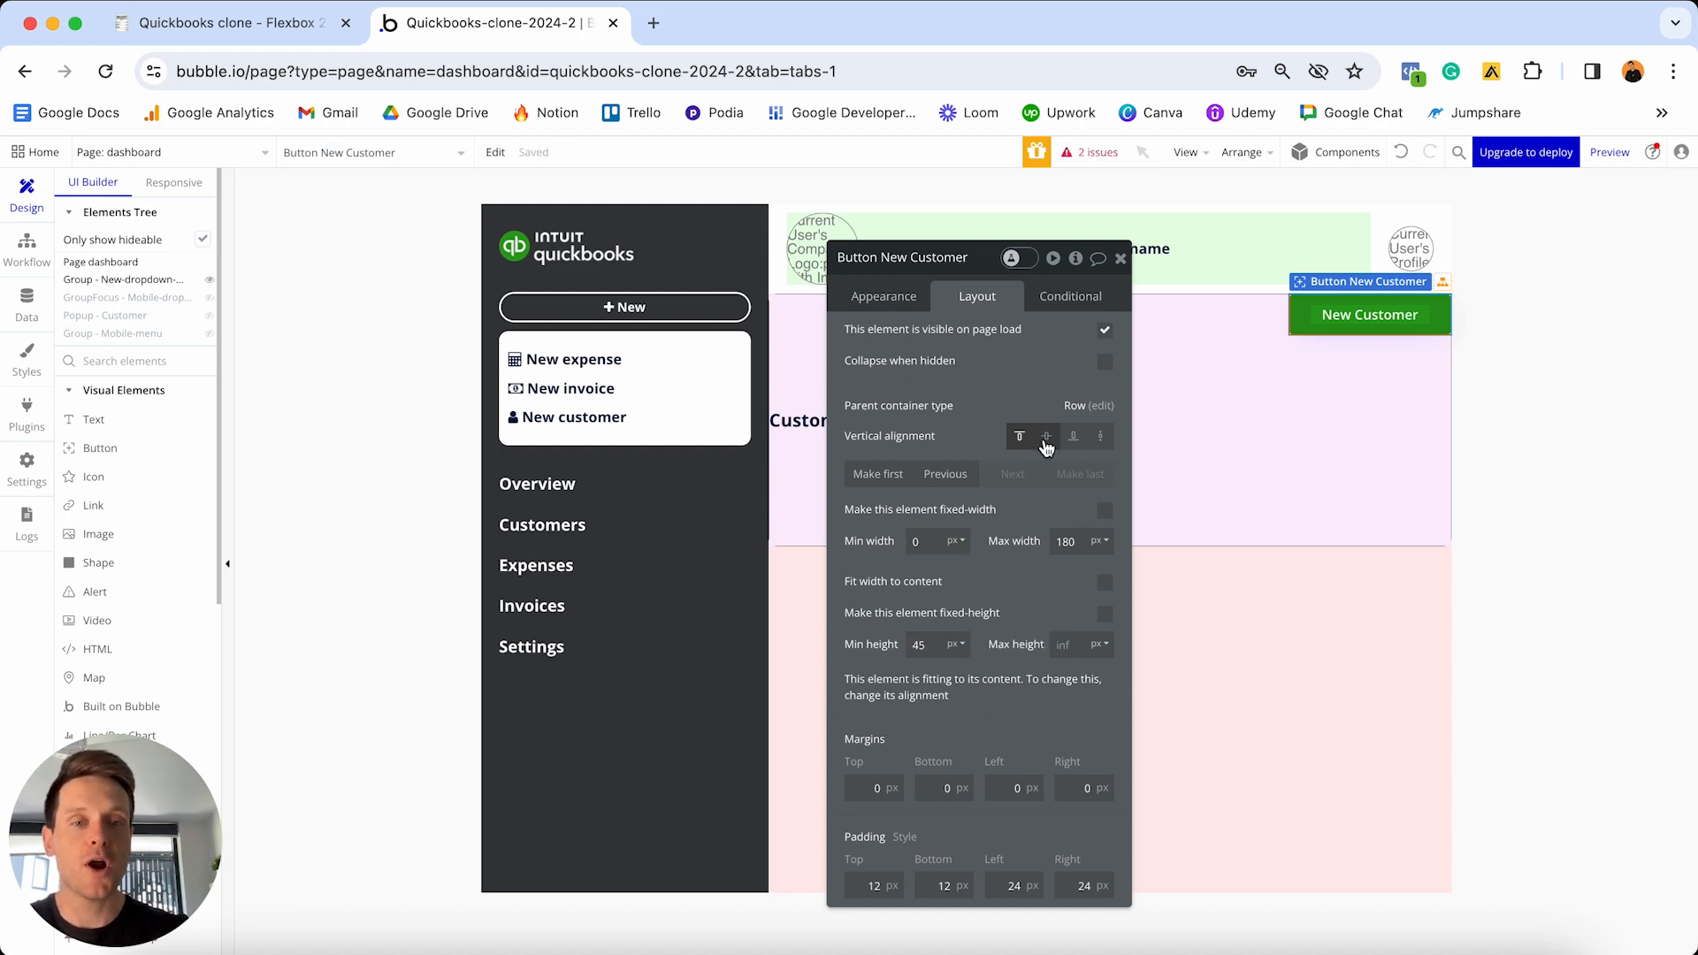
click(1047, 438)
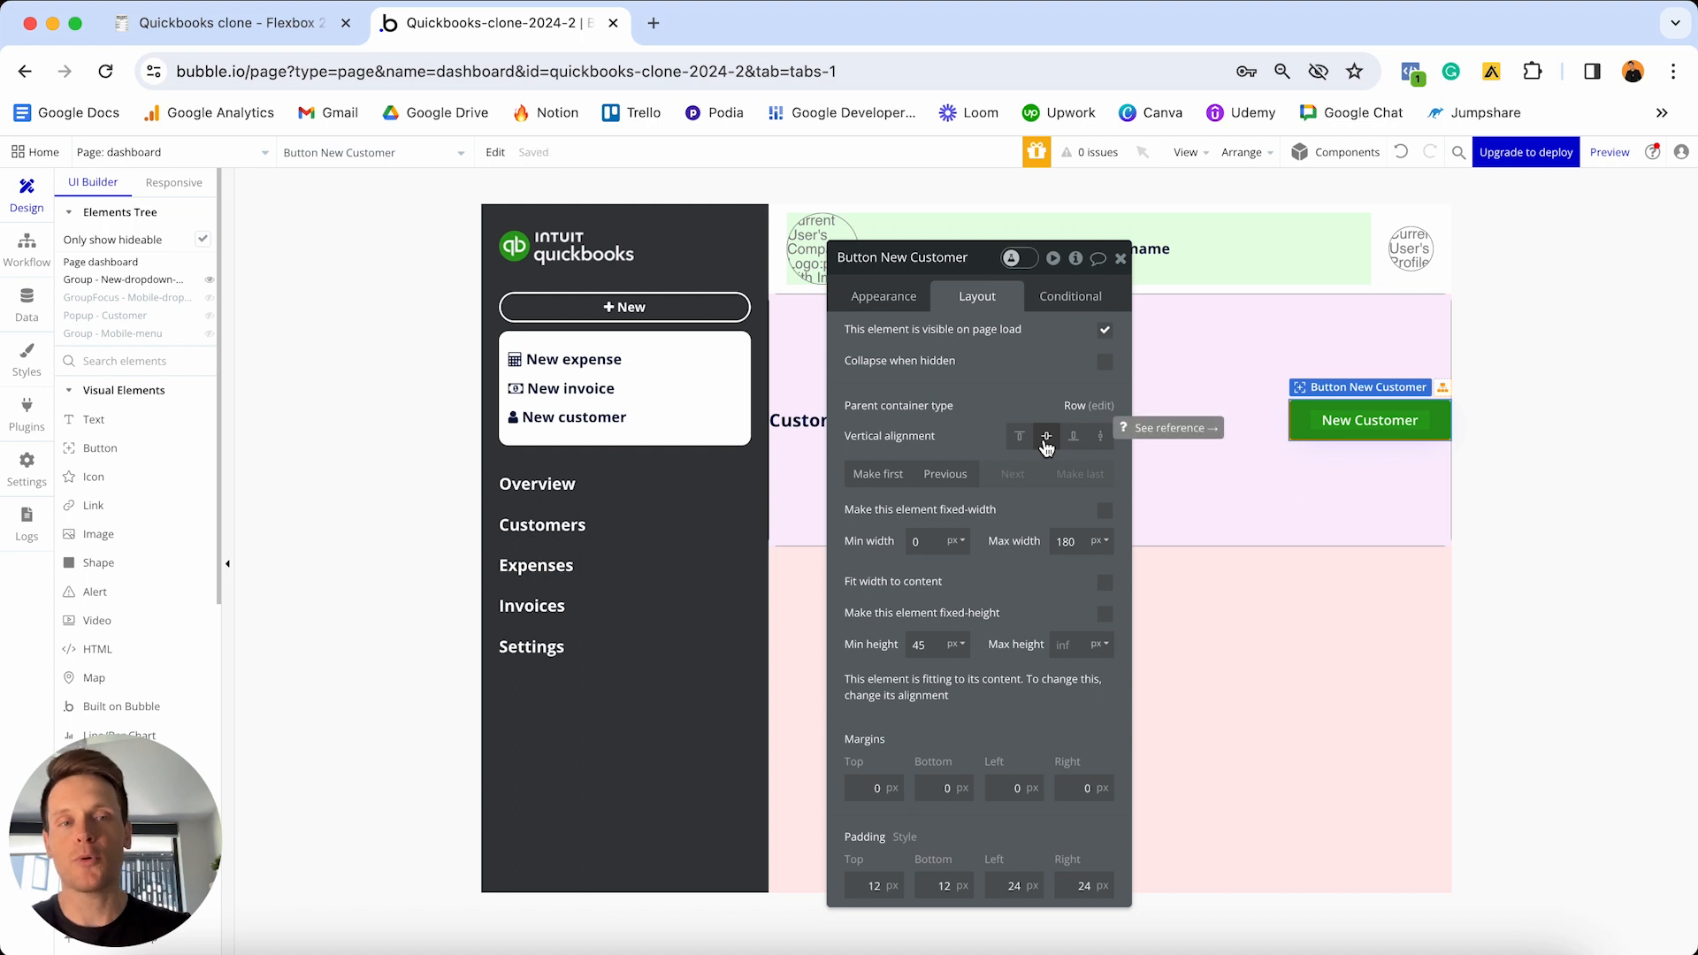
click(1005, 789)
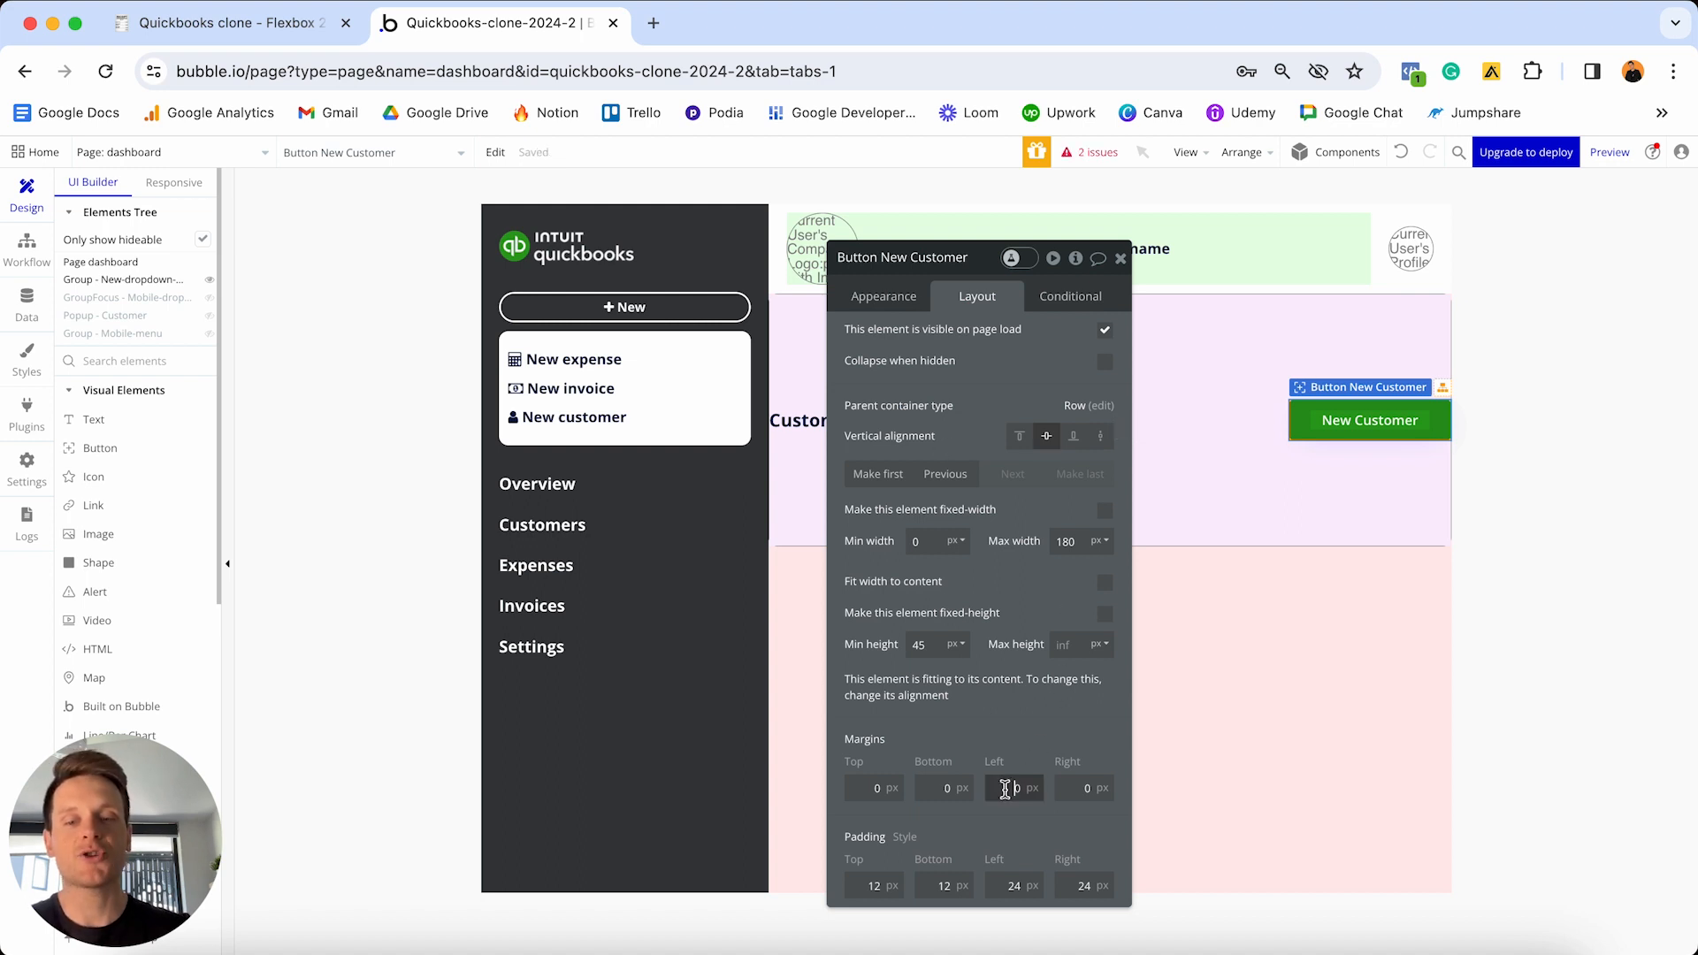
text(2)
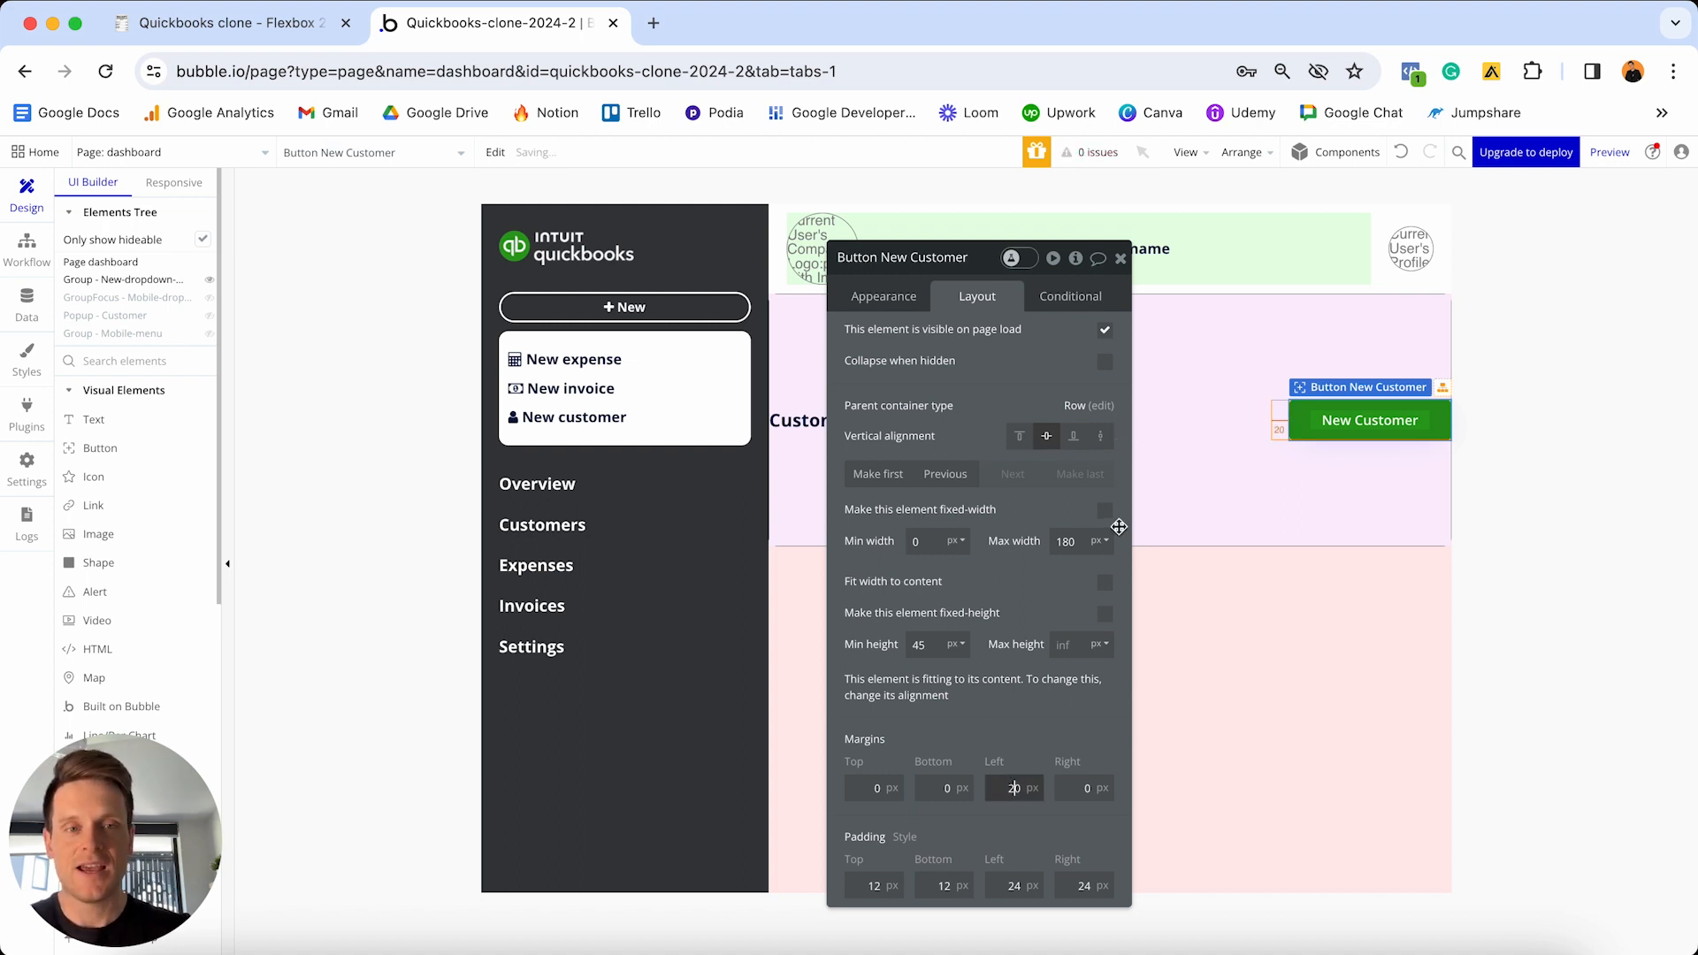
- Set Group J's minimum height from 280 to 0
click(1267, 366)
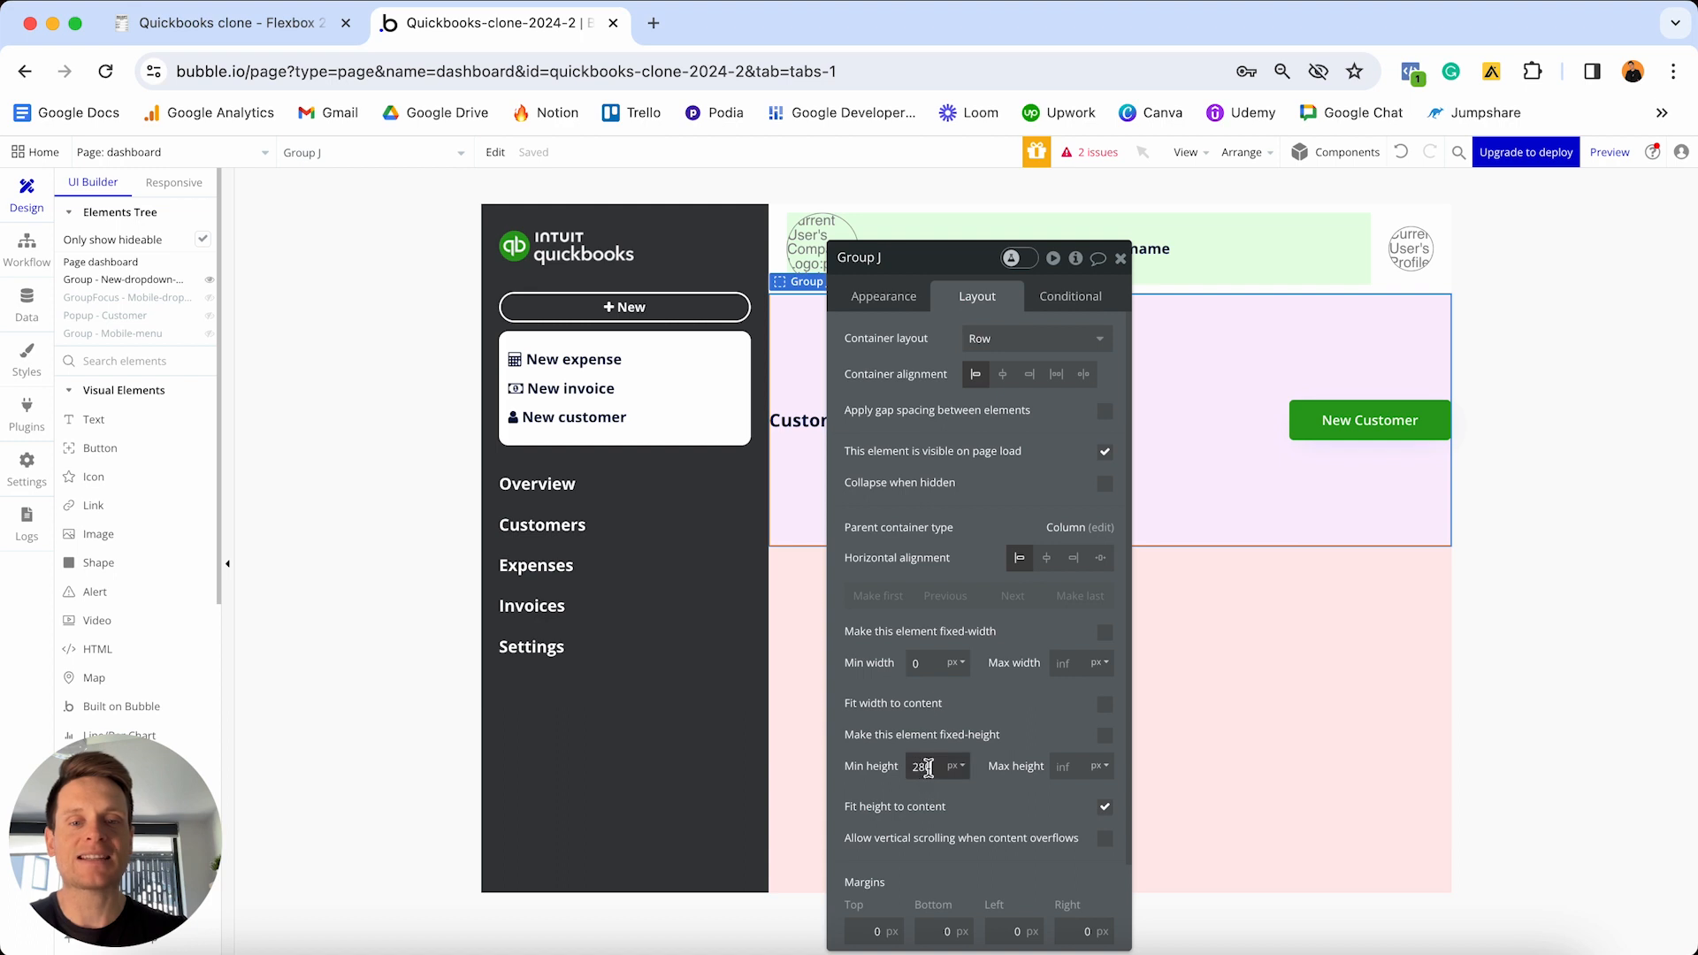
double_click(923, 767)
text(0)
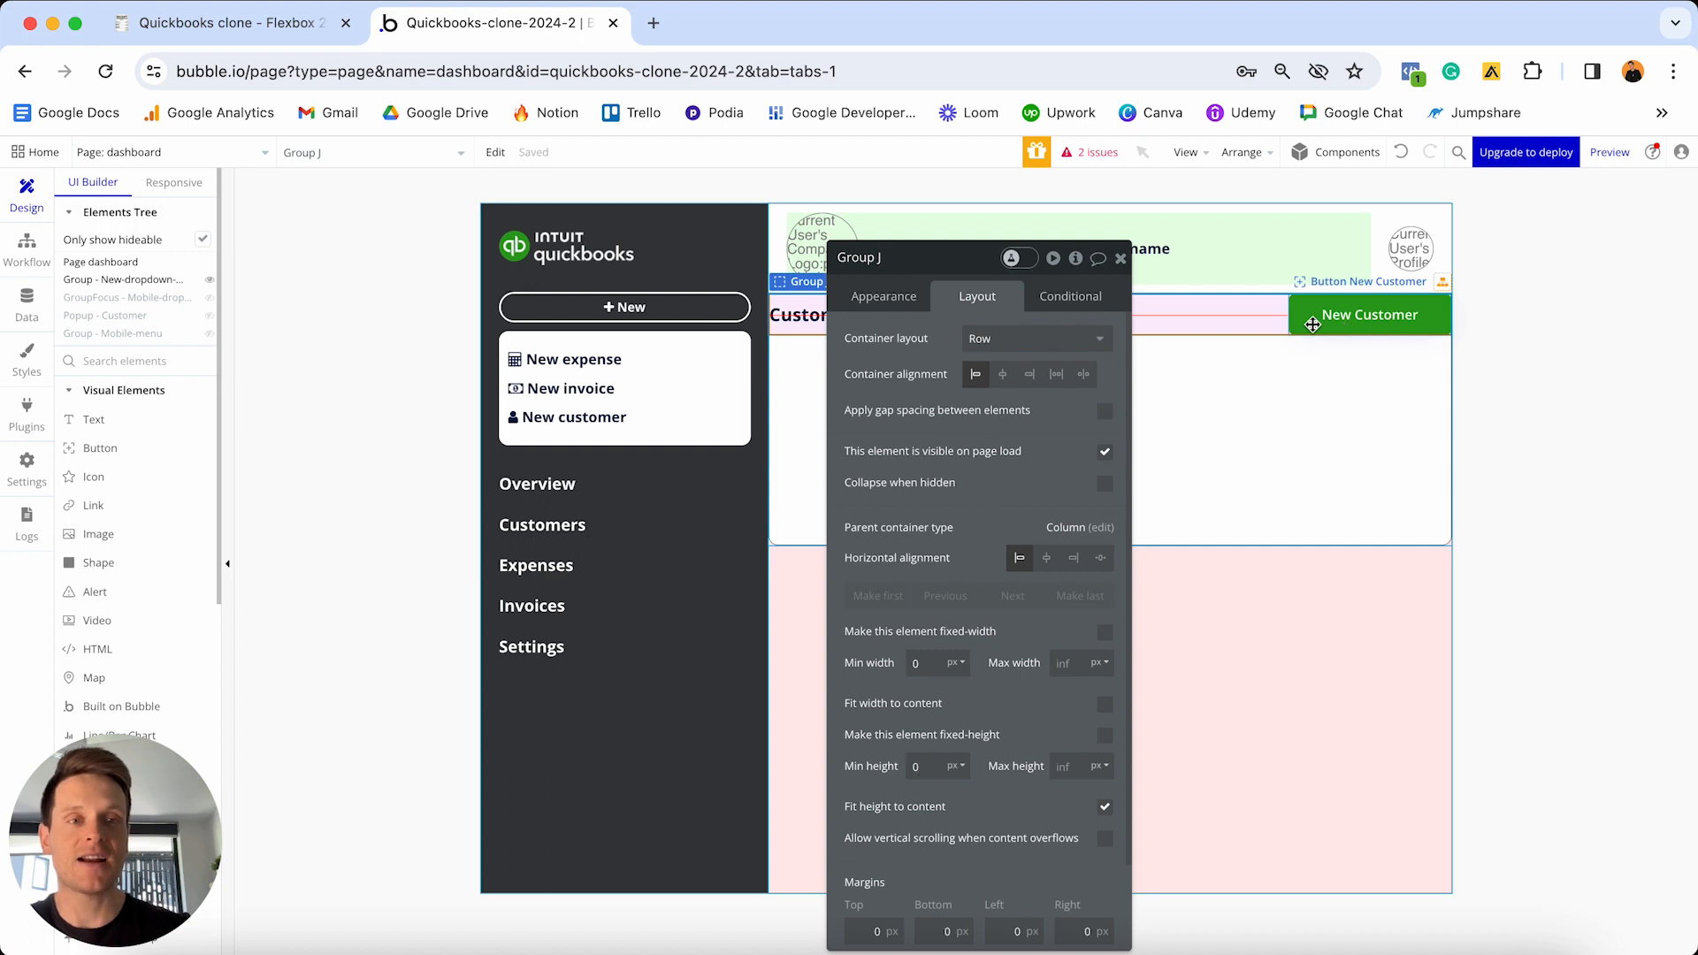
- Give Group J 20px top, left and right margins
scroll(978, 489, down, 2)
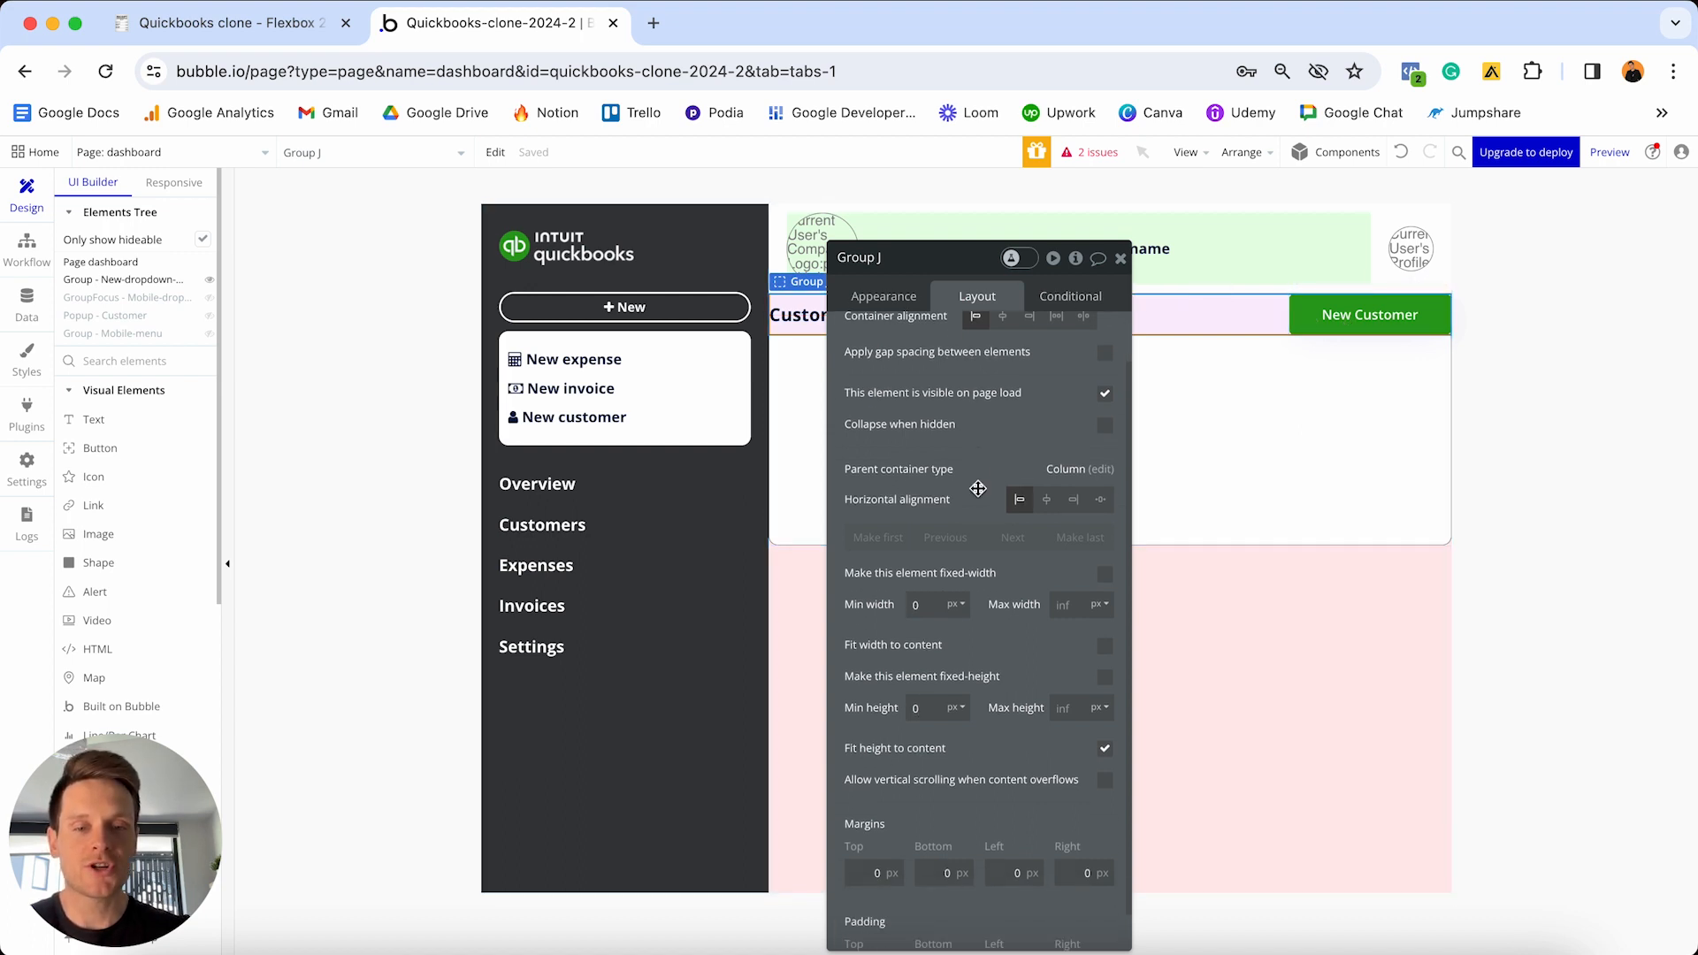
scroll(978, 489, down, 1)
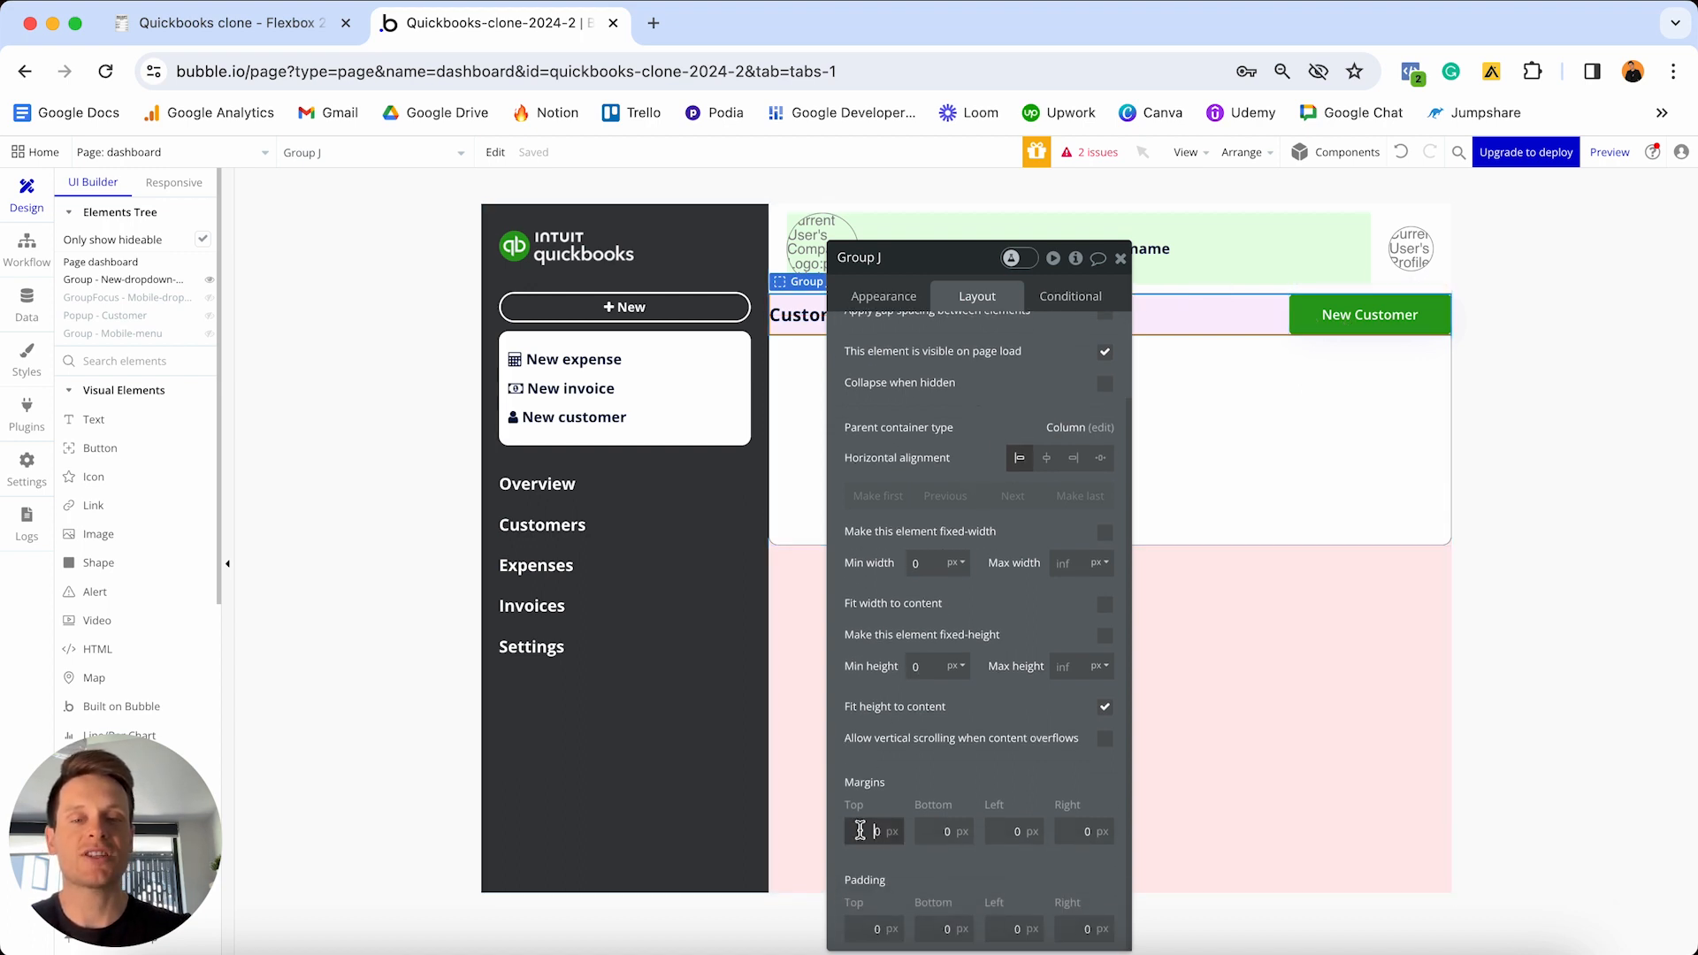
text(2)
click(986, 831)
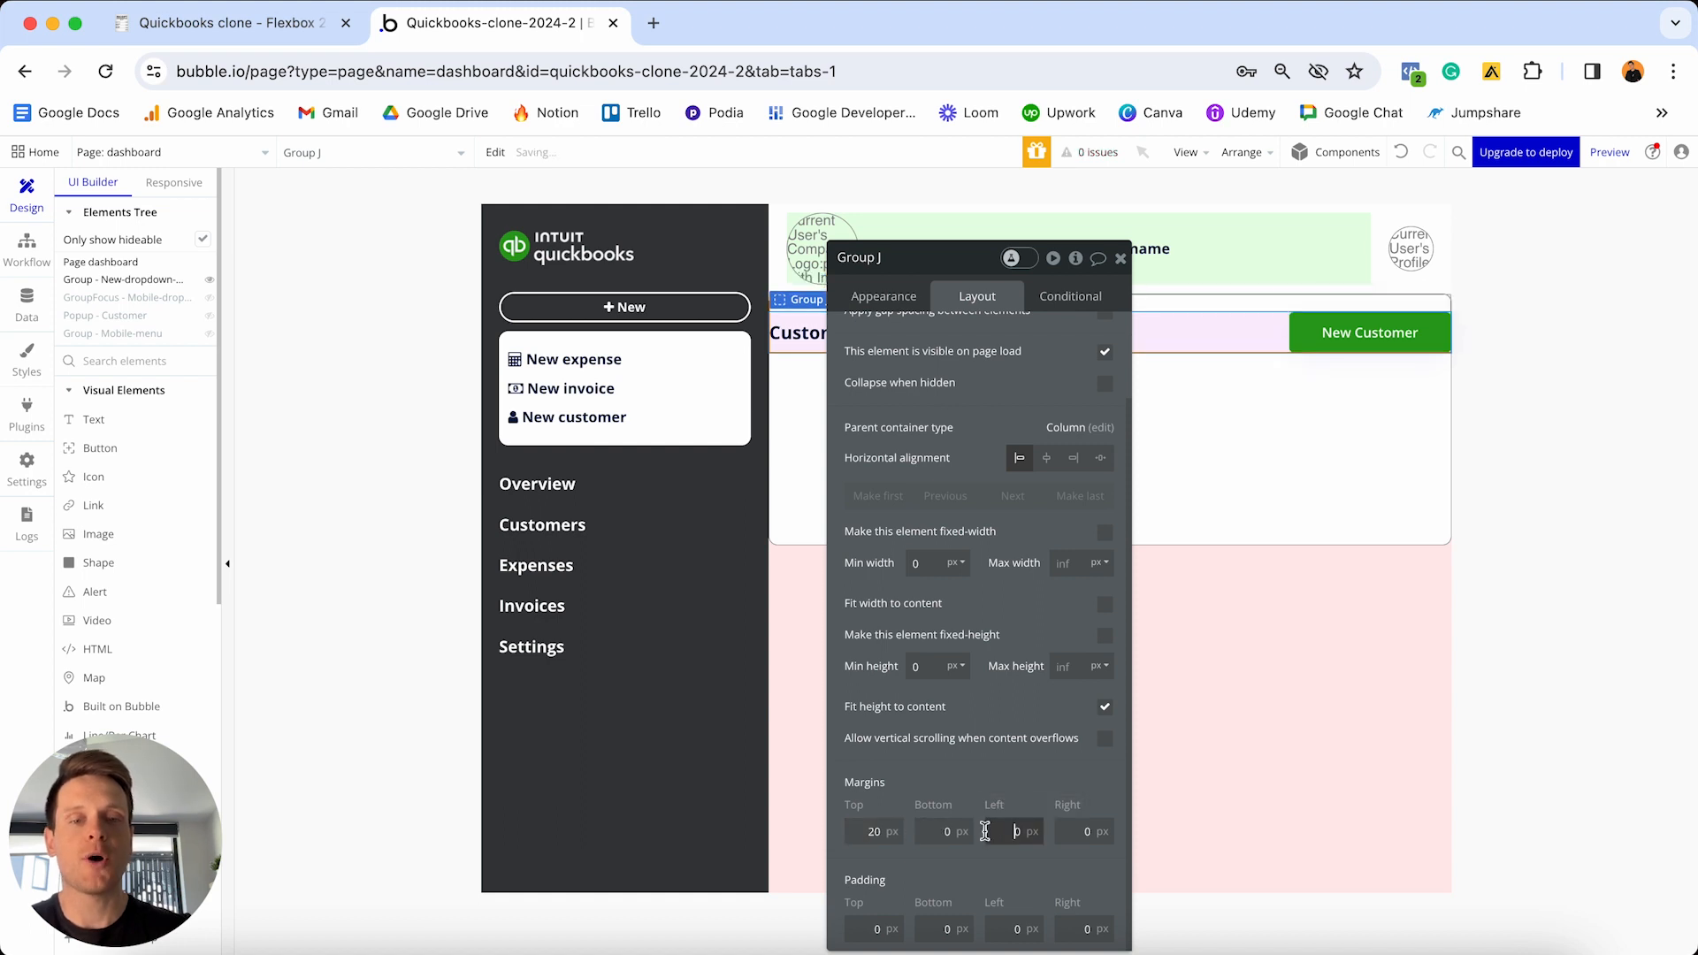
text(2)
key(Tab)
text(20)
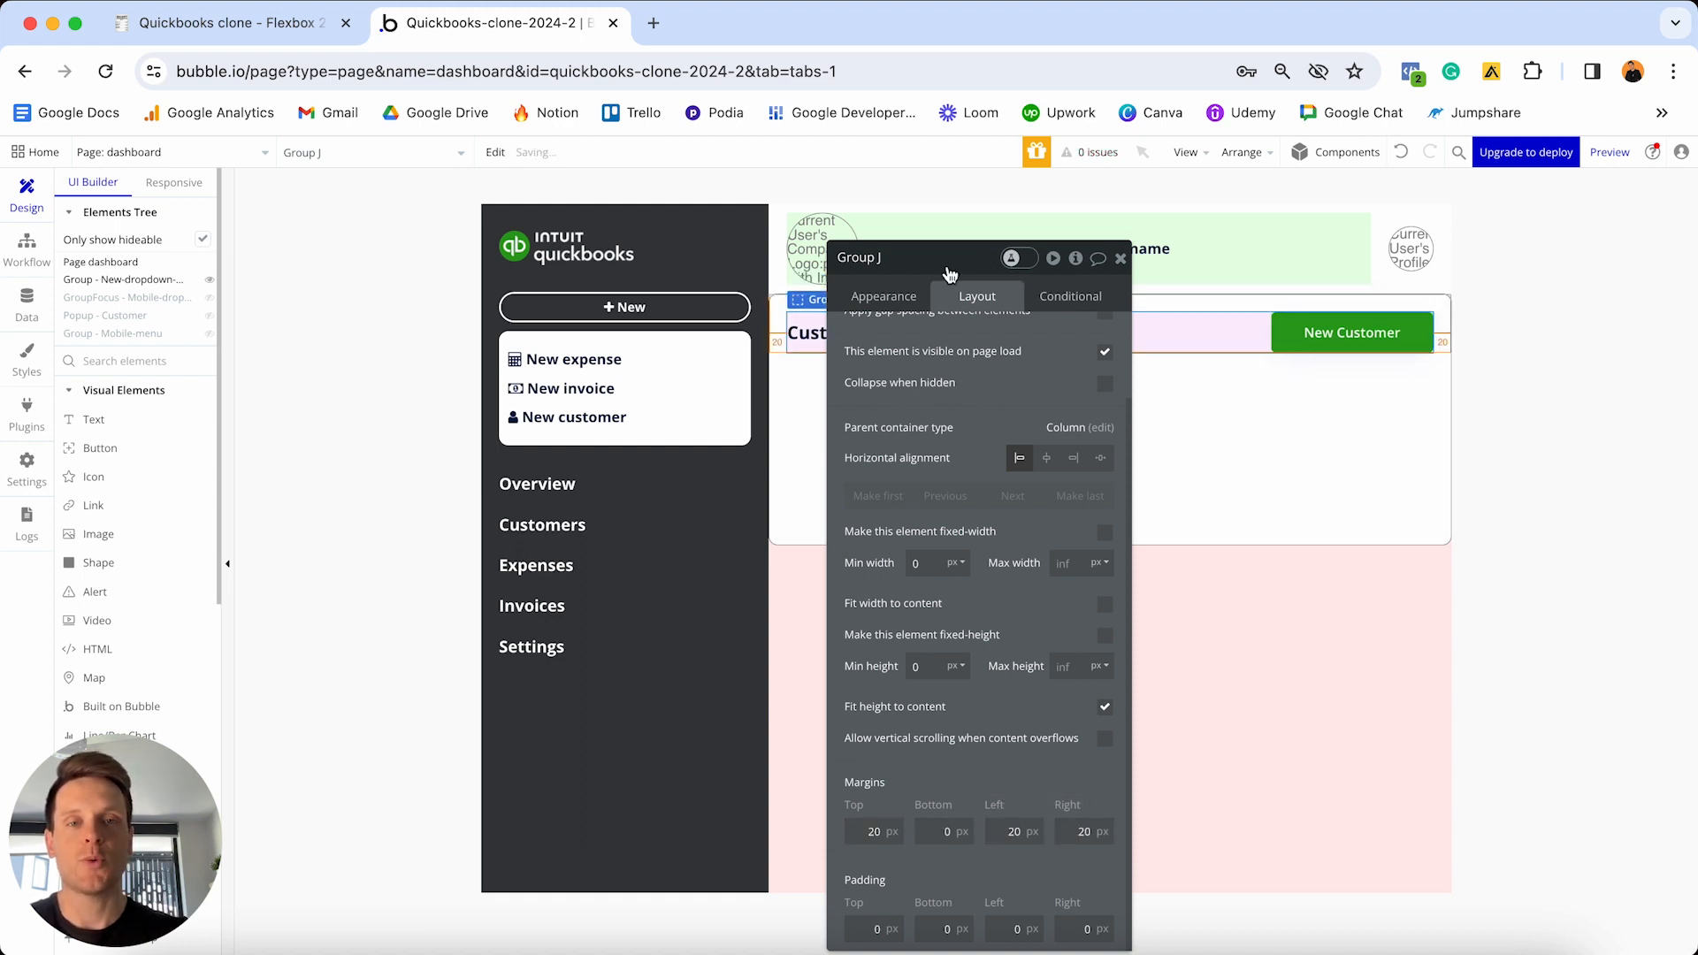
drag(949, 275, 502, 263)
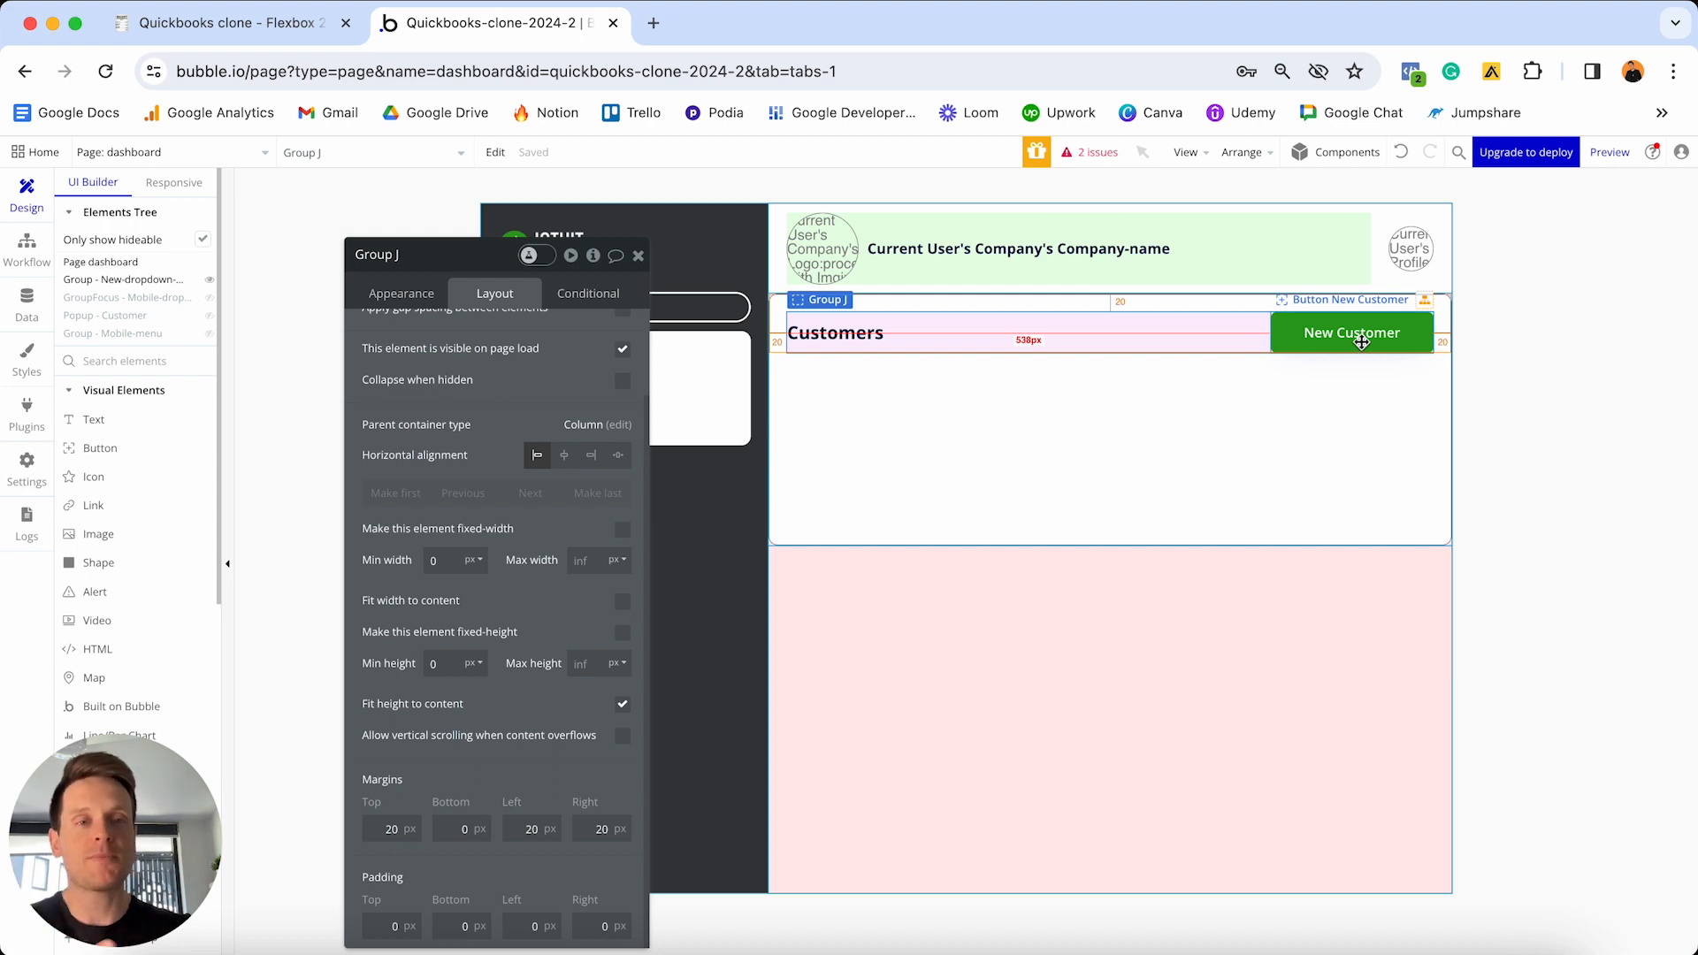
click(1346, 335)
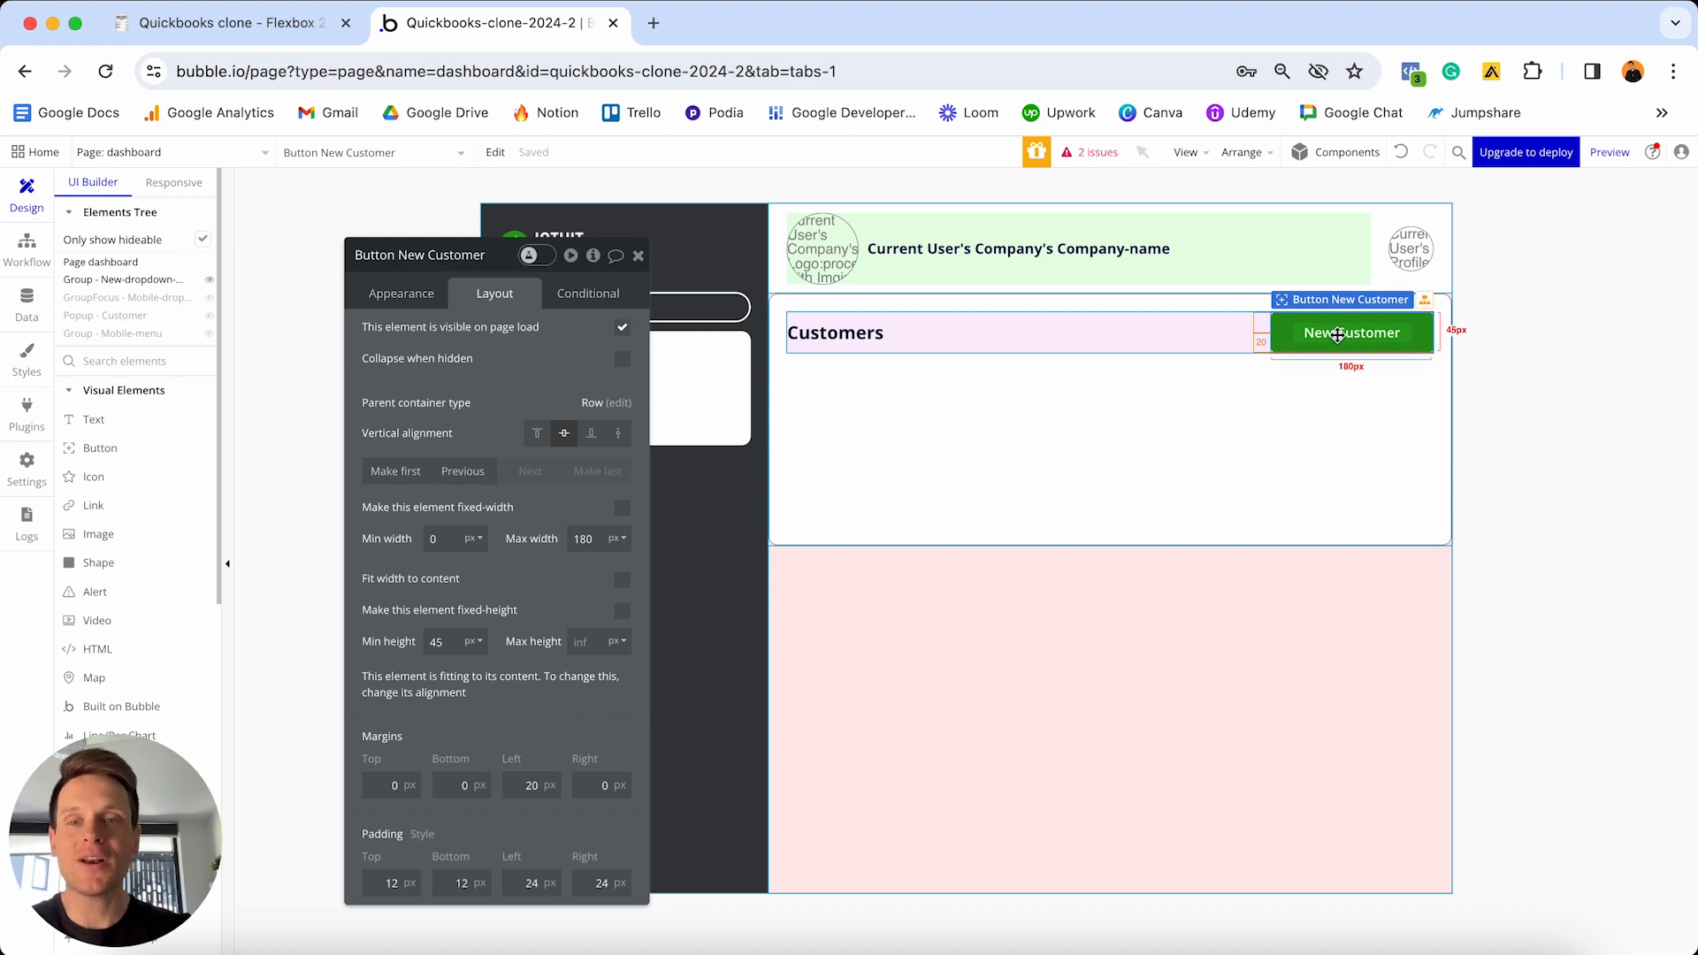
click(400, 292)
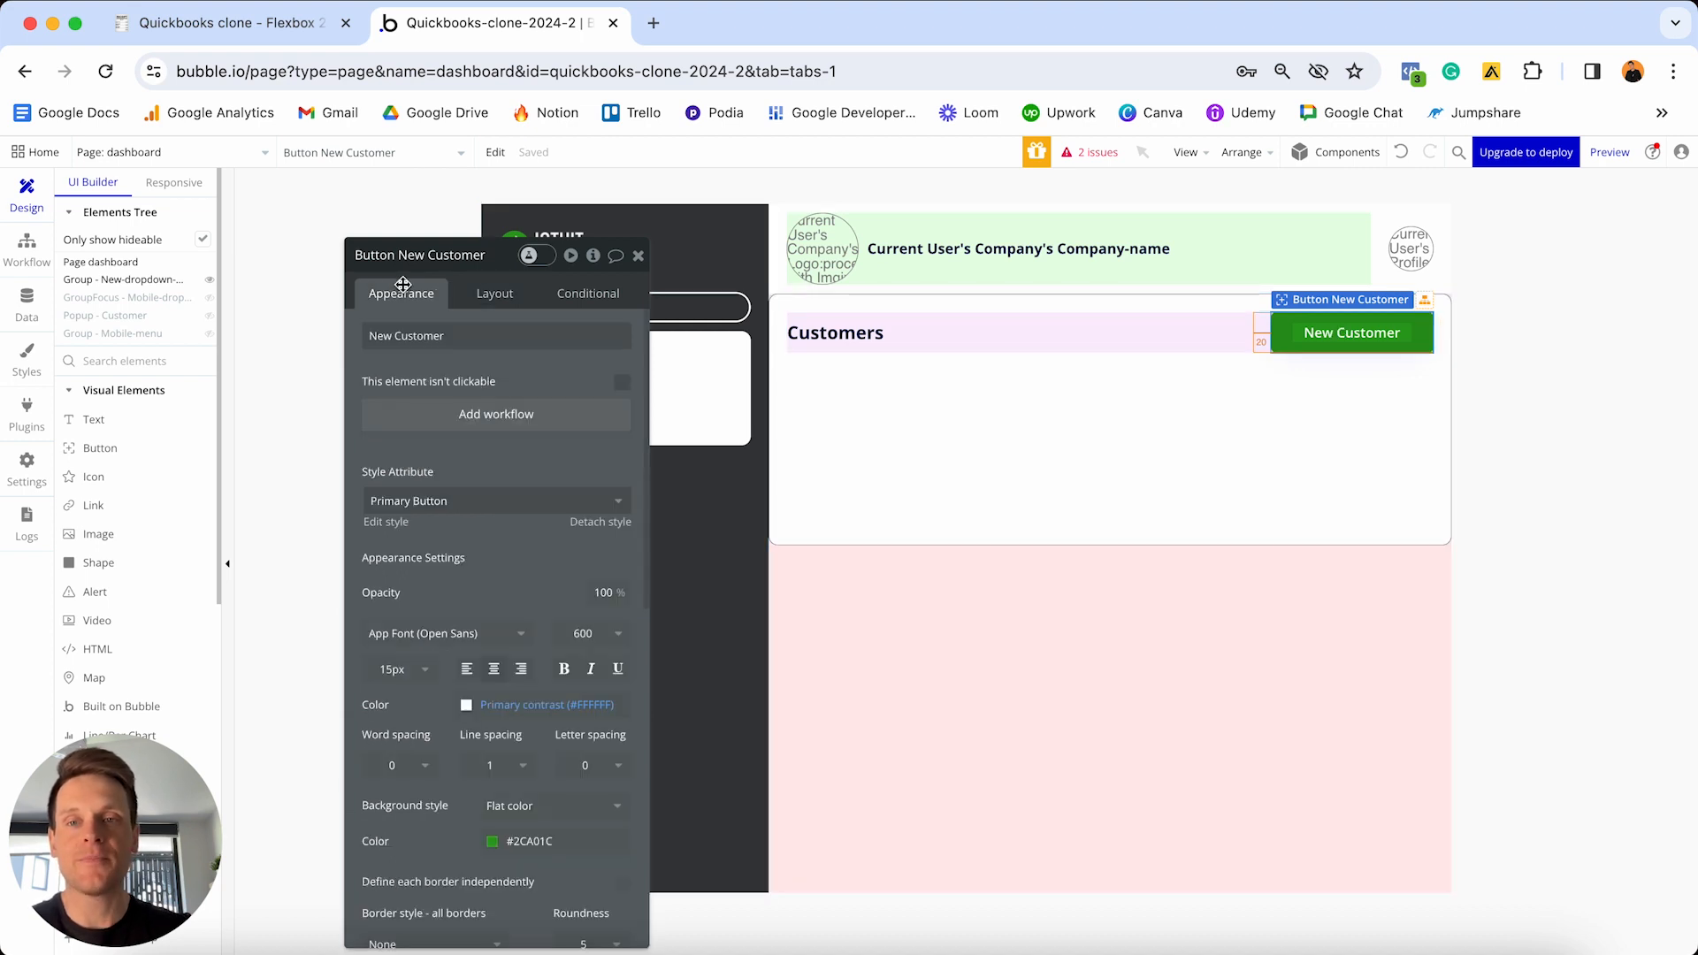
- Create a workflow so clicking New Customer shows Popup - Customer
click(468, 427)
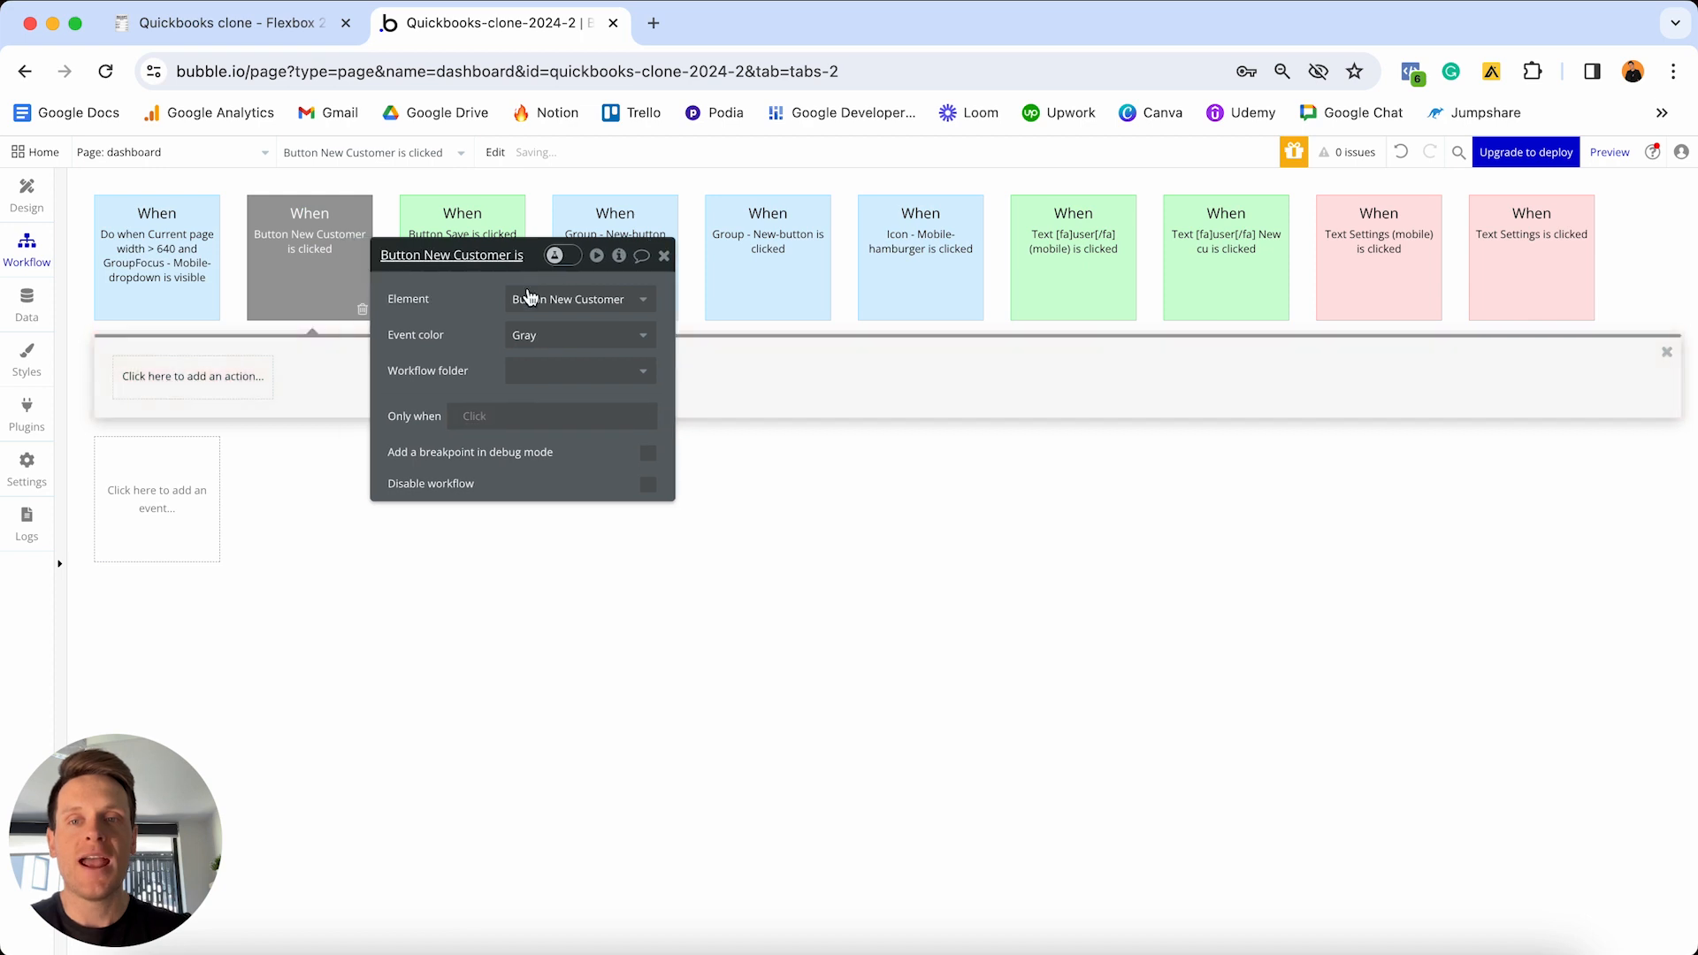
drag(423, 264, 755, 439)
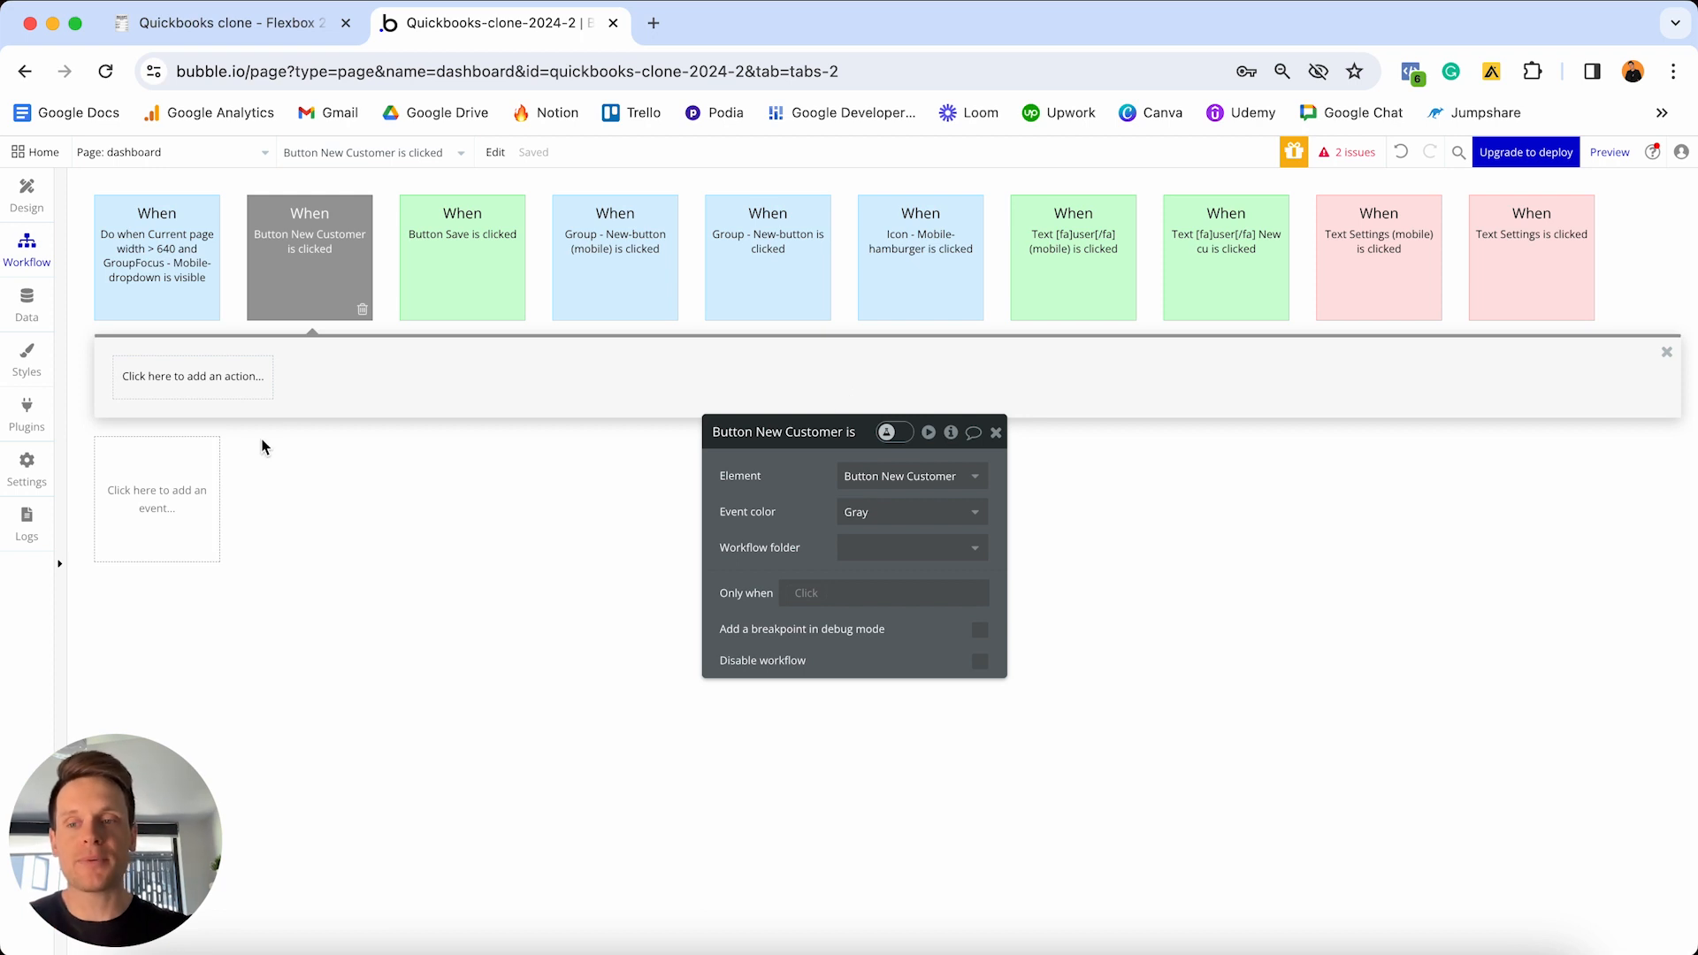
click(209, 383)
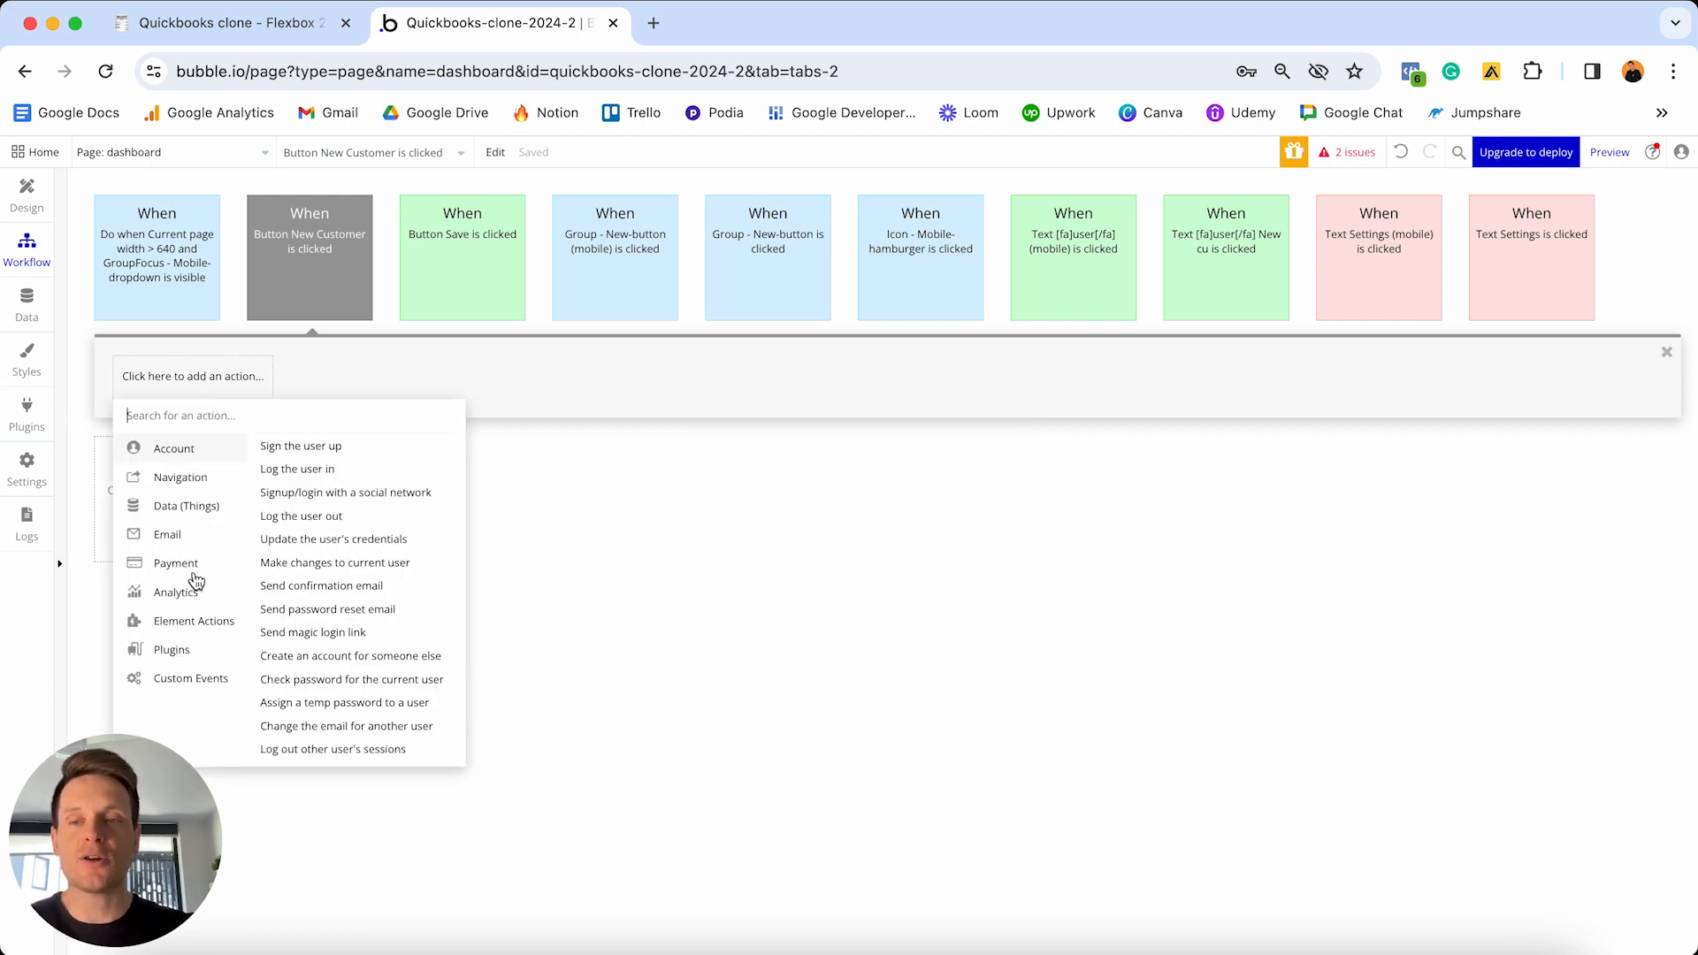
mouse_move(204, 624)
click(322, 466)
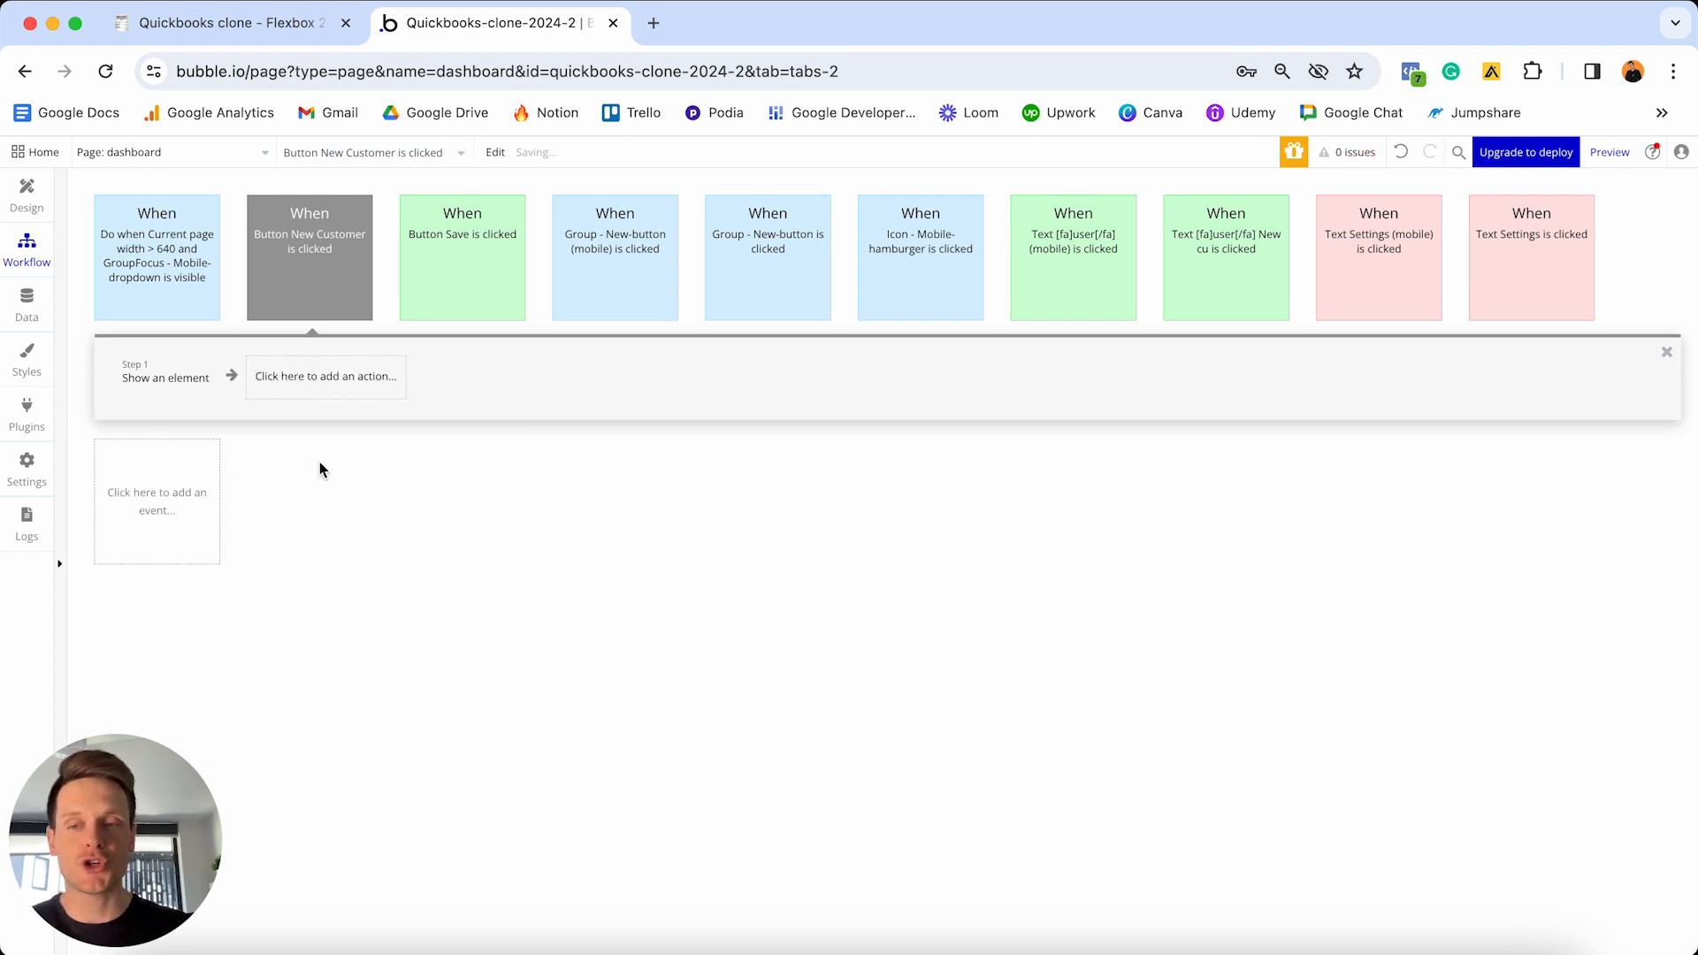
click(862, 478)
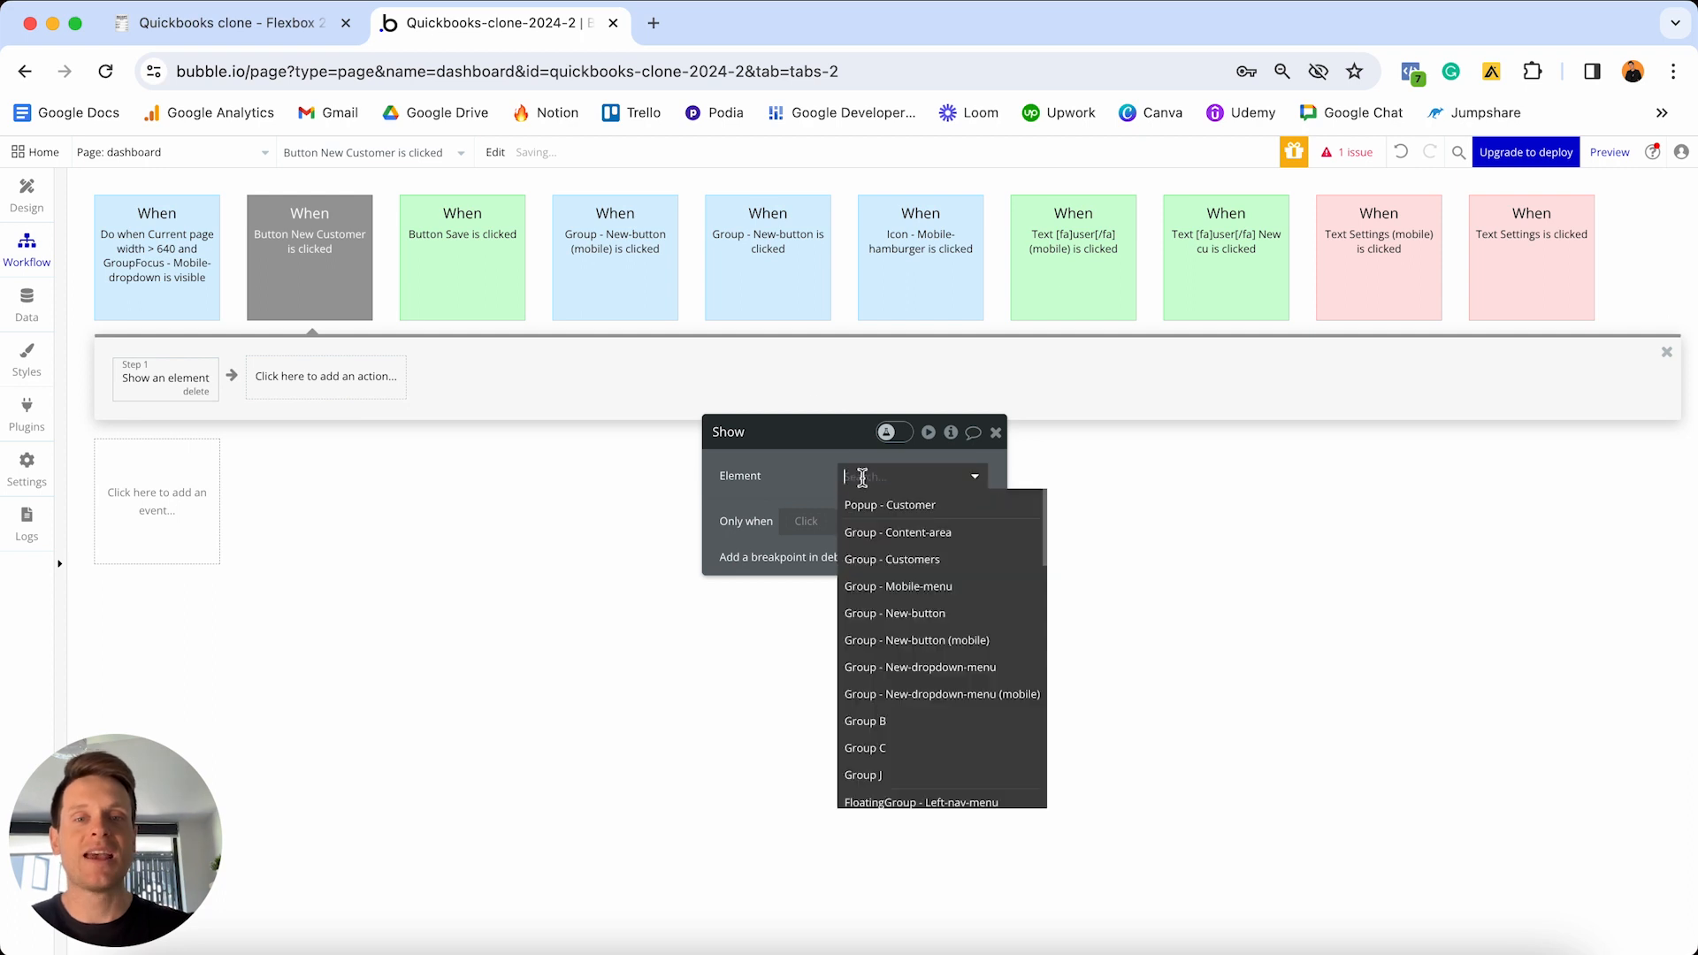
click(896, 508)
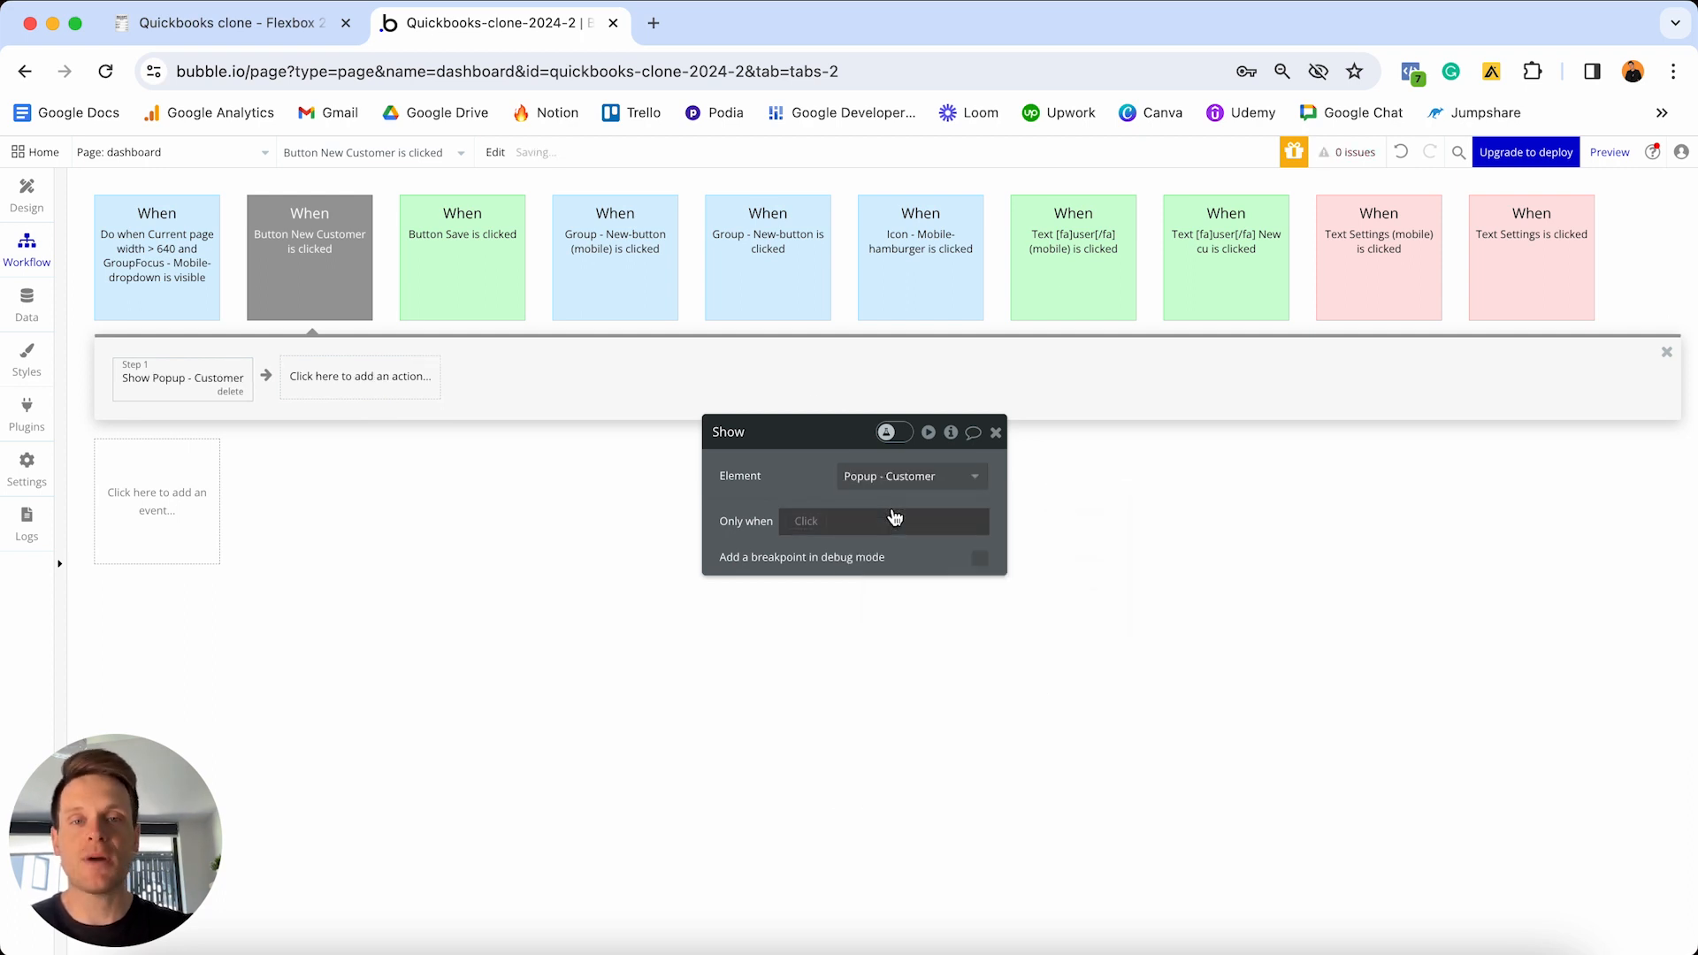
- Colour the click event green and return to the Design view
mouse_move(320, 287)
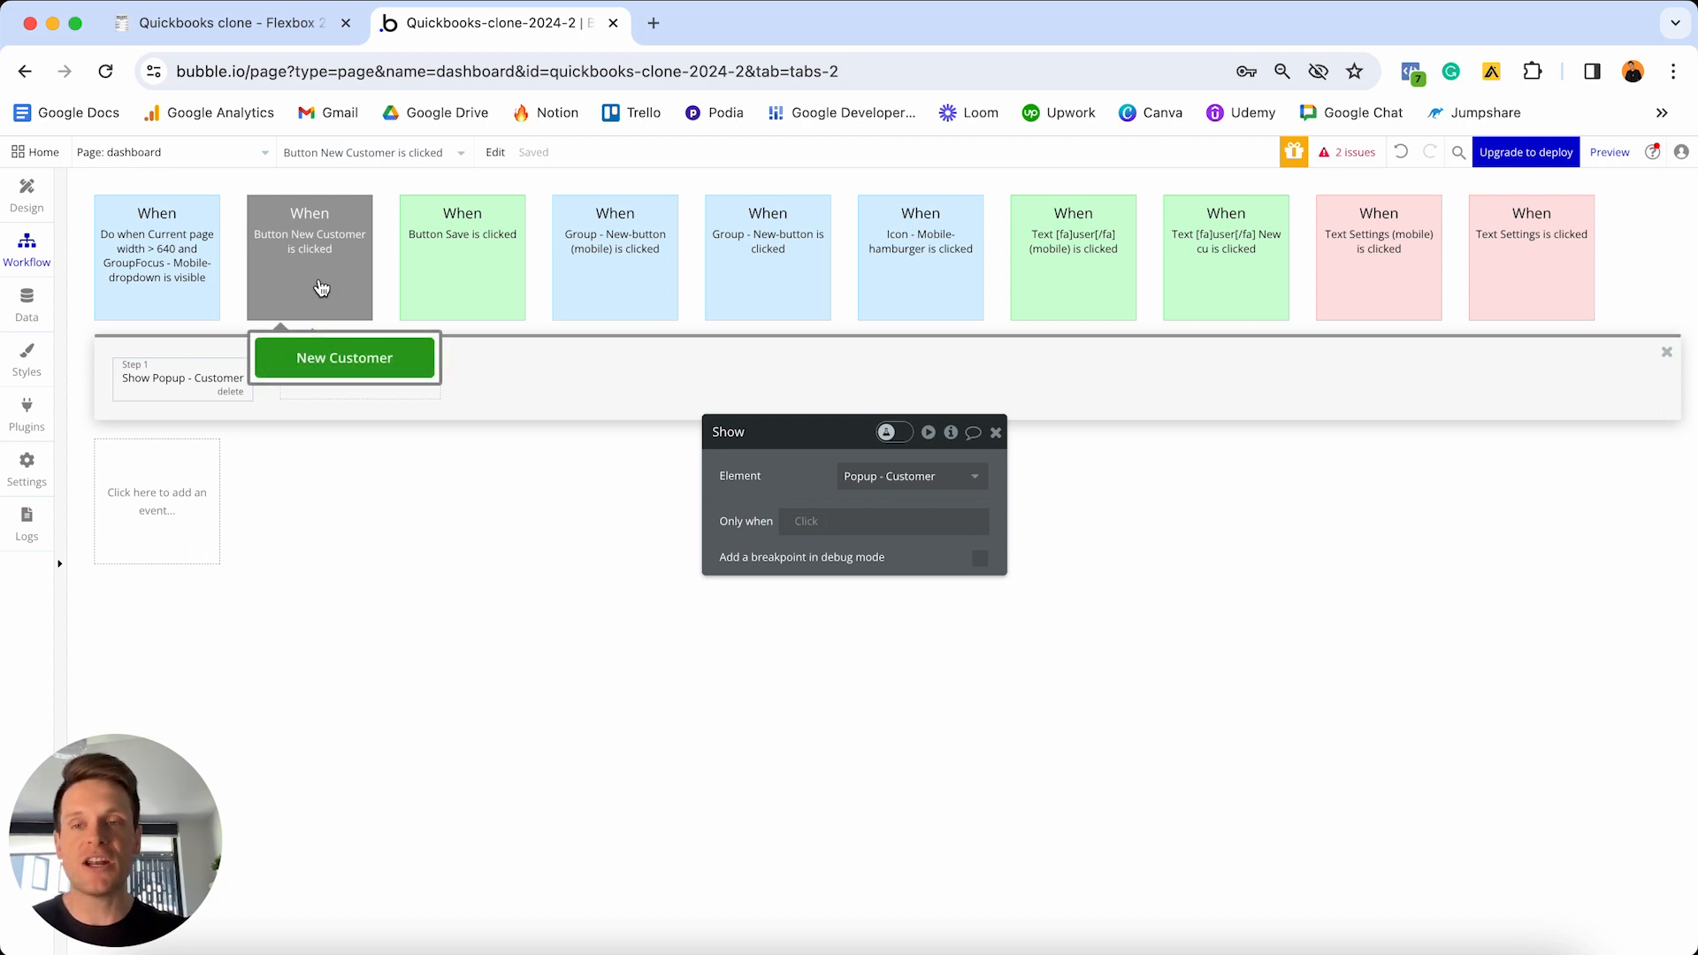
click(320, 287)
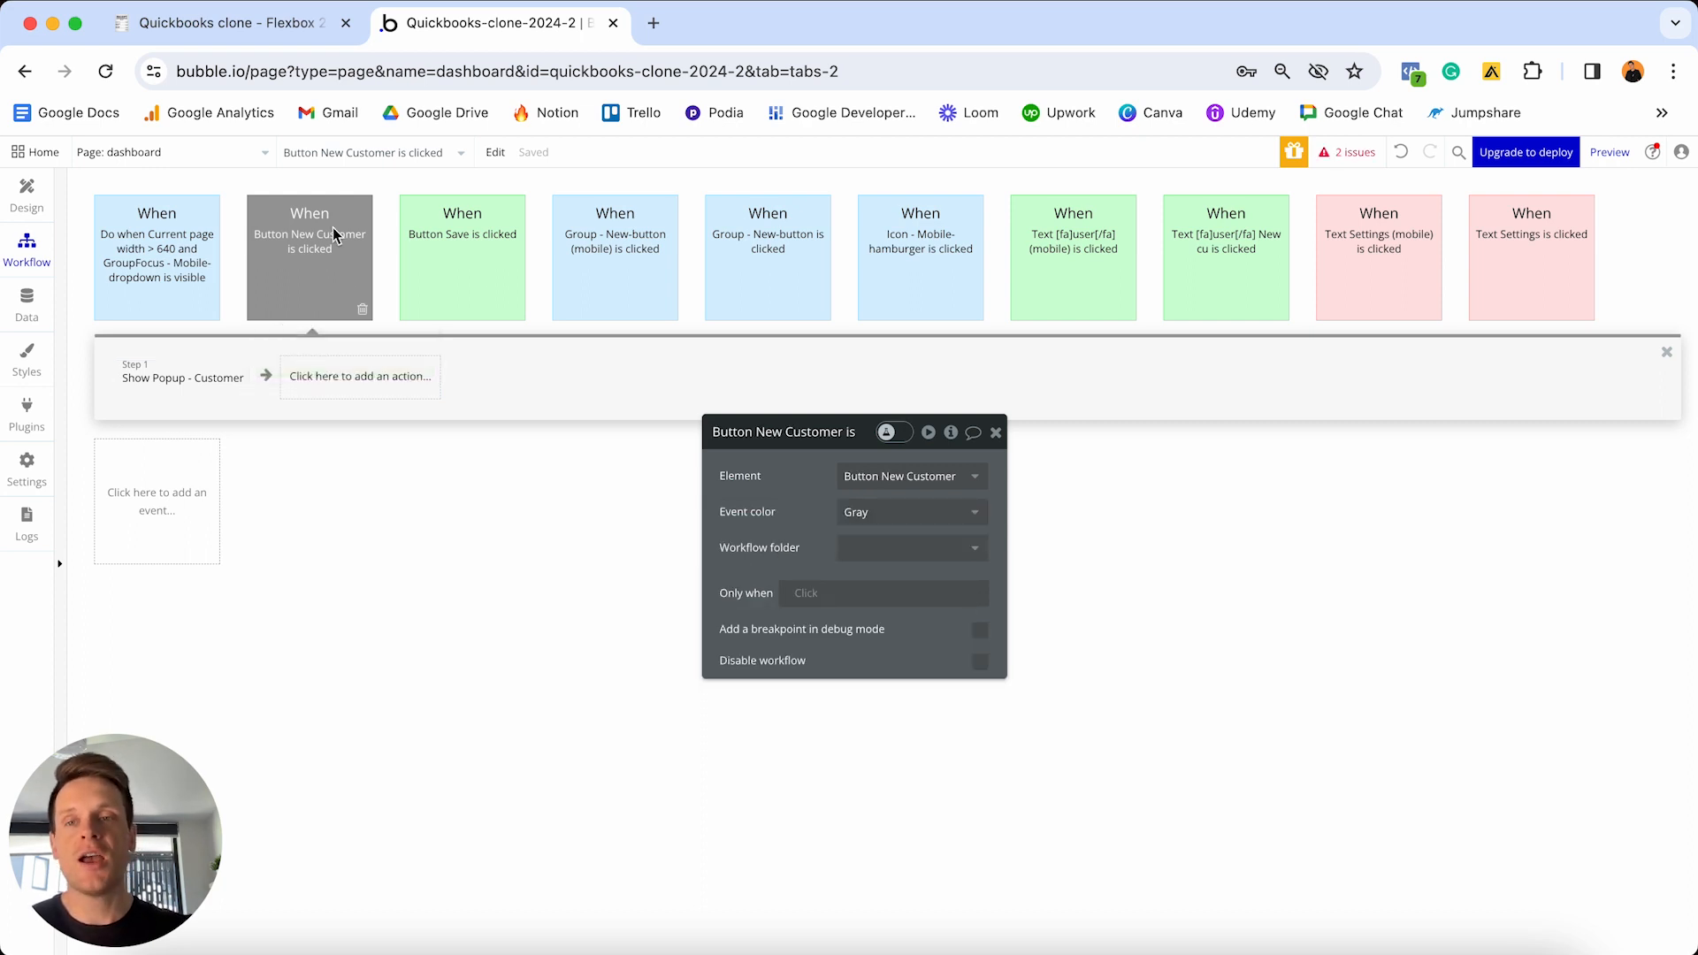
click(885, 524)
click(896, 645)
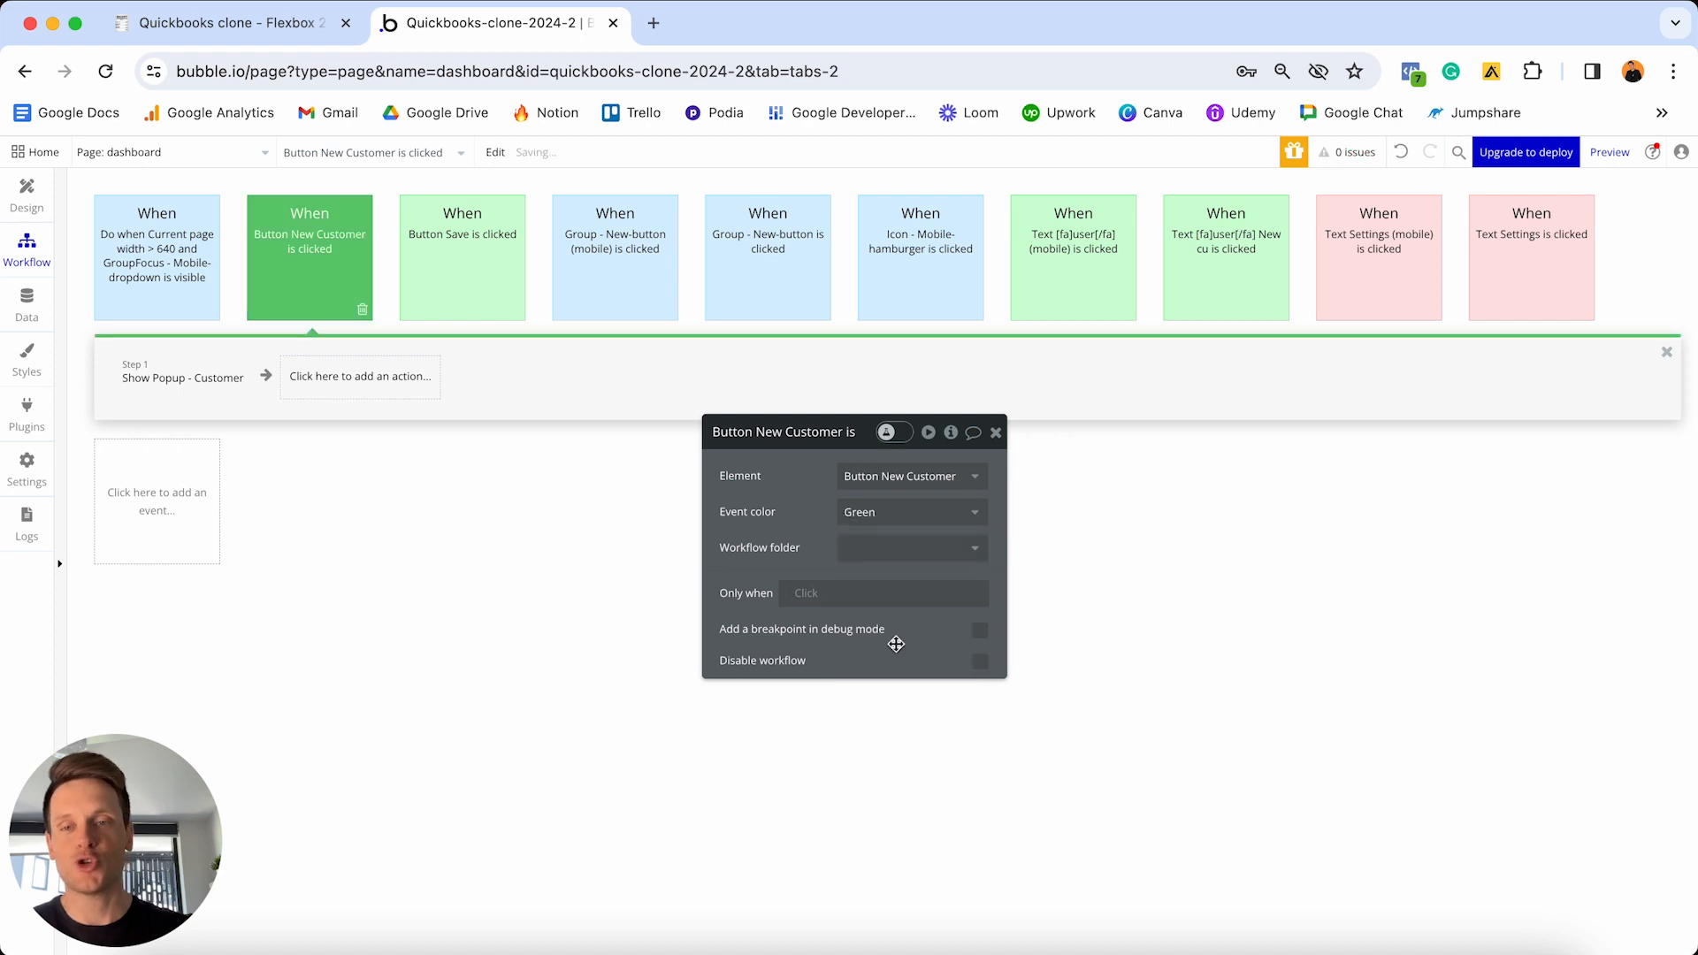
click(20, 196)
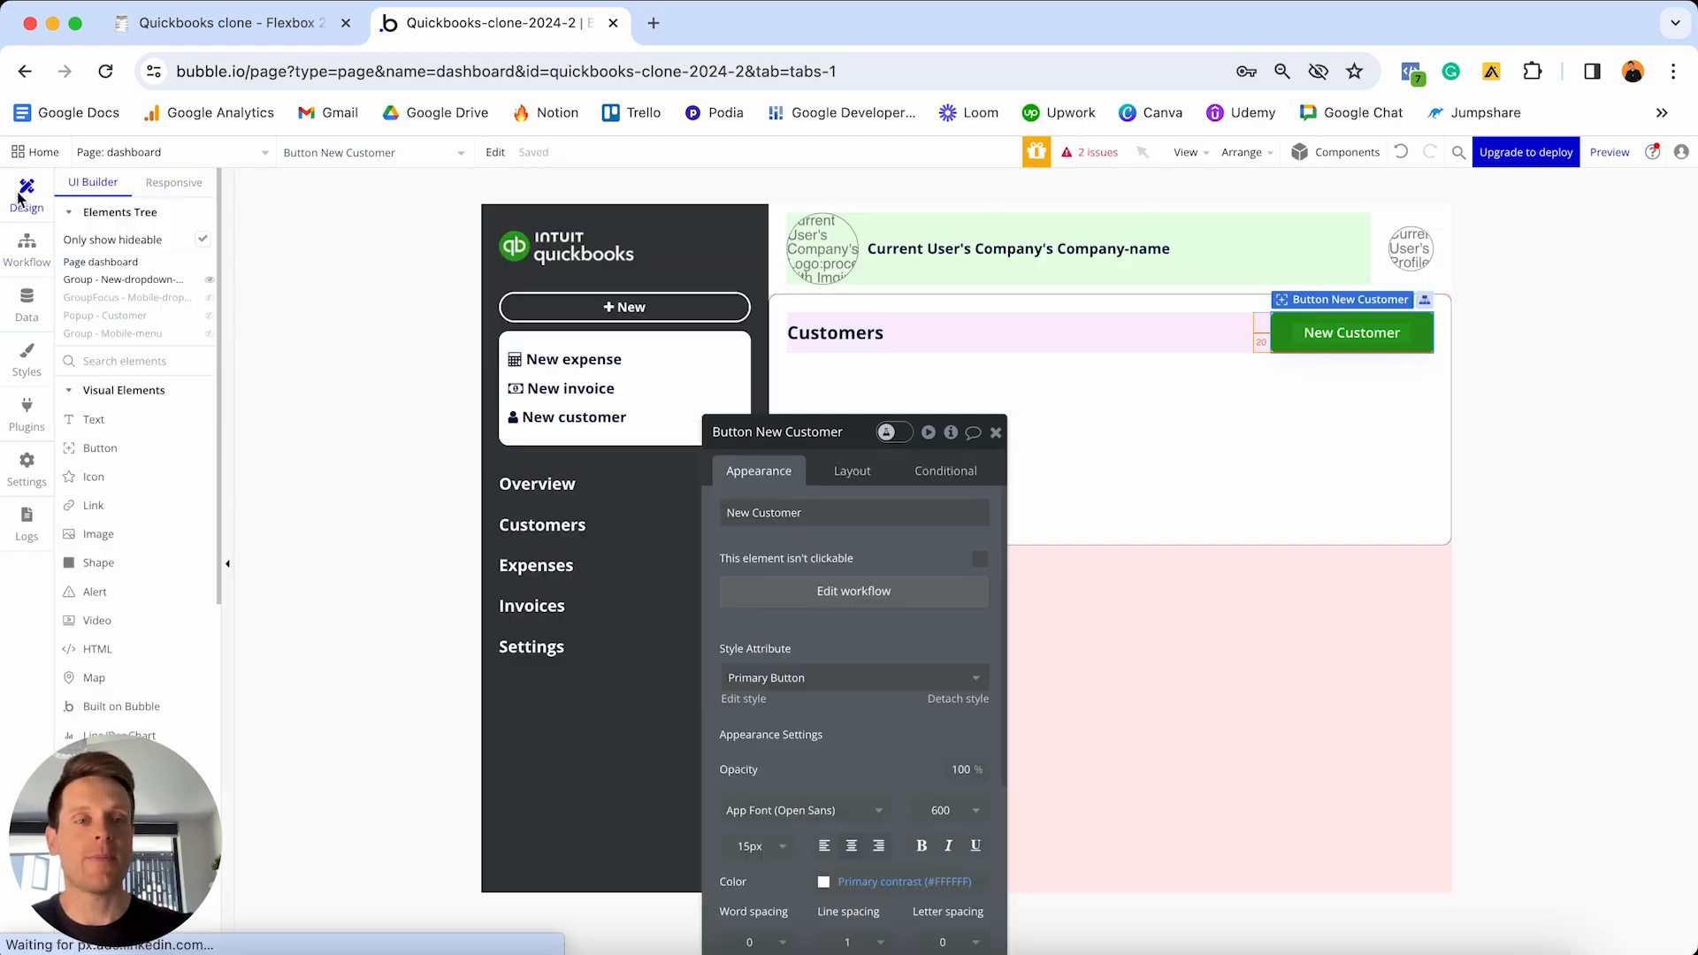
- Add a new Input element inside the Customers group
drag(808, 432, 1491, 224)
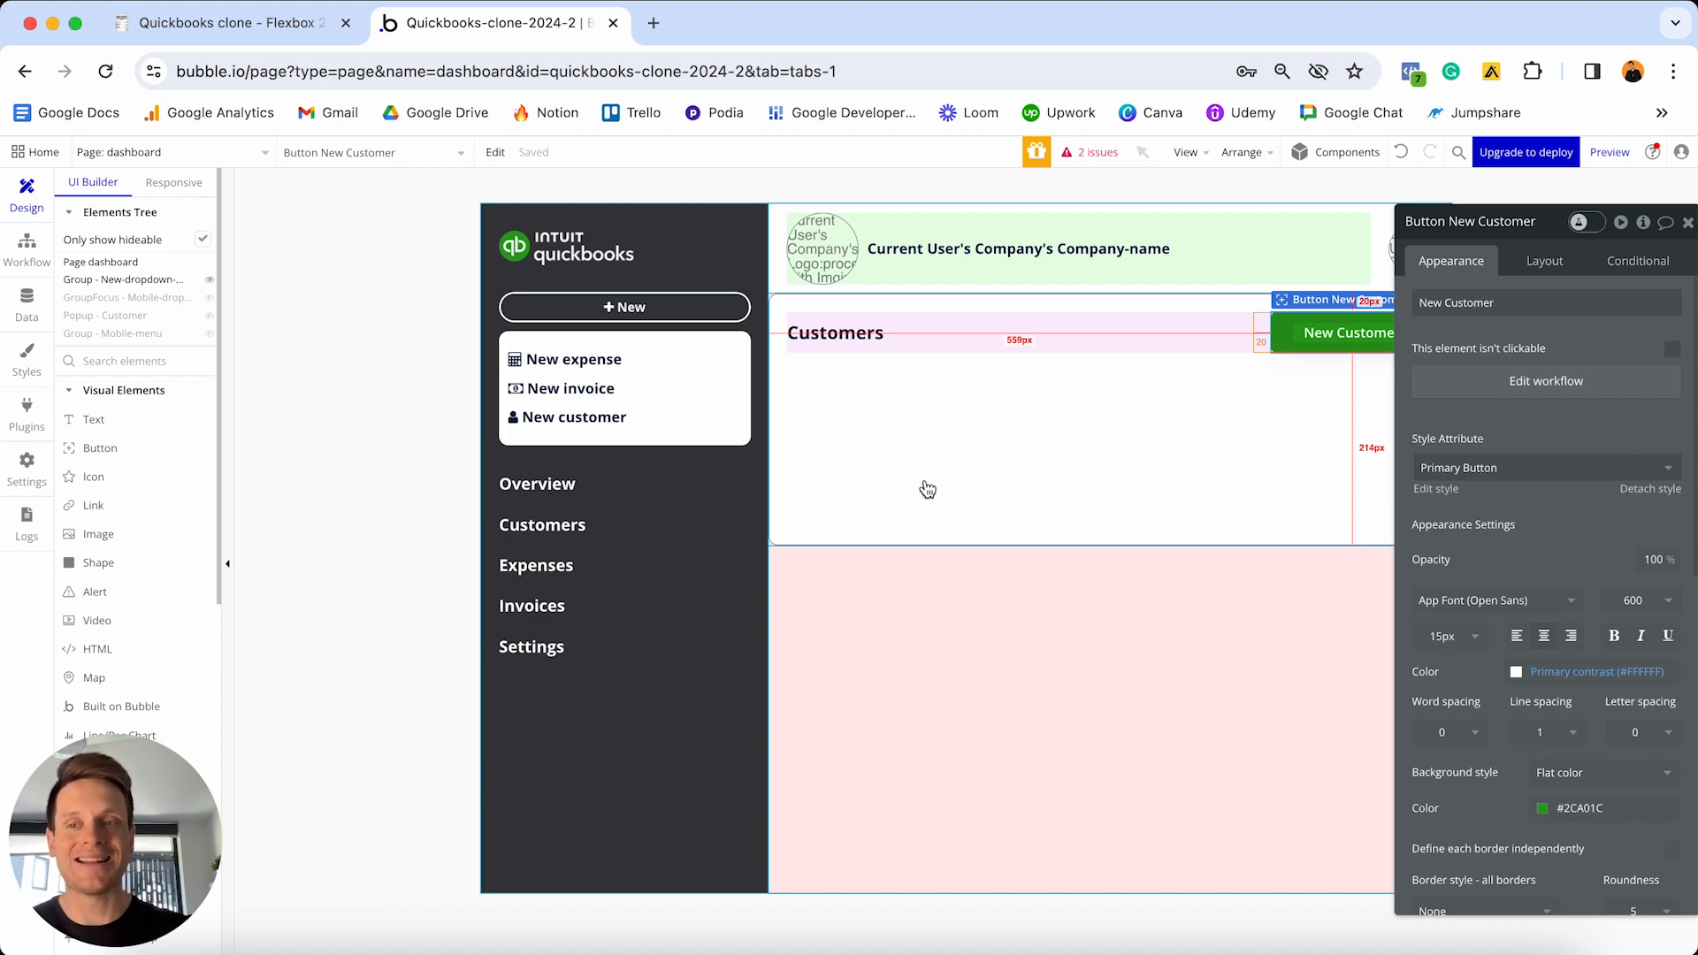
scroll(144, 508, down, 5)
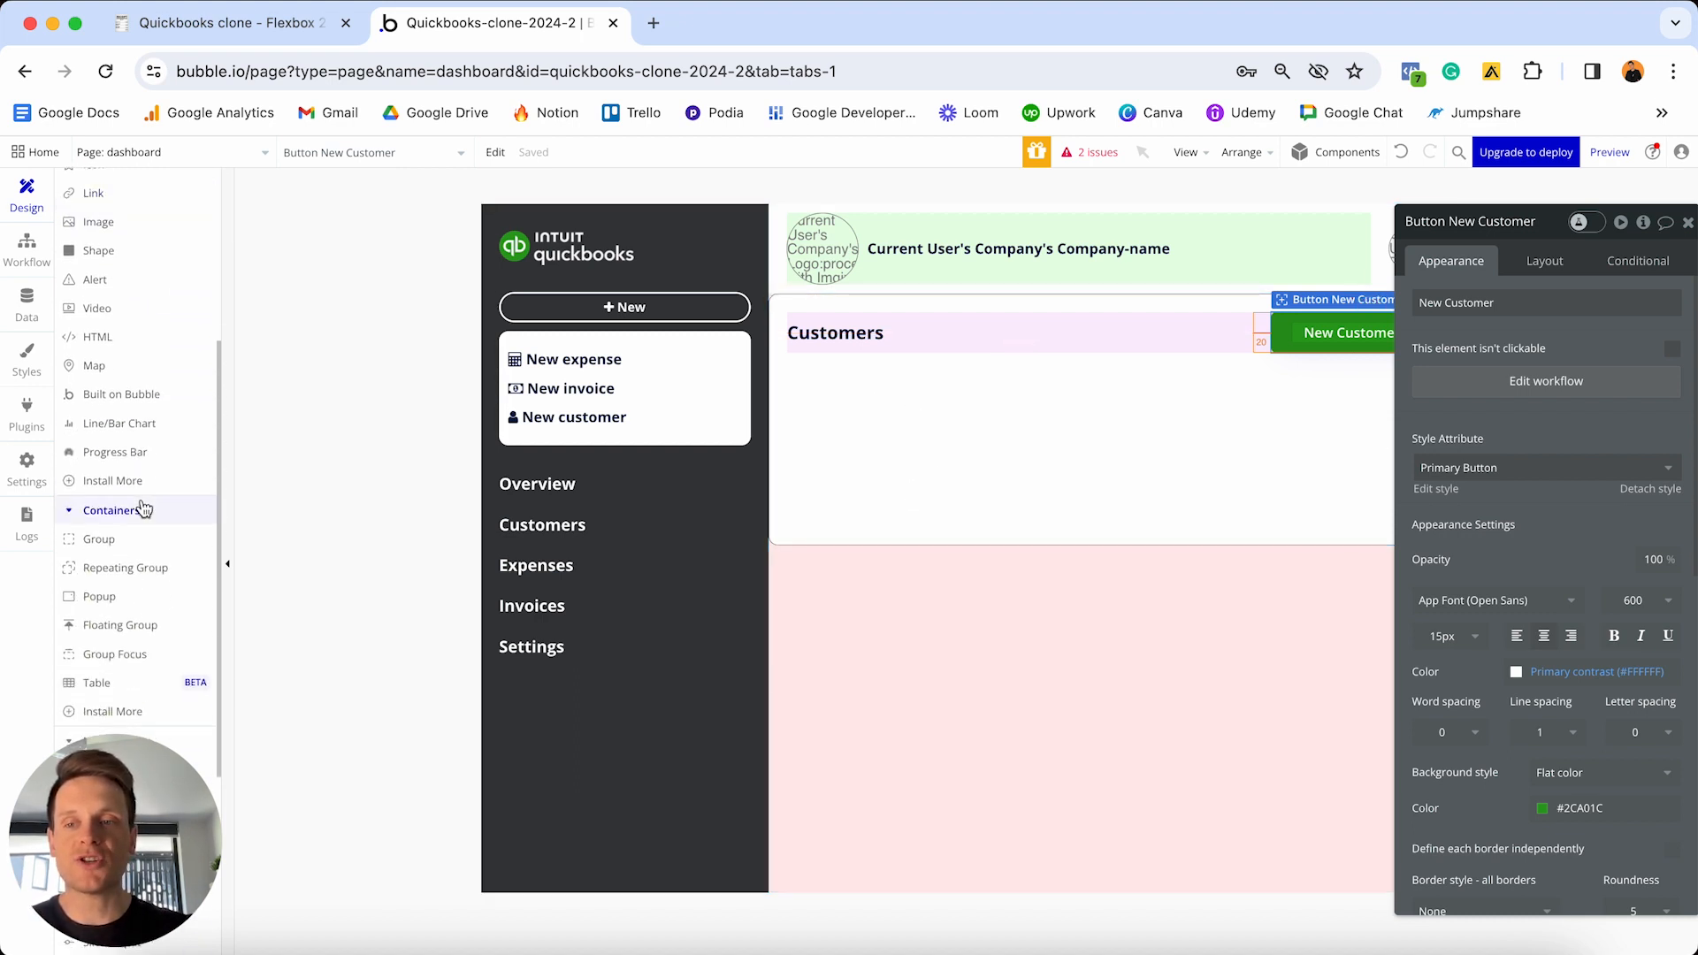
scroll(145, 508, down, 3)
click(112, 629)
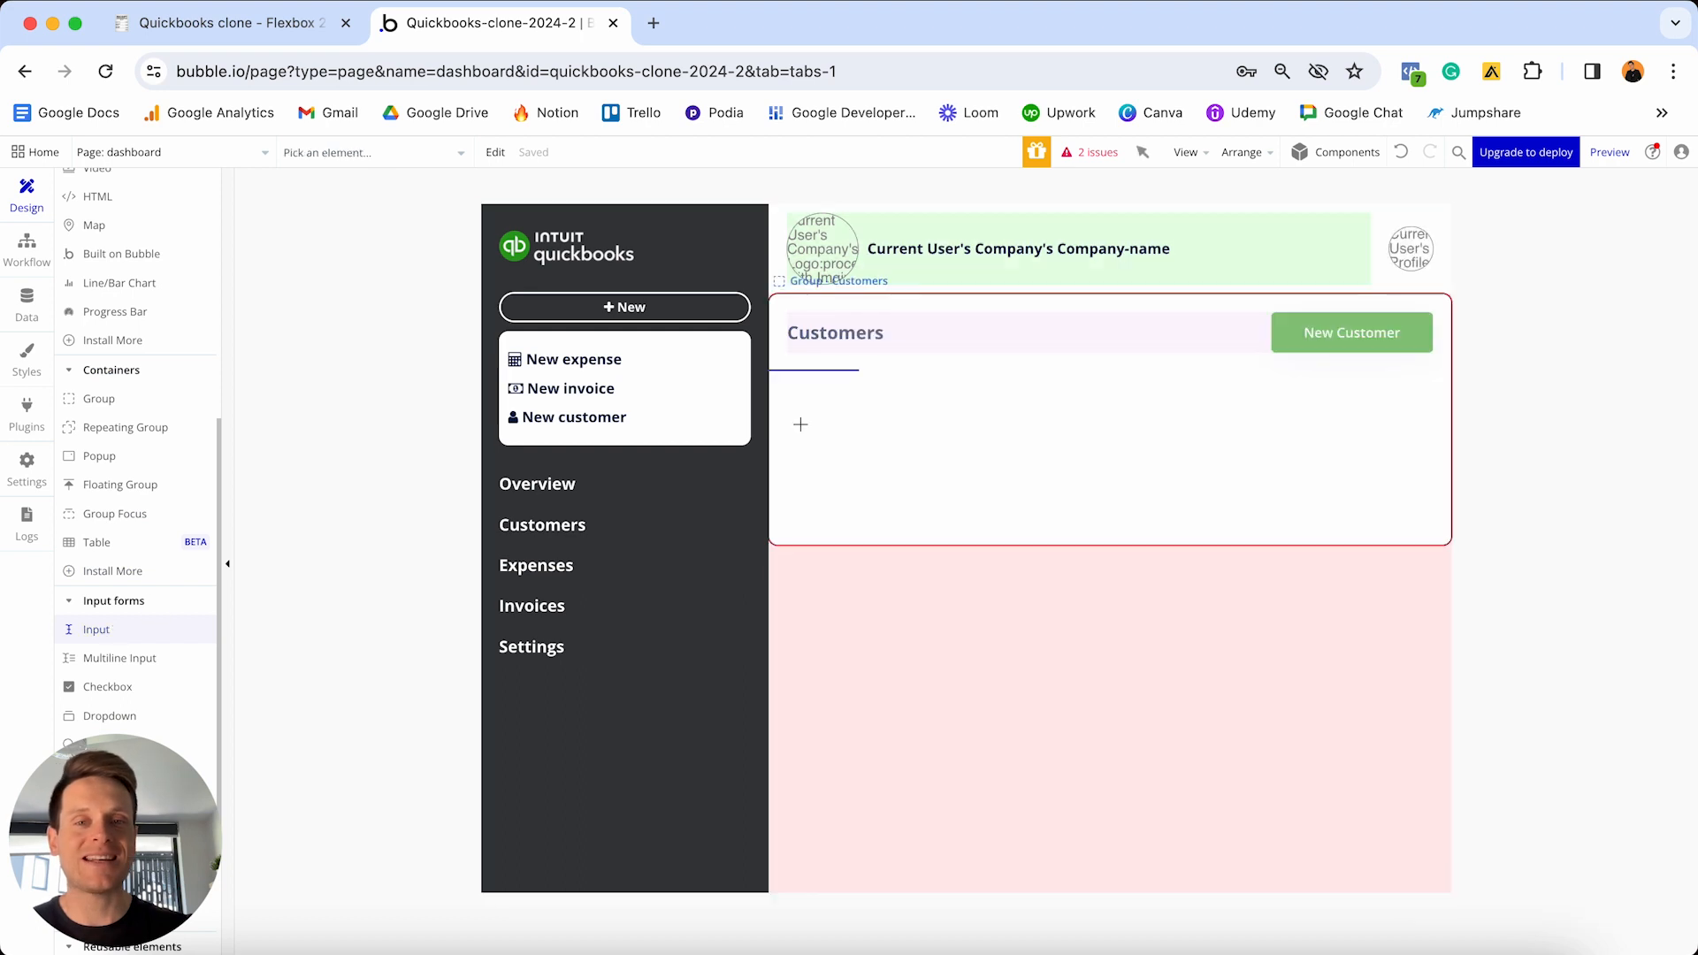
click(851, 417)
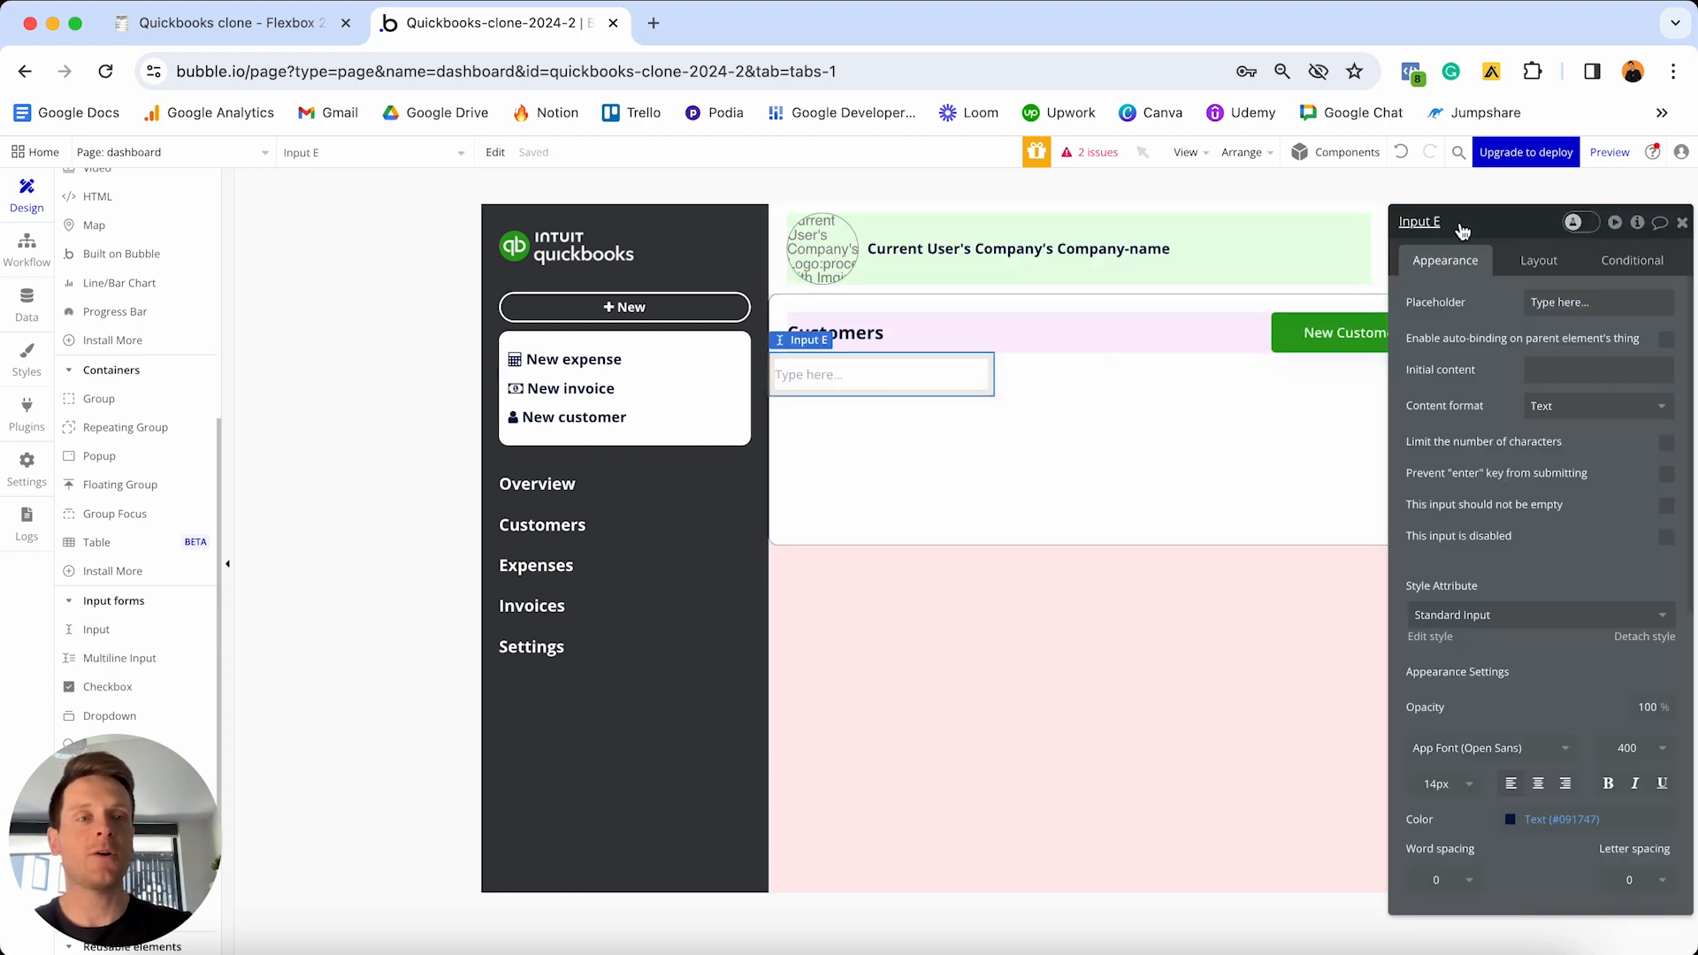
- Name the input 'Input - Customer-search' with placeholder 'Search for a customer...'
click(1460, 224)
key(BackSpace)
text(- Customer)
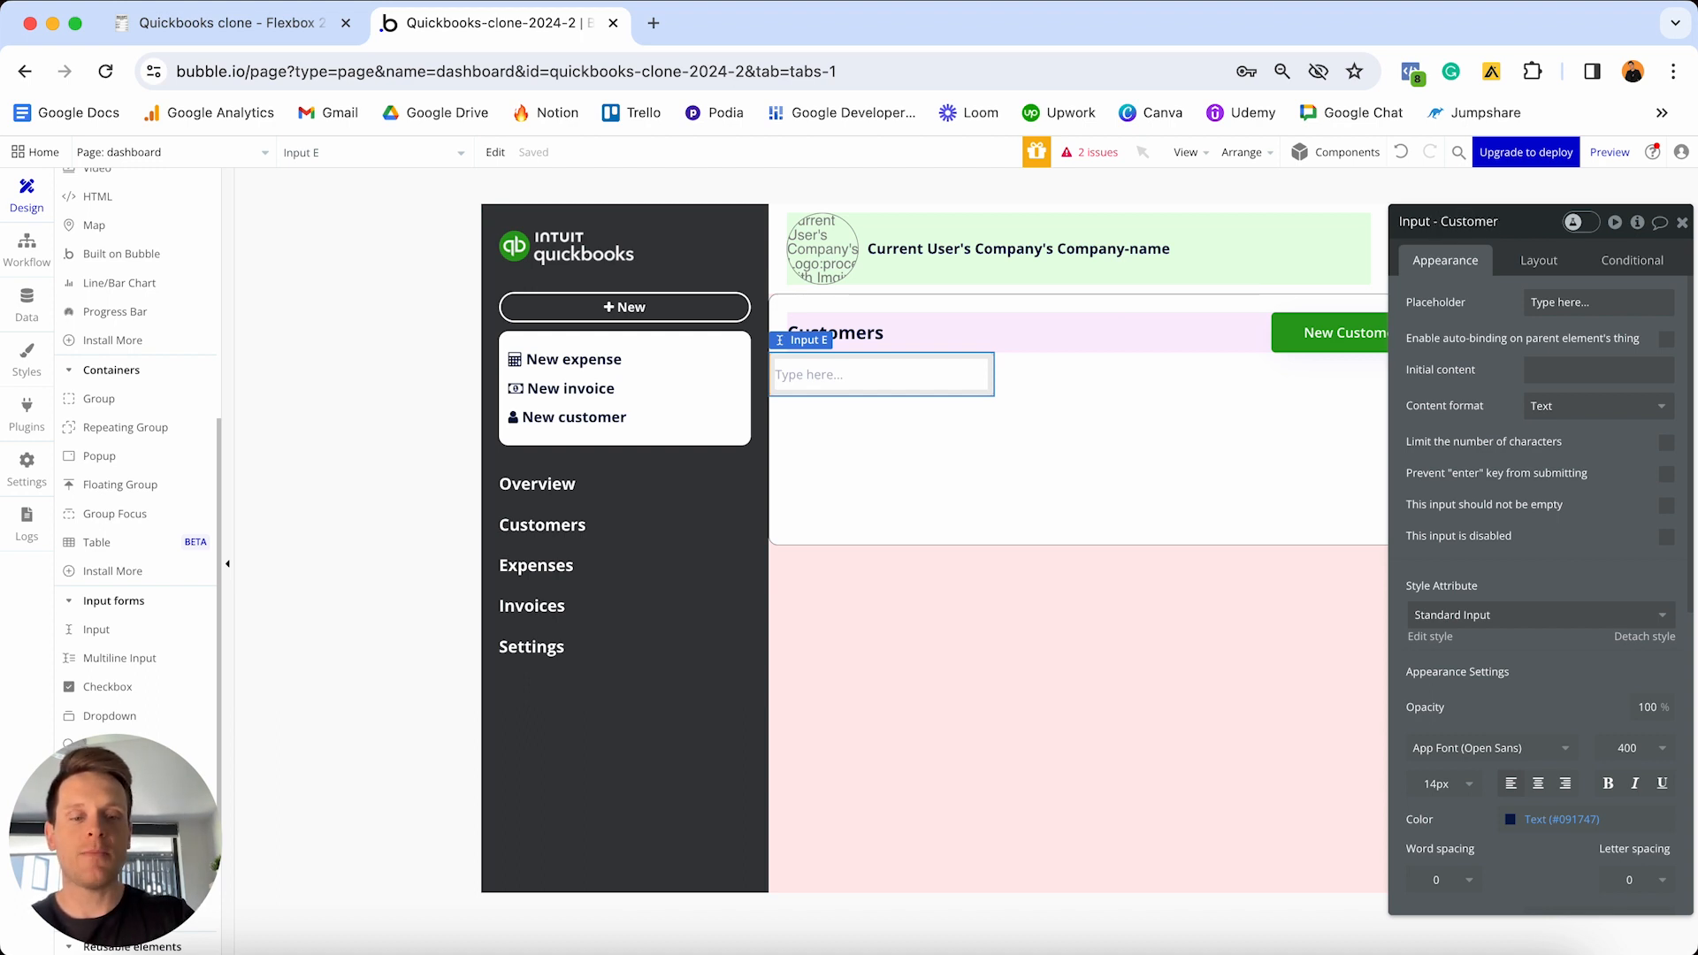
text(-search)
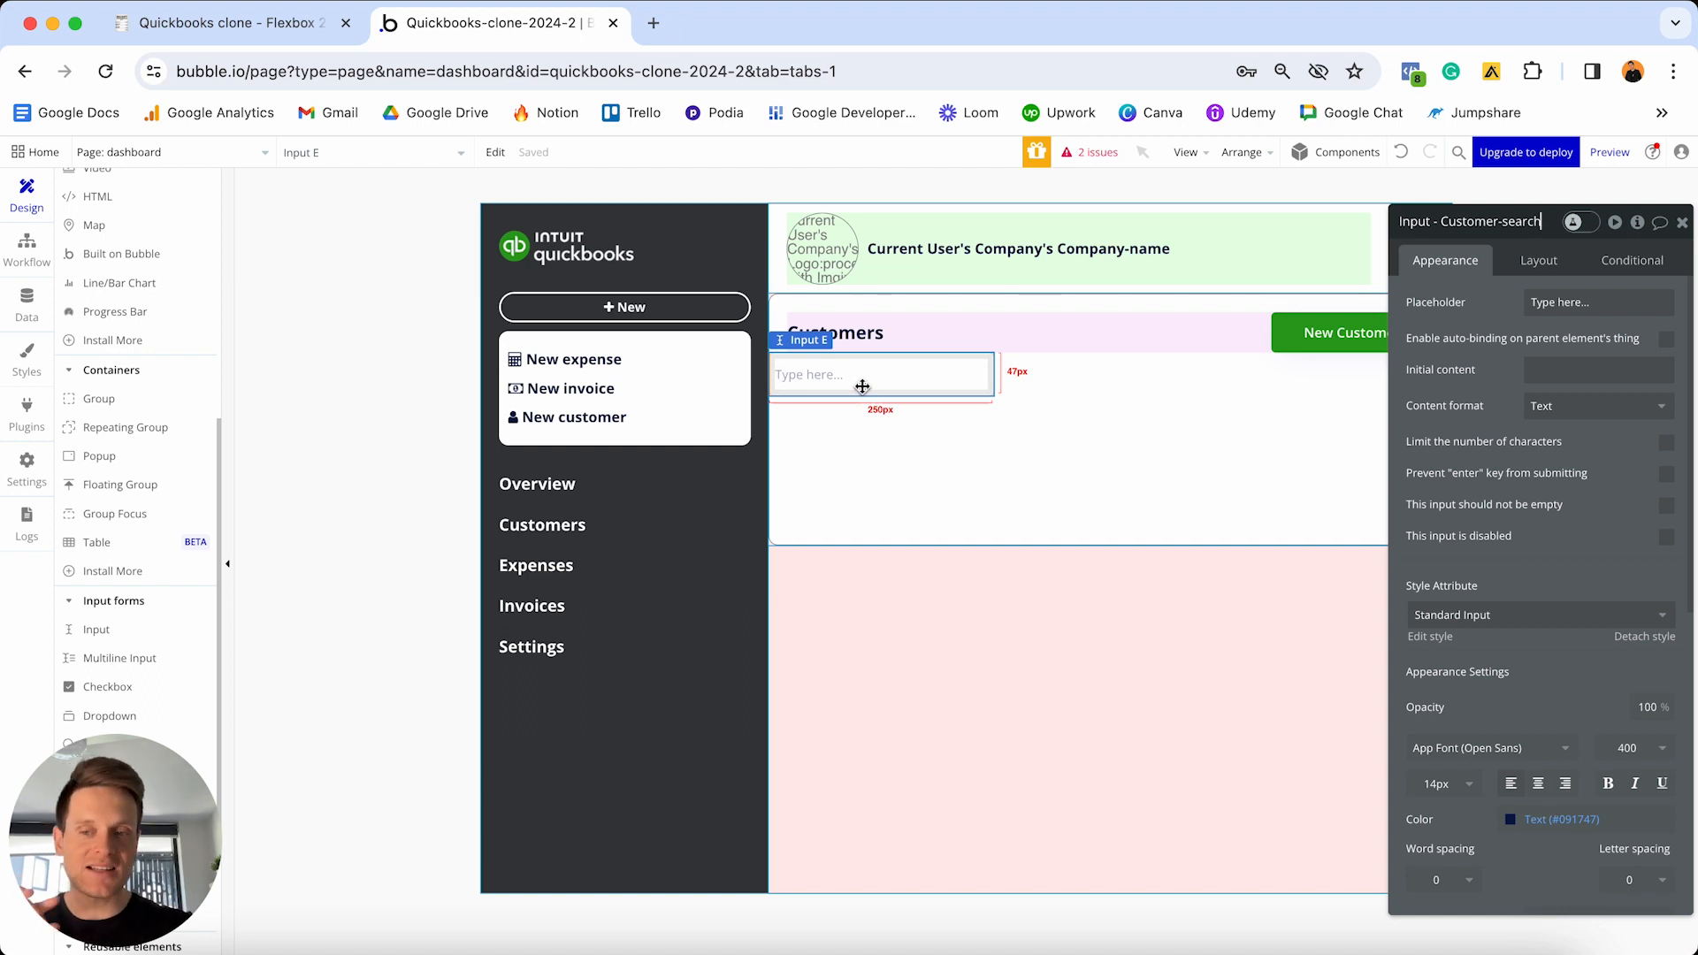
key(Tab)
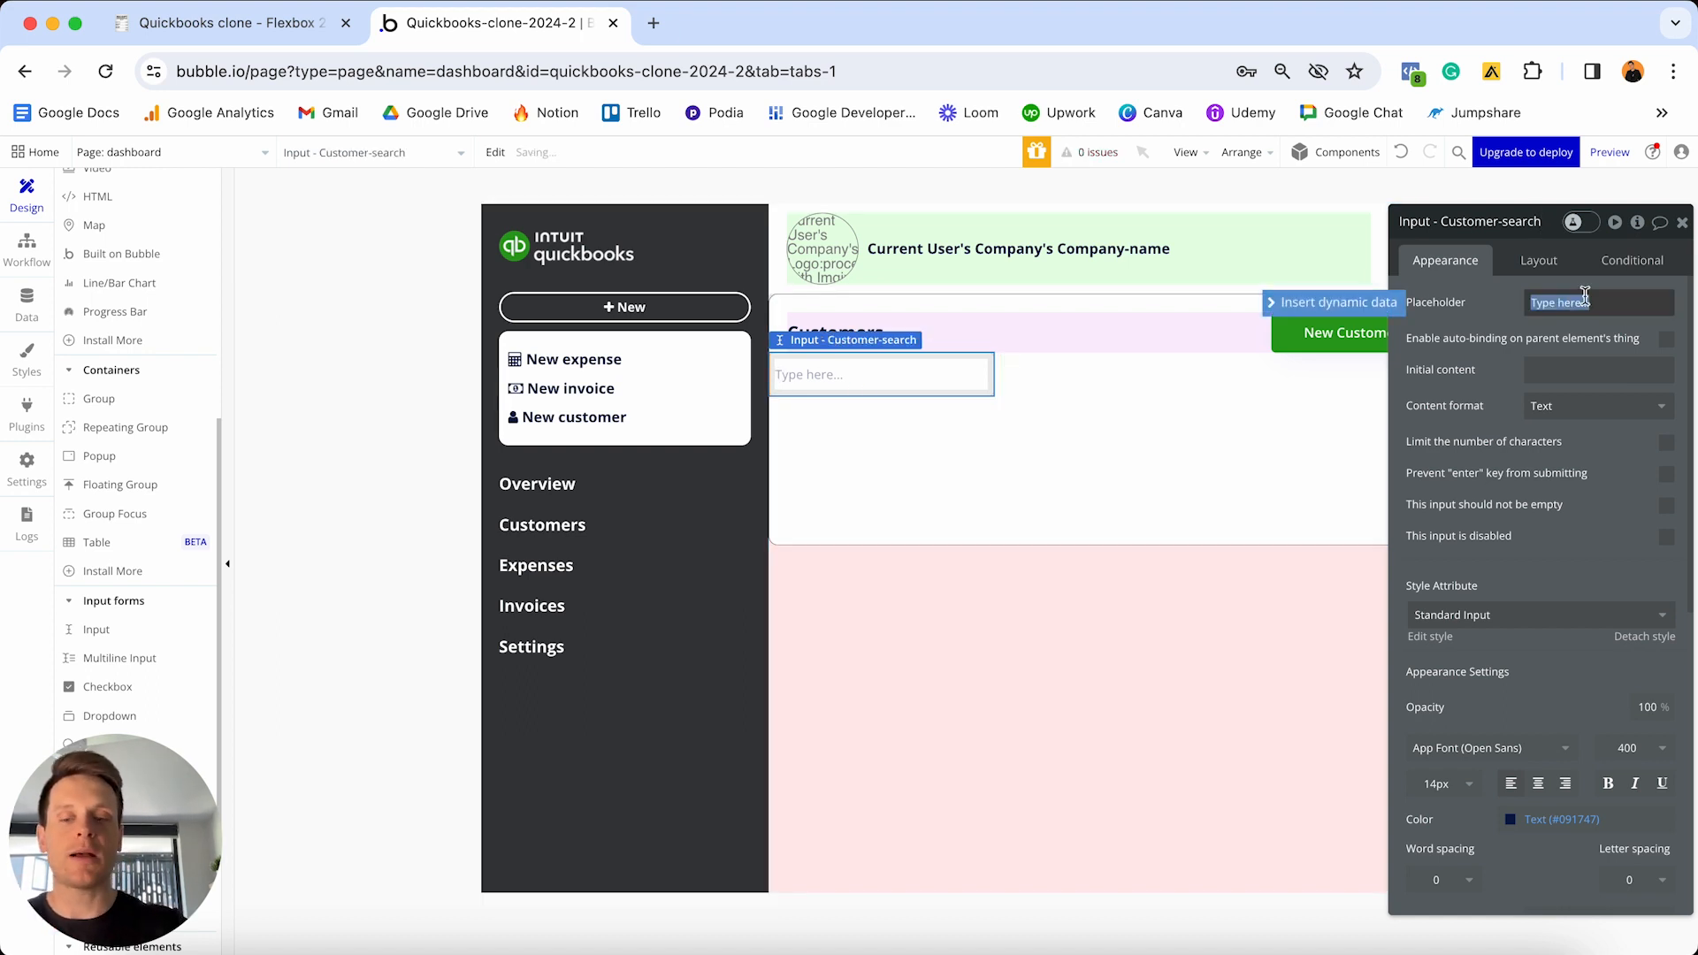
text(Search for)
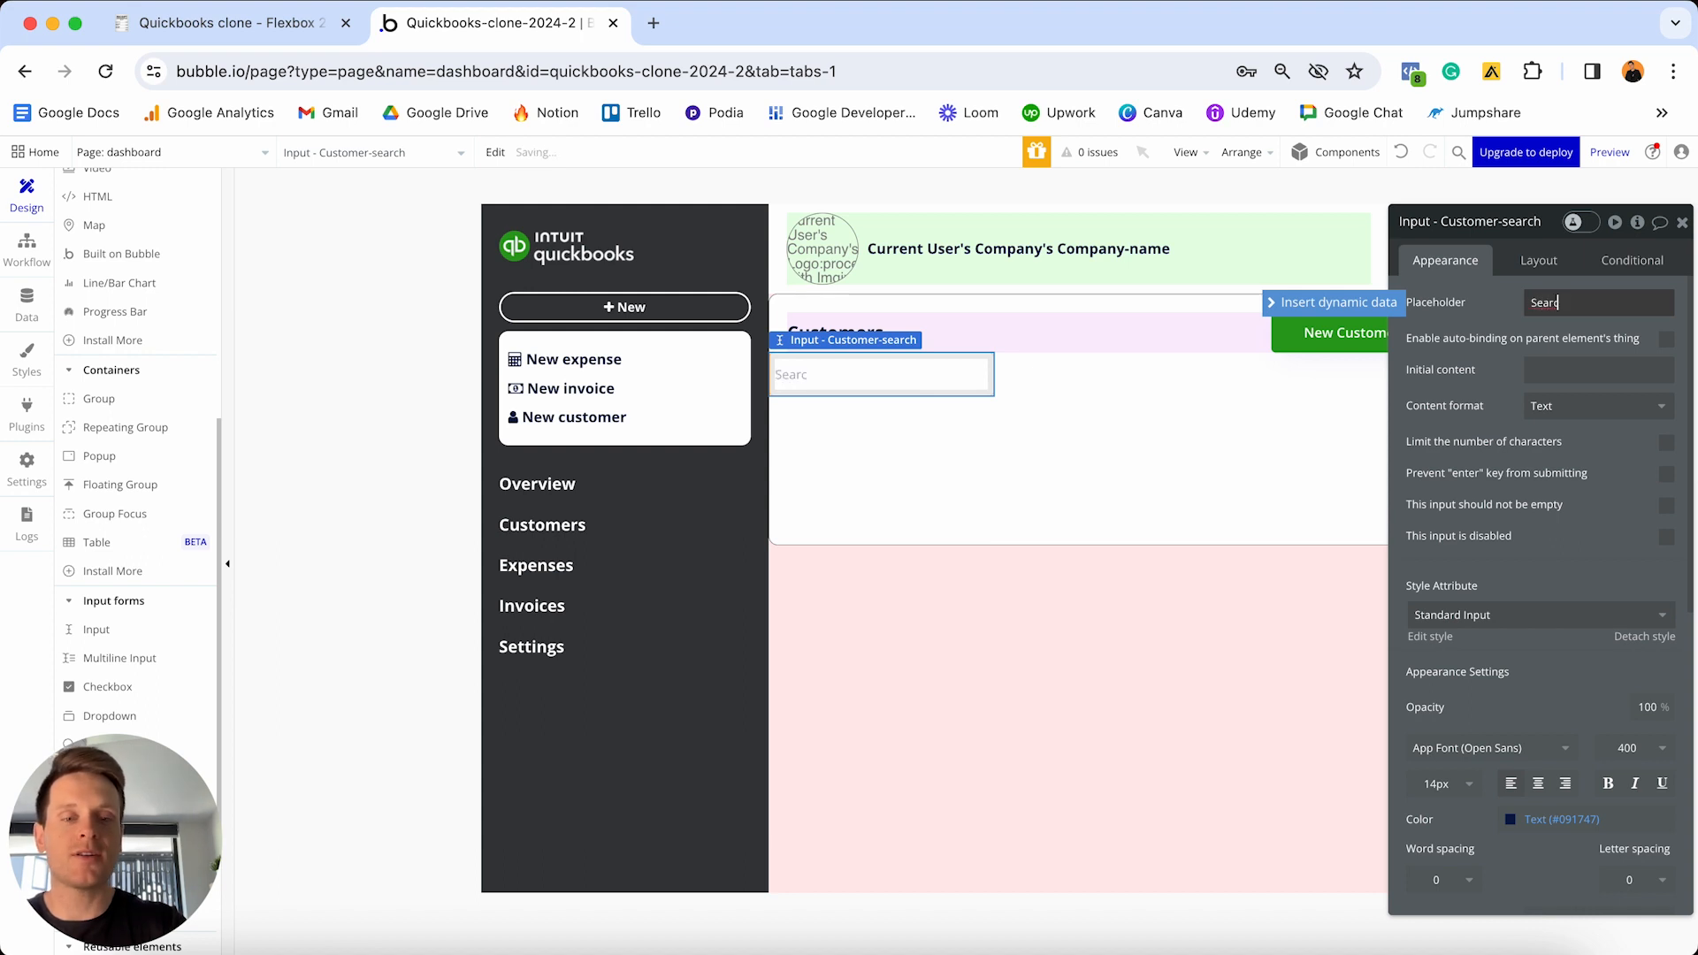
text( a customer...)
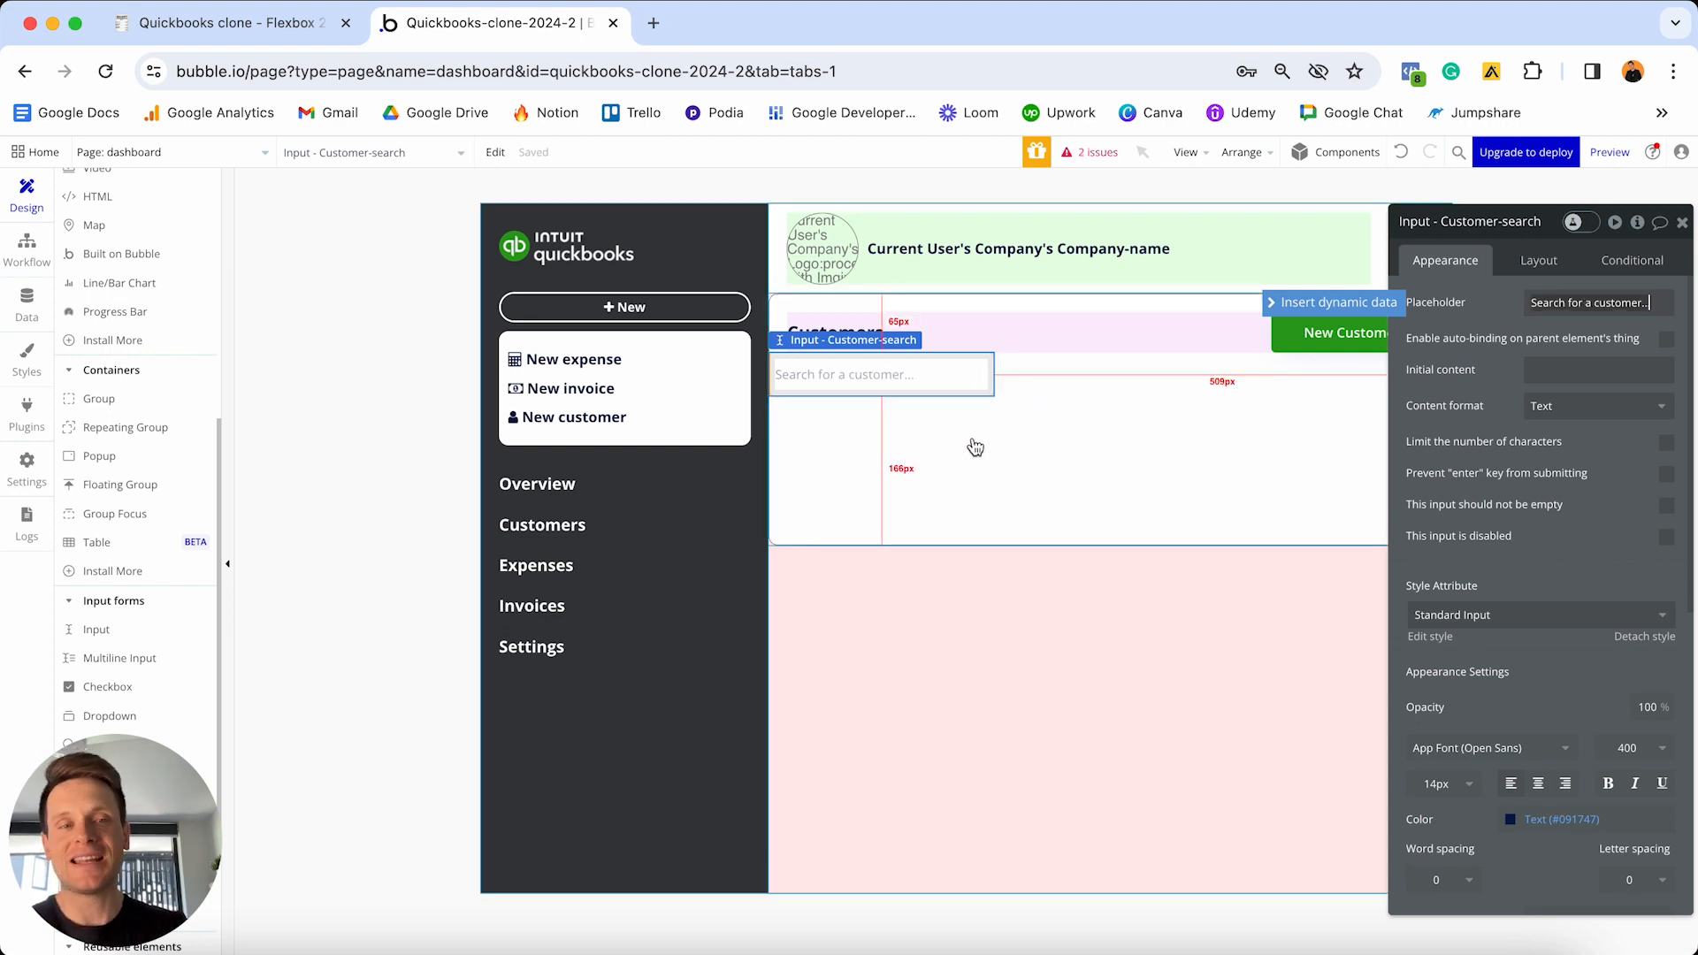
click(1540, 262)
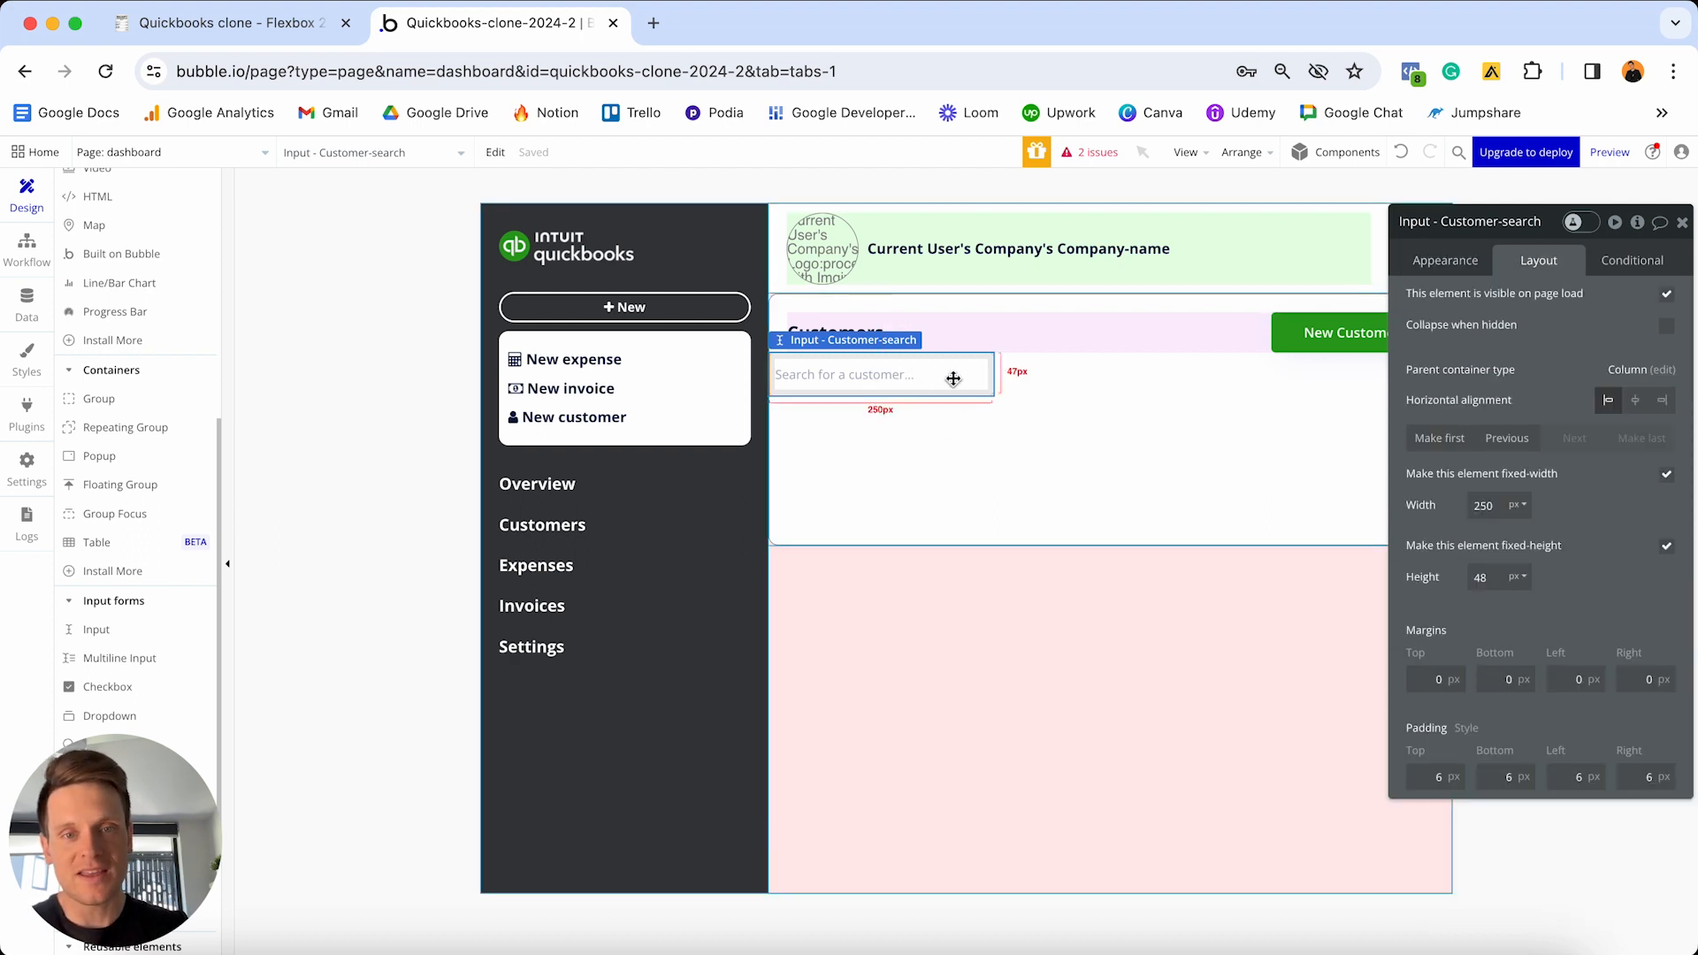
- Make the search input non-fixed-width with min width 0 and max width 320
click(1668, 476)
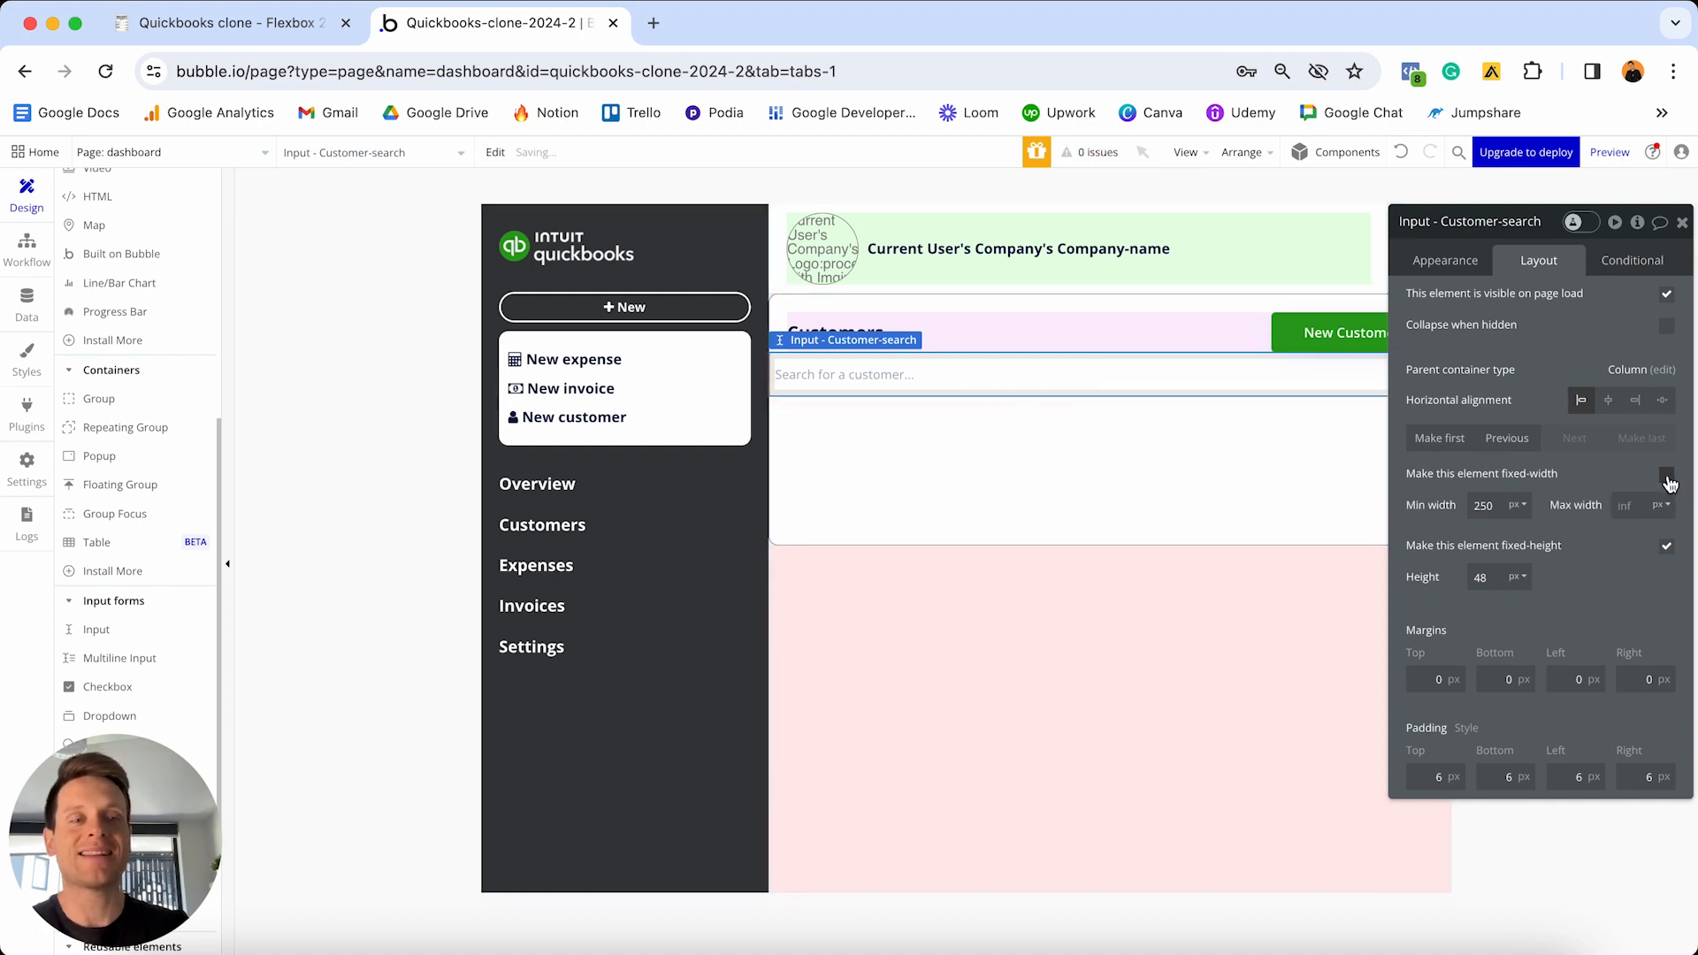
click(1499, 504)
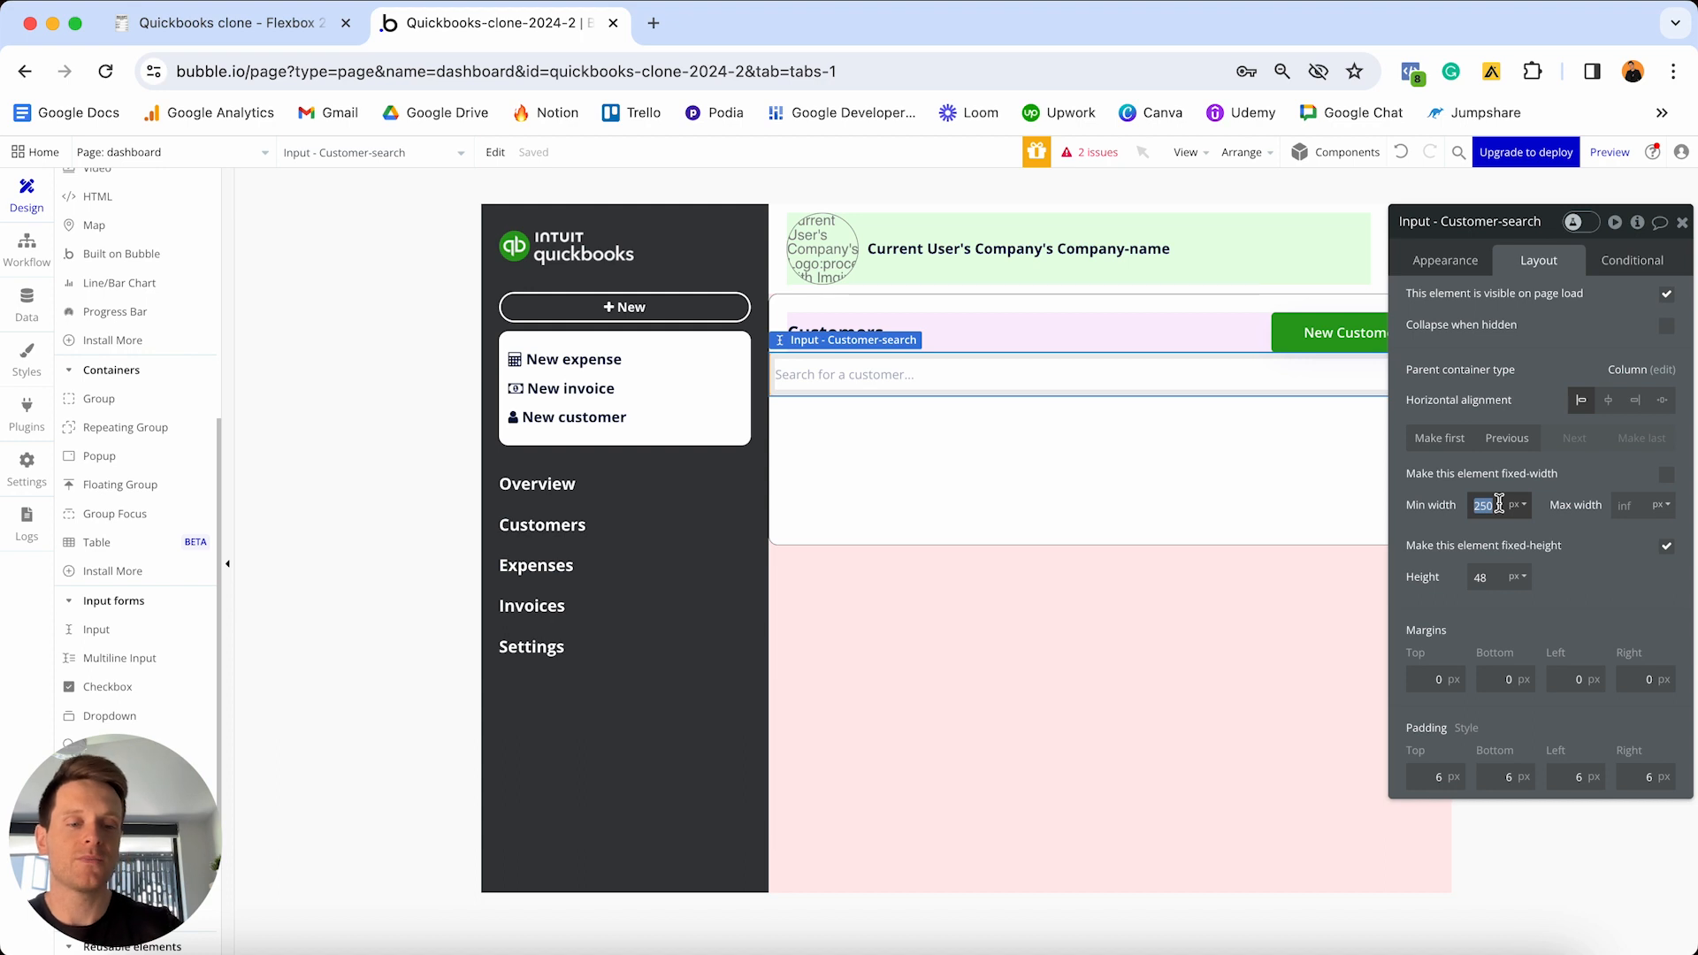
text(0)
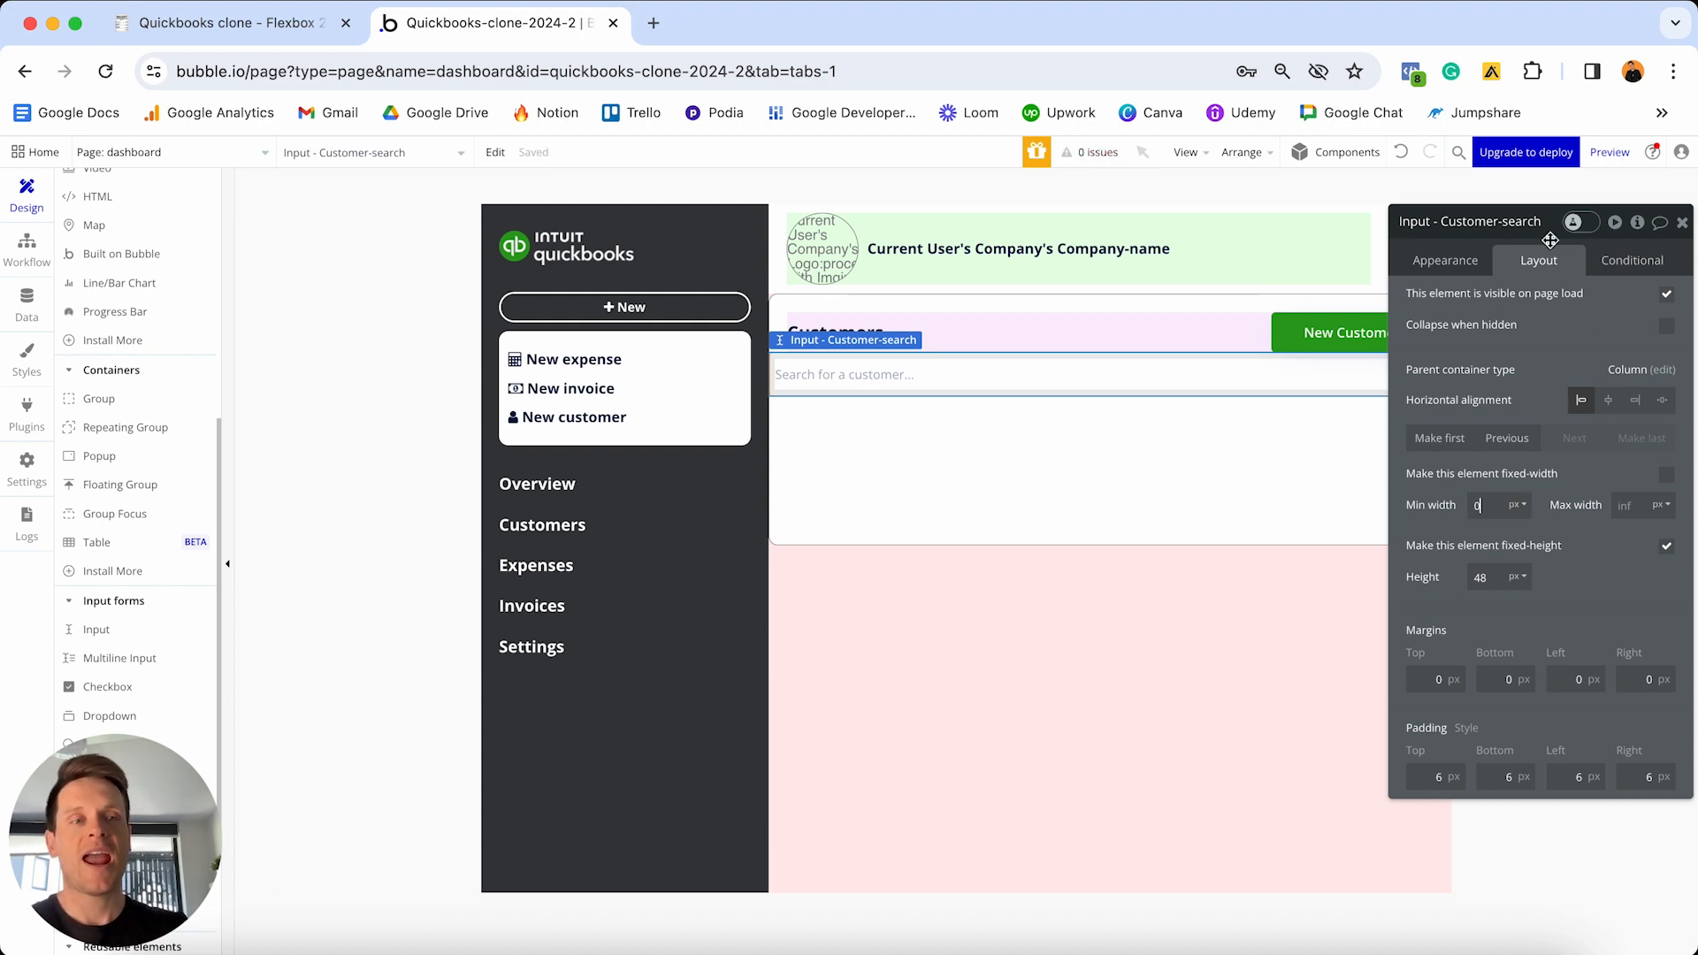
drag(1551, 240, 1315, 524)
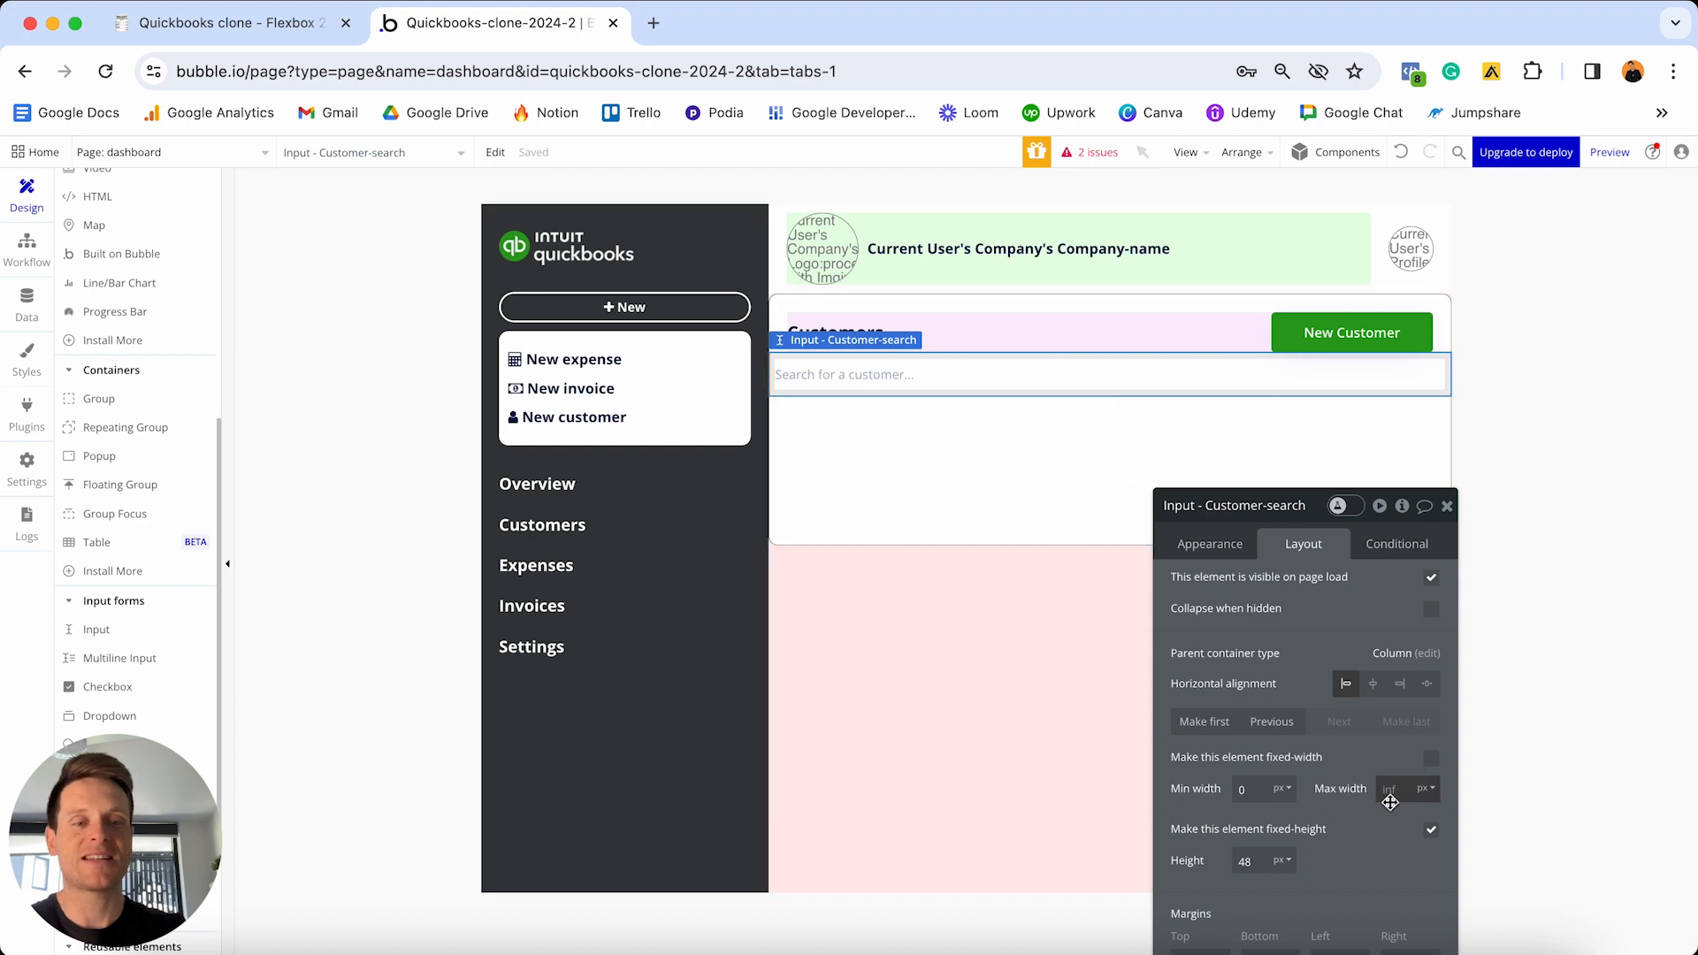
click(1396, 788)
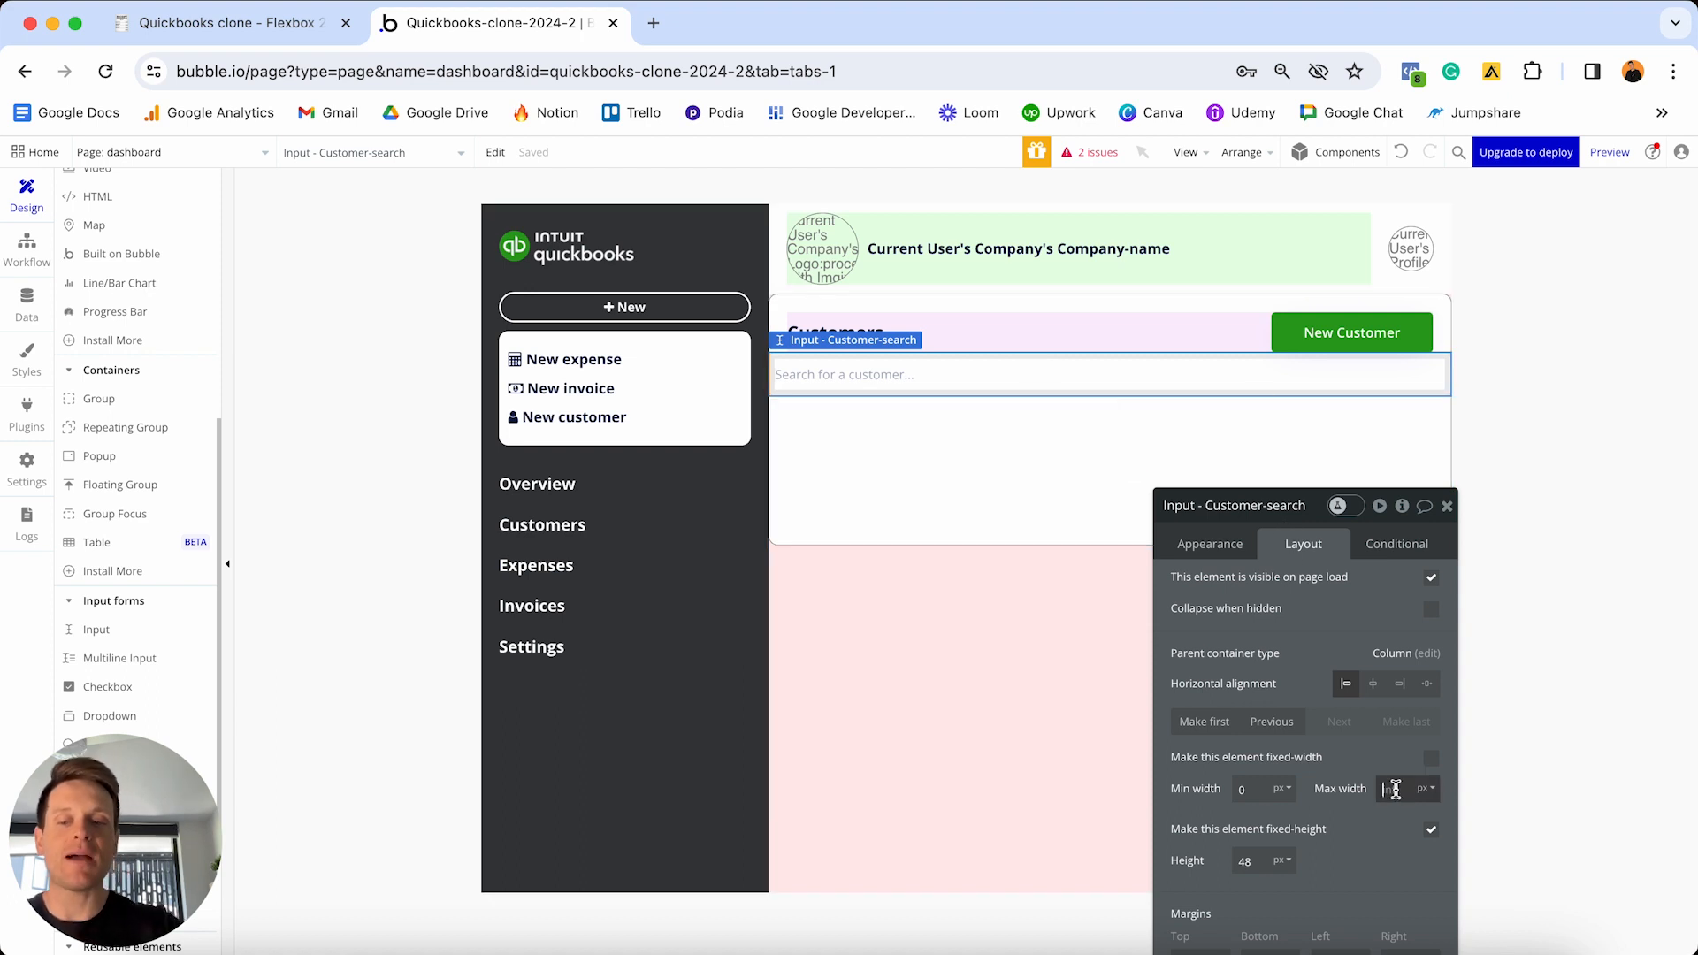
text(320)
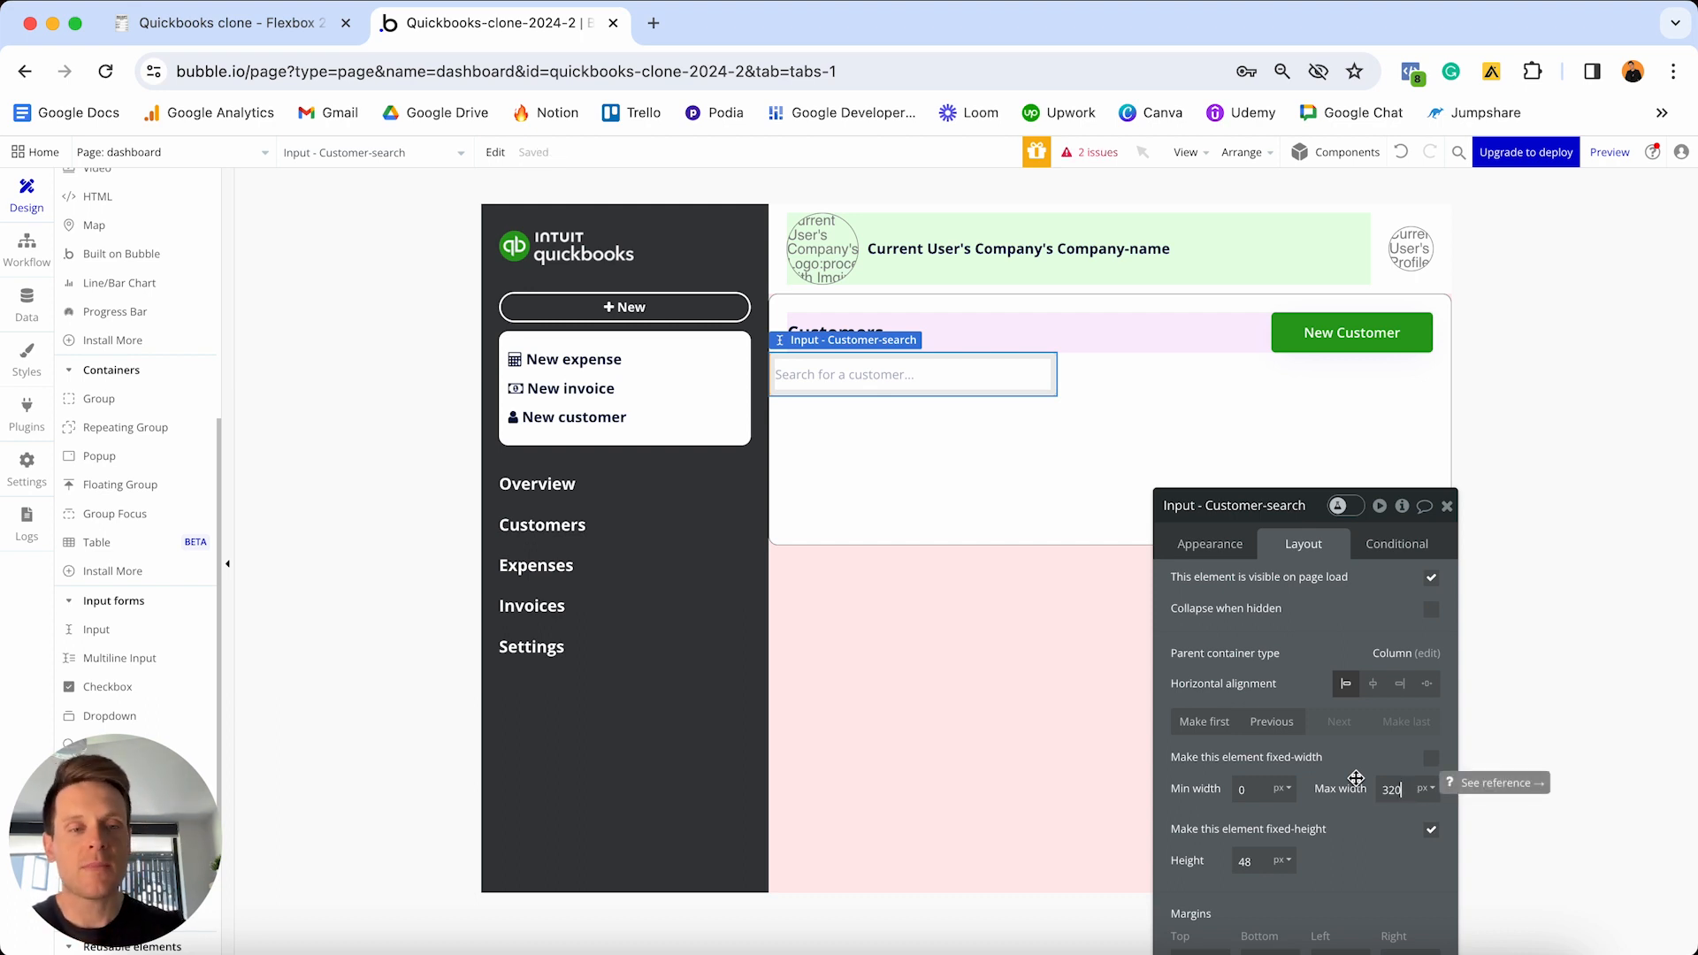
key(super+a)
text(400)
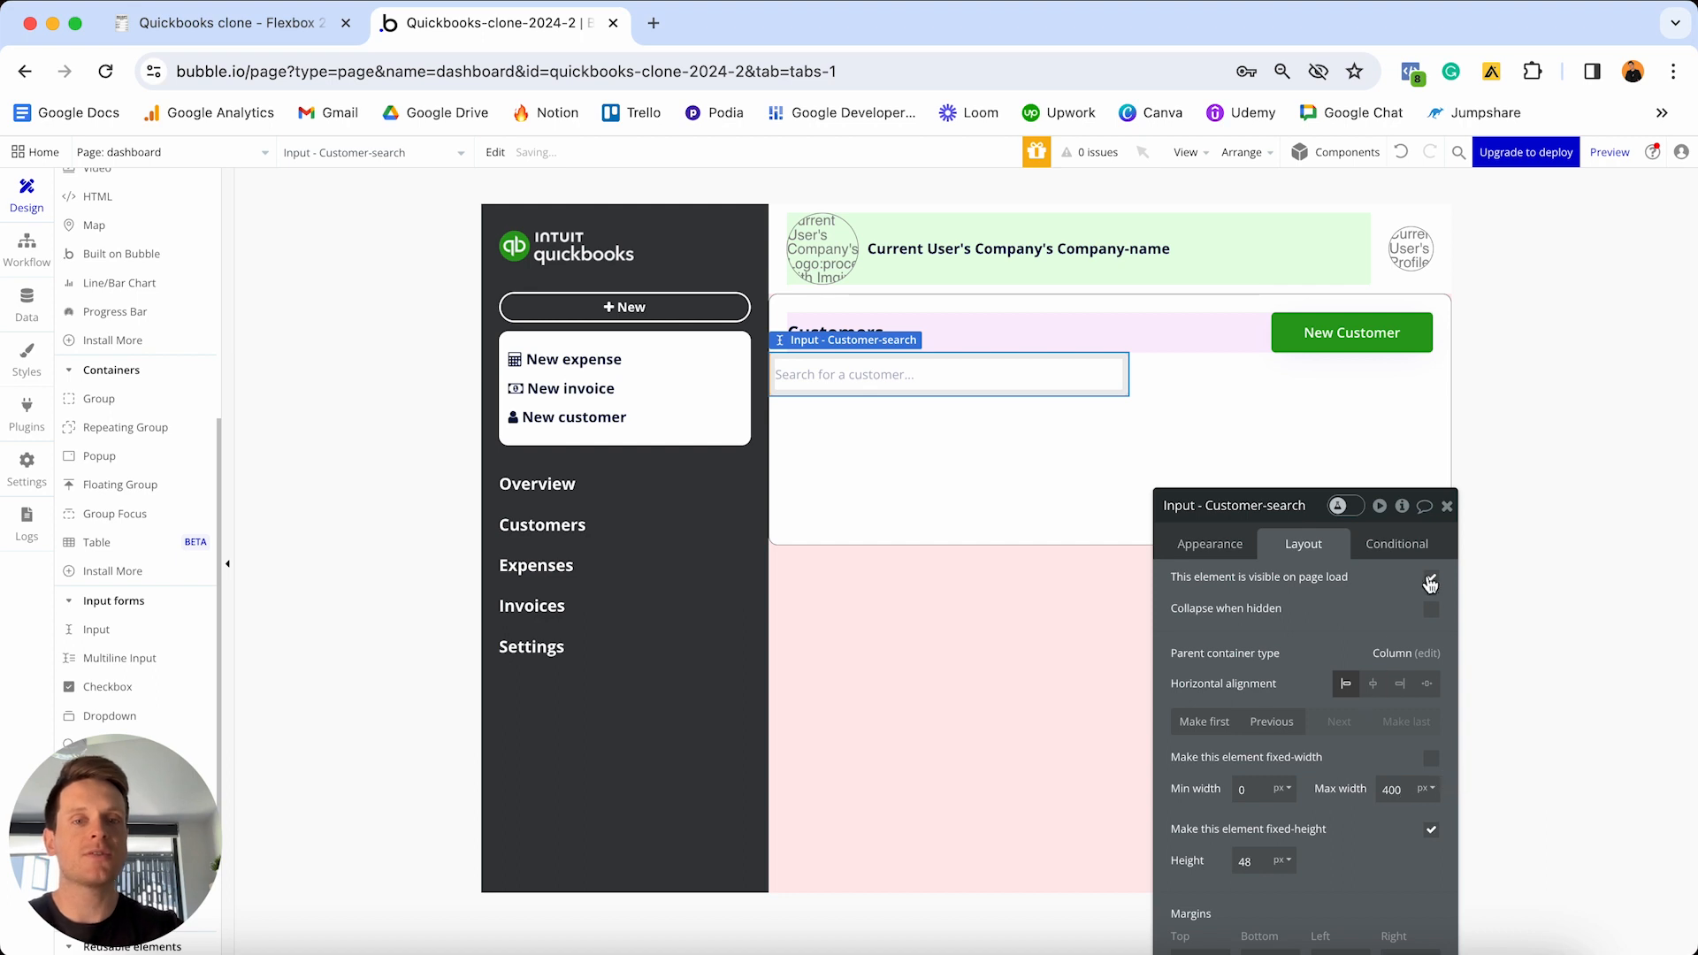
click(1401, 151)
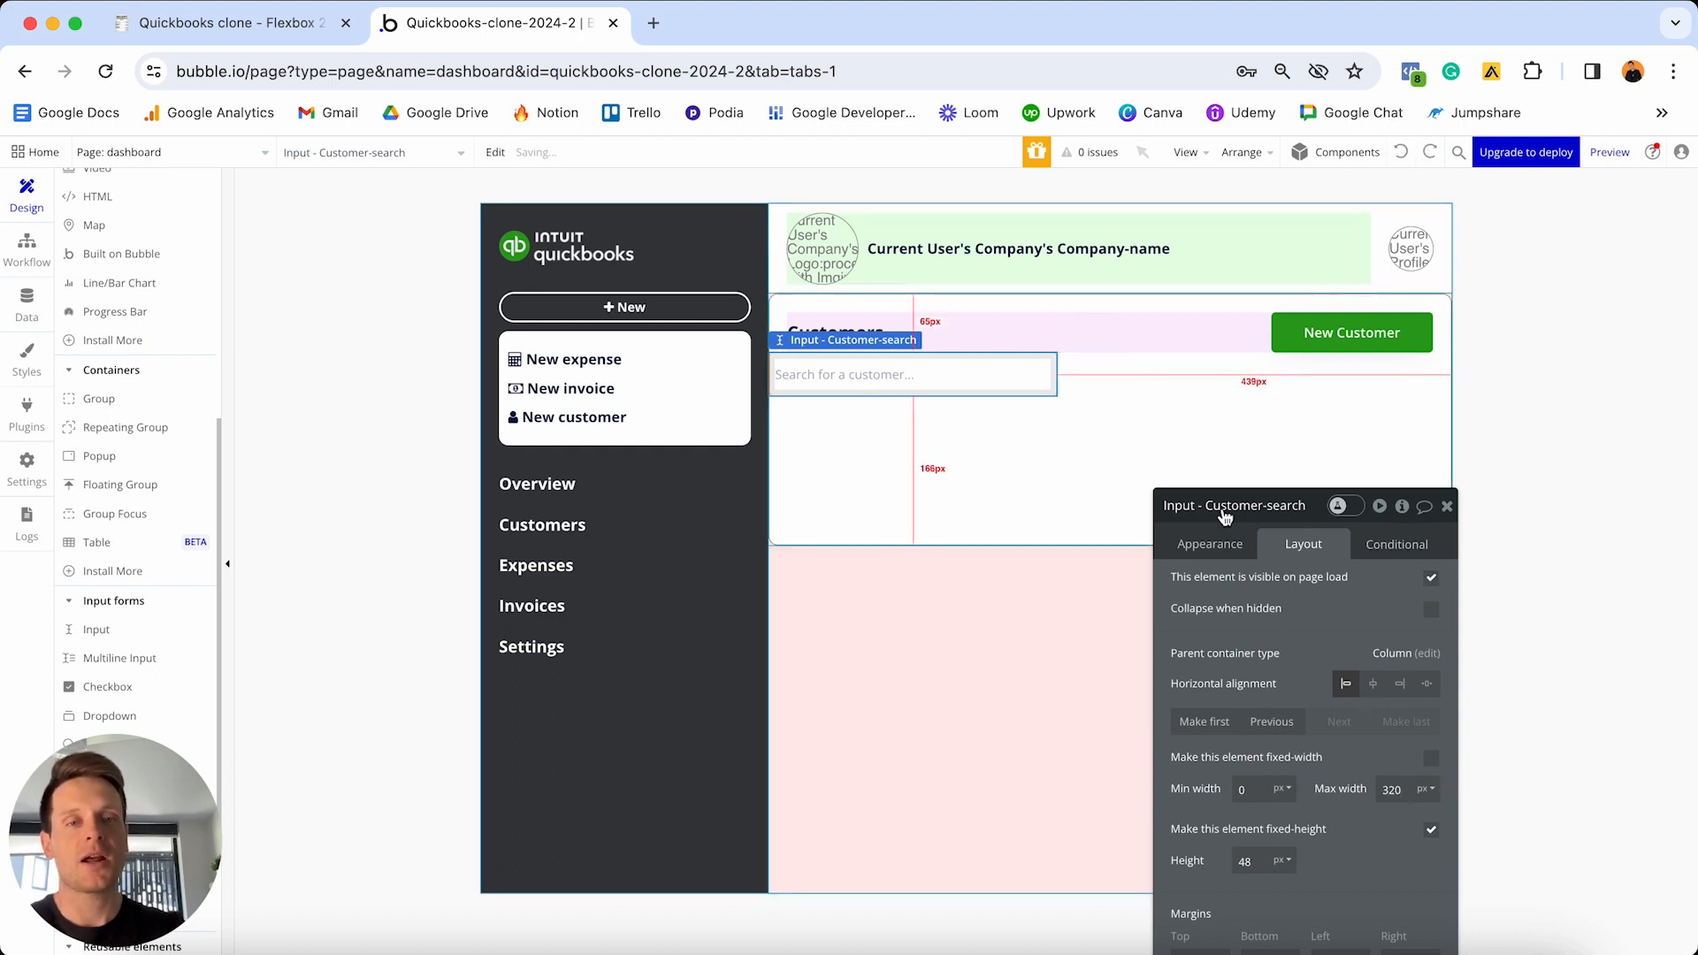
drag(1274, 506, 1342, 233)
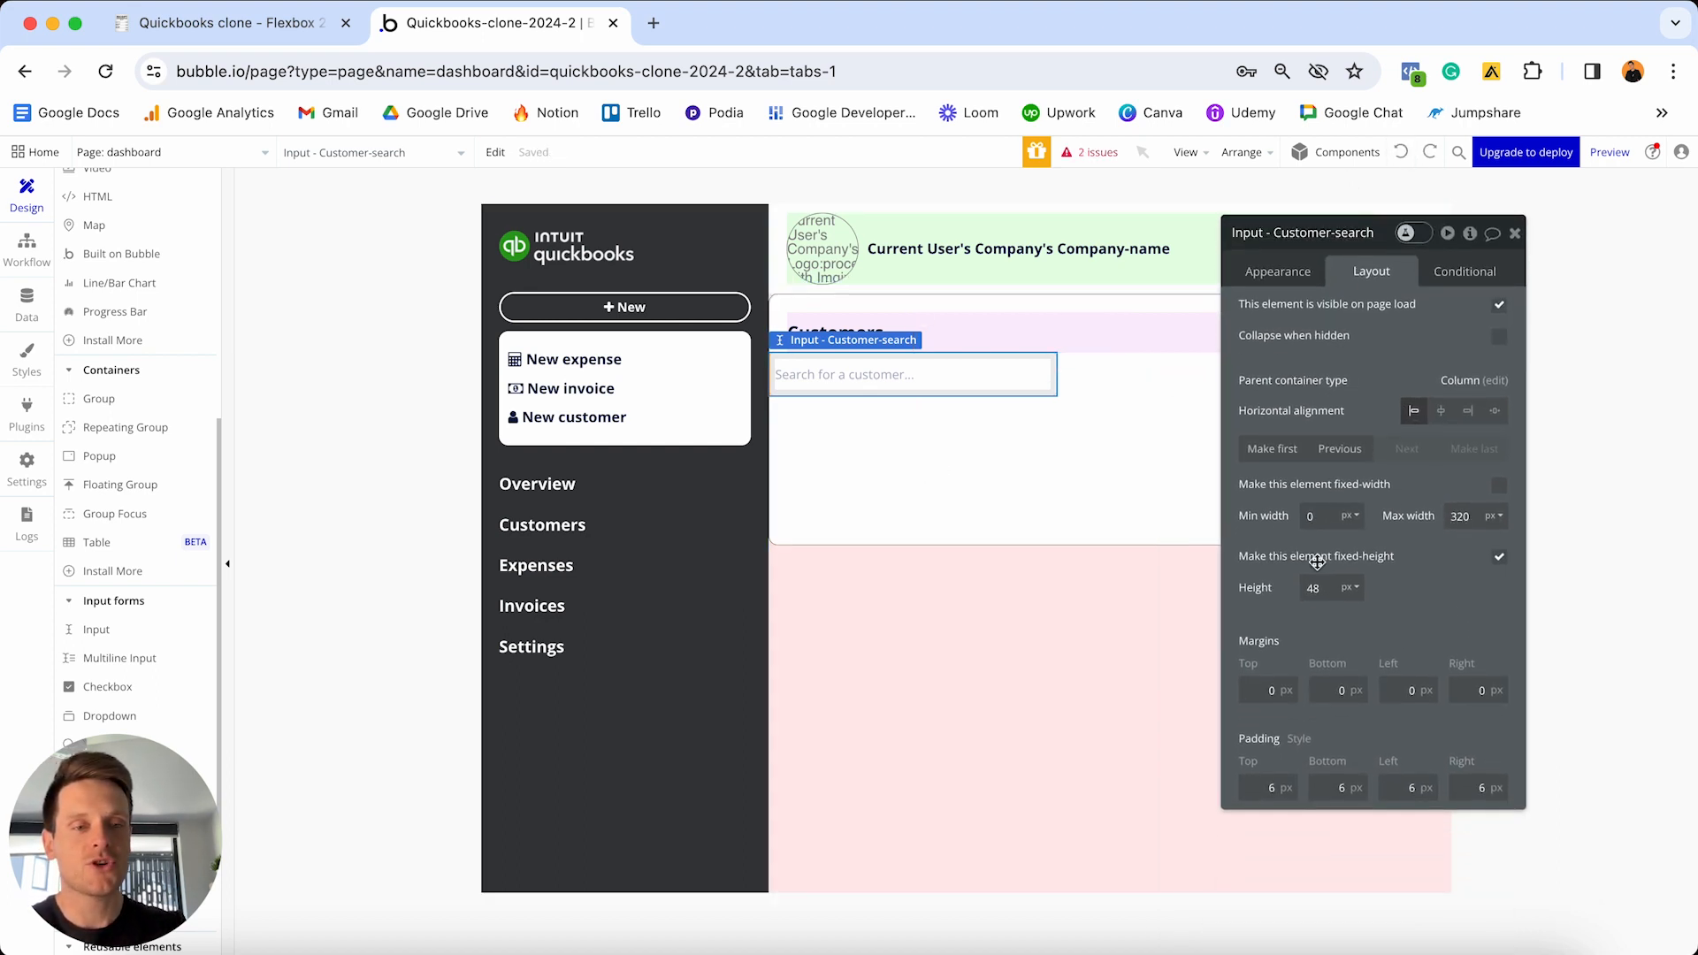
- Give the search input 20px top, left and right margins
click(1262, 690)
text(2)
click(1391, 690)
text(2)
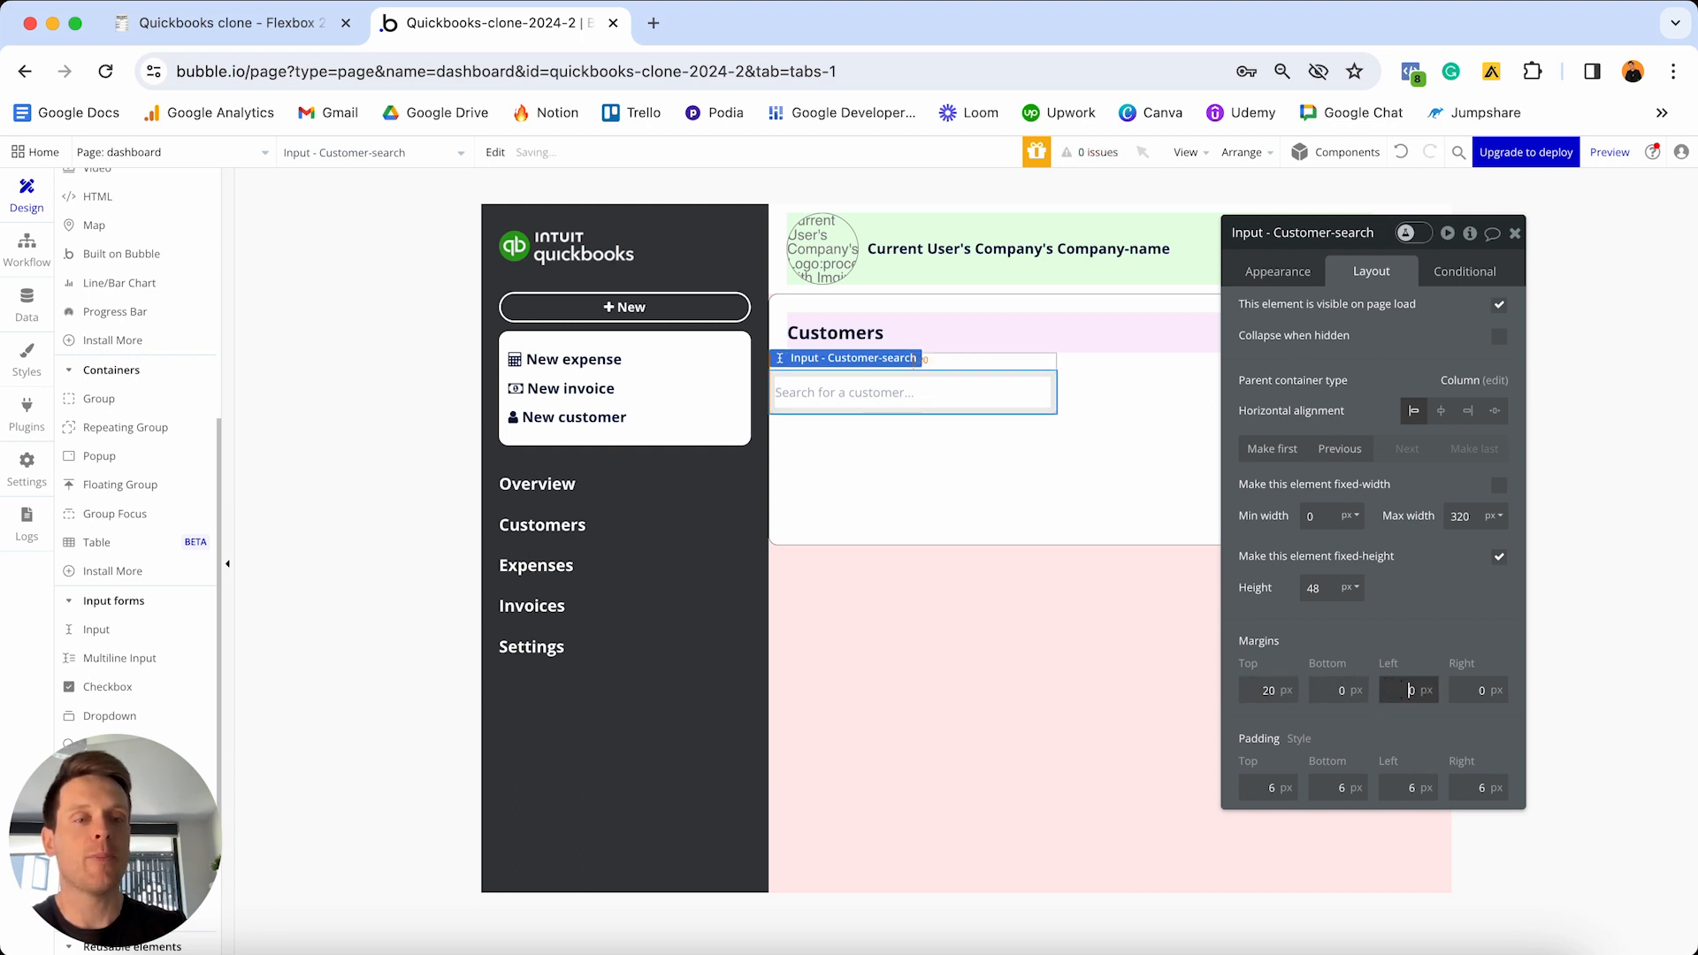
click(1476, 690)
text(2)
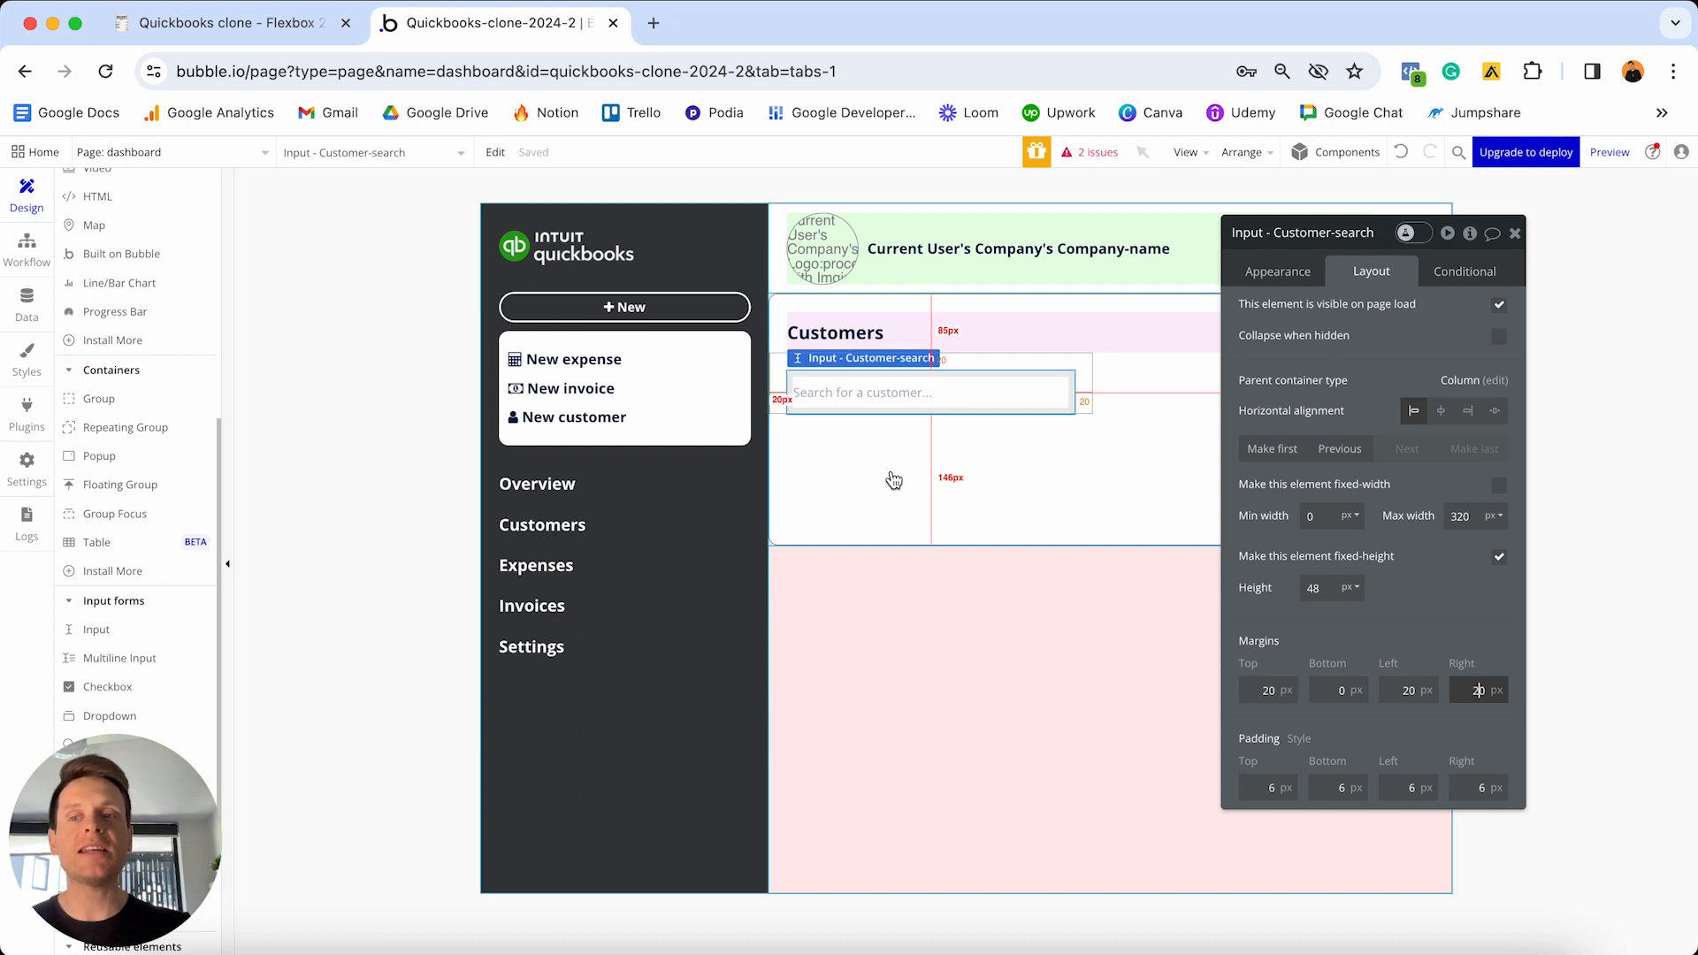
- Draw a 4-row, 1-column repeating group below the customer search input
click(106, 440)
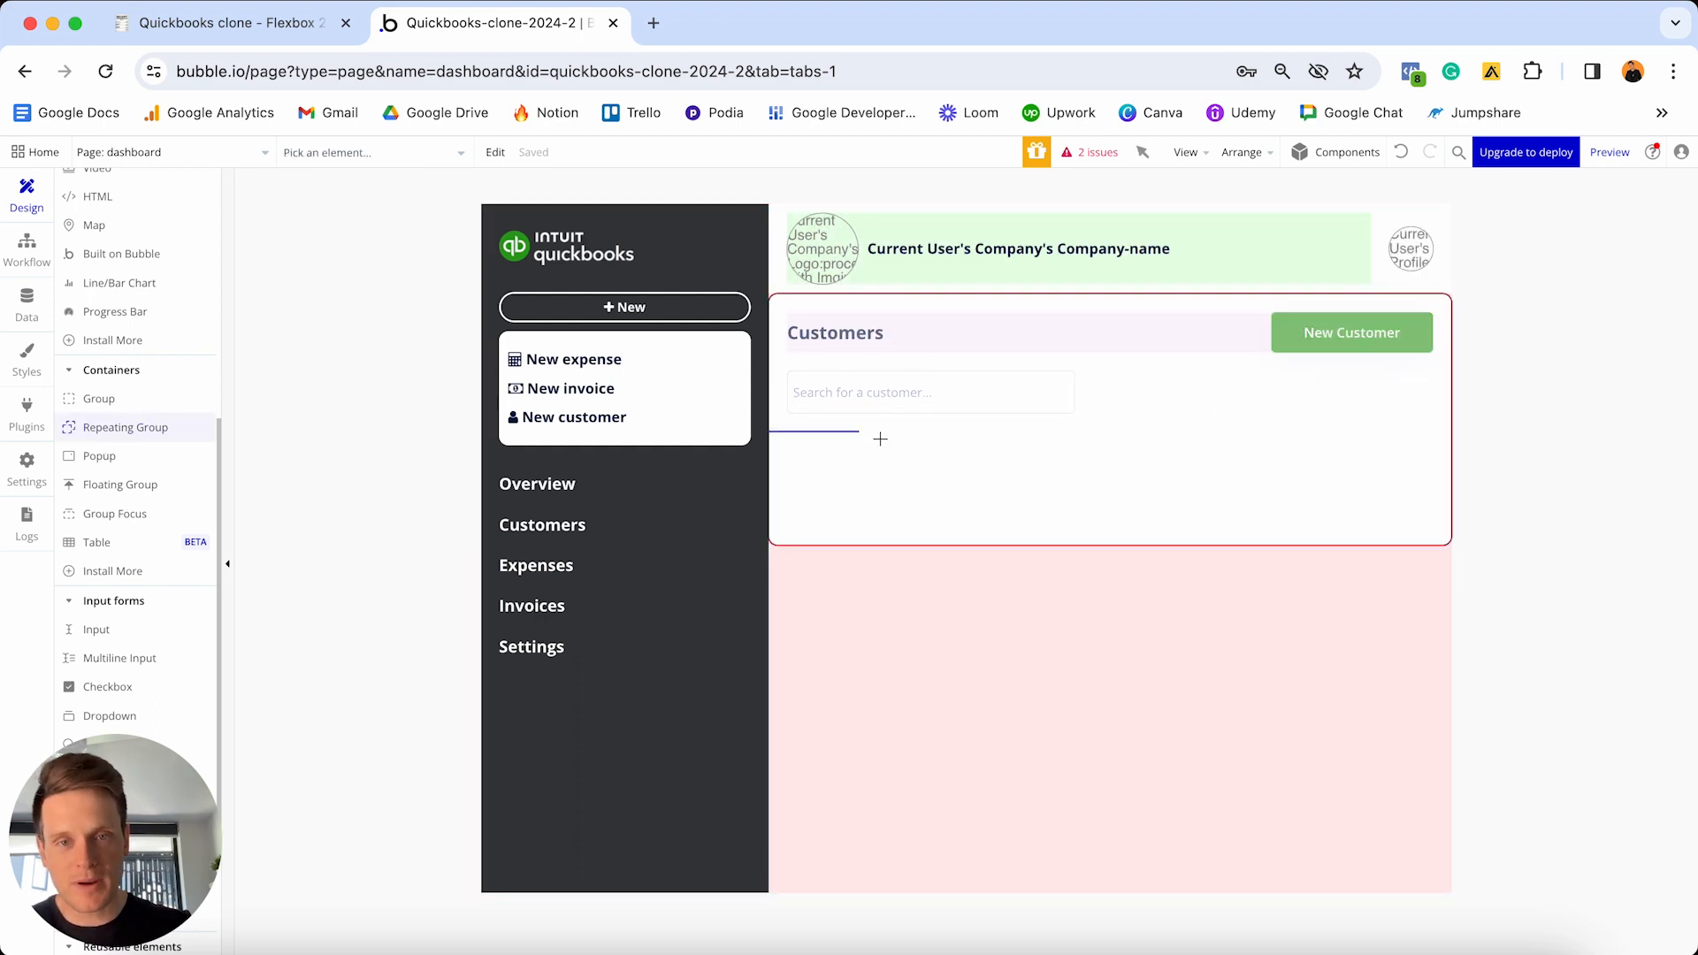
click(880, 447)
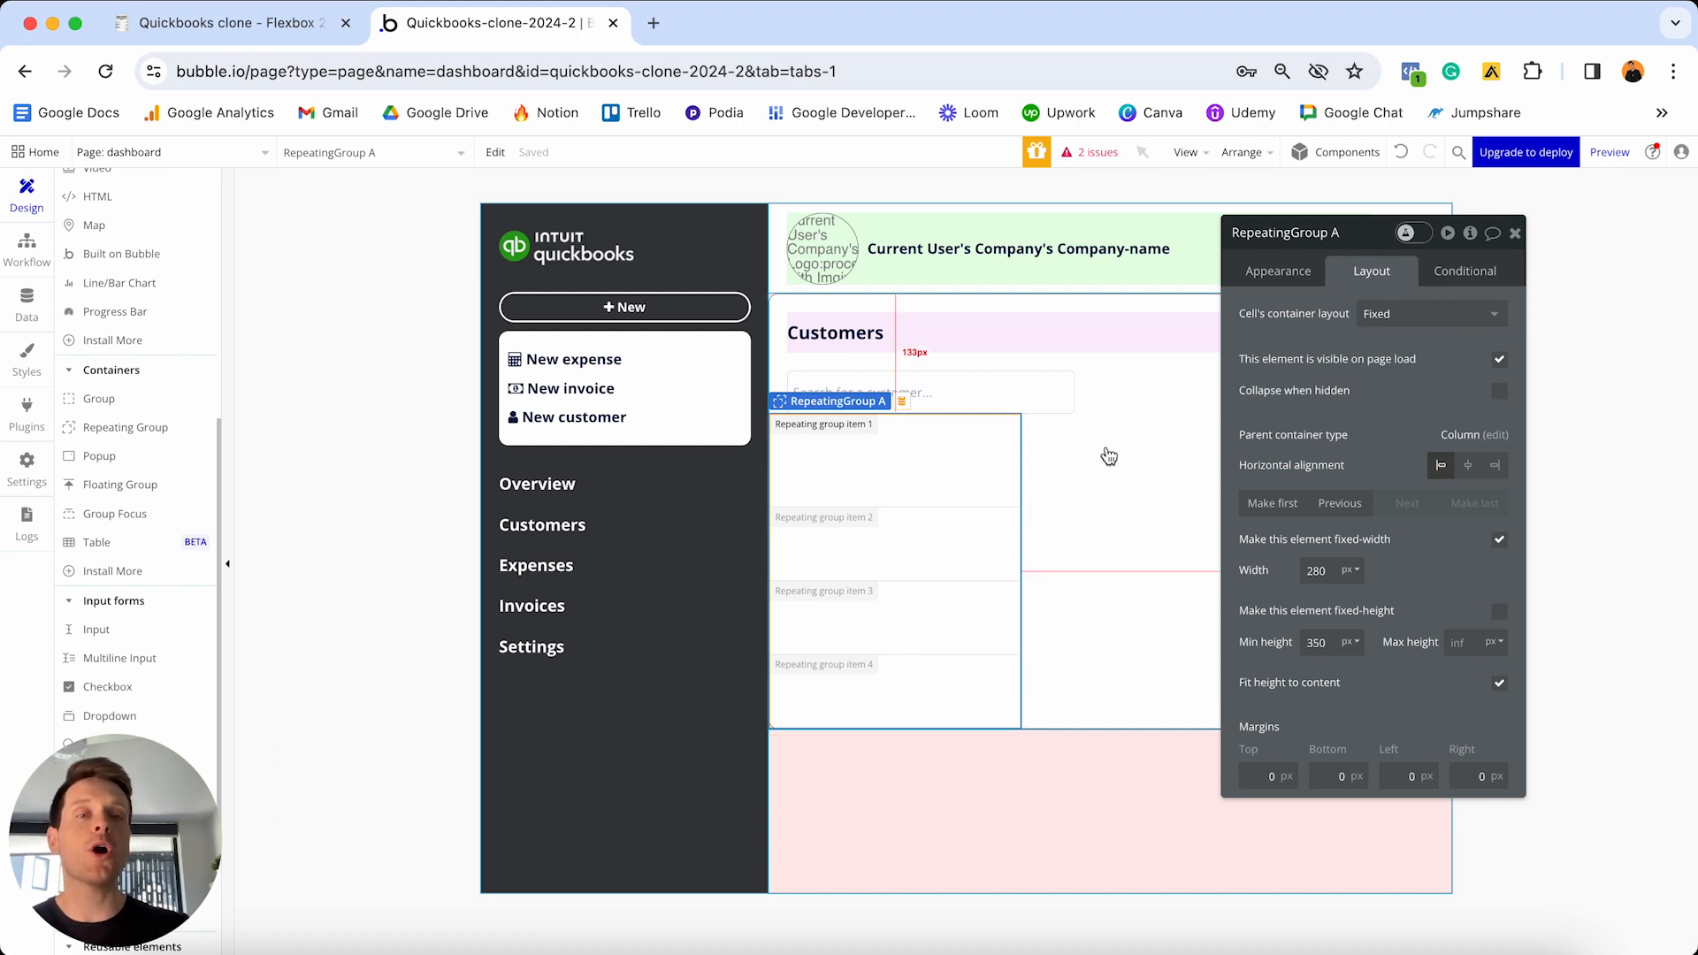
click(1276, 272)
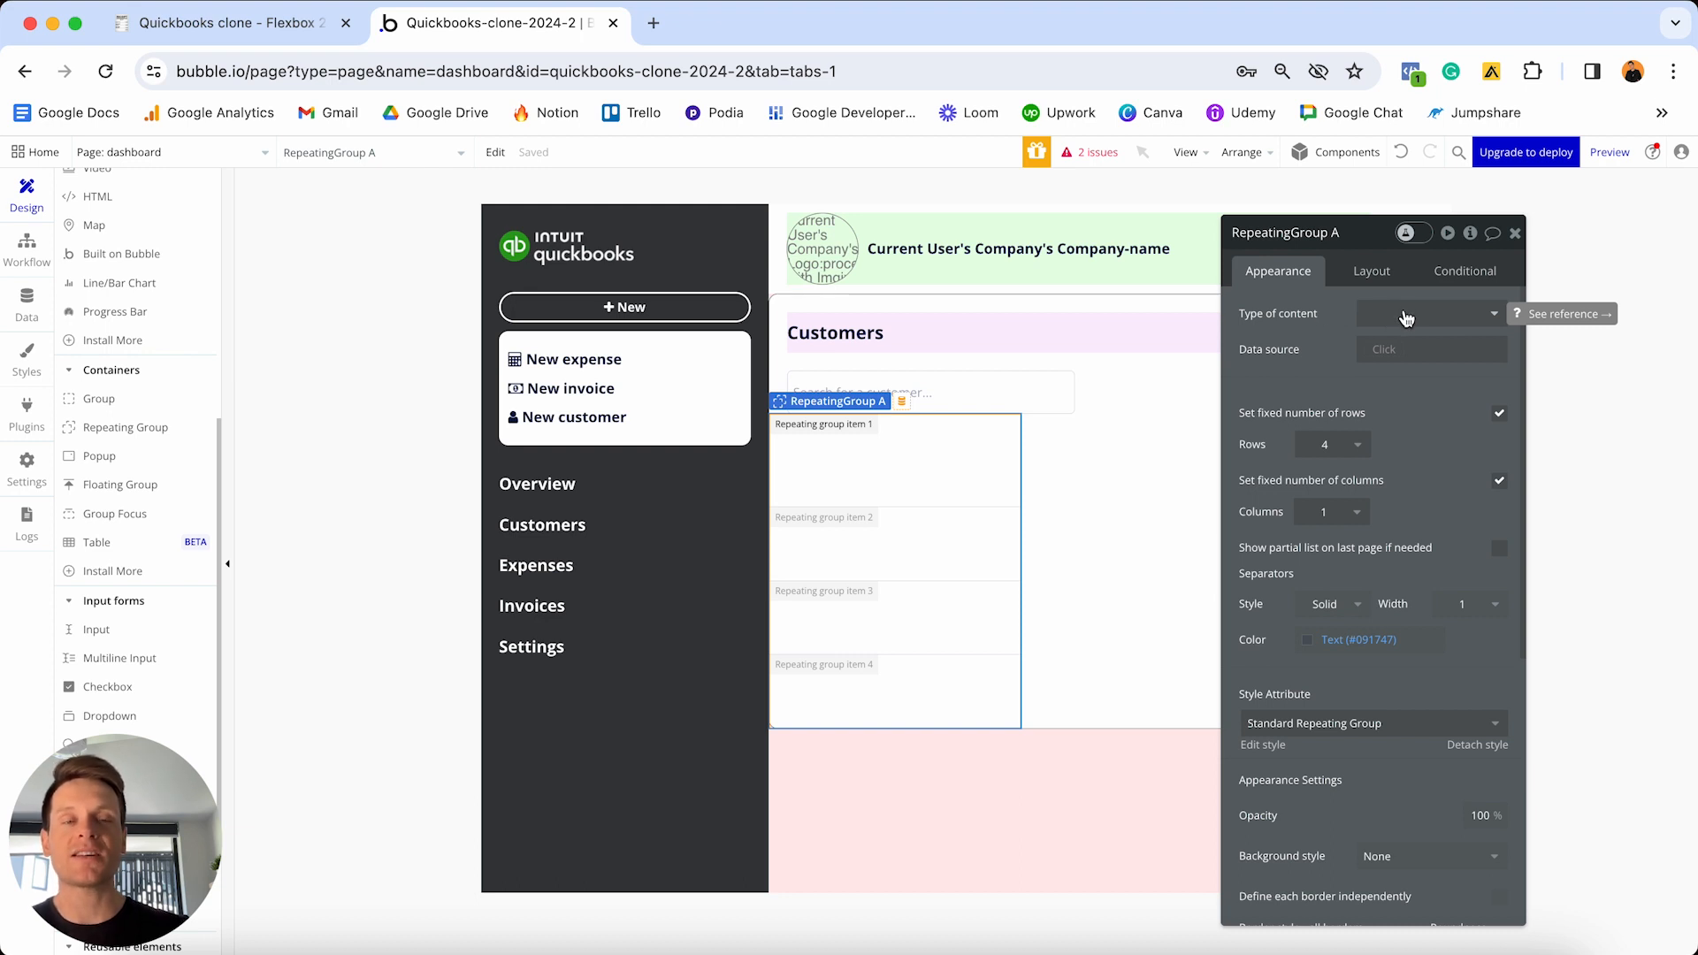
- Set the repeating group's content type to Customer, sourced from a database search
click(1406, 317)
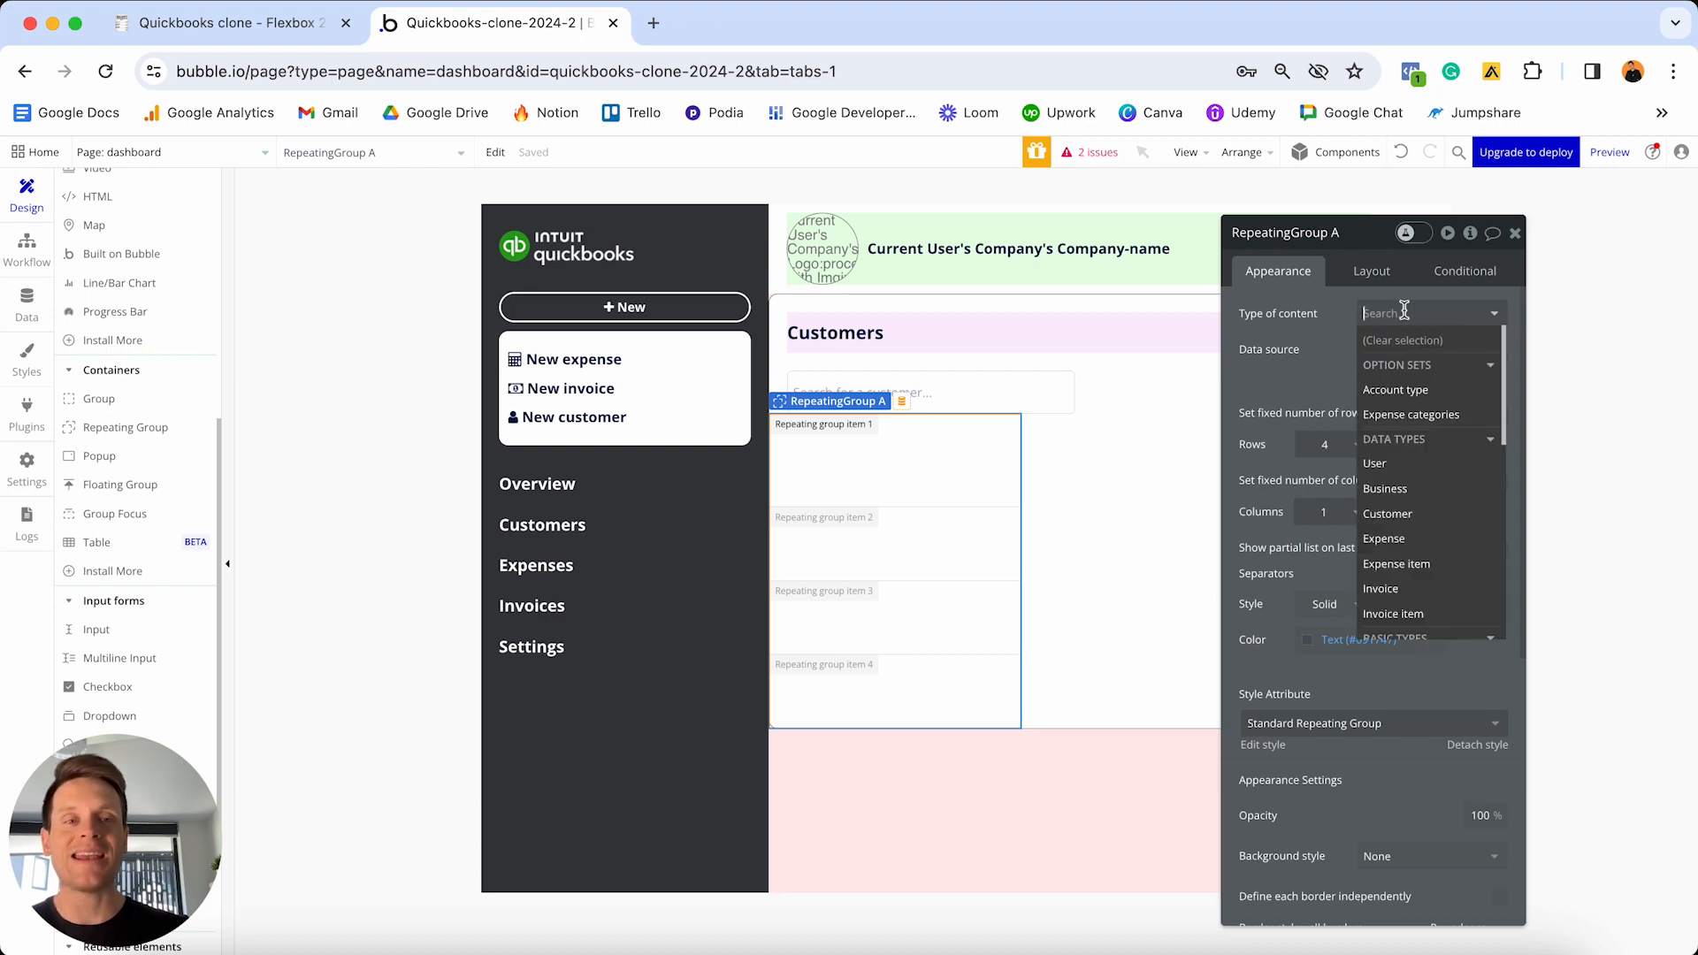
click(1402, 522)
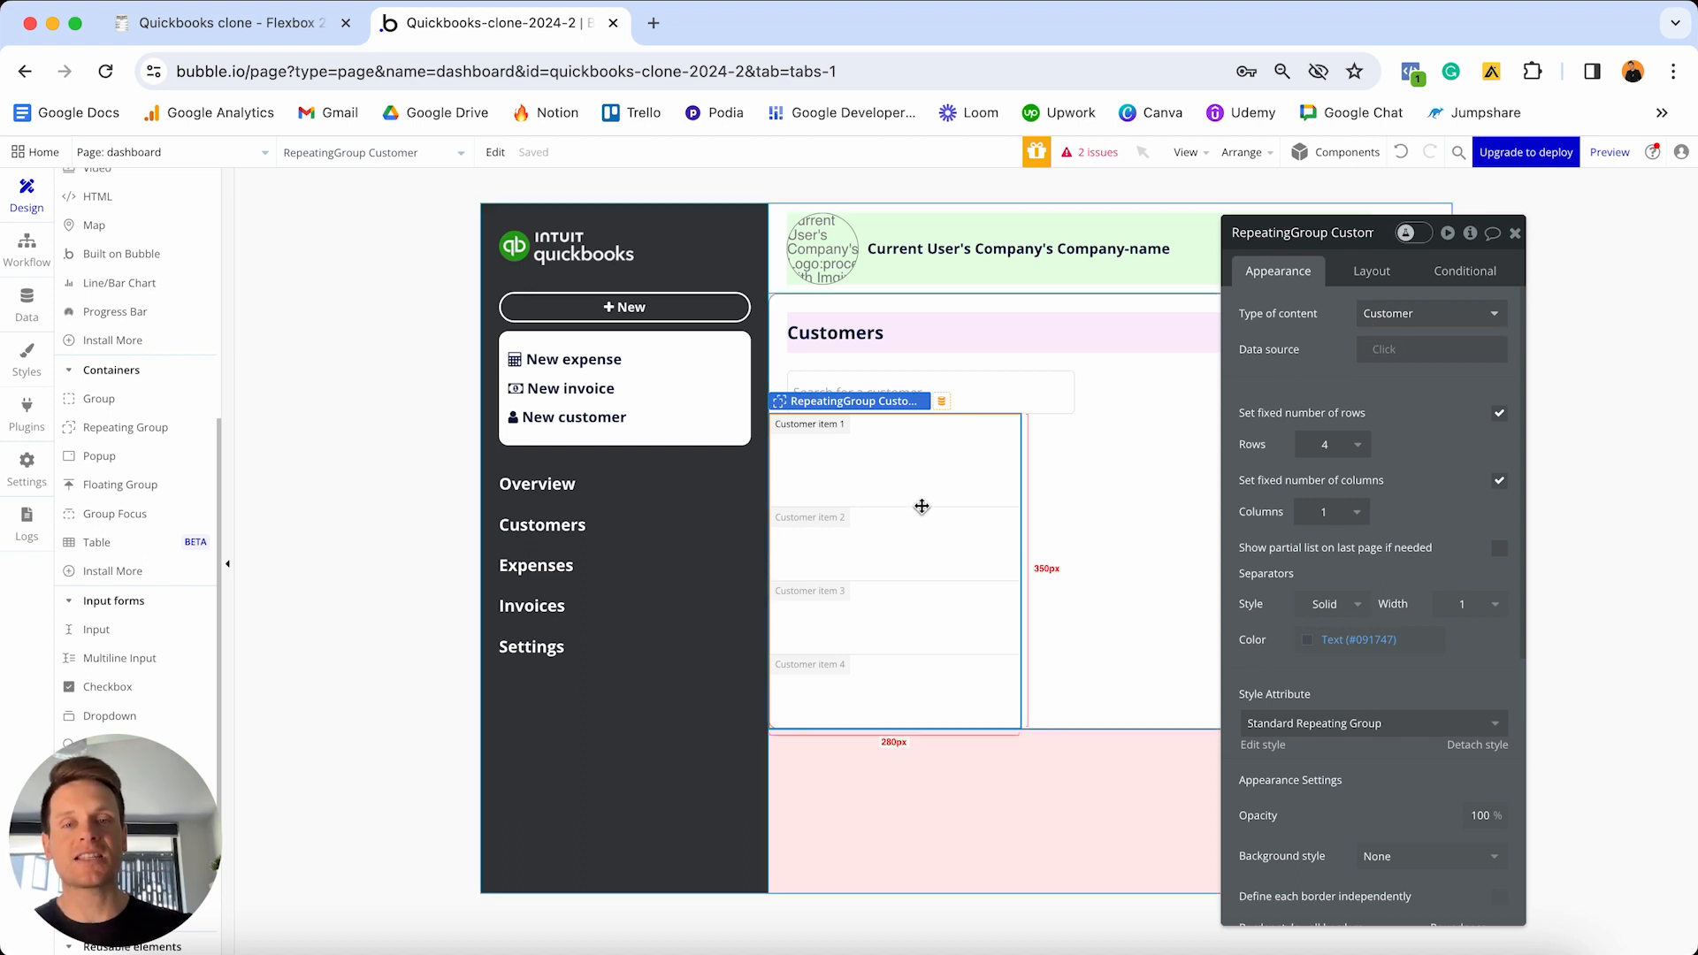
click(1386, 351)
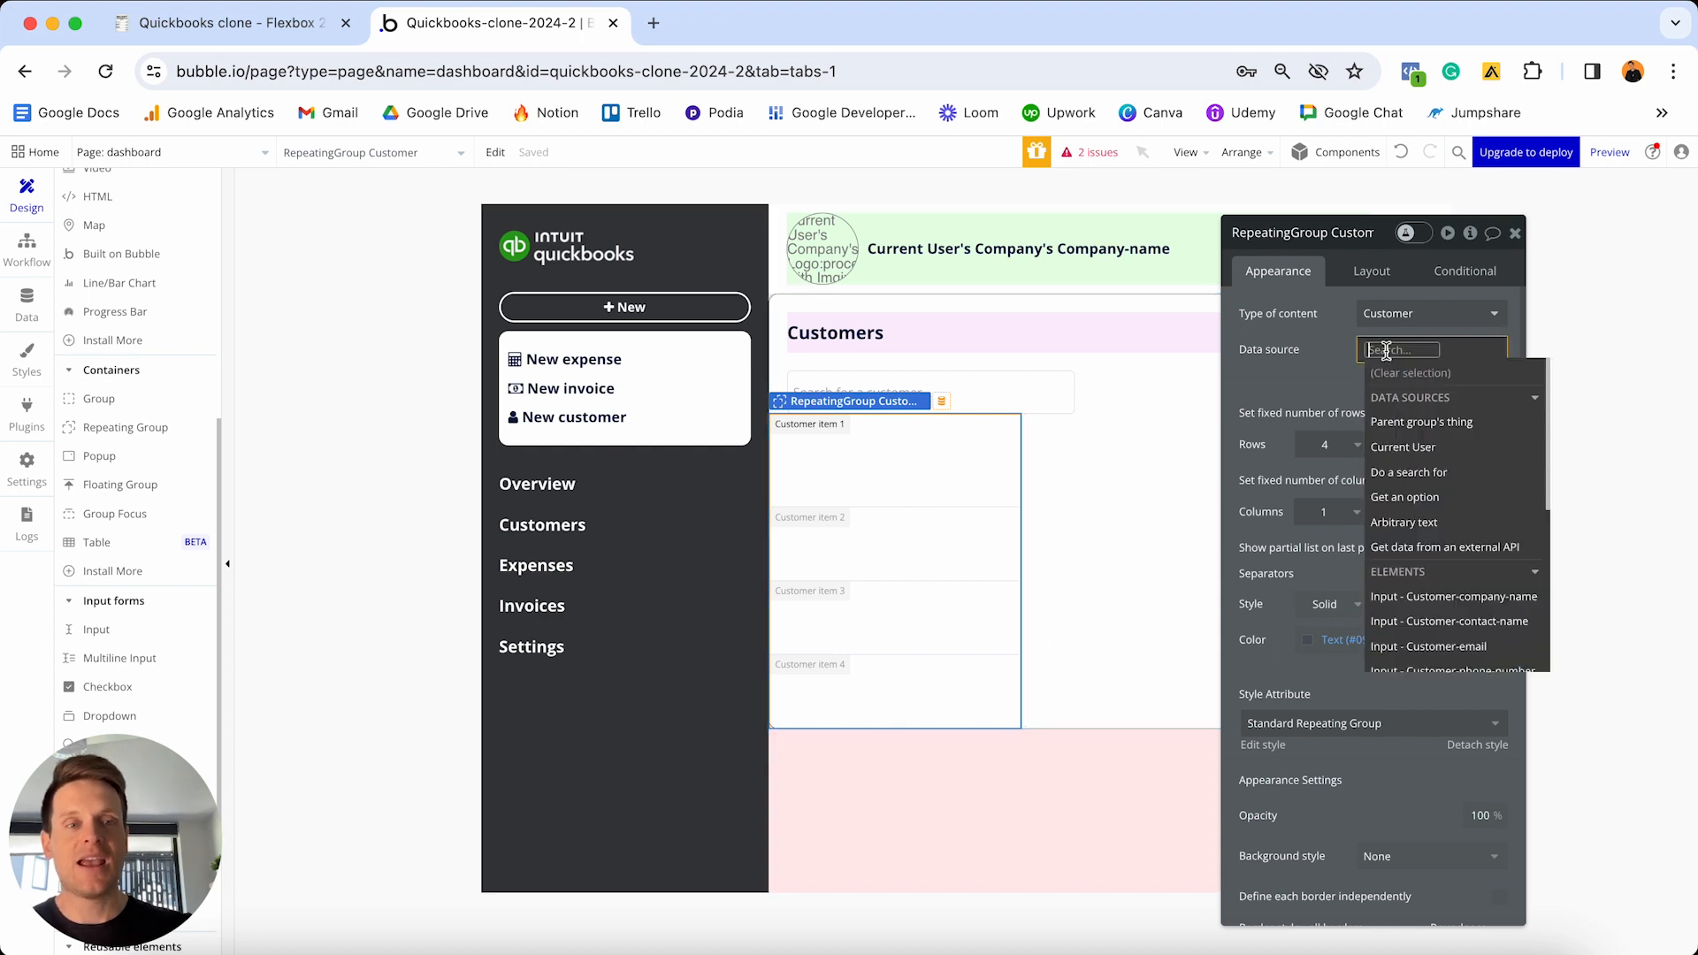
click(1398, 473)
- Search for Customers where OG-business equals the Current User's Company
click(1180, 277)
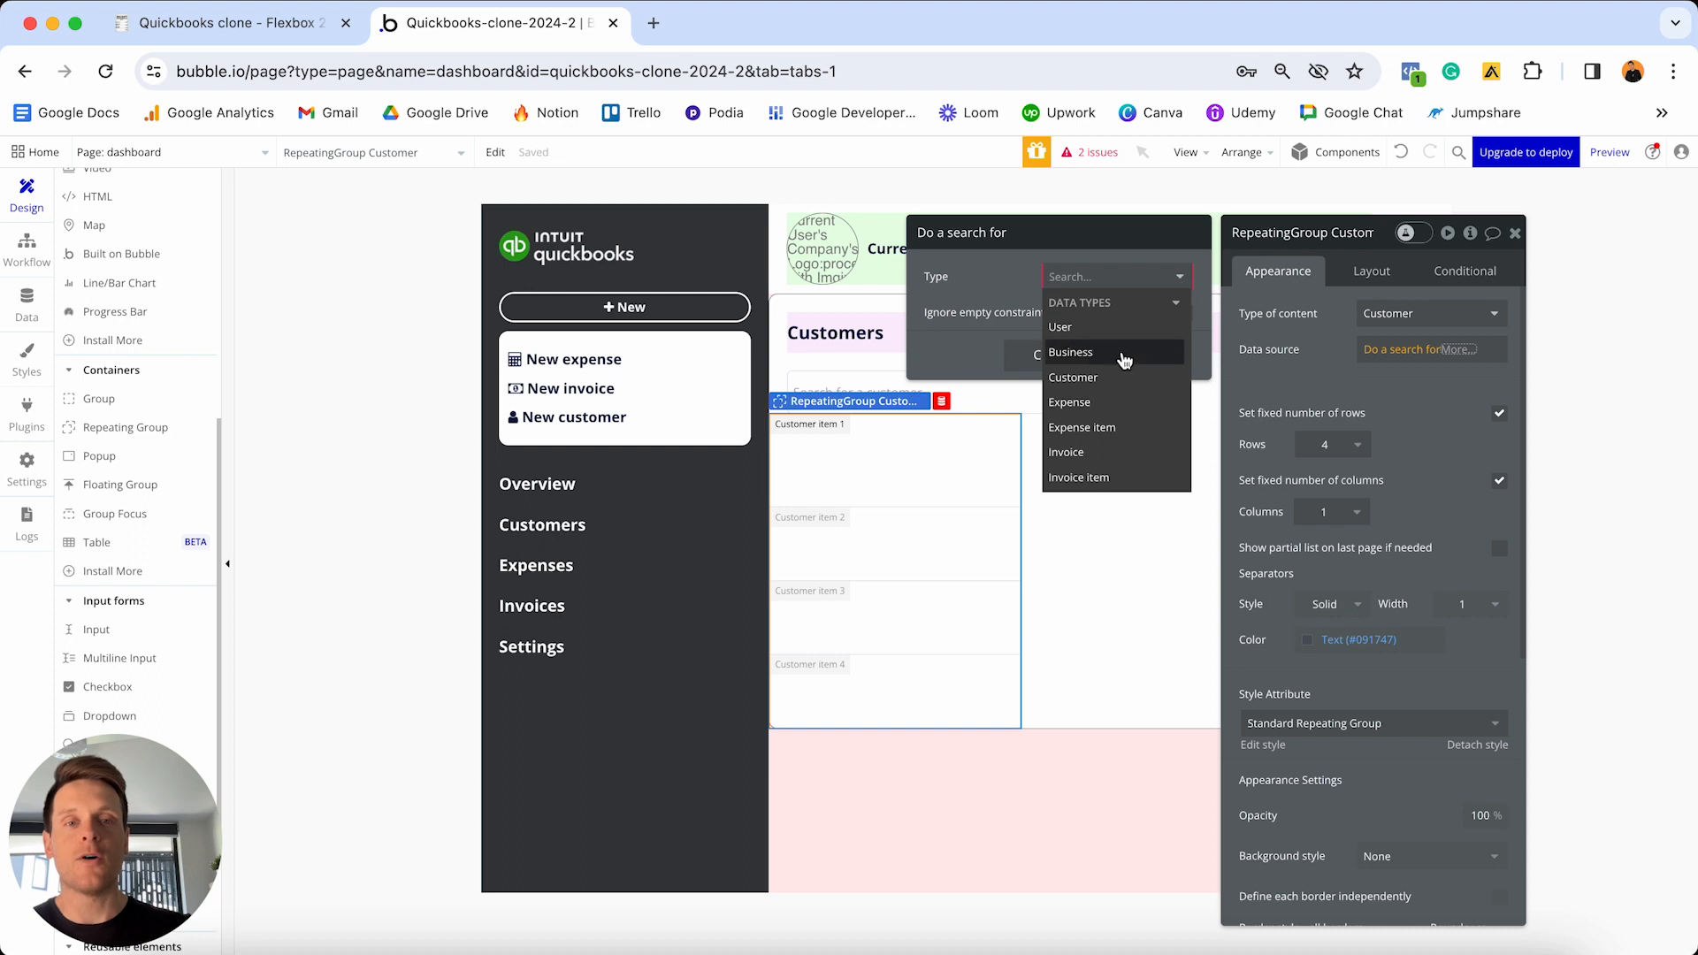
click(1111, 380)
click(1012, 330)
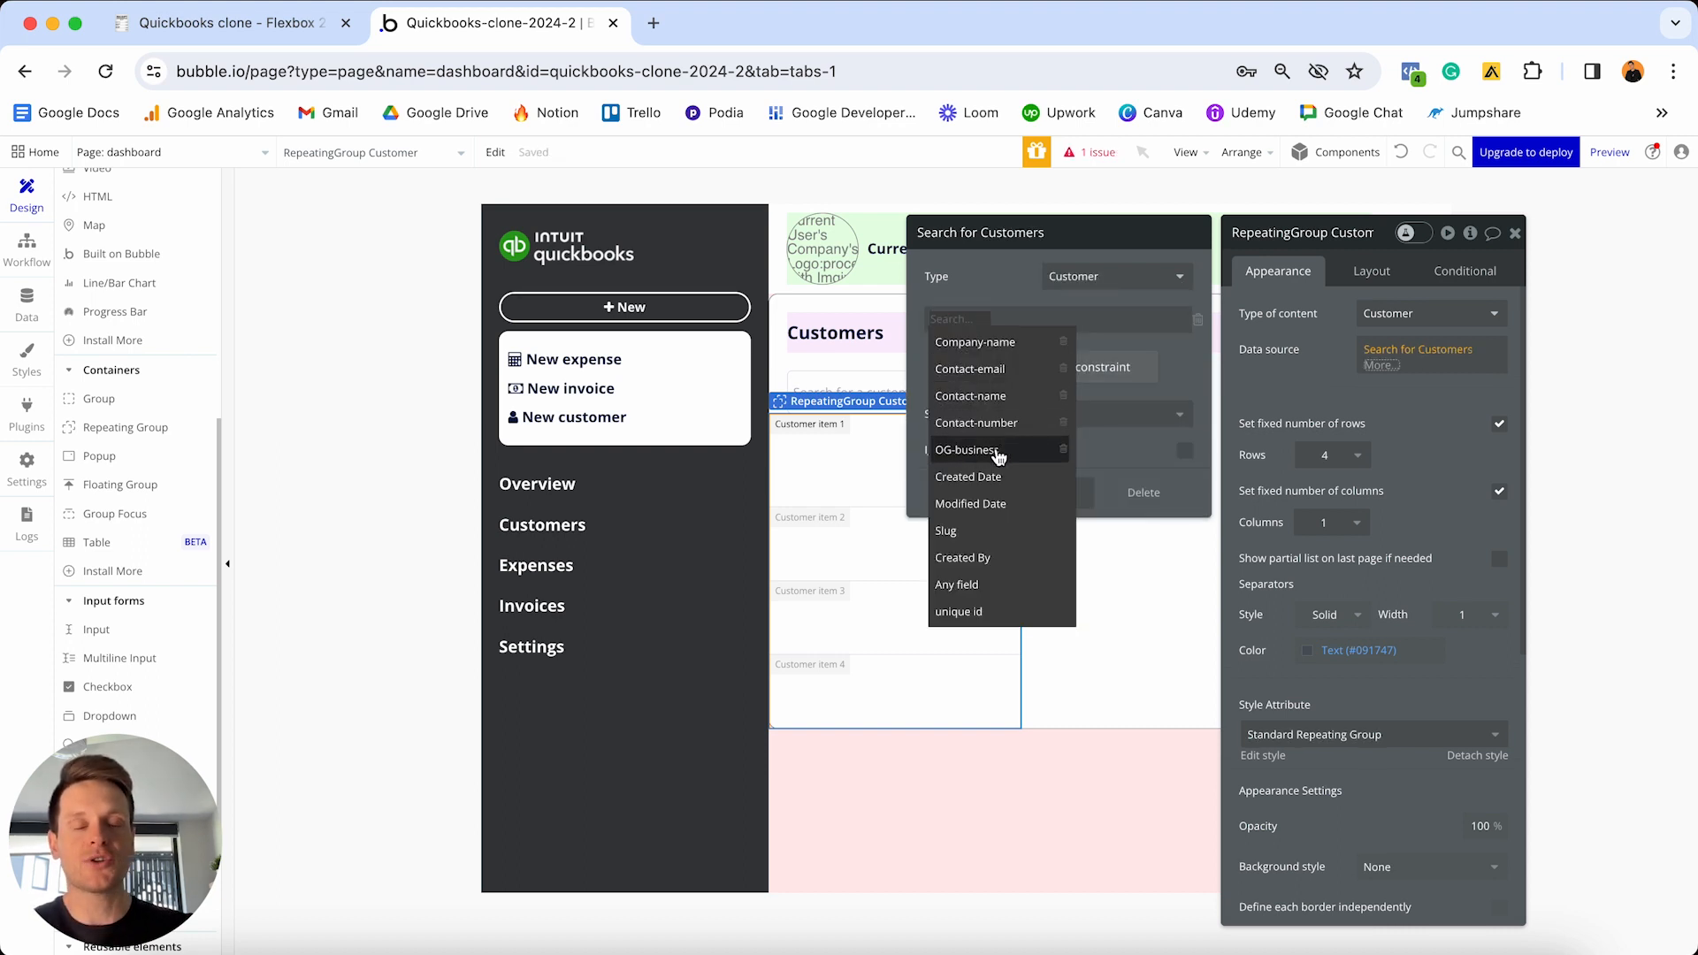
click(985, 453)
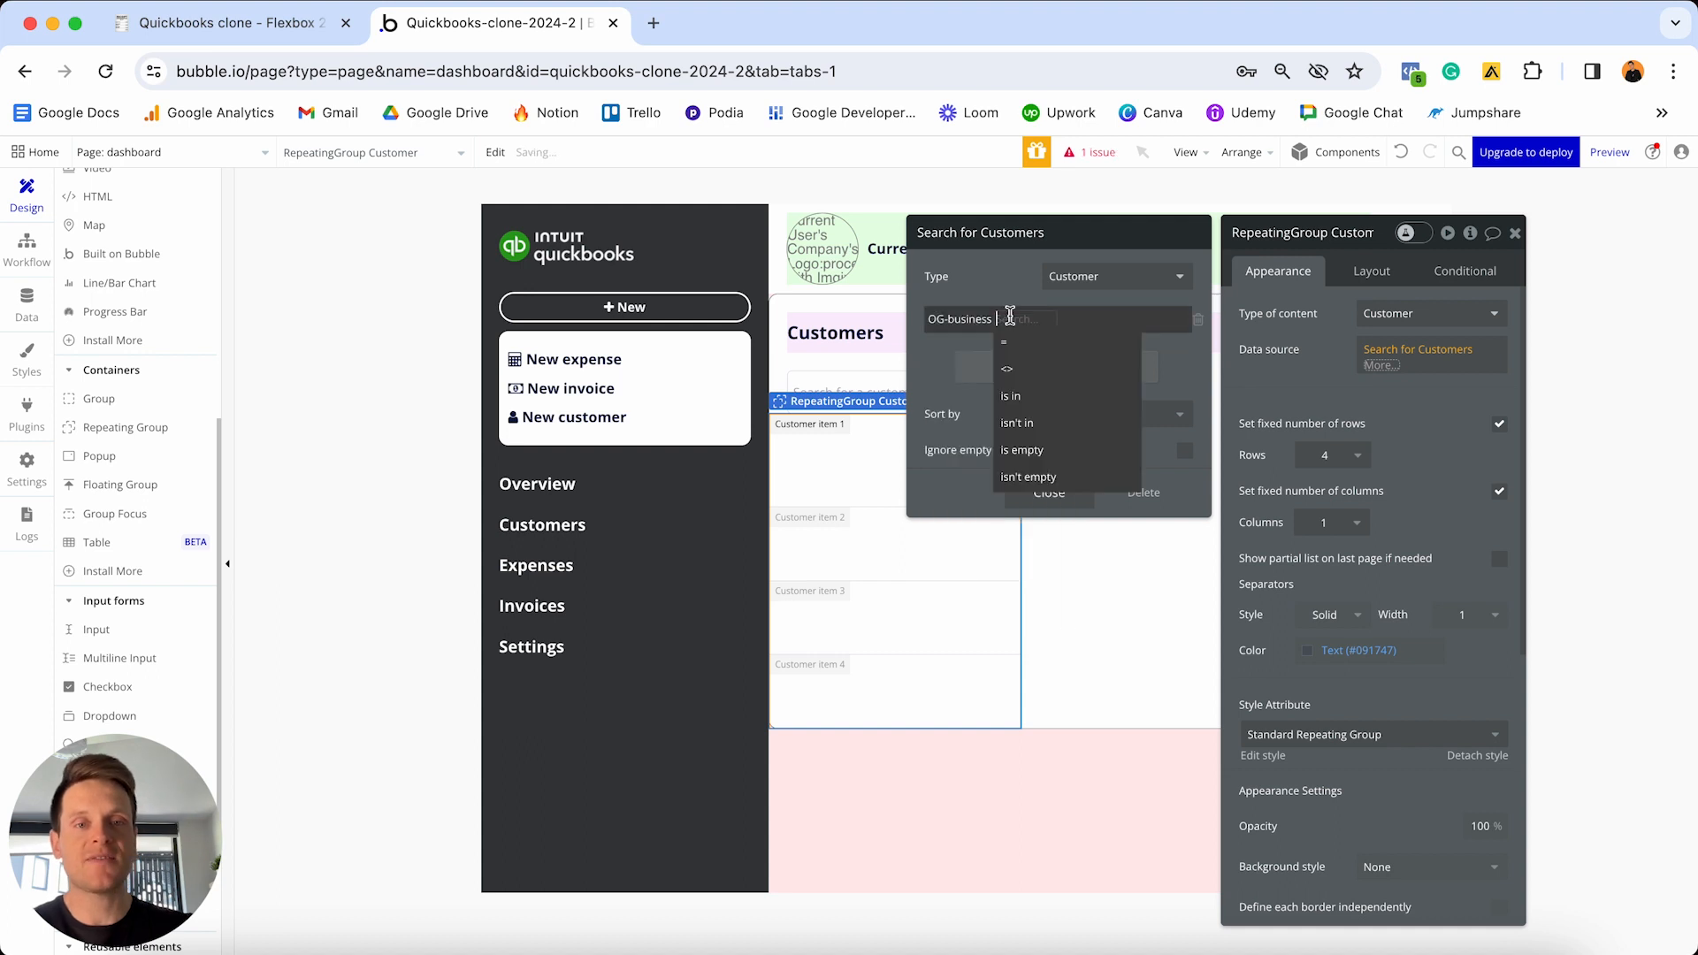
click(1015, 345)
click(1022, 318)
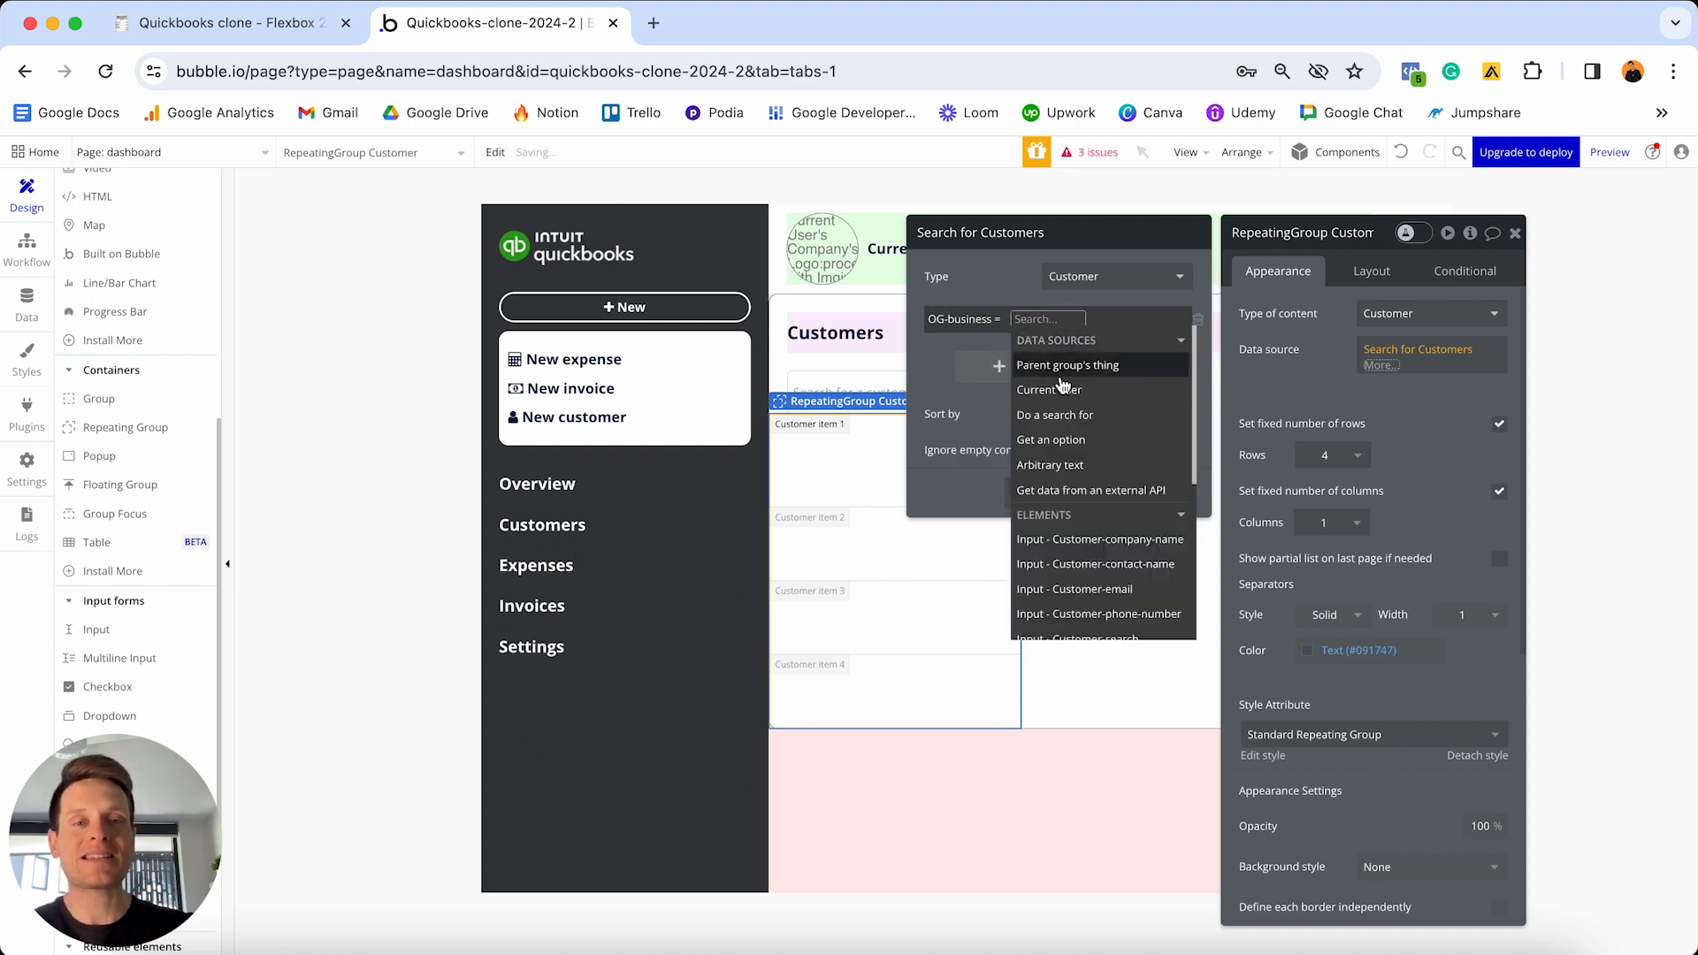
click(1059, 391)
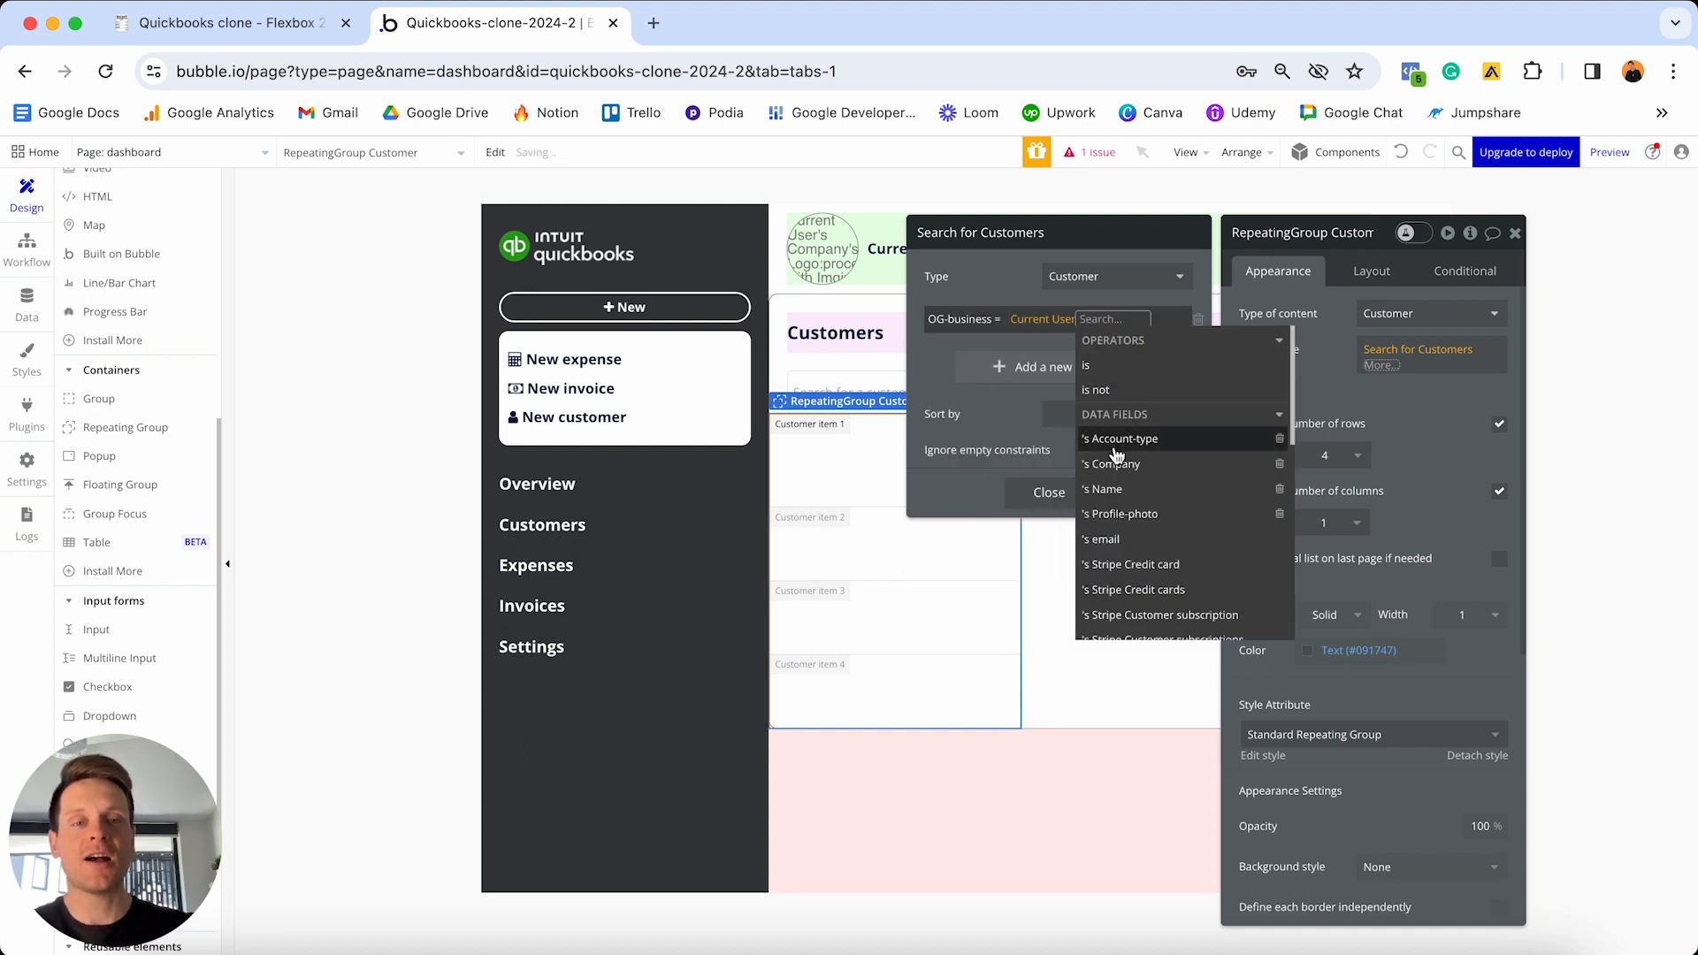
click(1116, 466)
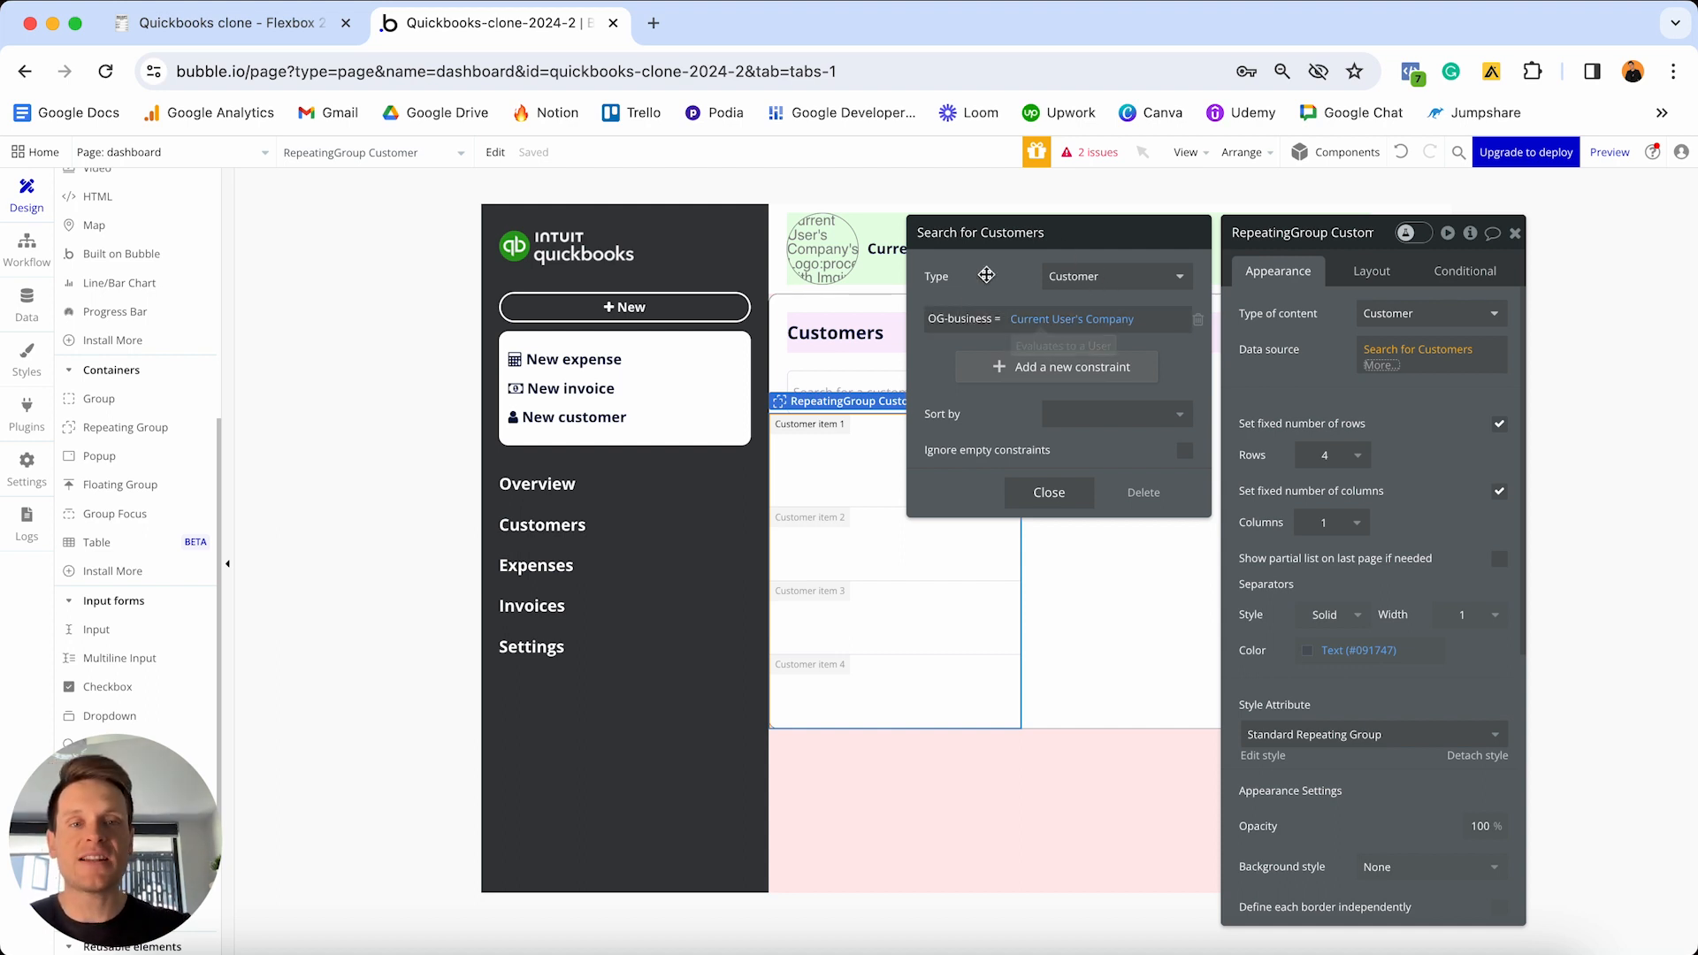
click(1047, 492)
click(1281, 381)
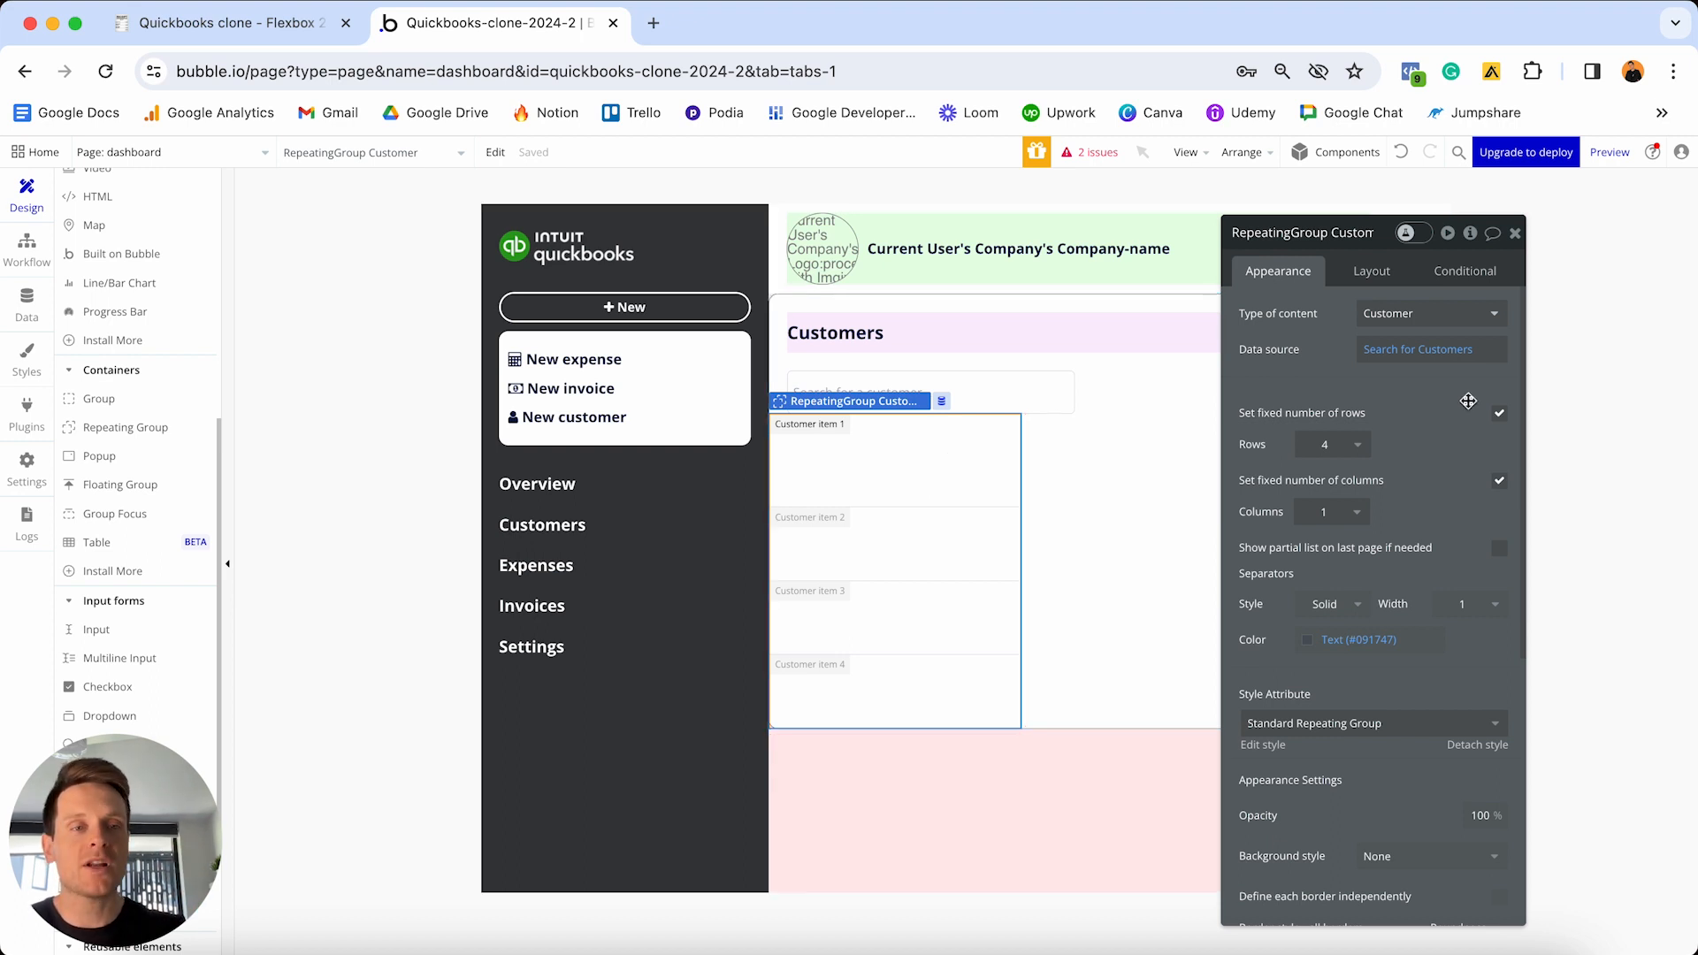
- Turn off the fixed row count and move the layout settings panel aside
click(1500, 415)
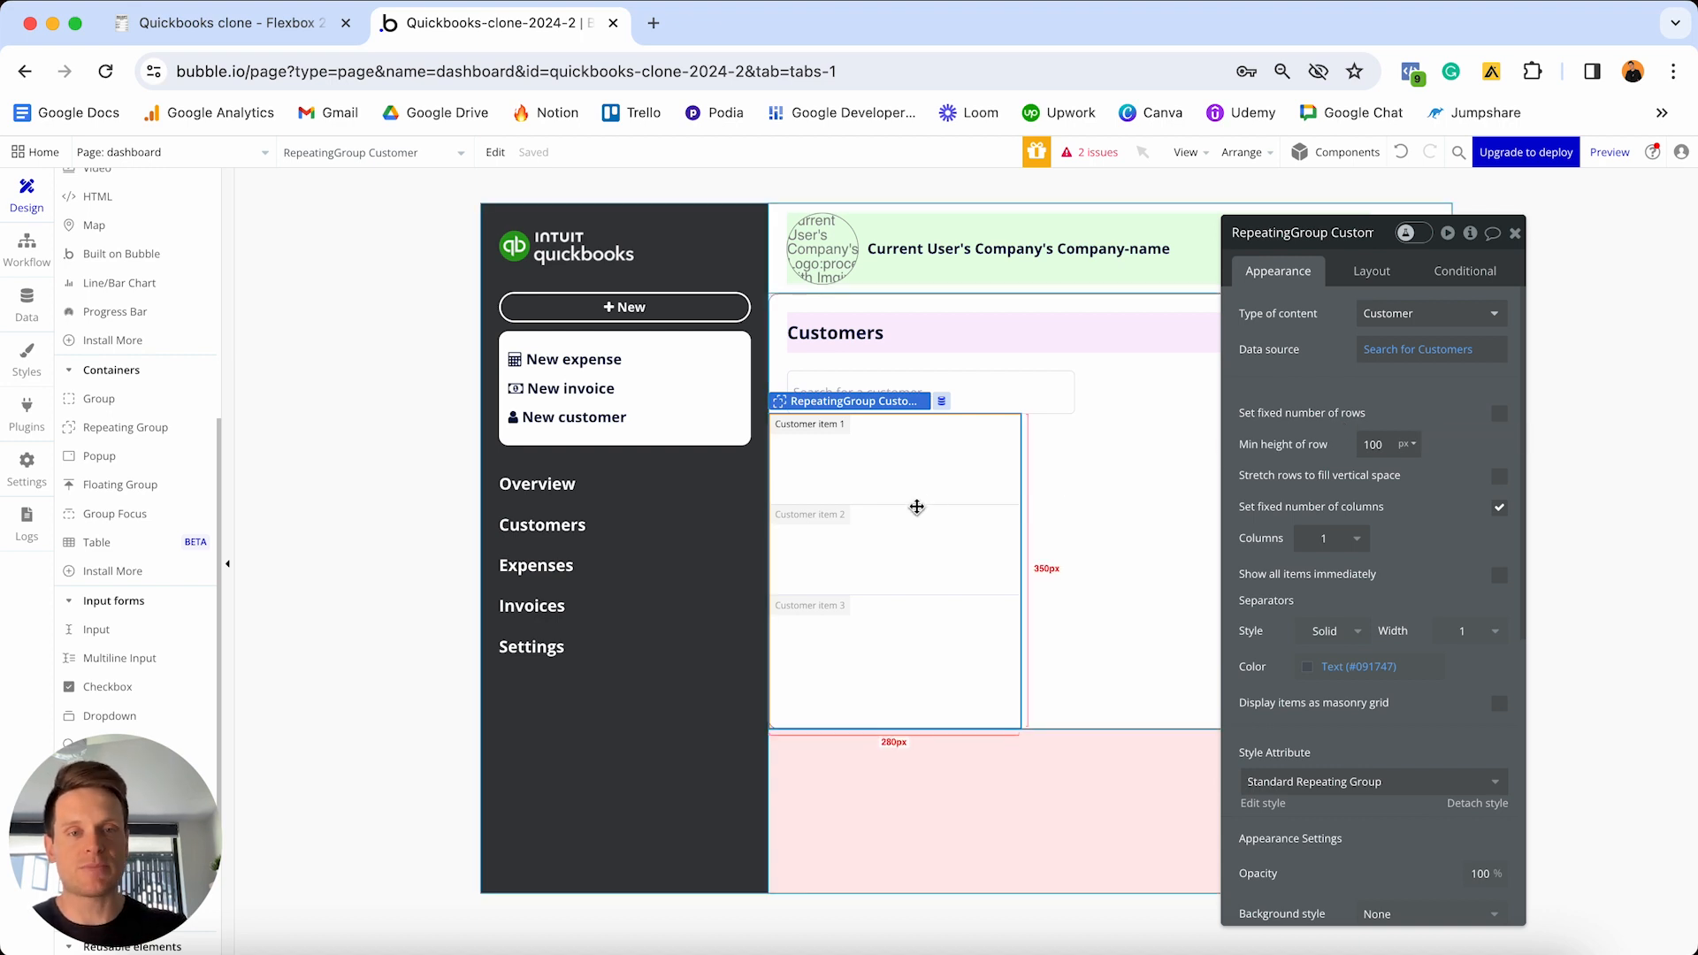
click(1372, 271)
drag(1382, 235, 486, 272)
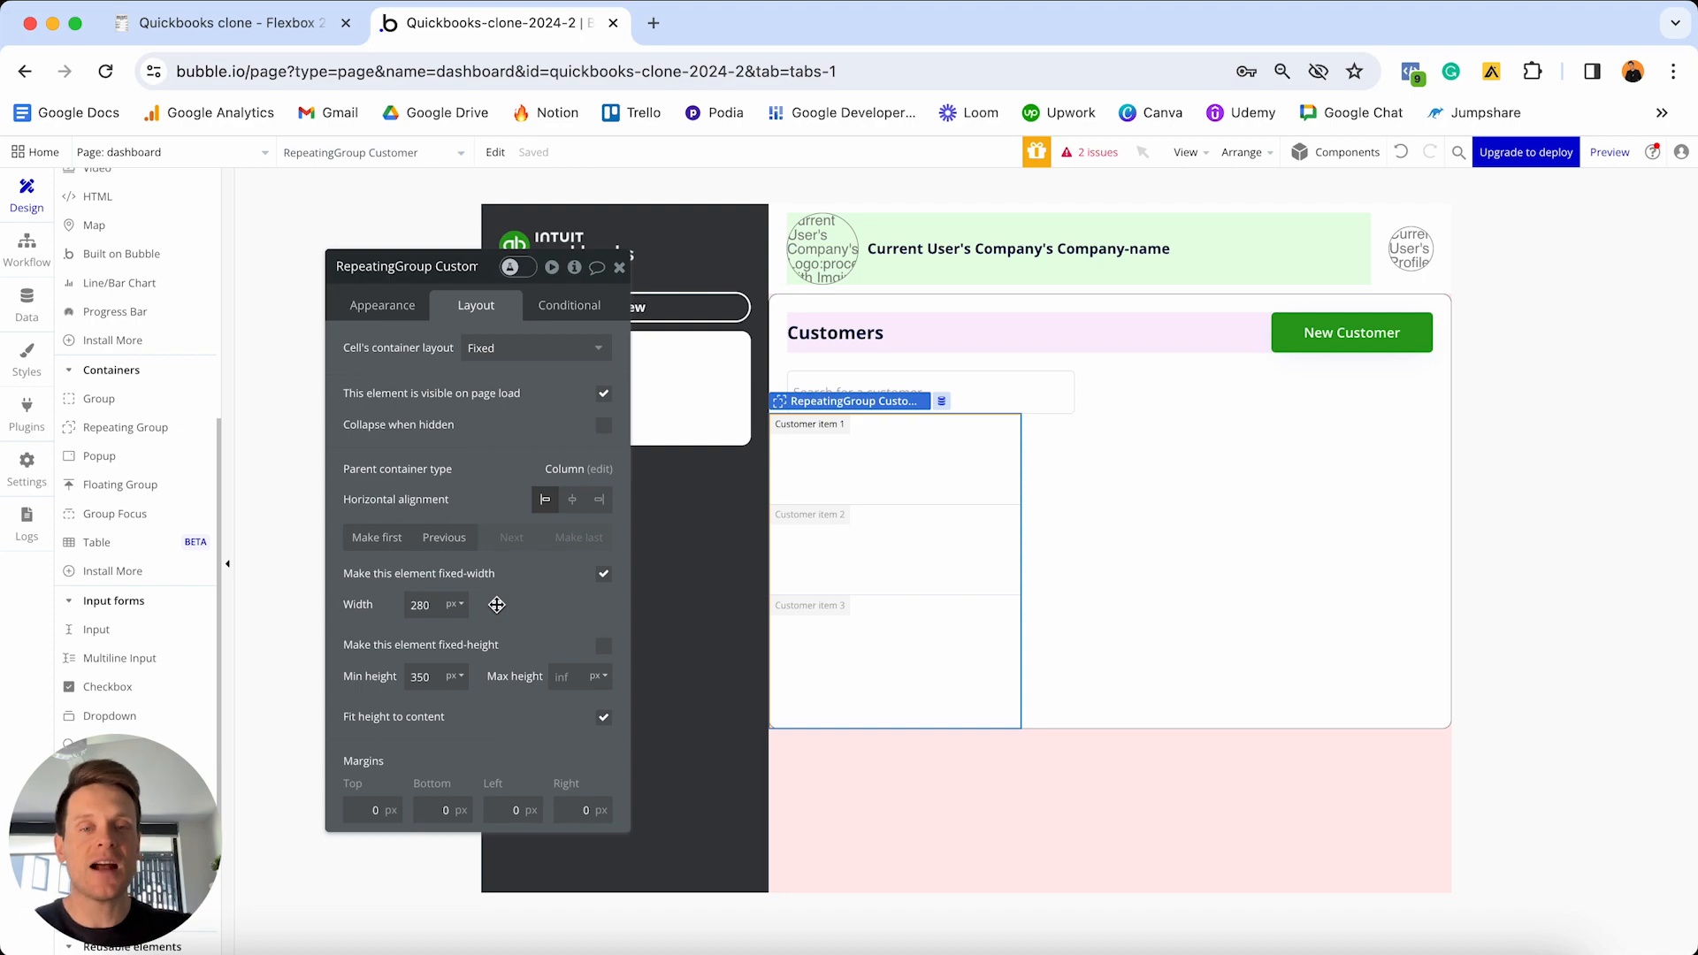
key(ctrl+Up)
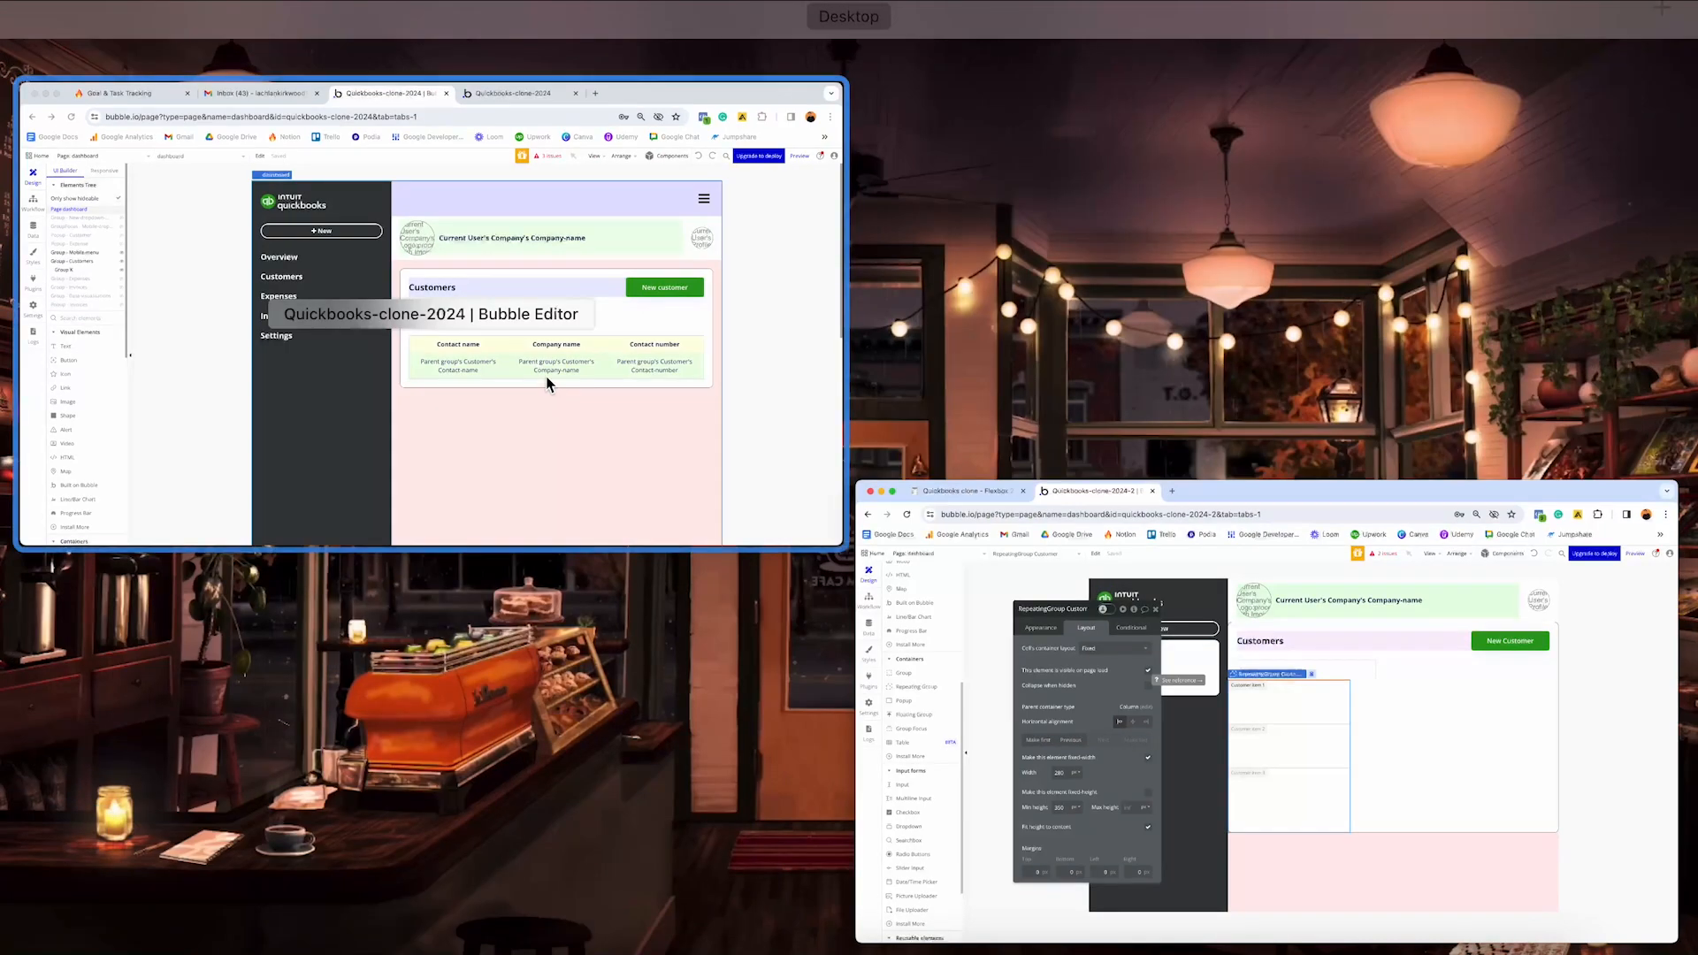
click(549, 379)
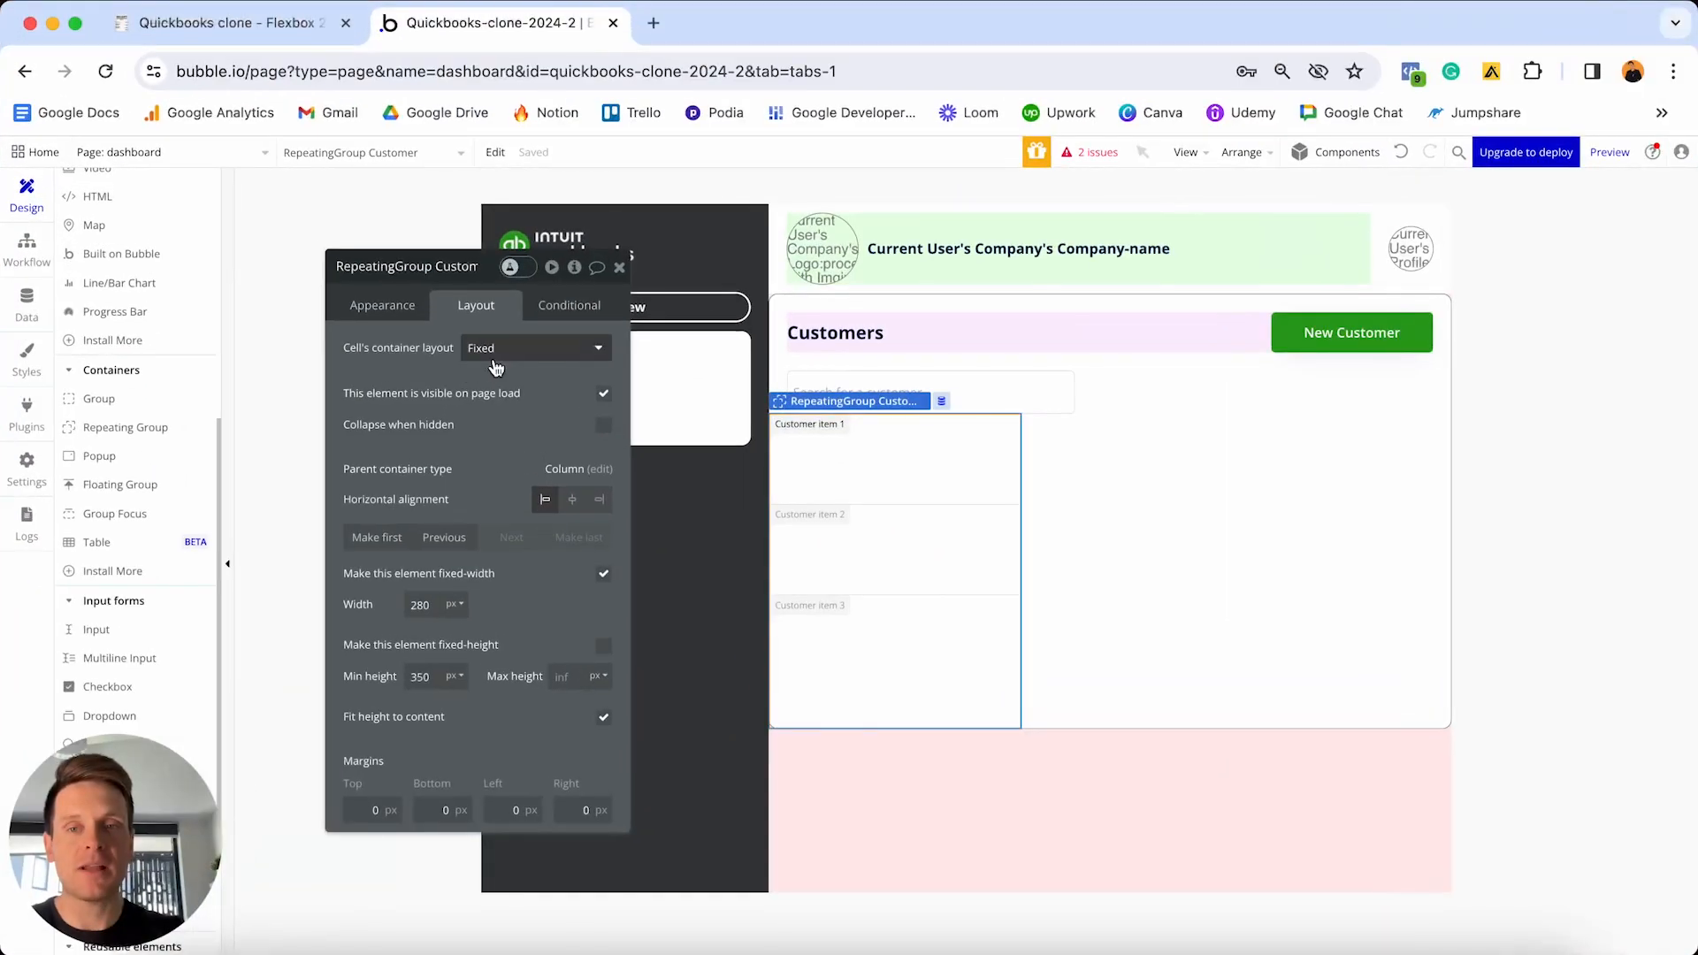
- Set the cells to Column layout, remove fixed width, and set min width to 0
click(508, 349)
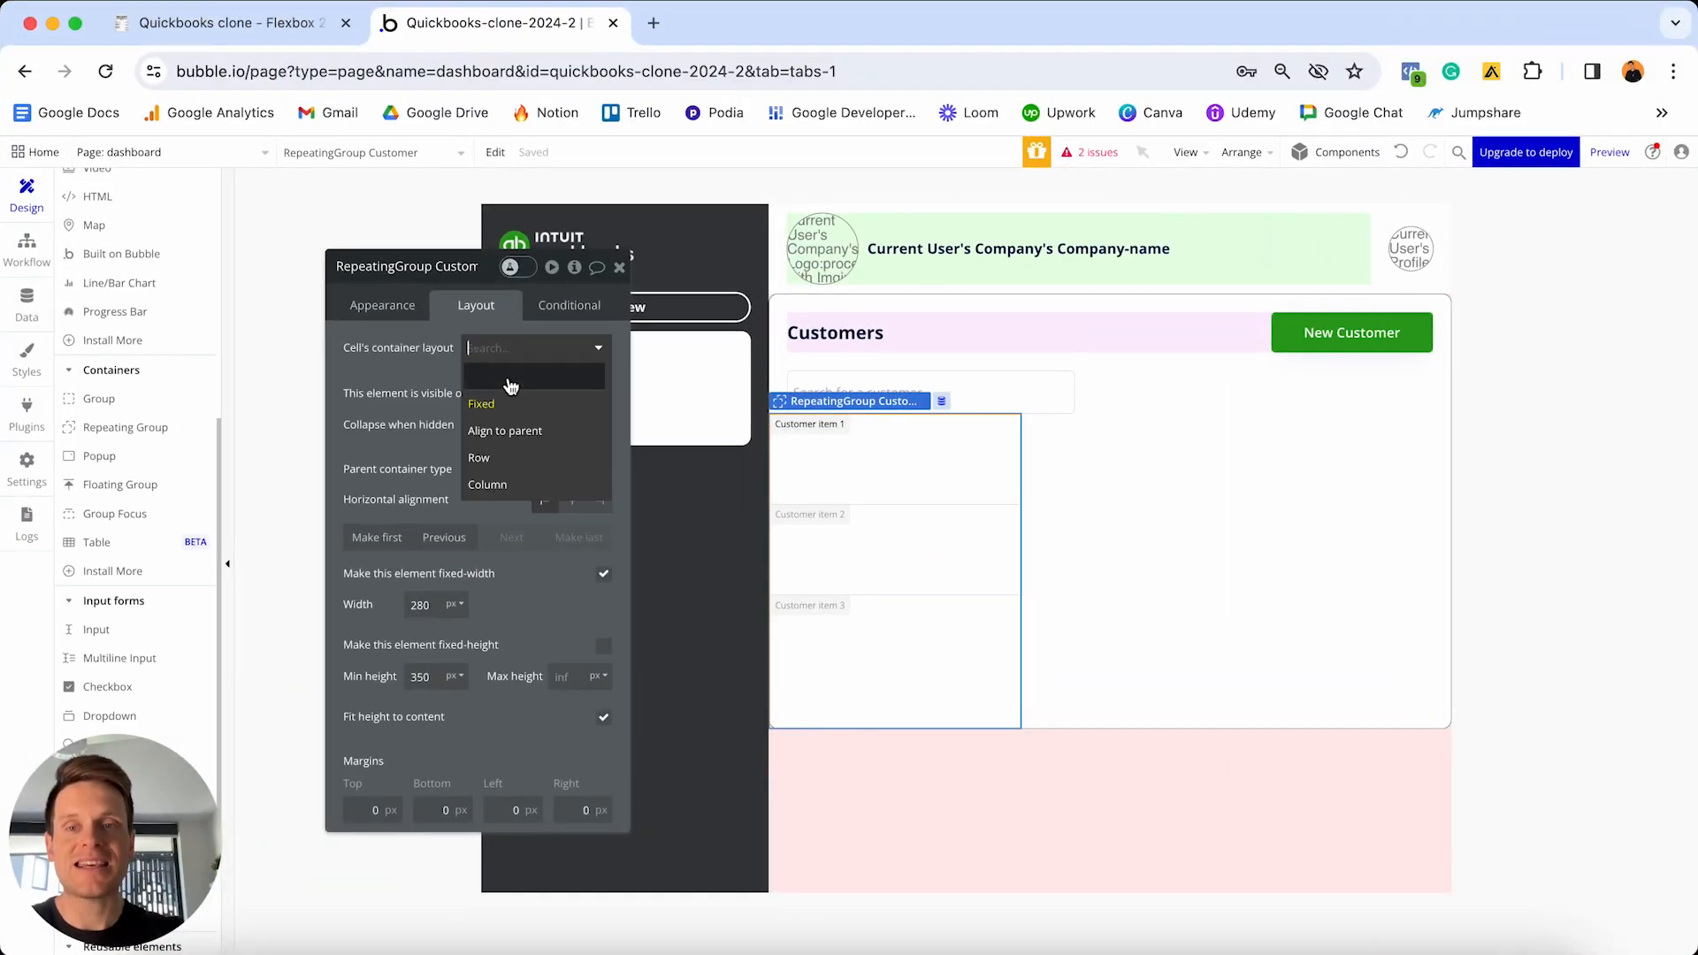
click(514, 484)
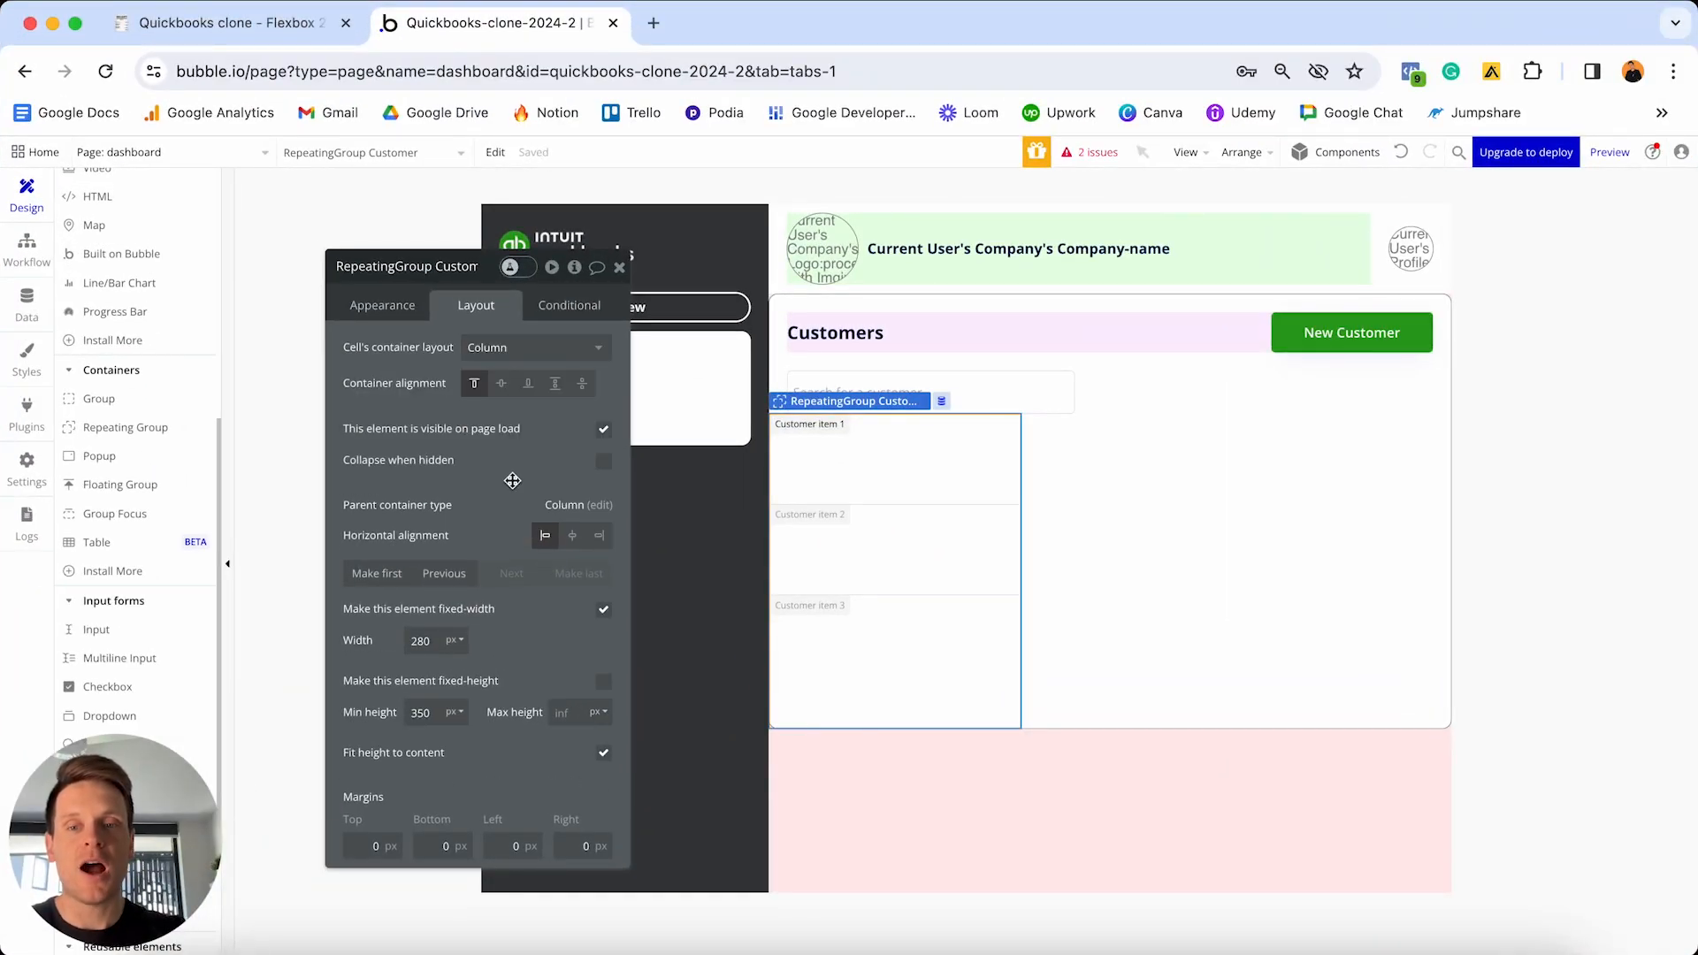
click(604, 611)
click(449, 638)
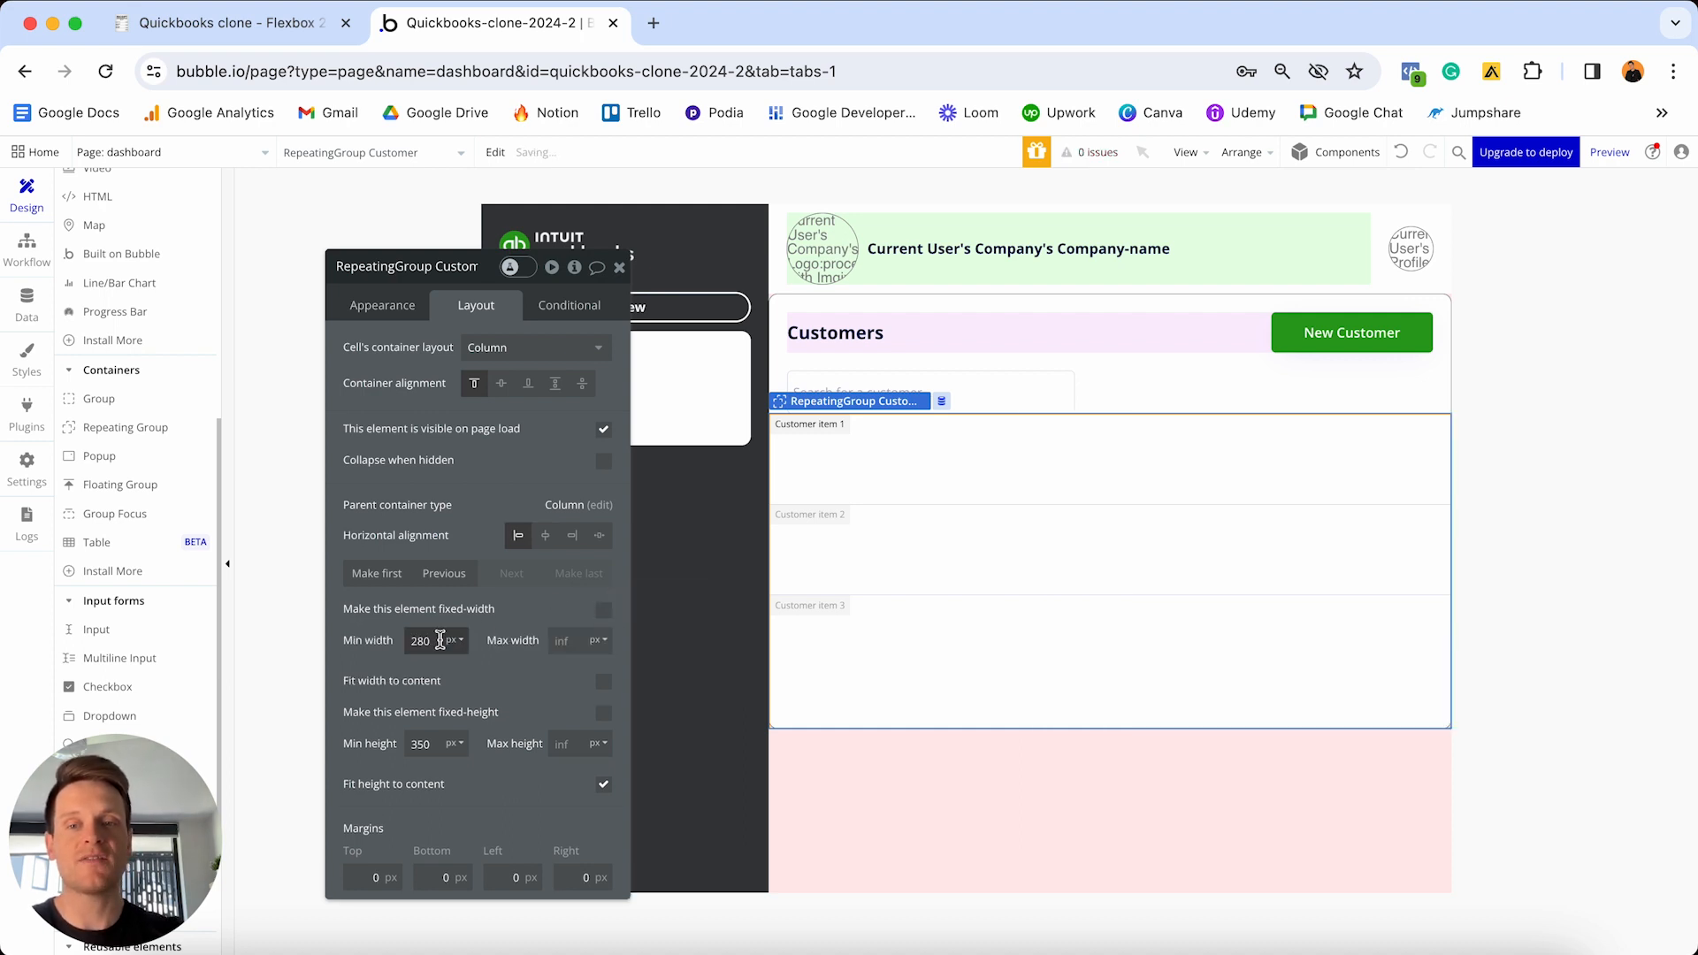
double_click(453, 639)
text(0)
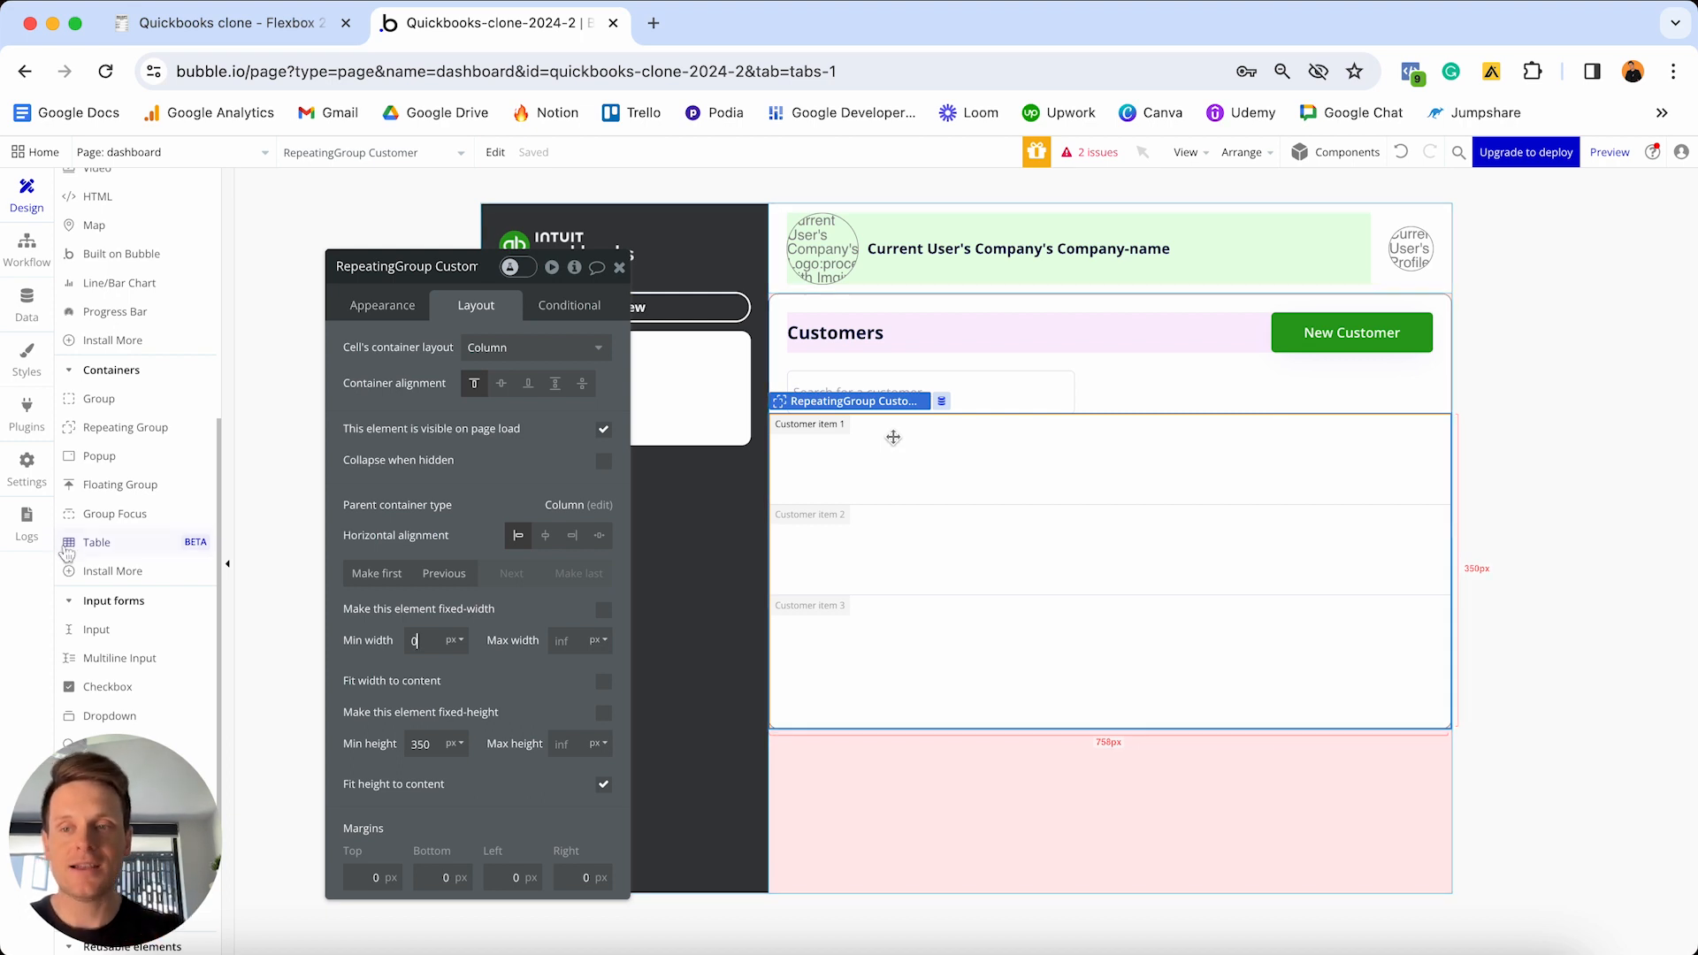
- Draw a new group in the first cell and detach it from its style
click(105, 399)
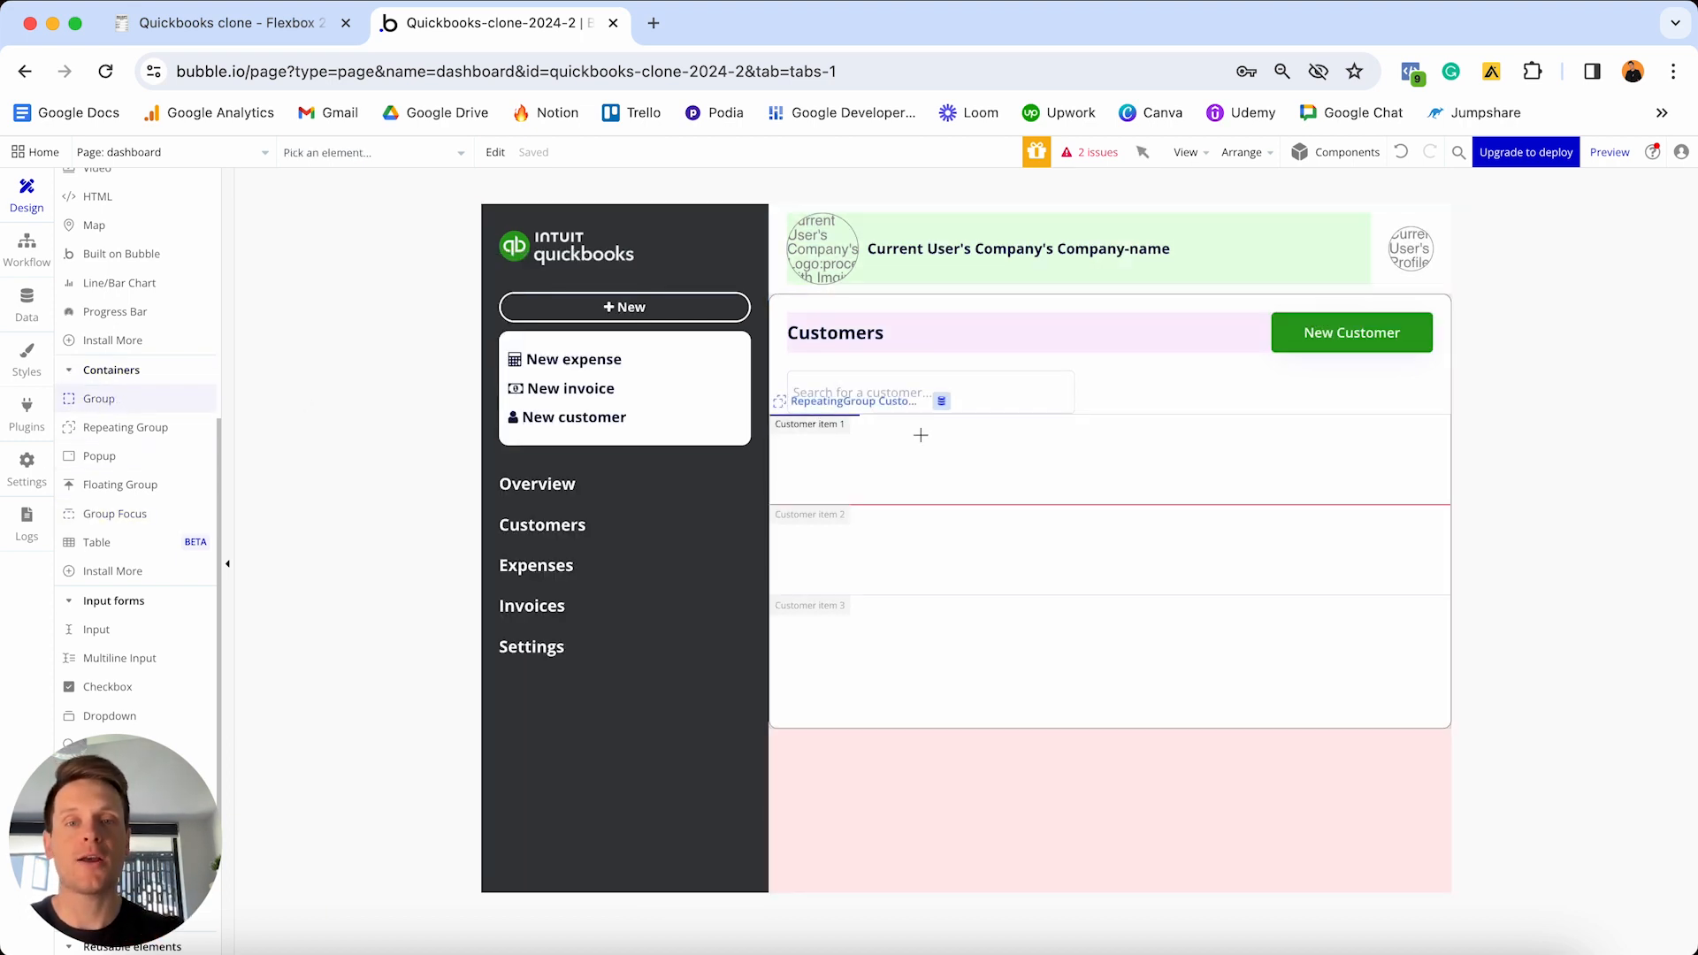
click(988, 428)
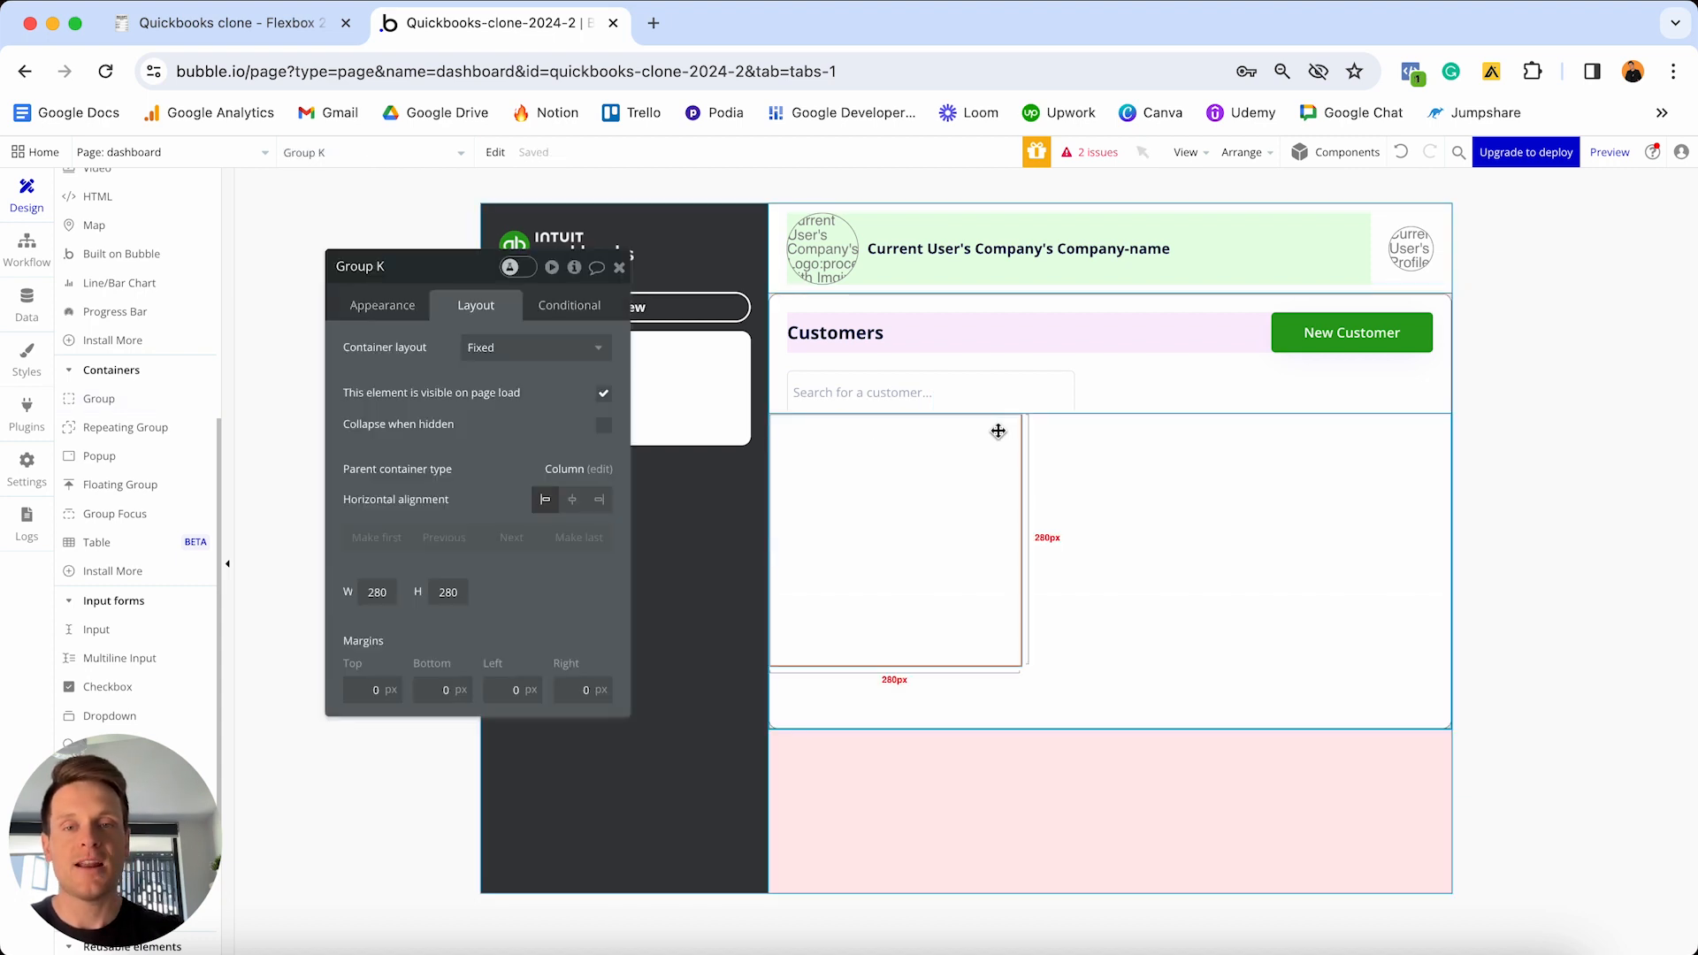
click(377, 304)
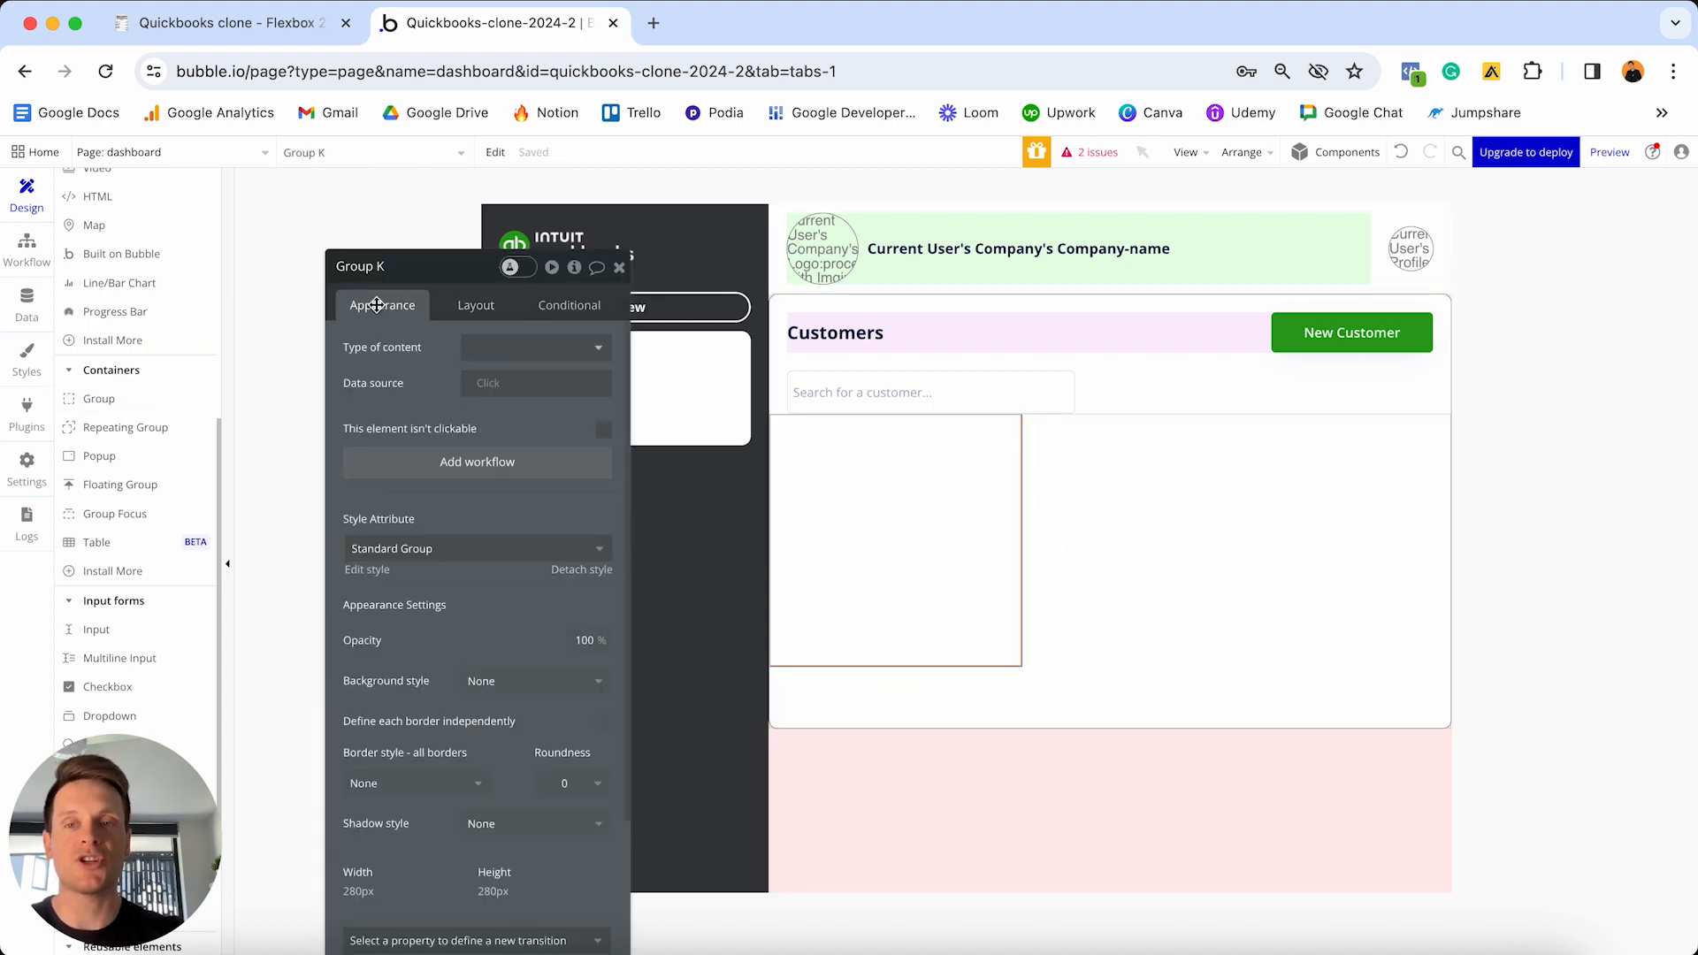
click(573, 570)
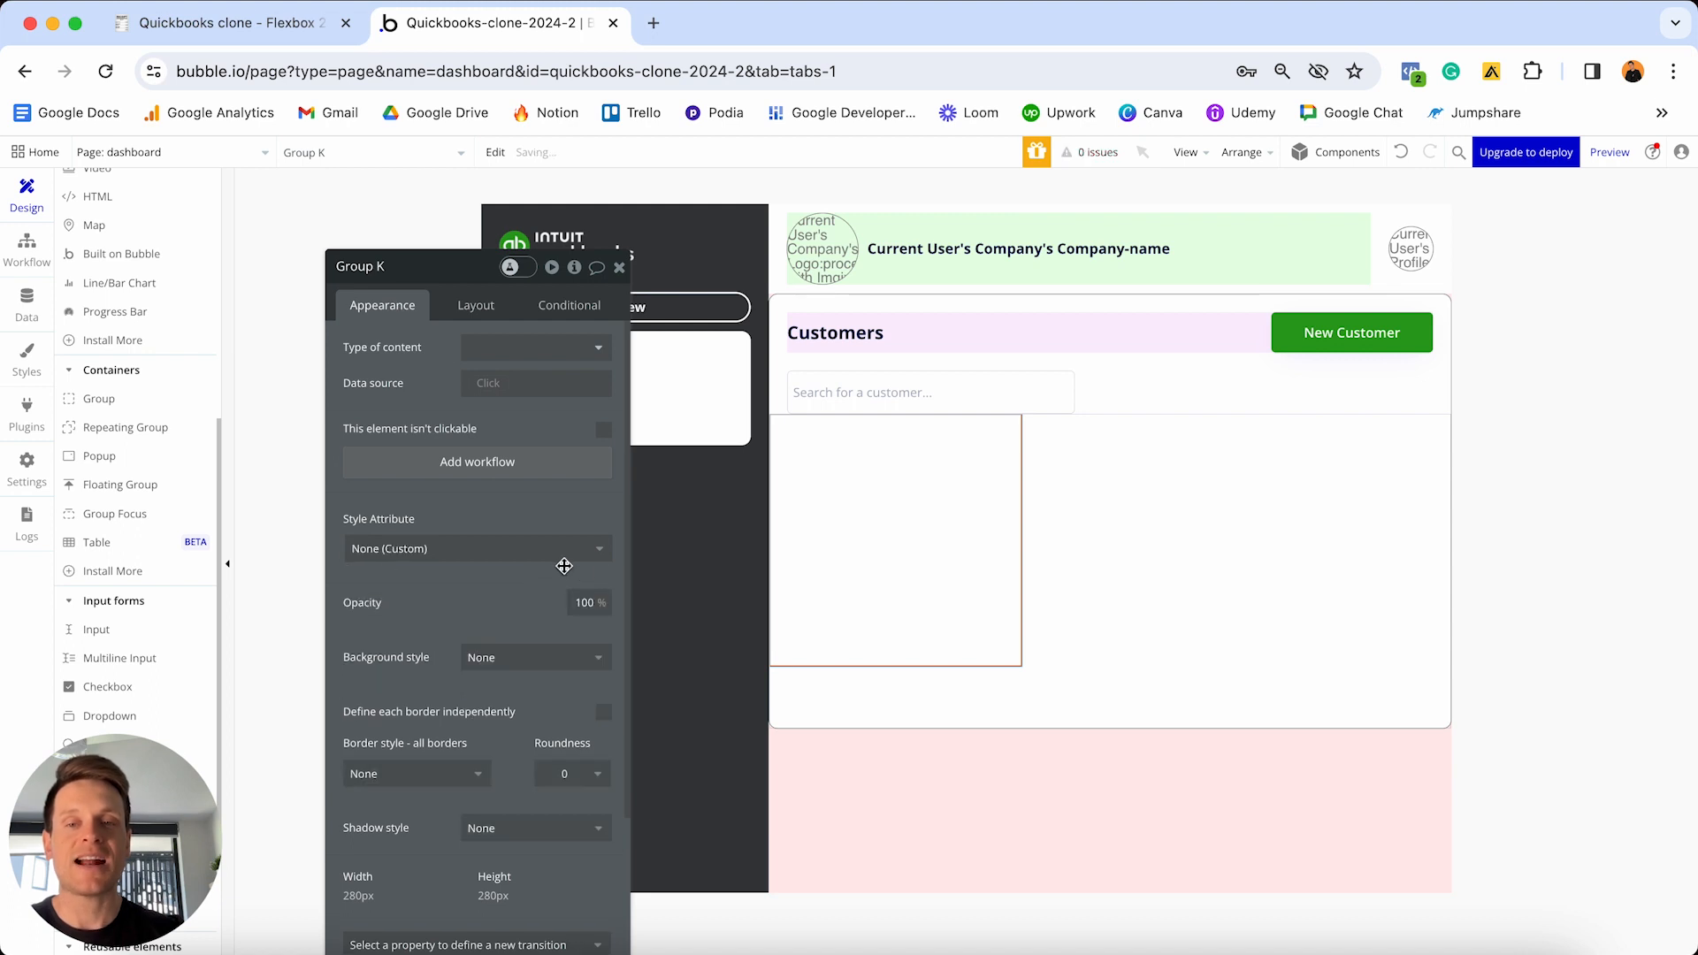
- Give the group a flat pale yellow #FFFFE5 background
scroll(564, 566, down, 3)
click(502, 541)
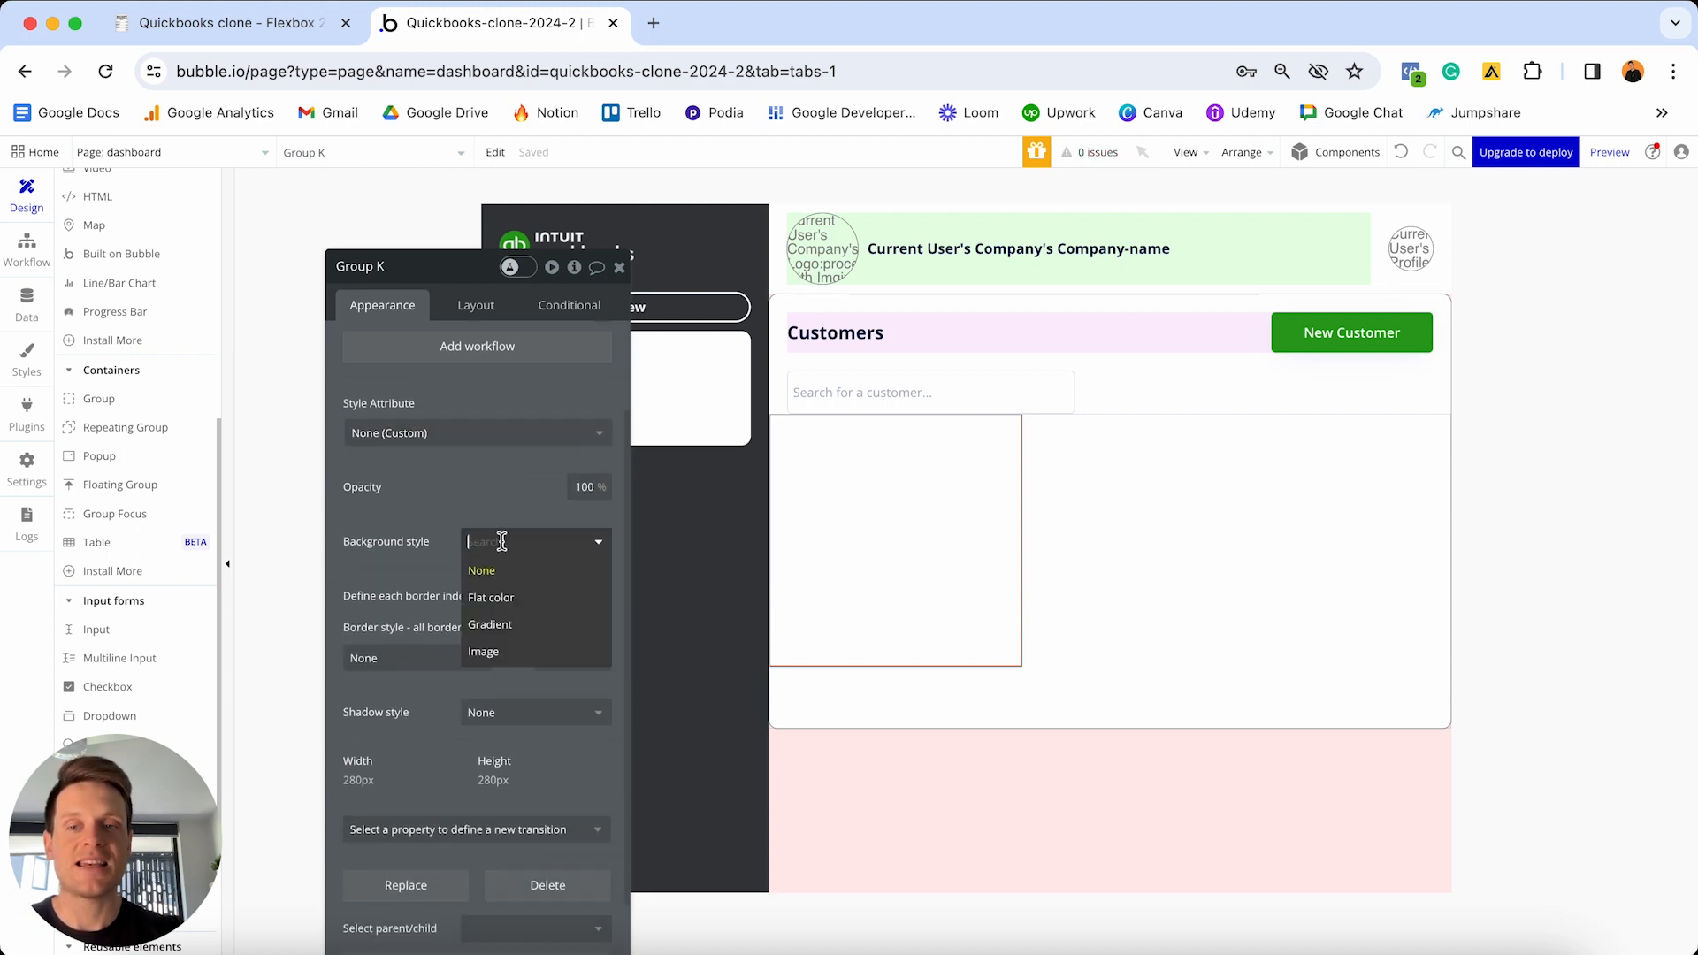
click(506, 599)
click(505, 585)
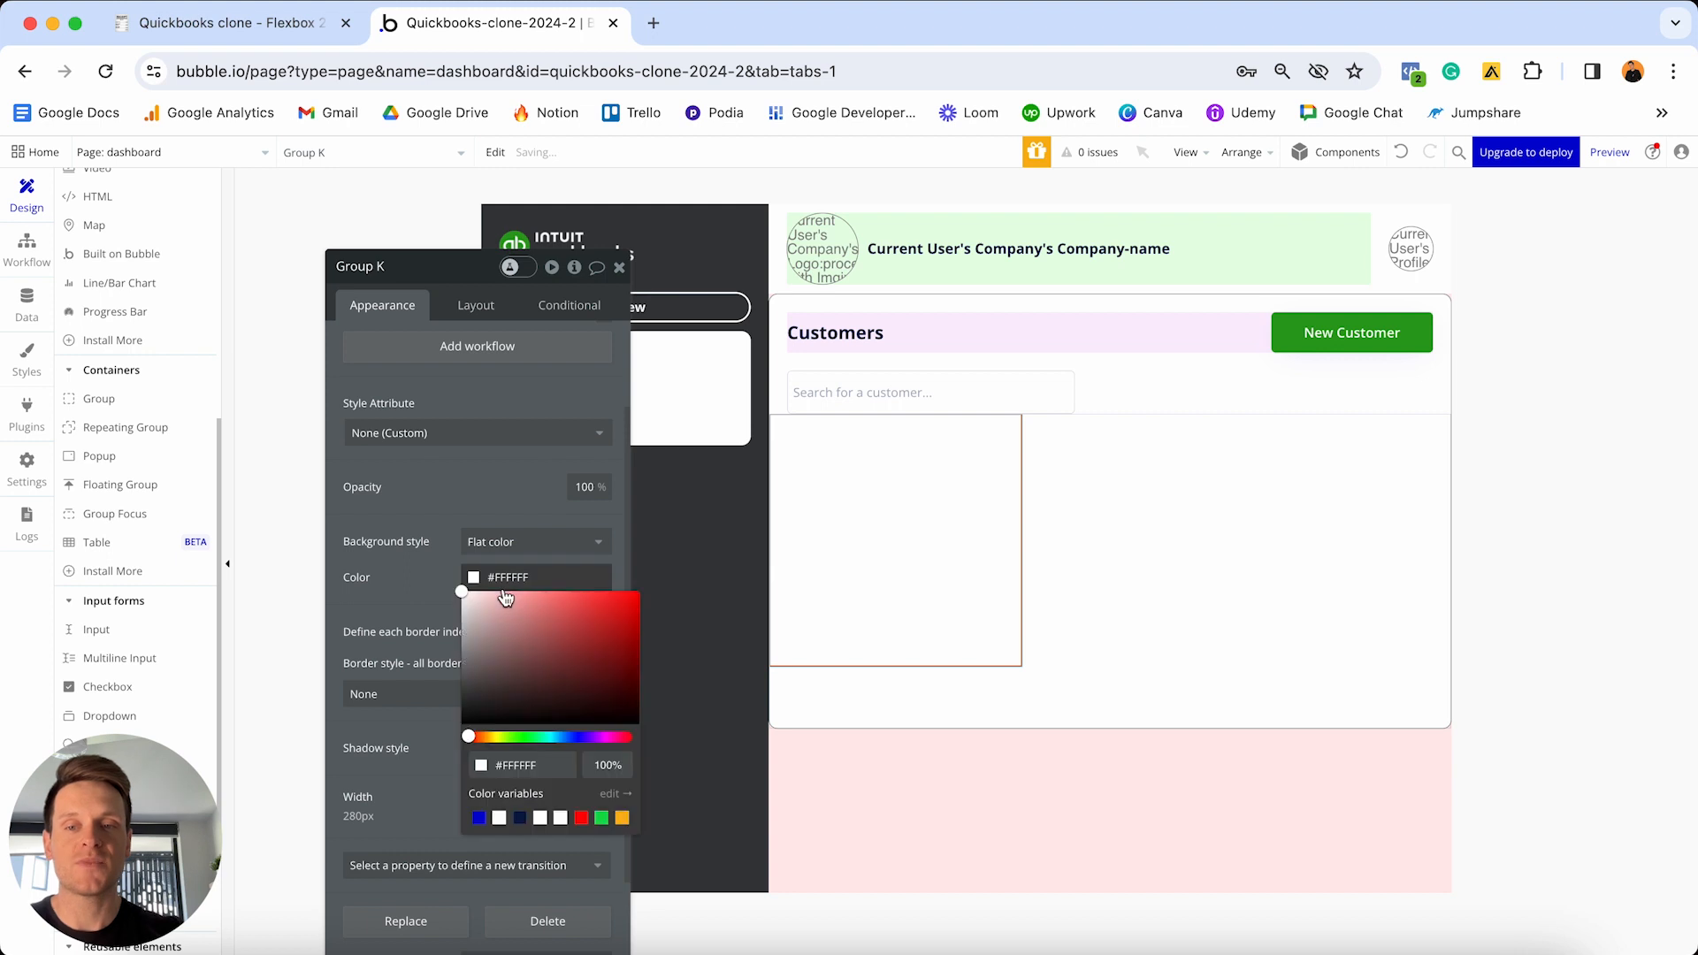
click(478, 592)
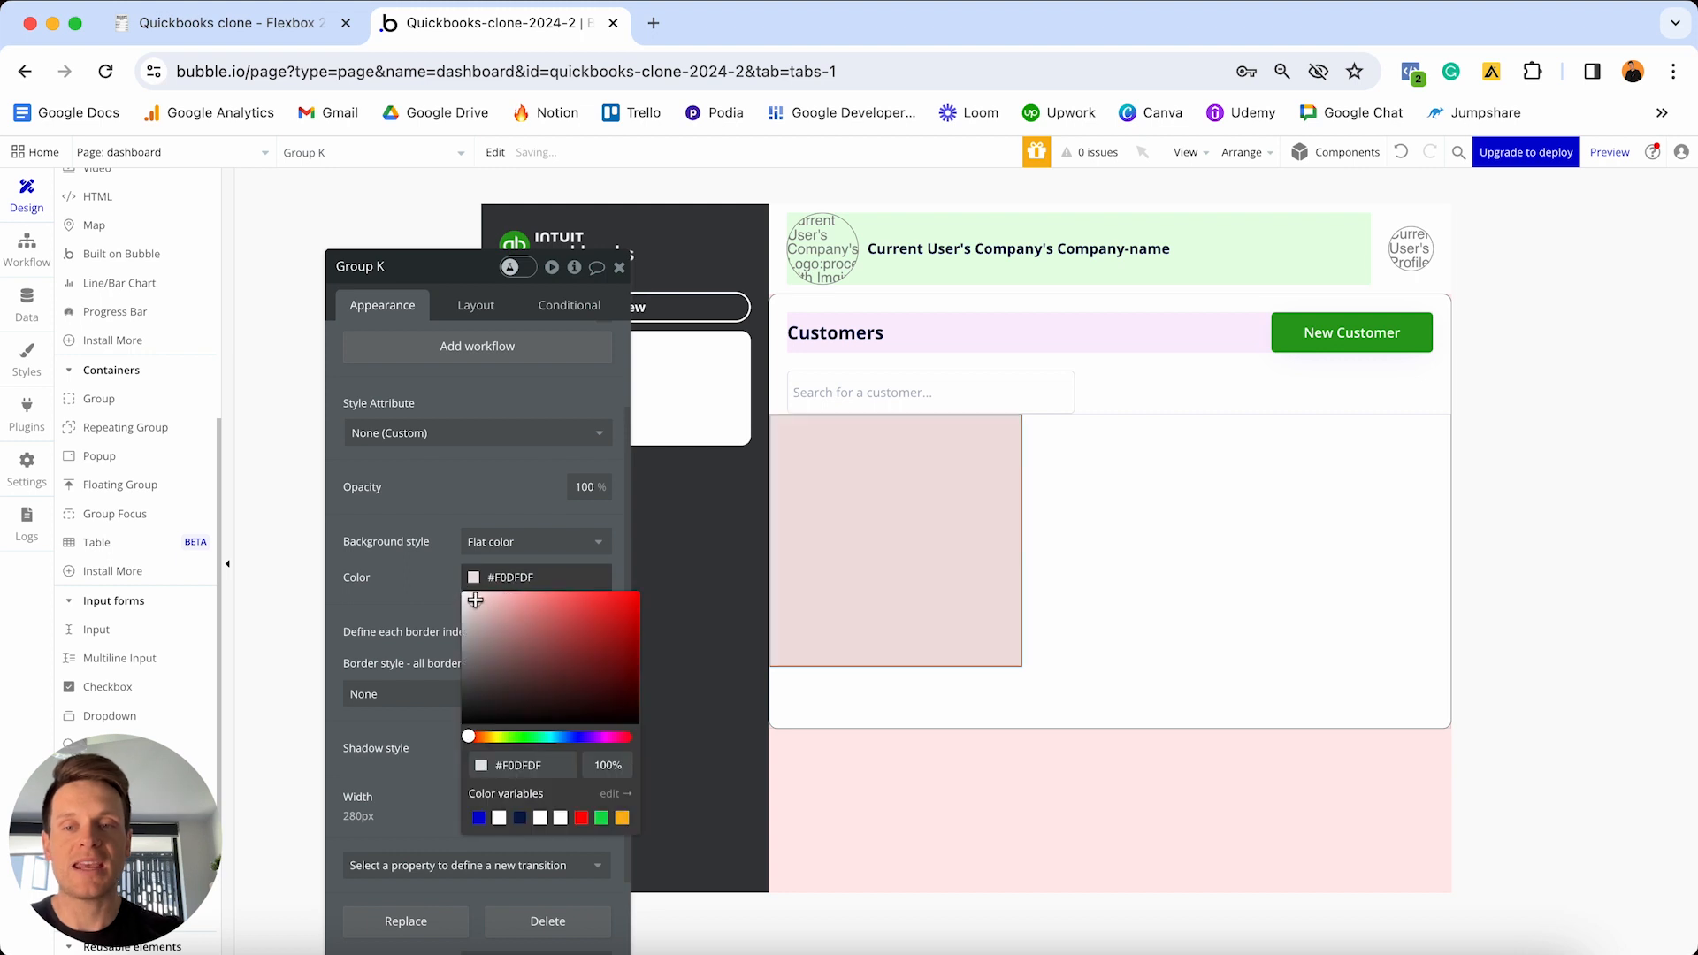
click(496, 737)
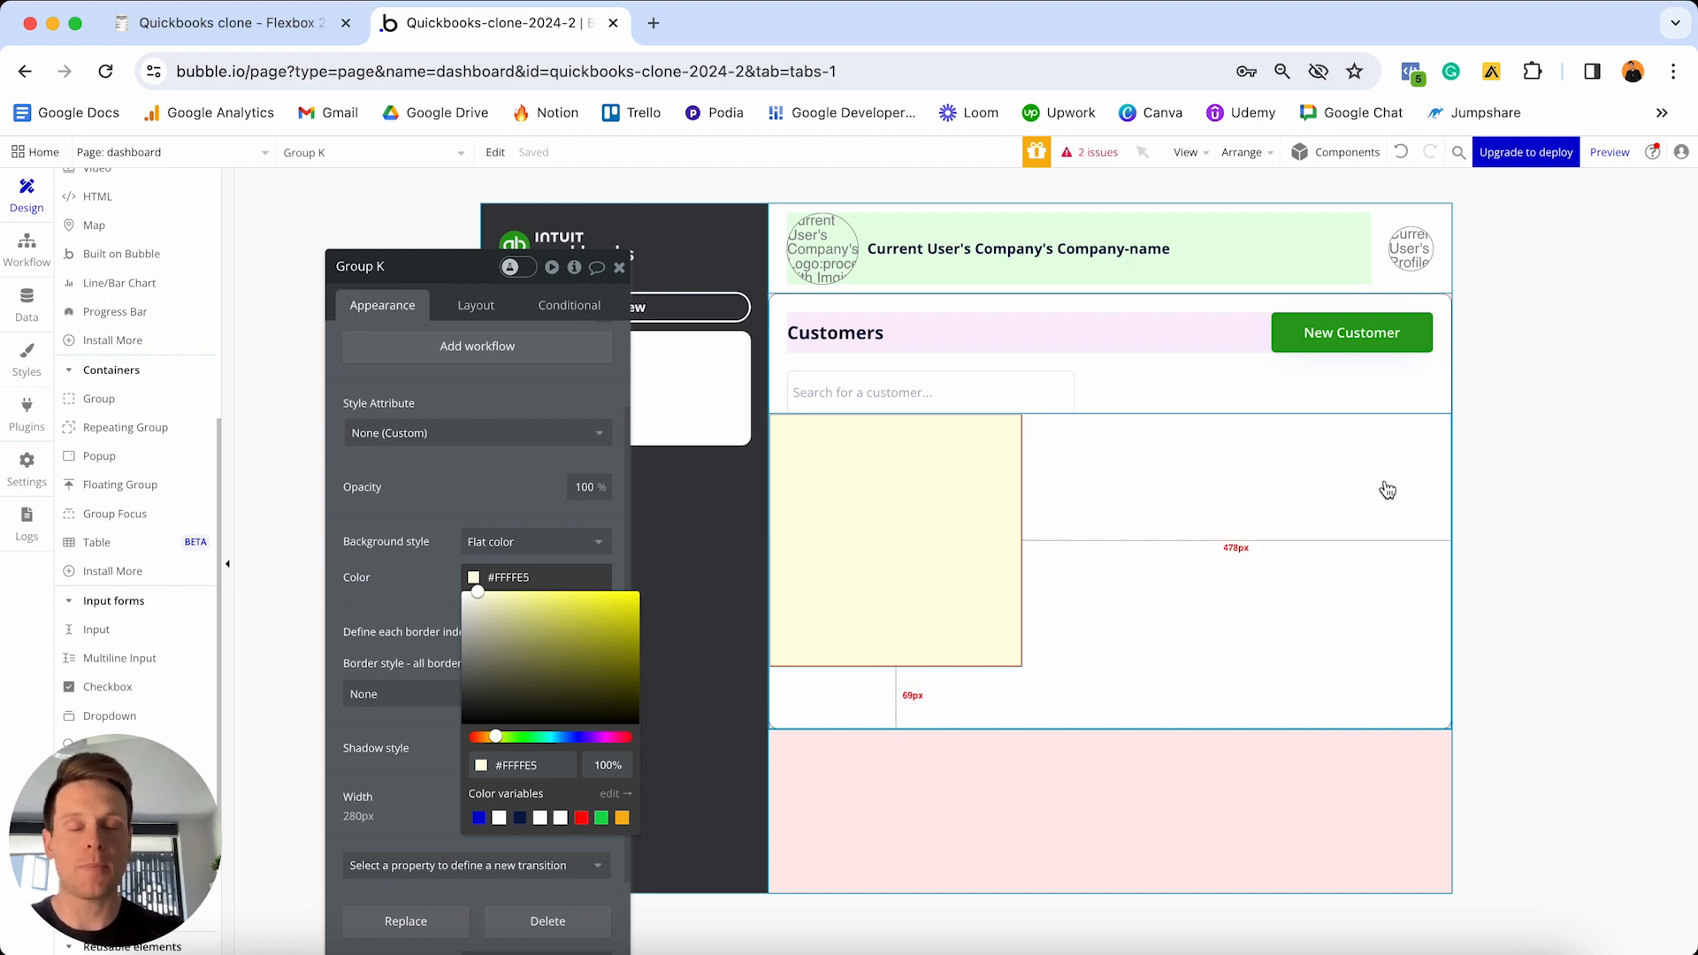
click(474, 305)
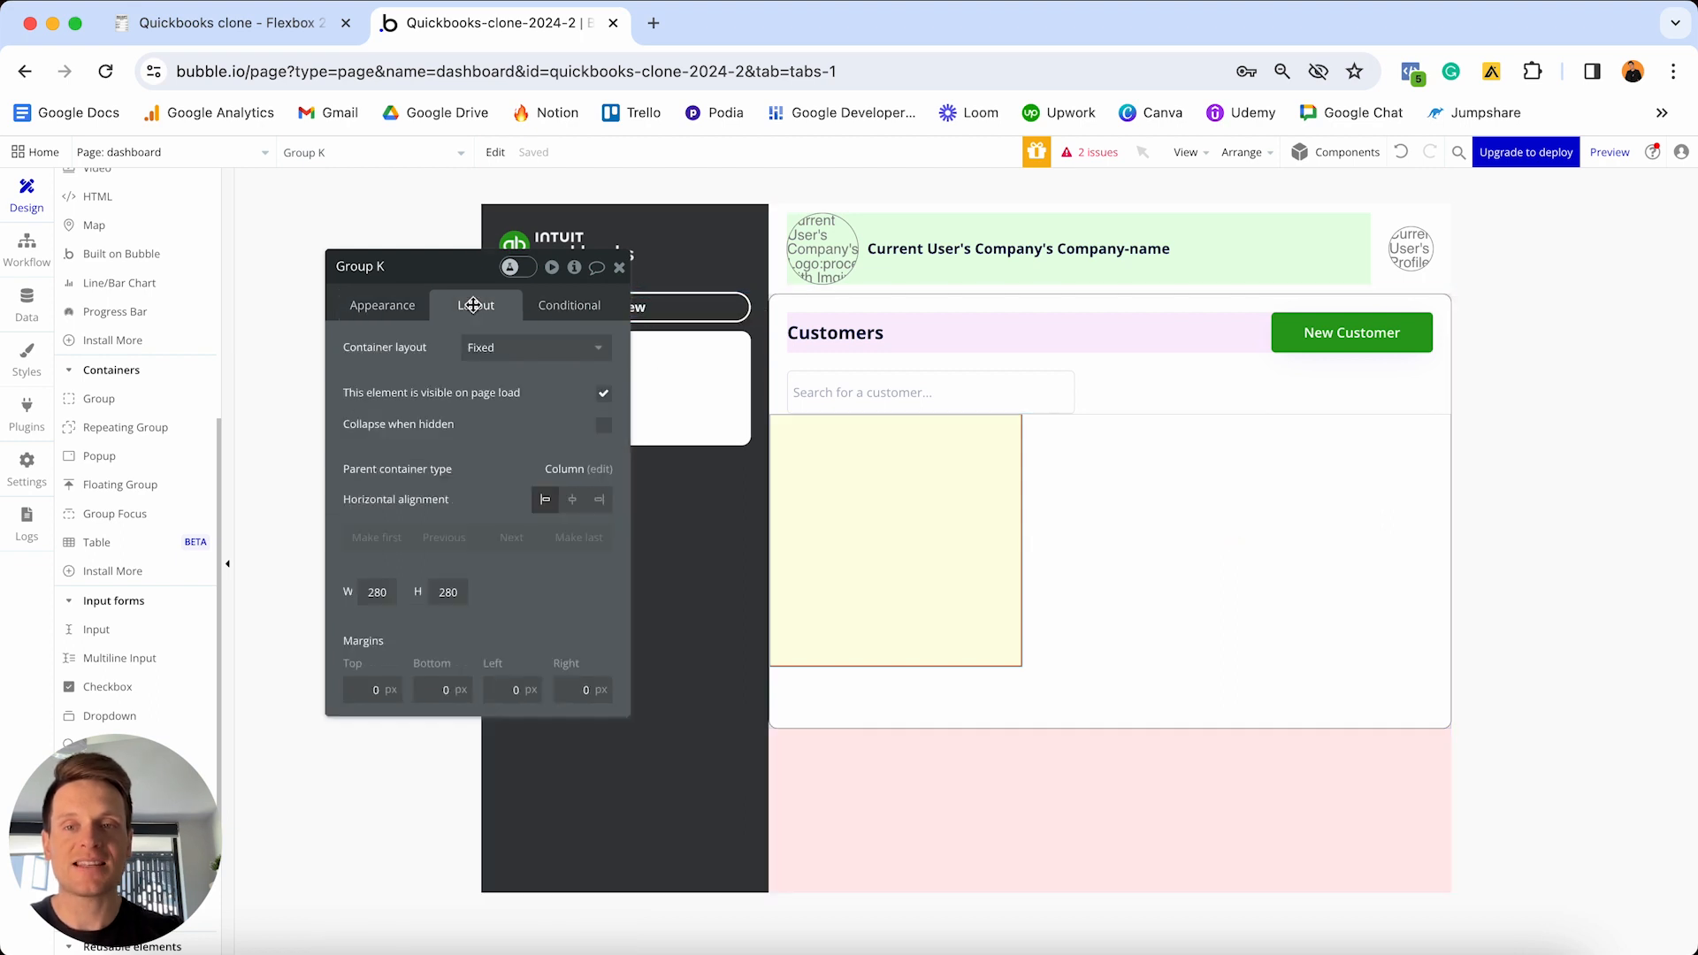
- Set Group K to Row layout, not fixed-width, with a 0 minimum width
click(520, 351)
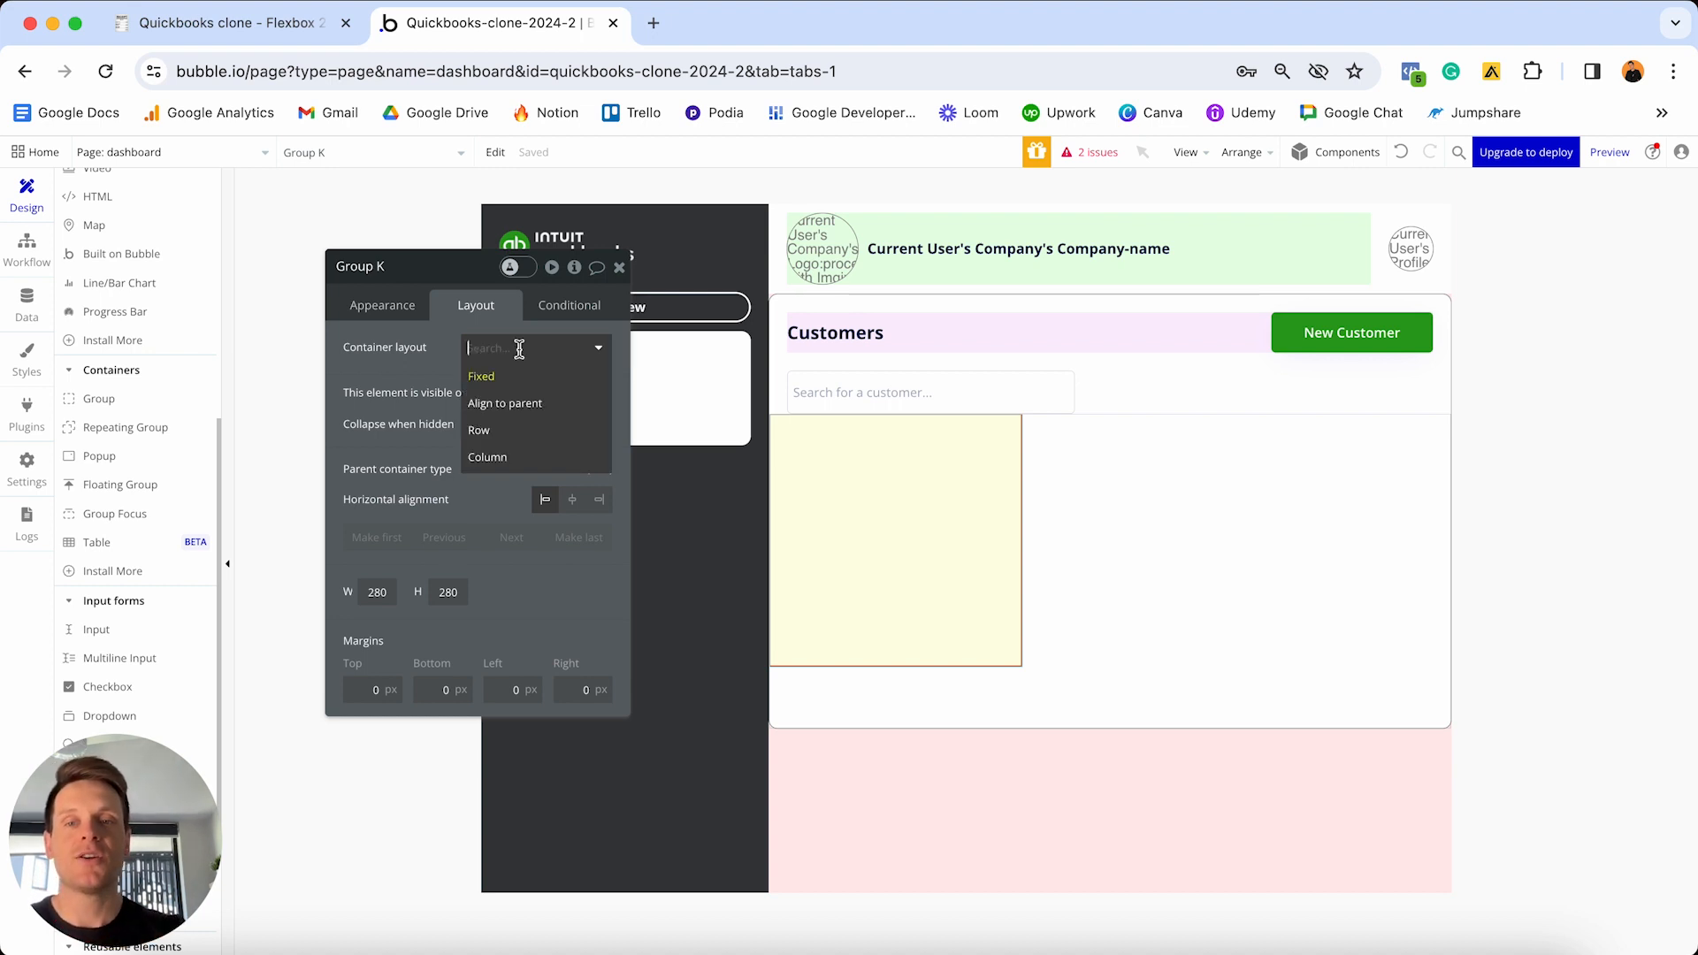
click(500, 436)
click(604, 642)
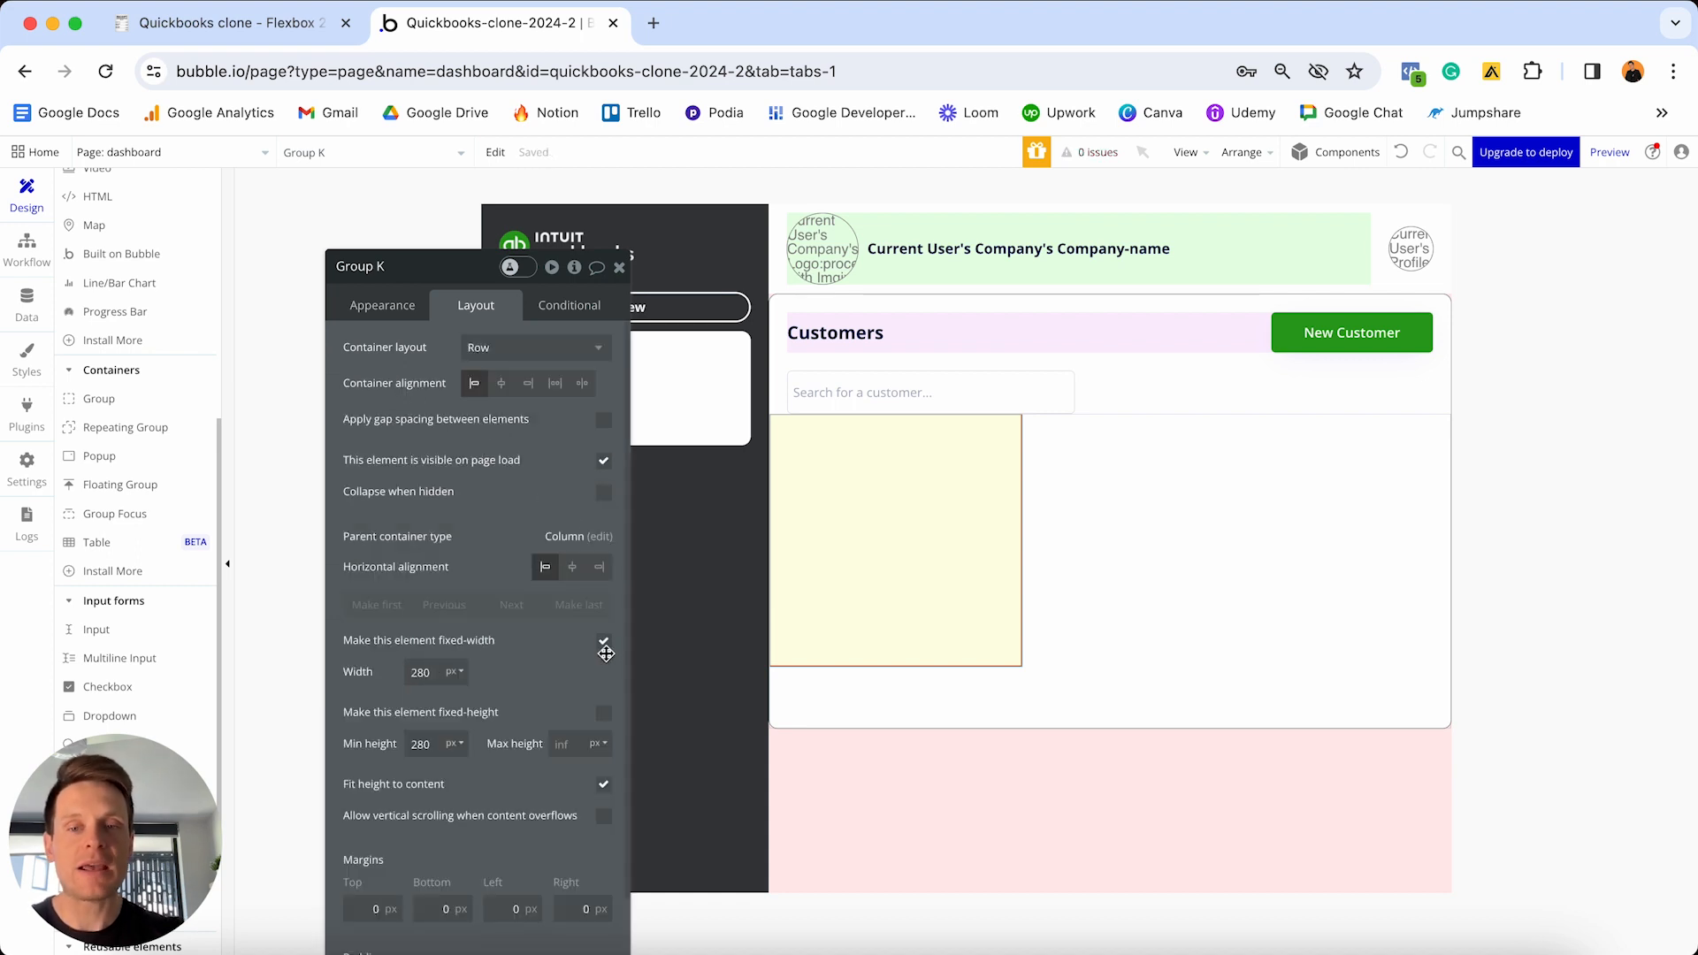
click(603, 642)
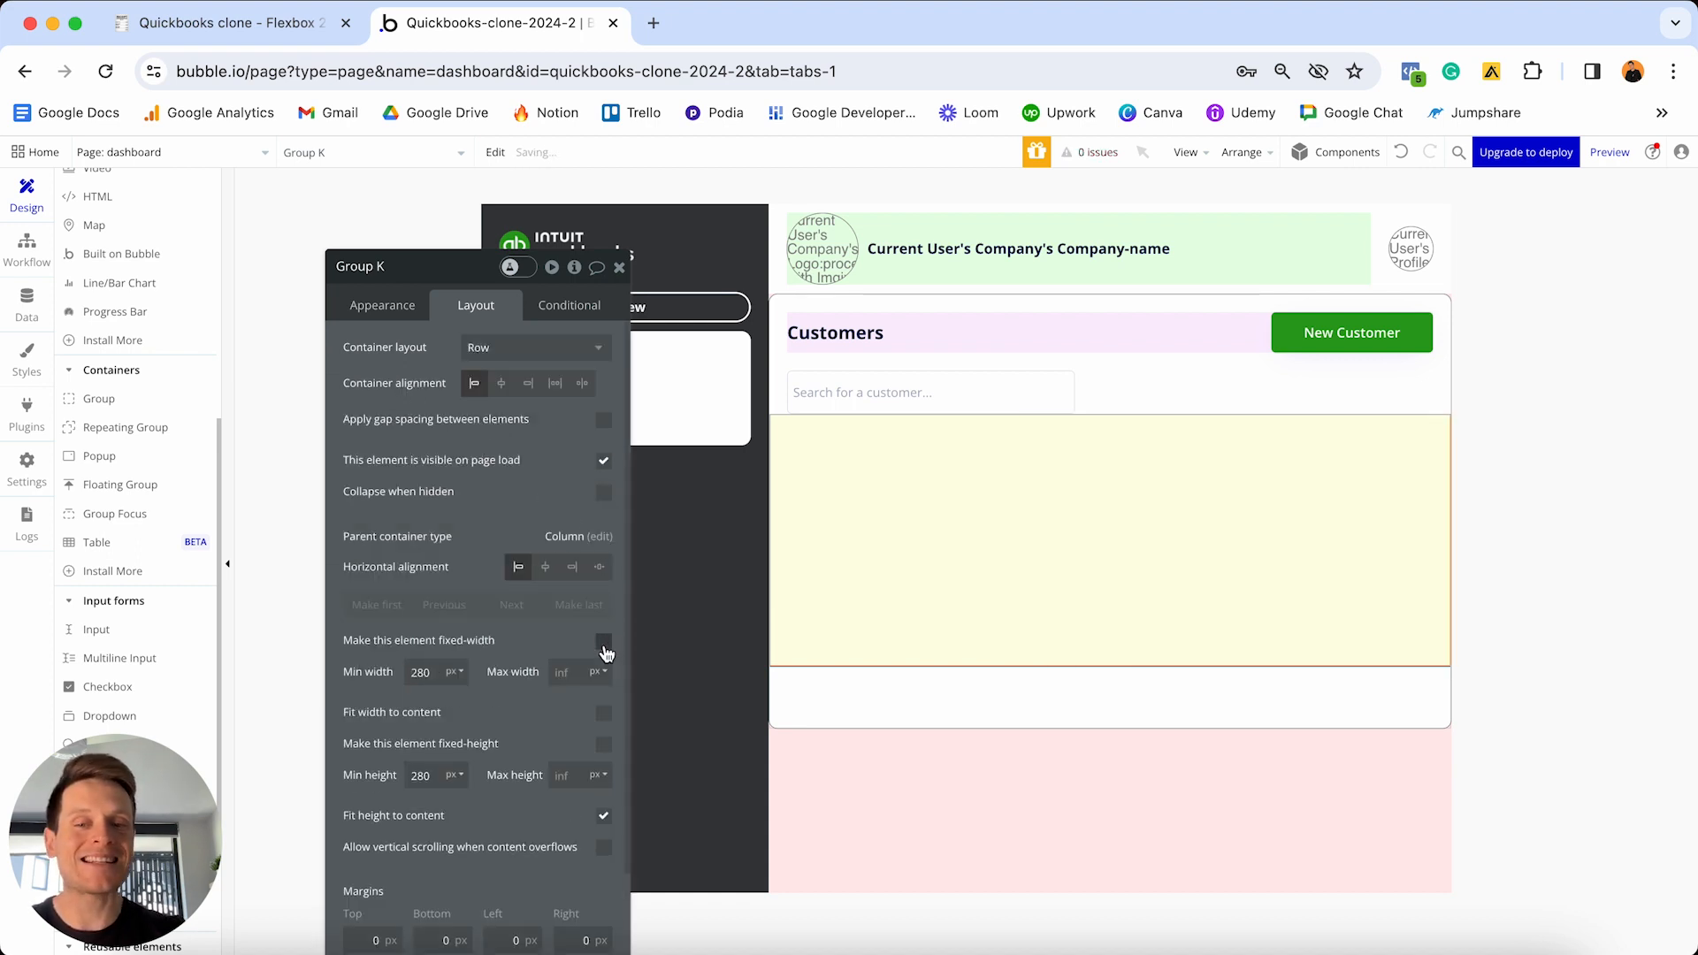
double_click(428, 674)
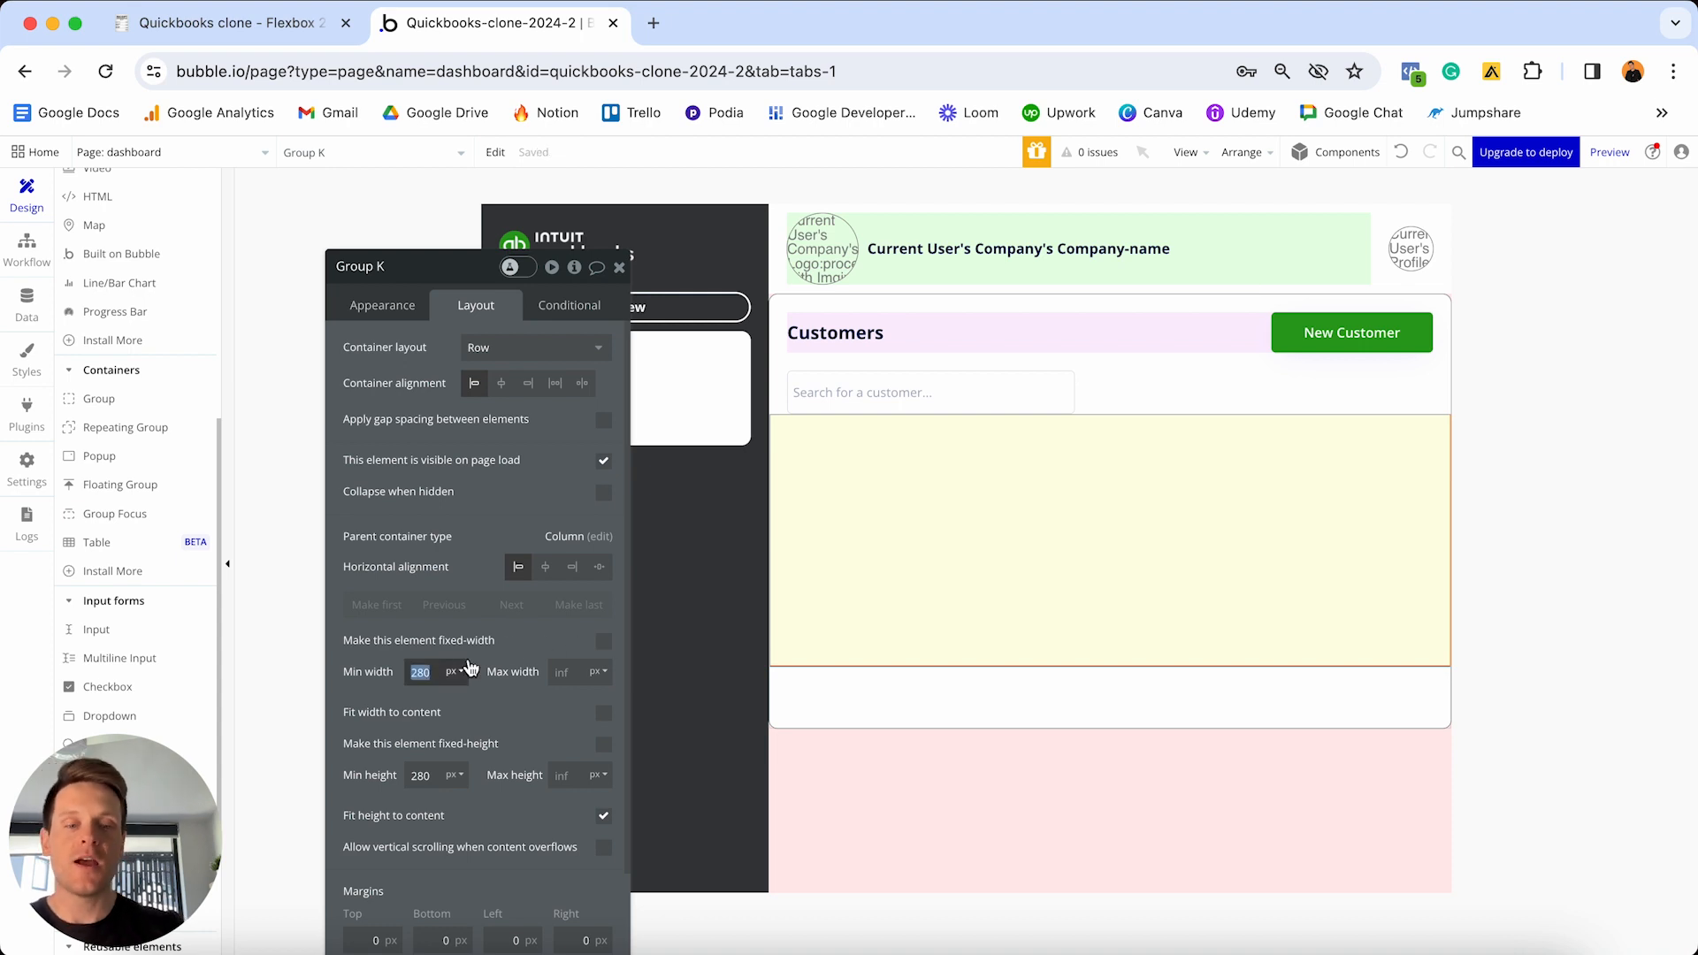
text(0)
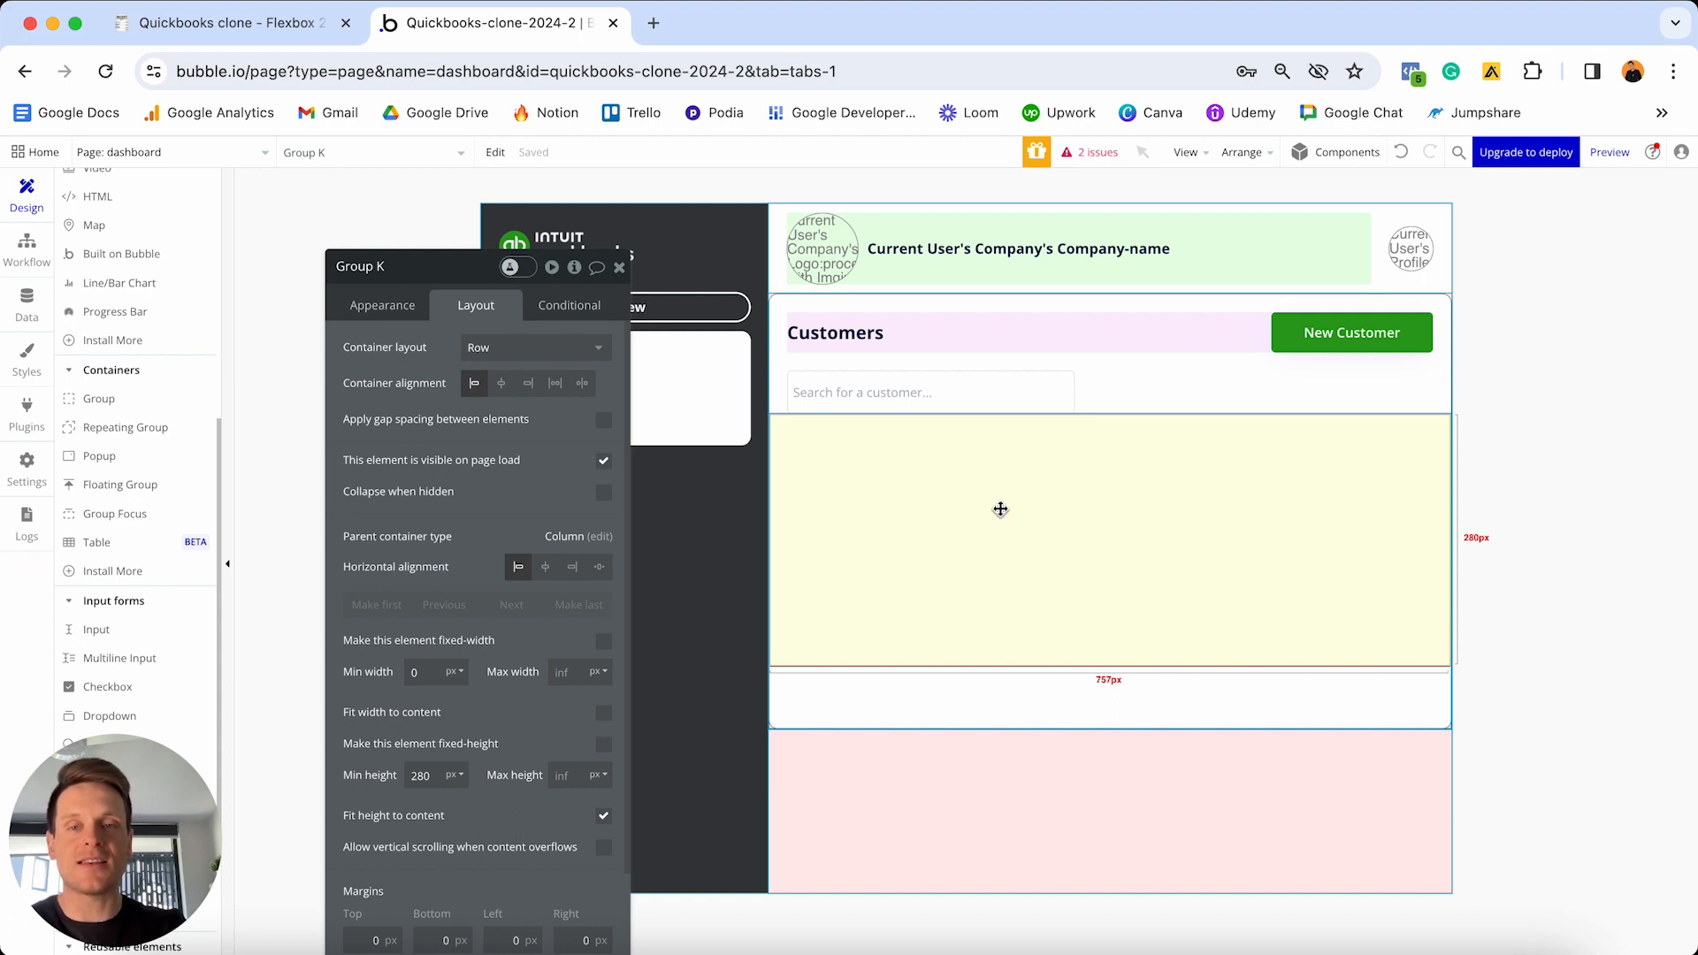
scroll(177, 476, up, 5)
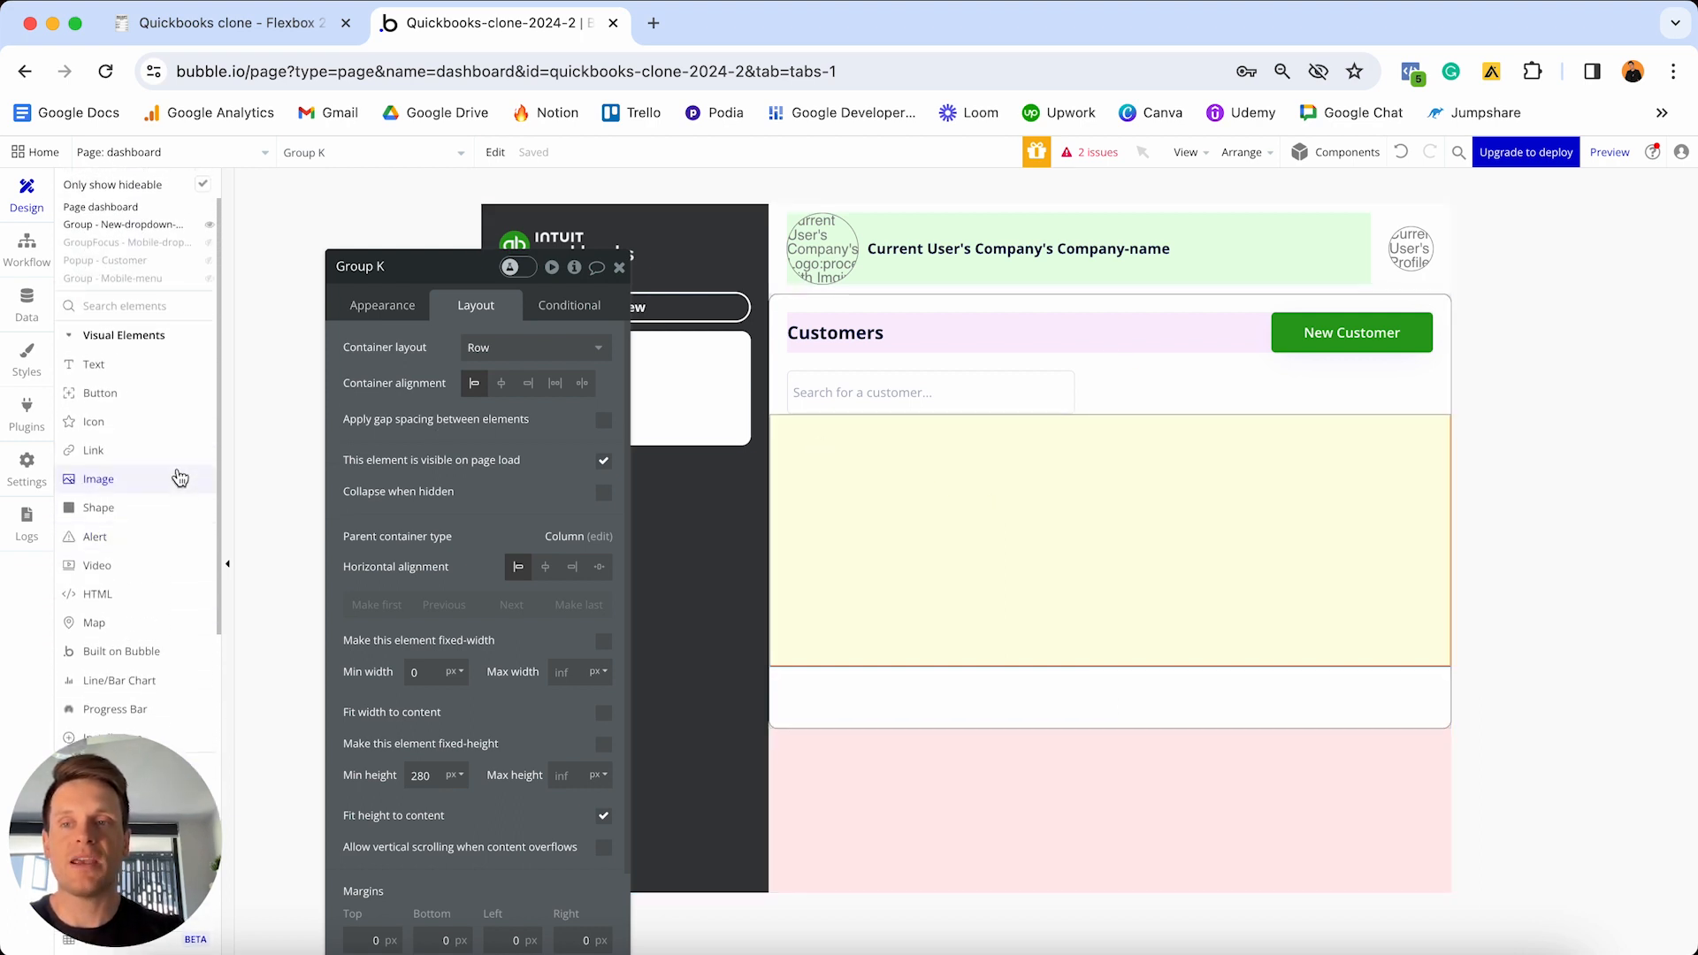
- Add a text reading 'Contact Name' at the top of the yellow group
click(141, 368)
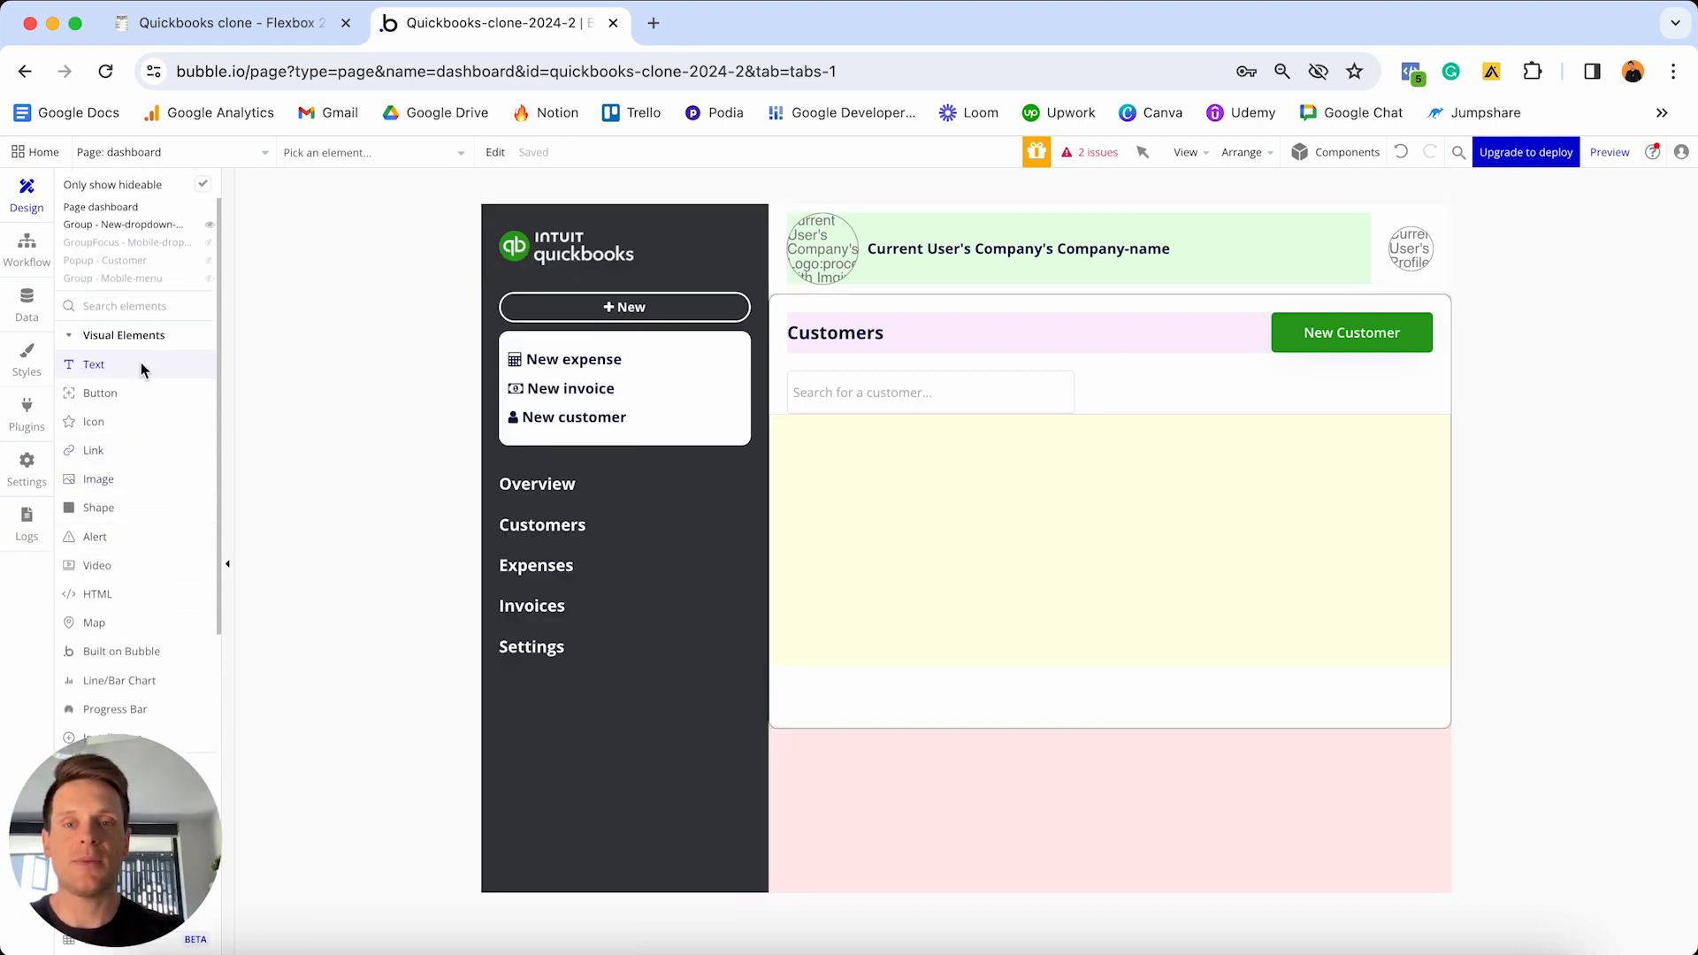
click(814, 475)
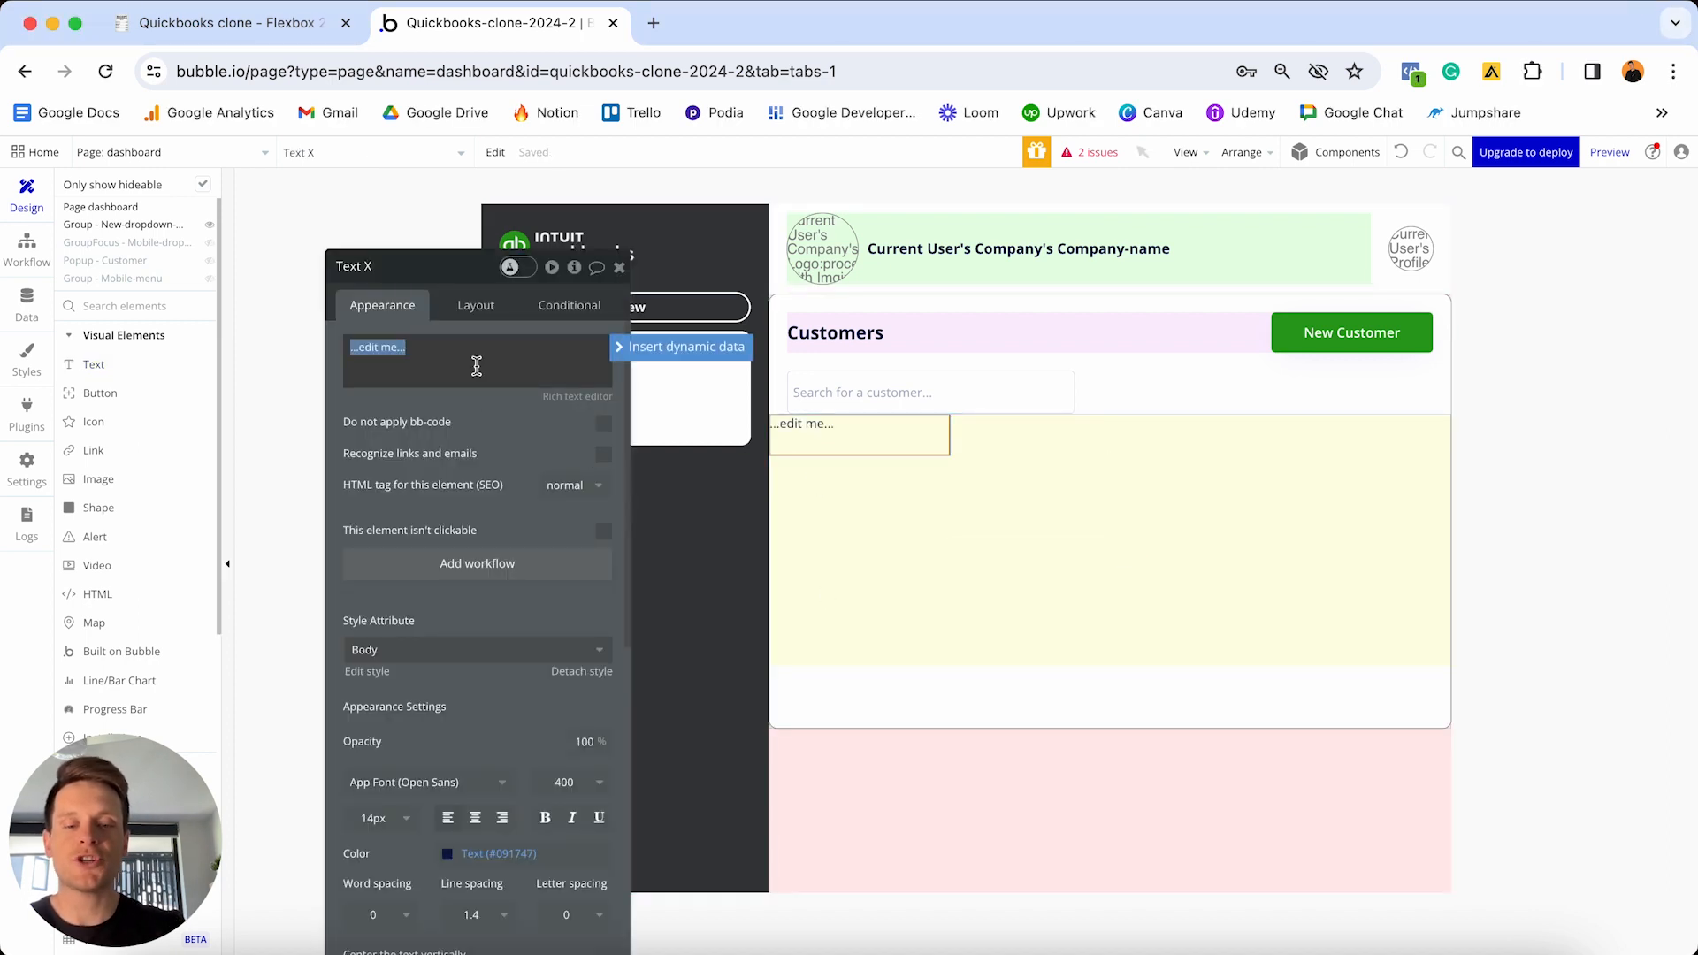
text(Contact Nam)
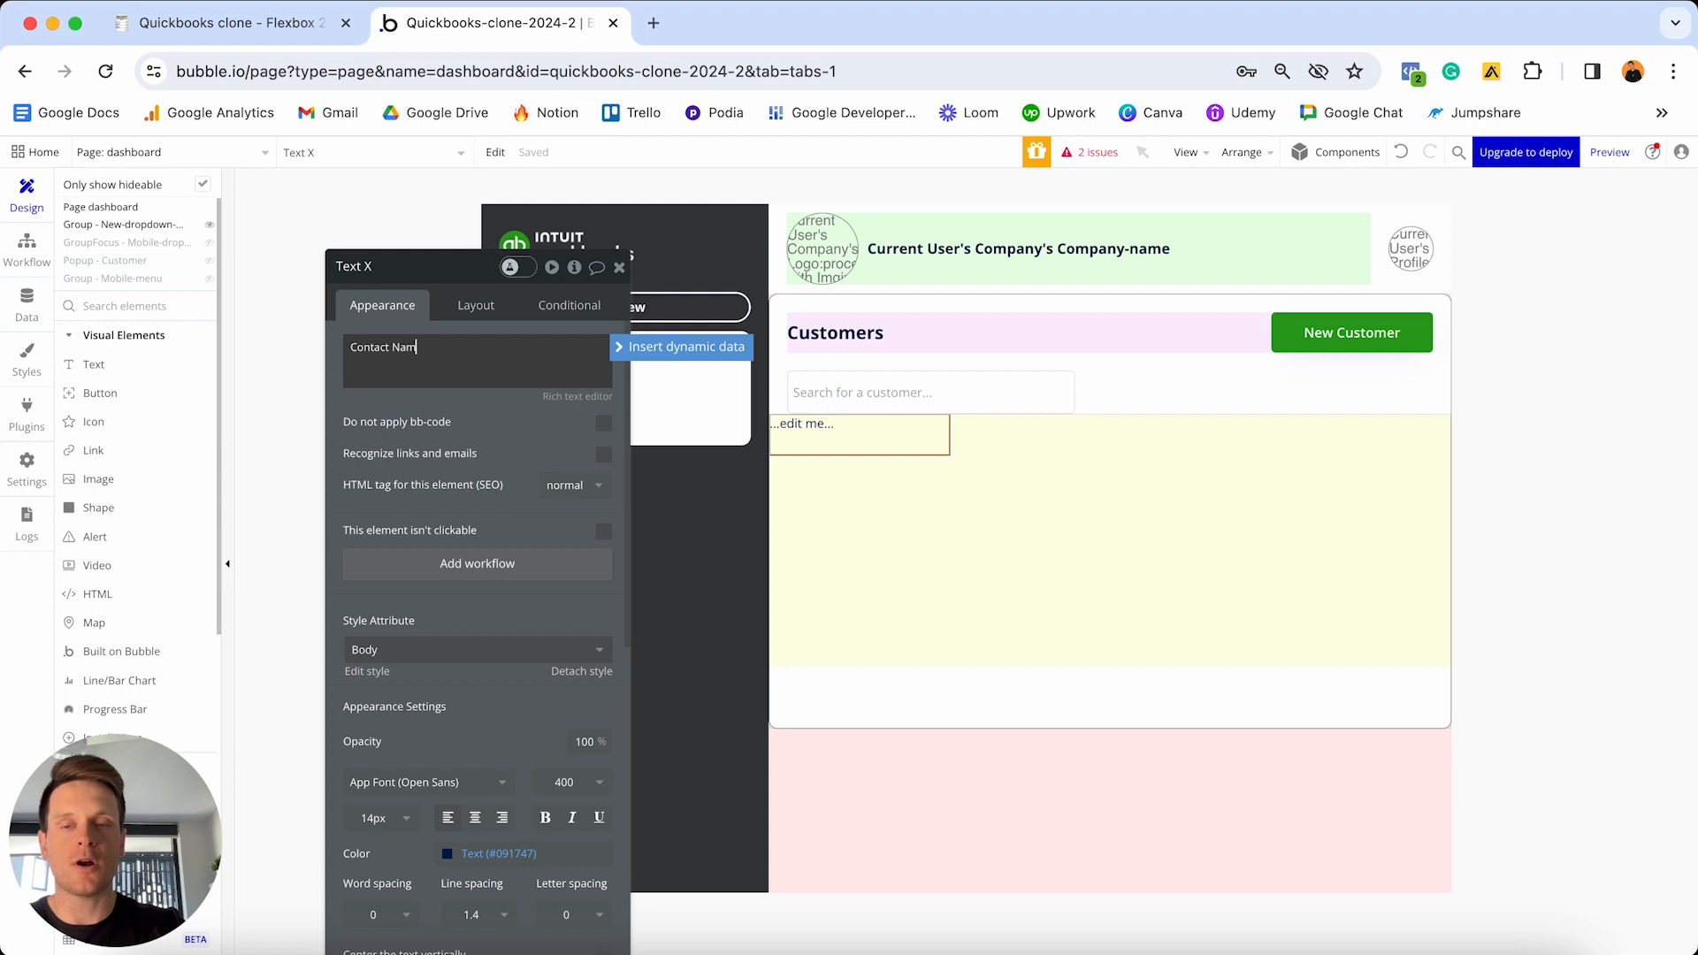
text(e)
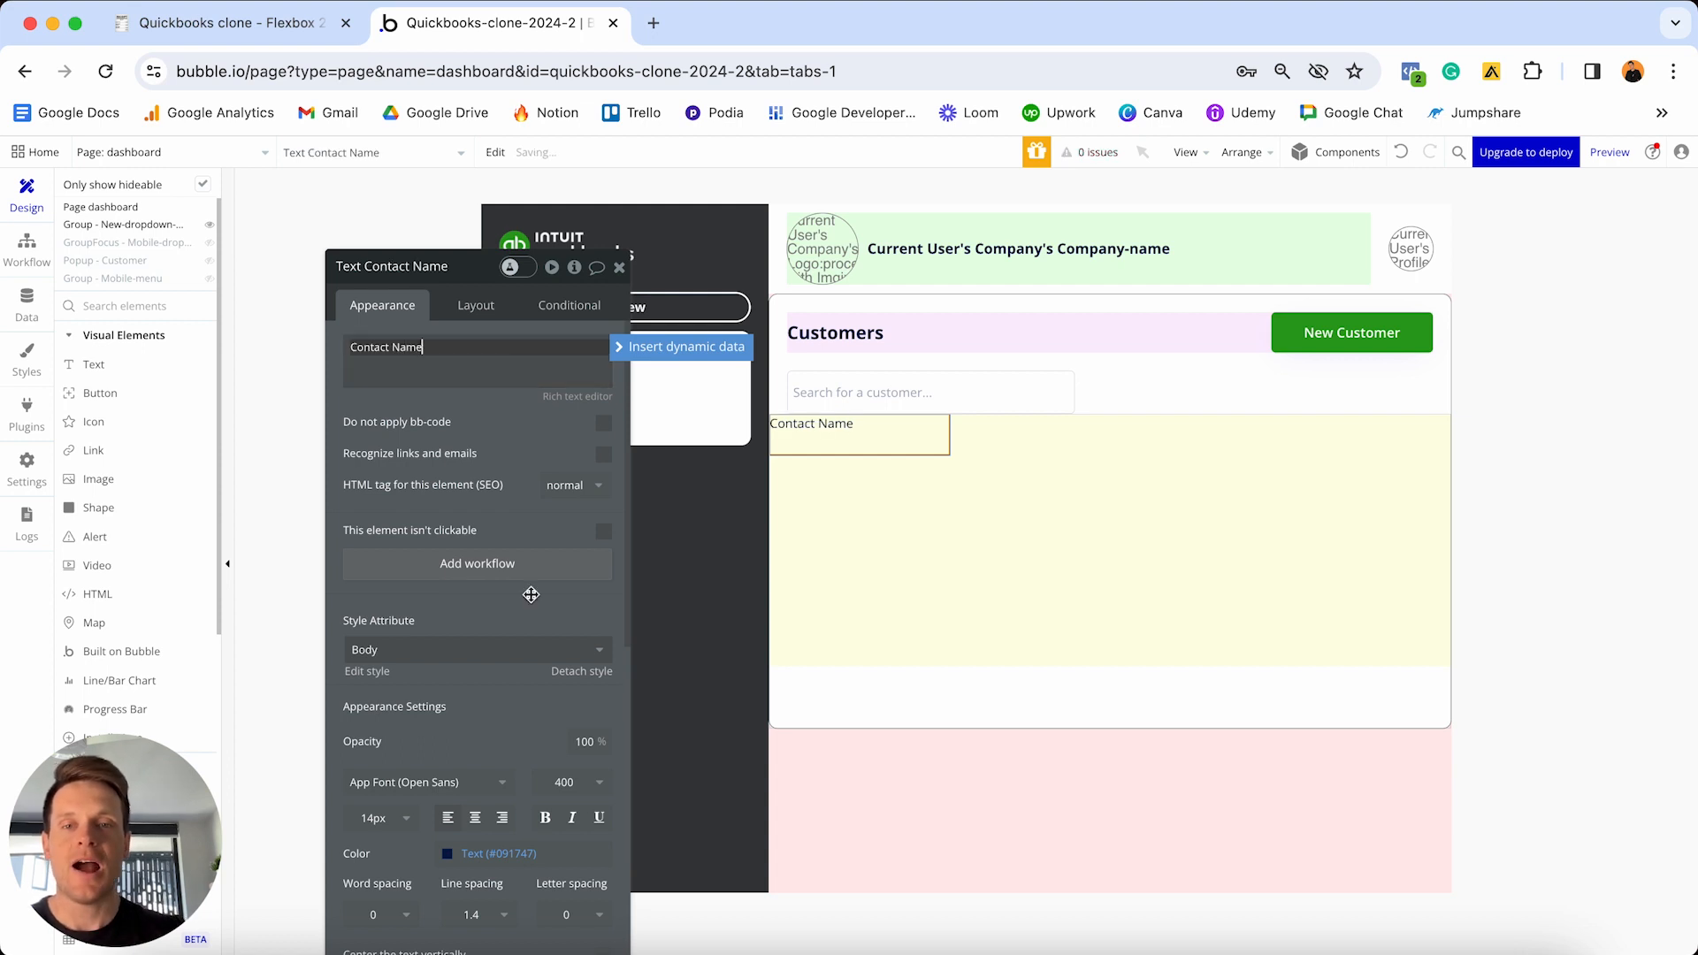
- Detach Contact Name from the Body style and make it bold and centred
scroll(531, 595, down, 3)
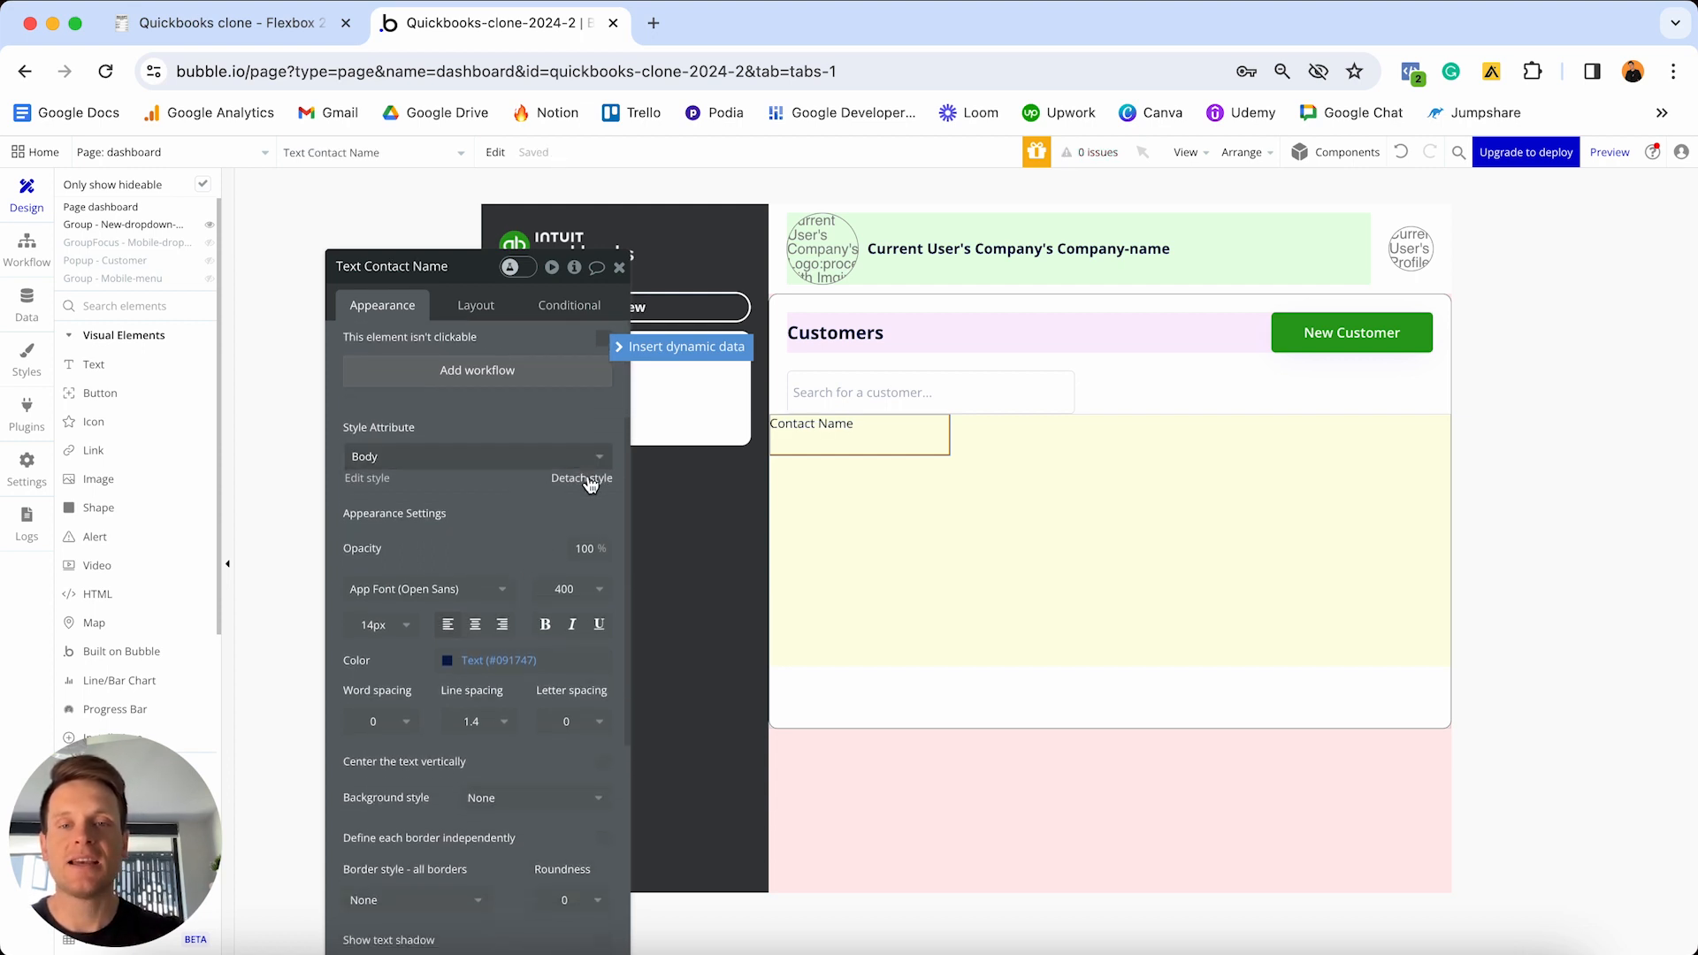
click(588, 479)
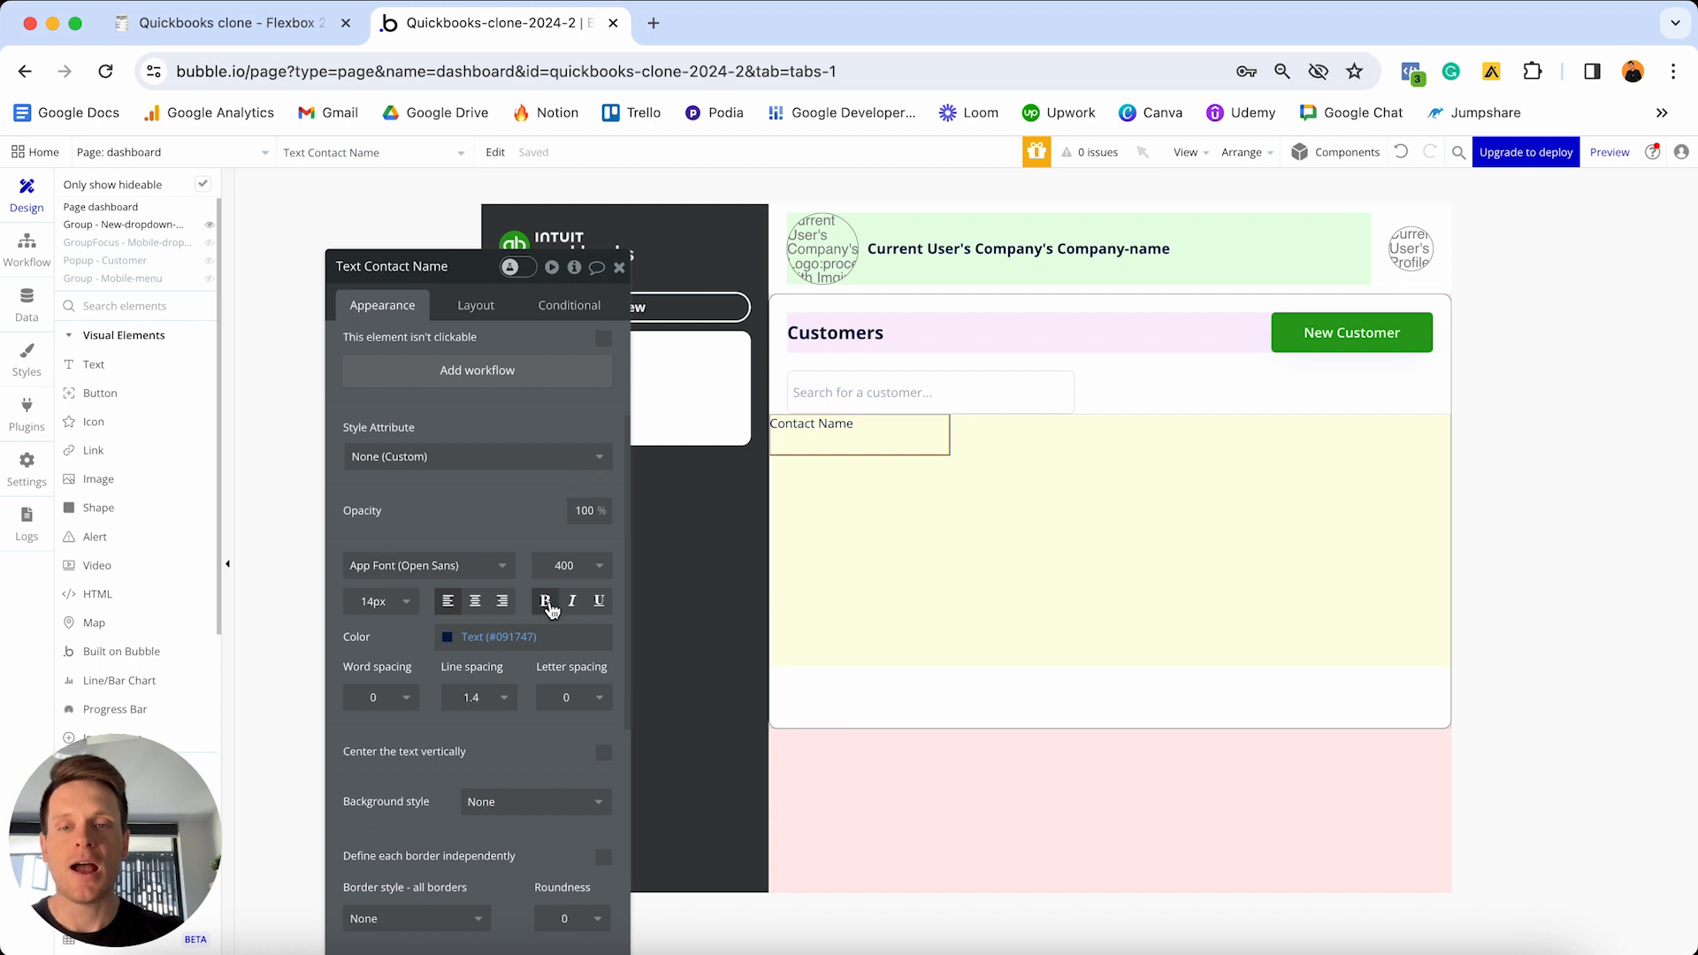
click(546, 608)
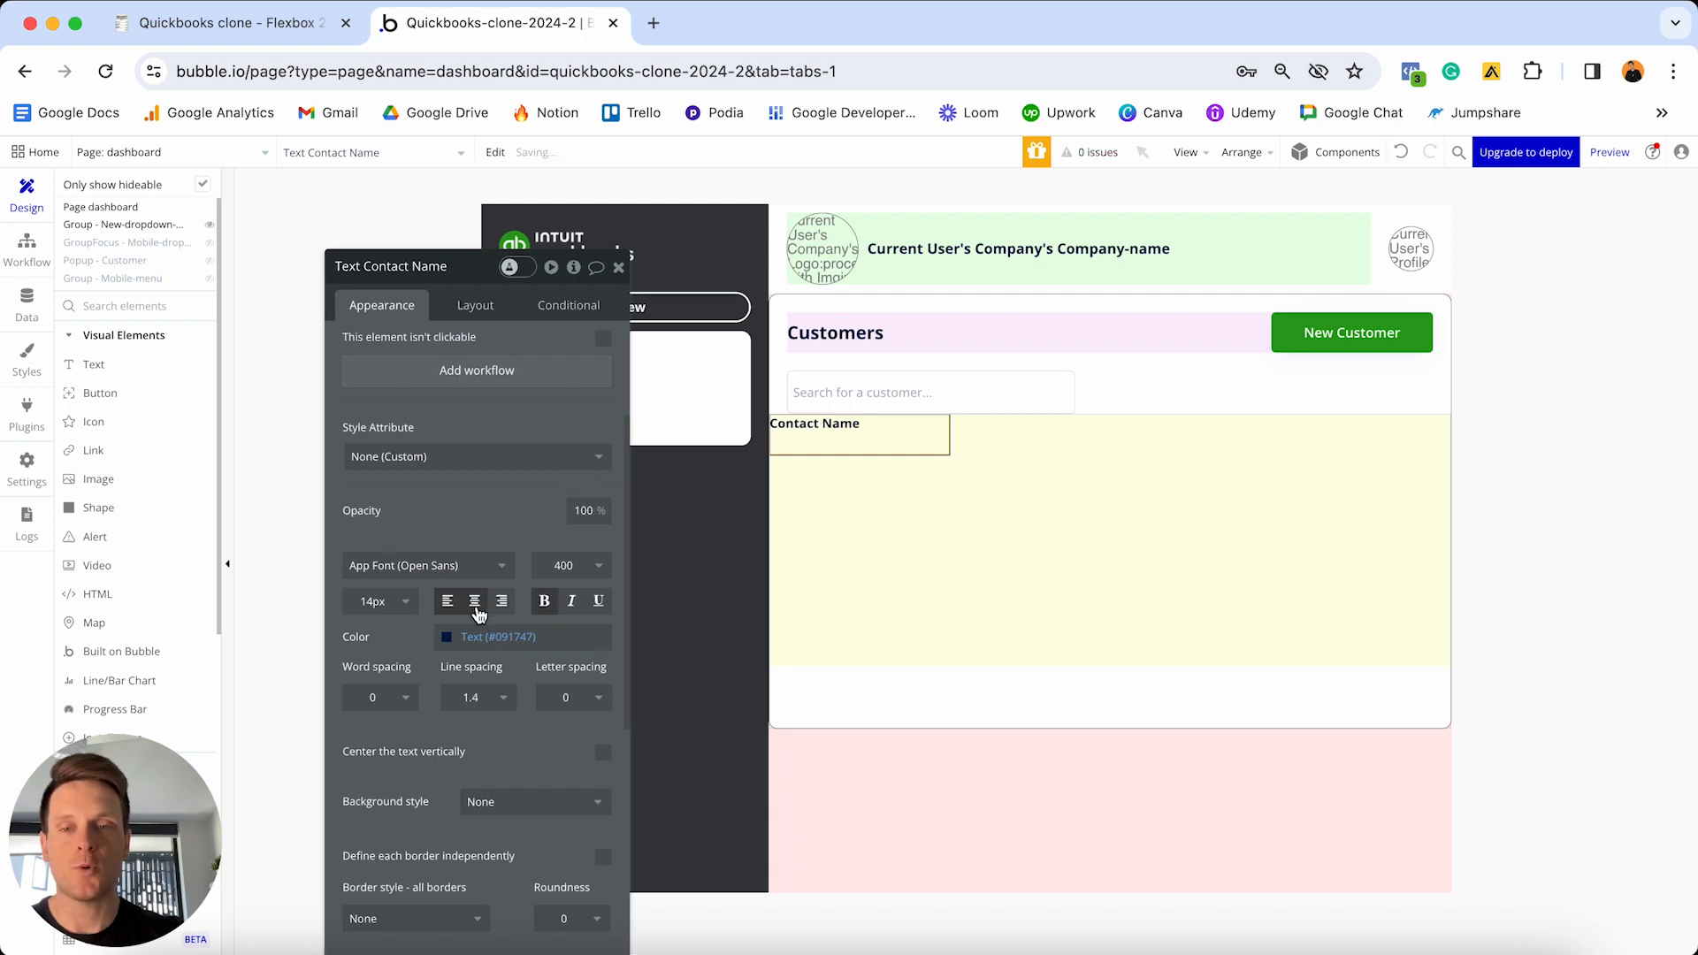
click(475, 602)
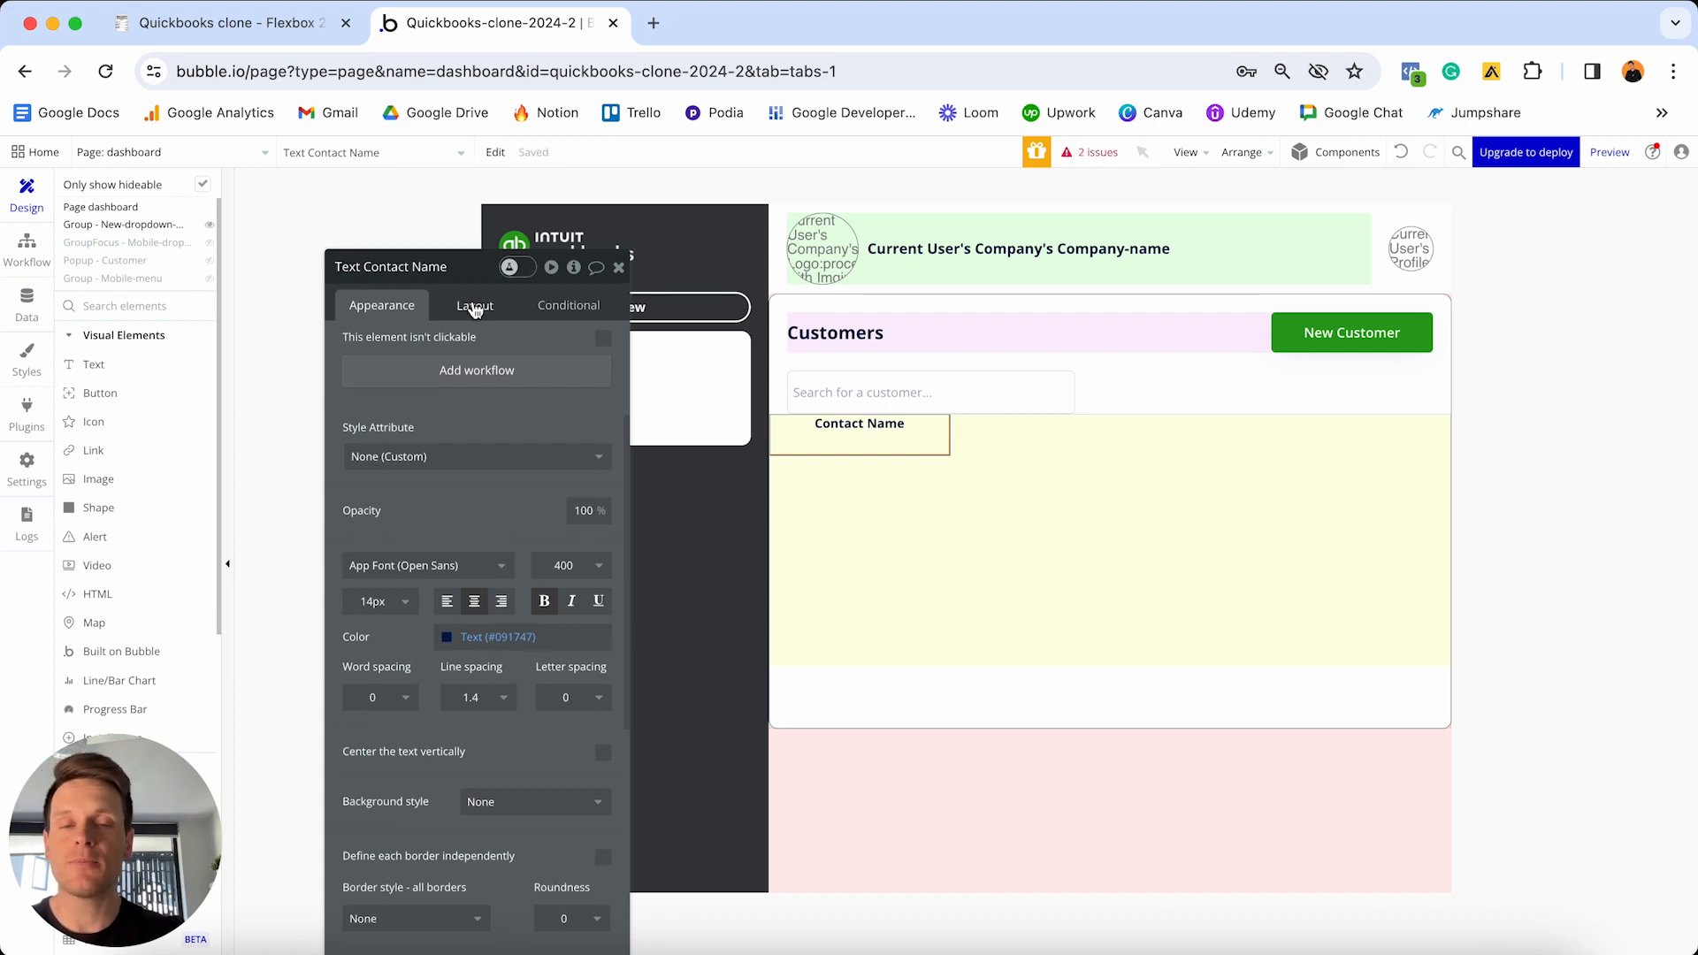
- Let Contact Name stretch with 0 minimum width and centre it vertically
click(475, 306)
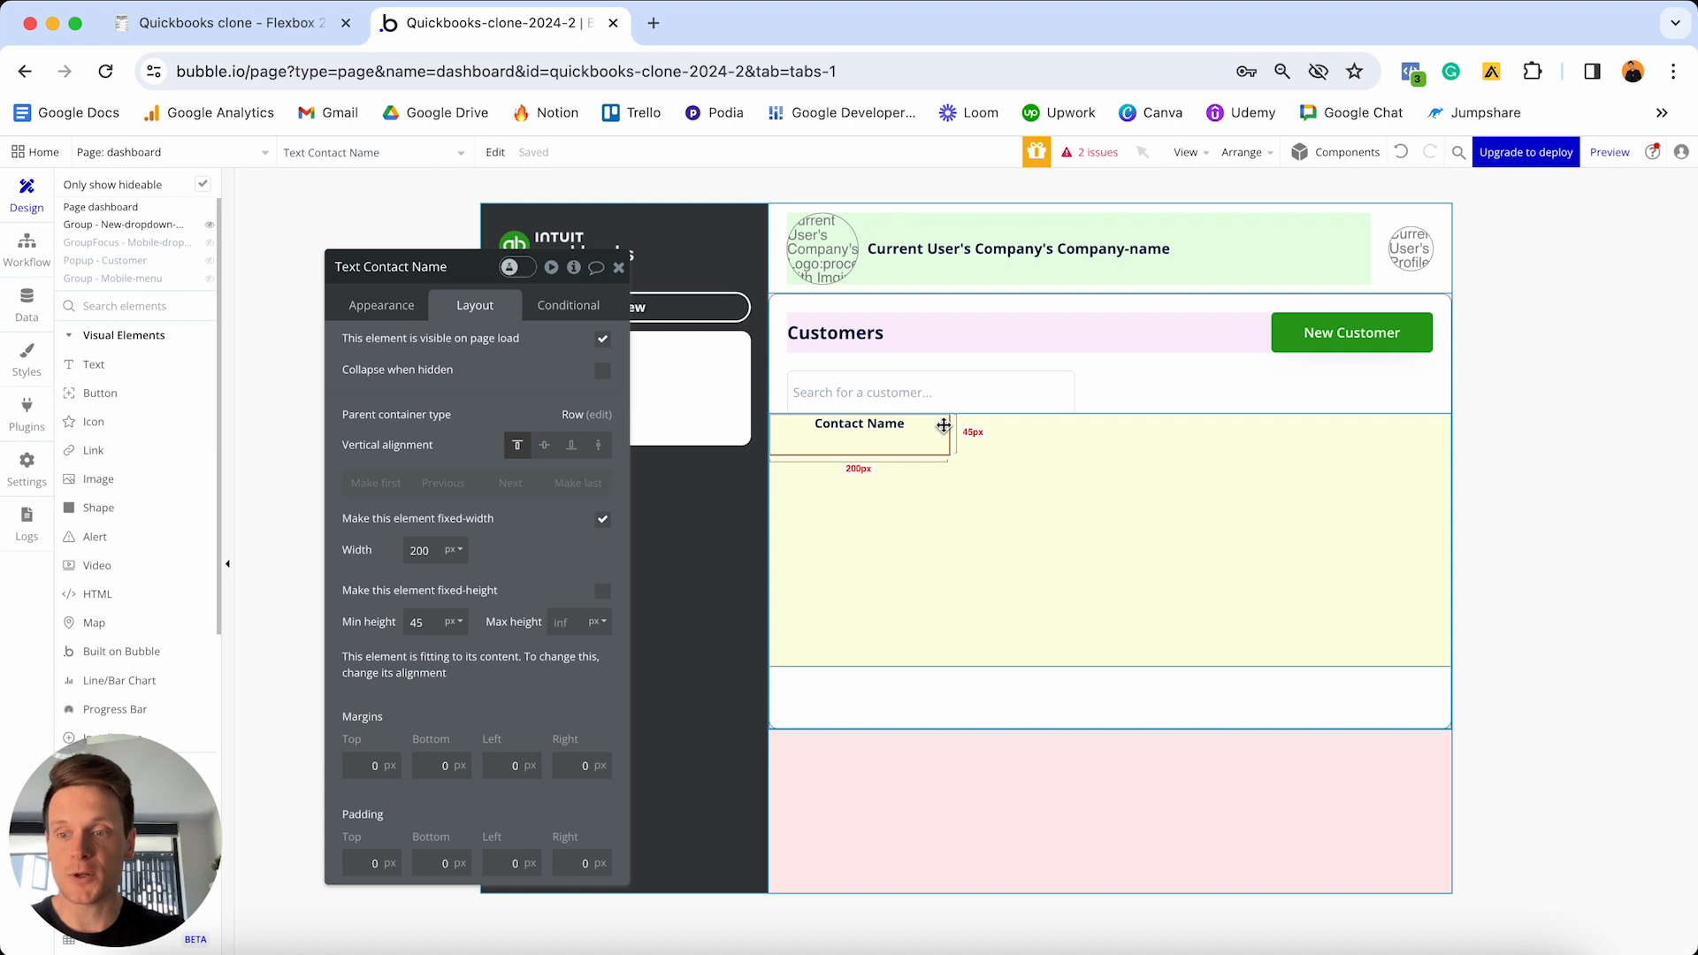
click(603, 519)
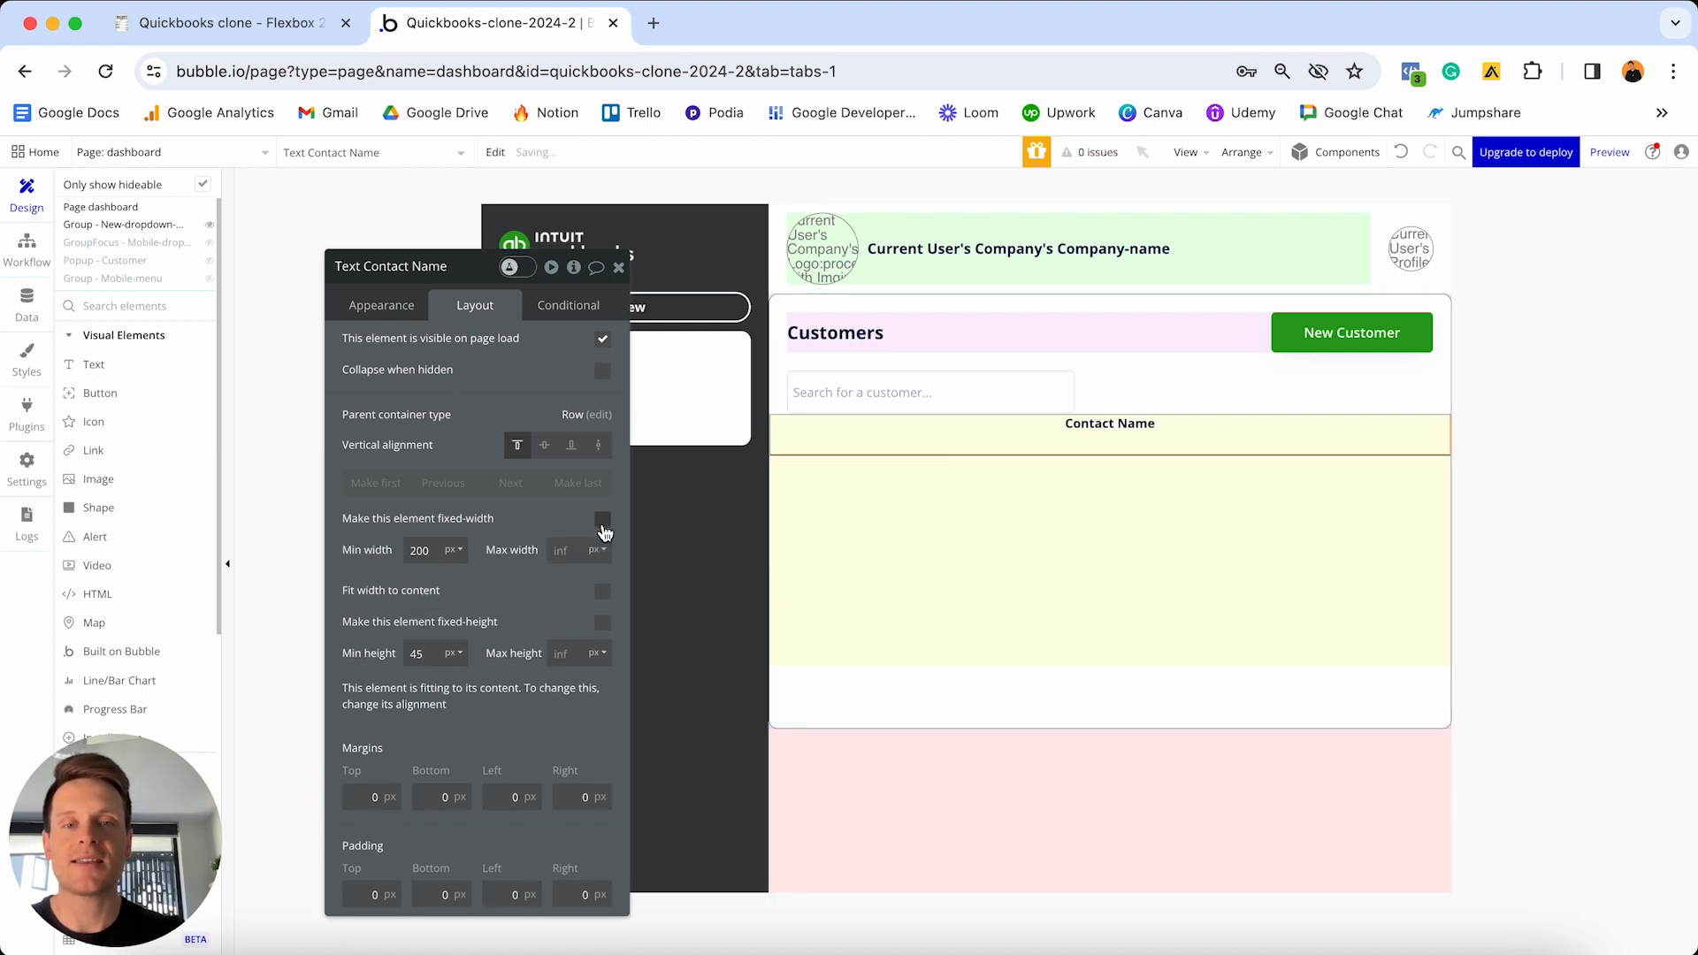
double_click(438, 551)
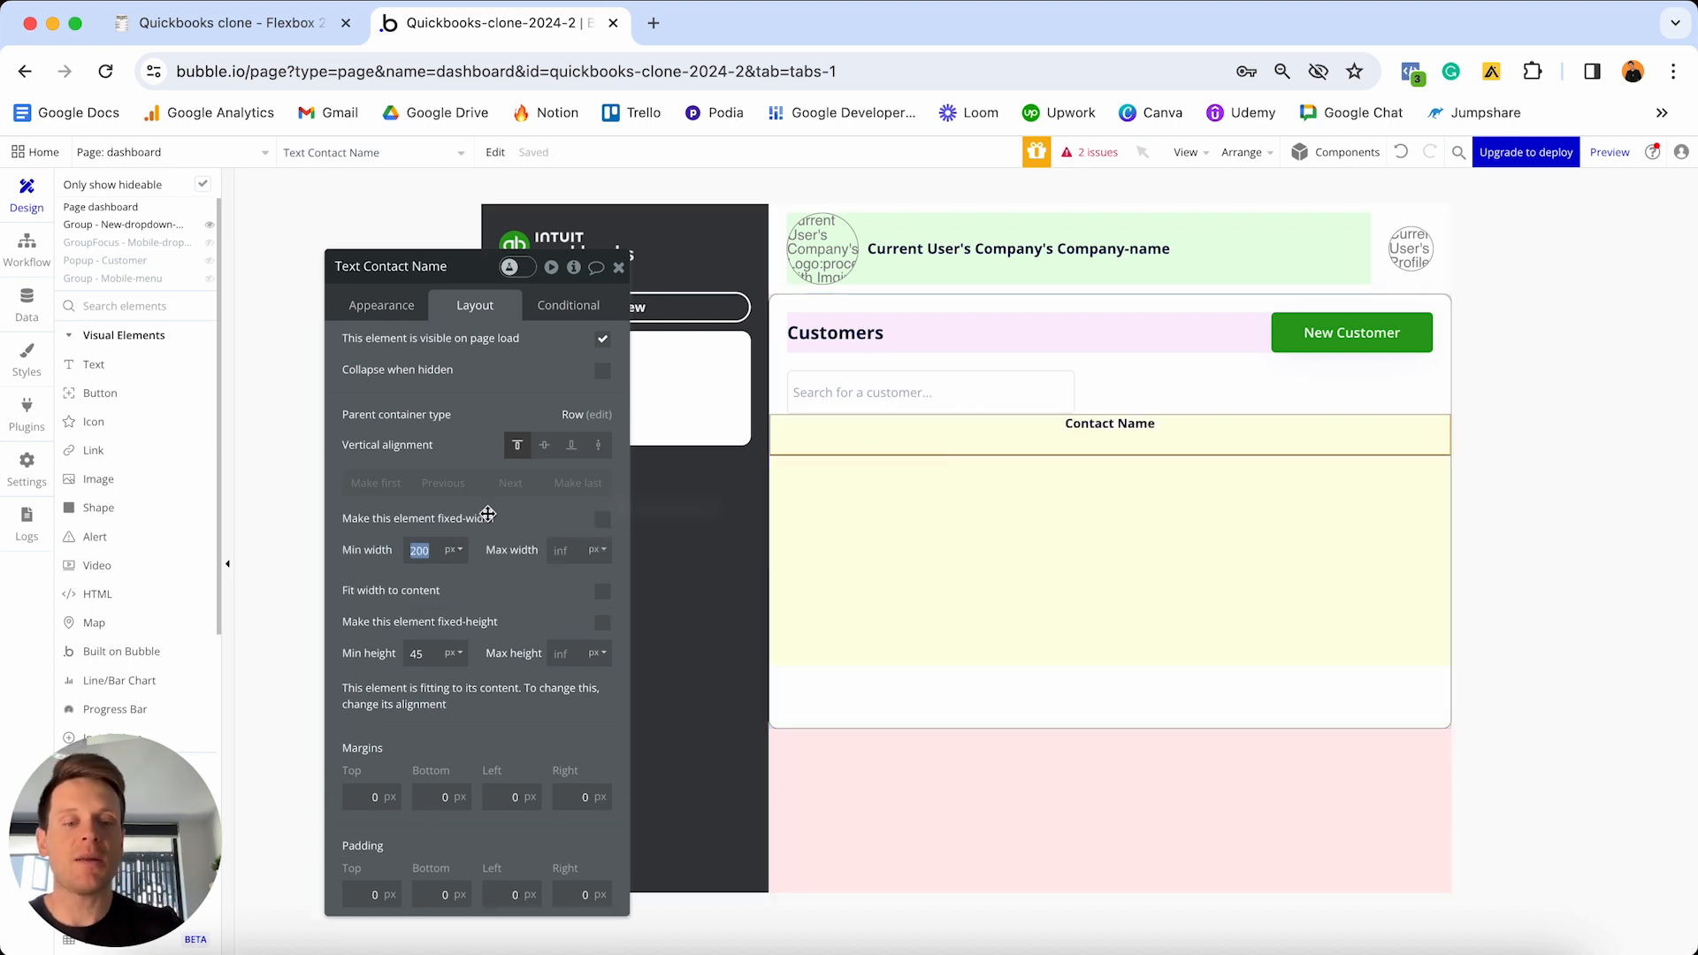
text(0)
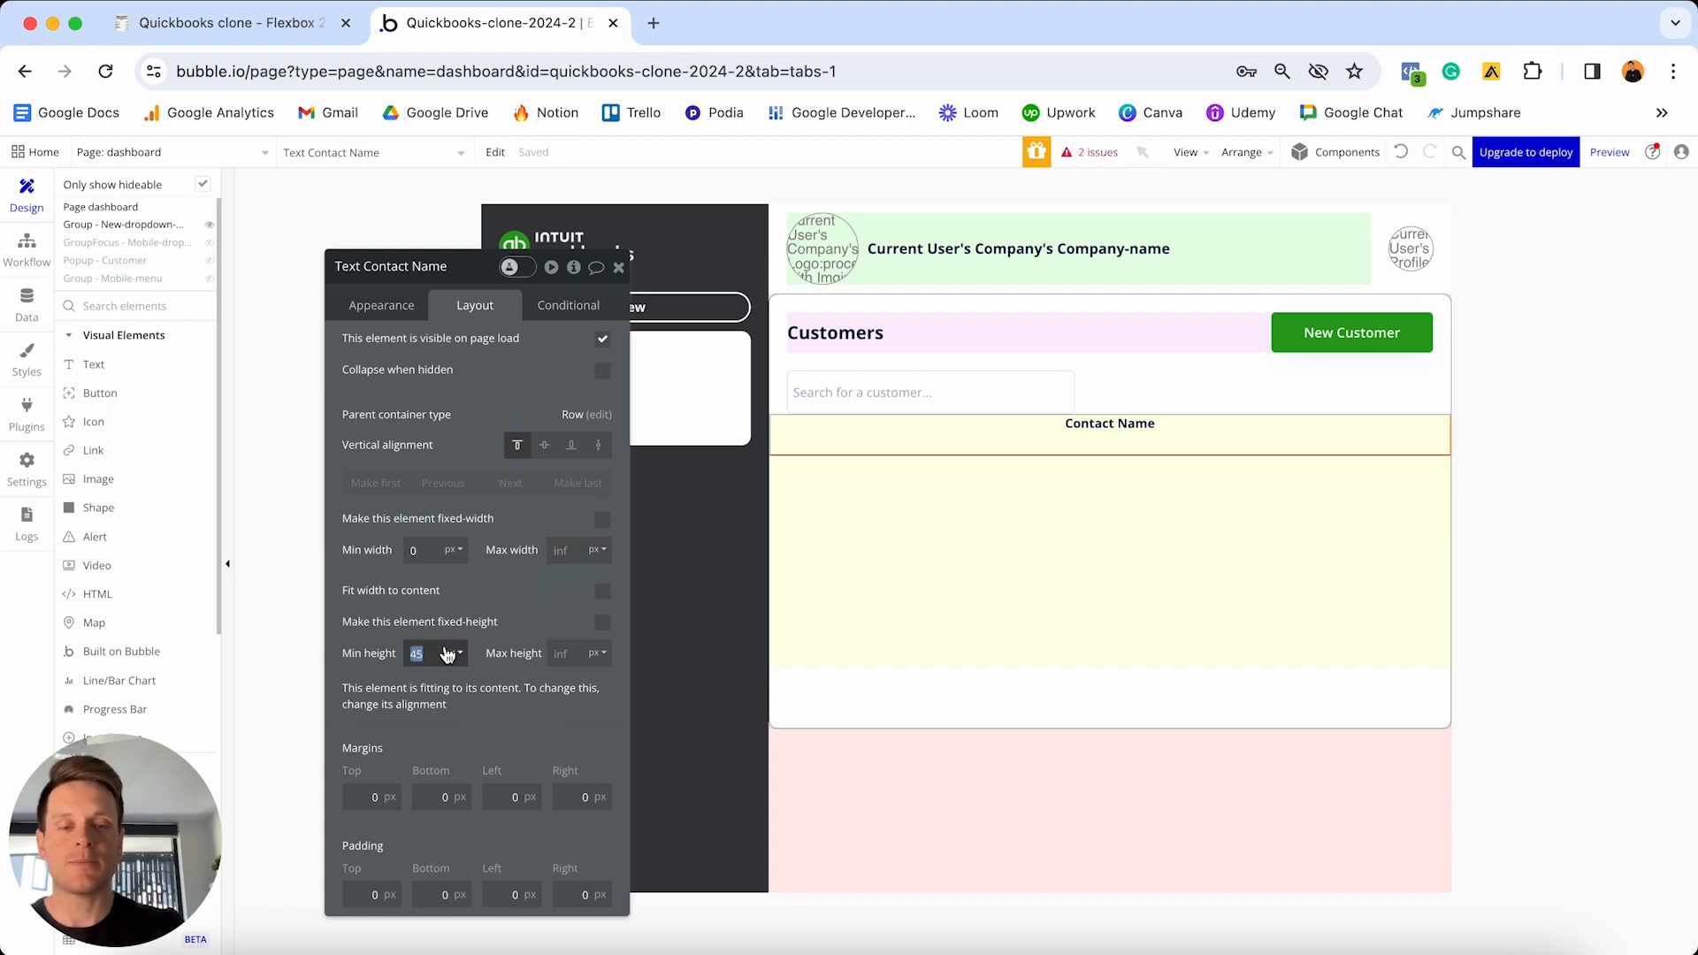
text(0)
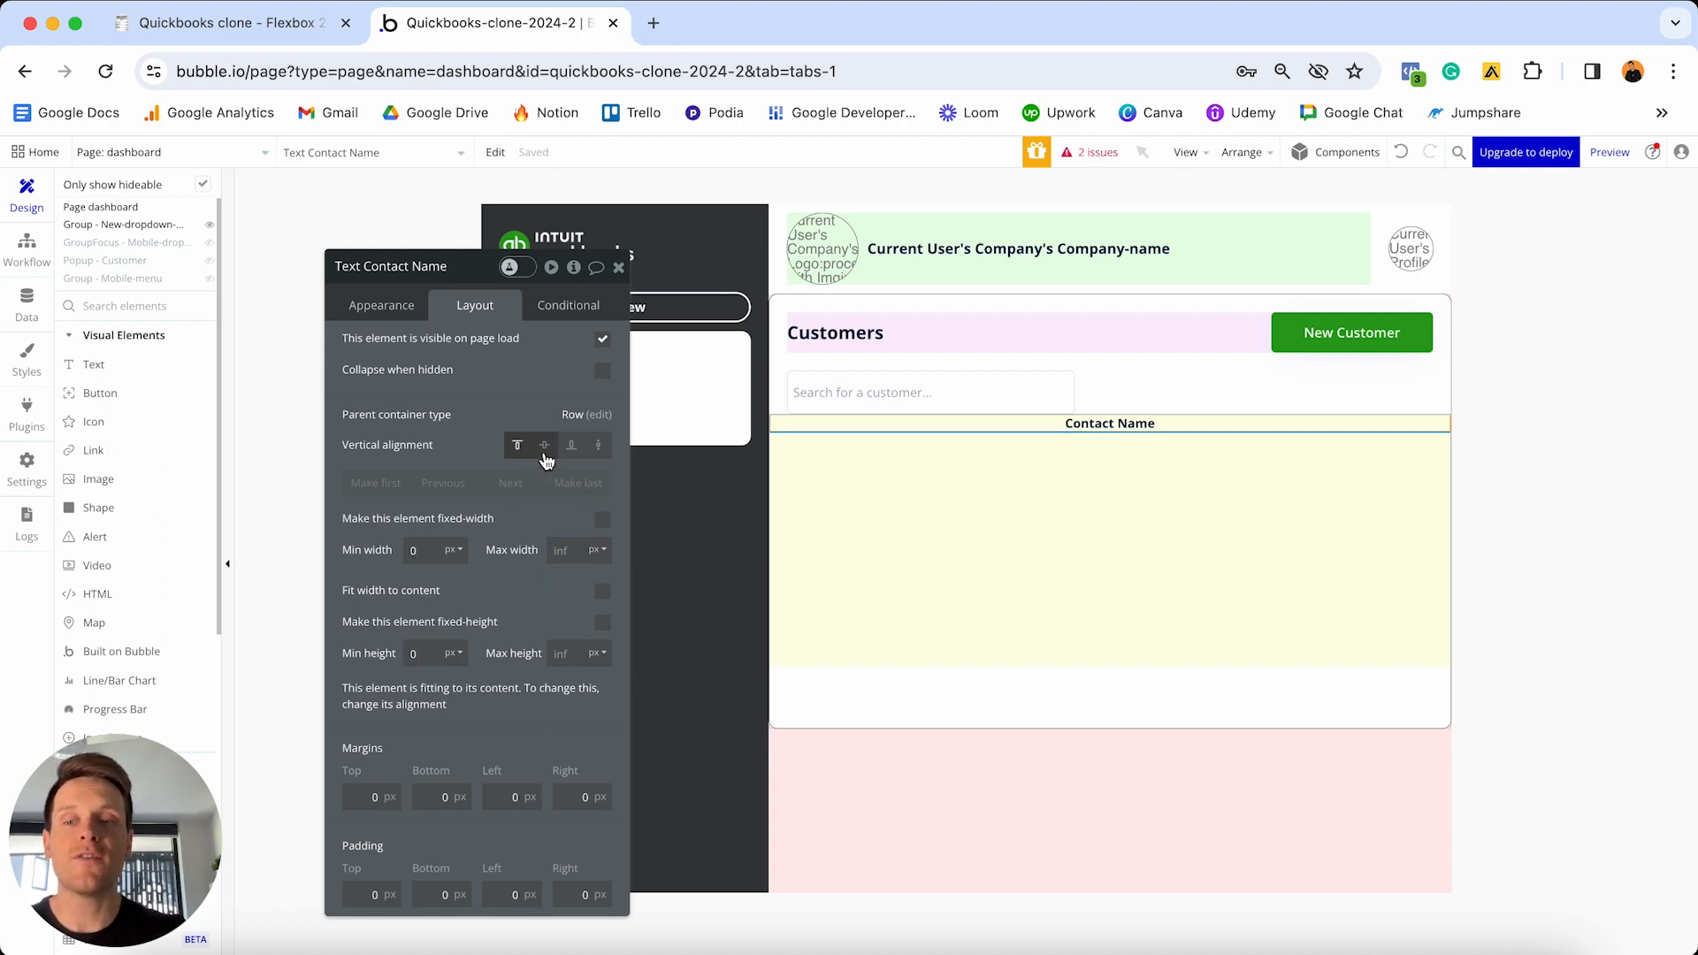
click(544, 449)
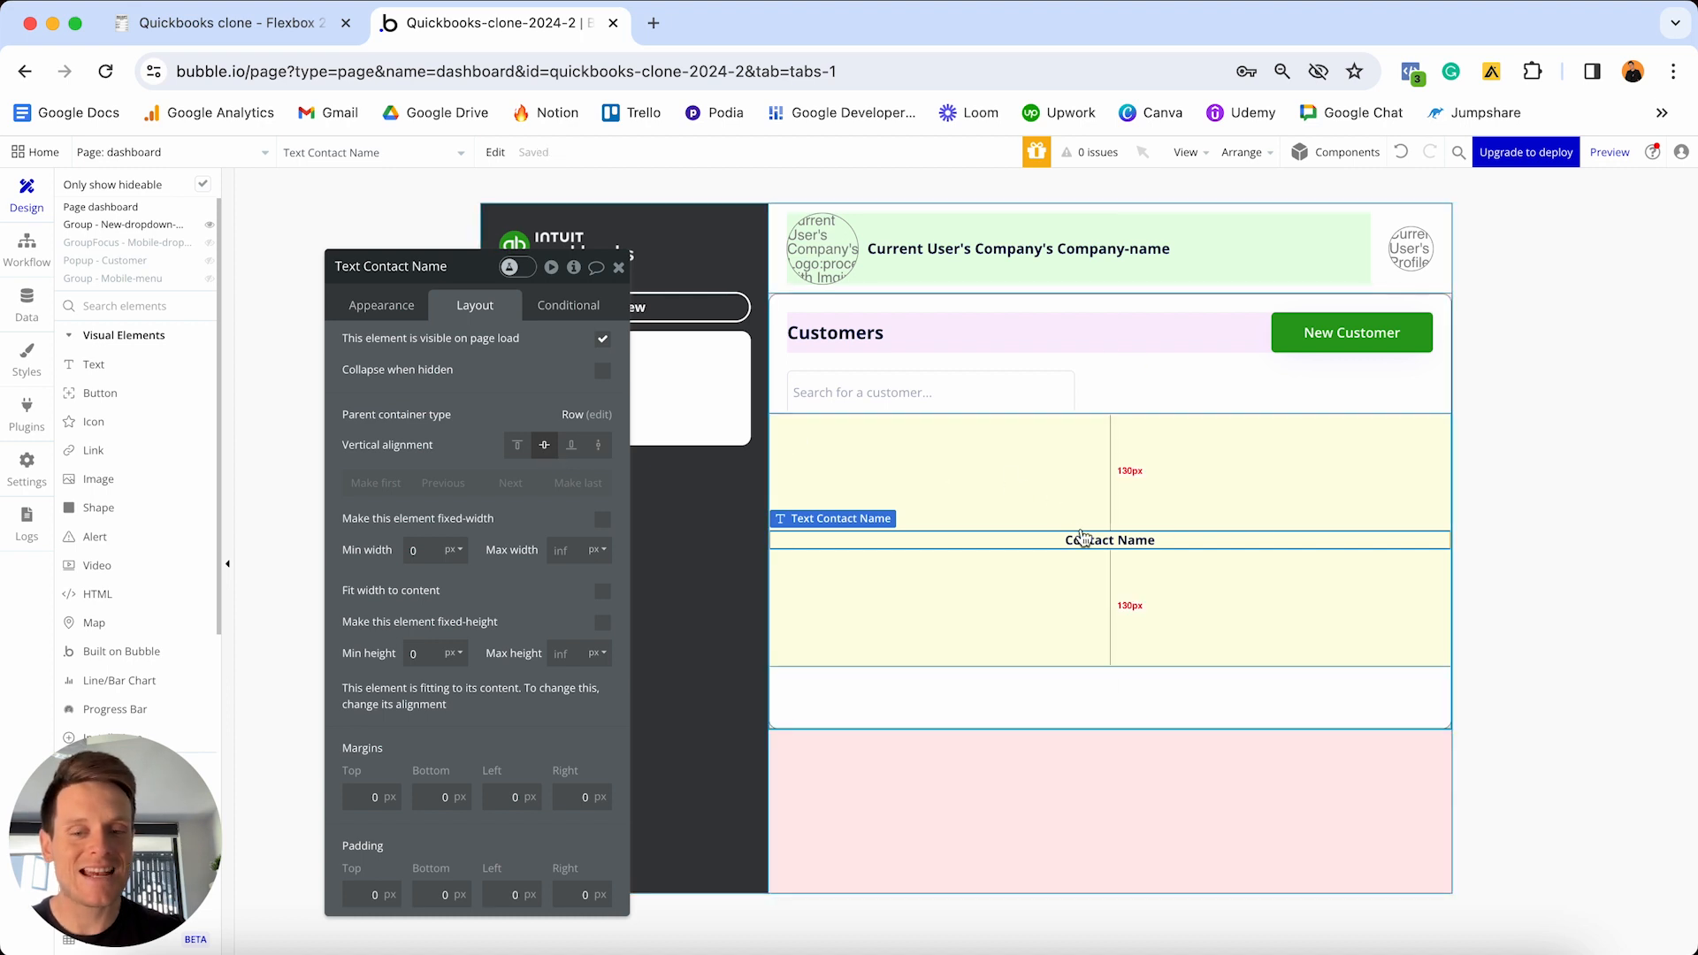
- Set all of Contact Name's margins to 10px
click(370, 797)
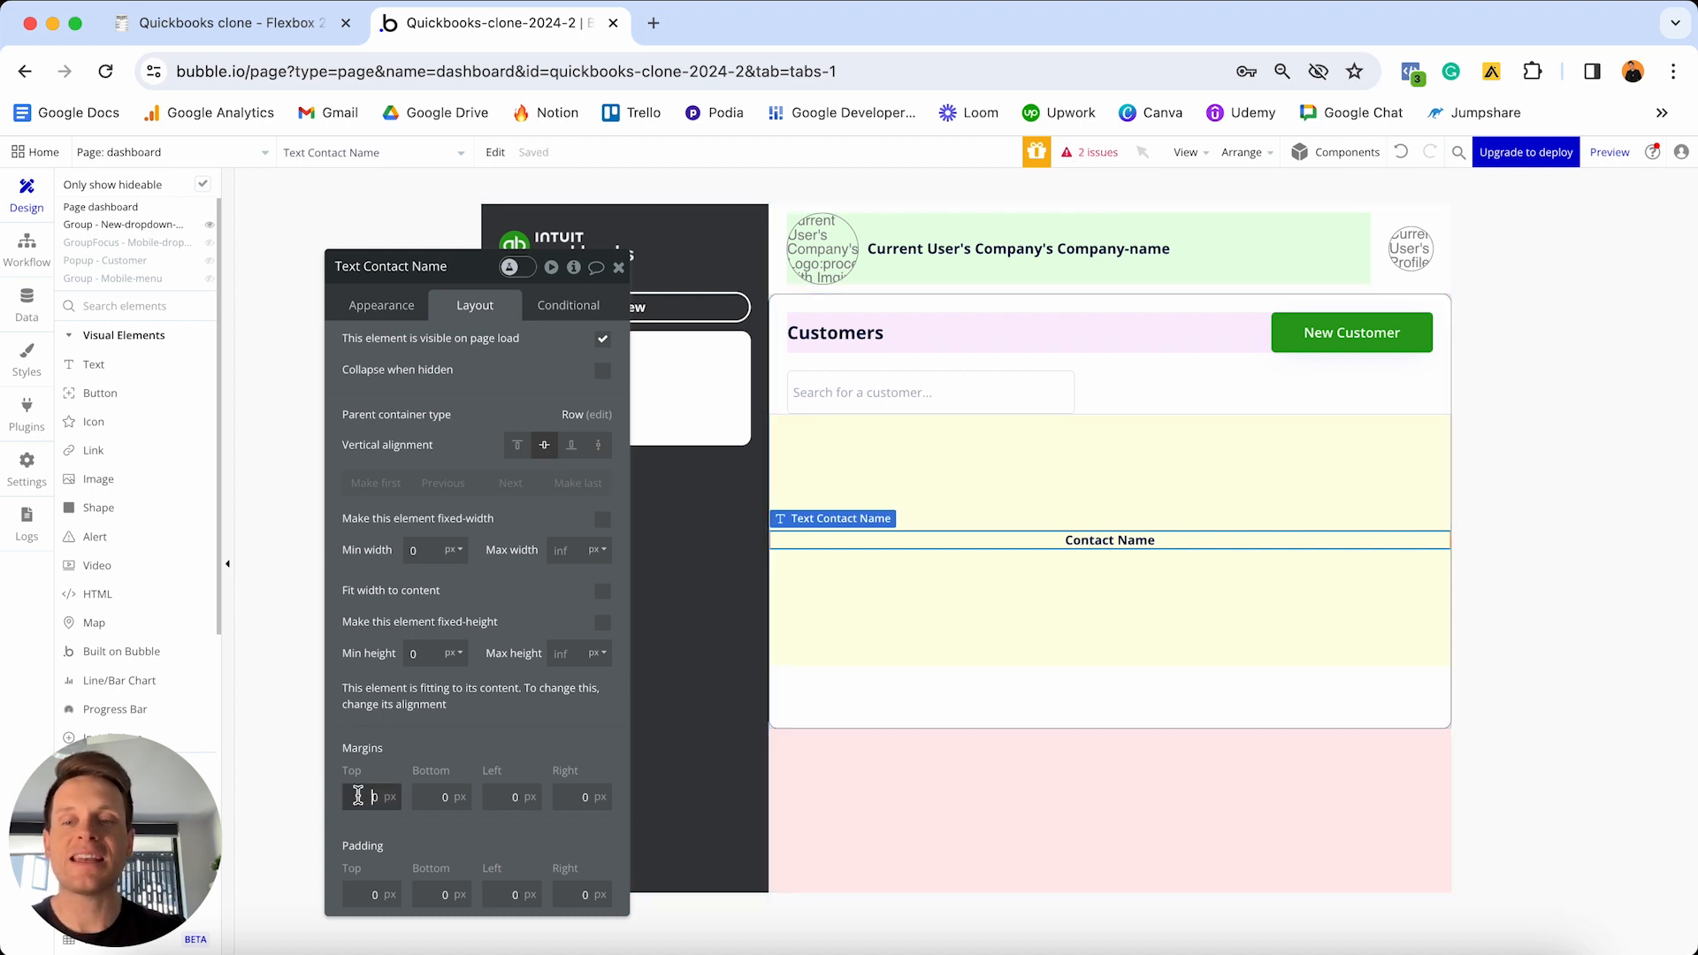
text(1)
key(Tab)
text(10)
key(Tab)
text(10)
key(Tab)
text(10)
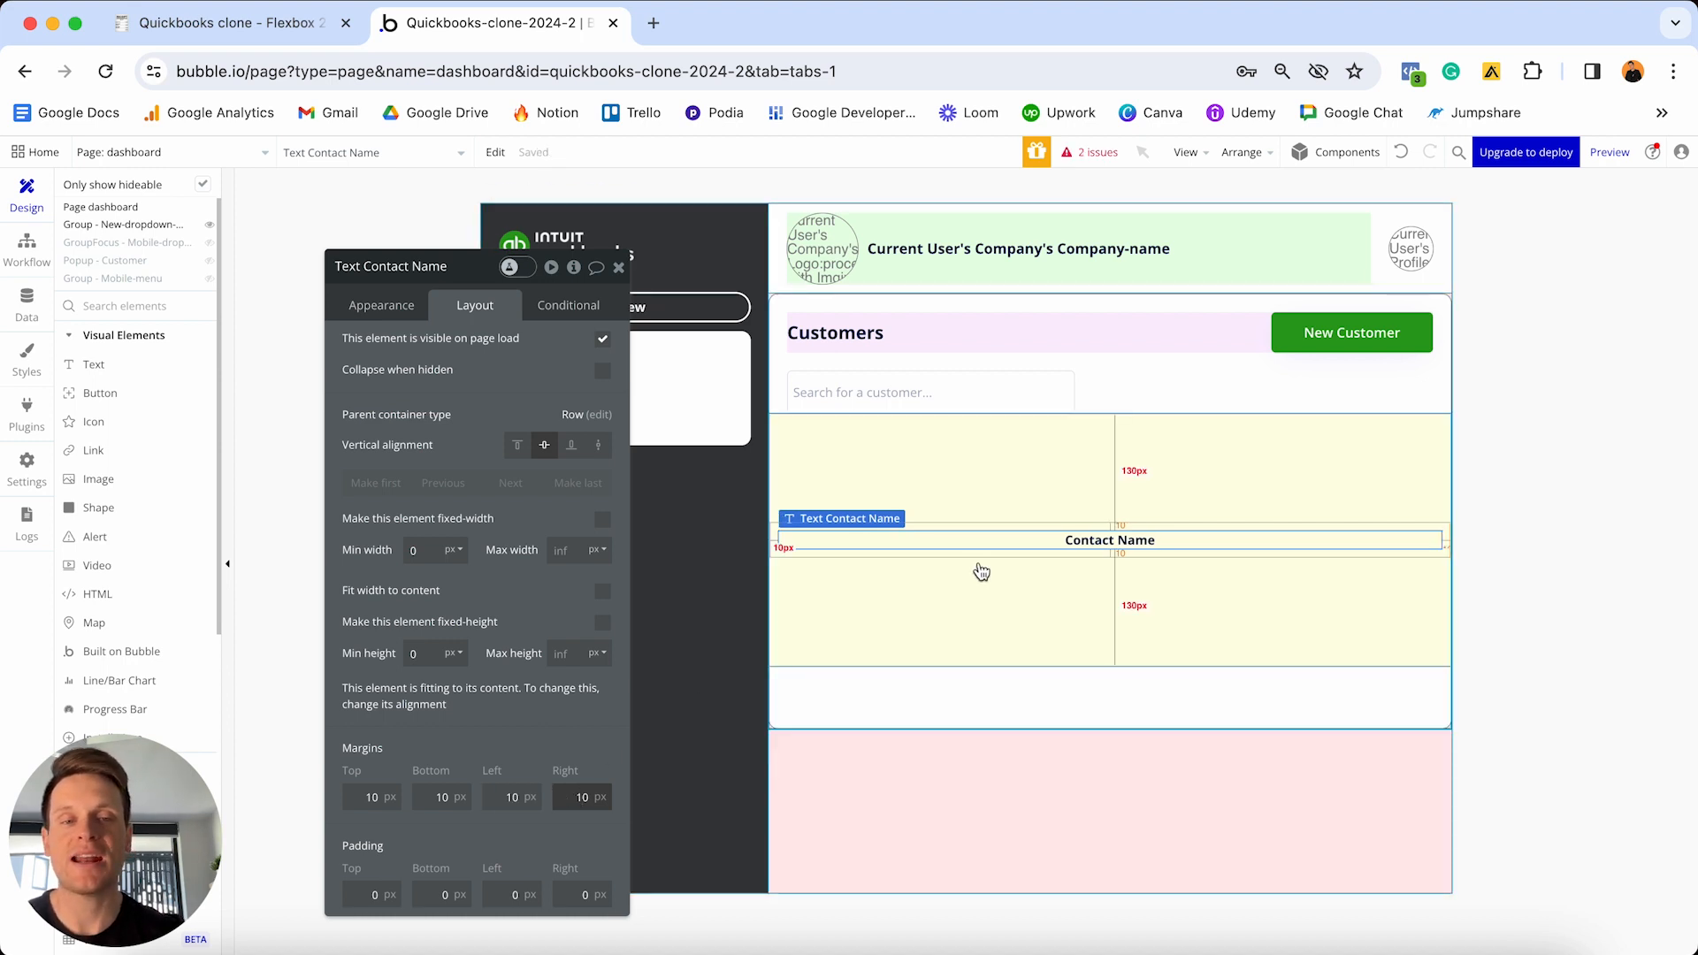
- Copy and paste Contact Name to create a duplicate beside it
click(1067, 541)
key(super+c)
key(super+v)
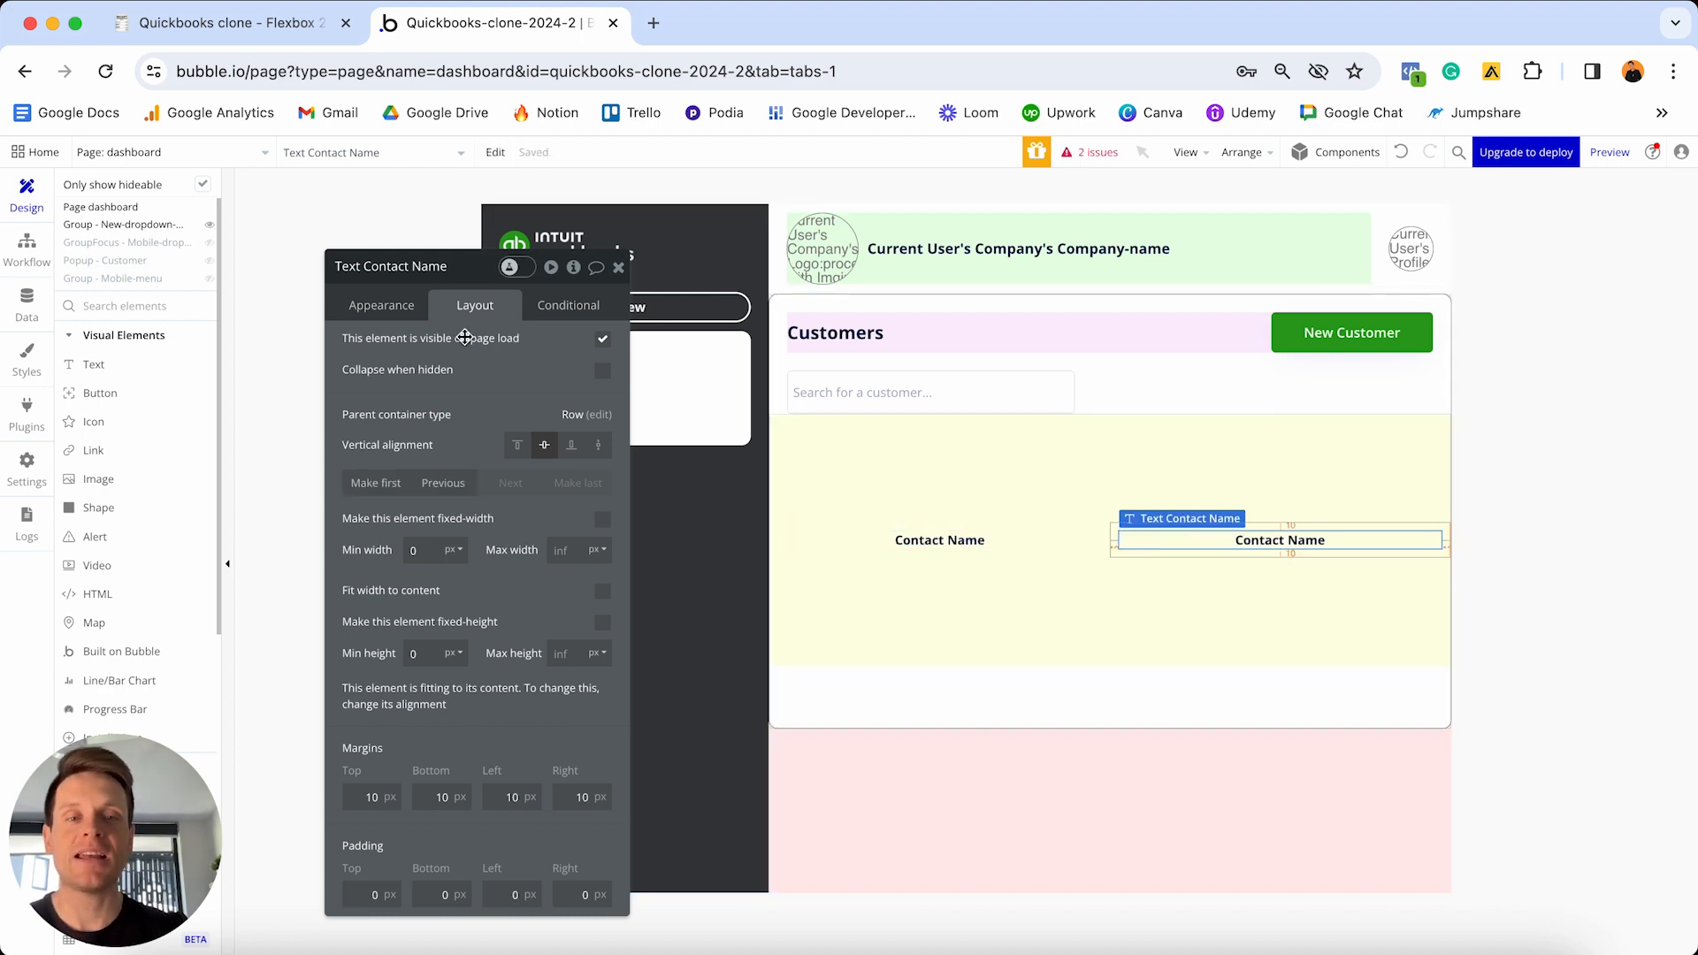
- Rename the duplicated heading text from Contact Name to 'Company Name'
click(371, 310)
click(414, 344)
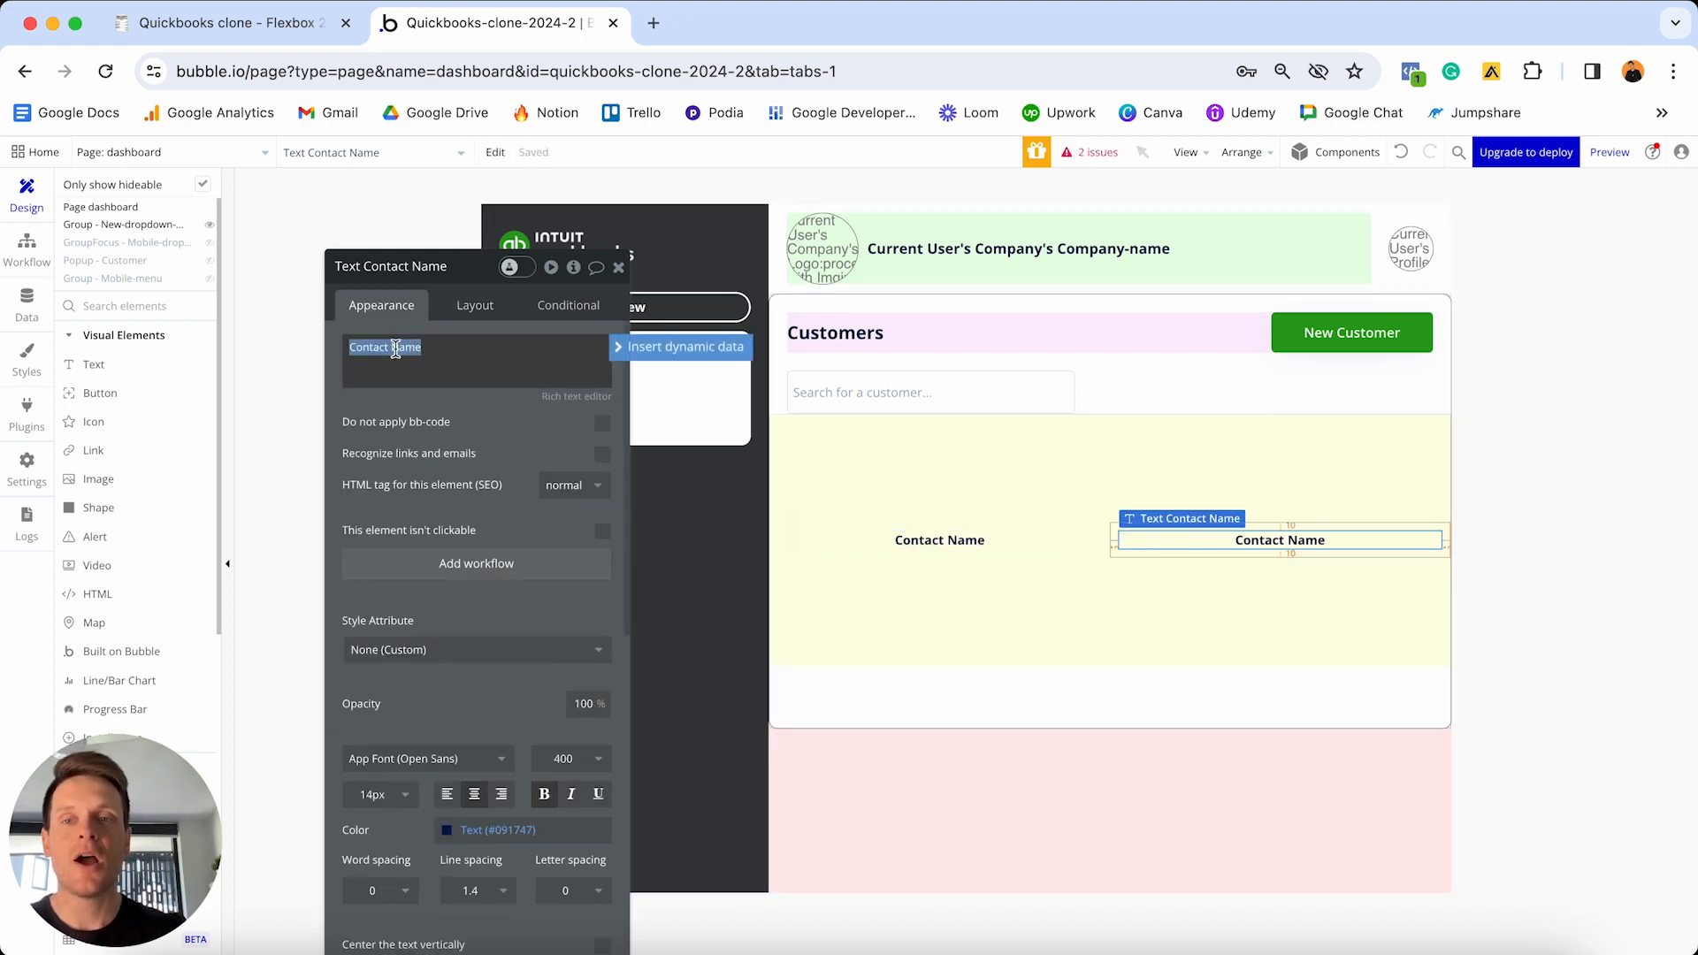
double_click(366, 347)
text(Company)
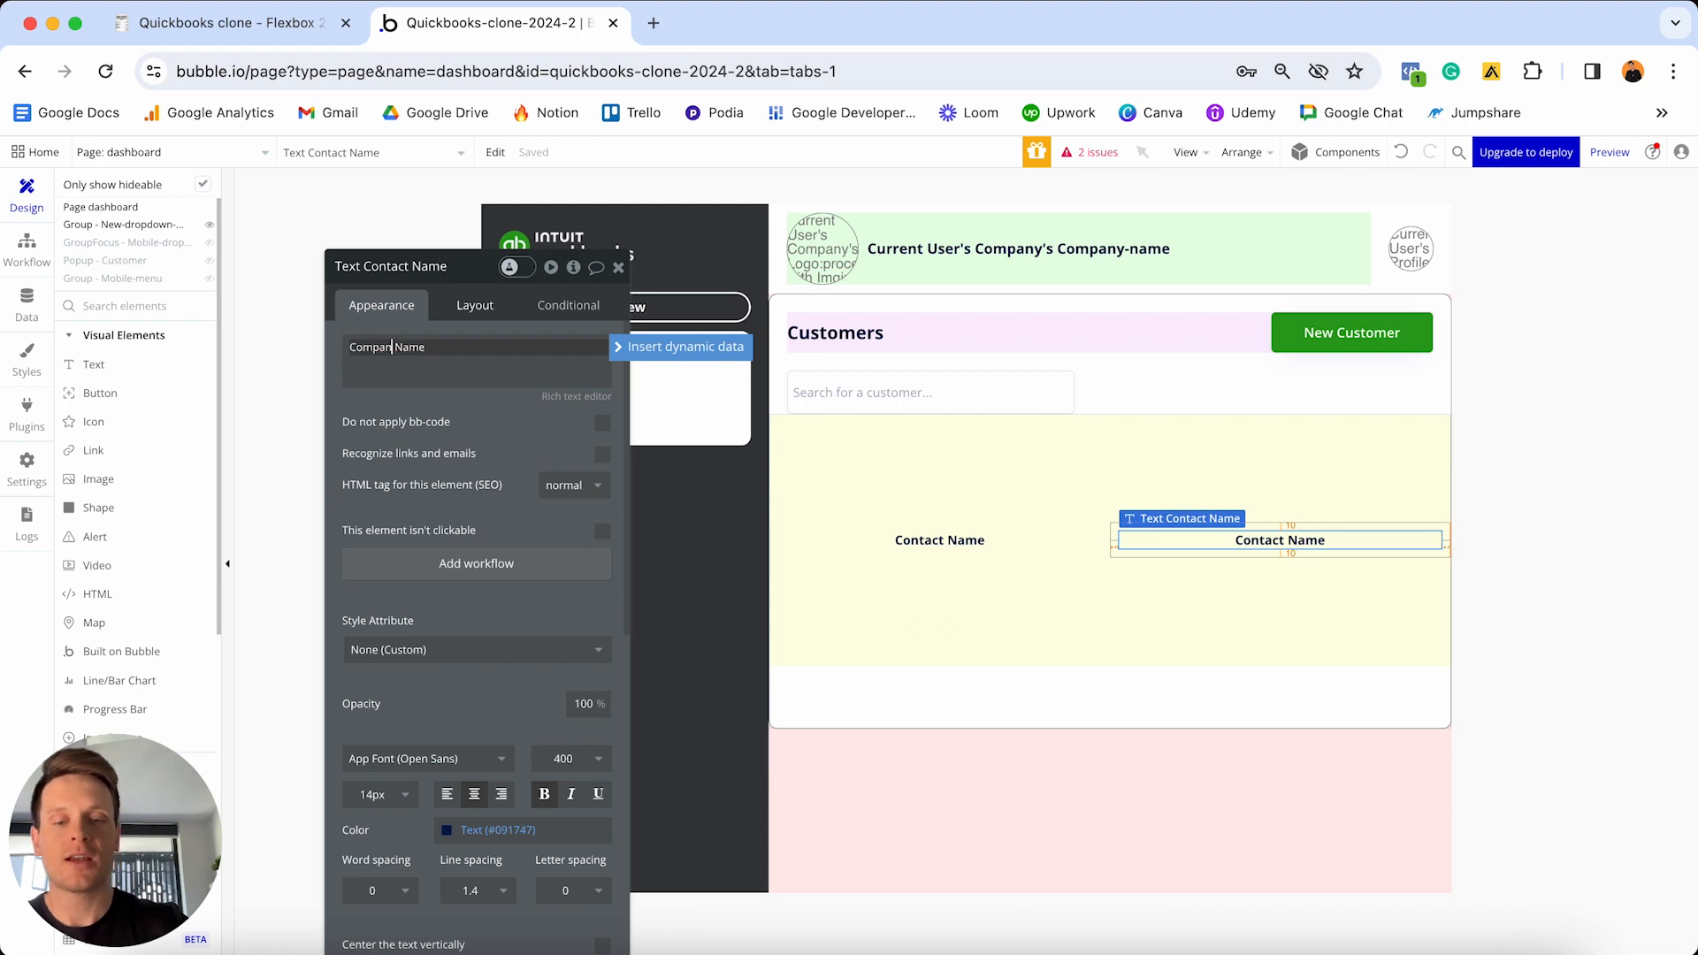
- Copy the Company Name text into the yellow row again and rename the copy 'Contact Number'
click(1195, 540)
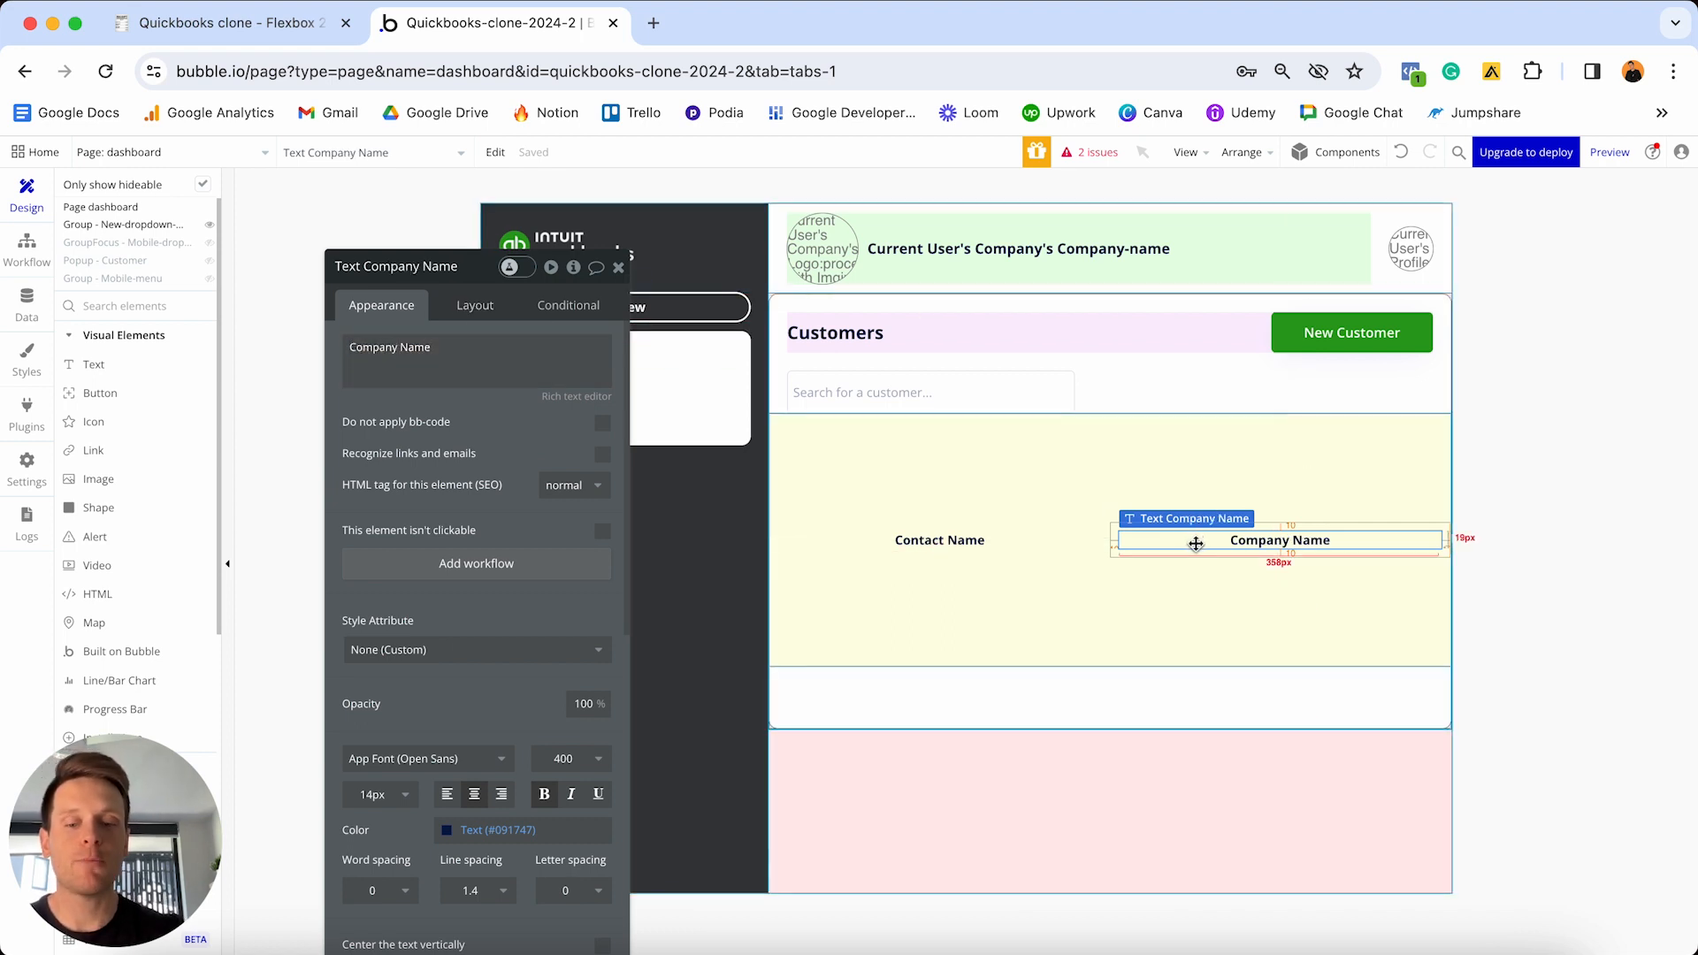
key(super+c)
key(super+v)
click(516, 374)
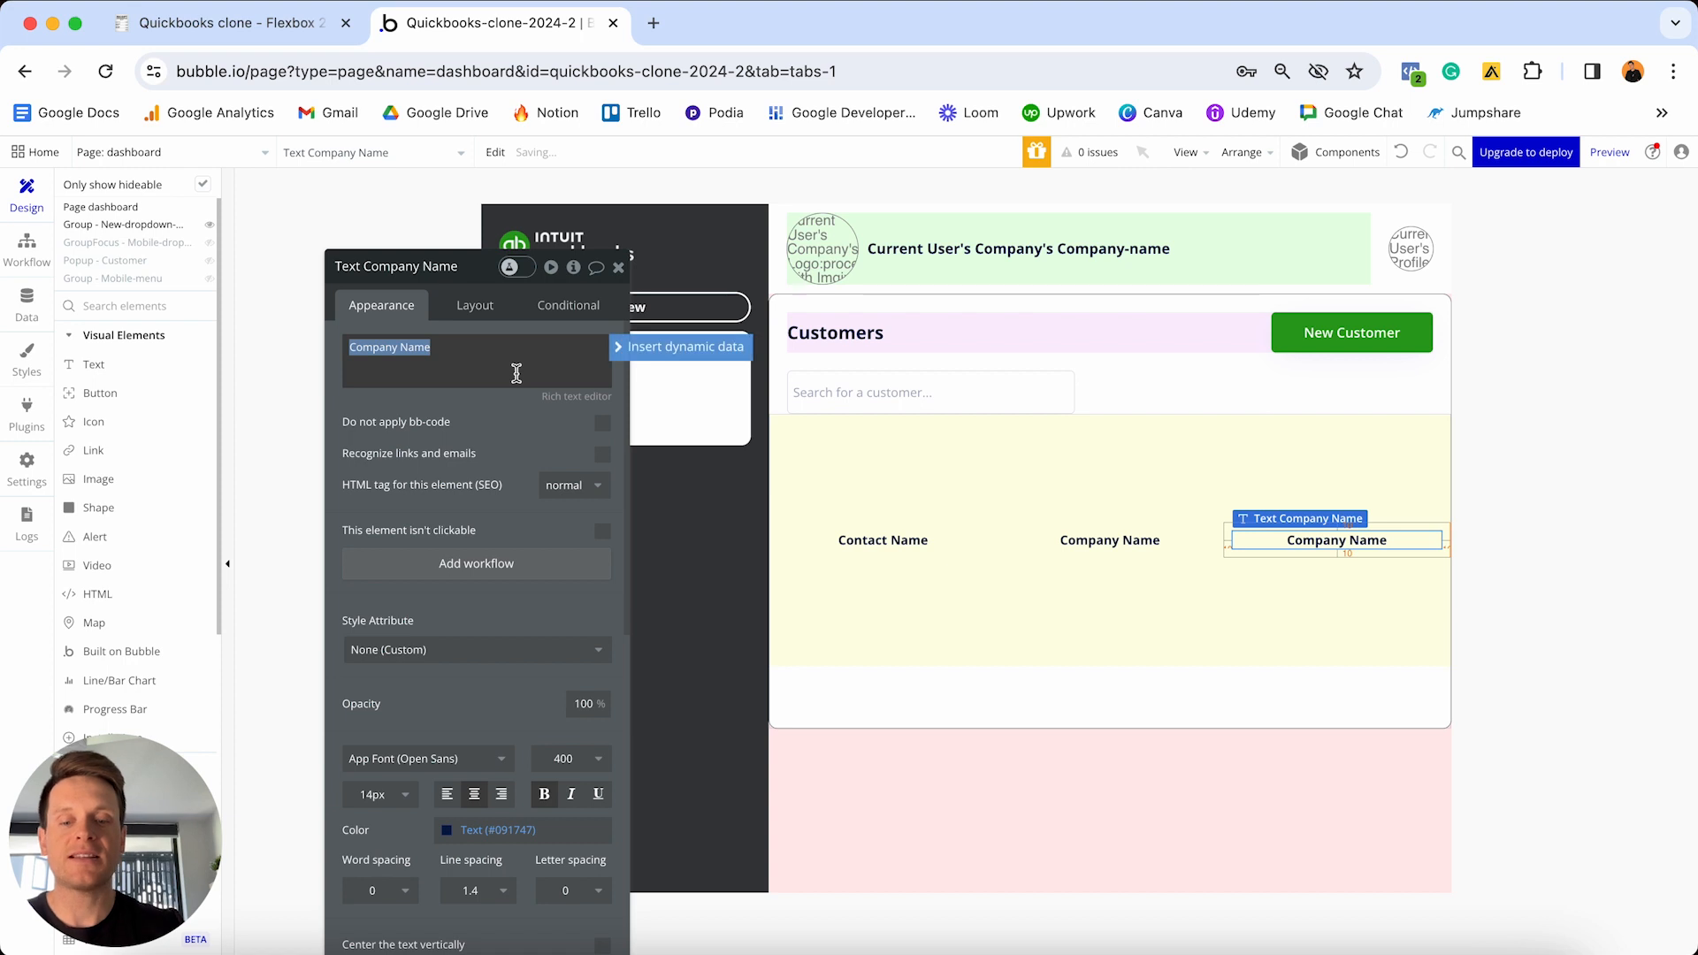
text(Co)
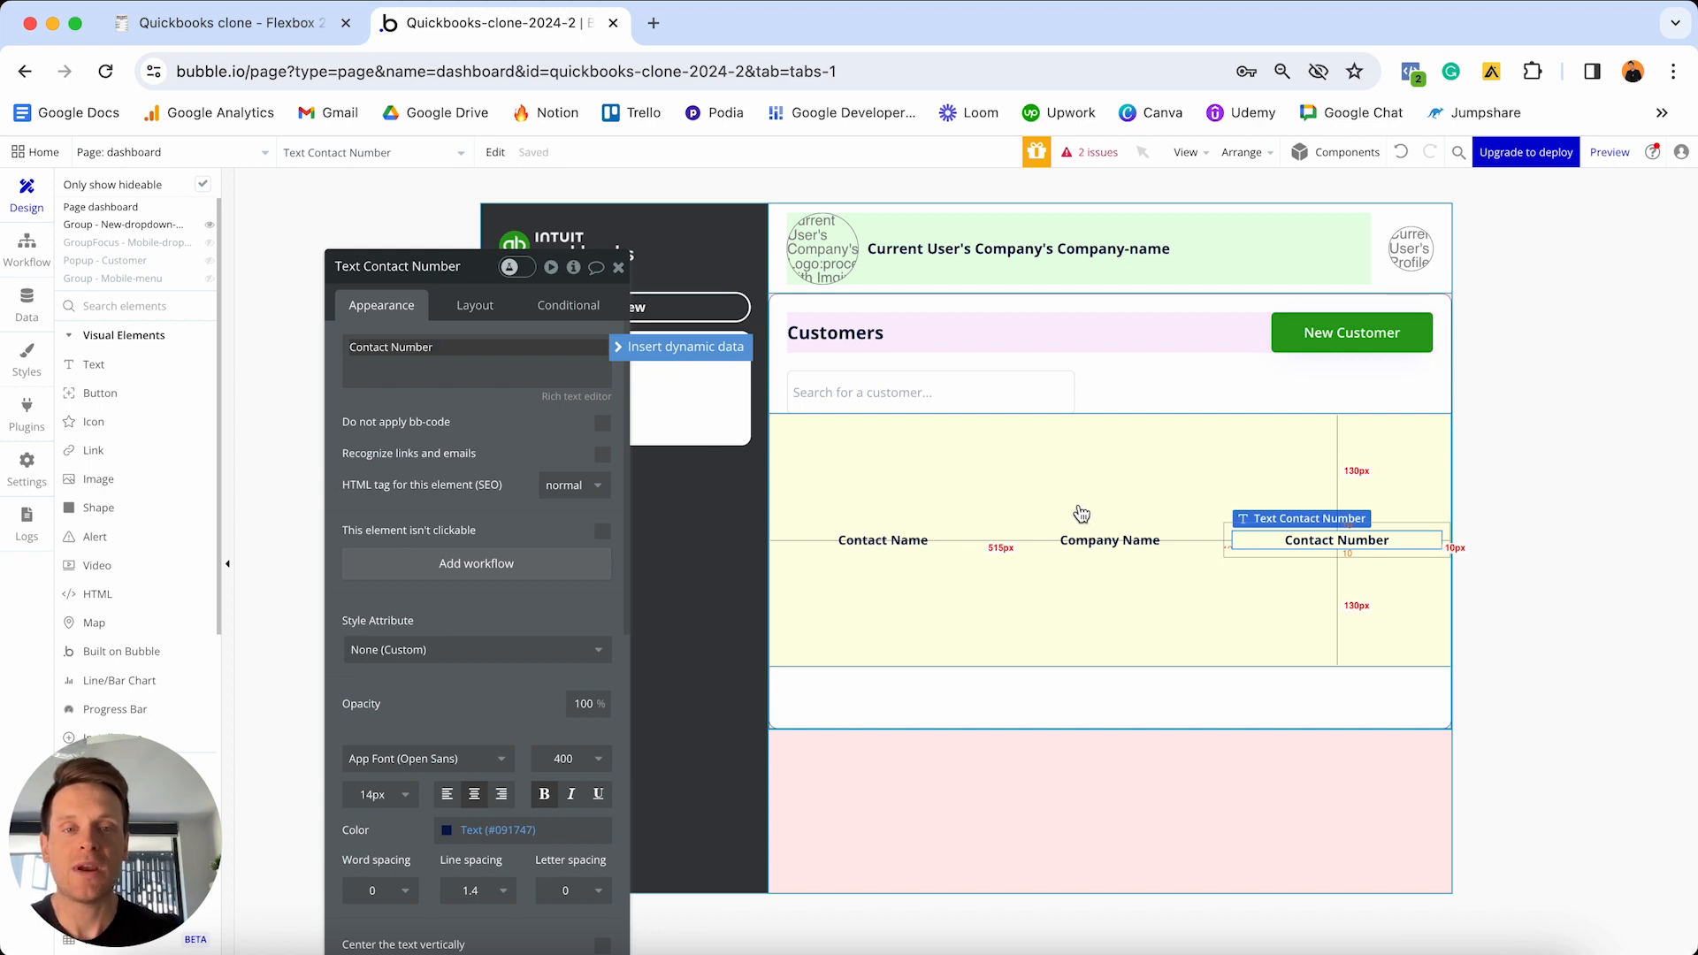
click(1064, 480)
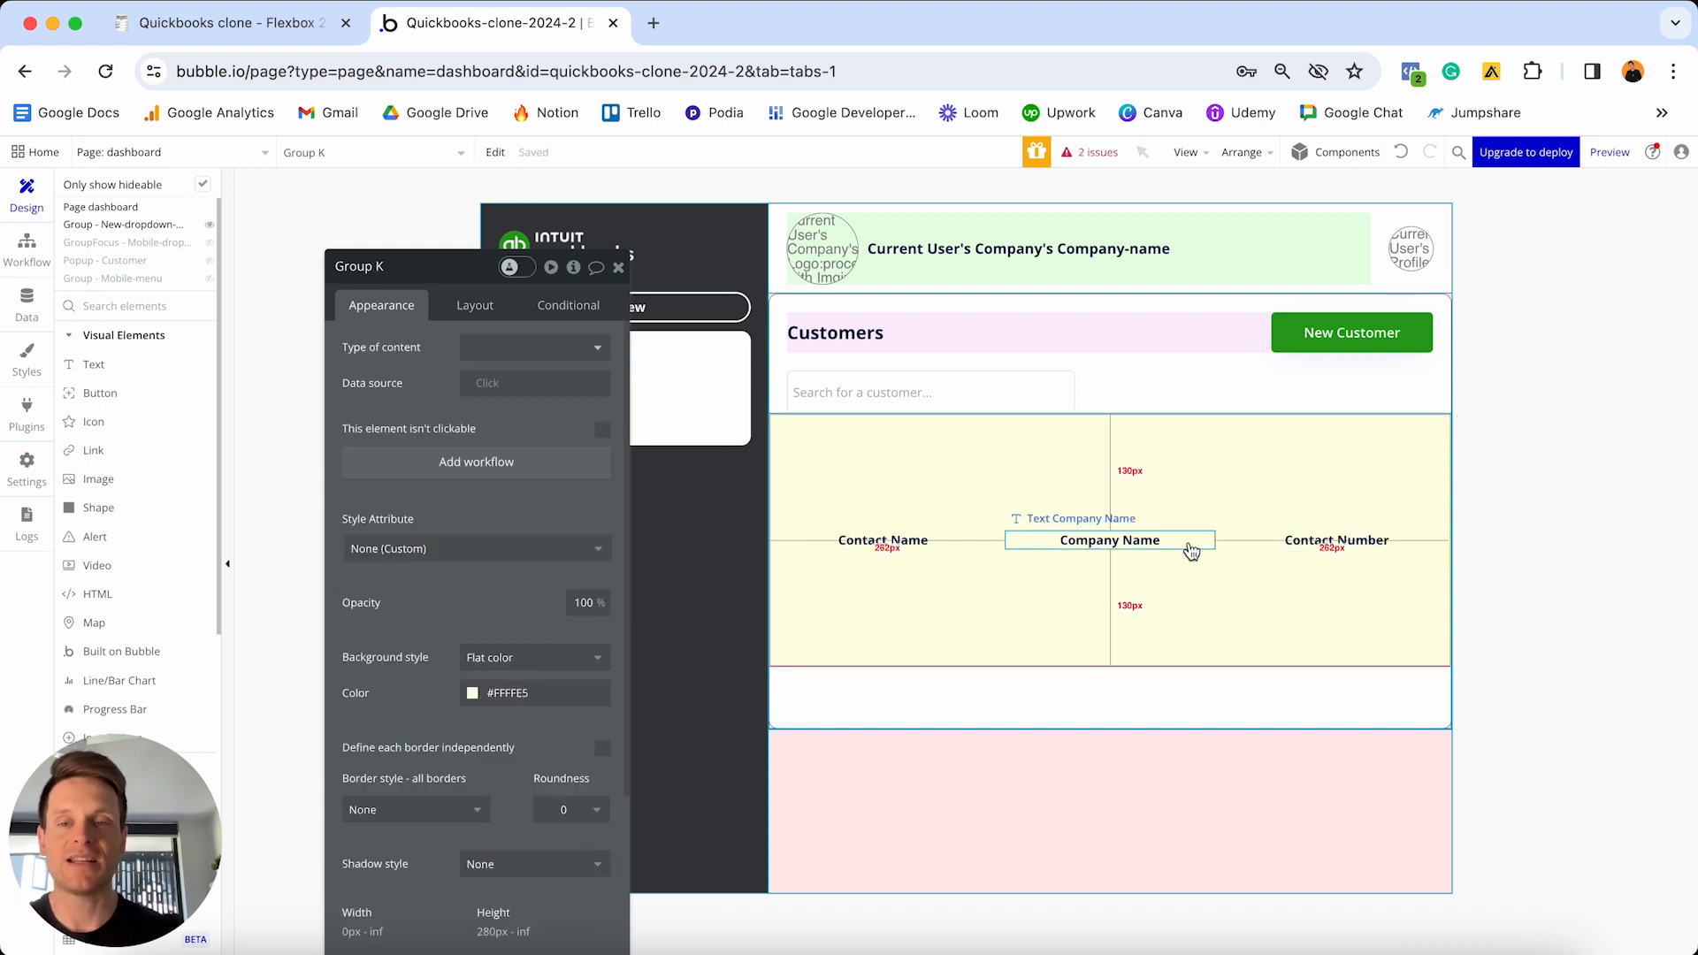
- Change the yellow Group K row's minimum height from 280 to 0
click(475, 306)
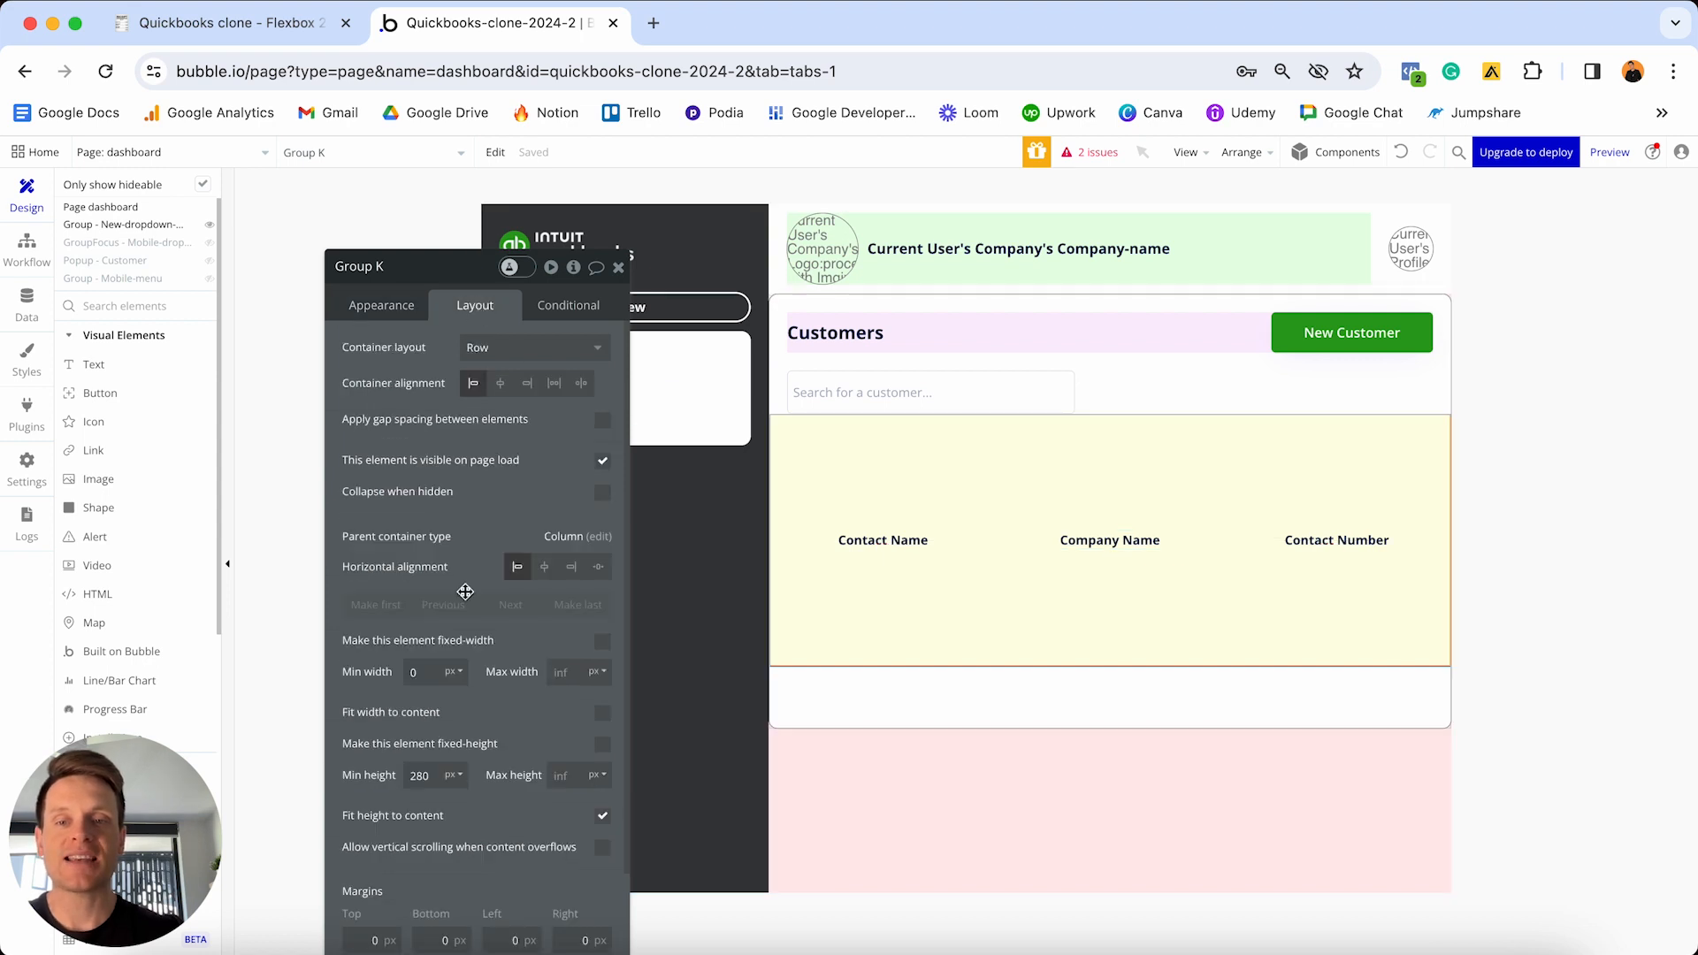
double_click(435, 777)
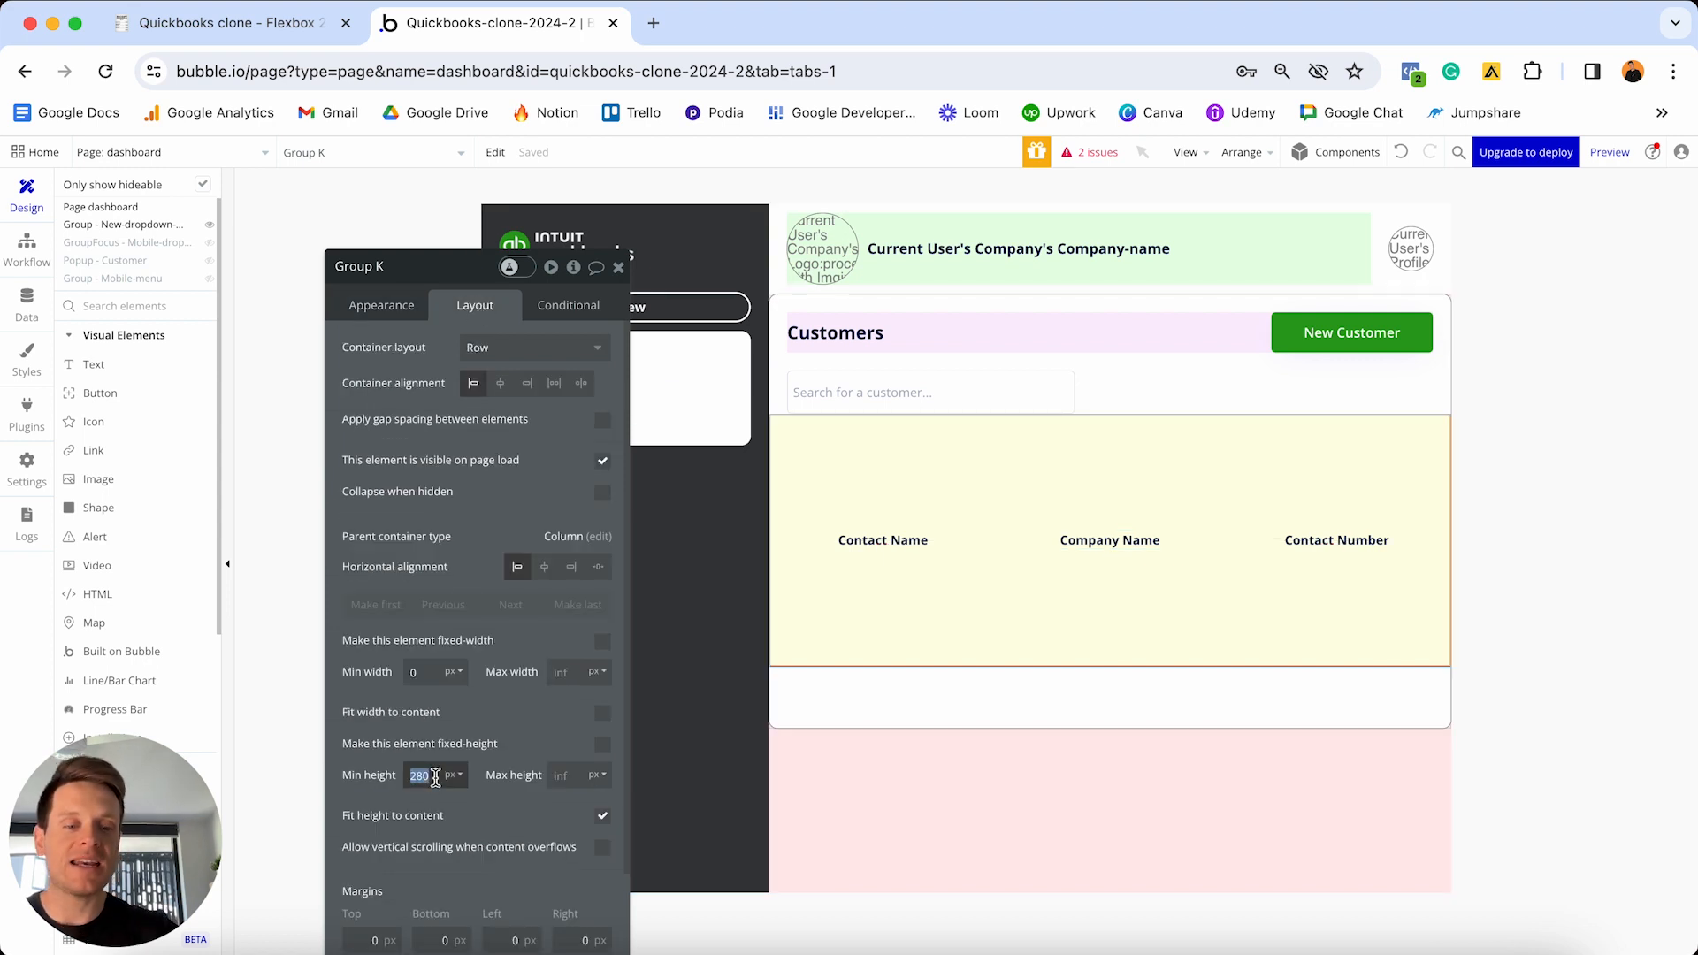
text(0)
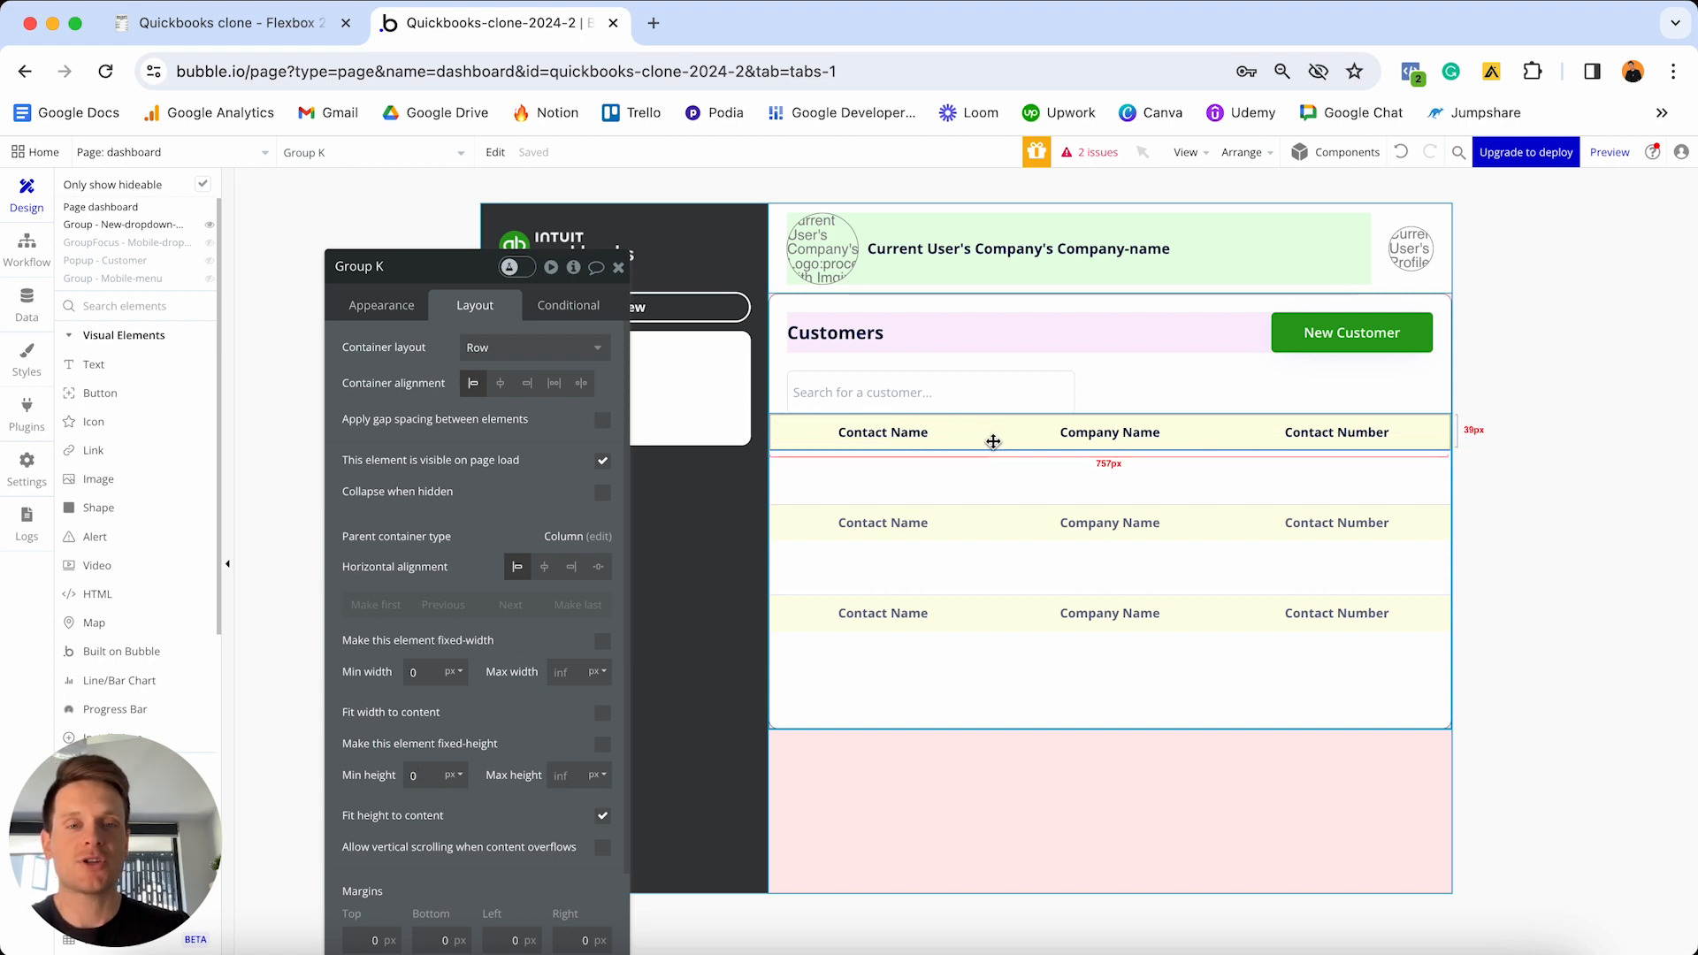
- Paste the header row into the Customers cell as Group L with a pale green #EFFFE5 background
click(985, 476)
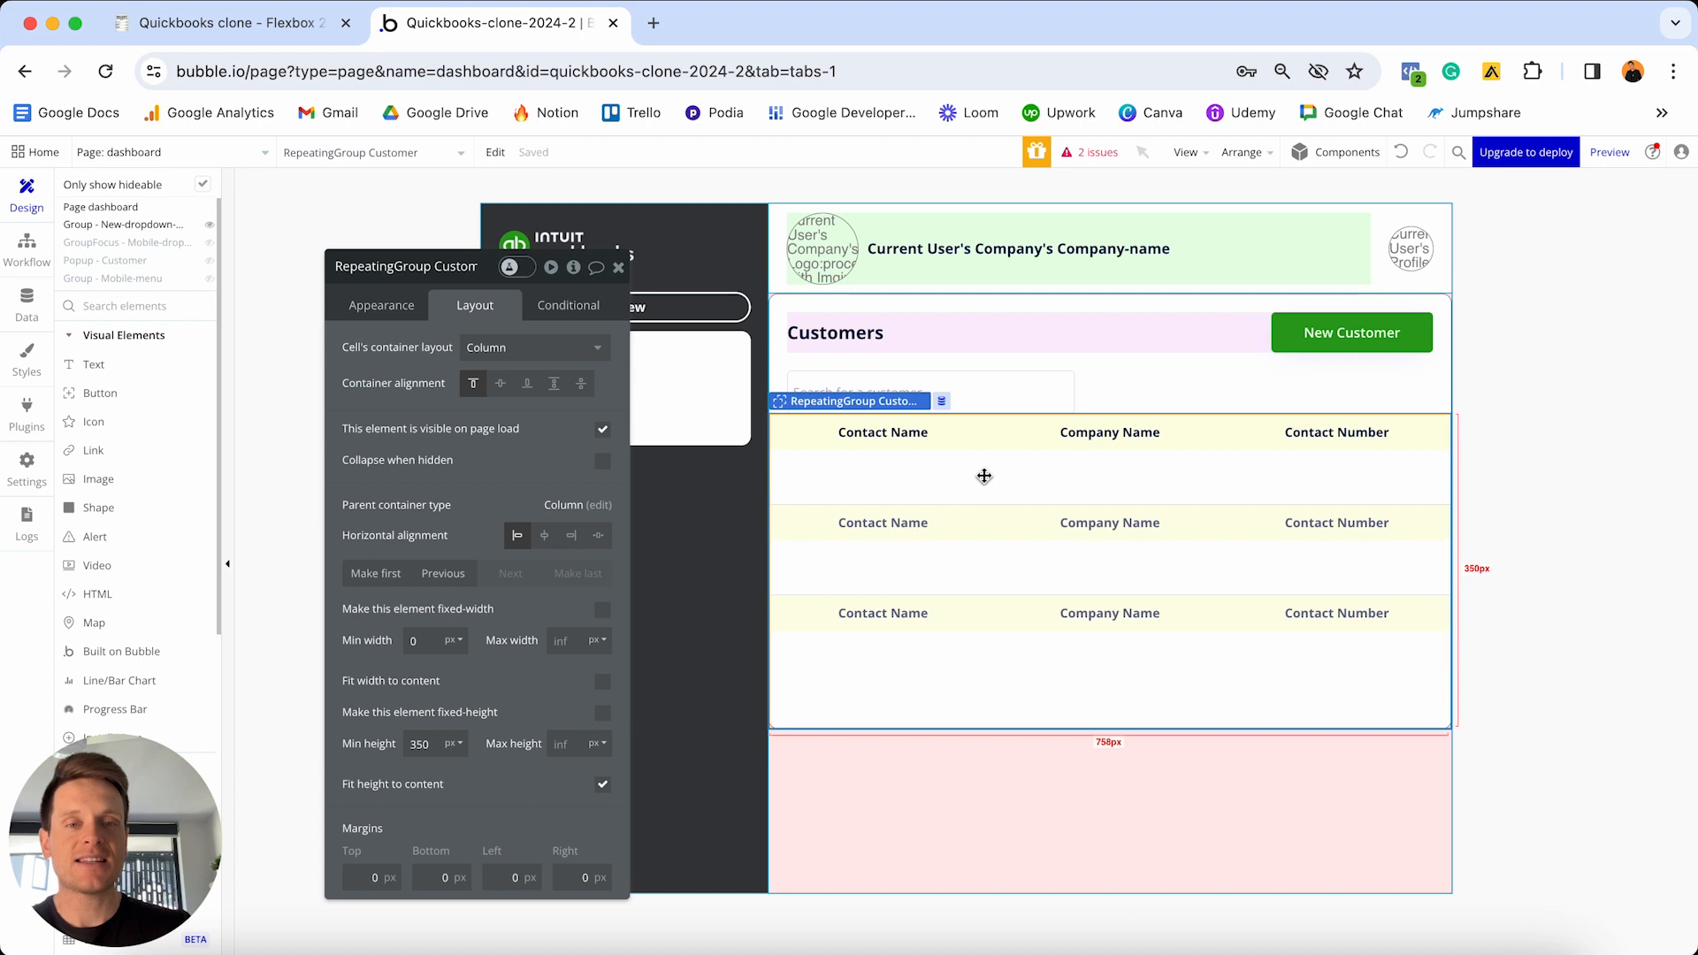
key(ctrl+v)
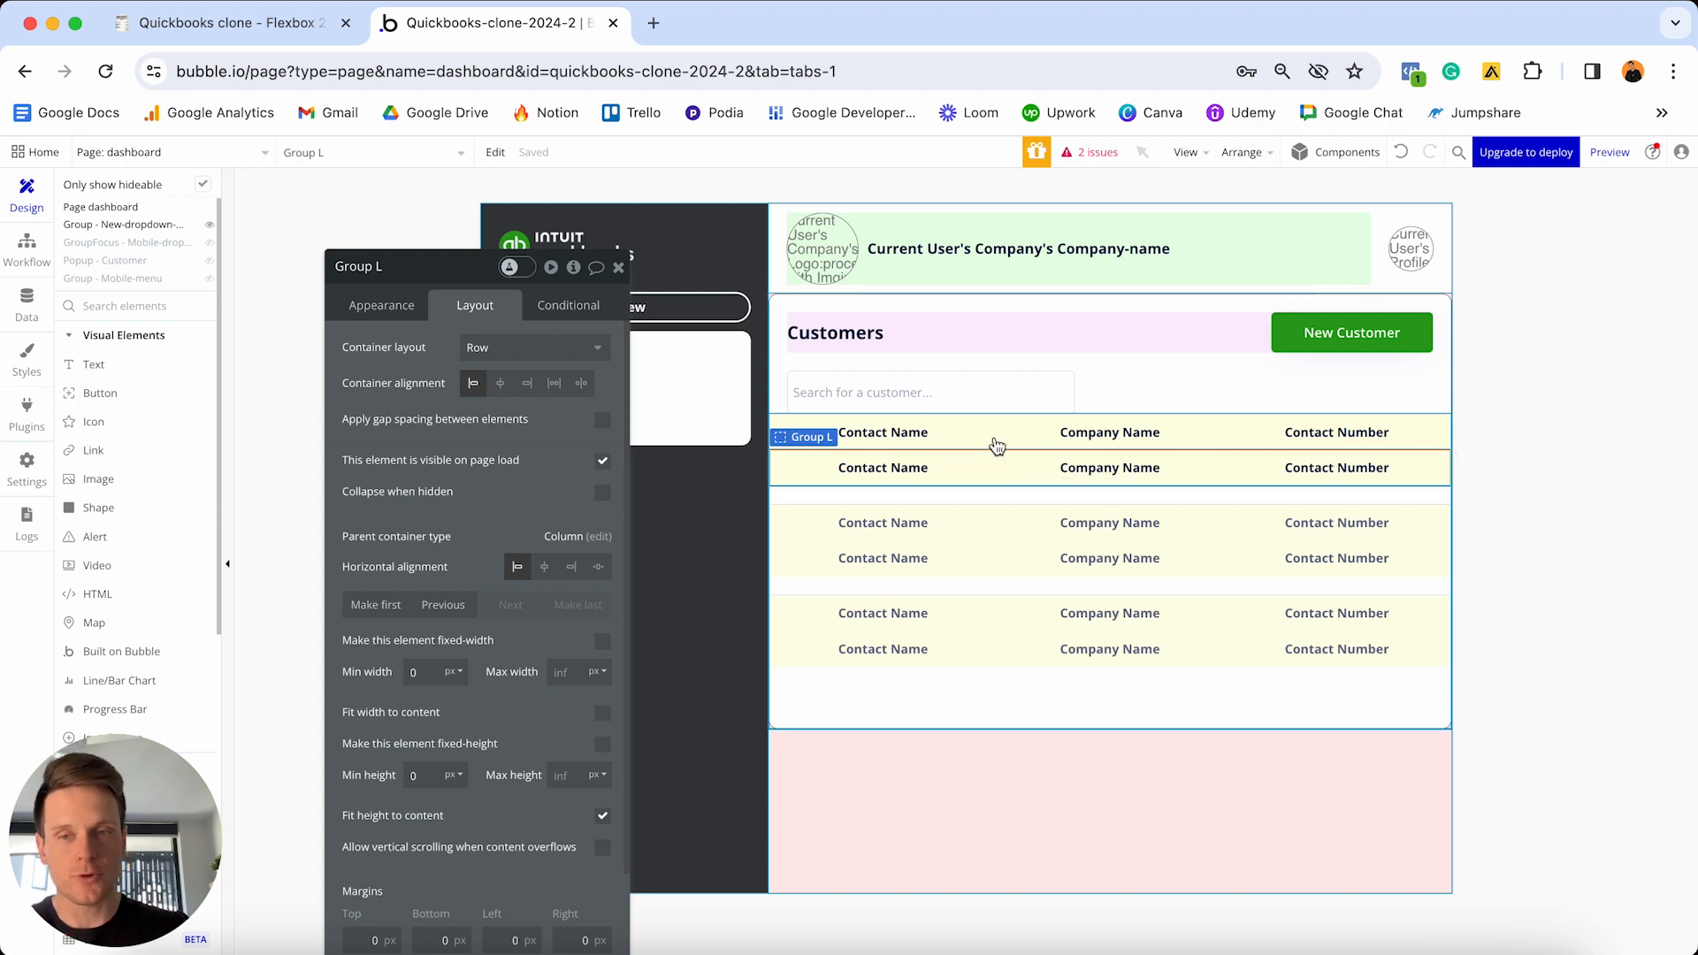
click(380, 307)
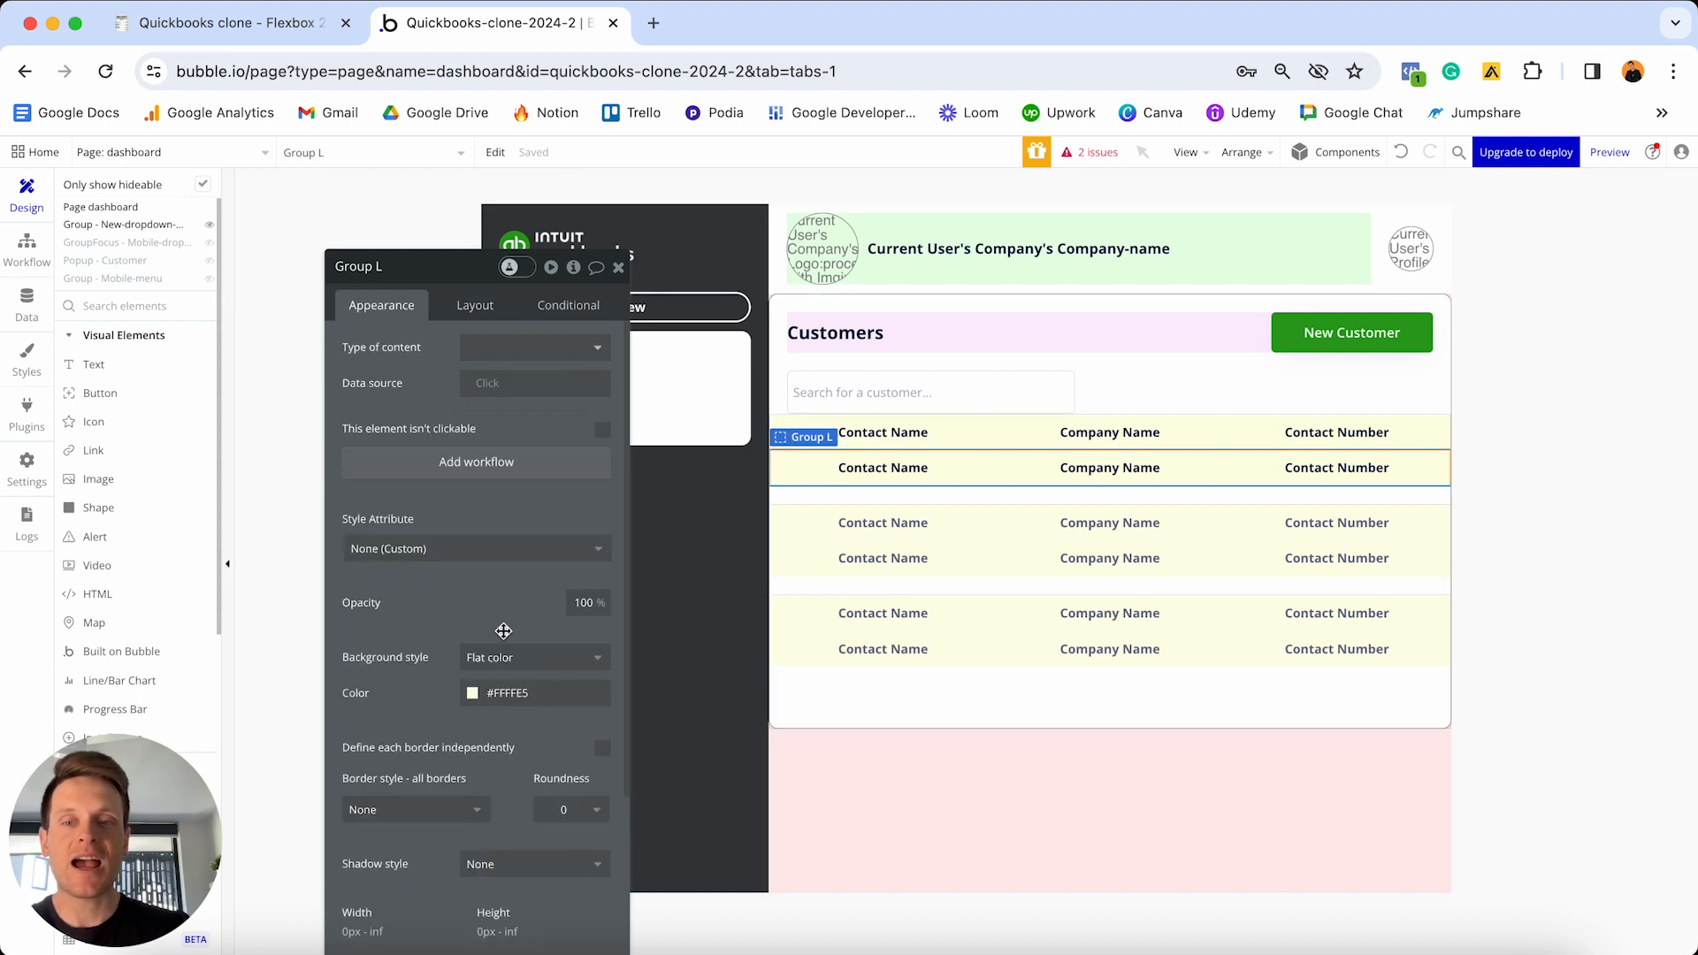
click(482, 692)
click(511, 852)
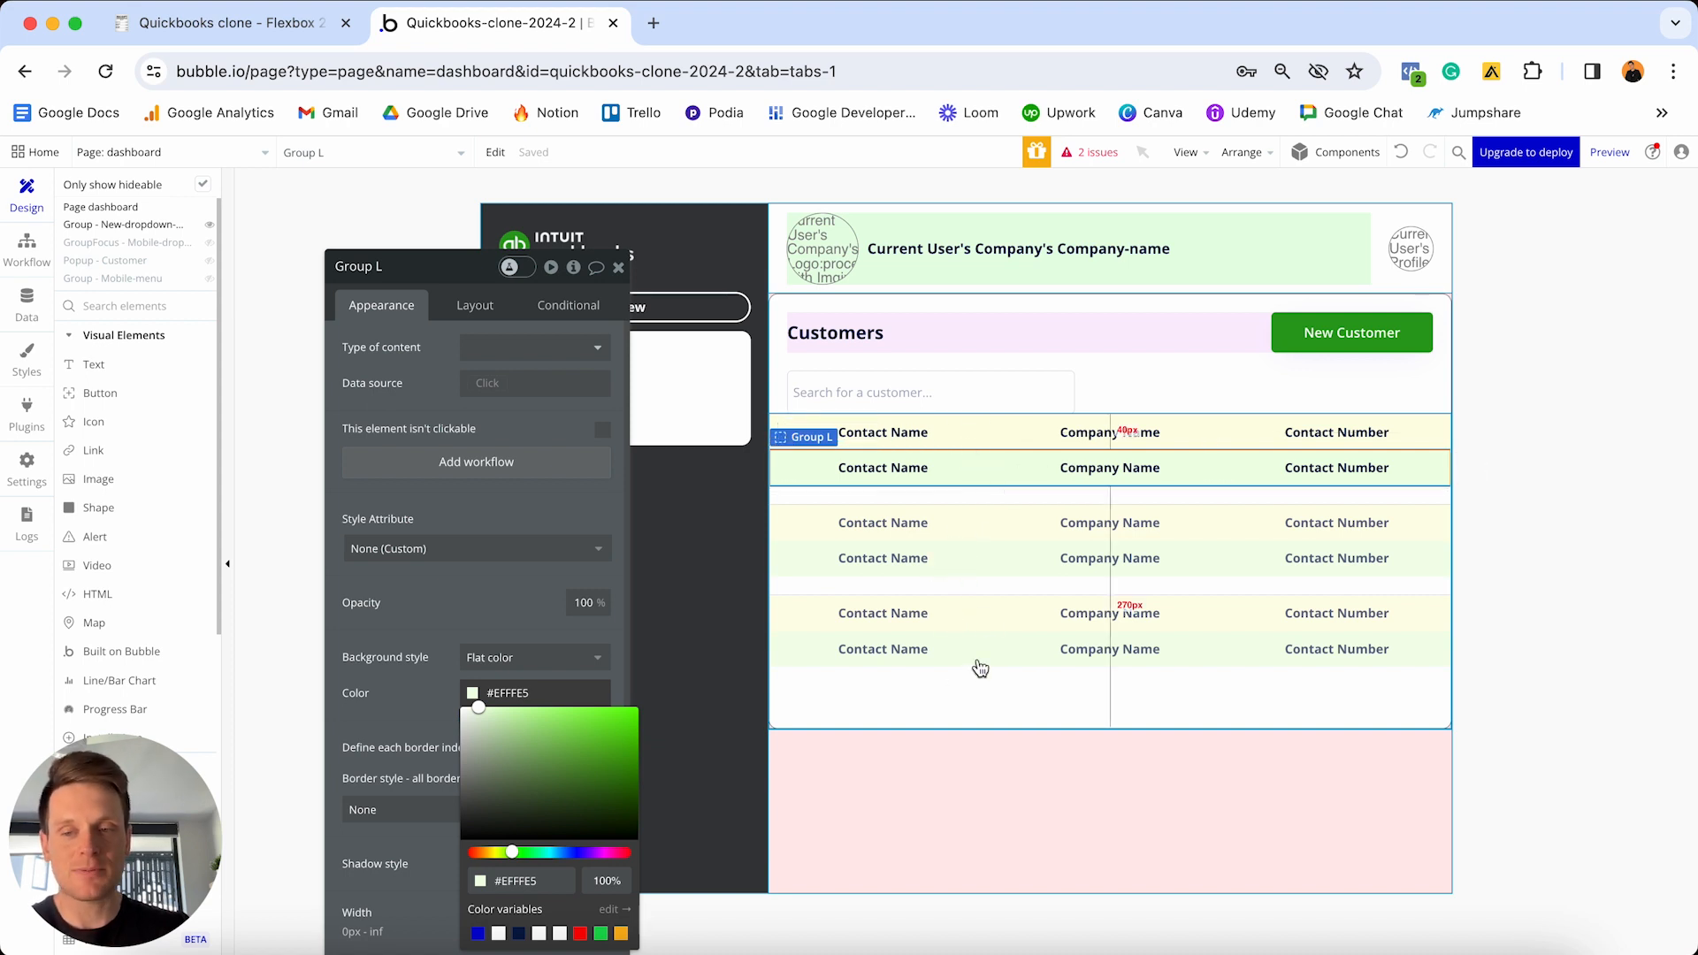
click(916, 467)
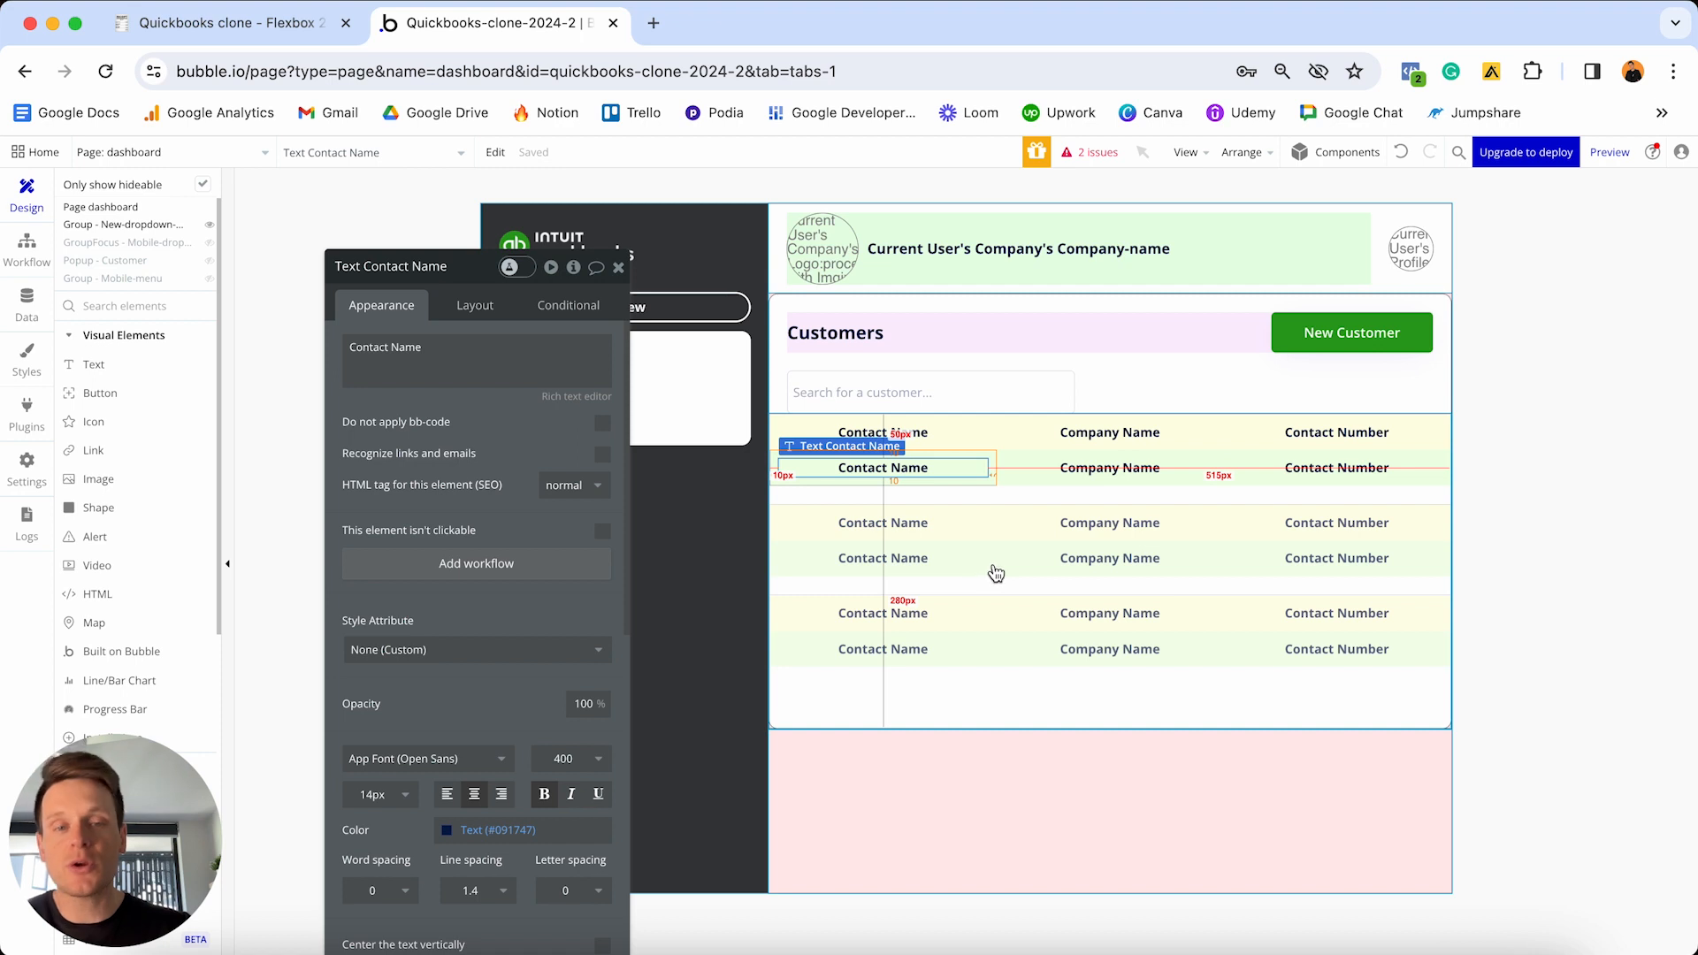
click(1005, 460)
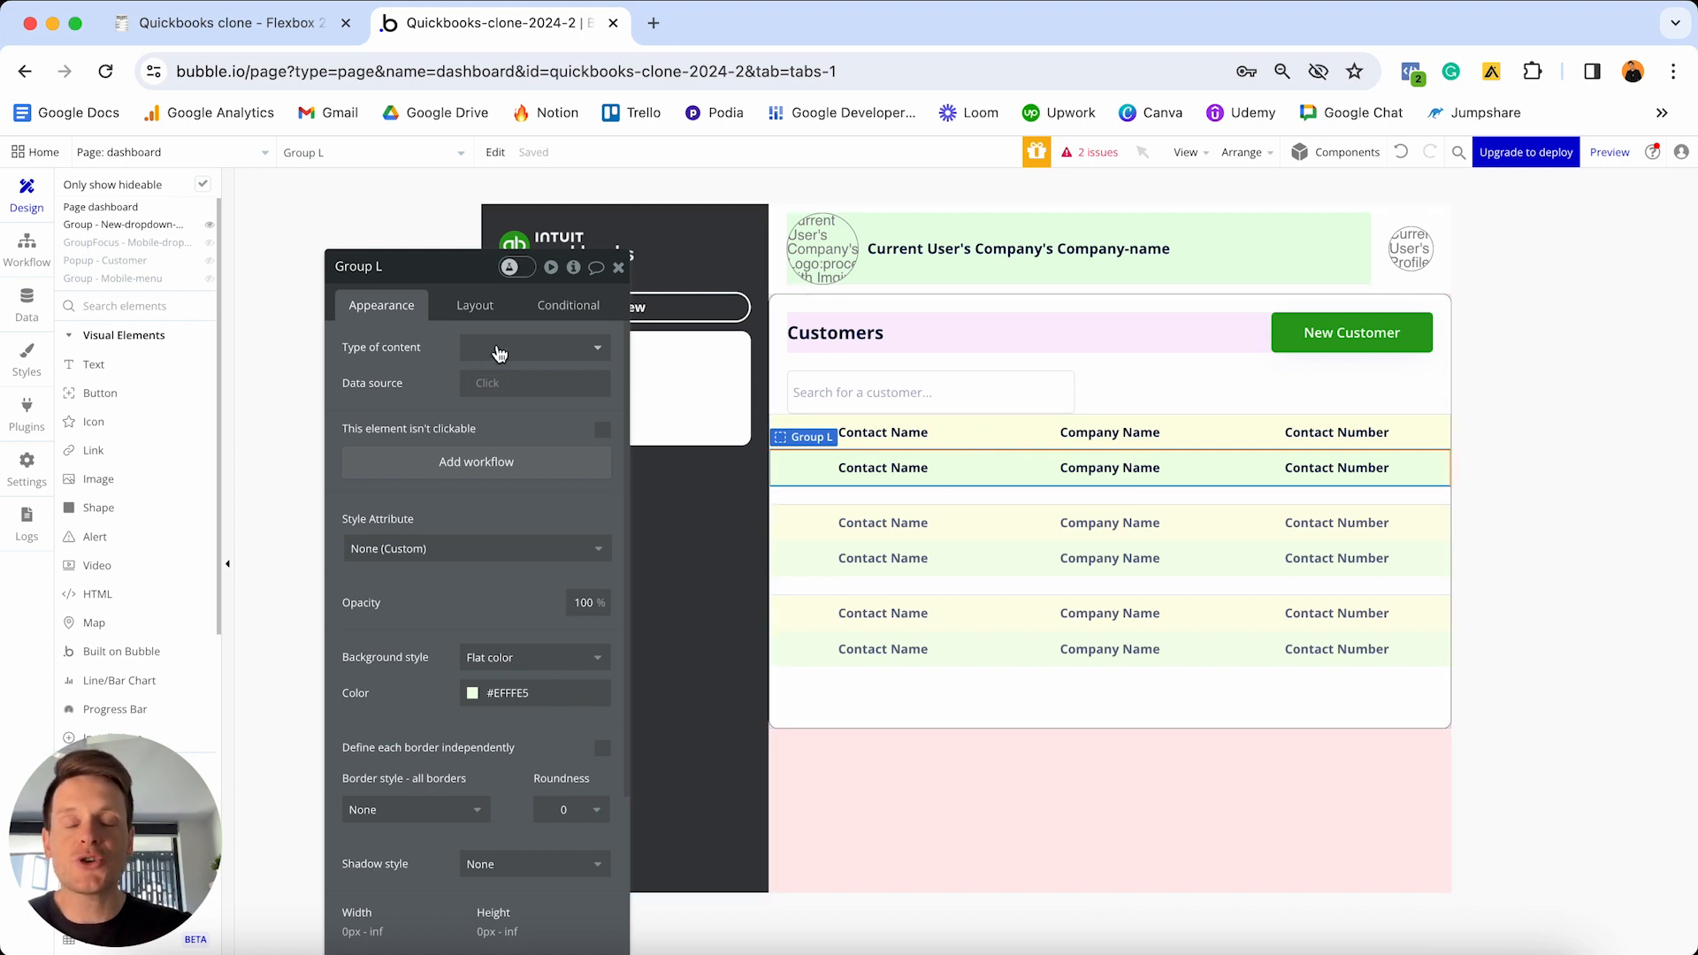
- Set Group L's type of content to Customer and data source to Current cell's Customer
click(499, 350)
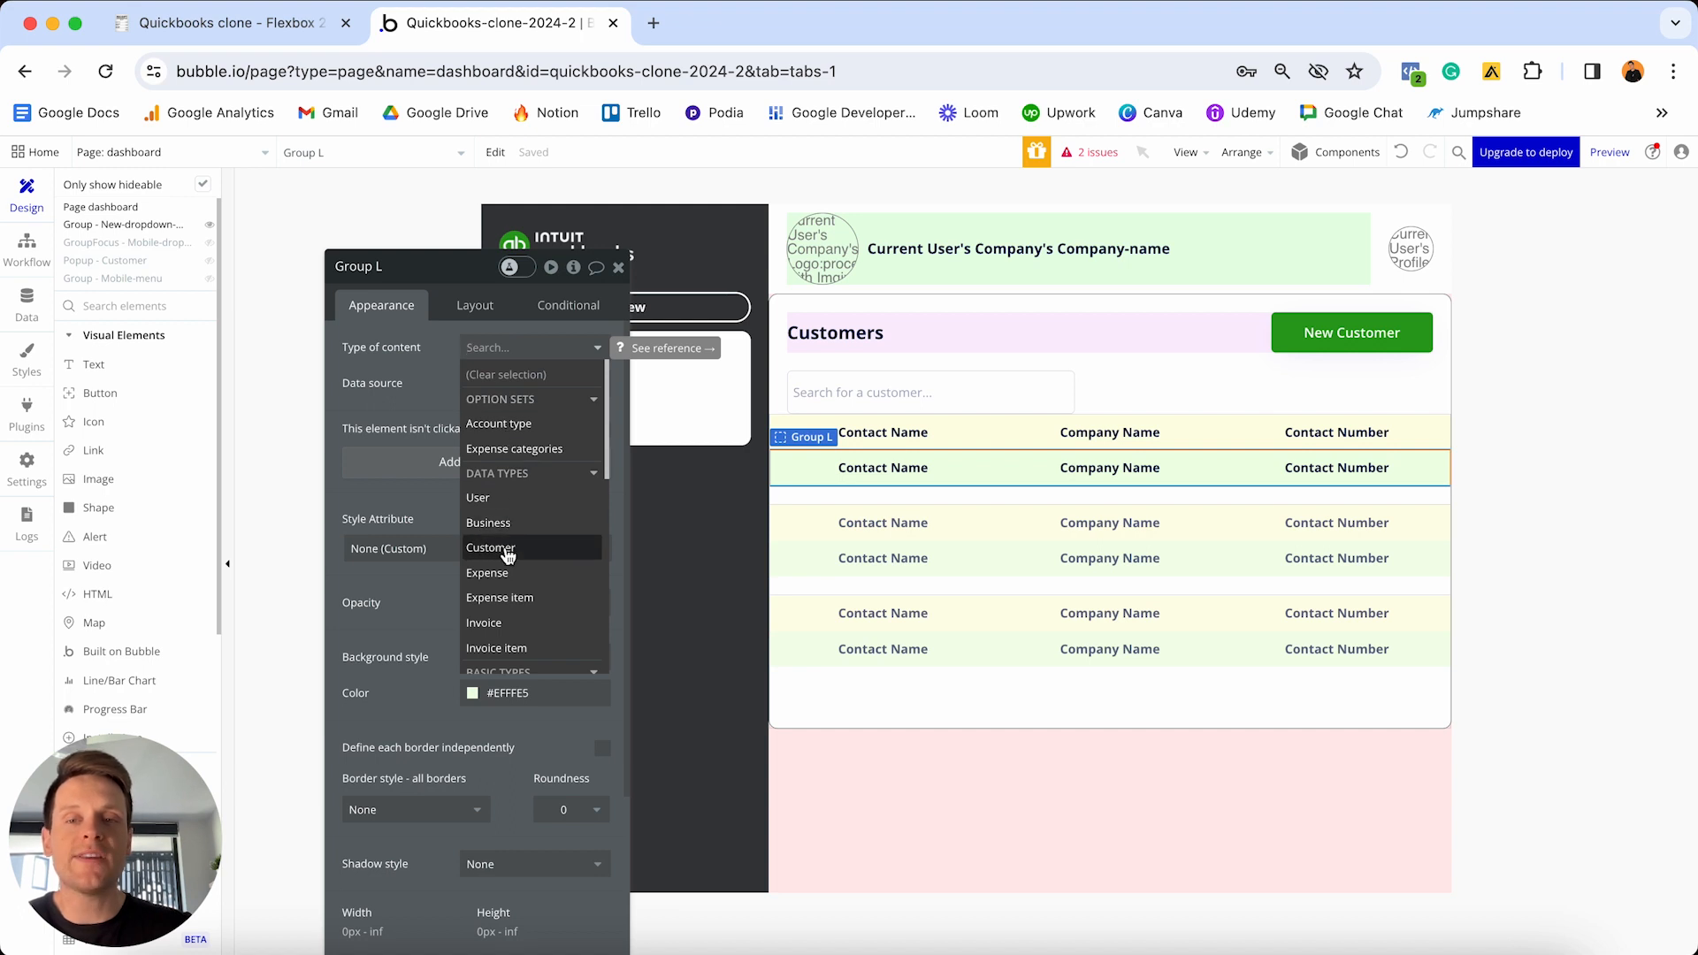
click(492, 548)
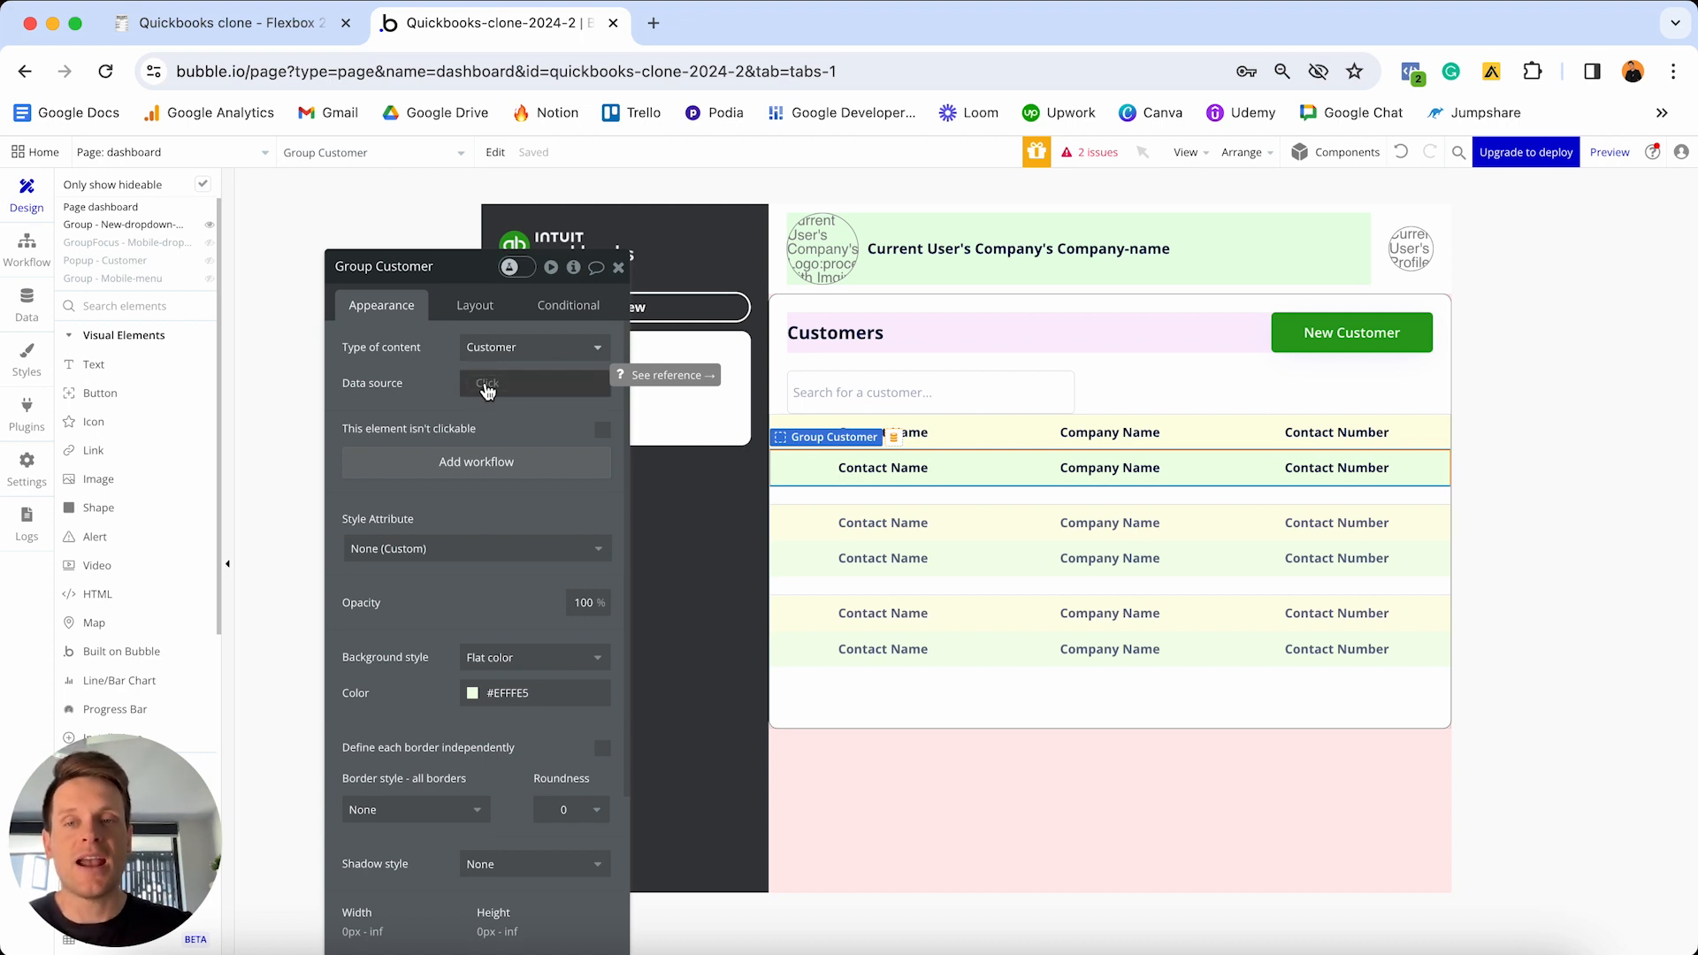
click(488, 389)
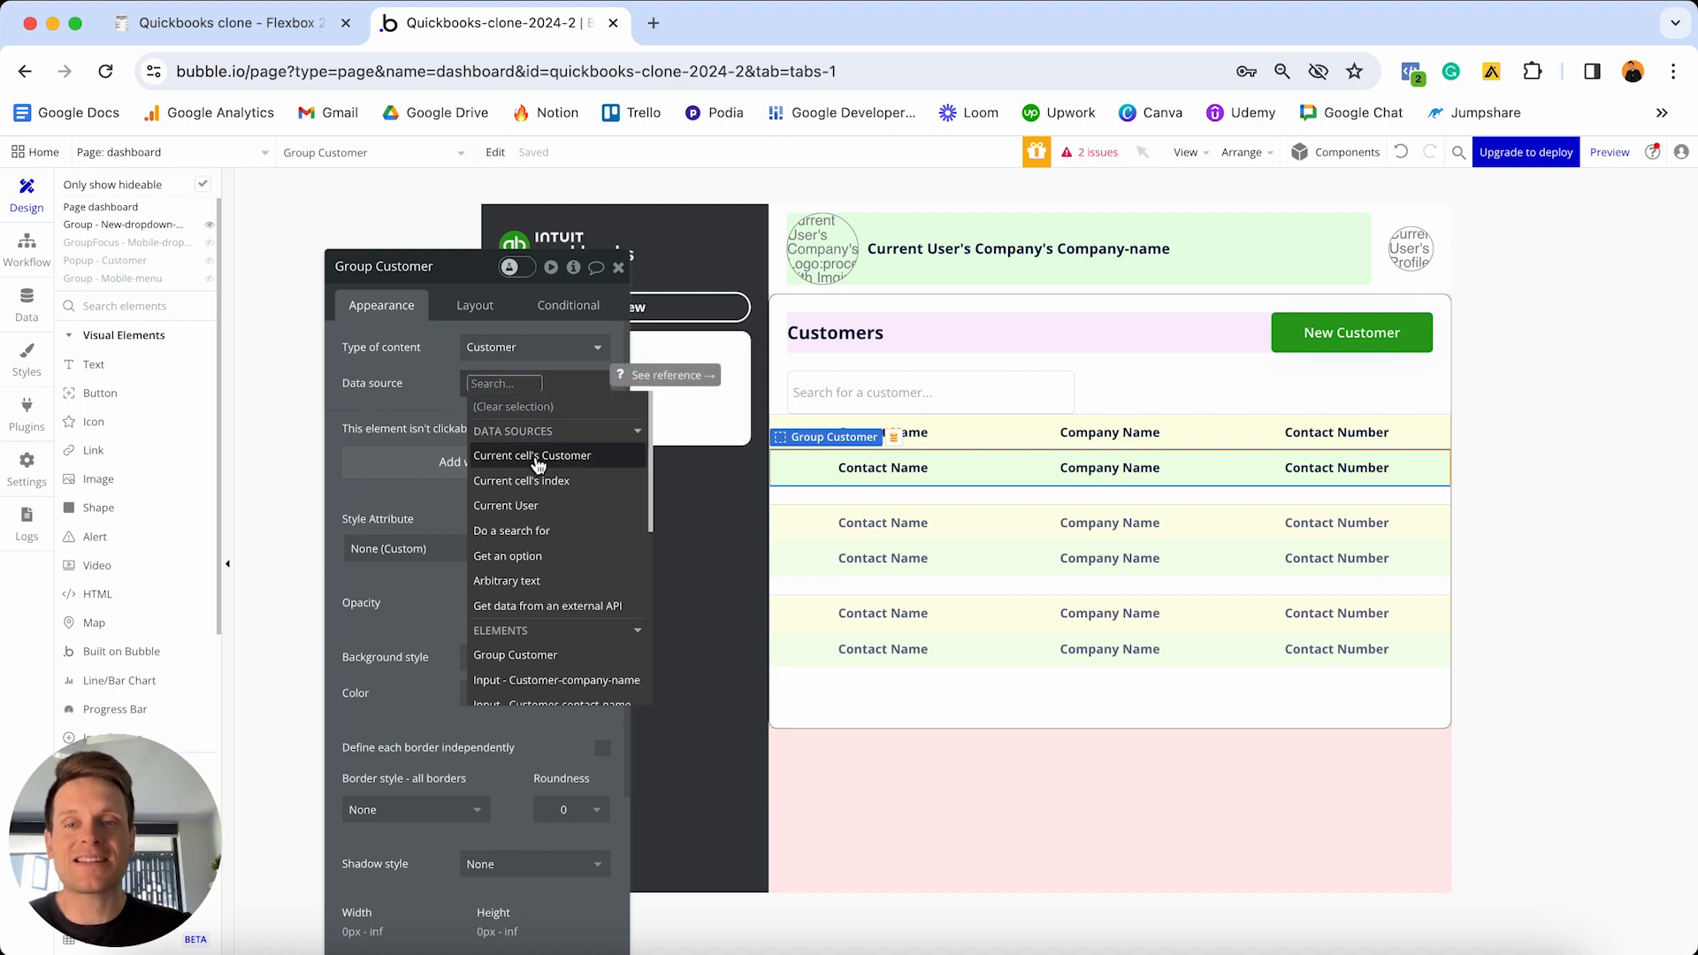
click(538, 457)
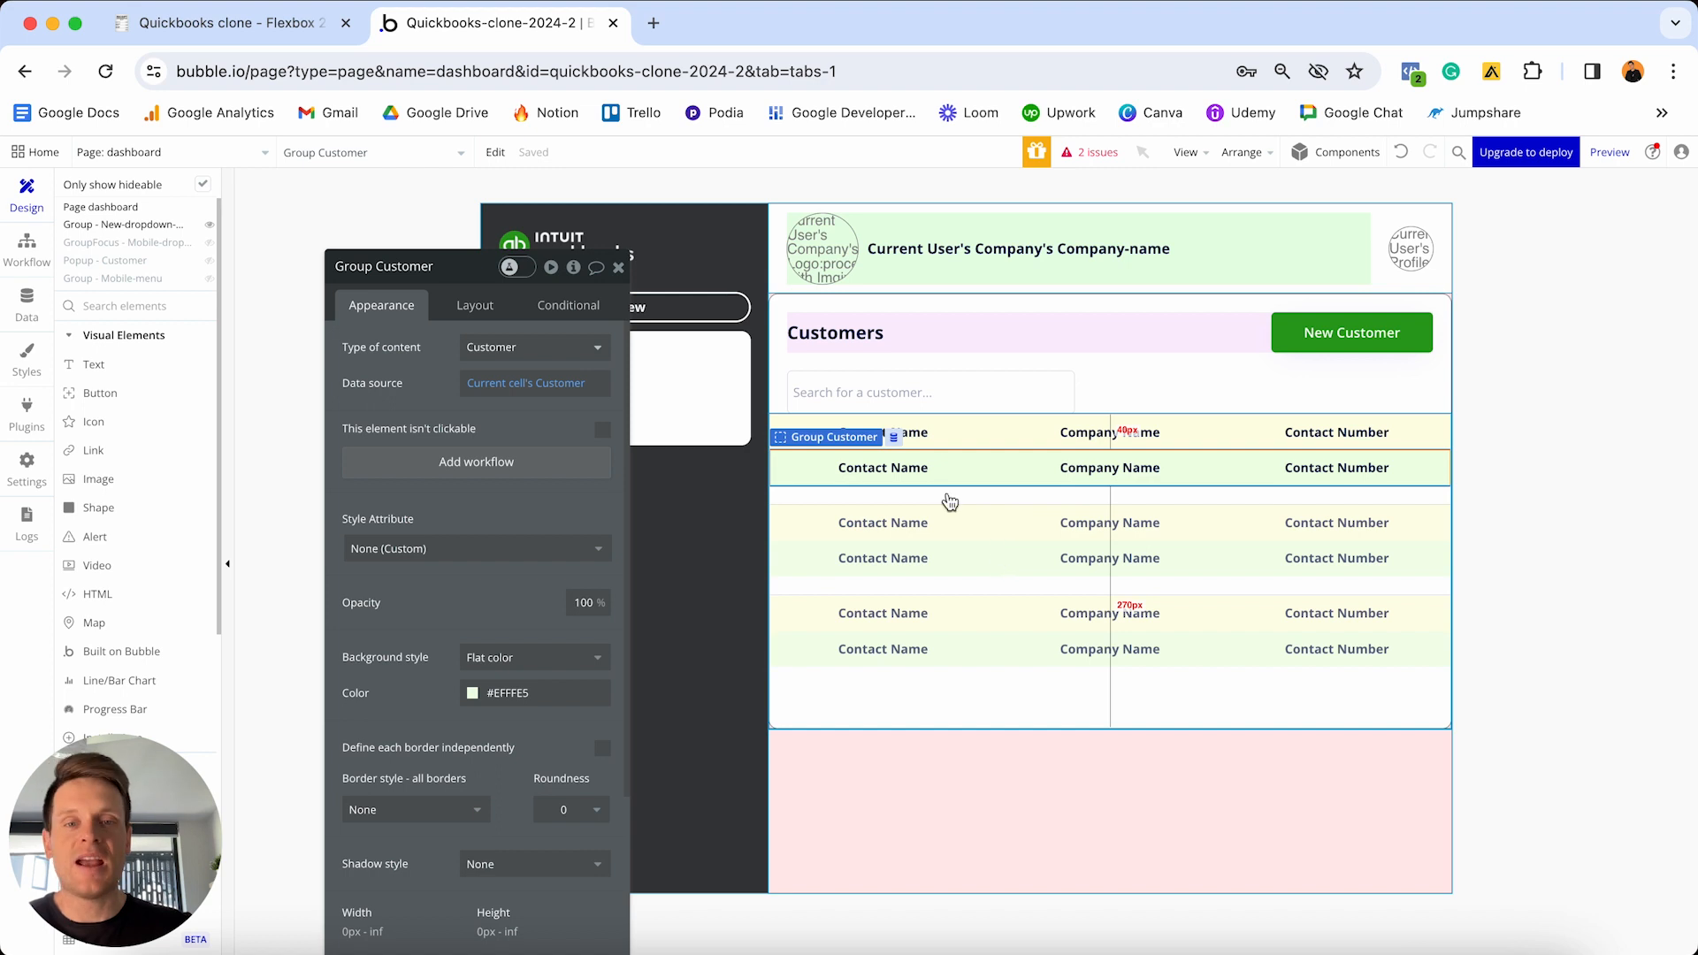
click(904, 476)
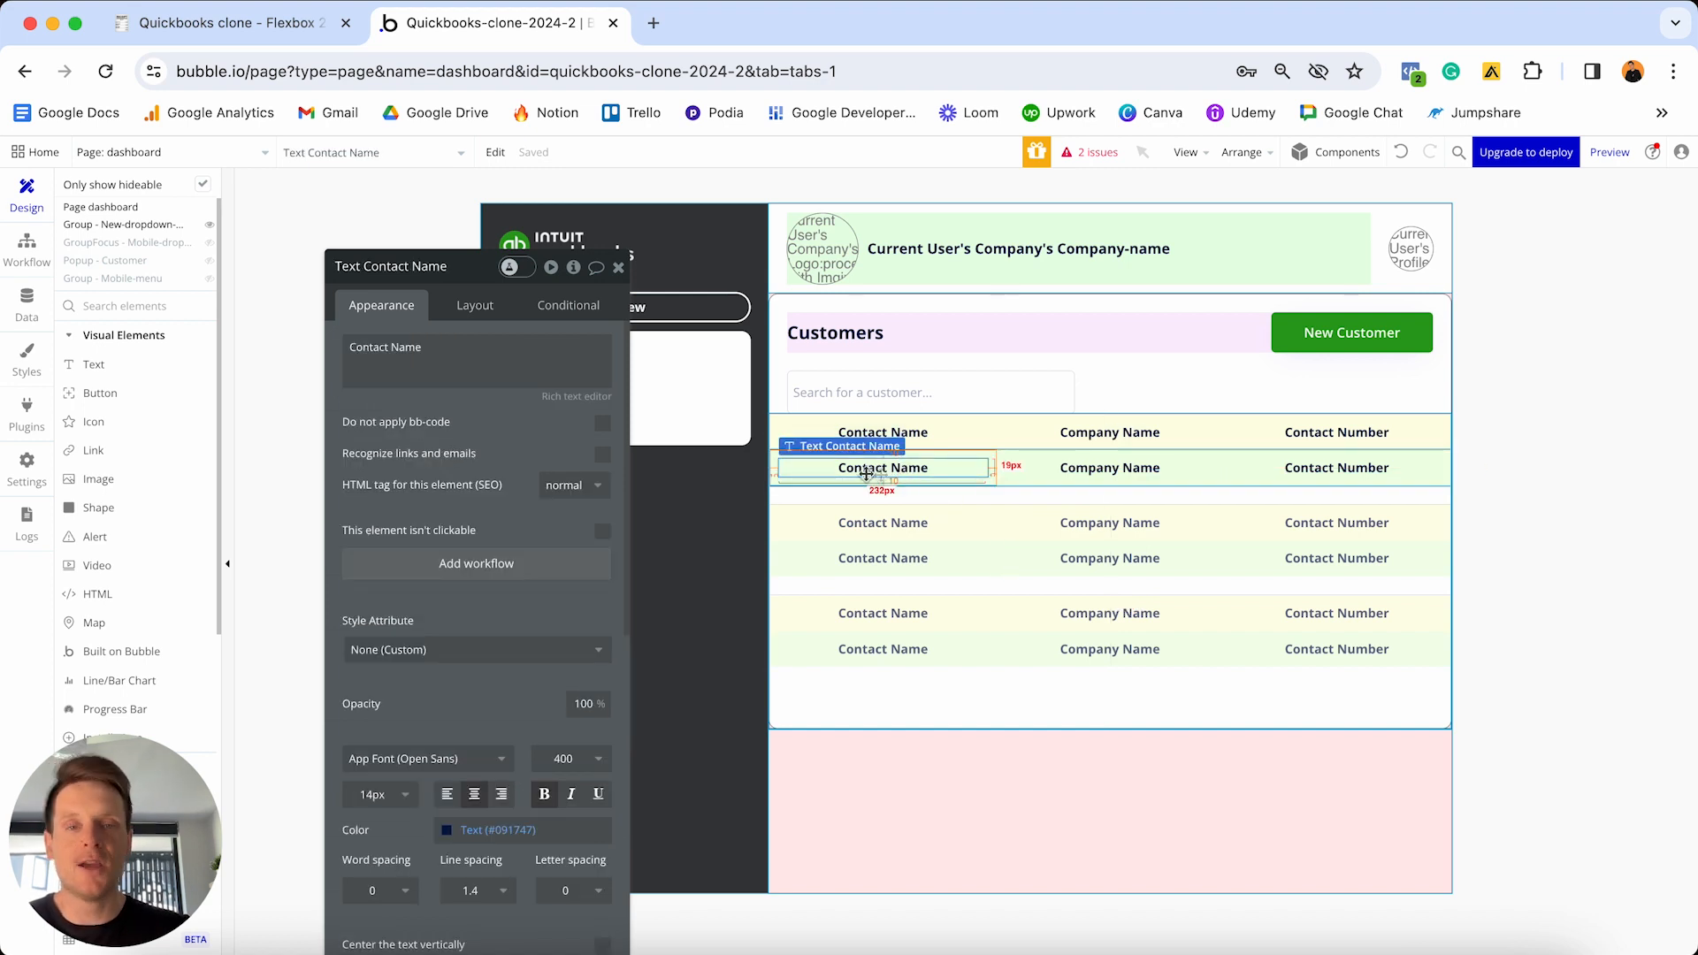
- Replace the Contact Name label with Parent group's Customer's Contact-name, not bold
click(501, 376)
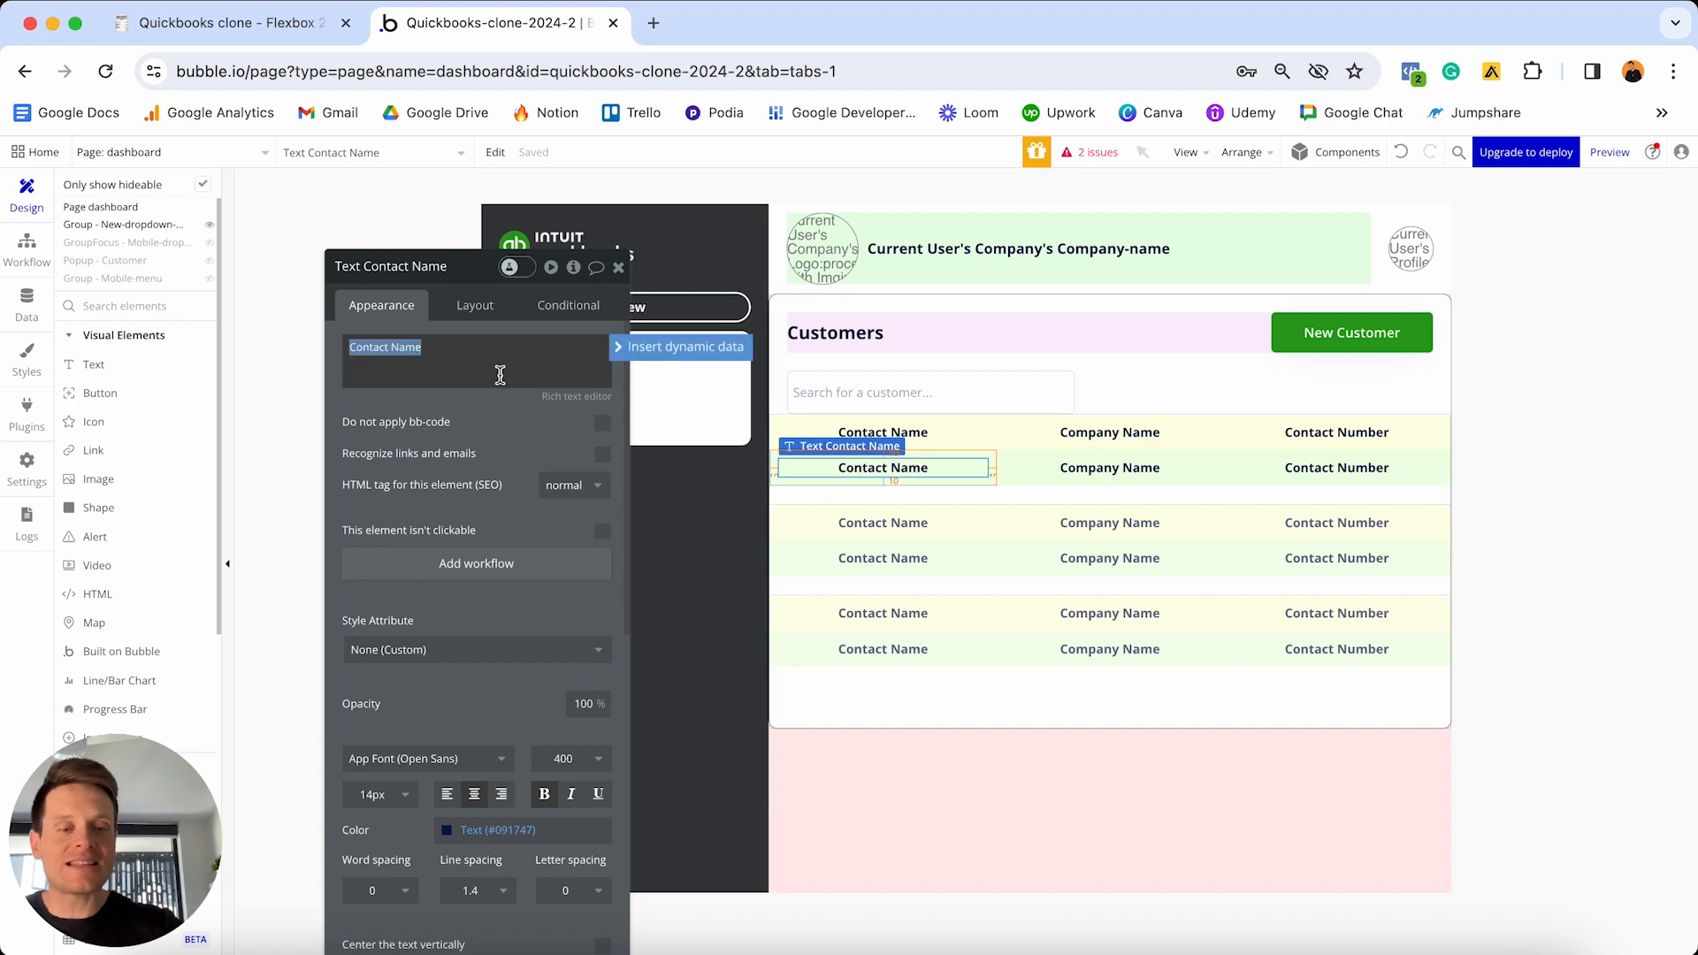
key(BackSpace)
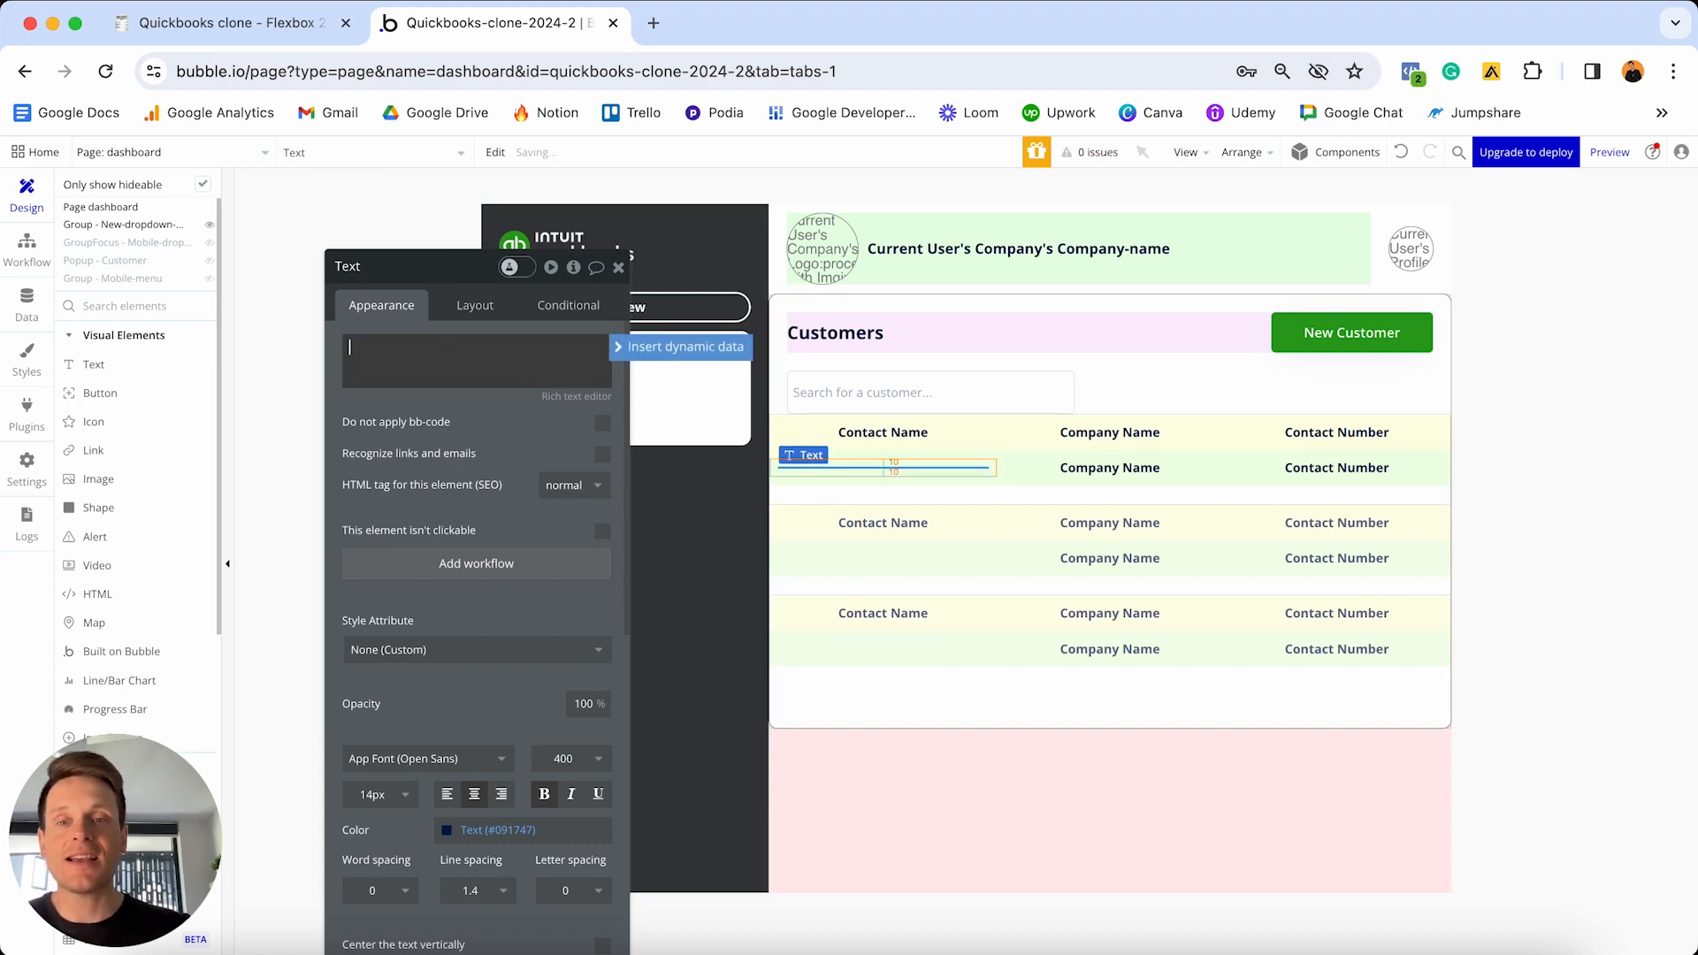
click(613, 347)
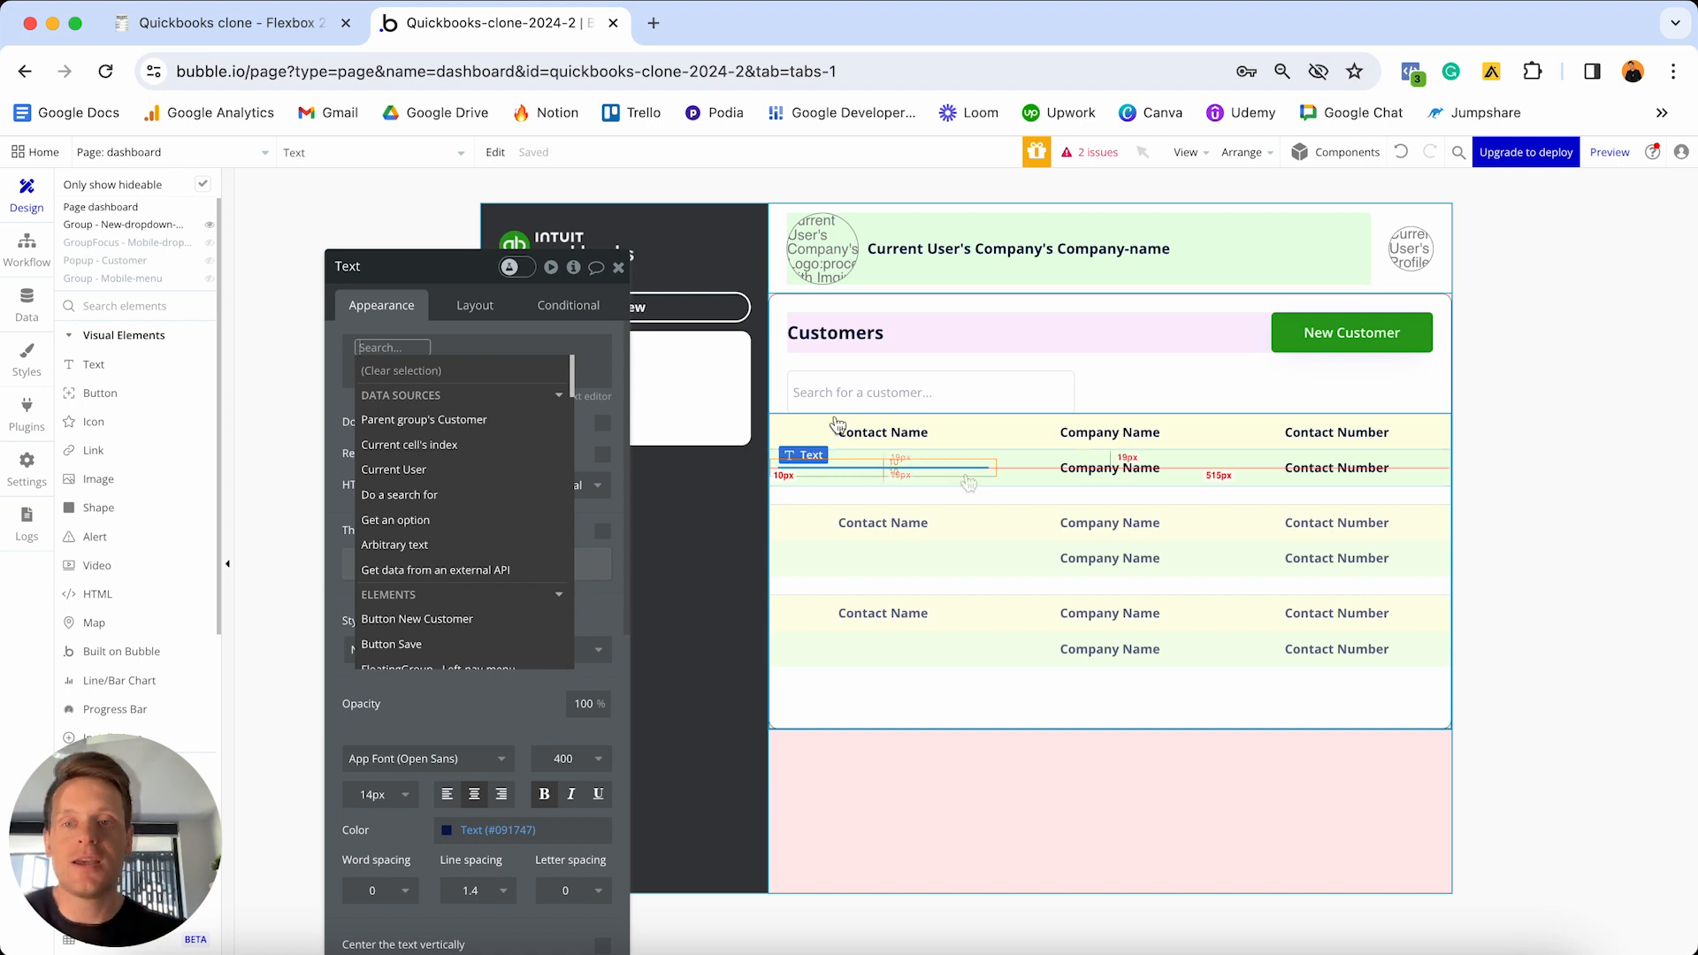
click(511, 419)
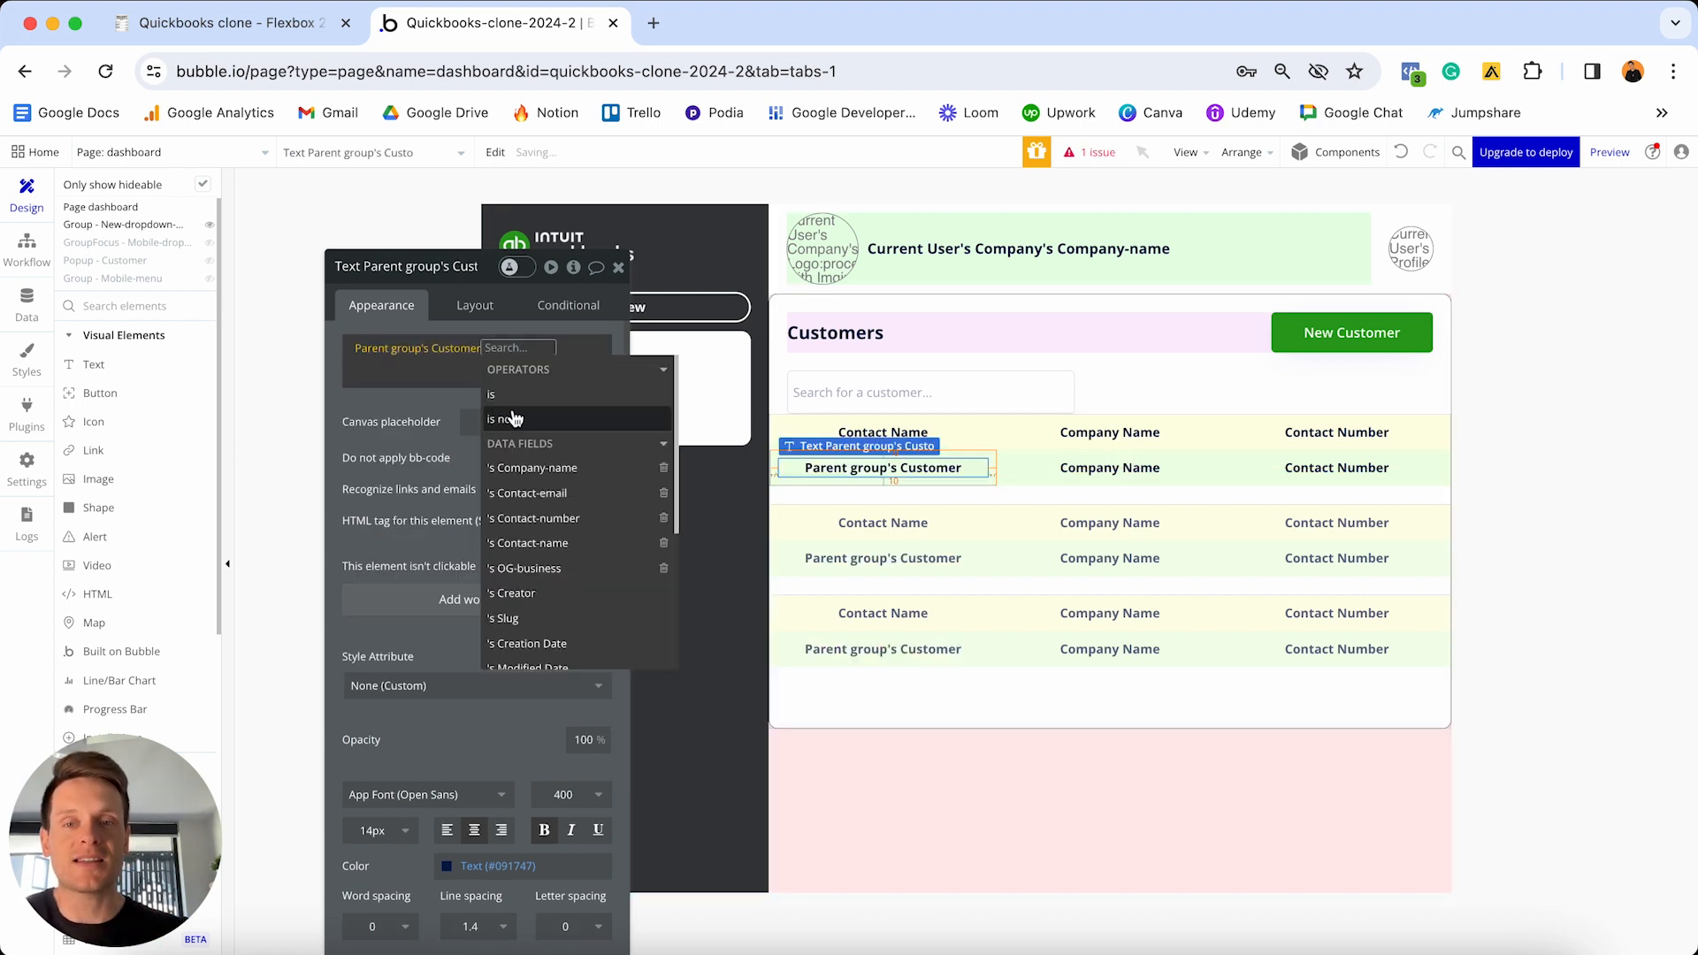
click(536, 543)
click(603, 359)
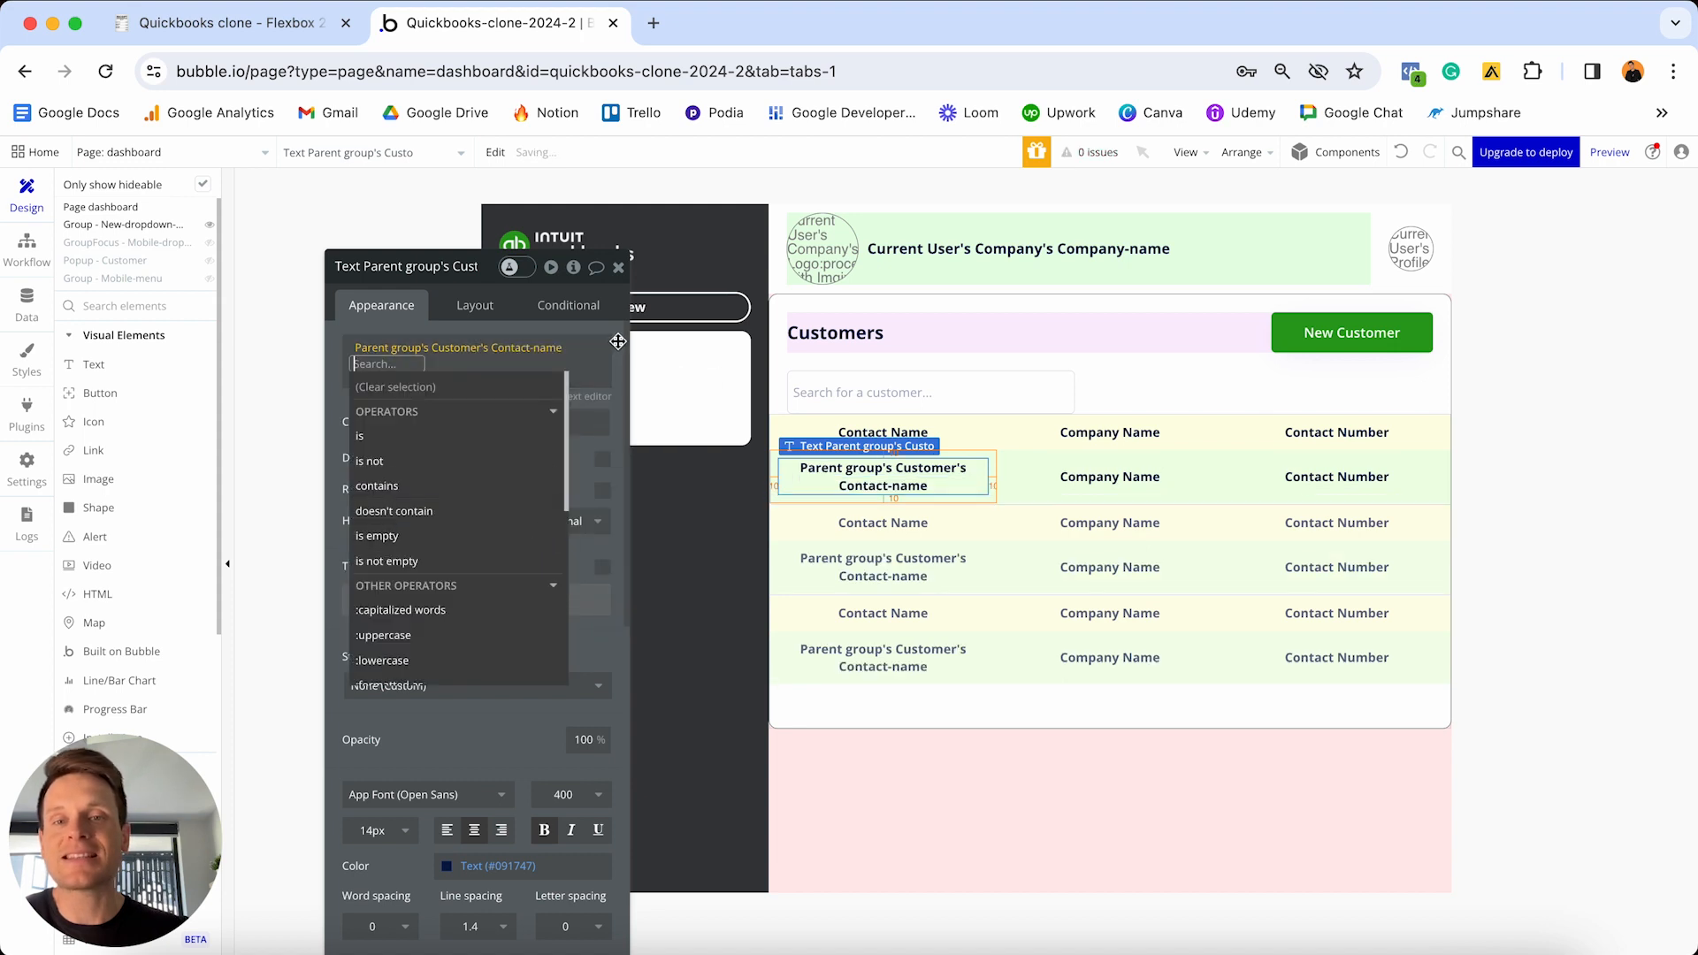
click(545, 829)
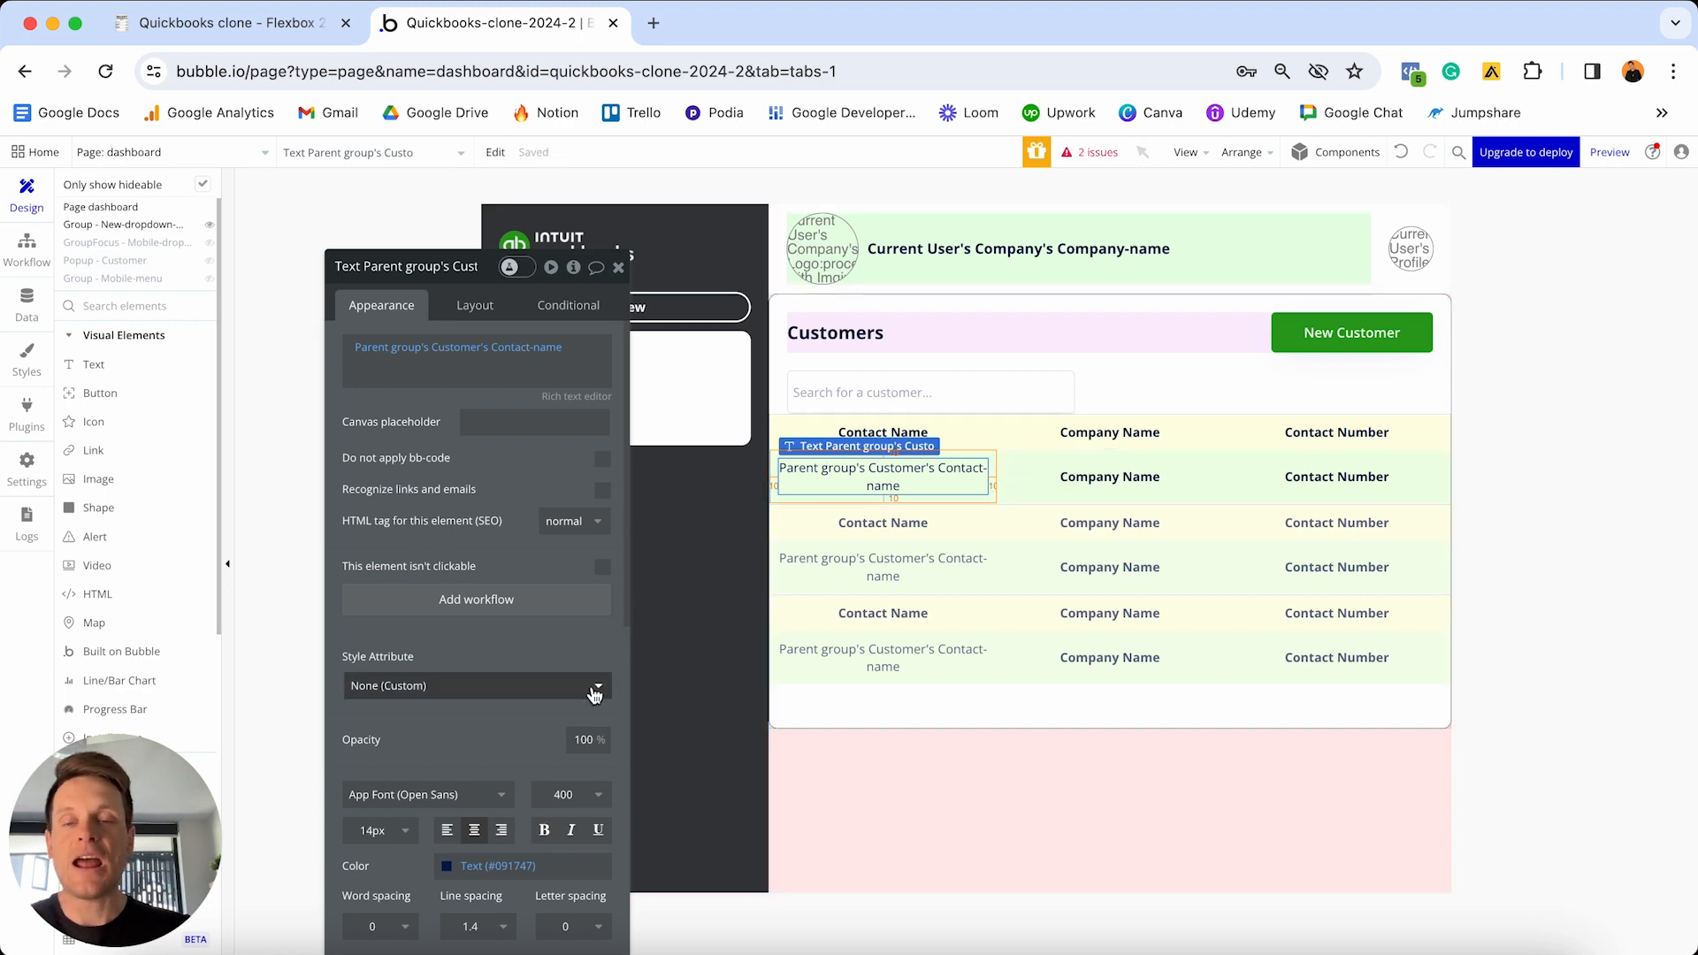
- Replace the Company Name label with Parent group's Customer's Company-name, not bold
click(1119, 479)
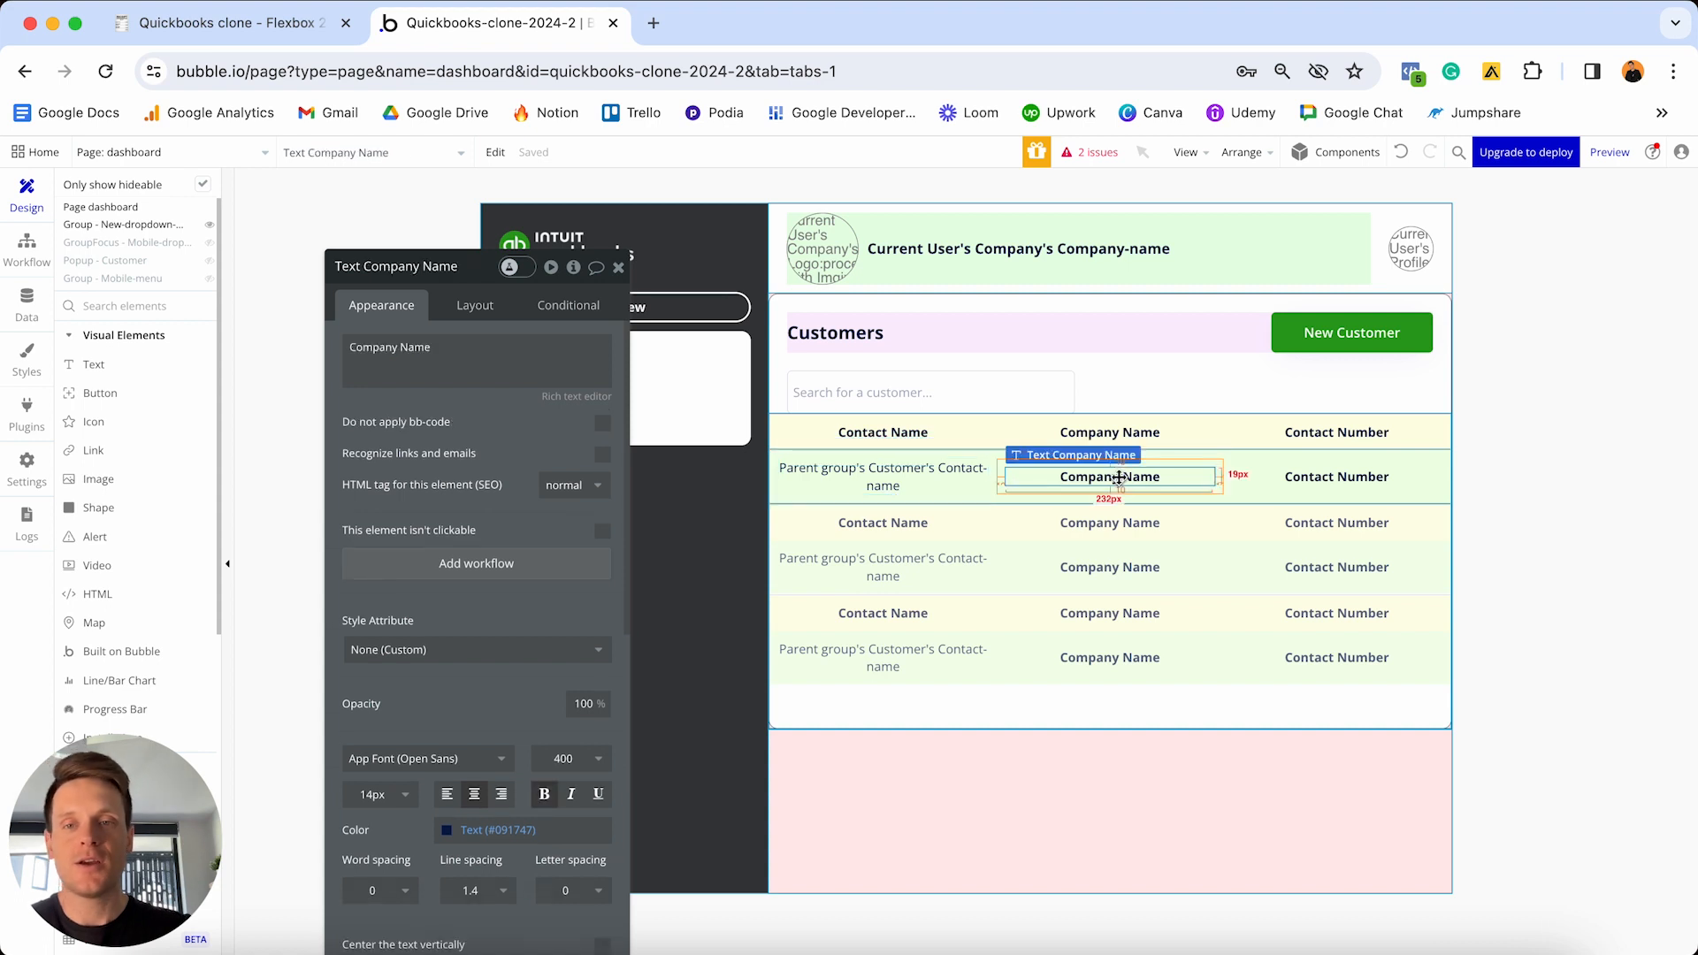
click(505, 364)
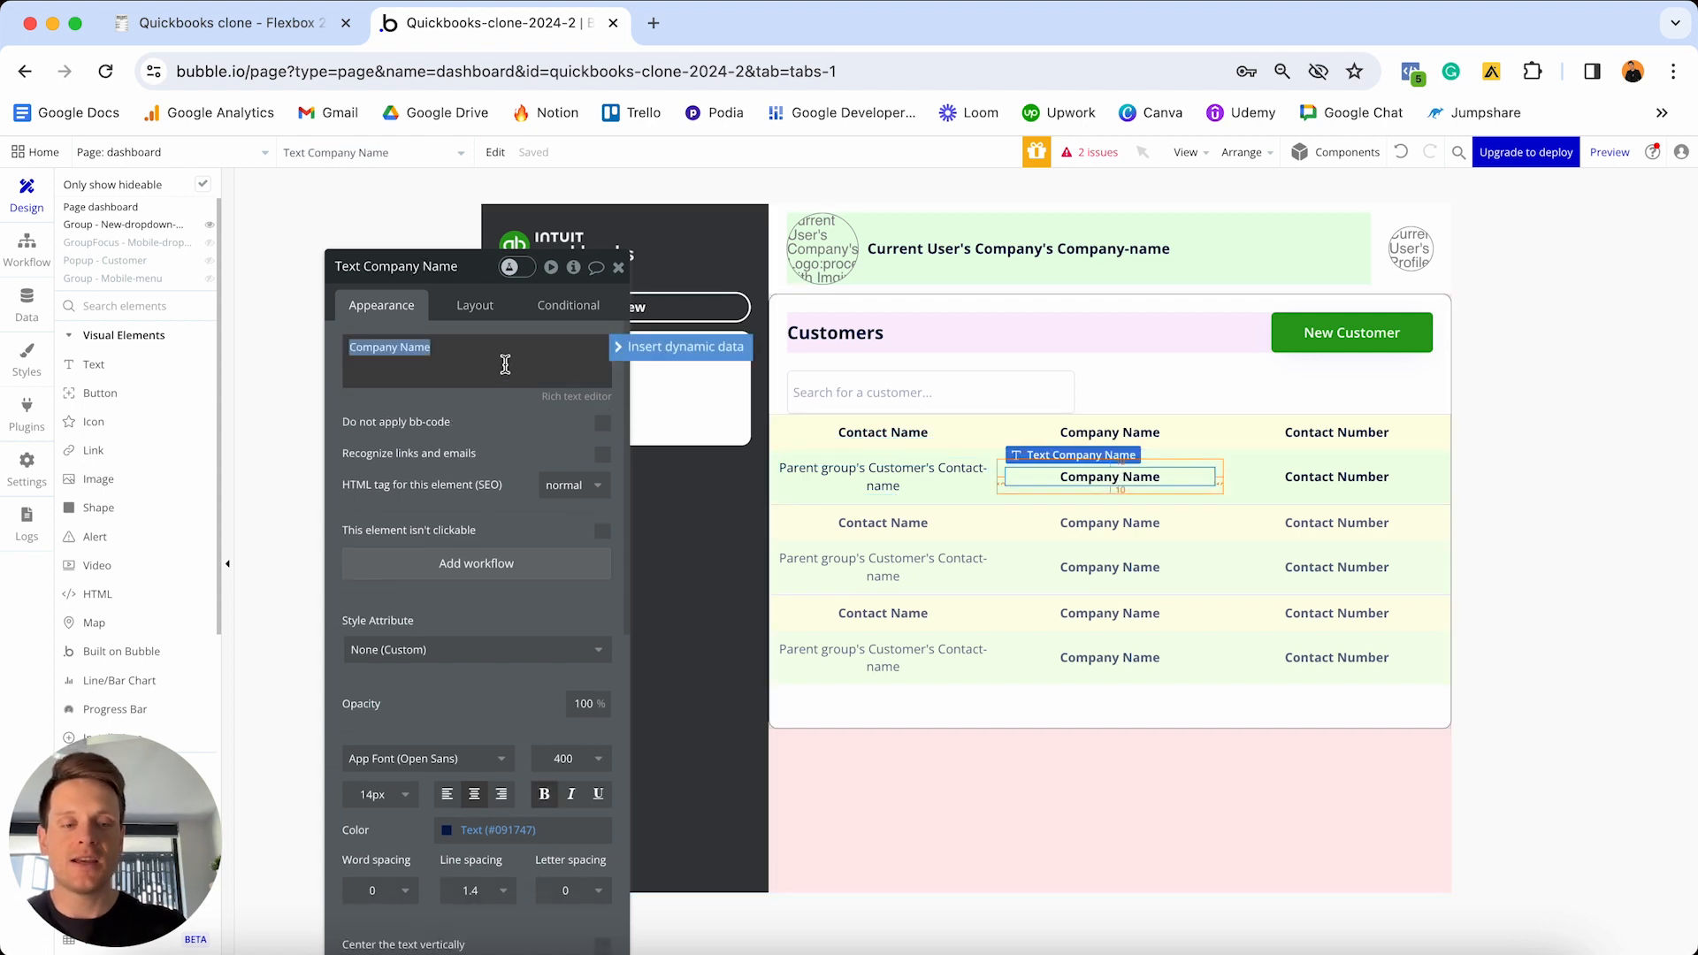
key(BackSpace)
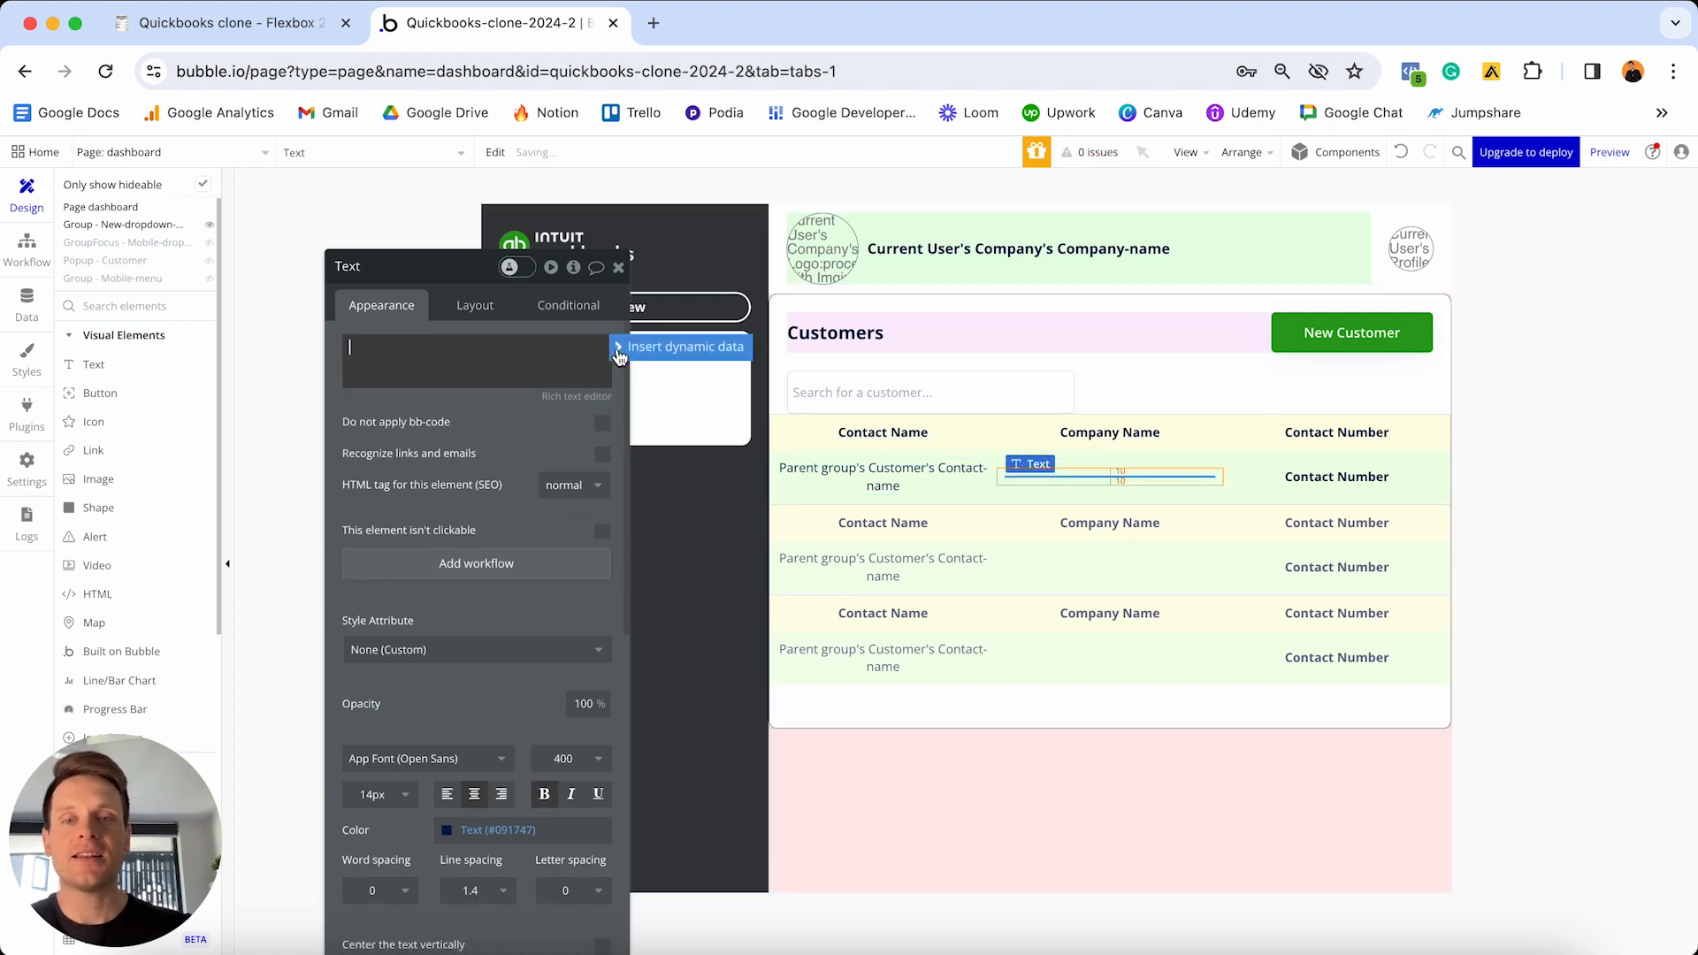
click(618, 355)
click(460, 422)
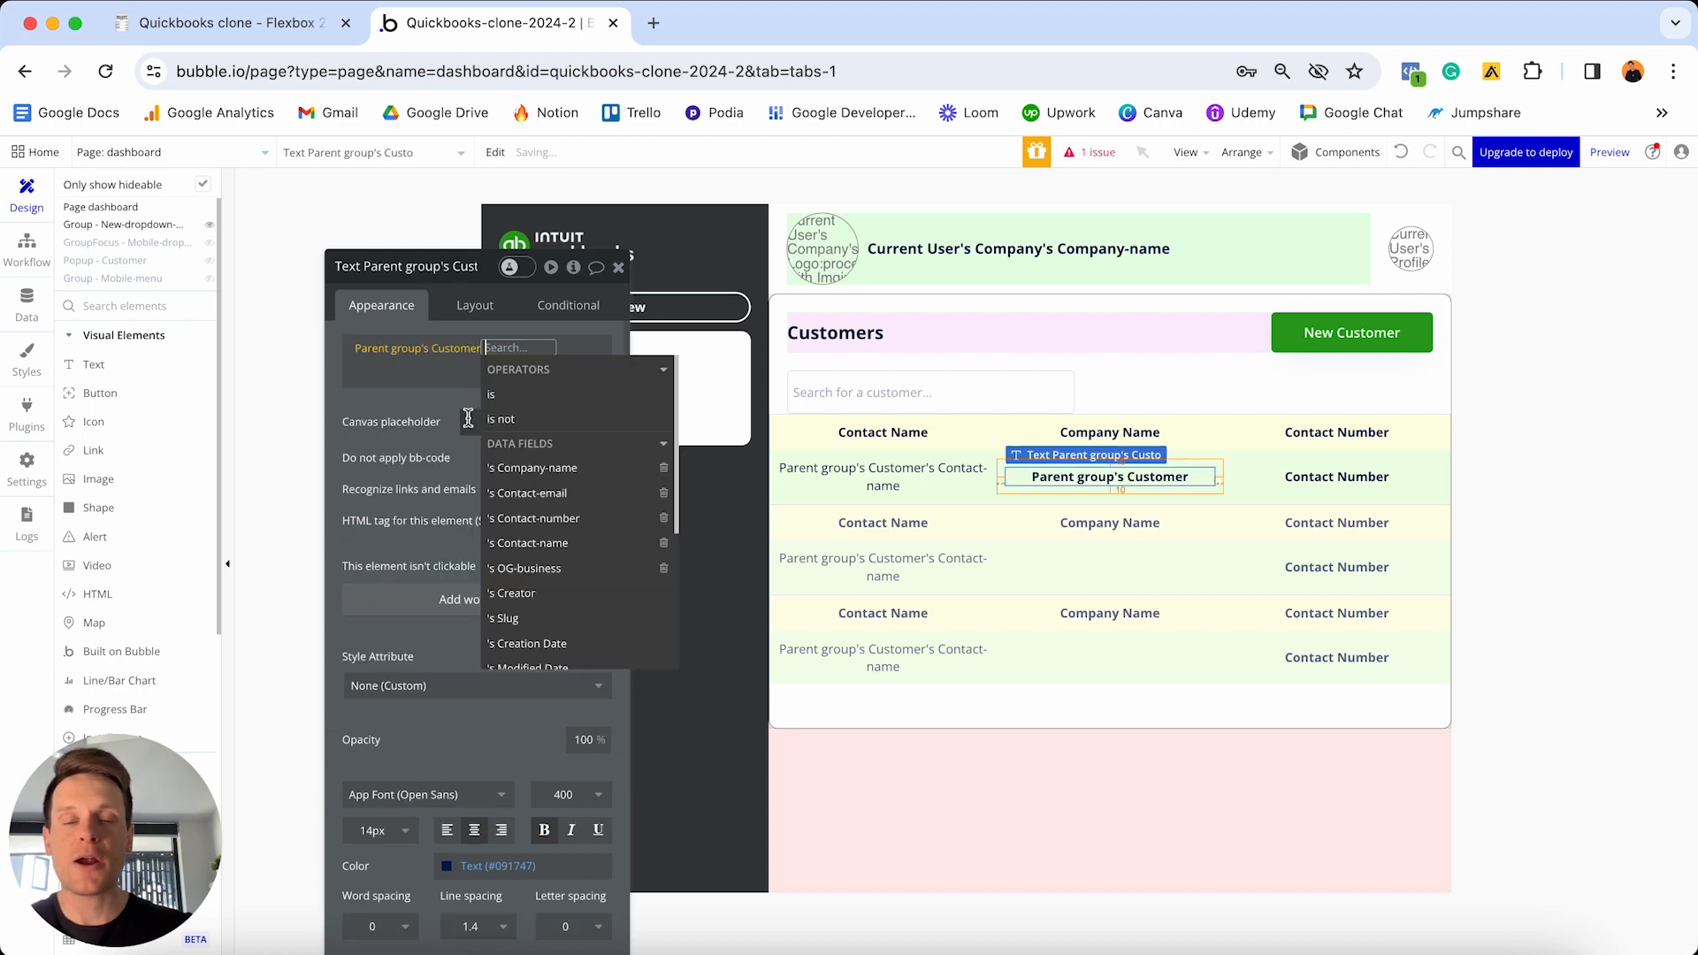
click(550, 478)
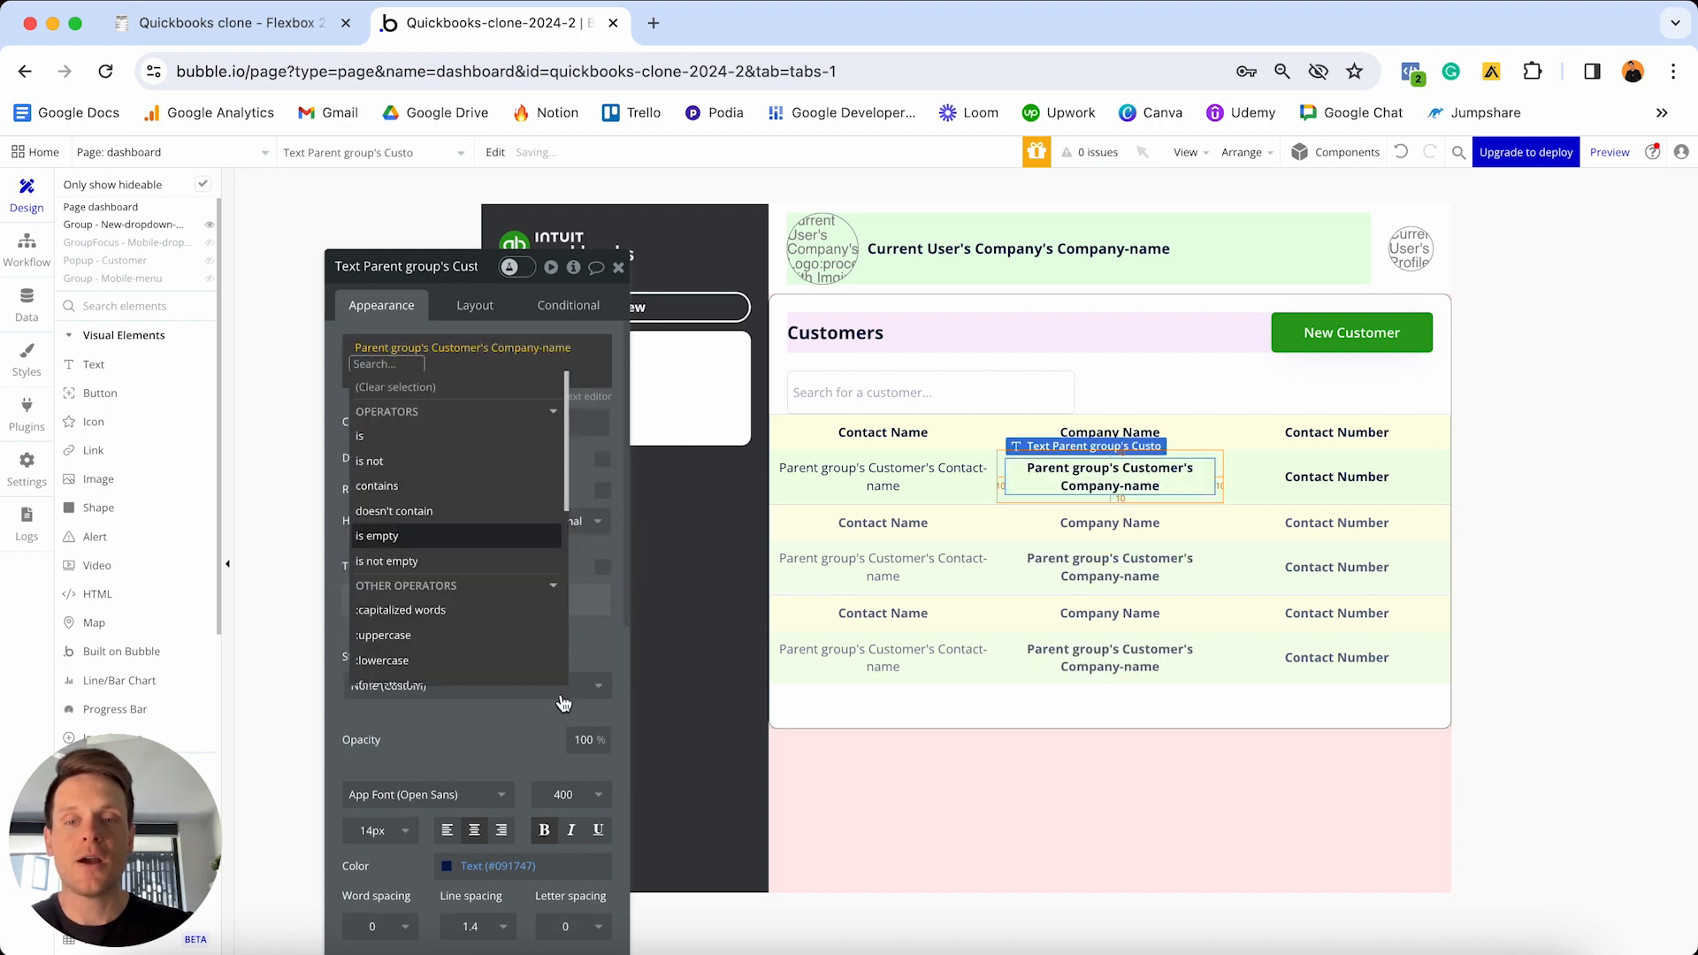
click(545, 833)
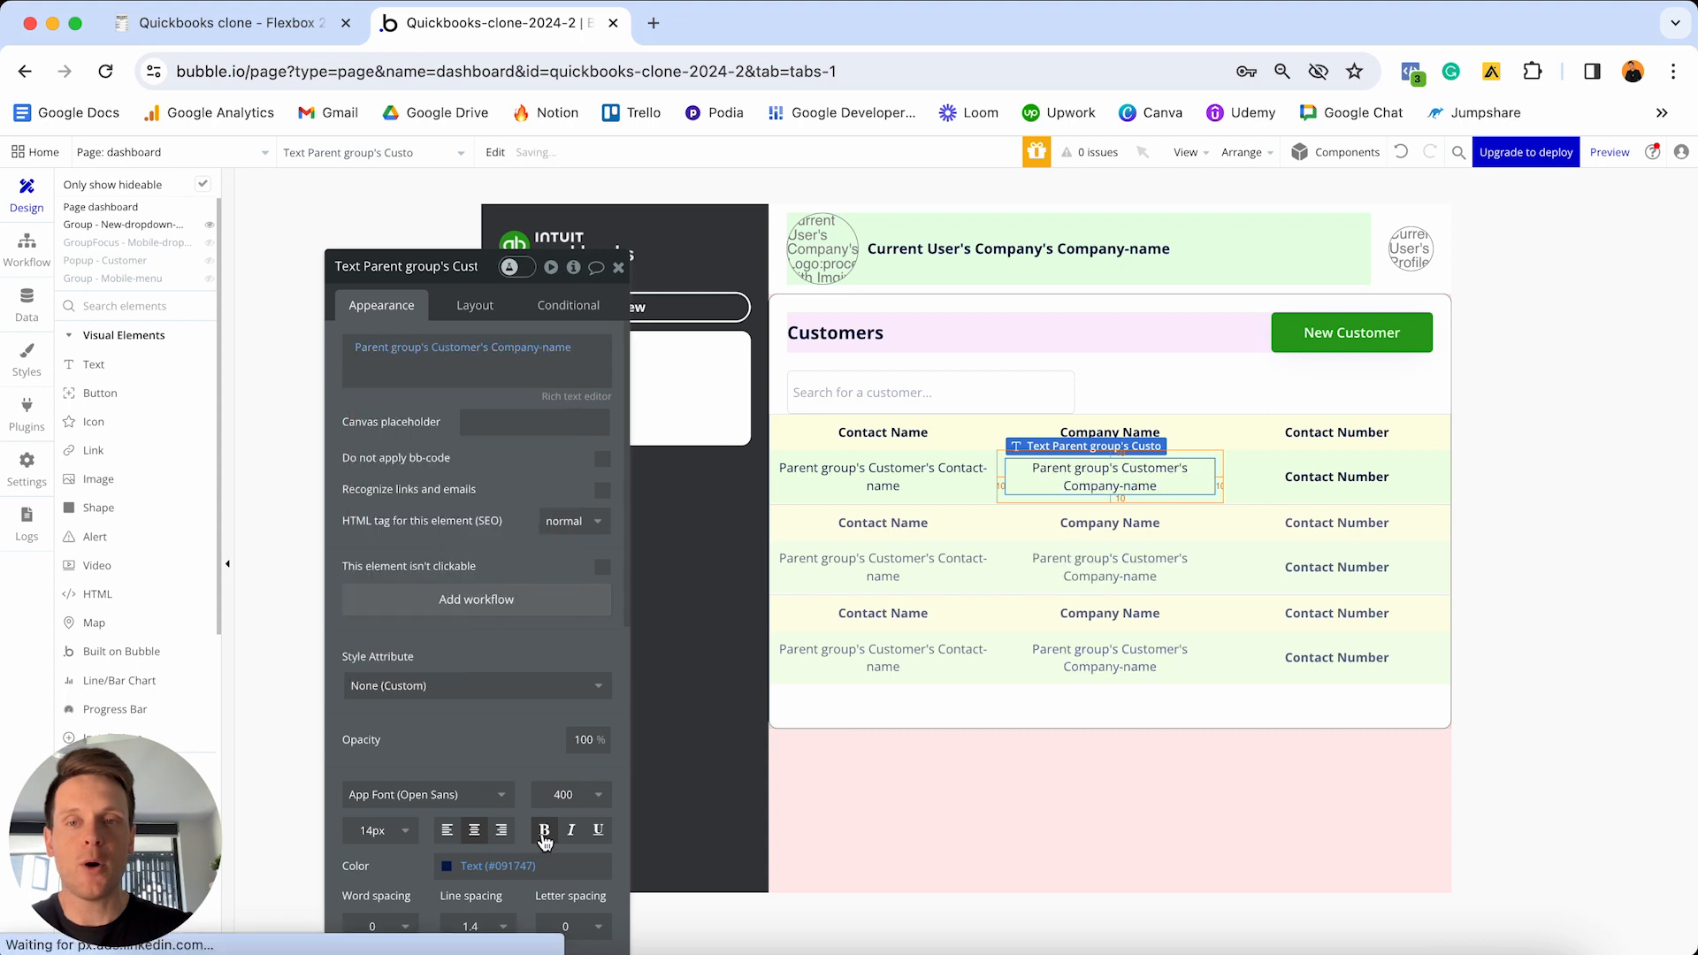
- Replace the Contact Number label with Parent group's Customer's Contact-number, not bold
click(1354, 480)
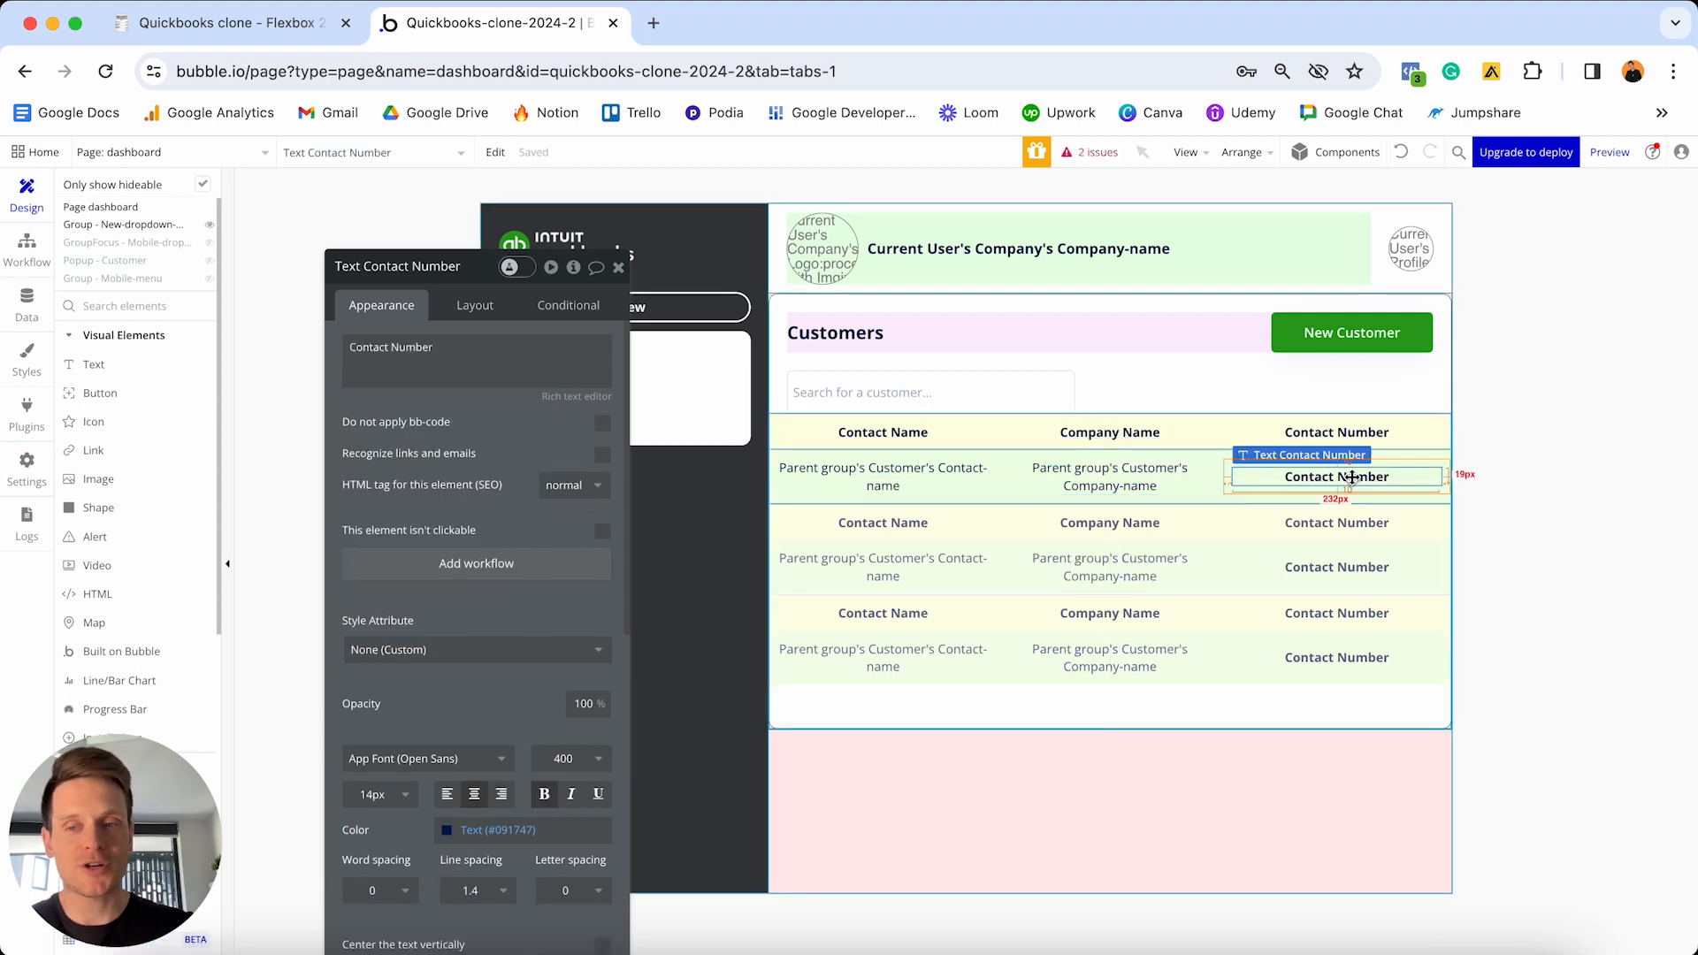
triple_click(550, 366)
key(BackSpace)
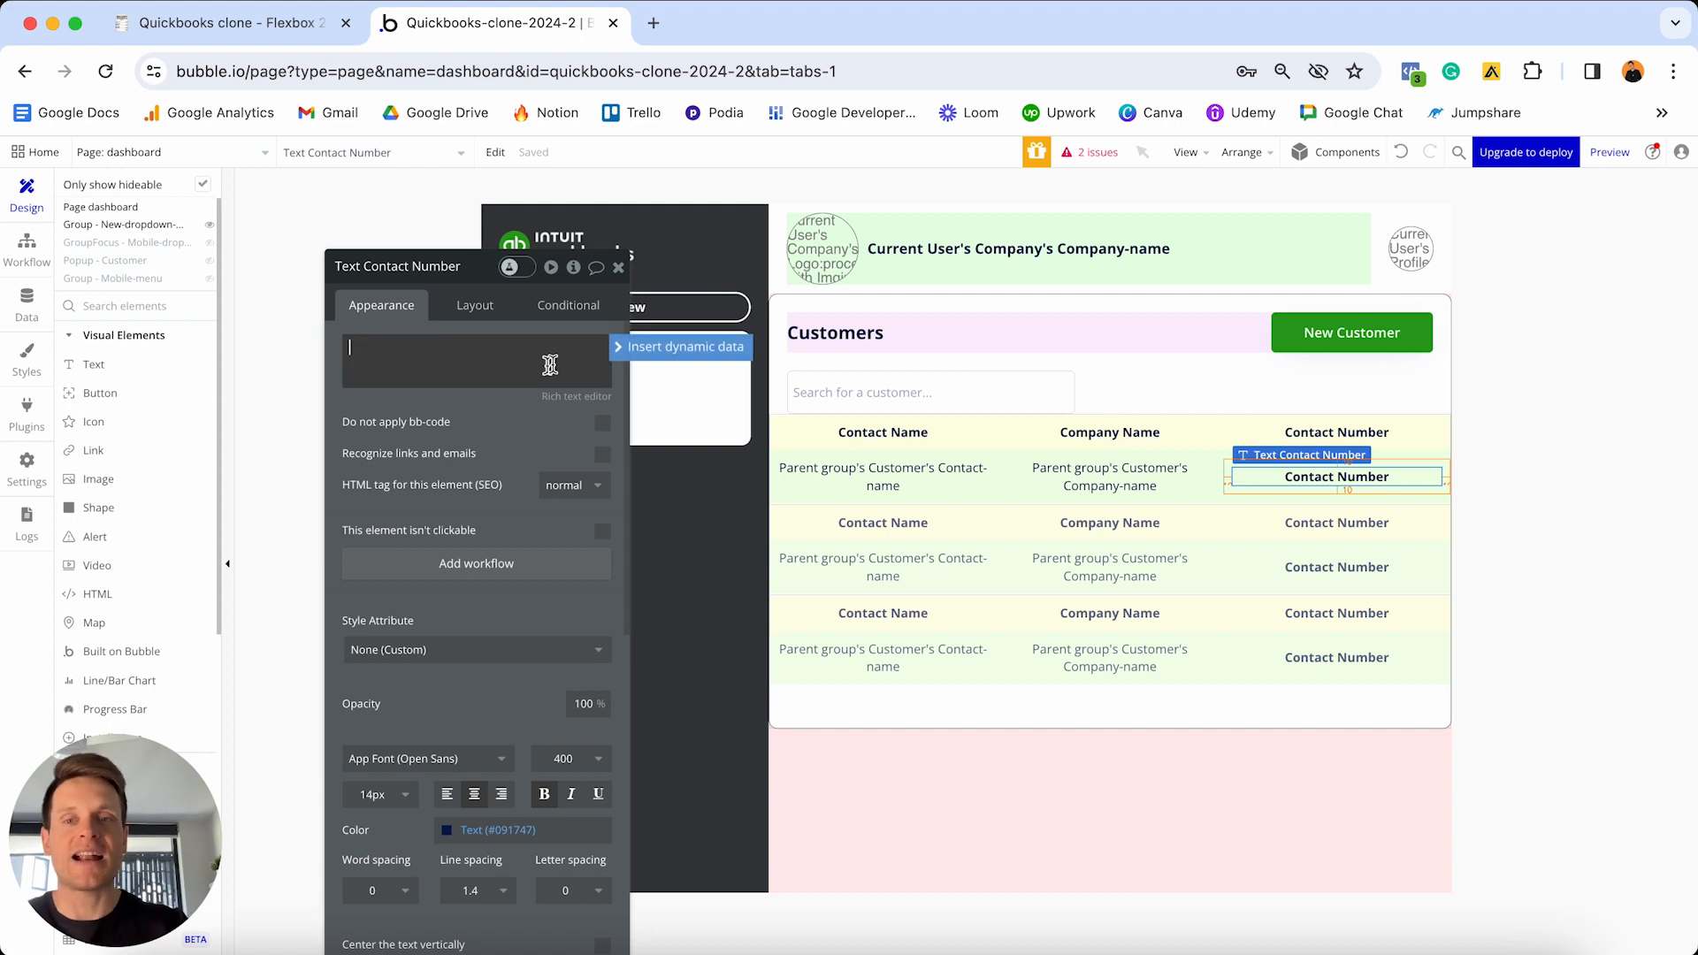
click(616, 349)
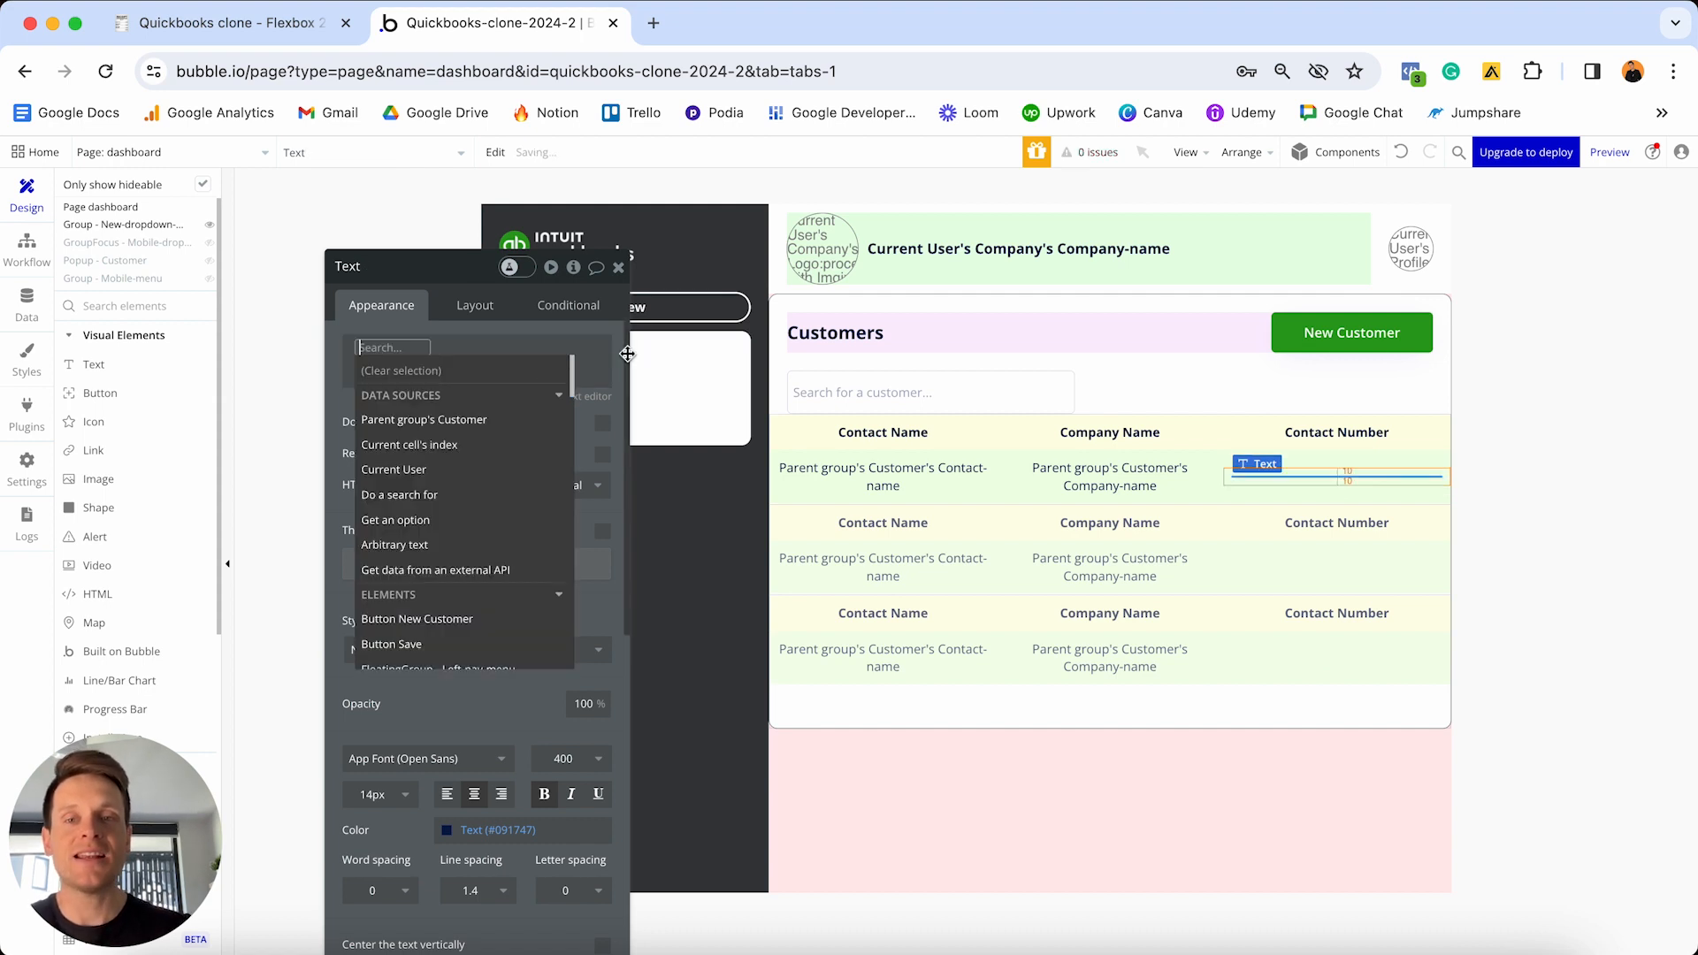
click(489, 420)
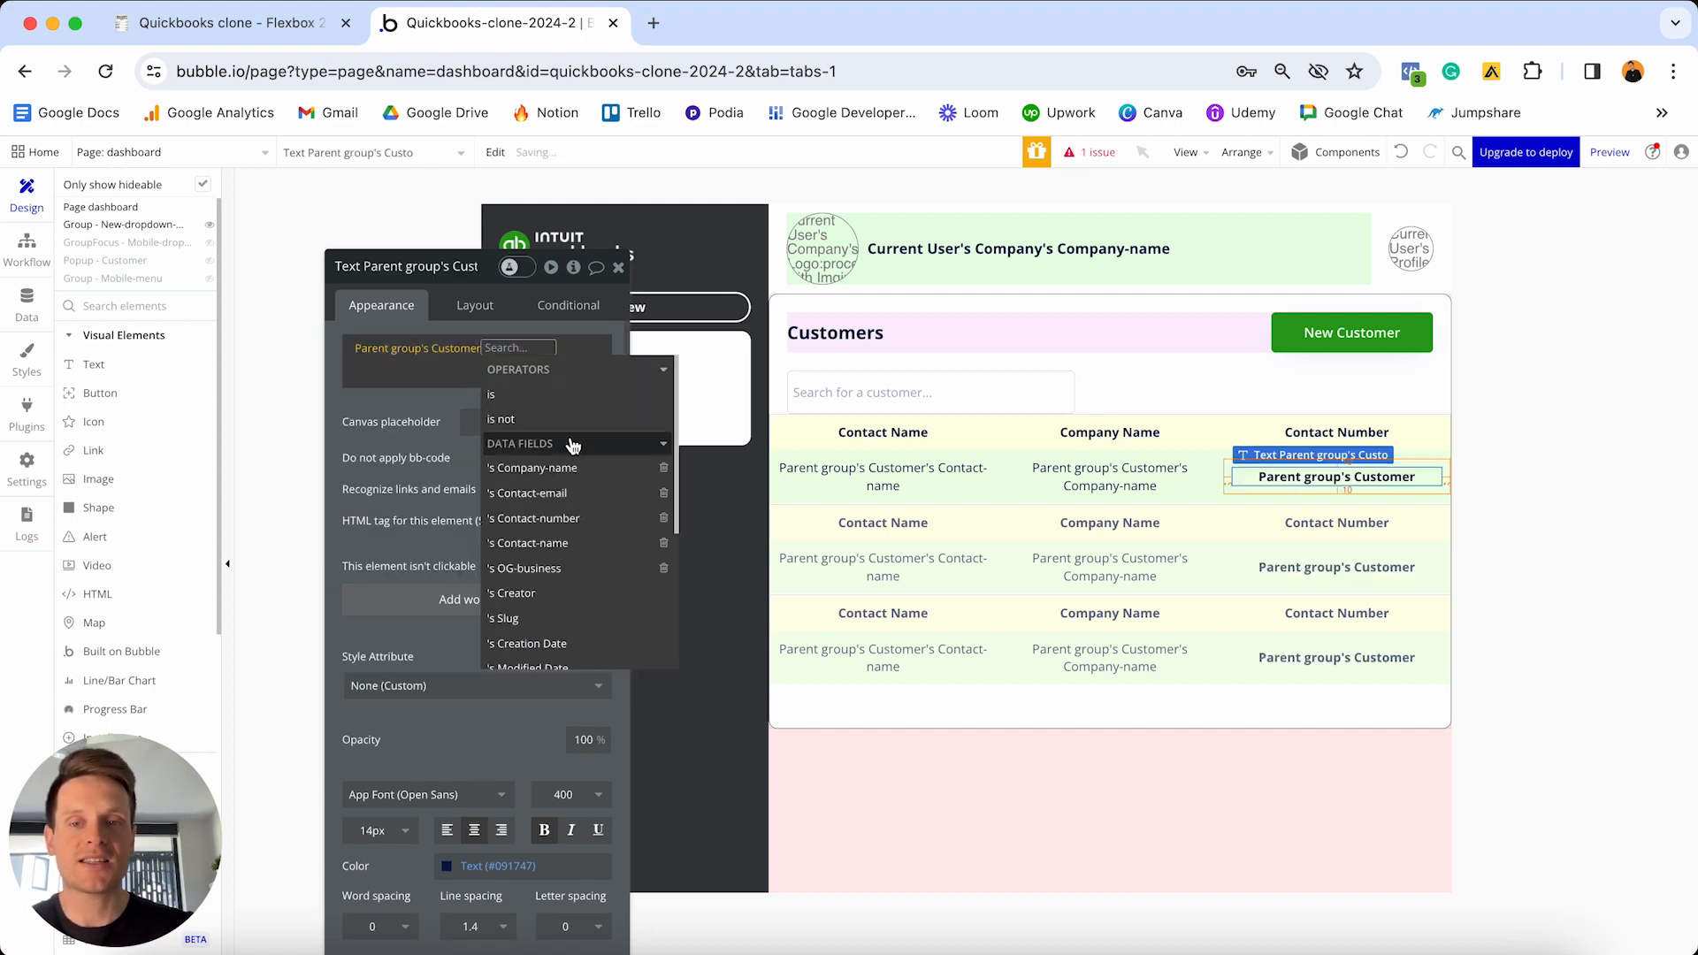
click(566, 522)
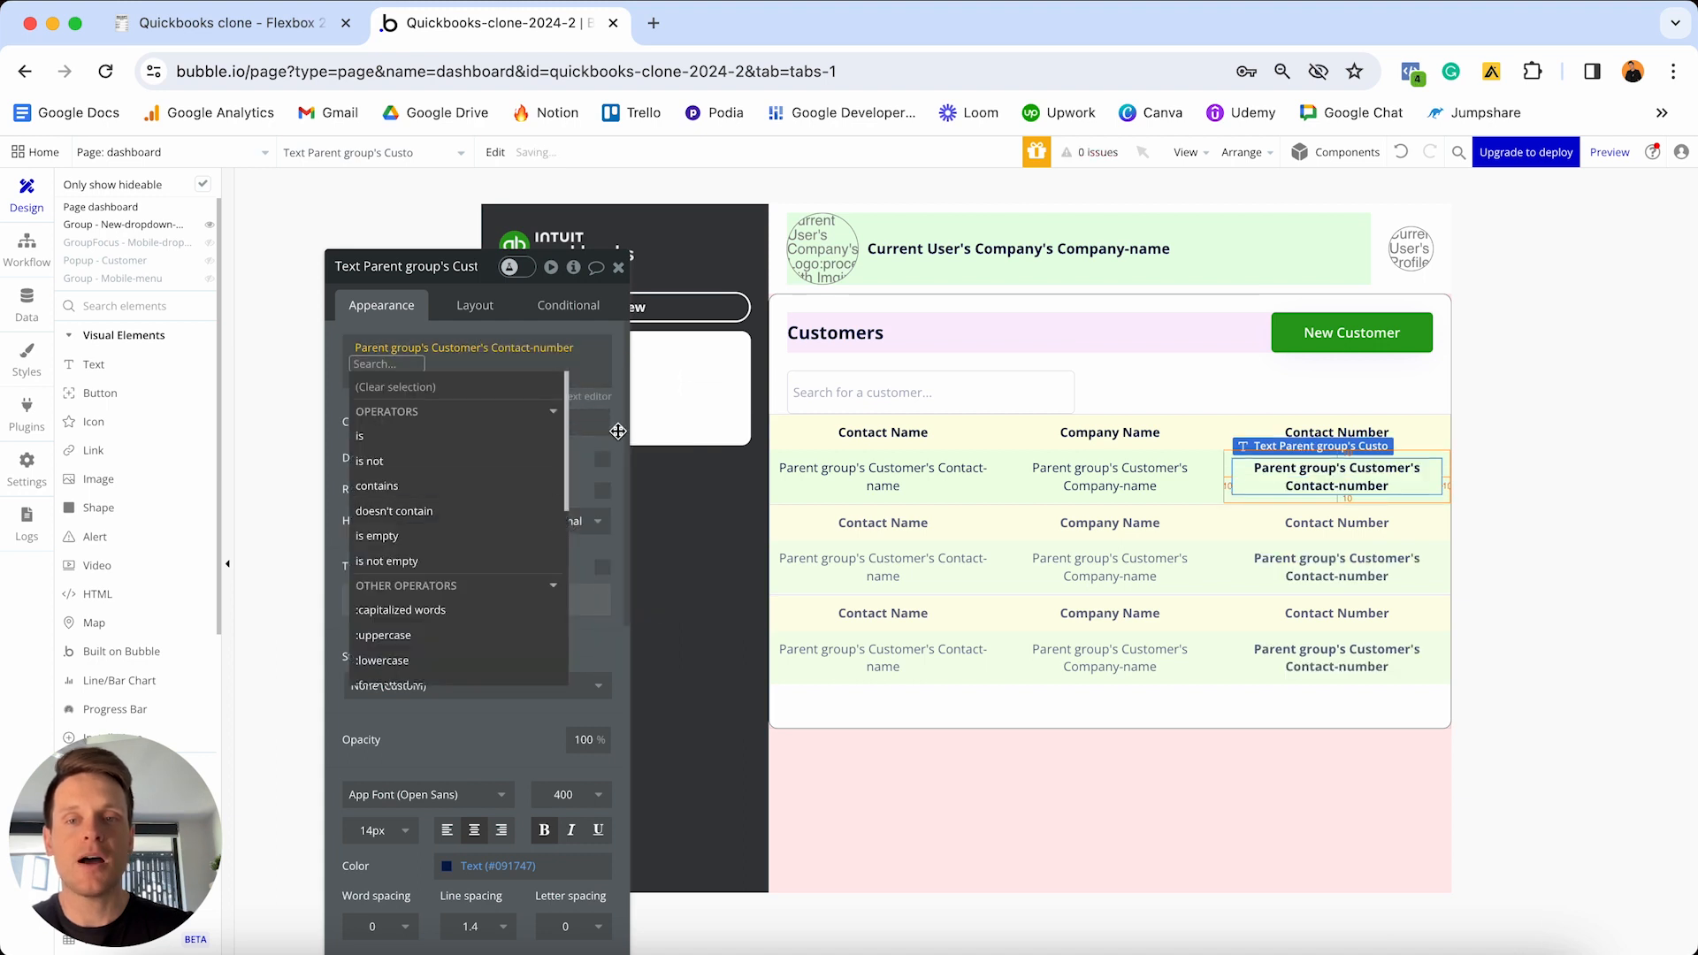
click(593, 418)
click(545, 832)
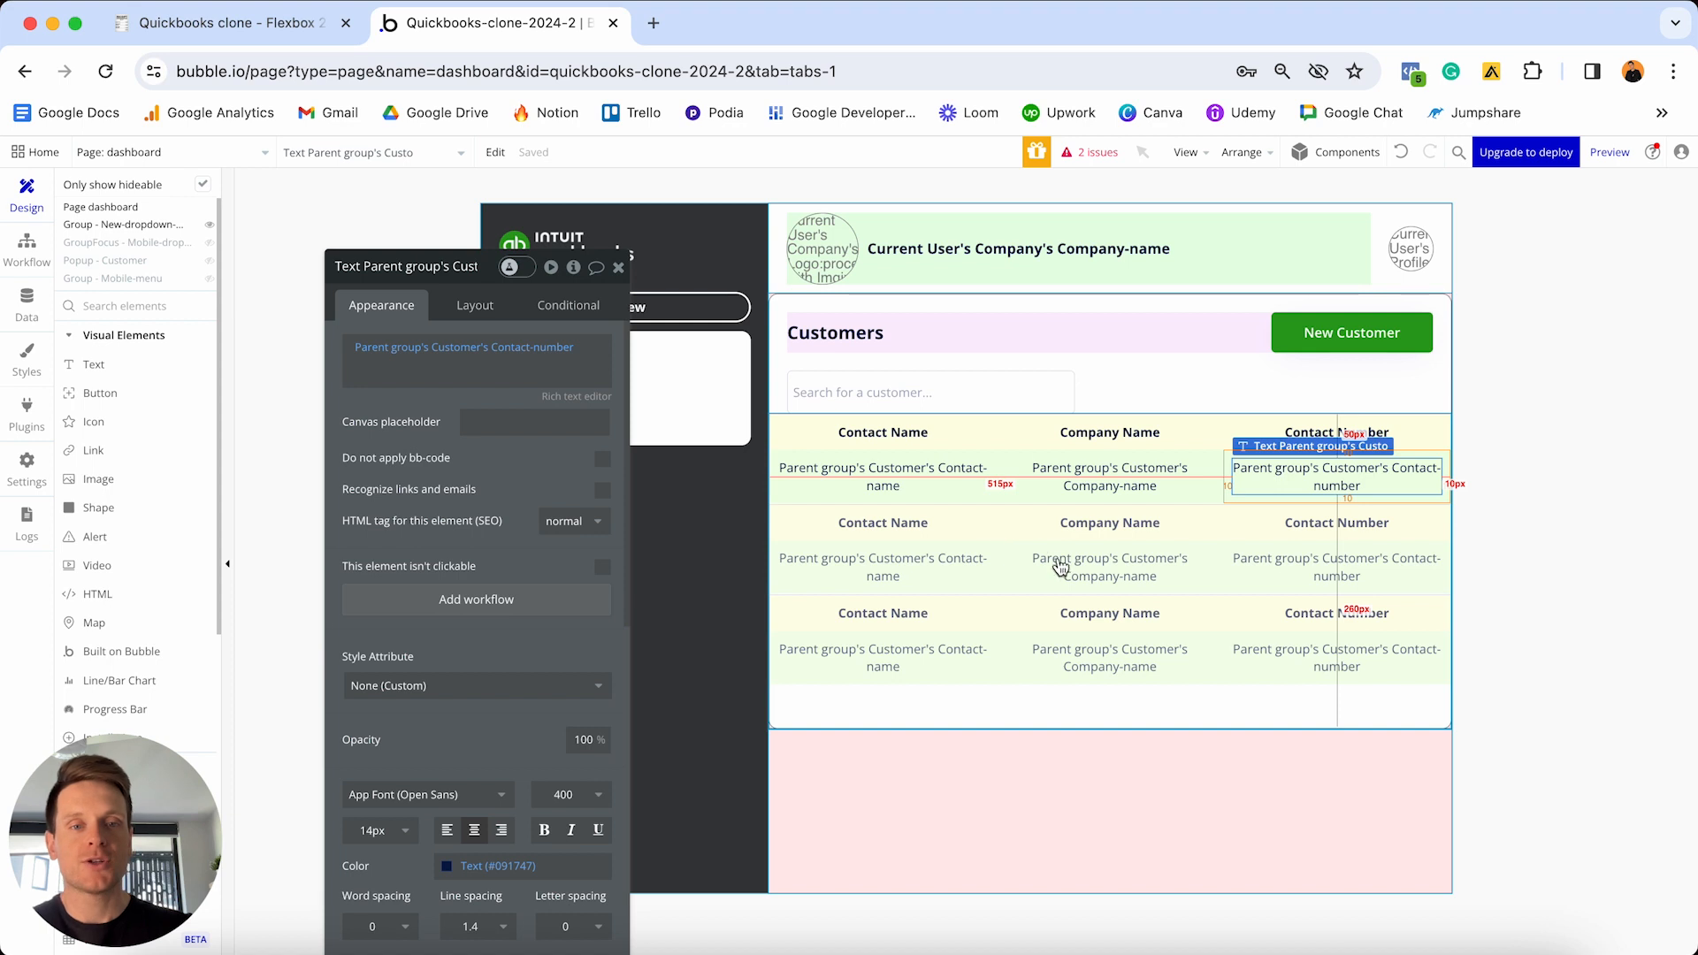
click(1063, 606)
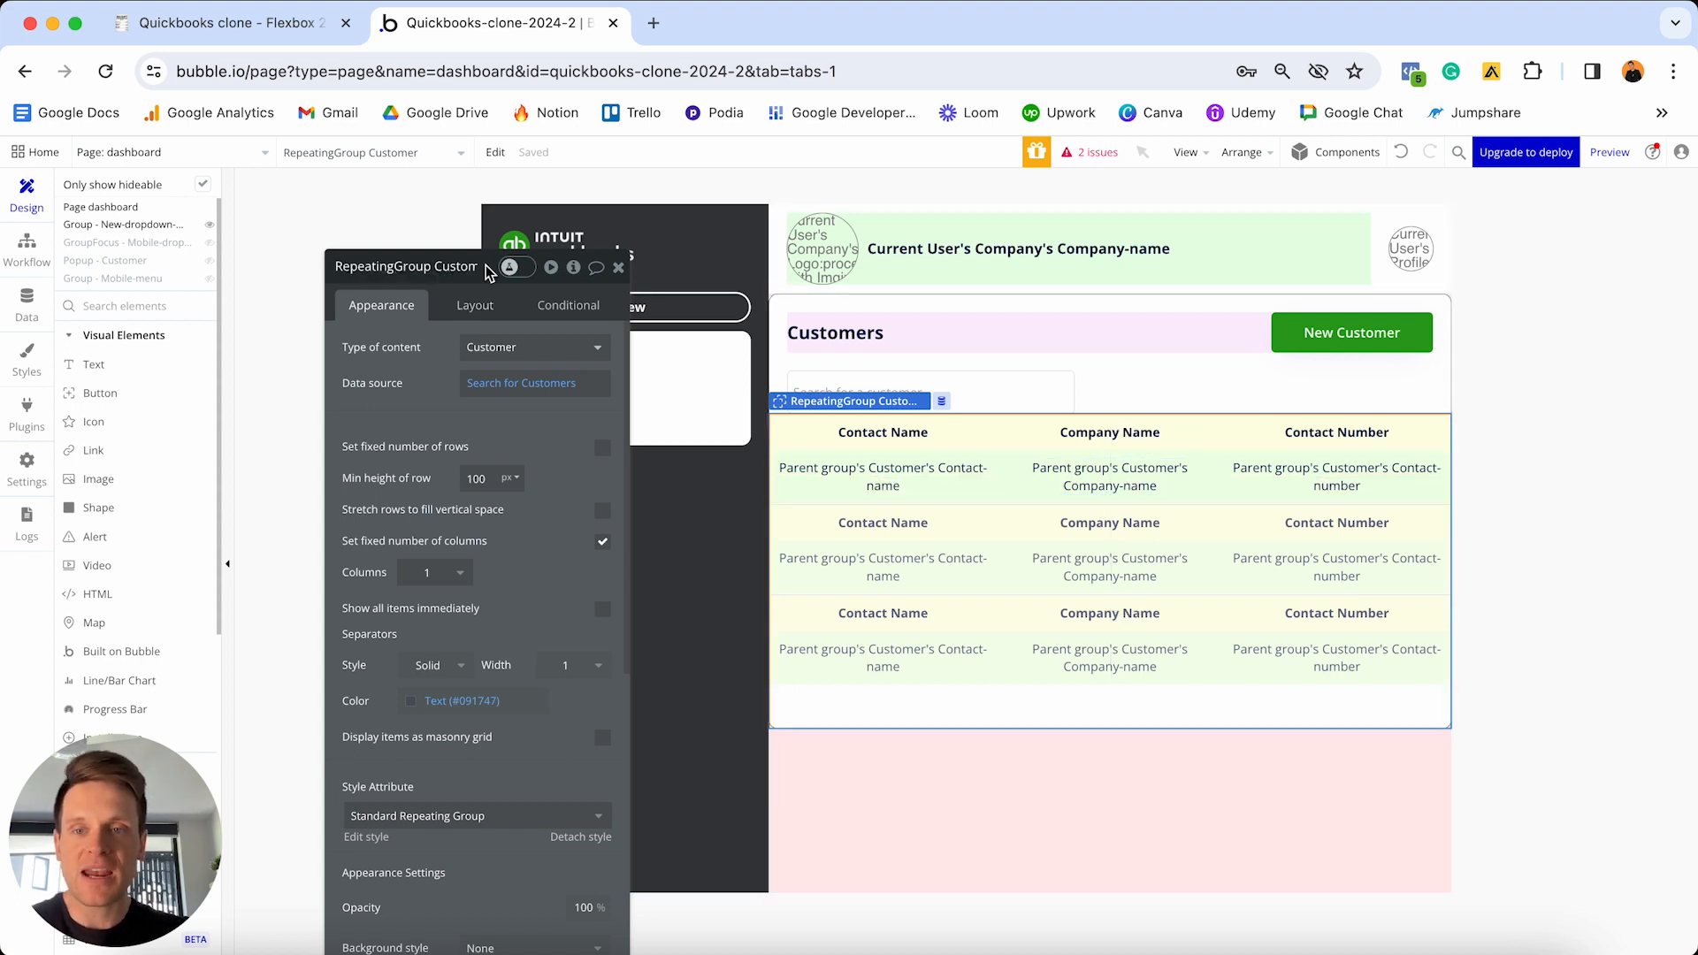
- Give the Customers repeating group a minimum height of 0 and 20px margins on every side
click(471, 305)
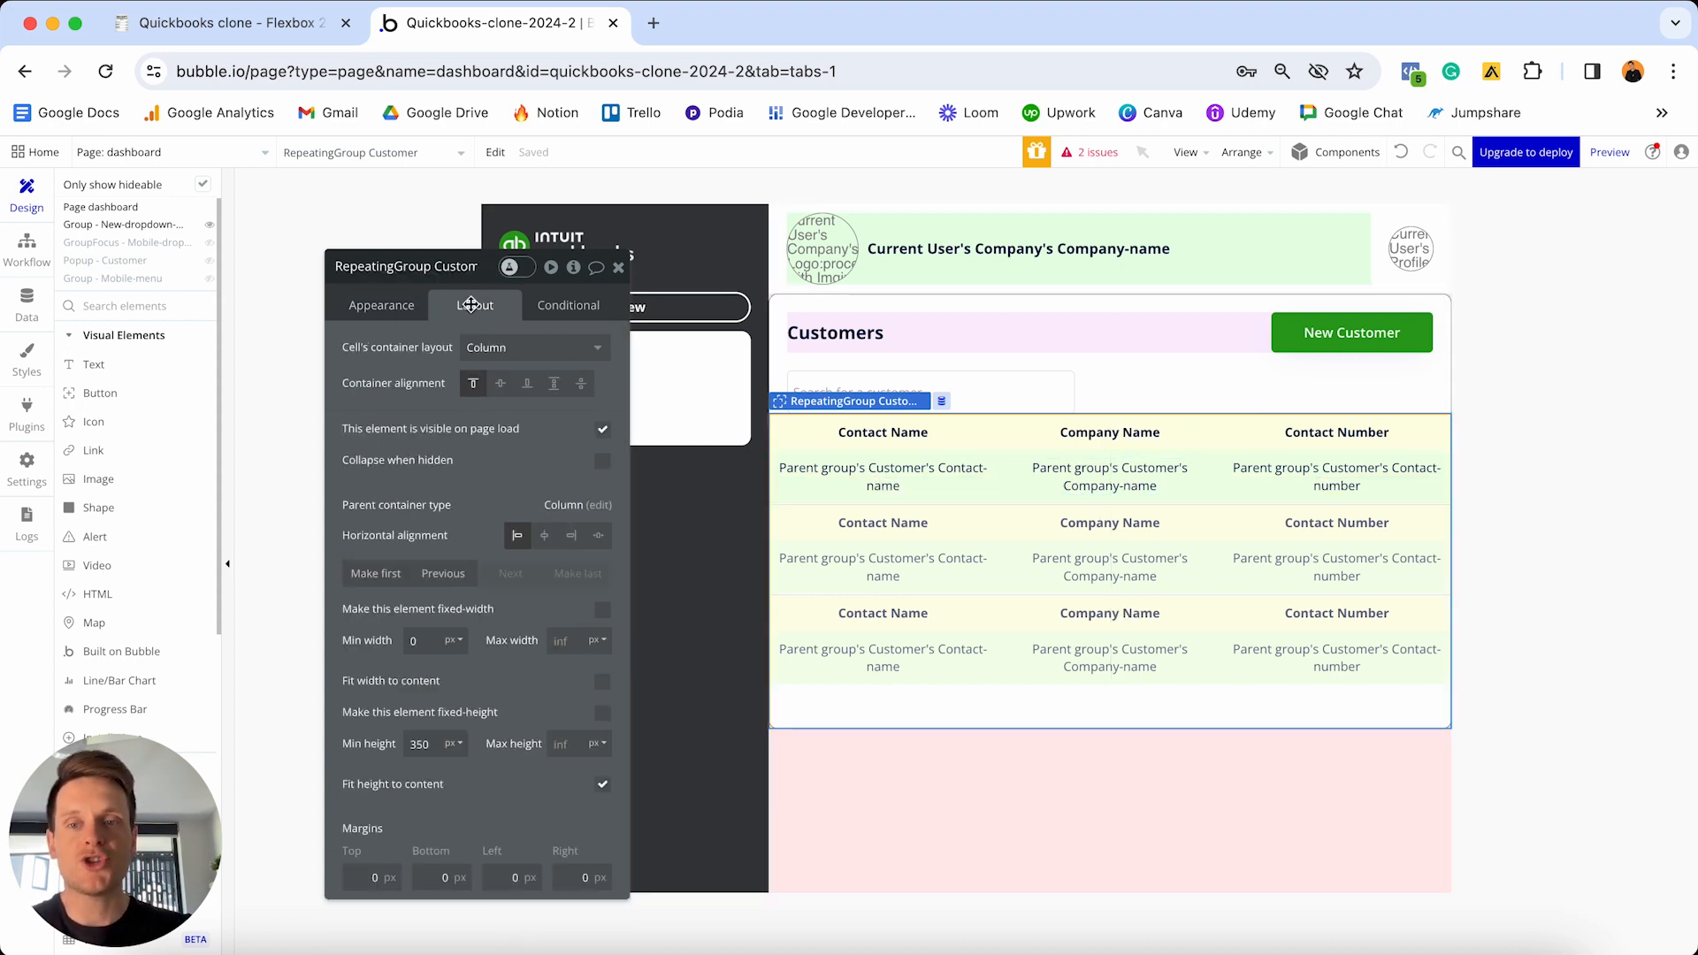
double_click(436, 743)
text(0)
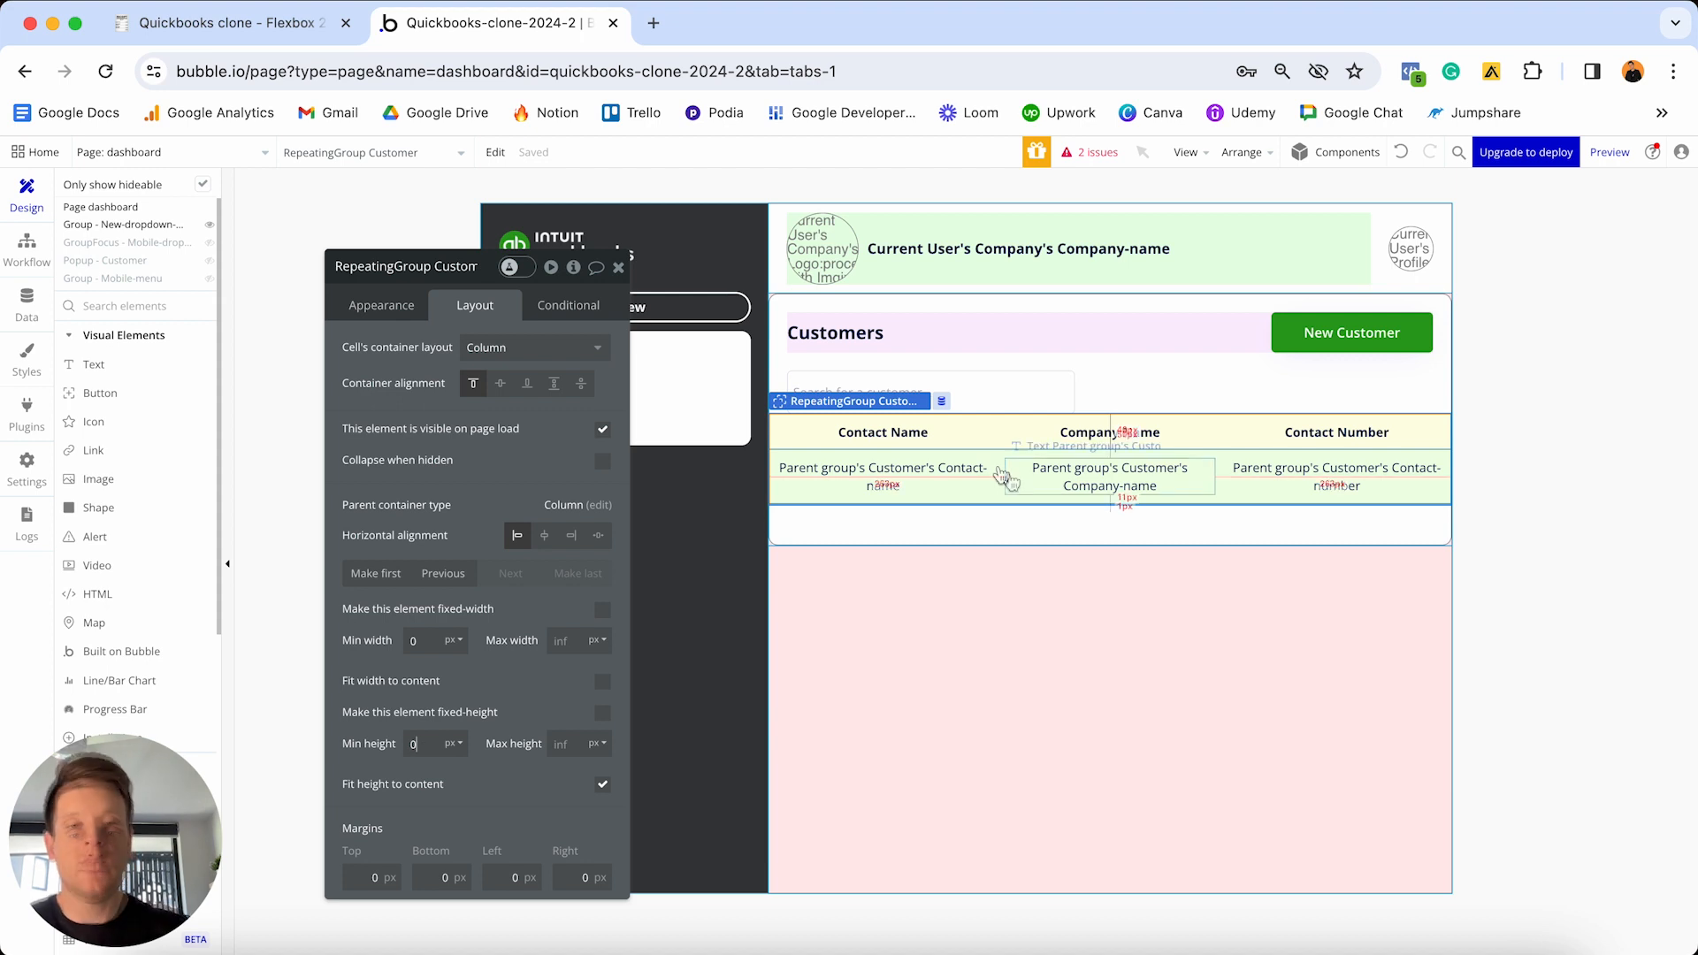
click(371, 877)
text(20)
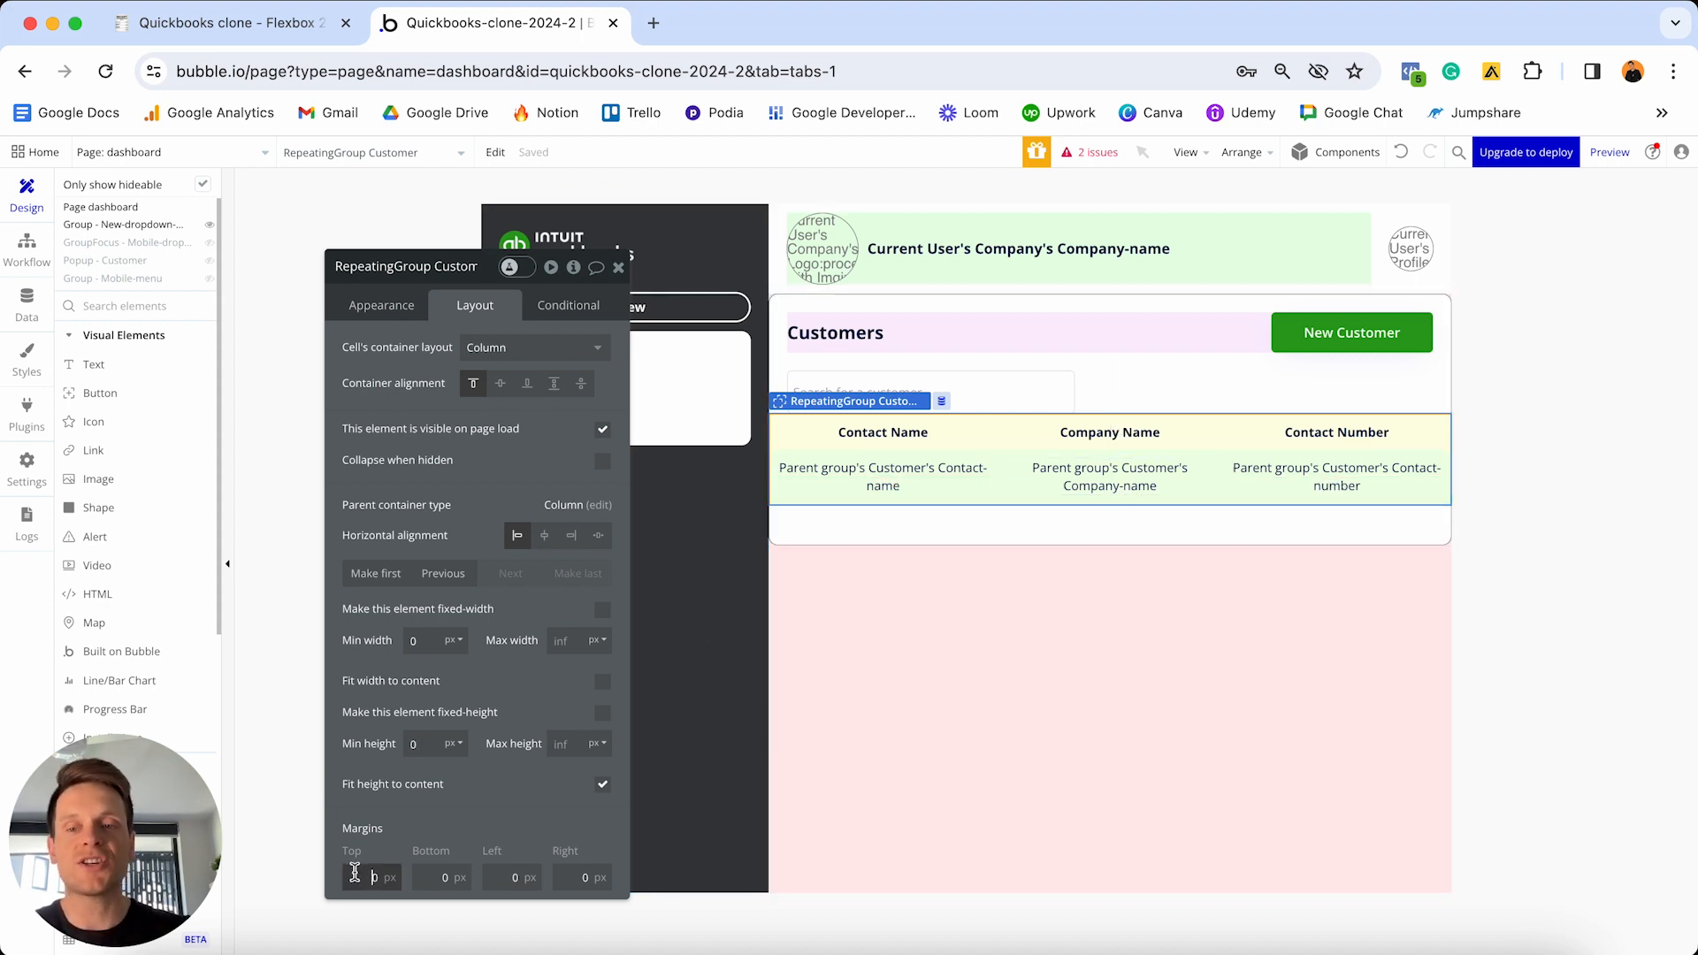
click(446, 878)
text(20)
click(515, 877)
text(20)
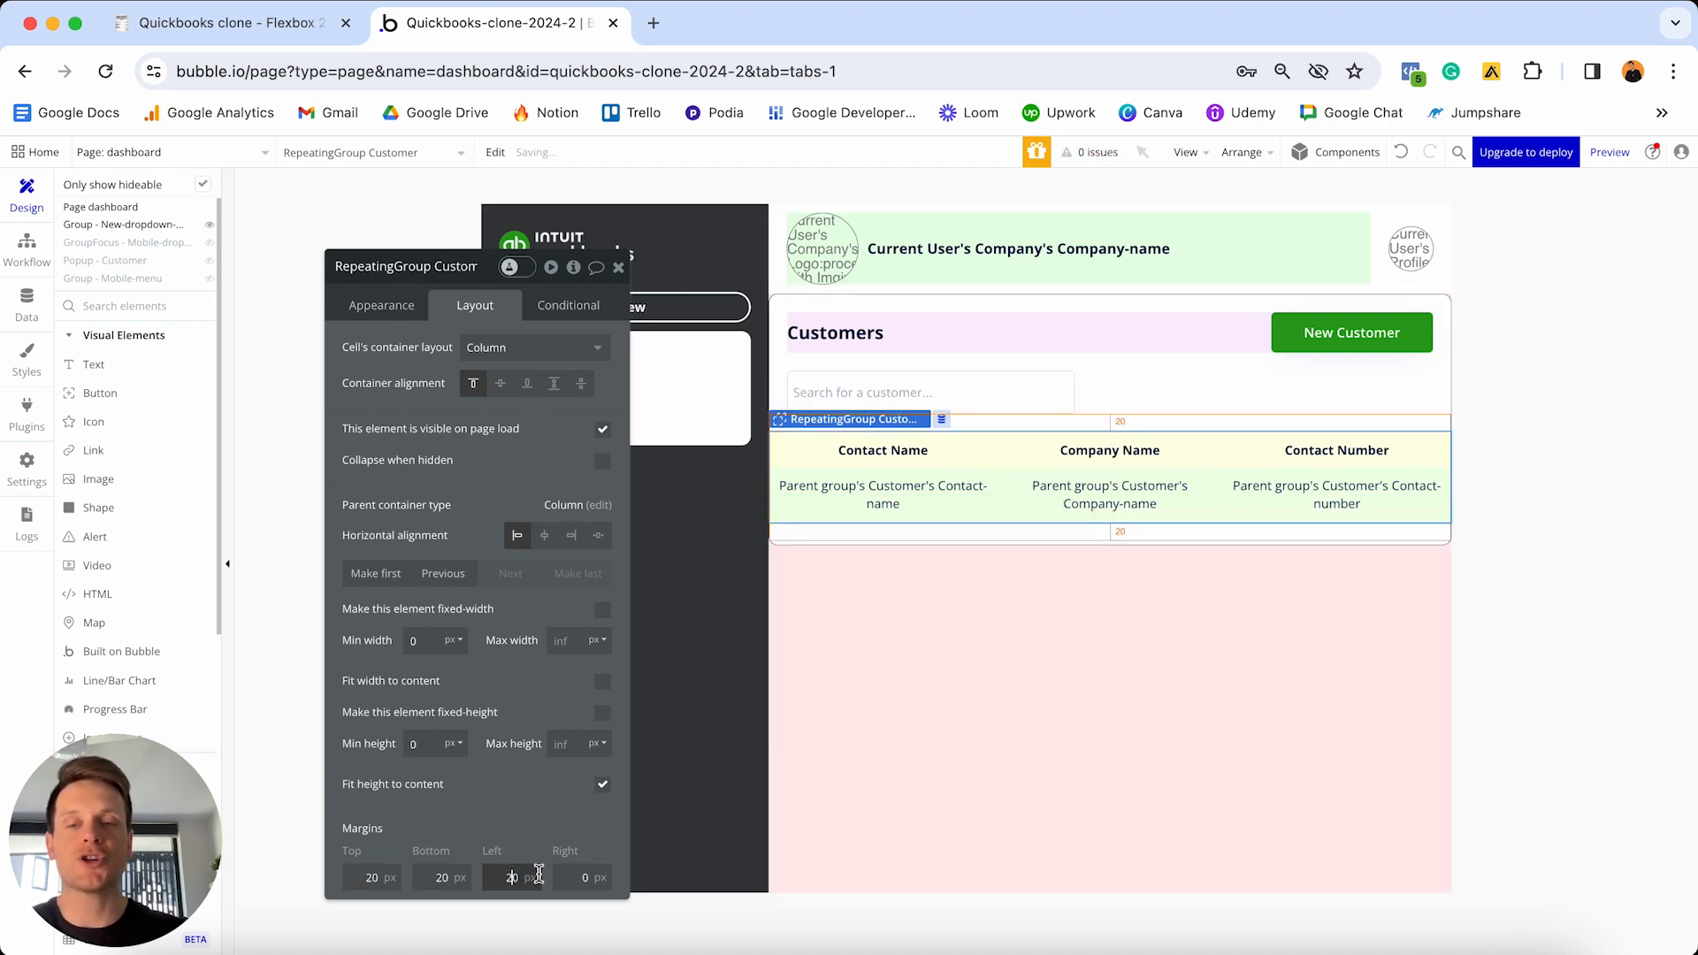
click(566, 878)
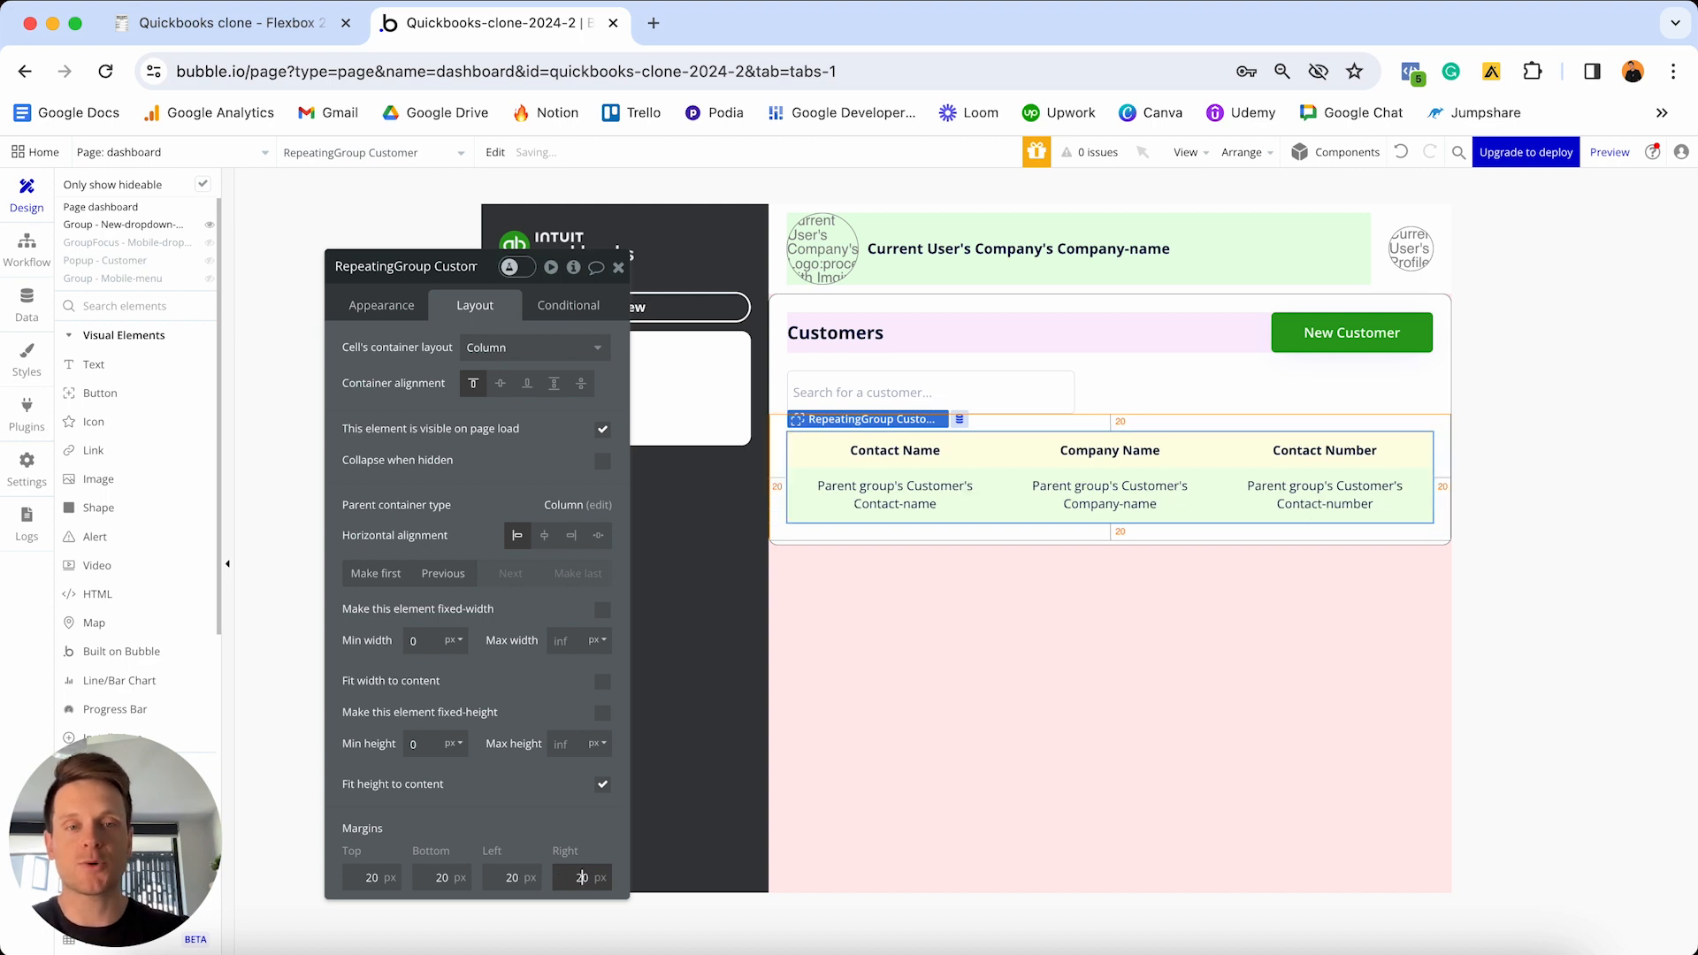
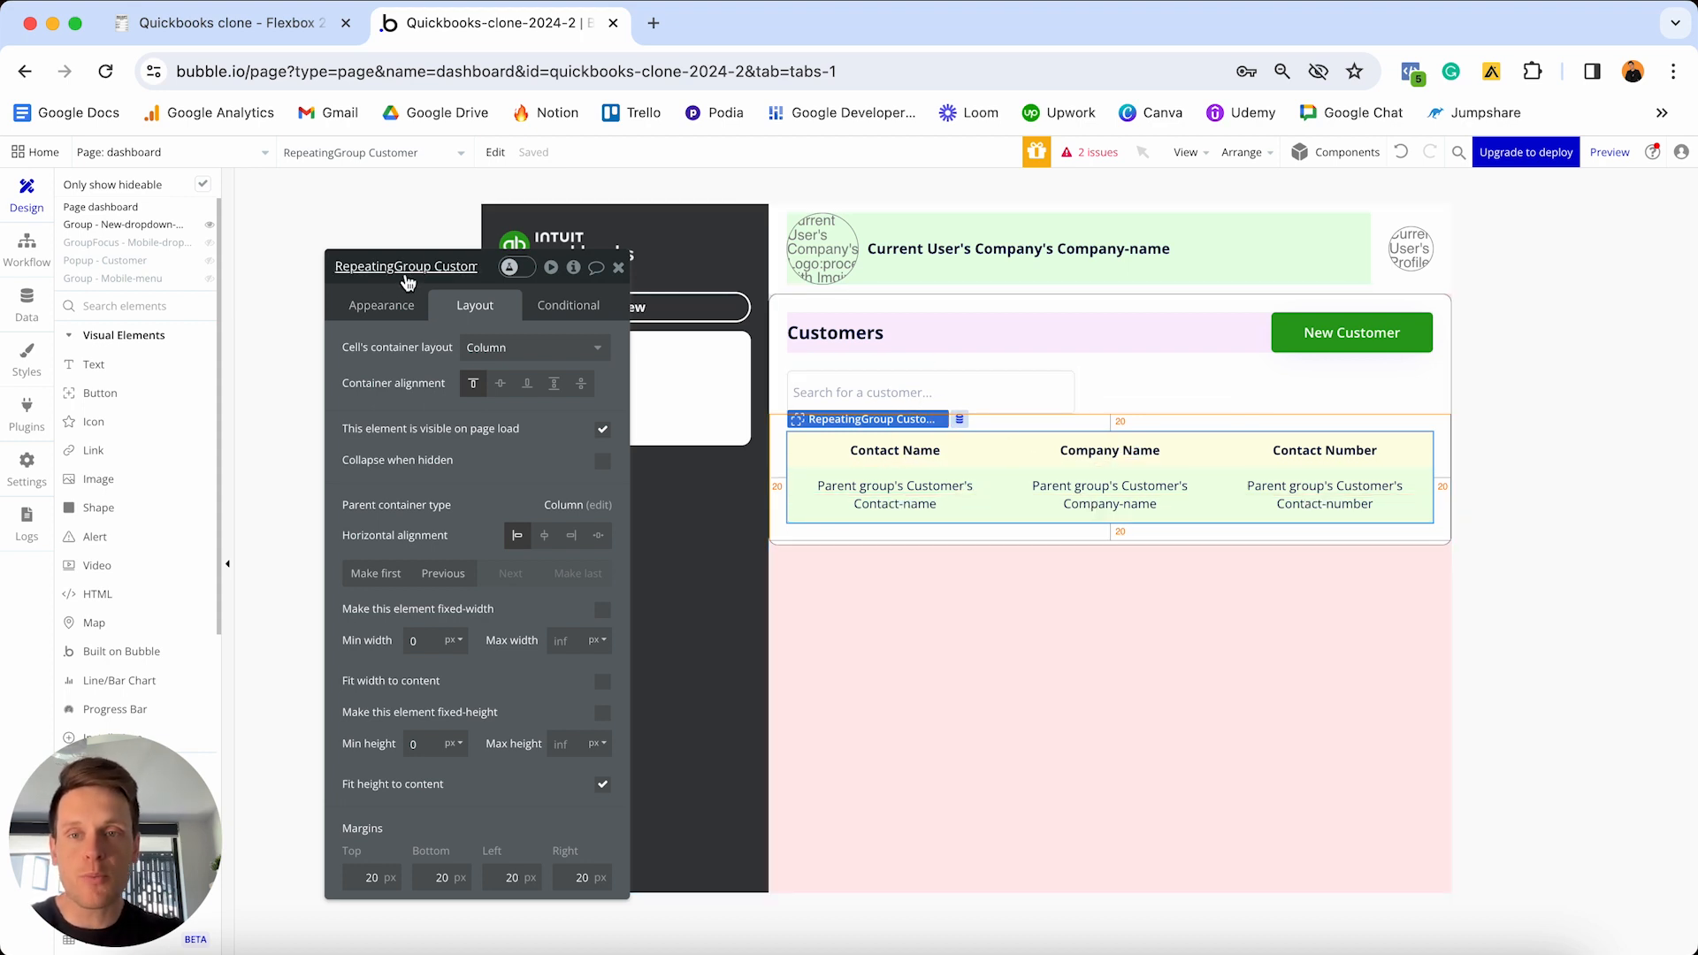
- Add a RepeatingGroup condition: when Customer-search's value is not empty, change its Data source
click(560, 306)
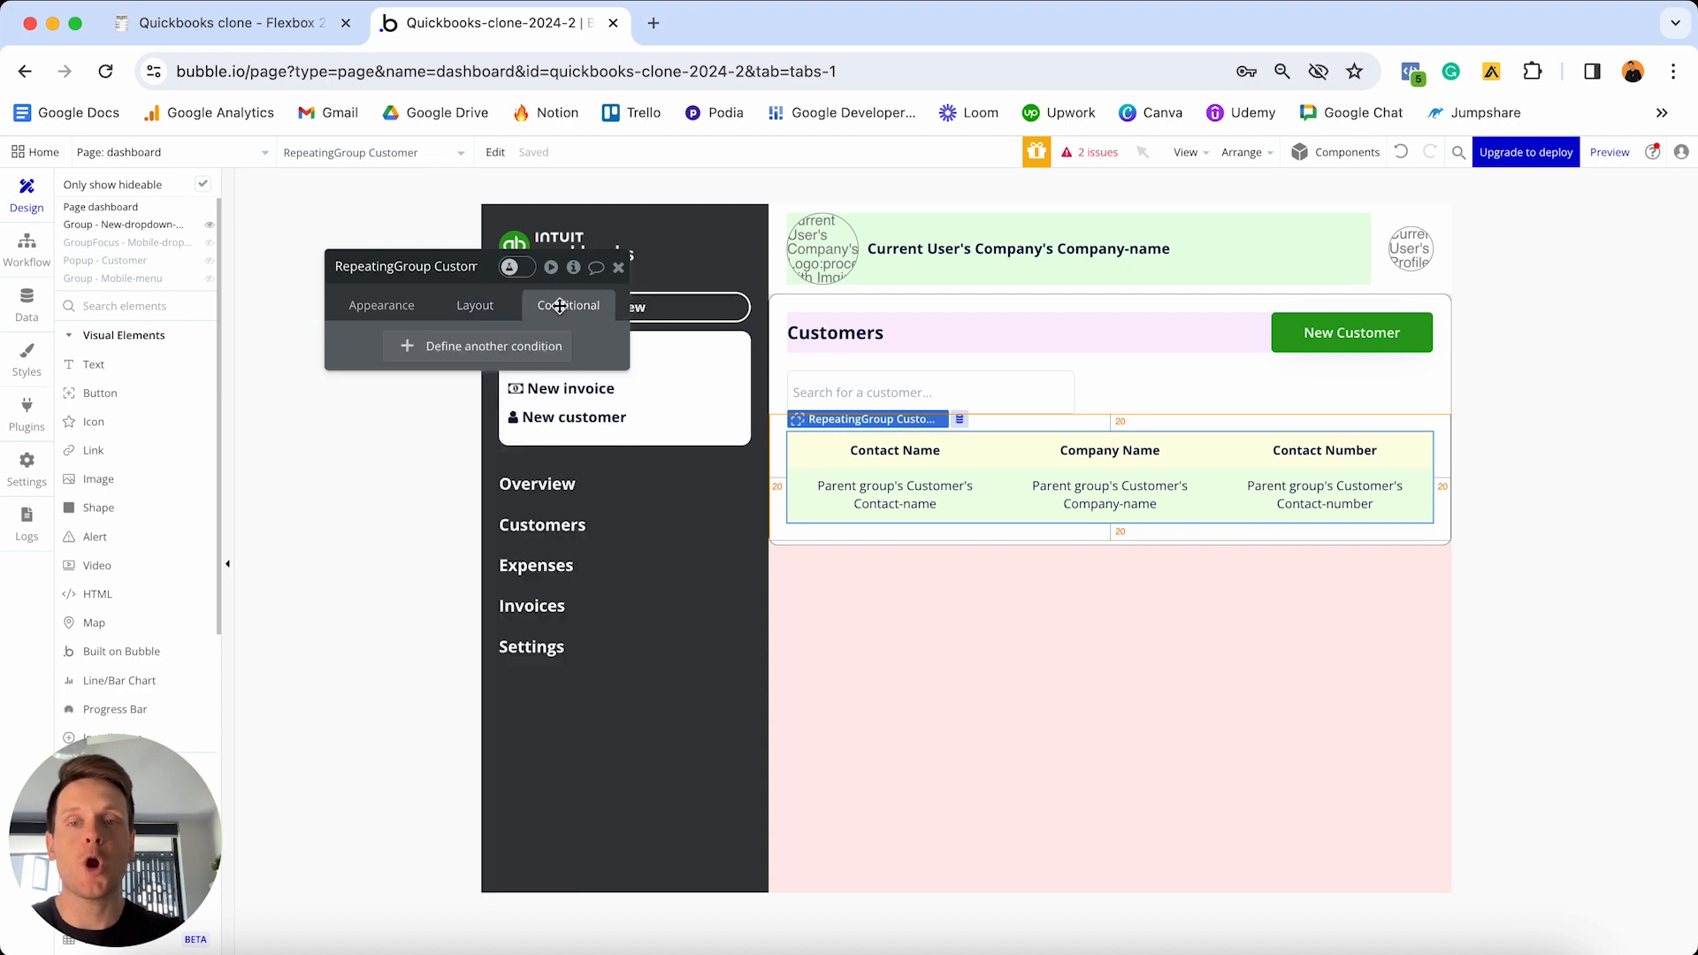
click(500, 348)
click(414, 359)
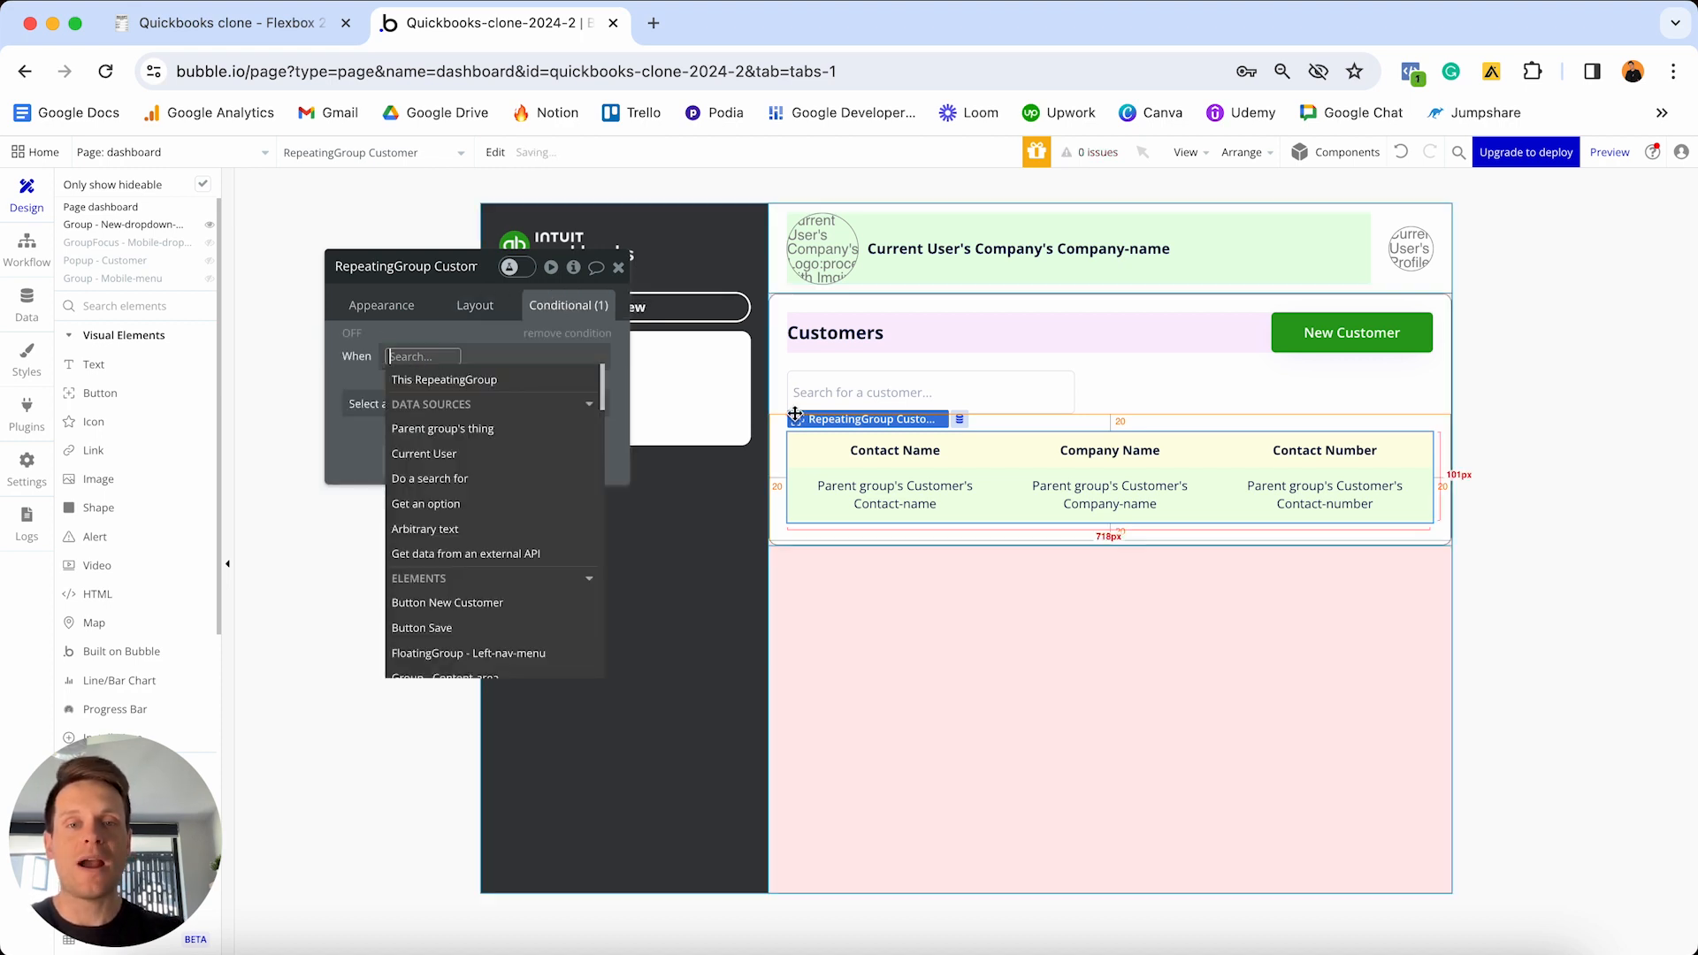
text(search)
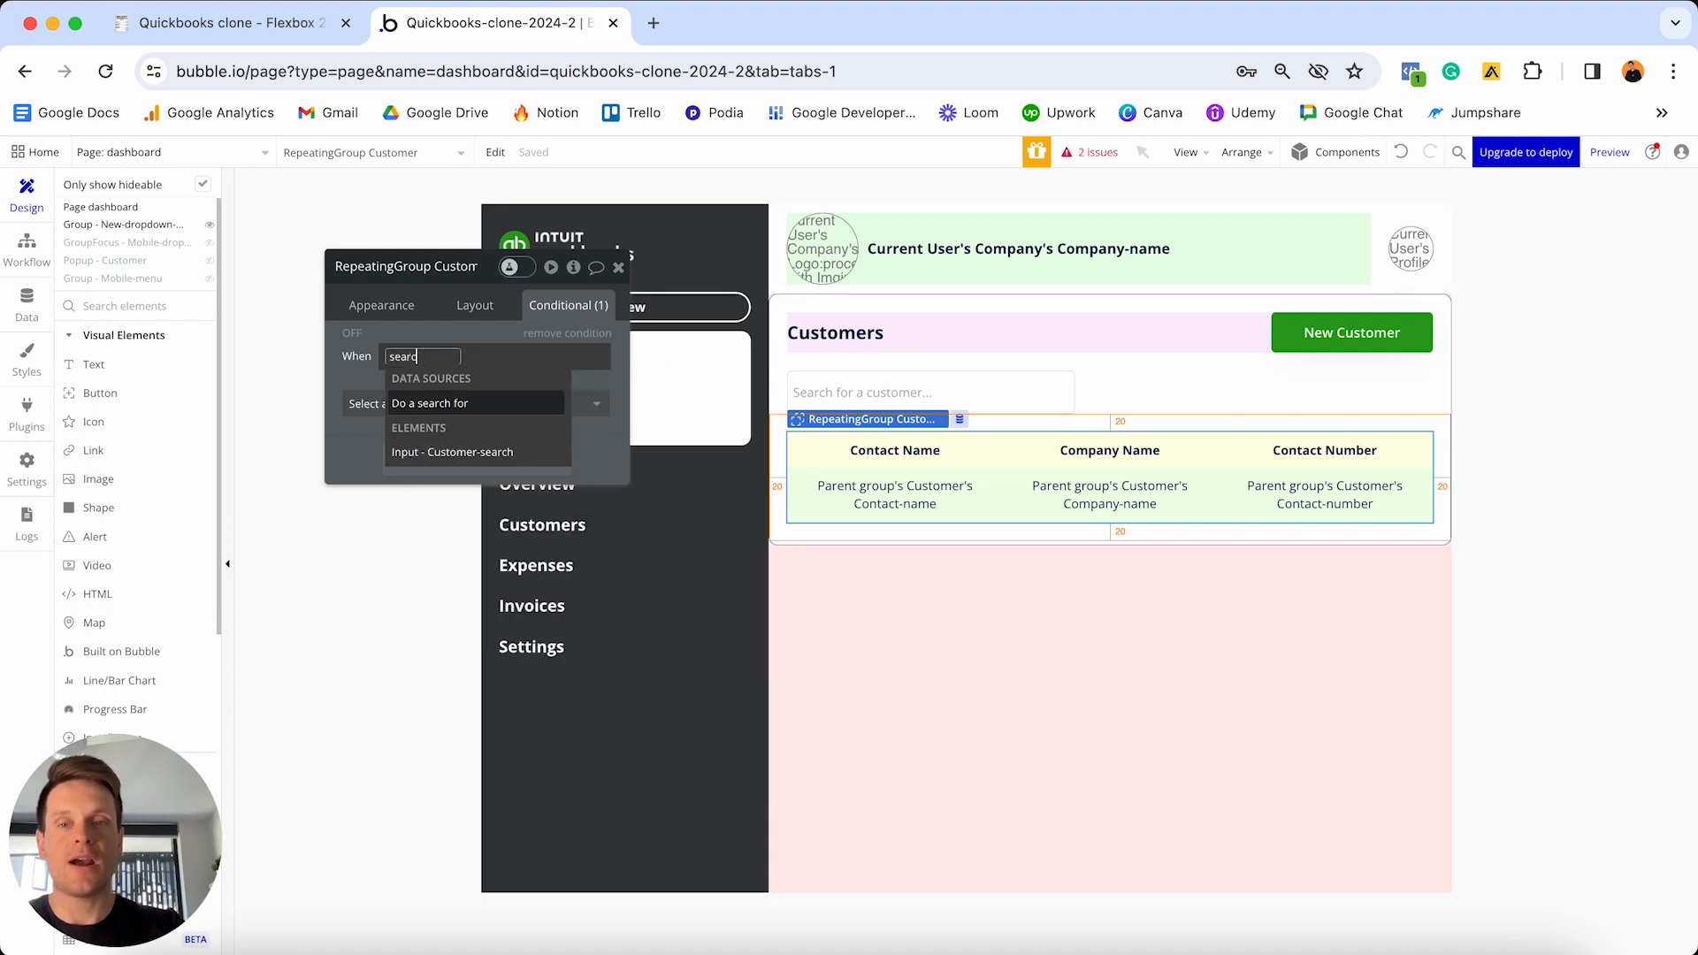
click(475, 453)
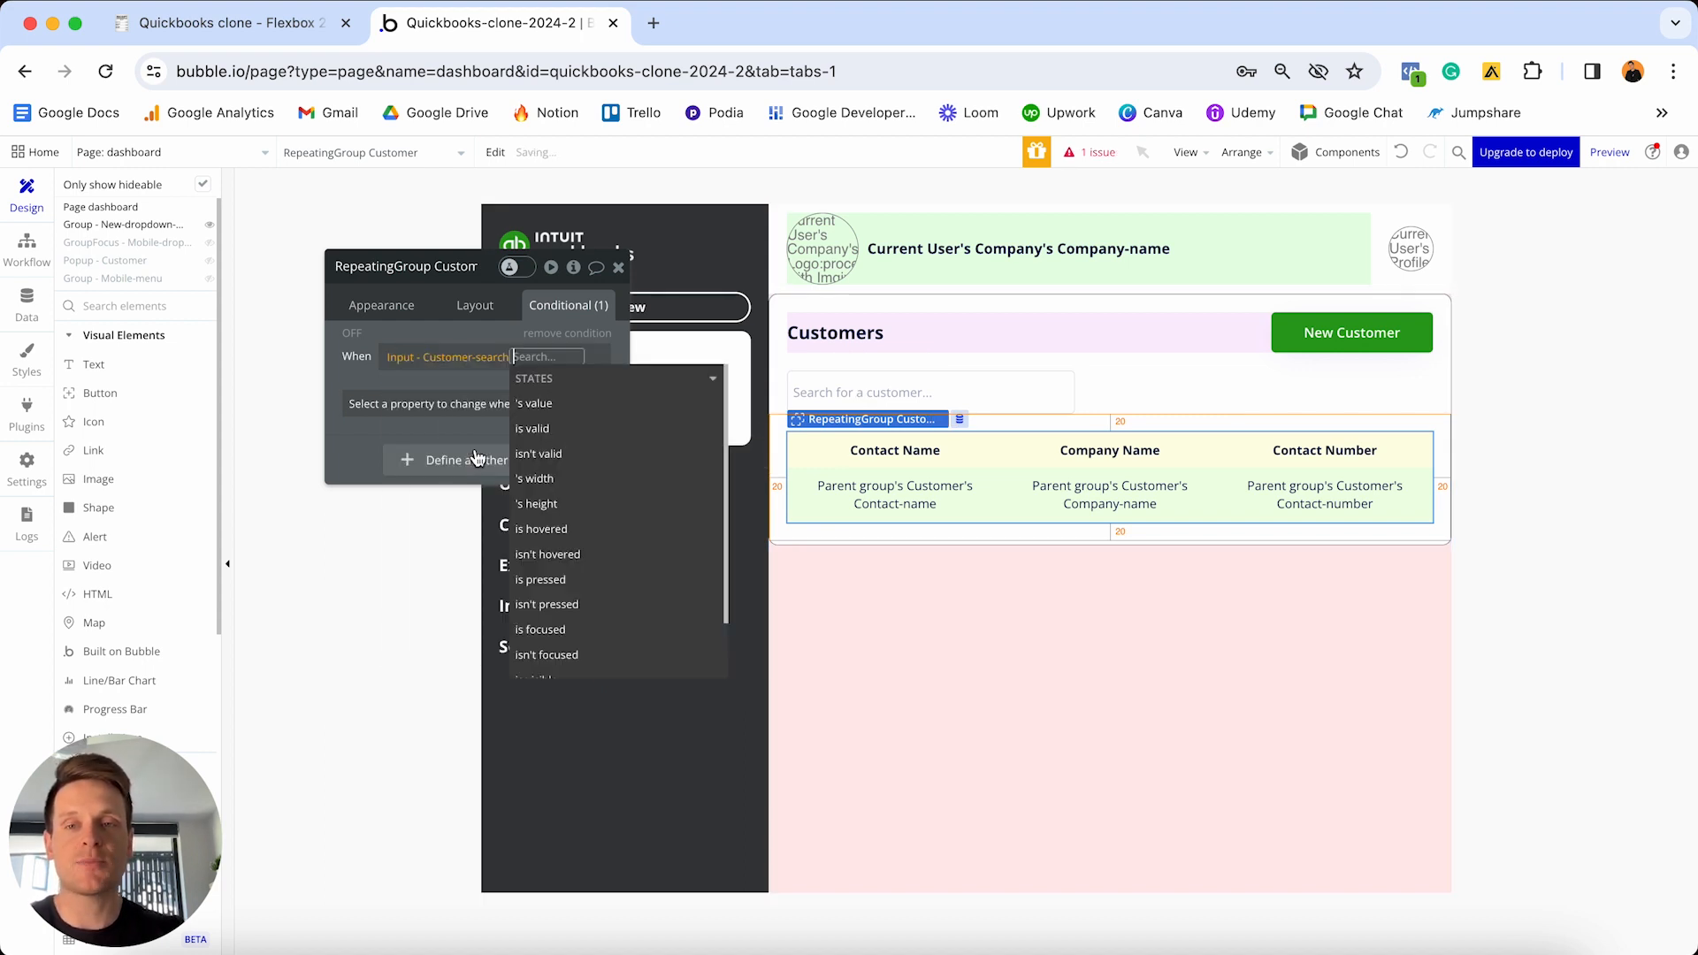
click(551, 406)
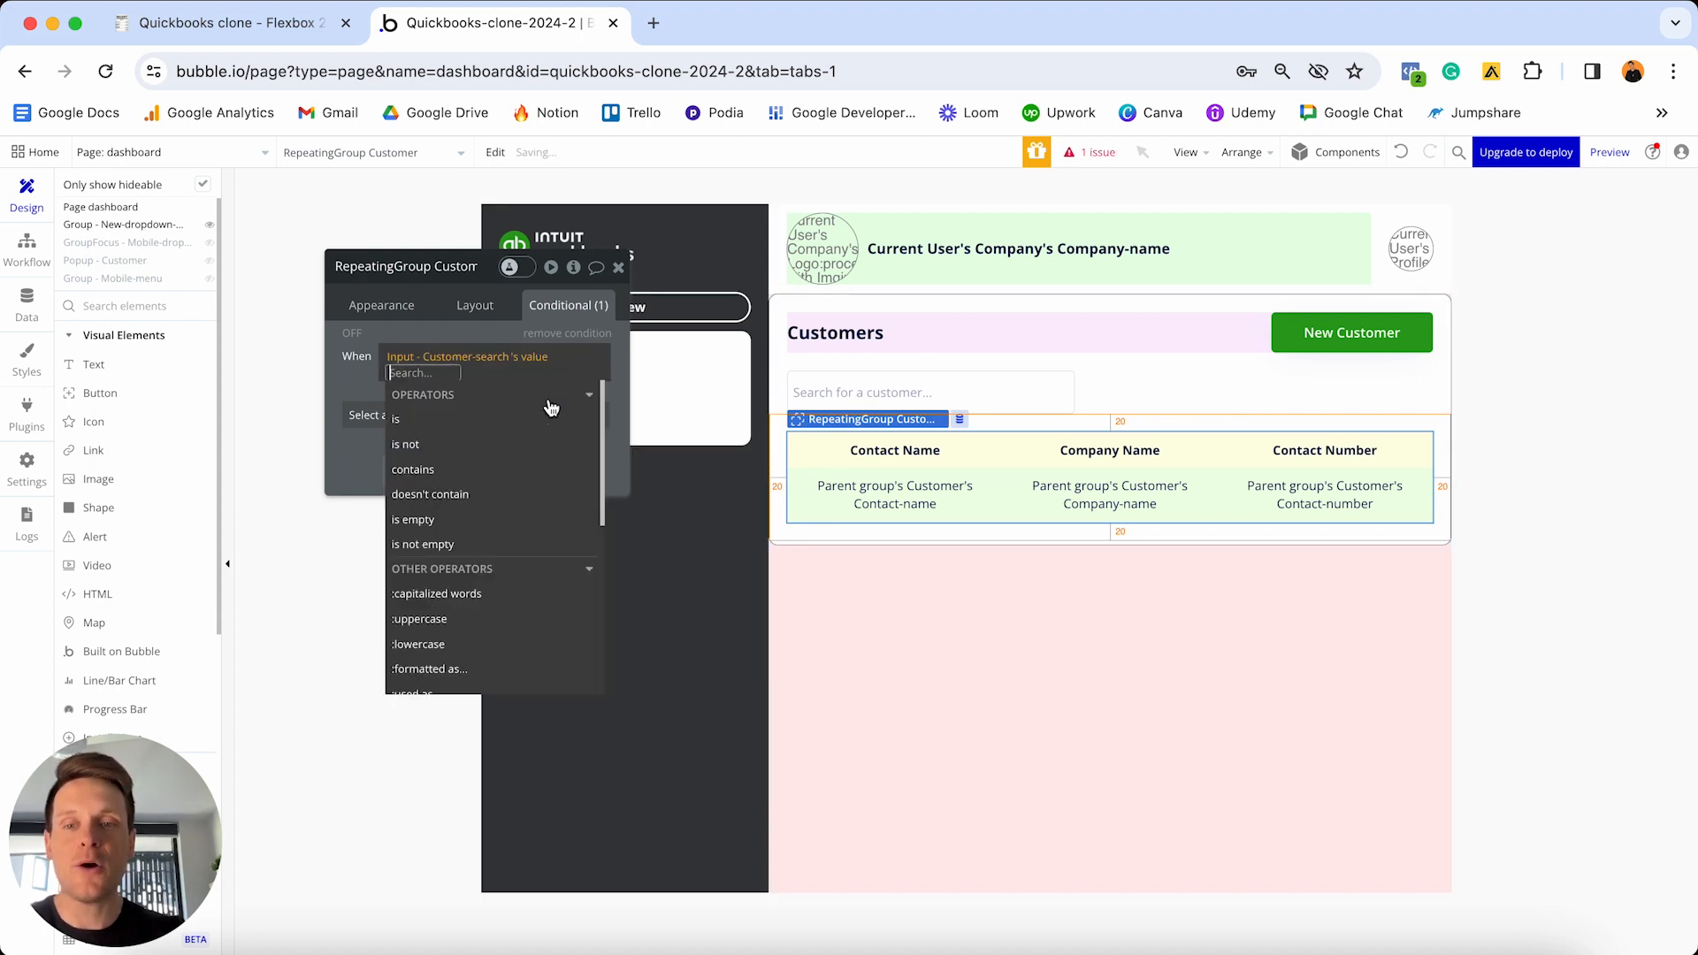
click(459, 550)
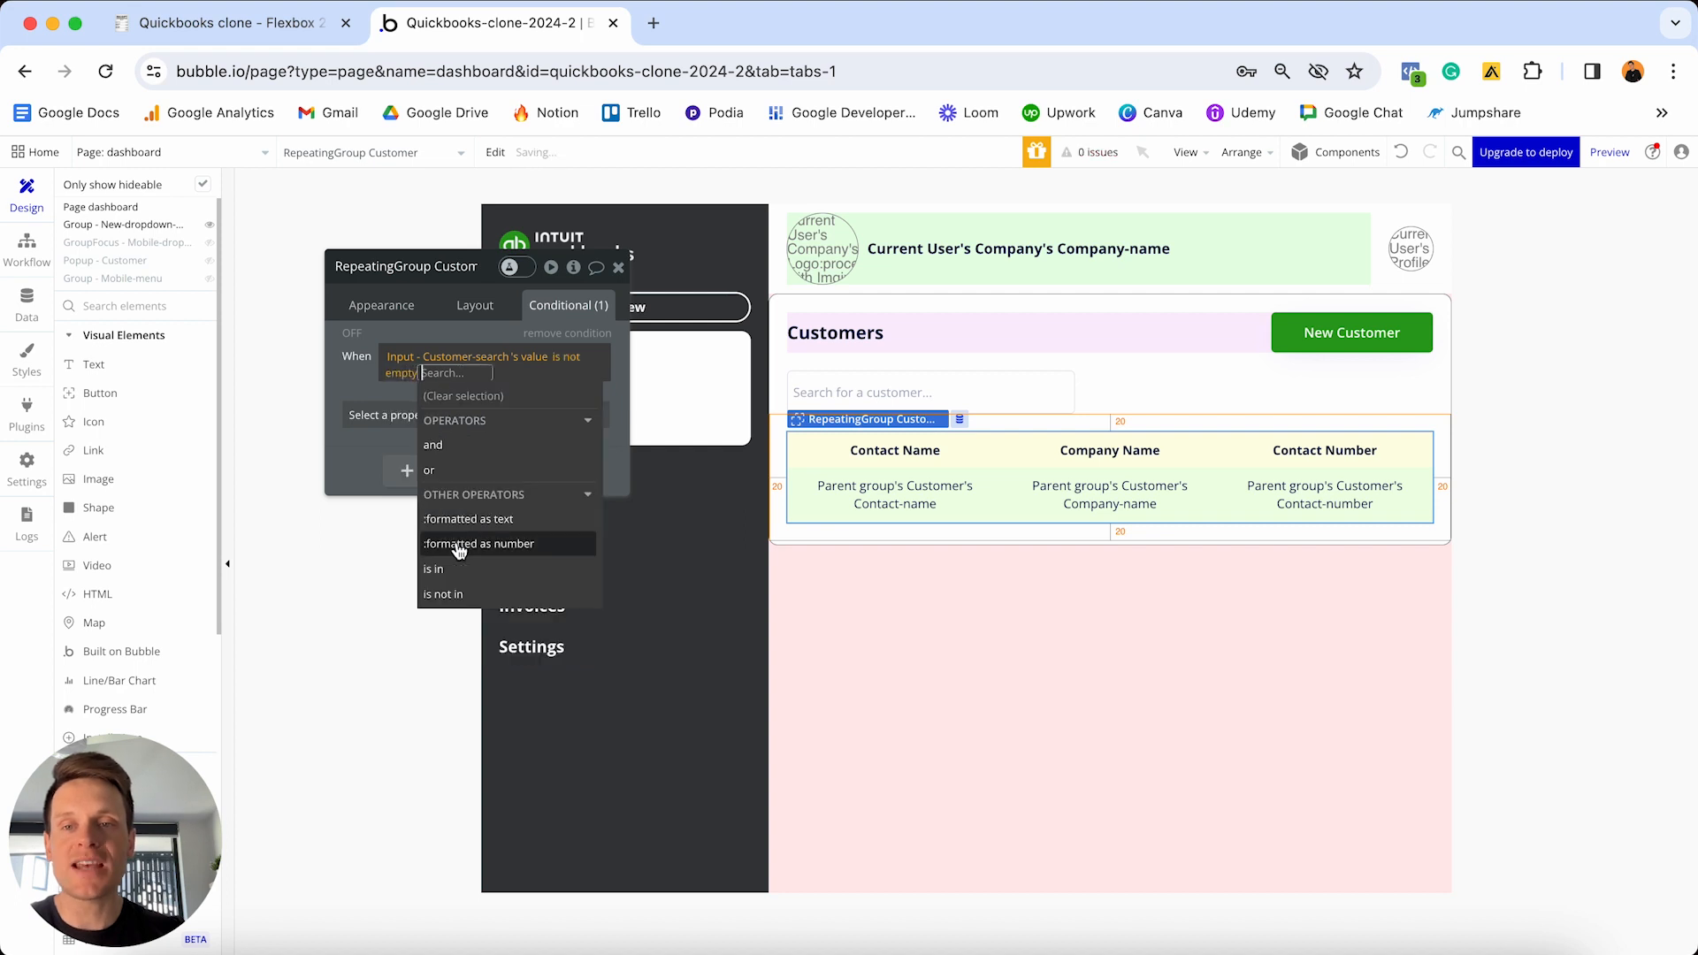
click(361, 387)
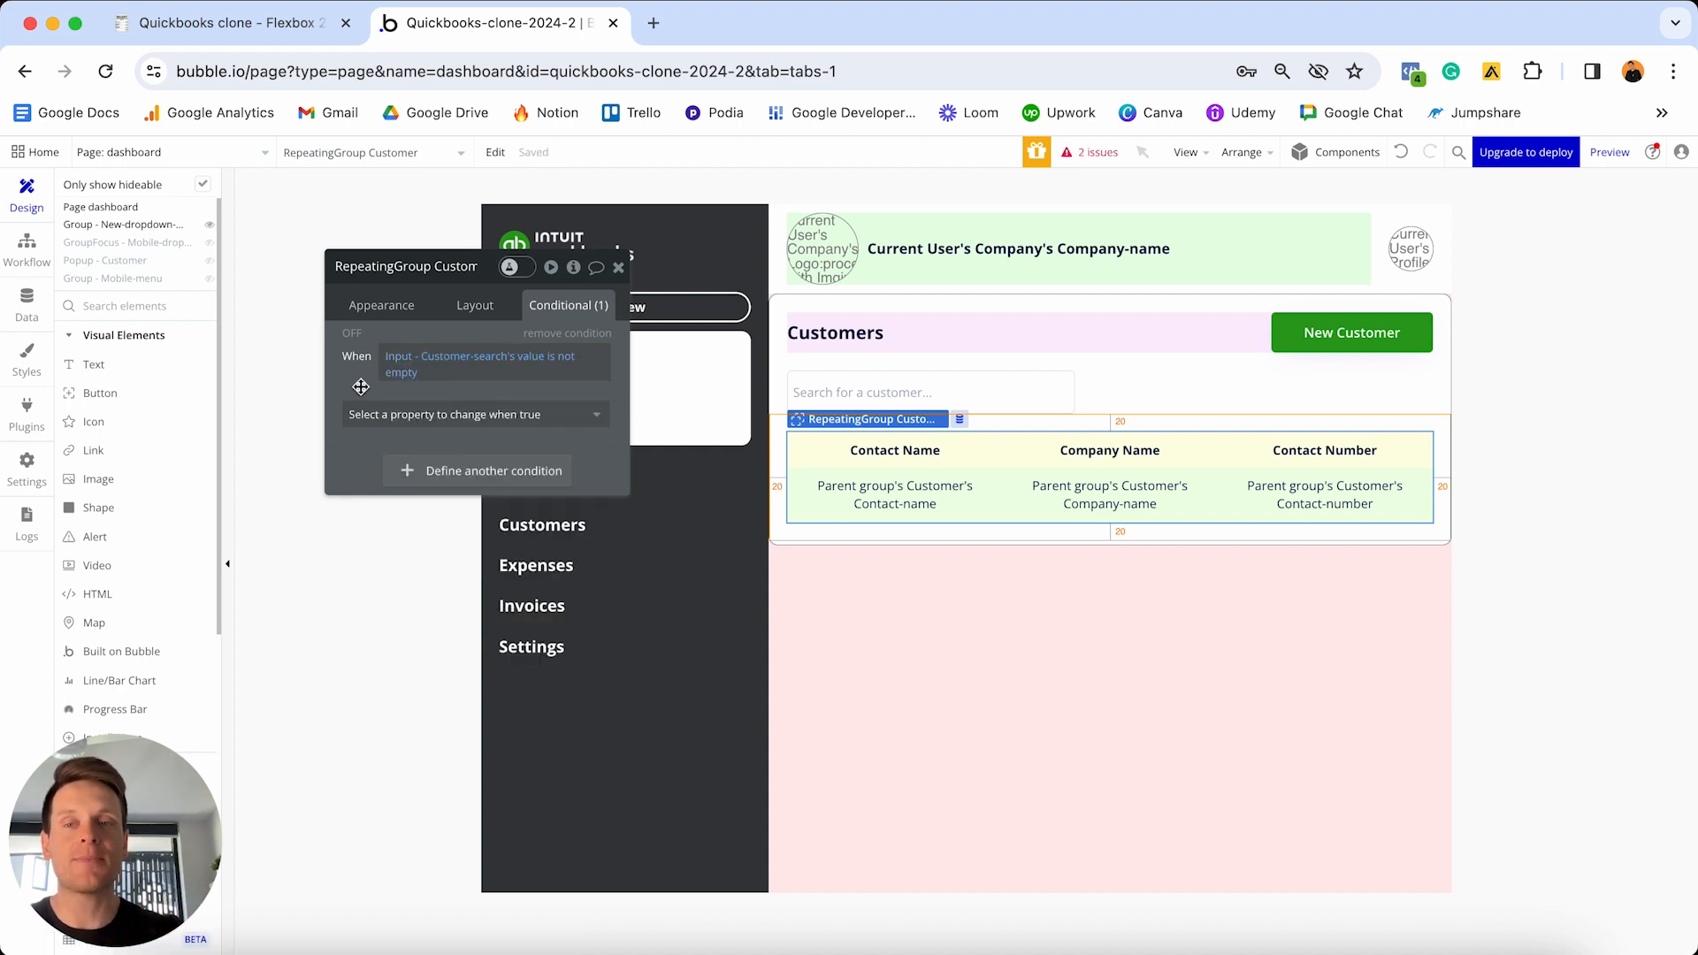
click(382, 413)
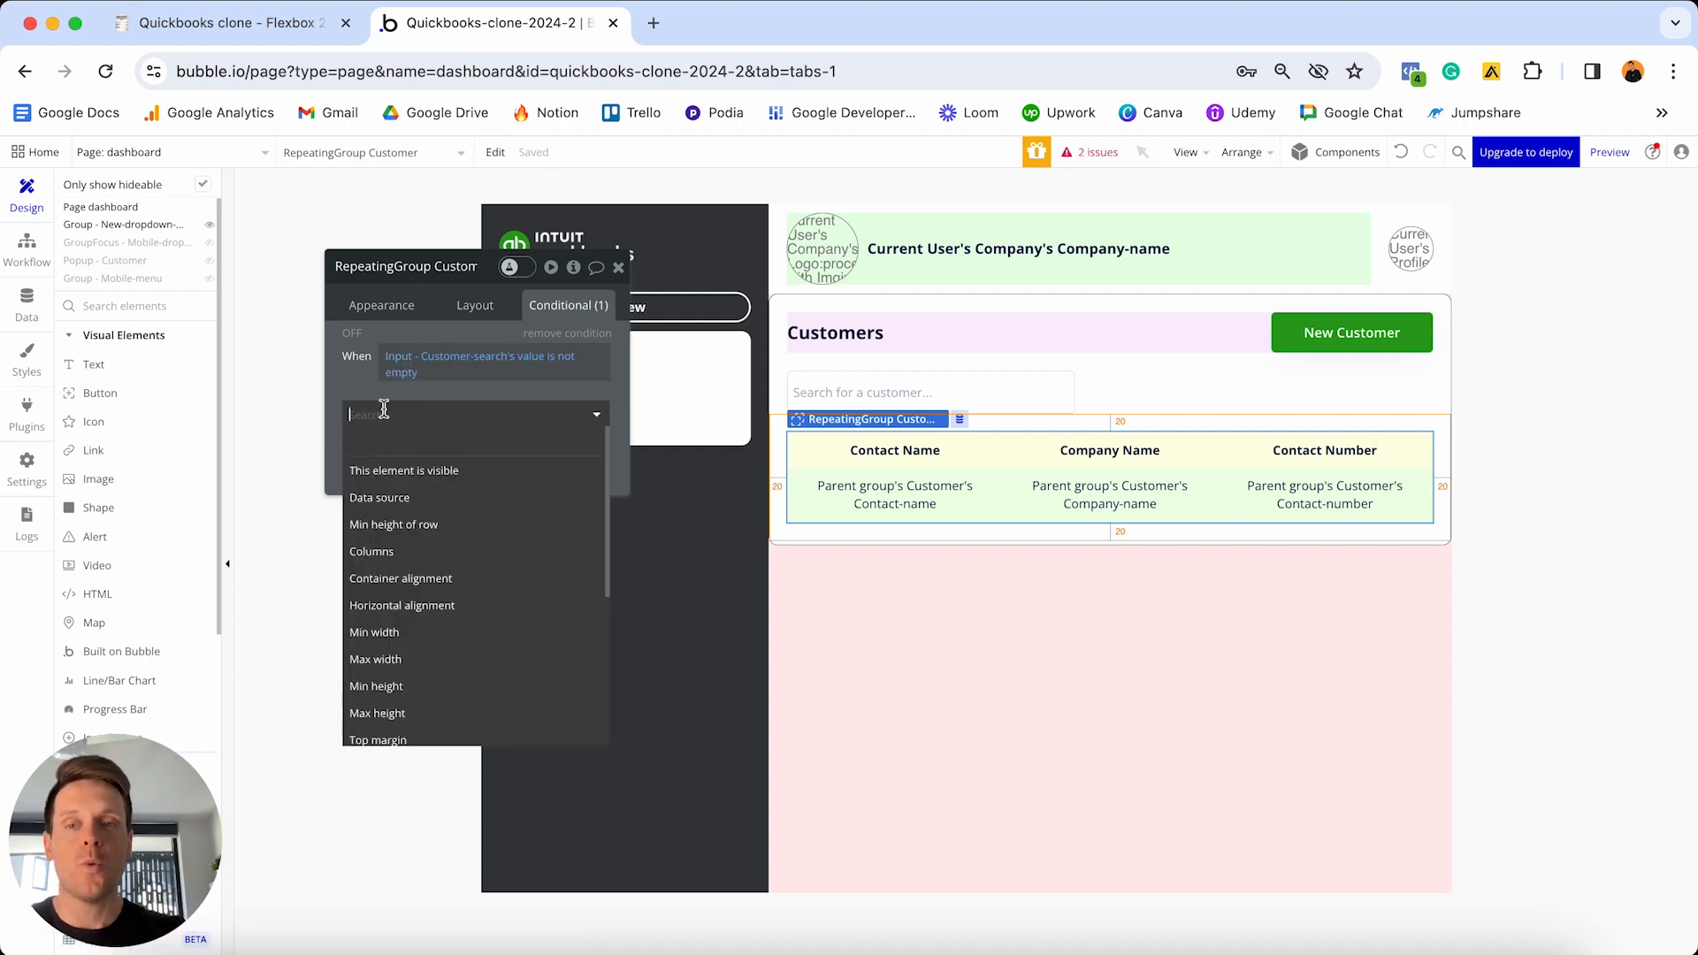
click(400, 499)
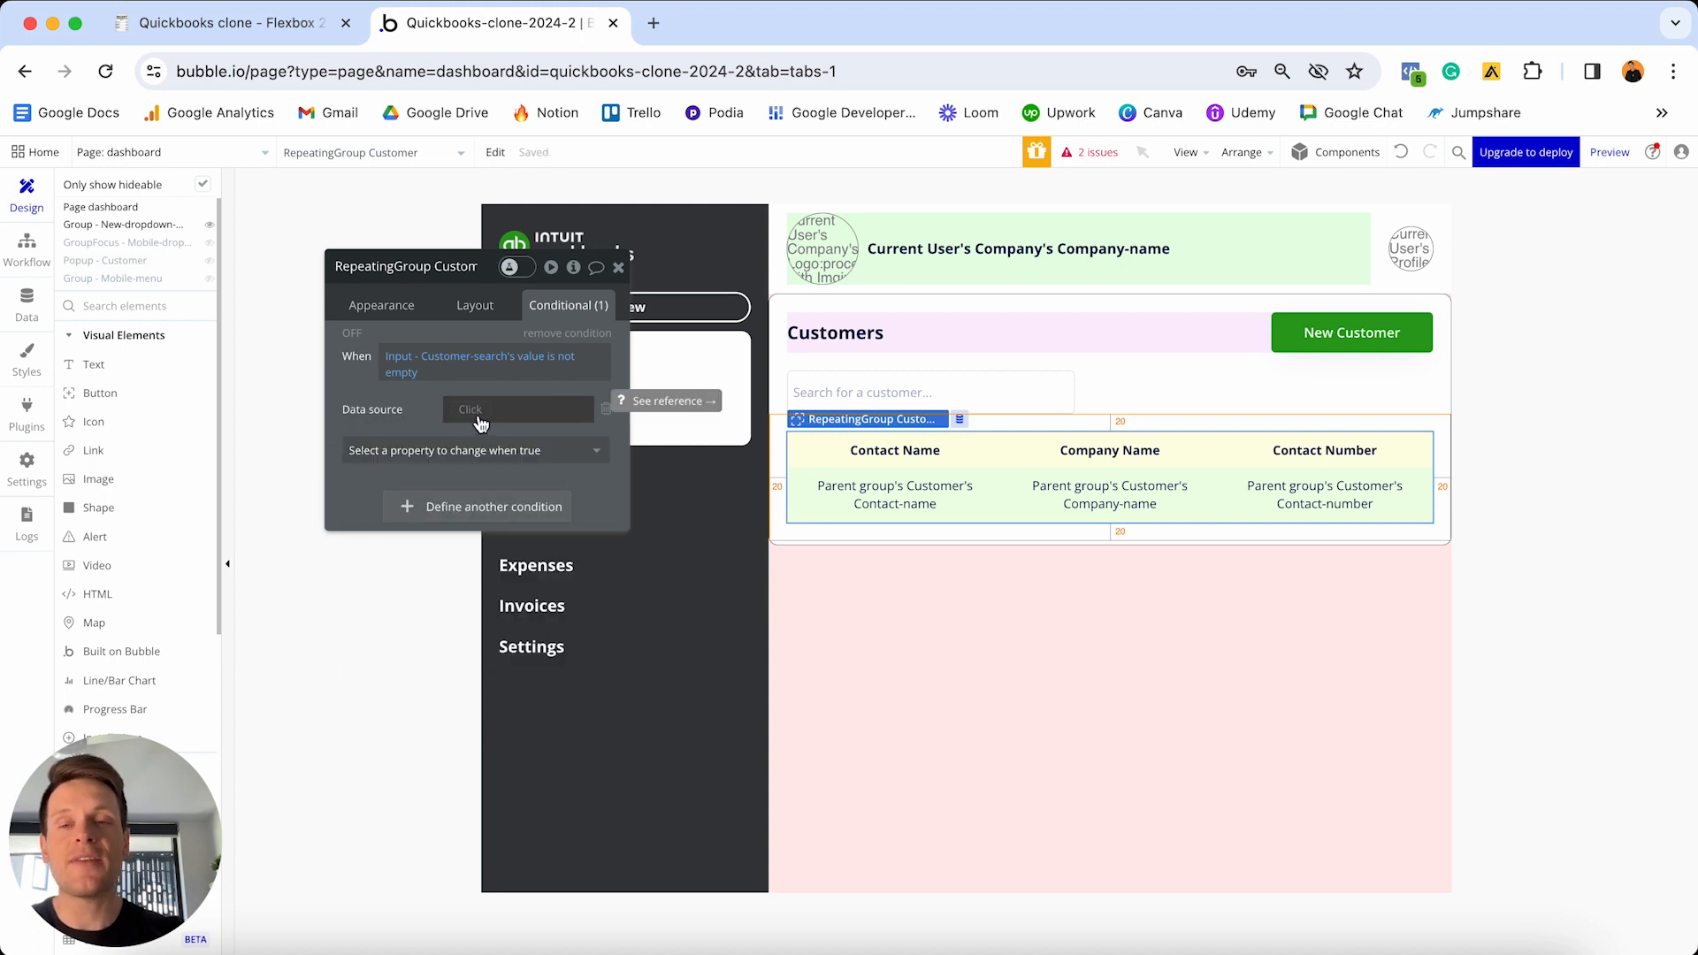
- Copy the main Search for Customers expression into the conditional Data source
click(397, 306)
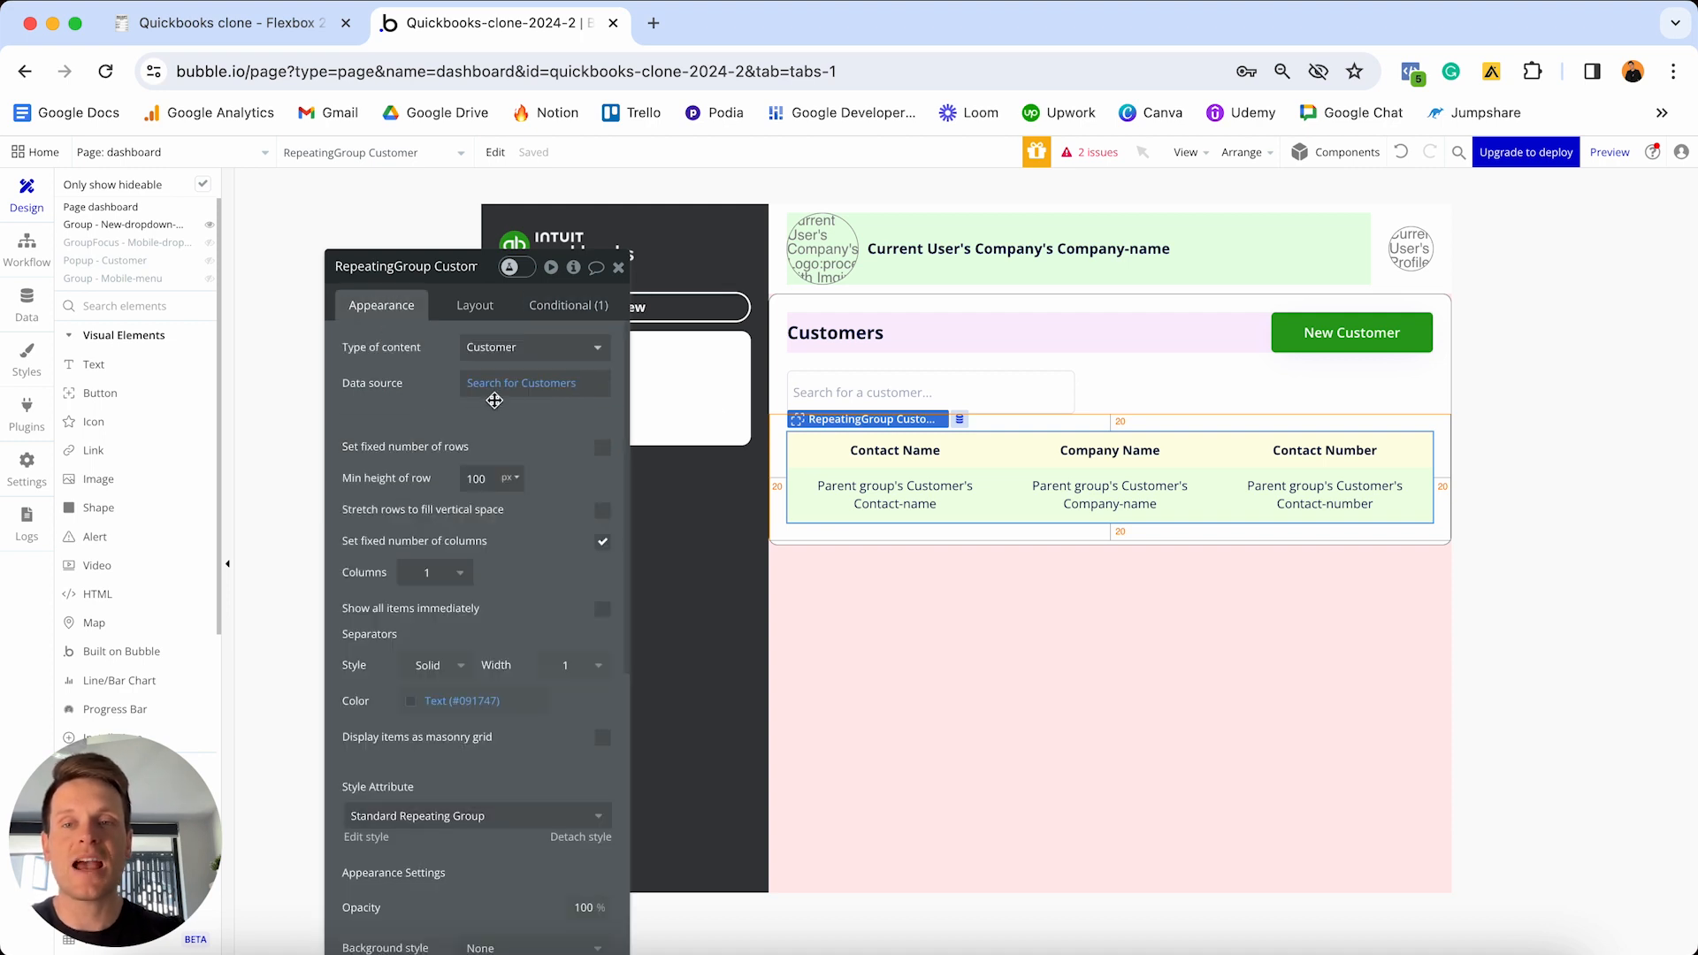
right_click(518, 390)
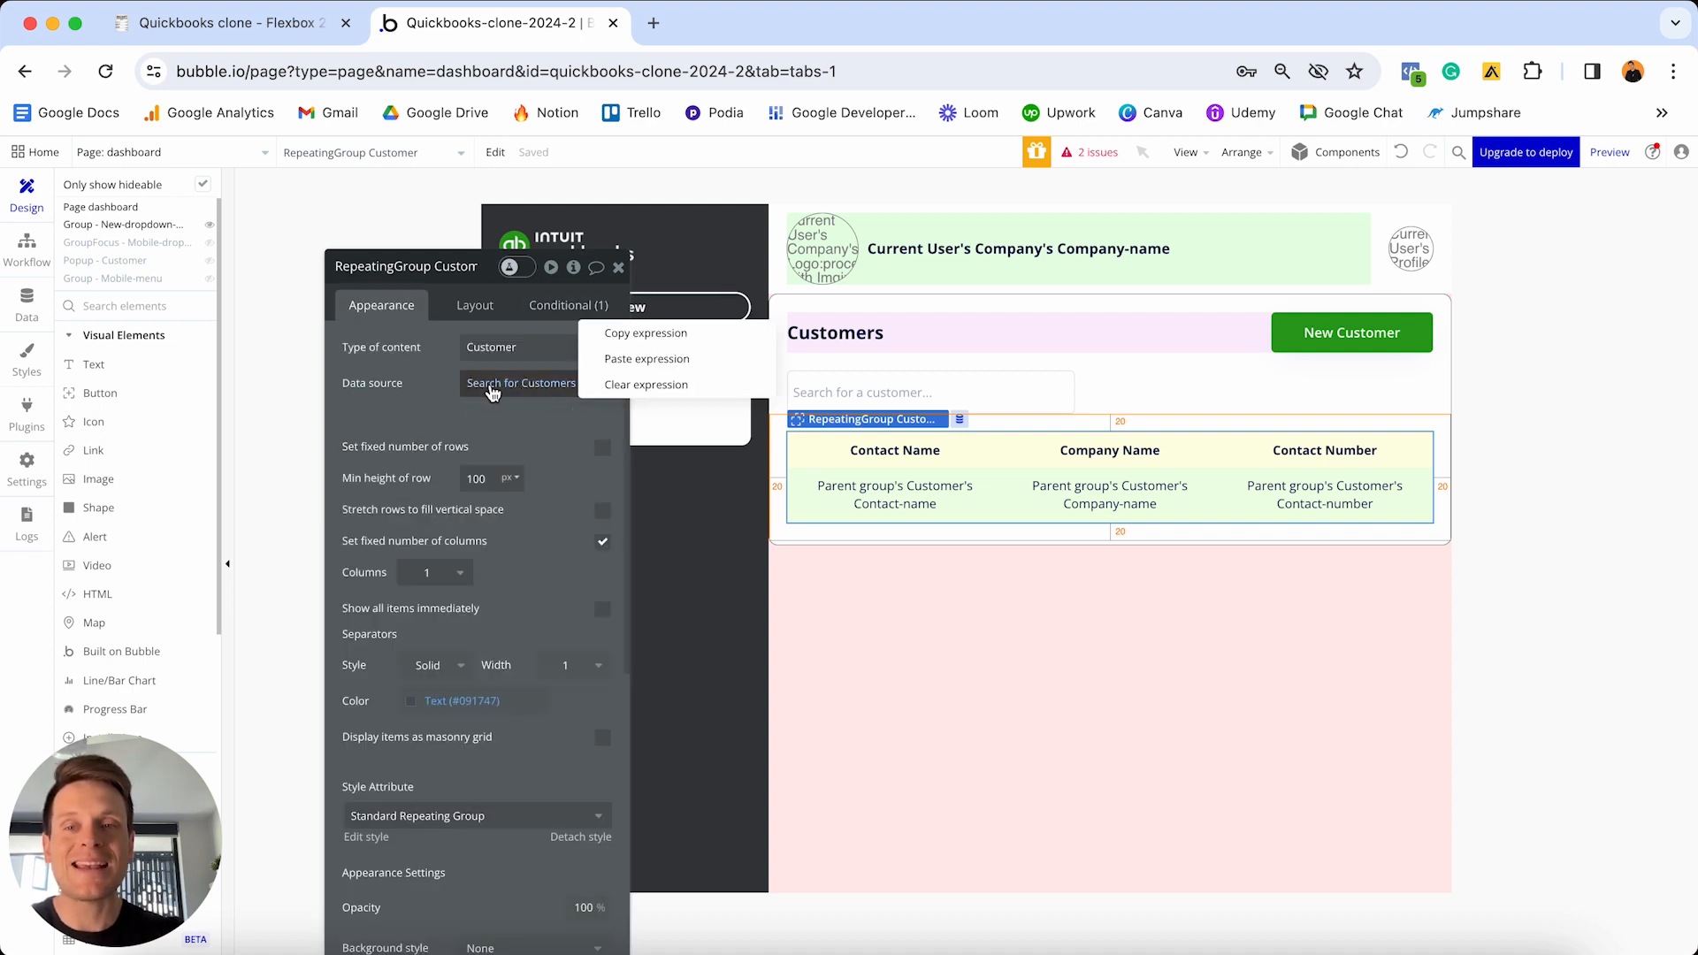
click(647, 334)
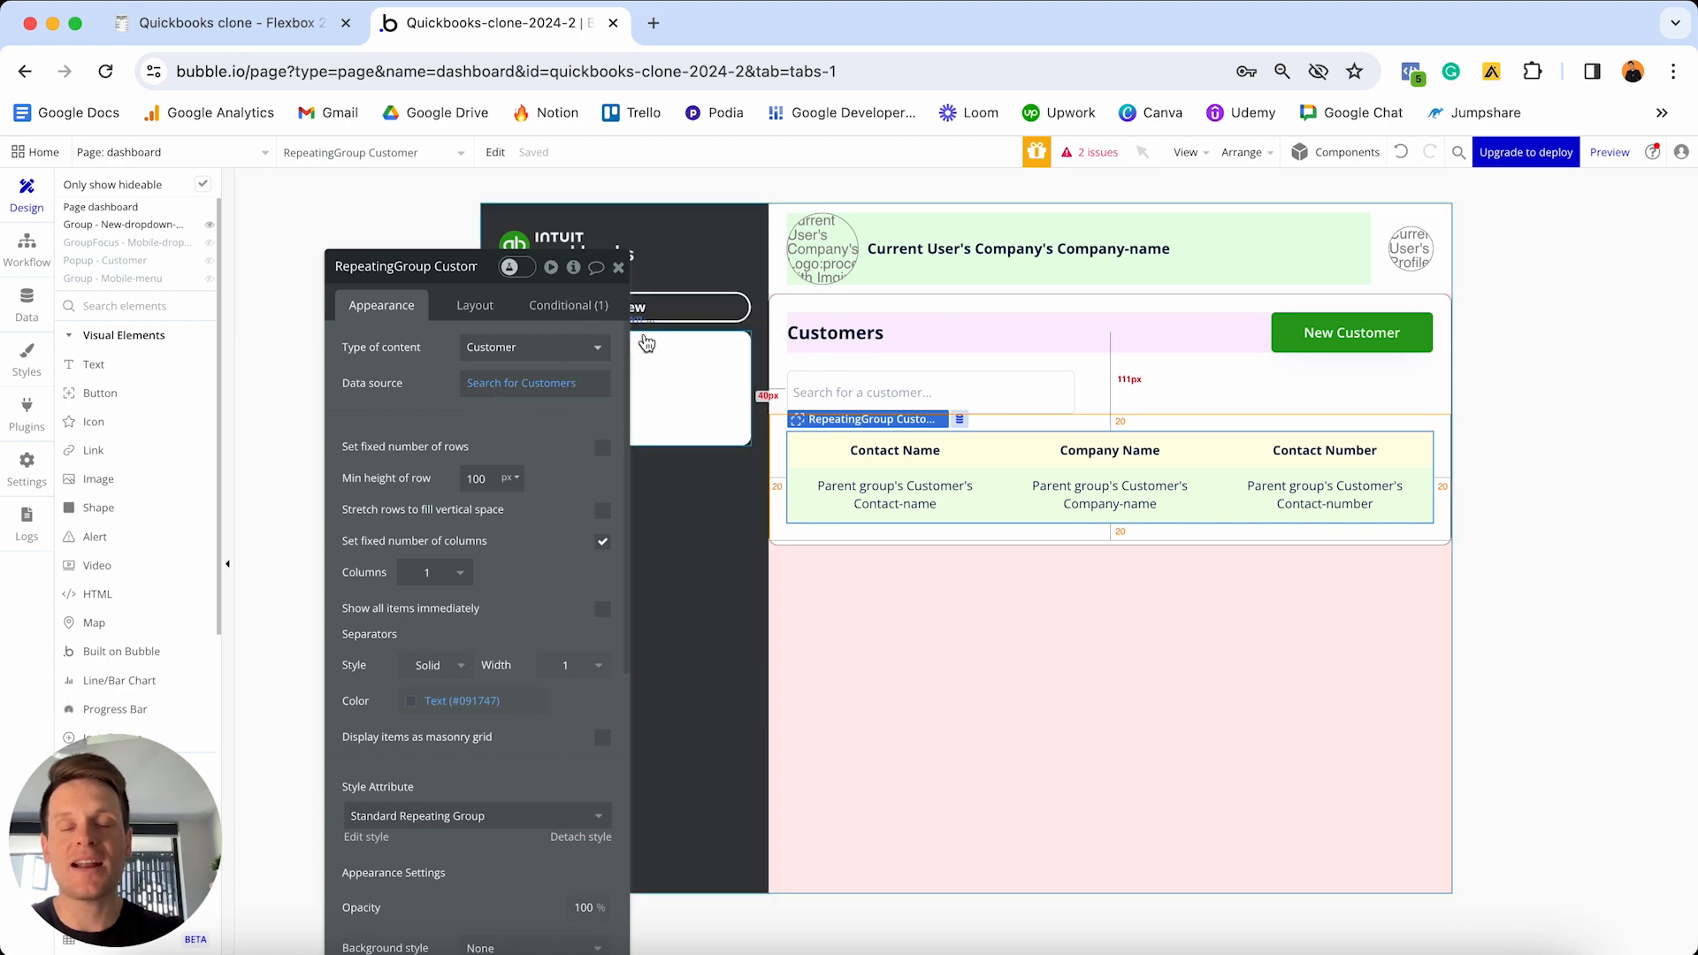
click(571, 305)
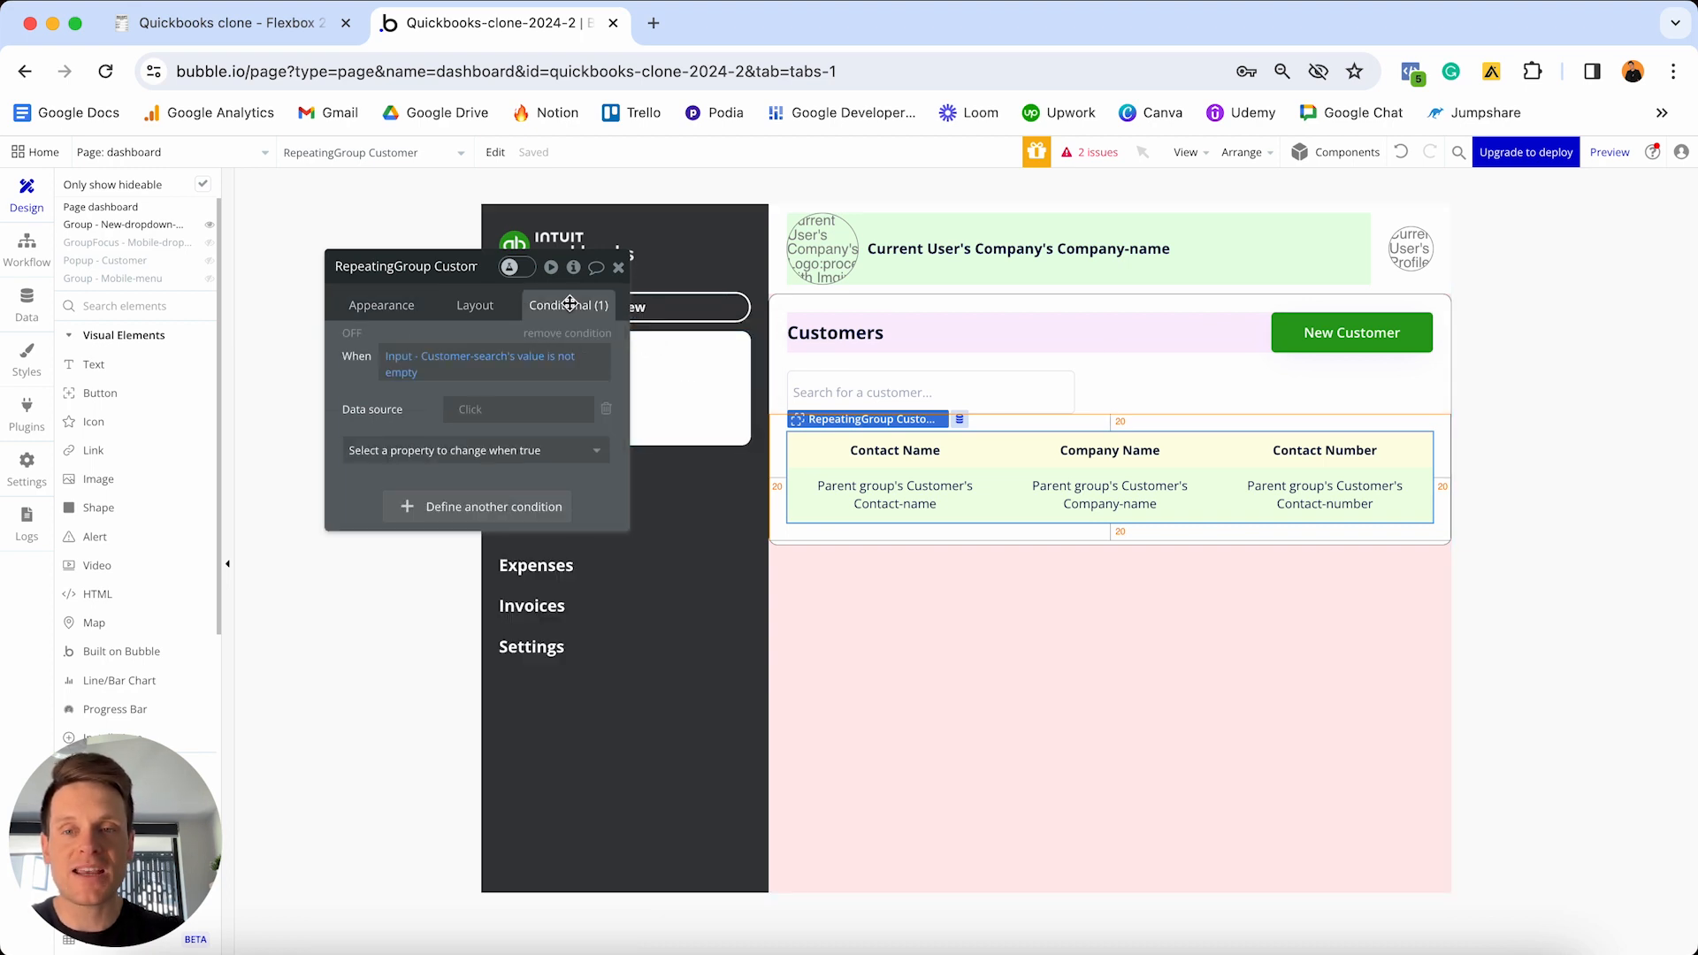
right_click(469, 418)
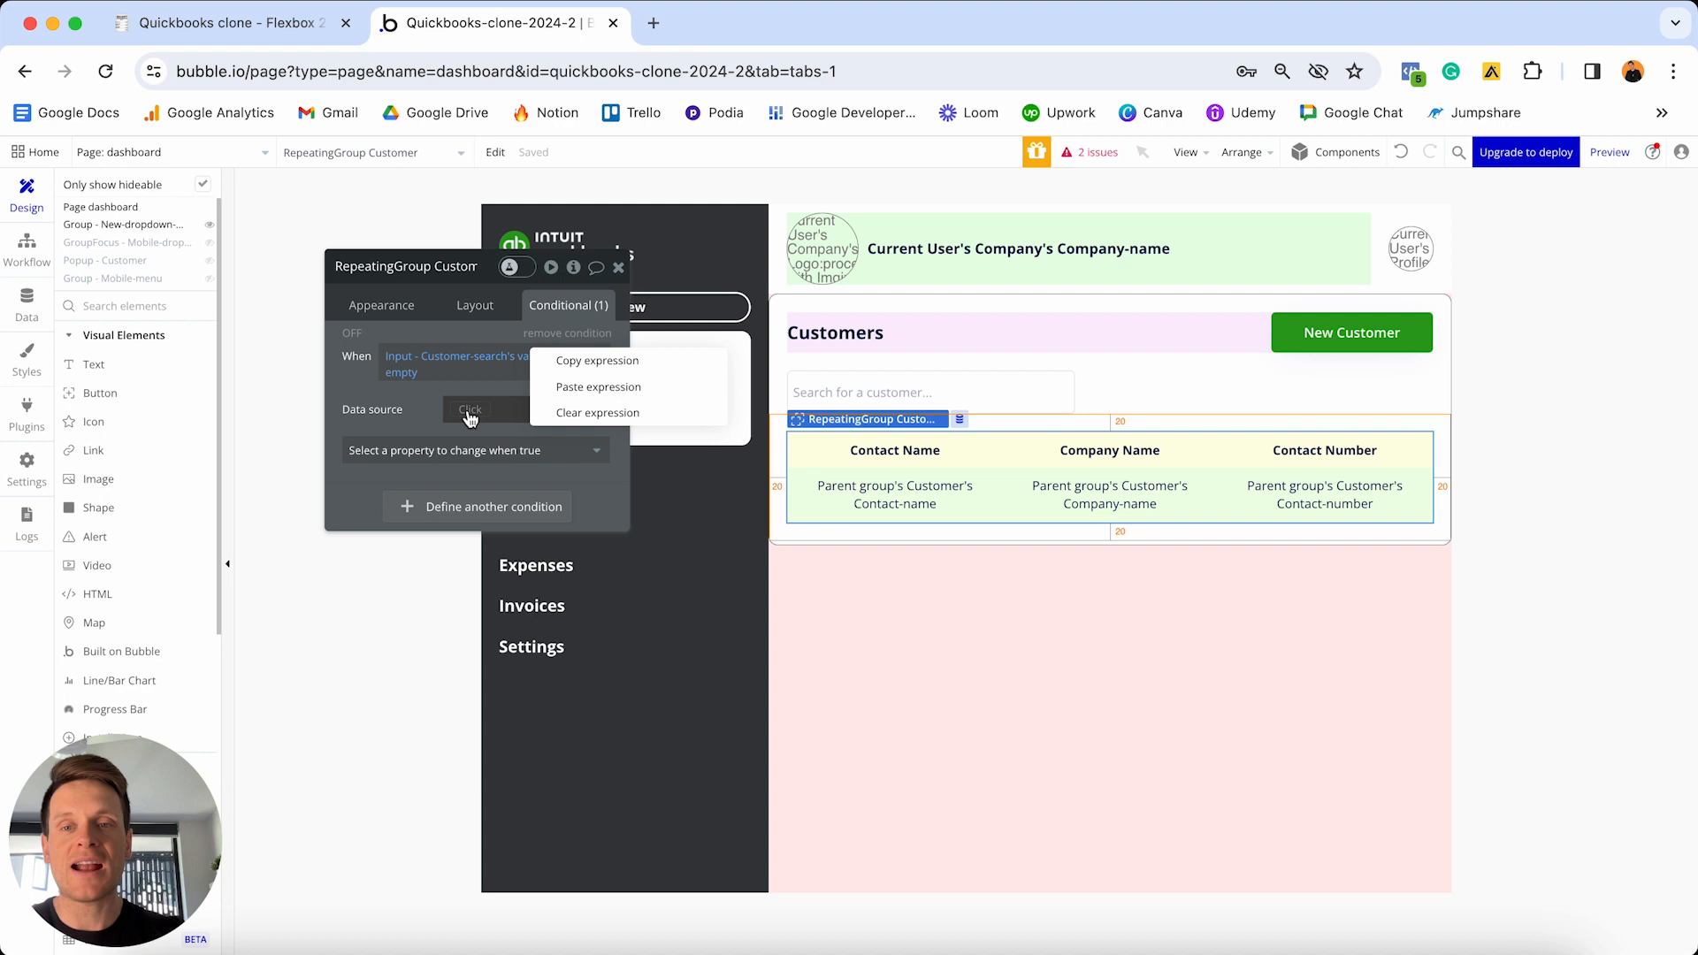
click(577, 391)
- Constrain the conditional search to Contact-name contains keyword(s) Customer-search's value
click(539, 408)
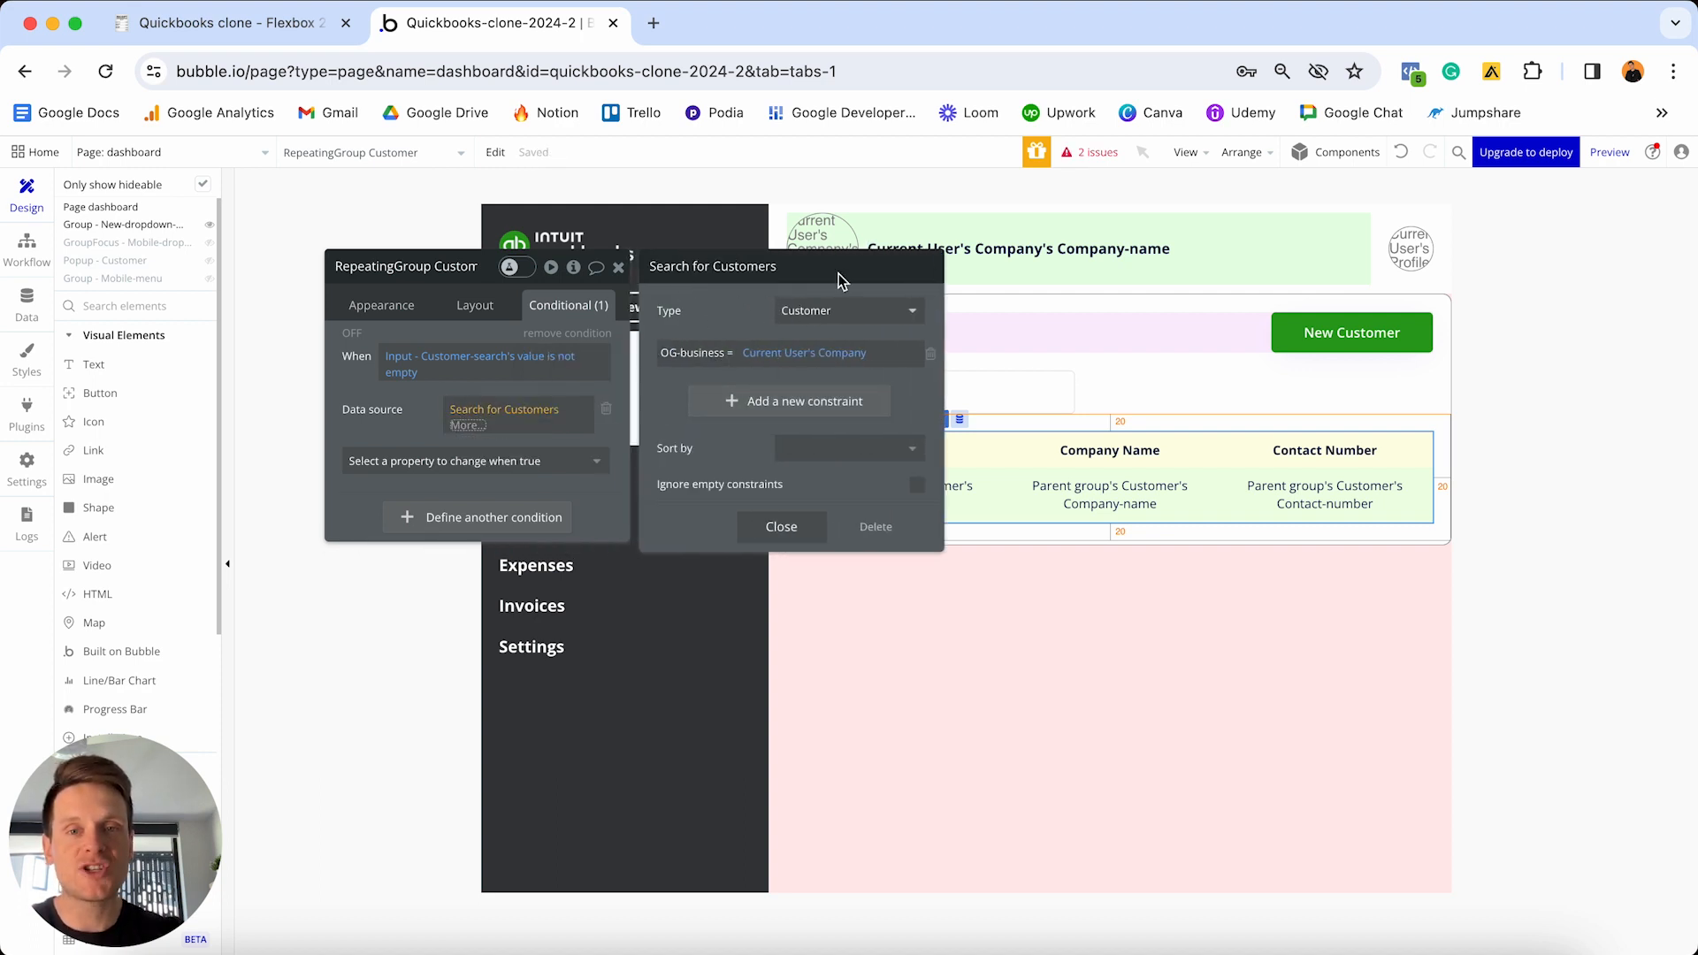
click(713, 405)
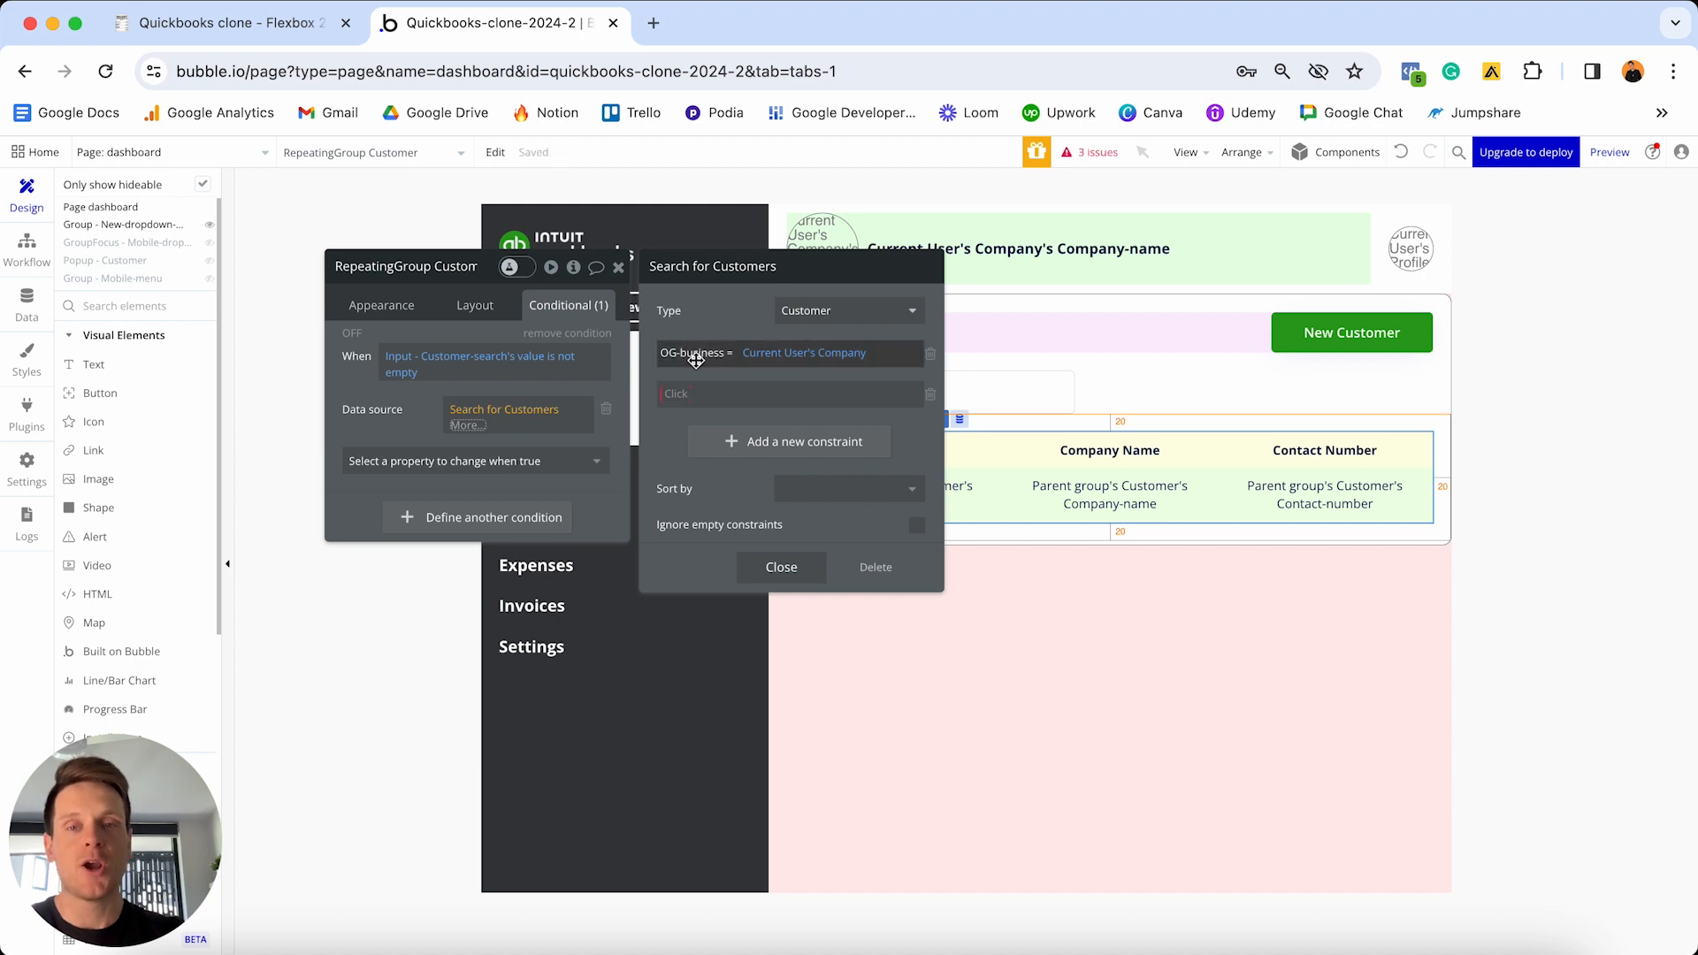
click(690, 392)
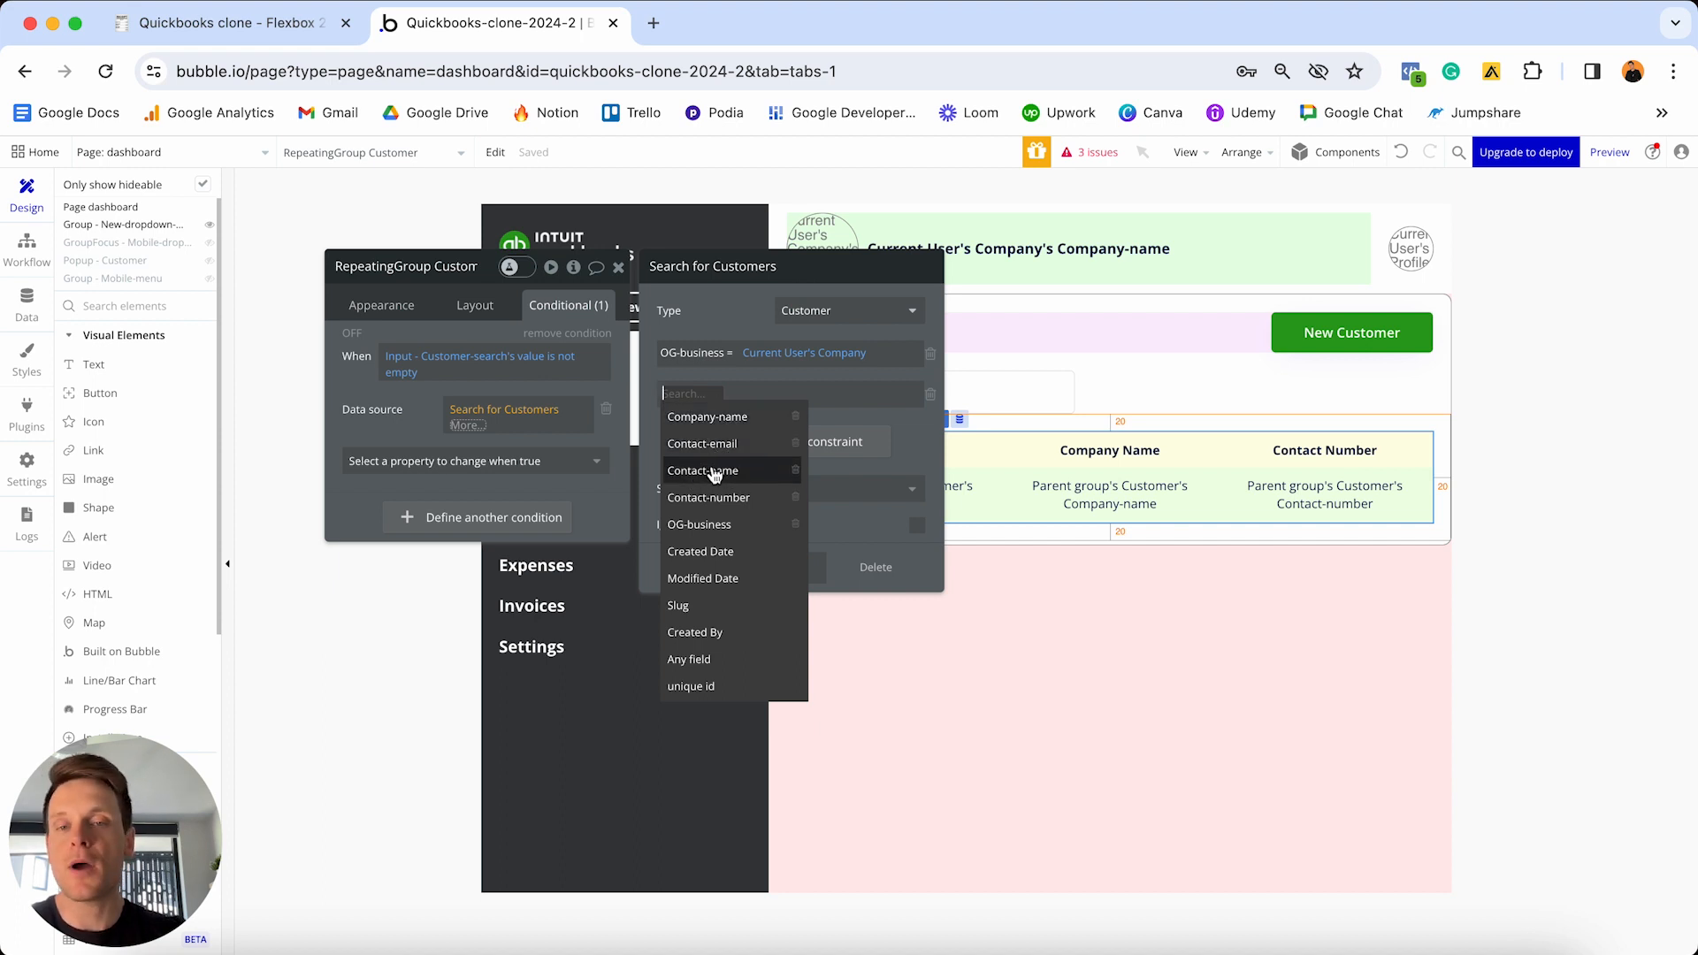
click(745, 472)
click(746, 396)
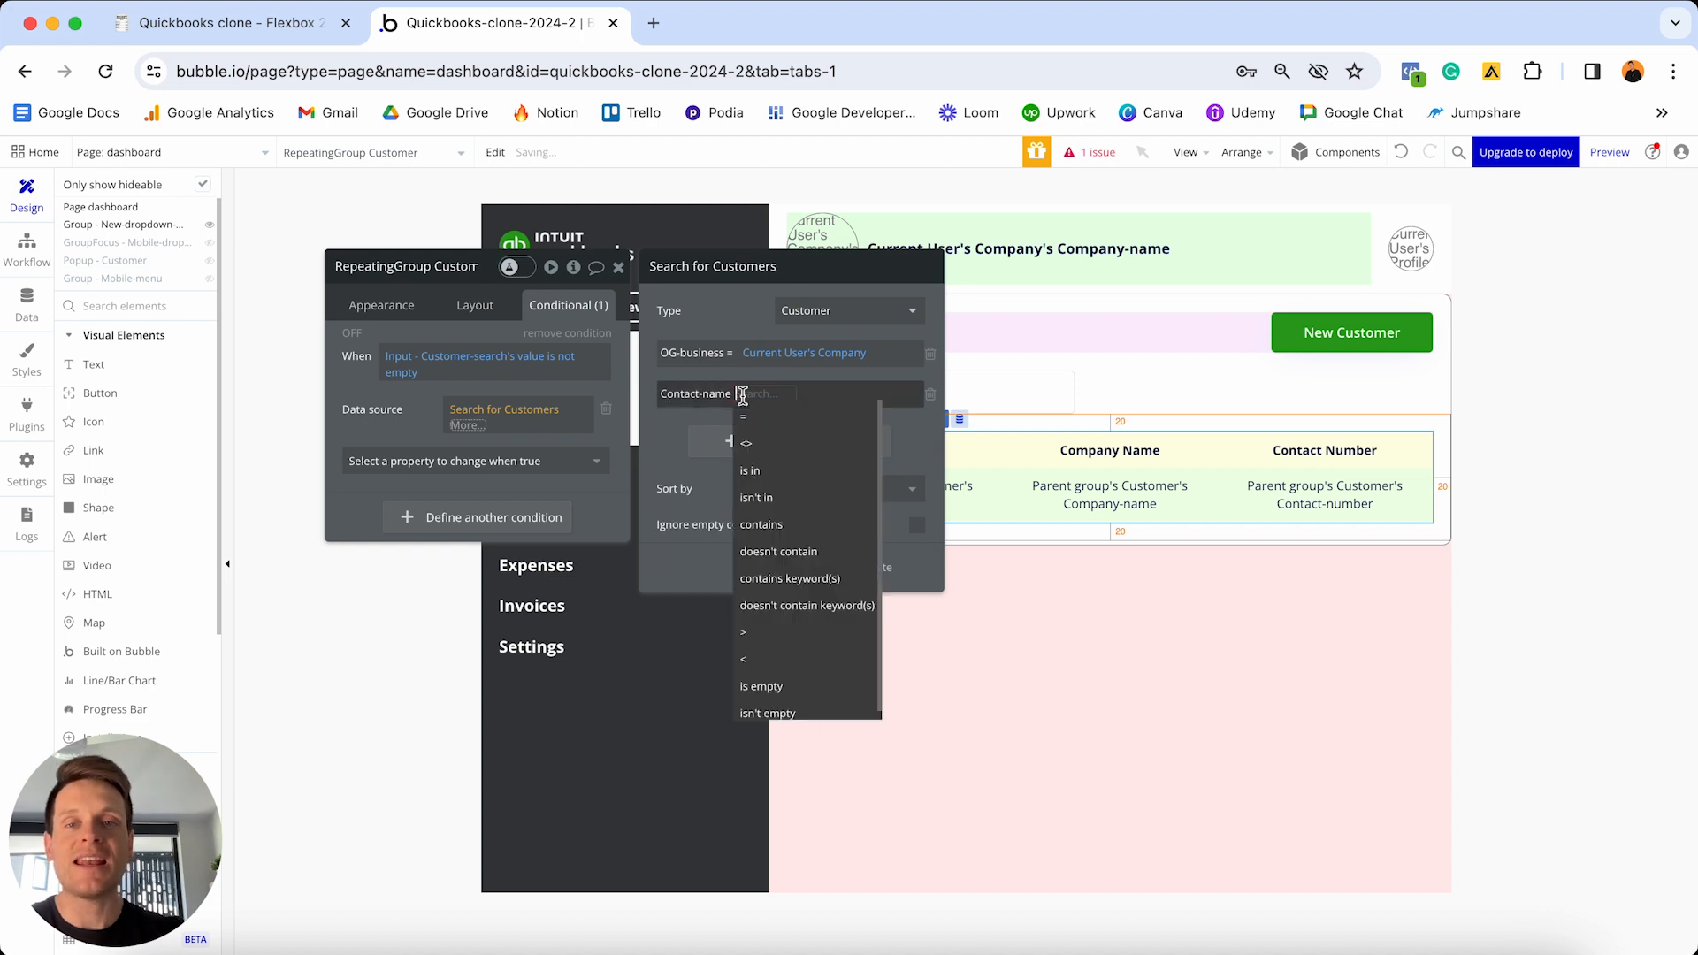
click(804, 580)
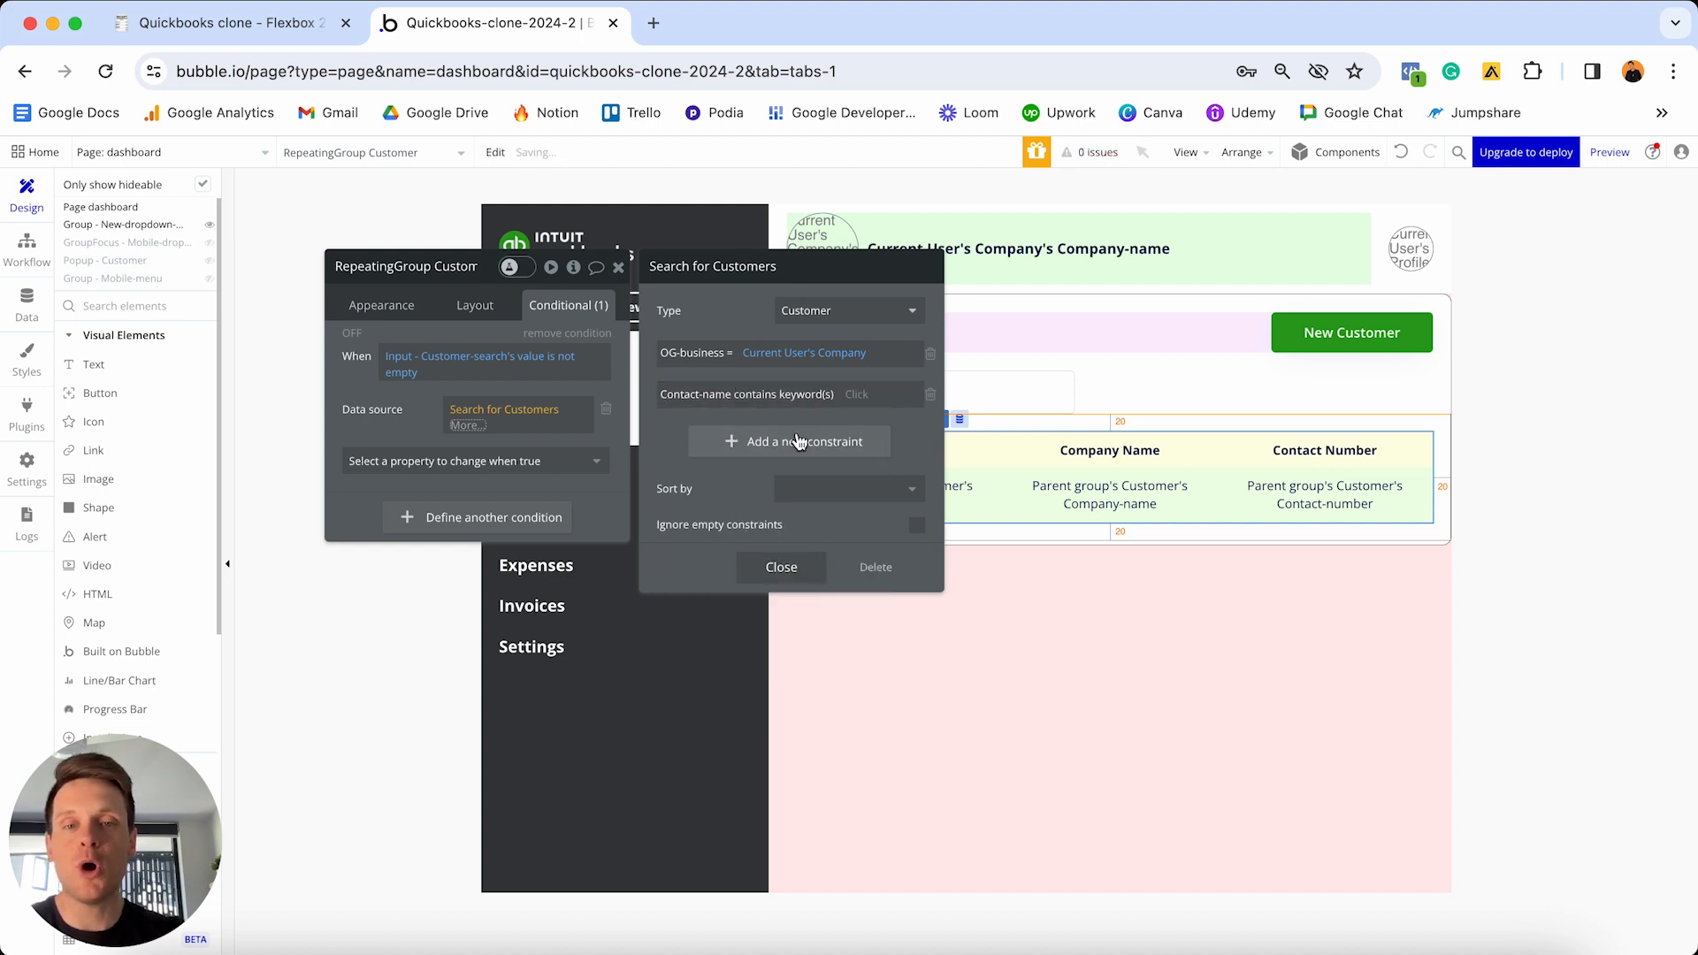
click(857, 395)
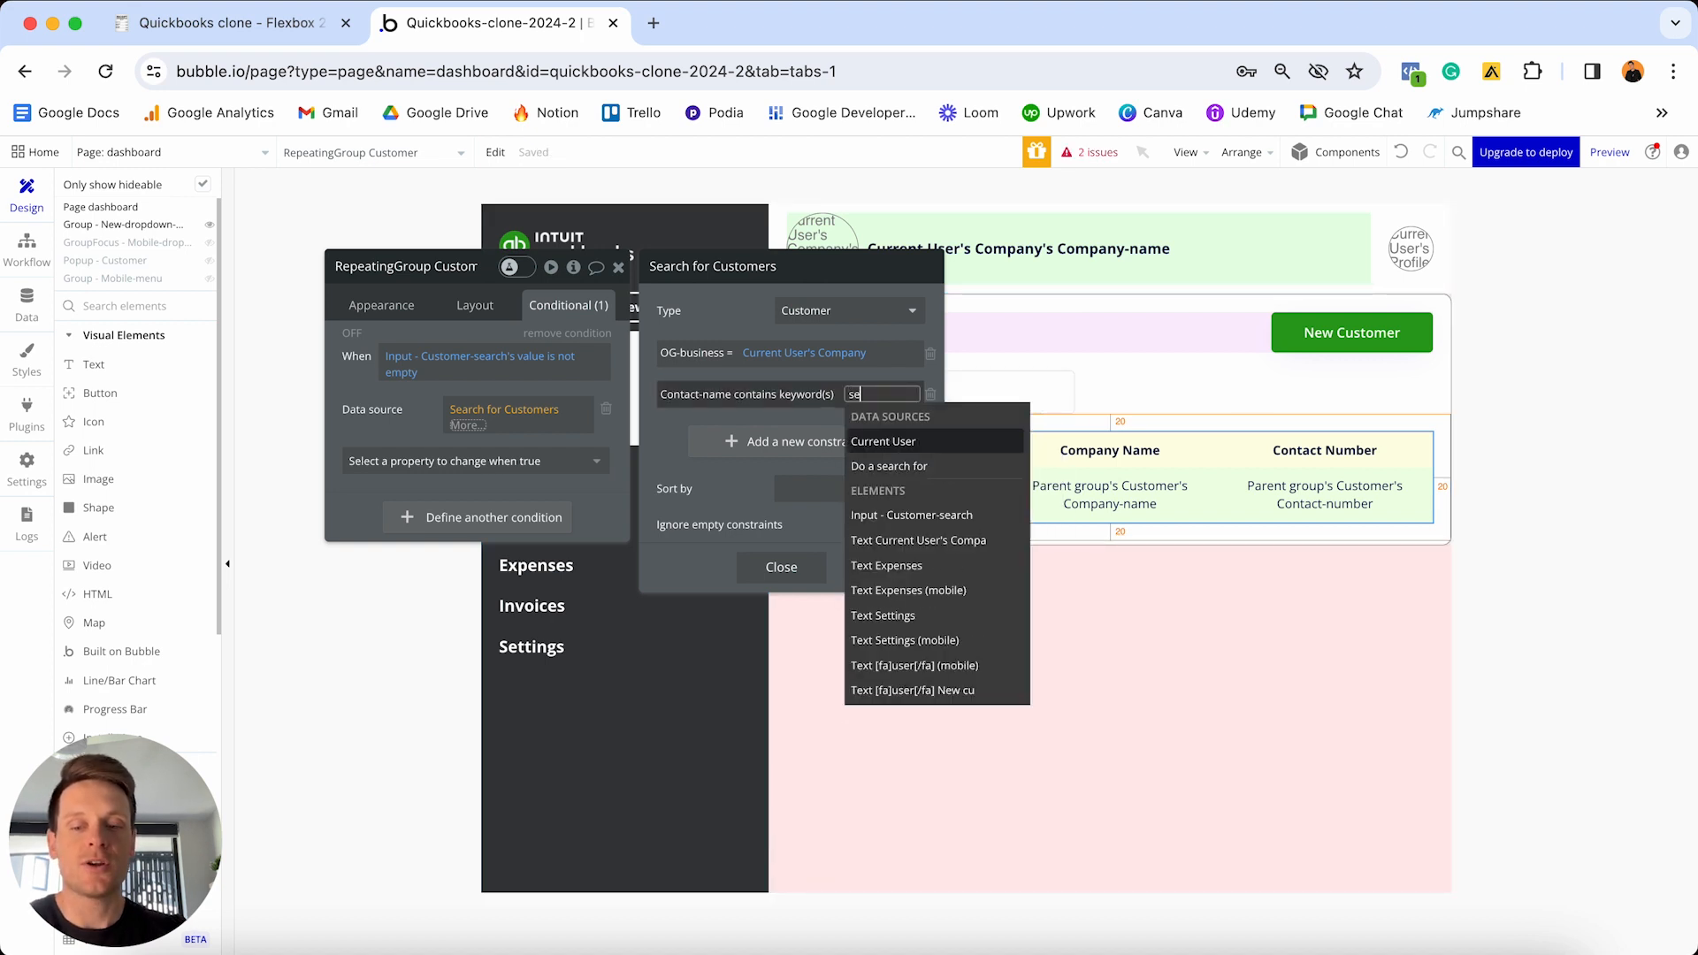
text(sear)
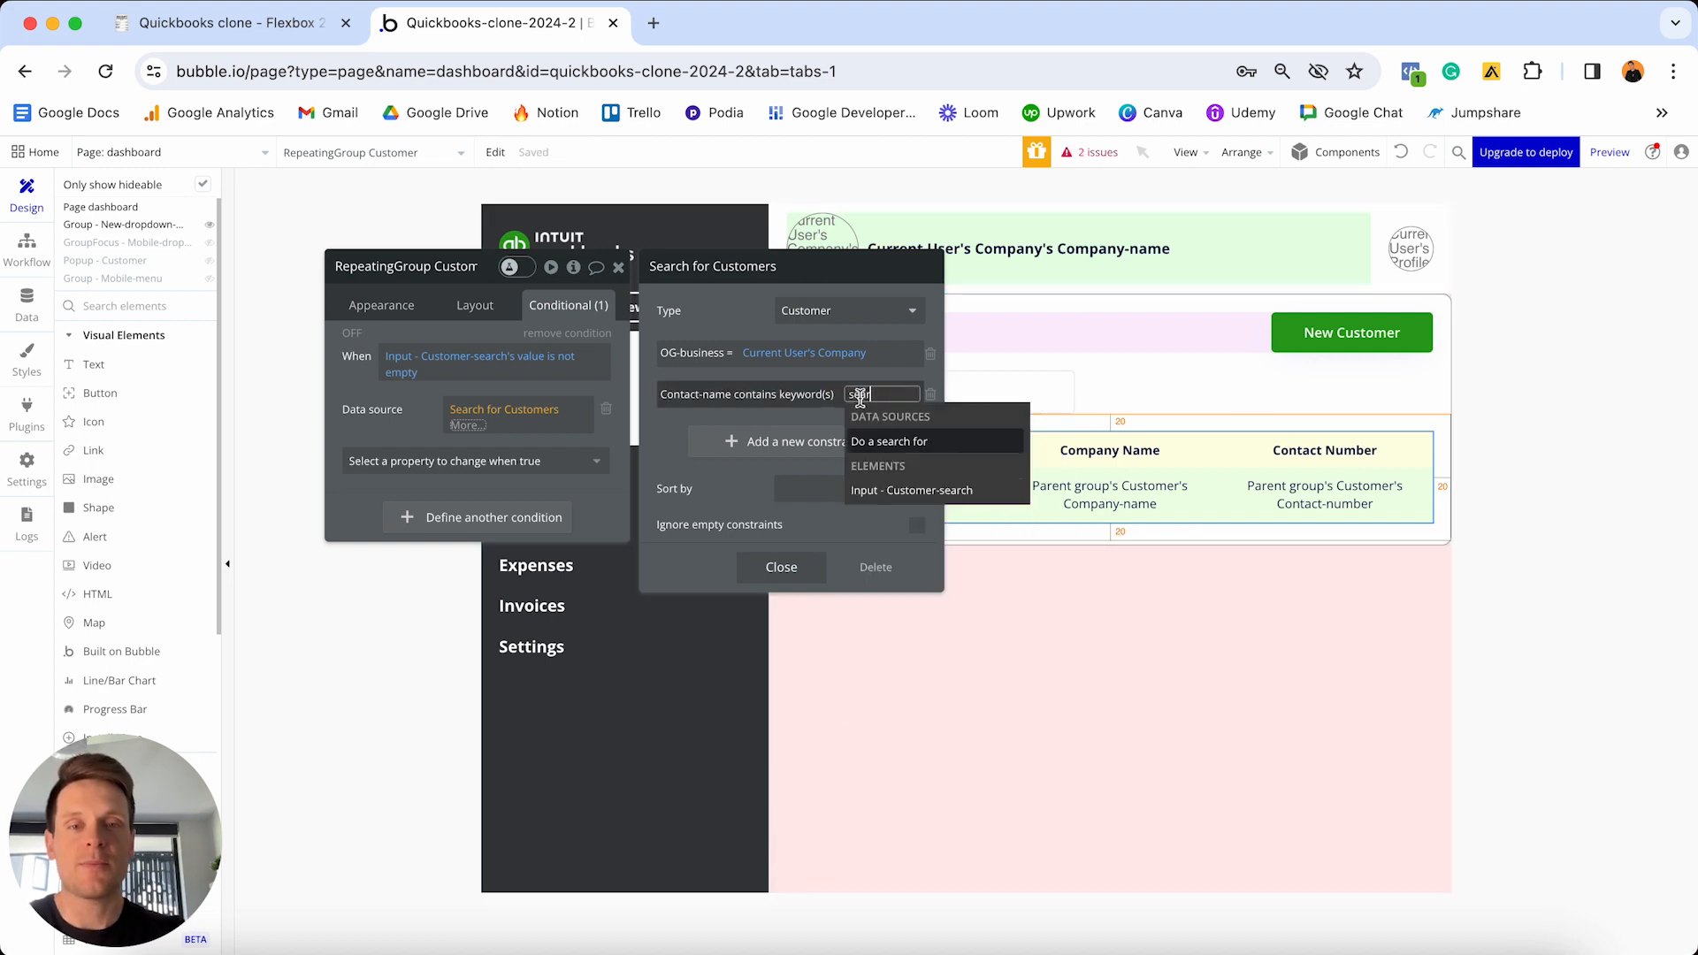
click(896, 500)
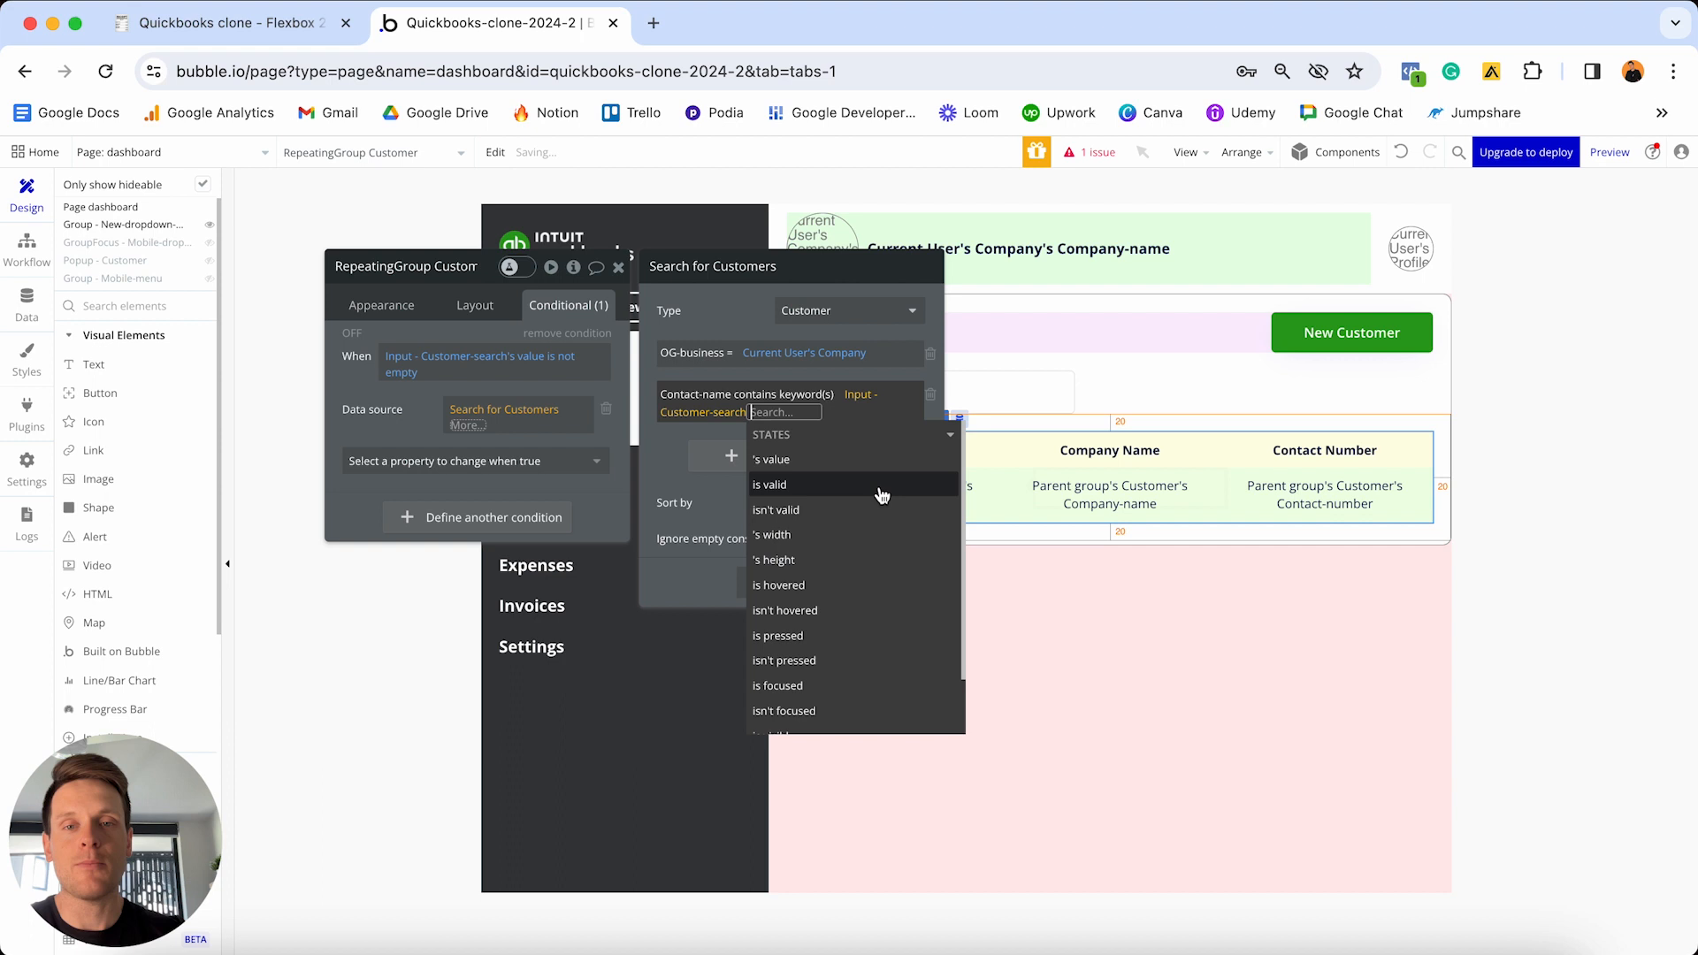
click(734, 325)
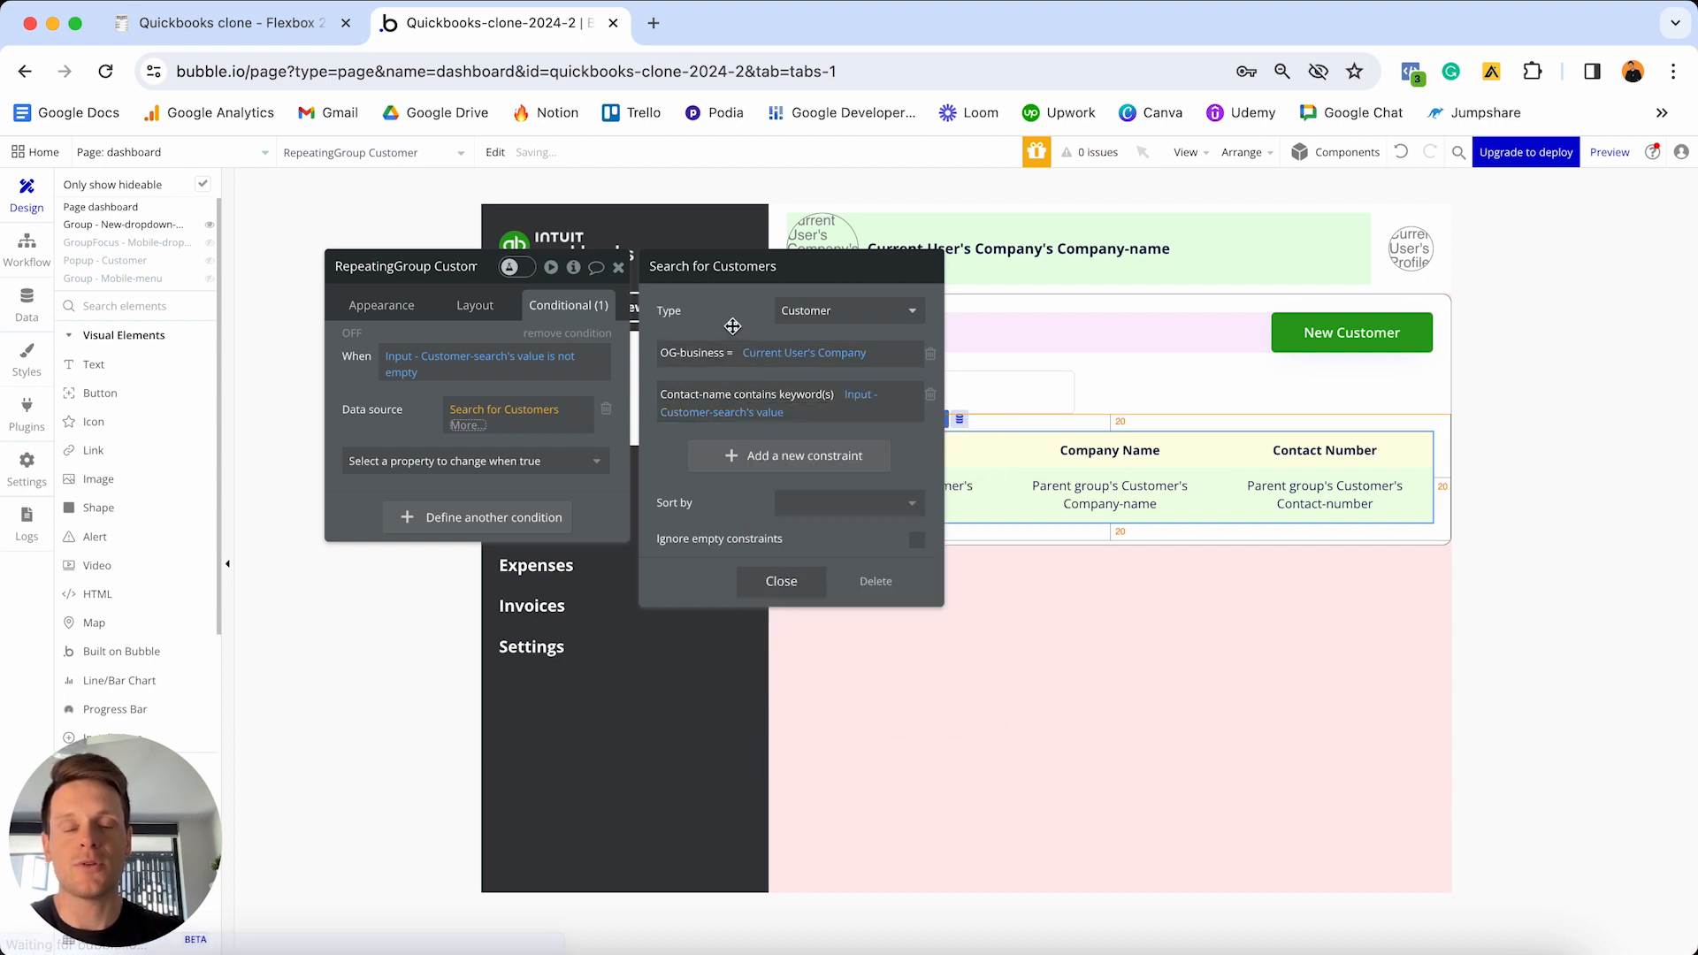
click(783, 575)
- Give Group Customer a 'This Group is hovered' condition that changes Background color
click(508, 385)
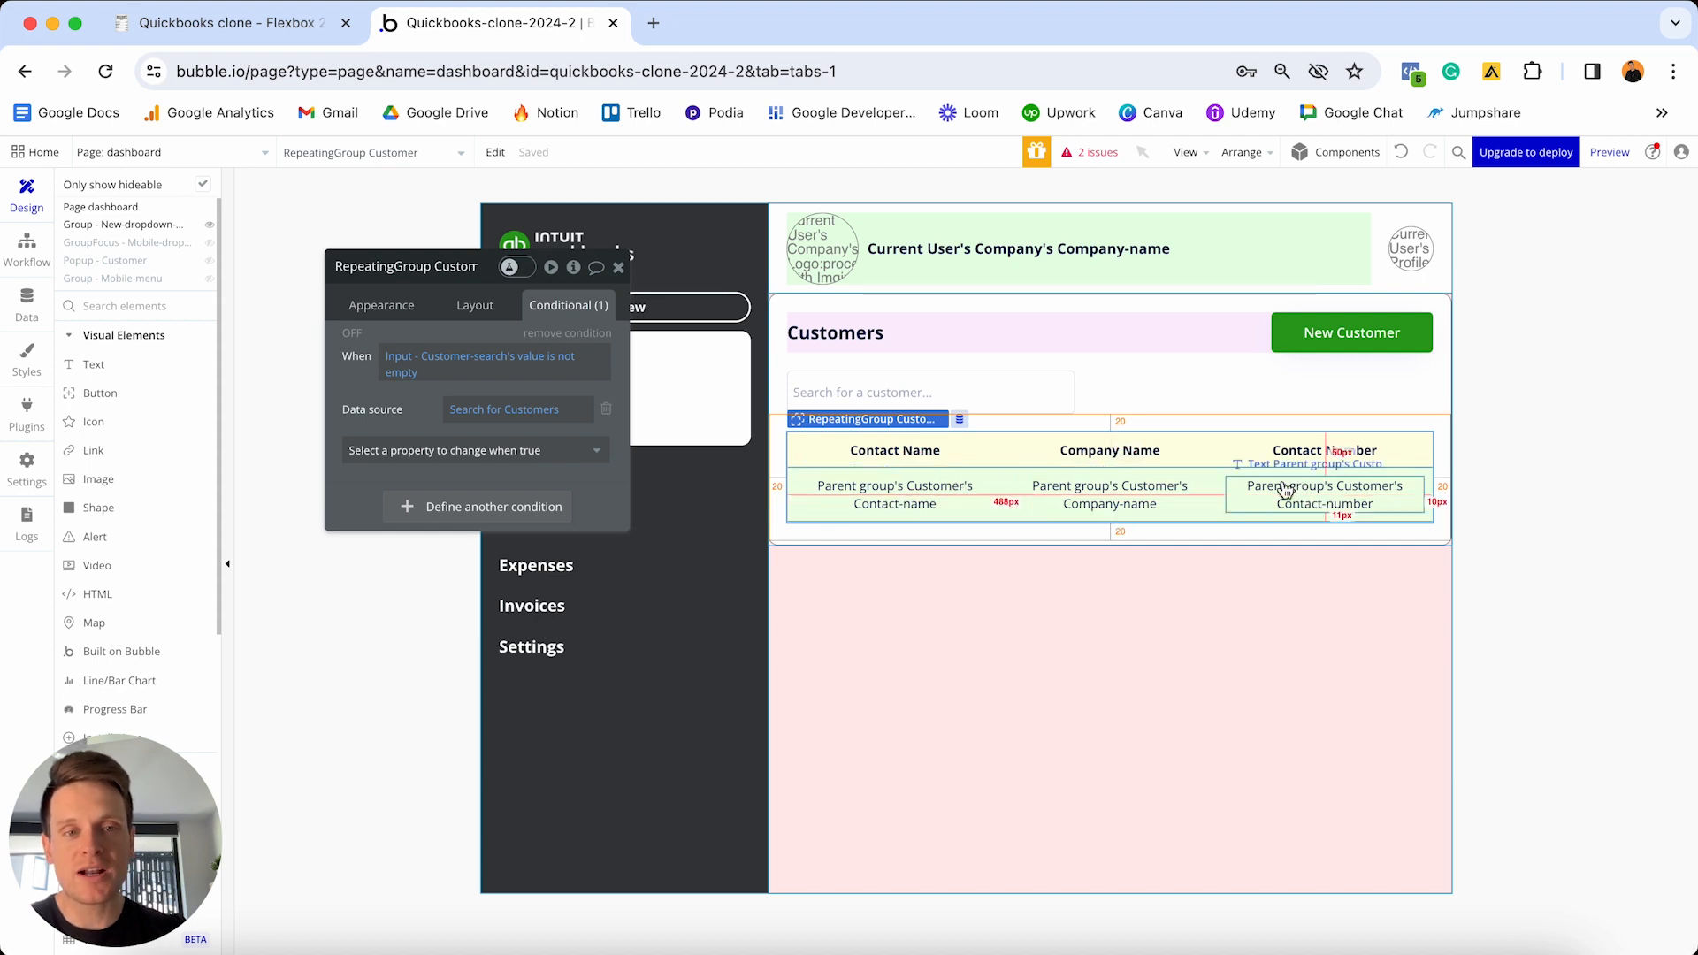
click(1214, 497)
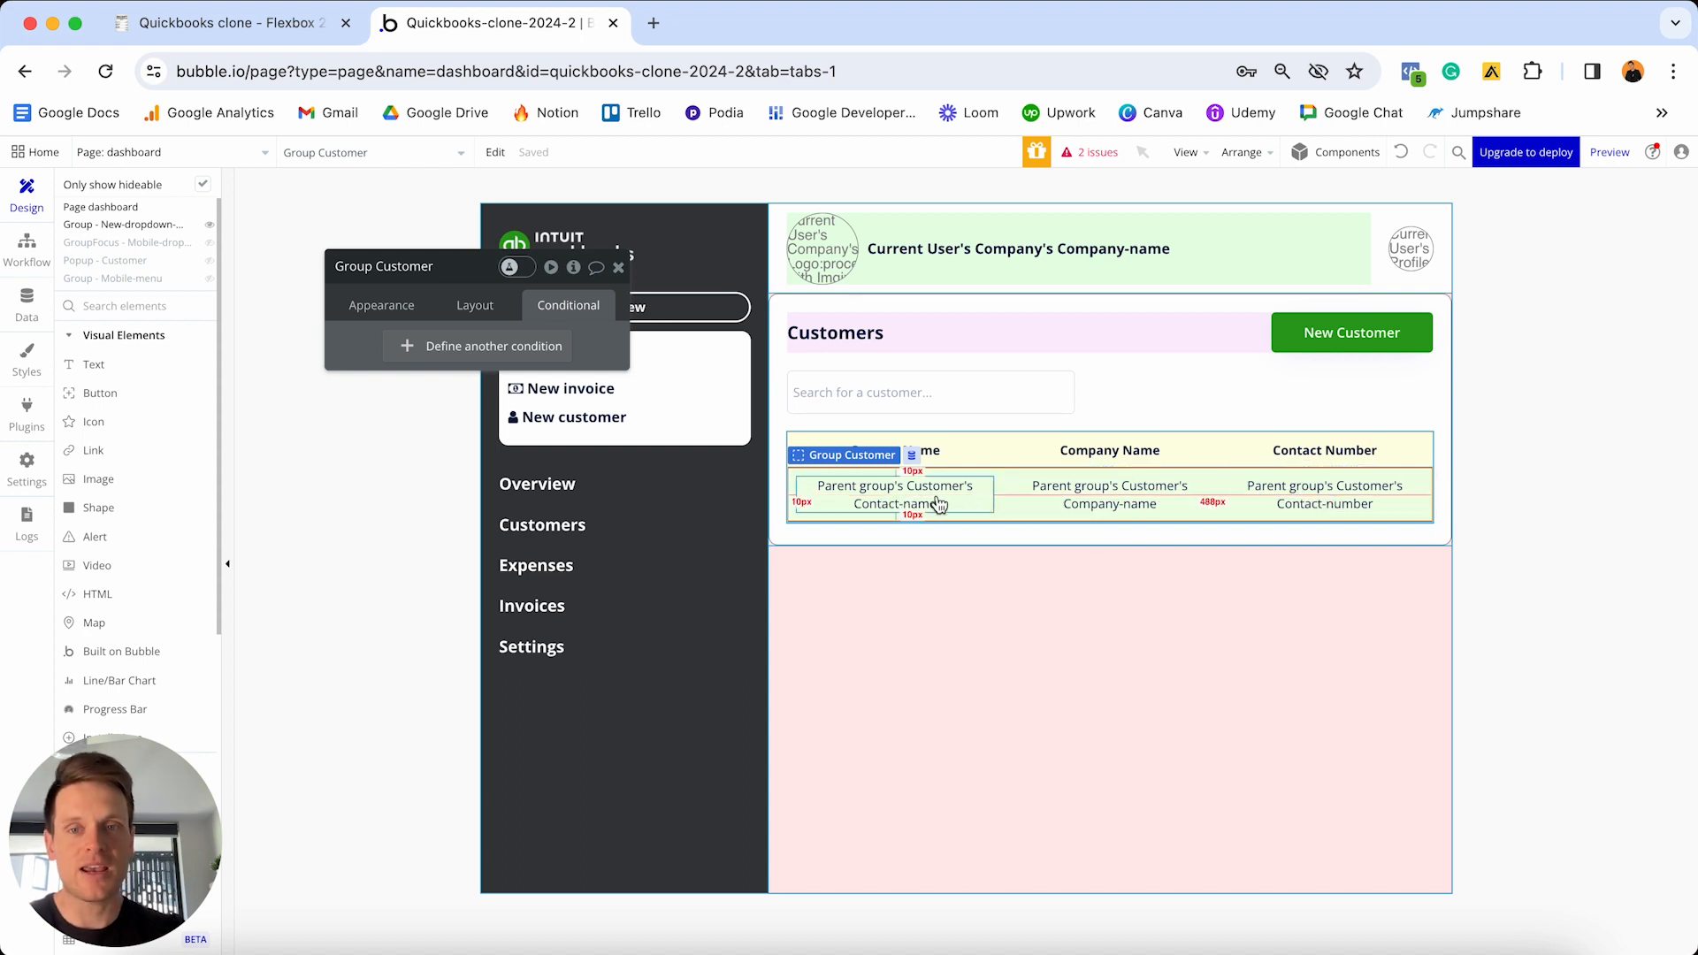
click(566, 348)
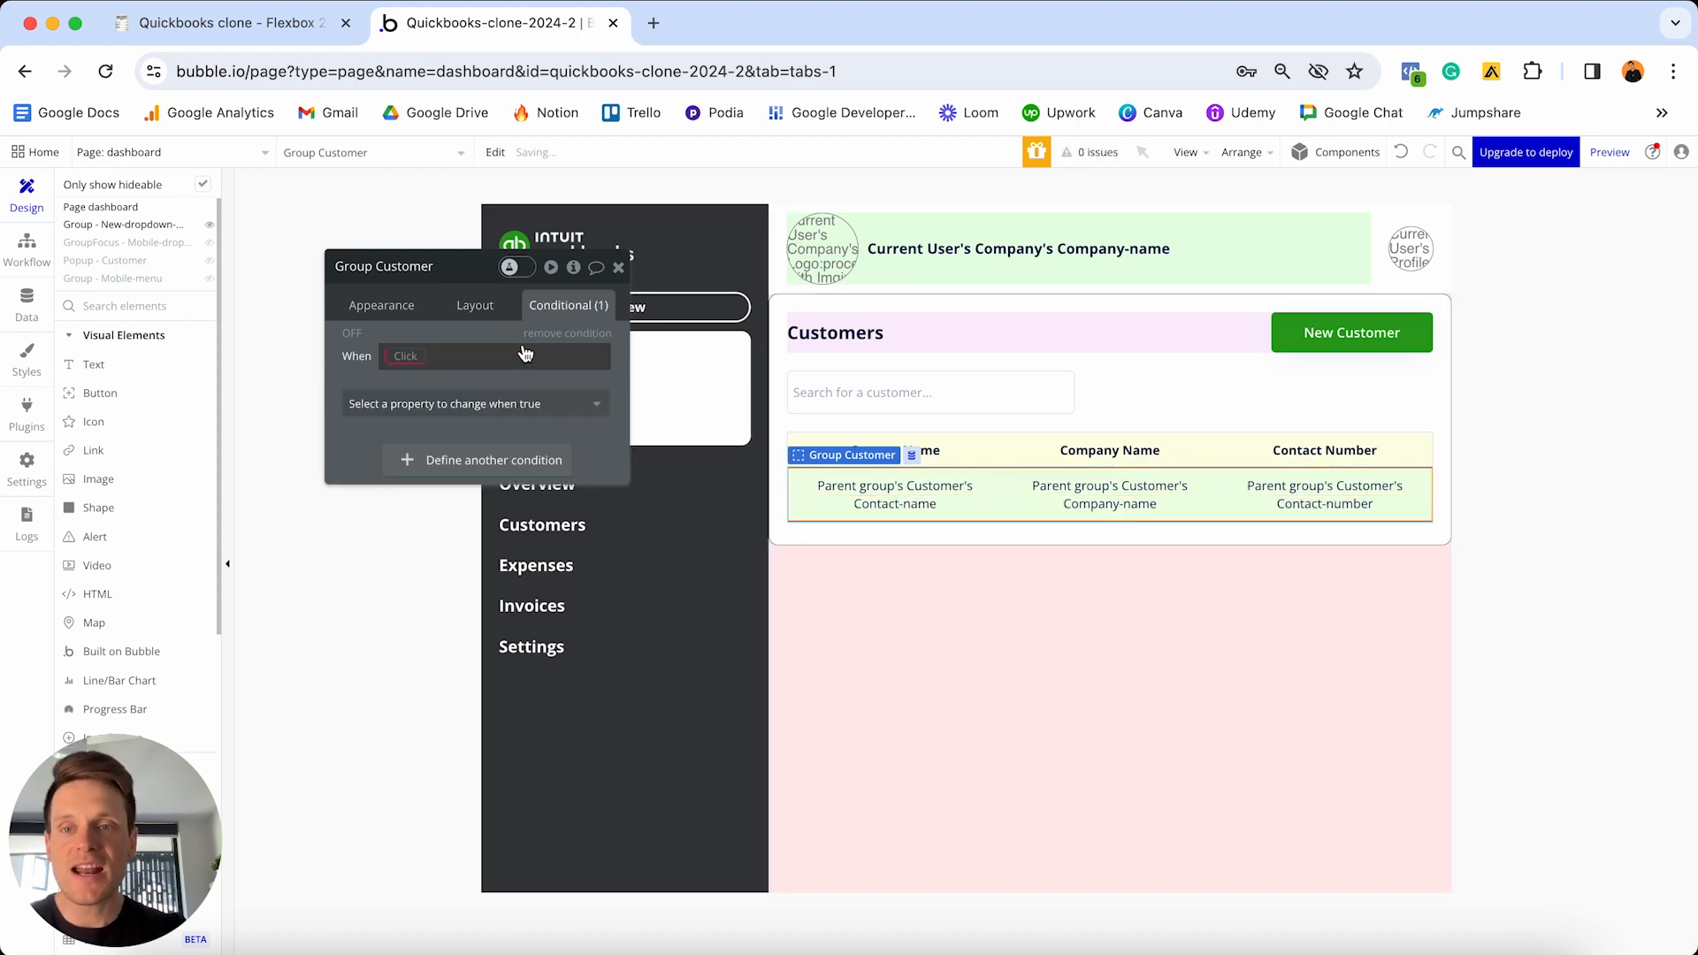
click(406, 357)
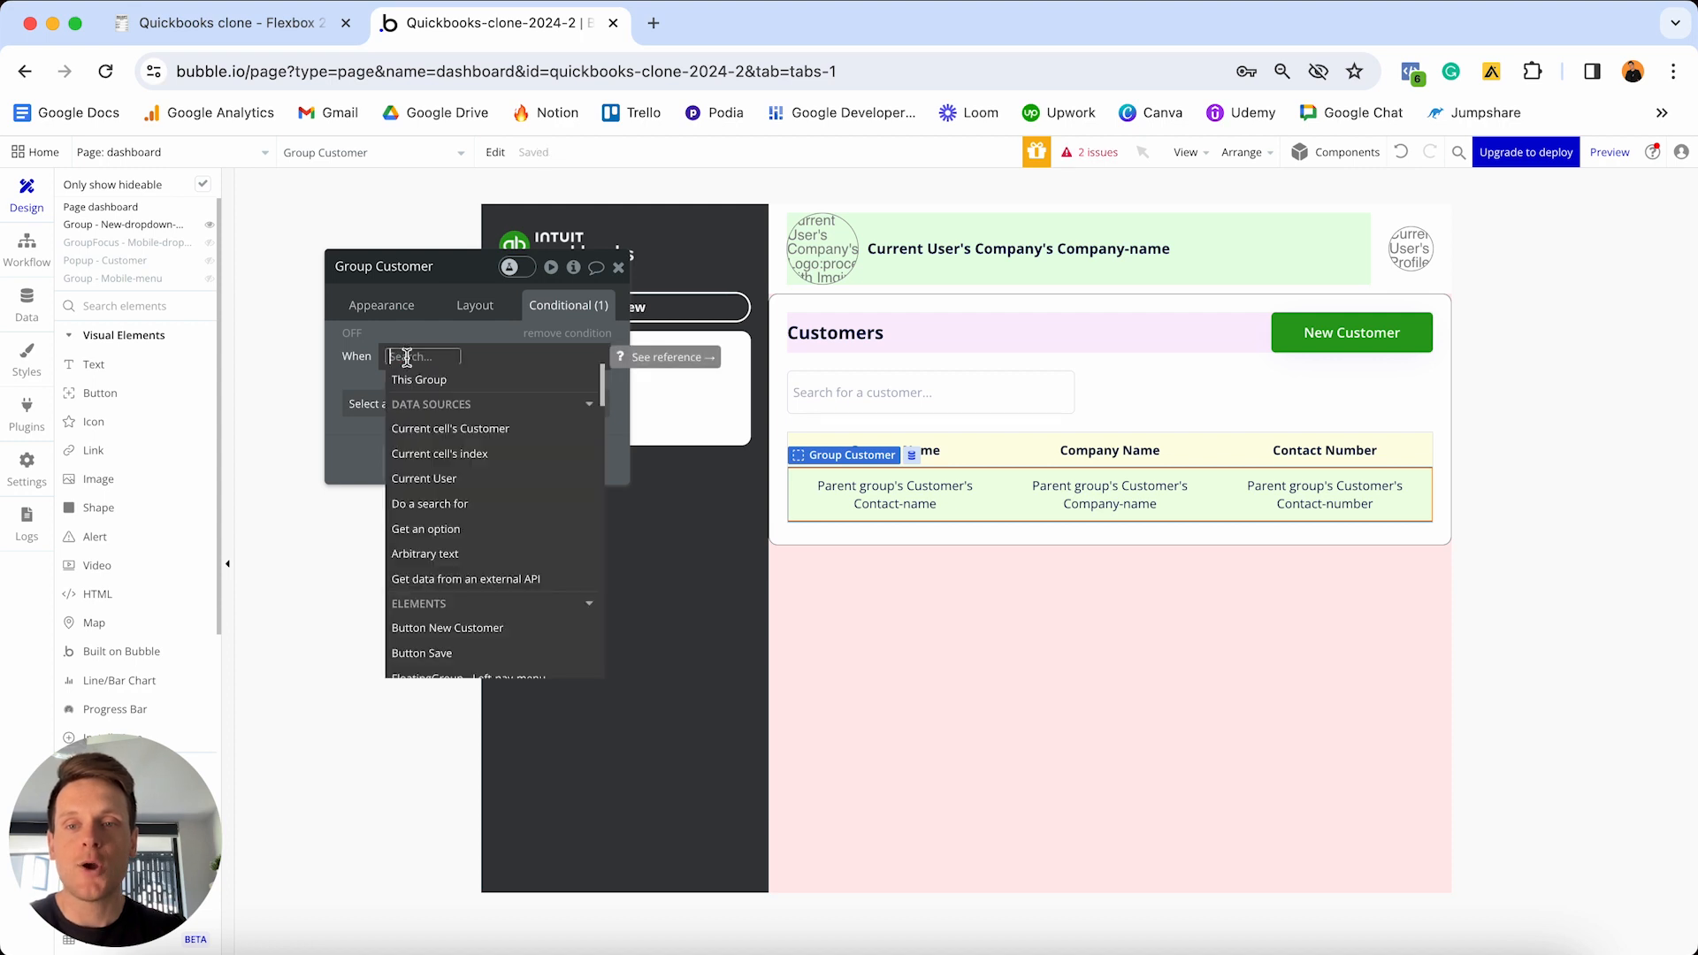
click(452, 381)
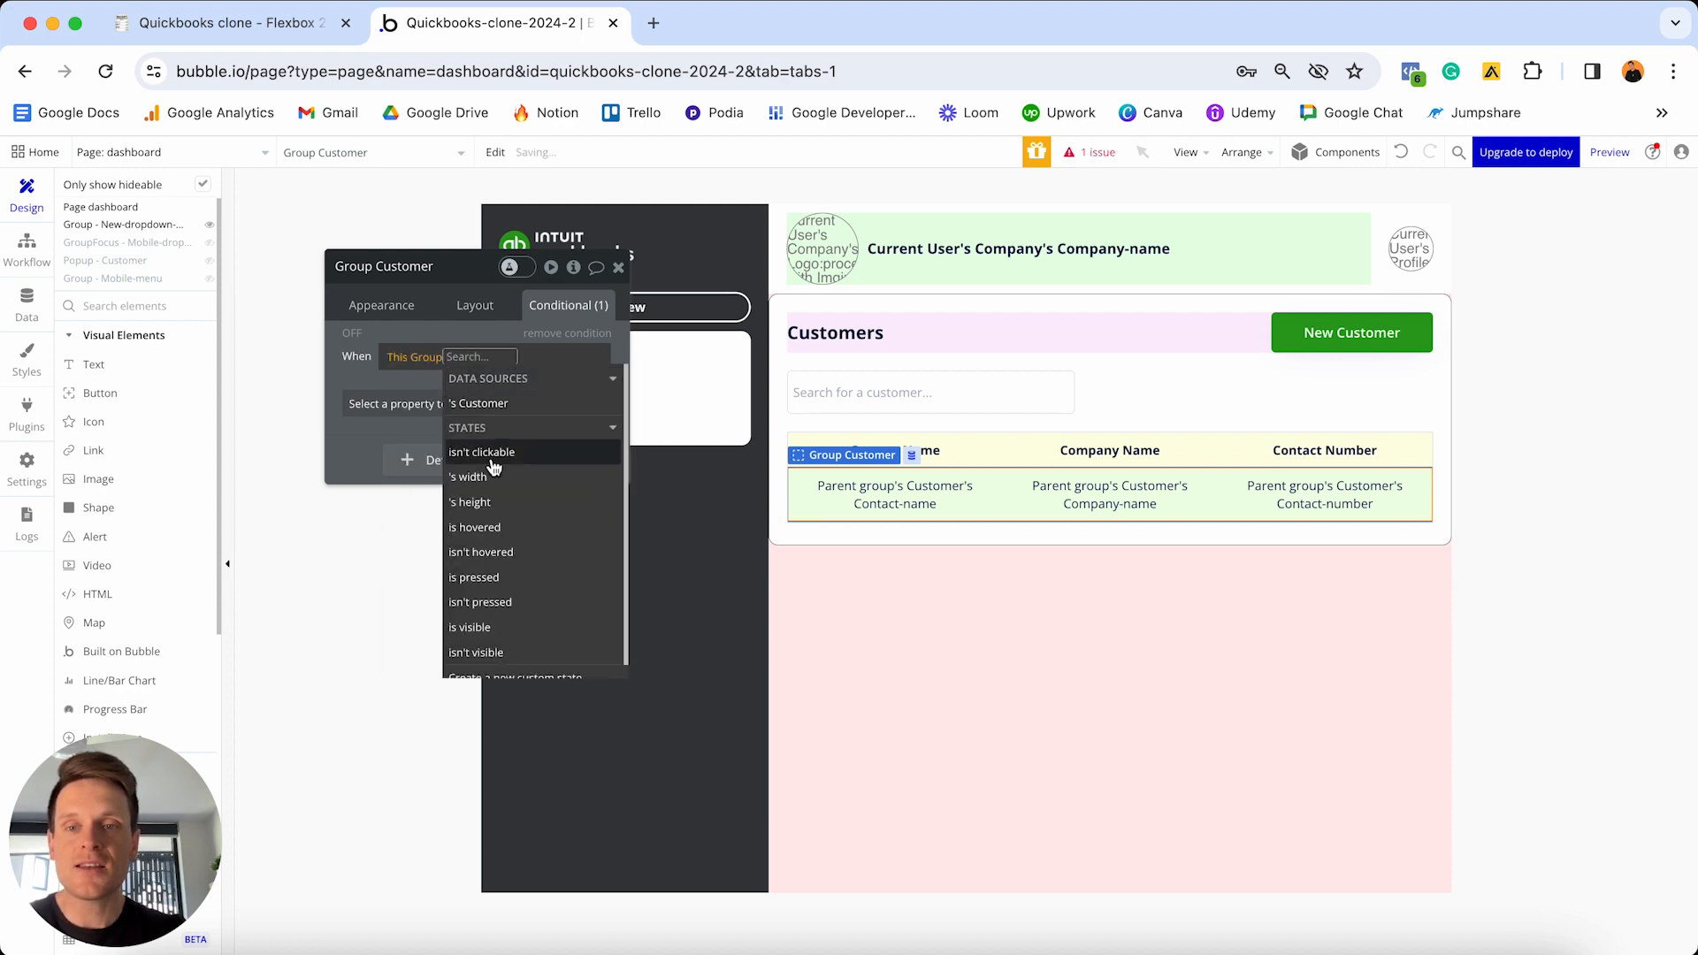
click(478, 528)
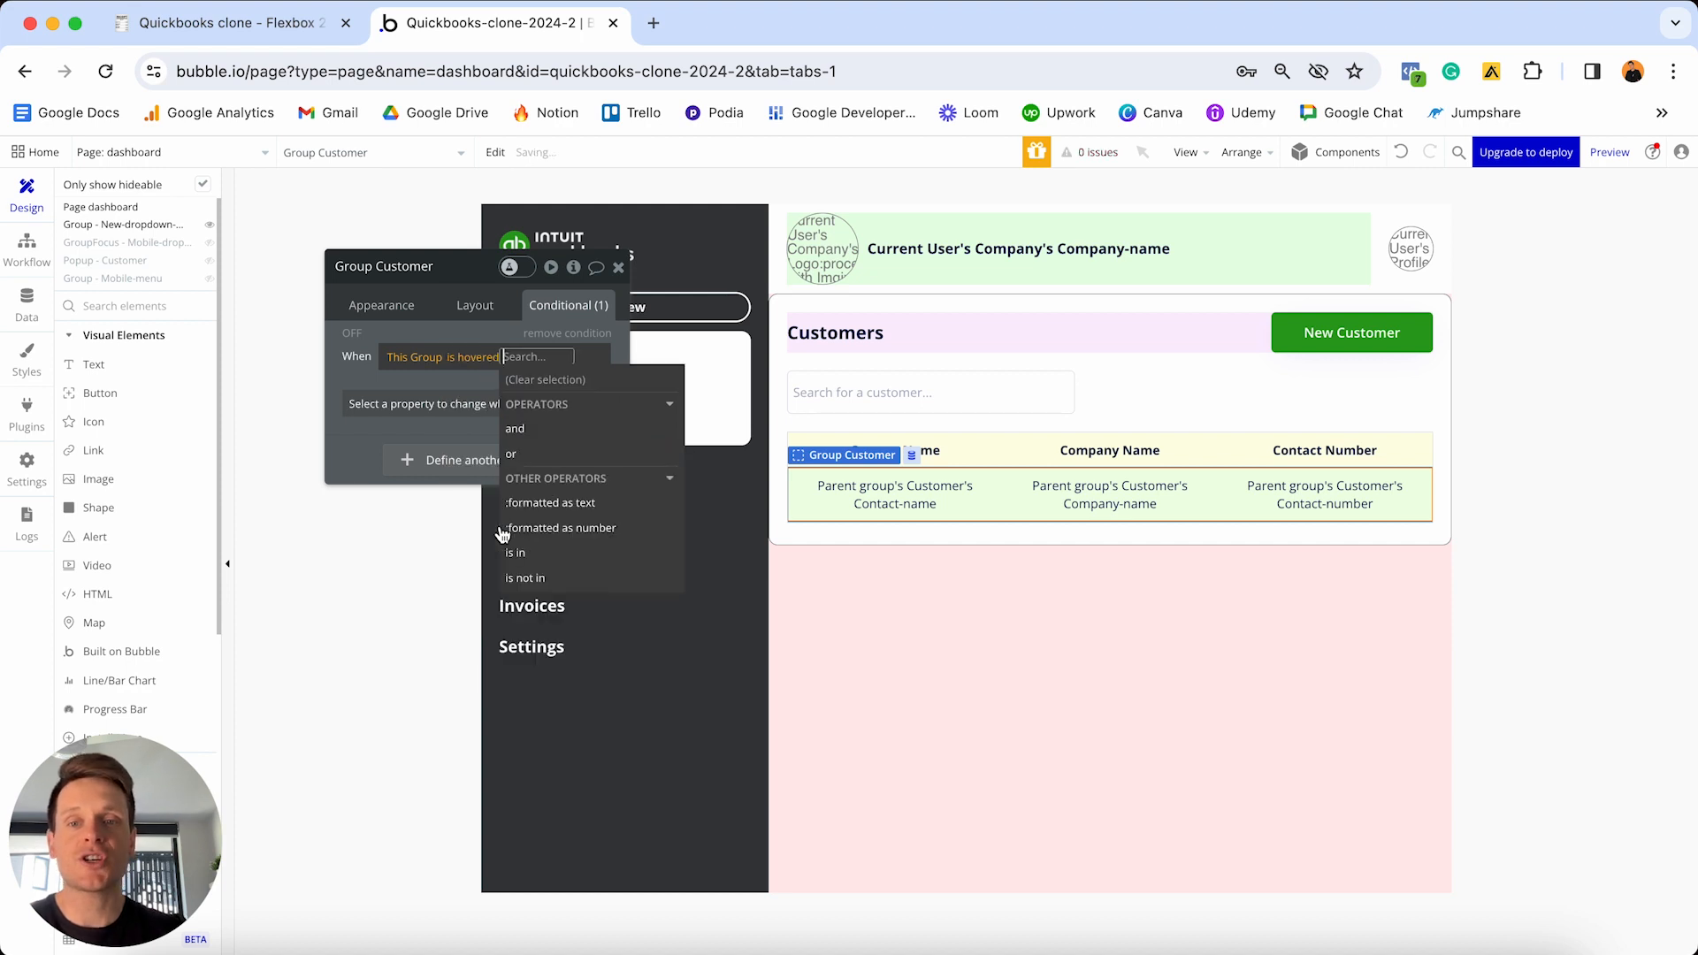
click(435, 380)
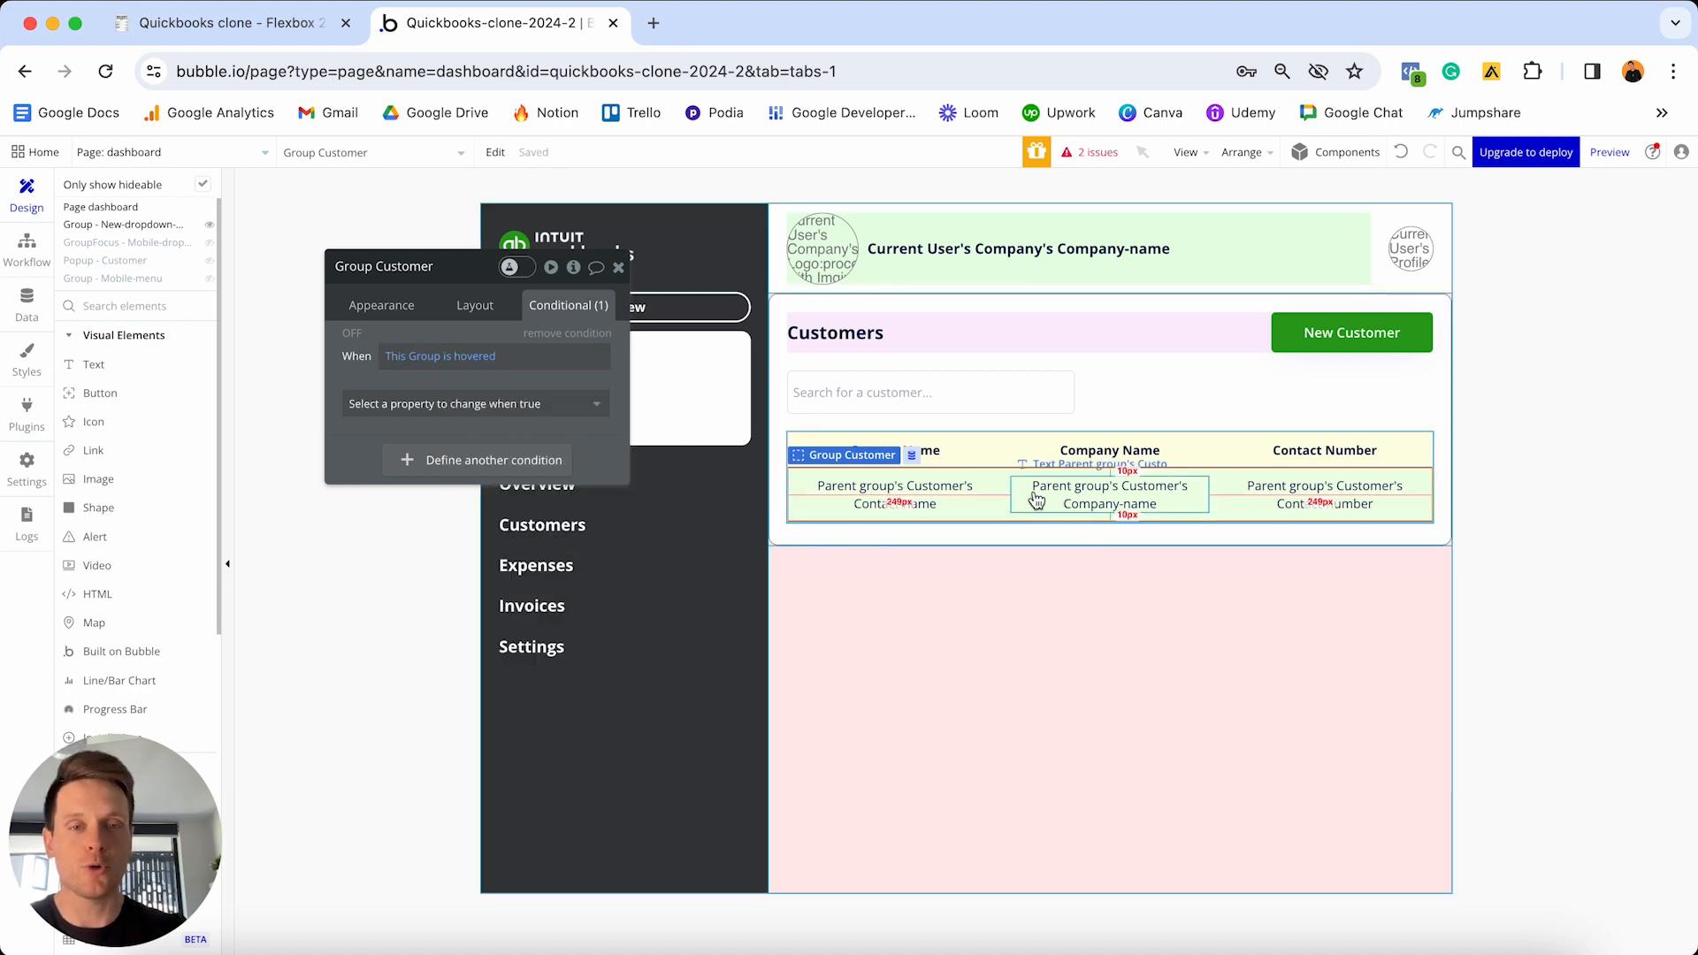
click(438, 403)
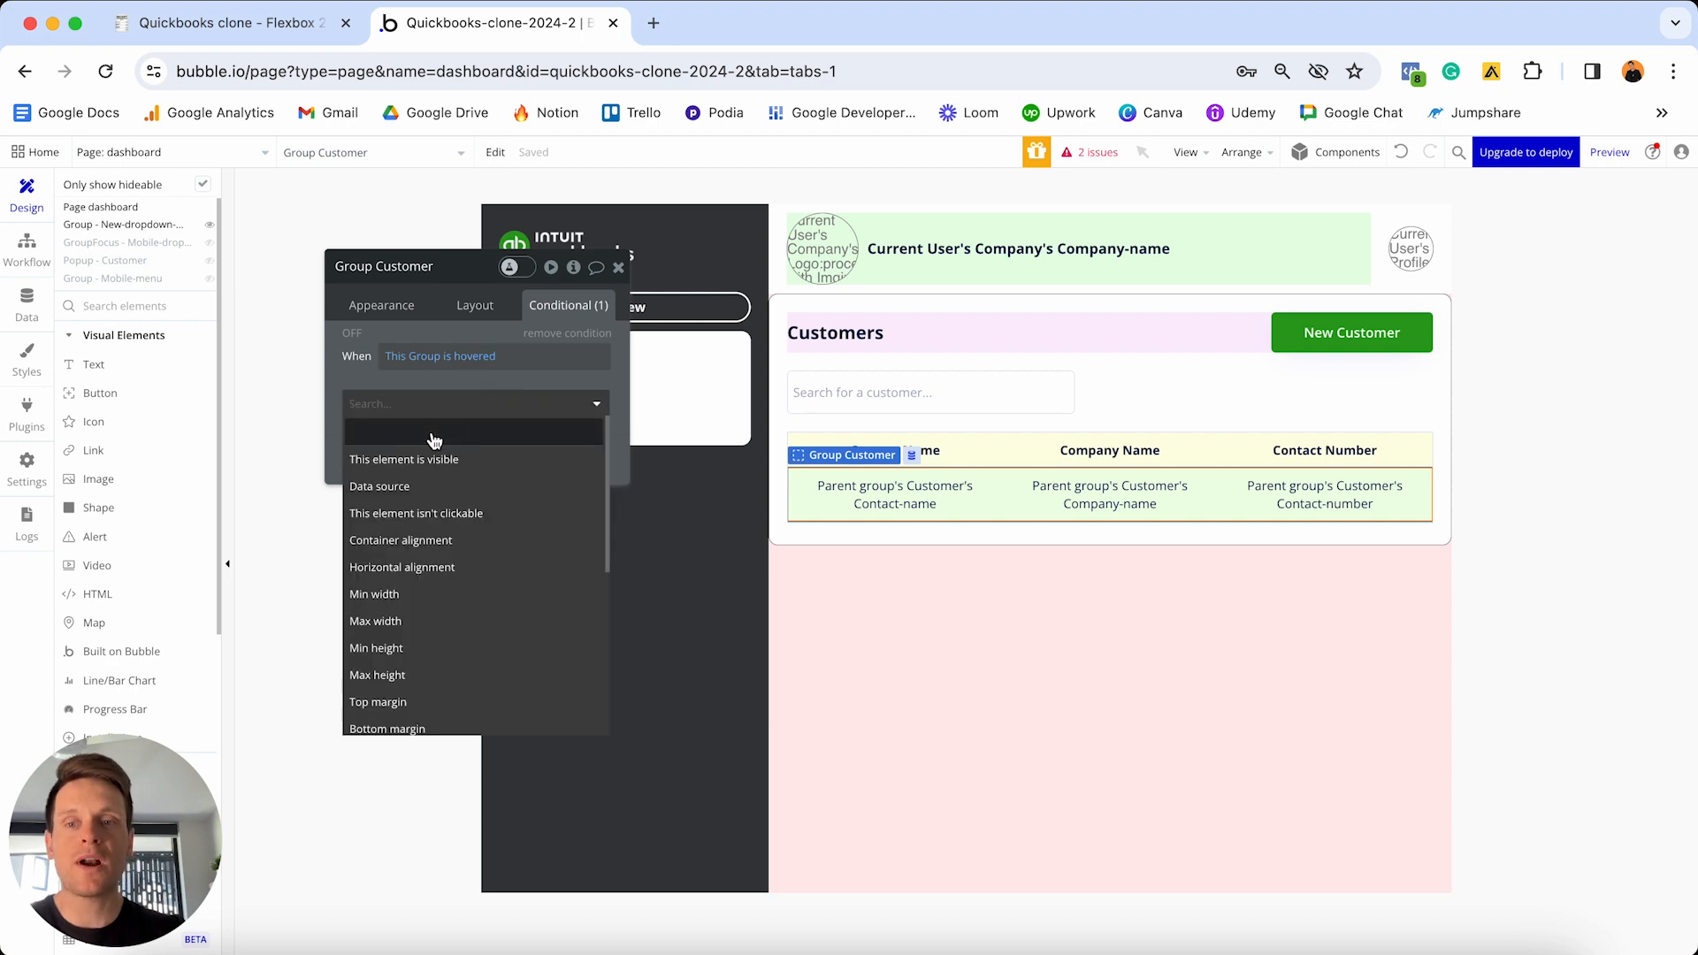
text(col)
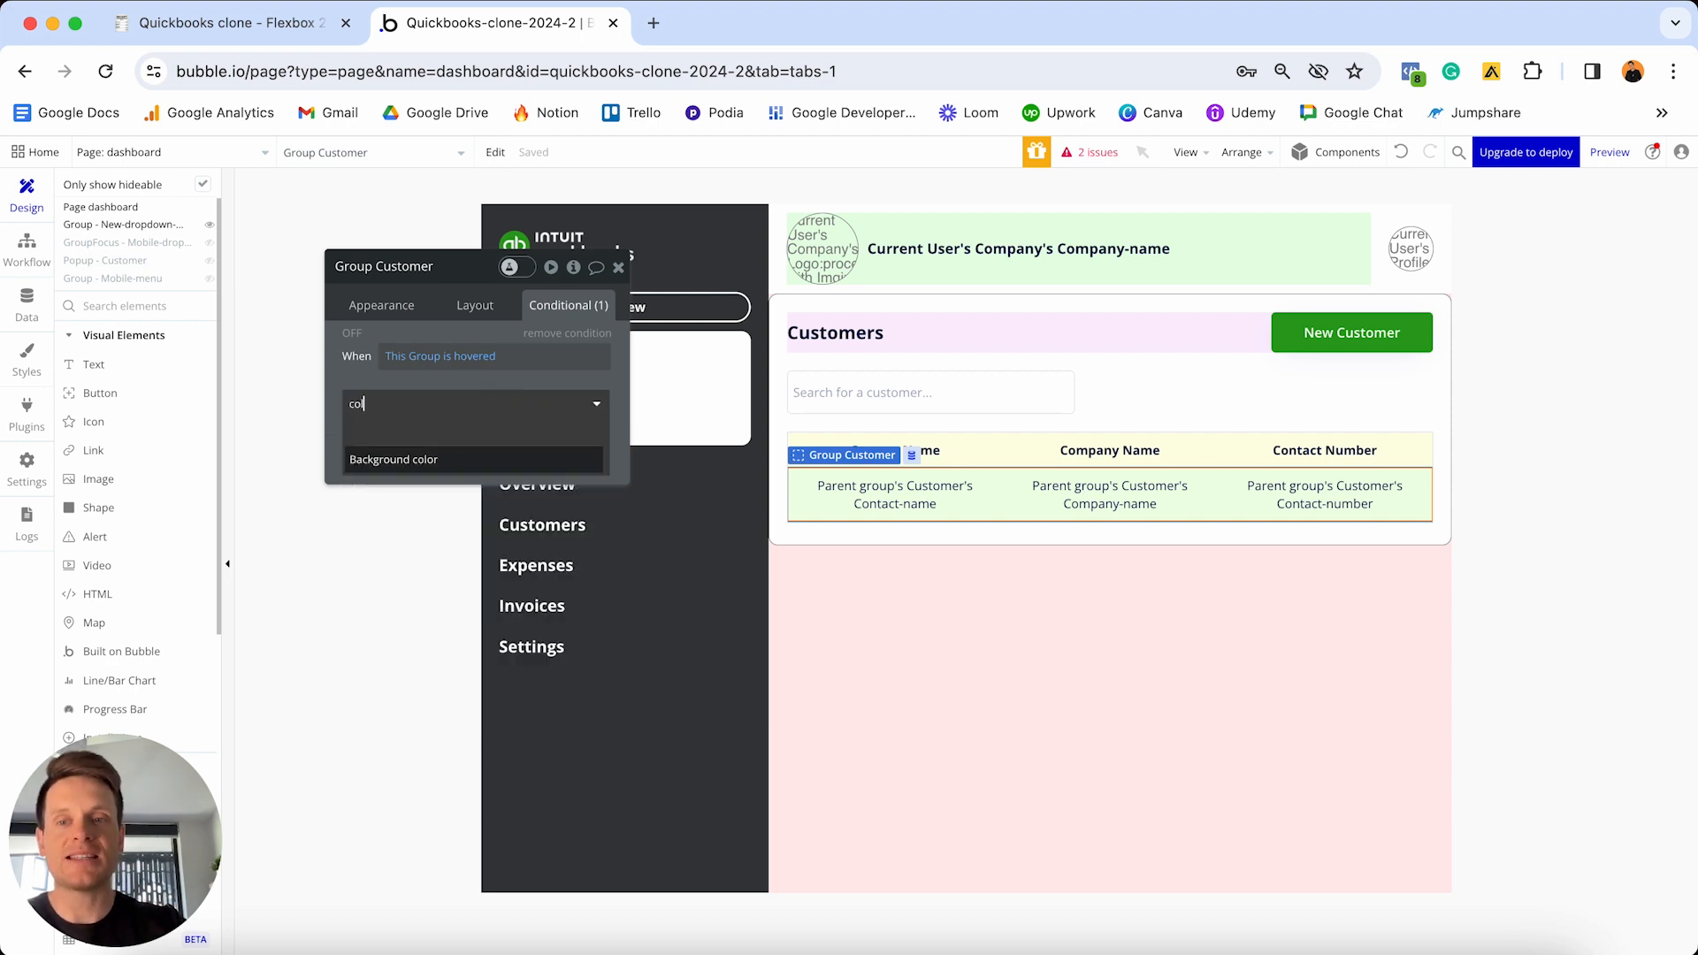
click(419, 463)
- Set the hover background colour to #2CA01C at 20% opacity
click(527, 398)
key(super+a)
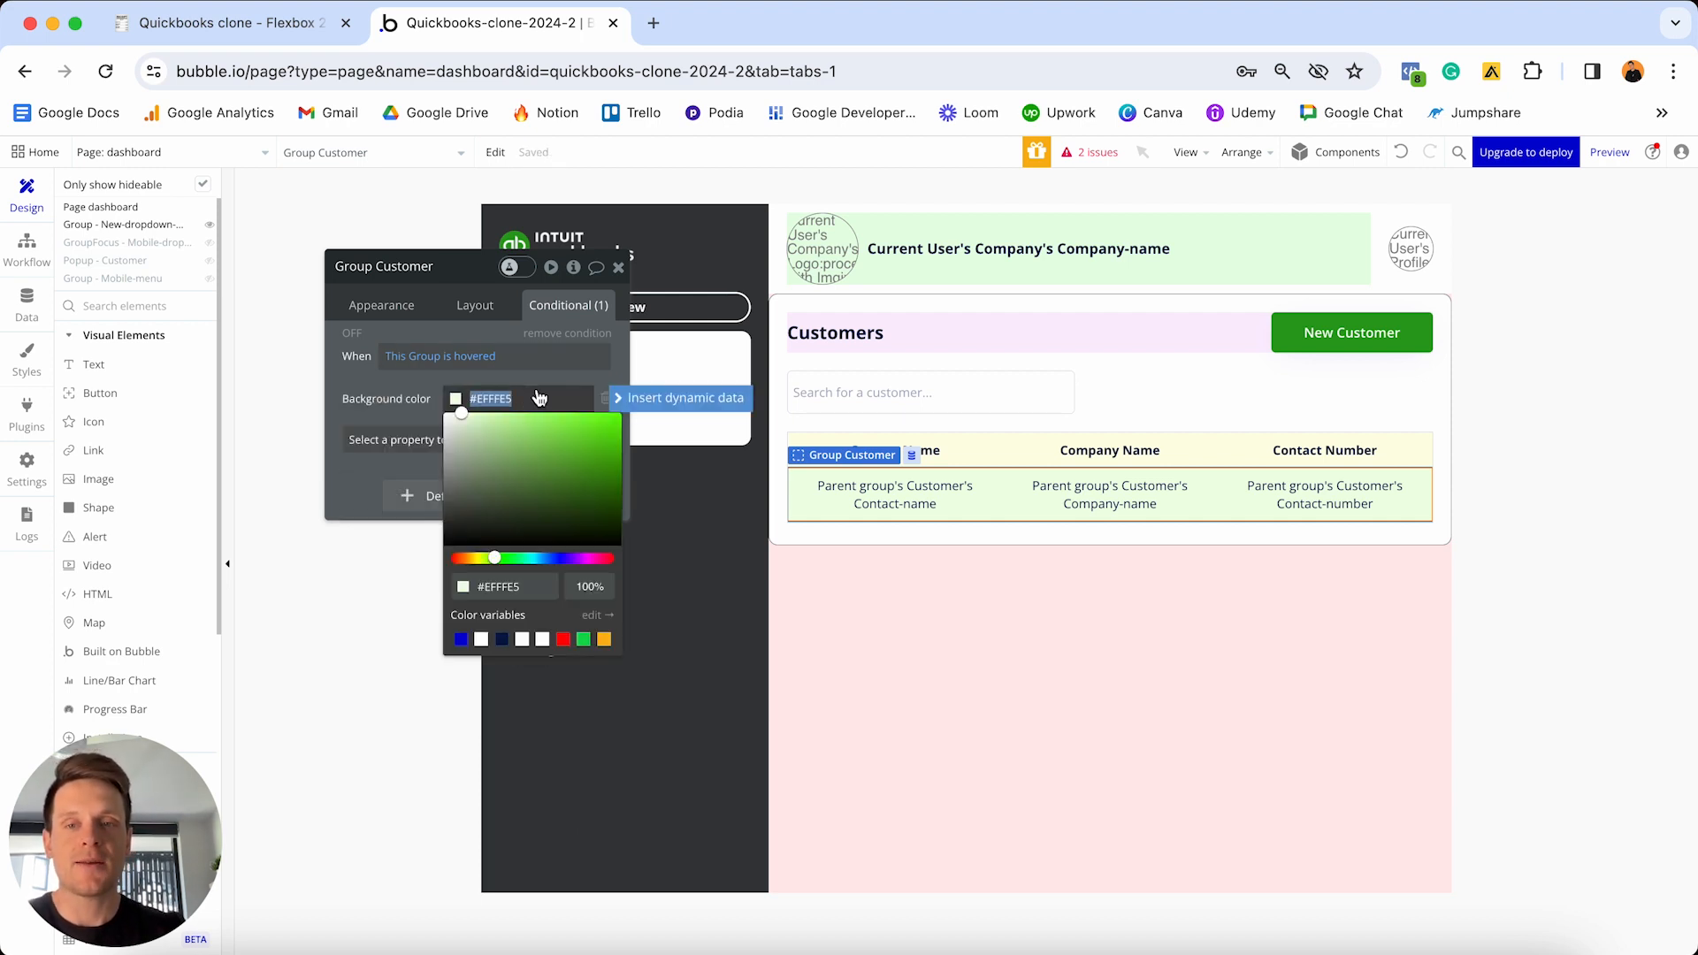
text(#2CA01C)
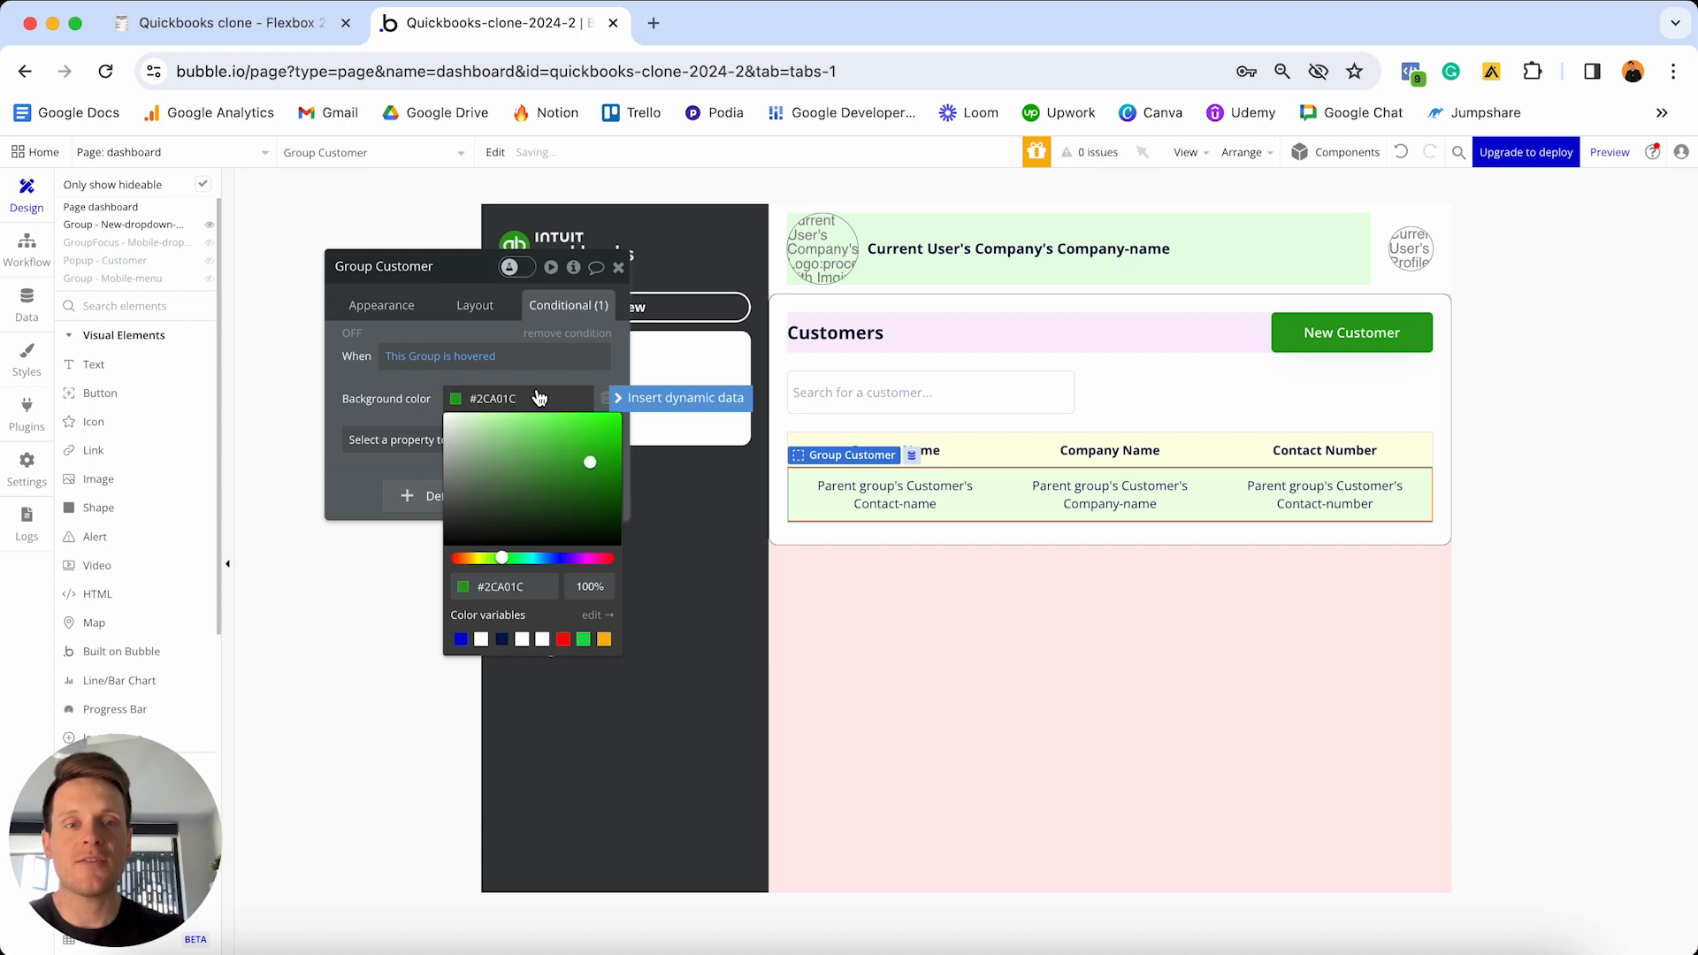
click(589, 583)
double_click(591, 584)
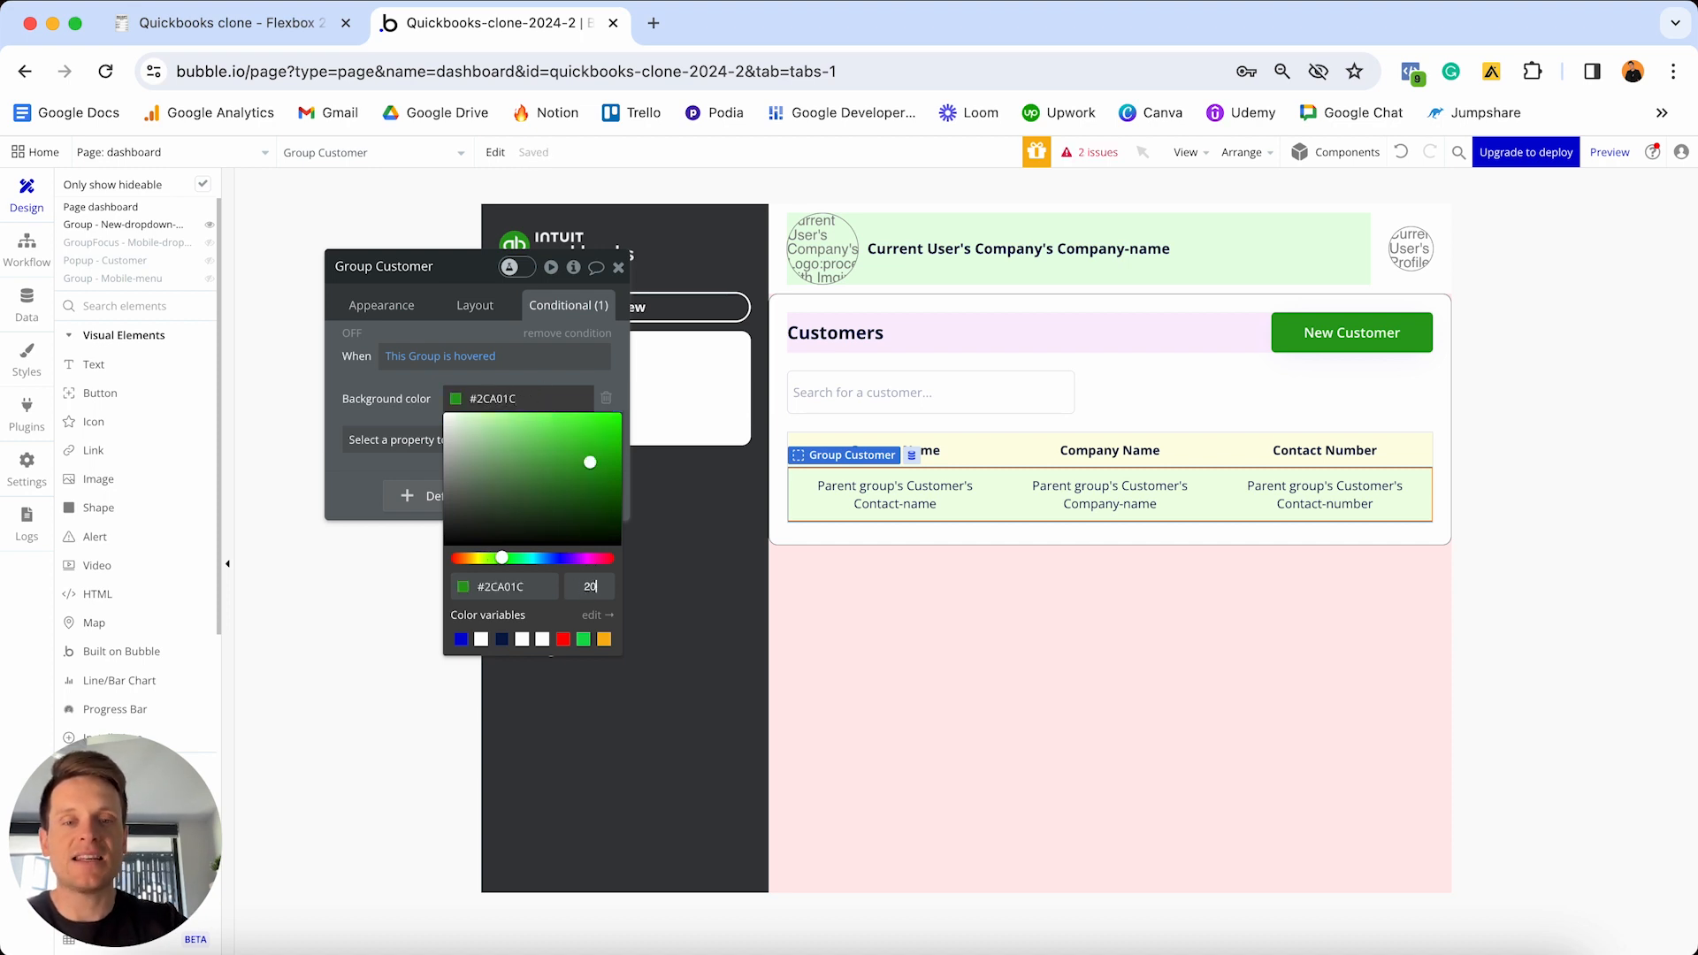
key(Return)
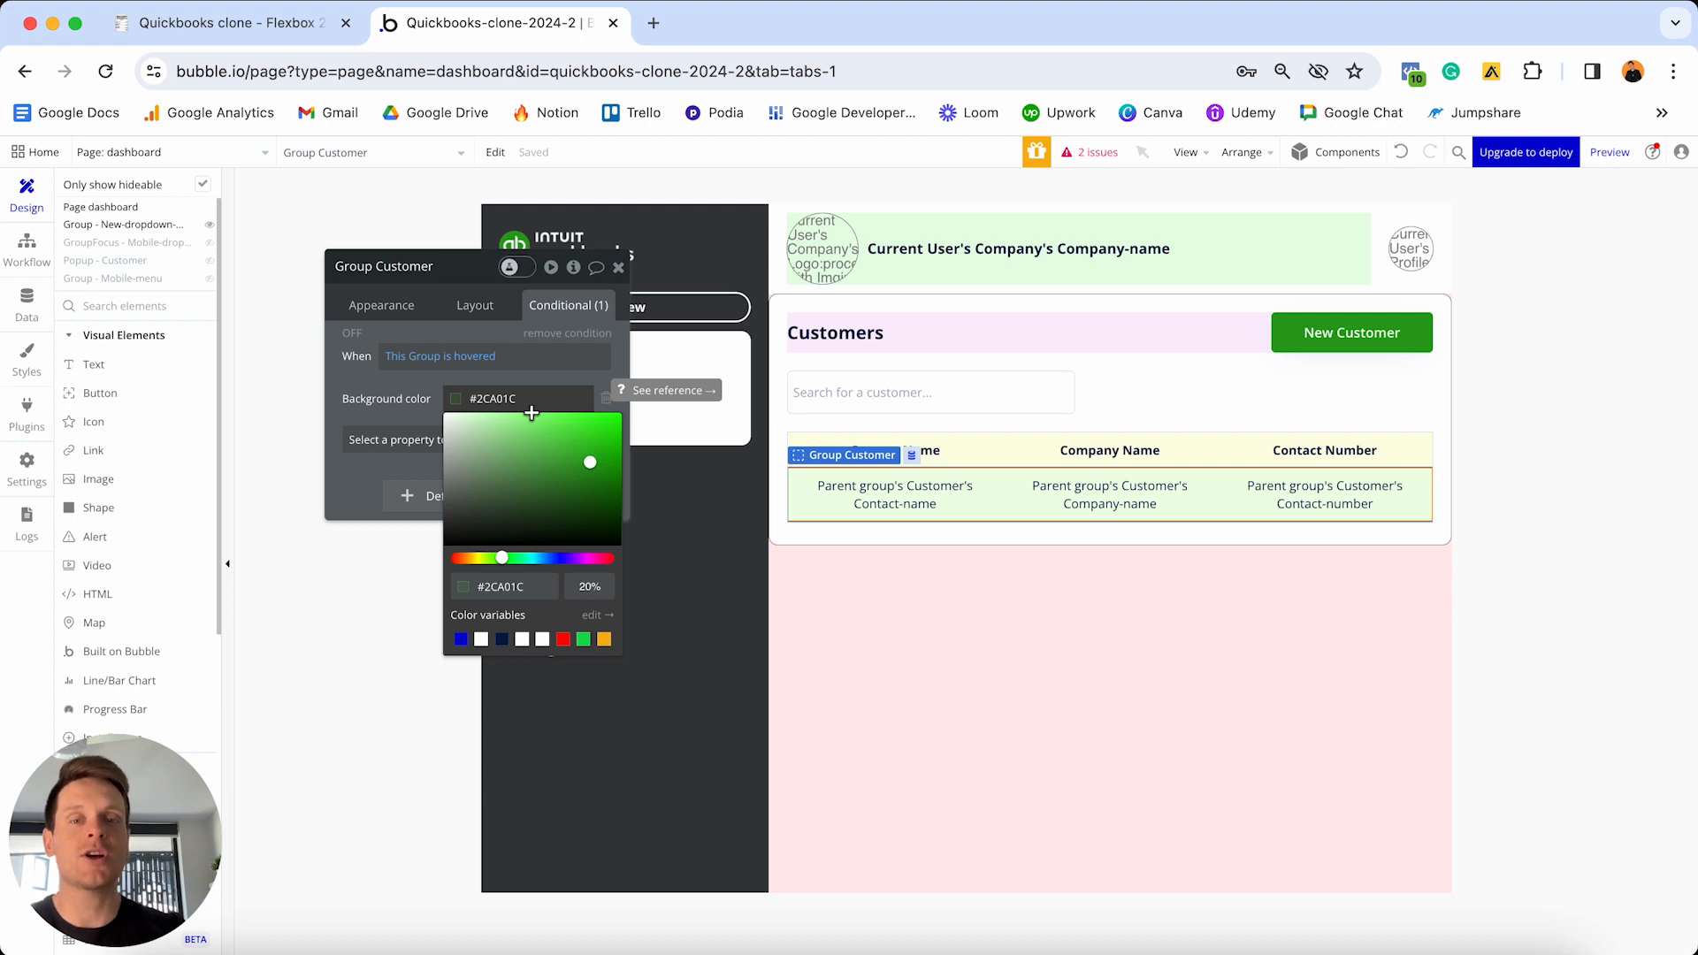
click(365, 375)
- Preview the row's hover colour, then select the parent RepeatingGroup Customer
click(352, 333)
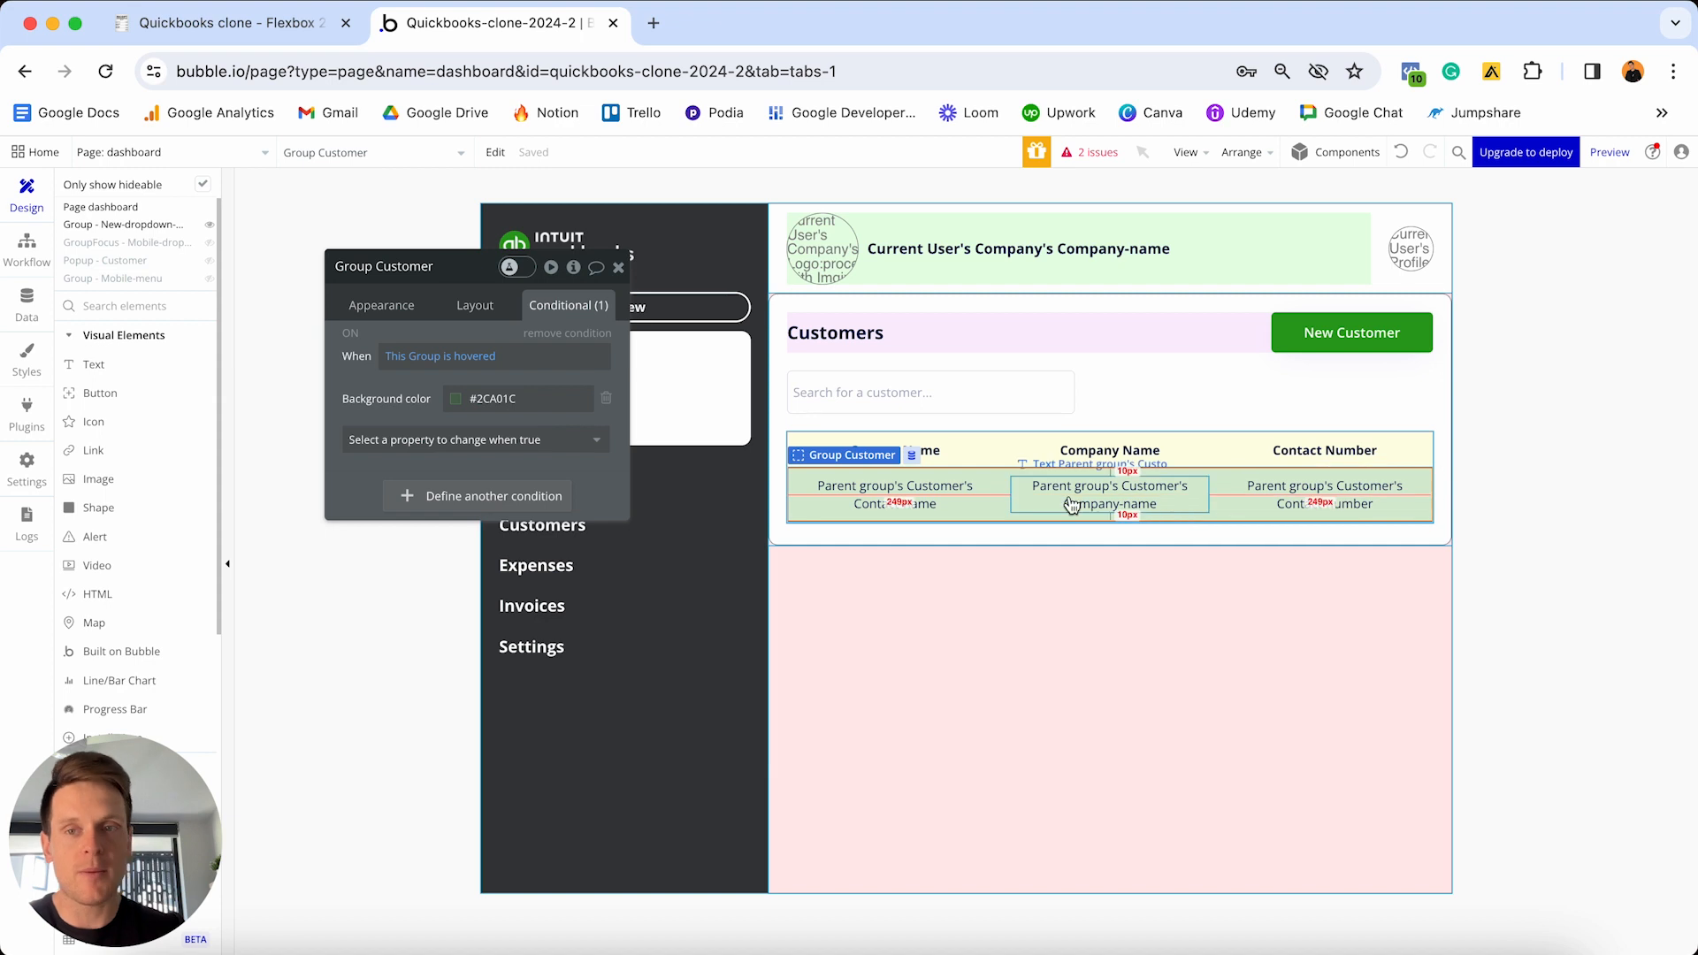
click(351, 335)
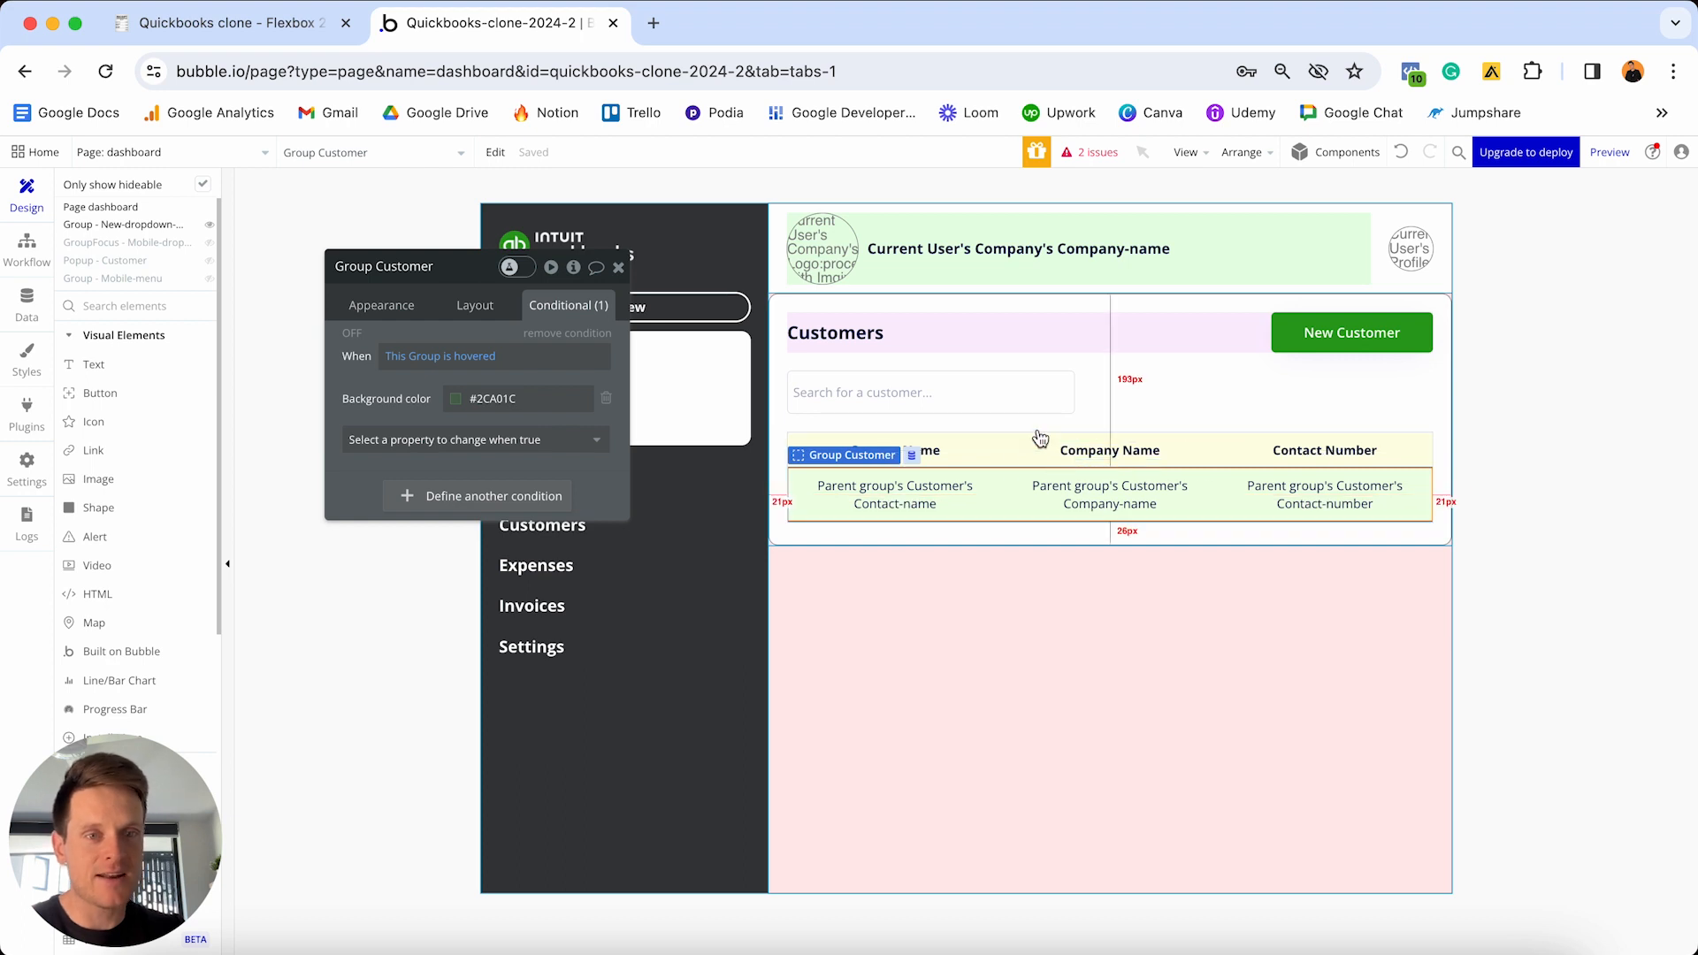
right_click(999, 490)
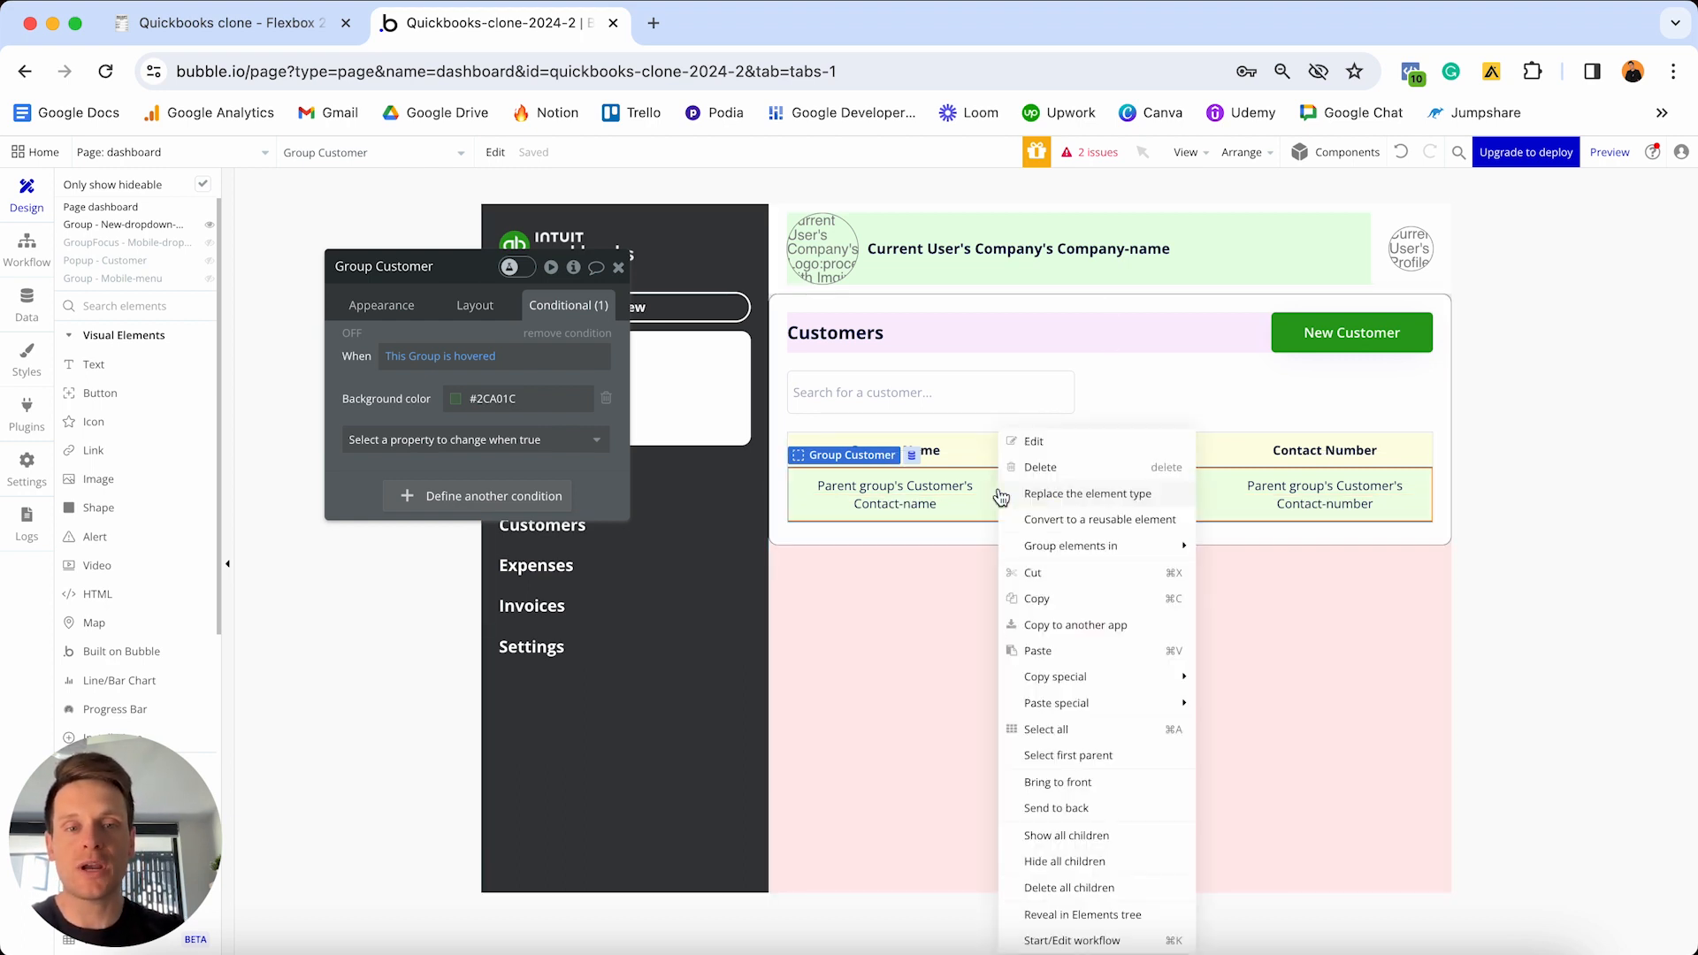
click(1079, 757)
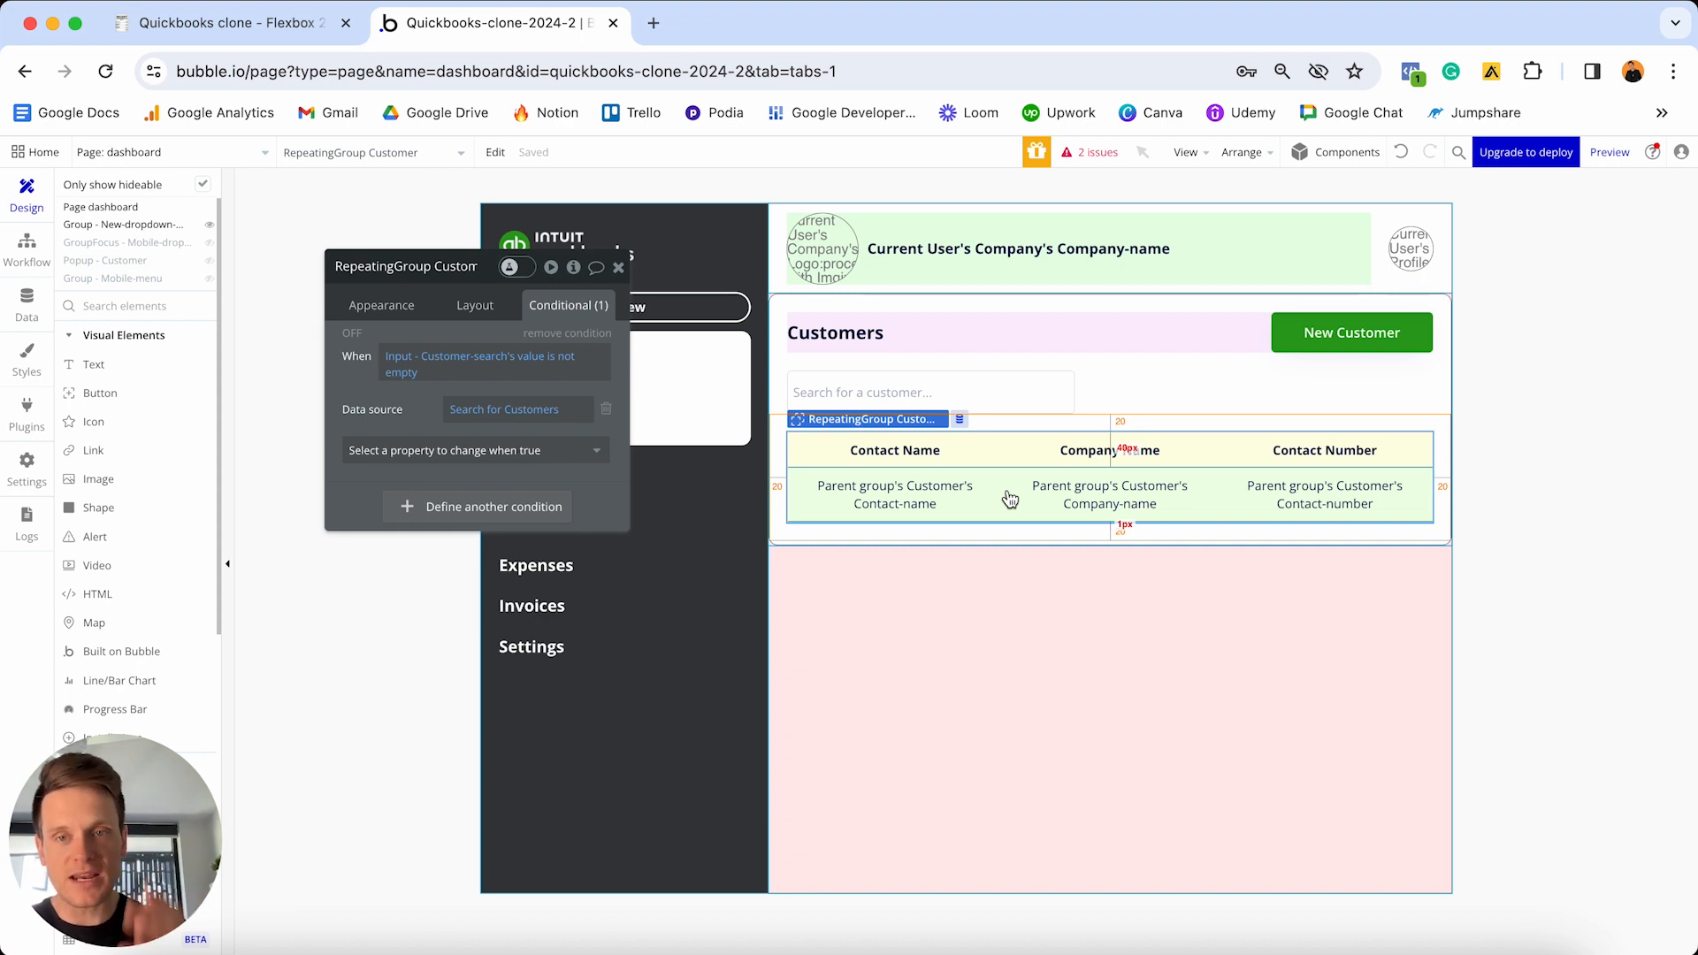
- Change the RepeatingGroup's minimum row height from 100 to 0
click(389, 305)
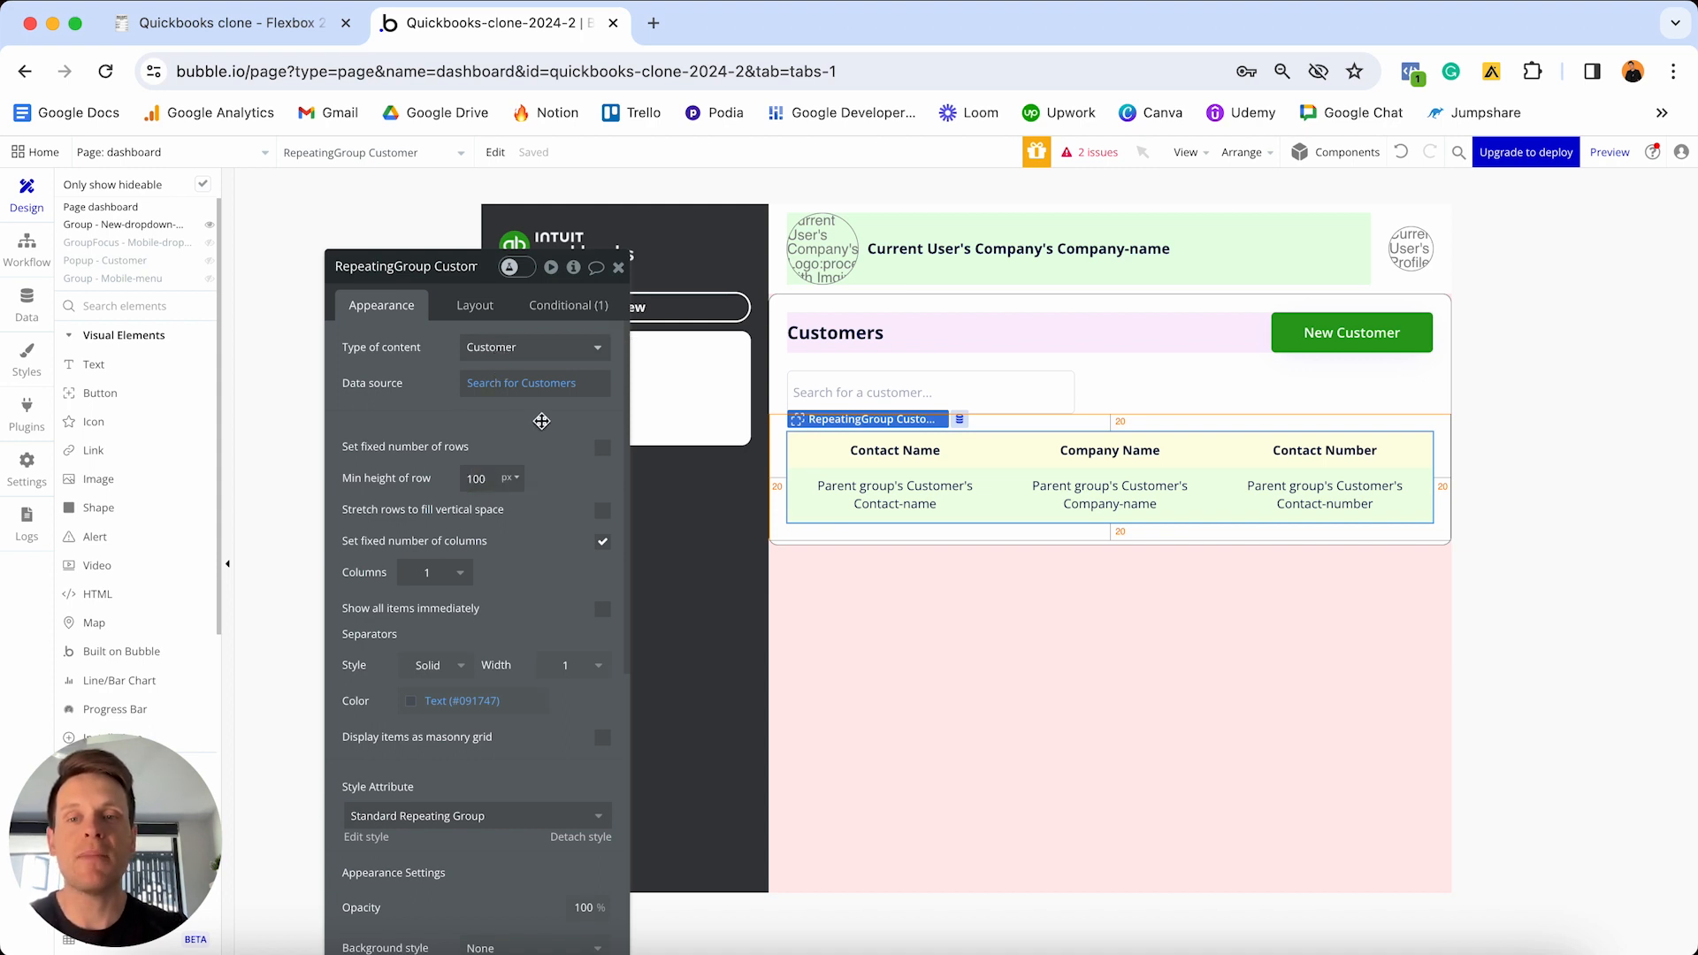
key(super+a)
text(0)
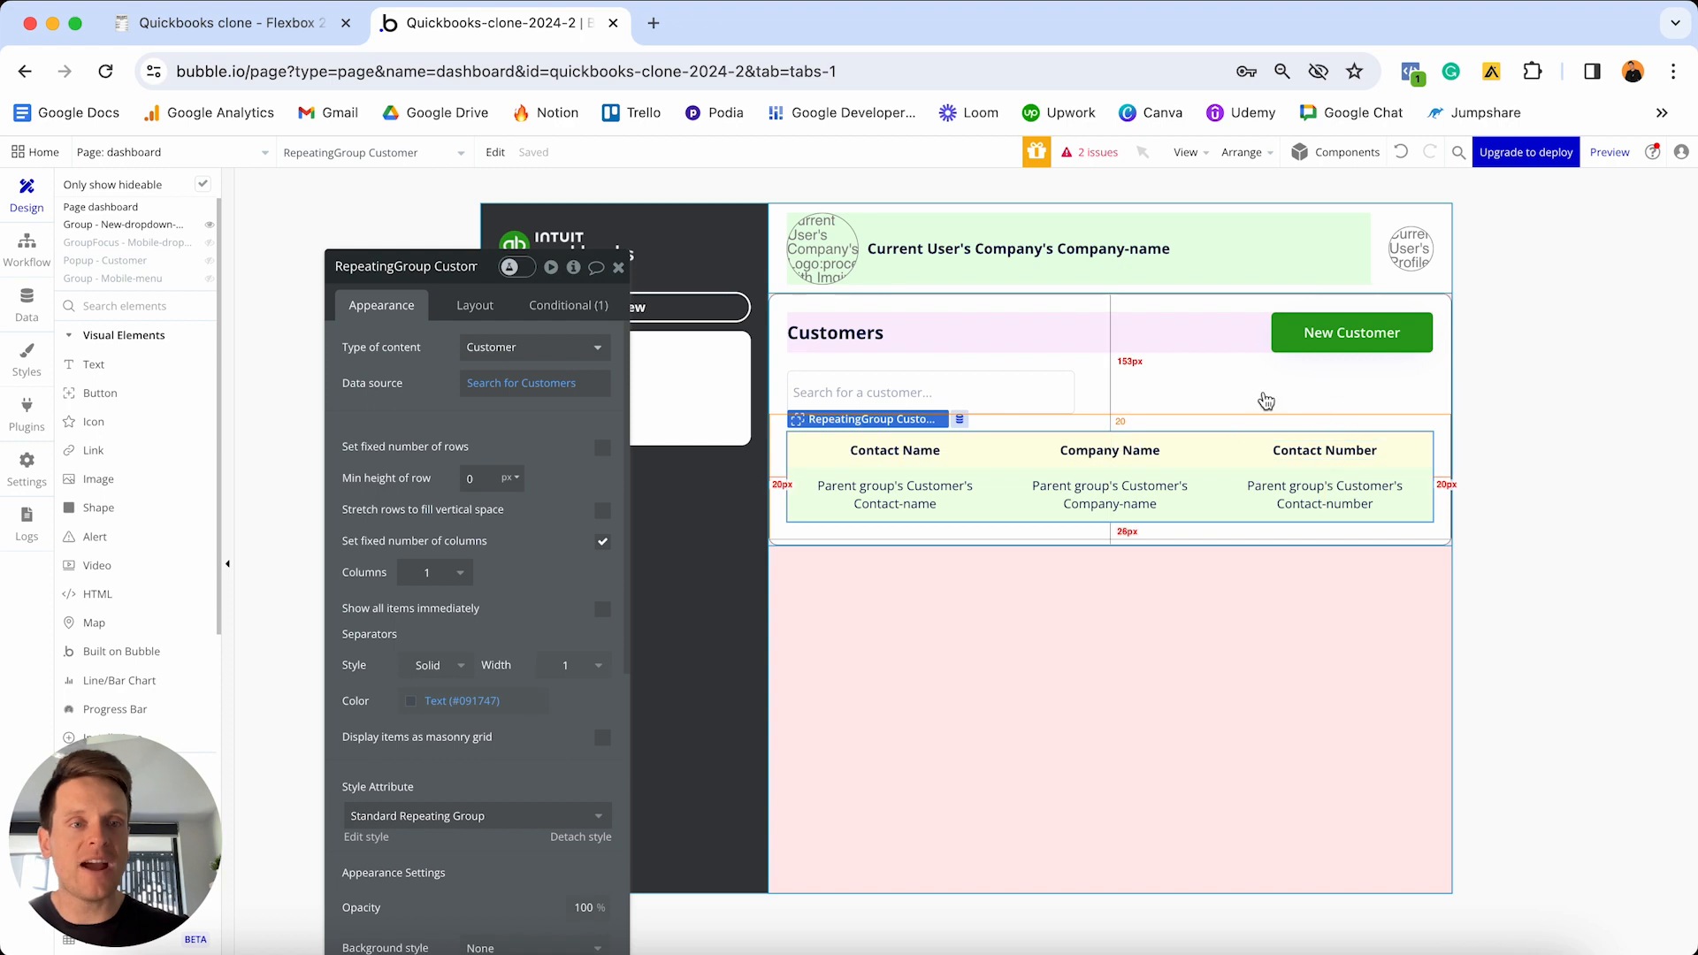
- Select the Group - Customers container on the canvas
click(1337, 389)
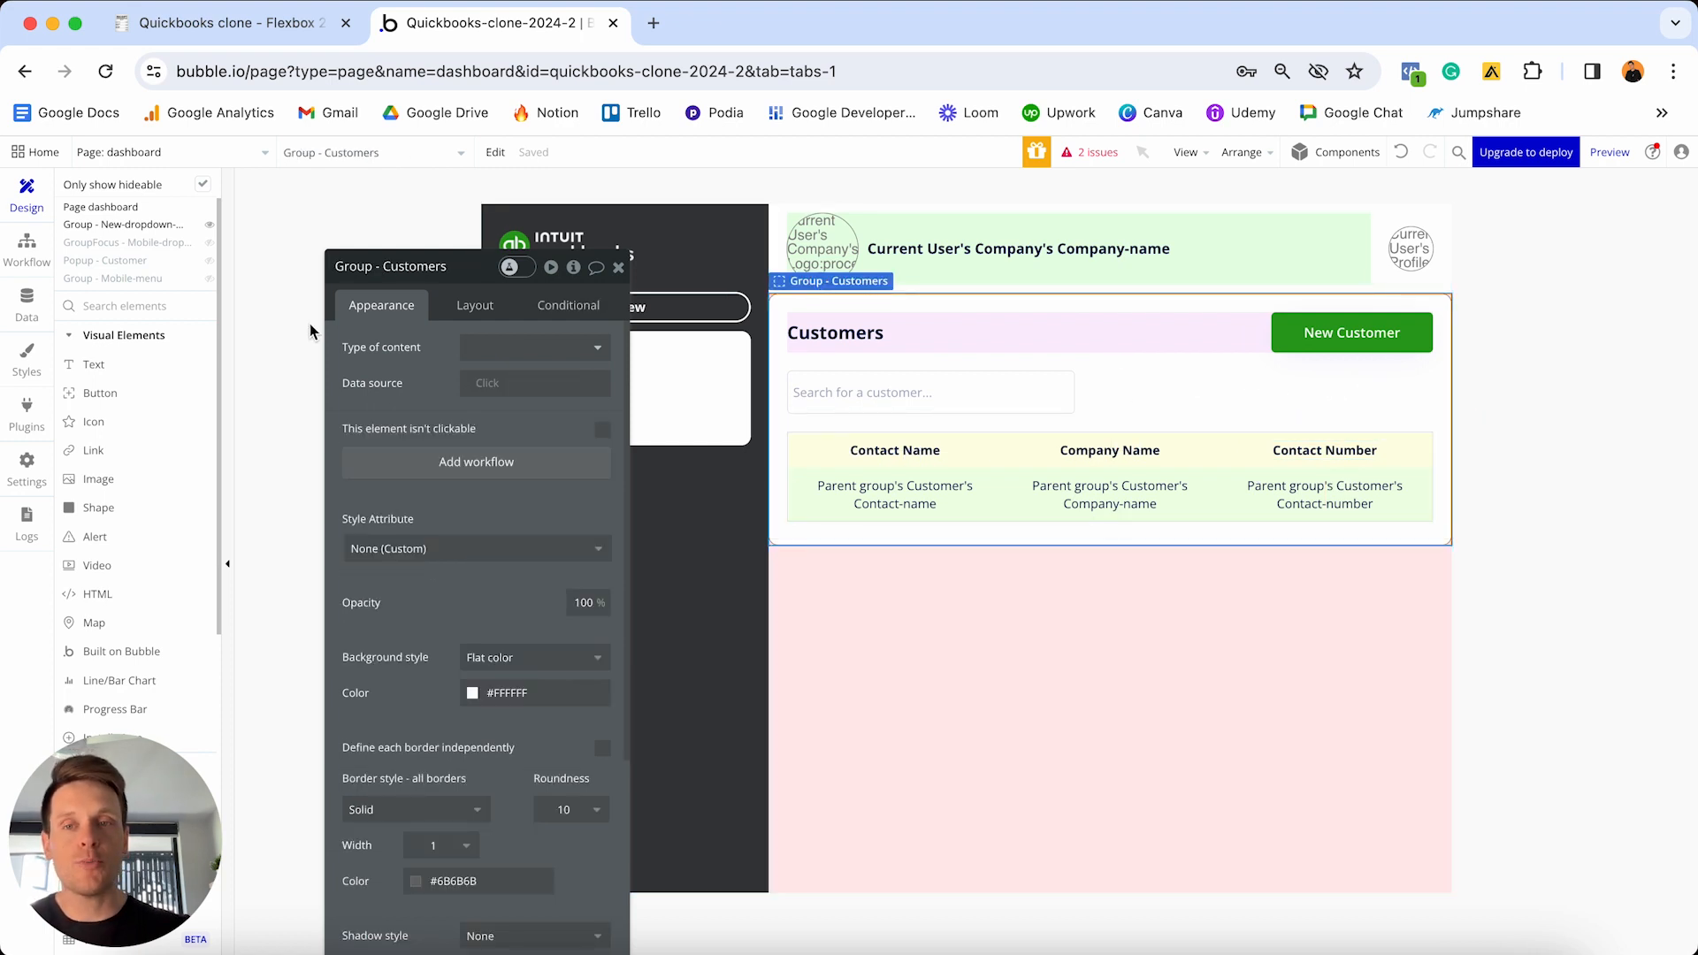
- Change Group - Customers' minimum height from 280 to 0
click(466, 305)
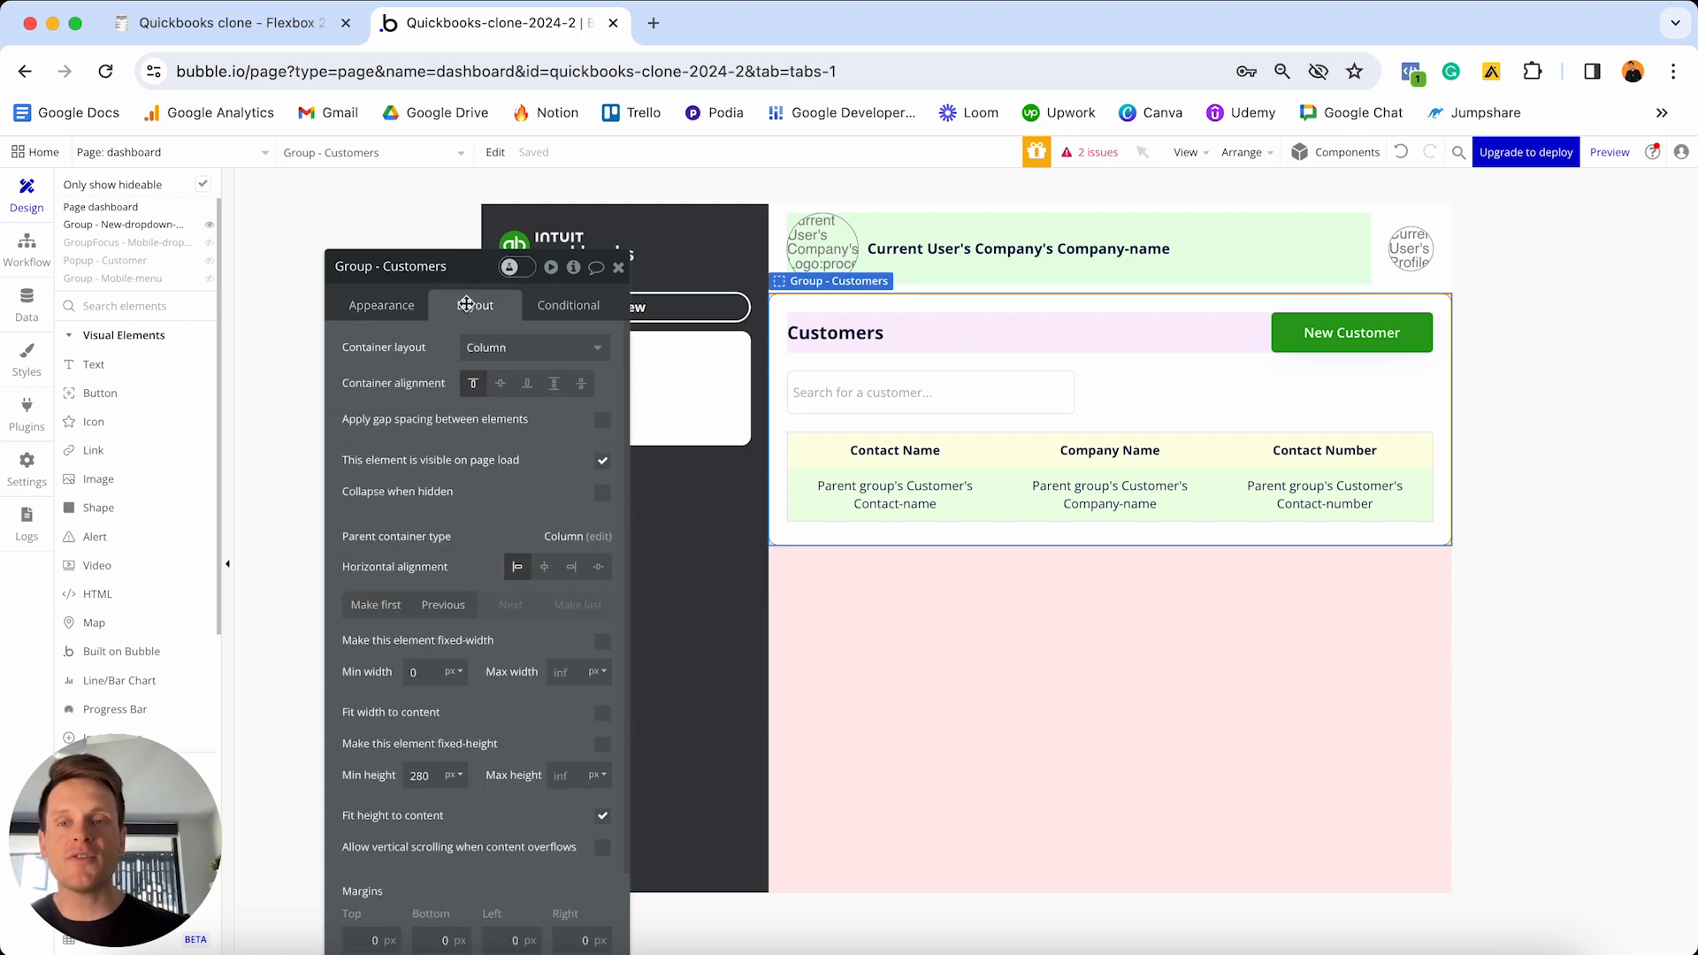
double_click(419, 776)
text(0)
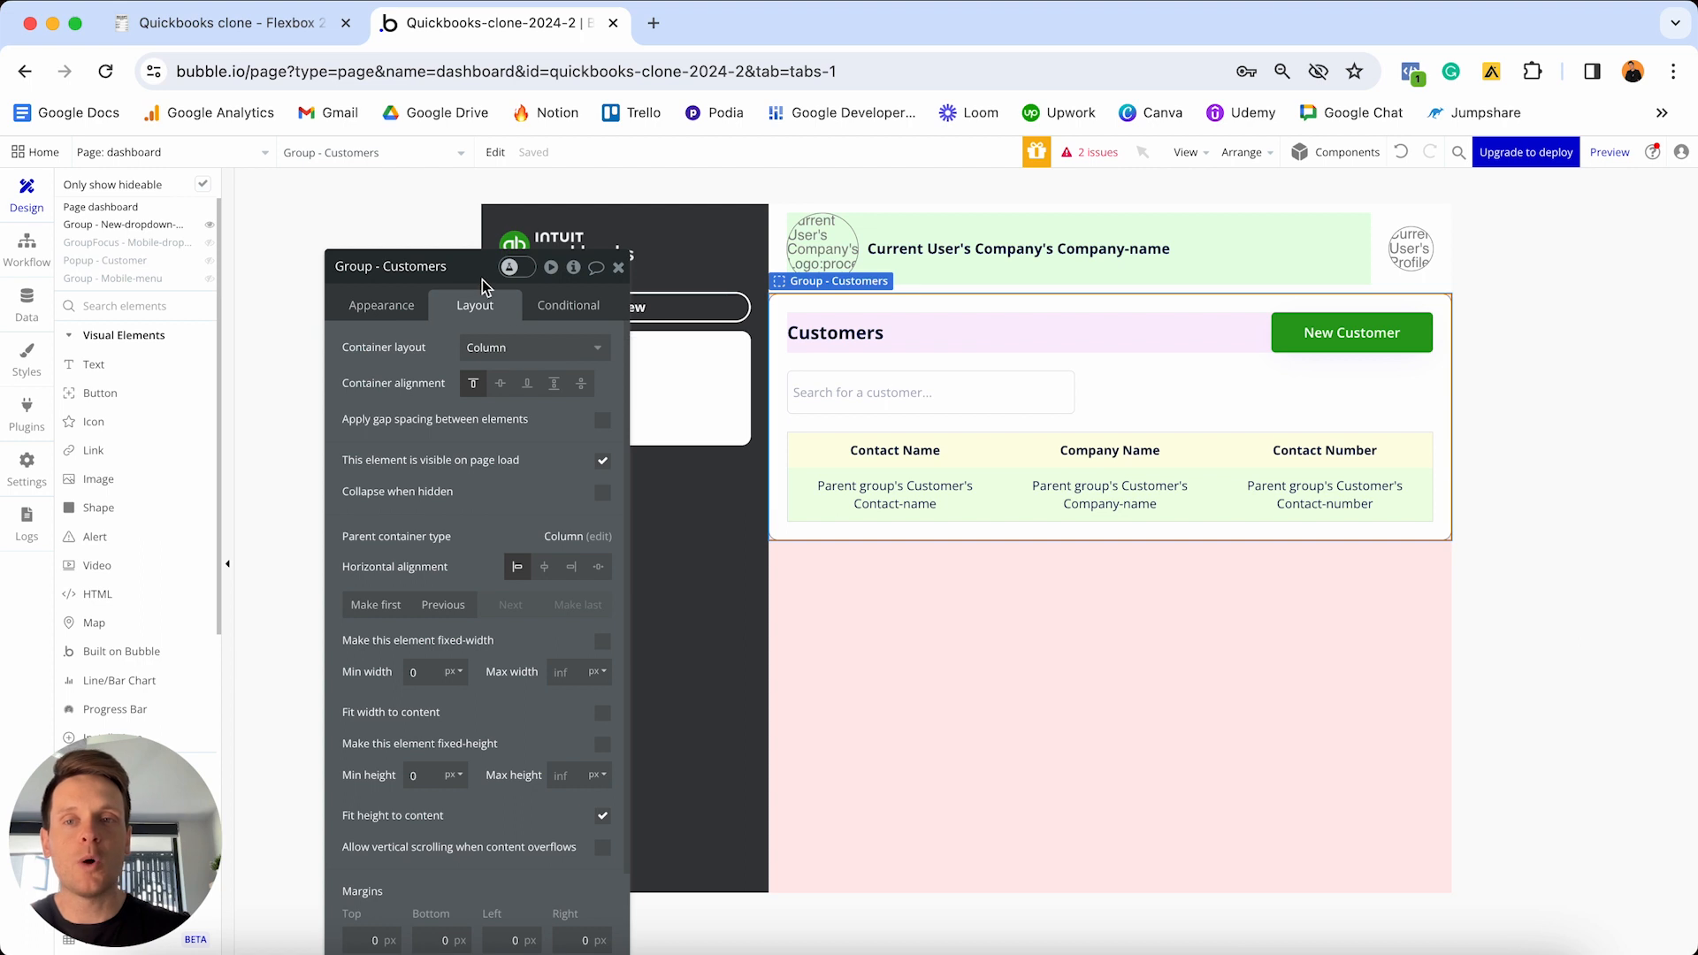
drag(487, 285, 485, 230)
scroll(474, 469, down, 3)
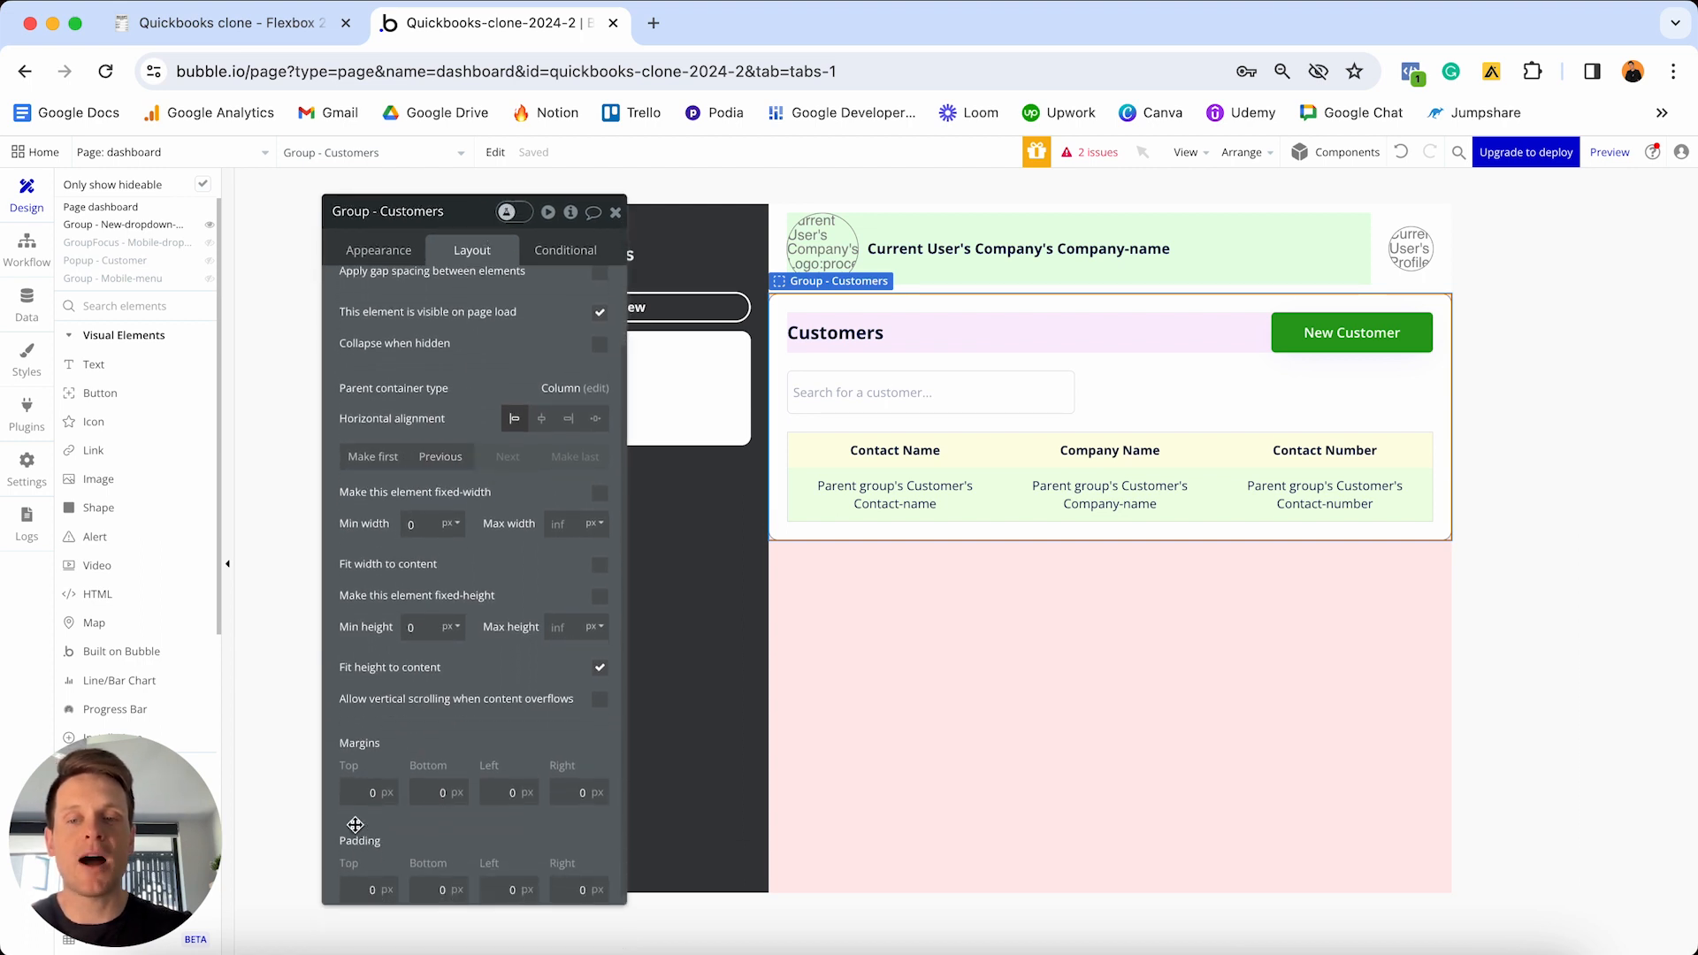
- Set its top, bottom, left and right margins to 20px and bring up the app preview
click(350, 793)
text(2)
click(426, 793)
text(2)
click(492, 793)
text(2)
click(575, 792)
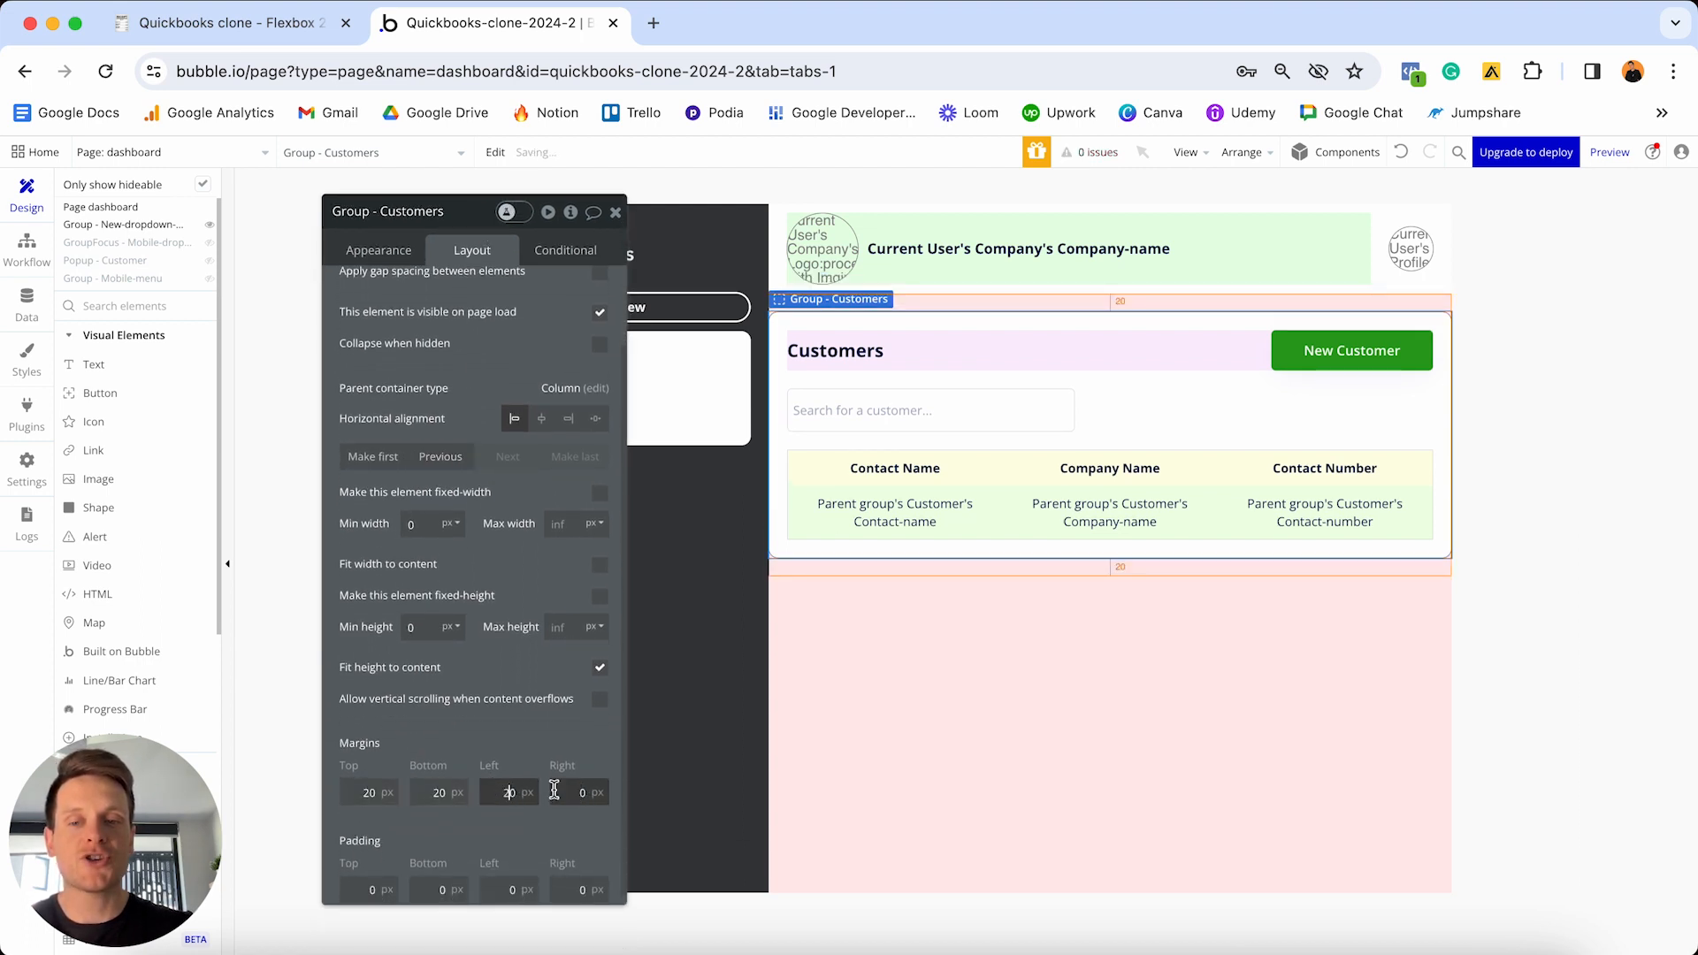
text(2)
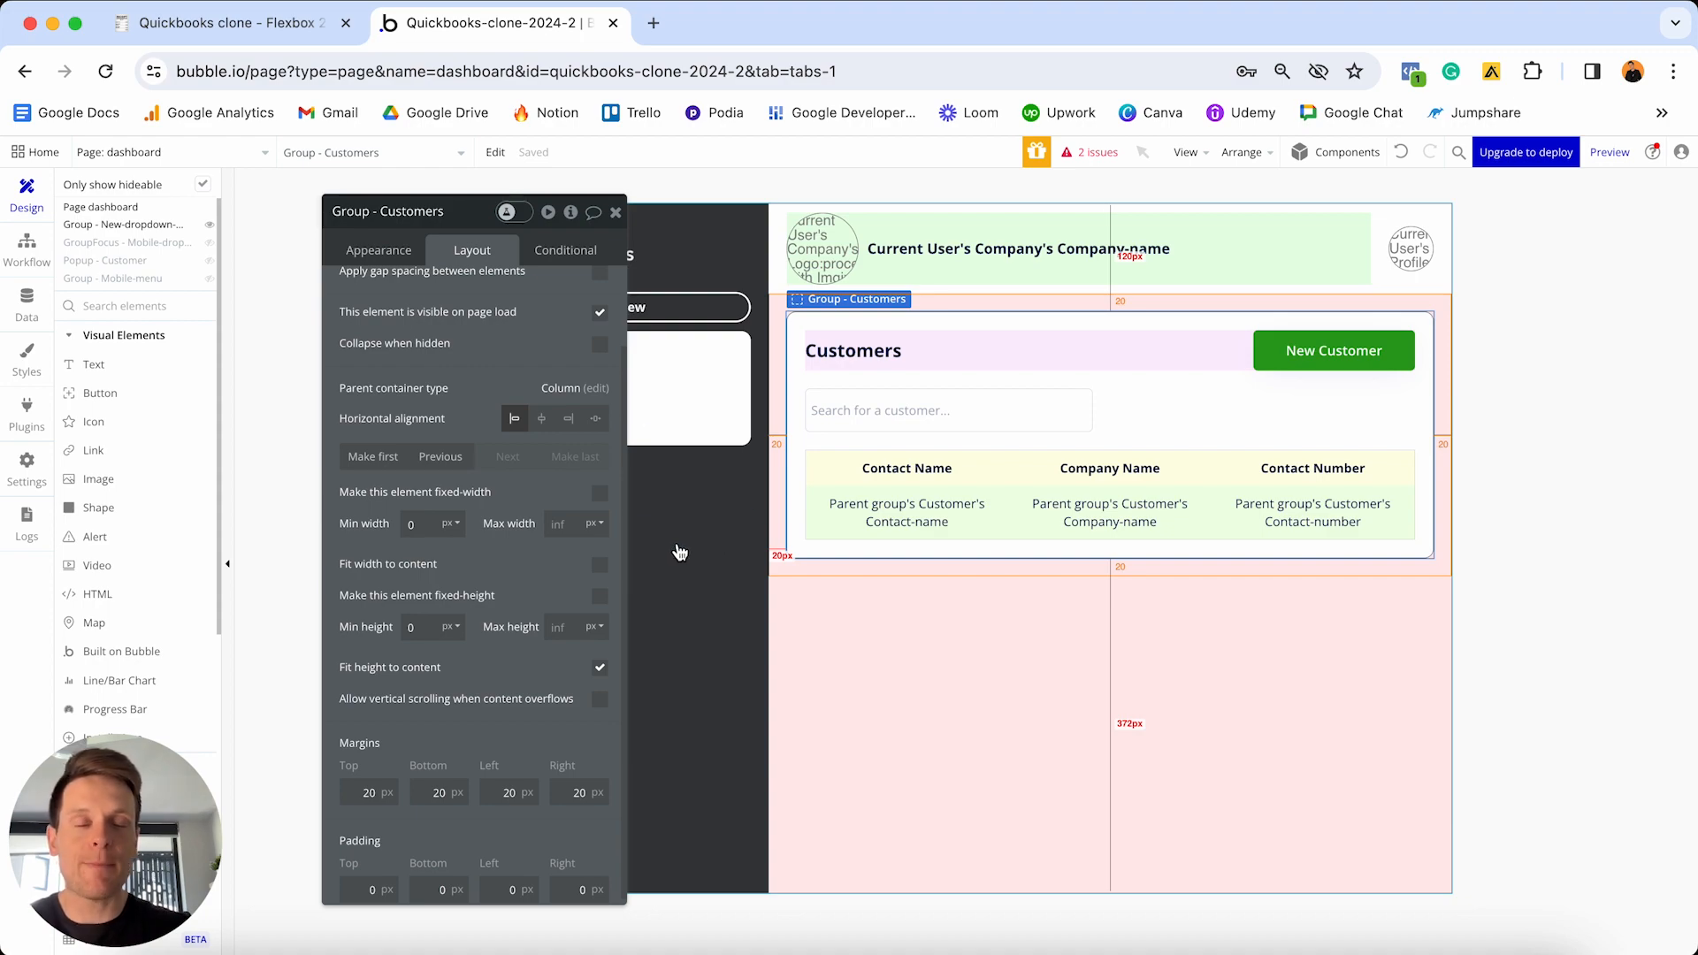
key(ctrl+Up)
click(607, 349)
- In the live preview, visit Overview, Customers, Expenses, Customers, then Overview again
click(961, 31)
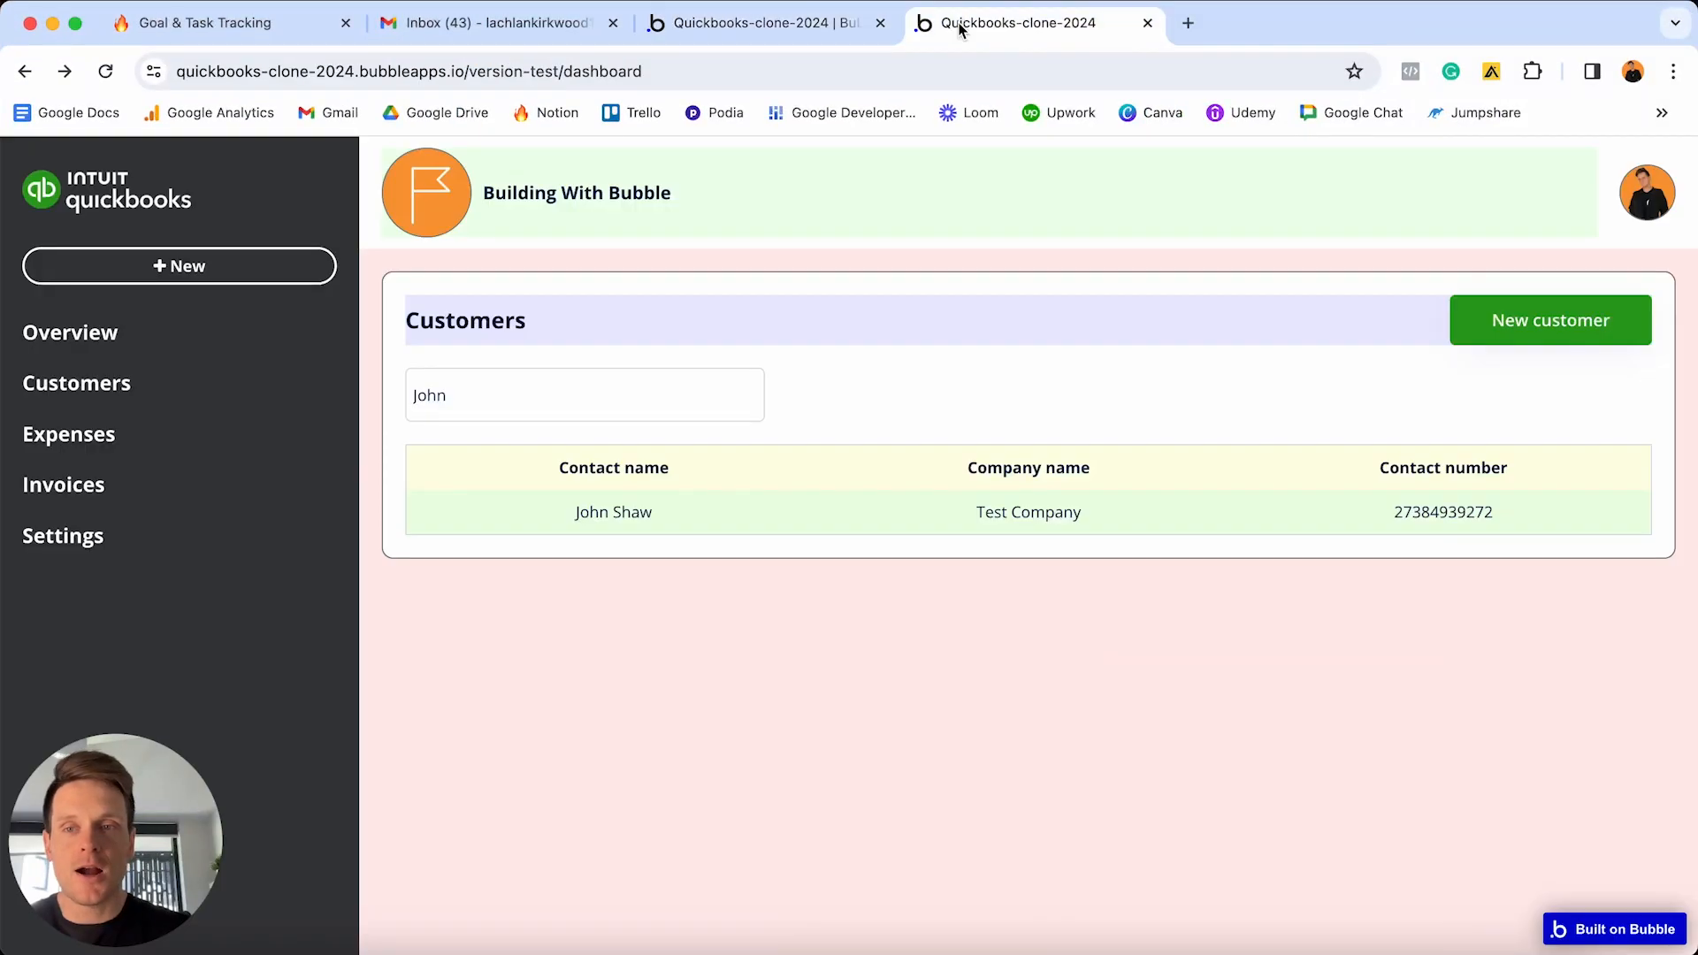
click(70, 333)
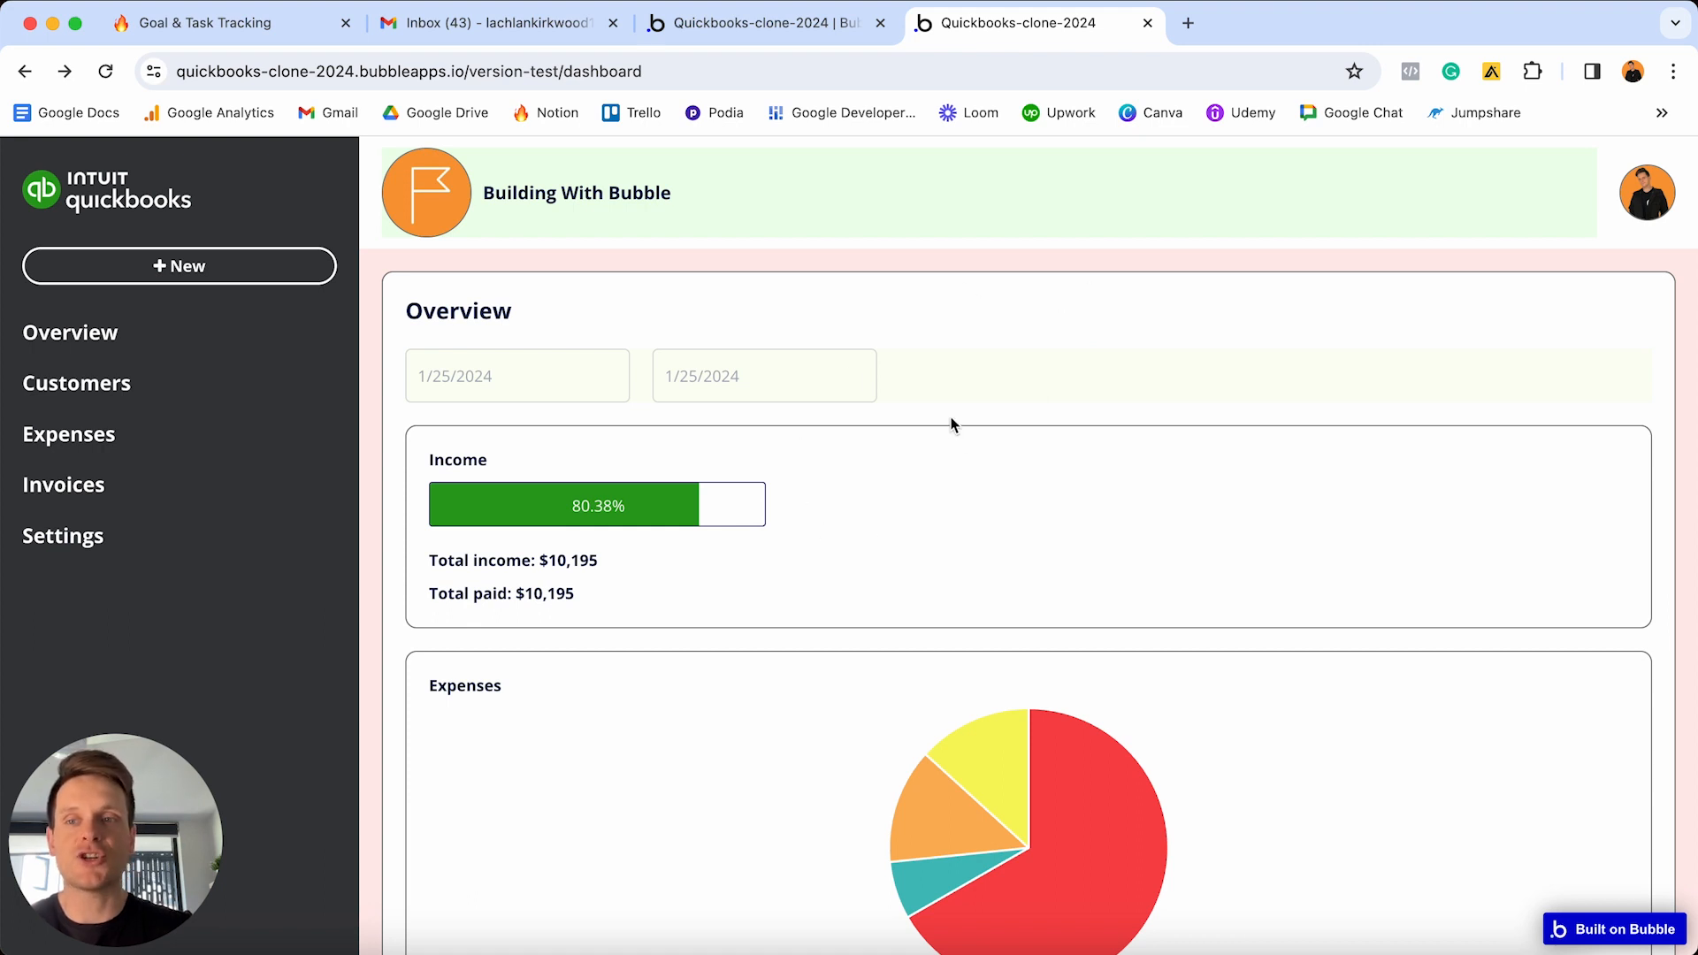
click(76, 389)
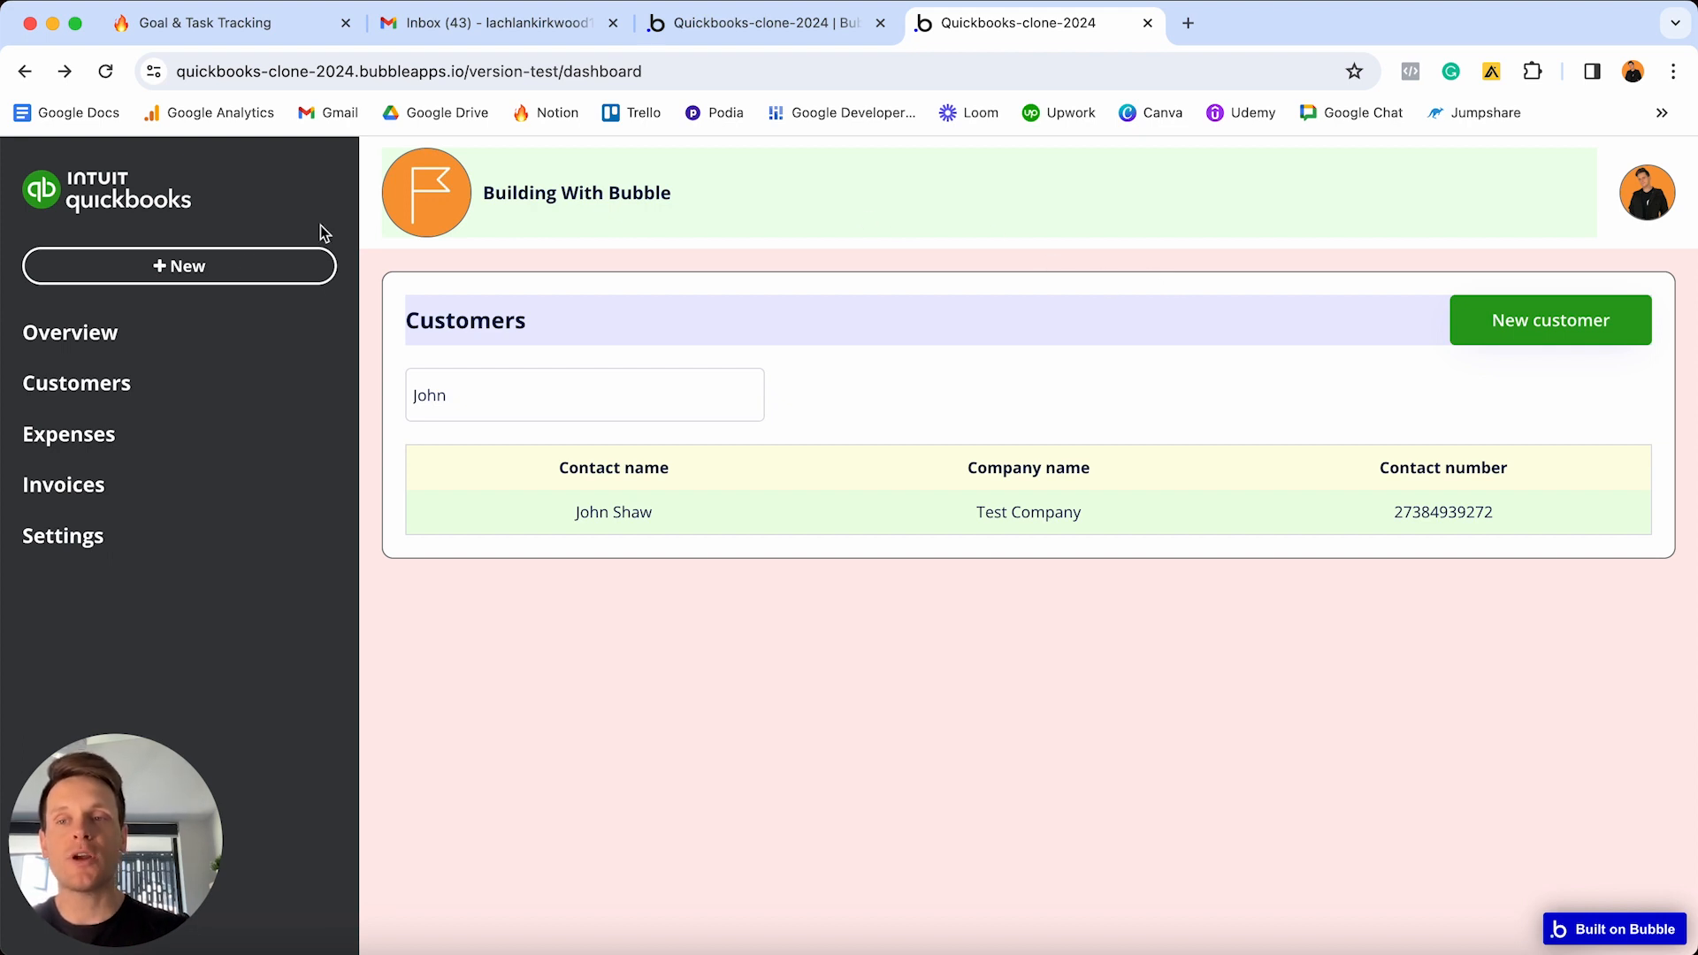
click(60, 440)
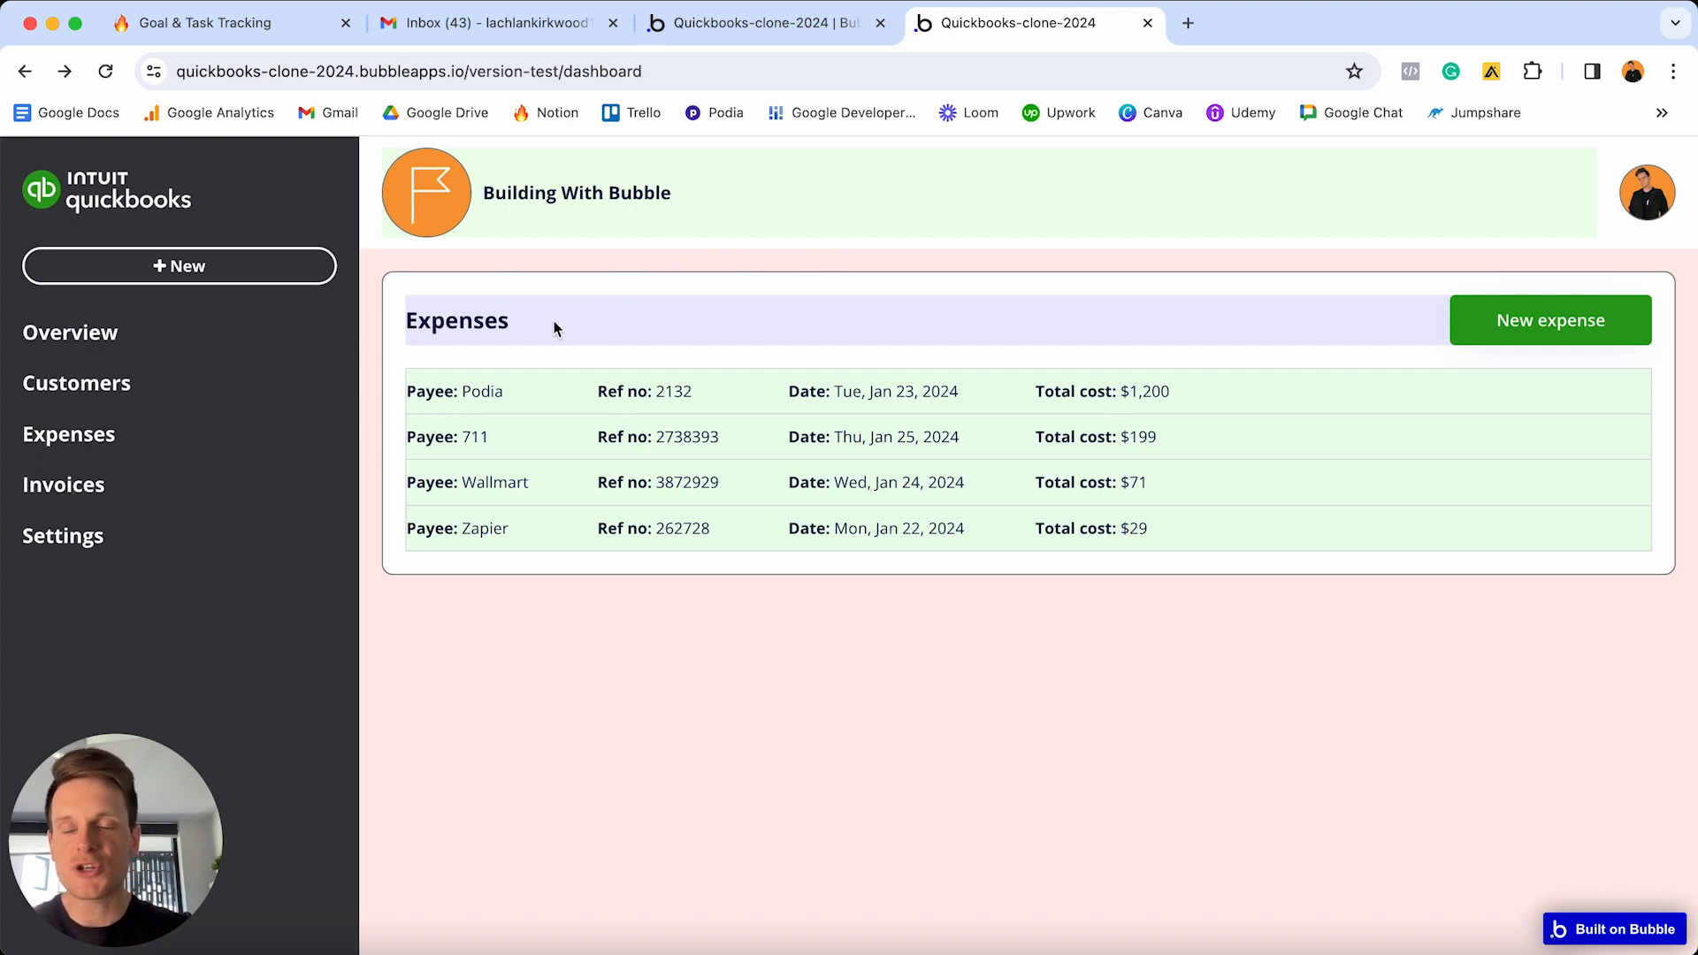
click(106, 384)
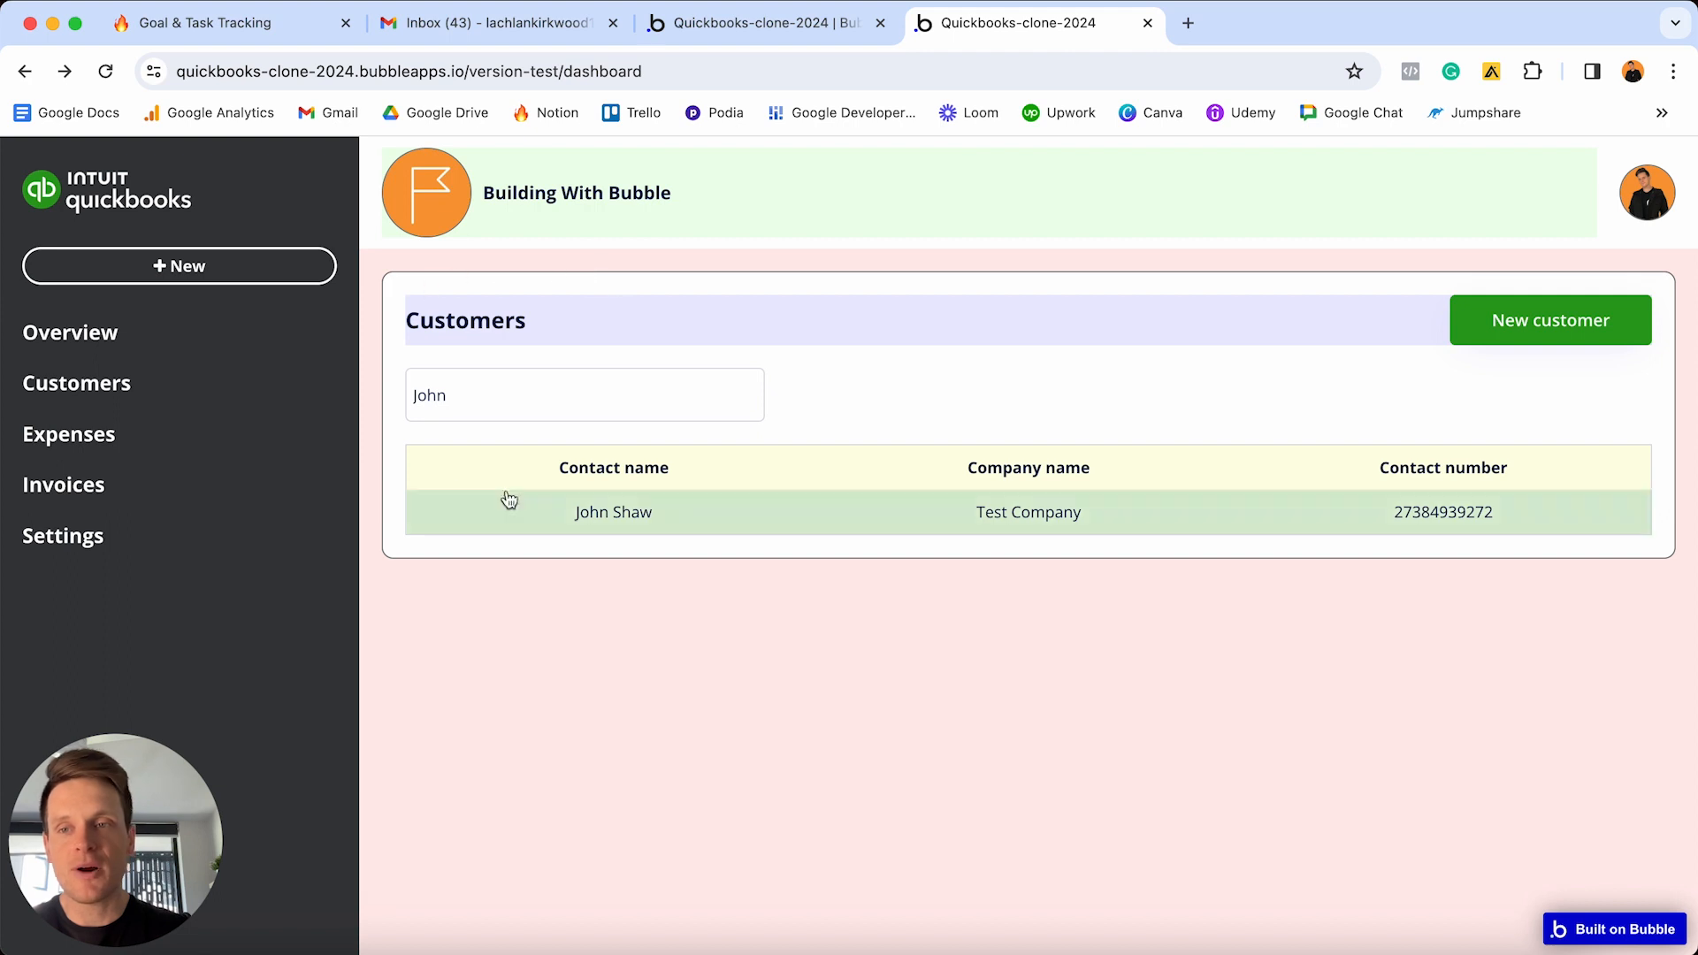
click(90, 340)
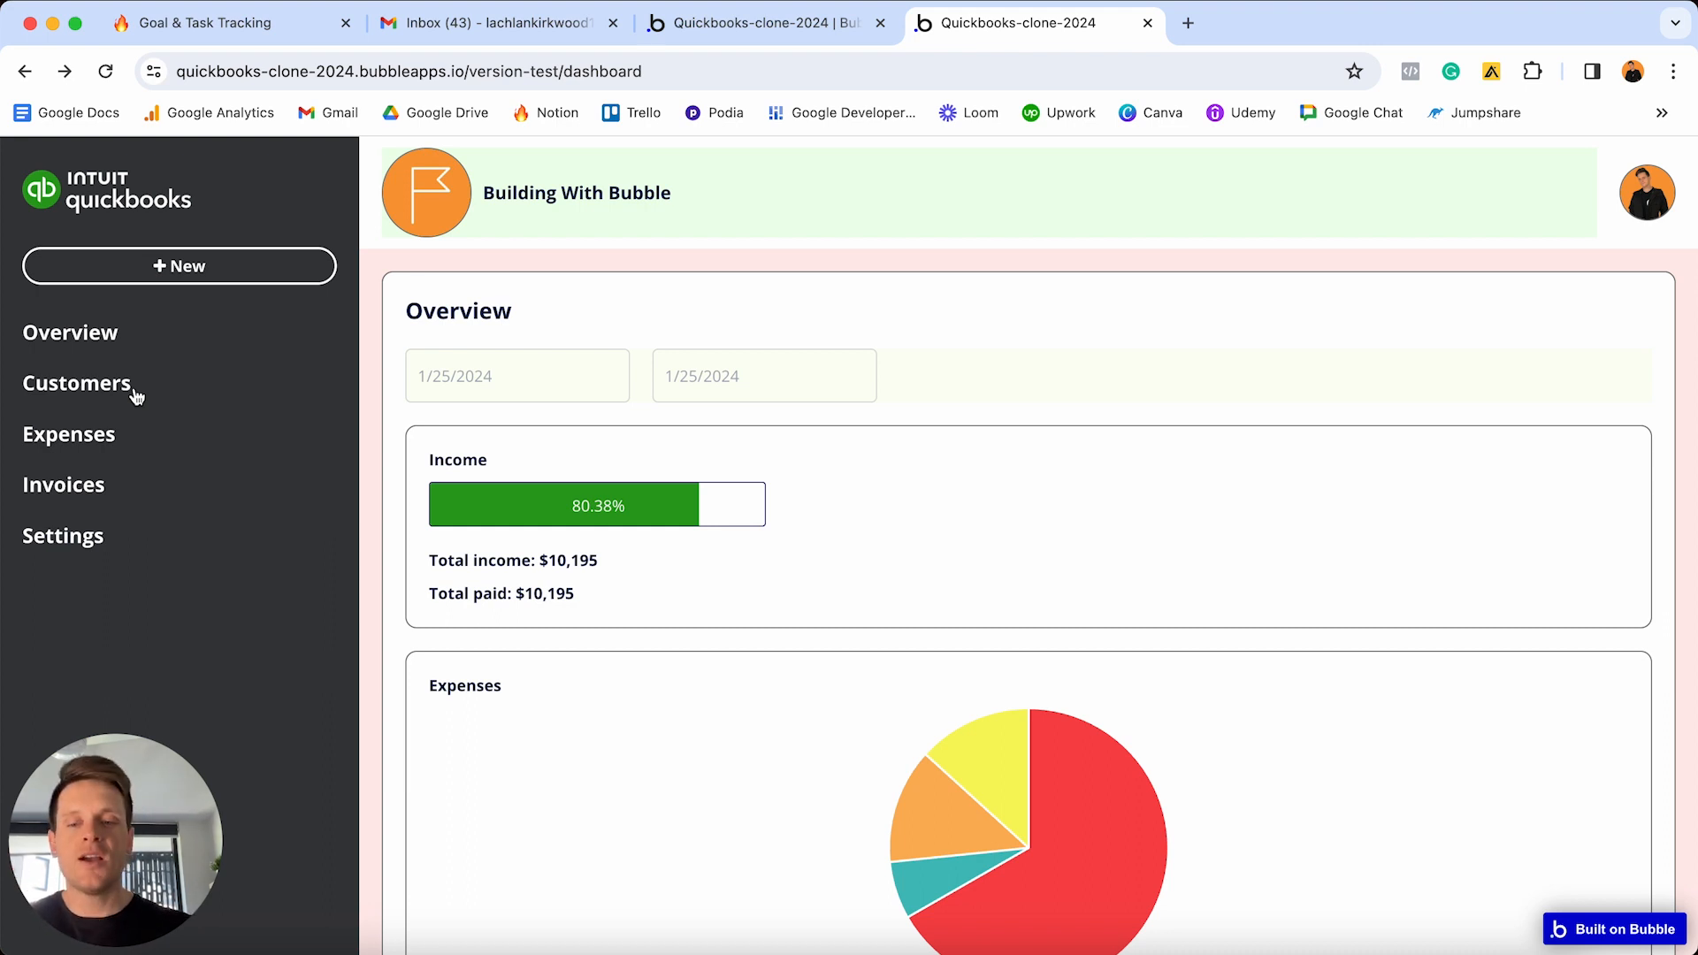
key(ctrl+Up)
- Back in the editor, select the dashboard page as the content area's first parent
click(373, 283)
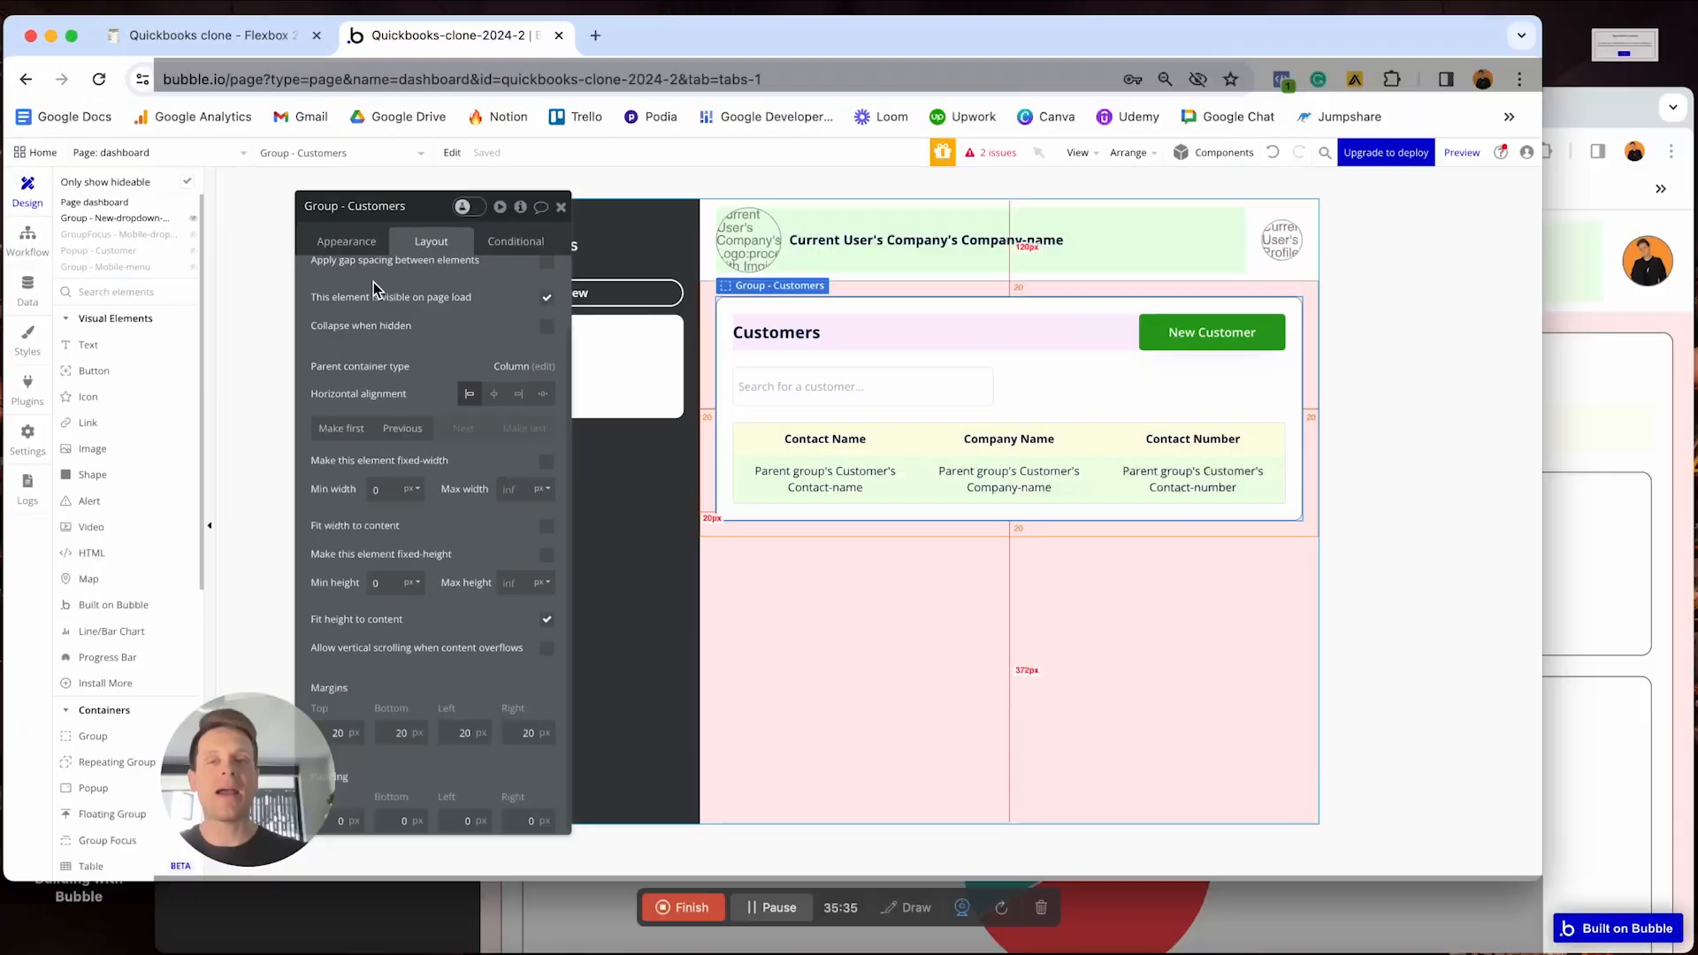
click(616, 212)
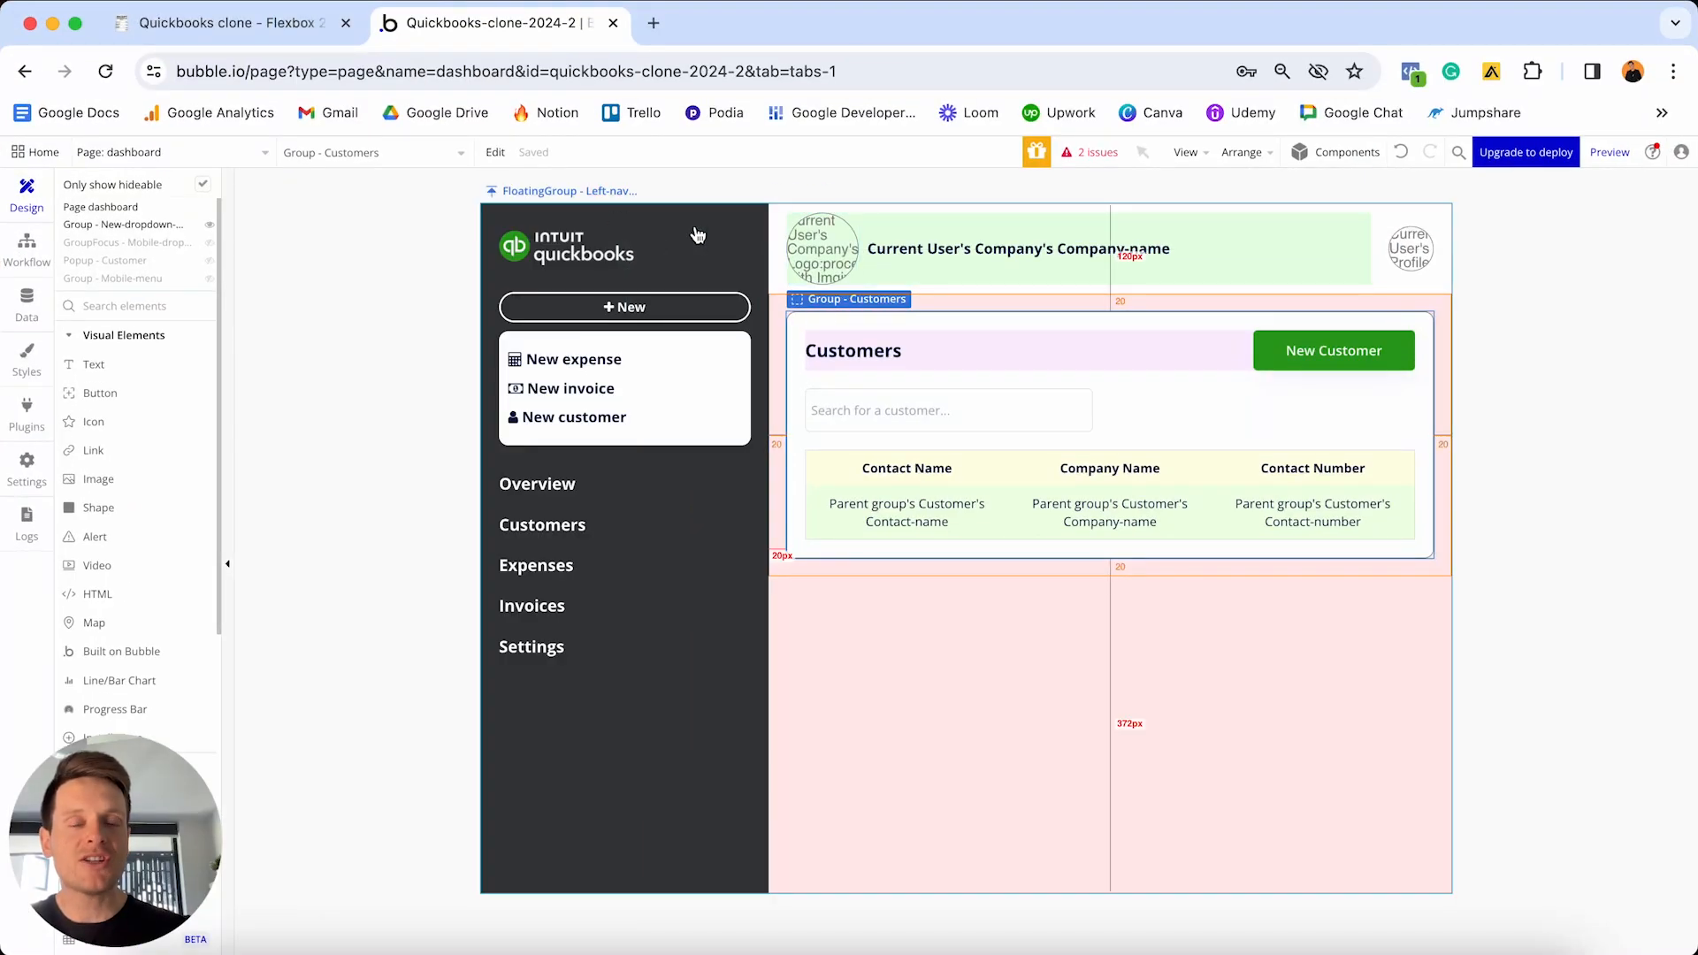
double_click(918, 657)
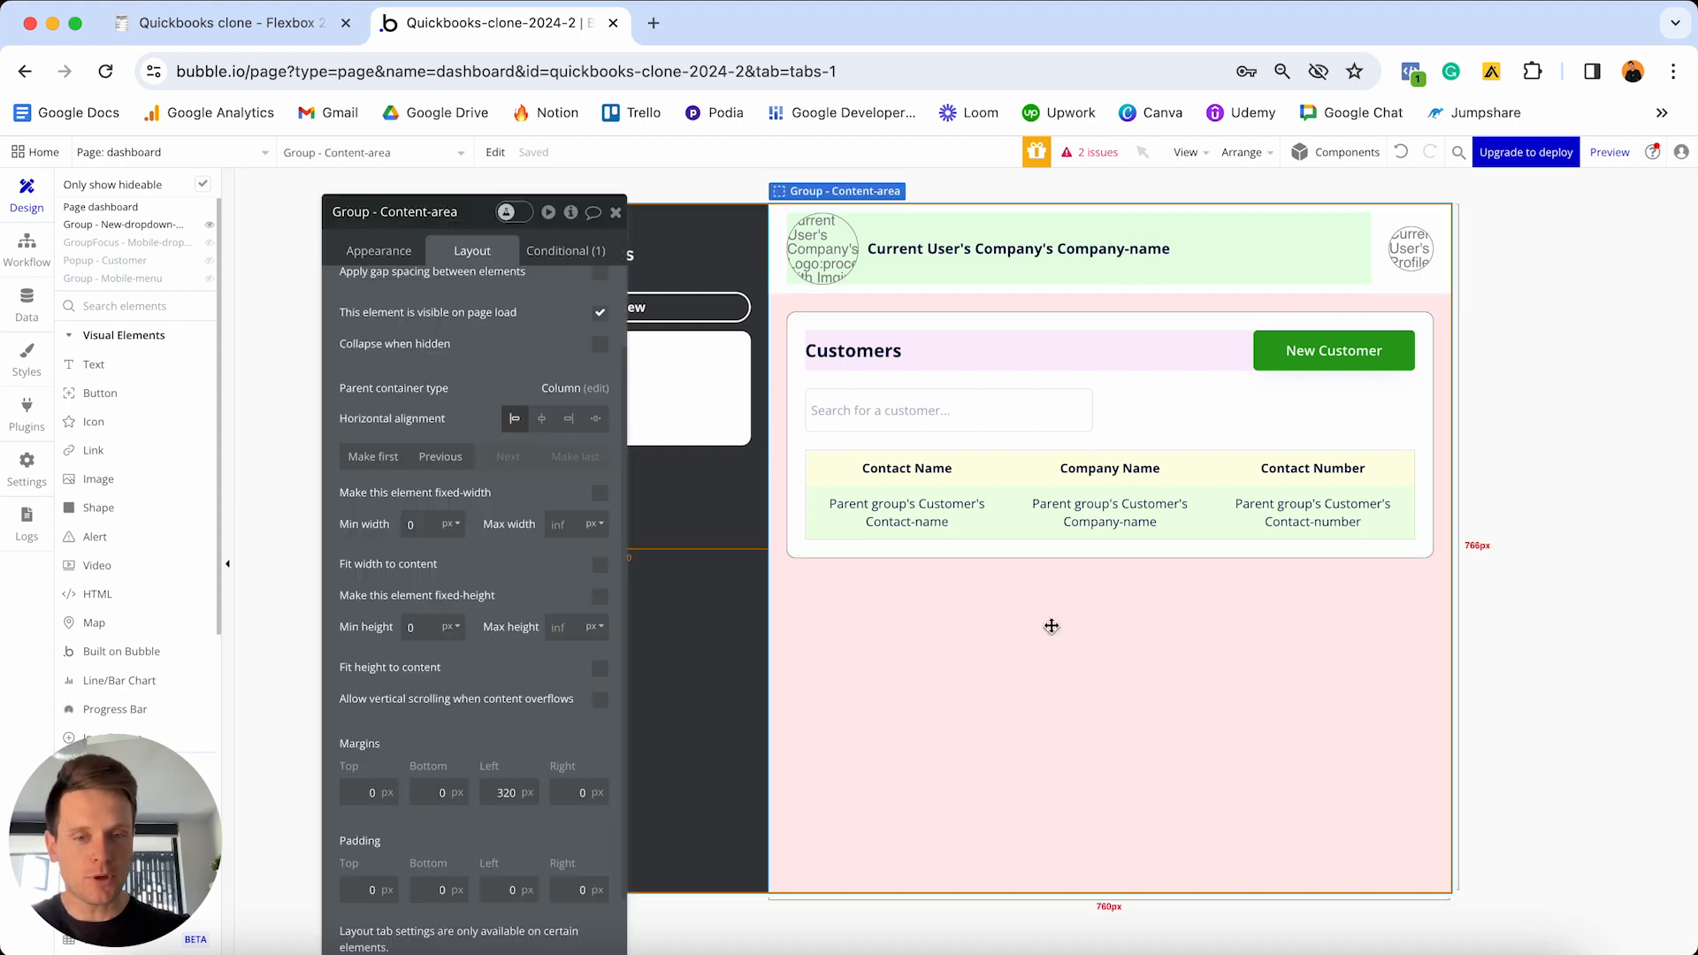
right_click(1019, 689)
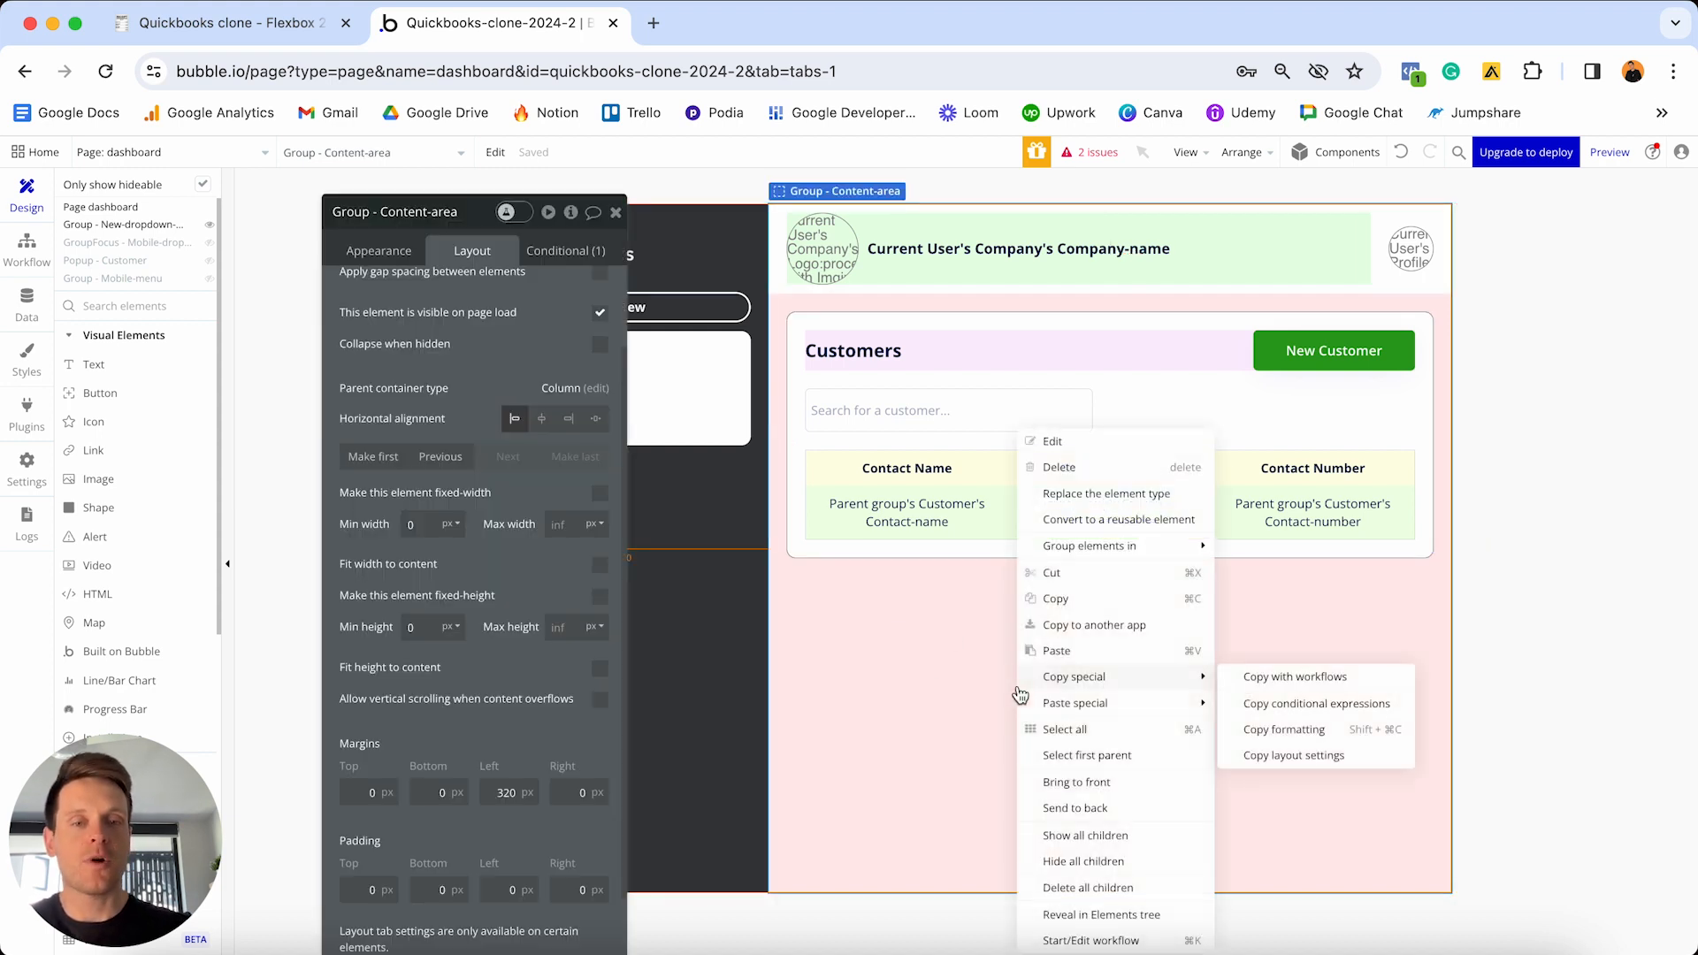
click(1083, 768)
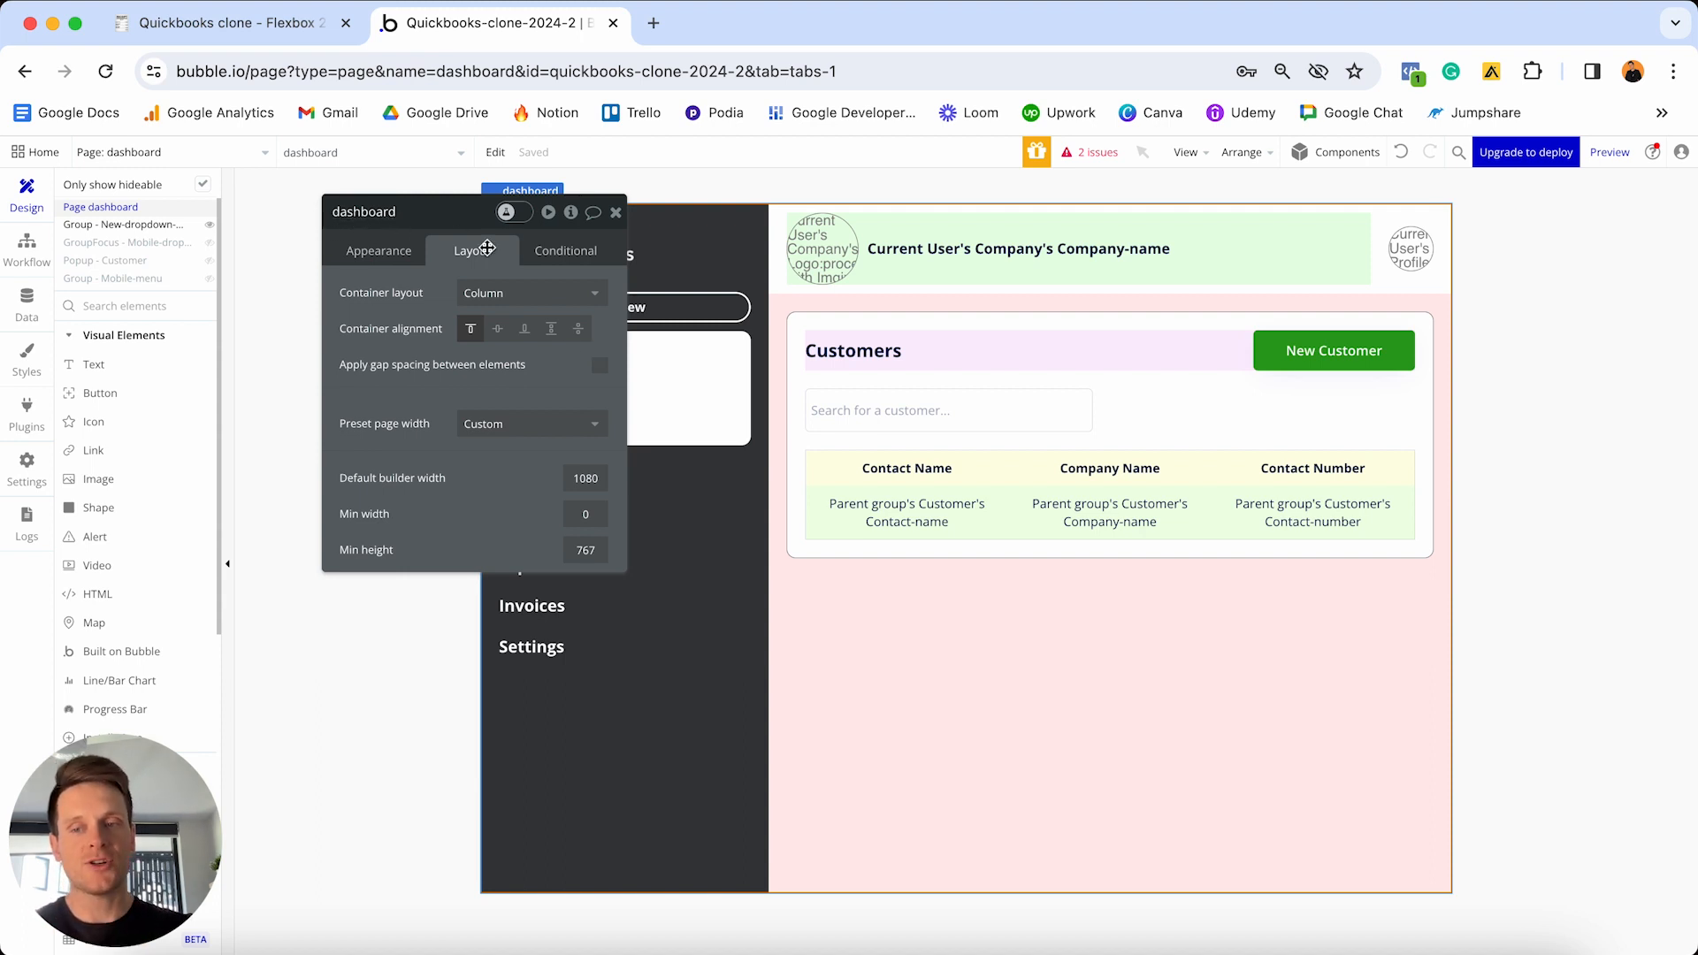
- Open the page's Element inspector and start adding a new custom state
click(571, 214)
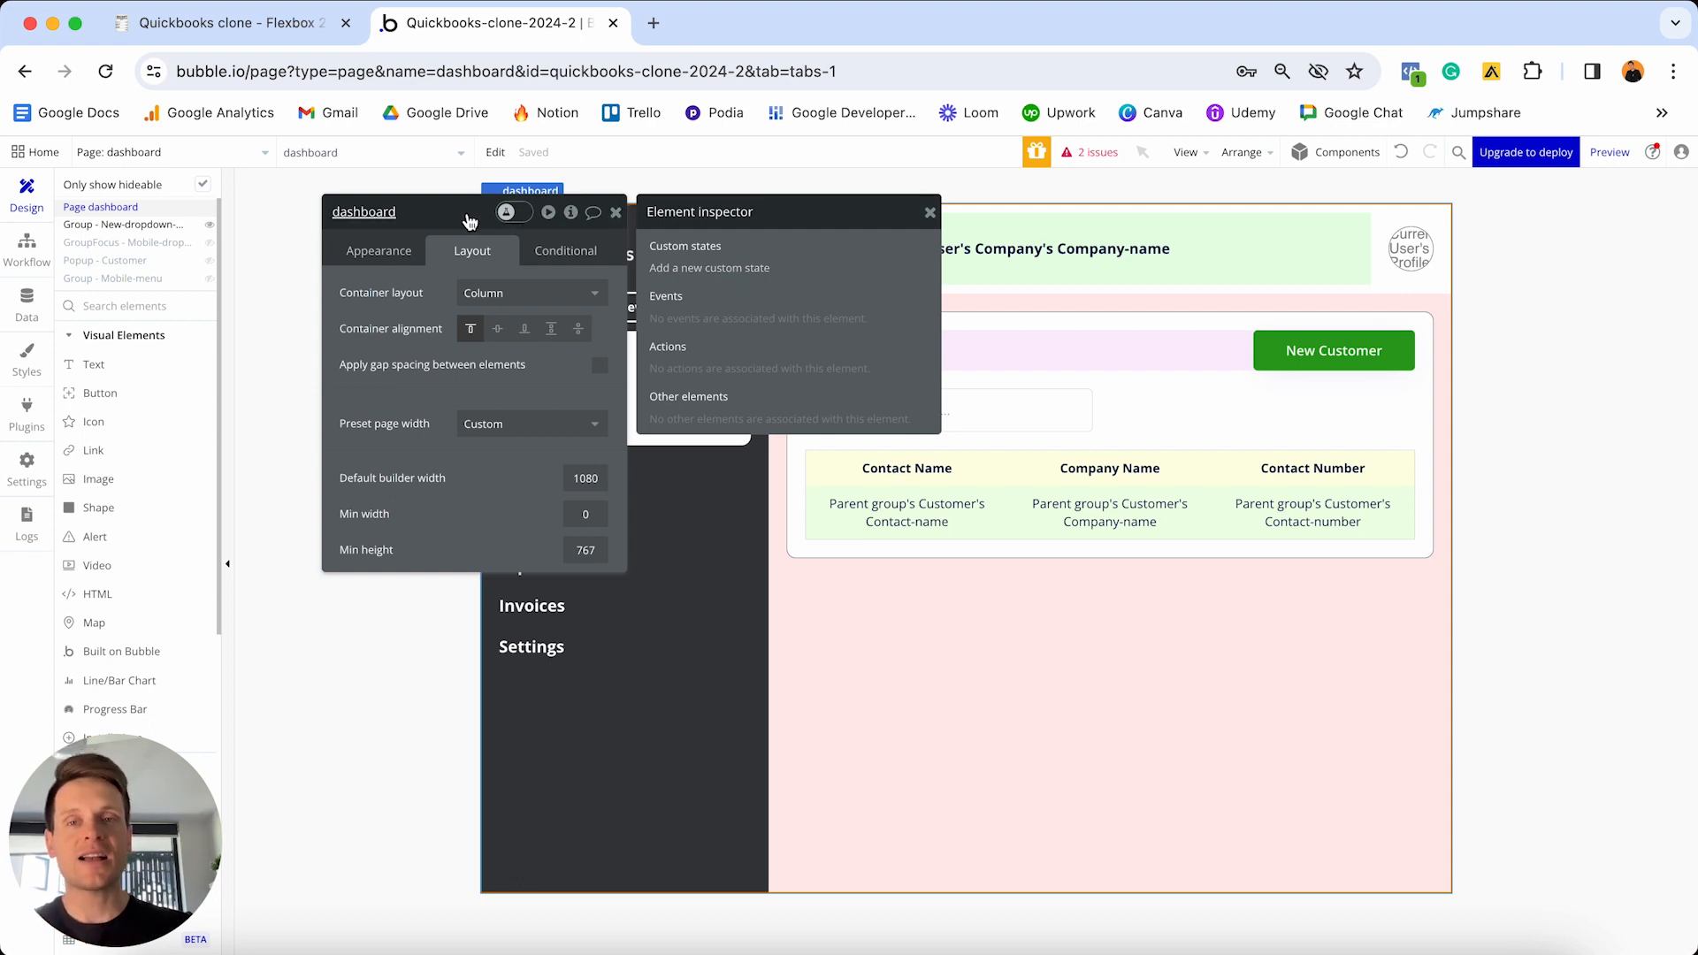
drag(467, 217, 1007, 222)
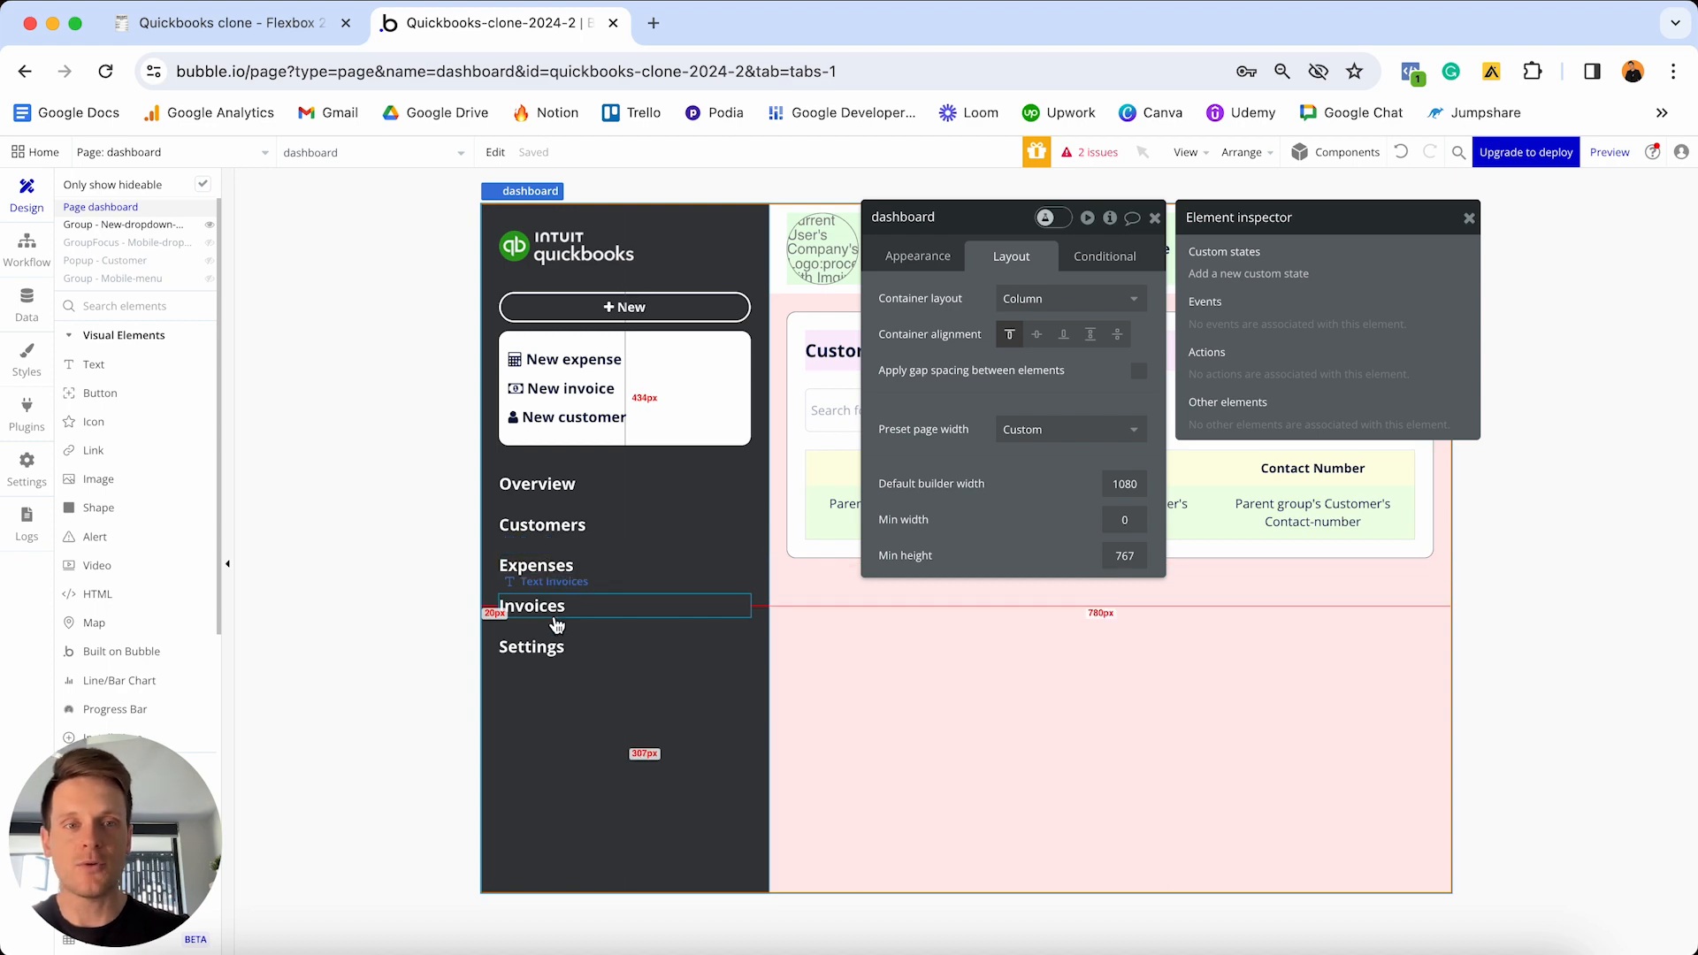
click(1270, 276)
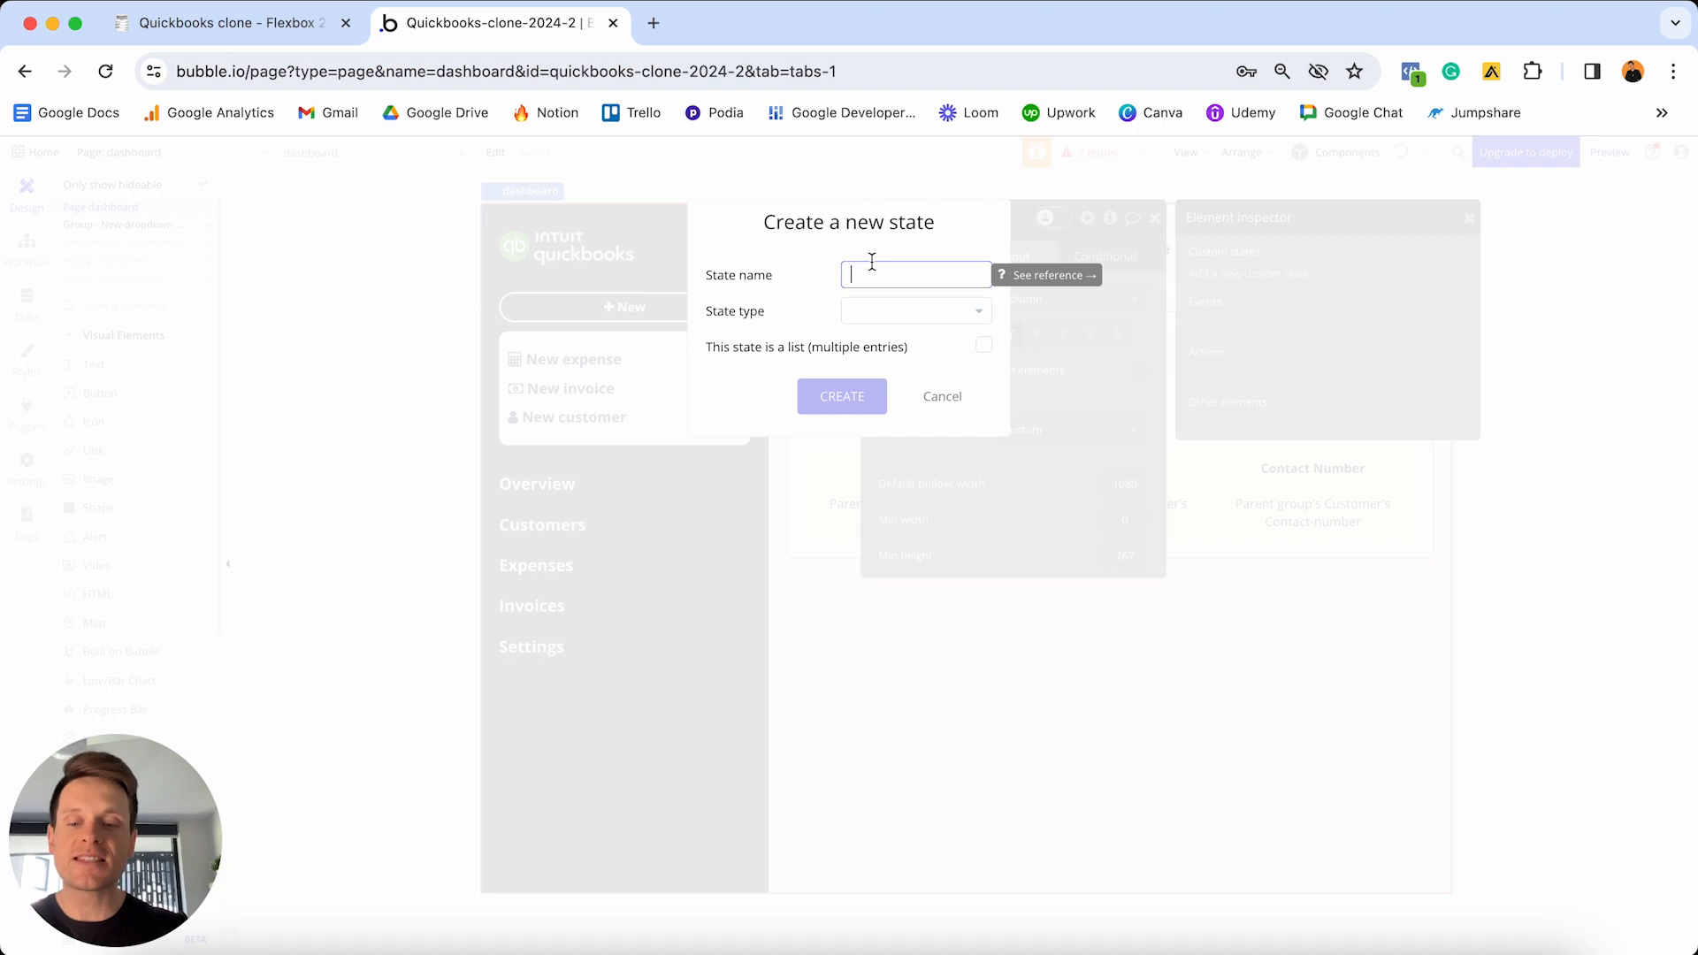
- Create a yes / no custom state named Display-data with default value yes
text(Display-)
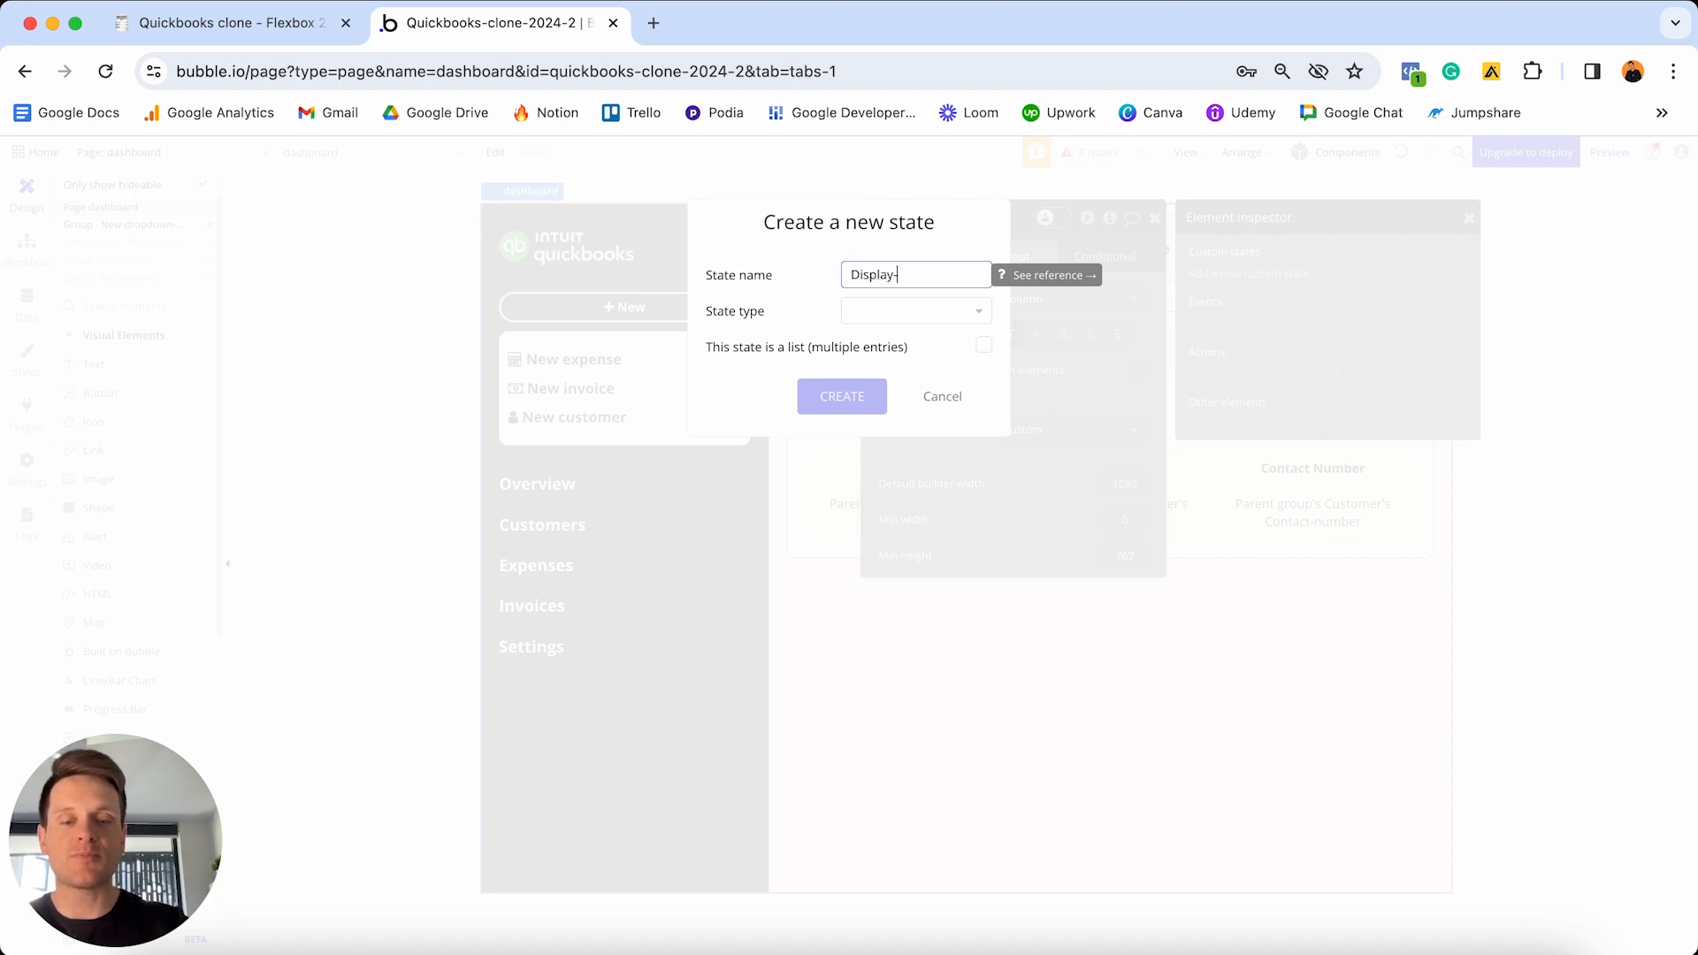
text(data)
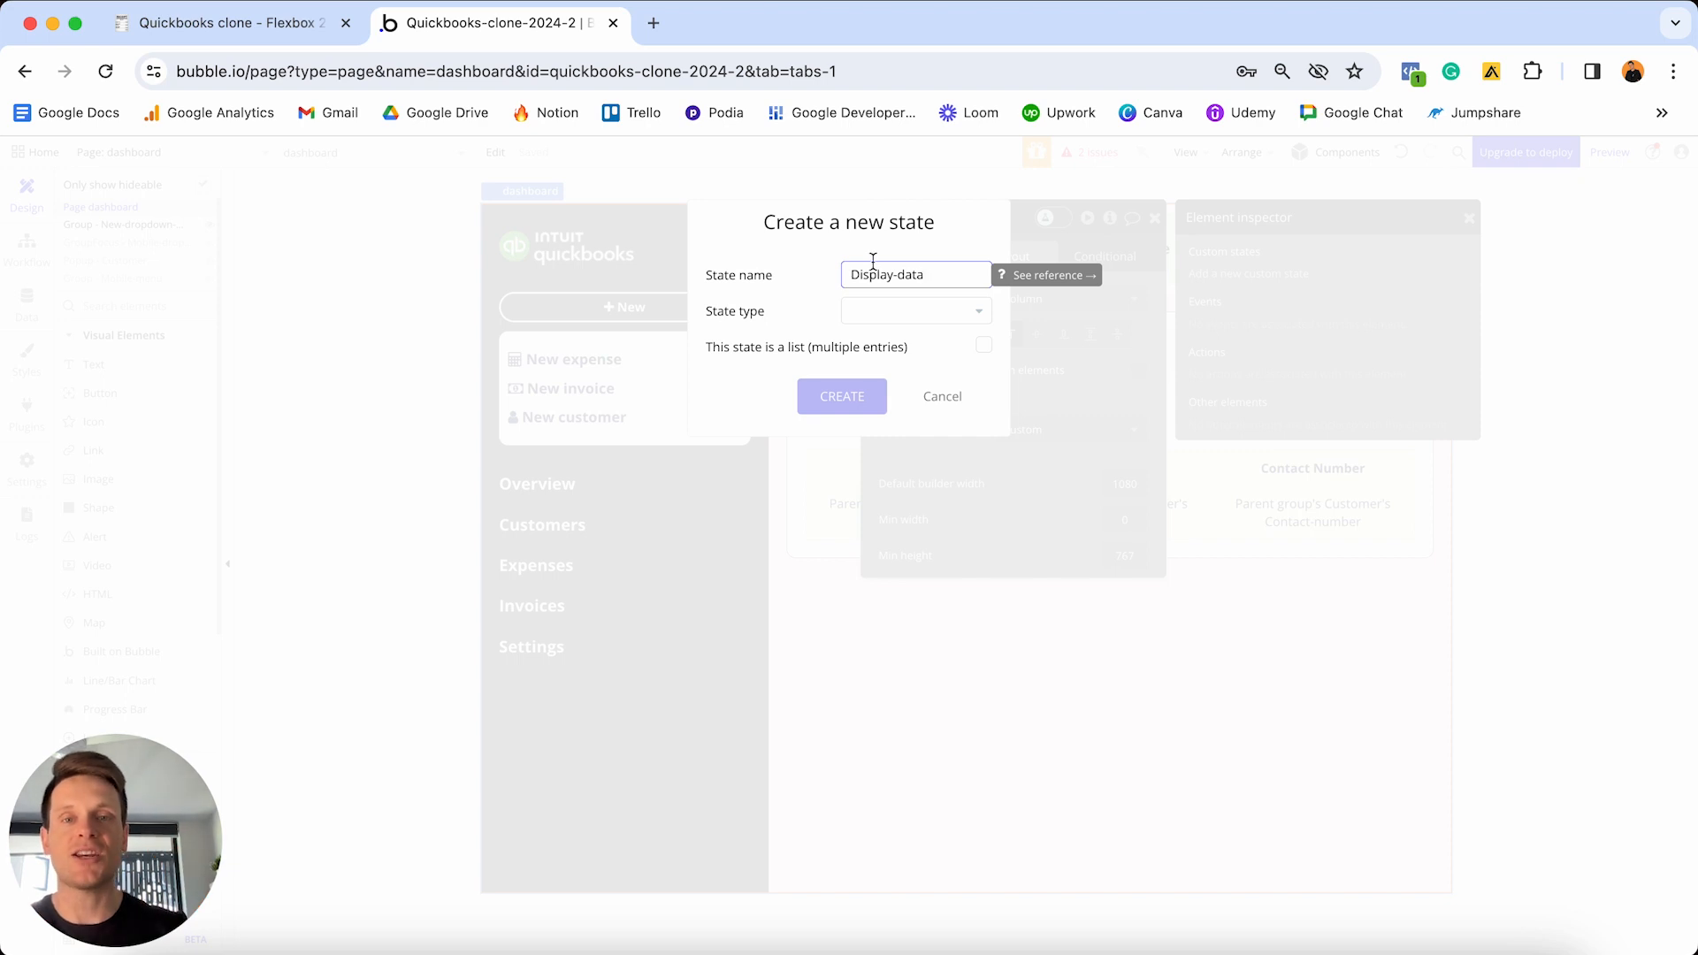
click(893, 317)
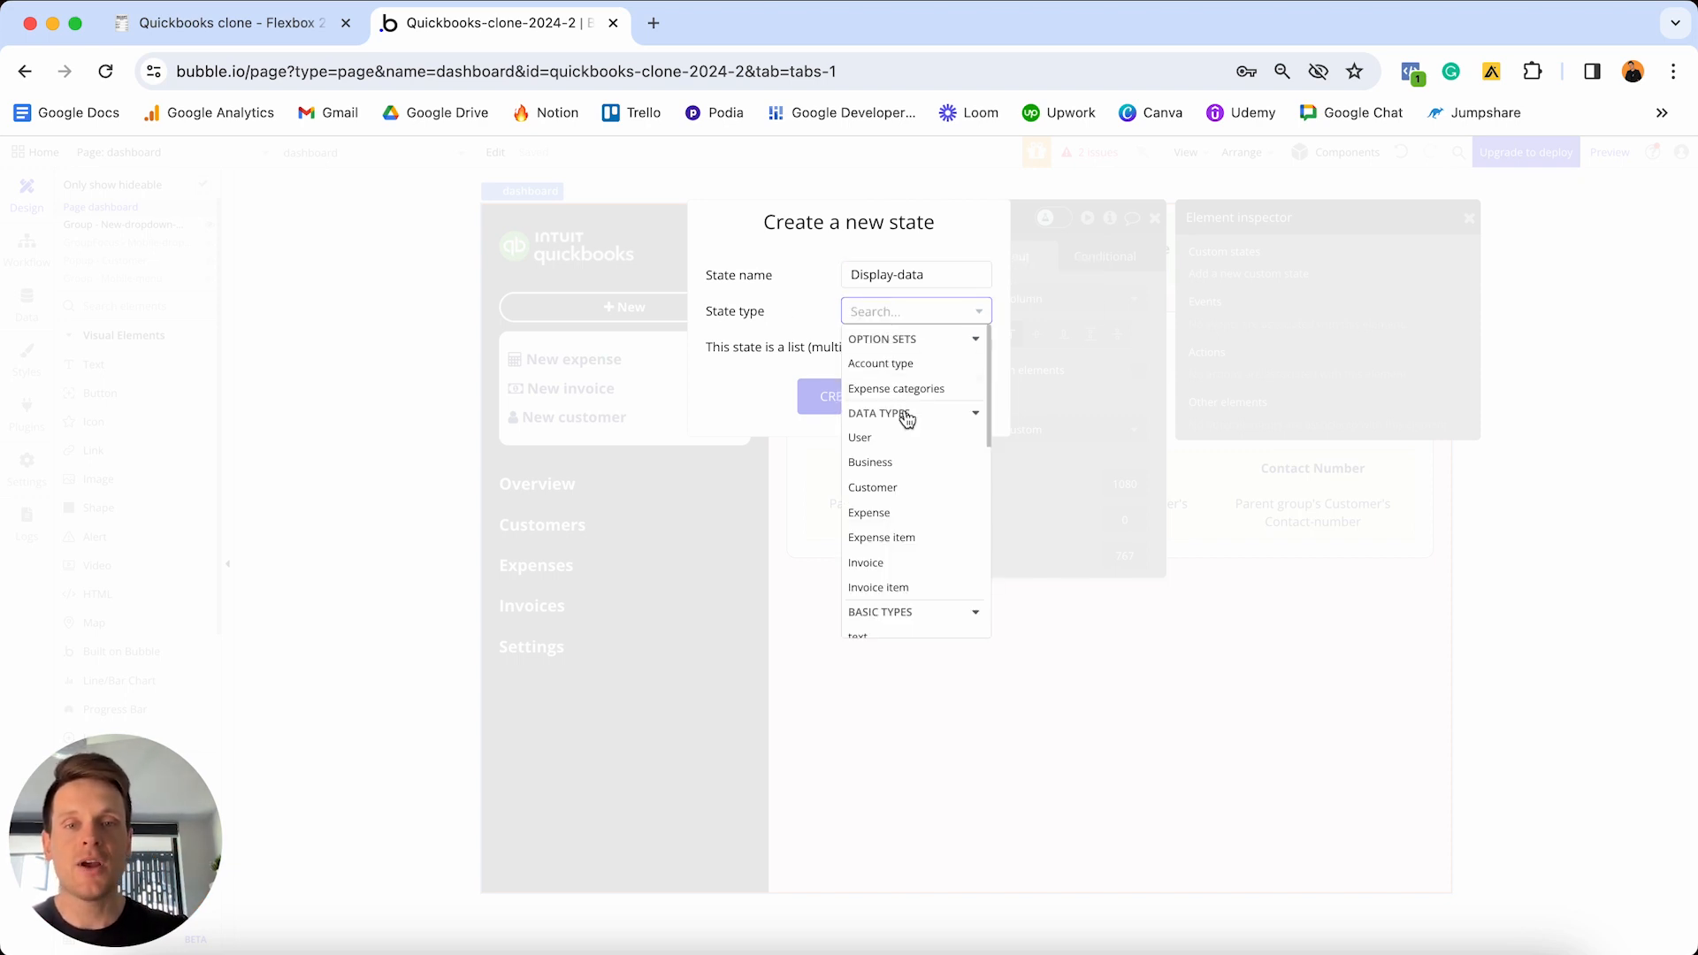
scroll(907, 419, down, 5)
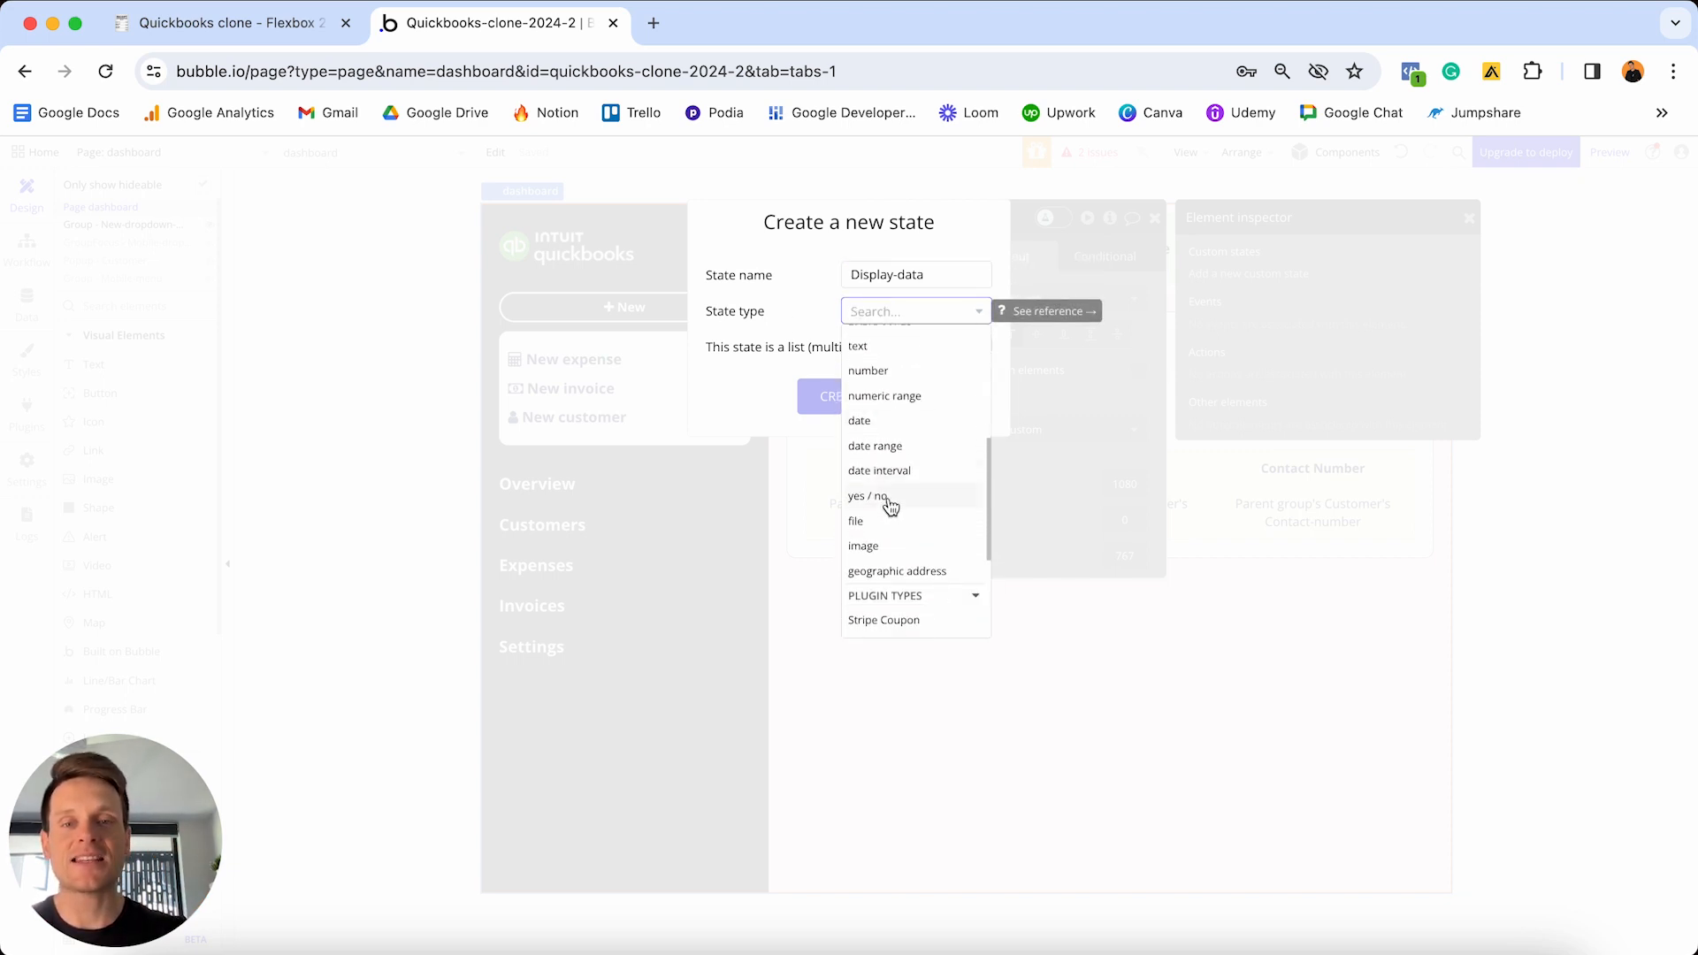
click(868, 496)
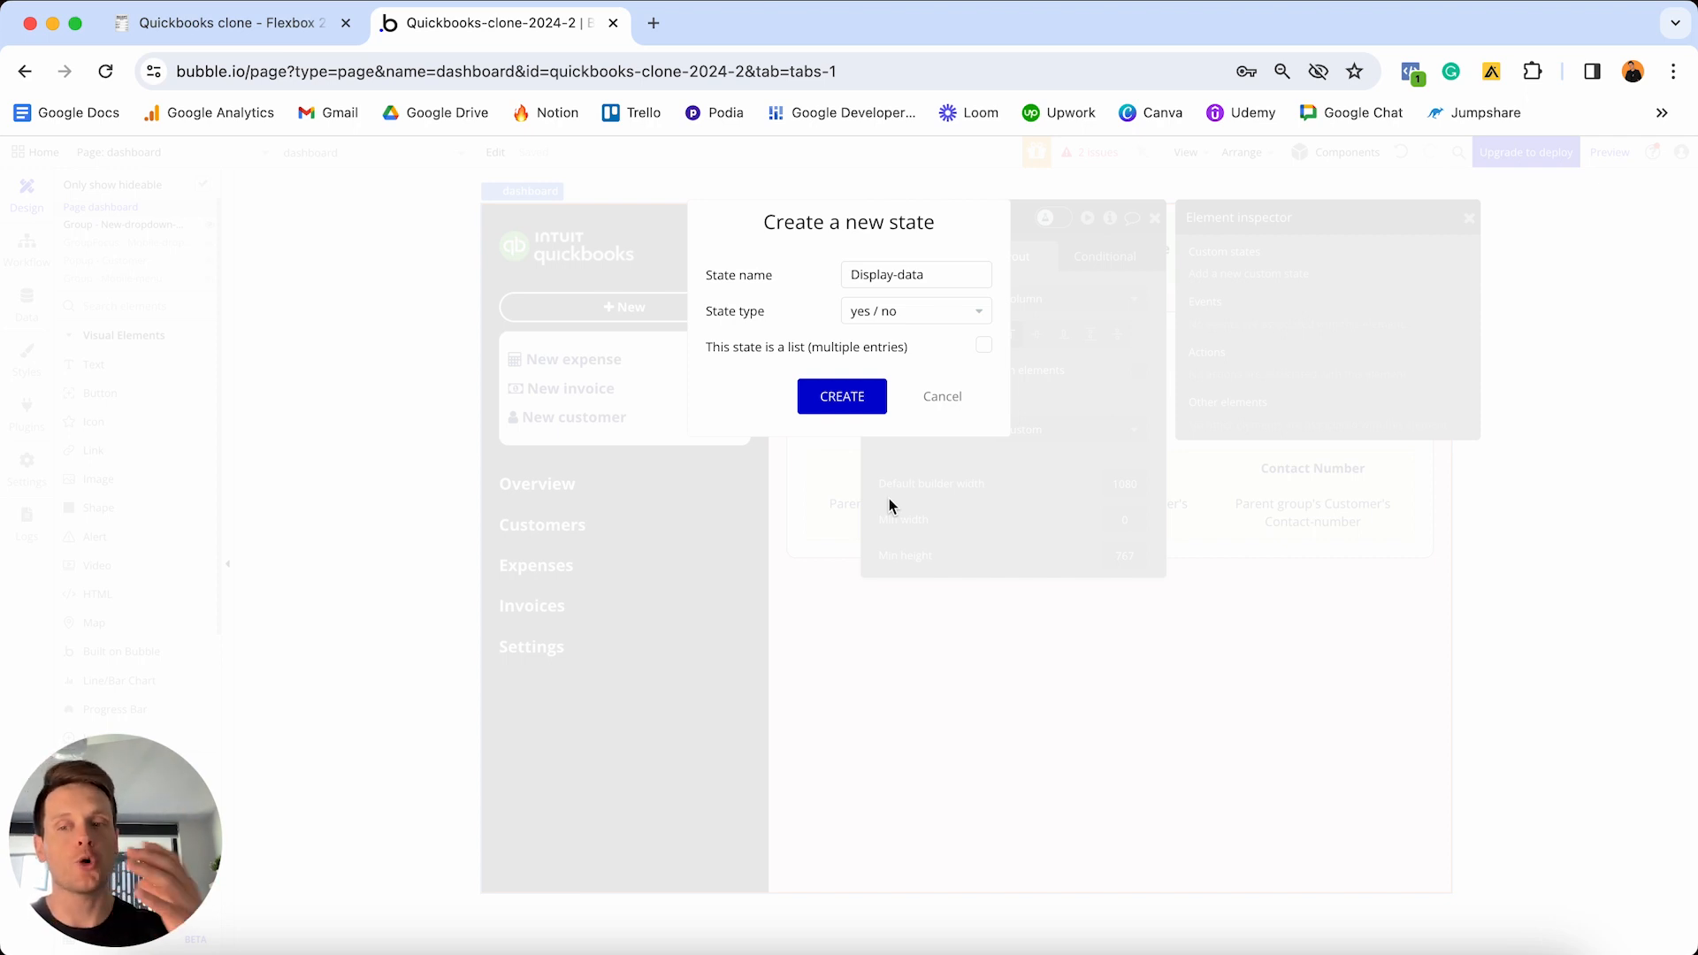
click(842, 396)
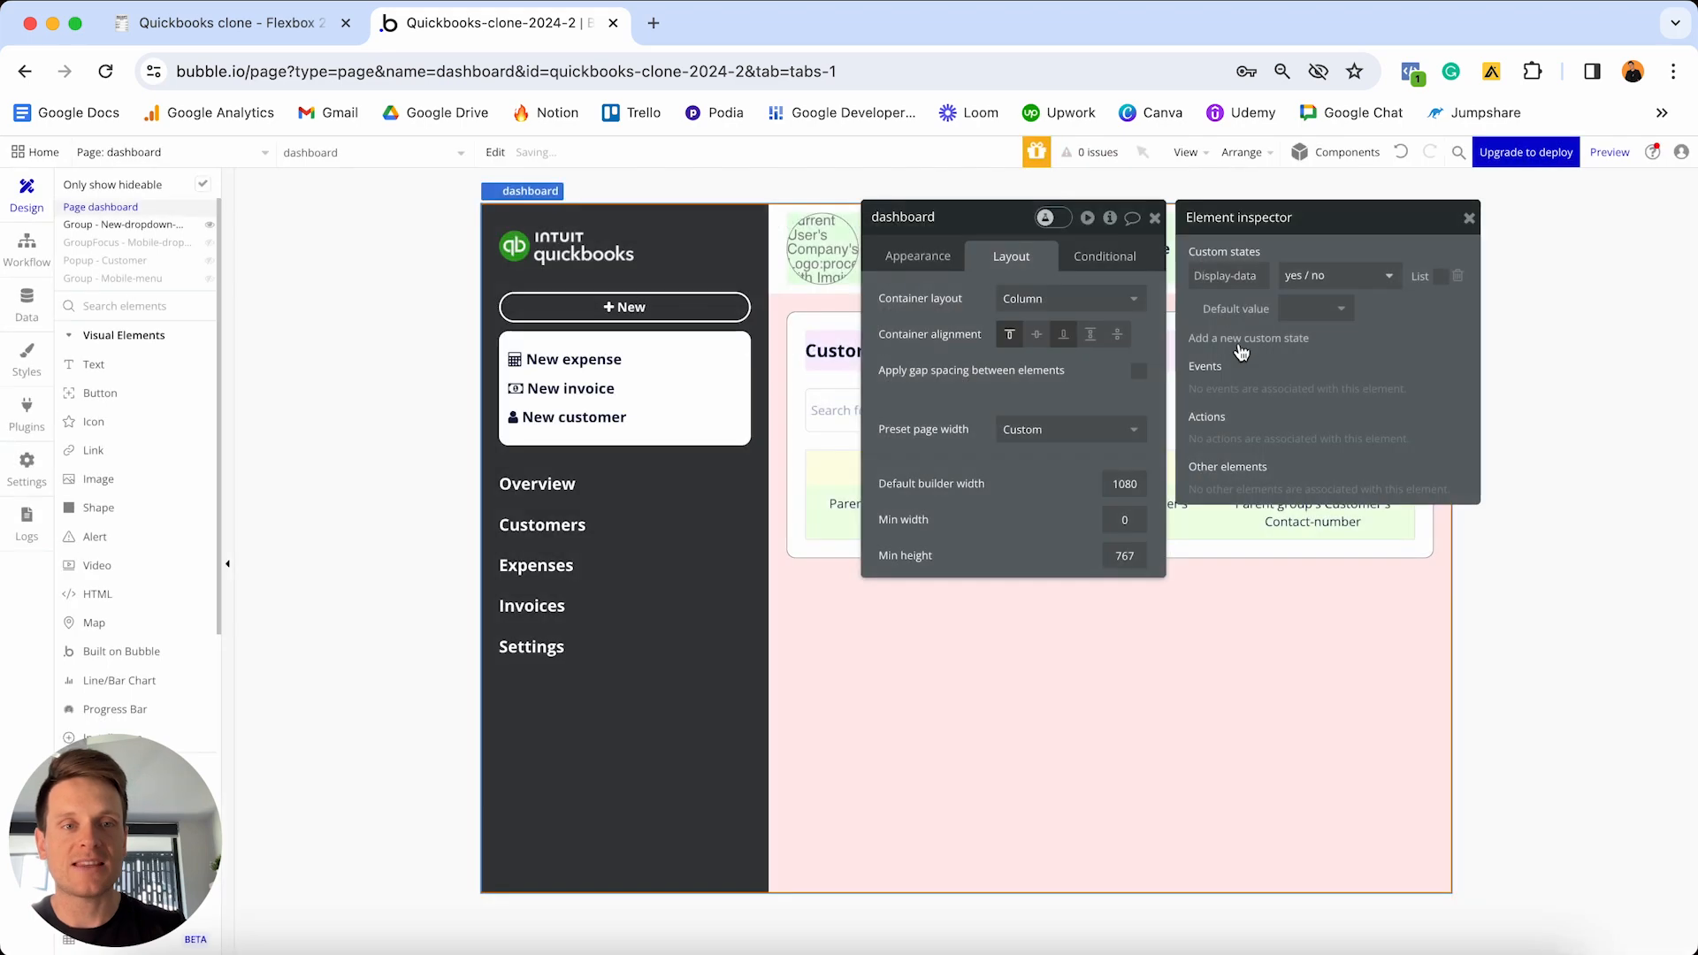
click(1306, 318)
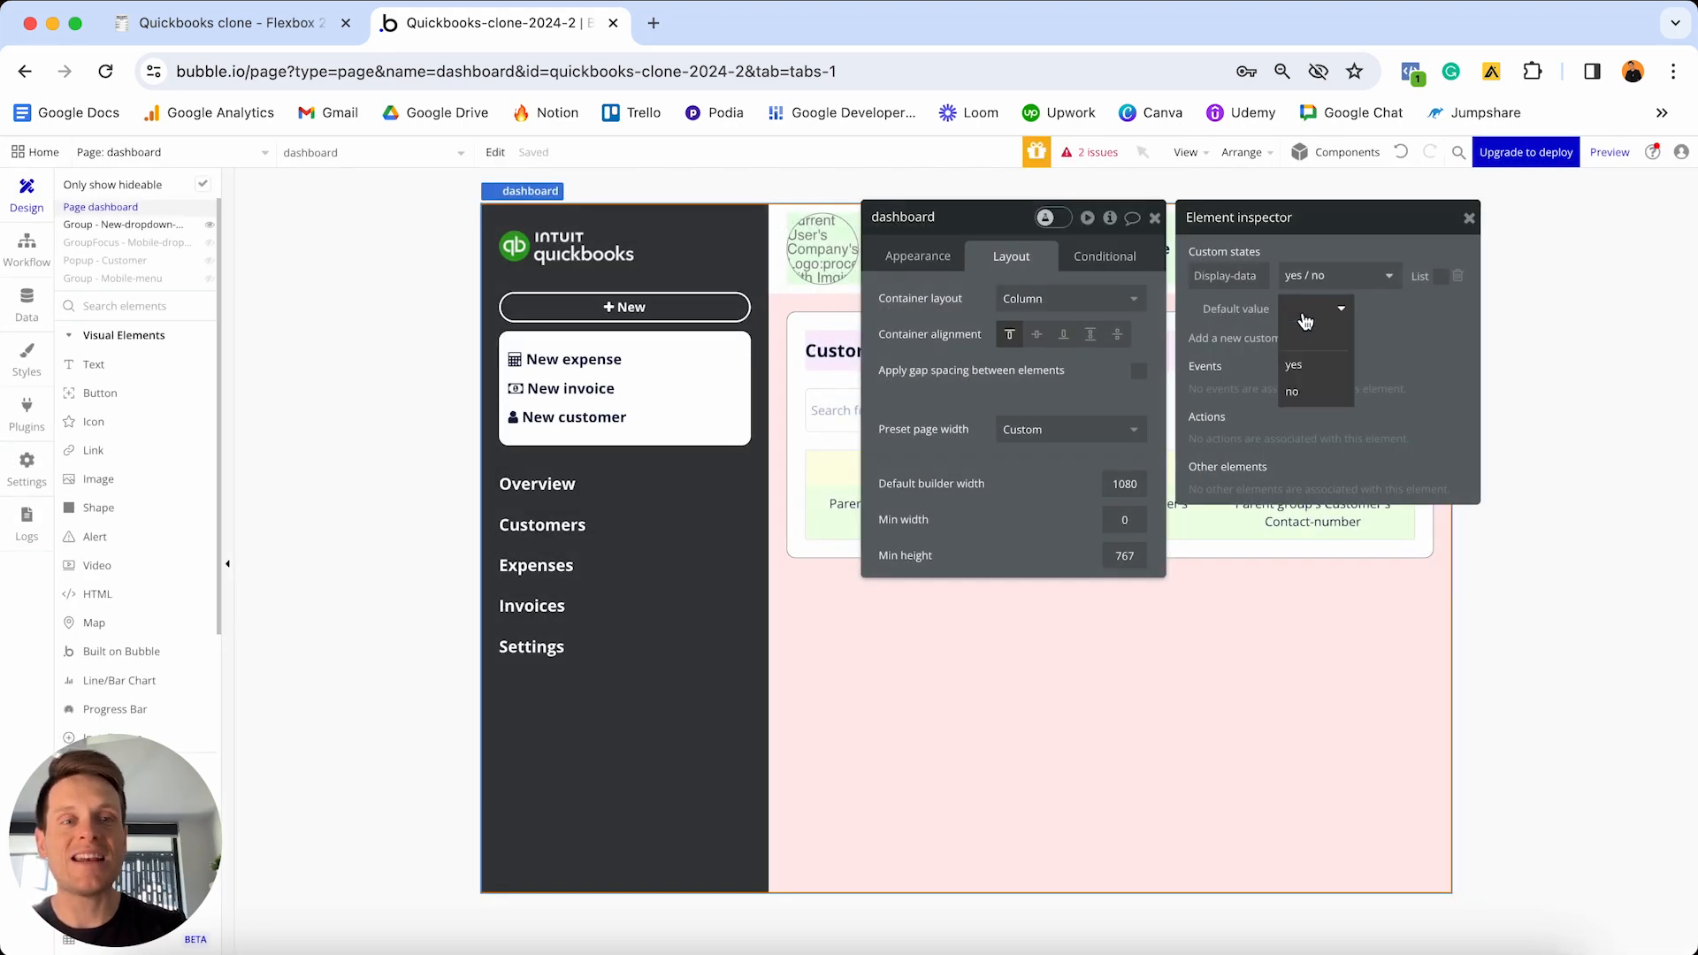
click(1297, 366)
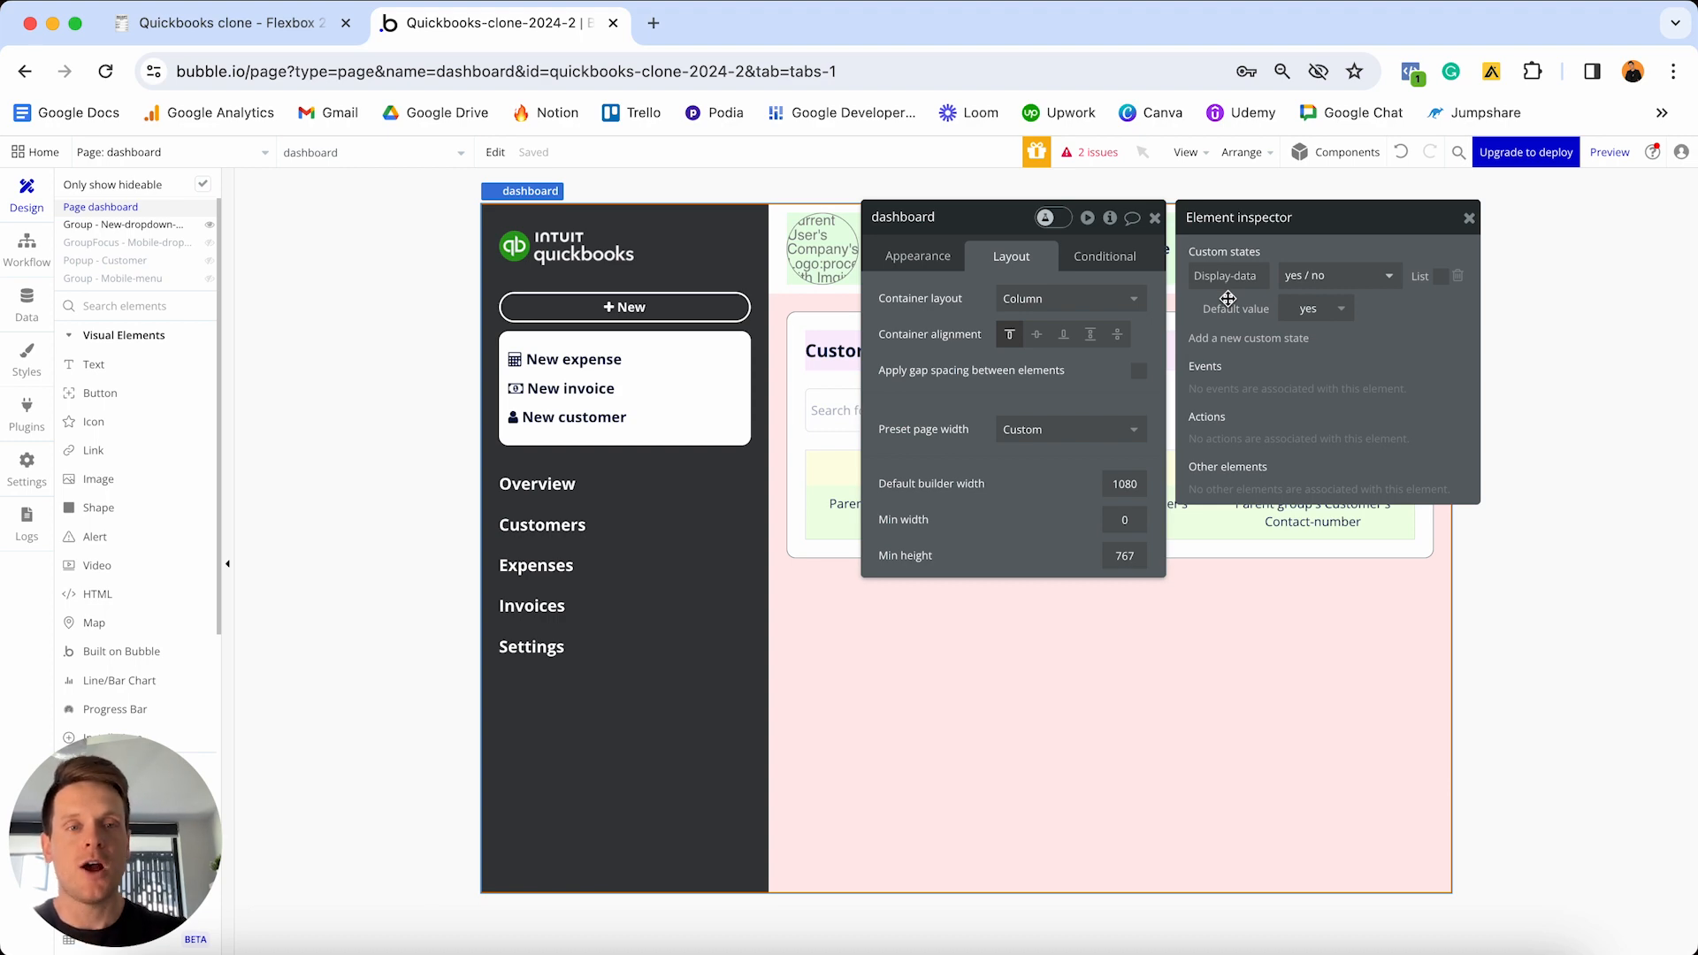
- Add a yes/no custom state 'Display-customers' to the dashboard page with default value no
click(1234, 340)
text(D)
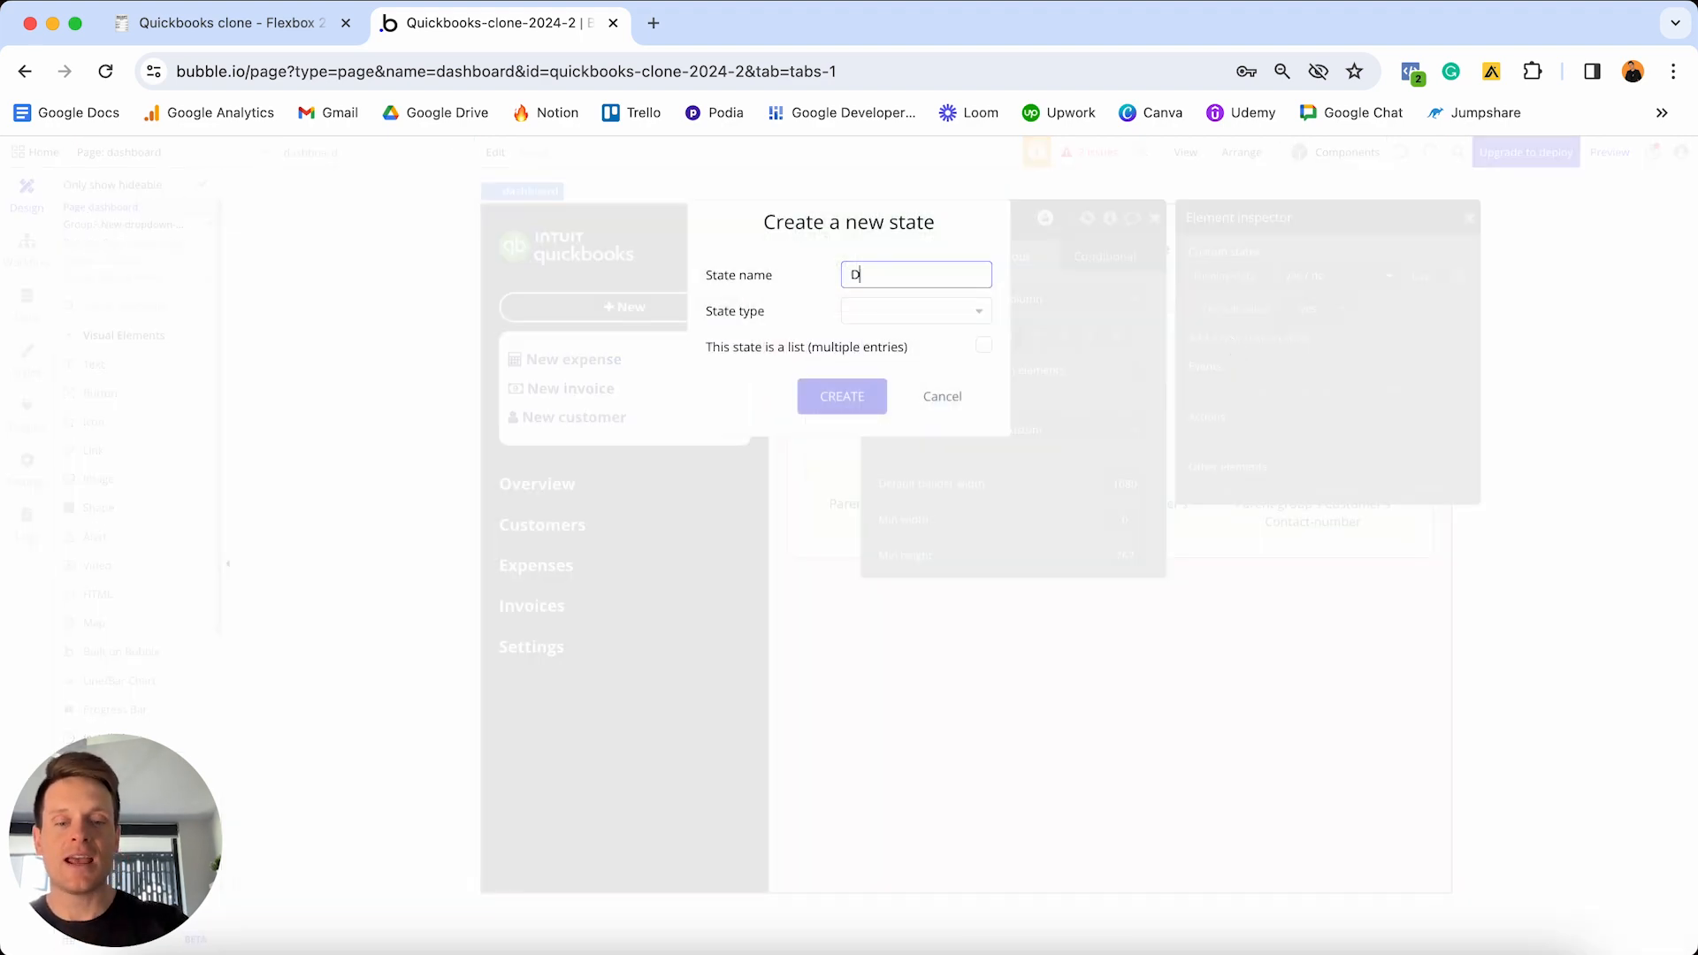
text(isplay-c)
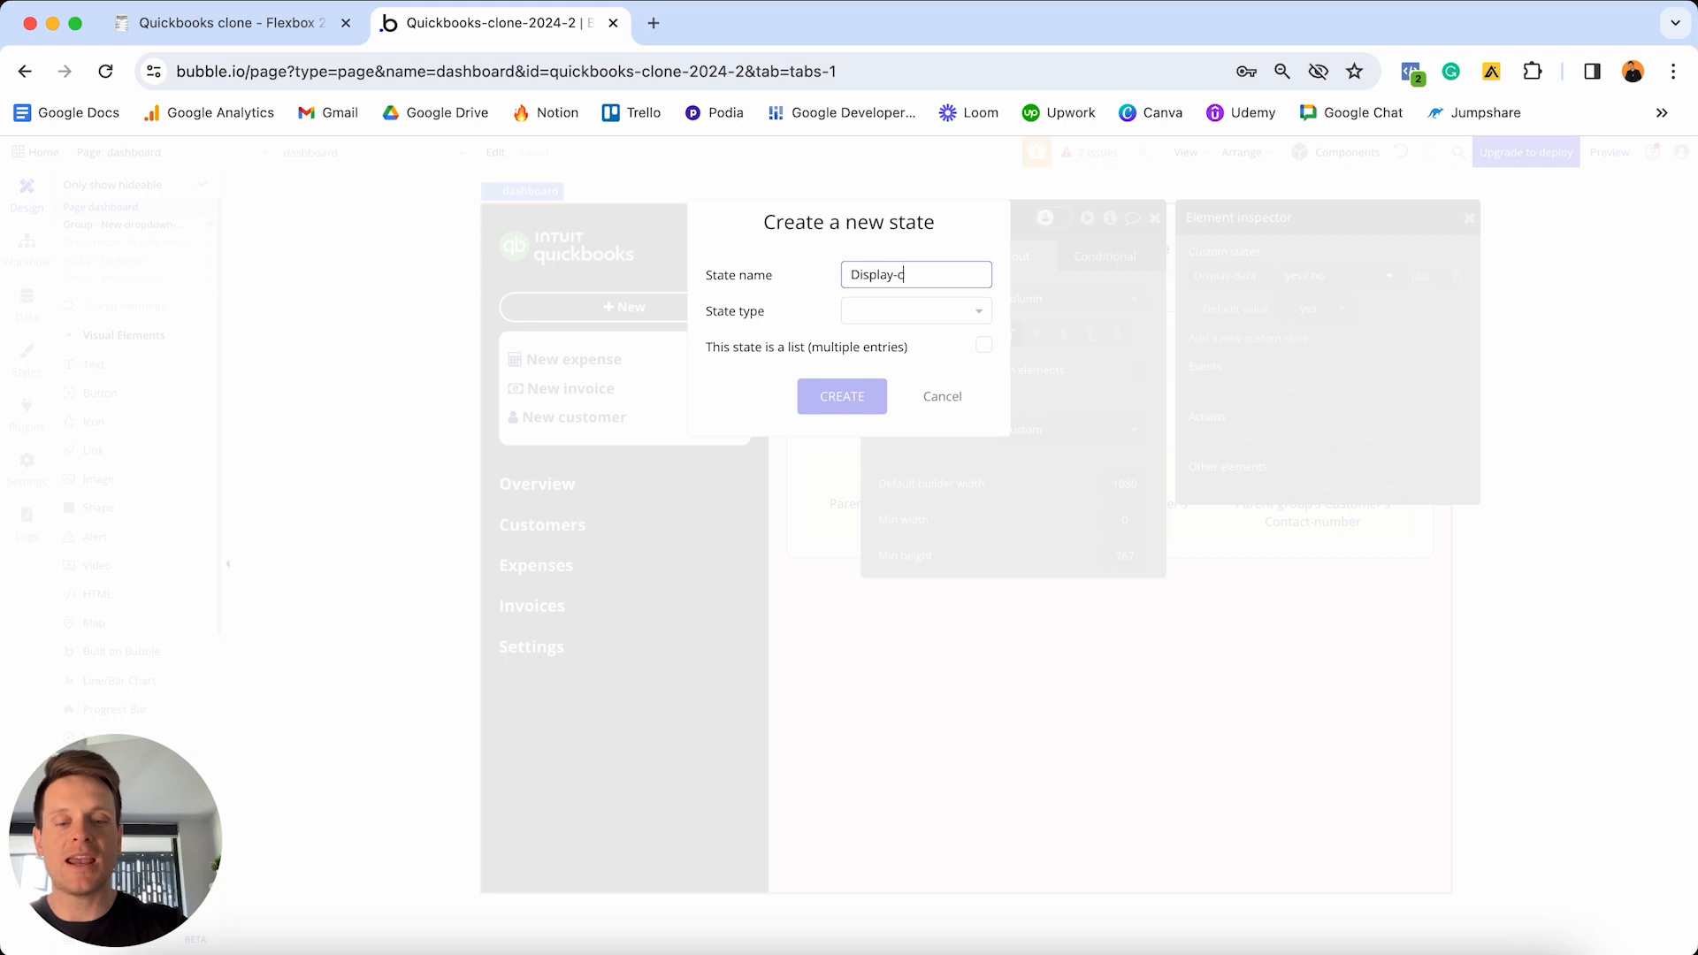
text(ustomers)
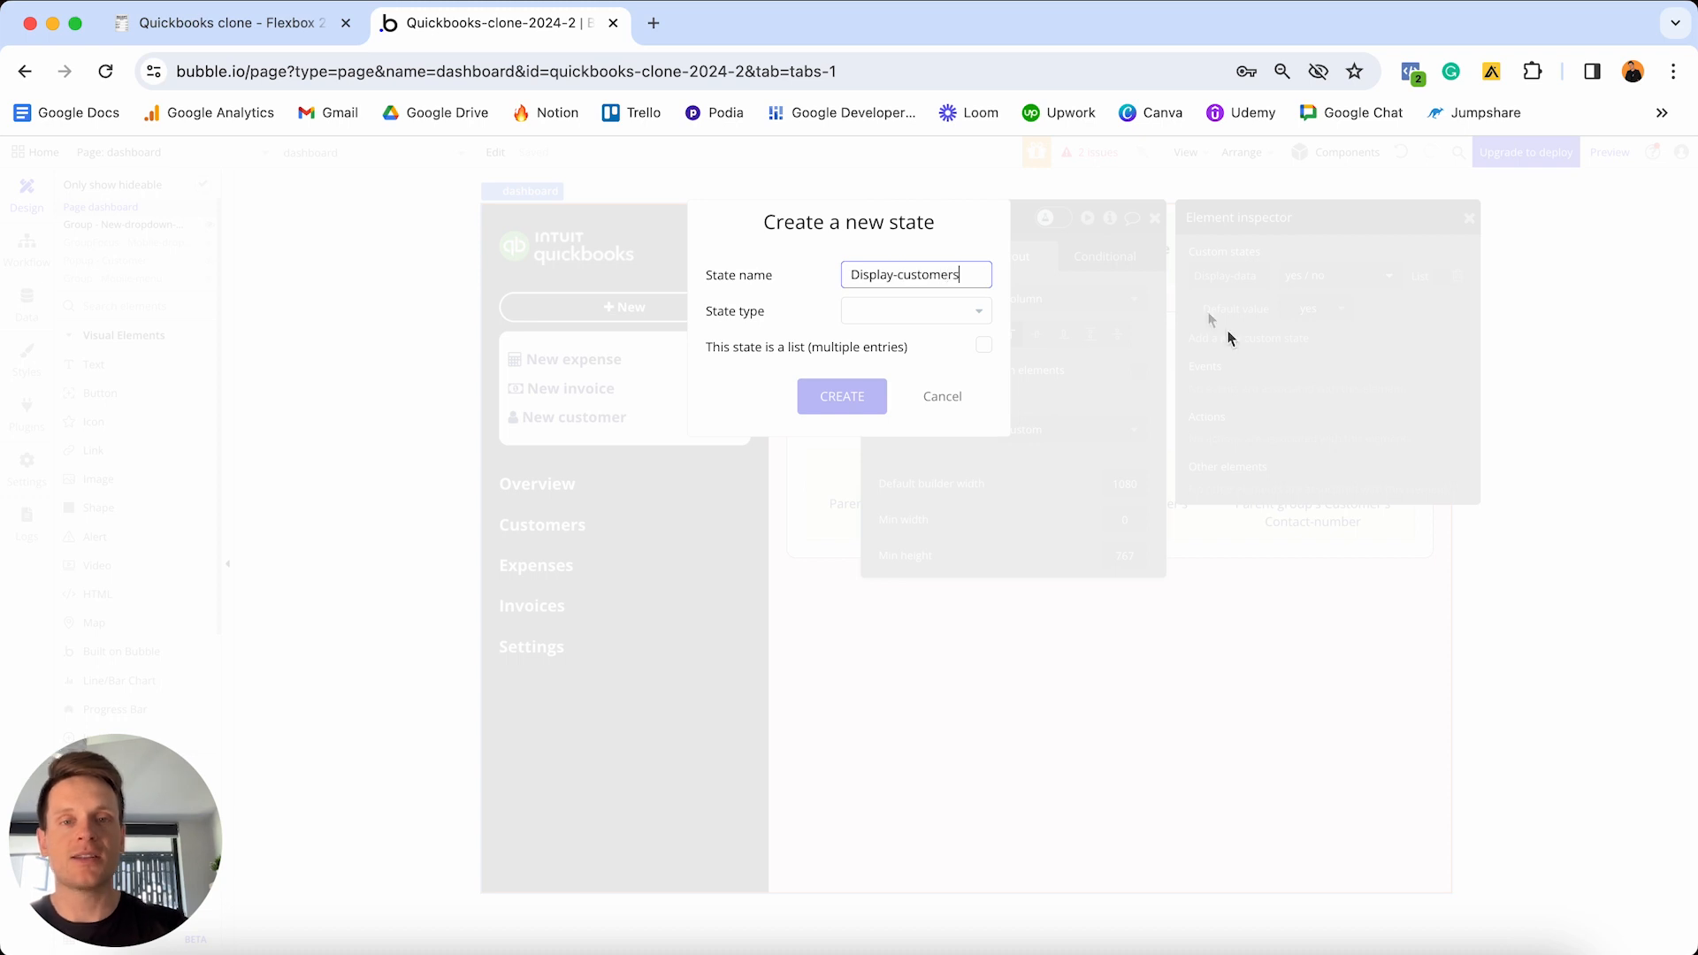
click(967, 314)
scroll(917, 542, down, 2)
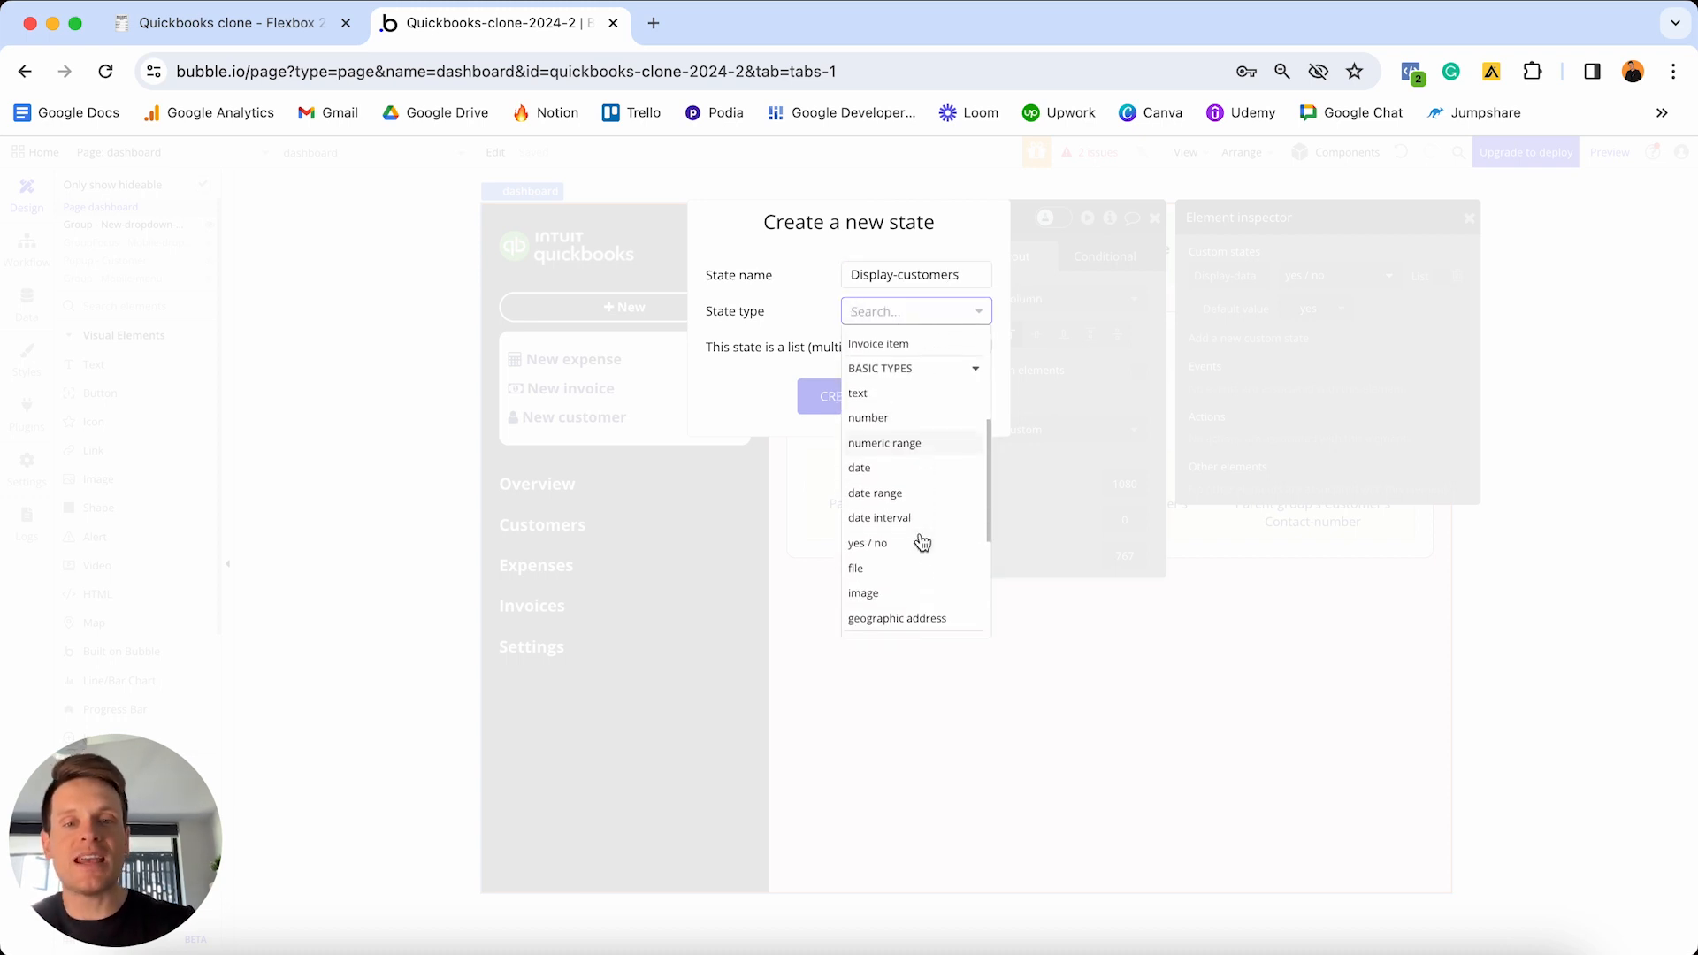
click(908, 550)
click(865, 398)
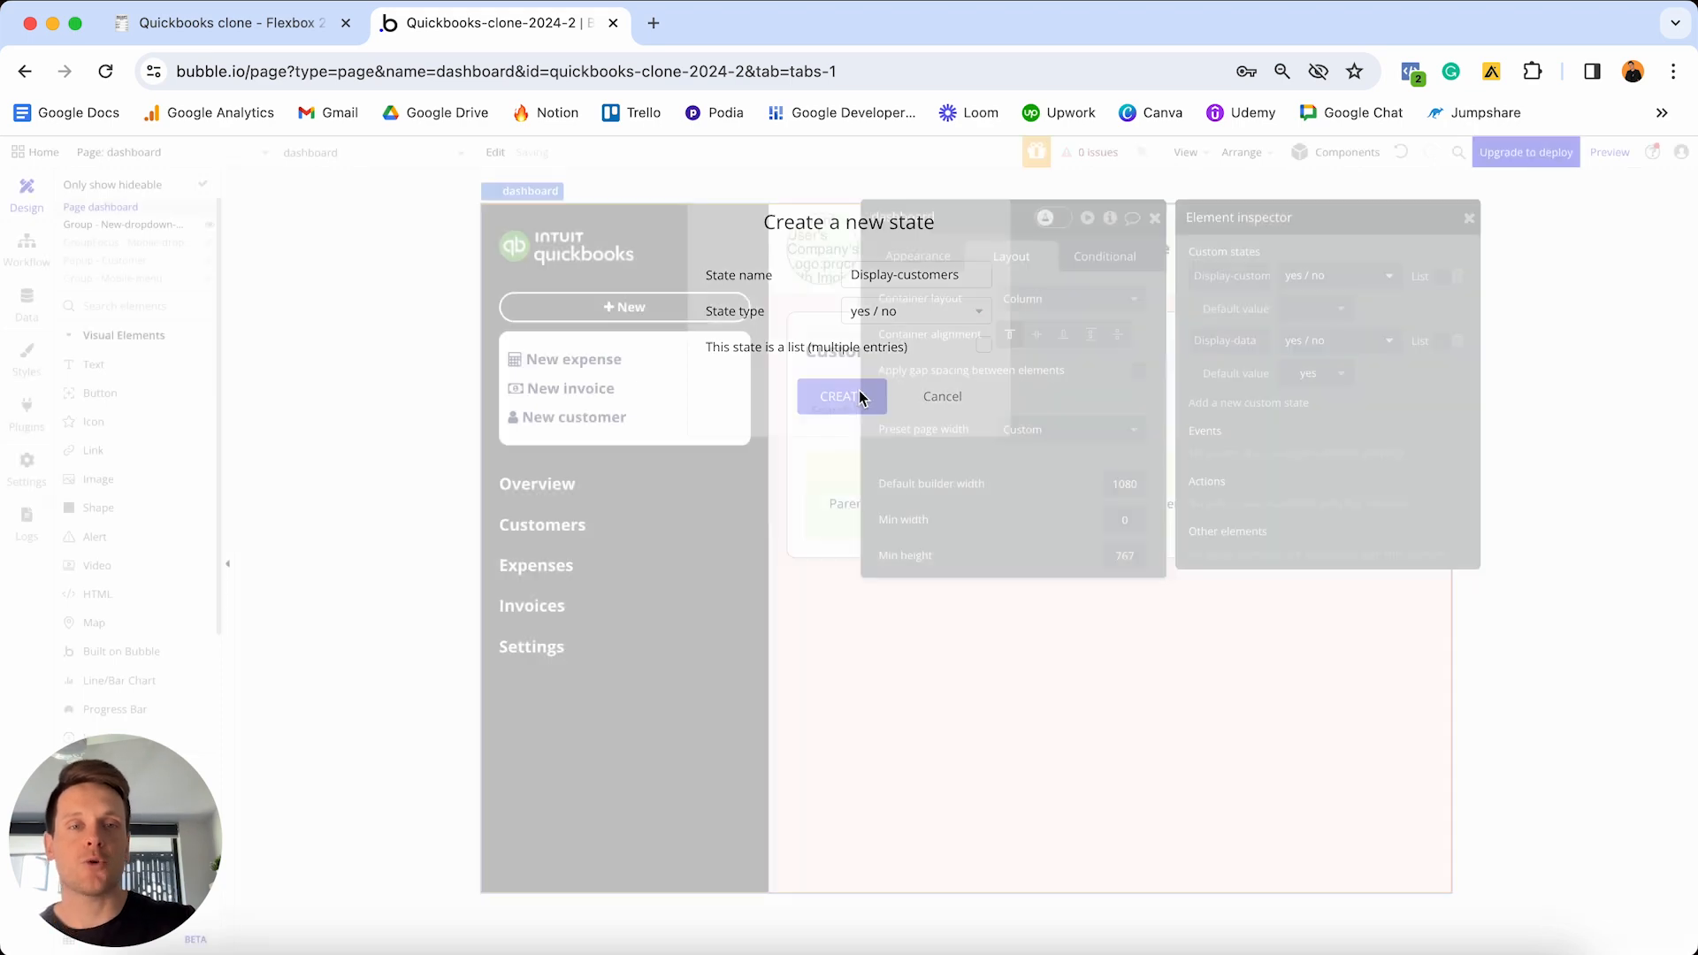
click(1314, 309)
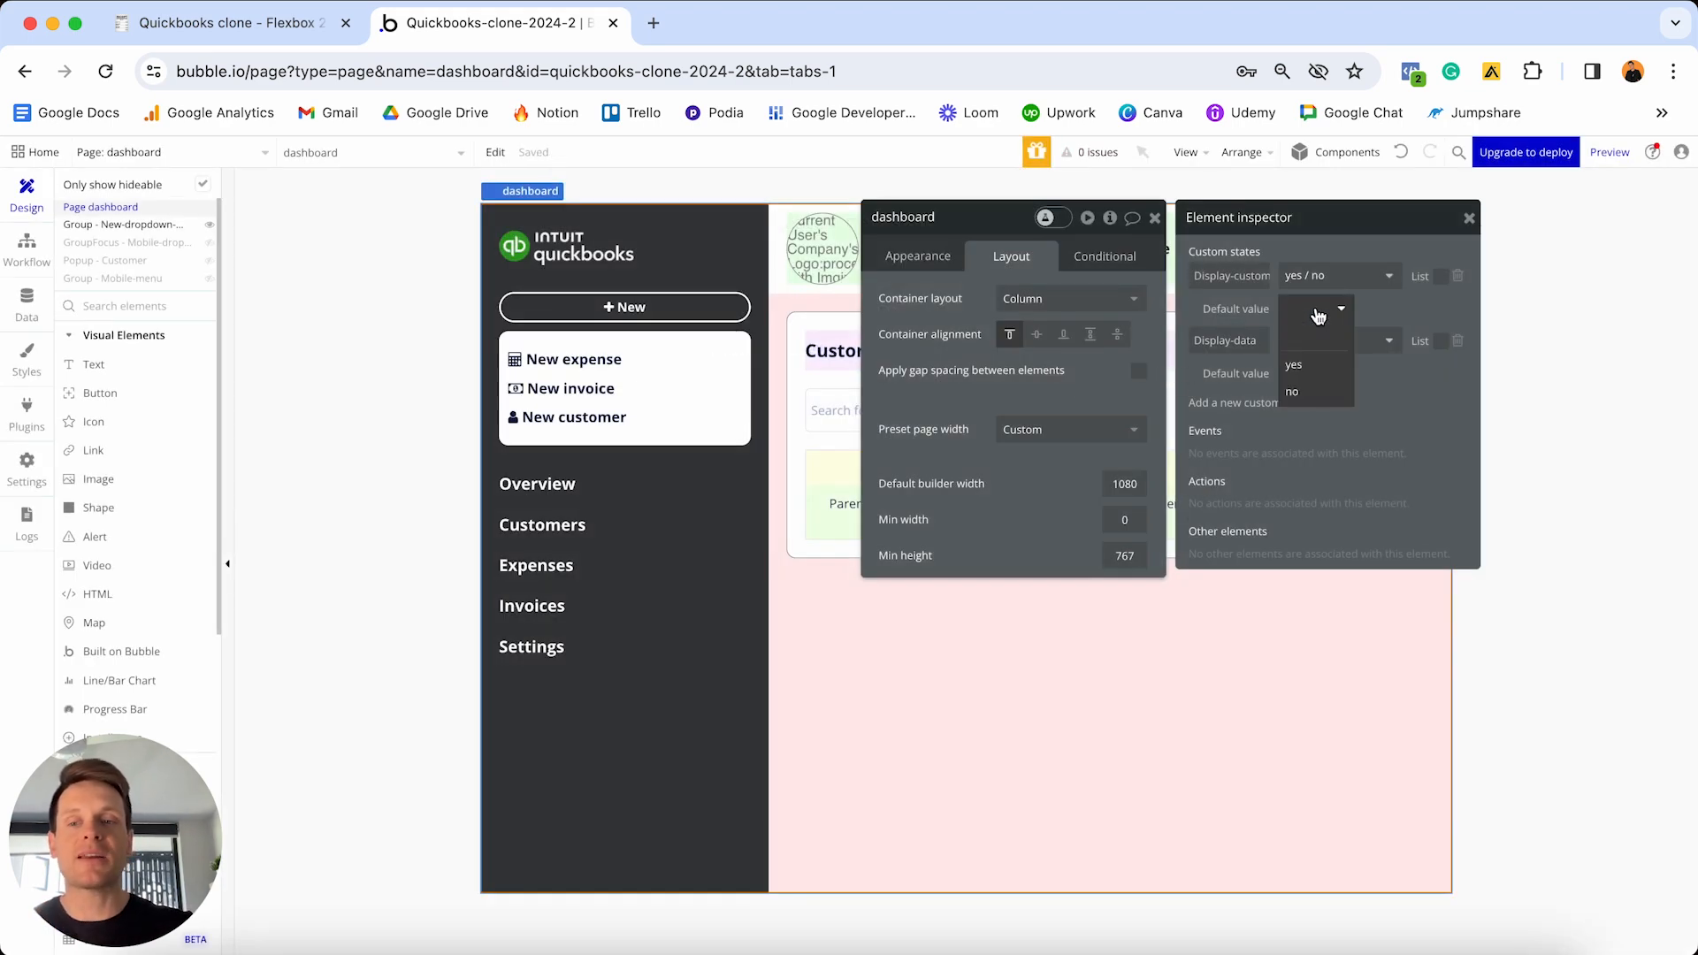
click(1315, 396)
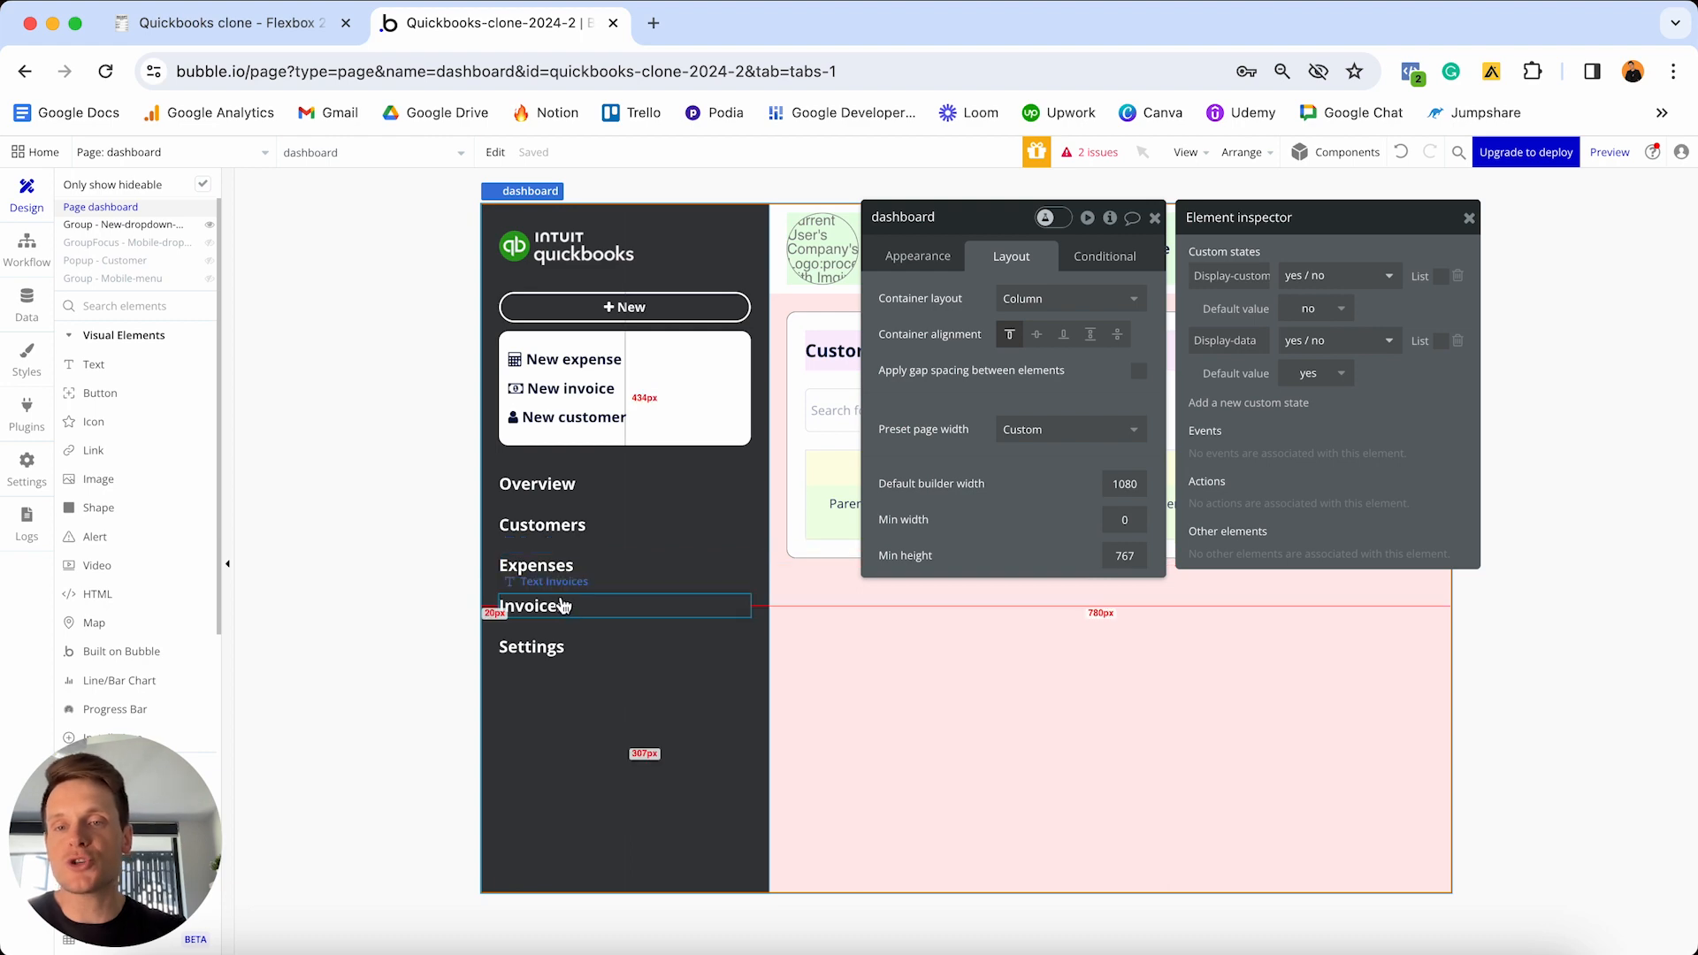
click(1272, 404)
- Create the yes/no custom state 'Display-expenses' with default value no
text(Dis)
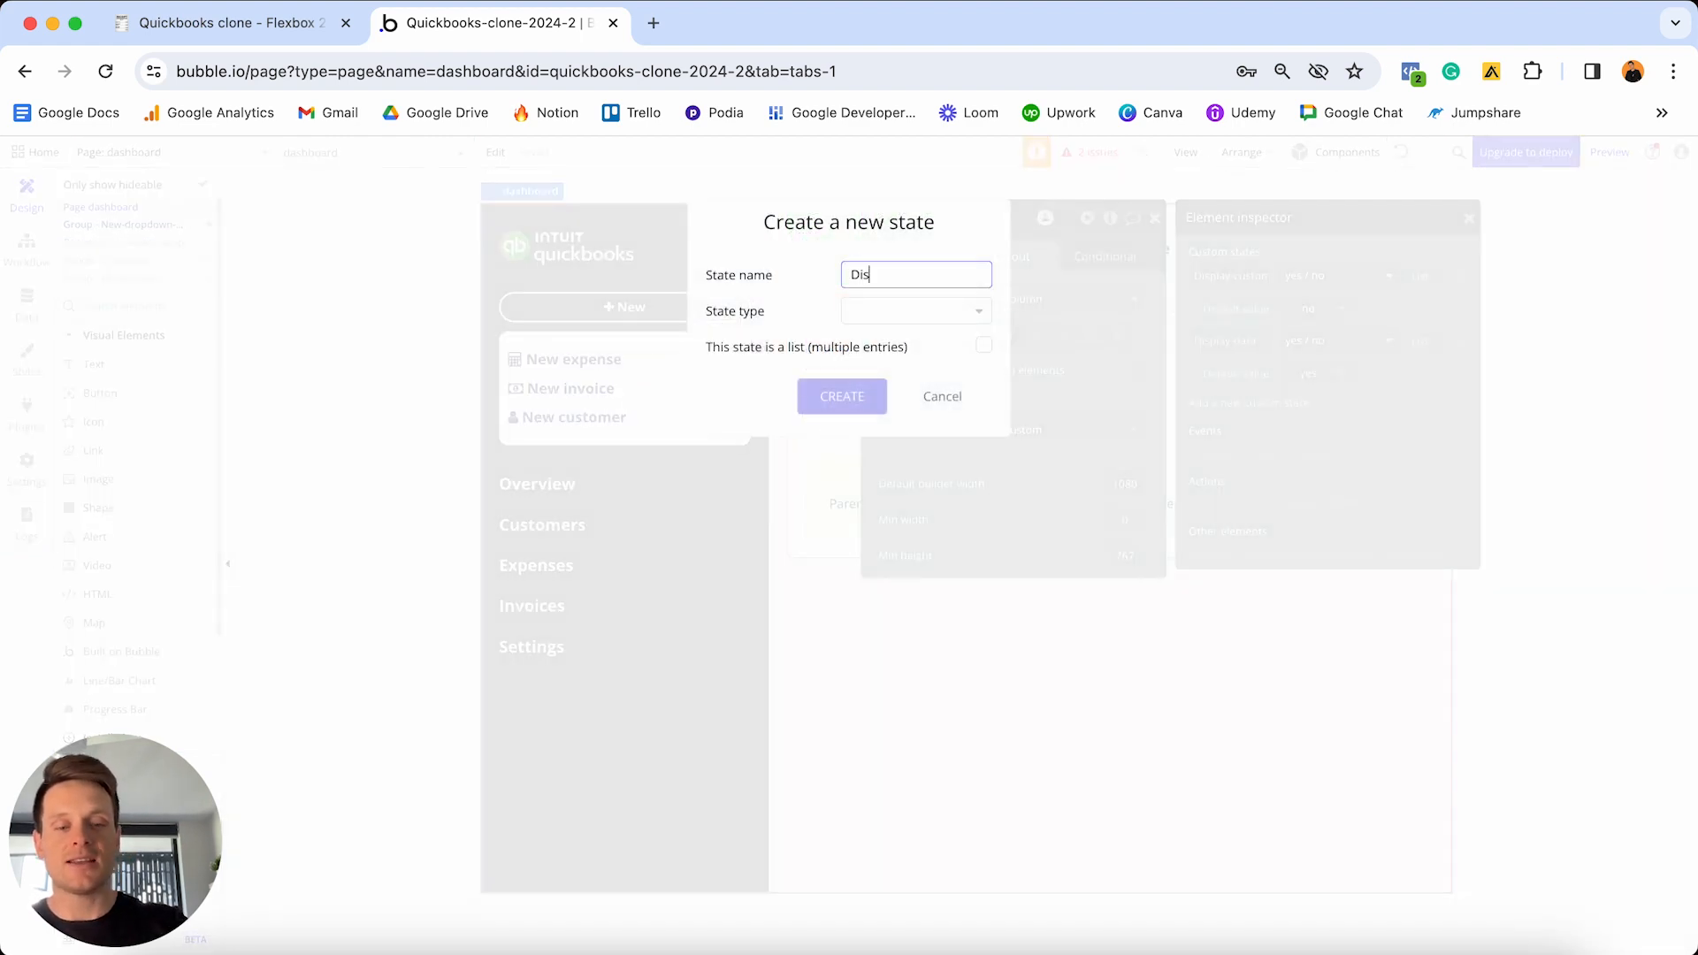
text(play-expenses)
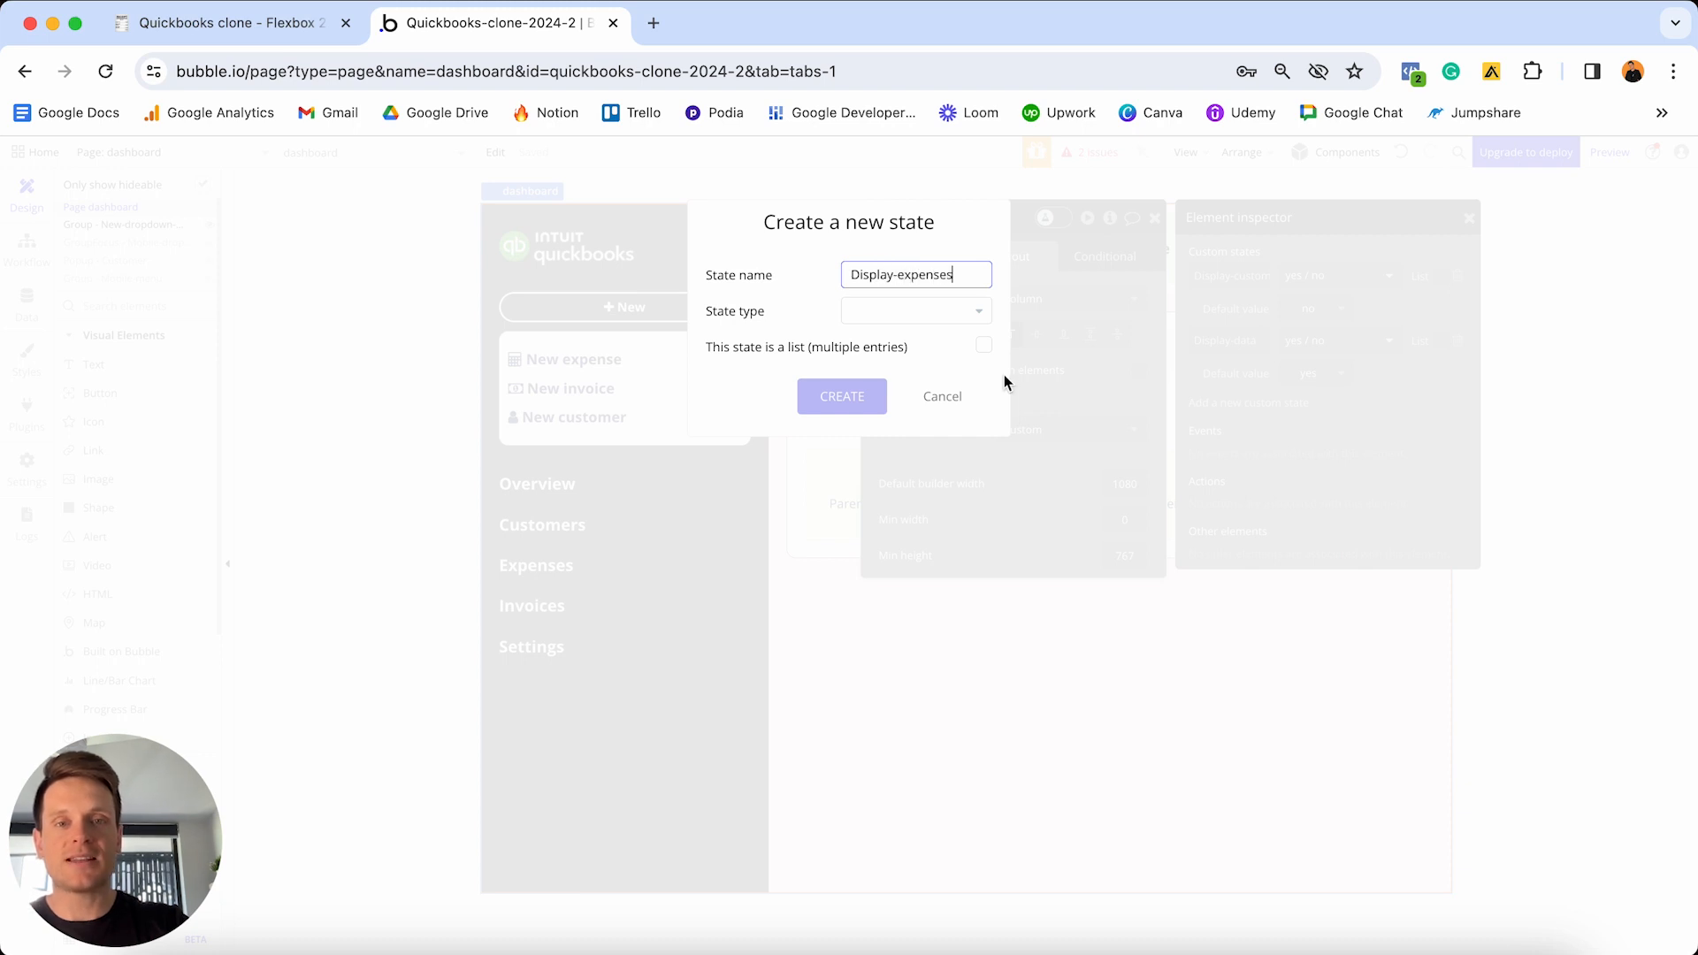
click(899, 315)
text(yes)
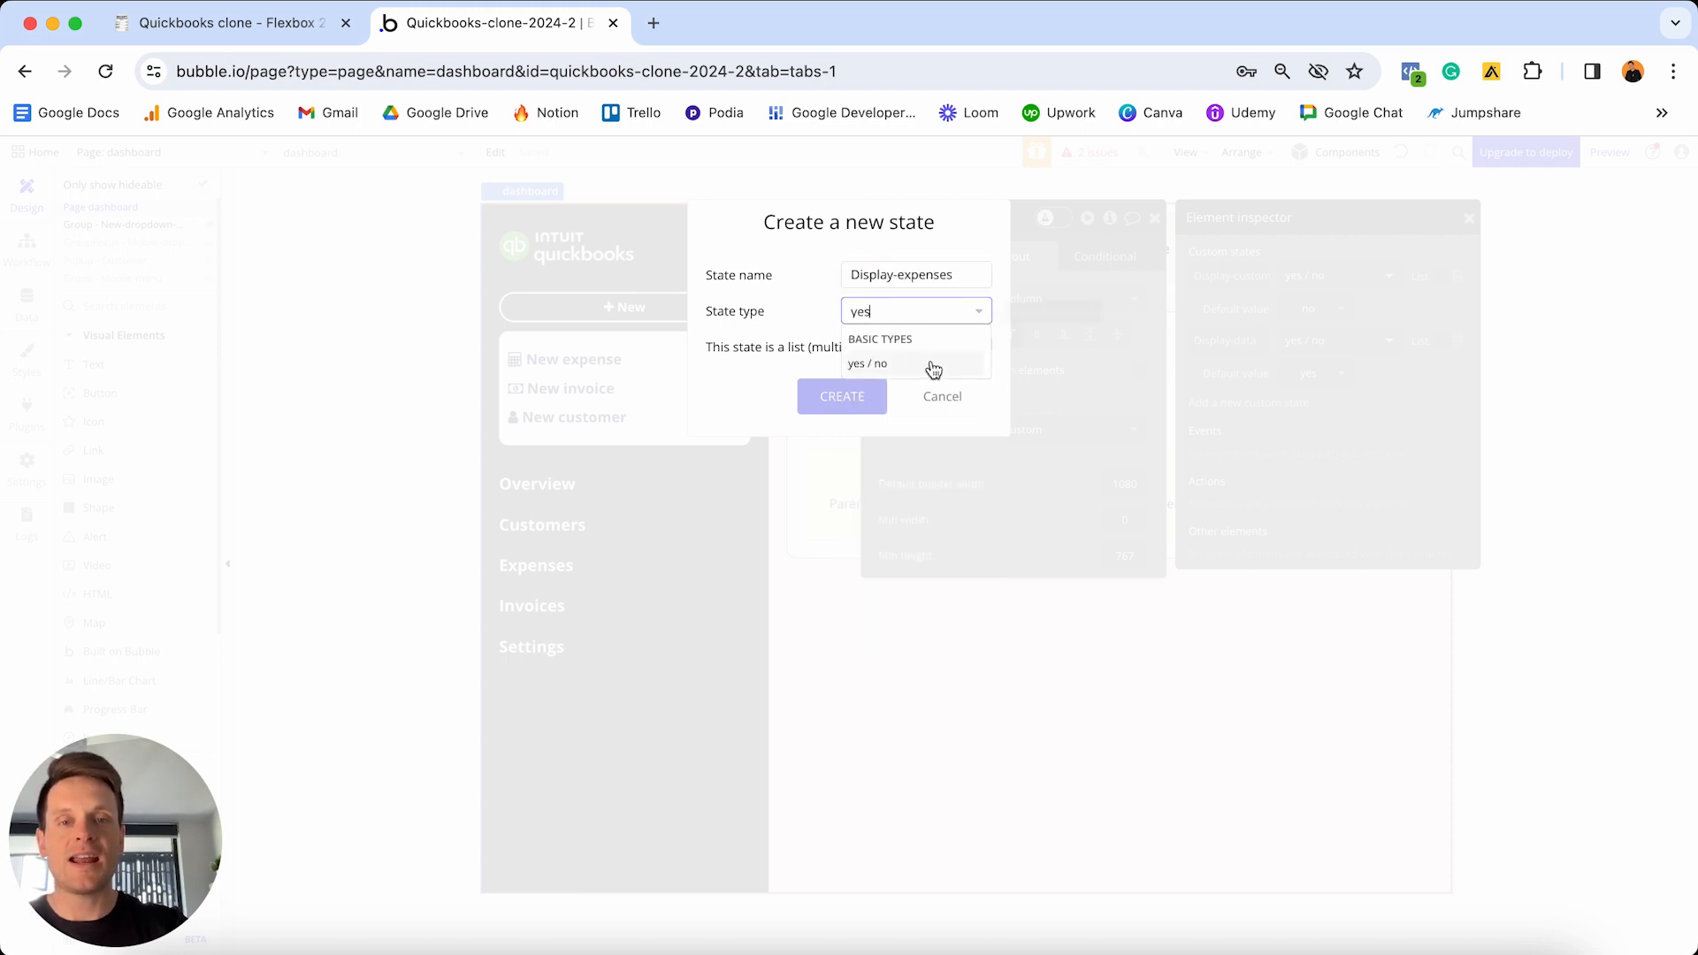
click(885, 365)
click(851, 395)
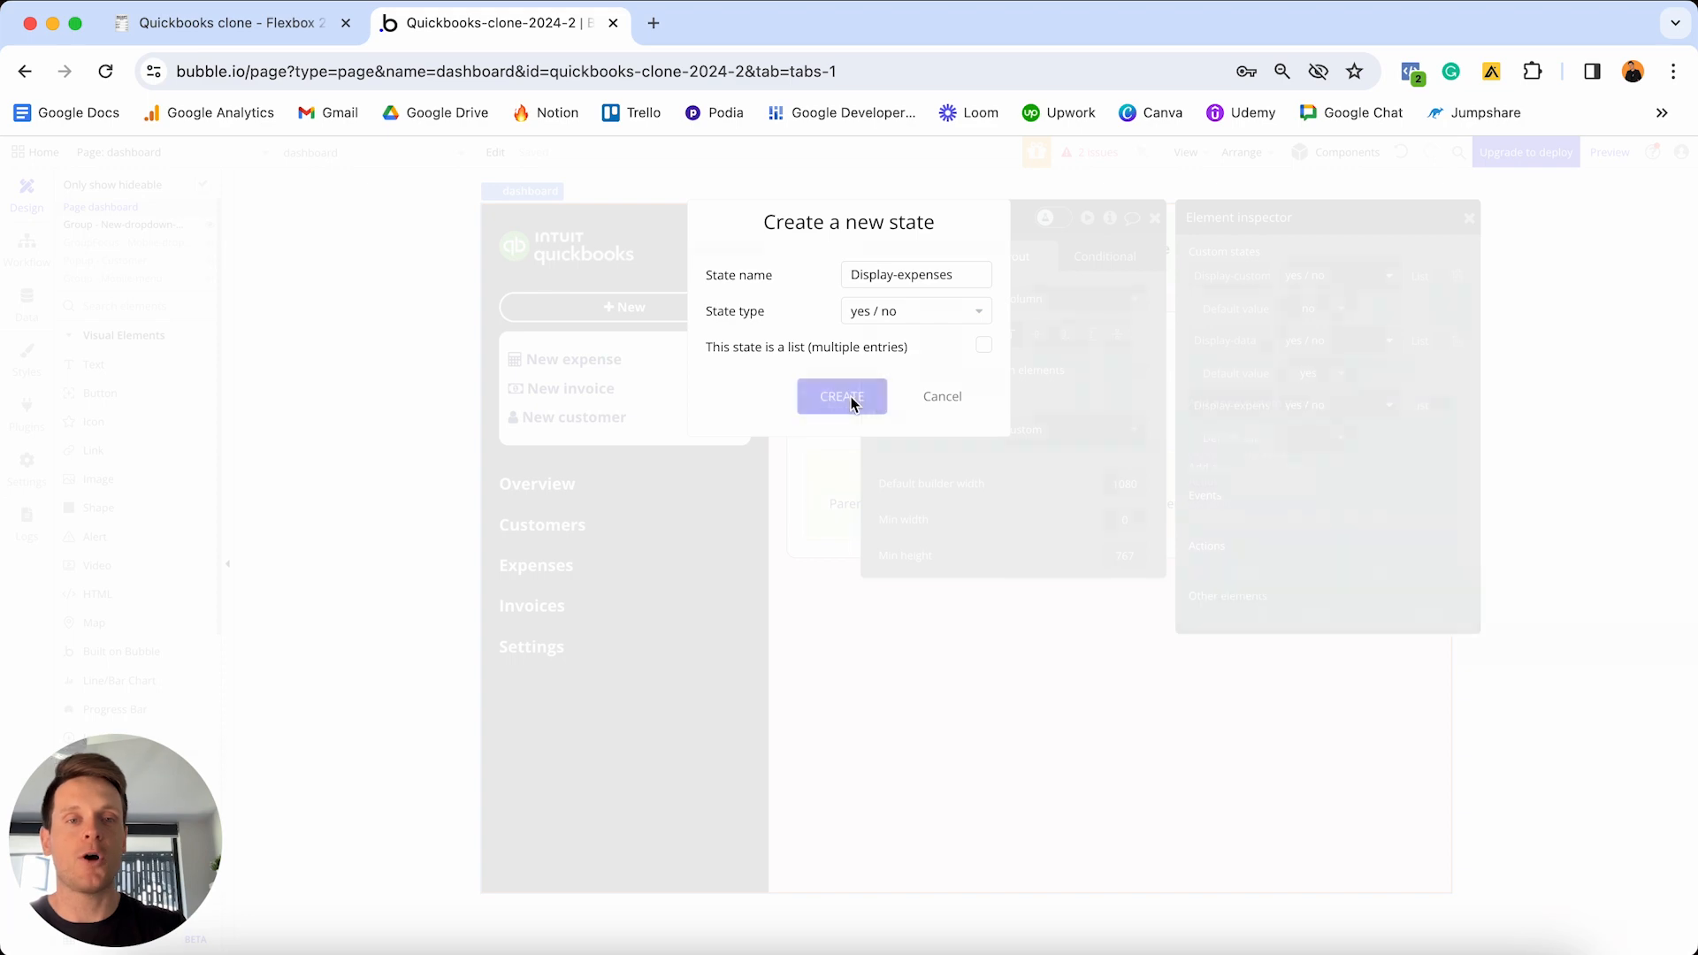
click(1328, 439)
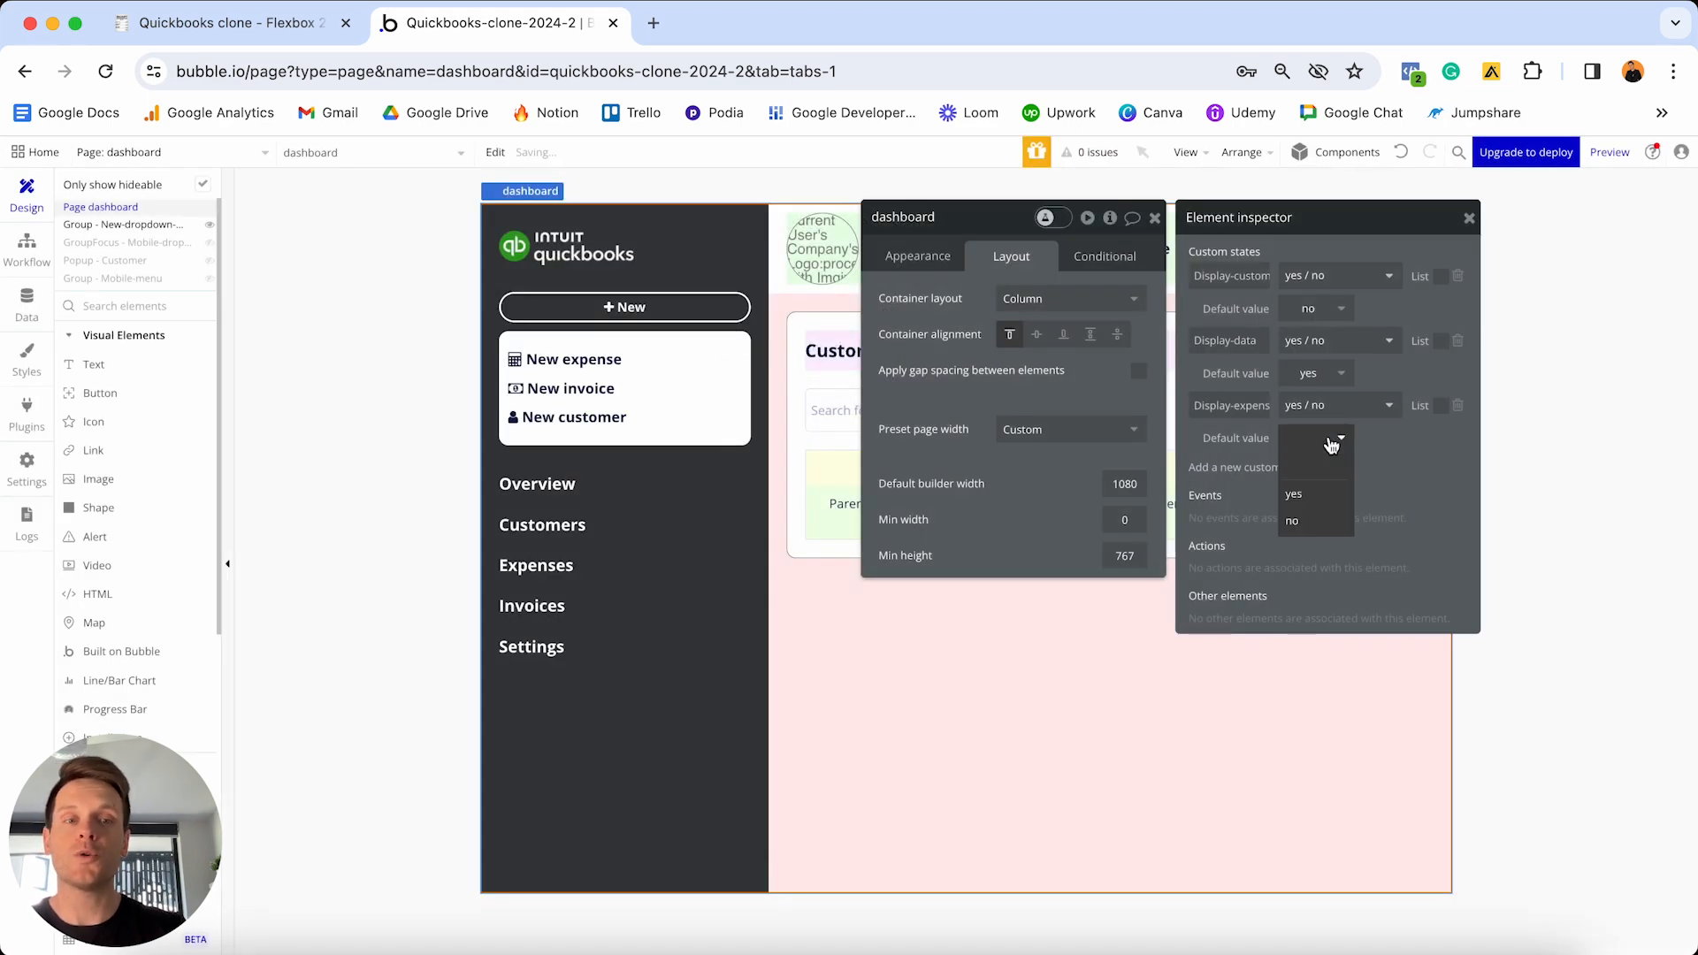
click(1318, 522)
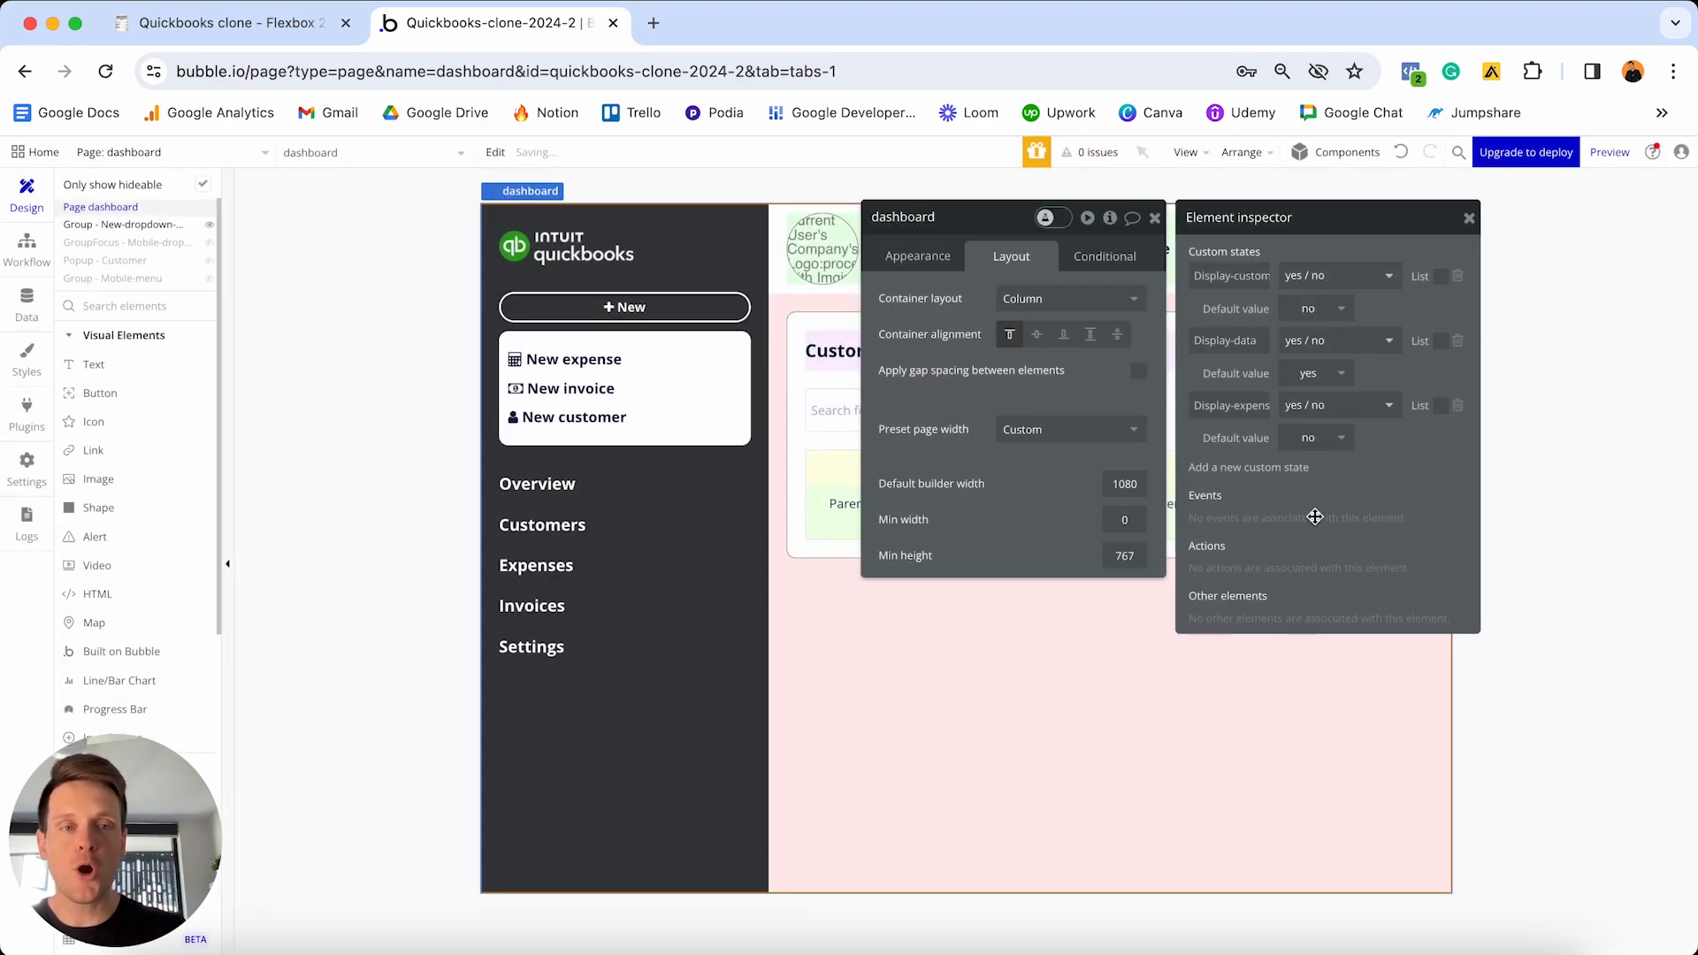
- Create the yes/no custom state 'Display-invoices' with default value no
click(1270, 471)
text(Disp)
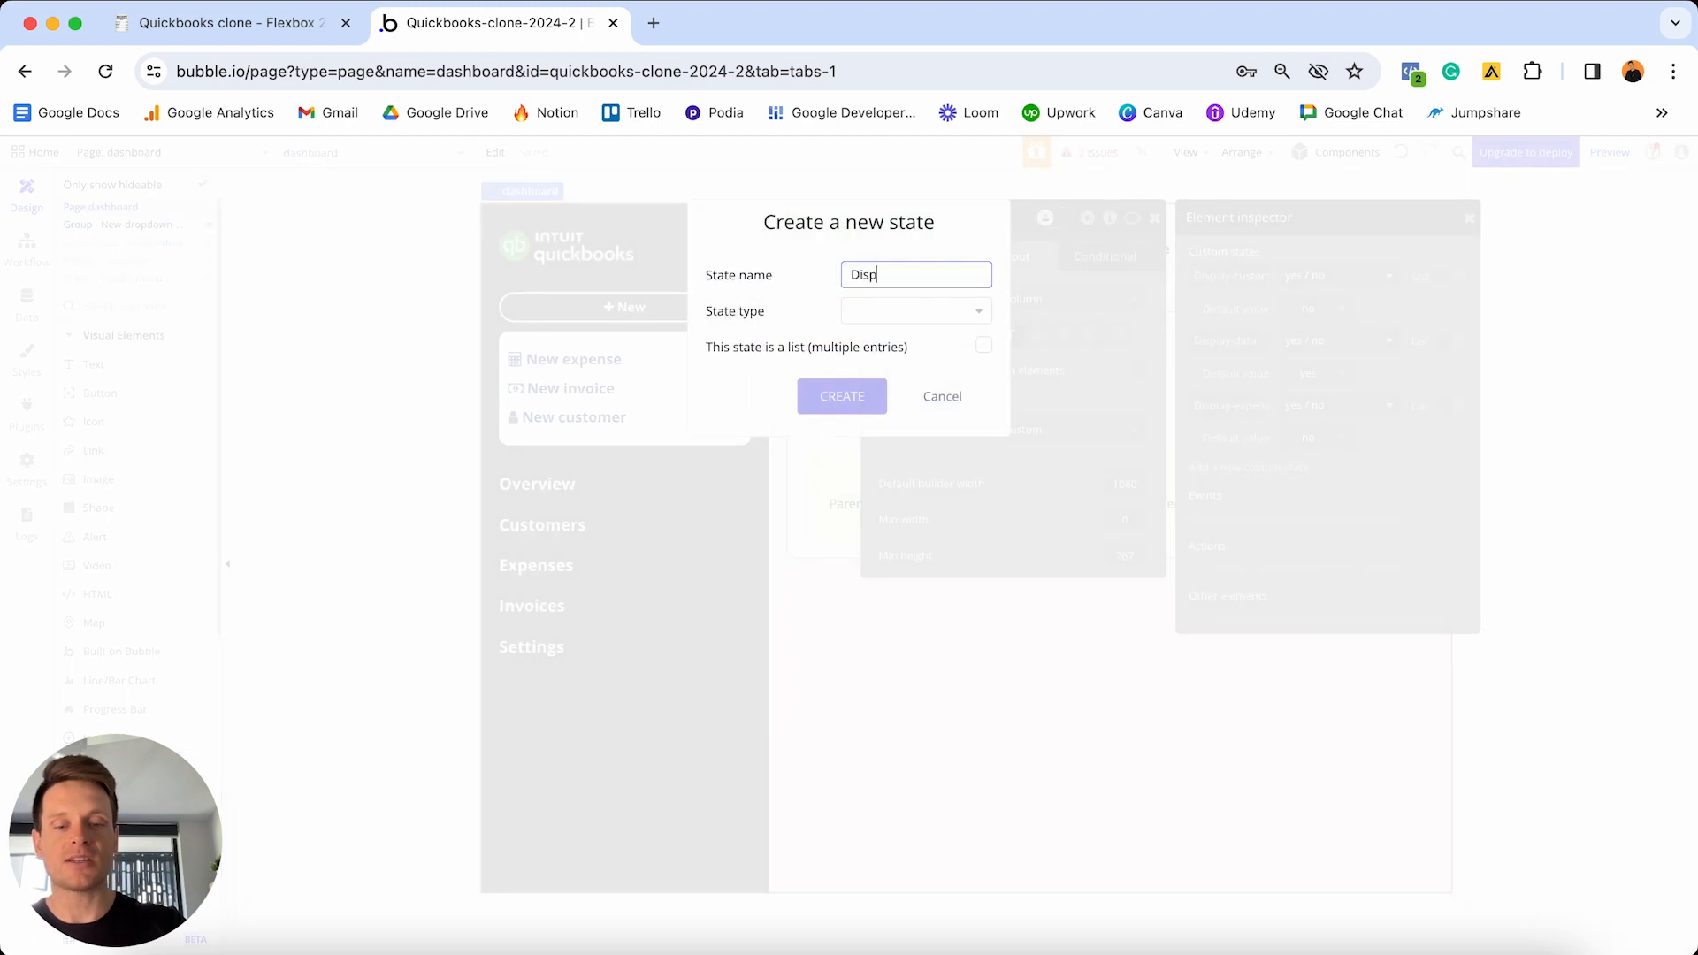
text(lay-invoices)
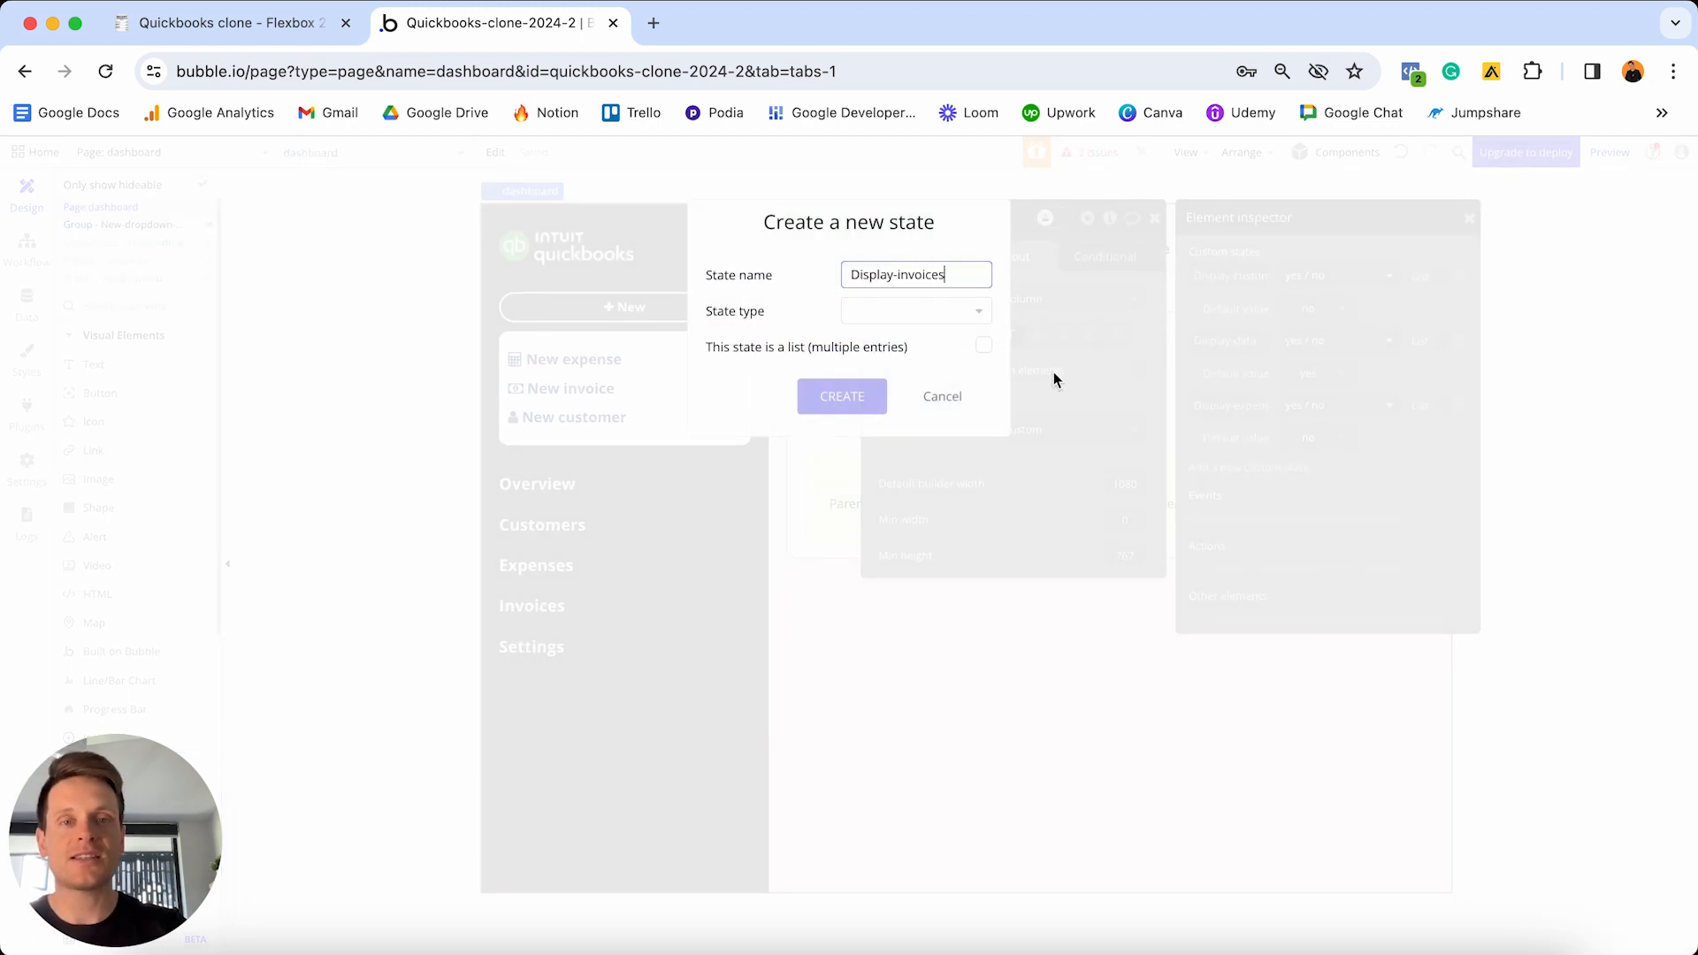
click(920, 311)
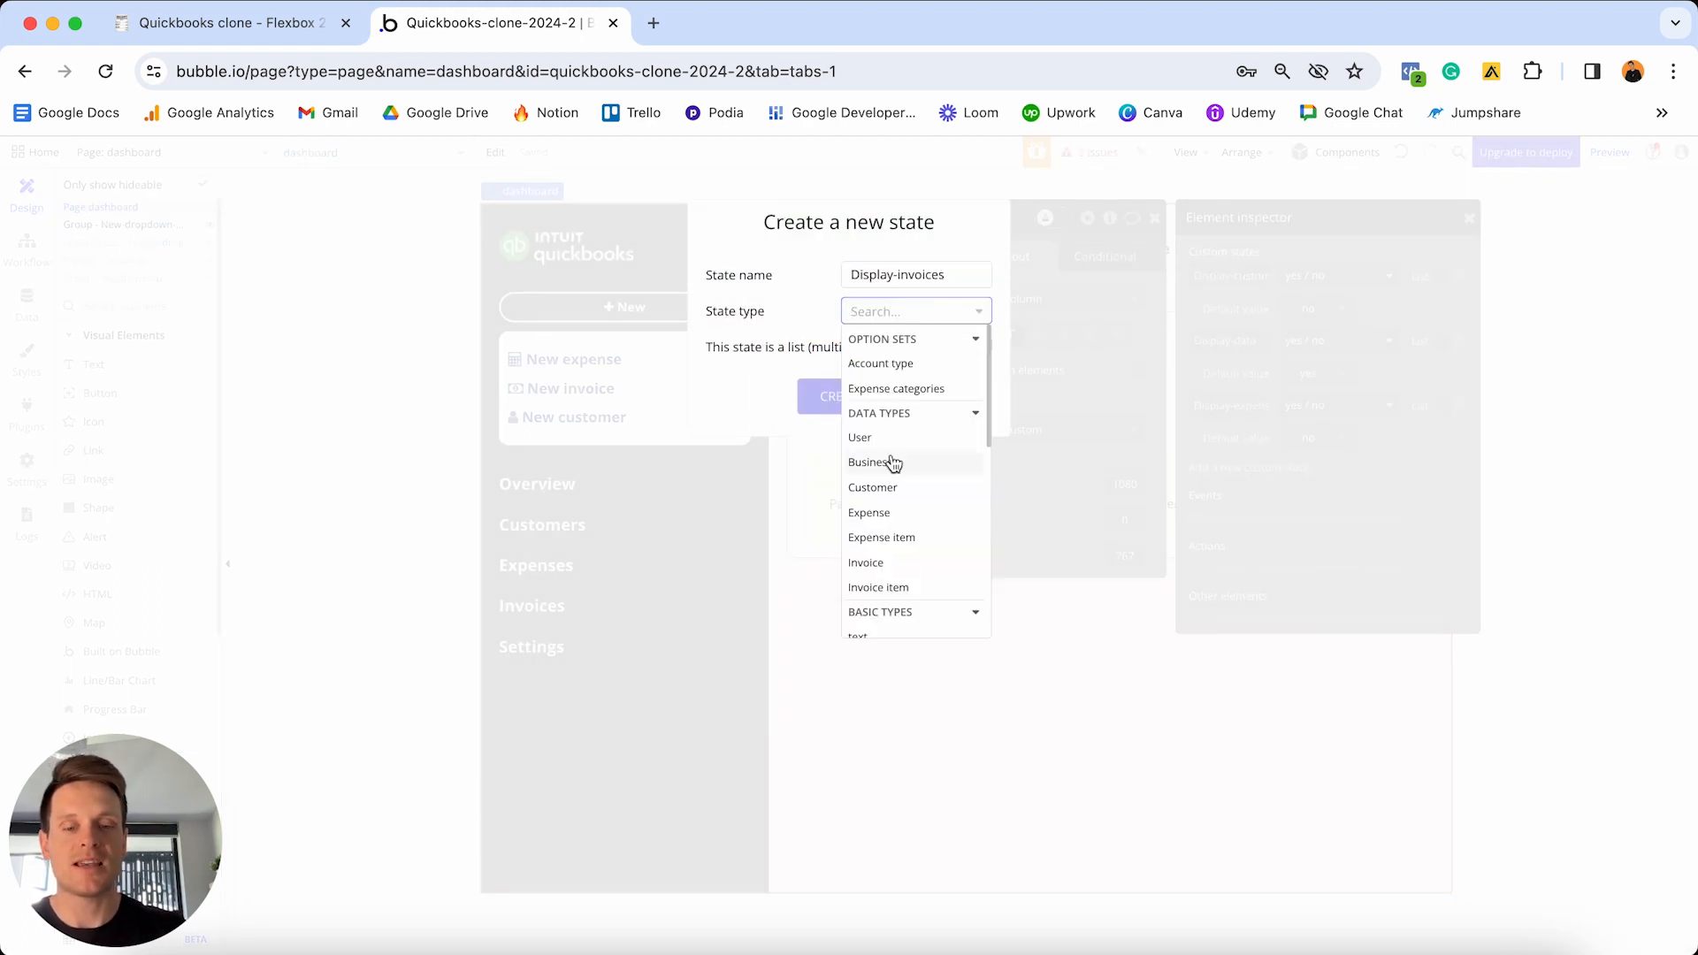
text(yes)
click(876, 364)
click(856, 395)
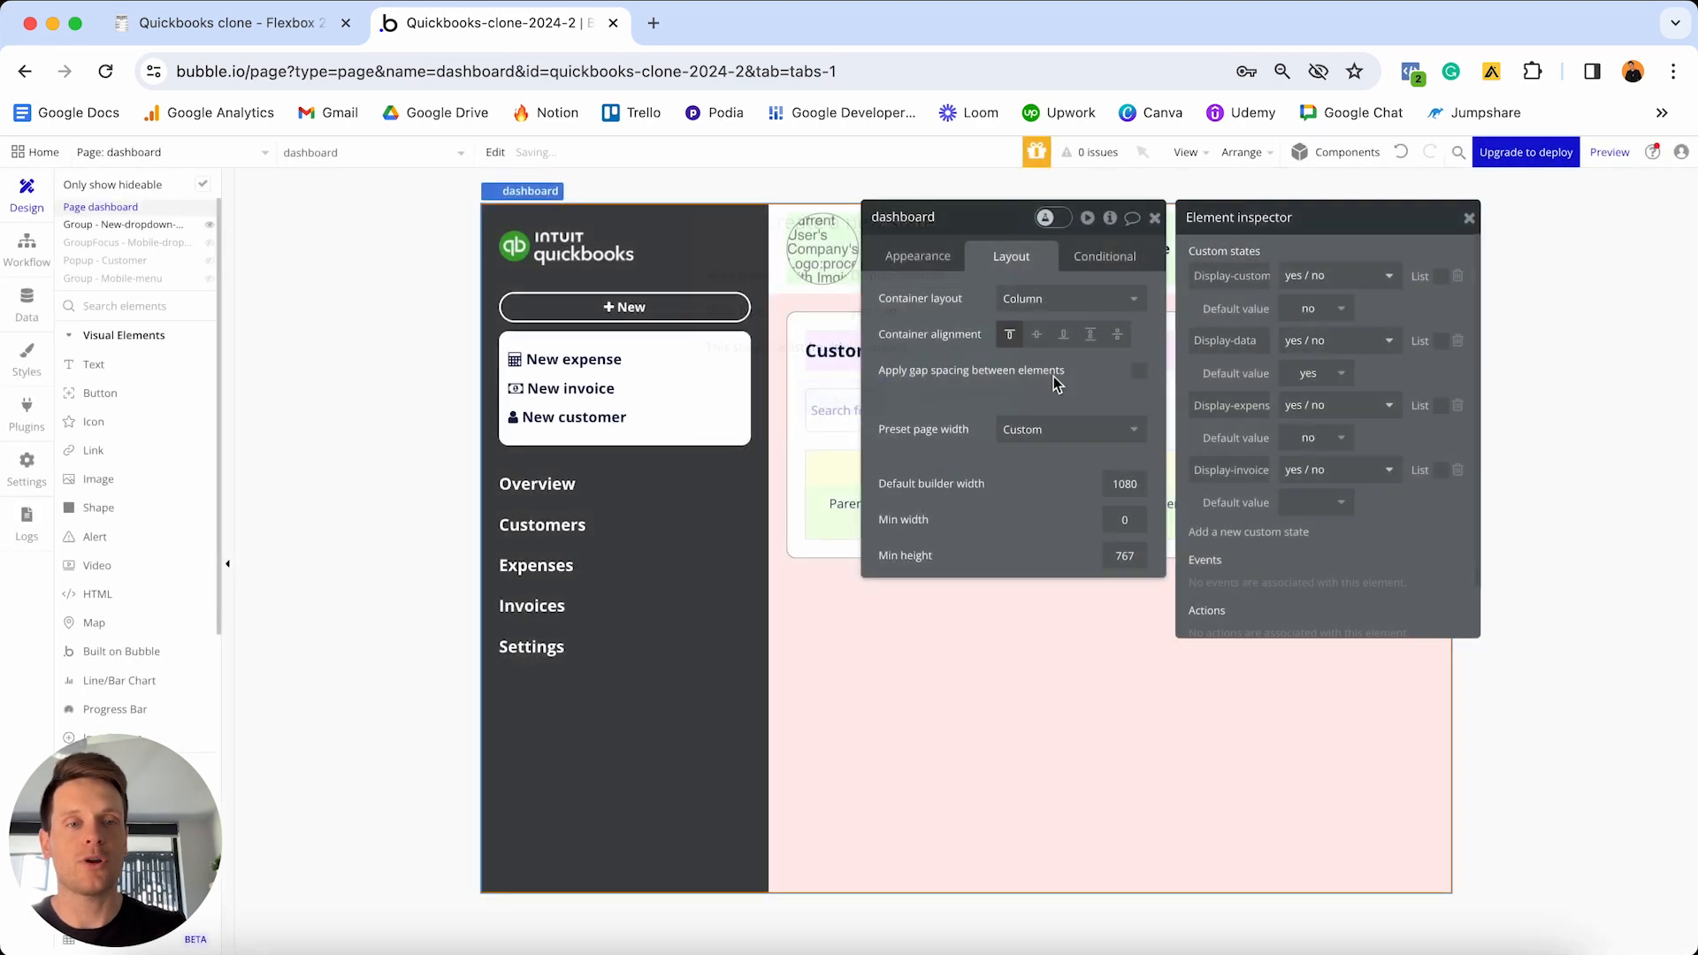
click(1339, 513)
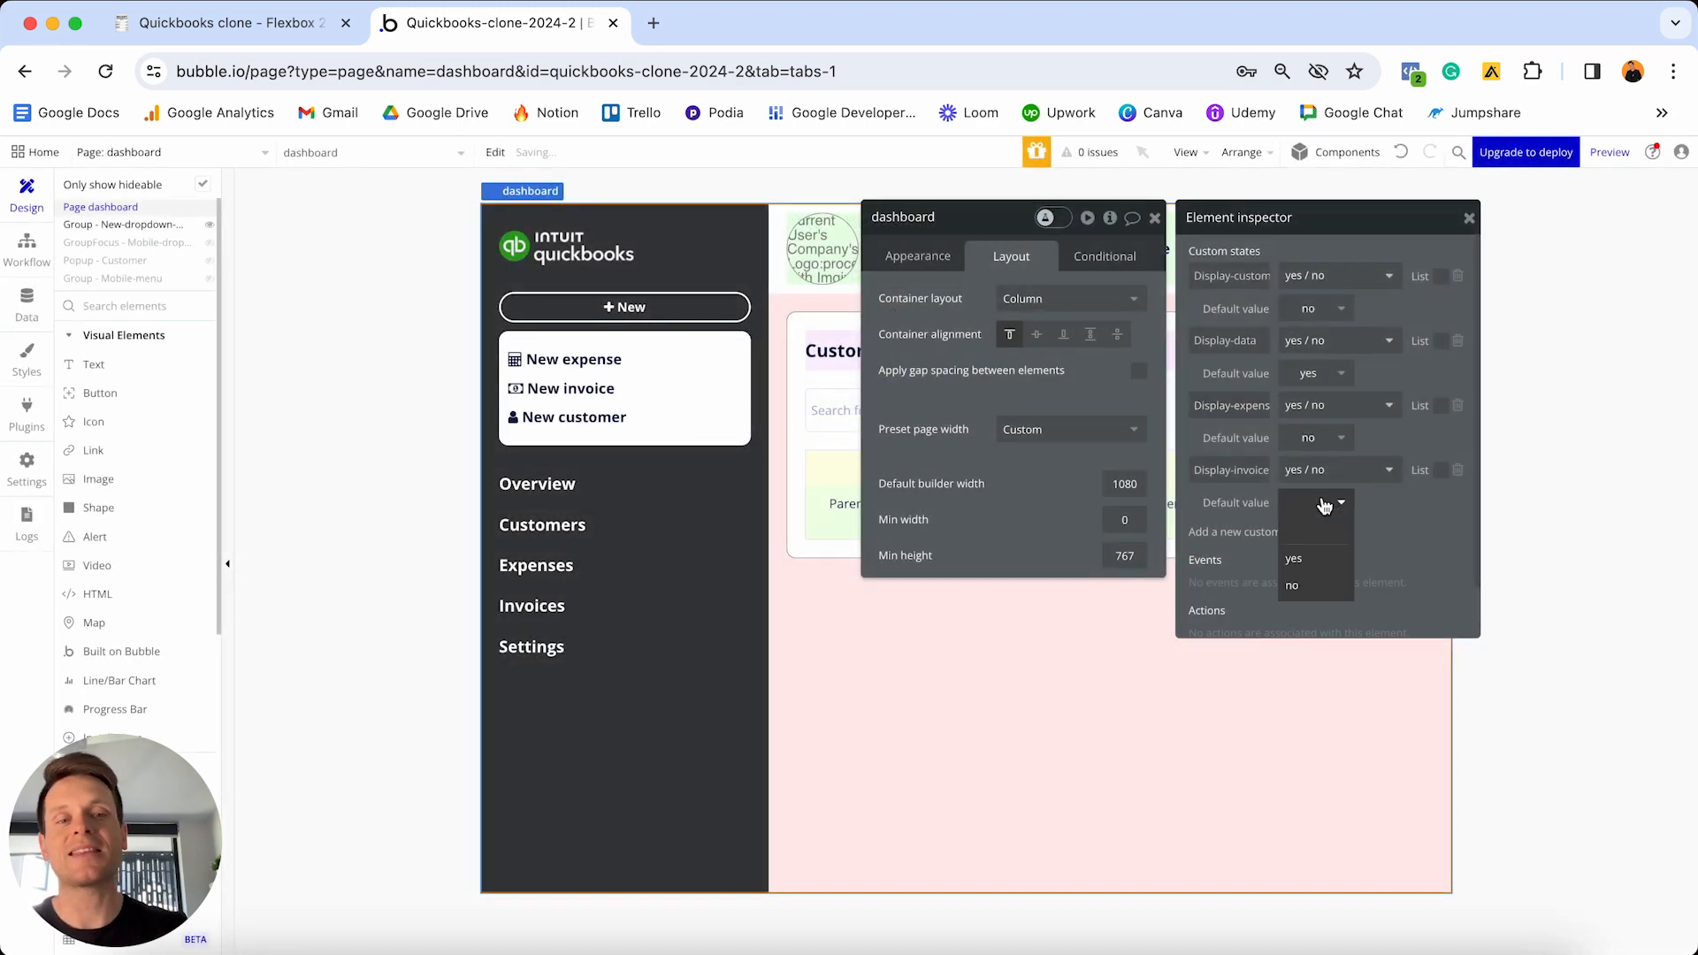
click(1312, 583)
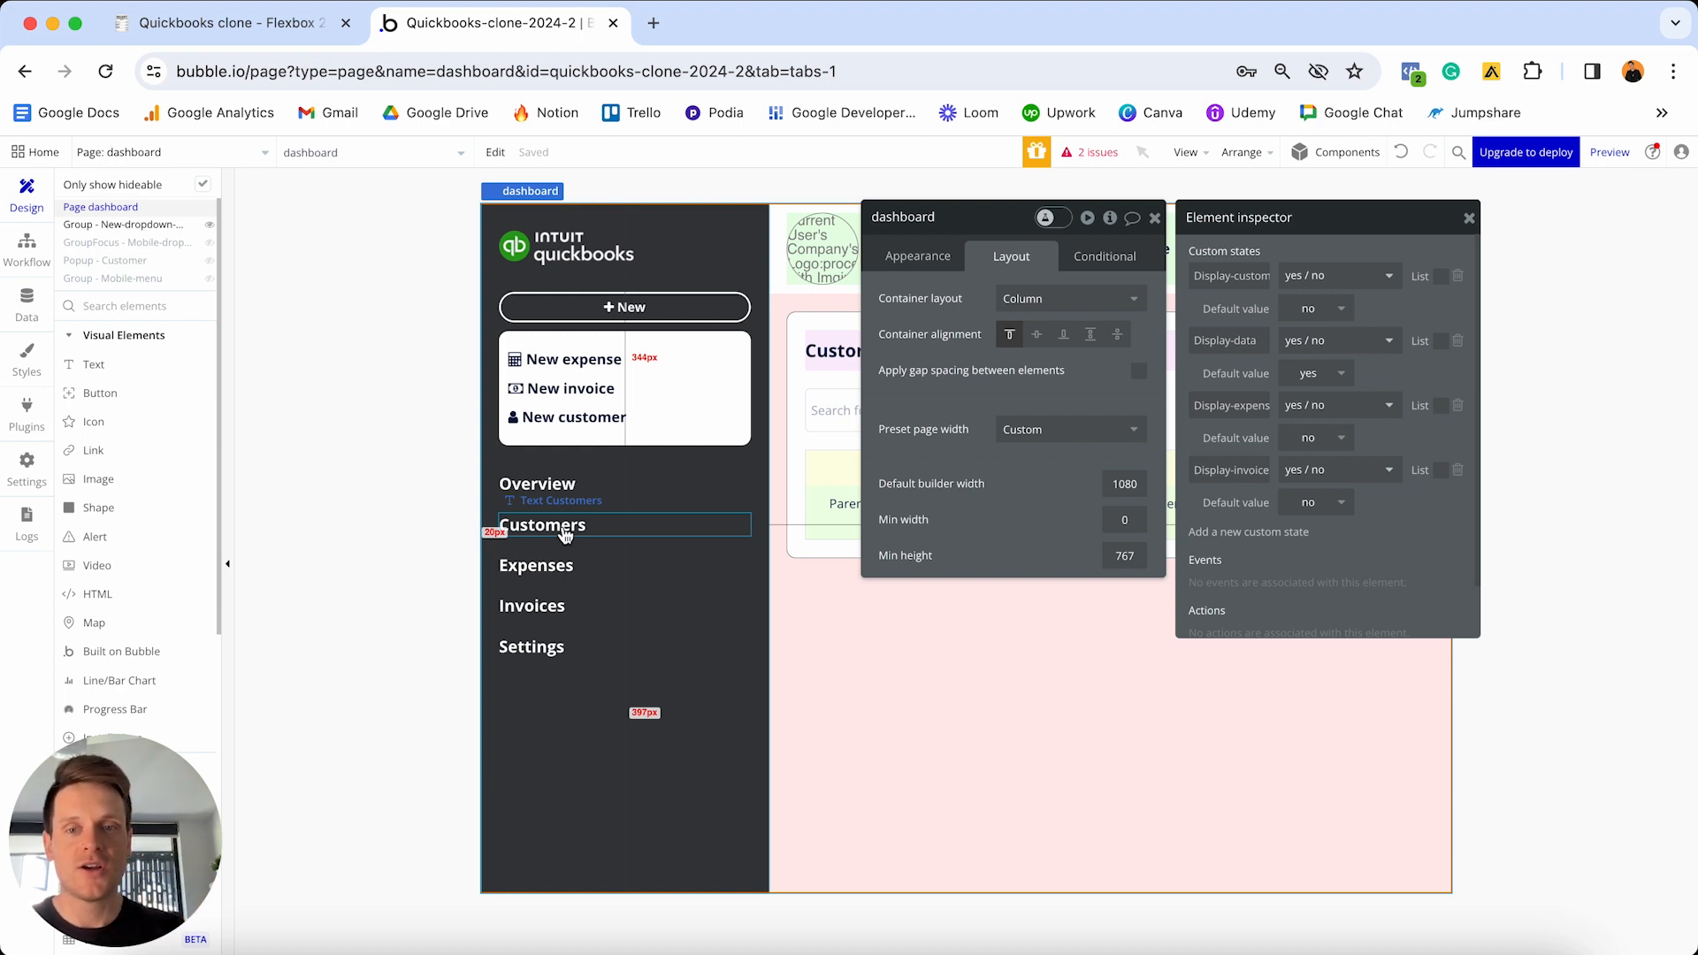
- Start a click workflow on the Customers text with a Set state action
click(564, 533)
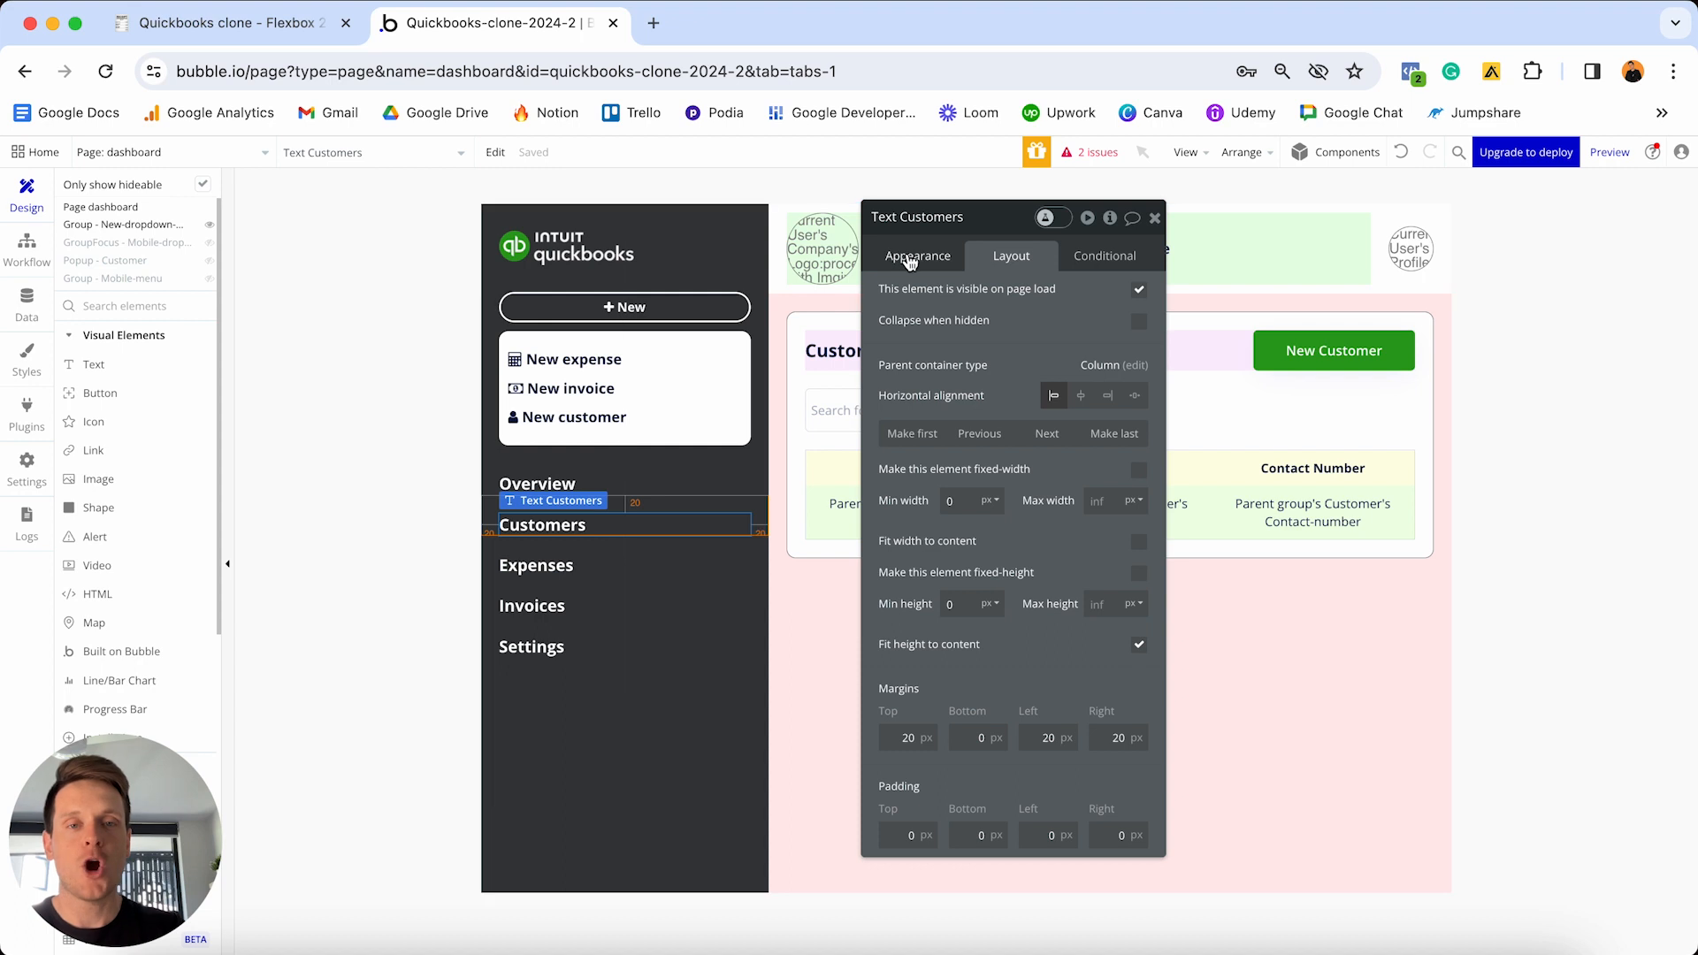
click(915, 257)
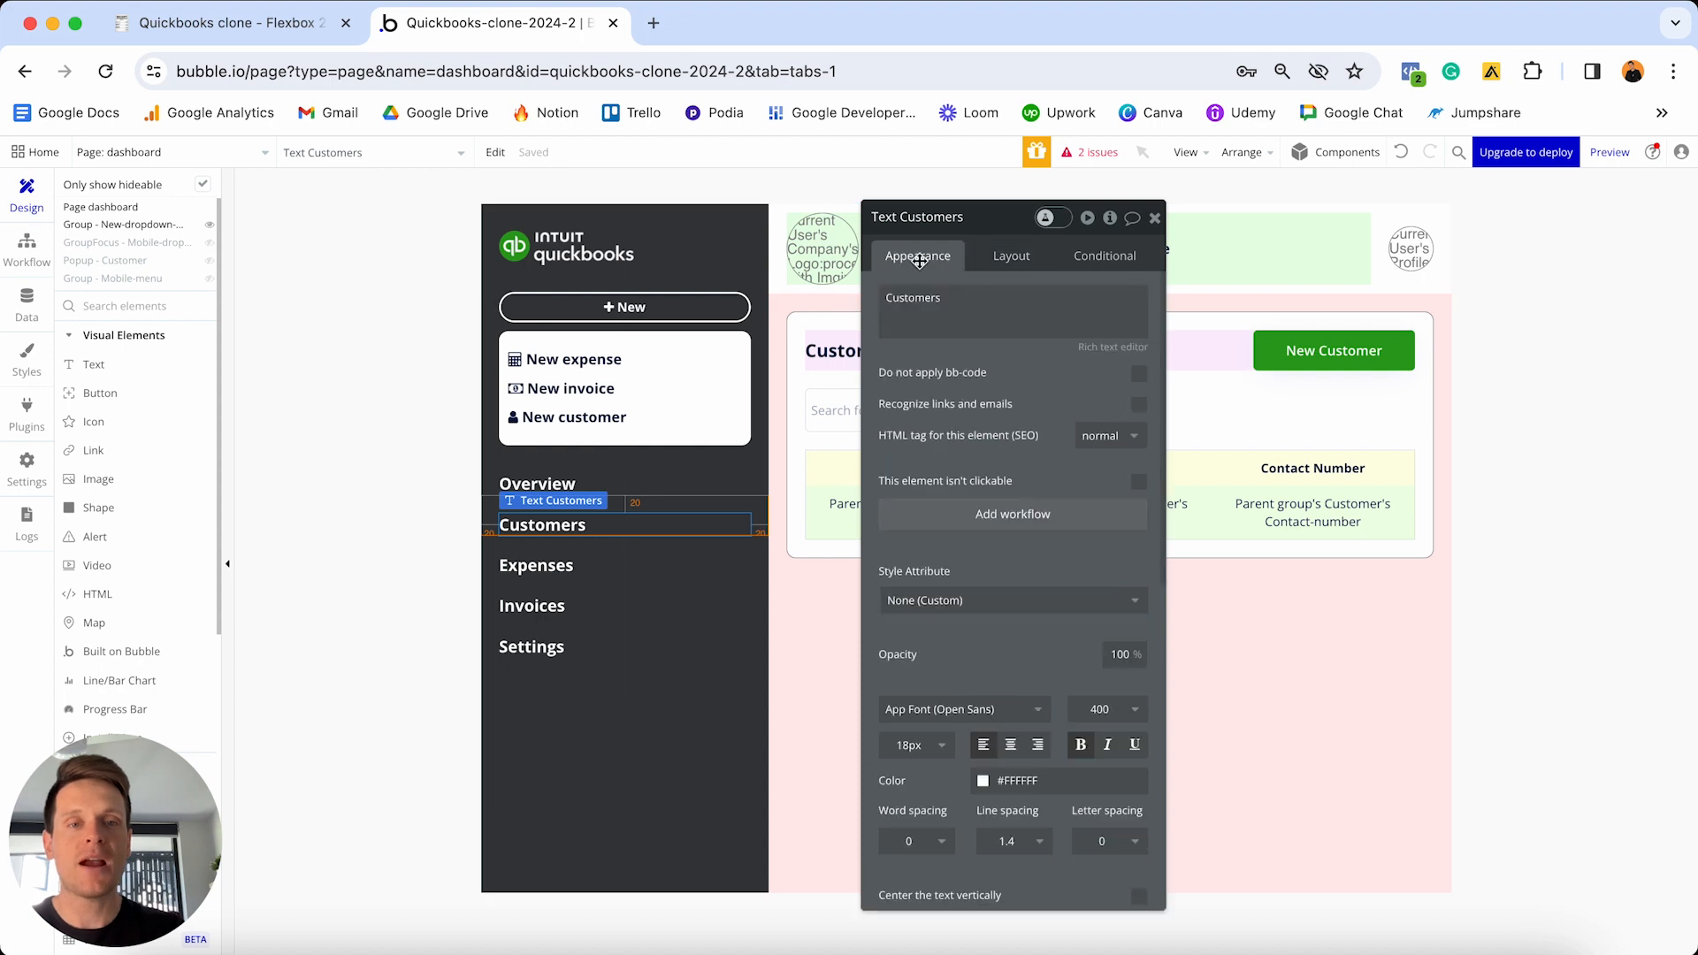
click(1025, 520)
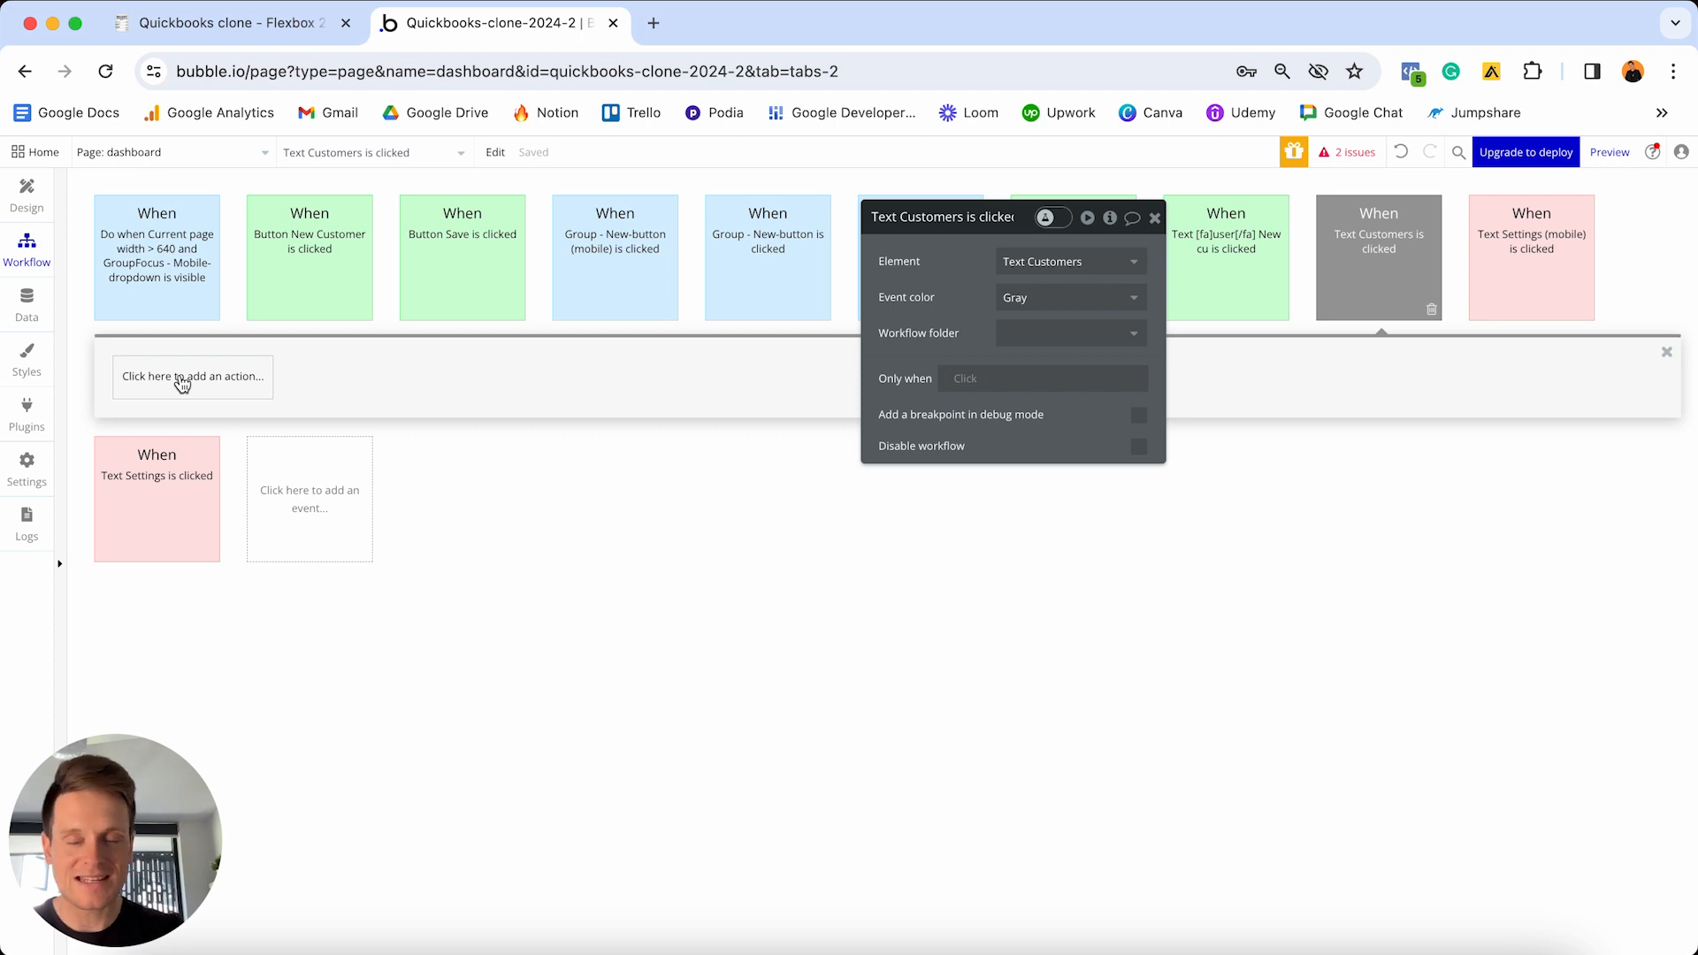
click(183, 383)
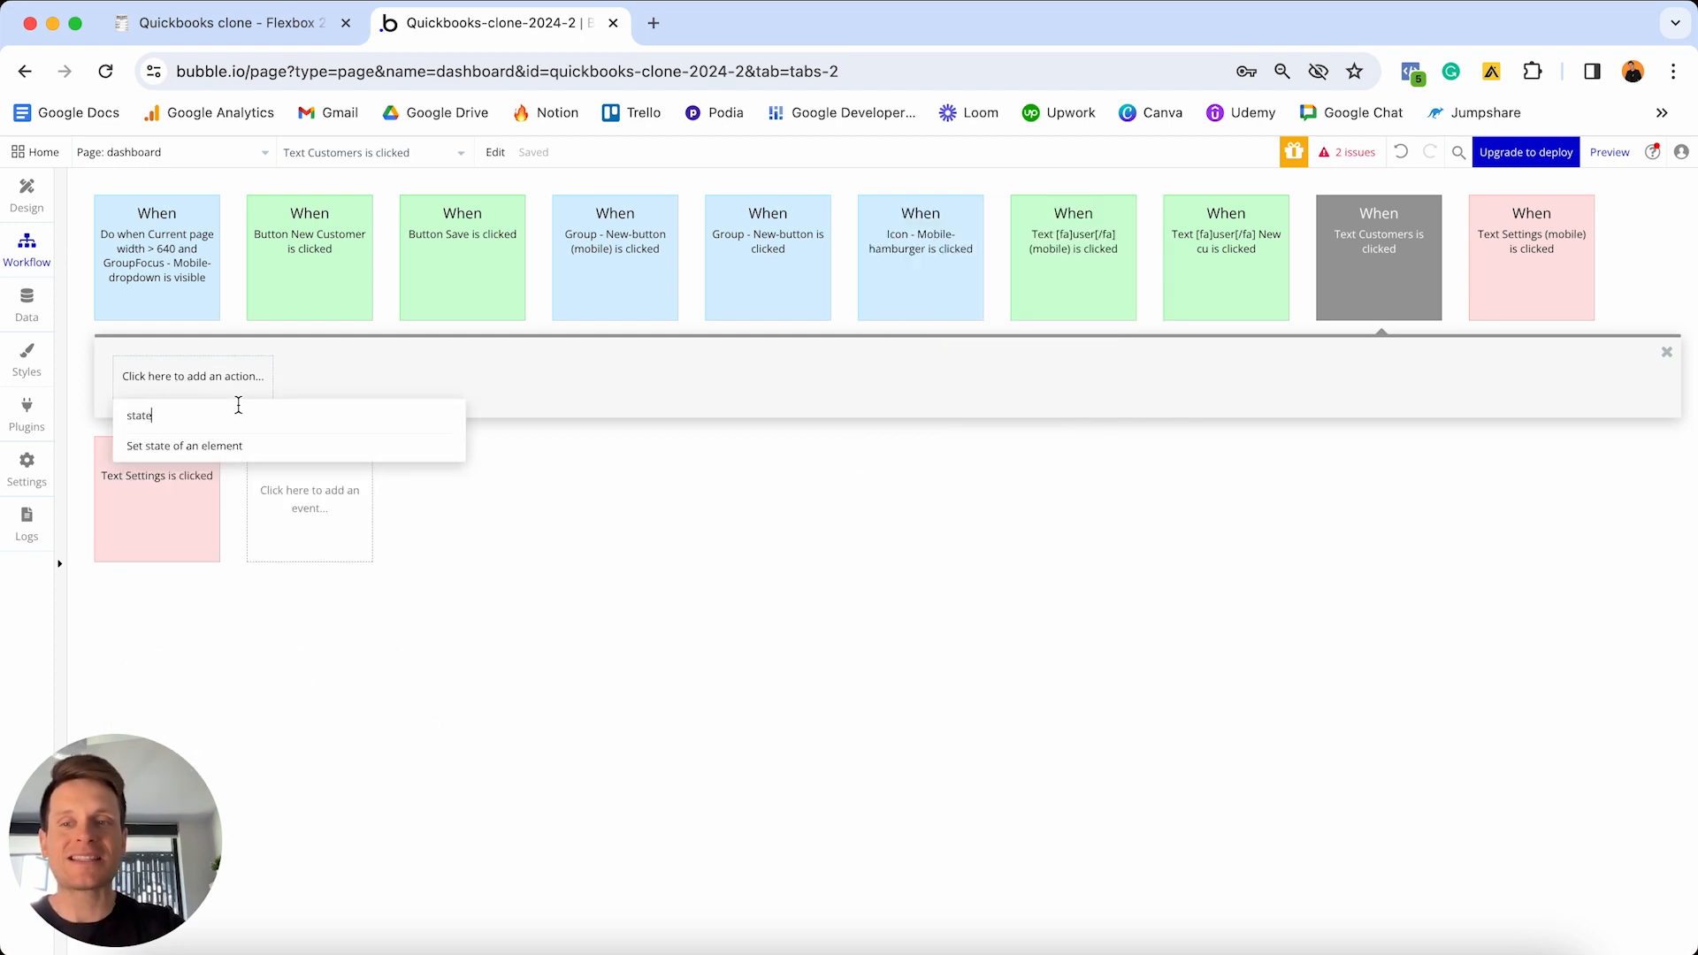
click(201, 448)
- Target the dashboard page and set Display-customers to yes
drag(960, 231, 823, 409)
click(911, 438)
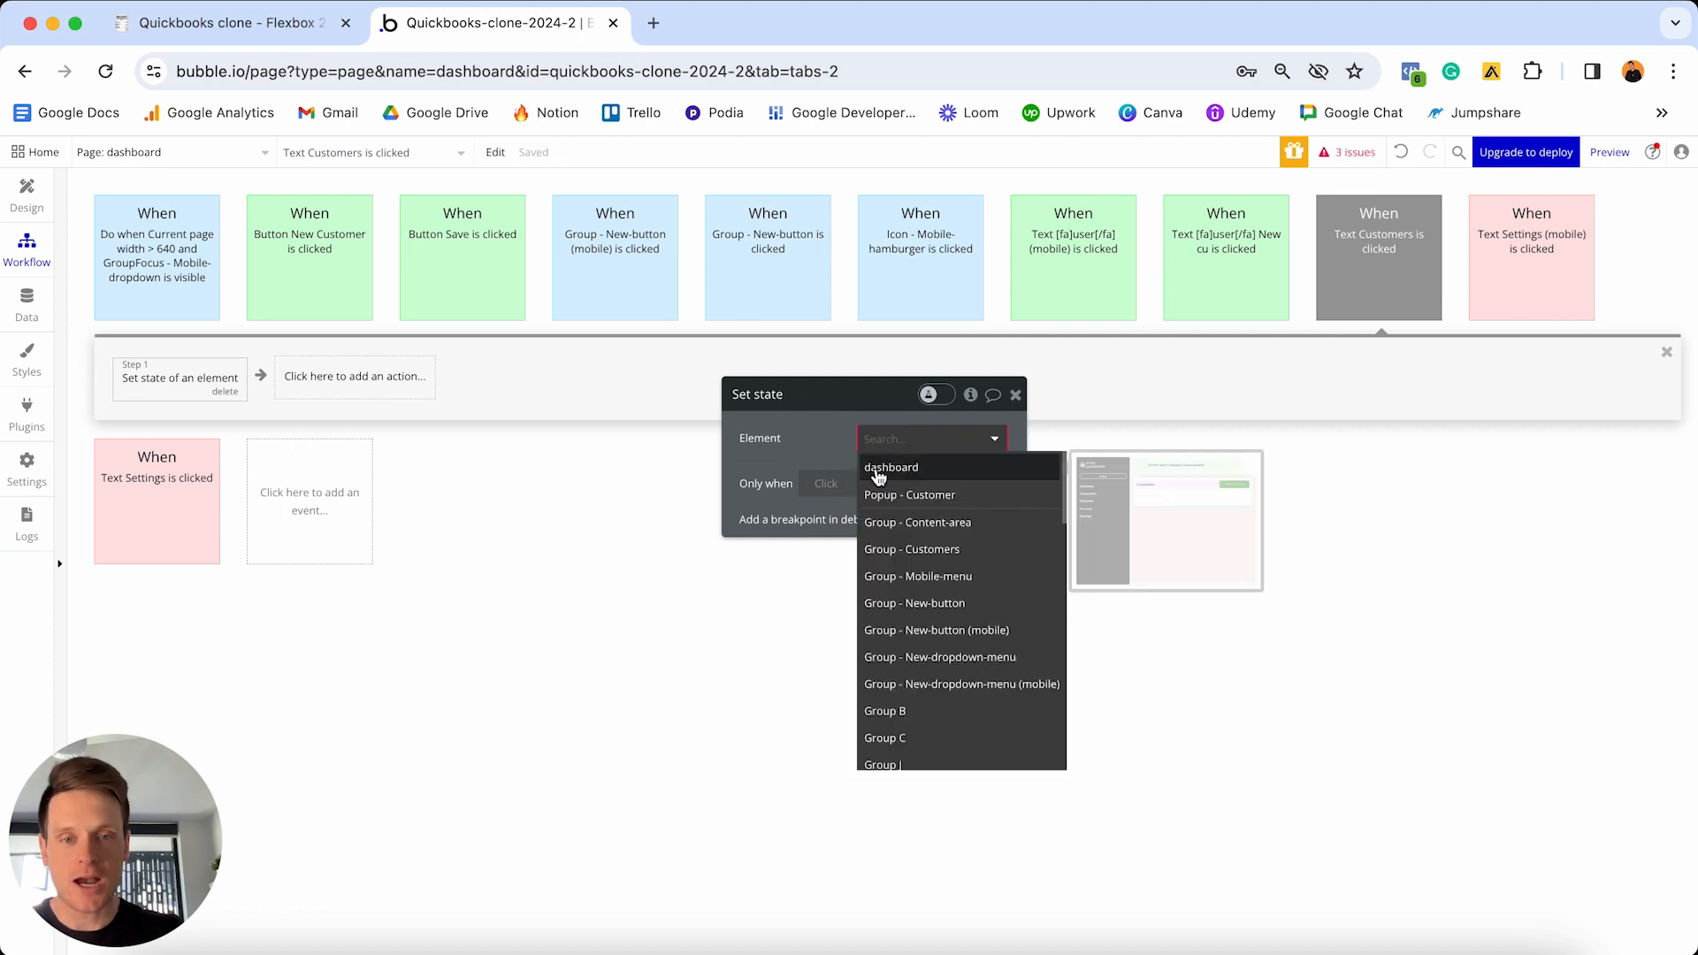
click(916, 477)
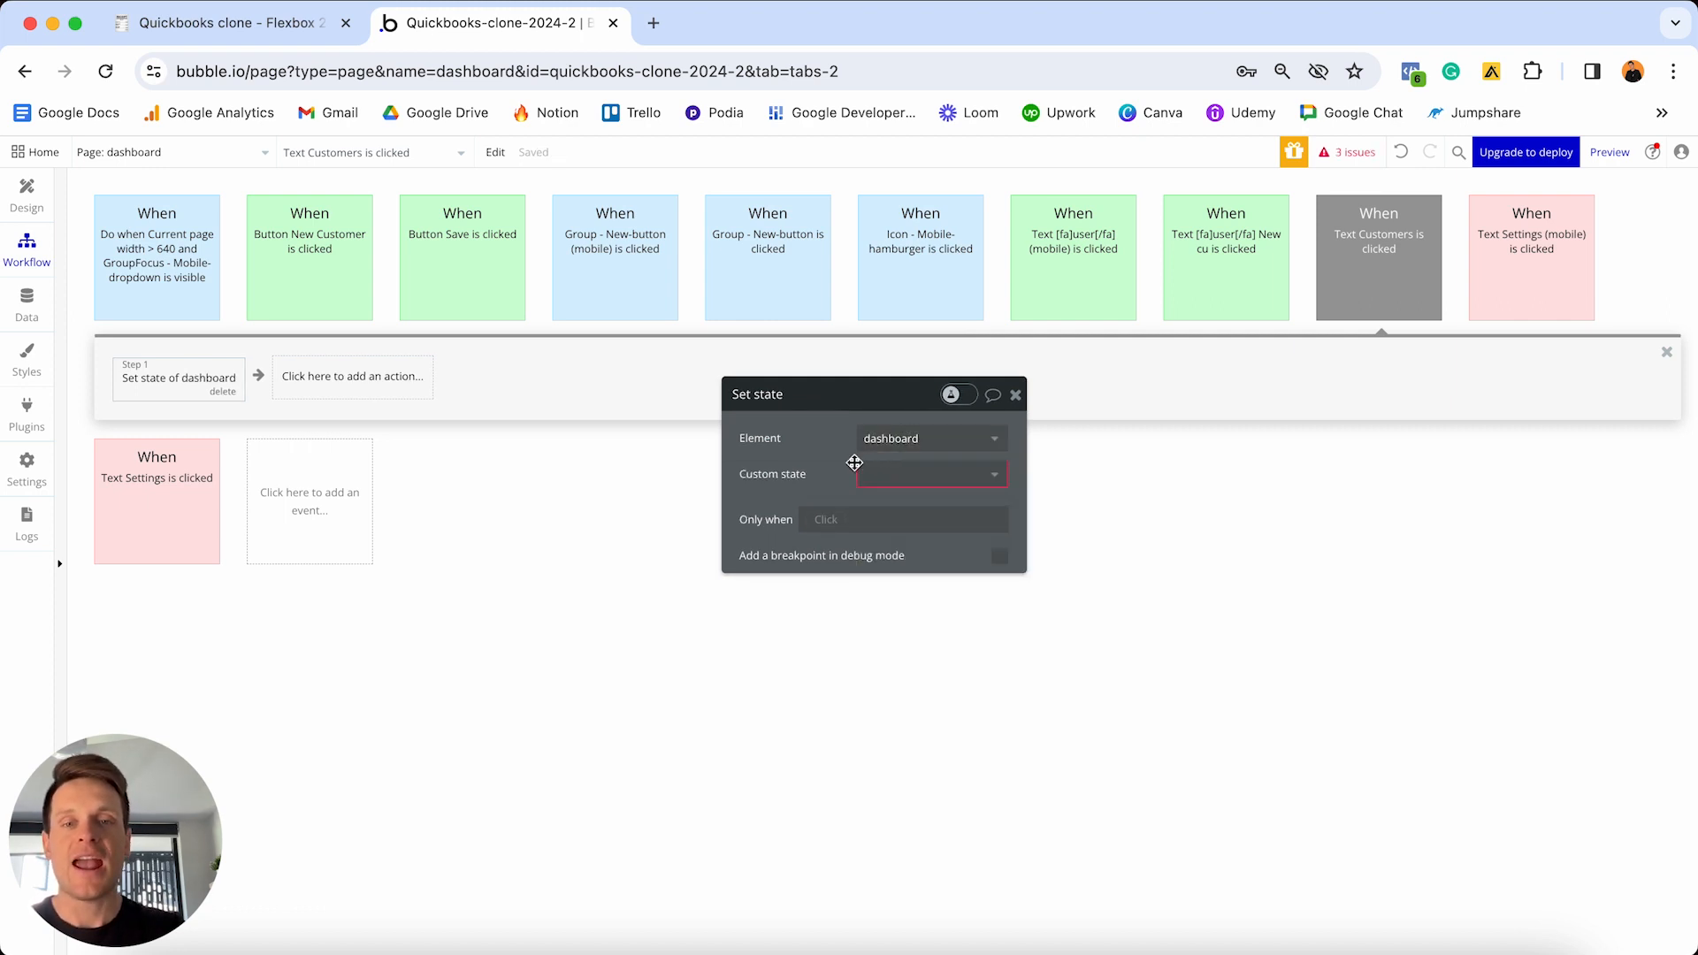
click(882, 474)
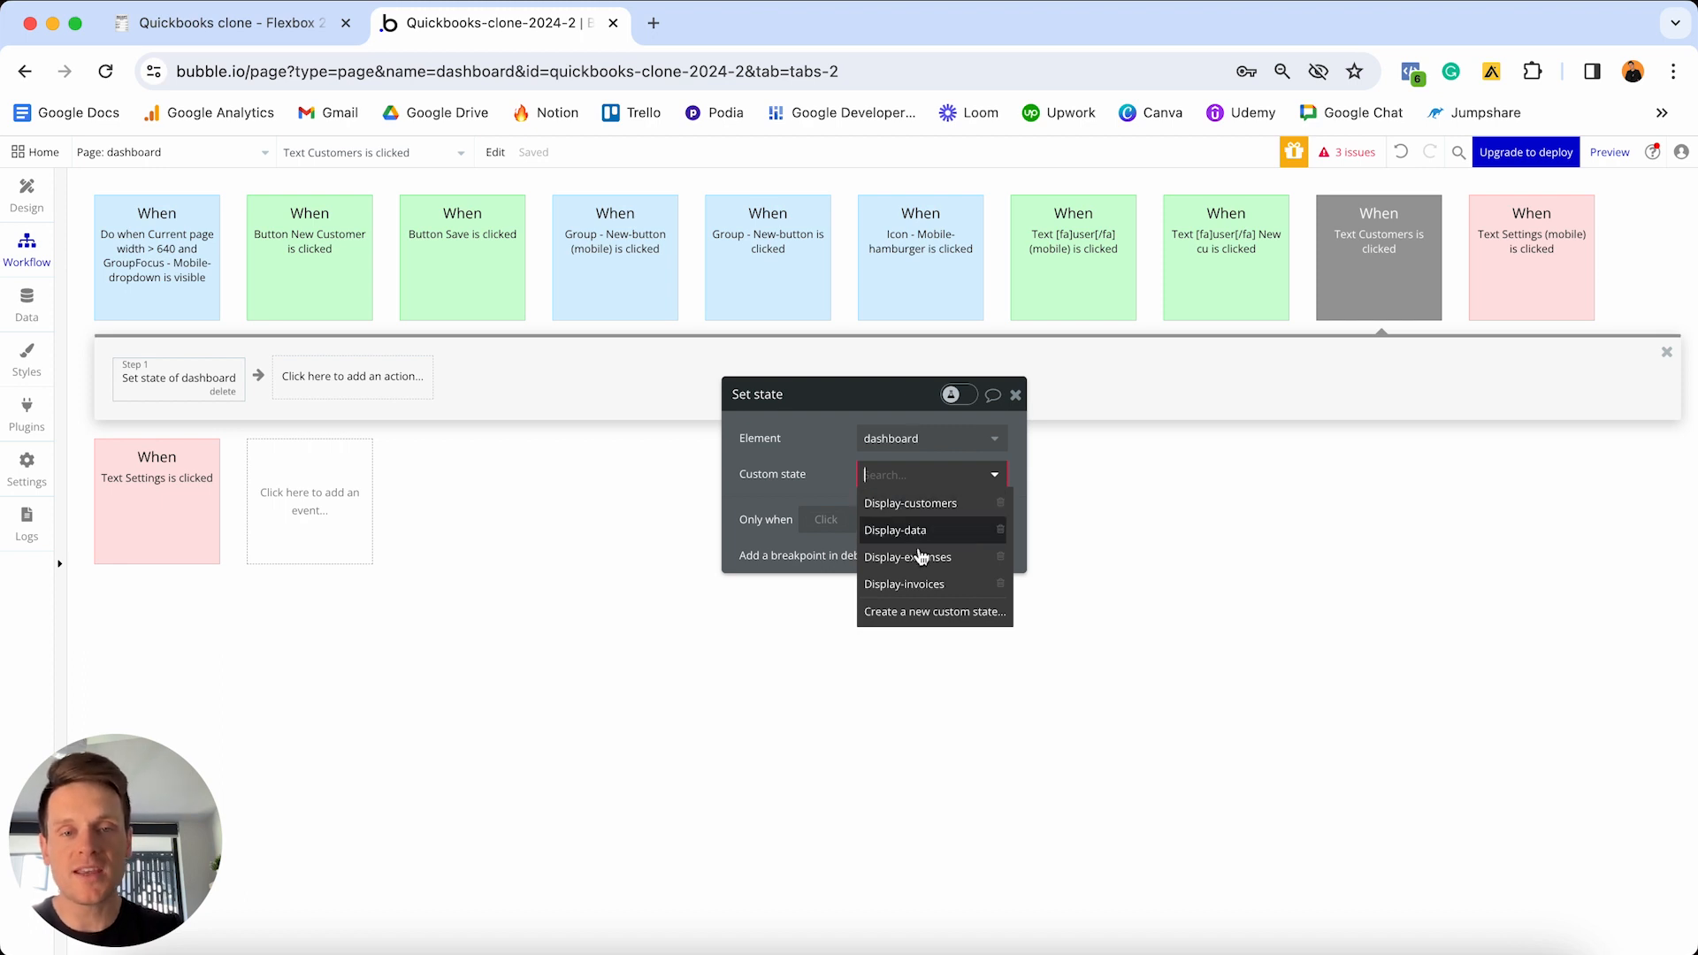
click(915, 504)
click(885, 510)
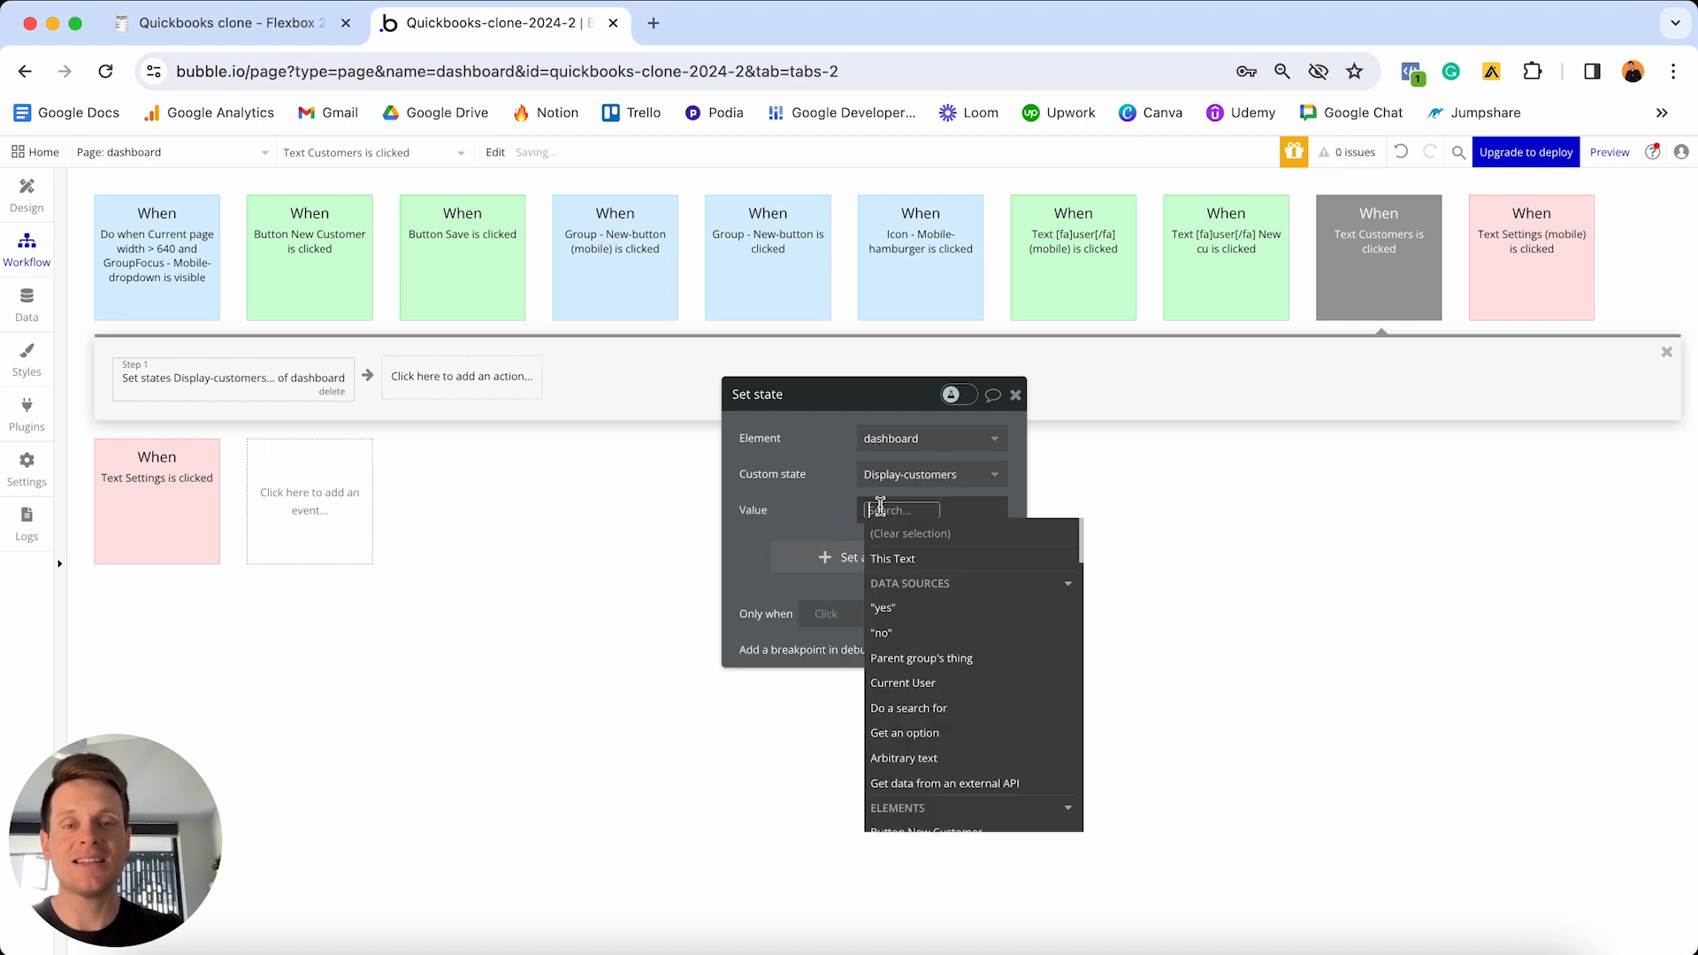
click(899, 607)
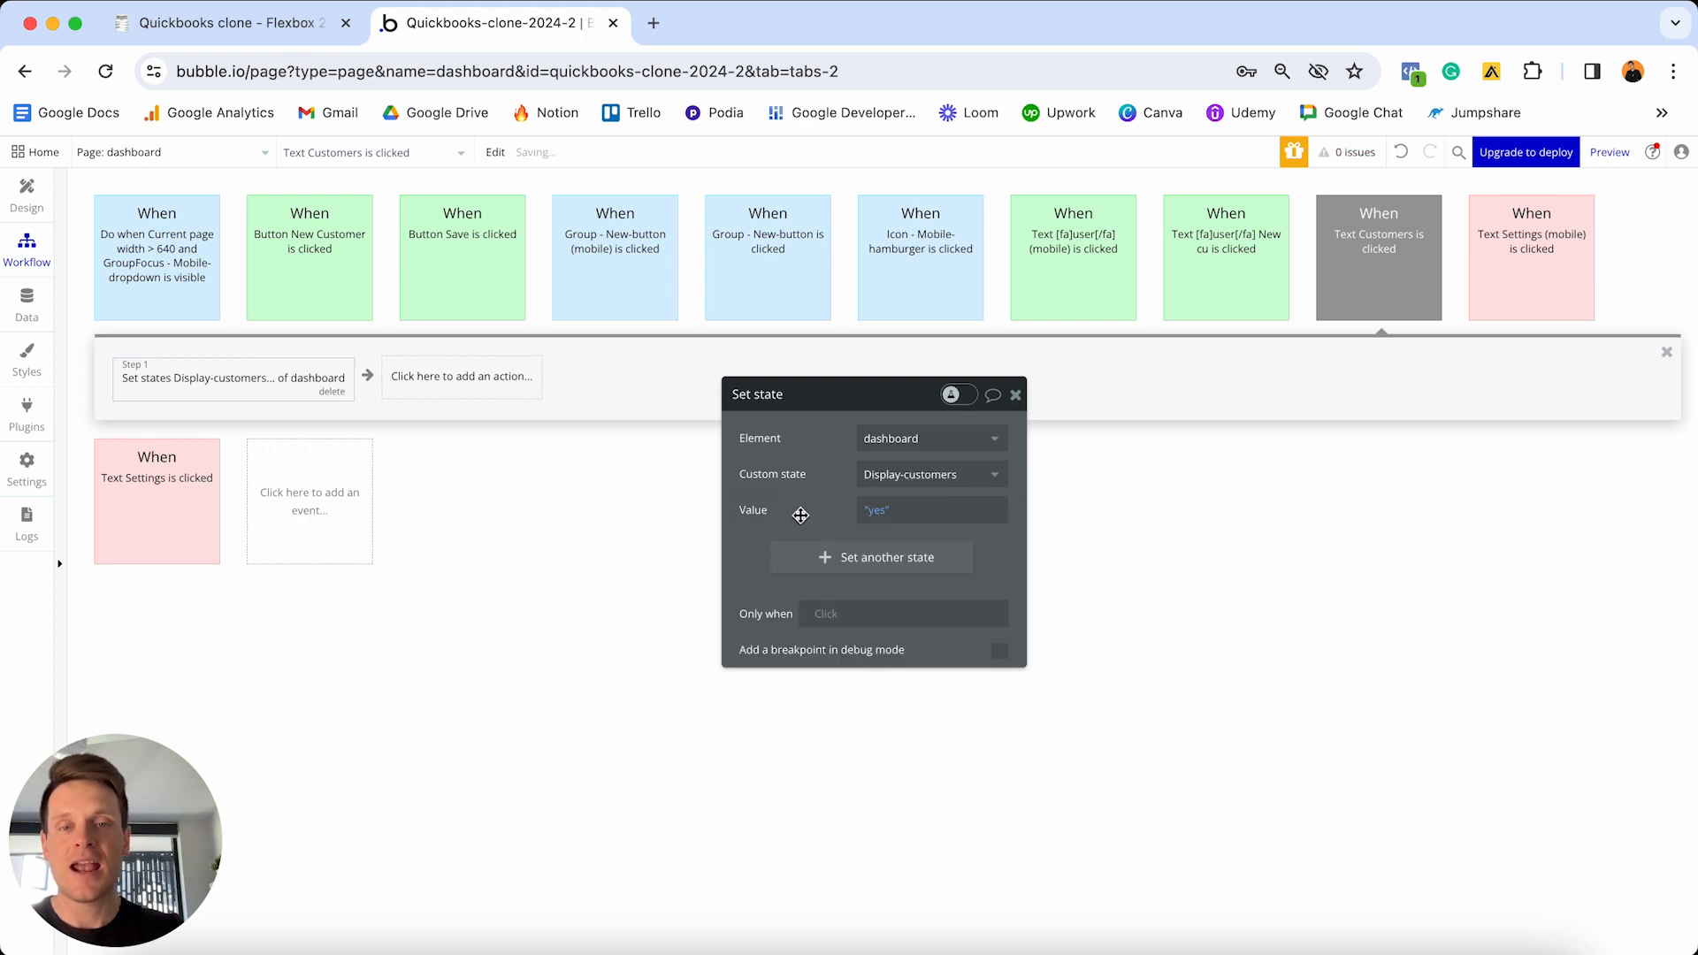
- Add state rows setting Display-data and Display-expenses to no
click(836, 558)
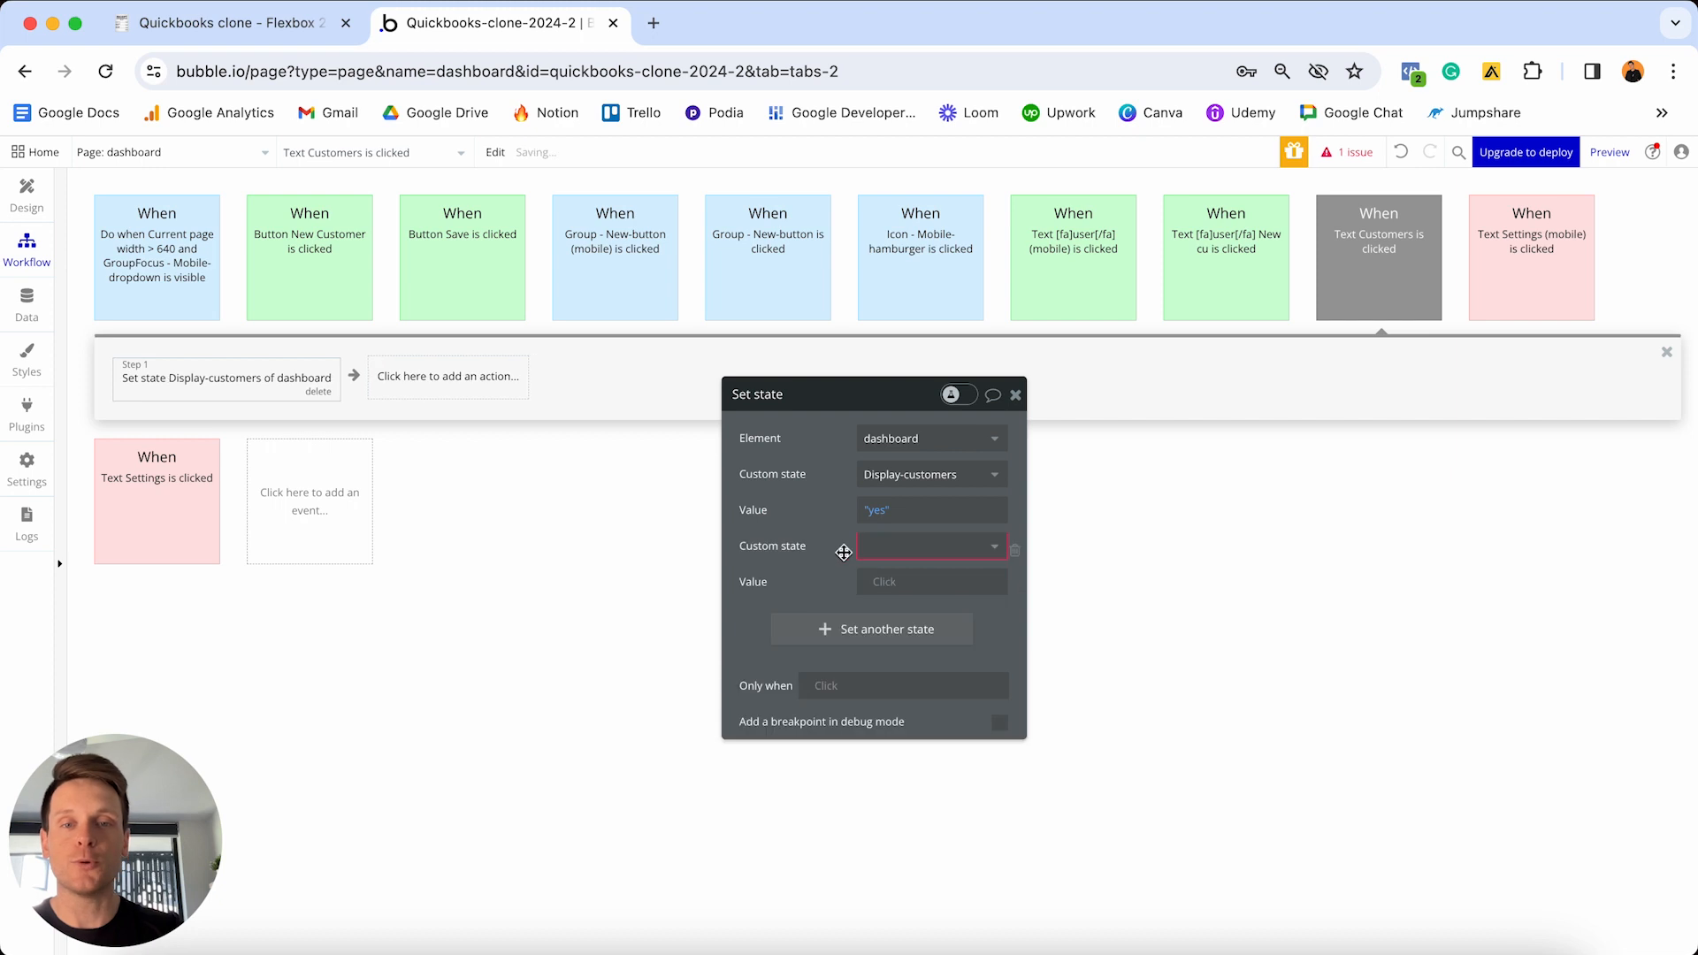
click(888, 554)
click(900, 603)
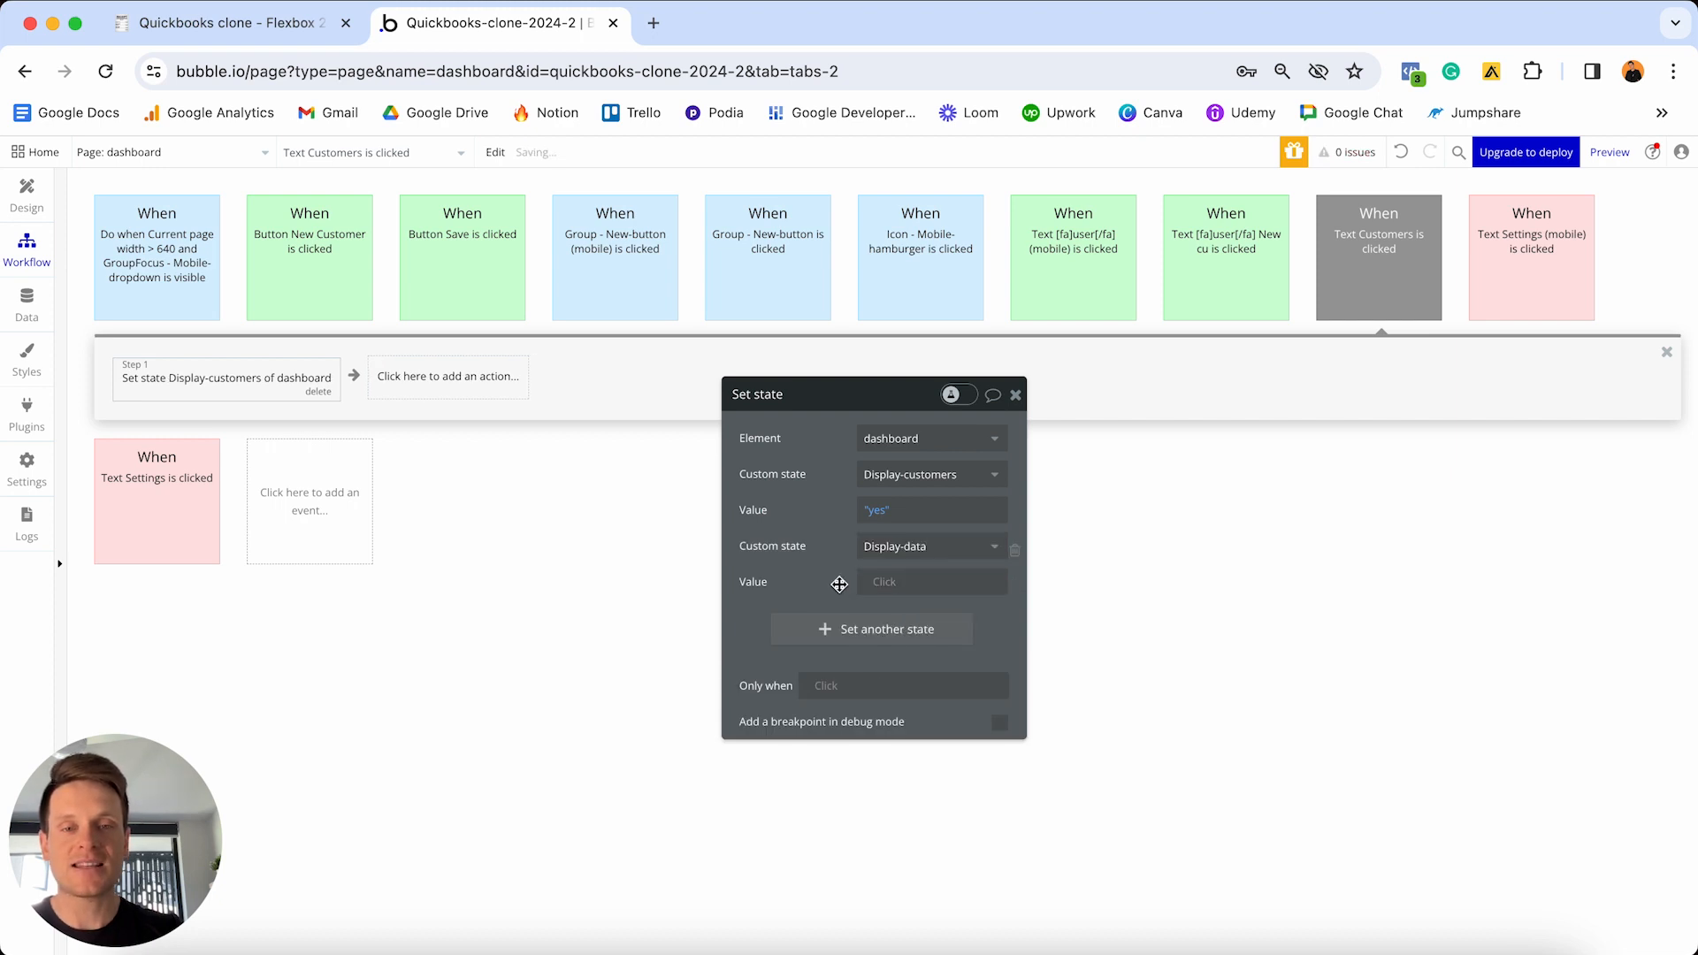
click(876, 582)
click(826, 627)
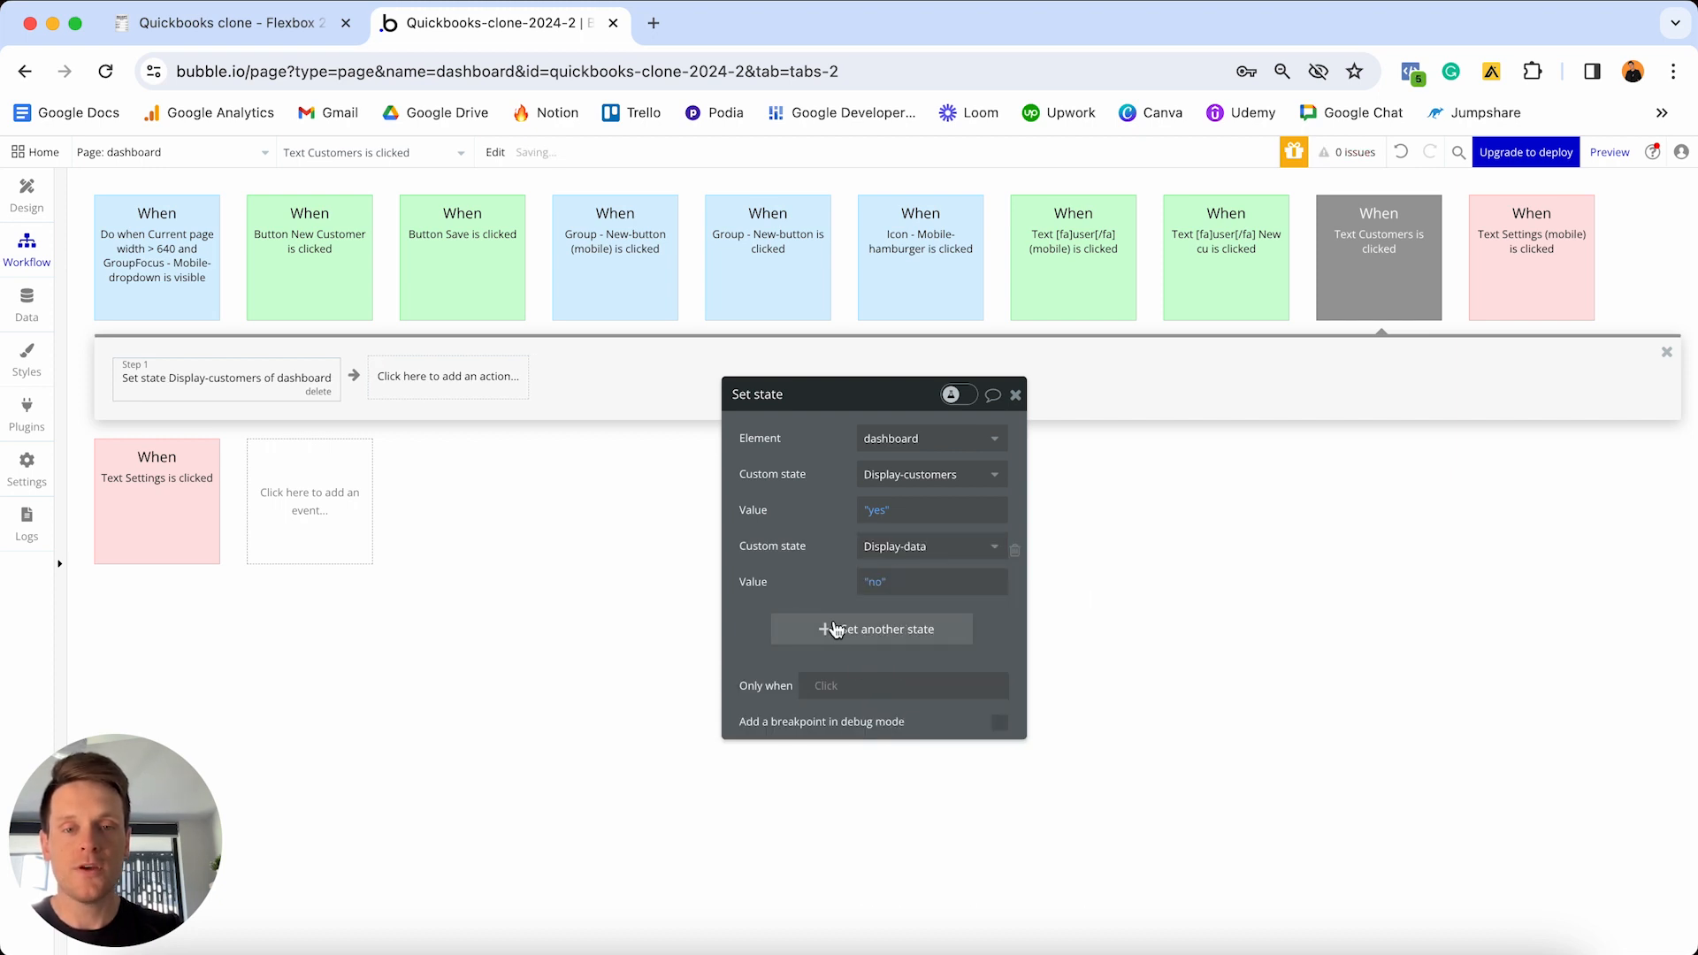
click(826, 627)
click(893, 618)
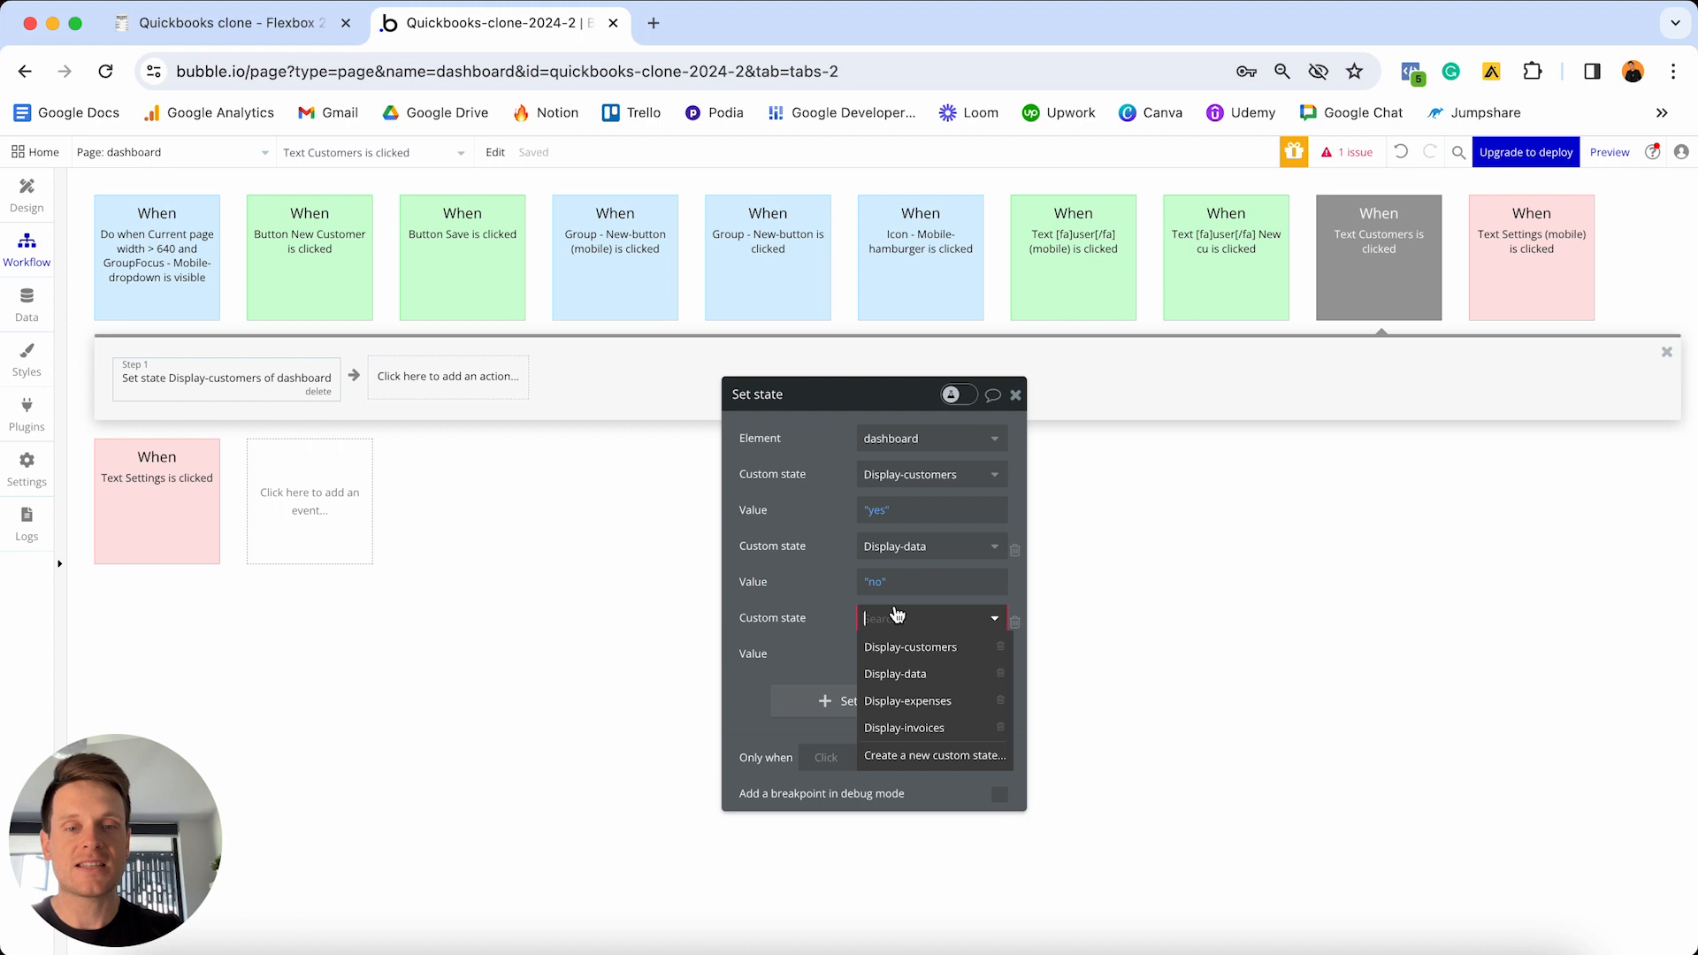
click(911, 701)
click(883, 654)
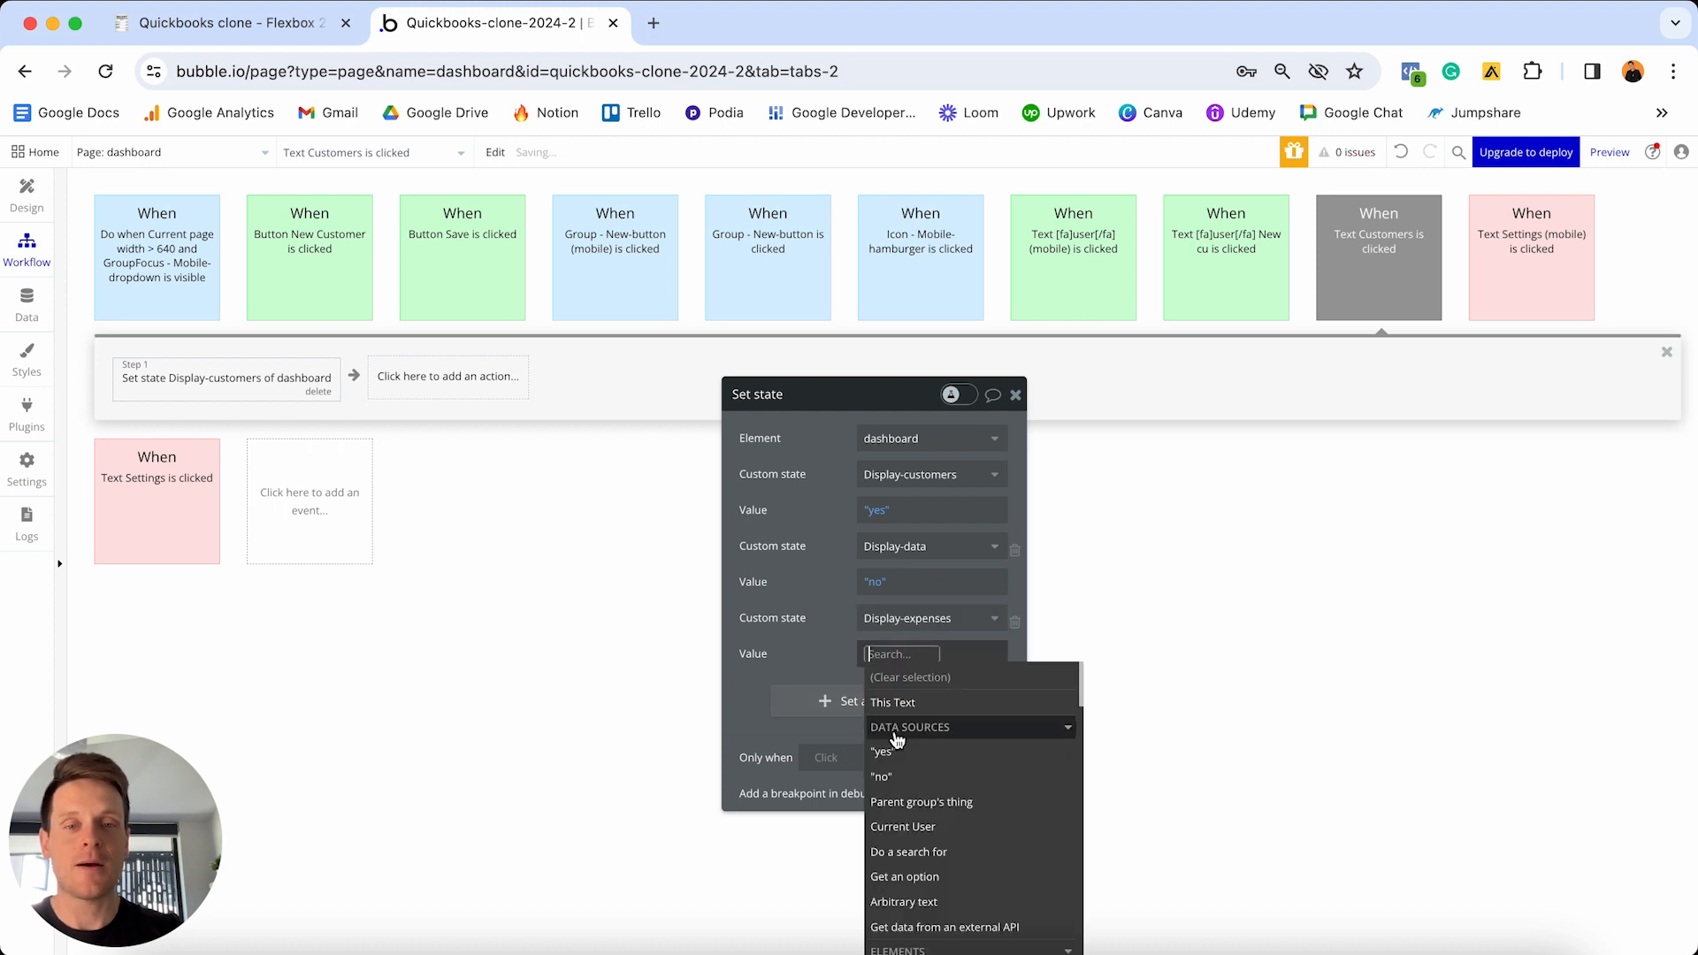
click(910, 776)
- Add a fourth state row setting Display-invoices to no
click(837, 701)
click(838, 701)
click(884, 692)
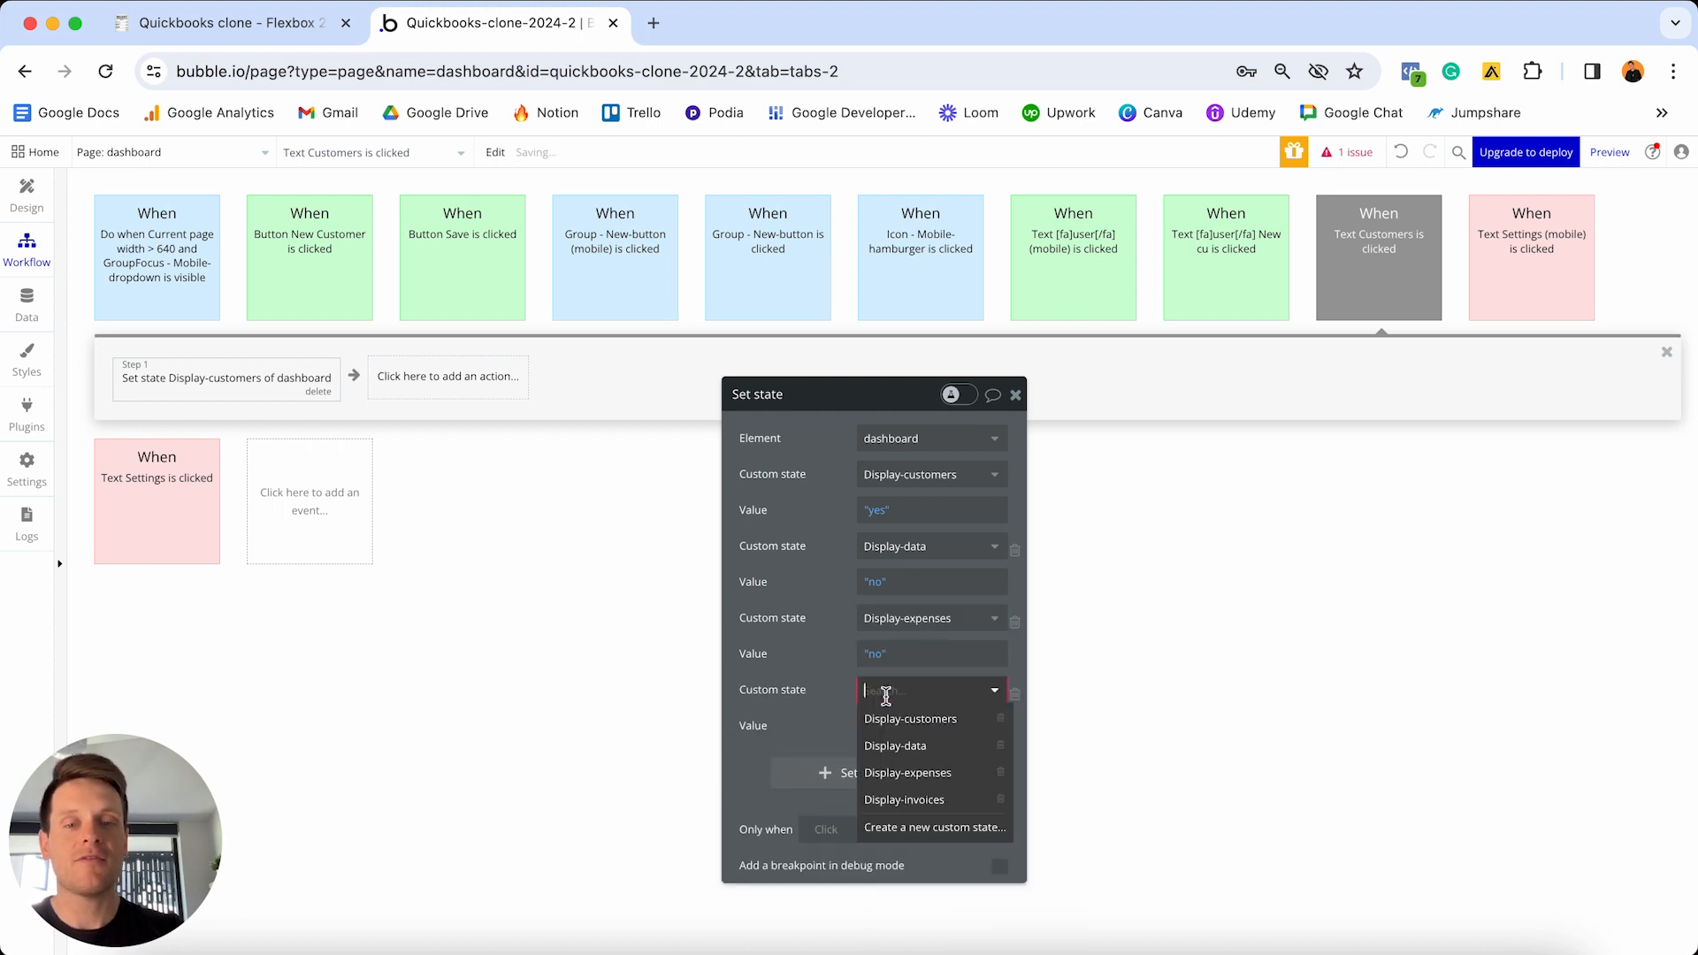
click(907, 799)
click(884, 732)
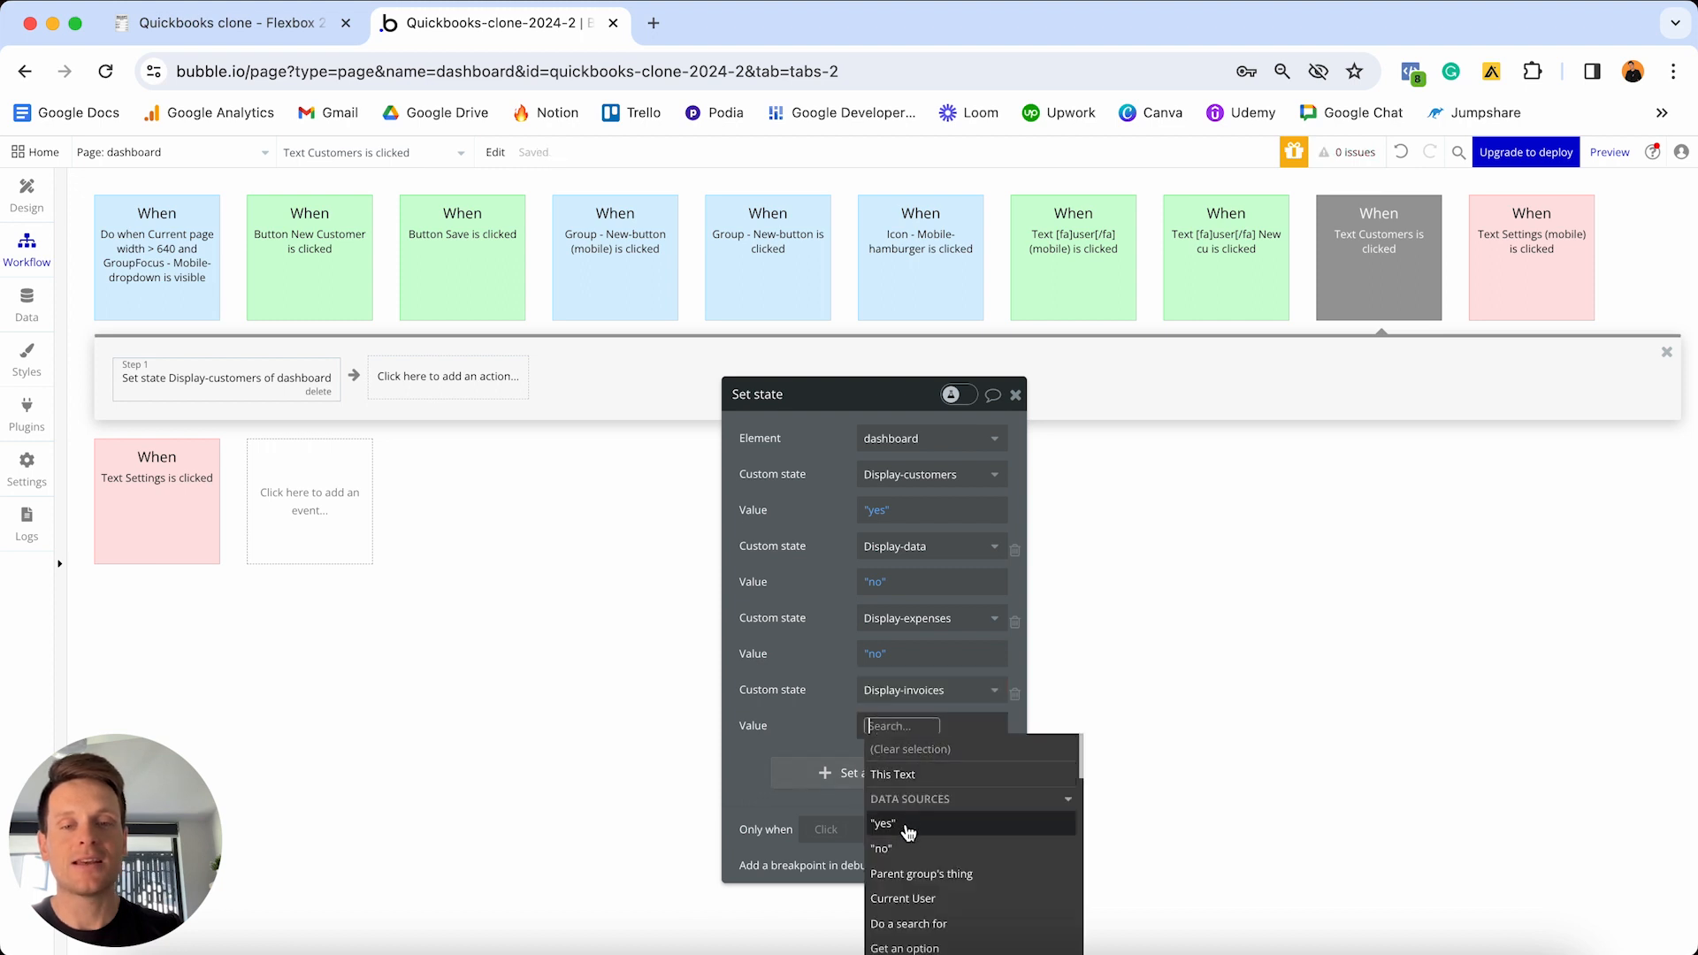
click(909, 849)
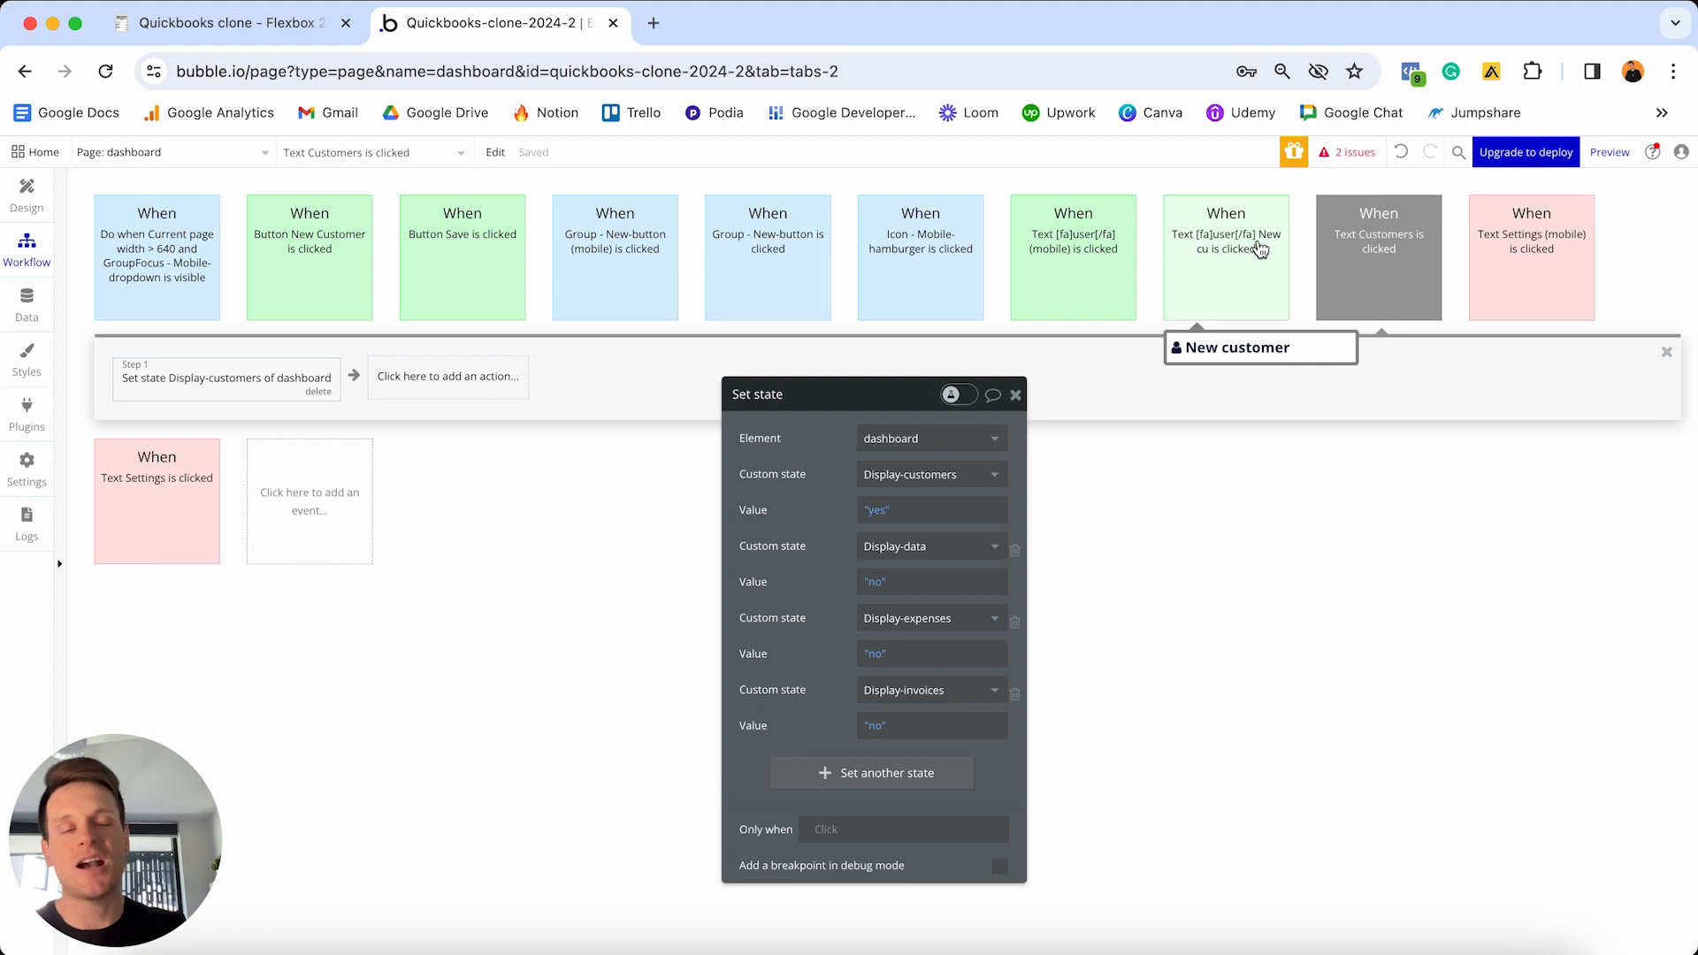
- Colour the Text Customers event green and return to the Design tab
click(1348, 258)
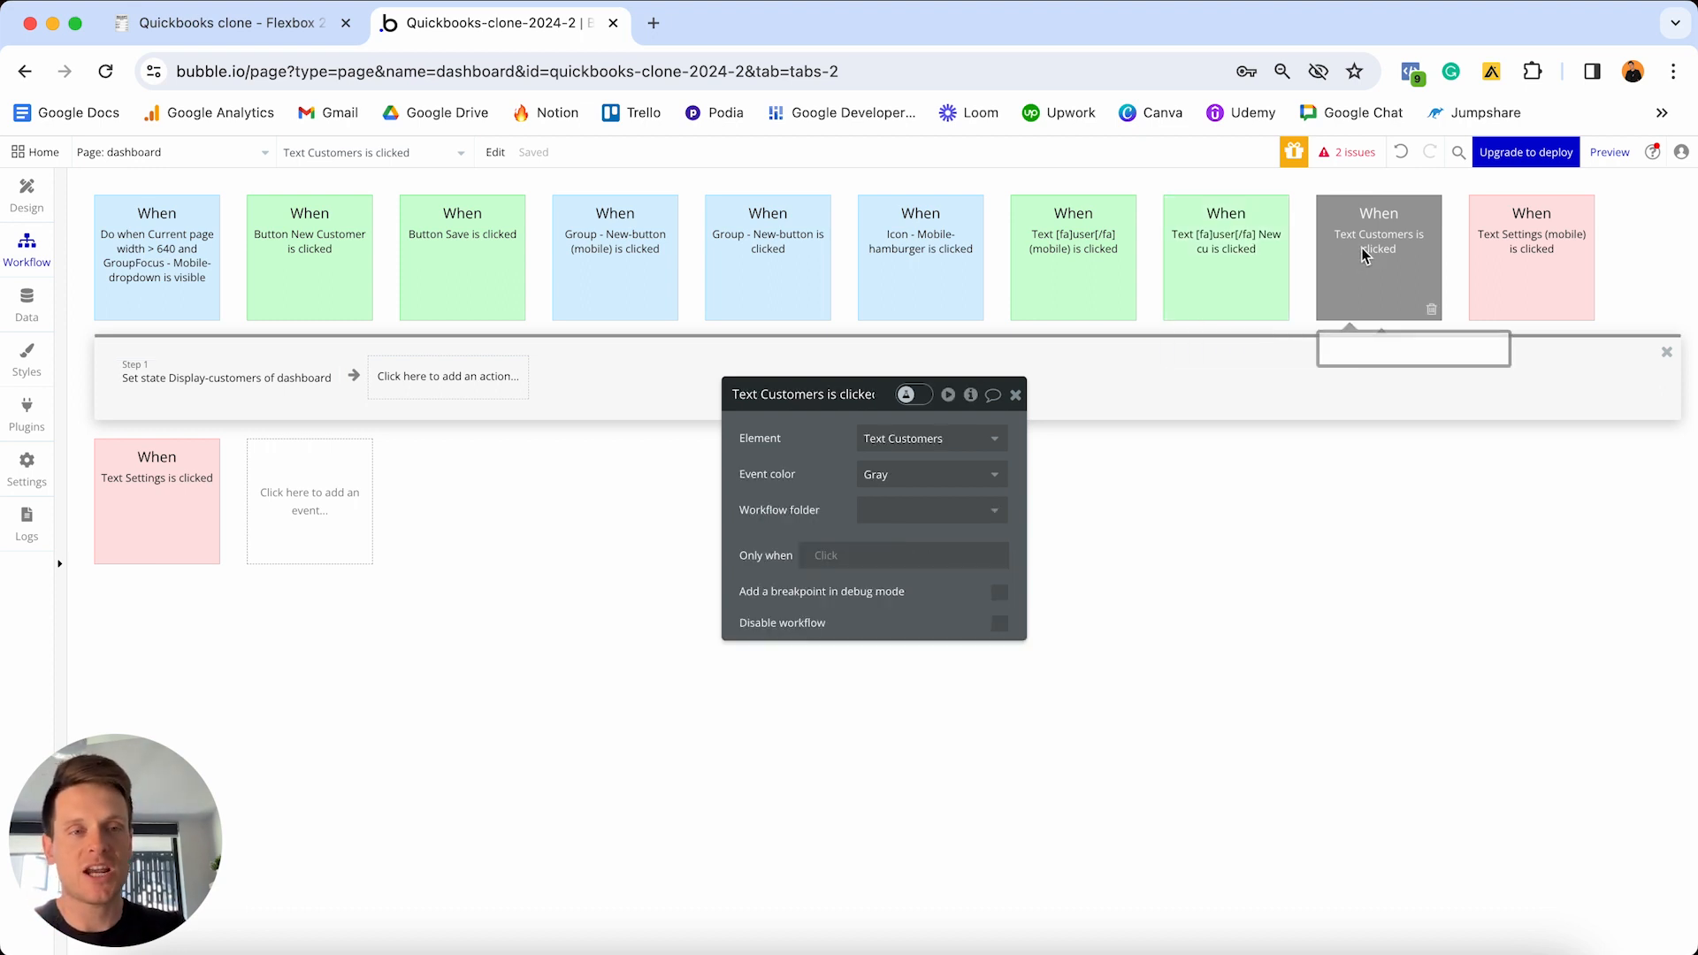
click(944, 471)
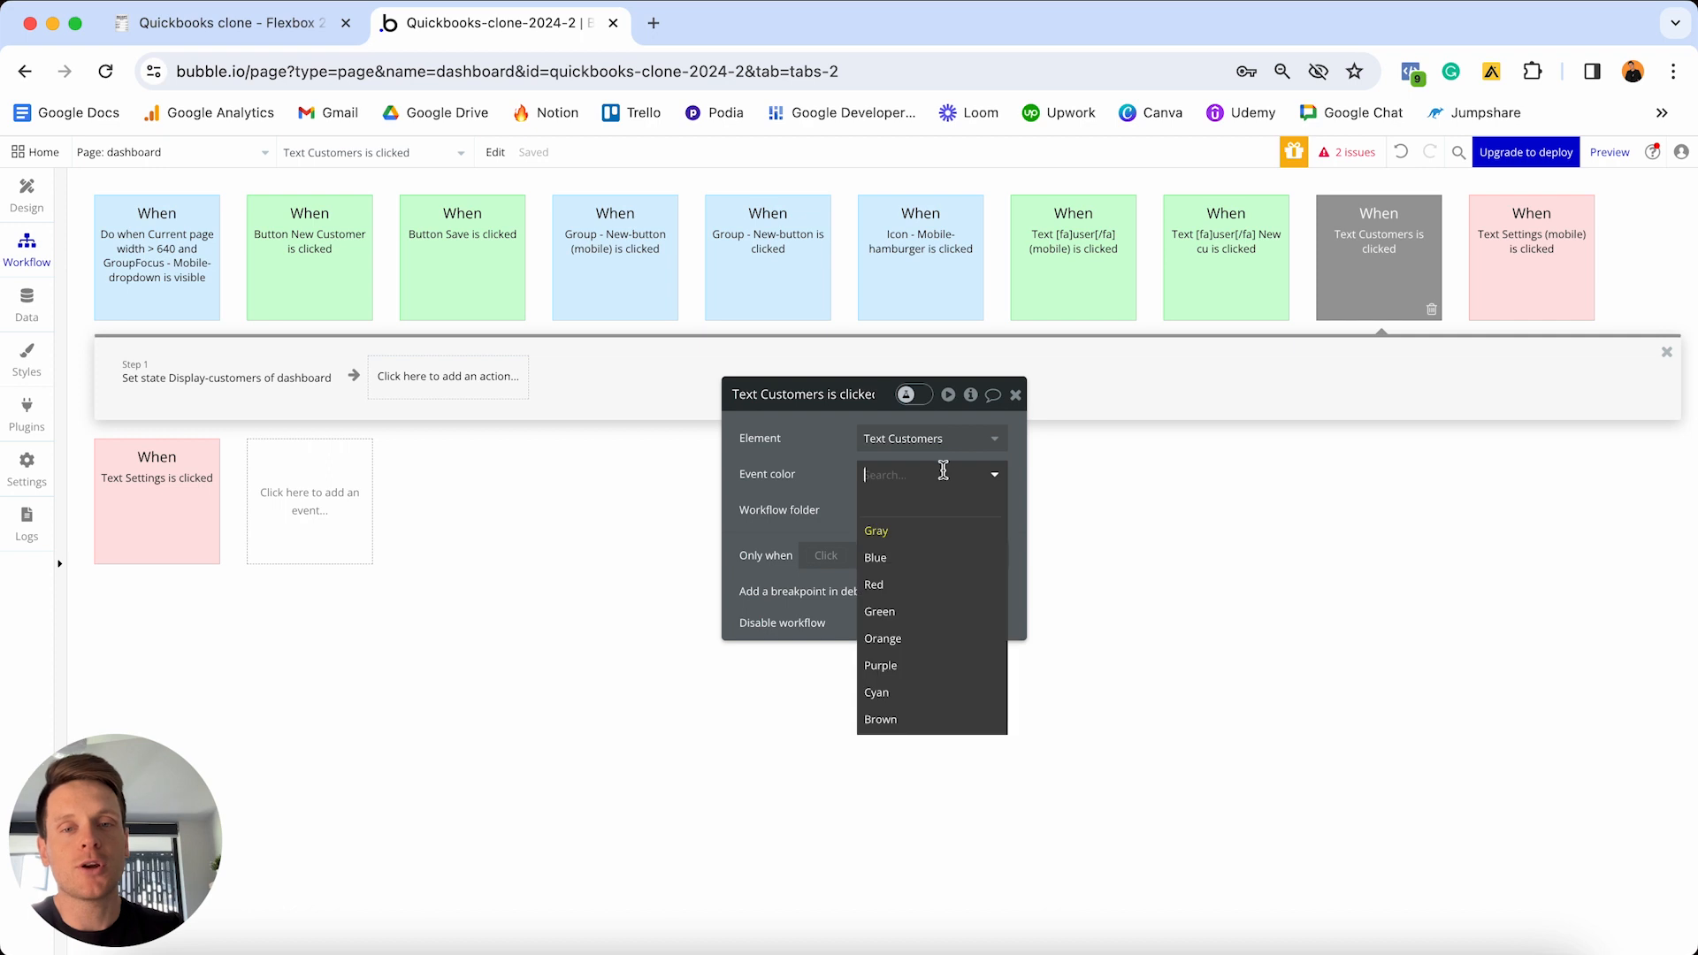
click(890, 613)
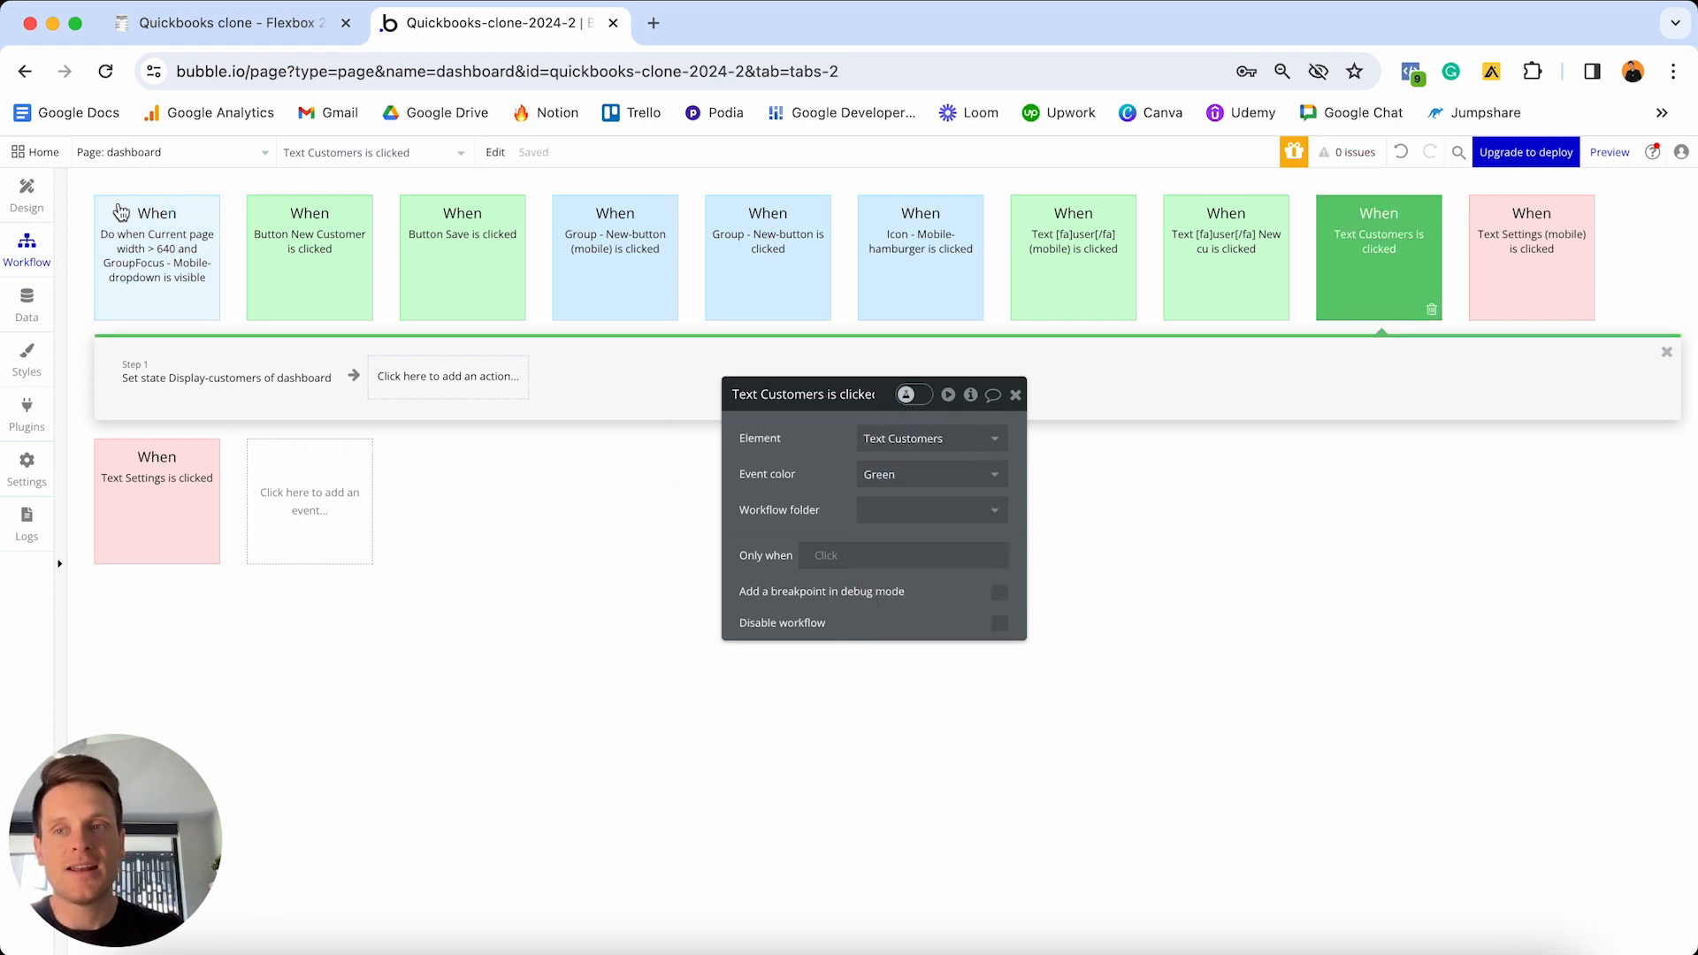
click(27, 195)
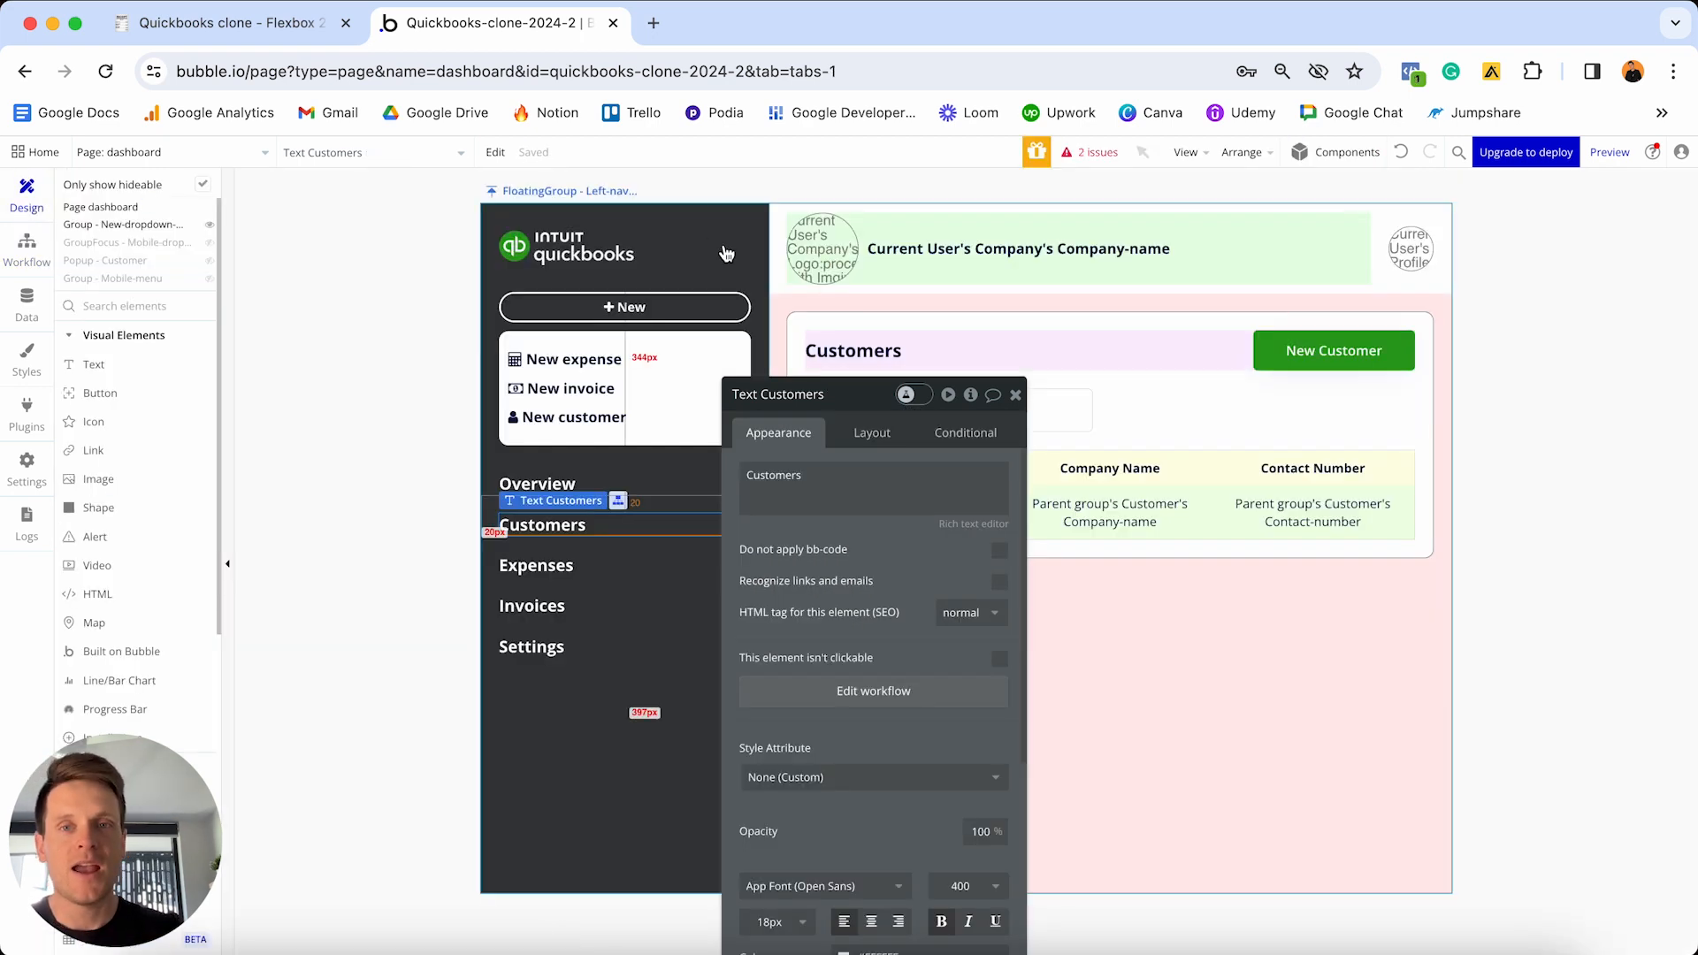
- Preview the app in debug mode, then open Group - Customers' properties in the editor
click(1610, 153)
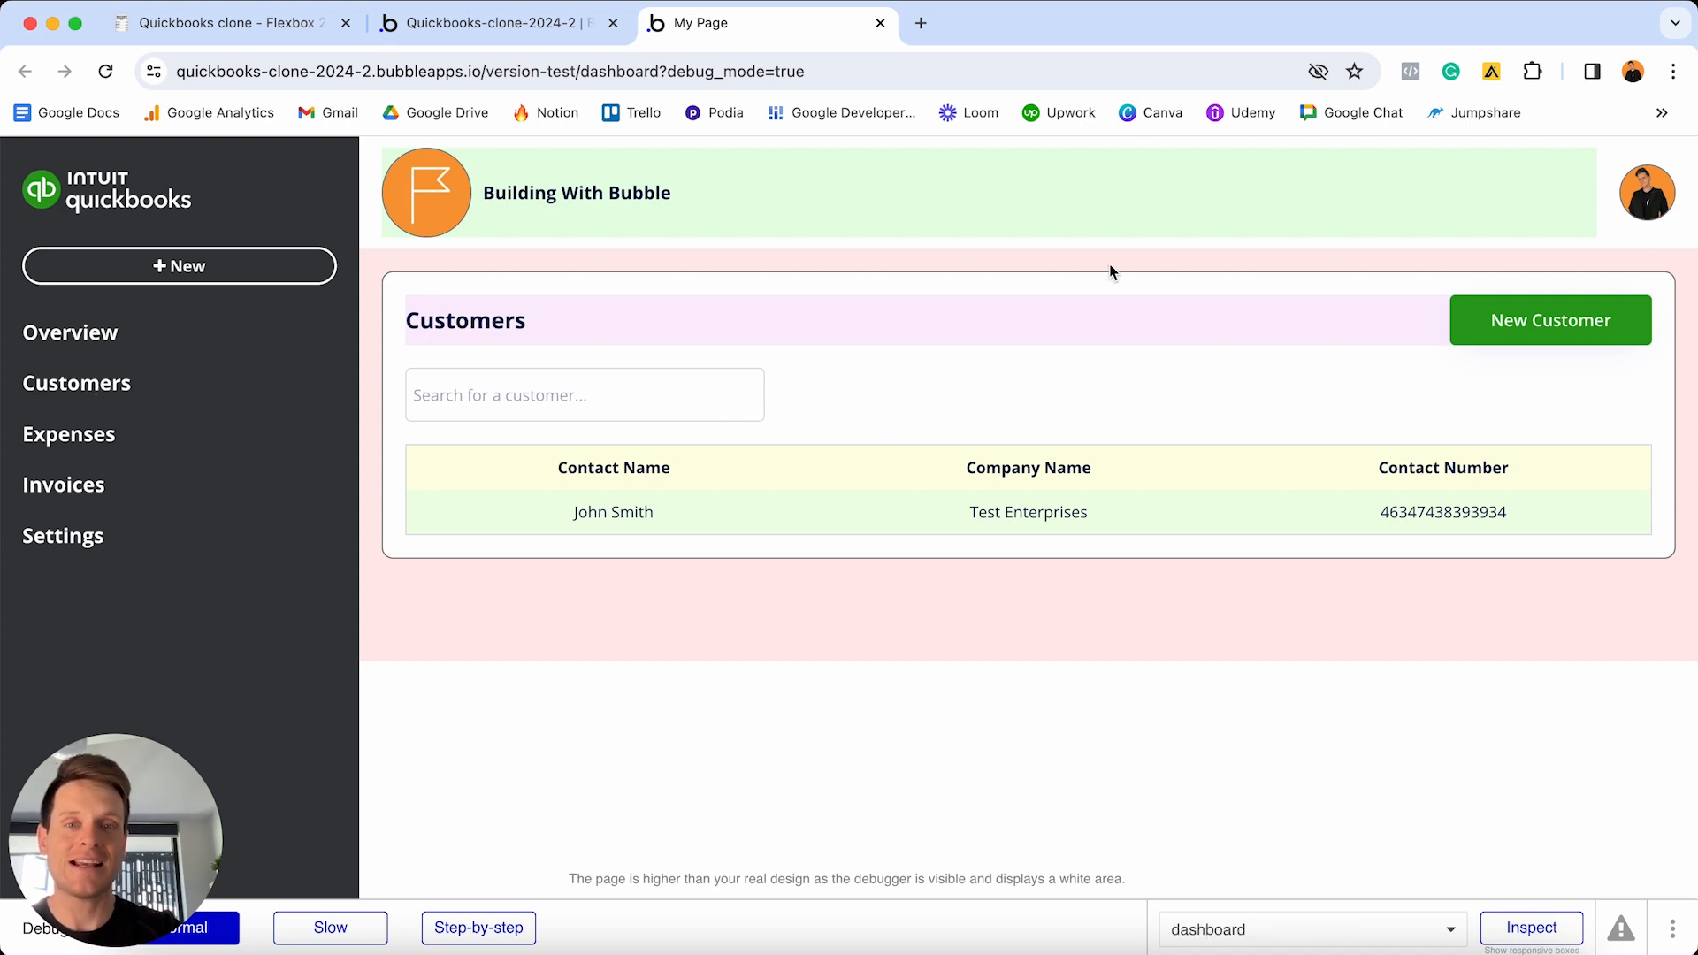
click(538, 26)
click(1085, 318)
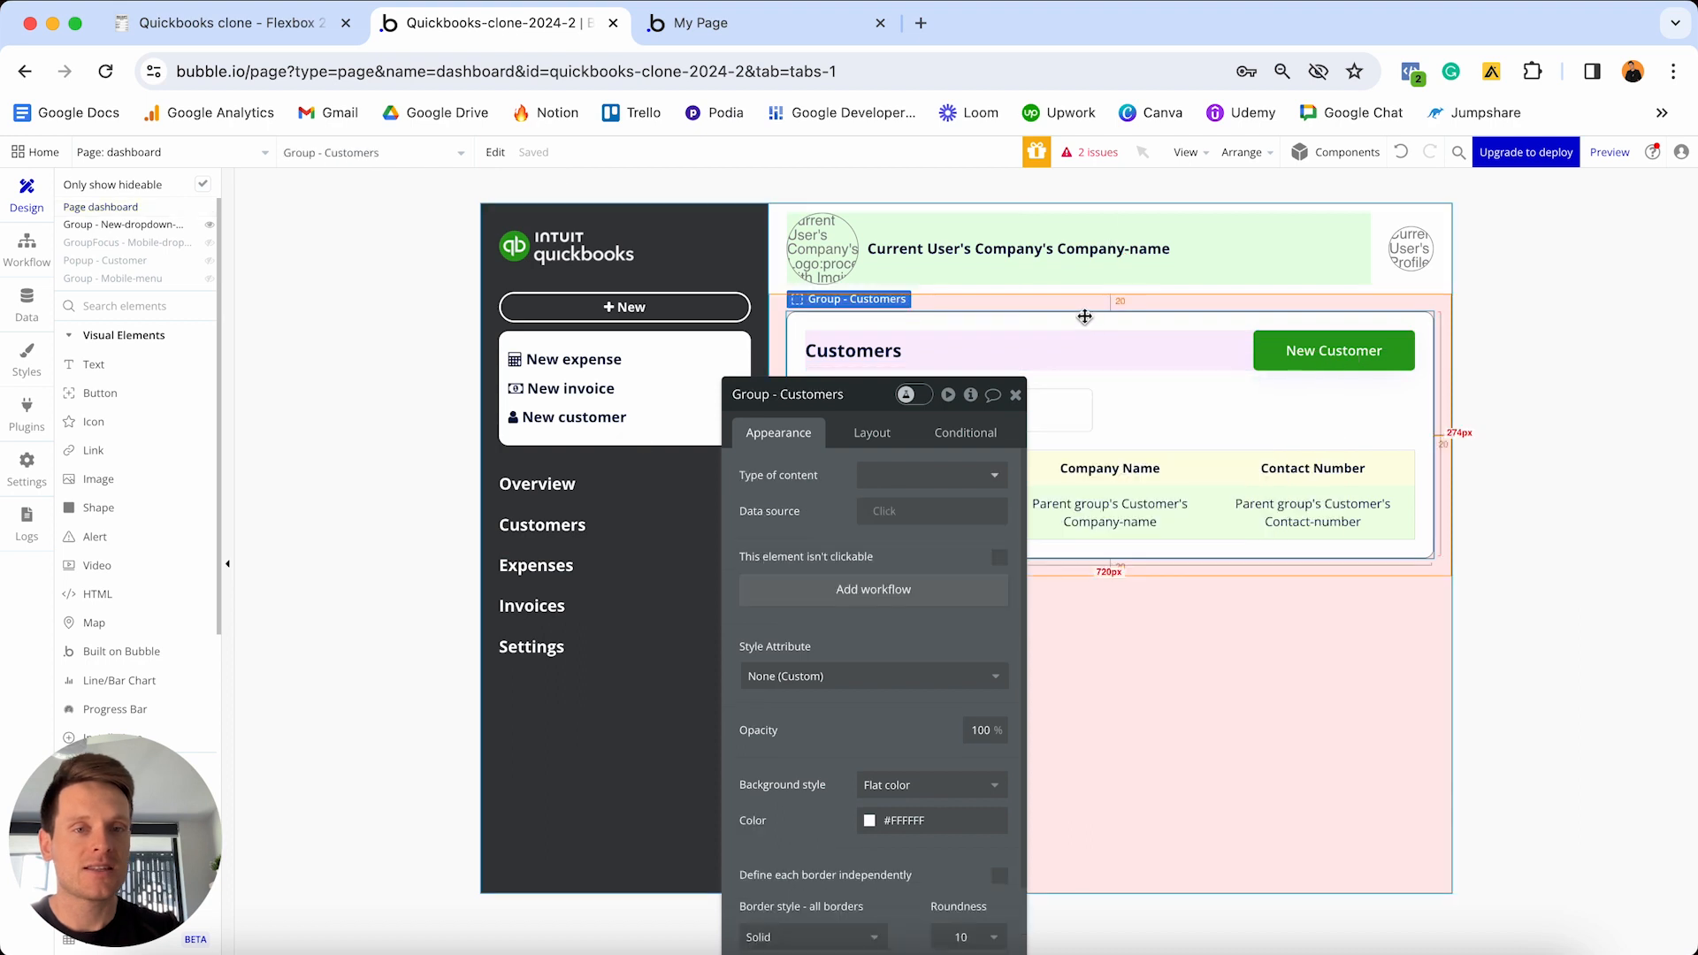
- Make Group - Customers hidden on page load and collapse when hidden
drag(876, 404, 686, 261)
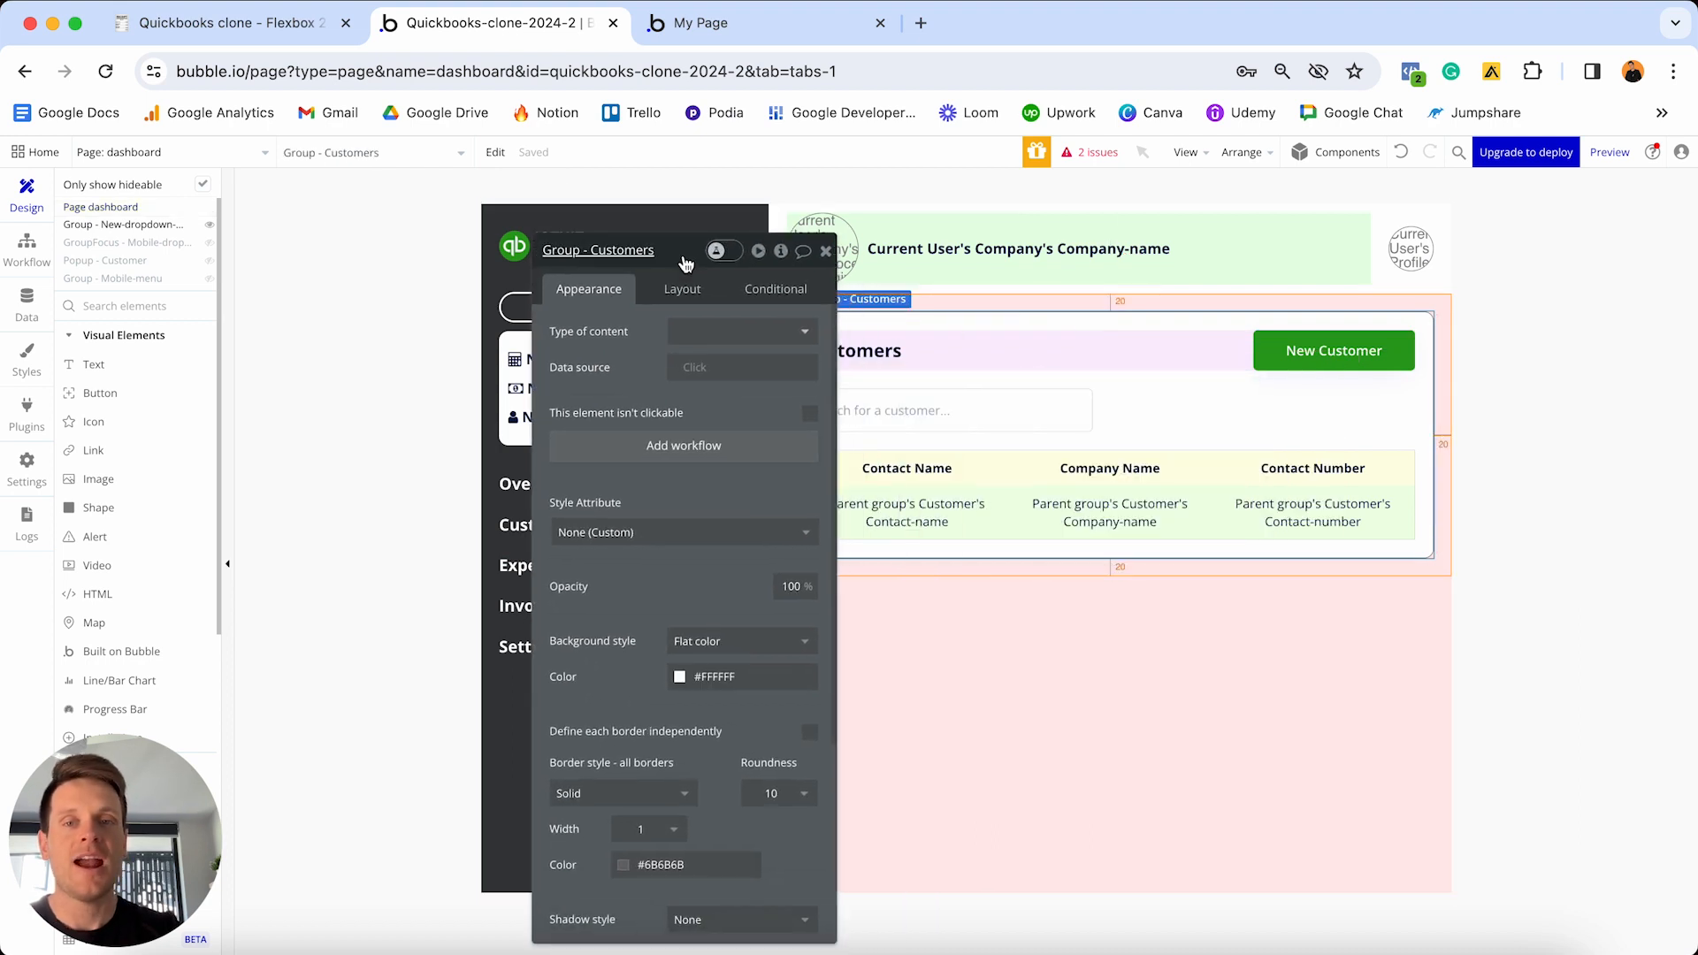
click(682, 288)
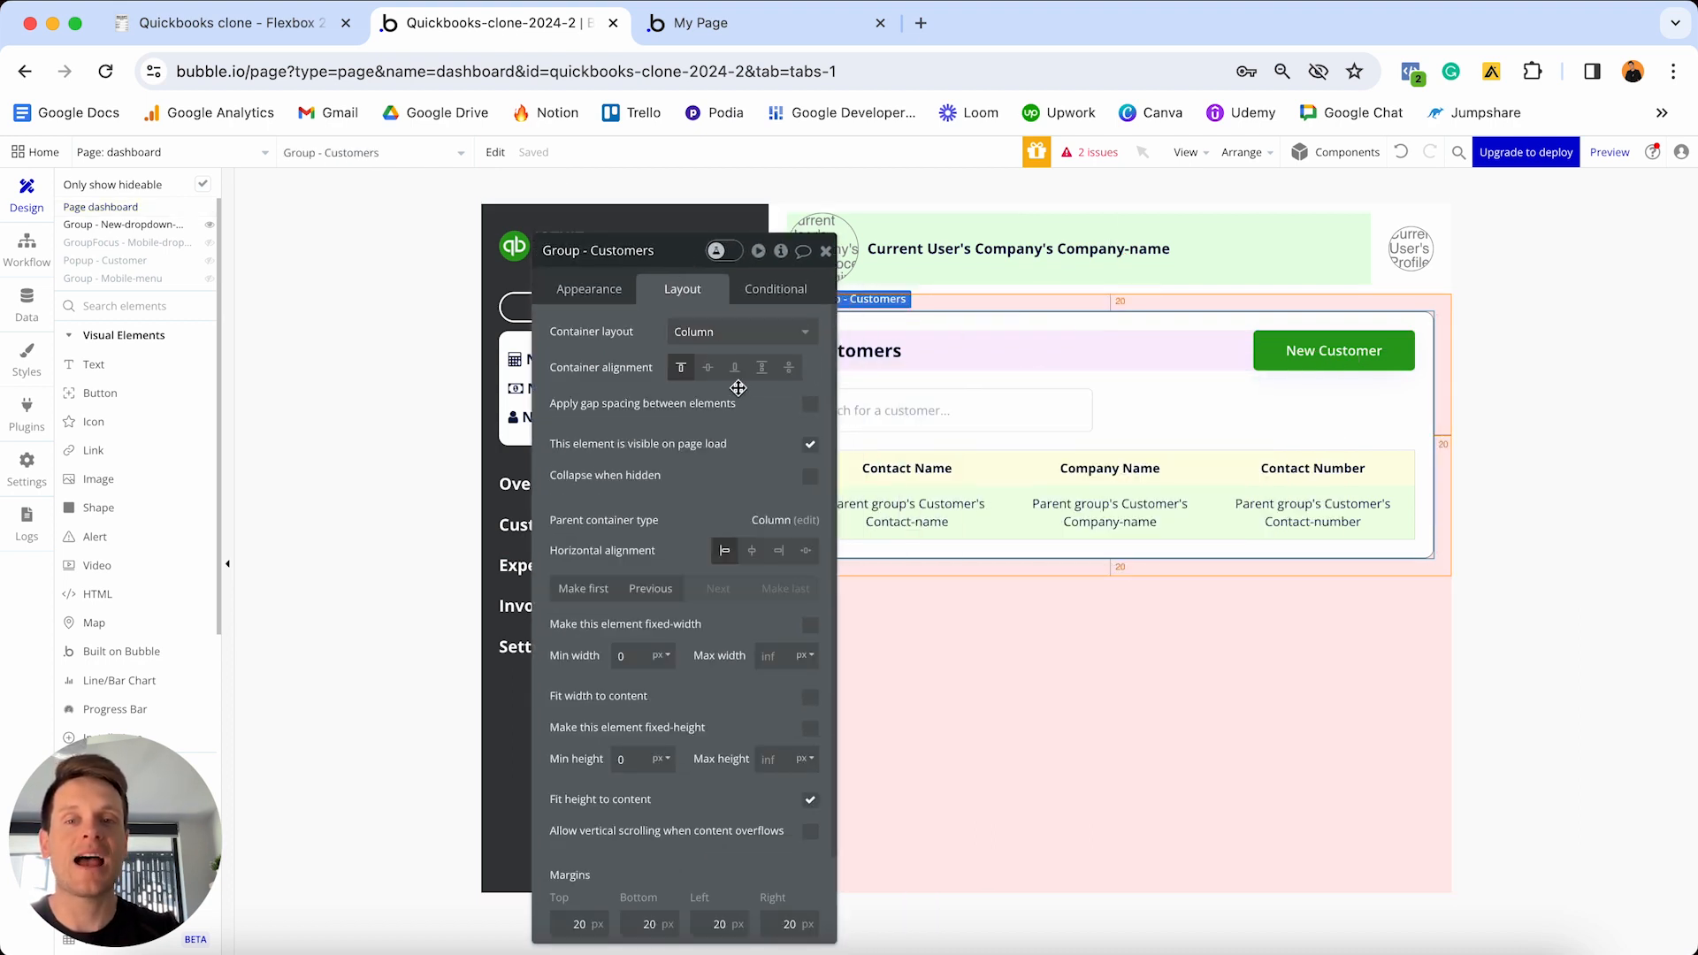
click(810, 445)
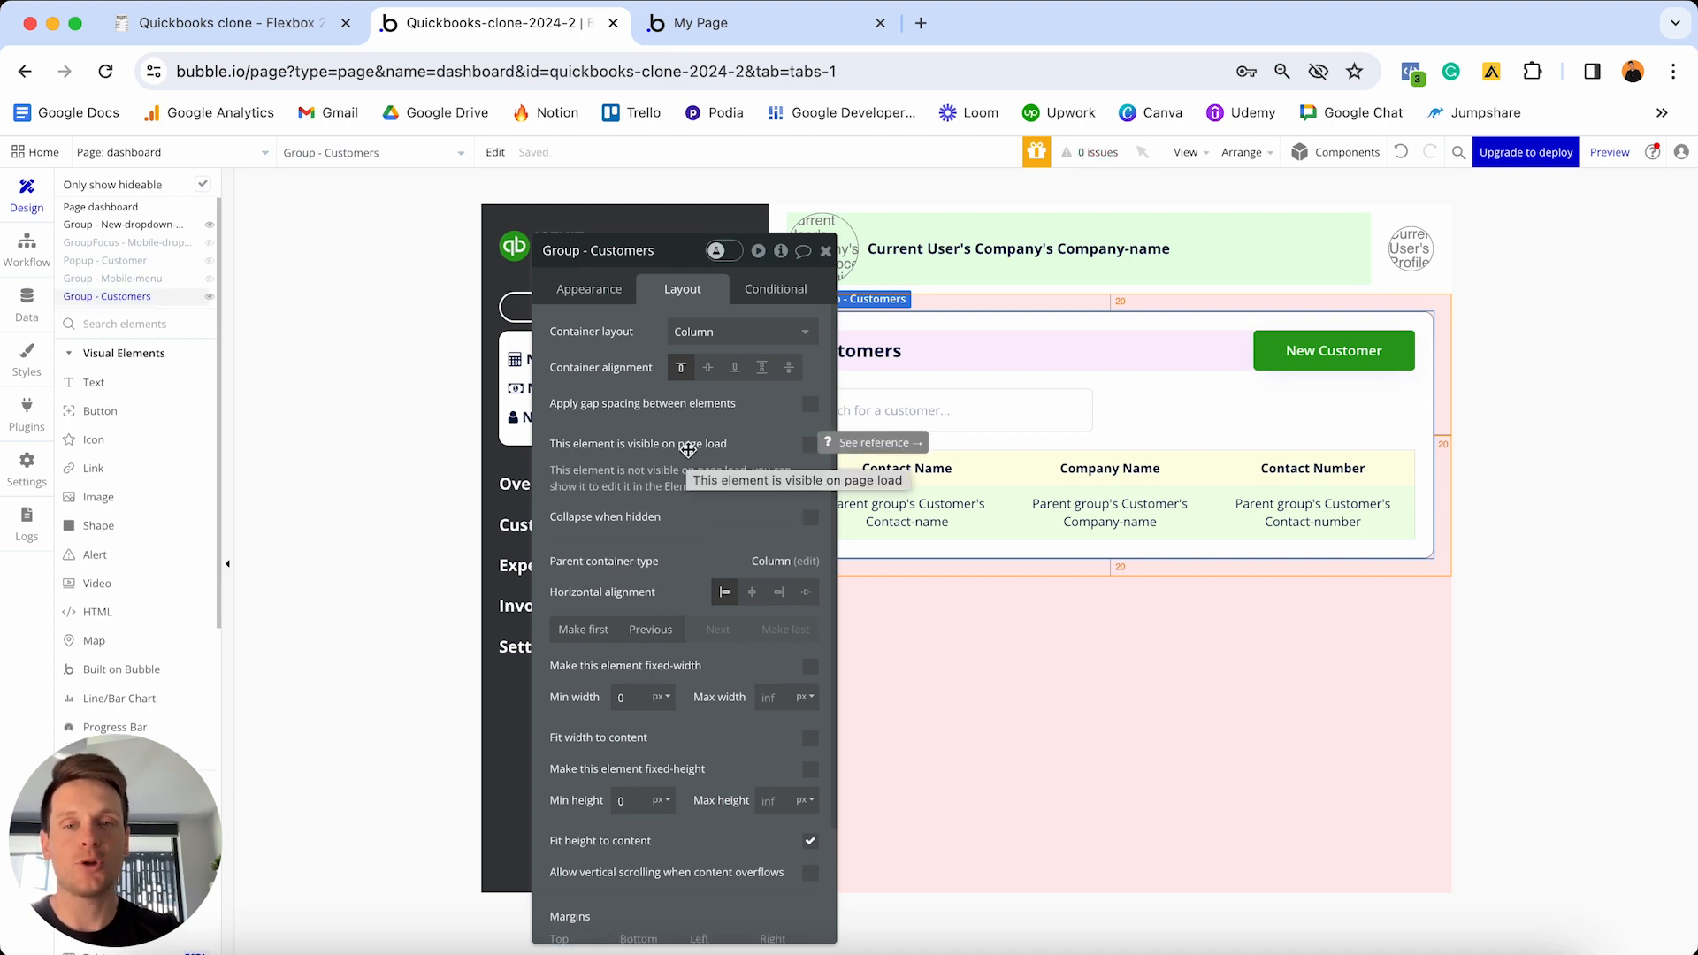
click(810, 517)
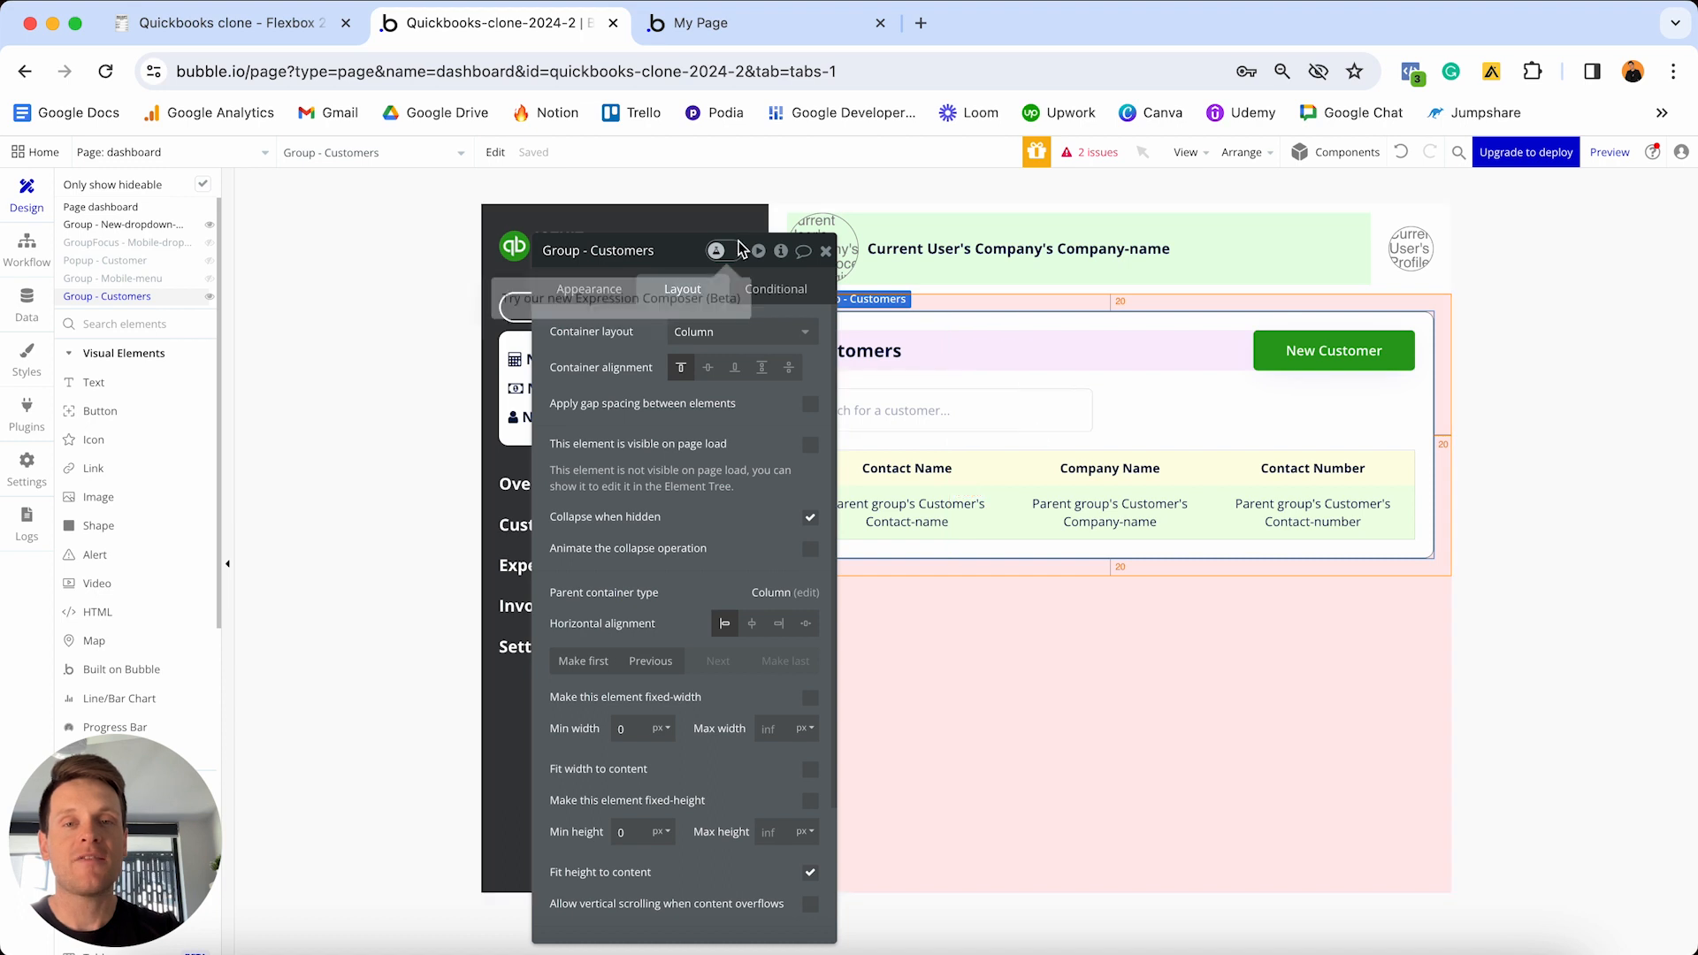
click(777, 290)
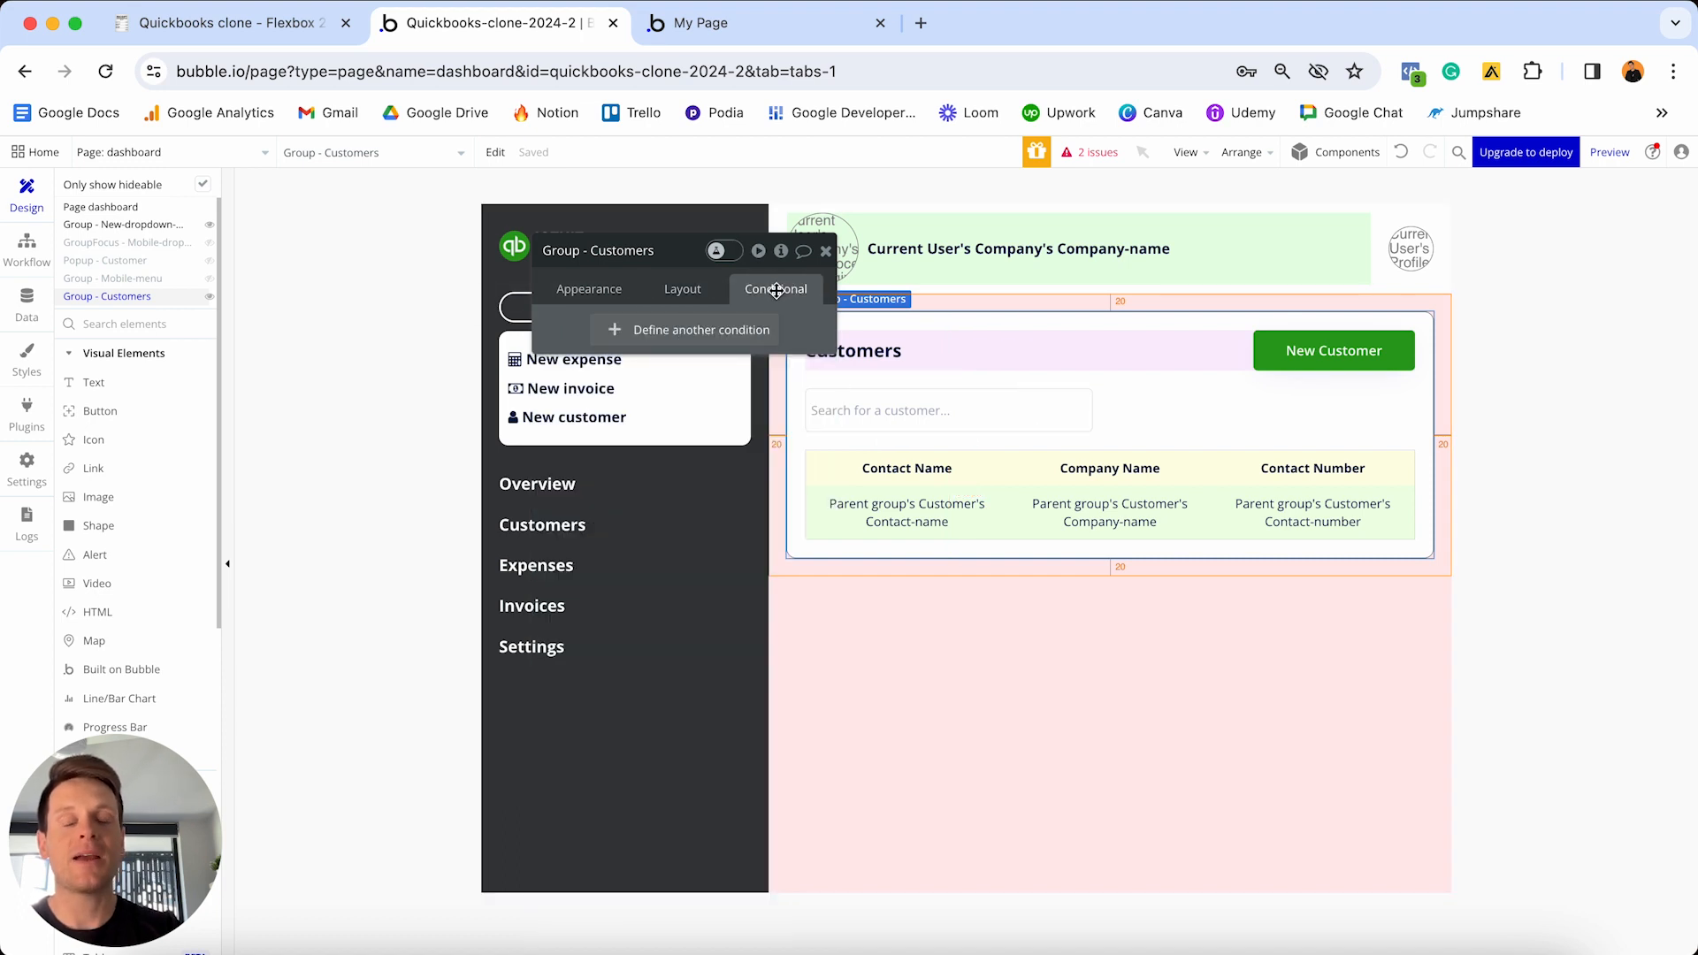
- Add a condition: when dashboard's Display-customers is yes, Group - Customers is visible
click(669, 334)
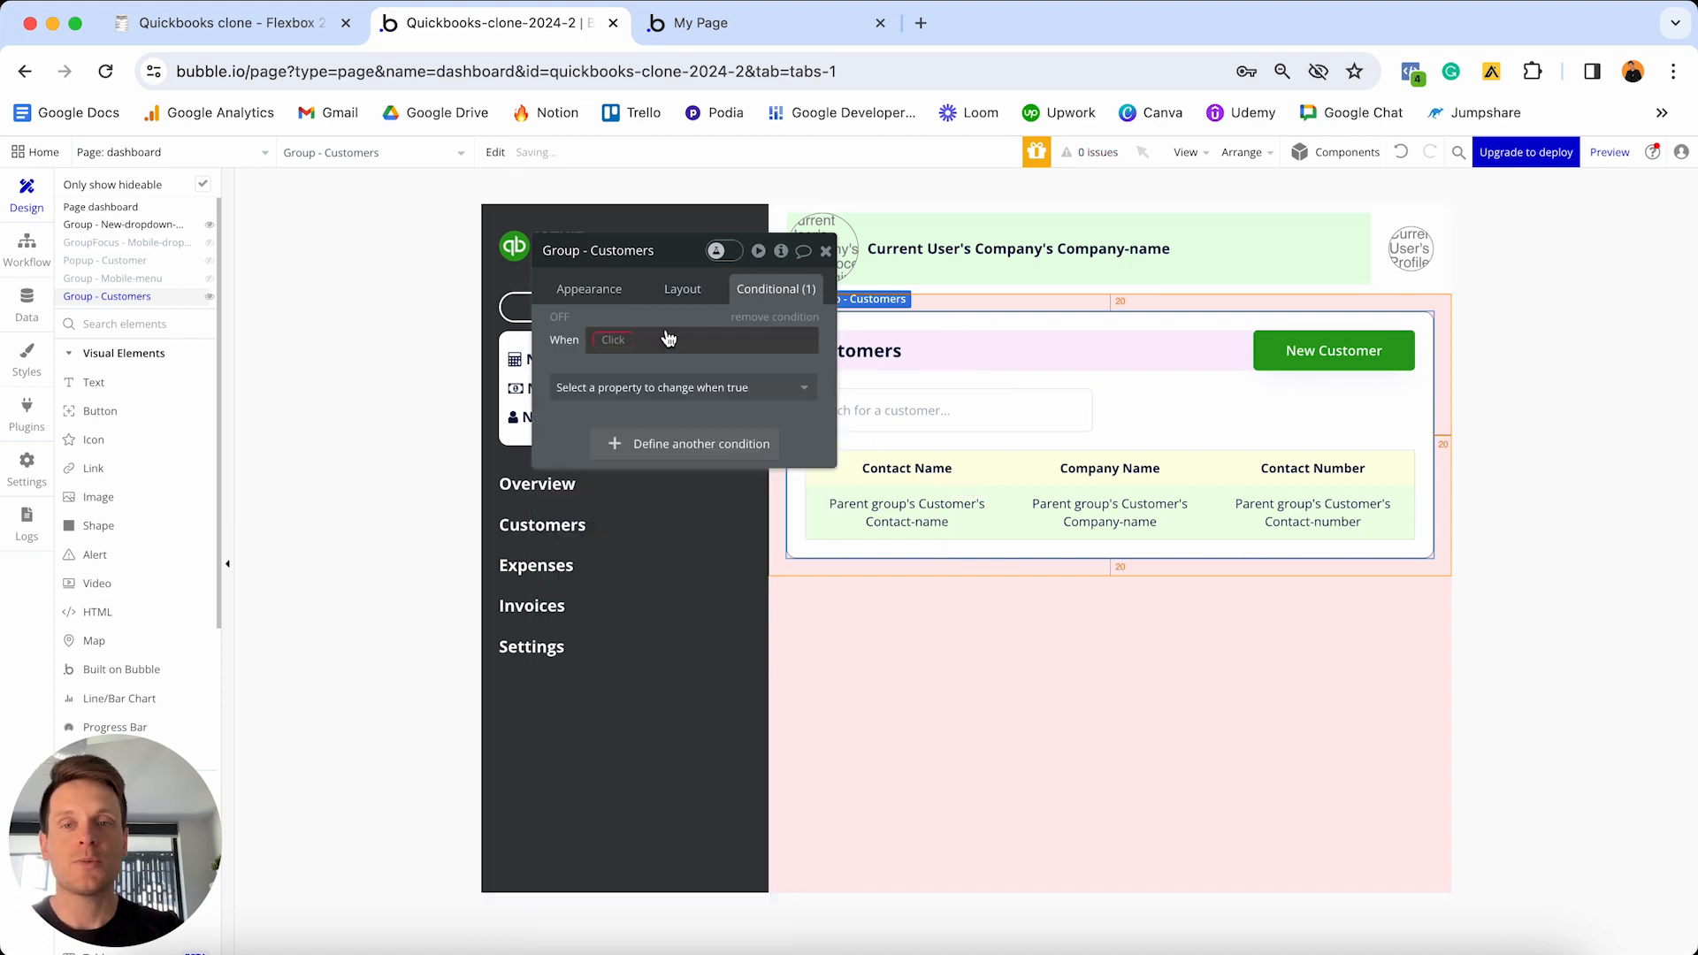
click(623, 340)
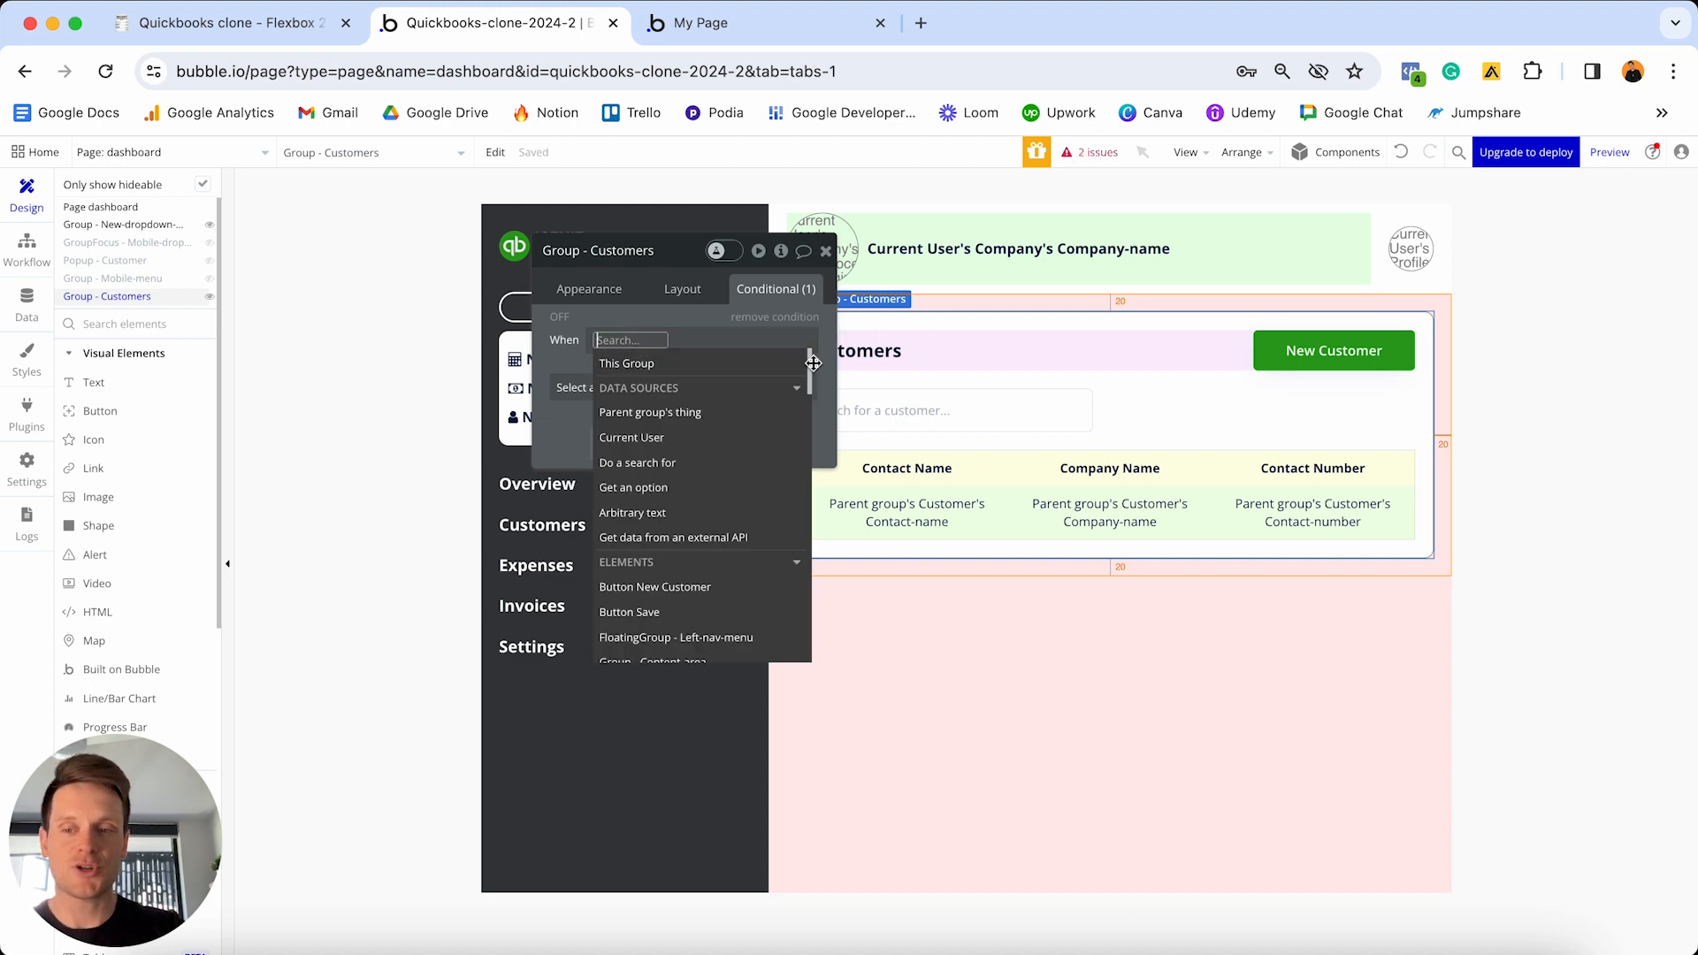
scroll(813, 362, down, 3)
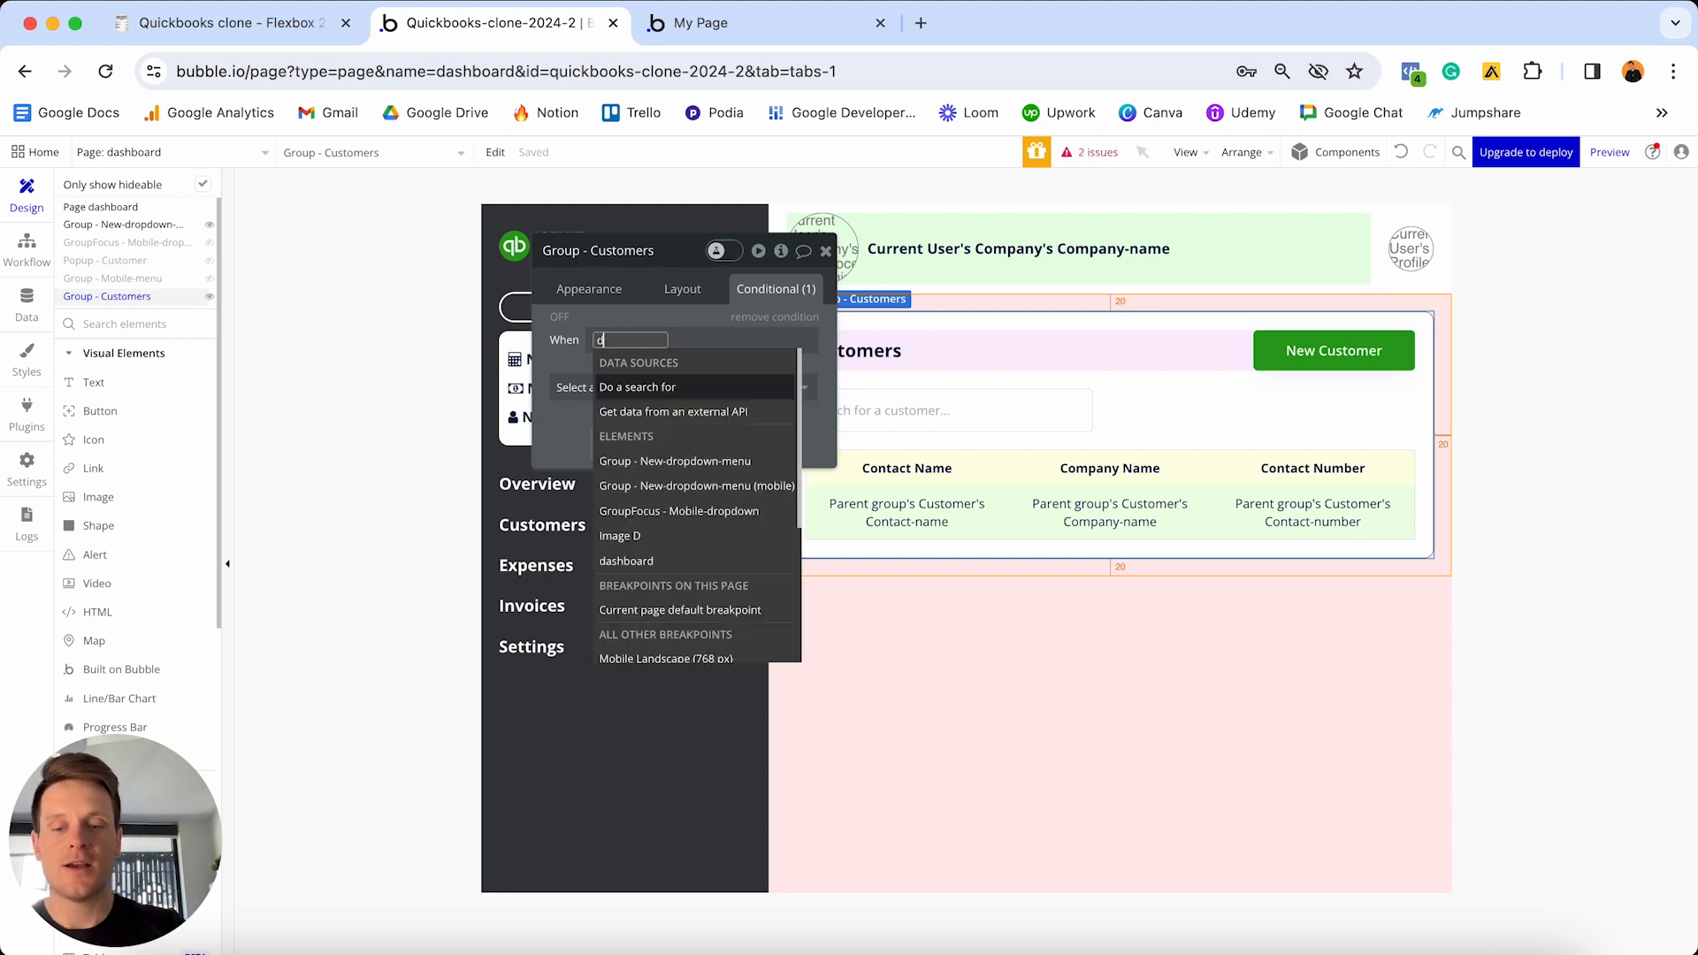
text(das)
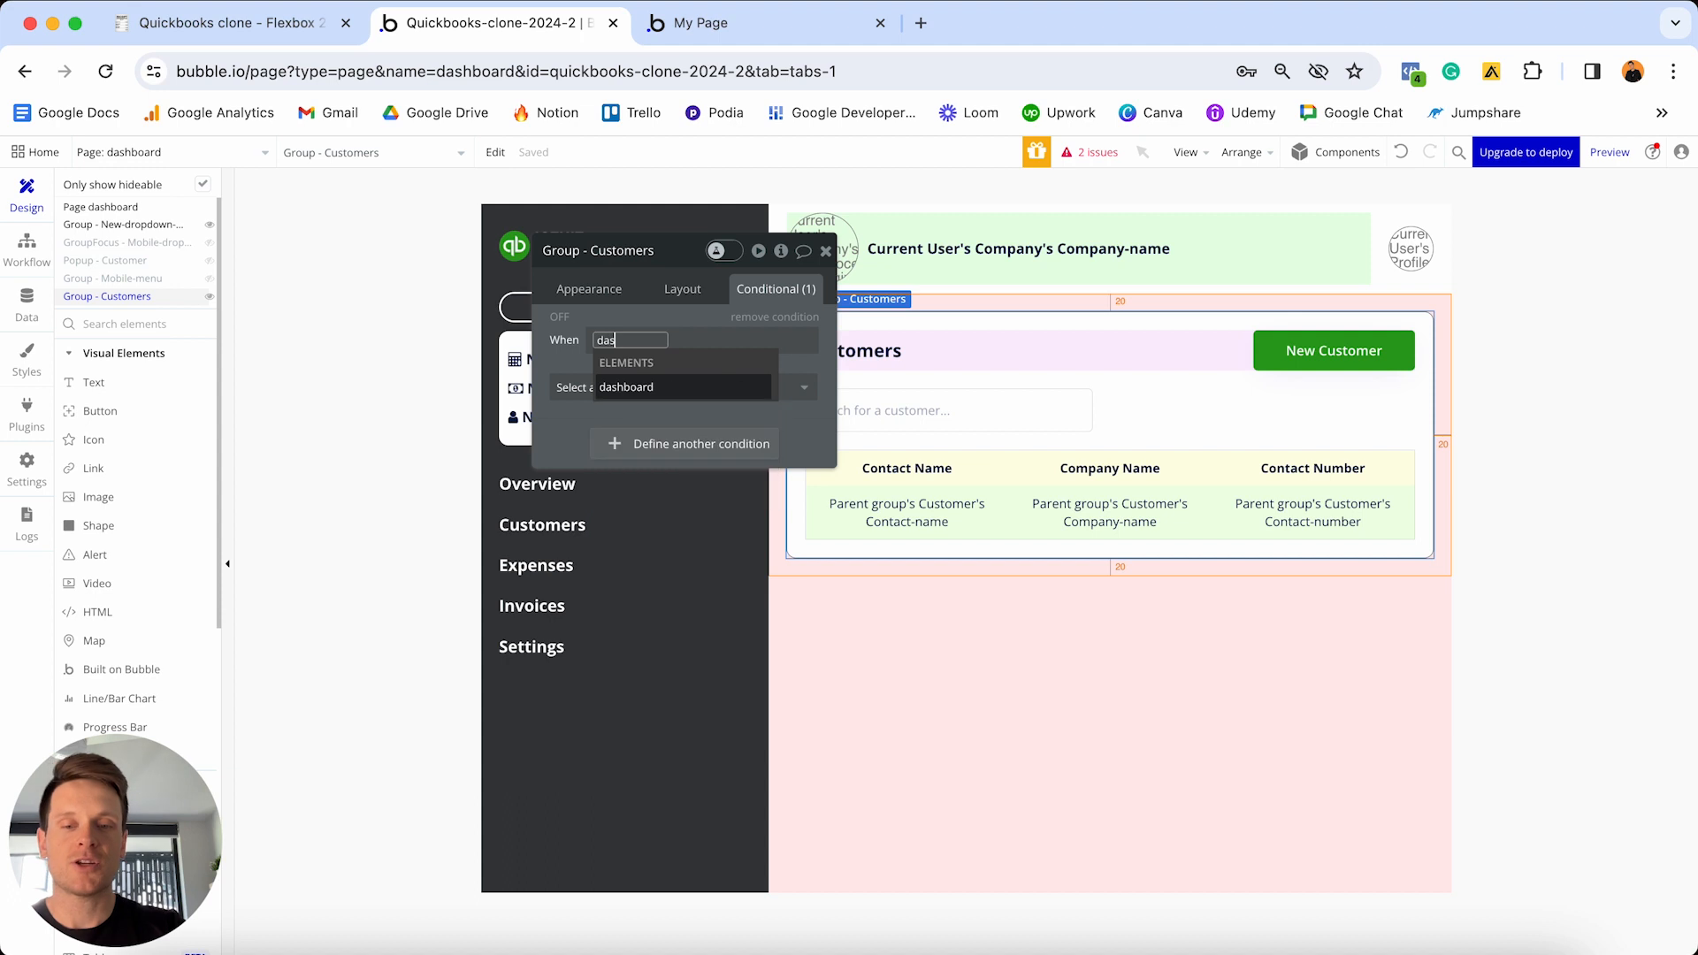
click(640, 394)
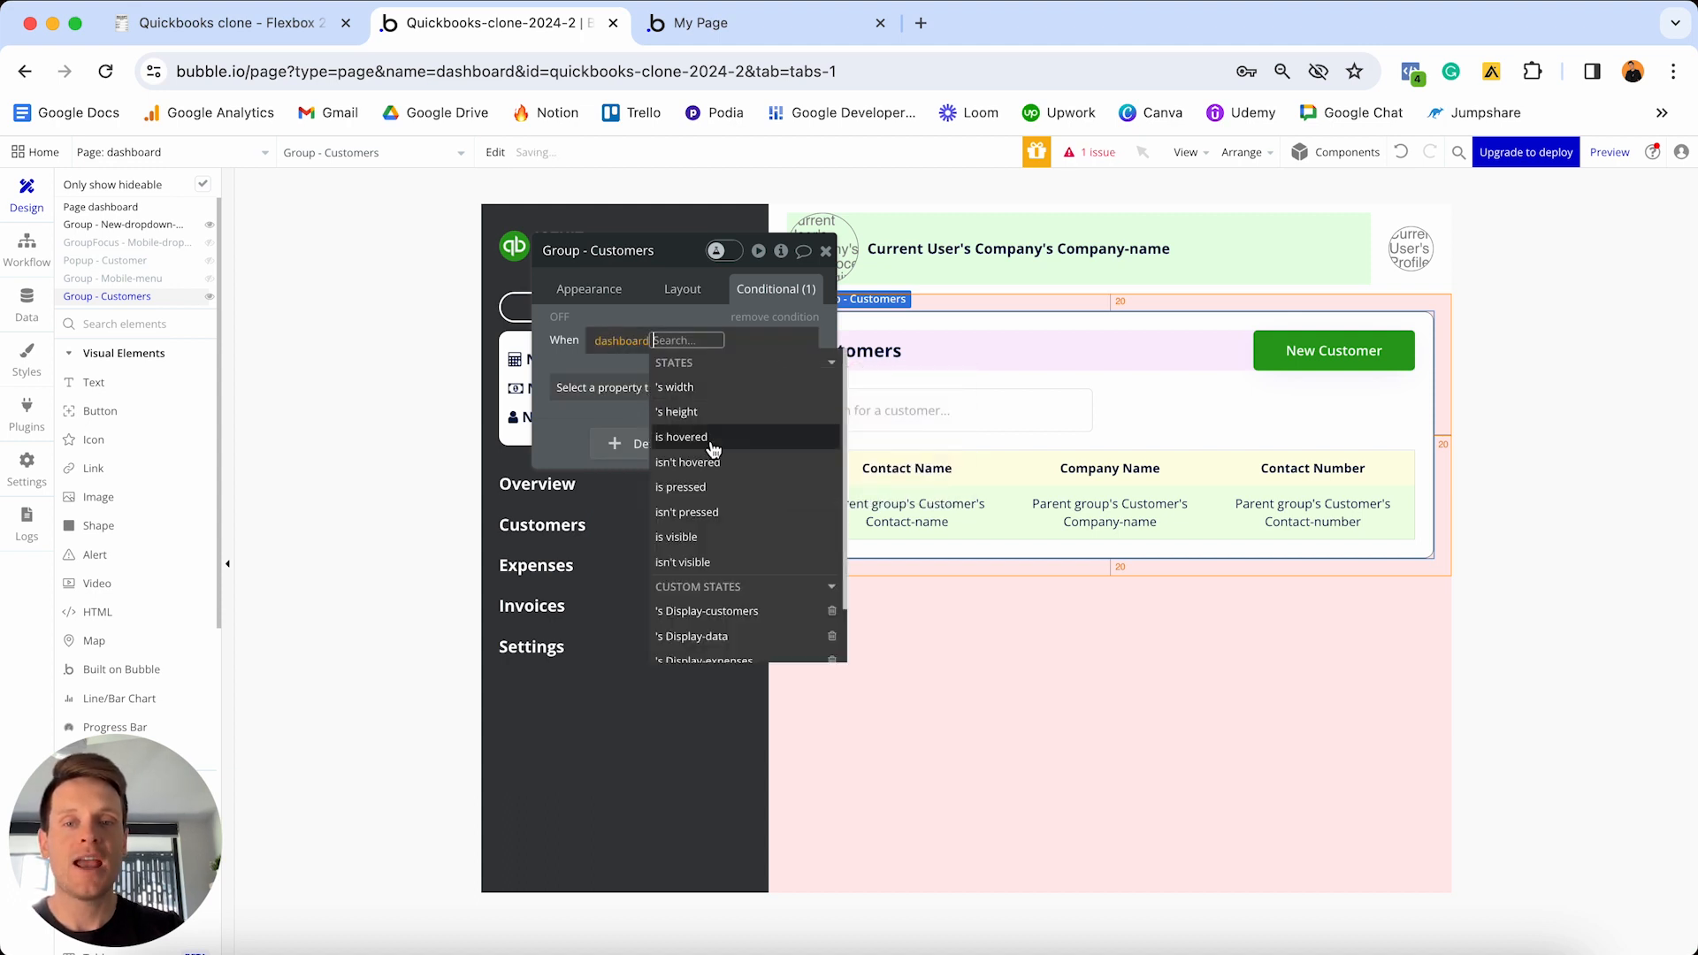
scroll(699, 443, down, 2)
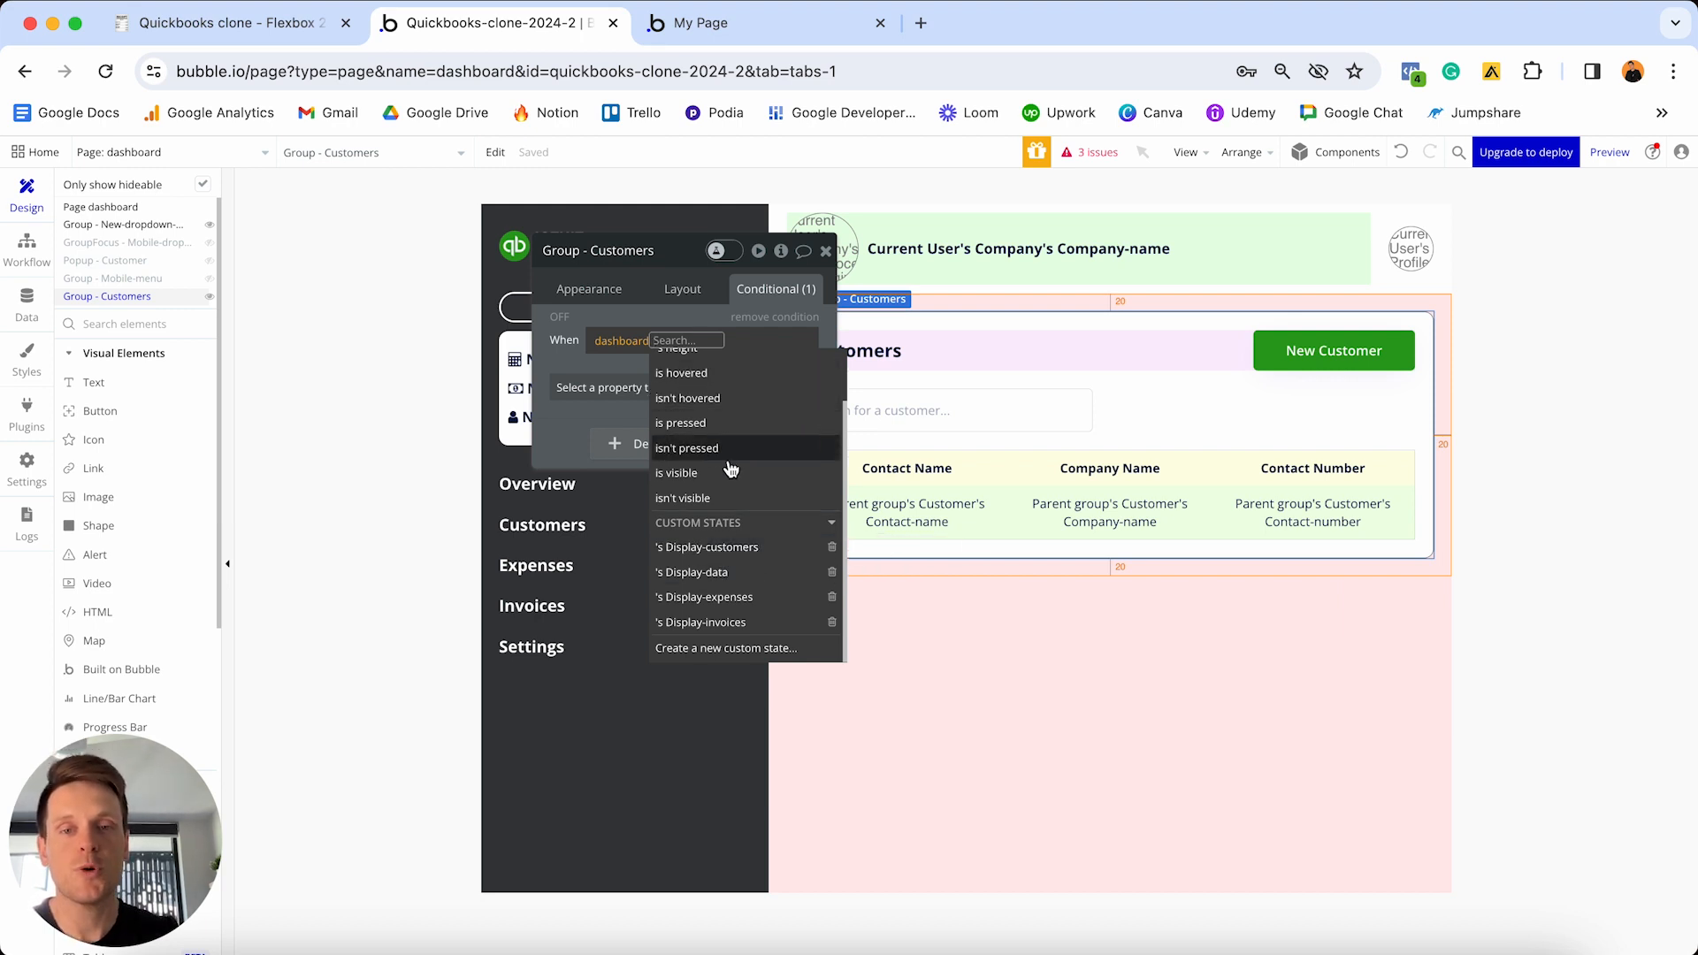
click(733, 547)
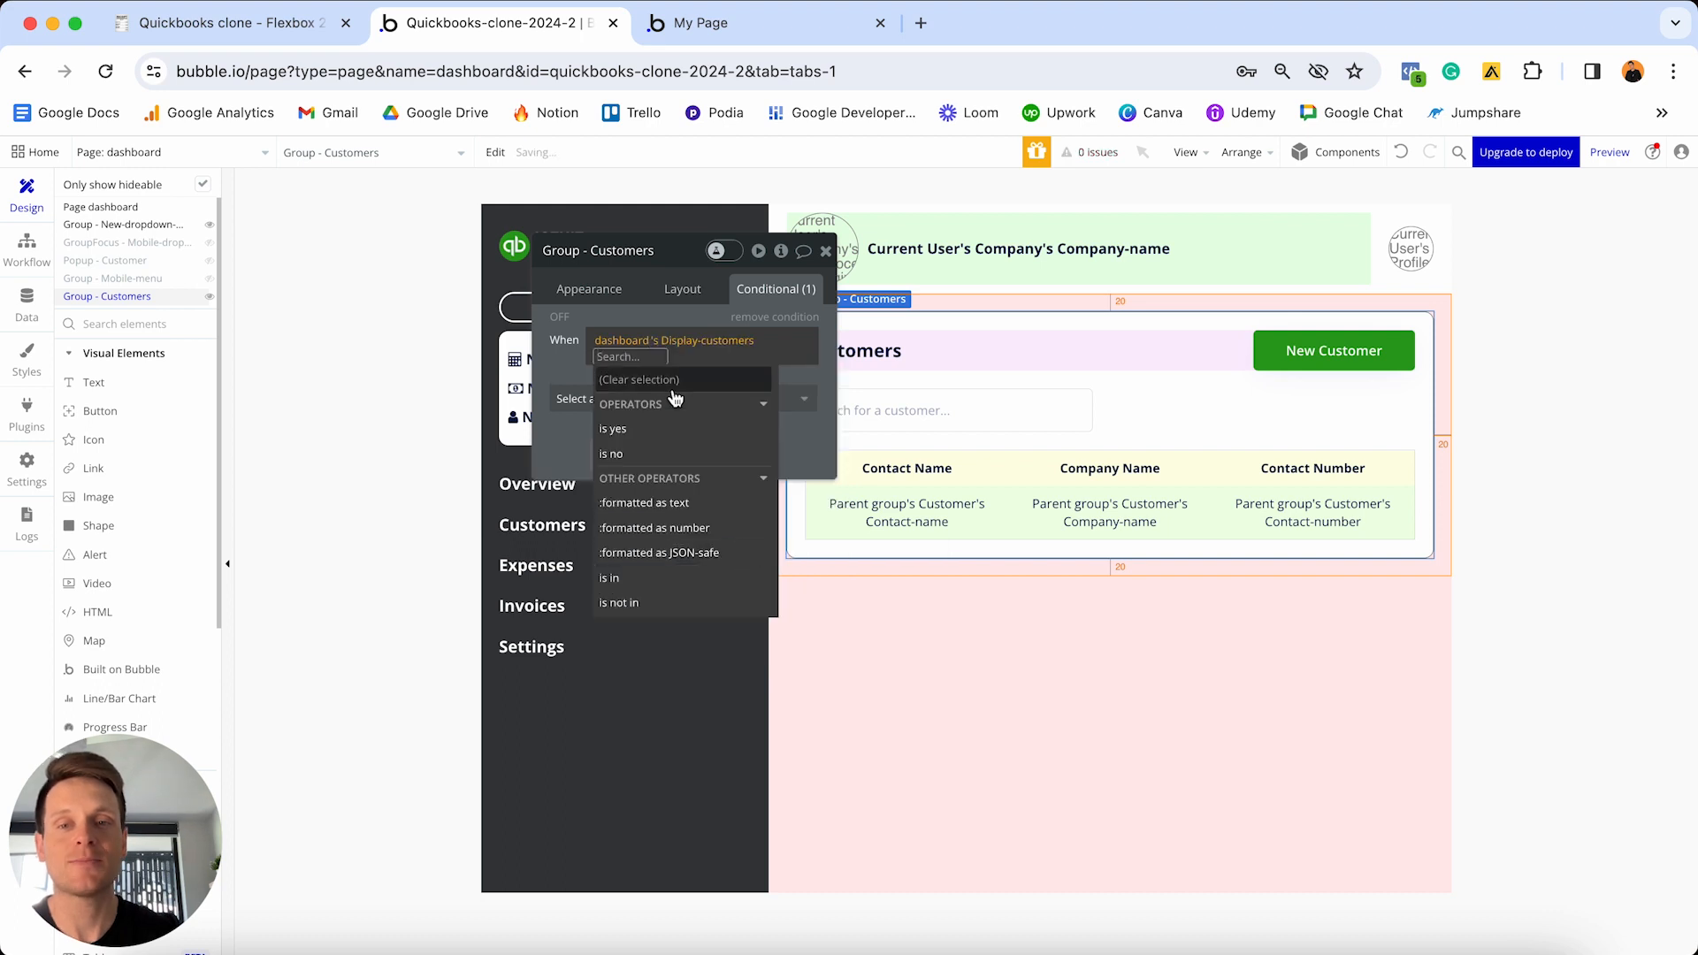
click(619, 428)
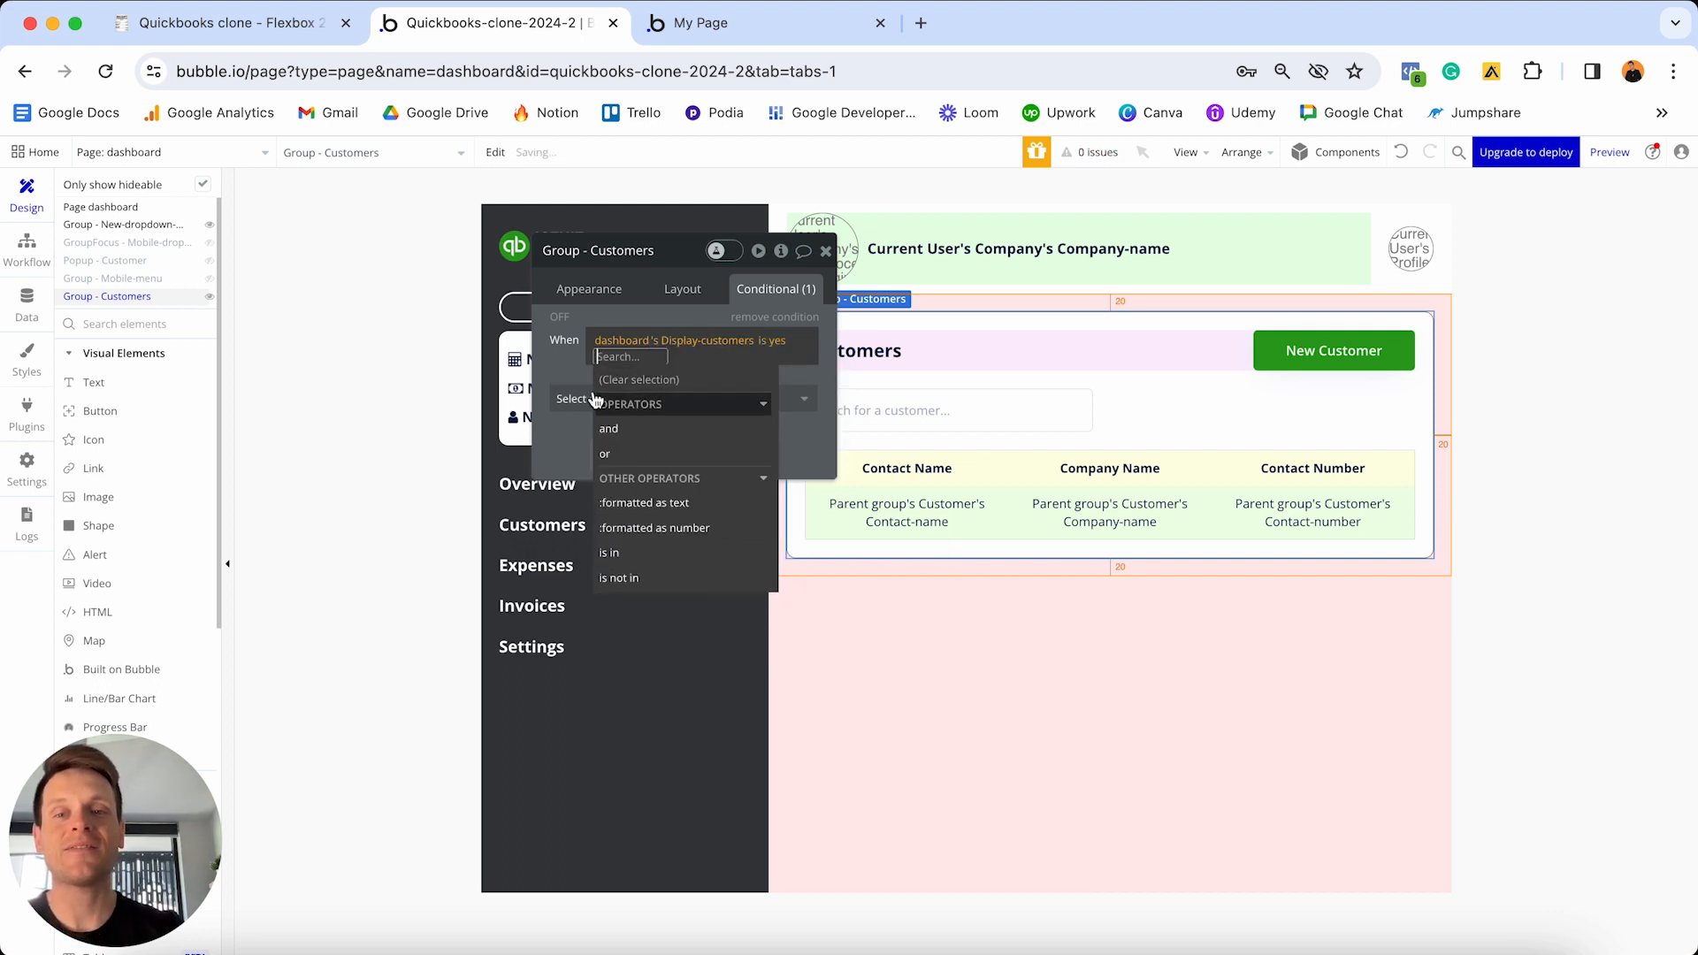
click(744, 389)
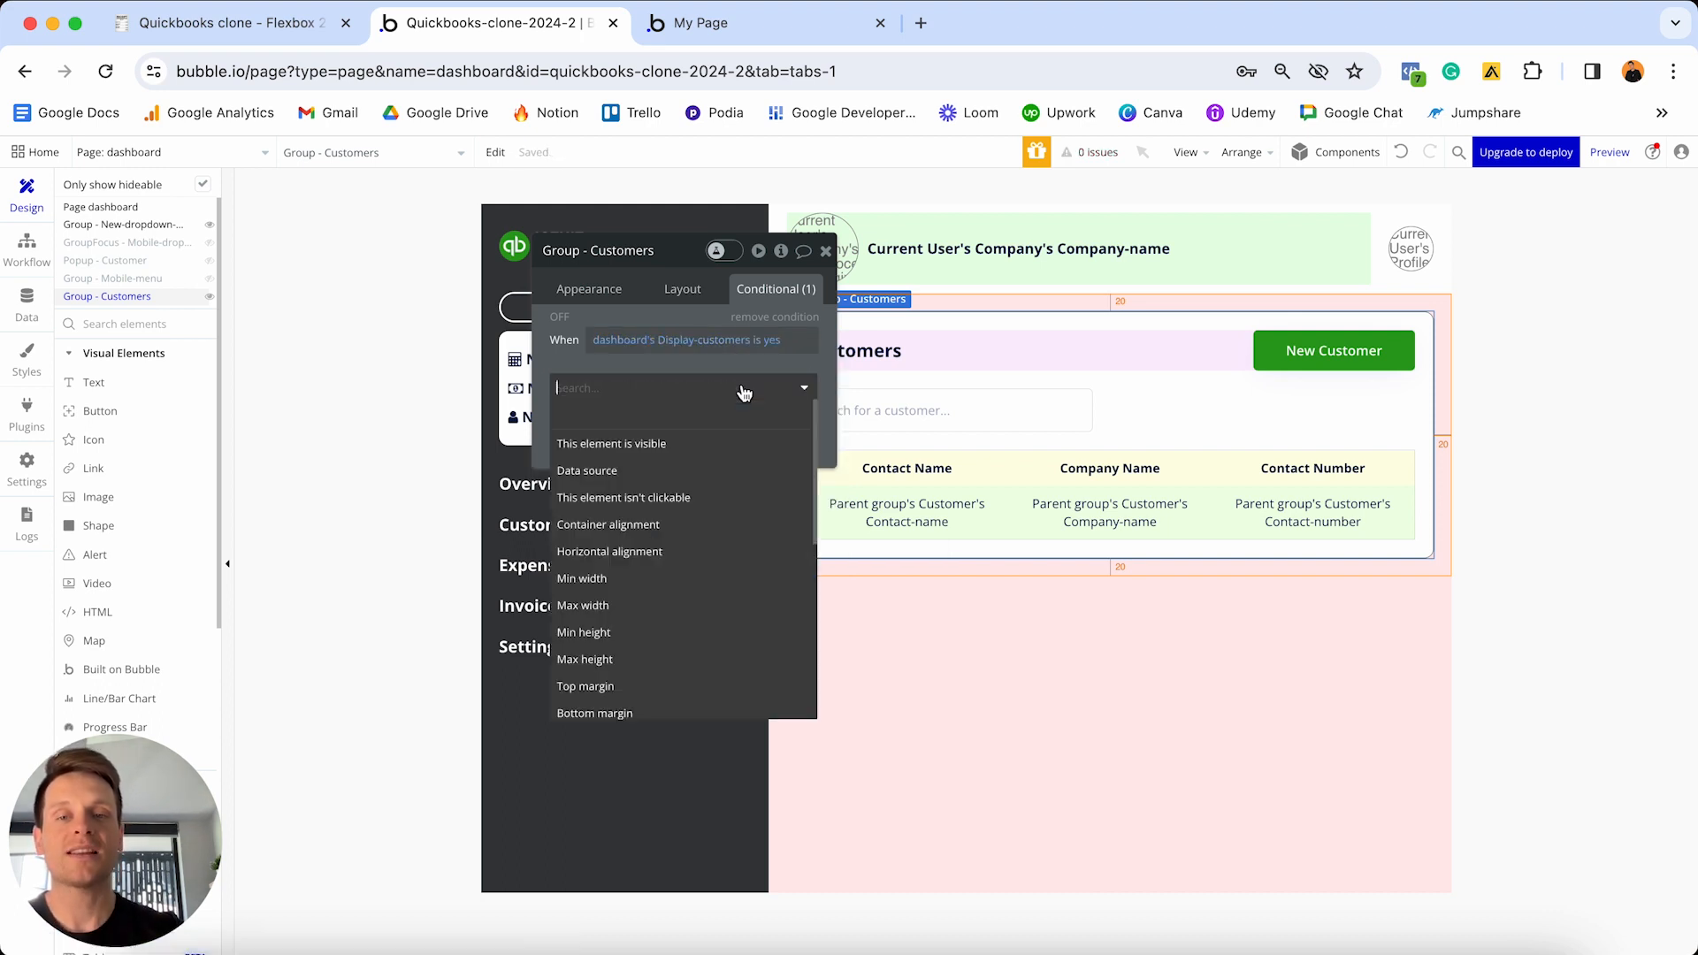
click(699, 444)
click(794, 384)
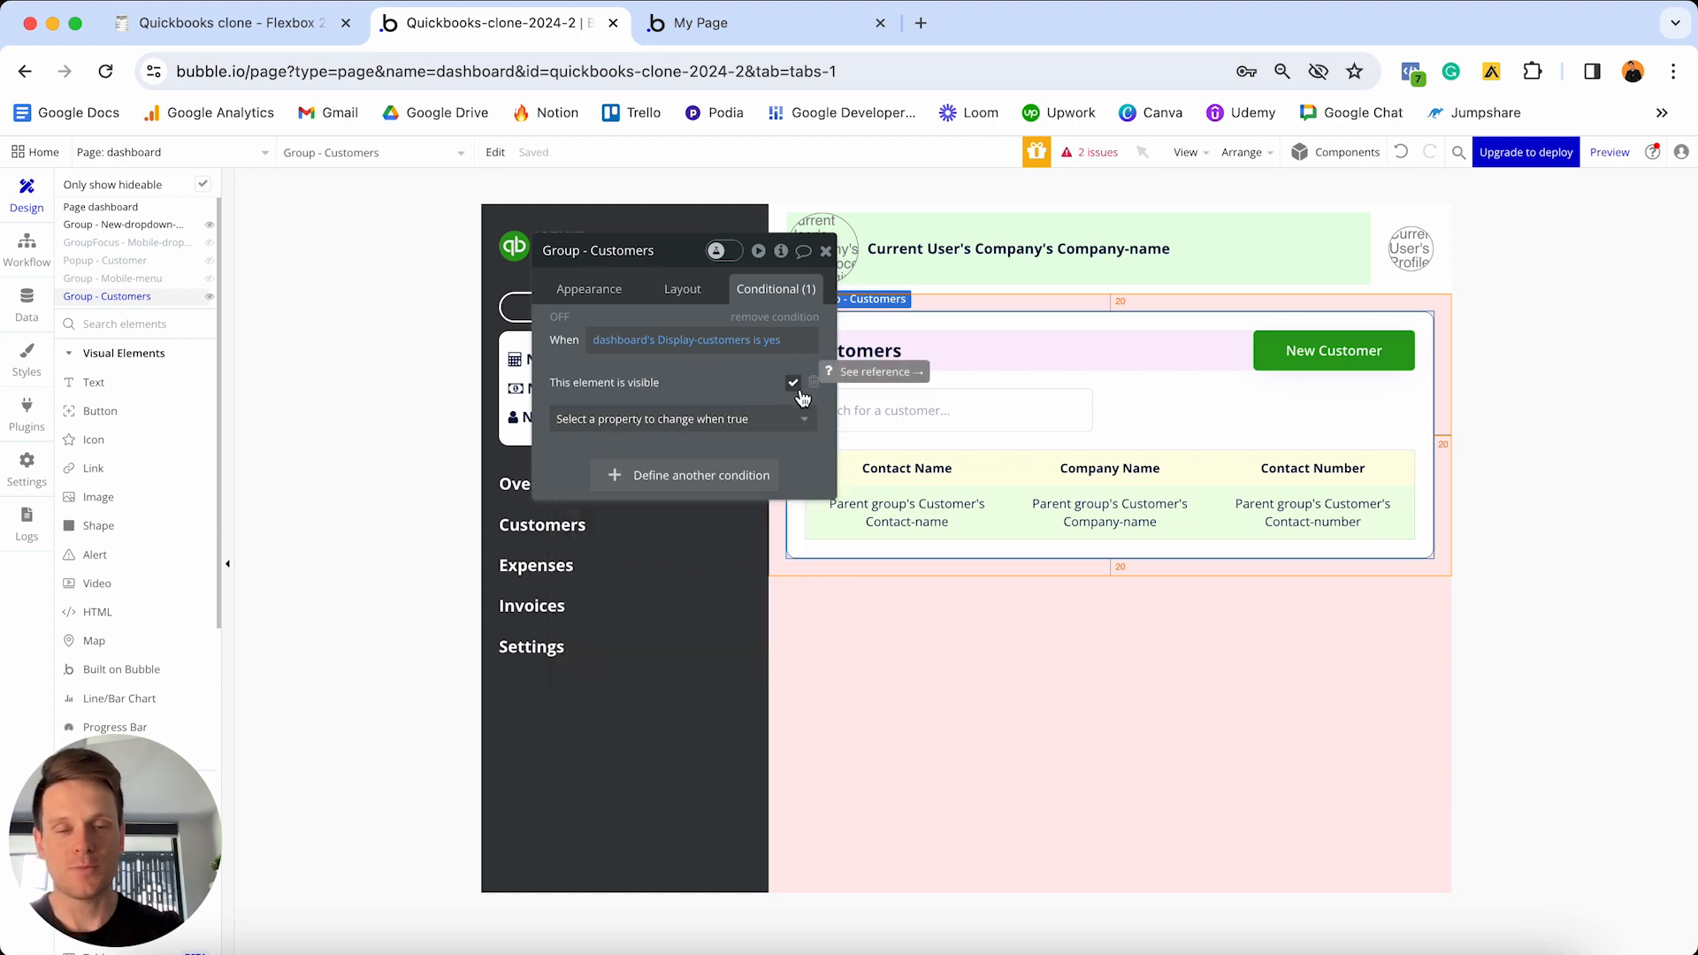
click(745, 24)
- Reload the debug preview and show the Customers panel with its customer table
key(super+r)
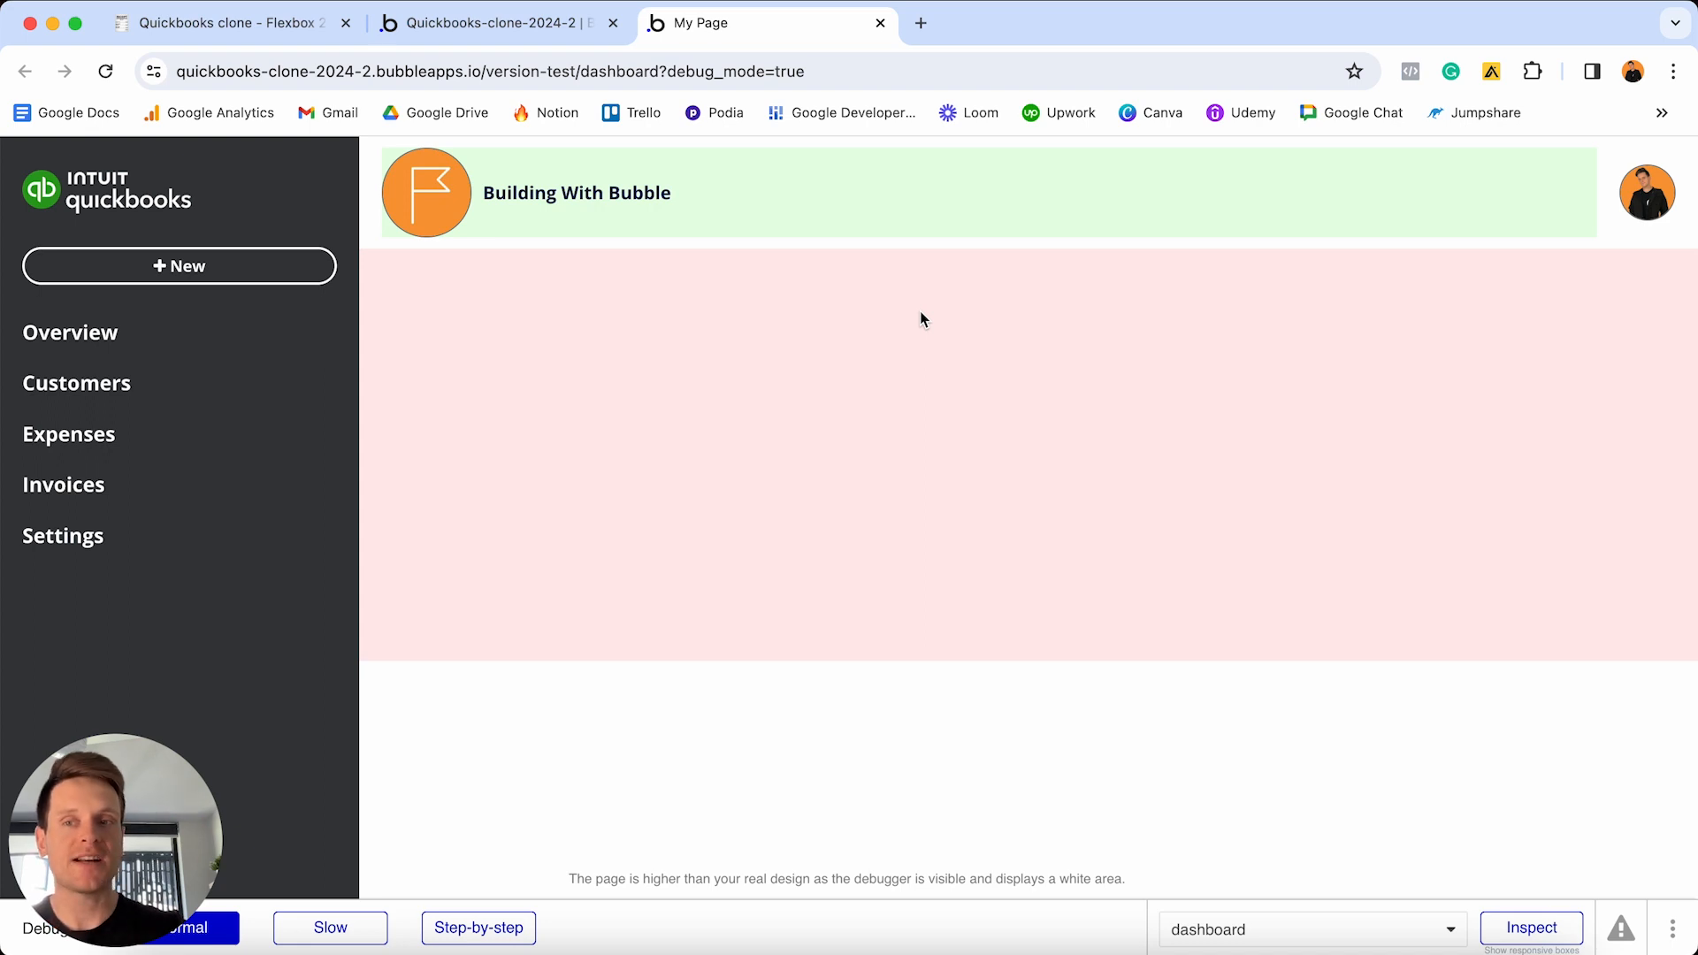
click(73, 390)
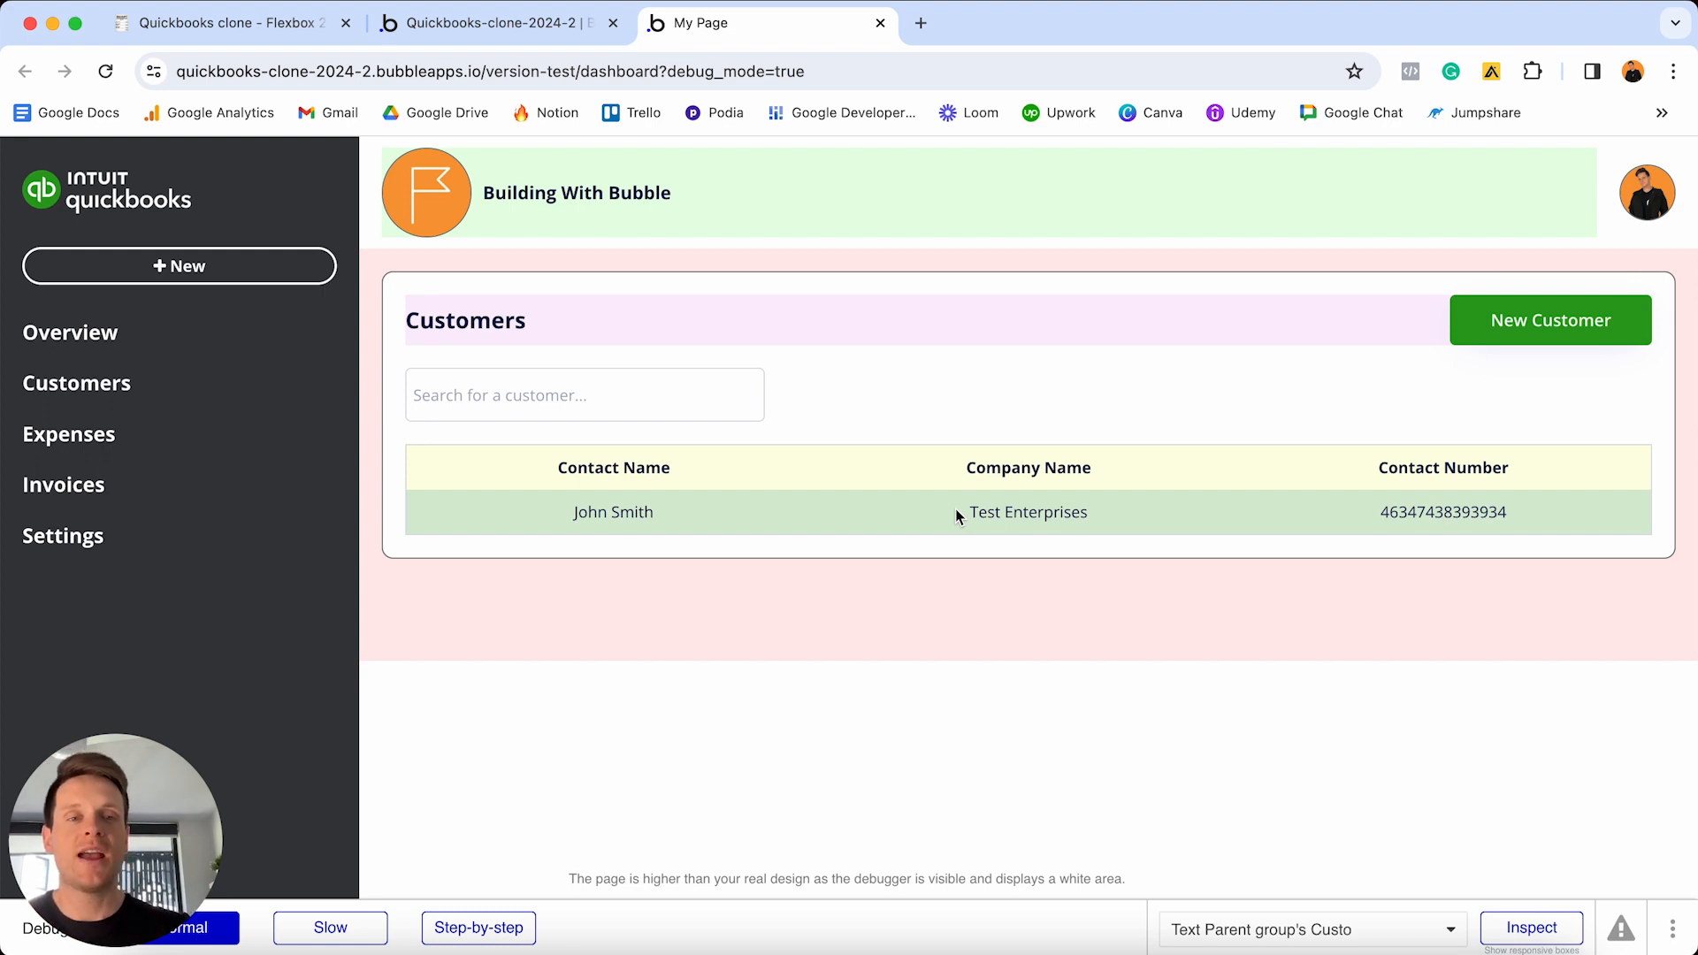
- Add a new customer with contact name, company name, email and phone number, and save it
click(1511, 329)
click(974, 389)
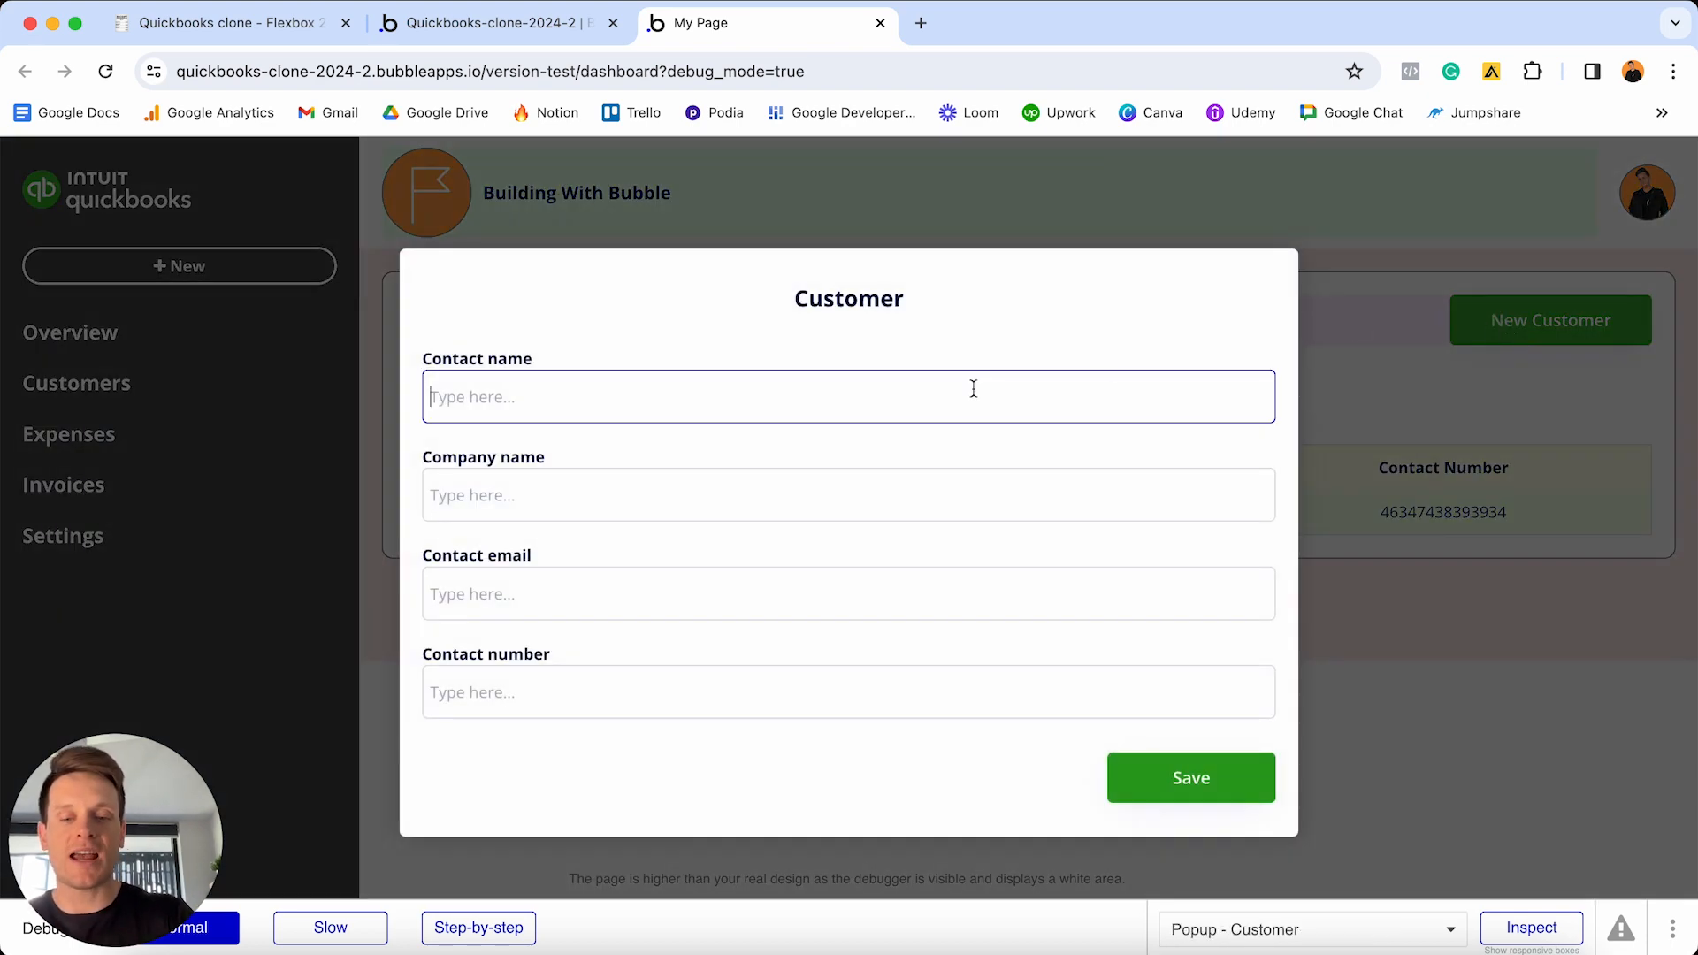
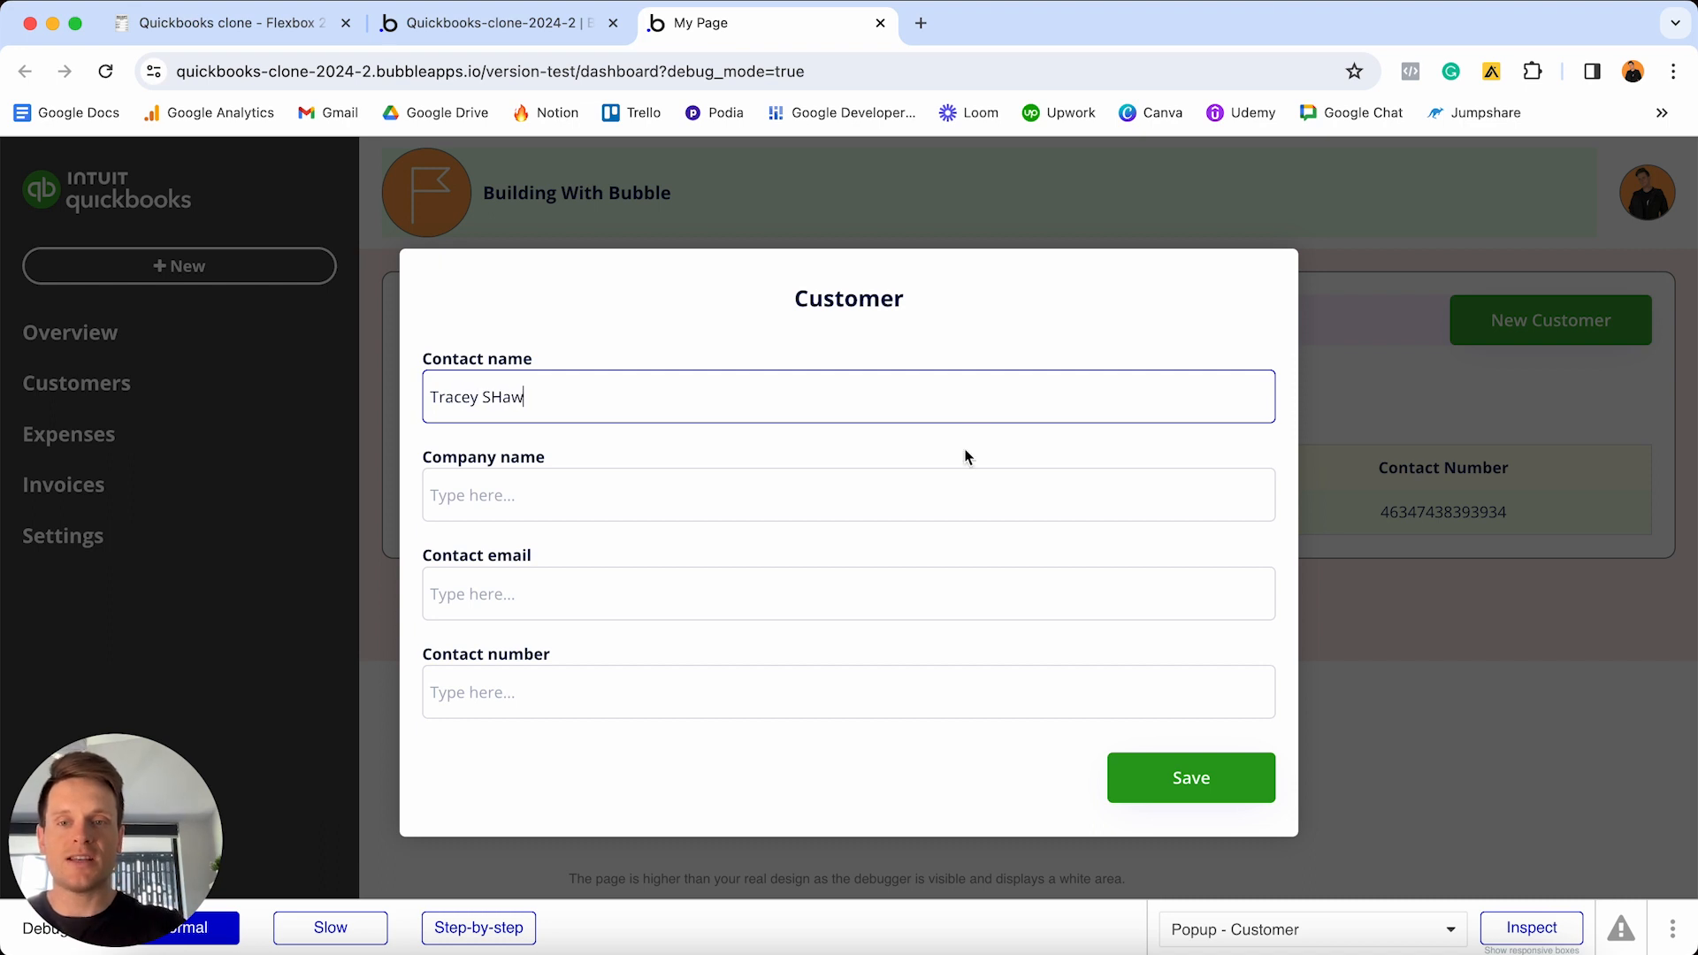
click(912, 478)
text(Shae)
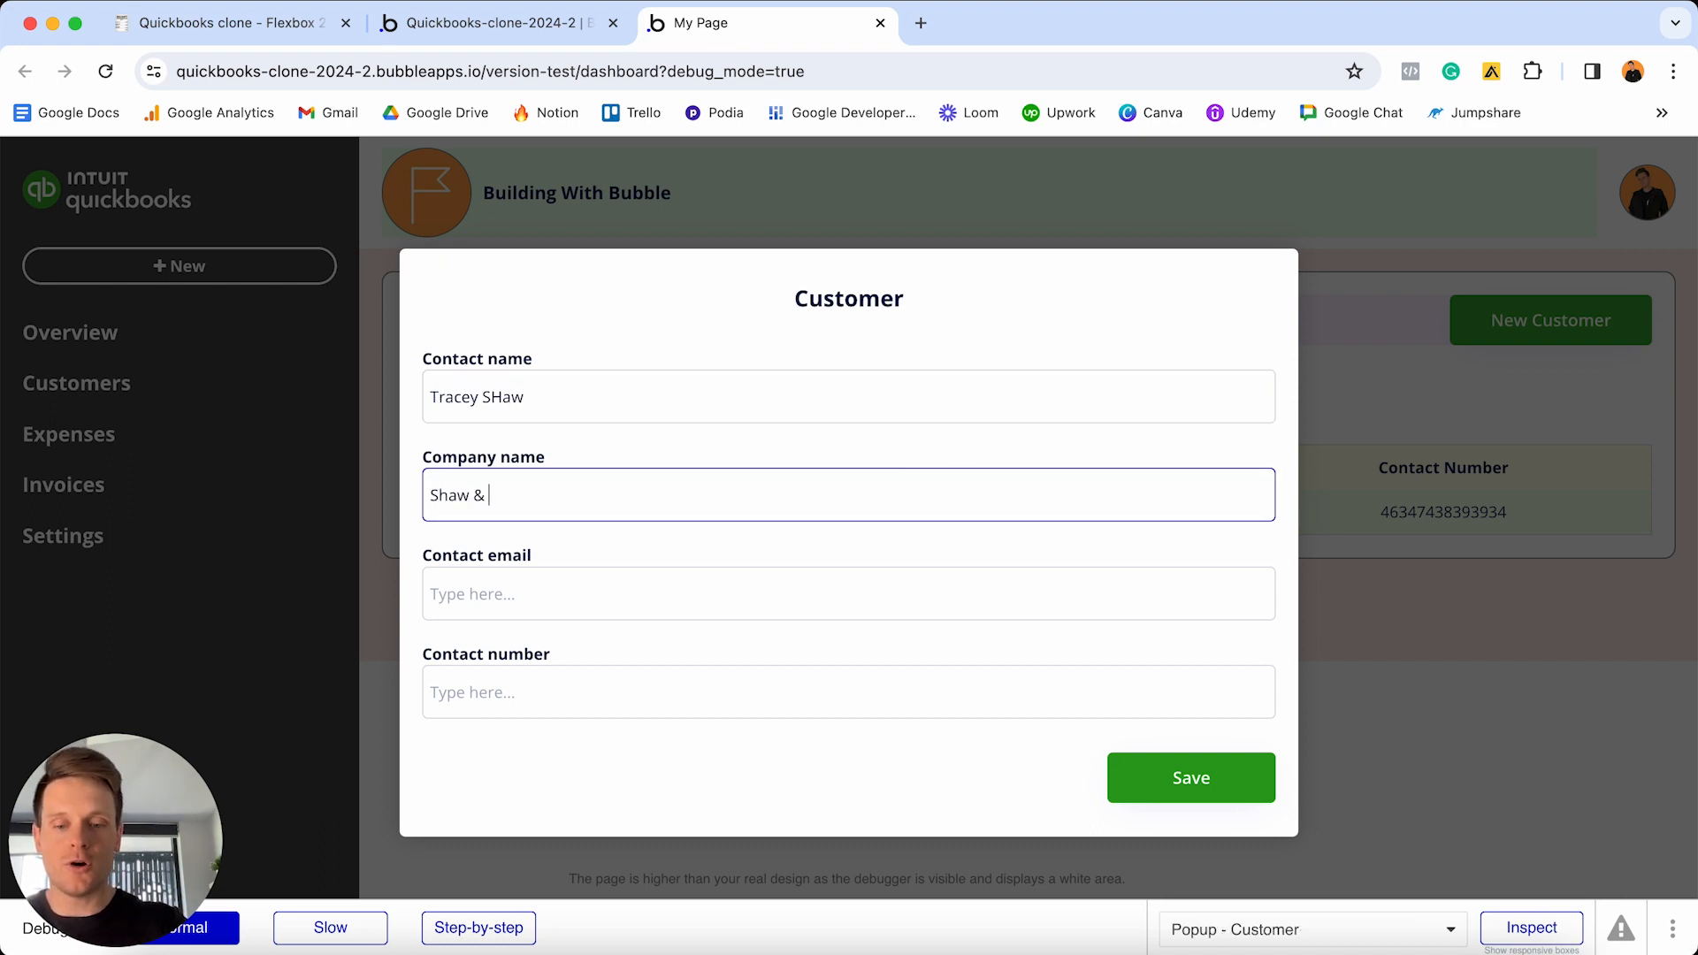
click(687, 587)
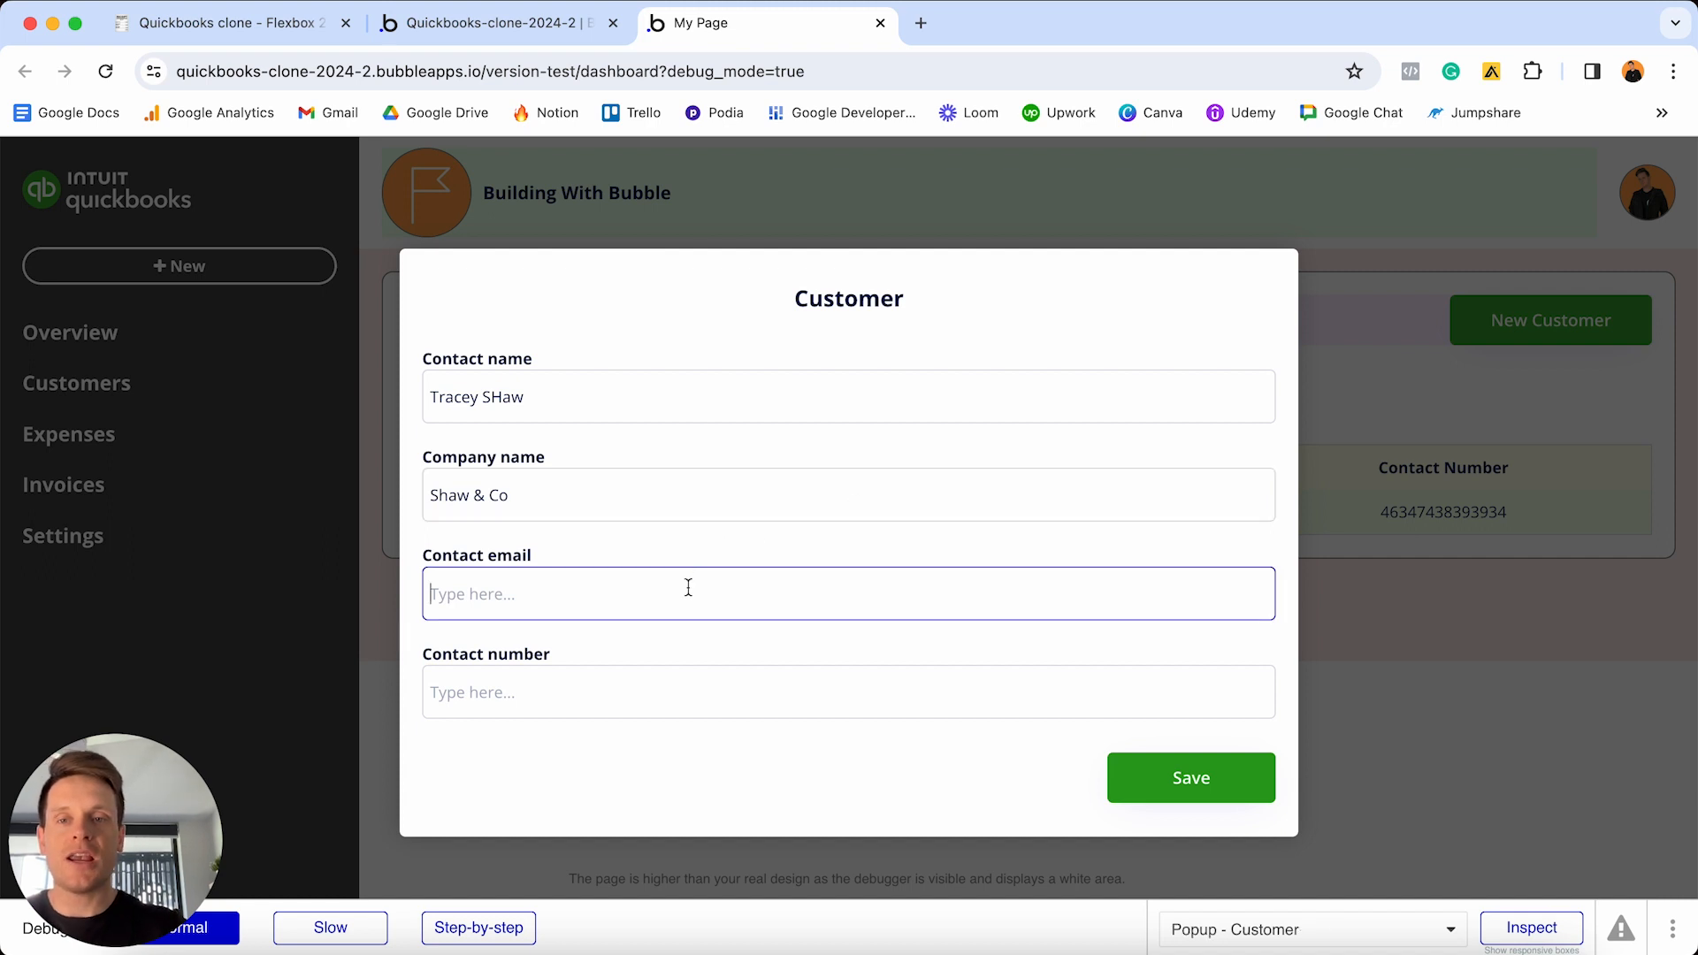
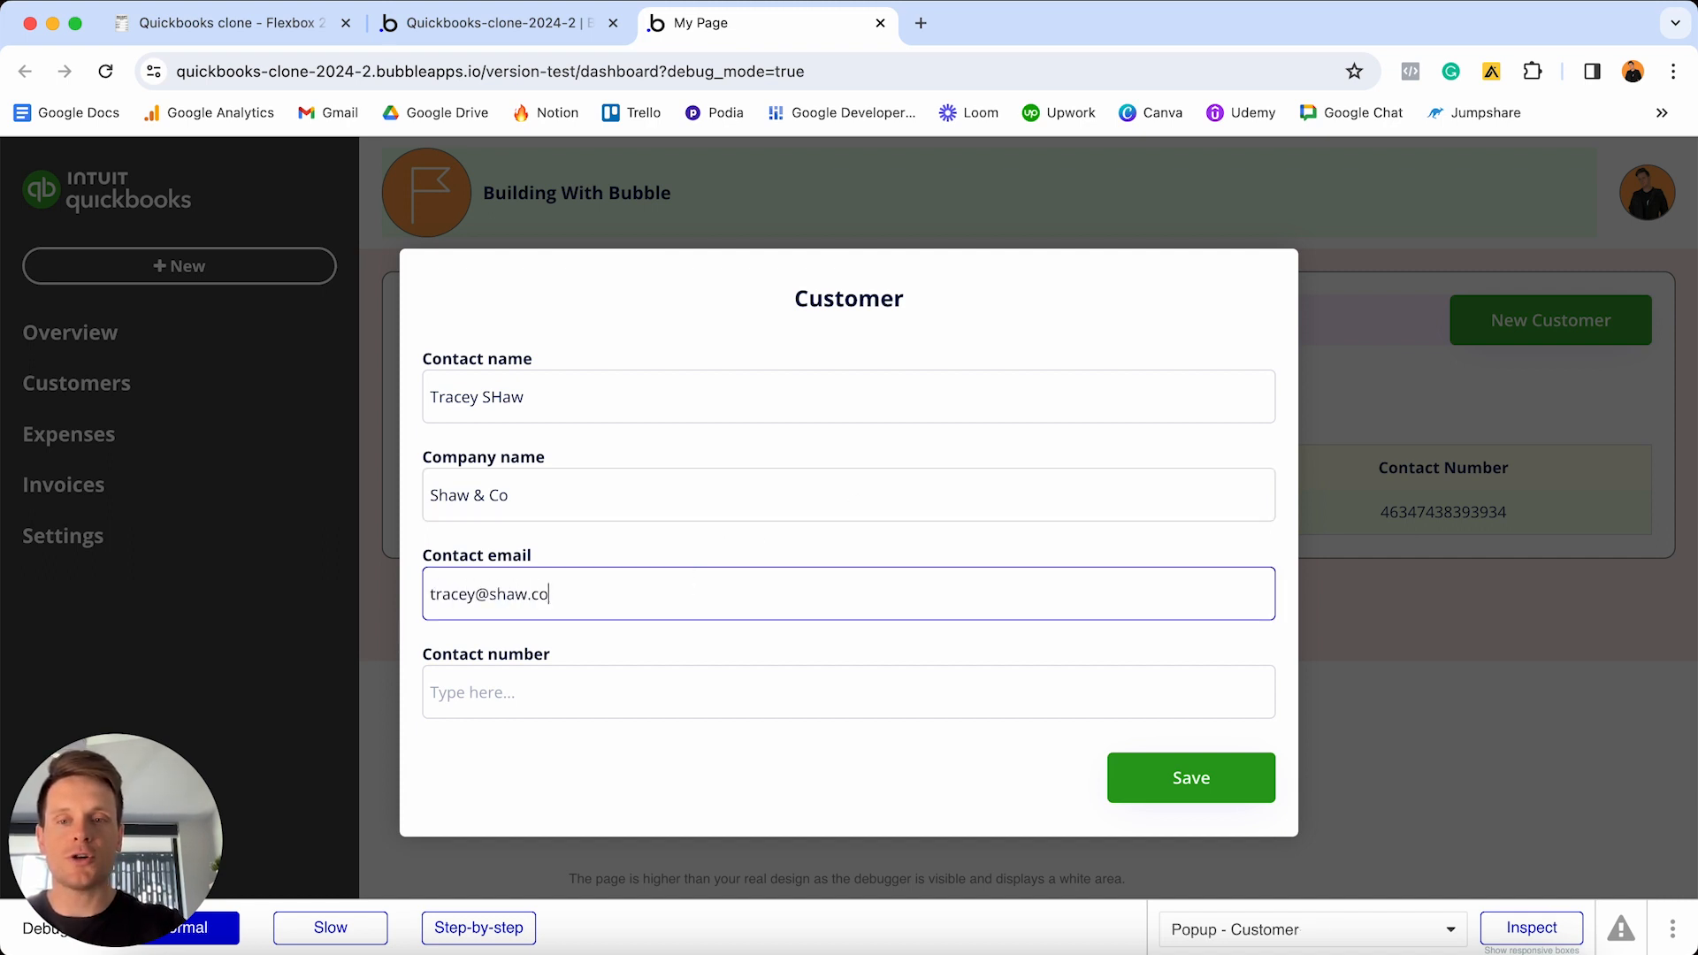
click(648, 698)
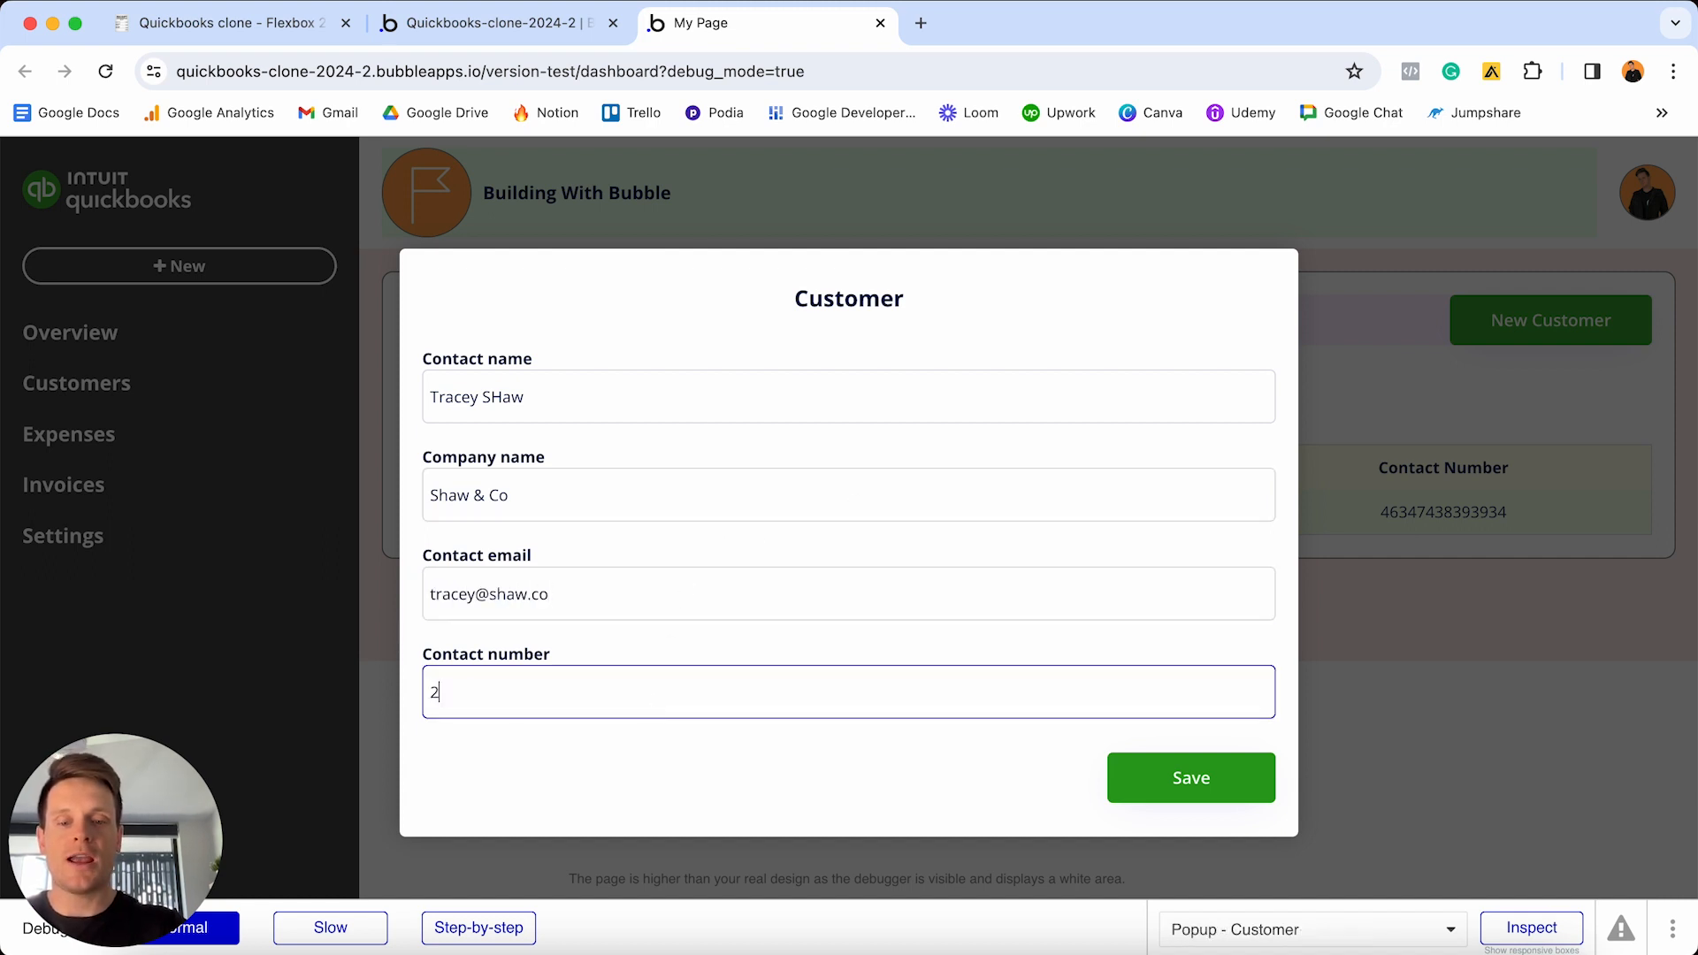
click(1219, 780)
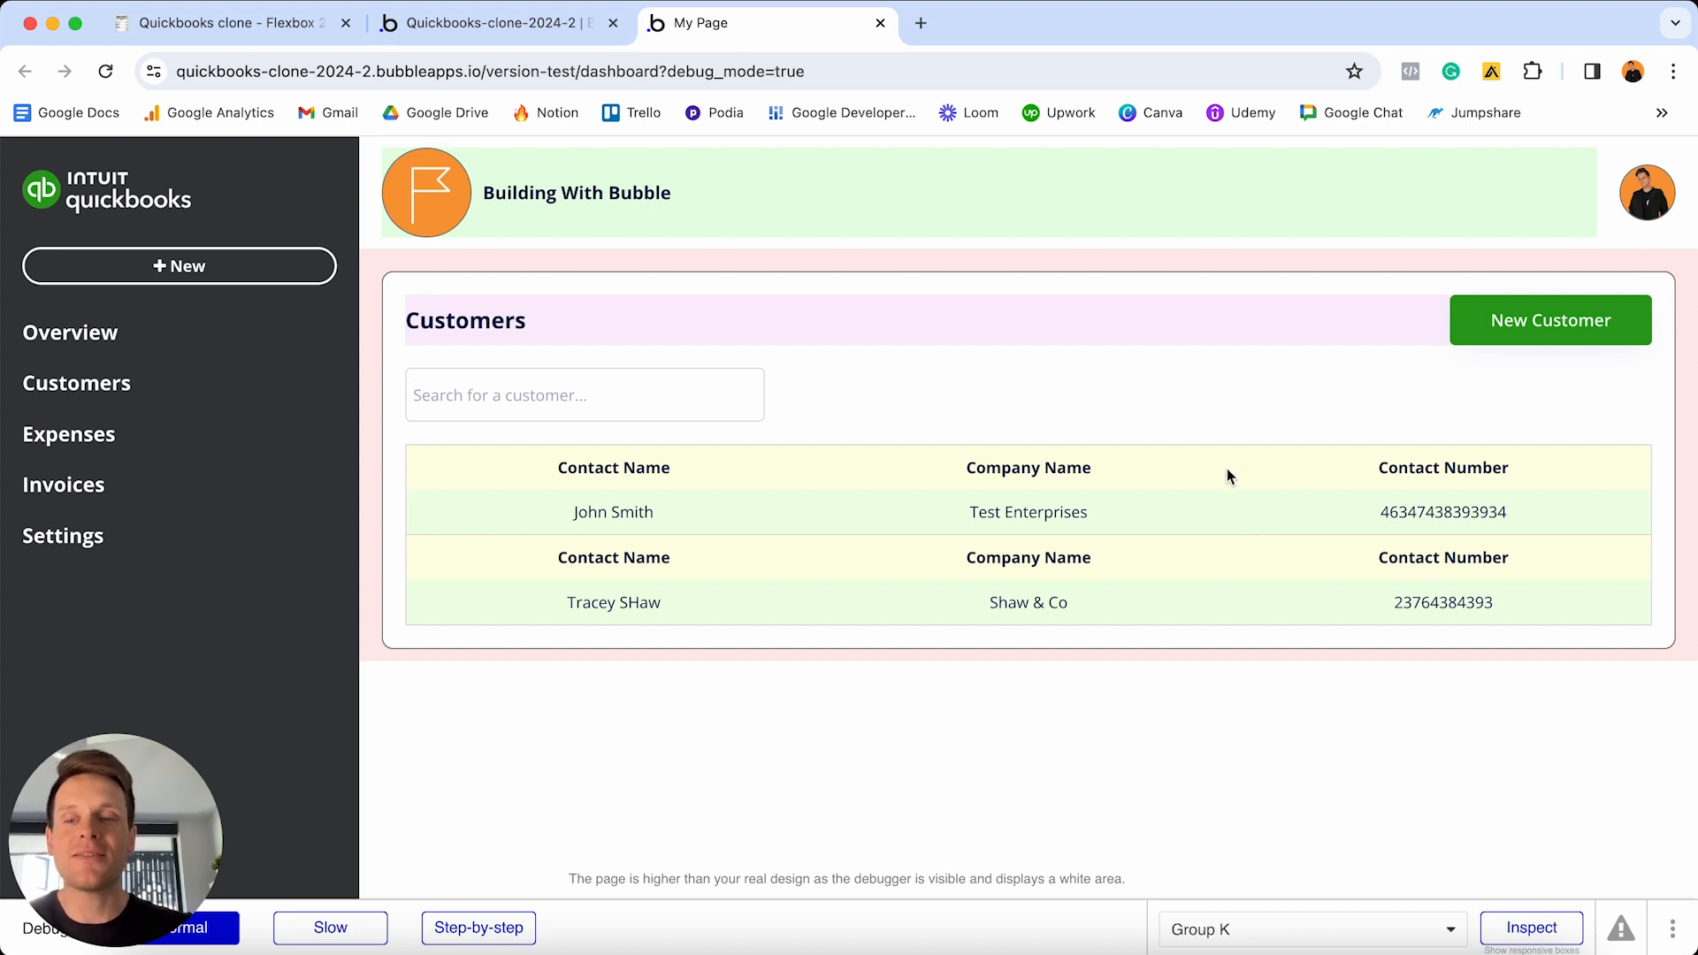
- Give header Group K a condition: when Current cell's index is 1, it is visible
click(527, 35)
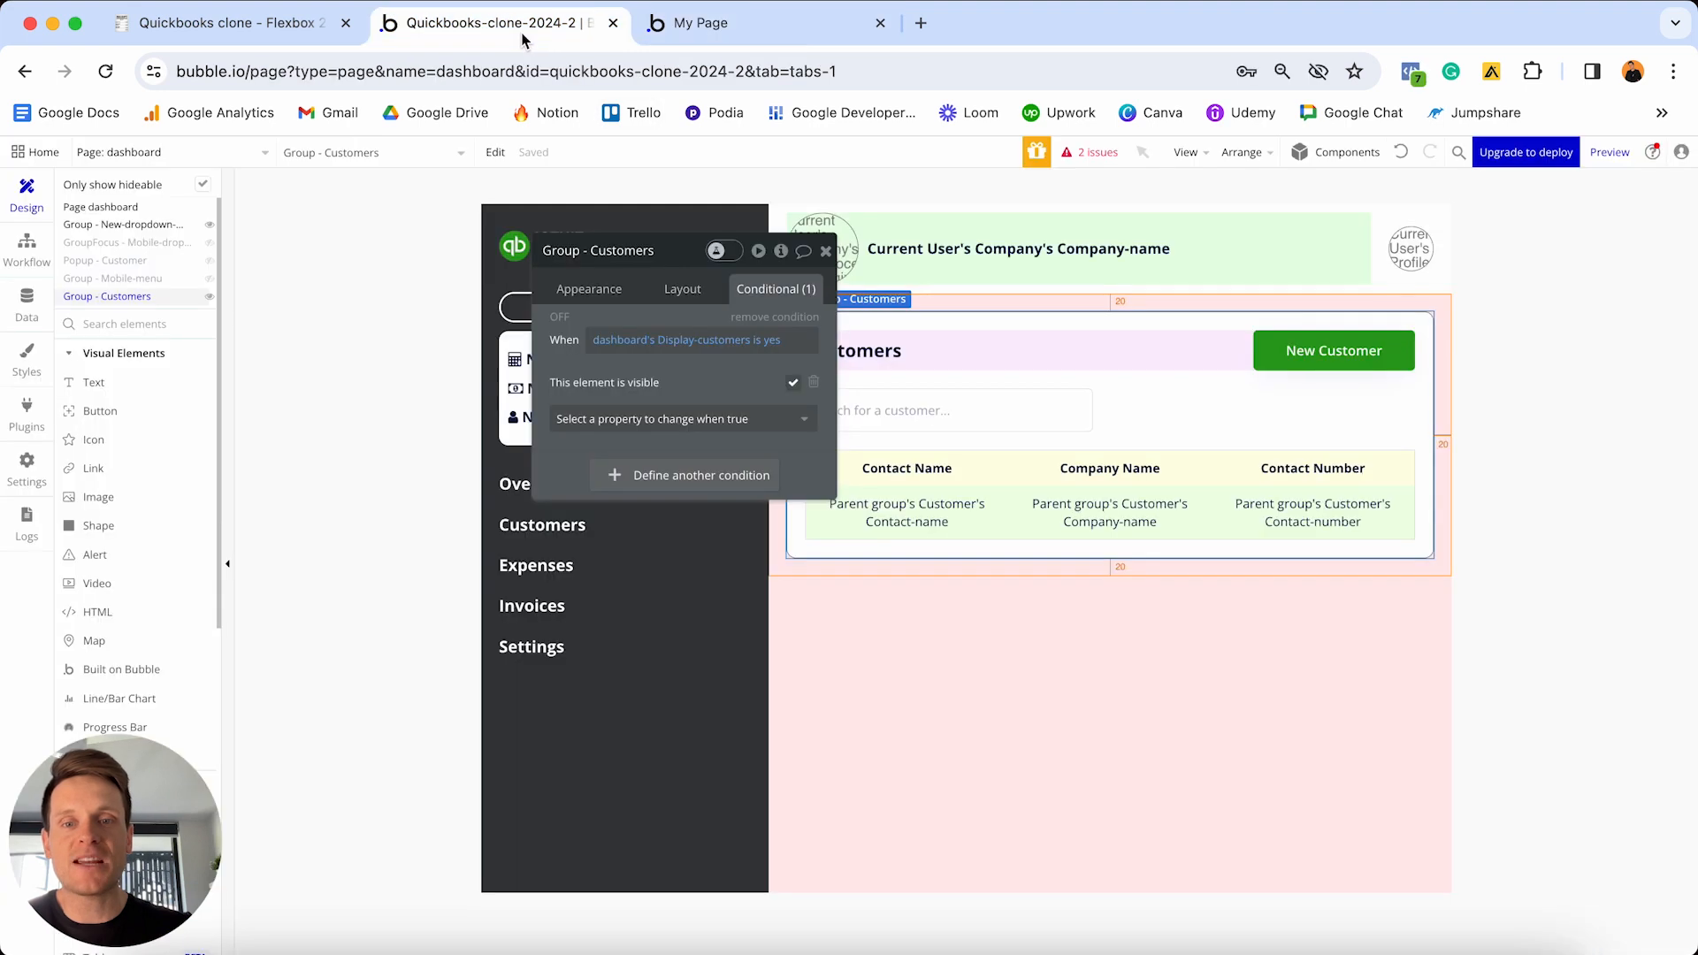
click(1007, 460)
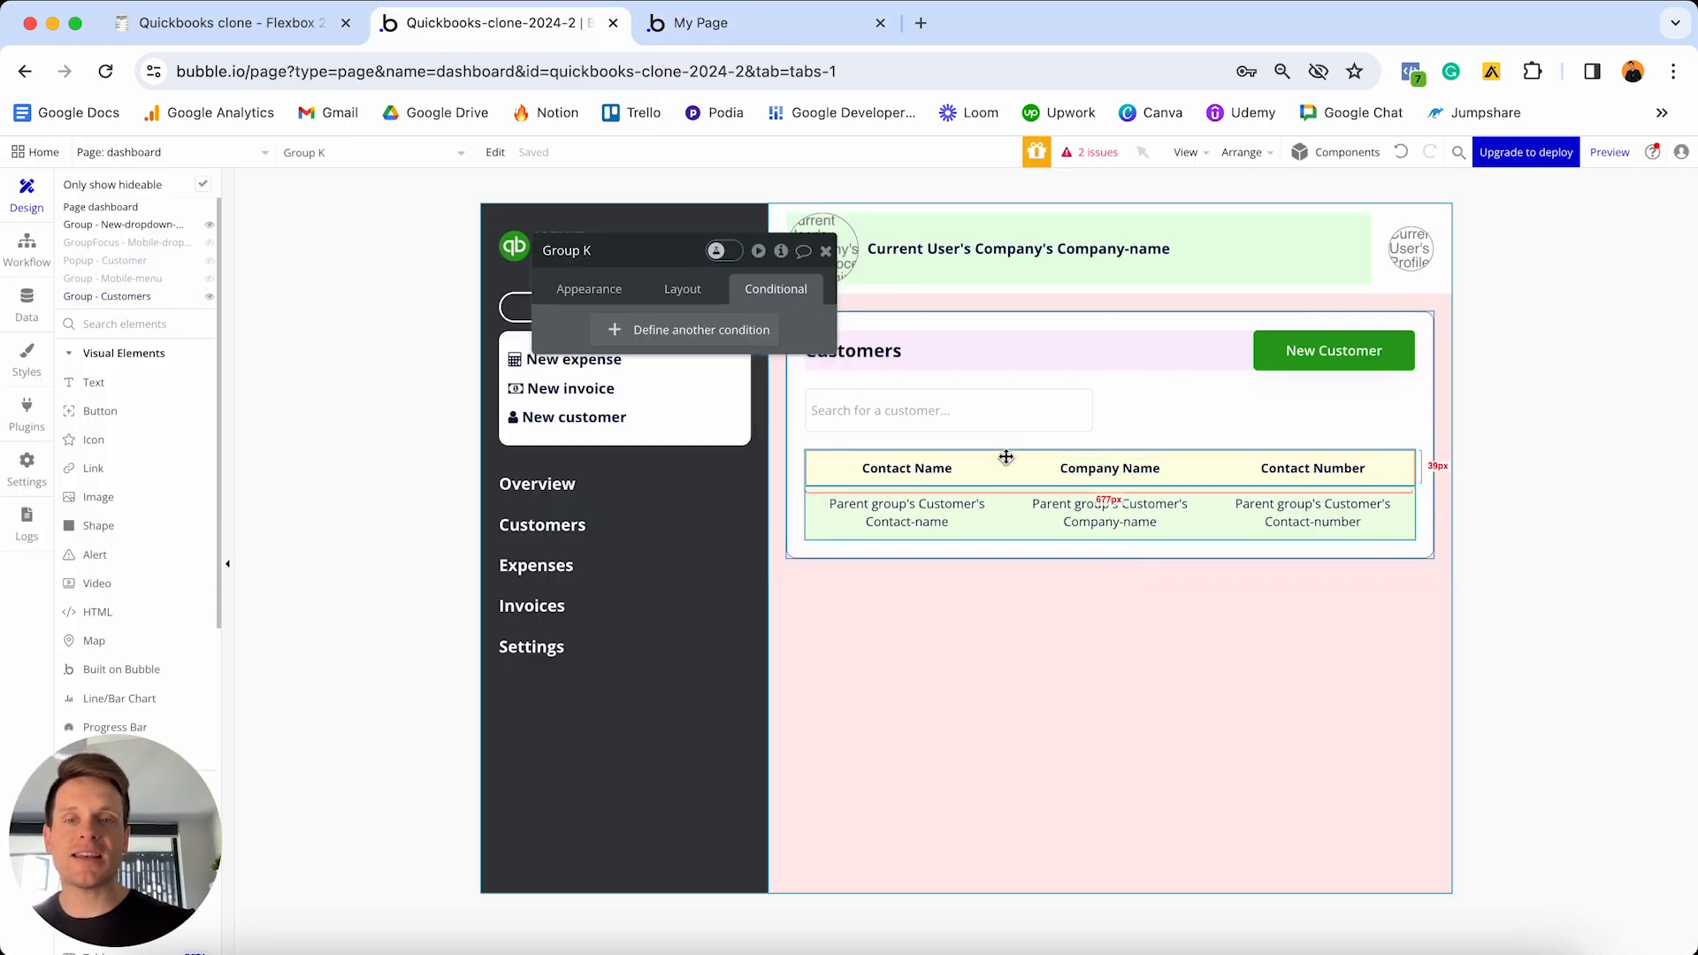
click(689, 335)
click(622, 340)
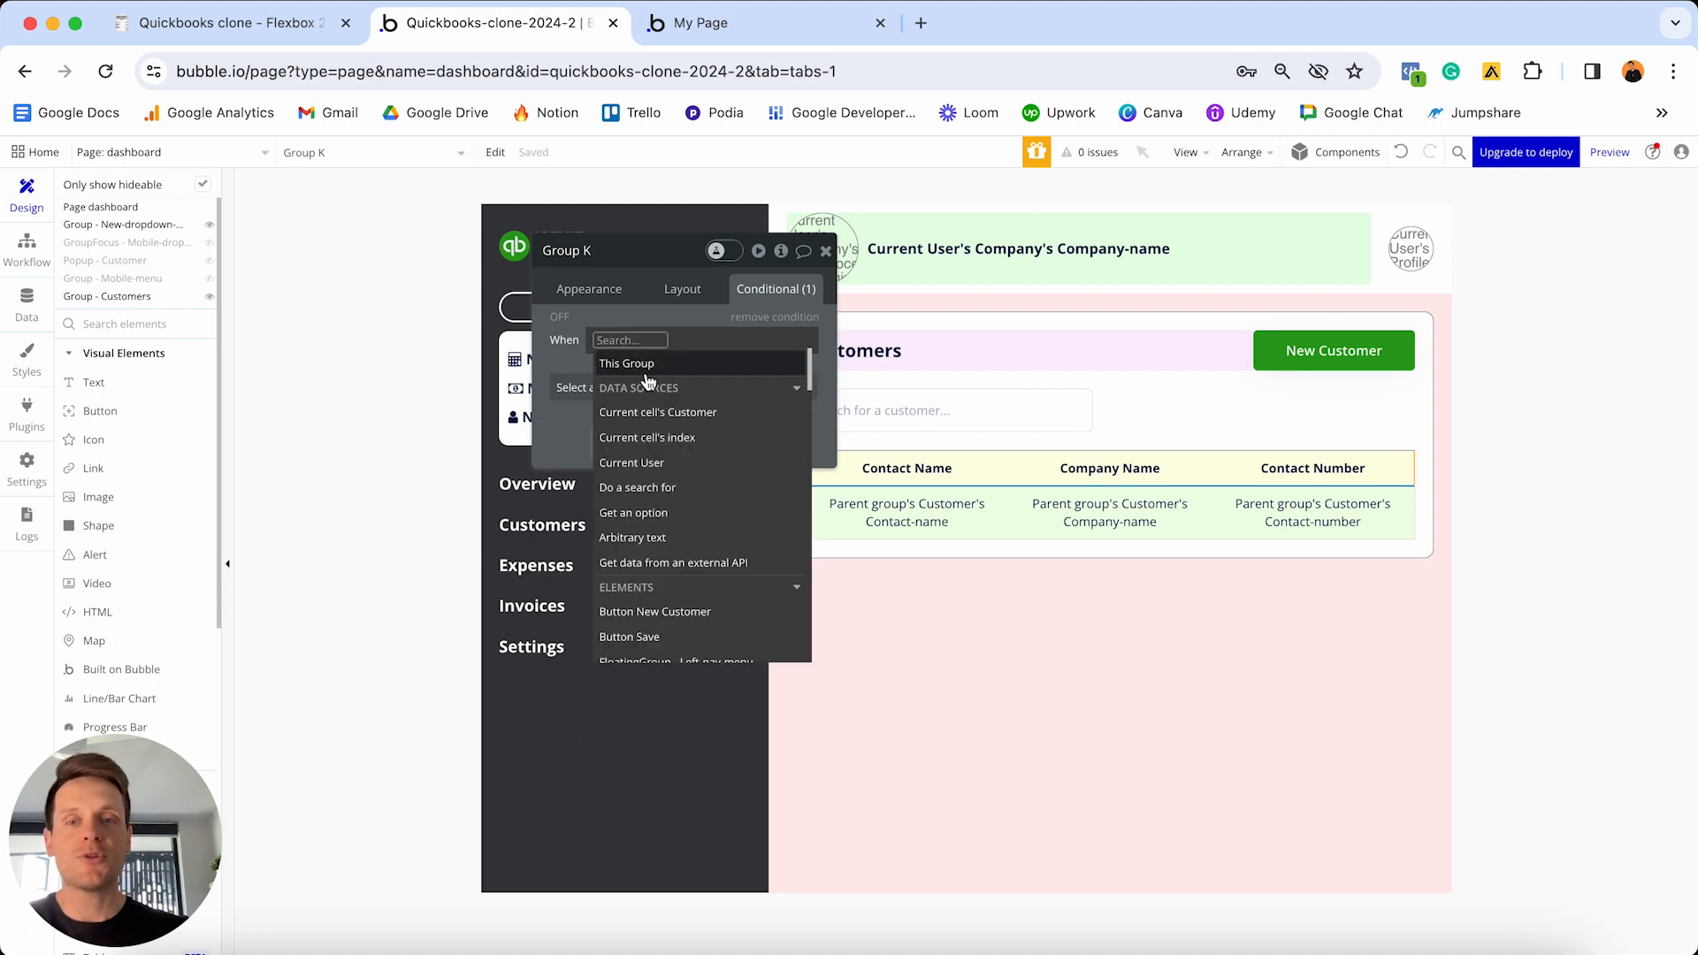
click(676, 438)
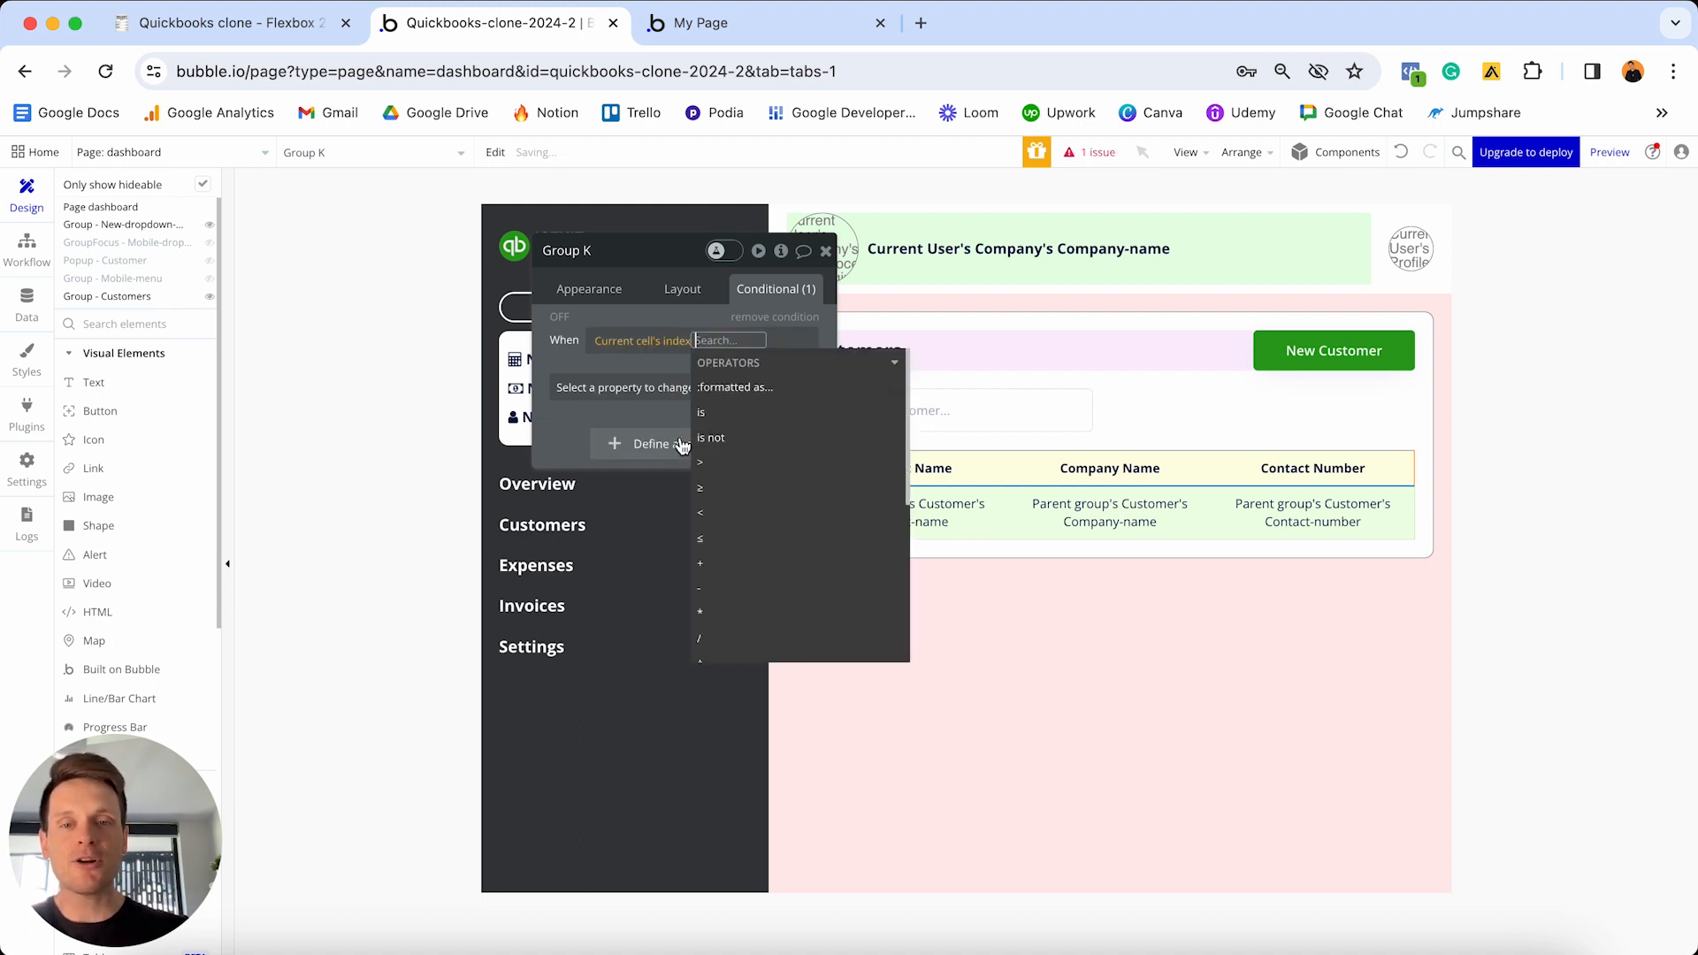
click(701, 412)
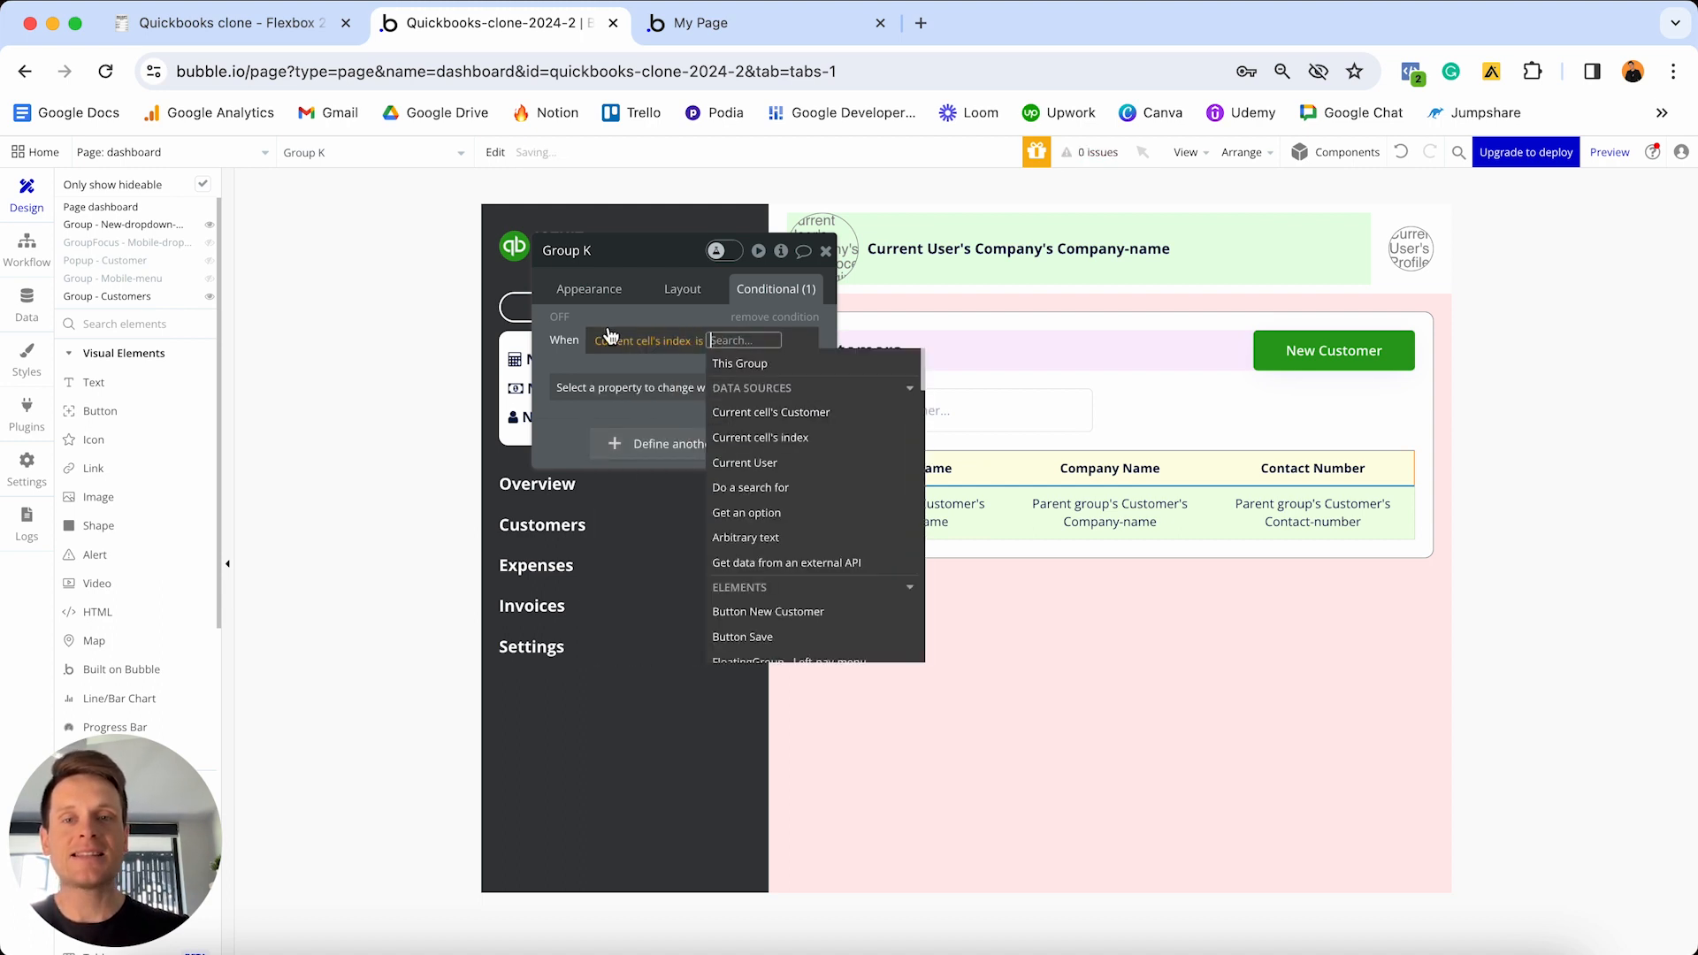
text(1)
key(Return)
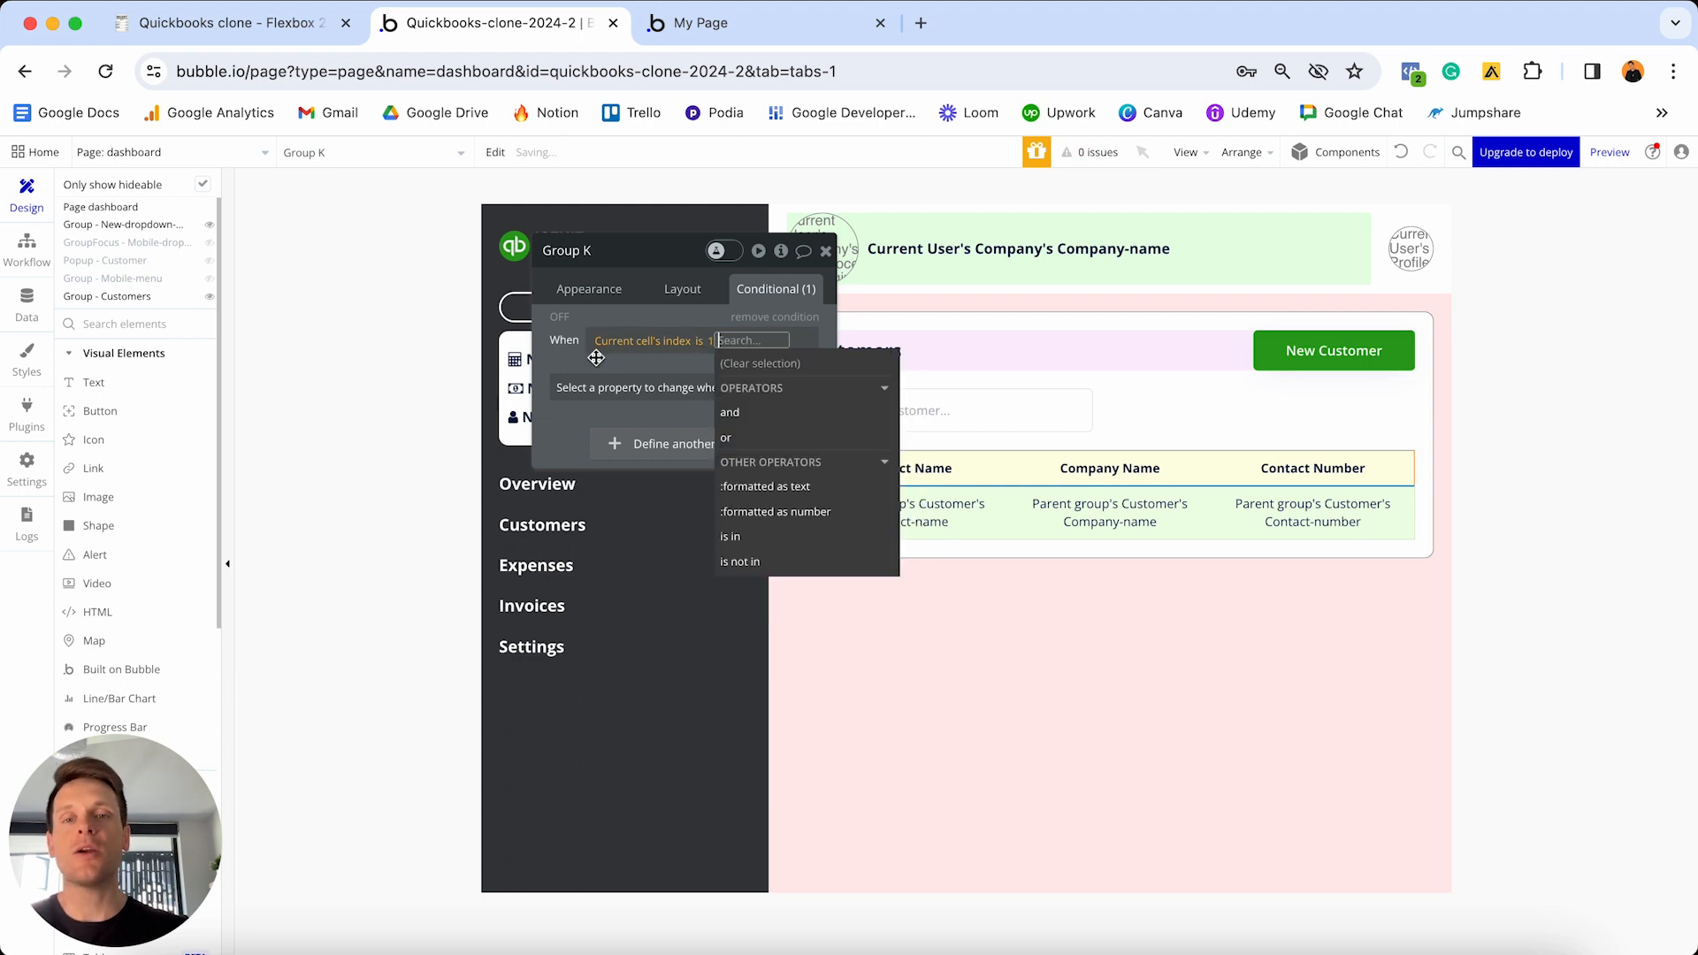
click(597, 358)
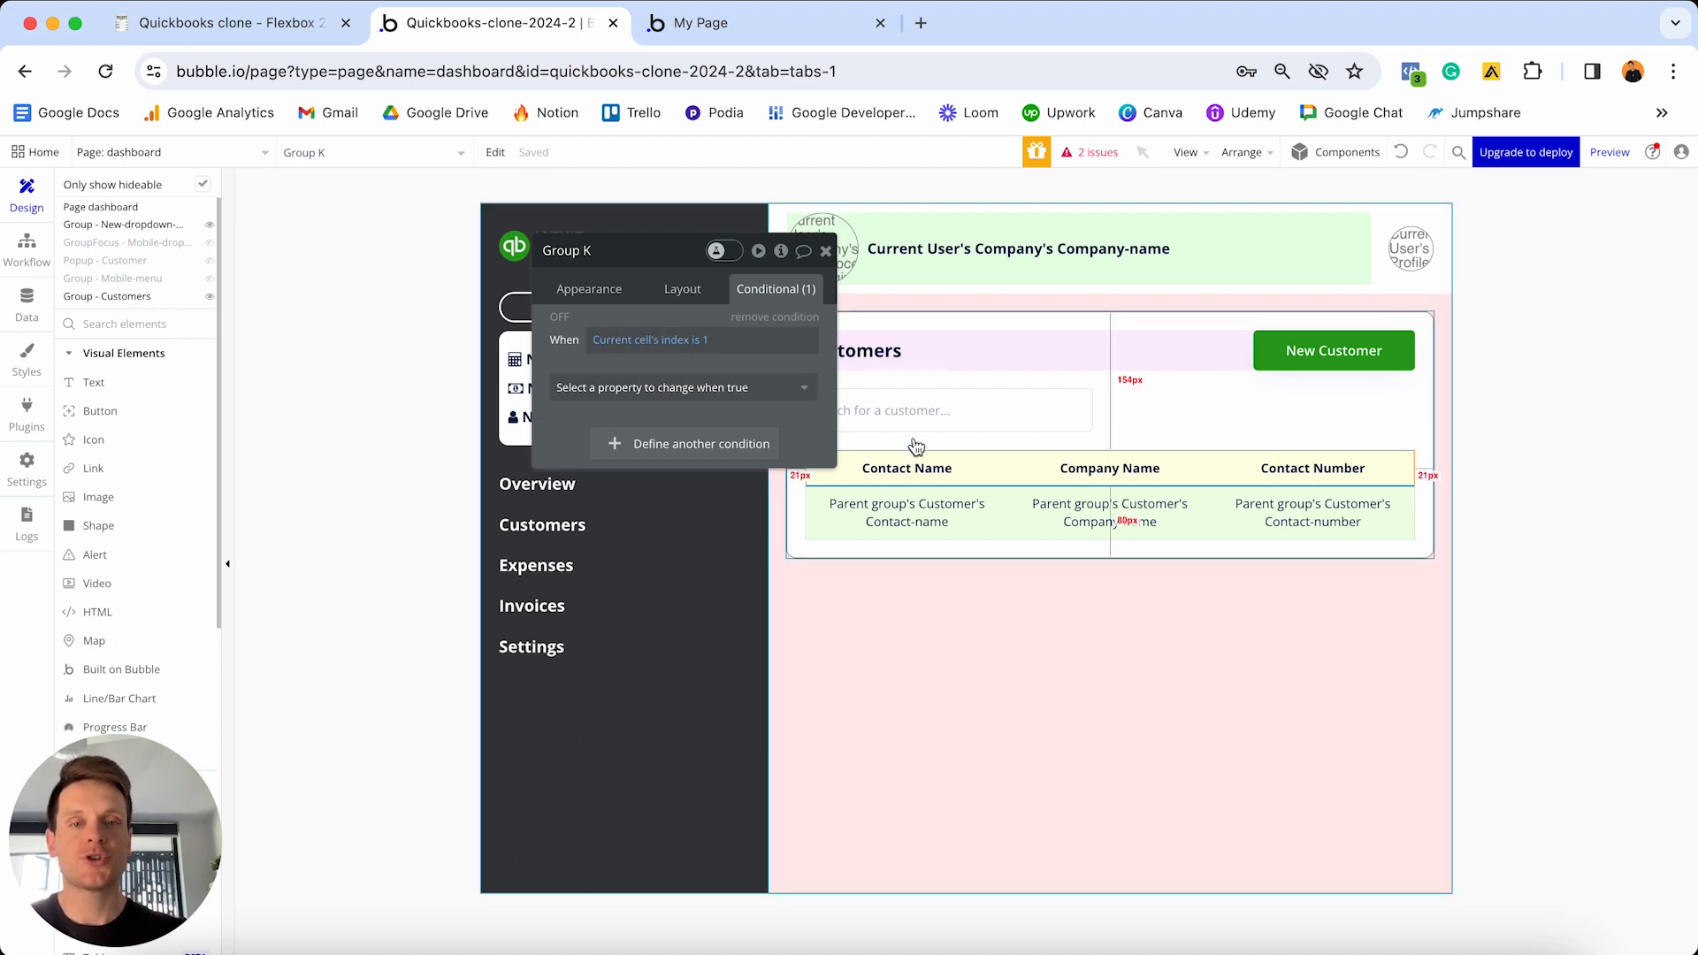
click(703, 394)
click(679, 442)
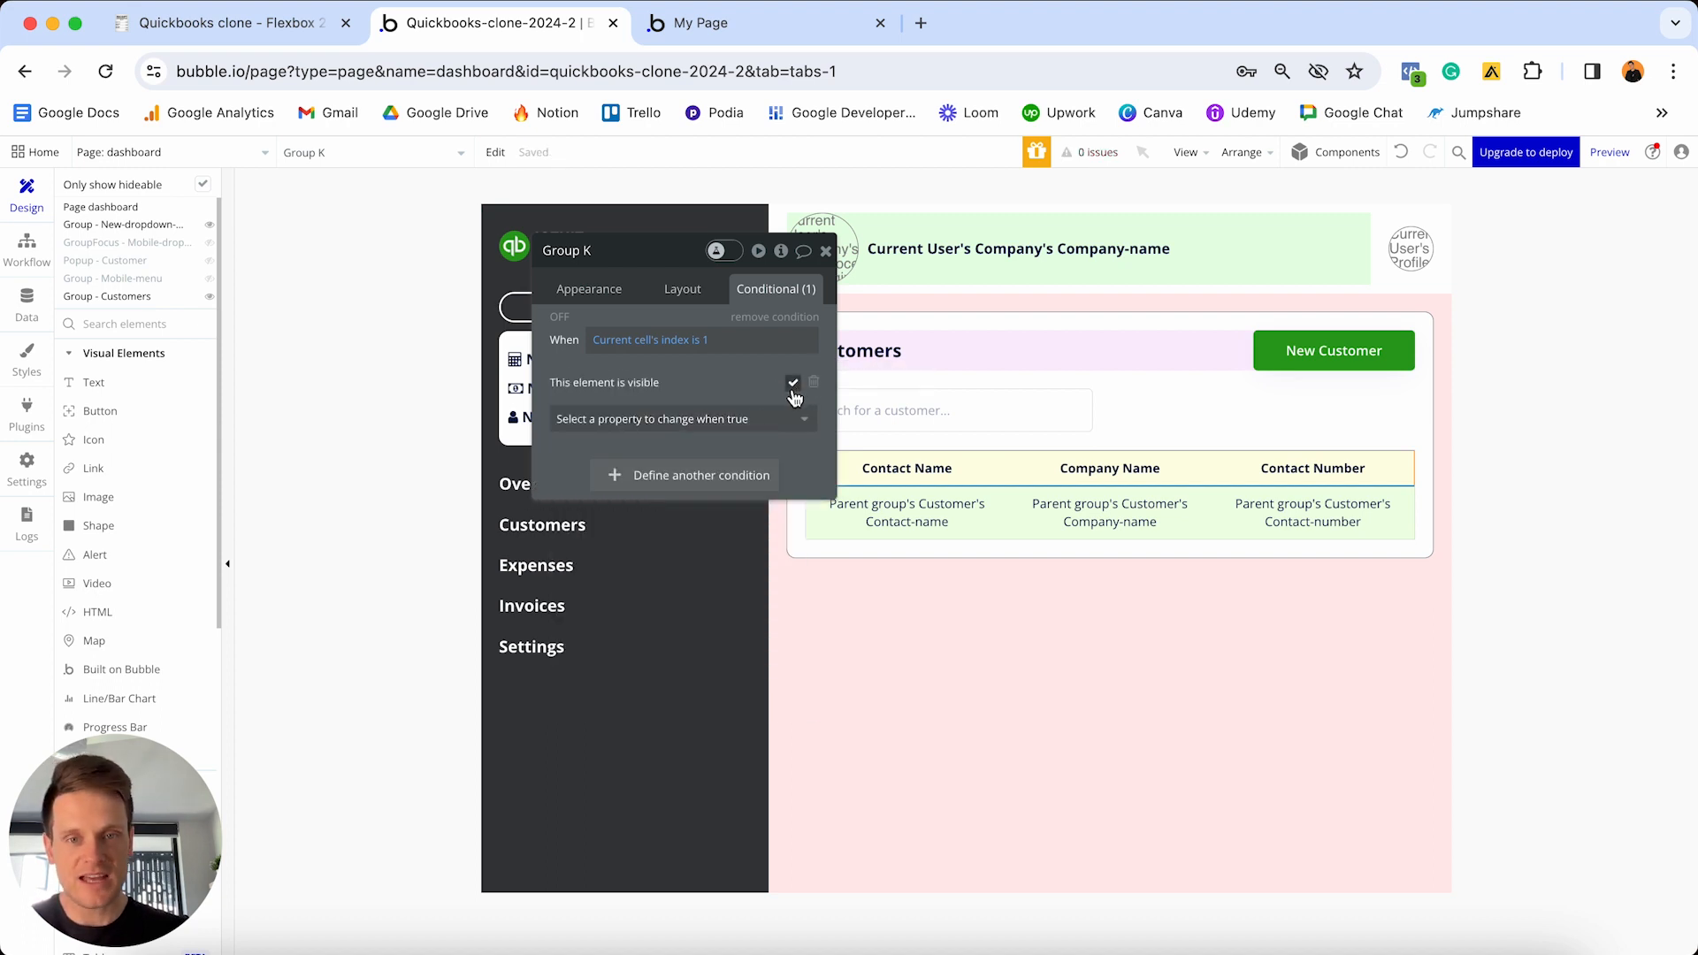
- Set Group K hidden on page load and collapsing when hidden
click(674, 291)
click(809, 445)
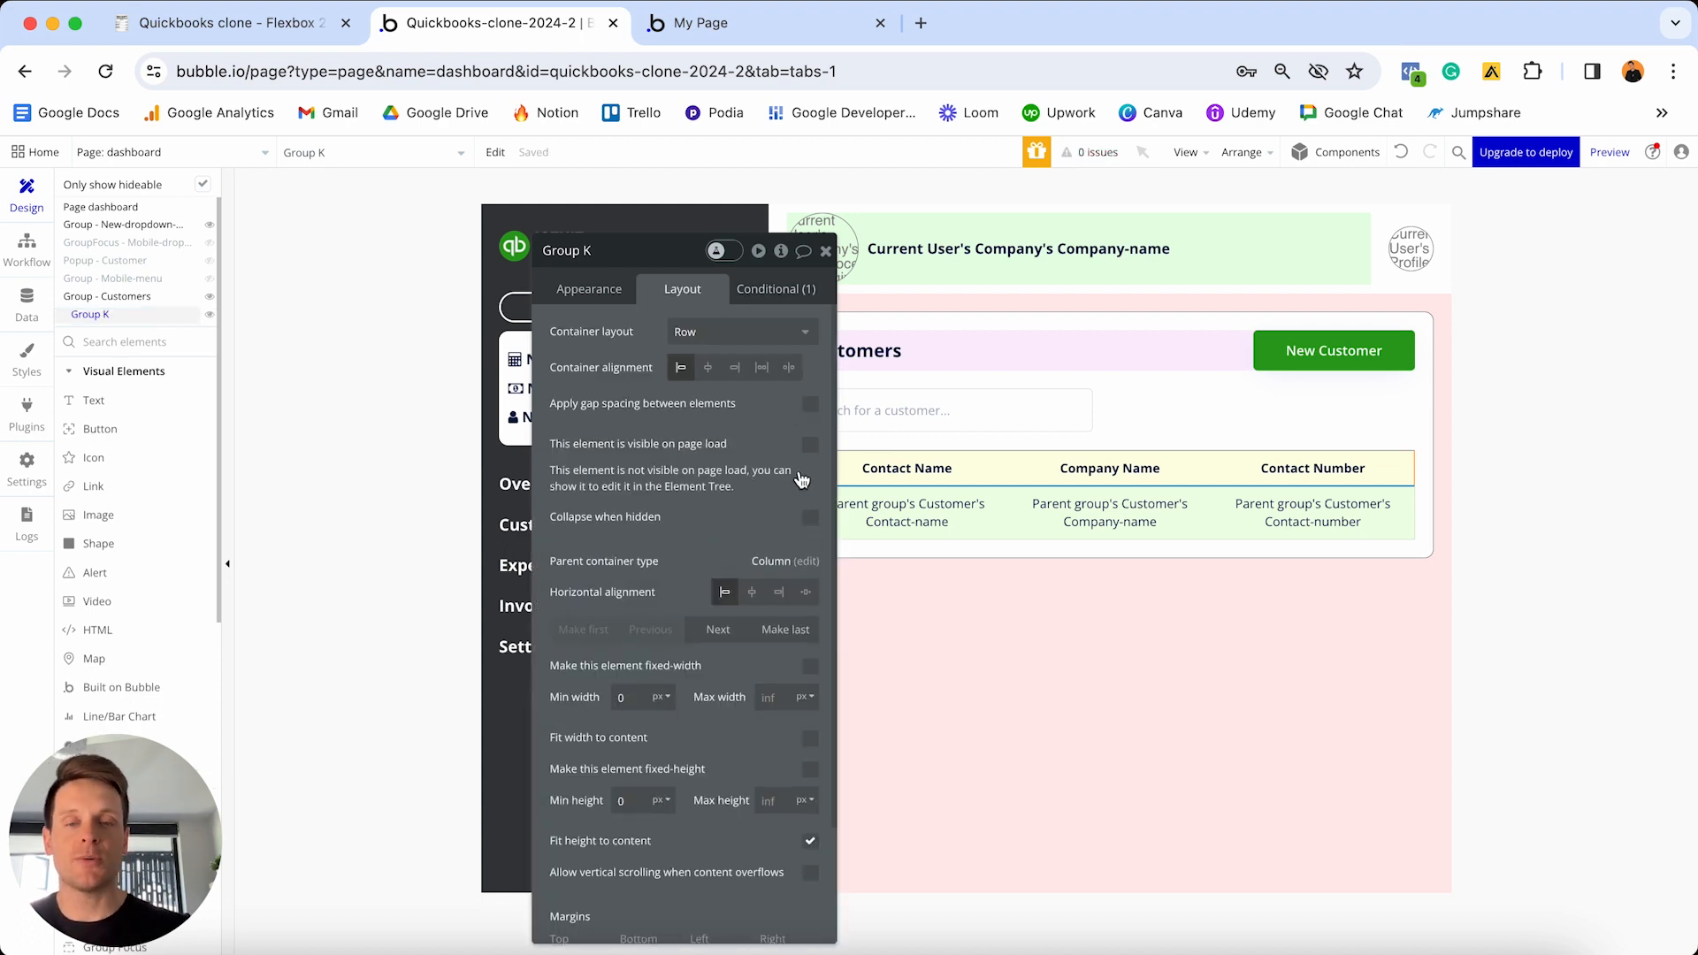
click(811, 520)
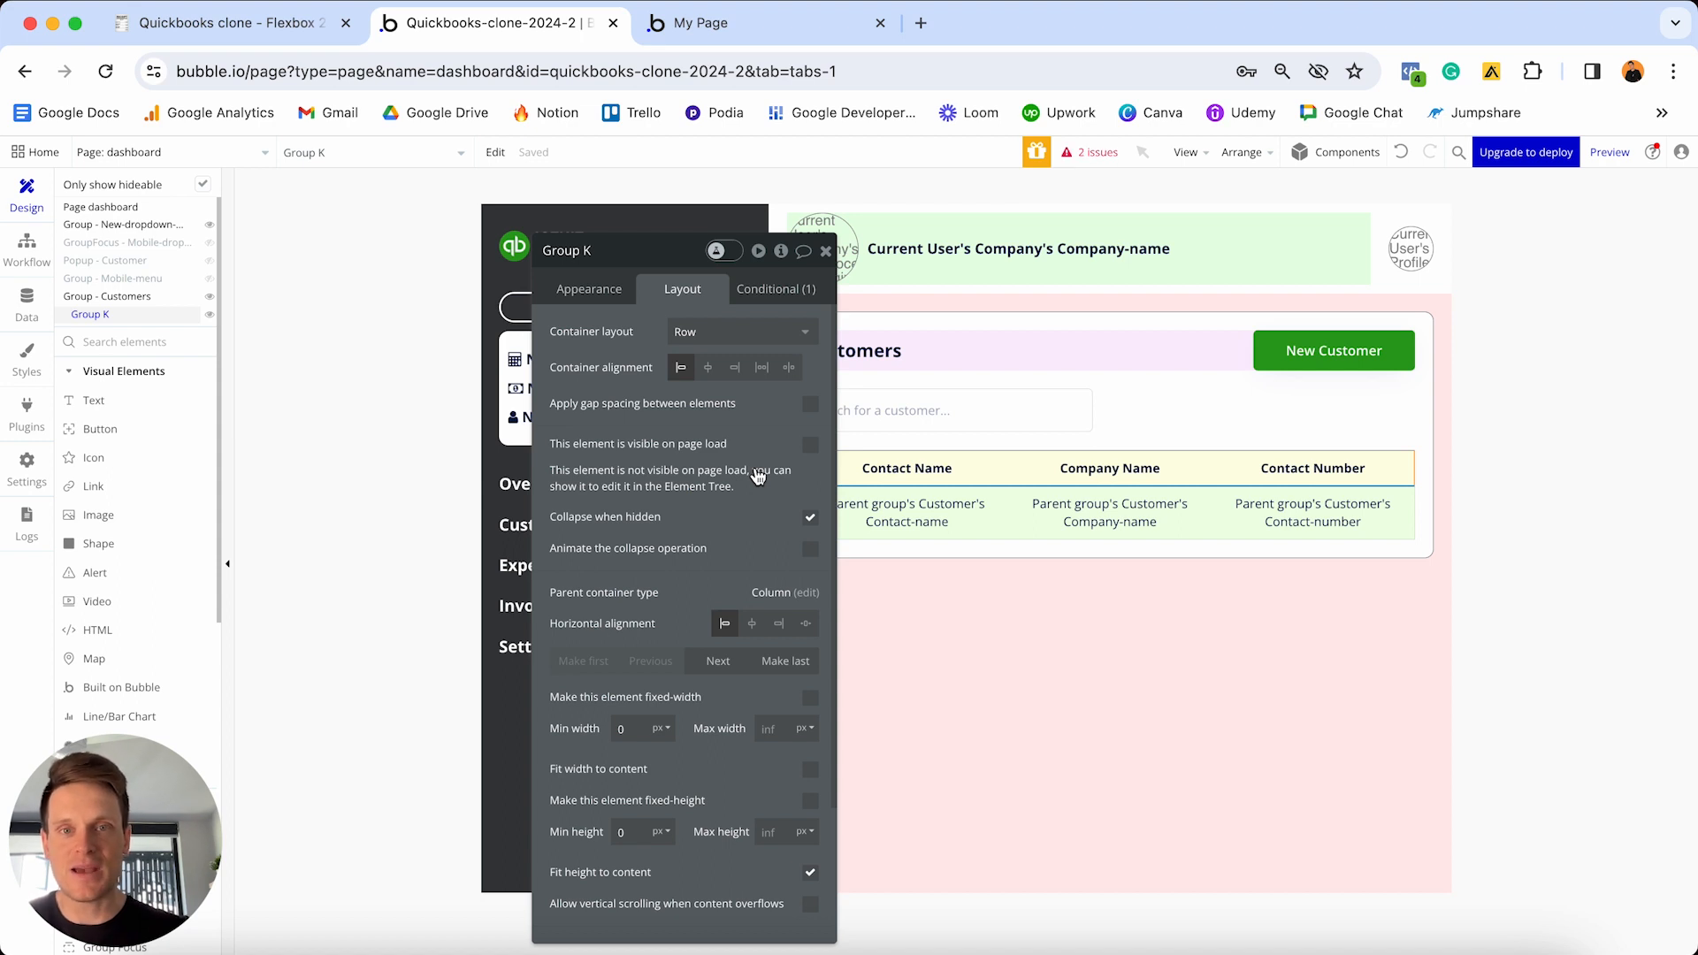
click(707, 22)
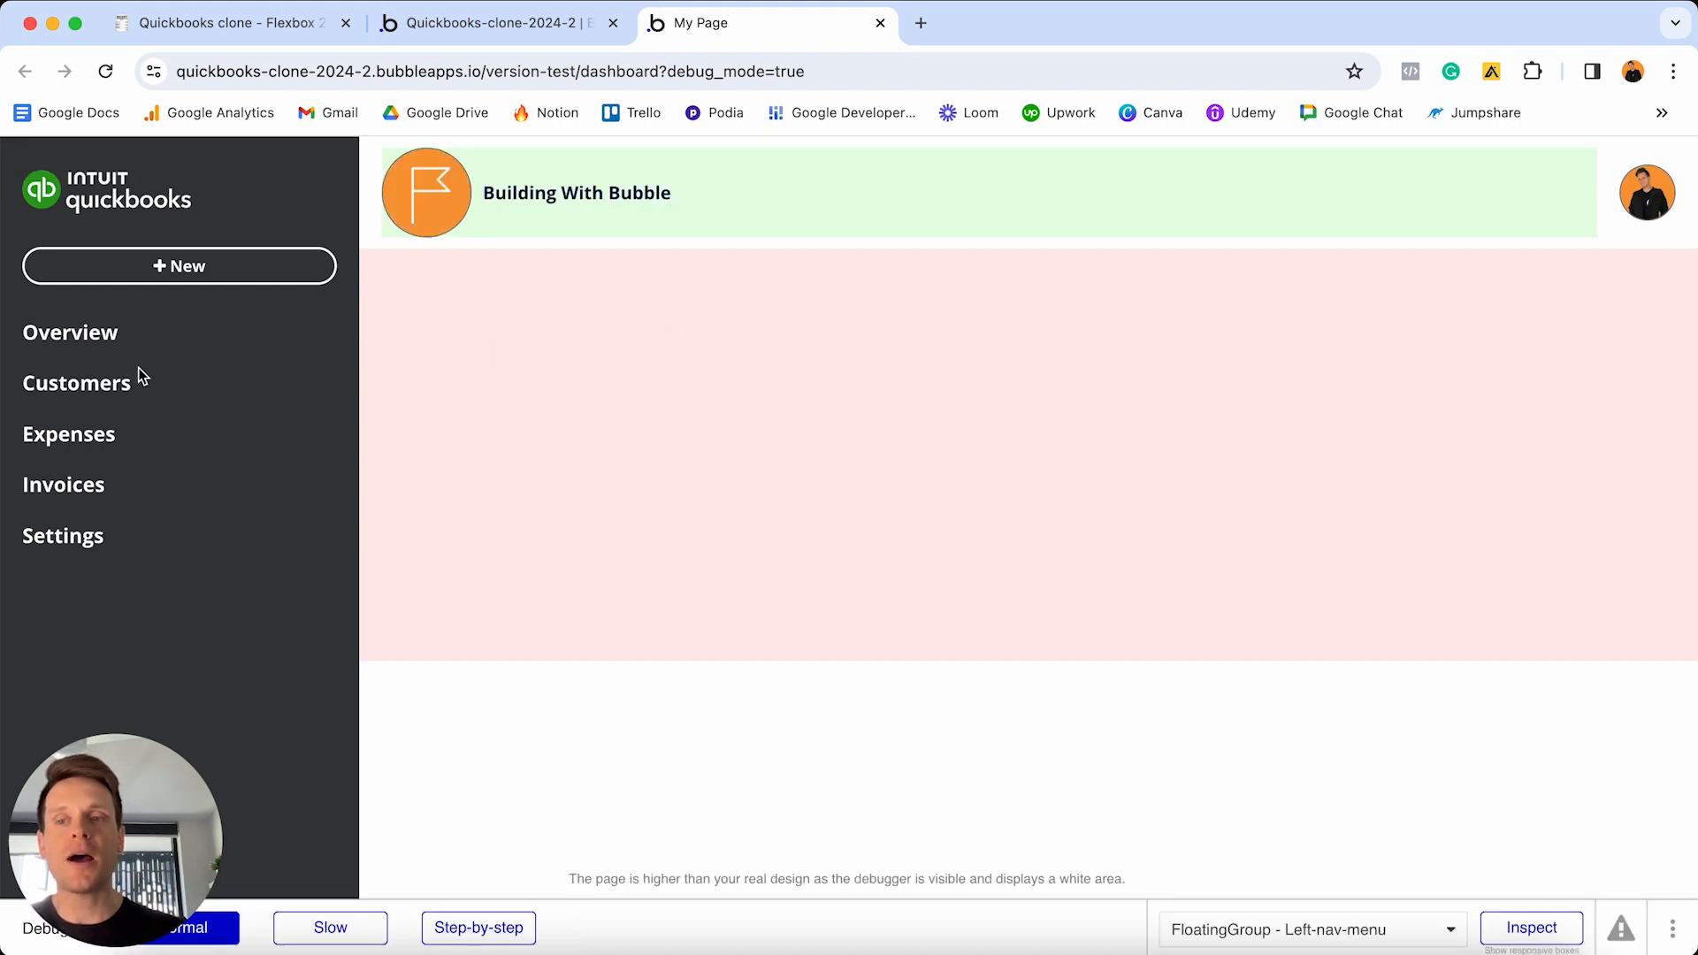
- Show the Customers panel in the preview to check the single header row
click(111, 389)
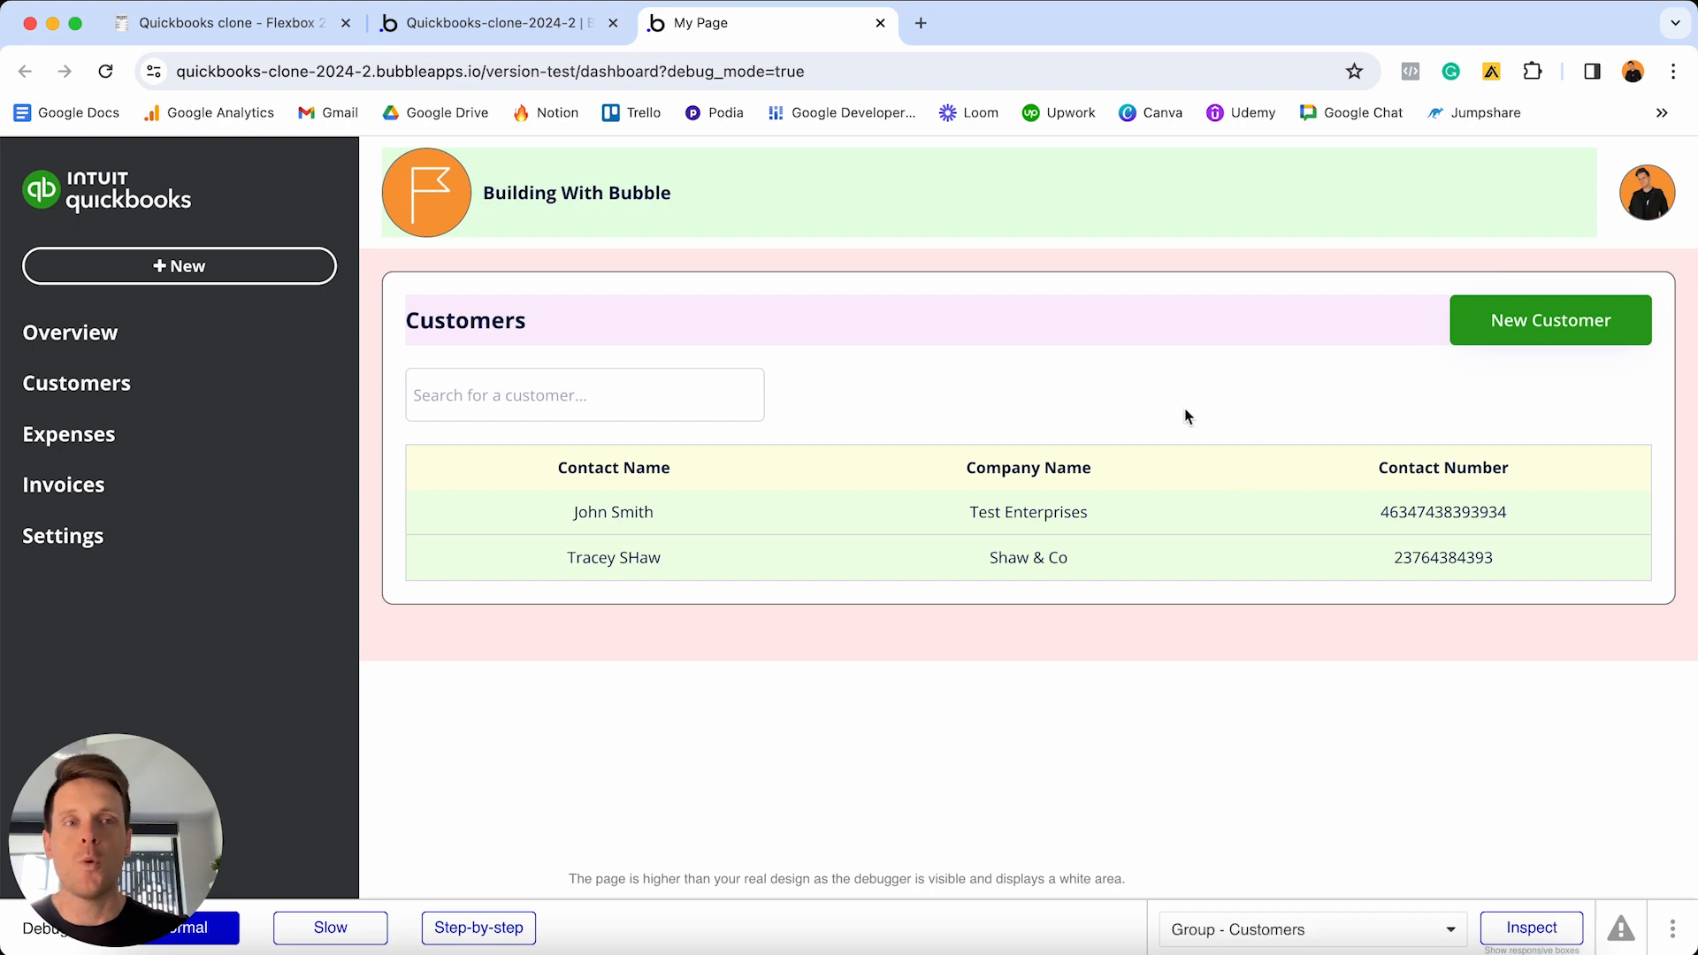
- Tick all eleven Displaying customers tasks in the Notion checklist, from the group build through show/hide conditions
click(232, 25)
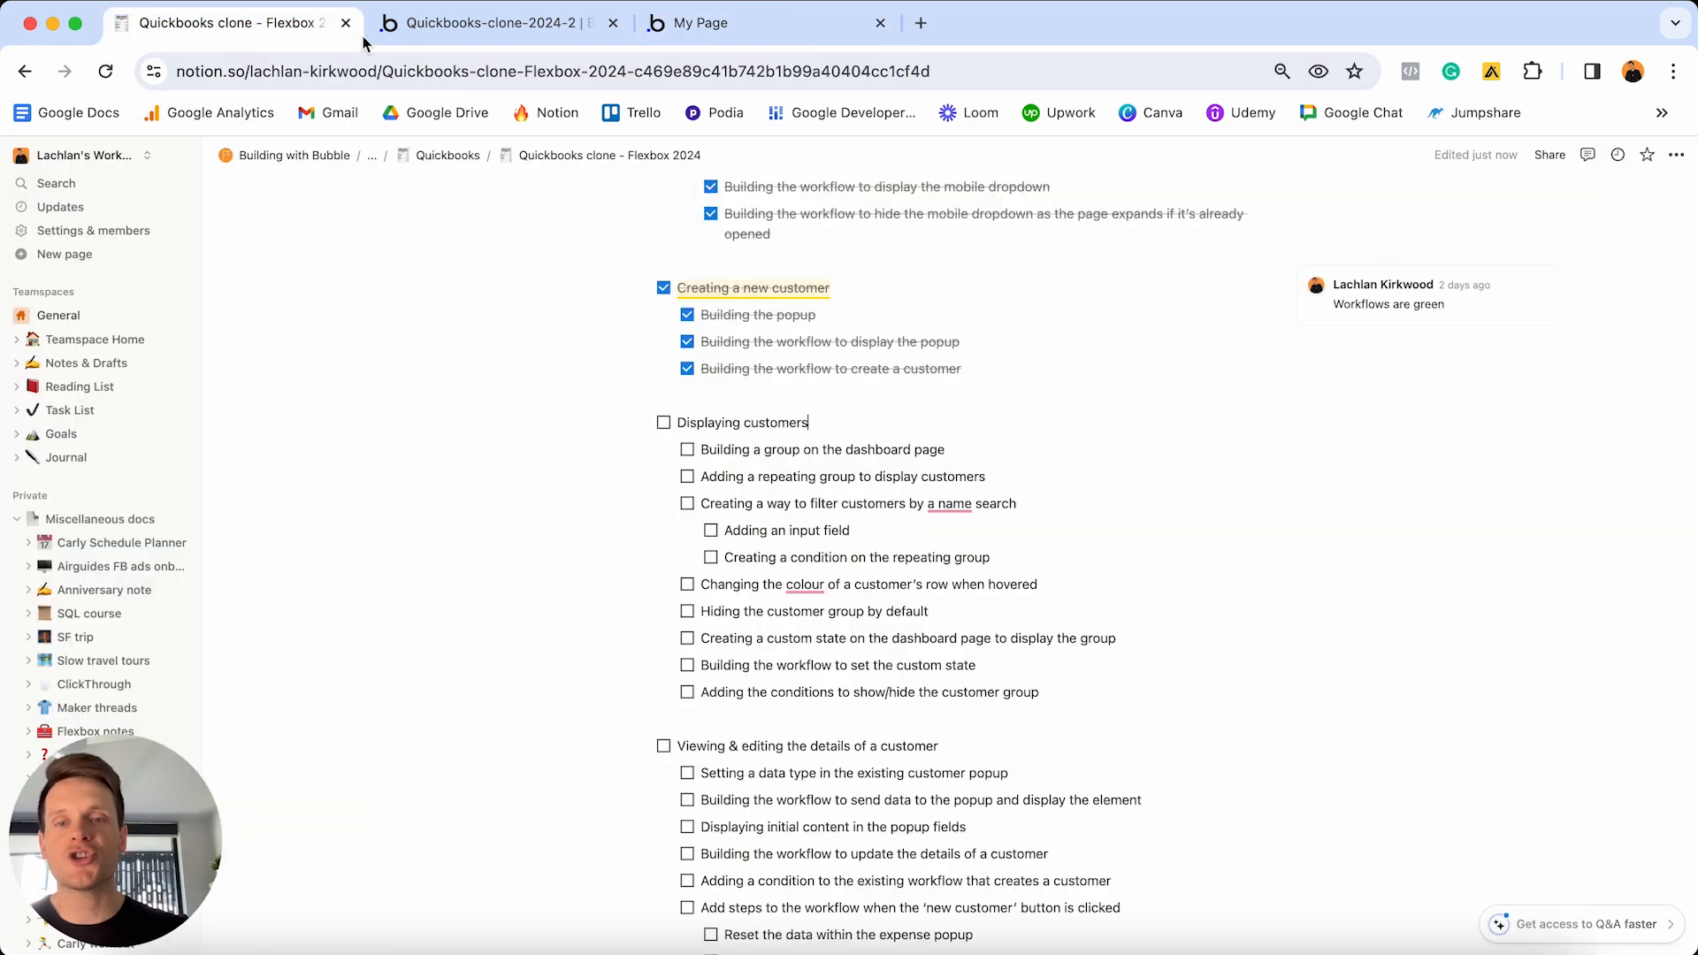
click(663, 422)
click(687, 450)
click(688, 476)
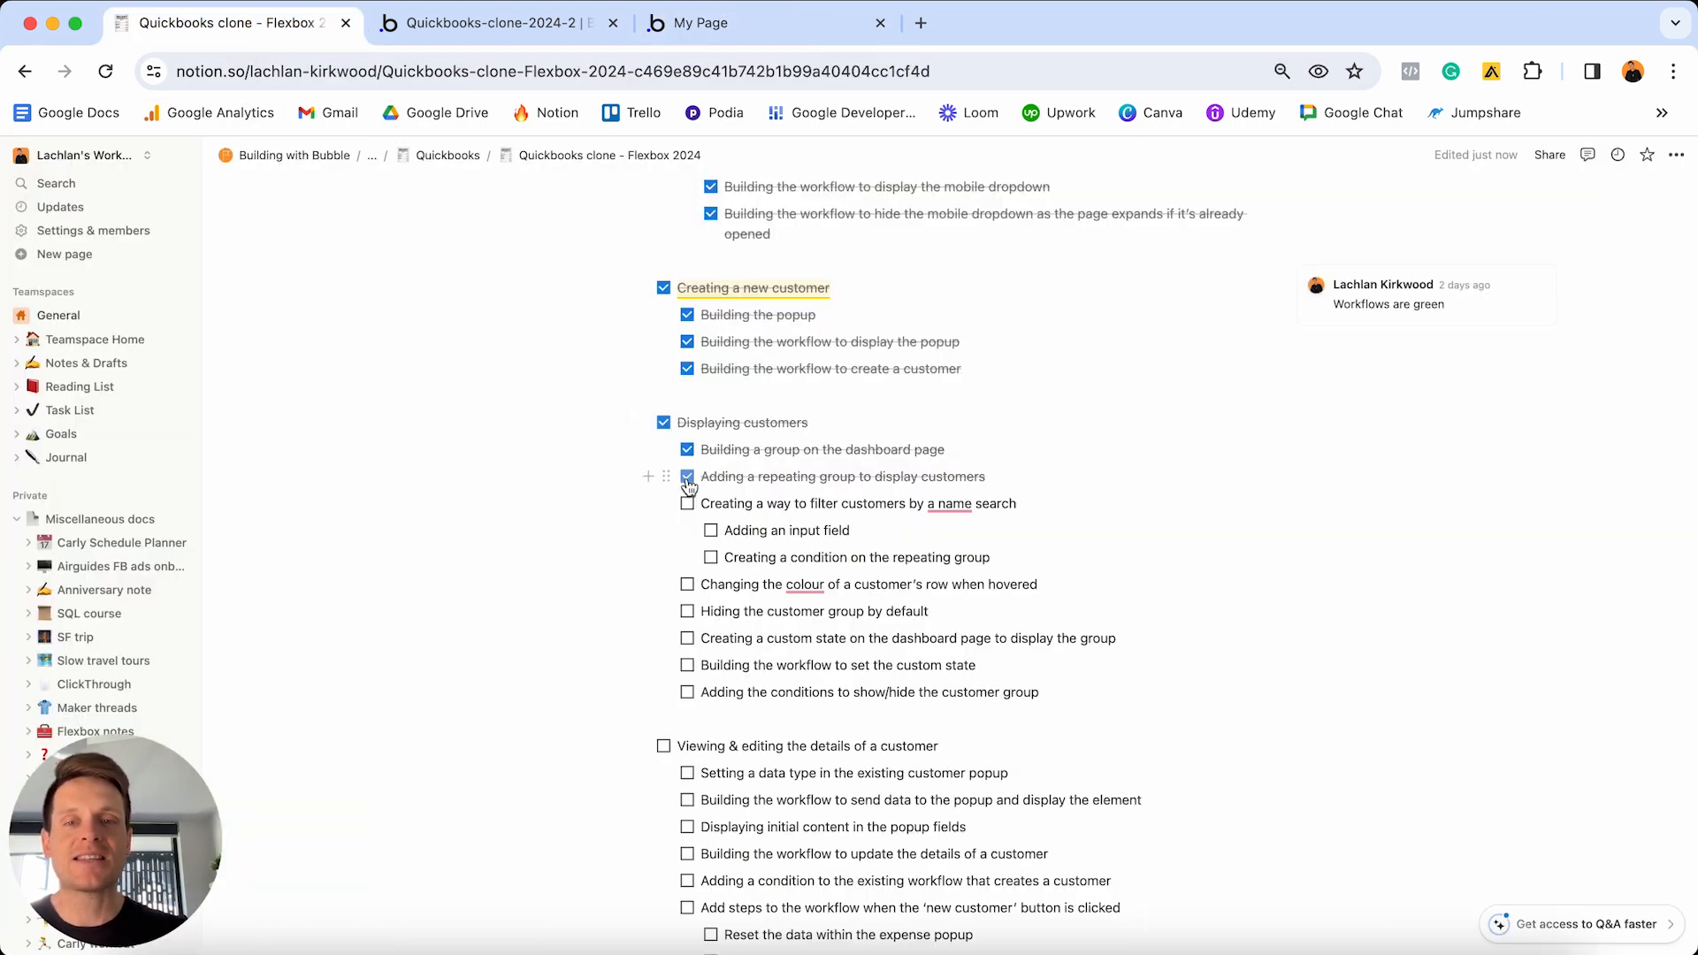
click(687, 503)
click(711, 531)
click(711, 557)
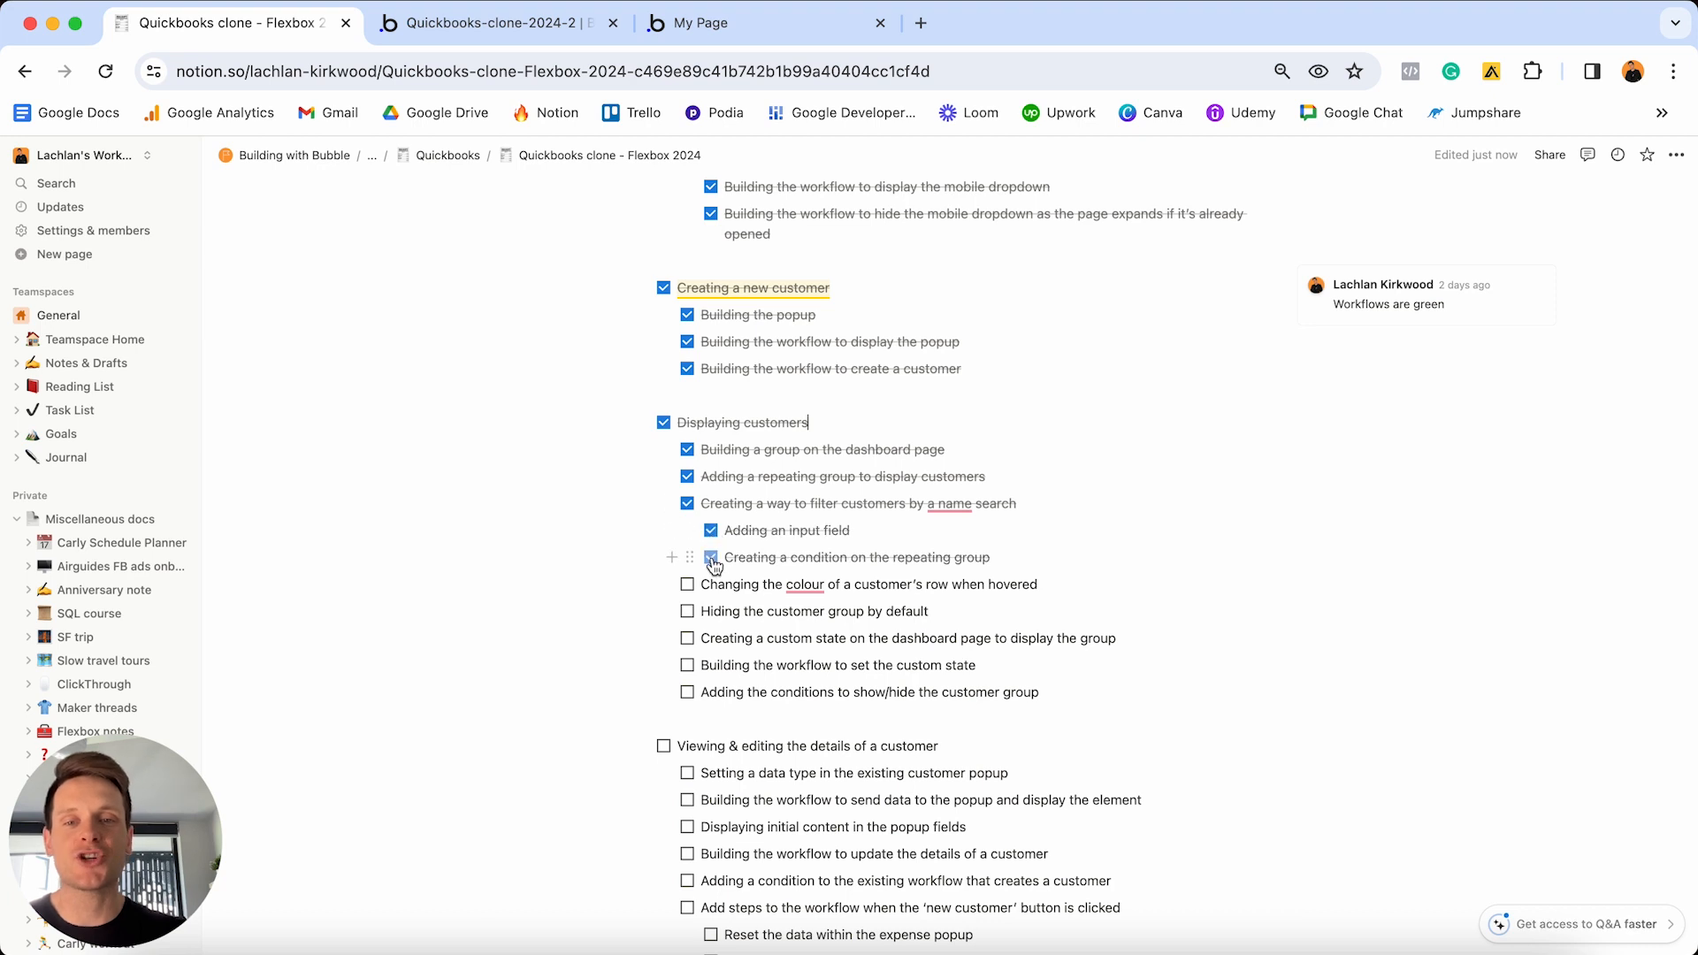
click(688, 584)
click(687, 611)
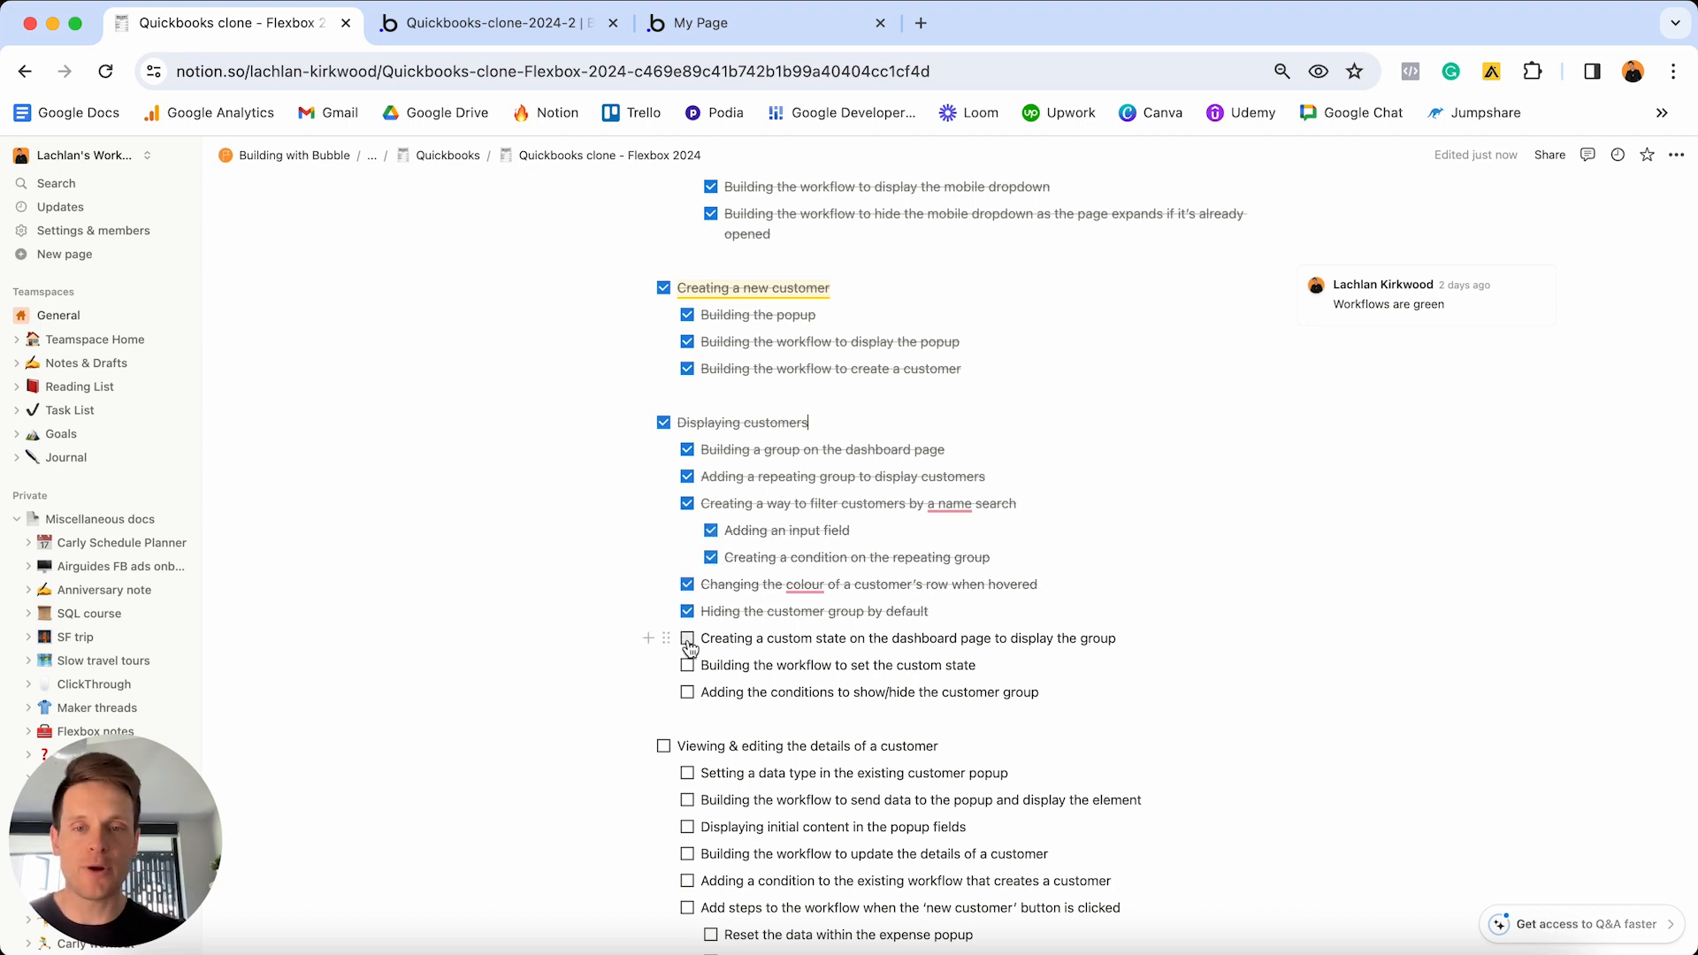
click(687, 638)
click(687, 666)
click(687, 693)
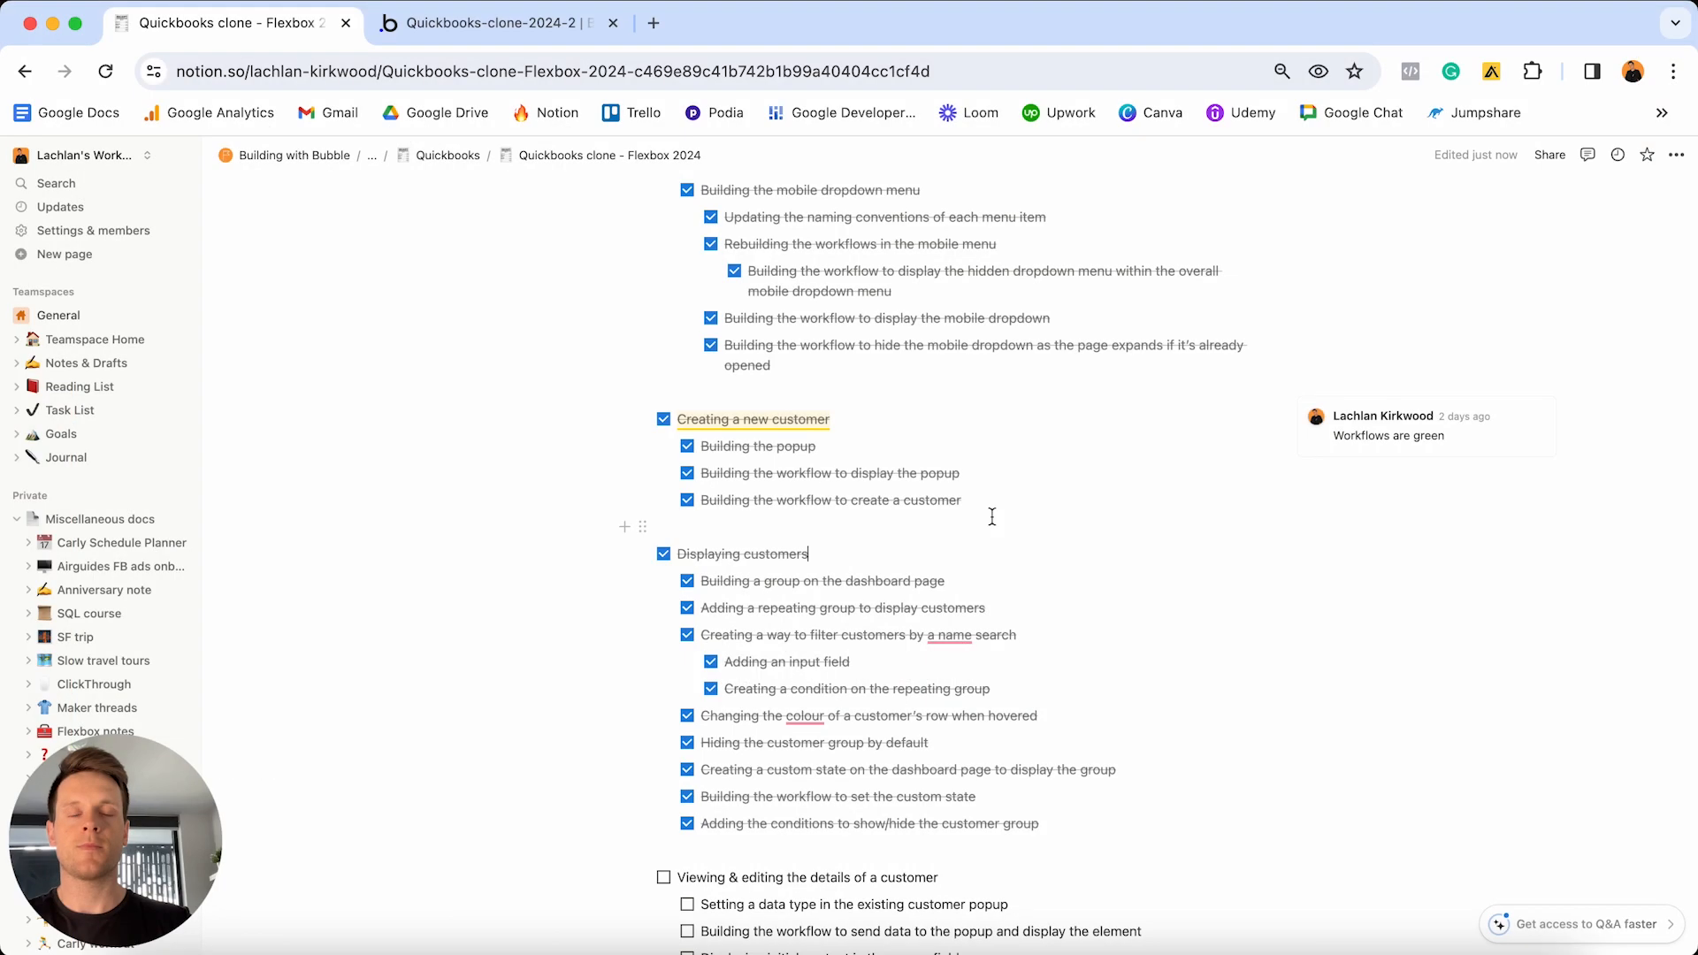
- Scroll down to the unticked Viewing & editing customer tasks, then spread all windows out in Mission Control
scroll(992, 517, down, 3)
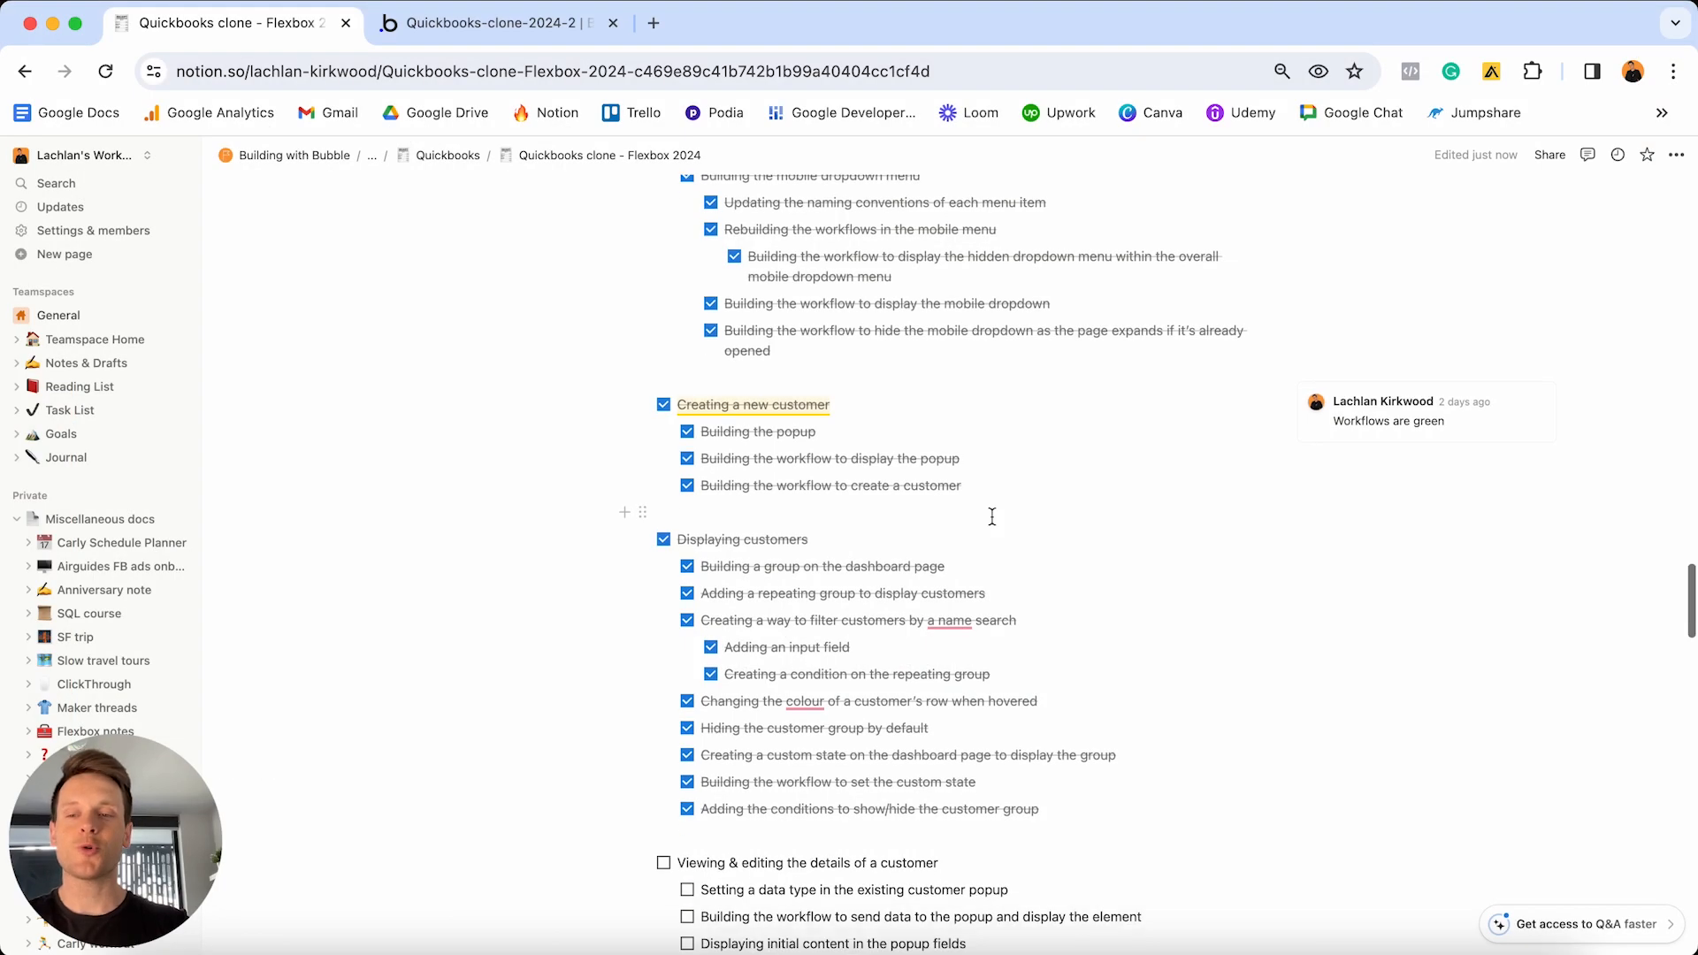
scroll(992, 517, down, 3)
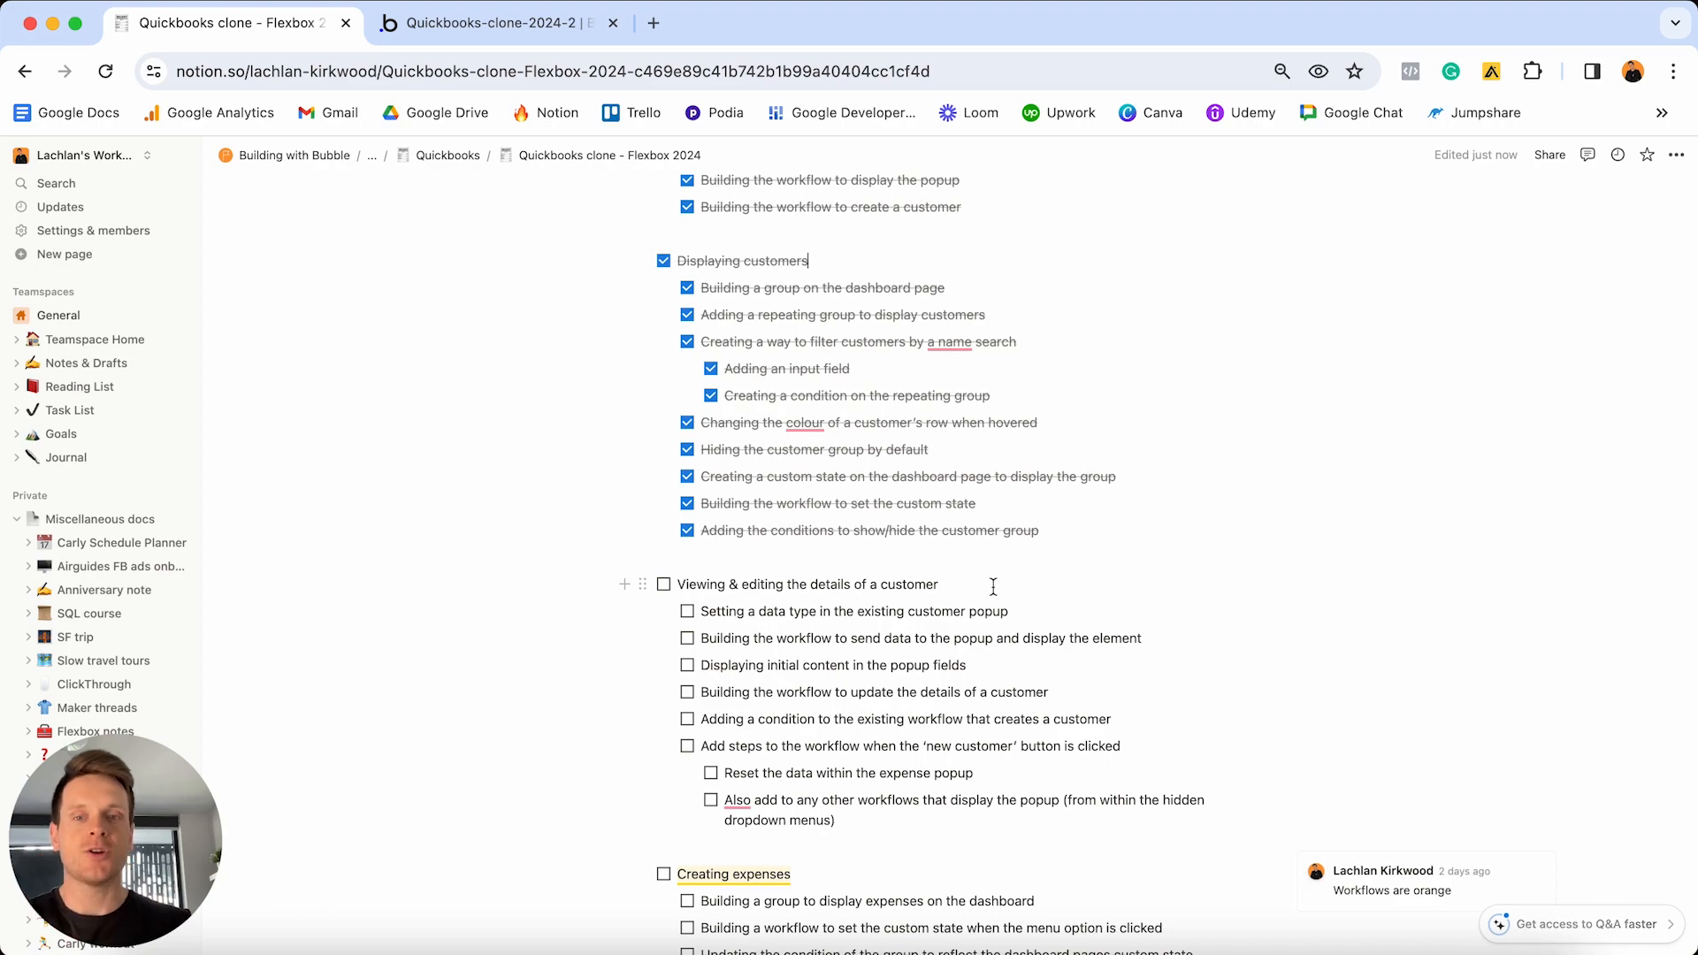
key(ctrl+Up)
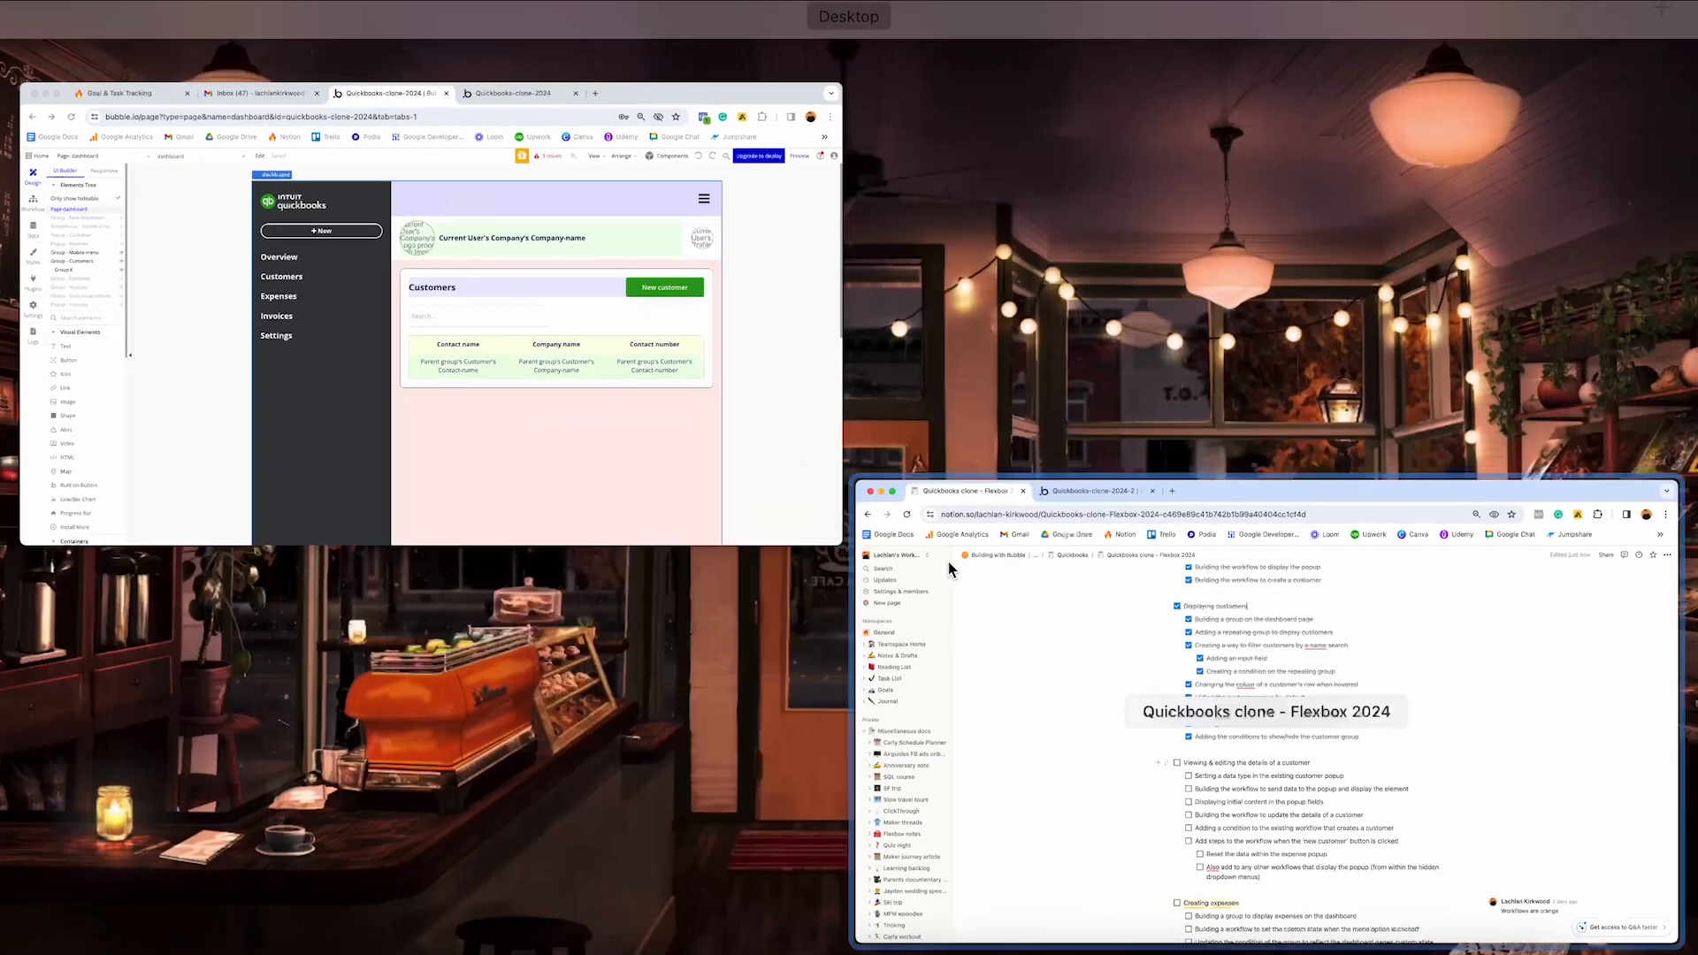
- Open the first customer's details popup in the live Quickbooks clone app
click(697, 336)
click(1001, 23)
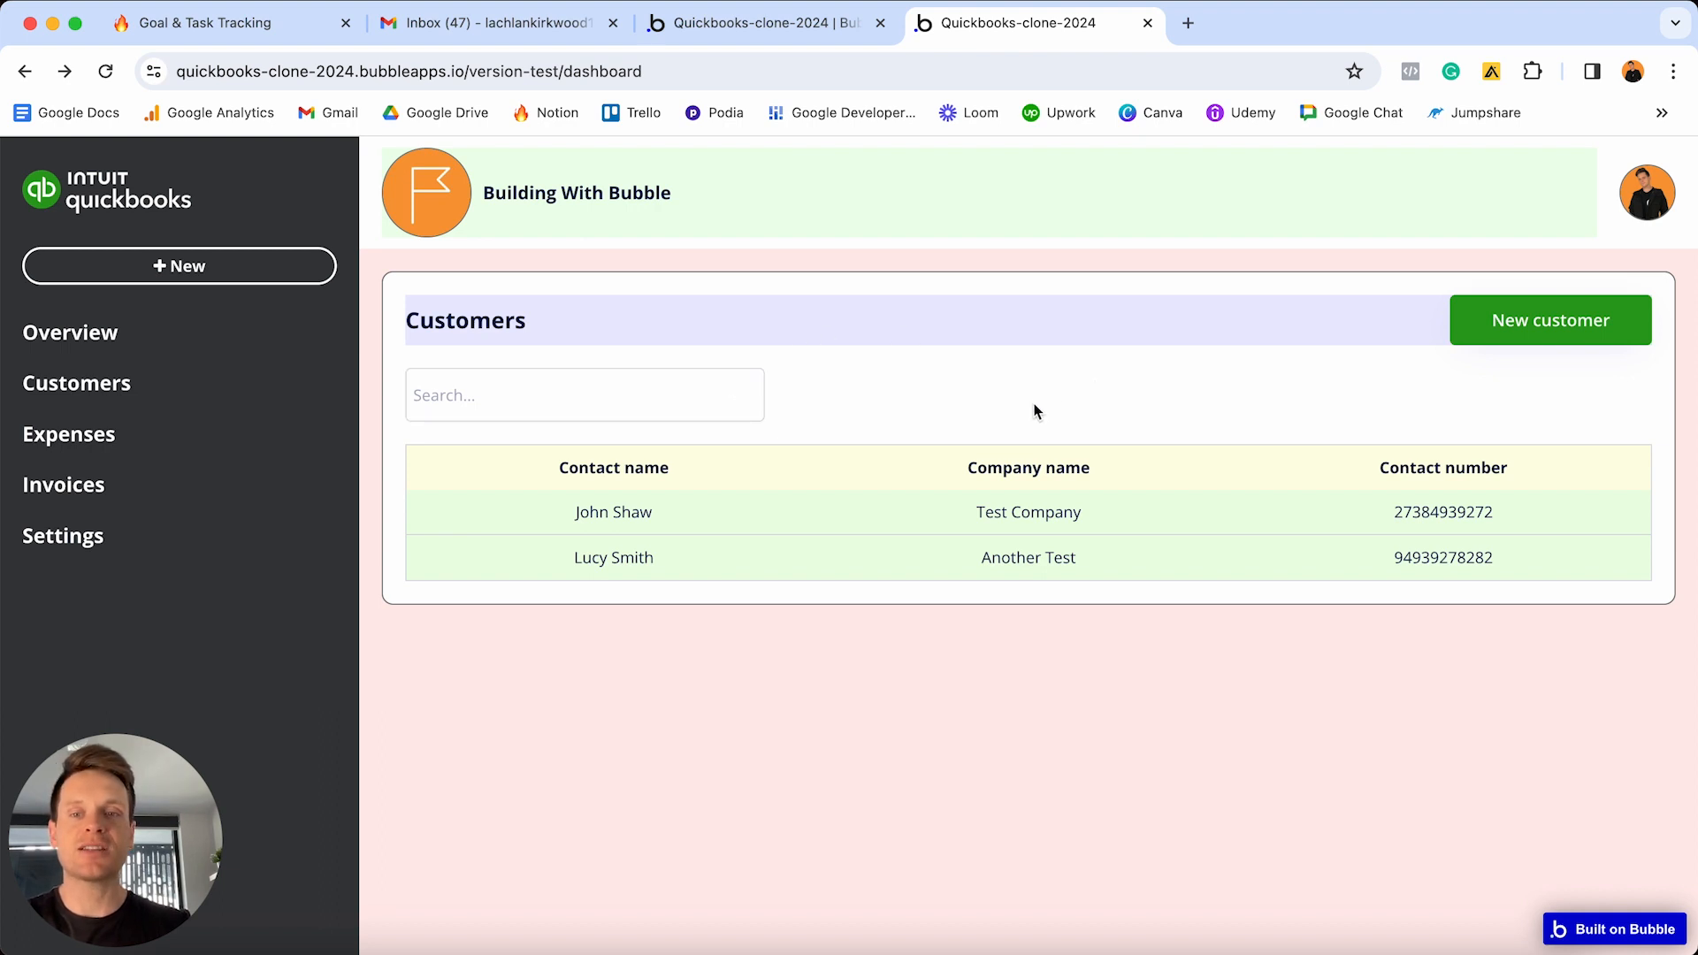
click(837, 518)
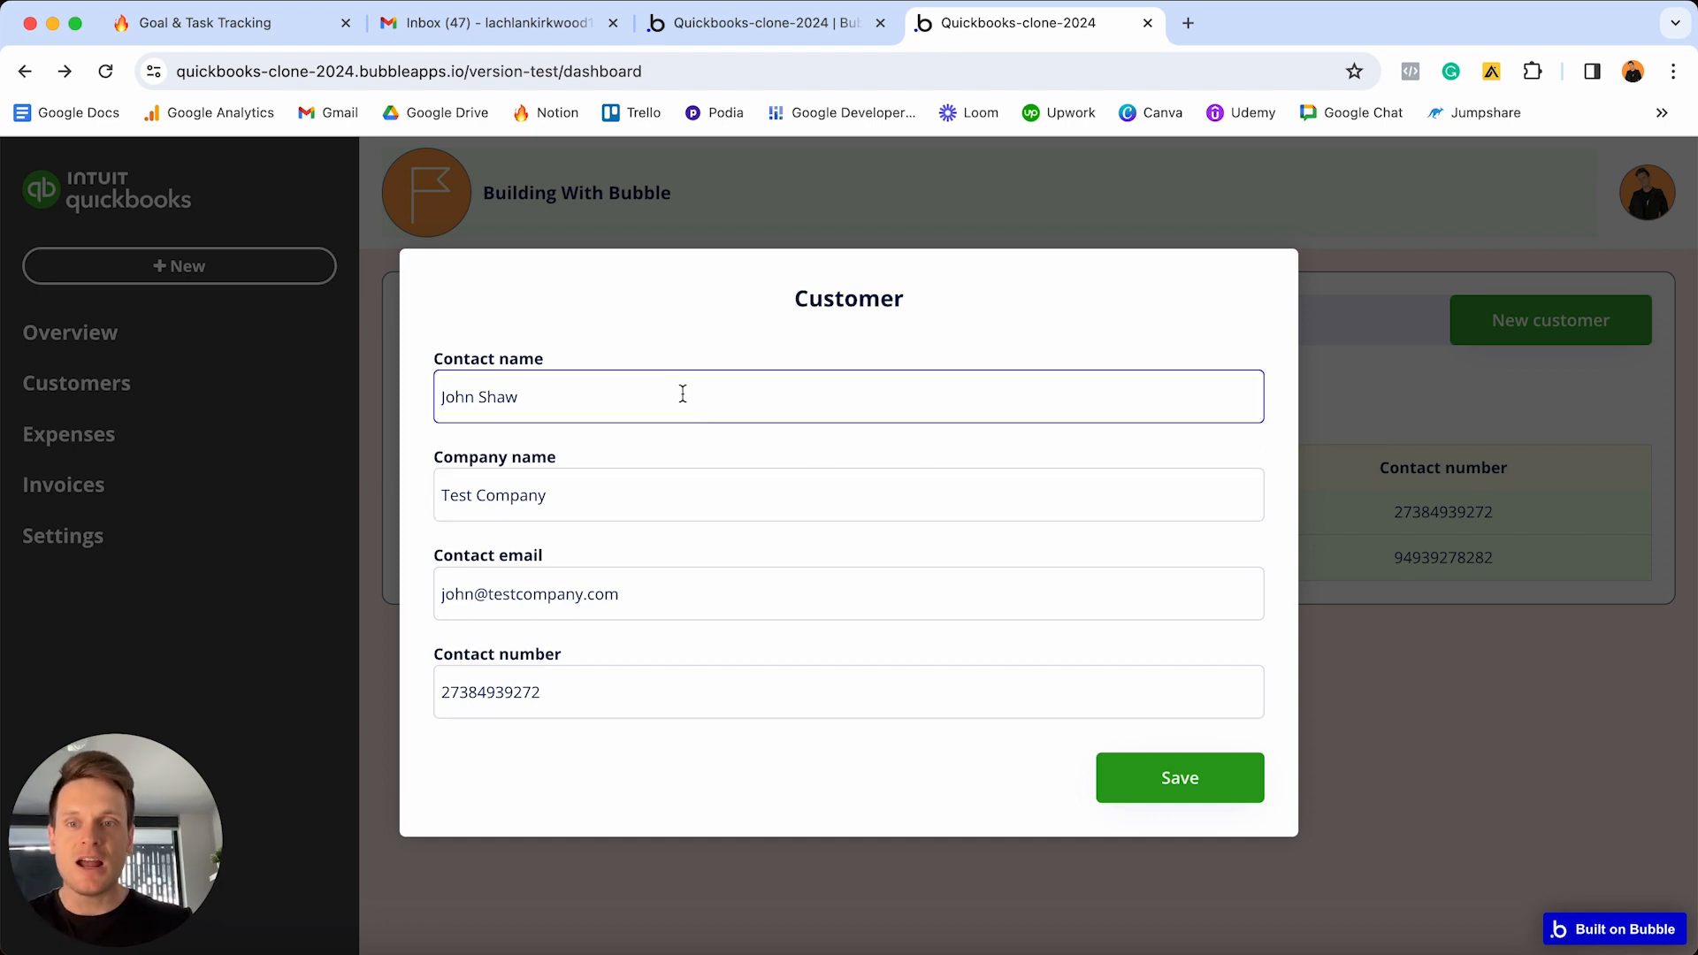
- Replace the contact name's surname with the new surname, save, and bring the Notion window forward
click(478, 396)
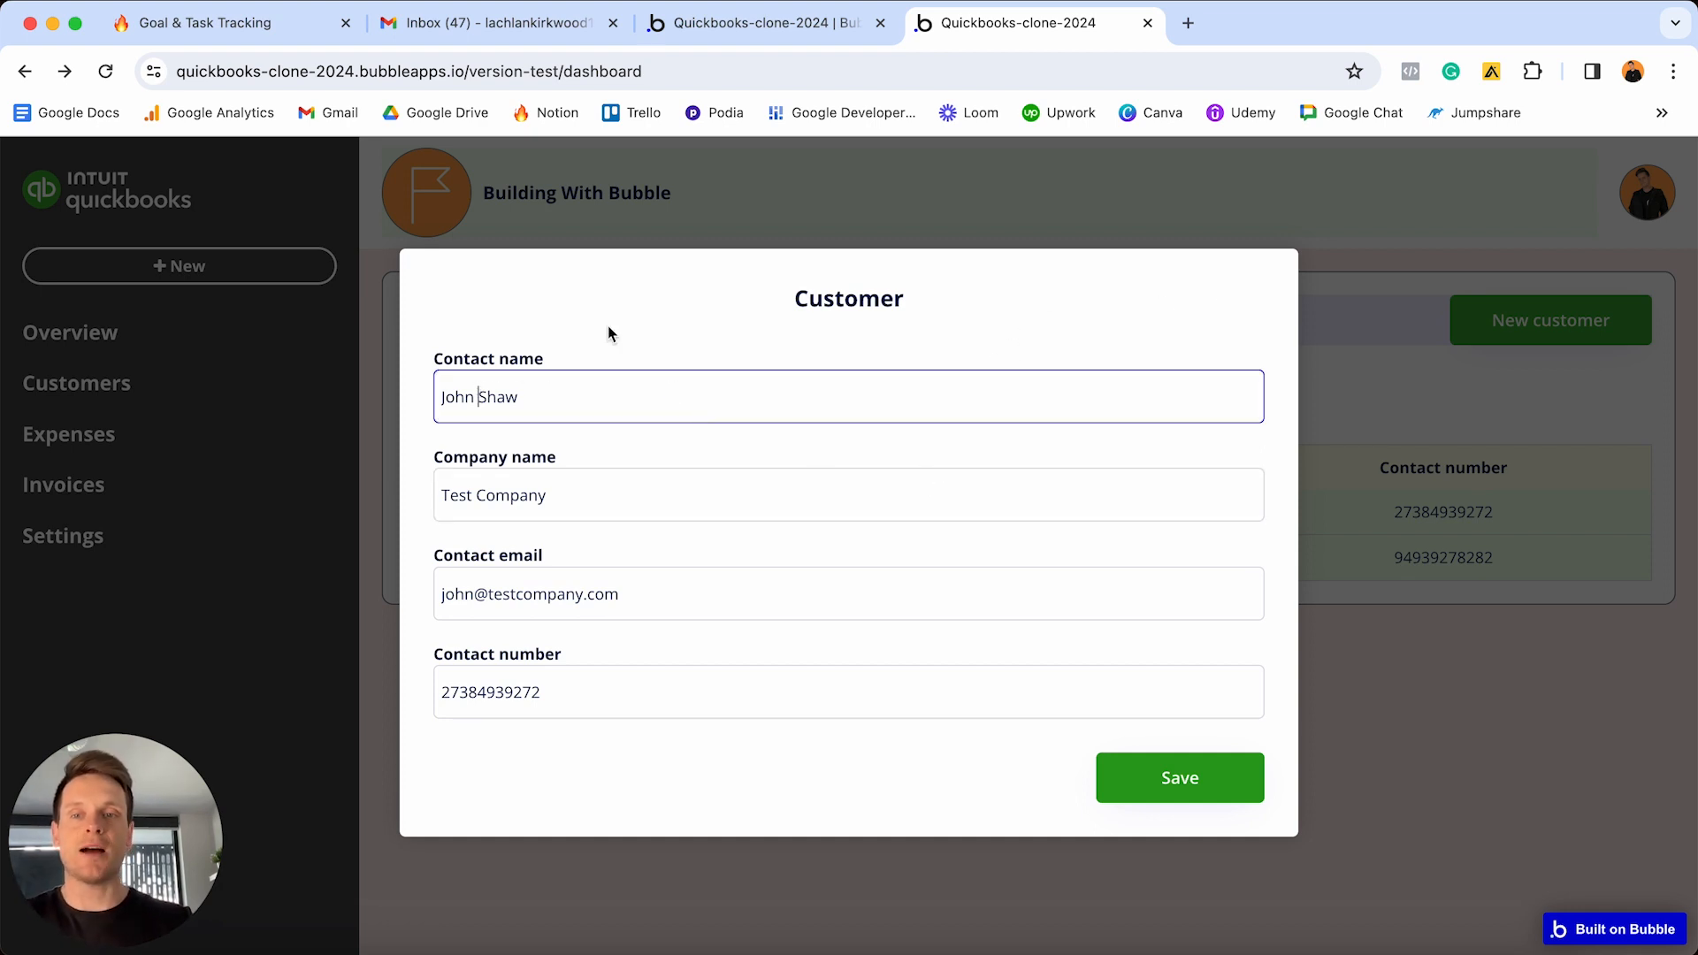
key(shift+super+Right)
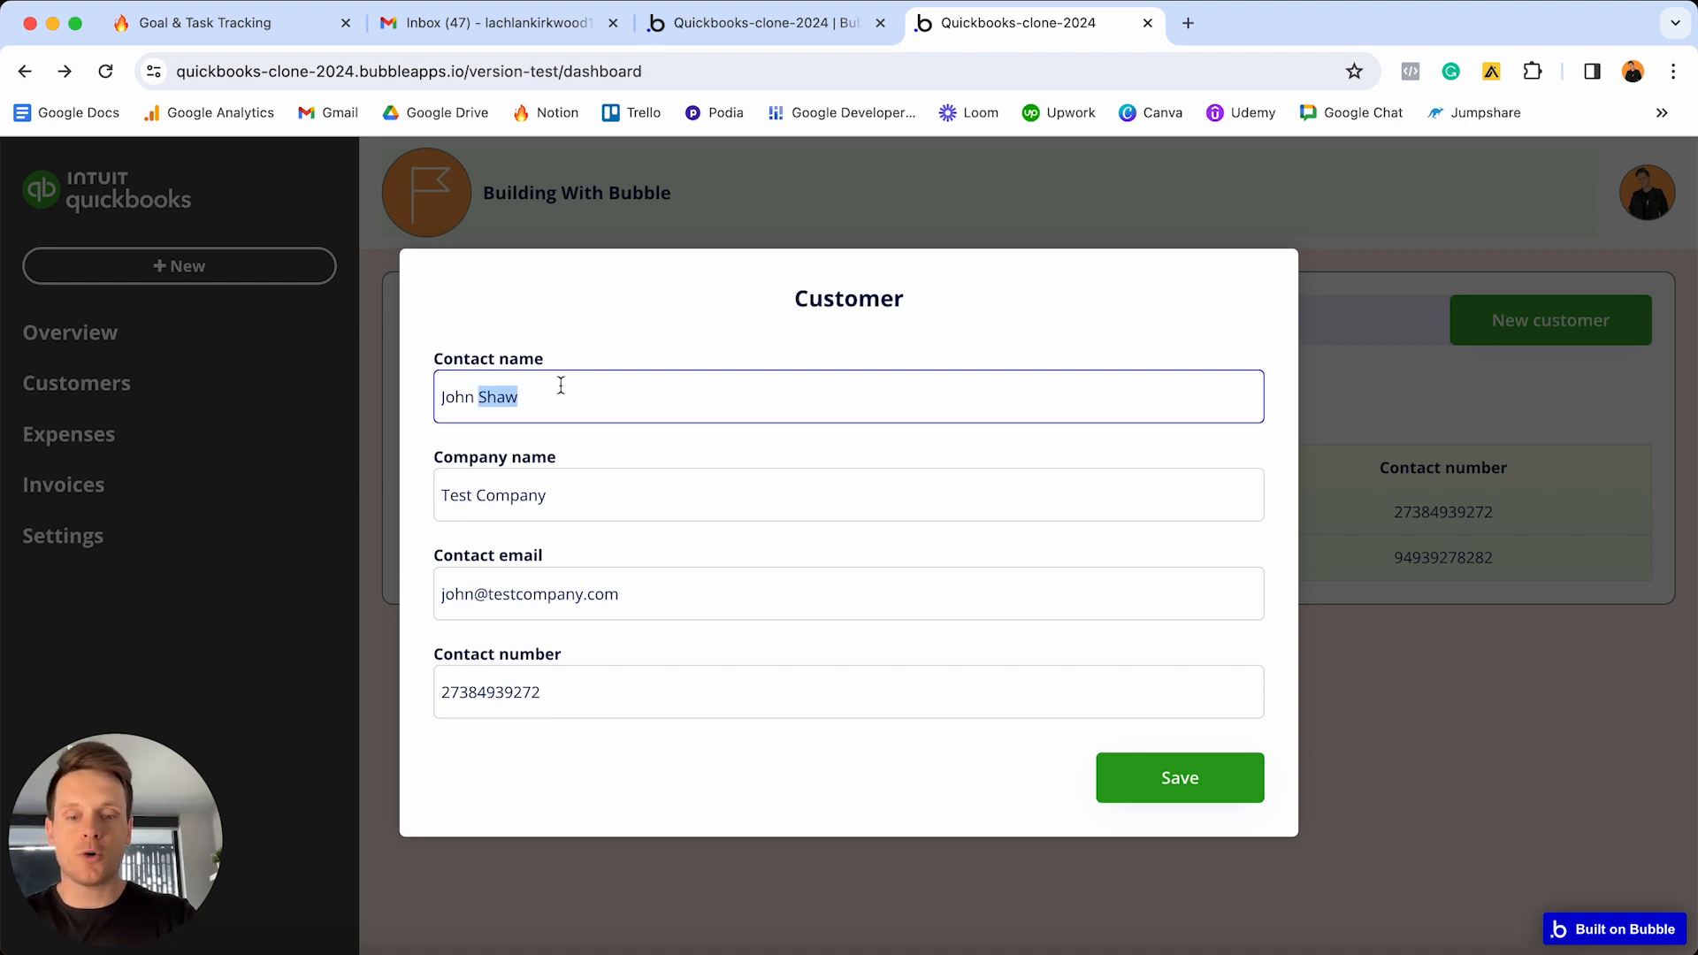
text(Williams)
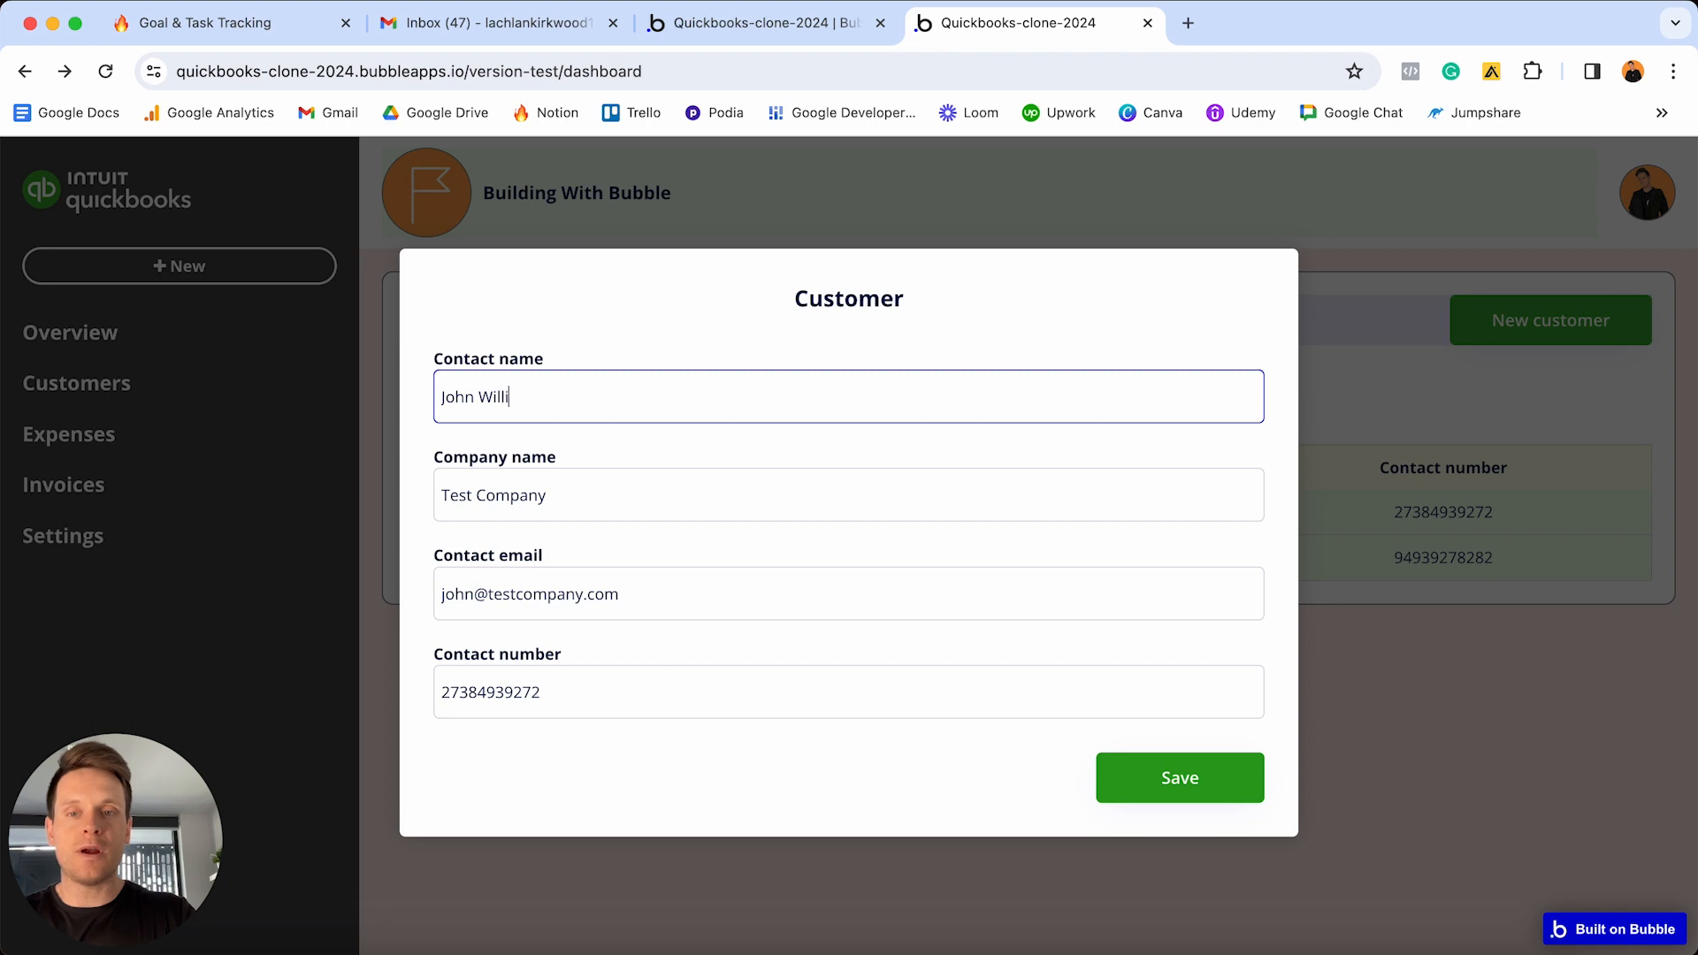
click(1167, 778)
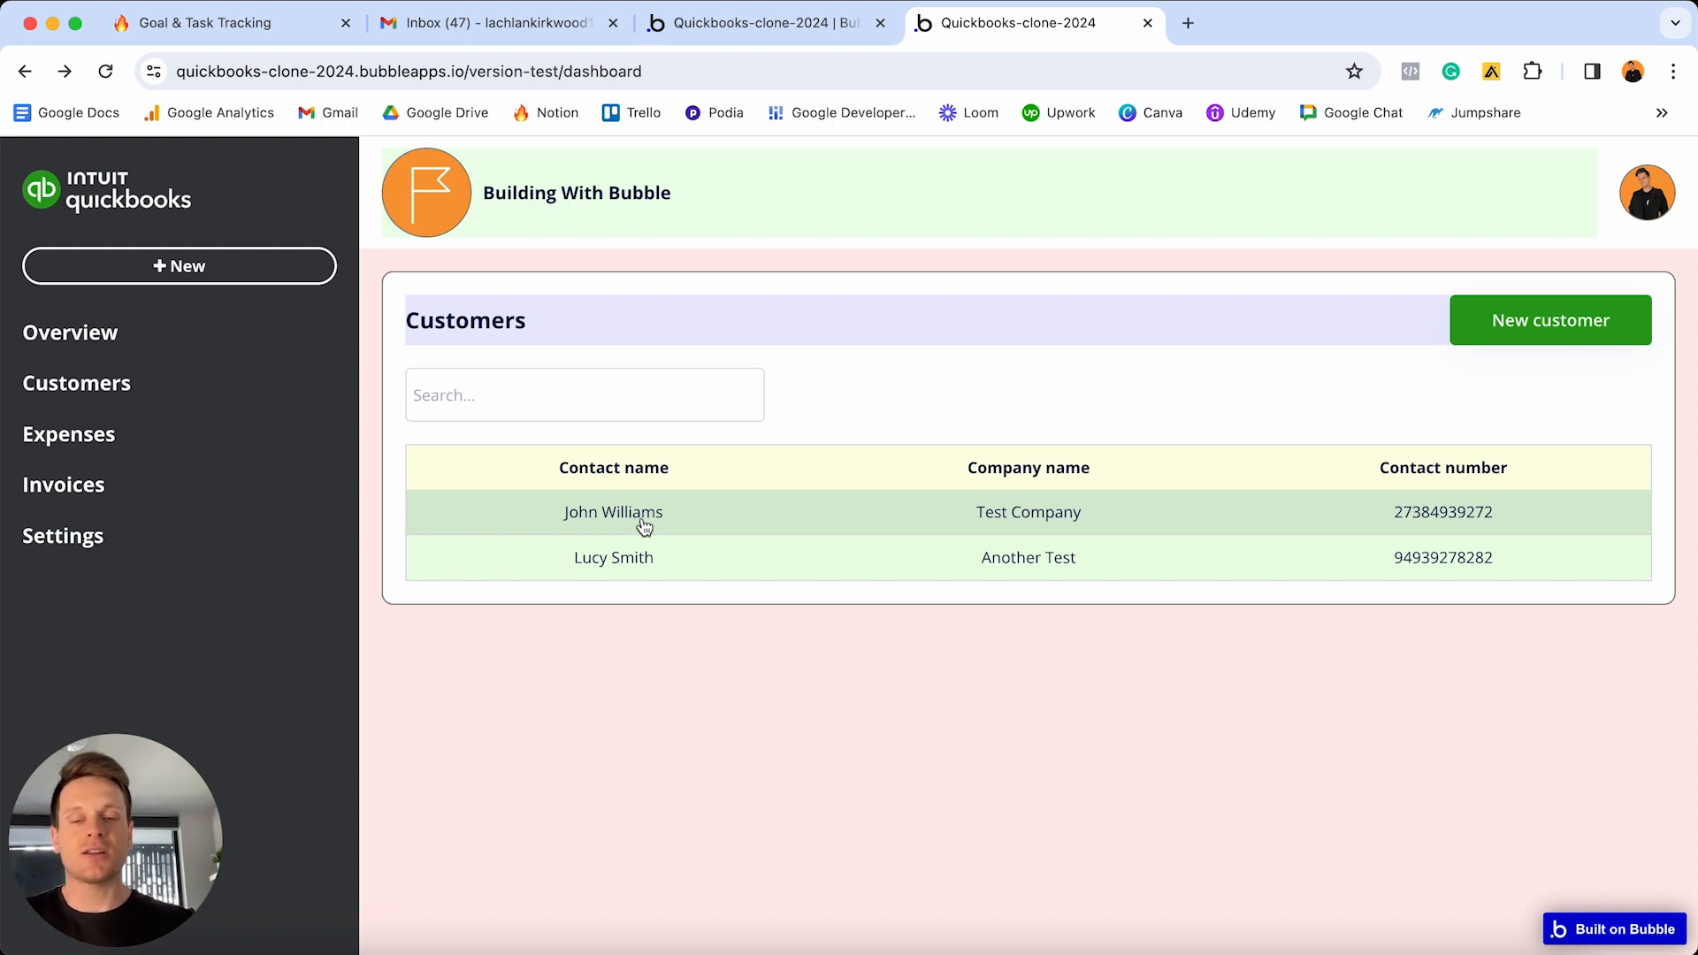
key(ctrl+Up)
click(592, 370)
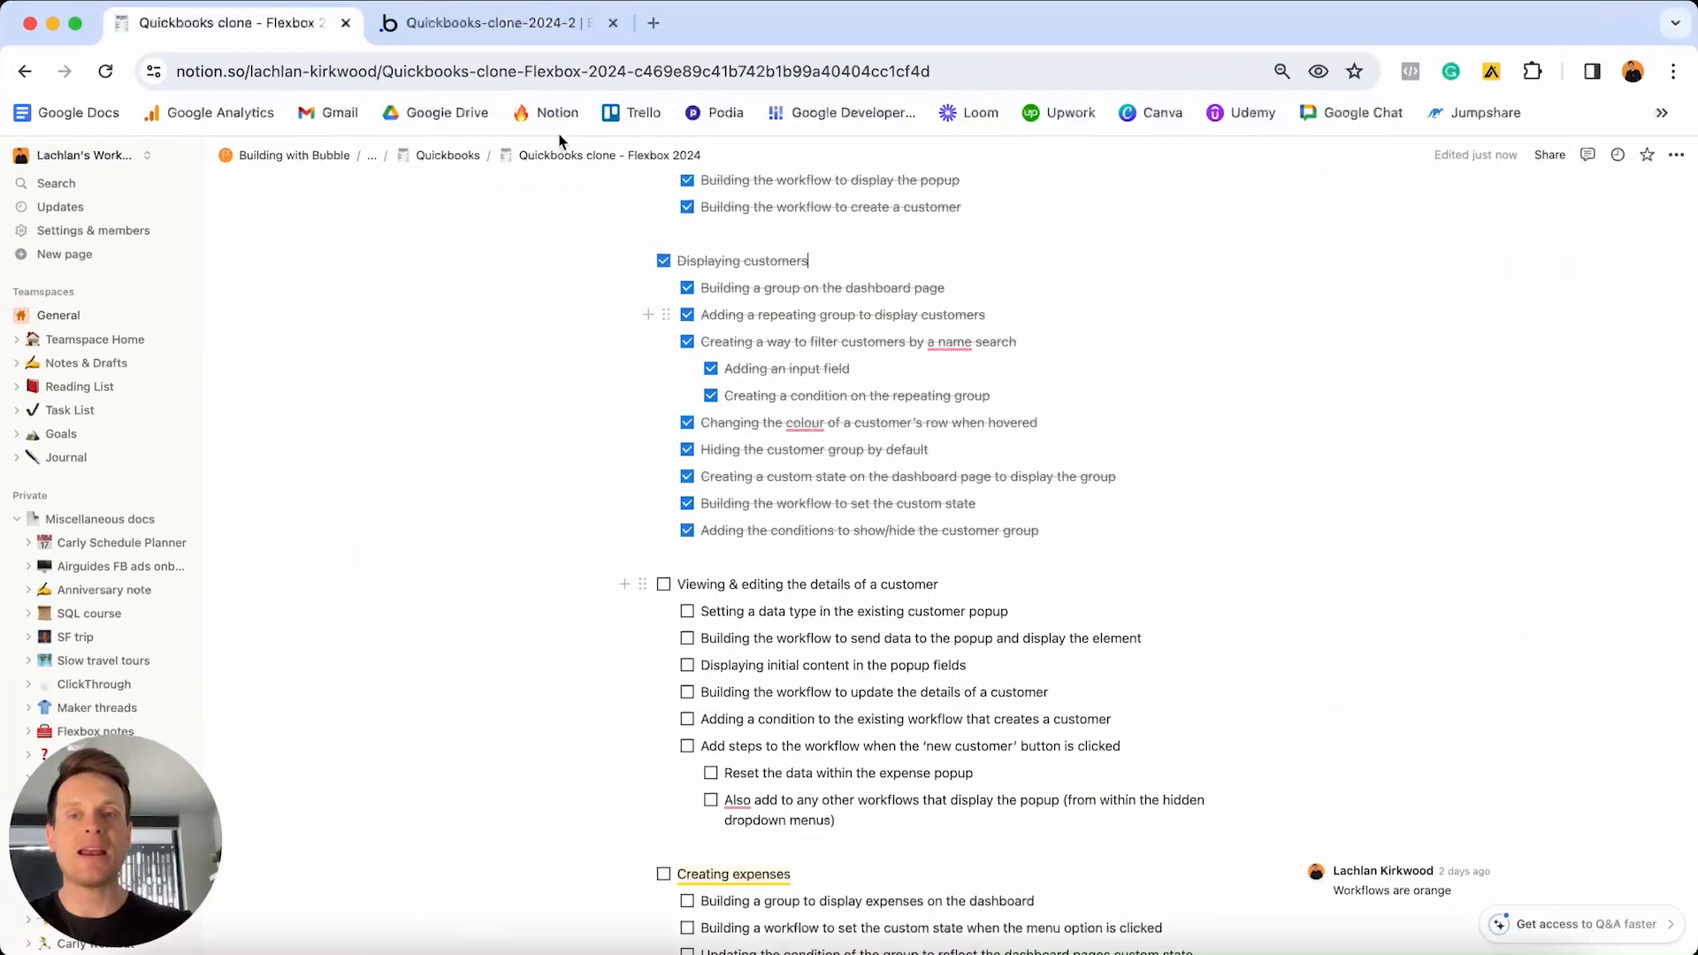
- Switch to the Quickbooks-clone-2024-2 Bubble editor showing the dashboard page
click(538, 37)
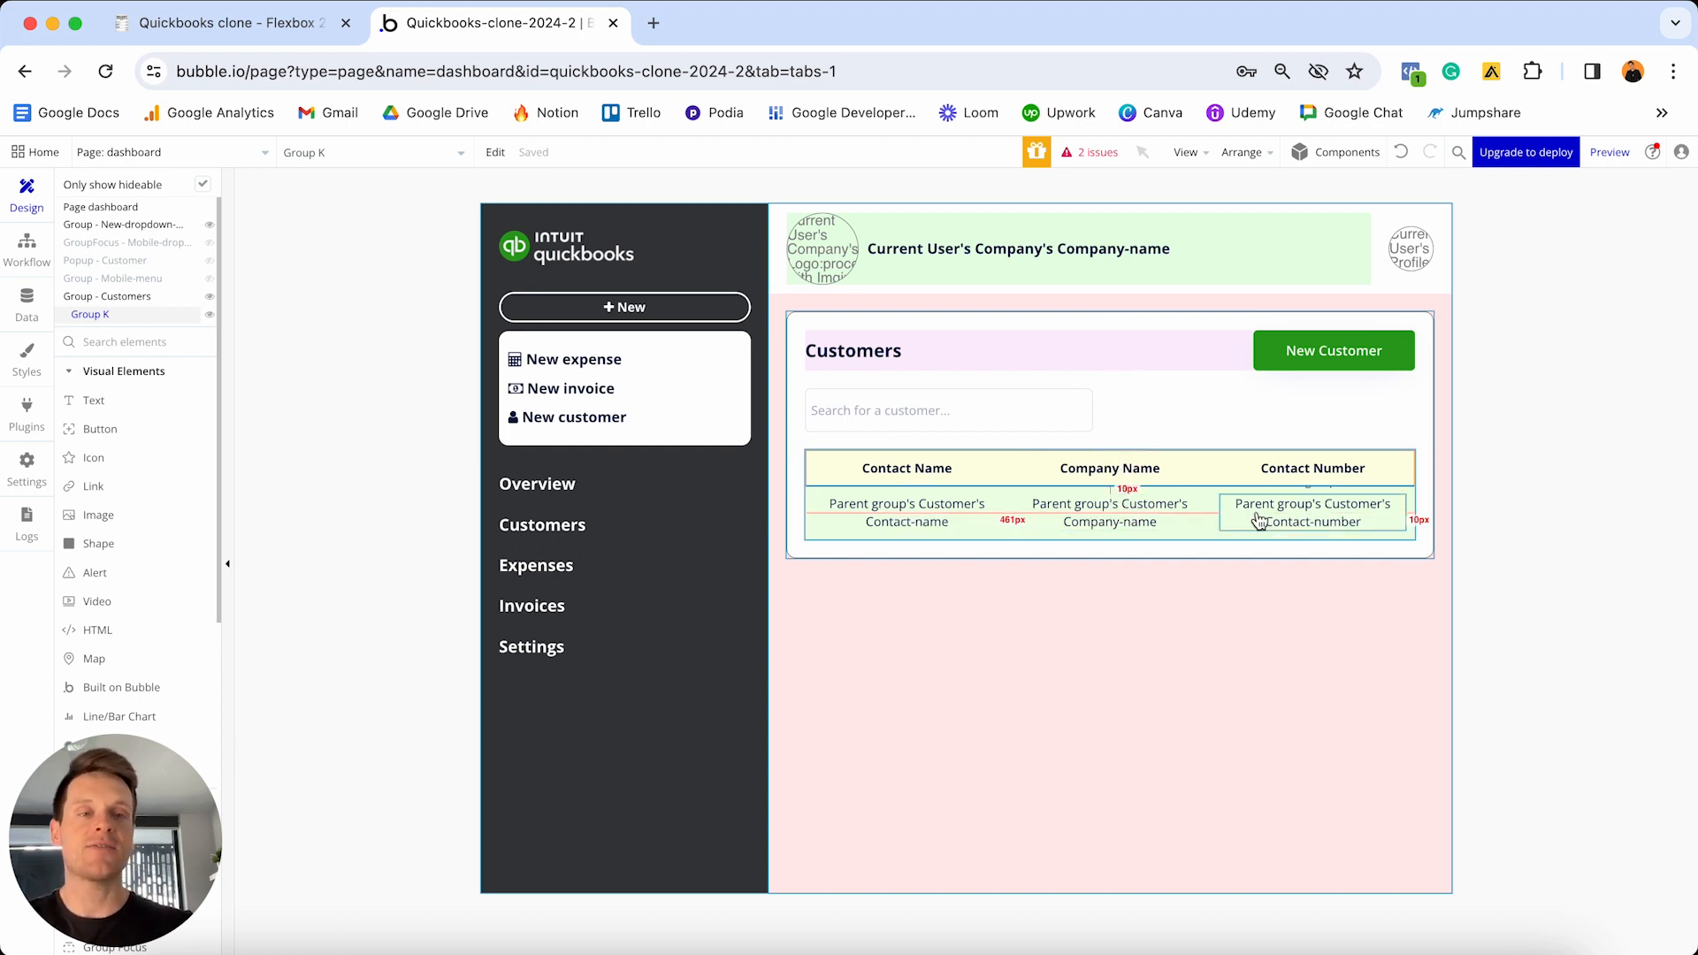
- Create a new 'Group Customer is clicked' workflow from the customer row group's settings
double_click(1014, 531)
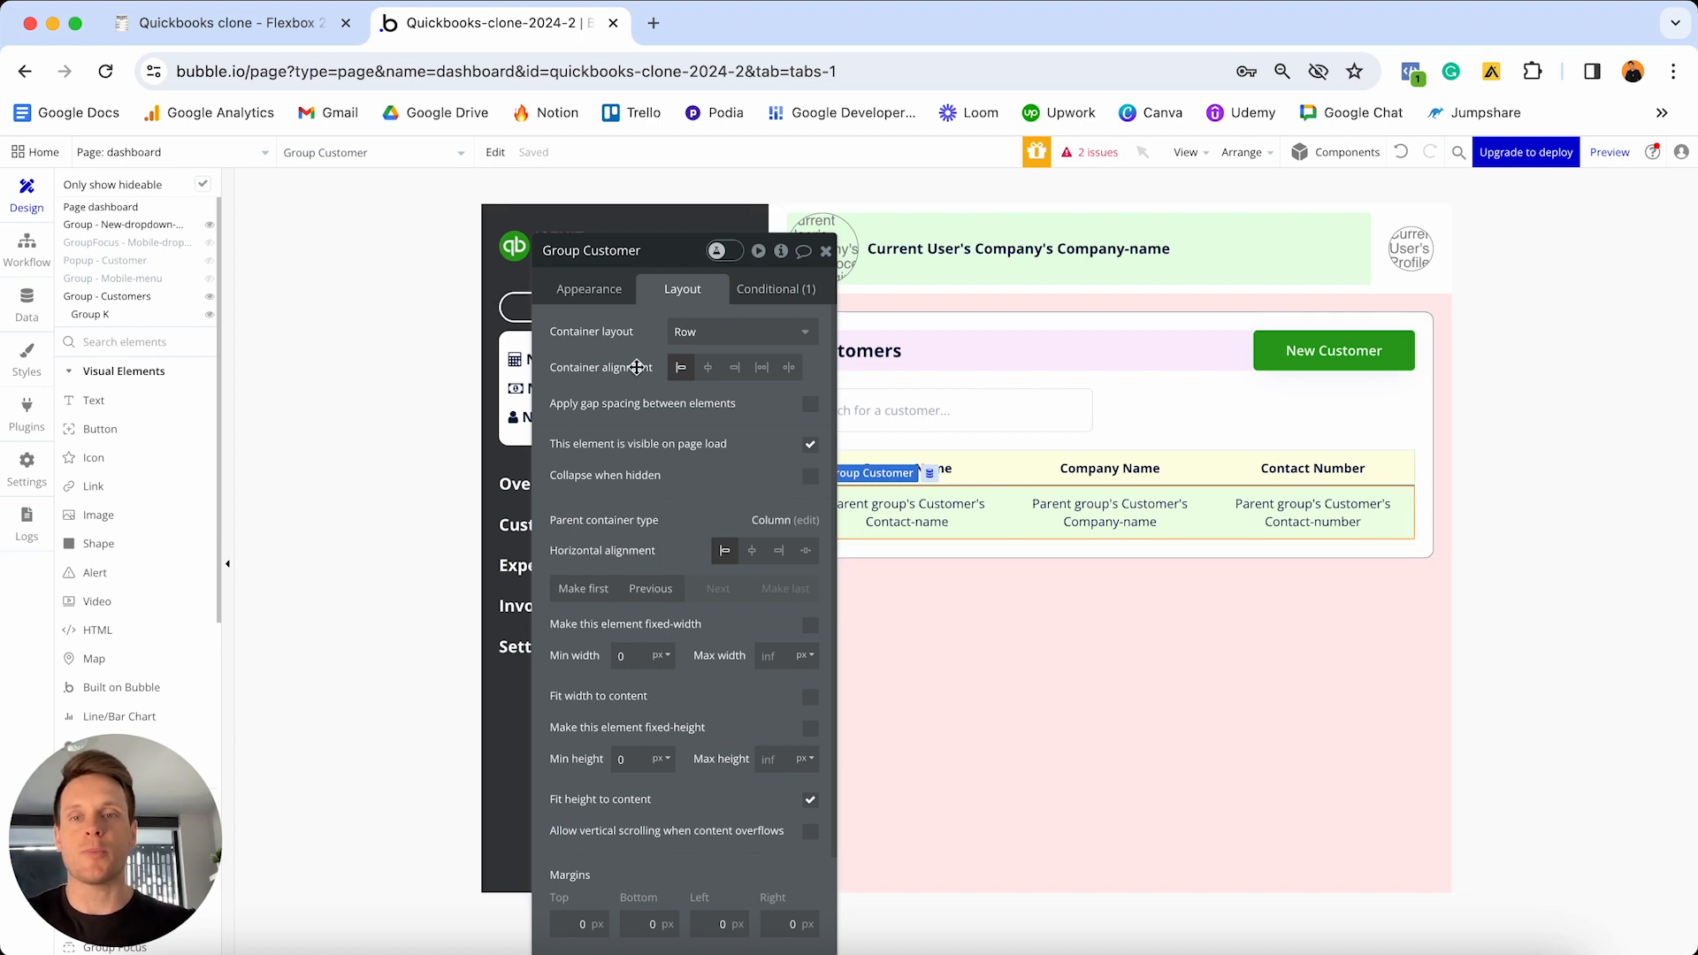
click(588, 296)
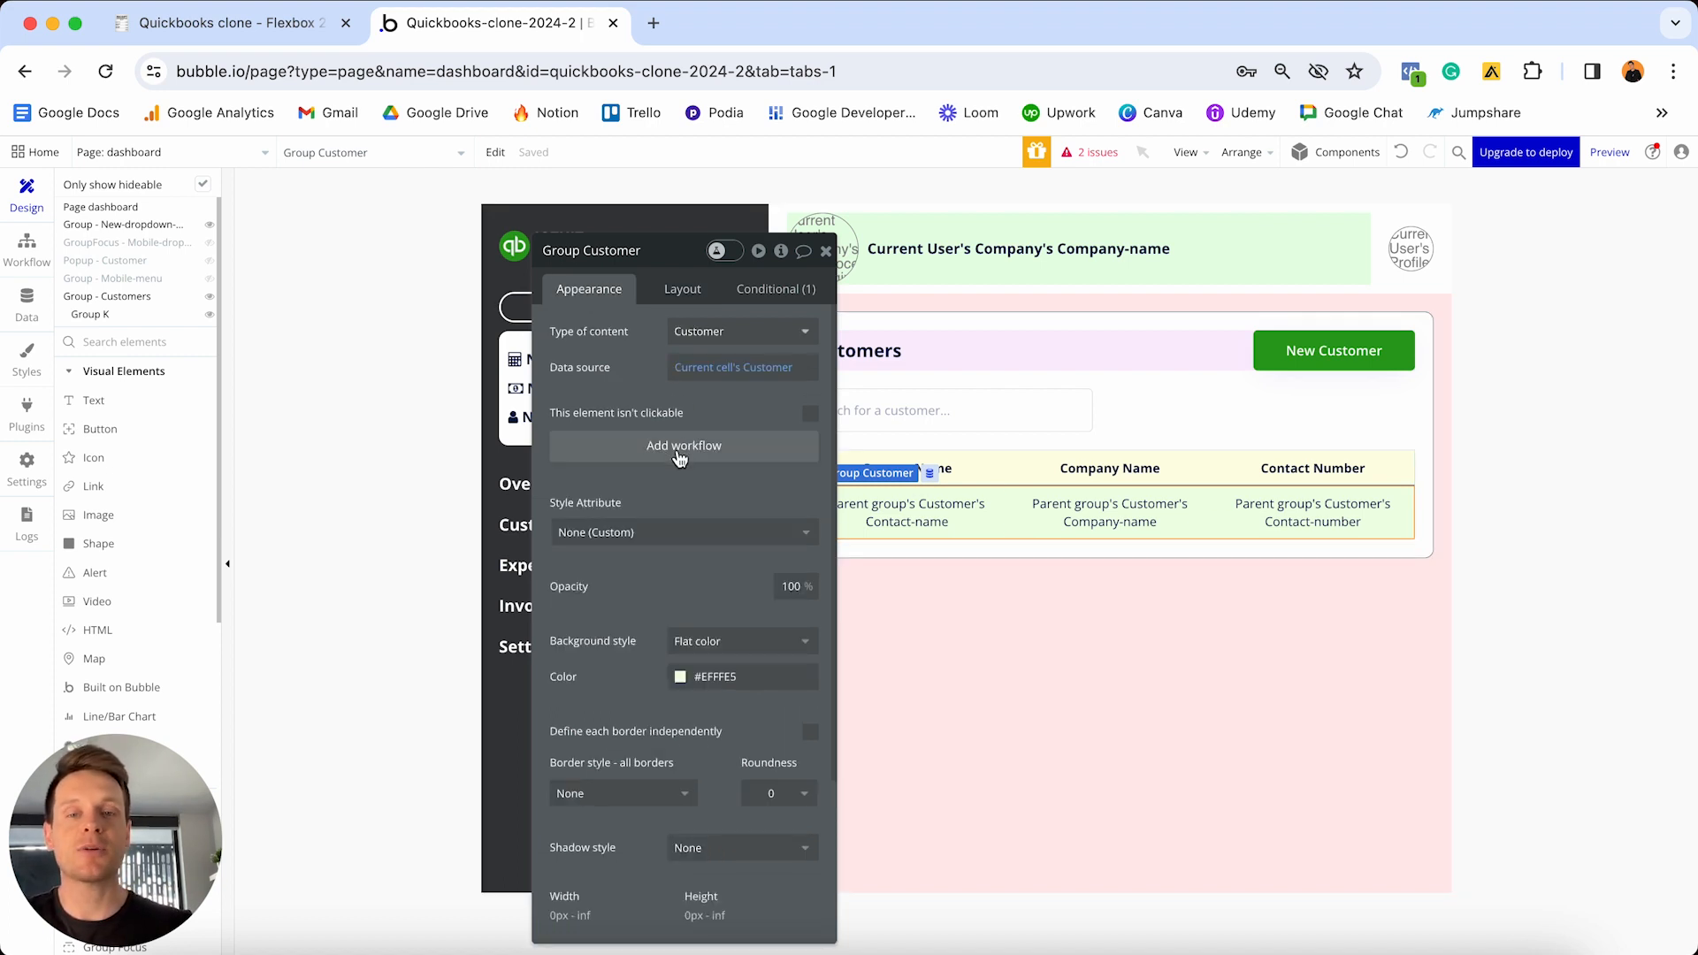
click(678, 451)
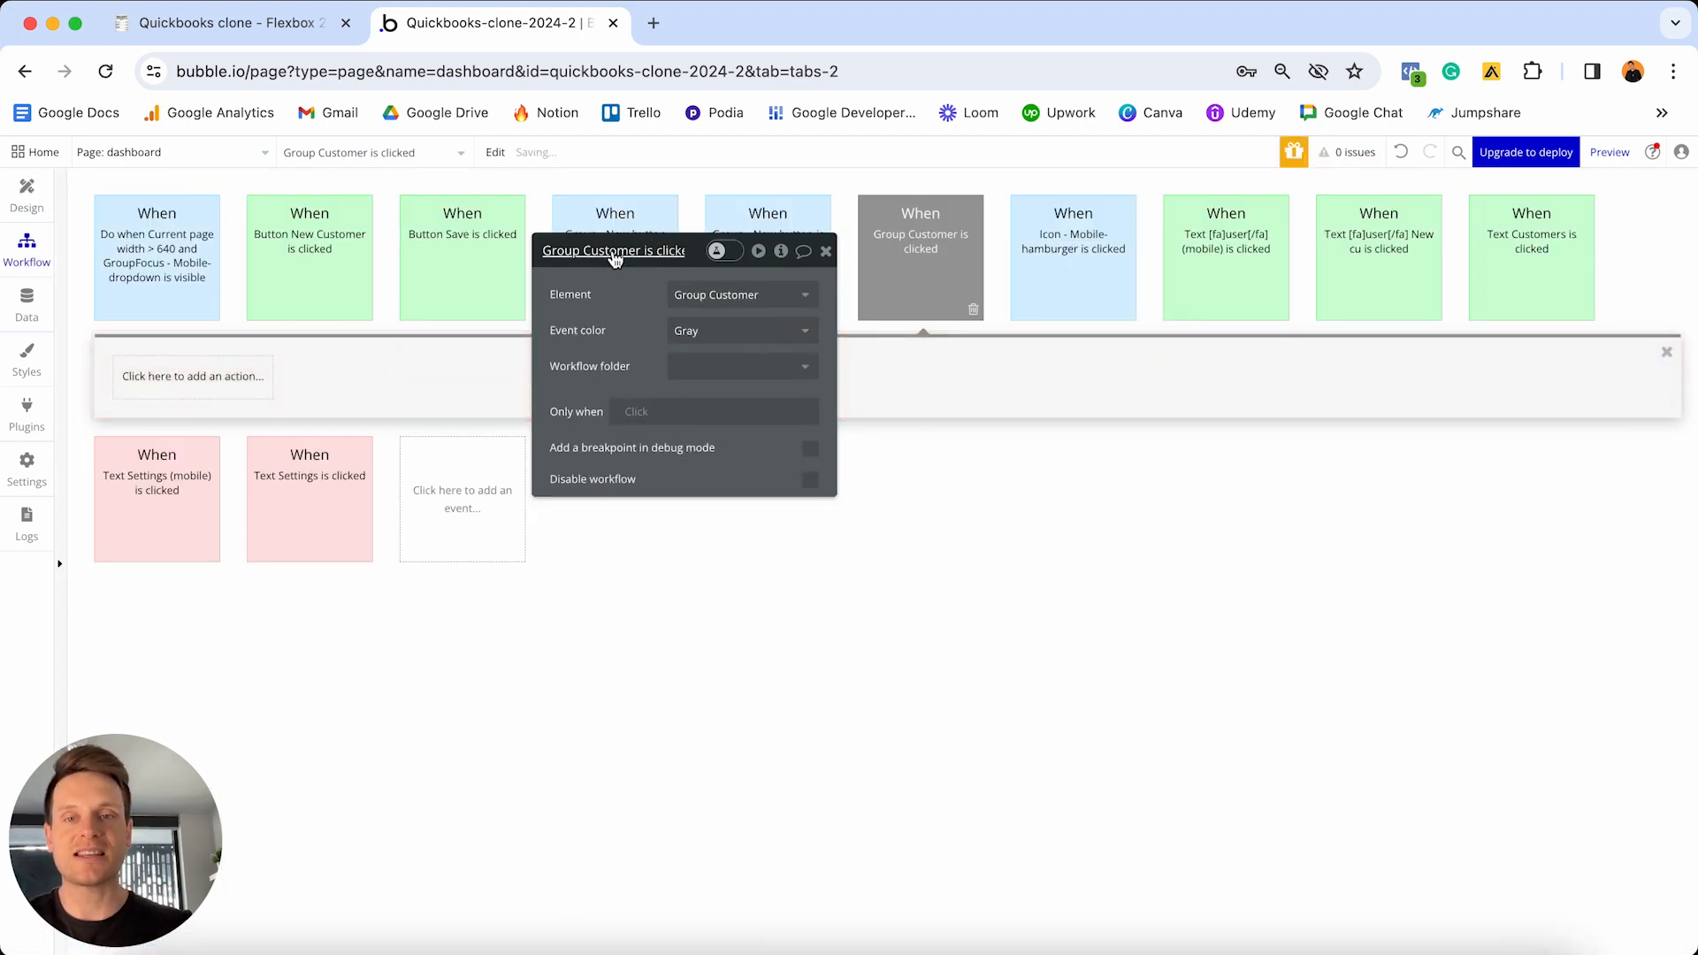
drag(619, 250, 822, 436)
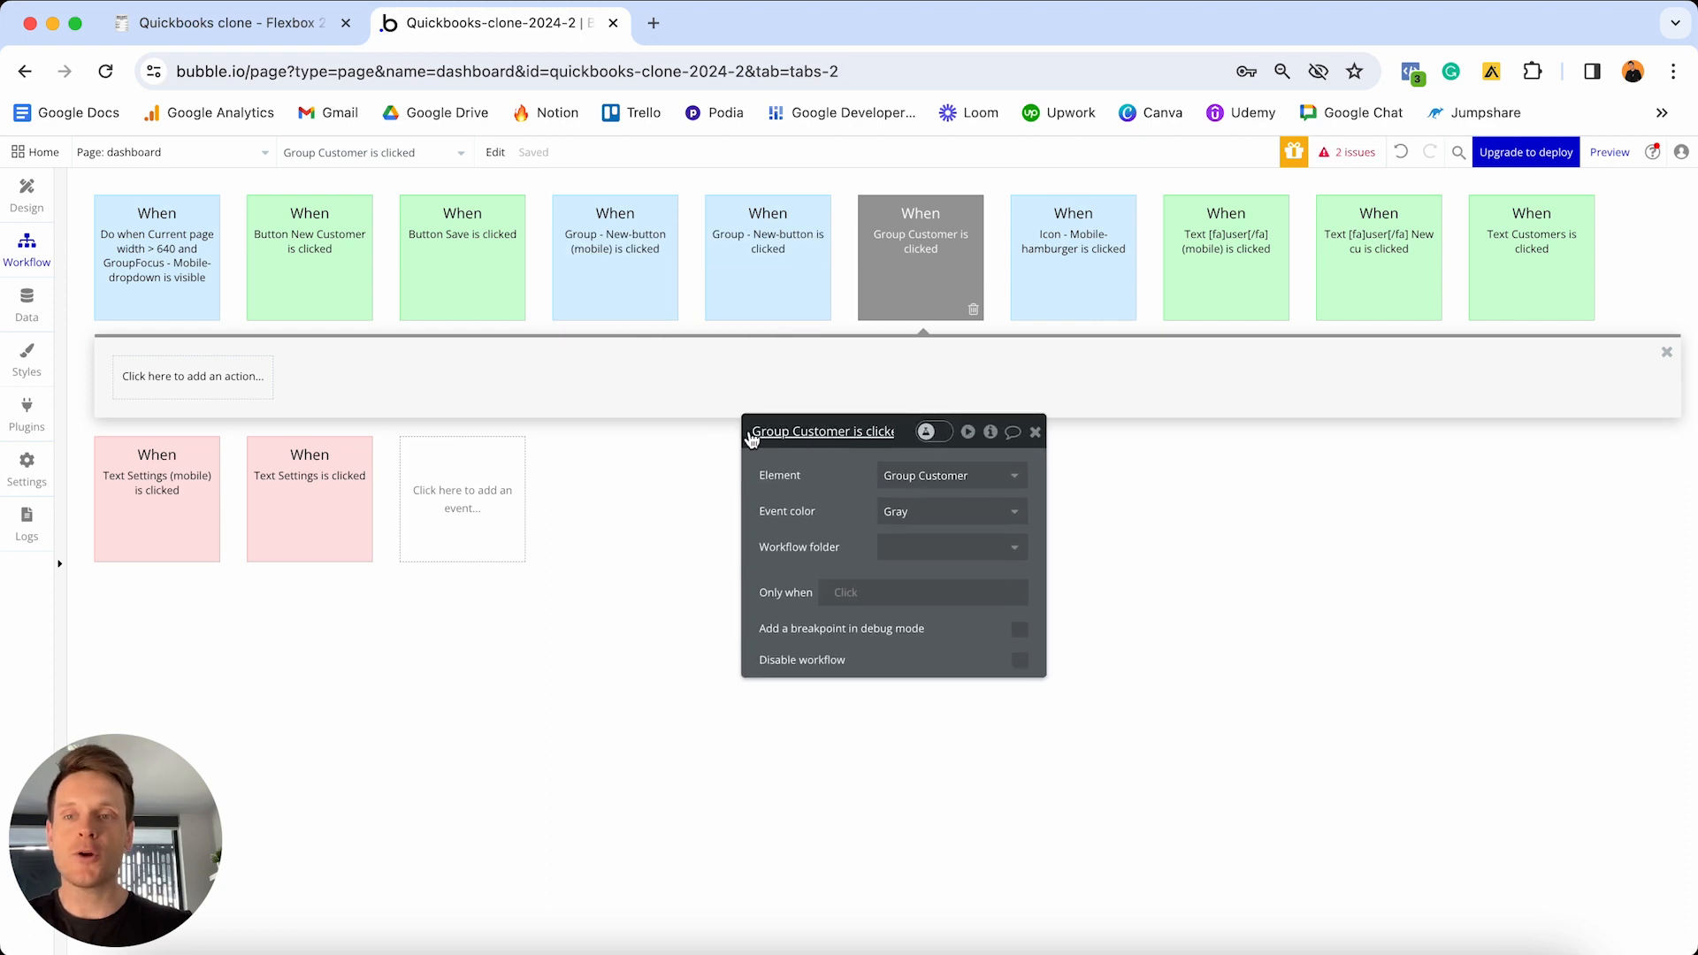
- Add an Element Actions > Show step whose element is Popup - Customer
click(177, 378)
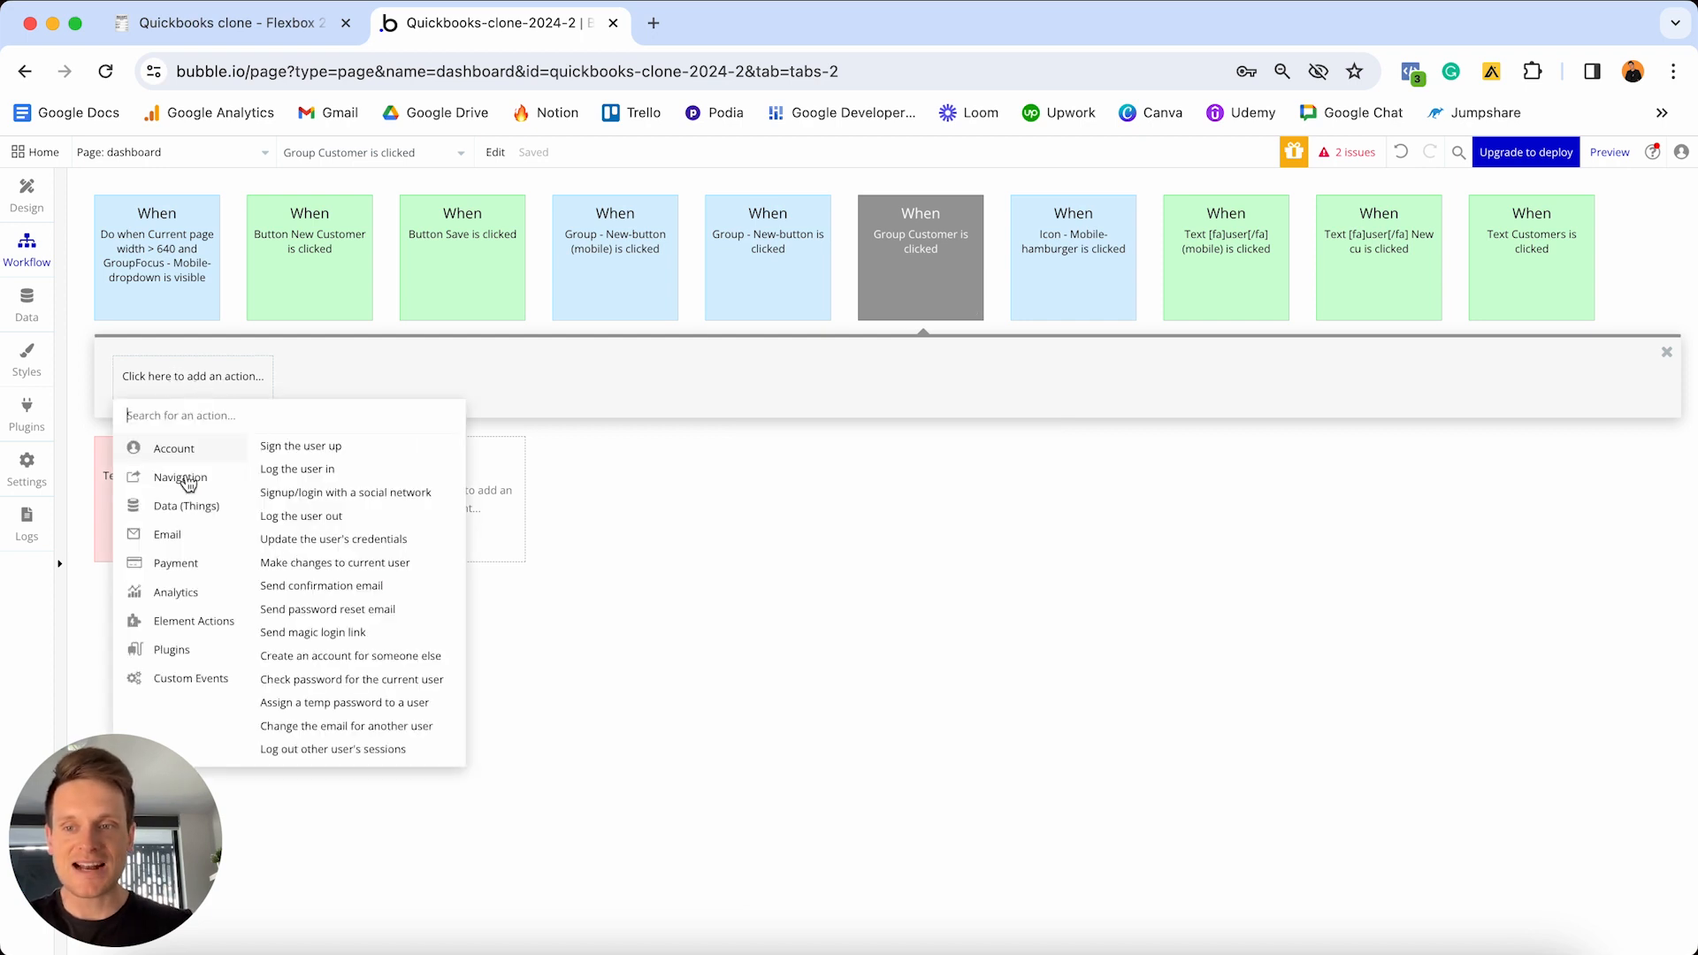
click(186, 630)
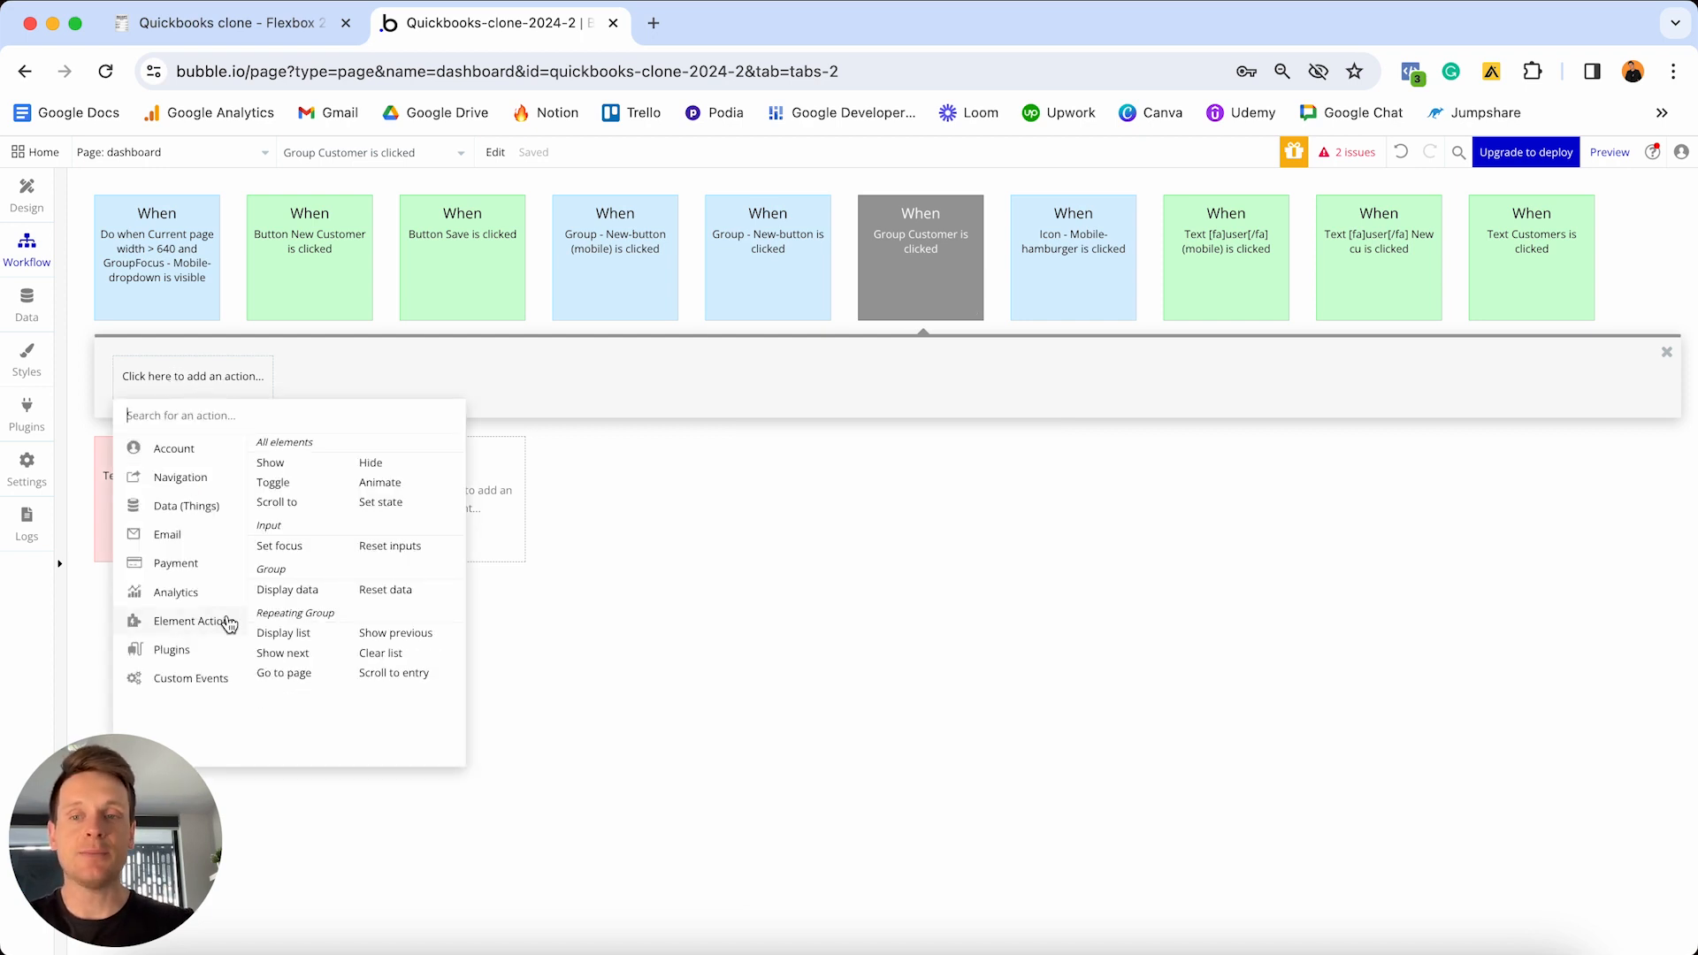
click(311, 467)
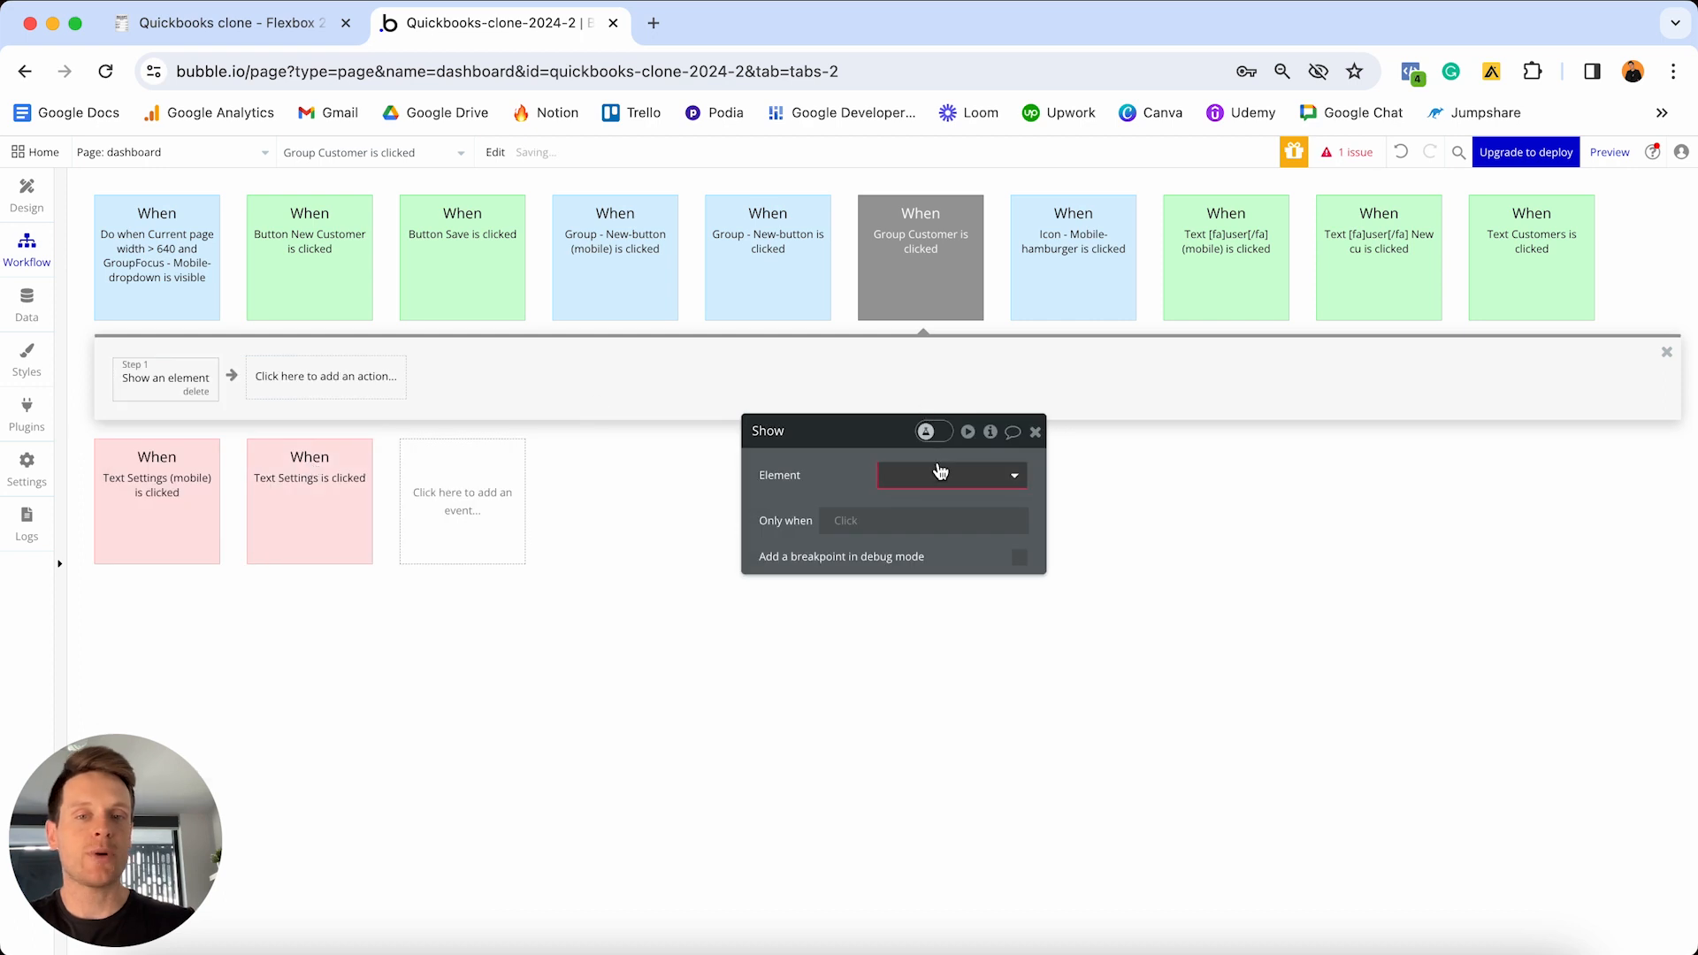
click(939, 469)
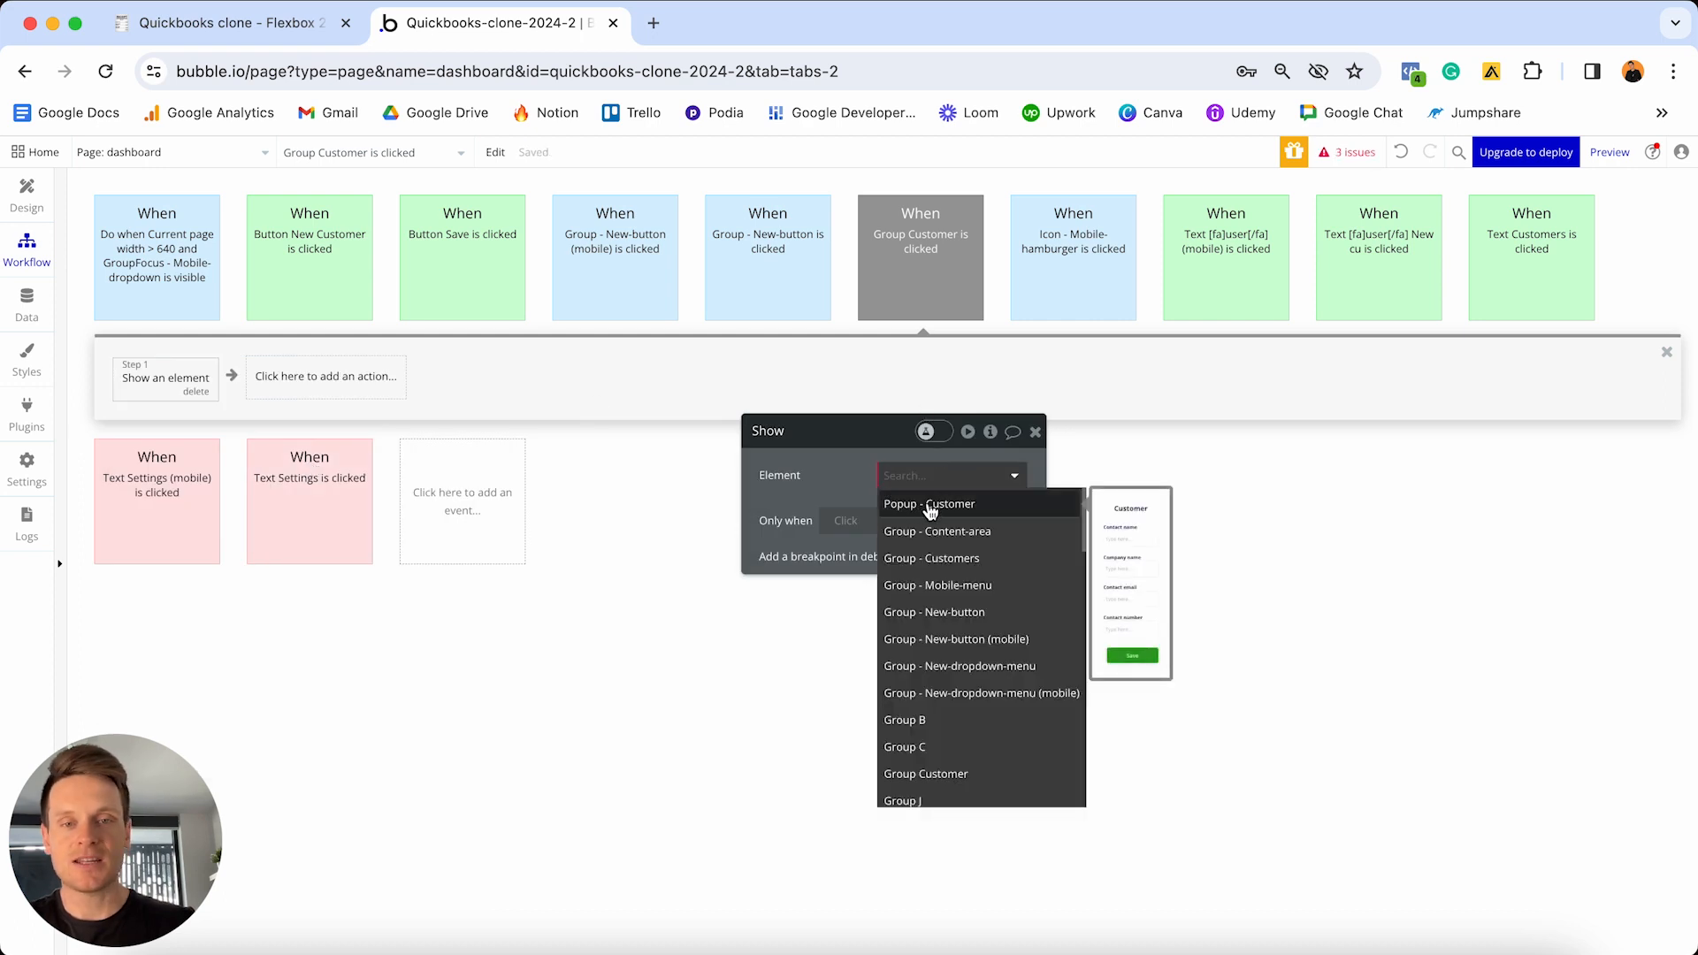
click(931, 504)
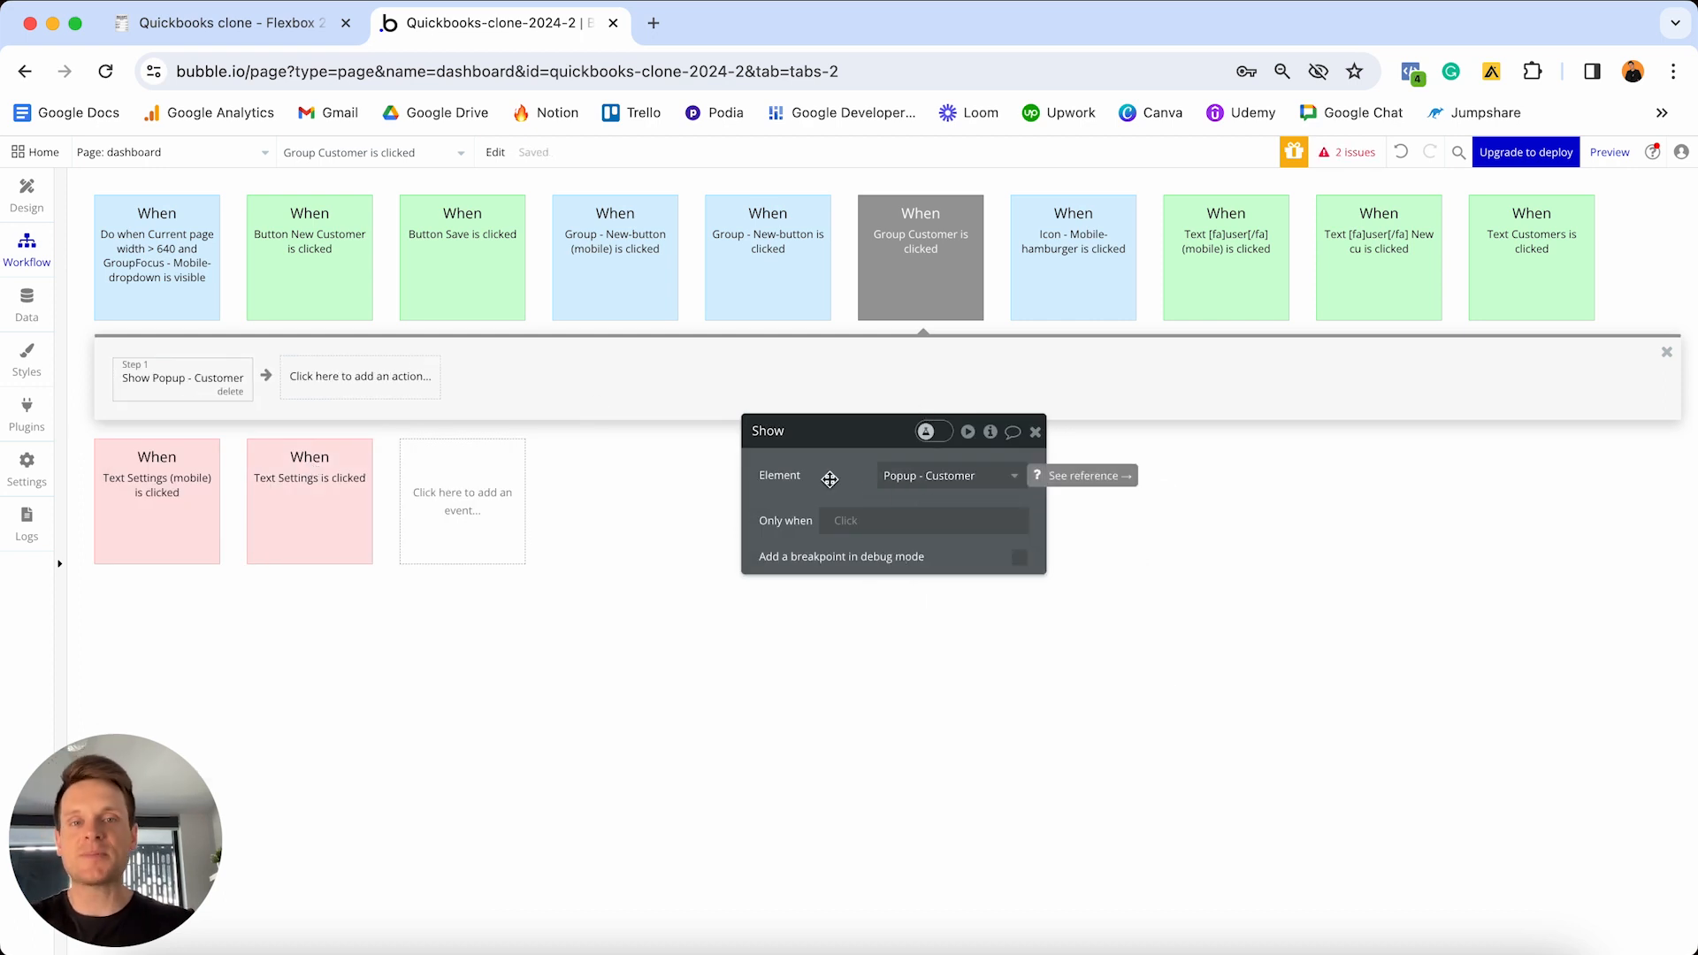
mouse_move(908, 276)
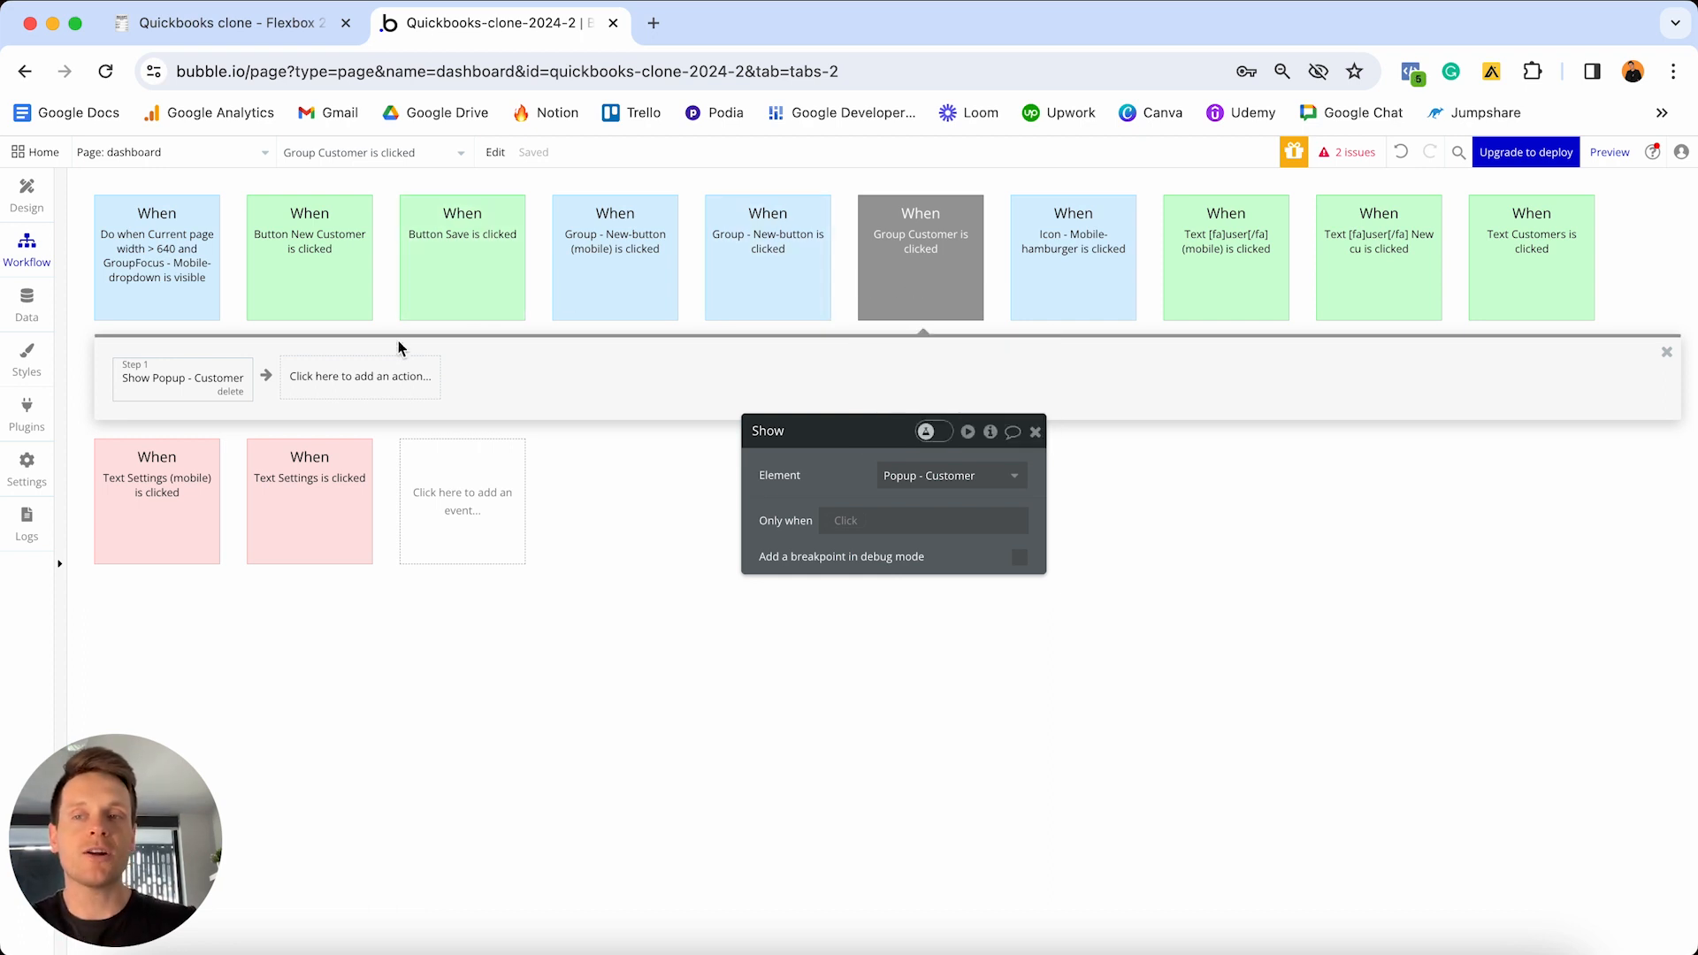
- Return to Design, close the row group's settings, and unhide Popup - Customer
click(16, 200)
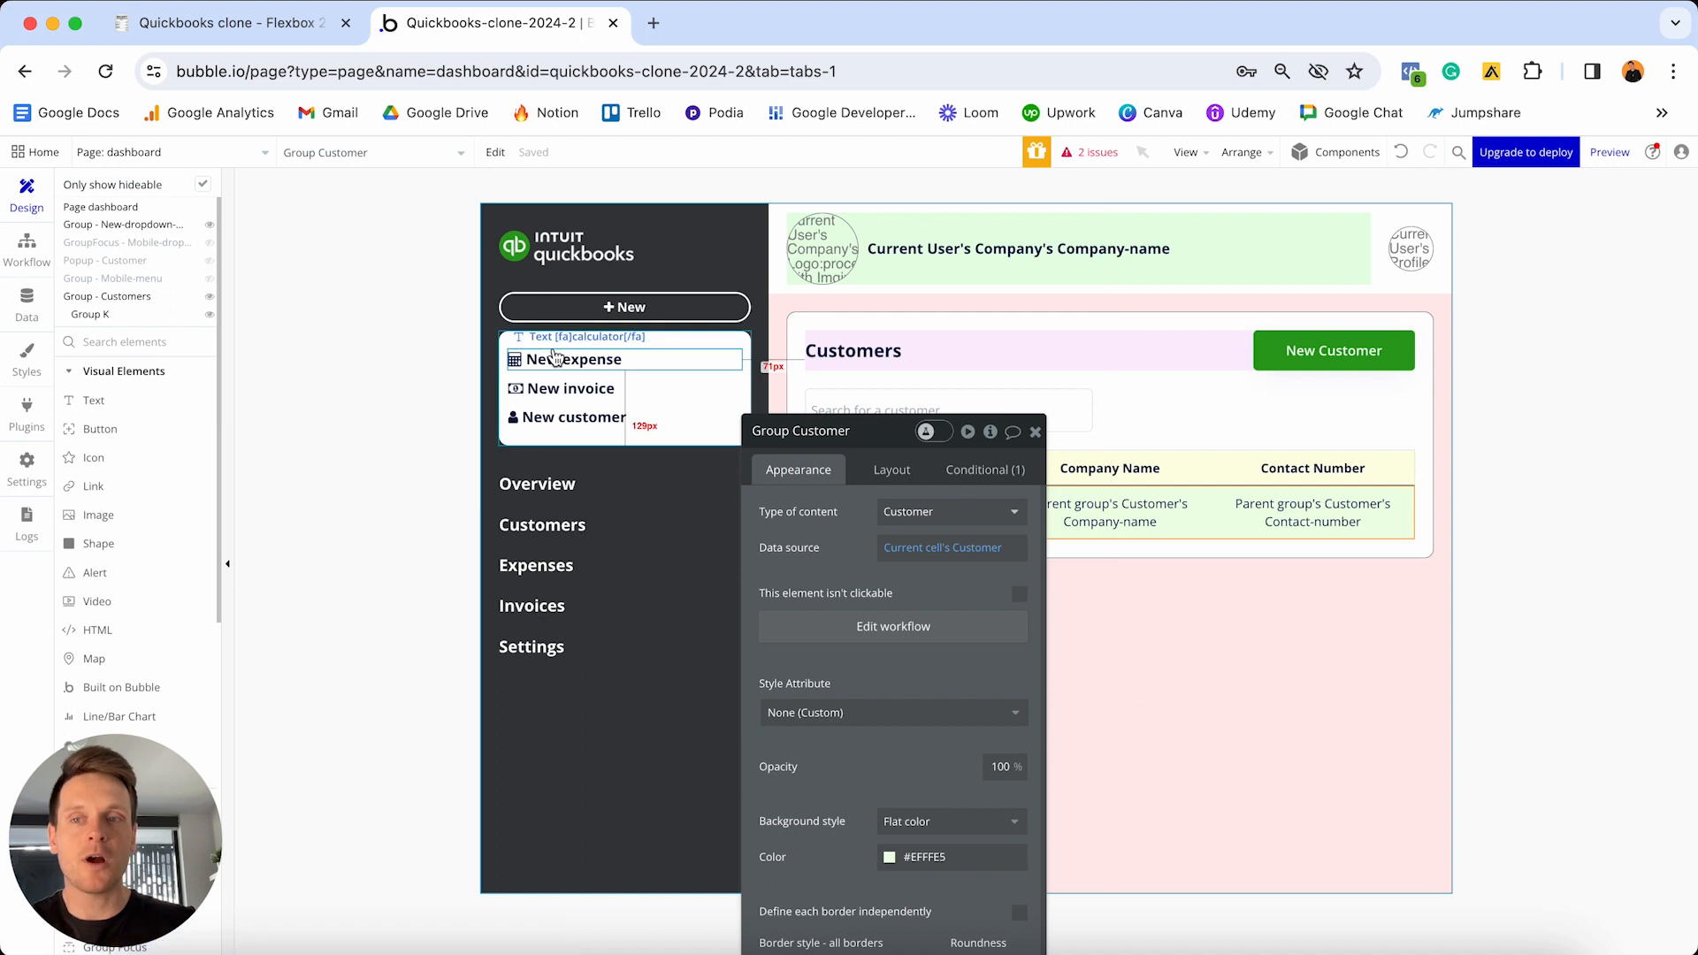
click(1035, 431)
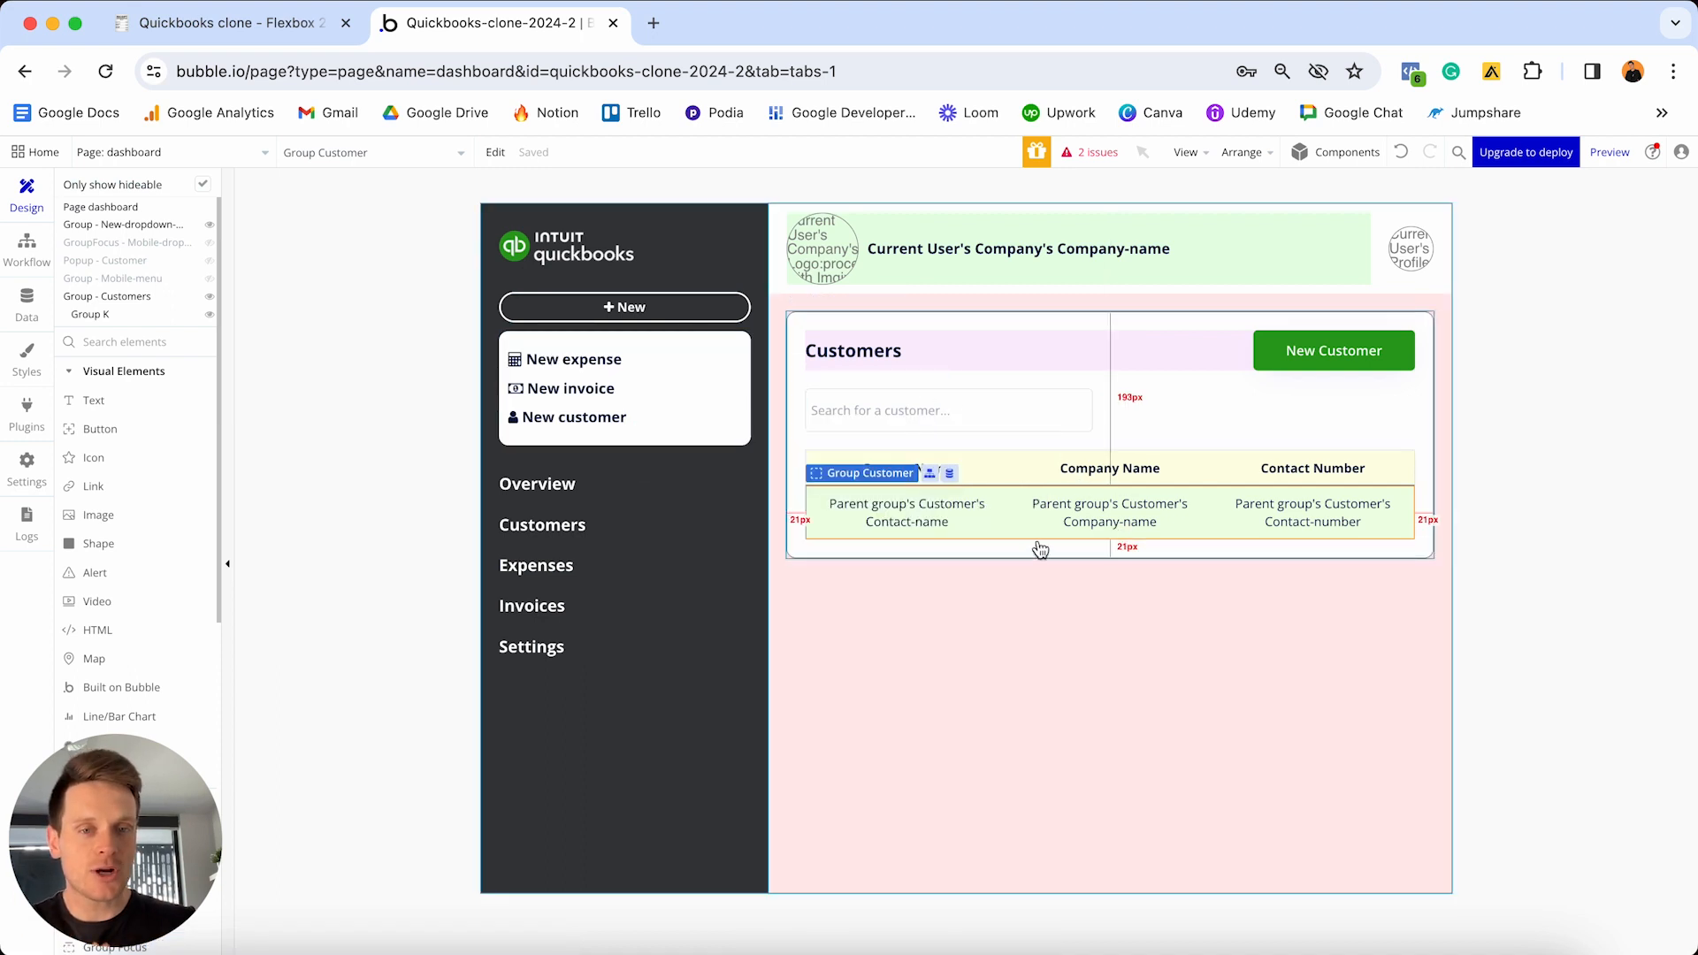
click(209, 260)
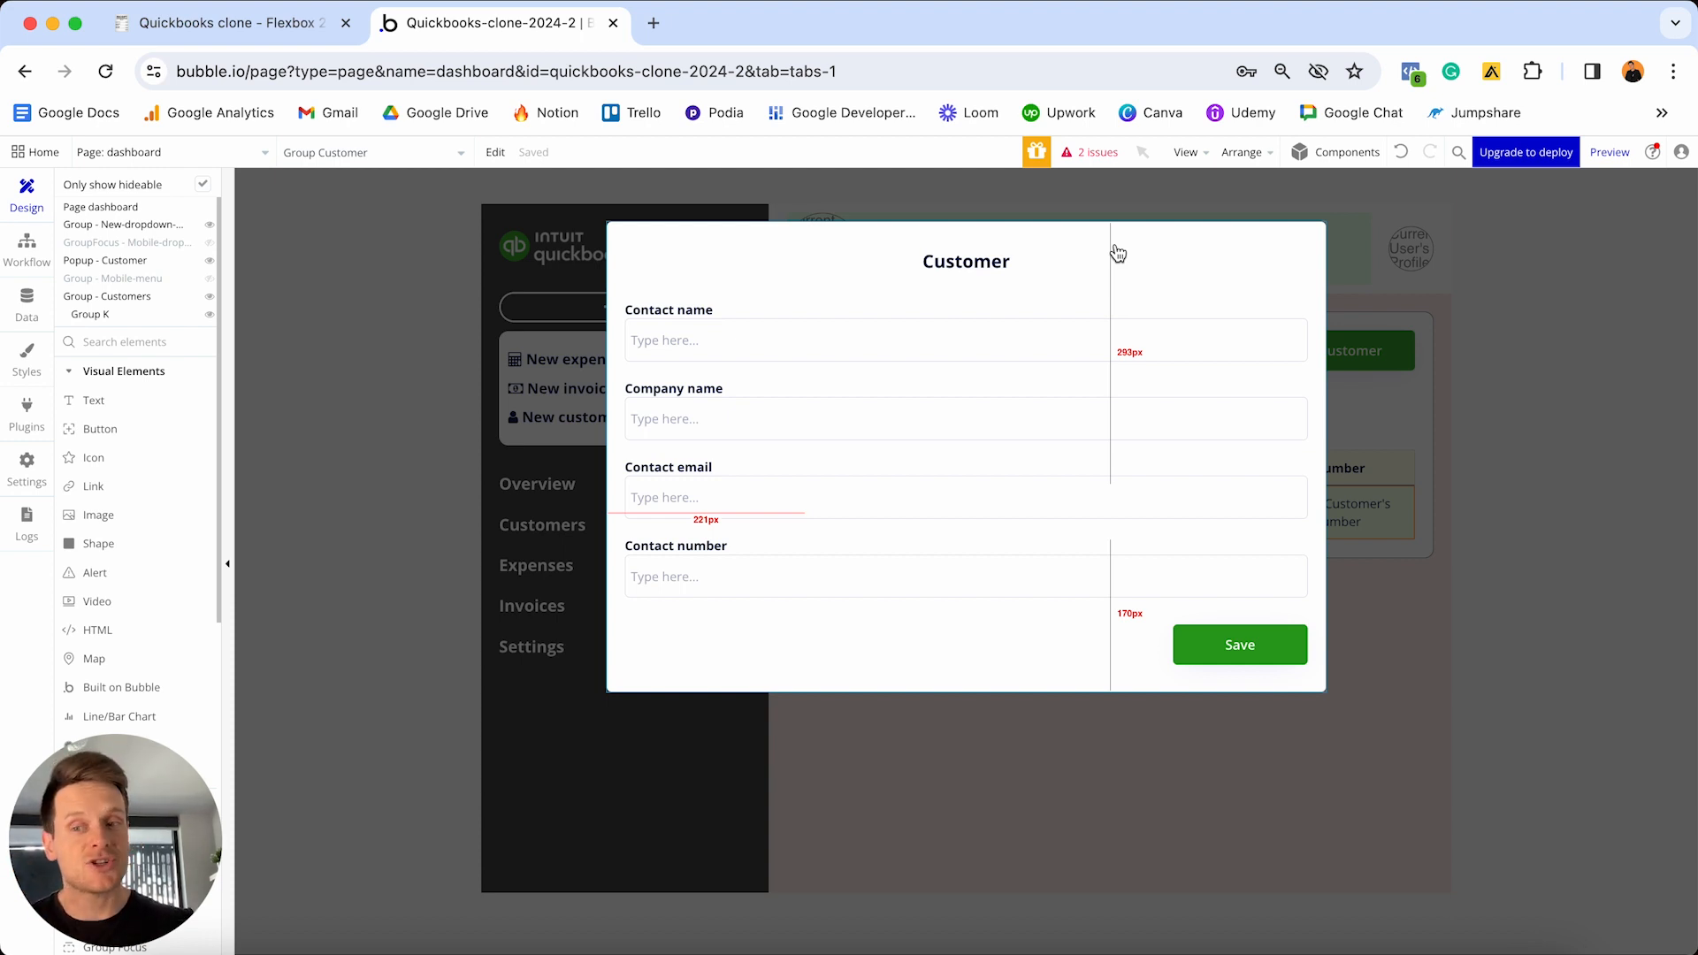
- Set the Customer popup's Type of content to Customer, then close the property editors
double_click(1118, 254)
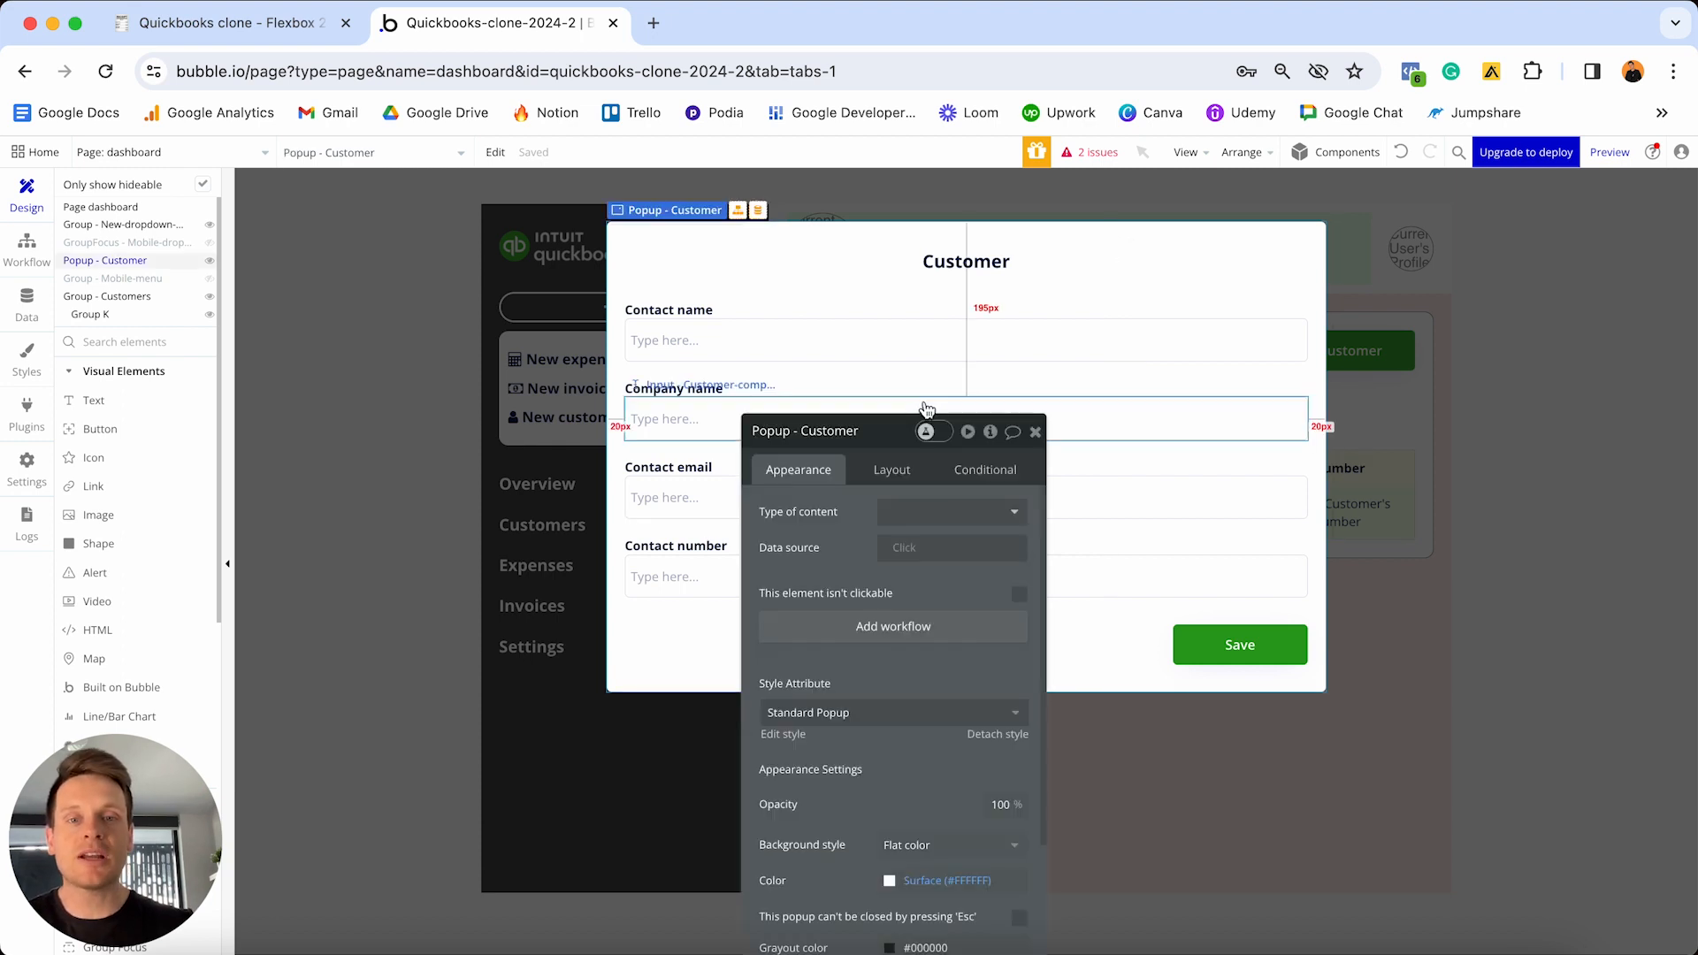
drag(884, 440, 1367, 197)
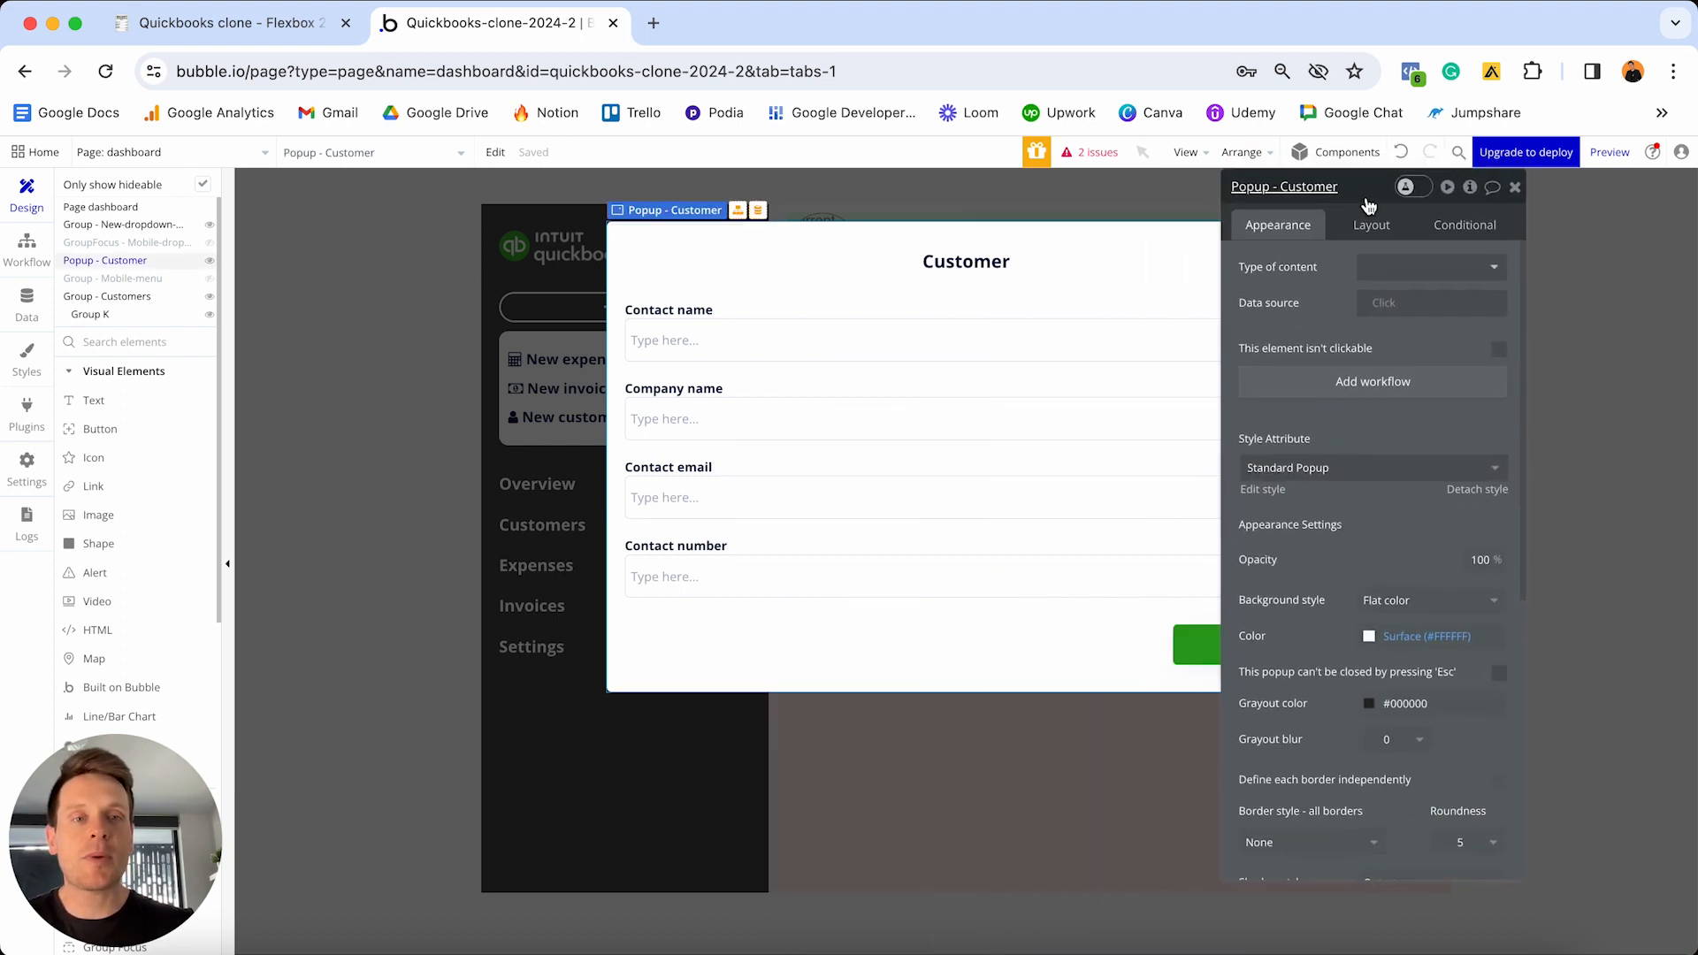
click(1392, 274)
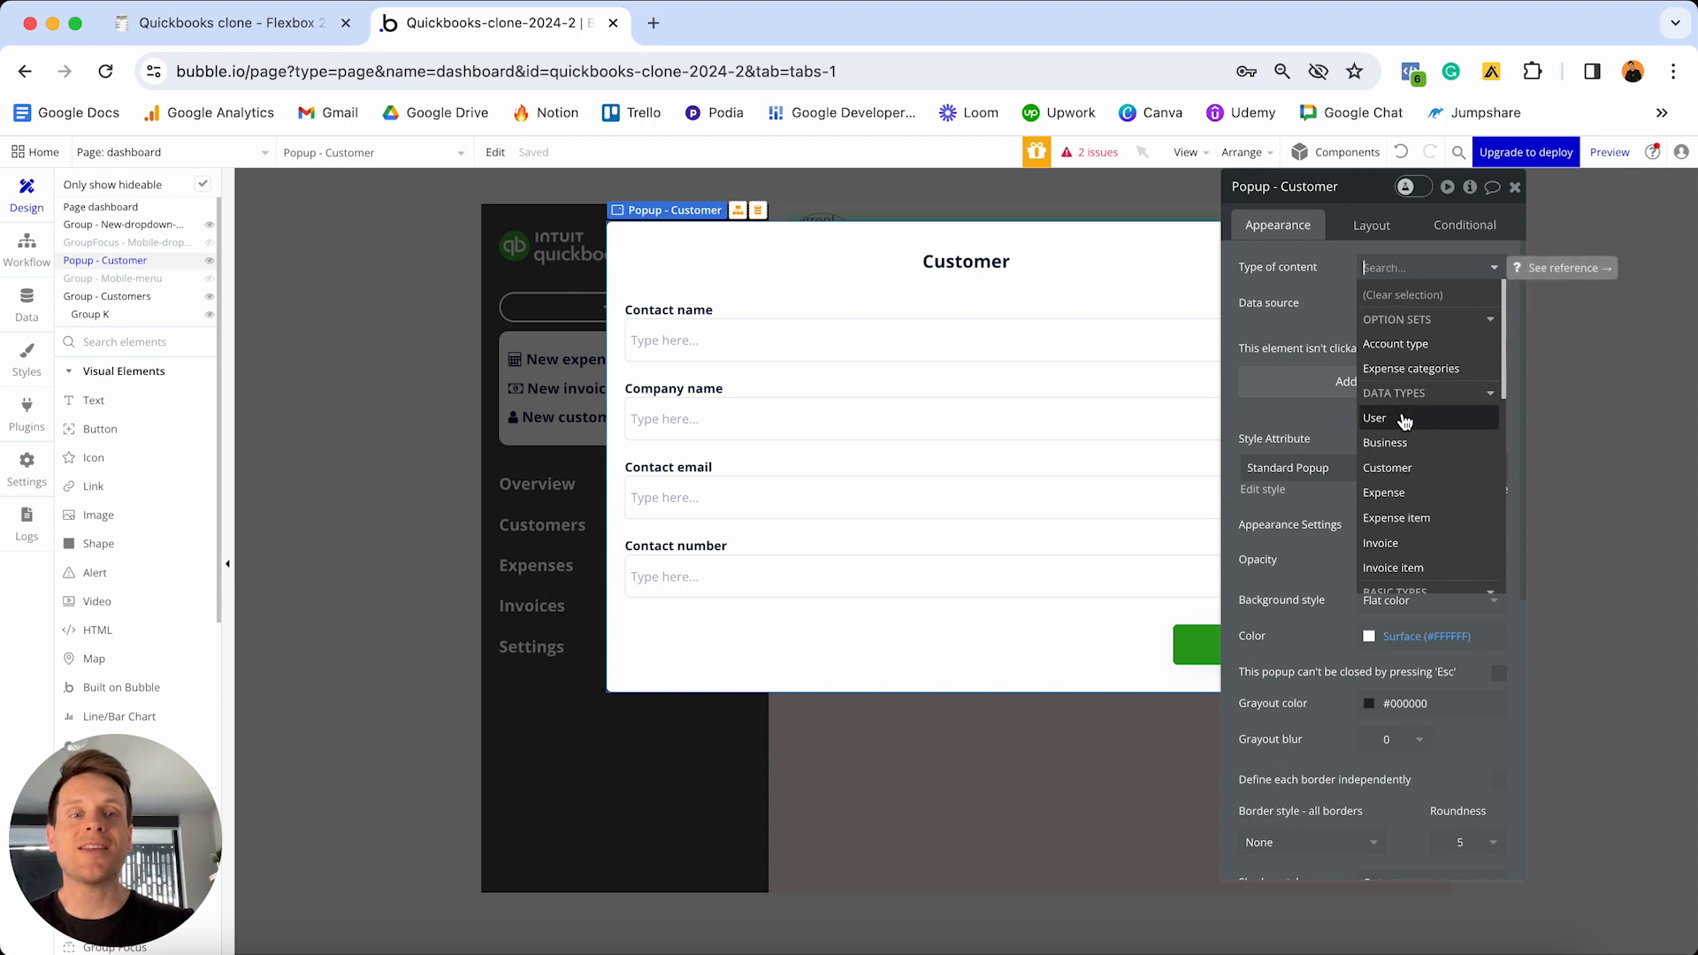
click(1406, 469)
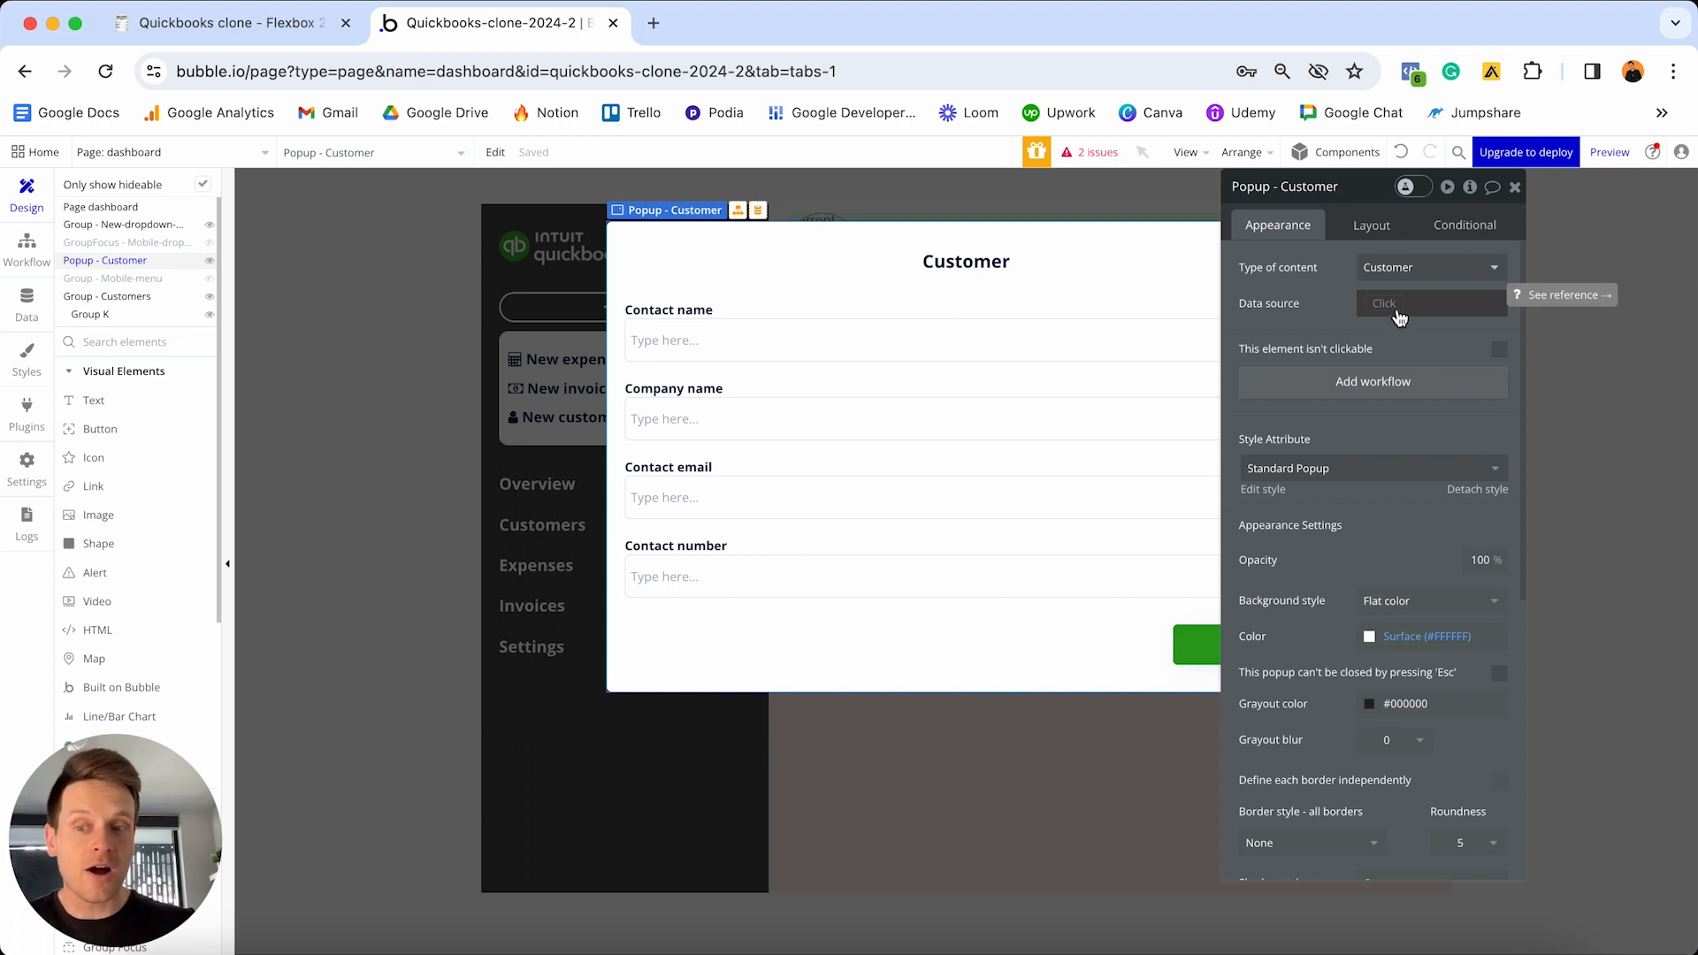
click(438, 470)
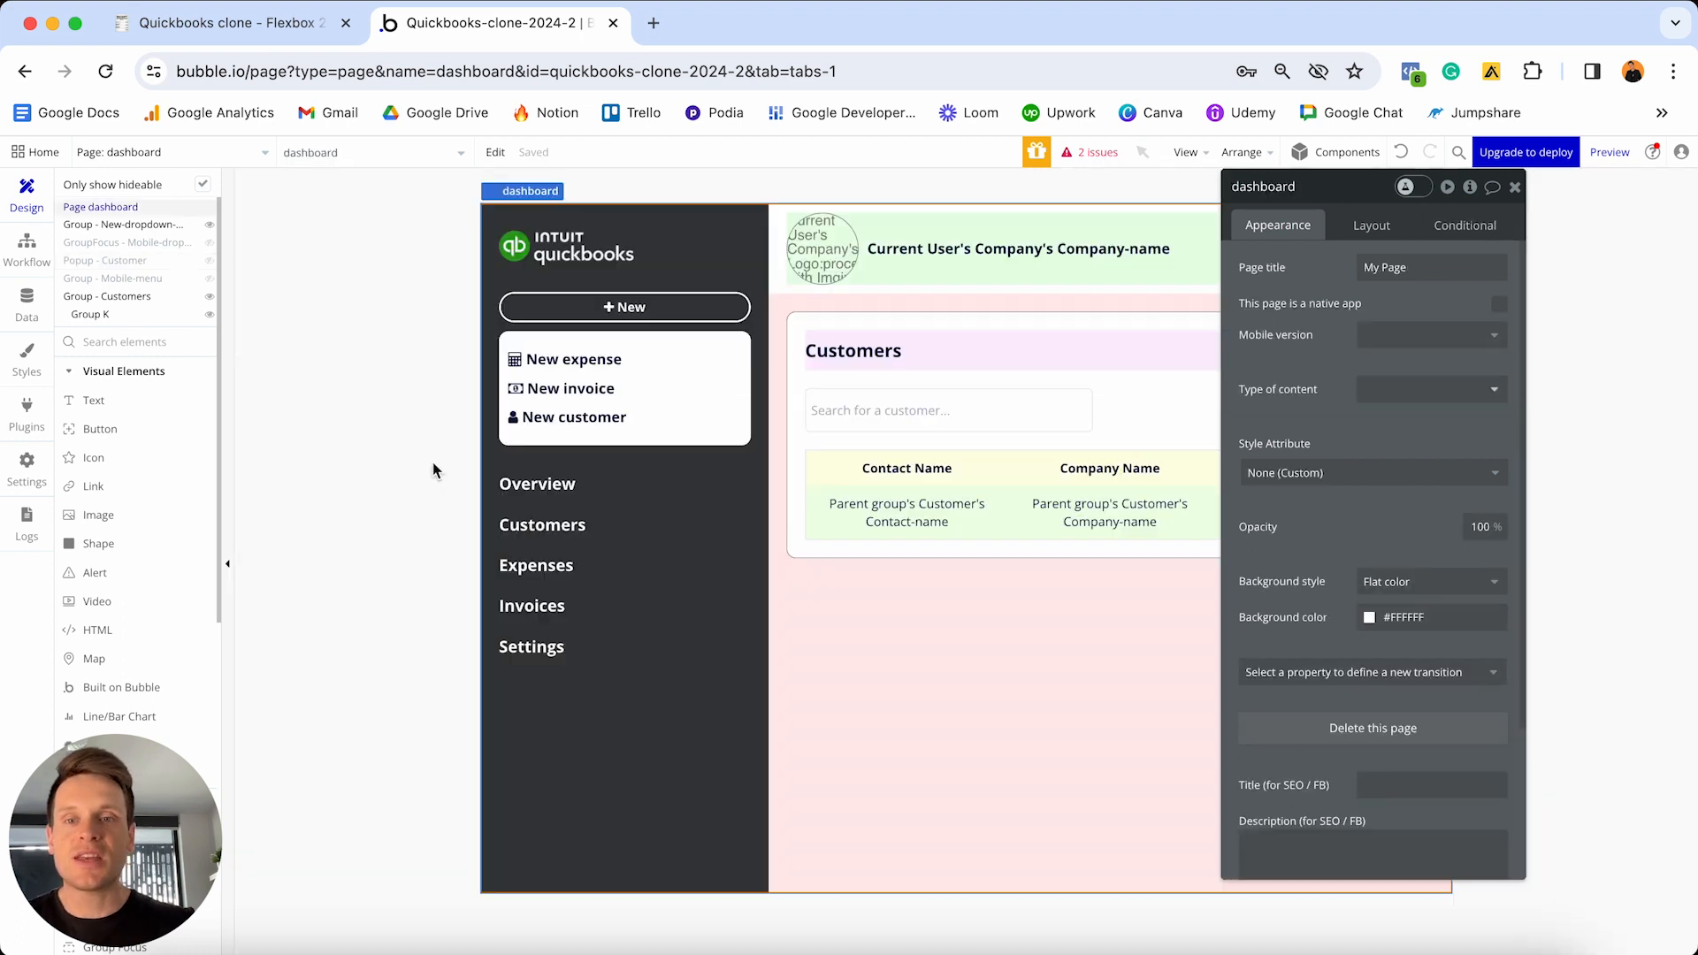
click(1514, 186)
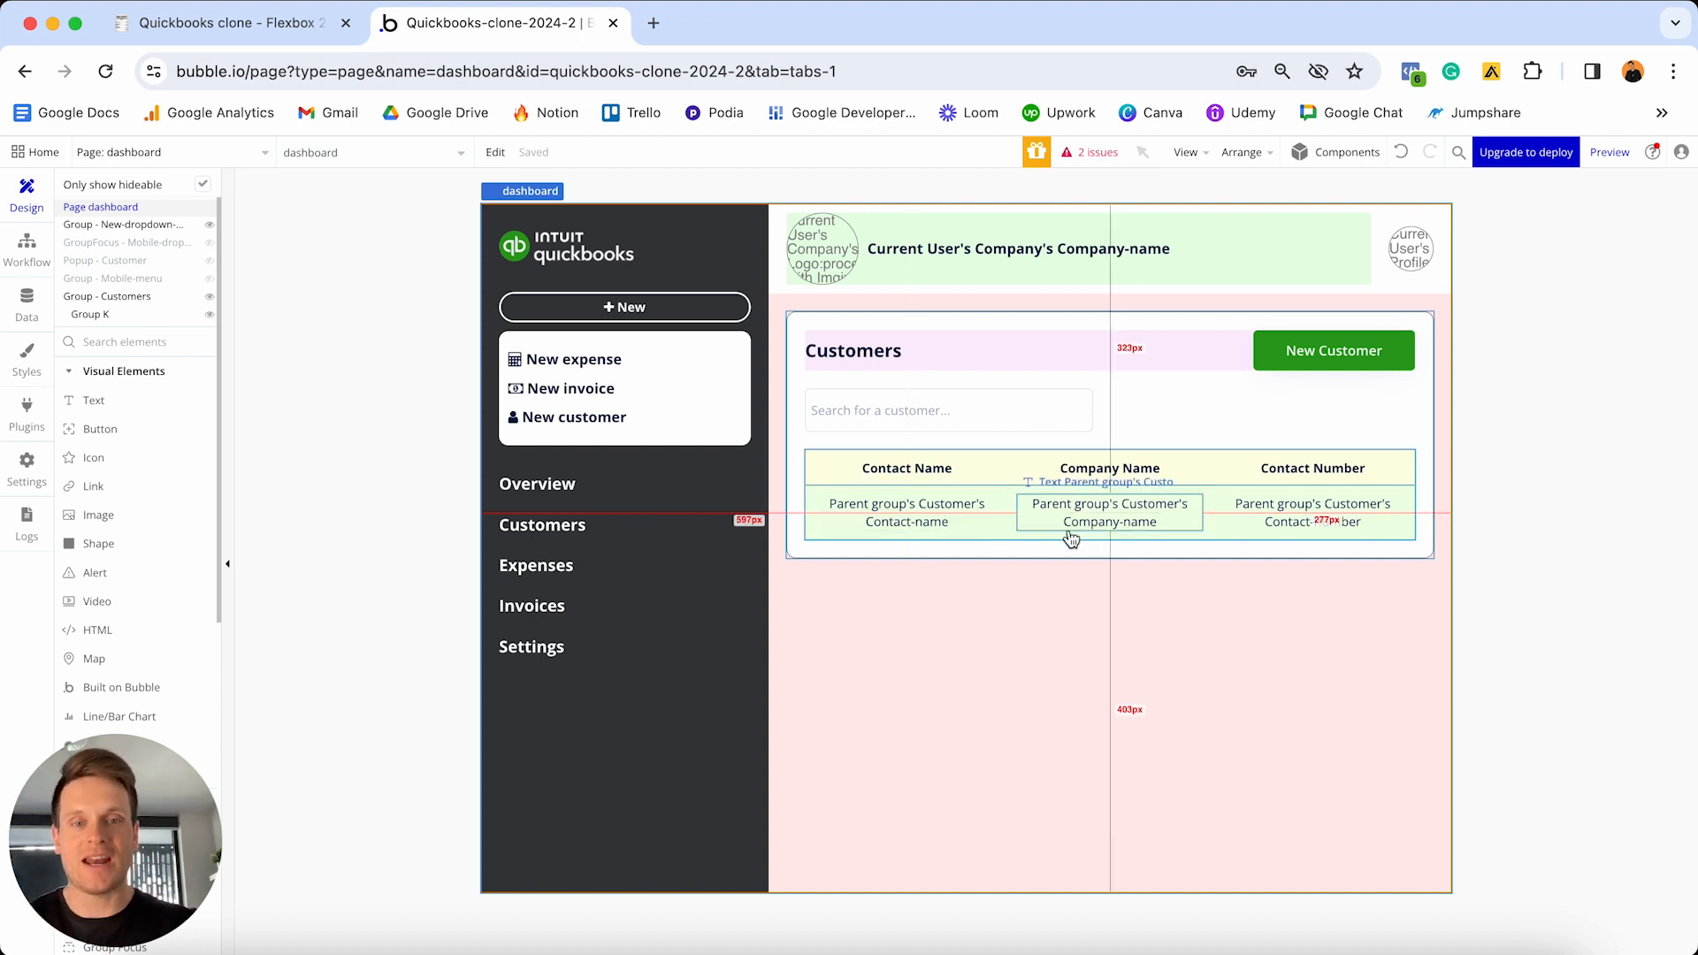
- Add a Display data action to the Group Customer click workflow targeting Popup - Customer
click(1016, 533)
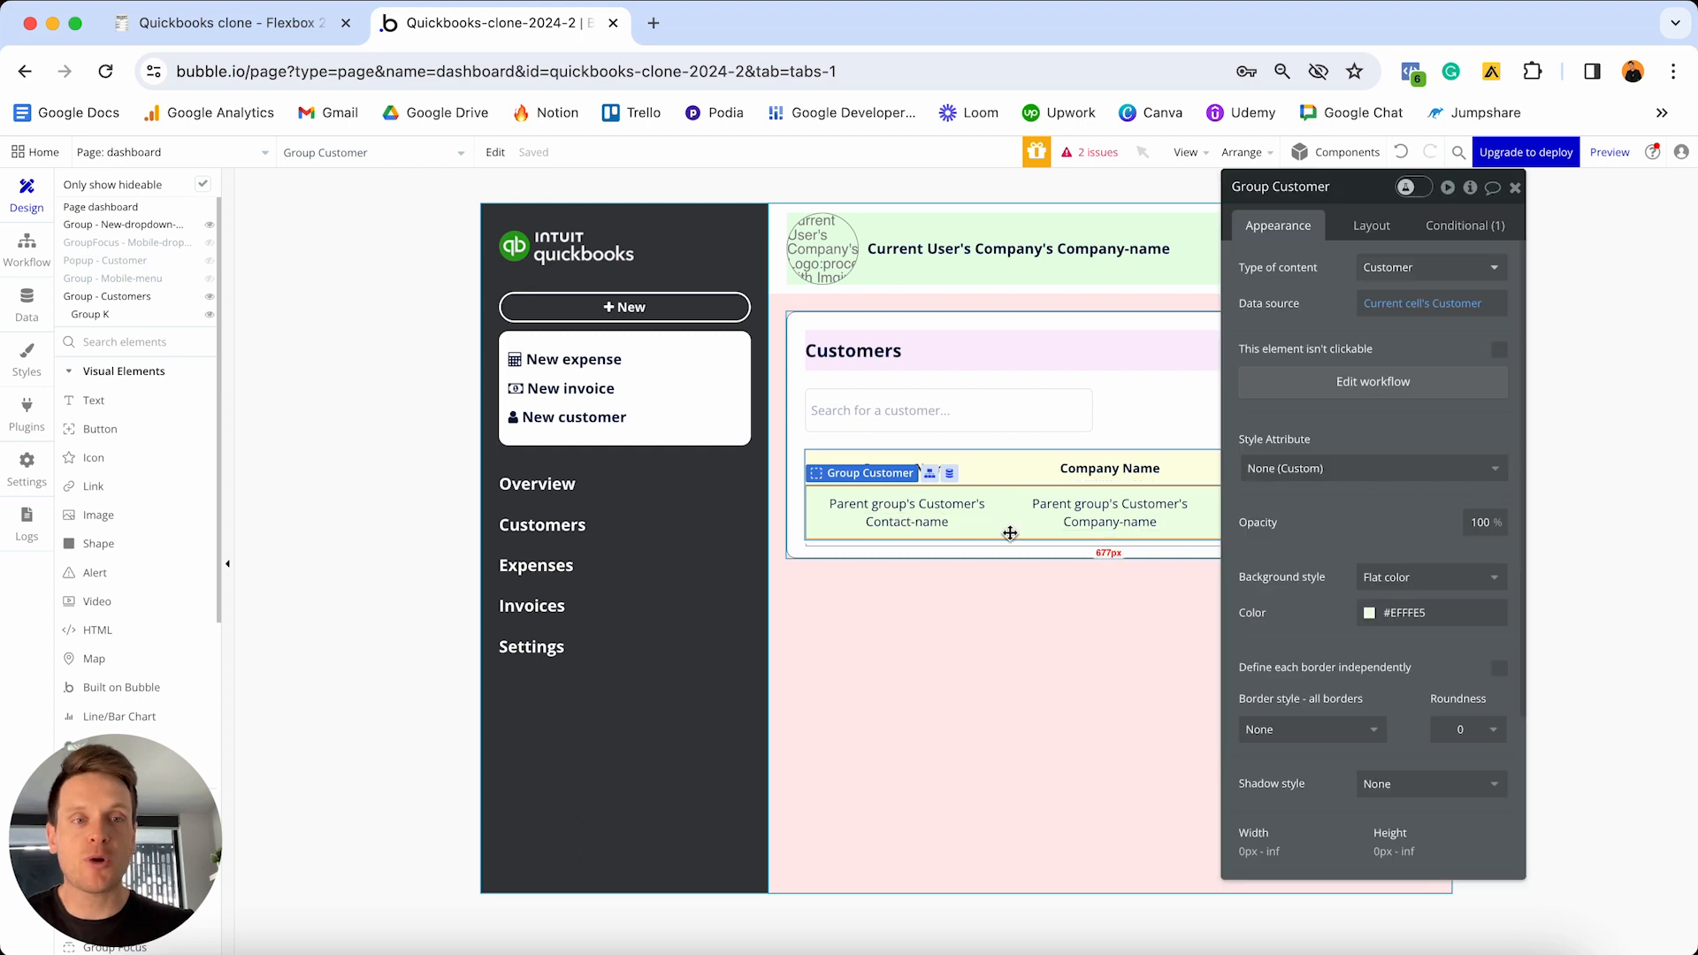
click(1305, 390)
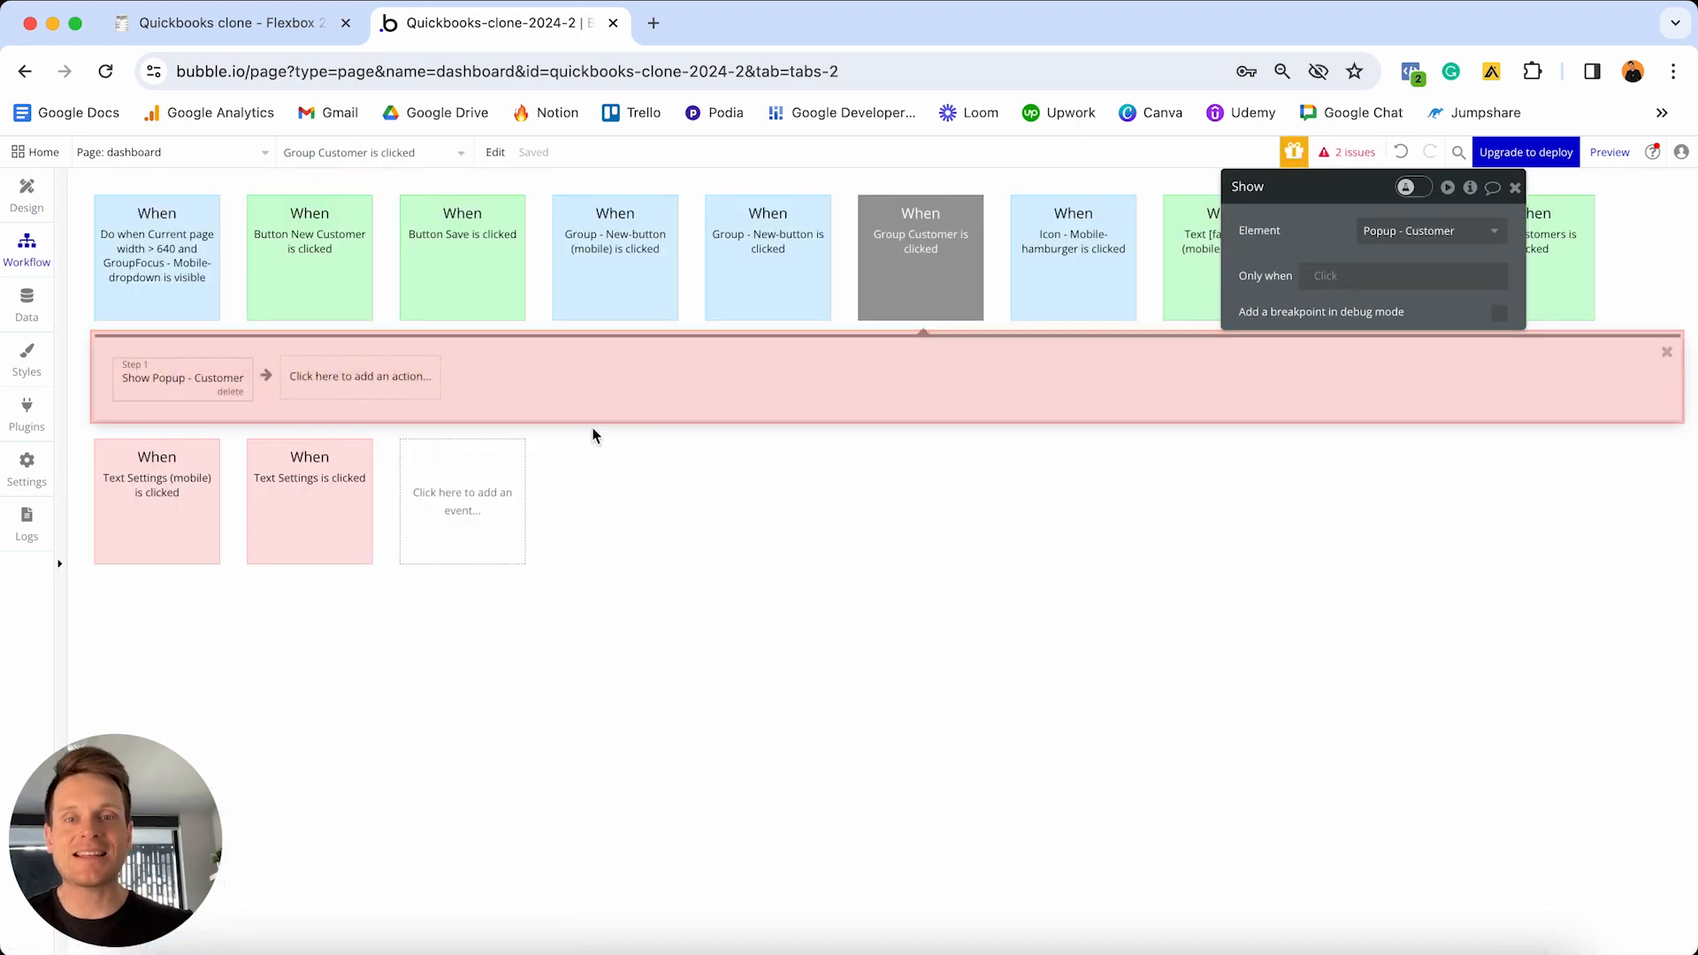
click(342, 383)
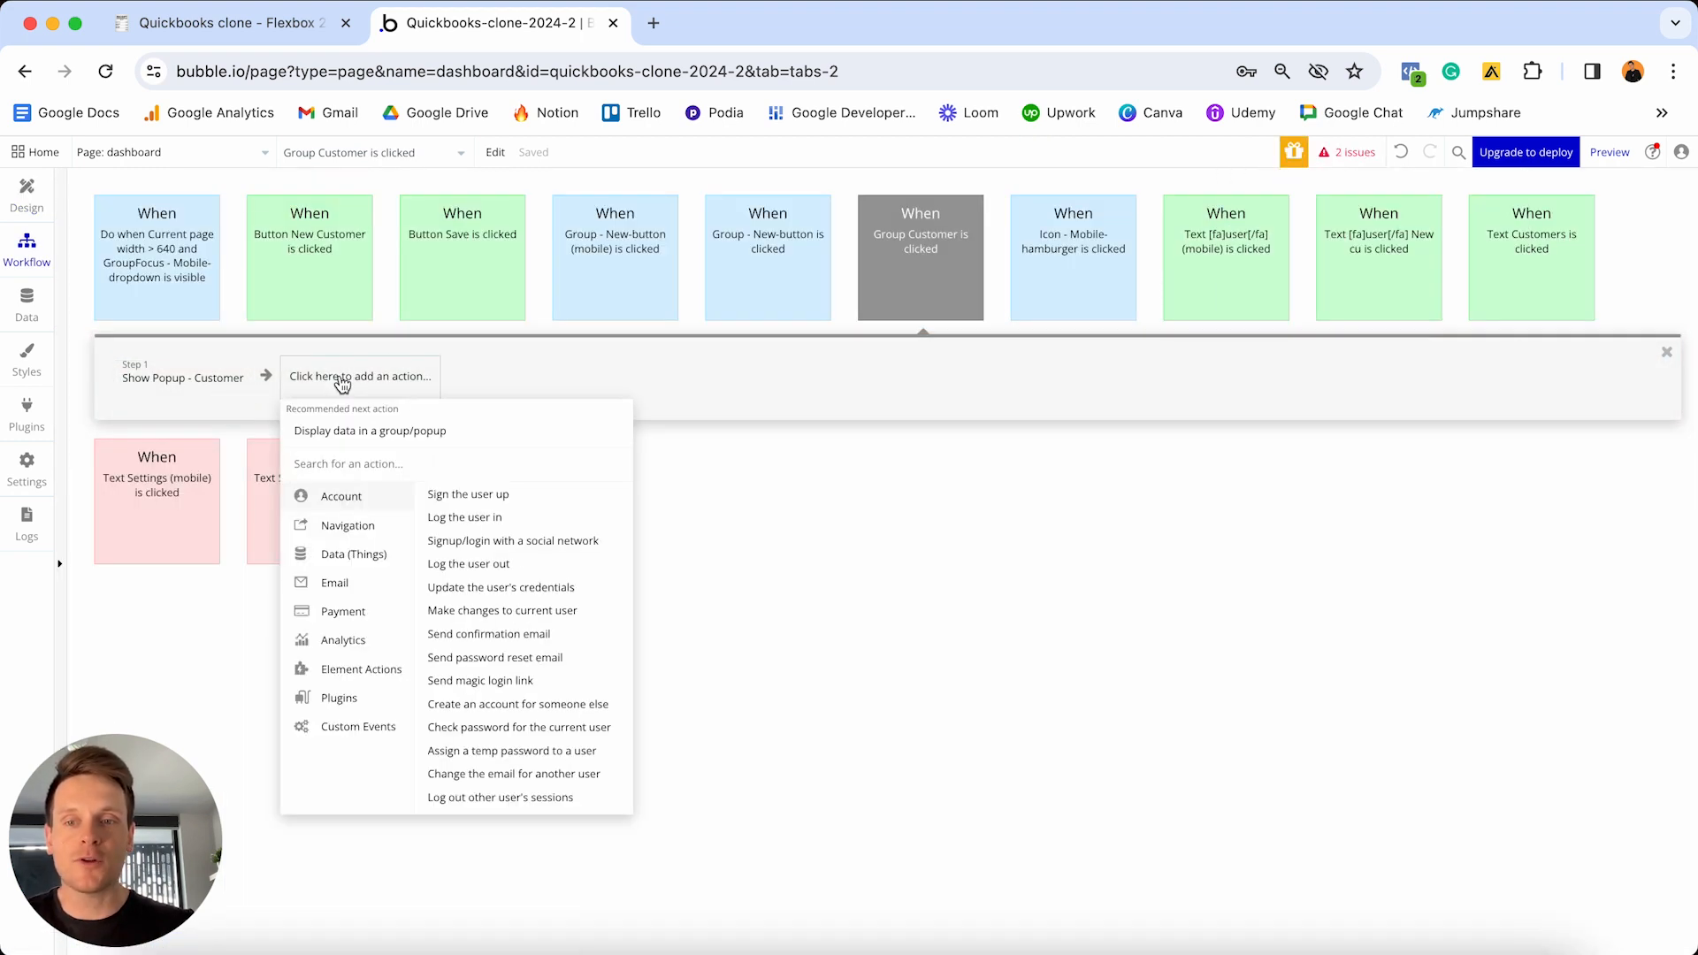
mouse_move(364, 676)
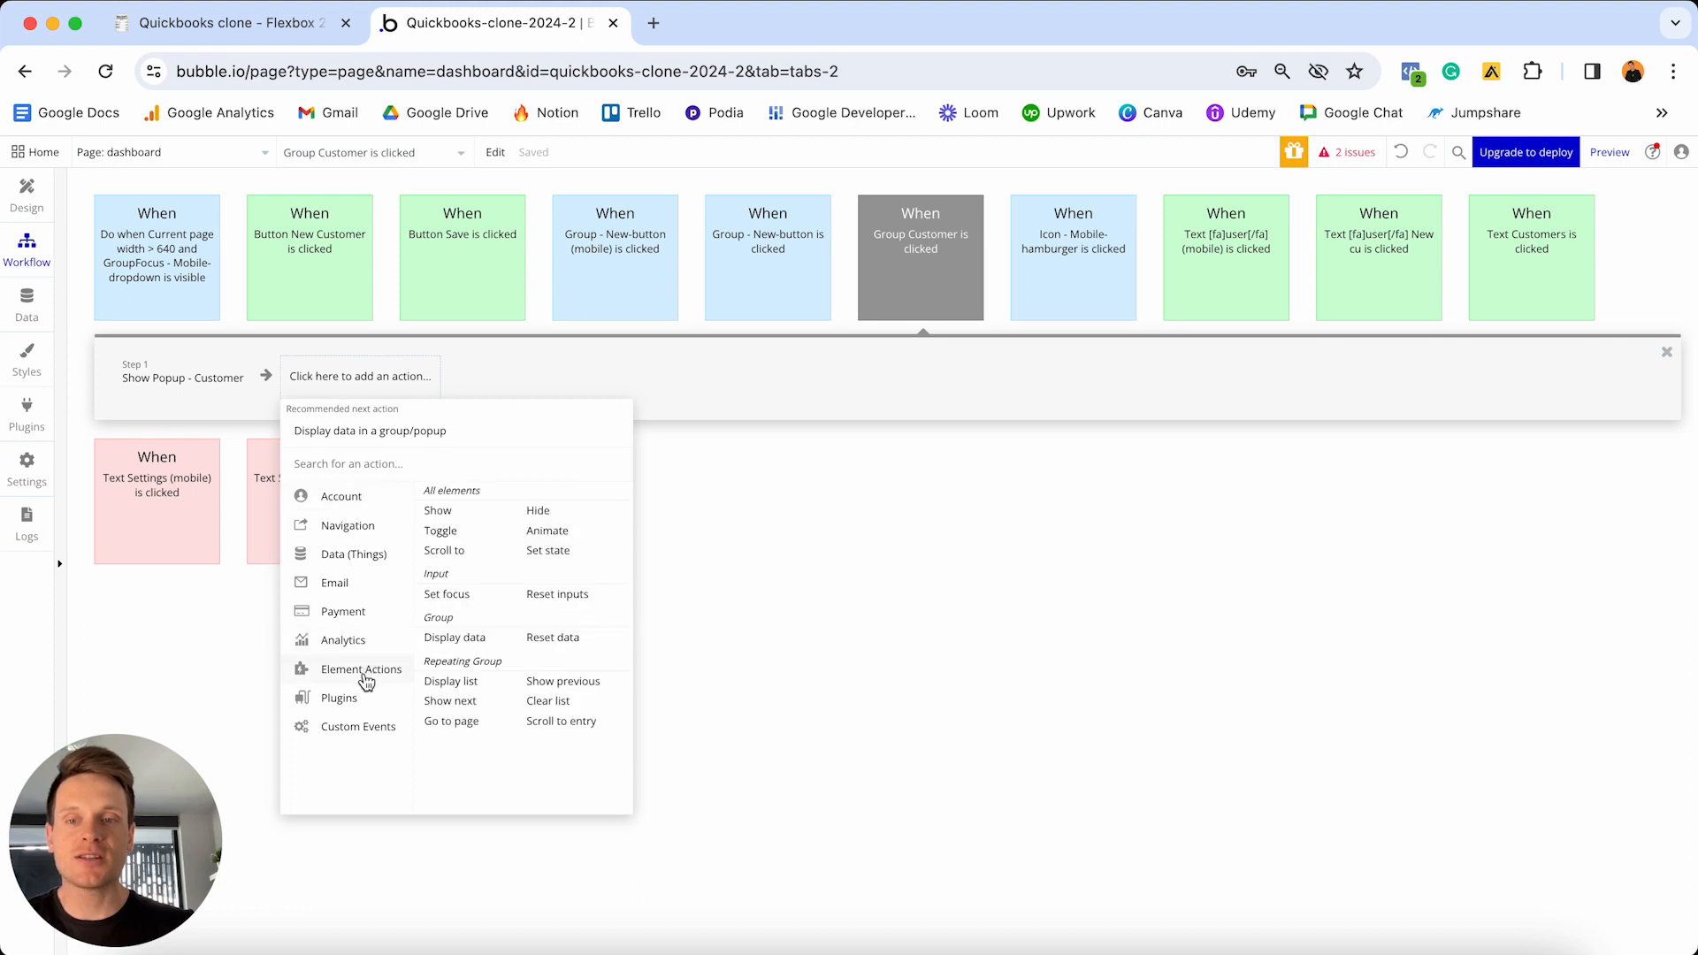
click(491, 642)
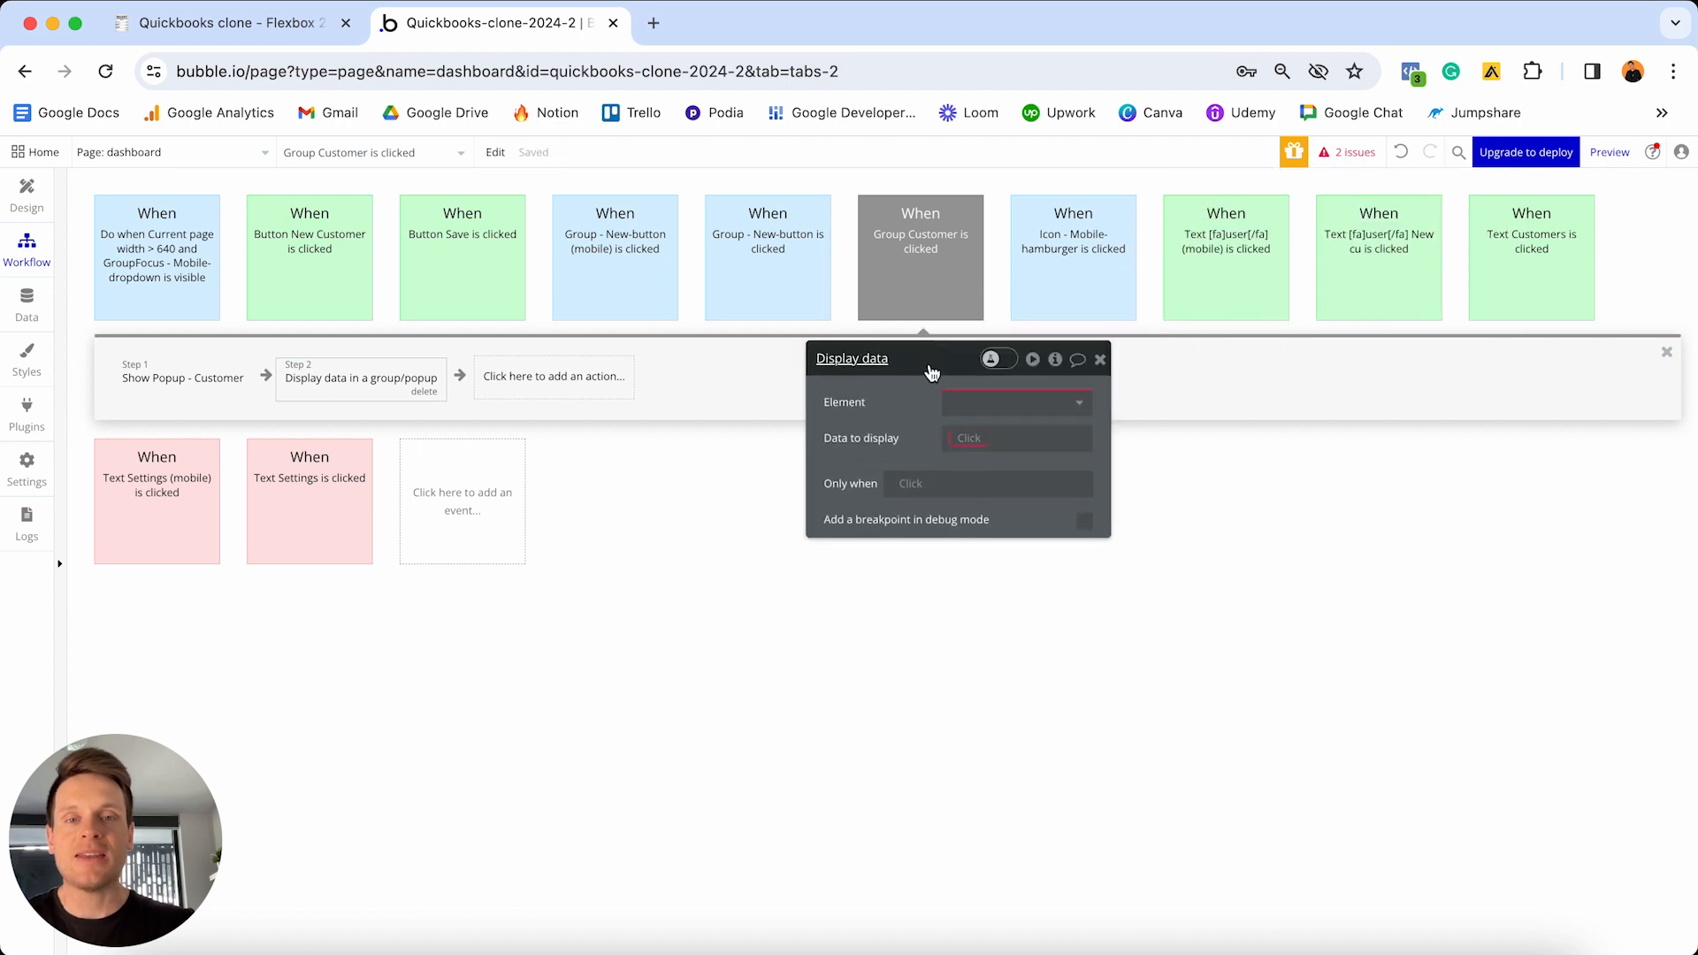
click(999, 405)
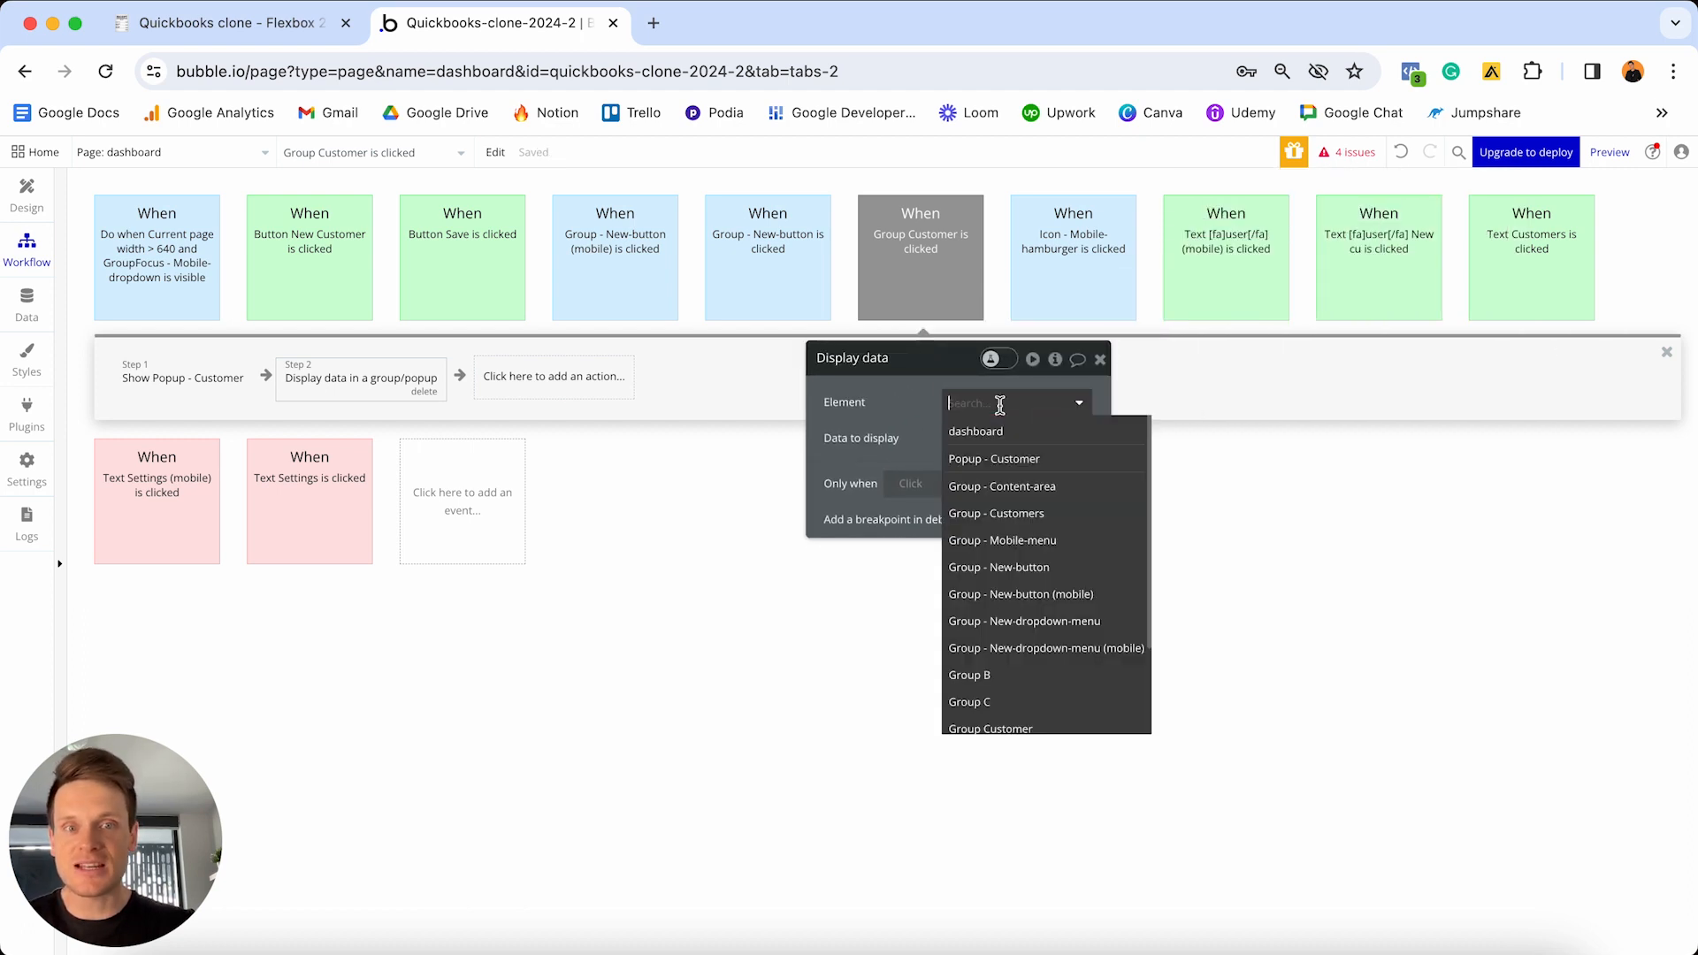
click(995, 459)
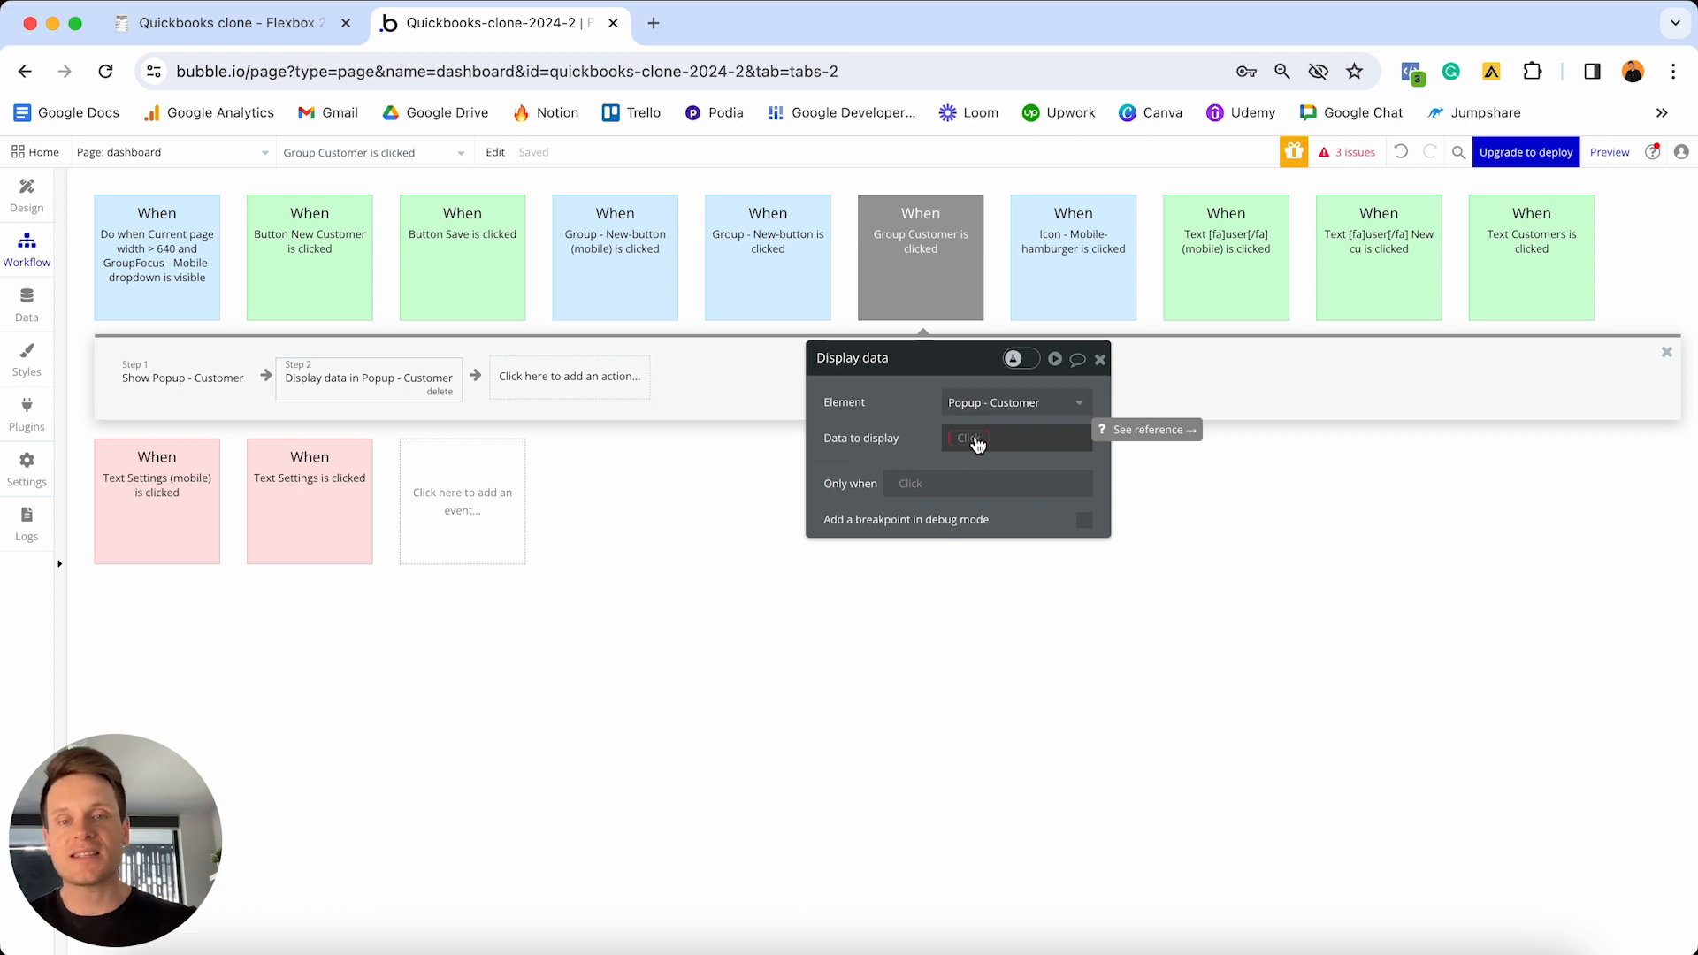
- Set its data to the current cell's Customer and move it before the Show step
click(978, 444)
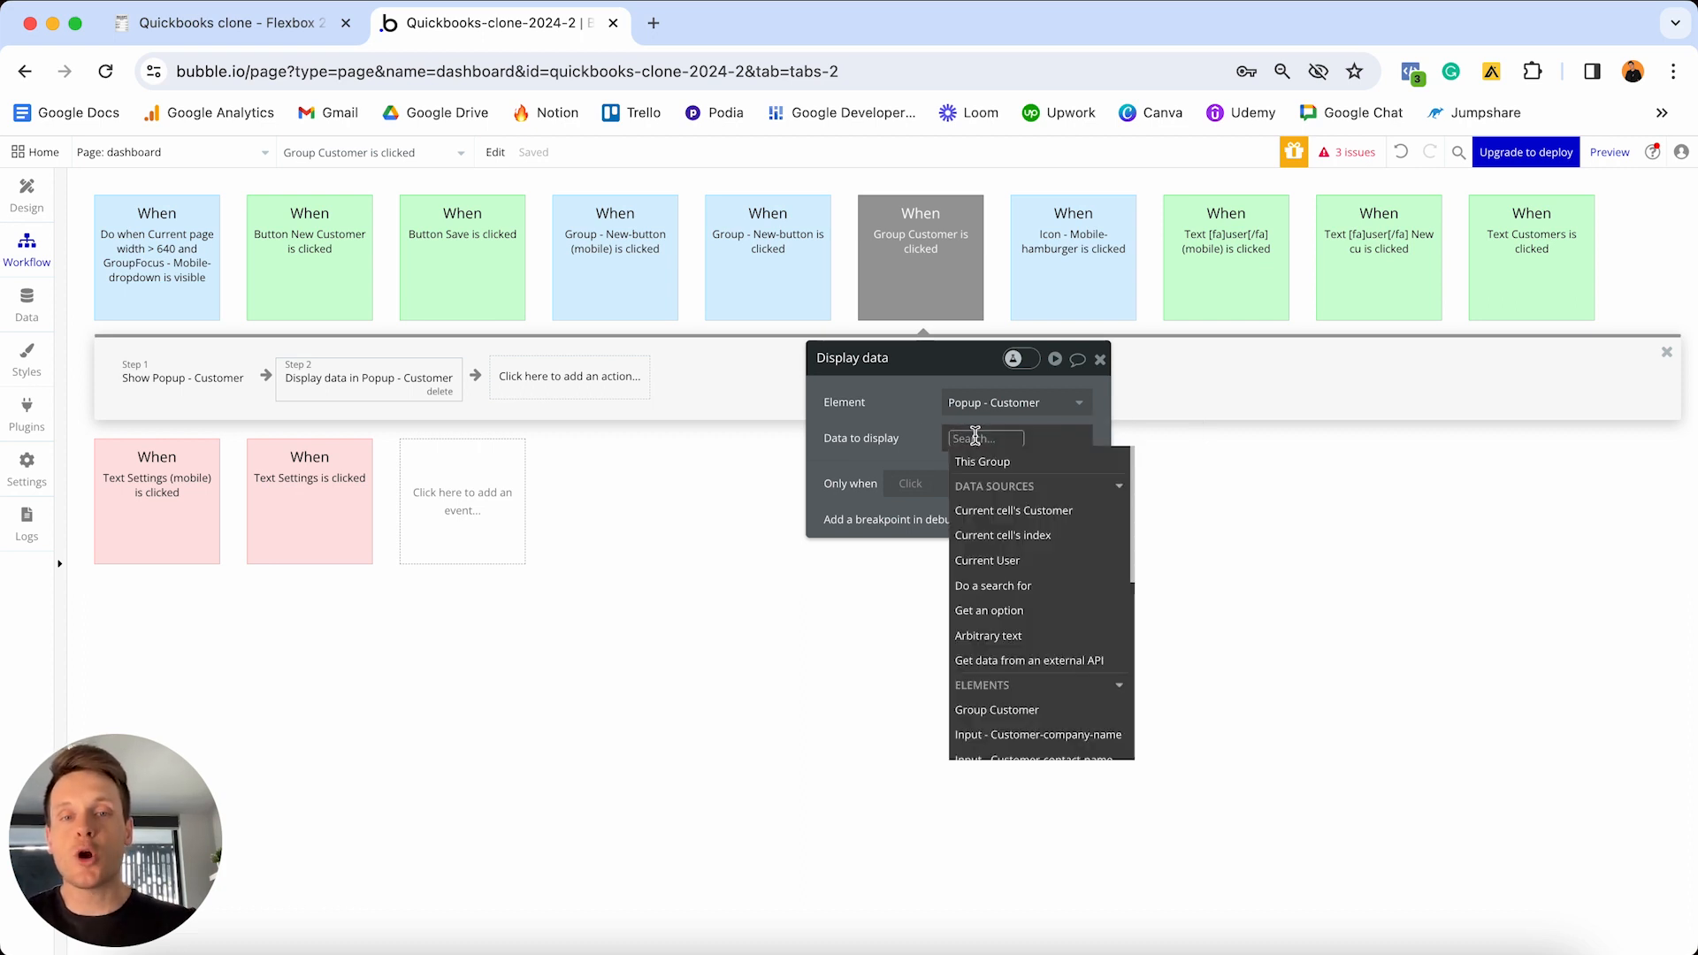
click(1011, 513)
click(897, 418)
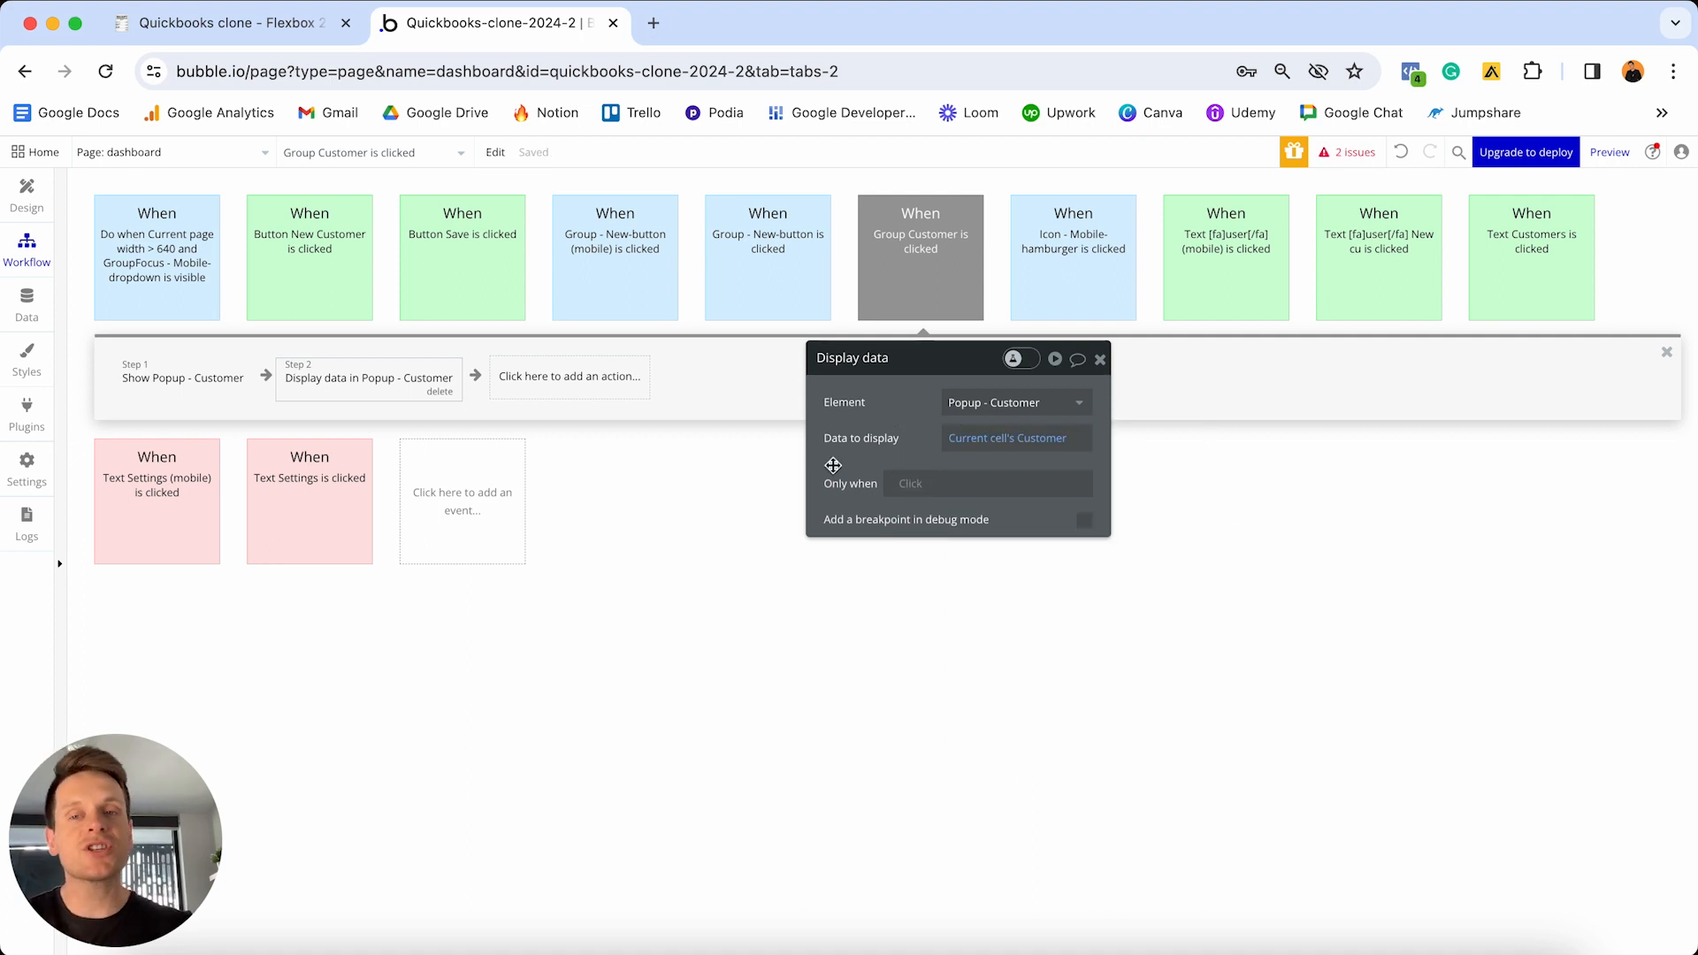
drag(189, 385, 486, 379)
click(249, 379)
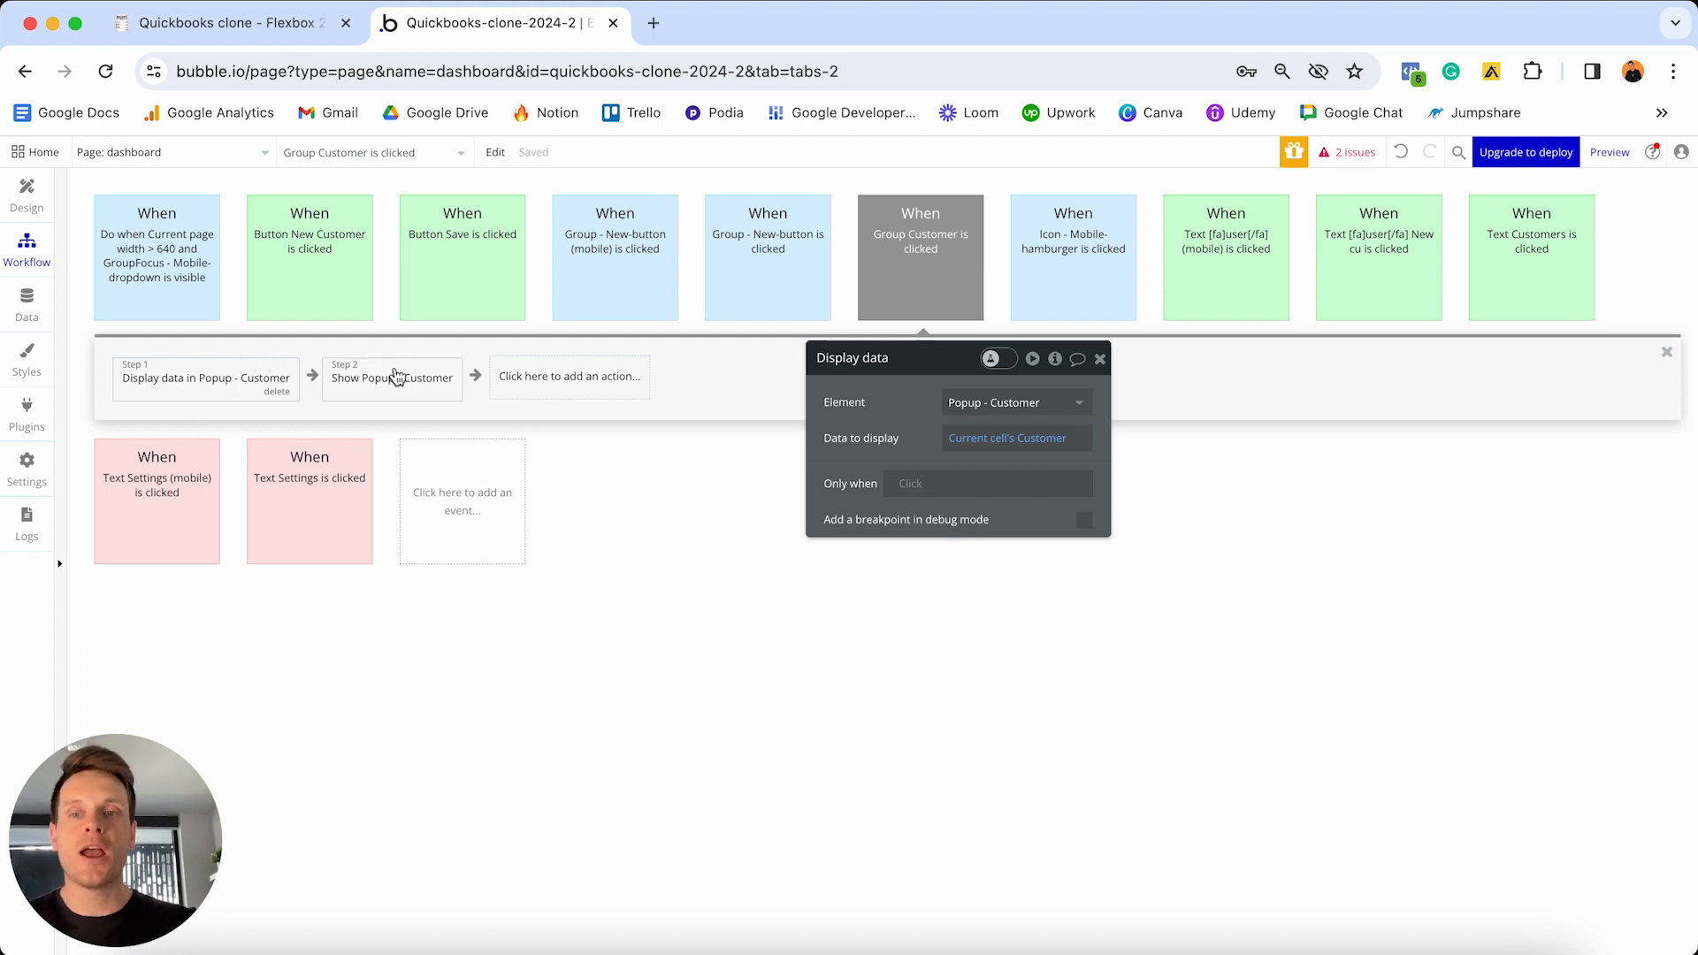
mouse_move(396, 377)
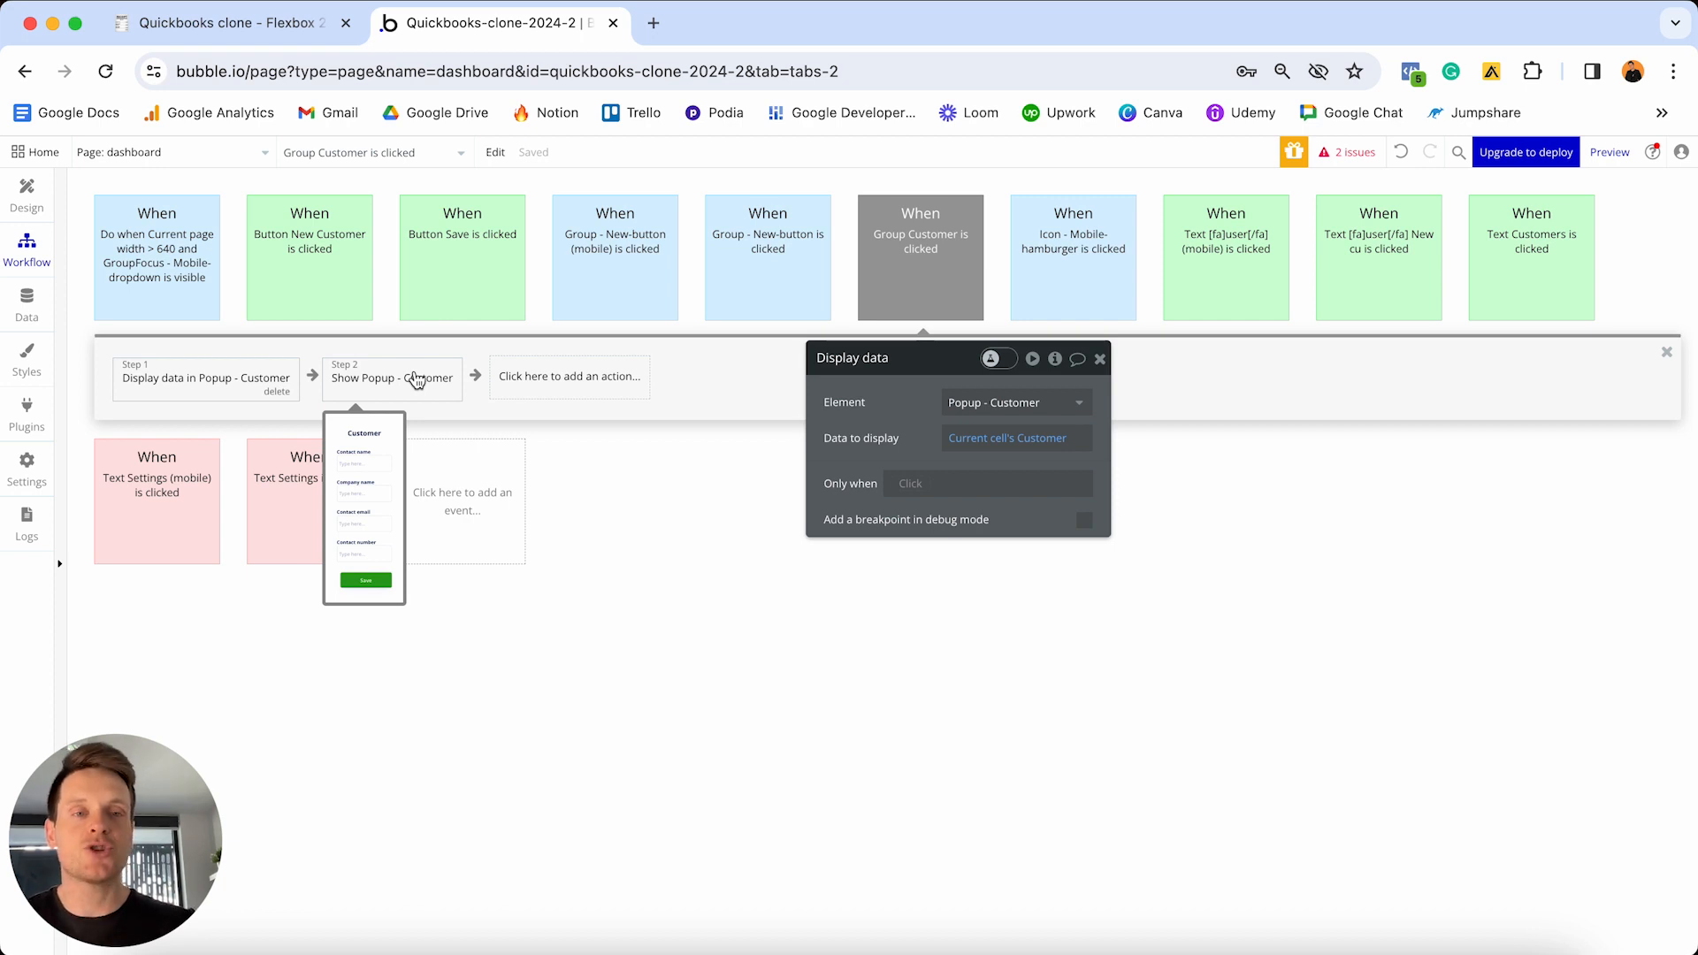
click(920, 264)
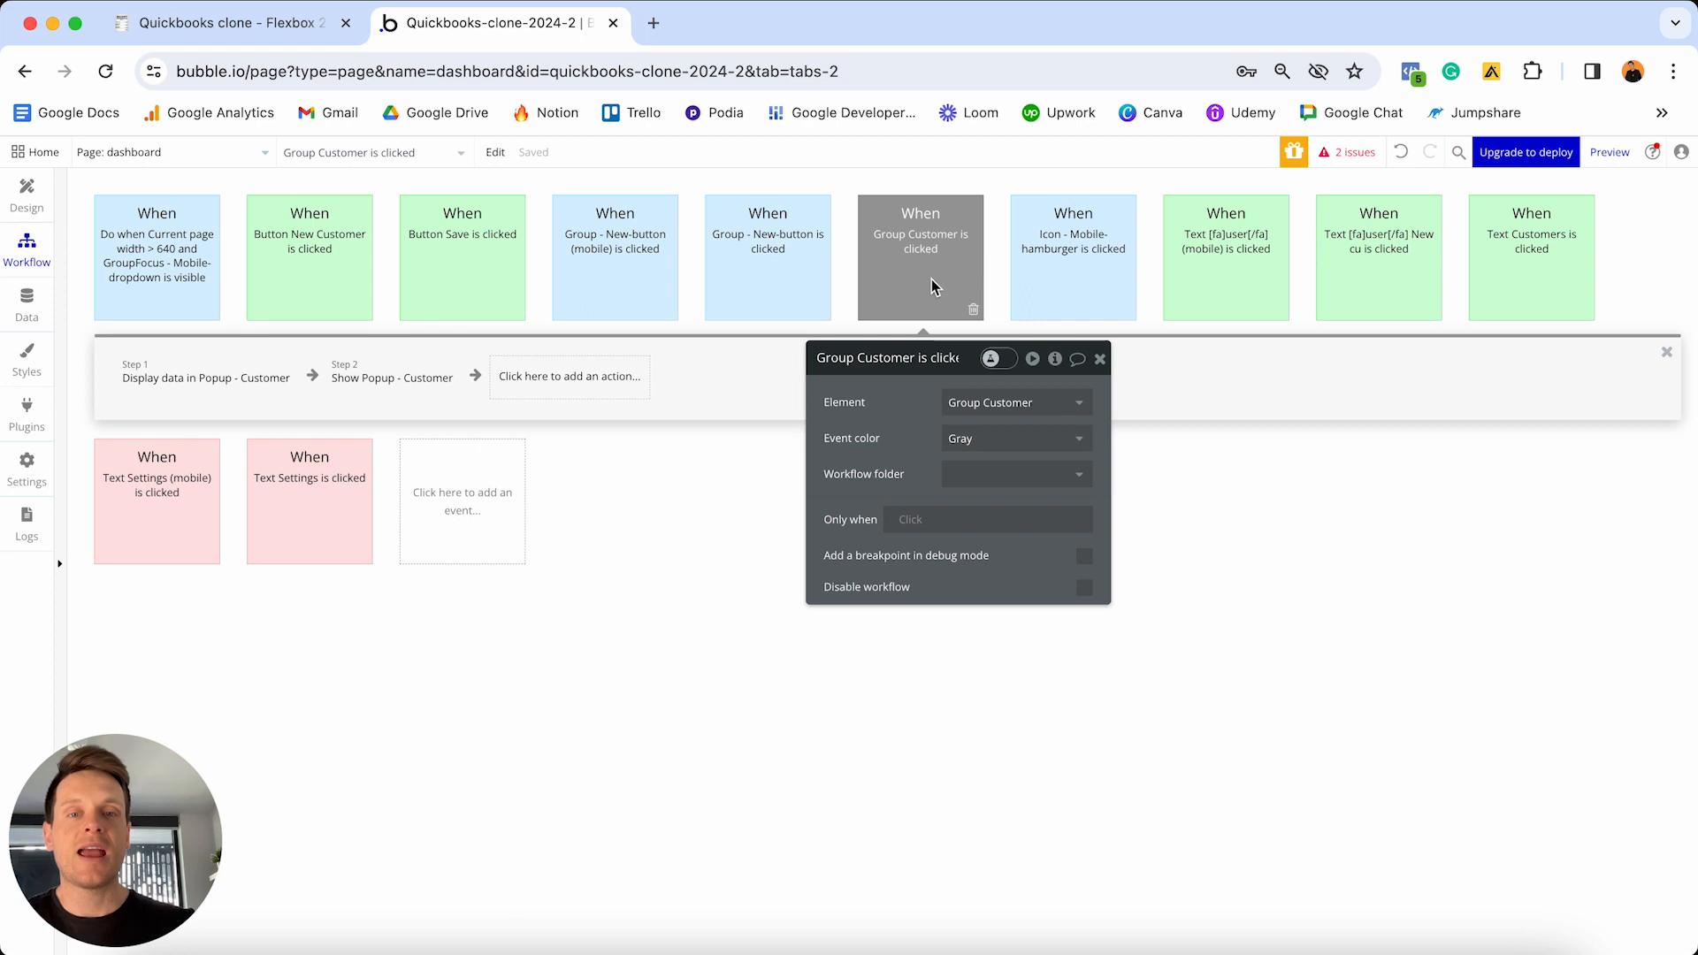
- Colour the Group Customer click event green and show Popup - Customer on the design canvas
click(973, 439)
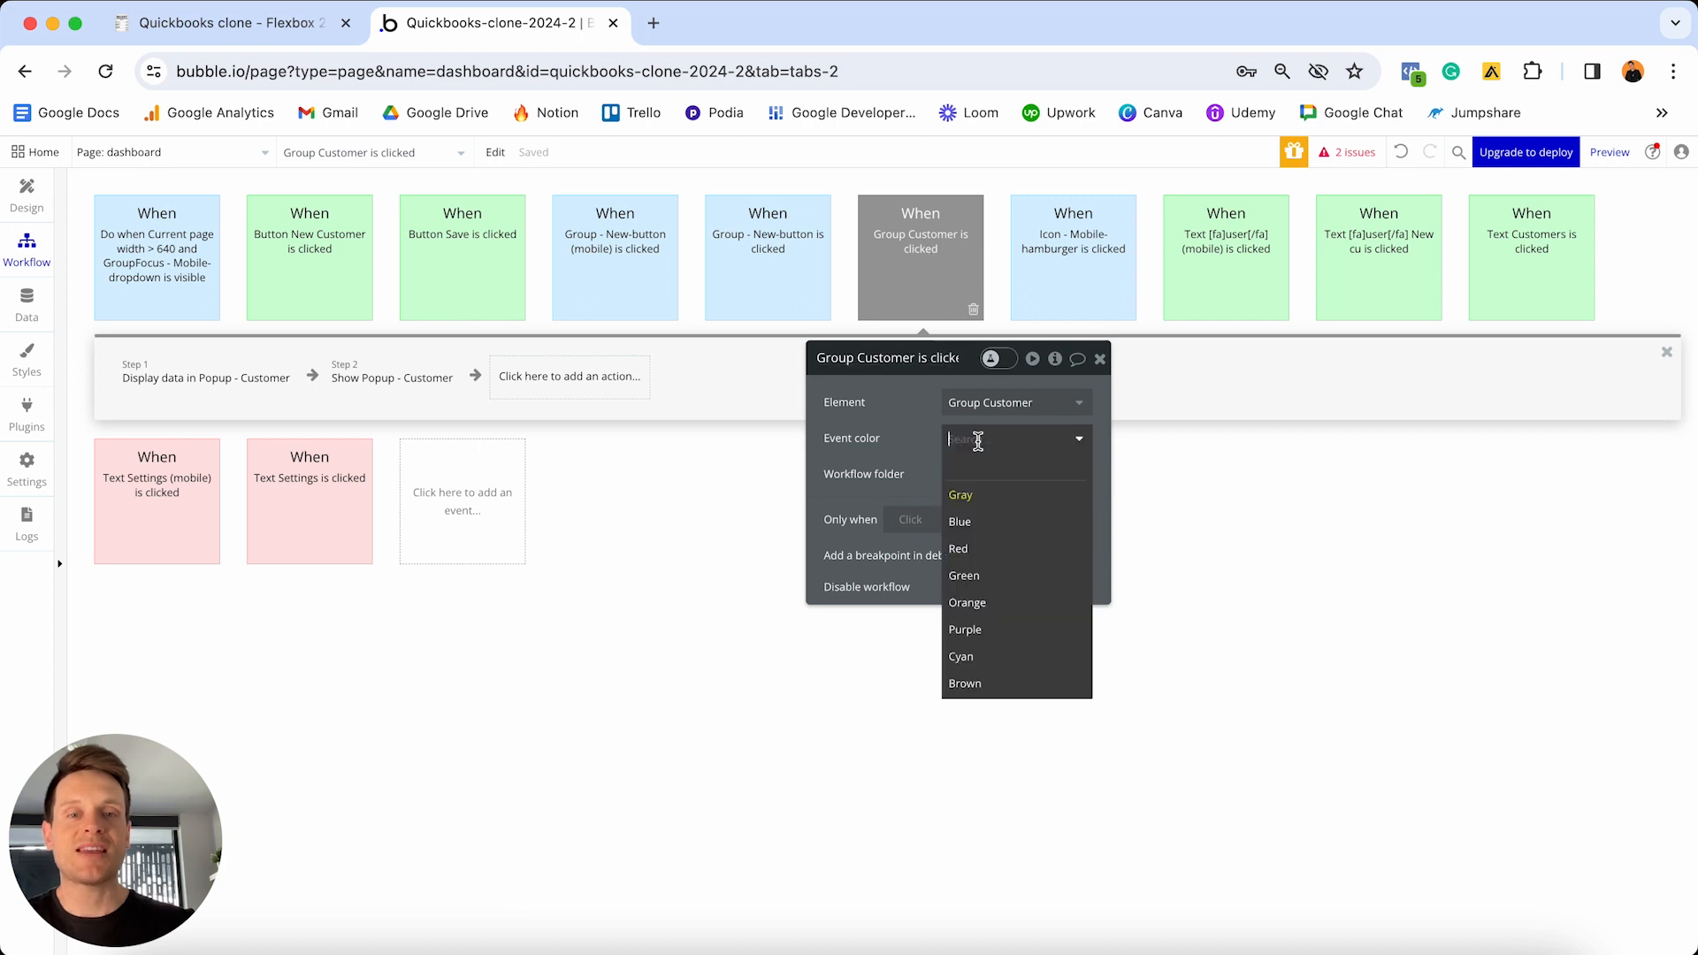
click(992, 585)
click(14, 194)
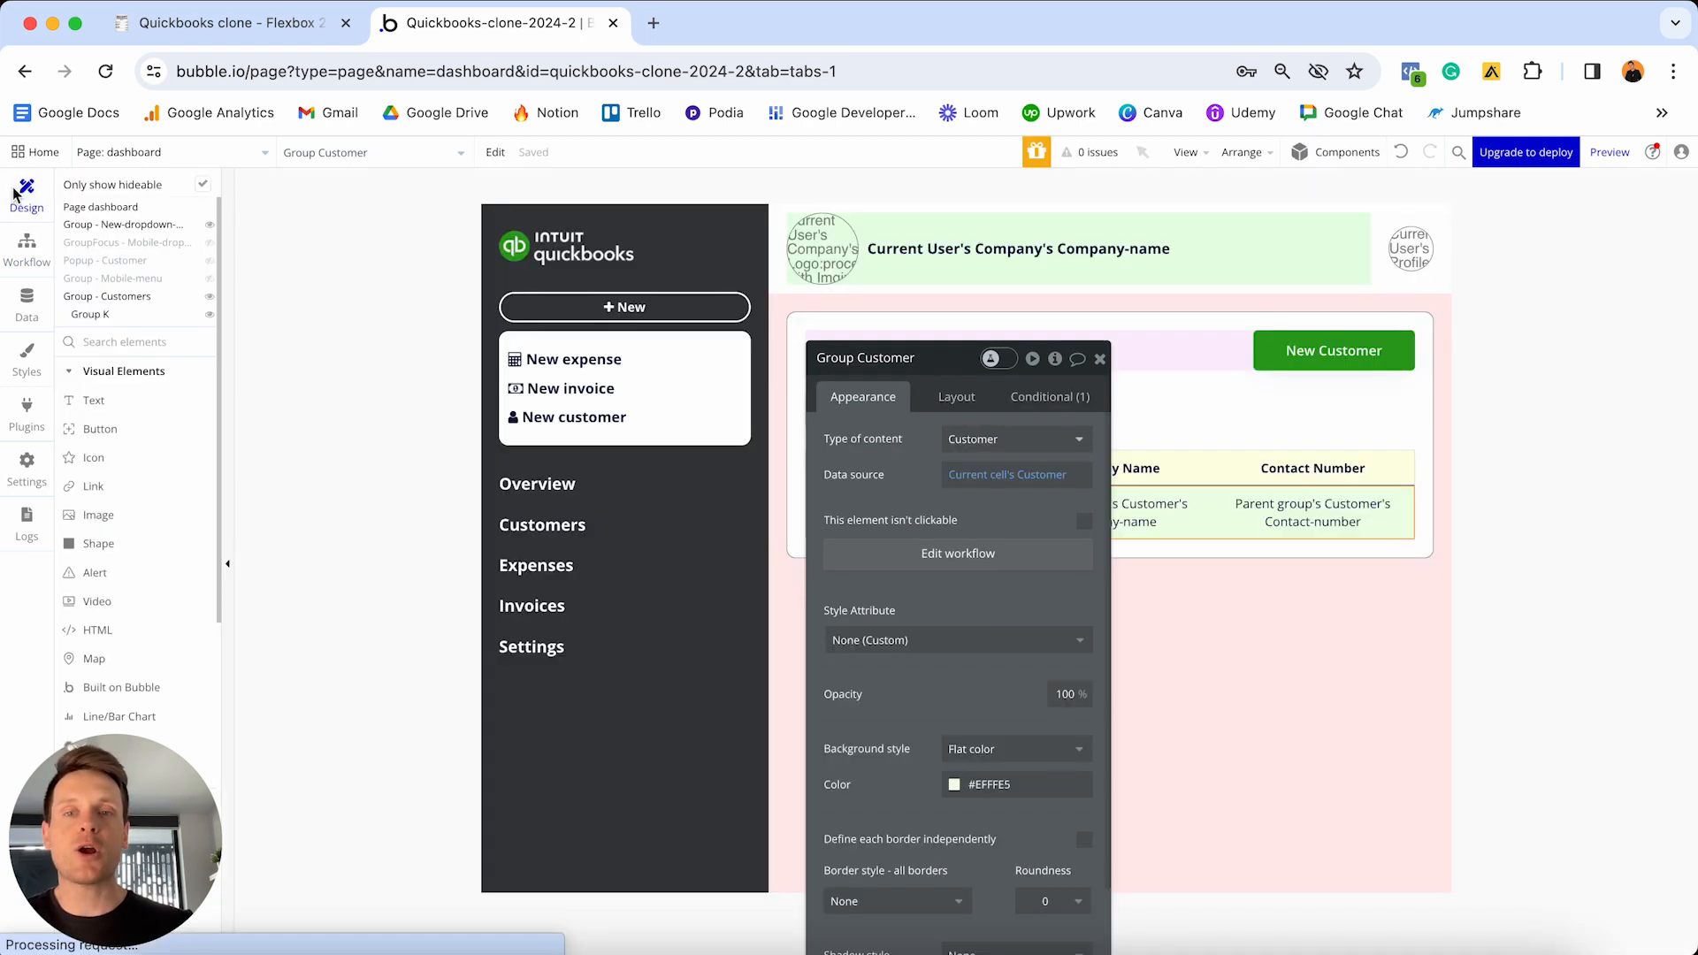
click(1100, 359)
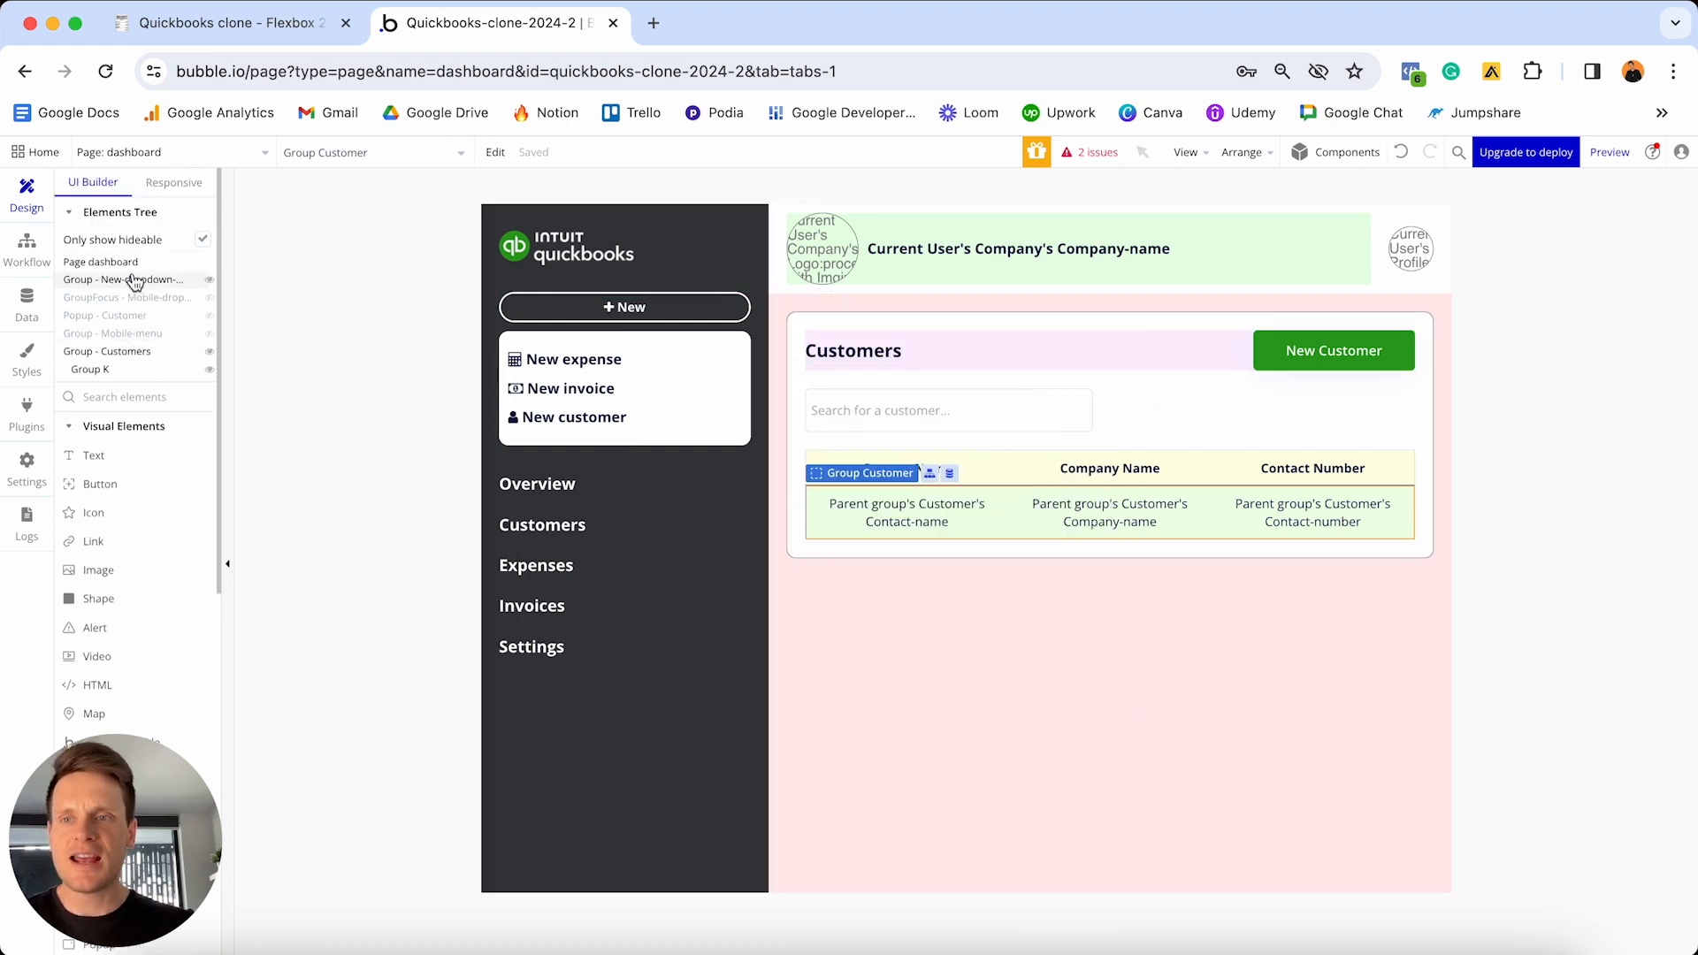
mouse_move(114, 327)
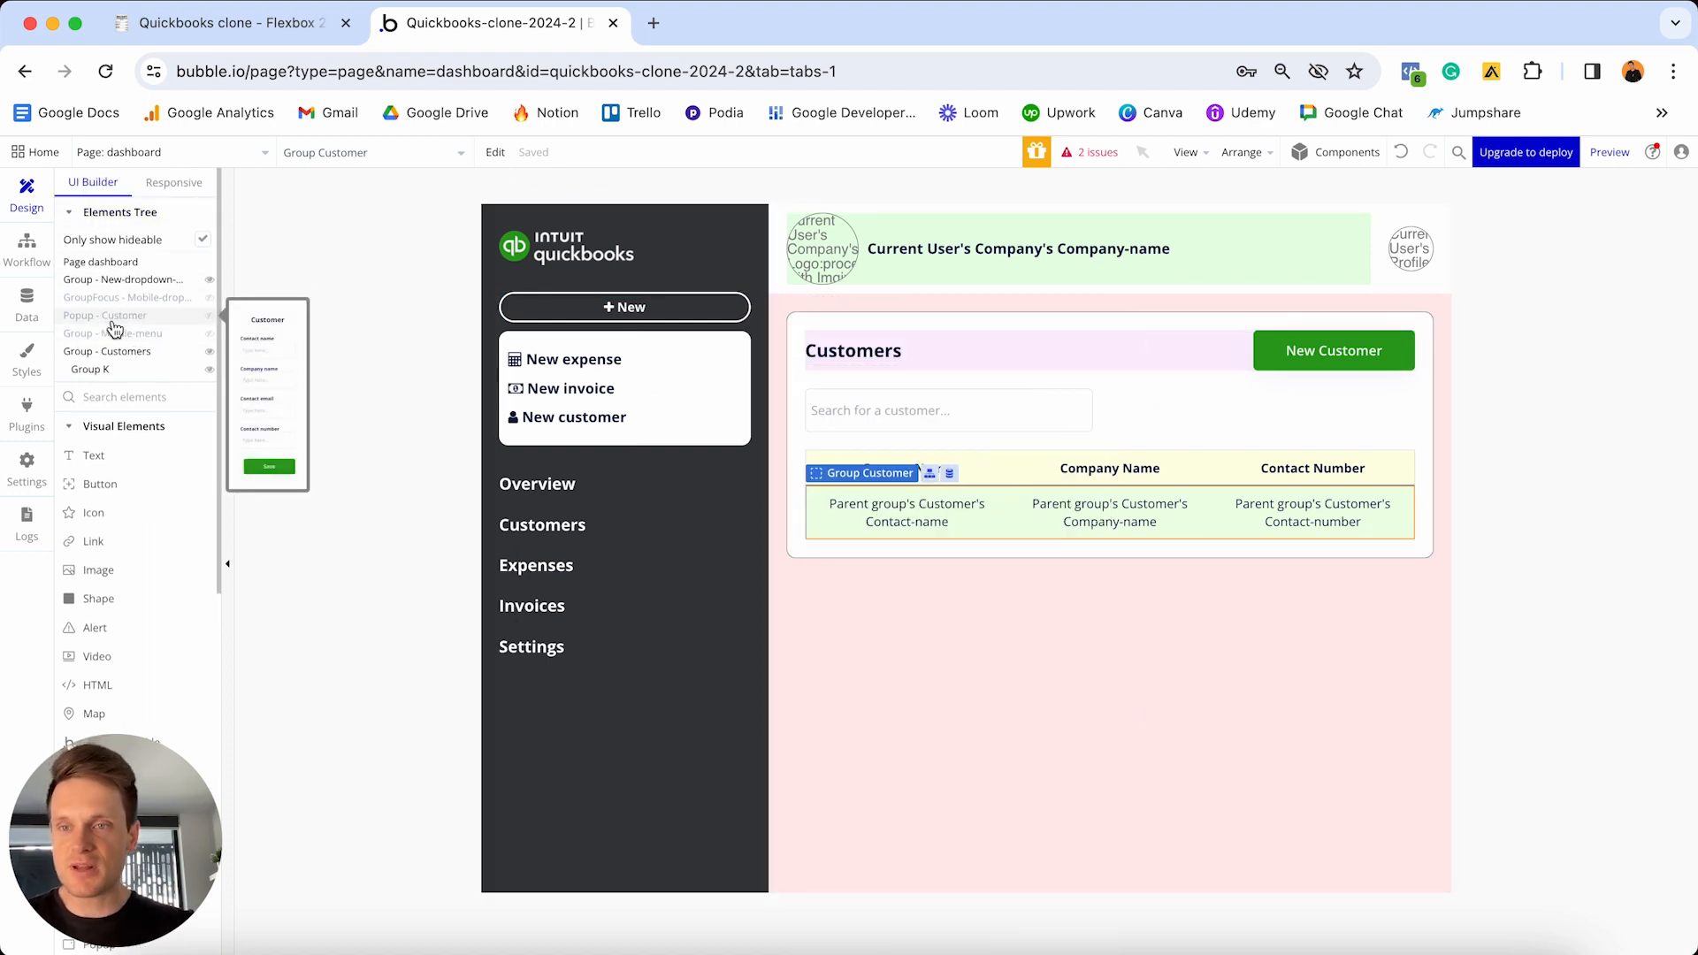
click(210, 316)
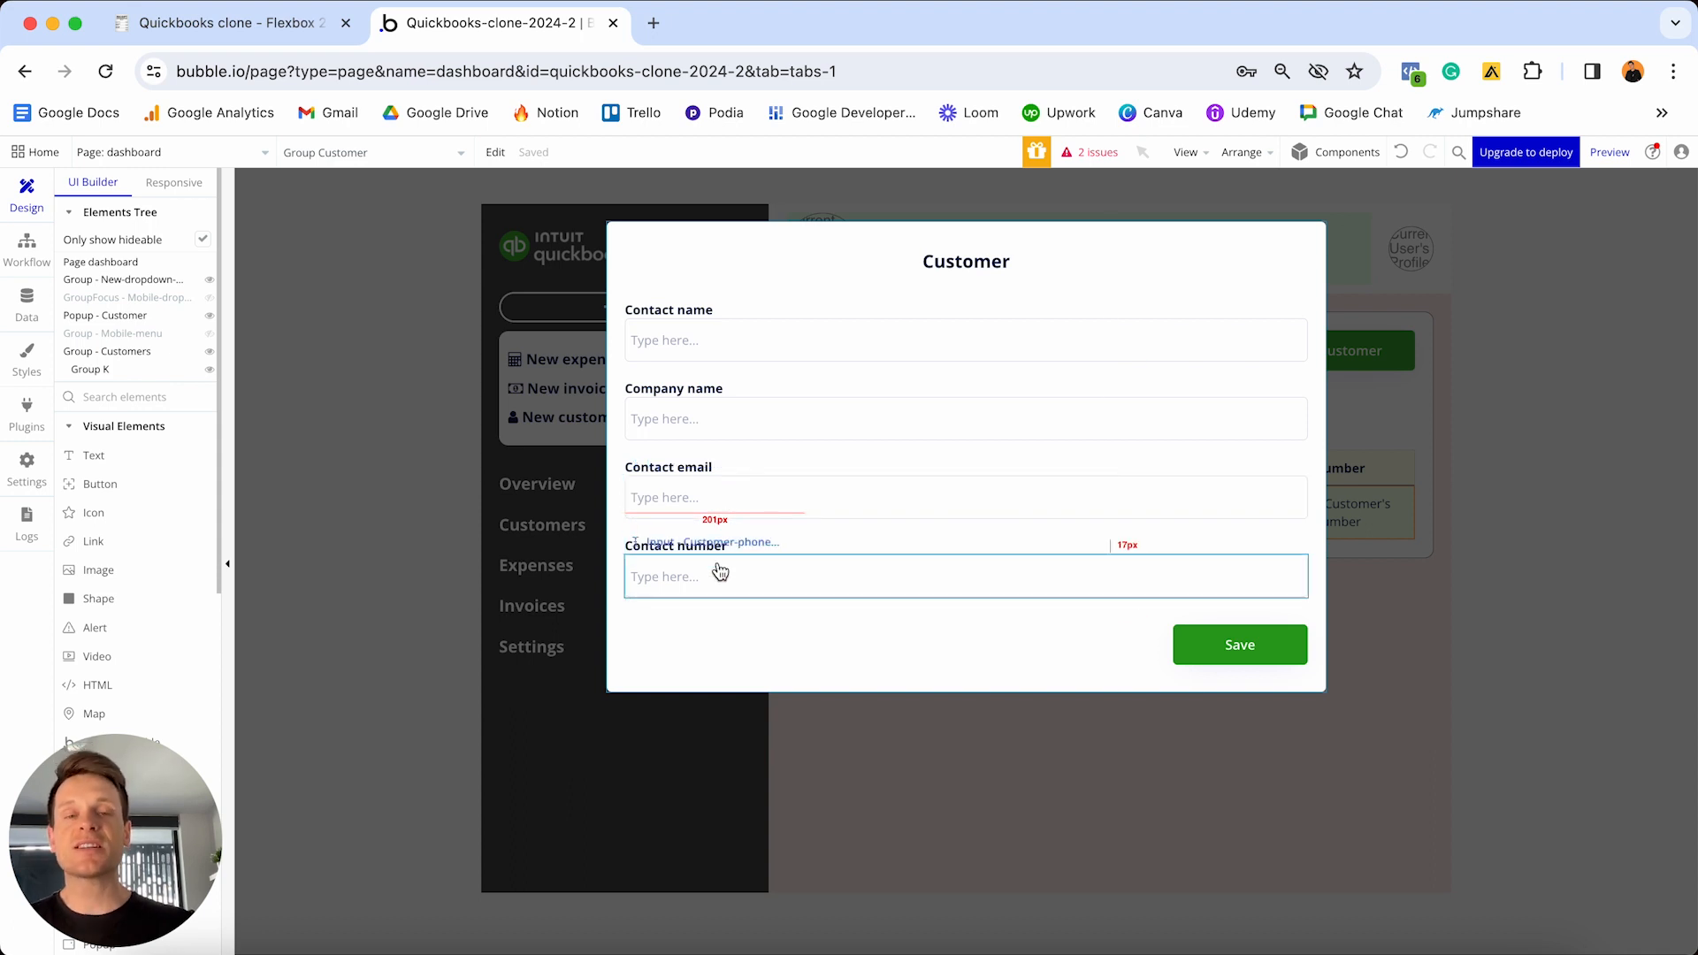
- Prefill Contact name and Company name inputs with Parent group's Customer's Contact-name and Company-name
double_click(780, 251)
drag(940, 360, 1242, 199)
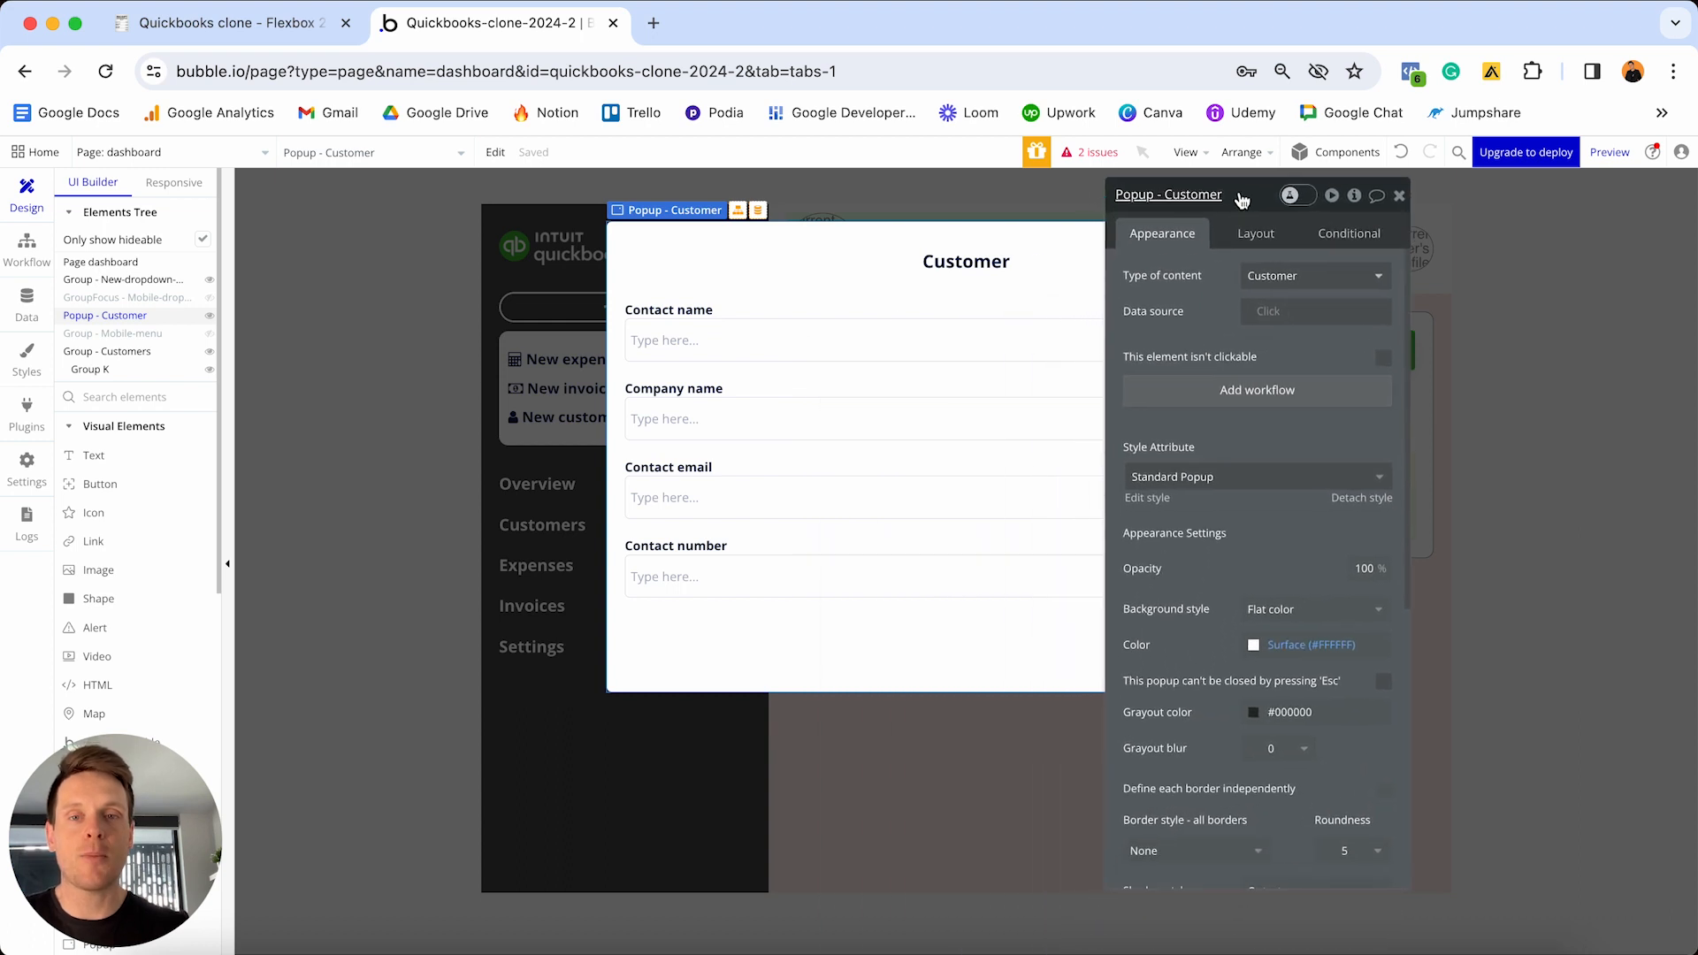
click(786, 345)
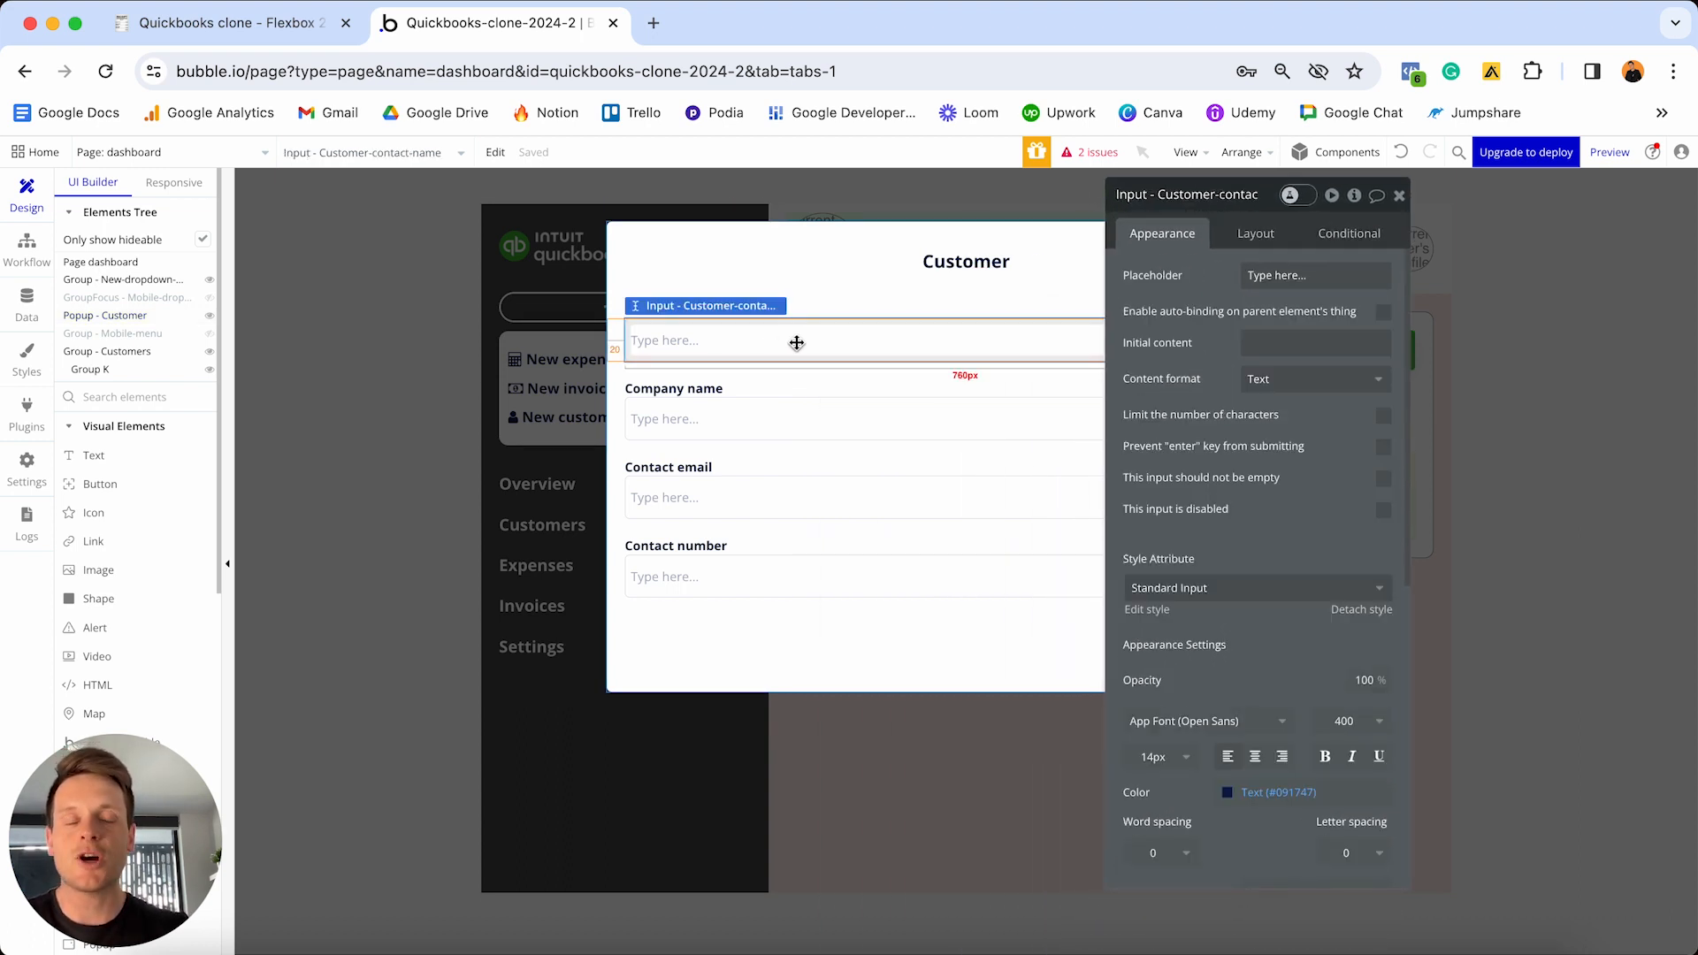
click(1279, 342)
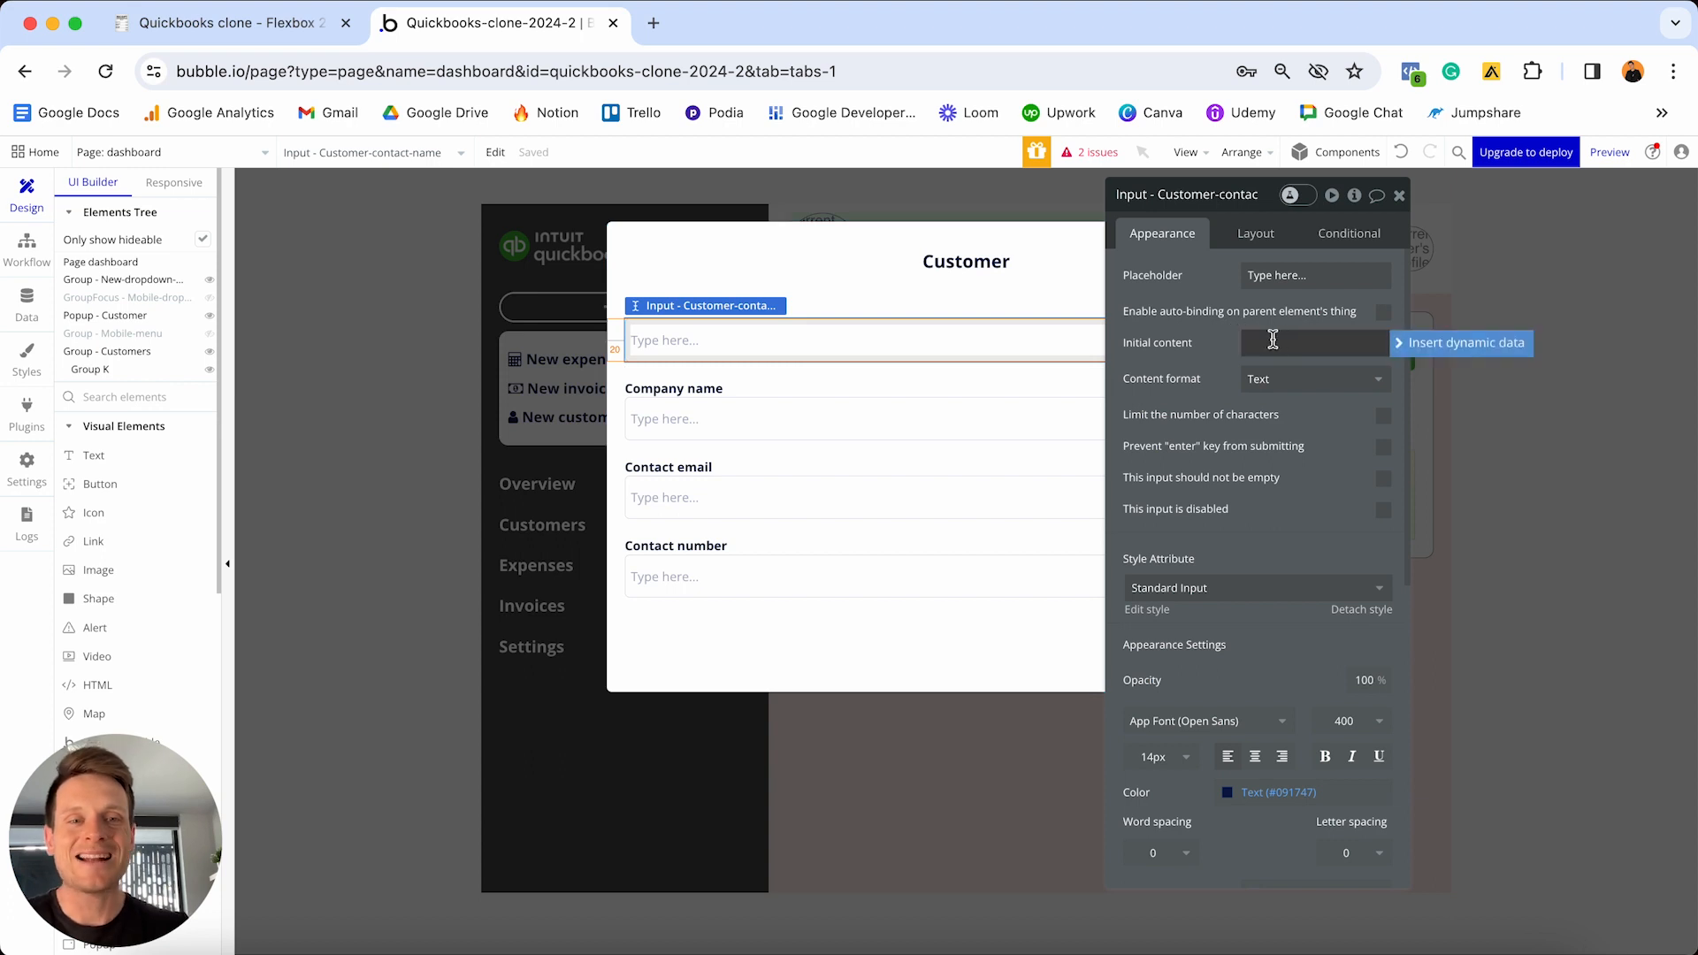
click(1403, 344)
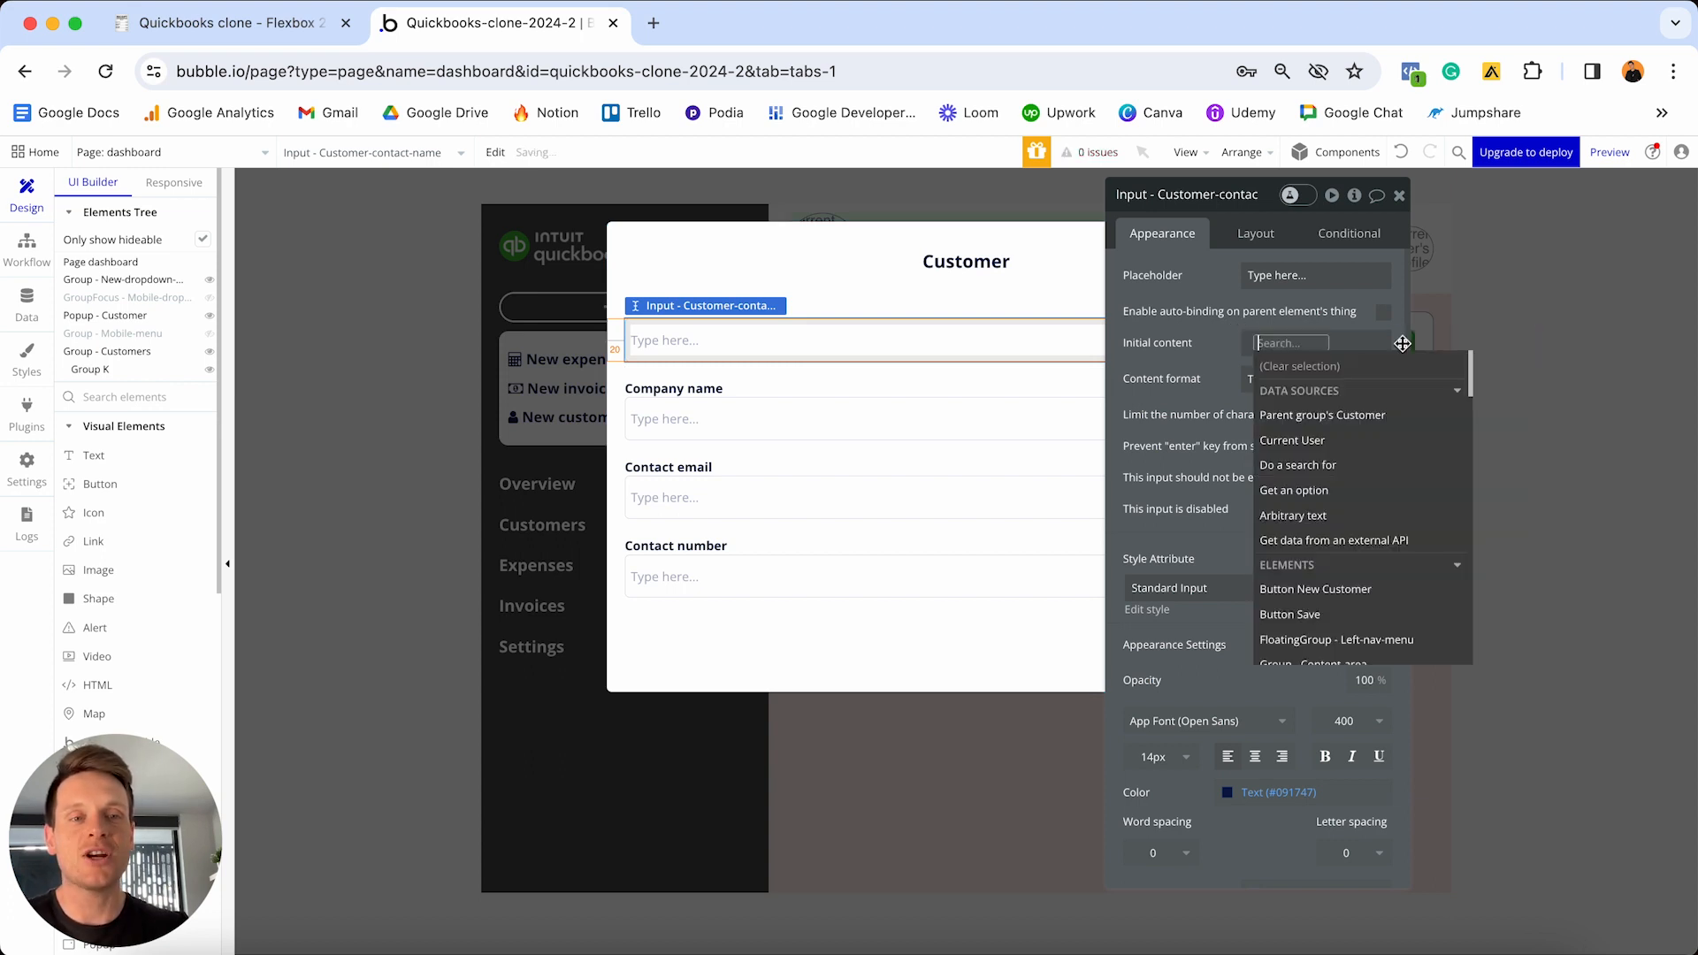
click(1343, 417)
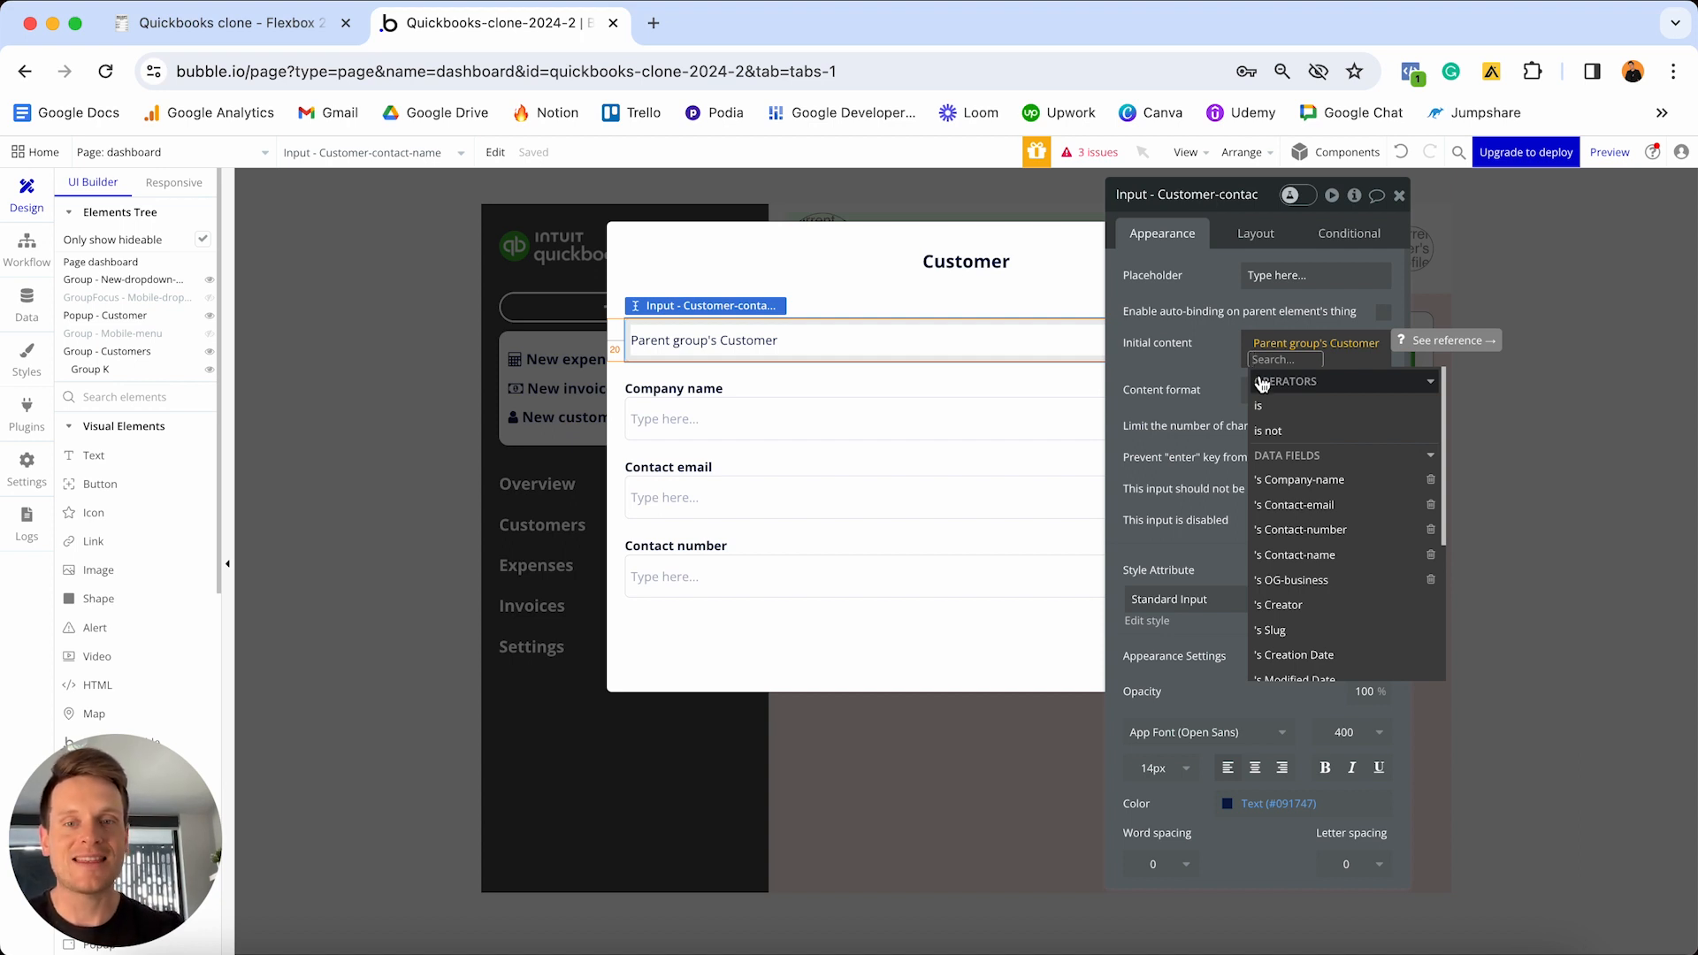
click(1317, 557)
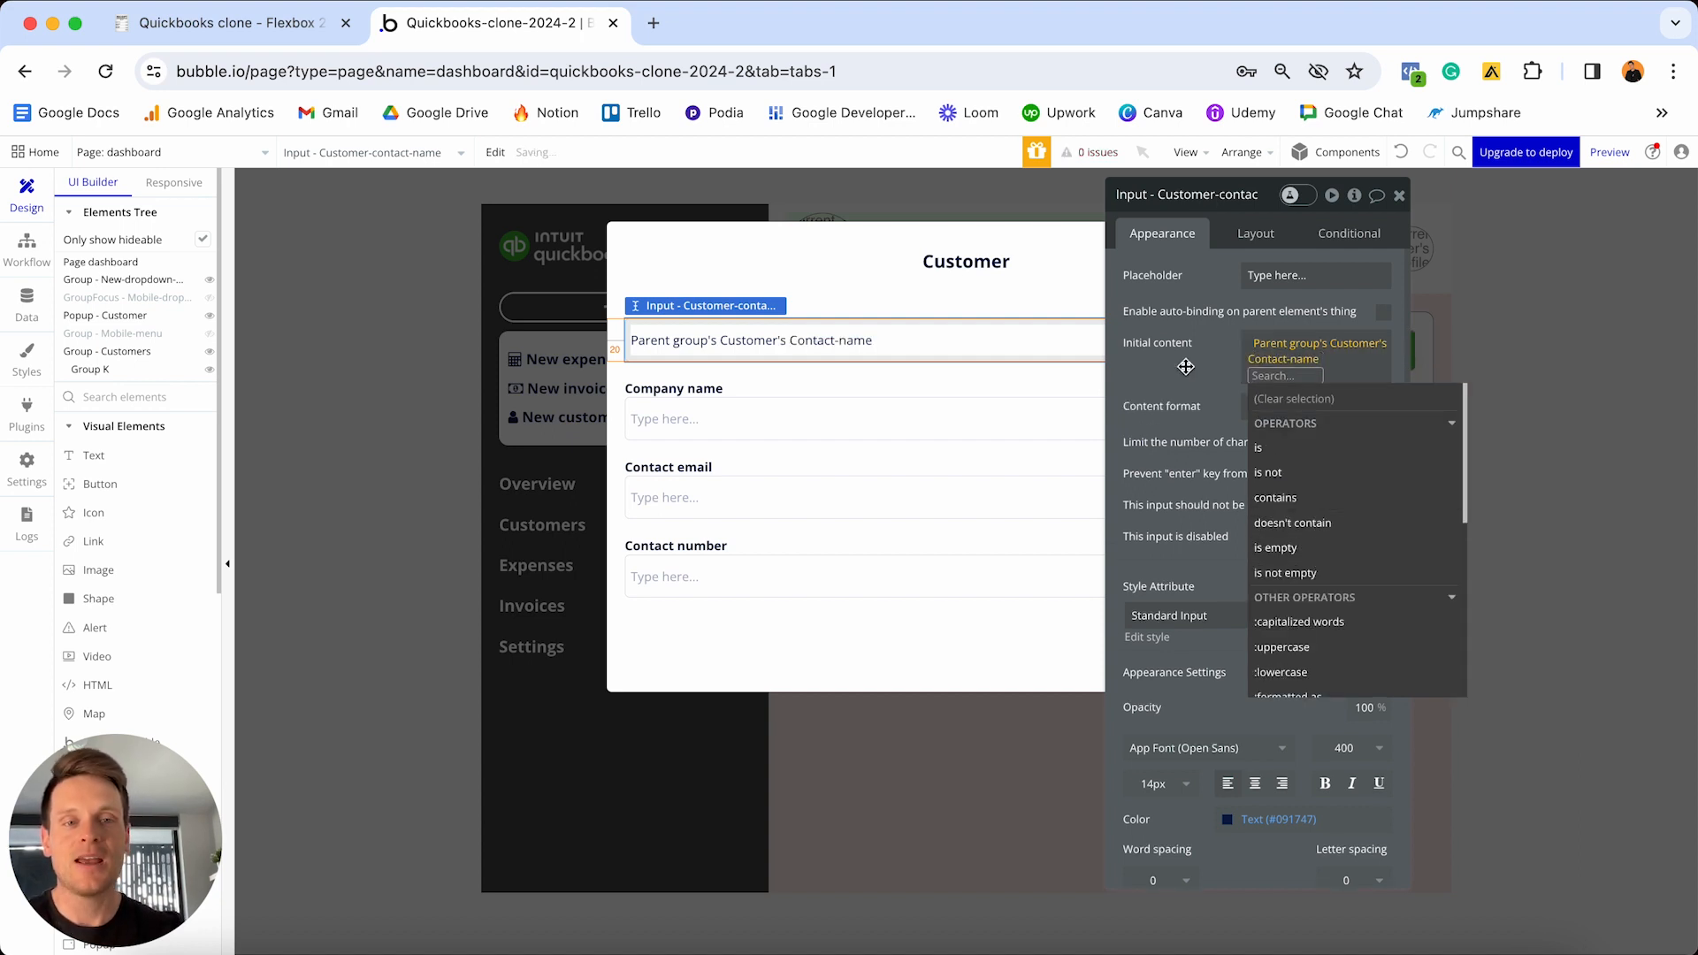
click(1186, 368)
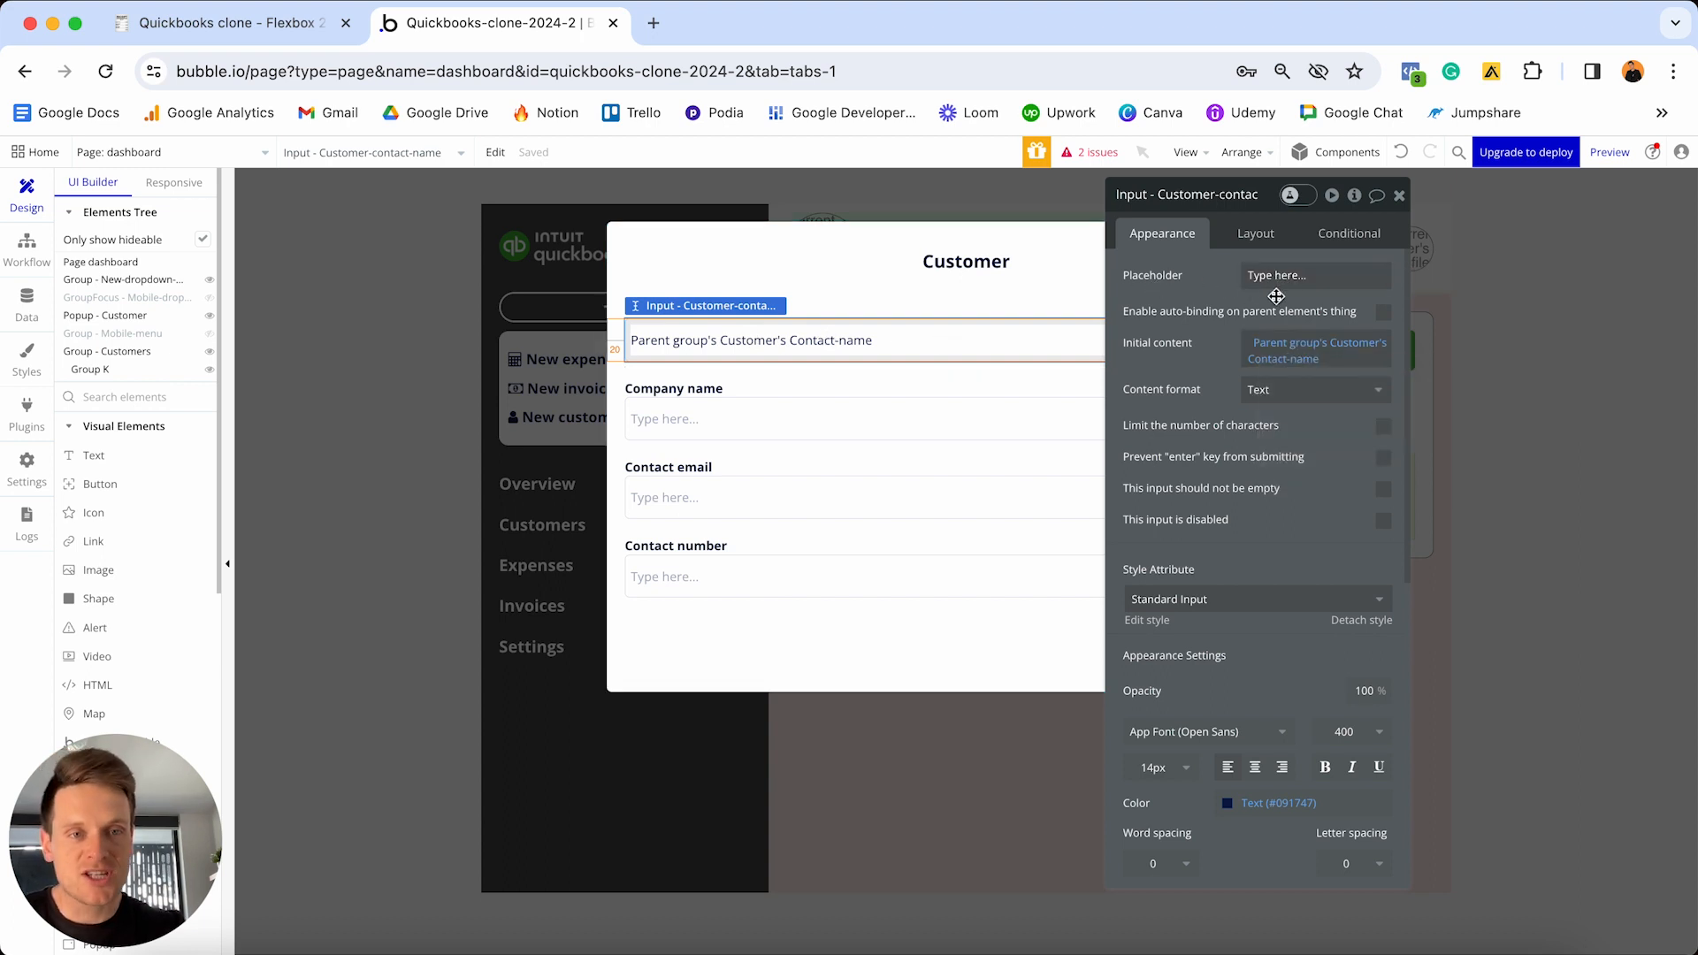
click(717, 427)
click(1280, 345)
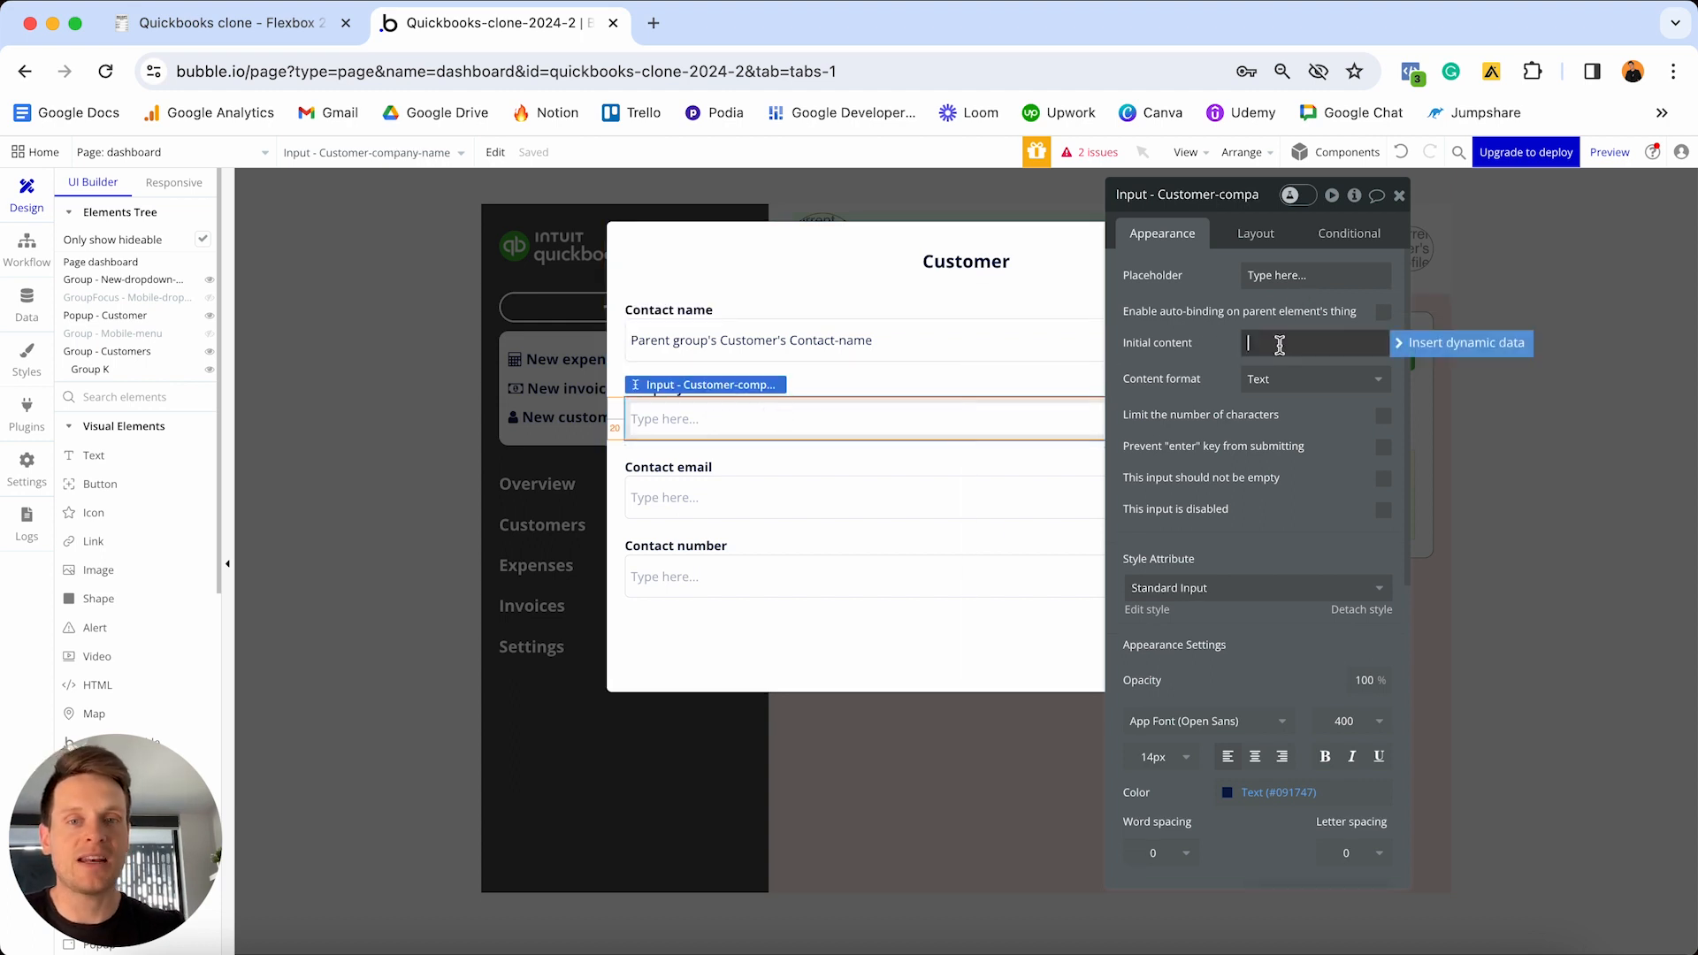
click(1398, 344)
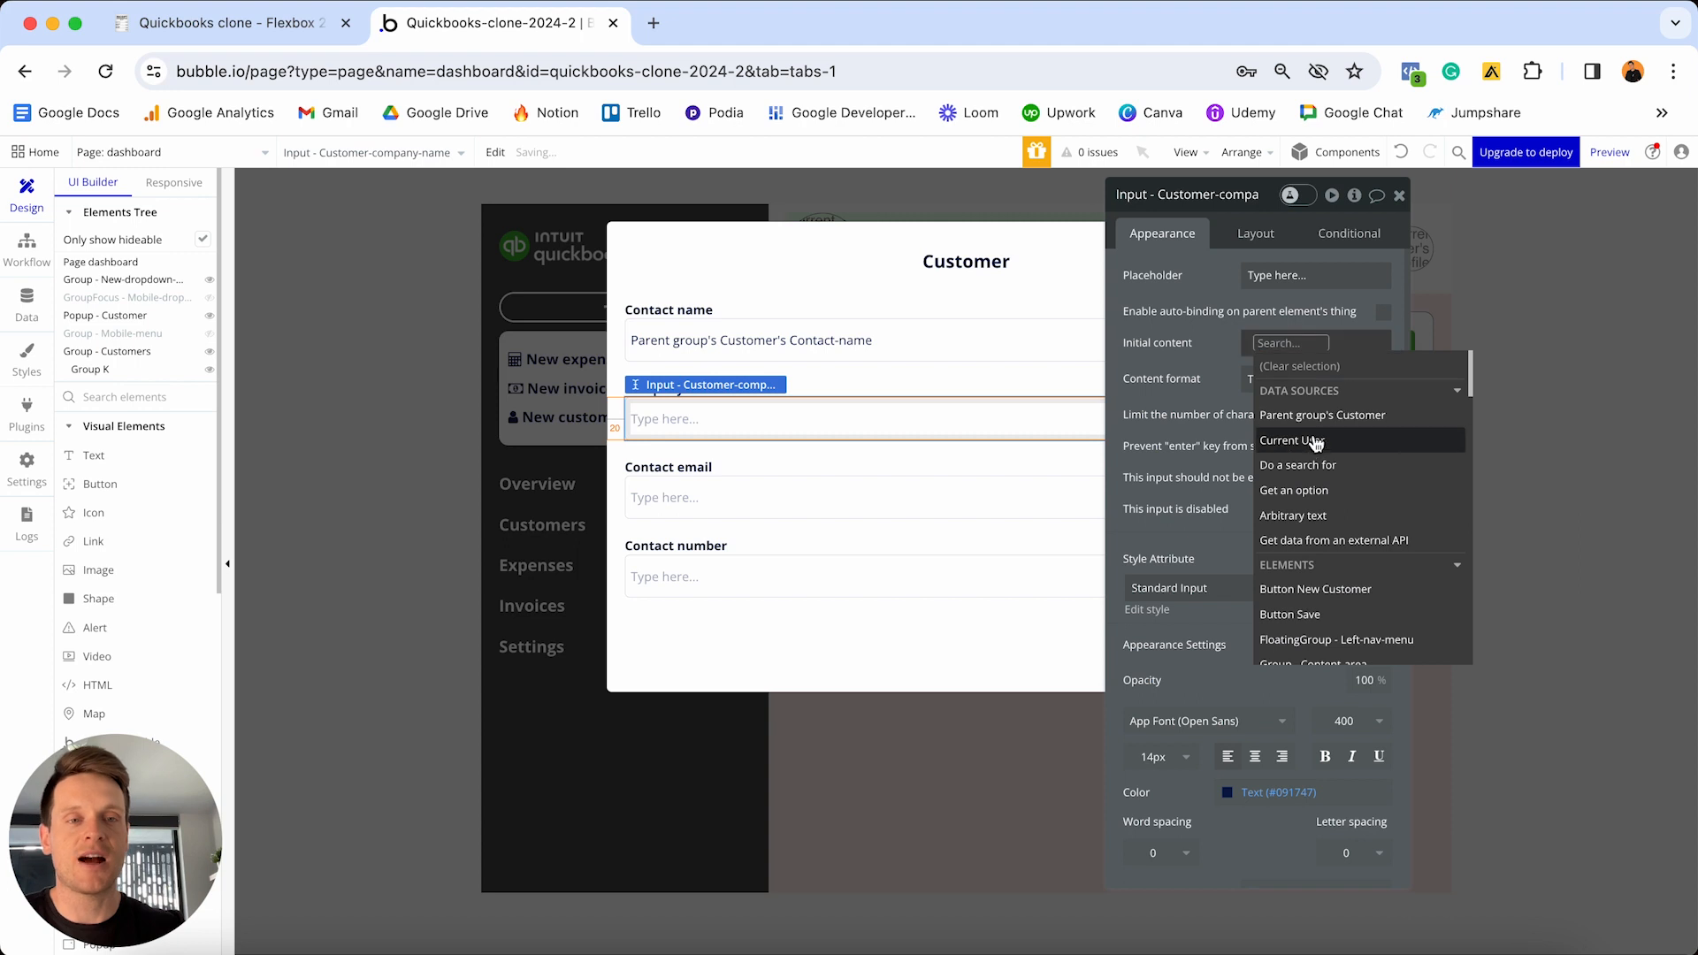
click(1301, 416)
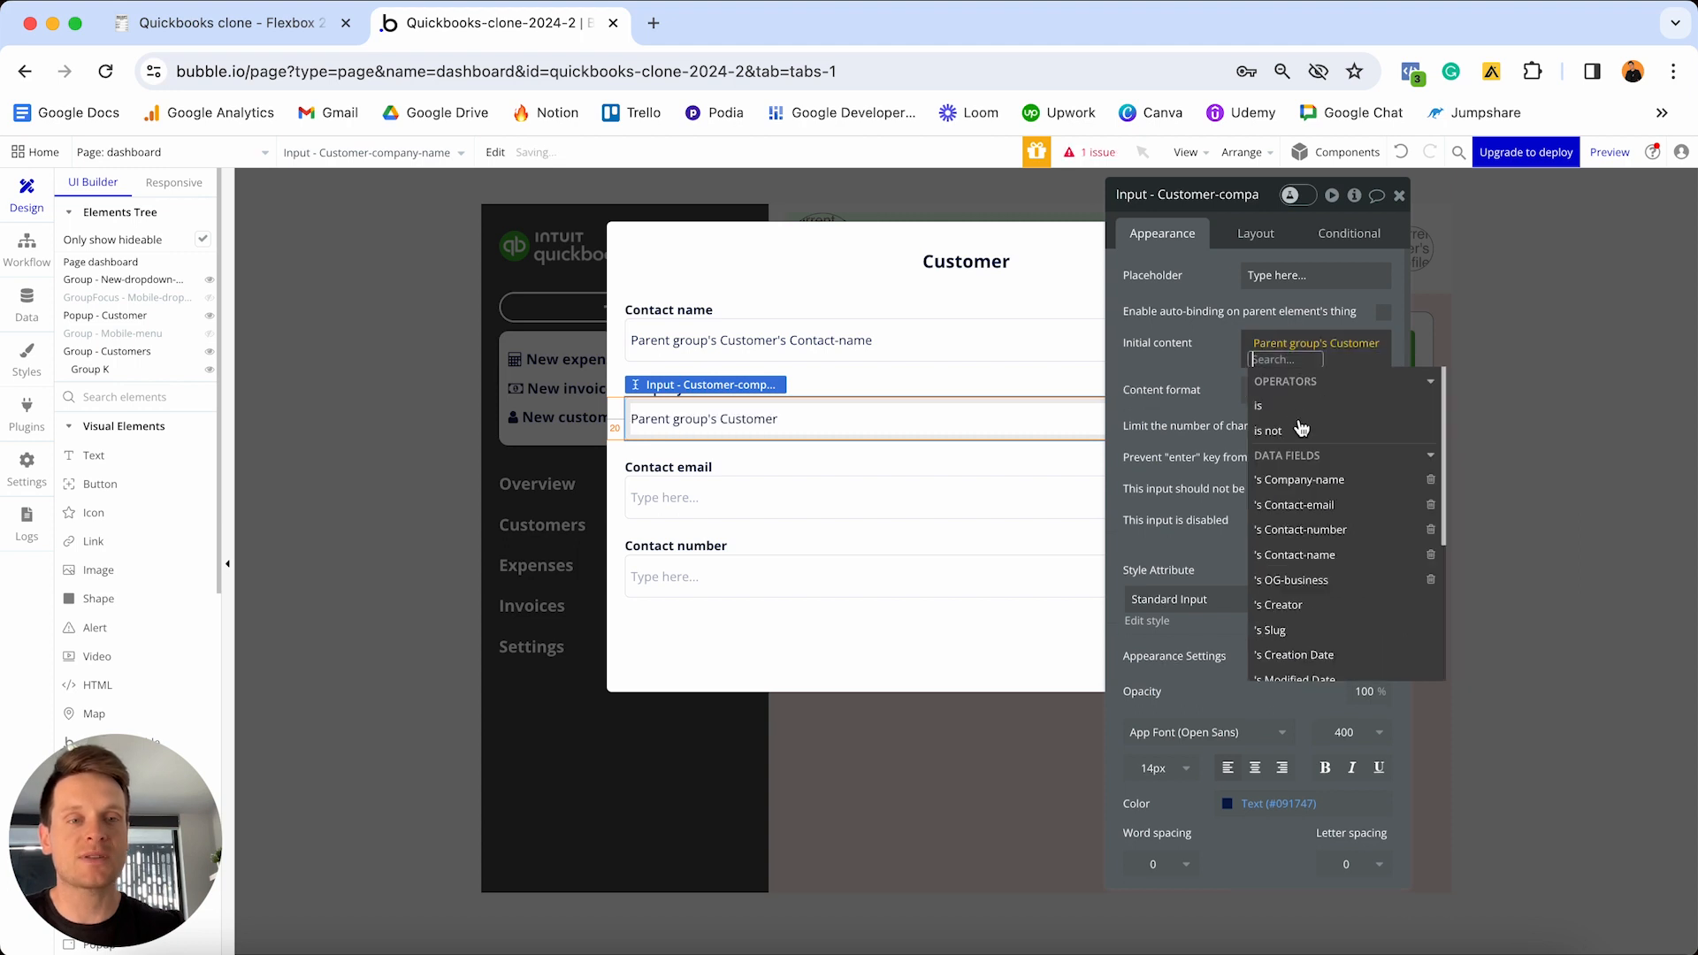
click(1299, 479)
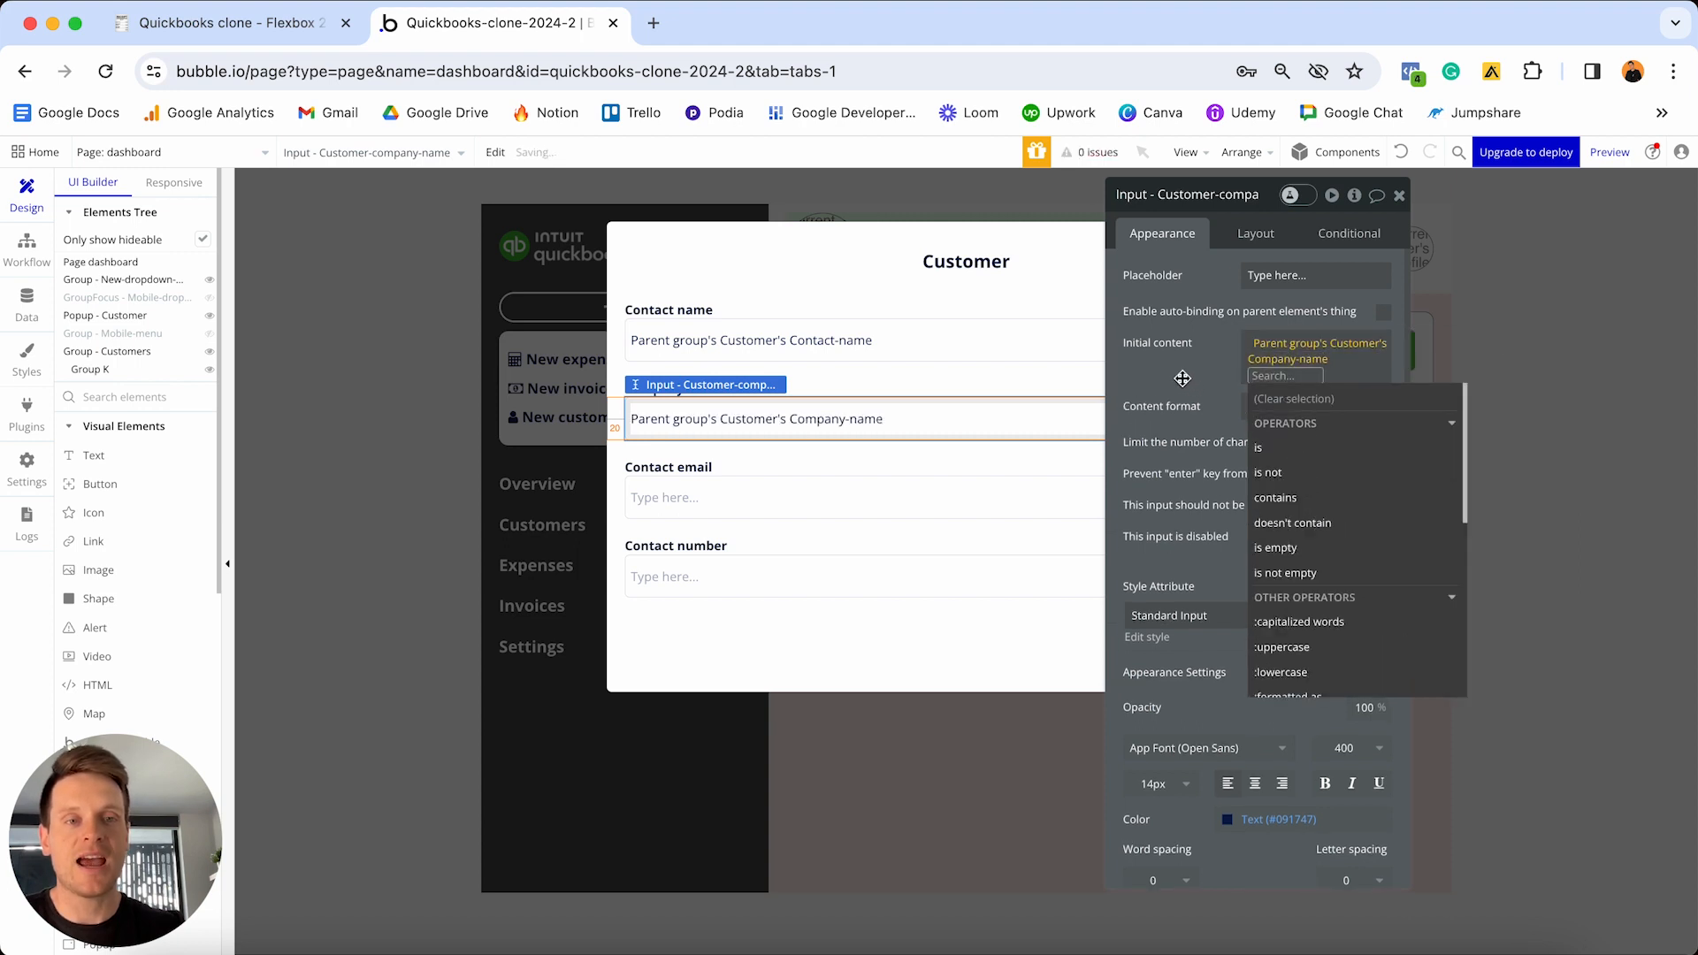
- Prefill Contact email and Contact number inputs with Parent group's Customer's Contact-email and Contact-number
click(918, 506)
click(1271, 344)
click(1451, 344)
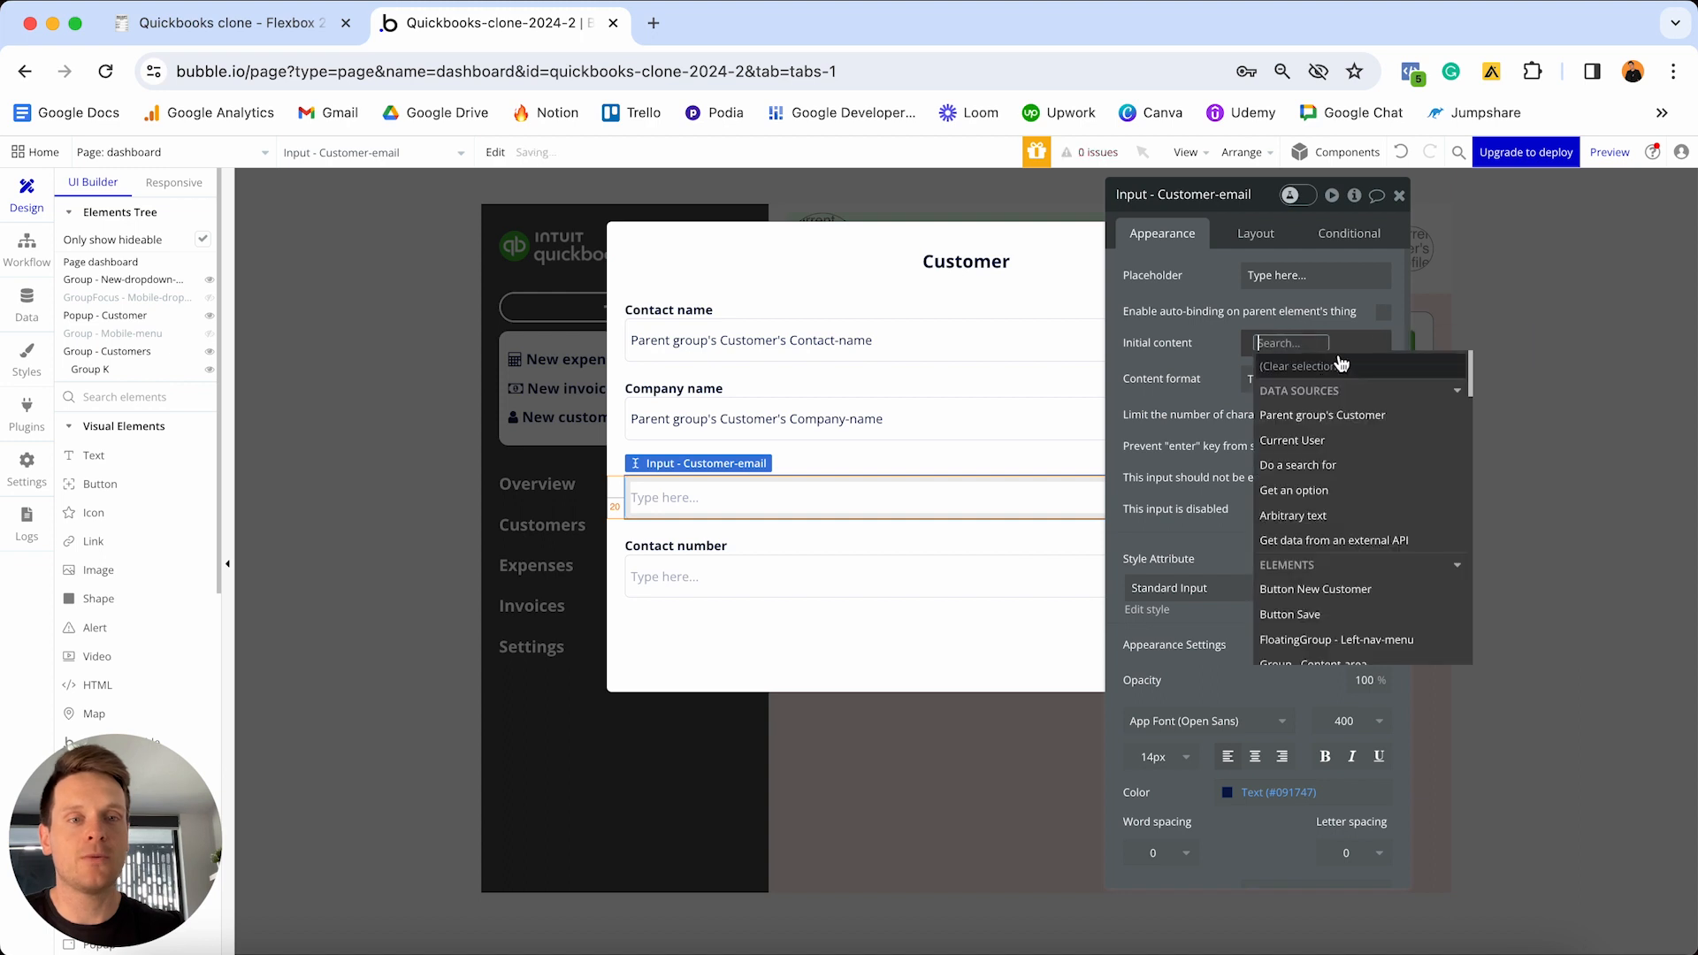
click(1276, 417)
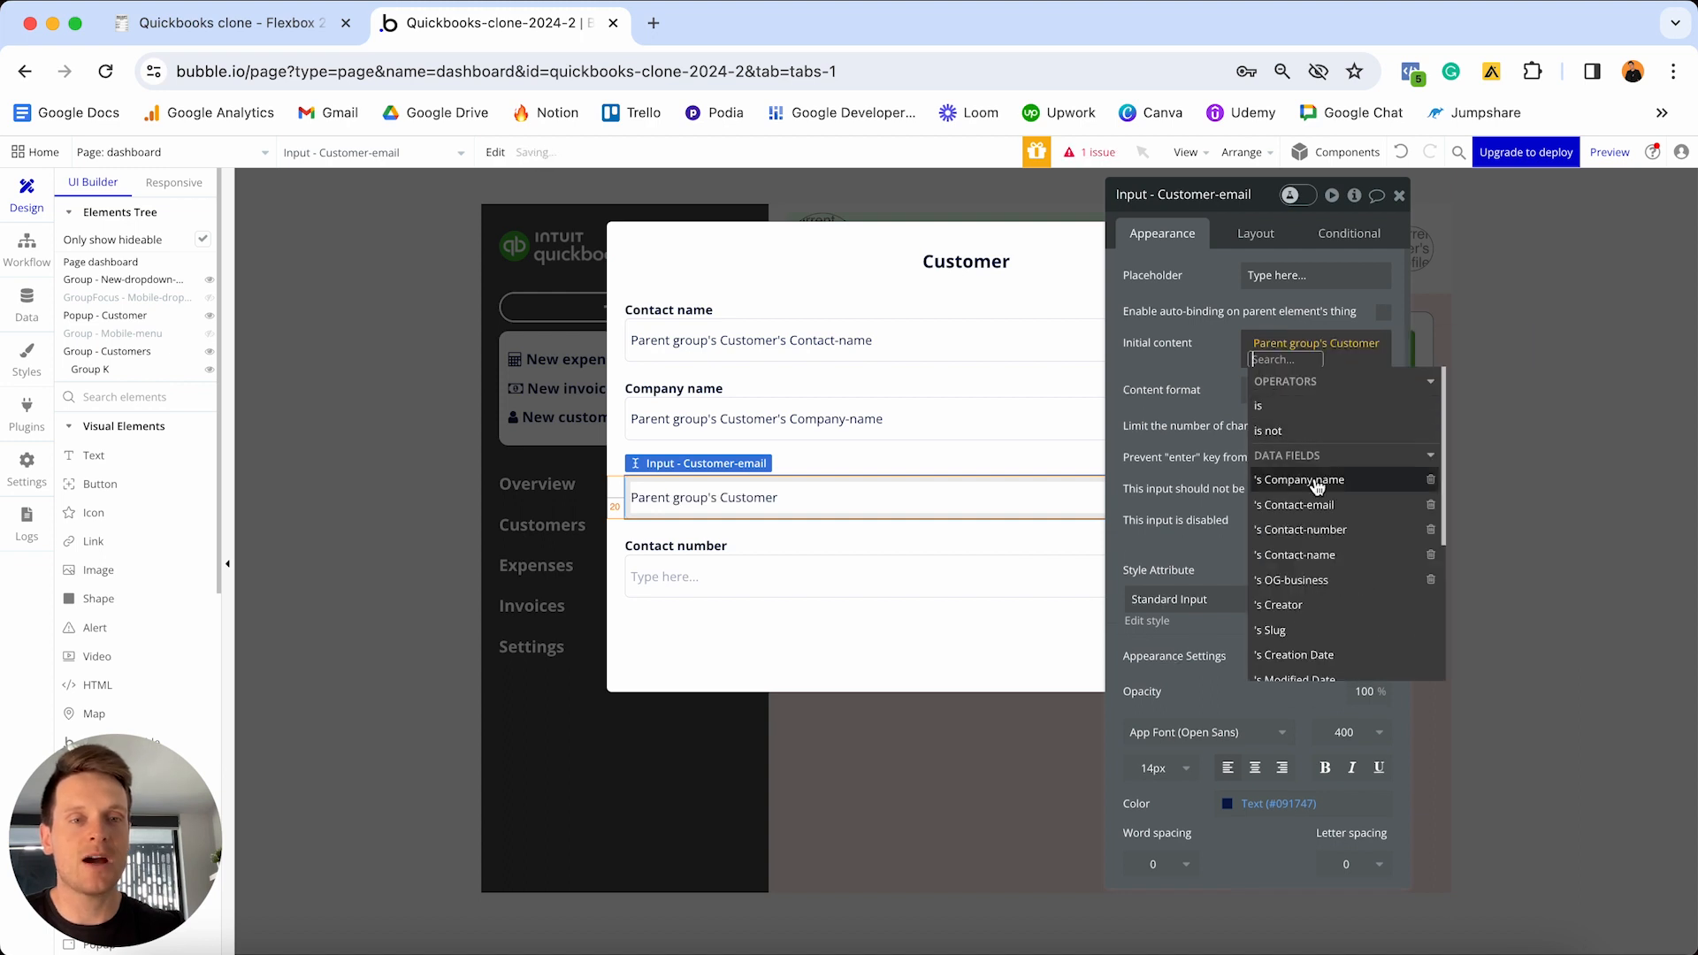
click(1299, 505)
click(1203, 379)
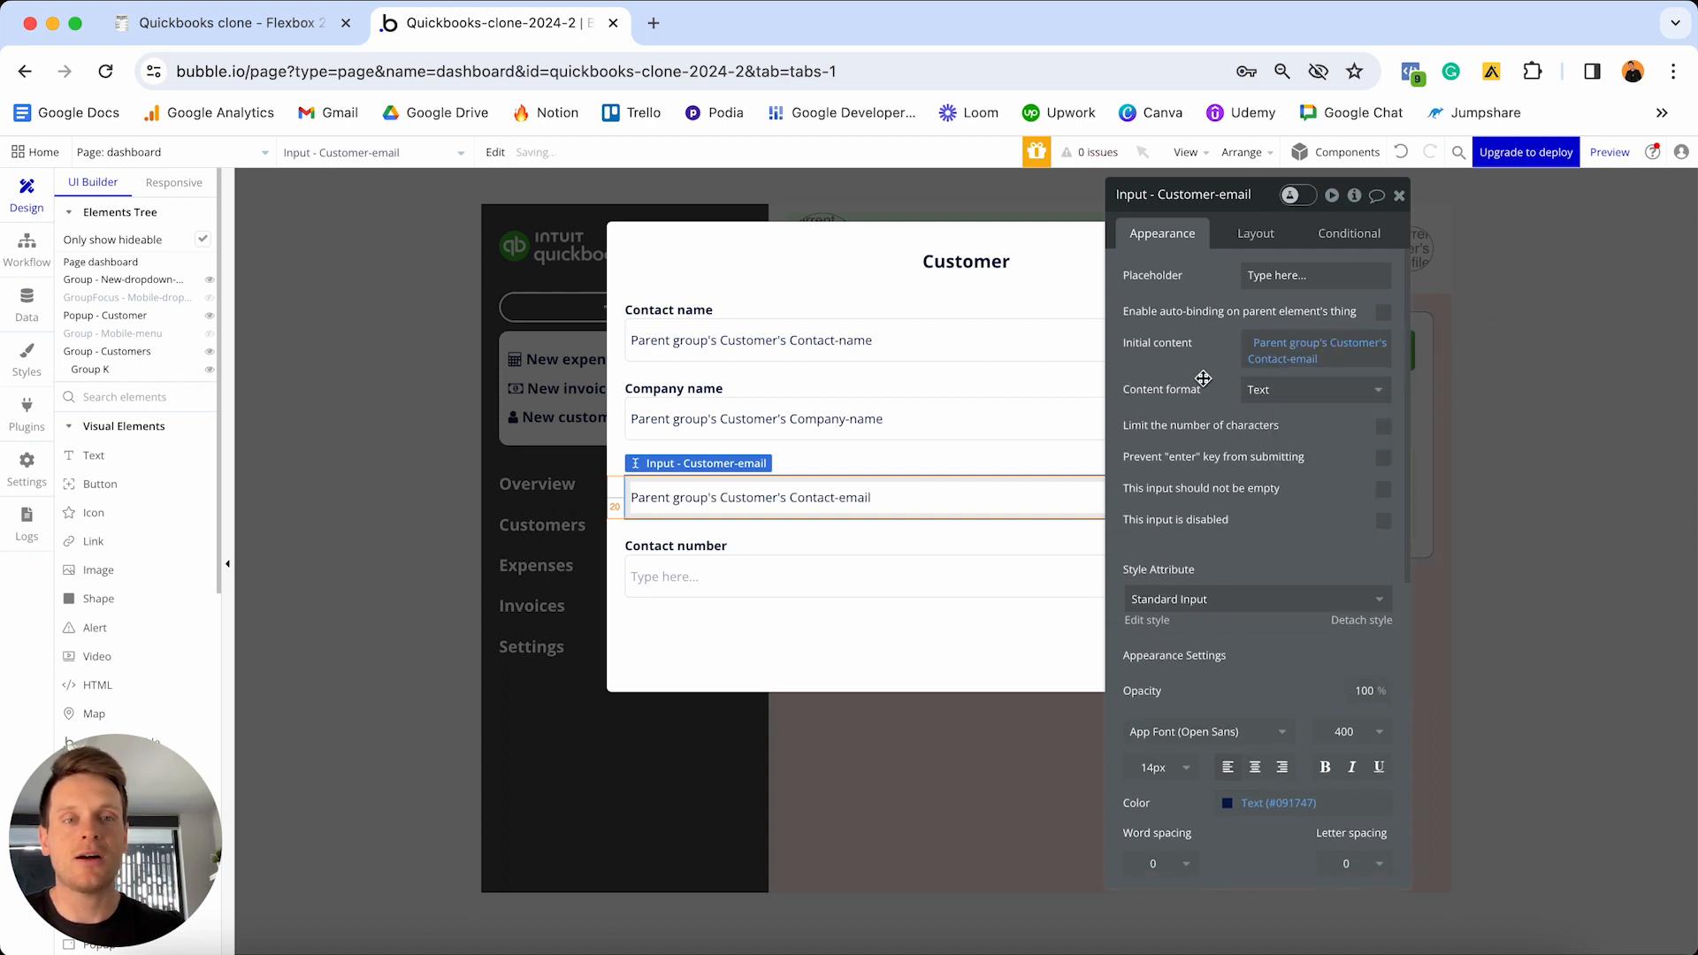
click(727, 585)
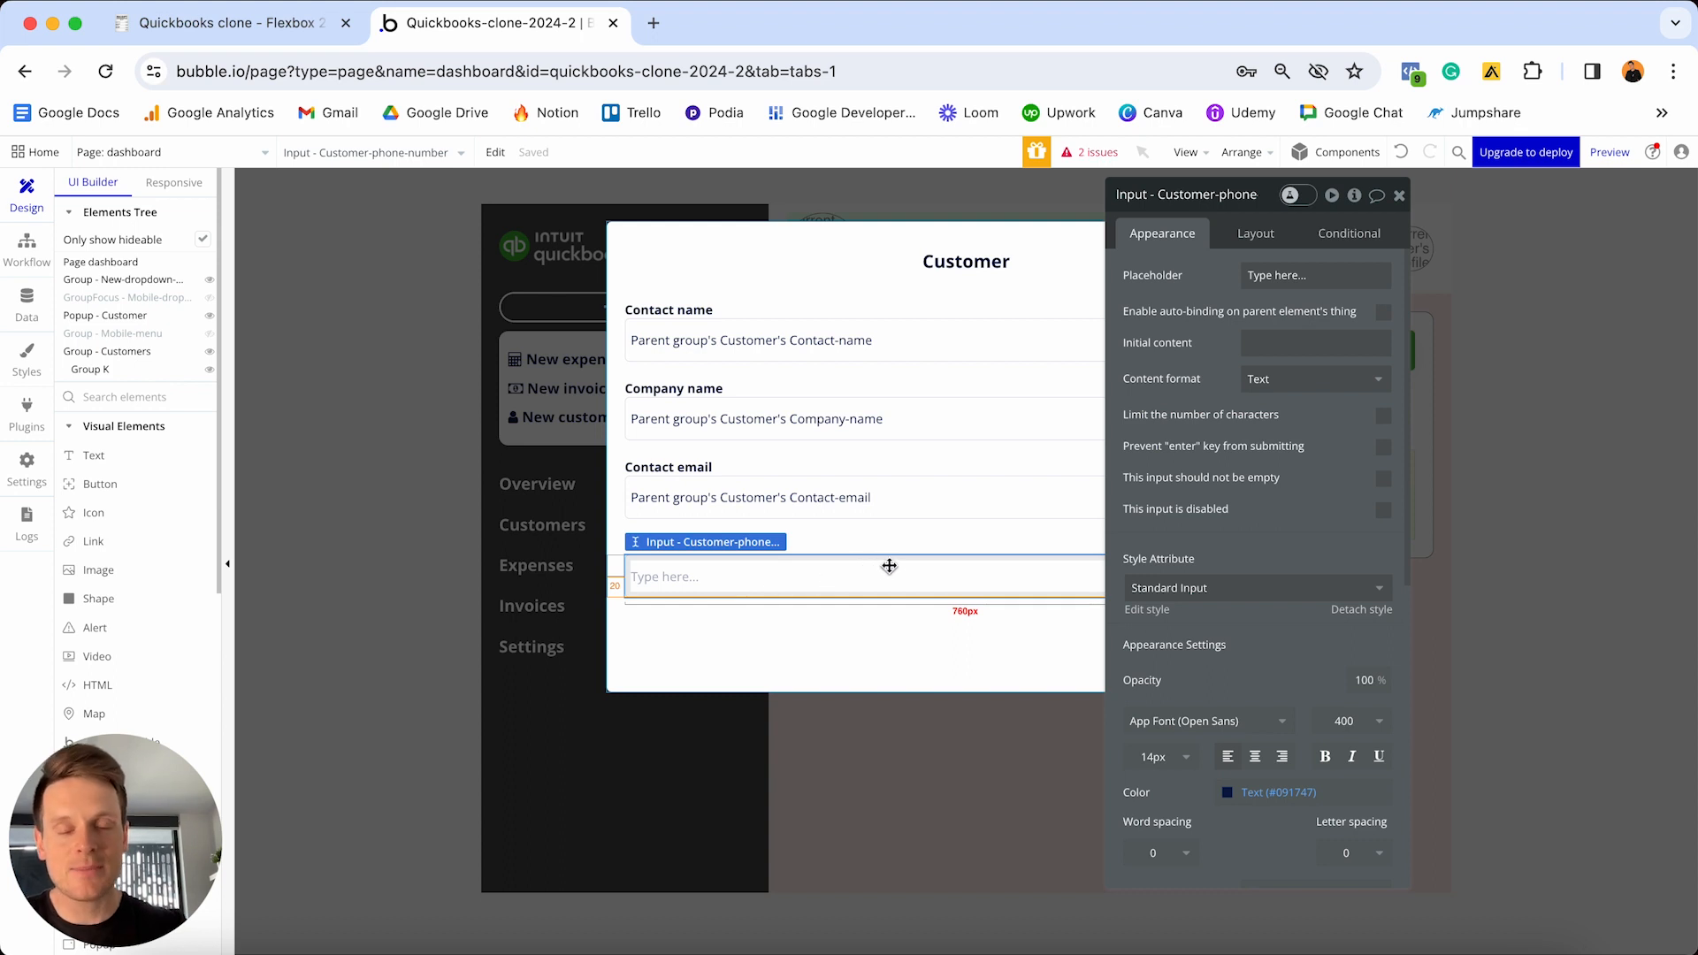
click(1249, 343)
click(1422, 345)
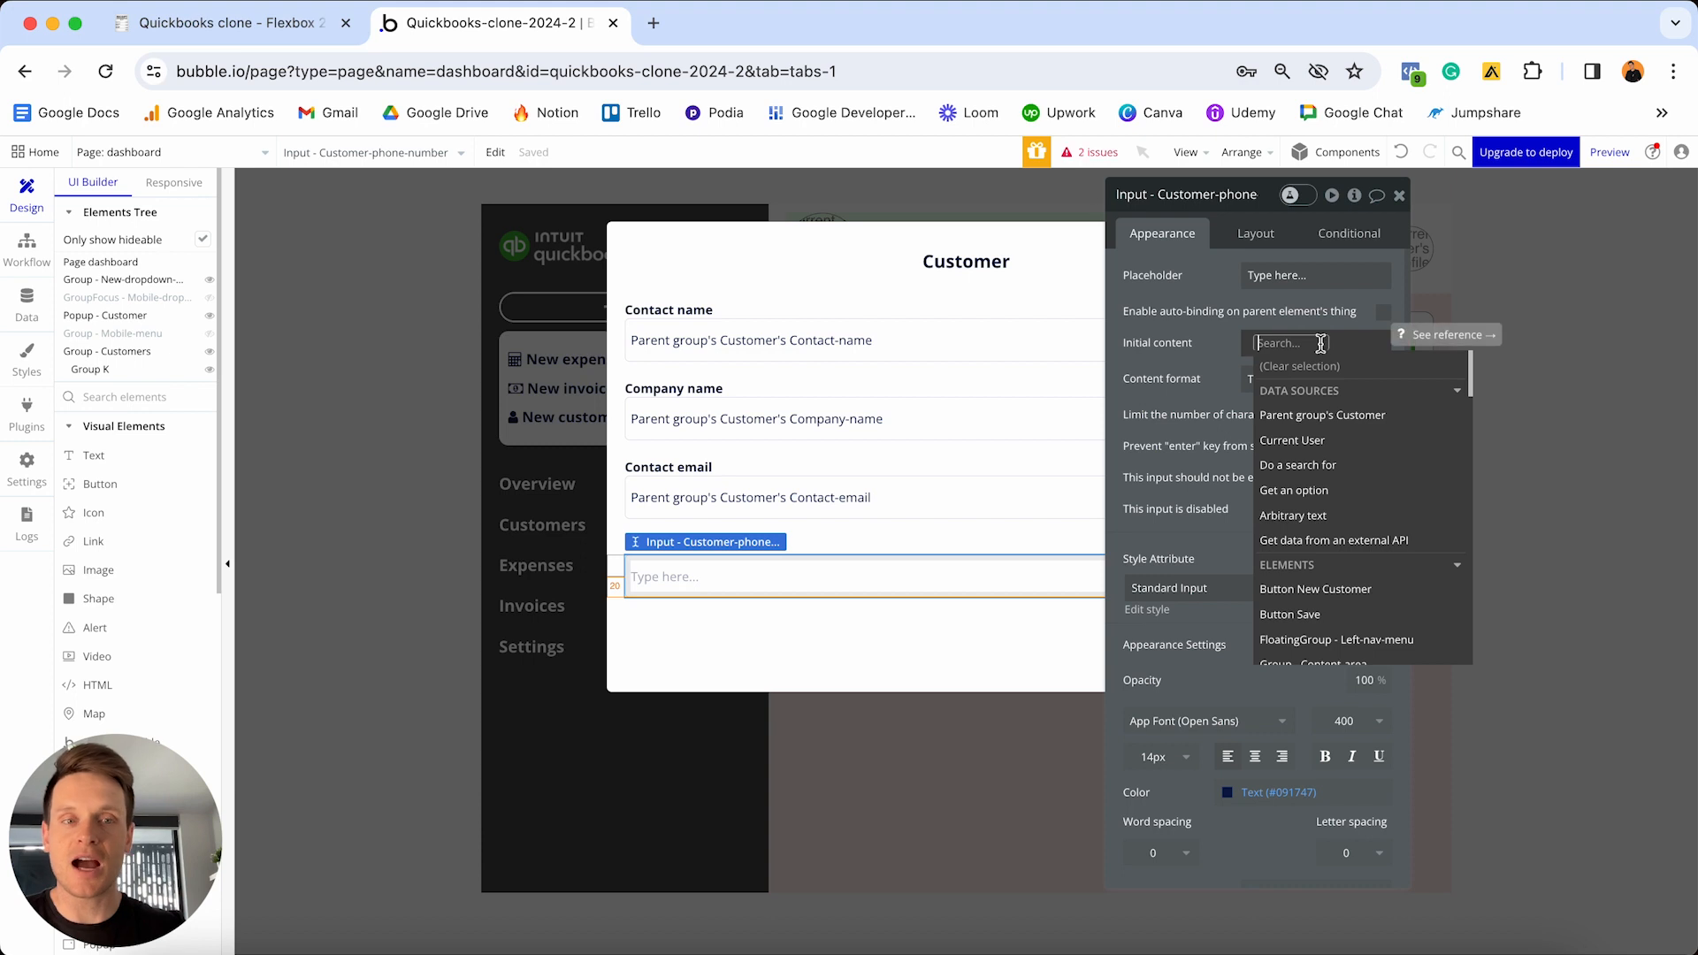
click(1314, 416)
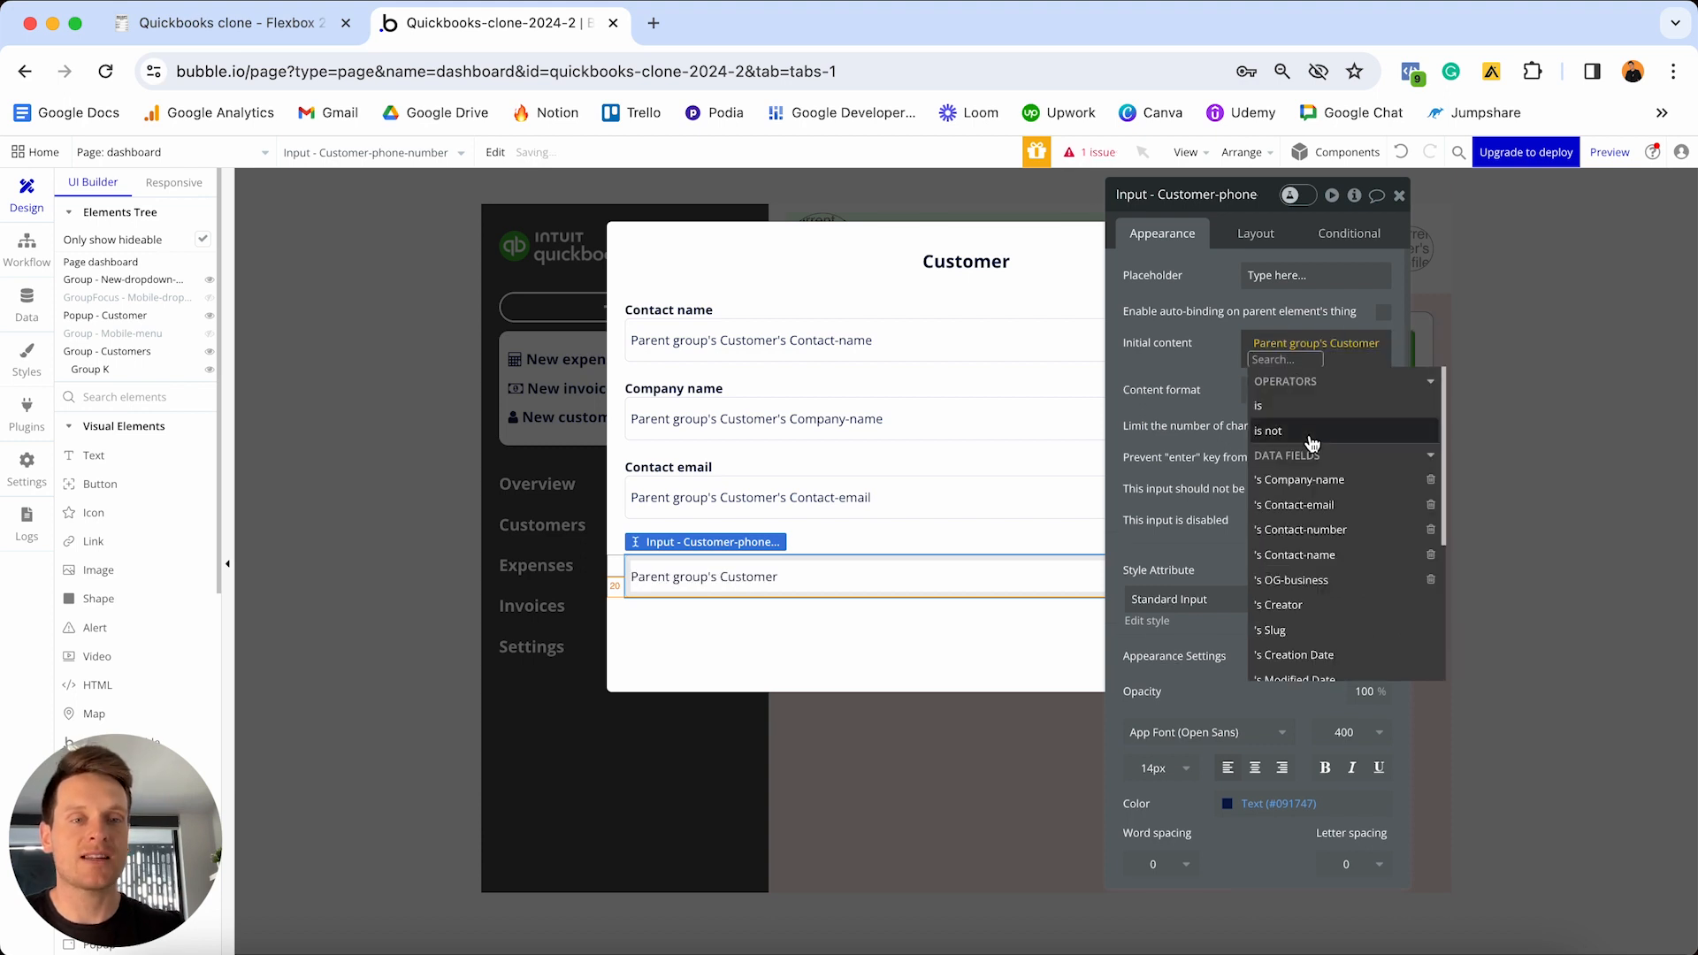
click(1324, 542)
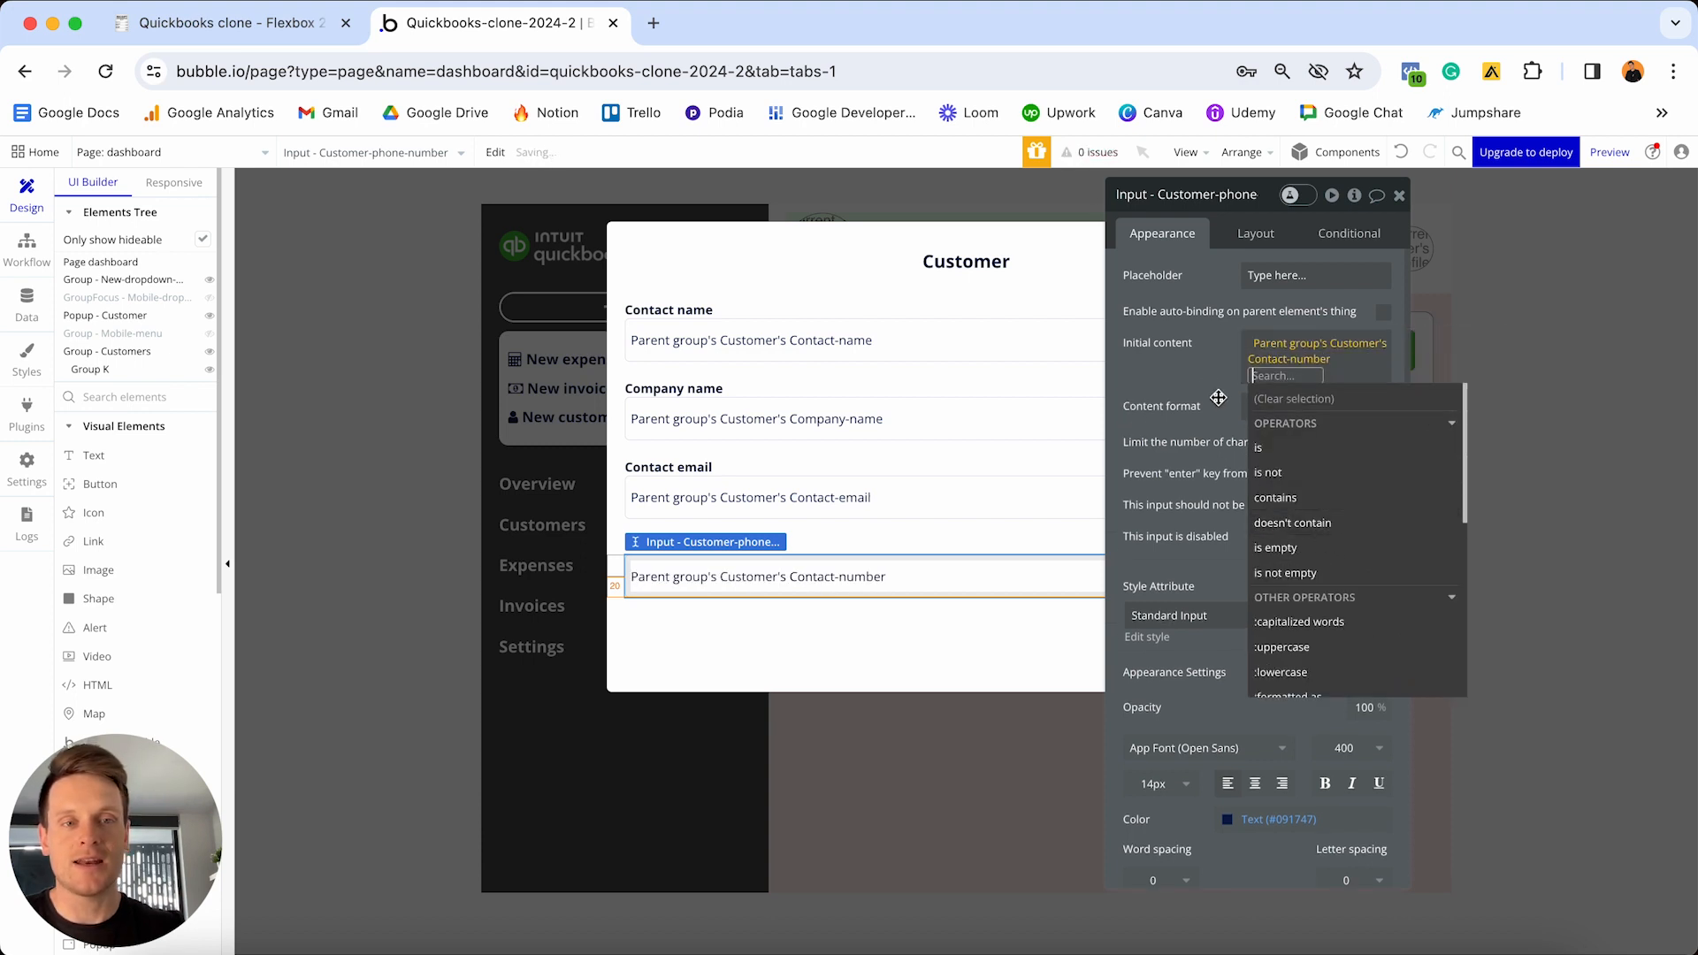
click(1210, 383)
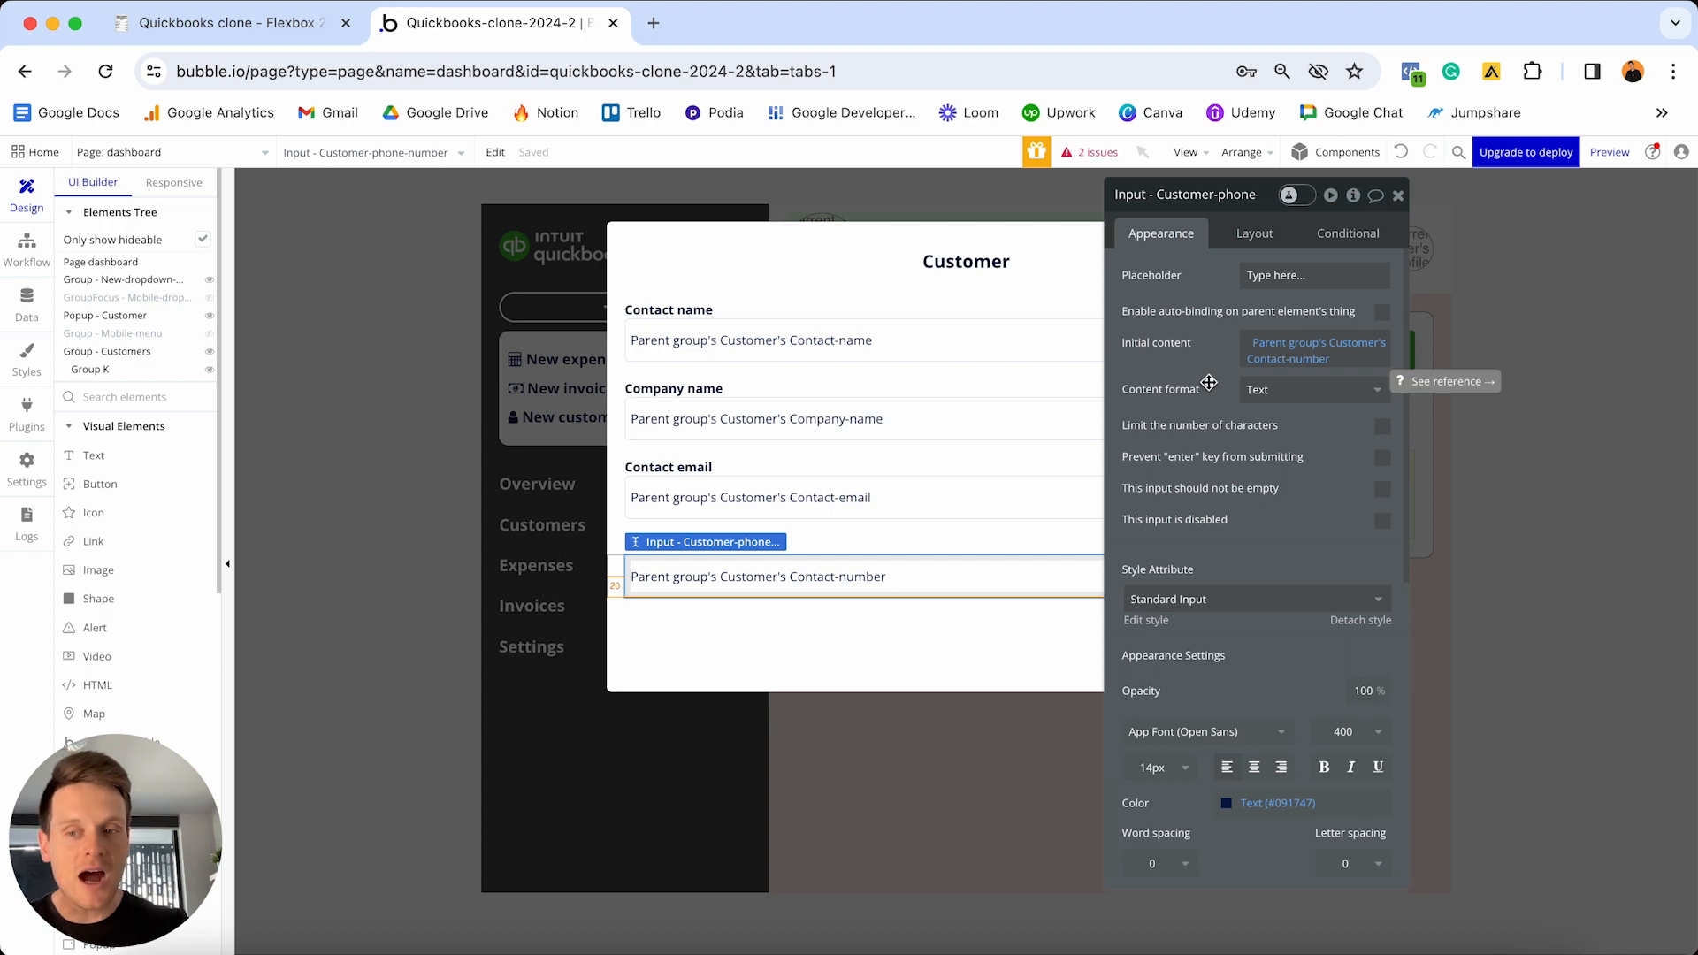
drag(1187, 211, 1423, 214)
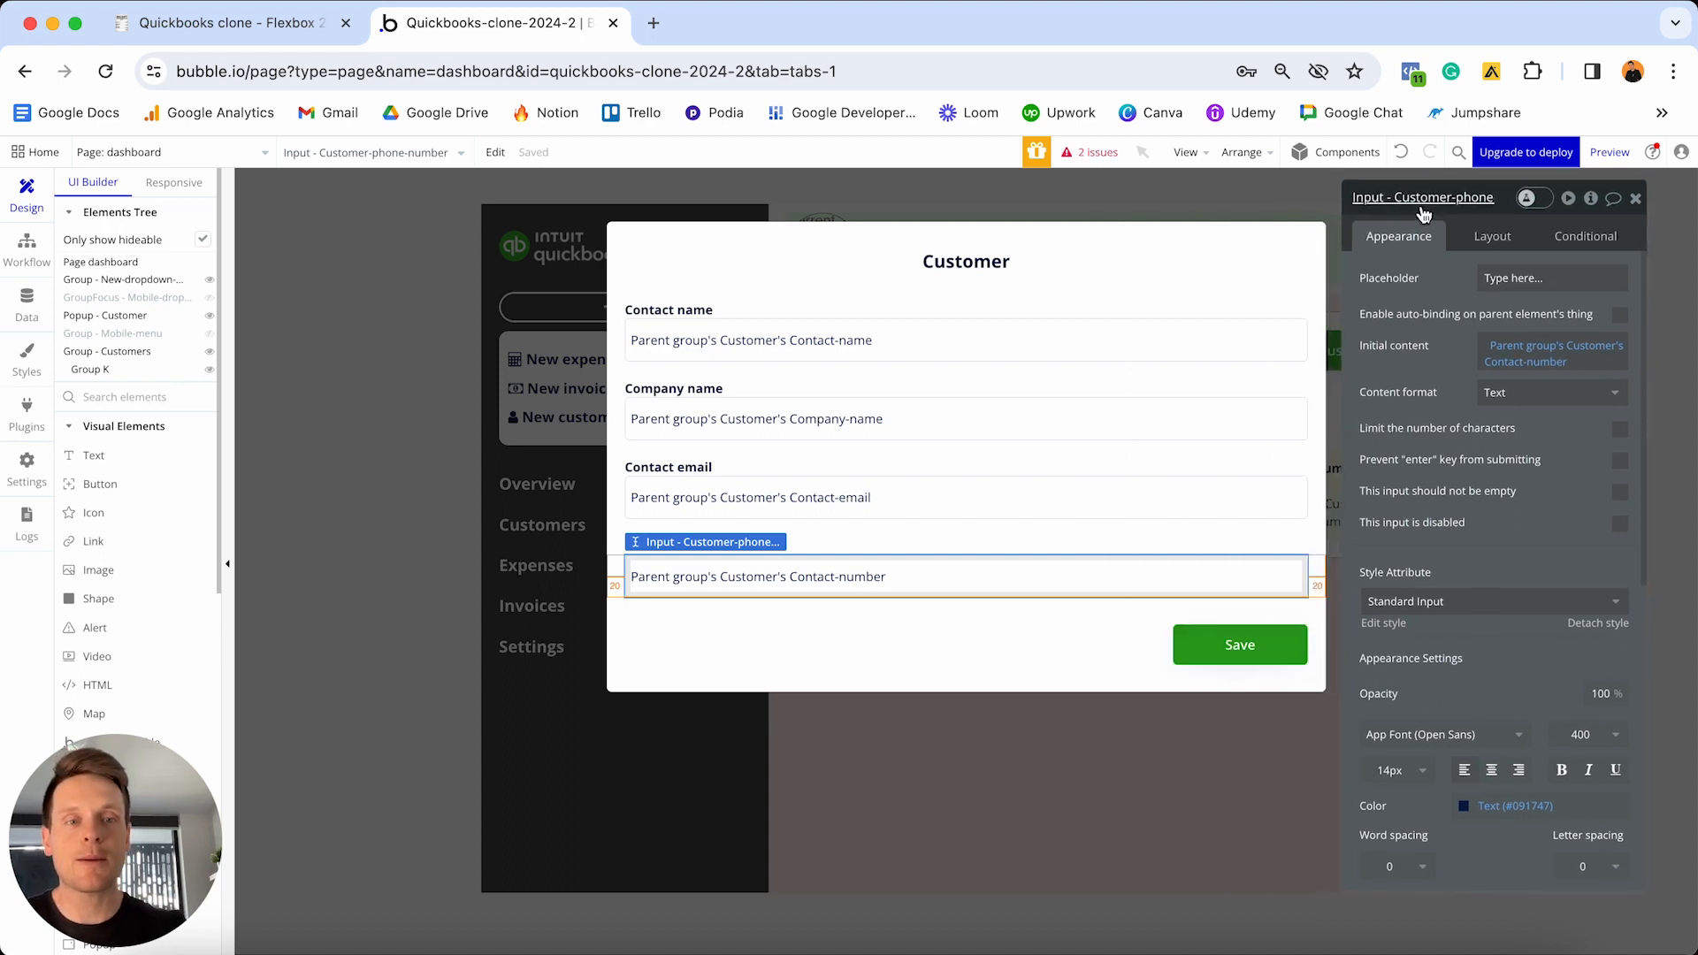
- Add an 'An element is clicked' event with Button Save as its element
click(1249, 647)
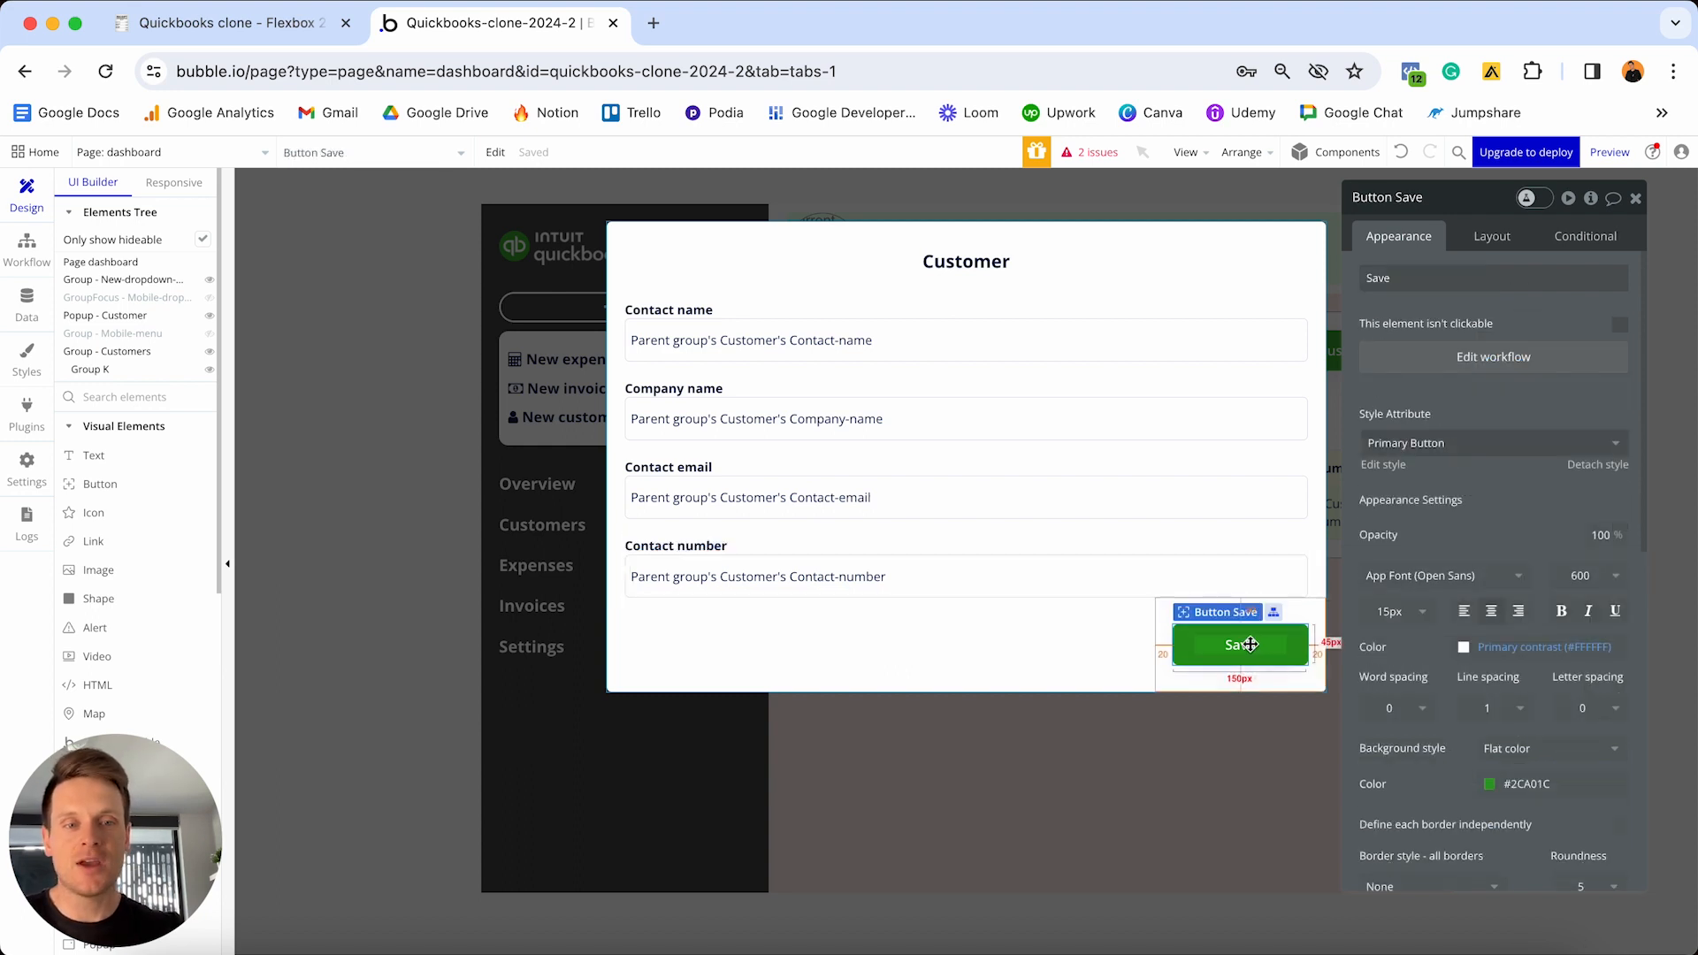
click(1446, 358)
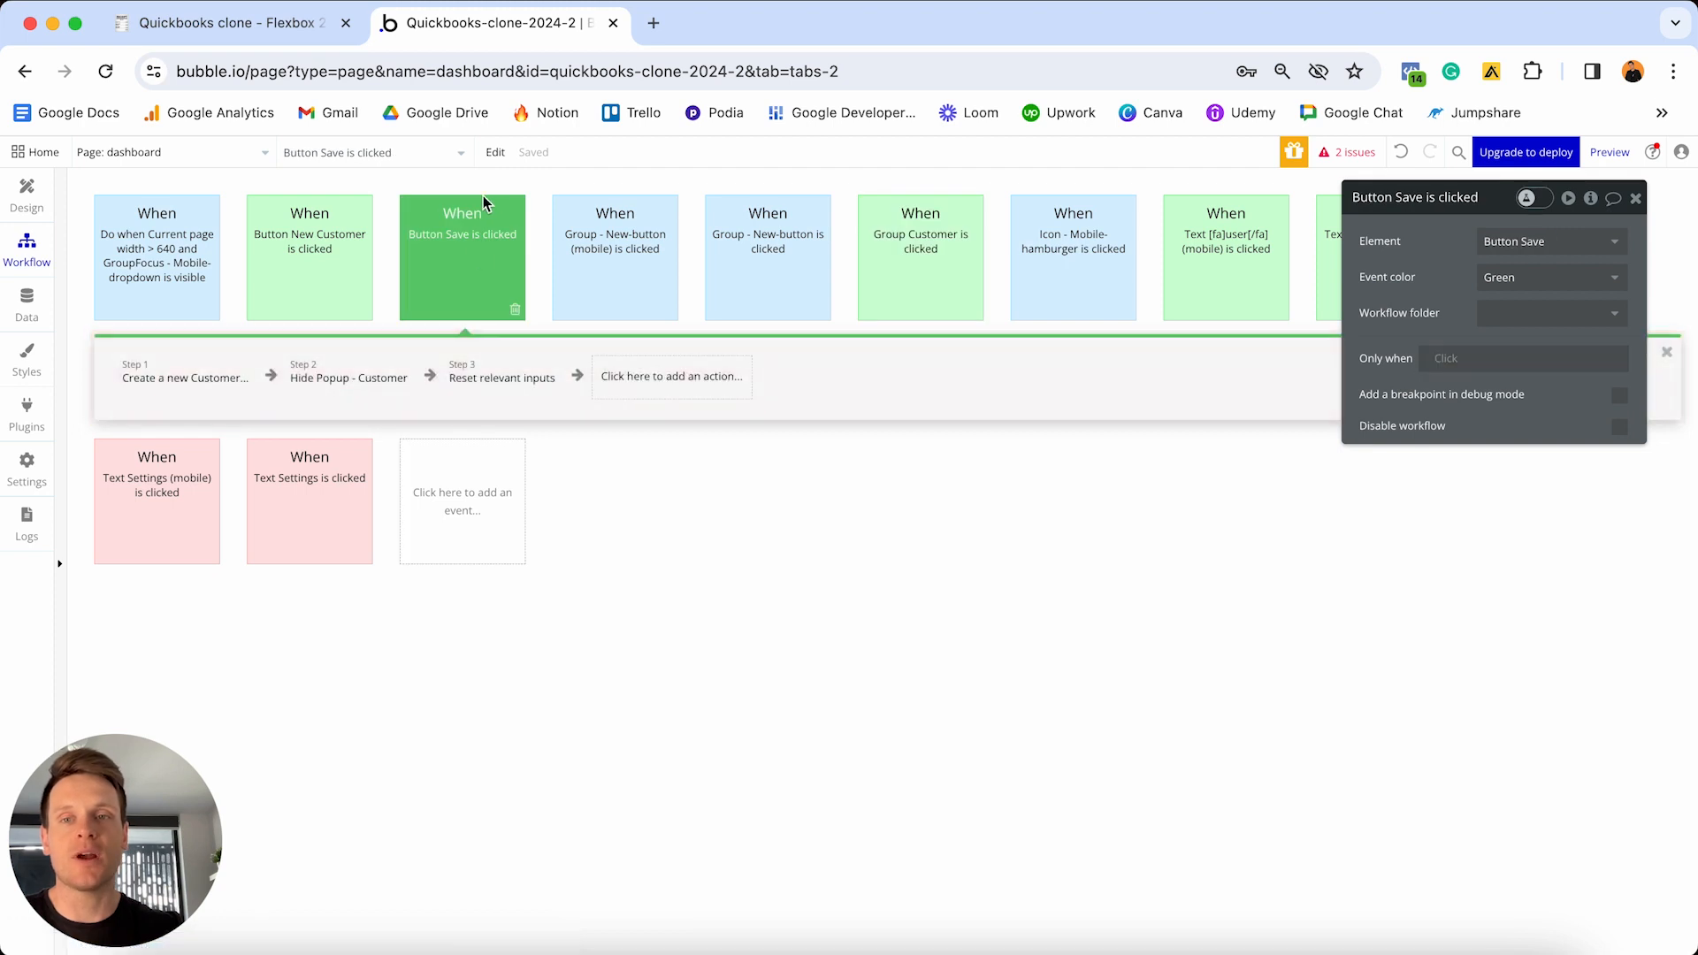
mouse_move(492, 232)
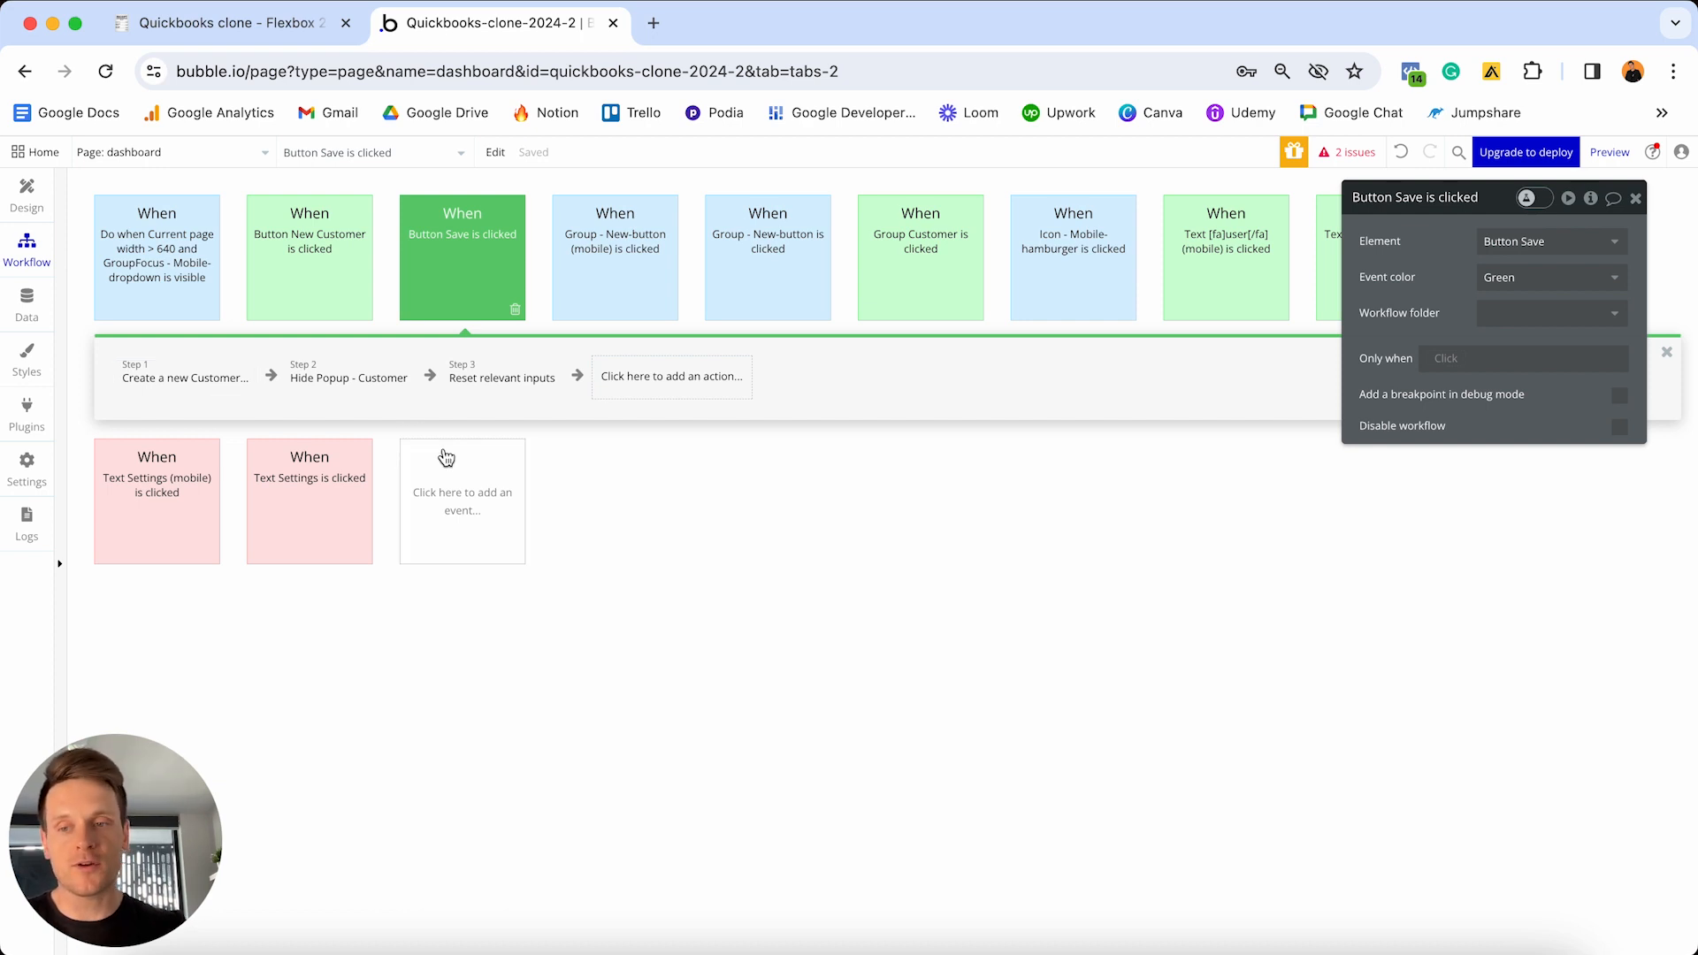
click(469, 502)
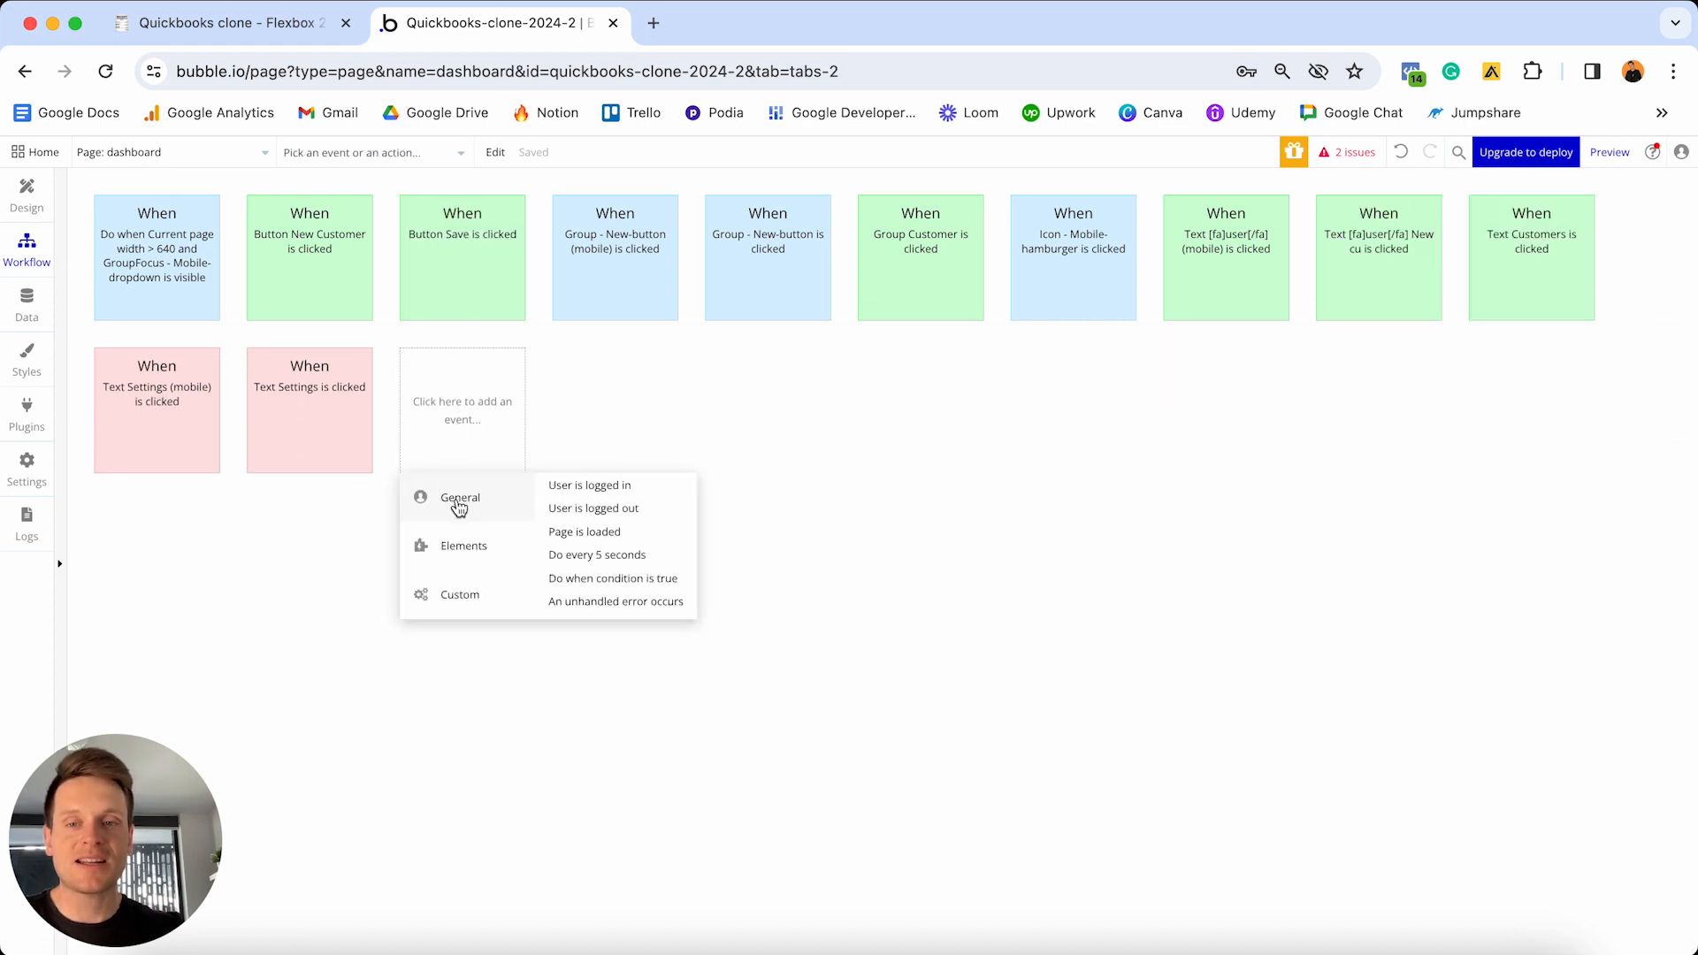
mouse_move(456, 566)
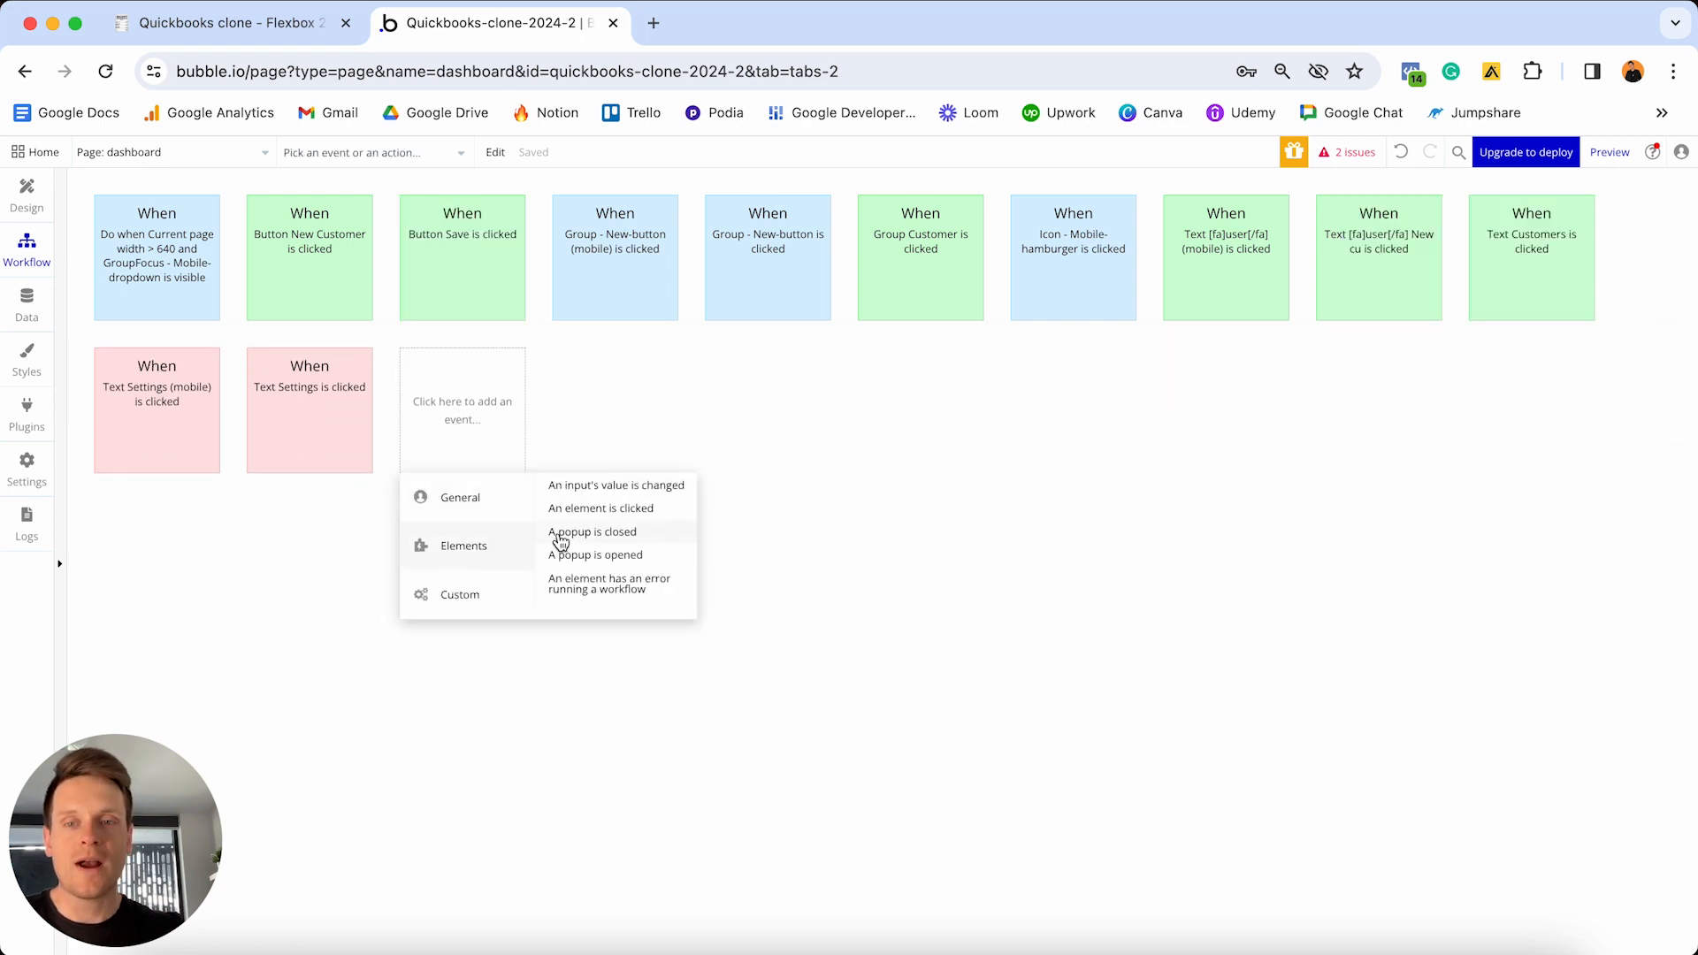
click(589, 511)
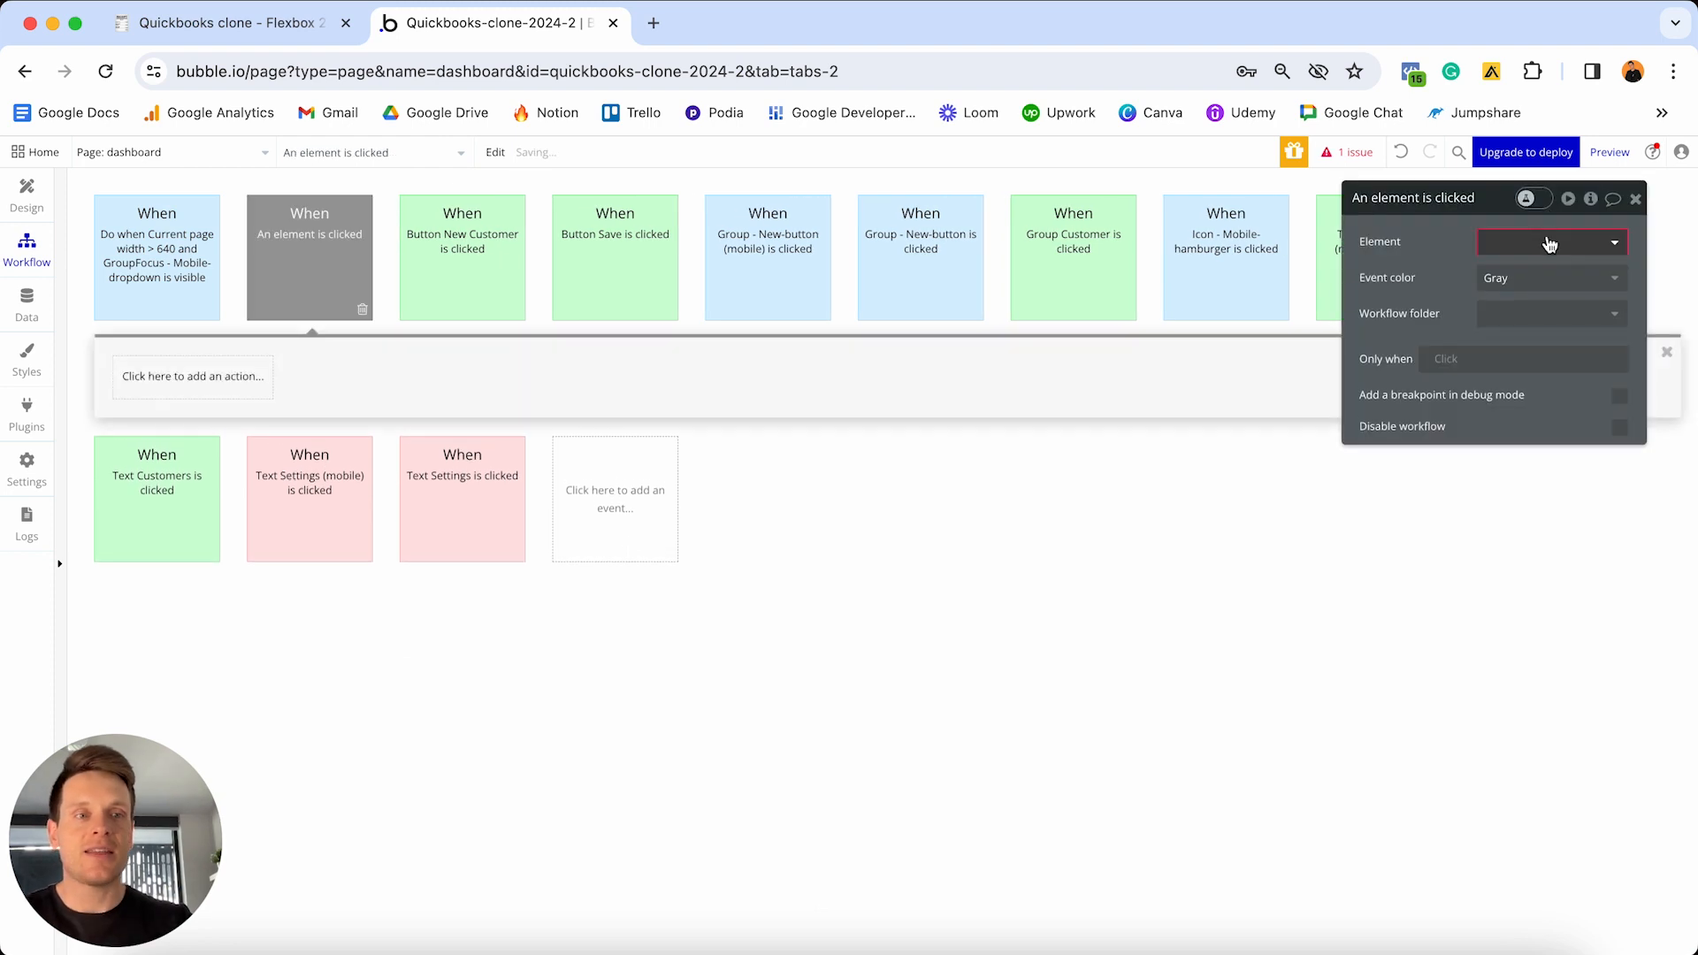
click(1548, 240)
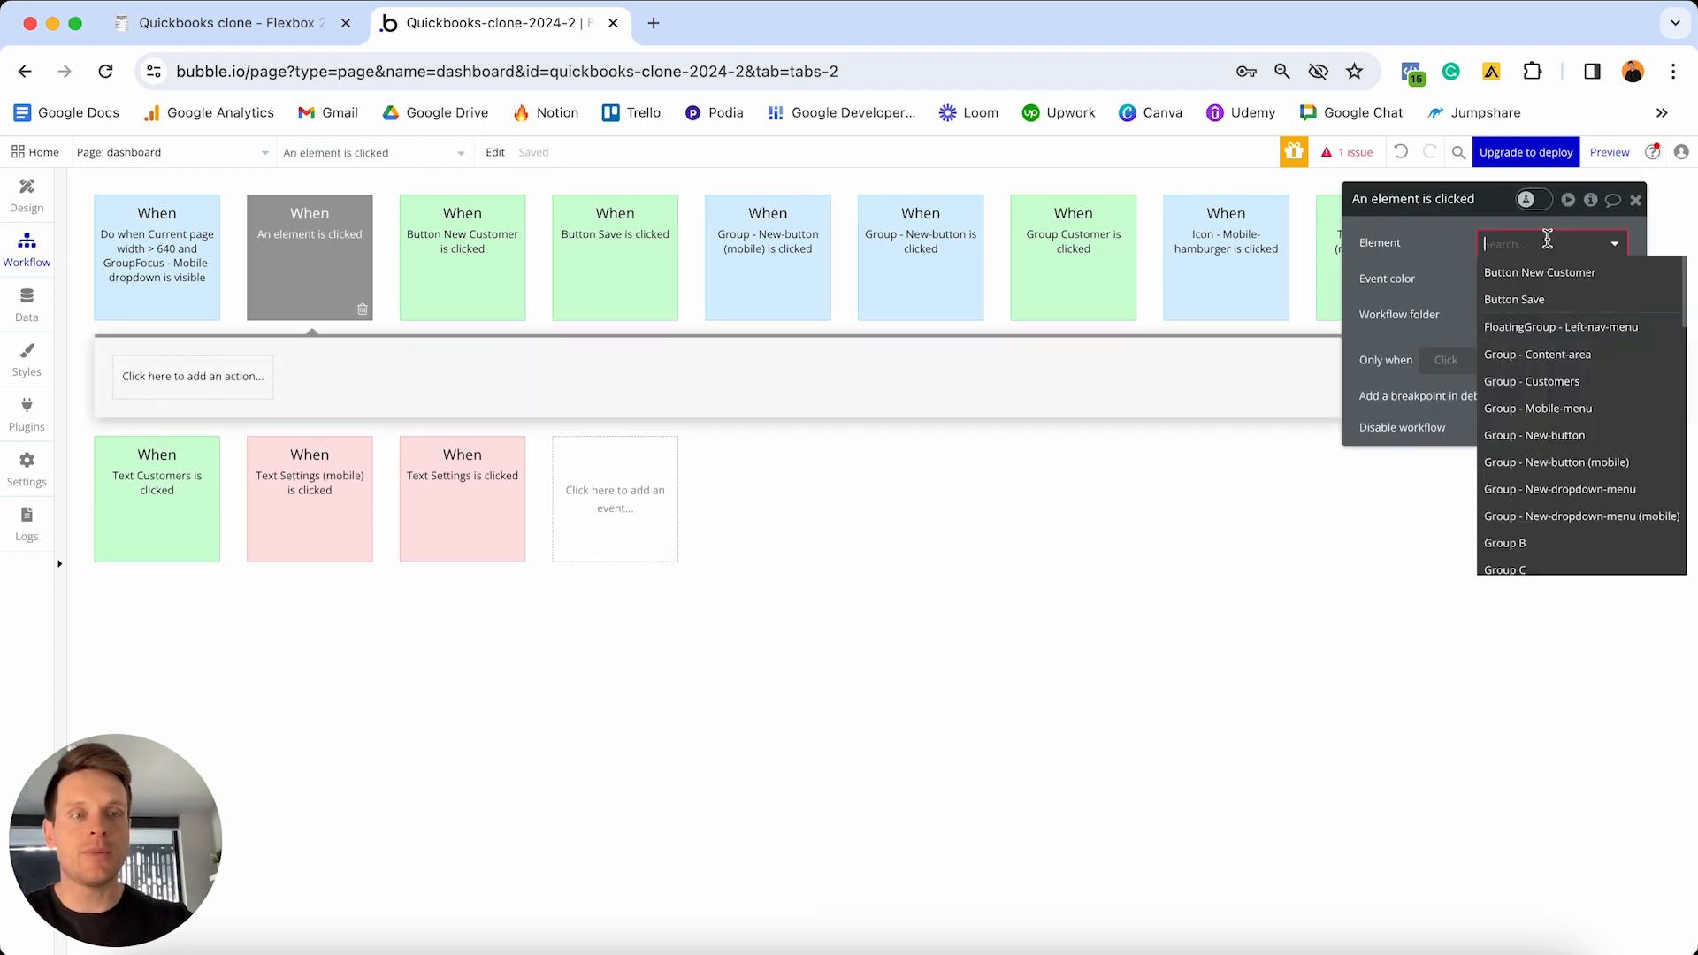
click(1543, 300)
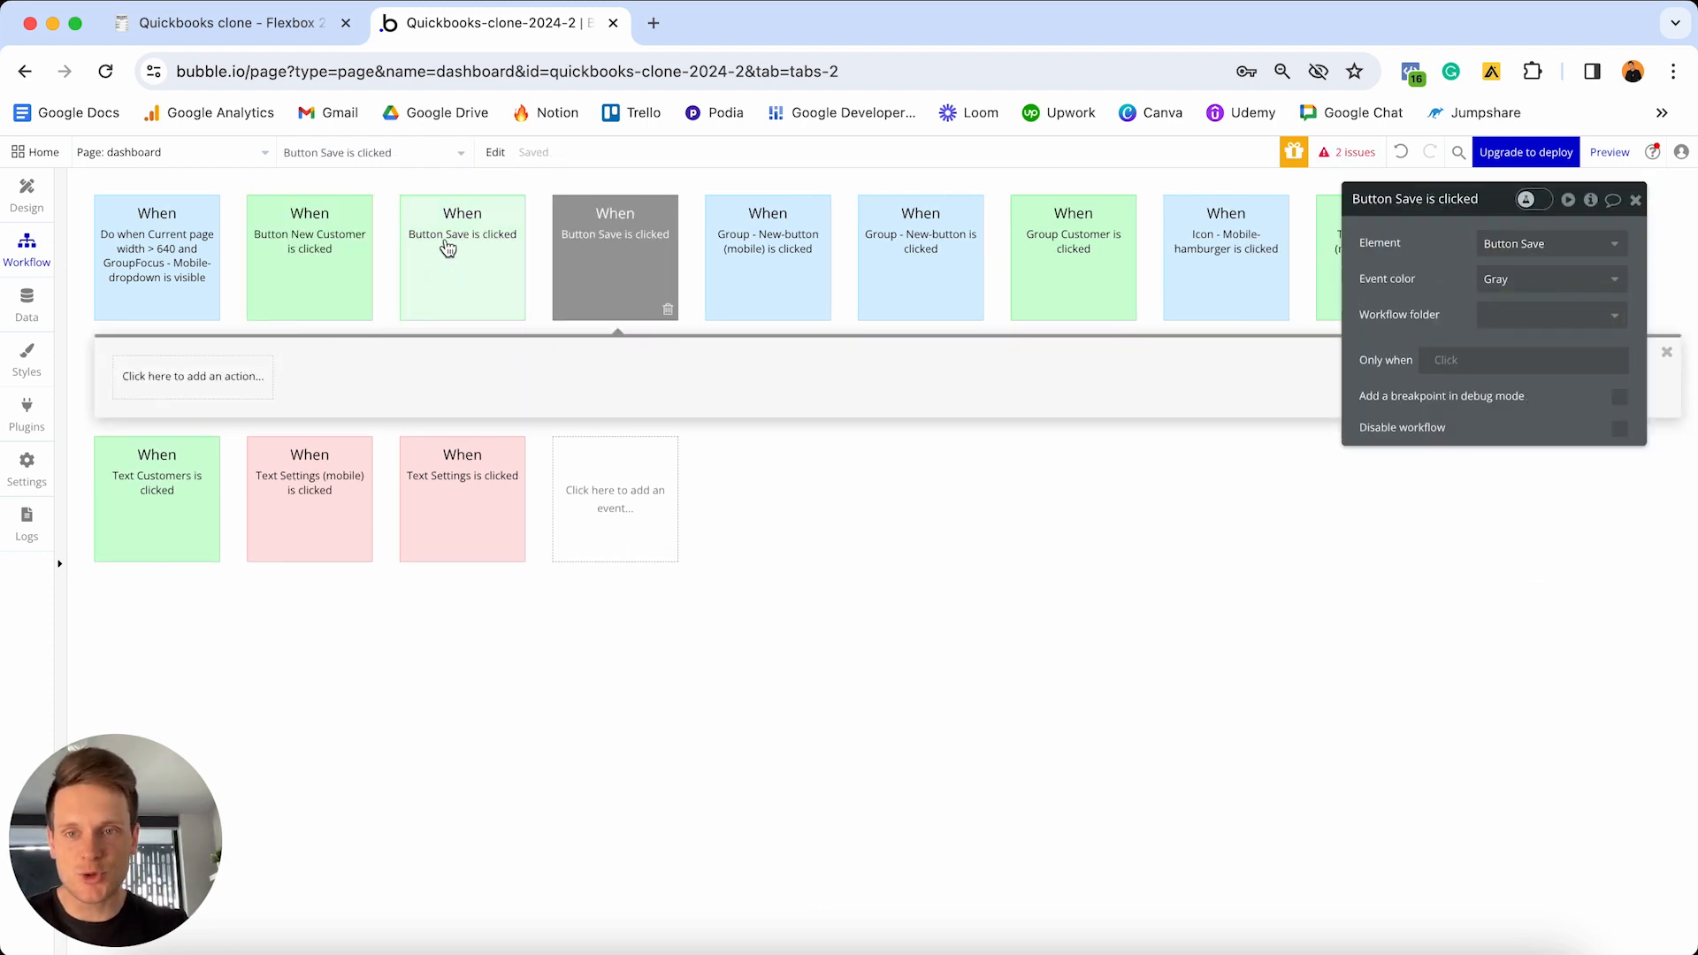
mouse_move(637, 259)
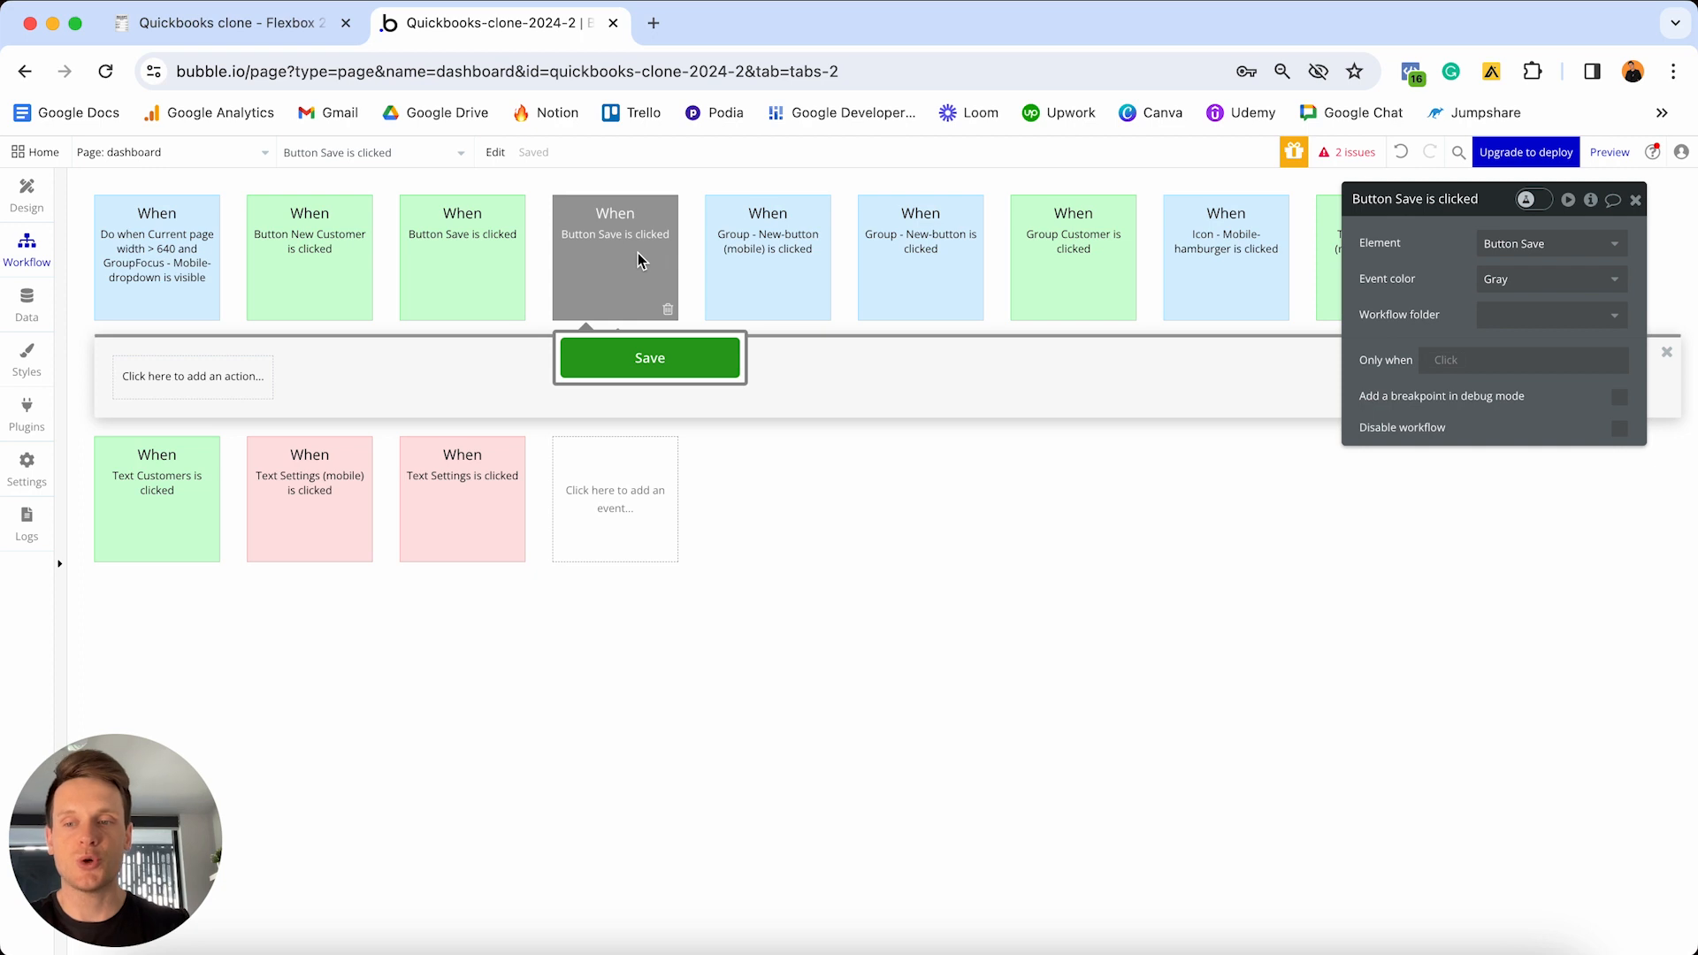
- Add a Make changes to thing step targeting Parent group's Customer and list all its fields
click(223, 390)
mouse_move(172, 520)
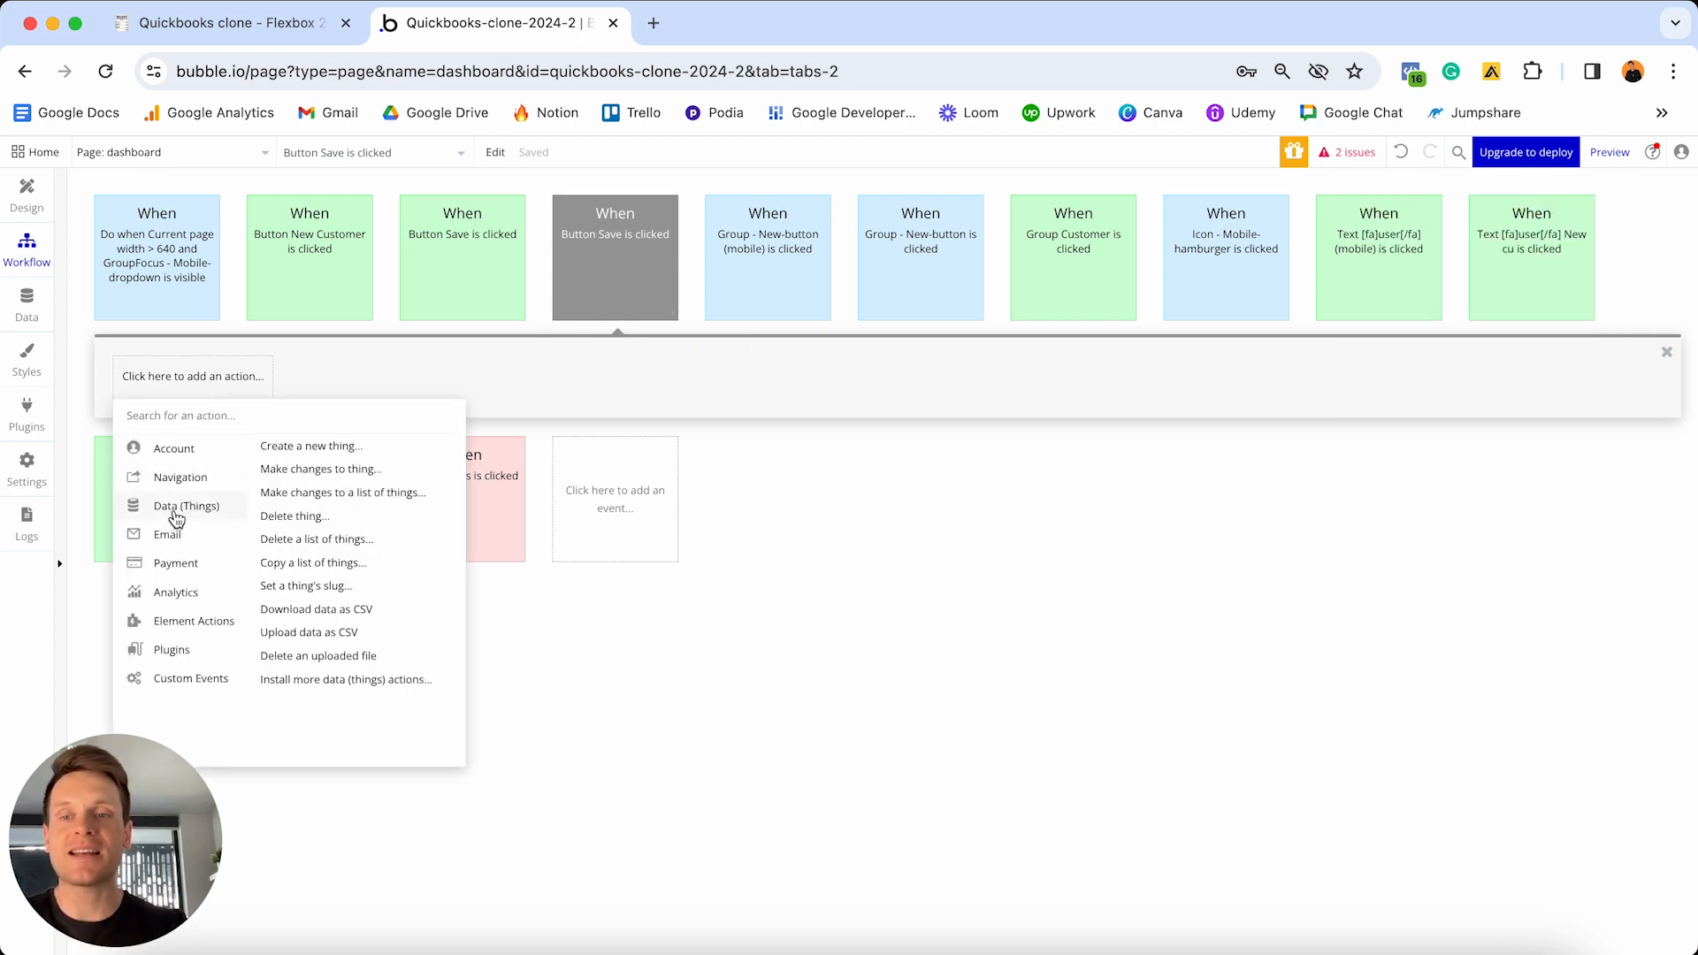
click(308, 471)
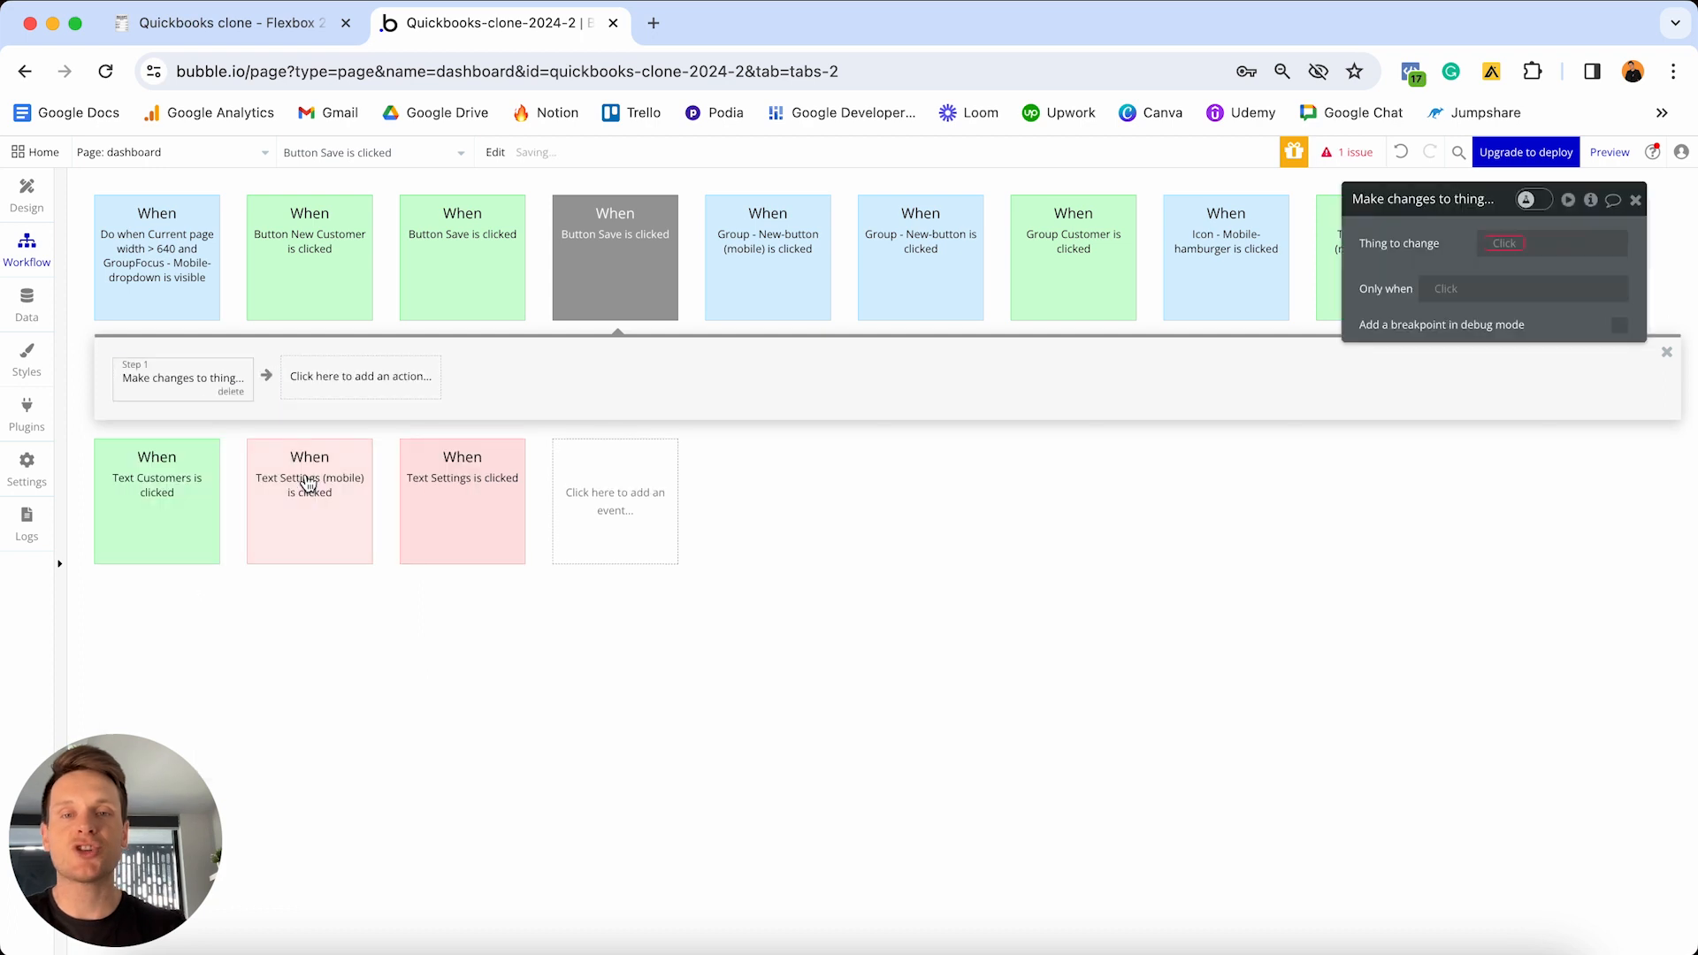
drag(1442, 199, 823, 363)
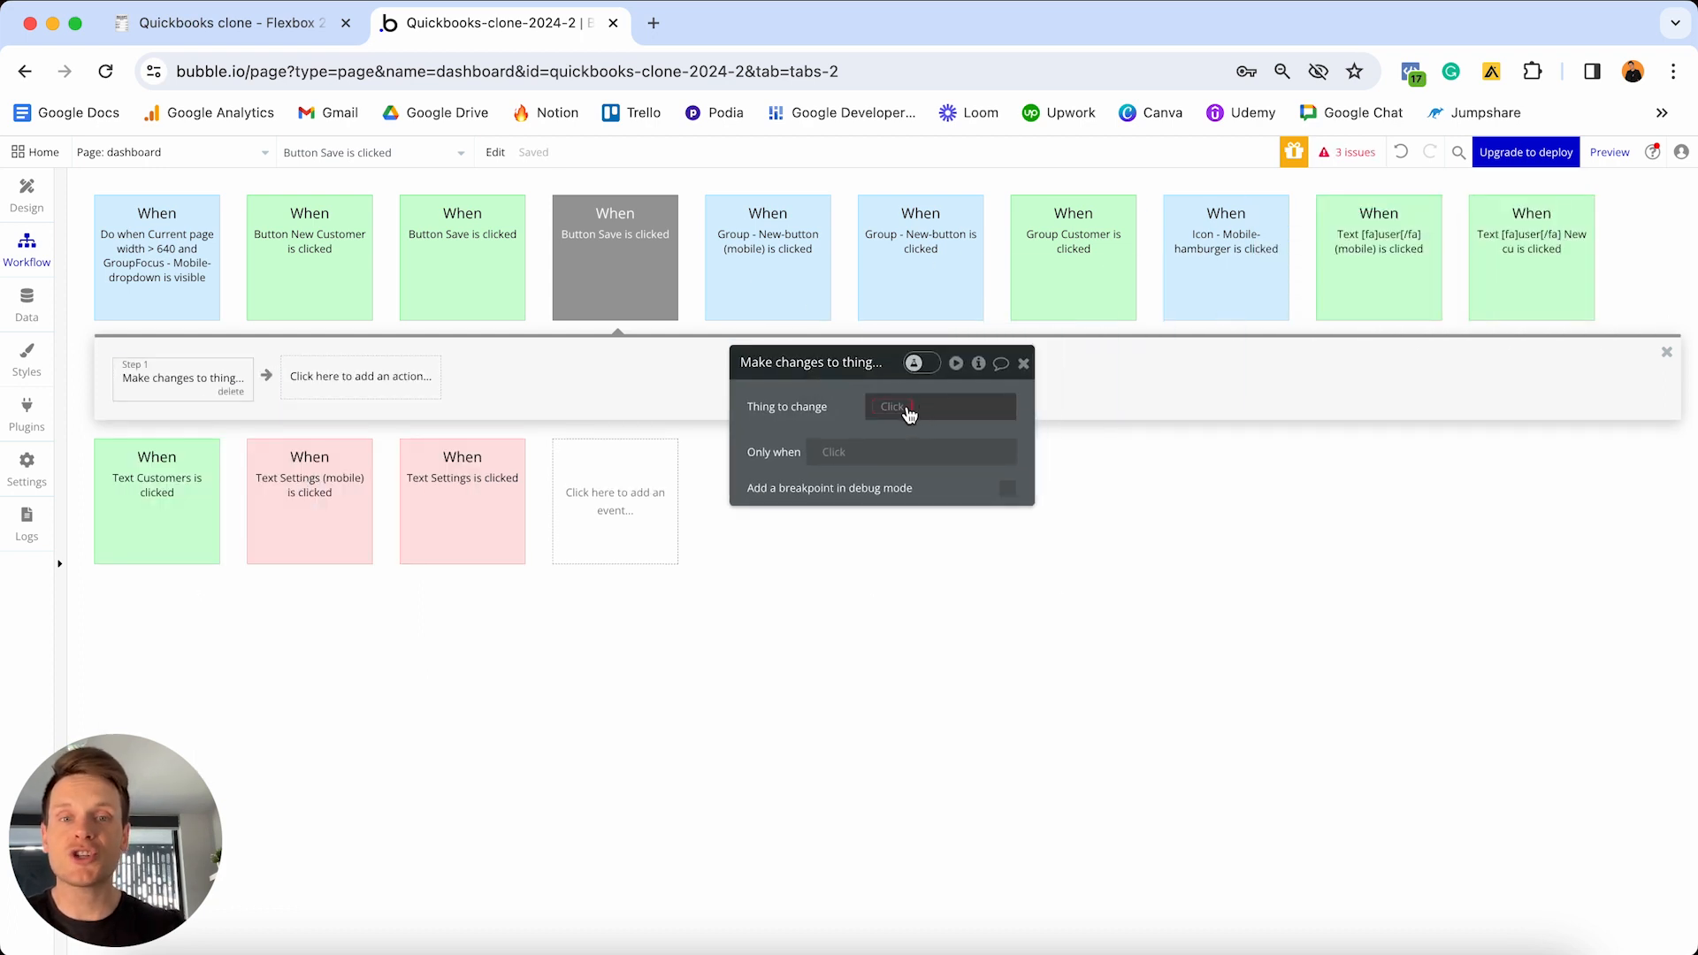
click(923, 409)
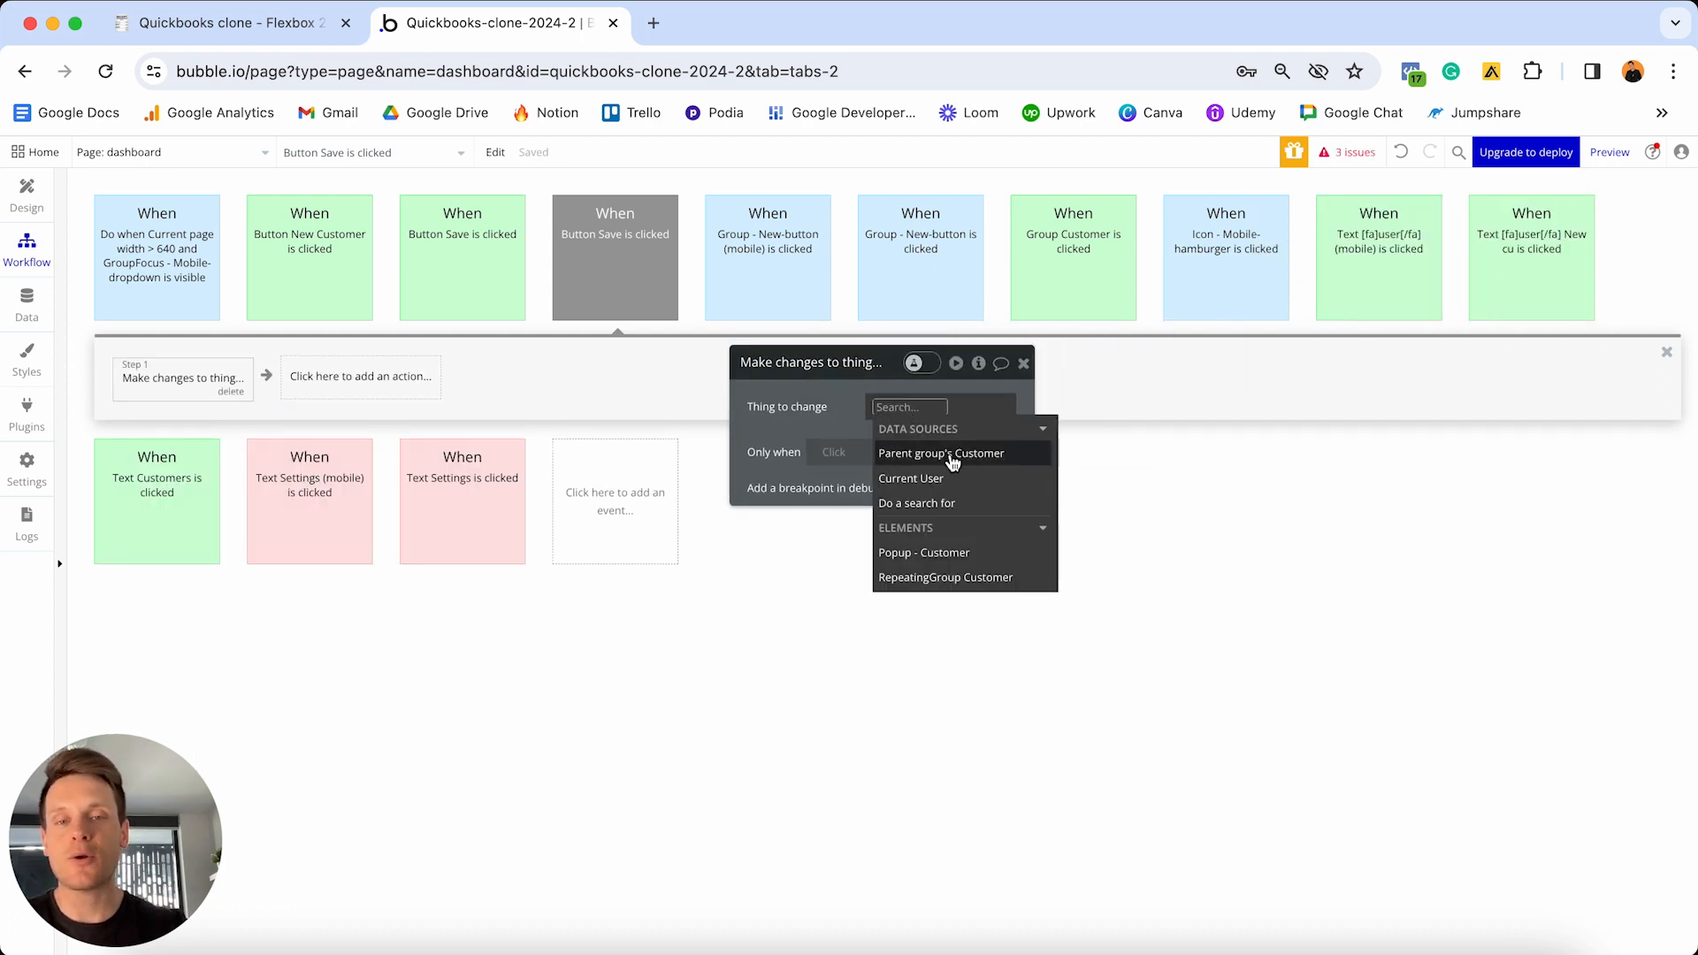
click(946, 455)
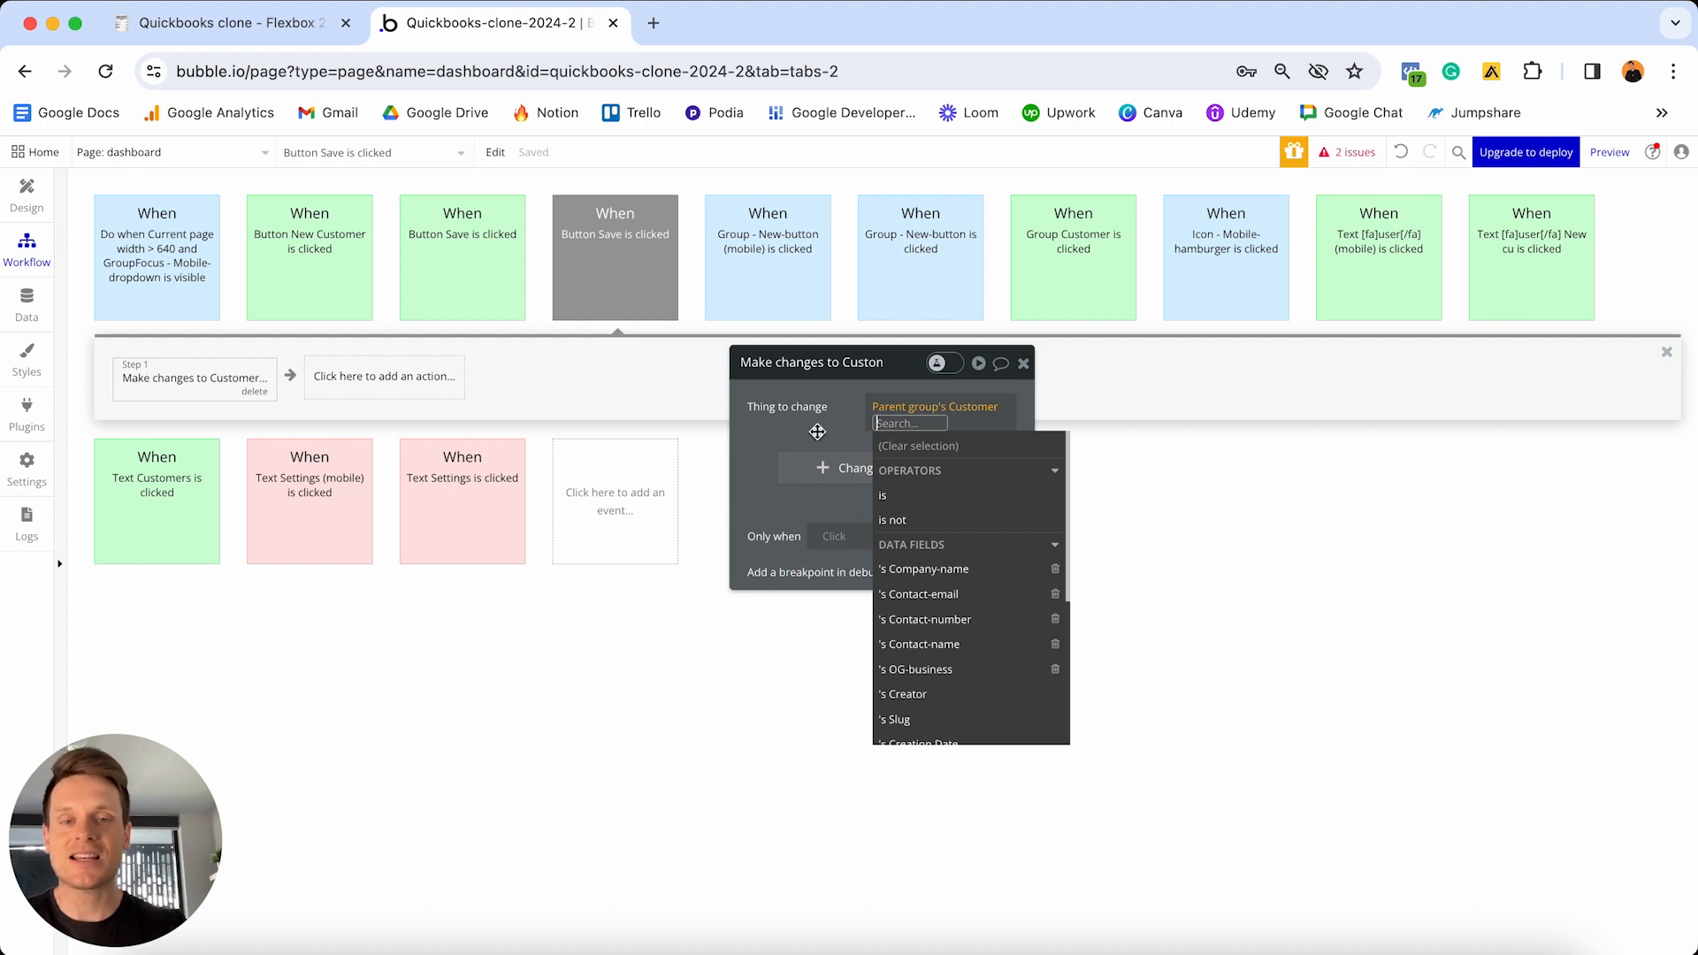
click(818, 432)
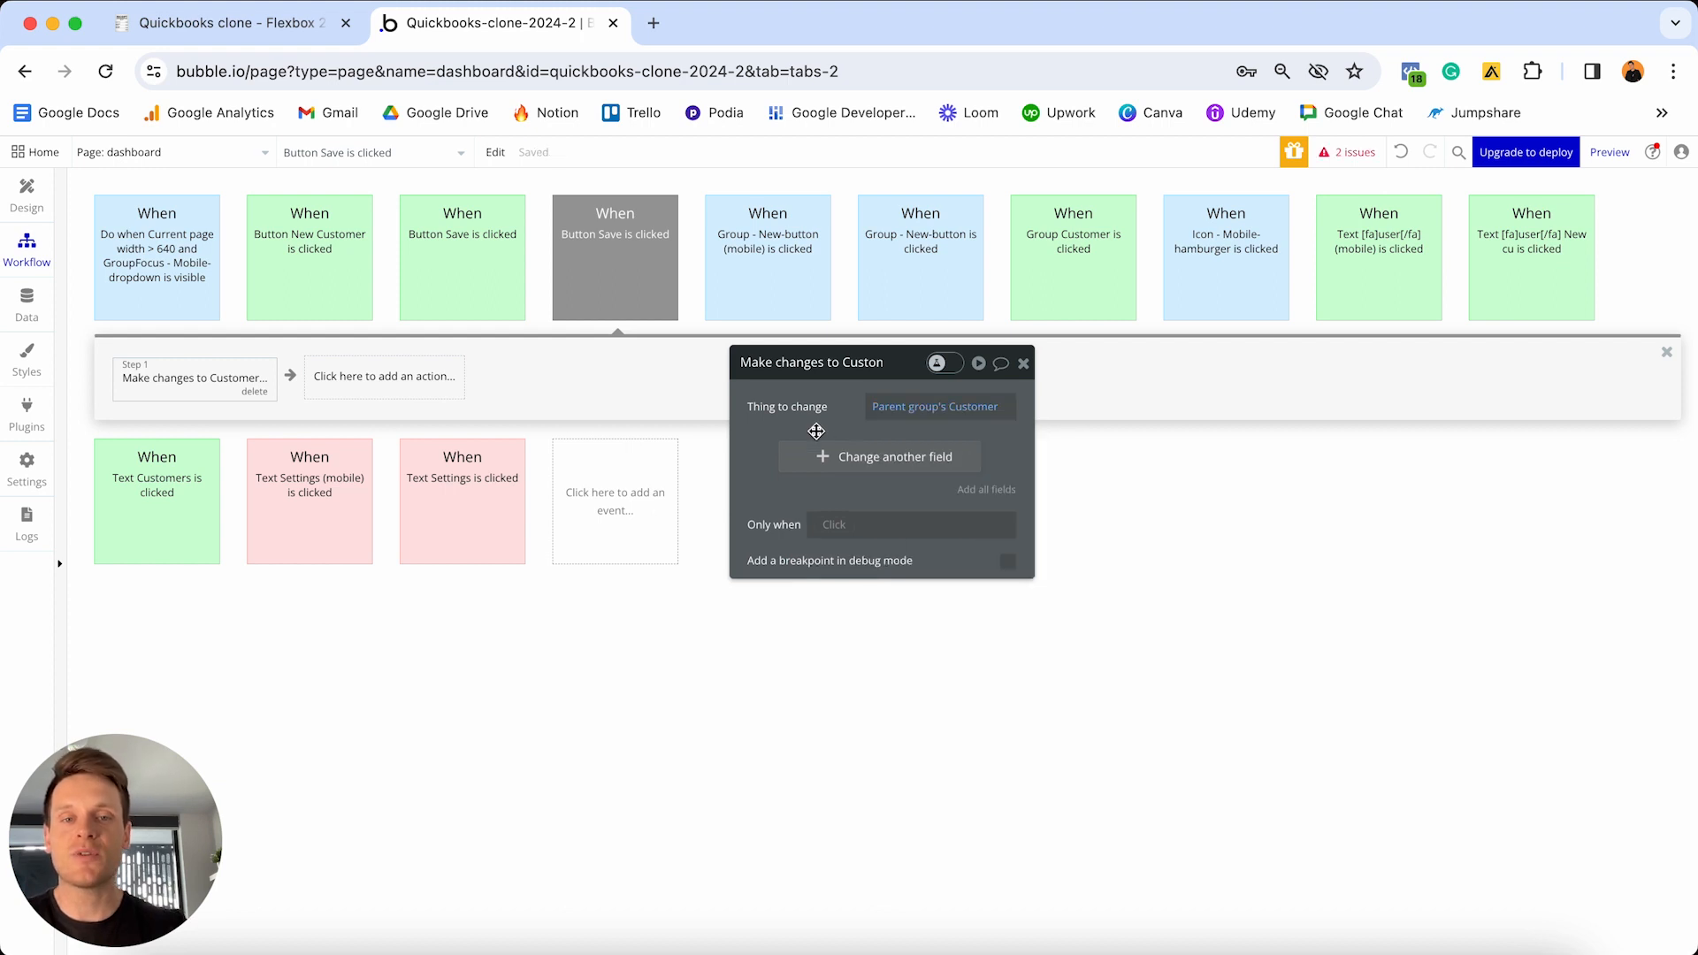
click(1001, 496)
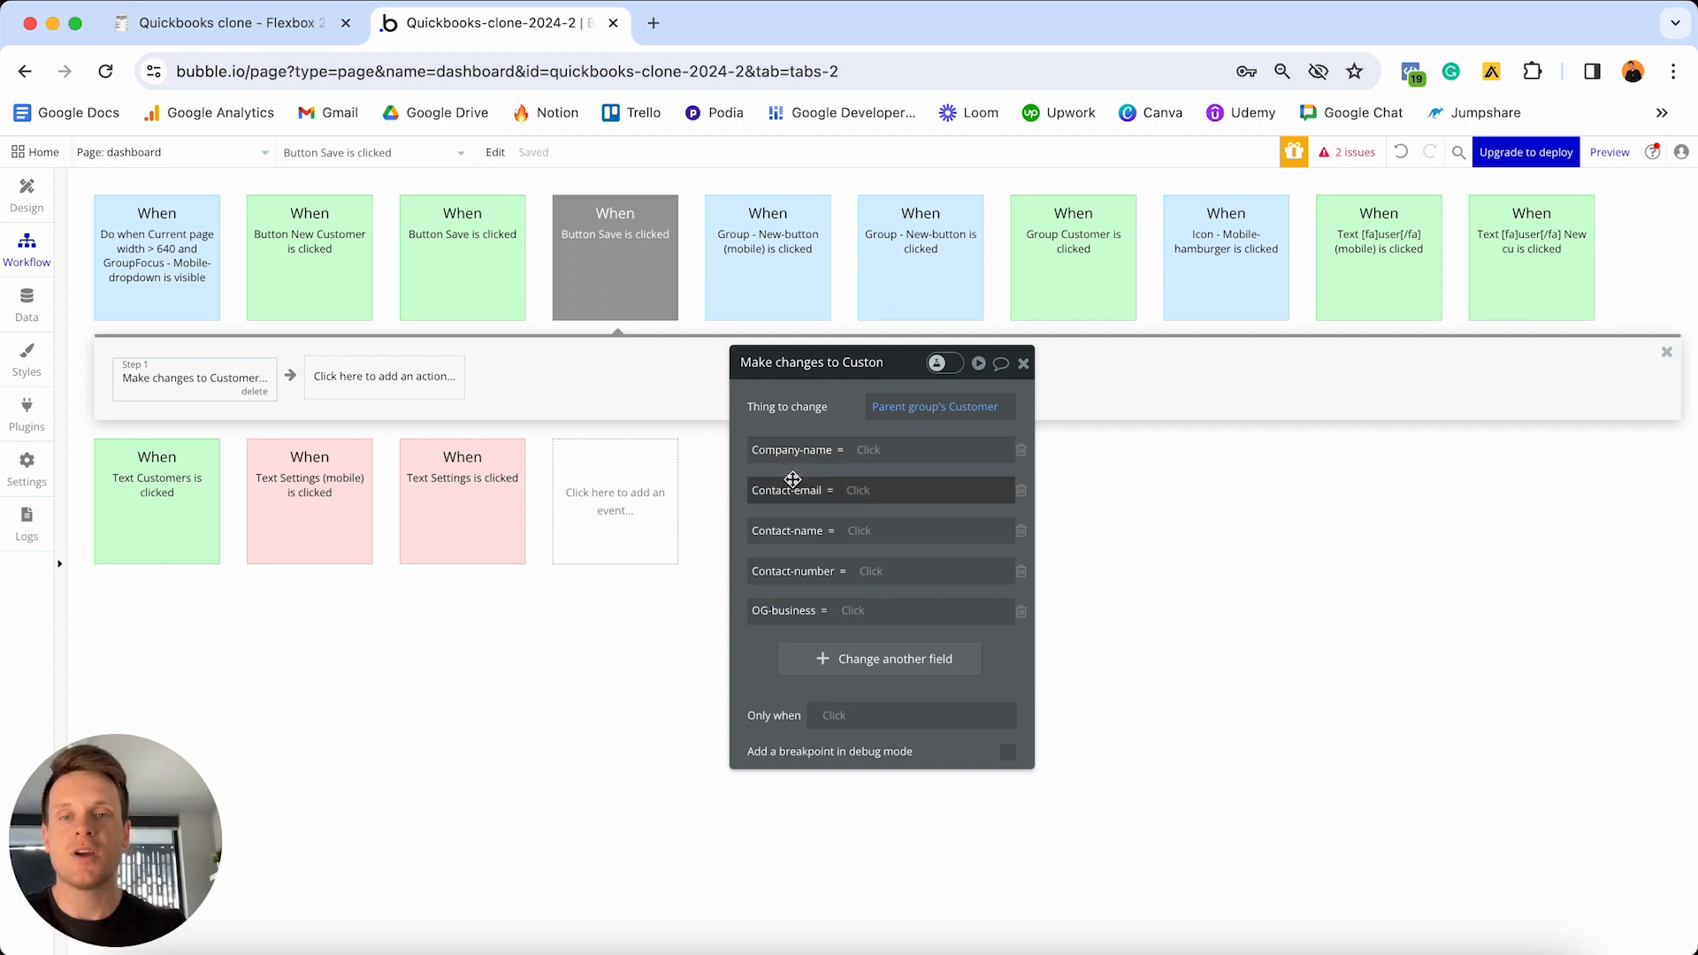
- Set Company-name and Contact-email from the company-name and email inputs' values
click(872, 455)
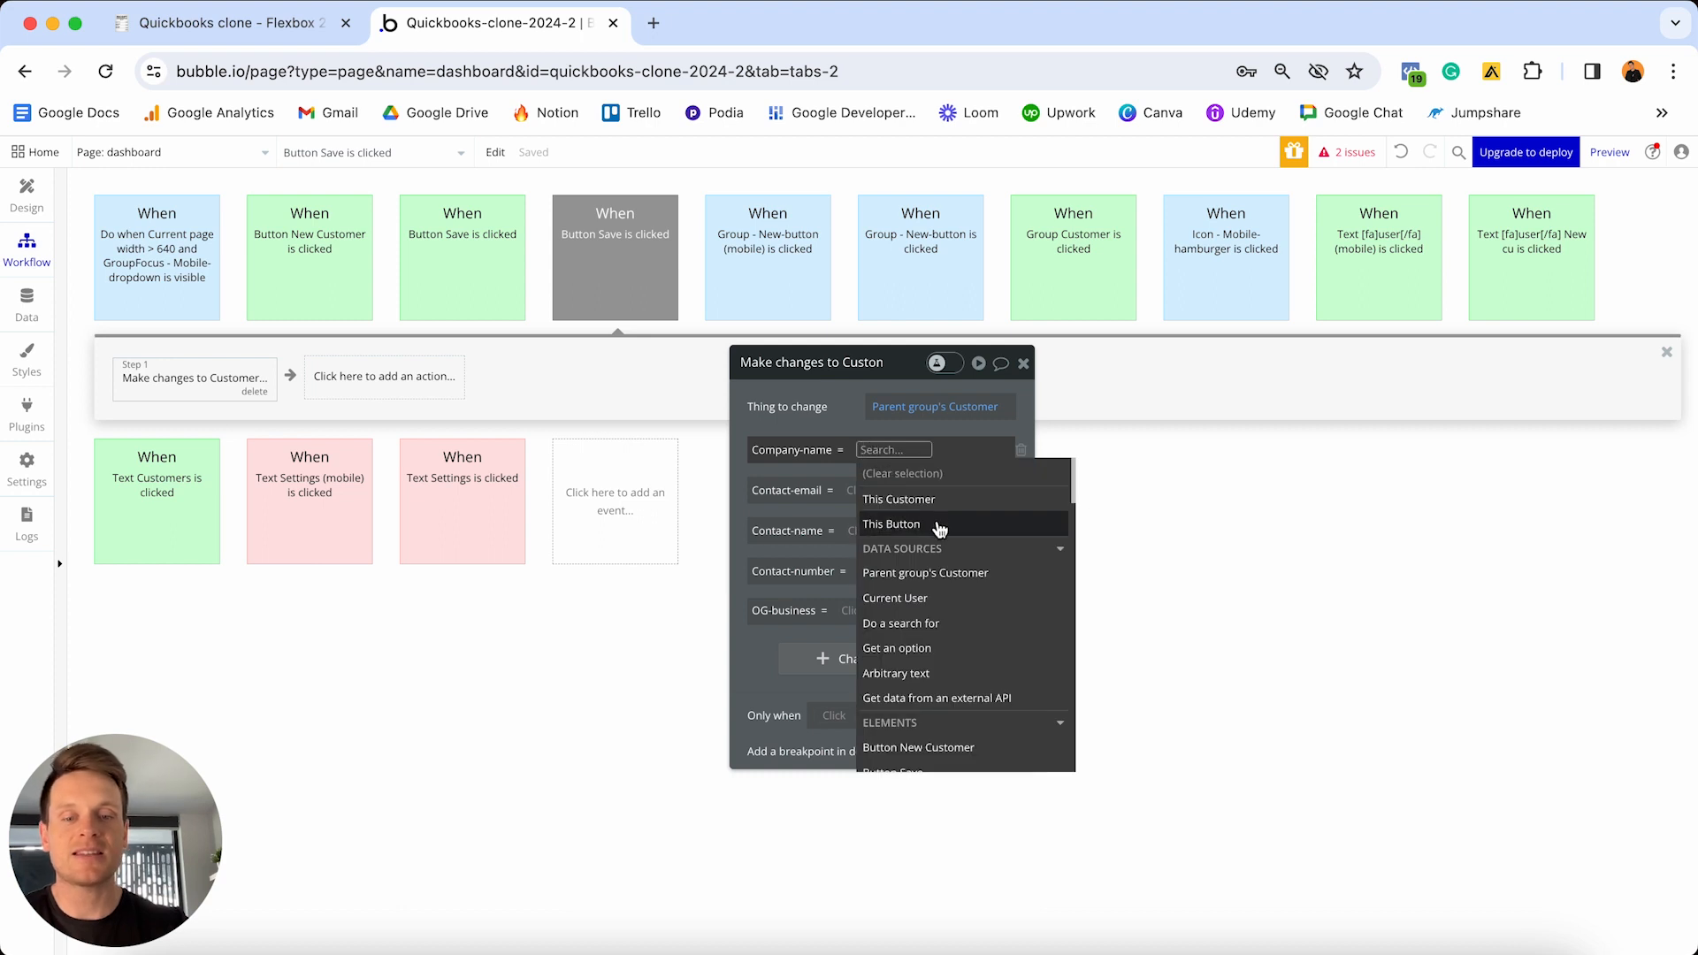
text(com)
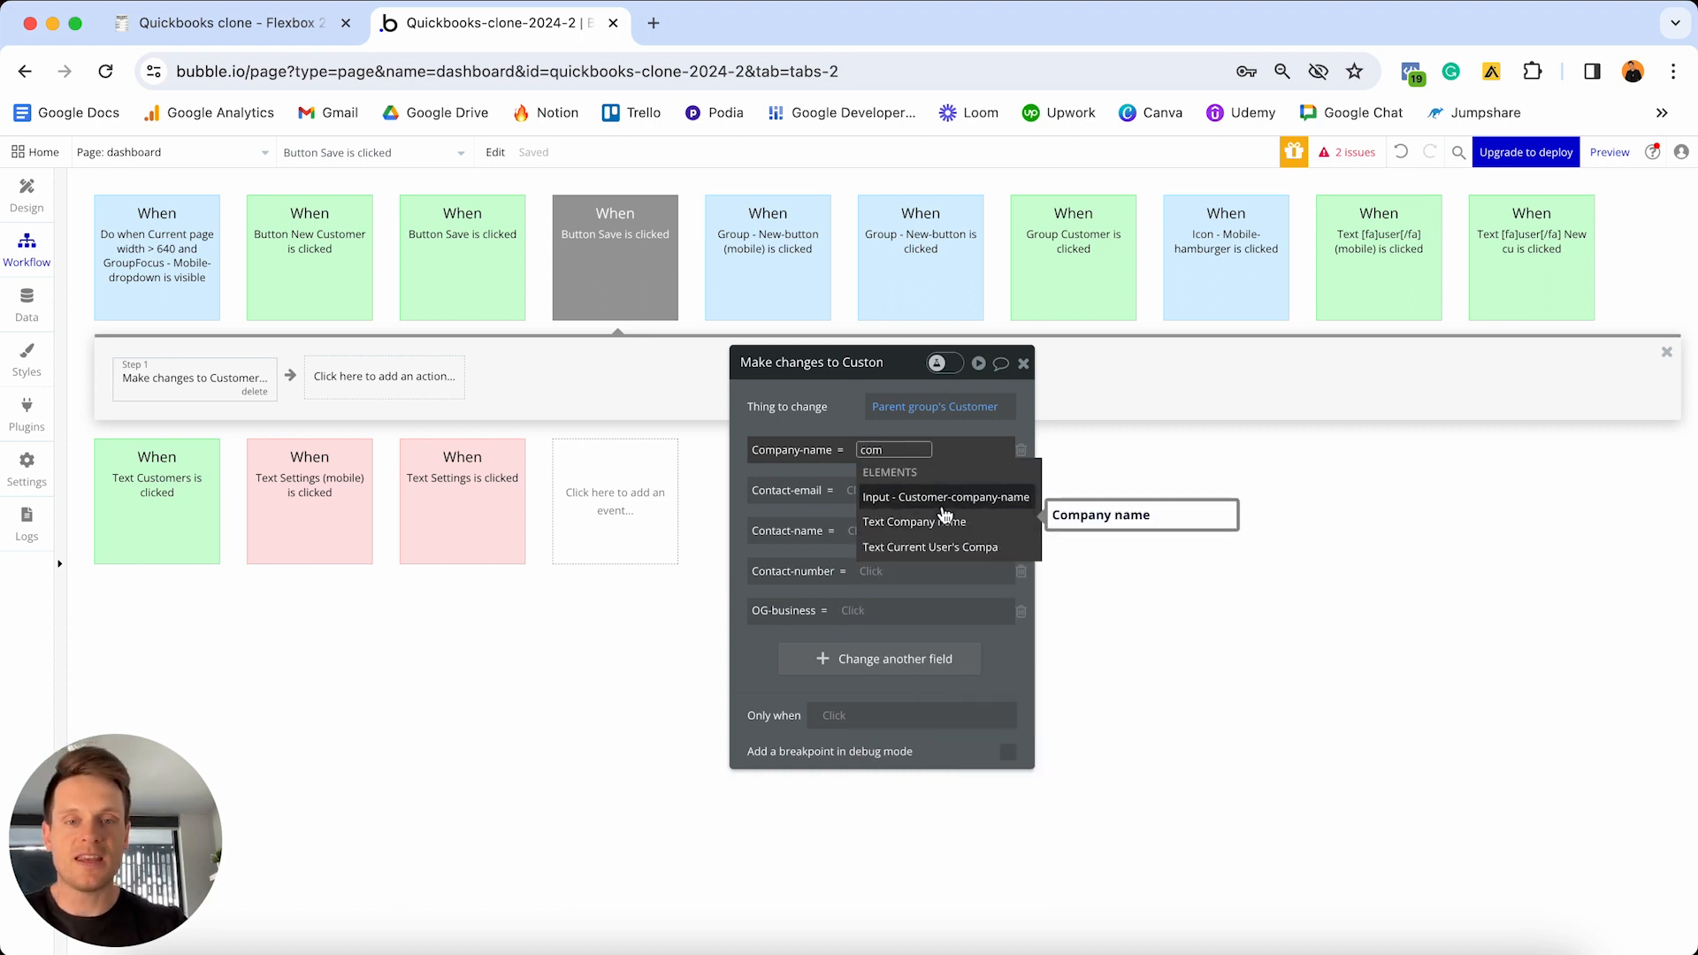
click(945, 498)
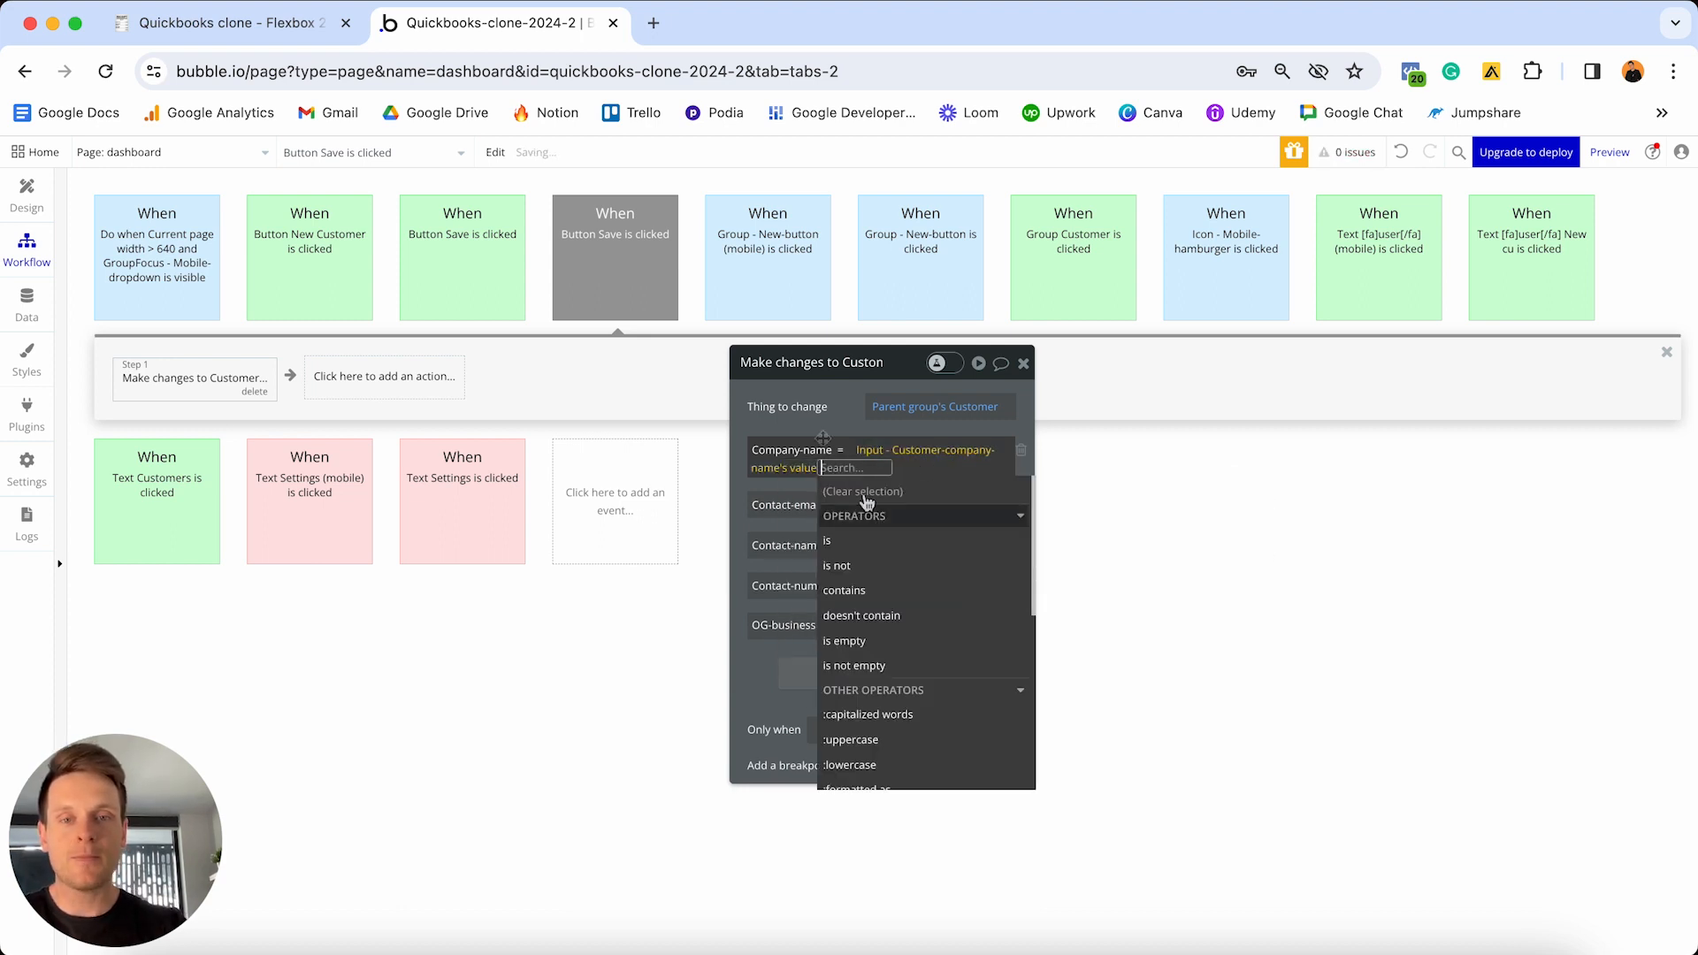
click(821, 434)
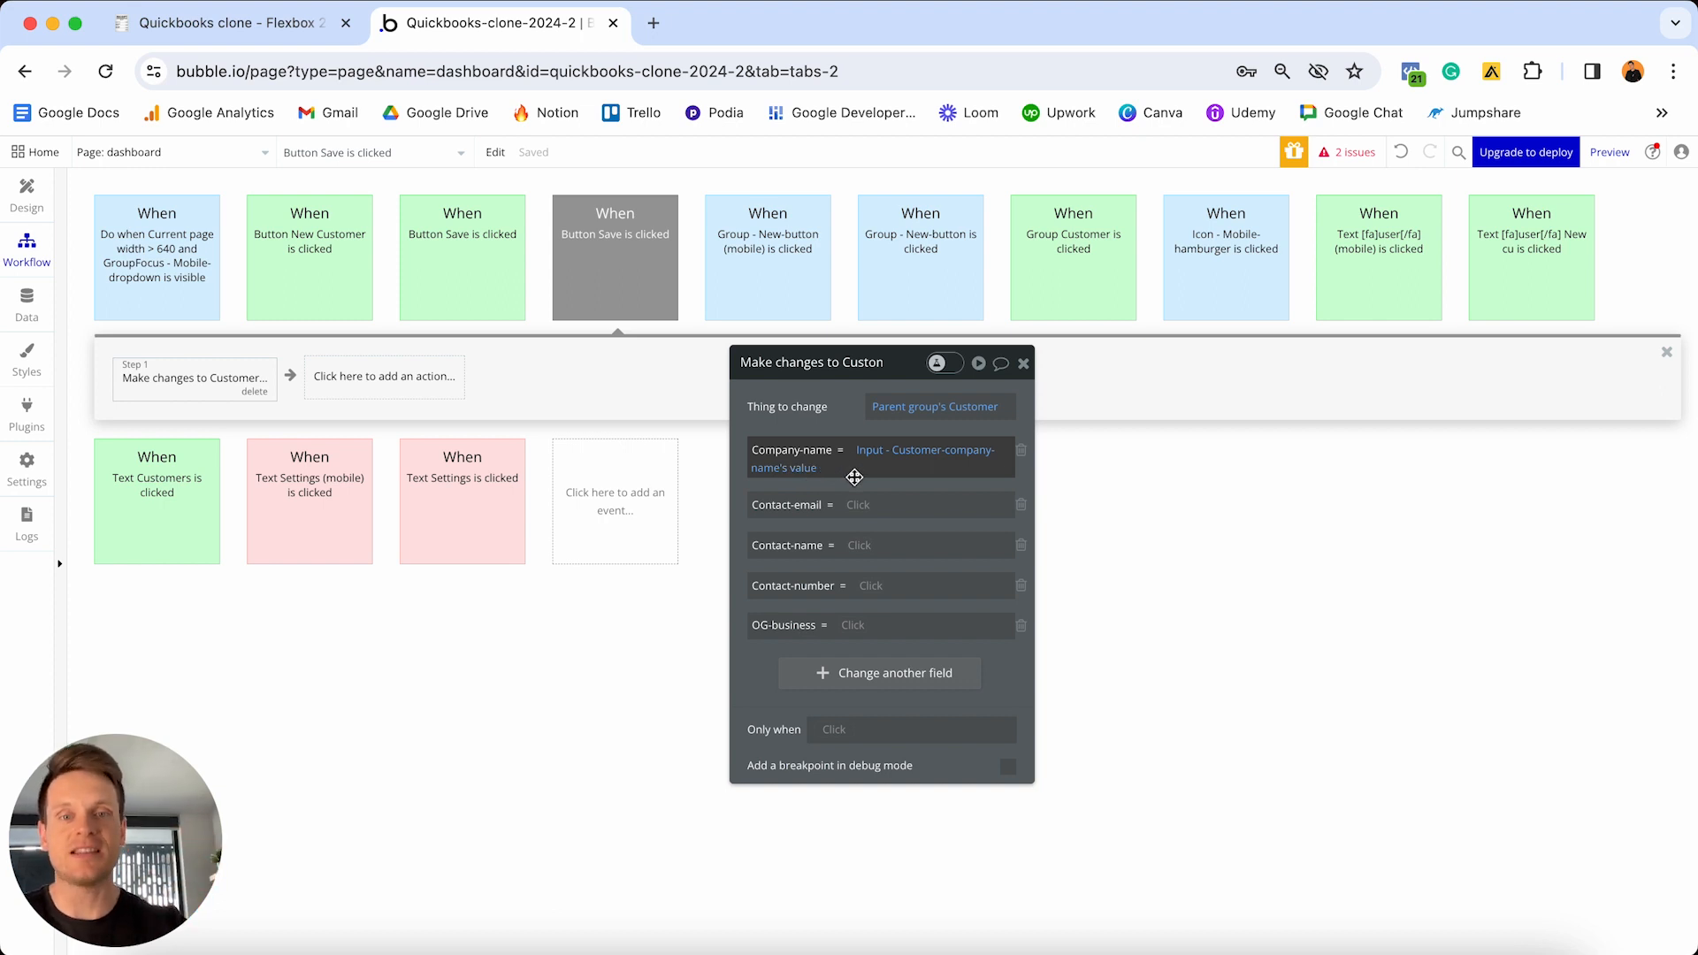
click(858, 505)
text(e)
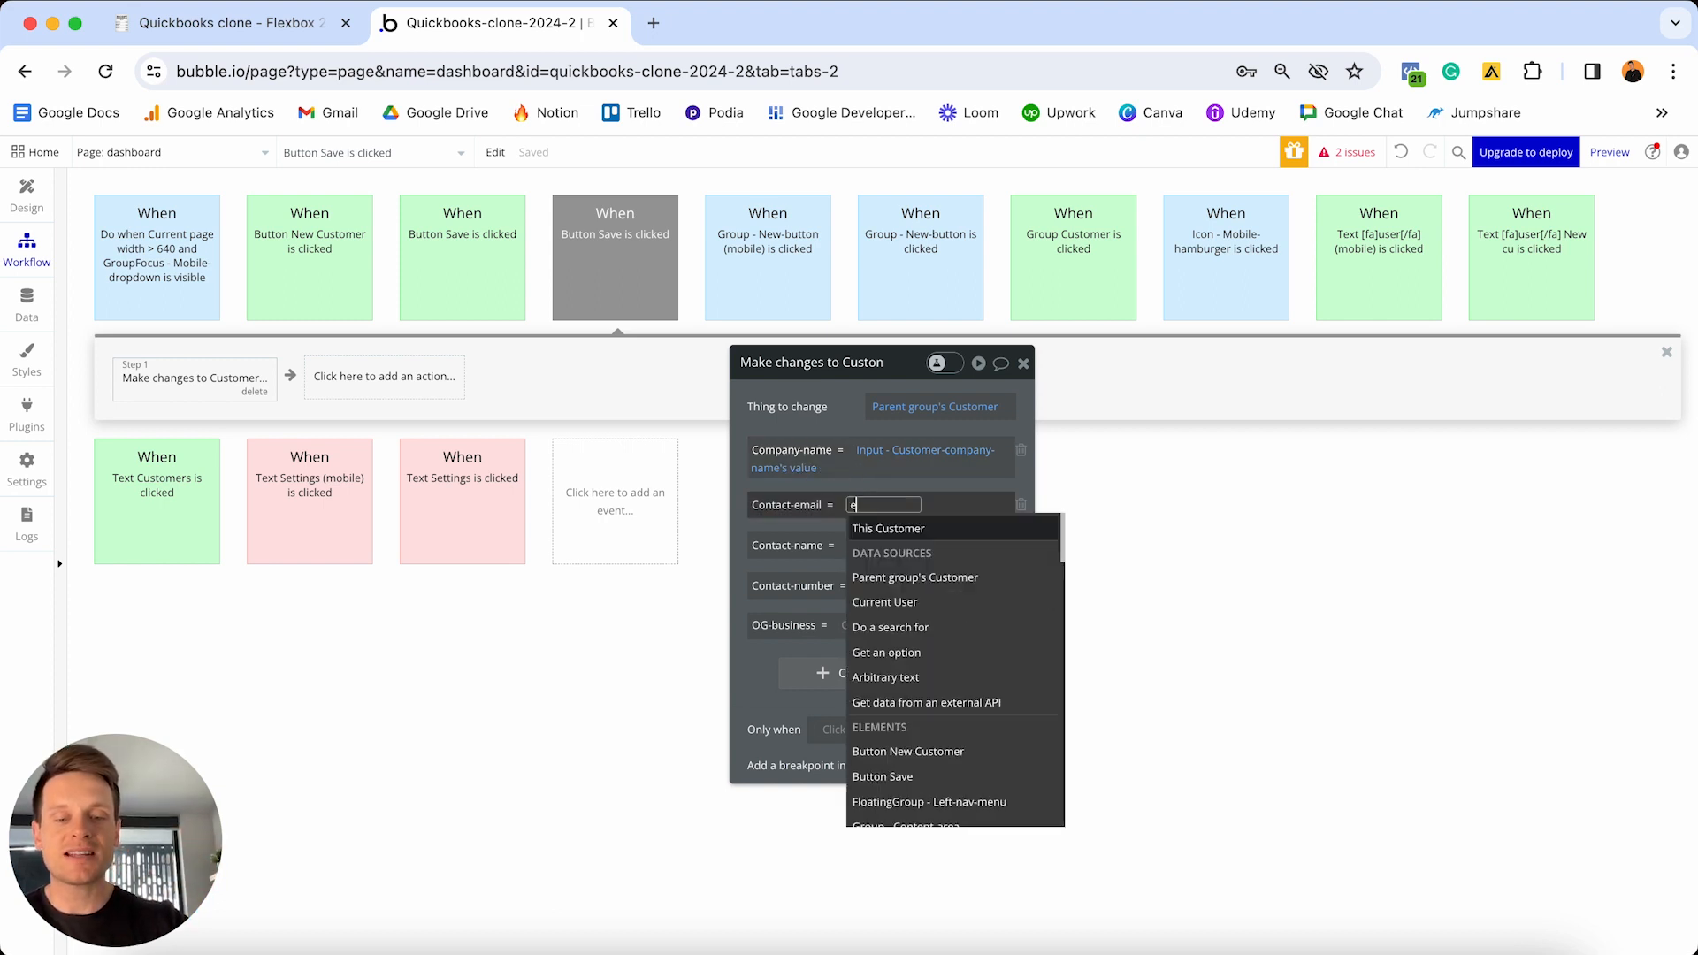
text(mail)
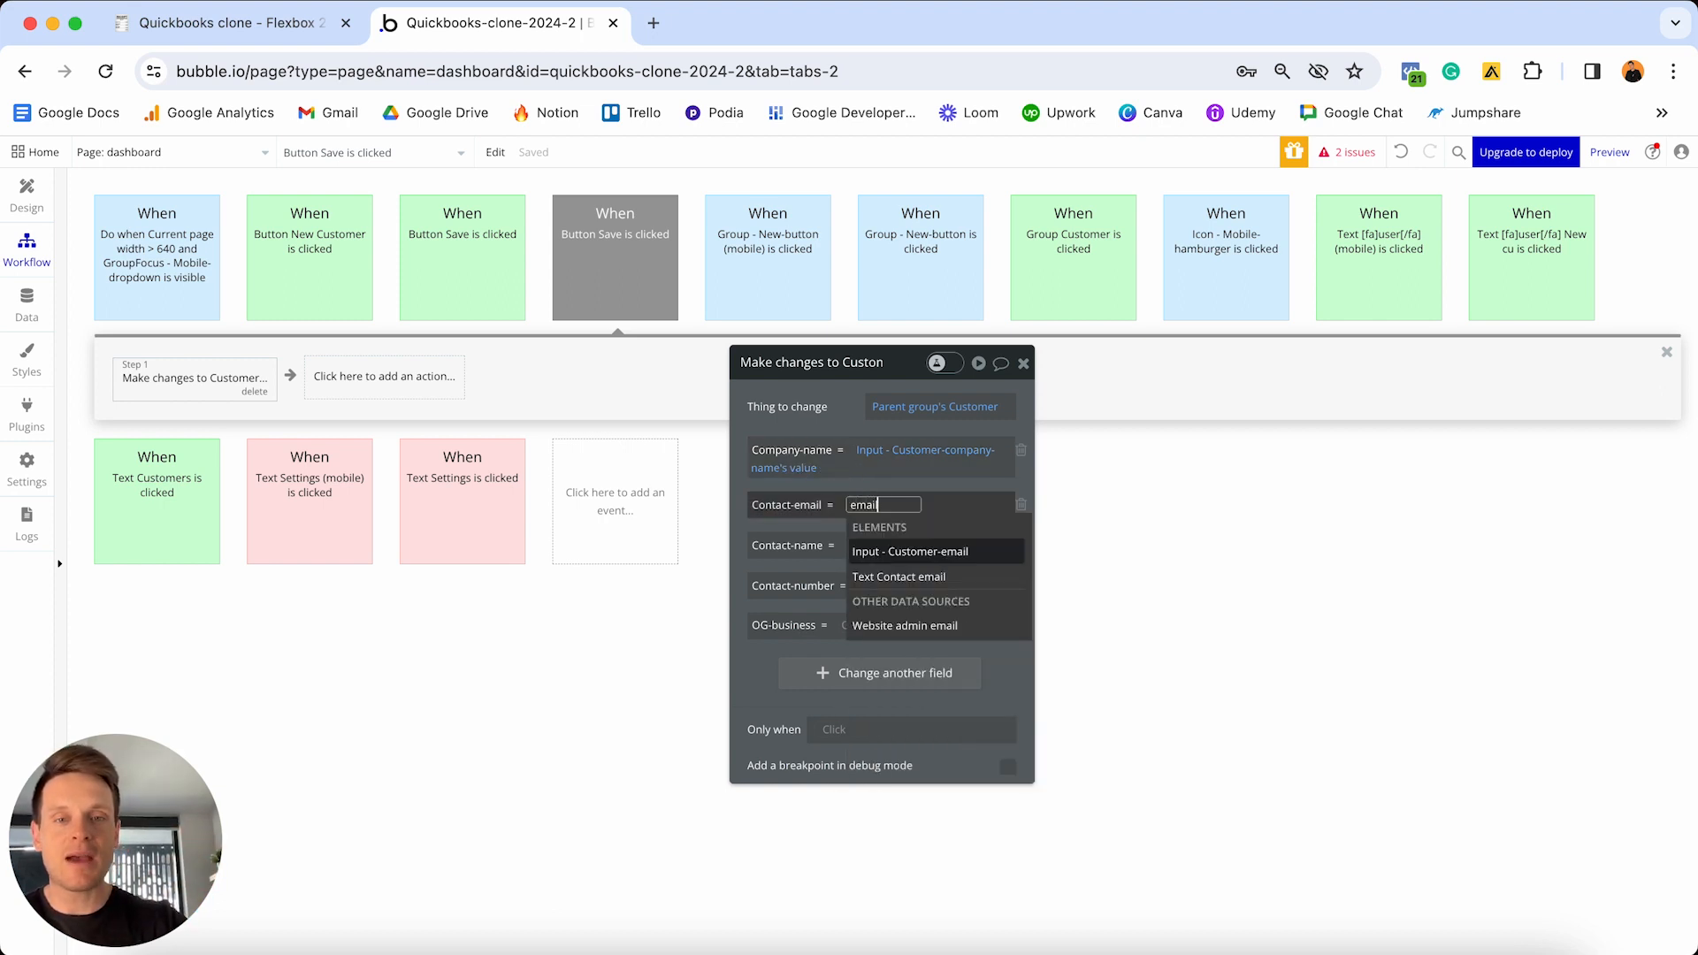
click(906, 552)
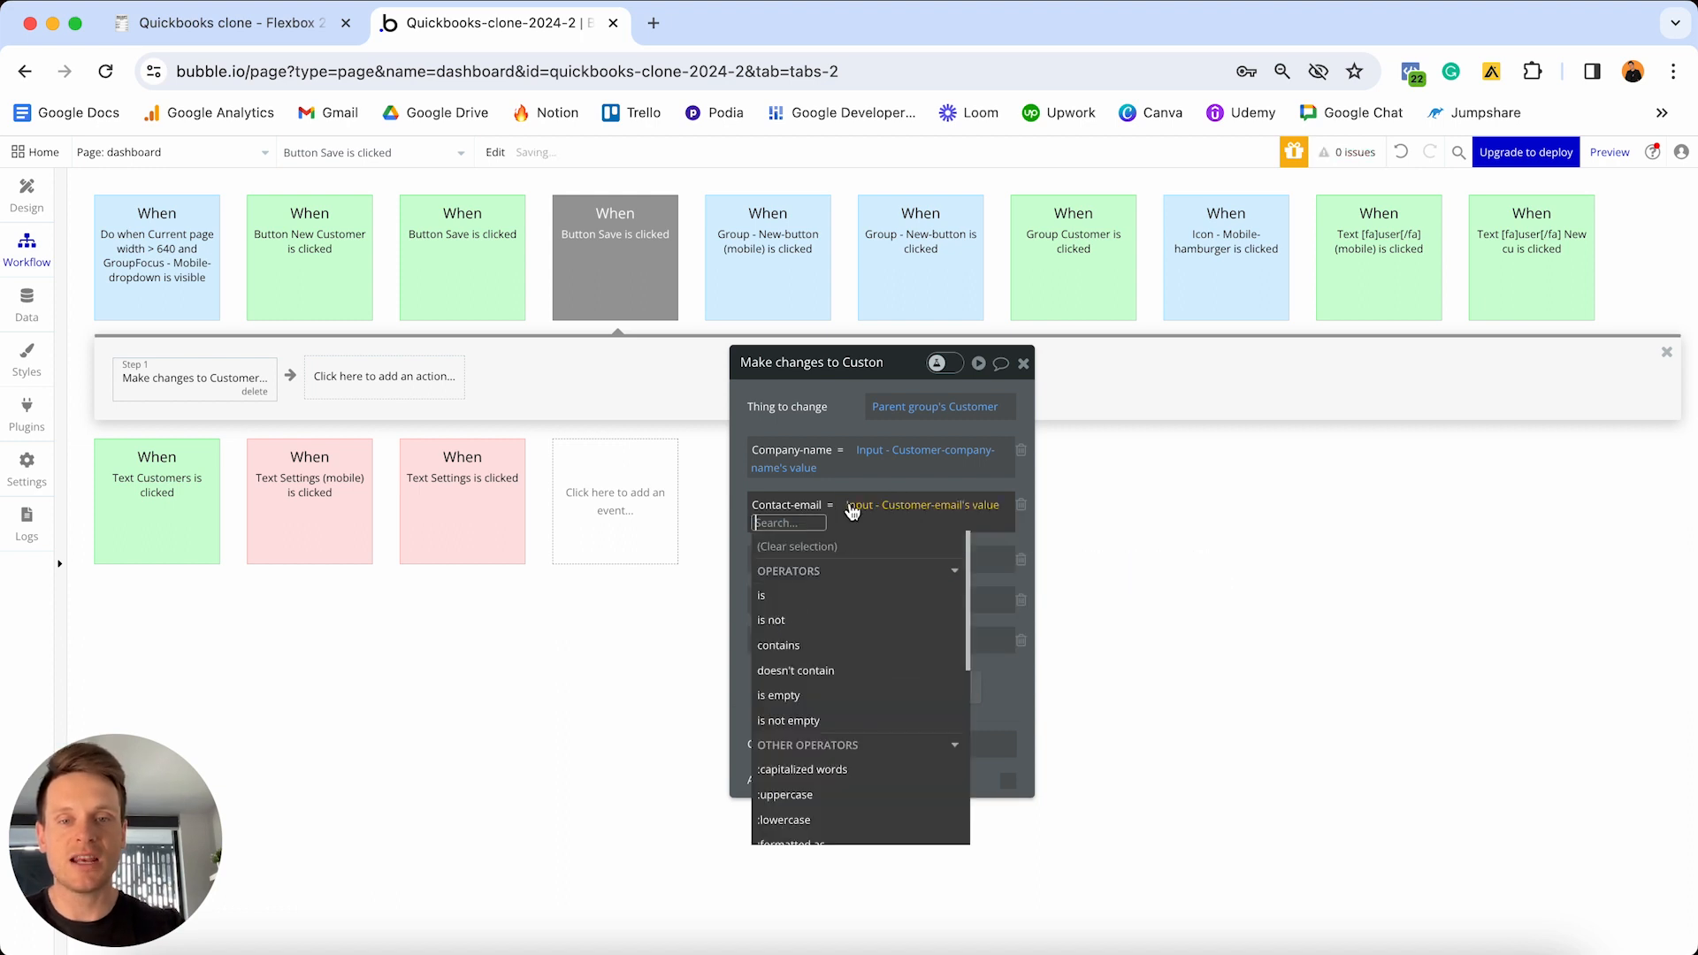
click(864, 557)
- Set Contact-name and Contact-number from the contact-name and phone-number inputs, and remove OG-business
click(864, 545)
text(name)
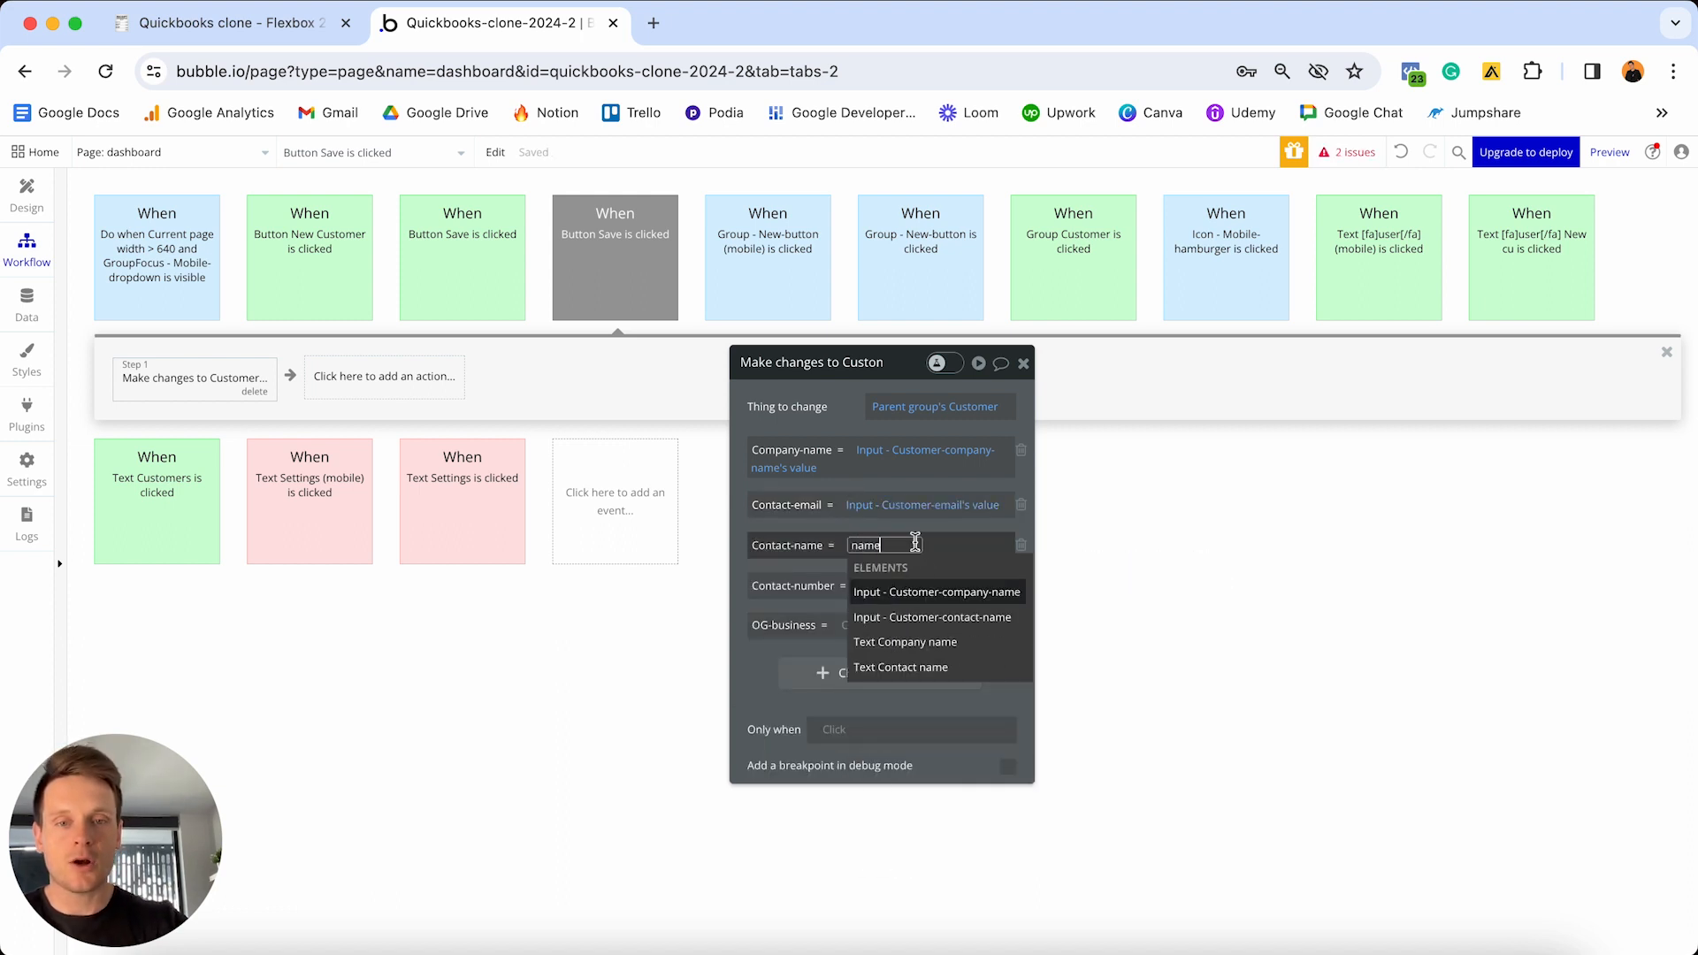
click(927, 620)
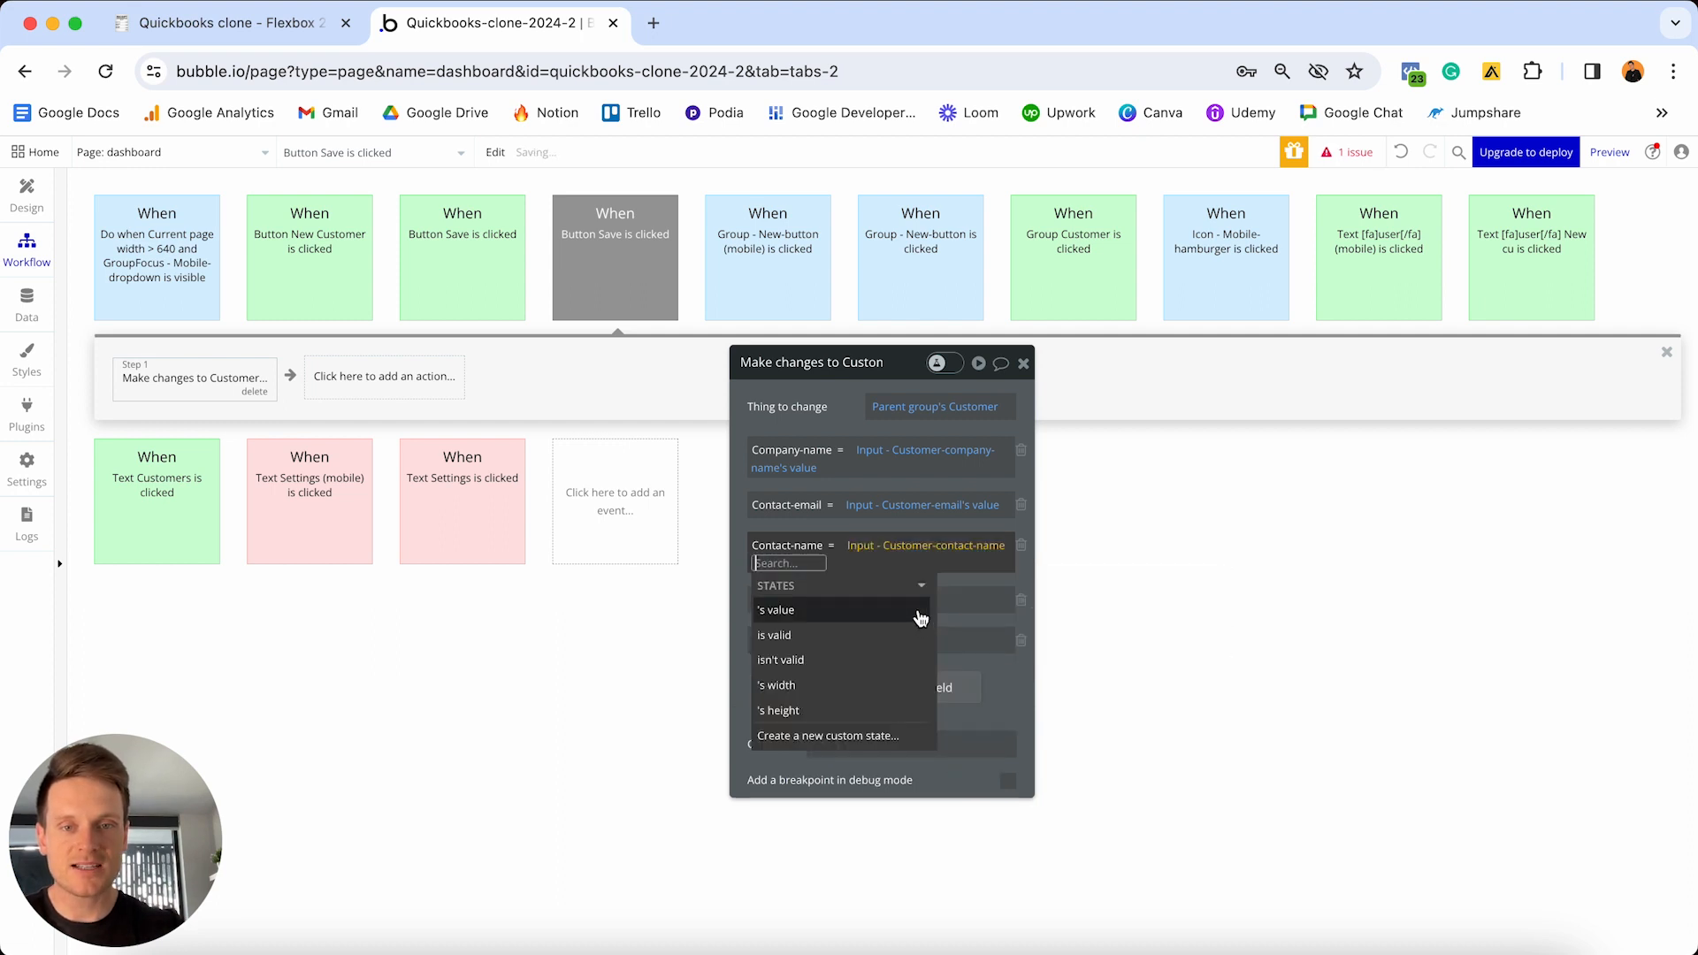
click(868, 610)
click(868, 523)
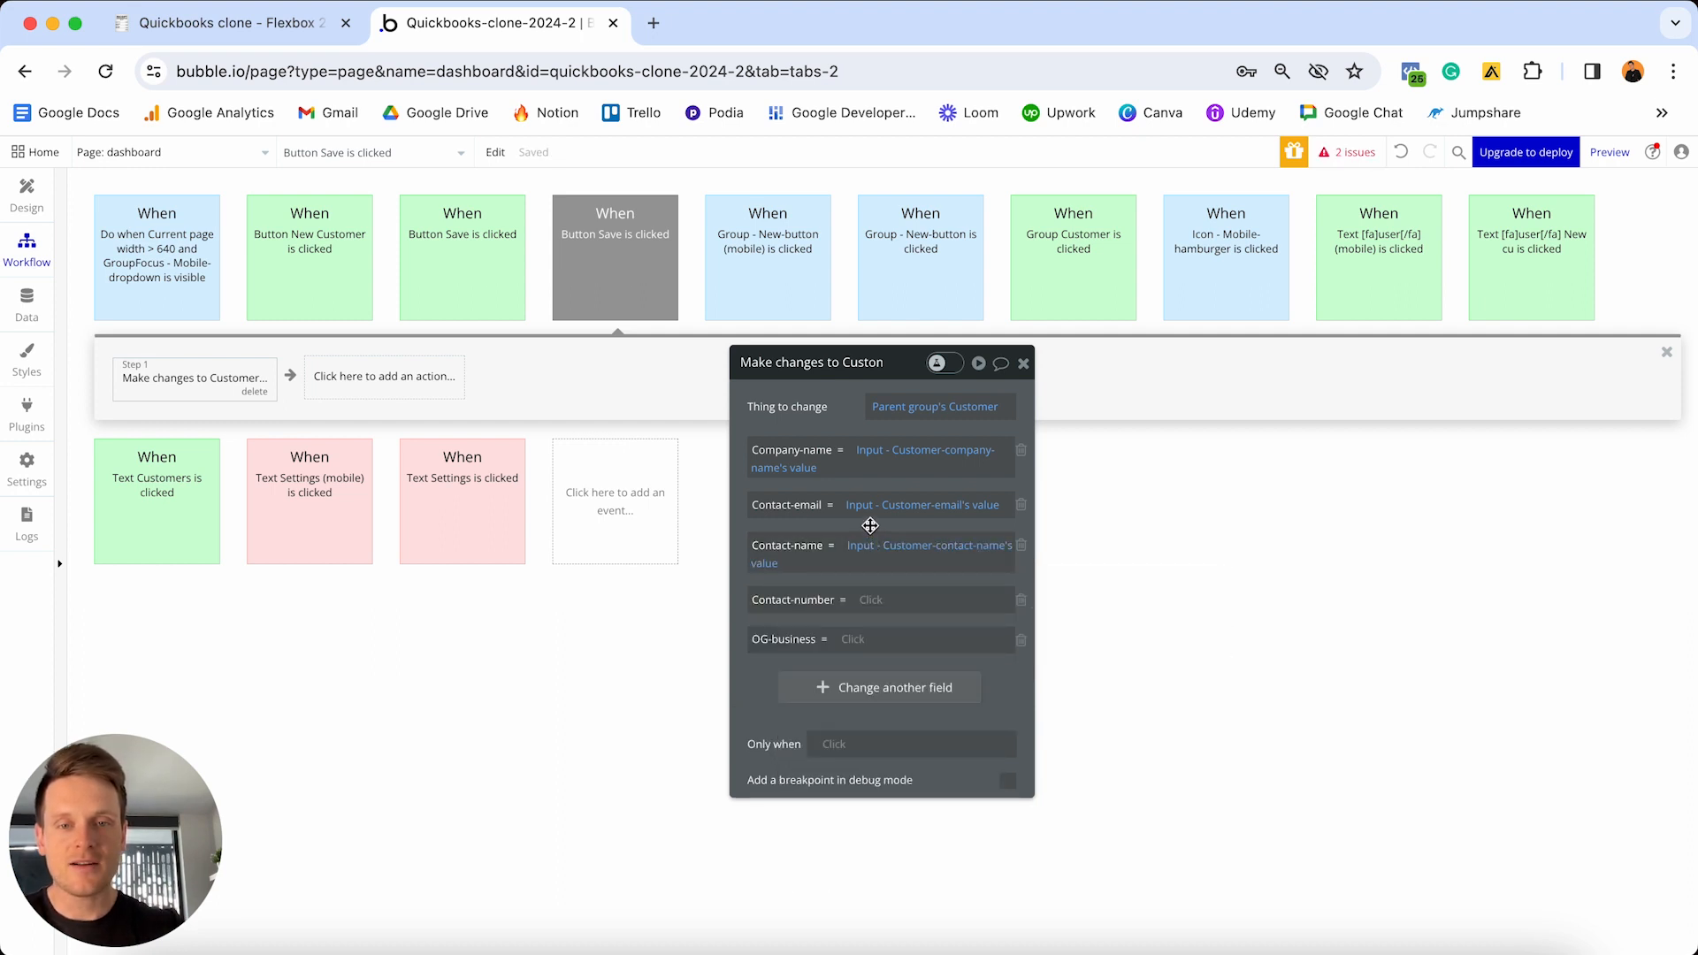
click(871, 601)
text(numb)
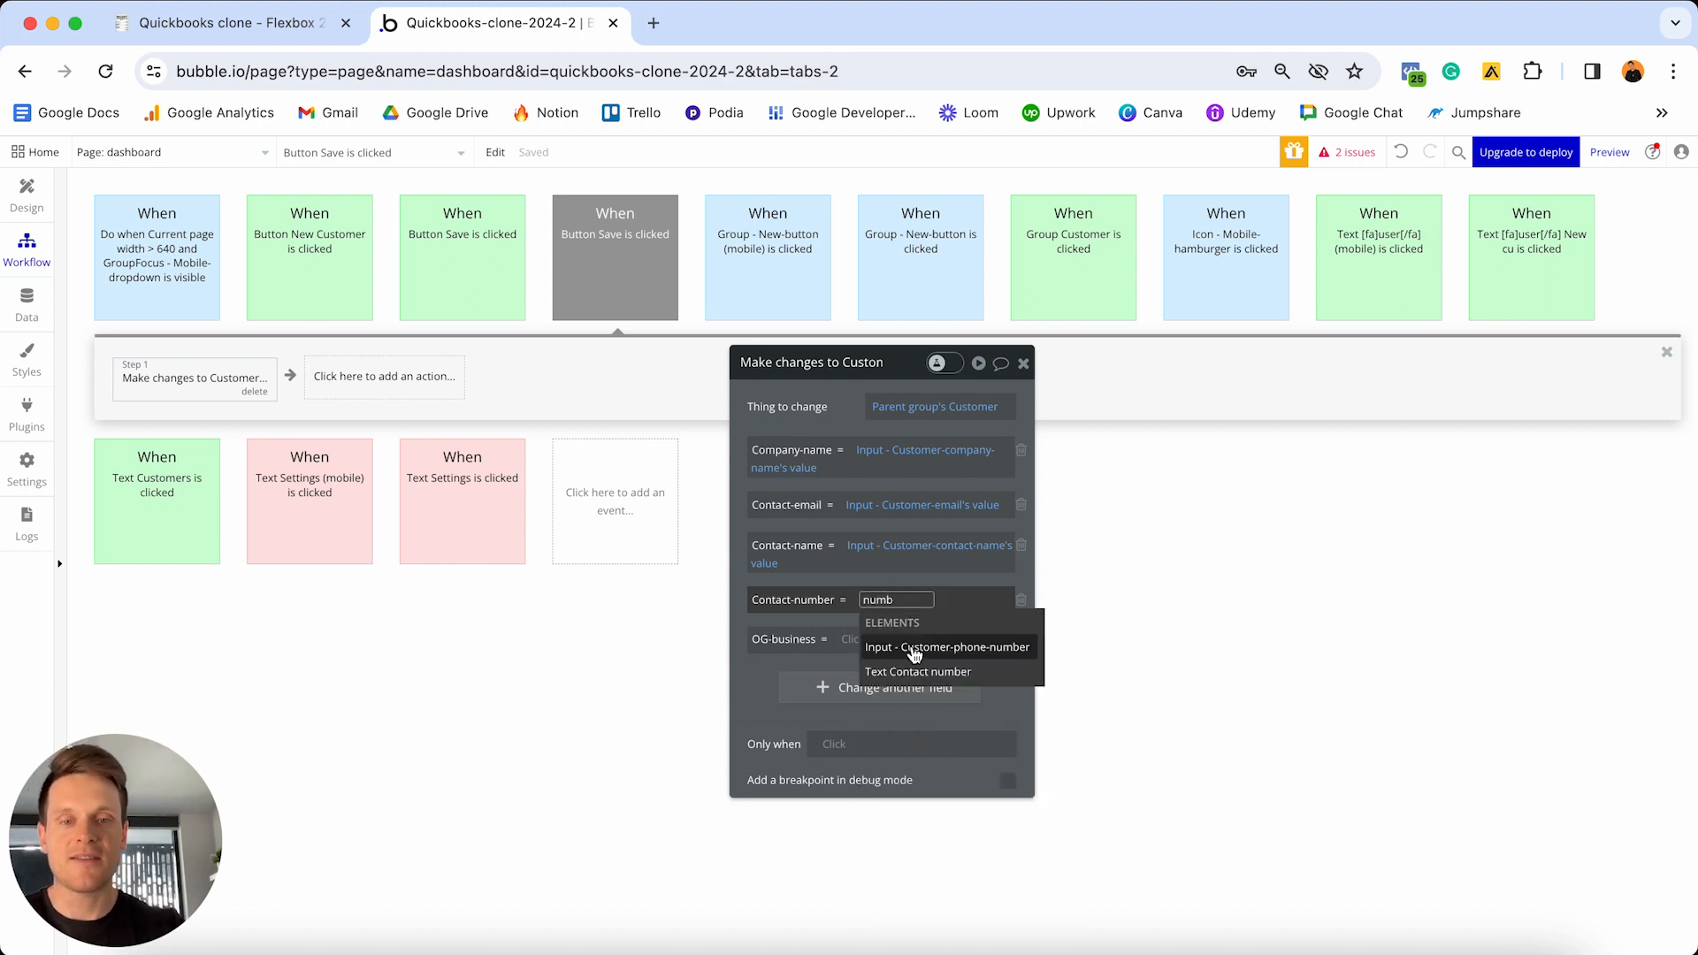
click(947, 652)
click(876, 675)
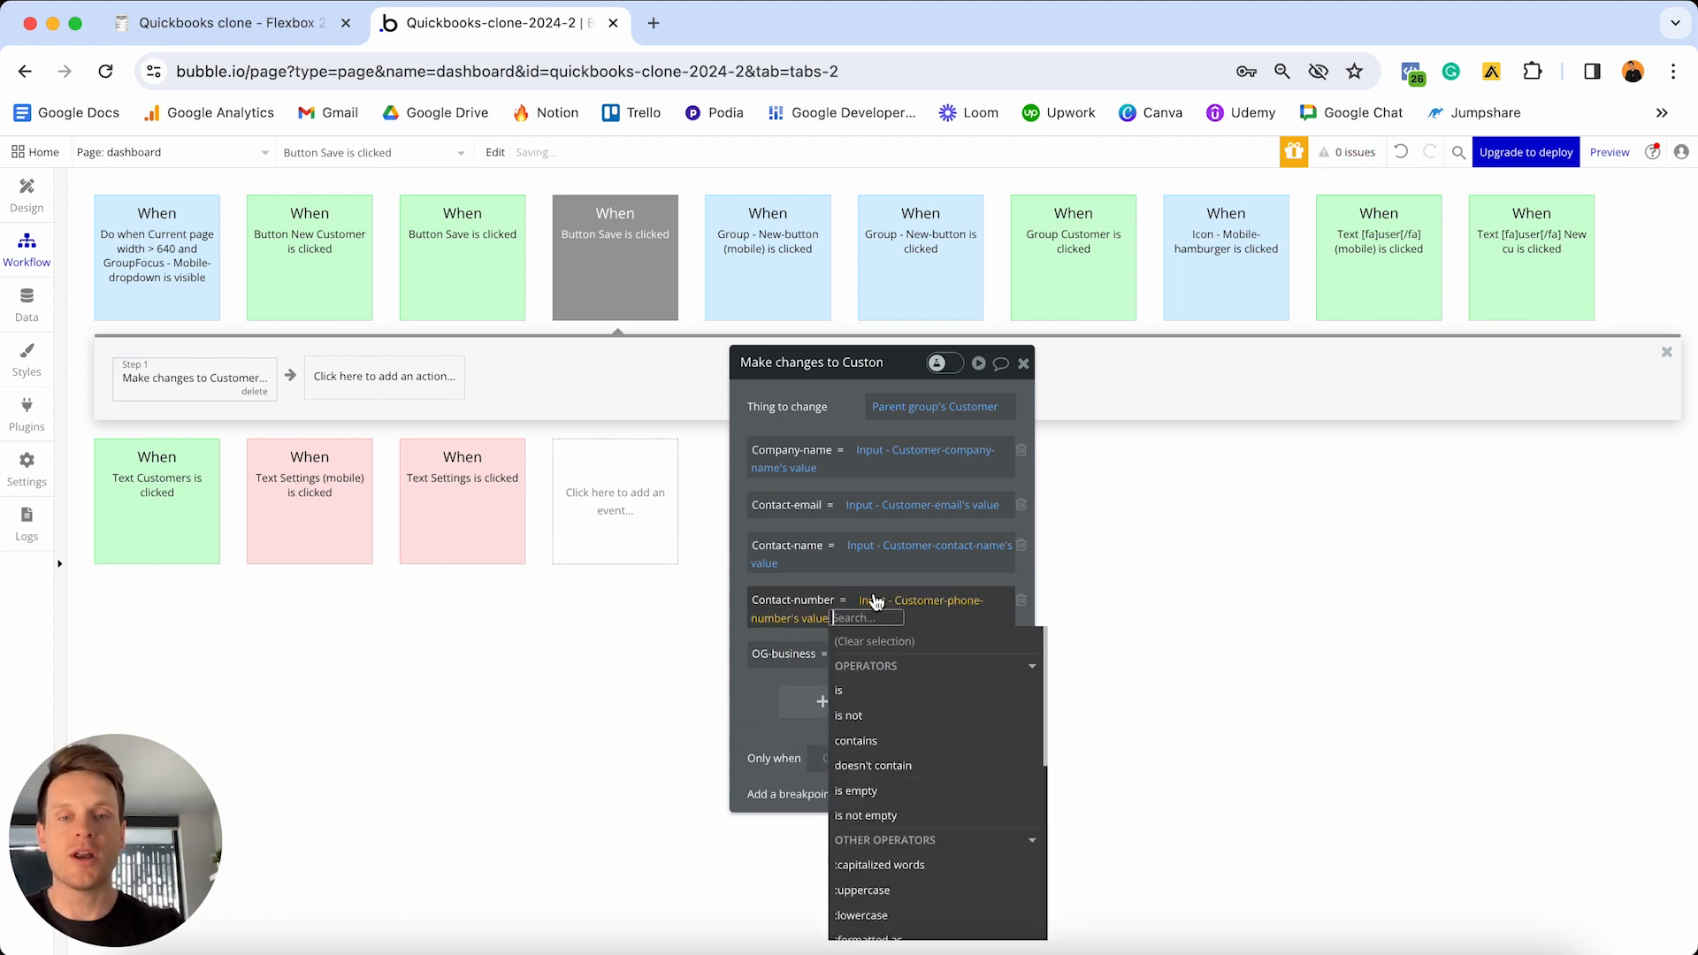
click(873, 581)
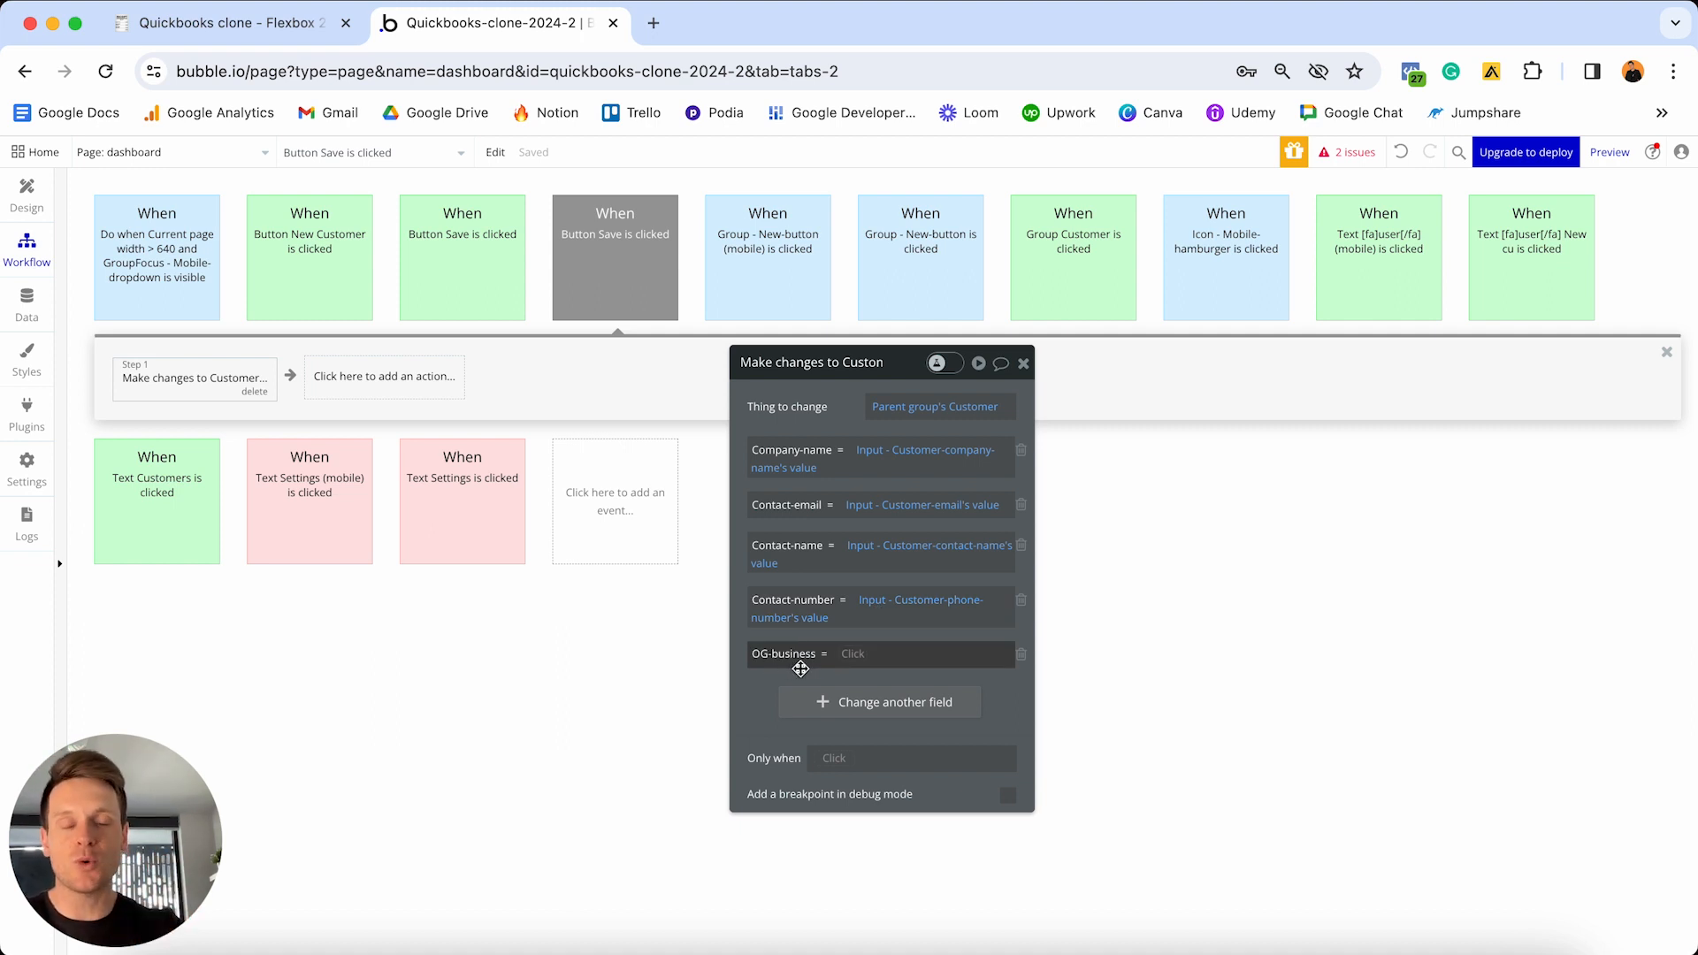
click(1022, 657)
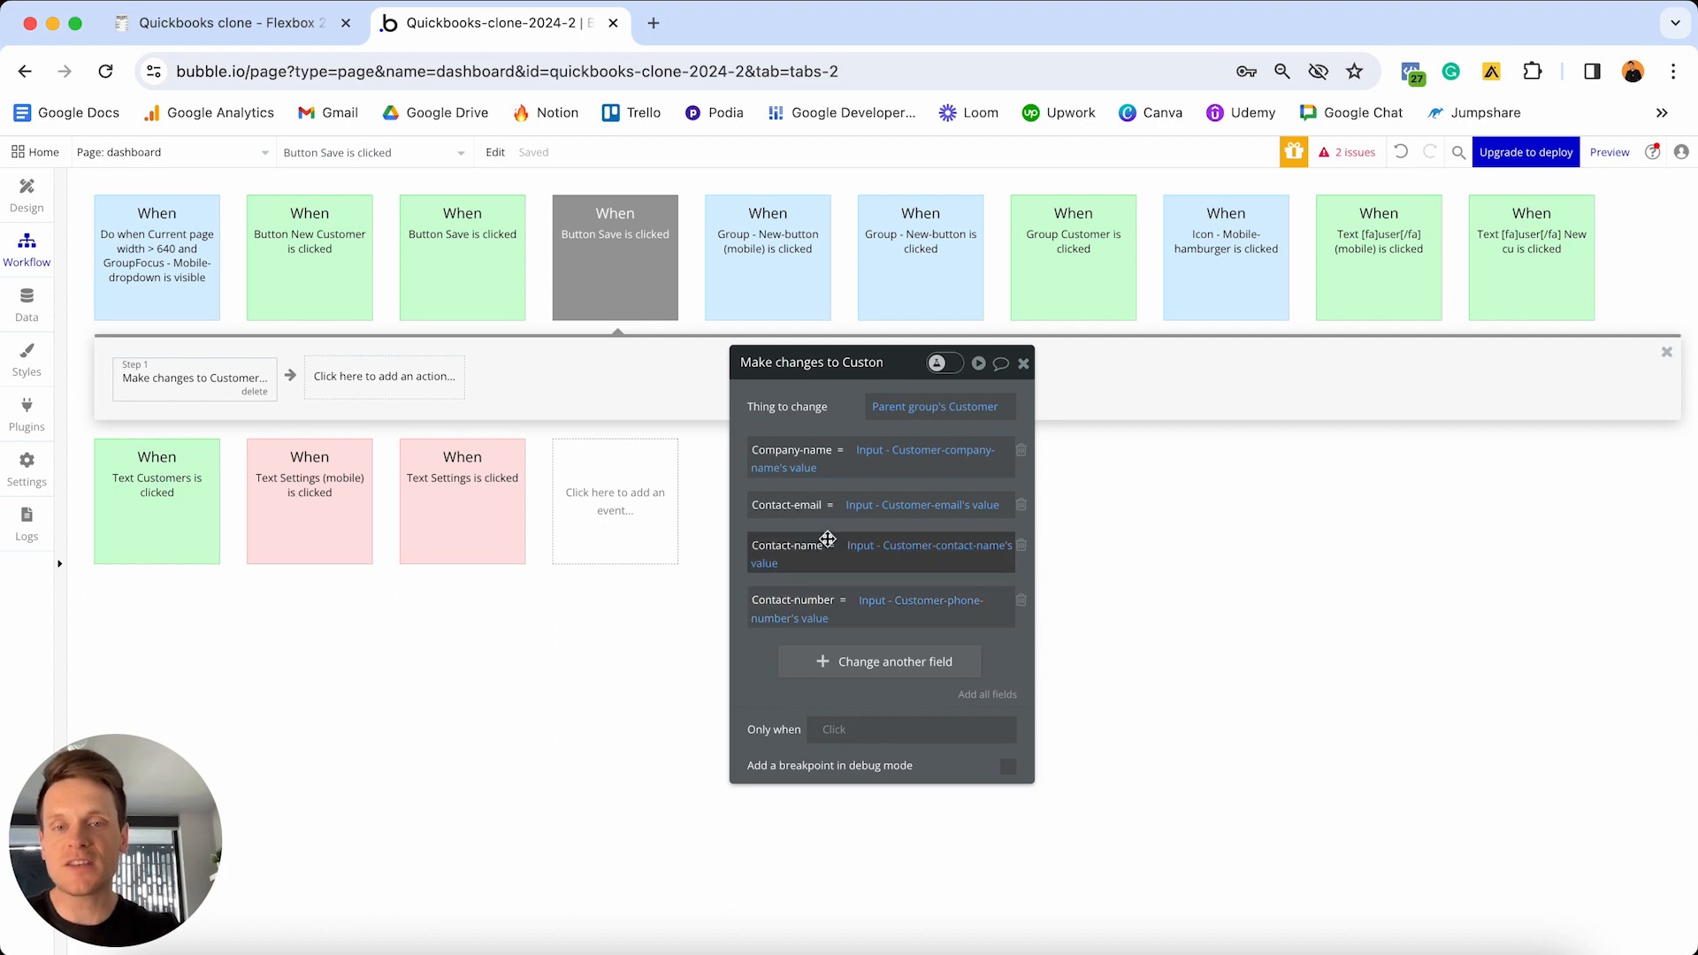
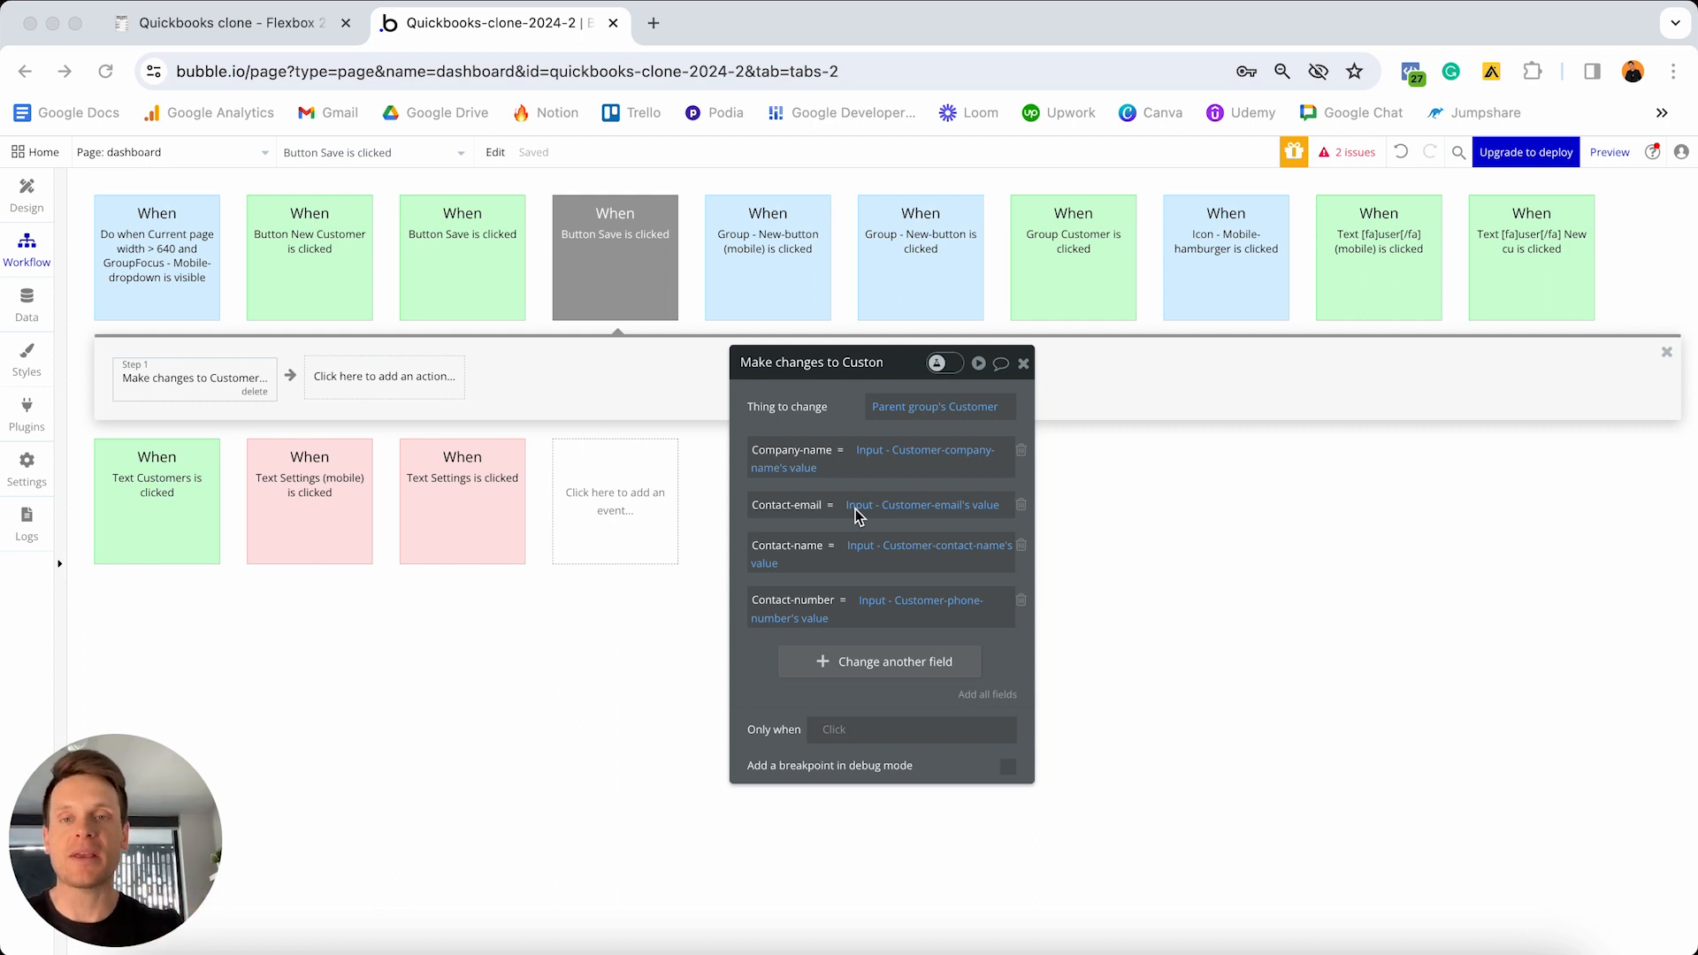
- Add a Hide step for Popup - Customer to the Button Save is clicked workflow
click(331, 380)
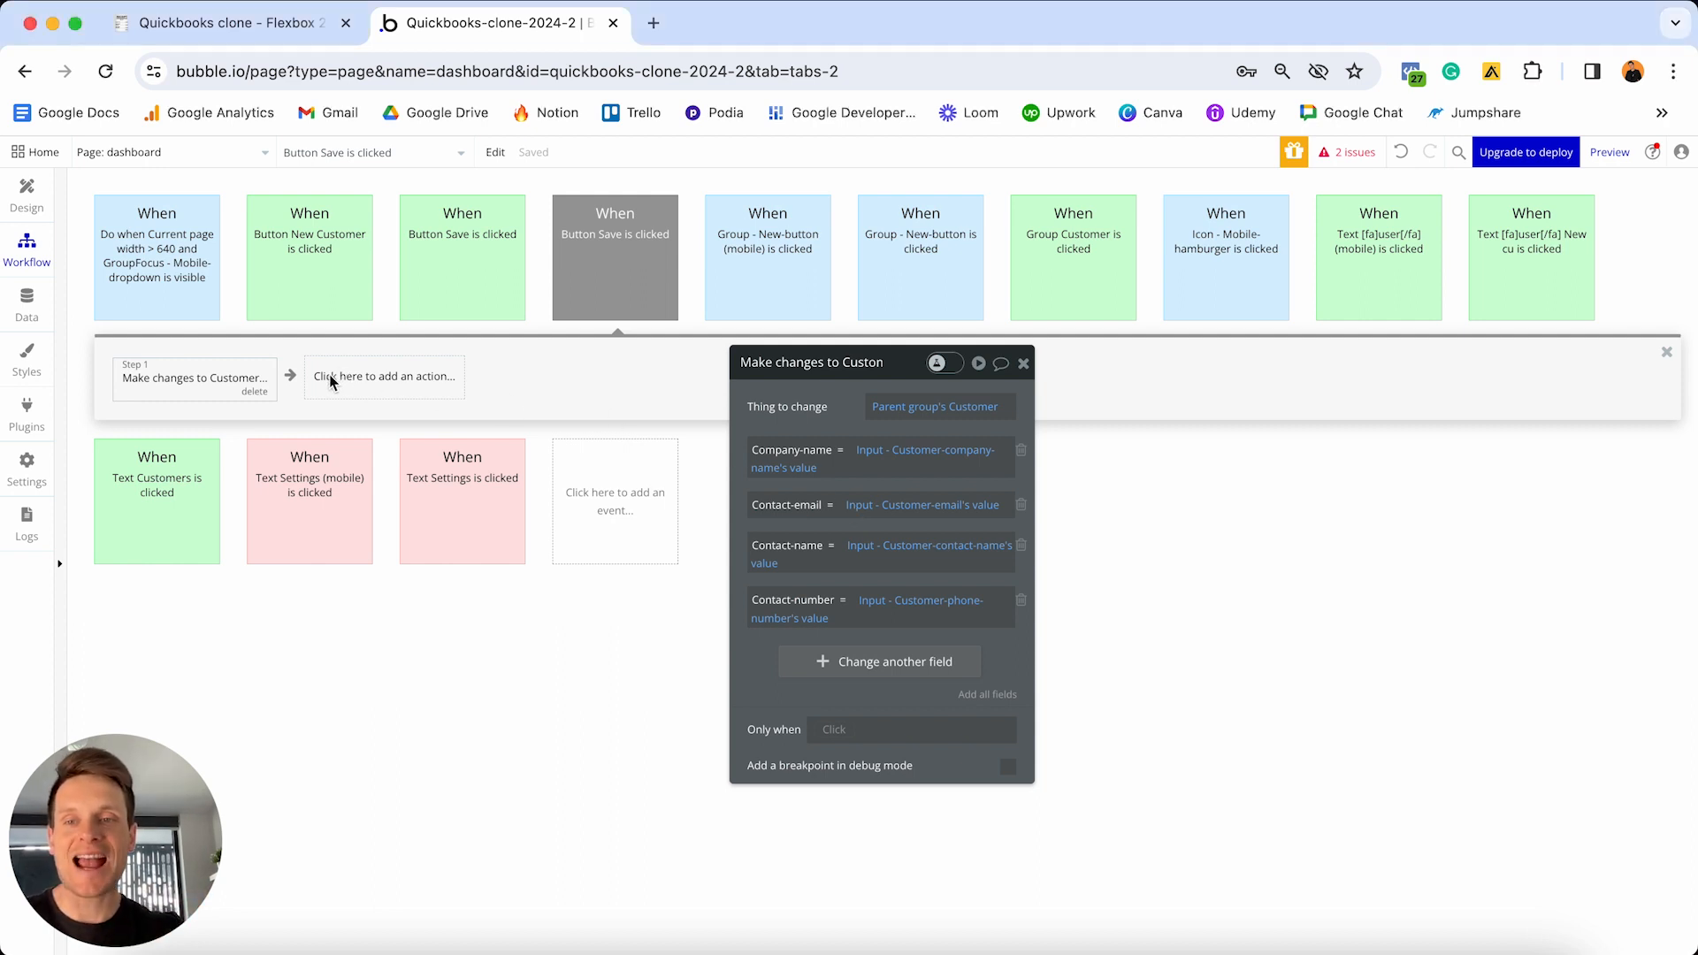
click(380, 381)
mouse_move(379, 620)
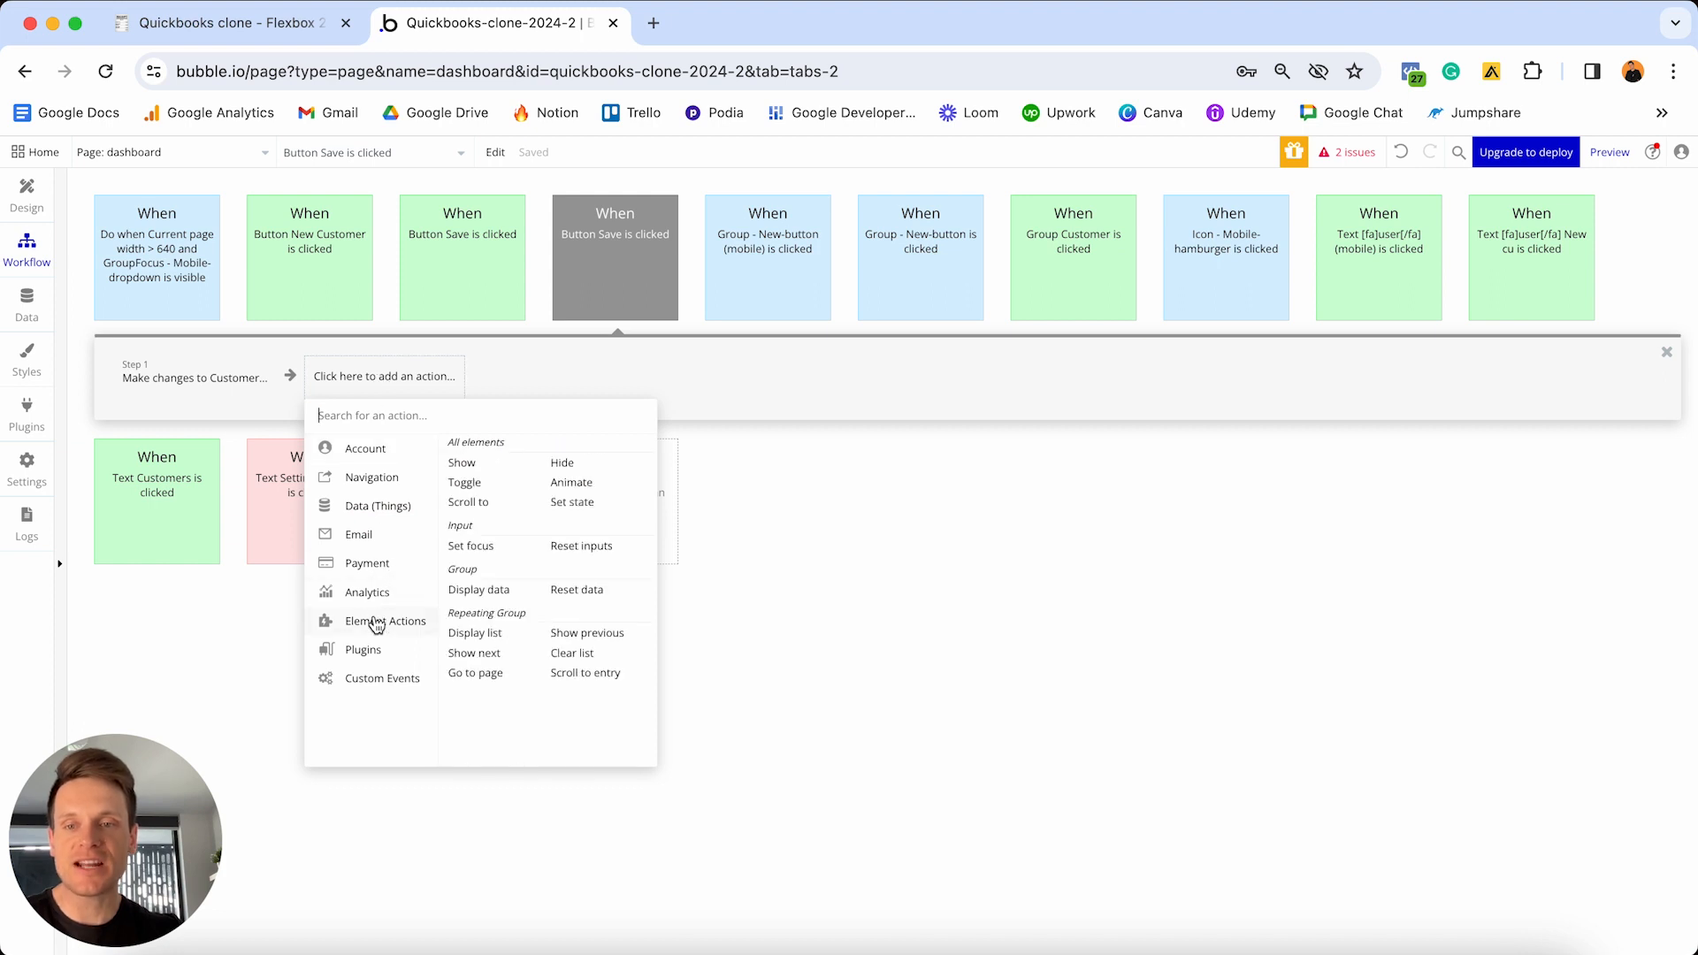
click(573, 463)
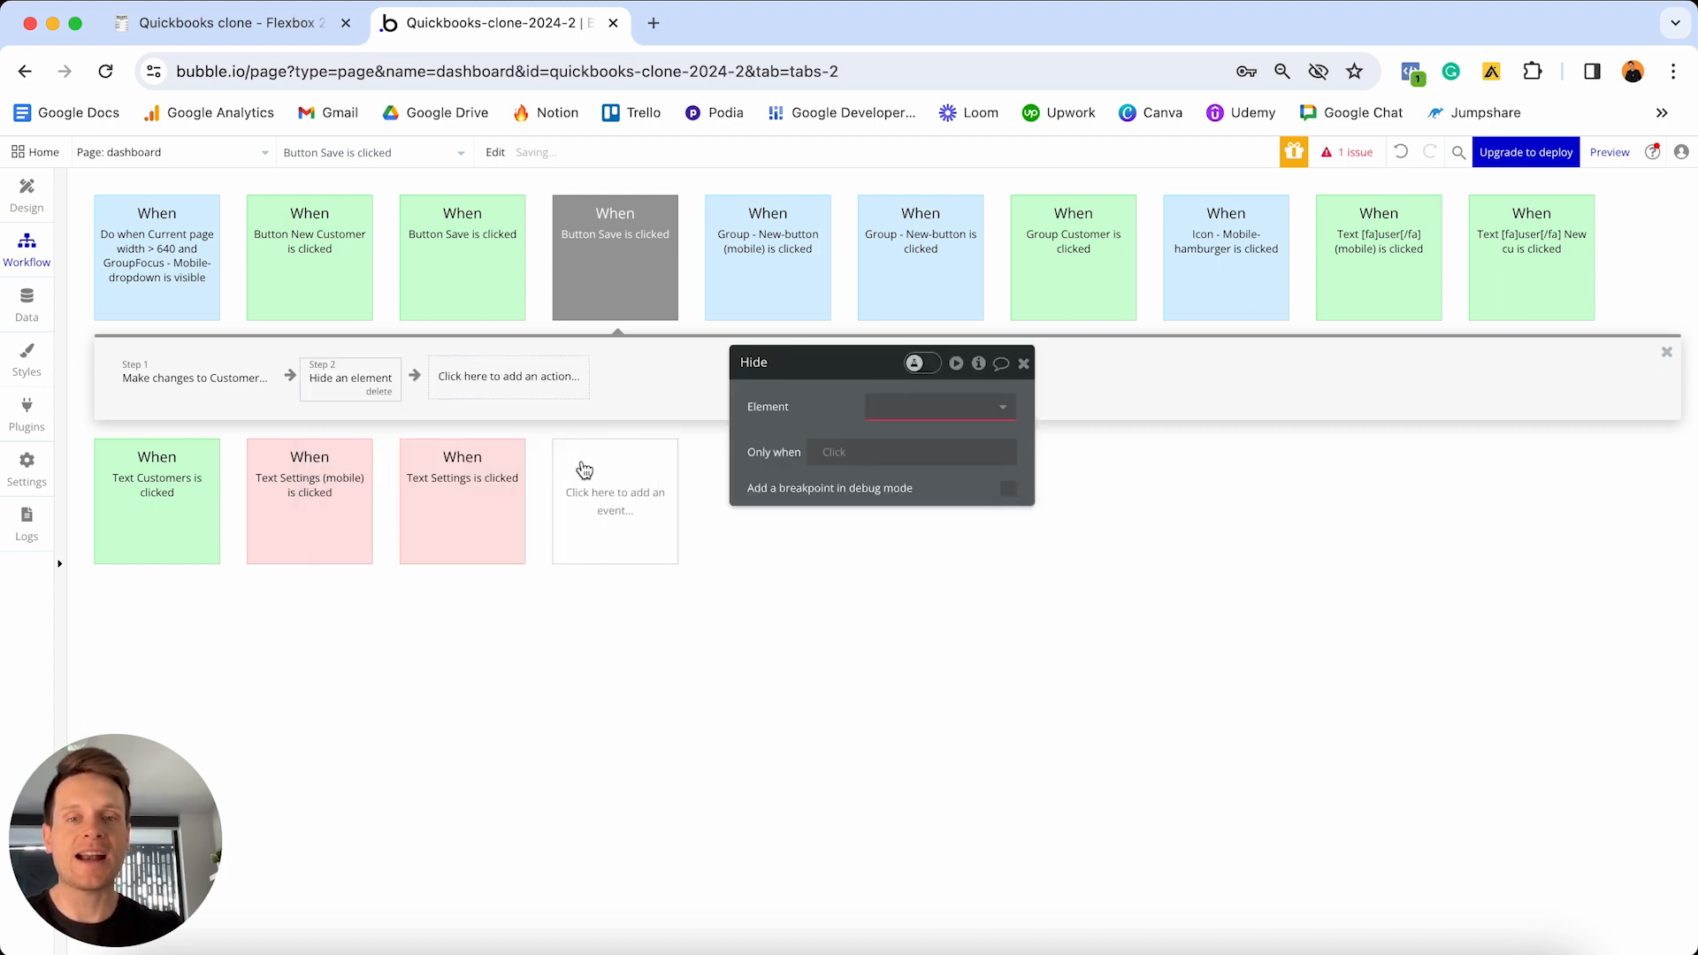
click(914, 416)
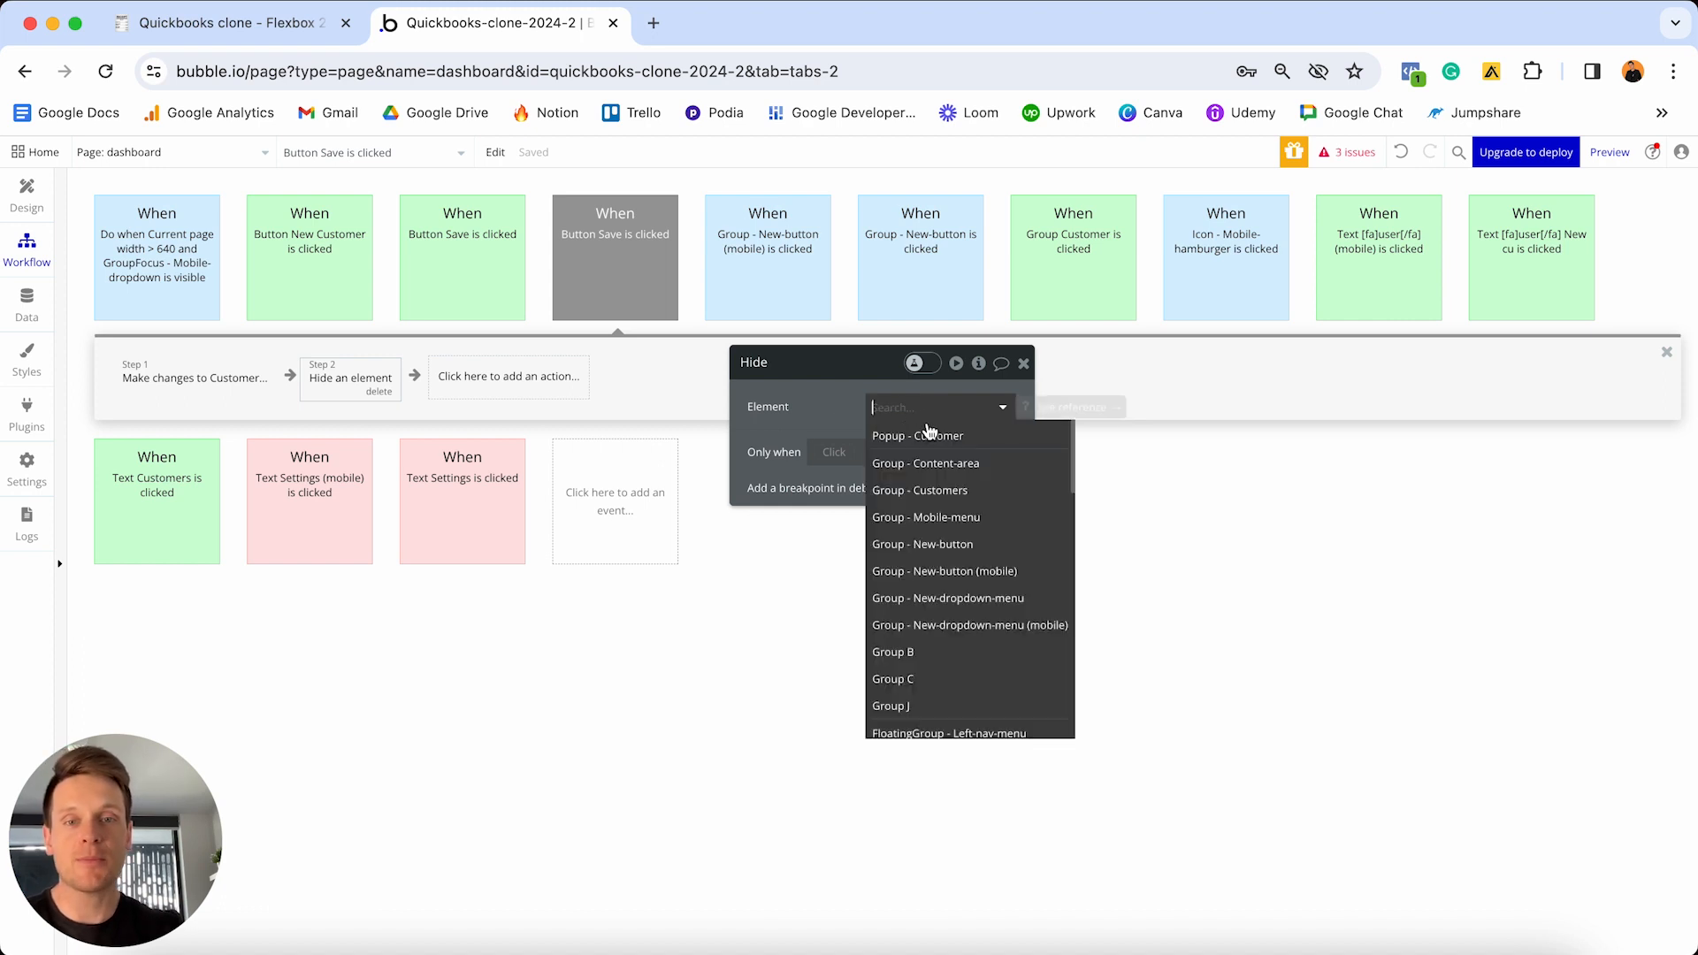
click(890, 442)
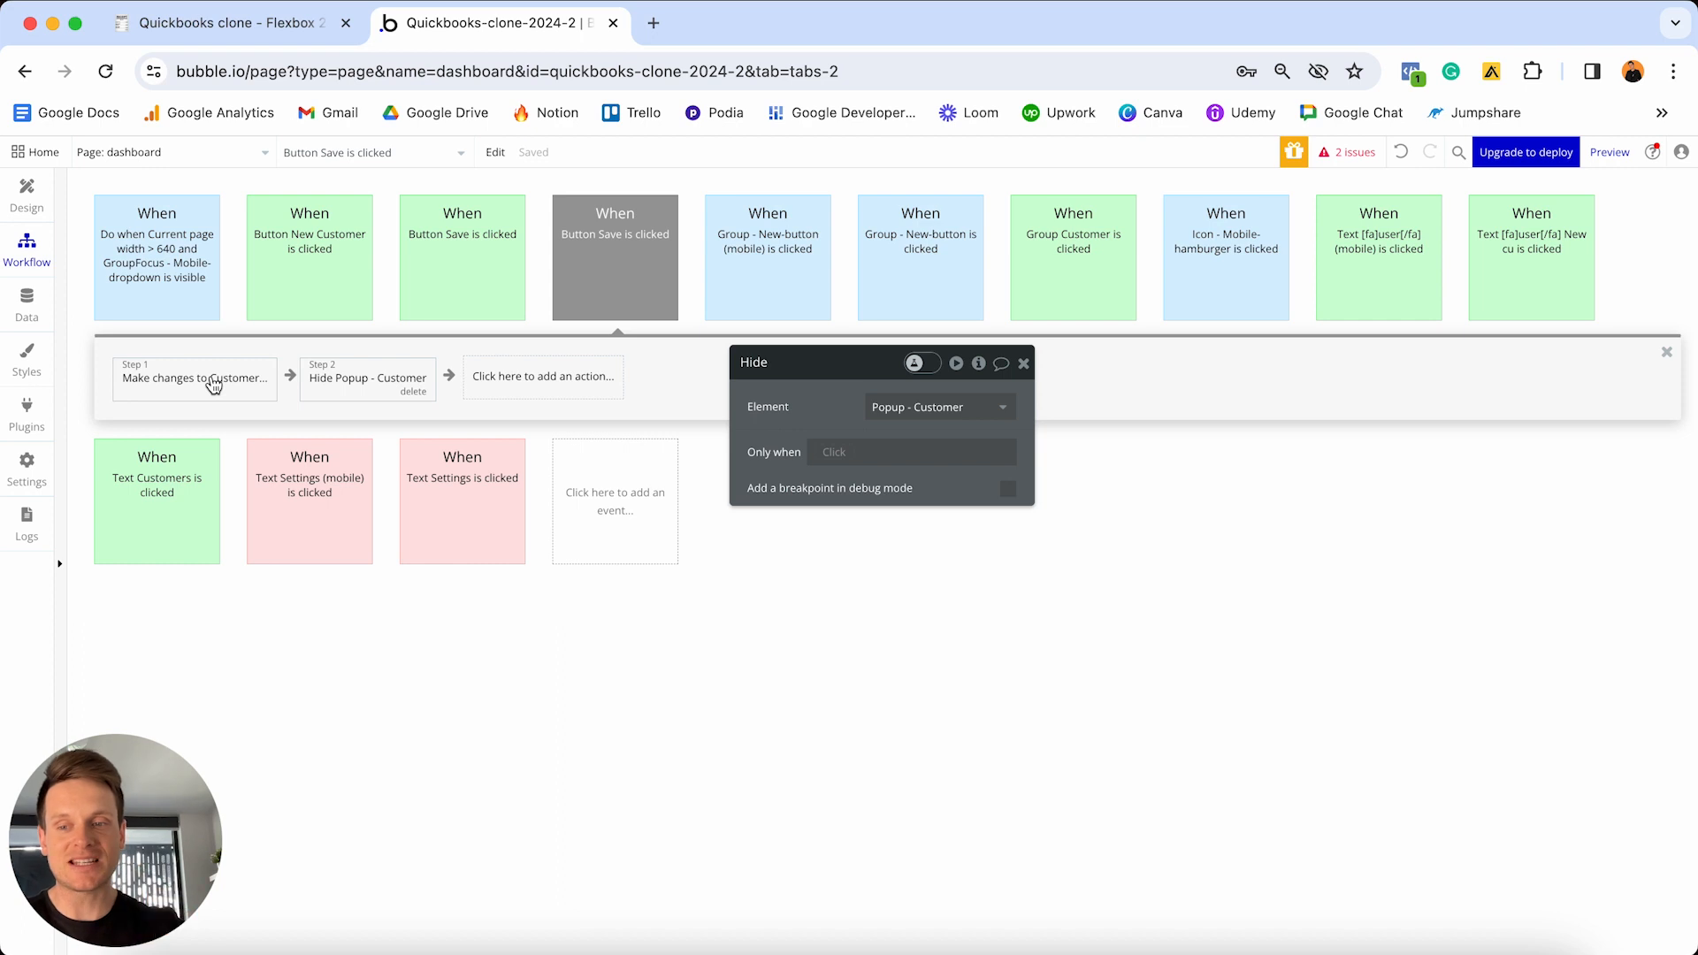
- Add a Reset relevant inputs step after hiding the popup
click(489, 380)
text(res)
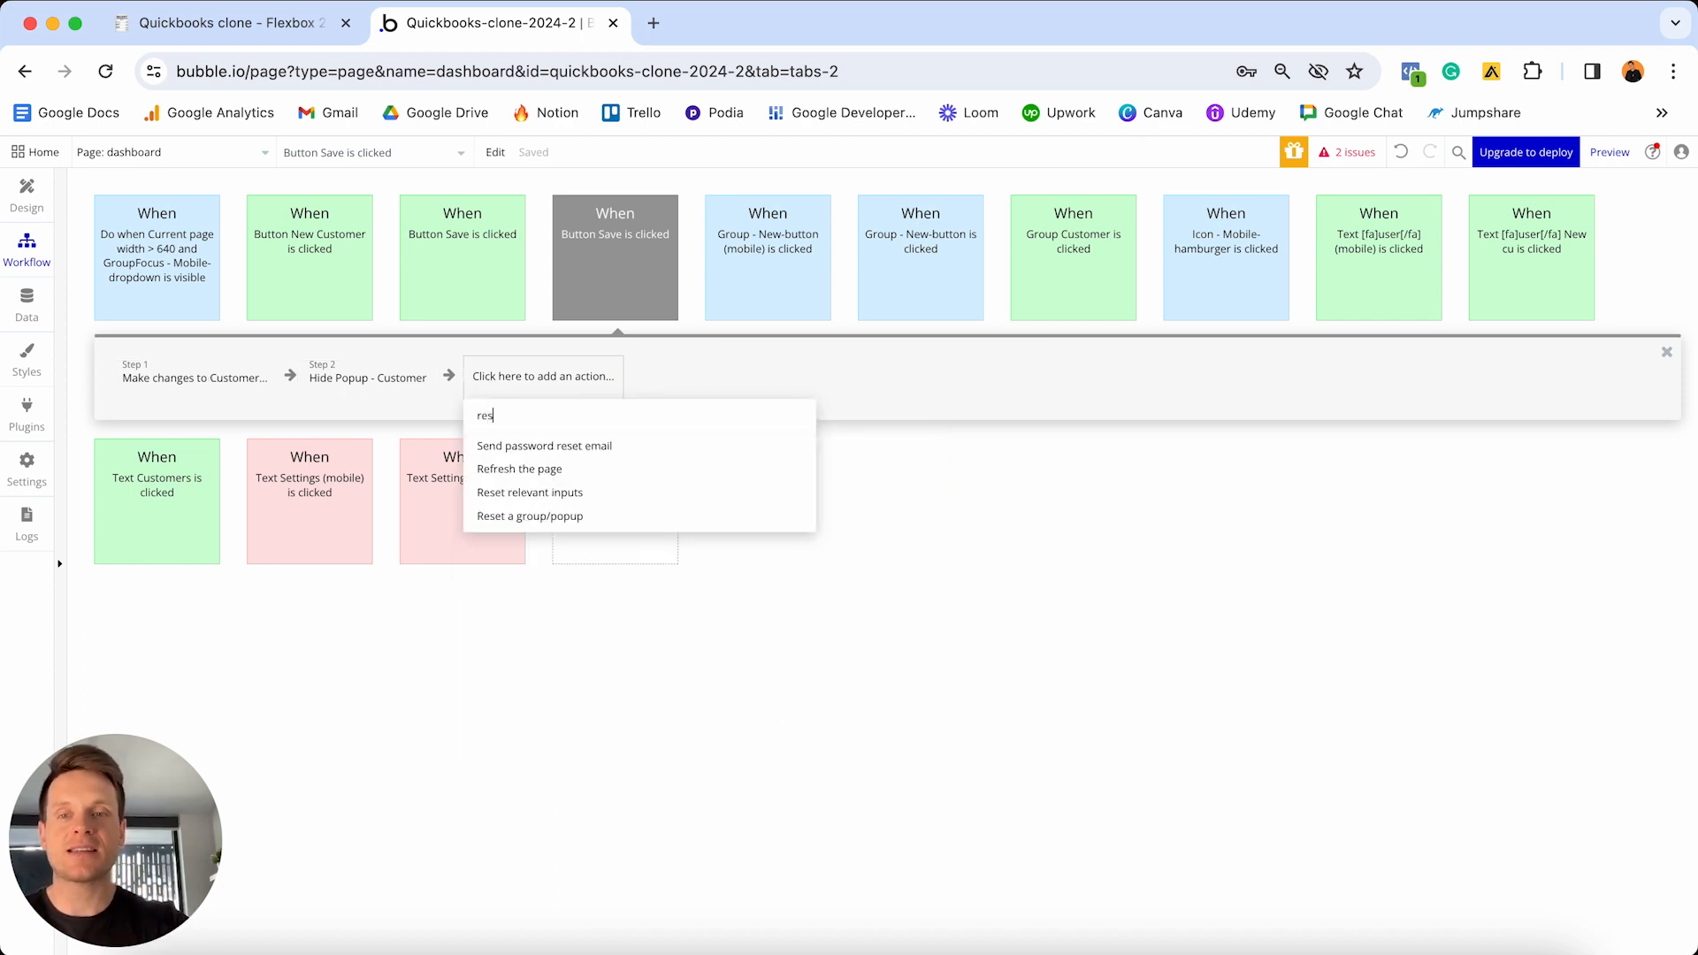
click(560, 503)
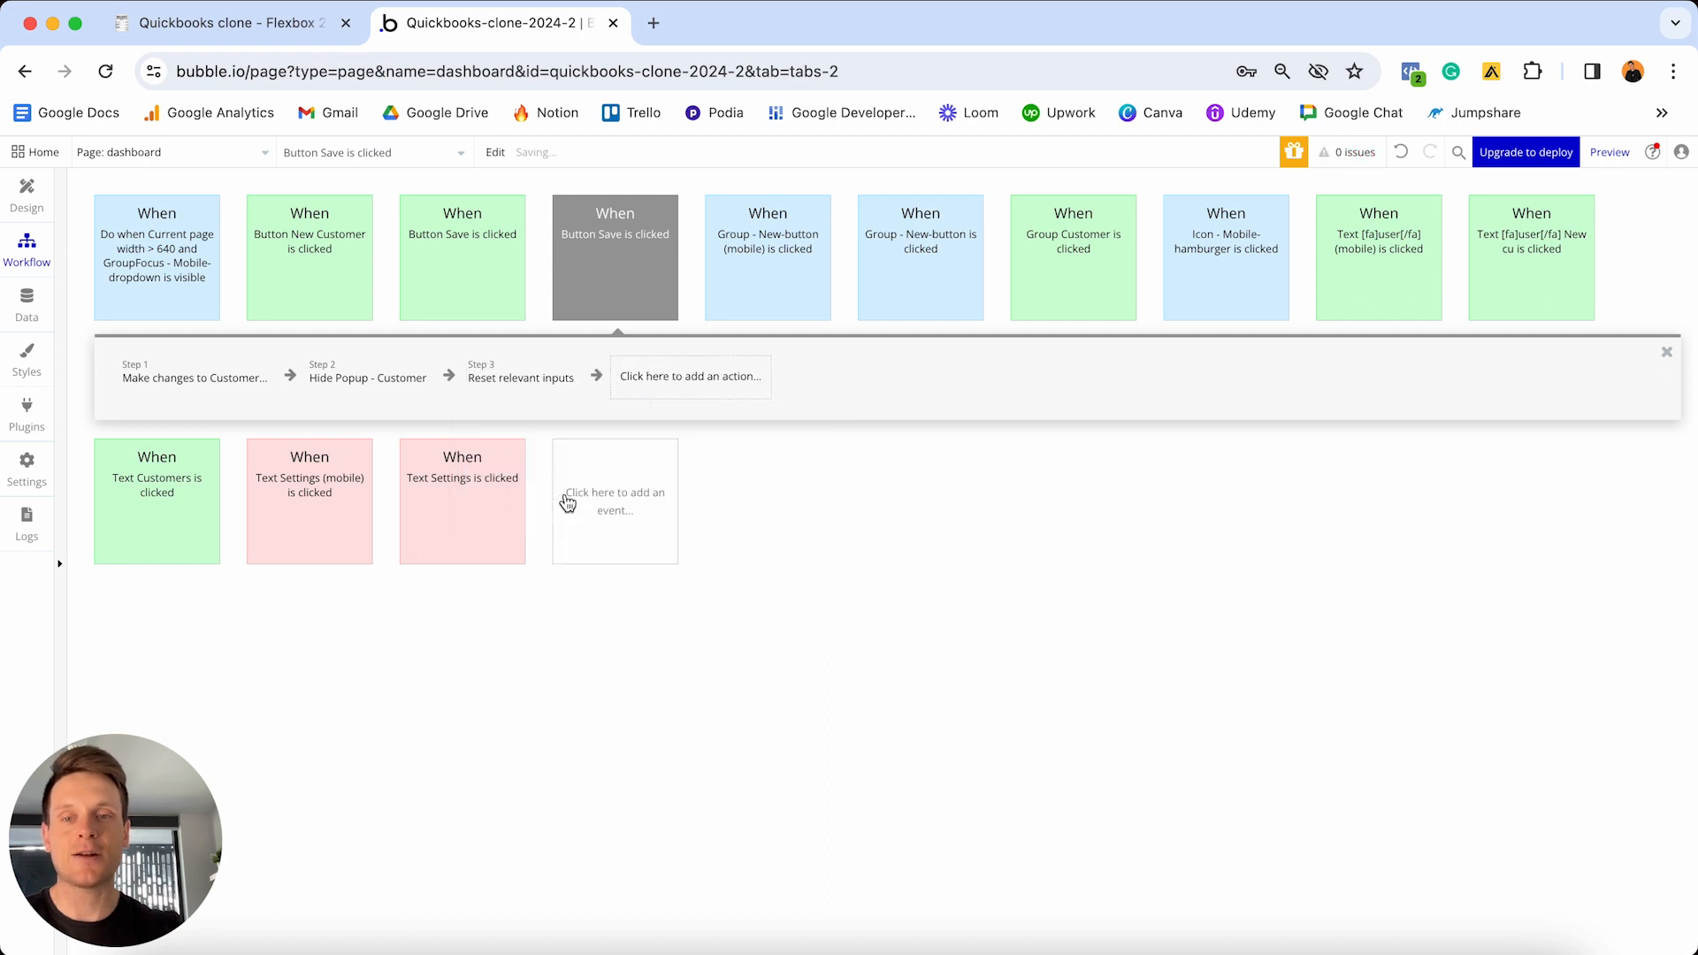
click(688, 338)
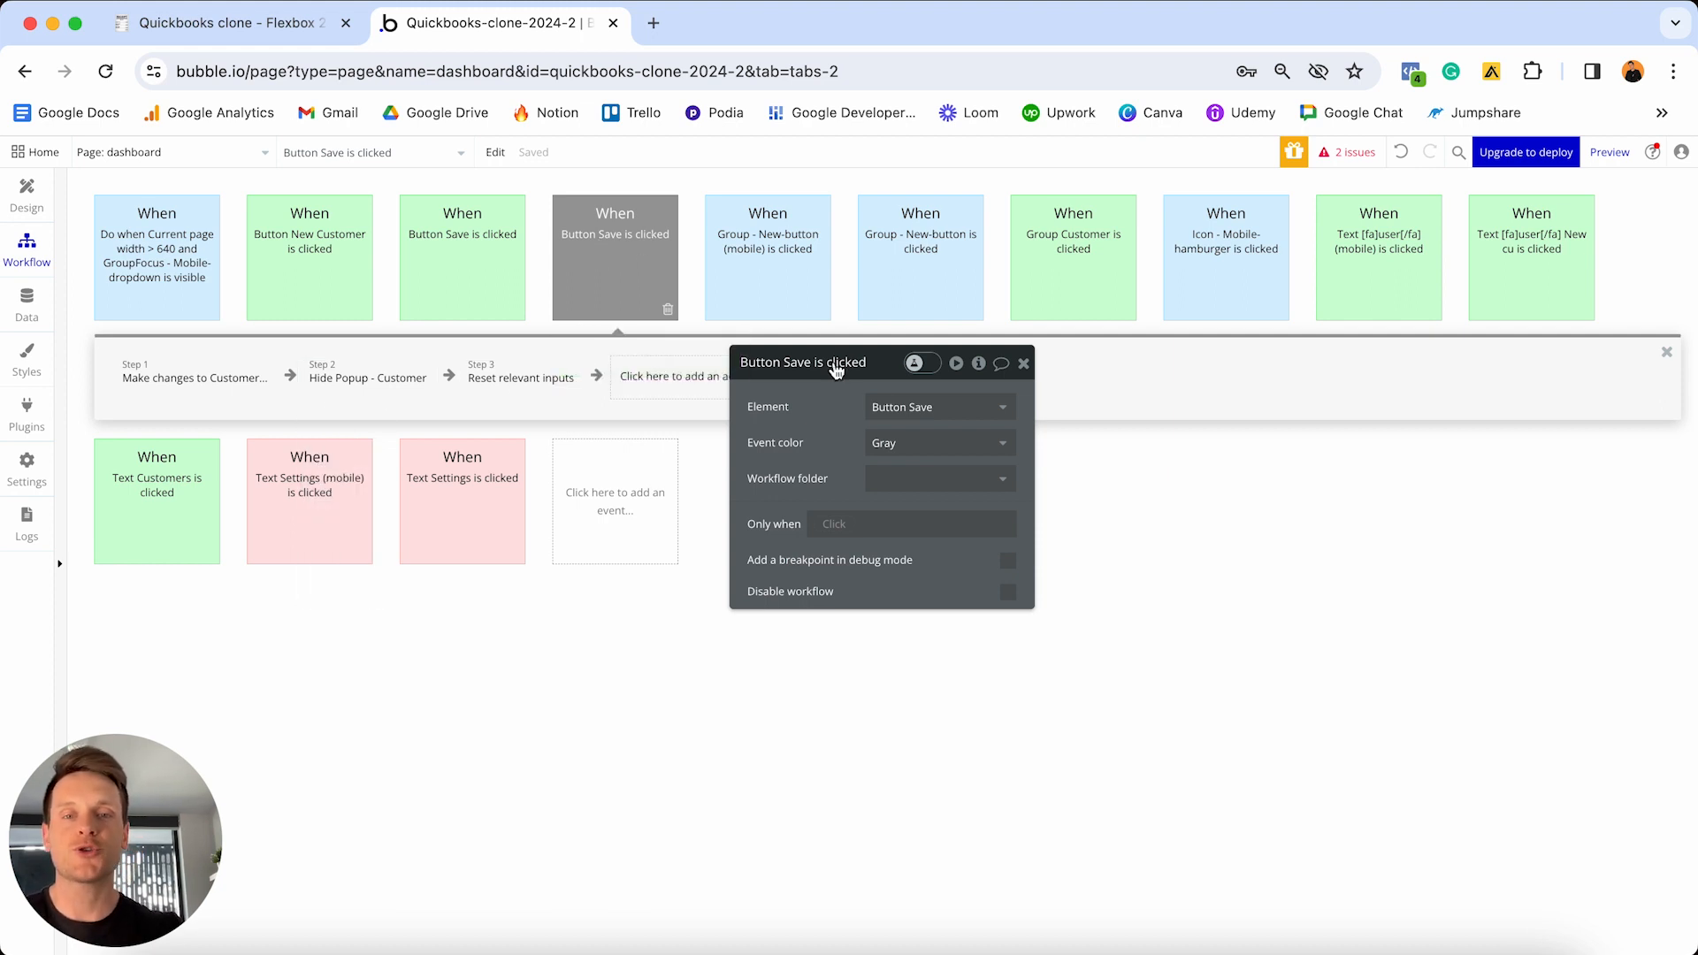
- Set the customer-editing Save event colour to Green and compare it with the other Save workflow
click(912, 442)
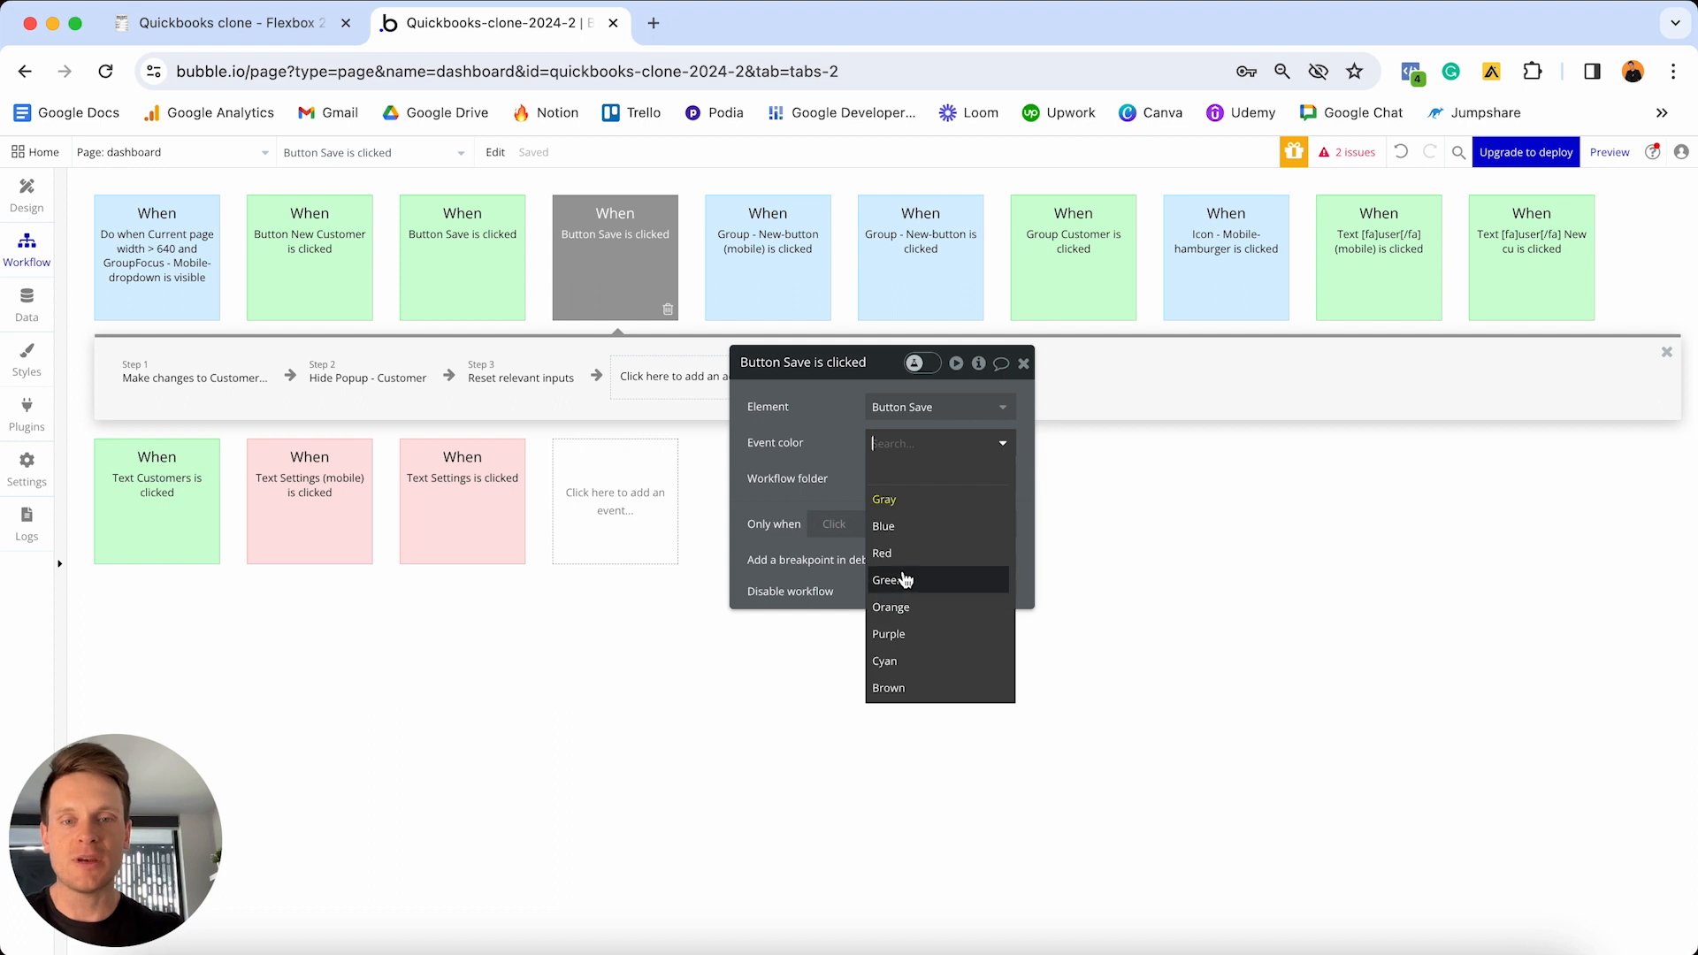
click(898, 579)
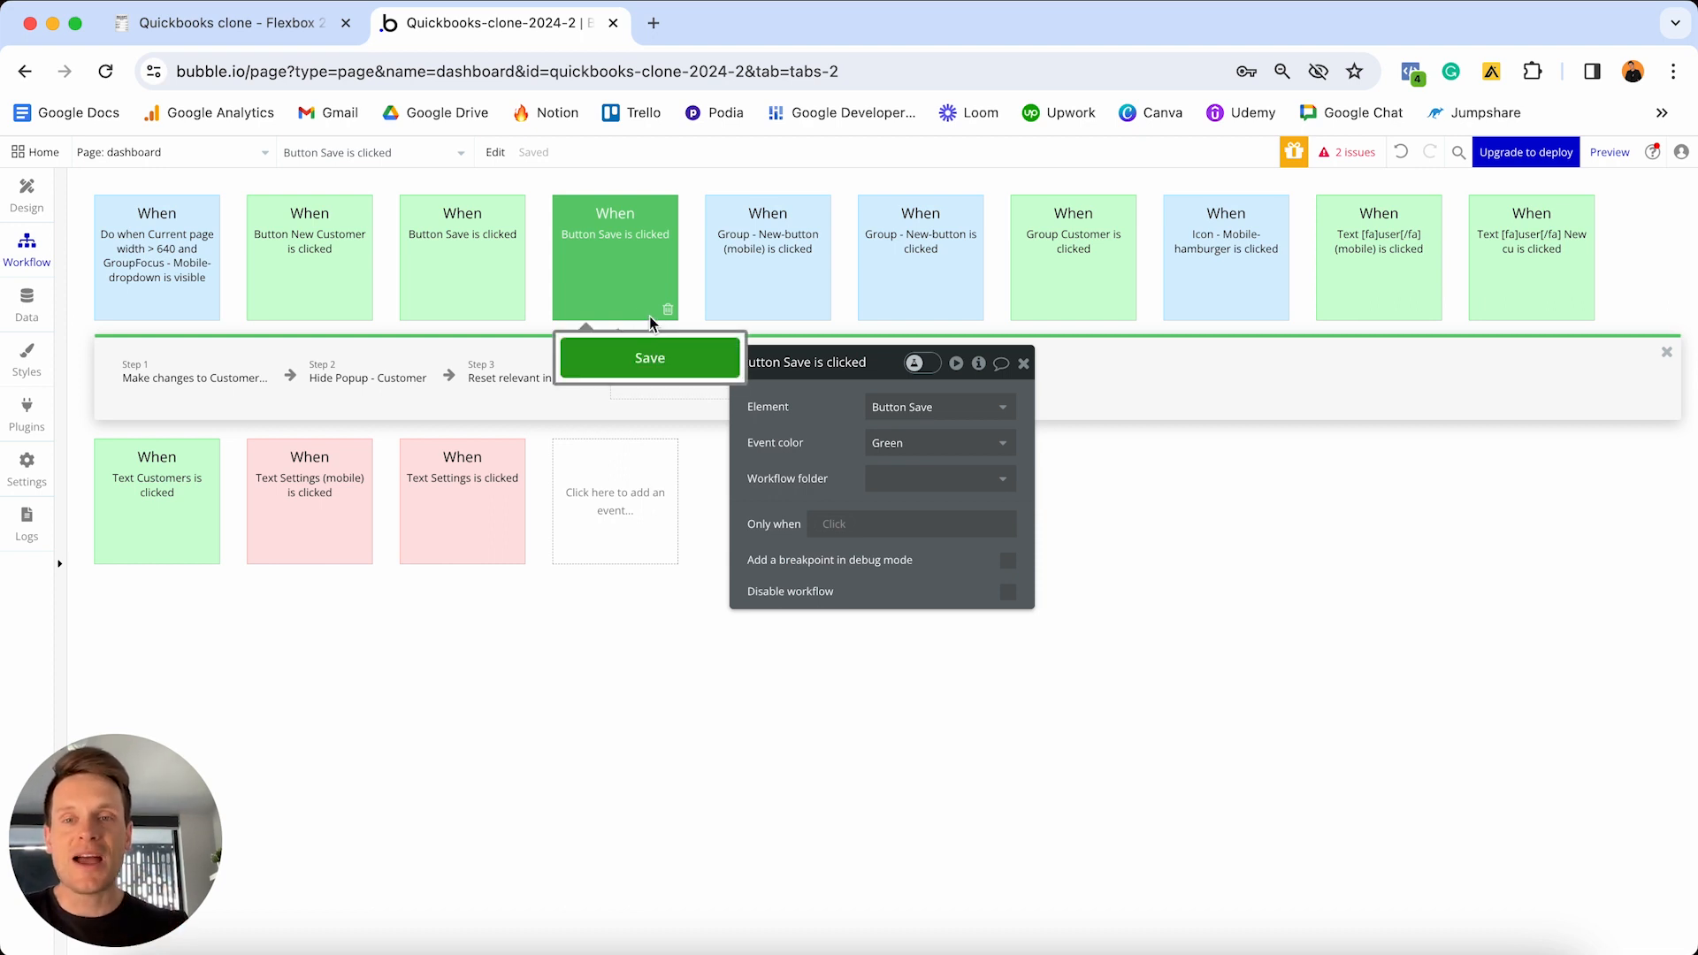
mouse_move(463, 297)
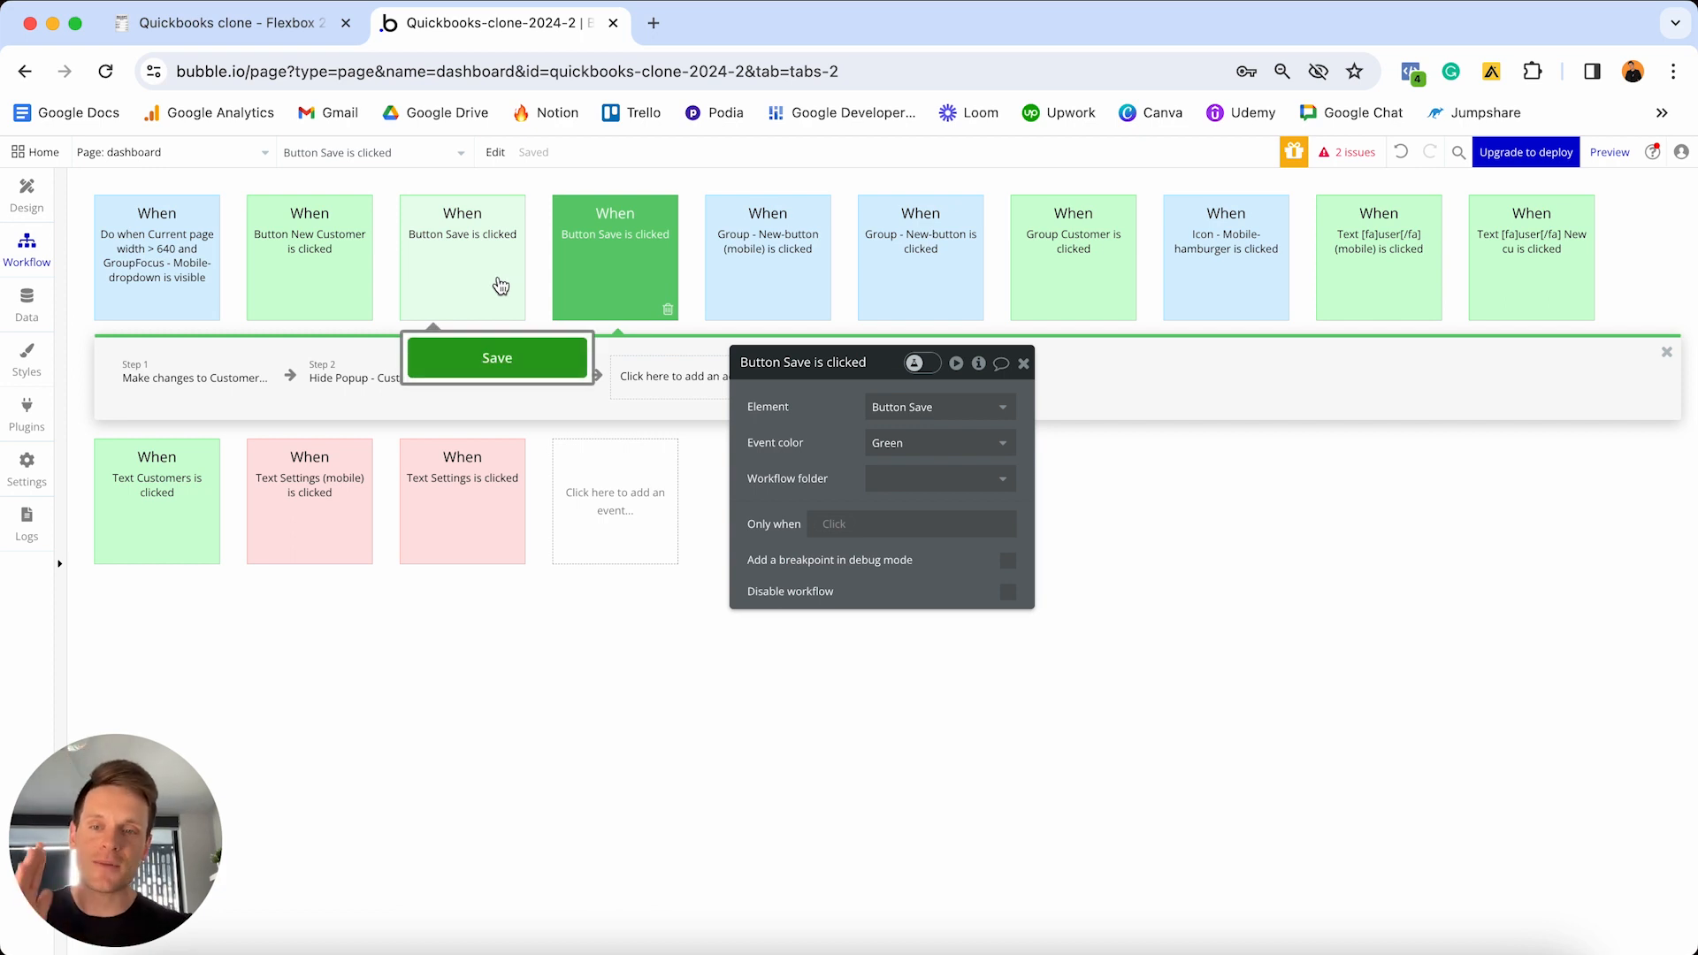
click(500, 283)
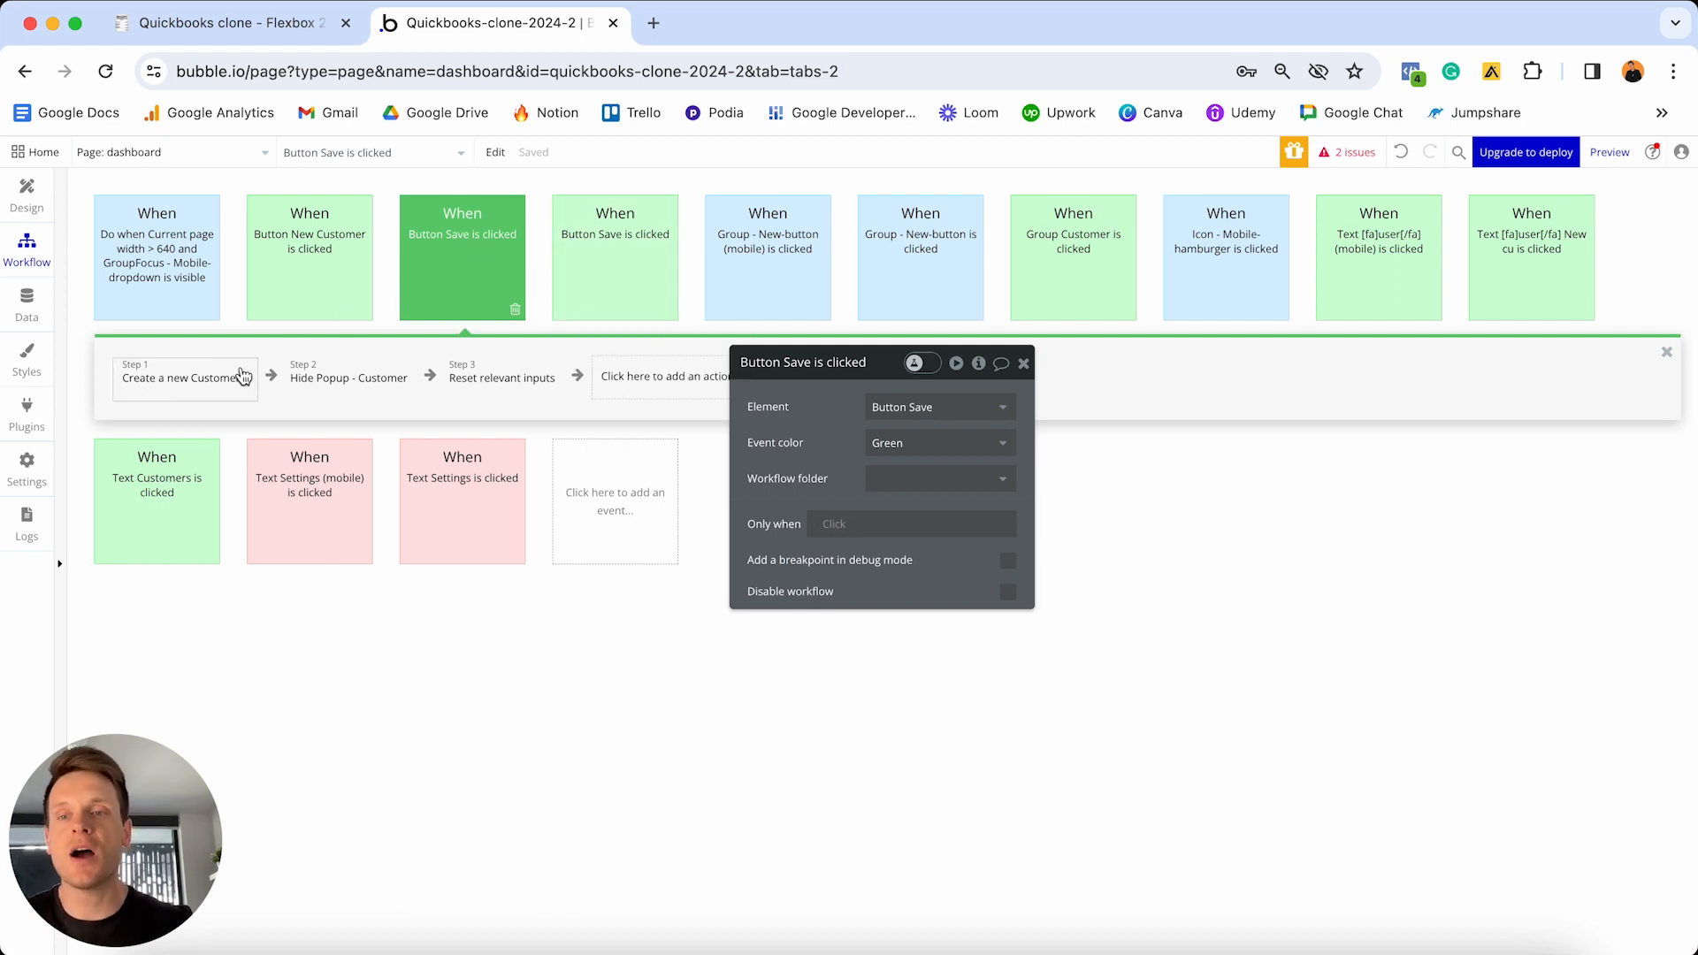
mouse_move(355, 372)
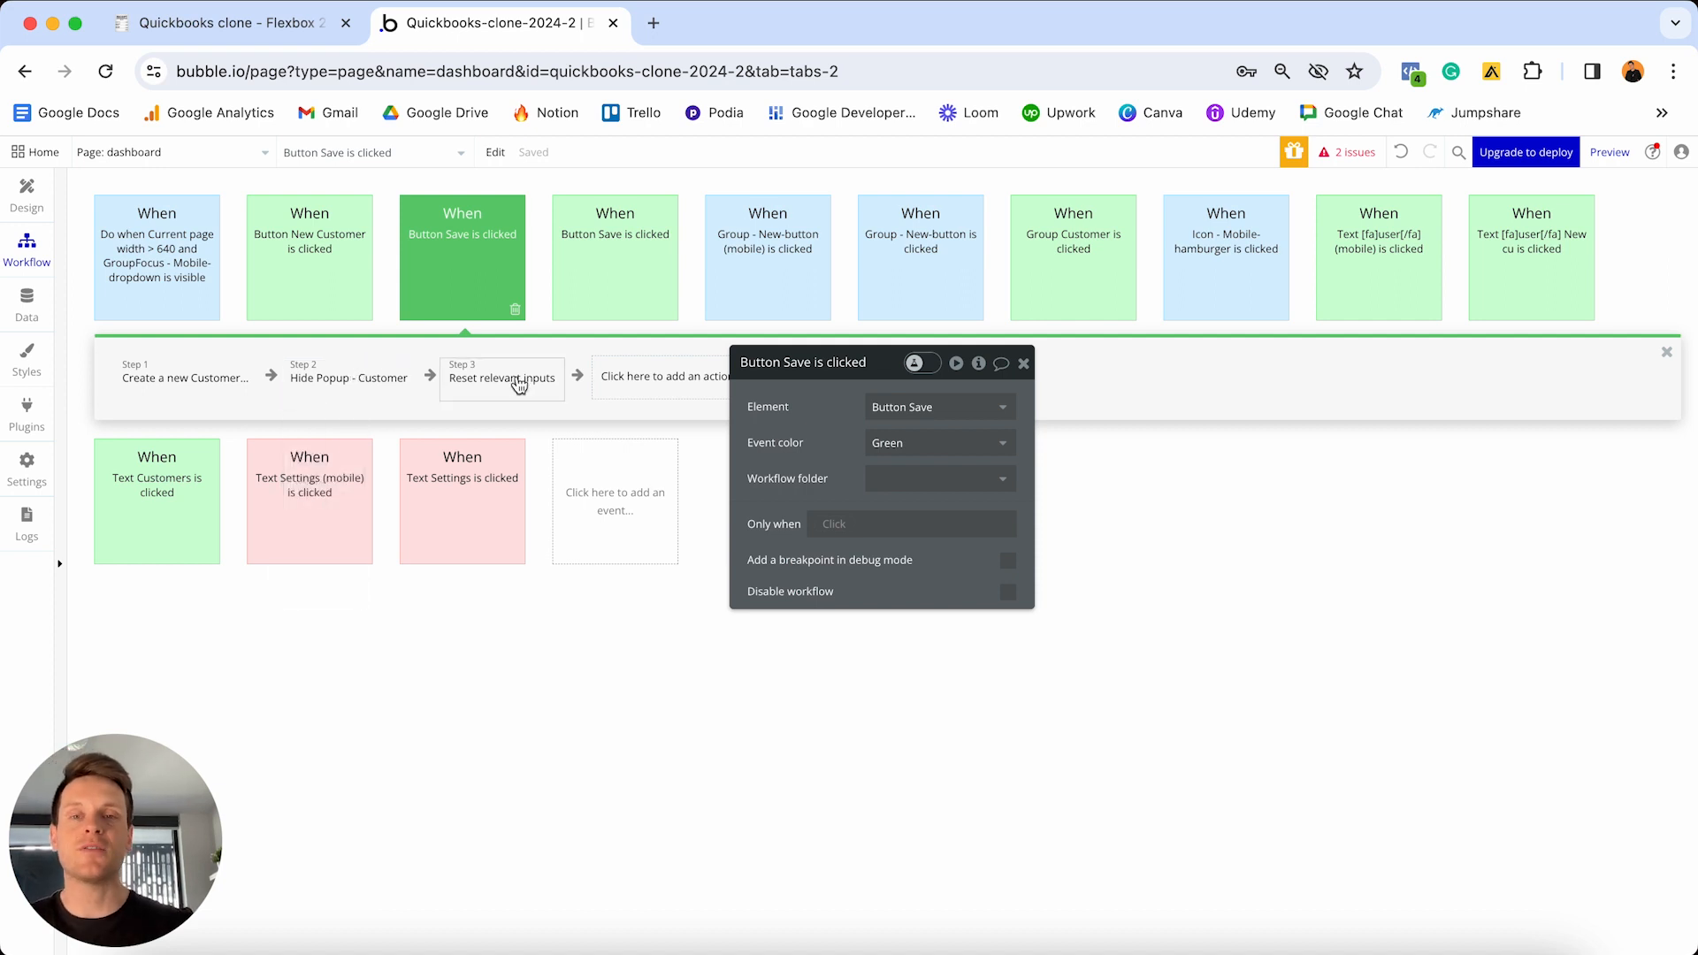
click(639, 285)
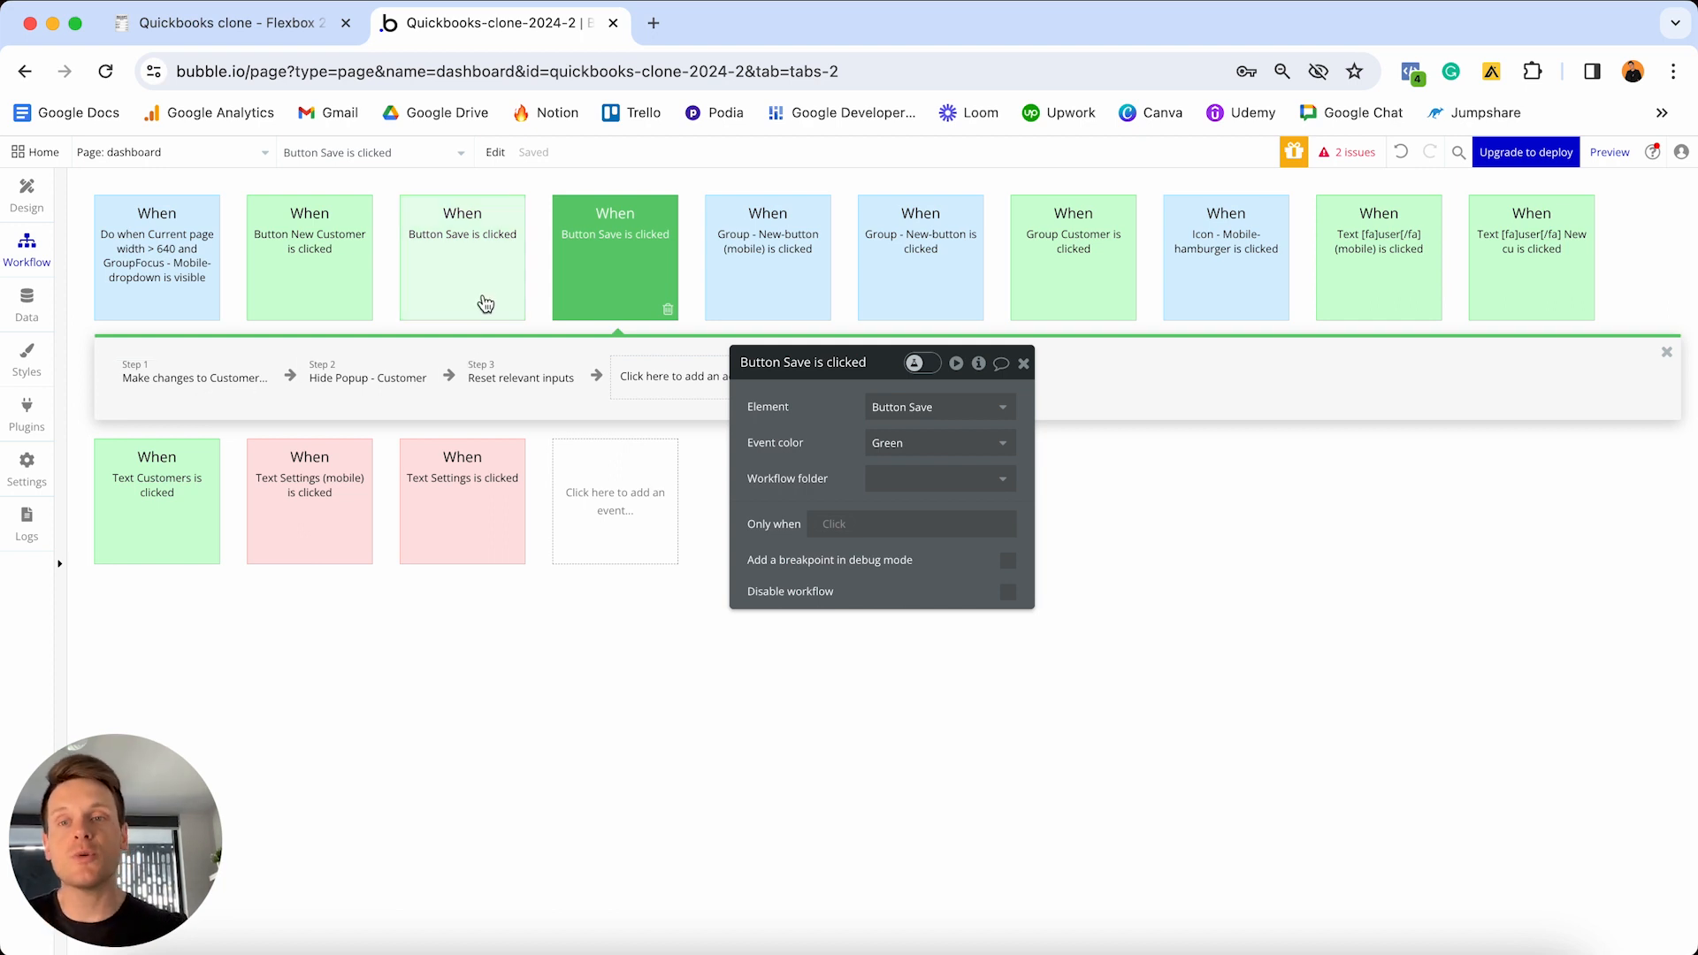
mouse_move(483, 292)
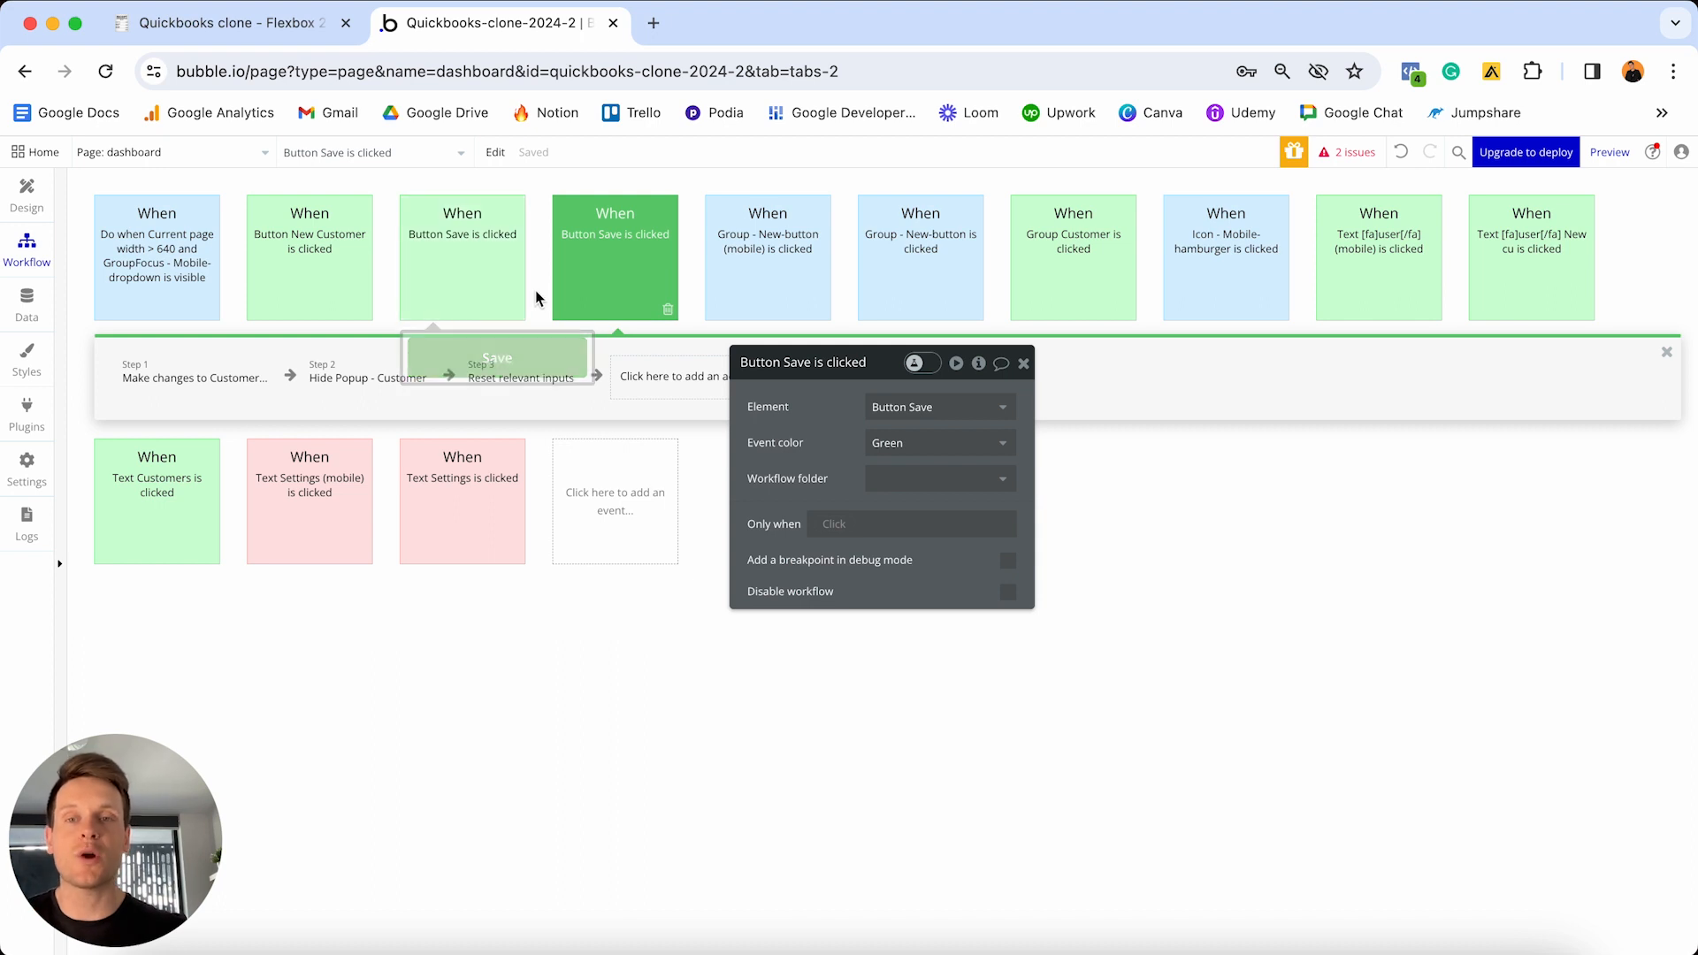
mouse_move(589, 294)
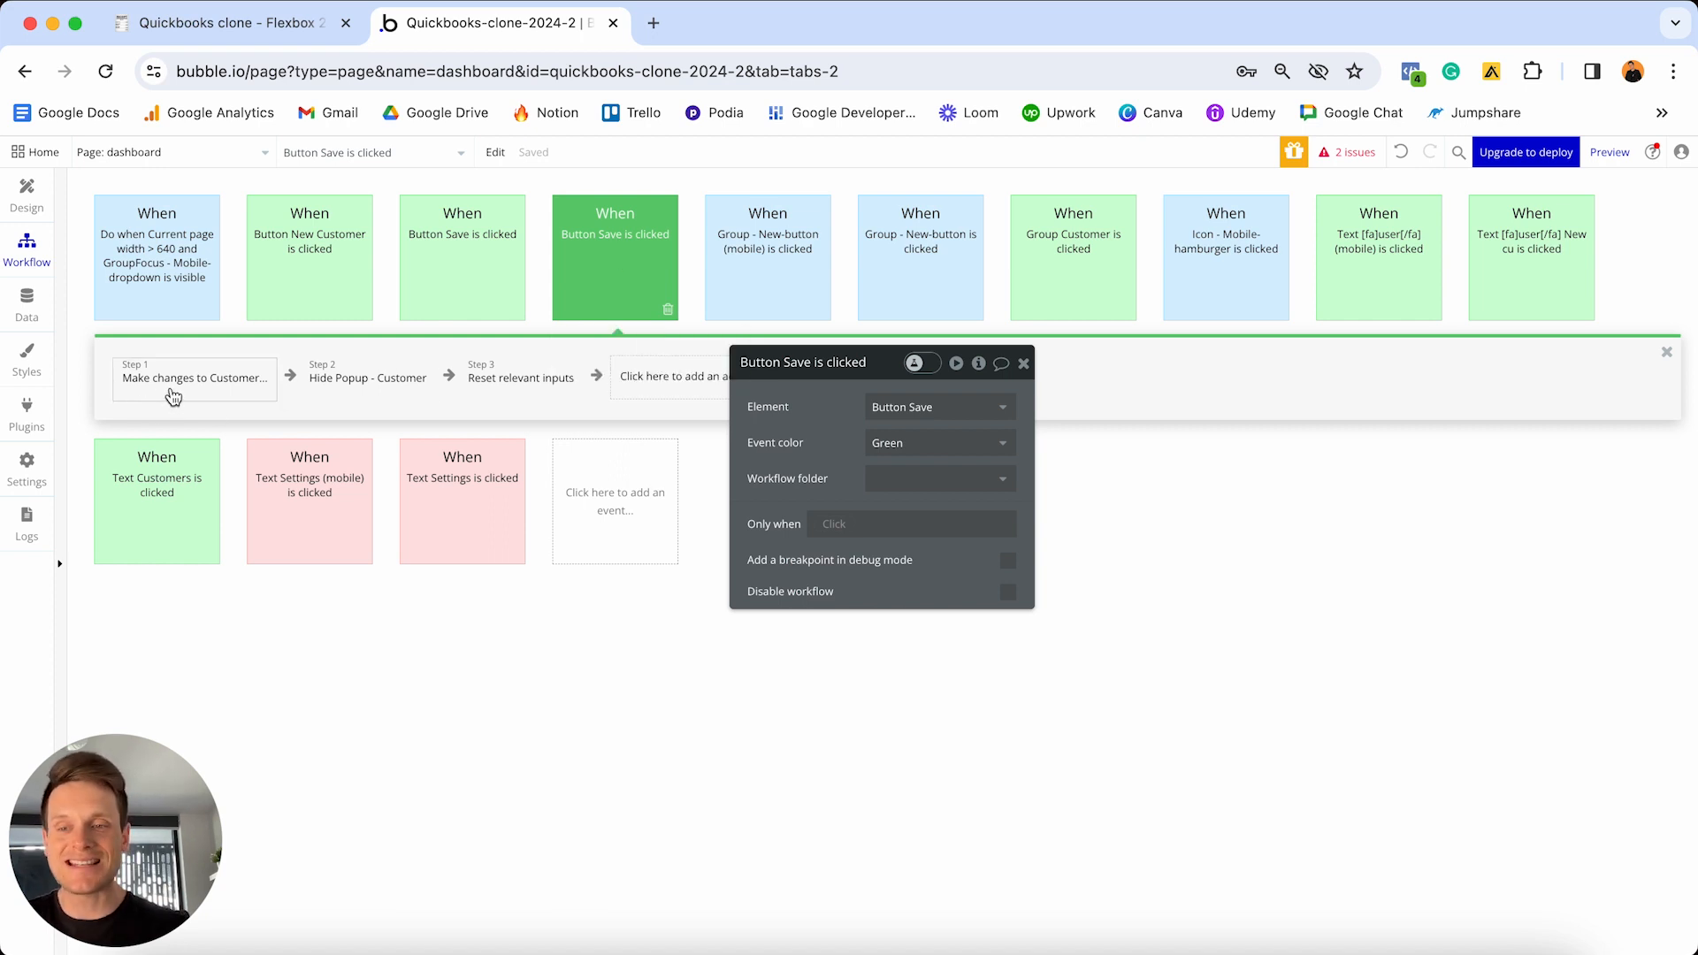
click(26, 195)
drag(834, 375, 1474, 242)
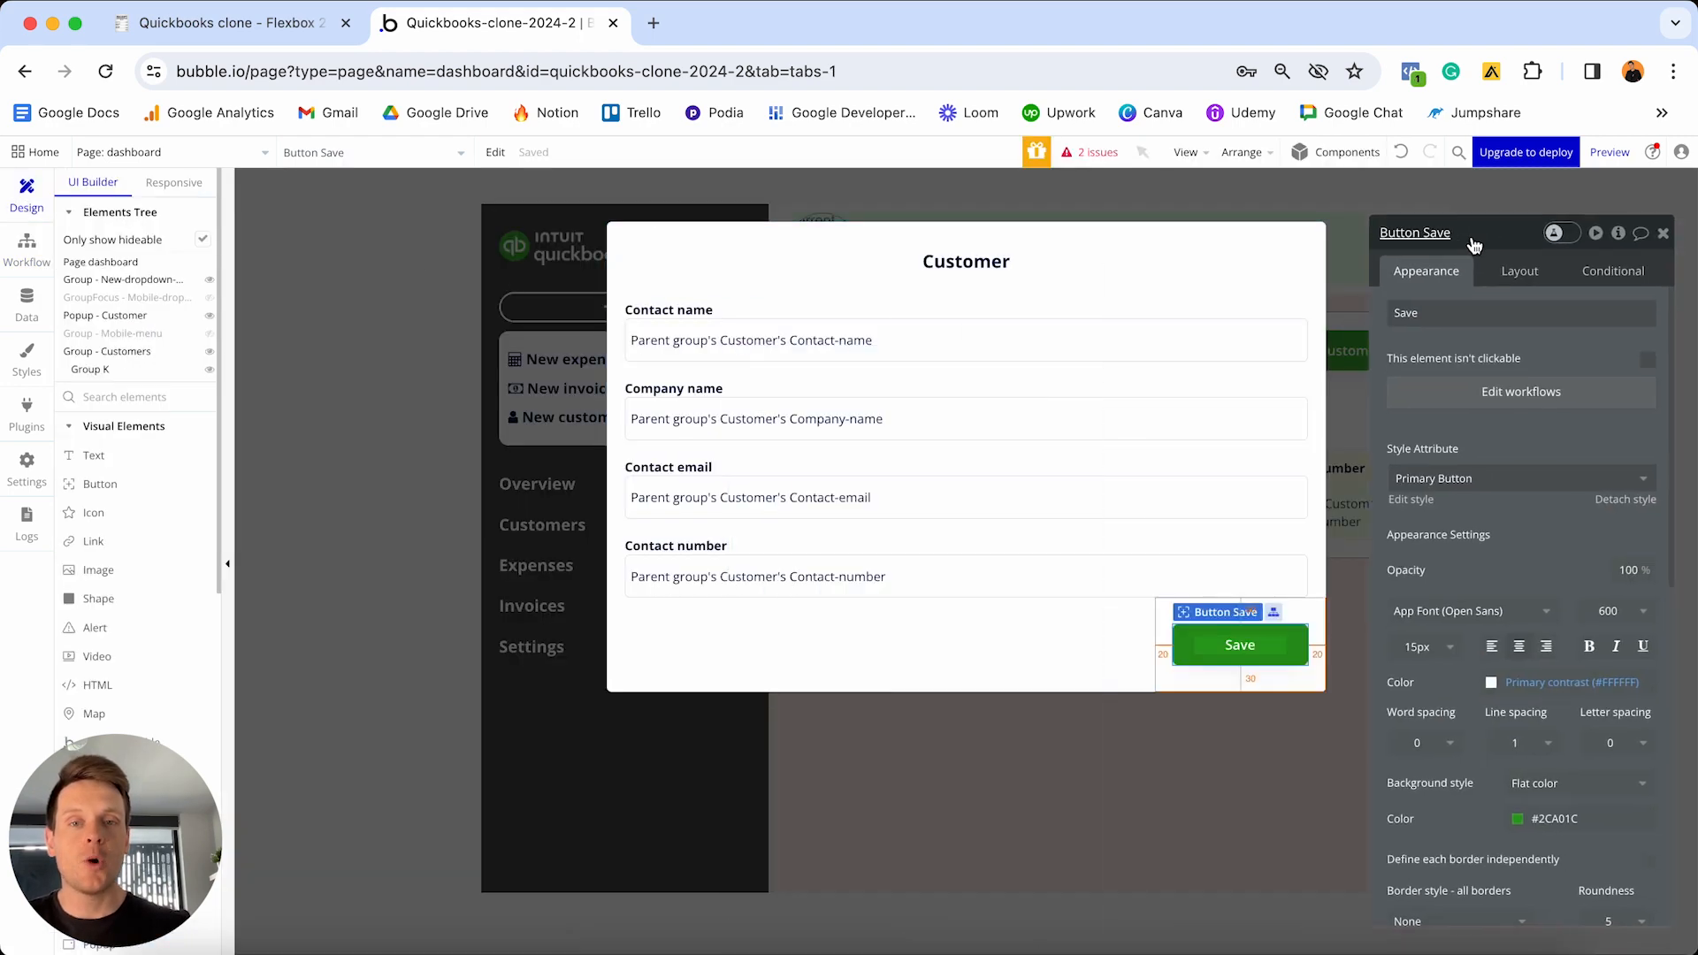
click(1161, 245)
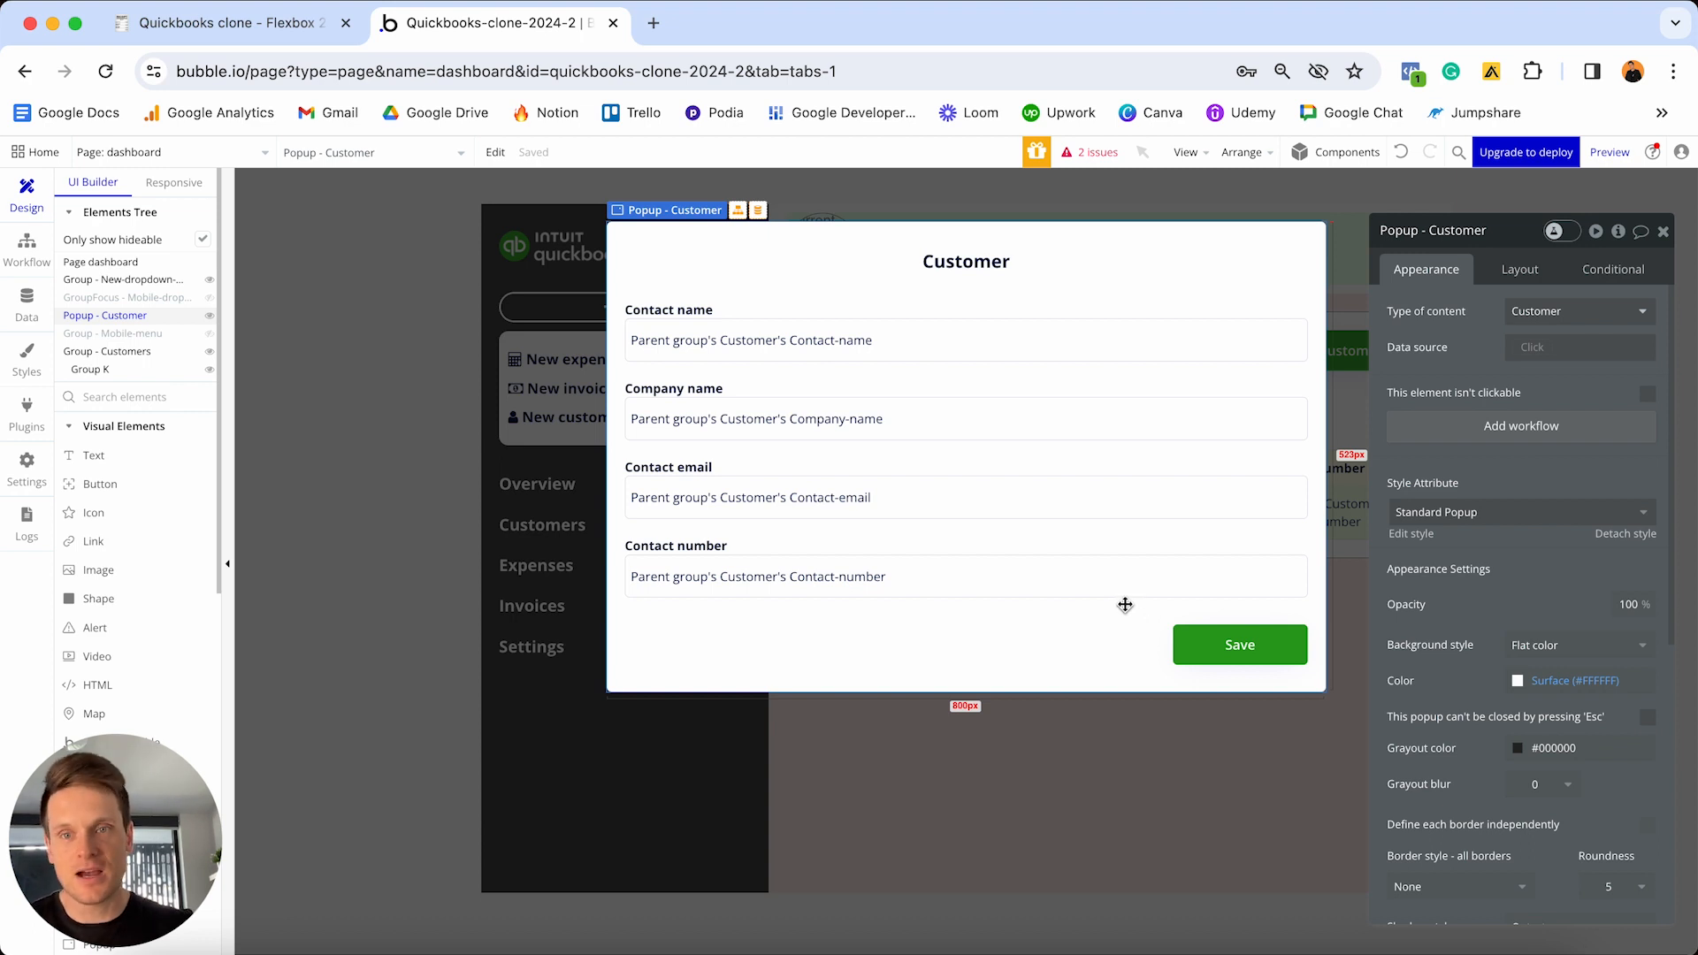
click(26, 251)
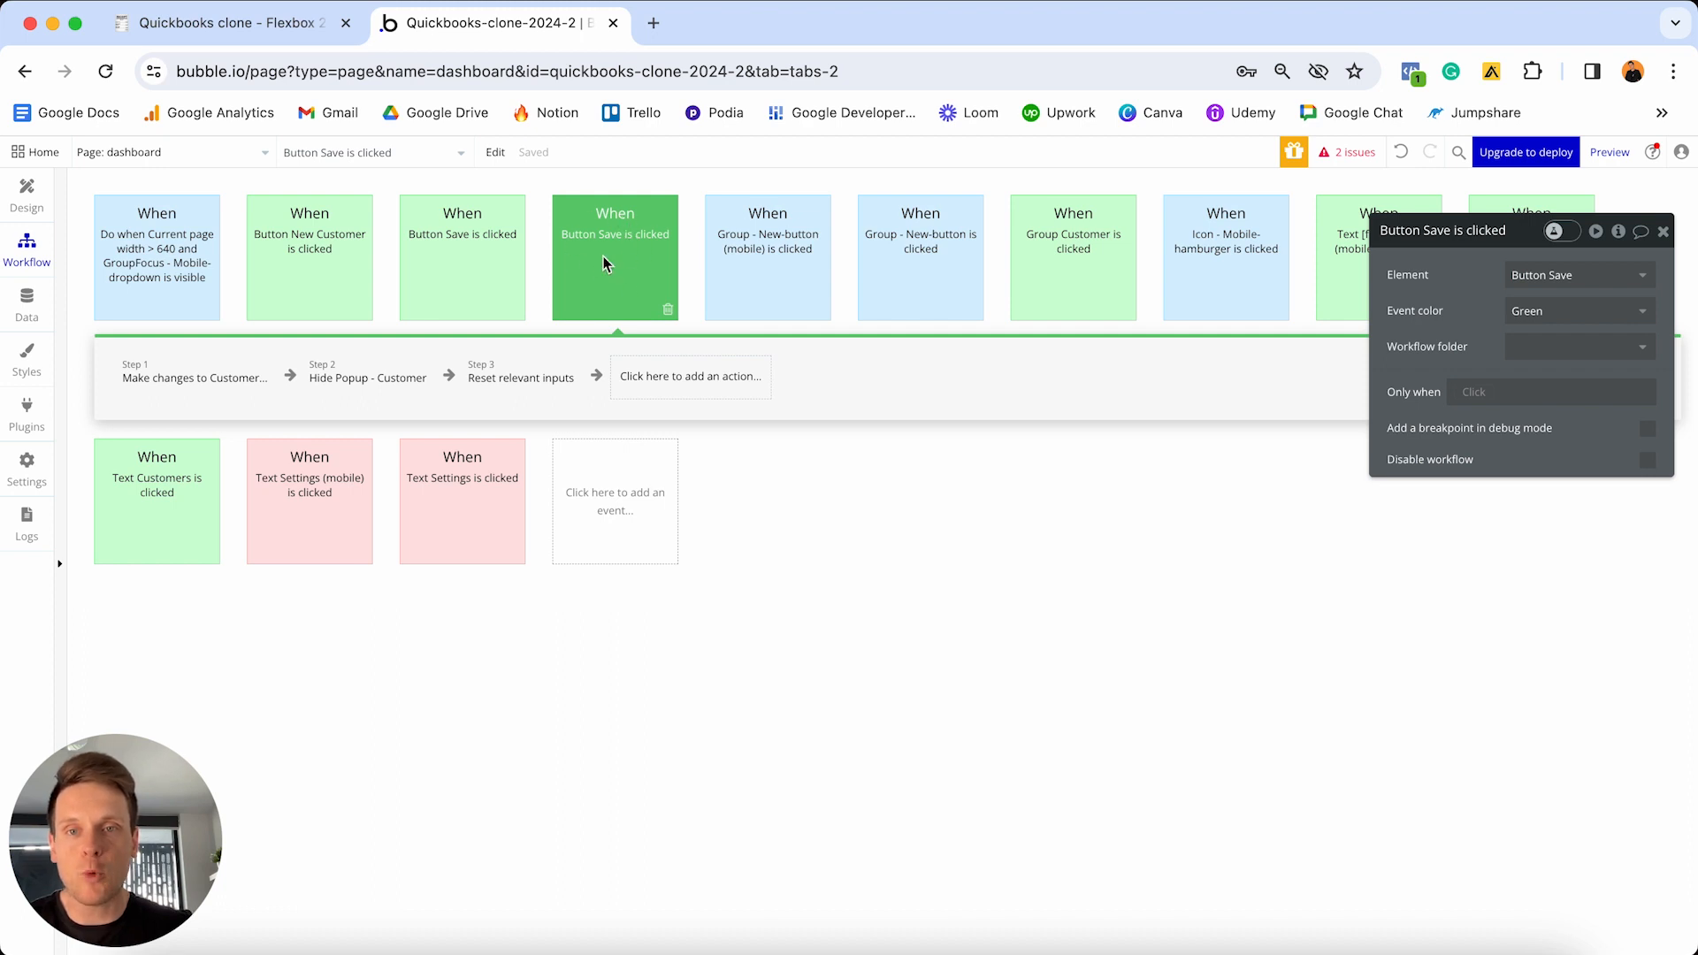
- Add an Only when condition: Parent group's Customer is not empty
drag(1433, 231, 835, 359)
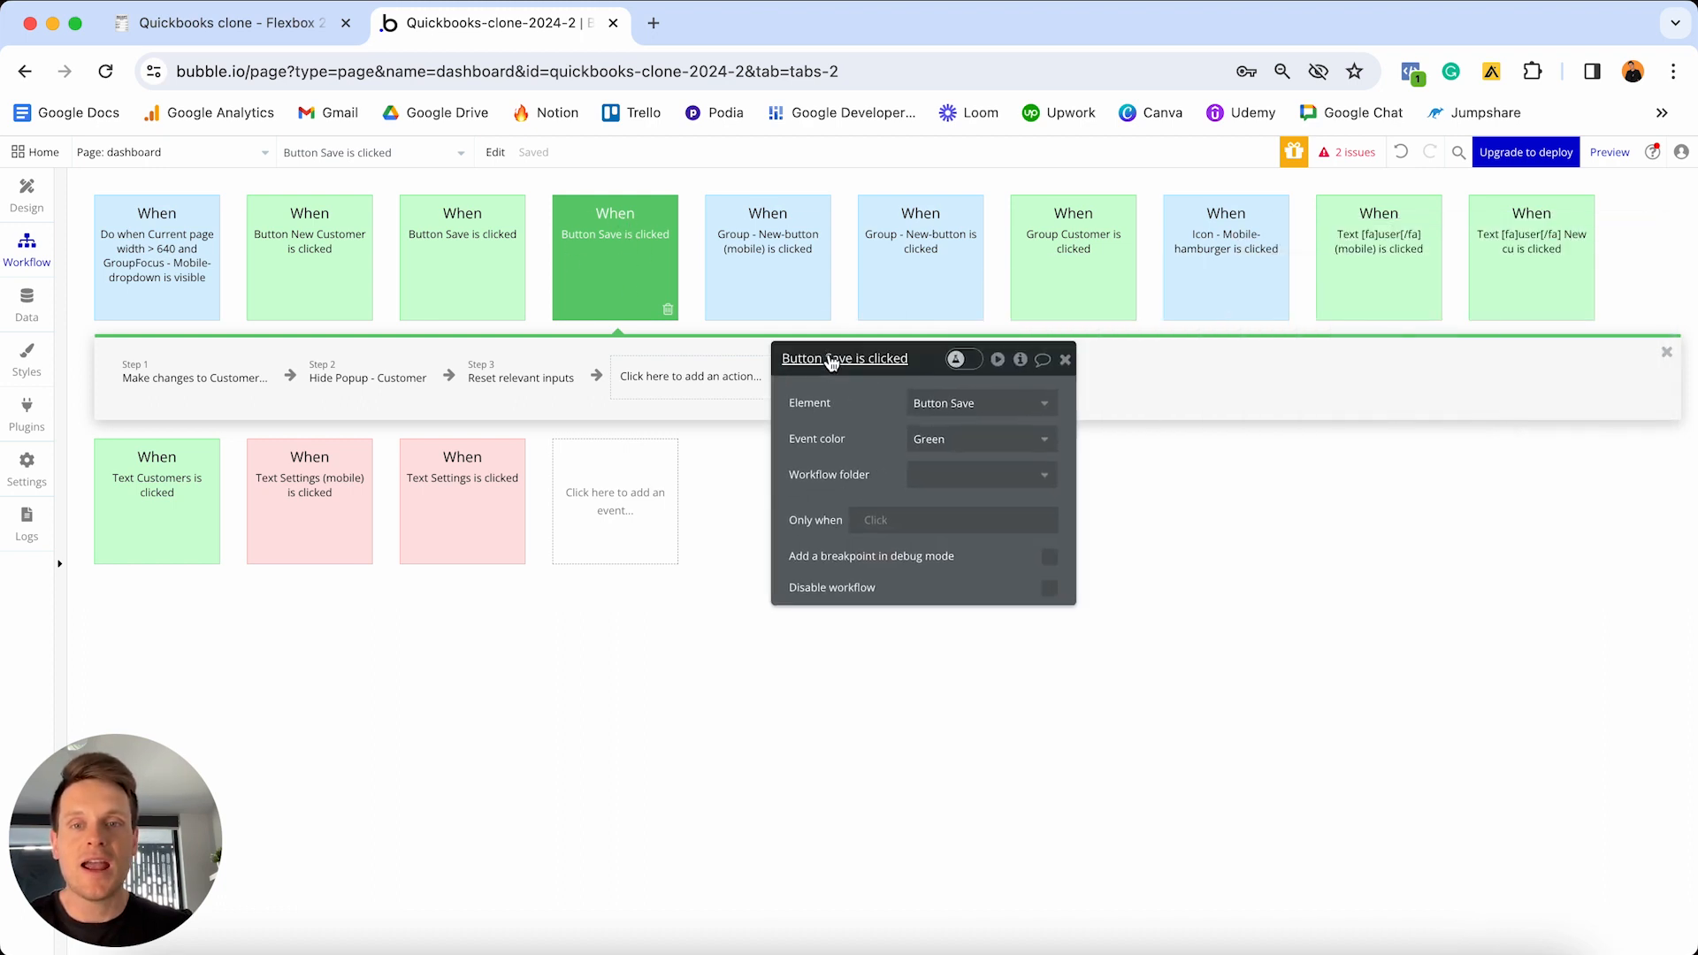
click(878, 523)
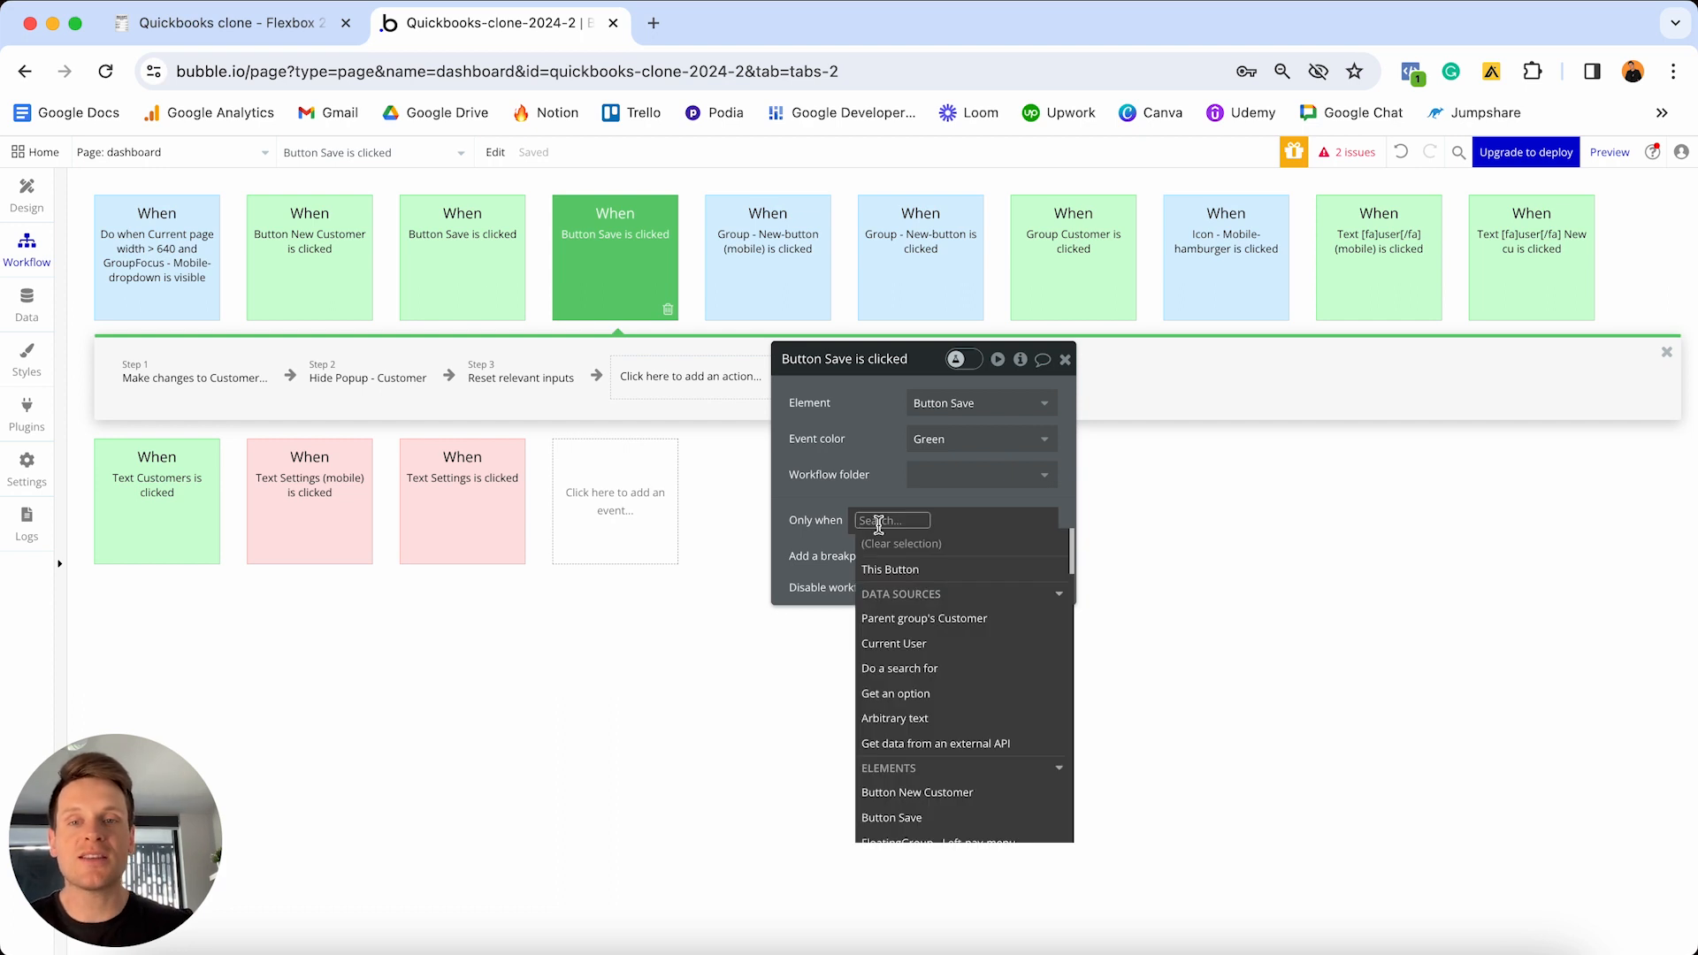
click(925, 619)
scroll(927, 622, down, 4)
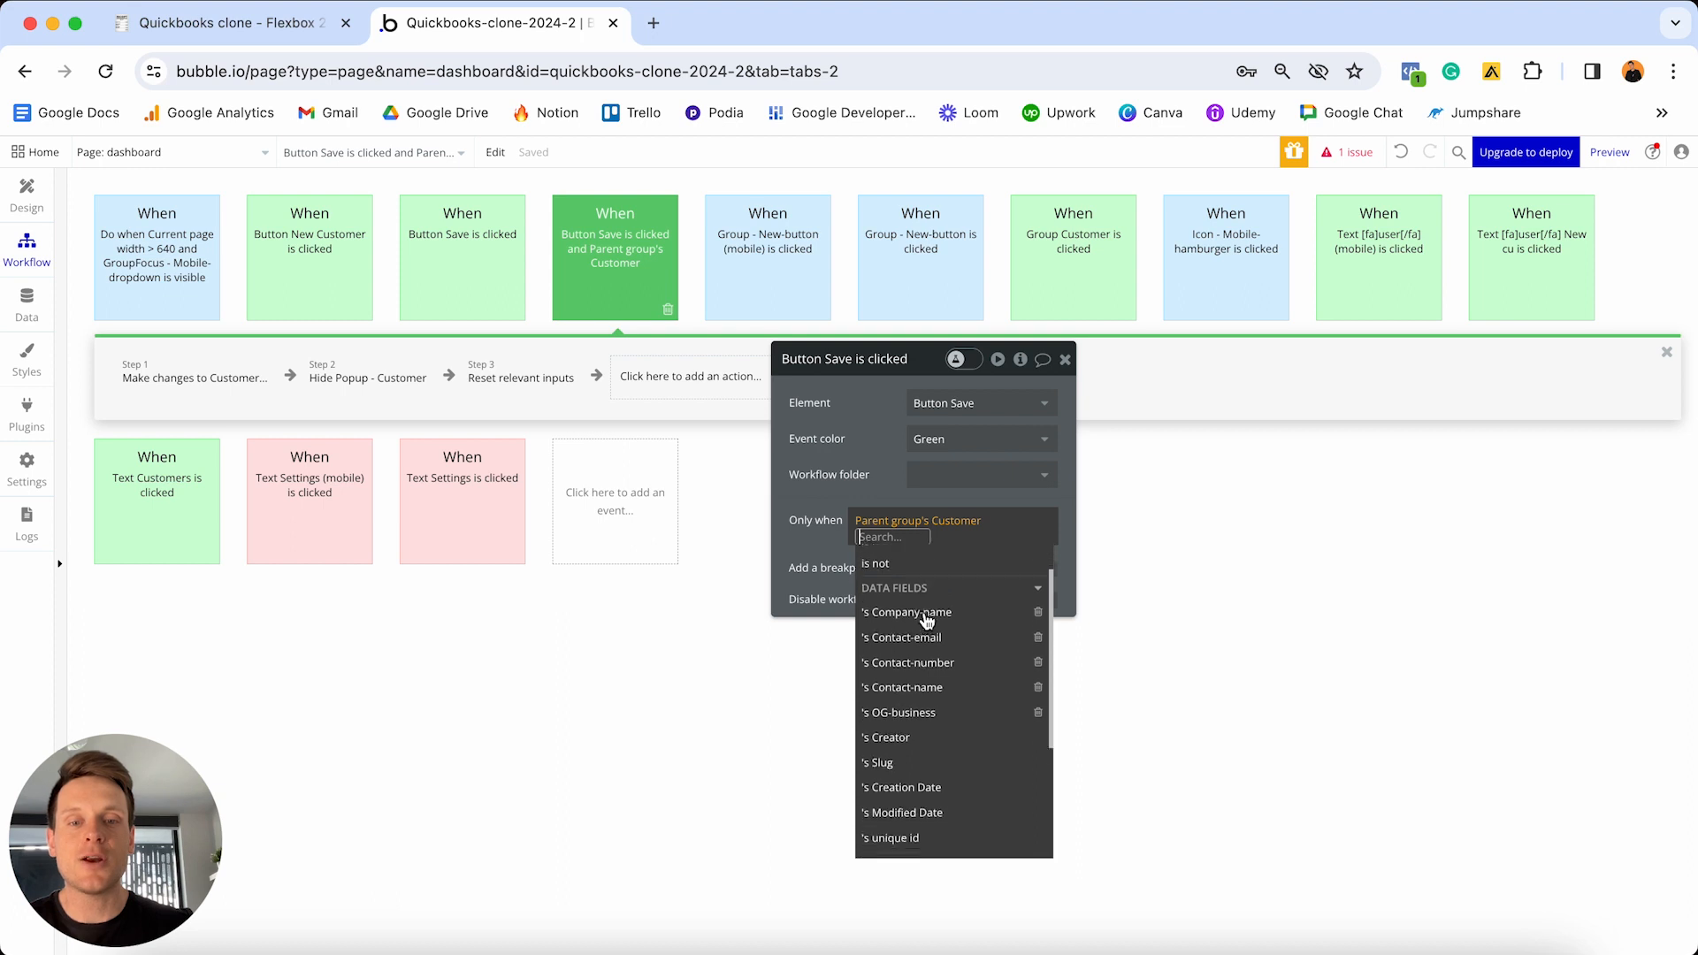
scroll(924, 619, down, 1)
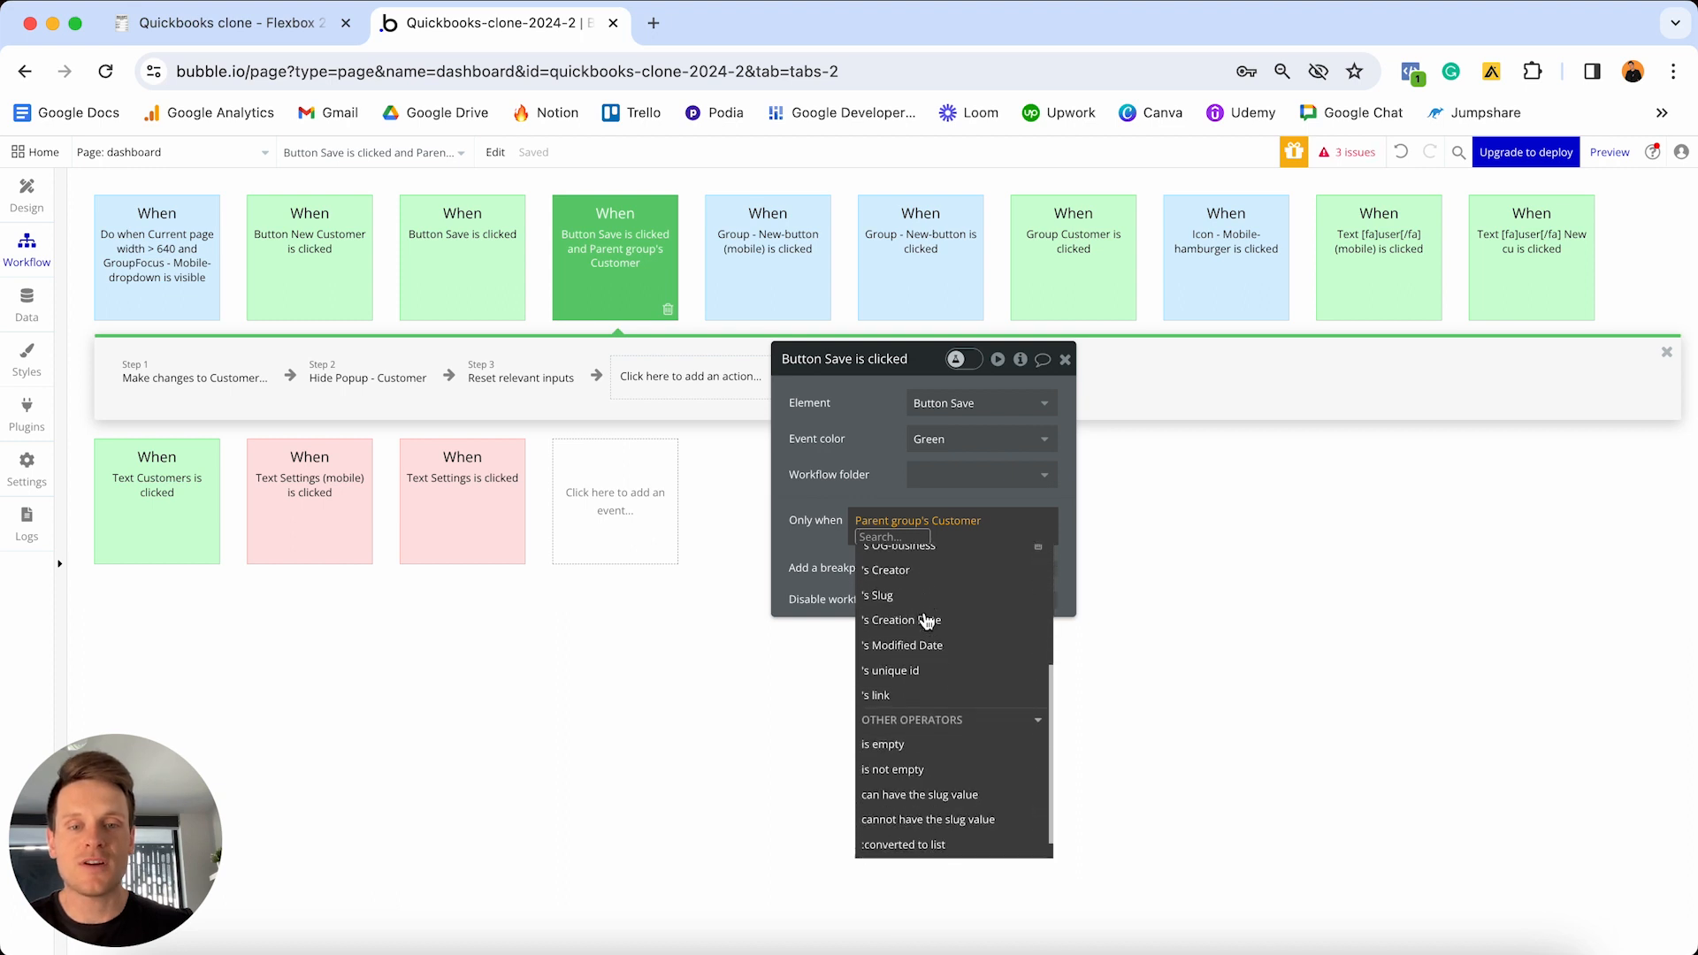
click(916, 771)
click(881, 481)
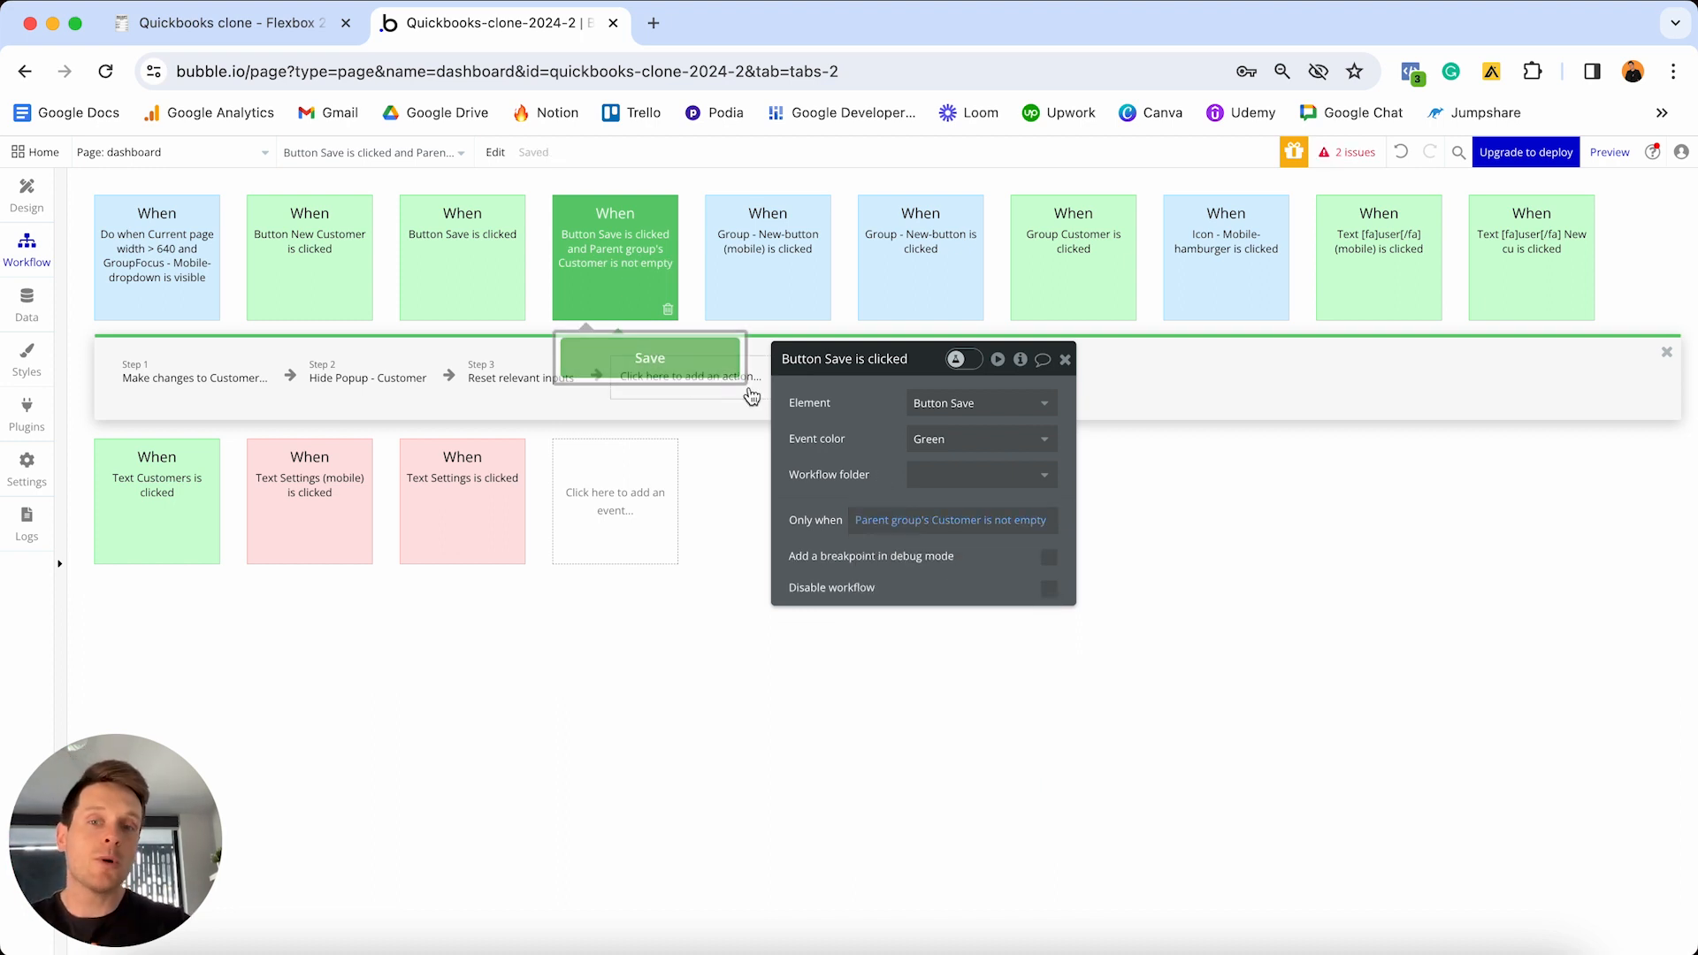
- Give the customer-creating Save workflow an Only when condition: Parent group's Customer is empty
click(474, 258)
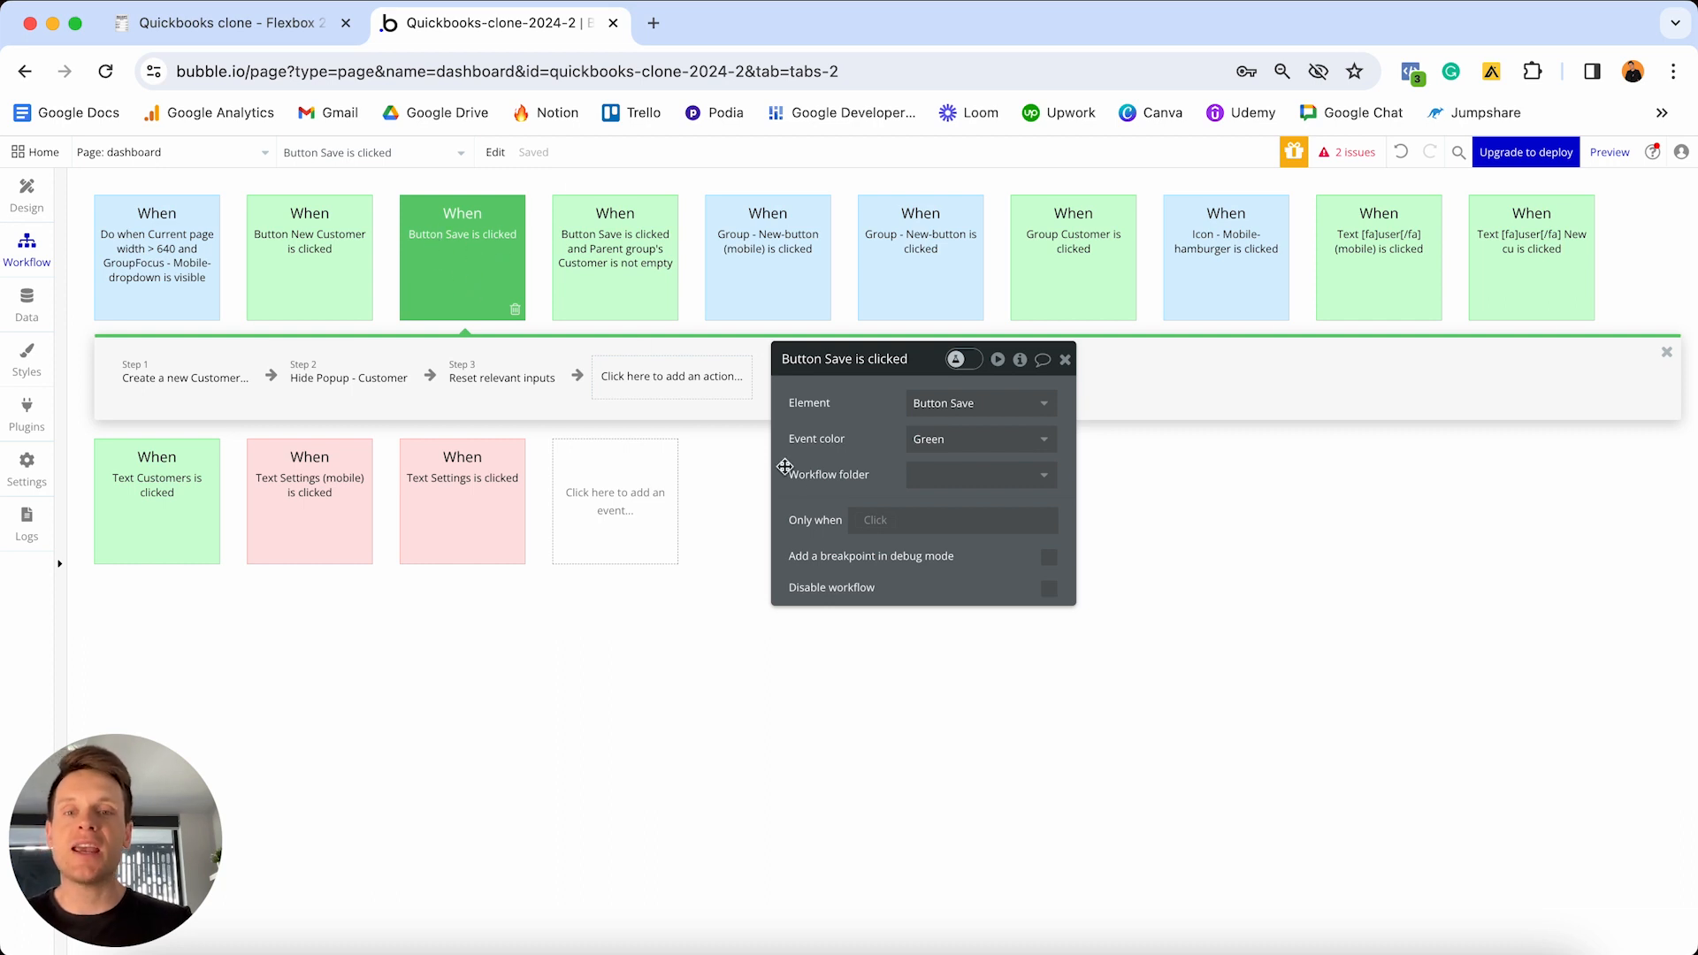
click(881, 524)
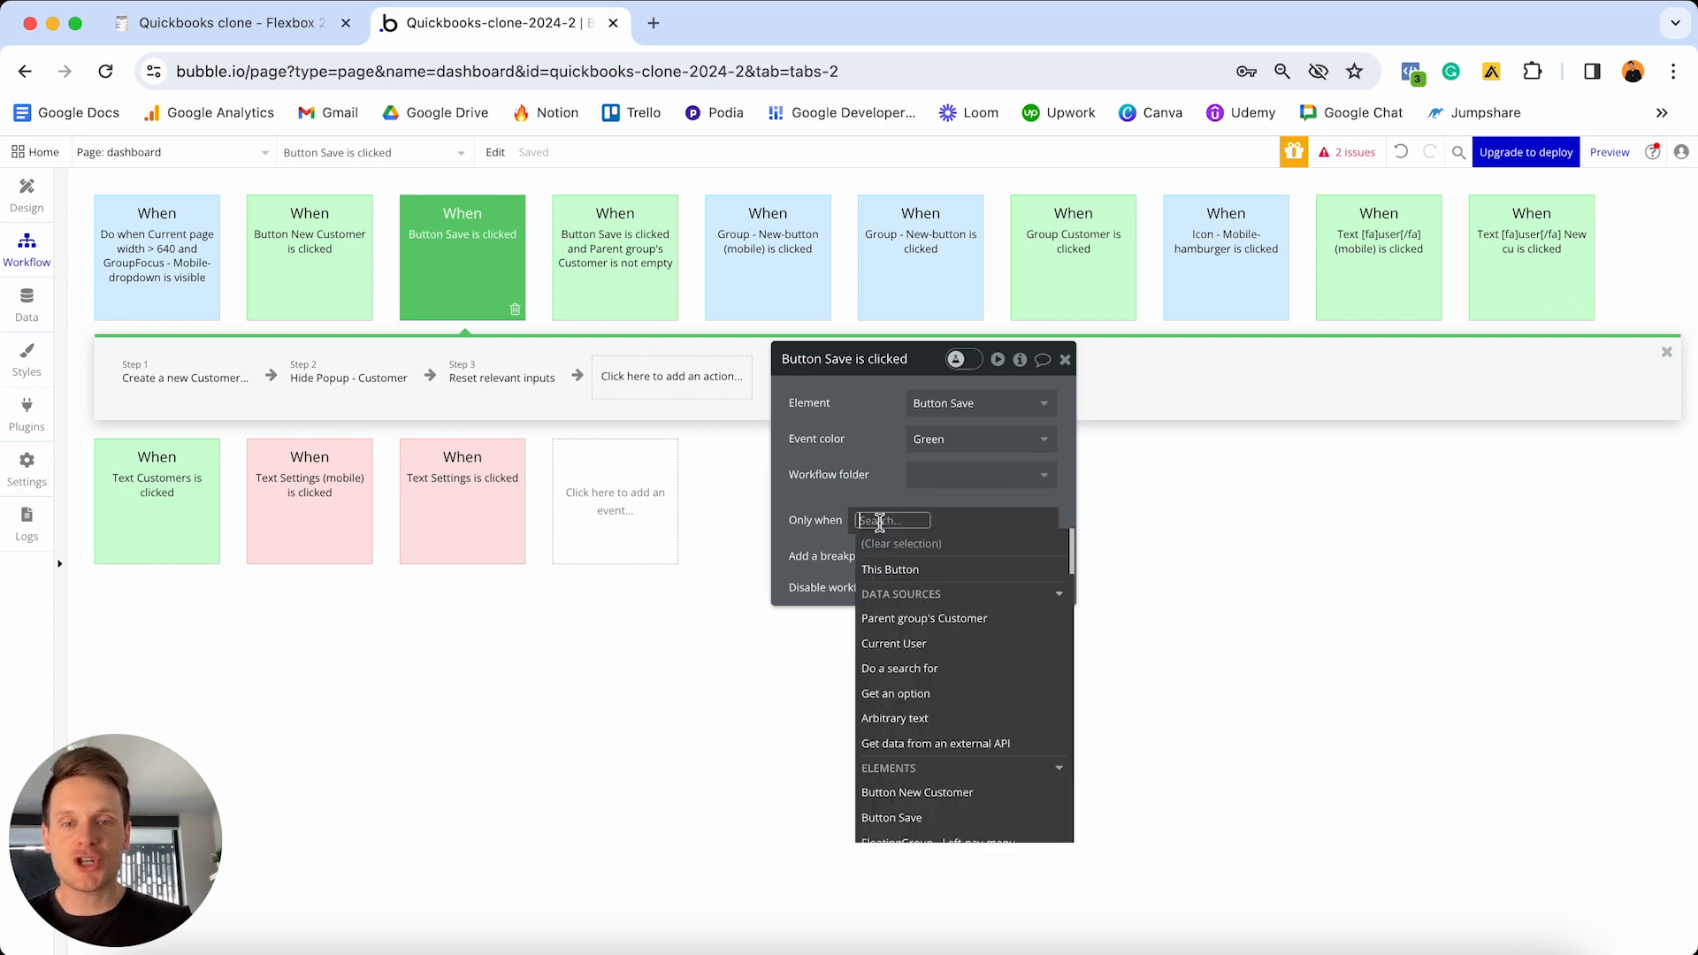
click(935, 618)
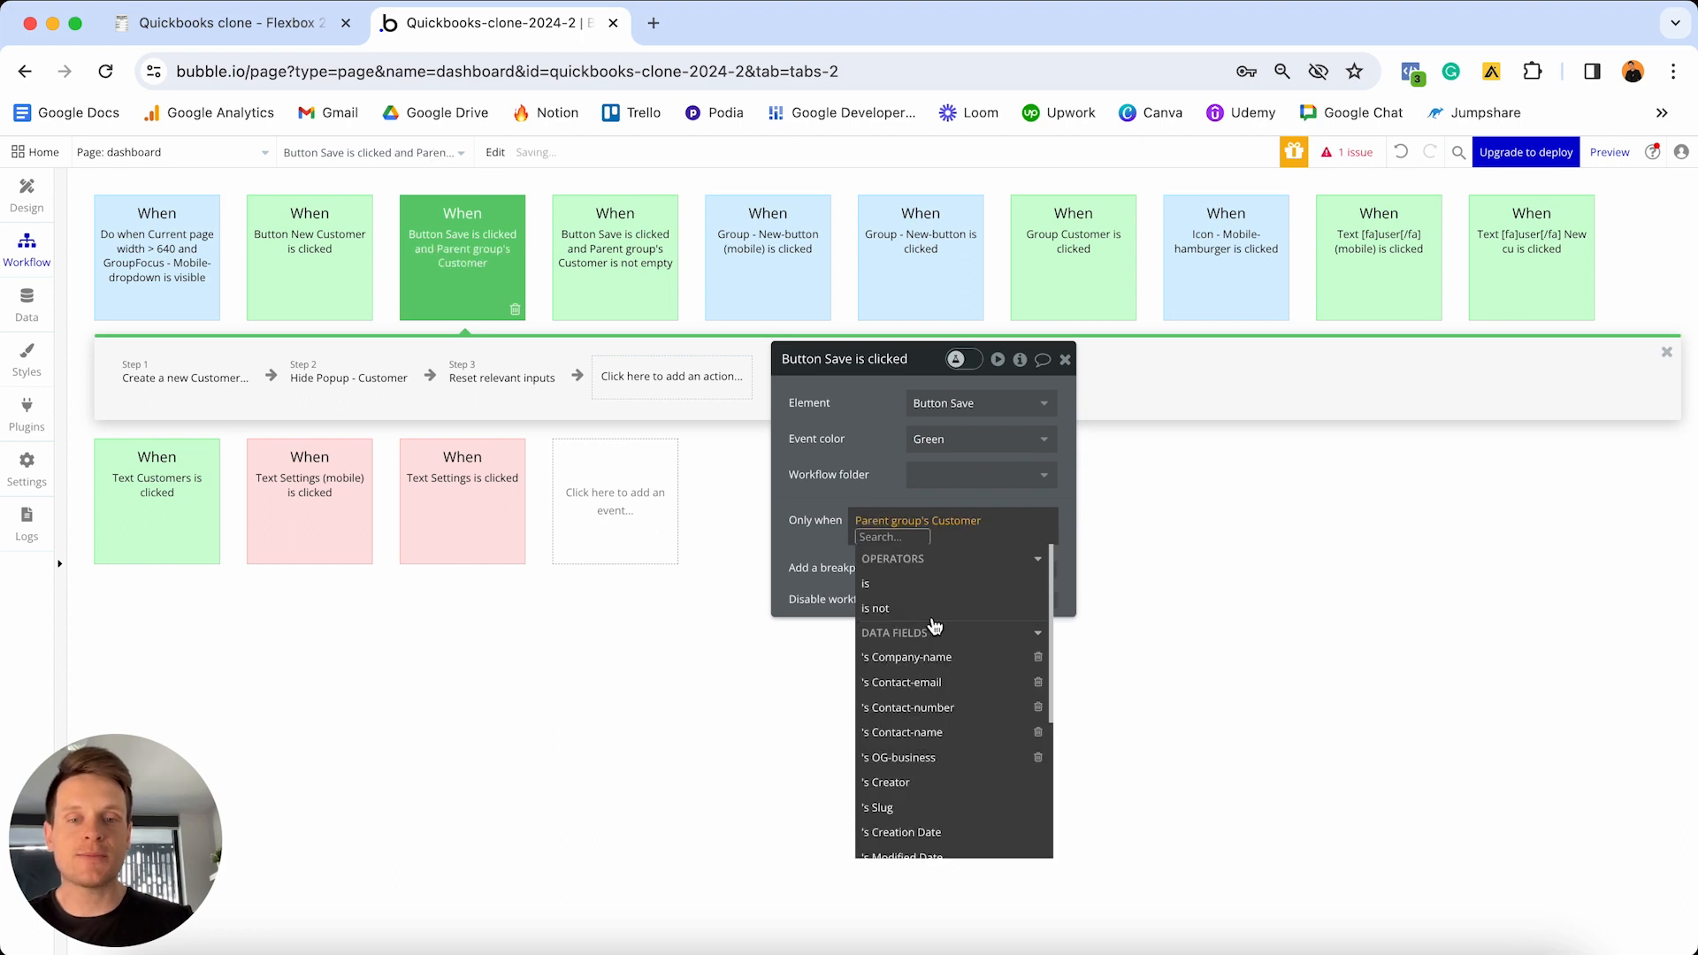
scroll(920, 690, down, 5)
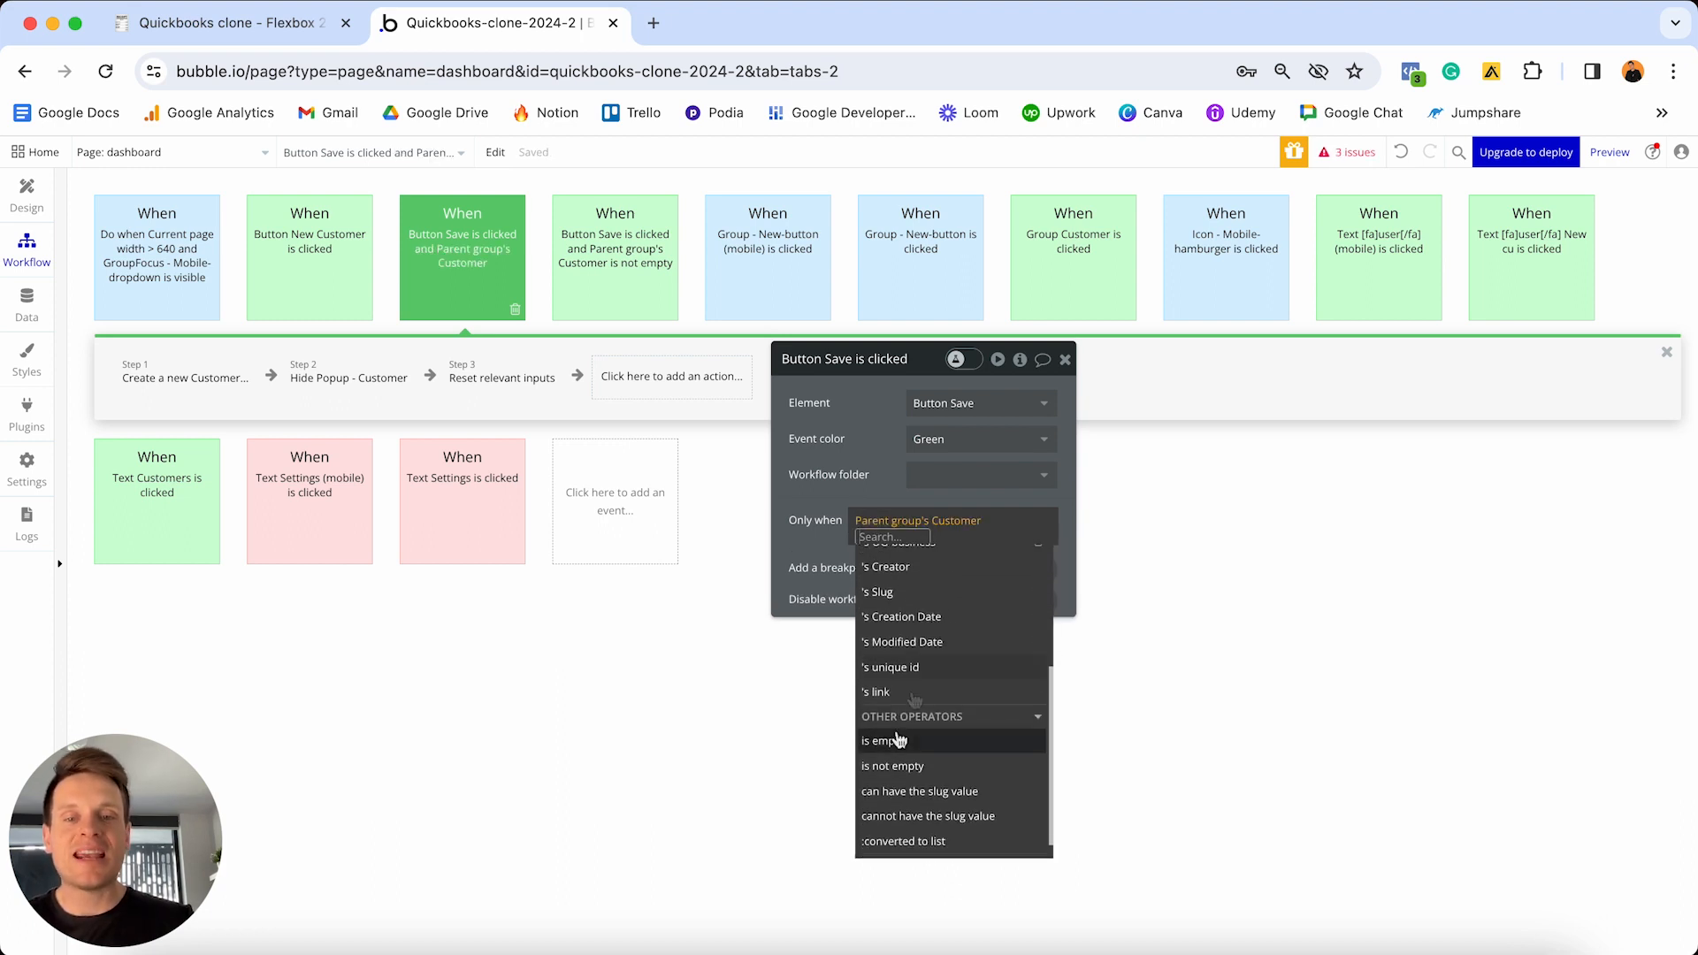
click(898, 739)
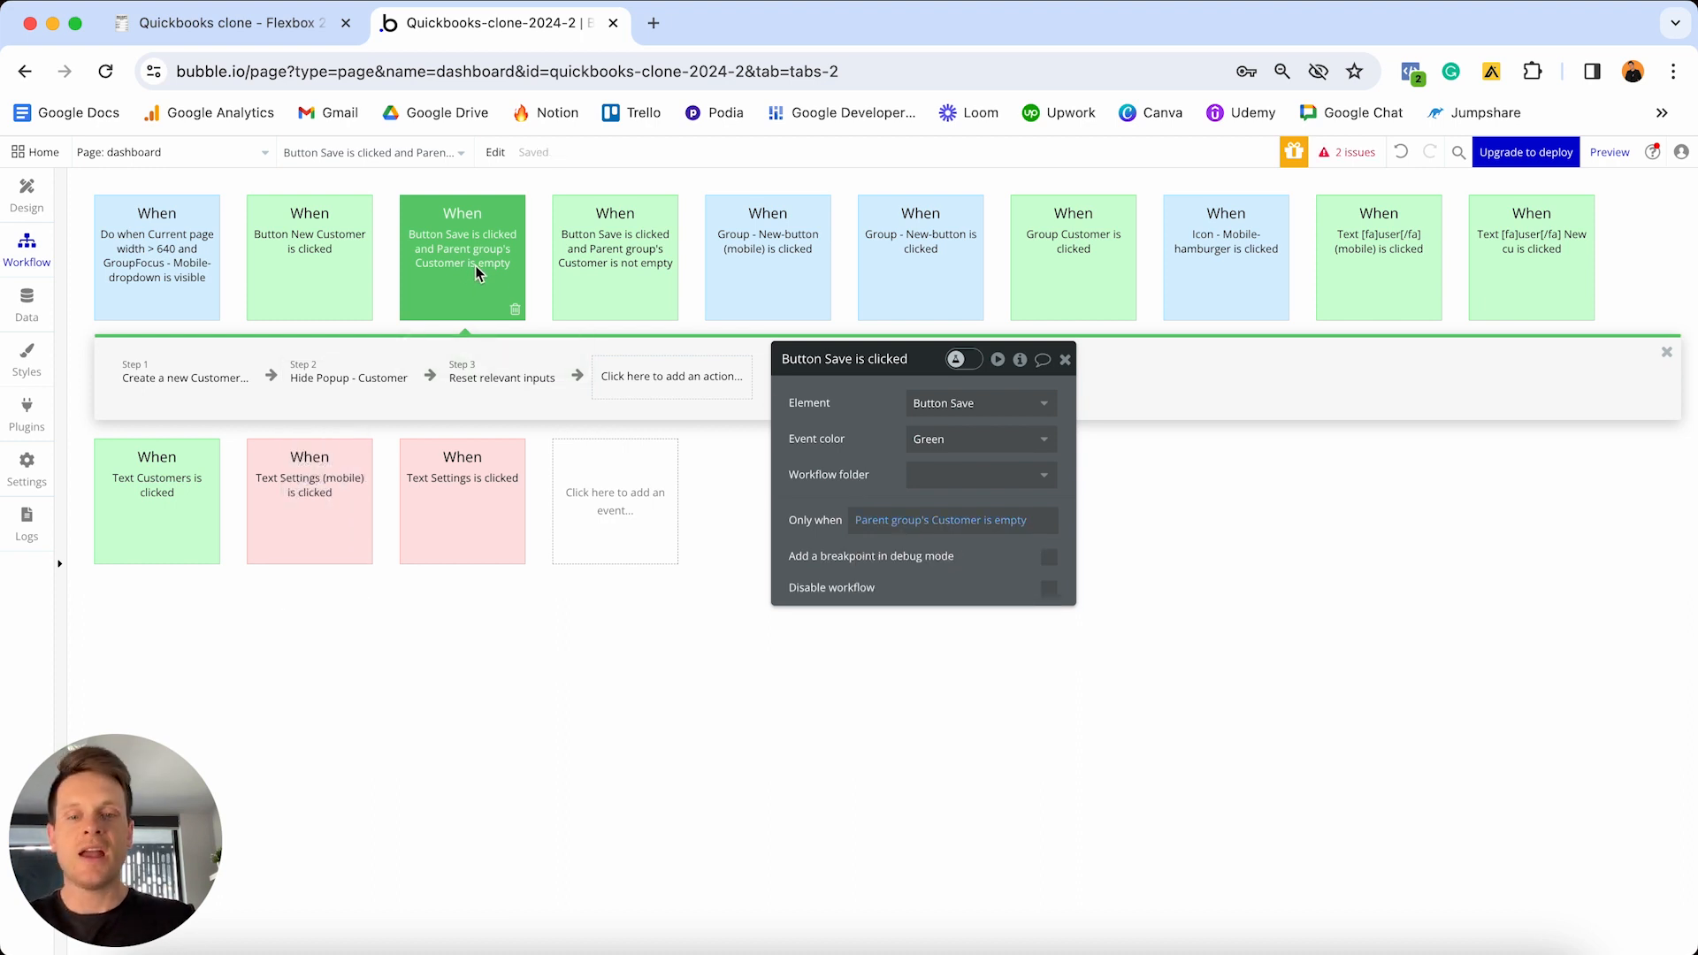
mouse_move(475, 301)
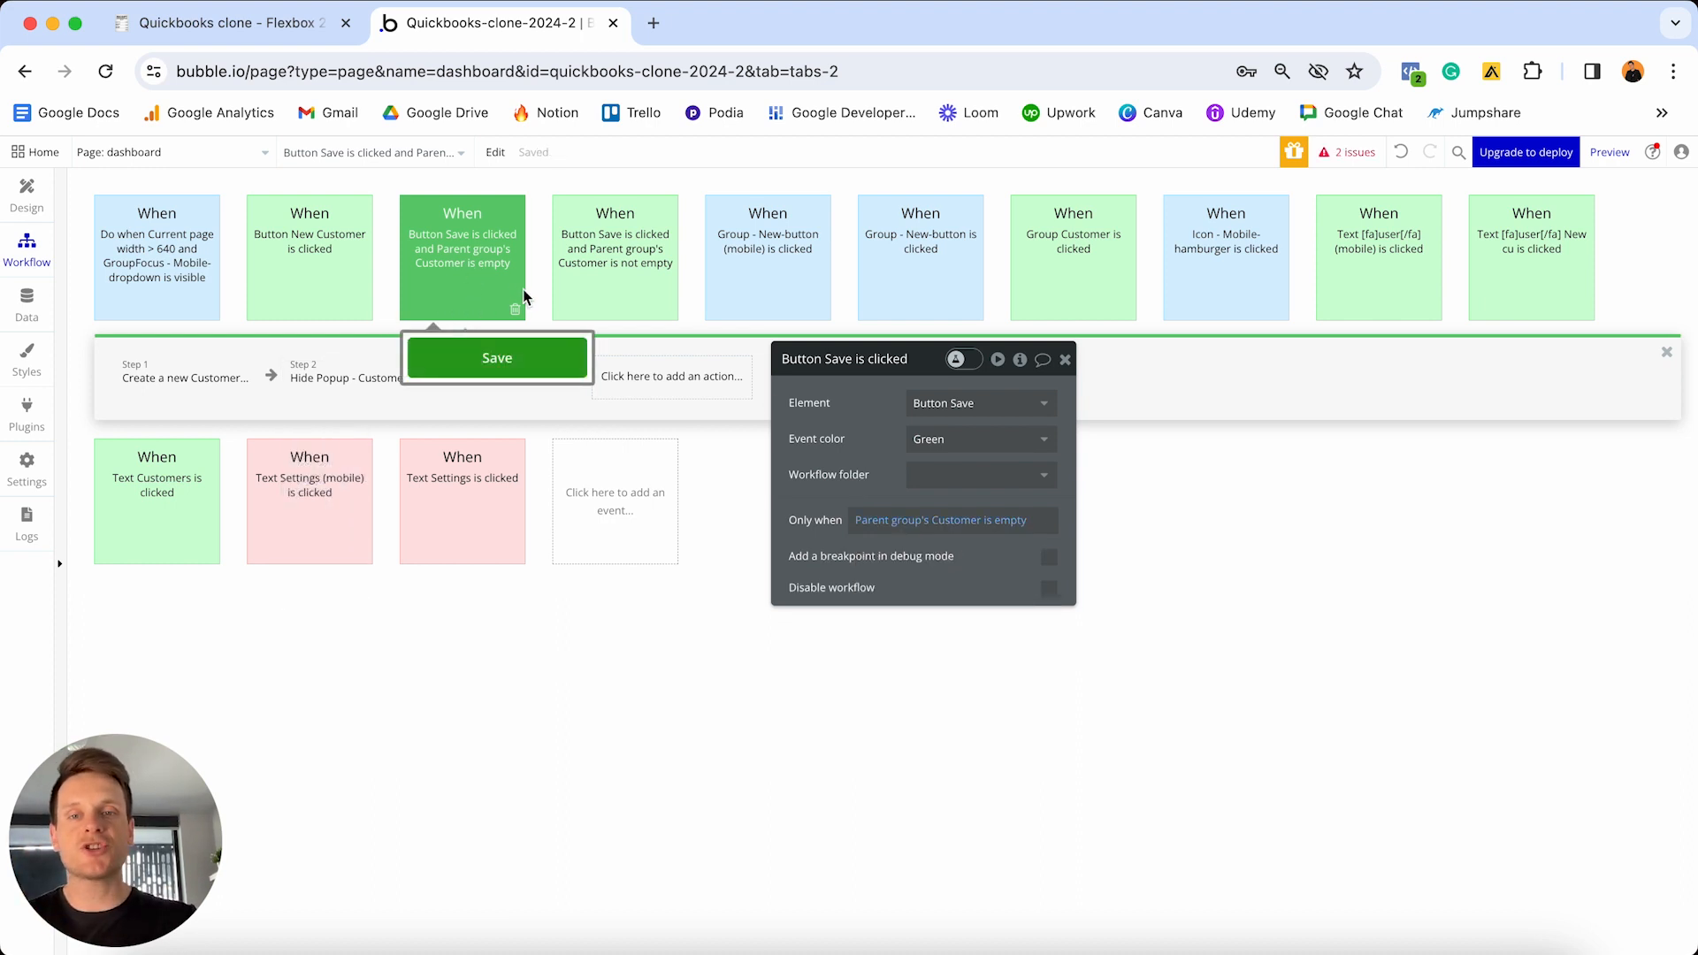
mouse_move(601, 276)
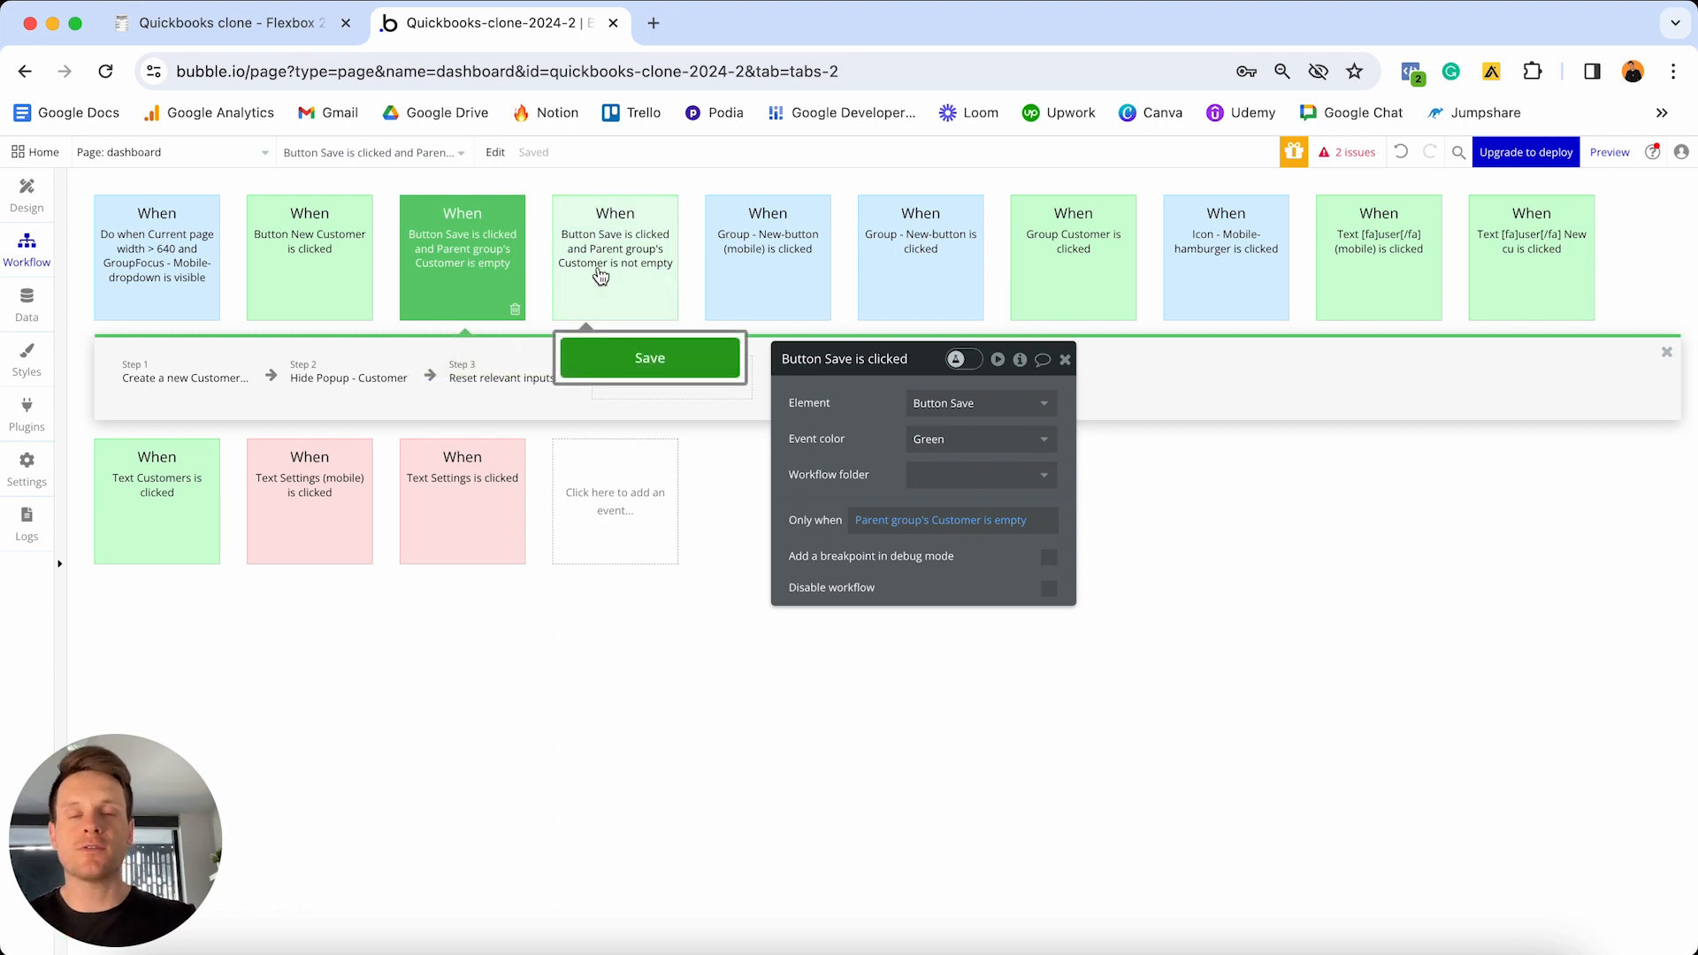
click(24, 197)
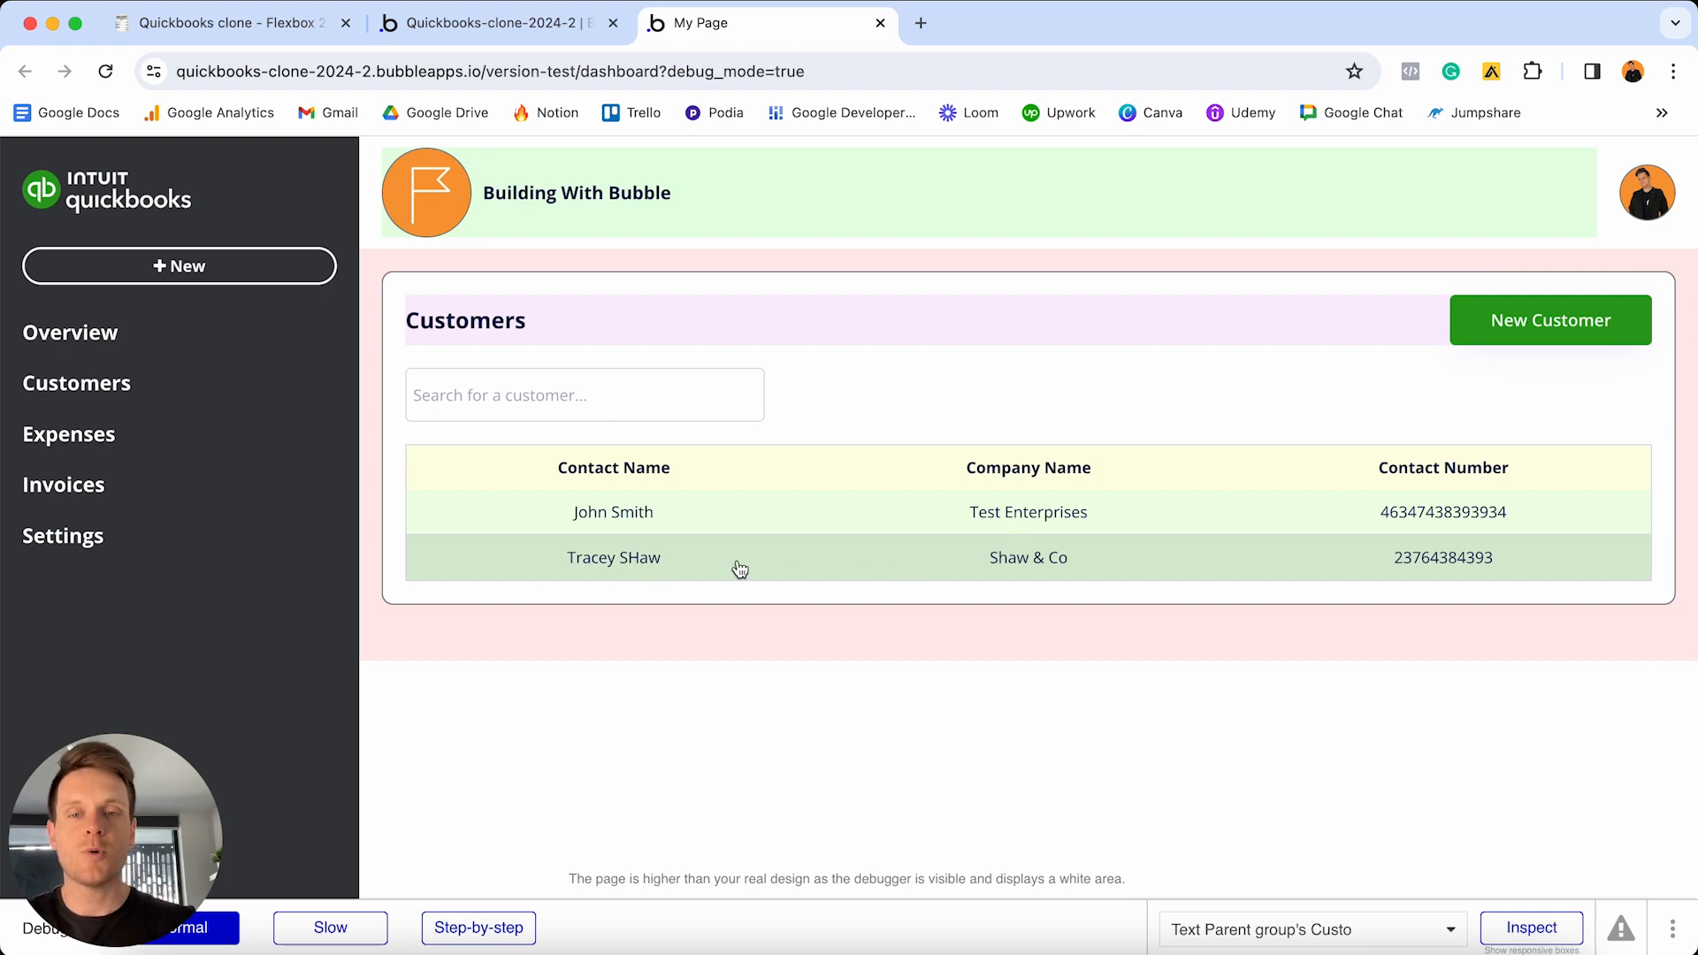
- Change the capital H in the second customer's contact name to lowercase h and save
click(690, 567)
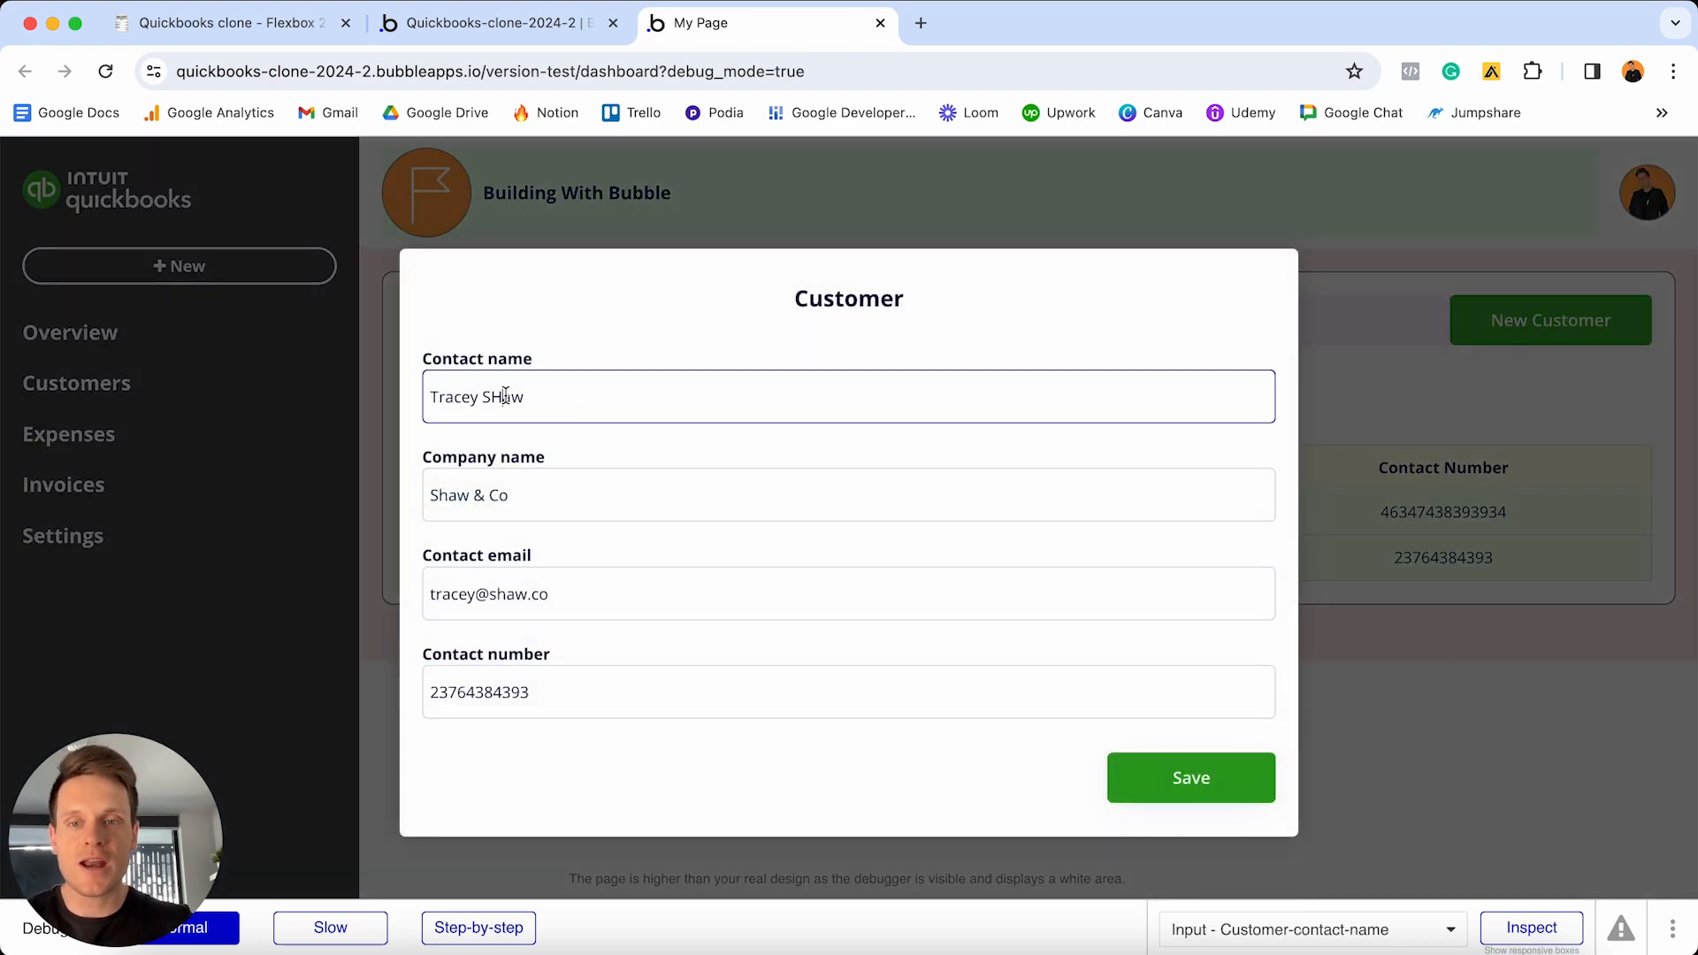
click(505, 396)
key(BackSpace)
text(h)
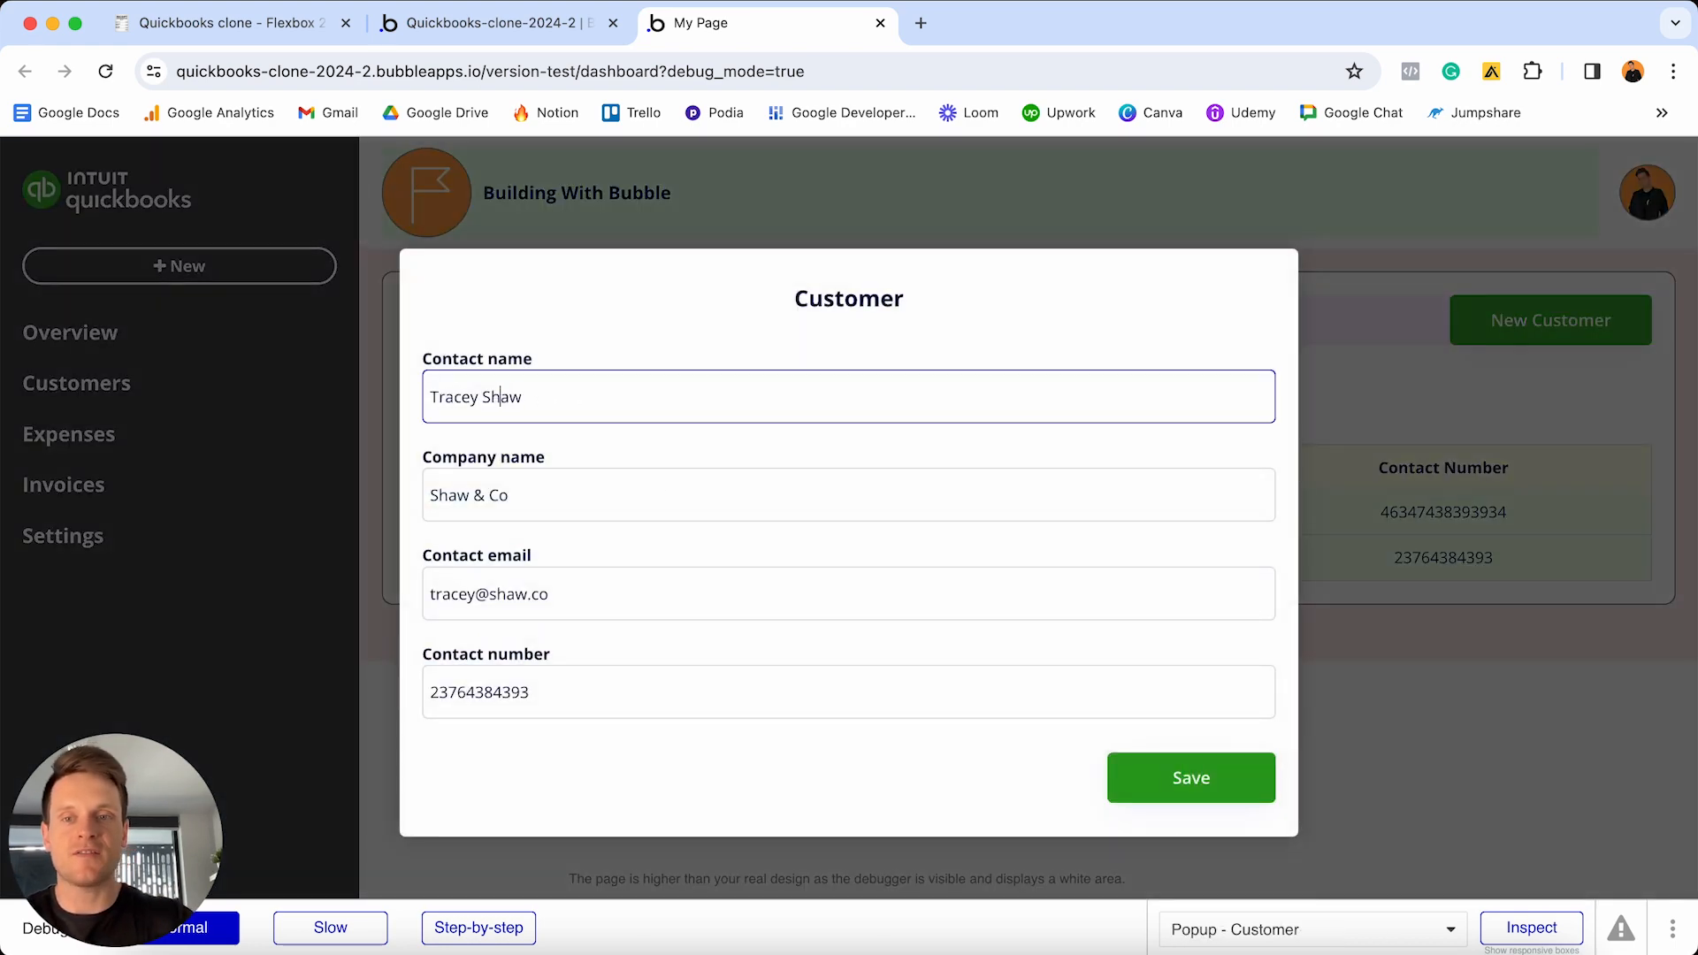
click(1233, 796)
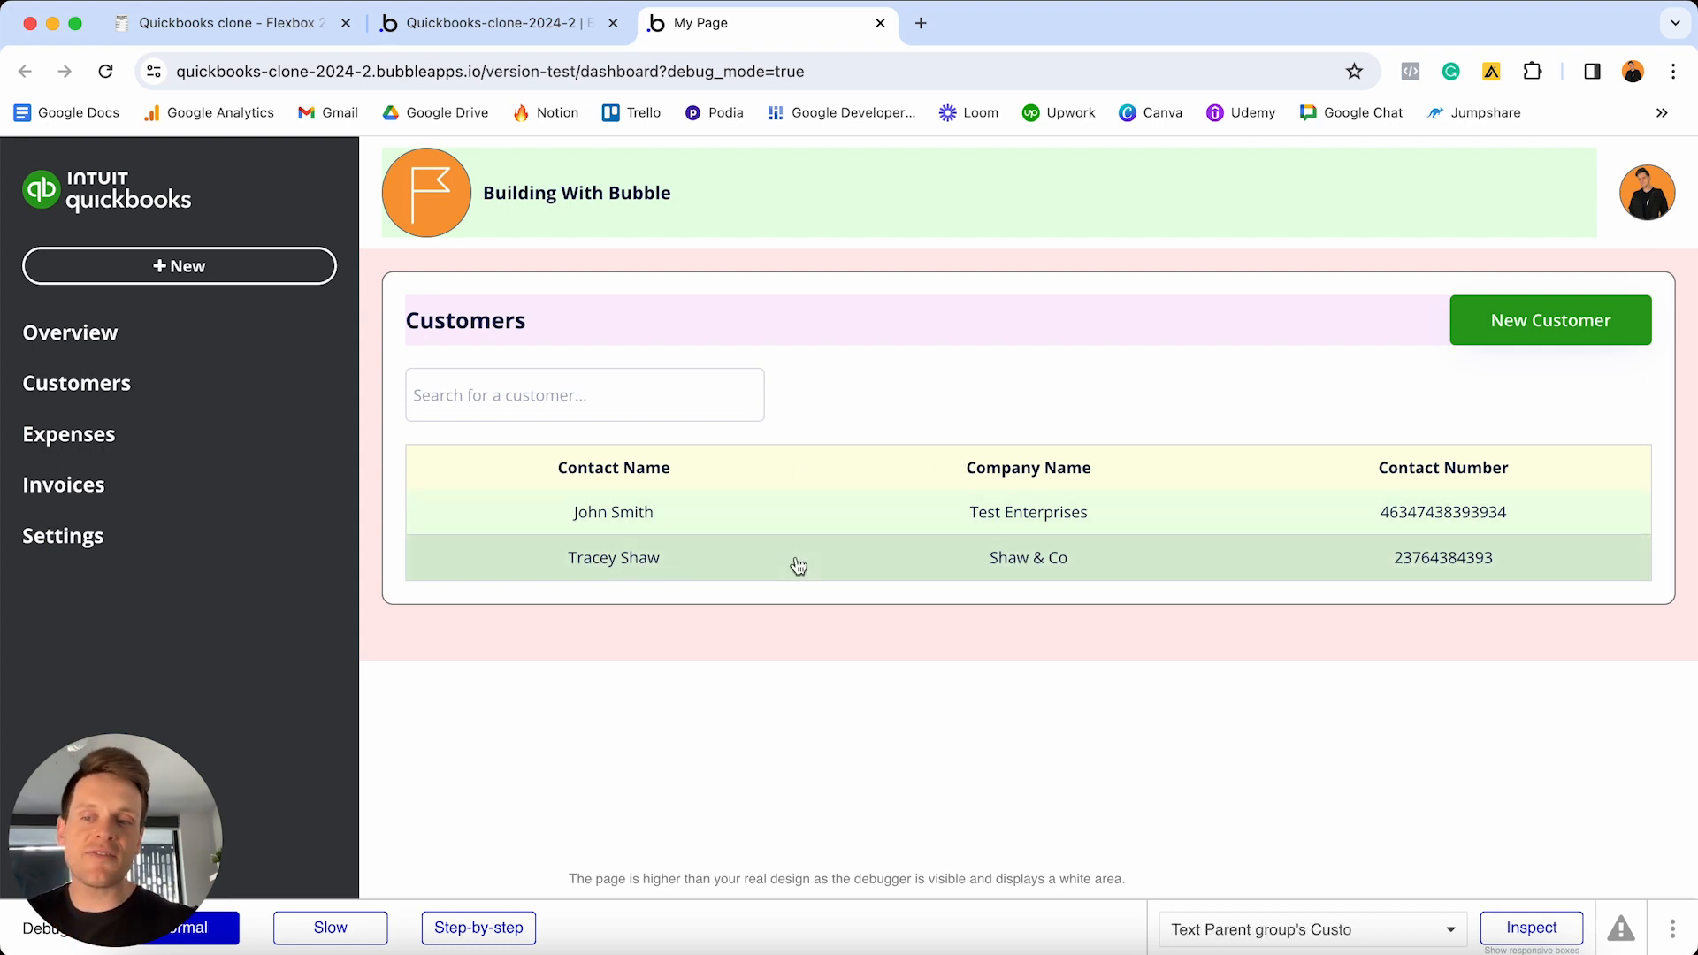
- Open and close the first customer's record, then open the New Customer popup
click(761, 519)
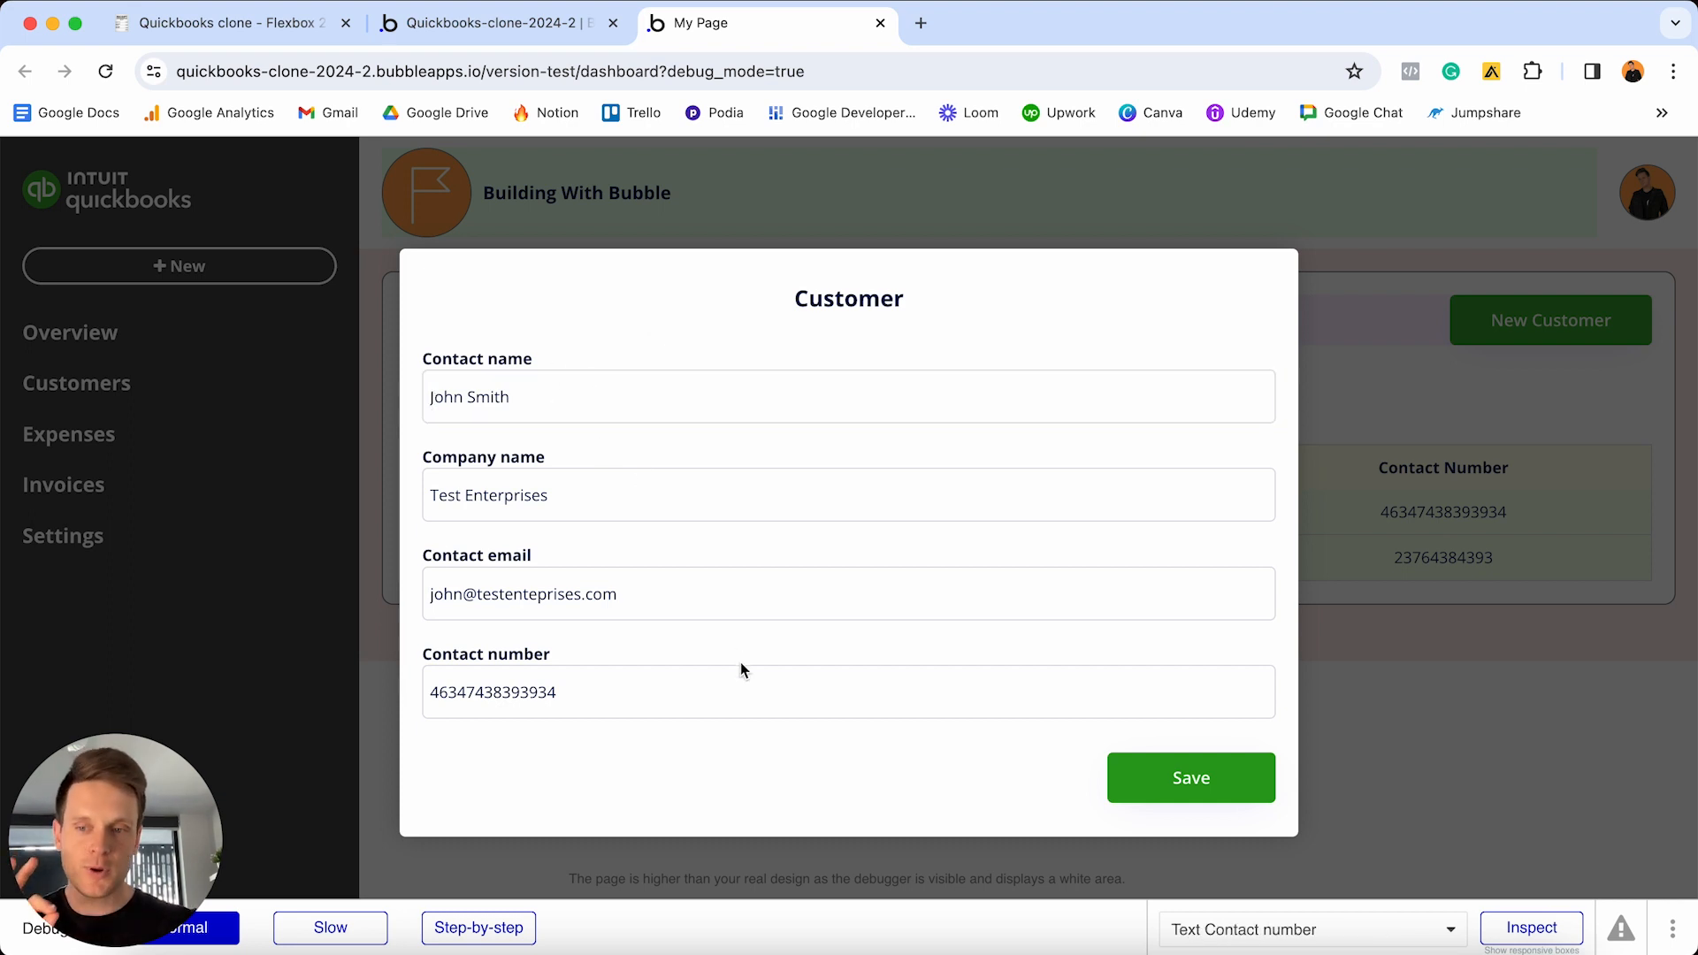
click(1415, 422)
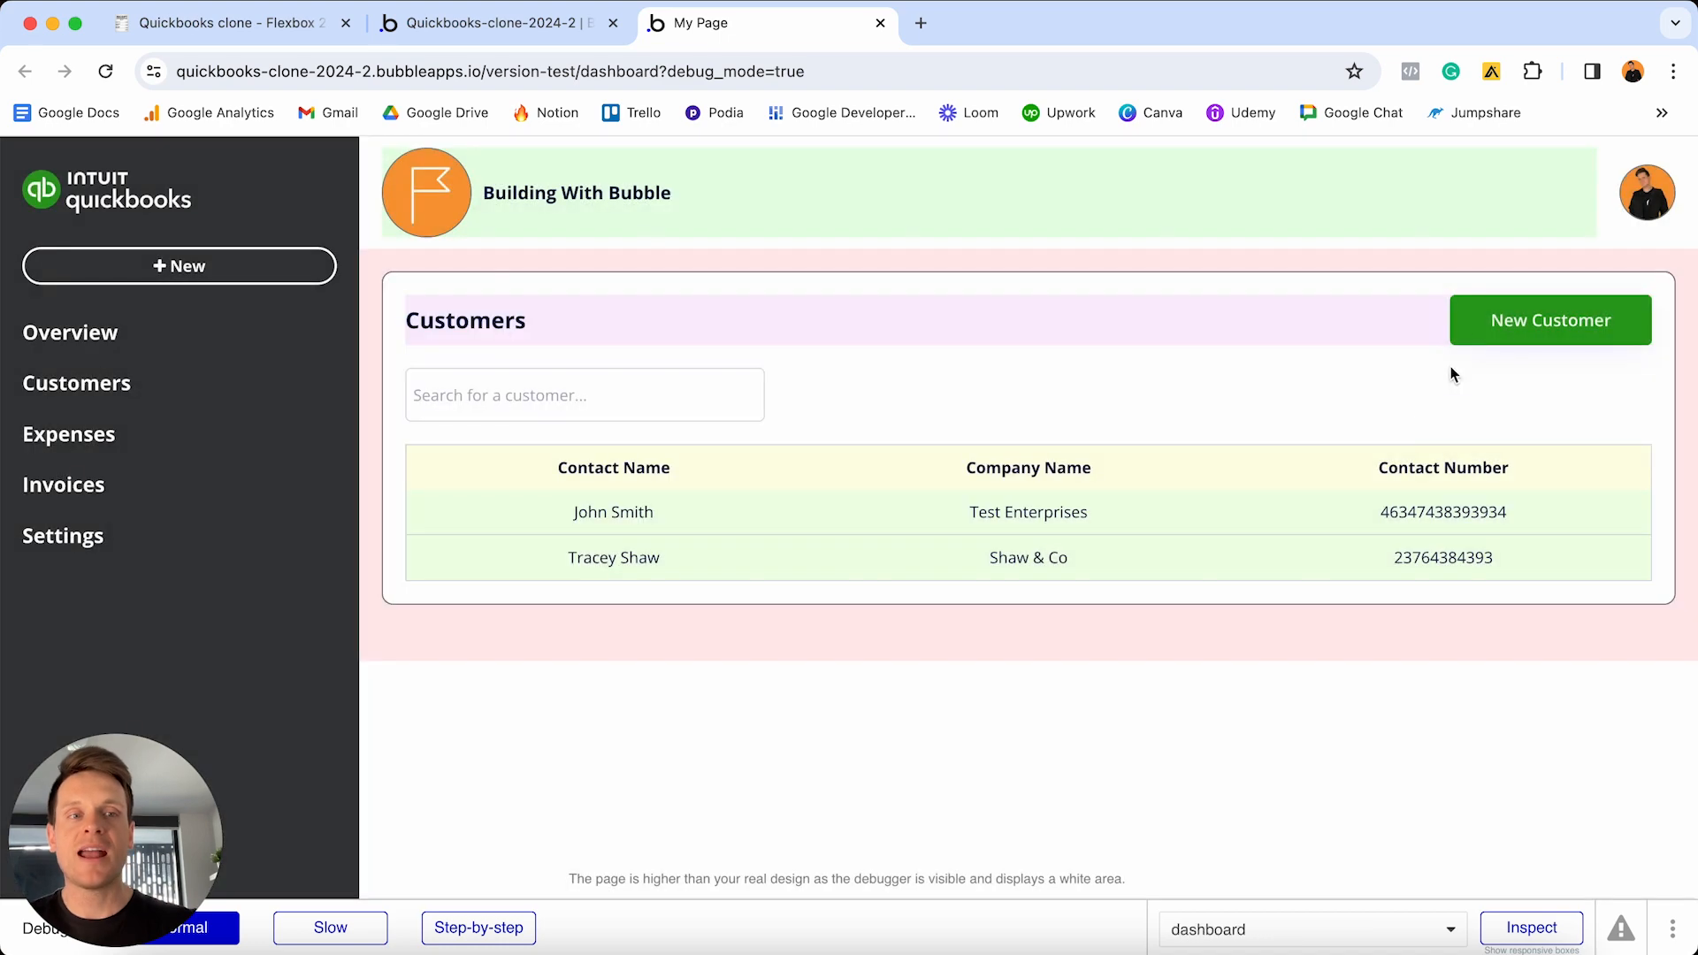
click(1502, 327)
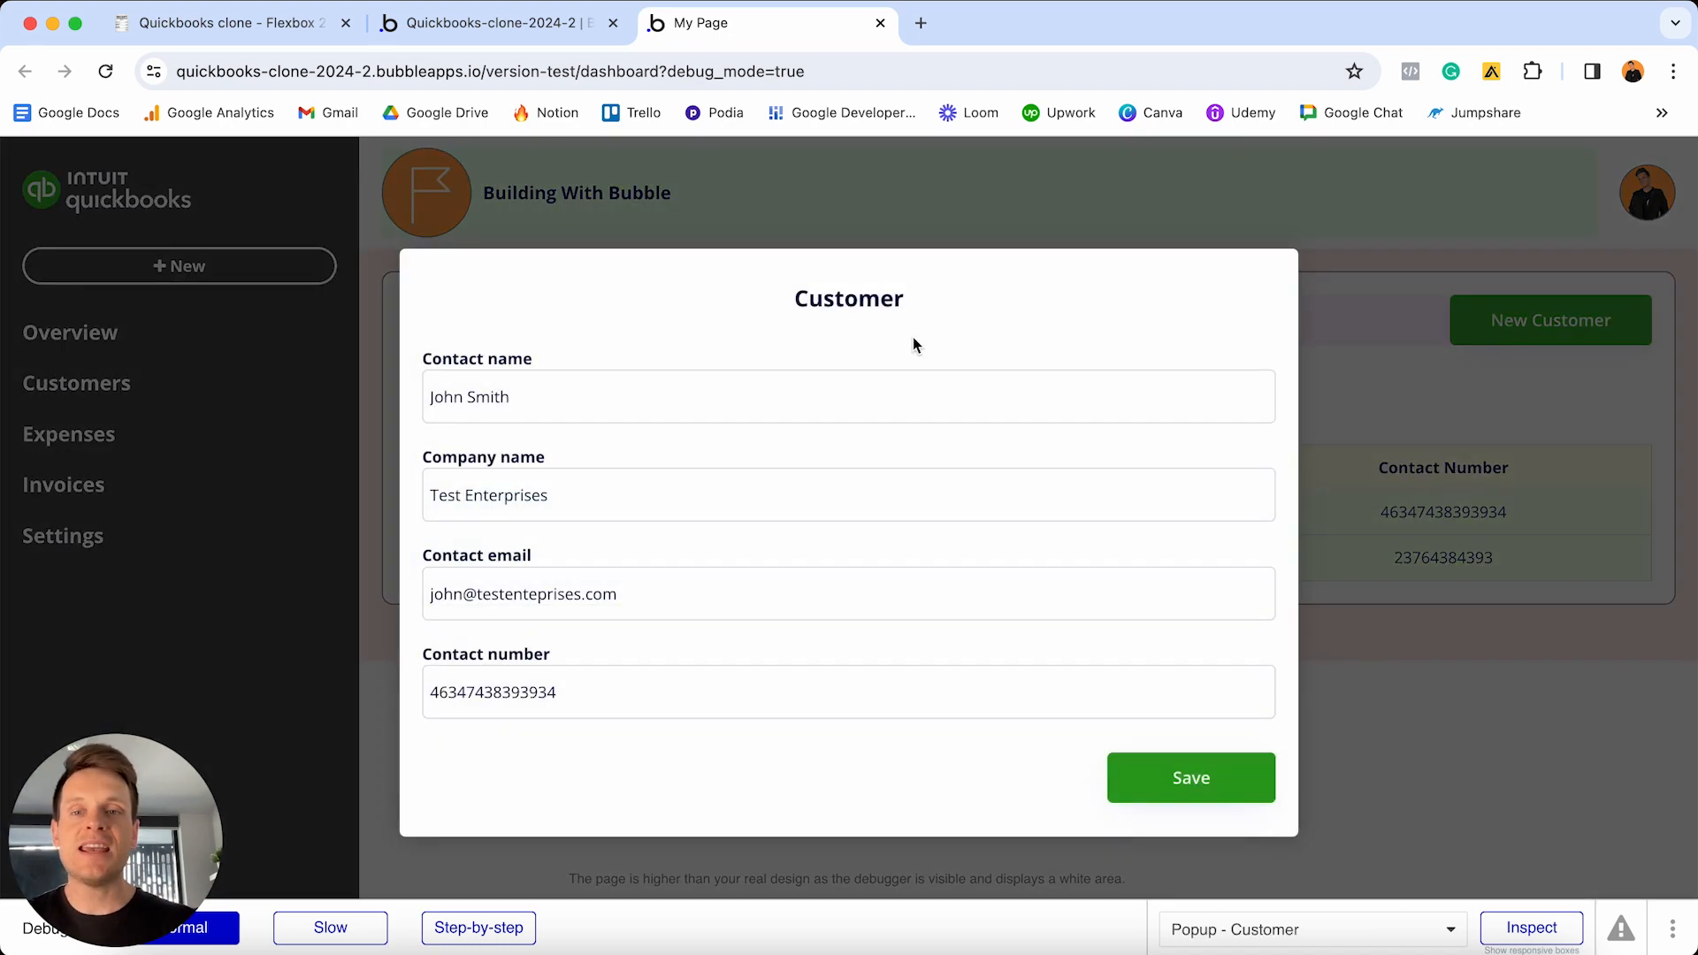
- Check the New Customer form's fields, which still show the previous customer's details
click(794, 369)
click(729, 368)
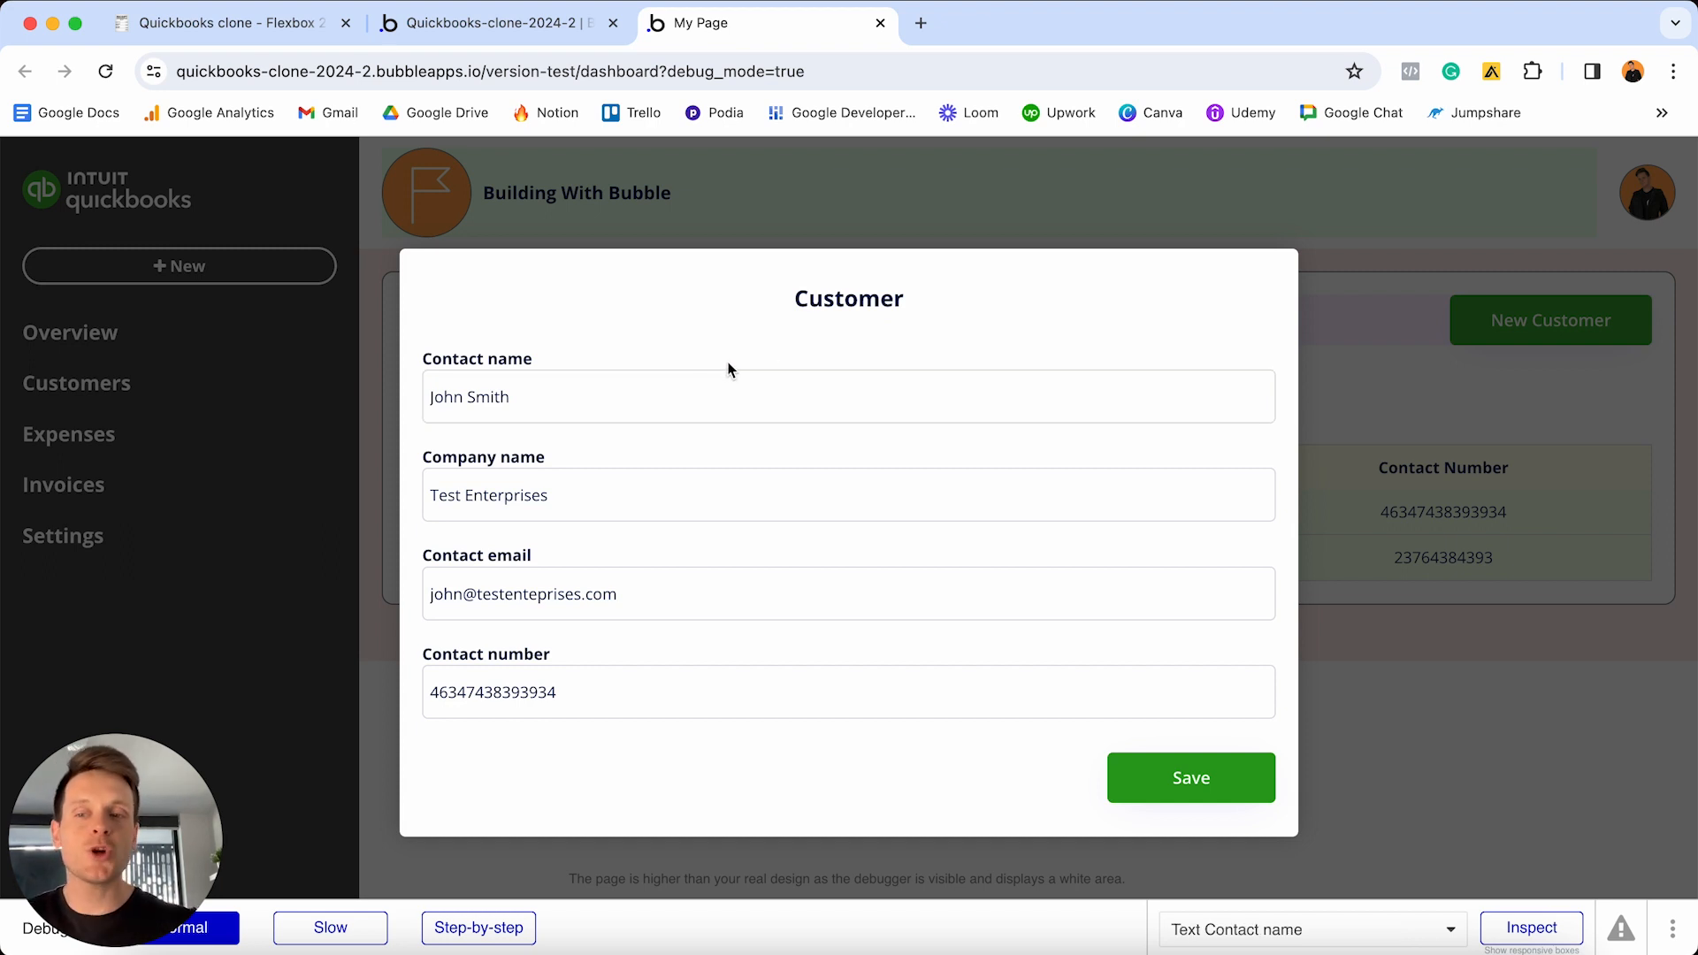
click(1077, 281)
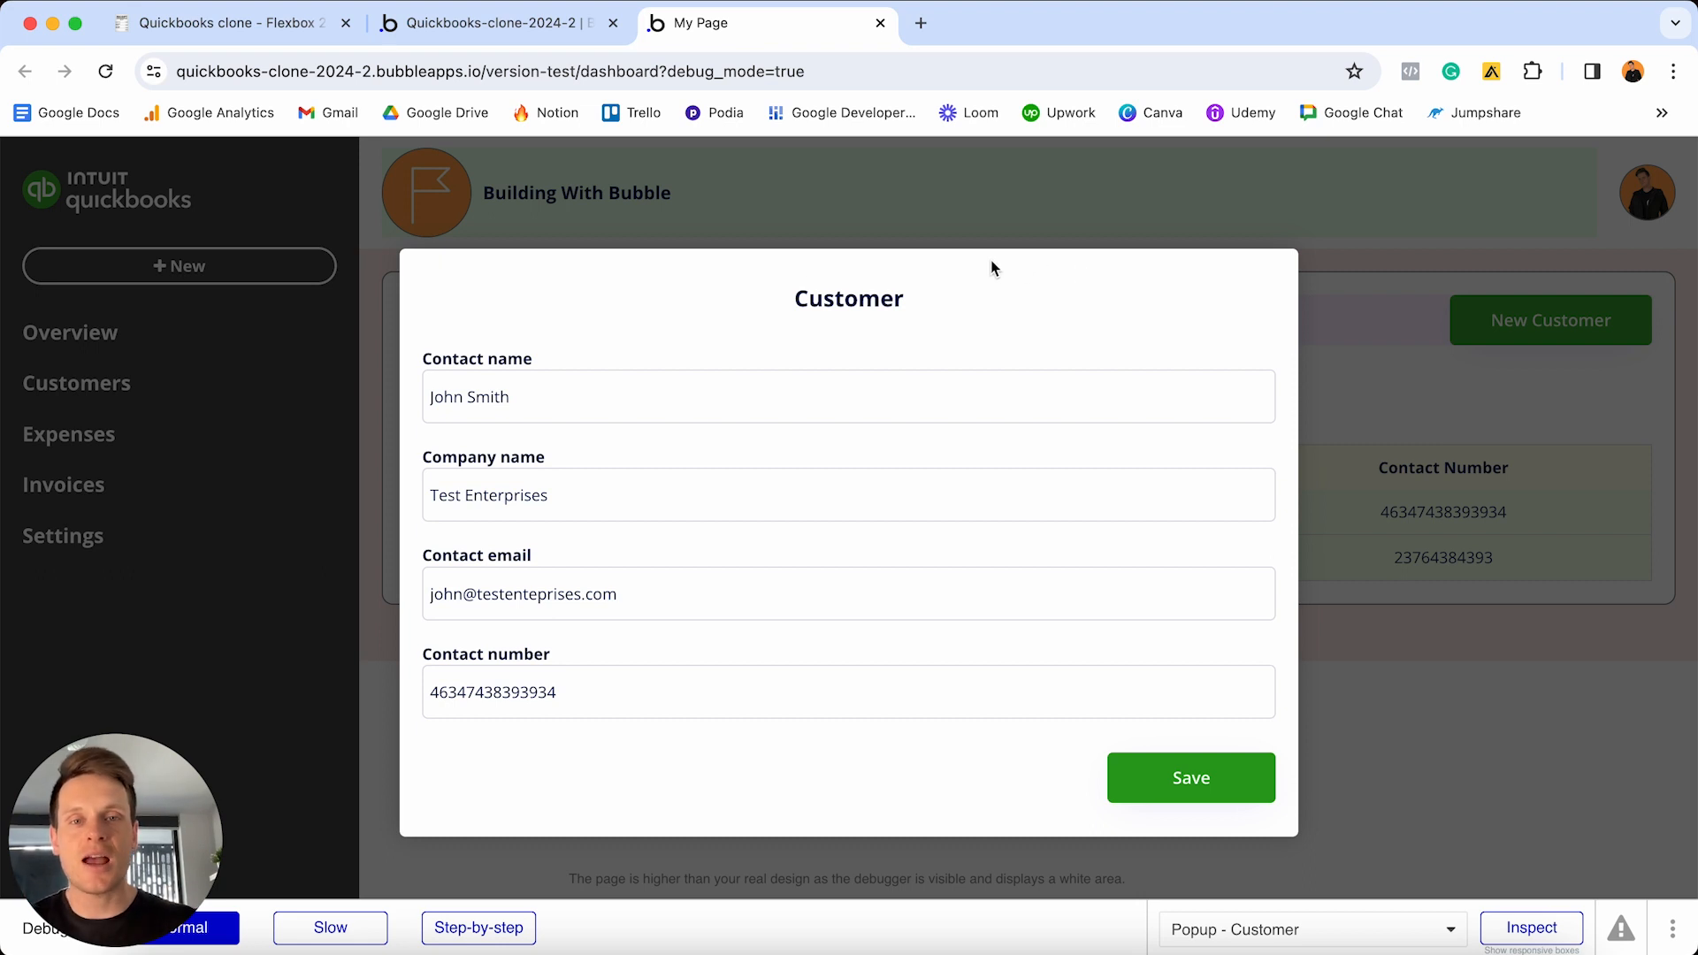
click(1152, 291)
click(936, 343)
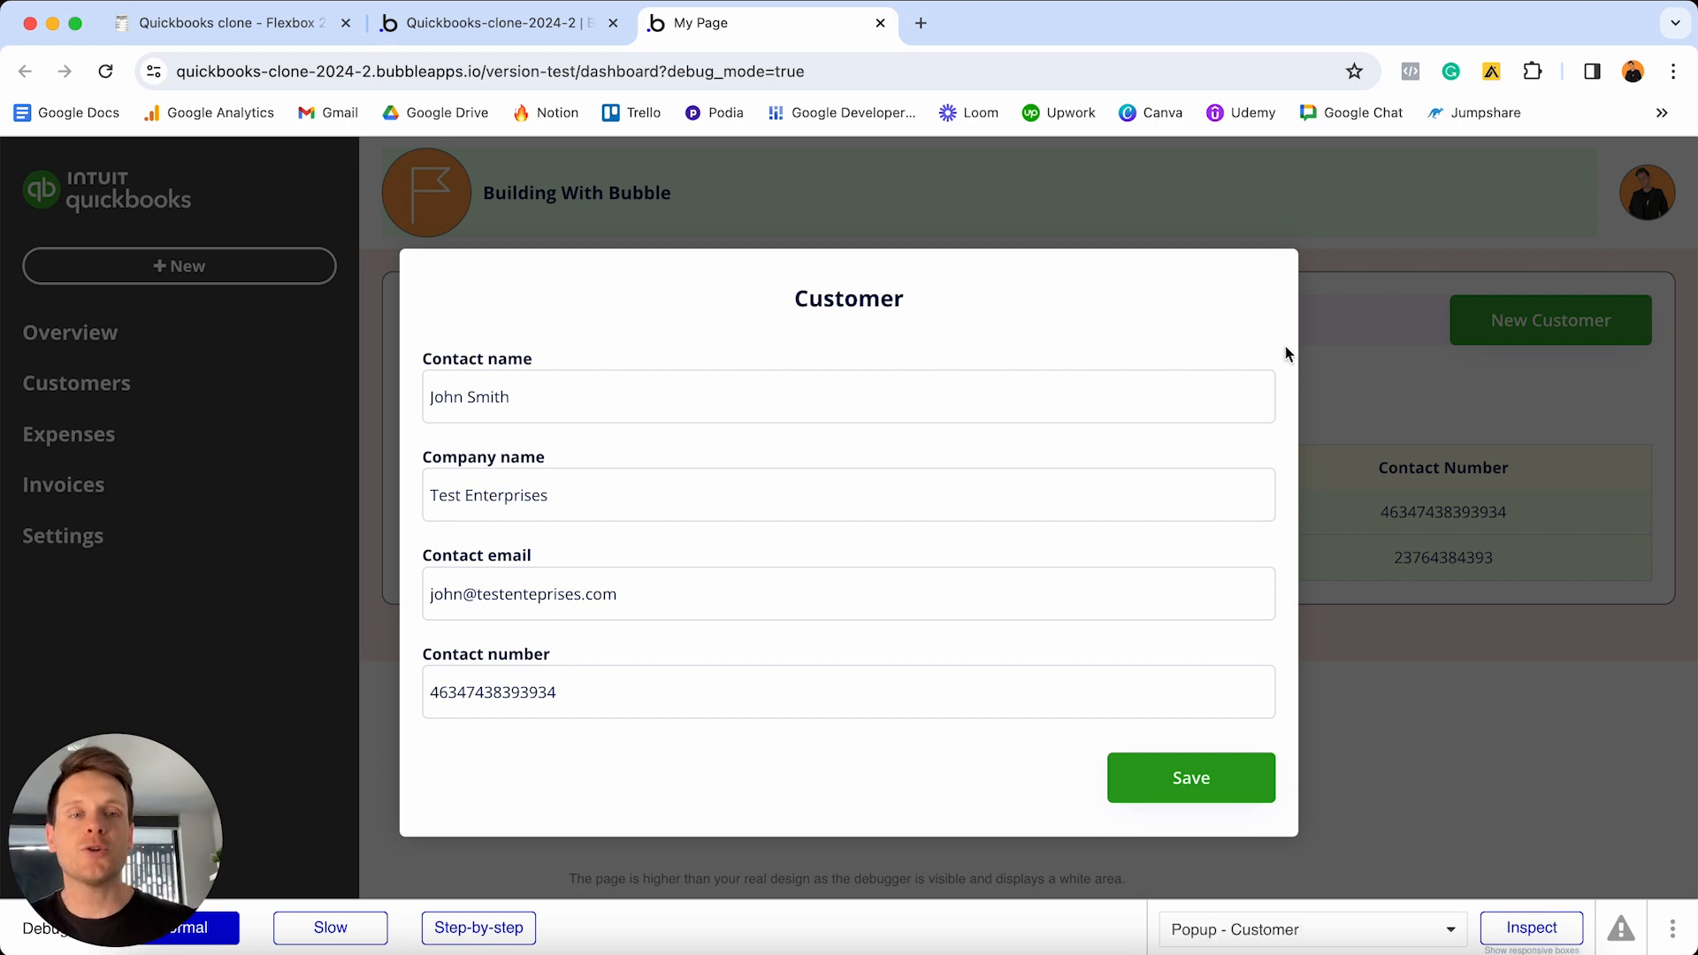
click(1126, 311)
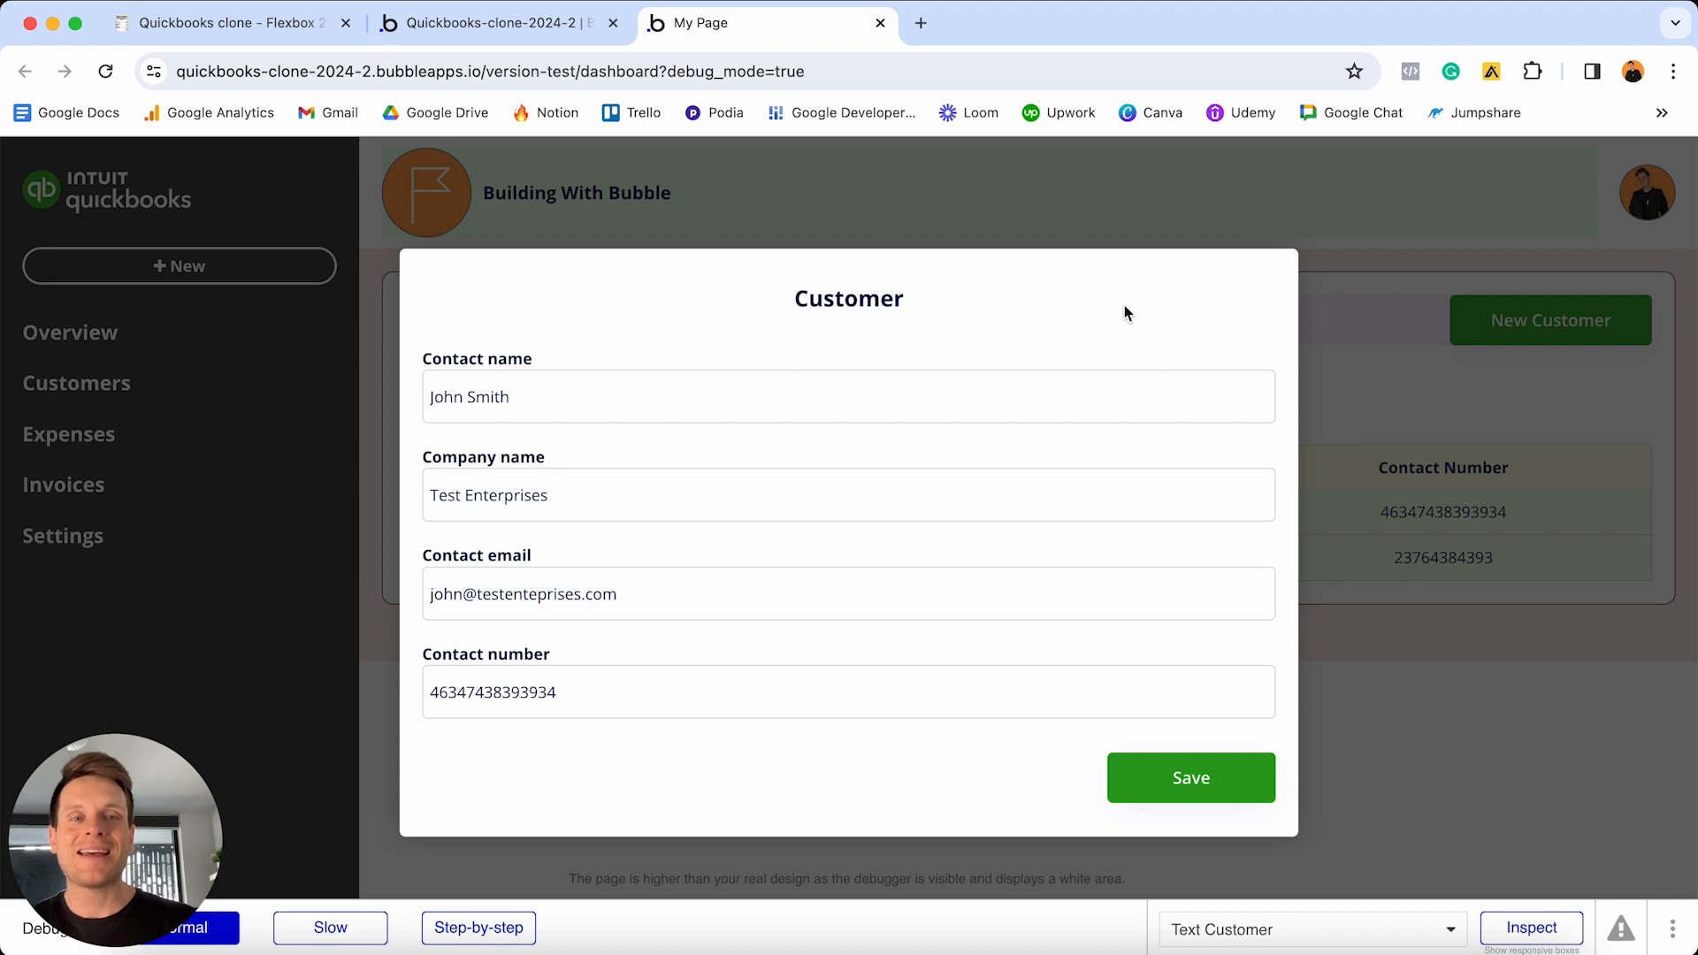
click(1030, 277)
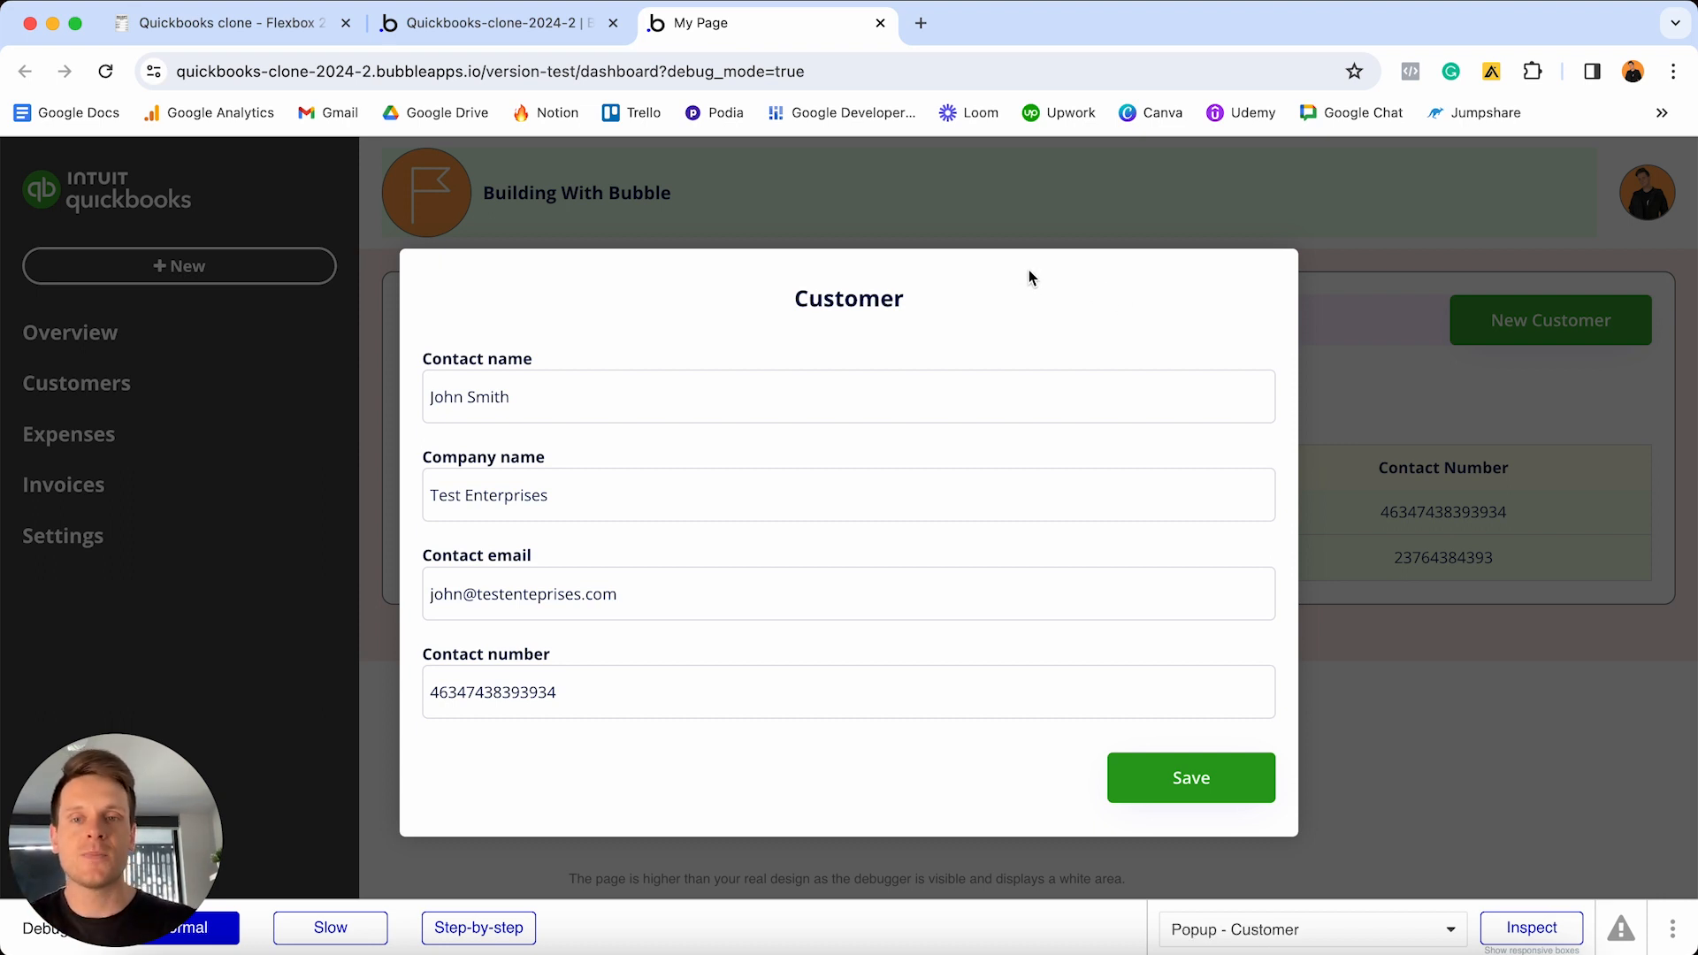
click(535, 361)
click(561, 386)
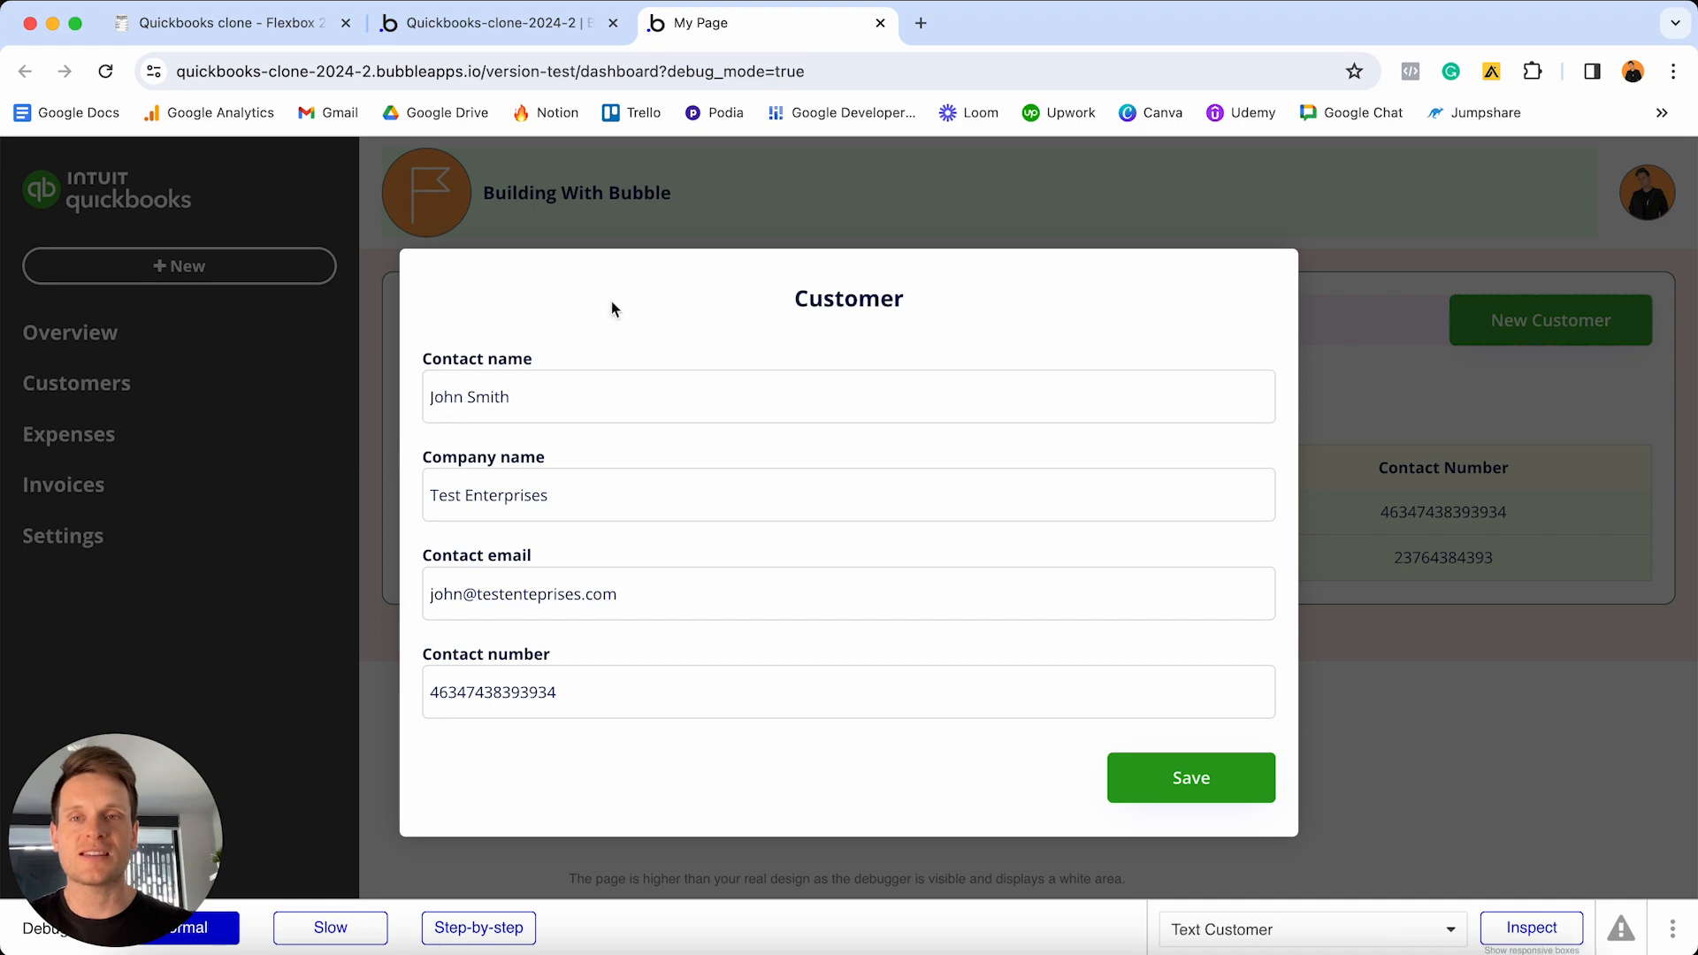
click(499, 26)
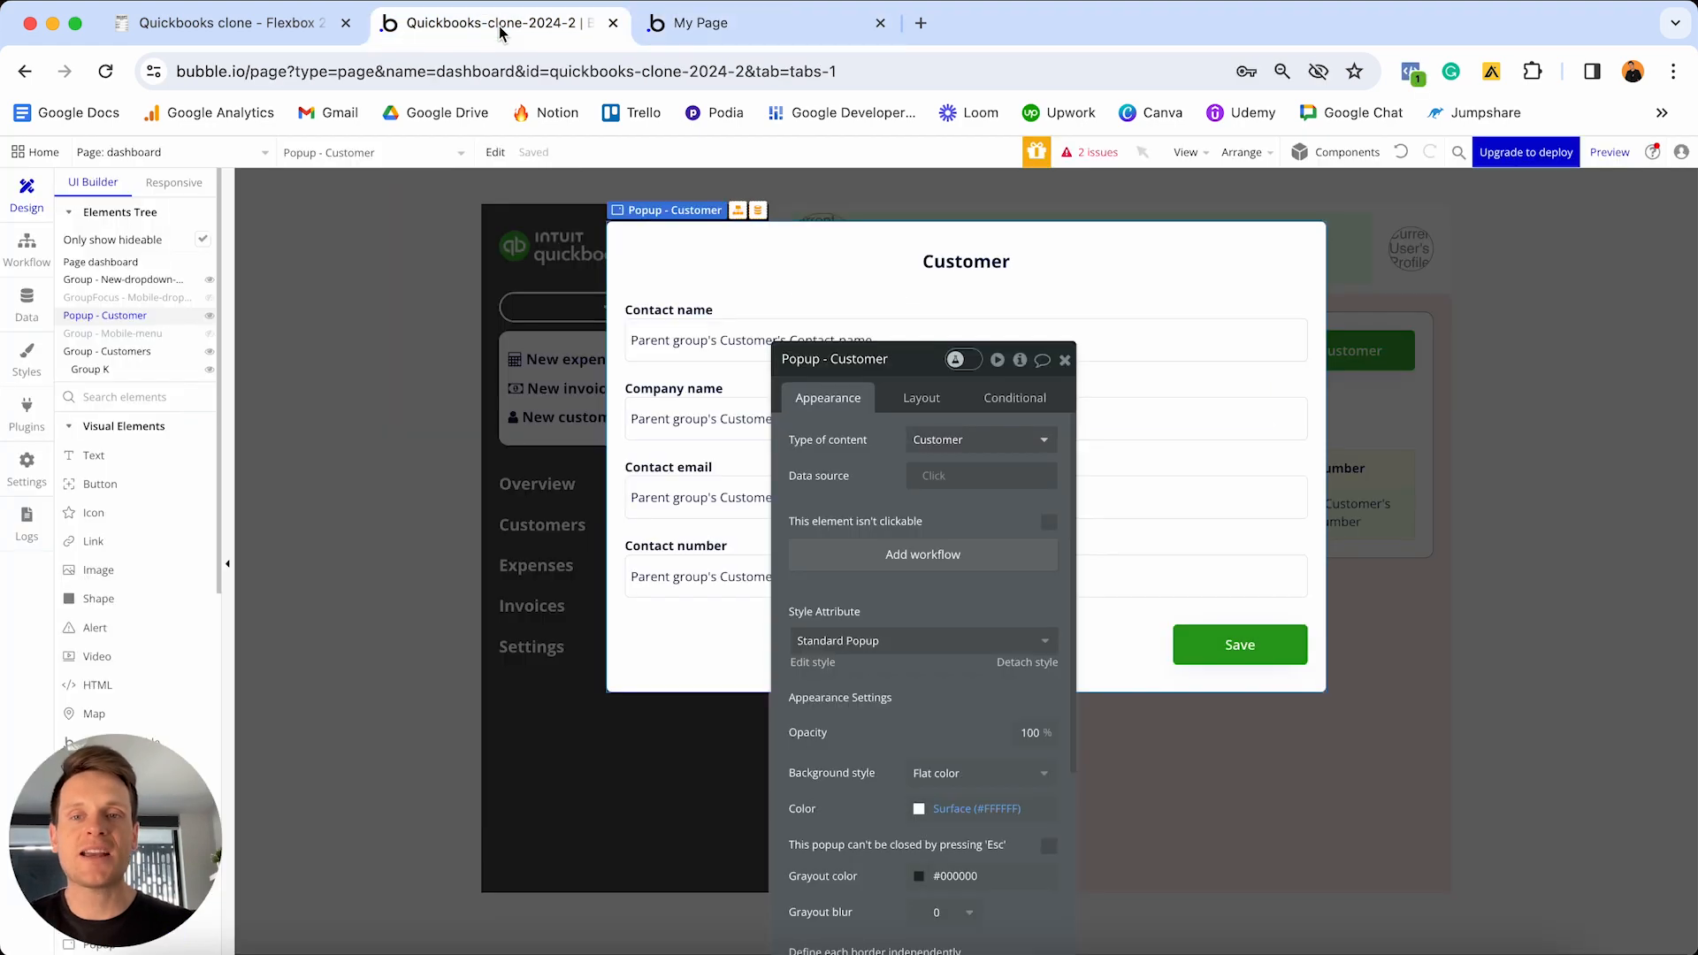
- Uncover the Customers table and open the New Customer button's workflow
click(417, 326)
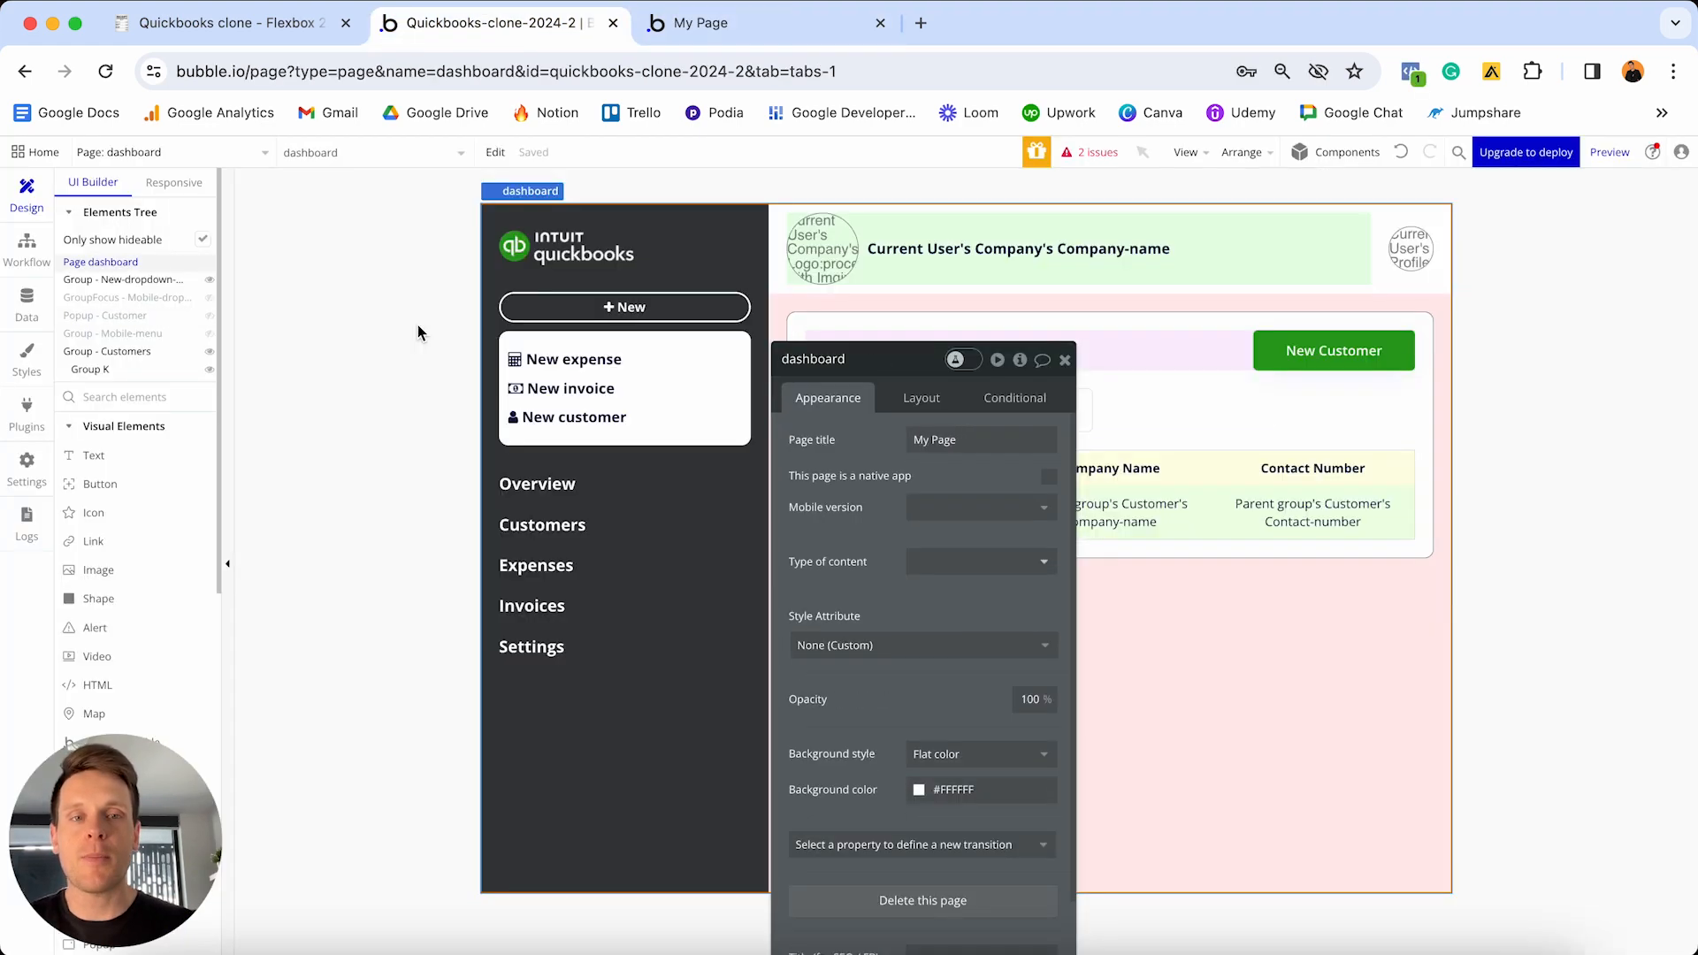
drag(879, 367, 1343, 515)
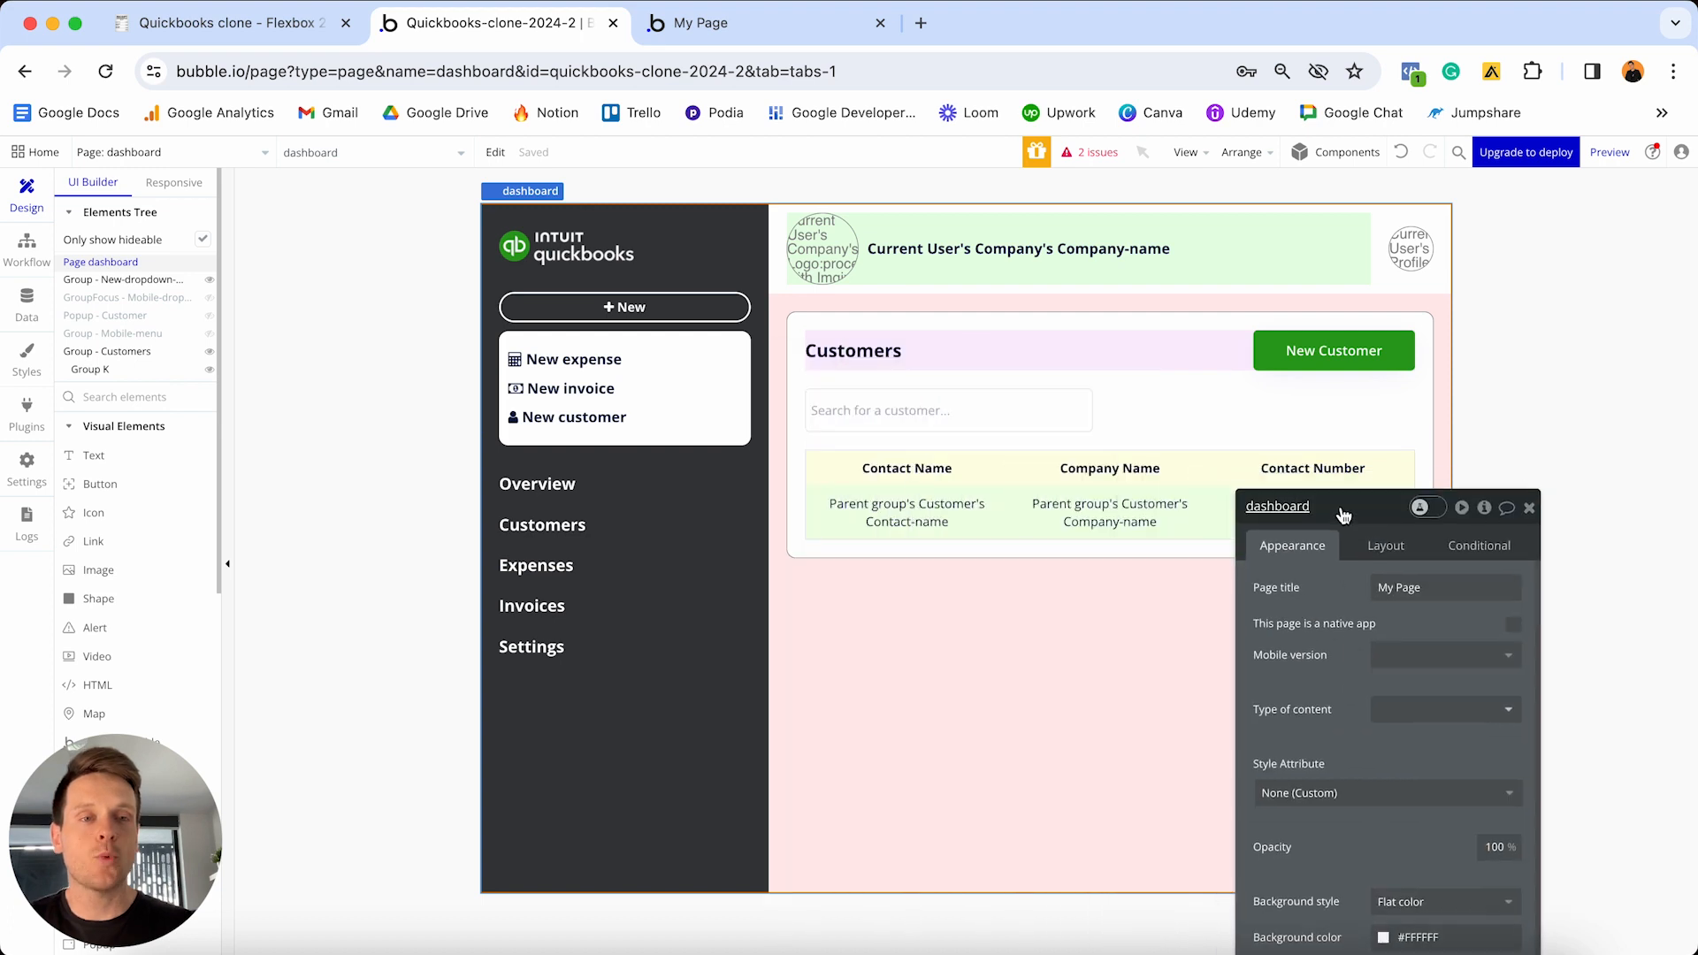
click(1314, 354)
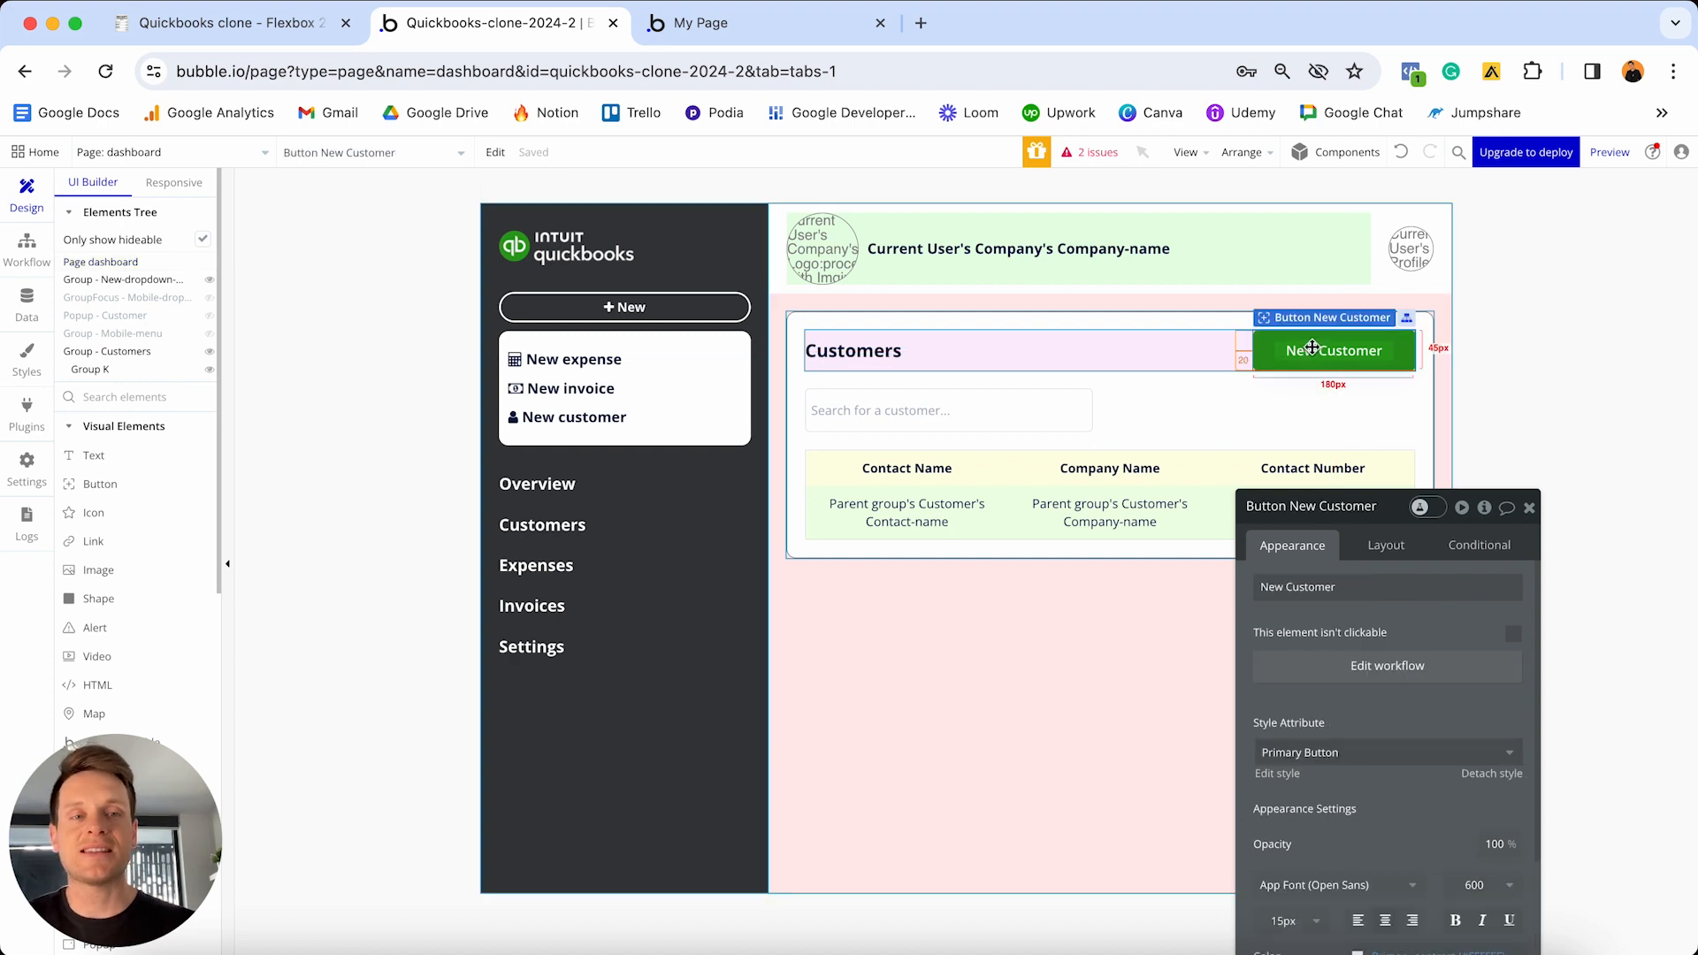
click(1337, 669)
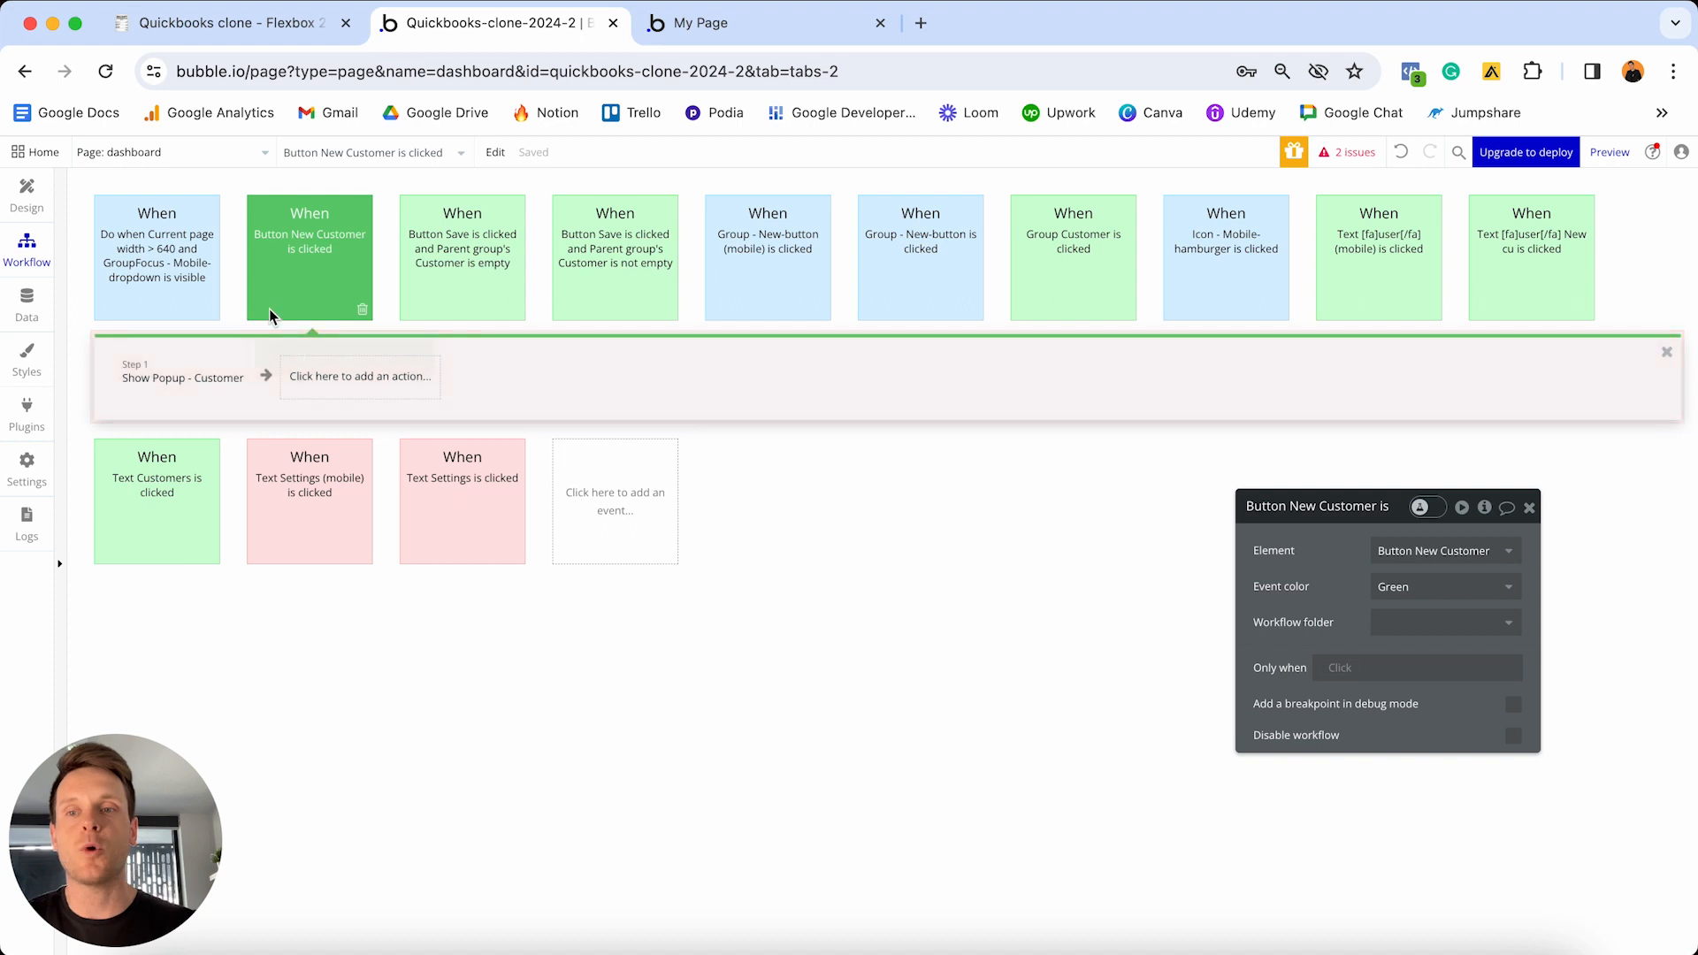
- Add a Reset data step for Popup - Customer and place it before Show Popup
mouse_move(186, 390)
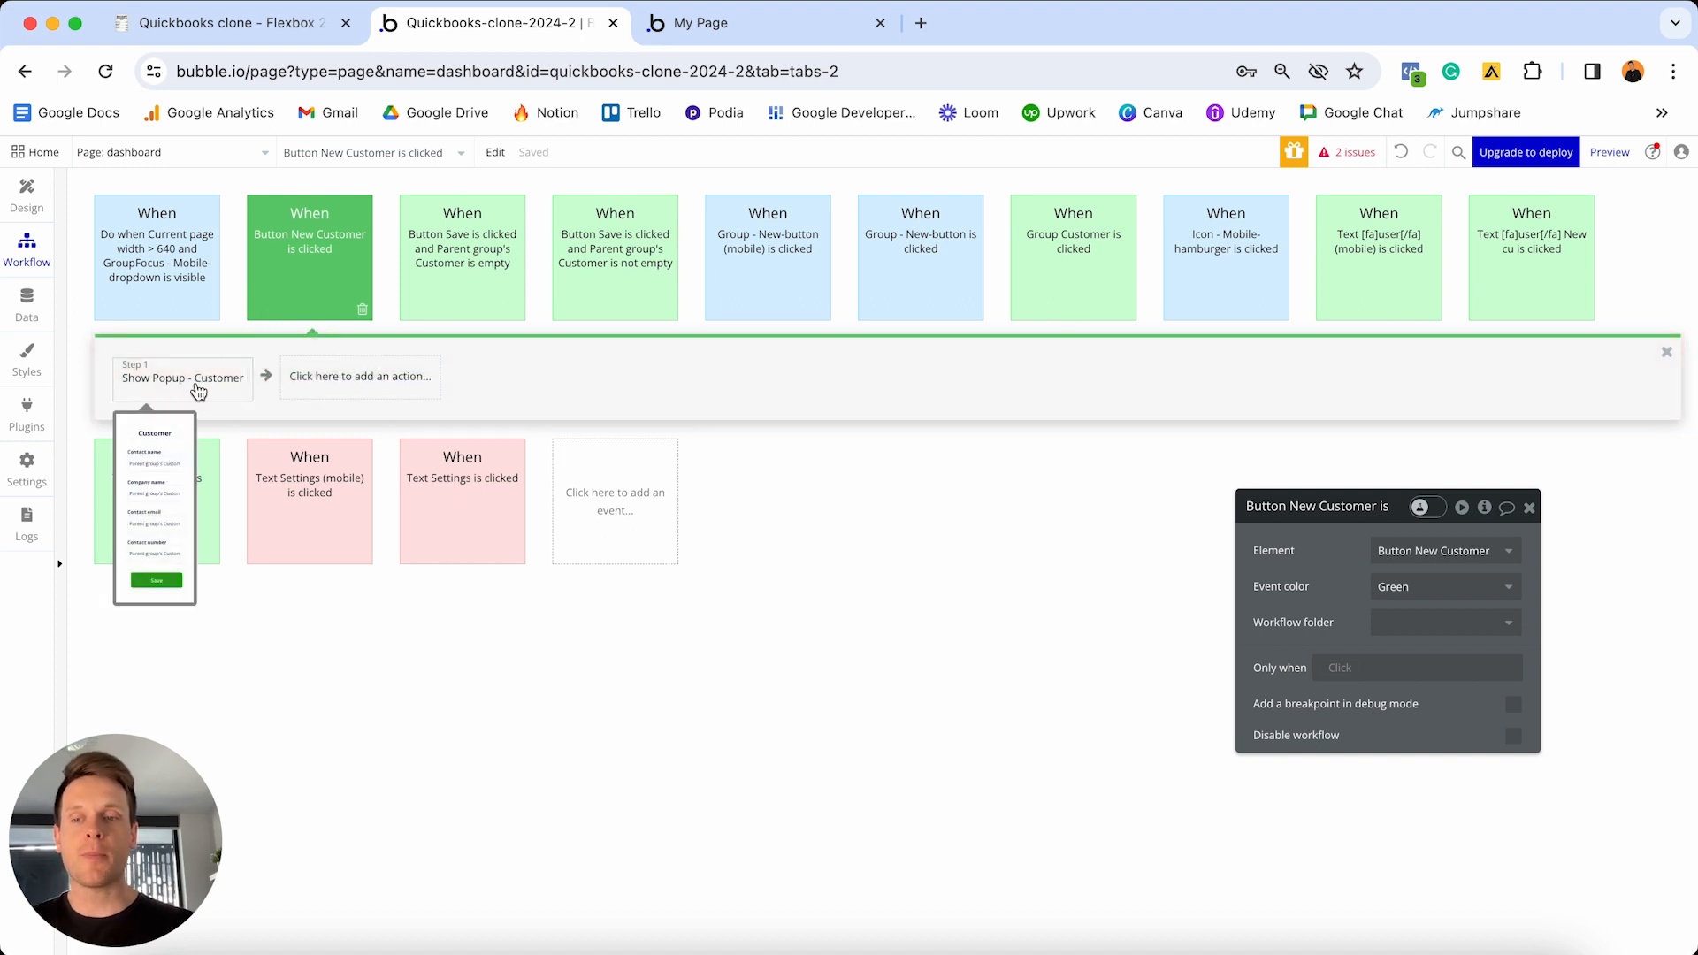
click(337, 380)
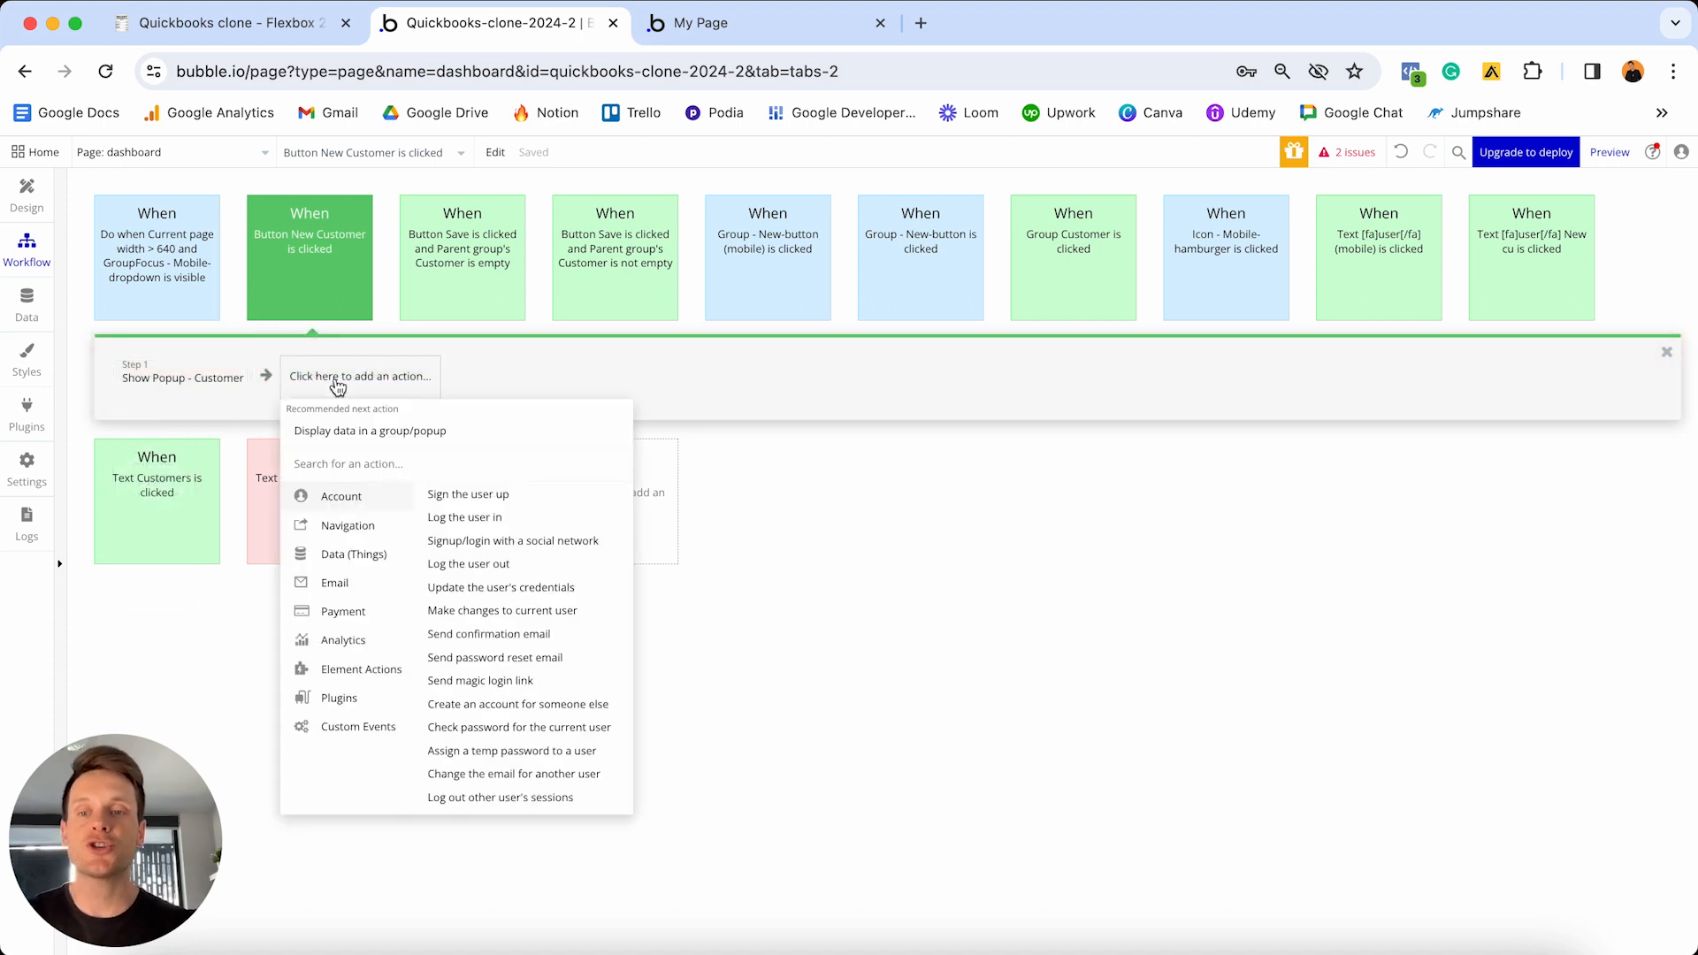
click(354, 670)
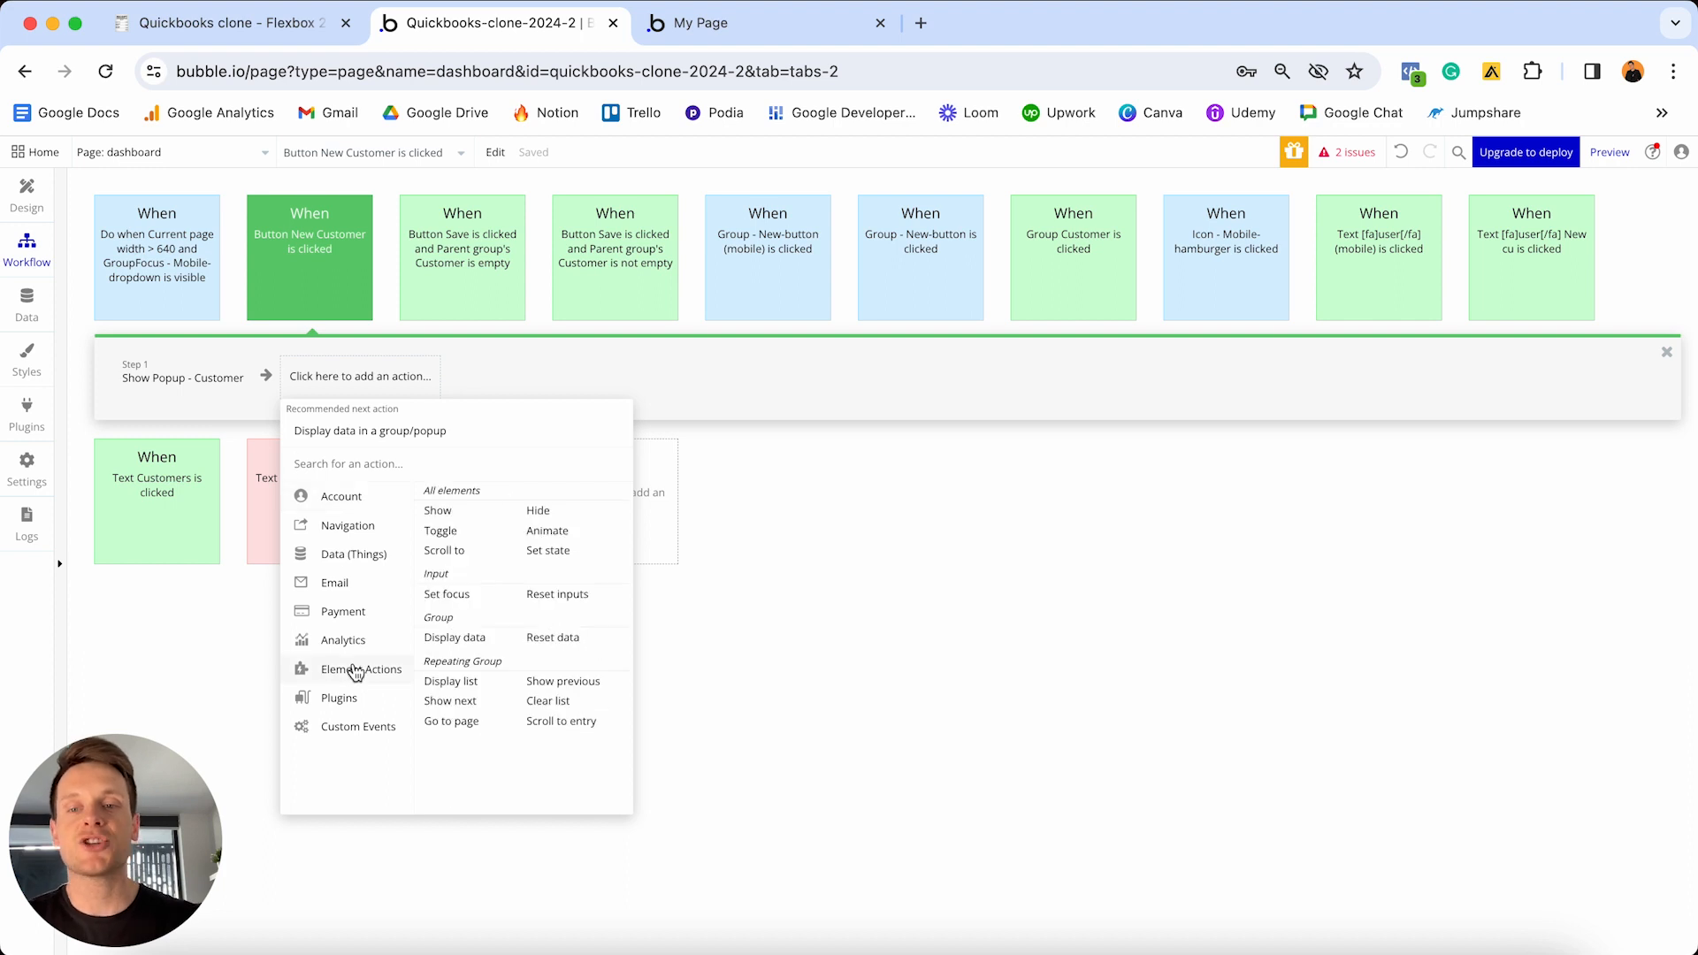
click(561, 638)
drag(1366, 515, 933, 360)
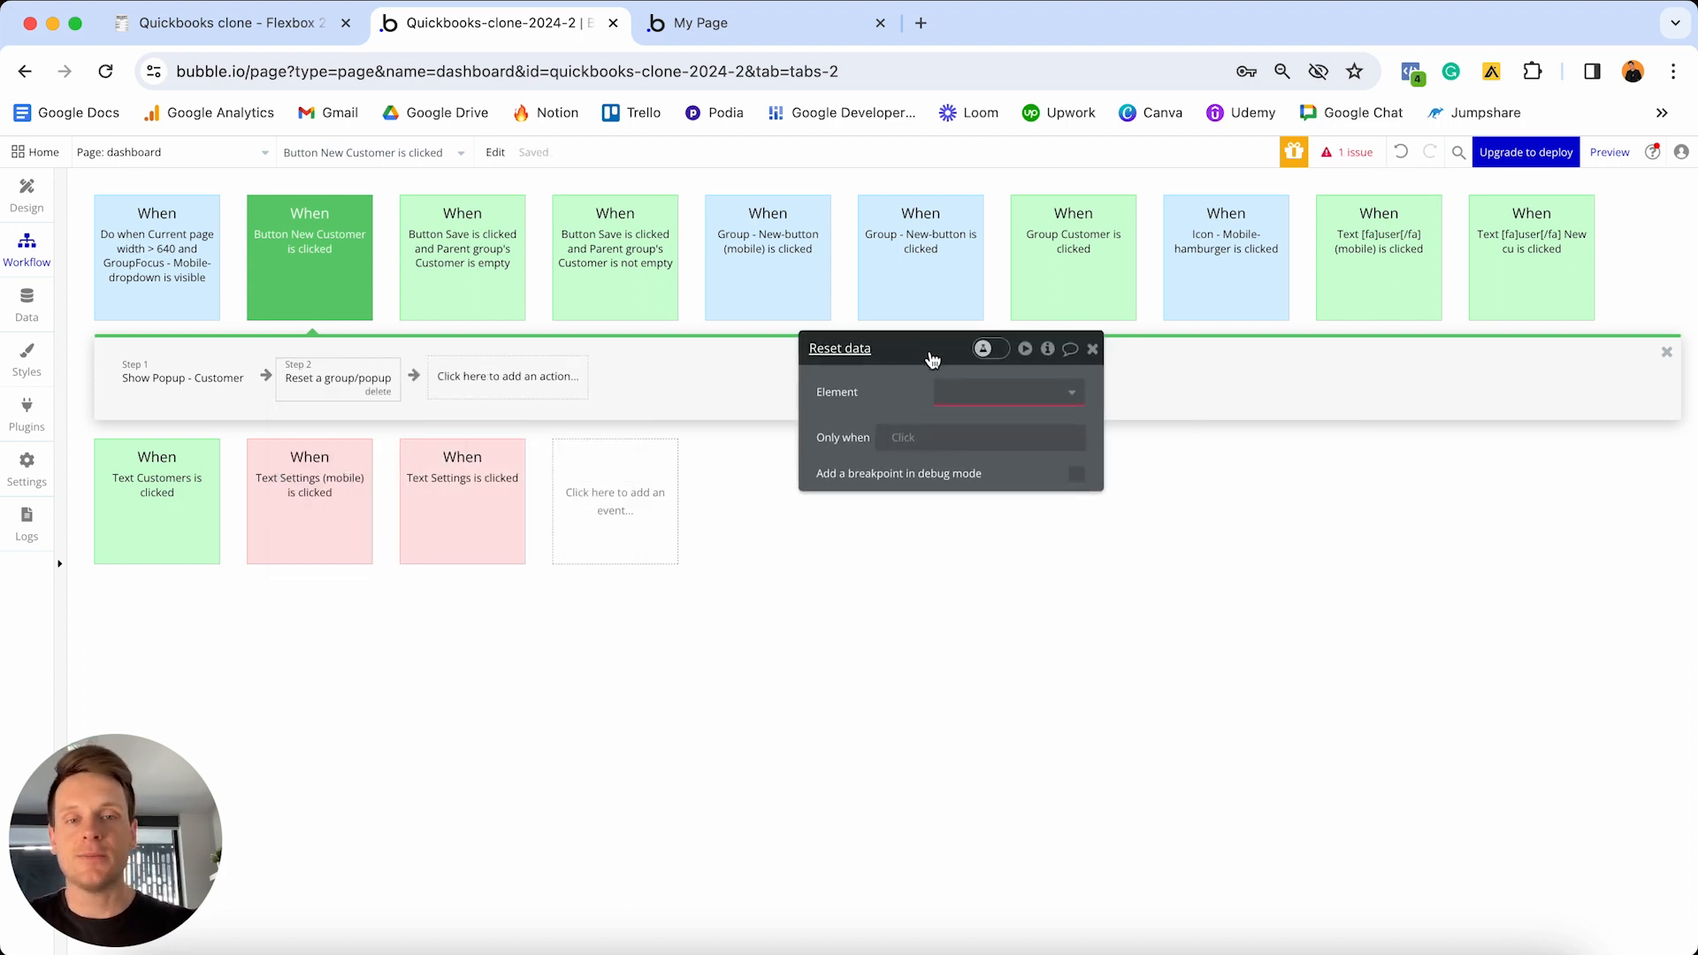
click(999, 393)
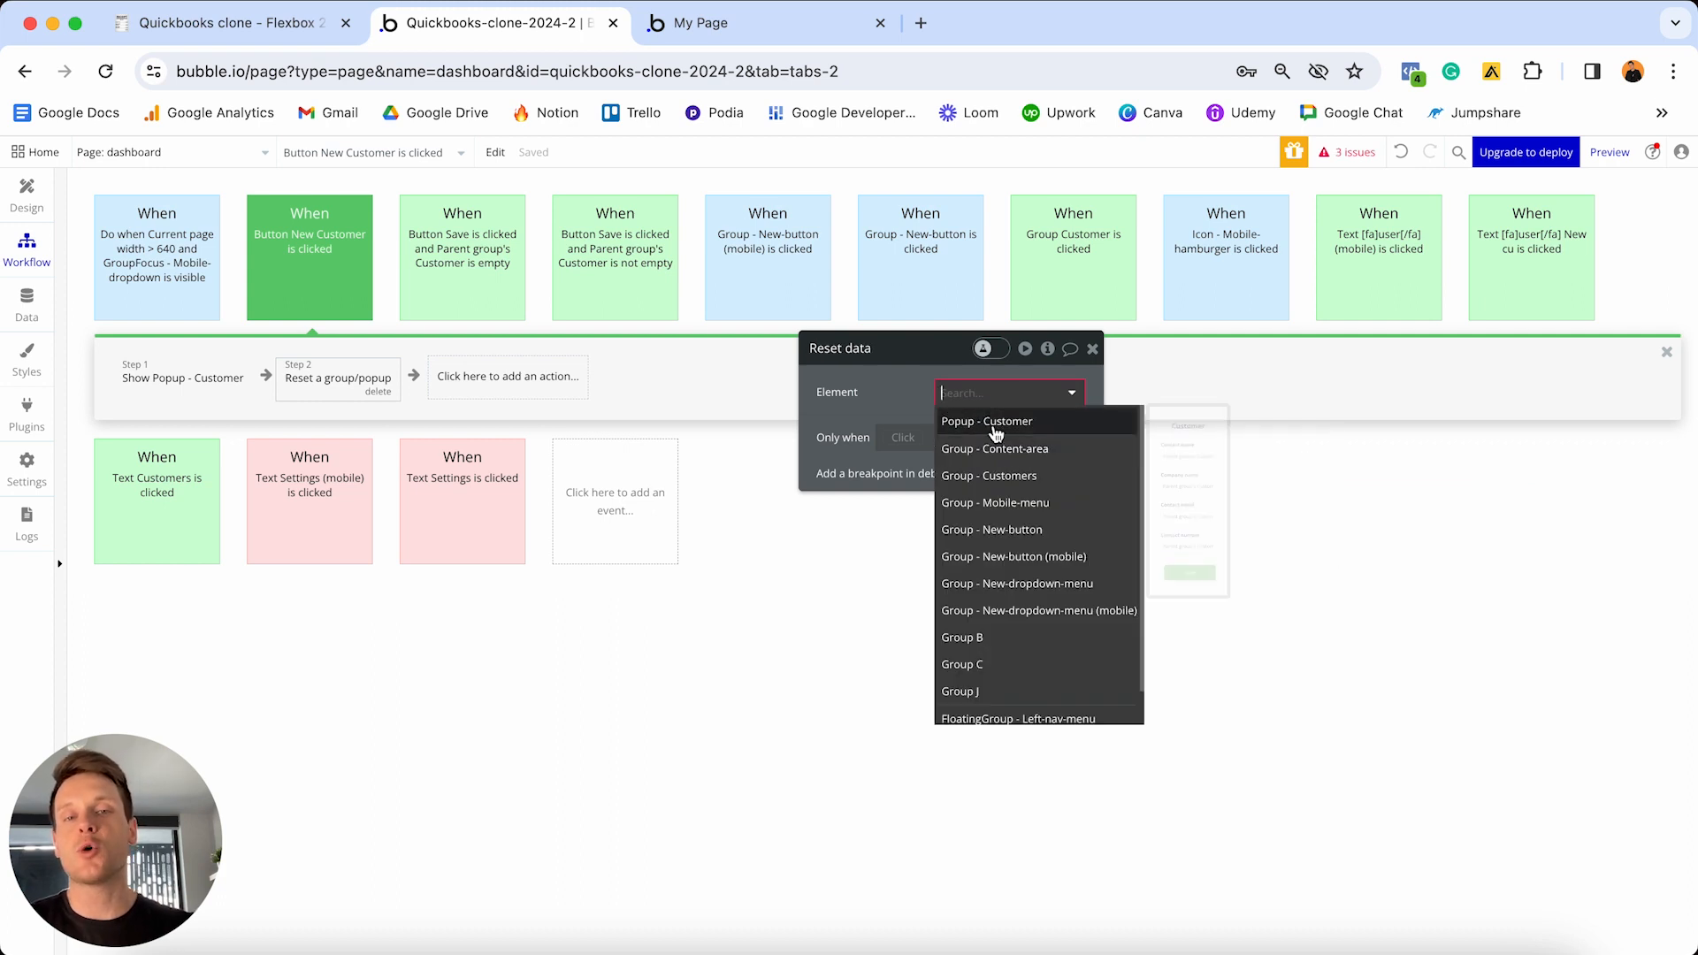
click(997, 424)
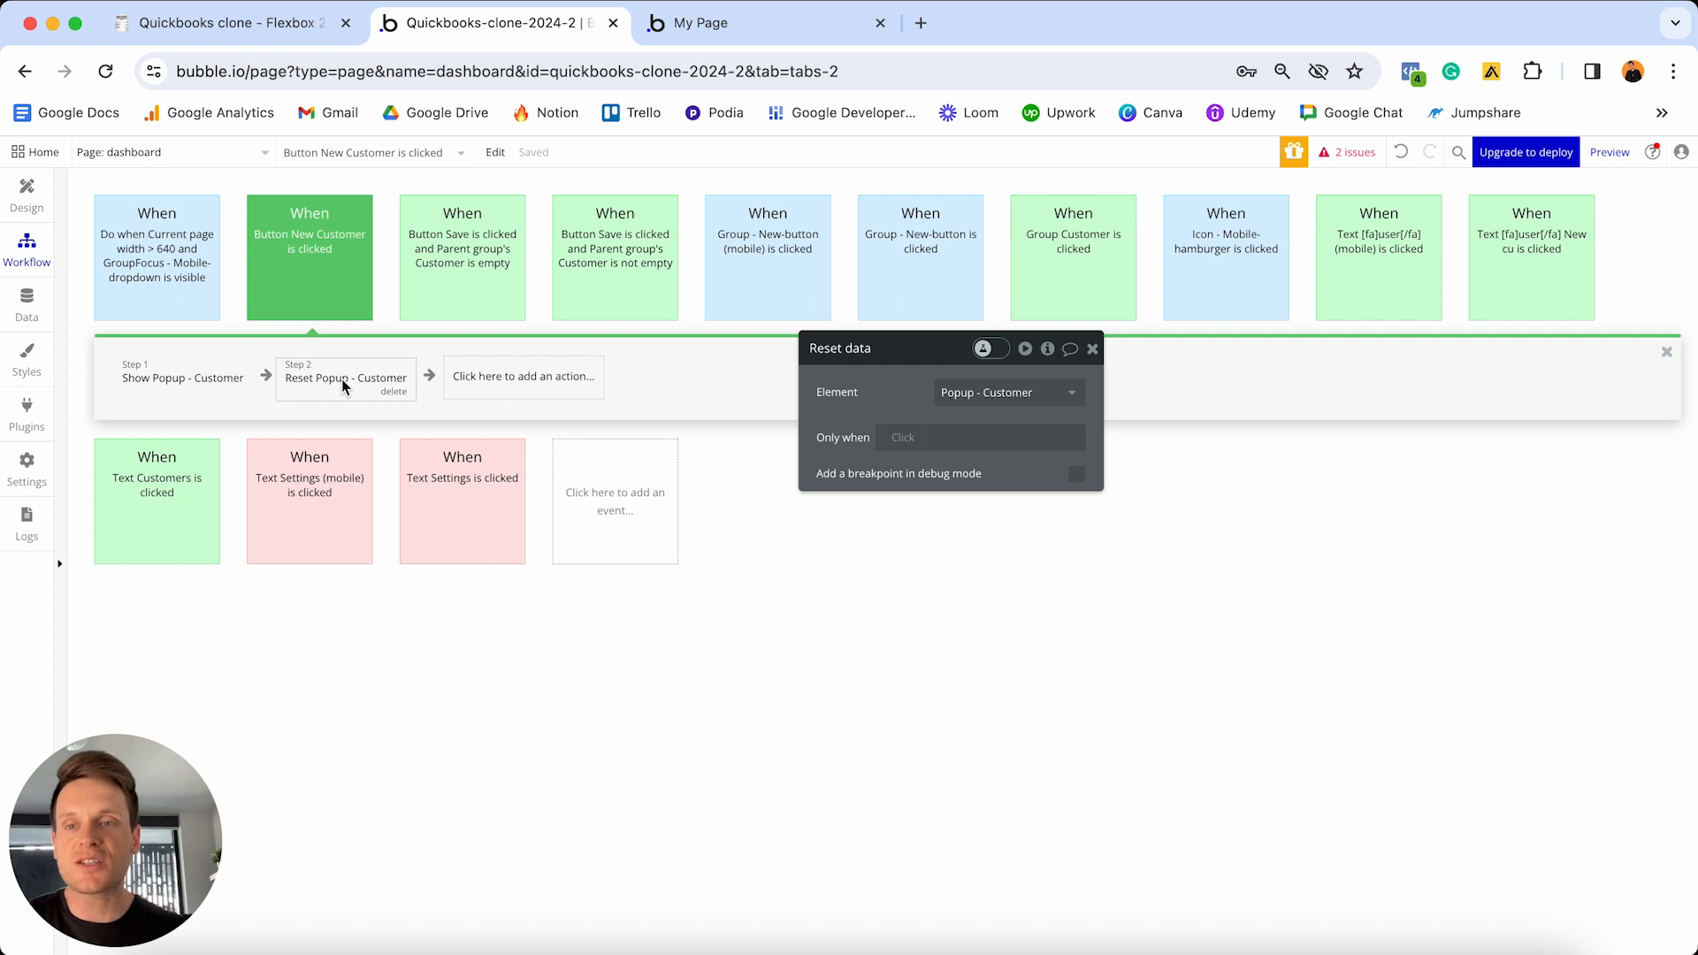
drag(346, 384, 194, 380)
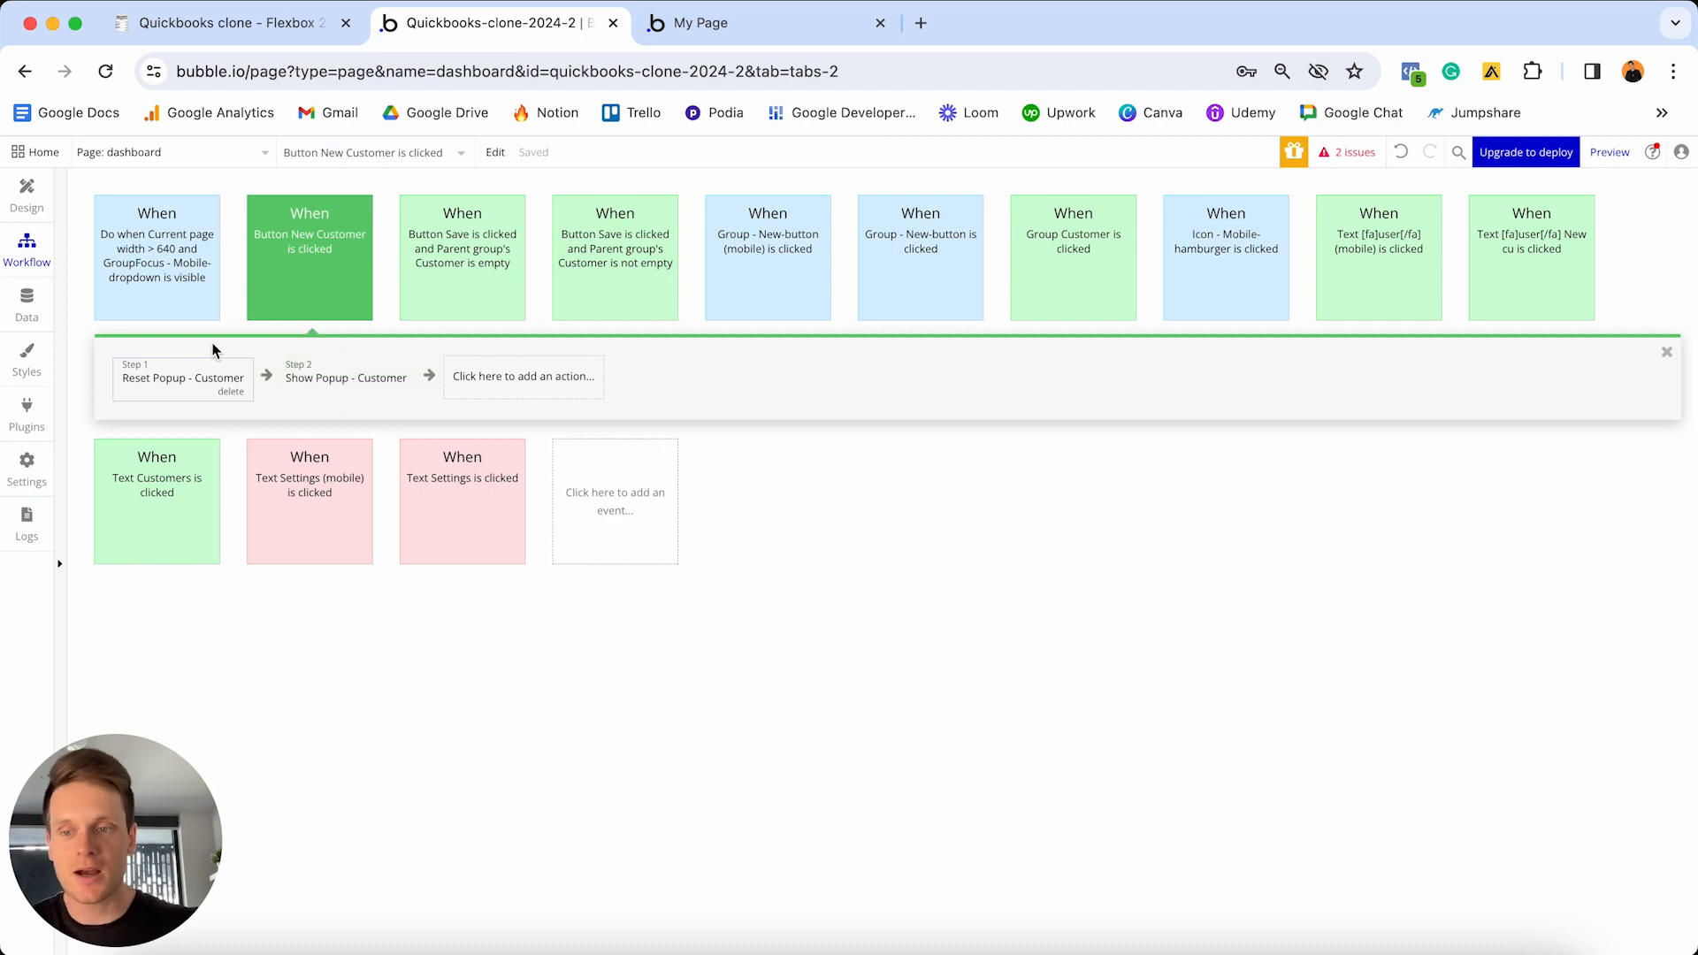
click(27, 196)
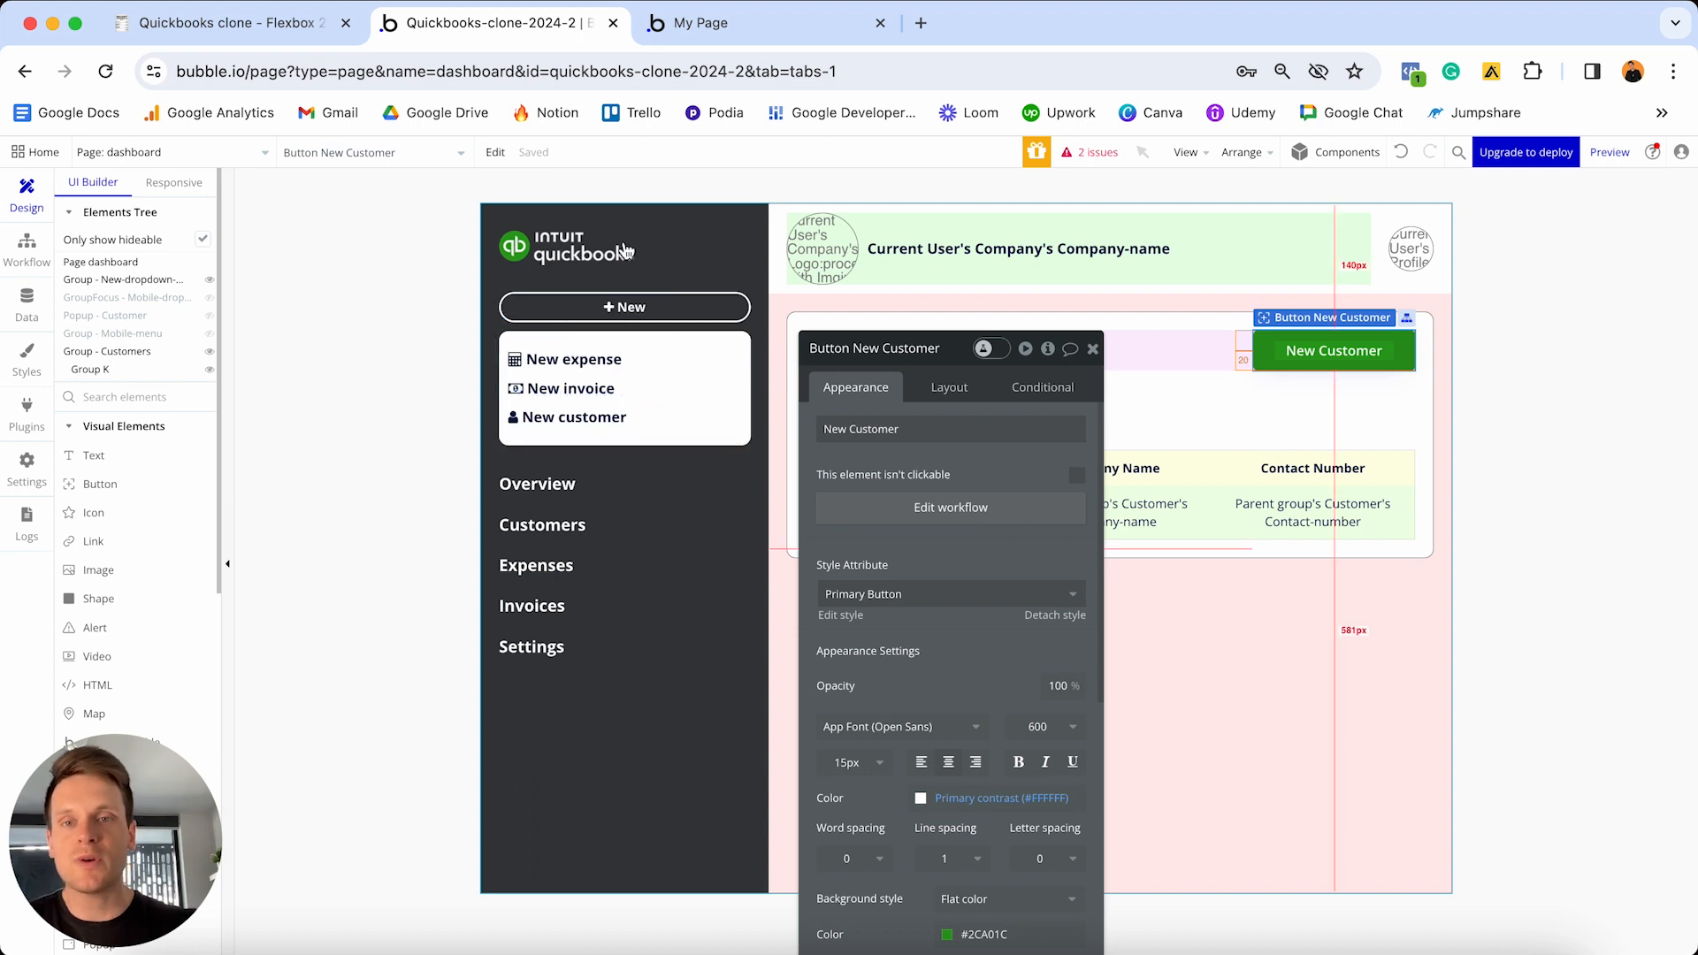
- Add Reset data for Popup - Customer before Show in the New customer text workflow, then reload the preview
click(582, 422)
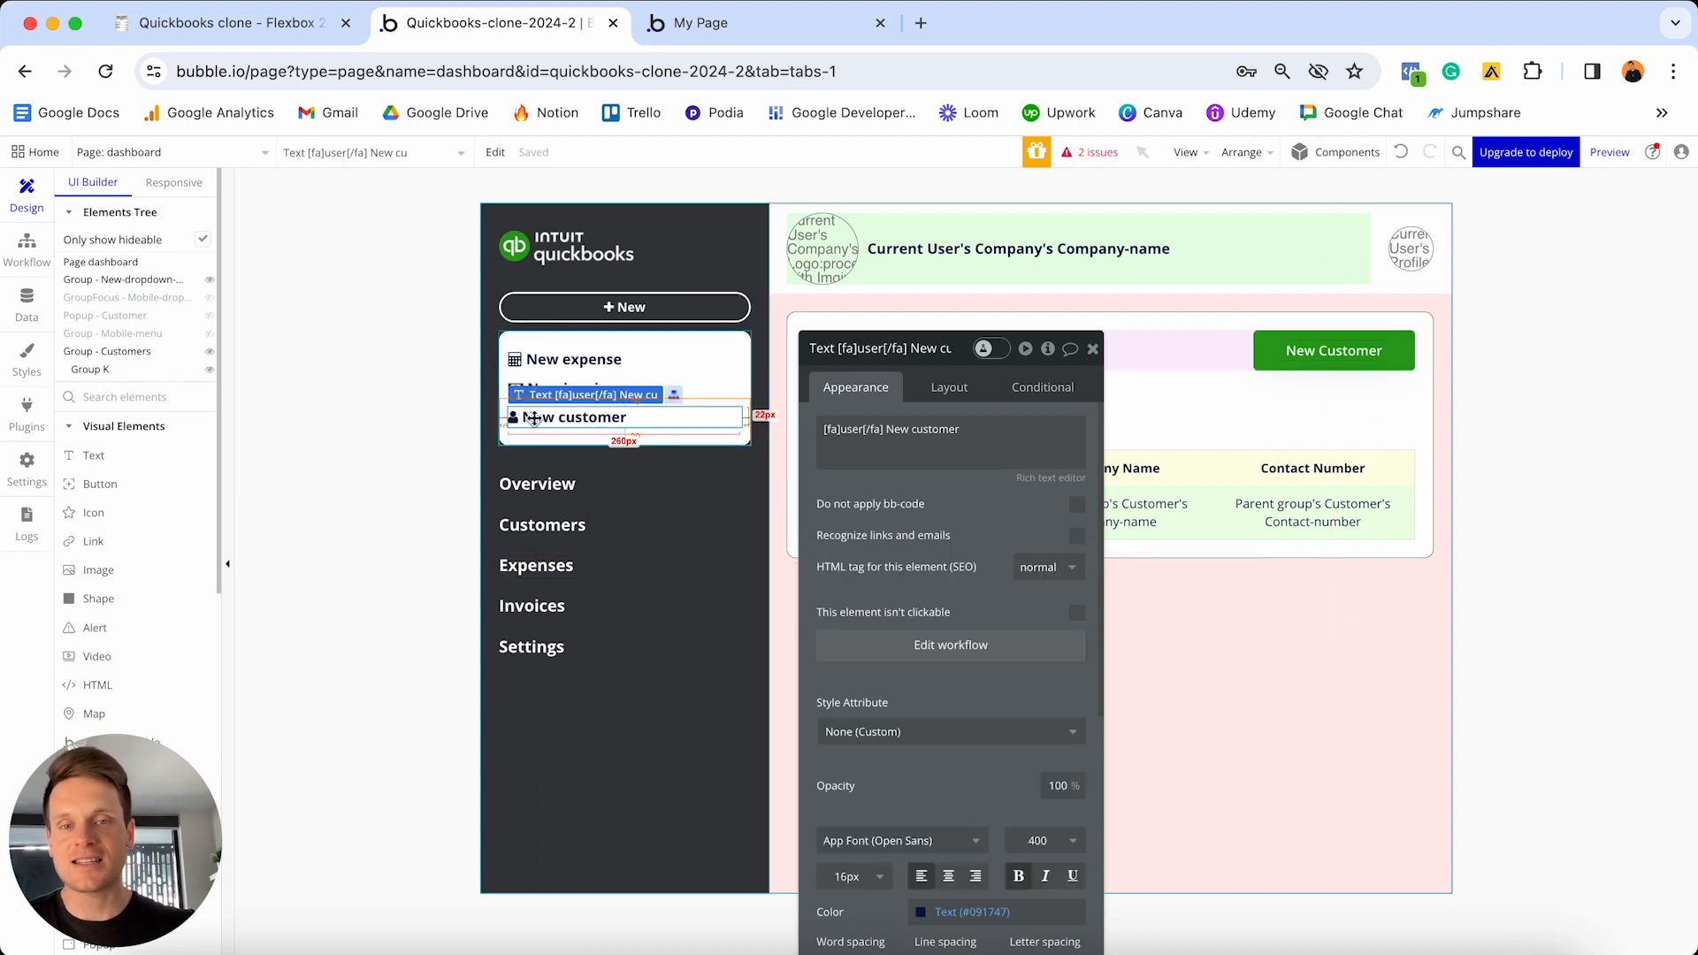
click(970, 647)
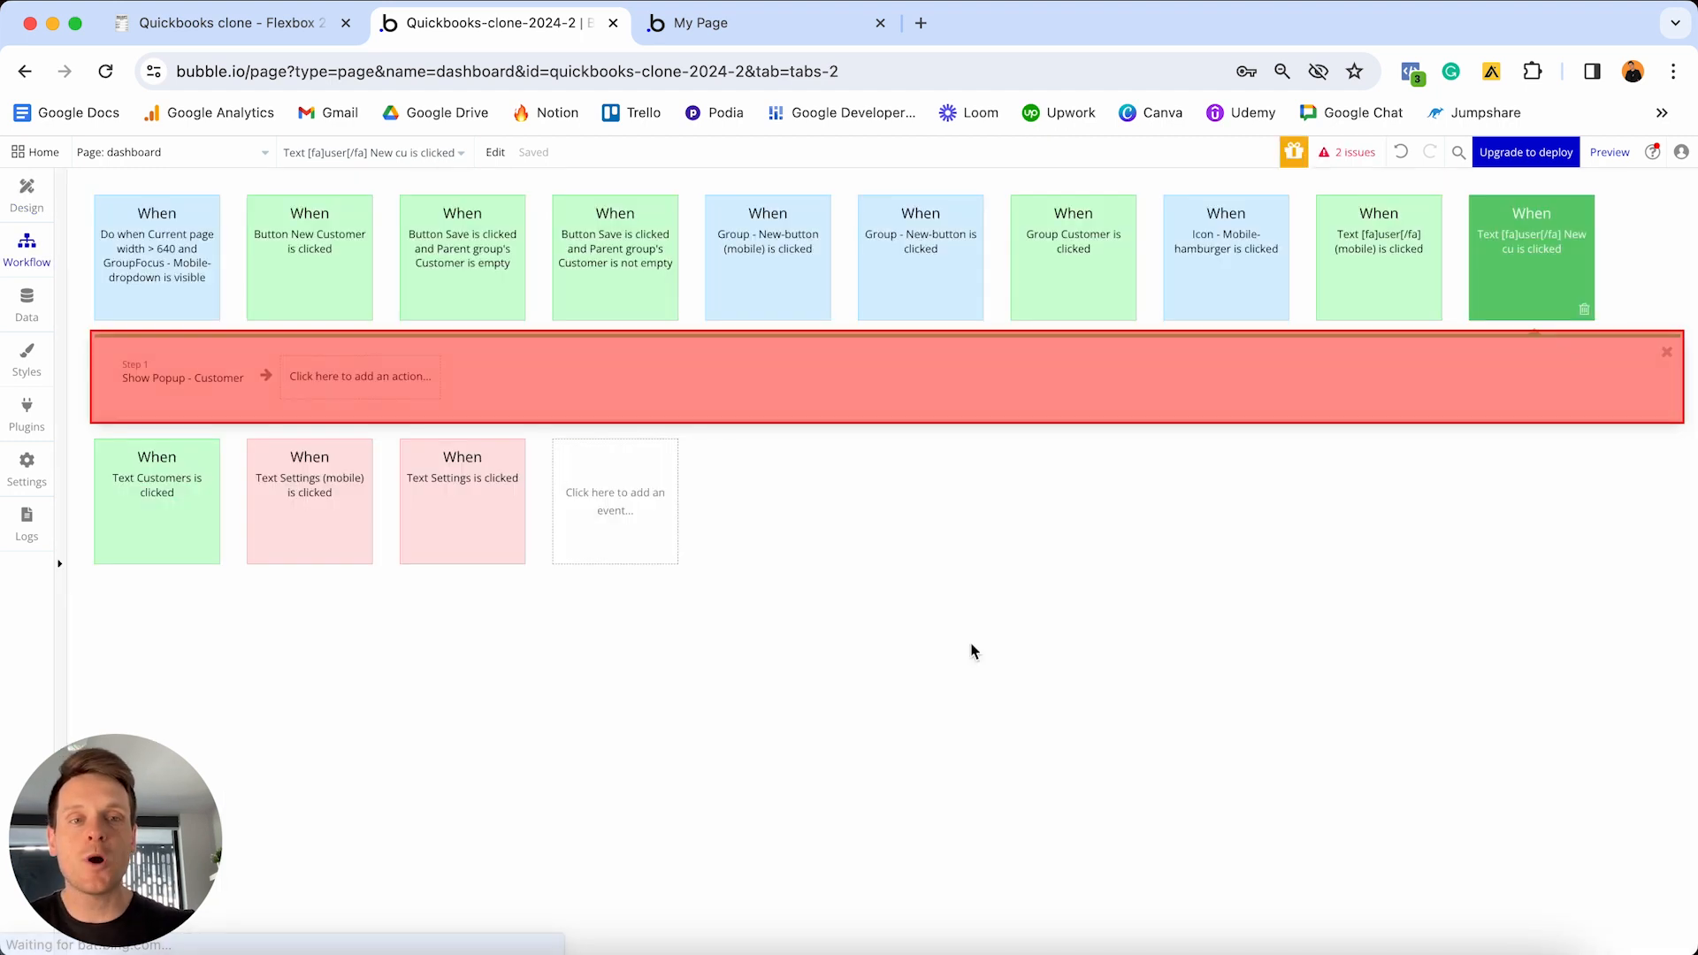
click(351, 379)
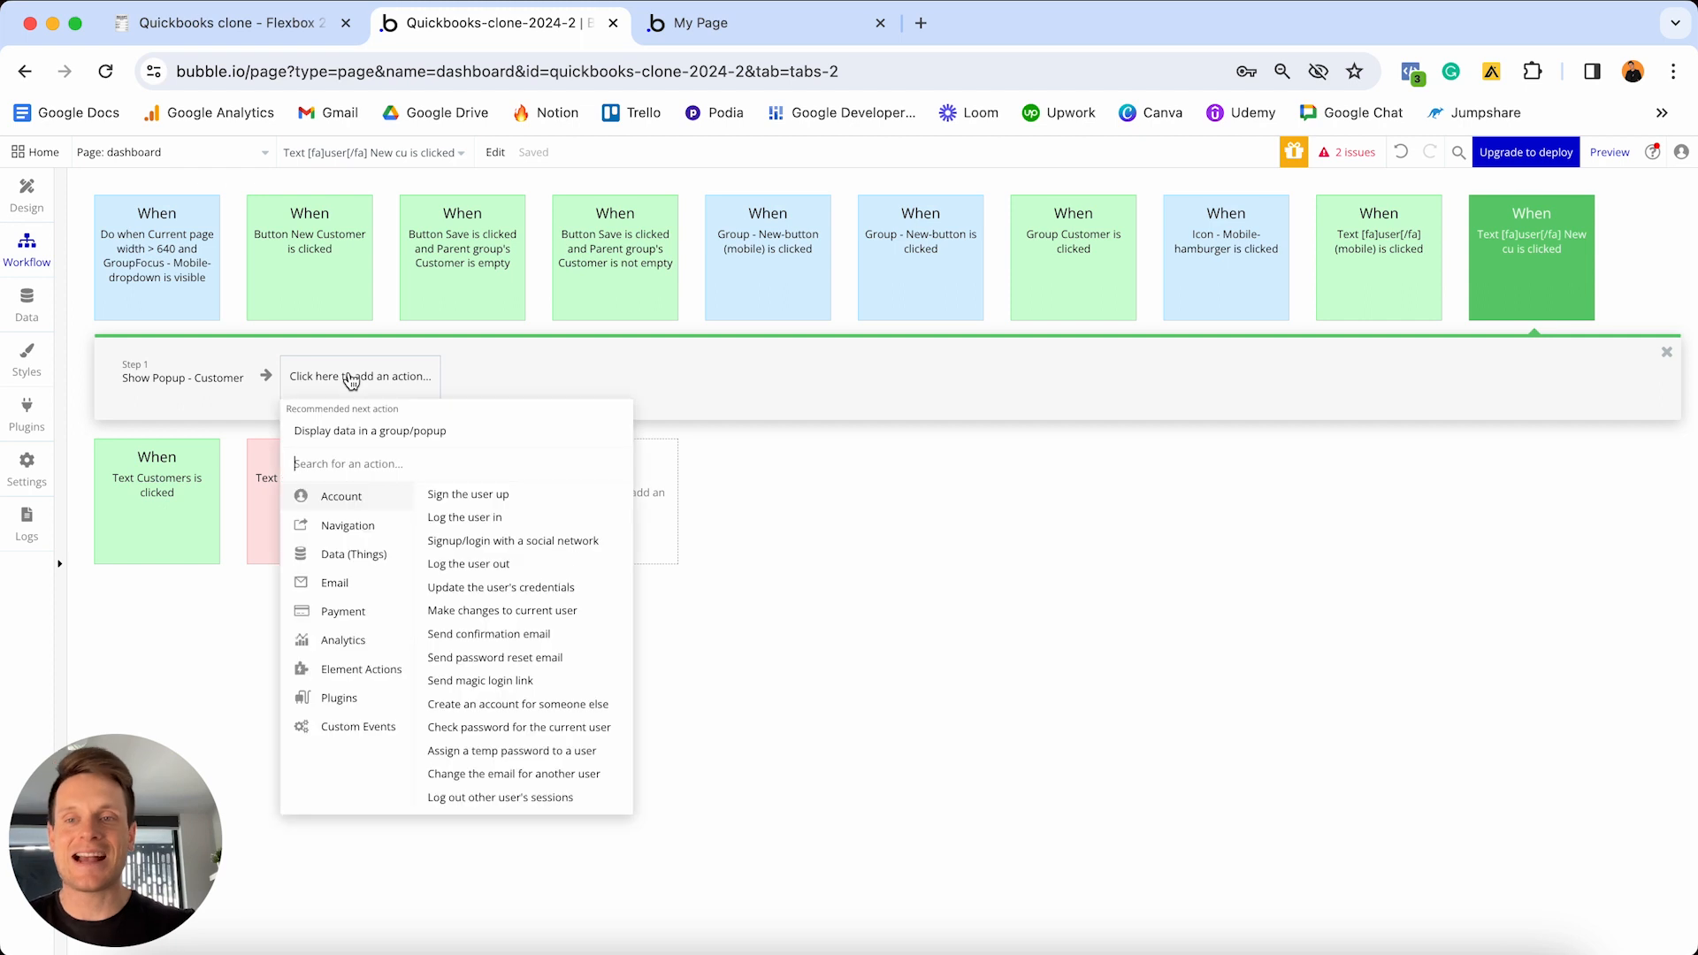
mouse_move(350, 669)
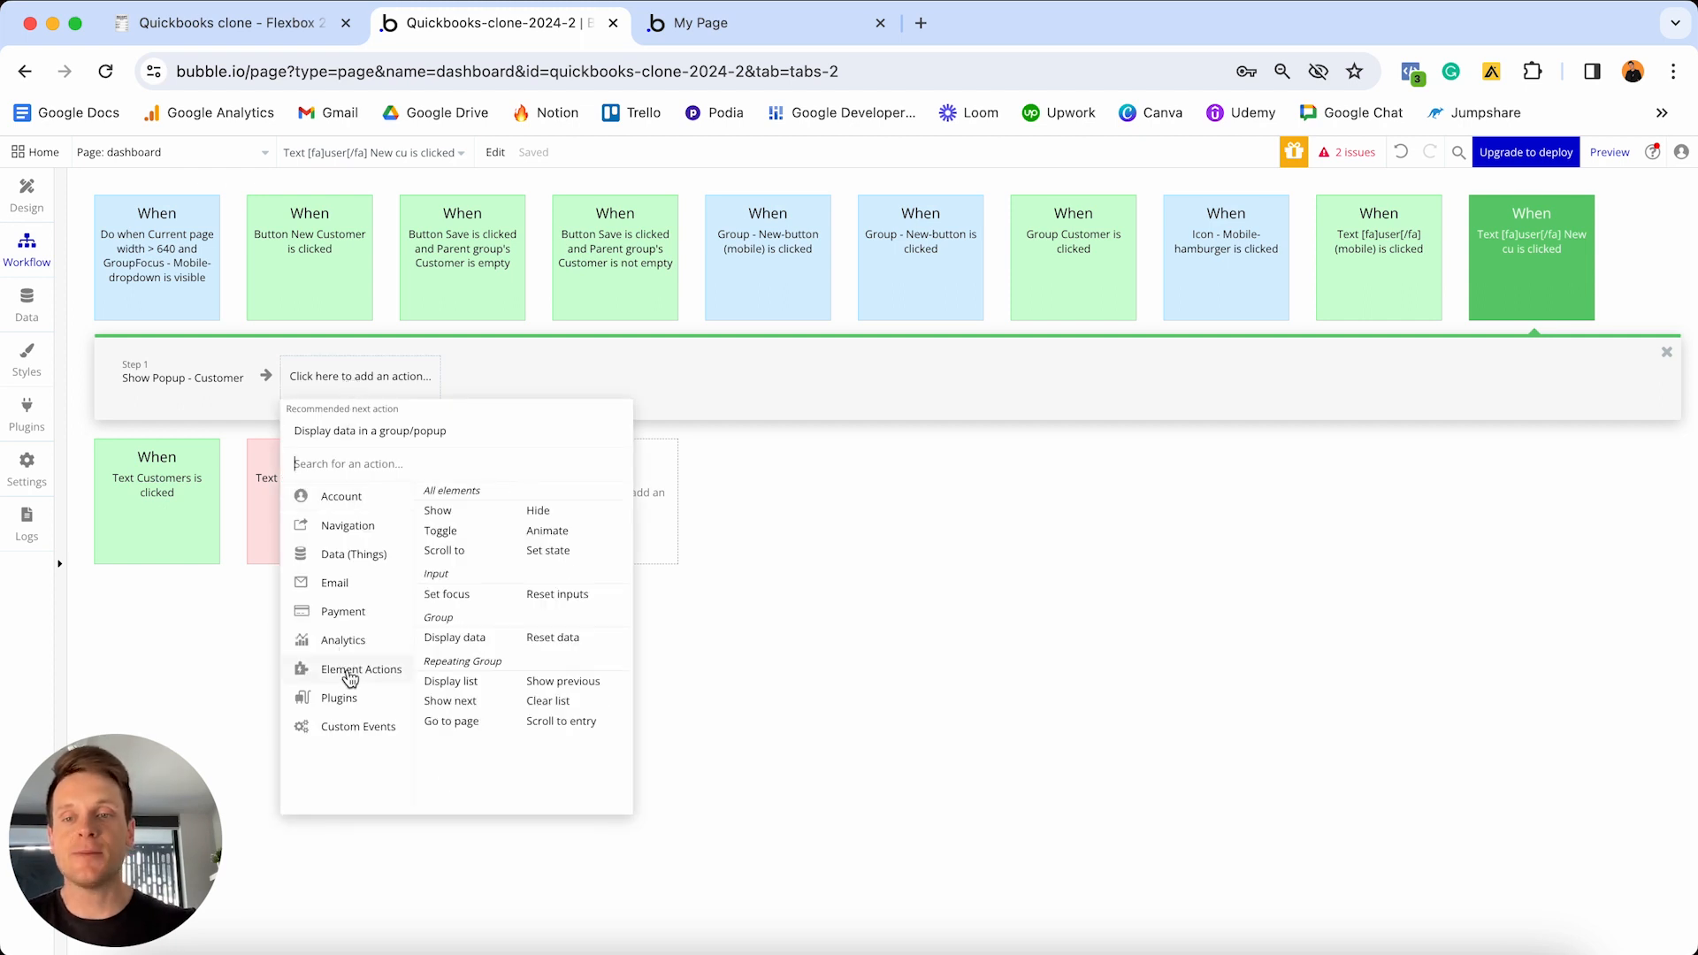
click(566, 639)
click(971, 393)
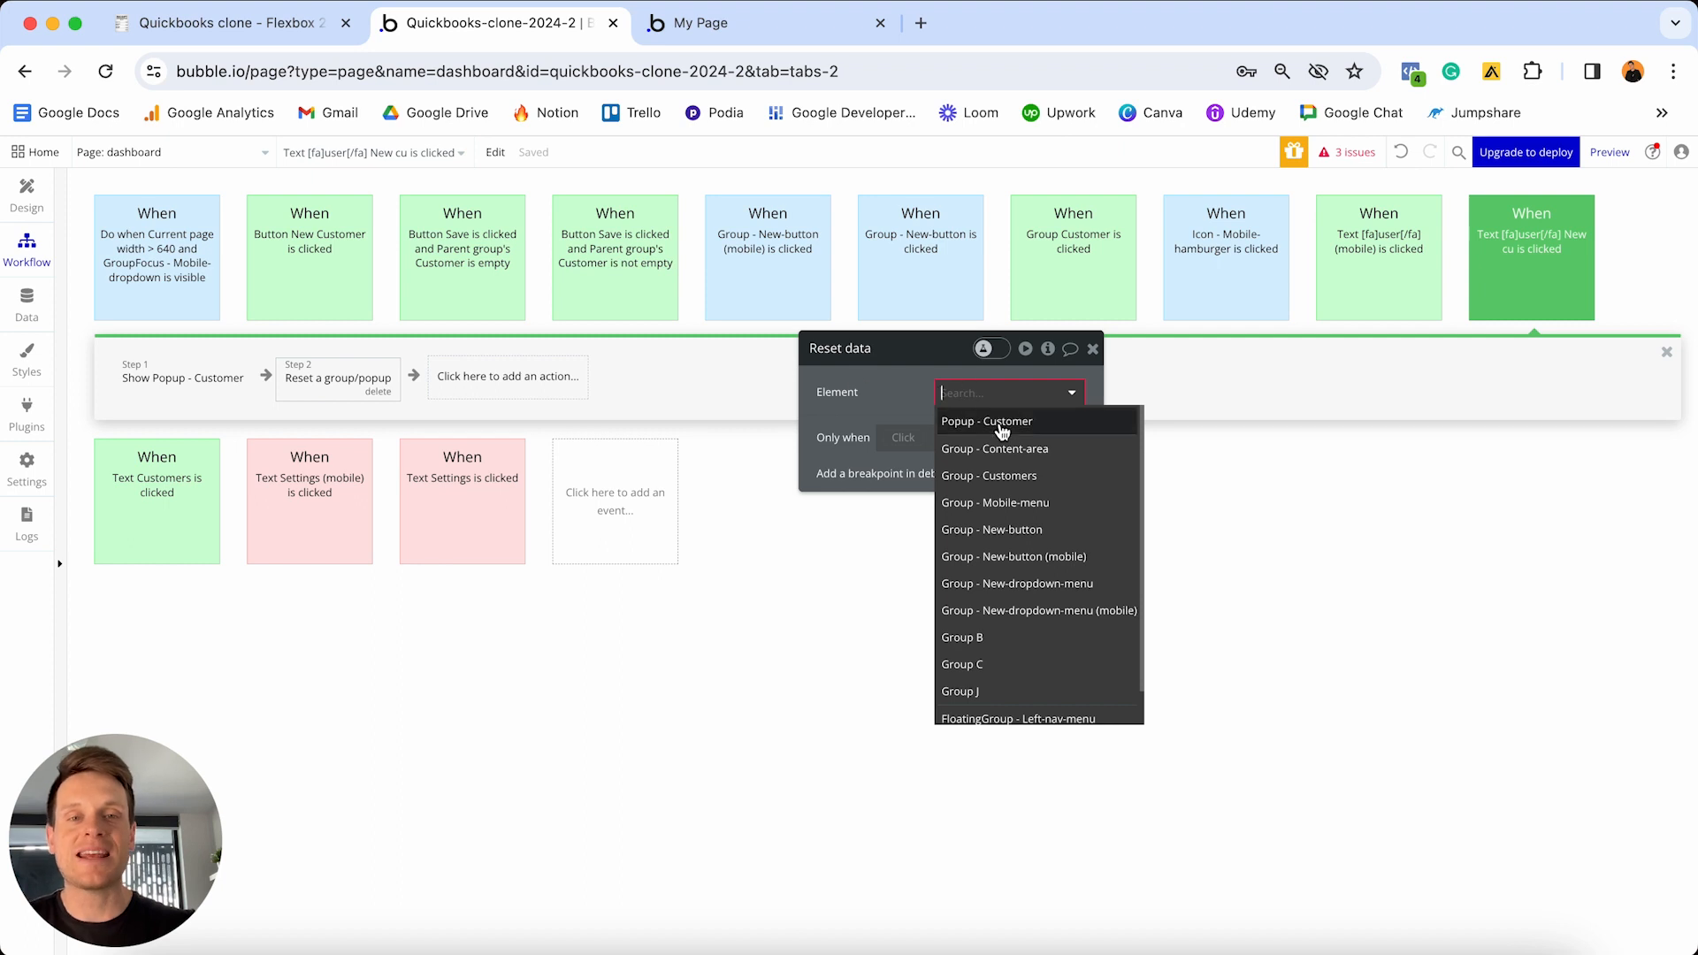
click(989, 425)
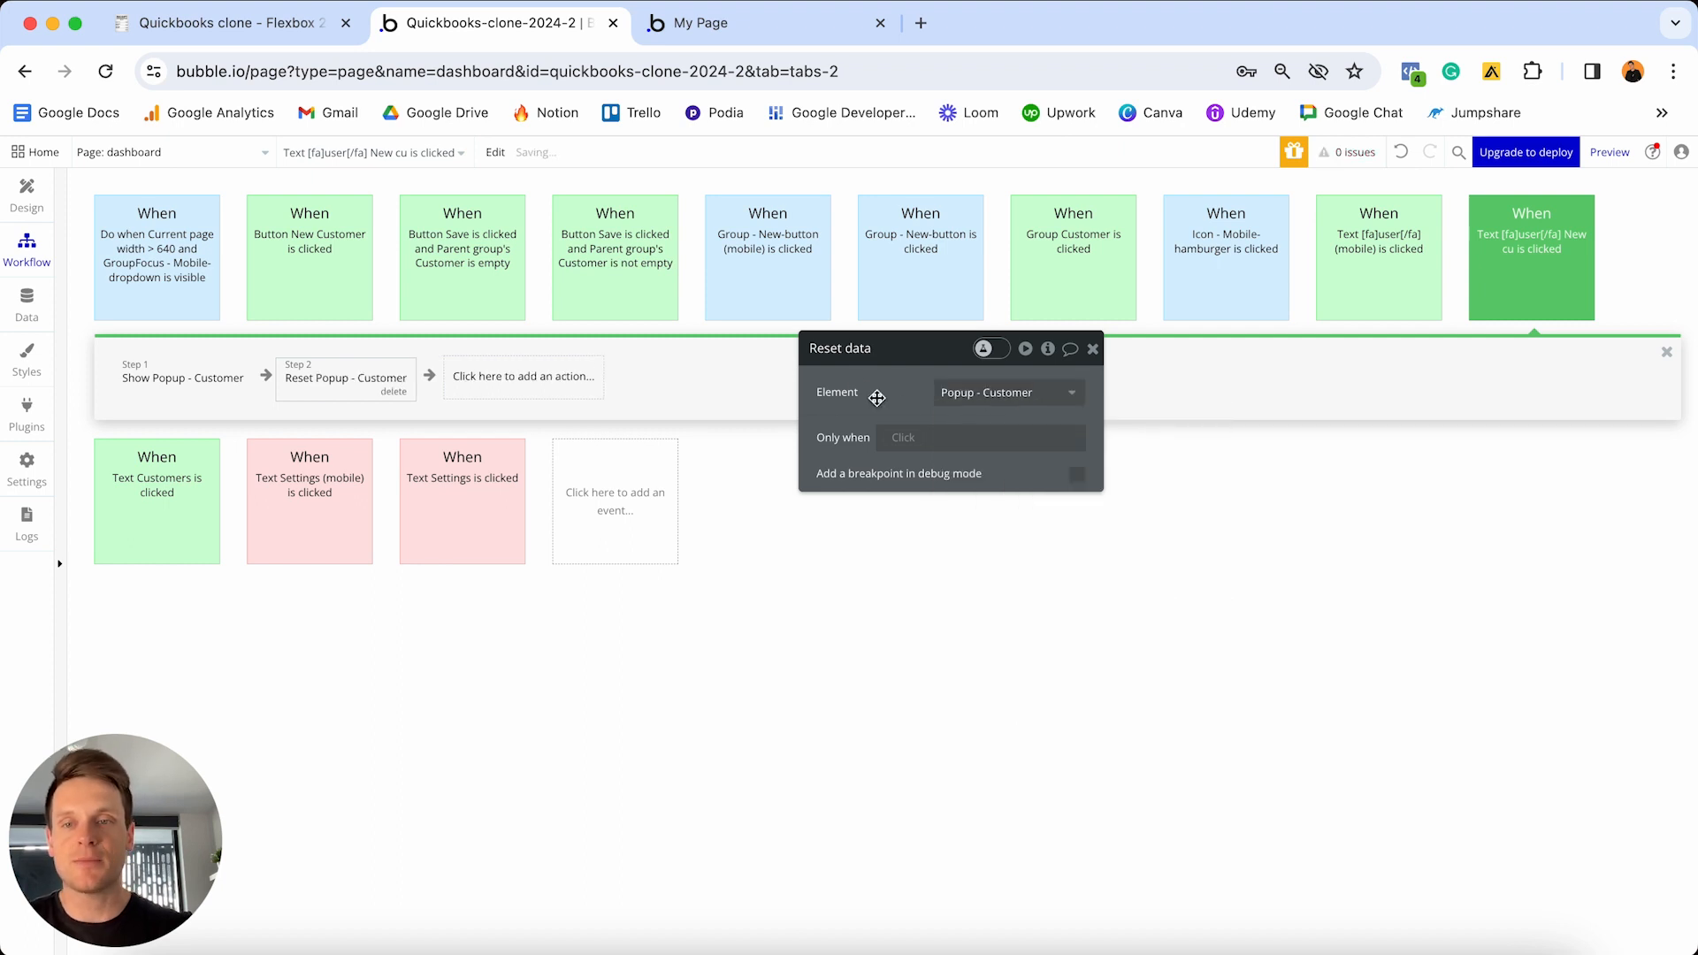
drag(369, 380, 210, 379)
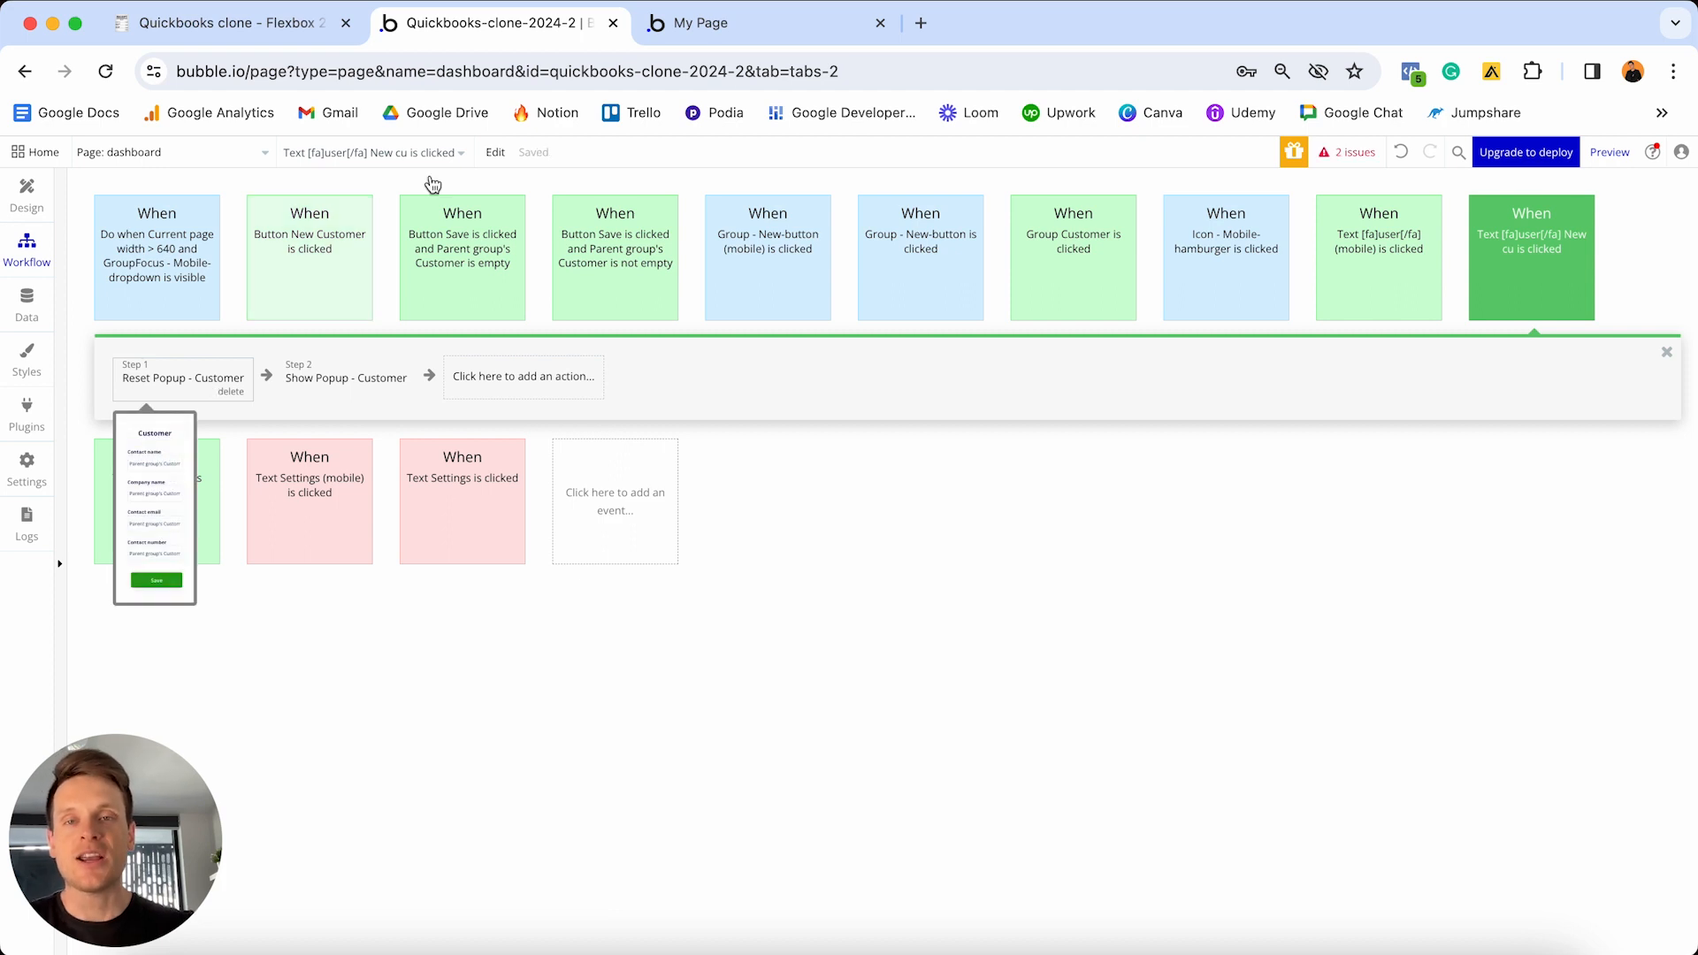
click(762, 29)
key(super+r)
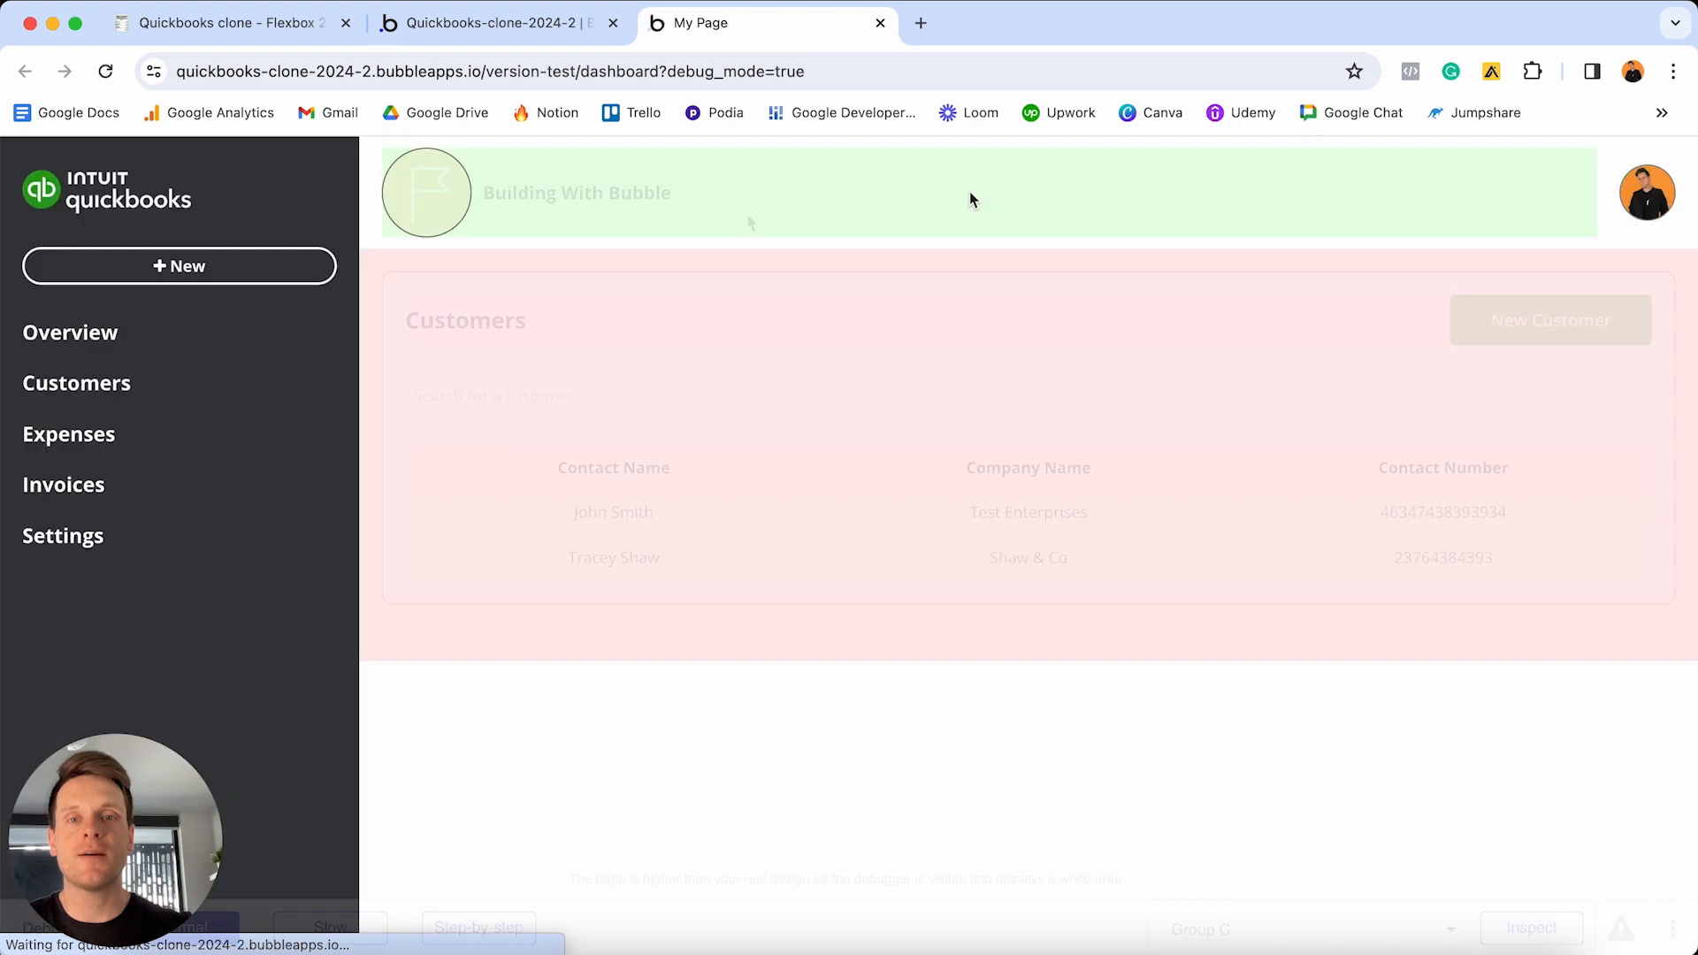
- Confirm customer rows open prefilled while New Customer opens a blank popup
click(741, 516)
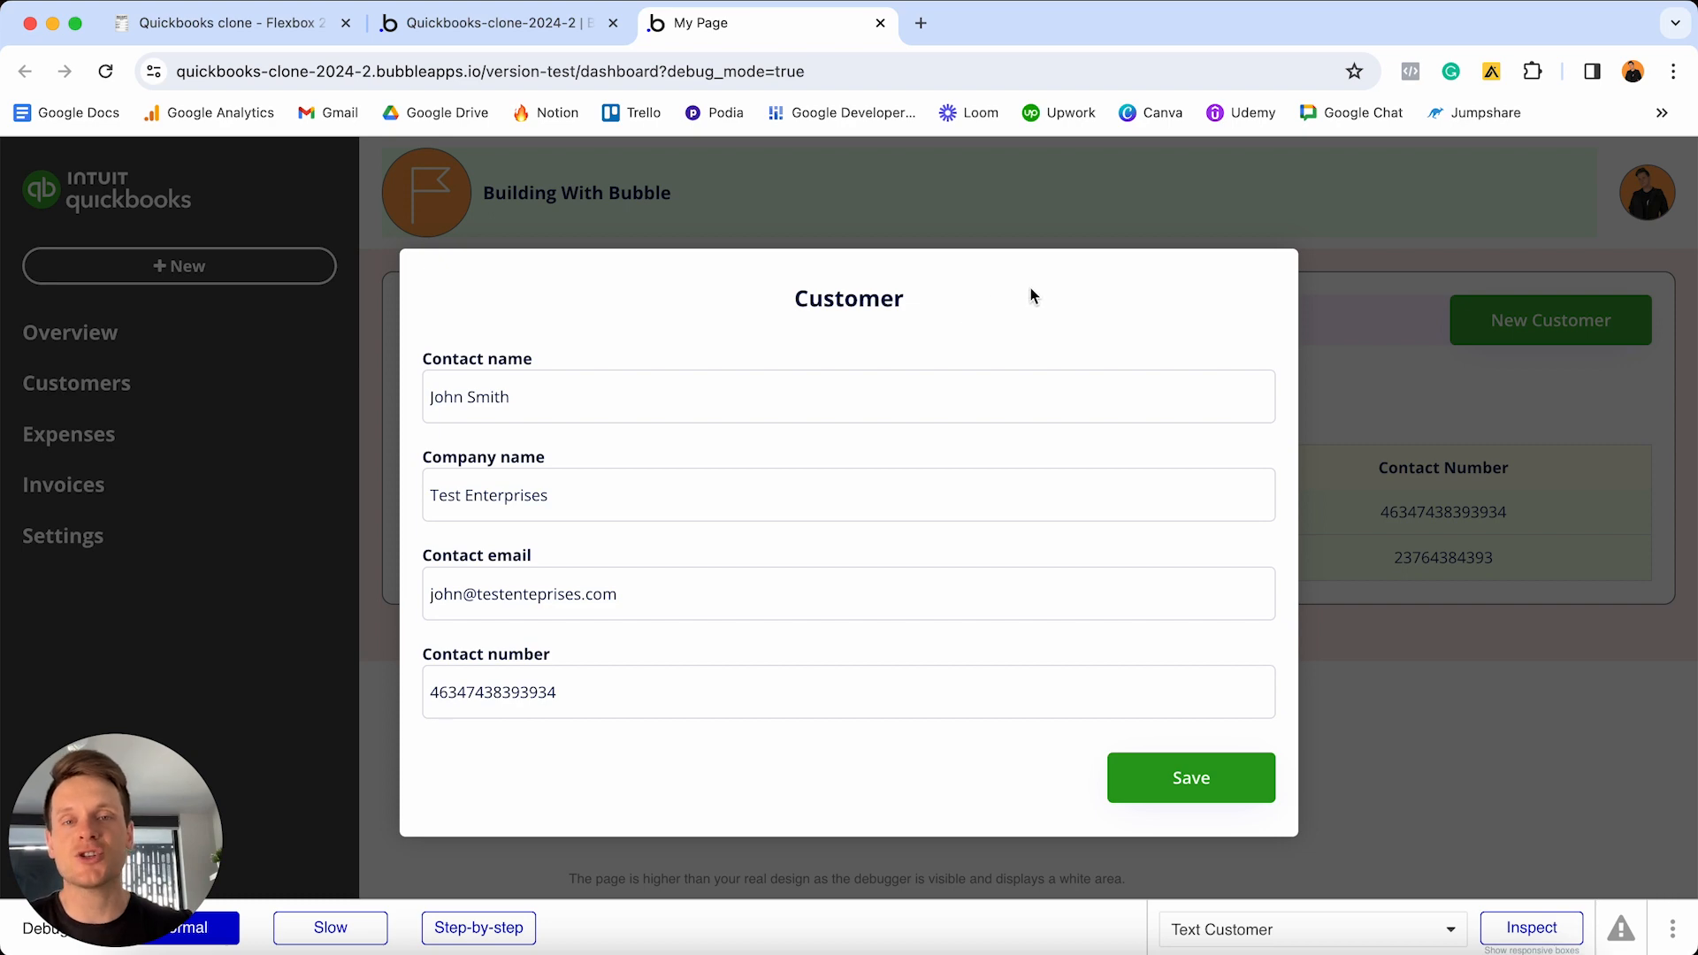
click(1327, 289)
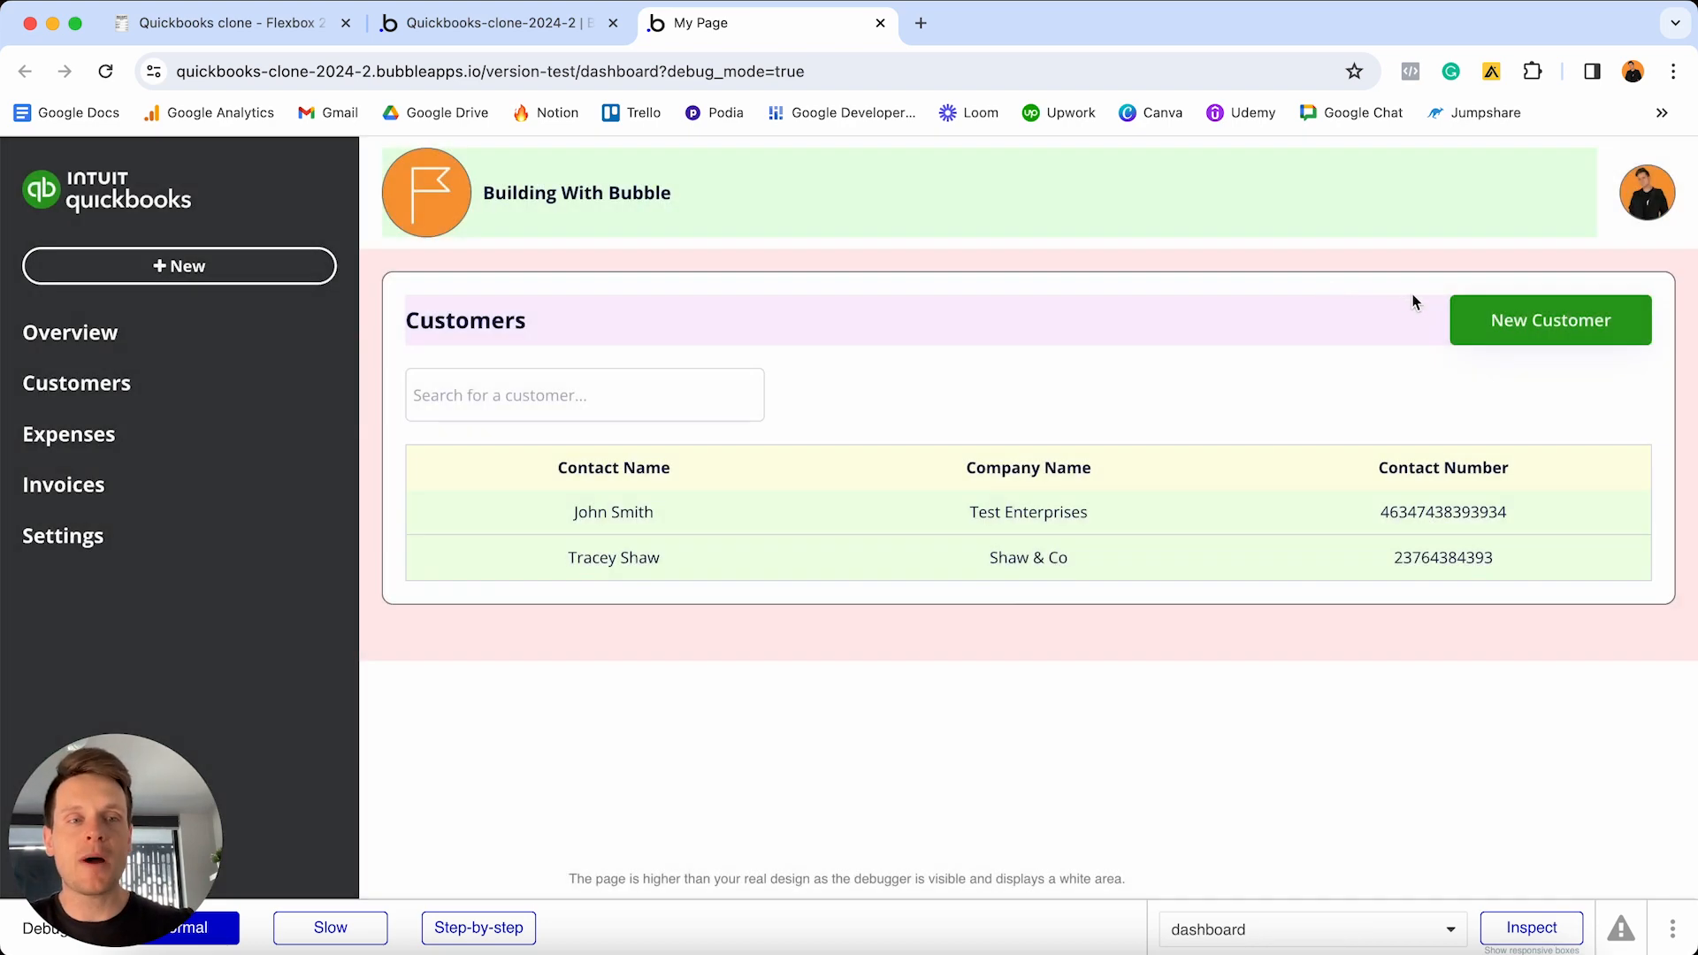
click(1505, 320)
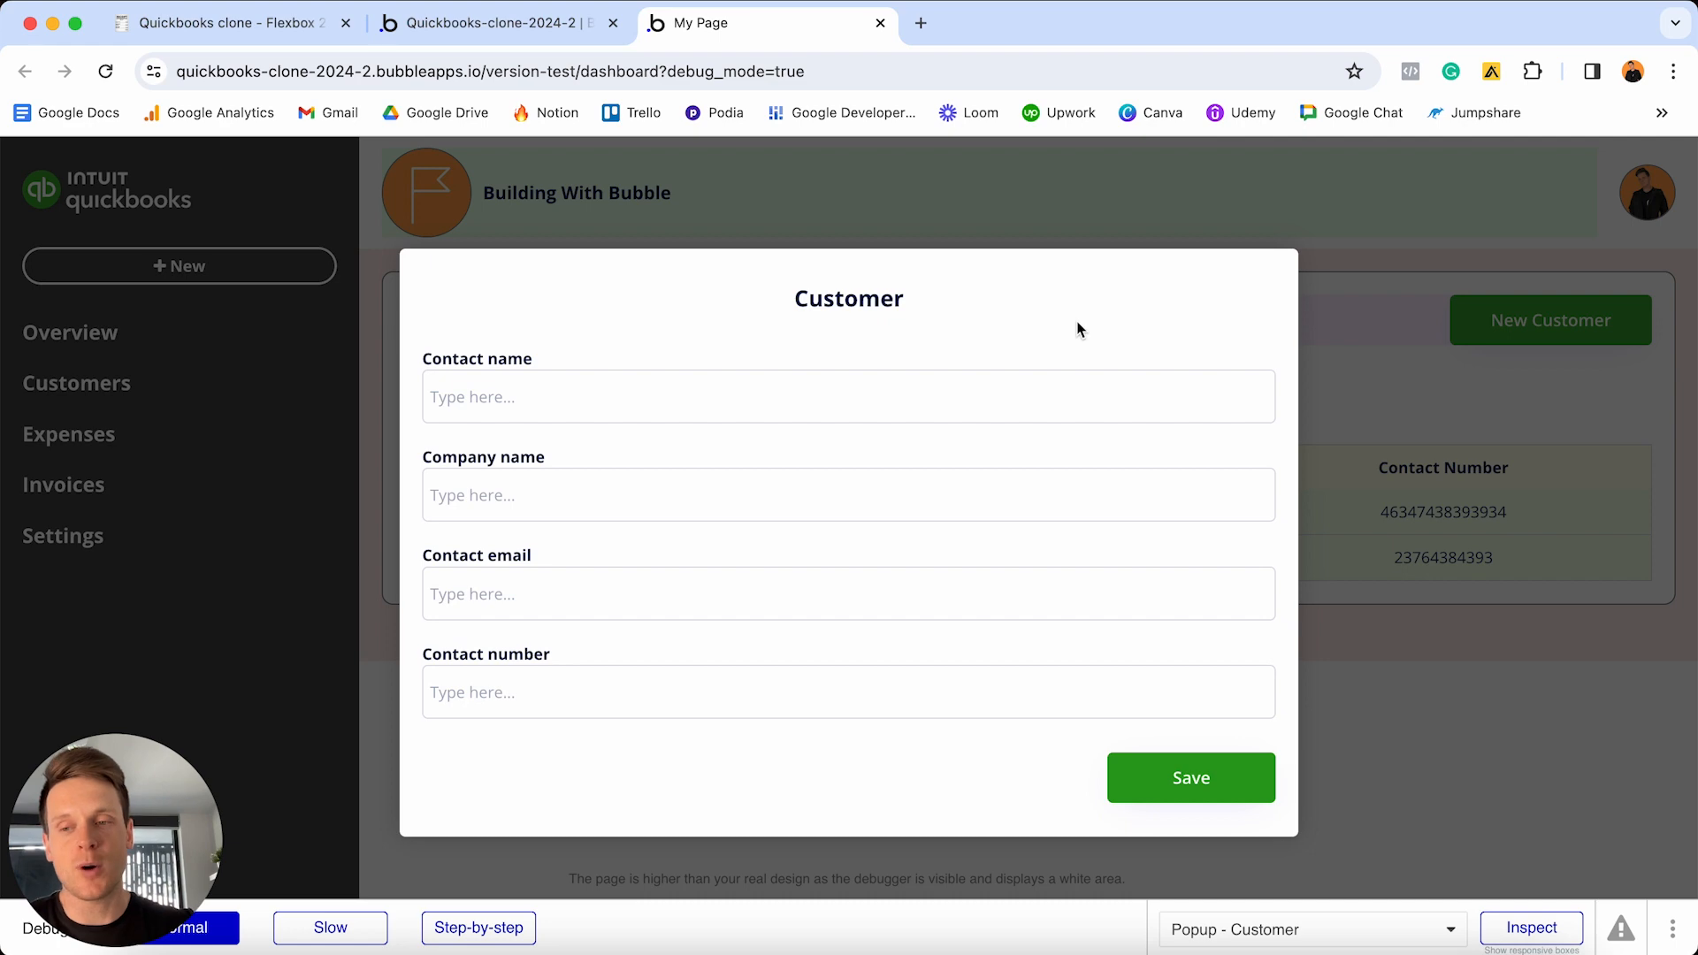
click(1419, 422)
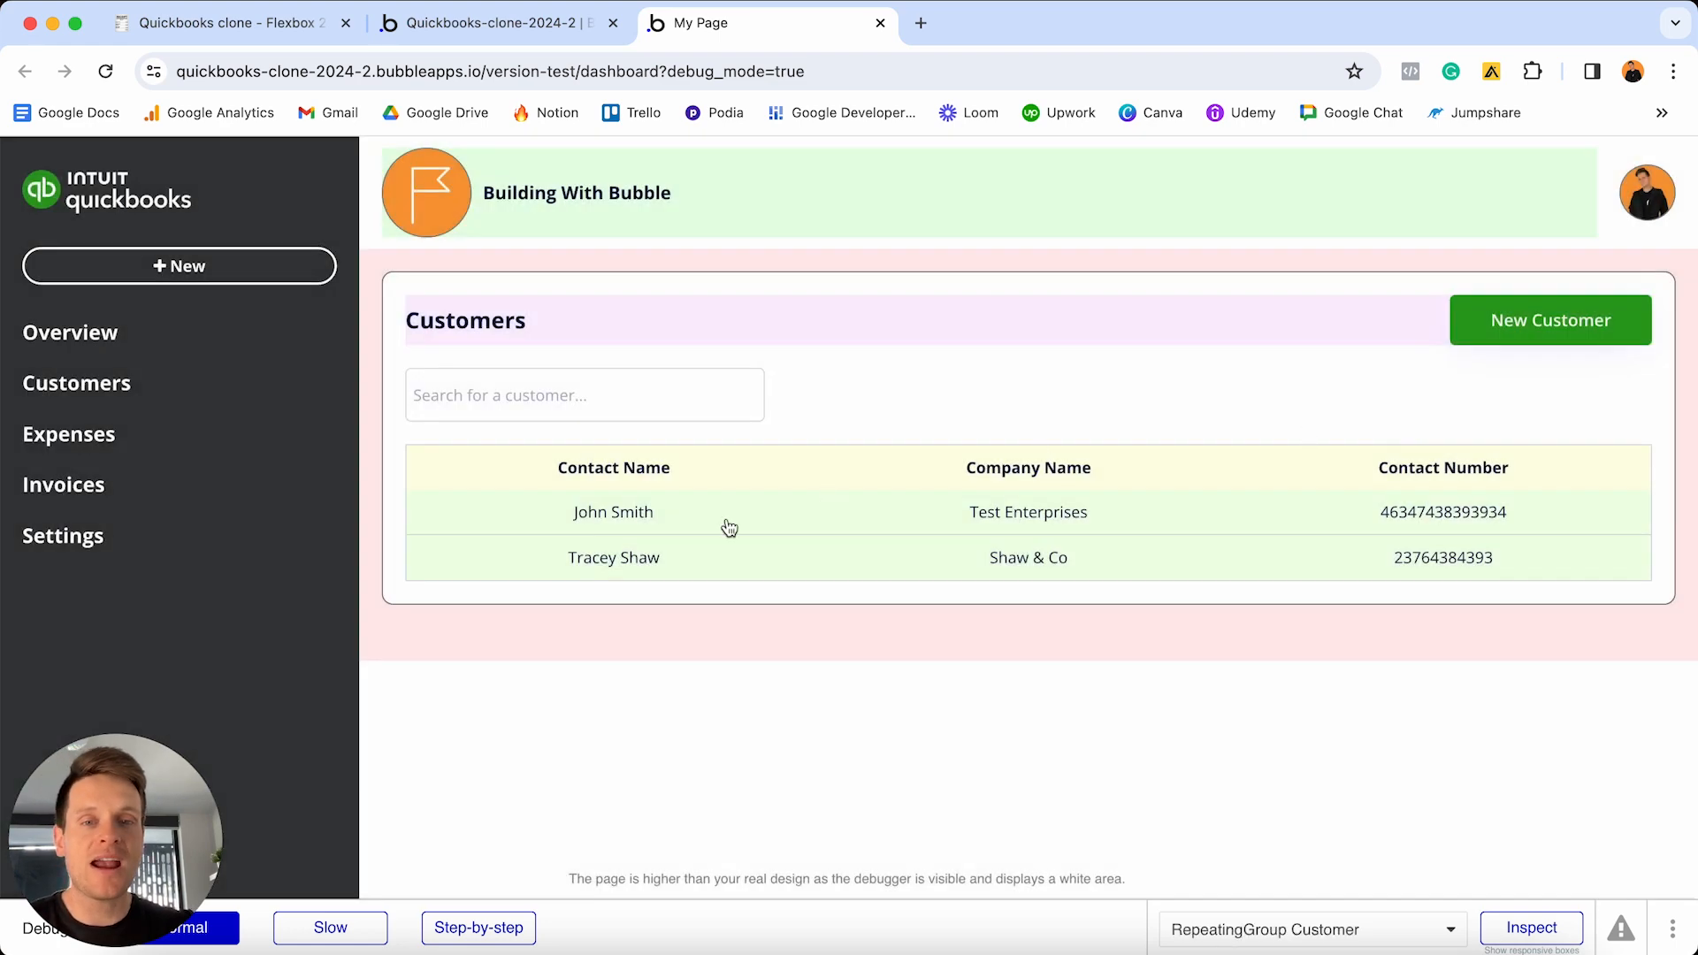
click(665, 560)
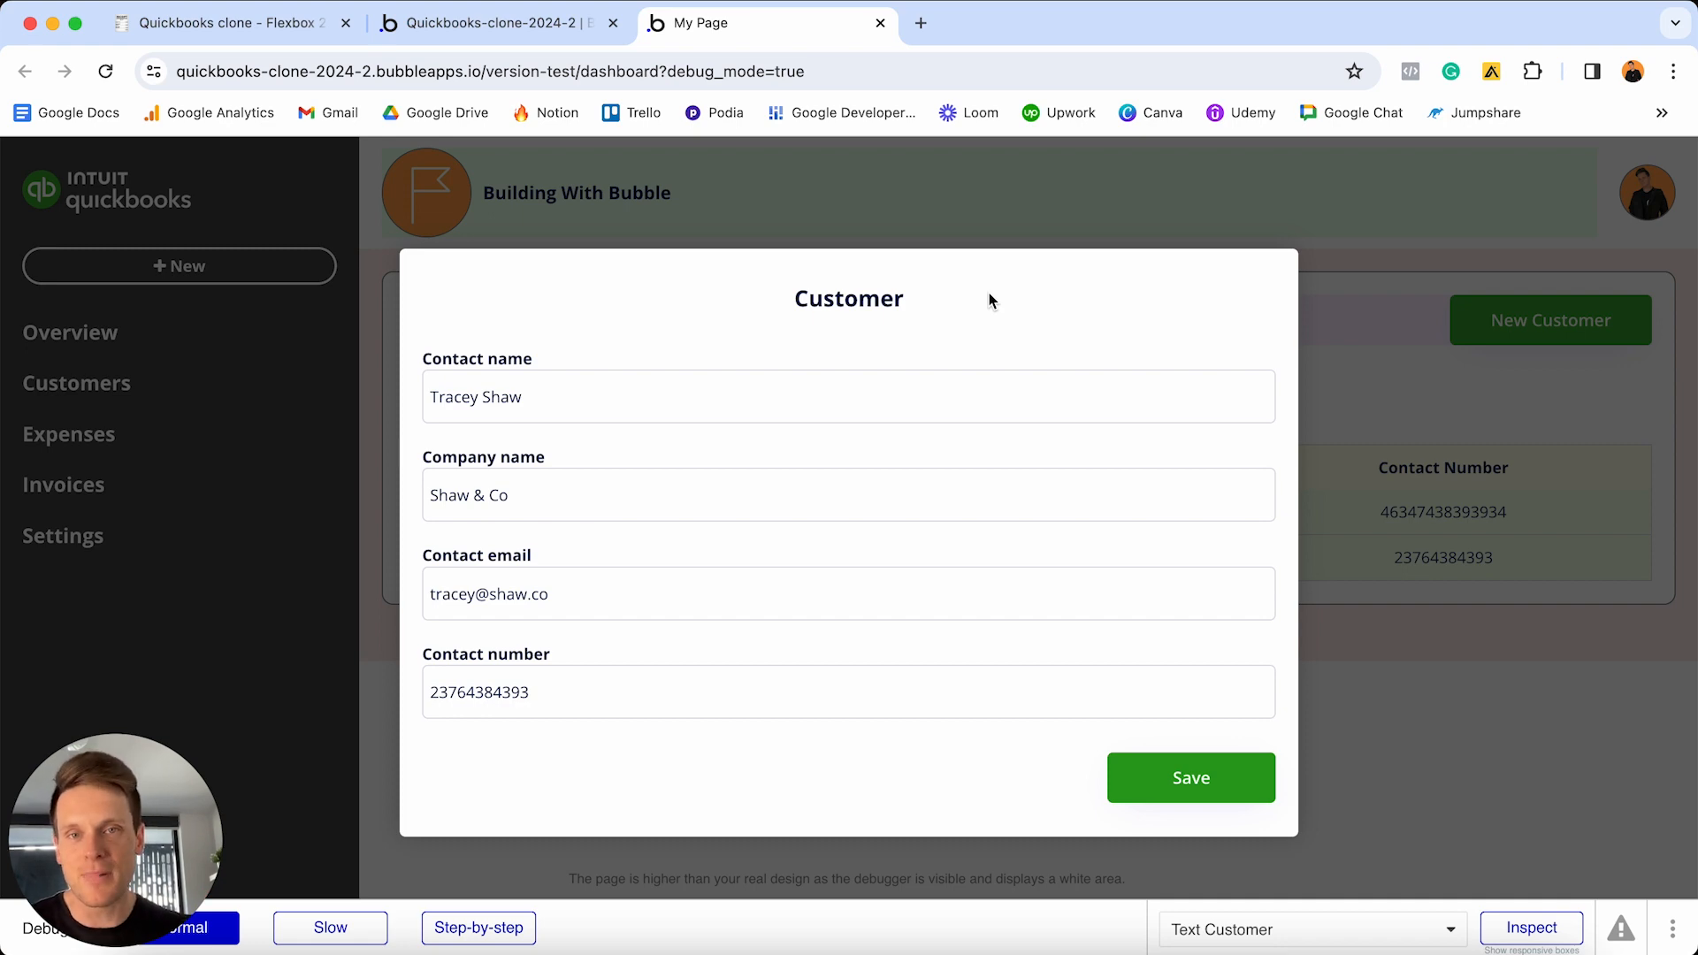
click(257, 24)
- Tick the section and its eight tasks, including resetting popup data and the other popup workflows
click(663, 584)
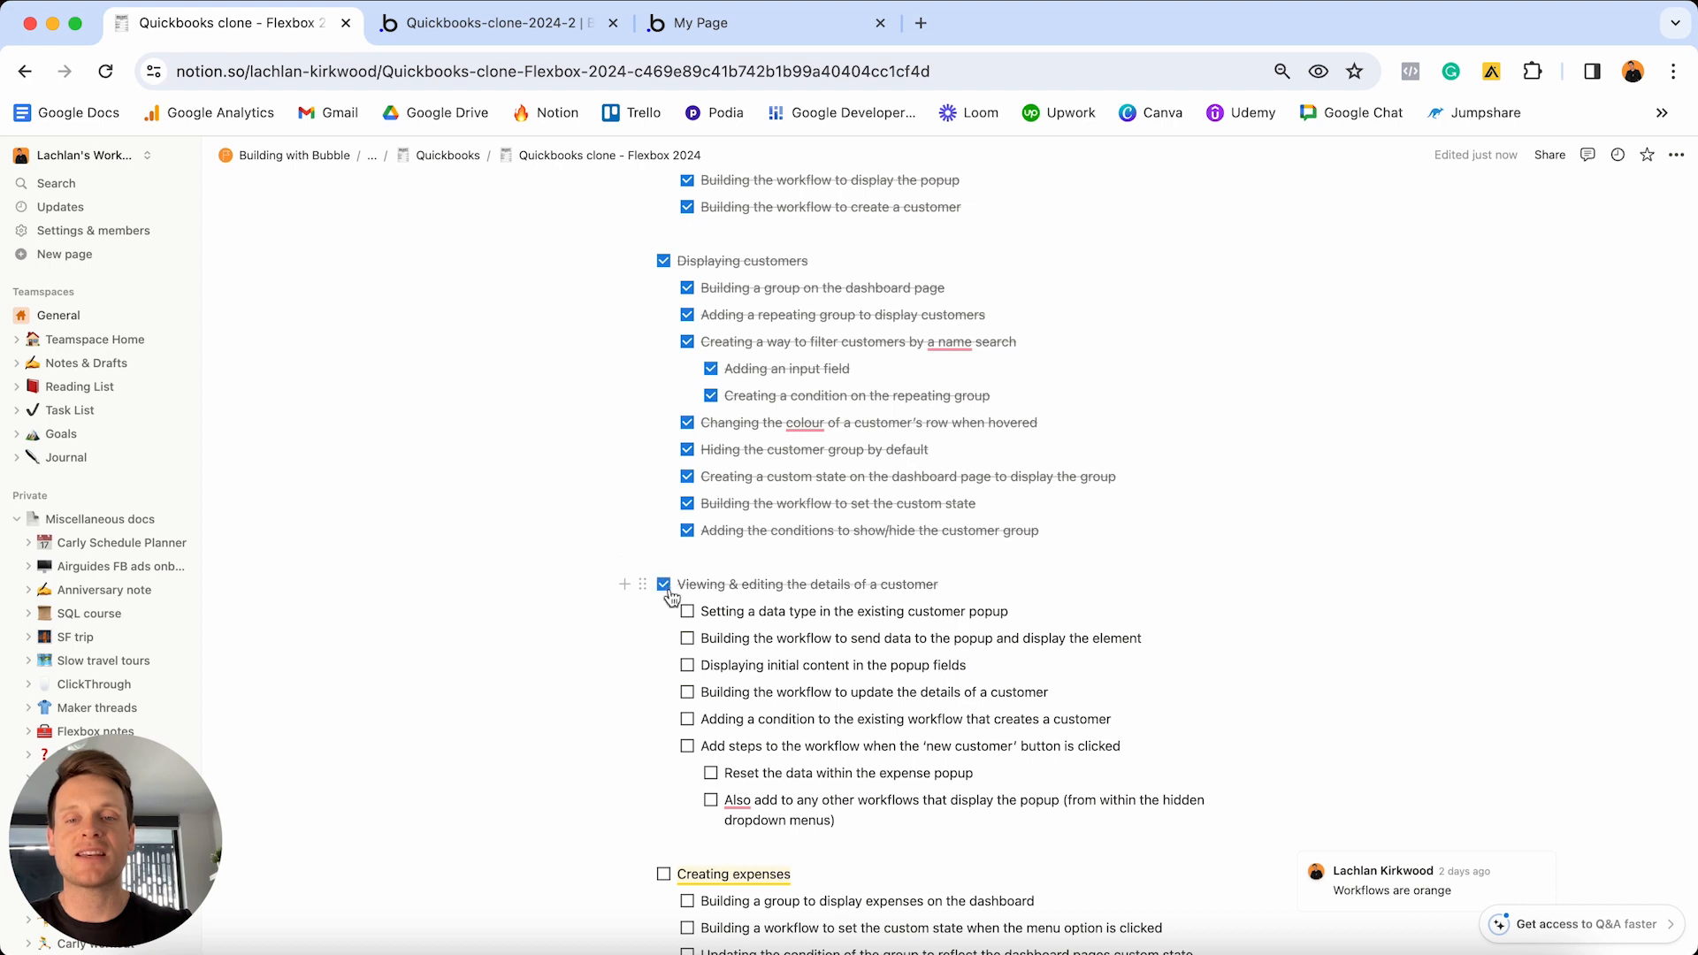
click(688, 611)
click(688, 638)
click(687, 665)
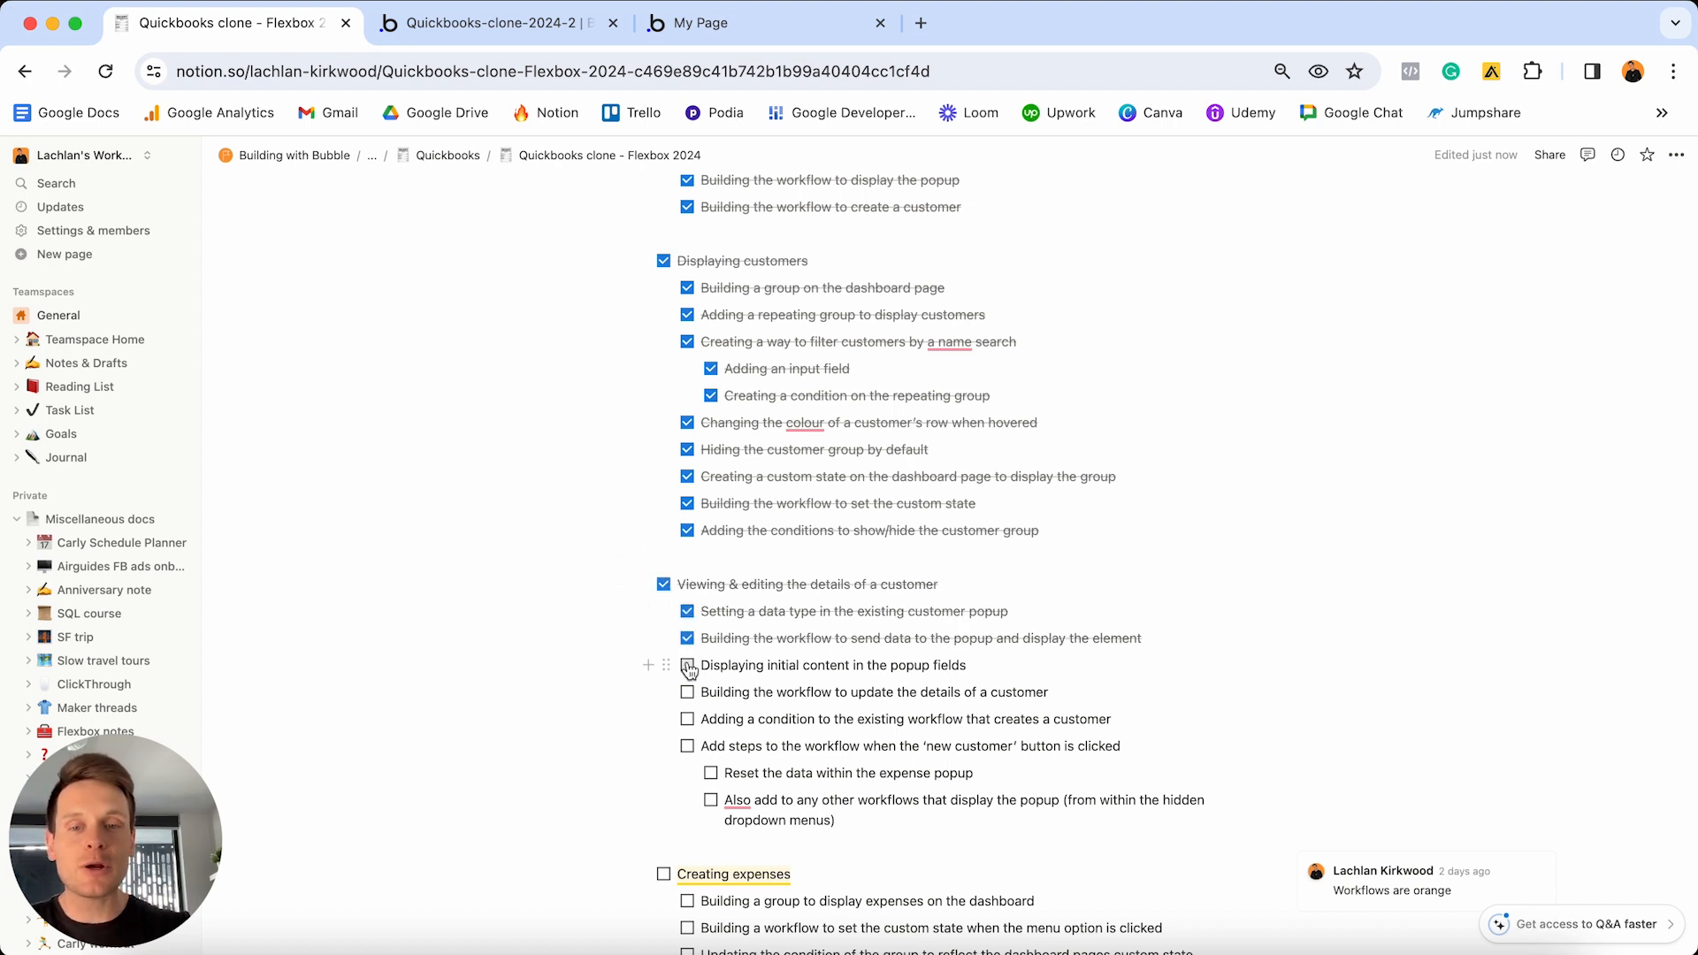
click(687, 692)
click(687, 719)
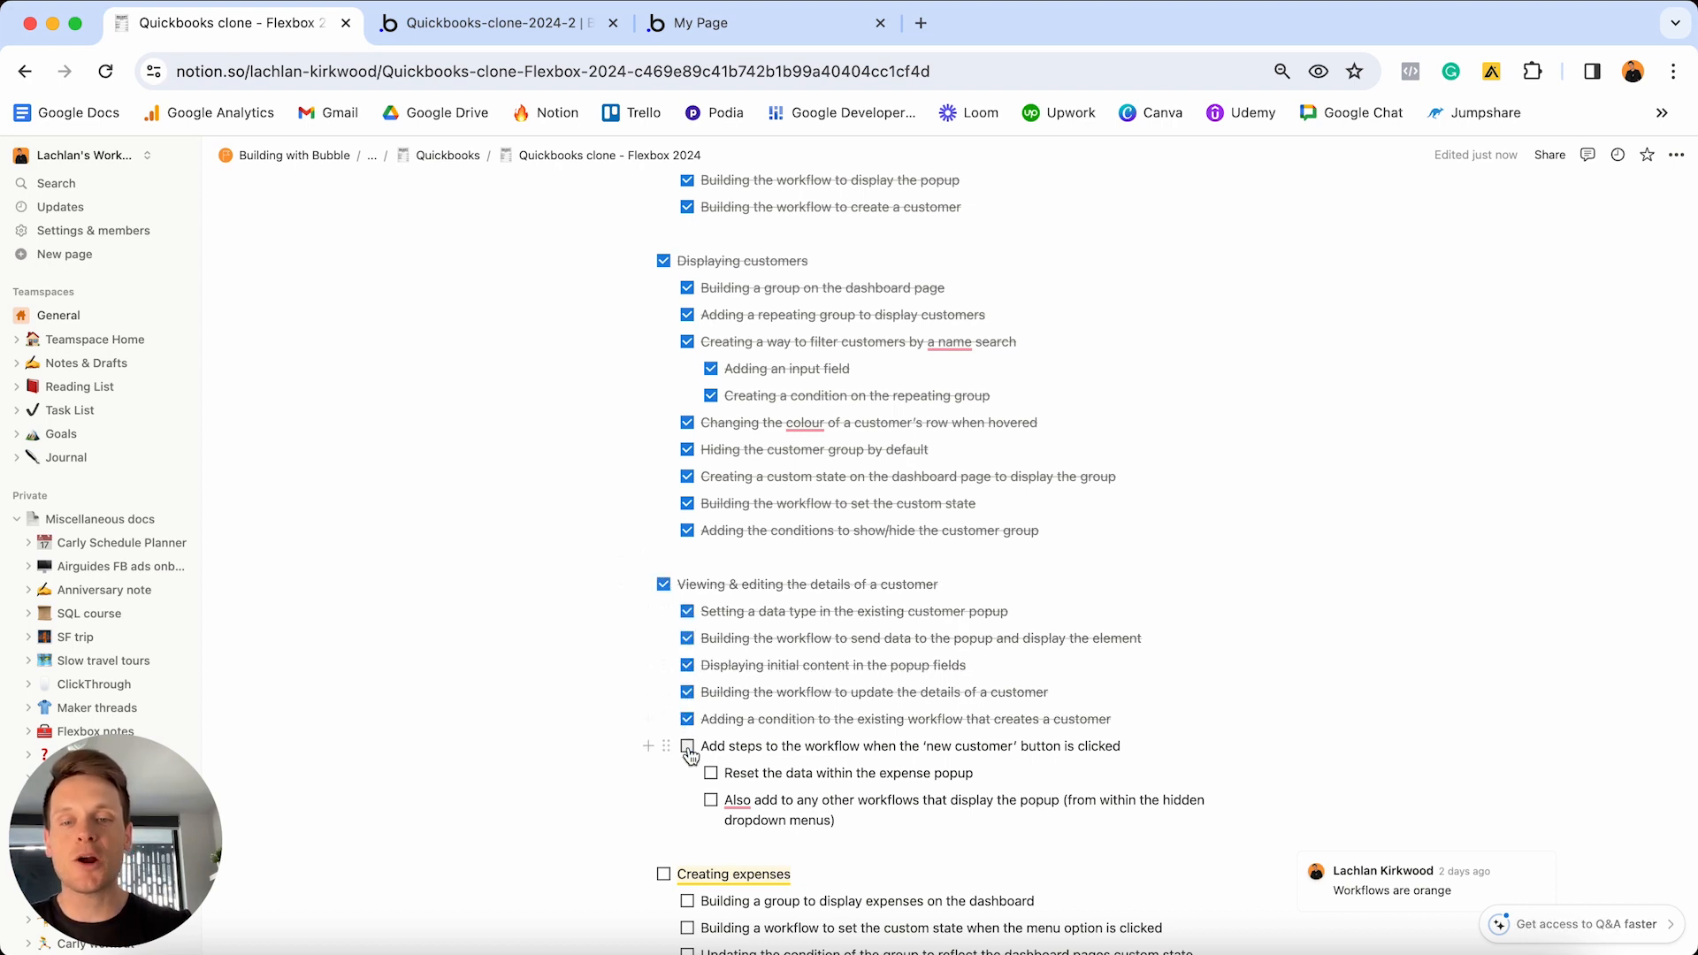
click(687, 746)
click(712, 774)
click(712, 800)
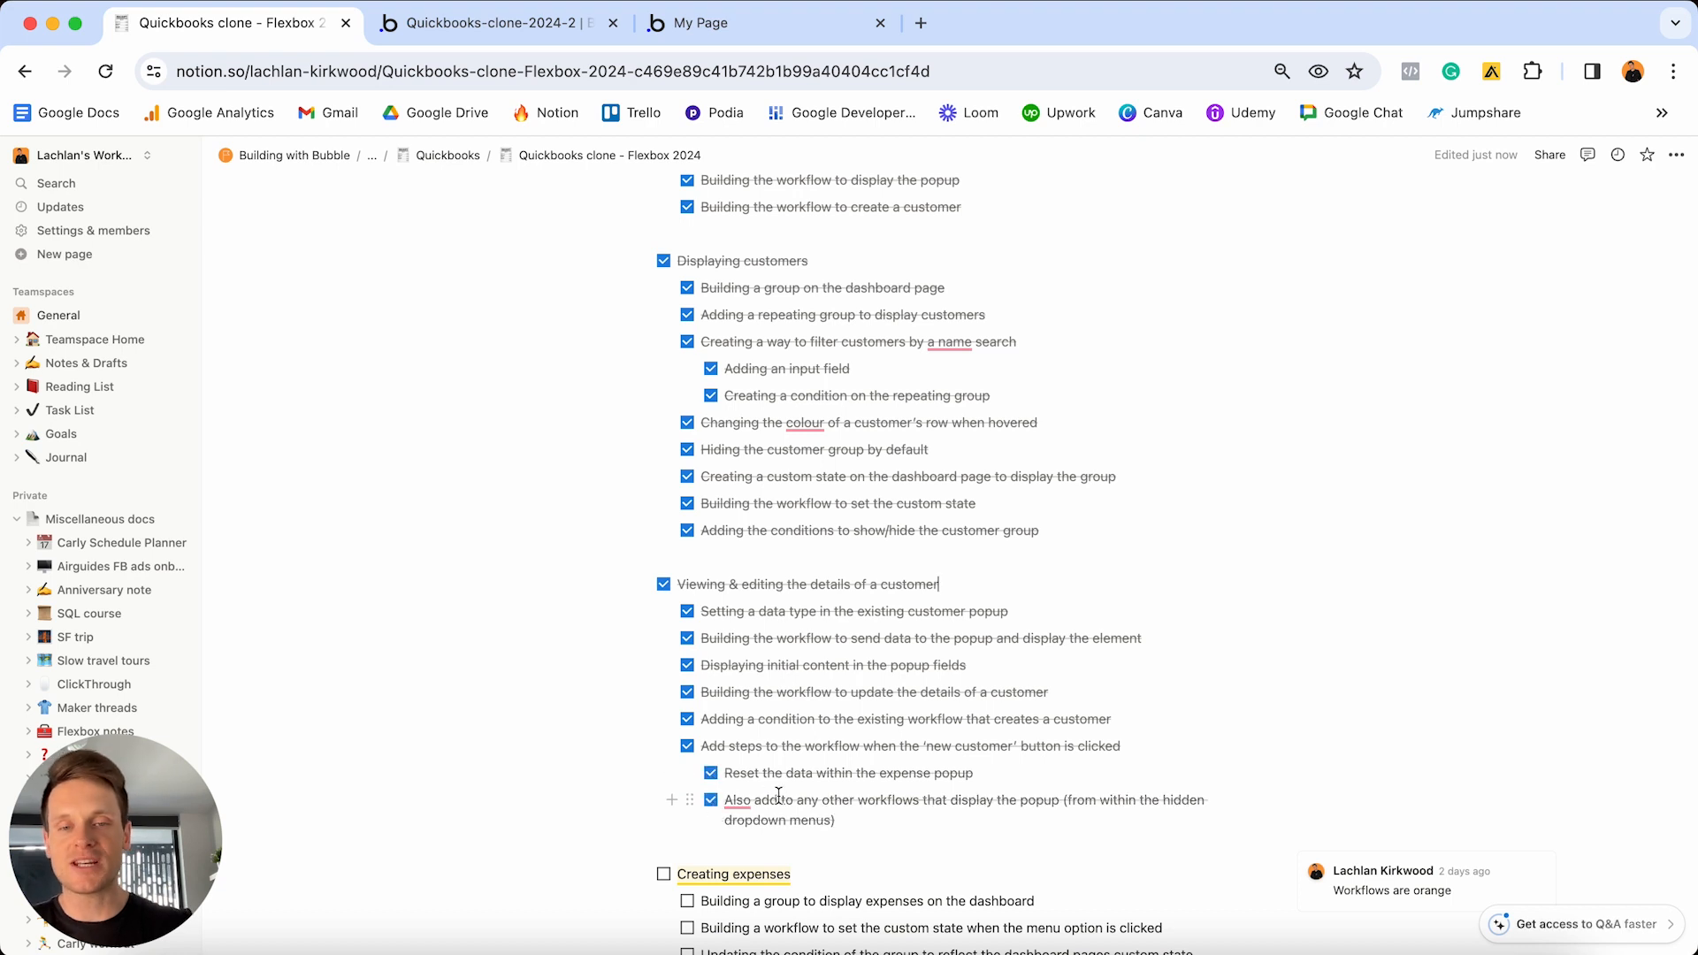